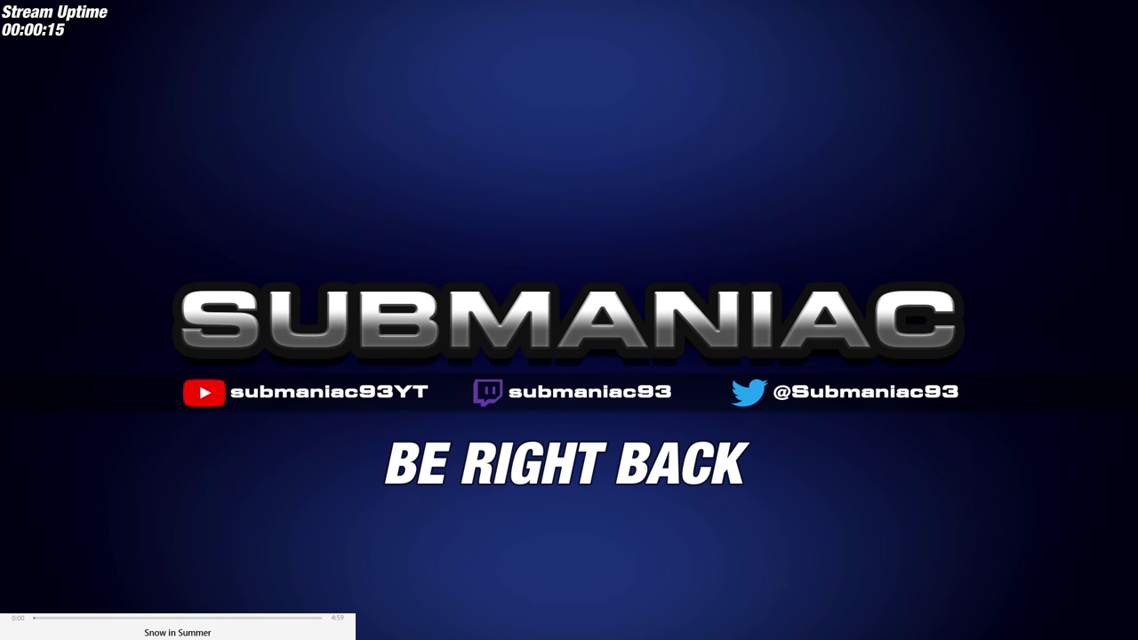
Switch to 3ds Max and open the recent scene file avex_nsx.max
{"action": "mouse_move", "coordinate": [178, 626]}
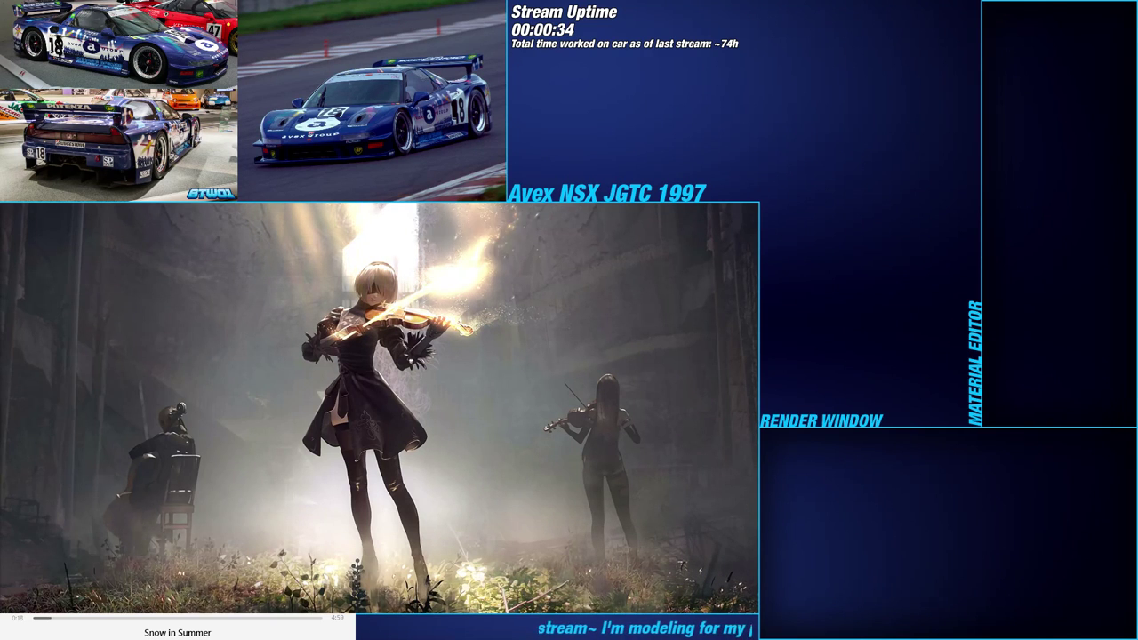
{"action": "key", "text": "super"}
{"action": "left_click", "coordinate": [316, 420]}
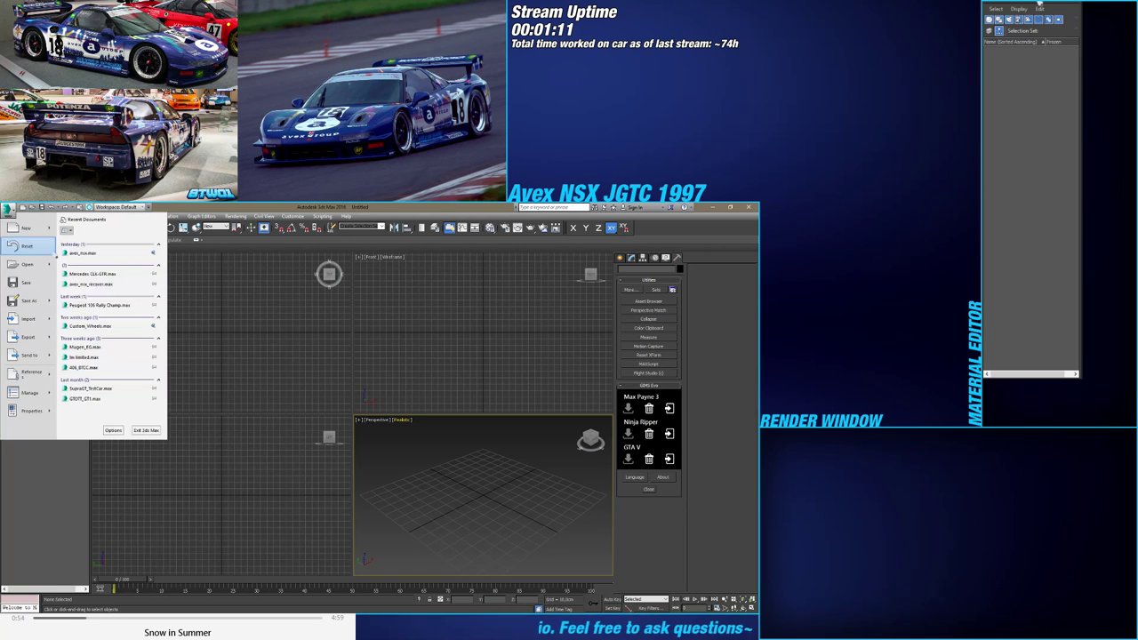
{"action": "left_click", "coordinate": [13, 214]}
{"action": "left_click", "coordinate": [99, 255]}
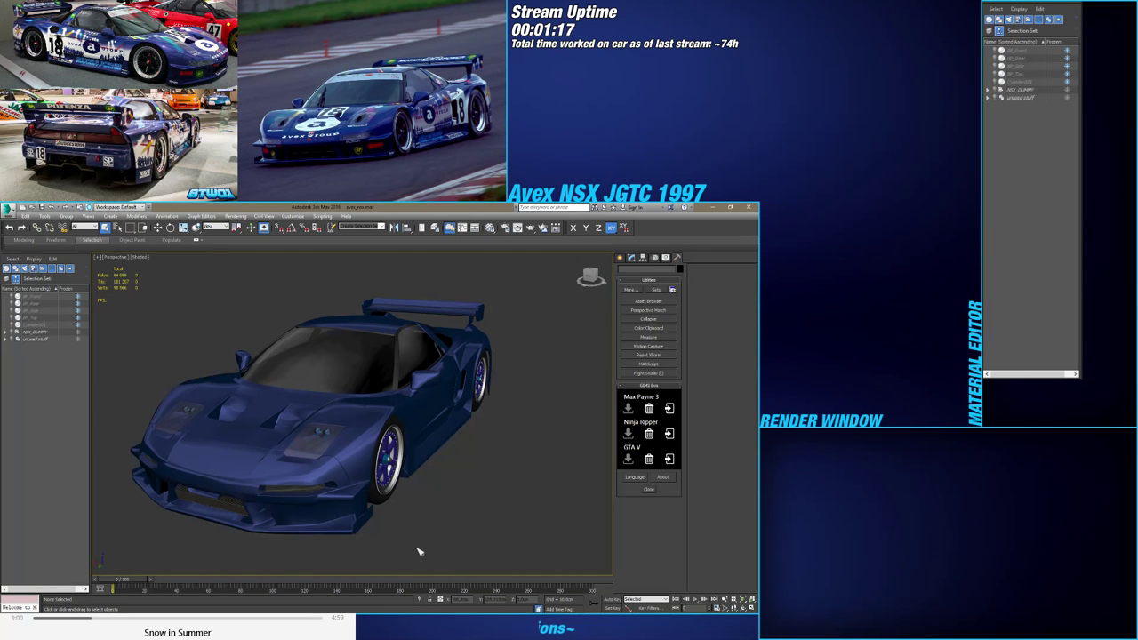
Scrub the timeline to preview the car's animation, expand the NSX_DUMMY hierarchy, and return to frame 0
{"action": "left_click_drag", "start_coordinate": [125, 582], "coordinate": [153, 596]}
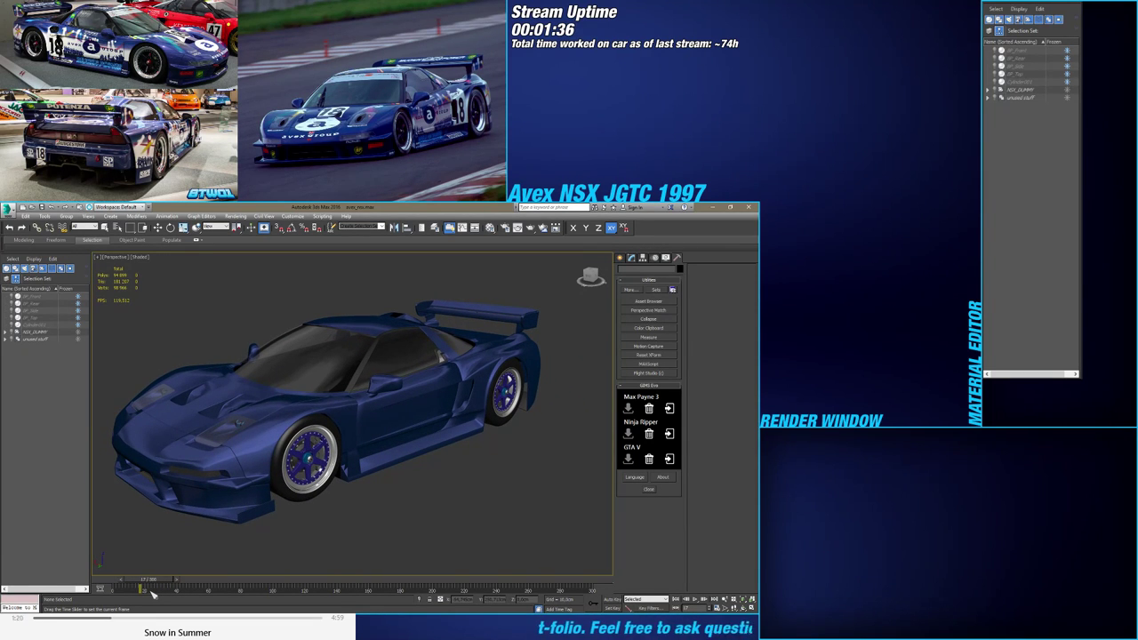
{"action": "key", "text": "q"}
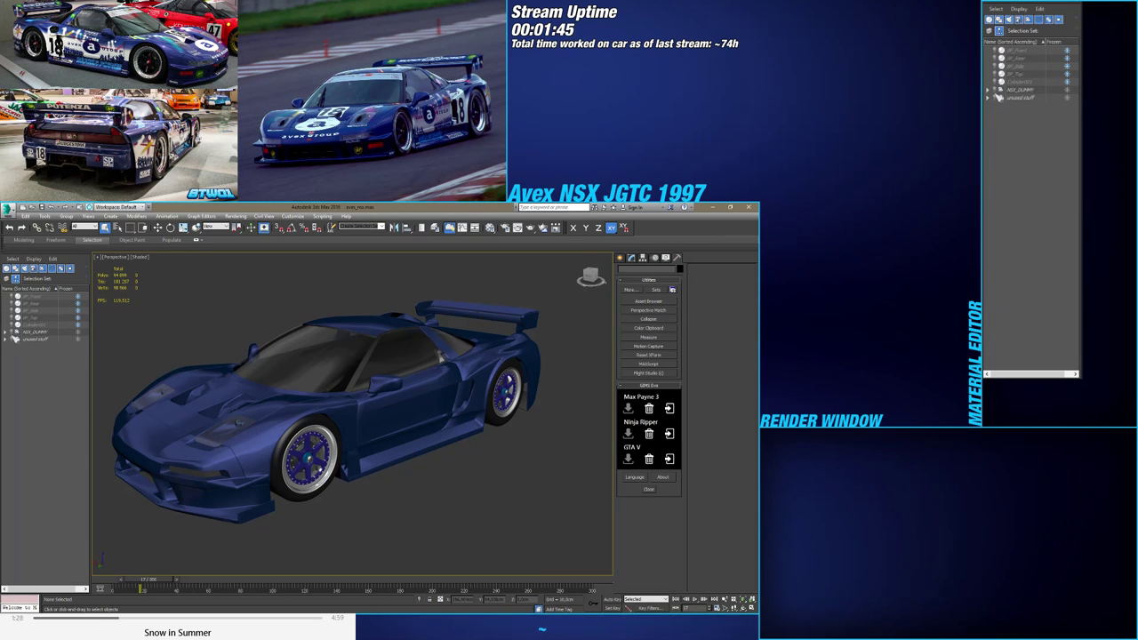
{"action": "left_click", "coordinate": [6, 332]}
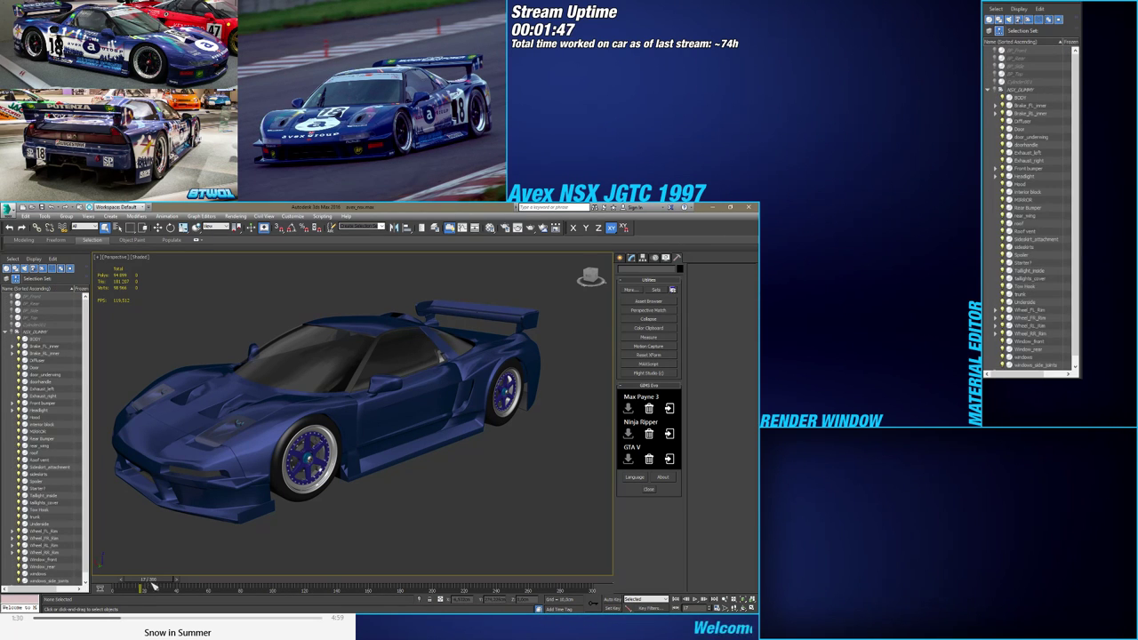
{"action": "left_click_drag", "start_coordinate": [153, 587], "coordinate": [107, 587]}
{"action": "key", "text": "q"}
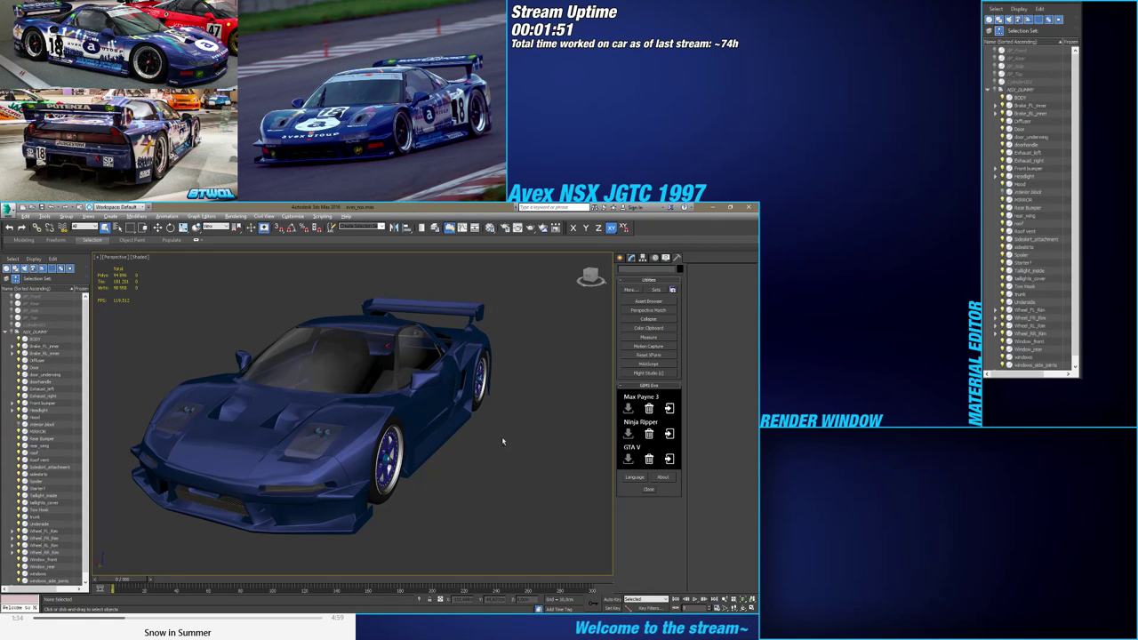
Render the car from a front three-quarter angle and open the Material Editor
{"action": "mouse_move", "coordinate": [502, 443]}
{"action": "middle_mouse_down", "text": "alt"}
{"action": "mouse_move", "coordinate": [486, 443]}
{"action": "mouse_move", "coordinate": [490, 452]}
{"action": "mouse_move", "coordinate": [387, 432]}
{"action": "mouse_move", "coordinate": [433, 432]}
{"action": "mouse_move", "coordinate": [464, 461]}
{"action": "mouse_move", "coordinate": [496, 452]}
{"action": "mouse_move", "coordinate": [456, 446]}
{"action": "mouse_move", "coordinate": [523, 434]}
{"action": "mouse_move", "coordinate": [485, 438]}
{"action": "middle_mouse_up", "text": "alt"}
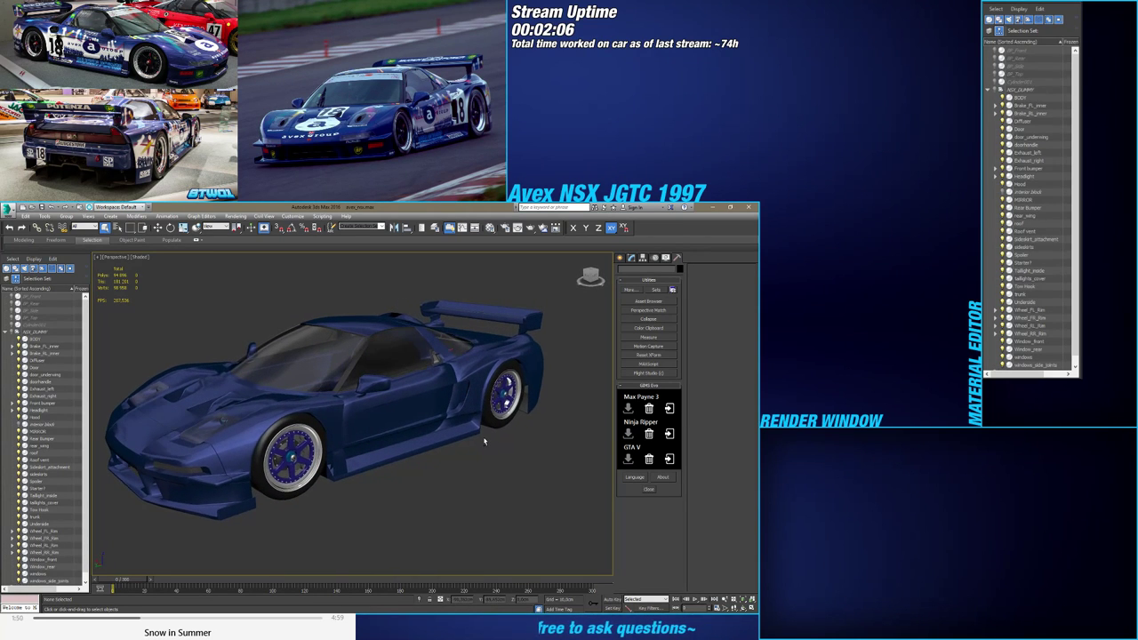
{"action": "key", "text": "m"}
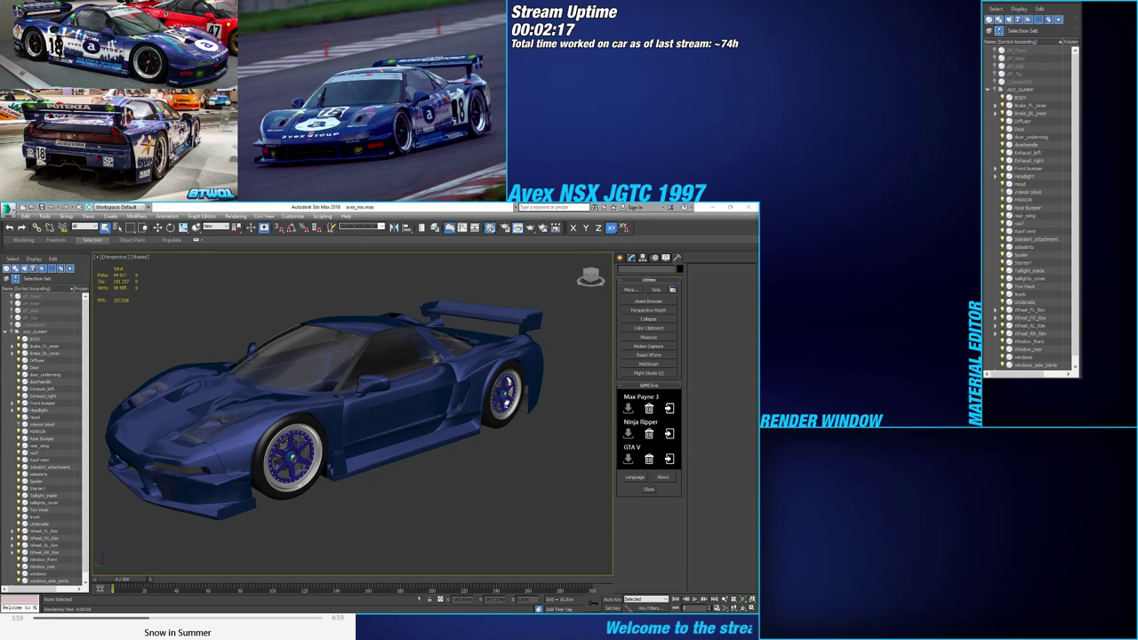
{"action": "key", "text": "m"}
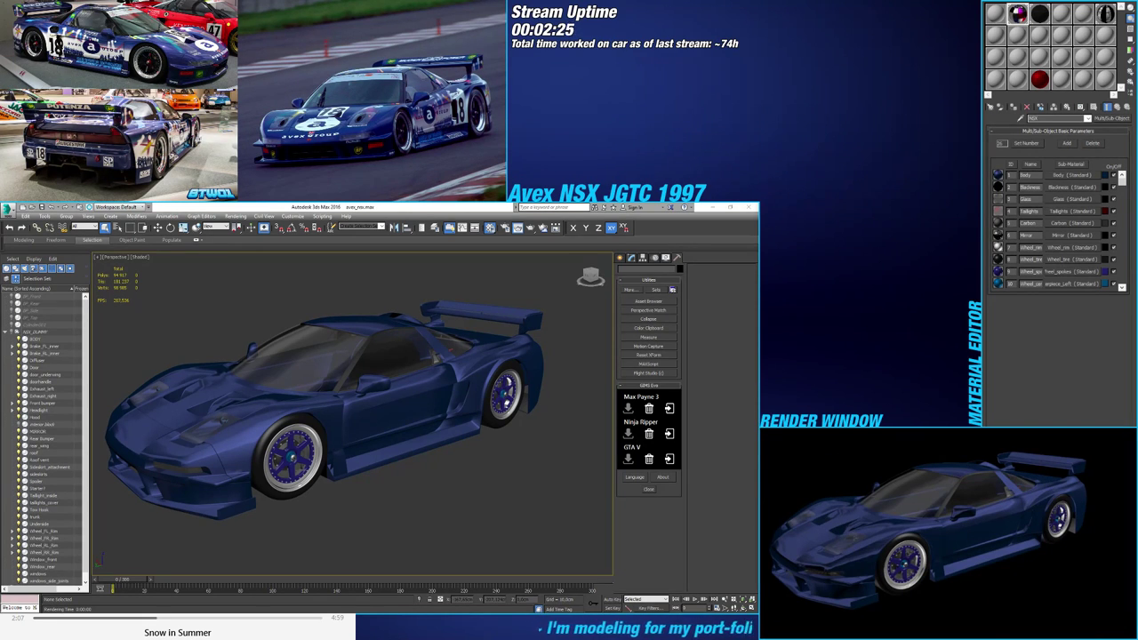
{"action": "left_click", "coordinate": [973, 577]}
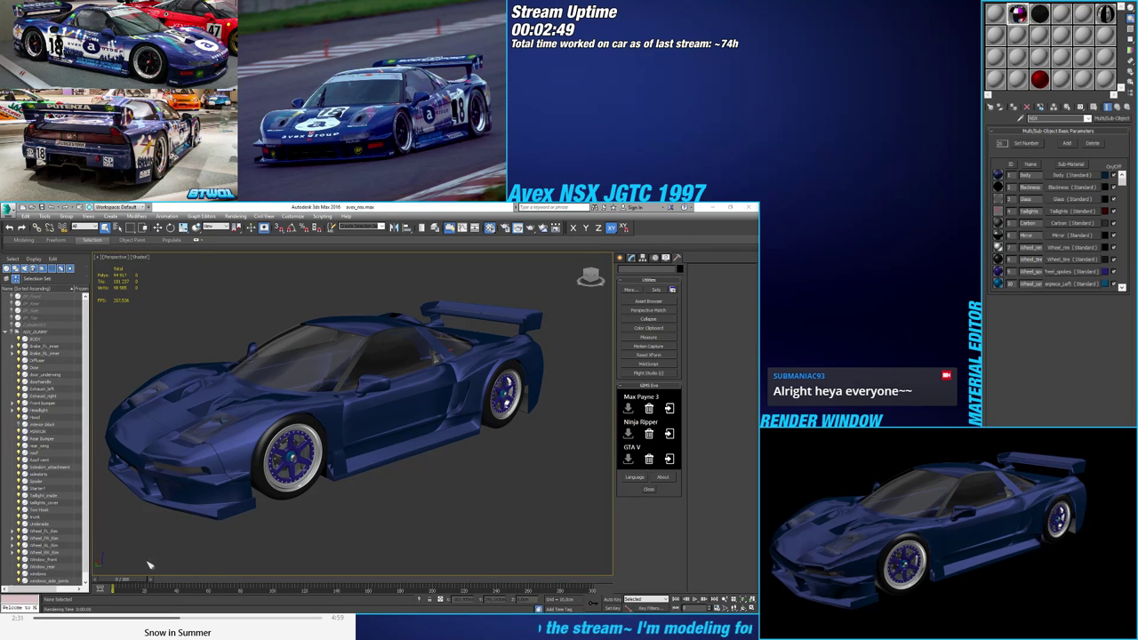
{"action": "left_click_drag", "start_coordinate": [126, 582], "coordinate": [72, 561]}
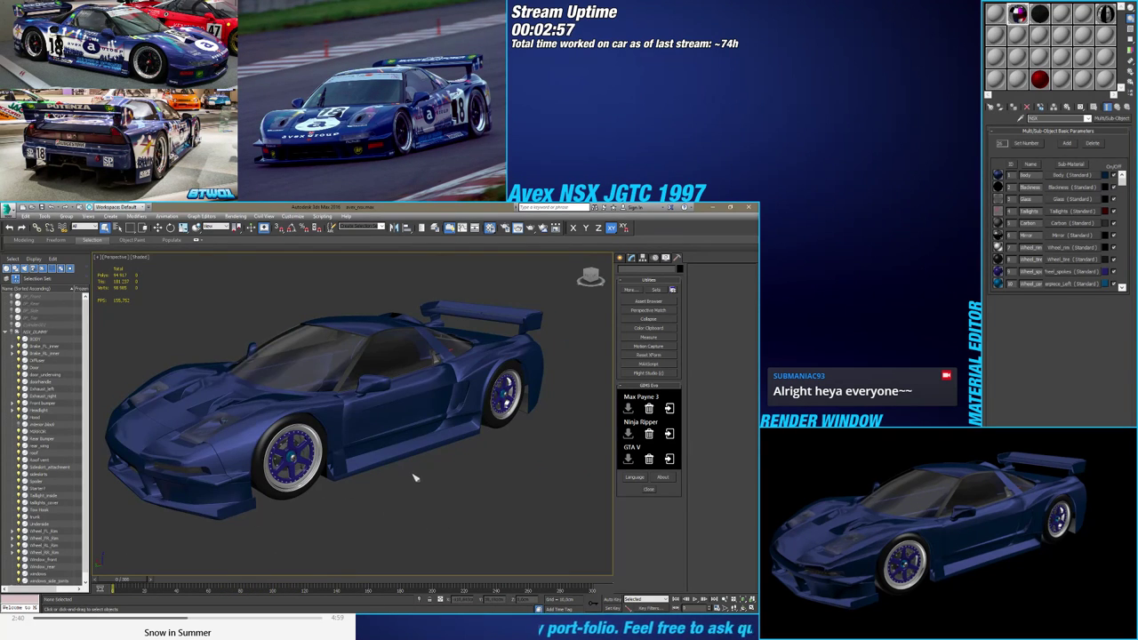
Switch the viewport from perspective to an orthographic view of the car's rear
{"action": "middle_click_drag", "start_coordinate": [415, 478], "coordinate": [312, 477], "text": "alt"}
{"action": "scroll", "coordinate": [309, 453], "scroll_direction": "up", "scroll_amount": 6}
{"action": "scroll", "coordinate": [304, 406], "scroll_direction": "down", "scroll_amount": 4}
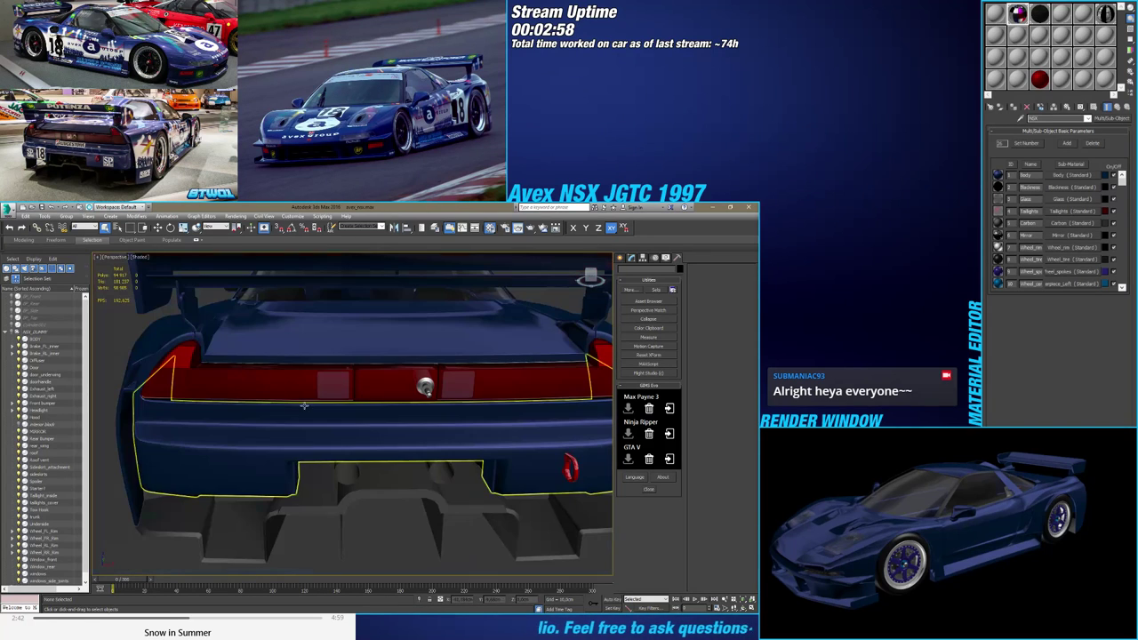
{"action": "key", "text": "u"}
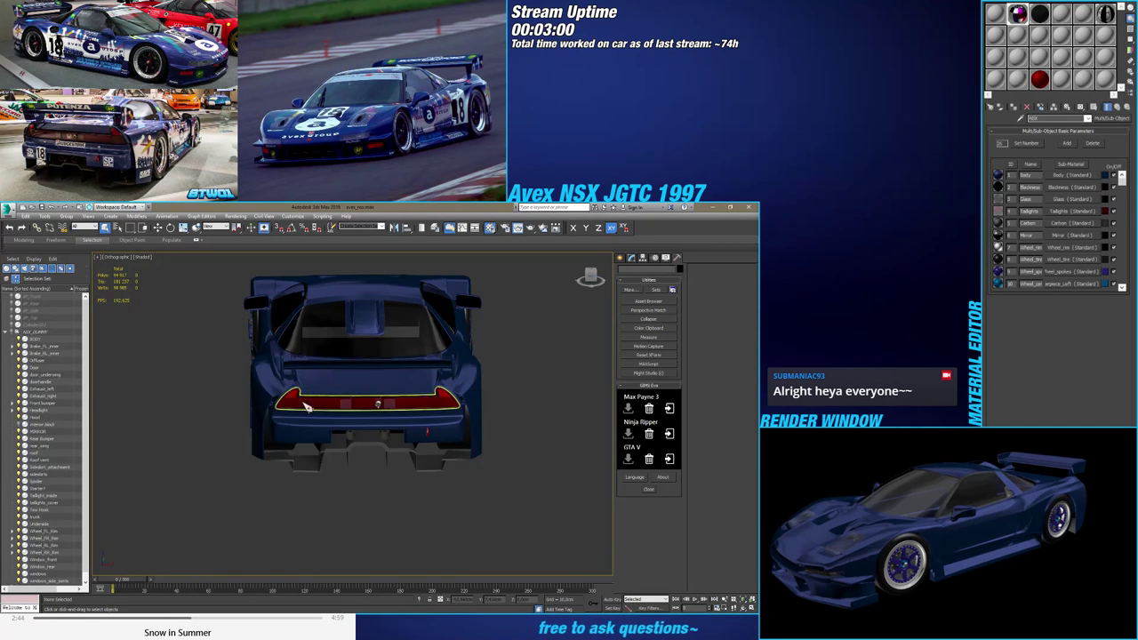
{"action": "left_click", "coordinate": [305, 406]}
{"action": "middle_click_drag", "start_coordinate": [300, 452], "coordinate": [445, 391], "text": "alt"}
{"action": "left_click", "coordinate": [375, 478]}
{"action": "left_click", "coordinate": [445, 392], "text": "ctrl"}
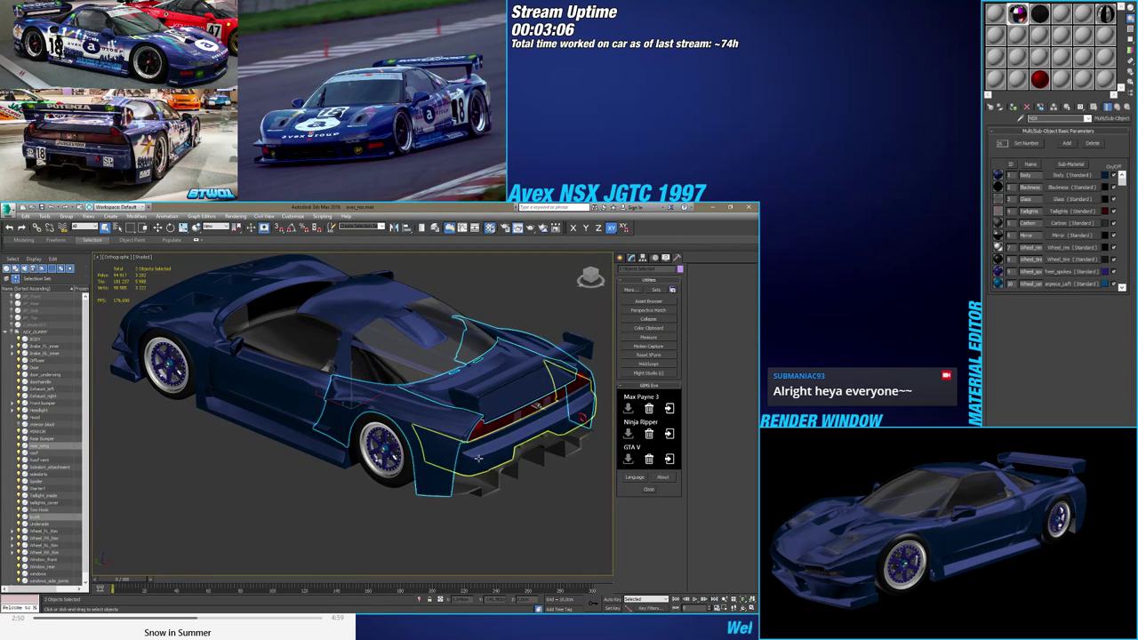
{"action": "left_click", "coordinate": [478, 458], "text": "ctrl"}
{"action": "left_click", "coordinate": [359, 490]}
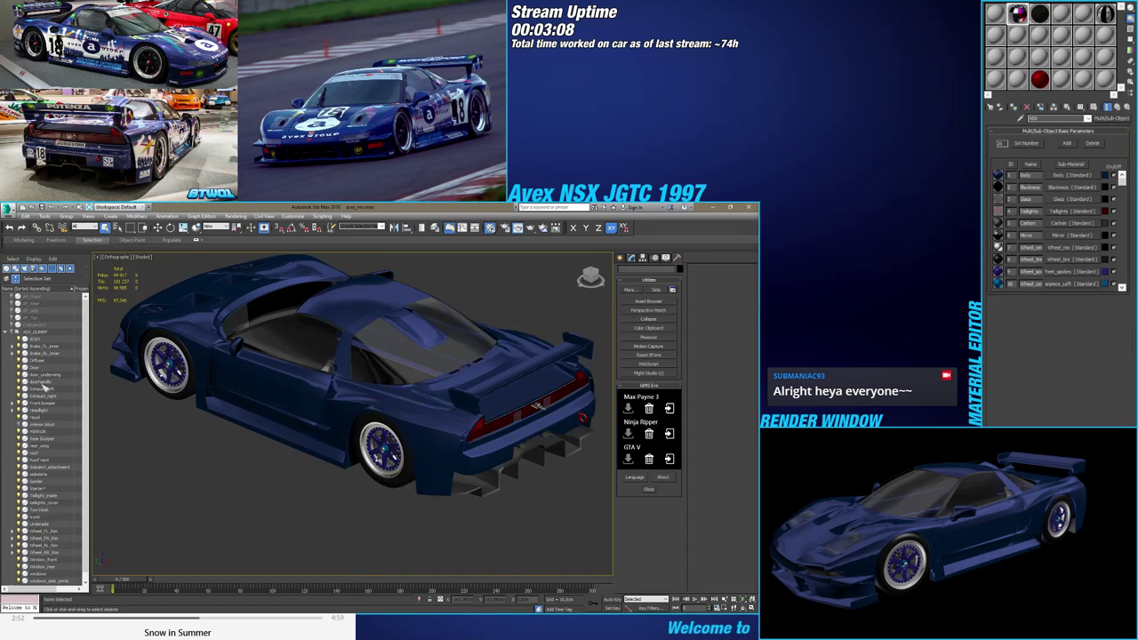
Select Brake_FL_inner, Brake_RL_inner, the front bumper, the headlight and all four wheel rims together with their child objects
{"action": "left_click", "coordinate": [48, 346]}
{"action": "left_click", "coordinate": [48, 353], "text": "ctrl"}
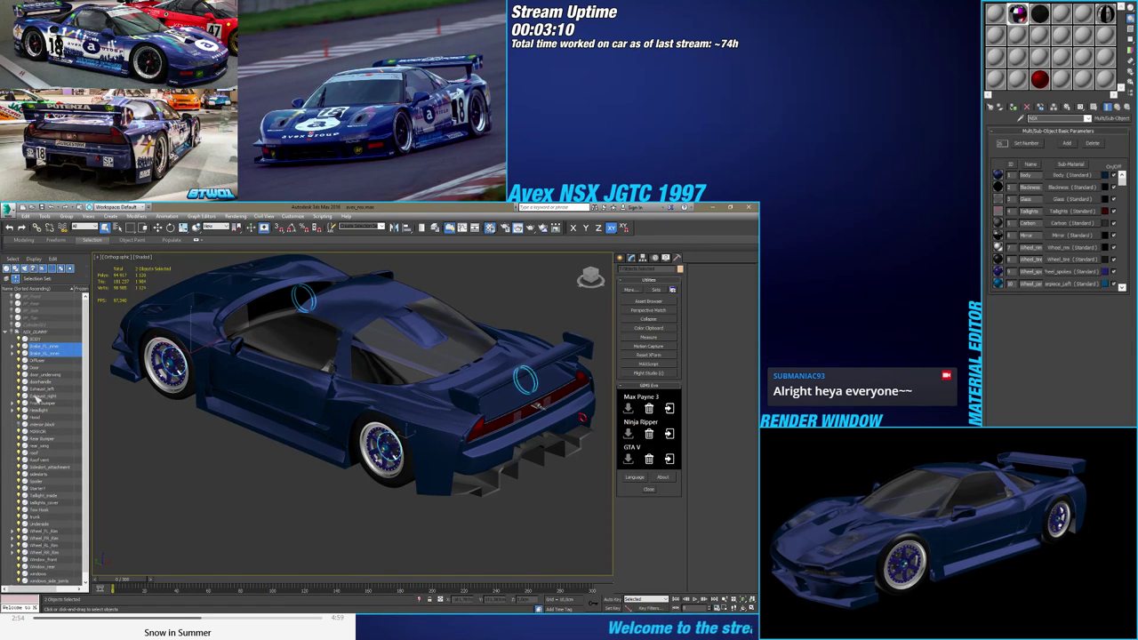
{"action": "left_click", "coordinate": [37, 403], "text": "ctrl"}
{"action": "left_click", "coordinate": [37, 410], "text": "ctrl"}
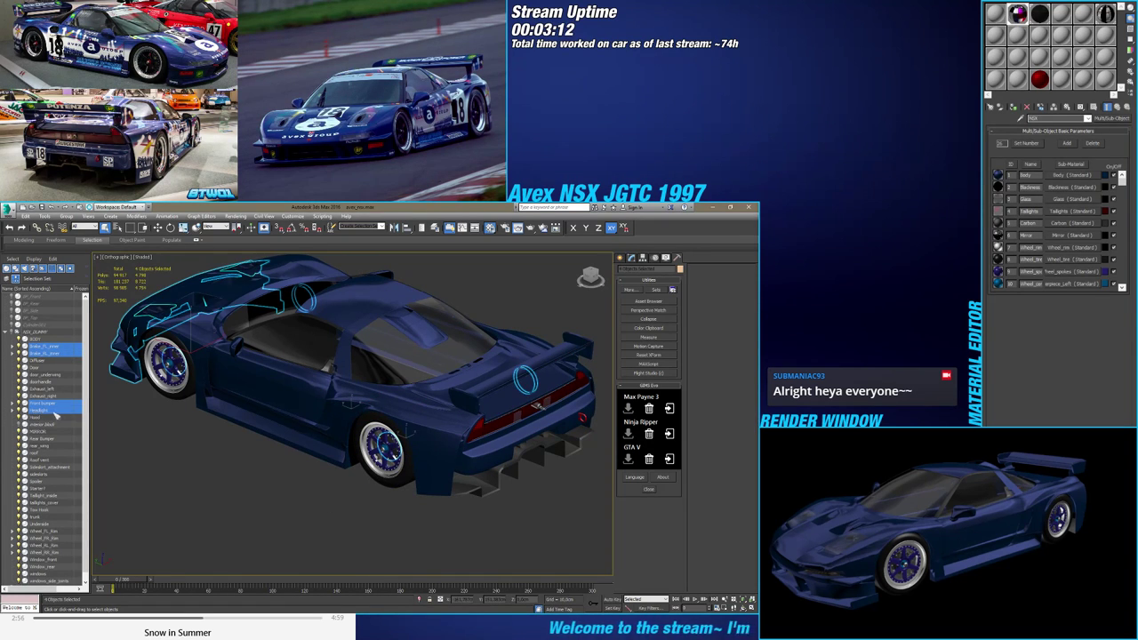
{"action": "left_click", "coordinate": [38, 530], "text": "ctrl"}
{"action": "left_click", "coordinate": [37, 537], "text": "ctrl"}
{"action": "left_click", "coordinate": [37, 545], "text": "ctrl"}
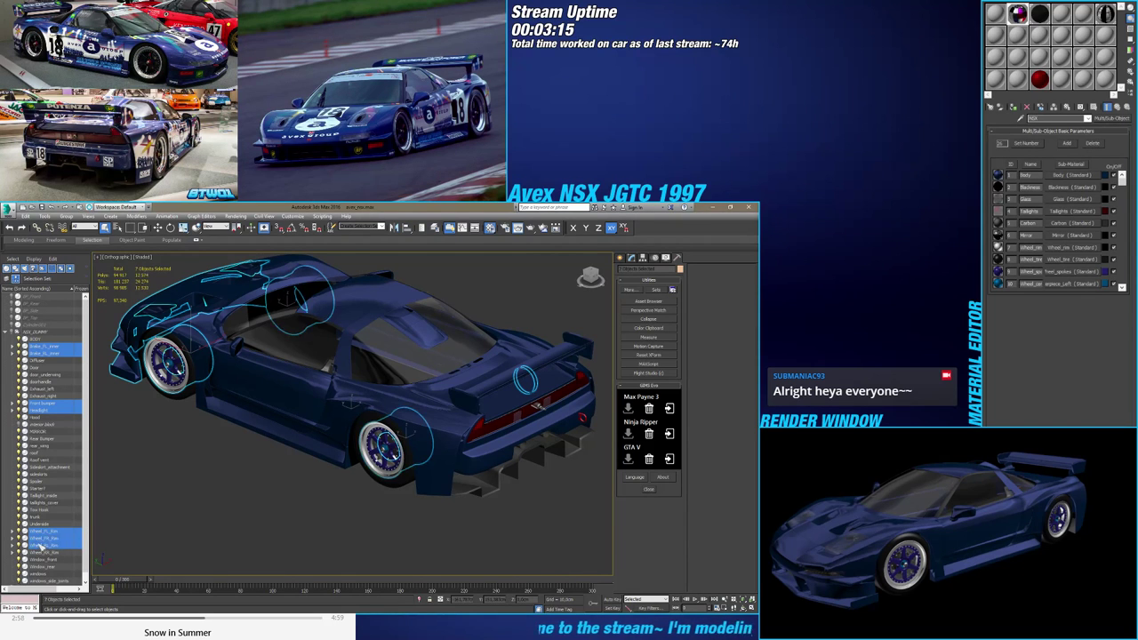
{"action": "left_click", "coordinate": [37, 552], "text": "ctrl"}
{"action": "right_click", "coordinate": [80, 544]}
{"action": "left_click", "coordinate": [96, 551]}
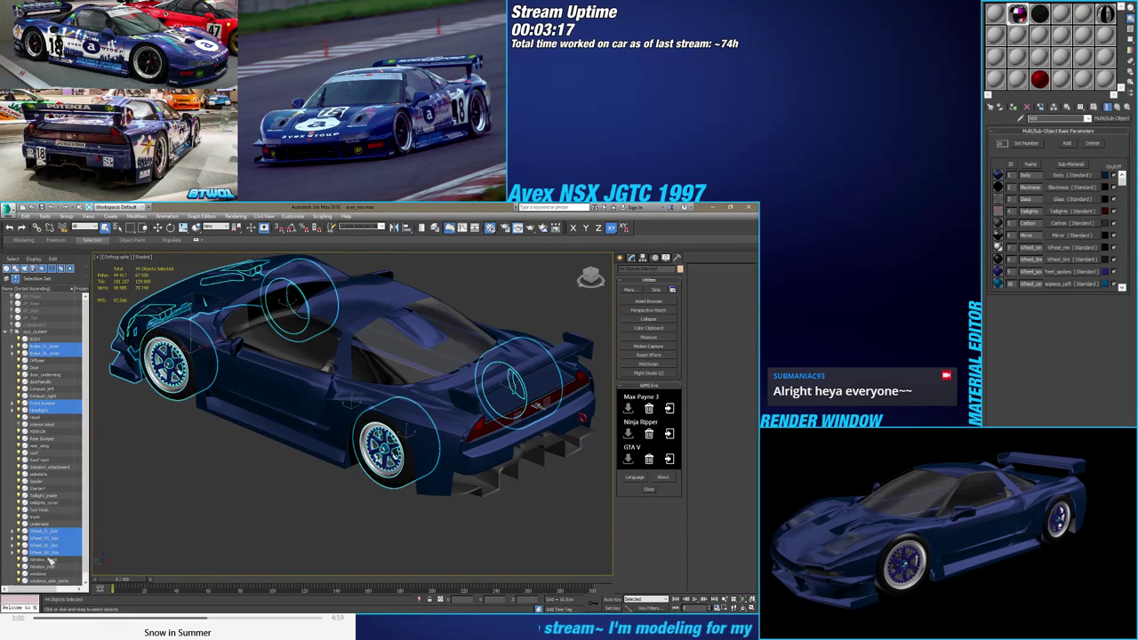
Hide the selected brakes, front bumper, headlight and wheels, and clear the selection
{"action": "scroll", "coordinate": [191, 476], "scroll_direction": "up", "scroll_amount": 3}
{"action": "middle_click_drag", "start_coordinate": [191, 475], "coordinate": [97, 438], "text": "alt"}
{"action": "scroll", "coordinate": [165, 457], "scroll_direction": "up", "scroll_amount": 4}
{"action": "scroll", "coordinate": [169, 456], "scroll_direction": "down", "scroll_amount": 2}
{"action": "scroll", "coordinate": [207, 460], "scroll_direction": "down", "scroll_amount": 4}
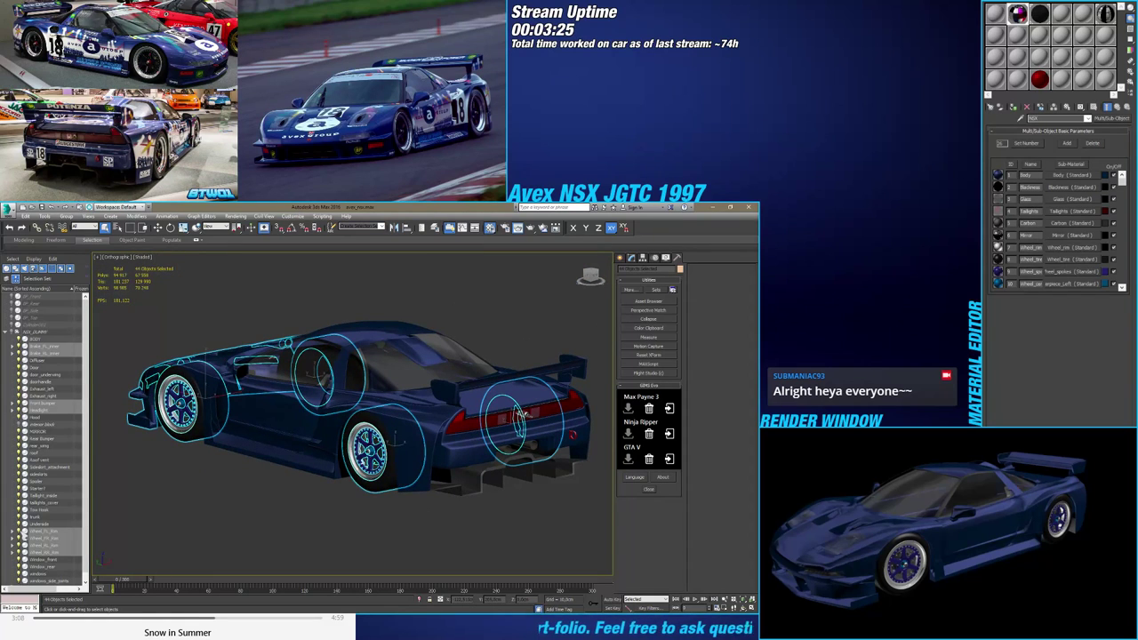
{"action": "left_click", "coordinate": [24, 535]}
{"action": "left_click", "coordinate": [330, 495]}
{"action": "middle_click_drag", "start_coordinate": [402, 491], "coordinate": [364, 515], "text": "alt"}
{"action": "left_click", "coordinate": [286, 494]}
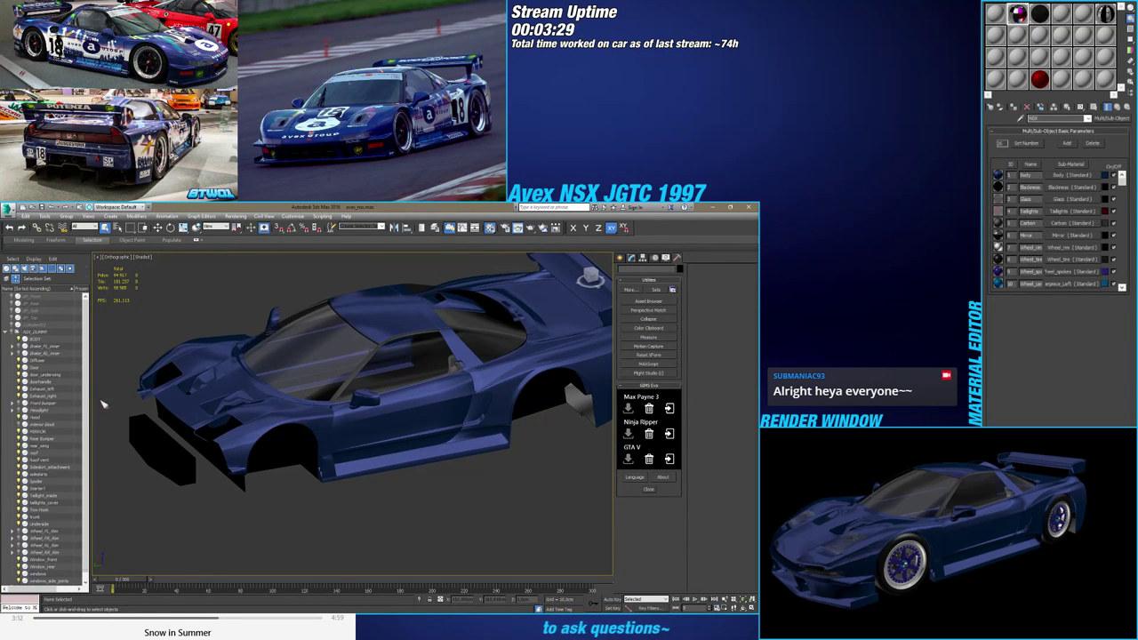
Hide the hood, underside, diffuser, doors, door_underwing, door handles, exhausts and main body
{"action": "left_click", "coordinate": [19, 417]}
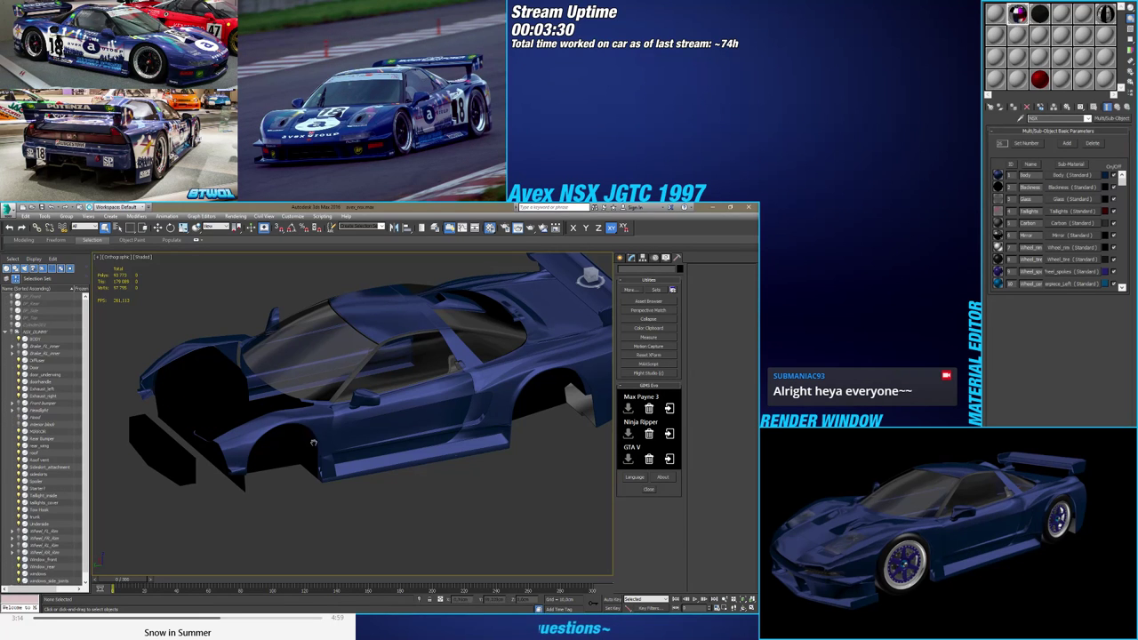
{"action": "middle_click_drag", "start_coordinate": [313, 442], "coordinate": [258, 439], "text": "alt"}
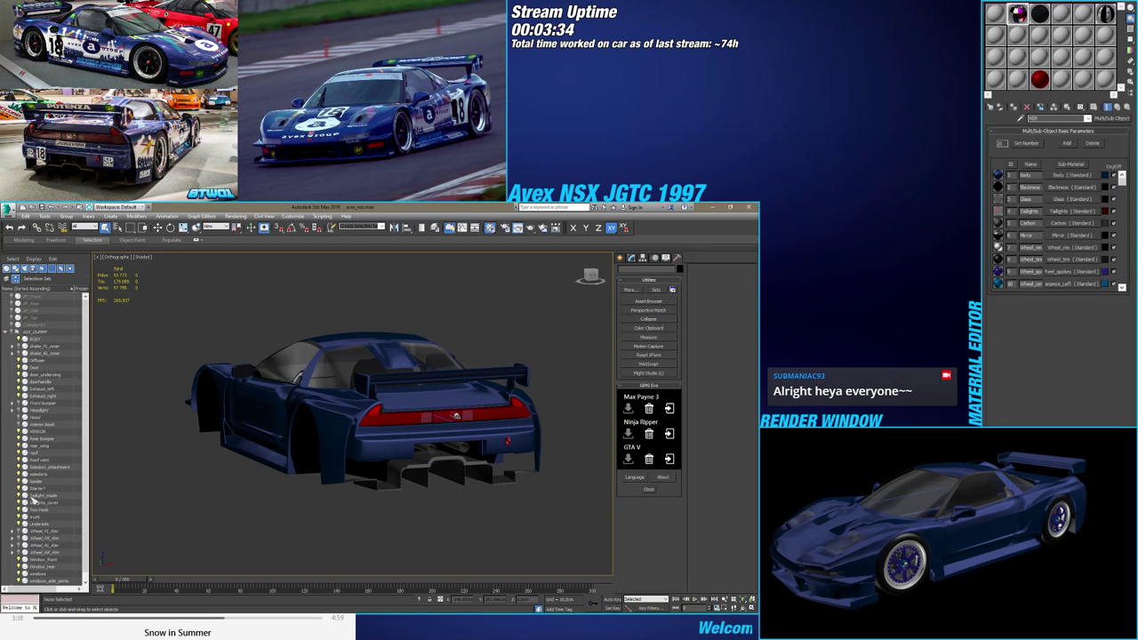
{"action": "left_click", "coordinate": [18, 523]}
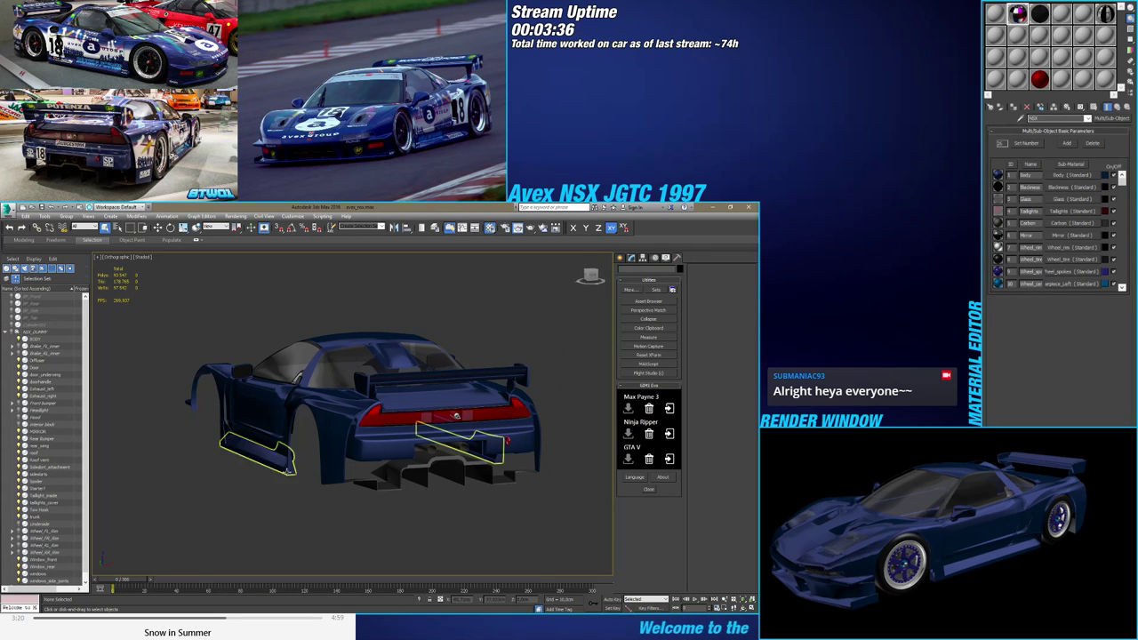
{"action": "left_click", "coordinate": [19, 360]}
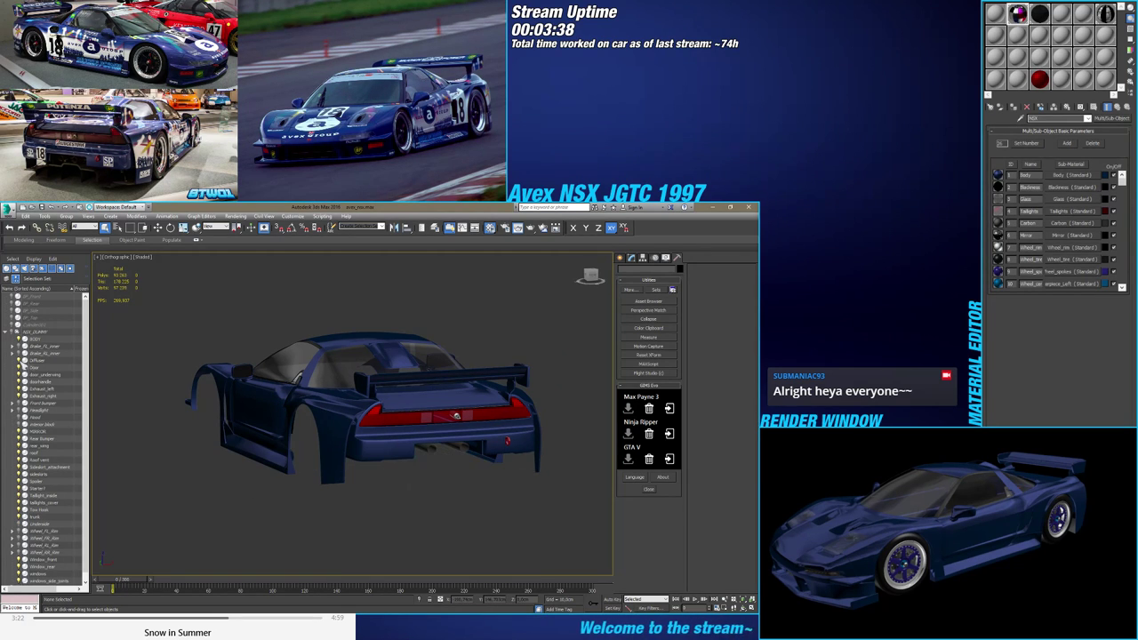
{"action": "left_click", "coordinate": [19, 367]}
{"action": "left_click", "coordinate": [18, 375]}
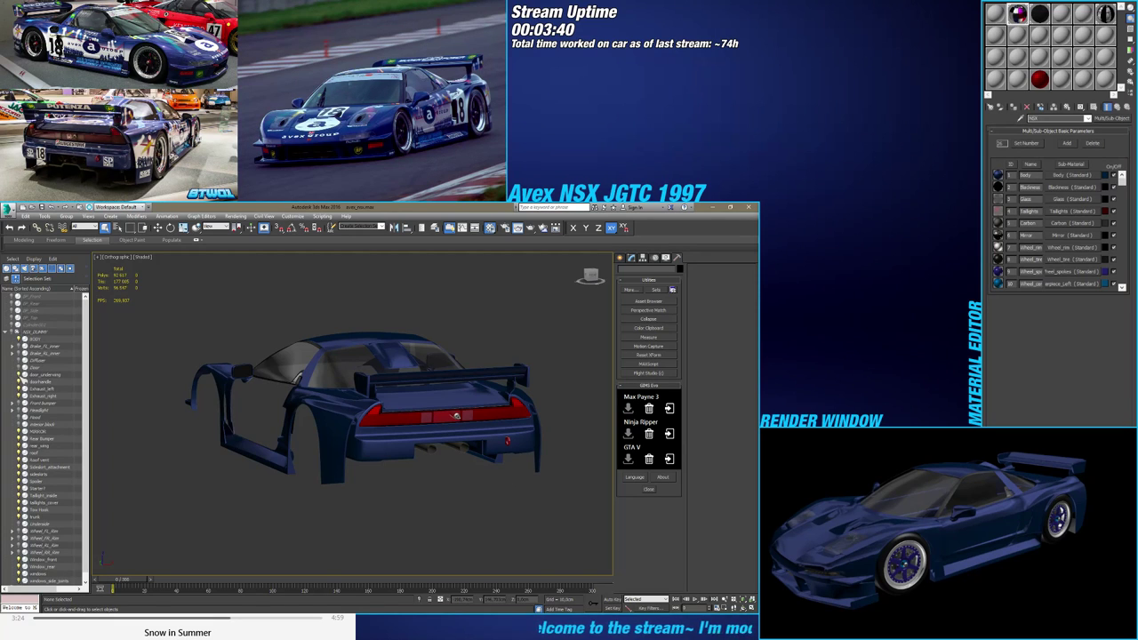
{"action": "left_click", "coordinate": [19, 389]}
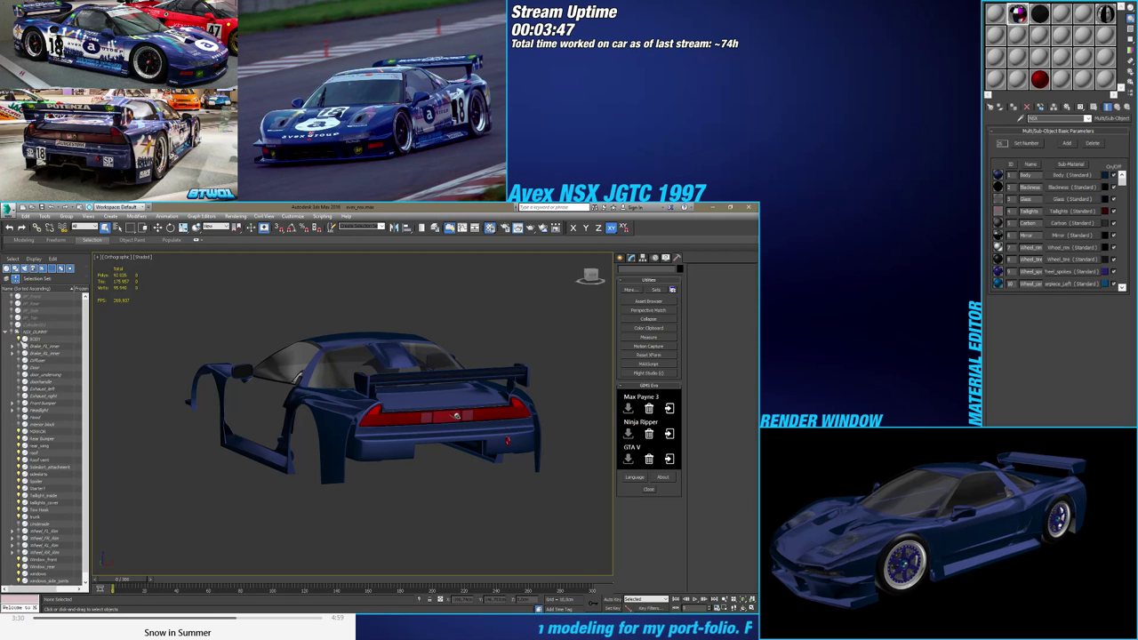
{"action": "left_click", "coordinate": [23, 367]}
{"action": "scroll", "coordinate": [30, 400], "scroll_direction": "down", "scroll_amount": 1}
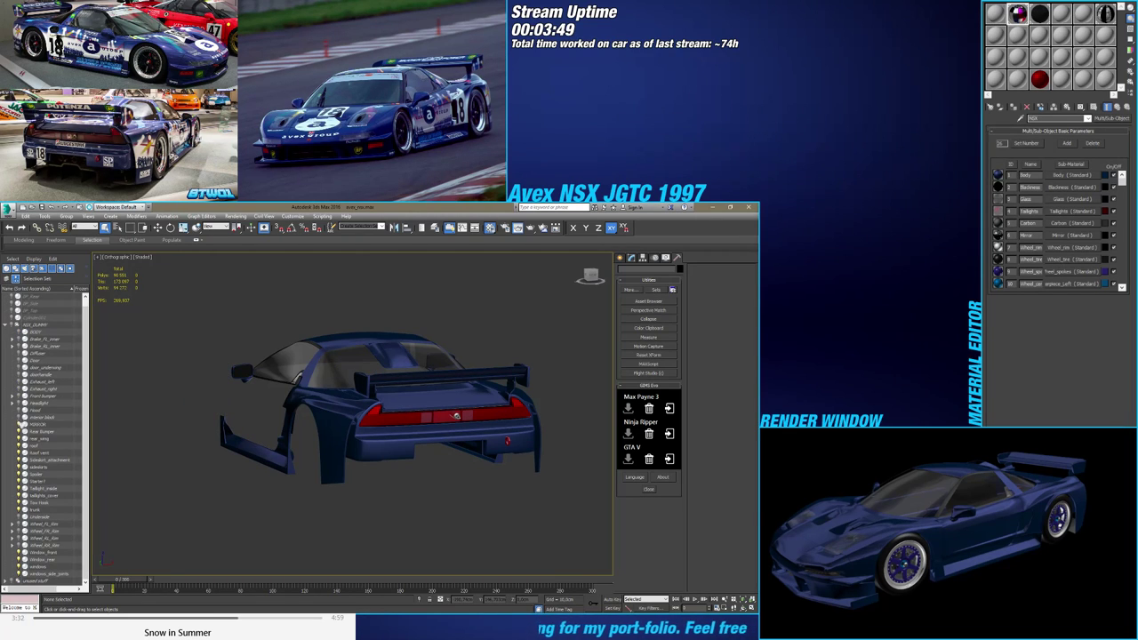
Hide the mirrors, rear bumper, rear_wing, roof and roof vent
{"action": "left_click", "coordinate": [19, 424]}
{"action": "left_click", "coordinate": [19, 431]}
{"action": "left_click", "coordinate": [19, 438]}
{"action": "left_click", "coordinate": [19, 446]}
{"action": "left_click", "coordinate": [18, 453]}
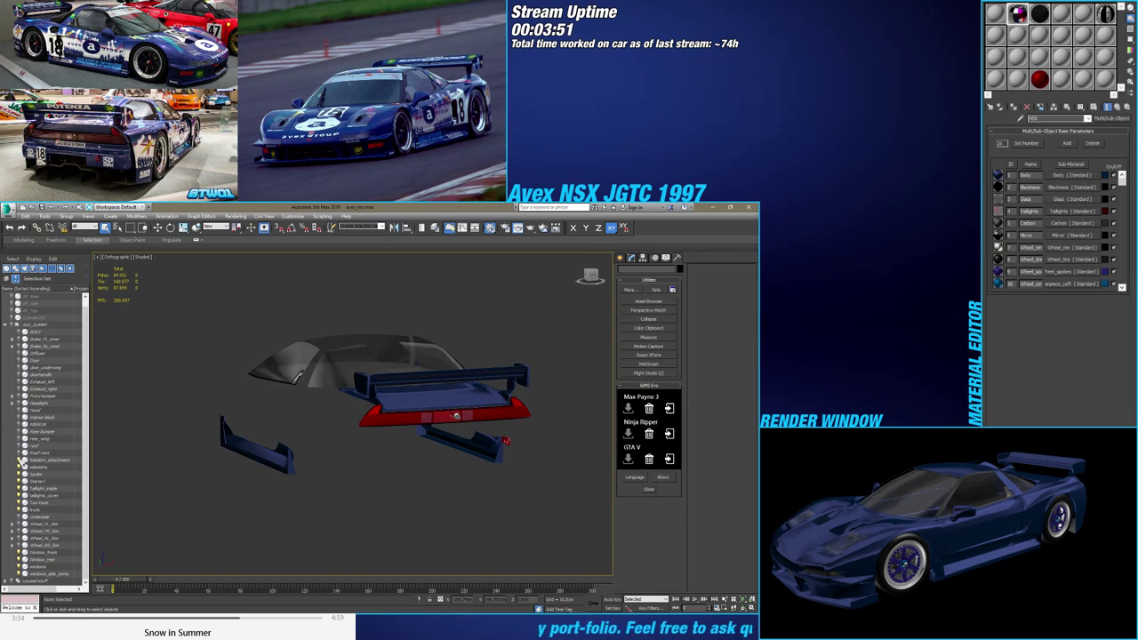
Hide the sideskirt attachment, side skirts, spoiler, rear badge, tow hook and trunk, keeping both taillight objects shown
{"action": "left_click", "coordinate": [20, 459]}
{"action": "left_click", "coordinate": [20, 467]}
{"action": "left_click", "coordinate": [21, 474]}
{"action": "left_click", "coordinate": [20, 488]}
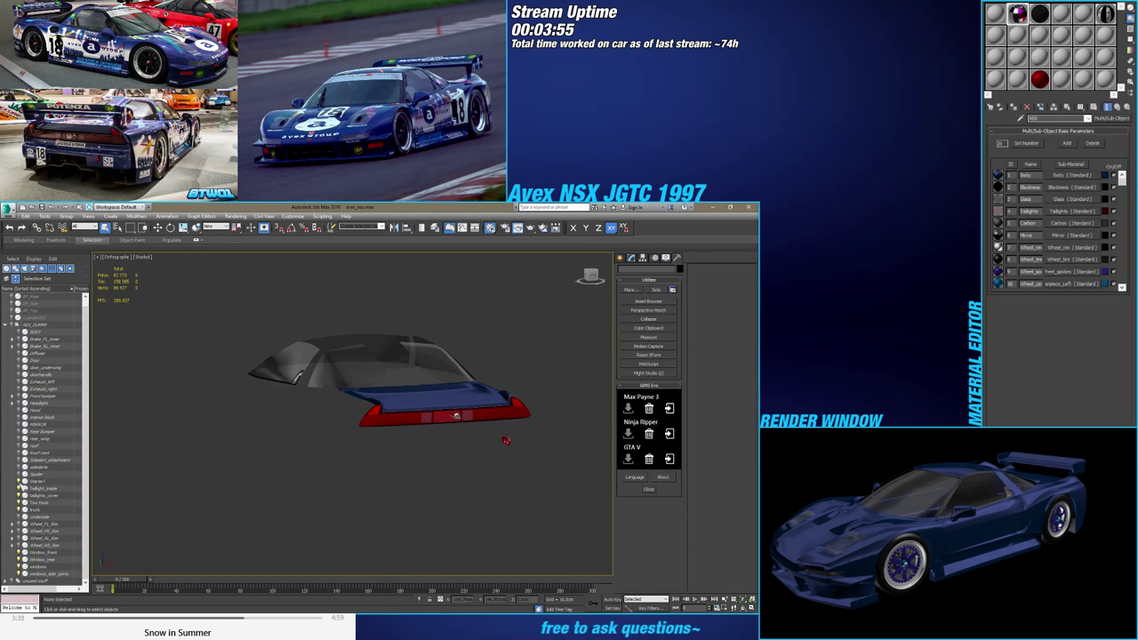
{"action": "left_click", "coordinate": [20, 495]}
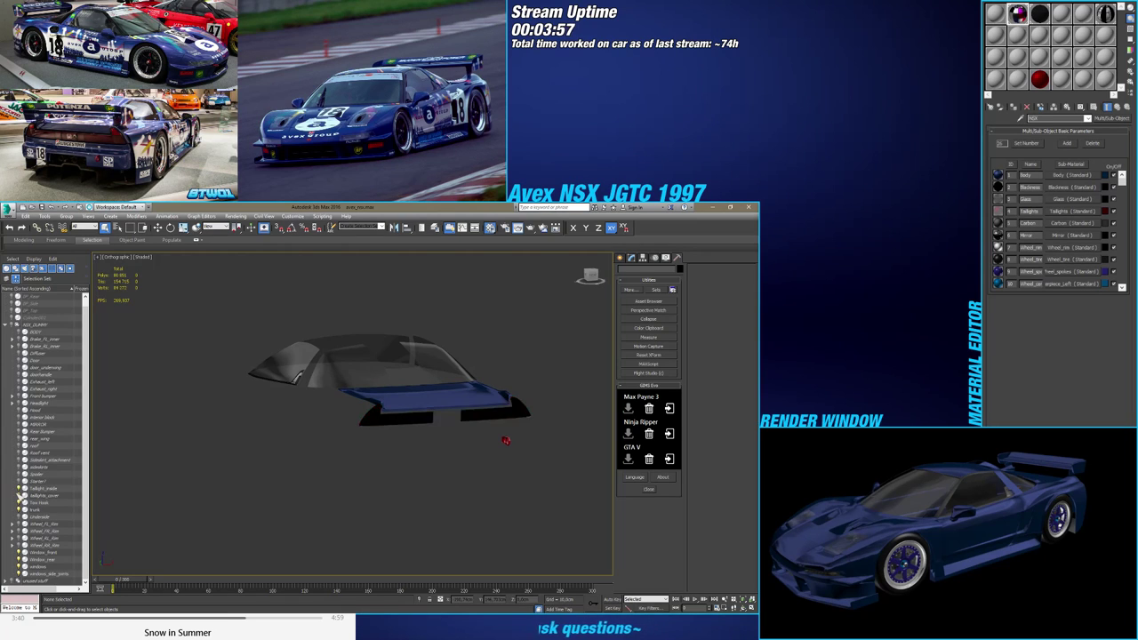
{"action": "left_click", "coordinate": [19, 495]}
{"action": "left_click", "coordinate": [20, 509]}
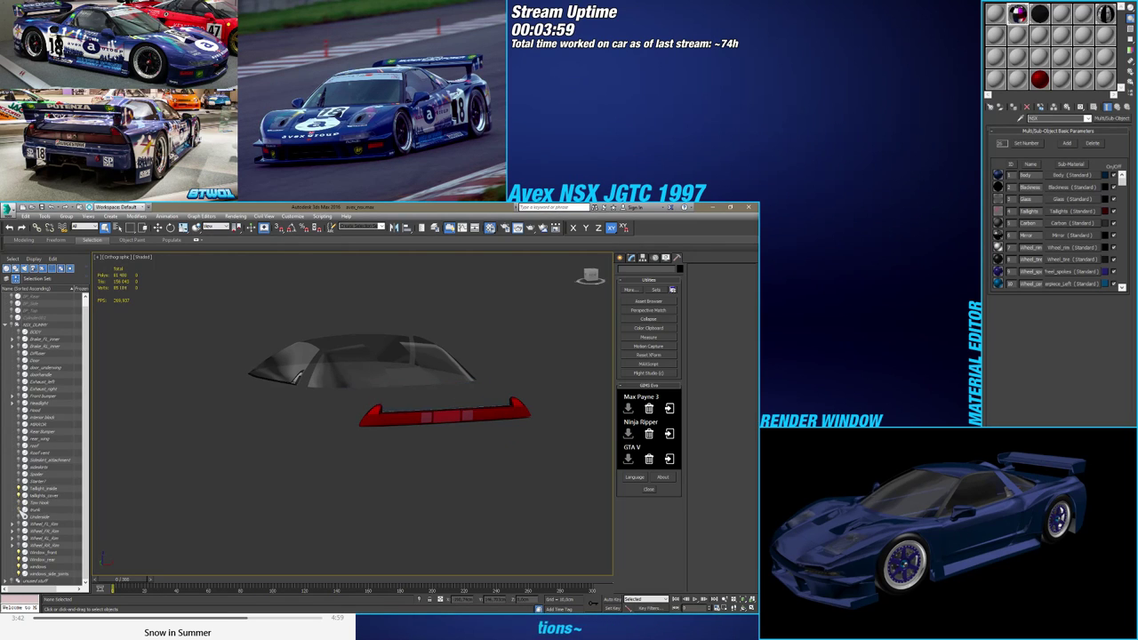
Hide the front window, rear window, side windows and windows_side_joints
{"action": "left_click", "coordinate": [19, 552]}
{"action": "left_click", "coordinate": [19, 559]}
{"action": "left_click", "coordinate": [19, 566]}
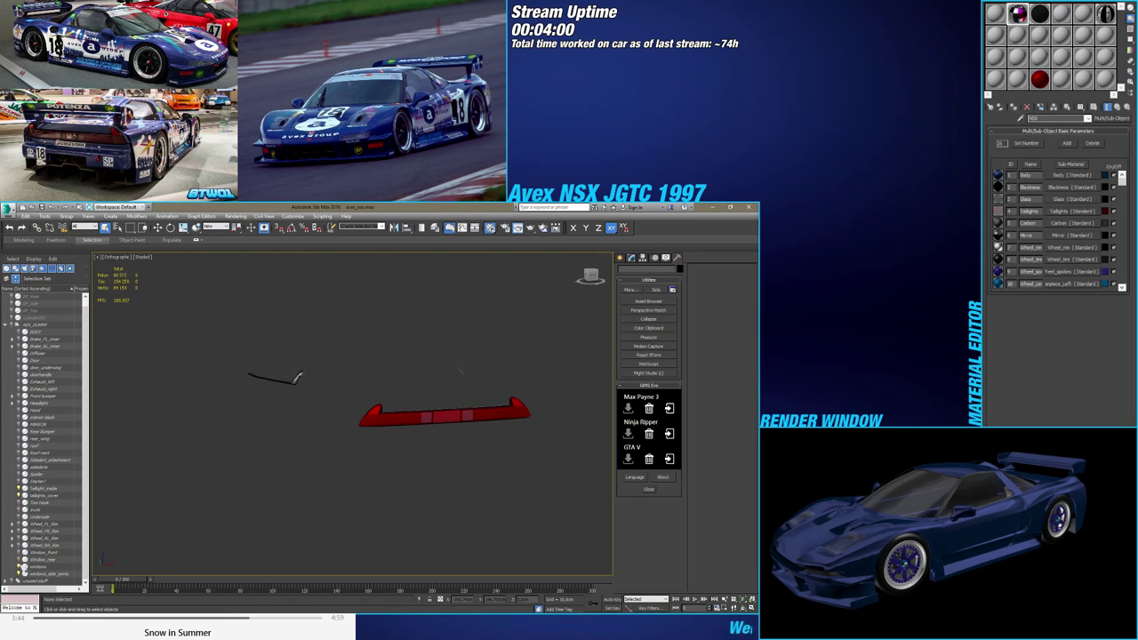
{"action": "left_click", "coordinate": [18, 573]}
Select the taillights_cover object and turn on its see-through display
{"action": "middle_click_drag", "start_coordinate": [361, 489], "coordinate": [347, 435], "text": "alt"}
{"action": "scroll", "coordinate": [355, 420], "scroll_direction": "up", "scroll_amount": 5}
{"action": "left_click", "coordinate": [355, 420]}
{"action": "scroll", "coordinate": [272, 424], "scroll_direction": "up", "scroll_amount": 2}
{"action": "key", "text": "alt+x"}
{"action": "left_click", "coordinate": [452, 440]}
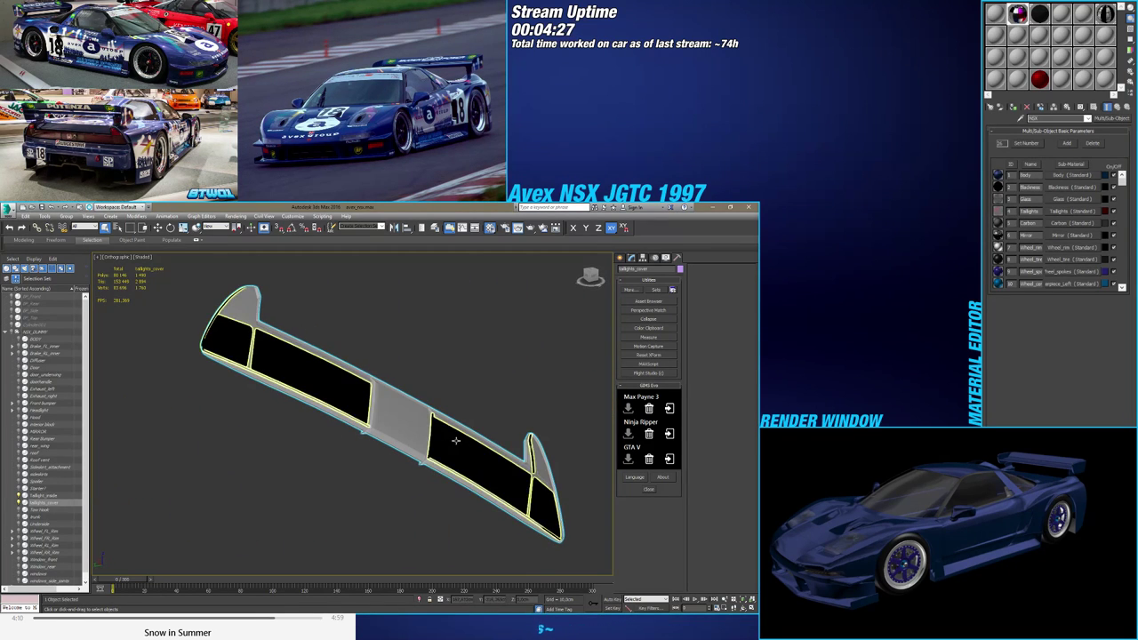
Hide taillights_cover and display Taillight_inside with edged faces so its mesh can be inspected
{"action": "middle_click_drag", "start_coordinate": [458, 471], "coordinate": [356, 460], "text": "alt"}
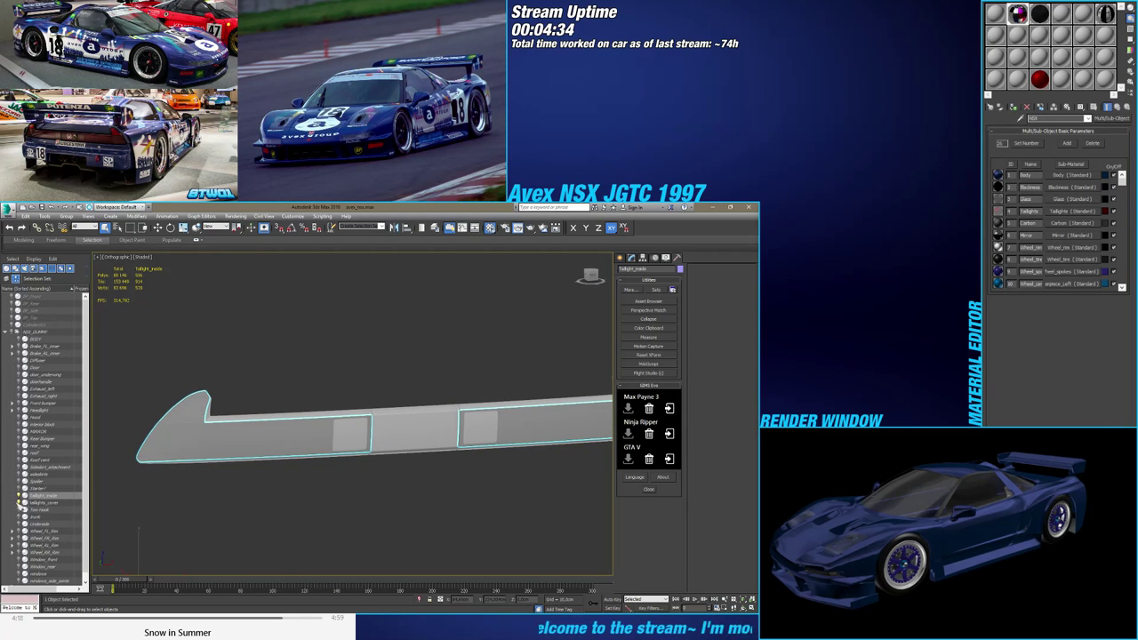
{"action": "left_click", "coordinate": [17, 502]}
{"action": "scroll", "coordinate": [360, 417], "scroll_direction": "up", "scroll_amount": 4}
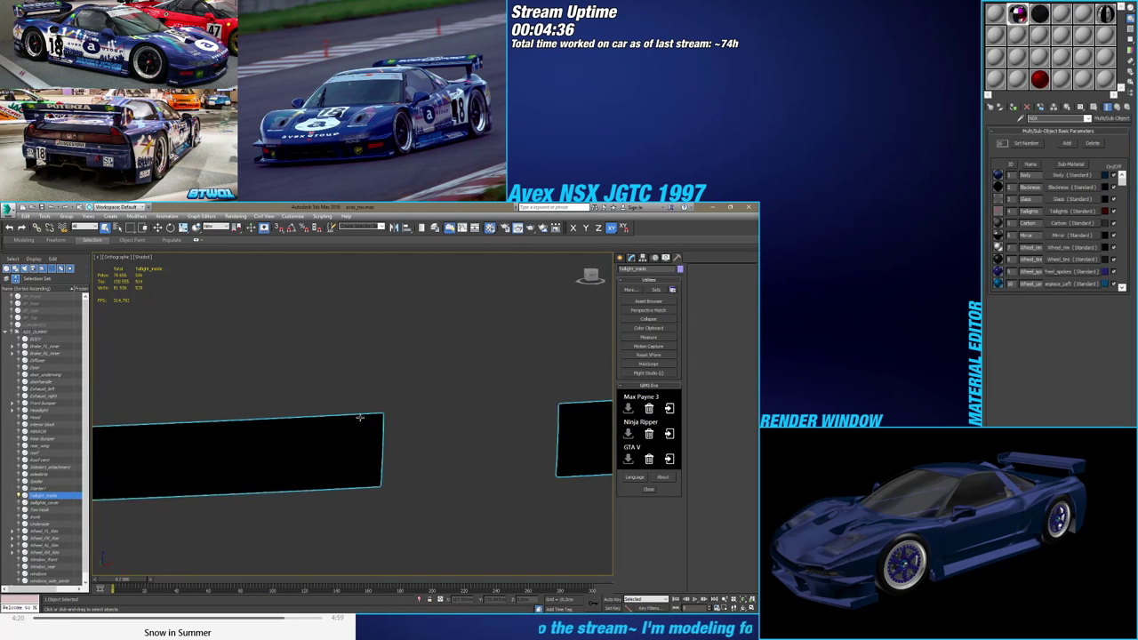
{"action": "key", "text": "F4"}
{"action": "scroll", "coordinate": [391, 438], "scroll_direction": "down", "scroll_amount": 2}
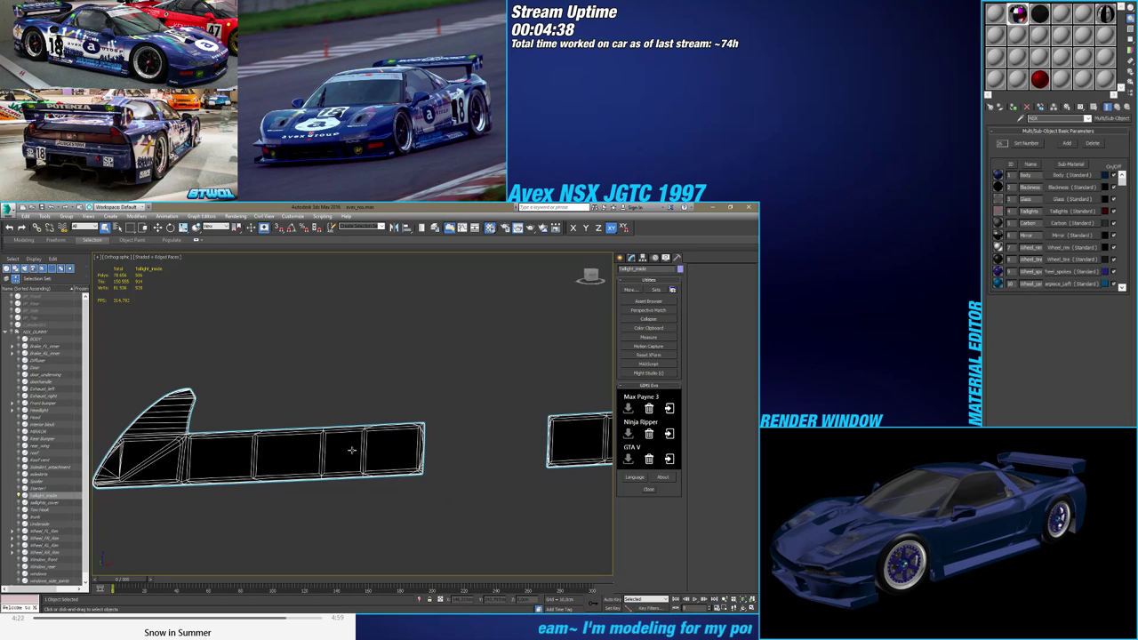
{"action": "middle_click_drag", "start_coordinate": [351, 451], "coordinate": [387, 433]}
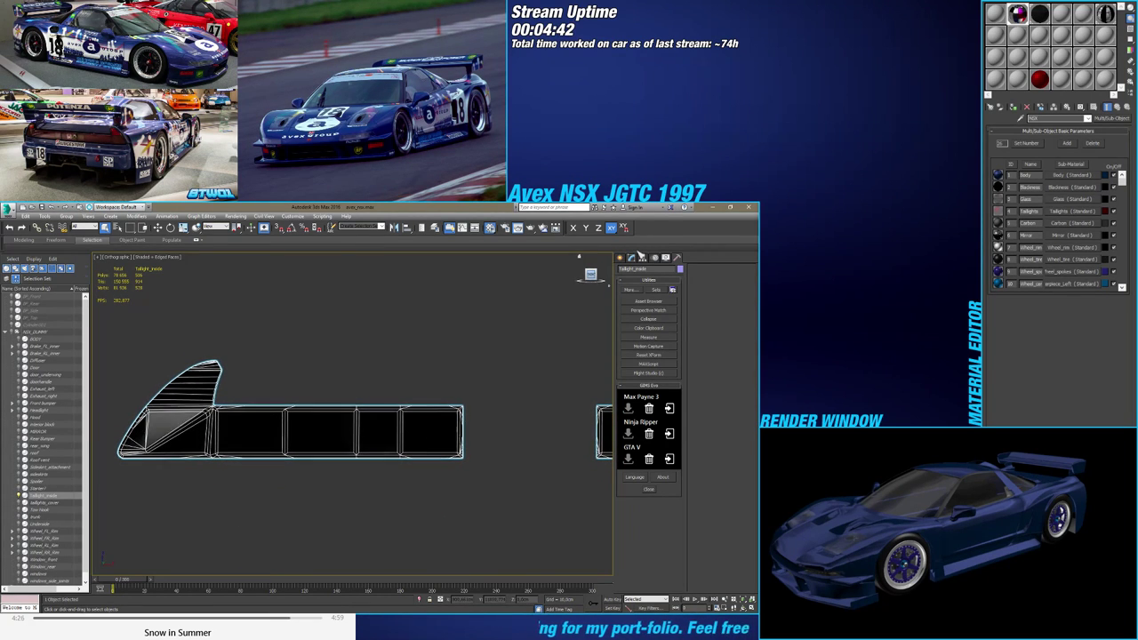
Enter polygon editing on the Editable Poly level of Taillight_inside and select the polygons of its inner lamp panels
{"action": "left_click", "coordinate": [632, 258]}
{"action": "left_click", "coordinate": [637, 296]}
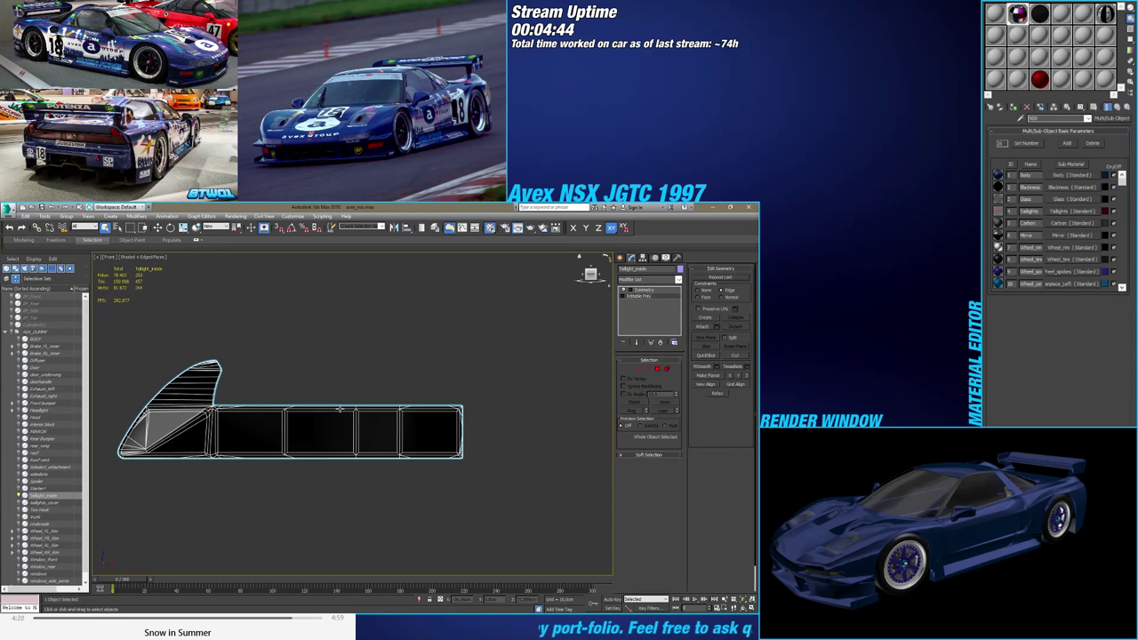
{"action": "scroll", "coordinate": [462, 427], "scroll_direction": "up", "scroll_amount": 4}
{"action": "middle_click_drag", "start_coordinate": [463, 426], "coordinate": [403, 429]}
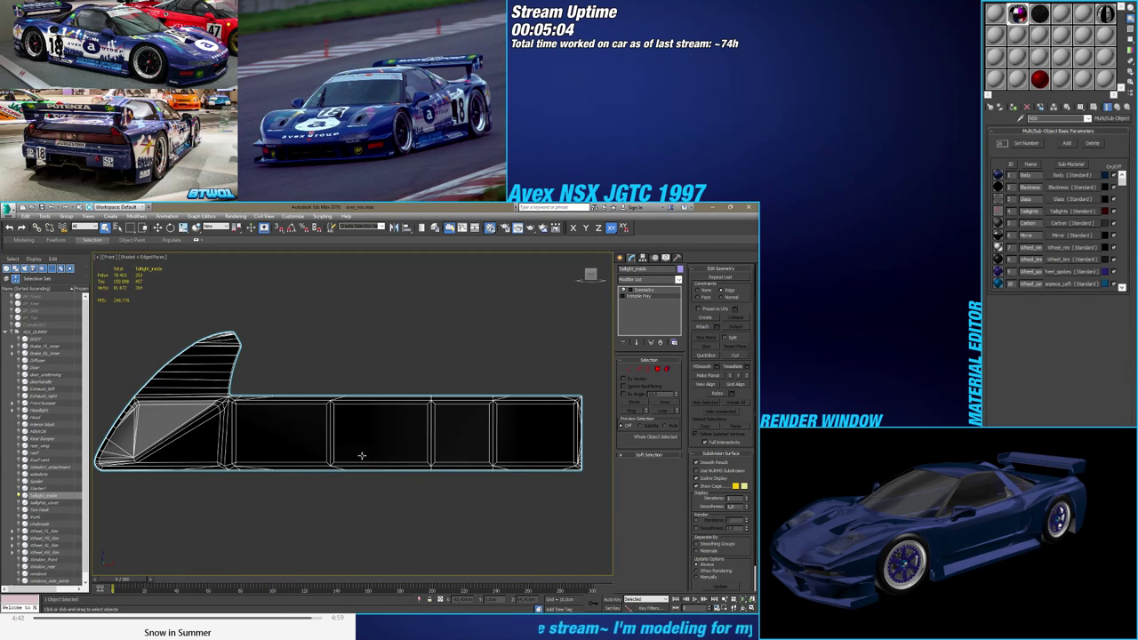
{"action": "middle_click_drag", "start_coordinate": [362, 455], "coordinate": [315, 451]}
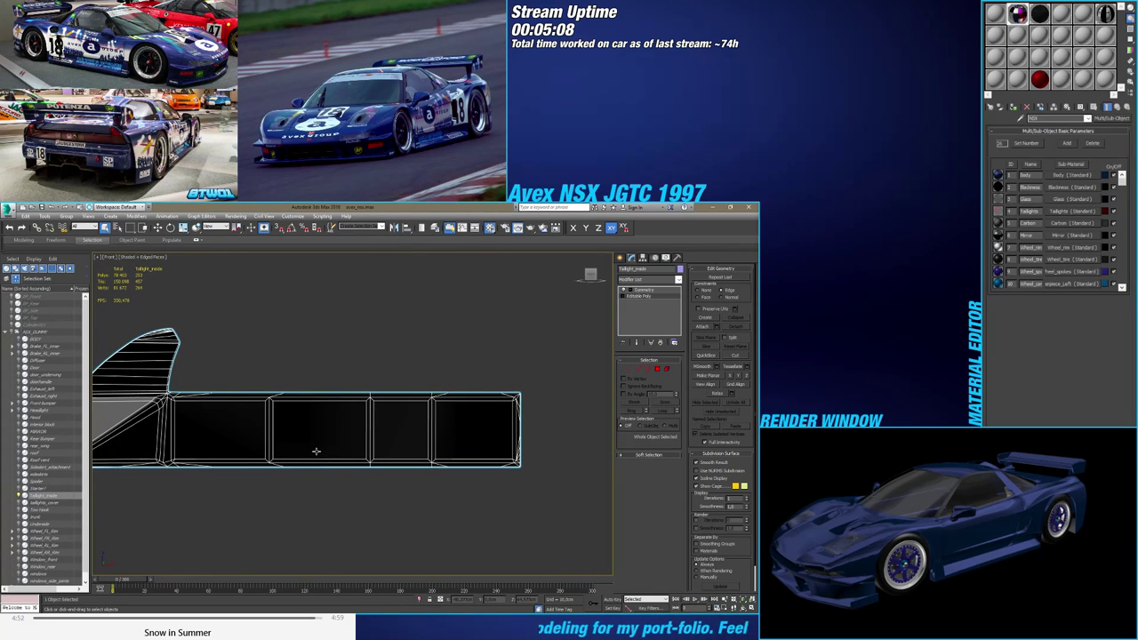
{"action": "middle_click_drag", "start_coordinate": [316, 452], "coordinate": [359, 447]}
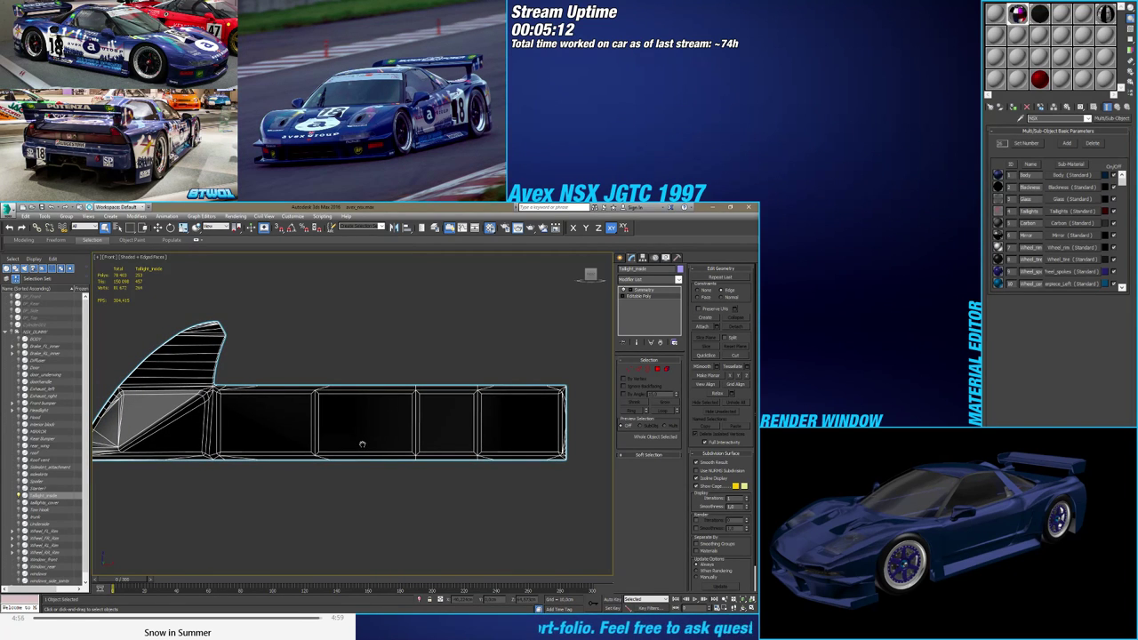
{"action": "middle_click_drag", "start_coordinate": [362, 444], "coordinate": [357, 446]}
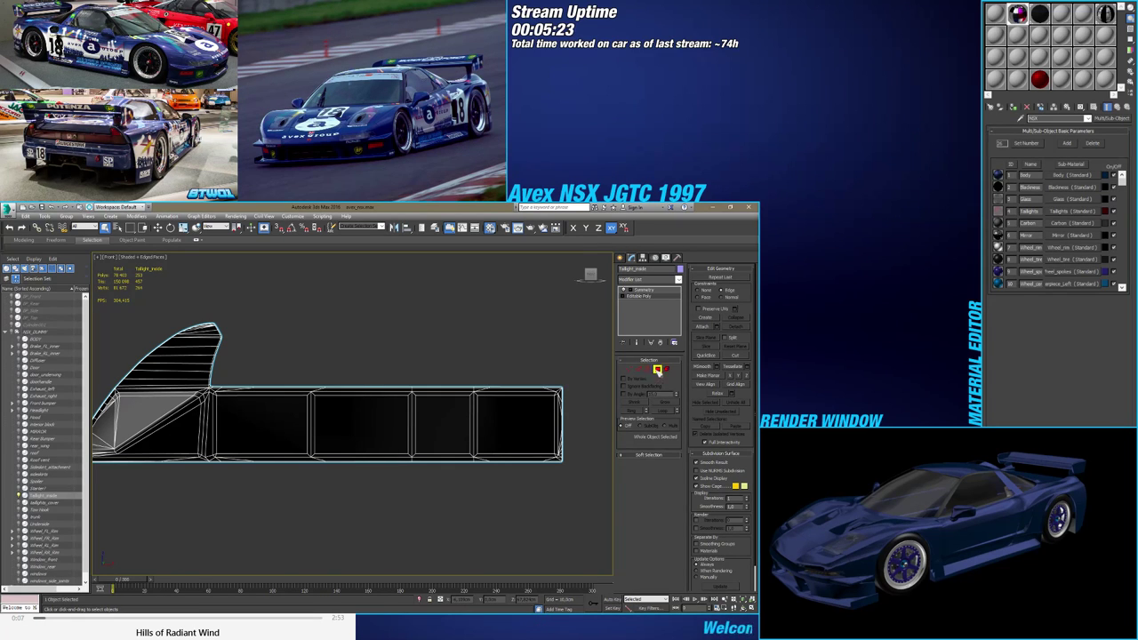
{"action": "left_click", "coordinate": [657, 368]}
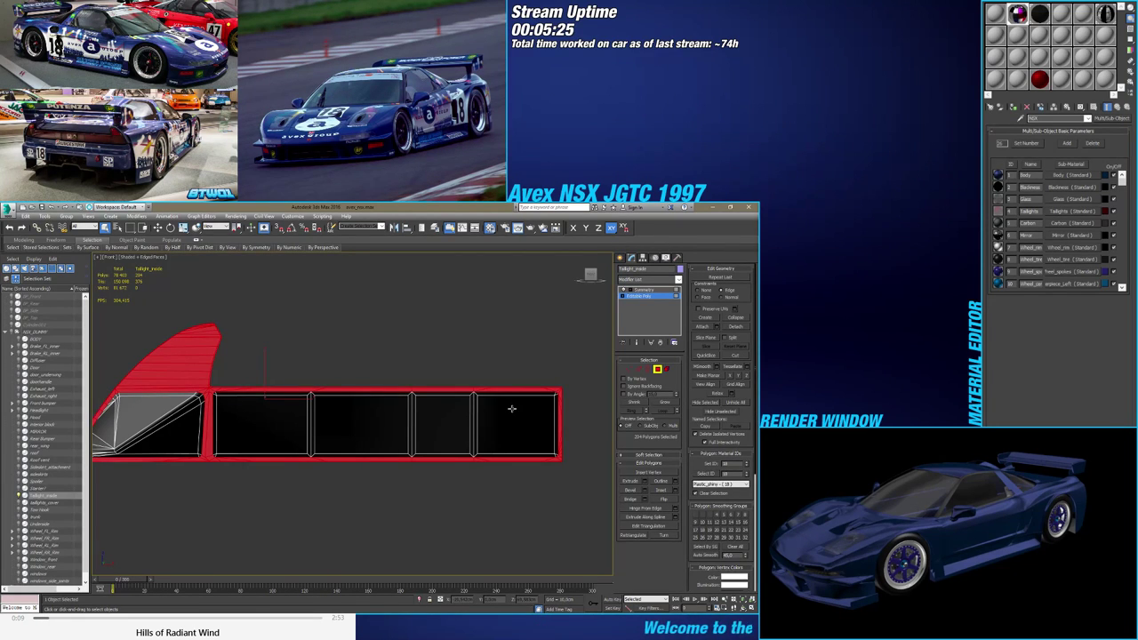
{"action": "left_click", "coordinate": [511, 408]}
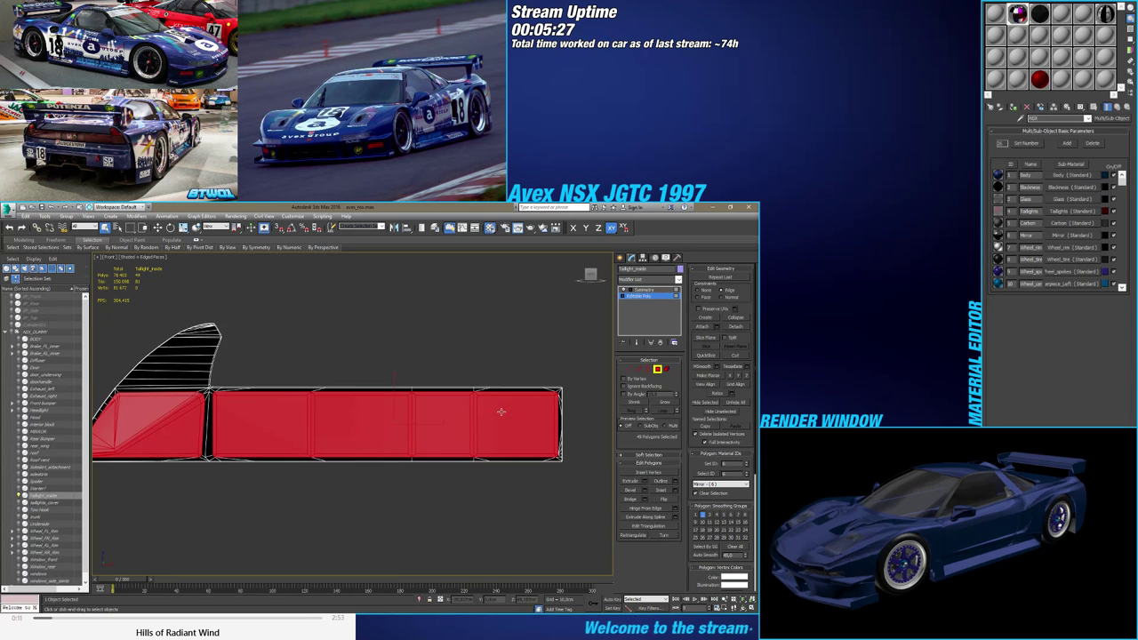
Try to move the selected lamp panel polygons along the Y axis and undo the move
{"action": "key", "text": "w"}
{"action": "middle_click_drag", "start_coordinate": [462, 432], "coordinate": [417, 433], "text": "alt"}
{"action": "left_click_drag", "start_coordinate": [409, 423], "coordinate": [427, 418]}
{"action": "key", "text": "ctrl+z"}
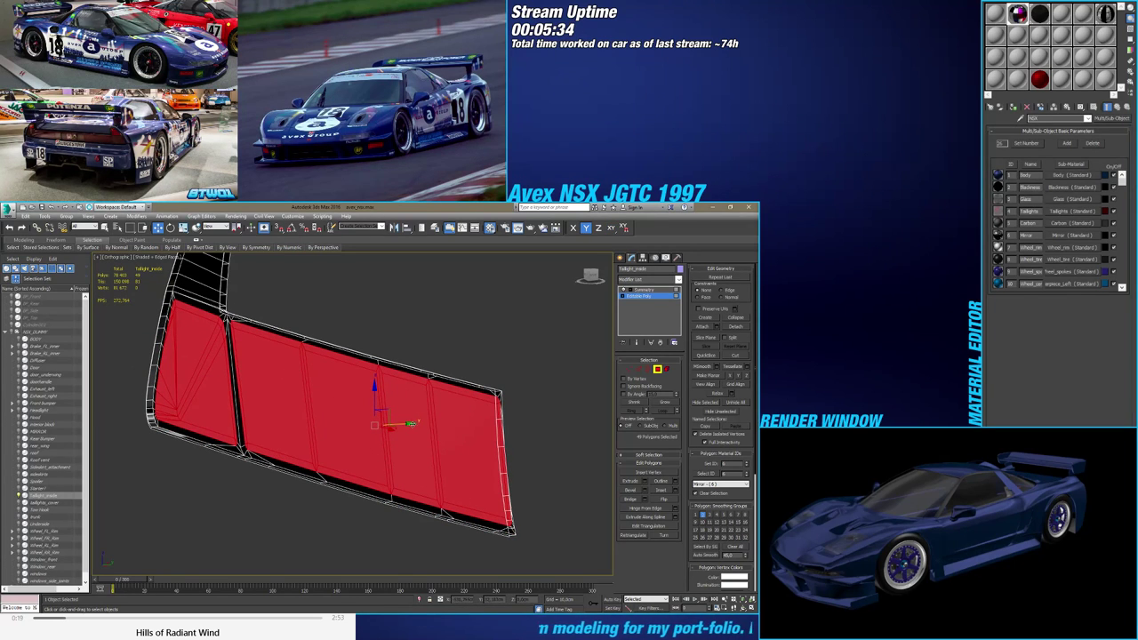
{"action": "middle_click_drag", "start_coordinate": [409, 423], "coordinate": [460, 454], "text": "alt"}
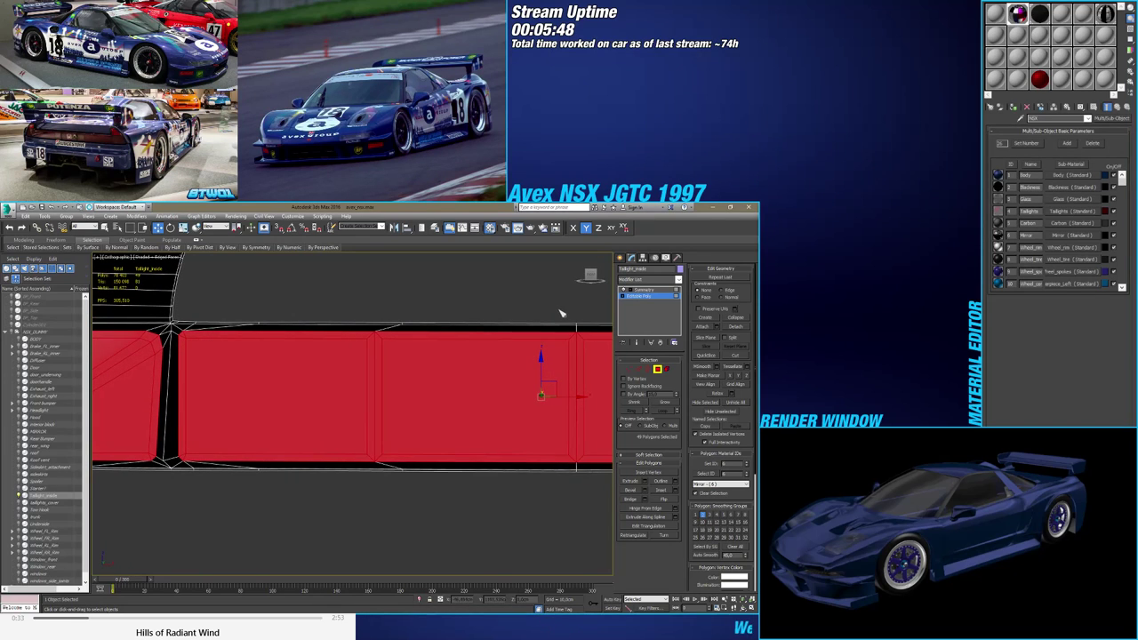
Move the bottom edge vertex below the divider between the corner panel and the first rectangular panel sideways along the X axis
{"action": "left_click", "coordinate": [591, 276]}
{"action": "middle_click_drag", "start_coordinate": [292, 457], "coordinate": [505, 444]}
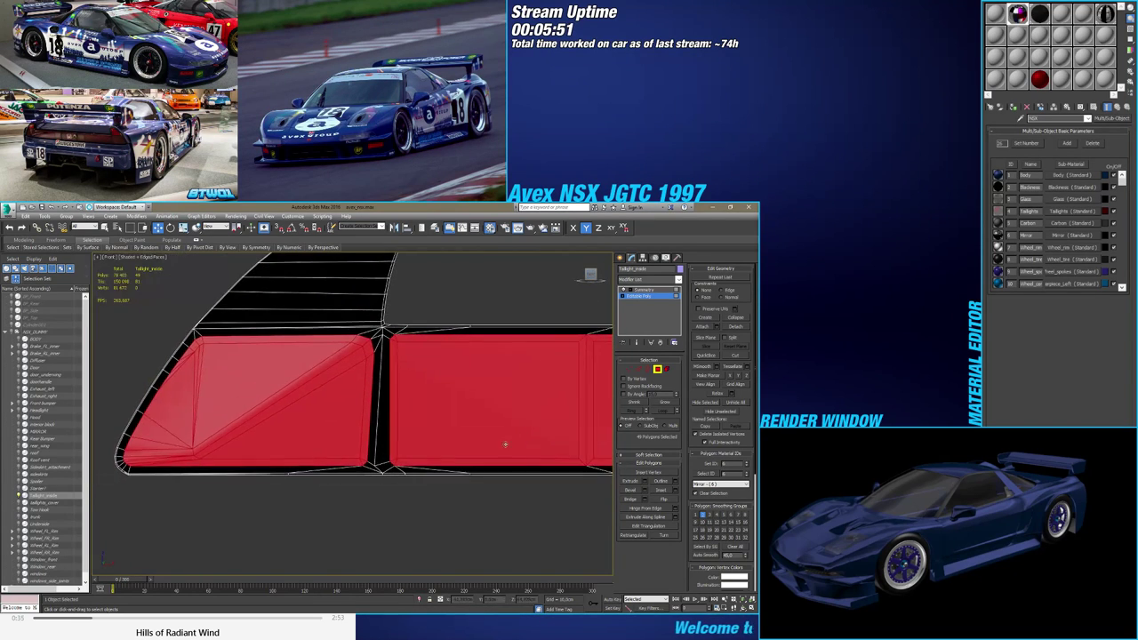
{"action": "scroll", "coordinate": [373, 473], "scroll_direction": "up", "scroll_amount": 8}
{"action": "left_click", "coordinate": [629, 369]}
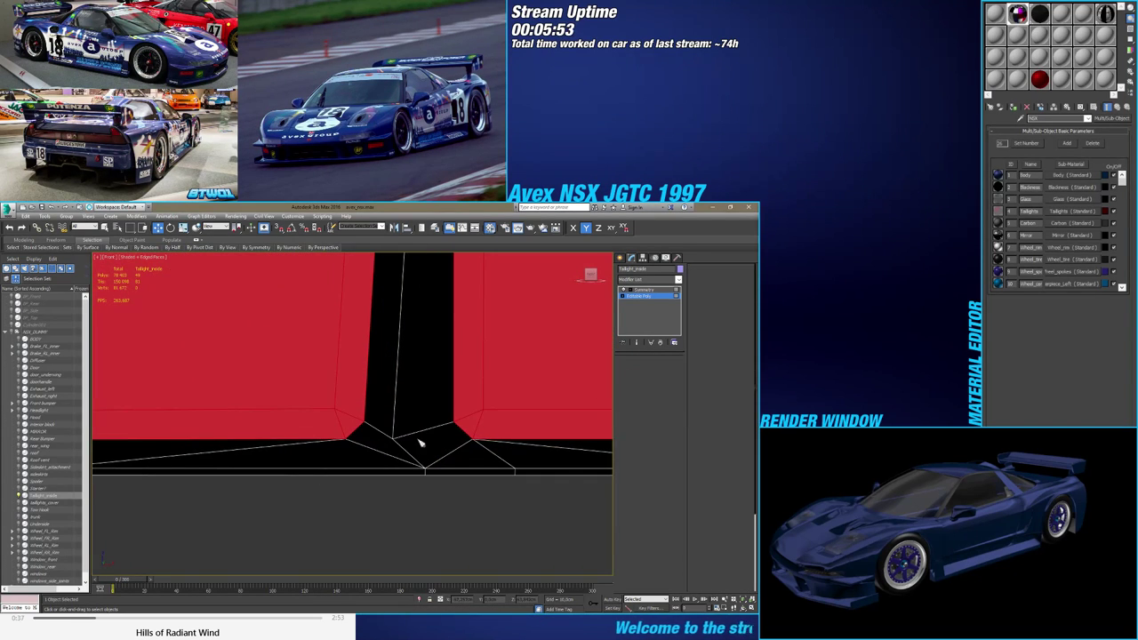
{"action": "left_click", "coordinate": [423, 464]}
{"action": "middle_click_drag", "start_coordinate": [437, 464], "coordinate": [438, 416], "text": "alt"}
{"action": "scroll", "coordinate": [438, 414], "scroll_direction": "down", "scroll_amount": 6}
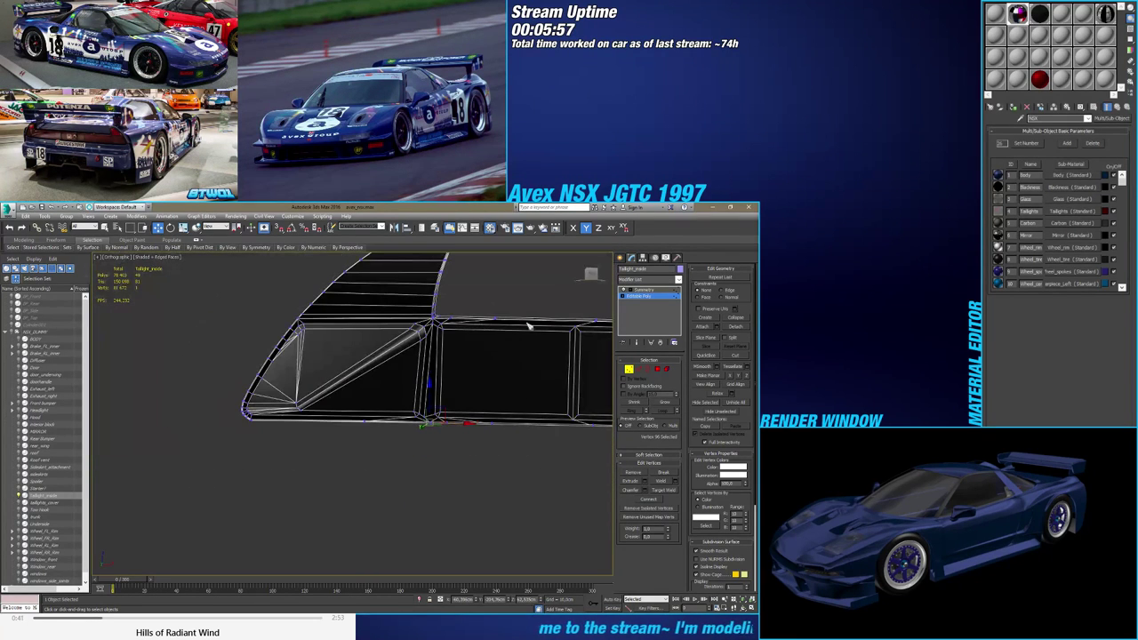
{"action": "left_click", "coordinate": [593, 275]}
{"action": "key", "text": "z"}
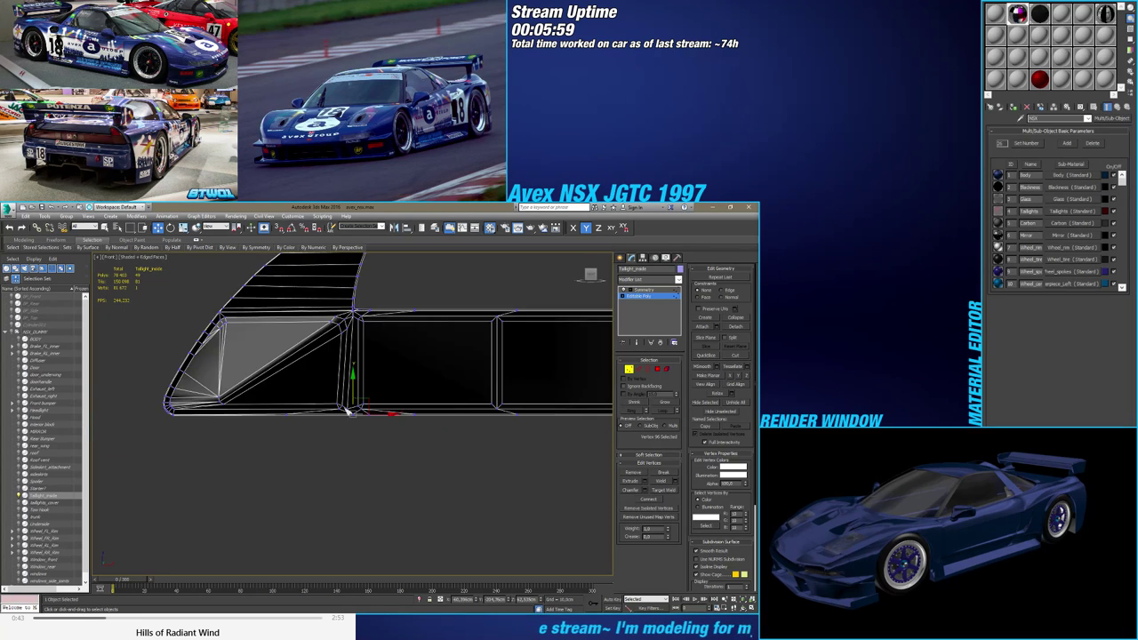
{"action": "scroll", "coordinate": [448, 400], "scroll_direction": "down", "scroll_amount": 3}
{"action": "middle_click_drag", "start_coordinate": [448, 400], "coordinate": [422, 446]}
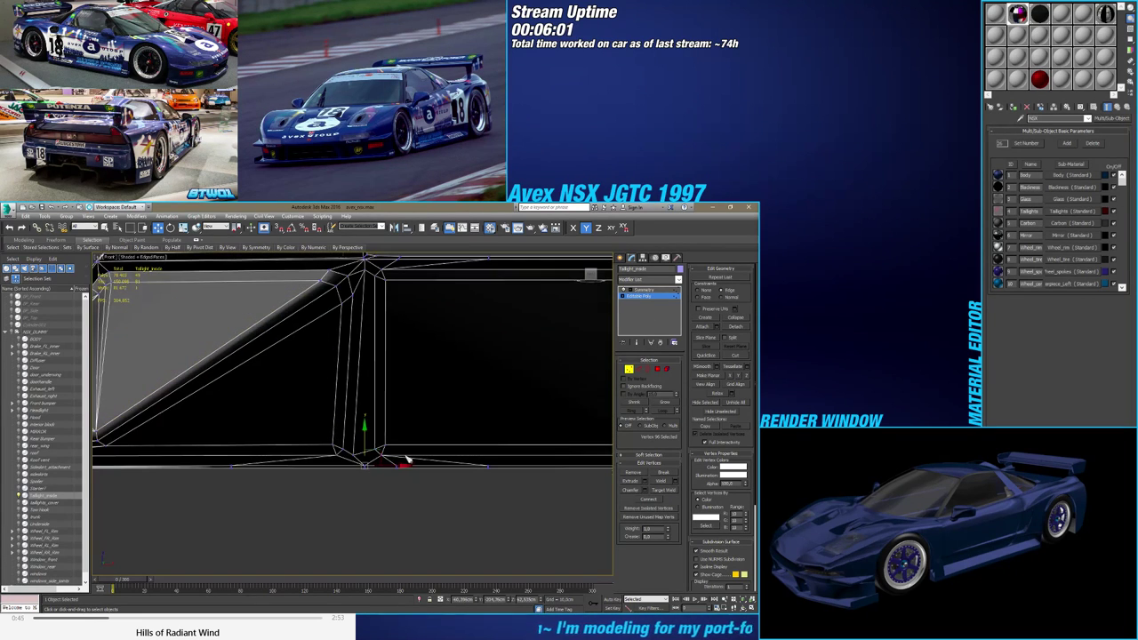
{"action": "left_click_drag", "start_coordinate": [391, 467], "coordinate": [379, 467]}
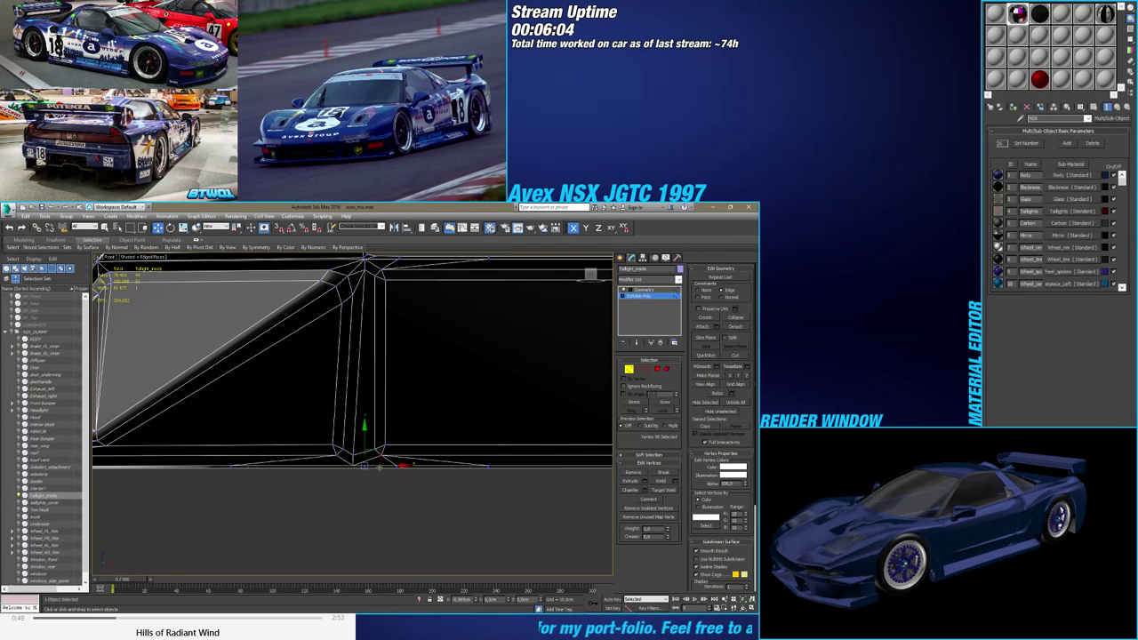
{"action": "left_click_drag", "start_coordinate": [380, 466], "coordinate": [367, 466]}
Move the top vertex where the divider between the corner and first rectangular panels meets the fin slightly along the X axis
{"action": "middle_click_drag", "start_coordinate": [357, 303], "coordinate": [341, 360]}
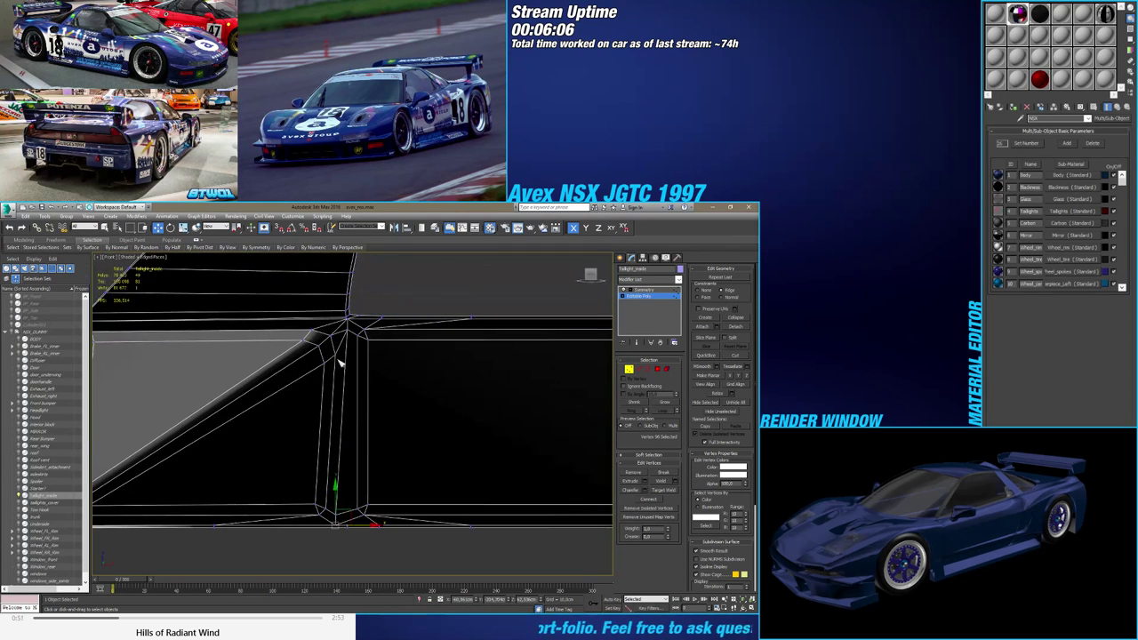
{"action": "scroll", "coordinate": [353, 319], "scroll_direction": "up", "scroll_amount": 4}
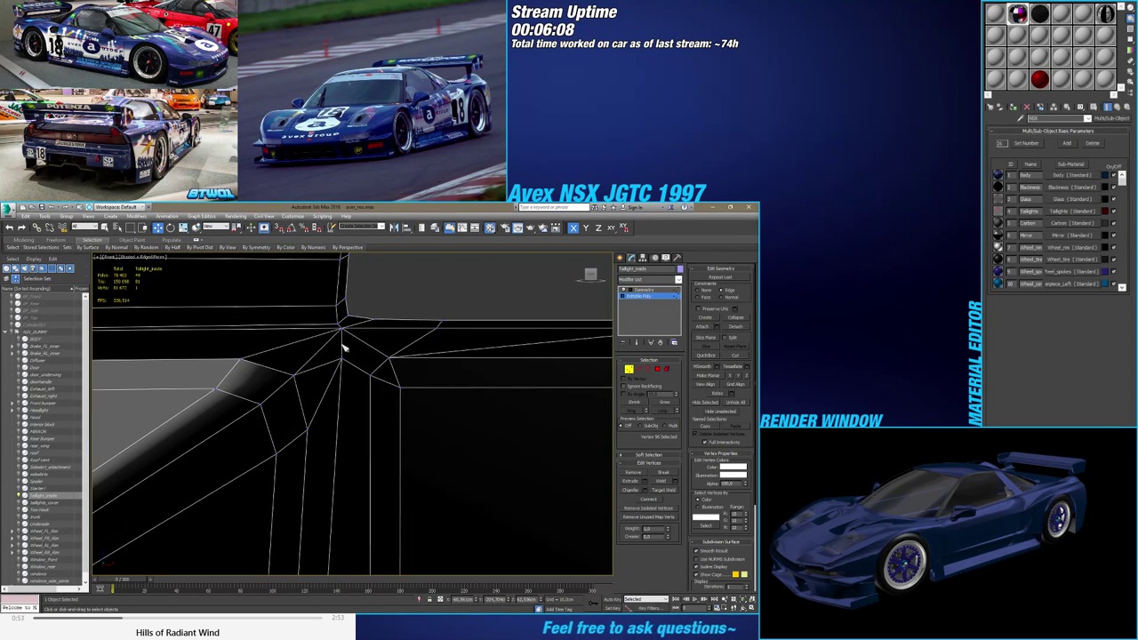
{"action": "left_click", "coordinate": [342, 359]}
{"action": "middle_click_drag", "start_coordinate": [342, 357], "coordinate": [348, 335], "text": "alt"}
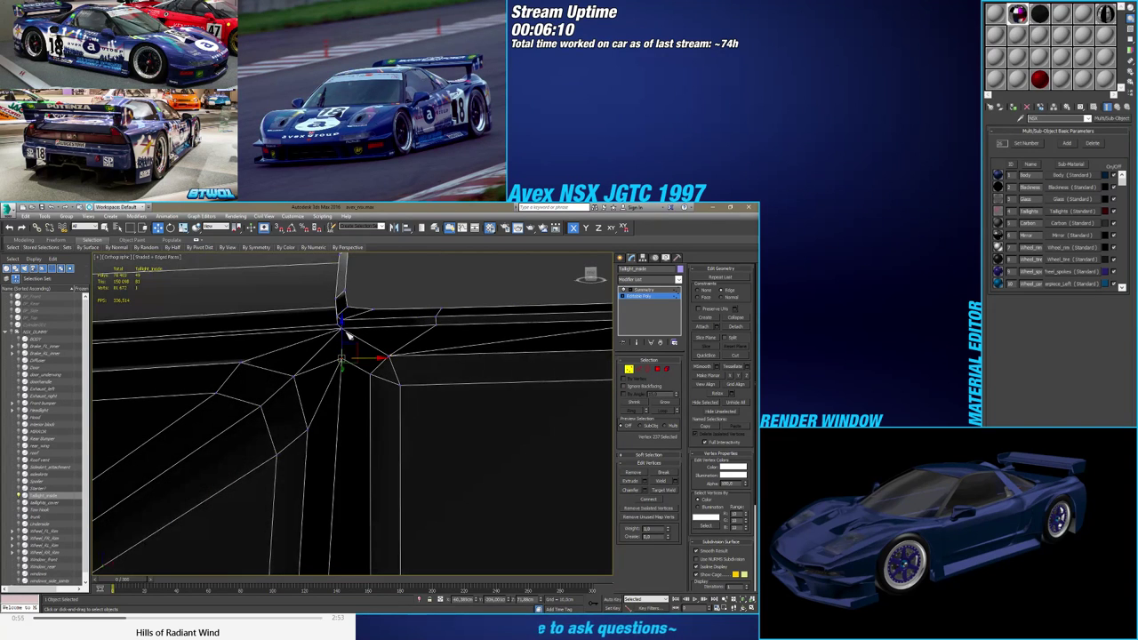
{"action": "left_click", "coordinate": [341, 328]}
{"action": "key", "text": "F7"}
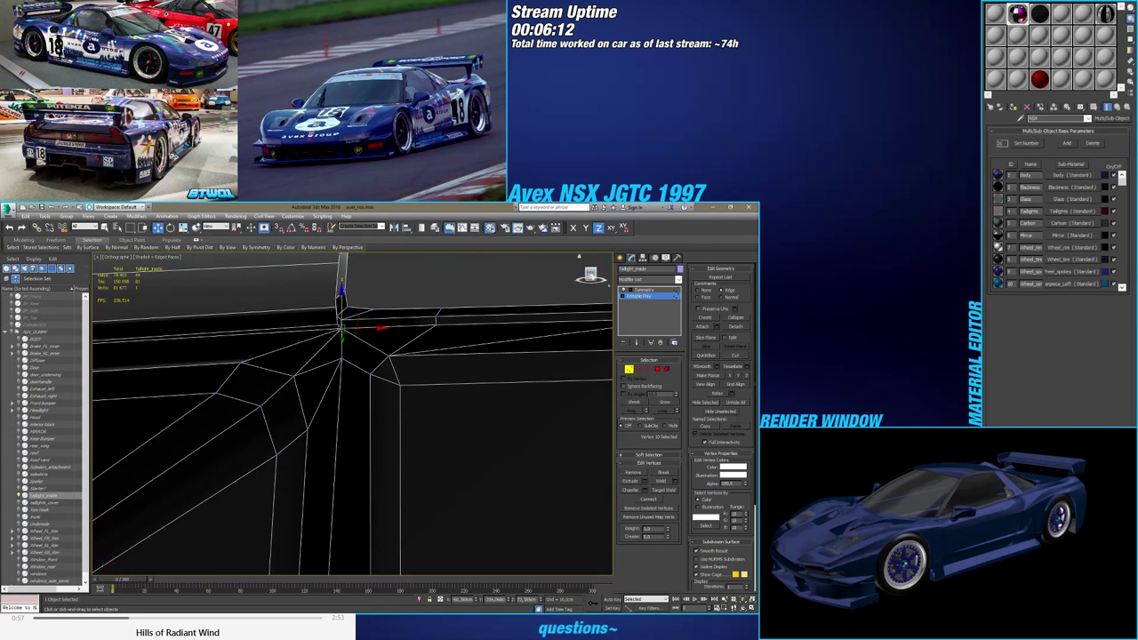
{"action": "left_click", "coordinate": [593, 275]}
{"action": "middle_click_drag", "start_coordinate": [384, 395], "coordinate": [361, 315]}
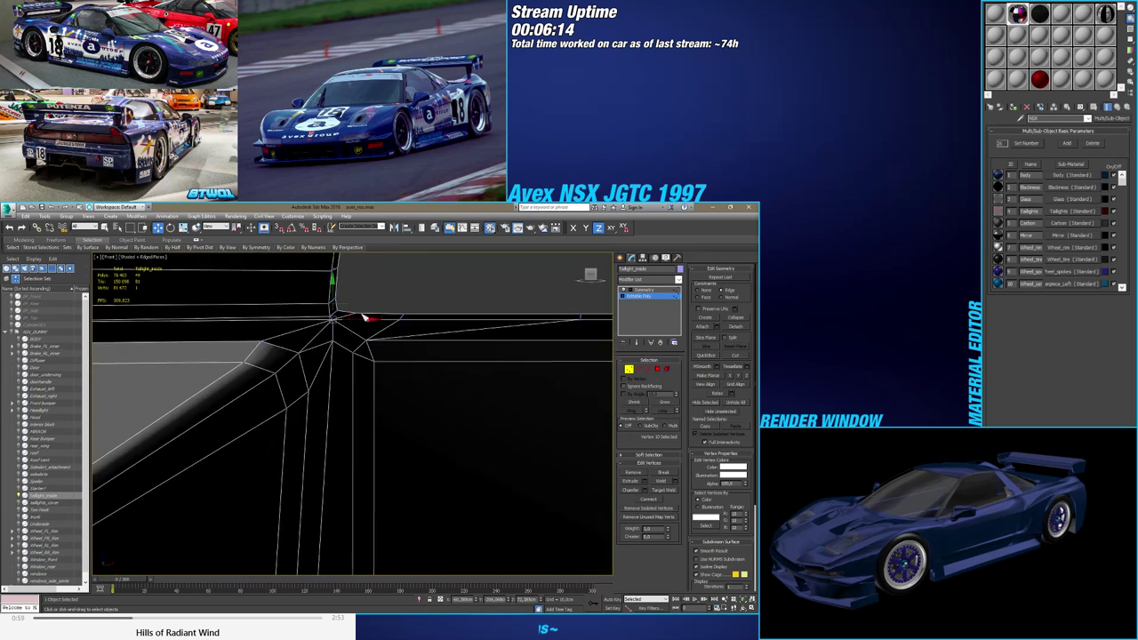
{"action": "left_click_drag", "start_coordinate": [363, 316], "coordinate": [369, 317]}
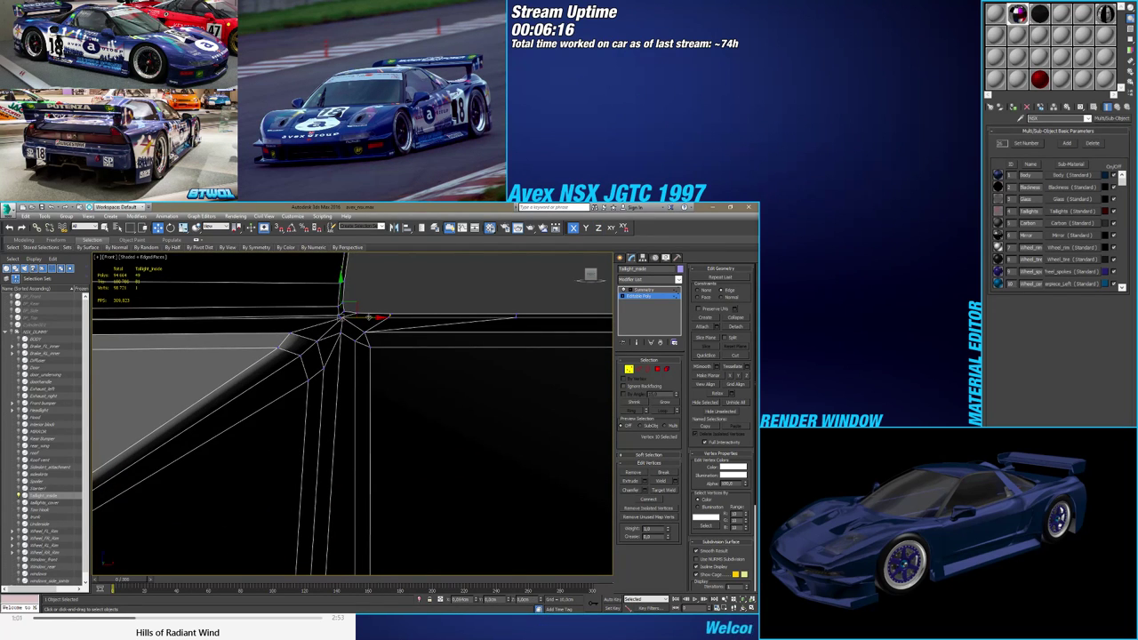
{"action": "scroll", "coordinate": [369, 317], "scroll_direction": "down", "scroll_amount": 3}
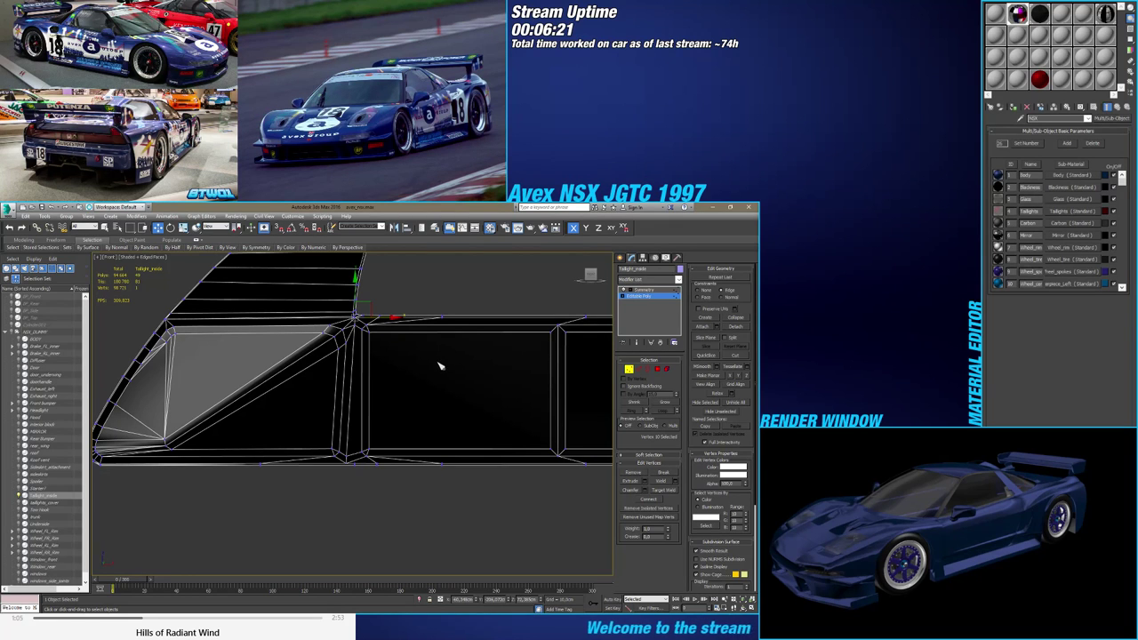
Inset the flat front polygons of the four rectangular lamp panels and the angled corner panel
{"action": "middle_click_drag", "start_coordinate": [475, 345], "coordinate": [353, 377], "text": "alt"}
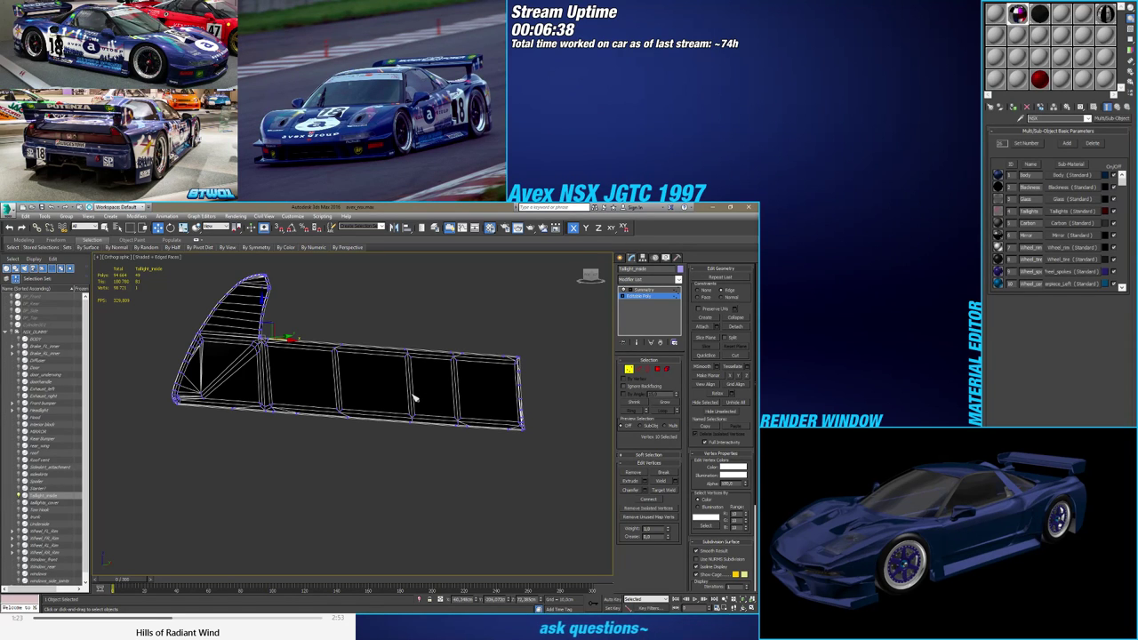
{"action": "middle_click_drag", "start_coordinate": [420, 398], "coordinate": [351, 316], "text": "alt"}
{"action": "left_click", "coordinate": [591, 274]}
{"action": "key", "text": "f"}
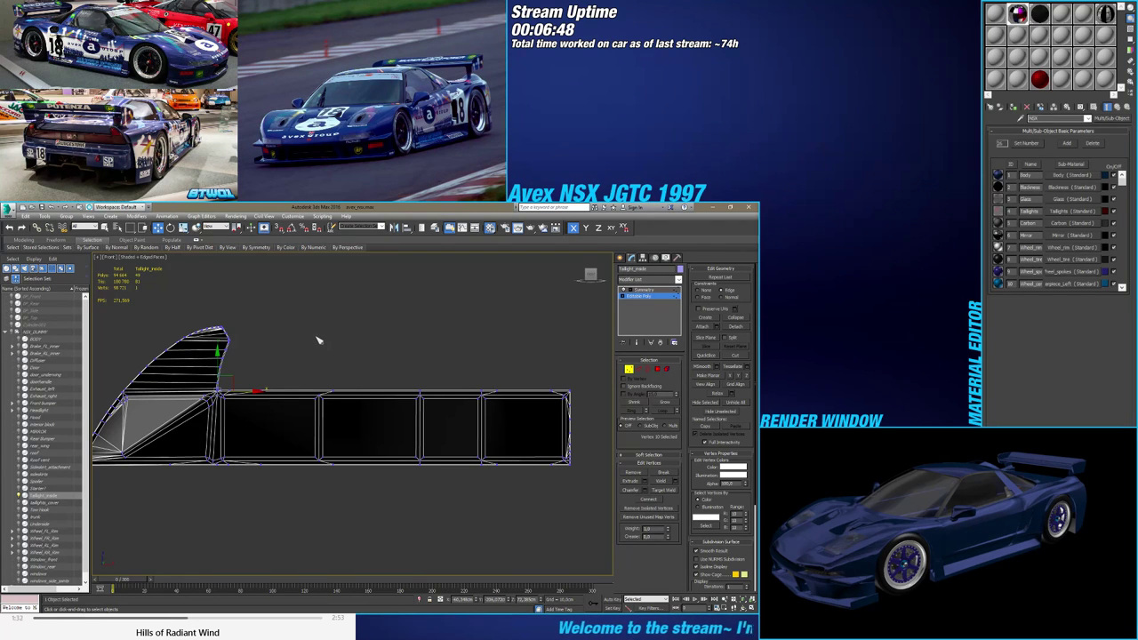
{"action": "left_click", "coordinate": [657, 368]}
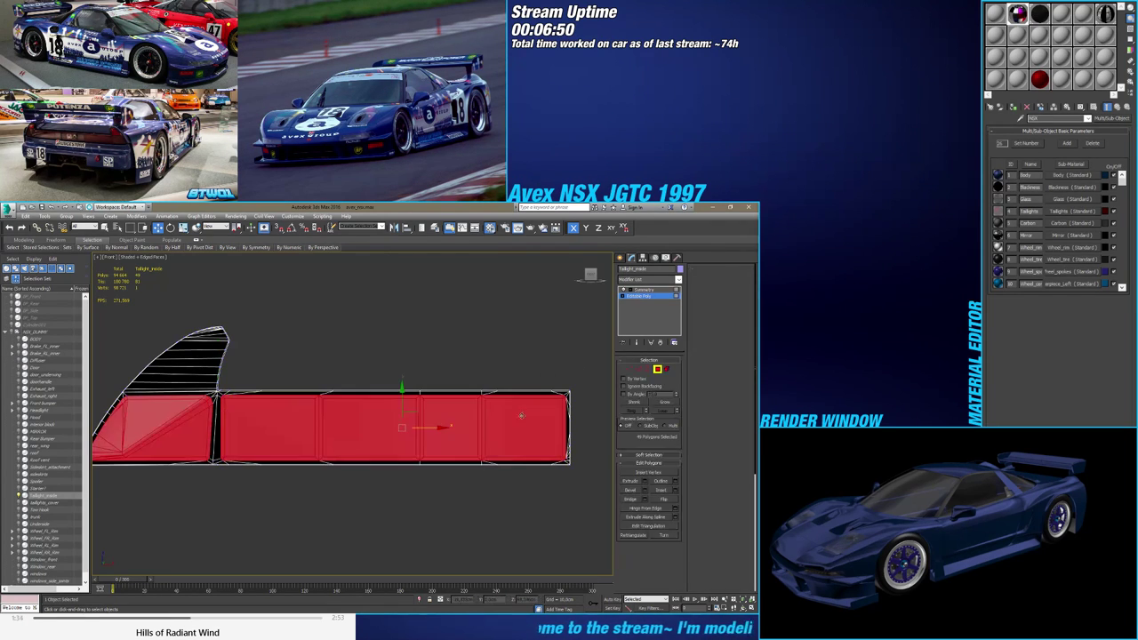
{"action": "left_click", "coordinate": [506, 422]}
{"action": "left_click", "coordinate": [460, 435], "text": "ctrl"}
{"action": "left_click", "coordinate": [388, 433], "text": "ctrl"}
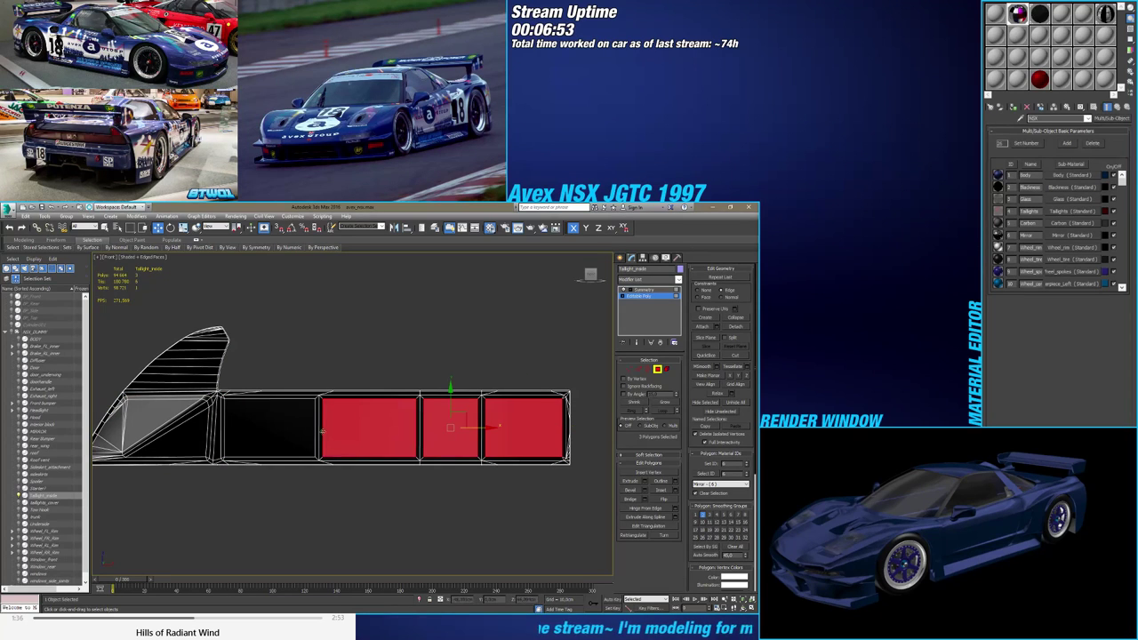
{"action": "left_click", "coordinate": [280, 429], "text": "ctrl"}
{"action": "left_click", "coordinate": [169, 431], "text": "ctrl"}
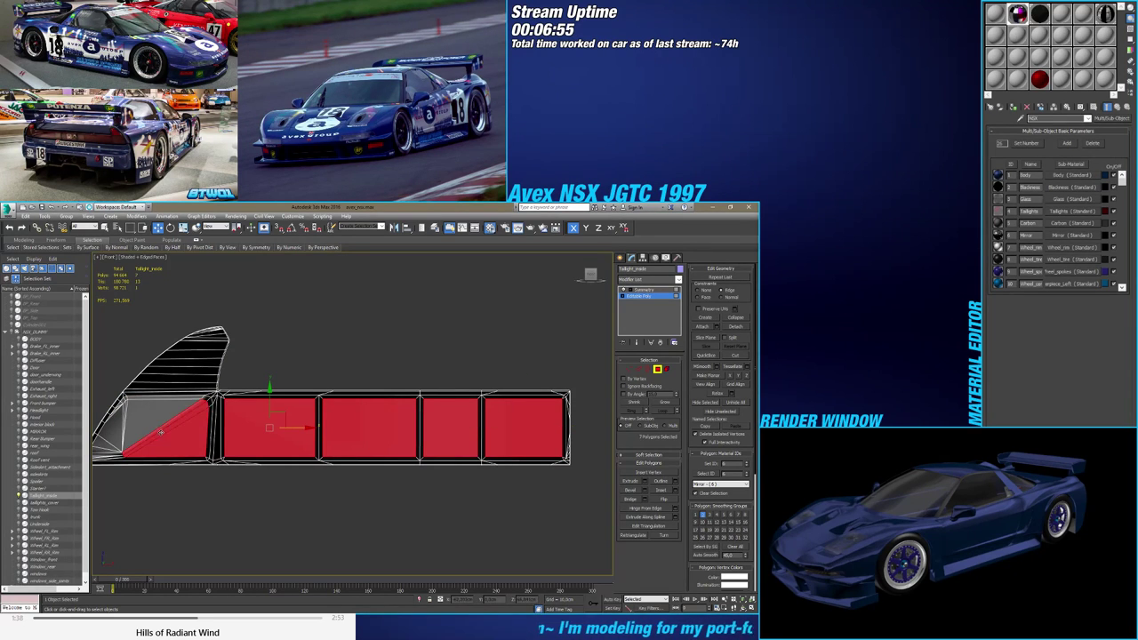
{"action": "left_click", "coordinate": [161, 429], "text": "ctrl"}
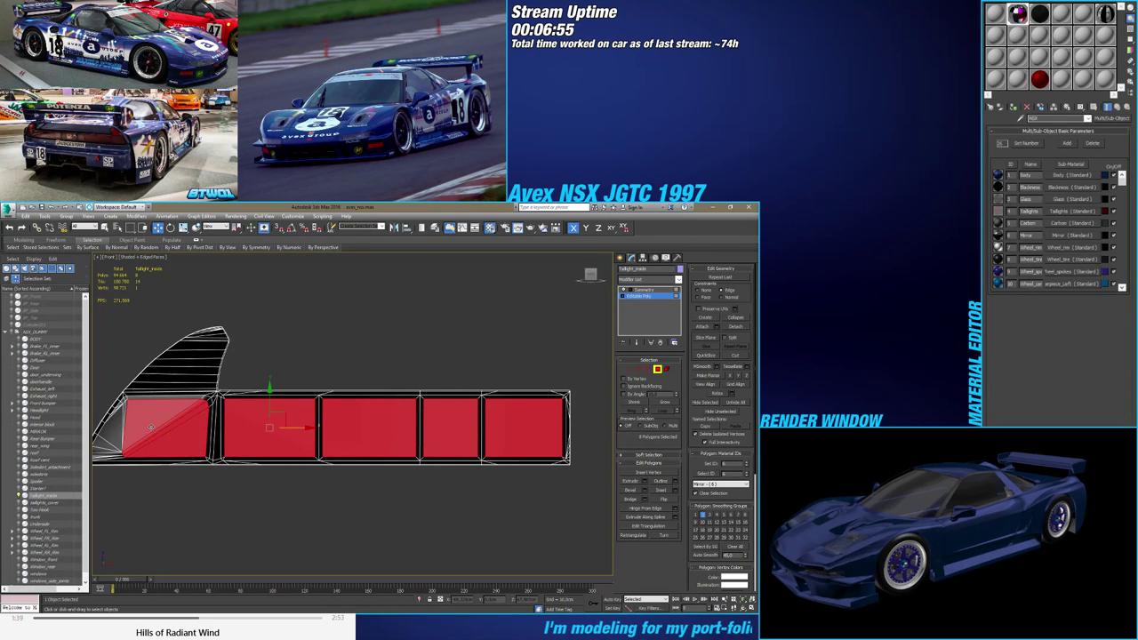
{"action": "left_click", "coordinate": [676, 490]}
{"action": "mouse_move", "coordinate": [359, 431]}
{"action": "left_mouse_down"}
{"action": "mouse_move", "coordinate": [370, 423]}
{"action": "mouse_move", "coordinate": [379, 434]}
{"action": "left_mouse_up"}
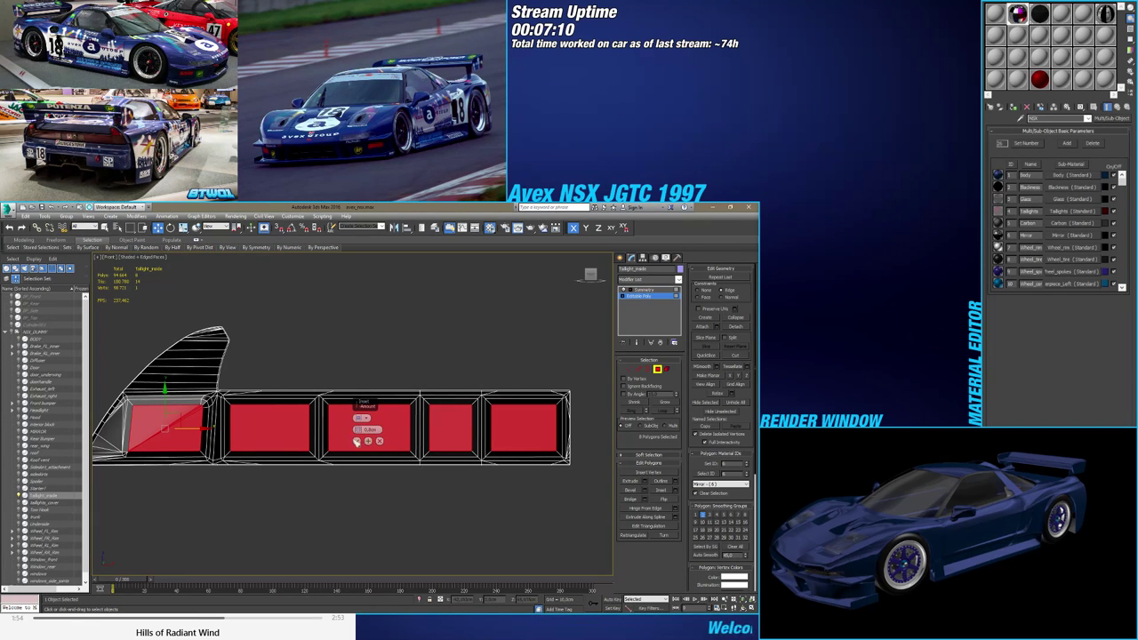
{"action": "left_click", "coordinate": [355, 440]}
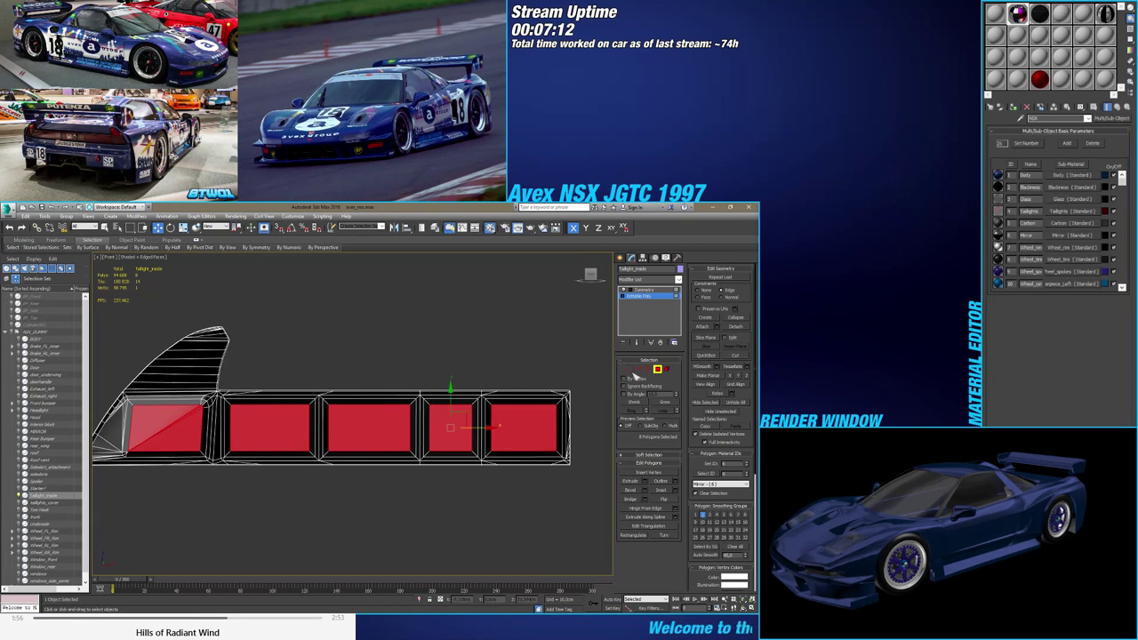
Weld the vertices at the corner panel's upper inset corner beside the divider
{"action": "left_click", "coordinate": [629, 370]}
{"action": "scroll", "coordinate": [271, 399], "scroll_direction": "up", "scroll_amount": 8}
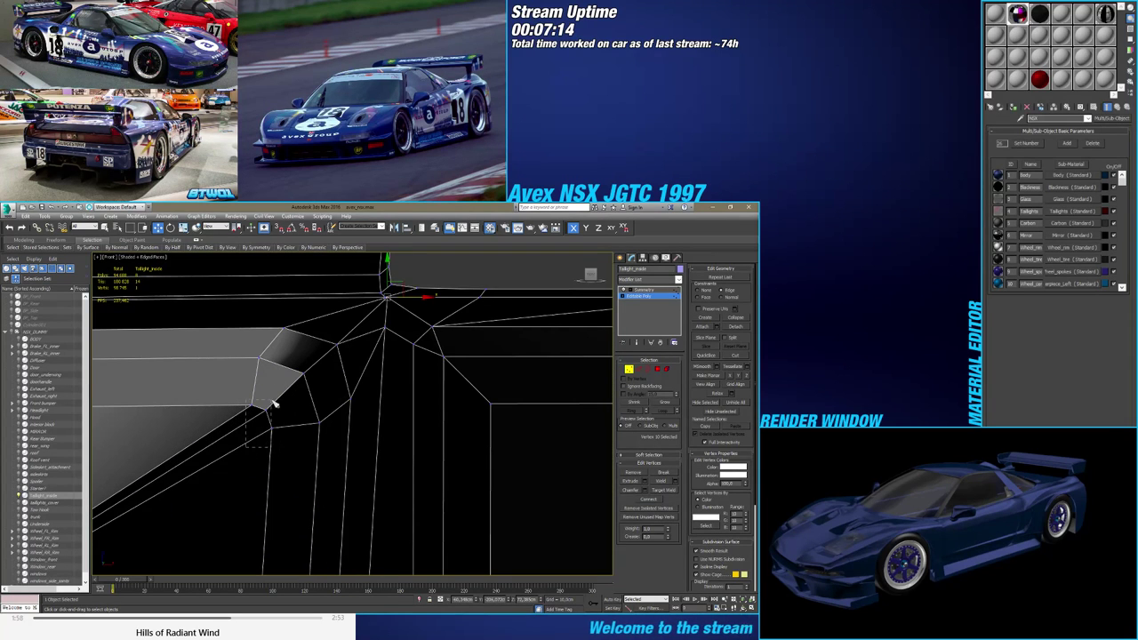
{"action": "left_click", "coordinate": [275, 404]}
{"action": "left_click", "coordinate": [661, 482]}
{"action": "scroll", "coordinate": [369, 409], "scroll_direction": "down", "scroll_amount": 7}
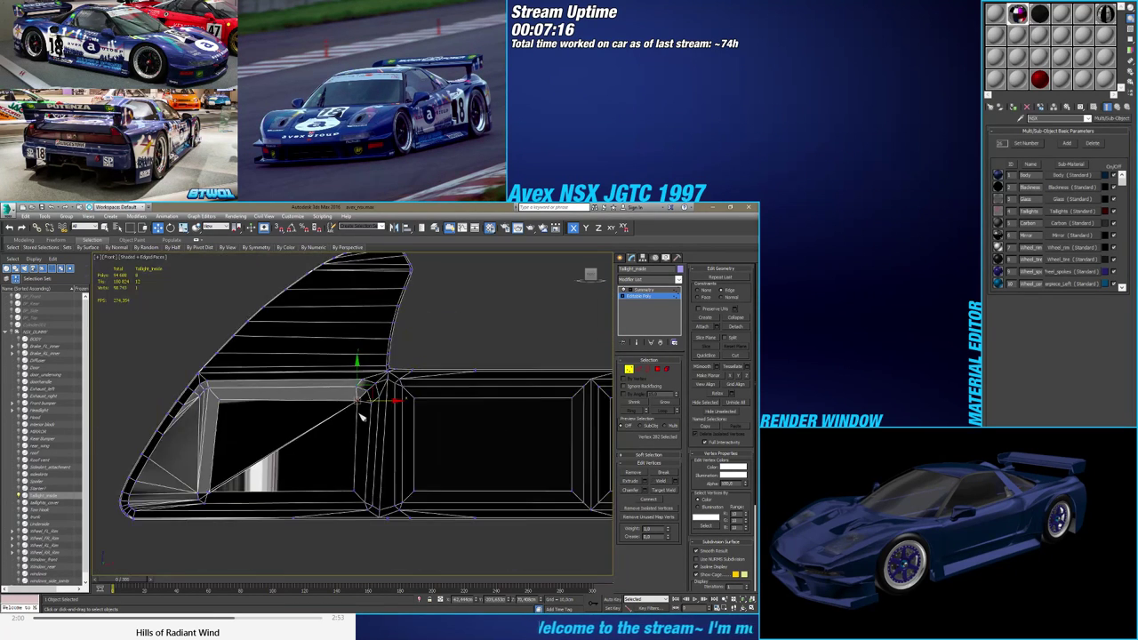
Weld the vertices at the corner panel's lower inset corner near the outer tip of the taillight
{"action": "scroll", "coordinate": [293, 449], "scroll_direction": "up", "scroll_amount": 4}
{"action": "scroll", "coordinate": [267, 480], "scroll_direction": "up", "scroll_amount": 3}
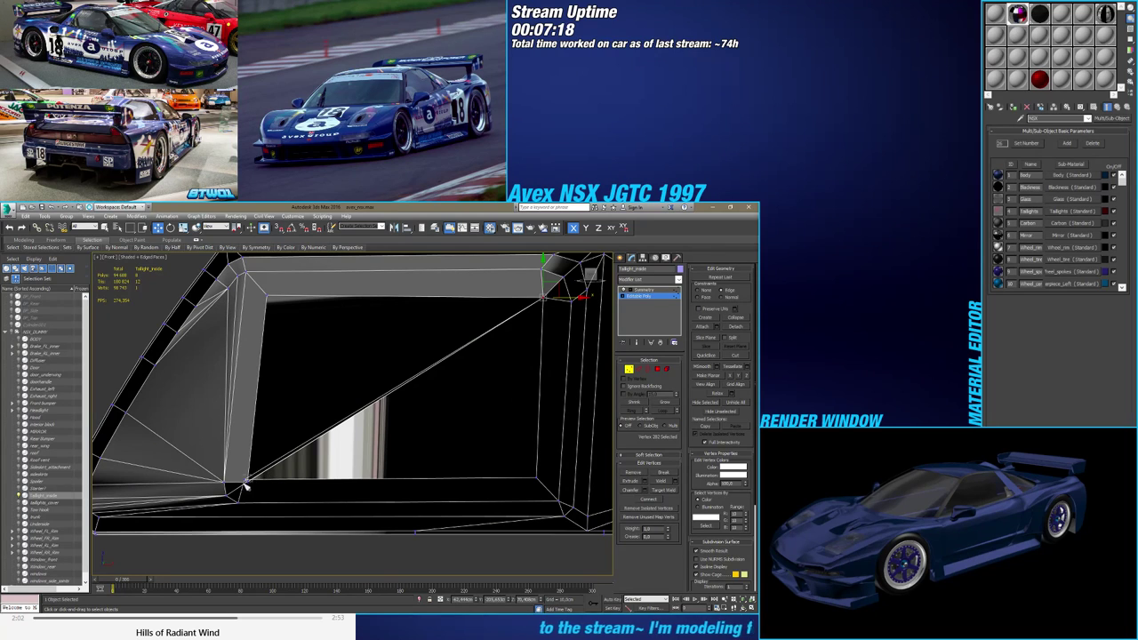
{"action": "left_click", "coordinate": [244, 480]}
{"action": "left_click", "coordinate": [655, 484]}
{"action": "middle_click_drag", "start_coordinate": [435, 450], "coordinate": [358, 456]}
{"action": "scroll", "coordinate": [358, 457], "scroll_direction": "down", "scroll_amount": 3}
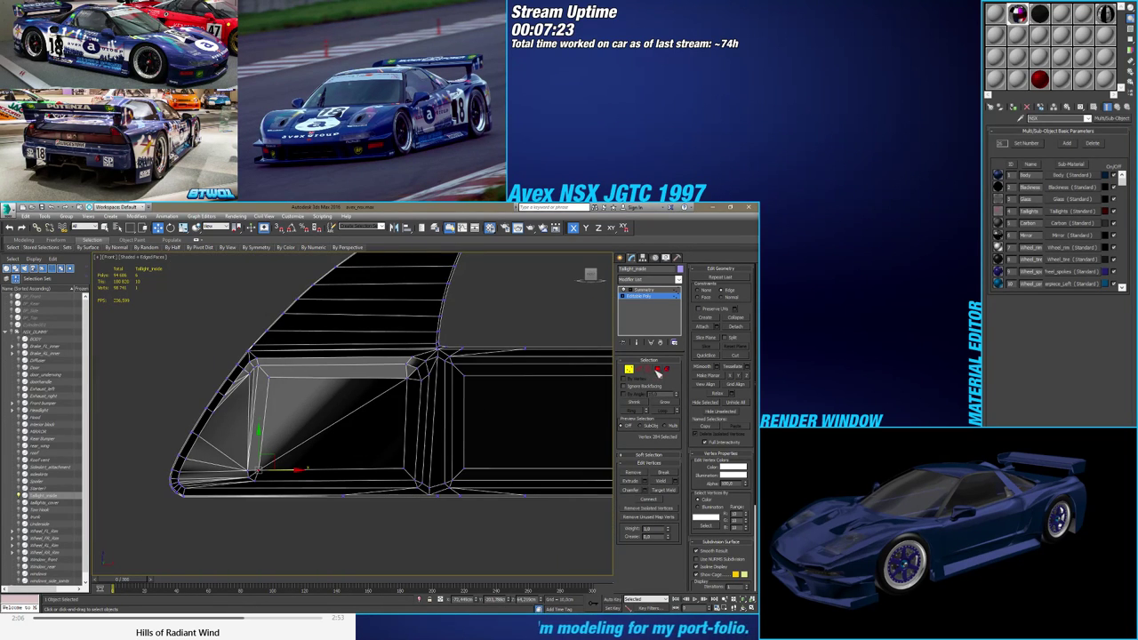
Constrain movement to faces and shift the selected lamp panel polygons slightly downward along the vertical axis
{"action": "left_click", "coordinate": [657, 368]}
{"action": "scroll", "coordinate": [353, 430], "scroll_direction": "down", "scroll_amount": 3}
{"action": "middle_click_drag", "start_coordinate": [500, 434], "coordinate": [380, 405]}
{"action": "left_click", "coordinate": [709, 296]}
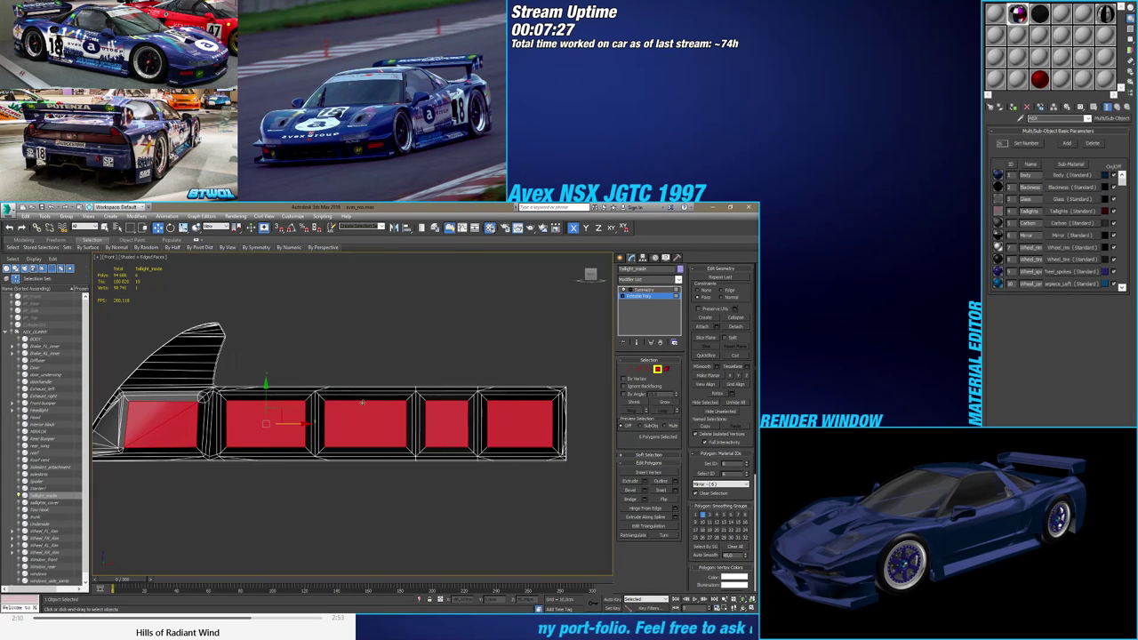
{"action": "left_click_drag", "start_coordinate": [266, 397], "coordinate": [264, 401]}
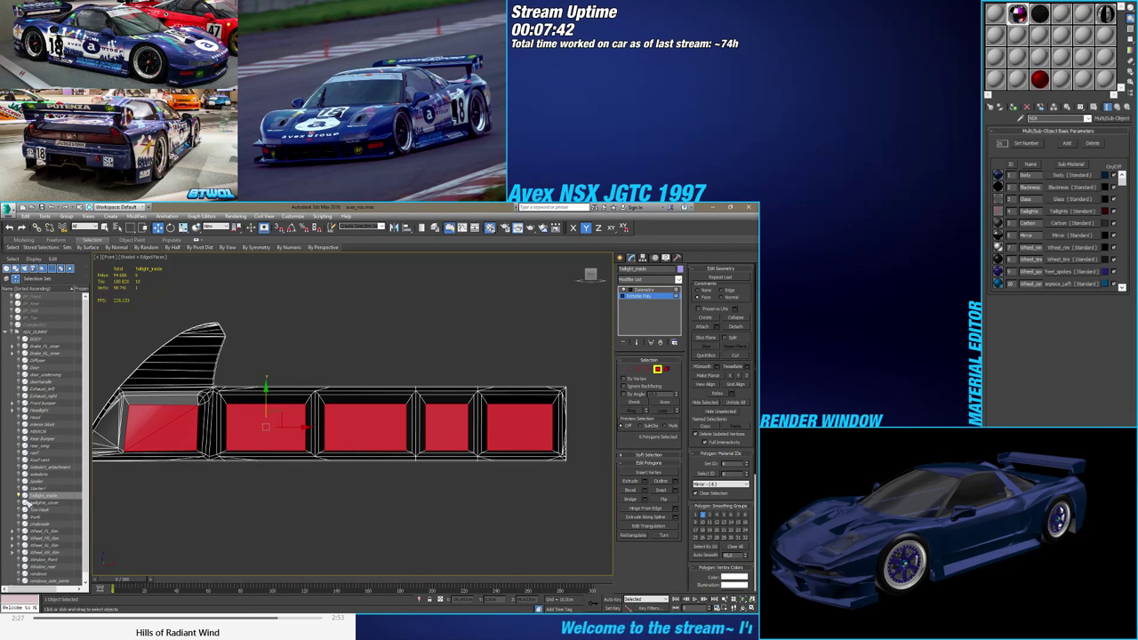
Temporarily show the taillights cover to compare it with the lamp panel layout
{"action": "left_click", "coordinate": [19, 503]}
{"action": "middle_click_drag", "start_coordinate": [473, 483], "coordinate": [447, 485]}
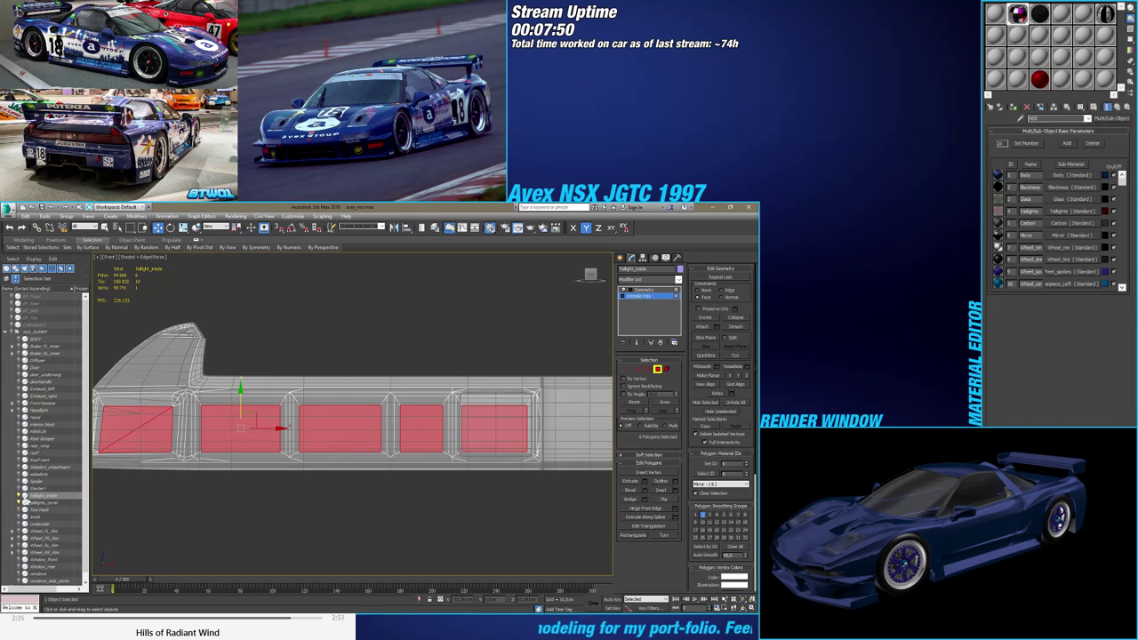
{"action": "left_click", "coordinate": [19, 503]}
Set the movement constraint to None and move the selected lamp panel polygons deeper into the housing along the Y axis
{"action": "middle_click_drag", "start_coordinate": [288, 487], "coordinate": [249, 526]}
{"action": "scroll", "coordinate": [318, 489], "scroll_direction": "down", "scroll_amount": 2}
{"action": "left_click", "coordinate": [701, 290]}
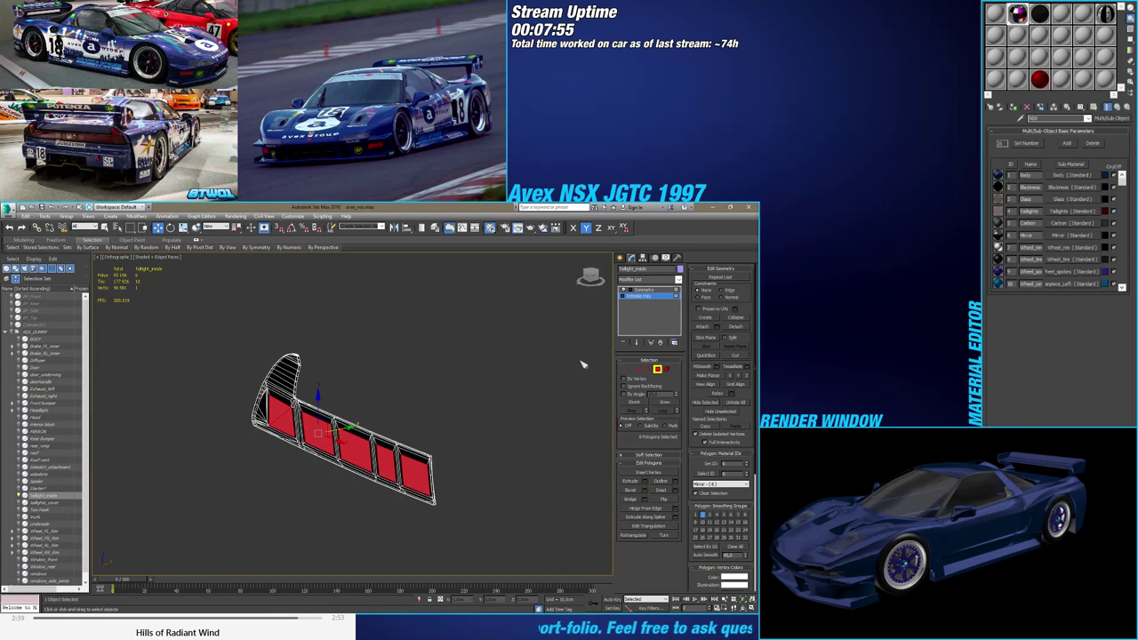
{"action": "mouse_move", "coordinate": [415, 448]}
{"action": "middle_mouse_down", "text": "alt"}
{"action": "mouse_move", "coordinate": [431, 442]}
{"action": "mouse_move", "coordinate": [419, 444]}
{"action": "middle_mouse_up", "text": "alt"}
{"action": "scroll", "coordinate": [376, 446], "scroll_direction": "up", "scroll_amount": 4}
{"action": "scroll", "coordinate": [347, 448], "scroll_direction": "down", "scroll_amount": 3}
{"action": "middle_click_drag", "start_coordinate": [348, 448], "coordinate": [399, 400], "text": "alt"}
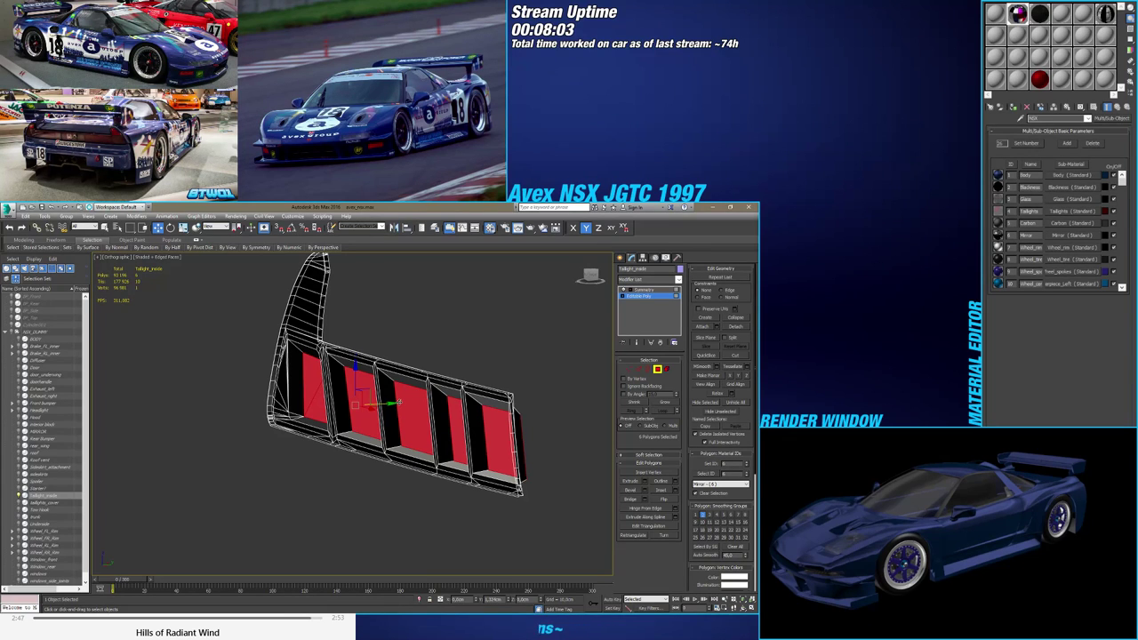
{"action": "middle_click_drag", "start_coordinate": [398, 402], "coordinate": [338, 433], "text": "alt"}
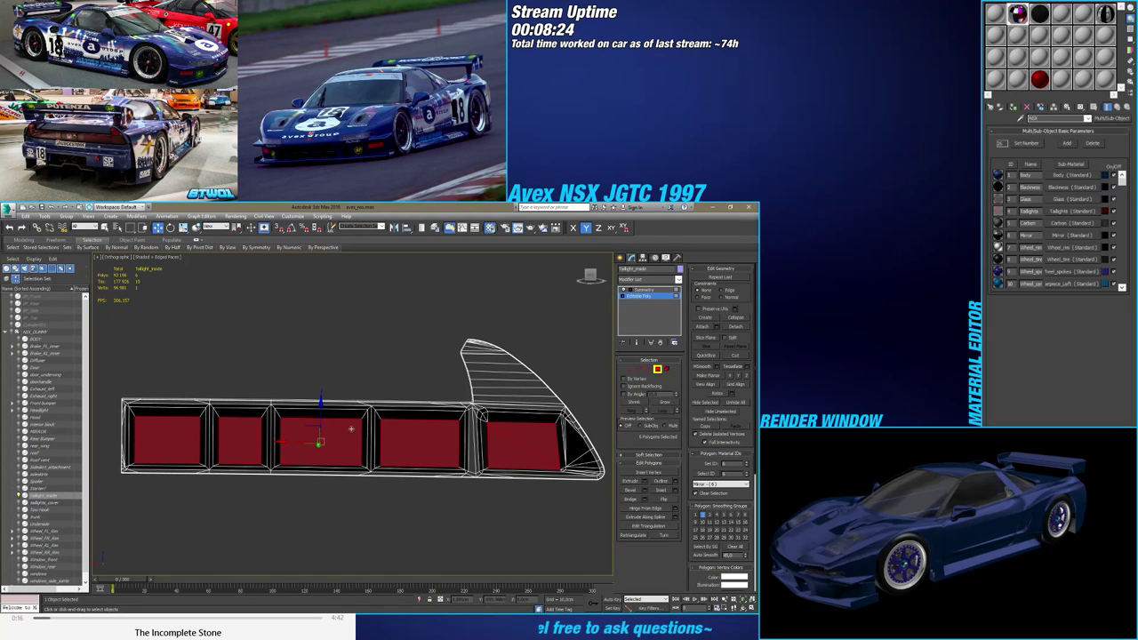
Grow the lamp panel polygon selection to include the side walls of the recesses
{"action": "middle_click_drag", "start_coordinate": [307, 471], "coordinate": [365, 479], "text": "alt"}
{"action": "scroll", "coordinate": [438, 449], "scroll_direction": "up", "scroll_amount": 2}
{"action": "left_click", "coordinate": [664, 404]}
{"action": "scroll", "coordinate": [432, 445], "scroll_direction": "down", "scroll_amount": 2}
{"action": "scroll", "coordinate": [377, 439], "scroll_direction": "up", "scroll_amount": 4}
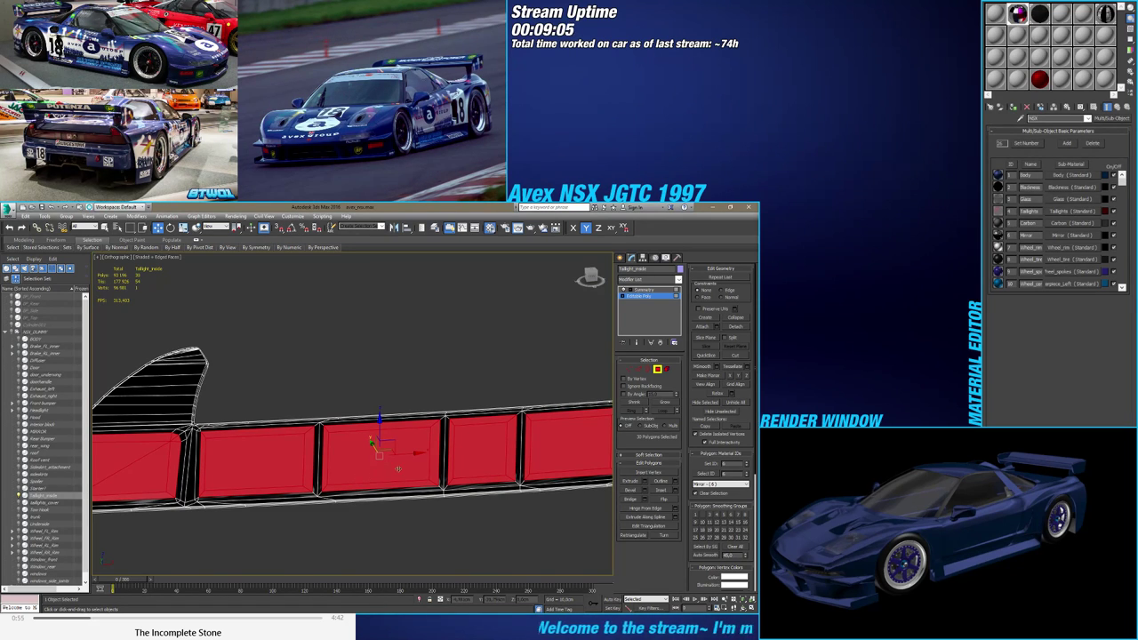
Examine the selected lamp recesses from several angles, switching the edged-faces display on and off
{"action": "scroll", "coordinate": [398, 469], "scroll_direction": "down", "scroll_amount": 3}
{"action": "mouse_move", "coordinate": [399, 469]}
{"action": "middle_mouse_down", "text": "alt"}
{"action": "mouse_move", "coordinate": [369, 449]}
{"action": "mouse_move", "coordinate": [402, 483]}
{"action": "middle_mouse_up", "text": "alt"}
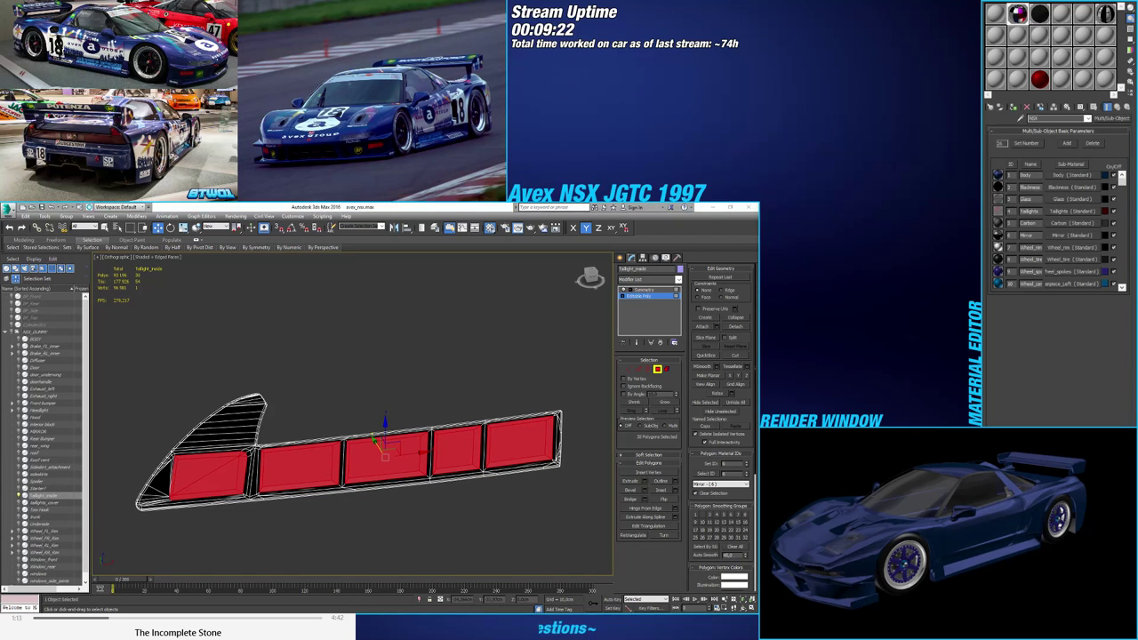
{"action": "mouse_move", "coordinate": [203, 446]}
{"action": "middle_mouse_down", "text": "alt"}
{"action": "mouse_move", "coordinate": [284, 504]}
{"action": "mouse_move", "coordinate": [302, 495]}
{"action": "mouse_move", "coordinate": [297, 521]}
{"action": "mouse_move", "coordinate": [264, 483]}
{"action": "mouse_move", "coordinate": [258, 424]}
{"action": "middle_mouse_up", "text": "alt"}
{"action": "key", "text": "F4"}
{"action": "mouse_move", "coordinate": [252, 476]}
{"action": "middle_mouse_down", "text": "alt"}
{"action": "mouse_move", "coordinate": [274, 461]}
{"action": "mouse_move", "coordinate": [267, 509]}
{"action": "mouse_move", "coordinate": [282, 516]}
{"action": "mouse_move", "coordinate": [354, 509]}
{"action": "mouse_move", "coordinate": [312, 519]}
{"action": "mouse_move", "coordinate": [294, 509]}
{"action": "mouse_move", "coordinate": [299, 522]}
{"action": "mouse_move", "coordinate": [350, 506]}
{"action": "mouse_move", "coordinate": [349, 494]}
{"action": "middle_mouse_up", "text": "alt"}
{"action": "key", "text": "F4"}
{"action": "key", "text": "F4"}
{"action": "key", "text": "F4"}
{"action": "key", "text": "F4"}
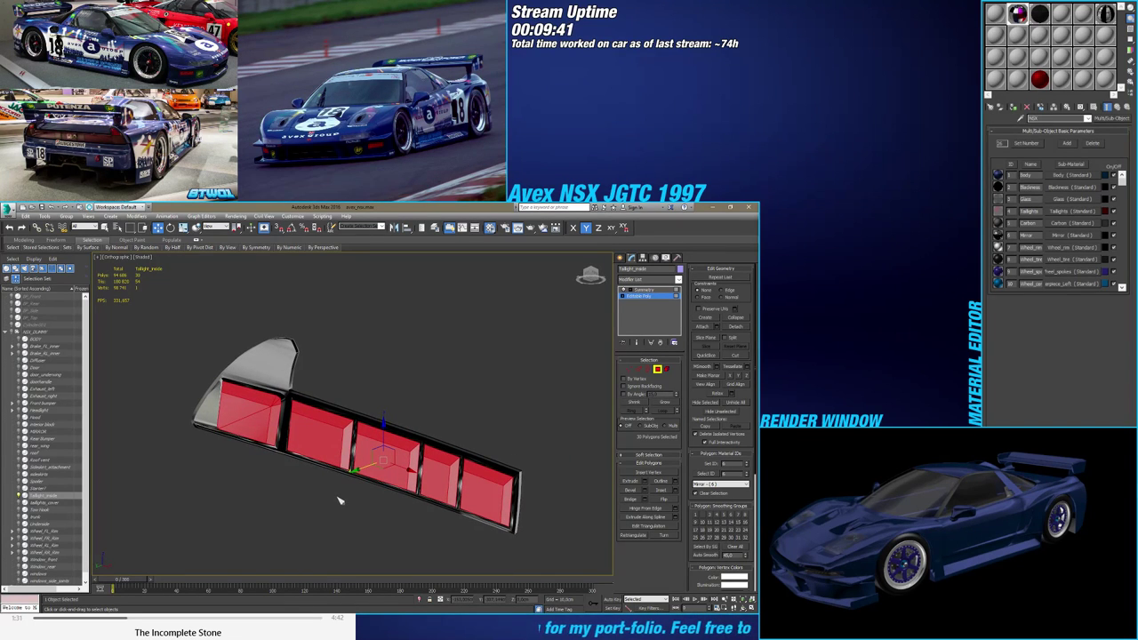
Invert the polygon selection to the surrounding frame and assign it material ID 18, Plastic_shiny
{"action": "key", "text": "ctrl+i"}
{"action": "left_click", "coordinate": [724, 484]}
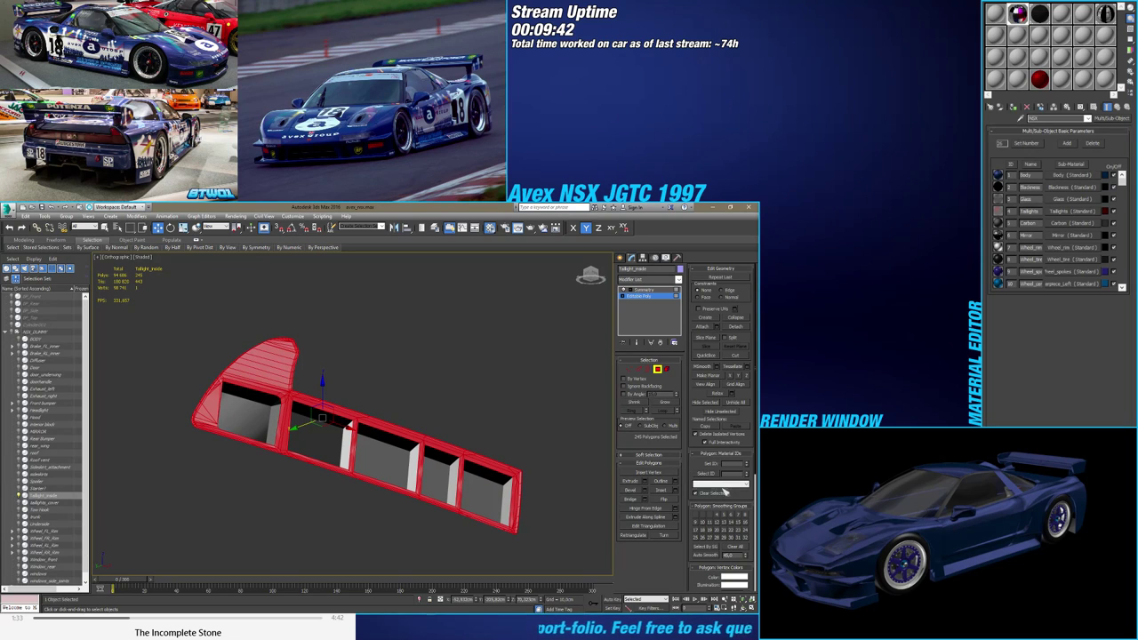
{"action": "left_click", "coordinate": [721, 495]}
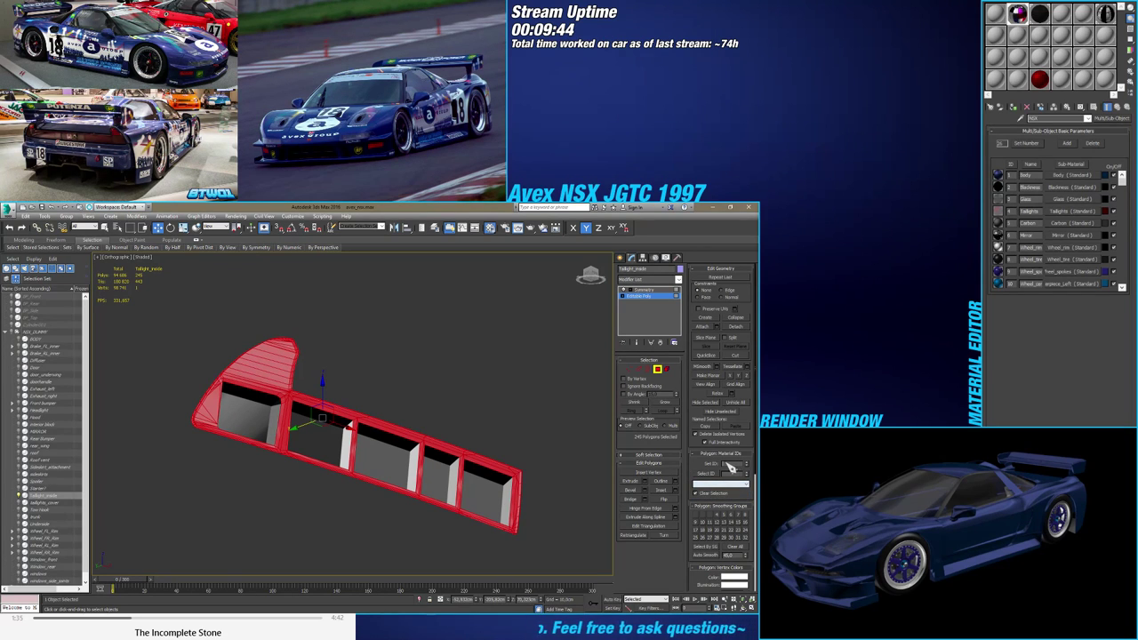
{"action": "left_click", "coordinate": [657, 369]}
{"action": "middle_click_drag", "start_coordinate": [541, 475], "coordinate": [414, 490], "text": "alt"}
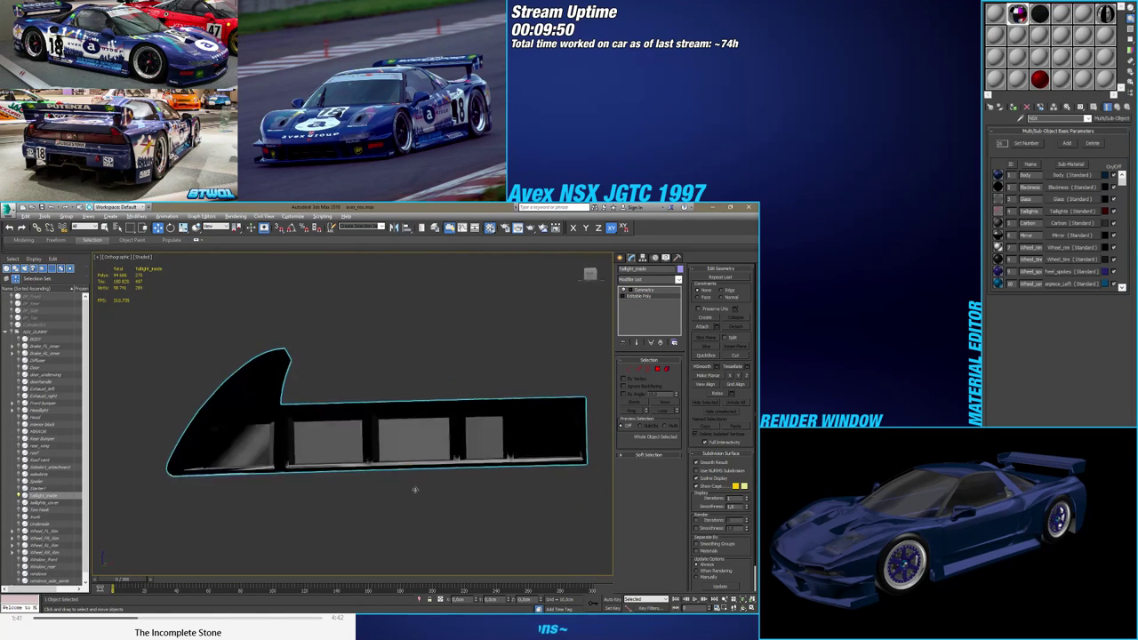
Assign smoothing group 2 to the selected polygons of the lamp recesses
{"action": "left_click", "coordinate": [657, 368]}
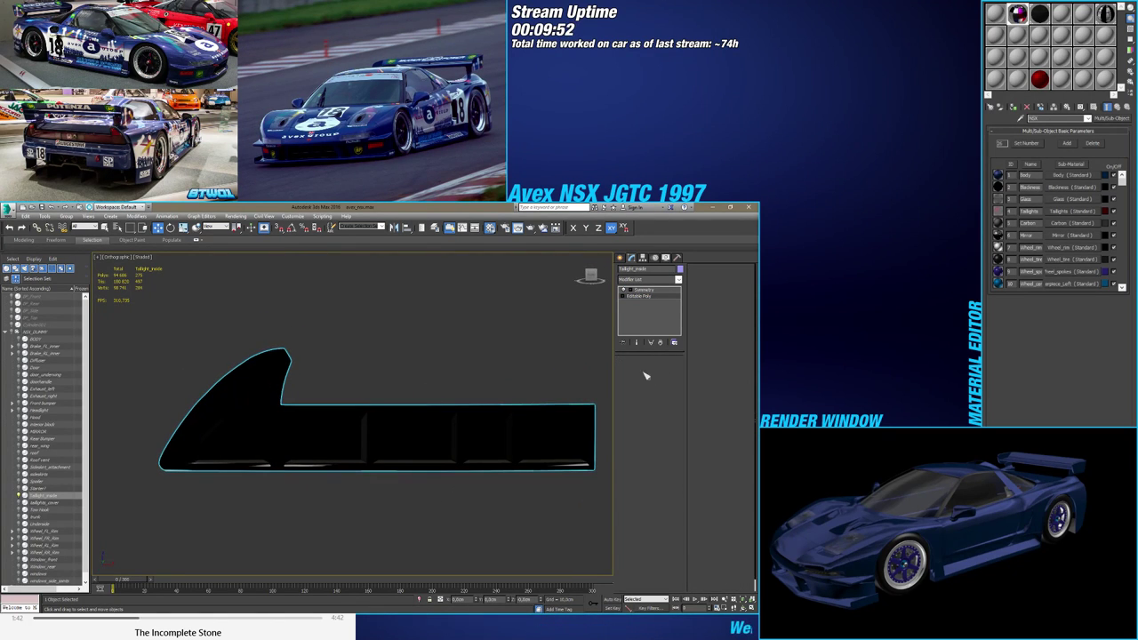
{"action": "middle_click_drag", "start_coordinate": [512, 400], "coordinate": [500, 407], "text": "alt"}
{"action": "left_click", "coordinate": [500, 407]}
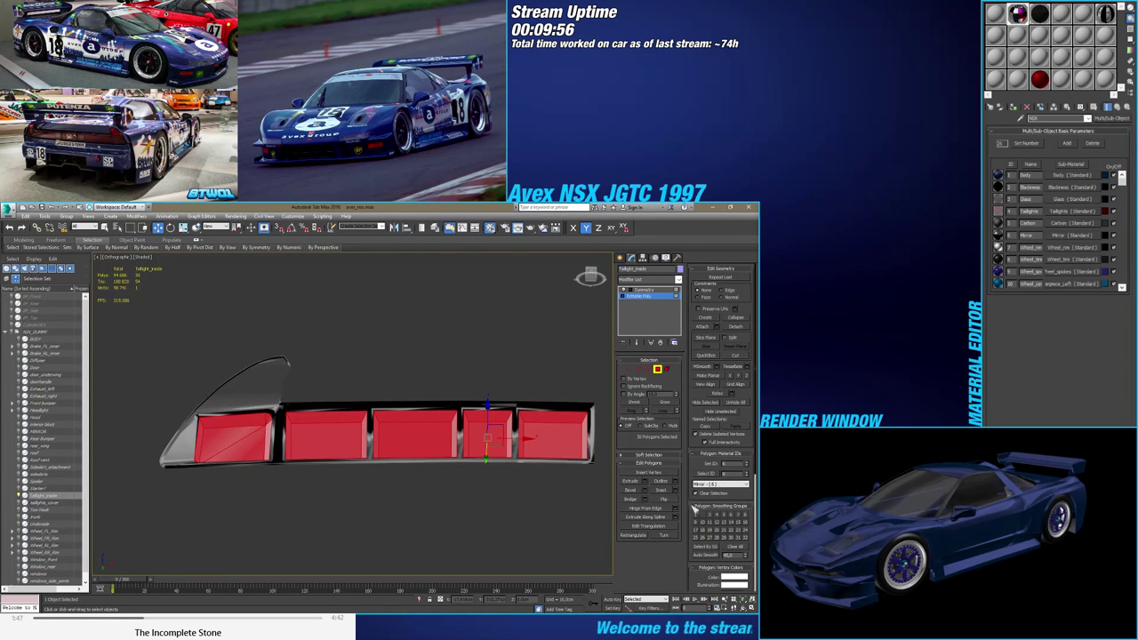
{"action": "left_click", "coordinate": [703, 515]}
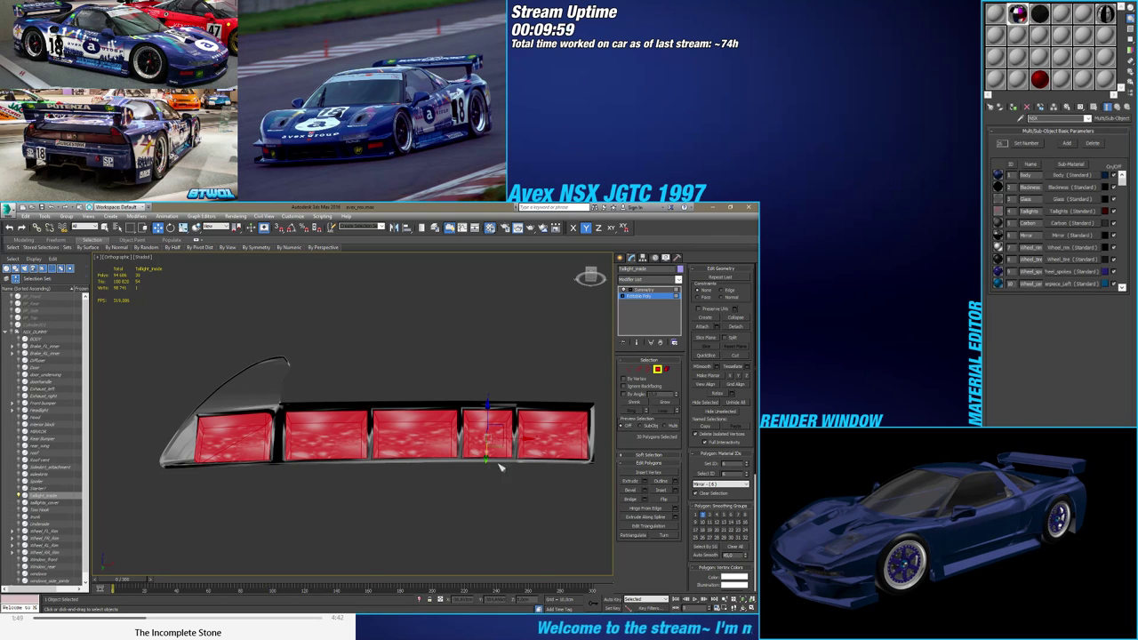
{"action": "key", "text": "shift+z"}
{"action": "middle_click_drag", "start_coordinate": [457, 491], "coordinate": [477, 474], "text": "alt"}
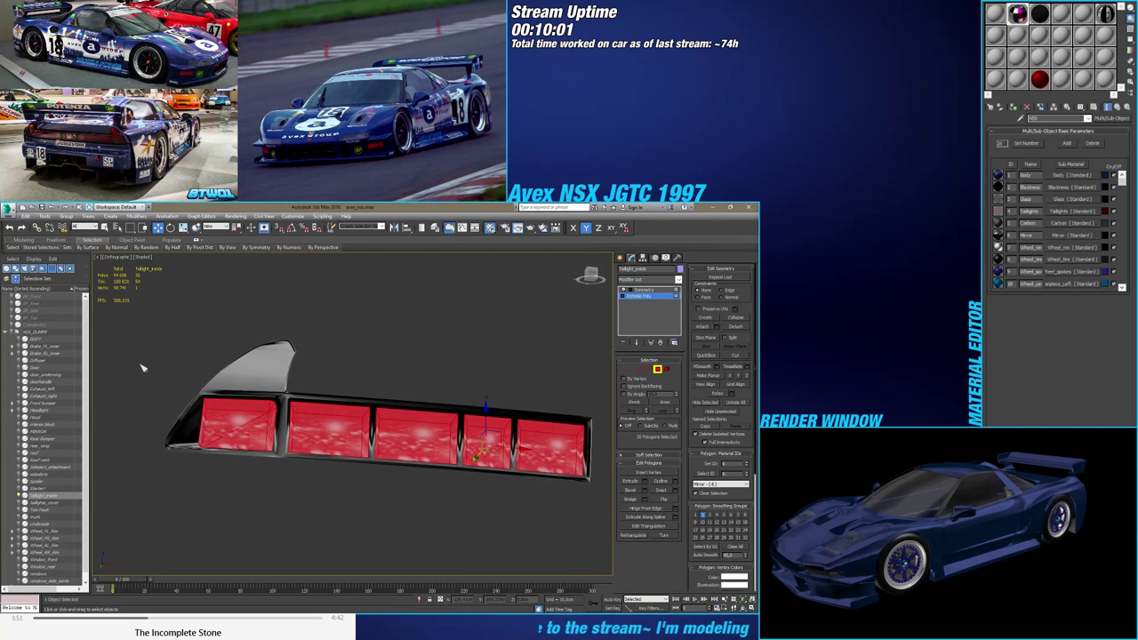
Invert the selection to the frame polygons and inspect the taillight shading with and without edges, leaving polygon editing
{"action": "key", "text": "ctrl+i"}
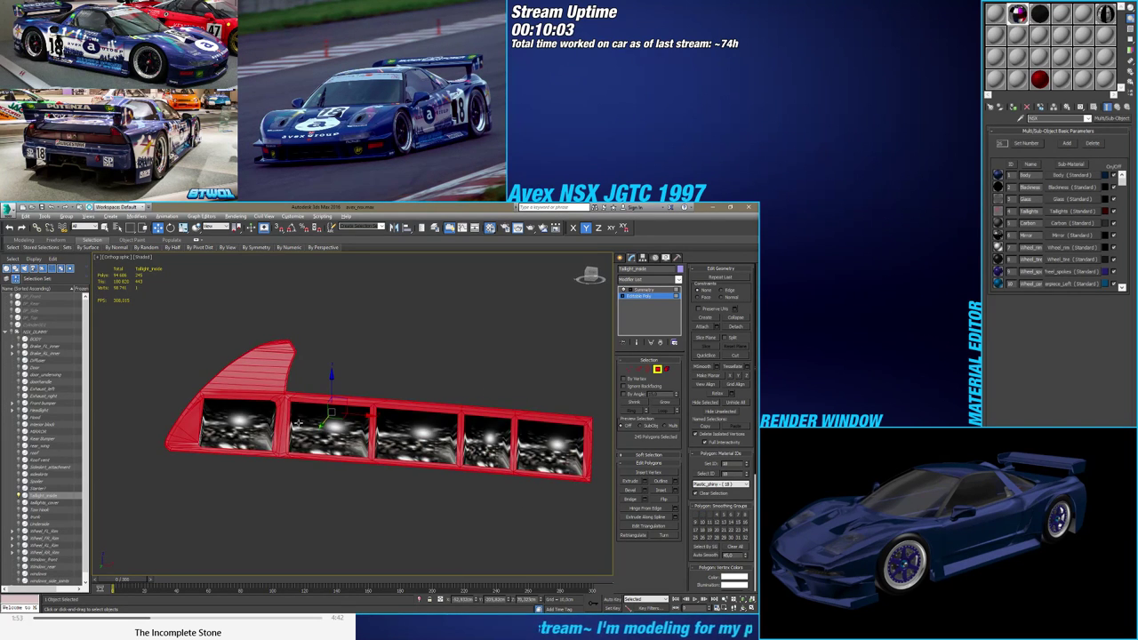
{"action": "mouse_move", "coordinate": [259, 402]}
{"action": "middle_mouse_down", "text": "alt"}
{"action": "mouse_move", "coordinate": [286, 410]}
{"action": "mouse_move", "coordinate": [282, 400]}
{"action": "mouse_move", "coordinate": [285, 416]}
{"action": "mouse_move", "coordinate": [267, 418]}
{"action": "middle_mouse_up", "text": "alt"}
{"action": "scroll", "coordinate": [226, 427], "scroll_direction": "down", "scroll_amount": 6}
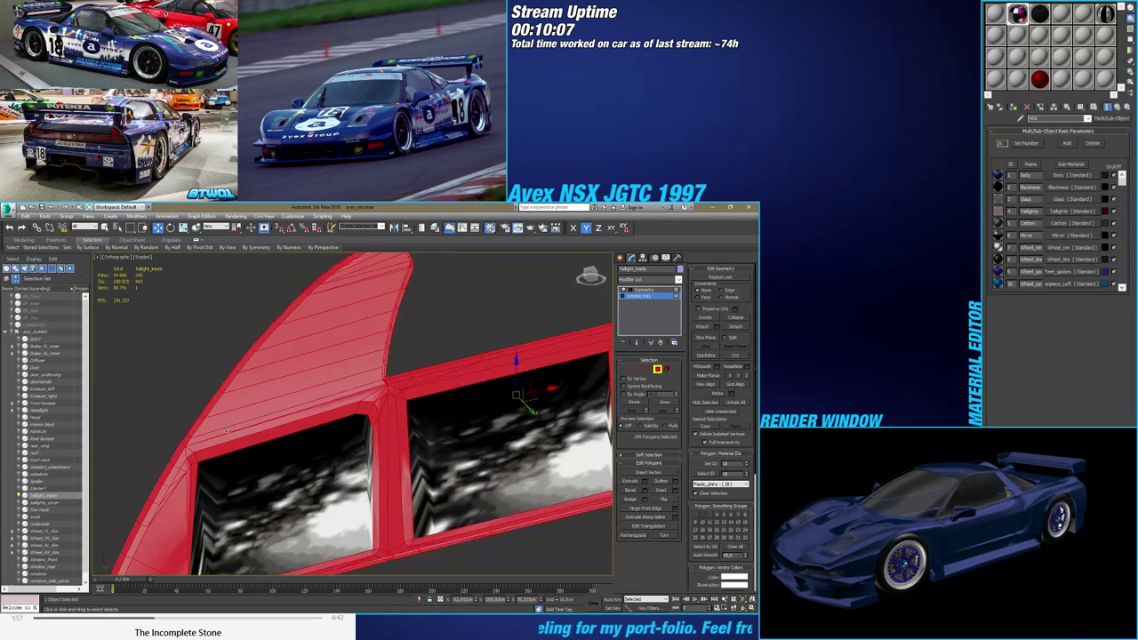
{"action": "key", "text": "F4"}
{"action": "middle_click_drag", "start_coordinate": [275, 425], "coordinate": [279, 438], "text": "alt"}
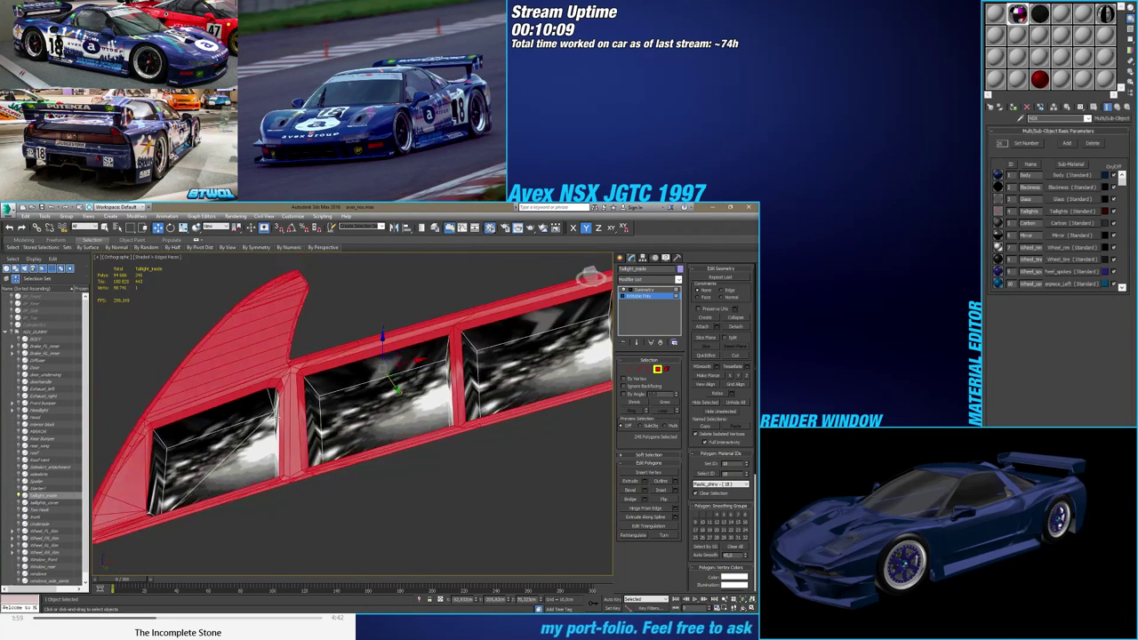
{"action": "left_click", "coordinate": [658, 370]}
{"action": "key", "text": "F4"}
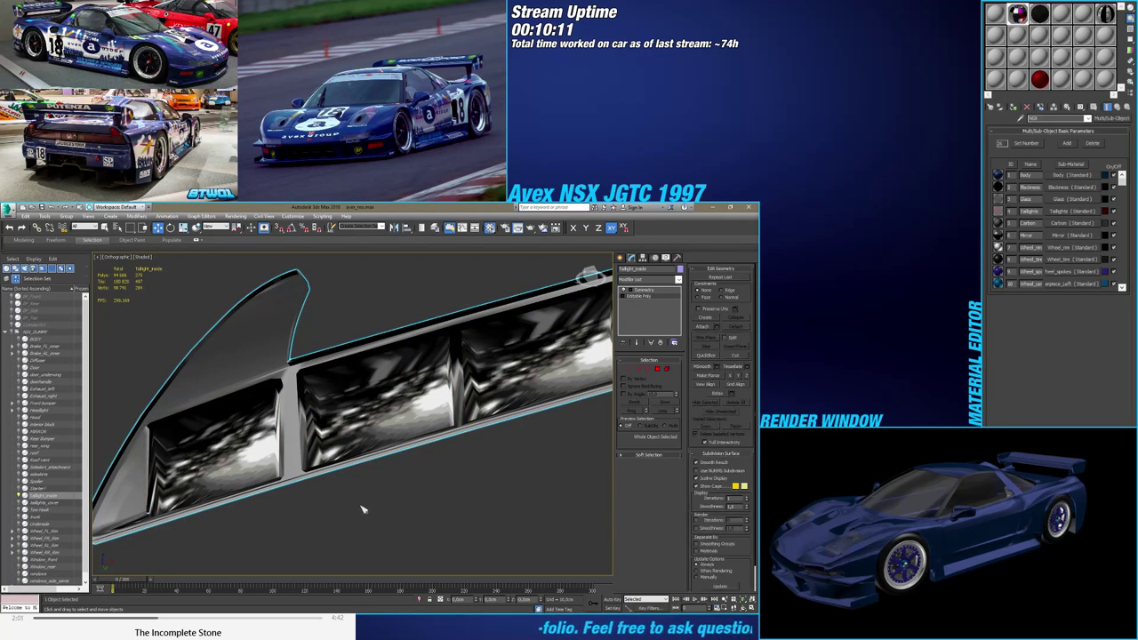
{"action": "middle_click_drag", "start_coordinate": [361, 508], "coordinate": [328, 521], "text": "alt"}
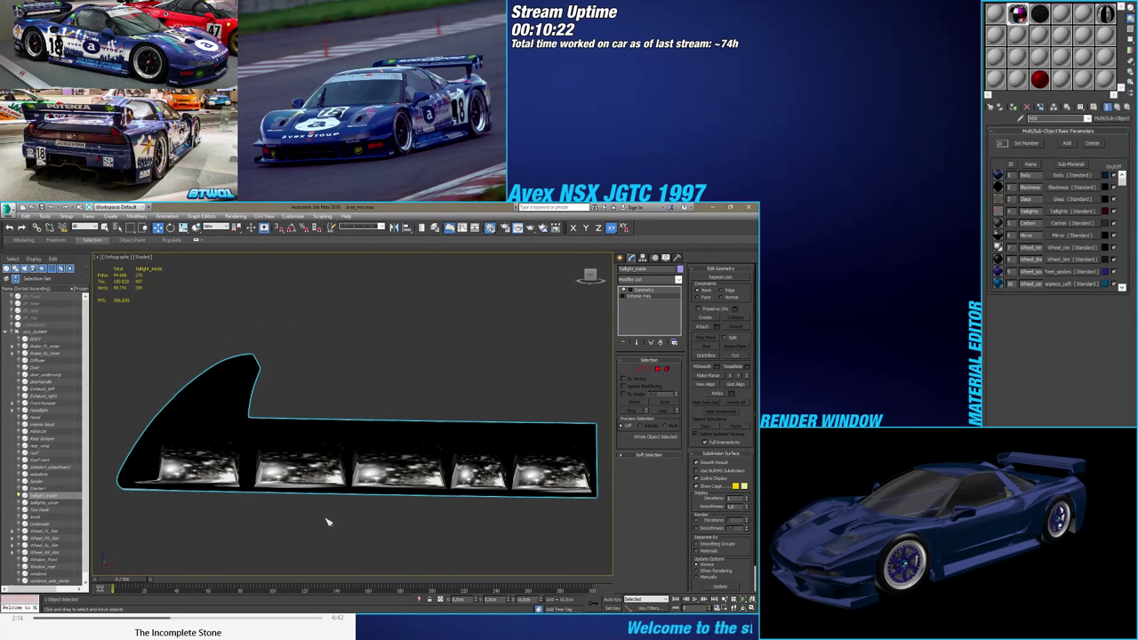
Show the taillights cover and reselect Taillight_inside to view the lamps through the cover
{"action": "left_click", "coordinate": [19, 503]}
{"action": "left_click", "coordinate": [44, 503]}
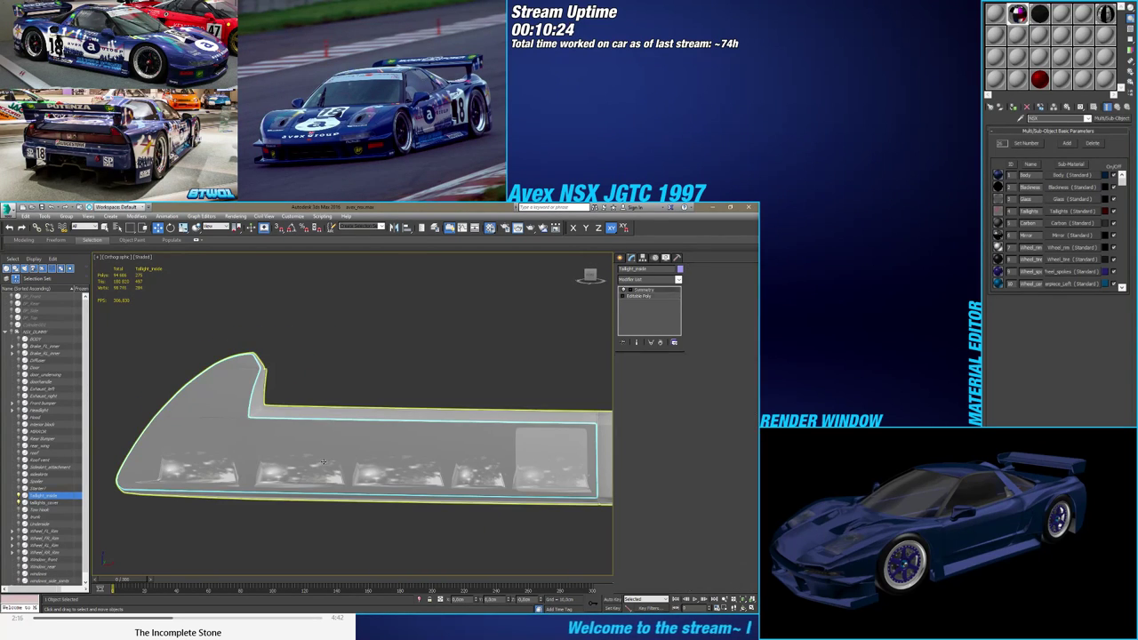
{"action": "left_click", "coordinate": [45, 495]}
{"action": "middle_click_drag", "start_coordinate": [293, 533], "coordinate": [339, 498], "text": "alt"}
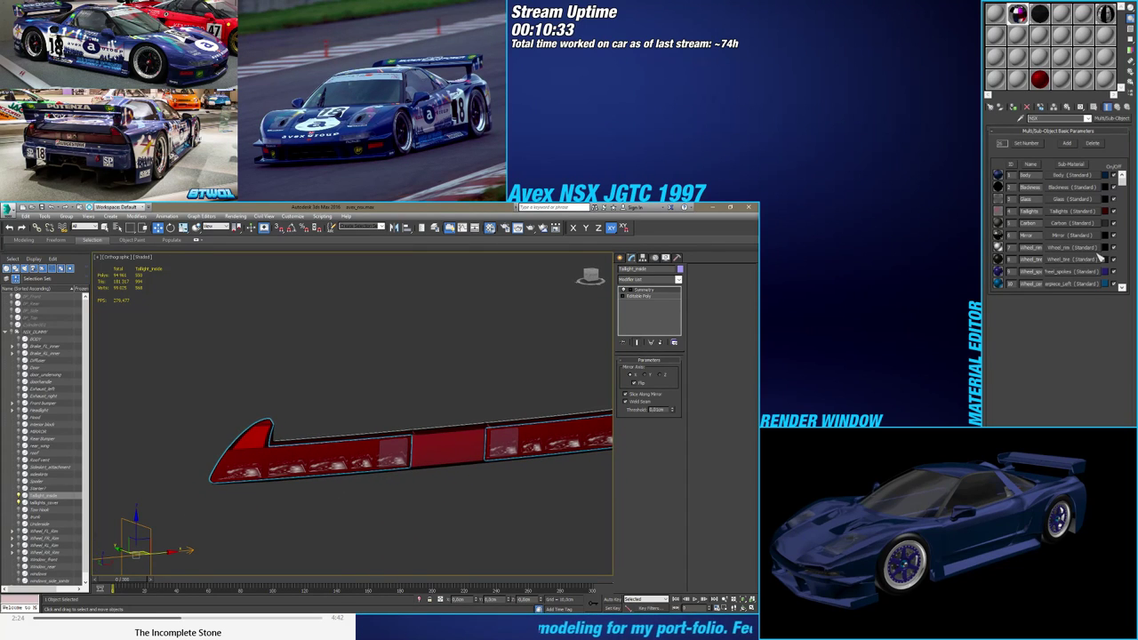
Add a sub-material with ID 27 to the NSX Multi/Sub-Object material and name its slot Light_inside
{"action": "left_click_drag", "start_coordinate": [1124, 185], "coordinate": [1128, 265]}
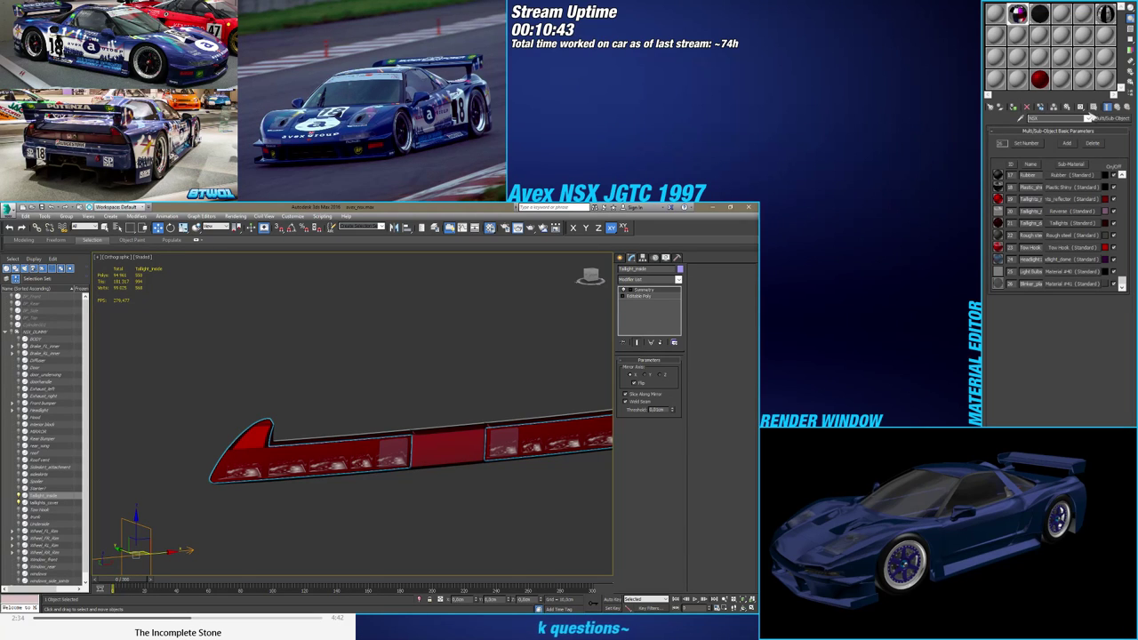
{"action": "left_click", "coordinate": [1123, 286]}
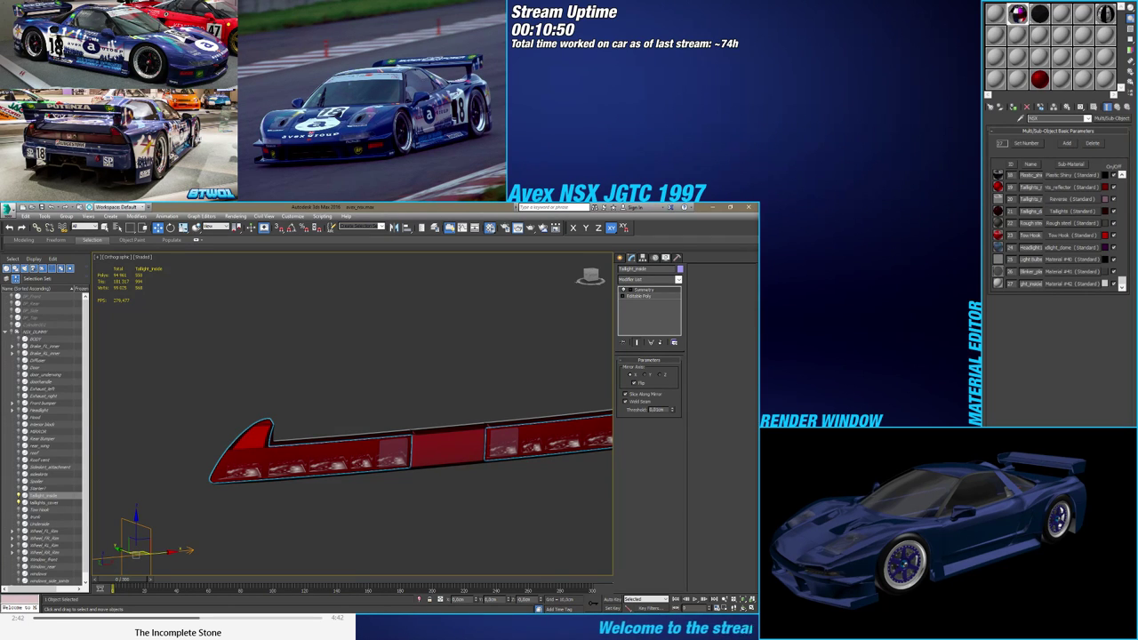
{"action": "double_click", "coordinate": [1031, 283]}
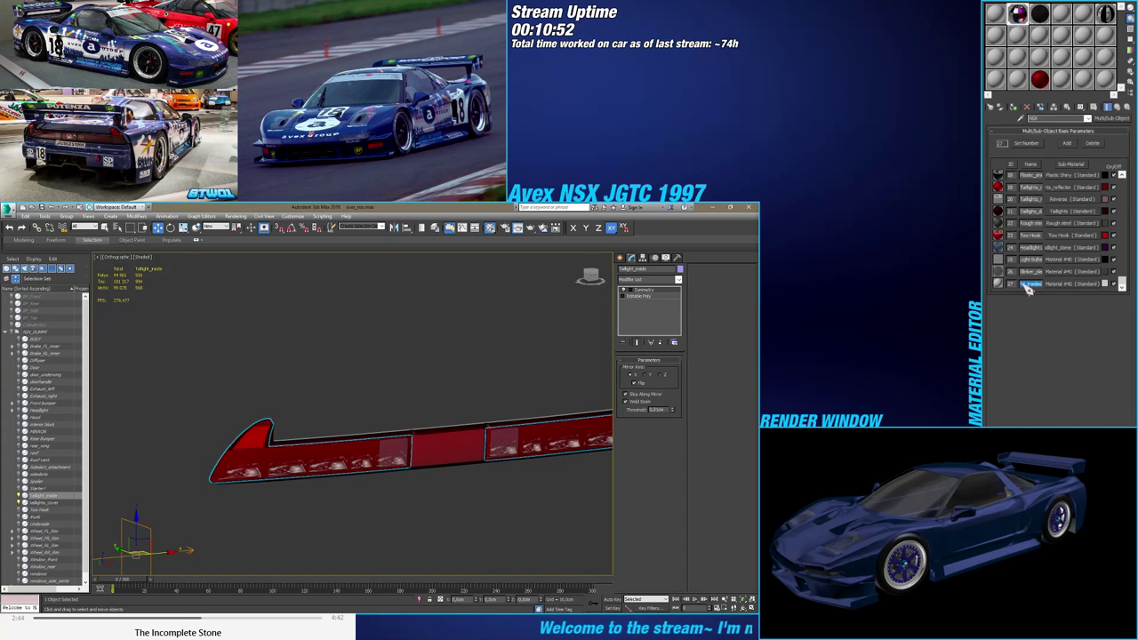
Rename the sub-material in slot 27 as Lights_inside_chrome and return to the parent NSX material
{"action": "left_click", "coordinate": [1063, 285]}
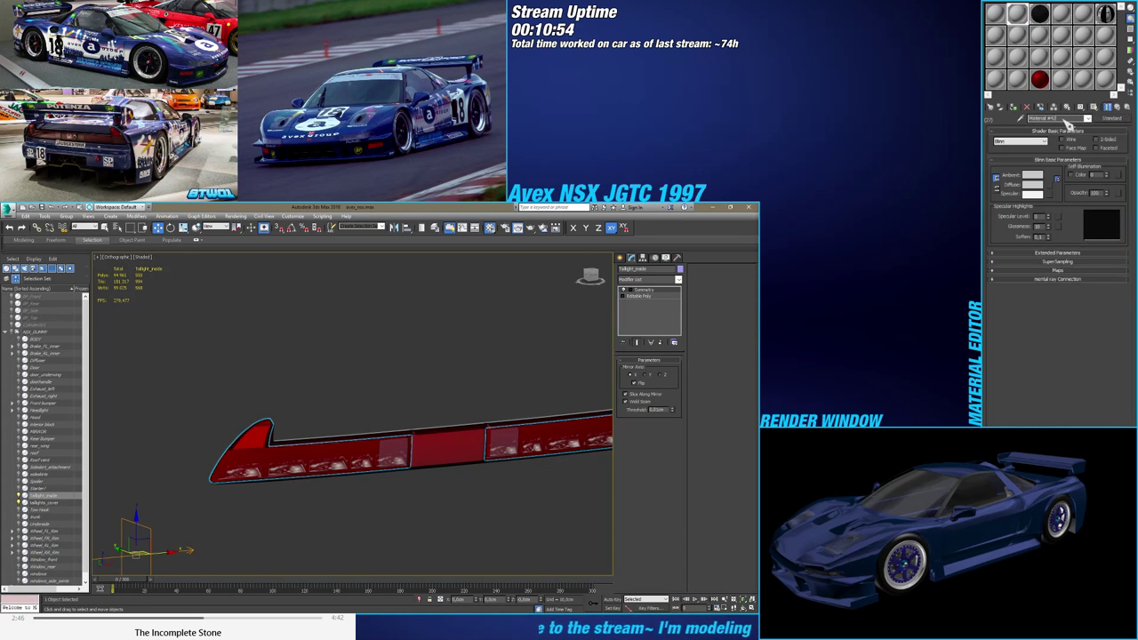
{"action": "left_click", "coordinate": [1058, 118]}
{"action": "type", "text": "Light"}
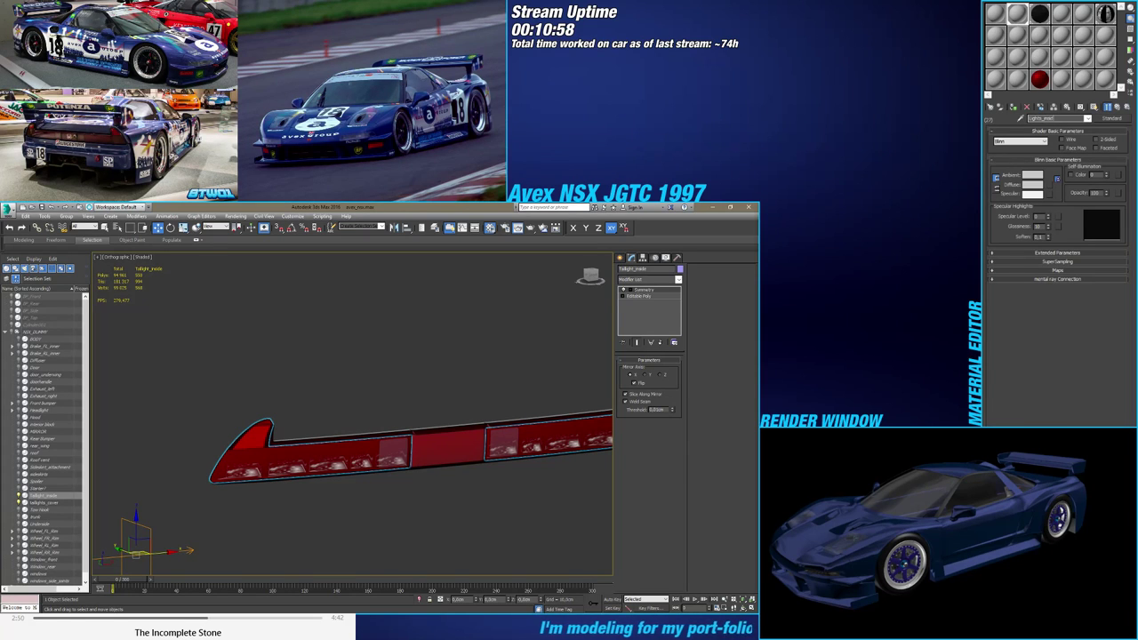
{"action": "type", "text": "s_inside_chrome"}
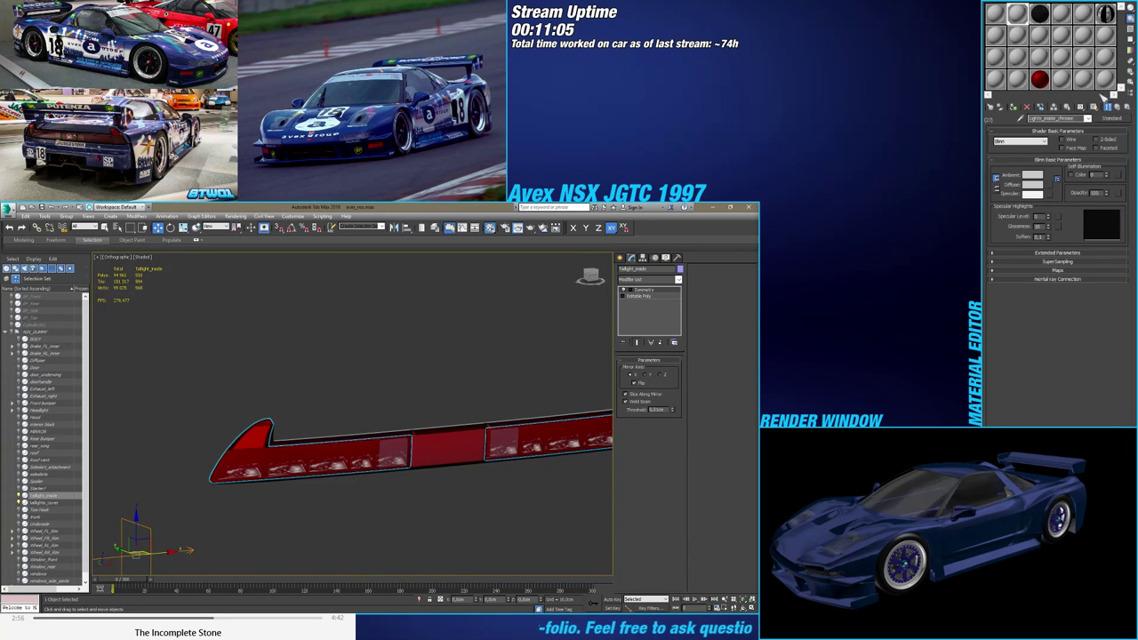
{"action": "left_click", "coordinate": [1120, 105]}
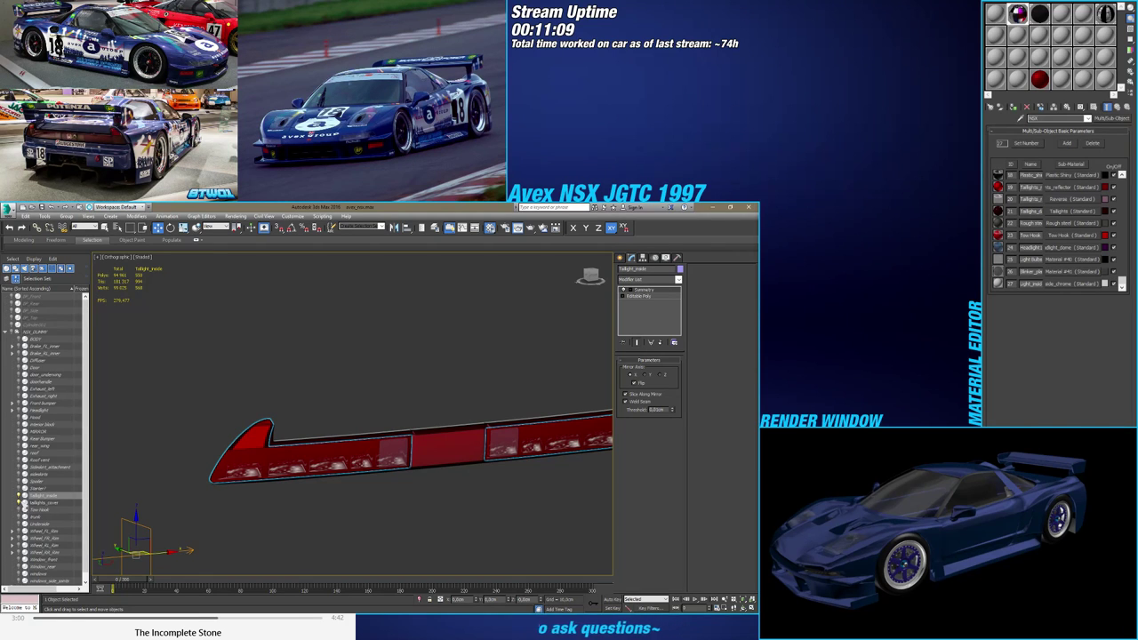
Hide the taillights cover and assign material ID 27 to the Mirror polygons of Taillight_inside, leaving polygon editing
{"action": "left_click", "coordinate": [18, 503]}
{"action": "left_click", "coordinate": [644, 297]}
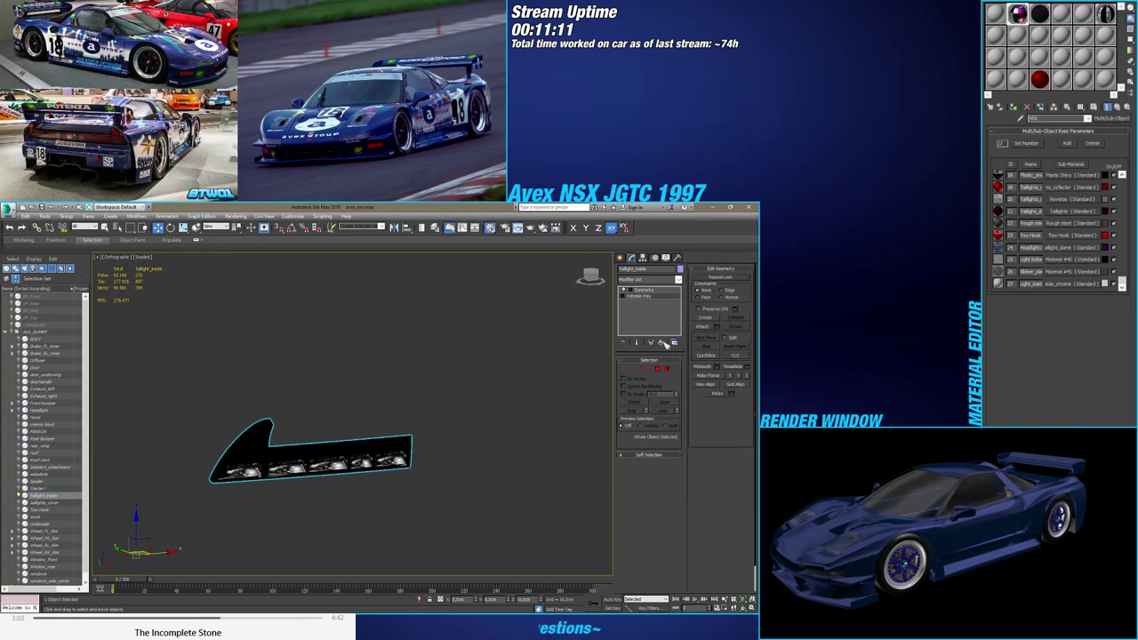
{"action": "key", "text": "4"}
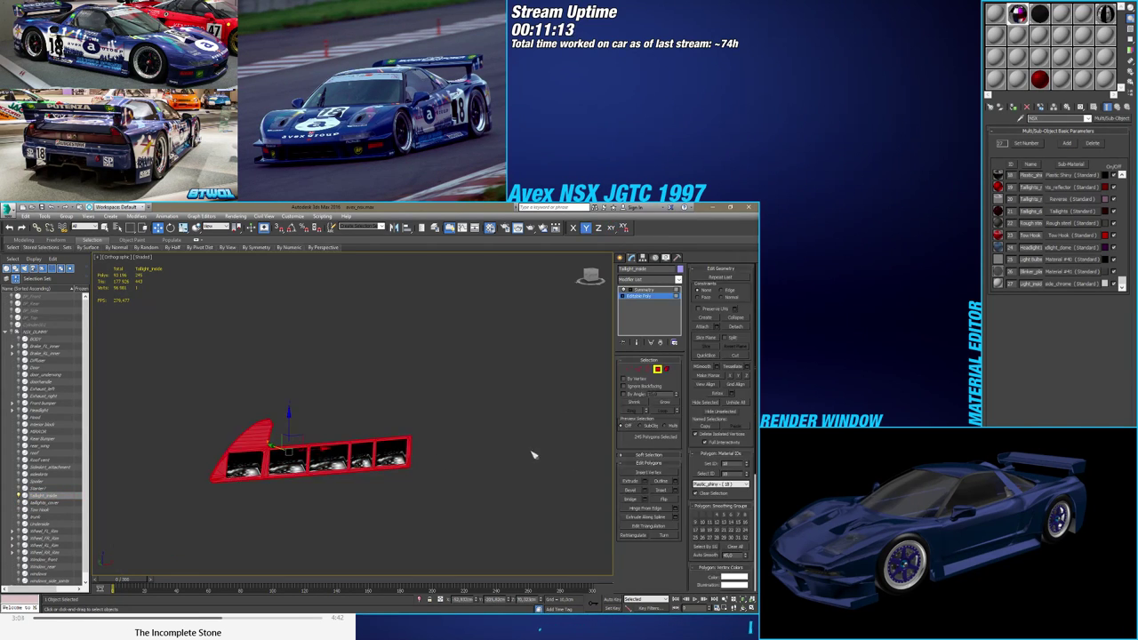
{"action": "key", "text": "z"}
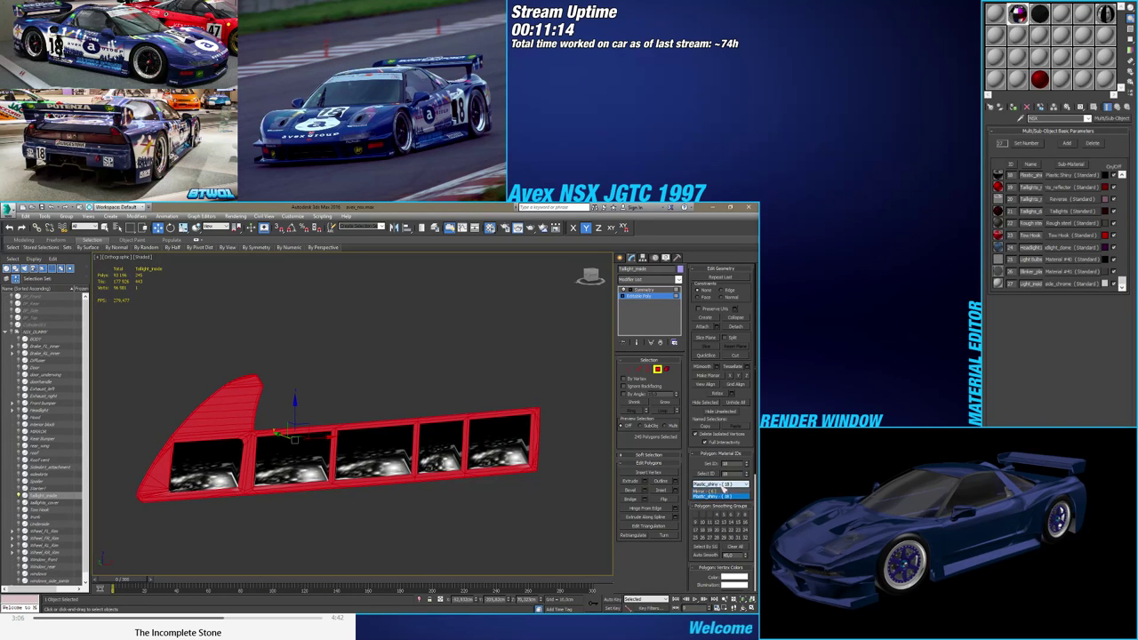
{"action": "left_click", "coordinate": [720, 494]}
{"action": "key", "text": "z"}
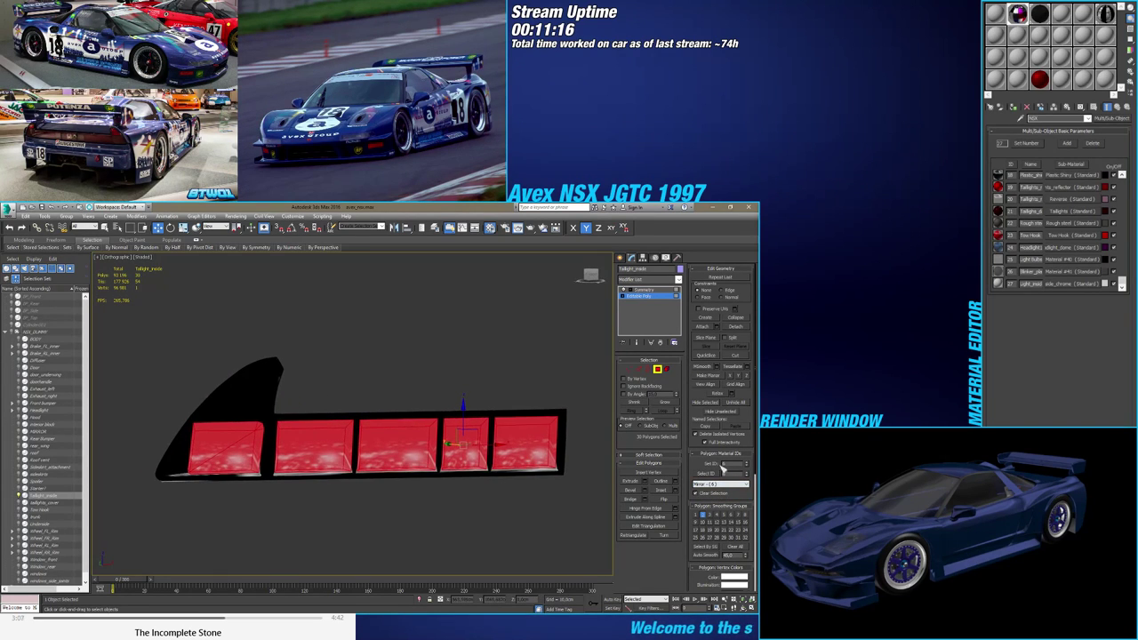
{"action": "type", "text": "27"}
{"action": "key", "text": "Return"}
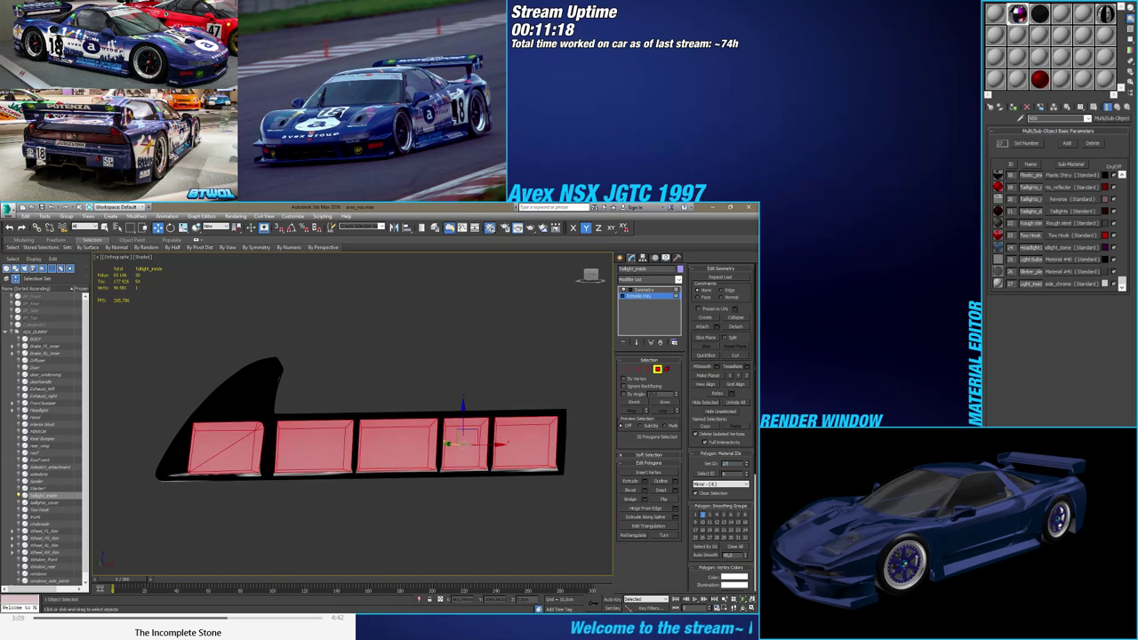
{"action": "left_click", "coordinate": [658, 370]}
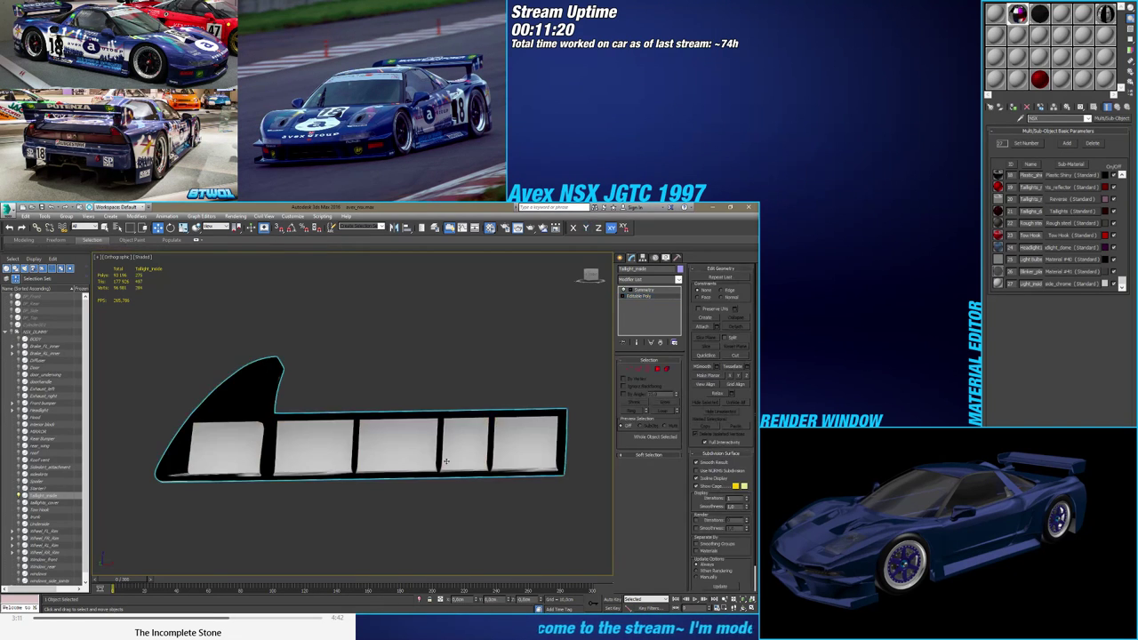
Expand the Headlight hierarchy, show the two left headlight spheres and select headlight_sphere_Left2
{"action": "scroll", "coordinate": [386, 433], "scroll_direction": "down", "scroll_amount": 3}
{"action": "middle_click_drag", "start_coordinate": [429, 487], "coordinate": [163, 454]}
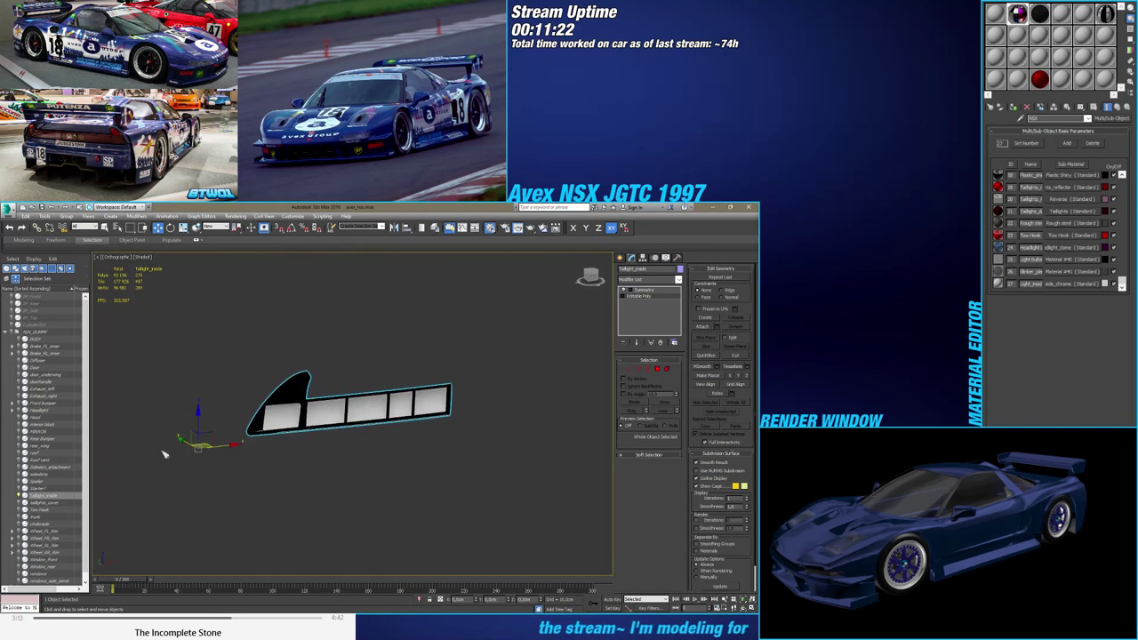
{"action": "left_click", "coordinate": [17, 410]}
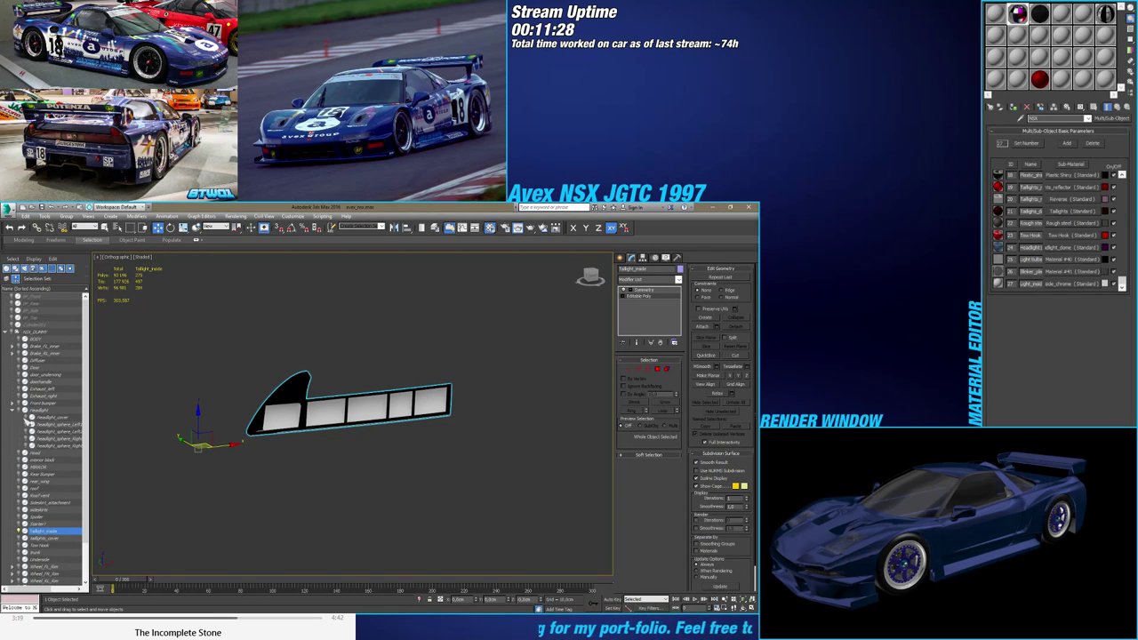
{"action": "middle_click_drag", "start_coordinate": [258, 429], "coordinate": [568, 416]}
{"action": "scroll", "coordinate": [276, 480], "scroll_direction": "down", "scroll_amount": 5}
{"action": "scroll", "coordinate": [317, 472], "scroll_direction": "up", "scroll_amount": 8}
{"action": "left_click", "coordinate": [348, 462]}
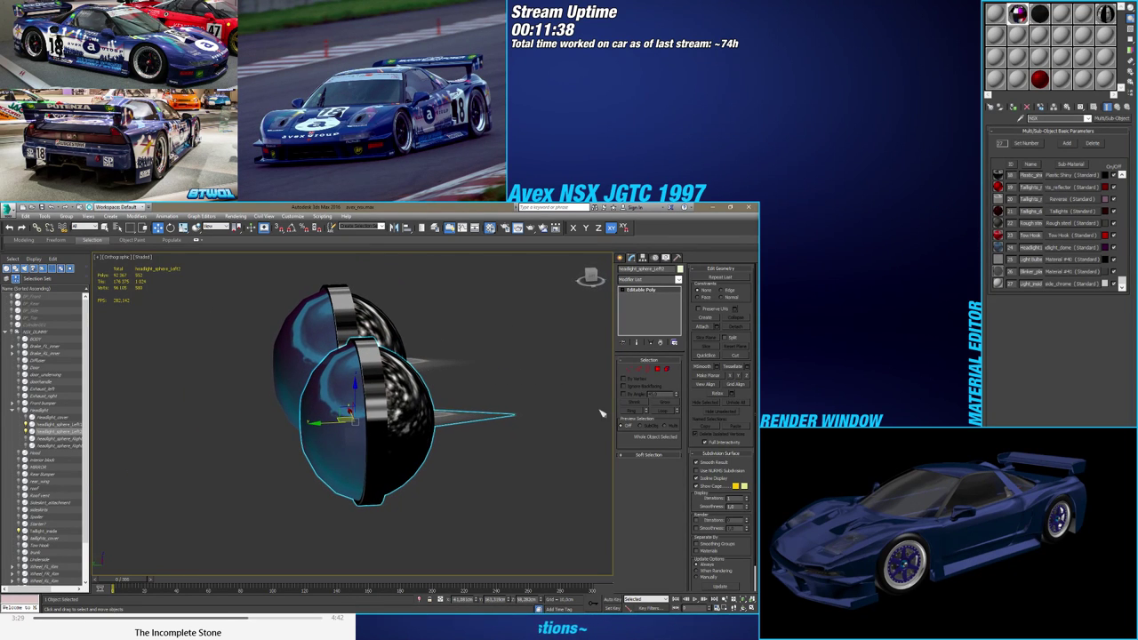
Assign material ID 27 to the rear dome element of the headlight sphere, leave element editing and save the scene
{"action": "left_click", "coordinate": [659, 369]}
{"action": "left_click", "coordinate": [667, 369]}
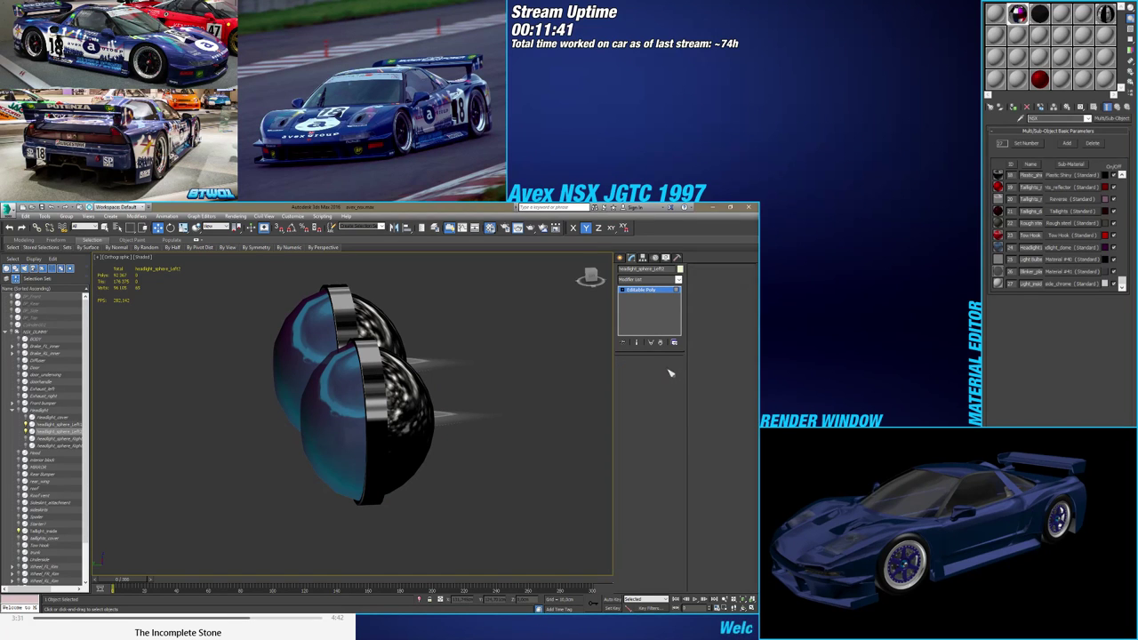
{"action": "left_click", "coordinate": [432, 434]}
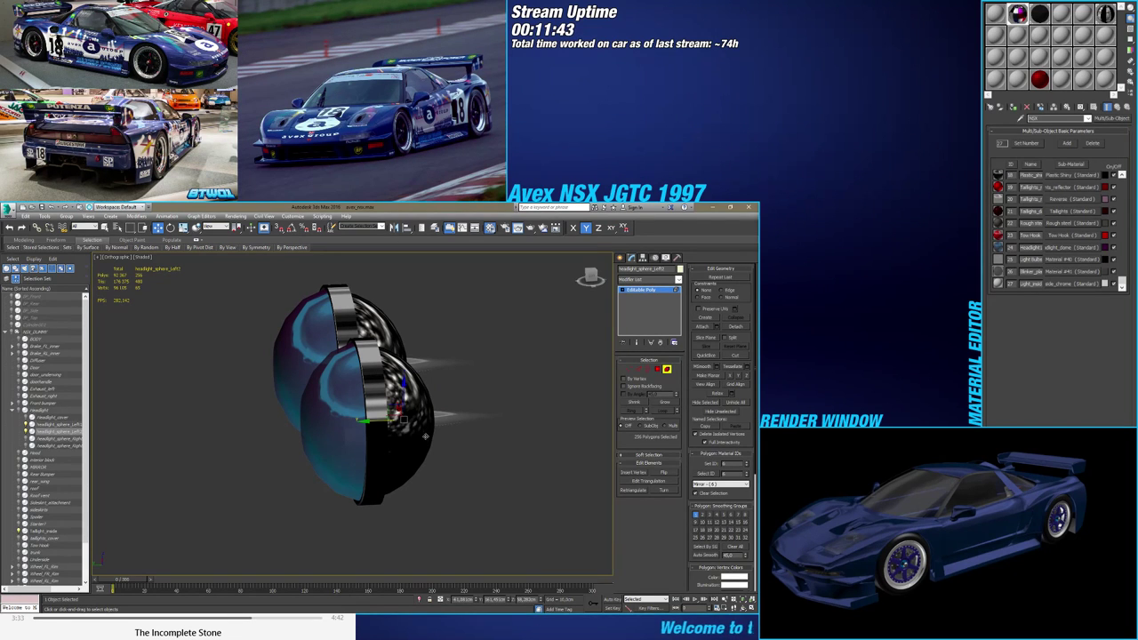
{"action": "middle_click_drag", "start_coordinate": [425, 436], "coordinate": [501, 453], "text": "alt"}
{"action": "left_click_drag", "start_coordinate": [737, 464], "coordinate": [714, 465]}
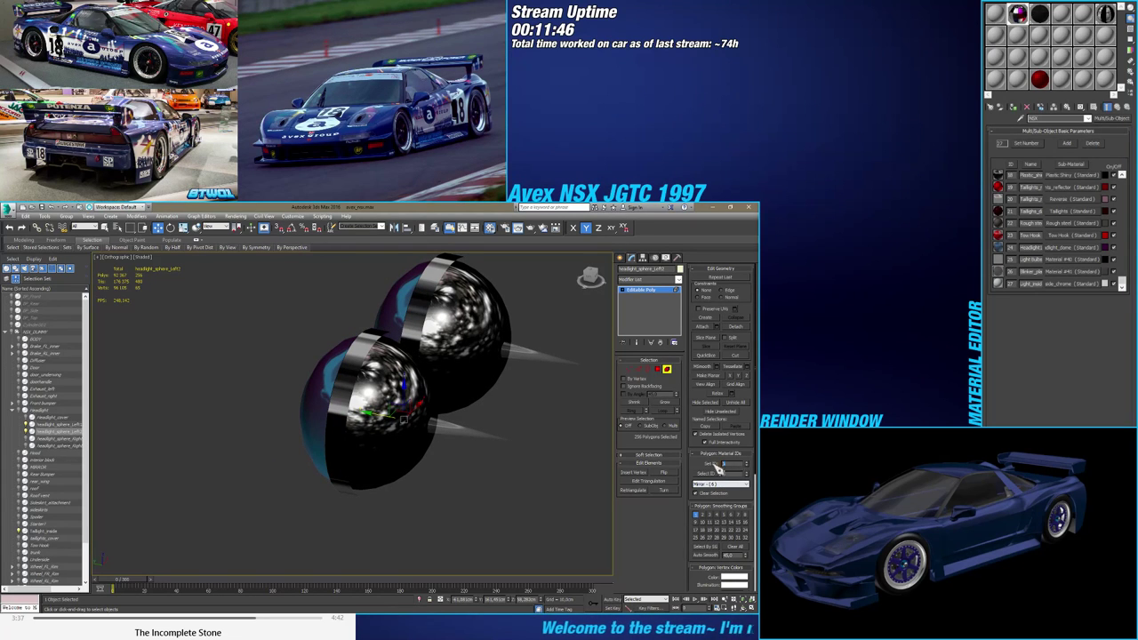
{"action": "type", "text": "27"}
{"action": "key", "text": "Return"}
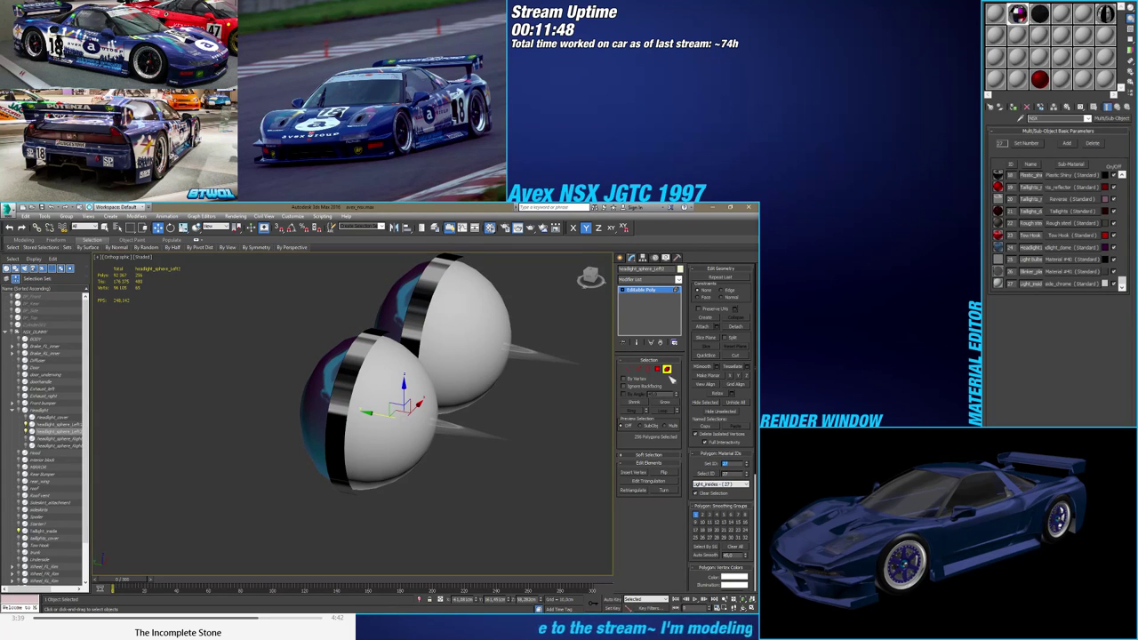
{"action": "left_click", "coordinate": [666, 370]}
{"action": "left_click", "coordinate": [621, 259]}
{"action": "scroll", "coordinate": [517, 463], "scroll_direction": "down", "scroll_amount": 3}
{"action": "middle_click_drag", "start_coordinate": [517, 463], "coordinate": [410, 480]}
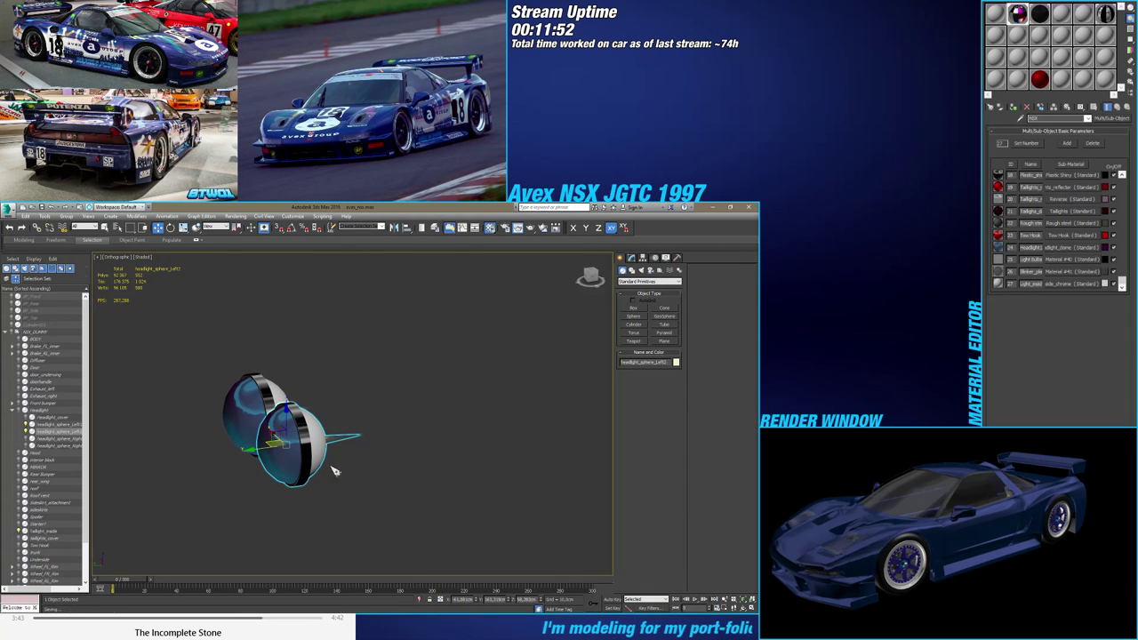
Change the viewport's material display mode and reload avex_nsx.max from the recent documents without saving changes
{"action": "left_click", "coordinate": [142, 258]}
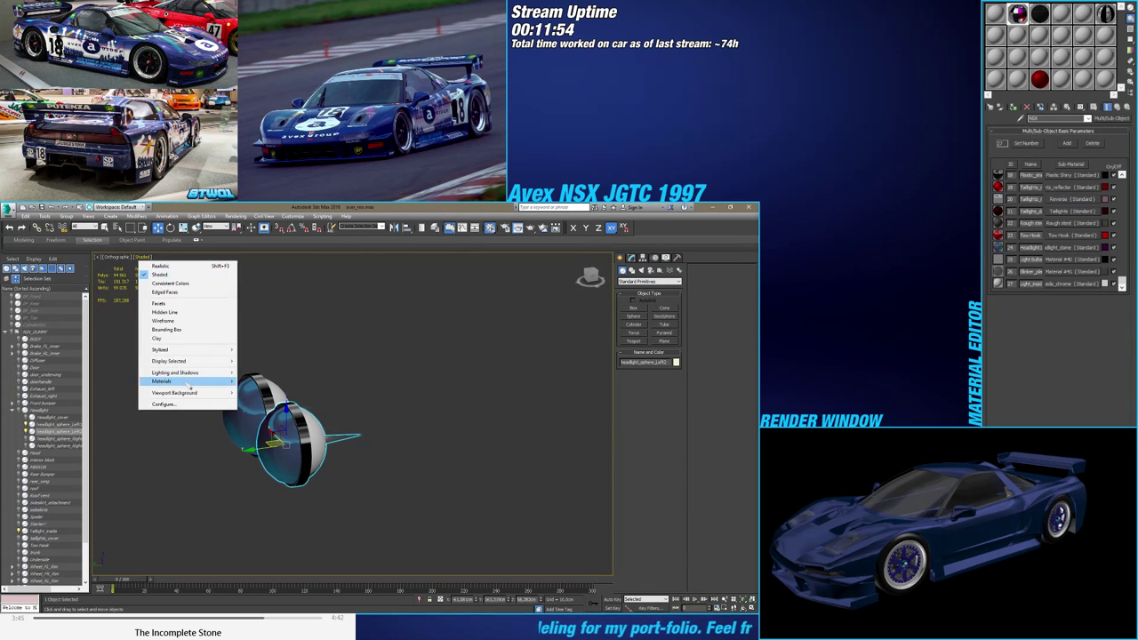
{"action": "mouse_move", "coordinate": [205, 381]}
{"action": "left_click", "coordinate": [281, 417]}
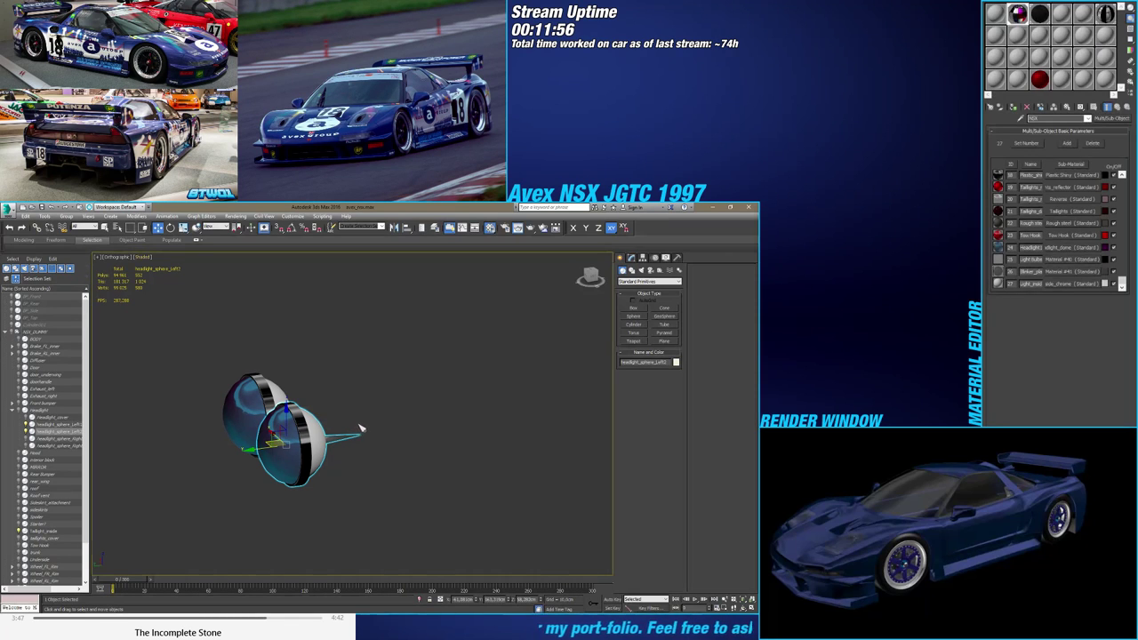
{"action": "left_click", "coordinate": [7, 209]}
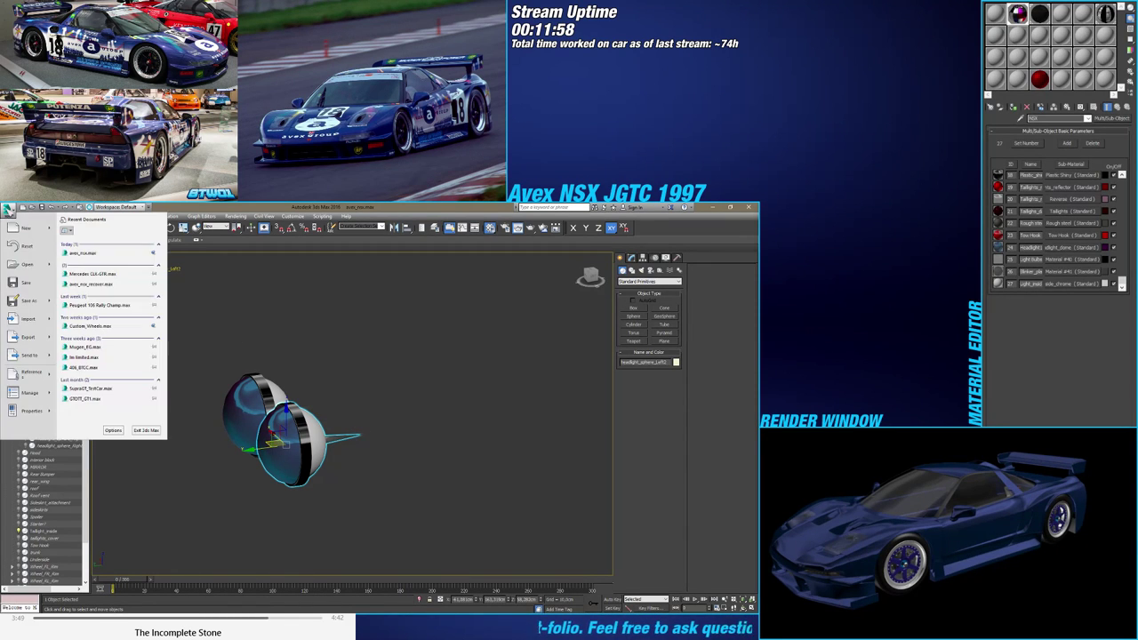
{"action": "left_click", "coordinate": [99, 254]}
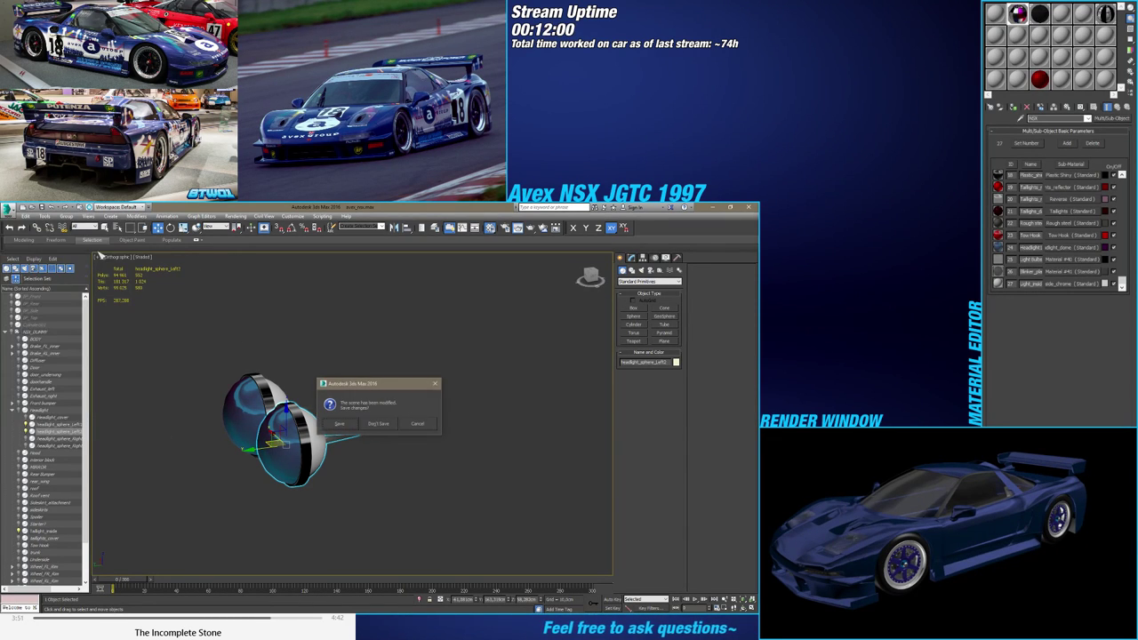
{"action": "left_click", "coordinate": [377, 425]}
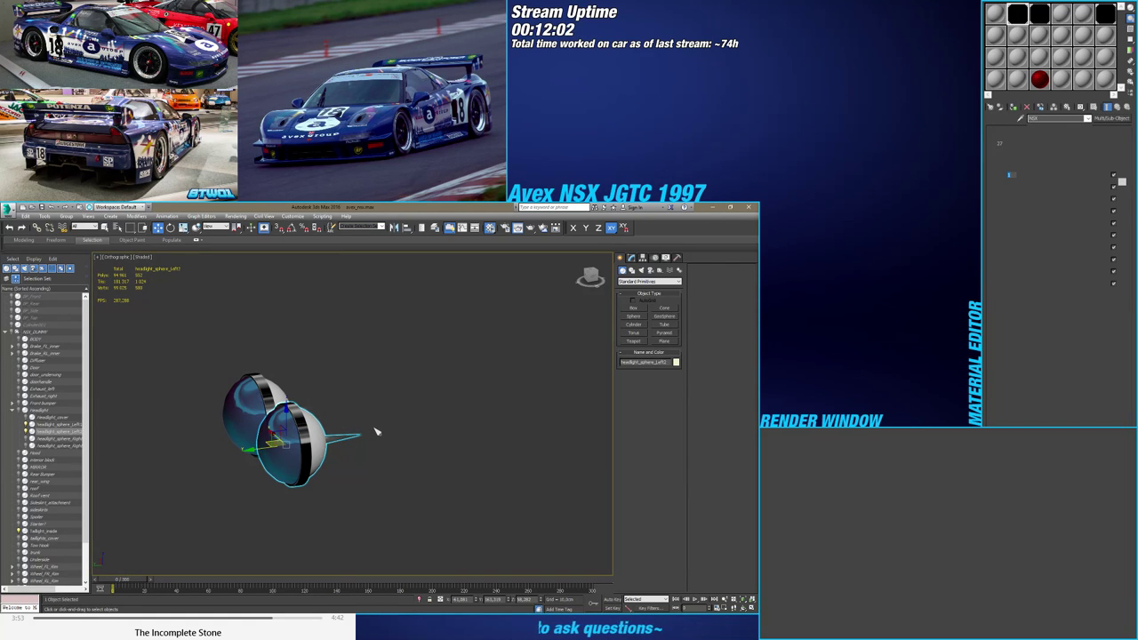
Select the headlight sphere and its rear dome element to check the selection highlighting from the back and front
{"action": "middle_click_drag", "start_coordinate": [356, 448], "coordinate": [318, 440], "text": "alt"}
{"action": "scroll", "coordinate": [322, 440], "scroll_direction": "down", "scroll_amount": 6}
{"action": "scroll", "coordinate": [139, 452], "scroll_direction": "up", "scroll_amount": 10}
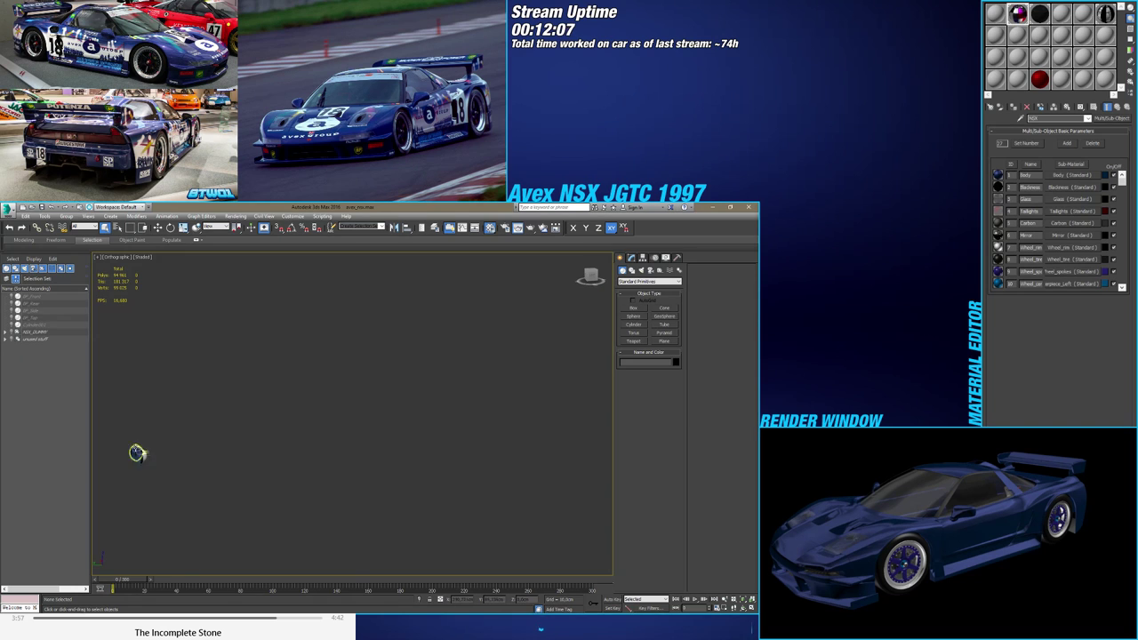
{"action": "left_click", "coordinate": [188, 504]}
{"action": "key", "text": "z"}
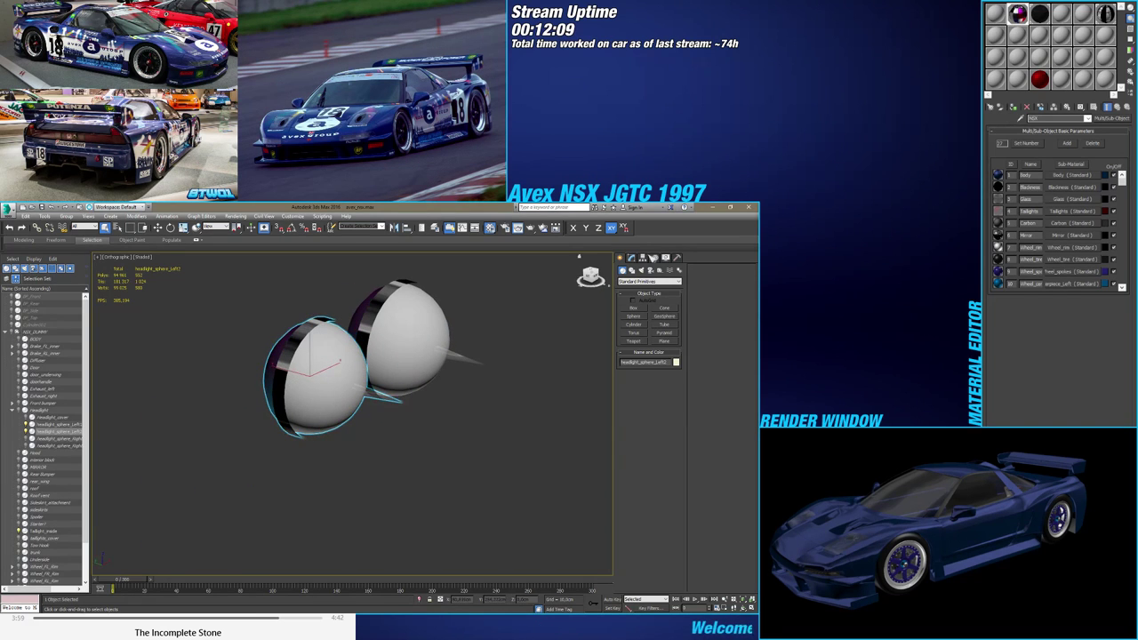
{"action": "left_click", "coordinate": [631, 258]}
{"action": "left_click", "coordinate": [666, 368]}
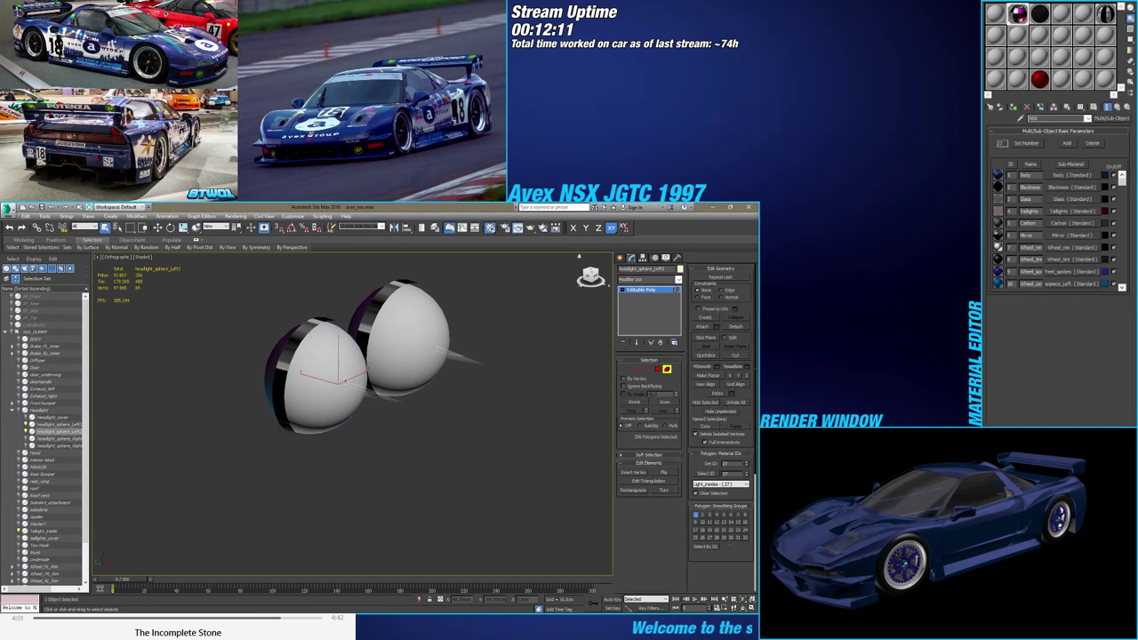
{"action": "scroll", "coordinate": [335, 413], "scroll_direction": "down", "scroll_amount": 2}
{"action": "middle_click_drag", "start_coordinate": [335, 413], "coordinate": [453, 391], "text": "alt"}
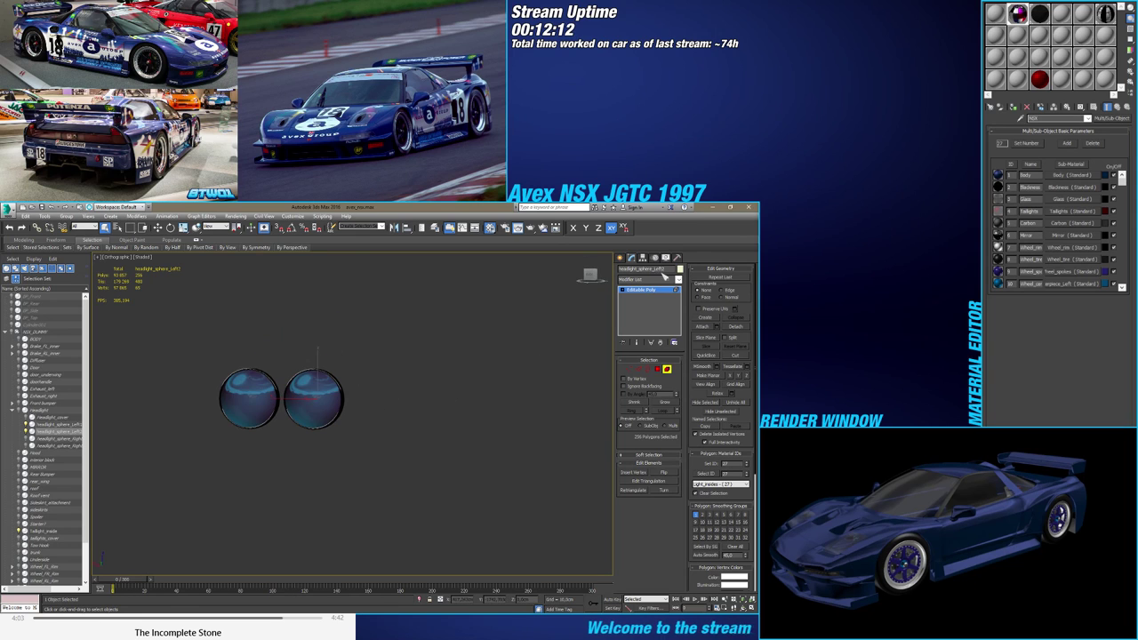
Restart 3ds Max without saving changes and reopen avex_nsx.max from the recent documents
{"action": "left_click", "coordinate": [749, 207]}
{"action": "left_click", "coordinate": [379, 423]}
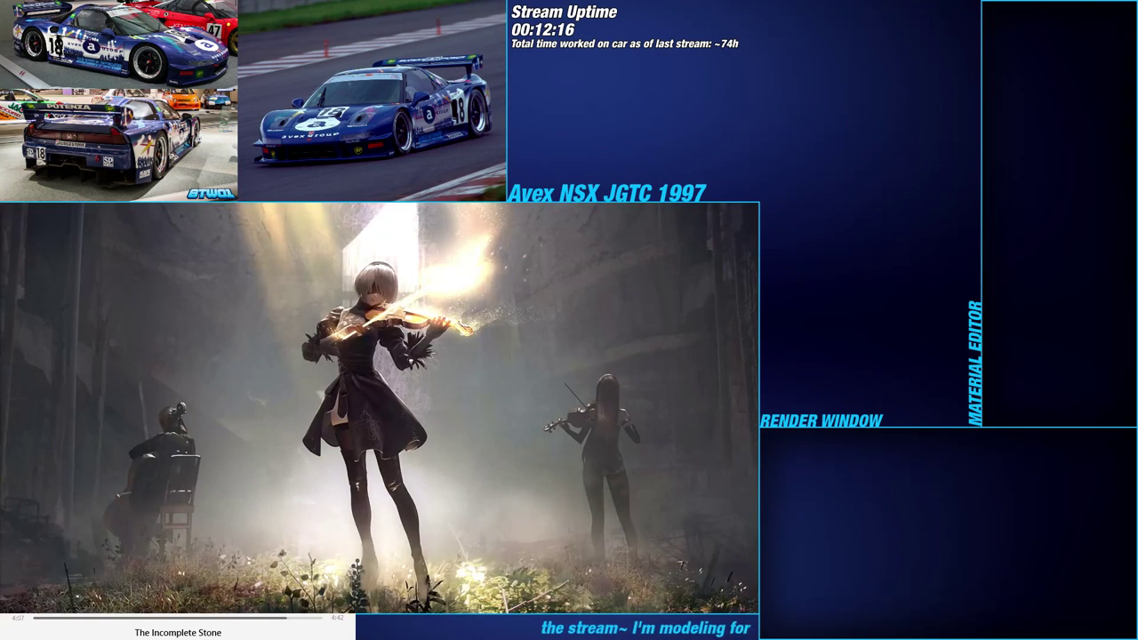
{"action": "key", "text": "super"}
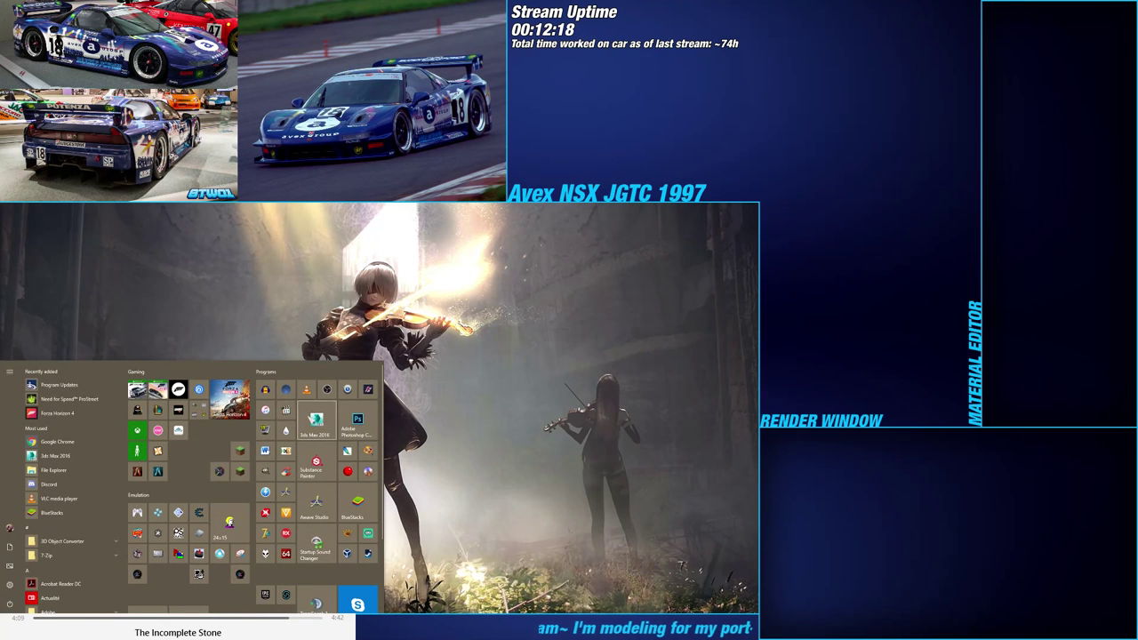
{"action": "left_click", "coordinate": [314, 421]}
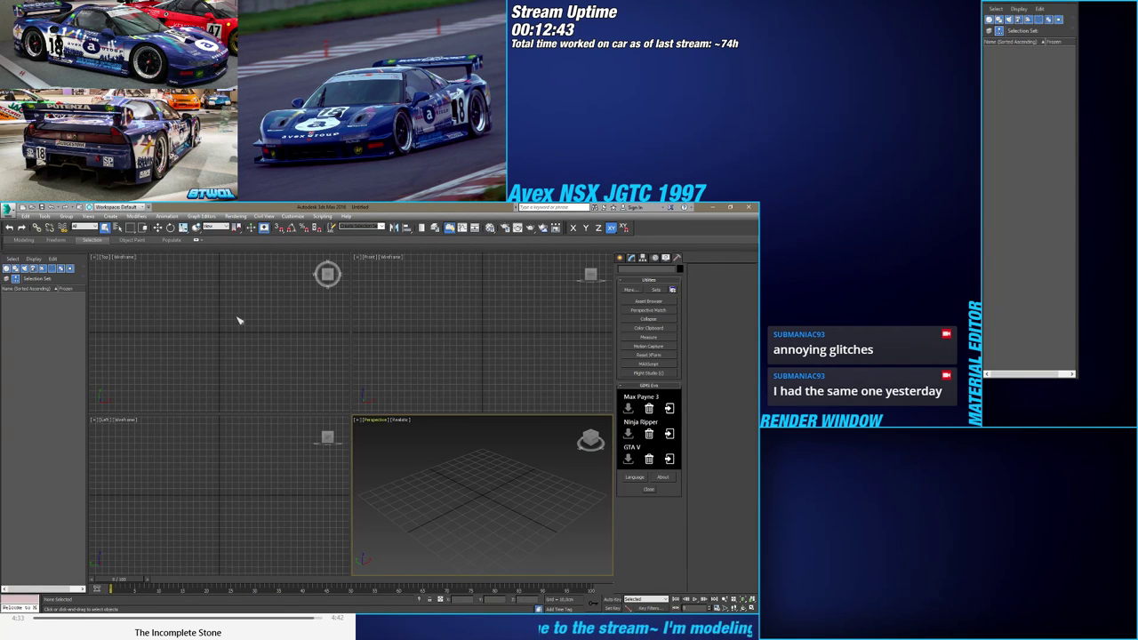
{"action": "left_click", "coordinate": [7, 210]}
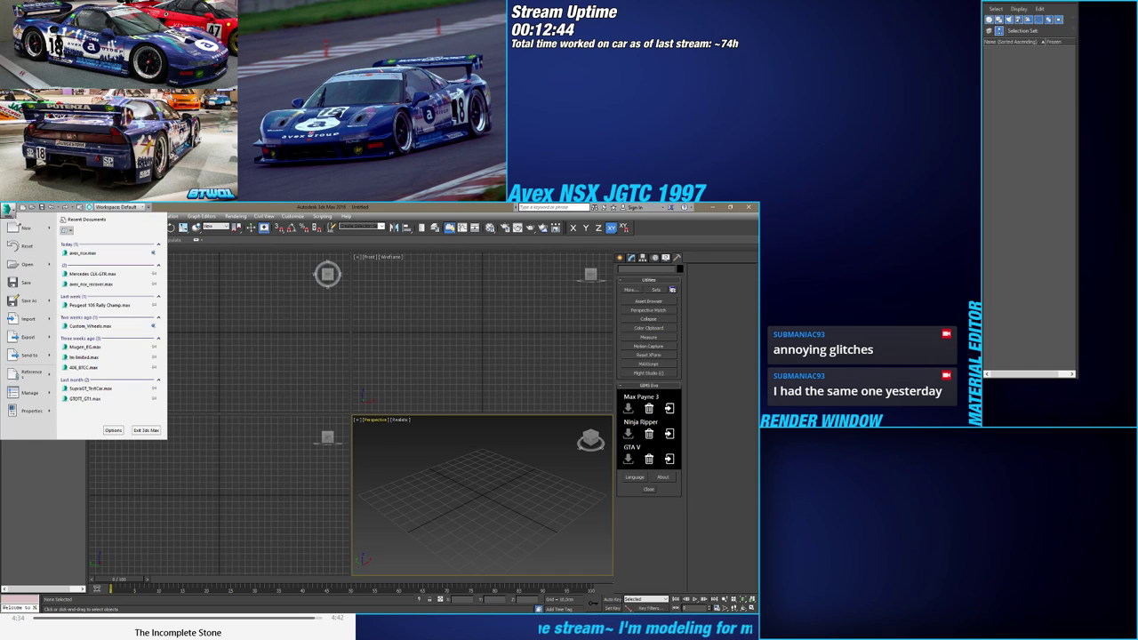
{"action": "left_click", "coordinate": [99, 257]}
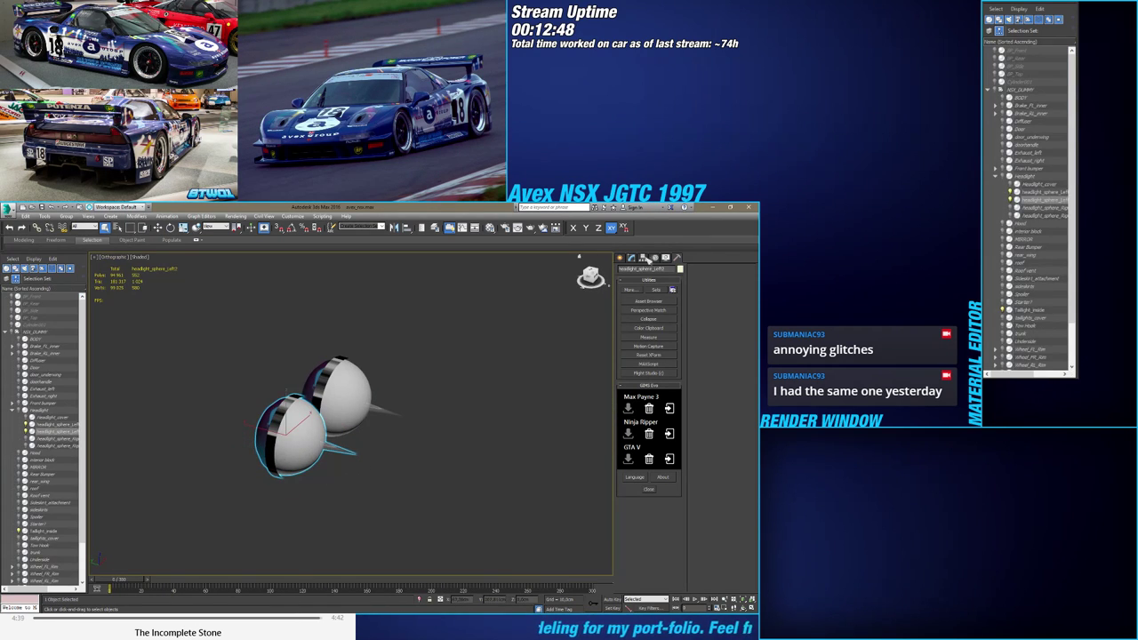
Test-move the headlight sphere's rear dome element, undo the move, and inspect the shading with and without edged faces
{"action": "left_click", "coordinate": [631, 258]}
{"action": "left_click", "coordinate": [667, 370]}
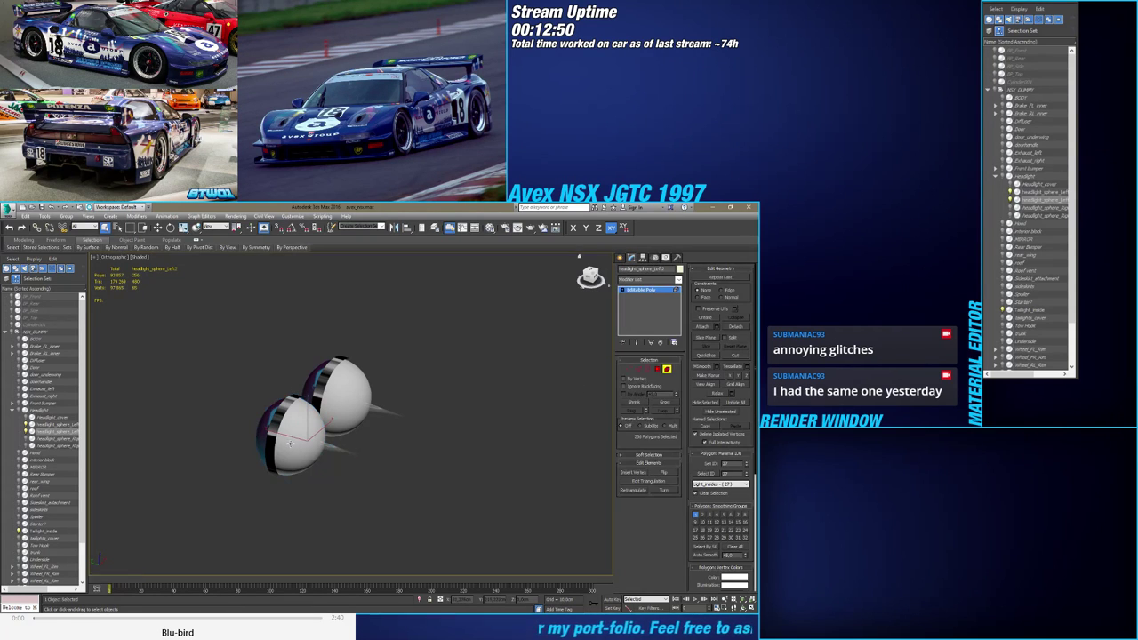
{"action": "key", "text": "w"}
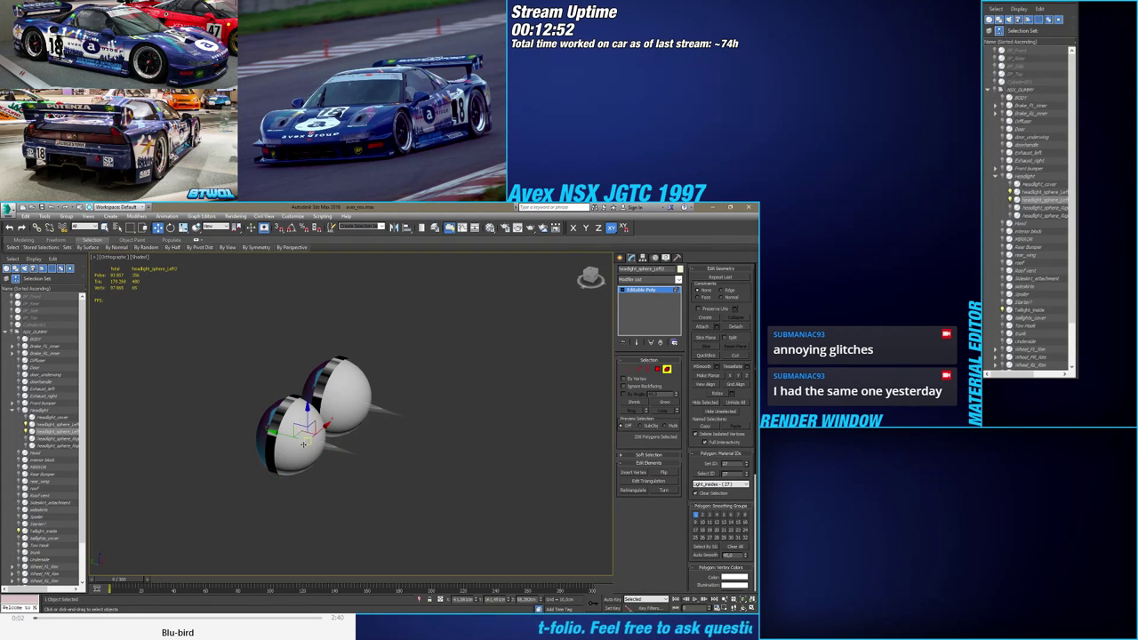
{"action": "left_click_drag", "start_coordinate": [301, 439], "coordinate": [395, 465]}
{"action": "key", "text": "ctrl+z"}
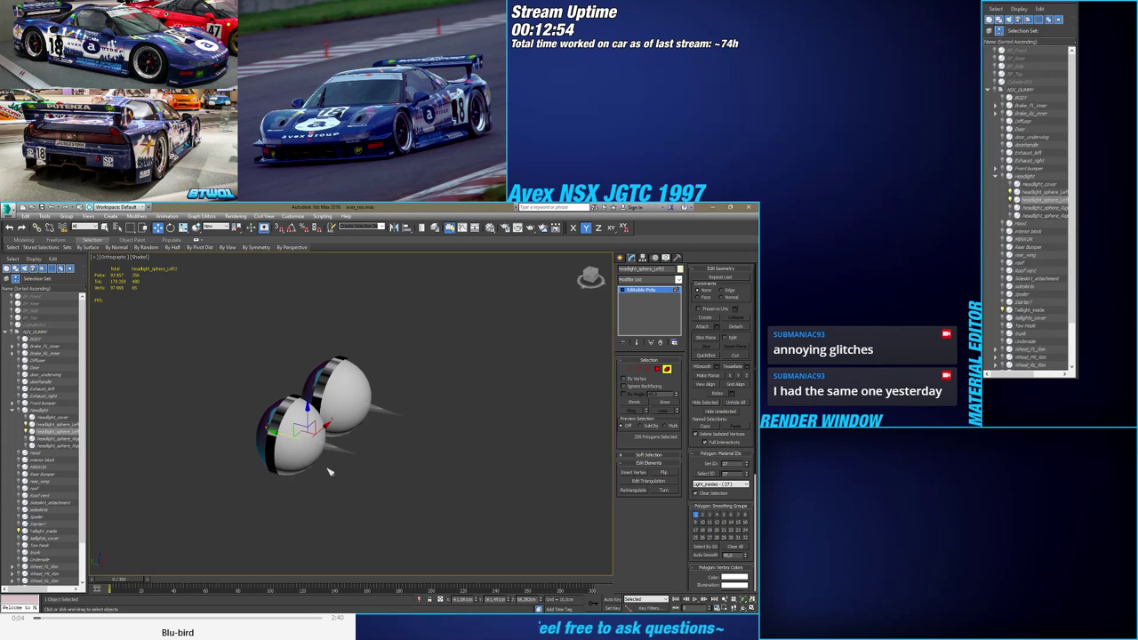
{"action": "key", "text": "F4"}
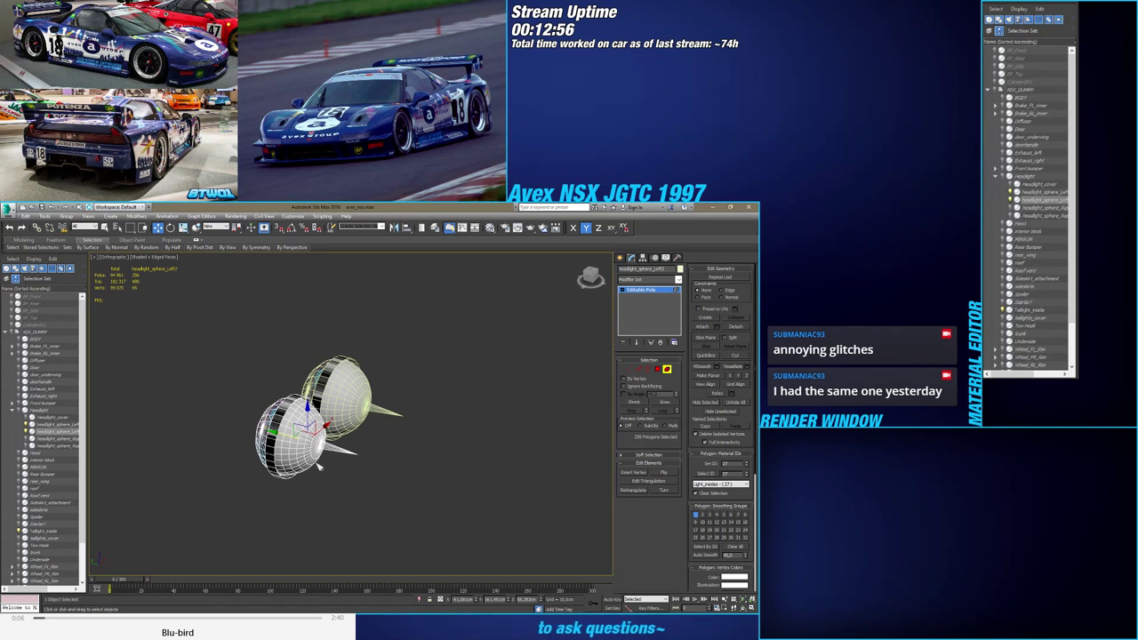
{"action": "key", "text": "F4"}
{"action": "middle_click_drag", "start_coordinate": [311, 463], "coordinate": [520, 475], "text": "alt"}
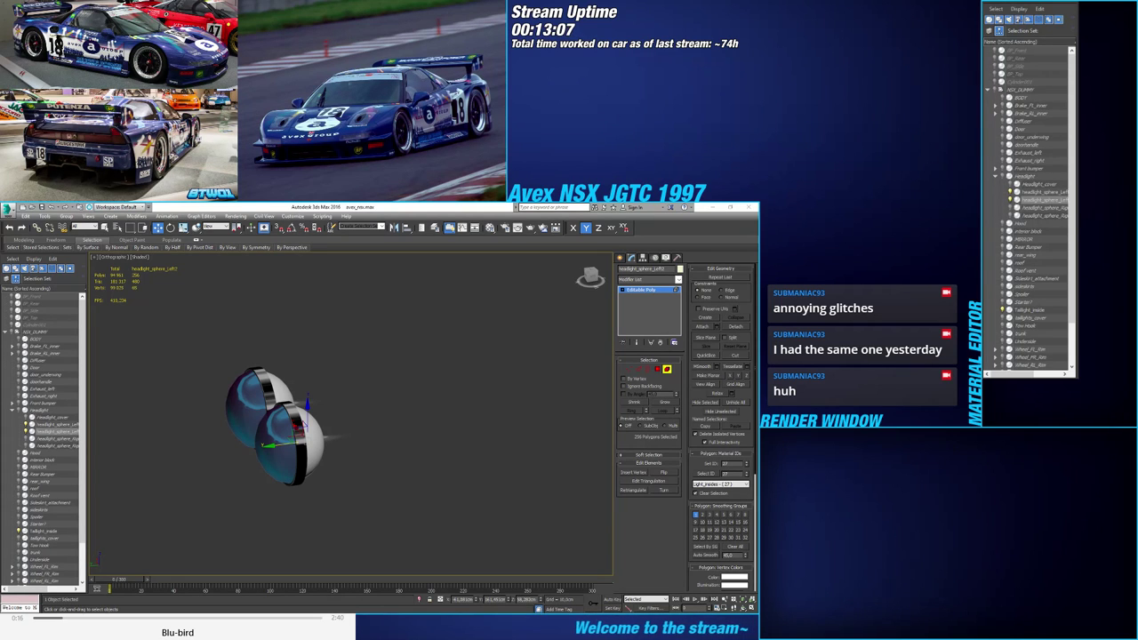
Leave element editing, deselect the headlight sphere and select it again as a whole object
{"action": "left_click", "coordinate": [667, 369]}
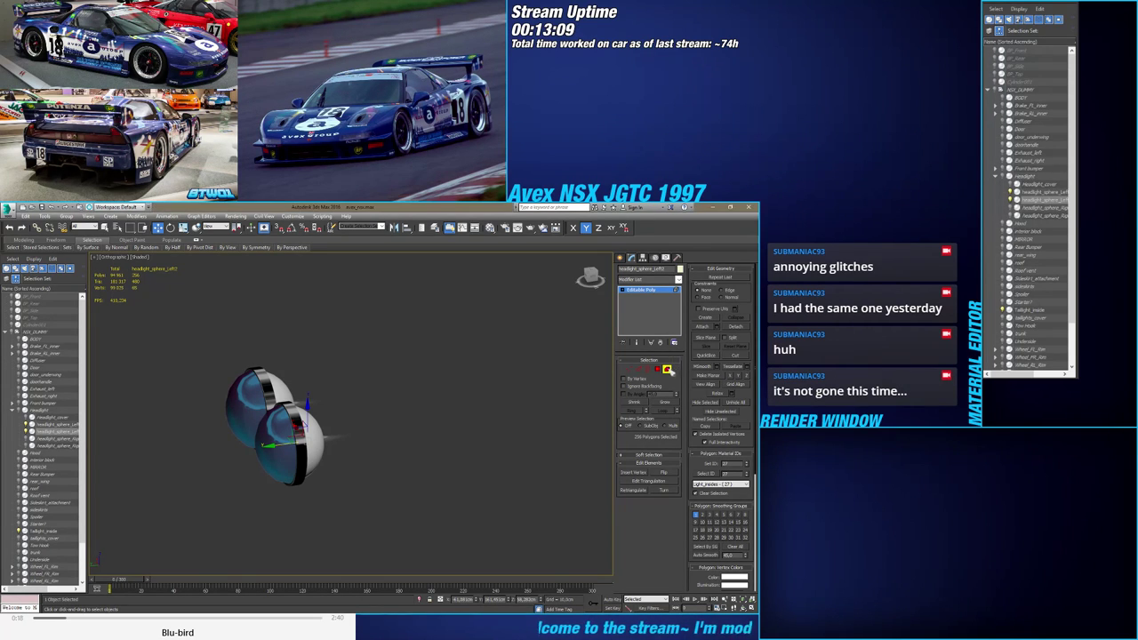
{"action": "left_click", "coordinate": [620, 257]}
{"action": "left_click", "coordinate": [402, 486]}
{"action": "left_click", "coordinate": [277, 465]}
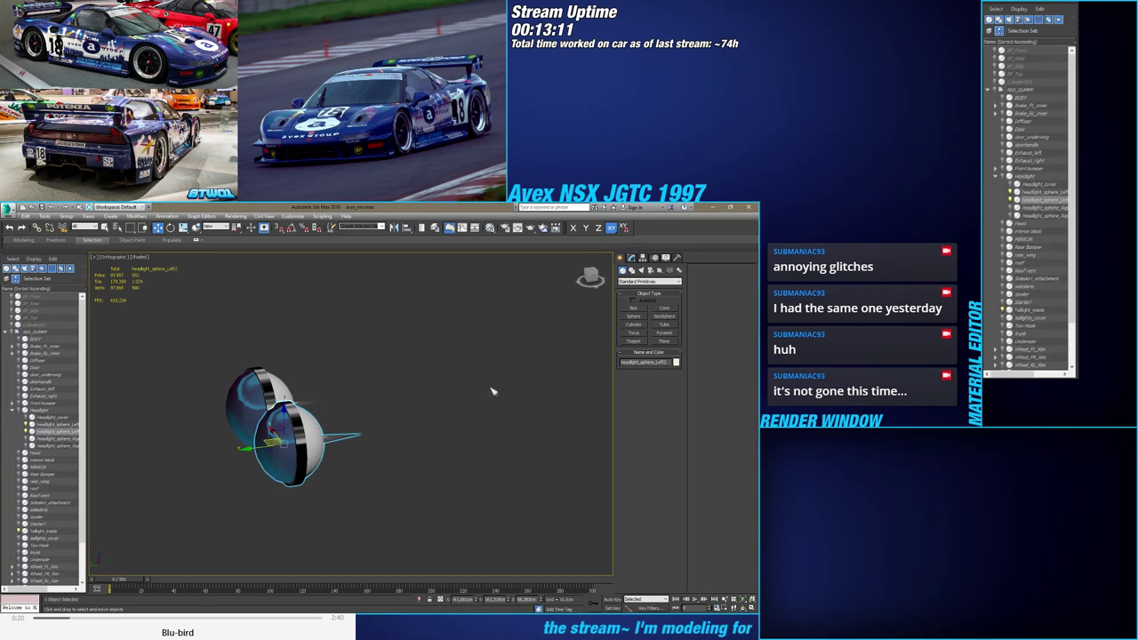
Select a single polygon on the headlight sphere and check its selection highlighting with edged faces on and off
{"action": "left_click", "coordinate": [632, 258]}
{"action": "left_click", "coordinate": [657, 369]}
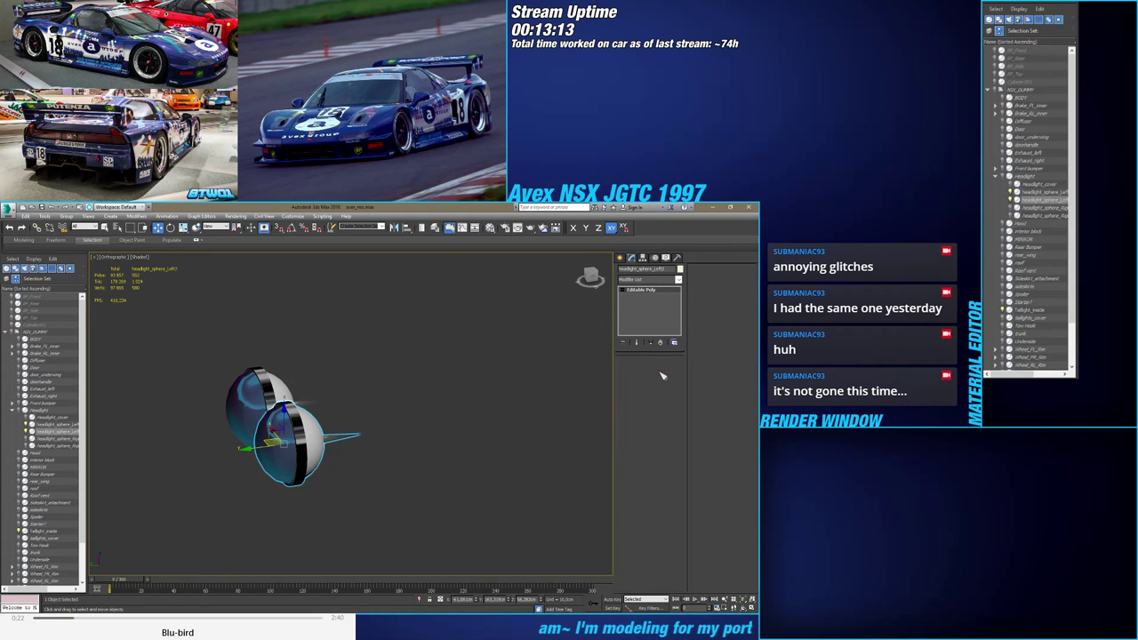
{"action": "left_click", "coordinate": [317, 444]}
{"action": "mouse_move", "coordinate": [382, 431]}
{"action": "middle_mouse_down", "text": "alt"}
{"action": "mouse_move", "coordinate": [301, 437]}
{"action": "mouse_move", "coordinate": [377, 441]}
{"action": "middle_mouse_up", "text": "alt"}
{"action": "key", "text": "F4"}
{"action": "scroll", "coordinate": [330, 450], "scroll_direction": "up", "scroll_amount": 5}
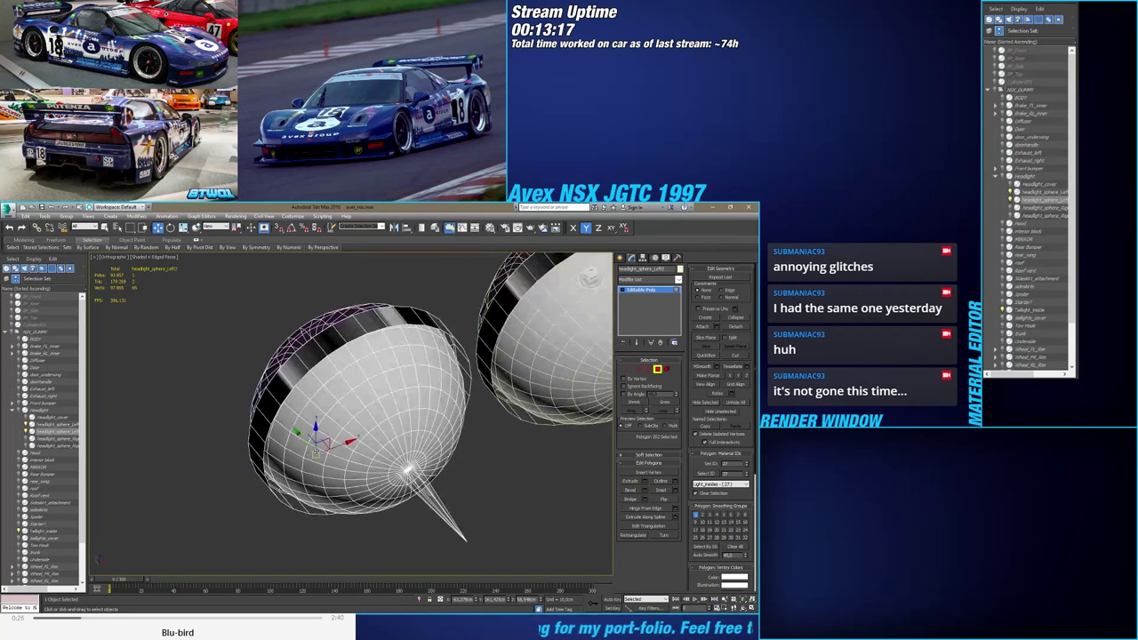
{"action": "key", "text": "ctrl+z"}
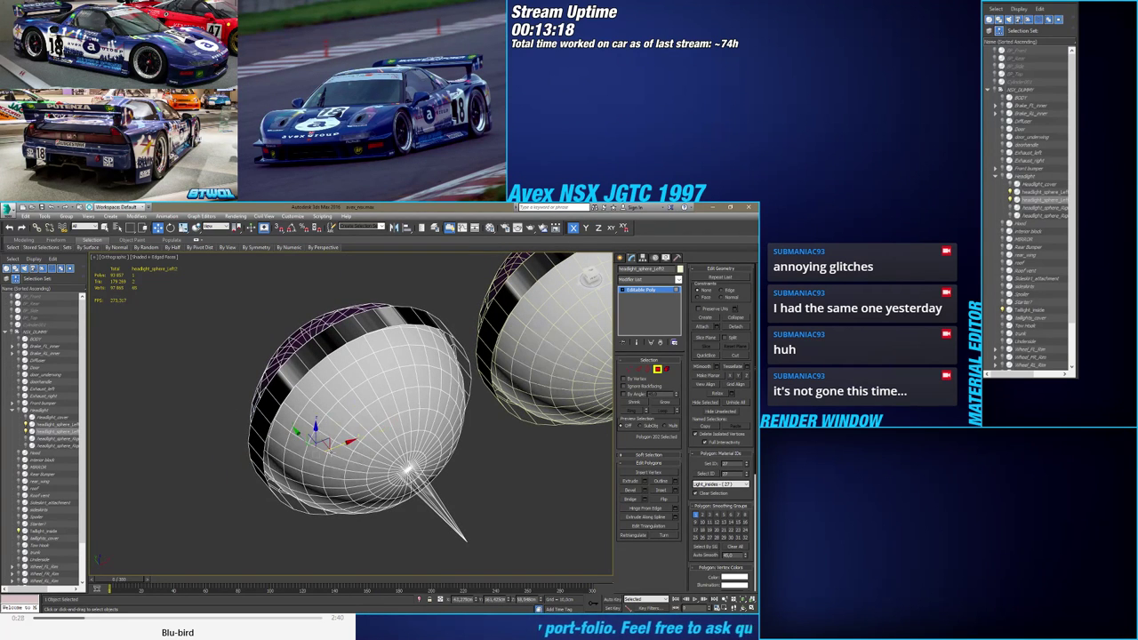
{"action": "key", "text": "F4"}
{"action": "key", "text": "F4"}
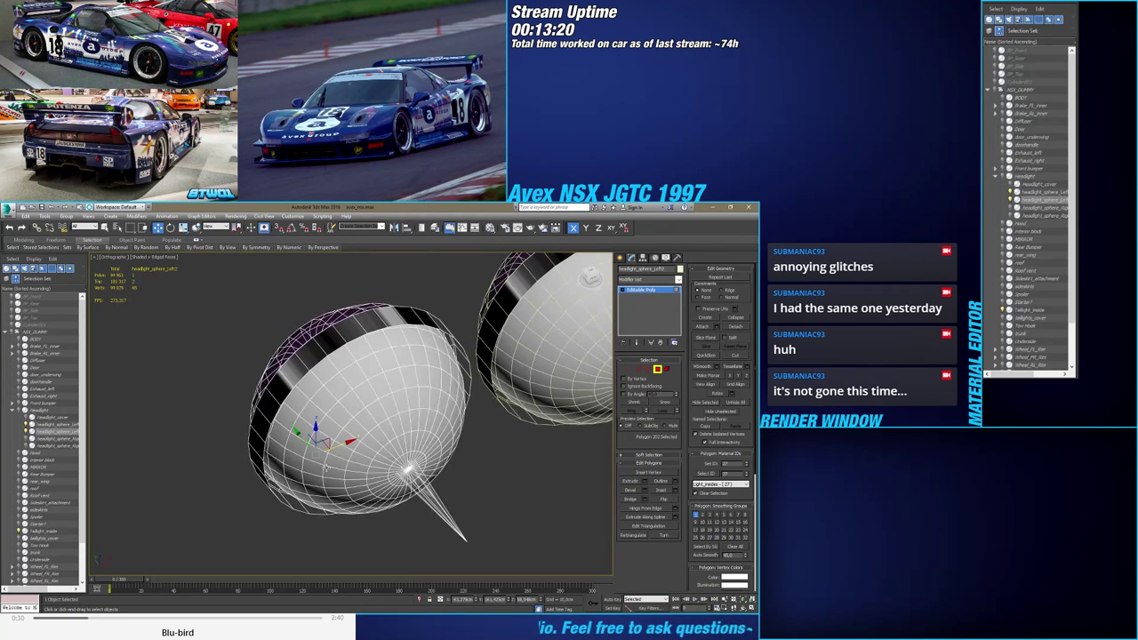
{"action": "middle_click_drag", "start_coordinate": [324, 467], "coordinate": [325, 467], "text": "alt"}
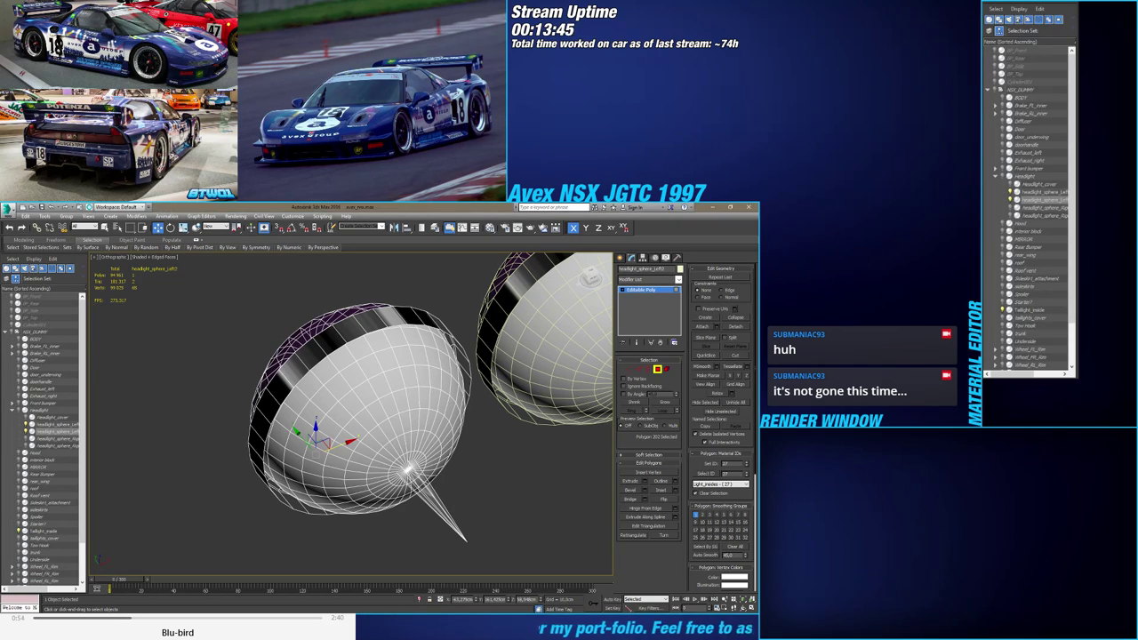
Select the headlight sphere's light bulb element, check its highlighting with and without edged faces, and deselect the sphere
{"action": "mouse_move", "coordinate": [209, 399]}
{"action": "middle_mouse_down", "text": "alt"}
{"action": "mouse_move", "coordinate": [307, 376]}
{"action": "mouse_move", "coordinate": [278, 382]}
{"action": "middle_mouse_up", "text": "alt"}
{"action": "left_click", "coordinate": [667, 369]}
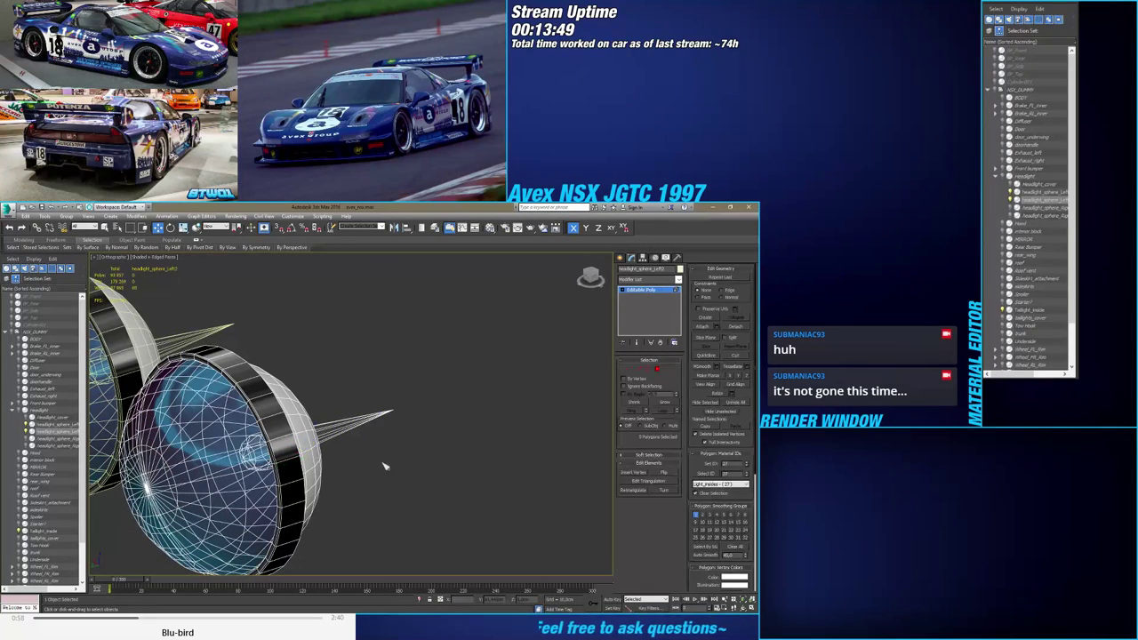
{"action": "left_click_drag", "start_coordinate": [378, 371], "coordinate": [357, 452]}
{"action": "middle_click_drag", "start_coordinate": [357, 451], "coordinate": [355, 455], "text": "alt"}
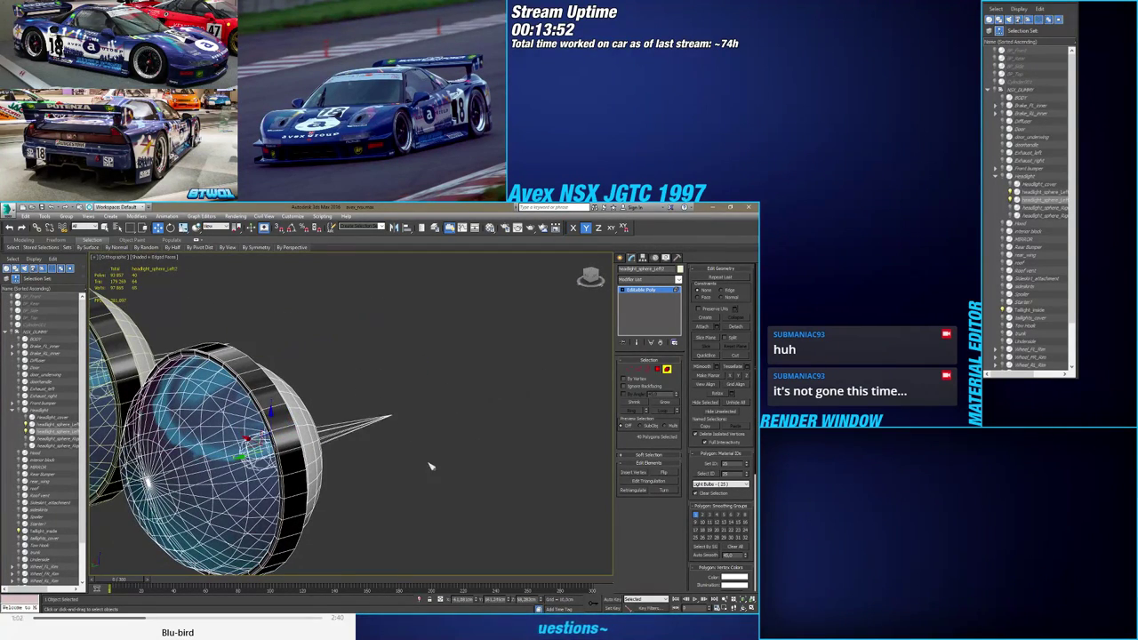
{"action": "scroll", "coordinate": [427, 426], "scroll_direction": "down", "scroll_amount": 4}
{"action": "key", "text": "F4"}
{"action": "key", "text": "F4"}
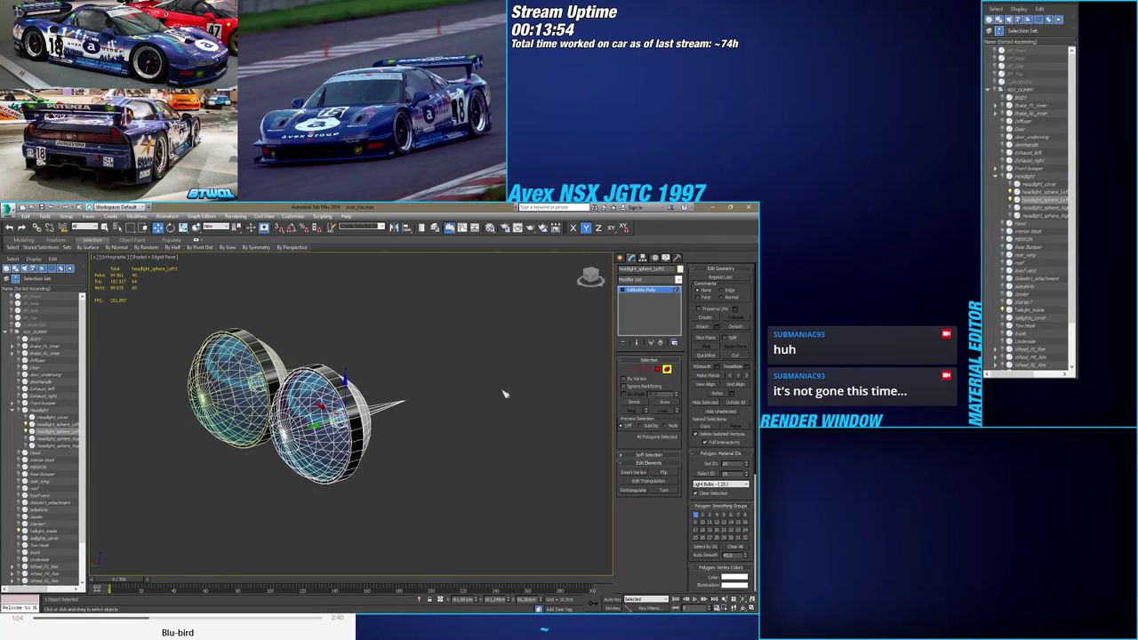
{"action": "left_click", "coordinate": [620, 258]}
{"action": "left_click", "coordinate": [429, 437]}
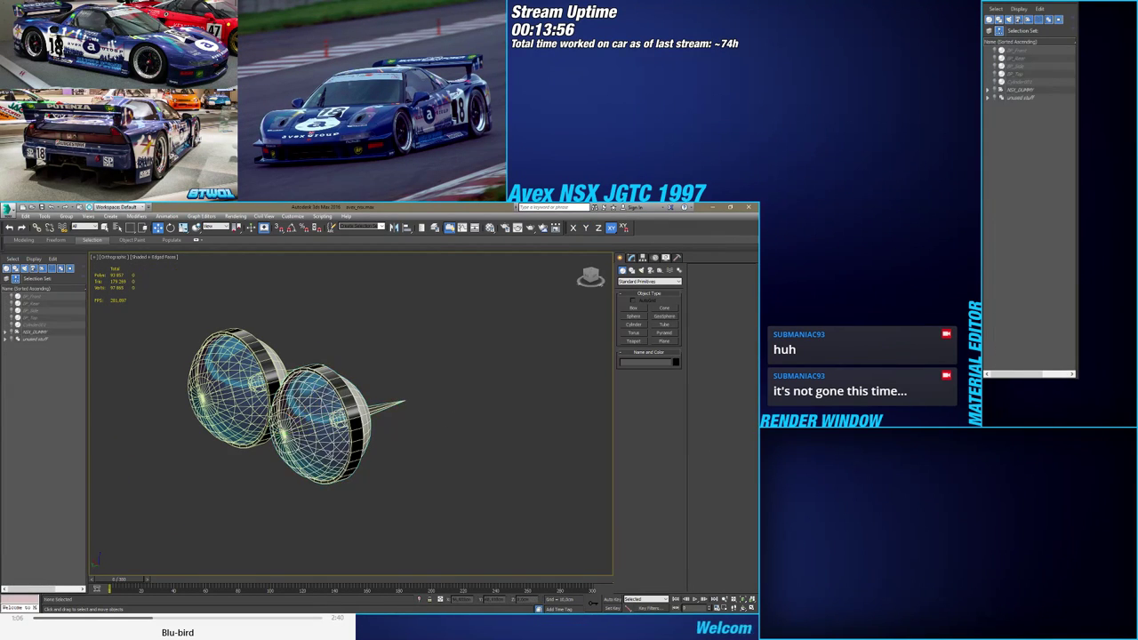
Select Taillight_inside and enter polygon editing on its Editable Poly level to check the lens faces' highlighting
{"action": "scroll", "coordinate": [269, 451], "scroll_direction": "down", "scroll_amount": 10}
{"action": "middle_click_drag", "start_coordinate": [426, 431], "coordinate": [233, 416], "text": "alt"}
{"action": "scroll", "coordinate": [458, 384], "scroll_direction": "up", "scroll_amount": 5}
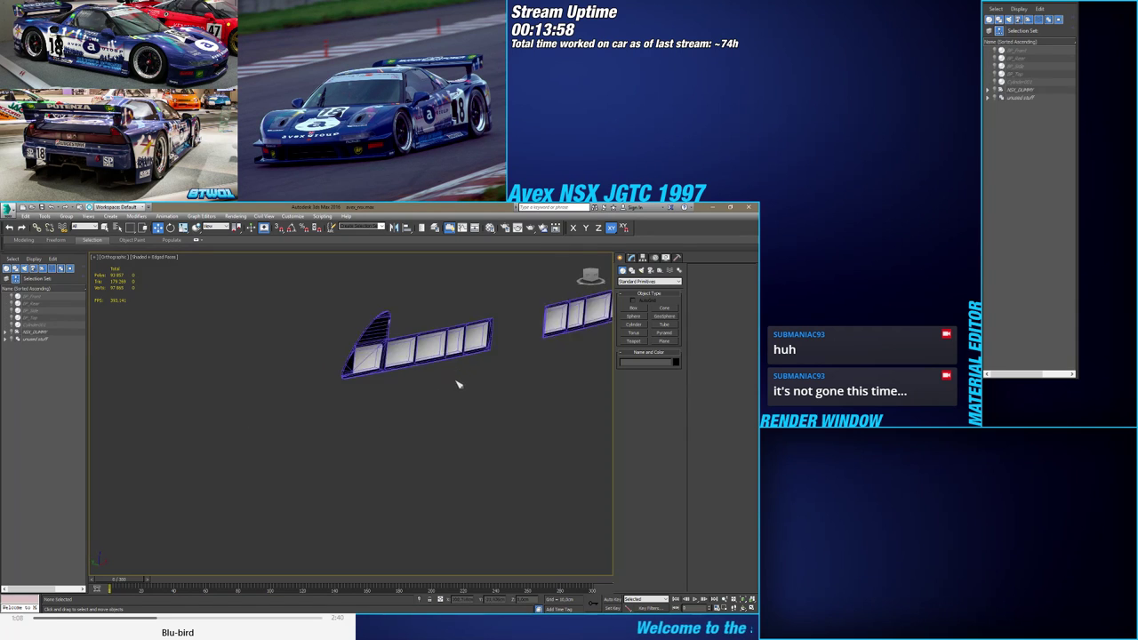
{"action": "scroll", "coordinate": [429, 360], "scroll_direction": "up", "scroll_amount": 5}
{"action": "left_click", "coordinate": [429, 355]}
{"action": "left_click", "coordinate": [632, 257]}
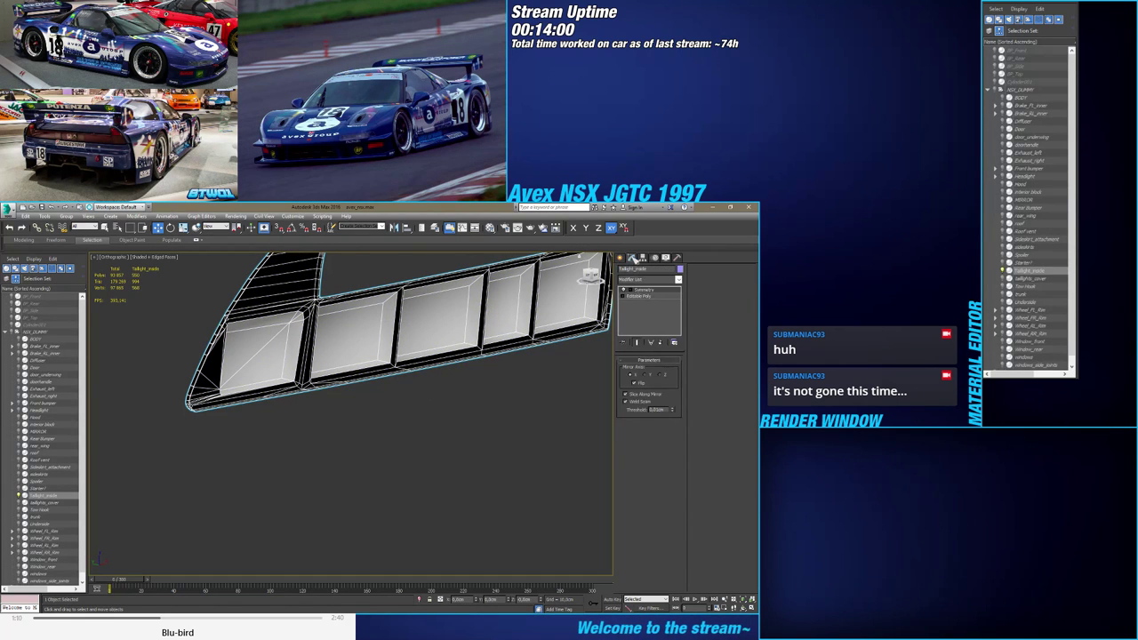
{"action": "left_click", "coordinate": [643, 296]}
{"action": "left_click", "coordinate": [661, 371]}
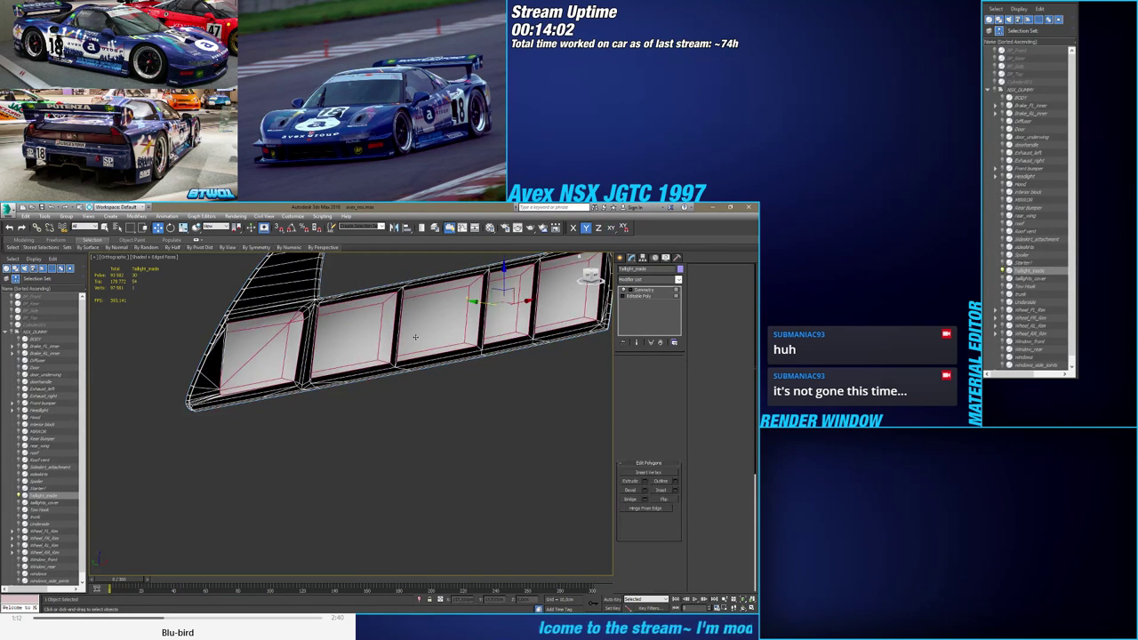
{"action": "mouse_move", "coordinate": [415, 337]}
{"action": "middle_mouse_down", "text": "alt"}
{"action": "mouse_move", "coordinate": [367, 449]}
{"action": "mouse_move", "coordinate": [376, 453]}
{"action": "middle_mouse_up", "text": "alt"}
{"action": "scroll", "coordinate": [367, 448], "scroll_direction": "down", "scroll_amount": 2}
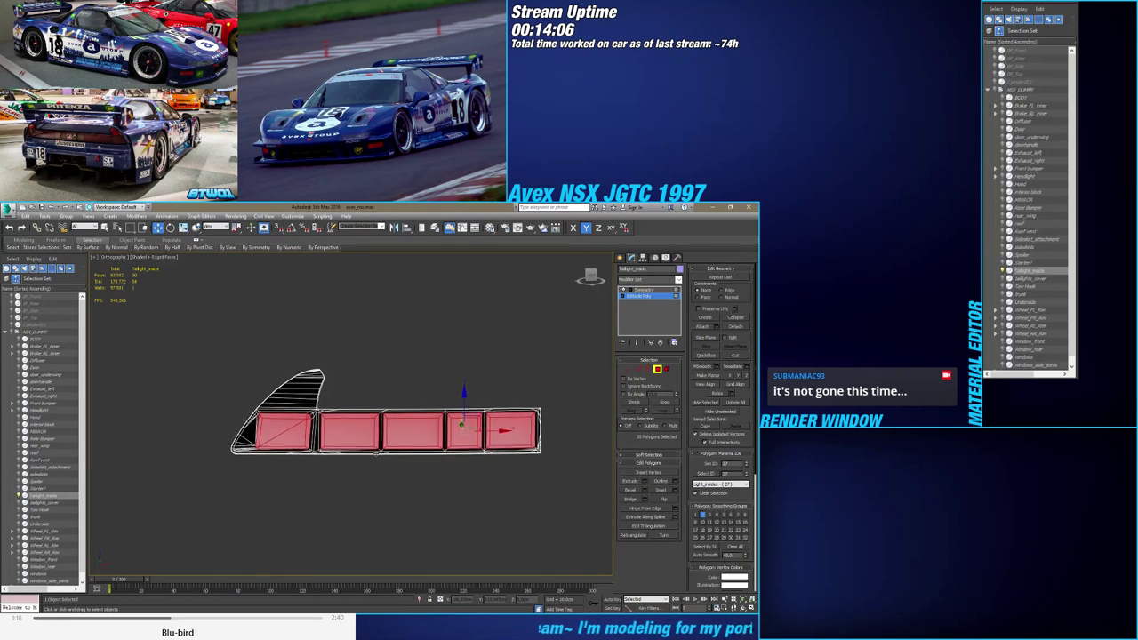
Check the viewport's material display options, render the taillight interior at an angle and show the Material Editor
{"action": "left_click", "coordinate": [174, 257]}
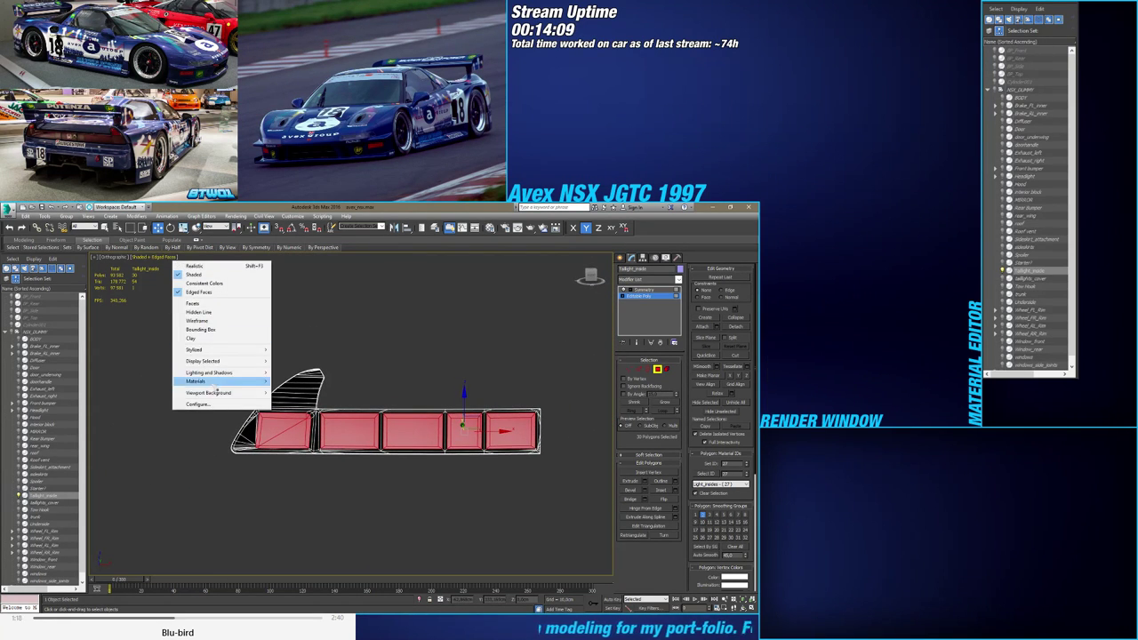
{"action": "mouse_move", "coordinate": [214, 385]}
{"action": "left_click", "coordinate": [321, 419]}
{"action": "middle_click_drag", "start_coordinate": [342, 436], "coordinate": [353, 459], "text": "alt"}
{"action": "key", "text": "m"}
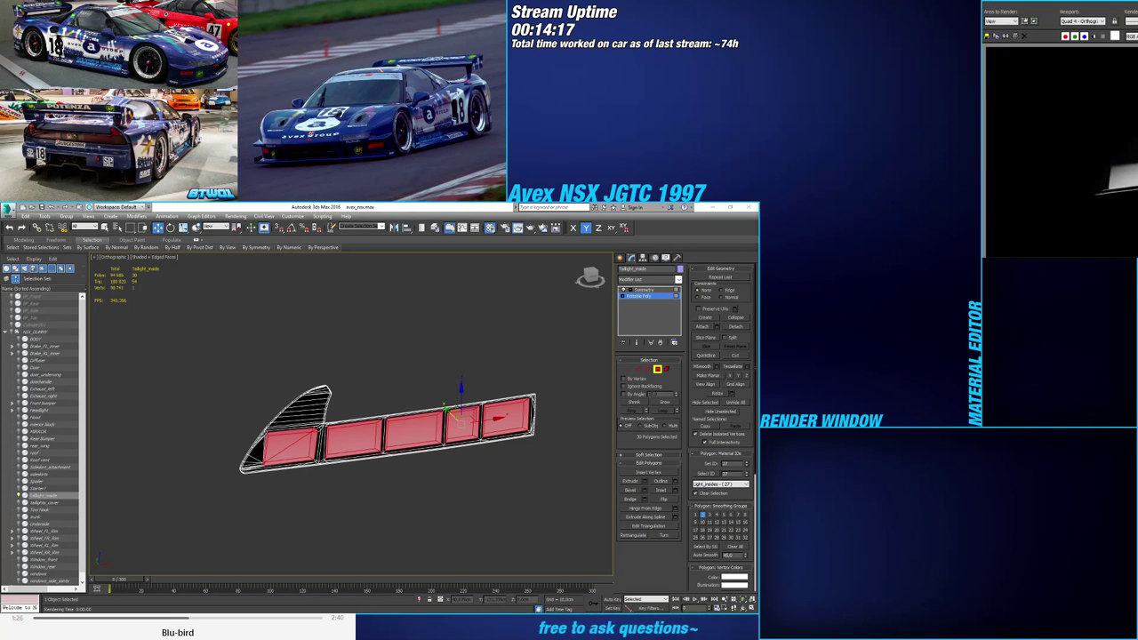
{"action": "key", "text": "m"}
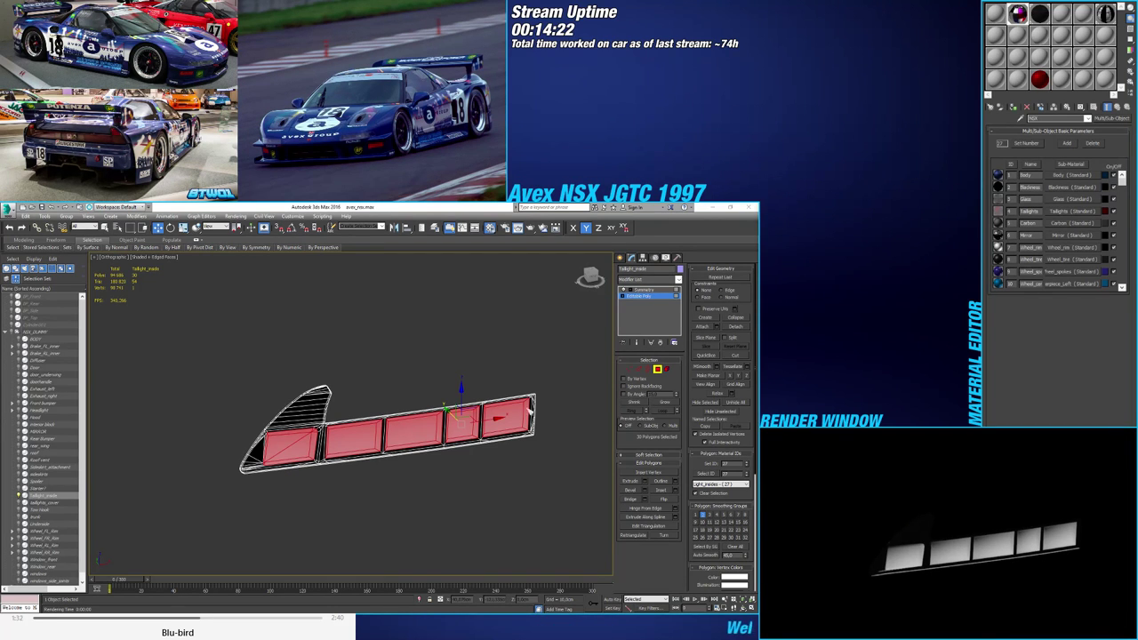
Leave polygon editing on Taillight_inside and deselect the object
{"action": "scroll", "coordinate": [384, 487], "scroll_direction": "up", "scroll_amount": 3}
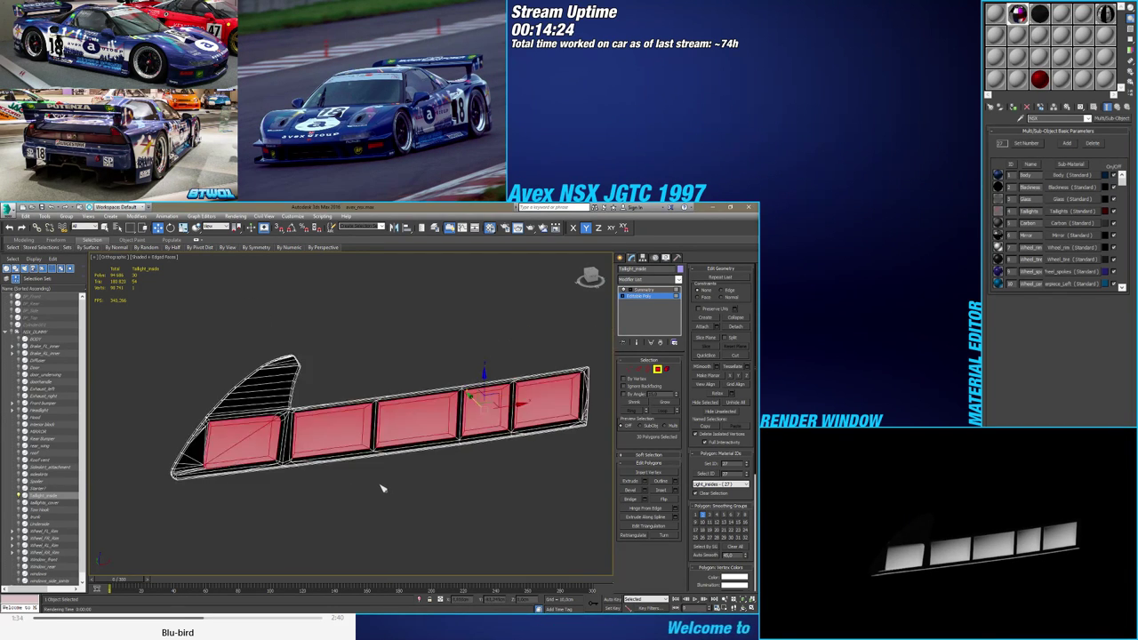
{"action": "left_click", "coordinate": [658, 370]}
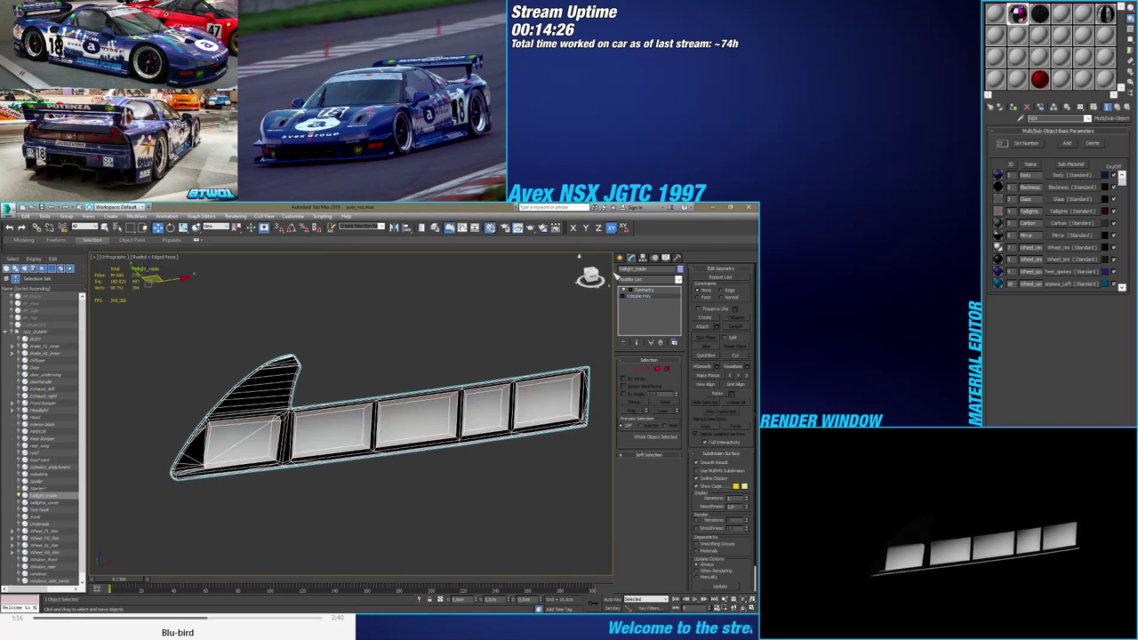
{"action": "left_click", "coordinate": [621, 257]}
{"action": "left_click", "coordinate": [487, 480]}
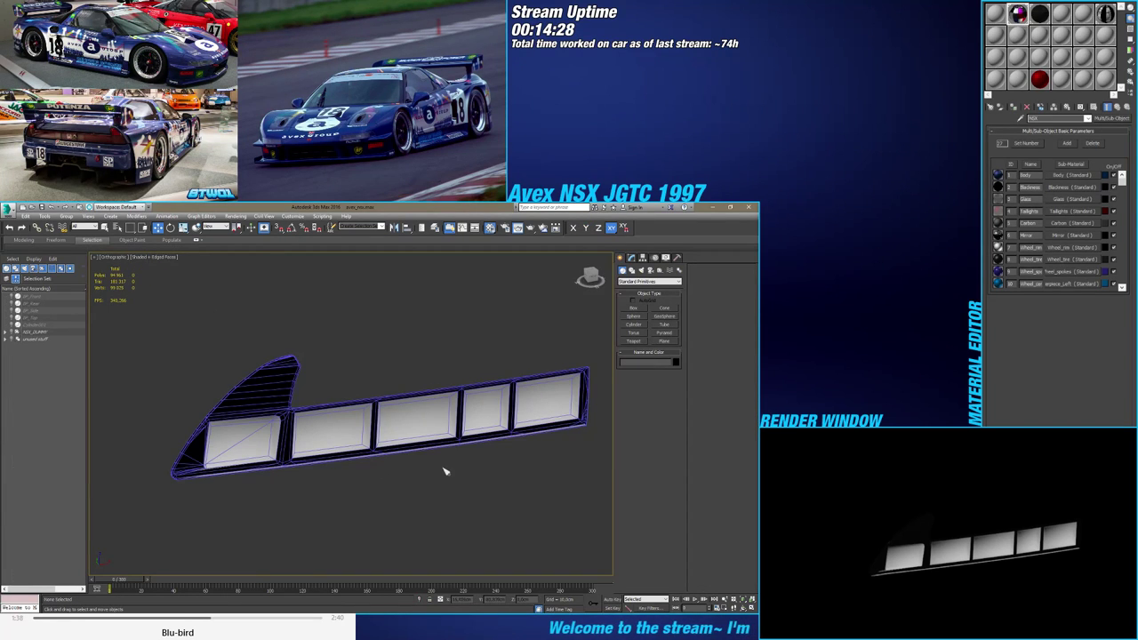
{"action": "middle_click_drag", "start_coordinate": [436, 459], "coordinate": [419, 467]}
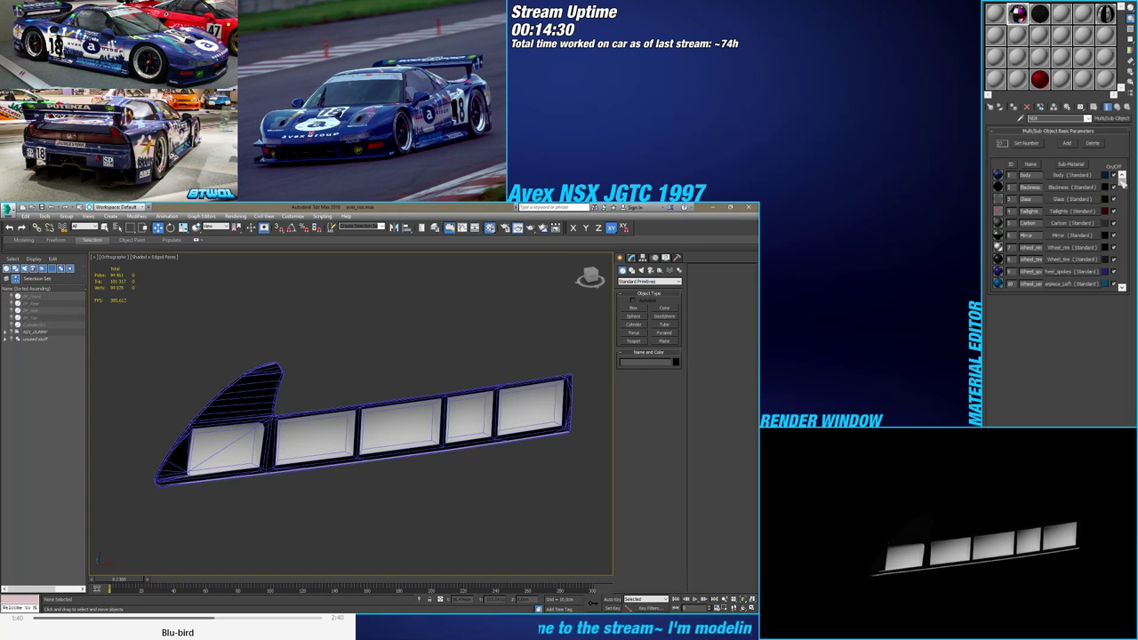
Open the Lights_inside_chrome sub-material of the NSX material and choose a Bitmap for its Reflection map
{"action": "left_click_drag", "start_coordinate": [1120, 181], "coordinate": [1122, 283]}
{"action": "left_click", "coordinate": [1068, 285]}
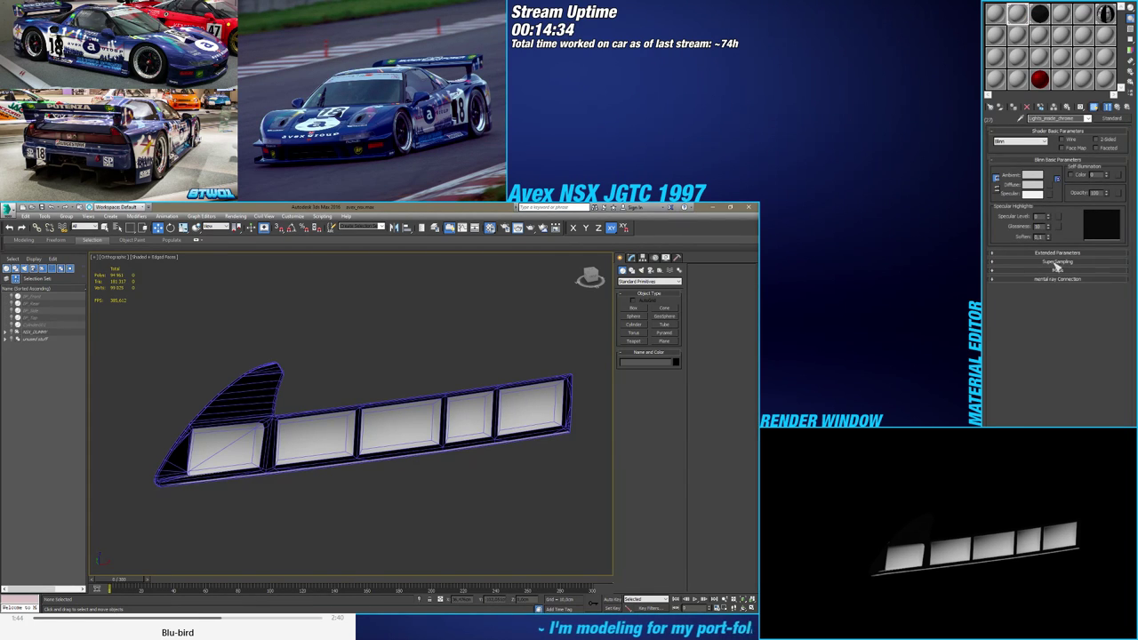
{"action": "left_click", "coordinate": [1058, 270]}
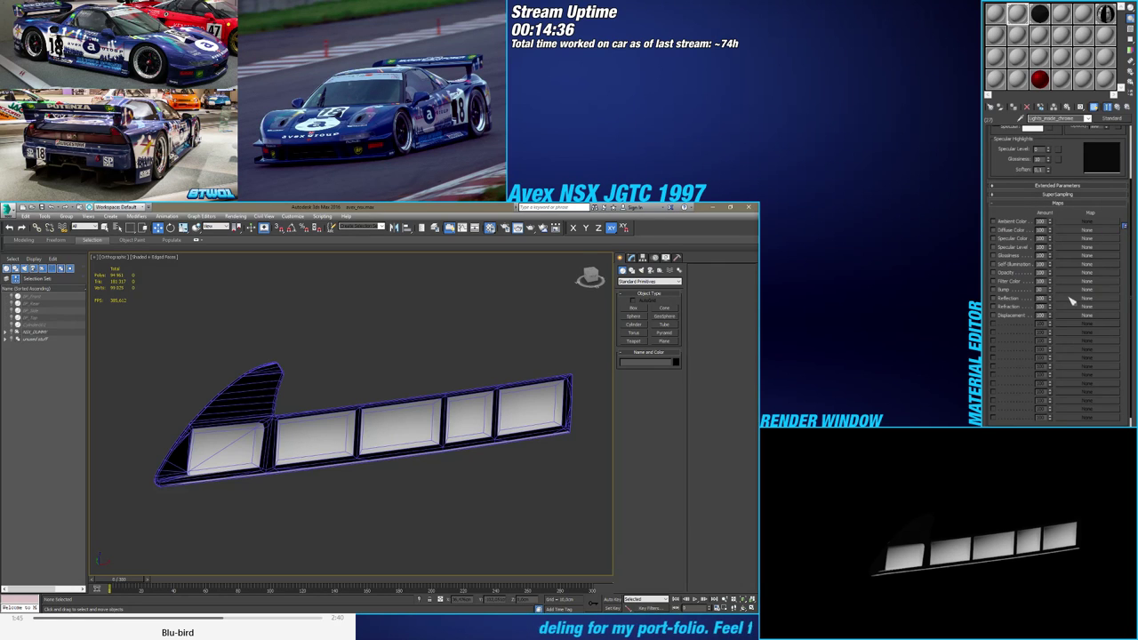
{"action": "left_click", "coordinate": [1076, 299]}
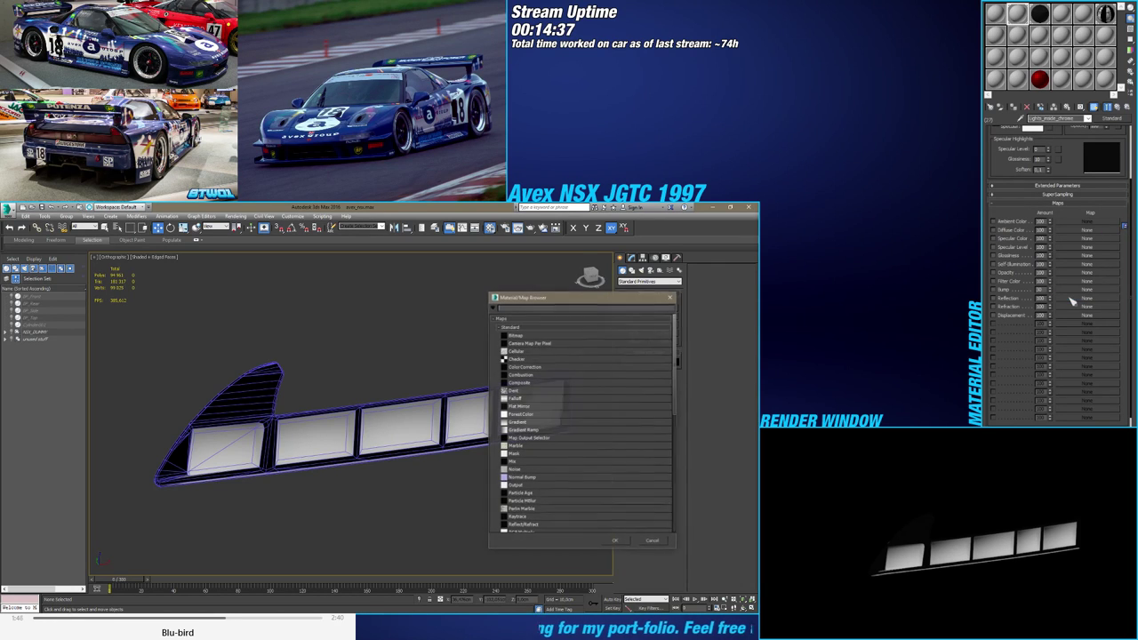
{"action": "double_click", "coordinate": [533, 336]}
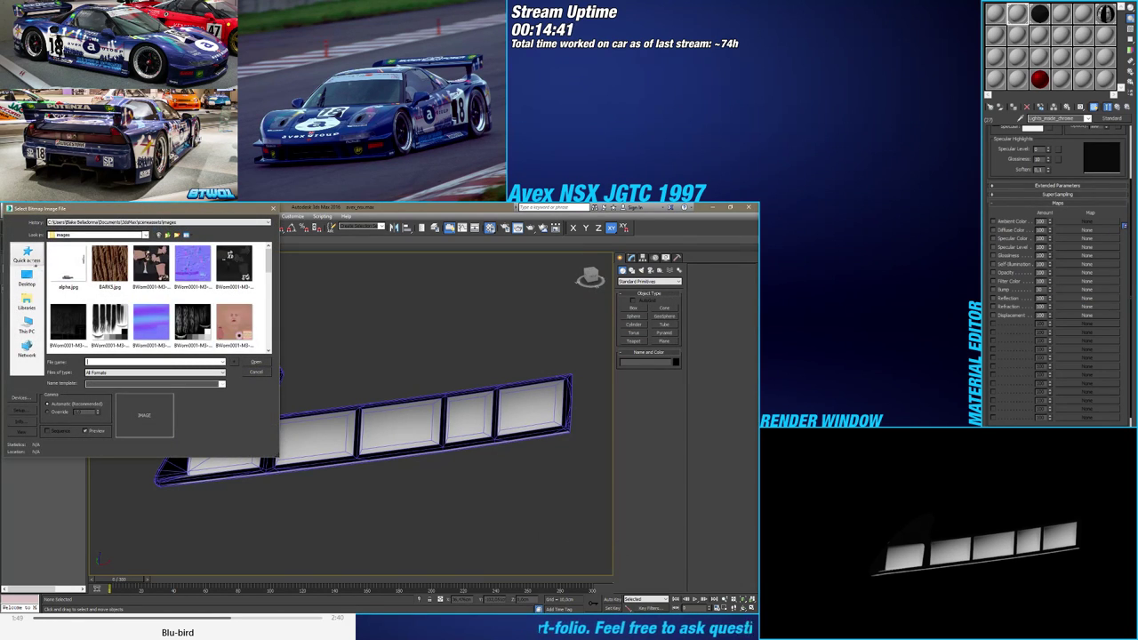
Load 04b_0001 (4).png from the _Car Mods folder as the reflection bitmap
{"action": "left_click", "coordinate": [27, 255]}
{"action": "double_click", "coordinate": [173, 259]}
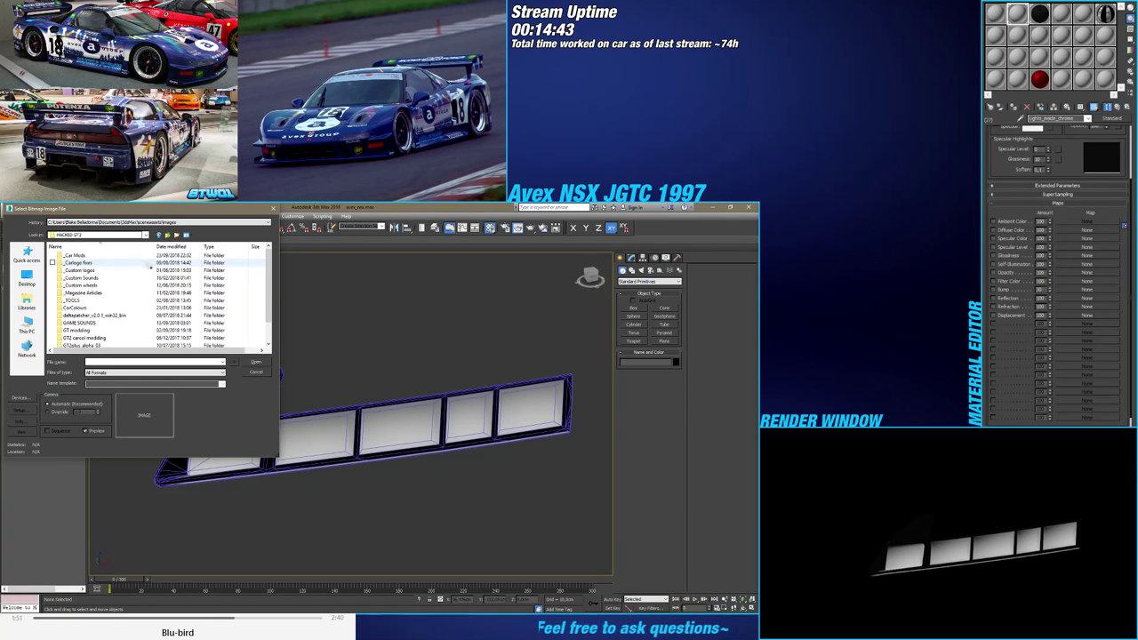
{"action": "double_click", "coordinate": [117, 257]}
{"action": "scroll", "coordinate": [120, 265], "scroll_direction": "down", "scroll_amount": 8}
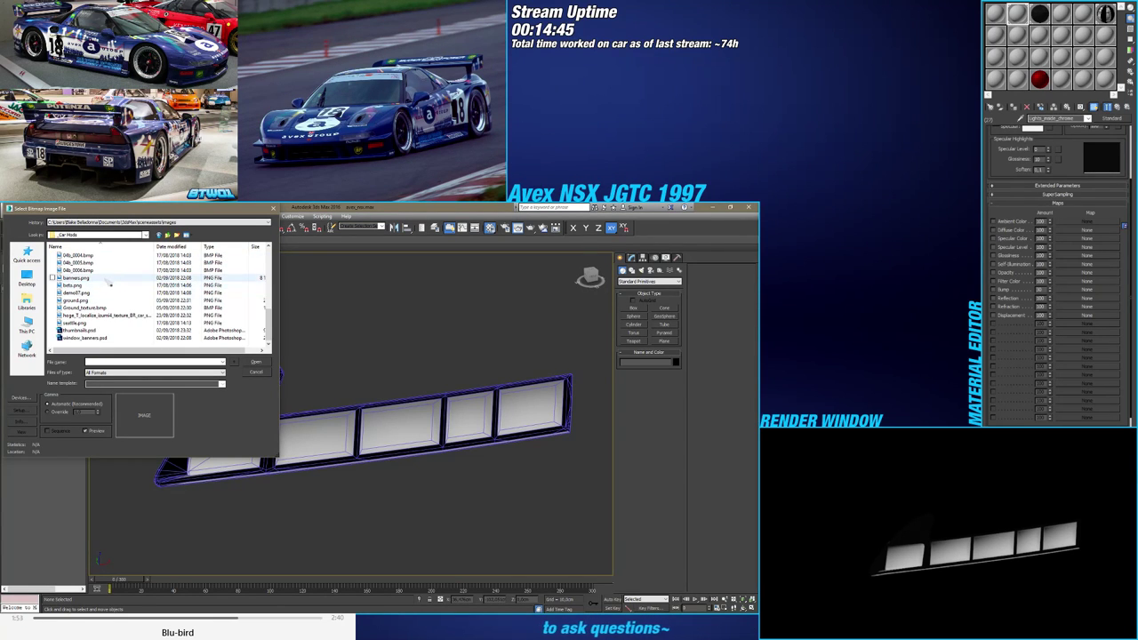
{"action": "left_click", "coordinate": [80, 262]}
{"action": "scroll", "coordinate": [93, 276], "scroll_direction": "up", "scroll_amount": 2}
{"action": "left_click", "coordinate": [99, 294]}
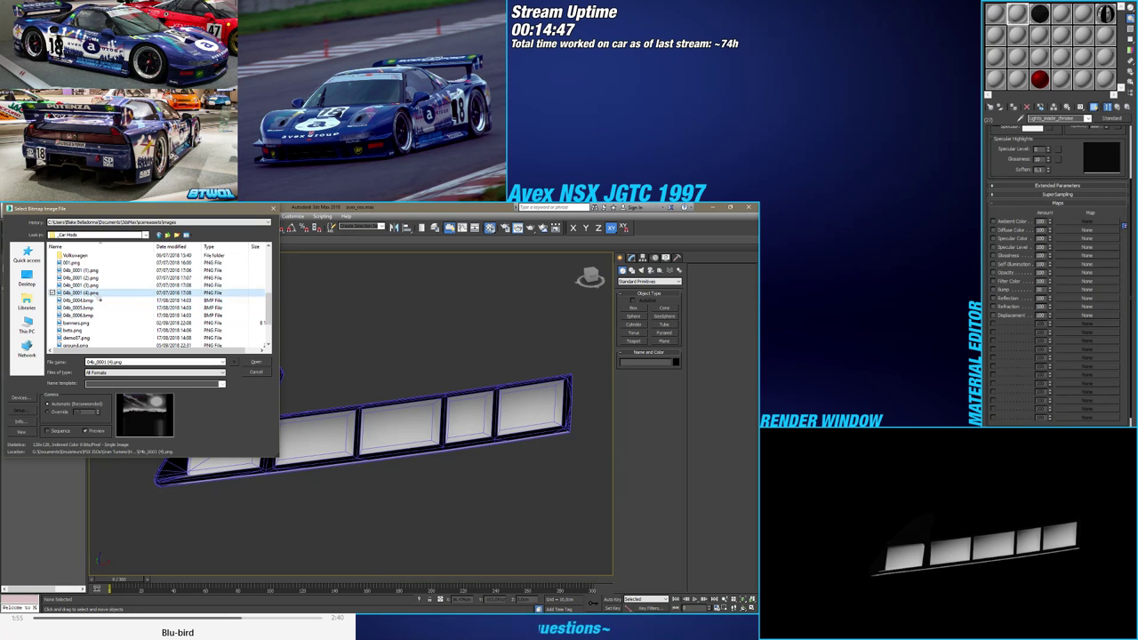
{"action": "left_click", "coordinate": [254, 362]}
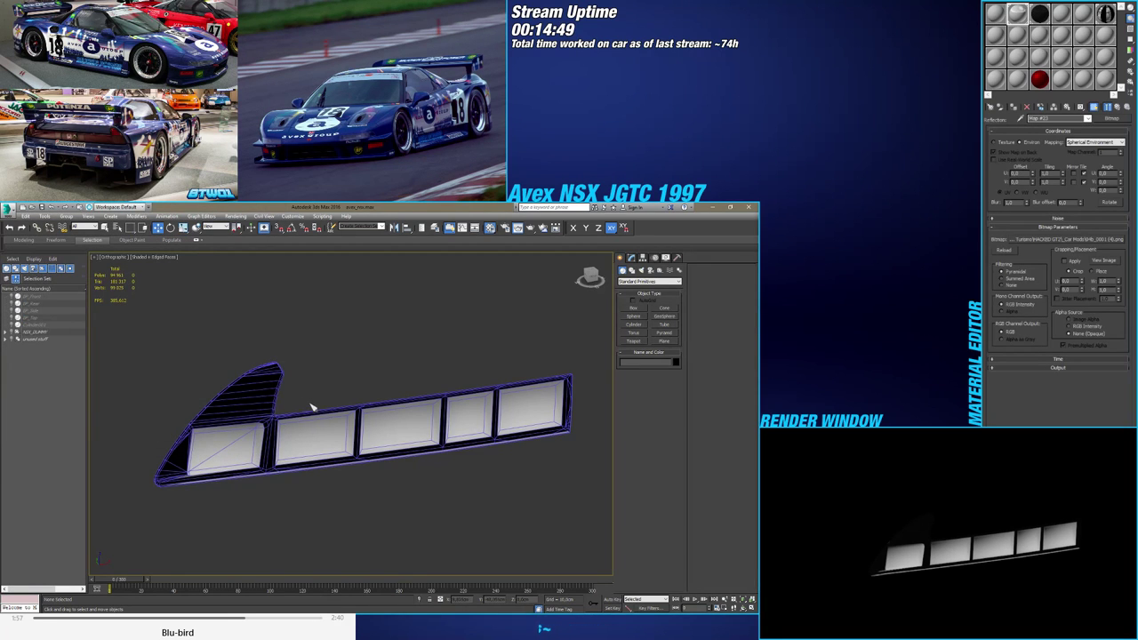
Inspect the reflection on the taillight, return to the Lights_inside_chrome material and set its diffuse colour to black
{"action": "middle_click_drag", "start_coordinate": [363, 488], "coordinate": [375, 466], "text": "alt"}
{"action": "left_click", "coordinate": [447, 483]}
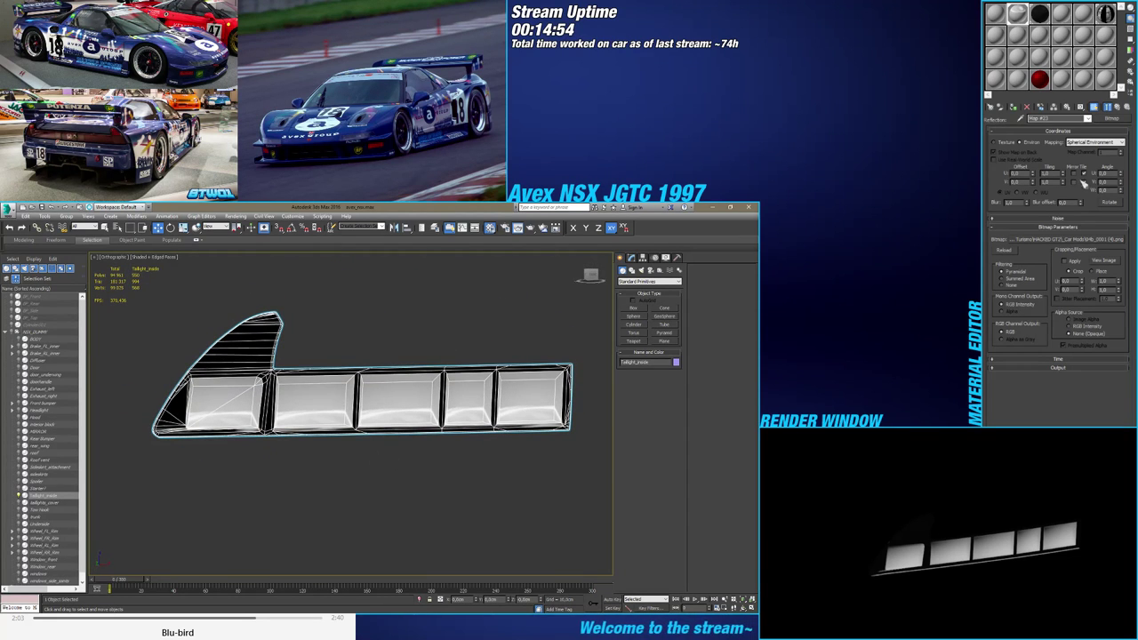
{"action": "left_click", "coordinate": [1124, 111]}
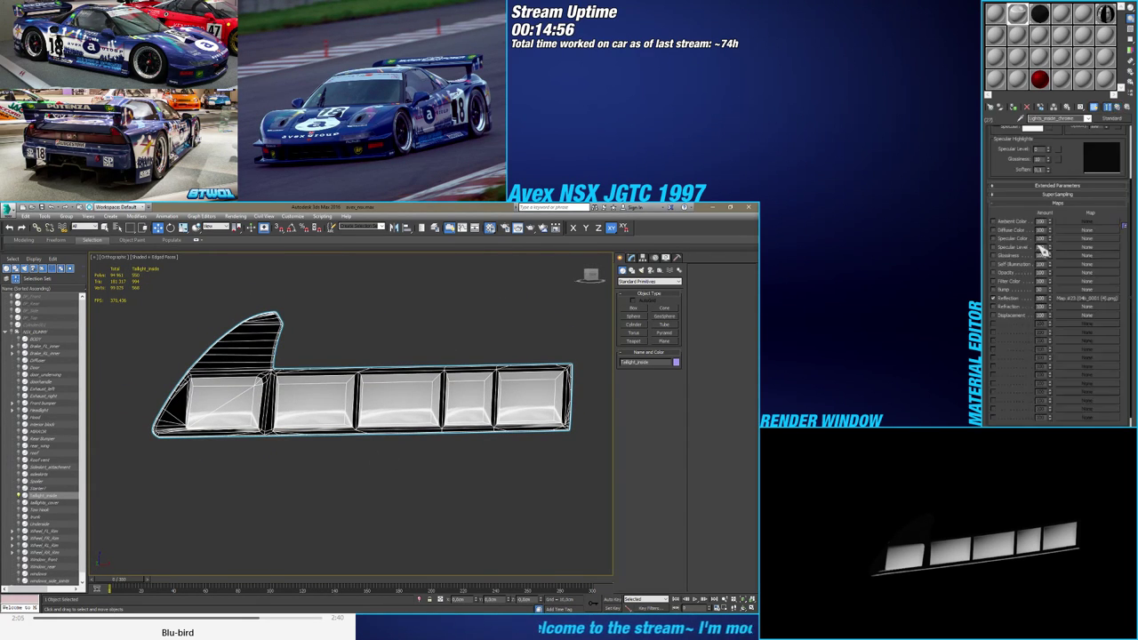
{"action": "scroll", "coordinate": [1032, 236], "scroll_direction": "up", "scroll_amount": 1}
{"action": "scroll", "coordinate": [1033, 235], "scroll_direction": "up", "scroll_amount": 1}
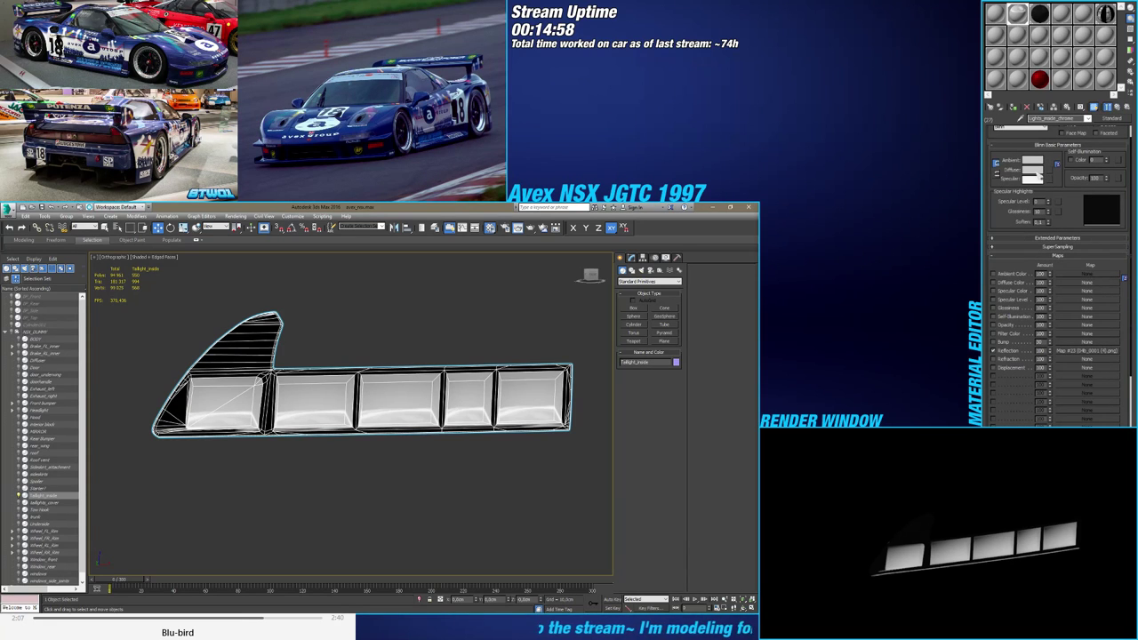
{"action": "left_click", "coordinate": [1036, 171]}
{"action": "left_click_drag", "start_coordinate": [297, 295], "coordinate": [240, 294]}
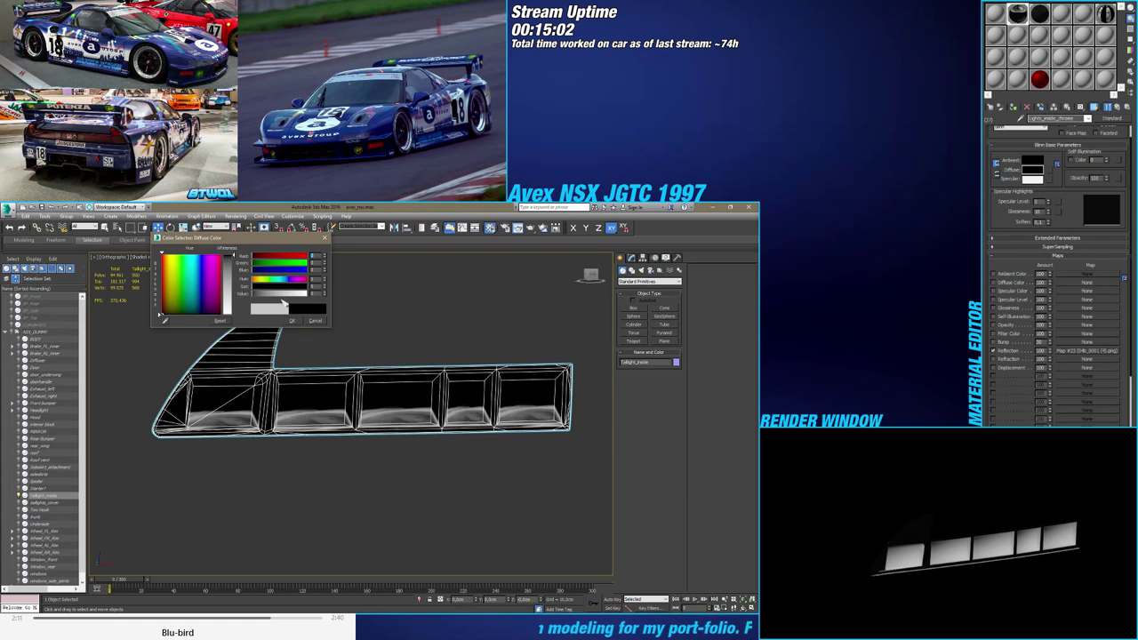
{"action": "left_click", "coordinate": [292, 320]}
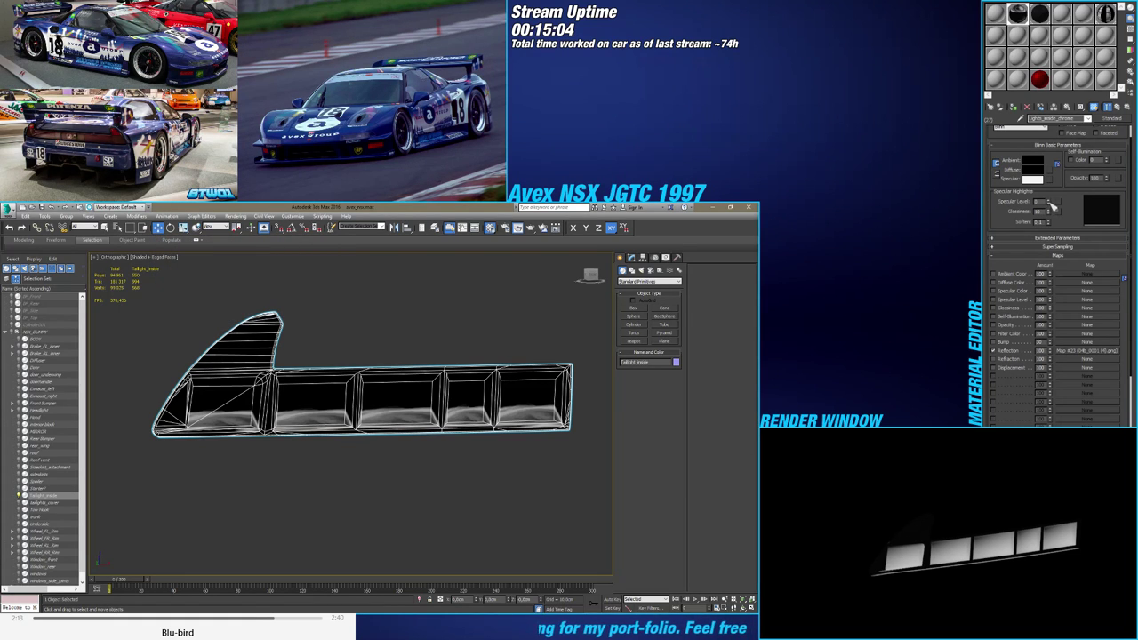
Try different Specular Level and Glossiness values on the lights' inner chrome material while checking the highlights on the taillight from several angles
{"action": "left_click_drag", "start_coordinate": [1052, 205], "coordinate": [1055, 158]}
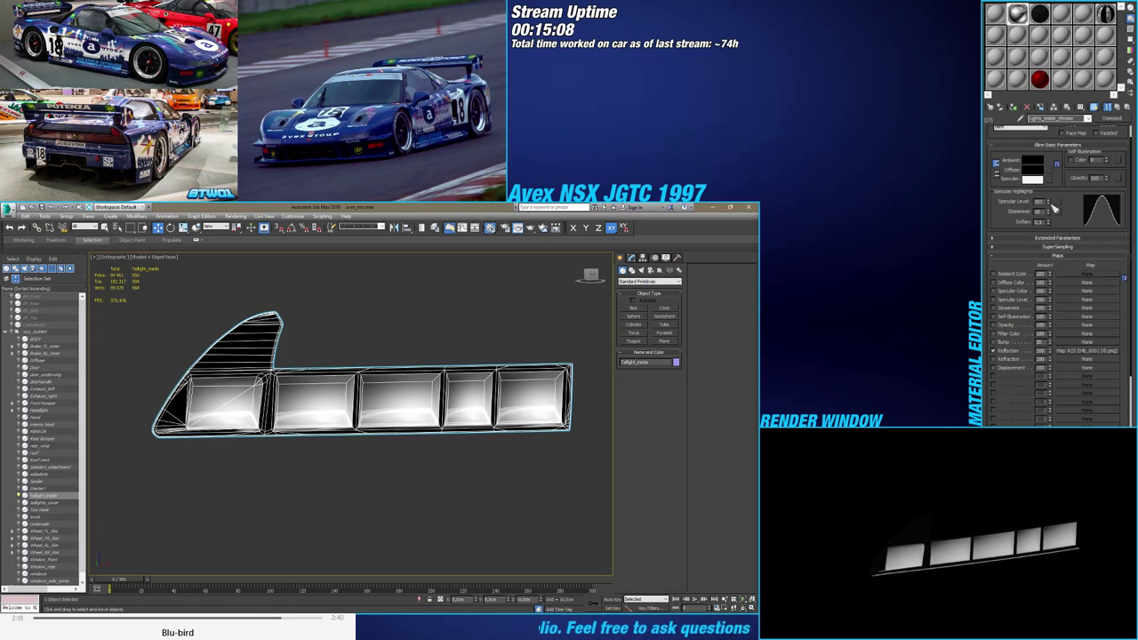
{"action": "left_click_drag", "start_coordinate": [1052, 213], "coordinate": [1052, 214]}
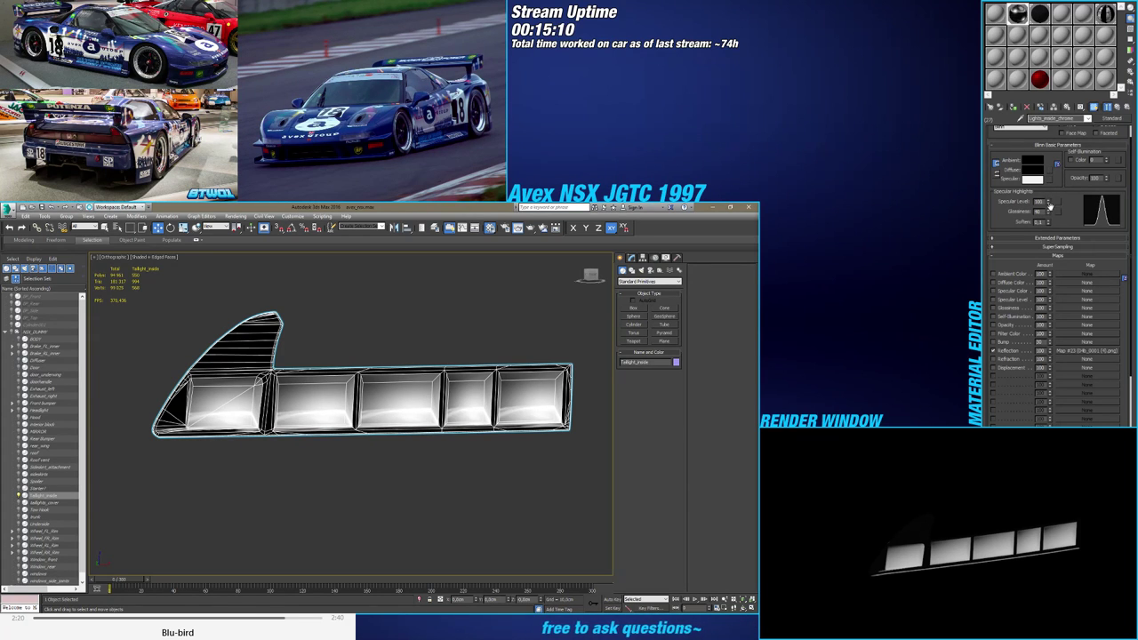
{"action": "middle_click_drag", "start_coordinate": [409, 443], "coordinate": [425, 419], "text": "alt"}
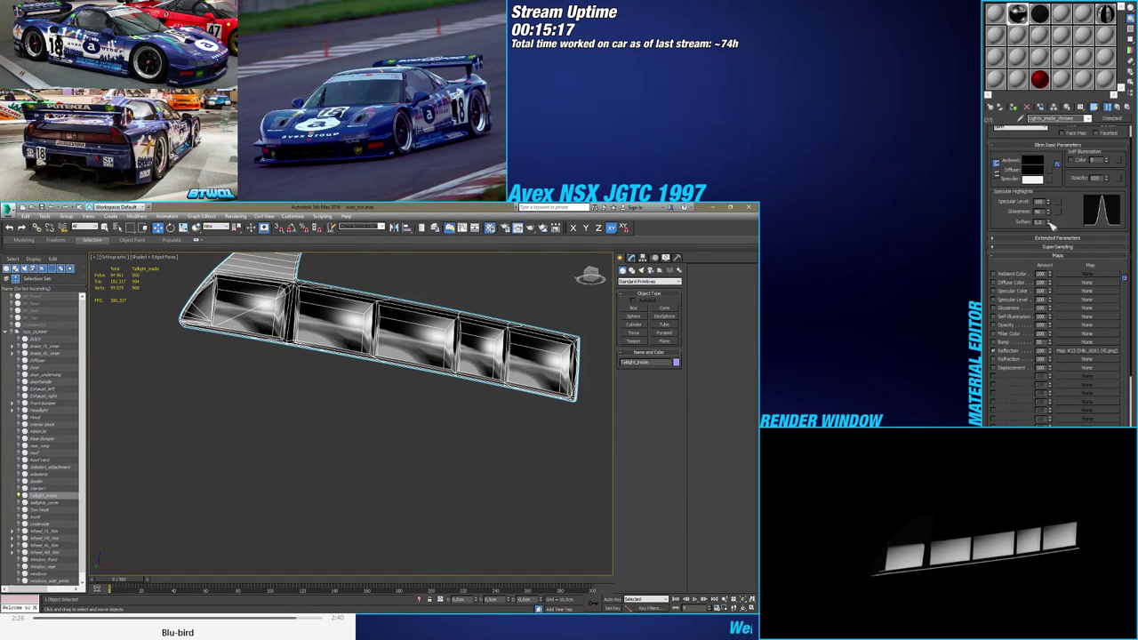
{"action": "right_click", "coordinate": [1050, 222]}
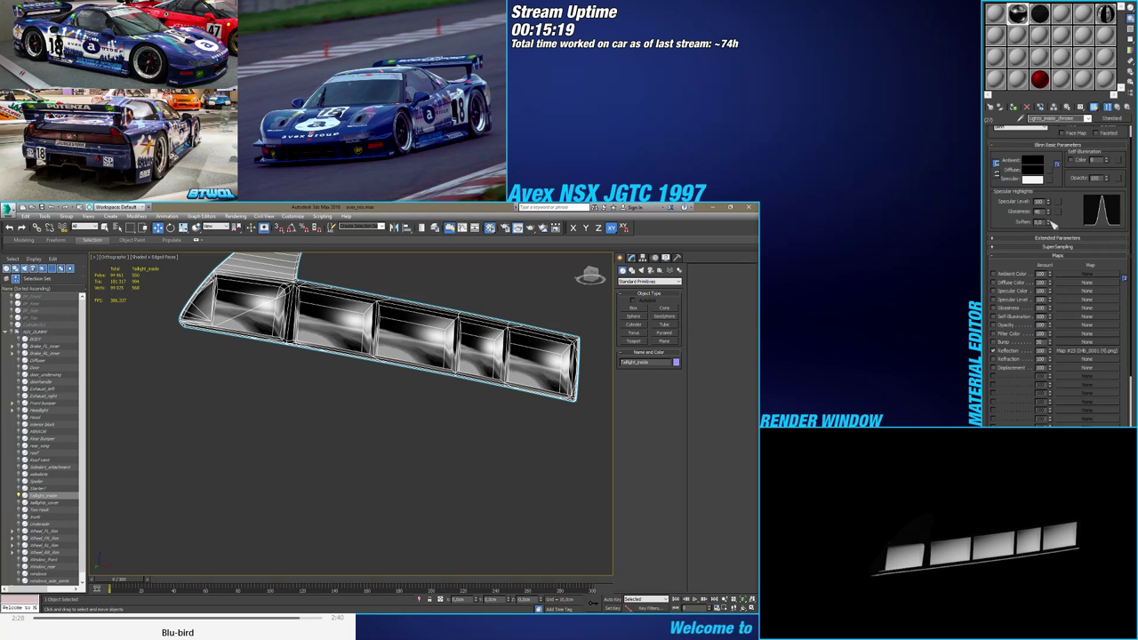
{"action": "left_click", "coordinate": [1049, 214]}
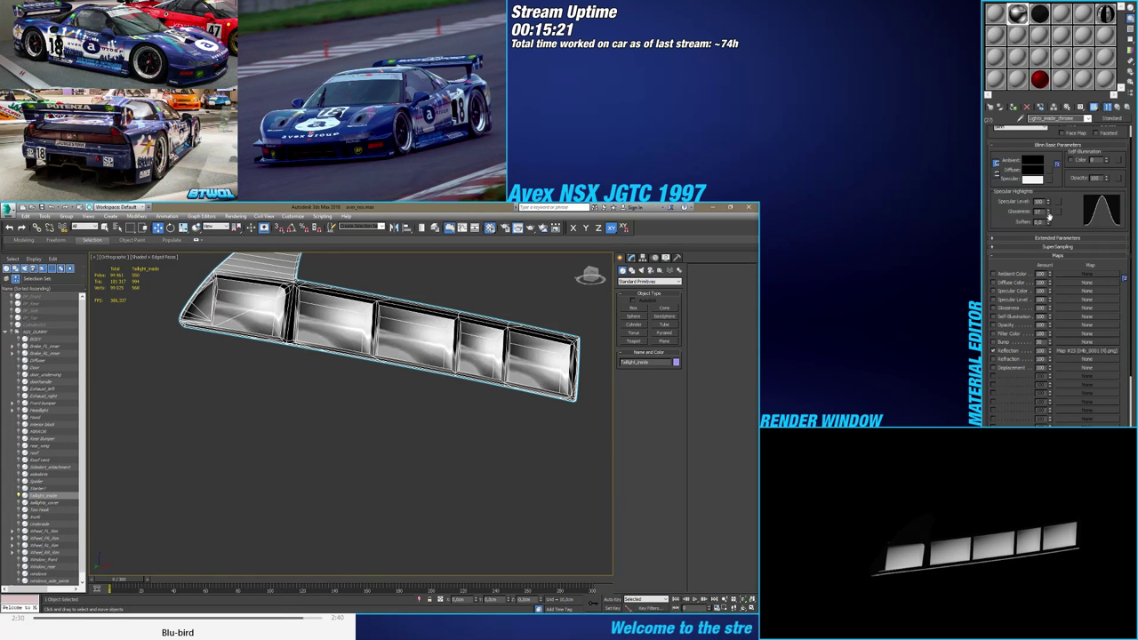
{"action": "left_click", "coordinate": [1051, 214]}
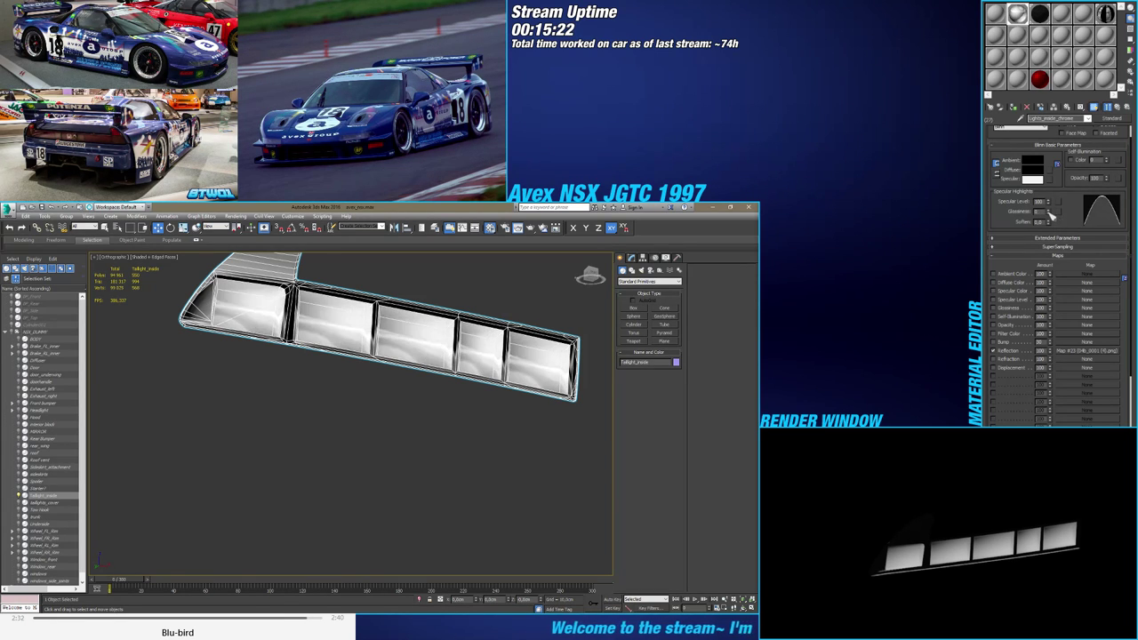
{"action": "left_click_drag", "start_coordinate": [1050, 205], "coordinate": [1051, 213]}
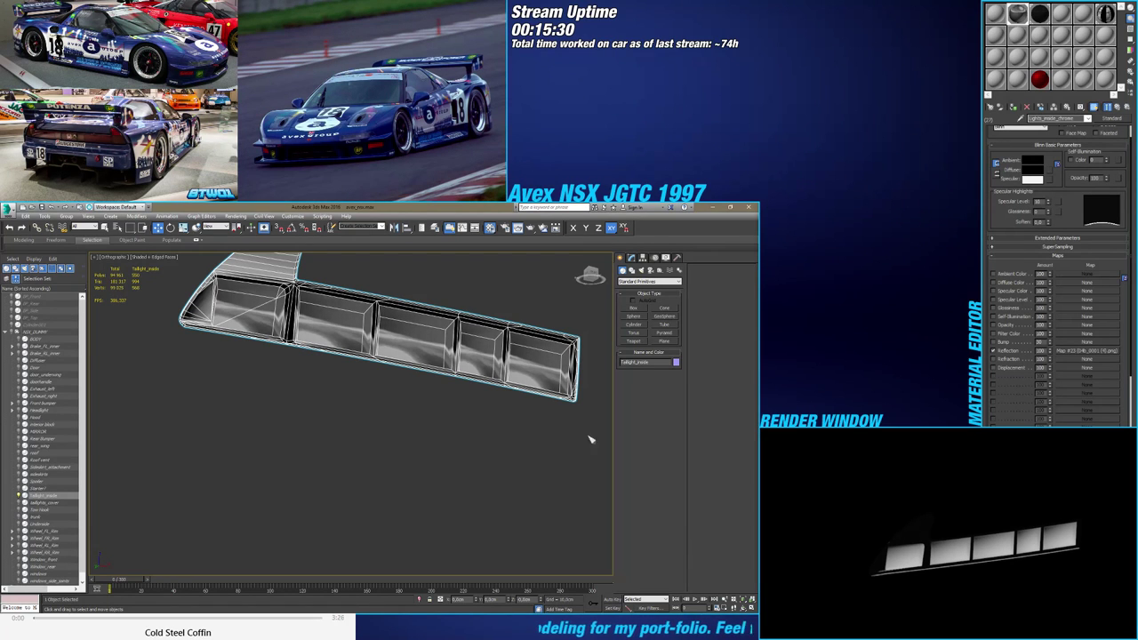
{"action": "middle_click_drag", "start_coordinate": [591, 440], "coordinate": [495, 466], "text": "alt"}
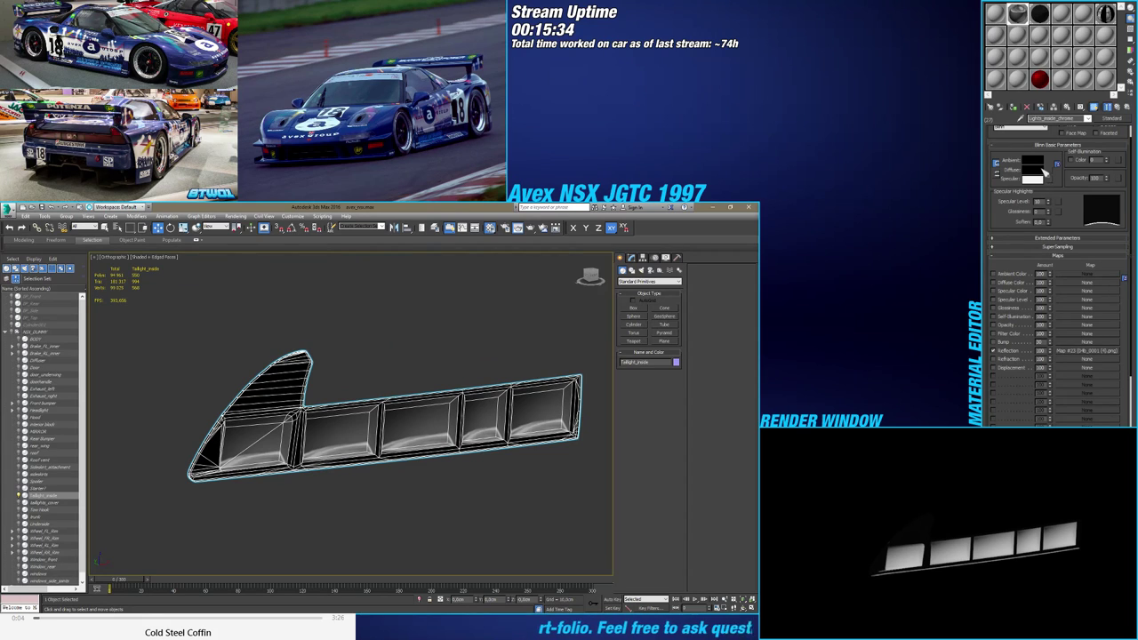
Try a light grey diffuse colour on the chrome material together with a reduced Reflection amount
{"action": "left_click", "coordinate": [1041, 170]}
{"action": "left_click_drag", "start_coordinate": [256, 298], "coordinate": [272, 297]}
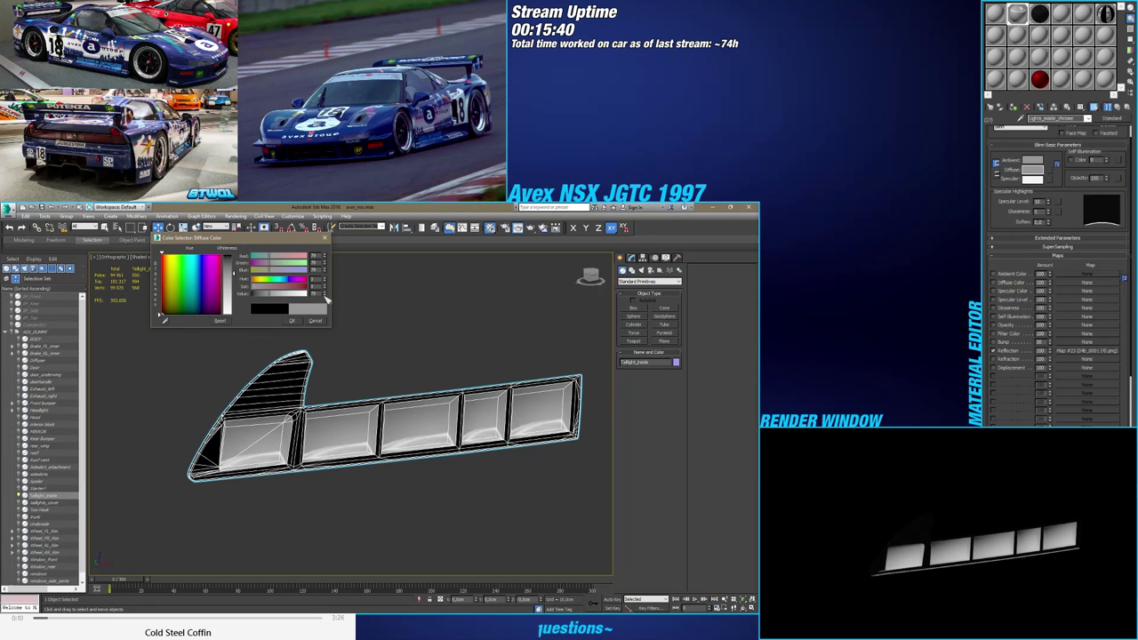
{"action": "left_click", "coordinate": [297, 321]}
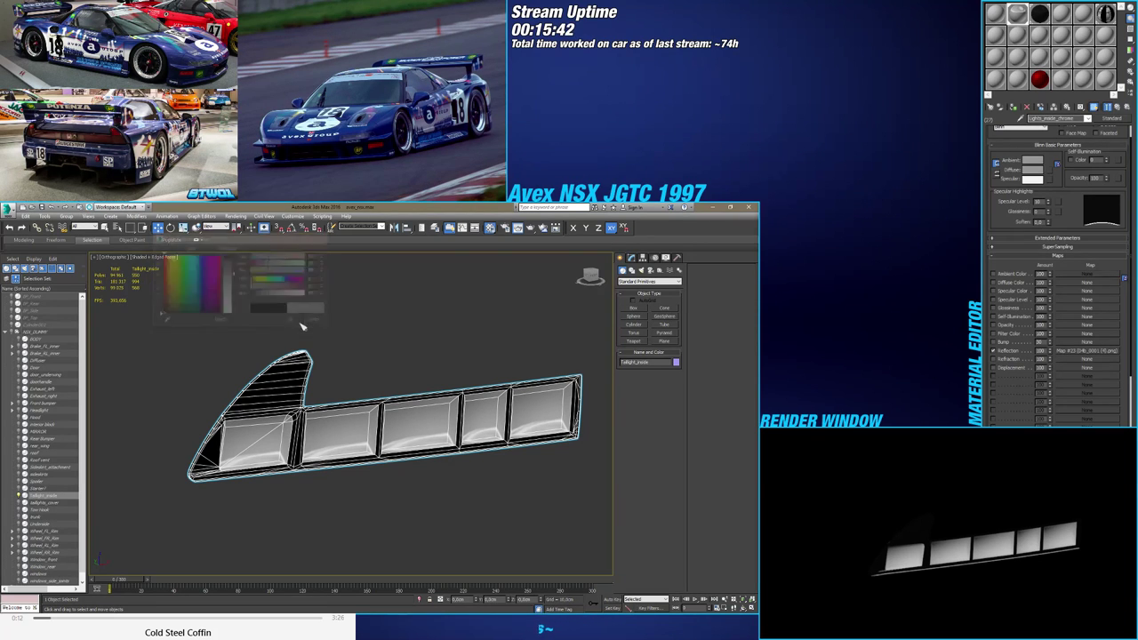
{"action": "right_click", "coordinate": [1050, 351]}
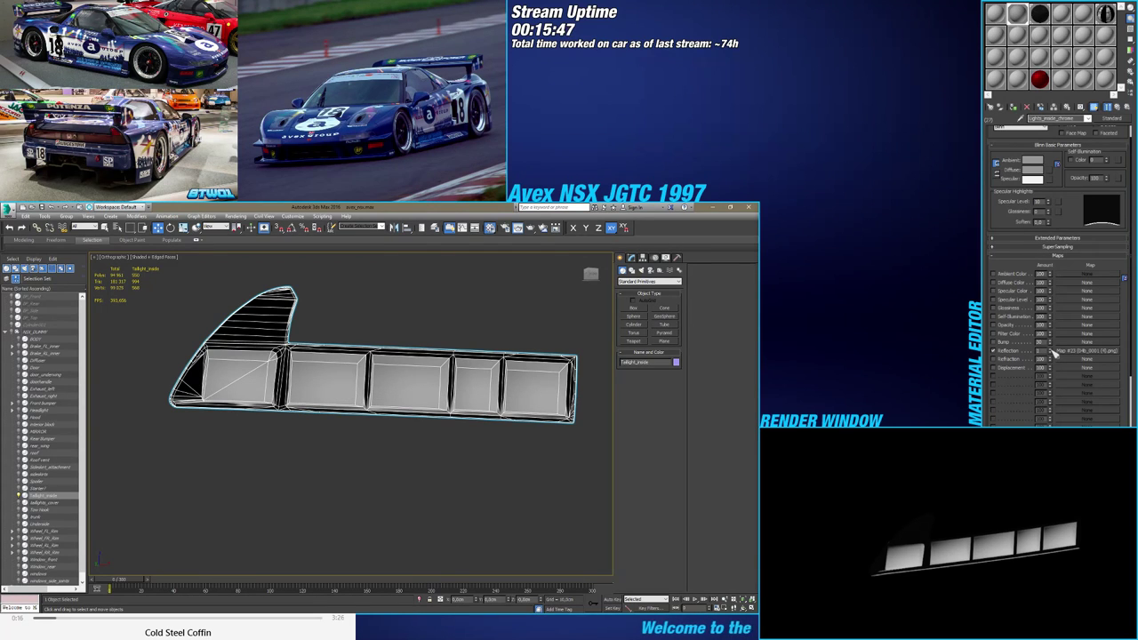
{"action": "left_click_drag", "start_coordinate": [1052, 348], "coordinate": [1052, 342]}
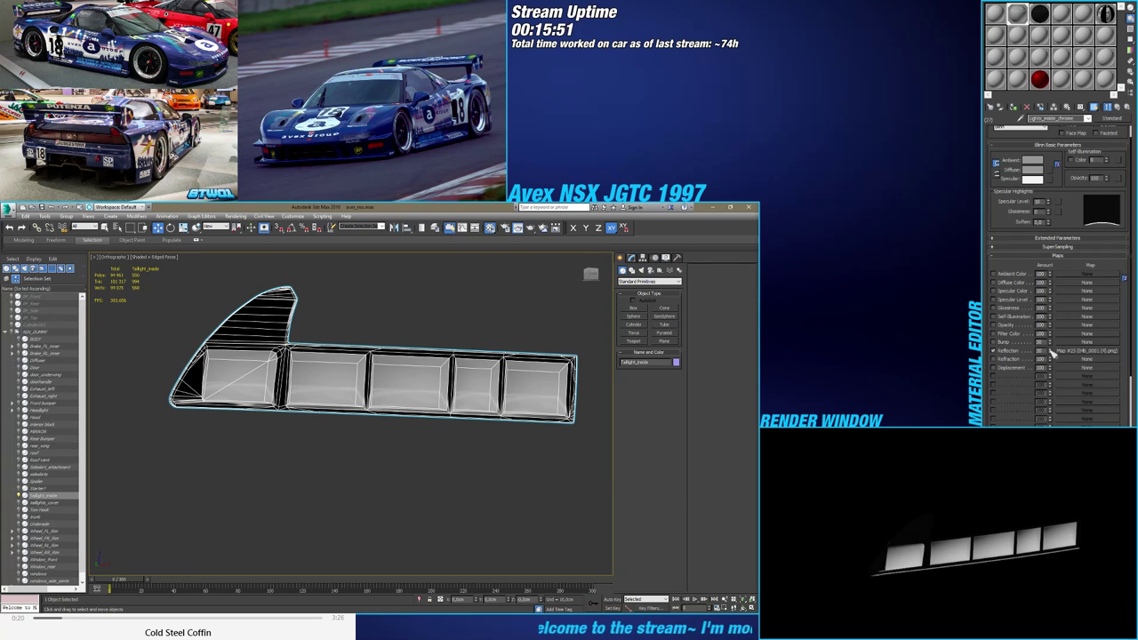
Raise the chrome material's Specular Level, lower its Glossiness and bring the Reflection amount back up to 100
{"action": "mouse_move", "coordinate": [1054, 205]}
{"action": "left_mouse_down"}
{"action": "mouse_move", "coordinate": [1055, 183]}
{"action": "mouse_move", "coordinate": [1049, 210]}
{"action": "mouse_move", "coordinate": [1049, 200]}
{"action": "left_mouse_up"}
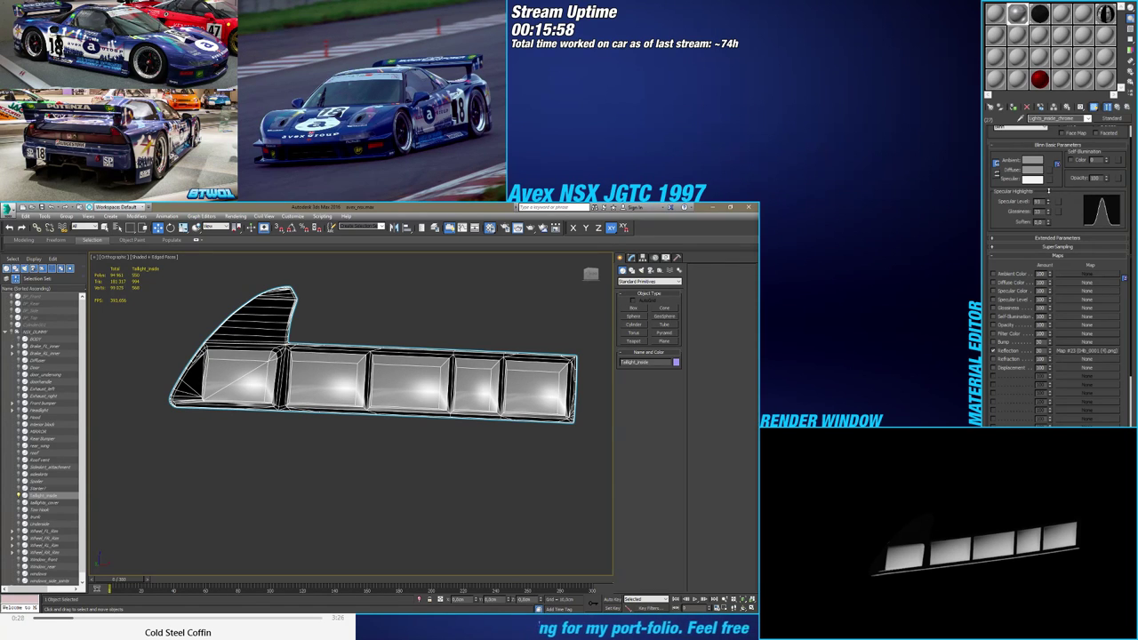
{"action": "left_click_drag", "start_coordinate": [1050, 212], "coordinate": [1050, 217]}
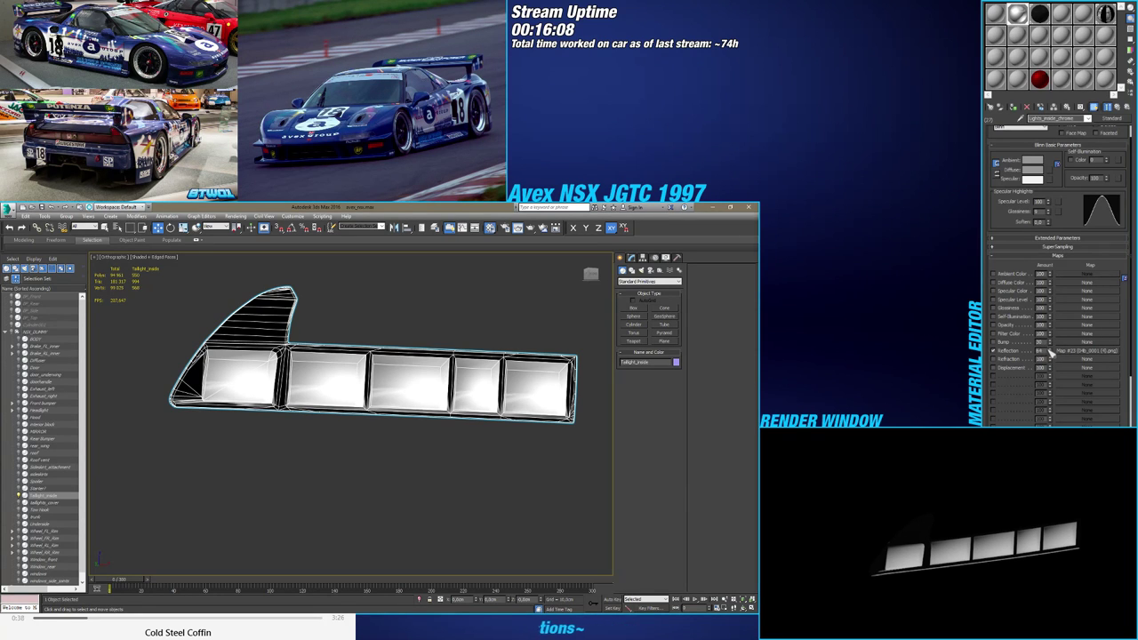
{"action": "middle_click_drag", "start_coordinate": [498, 455], "coordinate": [433, 477], "text": "alt"}
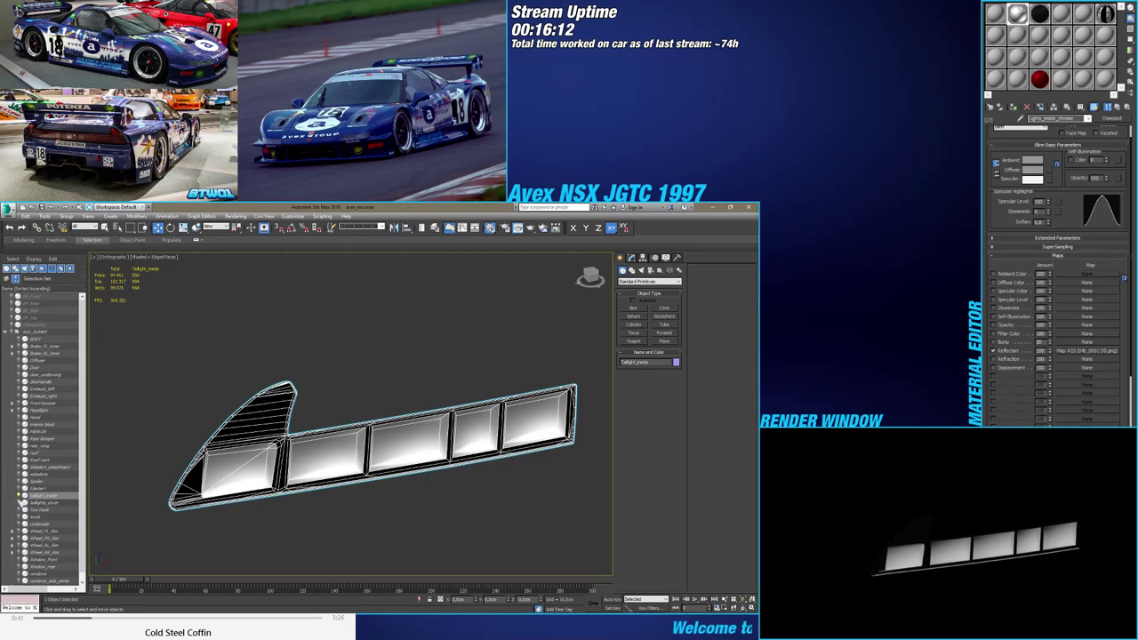
Unhide taillights_cover, turn off the edged-faces display and select the cover to view the chrome through the red glass
{"action": "left_click", "coordinate": [19, 503]}
{"action": "scroll", "coordinate": [354, 489], "scroll_direction": "down", "scroll_amount": 3}
{"action": "mouse_move", "coordinate": [354, 489]}
{"action": "middle_mouse_down"}
{"action": "mouse_move", "coordinate": [304, 465]}
{"action": "mouse_move", "coordinate": [414, 498]}
{"action": "mouse_move", "coordinate": [362, 440]}
{"action": "mouse_move", "coordinate": [344, 456]}
{"action": "middle_mouse_up"}
{"action": "left_click", "coordinate": [412, 495]}
{"action": "key", "text": "F4"}
{"action": "left_click", "coordinate": [363, 440]}
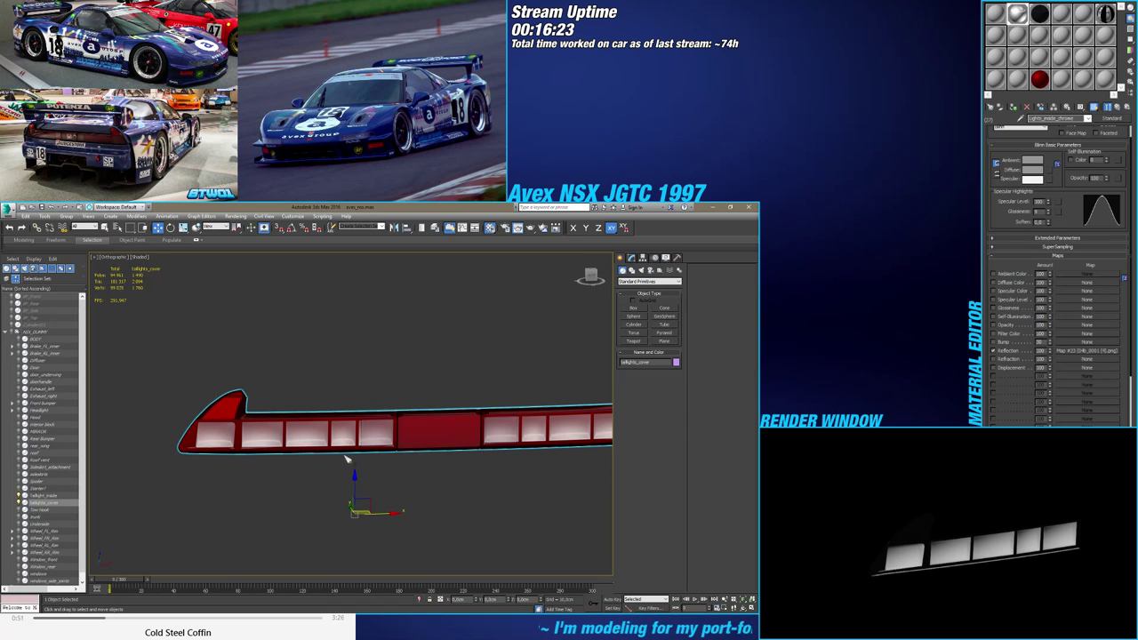
{"action": "middle_click_drag", "start_coordinate": [337, 432], "coordinate": [368, 434], "text": "alt"}
{"action": "left_click", "coordinate": [1032, 170]}
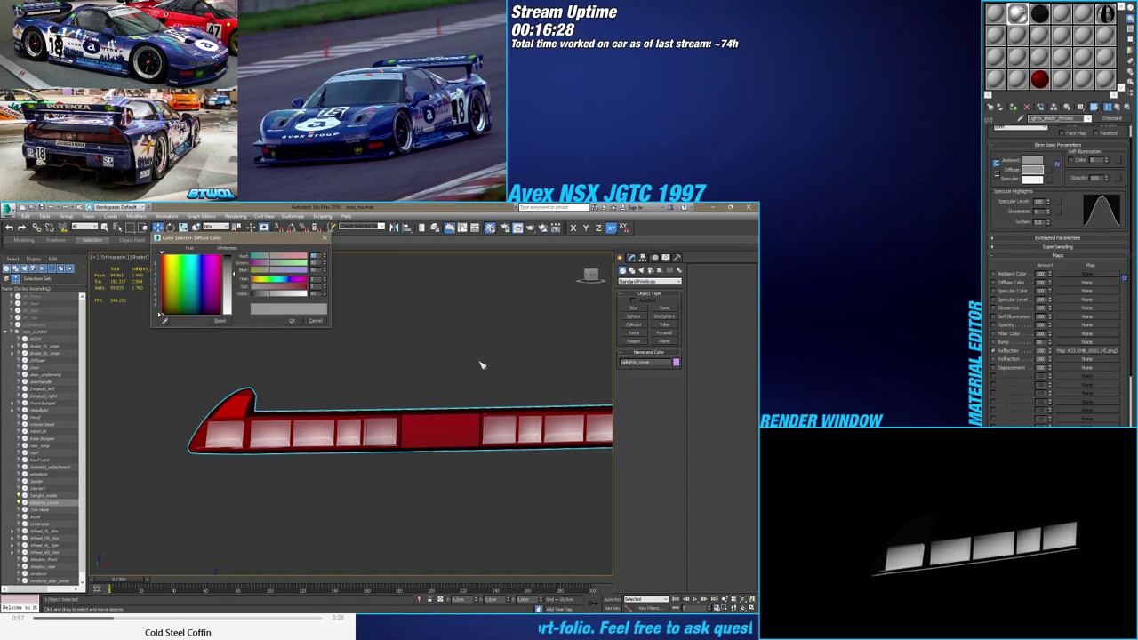
{"action": "left_click_drag", "start_coordinate": [258, 291], "coordinate": [251, 295]}
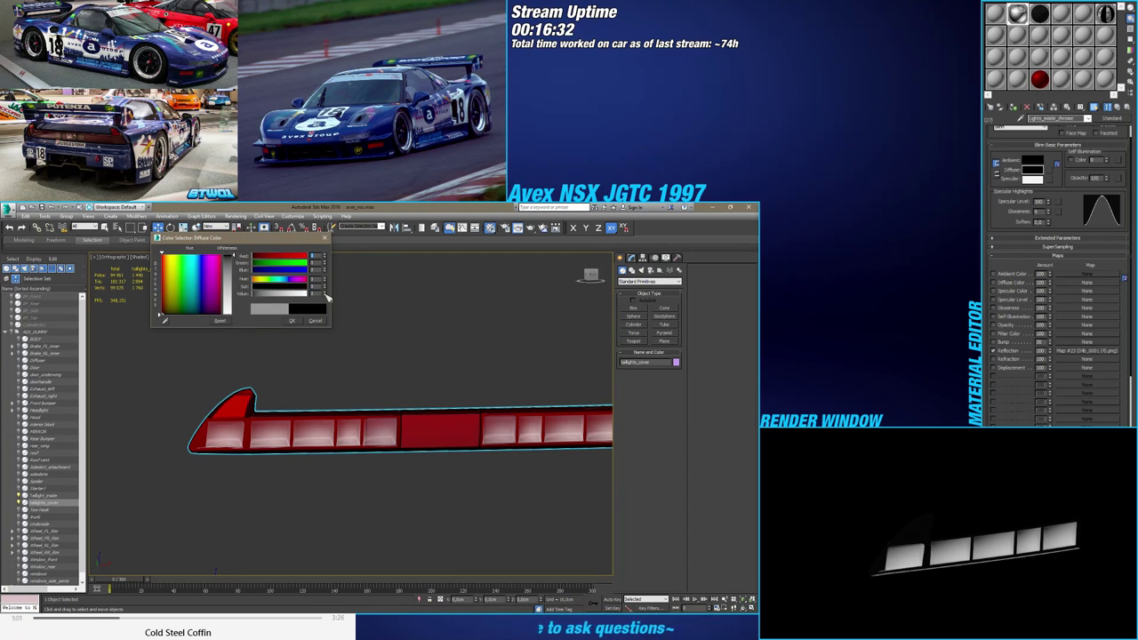
{"action": "left_click", "coordinate": [315, 321]}
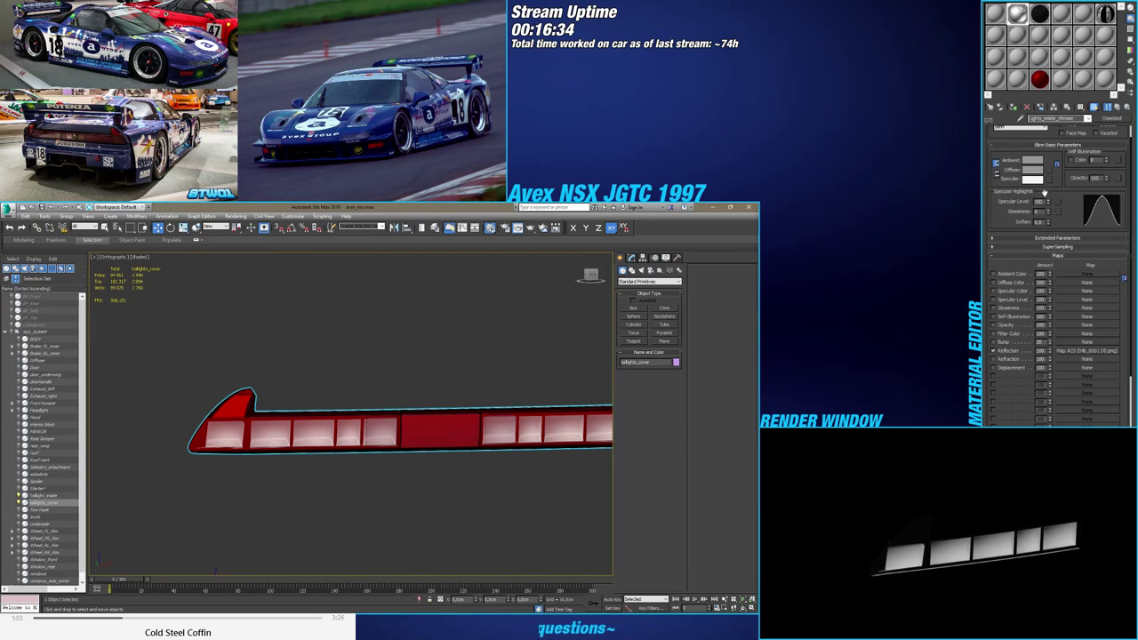
Increase the chrome material's Glossiness and set its diffuse colour to black
{"action": "mouse_move", "coordinate": [1049, 212]}
{"action": "left_mouse_down"}
{"action": "mouse_move", "coordinate": [1049, 190]}
{"action": "mouse_move", "coordinate": [1049, 202]}
{"action": "left_mouse_up"}
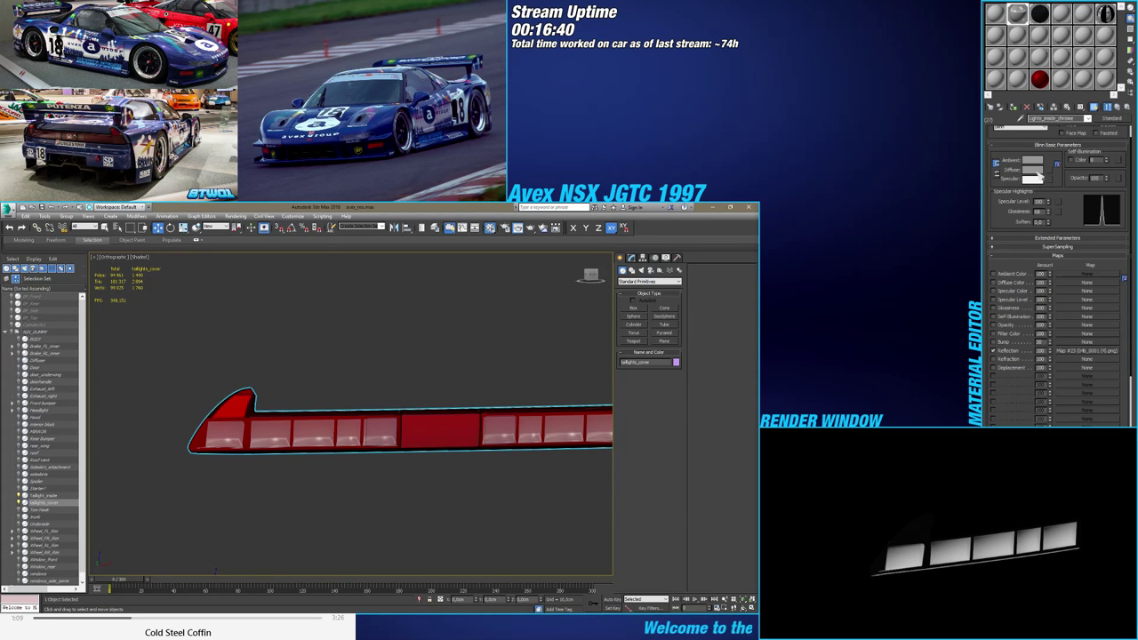
{"action": "left_click", "coordinate": [1032, 169]}
{"action": "left_click_drag", "start_coordinate": [288, 299], "coordinate": [238, 297]}
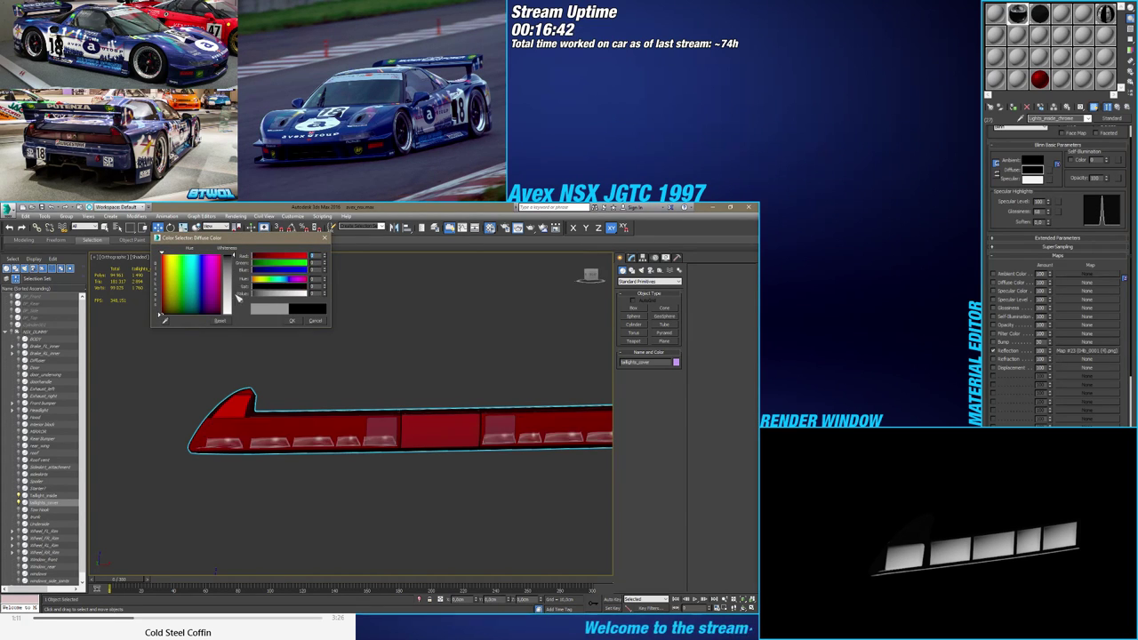
{"action": "left_click", "coordinate": [292, 321]}
{"action": "mouse_move", "coordinate": [381, 368]}
{"action": "middle_mouse_down", "text": "alt"}
{"action": "mouse_move", "coordinate": [355, 399]}
{"action": "mouse_move", "coordinate": [388, 381]}
{"action": "mouse_move", "coordinate": [365, 367]}
{"action": "mouse_move", "coordinate": [365, 381]}
{"action": "middle_mouse_up", "text": "alt"}
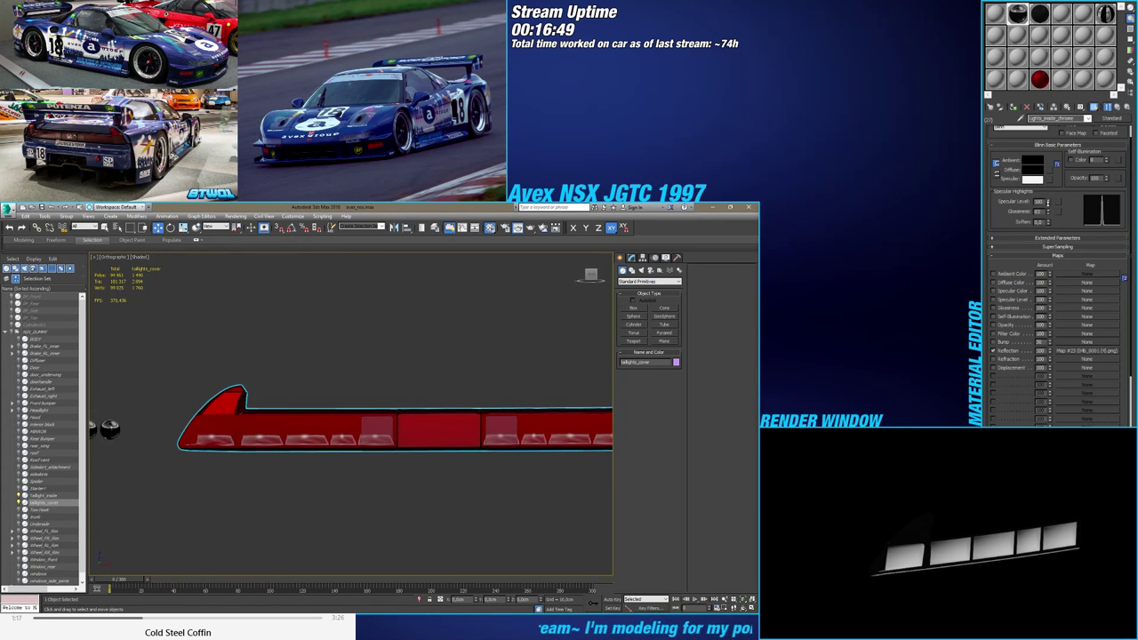
Lower the chrome material's Specular Level and Glossiness and reduce its Reflection amount while checking the taillight behind the cover
{"action": "mouse_move", "coordinate": [1049, 224]}
{"action": "left_mouse_down"}
{"action": "mouse_move", "coordinate": [1048, 203]}
{"action": "mouse_move", "coordinate": [1045, 244]}
{"action": "left_mouse_up"}
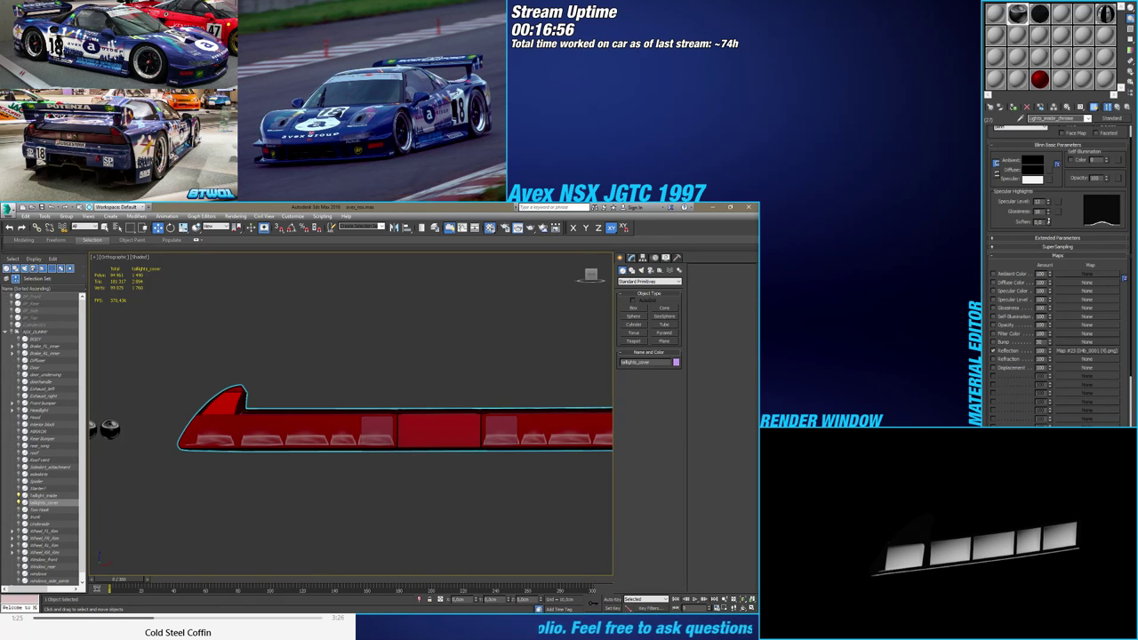
{"action": "left_click_drag", "start_coordinate": [1049, 221], "coordinate": [1049, 216]}
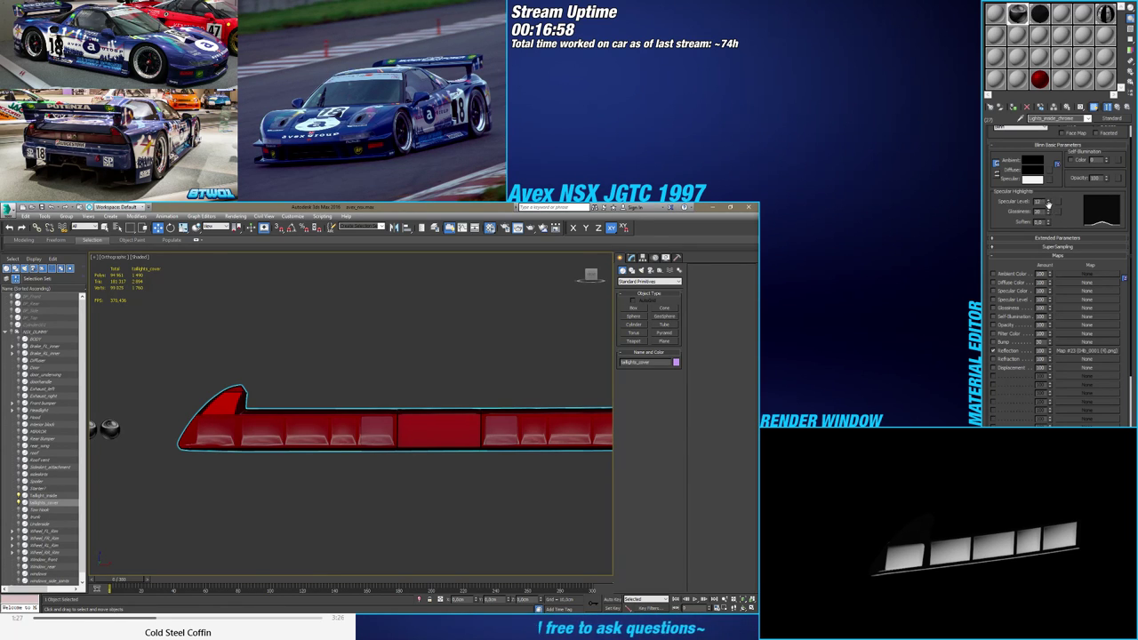
{"action": "left_click_drag", "start_coordinate": [1054, 352], "coordinate": [1054, 354]}
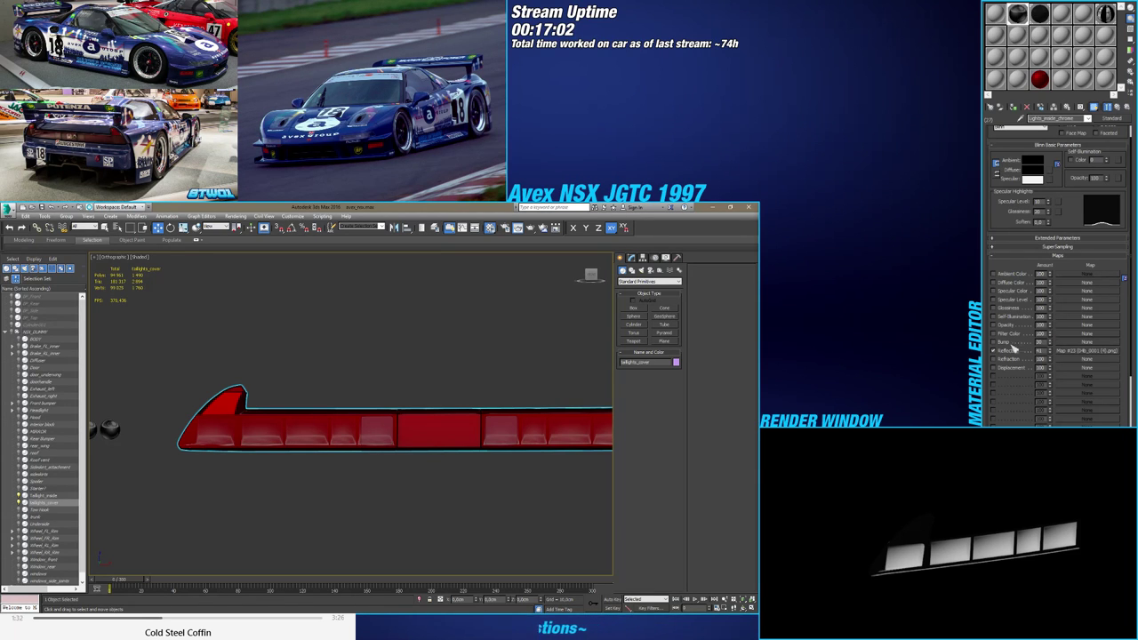
{"action": "middle_click_drag", "start_coordinate": [460, 476], "coordinate": [473, 503], "text": "alt"}
{"action": "left_click_drag", "start_coordinate": [1054, 354], "coordinate": [1054, 356]}
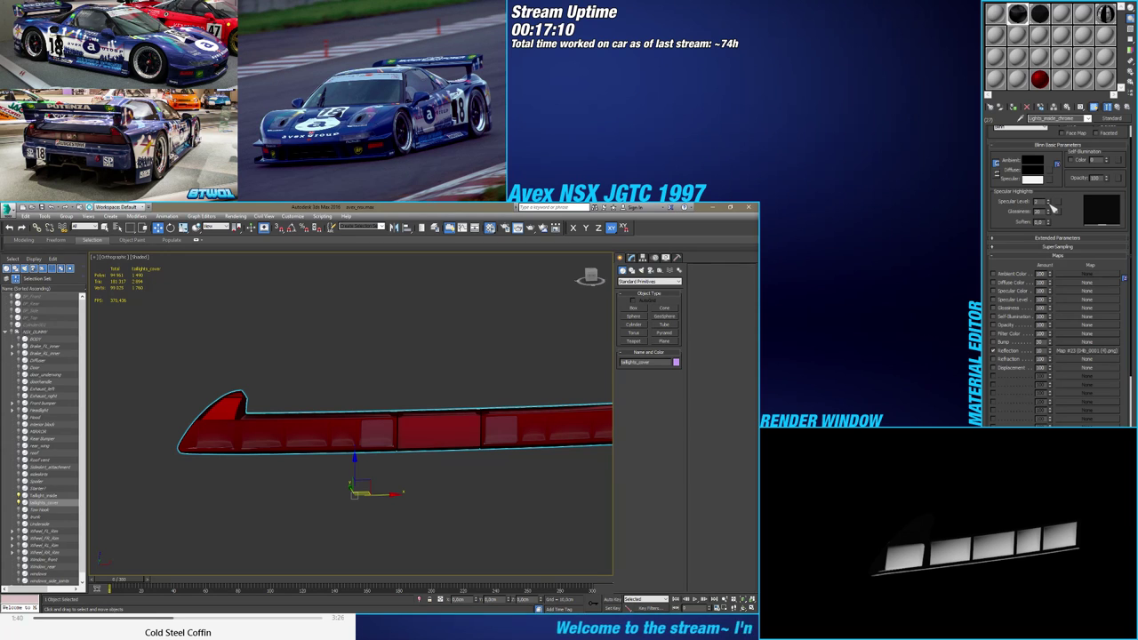
Set the chrome material's Reflection amount to 0 and inspect the taillight through the red cover
{"action": "middle_click_drag", "start_coordinate": [587, 416], "coordinate": [521, 348], "text": "alt"}
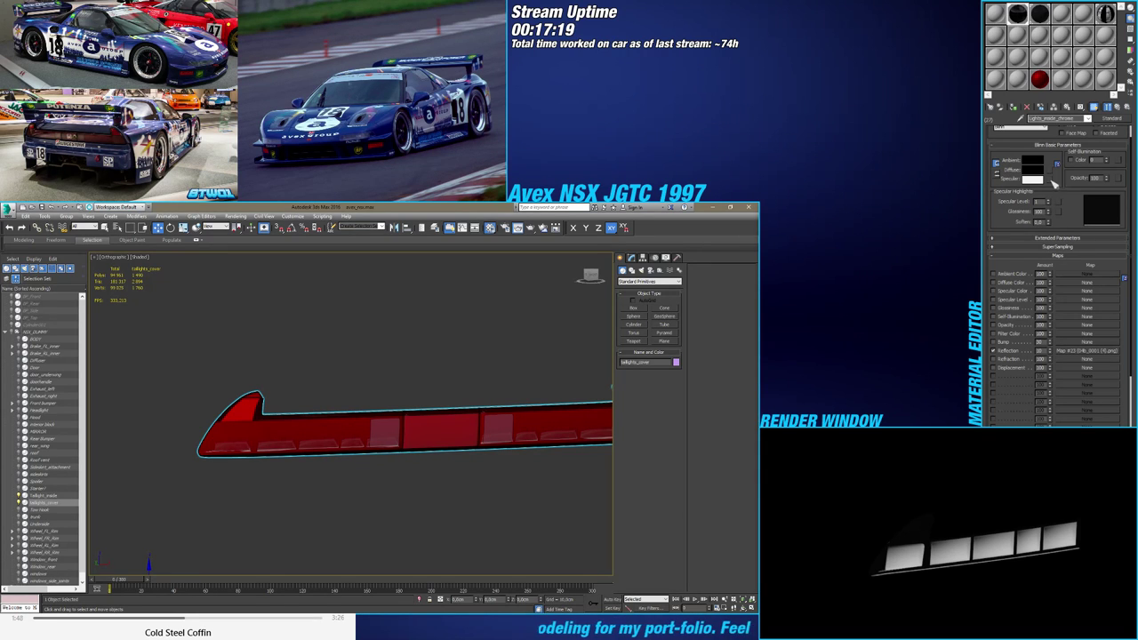
{"action": "right_click", "coordinate": [1050, 351]}
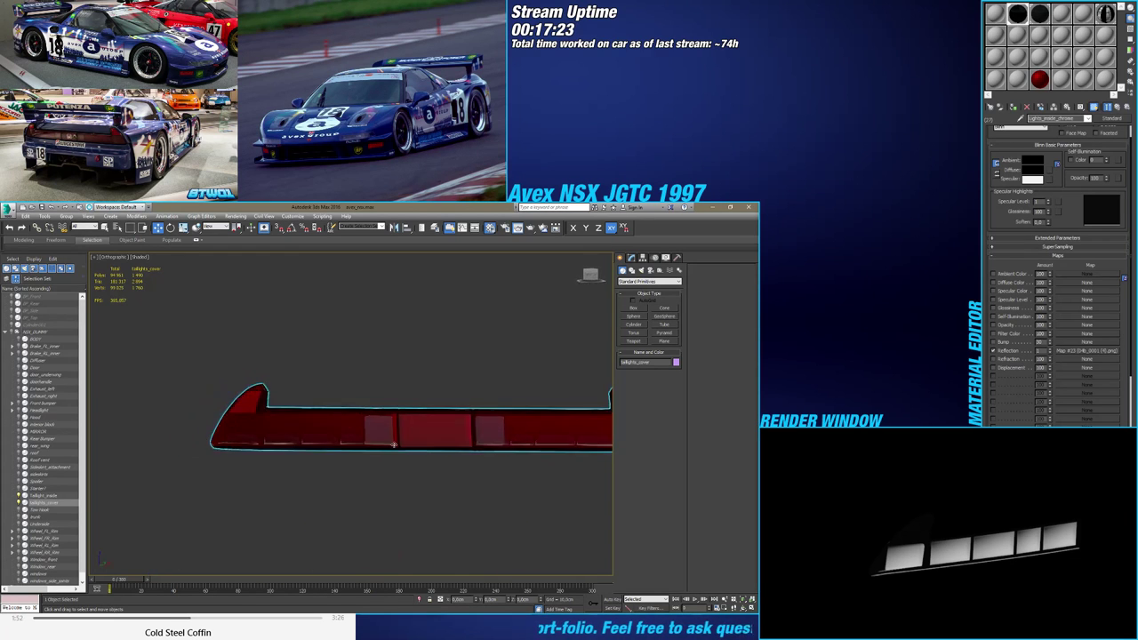
{"action": "middle_click_drag", "start_coordinate": [444, 418], "coordinate": [461, 456], "text": "alt"}
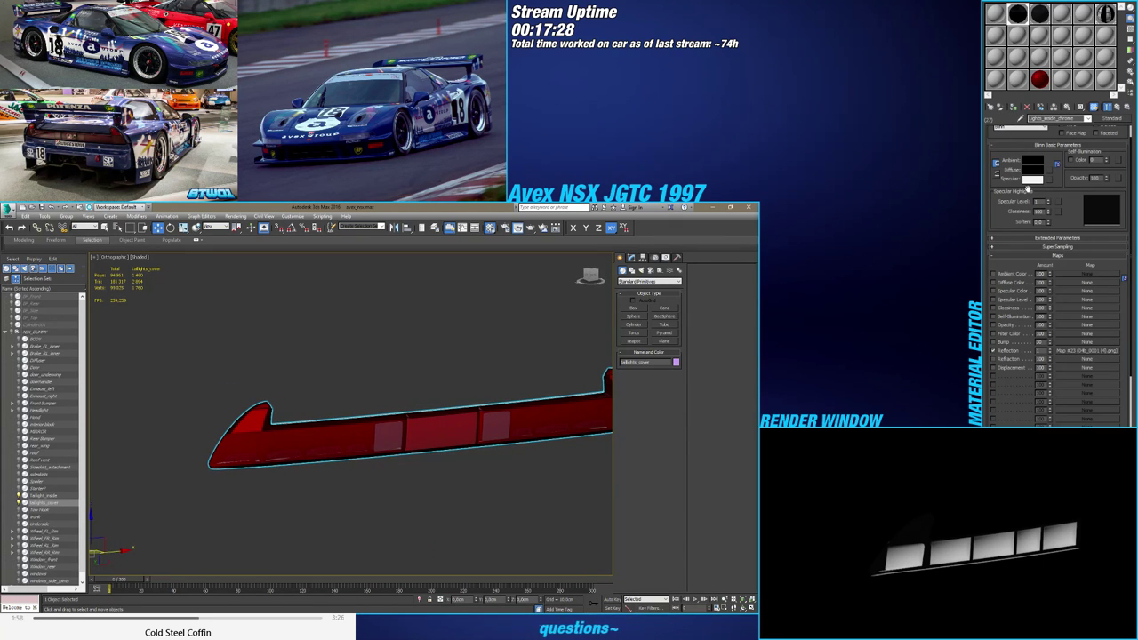
{"action": "scroll", "coordinate": [1067, 293], "scroll_direction": "up", "scroll_amount": 1}
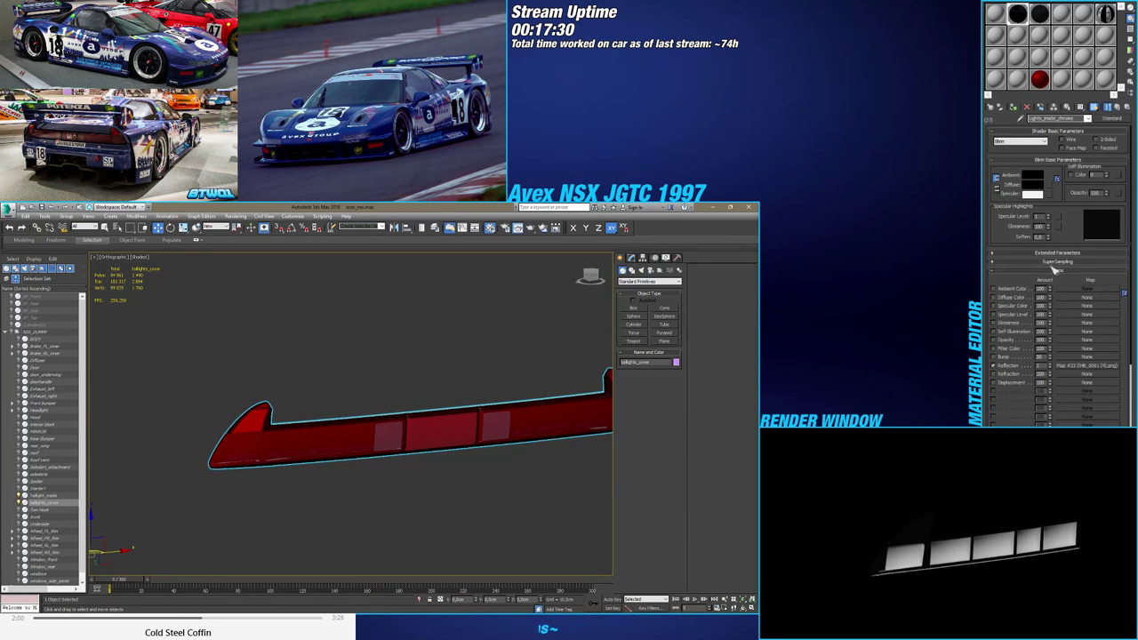
{"action": "middle_click_drag", "start_coordinate": [392, 459], "coordinate": [451, 459], "text": "alt"}
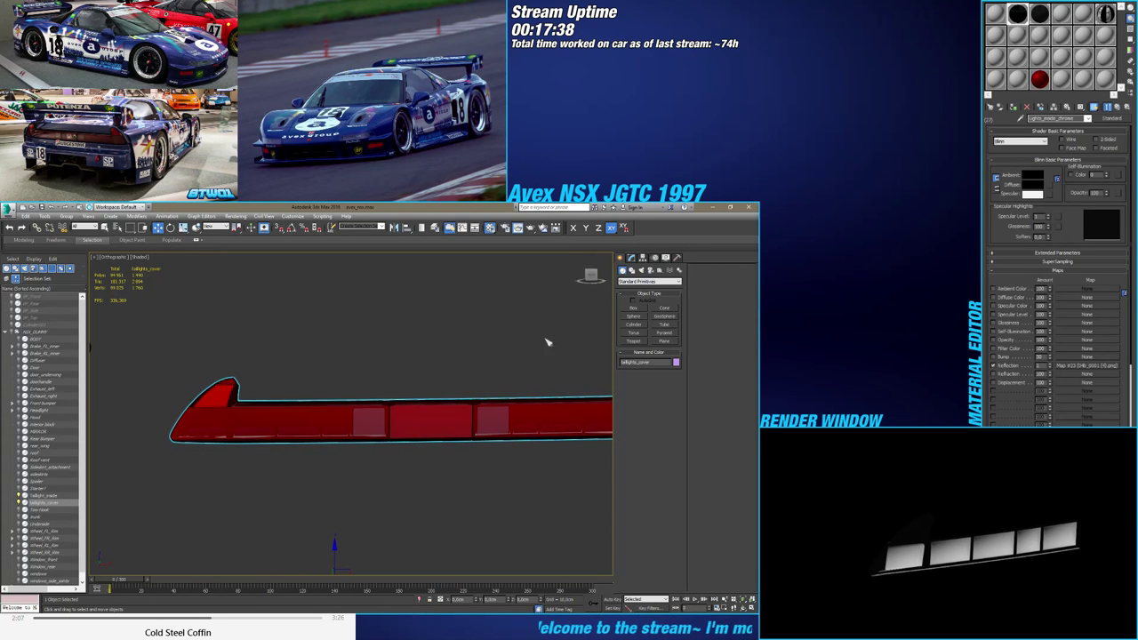
Deselect the taillight cover and select the nearer of the two black headlight spheres
{"action": "left_click", "coordinate": [463, 369]}
{"action": "mouse_move", "coordinate": [345, 442]}
{"action": "middle_mouse_down"}
{"action": "mouse_move", "coordinate": [329, 447]}
{"action": "mouse_move", "coordinate": [359, 441]}
{"action": "middle_mouse_up"}
{"action": "scroll", "coordinate": [330, 447], "scroll_direction": "down", "scroll_amount": 3}
{"action": "middle_click_drag", "start_coordinate": [359, 441], "coordinate": [401, 442], "text": "alt"}
{"action": "scroll", "coordinate": [505, 382], "scroll_direction": "up", "scroll_amount": 8}
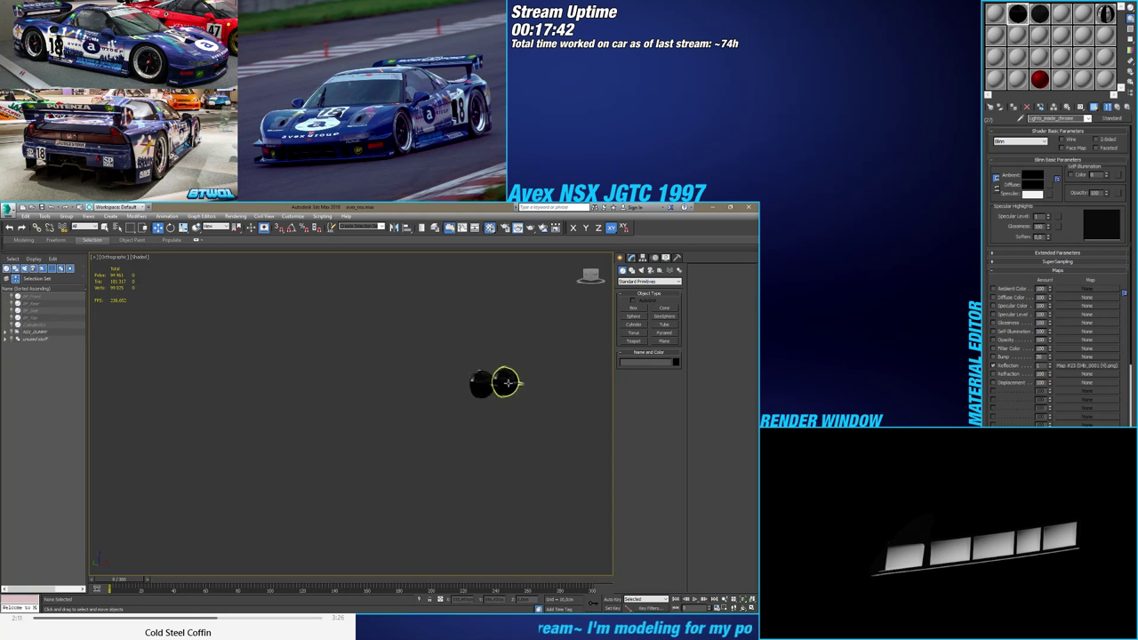
{"action": "left_click", "coordinate": [430, 388]}
{"action": "middle_click_drag", "start_coordinate": [430, 389], "coordinate": [347, 424], "text": "alt"}
{"action": "scroll", "coordinate": [441, 424], "scroll_direction": "down", "scroll_amount": 5}
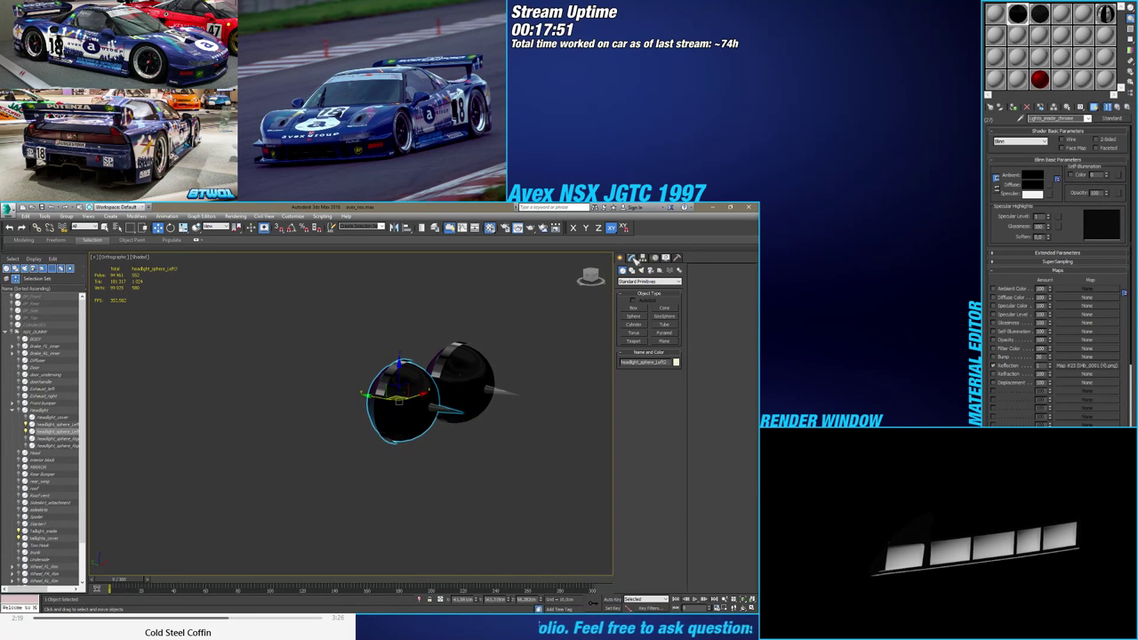
Assign the Mirror material ID to all polygons of the selected headlight sphere and deselect the sphere
{"action": "left_click", "coordinate": [632, 258]}
{"action": "left_click", "coordinate": [666, 369]}
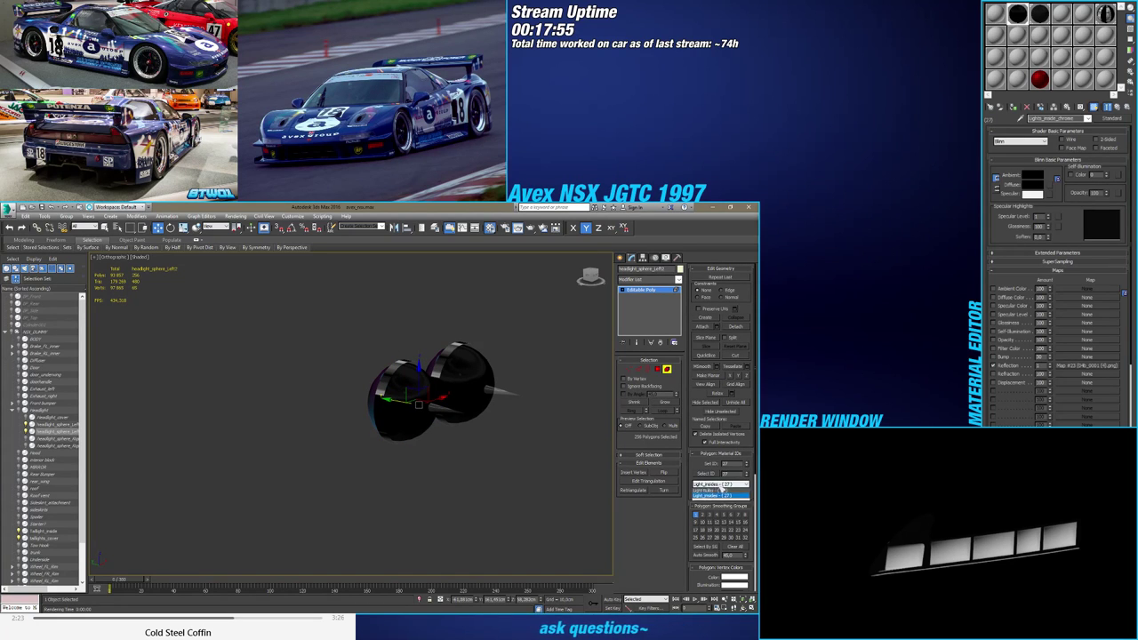
{"action": "left_click", "coordinate": [716, 506]}
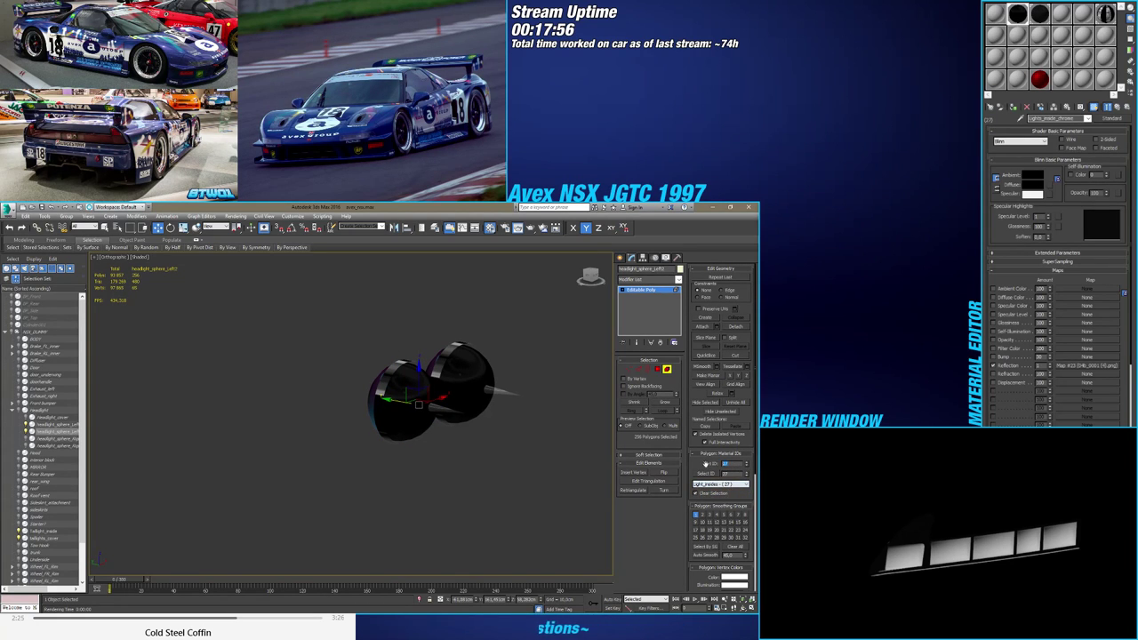
{"action": "type", "text": "16"}
{"action": "key", "text": "Return"}
{"action": "mouse_move", "coordinate": [473, 478]}
{"action": "middle_mouse_down", "text": "alt"}
{"action": "mouse_move", "coordinate": [454, 460]}
{"action": "mouse_move", "coordinate": [489, 456]}
{"action": "mouse_move", "coordinate": [475, 465]}
{"action": "middle_mouse_up", "text": "alt"}
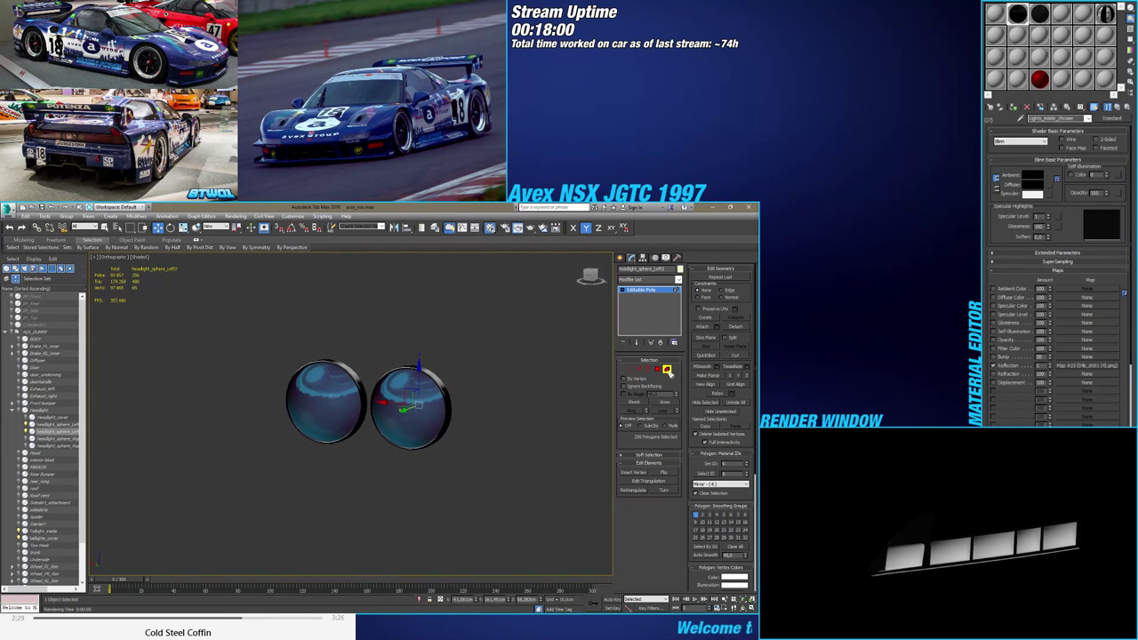
{"action": "left_click", "coordinate": [667, 371]}
{"action": "left_click", "coordinate": [551, 383]}
{"action": "left_click", "coordinate": [620, 258]}
Select the red taillight cover at the rear of the car
{"action": "scroll", "coordinate": [413, 395], "scroll_direction": "down", "scroll_amount": 4}
{"action": "middle_click_drag", "start_coordinate": [413, 396], "coordinate": [365, 409]}
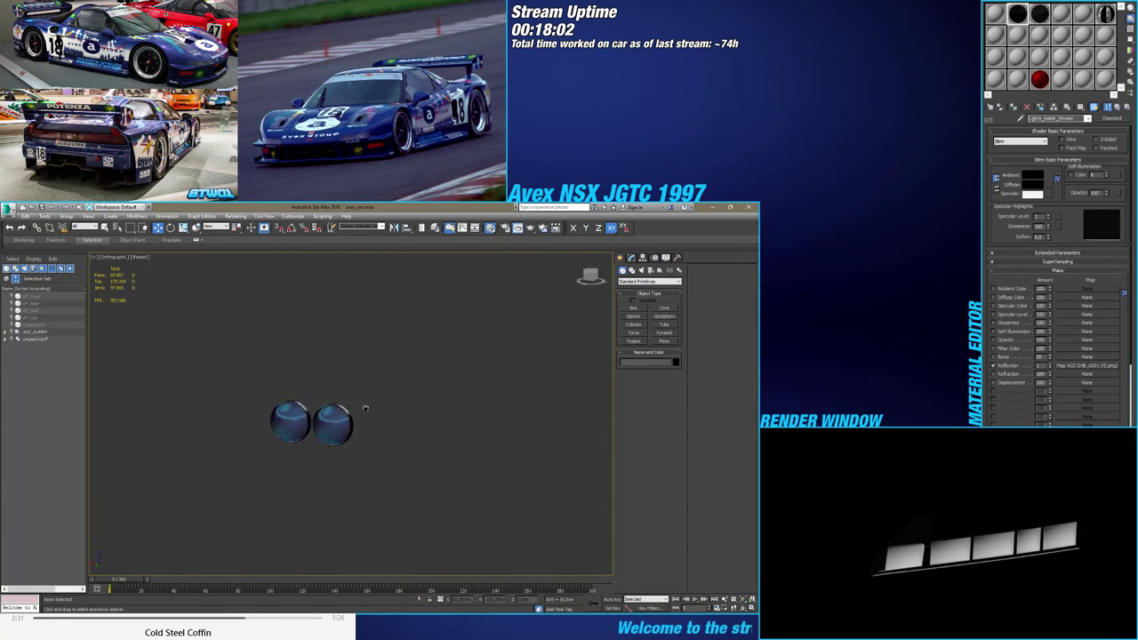
{"action": "scroll", "coordinate": [365, 409], "scroll_direction": "down", "scroll_amount": 3}
{"action": "middle_click_drag", "start_coordinate": [434, 432], "coordinate": [373, 432], "text": "alt"}
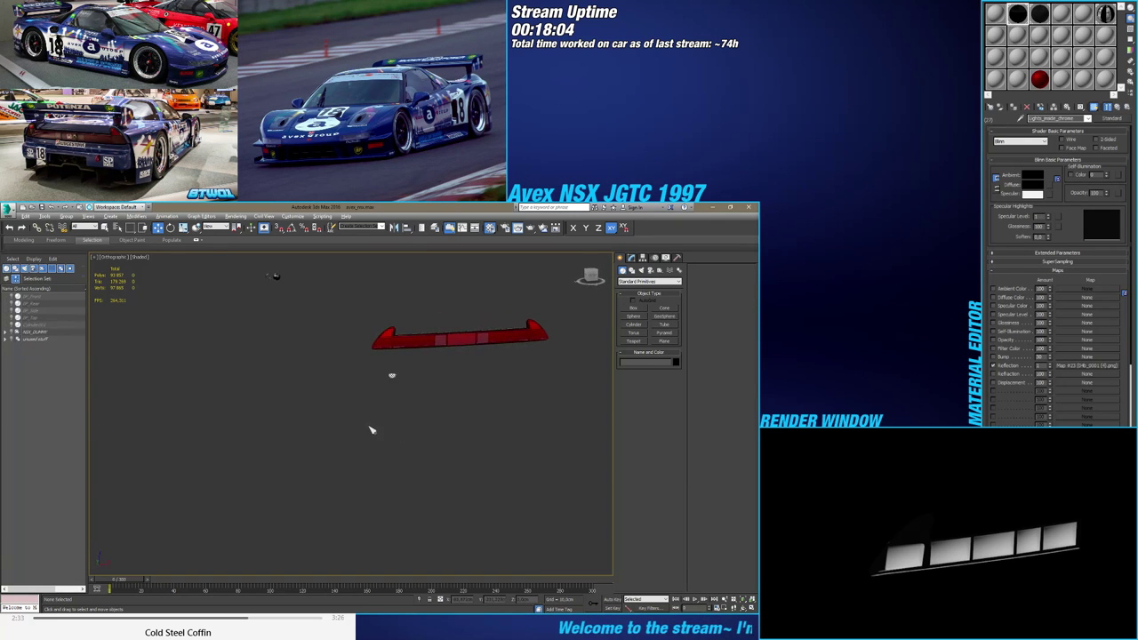
{"action": "scroll", "coordinate": [406, 329], "scroll_direction": "up", "scroll_amount": 5}
{"action": "left_click", "coordinate": [406, 399]}
{"action": "scroll", "coordinate": [403, 415], "scroll_direction": "down", "scroll_amount": 3}
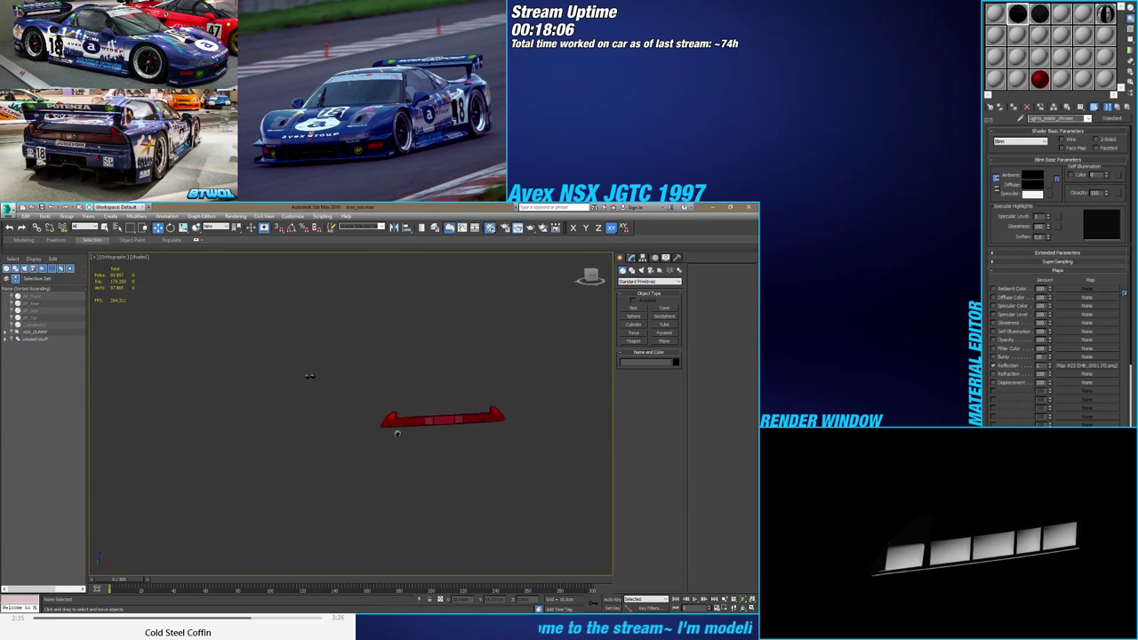
{"action": "scroll", "coordinate": [399, 459], "scroll_direction": "up", "scroll_amount": 5}
{"action": "left_click", "coordinate": [408, 484]}
Examine the taillight cover's centre section and the gap beside the inner housing with edged faces shown
{"action": "middle_click_drag", "start_coordinate": [407, 484], "coordinate": [298, 429], "text": "alt"}
{"action": "scroll", "coordinate": [299, 429], "scroll_direction": "down", "scroll_amount": 2}
{"action": "mouse_move", "coordinate": [445, 427]}
{"action": "middle_mouse_down"}
{"action": "mouse_move", "coordinate": [325, 424]}
{"action": "mouse_move", "coordinate": [434, 438]}
{"action": "middle_mouse_up"}
{"action": "scroll", "coordinate": [326, 424], "scroll_direction": "down", "scroll_amount": 1}
{"action": "key", "text": "F4"}
{"action": "scroll", "coordinate": [354, 432], "scroll_direction": "up", "scroll_amount": 4}
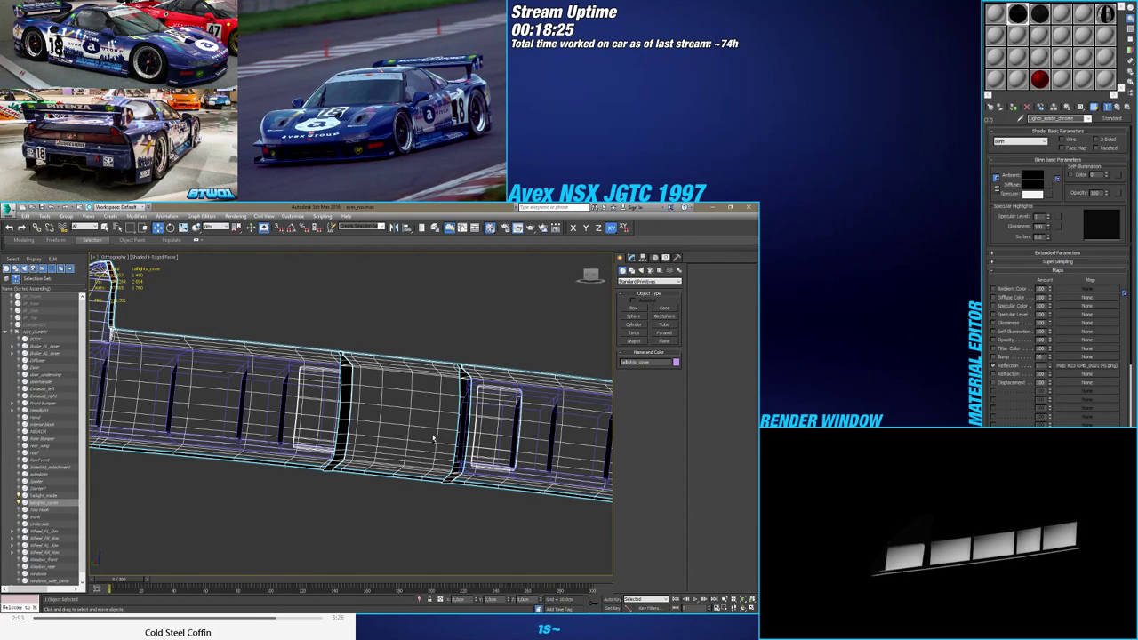
{"action": "key", "text": "F4"}
{"action": "scroll", "coordinate": [467, 414], "scroll_direction": "up", "scroll_amount": 4}
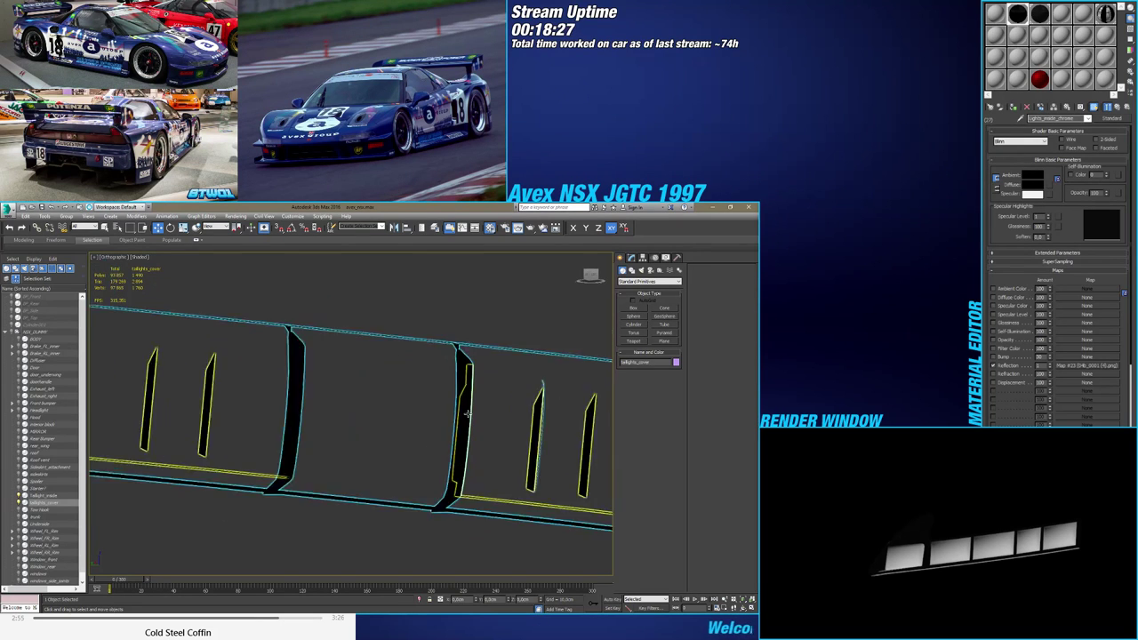
{"action": "key", "text": "F4"}
Clone a small polygon at the upper corner of the inner taillight housing to an element beside the cover's centre section
{"action": "left_click", "coordinate": [463, 413]}
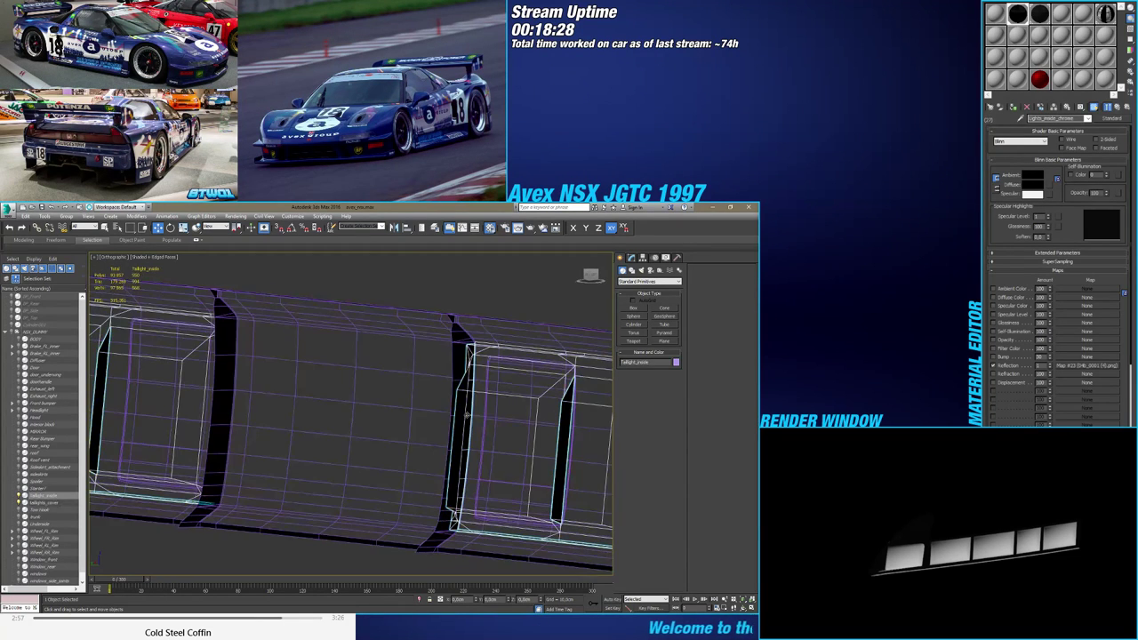
{"action": "mouse_move", "coordinate": [463, 413]}
{"action": "middle_mouse_down", "text": "alt"}
{"action": "mouse_move", "coordinate": [454, 411]}
{"action": "mouse_move", "coordinate": [483, 410]}
{"action": "middle_mouse_up", "text": "alt"}
{"action": "left_click", "coordinate": [631, 258]}
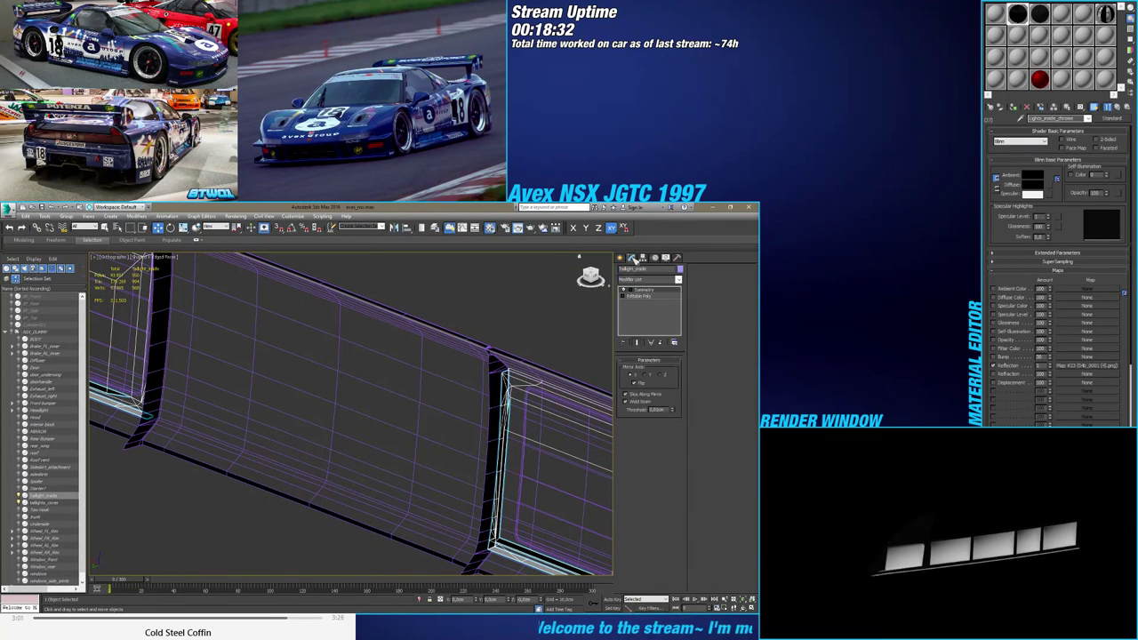
{"action": "left_click", "coordinate": [636, 296]}
{"action": "left_click", "coordinate": [658, 369]}
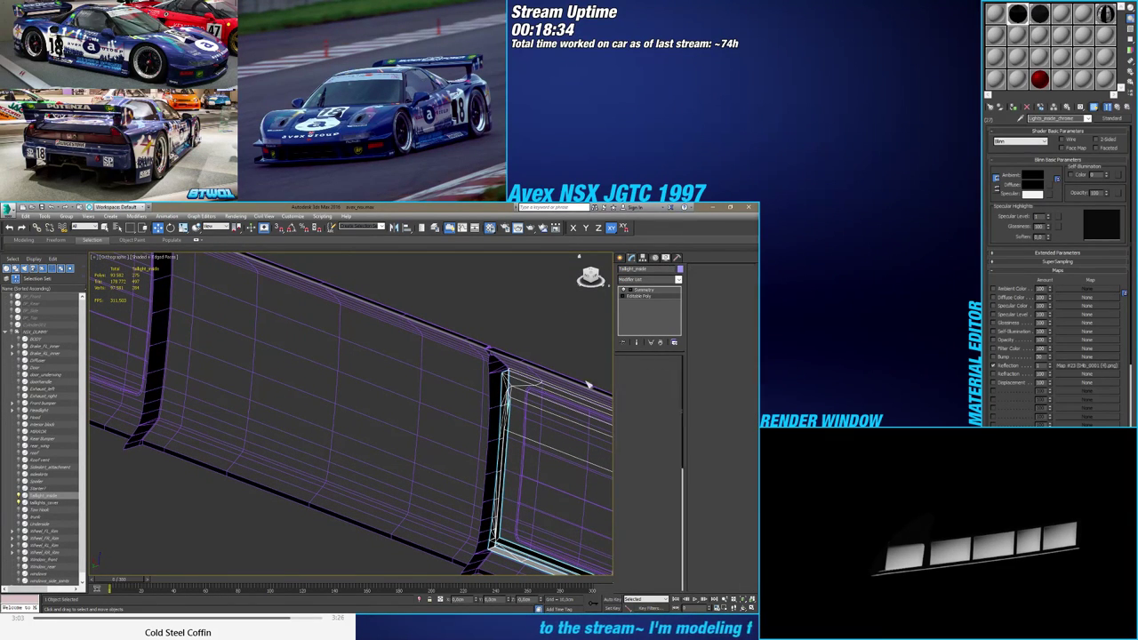
{"action": "left_click", "coordinate": [523, 379]}
{"action": "middle_click_drag", "start_coordinate": [523, 379], "coordinate": [491, 370], "text": "alt"}
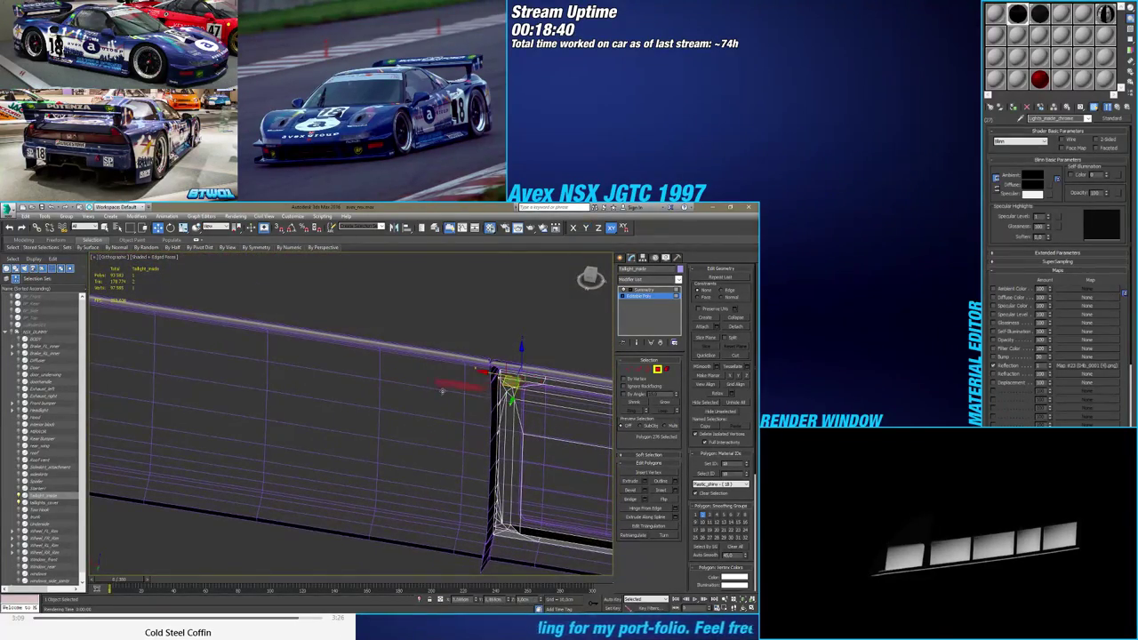
{"action": "left_click_drag", "start_coordinate": [439, 377], "coordinate": [454, 381], "text": "shift"}
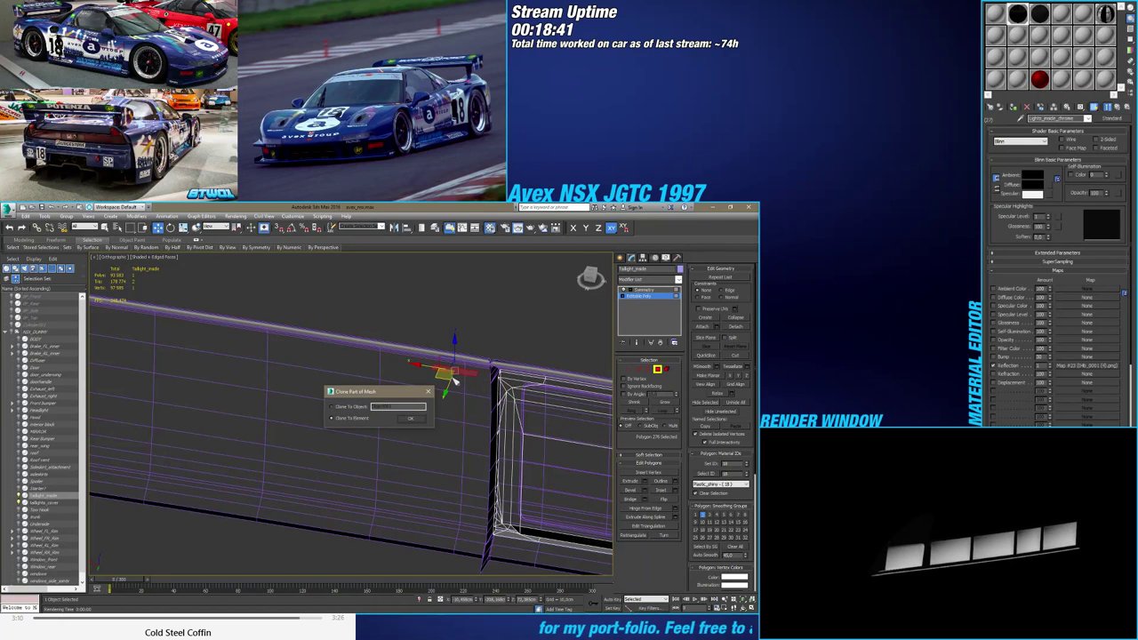
{"action": "left_click", "coordinate": [413, 420]}
Snap both end edges of the cloned polygon to the taillight cover's vertices along the top of its centre section
{"action": "mouse_move", "coordinate": [453, 391]}
{"action": "middle_mouse_down", "text": "alt"}
{"action": "mouse_move", "coordinate": [480, 371]}
{"action": "mouse_move", "coordinate": [429, 391]}
{"action": "mouse_move", "coordinate": [439, 391]}
{"action": "mouse_move", "coordinate": [411, 329]}
{"action": "mouse_move", "coordinate": [419, 406]}
{"action": "mouse_move", "coordinate": [387, 394]}
{"action": "middle_mouse_up", "text": "alt"}
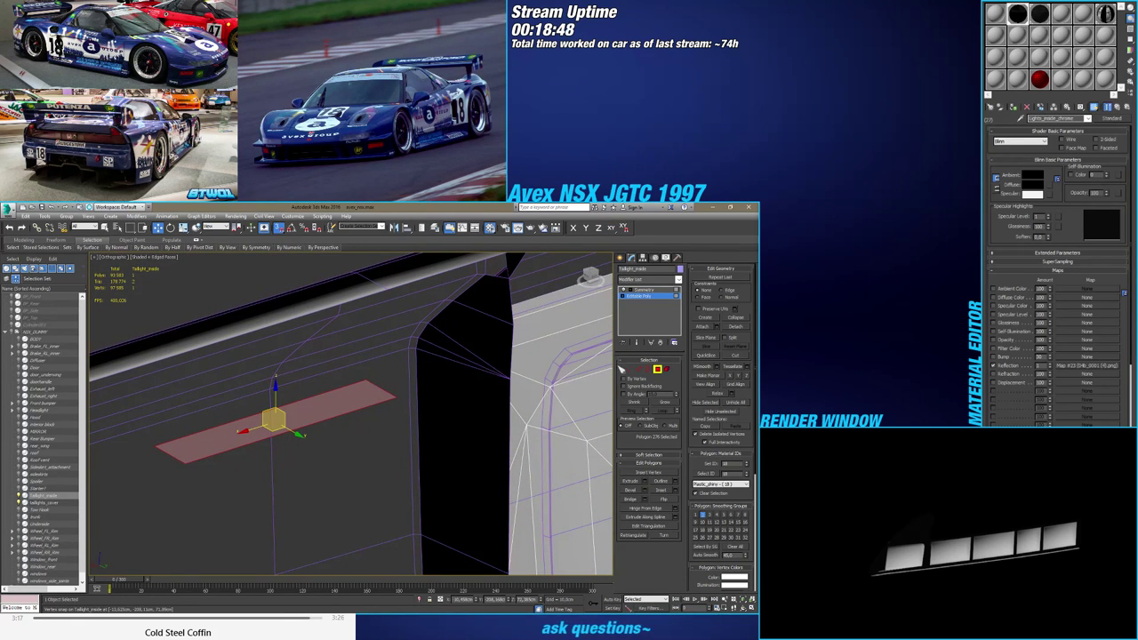
{"action": "left_click", "coordinate": [638, 369]}
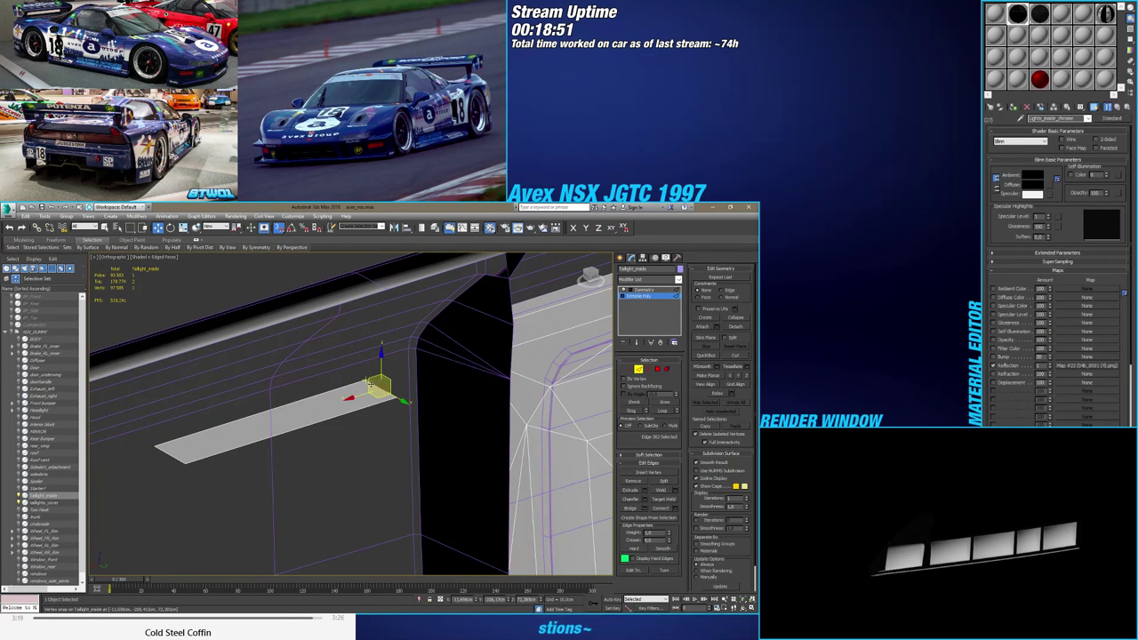
{"action": "scroll", "coordinate": [420, 368], "scroll_direction": "up", "scroll_amount": 3}
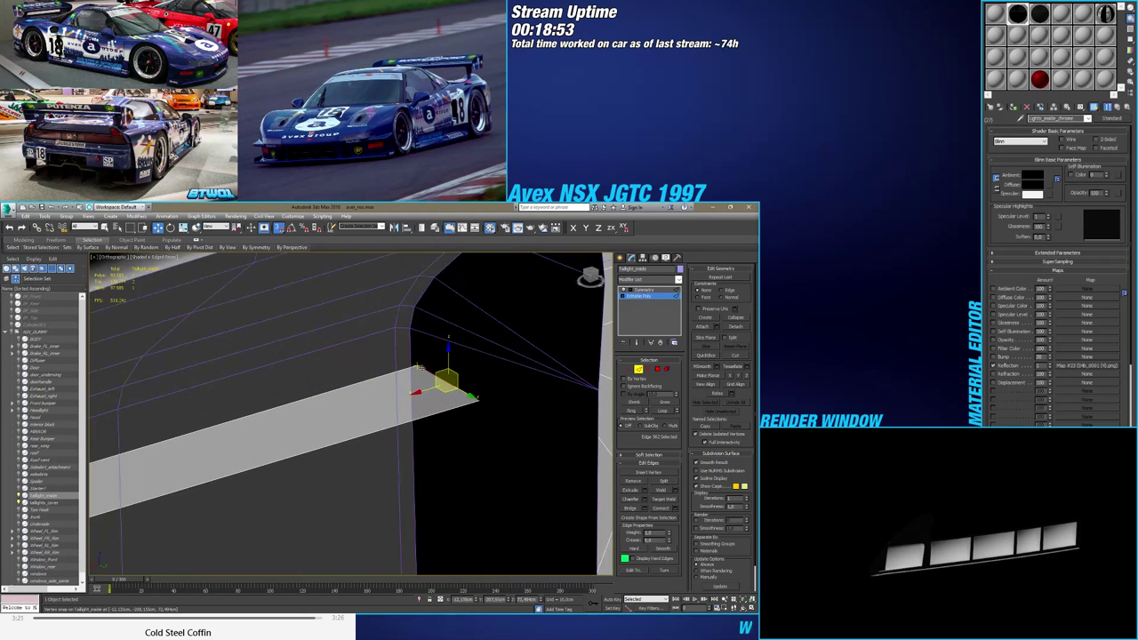
{"action": "left_click_drag", "start_coordinate": [417, 367], "coordinate": [397, 330]}
{"action": "middle_click_drag", "start_coordinate": [397, 331], "coordinate": [270, 382], "text": "alt"}
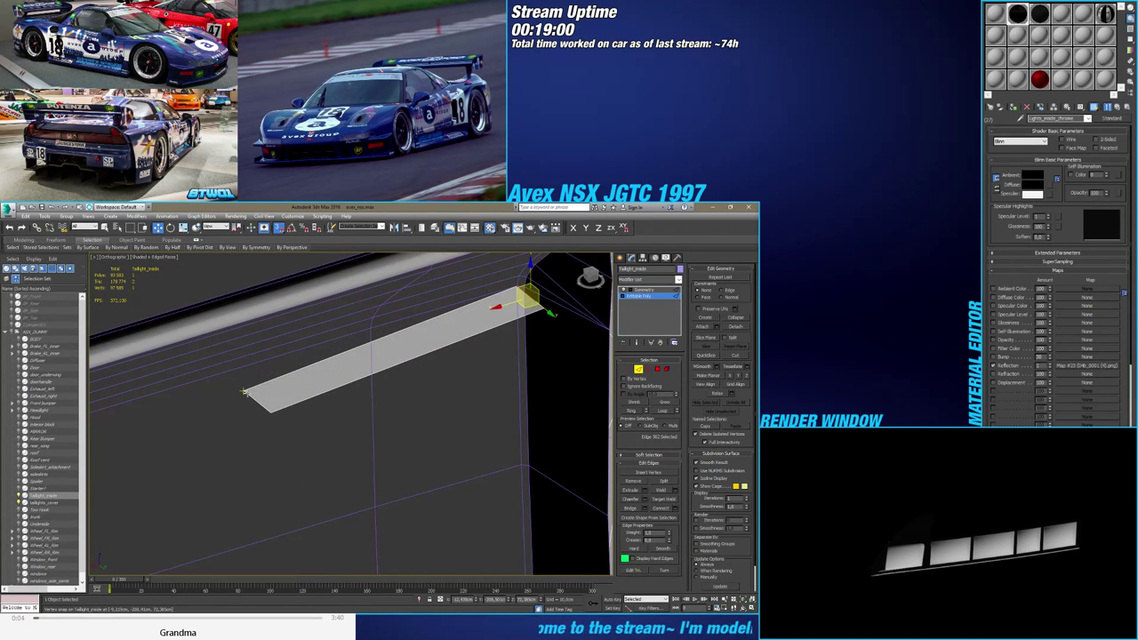
{"action": "left_click_drag", "start_coordinate": [244, 392], "coordinate": [369, 335]}
{"action": "scroll", "coordinate": [370, 335], "scroll_direction": "down", "scroll_amount": 3}
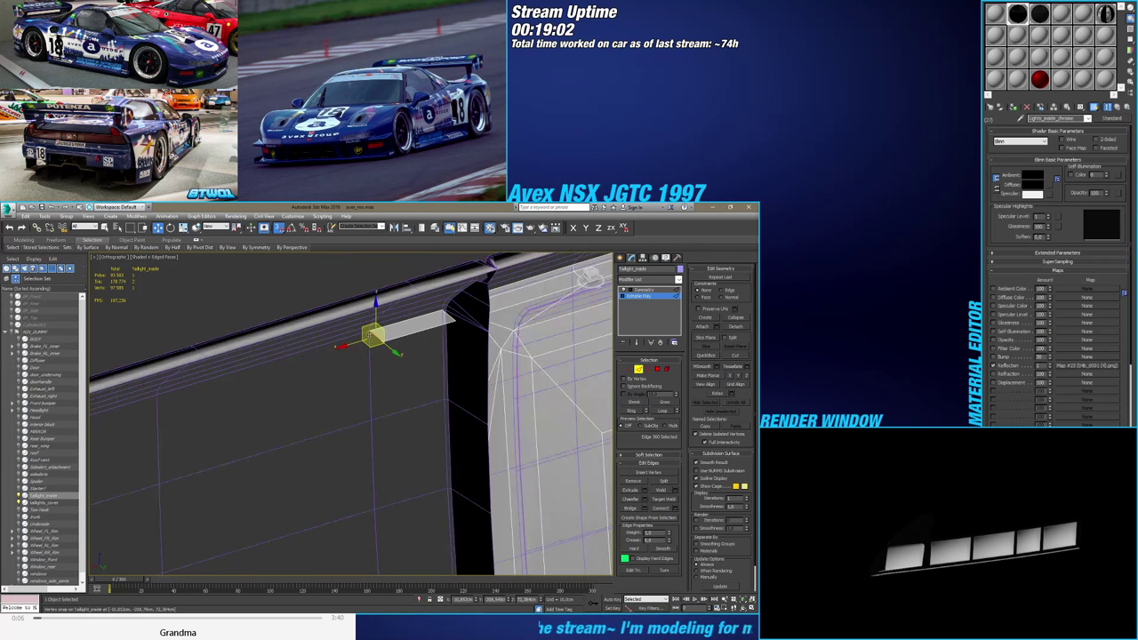
Extend the strip's end edge along the upper line of the cover's centre section, snapping to the cover's vertices
{"action": "scroll", "coordinate": [370, 335], "scroll_direction": "up", "scroll_amount": 3}
{"action": "middle_click_drag", "start_coordinate": [370, 335], "coordinate": [575, 307]}
{"action": "left_click_drag", "start_coordinate": [582, 313], "coordinate": [189, 414]}
{"action": "scroll", "coordinate": [189, 415], "scroll_direction": "down", "scroll_amount": 5}
{"action": "middle_click_drag", "start_coordinate": [213, 413], "coordinate": [358, 521], "text": "alt"}
{"action": "middle_click_drag", "start_coordinate": [272, 514], "coordinate": [293, 511], "text": "alt"}
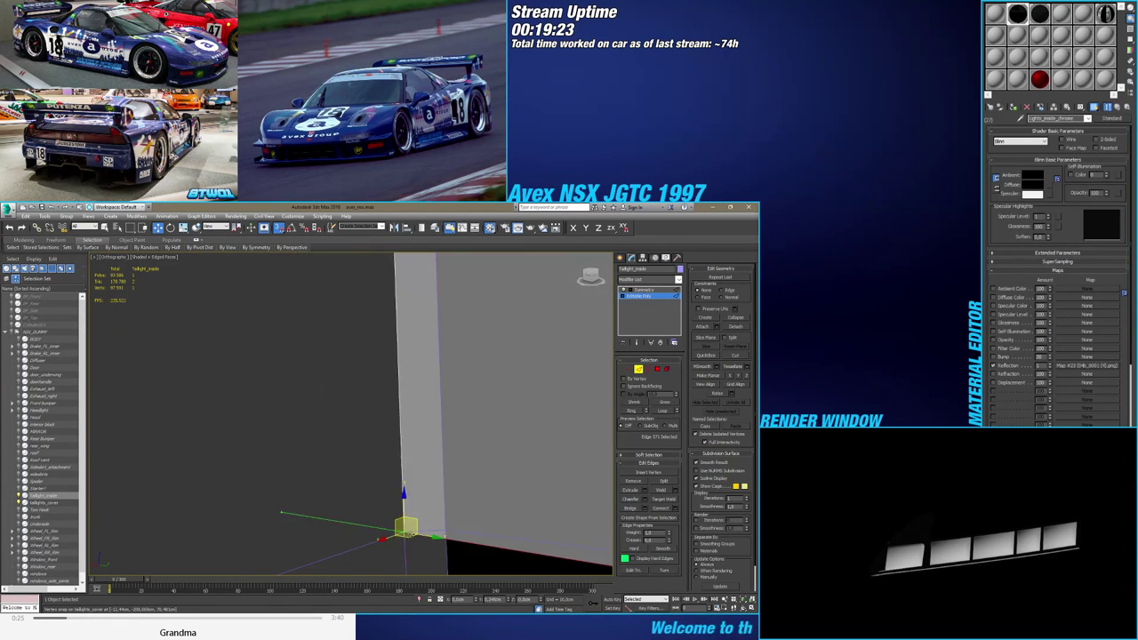
Extend the strip downward along the side of the cover's centre section to its lower corner
{"action": "middle_click_drag", "start_coordinate": [408, 533], "coordinate": [347, 325], "text": "alt"}
{"action": "left_click_drag", "start_coordinate": [344, 325], "coordinate": [396, 478], "text": "shift"}
{"action": "middle_click_drag", "start_coordinate": [397, 478], "coordinate": [428, 461], "text": "alt"}
{"action": "scroll", "coordinate": [419, 447], "scroll_direction": "up", "scroll_amount": 3}
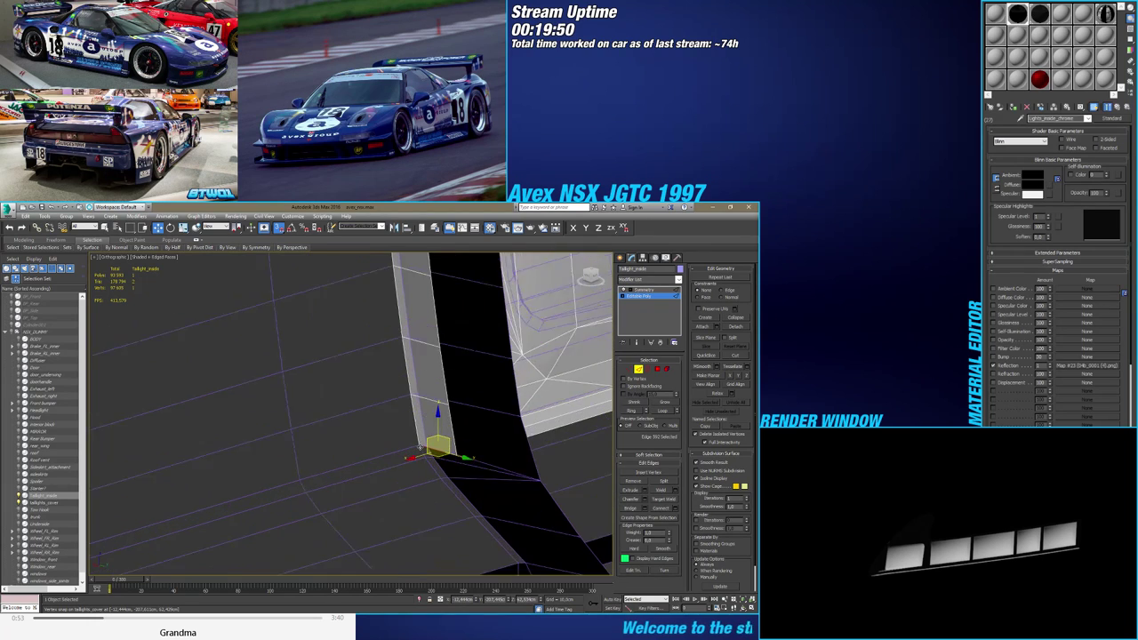
Extend the strip from the lower corner along the bottom of the centre section to the middle, snapping to the cover's vertices
{"action": "left_click_drag", "start_coordinate": [419, 446], "coordinate": [251, 493], "text": "shift"}
{"action": "middle_click_drag", "start_coordinate": [253, 494], "coordinate": [432, 434], "text": "alt"}
{"action": "left_click_drag", "start_coordinate": [432, 431], "coordinate": [185, 502], "text": "shift"}
{"action": "scroll", "coordinate": [189, 503], "scroll_direction": "up", "scroll_amount": 3}
{"action": "scroll", "coordinate": [192, 500], "scroll_direction": "down", "scroll_amount": 8}
{"action": "middle_click_drag", "start_coordinate": [197, 502], "coordinate": [534, 425]}
{"action": "scroll", "coordinate": [353, 496], "scroll_direction": "up", "scroll_amount": 8}
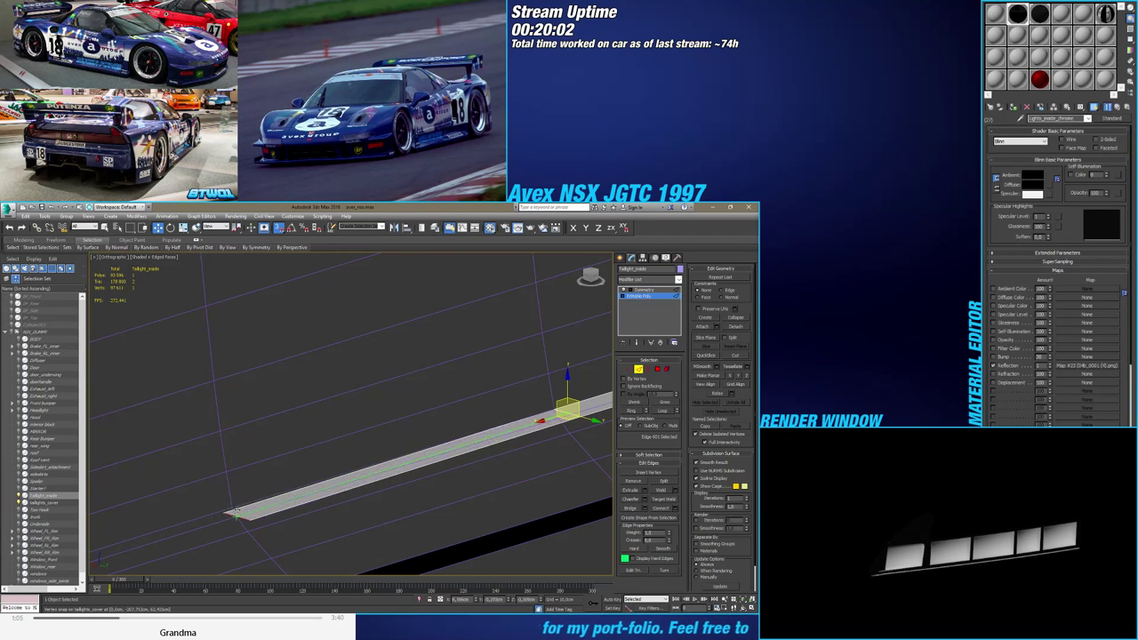
{"action": "left_click", "coordinate": [237, 513]}
{"action": "scroll", "coordinate": [232, 515], "scroll_direction": "up", "scroll_amount": 5}
{"action": "middle_click_drag", "start_coordinate": [210, 532], "coordinate": [352, 487], "text": "alt"}
{"action": "mouse_move", "coordinate": [322, 502]}
{"action": "middle_mouse_down", "text": "alt"}
{"action": "mouse_move", "coordinate": [313, 551]}
{"action": "mouse_move", "coordinate": [322, 499]}
{"action": "middle_mouse_up", "text": "alt"}
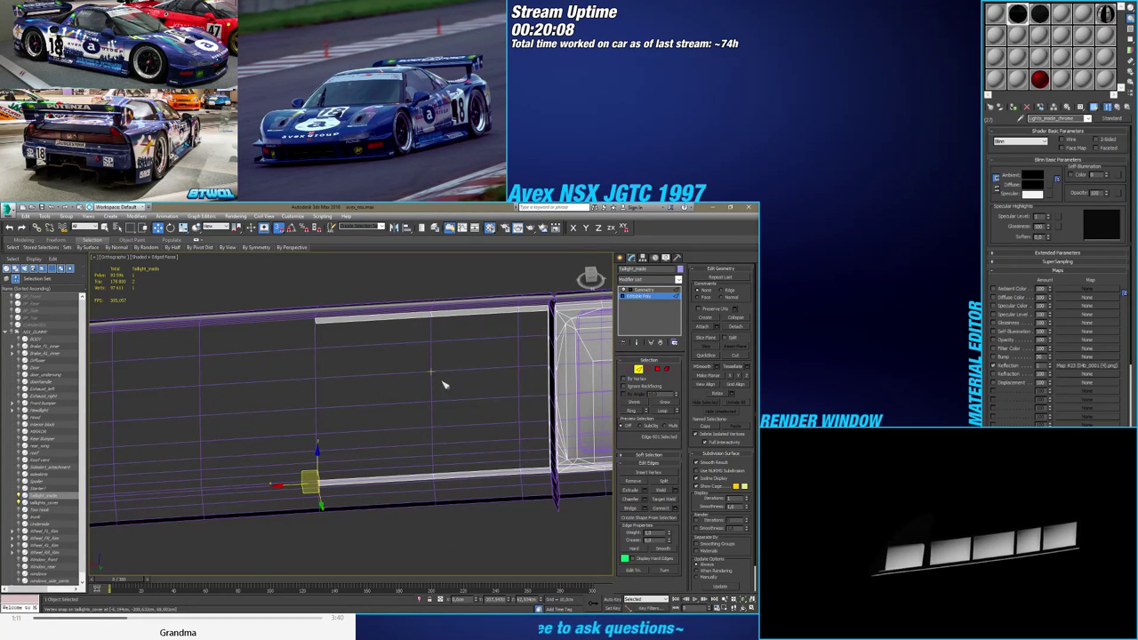
Connect the new strip's edge ring with one lengthwise segment, using a Slide of about 72
{"action": "mouse_move", "coordinate": [453, 396]}
{"action": "middle_mouse_down", "text": "alt"}
{"action": "mouse_move", "coordinate": [333, 394]}
{"action": "mouse_move", "coordinate": [386, 450]}
{"action": "mouse_move", "coordinate": [474, 388]}
{"action": "mouse_move", "coordinate": [427, 405]}
{"action": "mouse_move", "coordinate": [503, 399]}
{"action": "mouse_move", "coordinate": [493, 457]}
{"action": "mouse_move", "coordinate": [472, 409]}
{"action": "mouse_move", "coordinate": [456, 401]}
{"action": "middle_mouse_up", "text": "alt"}
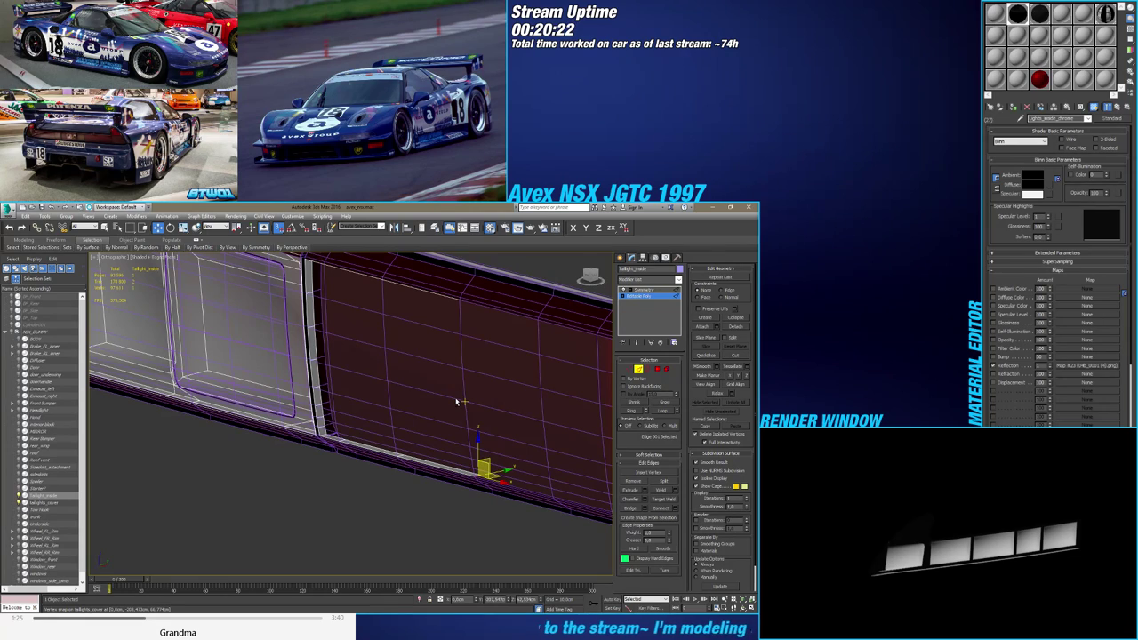
{"action": "middle_click_drag", "start_coordinate": [459, 397], "coordinate": [340, 411], "text": "alt"}
{"action": "scroll", "coordinate": [340, 411], "scroll_direction": "up", "scroll_amount": 5}
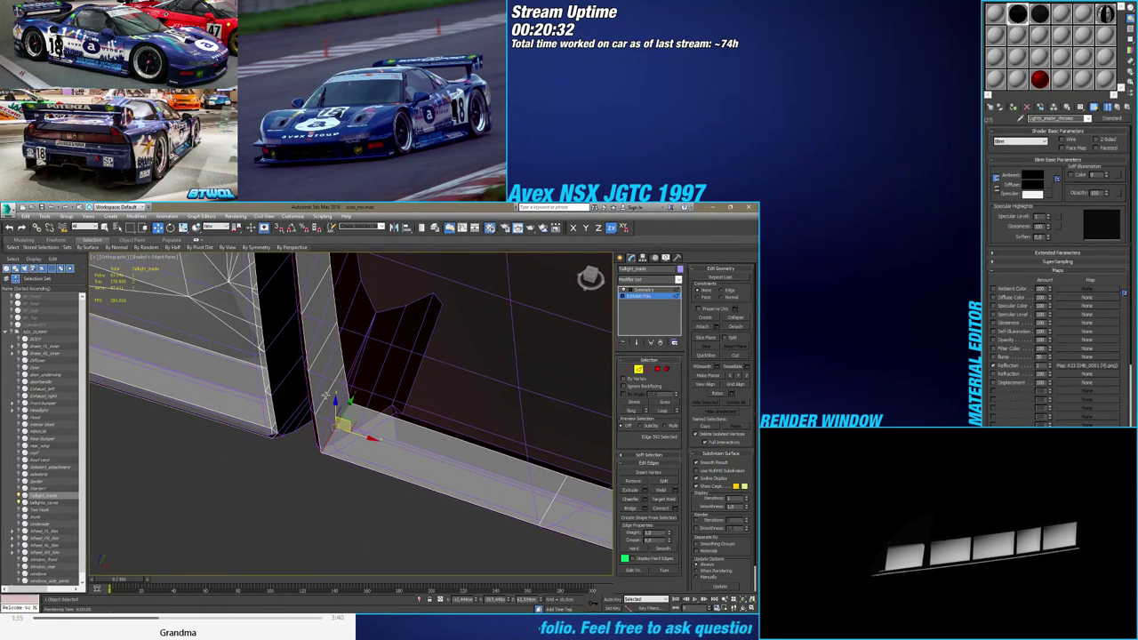
{"action": "key", "text": "alt+r"}
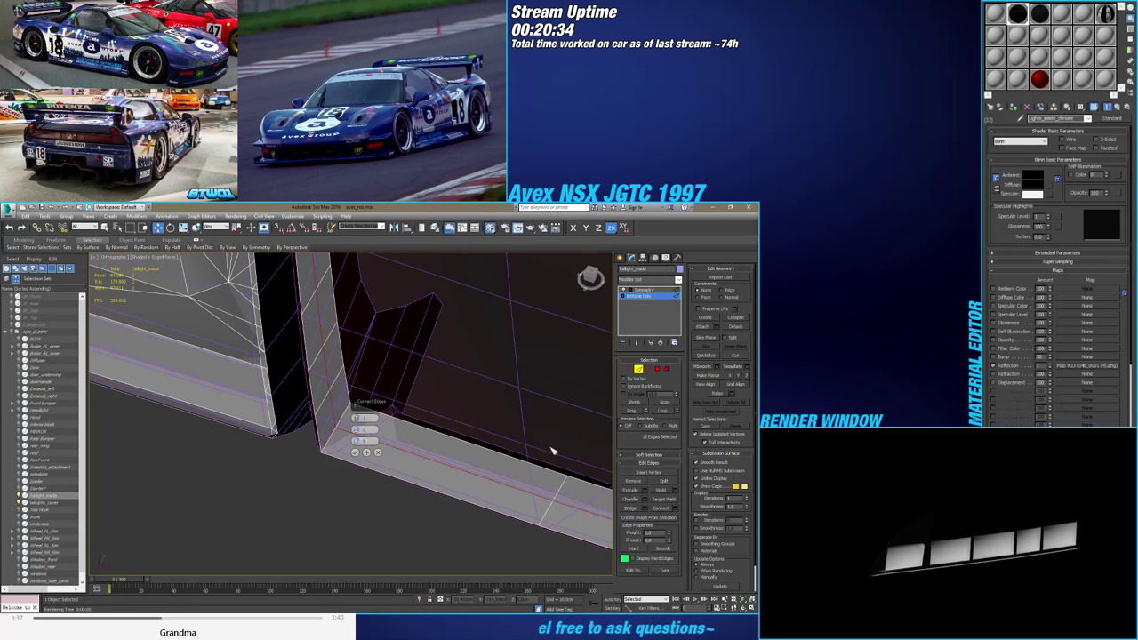
{"action": "middle_click_drag", "start_coordinate": [515, 454], "coordinate": [463, 454], "text": "alt"}
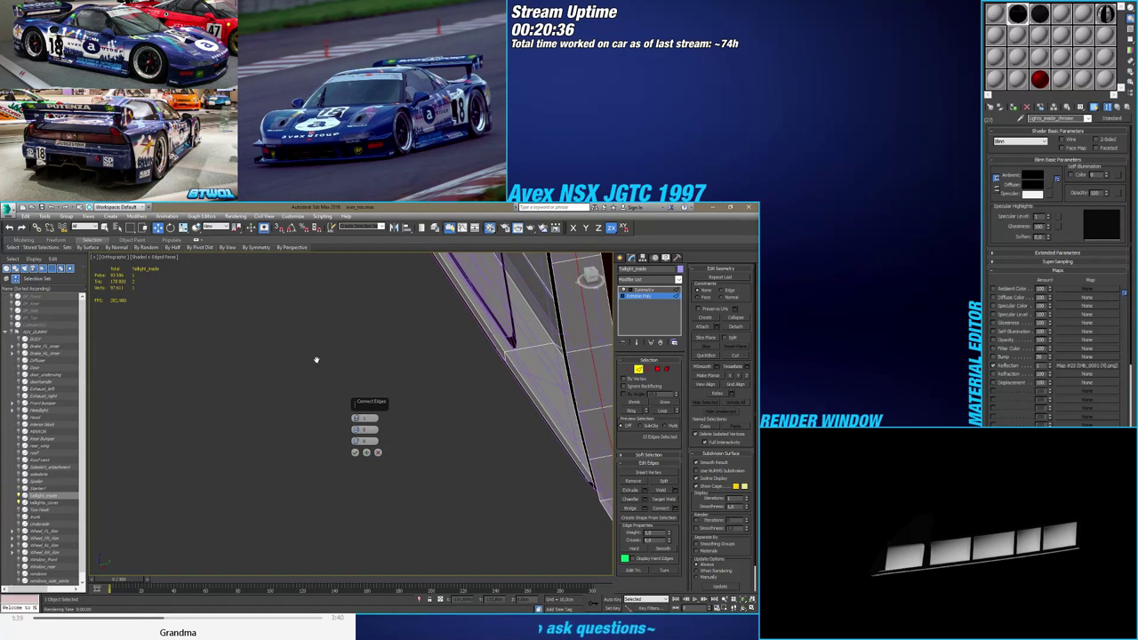
{"action": "mouse_move", "coordinate": [316, 360]}
{"action": "middle_mouse_down", "text": "alt"}
{"action": "mouse_move", "coordinate": [463, 437]}
{"action": "mouse_move", "coordinate": [435, 445]}
{"action": "mouse_move", "coordinate": [382, 420]}
{"action": "mouse_move", "coordinate": [508, 421]}
{"action": "mouse_move", "coordinate": [376, 381]}
{"action": "mouse_move", "coordinate": [451, 405]}
{"action": "mouse_move", "coordinate": [423, 420]}
{"action": "mouse_move", "coordinate": [422, 478]}
{"action": "middle_mouse_up", "text": "alt"}
{"action": "key", "text": "F3"}
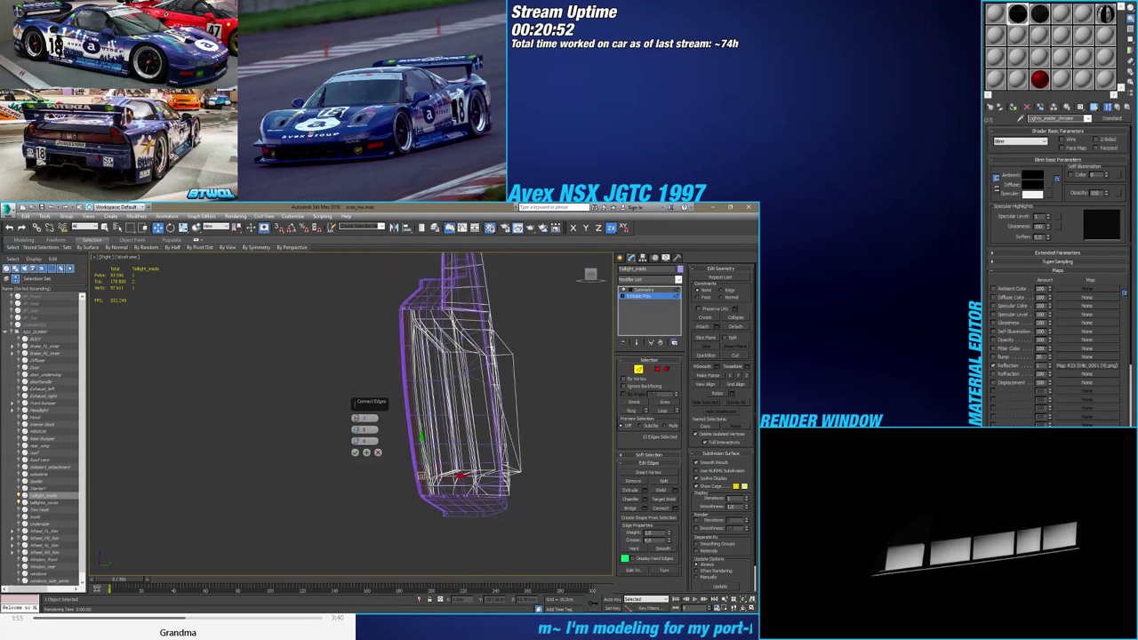
{"action": "scroll", "coordinate": [425, 428], "scroll_direction": "up", "scroll_amount": 5}
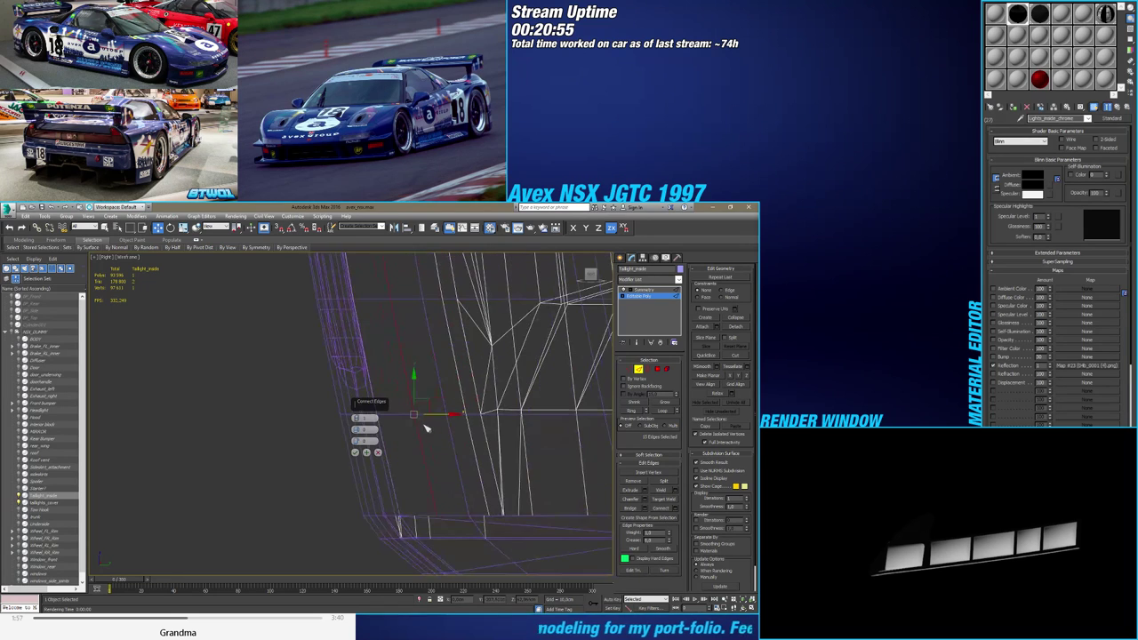
{"action": "middle_click_drag", "start_coordinate": [421, 427], "coordinate": [434, 426]}
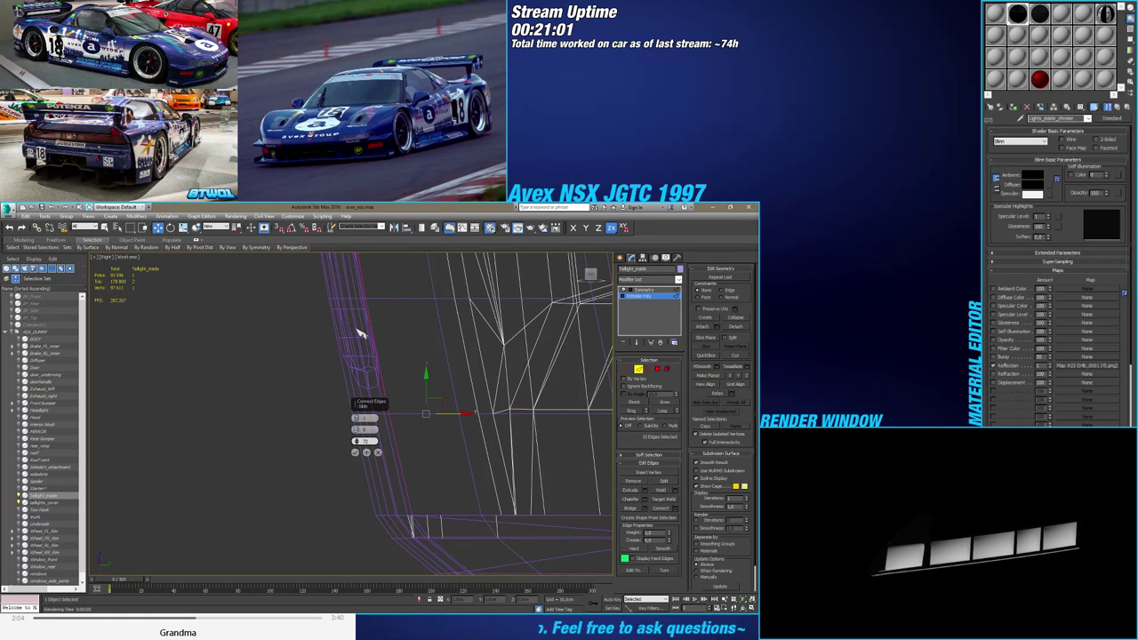
{"action": "middle_click_drag", "start_coordinate": [360, 333], "coordinate": [395, 424], "text": "alt"}
{"action": "middle_click_drag", "start_coordinate": [395, 425], "coordinate": [473, 415], "text": "alt"}
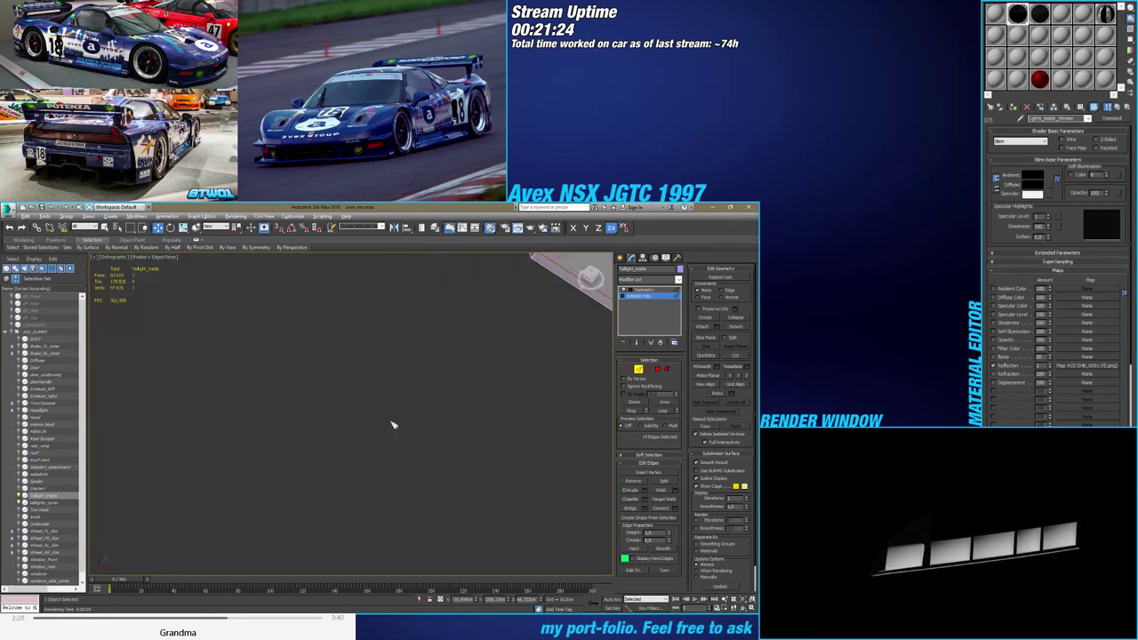
{"action": "middle_click_drag", "start_coordinate": [392, 425], "coordinate": [518, 436], "text": "alt"}
Snap the strip's lower corner vertex onto the matching corner vertex of the taillight cover
{"action": "left_click", "coordinate": [629, 370]}
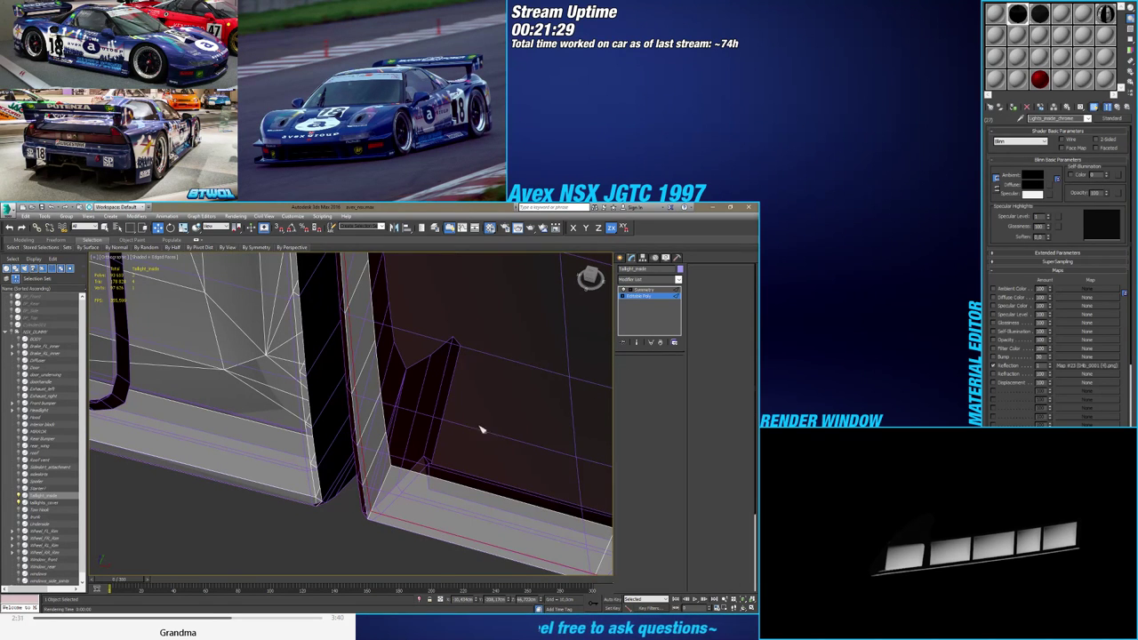
{"action": "left_click", "coordinate": [374, 521]}
{"action": "scroll", "coordinate": [366, 512], "scroll_direction": "up", "scroll_amount": 5}
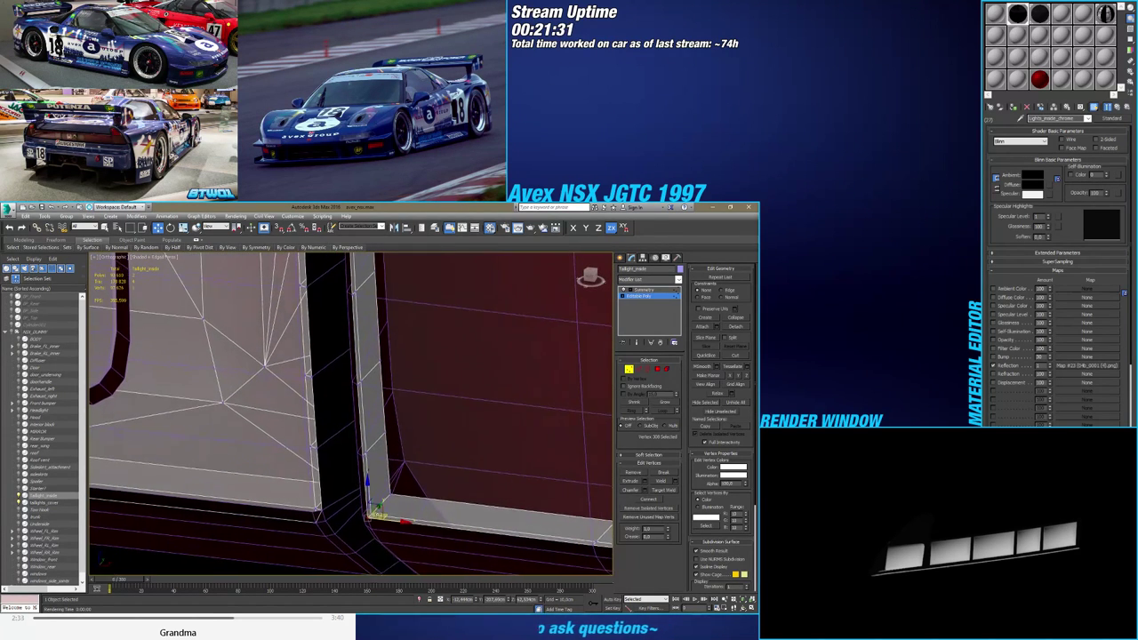
{"action": "left_click_drag", "start_coordinate": [365, 510], "coordinate": [374, 540]}
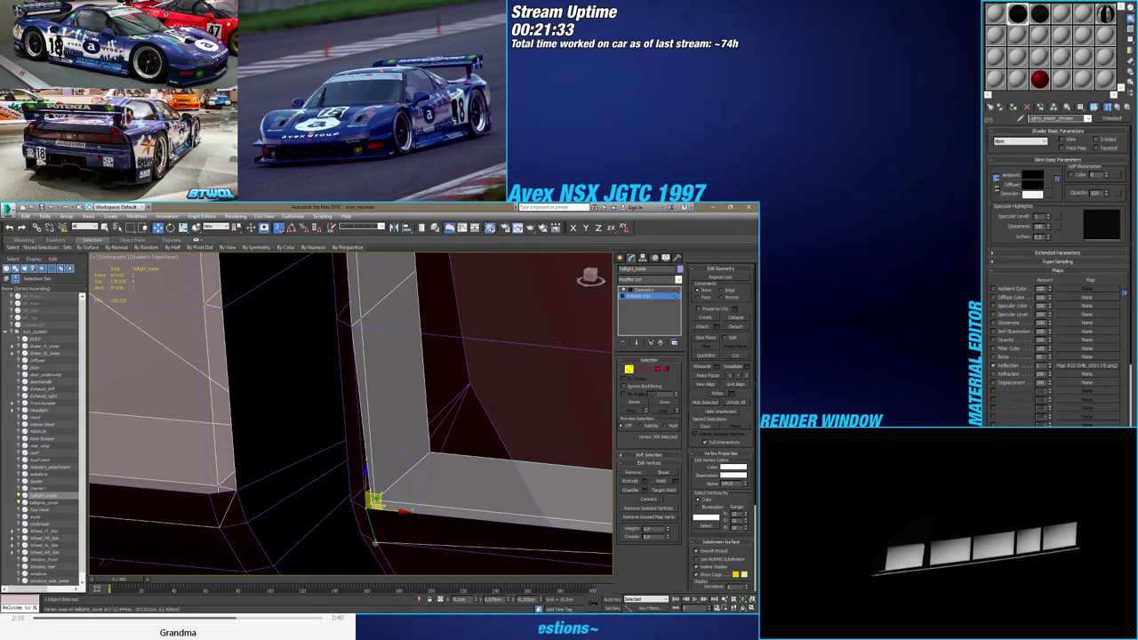
{"action": "scroll", "coordinate": [374, 541], "scroll_direction": "down", "scroll_amount": 3}
Snap the side strip's outer vertices onto the matching taillight cover vertices, working upward from the lower corner to the upper one
{"action": "middle_click_drag", "start_coordinate": [375, 540], "coordinate": [353, 470]}
{"action": "middle_click_drag", "start_coordinate": [353, 469], "coordinate": [370, 494], "text": "alt"}
{"action": "left_click", "coordinate": [347, 424]}
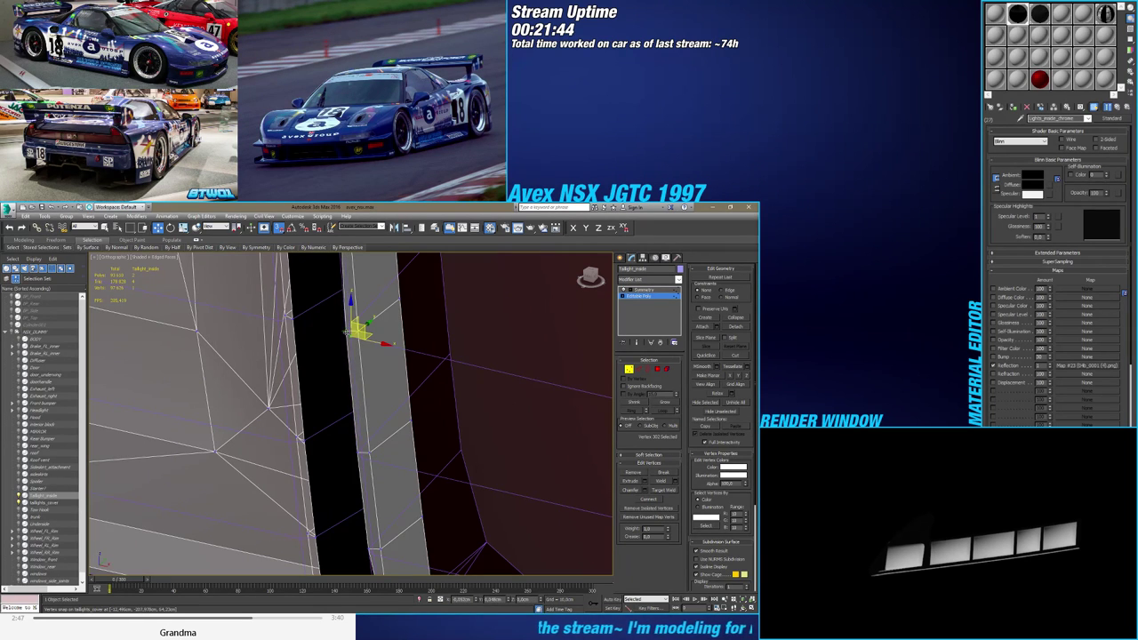
{"action": "middle_click_drag", "start_coordinate": [340, 299], "coordinate": [362, 425], "text": "alt"}
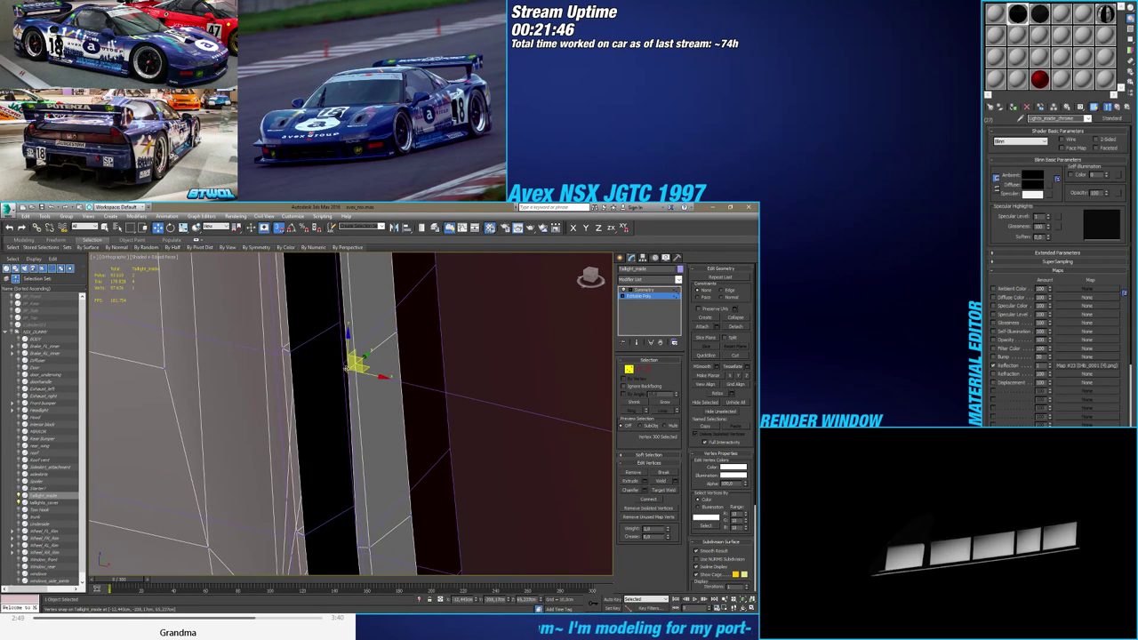
{"action": "middle_click_drag", "start_coordinate": [343, 367], "coordinate": [351, 471], "text": "alt"}
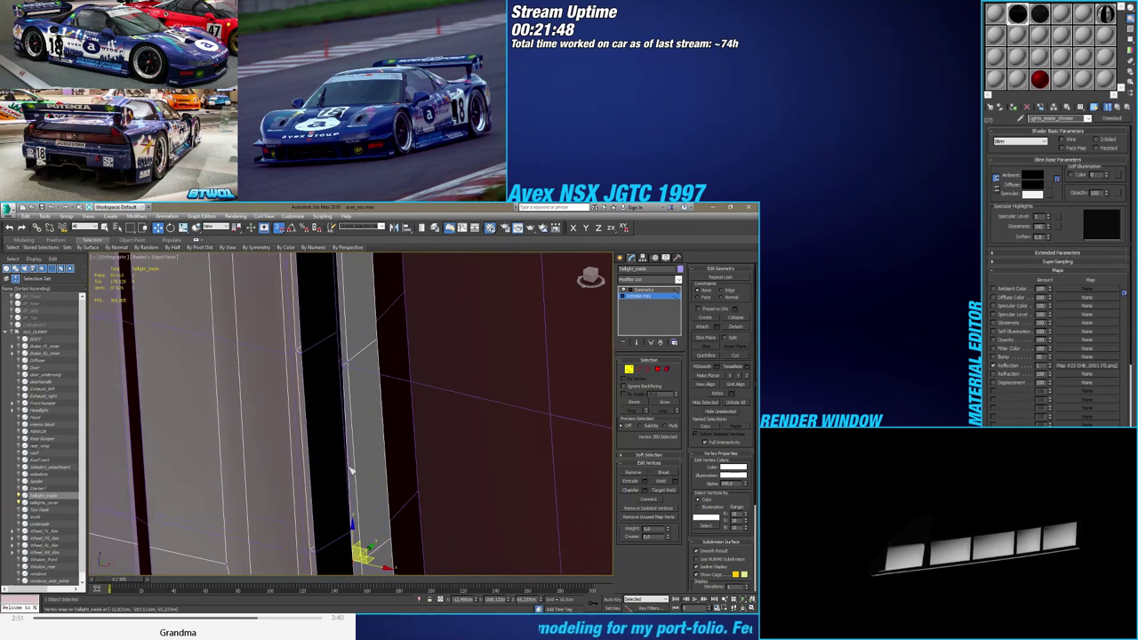
{"action": "scroll", "coordinate": [344, 366], "scroll_direction": "up", "scroll_amount": 2}
{"action": "left_click_drag", "start_coordinate": [347, 364], "coordinate": [343, 366]}
{"action": "scroll", "coordinate": [343, 365], "scroll_direction": "down", "scroll_amount": 3}
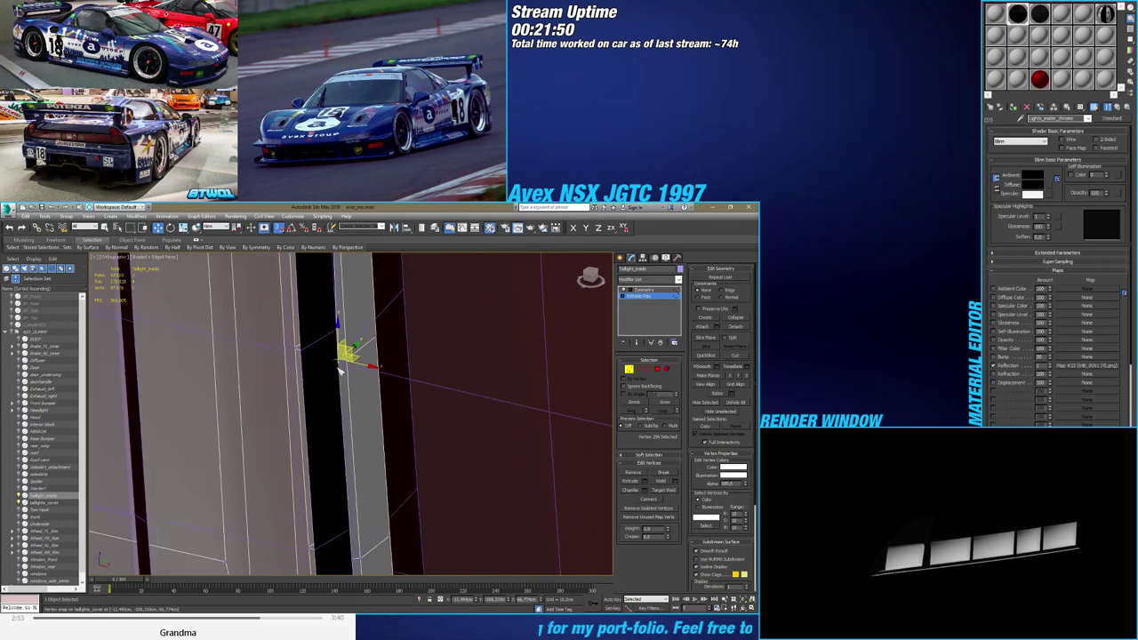
{"action": "middle_click_drag", "start_coordinate": [344, 360], "coordinate": [327, 435], "text": "alt"}
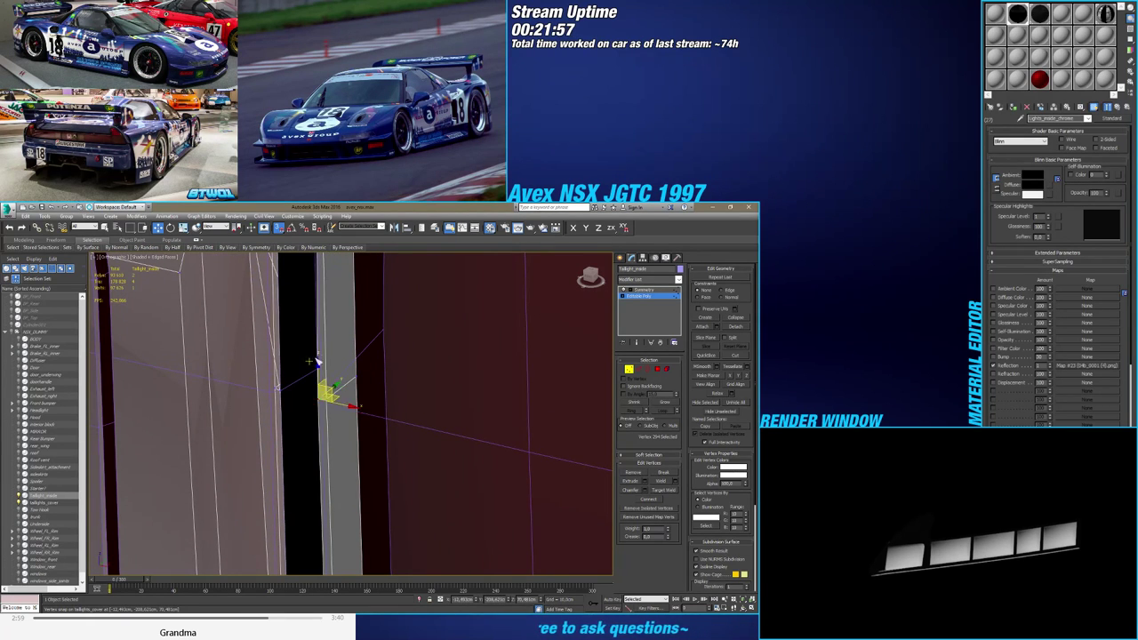
{"action": "mouse_move", "coordinate": [324, 395]}
{"action": "middle_mouse_down", "text": "alt"}
{"action": "mouse_move", "coordinate": [325, 316]}
{"action": "mouse_move", "coordinate": [266, 371]}
{"action": "mouse_move", "coordinate": [271, 356]}
{"action": "mouse_move", "coordinate": [247, 348]}
{"action": "mouse_move", "coordinate": [296, 348]}
{"action": "mouse_move", "coordinate": [343, 399]}
{"action": "middle_mouse_up", "text": "alt"}
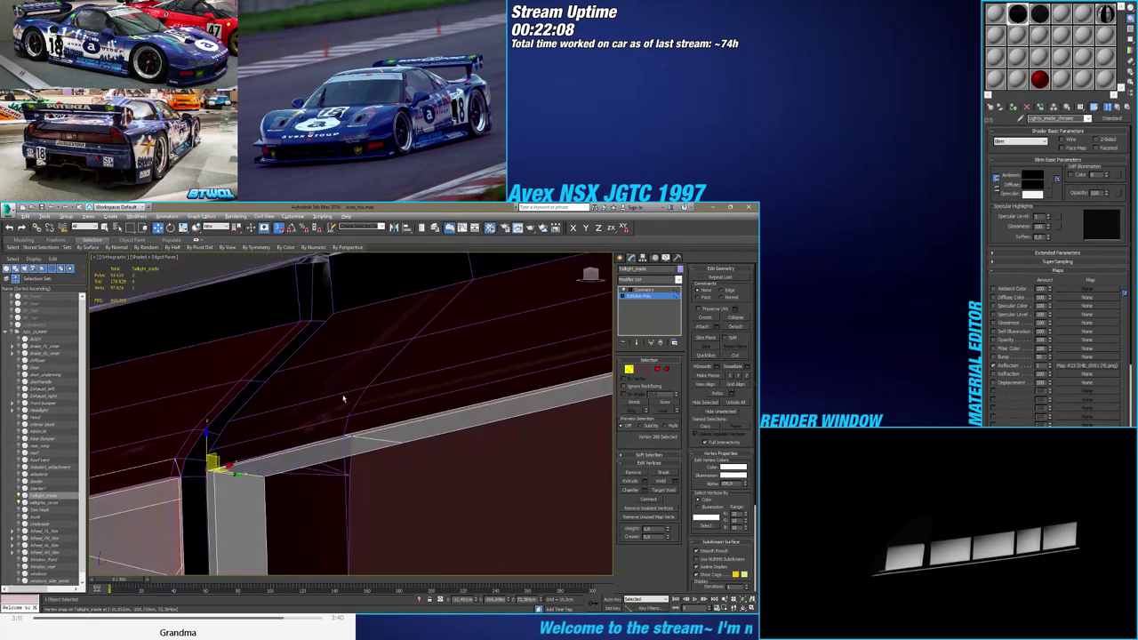
In wireframe view, snap the top strip's outer vertices onto the taillight cover's vertices, from the upper corner to the middle
{"action": "key", "text": "F3"}
{"action": "left_click_drag", "start_coordinate": [343, 436], "coordinate": [346, 420]}
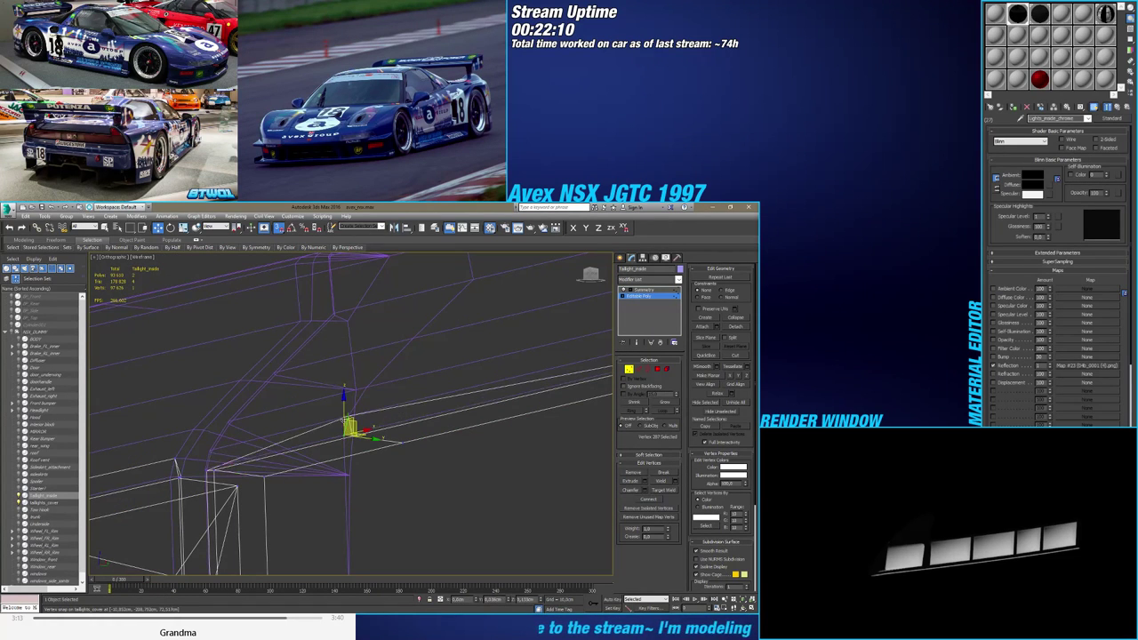
{"action": "scroll", "coordinate": [352, 417], "scroll_direction": "down", "scroll_amount": 3}
{"action": "middle_click_drag", "start_coordinate": [461, 409], "coordinate": [302, 421]}
{"action": "scroll", "coordinate": [392, 377], "scroll_direction": "up", "scroll_amount": 3}
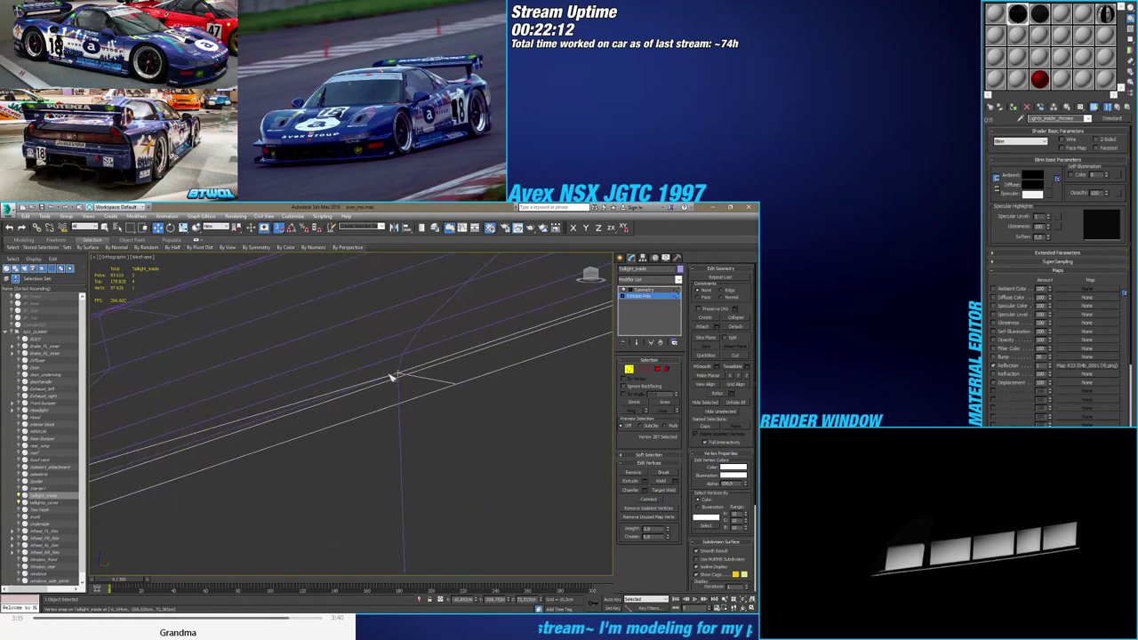
{"action": "left_click_drag", "start_coordinate": [397, 374], "coordinate": [399, 365]}
{"action": "middle_click_drag", "start_coordinate": [478, 352], "coordinate": [177, 472]}
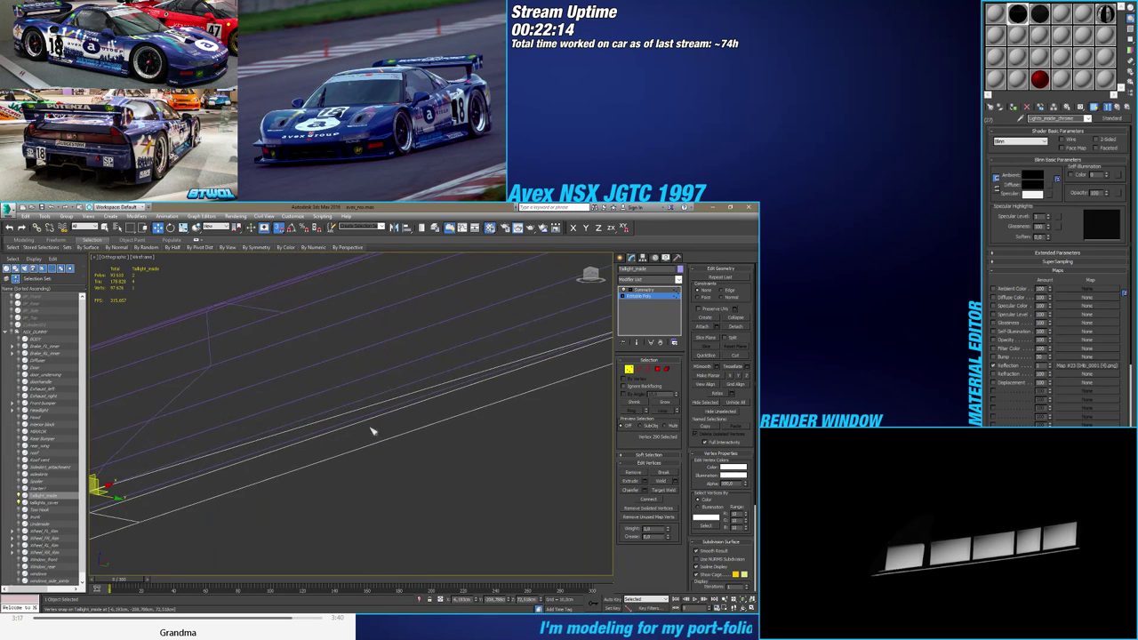
{"action": "middle_click_drag", "start_coordinate": [374, 432], "coordinate": [229, 449]}
{"action": "scroll", "coordinate": [339, 418], "scroll_direction": "down", "scroll_amount": 6}
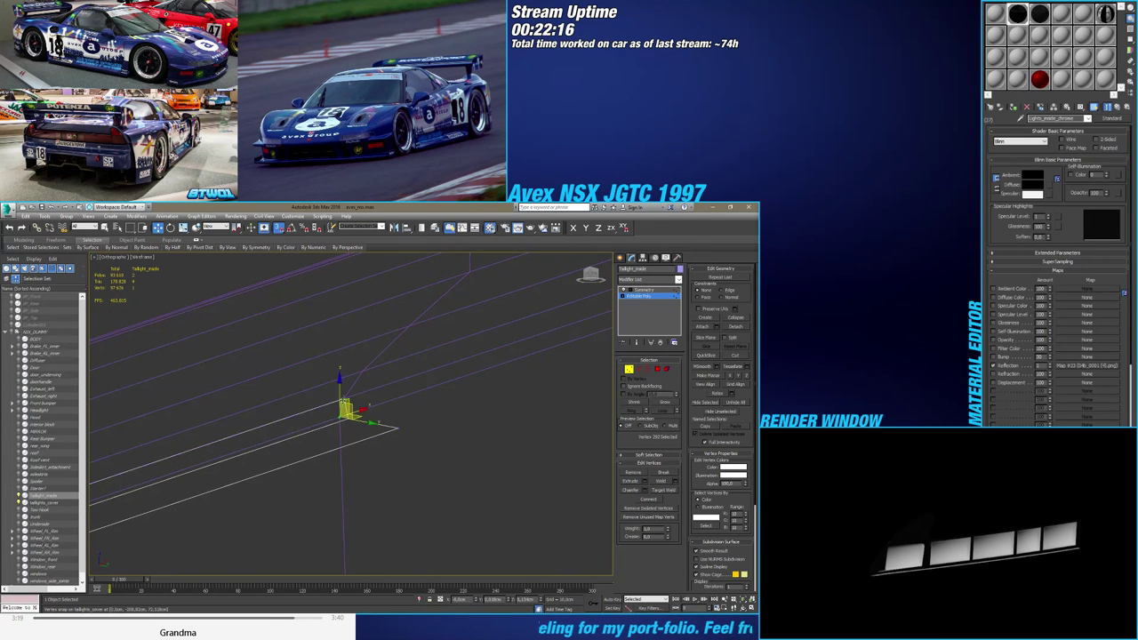
Snap the bottom strip's outer vertices onto the taillight cover's vertices up to the middle, and return to shaded view
{"action": "middle_click_drag", "start_coordinate": [360, 341], "coordinate": [267, 359], "text": "alt"}
{"action": "scroll", "coordinate": [269, 360], "scroll_direction": "up", "scroll_amount": 4}
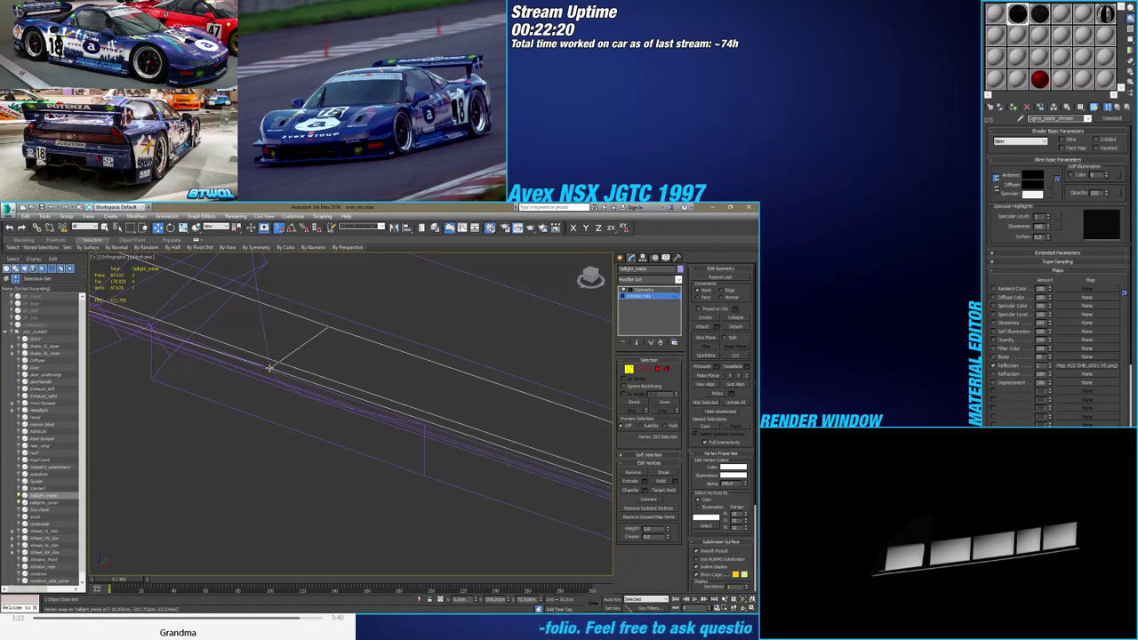
{"action": "left_click_drag", "start_coordinate": [269, 368], "coordinate": [276, 380]}
{"action": "middle_click_drag", "start_coordinate": [279, 407], "coordinate": [246, 399], "text": "alt"}
{"action": "middle_click_drag", "start_coordinate": [454, 402], "coordinate": [368, 393]}
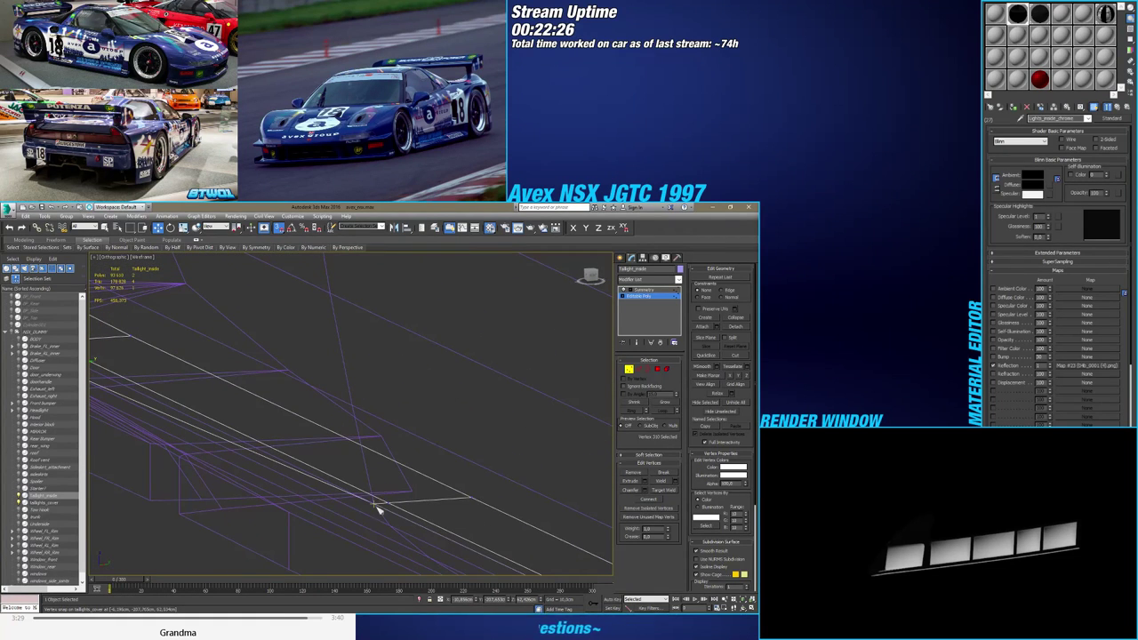
{"action": "middle_click_drag", "start_coordinate": [373, 502], "coordinate": [167, 285], "text": "alt"}
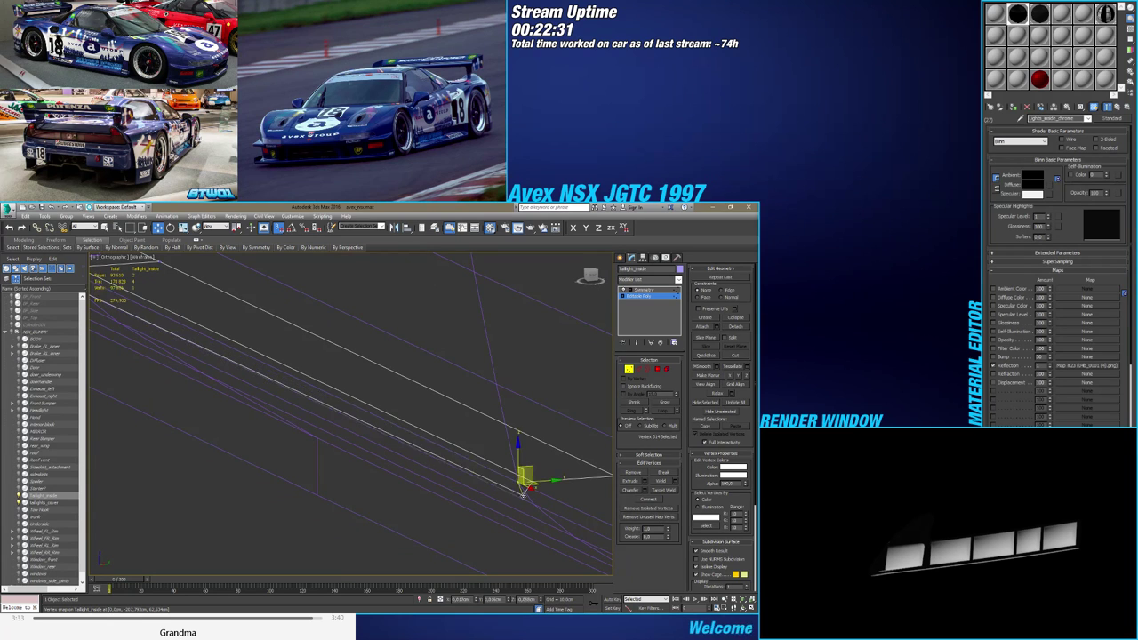
{"action": "left_click_drag", "start_coordinate": [532, 504], "coordinate": [531, 504]}
{"action": "key", "text": "F3"}
{"action": "scroll", "coordinate": [449, 521], "scroll_direction": "down", "scroll_amount": 3}
{"action": "mouse_move", "coordinate": [449, 520]}
{"action": "middle_mouse_down"}
{"action": "mouse_move", "coordinate": [483, 474]}
{"action": "mouse_move", "coordinate": [508, 470]}
{"action": "mouse_move", "coordinate": [508, 439]}
{"action": "middle_mouse_up"}
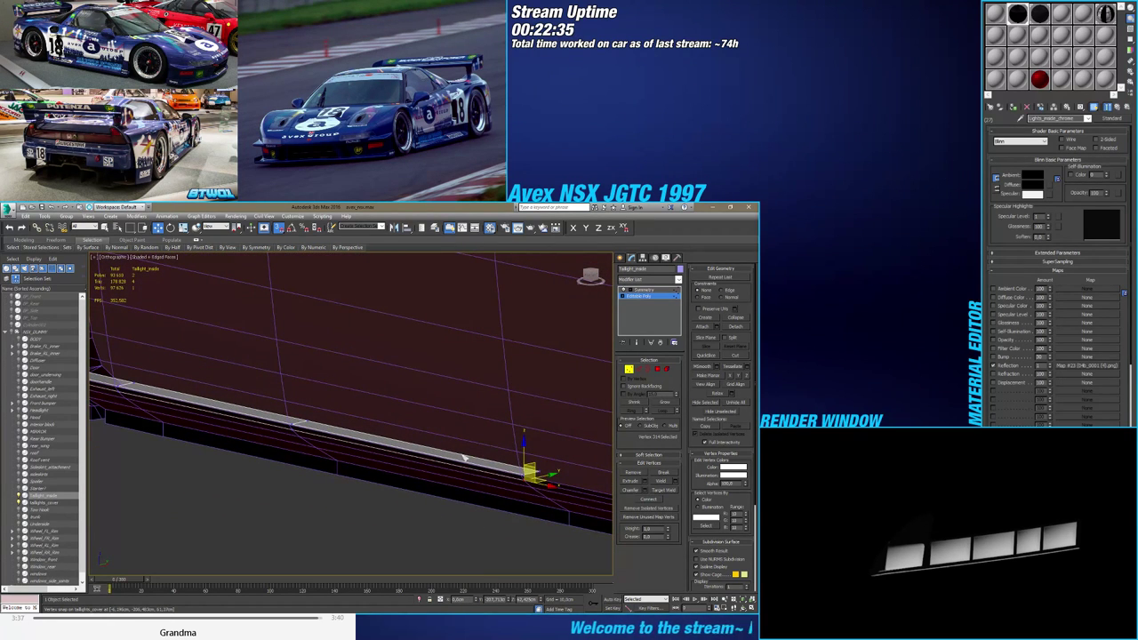
{"action": "middle_click_drag", "start_coordinate": [380, 464], "coordinate": [485, 458], "text": "alt"}
{"action": "middle_click_drag", "start_coordinate": [362, 463], "coordinate": [438, 466], "text": "alt"}
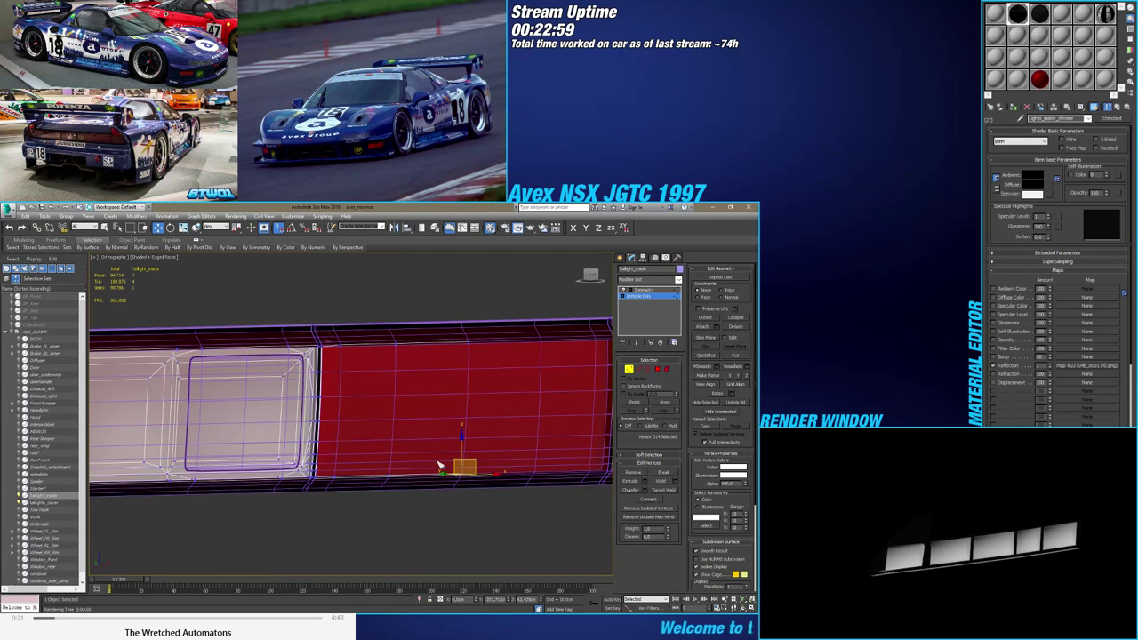
Connect the edges at the strip's upper corner with one segment
{"action": "middle_click_drag", "start_coordinate": [433, 463], "coordinate": [428, 453], "text": "alt"}
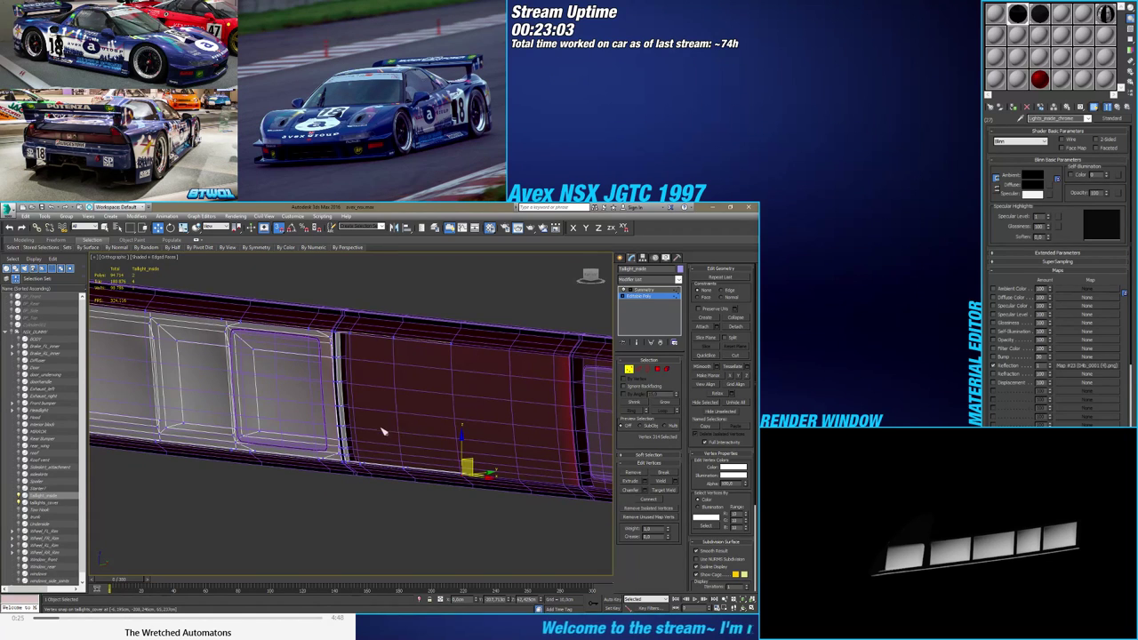
{"action": "mouse_move", "coordinate": [395, 388]}
{"action": "middle_mouse_down", "text": "alt"}
{"action": "mouse_move", "coordinate": [381, 386]}
{"action": "mouse_move", "coordinate": [399, 364]}
{"action": "mouse_move", "coordinate": [391, 388]}
{"action": "middle_mouse_up", "text": "alt"}
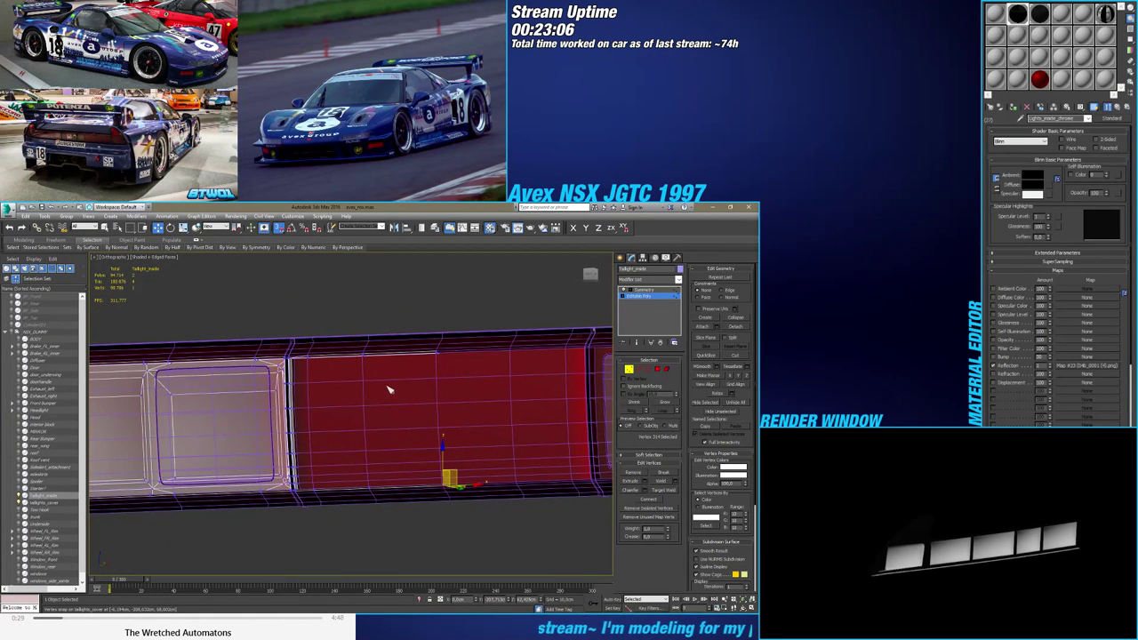
{"action": "scroll", "coordinate": [306, 354], "scroll_direction": "up", "scroll_amount": 5}
{"action": "scroll", "coordinate": [313, 425], "scroll_direction": "up", "scroll_amount": 2}
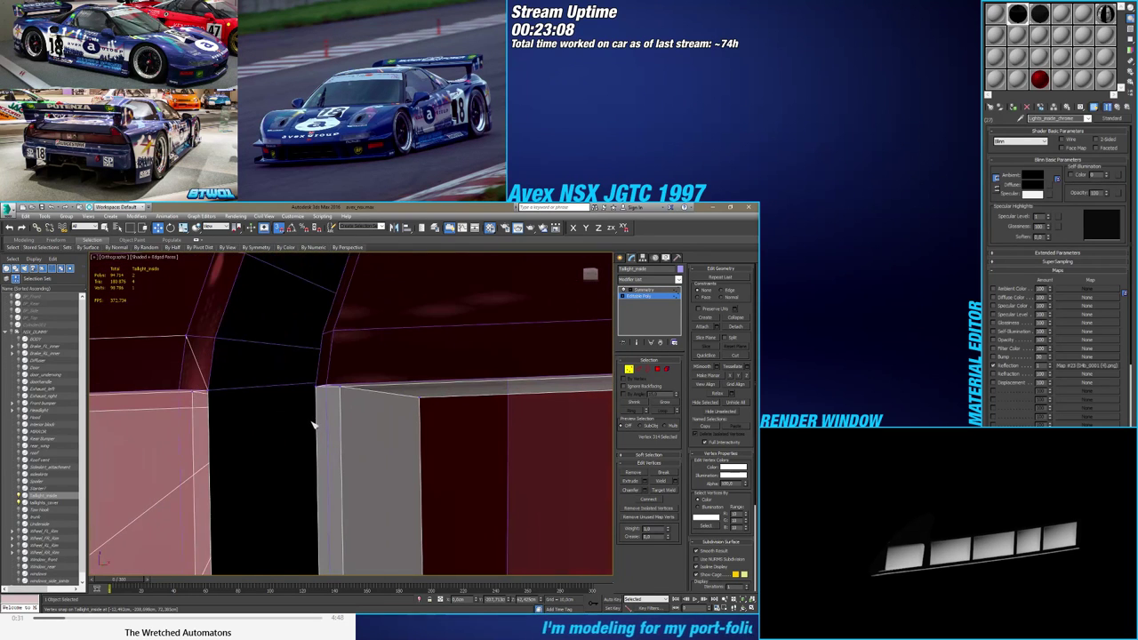
{"action": "middle_click_drag", "start_coordinate": [320, 374], "coordinate": [353, 354], "text": "alt"}
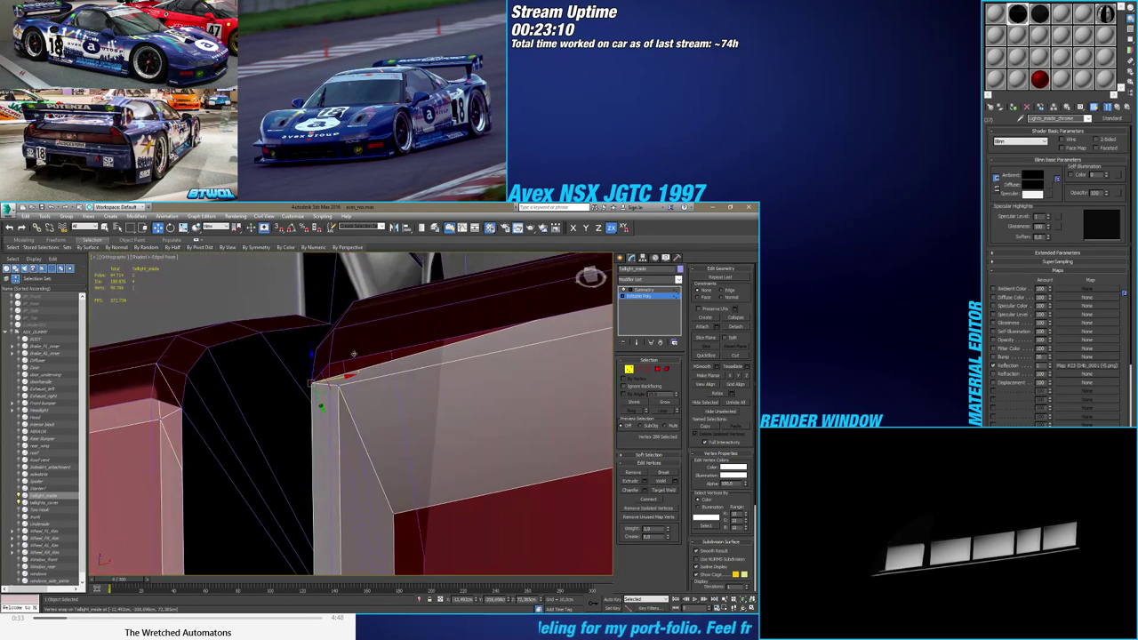
{"action": "left_click", "coordinate": [639, 369]}
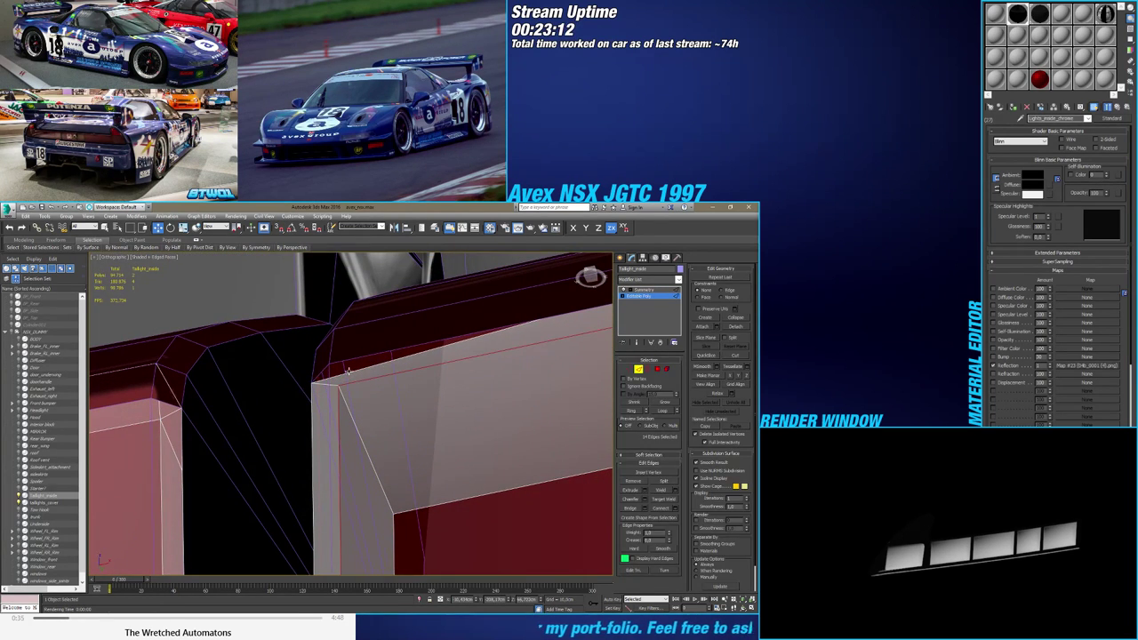
{"action": "left_click", "coordinate": [348, 371]}
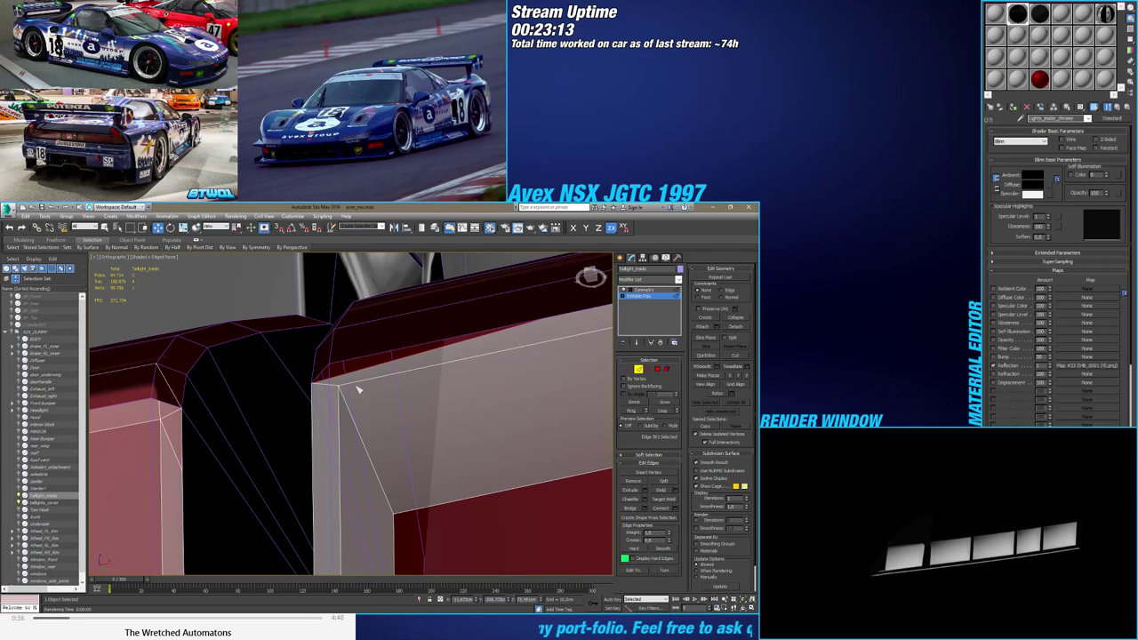
{"action": "left_click", "coordinate": [676, 508]}
{"action": "left_click_drag", "start_coordinate": [360, 425], "coordinate": [362, 398]}
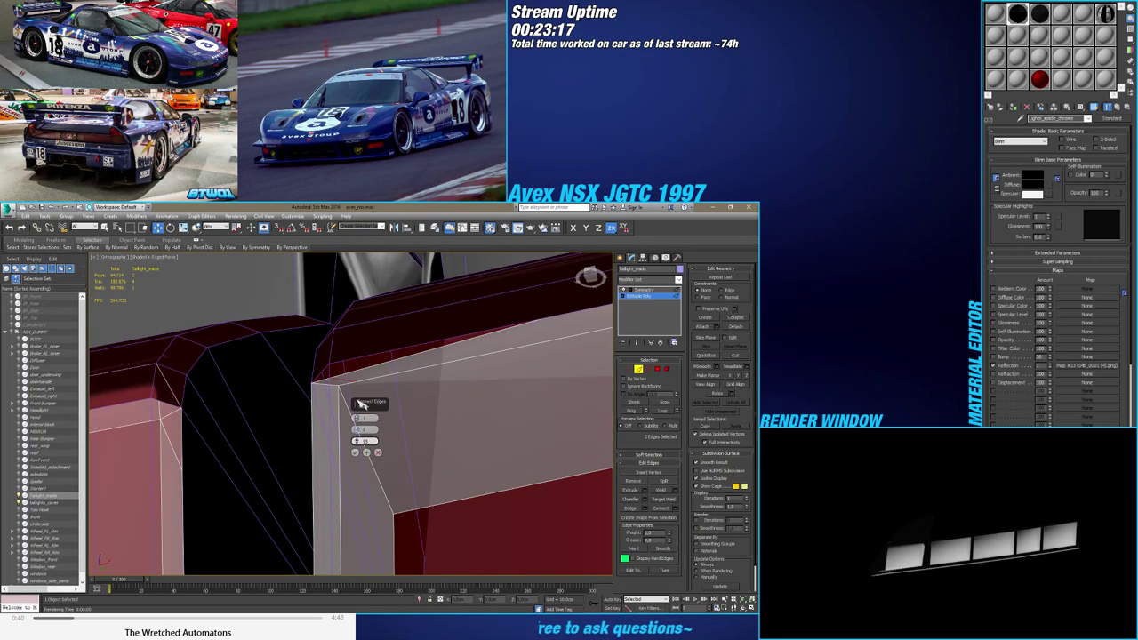
{"action": "left_click", "coordinate": [355, 452]}
Reposition the new vertex at the strip's upper corner next to the cover's edge
{"action": "left_click", "coordinate": [629, 369]}
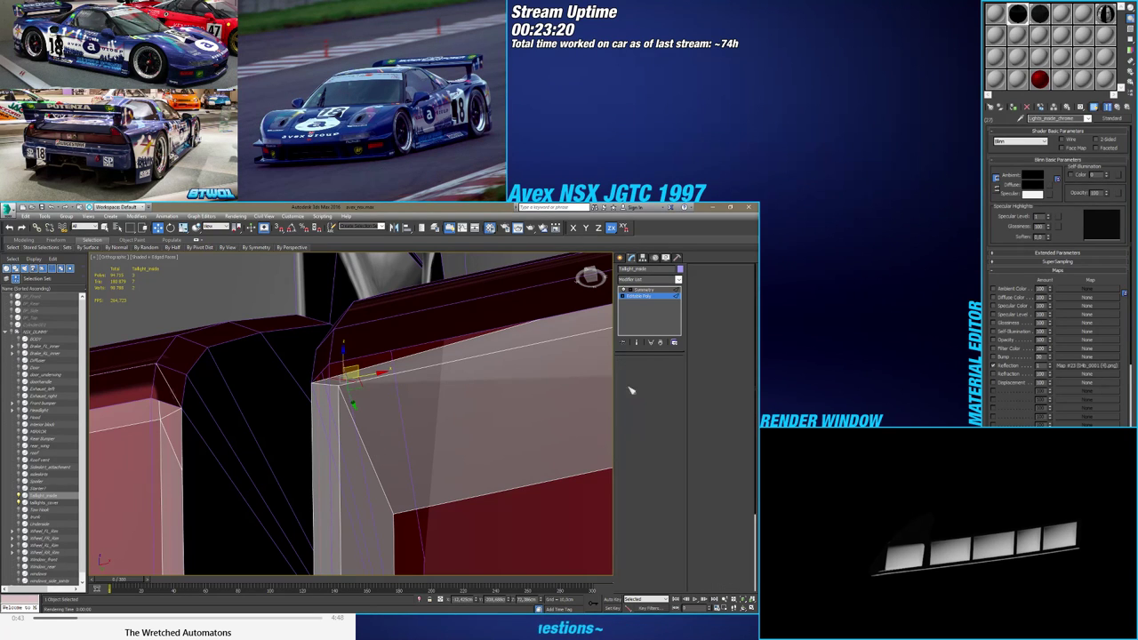
{"action": "left_click", "coordinate": [339, 386]}
{"action": "key", "text": "w"}
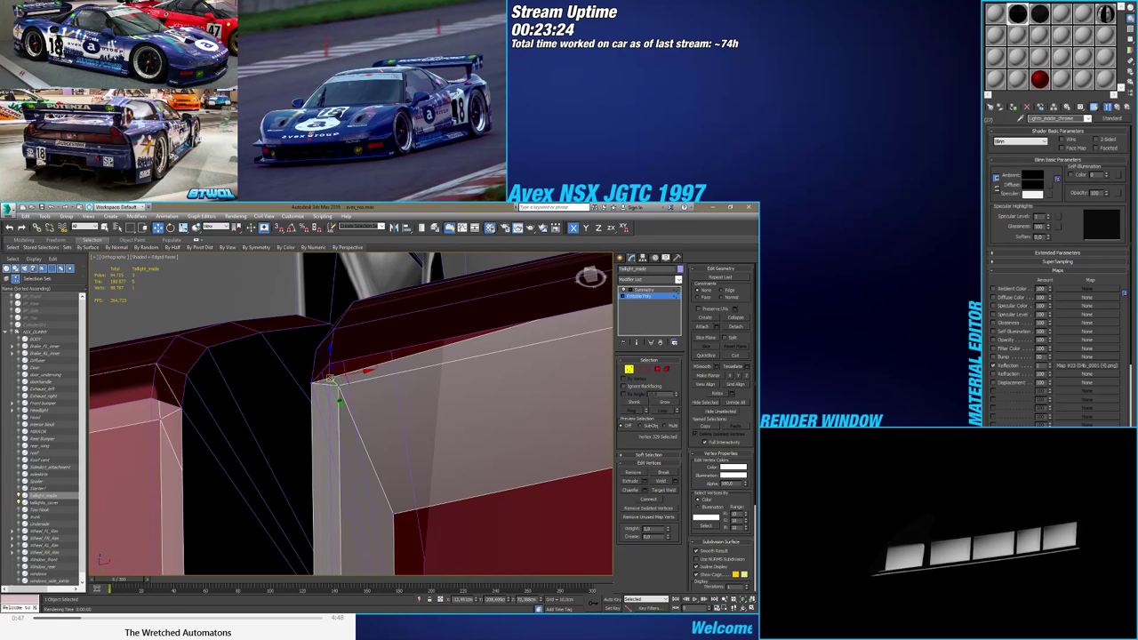
{"action": "left_click_drag", "start_coordinate": [332, 373], "coordinate": [334, 332]}
Connect the two neighbouring edges of the side strip at its lower corner
{"action": "middle_click_drag", "start_coordinate": [335, 339], "coordinate": [395, 363], "text": "alt"}
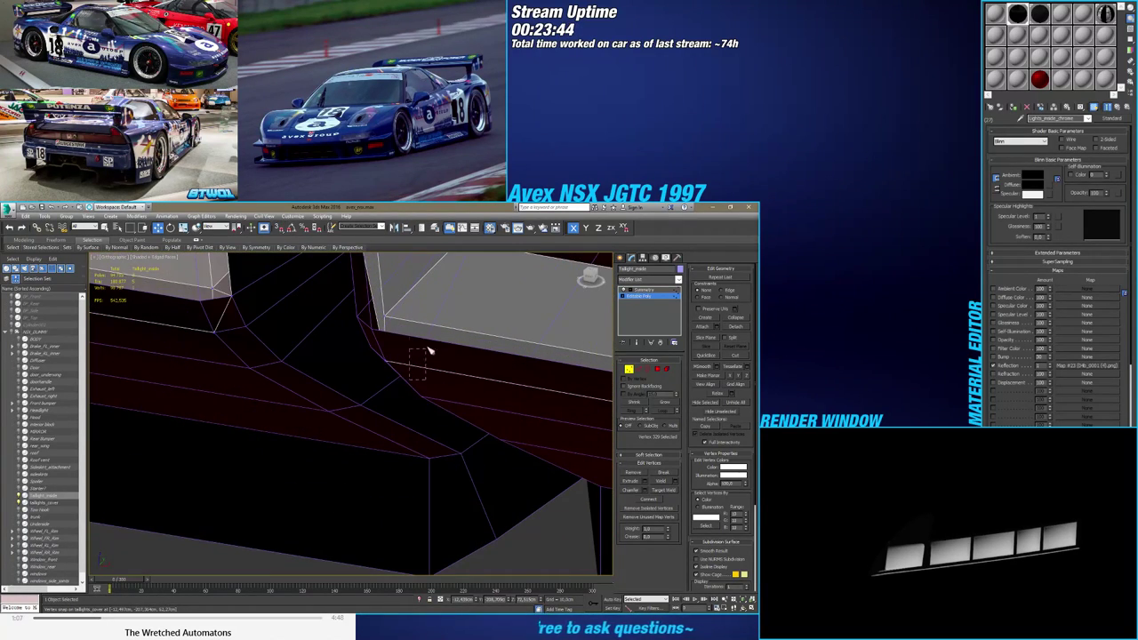
{"action": "left_click_drag", "start_coordinate": [428, 349], "coordinate": [438, 320]}
{"action": "middle_click_drag", "start_coordinate": [438, 321], "coordinate": [426, 362], "text": "alt"}
{"action": "key", "text": "z"}
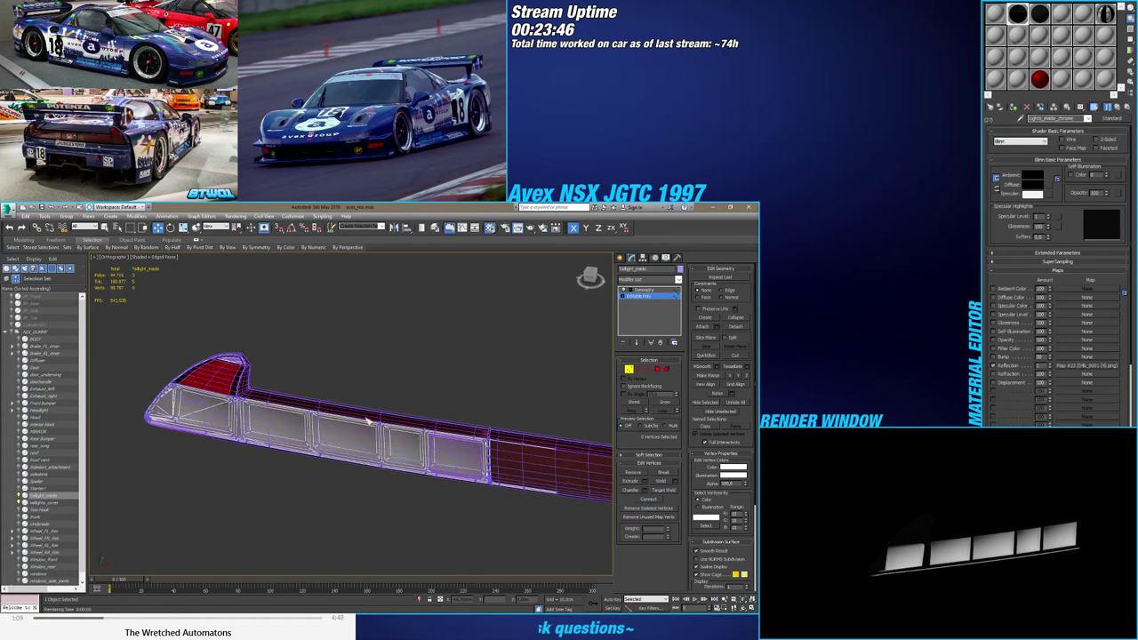
{"action": "scroll", "coordinate": [481, 489], "scroll_direction": "up", "scroll_amount": 10}
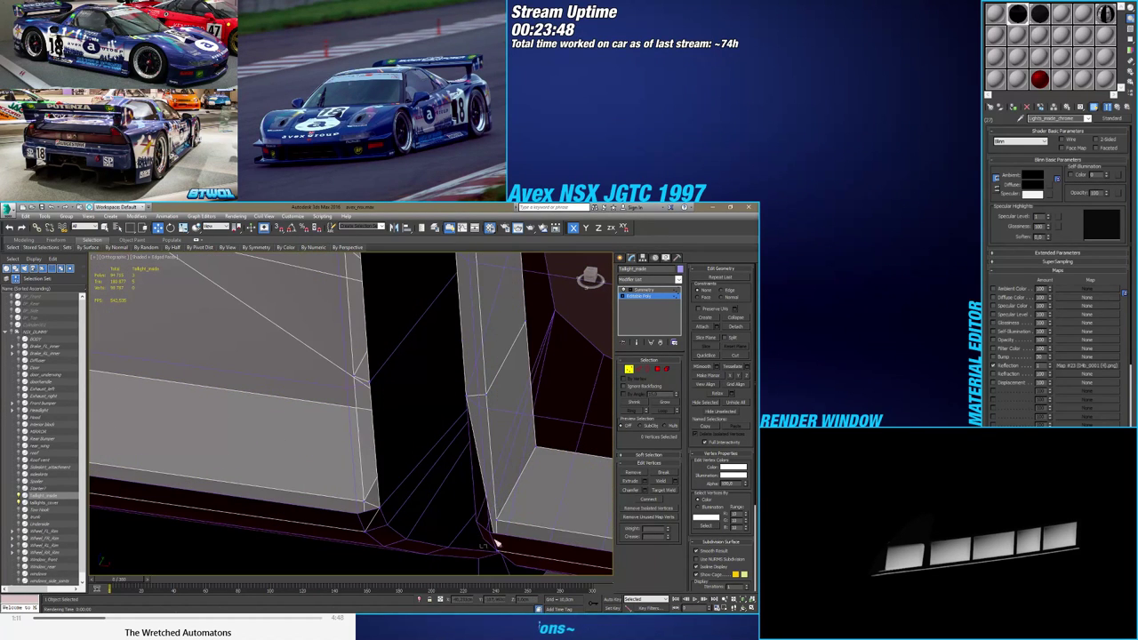
{"action": "middle_click_drag", "start_coordinate": [508, 531], "coordinate": [500, 529]}
{"action": "left_click", "coordinate": [489, 518]}
{"action": "left_click", "coordinate": [639, 369]}
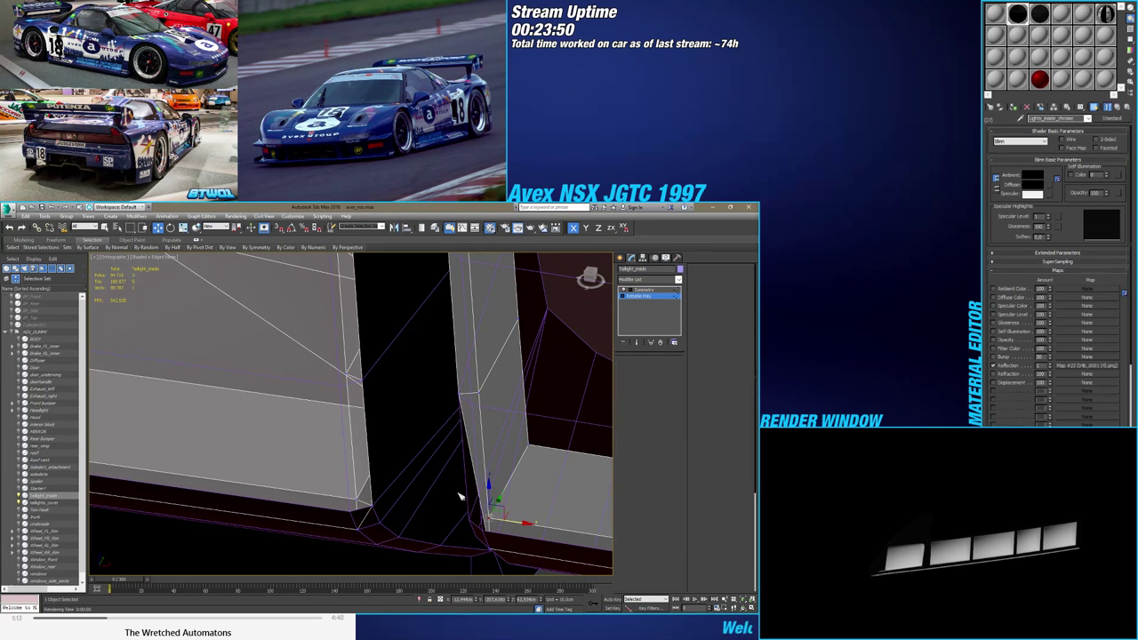
{"action": "left_click", "coordinate": [476, 488]}
{"action": "left_click", "coordinate": [491, 482], "text": "ctrl"}
{"action": "left_click", "coordinate": [665, 510]}
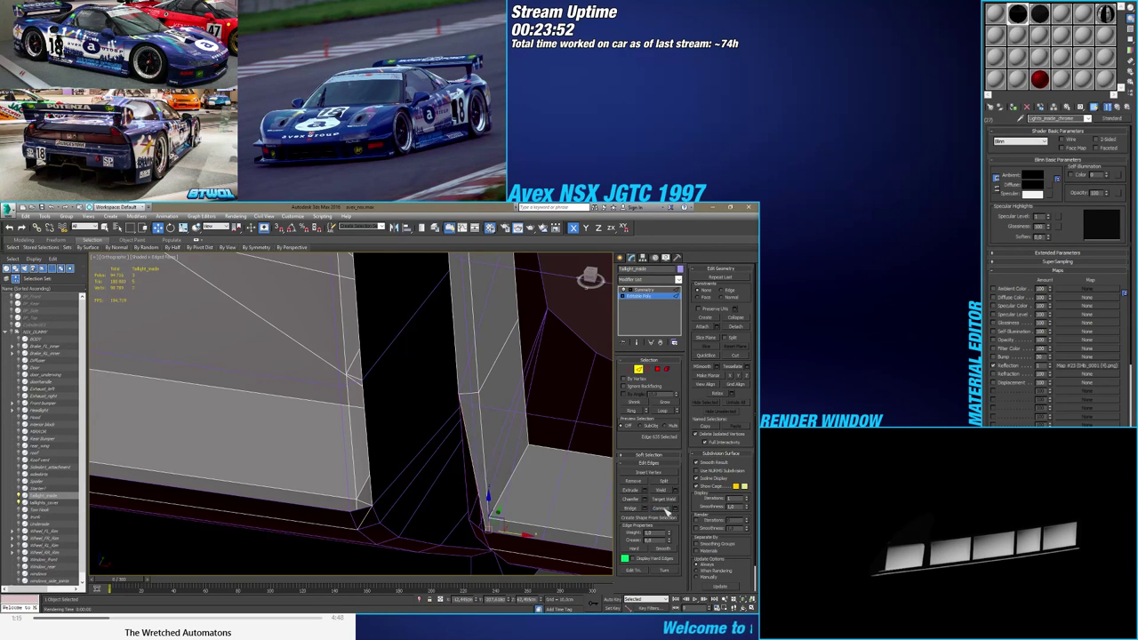
Snap the lower corner vertices of the strip onto the adjacent vertices of the taillight cover
{"action": "middle_click_drag", "start_coordinate": [554, 518], "coordinate": [480, 549], "text": "alt"}
{"action": "key", "text": "1"}
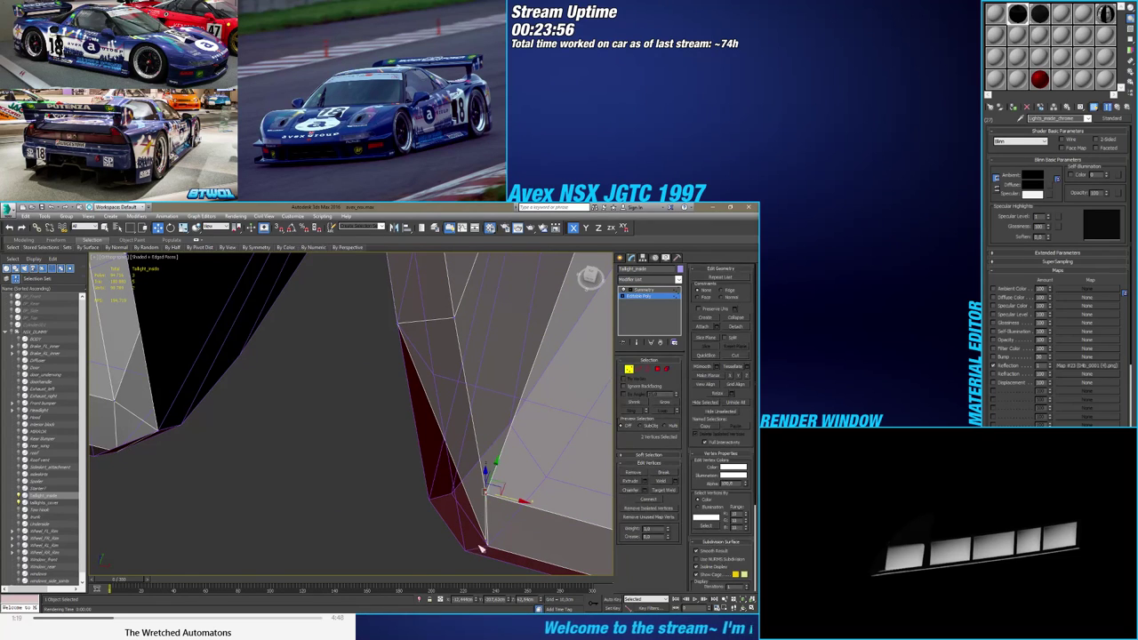
{"action": "left_click", "coordinate": [487, 544]}
{"action": "key", "text": "s"}
{"action": "left_click_drag", "start_coordinate": [487, 543], "coordinate": [452, 496]}
{"action": "middle_click_drag", "start_coordinate": [451, 496], "coordinate": [437, 486], "text": "alt"}
{"action": "left_click_drag", "start_coordinate": [430, 489], "coordinate": [402, 465]}
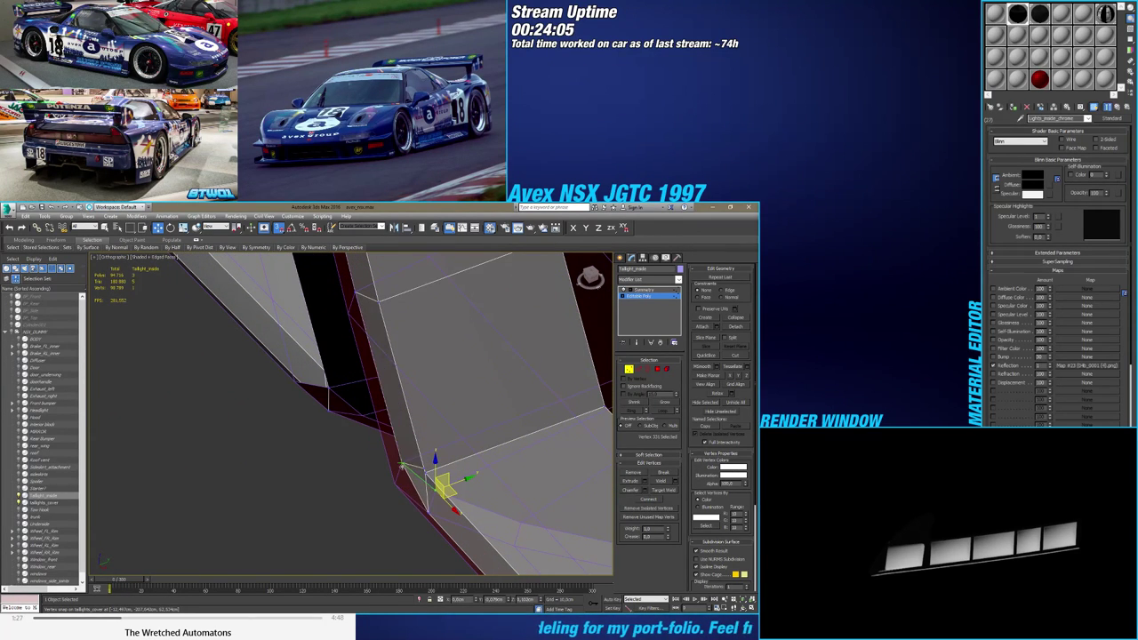
Target-weld the extra vertex at the strip's lower corner to its neighbour
{"action": "middle_click_drag", "start_coordinate": [402, 466], "coordinate": [583, 483], "text": "alt"}
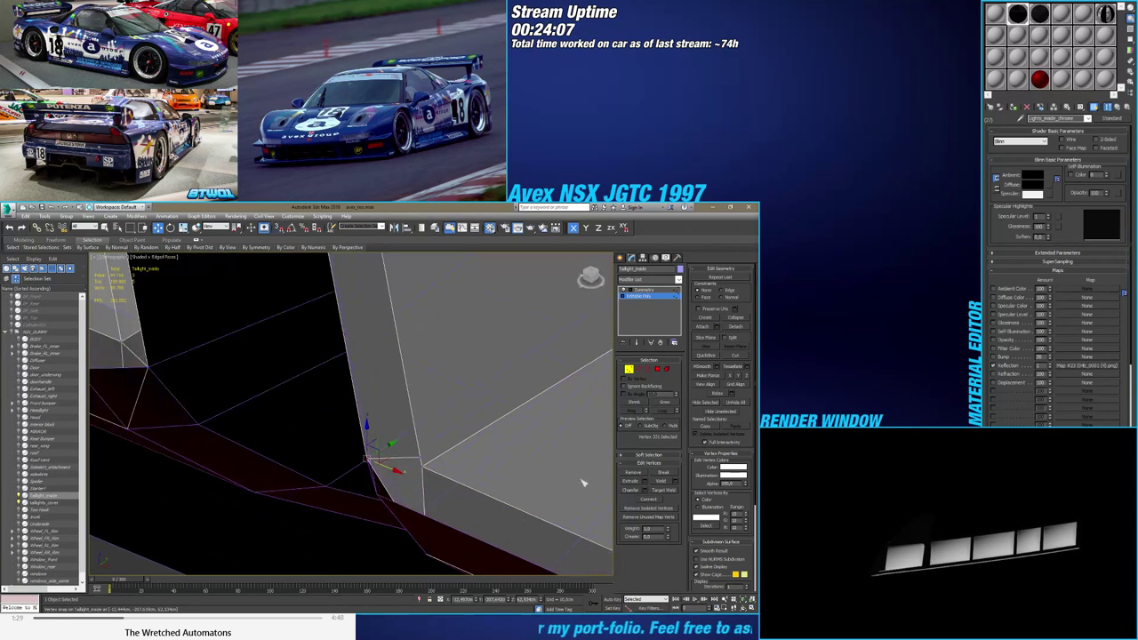
{"action": "left_click", "coordinate": [656, 490]}
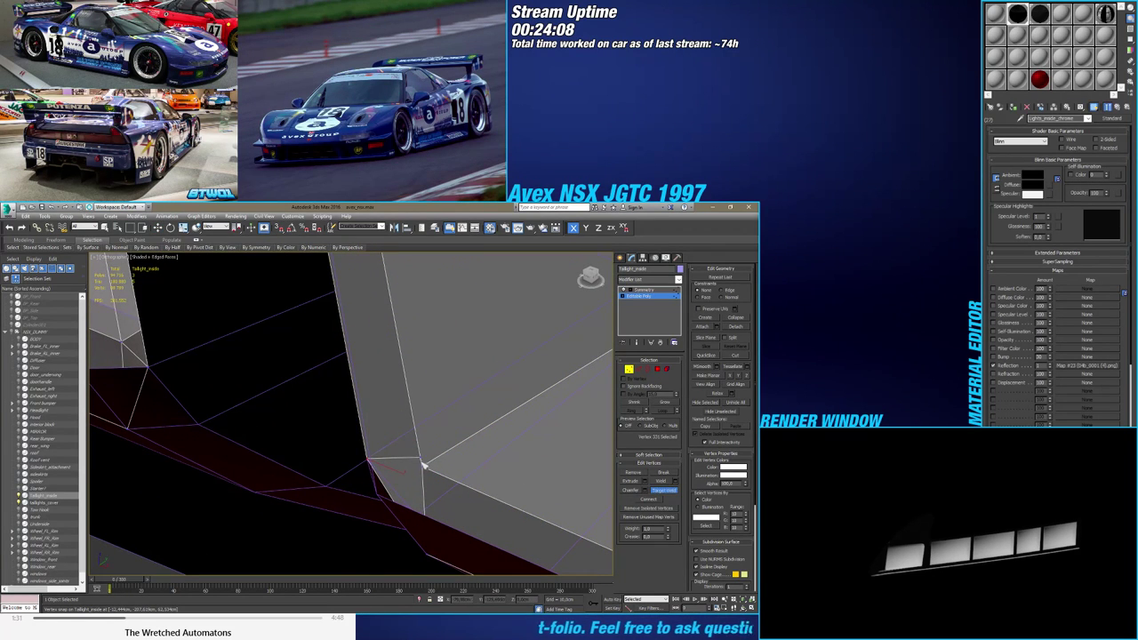
{"action": "left_click", "coordinate": [421, 466]}
Select the inner vertical edges of the side strip and extend them as new polygons, snapped to the cover's next column of vertices
{"action": "middle_click_drag", "start_coordinate": [421, 466], "coordinate": [343, 427], "text": "alt"}
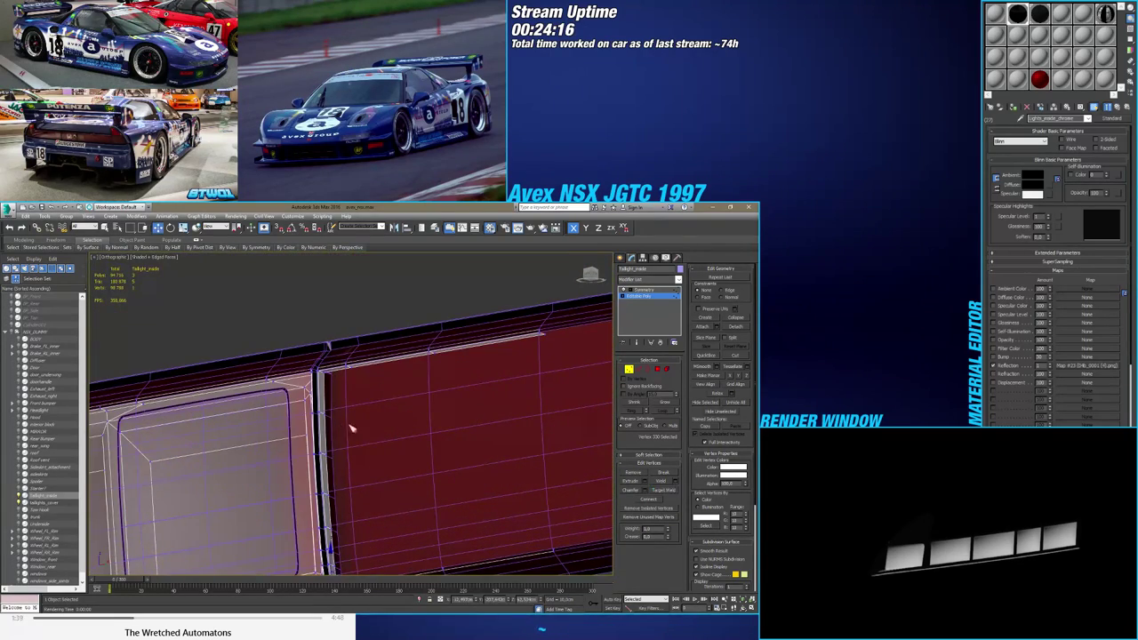
{"action": "left_click", "coordinate": [639, 369]}
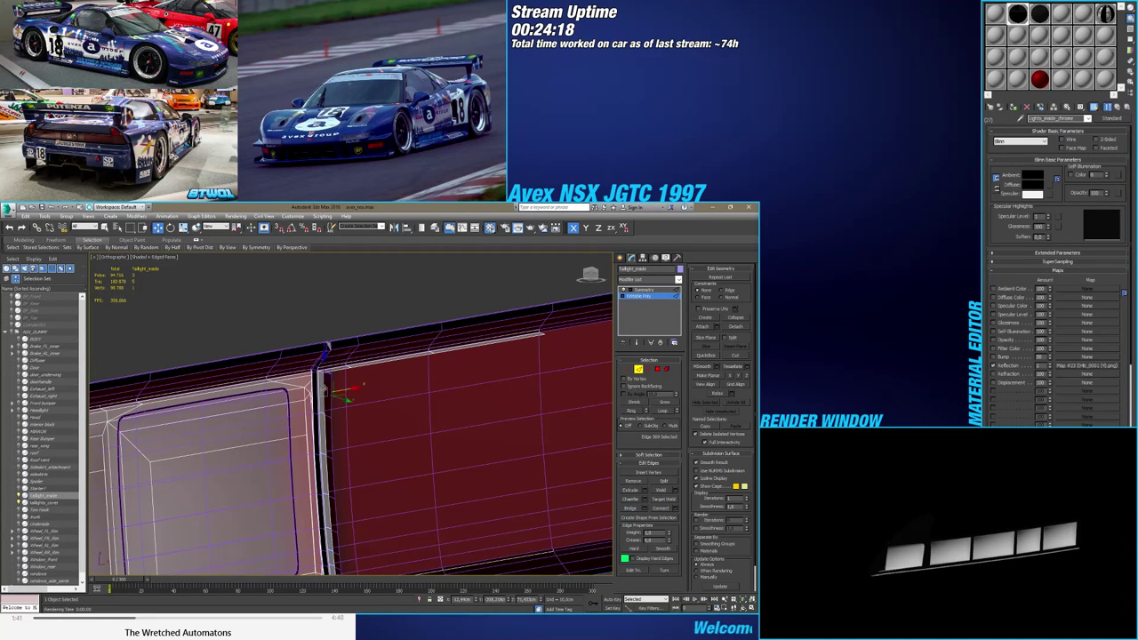
{"action": "left_click", "coordinate": [327, 475]}
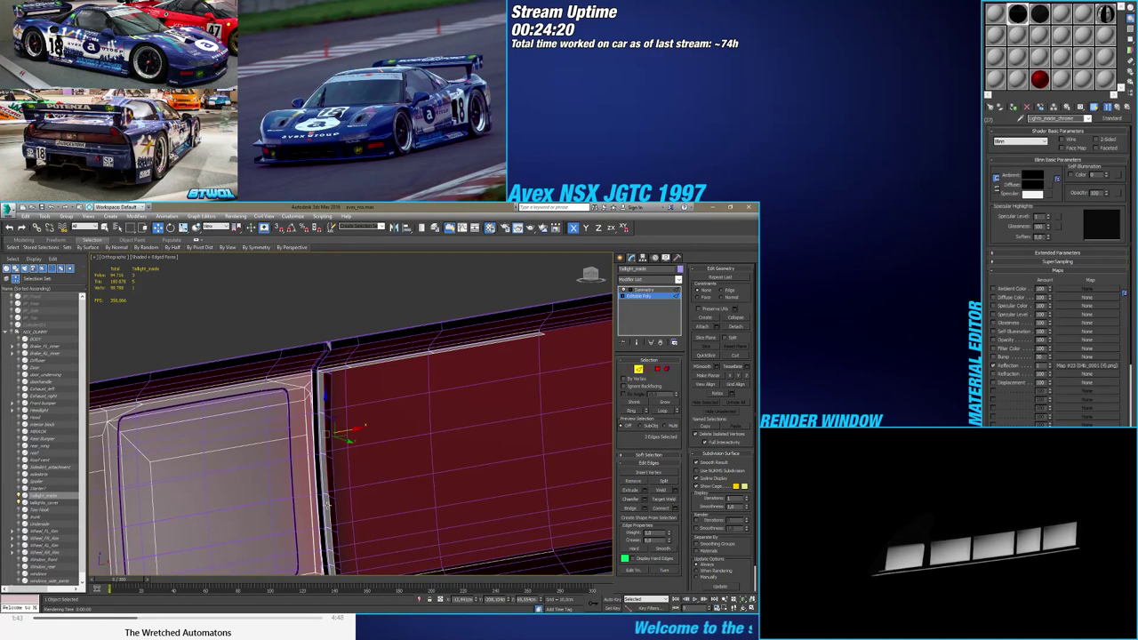
{"action": "middle_click_drag", "start_coordinate": [343, 534], "coordinate": [348, 450]}
{"action": "scroll", "coordinate": [345, 450], "scroll_direction": "up", "scroll_amount": 3}
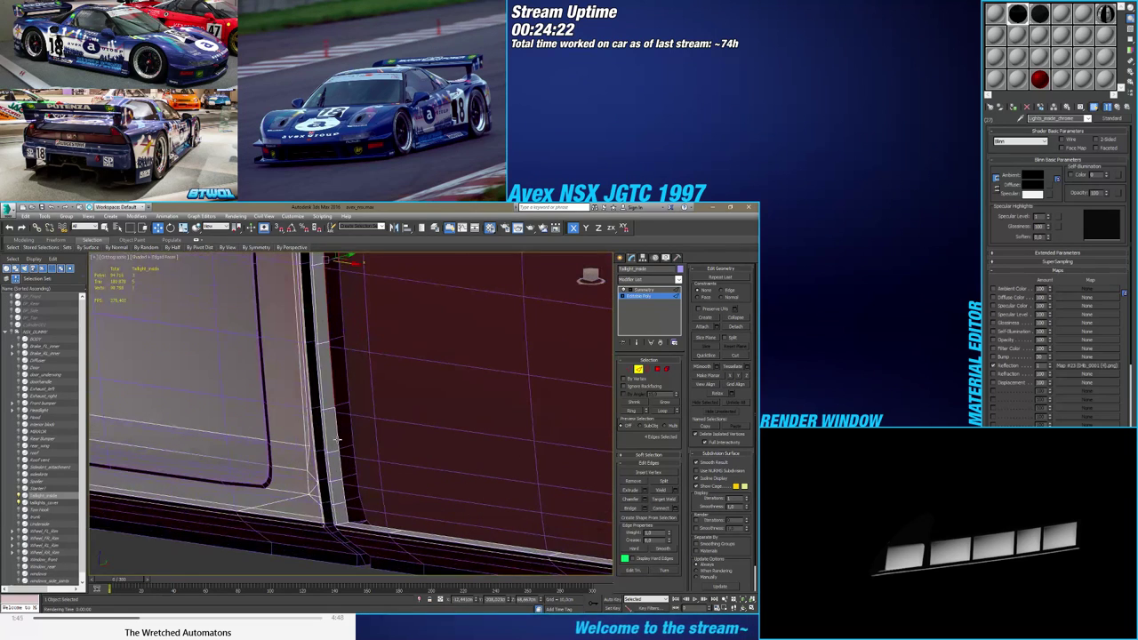
{"action": "left_click", "coordinate": [339, 456], "text": "ctrl"}
{"action": "left_click", "coordinate": [339, 460], "text": "ctrl"}
{"action": "left_click", "coordinate": [343, 486], "text": "ctrl"}
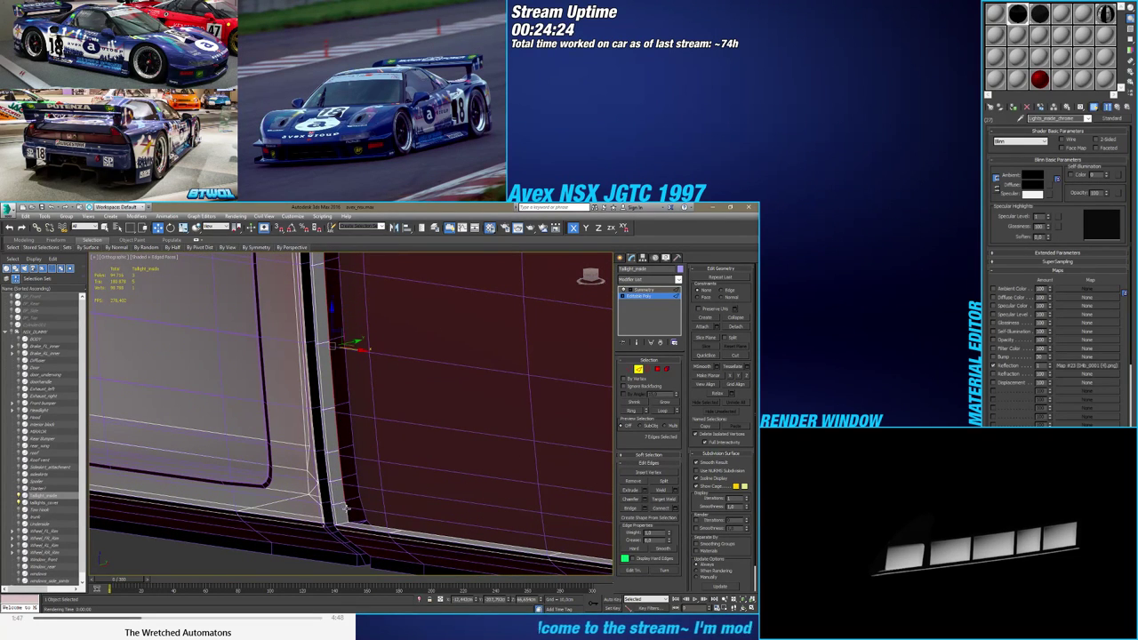
{"action": "left_click", "coordinate": [348, 509], "text": "ctrl"}
{"action": "scroll", "coordinate": [360, 519], "scroll_direction": "up", "scroll_amount": 4}
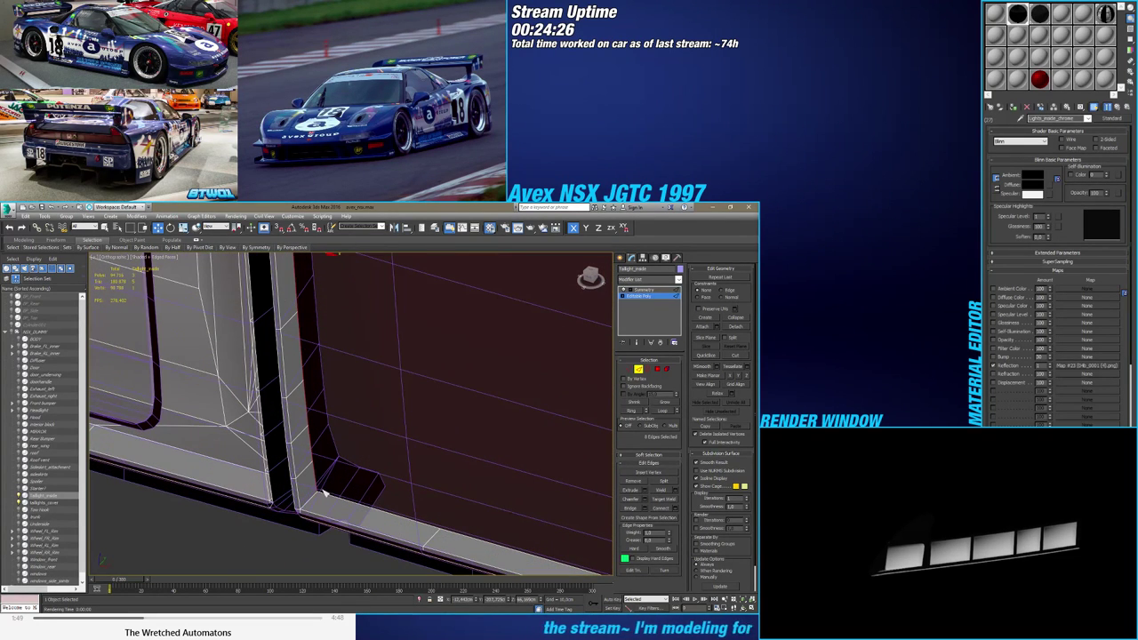
{"action": "key", "text": "s"}
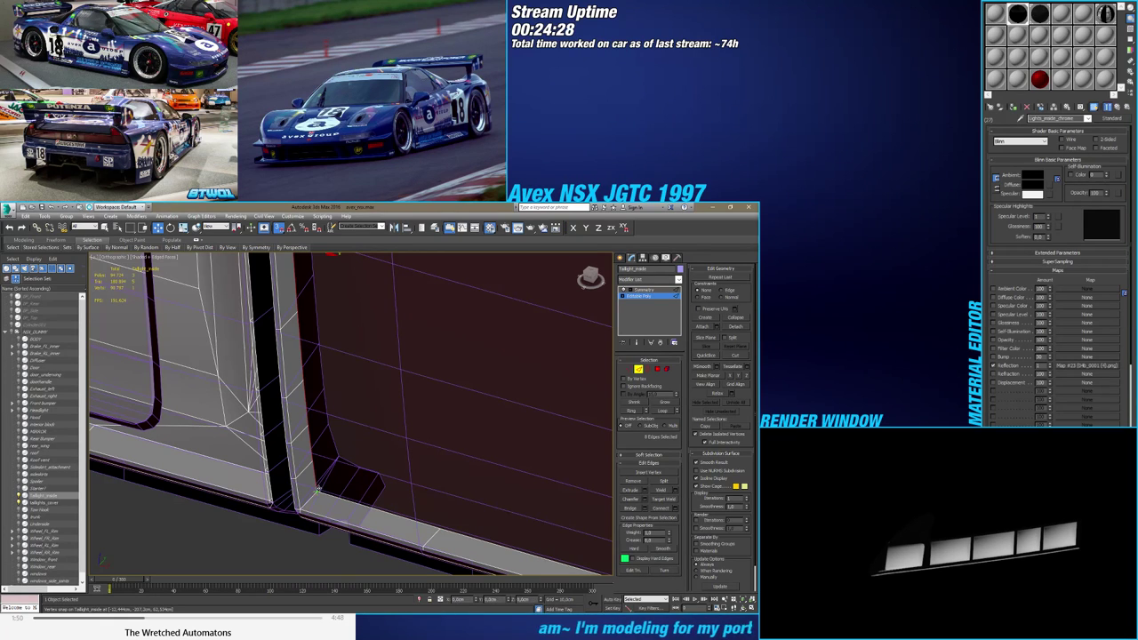
{"action": "left_click_drag", "start_coordinate": [318, 488], "coordinate": [443, 527]}
{"action": "scroll", "coordinate": [387, 522], "scroll_direction": "down", "scroll_amount": 5}
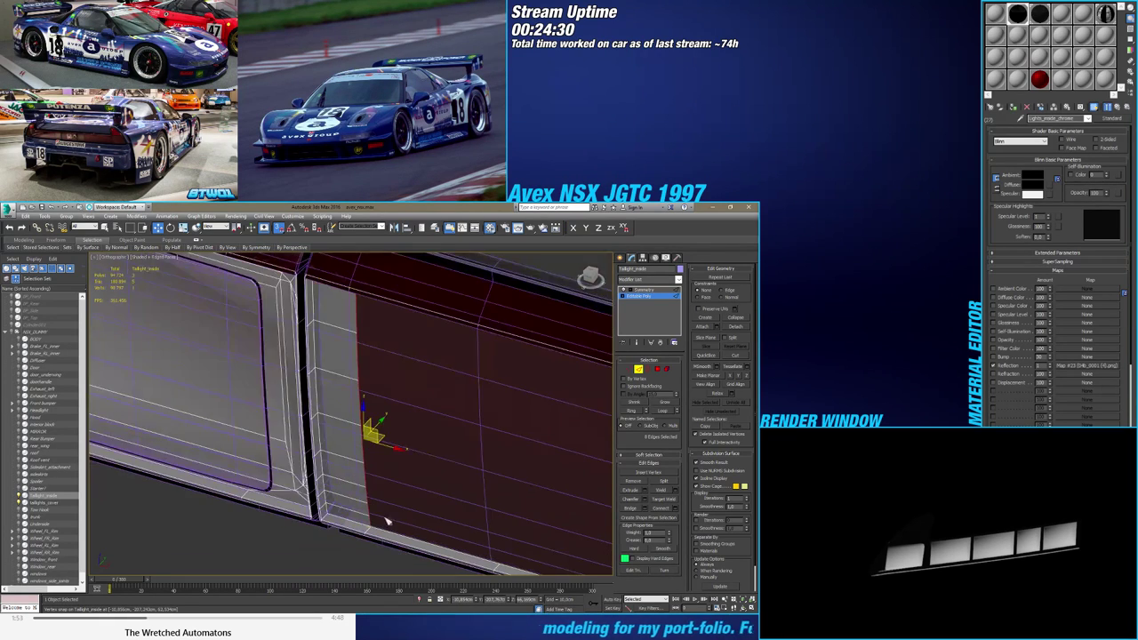
Extend the panel's open vertical edges twice more towards the centre, snapping each new column to the lower frame vertices
{"action": "middle_click_drag", "start_coordinate": [387, 522], "coordinate": [298, 484], "text": "alt"}
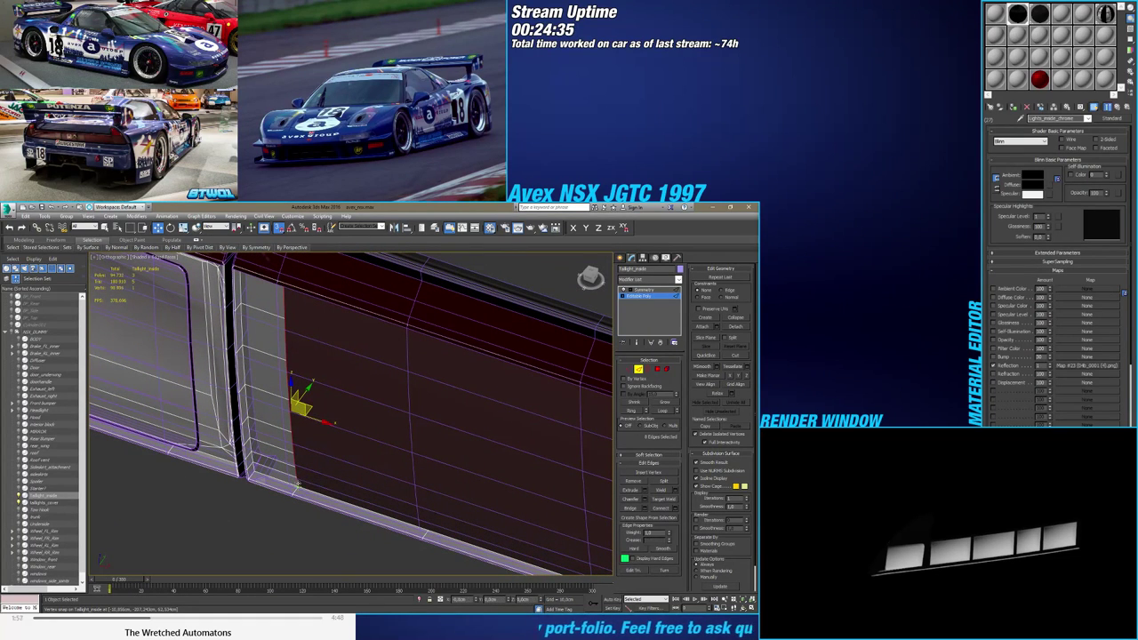
{"action": "left_click_drag", "start_coordinate": [298, 483], "coordinate": [432, 527], "text": "shift"}
{"action": "scroll", "coordinate": [449, 511], "scroll_direction": "down", "scroll_amount": 3}
{"action": "middle_click_drag", "start_coordinate": [449, 511], "coordinate": [237, 442]}
{"action": "left_click_drag", "start_coordinate": [234, 447], "coordinate": [357, 486]}
{"action": "scroll", "coordinate": [356, 496], "scroll_direction": "up", "scroll_amount": 4}
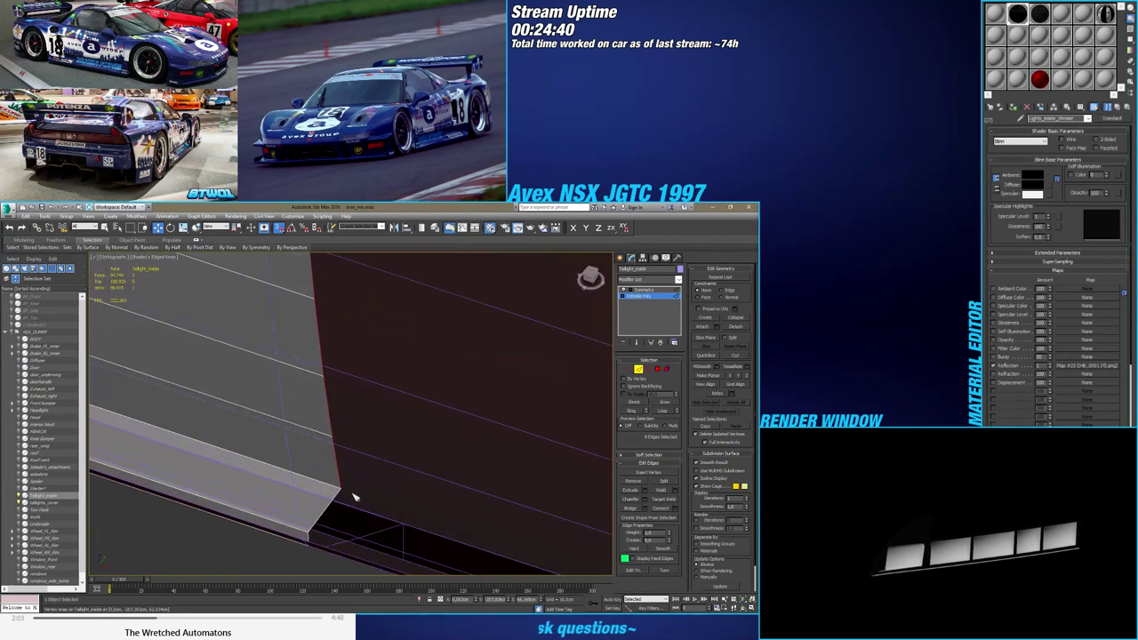
Weld the overlapping vertex pairs along the new panel's upper edge at each column
{"action": "scroll", "coordinate": [352, 512], "scroll_direction": "down", "scroll_amount": 4}
{"action": "middle_click_drag", "start_coordinate": [352, 513], "coordinate": [372, 417], "text": "alt"}
{"action": "scroll", "coordinate": [383, 409], "scroll_direction": "up", "scroll_amount": 6}
{"action": "scroll", "coordinate": [391, 409], "scroll_direction": "up", "scroll_amount": 2}
{"action": "scroll", "coordinate": [445, 414], "scroll_direction": "down", "scroll_amount": 4}
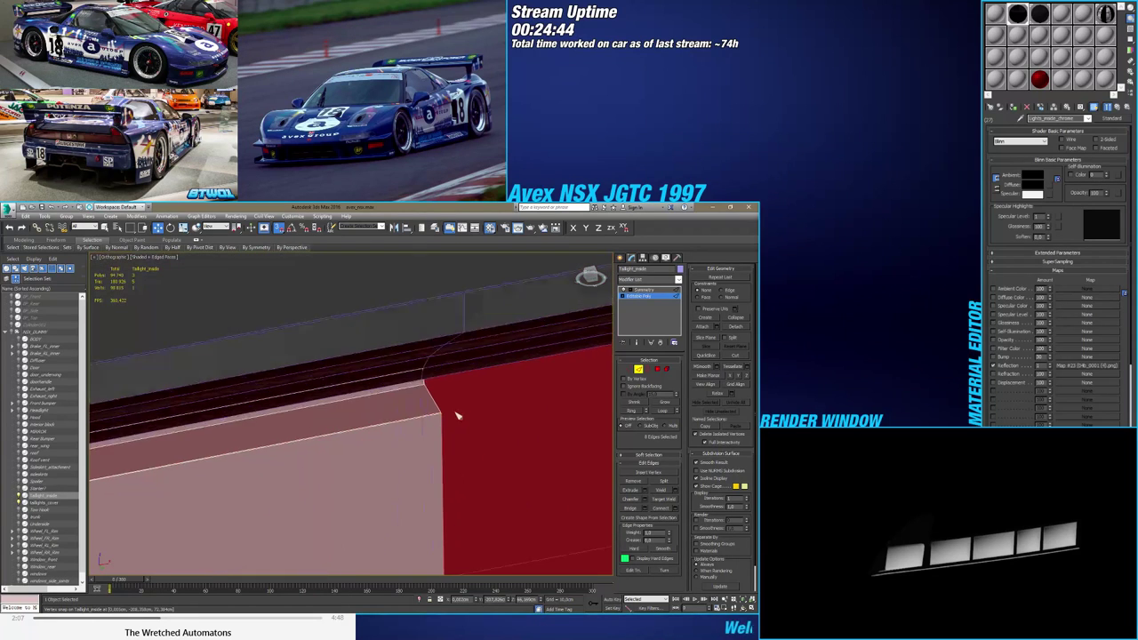
{"action": "left_click", "coordinate": [627, 370]}
{"action": "left_click_drag", "start_coordinate": [451, 434], "coordinate": [478, 408]}
{"action": "scroll", "coordinate": [472, 414], "scroll_direction": "down", "scroll_amount": 4}
{"action": "mouse_move", "coordinate": [468, 440]}
{"action": "middle_mouse_down"}
{"action": "mouse_move", "coordinate": [465, 409]}
{"action": "mouse_move", "coordinate": [472, 421]}
{"action": "middle_mouse_up"}
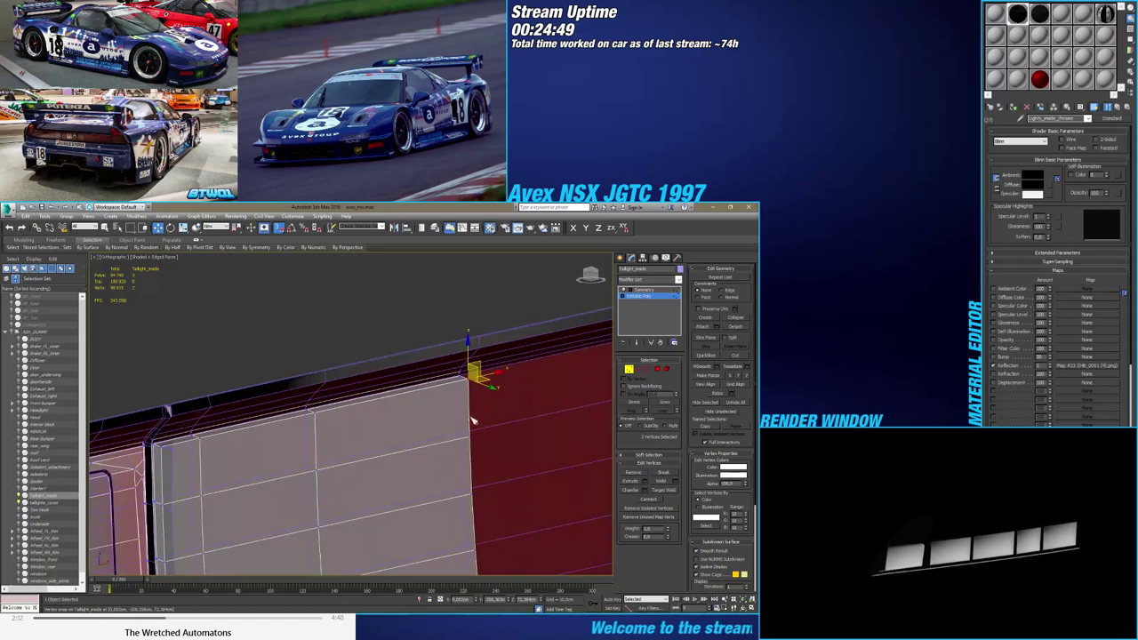
{"action": "left_click", "coordinate": [317, 410]}
{"action": "key", "text": "s"}
{"action": "left_click", "coordinate": [662, 482]}
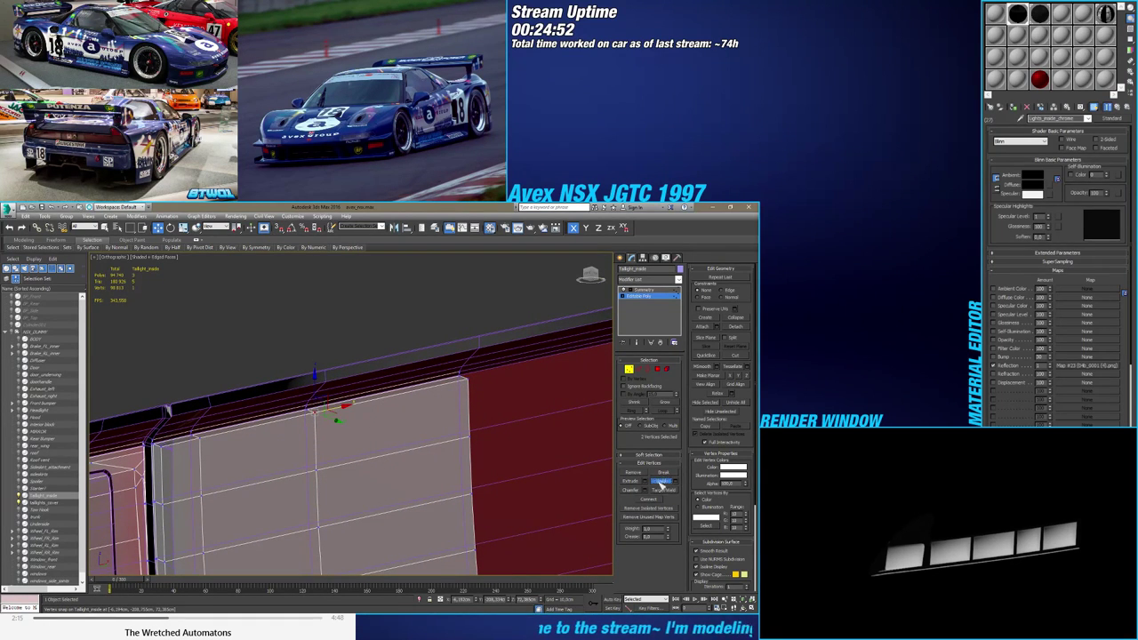
{"action": "left_click", "coordinate": [208, 437]}
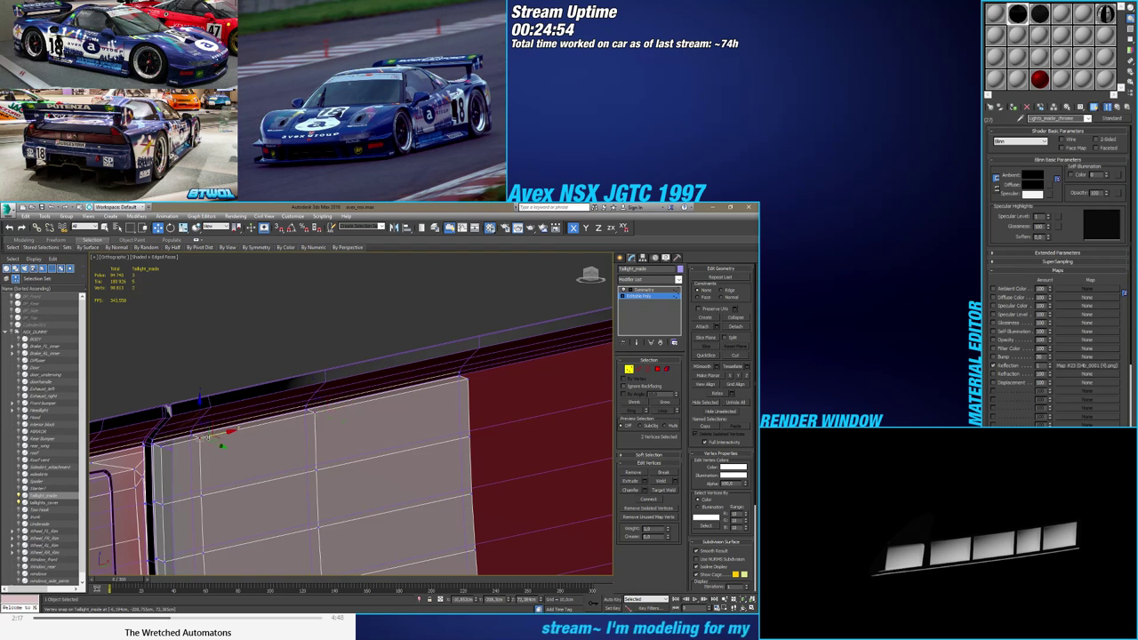
{"action": "left_click", "coordinate": [661, 483]}
Select the new panel as an element and examine how its faces connect and meet the side gap
{"action": "scroll", "coordinate": [450, 366], "scroll_direction": "down", "scroll_amount": 3}
{"action": "middle_click_drag", "start_coordinate": [450, 365], "coordinate": [455, 406], "text": "alt"}
{"action": "left_click", "coordinate": [668, 370]}
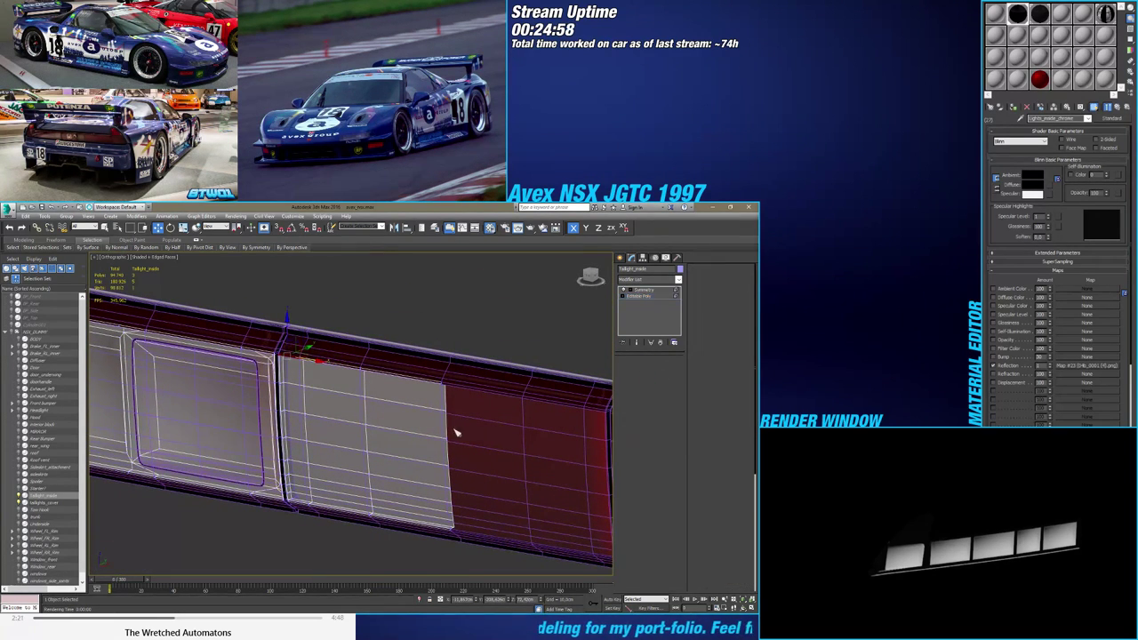
{"action": "left_click", "coordinate": [434, 440]}
{"action": "mouse_move", "coordinate": [430, 449]}
{"action": "middle_mouse_down", "text": "alt"}
{"action": "mouse_move", "coordinate": [428, 431]}
{"action": "mouse_move", "coordinate": [425, 455]}
{"action": "middle_mouse_up", "text": "alt"}
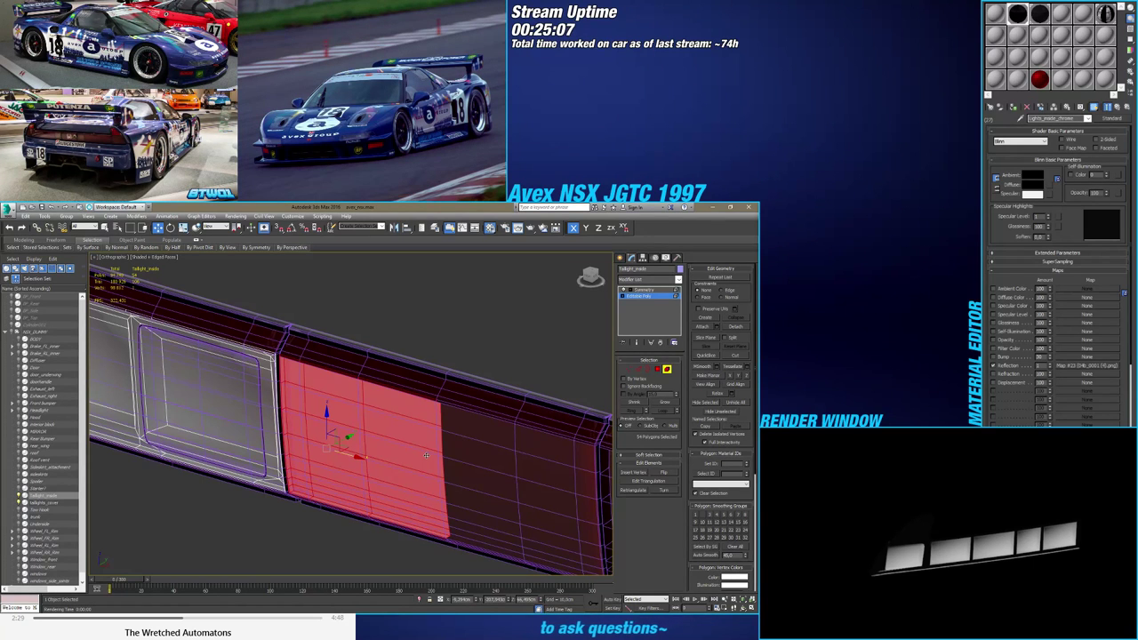
{"action": "mouse_move", "coordinate": [373, 433]}
{"action": "middle_mouse_down", "text": "alt"}
{"action": "mouse_move", "coordinate": [406, 433]}
{"action": "mouse_move", "coordinate": [369, 438]}
{"action": "middle_mouse_up", "text": "alt"}
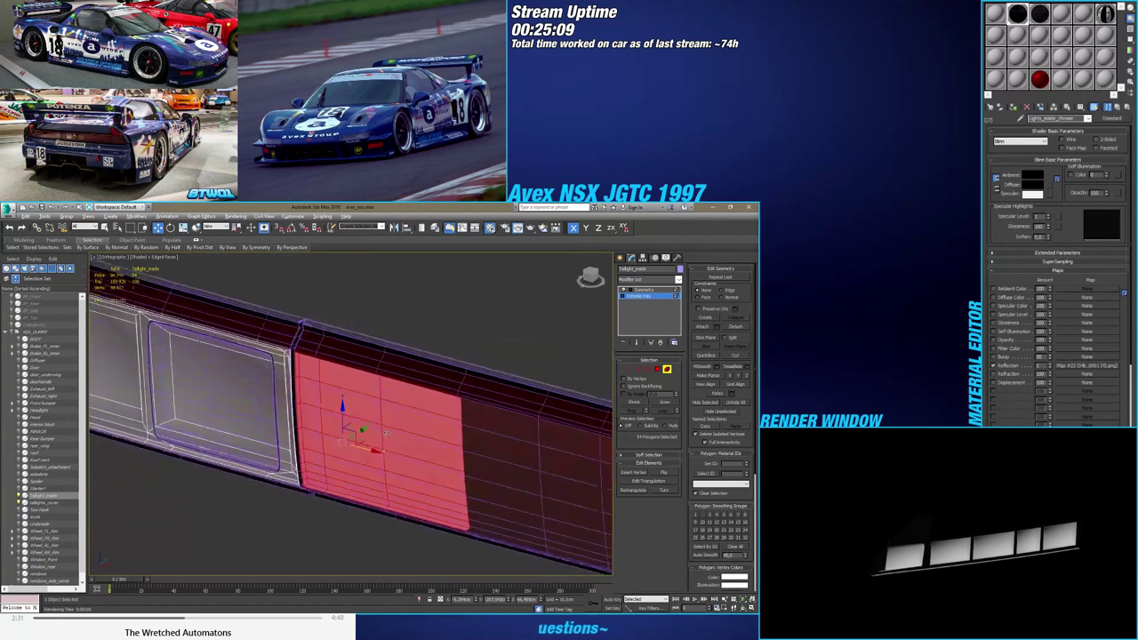
{"action": "scroll", "coordinate": [313, 475], "scroll_direction": "up", "scroll_amount": 6}
{"action": "middle_click_drag", "start_coordinate": [324, 494], "coordinate": [344, 431]}
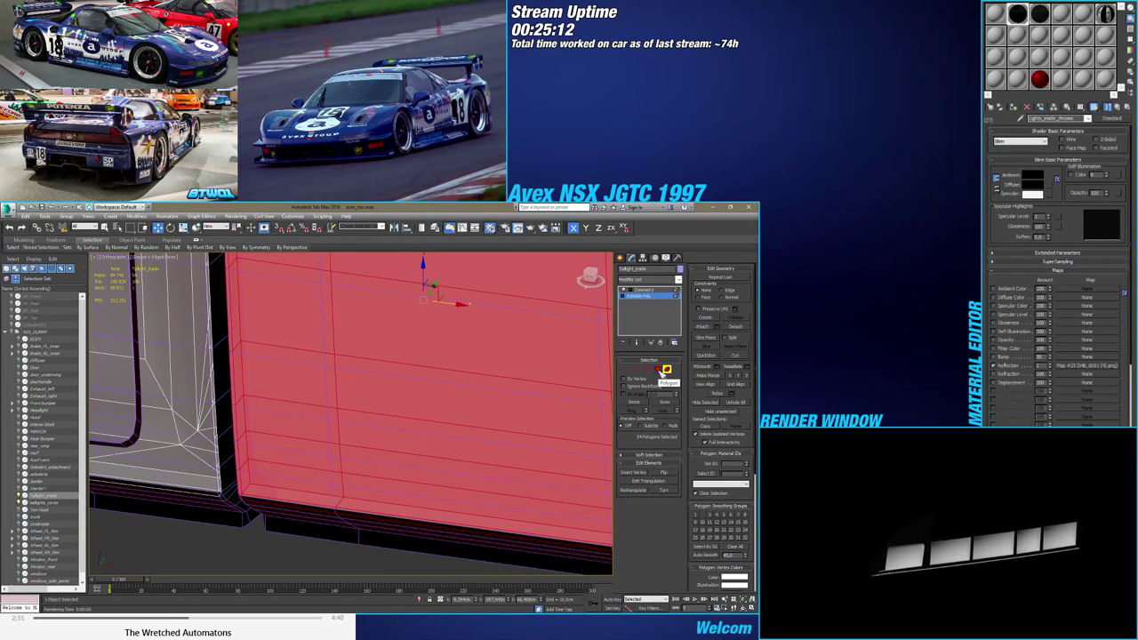
Select the panel's border crease edges along its lower, side and upper runs
{"action": "left_click", "coordinate": [638, 369]}
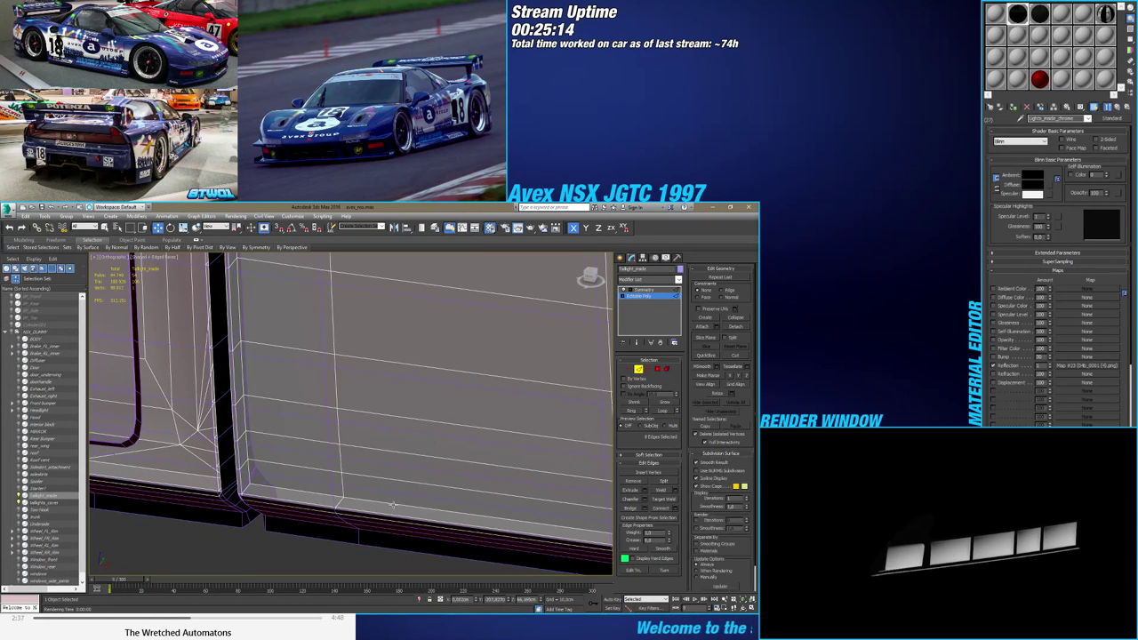
{"action": "left_click", "coordinate": [394, 505]}
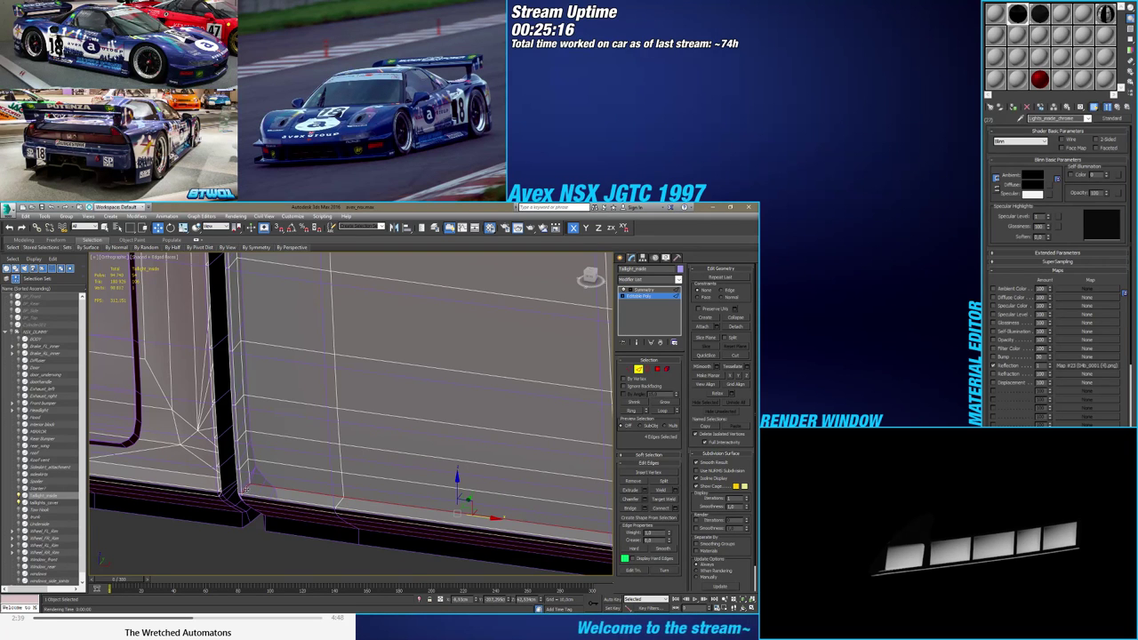
{"action": "double_click", "coordinate": [249, 477], "text": "ctrl"}
{"action": "scroll", "coordinate": [249, 475], "scroll_direction": "down", "scroll_amount": 5}
{"action": "middle_click_drag", "start_coordinate": [249, 471], "coordinate": [310, 480], "text": "alt"}
{"action": "scroll", "coordinate": [274, 404], "scroll_direction": "down", "scroll_amount": 5}
{"action": "double_click", "coordinate": [308, 352], "text": "ctrl"}
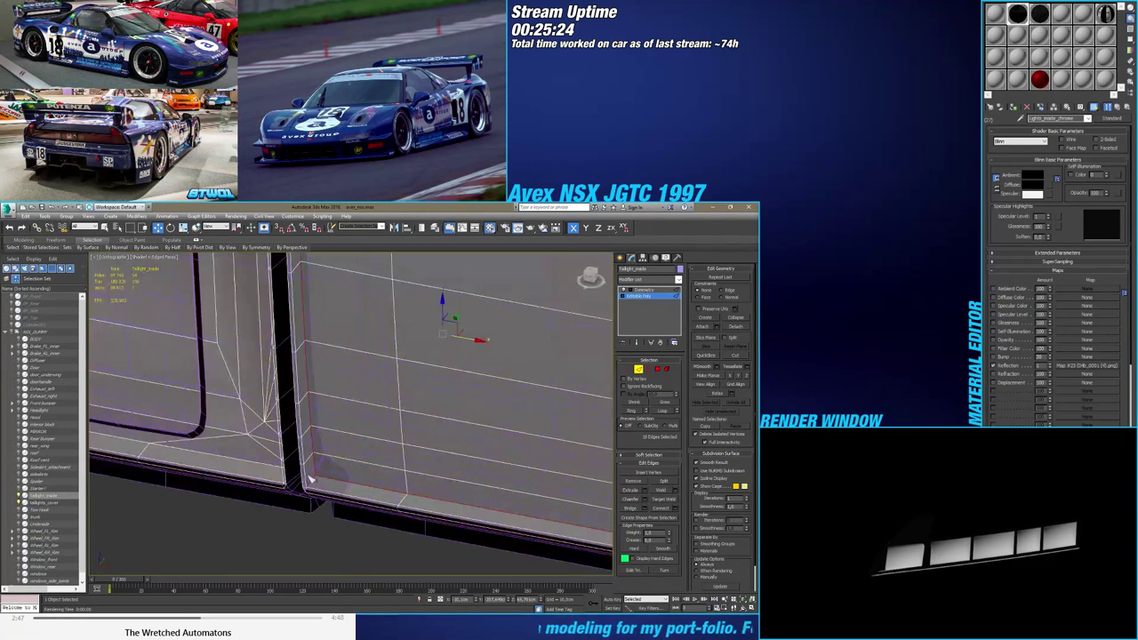
{"action": "double_click", "coordinate": [325, 486], "text": "ctrl"}
{"action": "scroll", "coordinate": [498, 488], "scroll_direction": "down", "scroll_amount": 5}
{"action": "middle_click_drag", "start_coordinate": [498, 488], "coordinate": [611, 480]}
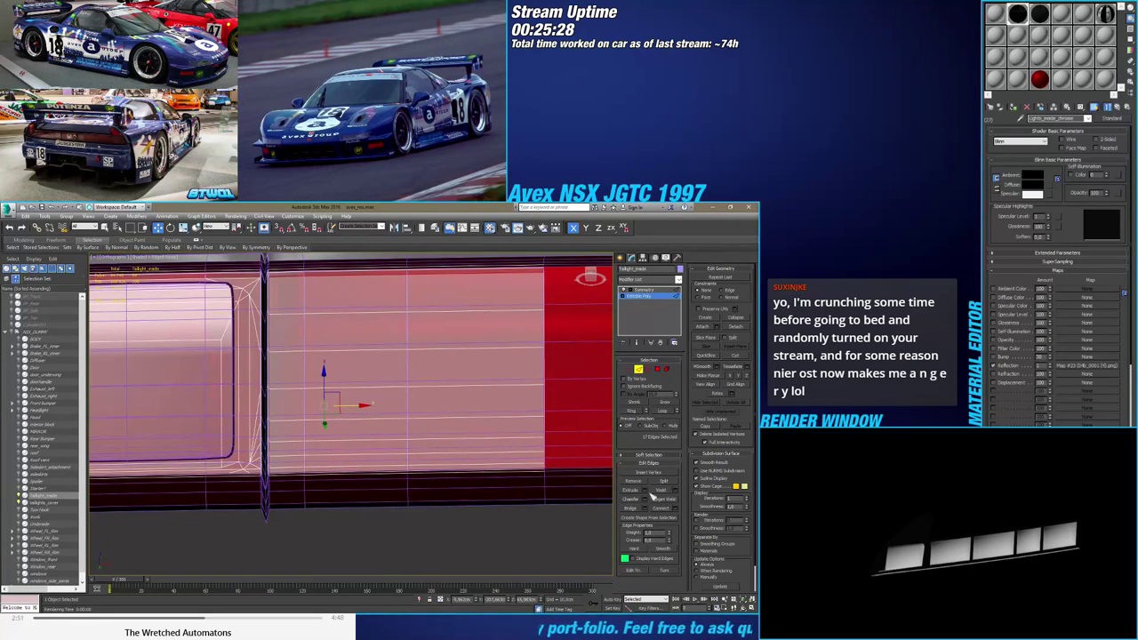
Try chamfering the selected border edges of the panel with a different amount and chamfer type
{"action": "left_click", "coordinate": [647, 500]}
{"action": "middle_click_drag", "start_coordinate": [452, 415], "coordinate": [422, 455], "text": "alt"}
{"action": "scroll", "coordinate": [400, 446], "scroll_direction": "up", "scroll_amount": 2}
{"action": "right_click", "coordinate": [360, 430]}
{"action": "left_click_drag", "start_coordinate": [356, 430], "coordinate": [364, 431]}
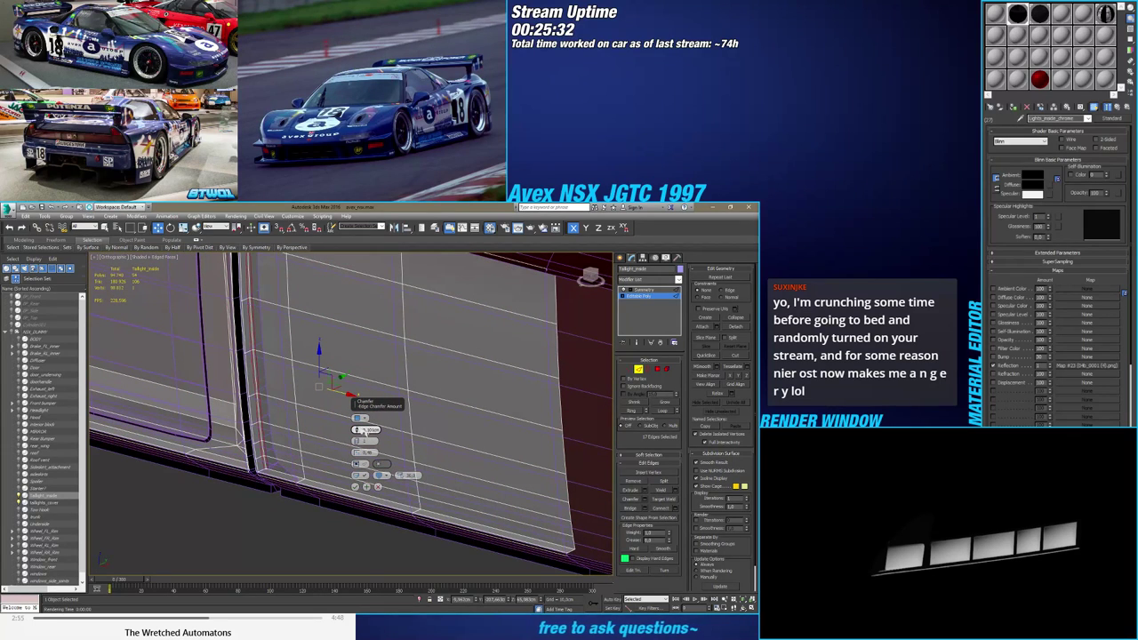
{"action": "left_click", "coordinate": [359, 419]}
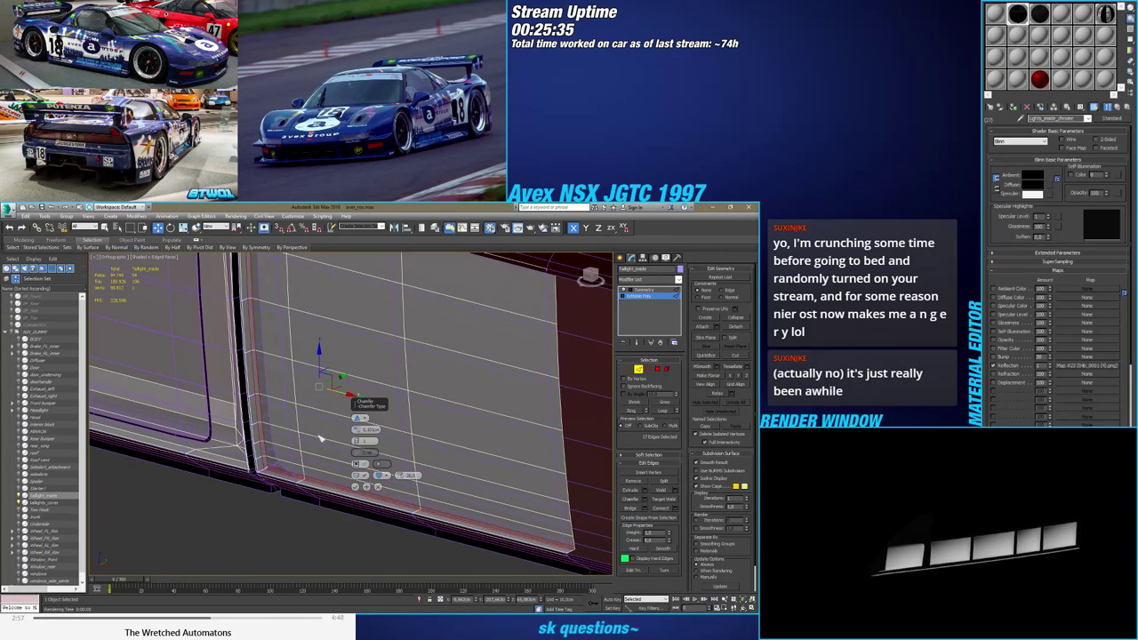
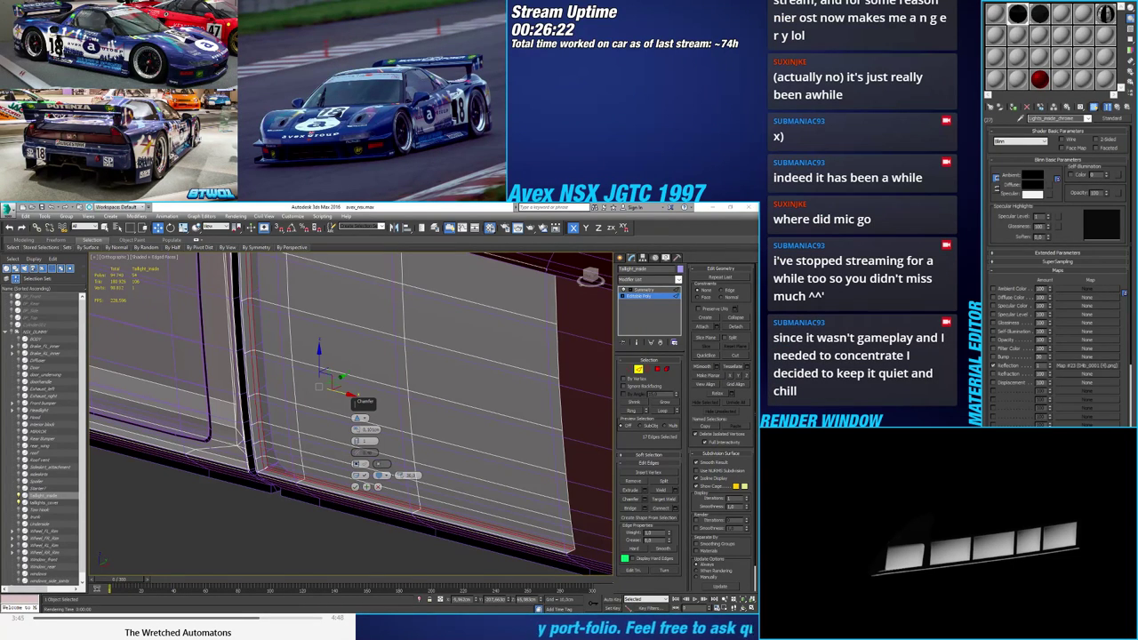
{"action": "middle_click_drag", "start_coordinate": [264, 456], "coordinate": [289, 458], "text": "alt"}
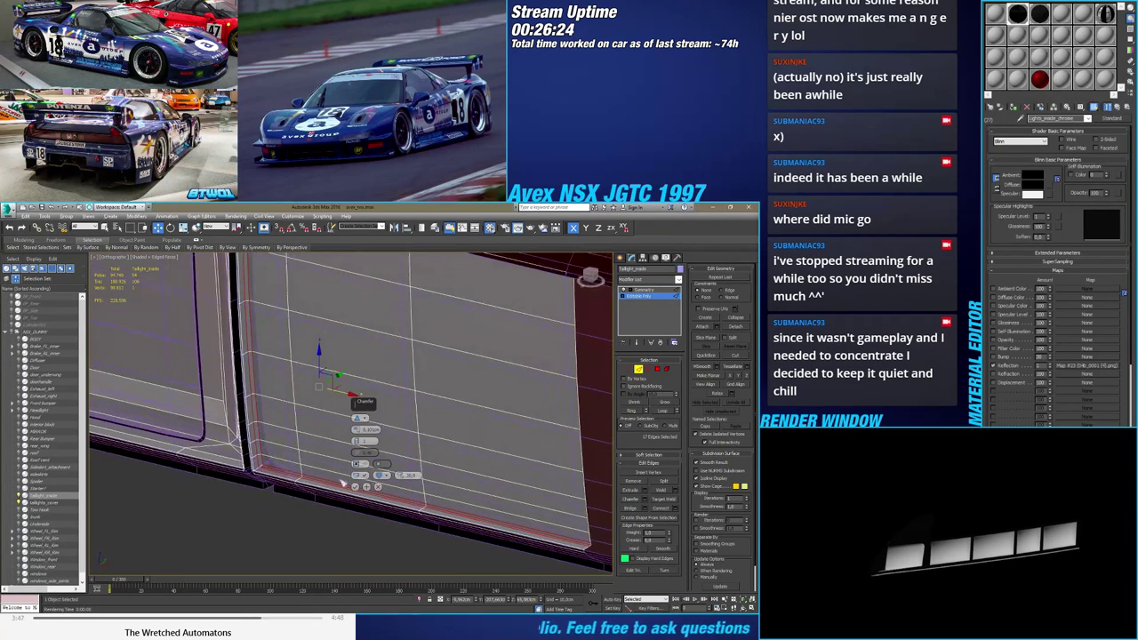
{"action": "left_click", "coordinate": [378, 487]}
Examine the vertices at the panel's lower corner and along its lower edge for overlapping duplicates
{"action": "scroll", "coordinate": [270, 475], "scroll_direction": "up", "scroll_amount": 5}
{"action": "left_click", "coordinate": [630, 369]}
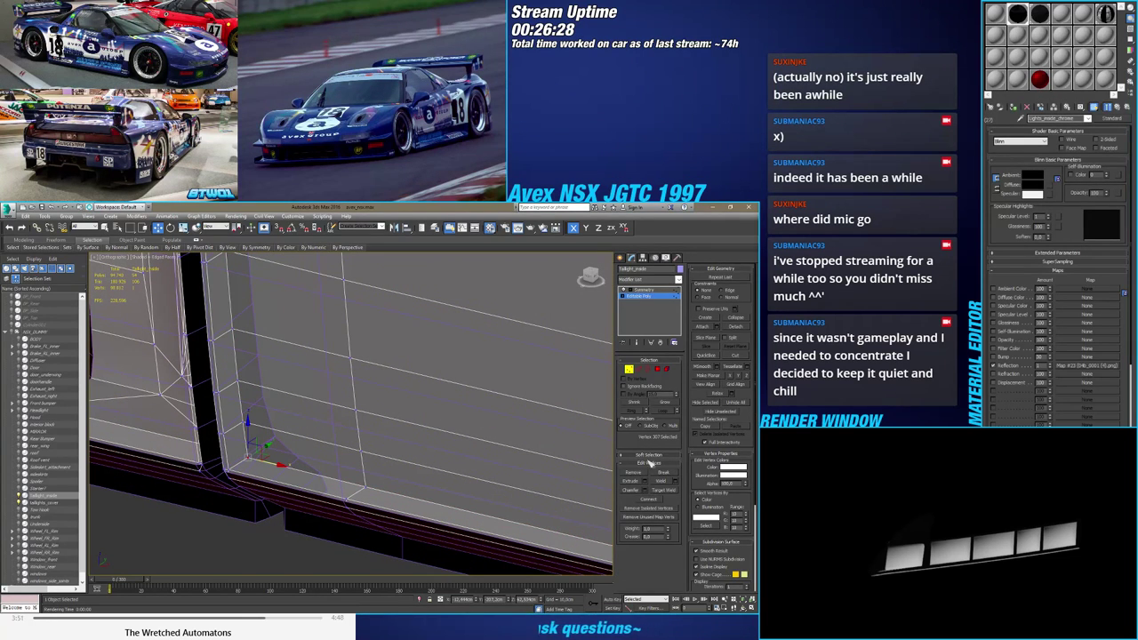
{"action": "left_click", "coordinate": [233, 469]}
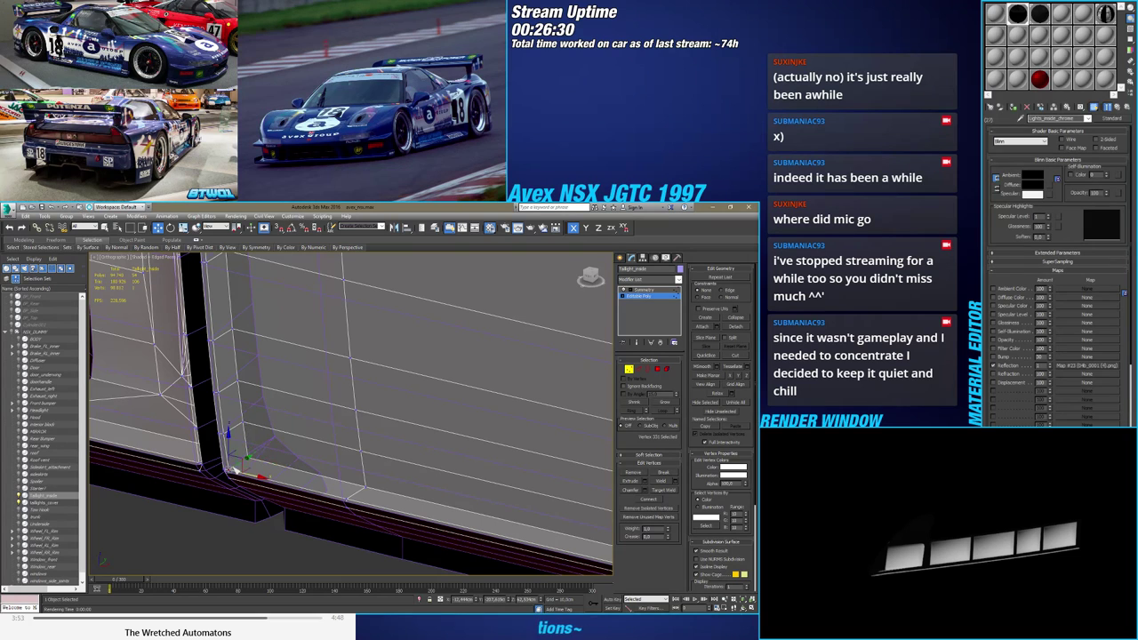
{"action": "left_click_drag", "start_coordinate": [359, 493], "coordinate": [381, 482]}
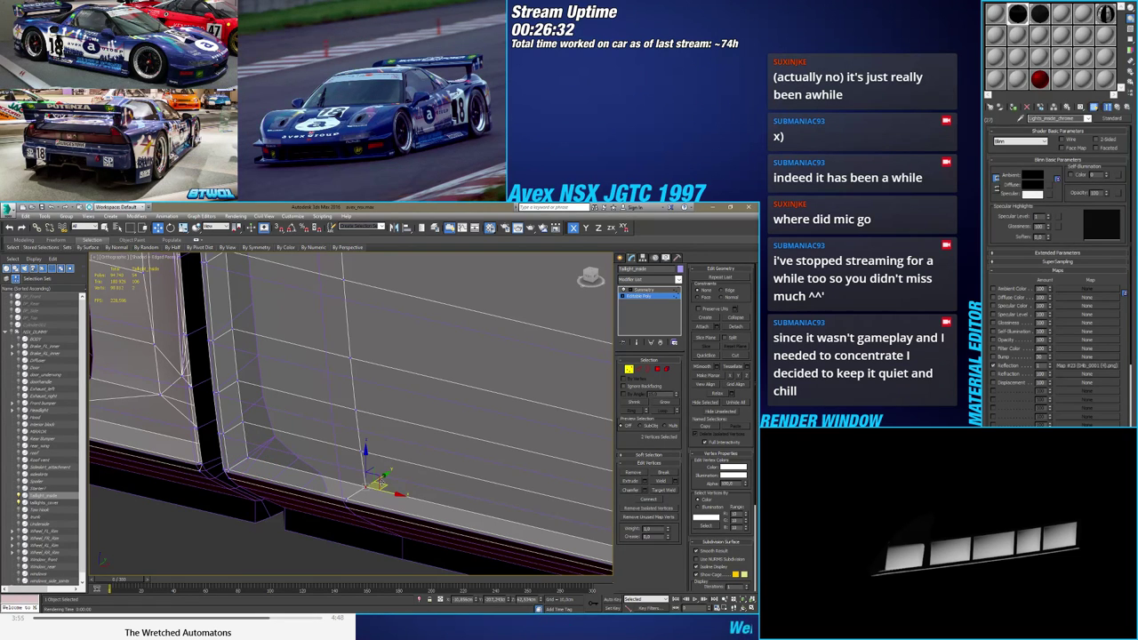
{"action": "scroll", "coordinate": [406, 487], "scroll_direction": "down", "scroll_amount": 3}
{"action": "middle_click_drag", "start_coordinate": [405, 487], "coordinate": [304, 484]}
{"action": "key", "text": "ctrl+a"}
{"action": "scroll", "coordinate": [325, 489], "scroll_direction": "down", "scroll_amount": 3}
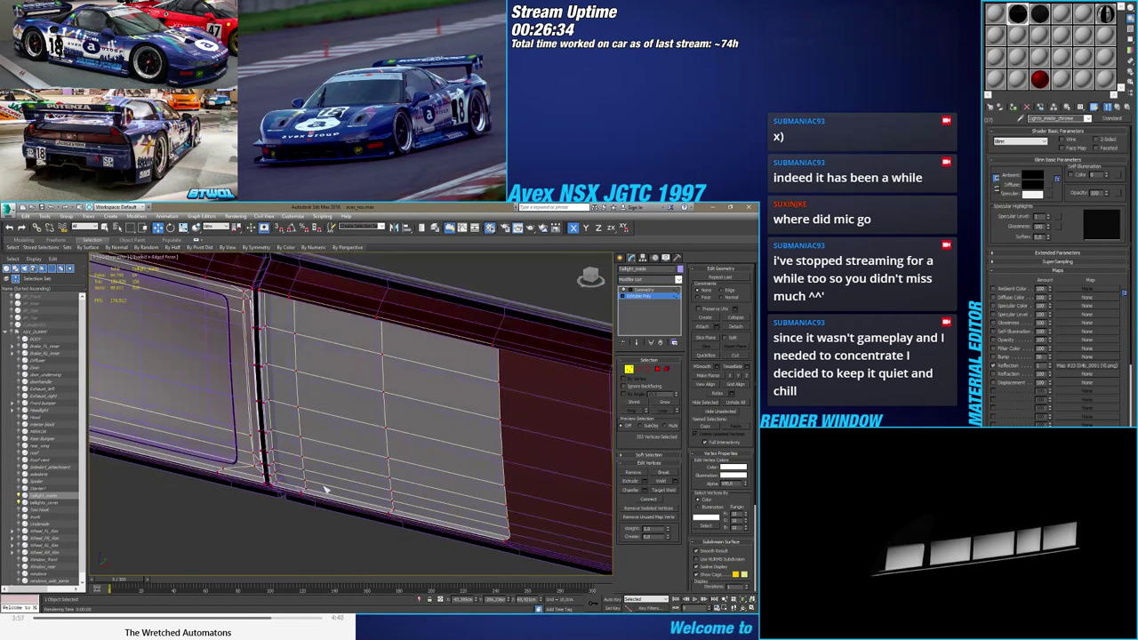
Weld the overlapping vertices along the panel's lower edge using the weld threshold settings
{"action": "left_click", "coordinate": [307, 485]}
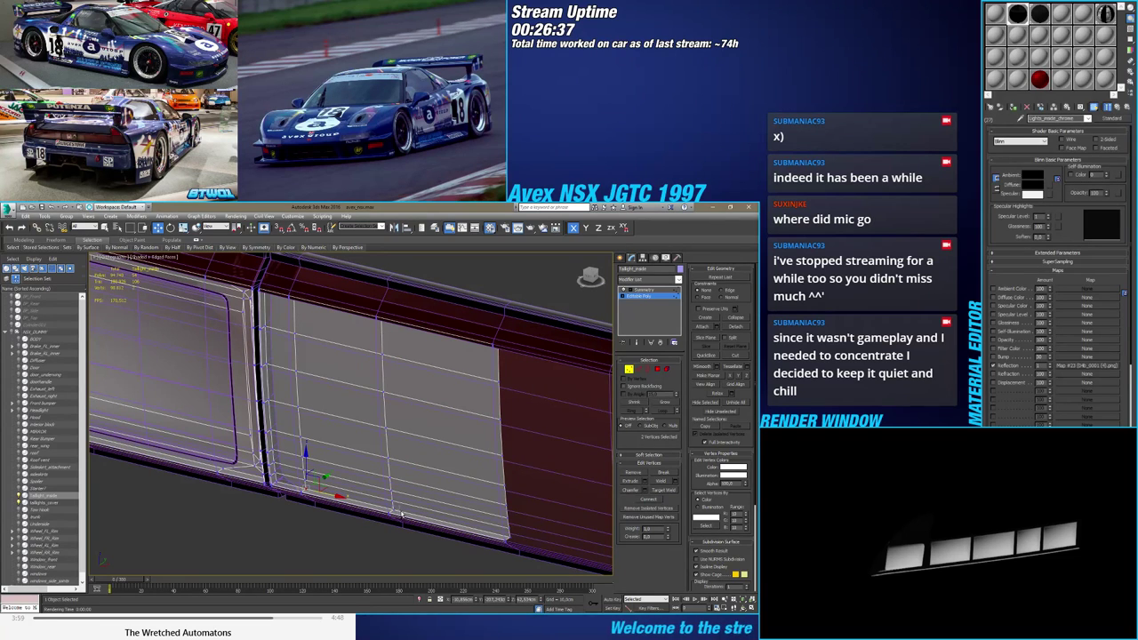
{"action": "left_click", "coordinate": [352, 491]}
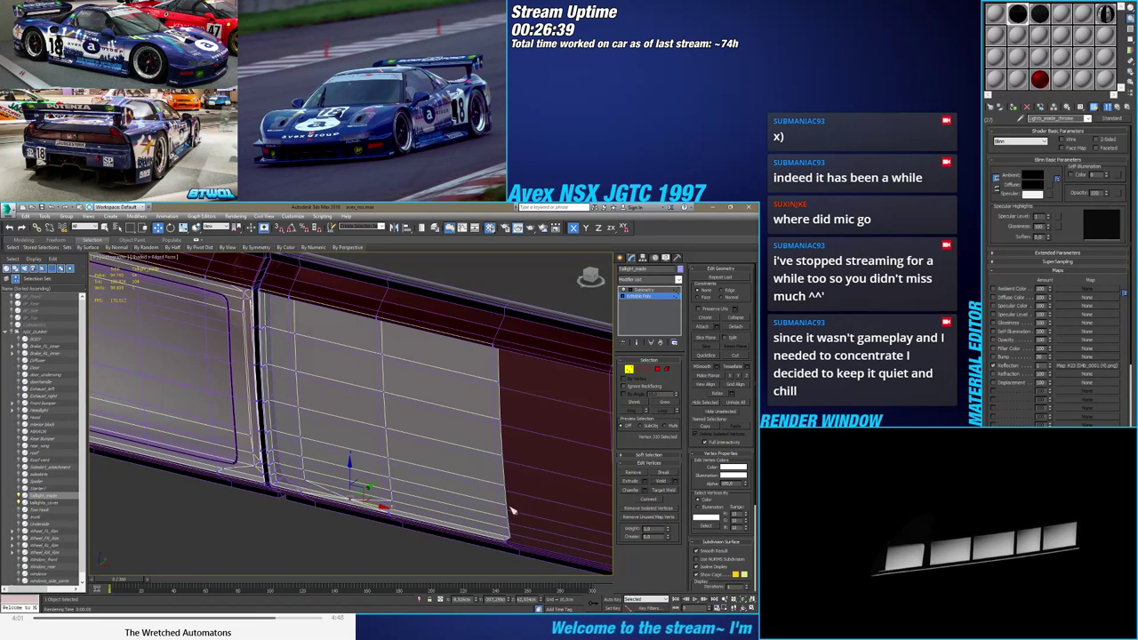
{"action": "left_click", "coordinate": [675, 481]}
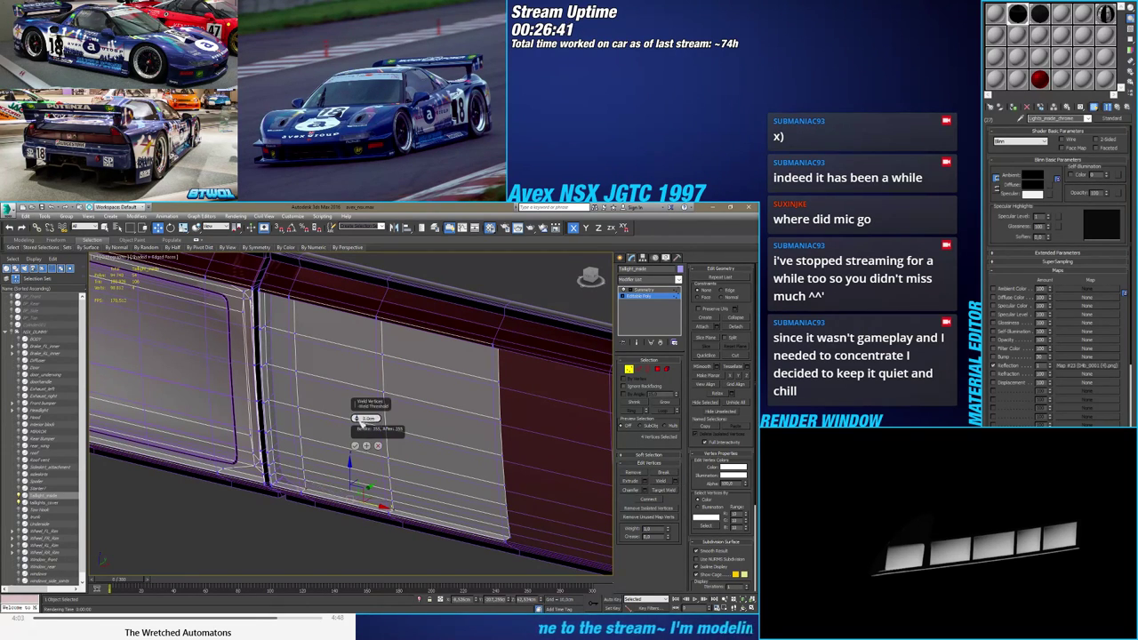
{"action": "left_click", "coordinate": [356, 446]}
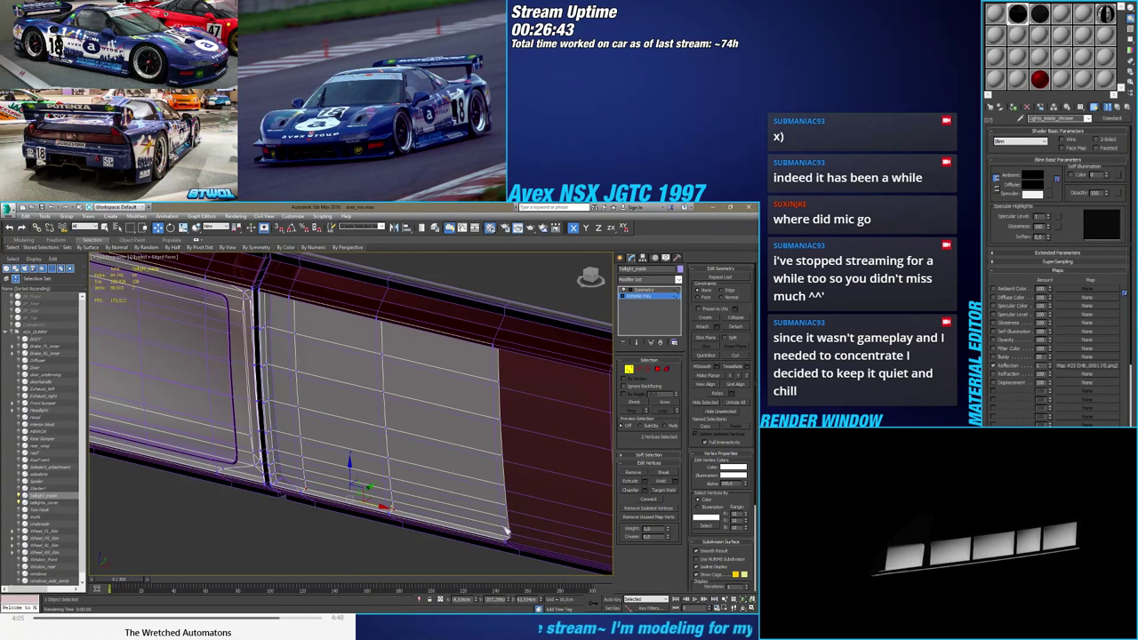
{"action": "left_click", "coordinate": [514, 536]}
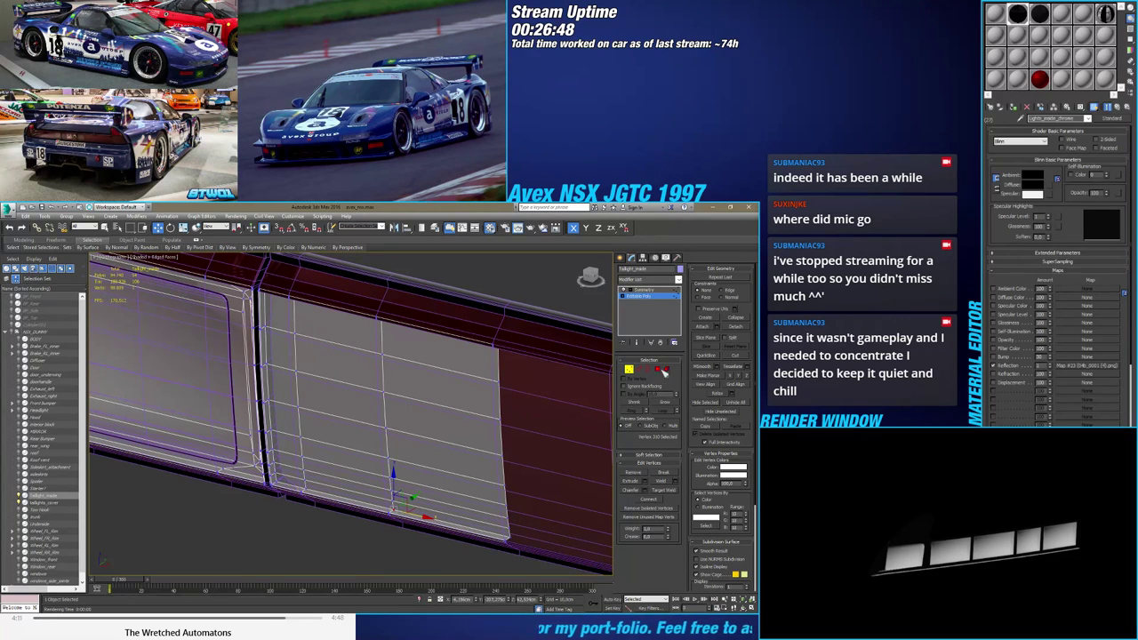
Check all vertices of the panel element for remaining duplicates with the weld preview, and cancel it
{"action": "left_click", "coordinate": [664, 370]}
{"action": "left_click", "coordinate": [489, 431]}
{"action": "left_click", "coordinate": [629, 370], "text": "ctrl"}
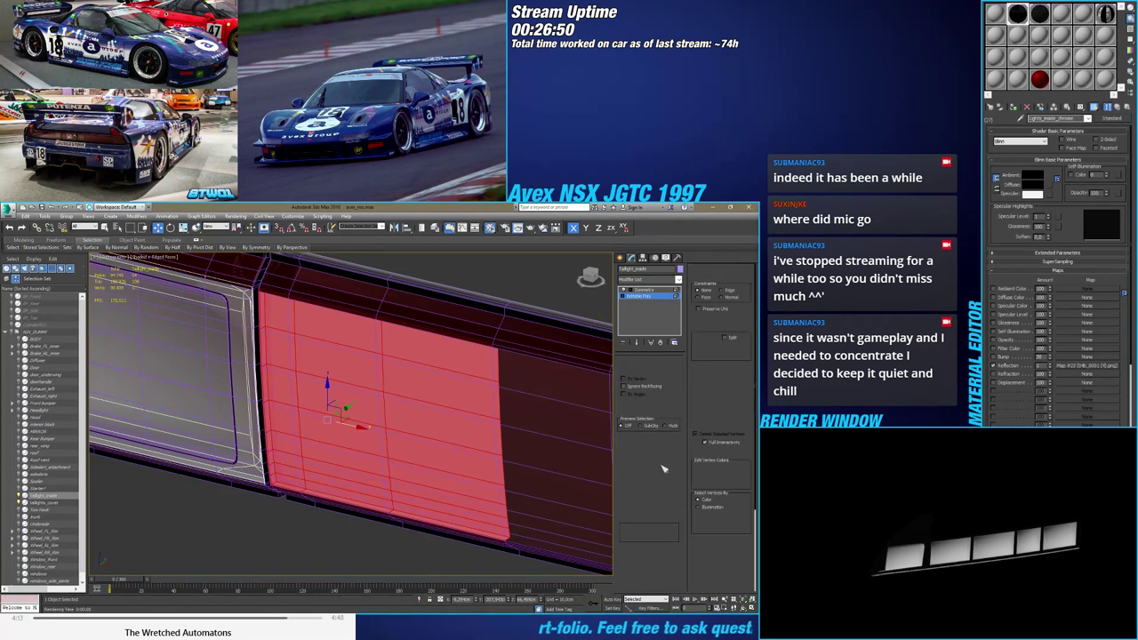
{"action": "left_click", "coordinate": [676, 481]}
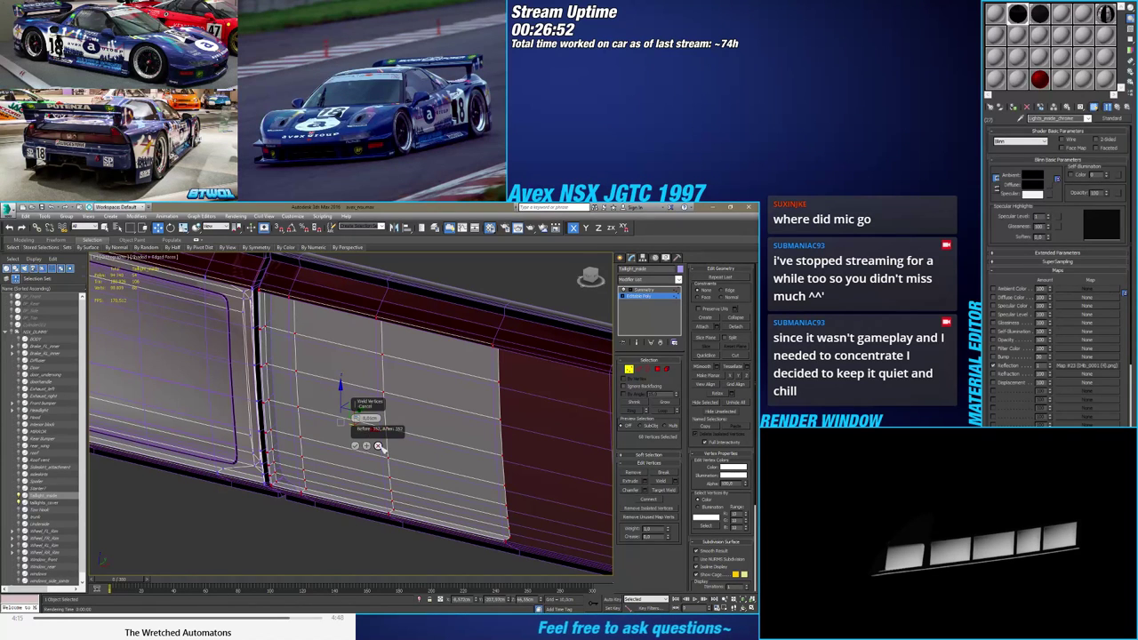
{"action": "left_click", "coordinate": [378, 445]}
Chamfer the panel's selected border edges, reducing the edge chamfer amount until the strip stays narrow
{"action": "left_click", "coordinate": [638, 368]}
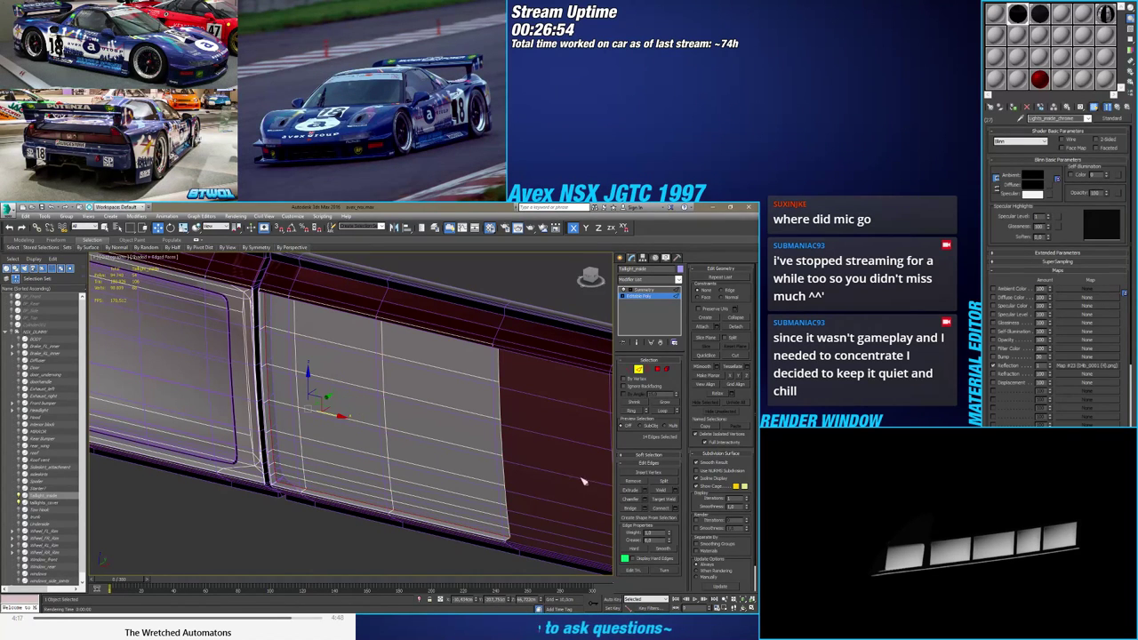
{"action": "left_click", "coordinate": [648, 499]}
{"action": "scroll", "coordinate": [258, 498], "scroll_direction": "up", "scroll_amount": 5}
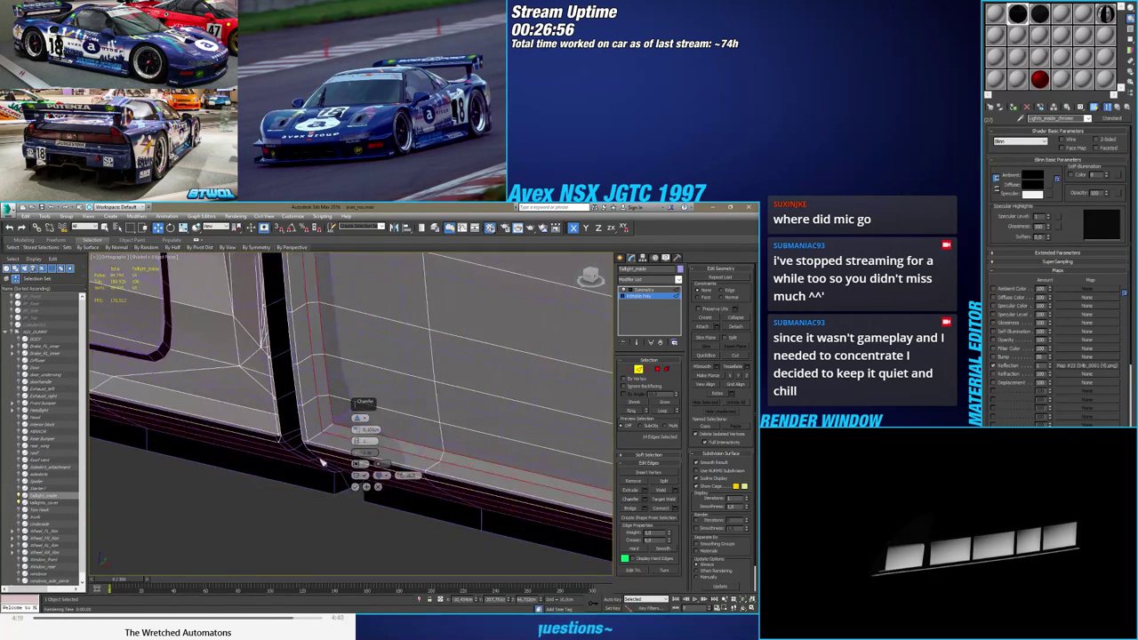
{"action": "middle_click_drag", "start_coordinate": [255, 504], "coordinate": [311, 465], "text": "alt"}
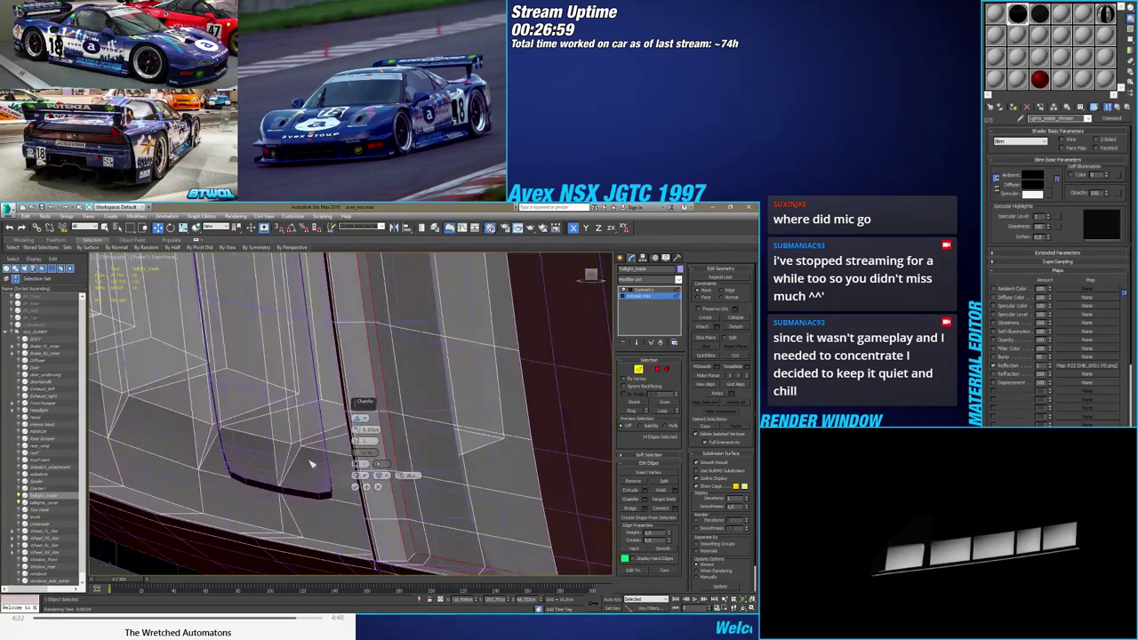
{"action": "right_click", "coordinate": [357, 432]}
{"action": "left_click_drag", "start_coordinate": [356, 433], "coordinate": [356, 430]}
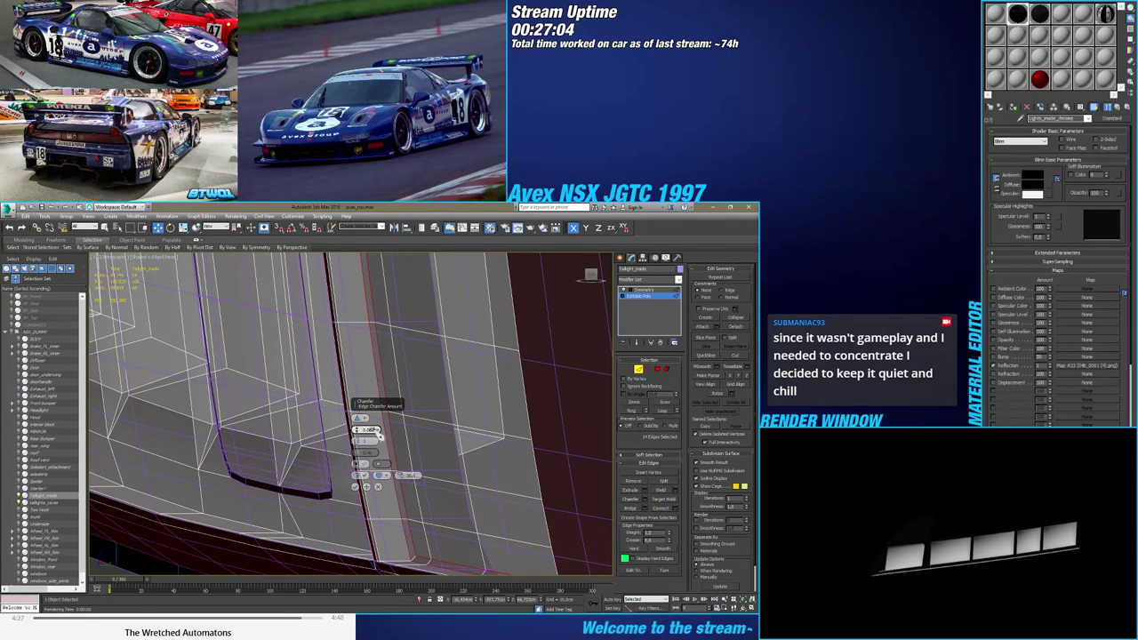
{"action": "scroll", "coordinate": [480, 471], "scroll_direction": "down", "scroll_amount": 4}
{"action": "mouse_move", "coordinate": [480, 471]}
{"action": "middle_mouse_down", "text": "alt"}
{"action": "mouse_move", "coordinate": [468, 481]}
{"action": "mouse_move", "coordinate": [500, 480]}
{"action": "middle_mouse_up", "text": "alt"}
{"action": "left_click_drag", "start_coordinate": [357, 430], "coordinate": [365, 429]}
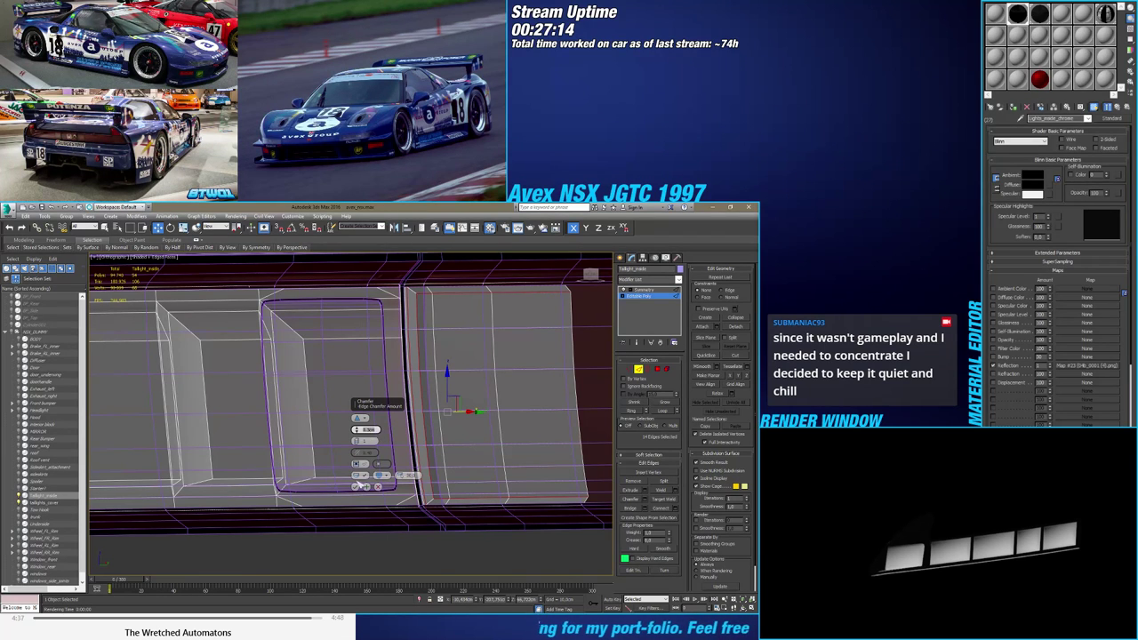
{"action": "left_click", "coordinate": [356, 487]}
{"action": "middle_click_drag", "start_coordinate": [359, 489], "coordinate": [416, 443], "text": "alt"}
{"action": "scroll", "coordinate": [466, 427], "scroll_direction": "down", "scroll_amount": 2}
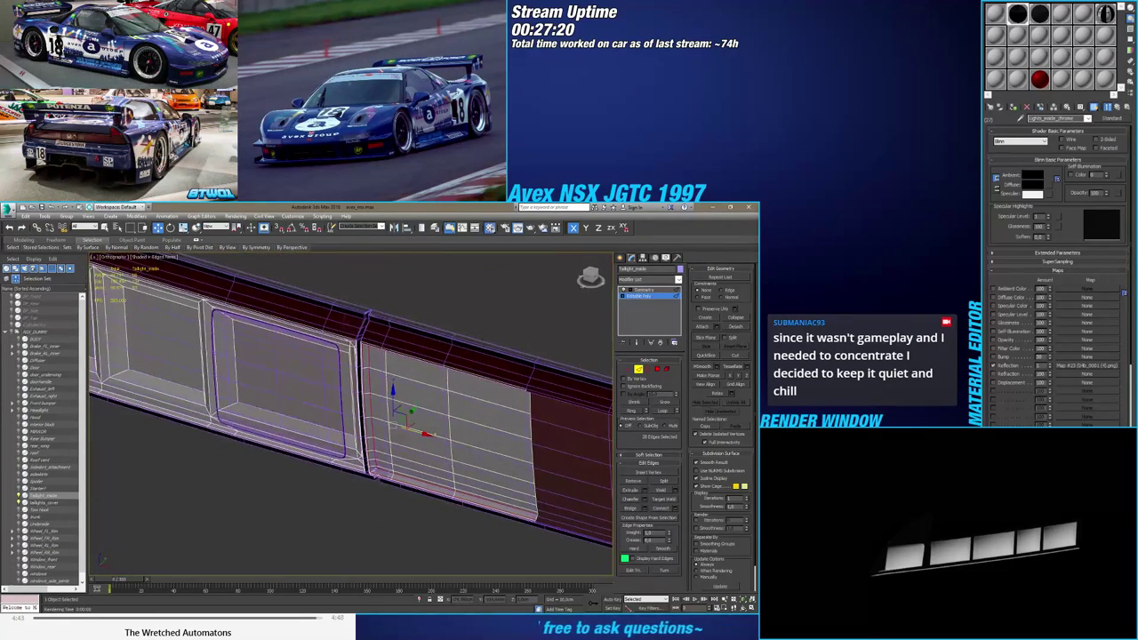
Inspect the chamfered lower corner and undo the last edge changes on the panel's border
{"action": "scroll", "coordinate": [377, 476], "scroll_direction": "up", "scroll_amount": 5}
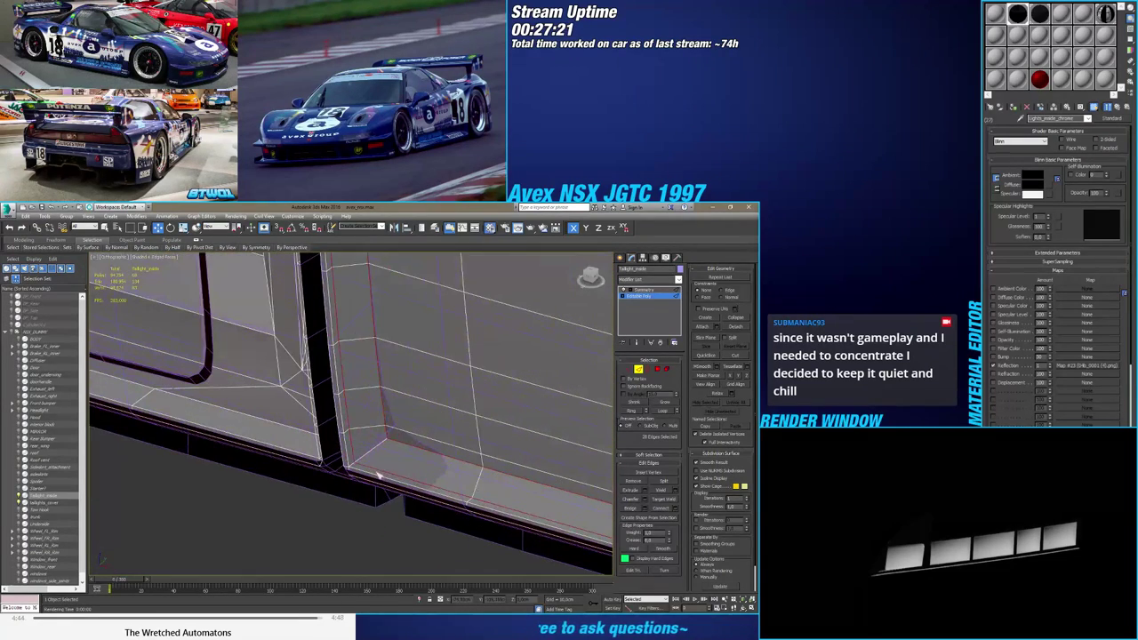
{"action": "left_click", "coordinate": [640, 484], "text": "ctrl"}
{"action": "scroll", "coordinate": [396, 471], "scroll_direction": "down", "scroll_amount": 4}
{"action": "middle_click_drag", "start_coordinate": [395, 480], "coordinate": [357, 474], "text": "alt"}
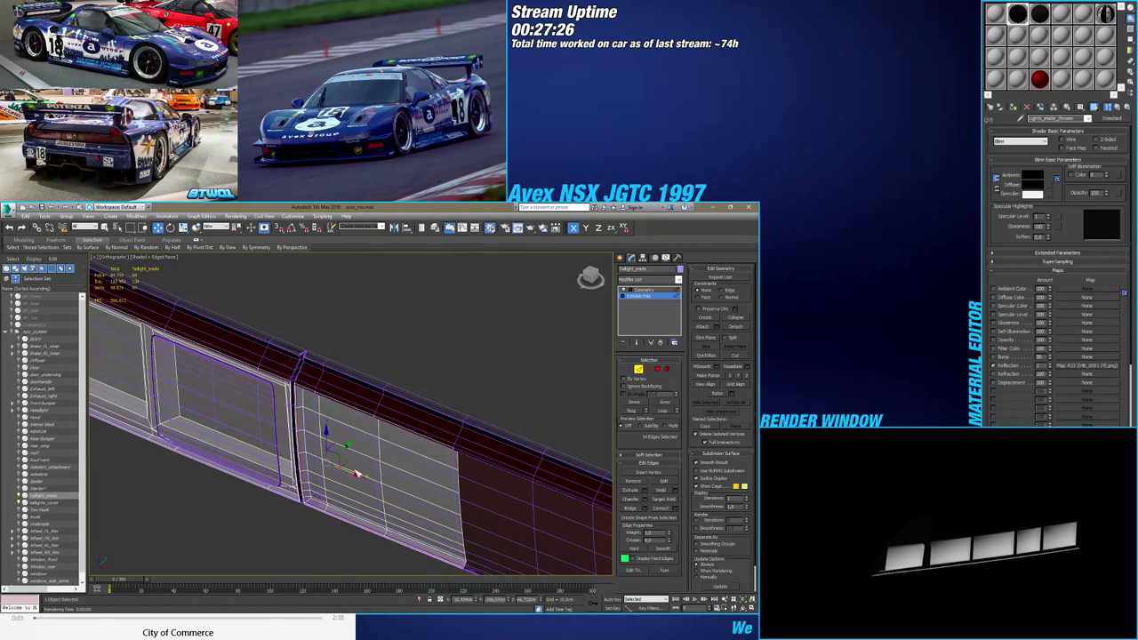
{"action": "scroll", "coordinate": [331, 488], "scroll_direction": "up", "scroll_amount": 4}
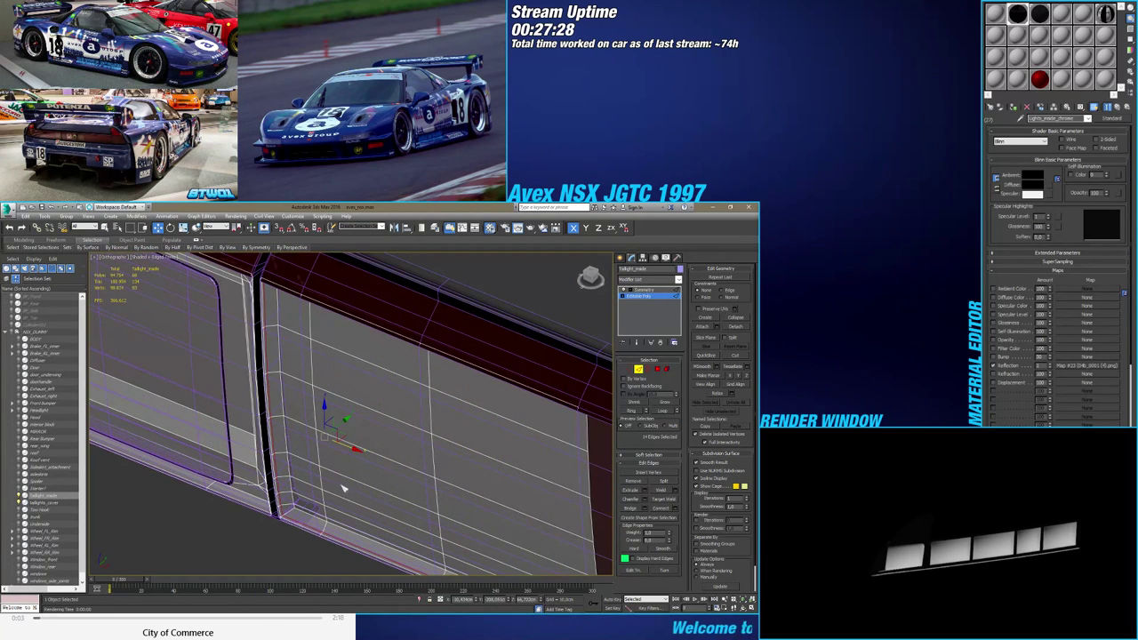
{"action": "key", "text": "ctrl+z"}
{"action": "key", "text": "ctrl+z"}
{"action": "key", "text": "ctrl+z"}
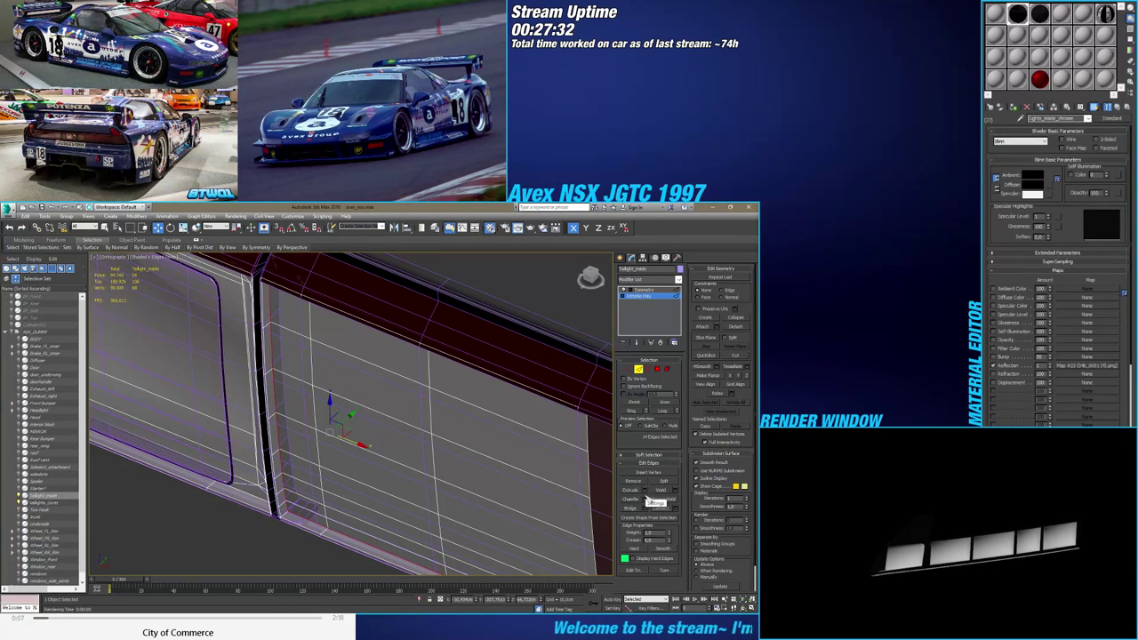
Chamfer the panel's border edges again with the other chamfer type, adjusting the chamfer amount and edge tension
{"action": "left_click", "coordinate": [647, 500]}
{"action": "left_click", "coordinate": [359, 418]}
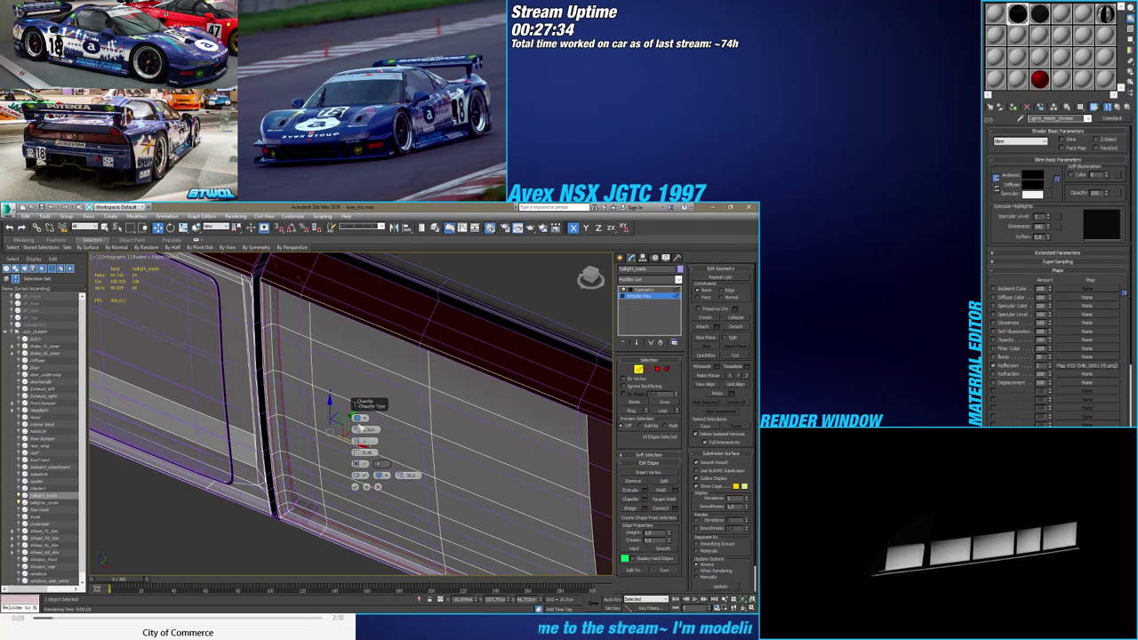
{"action": "left_click_drag", "start_coordinate": [357, 429], "coordinate": [357, 429]}
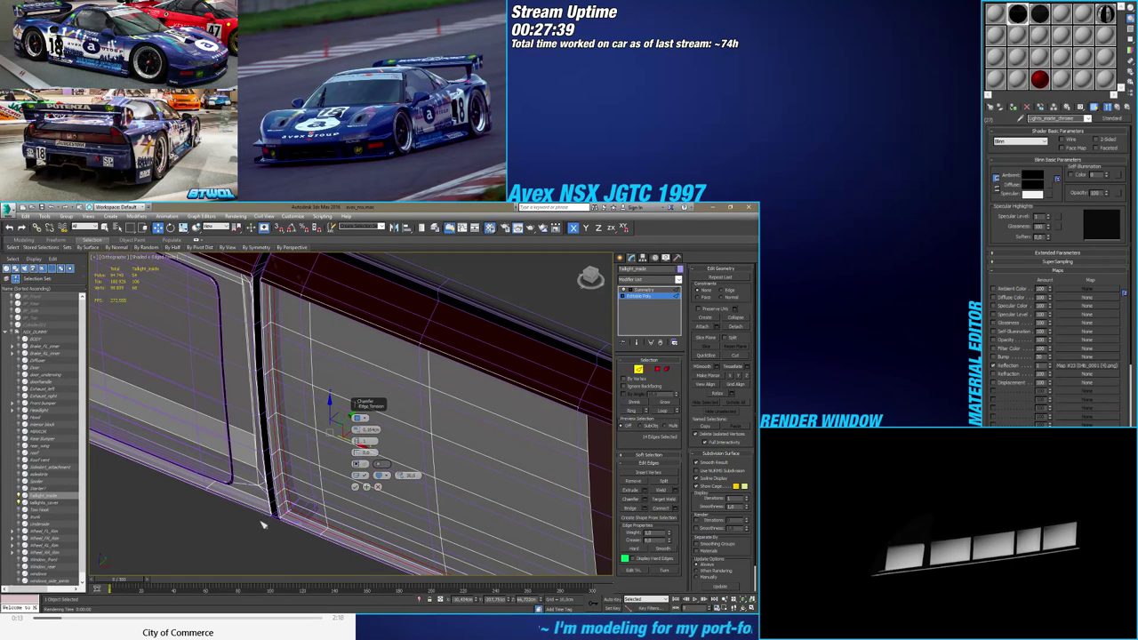
{"action": "middle_click_drag", "start_coordinate": [263, 524], "coordinate": [417, 444], "text": "alt"}
{"action": "scroll", "coordinate": [396, 439], "scroll_direction": "up", "scroll_amount": 5}
{"action": "middle_click_drag", "start_coordinate": [280, 380], "coordinate": [271, 409]}
{"action": "left_click_drag", "start_coordinate": [357, 454], "coordinate": [367, 408]}
{"action": "left_click", "coordinate": [356, 487]}
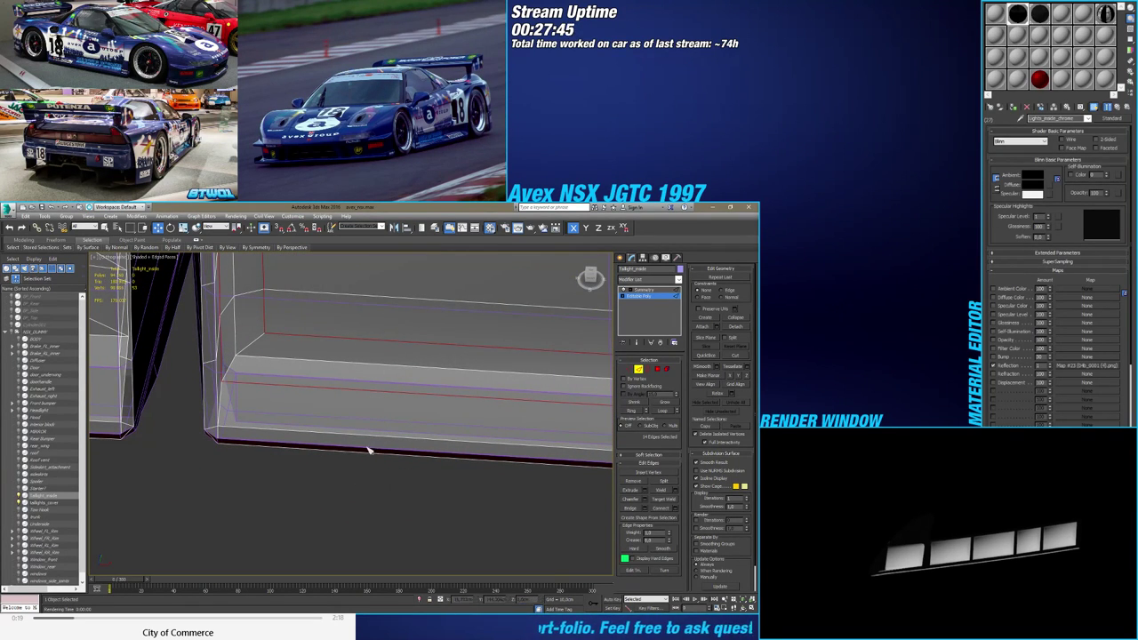
{"action": "middle_click_drag", "start_coordinate": [368, 451], "coordinate": [342, 448], "text": "alt"}
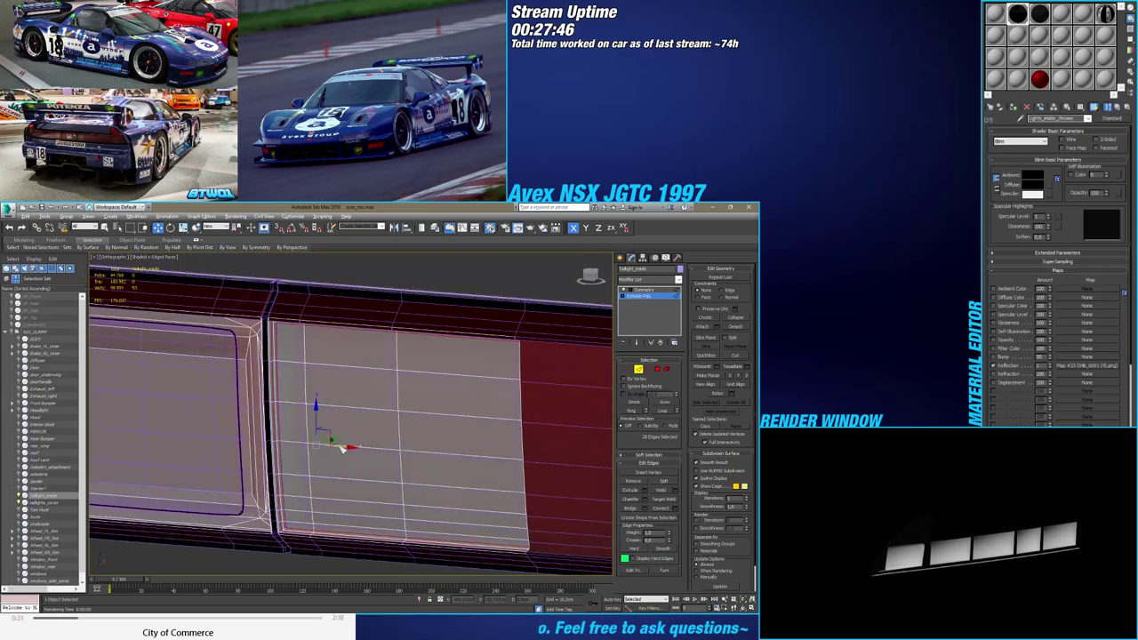
Select the whole centre panel element and auto-smooth its polygons
{"action": "left_click", "coordinate": [667, 369]}
{"action": "left_click", "coordinate": [470, 426]}
{"action": "mouse_move", "coordinate": [444, 450]}
{"action": "middle_mouse_down", "text": "alt"}
{"action": "mouse_move", "coordinate": [445, 476]}
{"action": "mouse_move", "coordinate": [452, 420]}
{"action": "mouse_move", "coordinate": [453, 450]}
{"action": "middle_mouse_up", "text": "alt"}
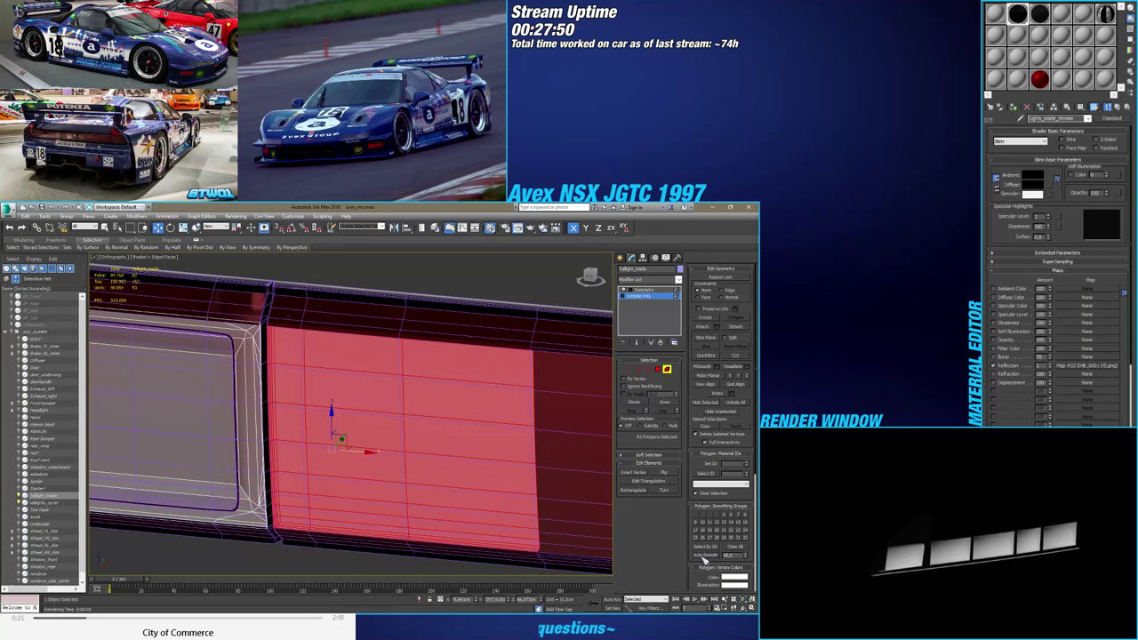
{"action": "middle_click_drag", "start_coordinate": [471, 512], "coordinate": [462, 459], "text": "alt"}
{"action": "scroll", "coordinate": [561, 505], "scroll_direction": "up", "scroll_amount": 5}
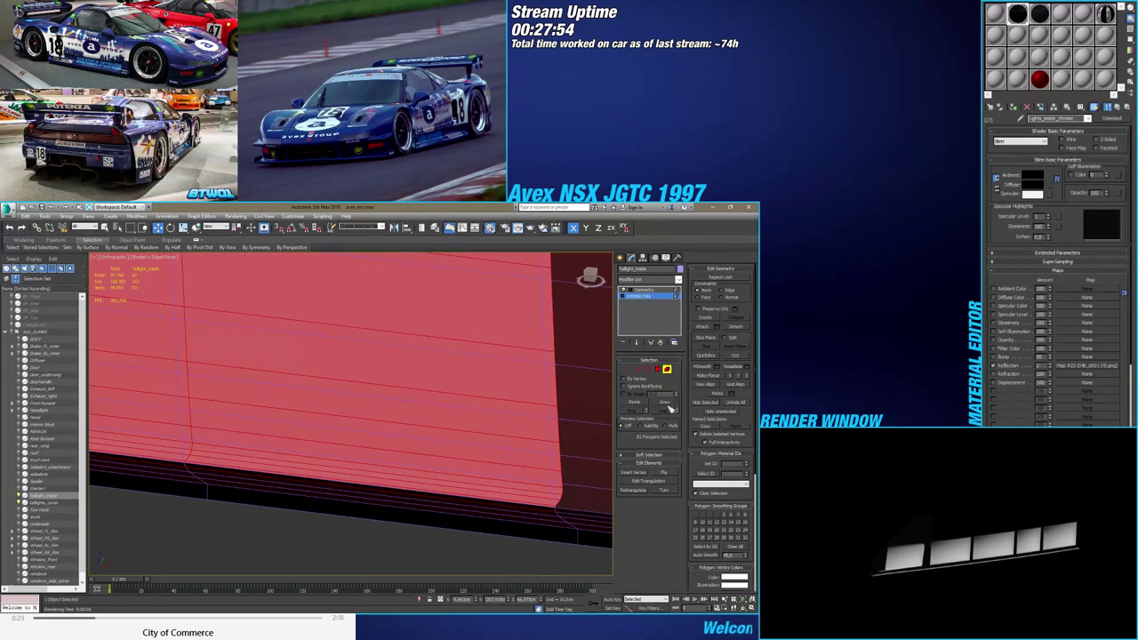
Select the narrow outer rim polygons along the panel's lower, side and upper borders, and check the selection in wireframe
{"action": "left_click", "coordinate": [657, 369]}
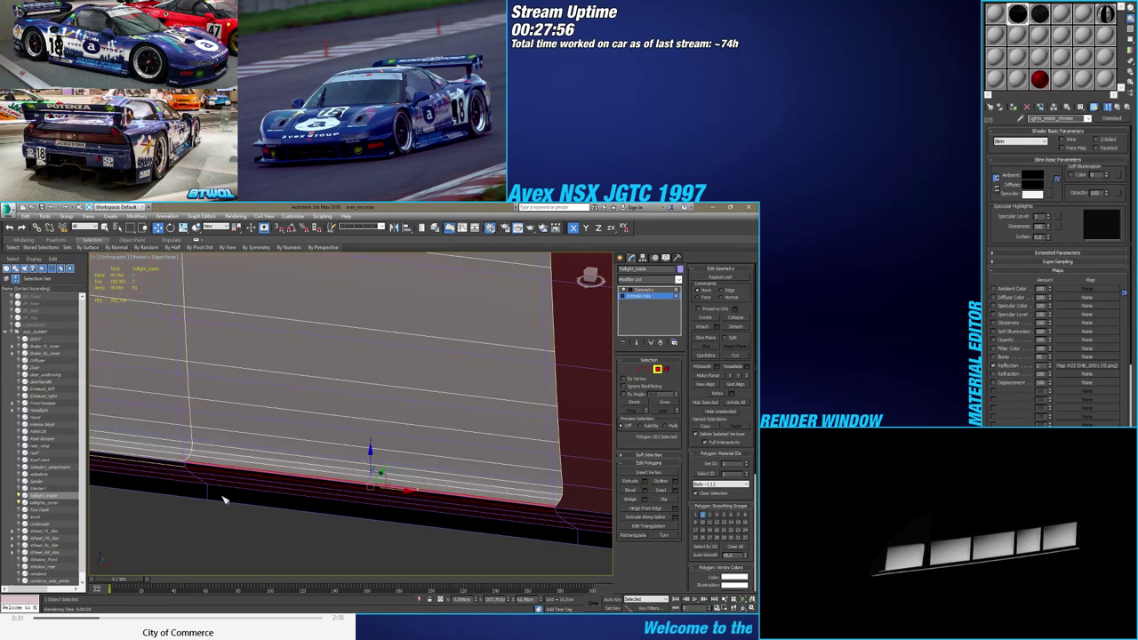
{"action": "left_click", "coordinate": [177, 463], "text": "ctrl"}
{"action": "scroll", "coordinate": [177, 463], "scroll_direction": "down", "scroll_amount": 5}
{"action": "middle_click_drag", "start_coordinate": [177, 463], "coordinate": [400, 529]}
{"action": "scroll", "coordinate": [264, 518], "scroll_direction": "up", "scroll_amount": 7}
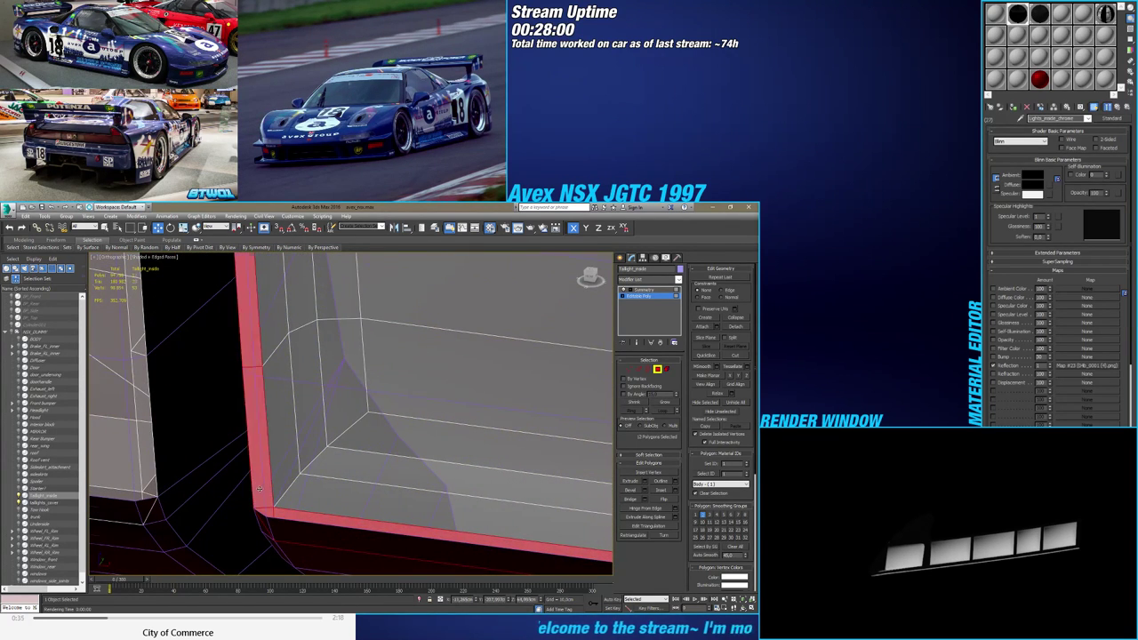
{"action": "middle_click_drag", "start_coordinate": [259, 488], "coordinate": [306, 432], "text": "alt"}
{"action": "left_click", "coordinate": [293, 371], "text": "ctrl"}
{"action": "scroll", "coordinate": [292, 377], "scroll_direction": "down", "scroll_amount": 6}
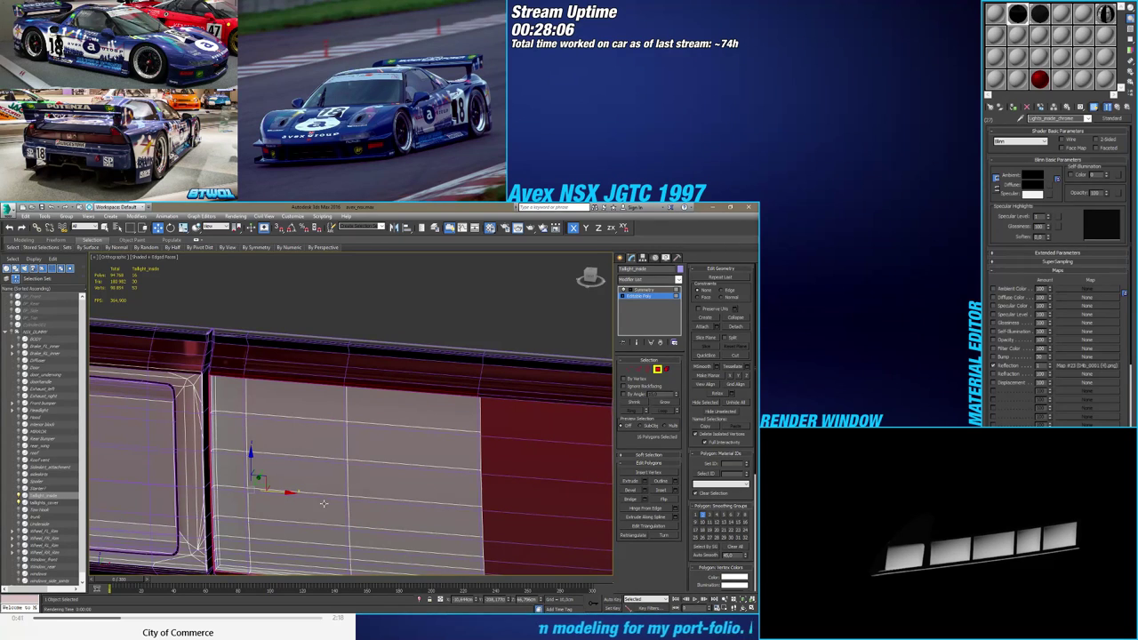
{"action": "key", "text": "F3"}
{"action": "middle_click_drag", "start_coordinate": [326, 503], "coordinate": [357, 473], "text": "alt"}
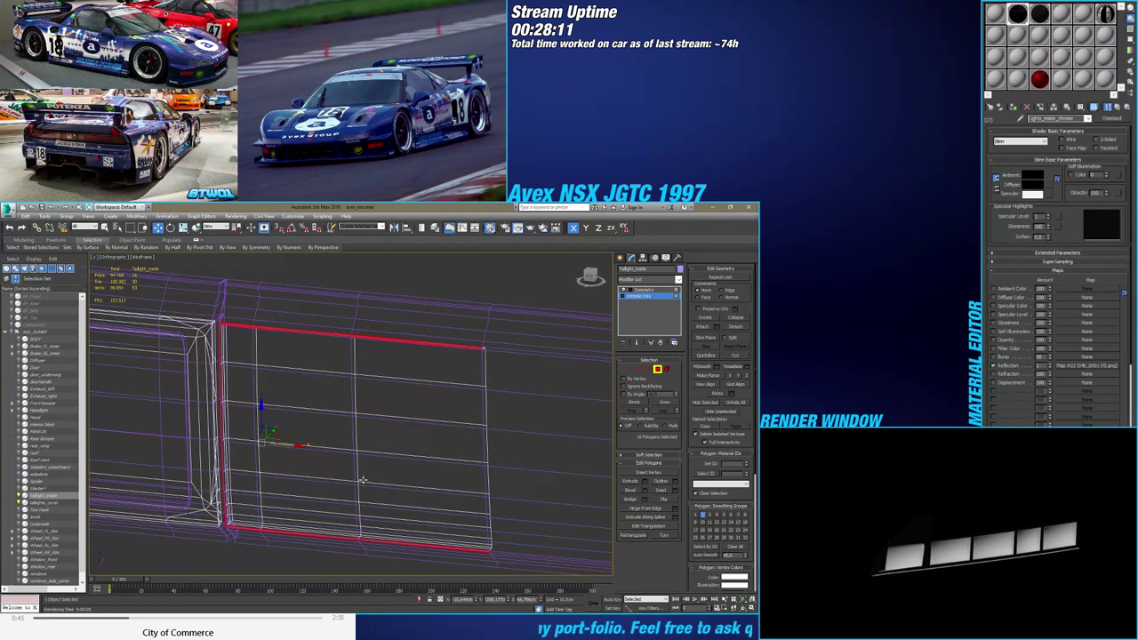
{"action": "key", "text": "F3"}
{"action": "mouse_move", "coordinate": [363, 480]}
{"action": "middle_mouse_down", "text": "alt"}
{"action": "mouse_move", "coordinate": [300, 500]}
{"action": "mouse_move", "coordinate": [339, 447]}
{"action": "mouse_move", "coordinate": [341, 493]}
{"action": "mouse_move", "coordinate": [356, 481]}
{"action": "mouse_move", "coordinate": [325, 475]}
{"action": "mouse_move", "coordinate": [511, 426]}
{"action": "middle_mouse_up", "text": "alt"}
{"action": "scroll", "coordinate": [347, 492], "scroll_direction": "up", "scroll_amount": 4}
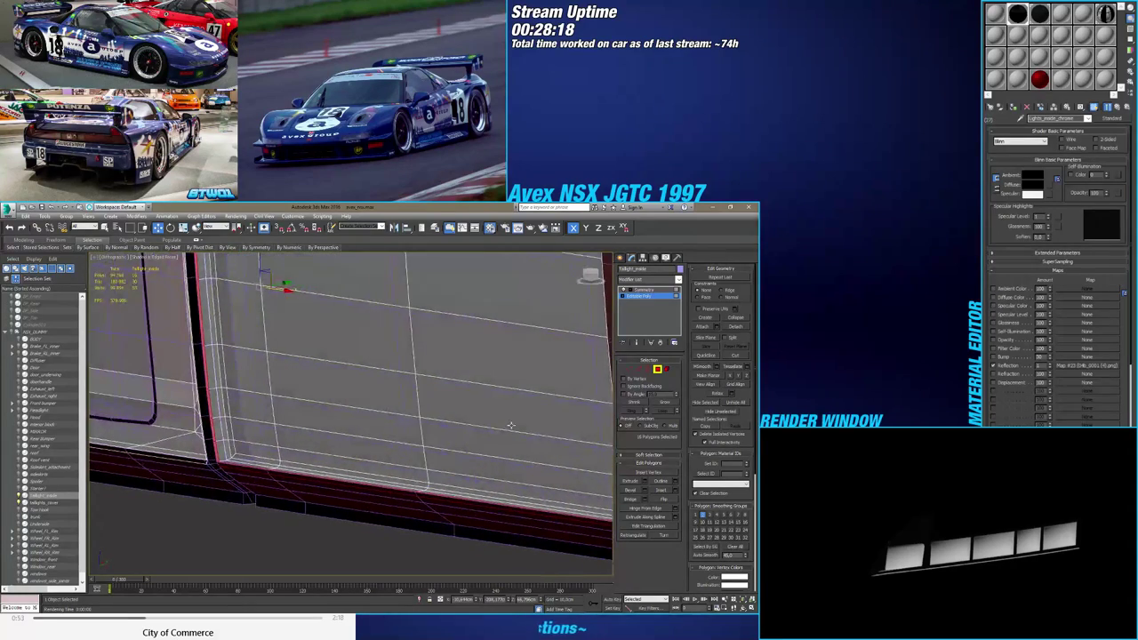
{"action": "mouse_move", "coordinate": [436, 393]}
{"action": "middle_mouse_down", "text": "alt"}
{"action": "mouse_move", "coordinate": [459, 363]}
{"action": "mouse_move", "coordinate": [464, 381]}
{"action": "mouse_move", "coordinate": [443, 412]}
{"action": "middle_mouse_up", "text": "alt"}
Select the panel's entire front face by growing outward from its middle polygons, and auto-smooth it
{"action": "left_click", "coordinate": [531, 391]}
{"action": "left_click", "coordinate": [662, 401]}
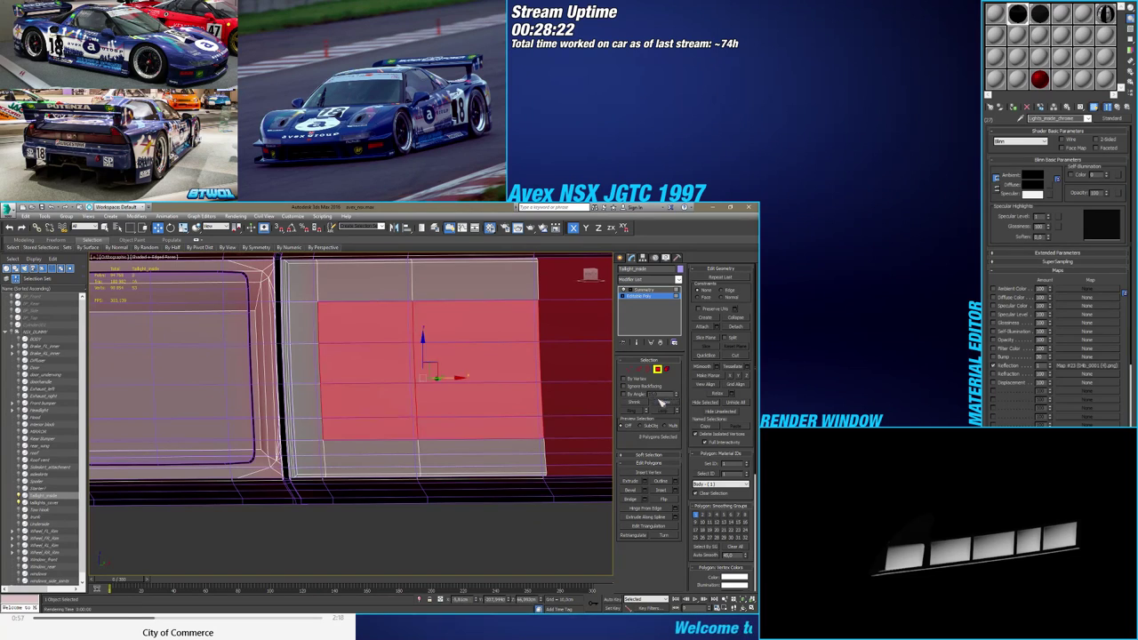
{"action": "left_click", "coordinate": [662, 401]}
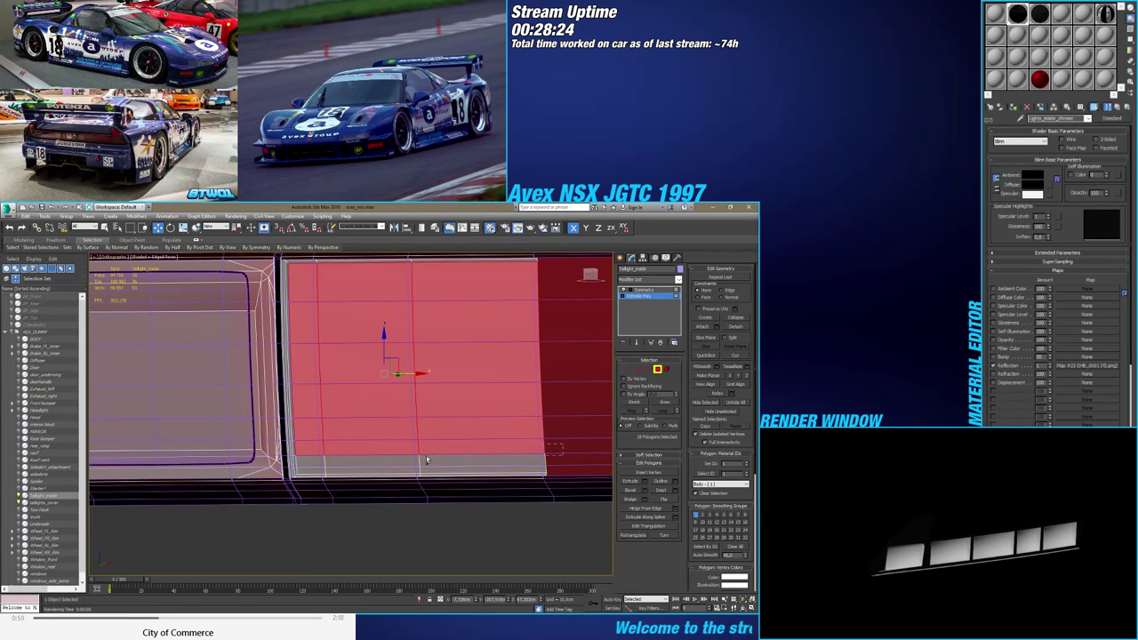
{"action": "left_click_drag", "start_coordinate": [310, 473], "coordinate": [308, 472], "text": "ctrl"}
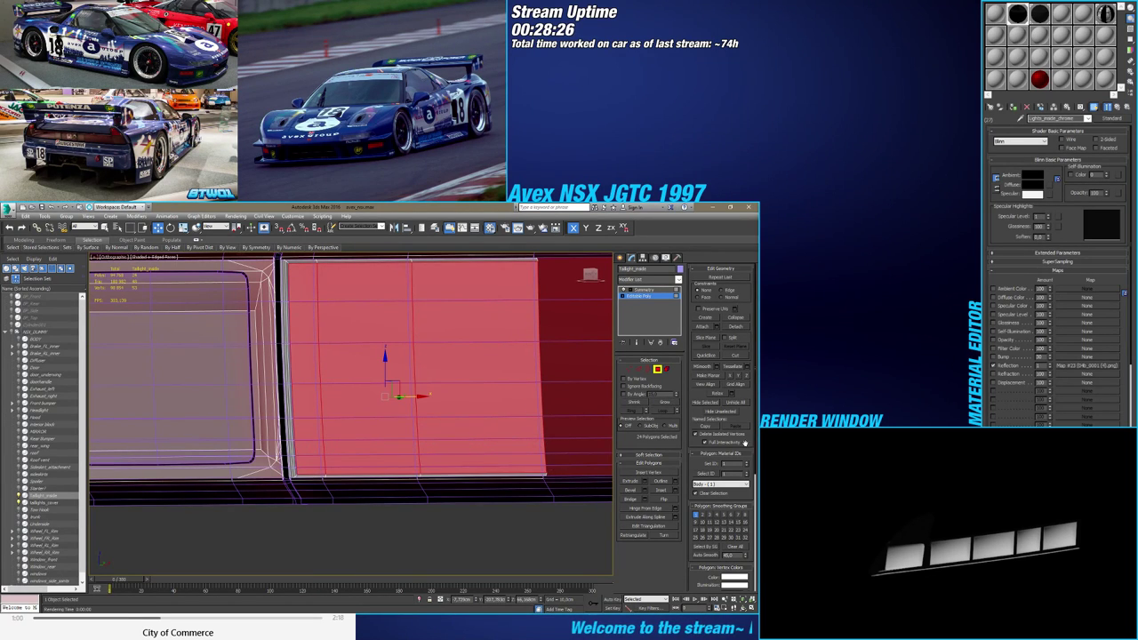
{"action": "left_click", "coordinate": [670, 405]}
{"action": "middle_click_drag", "start_coordinate": [409, 400], "coordinate": [368, 444], "text": "alt"}
{"action": "scroll", "coordinate": [345, 450], "scroll_direction": "up", "scroll_amount": 5}
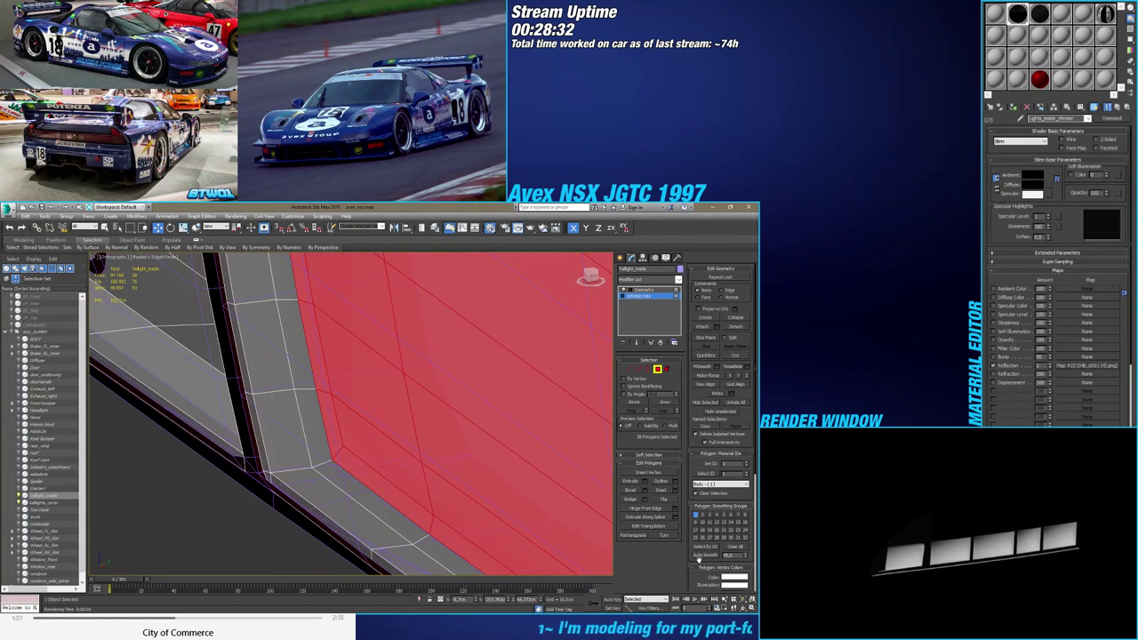
{"action": "scroll", "coordinate": [402, 490], "scroll_direction": "down", "scroll_amount": 4}
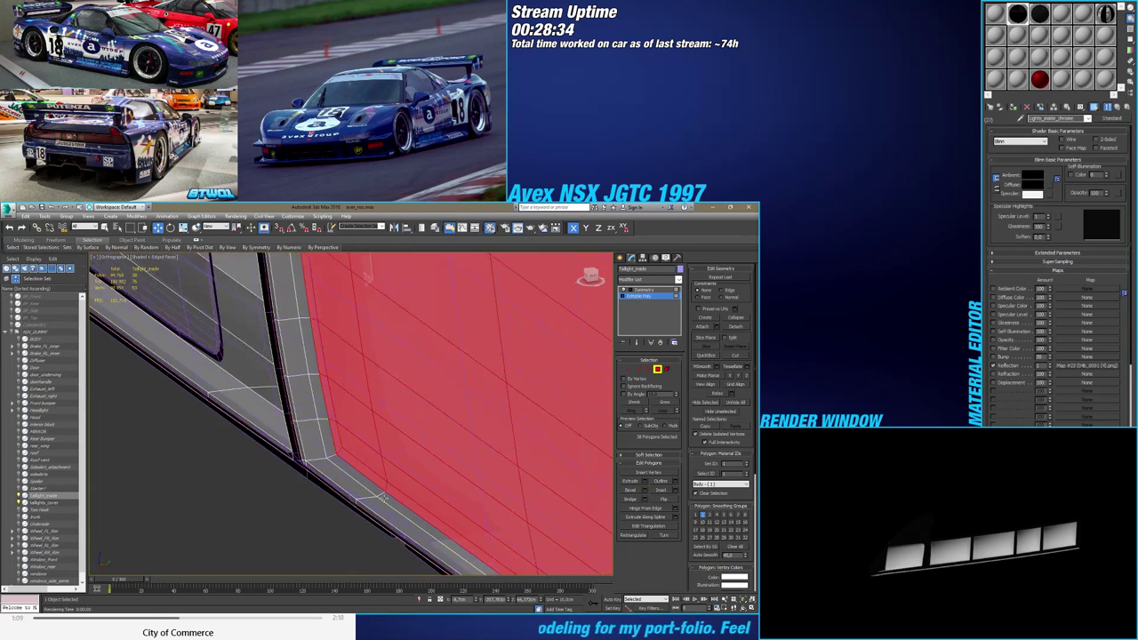
{"action": "middle_click_drag", "start_coordinate": [401, 490], "coordinate": [428, 501], "text": "alt"}
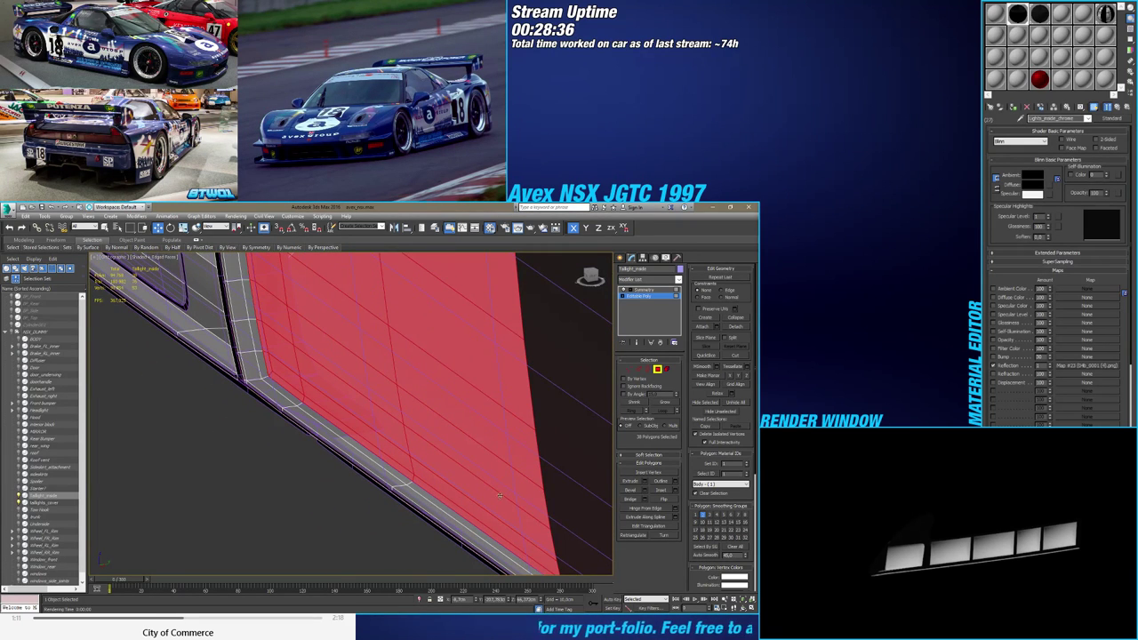
Select the chamfer strip polygons adjoining the selected border edges, and view the panel shaded without edges
{"action": "left_click", "coordinate": [638, 369]}
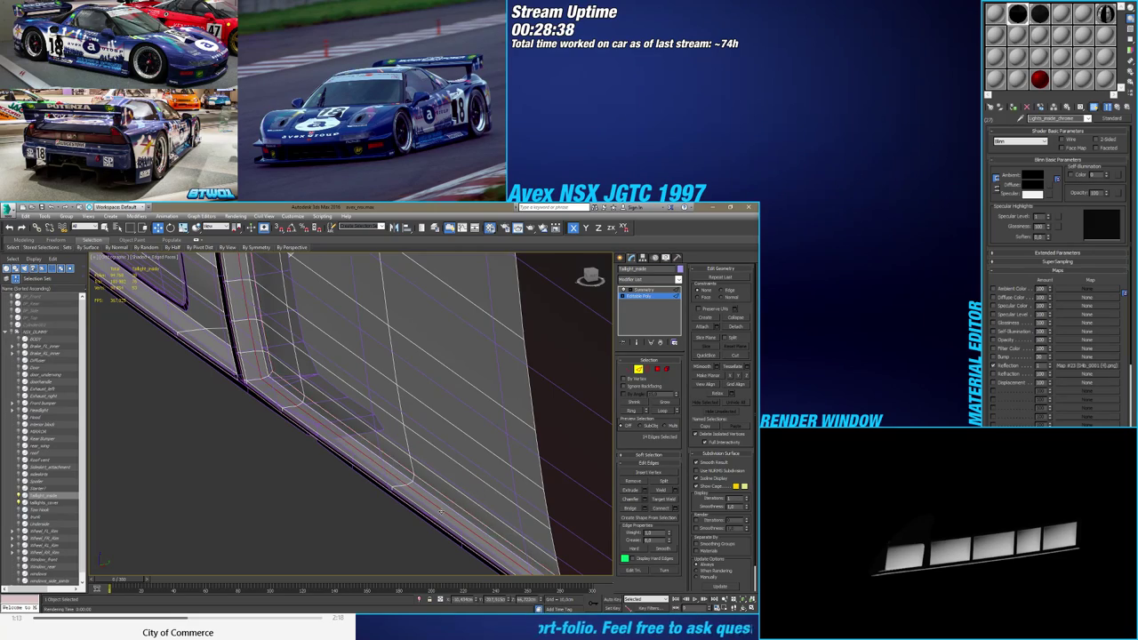
{"action": "left_click", "coordinate": [658, 370]}
{"action": "middle_click_drag", "start_coordinate": [368, 394], "coordinate": [391, 451], "text": "alt"}
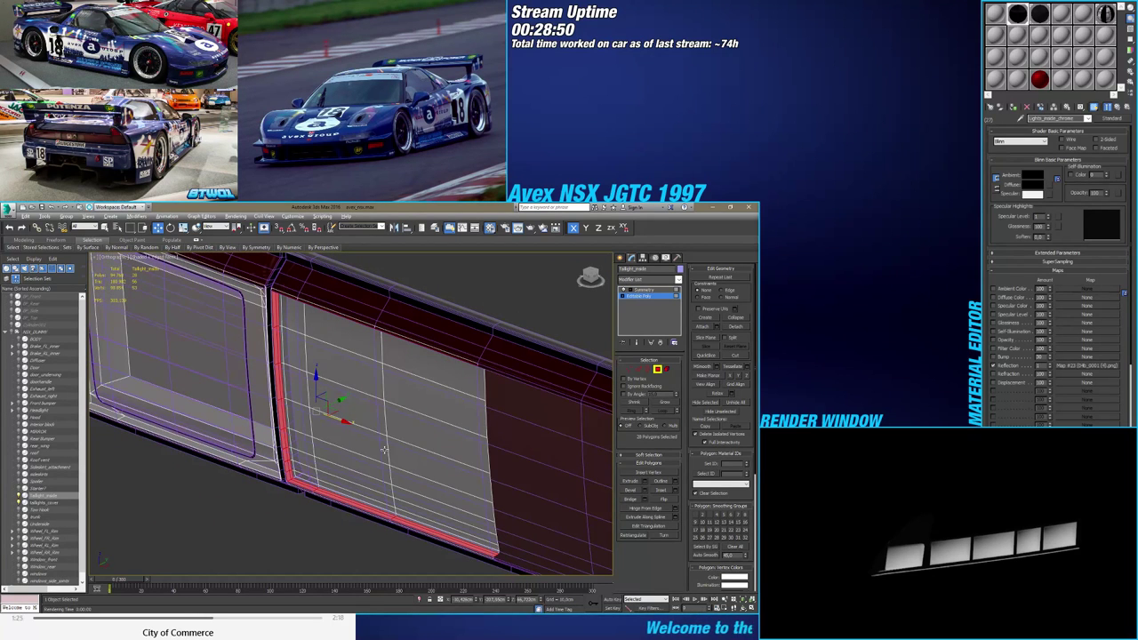
{"action": "key", "text": "F4"}
{"action": "middle_click_drag", "start_coordinate": [396, 445], "coordinate": [417, 434], "text": "alt"}
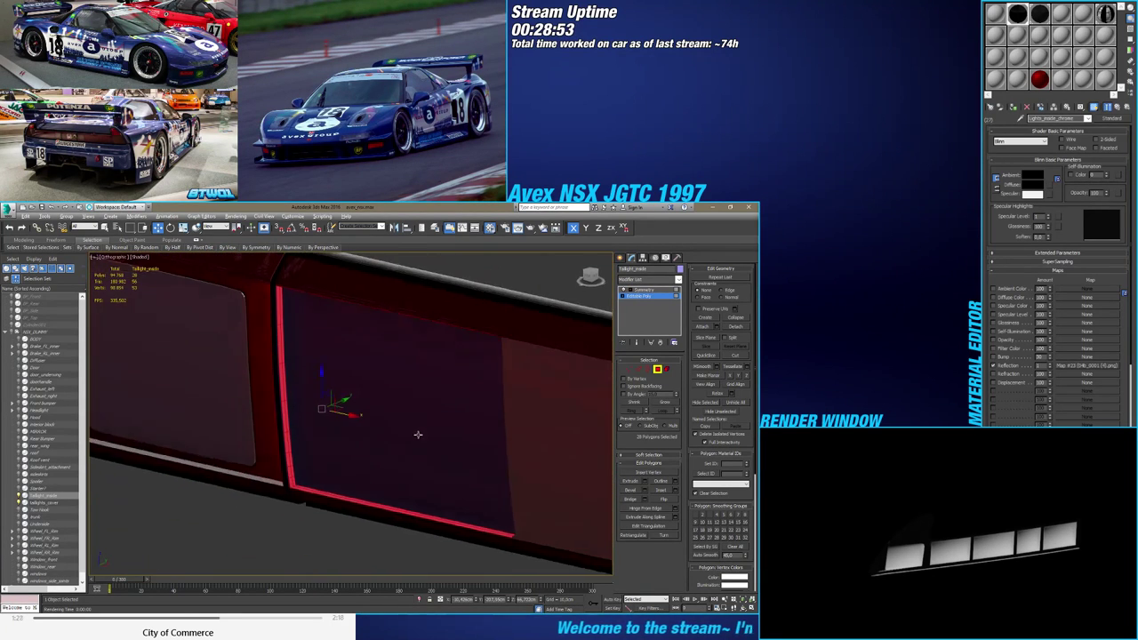
Select the taillight's inner centre panel as a whole element and assign it material ID 27
{"action": "left_click", "coordinate": [666, 368]}
{"action": "left_click", "coordinate": [393, 443]}
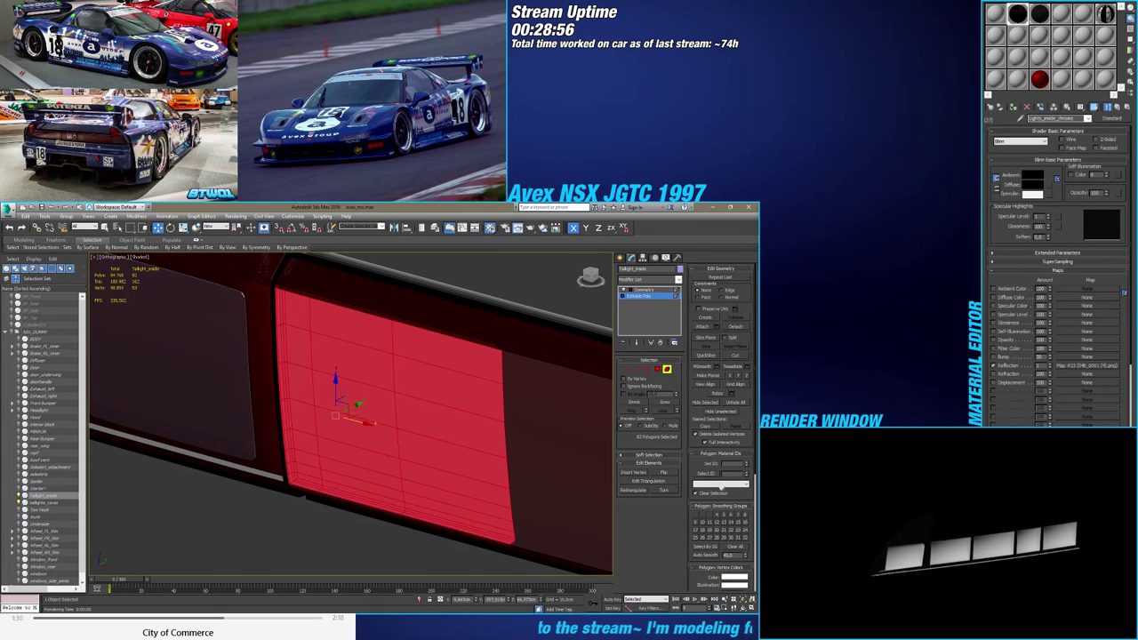
{"action": "left_click", "coordinate": [722, 485]}
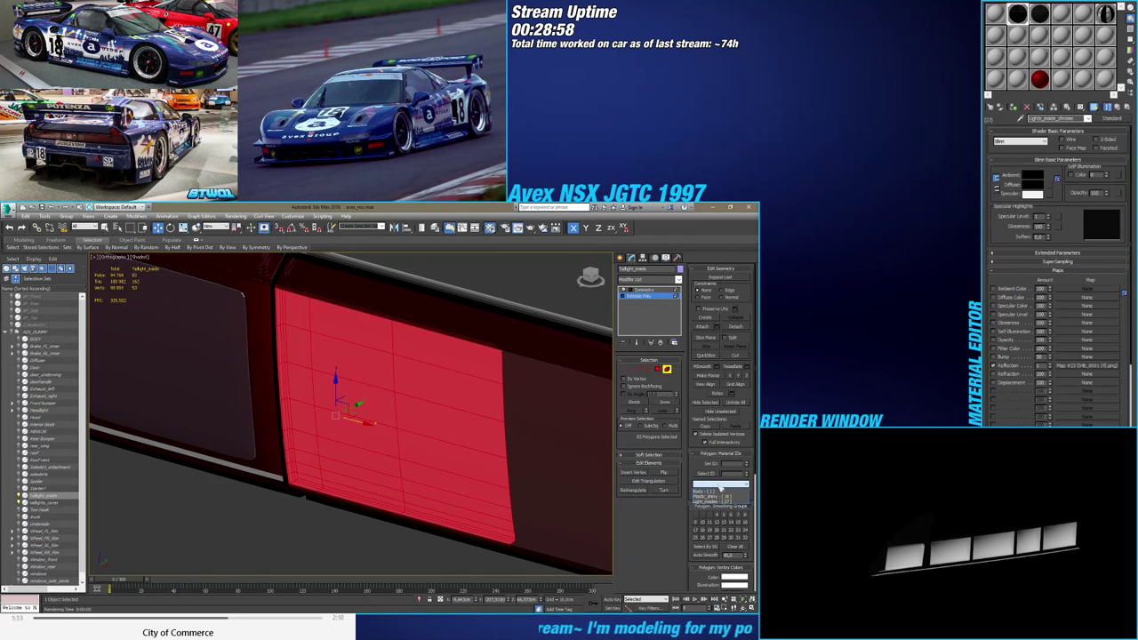
{"action": "left_click", "coordinate": [216, 414]}
{"action": "left_click", "coordinate": [219, 406]}
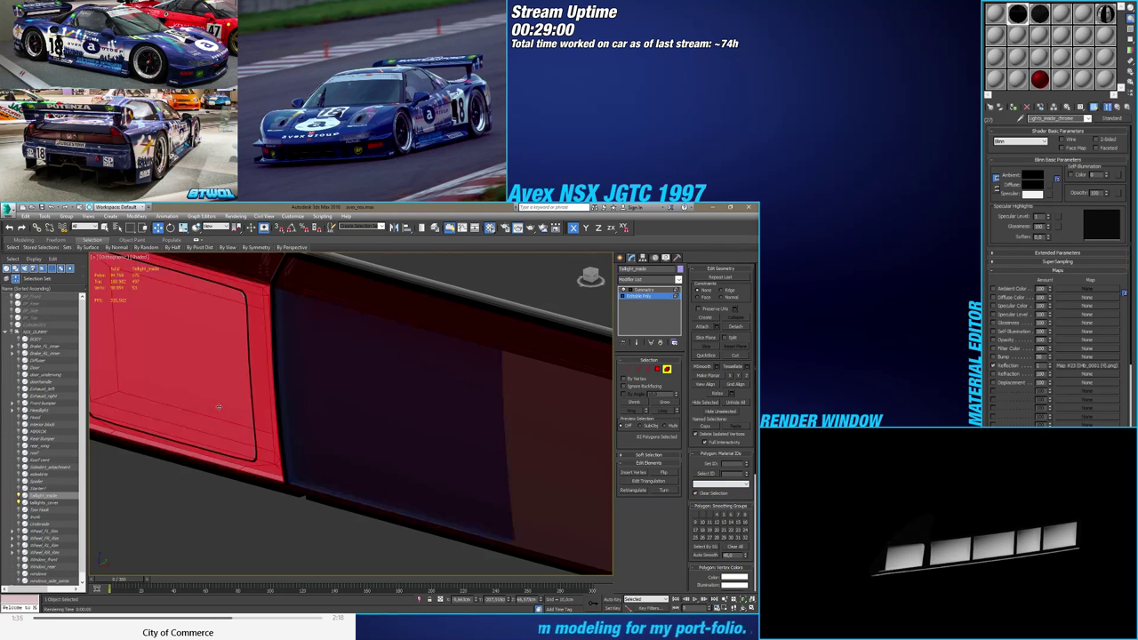
{"action": "left_click", "coordinate": [720, 484]}
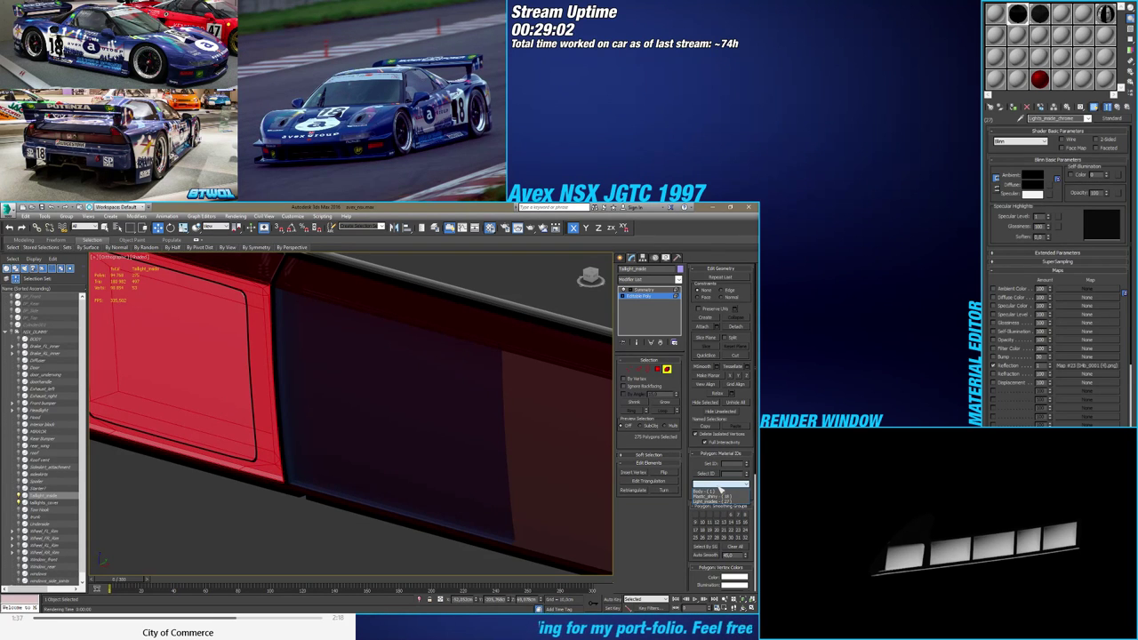
{"action": "left_click", "coordinate": [488, 450]}
{"action": "left_click", "coordinate": [488, 449]}
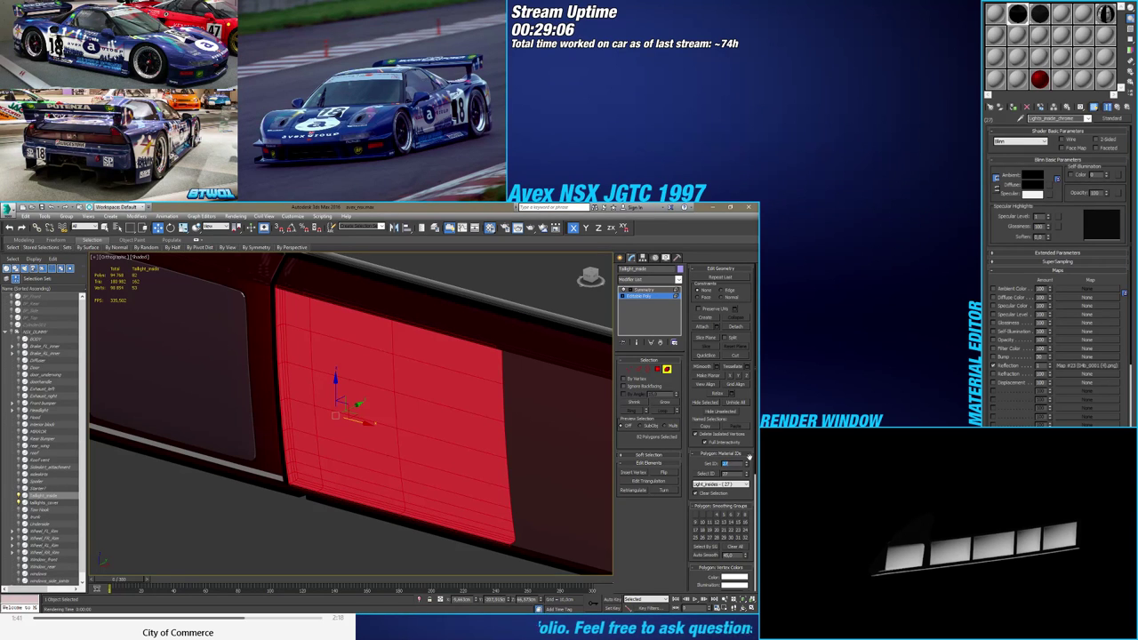
Leave element editing and inspect the taillight with taillights_cover hidden and shown again
{"action": "left_click", "coordinate": [666, 369]}
{"action": "middle_click_drag", "start_coordinate": [465, 442], "coordinate": [385, 441], "text": "alt"}
{"action": "left_click", "coordinate": [441, 465]}
{"action": "left_click", "coordinate": [475, 427]}
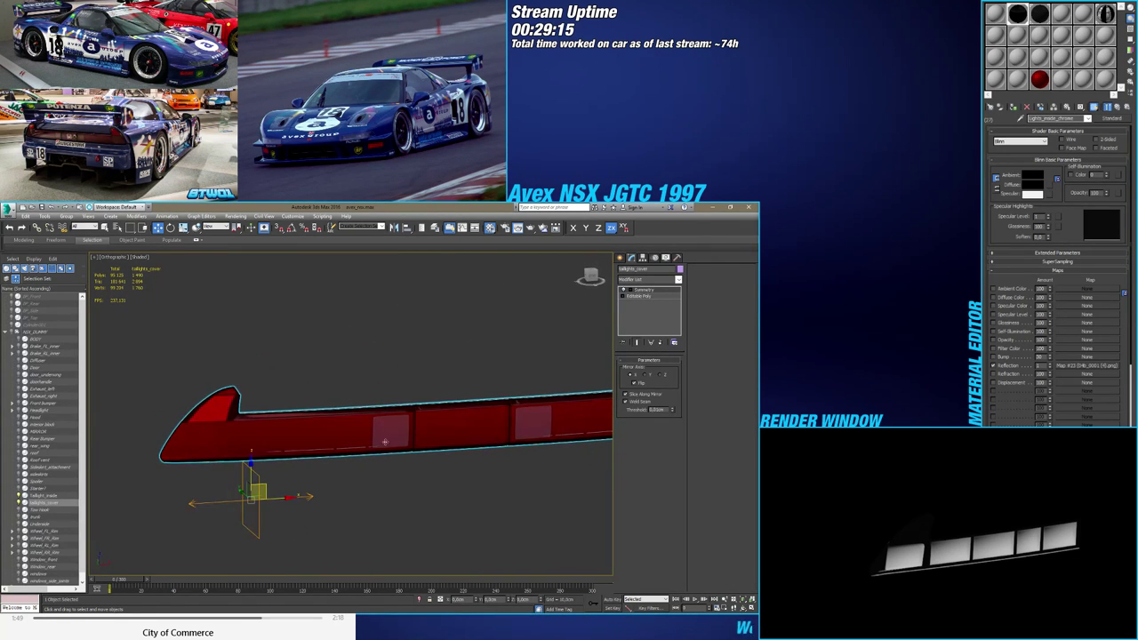
{"action": "left_click", "coordinate": [18, 503]}
{"action": "mouse_move", "coordinate": [483, 440]}
{"action": "middle_mouse_down", "text": "alt"}
{"action": "mouse_move", "coordinate": [414, 453]}
{"action": "mouse_move", "coordinate": [427, 409]}
{"action": "mouse_move", "coordinate": [419, 414]}
{"action": "mouse_move", "coordinate": [399, 474]}
{"action": "mouse_move", "coordinate": [431, 450]}
{"action": "mouse_move", "coordinate": [439, 426]}
{"action": "mouse_move", "coordinate": [466, 466]}
{"action": "mouse_move", "coordinate": [430, 478]}
{"action": "middle_mouse_up", "text": "alt"}
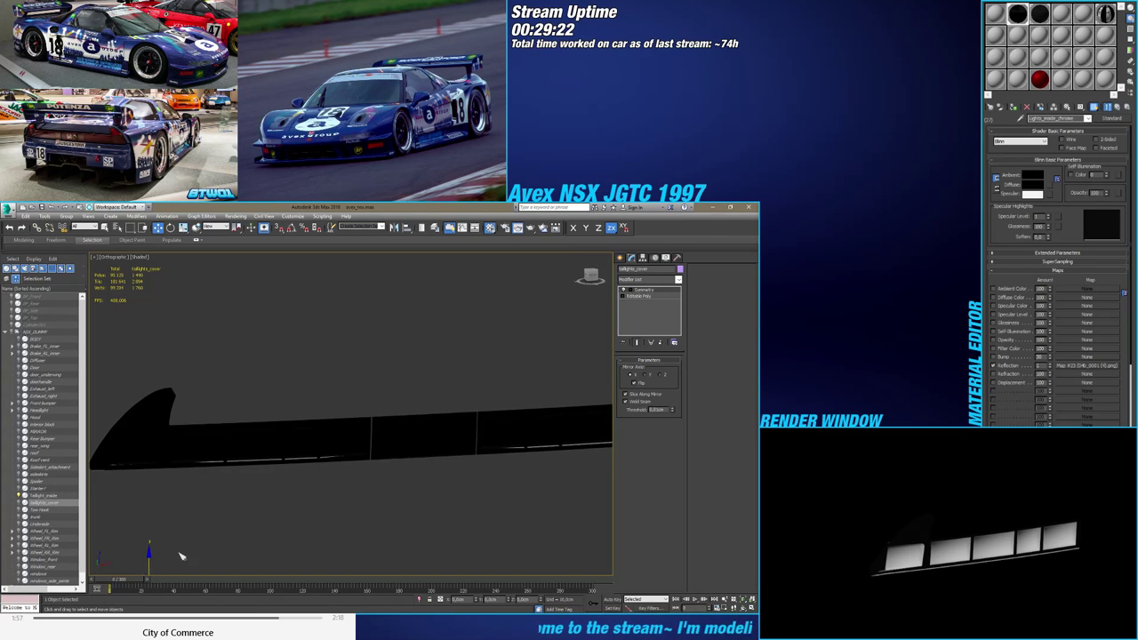
{"action": "left_click", "coordinate": [18, 503]}
{"action": "scroll", "coordinate": [286, 499], "scroll_direction": "down", "scroll_amount": 2}
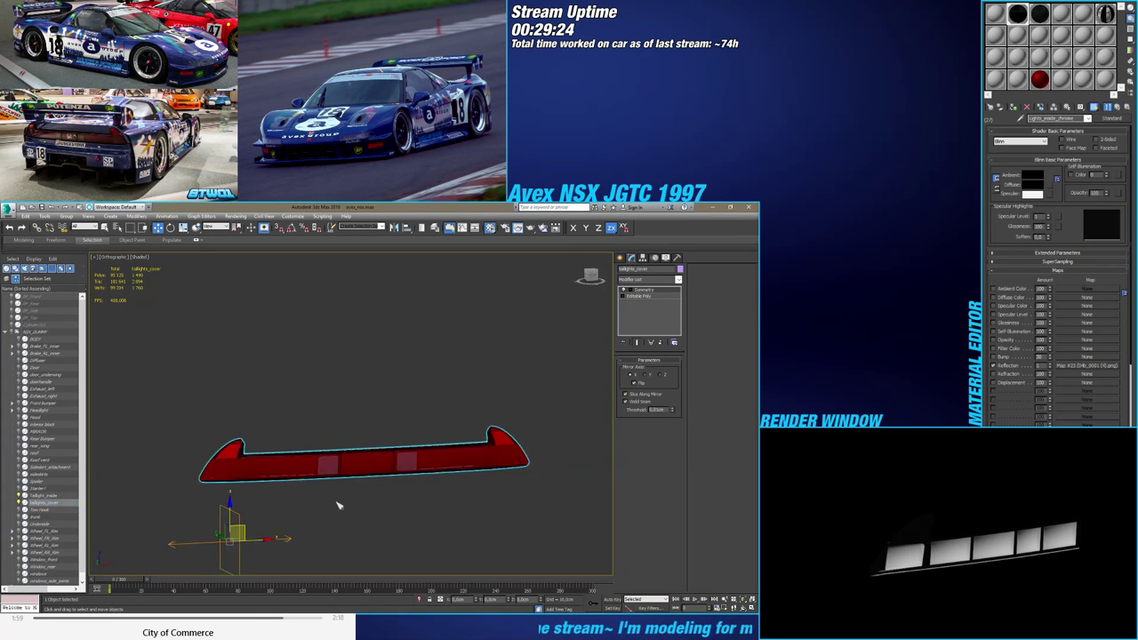
Deselect everything and render the complete taillight with its cover from farther away
{"action": "middle_click_drag", "start_coordinate": [341, 506], "coordinate": [307, 485]}
{"action": "scroll", "coordinate": [300, 488], "scroll_direction": "down", "scroll_amount": 1}
{"action": "left_click", "coordinate": [296, 510]}
{"action": "key", "text": "shift+q"}
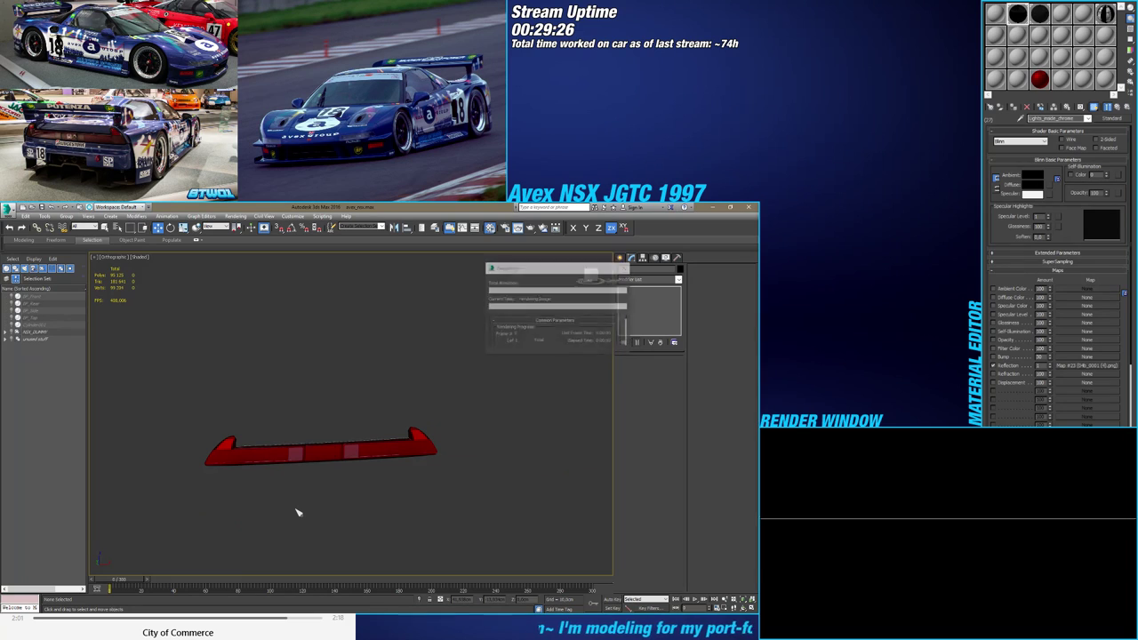
{"action": "middle_click_drag", "start_coordinate": [311, 505], "coordinate": [375, 485], "text": "alt"}
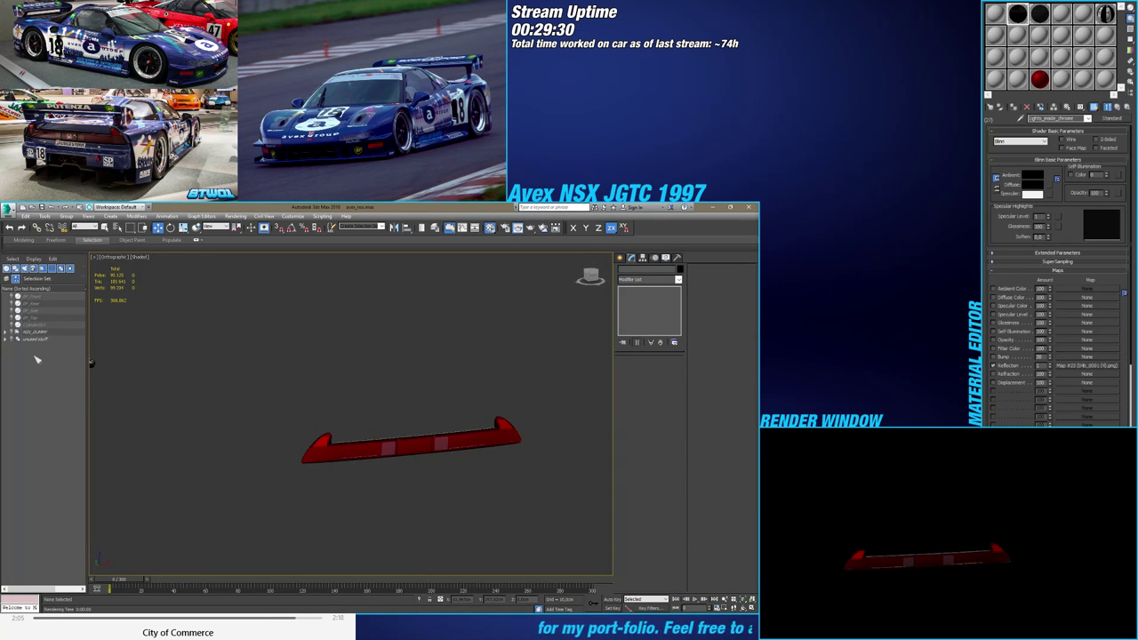
Select NSX_DUMMY together with all its child parts and unhide the whole car
{"action": "left_click", "coordinate": [6, 331]}
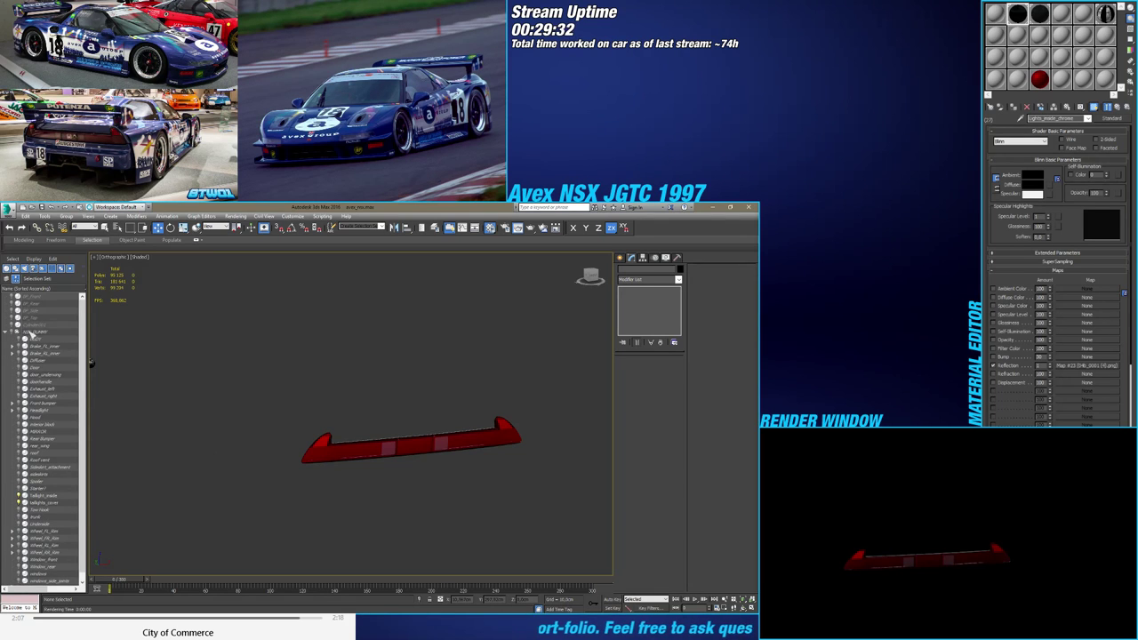
{"action": "right_click", "coordinate": [32, 334]}
{"action": "left_click", "coordinate": [116, 339]}
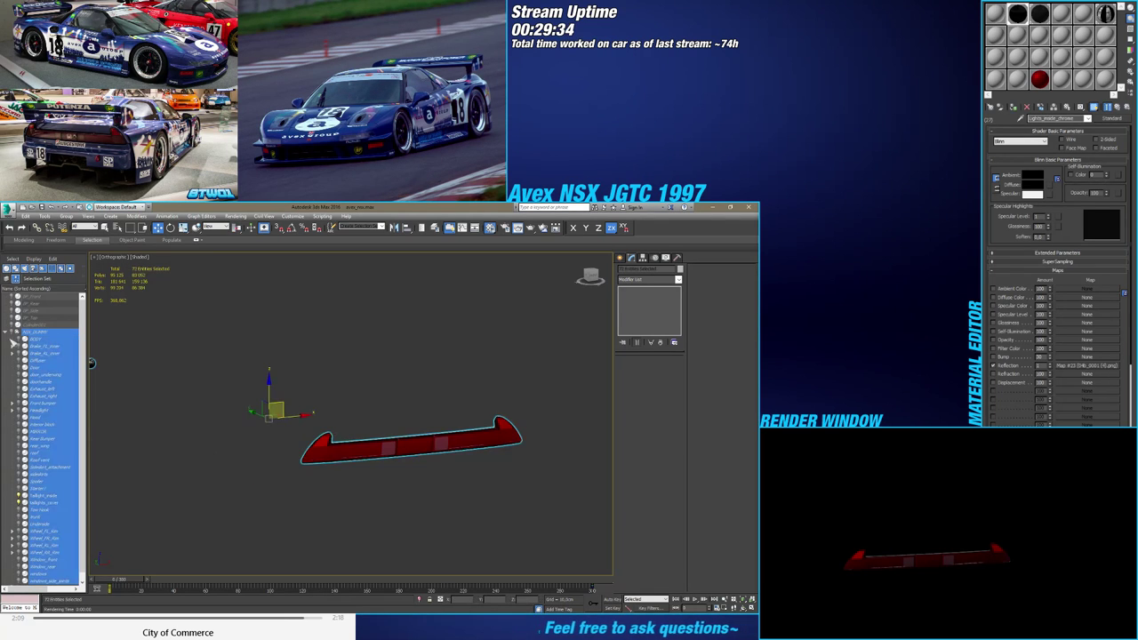
{"action": "left_click", "coordinate": [18, 338]}
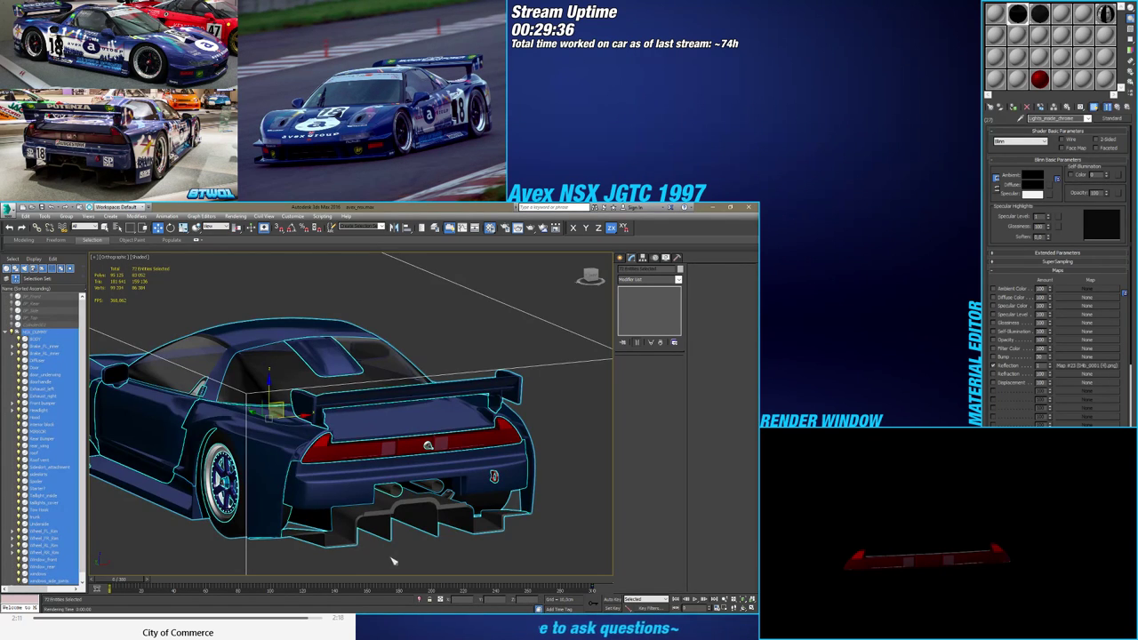
Select only the NSX_DUMMY helper box and hide it, leaving the car parts shown
{"action": "scroll", "coordinate": [393, 560], "scroll_direction": "down", "scroll_amount": 4}
{"action": "middle_click_drag", "start_coordinate": [394, 560], "coordinate": [312, 433]}
{"action": "left_click", "coordinate": [224, 467]}
{"action": "left_click", "coordinate": [251, 485]}
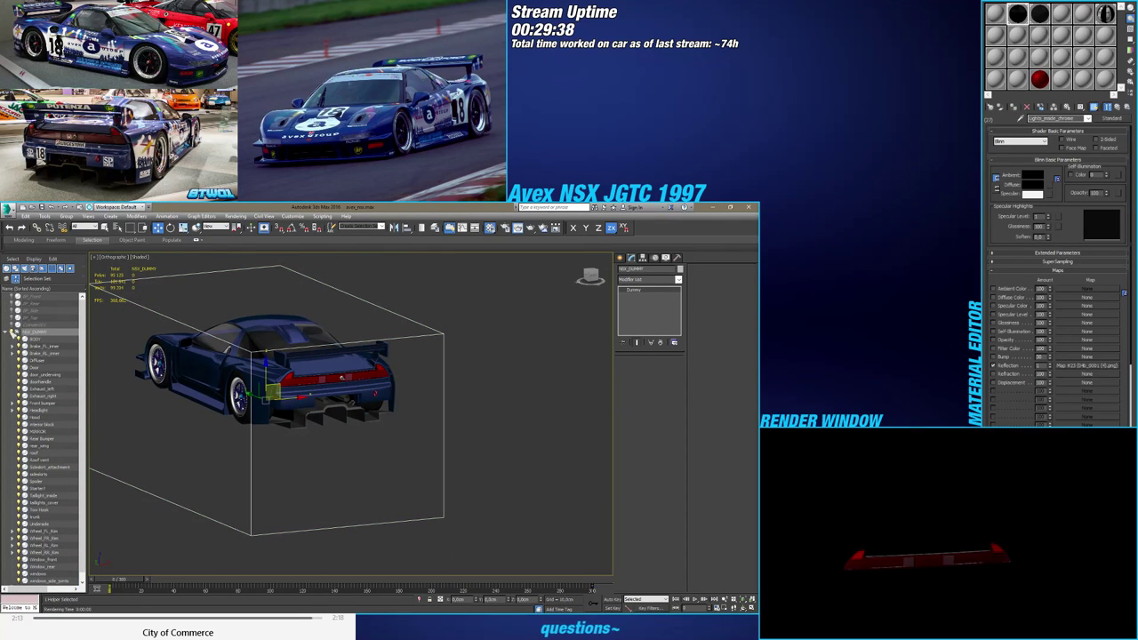
{"action": "left_click", "coordinate": [13, 335]}
View the car from the front three-quarter angle and scrub the timeline through its rotation animation
{"action": "middle_click_drag", "start_coordinate": [249, 439], "coordinate": [469, 489]}
{"action": "scroll", "coordinate": [469, 489], "scroll_direction": "up", "scroll_amount": 2}
{"action": "middle_click_drag", "start_coordinate": [409, 454], "coordinate": [391, 505]}
{"action": "left_click", "coordinate": [476, 538]}
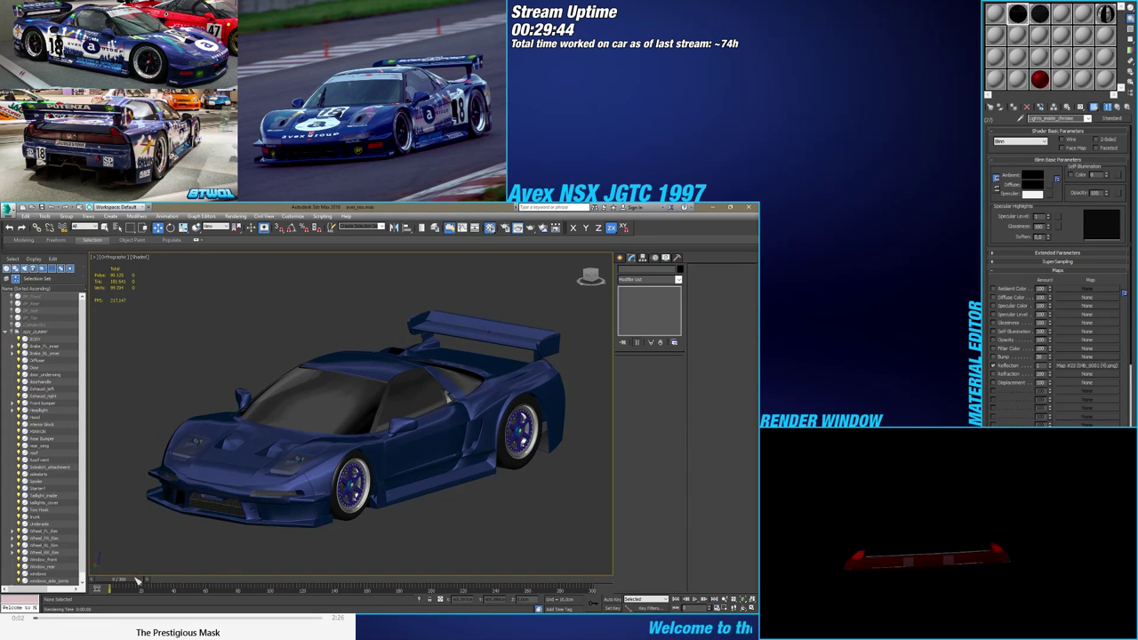
{"action": "left_click_drag", "start_coordinate": [138, 581], "coordinate": [359, 583]}
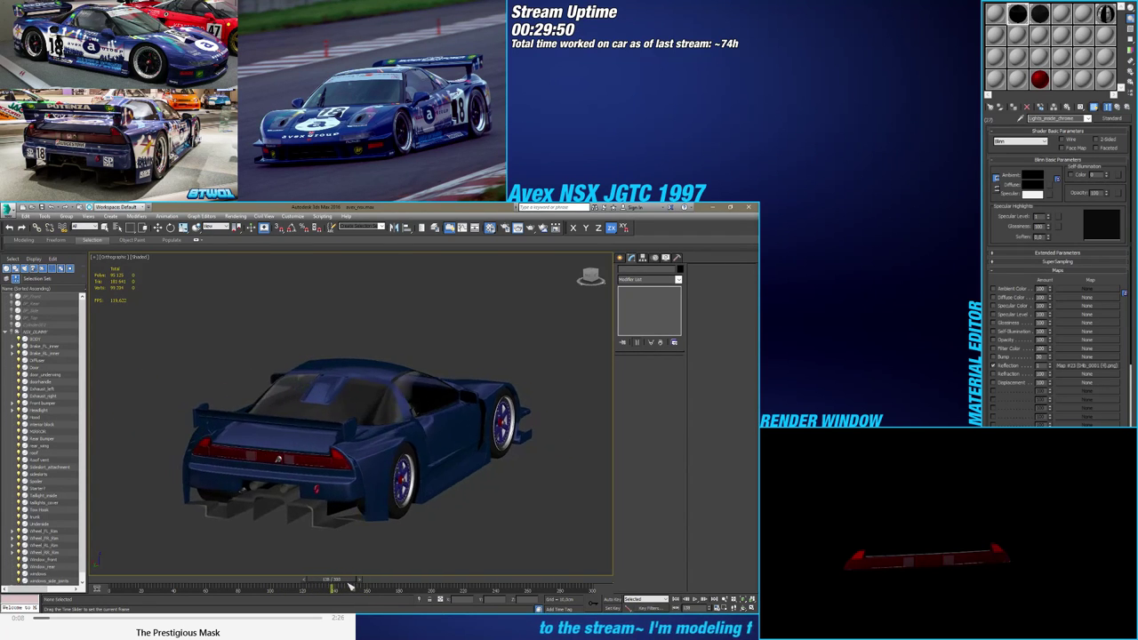
{"action": "left_click_drag", "start_coordinate": [281, 583], "coordinate": [600, 587]}
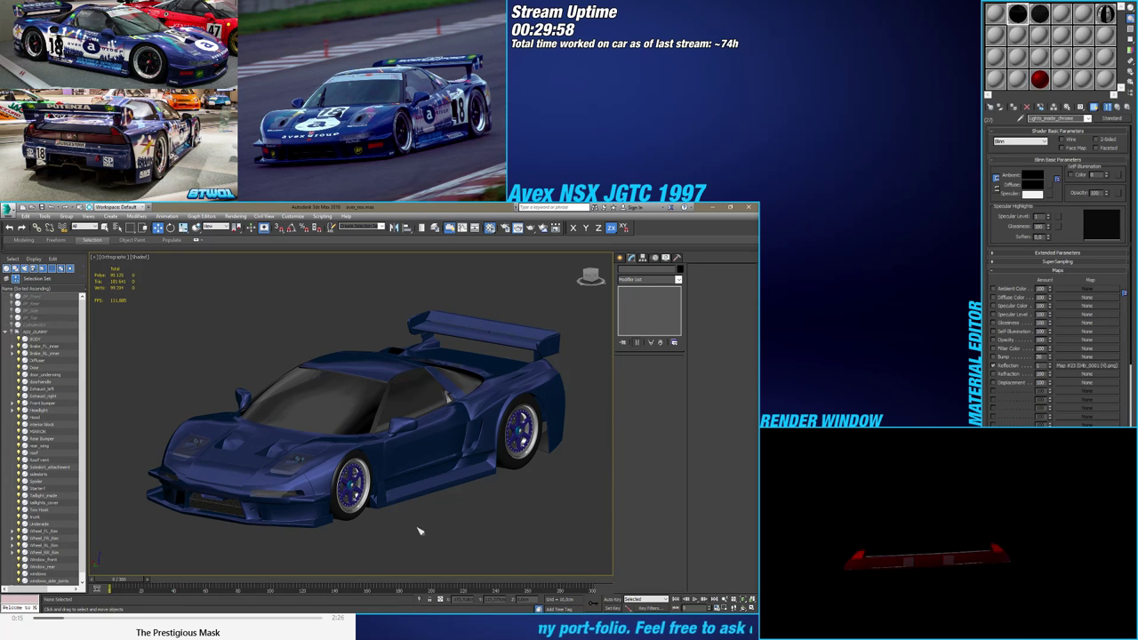
Examine the taillights up close on the car's rear and review the whole car's shape from the rear and front
{"action": "middle_click_drag", "start_coordinate": [469, 526], "coordinate": [285, 489], "text": "alt"}
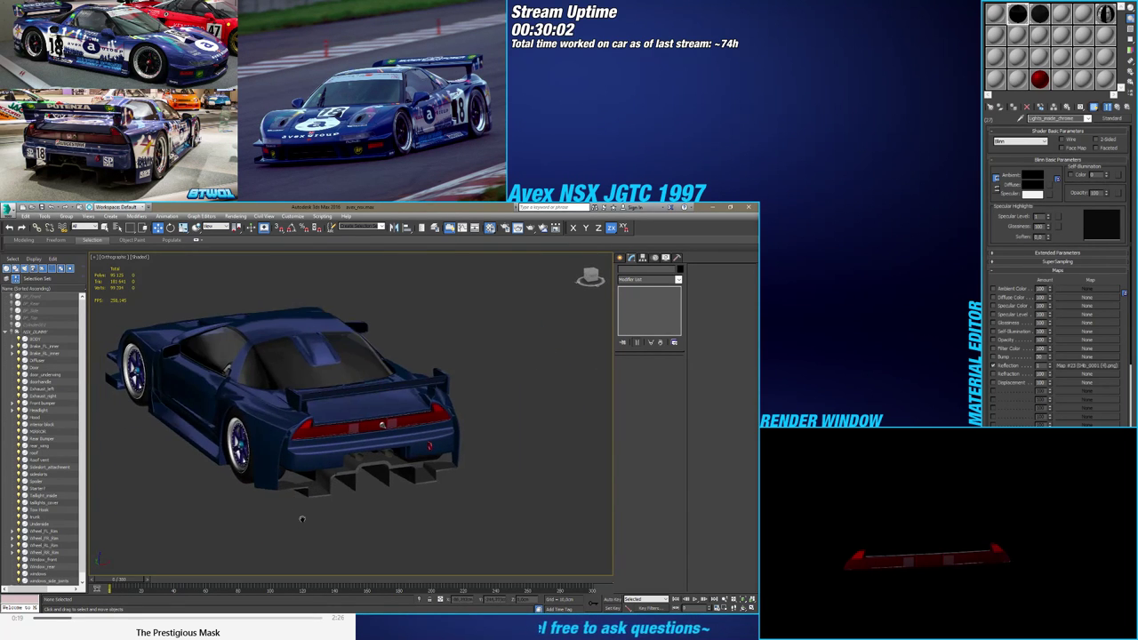
{"action": "scroll", "coordinate": [294, 479], "scroll_direction": "up", "scroll_amount": 5}
{"action": "middle_click_drag", "start_coordinate": [419, 416], "coordinate": [350, 446], "text": "alt"}
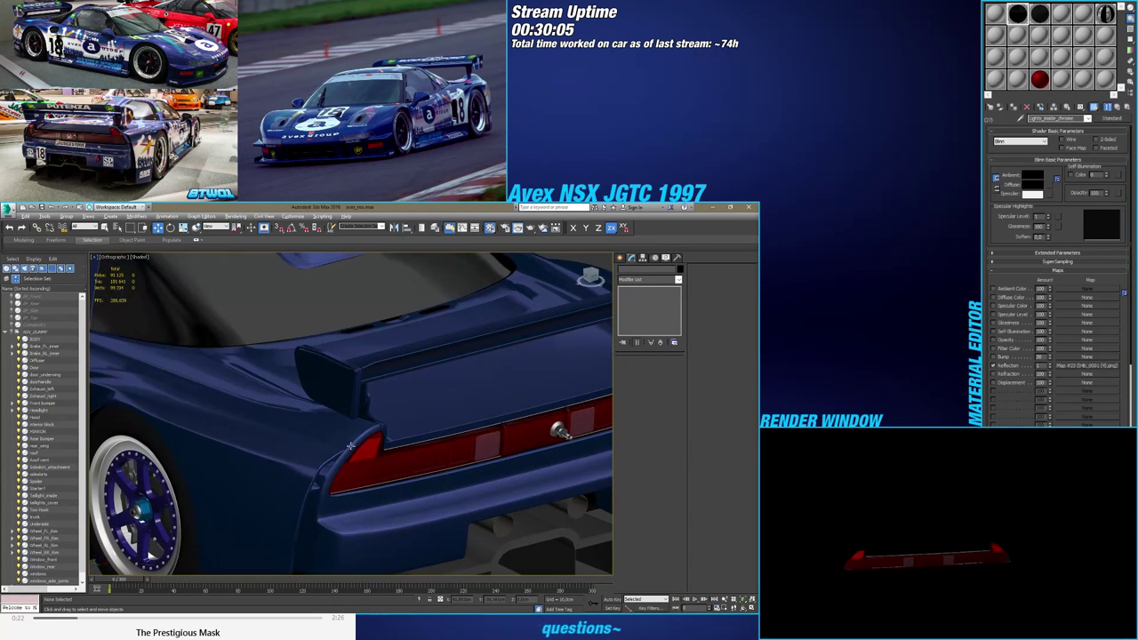
{"action": "left_click", "coordinate": [520, 460]}
{"action": "middle_click_drag", "start_coordinate": [519, 460], "coordinate": [532, 434], "text": "alt"}
{"action": "scroll", "coordinate": [481, 476], "scroll_direction": "down", "scroll_amount": 6}
{"action": "scroll", "coordinate": [504, 435], "scroll_direction": "down", "scroll_amount": 3}
{"action": "left_click", "coordinate": [353, 533]}
{"action": "middle_click_drag", "start_coordinate": [291, 492], "coordinate": [427, 491], "text": "alt"}
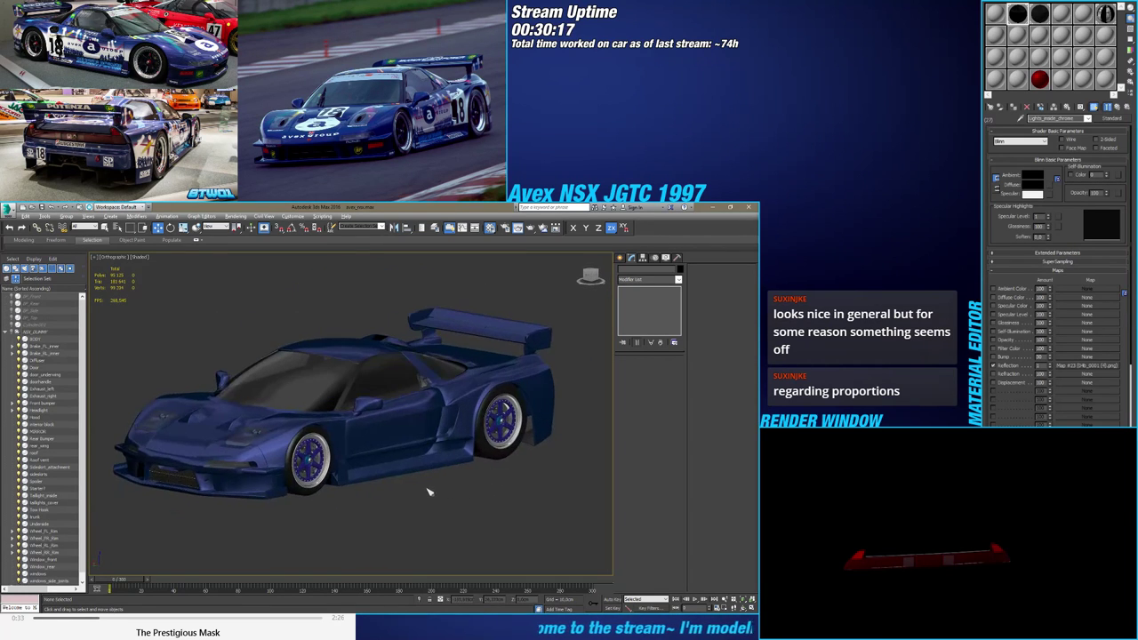
Compare the car's proportions between the perspective and orthographic views
{"action": "key", "text": "p"}
{"action": "middle_click_drag", "start_coordinate": [346, 478], "coordinate": [414, 504], "text": "alt"}
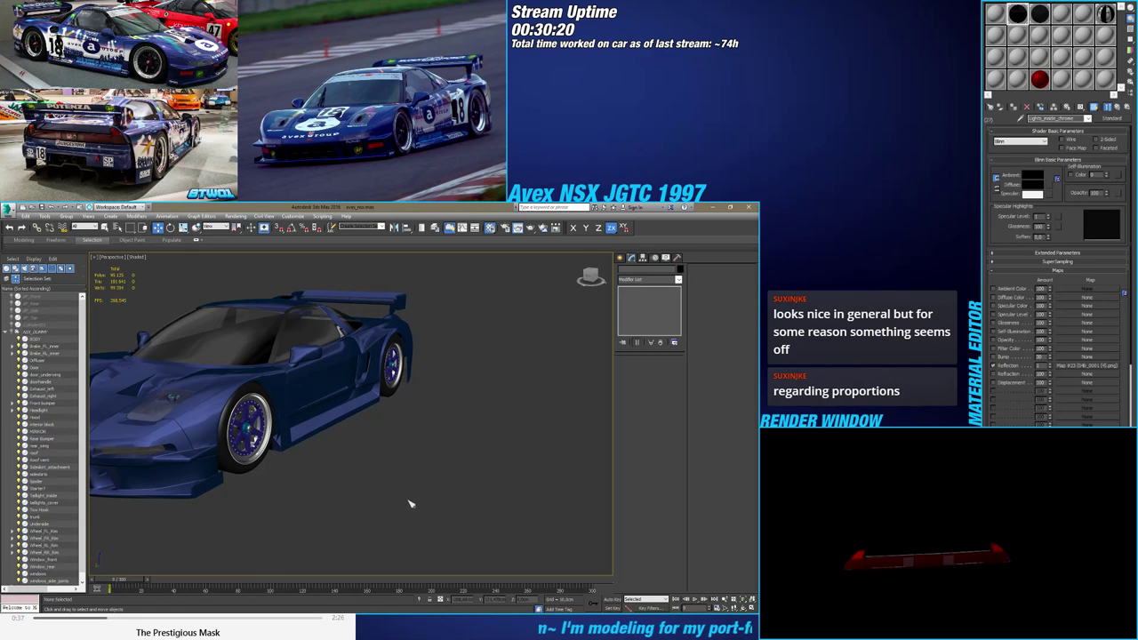
{"action": "middle_click_drag", "start_coordinate": [409, 503], "coordinate": [433, 476], "text": "alt"}
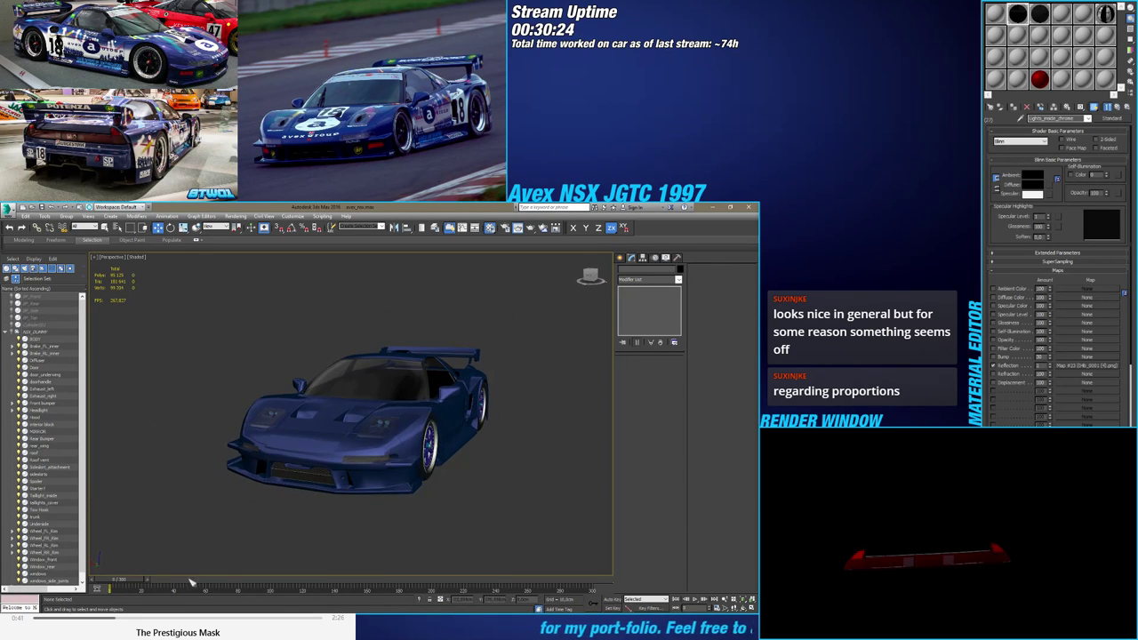
{"action": "left_click_drag", "start_coordinate": [131, 583], "coordinate": [108, 587]}
{"action": "key", "text": "w"}
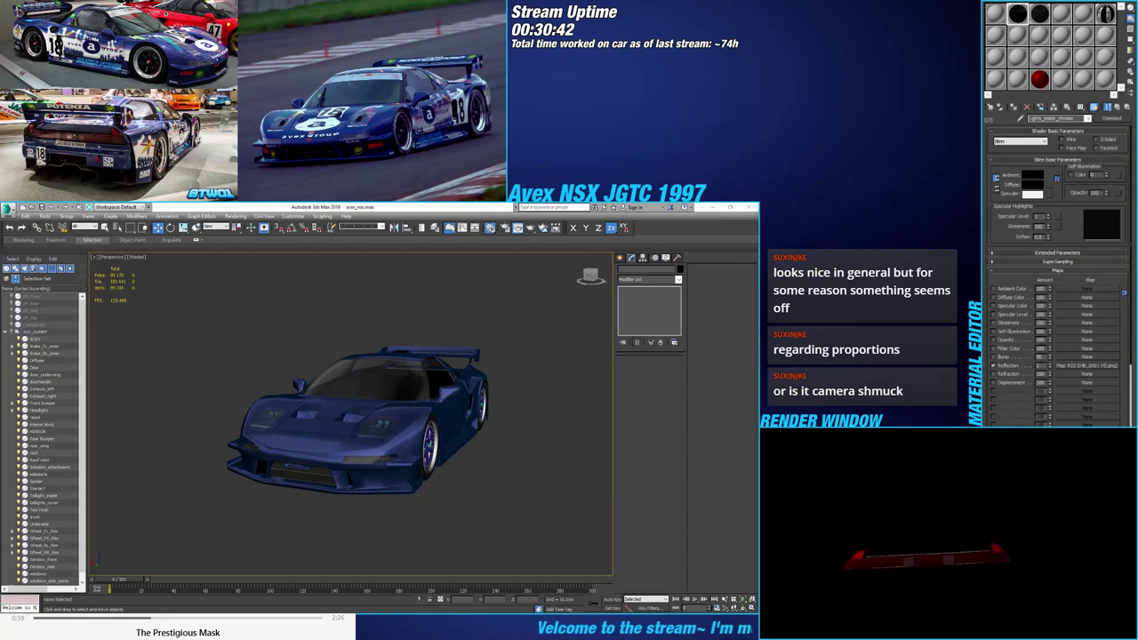
{"action": "middle_click_drag", "start_coordinate": [438, 459], "coordinate": [422, 479]}
{"action": "key", "text": "u"}
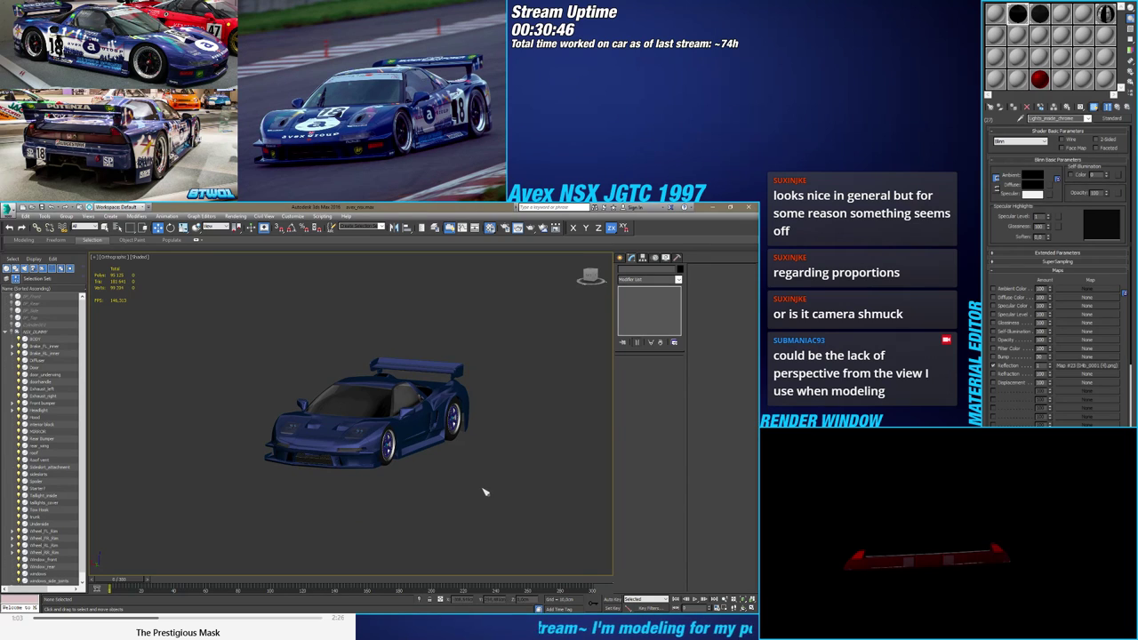
{"action": "key", "text": "p"}
{"action": "key", "text": "u"}
{"action": "key", "text": "p"}
{"action": "key", "text": "u"}
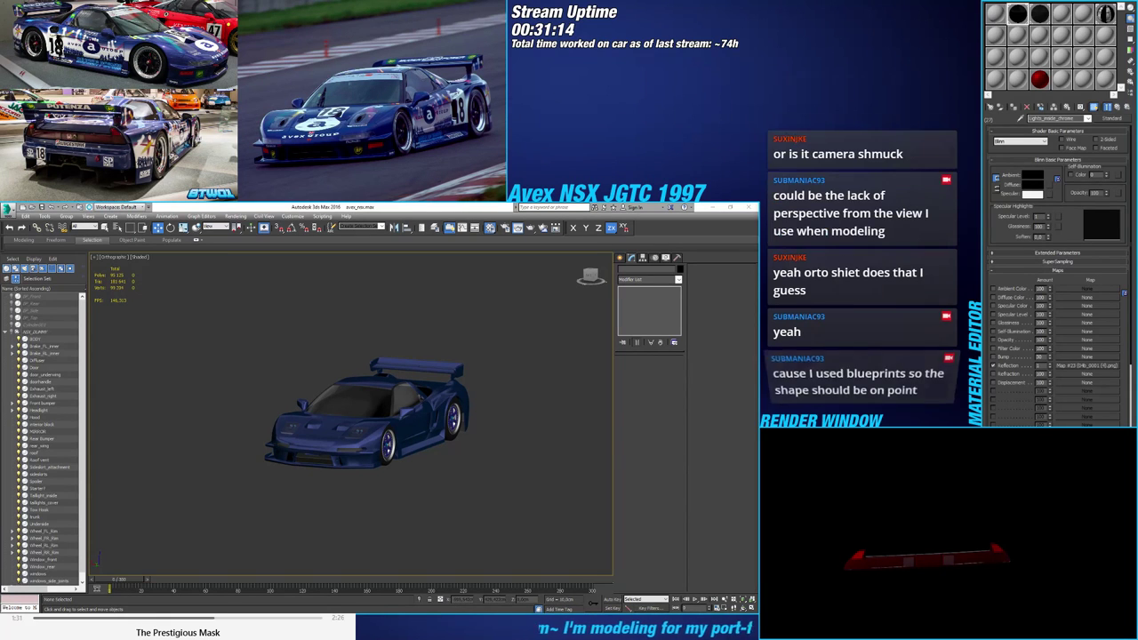
Turn on the visibility of the four hidden blueprint reference planes around the car
{"action": "left_click", "coordinate": [29, 296]}
{"action": "left_click", "coordinate": [32, 317], "text": "shift"}
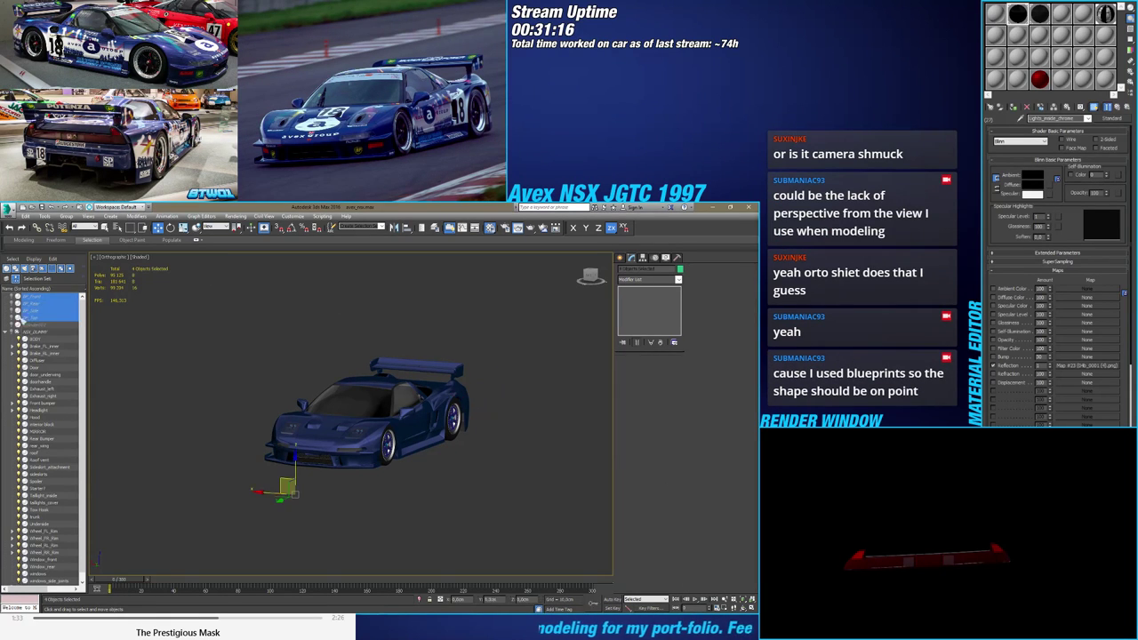
{"action": "left_click", "coordinate": [12, 317]}
{"action": "left_click", "coordinate": [457, 507]}
{"action": "left_click", "coordinate": [349, 461]}
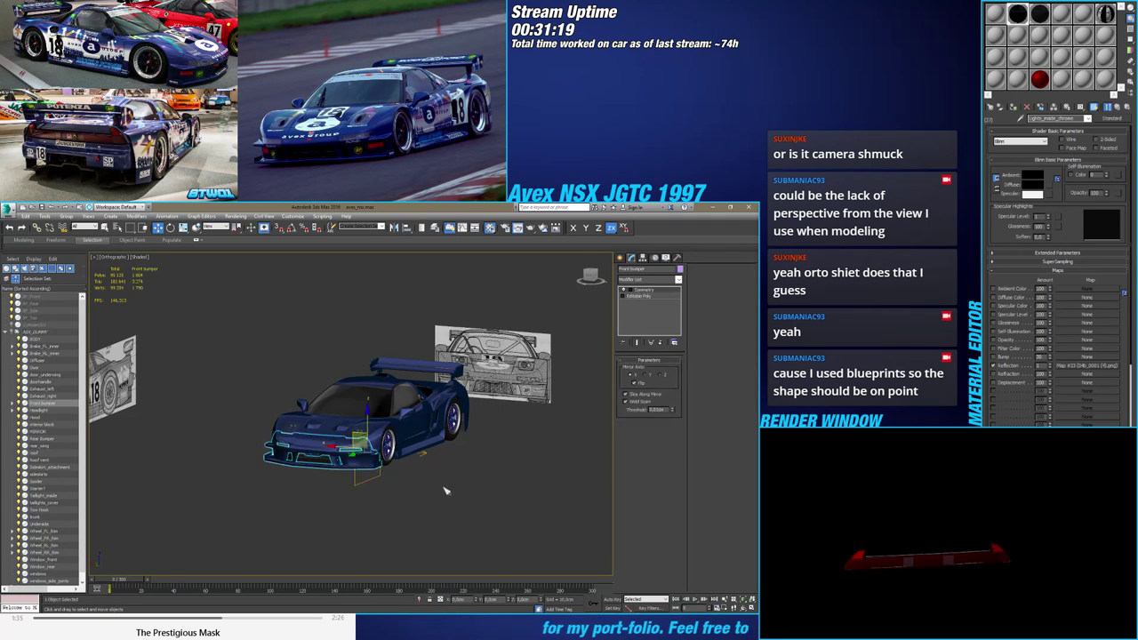
Check the car body's shape against the side, front and top blueprints
{"action": "middle_click_drag", "start_coordinate": [445, 490], "coordinate": [392, 483], "text": "alt"}
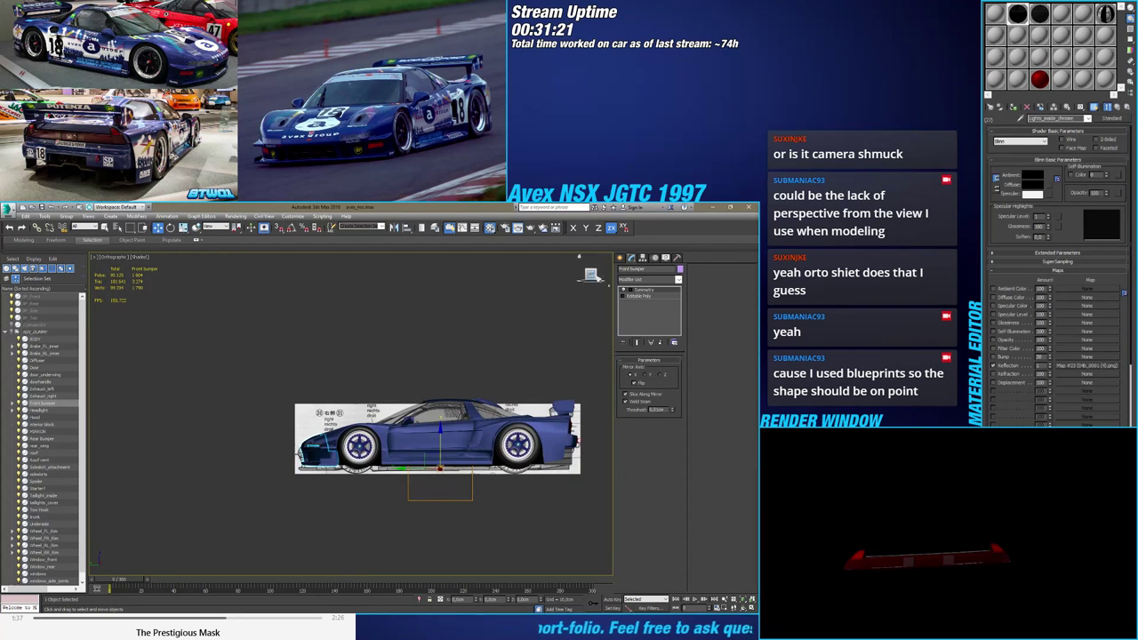
{"action": "left_click", "coordinate": [593, 275]}
{"action": "middle_click_drag", "start_coordinate": [482, 485], "coordinate": [378, 491]}
{"action": "scroll", "coordinate": [380, 465], "scroll_direction": "up", "scroll_amount": 2}
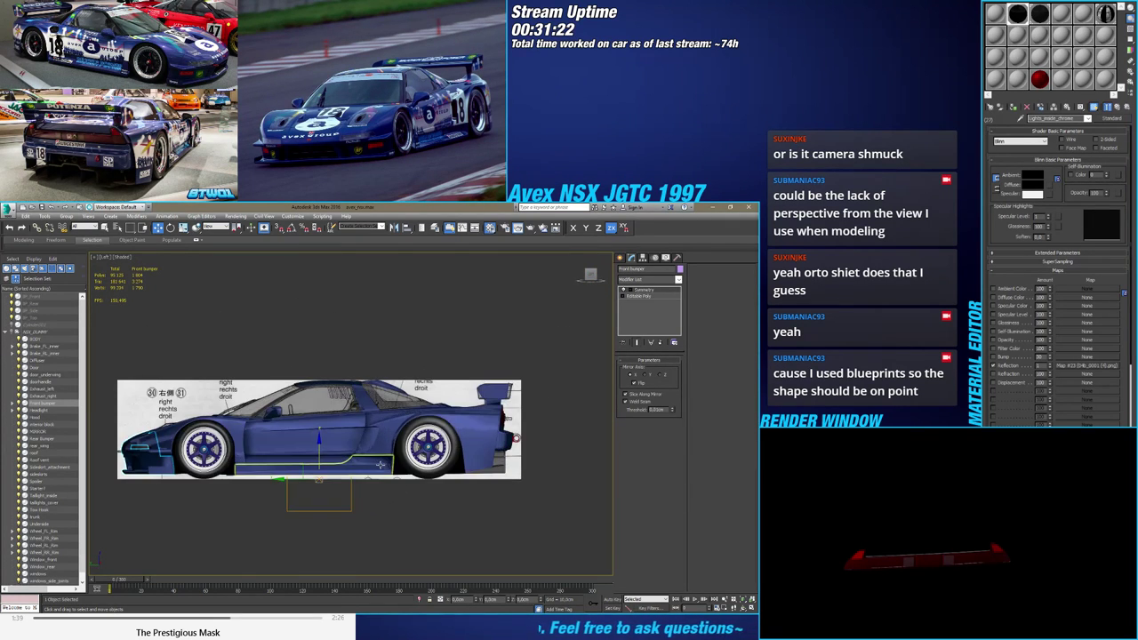
{"action": "left_click", "coordinate": [586, 268]}
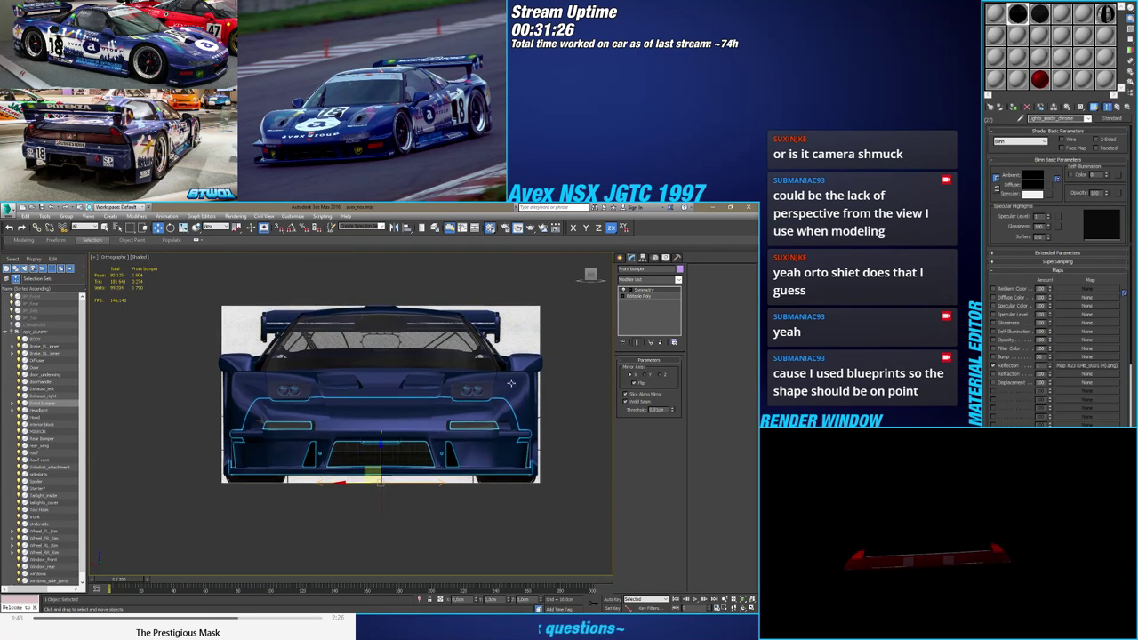
{"action": "left_click", "coordinate": [589, 270]}
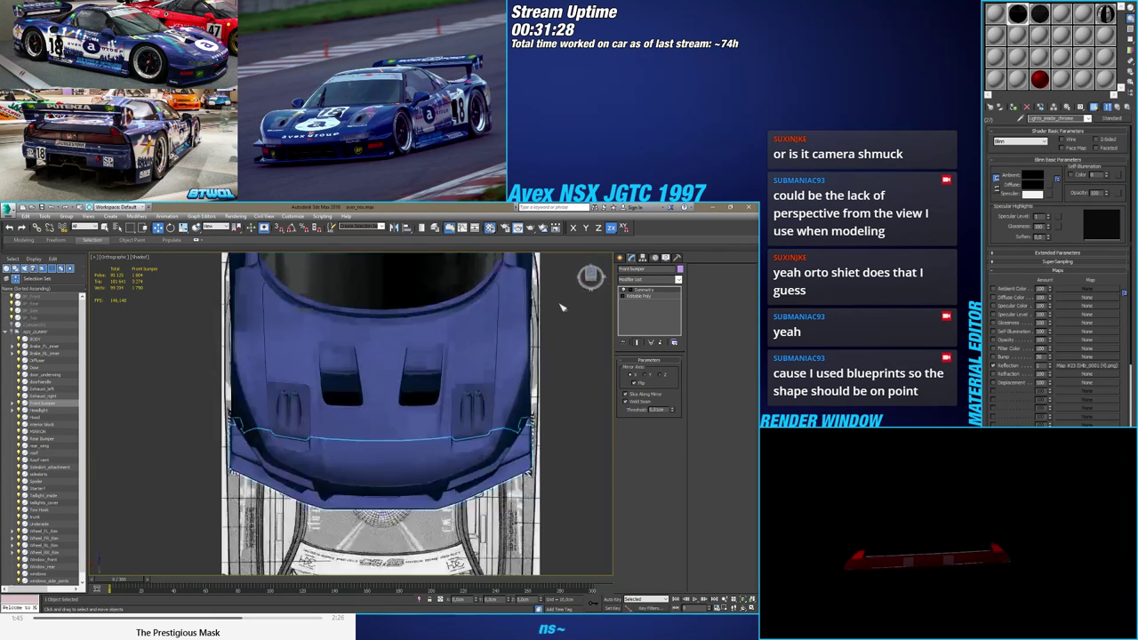
{"action": "middle_click_drag", "start_coordinate": [478, 416], "coordinate": [258, 402], "text": "alt"}
{"action": "scroll", "coordinate": [342, 401], "scroll_direction": "up", "scroll_amount": 5}
{"action": "left_click", "coordinate": [381, 523]}
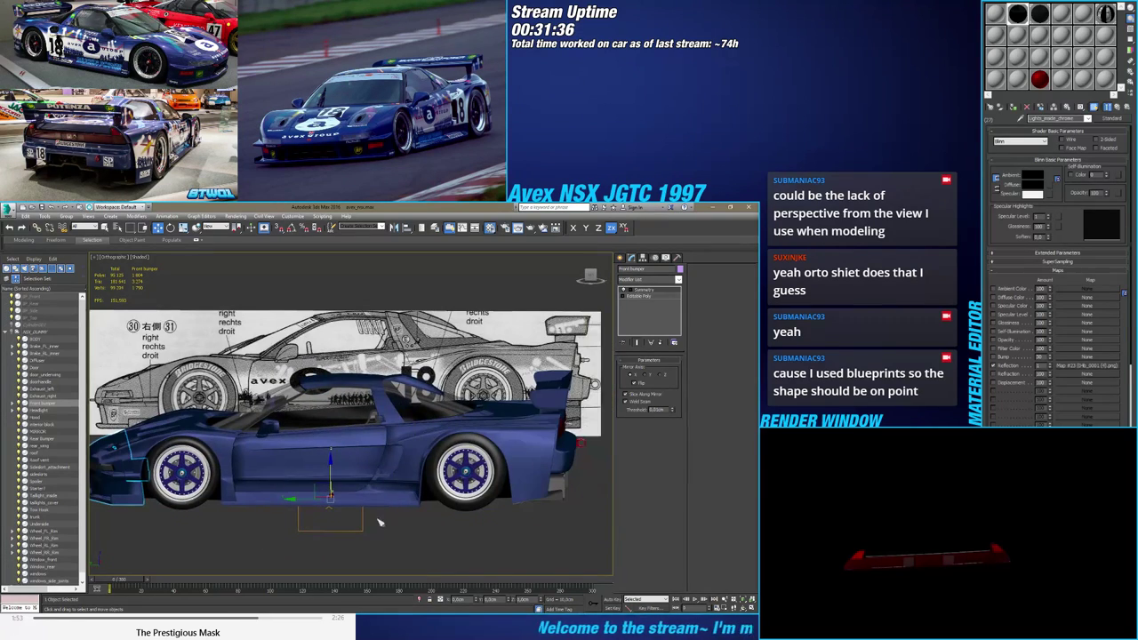
{"action": "scroll", "coordinate": [379, 400], "scroll_direction": "up", "scroll_amount": 2}
{"action": "left_click", "coordinate": [379, 400]}
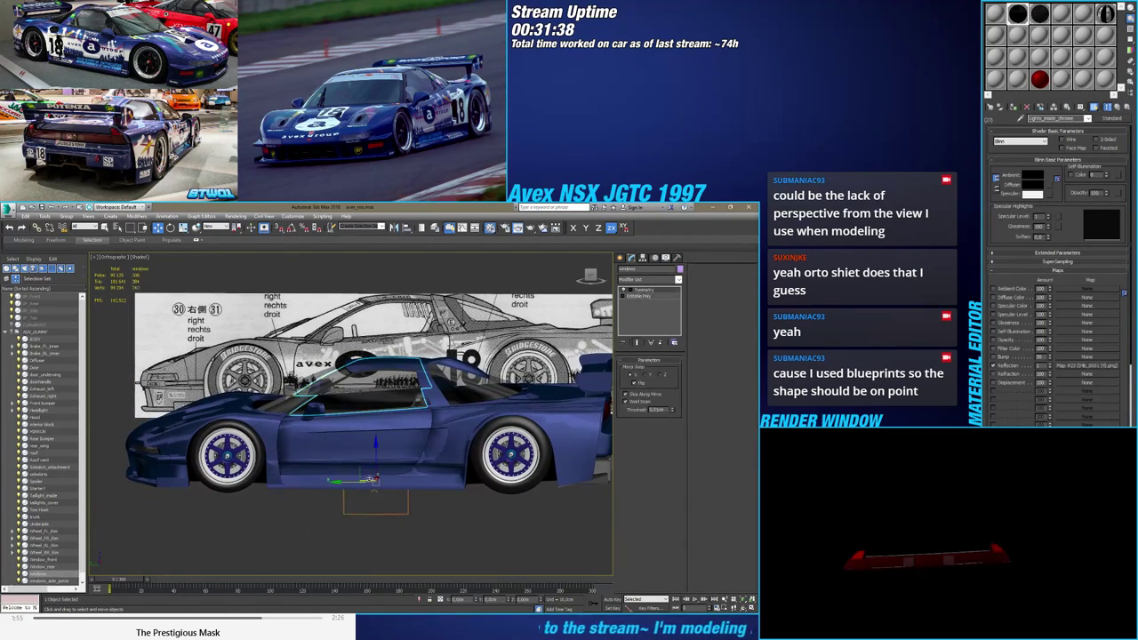
{"action": "middle_click_drag", "start_coordinate": [378, 400], "coordinate": [374, 467], "text": "alt"}
{"action": "key", "text": "l"}
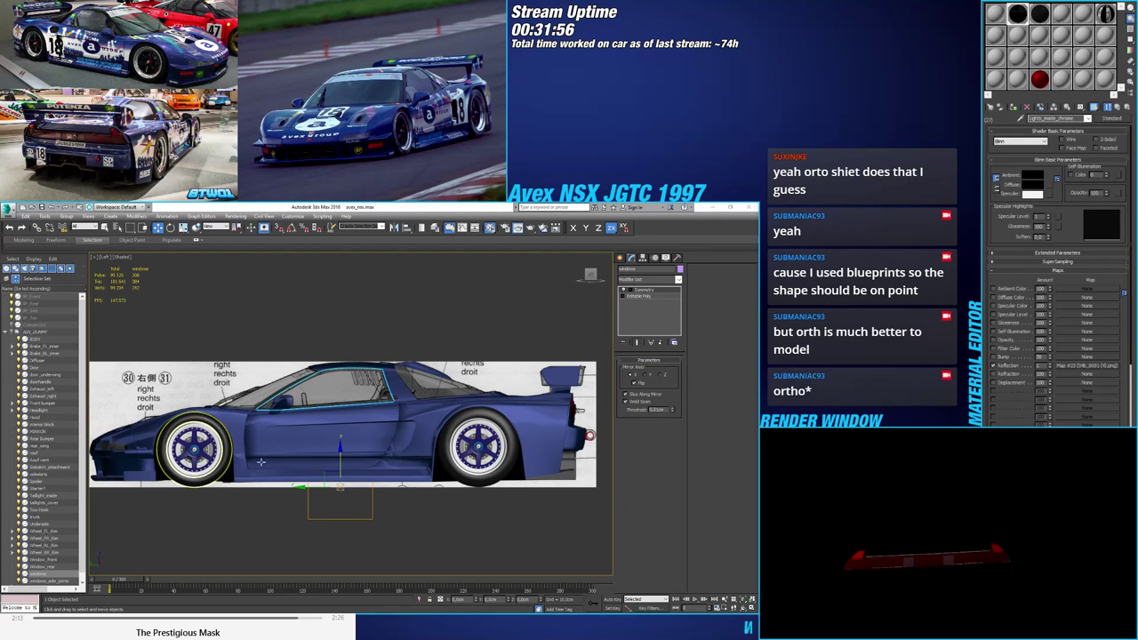
Hide the inner brakes, front bumper, headlights and all four wheels together with their child parts
{"action": "middle_click_drag", "start_coordinate": [394, 525], "coordinate": [279, 487], "text": "alt"}
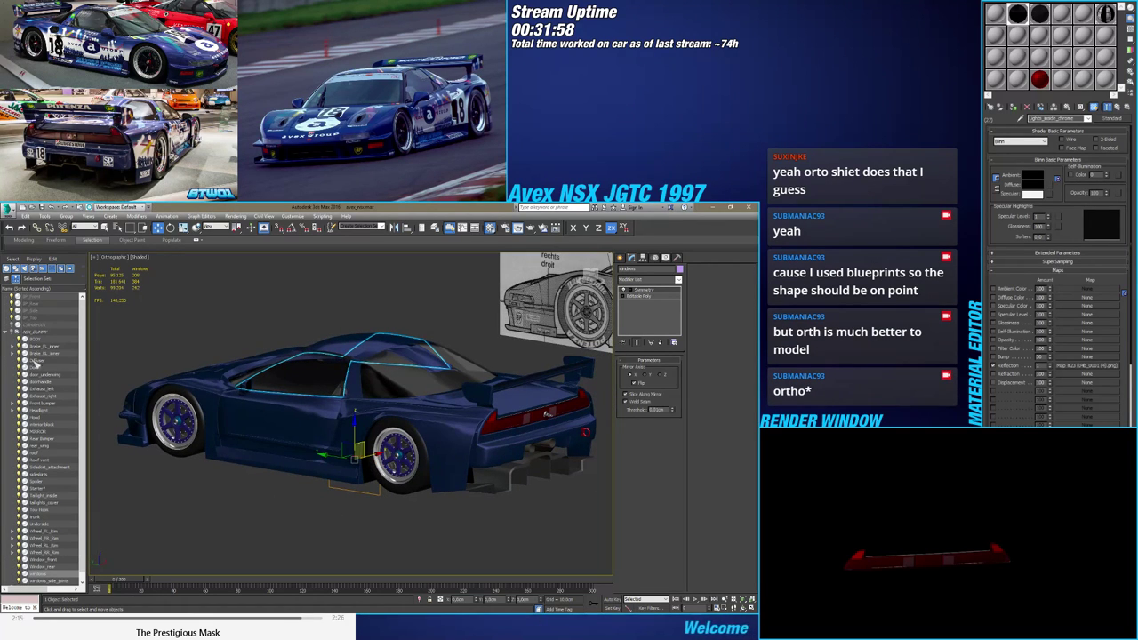
{"action": "left_click", "coordinate": [40, 346]}
{"action": "left_click", "coordinate": [40, 354], "text": "ctrl"}
{"action": "left_click", "coordinate": [41, 403], "text": "ctrl"}
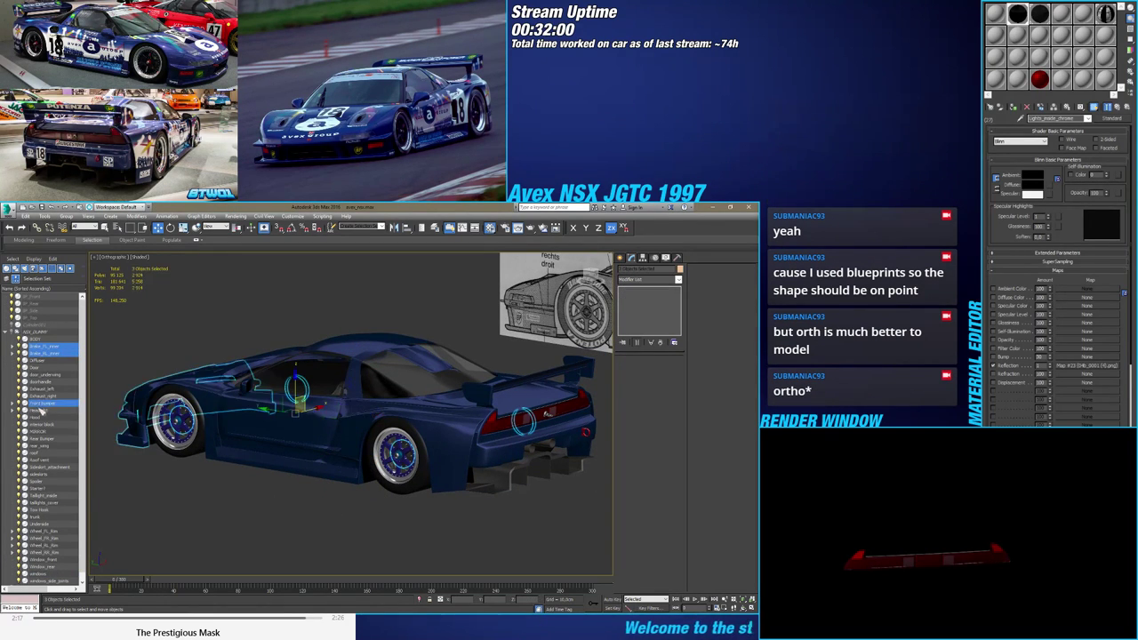
{"action": "left_click", "coordinate": [40, 411], "text": "ctrl"}
{"action": "left_click", "coordinate": [37, 532], "text": "ctrl"}
{"action": "left_click", "coordinate": [38, 539], "text": "ctrl"}
{"action": "left_click", "coordinate": [39, 546], "text": "ctrl"}
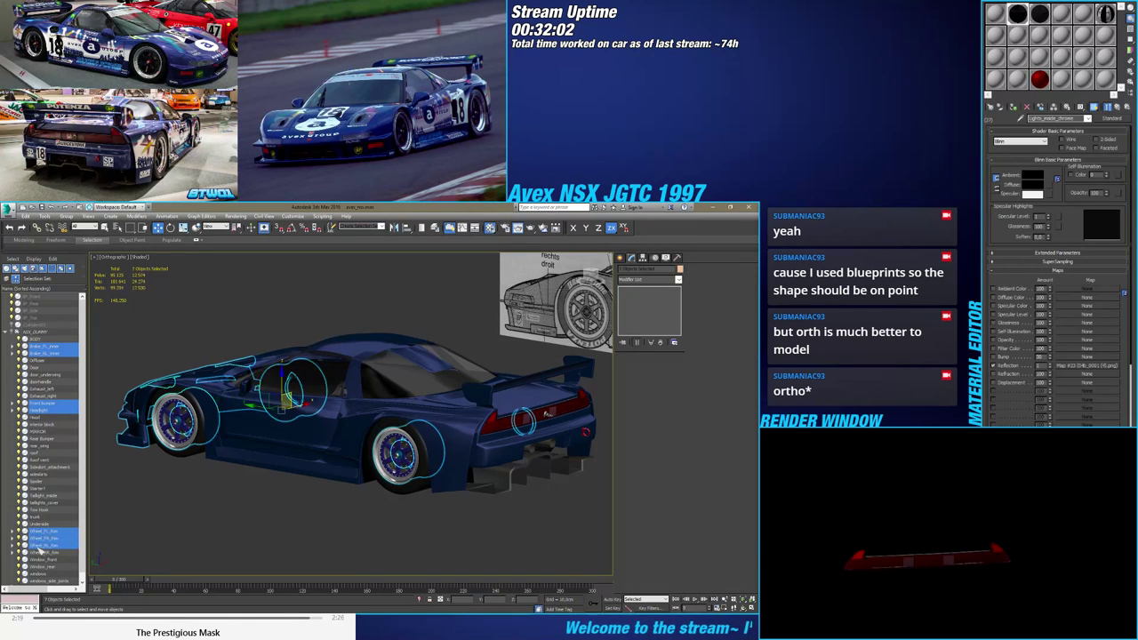
{"action": "left_click", "coordinate": [39, 553], "text": "ctrl"}
{"action": "right_click", "coordinate": [39, 553]}
{"action": "left_click", "coordinate": [103, 551]}
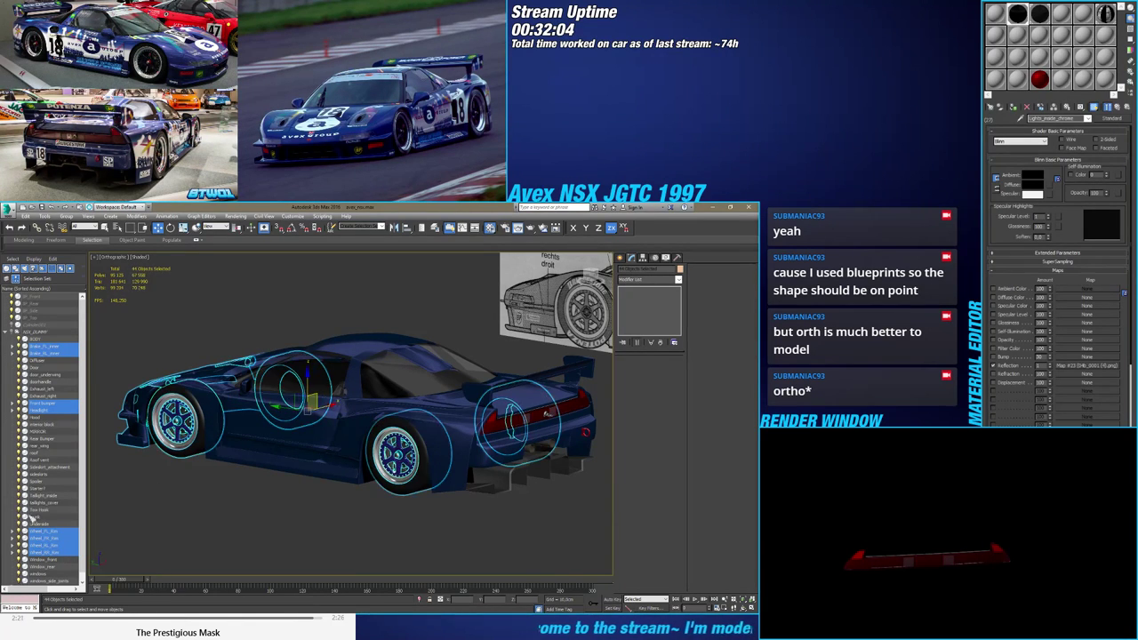
{"action": "left_click", "coordinate": [20, 533]}
{"action": "left_click", "coordinate": [315, 500]}
Hide the spoiler, windows, rear window, hood, roof, roof vent, main body and underside
{"action": "middle_click_drag", "start_coordinate": [404, 473], "coordinate": [318, 498], "text": "alt"}
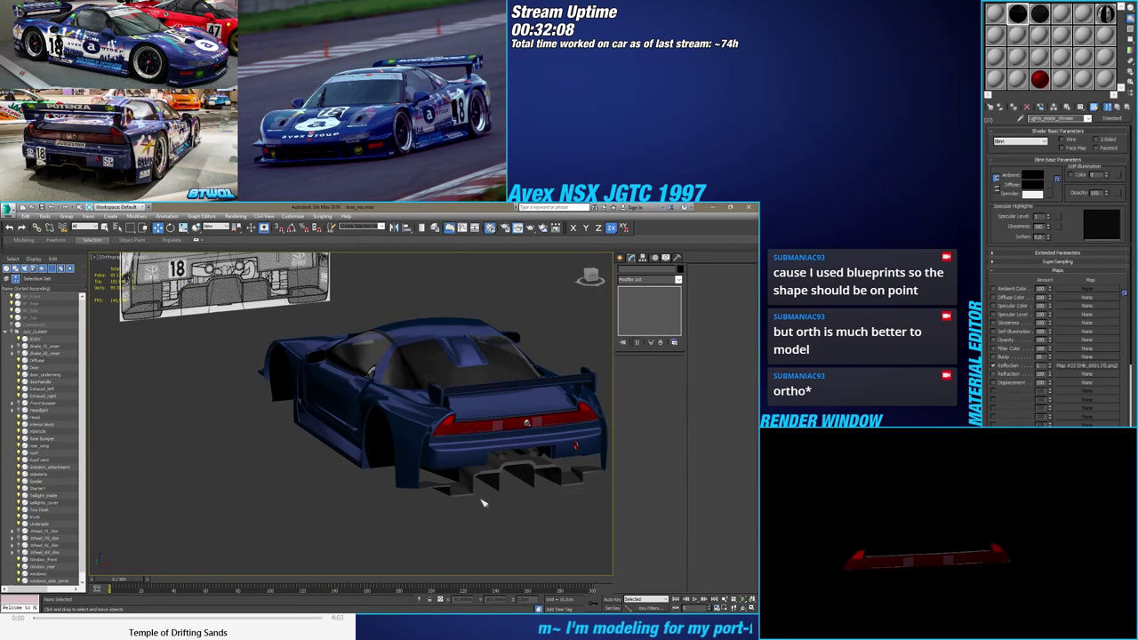
{"action": "middle_click_drag", "start_coordinate": [479, 500], "coordinate": [458, 513]}
{"action": "left_click", "coordinate": [457, 404]}
{"action": "left_click", "coordinate": [421, 383], "text": "ctrl"}
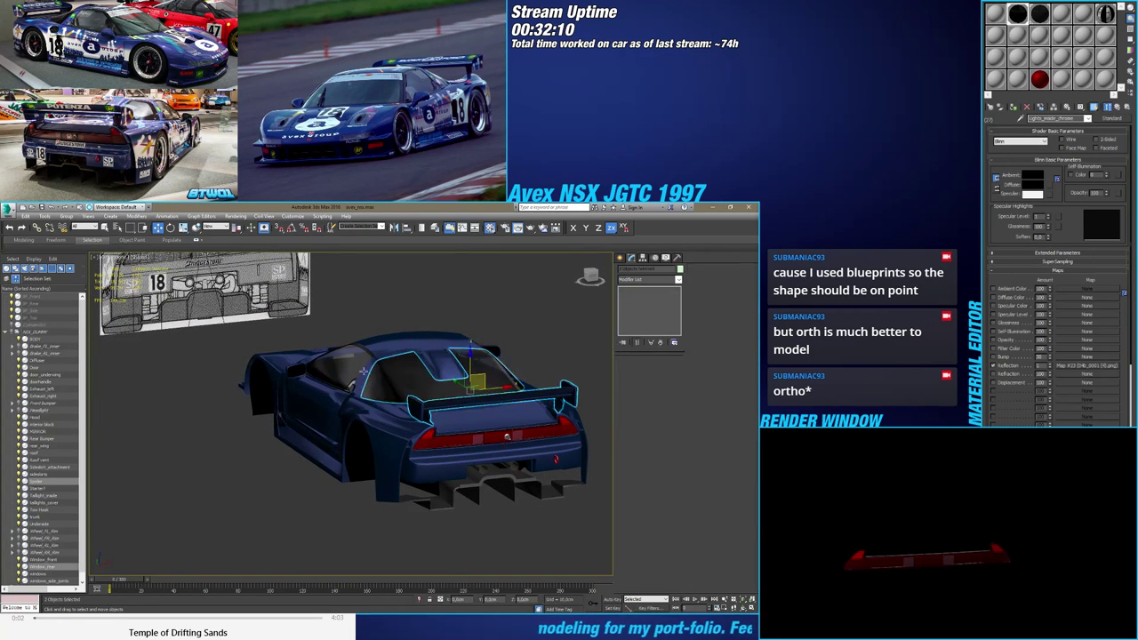
{"action": "left_click", "coordinate": [352, 383], "text": "ctrl"}
{"action": "middle_click_drag", "start_coordinate": [507, 436], "coordinate": [271, 454], "text": "alt"}
{"action": "left_click", "coordinate": [271, 454], "text": "ctrl"}
{"action": "left_click", "coordinate": [294, 466], "text": "ctrl"}
{"action": "left_click", "coordinate": [315, 488], "text": "ctrl"}
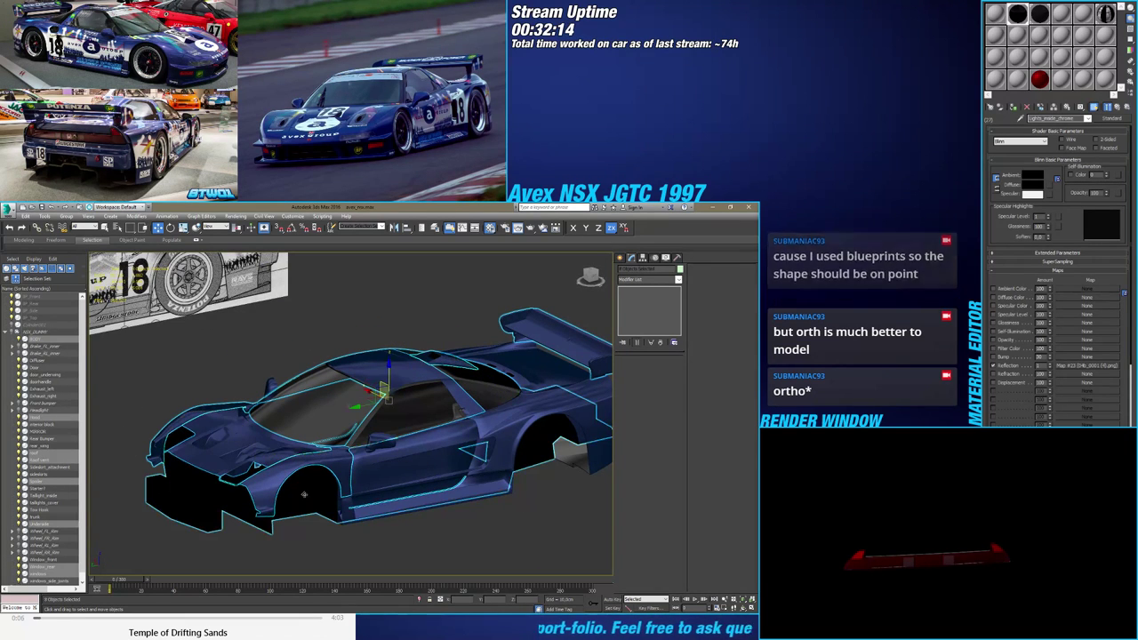
{"action": "left_click", "coordinate": [19, 524]}
Hide the doors, door handles, mirrors, side skirts, rear fender panels, front window and interior block
{"action": "middle_click_drag", "start_coordinate": [395, 522], "coordinate": [263, 536], "text": "alt"}
{"action": "left_click", "coordinate": [402, 524]}
{"action": "left_click_drag", "start_coordinate": [484, 302], "coordinate": [485, 301]}
{"action": "middle_click_drag", "start_coordinate": [391, 387], "coordinate": [280, 388], "text": "alt"}
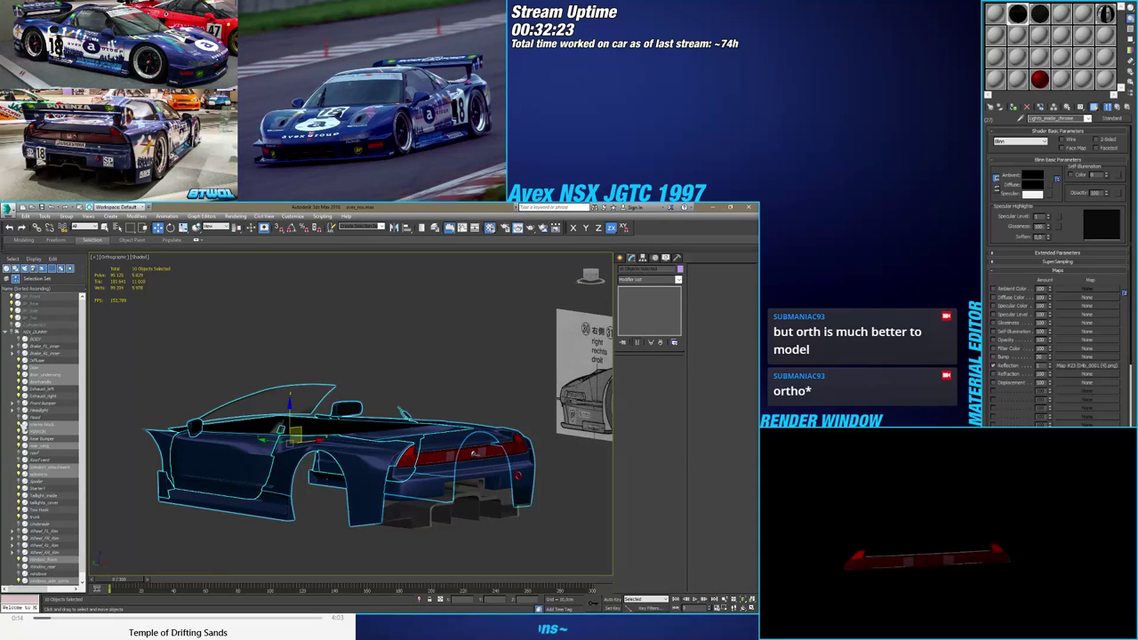
{"action": "left_click", "coordinate": [21, 425]}
Hide the rear bumper, diffuser, both exhausts, tow hook and trunk, leaving the taillight strip
{"action": "middle_click_drag", "start_coordinate": [326, 528], "coordinate": [329, 494]}
{"action": "mouse_move", "coordinate": [329, 494]}
{"action": "middle_mouse_down", "text": "alt"}
{"action": "mouse_move", "coordinate": [322, 480]}
{"action": "mouse_move", "coordinate": [312, 479]}
{"action": "mouse_move", "coordinate": [324, 489]}
{"action": "mouse_move", "coordinate": [259, 480]}
{"action": "mouse_move", "coordinate": [338, 493]}
{"action": "middle_mouse_up", "text": "alt"}
{"action": "scroll", "coordinate": [312, 478], "scroll_direction": "up", "scroll_amount": 2}
{"action": "left_click", "coordinate": [317, 484]}
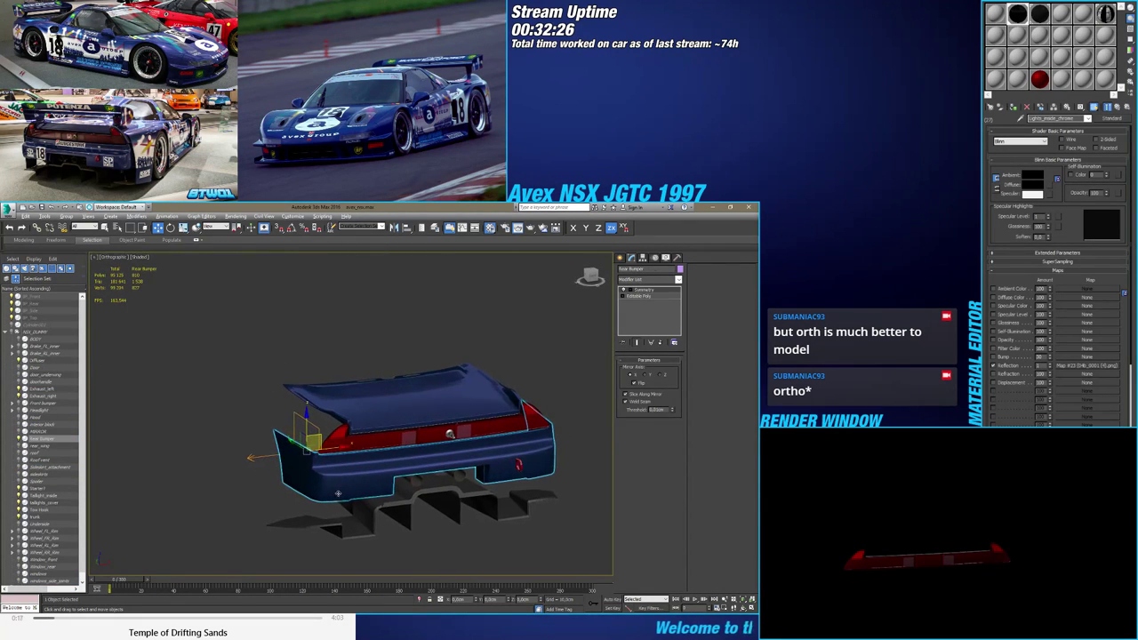
{"action": "left_click_drag", "start_coordinate": [481, 480], "coordinate": [480, 451]}
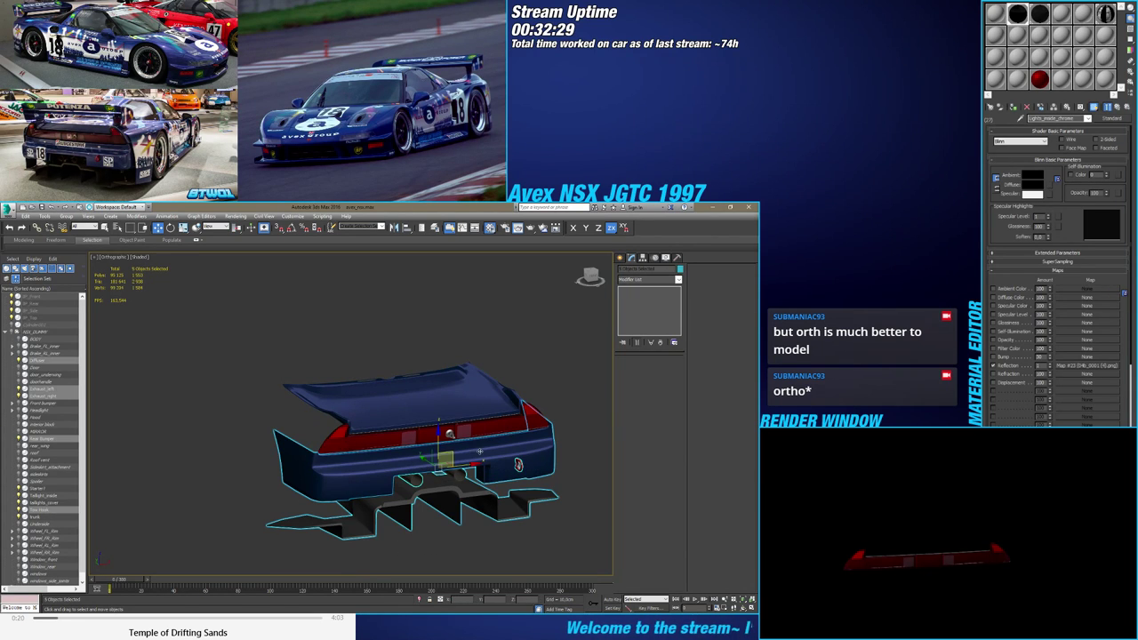
{"action": "left_click", "coordinate": [435, 395], "text": "ctrl"}
{"action": "left_click", "coordinate": [19, 509]}
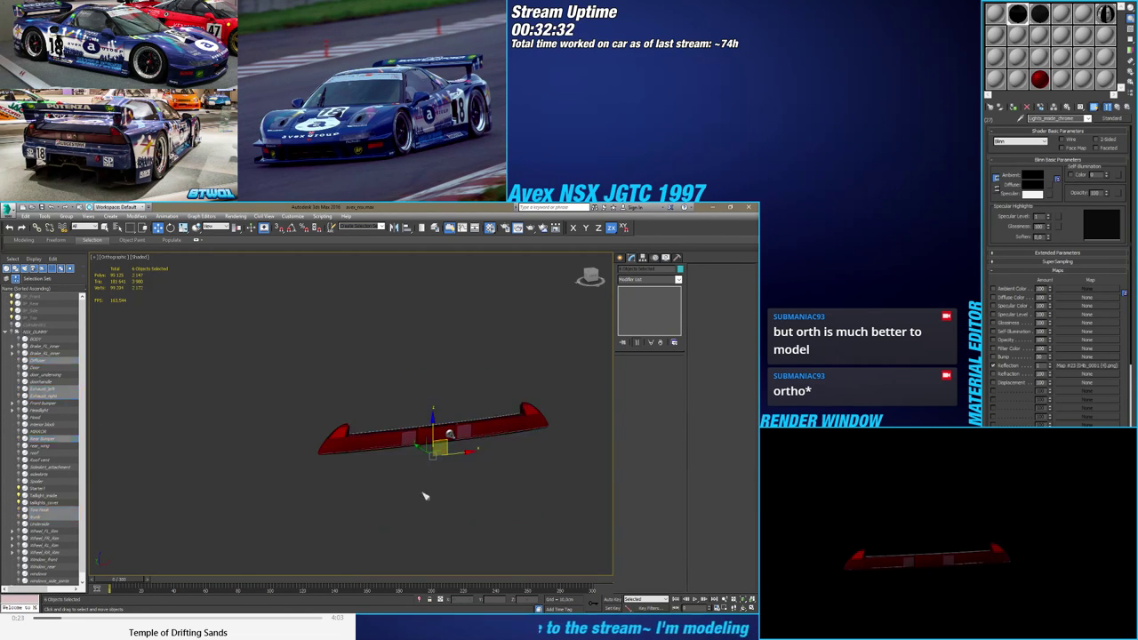
Inspect the small round metal part mounted at the middle of the taillight strip
{"action": "left_click", "coordinate": [423, 492]}
{"action": "scroll", "coordinate": [445, 433], "scroll_direction": "up", "scroll_amount": 5}
{"action": "left_click", "coordinate": [448, 433]}
{"action": "middle_click_drag", "start_coordinate": [417, 455], "coordinate": [407, 475], "text": "alt"}
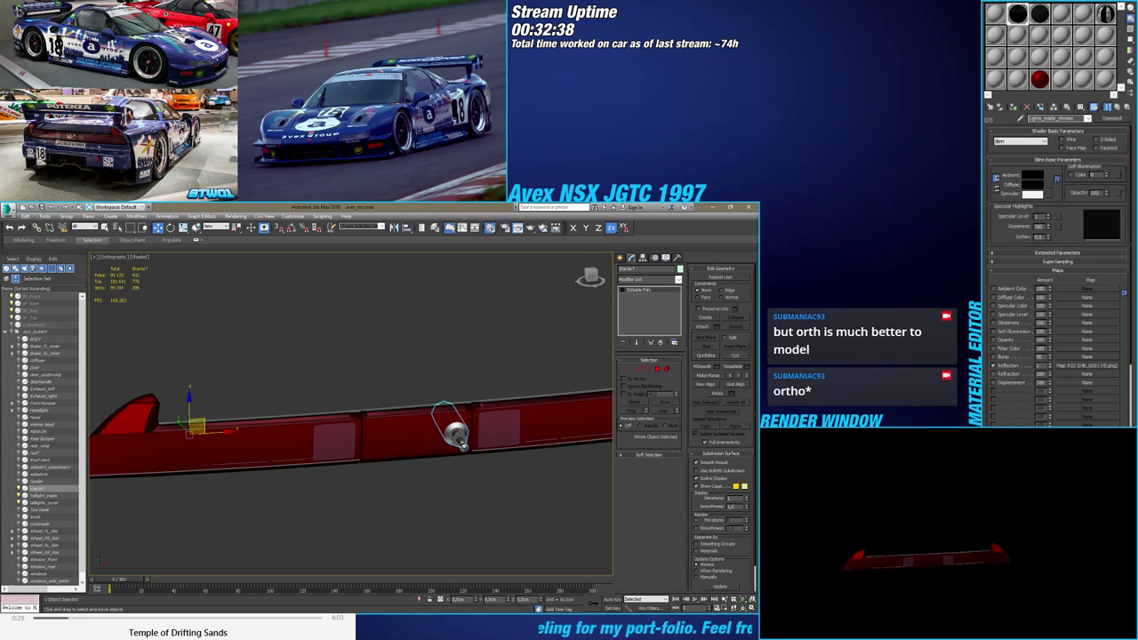
{"action": "scroll", "coordinate": [262, 494], "scroll_direction": "down", "scroll_amount": 5}
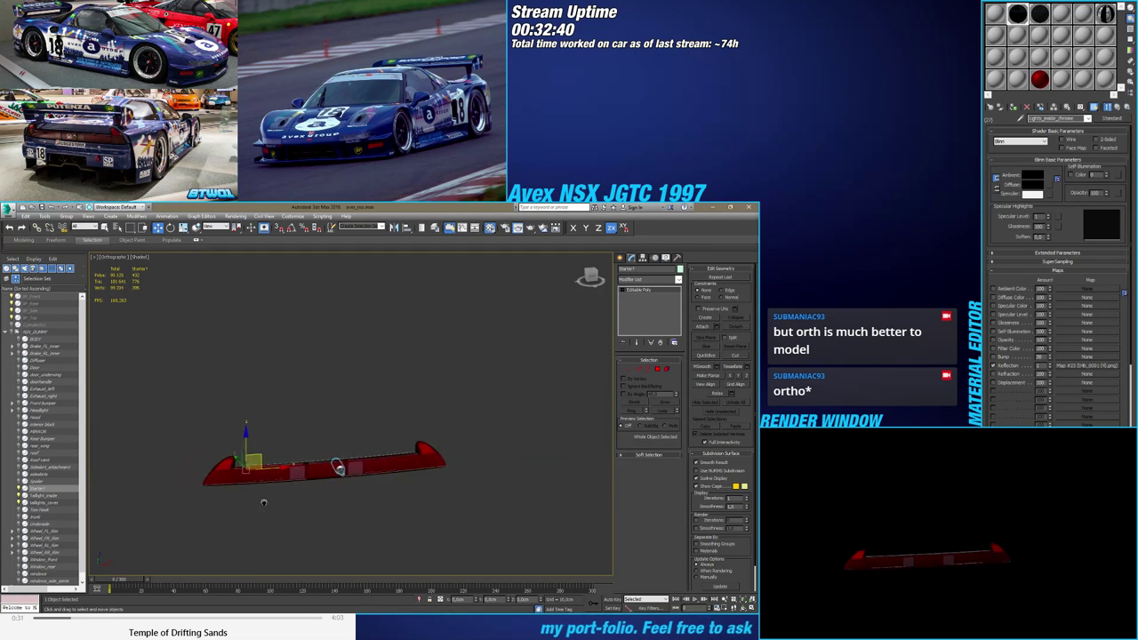
{"action": "middle_click_drag", "start_coordinate": [262, 498], "coordinate": [321, 501], "text": "alt"}
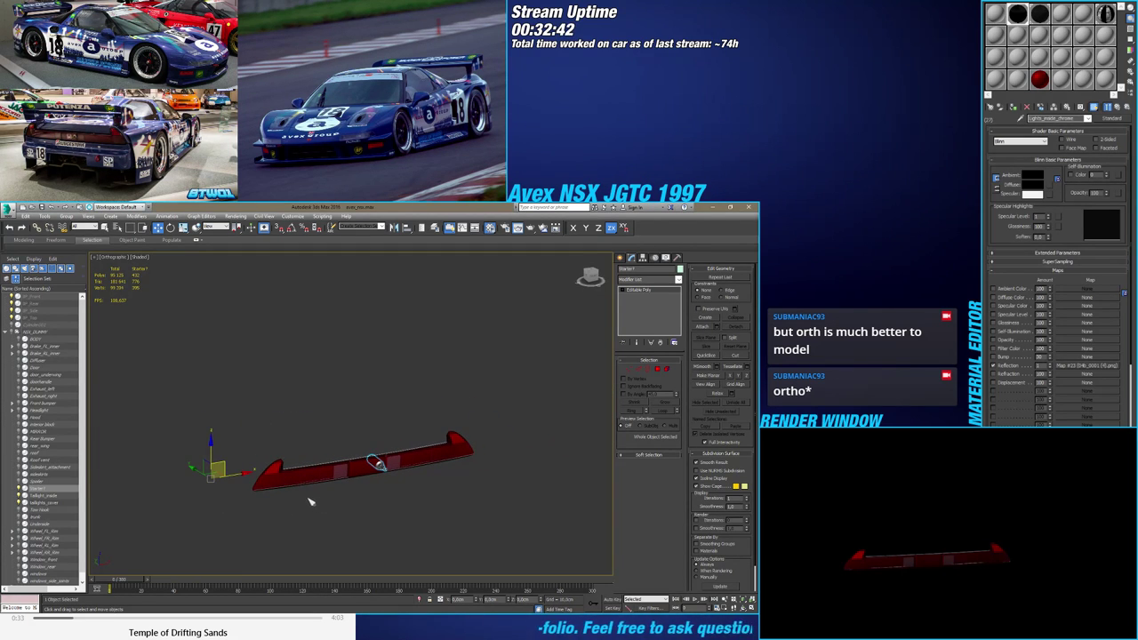
{"action": "scroll", "coordinate": [20, 544], "scroll_direction": "down", "scroll_amount": 1}
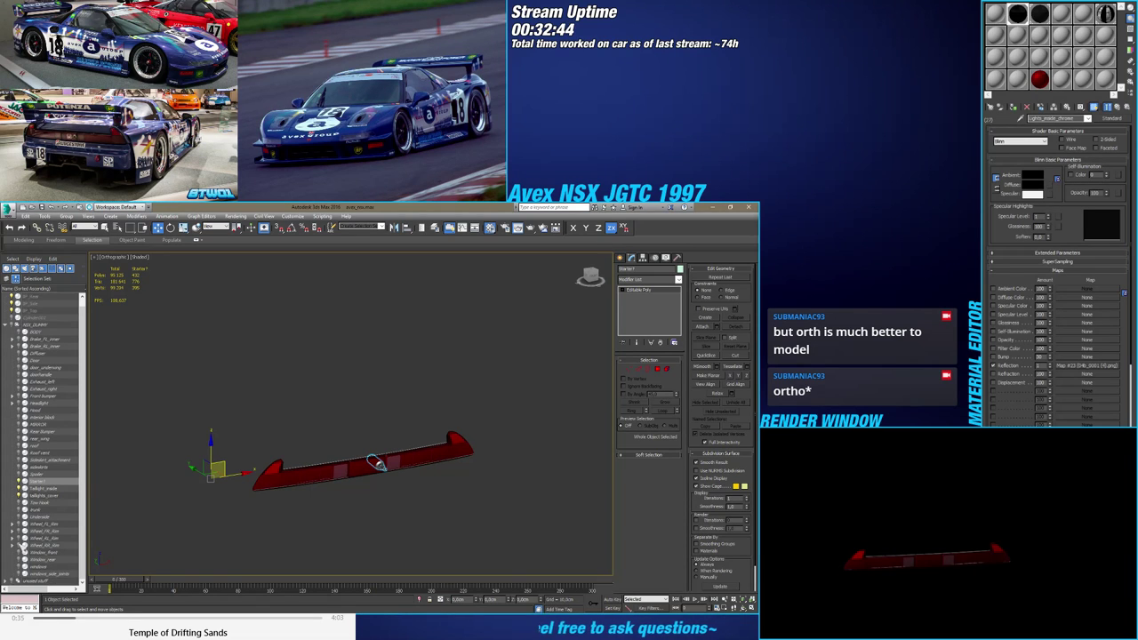
Unhide the windows_side_joints object and frame its upright end piece for close editing
{"action": "left_click", "coordinate": [19, 574]}
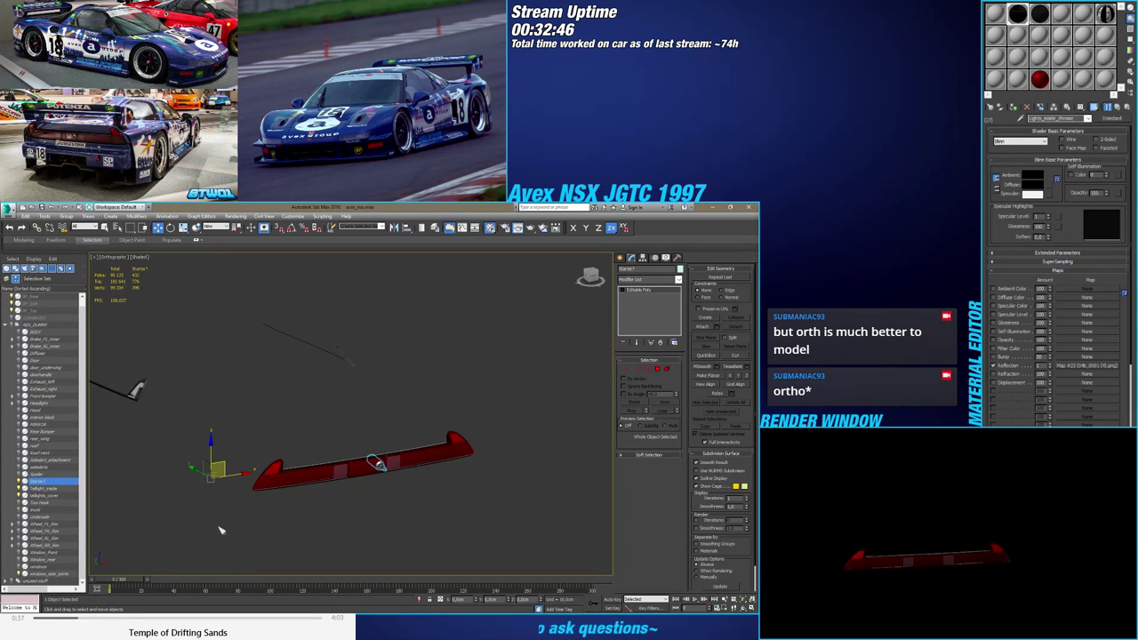
{"action": "middle_click_drag", "start_coordinate": [219, 529], "coordinate": [228, 530]}
{"action": "middle_click_drag", "start_coordinate": [145, 393], "coordinate": [247, 427]}
{"action": "scroll", "coordinate": [247, 427], "scroll_direction": "up", "scroll_amount": 6}
{"action": "left_click", "coordinate": [294, 367]}
{"action": "key", "text": "z"}
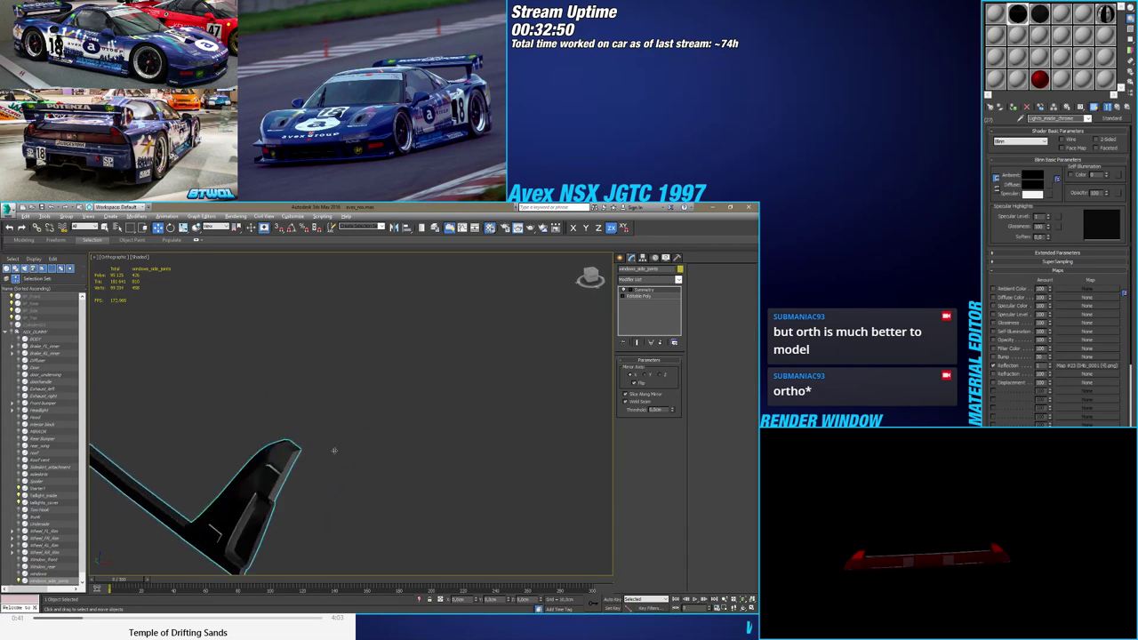
{"action": "middle_click_drag", "start_coordinate": [342, 446], "coordinate": [442, 444], "text": "alt"}
{"action": "scroll", "coordinate": [442, 444], "scroll_direction": "up", "scroll_amount": 4}
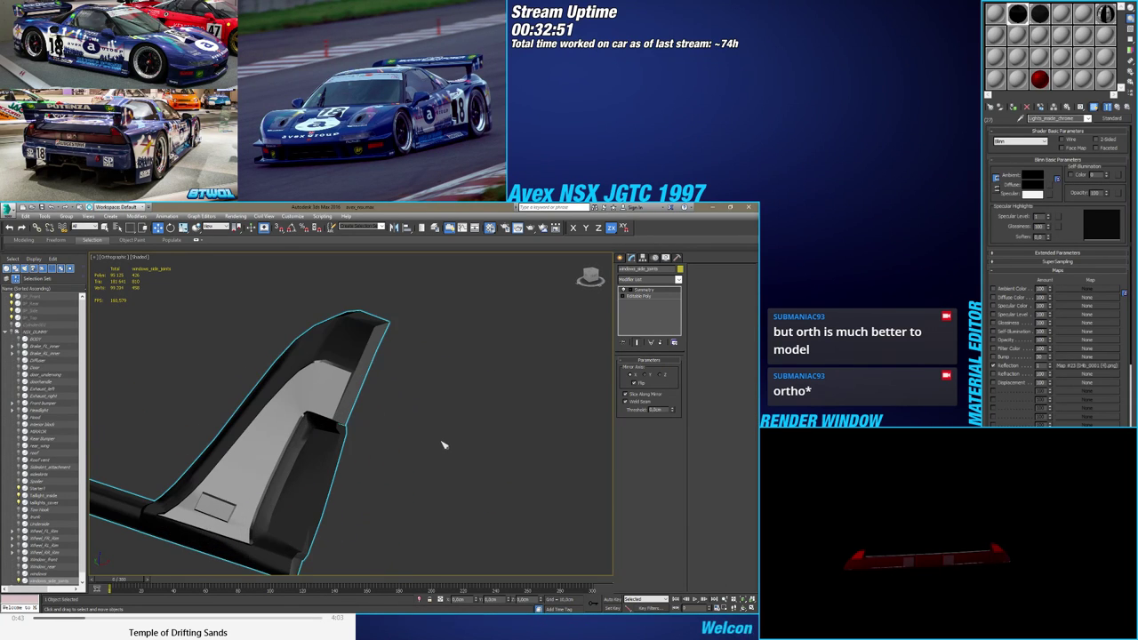
Select the outer edge near the tip of the window side joint at edge level and display edged faces
{"action": "left_click", "coordinate": [643, 296]}
{"action": "left_click", "coordinate": [648, 369]}
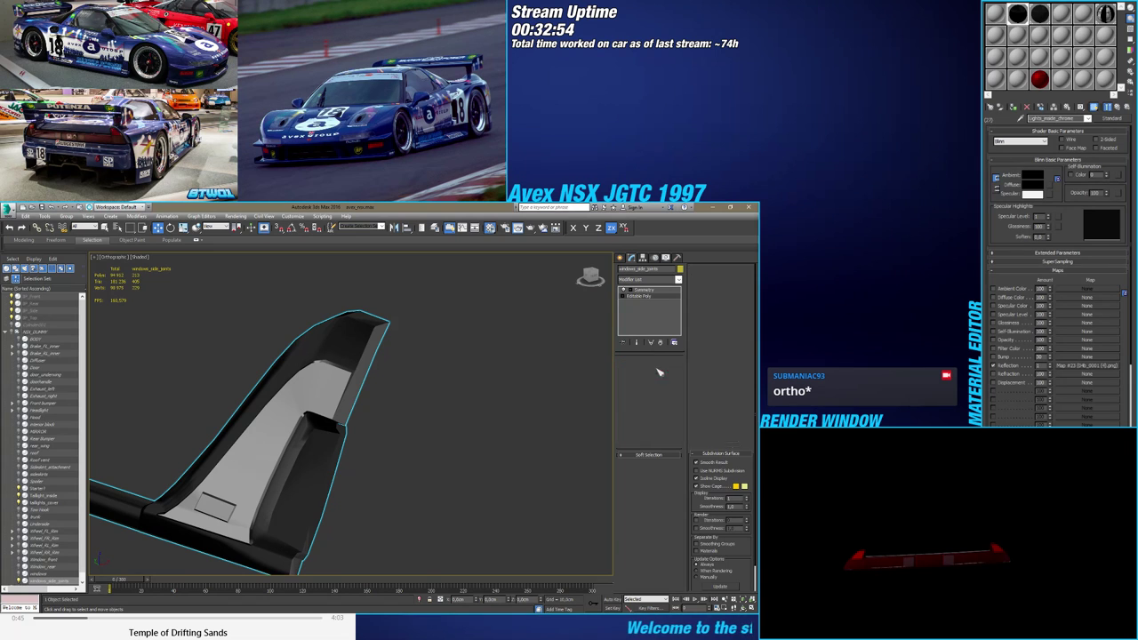
{"action": "left_click", "coordinate": [638, 369]}
{"action": "left_click_drag", "start_coordinate": [364, 389], "coordinate": [354, 392]}
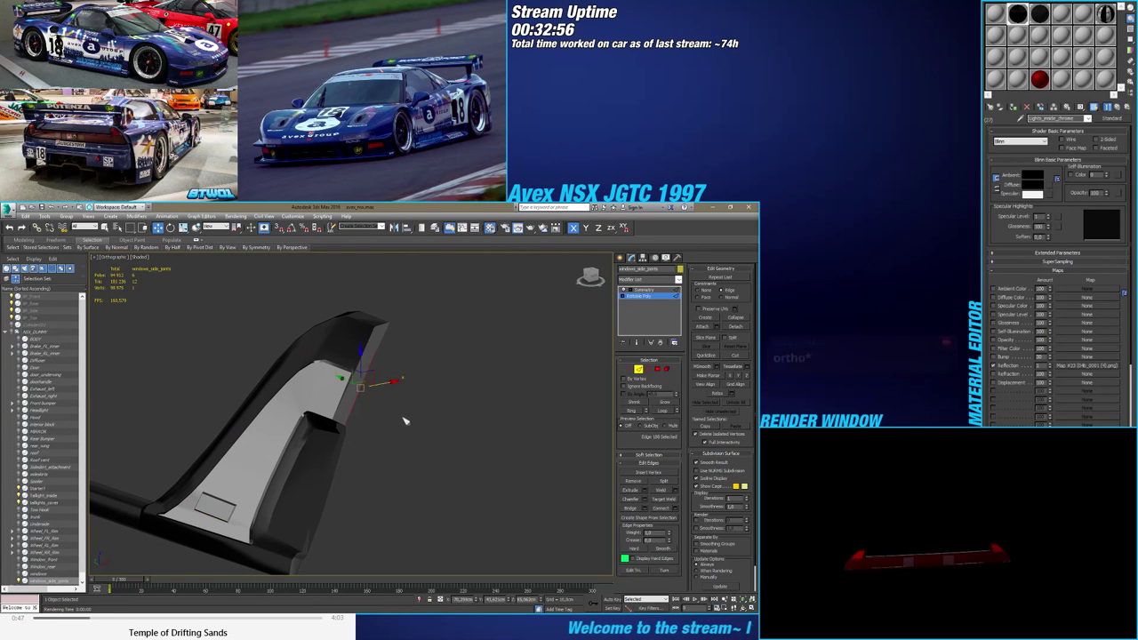
{"action": "middle_click_drag", "start_coordinate": [404, 421], "coordinate": [305, 405], "text": "alt"}
{"action": "key", "text": "F4"}
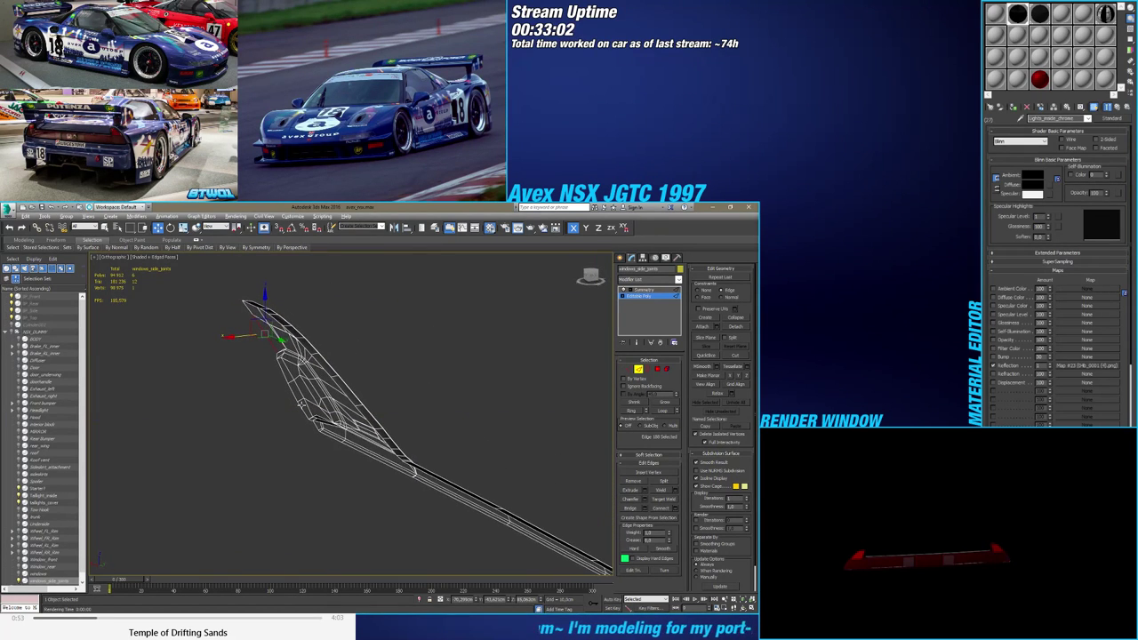
Try to cap the open border of the window side joint's upright end piece, and undo the cap
{"action": "left_click", "coordinate": [649, 369]}
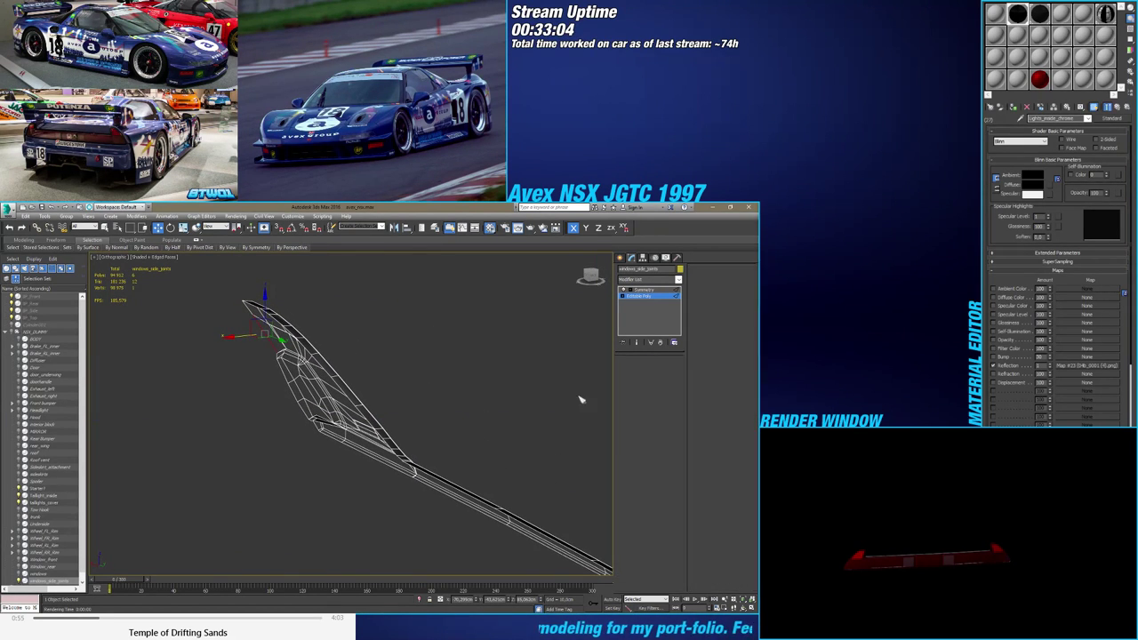
{"action": "middle_click_drag", "start_coordinate": [578, 399], "coordinate": [427, 432], "text": "alt"}
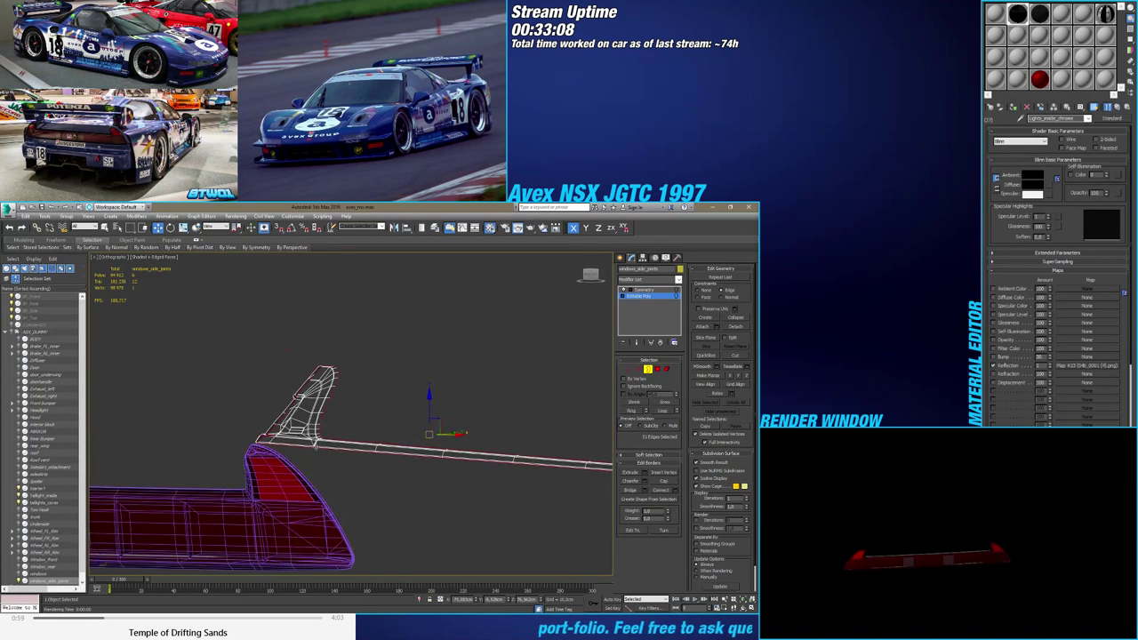
{"action": "scroll", "coordinate": [250, 431], "scroll_direction": "up", "scroll_amount": 7}
{"action": "scroll", "coordinate": [267, 395], "scroll_direction": "up", "scroll_amount": 2}
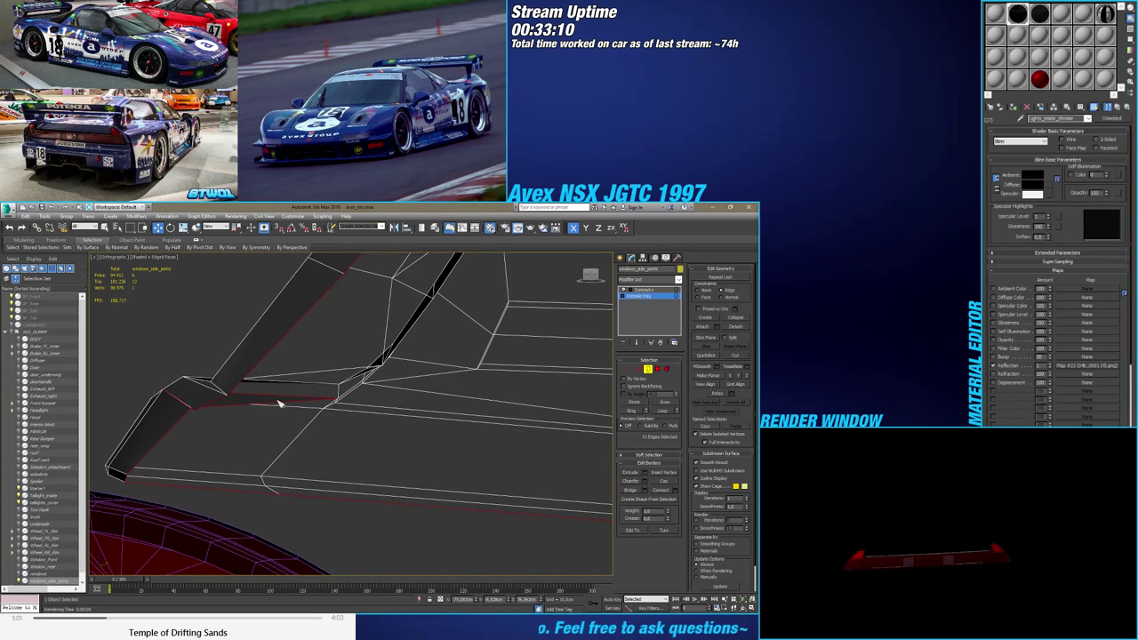
{"action": "left_click", "coordinate": [661, 480]}
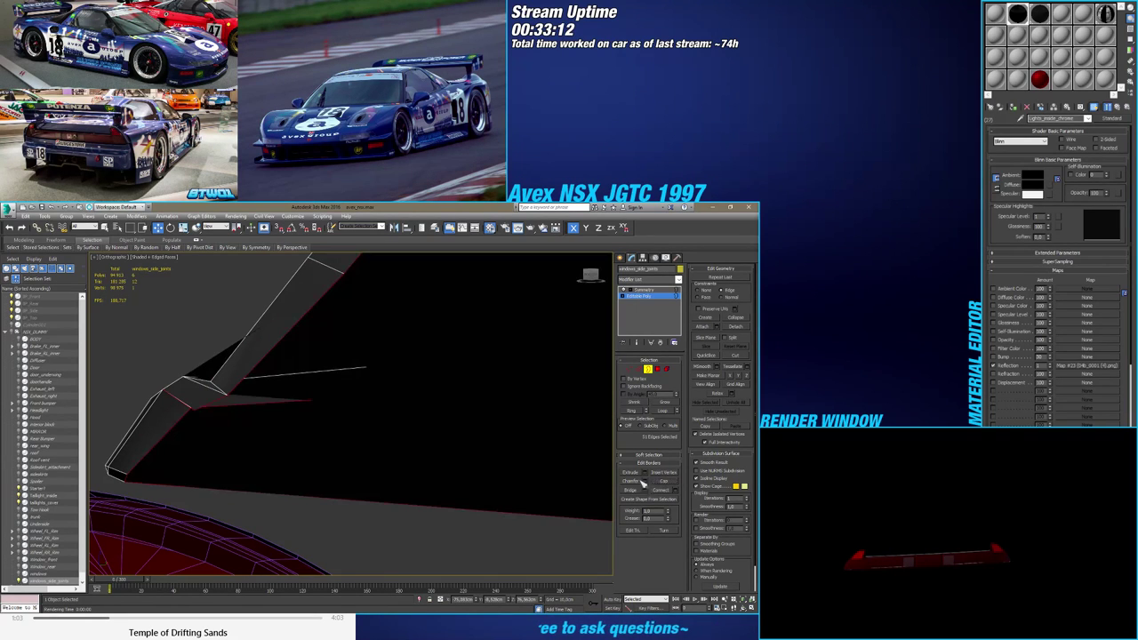
{"action": "key", "text": "ctrl+z"}
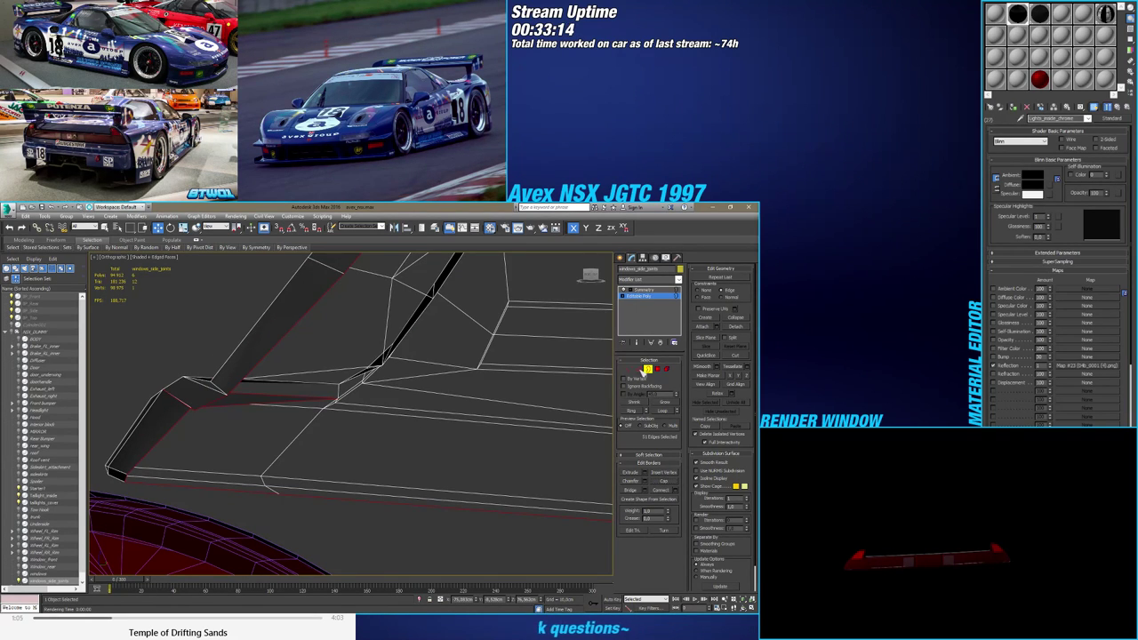
Switch the border selection to edge level and deselect the short edges around the notch near the end piece's base
{"action": "left_click", "coordinate": [638, 369]}
{"action": "left_click", "coordinate": [223, 404], "text": "alt"}
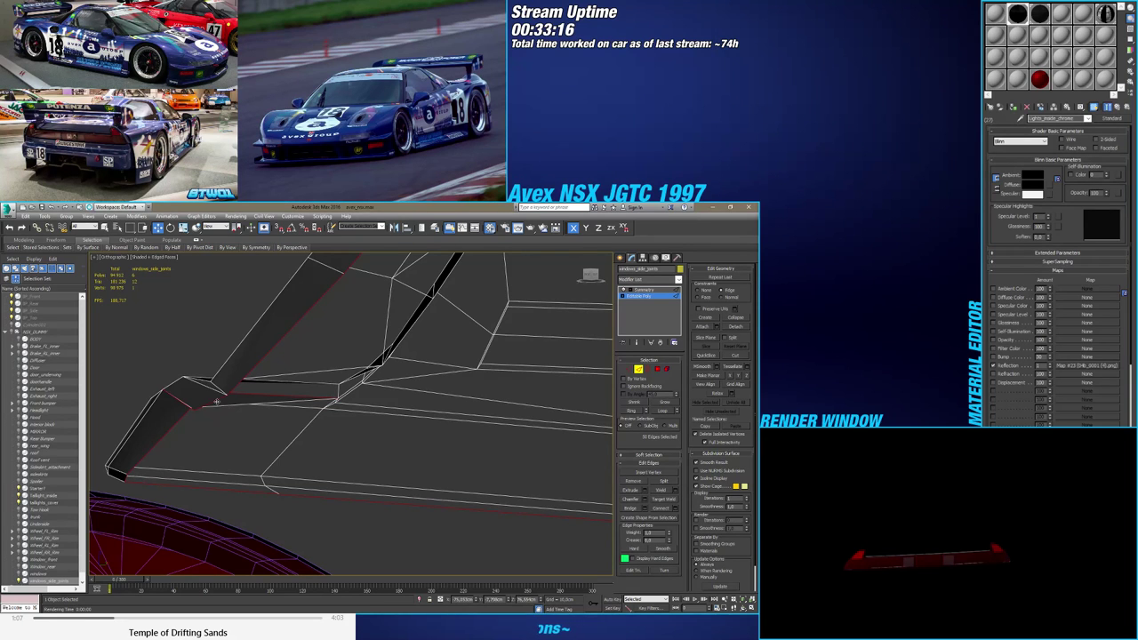
{"action": "left_click", "coordinate": [216, 402], "text": "alt"}
{"action": "middle_click_drag", "start_coordinate": [216, 401], "coordinate": [333, 415], "text": "alt"}
{"action": "left_click_drag", "start_coordinate": [356, 400], "coordinate": [280, 460], "text": "alt"}
{"action": "left_click_drag", "start_coordinate": [140, 393], "coordinate": [183, 416], "text": "alt"}
{"action": "scroll", "coordinate": [200, 419], "scroll_direction": "up", "scroll_amount": 3}
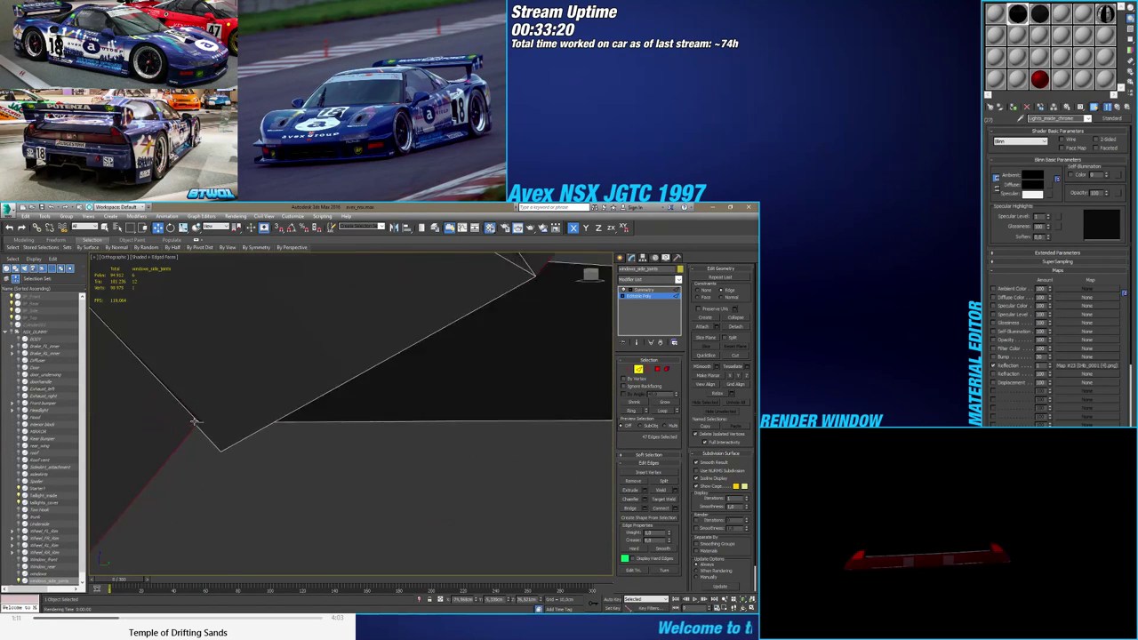
{"action": "key", "text": "F3"}
{"action": "scroll", "coordinate": [233, 435], "scroll_direction": "down", "scroll_amount": 6}
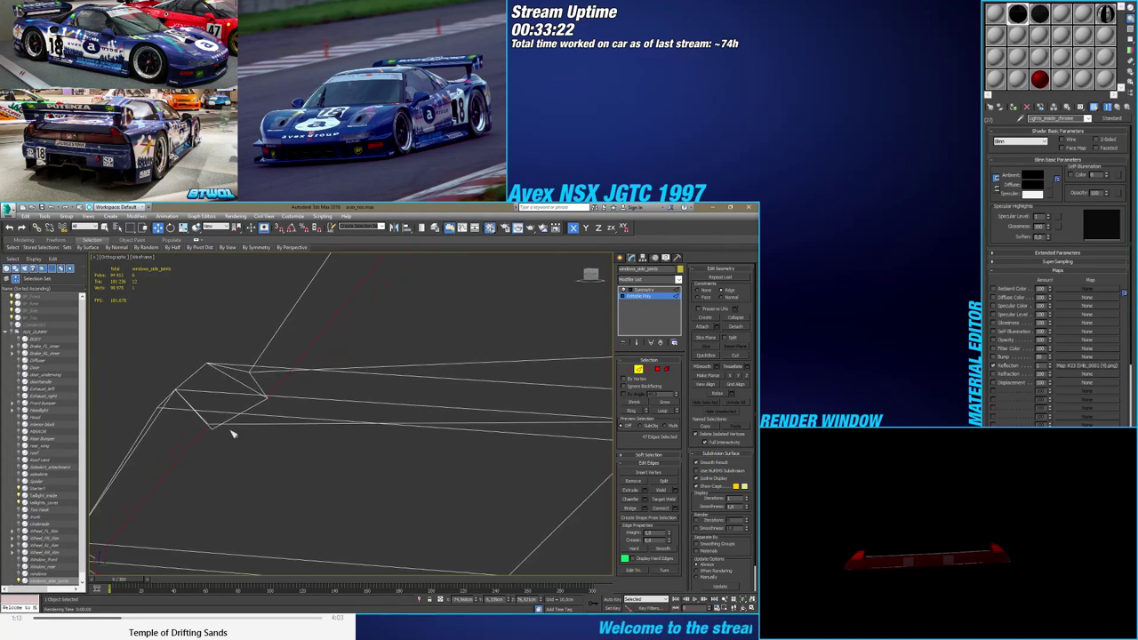
{"action": "middle_click_drag", "start_coordinate": [300, 451], "coordinate": [288, 419]}
{"action": "key", "text": "F3"}
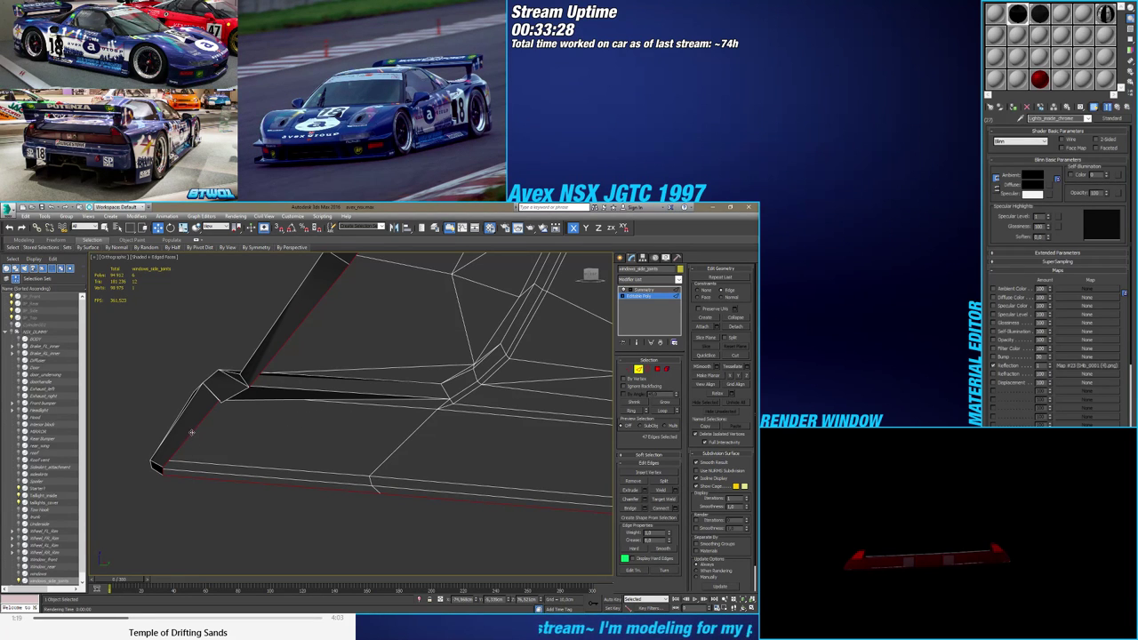
Narrow the selection to four opposing border edges at the start of the long strip and bridge them
{"action": "middle_click_drag", "start_coordinate": [191, 433], "coordinate": [283, 450], "text": "alt"}
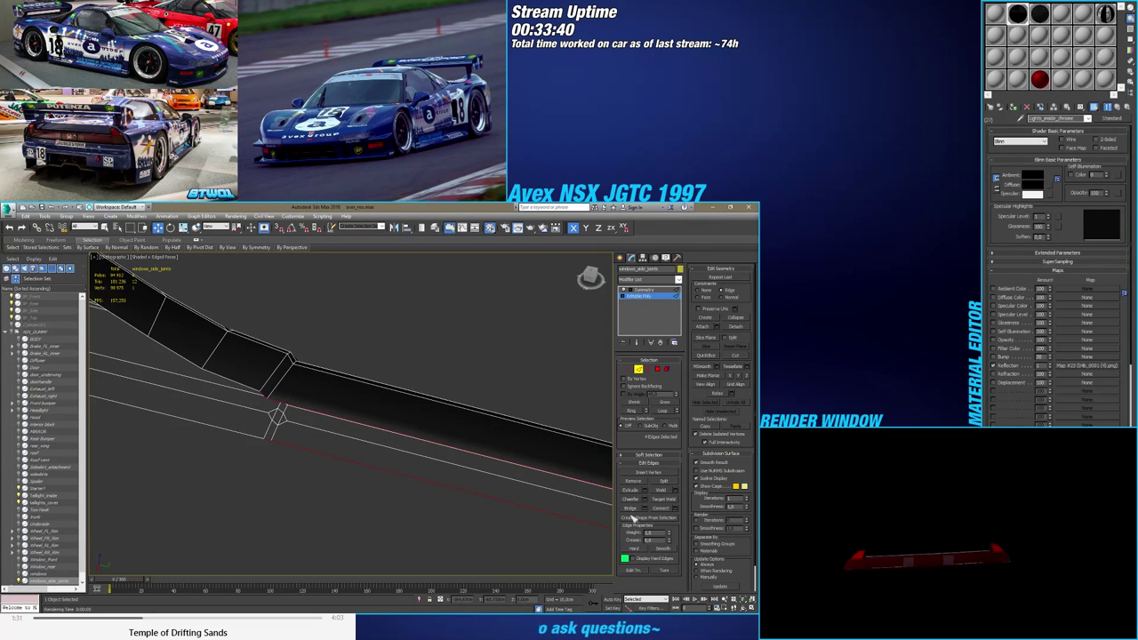
{"action": "left_click", "coordinate": [634, 509]}
{"action": "scroll", "coordinate": [447, 474], "scroll_direction": "down", "scroll_amount": 5}
{"action": "middle_click_drag", "start_coordinate": [531, 441], "coordinate": [322, 392]}
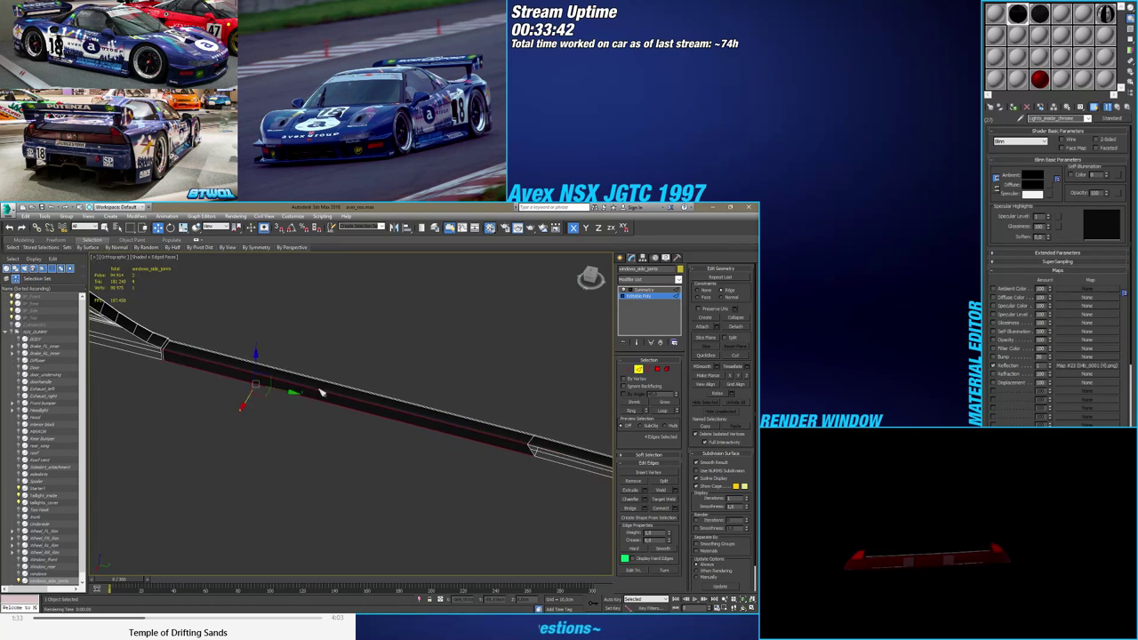
{"action": "middle_click_drag", "start_coordinate": [569, 413], "coordinate": [428, 366]}
Select the remaining open border of the long strip, keep only its long opposing edges and bridge them
{"action": "left_click", "coordinate": [648, 369]}
{"action": "left_click", "coordinate": [497, 429]}
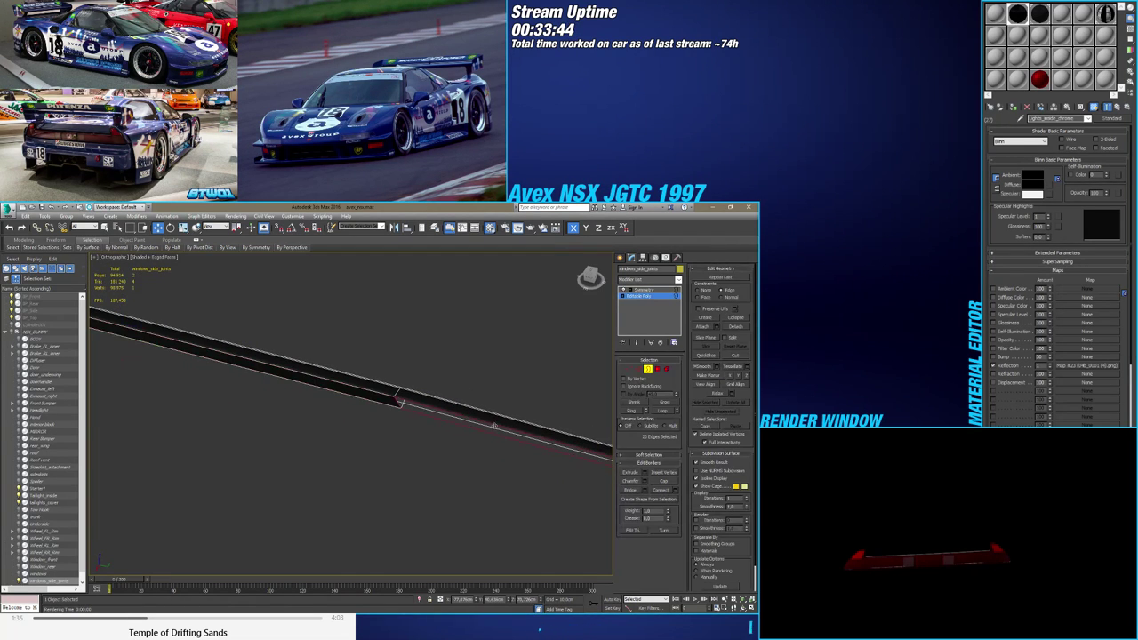
{"action": "scroll", "coordinate": [529, 454], "scroll_direction": "down", "scroll_amount": 5}
{"action": "mouse_move", "coordinate": [529, 454]}
{"action": "middle_mouse_down"}
{"action": "mouse_move", "coordinate": [298, 390]}
{"action": "mouse_move", "coordinate": [415, 387]}
{"action": "mouse_move", "coordinate": [459, 436]}
{"action": "mouse_move", "coordinate": [421, 437]}
{"action": "mouse_move", "coordinate": [510, 479]}
{"action": "mouse_move", "coordinate": [519, 465]}
{"action": "mouse_move", "coordinate": [443, 430]}
{"action": "mouse_move", "coordinate": [547, 479]}
{"action": "middle_mouse_up"}
{"action": "left_click", "coordinate": [638, 370]}
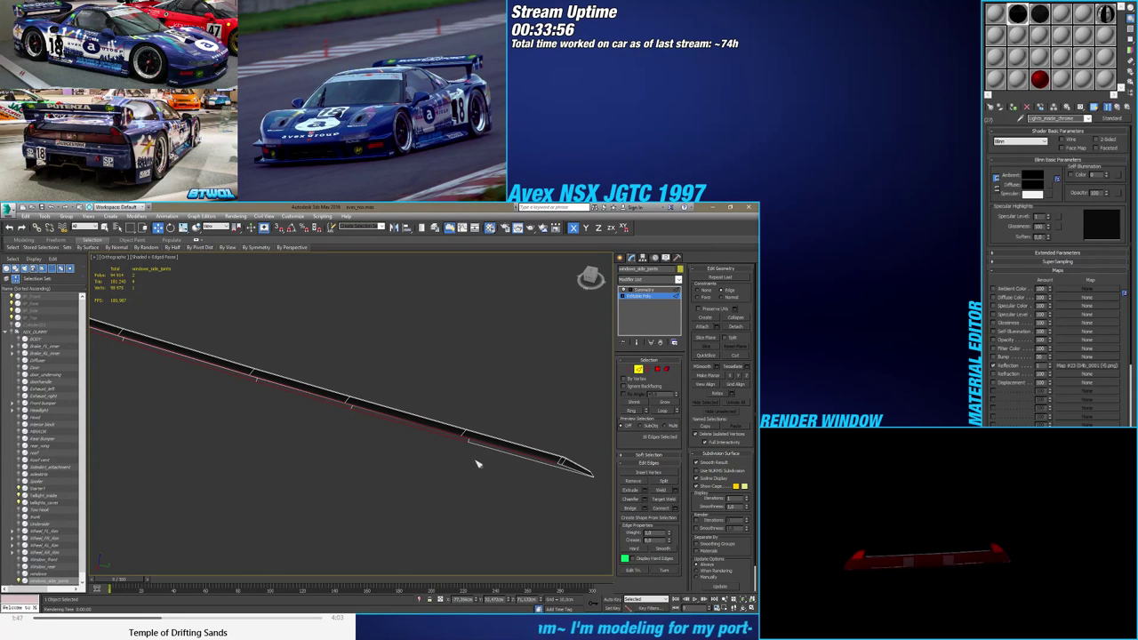
{"action": "middle_click_drag", "start_coordinate": [478, 463], "coordinate": [317, 404], "text": "alt"}
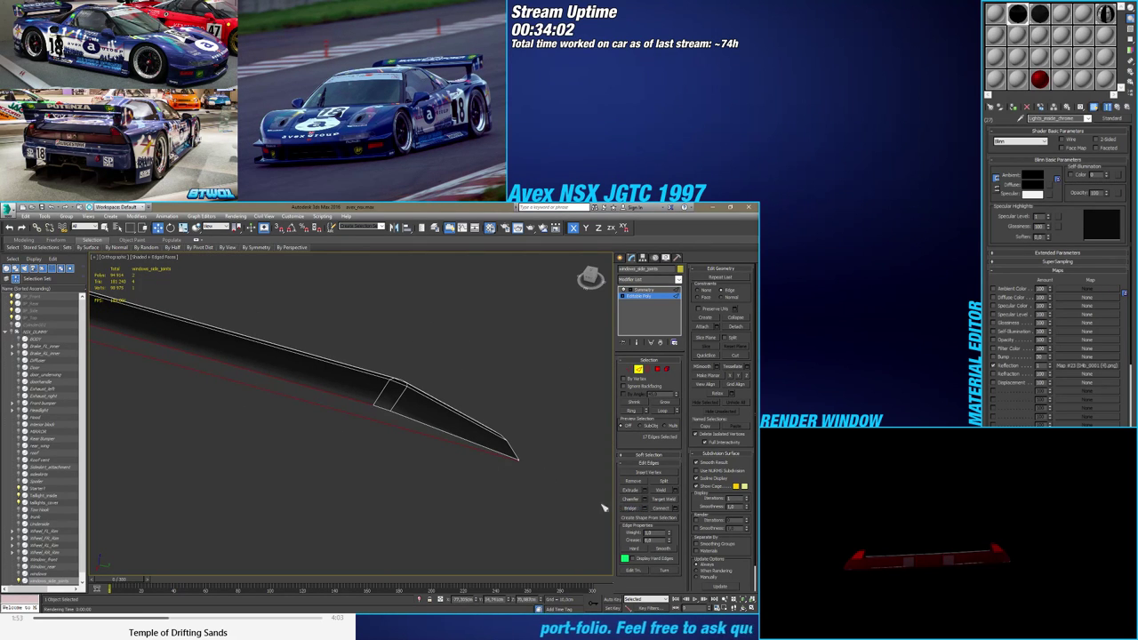
{"action": "middle_click_drag", "start_coordinate": [602, 507], "coordinate": [420, 385], "text": "alt"}
{"action": "scroll", "coordinate": [274, 478], "scroll_direction": "up", "scroll_amount": 5}
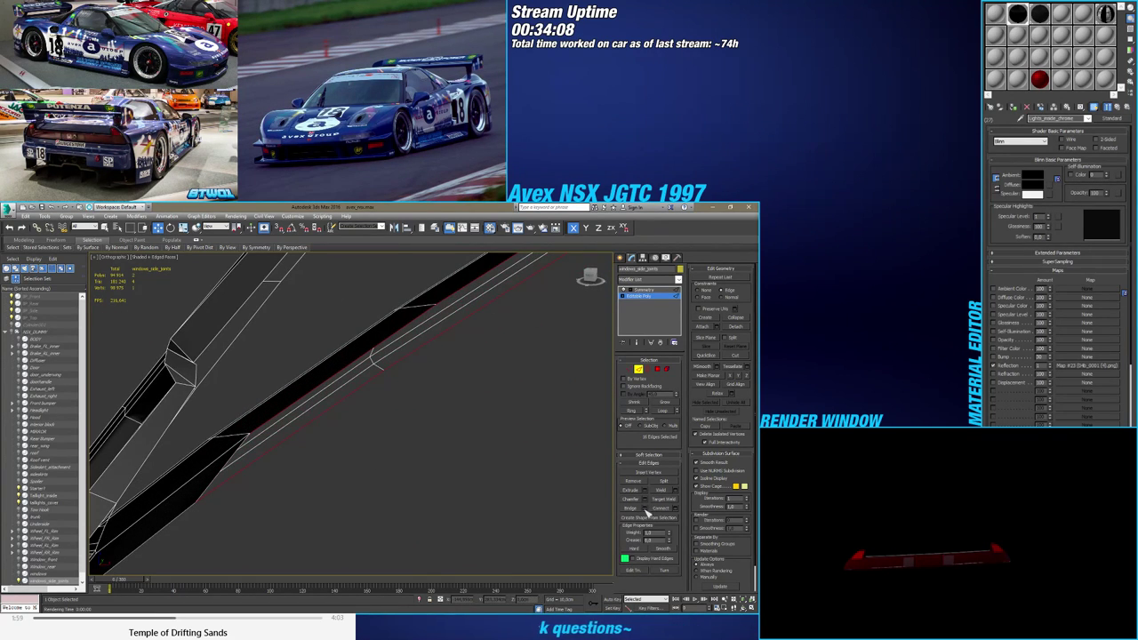
{"action": "left_click", "coordinate": [646, 508]}
{"action": "scroll", "coordinate": [499, 449], "scroll_direction": "down", "scroll_amount": 8}
{"action": "middle_click_drag", "start_coordinate": [382, 472], "coordinate": [391, 427], "text": "alt"}
{"action": "middle_click_drag", "start_coordinate": [511, 480], "coordinate": [446, 410], "text": "alt"}
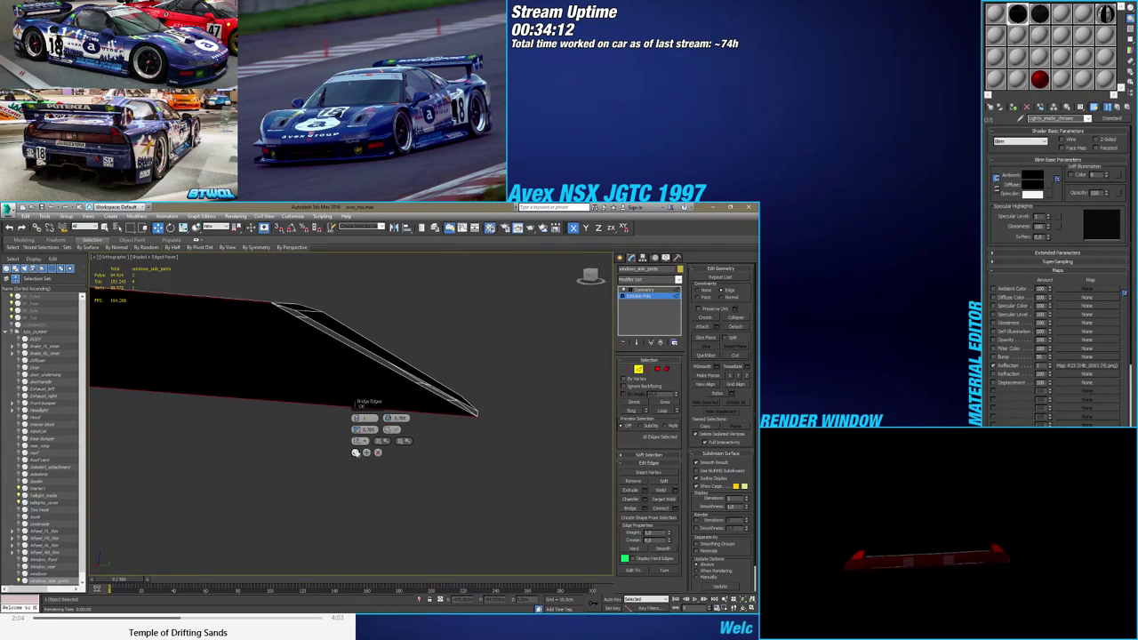
{"action": "left_click", "coordinate": [356, 452]}
Bridge the short edge at the strip's bend with the short edge at its pointed tip
{"action": "middle_click_drag", "start_coordinate": [358, 456], "coordinate": [415, 429], "text": "alt"}
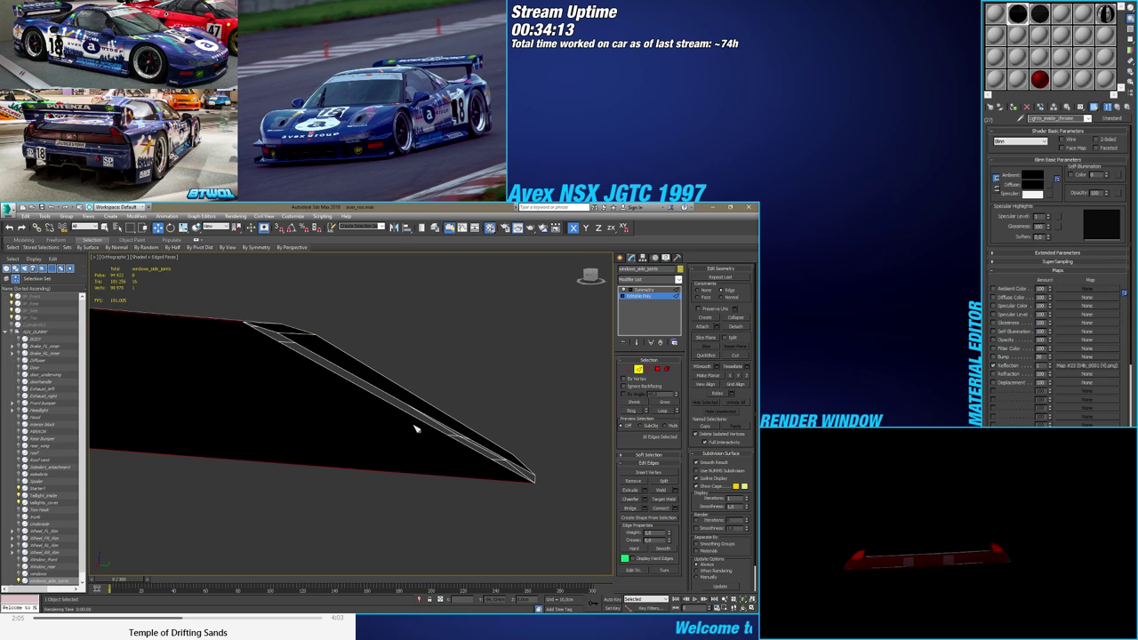
{"action": "left_click", "coordinate": [271, 332]}
{"action": "middle_click_drag", "start_coordinate": [361, 386], "coordinate": [368, 399], "text": "alt"}
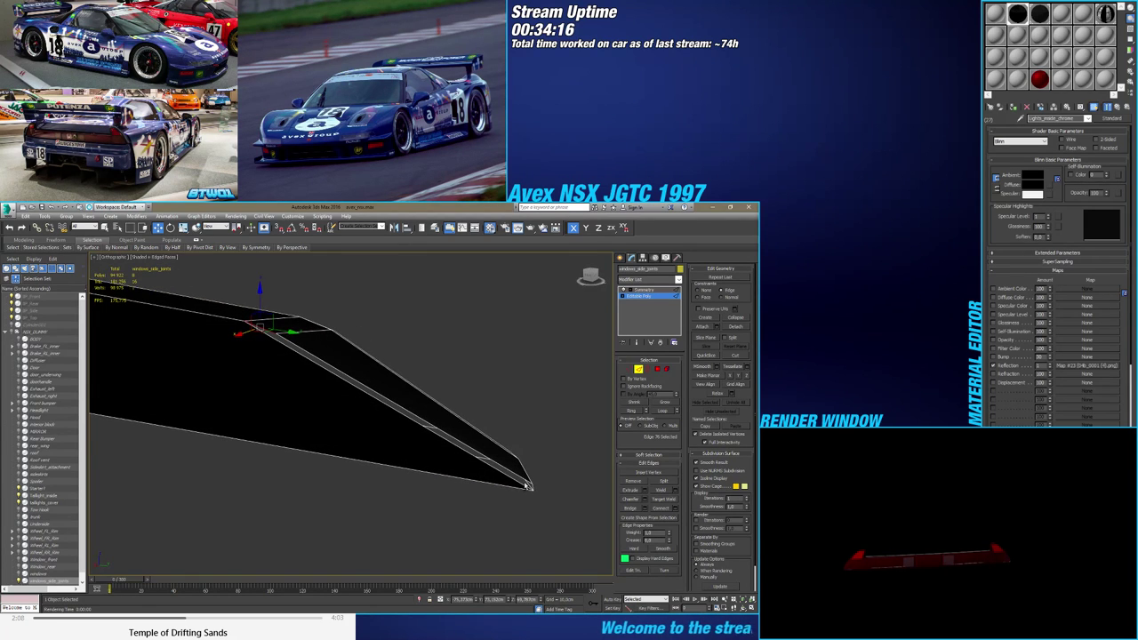
{"action": "left_click", "coordinate": [637, 510]}
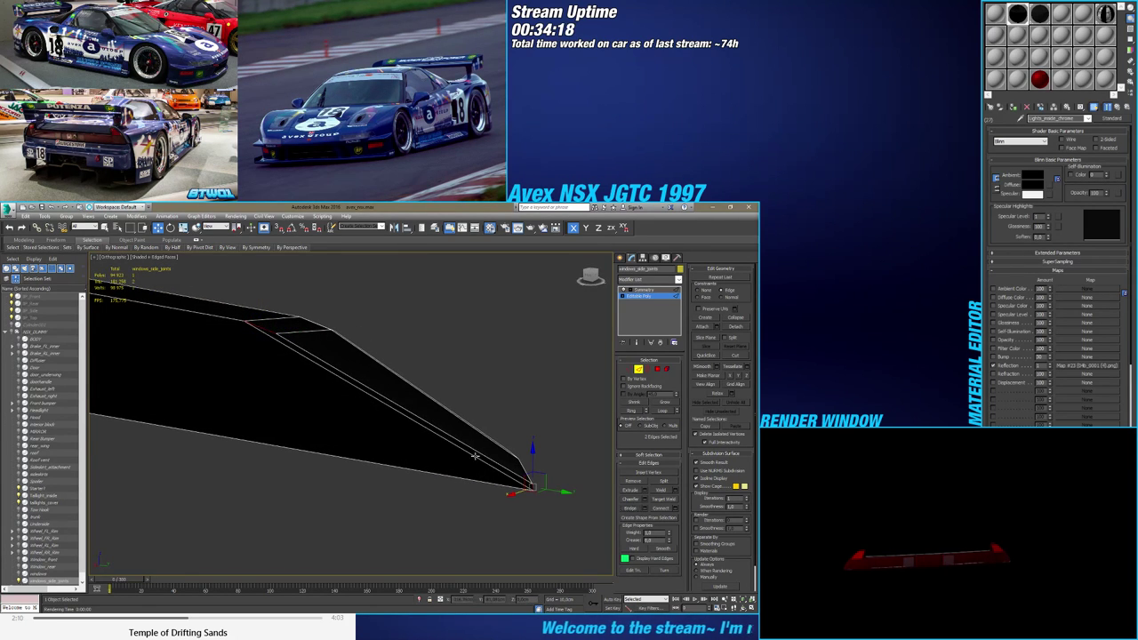
Examine the upright end piece's outer border, closing in on the corner below its upper outer edge
{"action": "middle_click_drag", "start_coordinate": [473, 471], "coordinate": [425, 372], "text": "alt"}
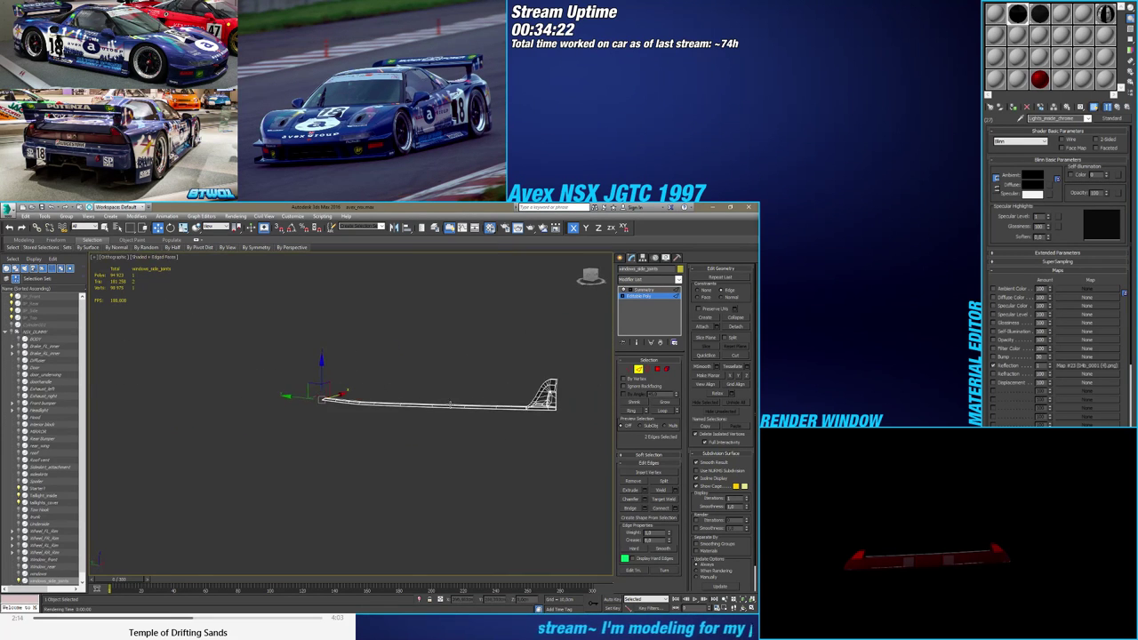
{"action": "scroll", "coordinate": [551, 401], "scroll_direction": "up", "scroll_amount": 7}
{"action": "middle_click_drag", "start_coordinate": [551, 401], "coordinate": [449, 418]}
{"action": "scroll", "coordinate": [449, 418], "scroll_direction": "down", "scroll_amount": 3}
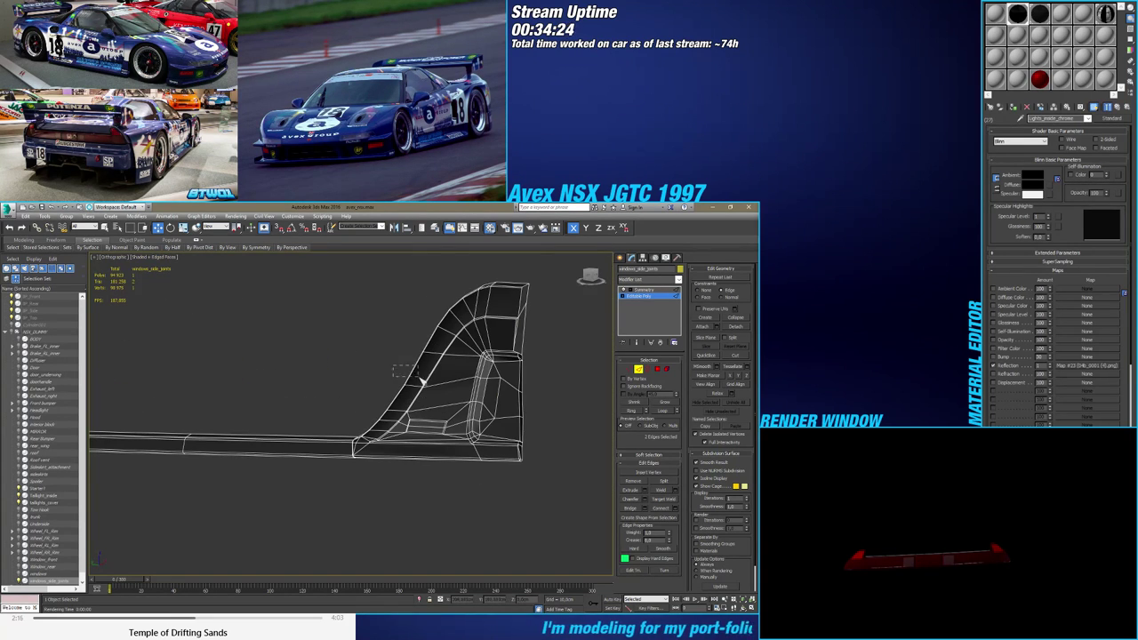
{"action": "middle_click_drag", "start_coordinate": [419, 379], "coordinate": [348, 401], "text": "alt"}
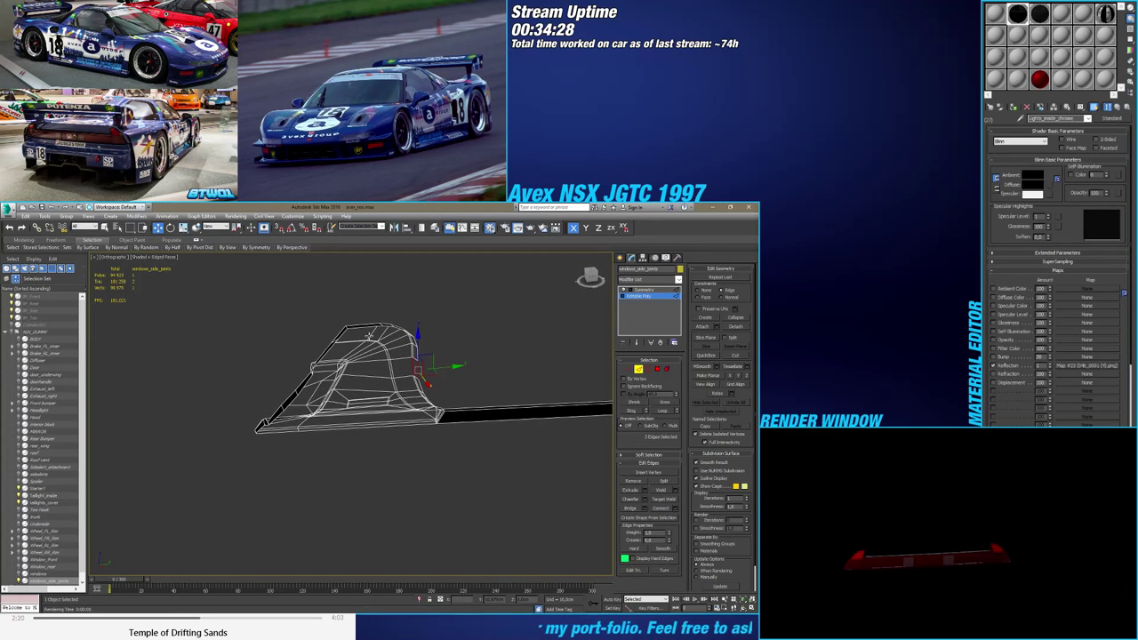
{"action": "scroll", "coordinate": [338, 355], "scroll_direction": "up", "scroll_amount": 5}
{"action": "left_click", "coordinate": [299, 356]}
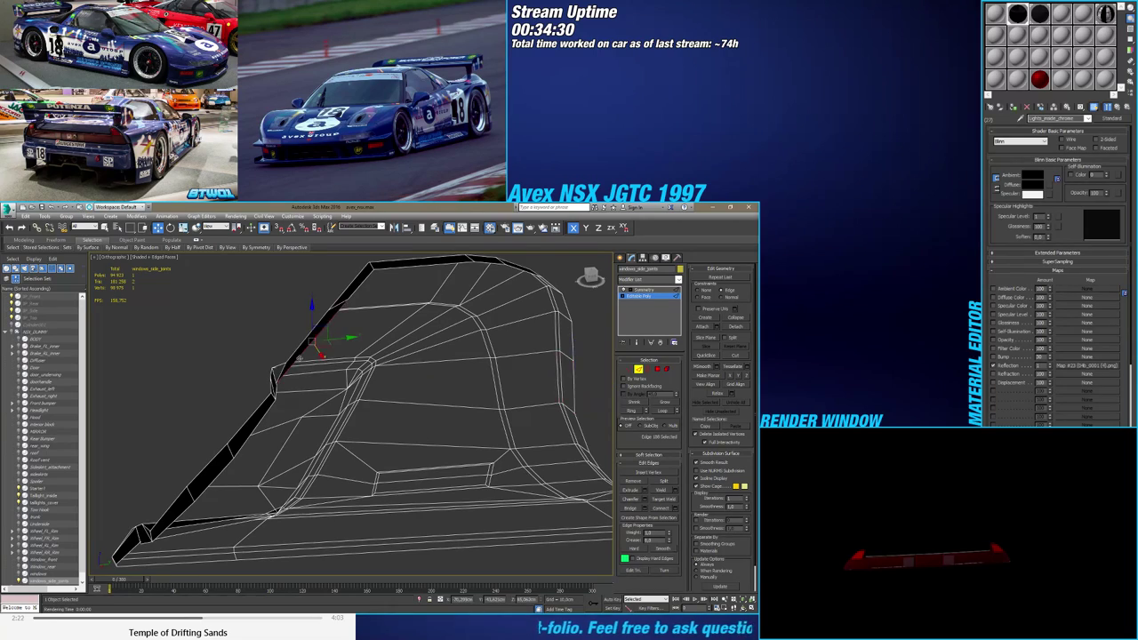
{"action": "middle_click_drag", "start_coordinate": [302, 361], "coordinate": [374, 462], "text": "alt"}
{"action": "scroll", "coordinate": [253, 389], "scroll_direction": "up", "scroll_amount": 7}
{"action": "scroll", "coordinate": [288, 410], "scroll_direction": "down", "scroll_amount": 5}
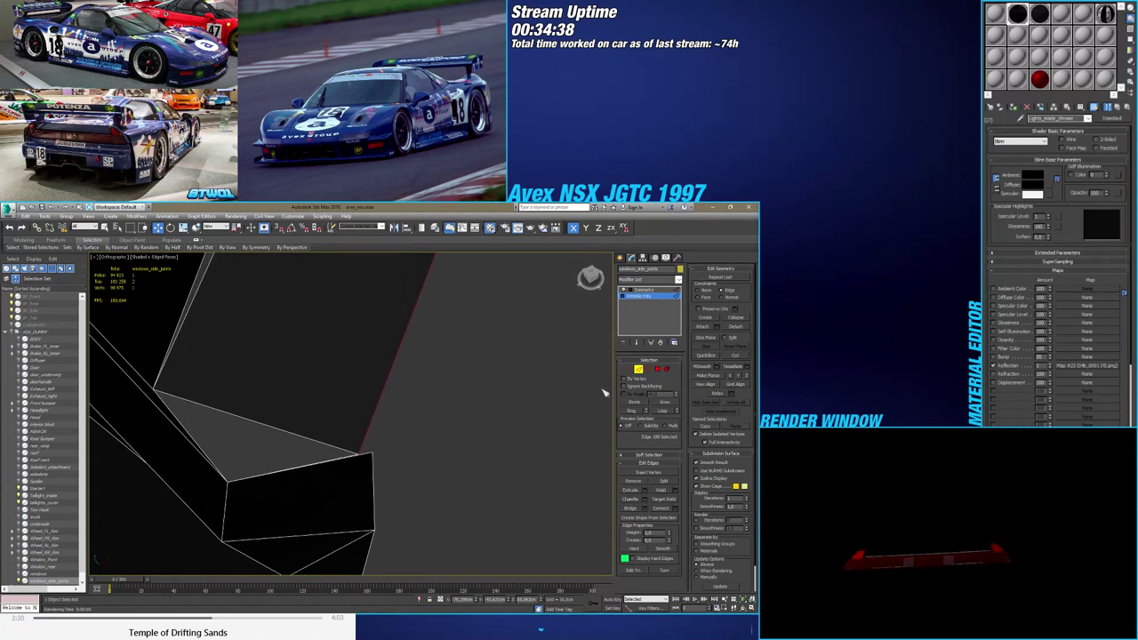
Target weld the vertex at the lower end of the upper outer edge onto the adjacent corner vertex
{"action": "left_click", "coordinate": [628, 368]}
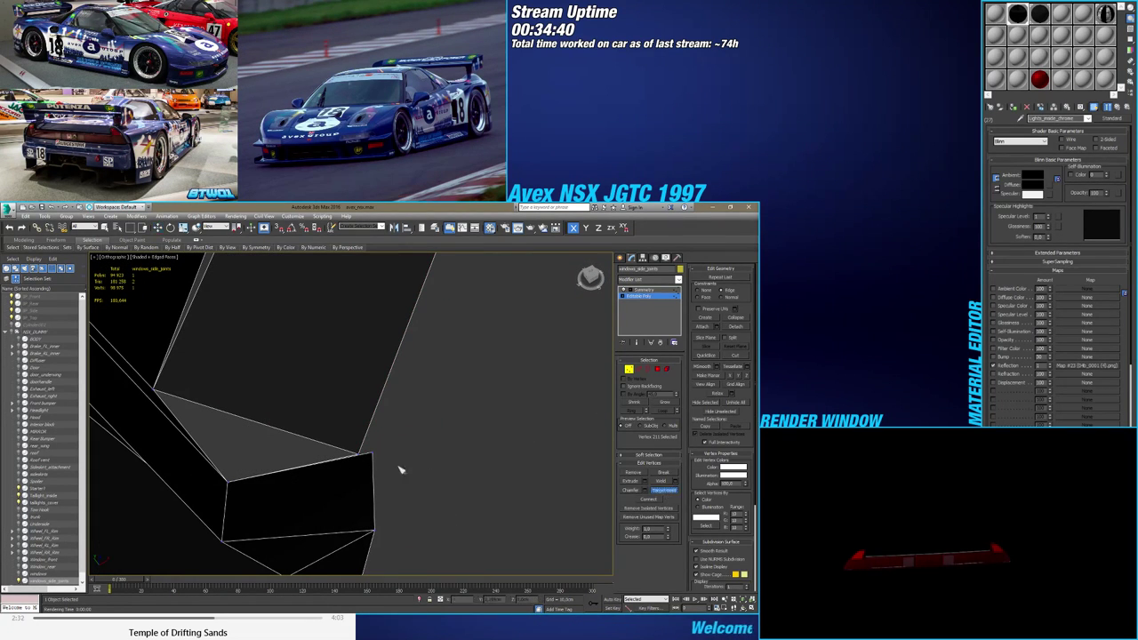
{"action": "left_click", "coordinate": [373, 452]}
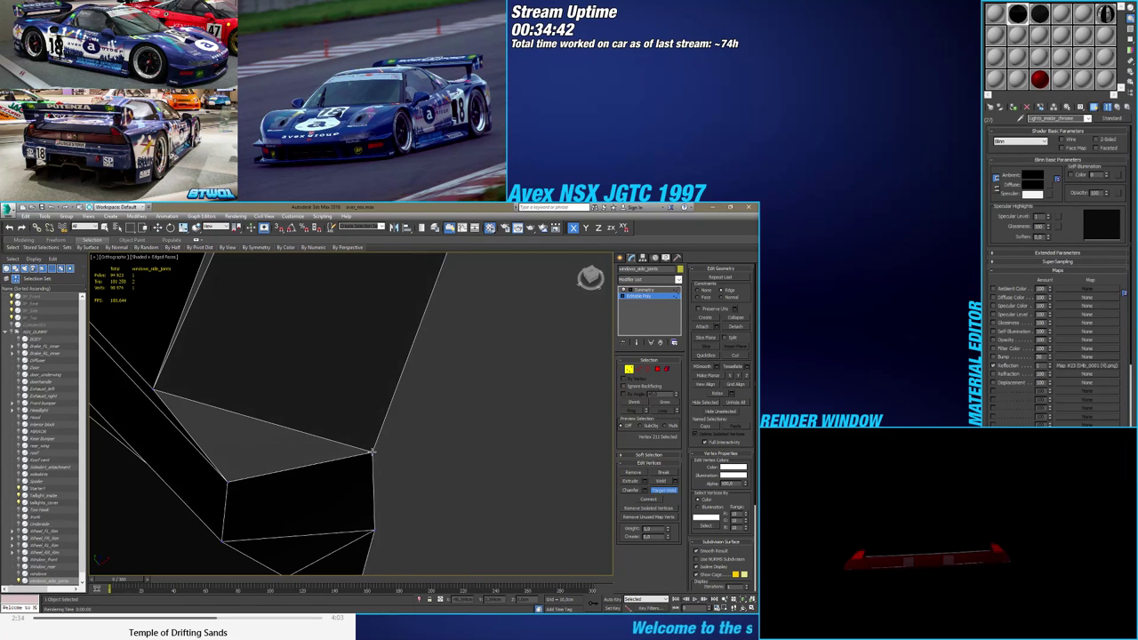
{"action": "left_click_drag", "start_coordinate": [366, 468], "coordinate": [364, 466]}
{"action": "scroll", "coordinate": [365, 468], "scroll_direction": "down", "scroll_amount": 4}
{"action": "middle_click_drag", "start_coordinate": [366, 467], "coordinate": [277, 447]}
{"action": "scroll", "coordinate": [359, 374], "scroll_direction": "down", "scroll_amount": 3}
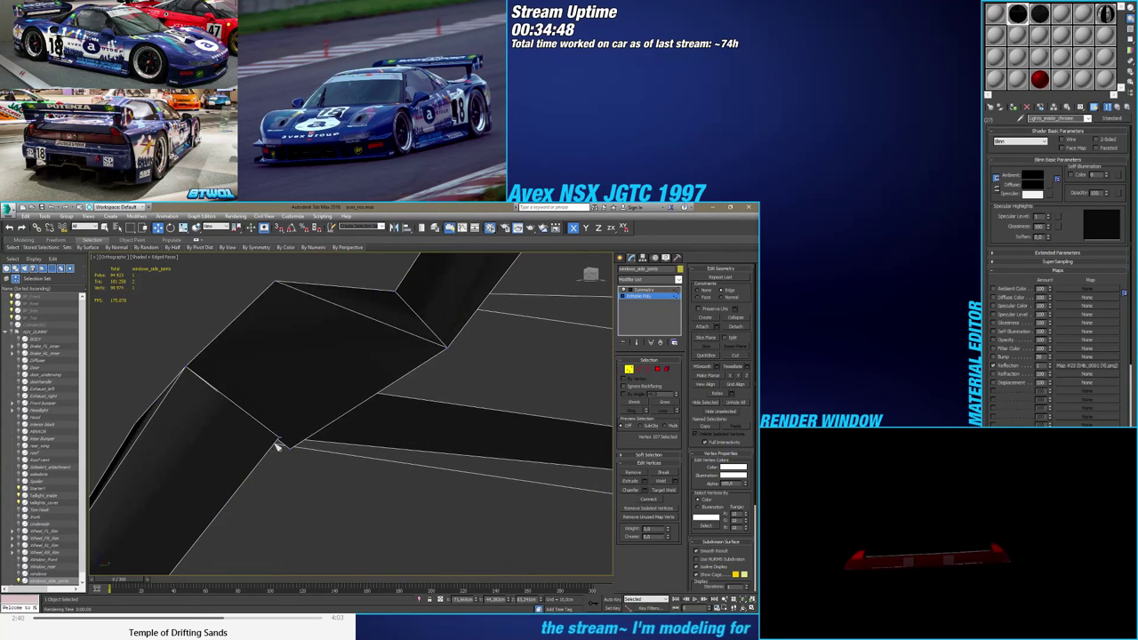
Target weld the stray vertex at the notch near the end piece's base onto the neighbouring corner vertex
{"action": "left_click_drag", "start_coordinate": [286, 432], "coordinate": [288, 432]}
{"action": "middle_click_drag", "start_coordinate": [288, 432], "coordinate": [625, 513], "text": "alt"}
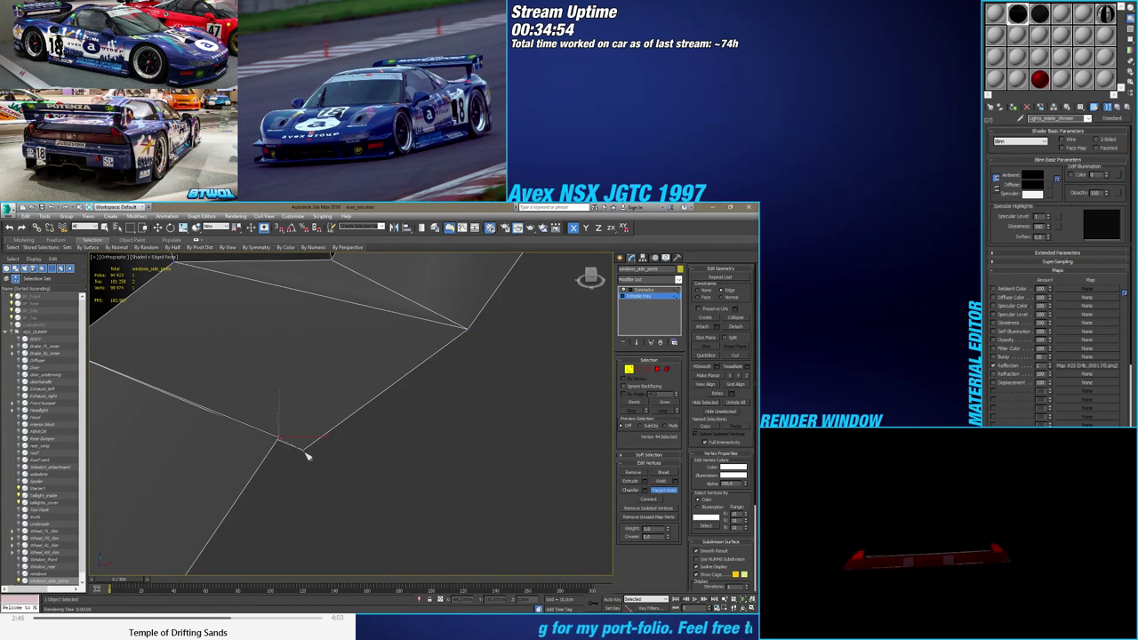
{"action": "scroll", "coordinate": [305, 459], "scroll_direction": "down", "scroll_amount": 6}
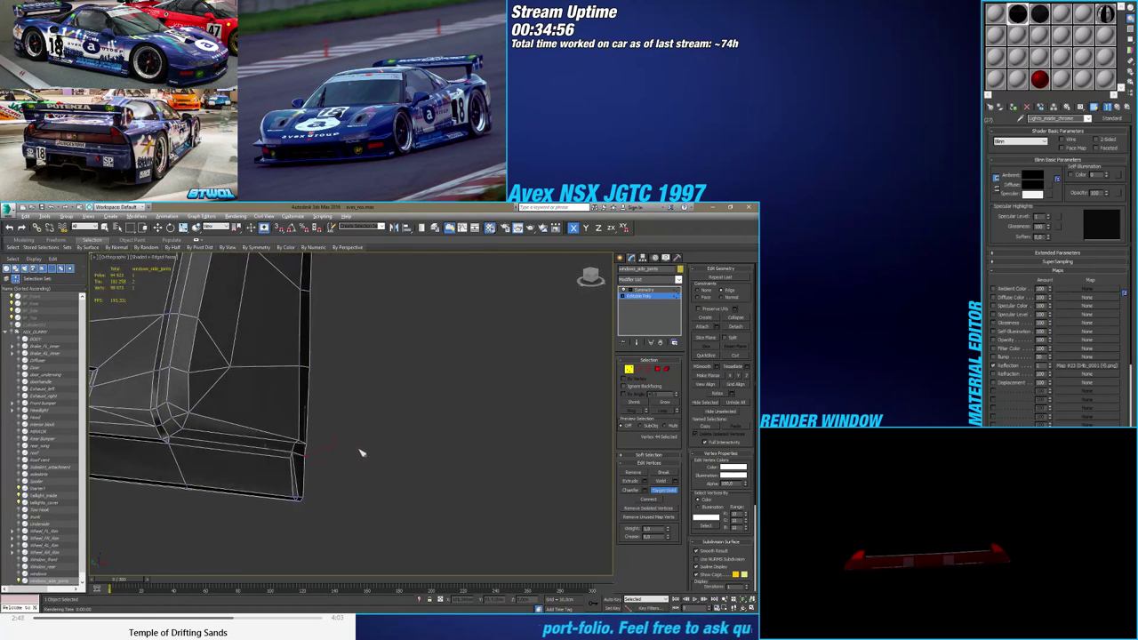
{"action": "middle_click_drag", "start_coordinate": [361, 452], "coordinate": [299, 469], "text": "alt"}
{"action": "middle_click_drag", "start_coordinate": [404, 463], "coordinate": [338, 441], "text": "alt"}
Select the open border of the upright end piece and check how it runs around the base corner
{"action": "left_click", "coordinate": [648, 370]}
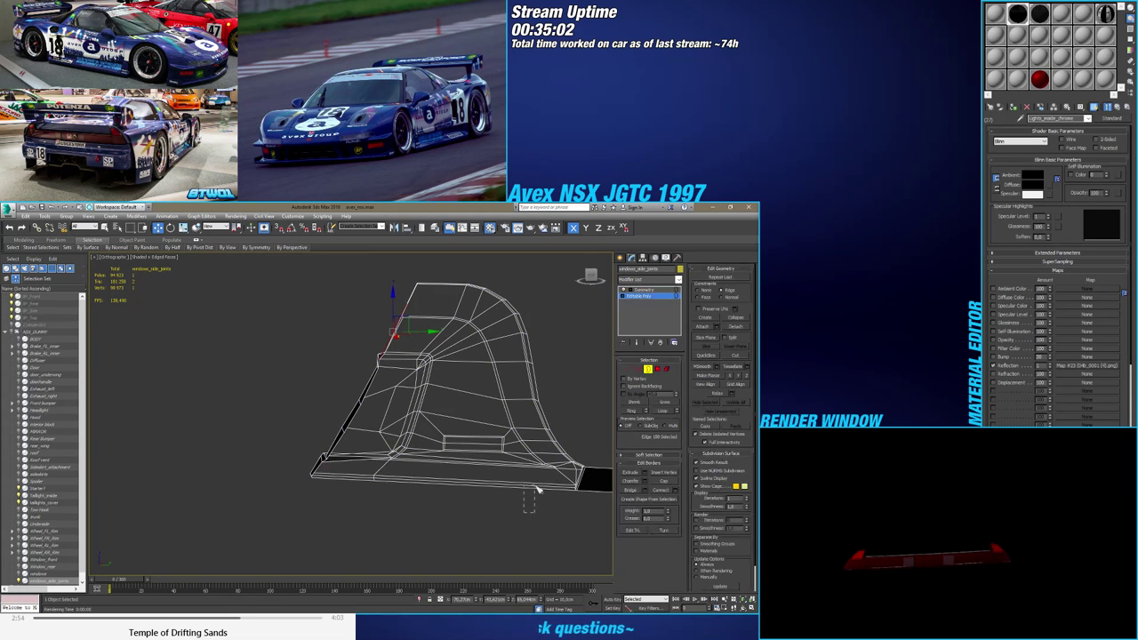
{"action": "left_click", "coordinate": [536, 489]}
{"action": "middle_click_drag", "start_coordinate": [537, 490], "coordinate": [494, 480], "text": "alt"}
{"action": "scroll", "coordinate": [315, 474], "scroll_direction": "up", "scroll_amount": 7}
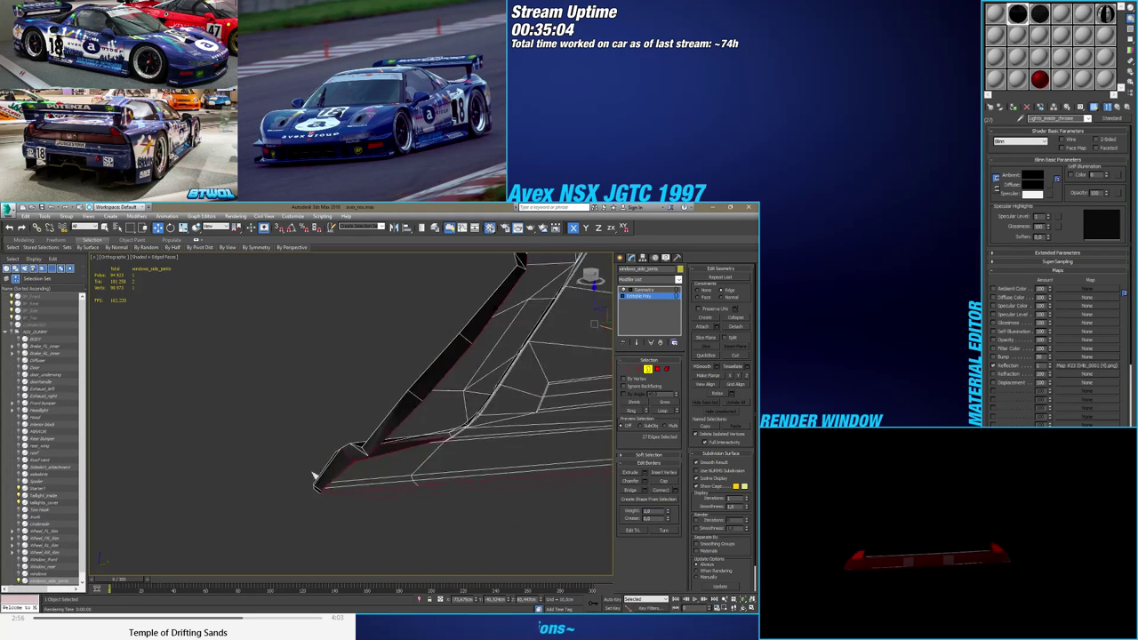
Try to weld the two overlapping vertices at the end piece's base notch, pulling one aside to check the joint
{"action": "left_click", "coordinate": [630, 369]}
{"action": "left_click_drag", "start_coordinate": [377, 423], "coordinate": [412, 410]}
{"action": "middle_click_drag", "start_coordinate": [402, 436], "coordinate": [442, 469], "text": "alt"}
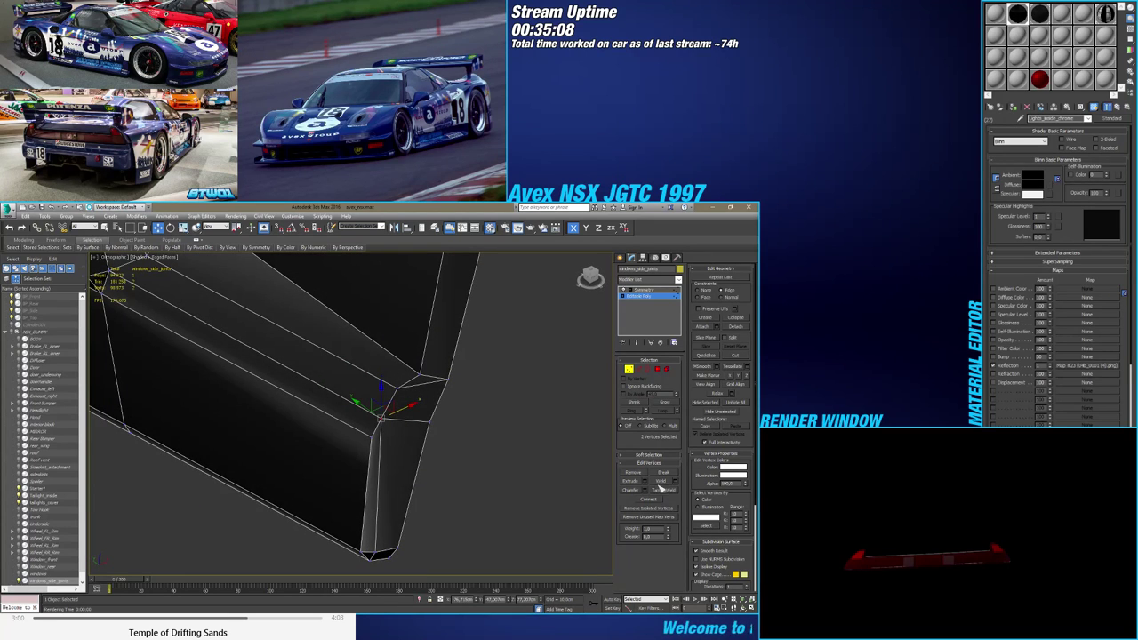
{"action": "scroll", "coordinate": [391, 427], "scroll_direction": "up", "scroll_amount": 3}
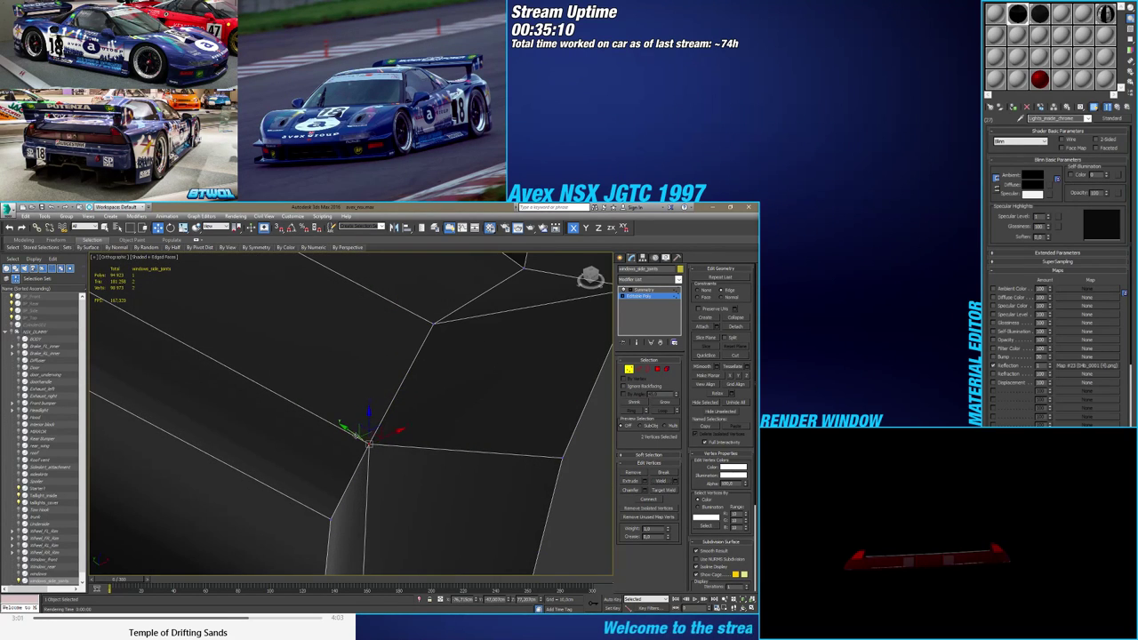
{"action": "left_click_drag", "start_coordinate": [357, 435], "coordinate": [372, 452]}
{"action": "key", "text": "ctrl+z"}
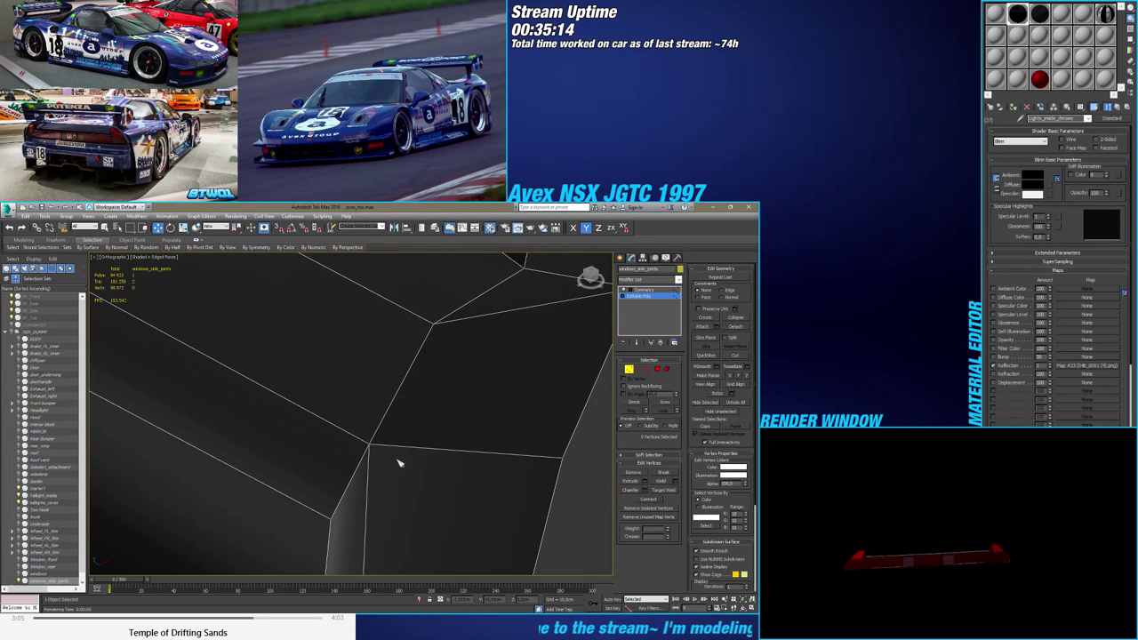
{"action": "left_click_drag", "start_coordinate": [362, 433], "coordinate": [408, 361]}
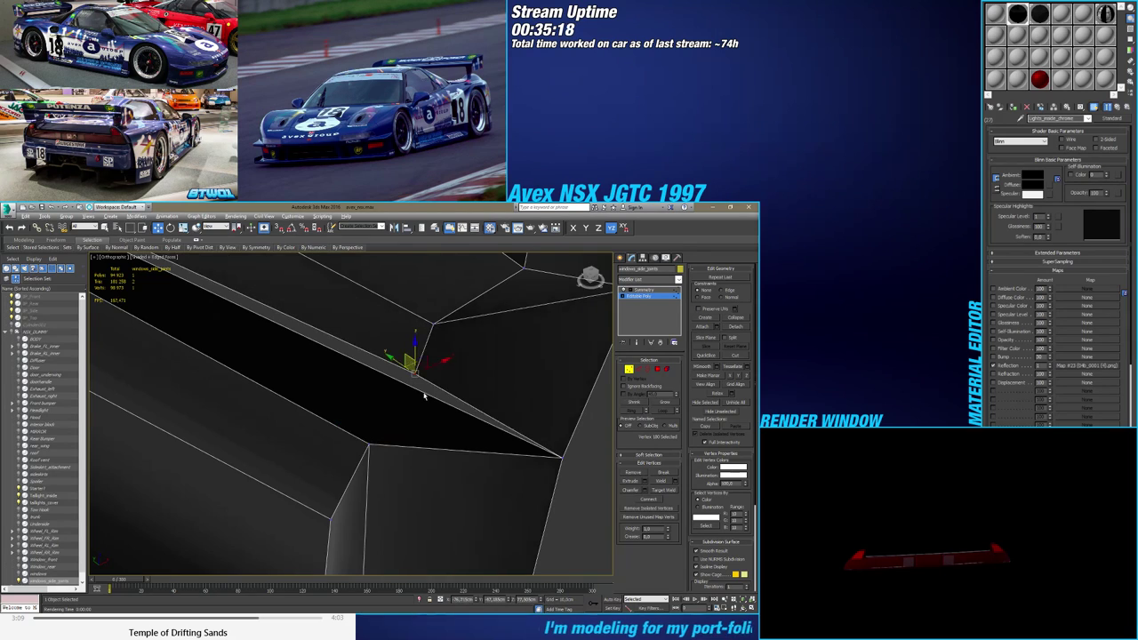
{"action": "mouse_move", "coordinate": [423, 394]}
{"action": "middle_mouse_down", "text": "alt"}
{"action": "mouse_move", "coordinate": [441, 379]}
{"action": "mouse_move", "coordinate": [391, 411]}
{"action": "mouse_move", "coordinate": [407, 398]}
{"action": "middle_mouse_up", "text": "alt"}
{"action": "mouse_move", "coordinate": [407, 398]}
{"action": "left_mouse_down"}
{"action": "mouse_move", "coordinate": [364, 417]}
{"action": "mouse_move", "coordinate": [383, 414]}
{"action": "mouse_move", "coordinate": [367, 427]}
{"action": "mouse_move", "coordinate": [390, 402]}
{"action": "left_mouse_up"}
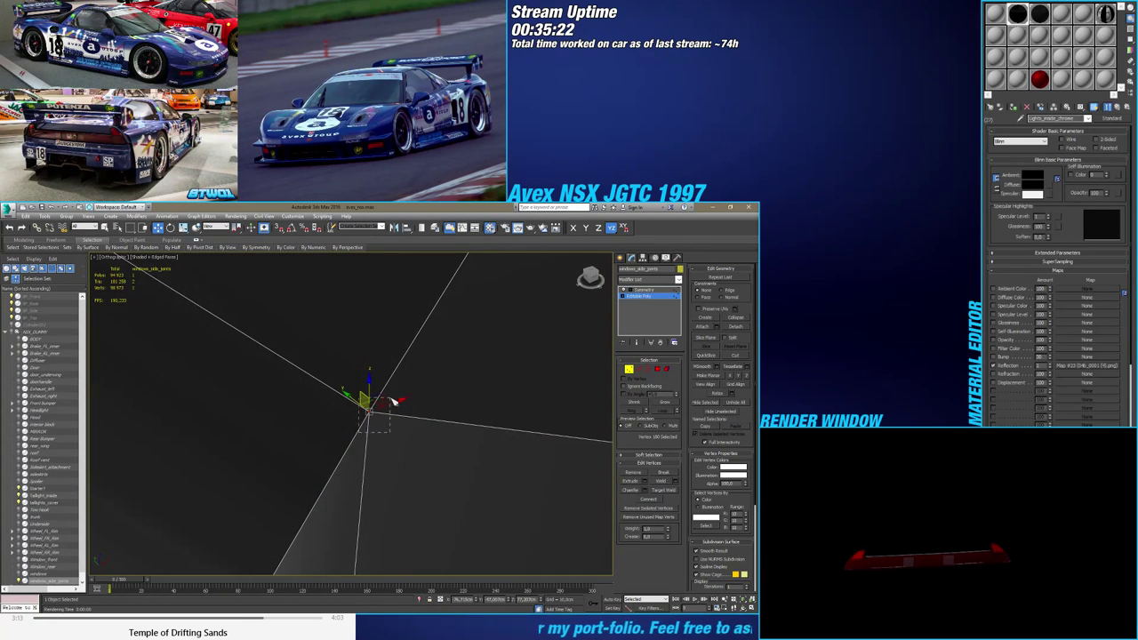
Delete the stray polygon at the end piece's base notch and weld the overlapping vertices there
{"action": "scroll", "coordinate": [391, 404], "scroll_direction": "down", "scroll_amount": 5}
{"action": "middle_click_drag", "start_coordinate": [395, 407], "coordinate": [351, 393], "text": "alt"}
{"action": "key", "text": "4"}
{"action": "left_click", "coordinate": [396, 377]}
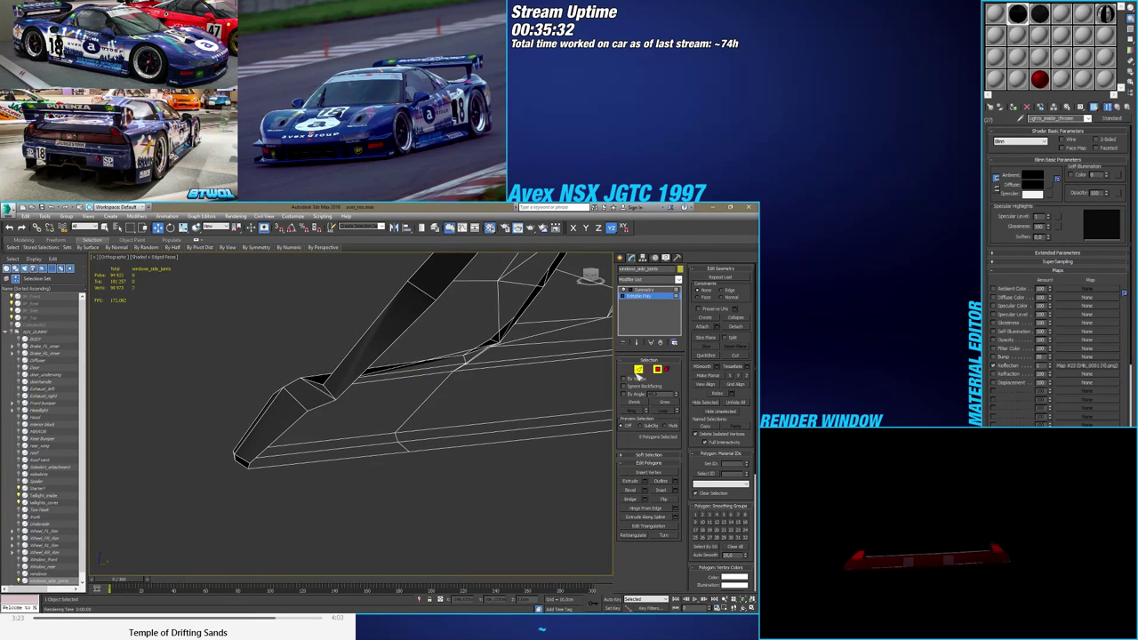
{"action": "left_click", "coordinate": [628, 372]}
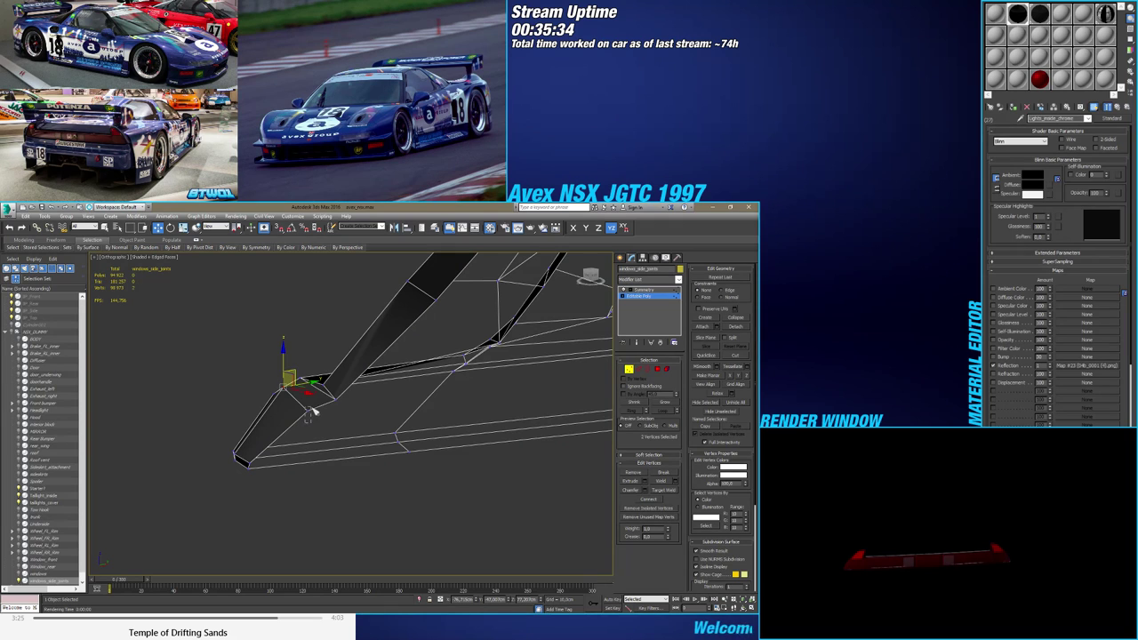
{"action": "middle_click_drag", "start_coordinate": [313, 412], "coordinate": [291, 428], "text": "alt"}
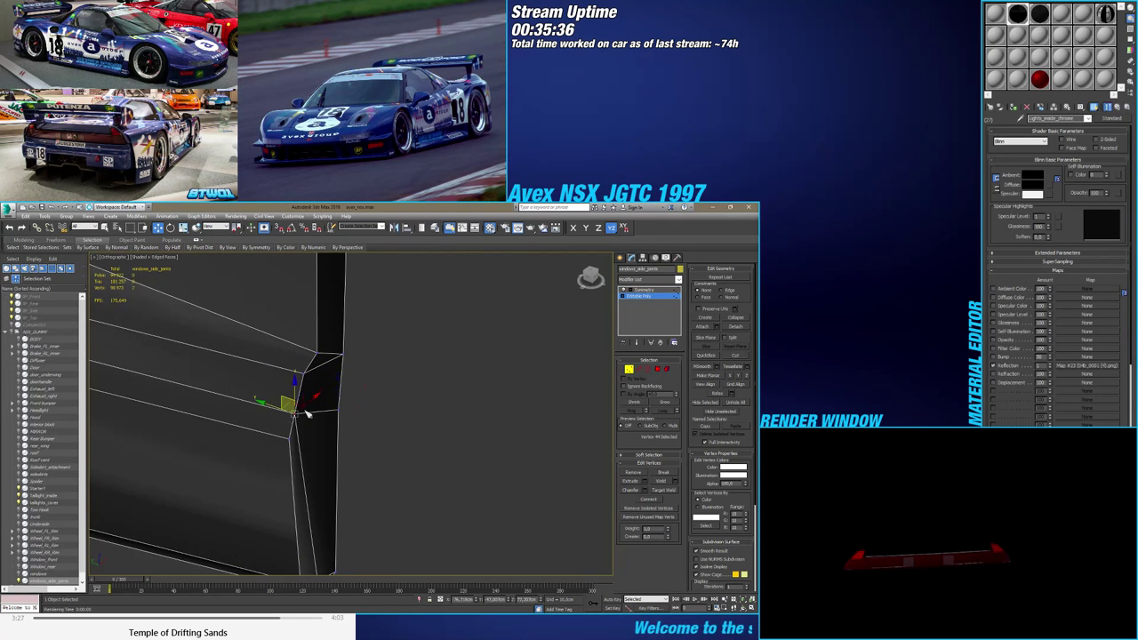
Select the open border around the back of the window side joint and cap it
{"action": "scroll", "coordinate": [548, 475], "scroll_direction": "down", "scroll_amount": 5}
{"action": "scroll", "coordinate": [363, 433], "scroll_direction": "up", "scroll_amount": 5}
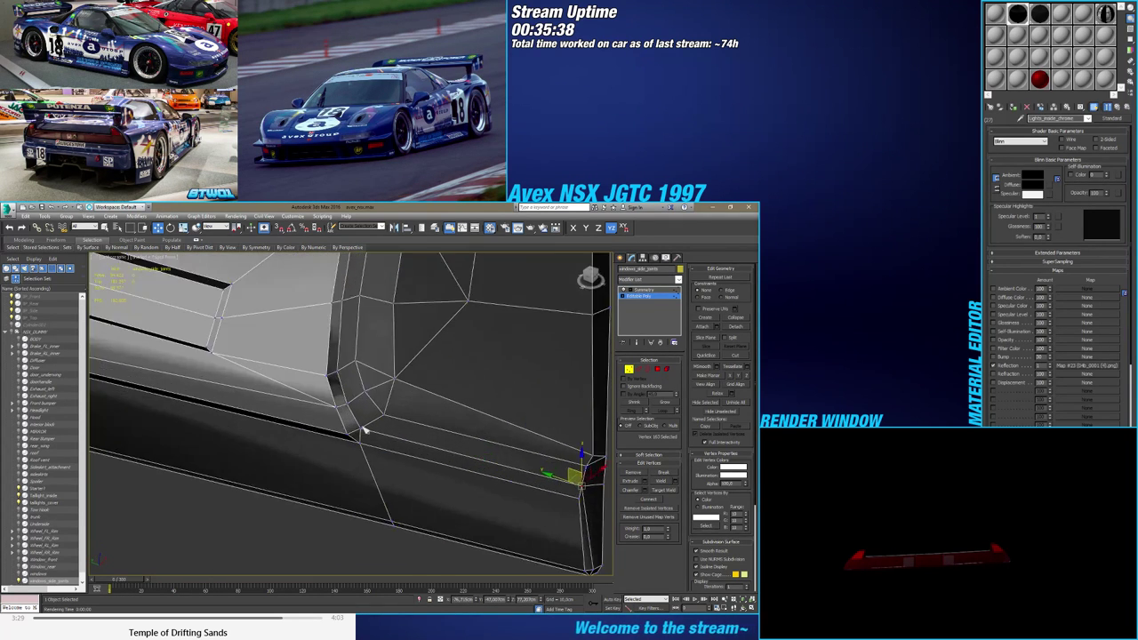
{"action": "middle_click_drag", "start_coordinate": [384, 433], "coordinate": [410, 443], "text": "alt"}
{"action": "left_click", "coordinate": [648, 370]}
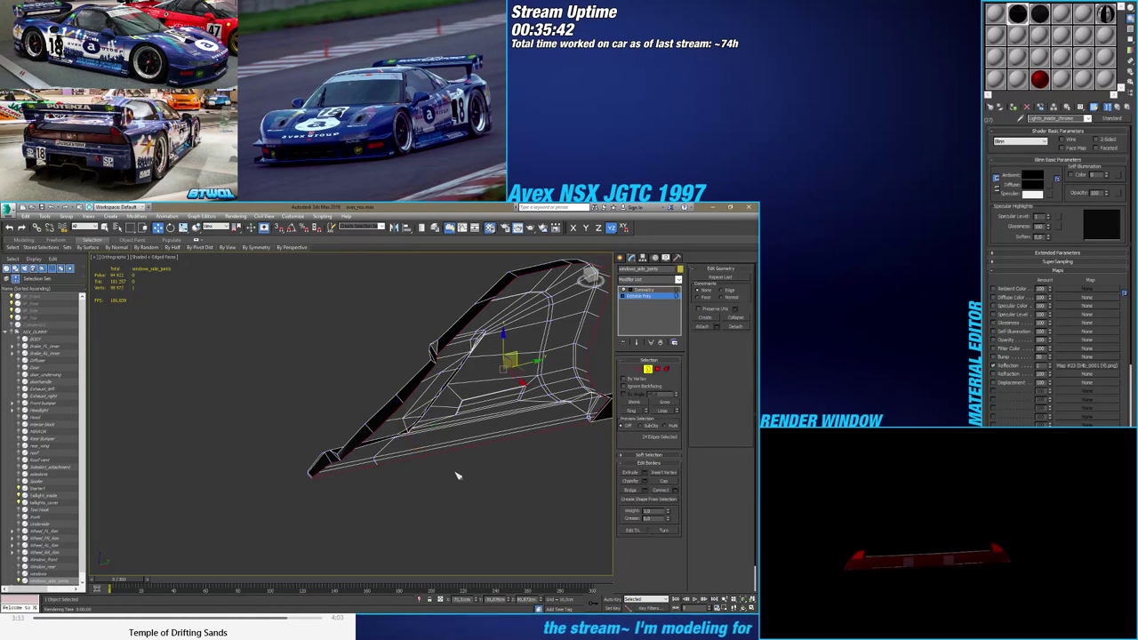
{"action": "middle_click_drag", "start_coordinate": [477, 436], "coordinate": [486, 458], "text": "alt"}
{"action": "left_click", "coordinate": [659, 484]}
Connect the inner vertex of the base notch to the nearby vertex on the cap's bottom edge
{"action": "left_click", "coordinate": [630, 367]}
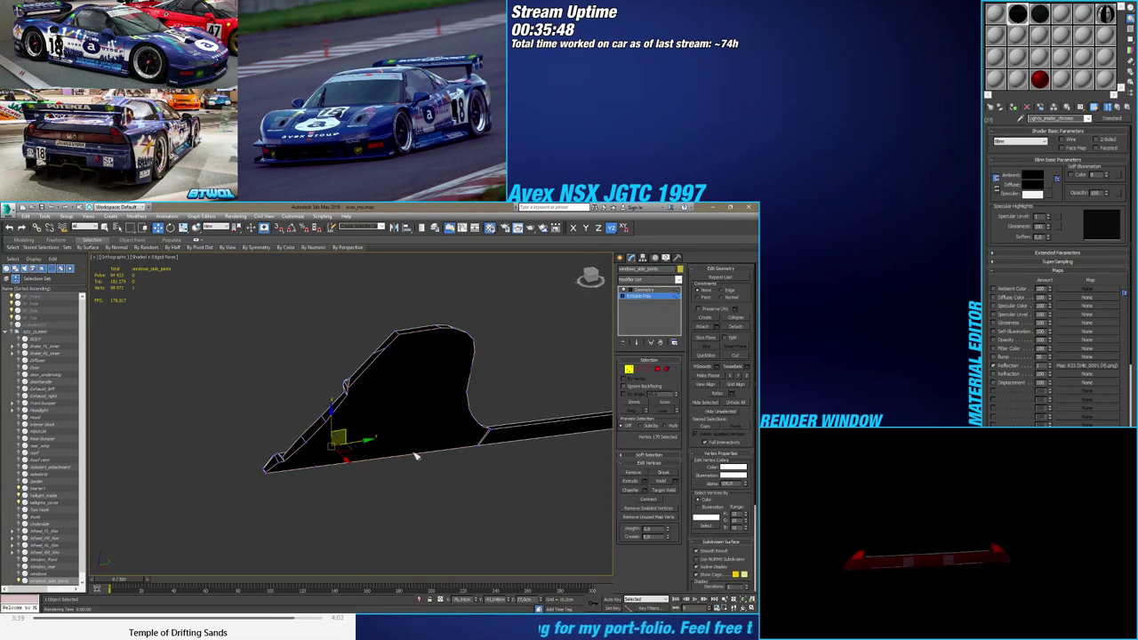
{"action": "left_click_drag", "start_coordinate": [324, 470], "coordinate": [322, 469]}
{"action": "middle_click_drag", "start_coordinate": [324, 470], "coordinate": [263, 485], "text": "alt"}
{"action": "scroll", "coordinate": [322, 445], "scroll_direction": "up", "scroll_amount": 6}
{"action": "left_click", "coordinate": [318, 418]}
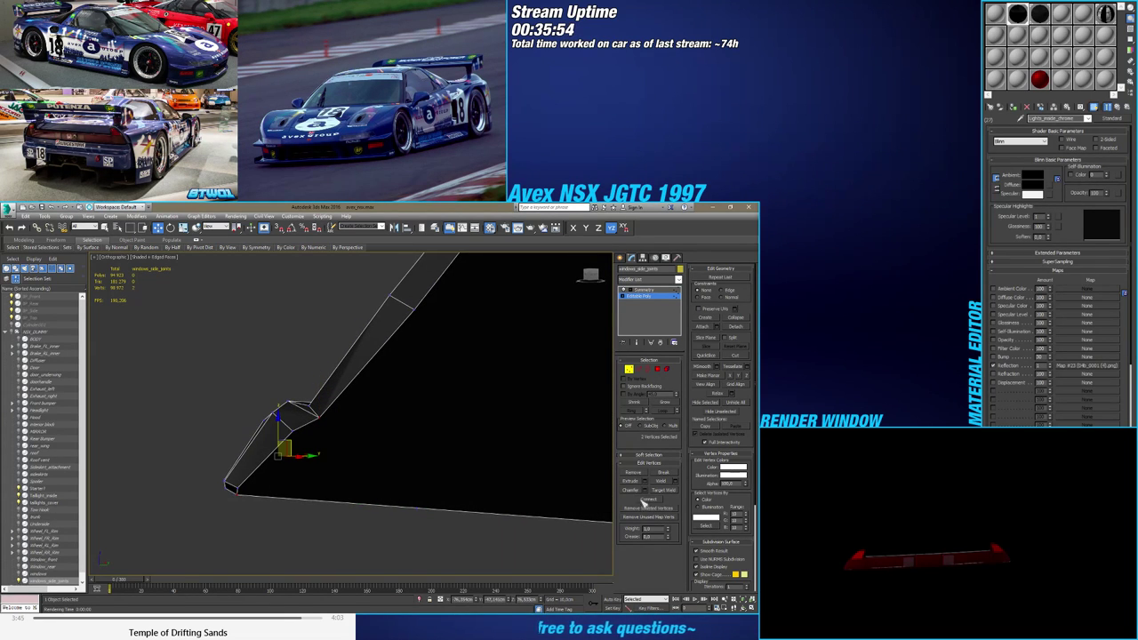
{"action": "middle_click_drag", "start_coordinate": [504, 444], "coordinate": [273, 477], "text": "alt"}
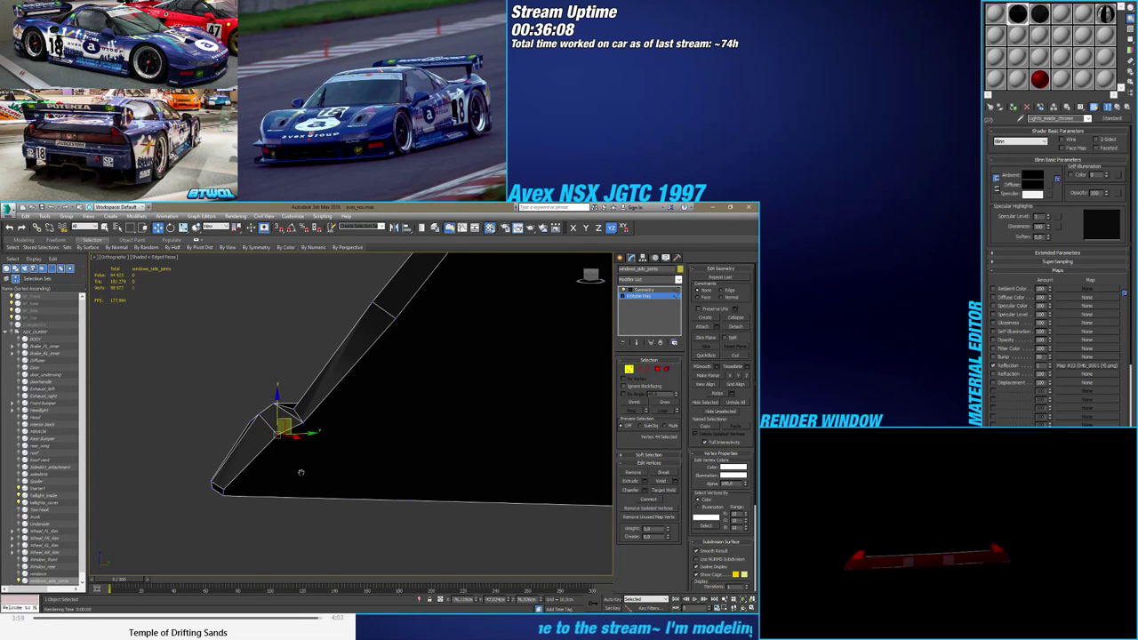
{"action": "middle_click_drag", "start_coordinate": [301, 472], "coordinate": [294, 476], "text": "alt"}
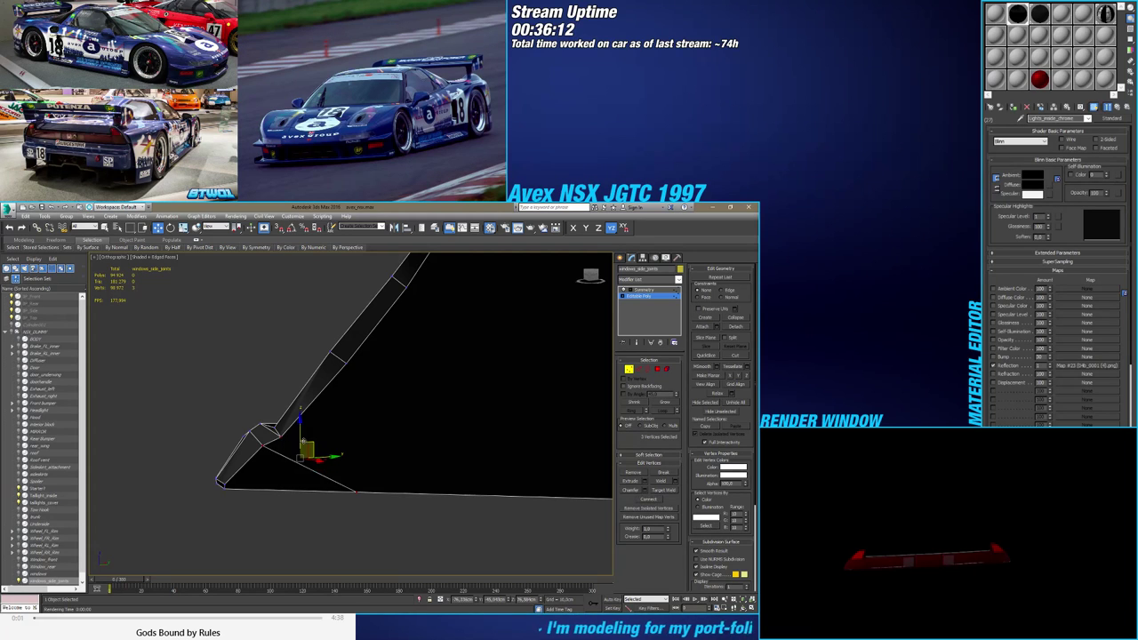
Connect the vertices along the lower slanted edge to the same vertex on the cap's bottom edge
{"action": "left_click", "coordinate": [227, 485]}
{"action": "left_click", "coordinate": [355, 494], "text": "ctrl"}
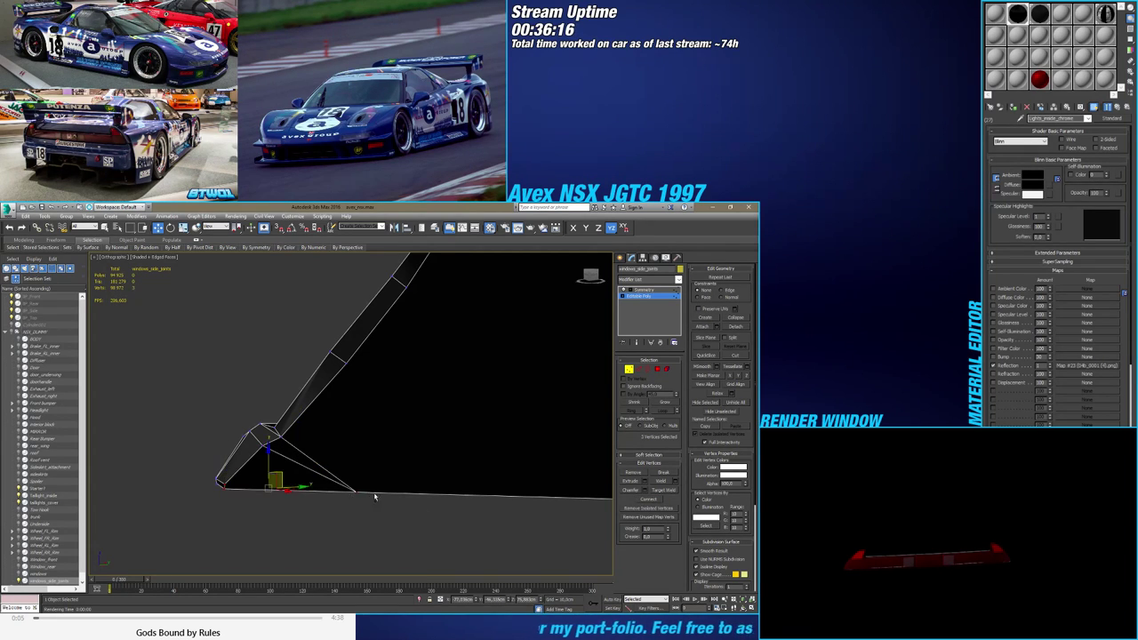
{"action": "left_click", "coordinate": [346, 362]}
{"action": "middle_click_drag", "start_coordinate": [391, 359], "coordinate": [344, 399], "text": "alt"}
{"action": "scroll", "coordinate": [427, 356], "scroll_direction": "down", "scroll_amount": 3}
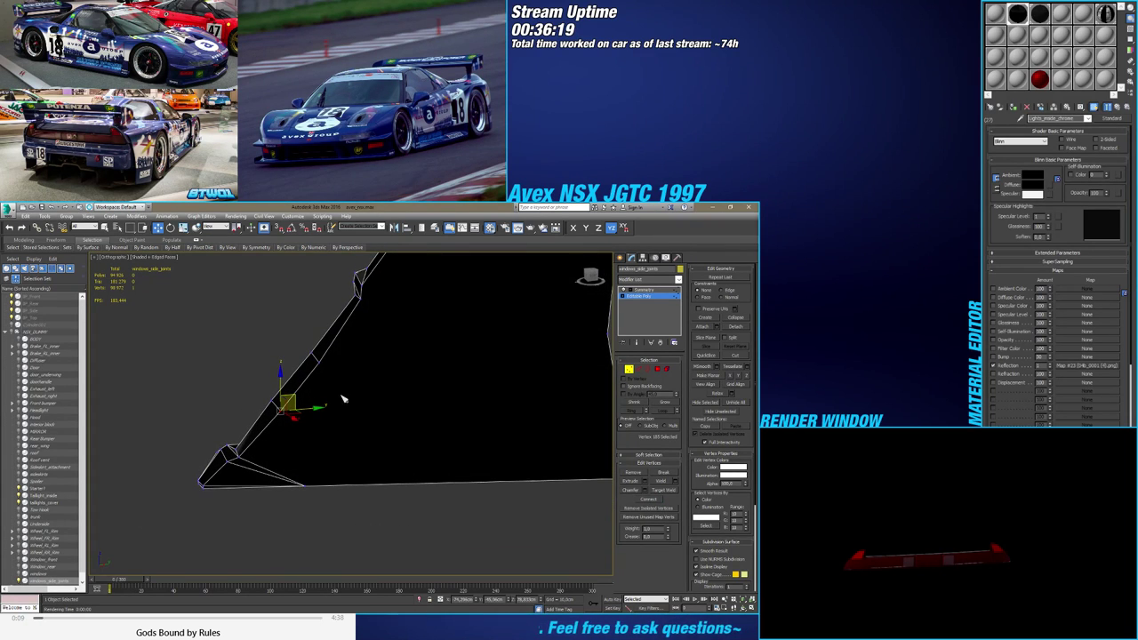
{"action": "left_click", "coordinate": [331, 349], "text": "ctrl"}
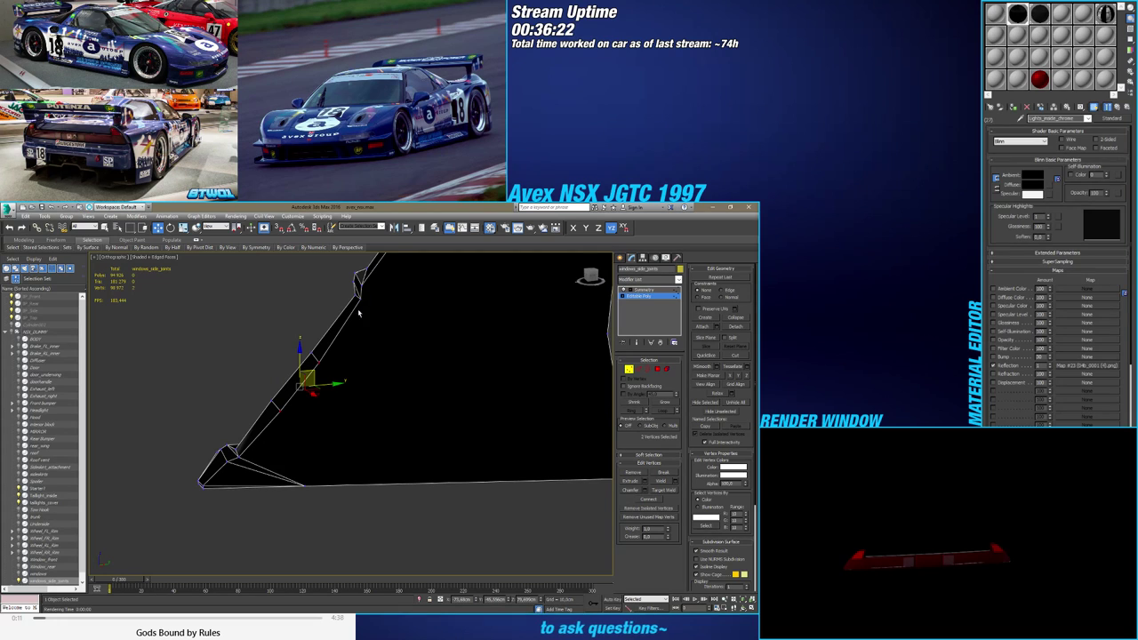
{"action": "left_click_drag", "start_coordinate": [315, 487], "coordinate": [317, 488], "text": "ctrl"}
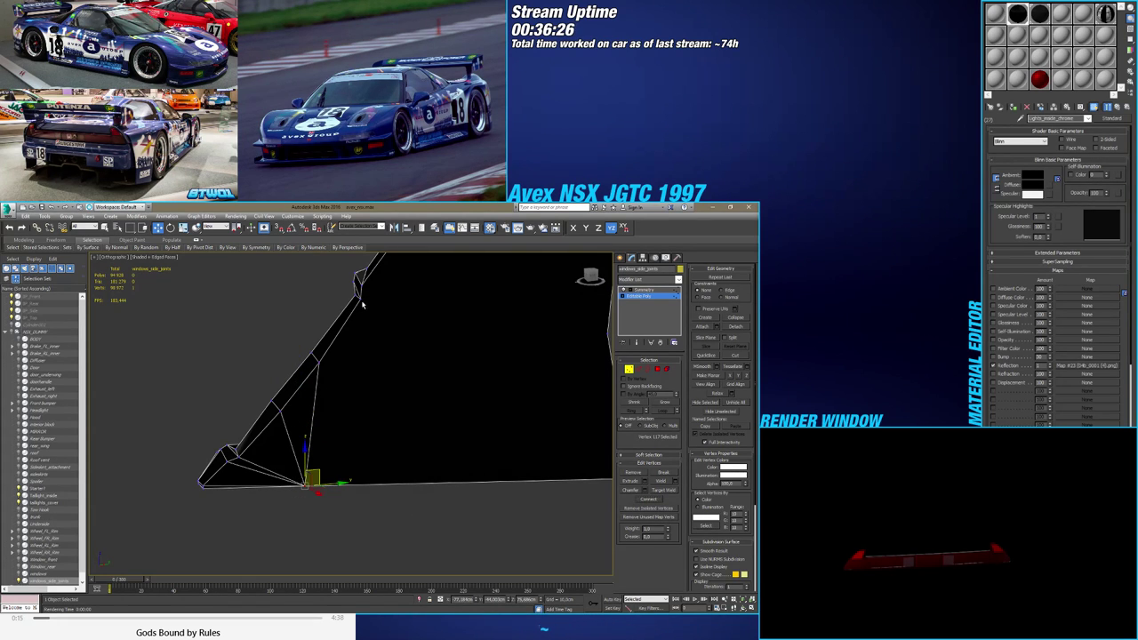
Connect the upper notch's inner vertex to the shared bottom-edge vertex and to the cap's top corner vertex
{"action": "middle_click_drag", "start_coordinate": [502, 404], "coordinate": [406, 457], "text": "alt"}
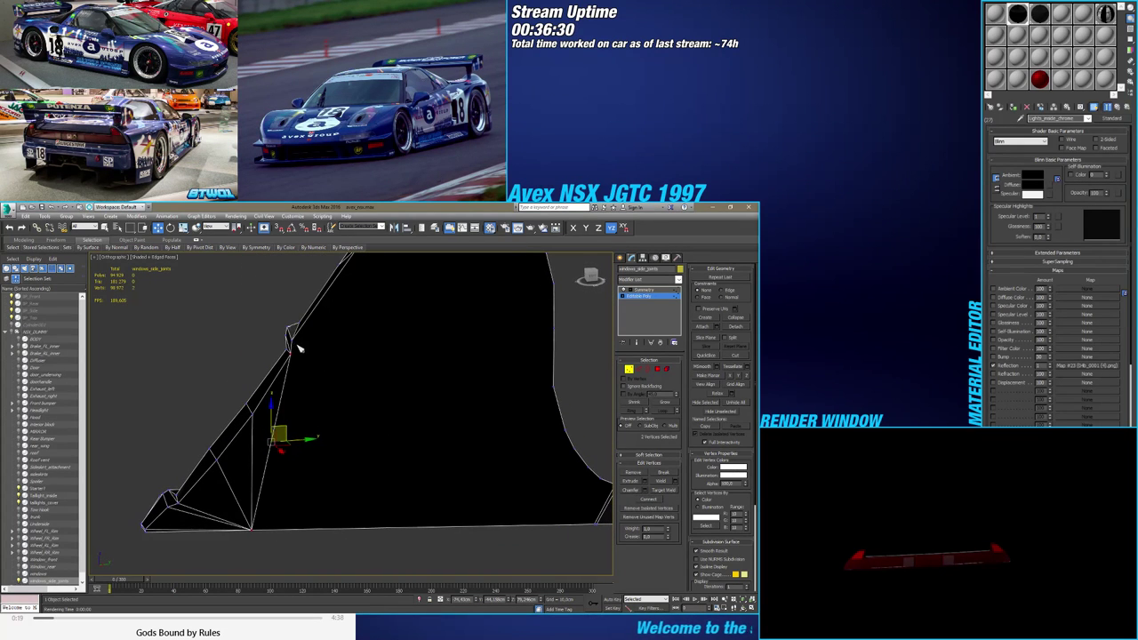
{"action": "left_click", "coordinate": [291, 339]}
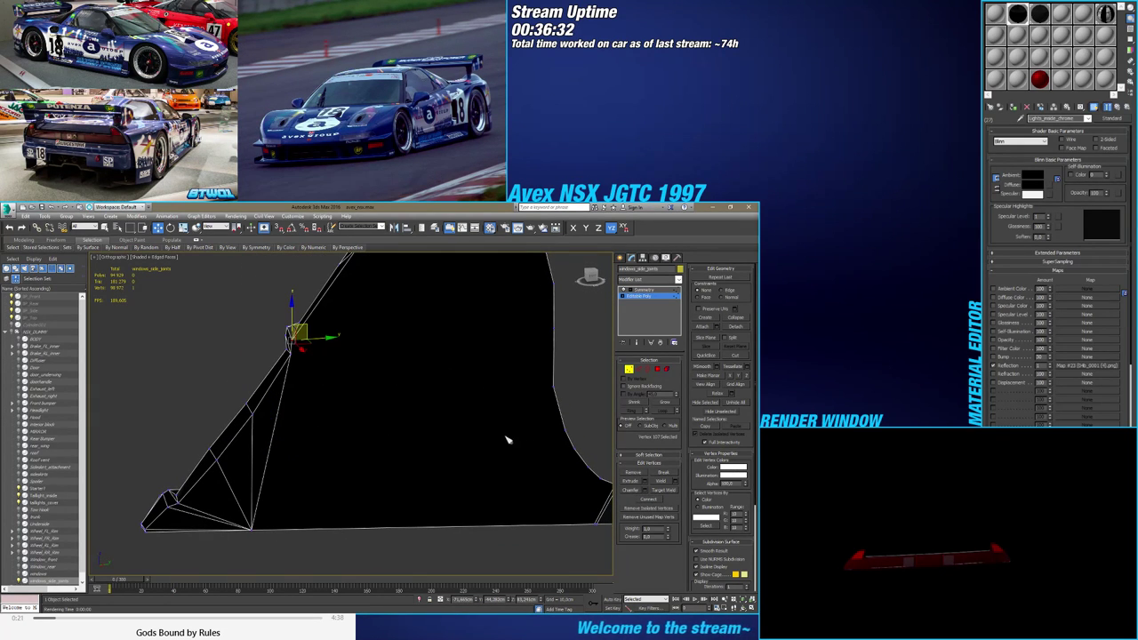
{"action": "middle_click_drag", "start_coordinate": [506, 439], "coordinate": [425, 411], "text": "alt"}
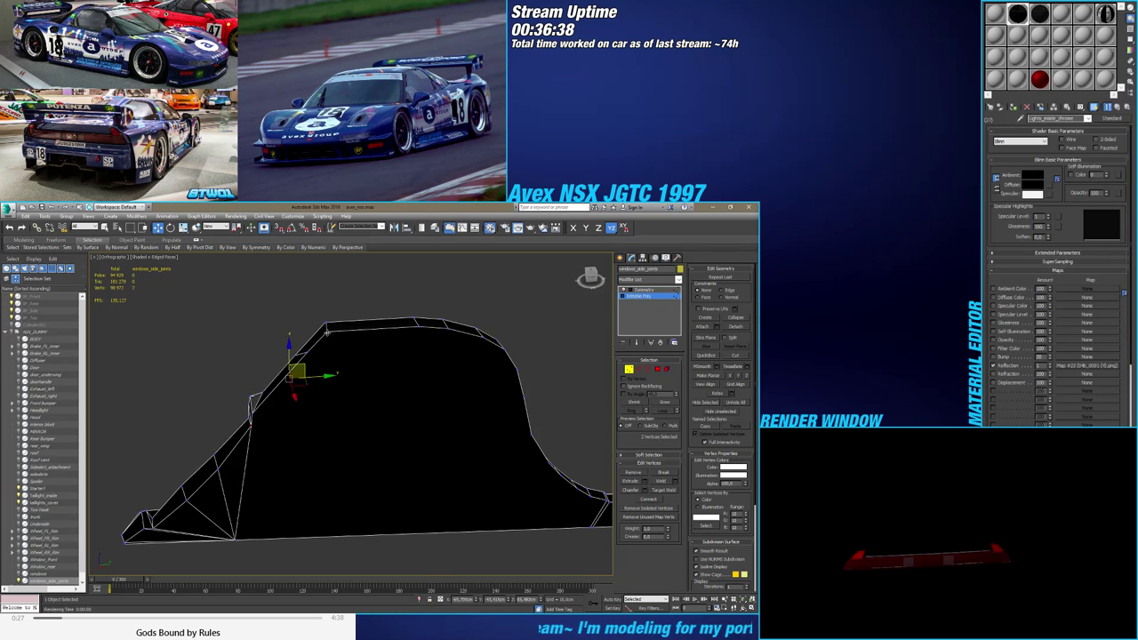
{"action": "middle_click_drag", "start_coordinate": [451, 433], "coordinate": [357, 373], "text": "alt"}
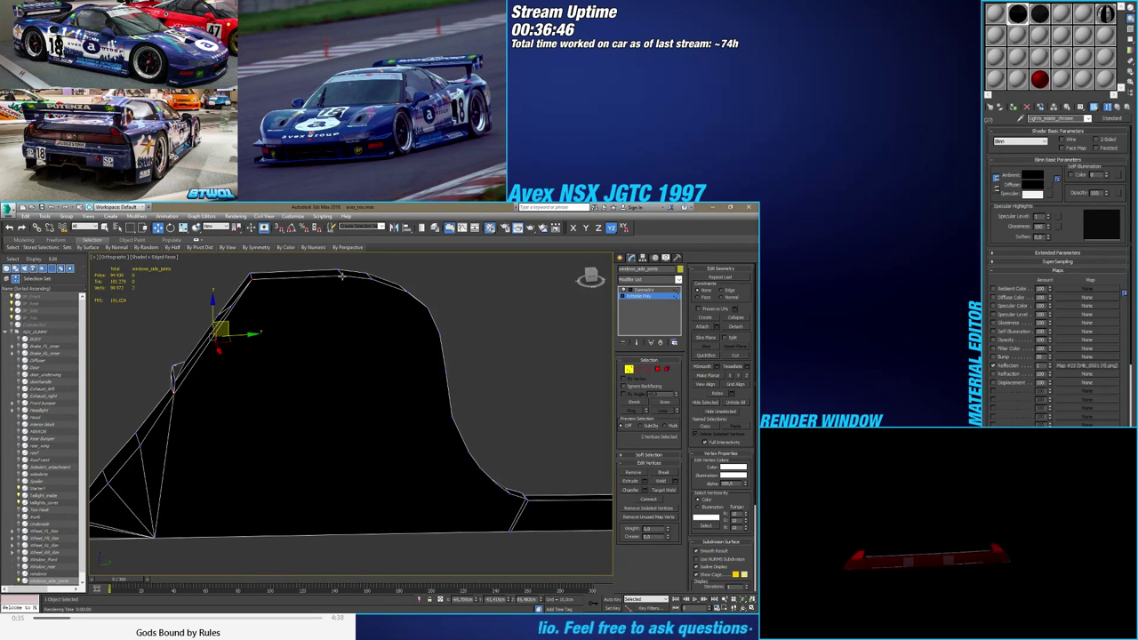
Connect the cap's top corner vertex and the next two vertices along its top edge to the shared bottom-edge vertex
{"action": "left_click", "coordinate": [251, 277]}
{"action": "middle_click_drag", "start_coordinate": [380, 338], "coordinate": [251, 448], "text": "alt"}
{"action": "left_click", "coordinate": [196, 499], "text": "ctrl"}
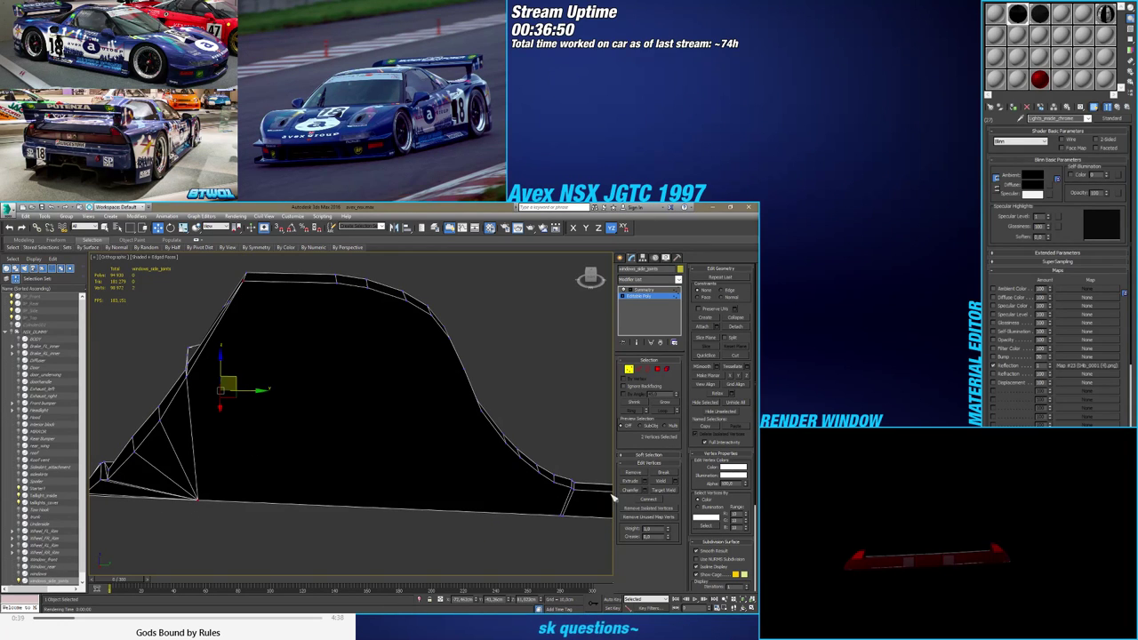
{"action": "left_click", "coordinate": [337, 283]}
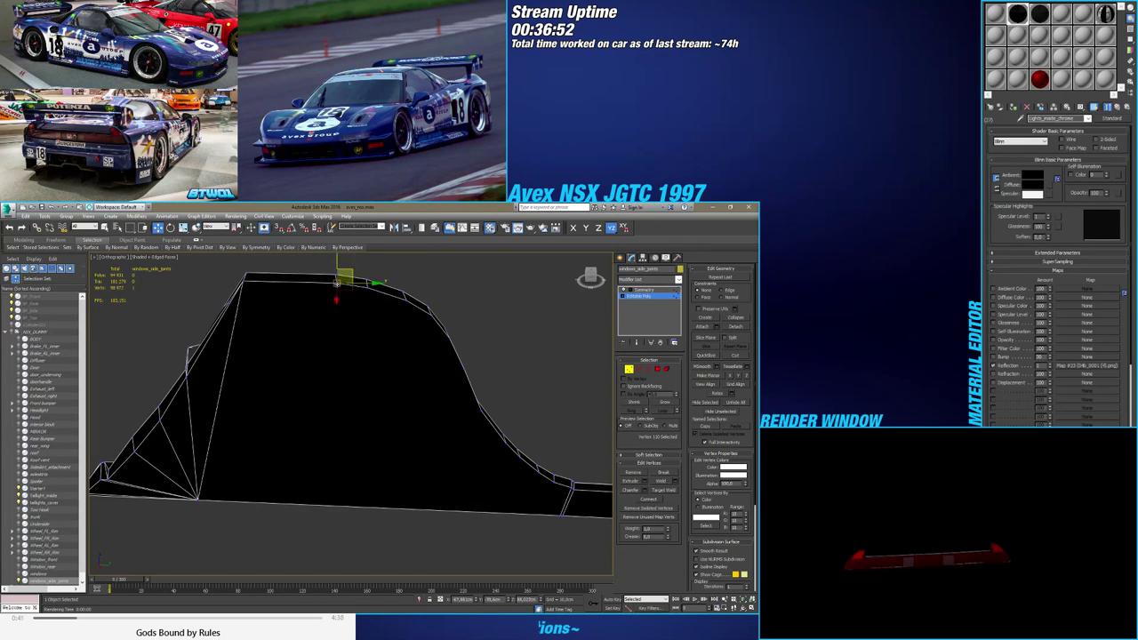
{"action": "middle_click_drag", "start_coordinate": [393, 332], "coordinate": [302, 404], "text": "alt"}
{"action": "left_click", "coordinate": [262, 468], "text": "ctrl"}
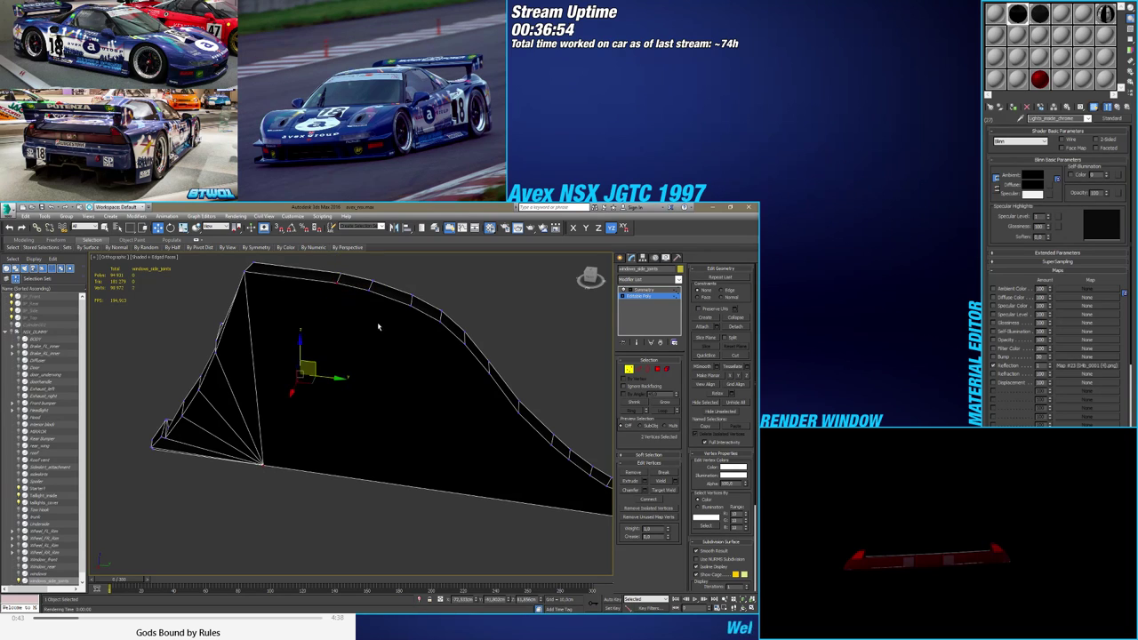
{"action": "left_click", "coordinate": [371, 289], "text": "ctrl"}
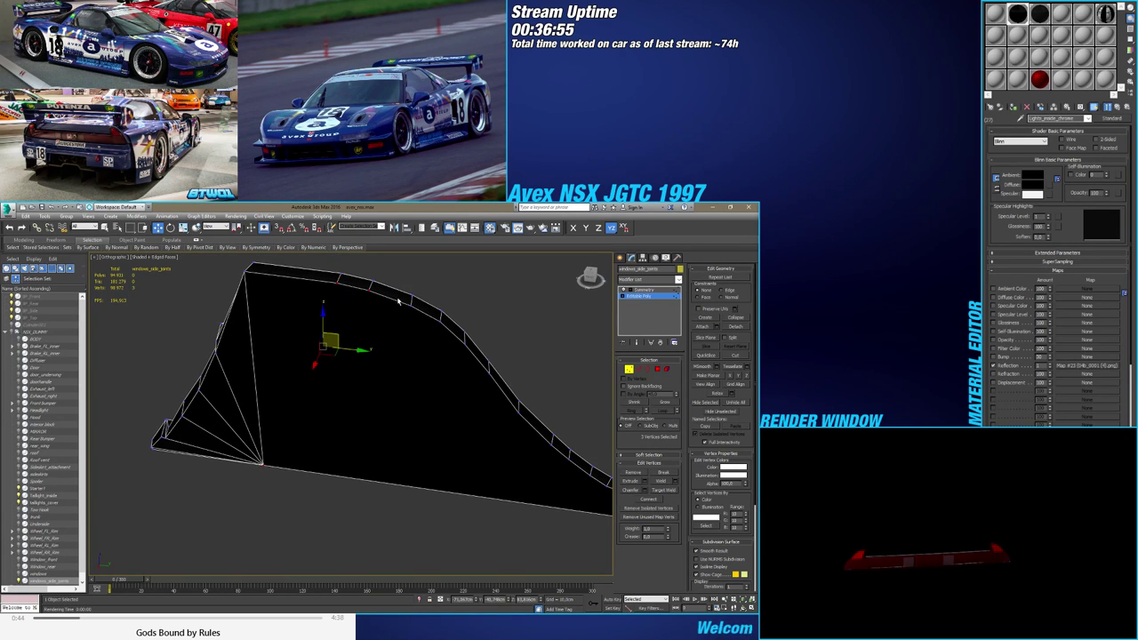
{"action": "left_click", "coordinate": [653, 498]}
Connect the next four vertices around the upper bend of the curved edge to the shared bottom-edge vertex
{"action": "left_click", "coordinate": [263, 463]}
{"action": "left_click", "coordinate": [411, 306], "text": "ctrl"}
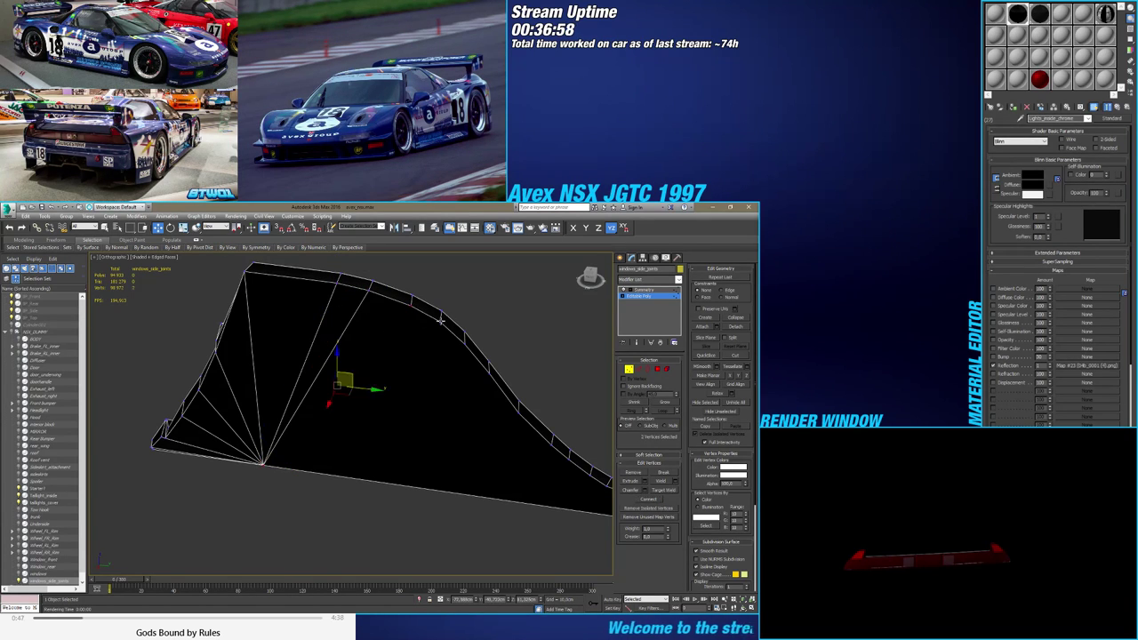
{"action": "left_click", "coordinate": [441, 320], "text": "ctrl"}
{"action": "left_click", "coordinate": [654, 500]}
{"action": "left_click_drag", "start_coordinate": [324, 340], "coordinate": [499, 317]}
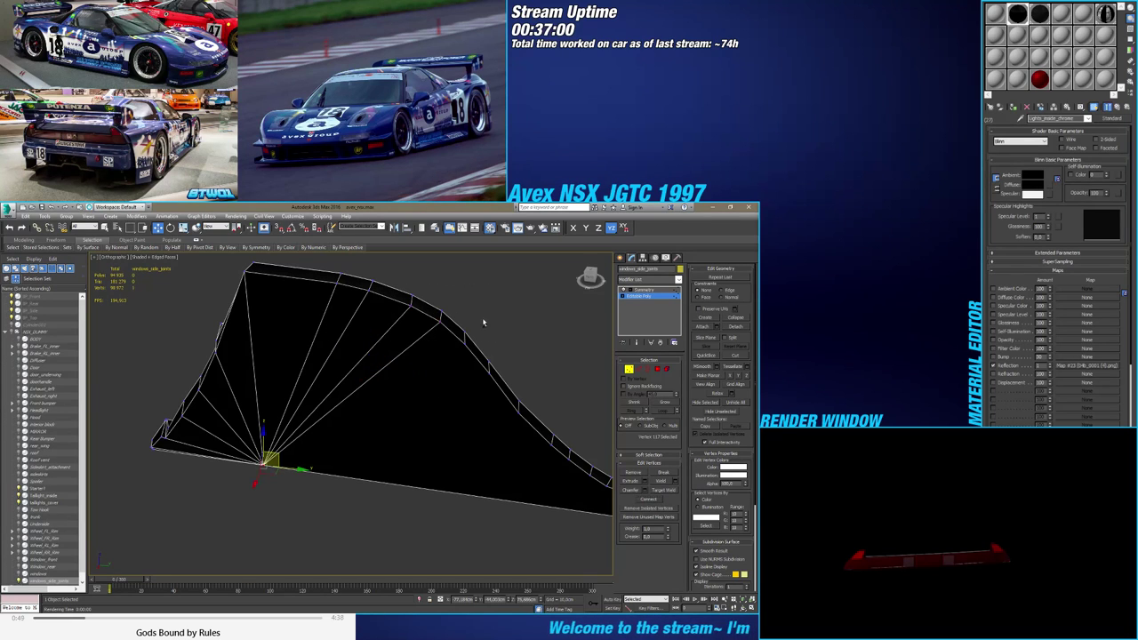
{"action": "left_click", "coordinate": [463, 345], "text": "ctrl"}
{"action": "left_click", "coordinate": [488, 373], "text": "ctrl"}
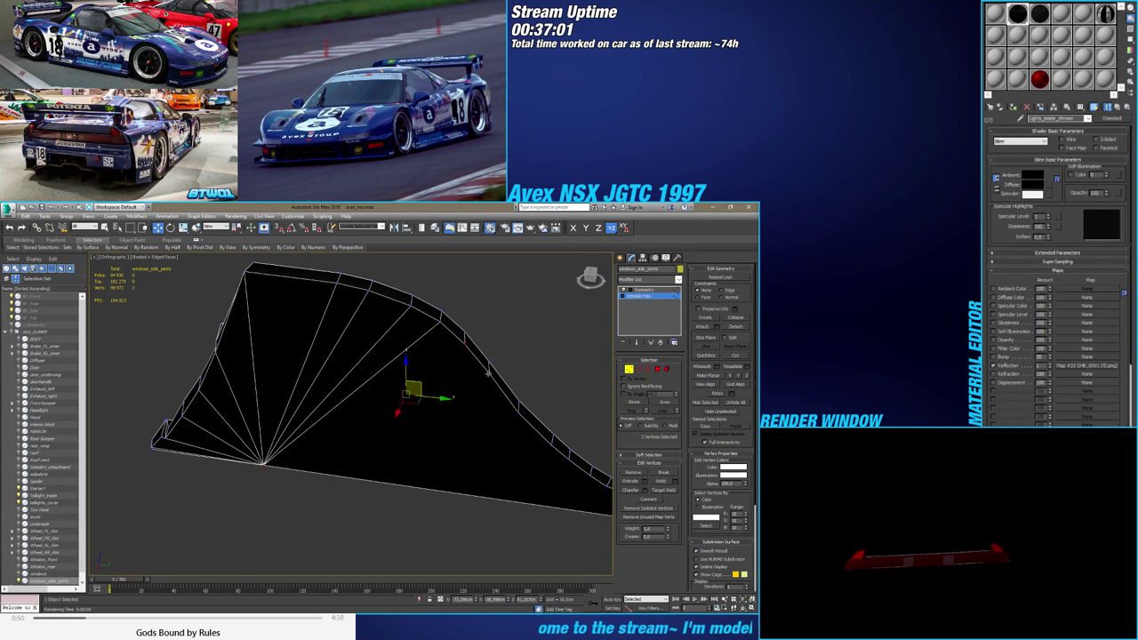
{"action": "left_click", "coordinate": [634, 498]}
Connect the following four vertices down the lower part of the curved edge to the shared bottom-edge vertex
{"action": "middle_click_drag", "start_coordinate": [513, 440], "coordinate": [357, 404]}
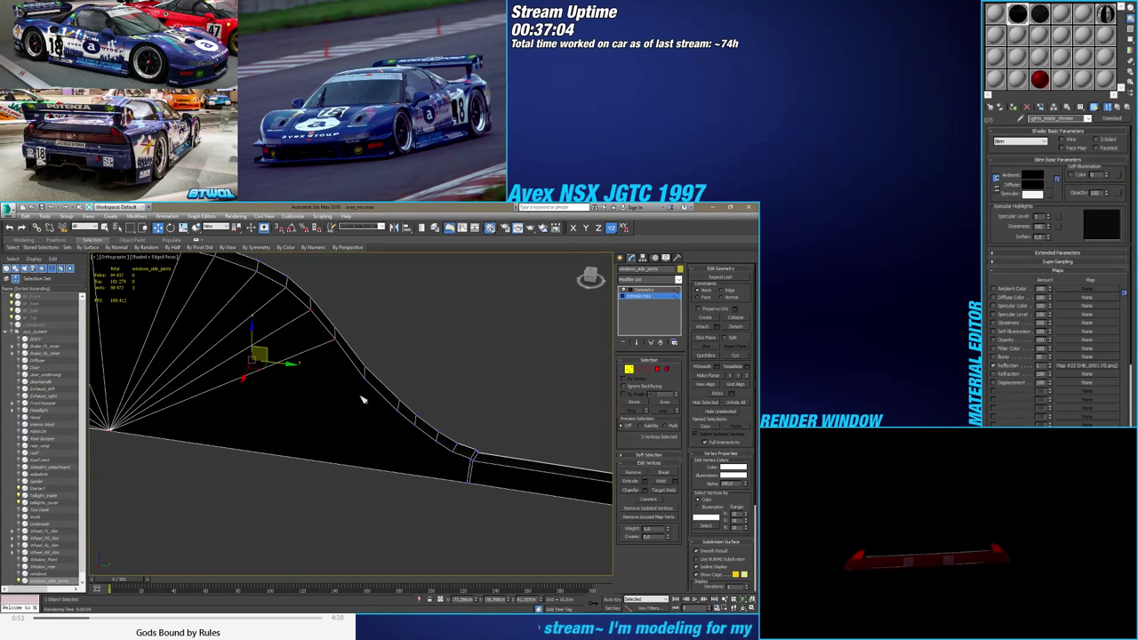
{"action": "left_click", "coordinate": [363, 377], "text": "ctrl"}
{"action": "left_click_drag", "start_coordinate": [283, 351], "coordinate": [362, 278], "text": "alt"}
{"action": "left_click", "coordinate": [397, 410], "text": "ctrl"}
{"action": "left_click", "coordinate": [653, 501]}
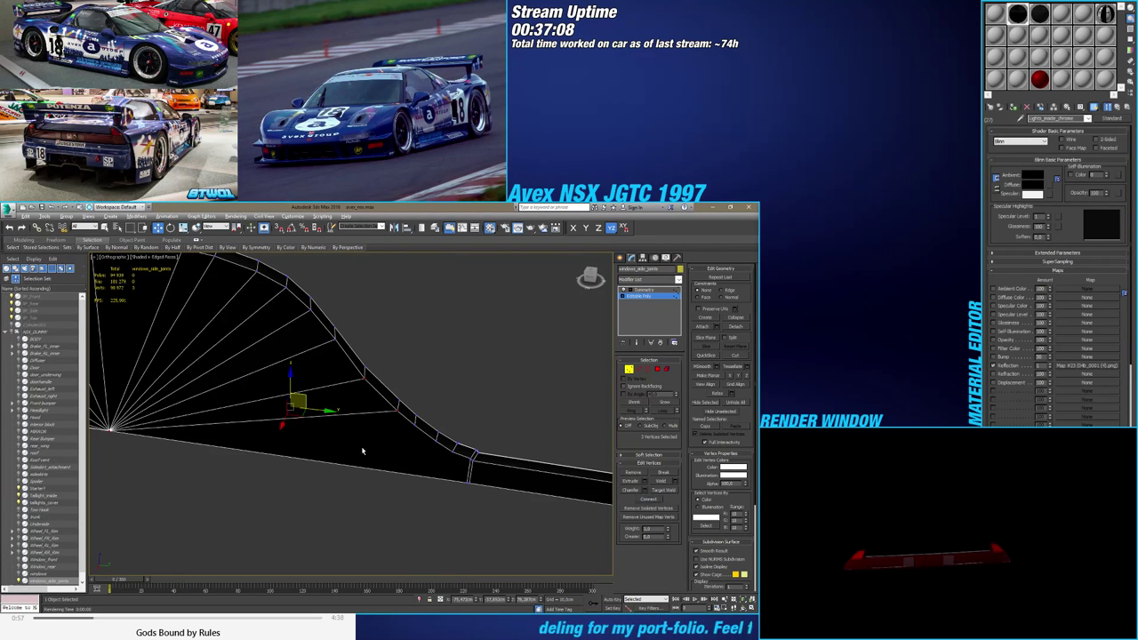
{"action": "left_click_drag", "start_coordinate": [352, 445], "coordinate": [409, 356], "text": "alt"}
{"action": "left_click", "coordinate": [414, 424], "text": "ctrl"}
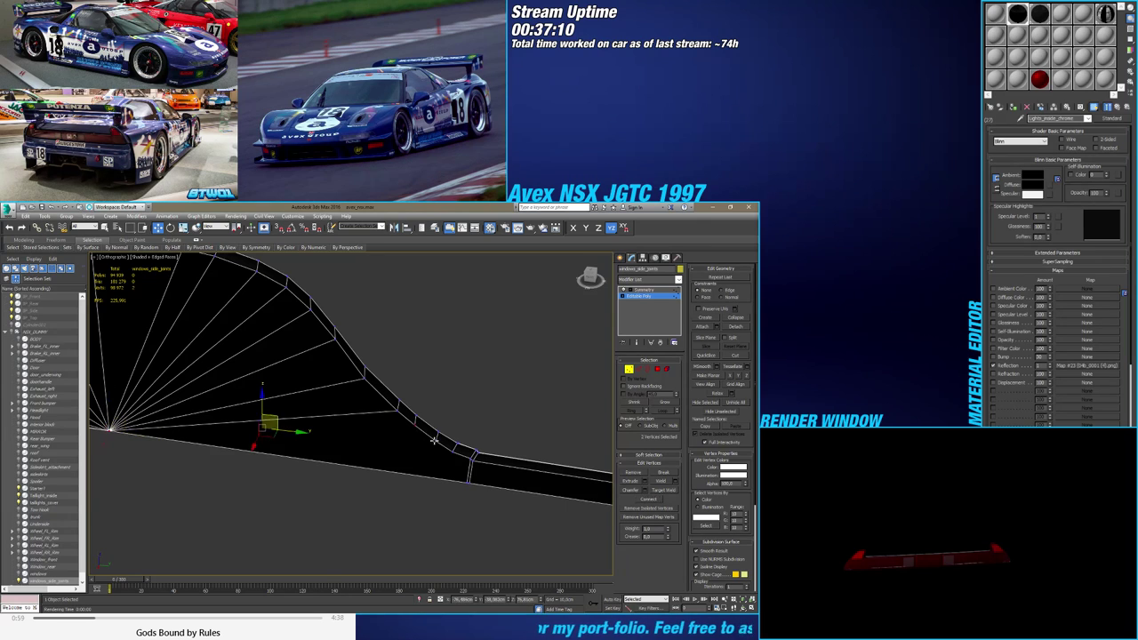
{"action": "left_click", "coordinate": [435, 441], "text": "ctrl"}
{"action": "left_click", "coordinate": [654, 499]}
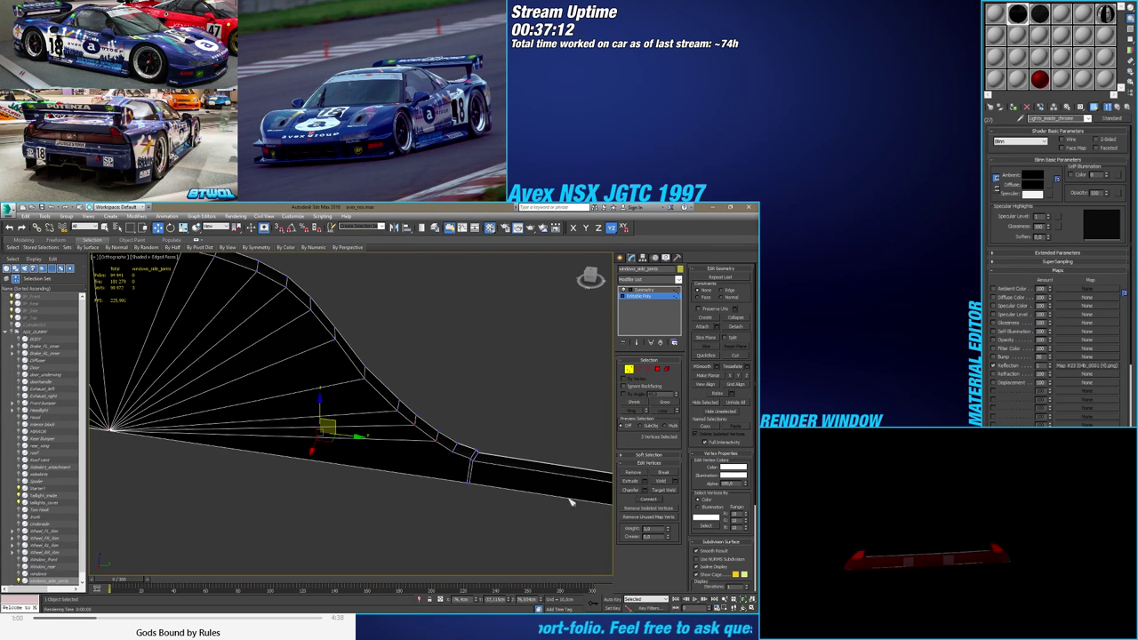
Connect the curve's last vertex before the narrow strip to the bottom-edge vertex where the strip begins
{"action": "left_click", "coordinate": [453, 451]}
{"action": "left_click", "coordinate": [468, 483], "text": "ctrl"}
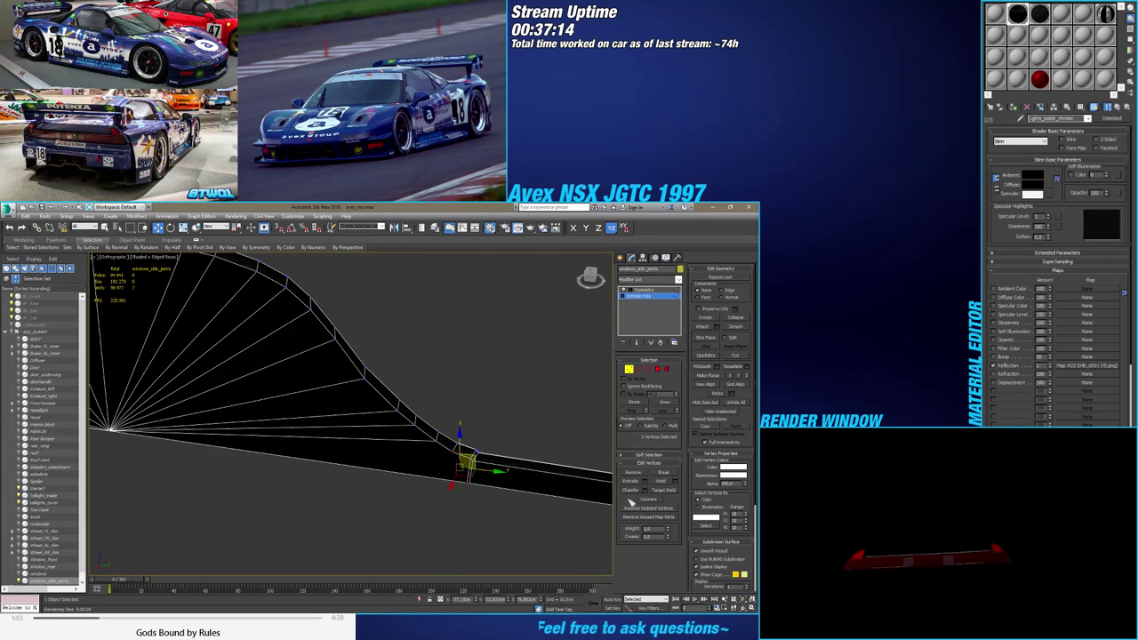
{"action": "middle_click_drag", "start_coordinate": [599, 510], "coordinate": [453, 464], "text": "alt"}
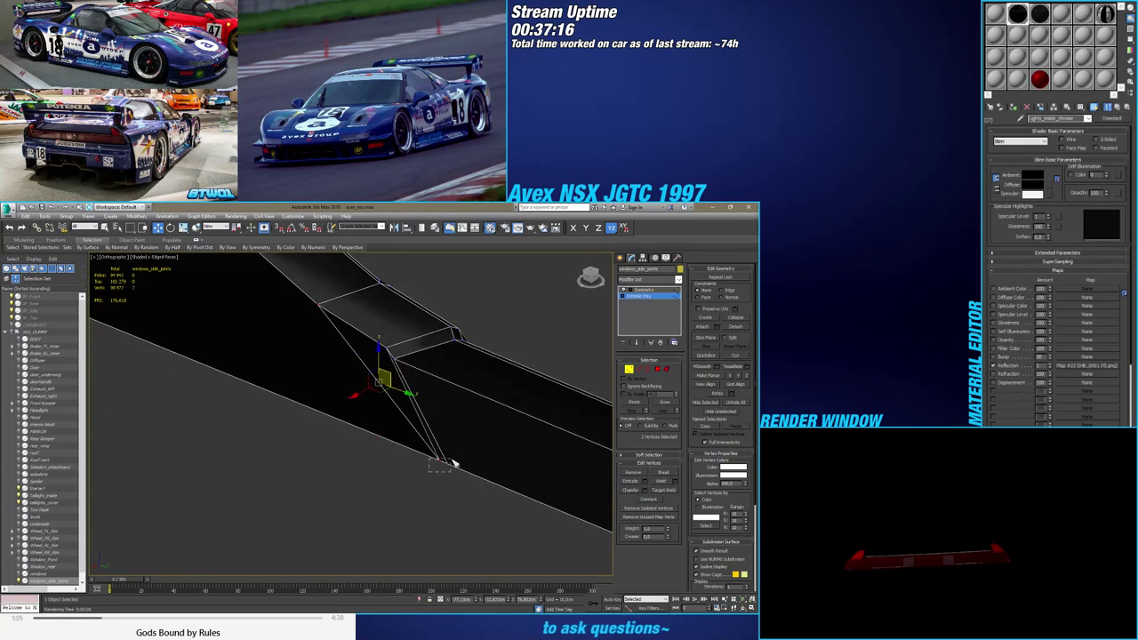
Target-weld the narrow strip's first bottom vertex onto the neighbouring shared bottom-edge vertex
{"action": "left_click_drag", "start_coordinate": [452, 461], "coordinate": [454, 455]}
{"action": "middle_click_drag", "start_coordinate": [454, 463], "coordinate": [596, 498], "text": "alt"}
{"action": "left_click", "coordinate": [664, 491]}
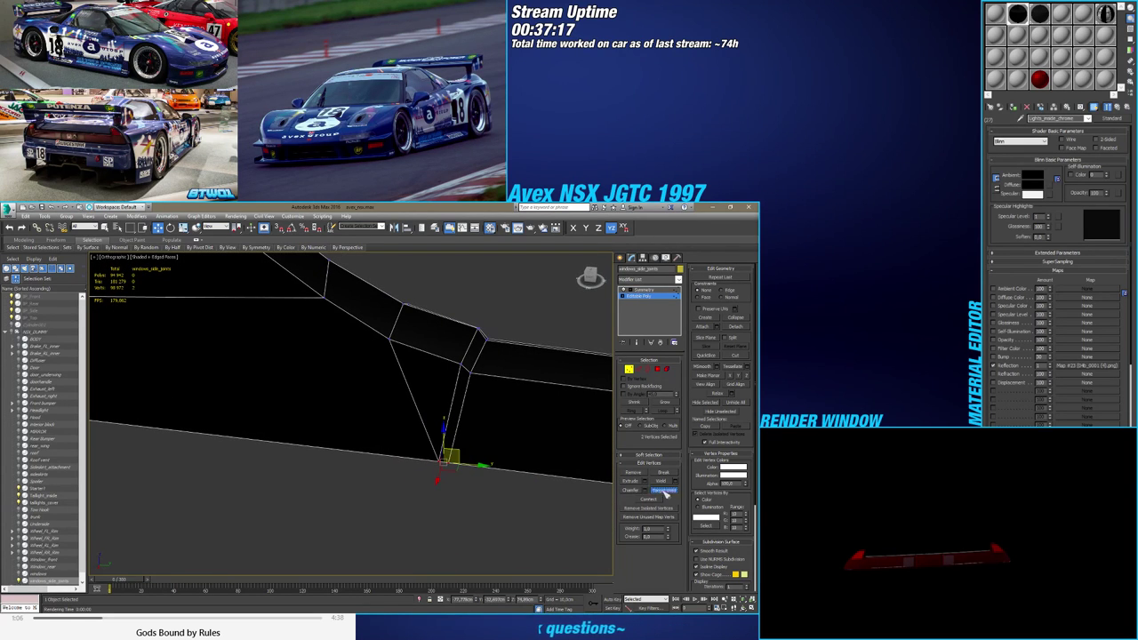
{"action": "left_click", "coordinate": [440, 461]}
{"action": "key", "text": "w"}
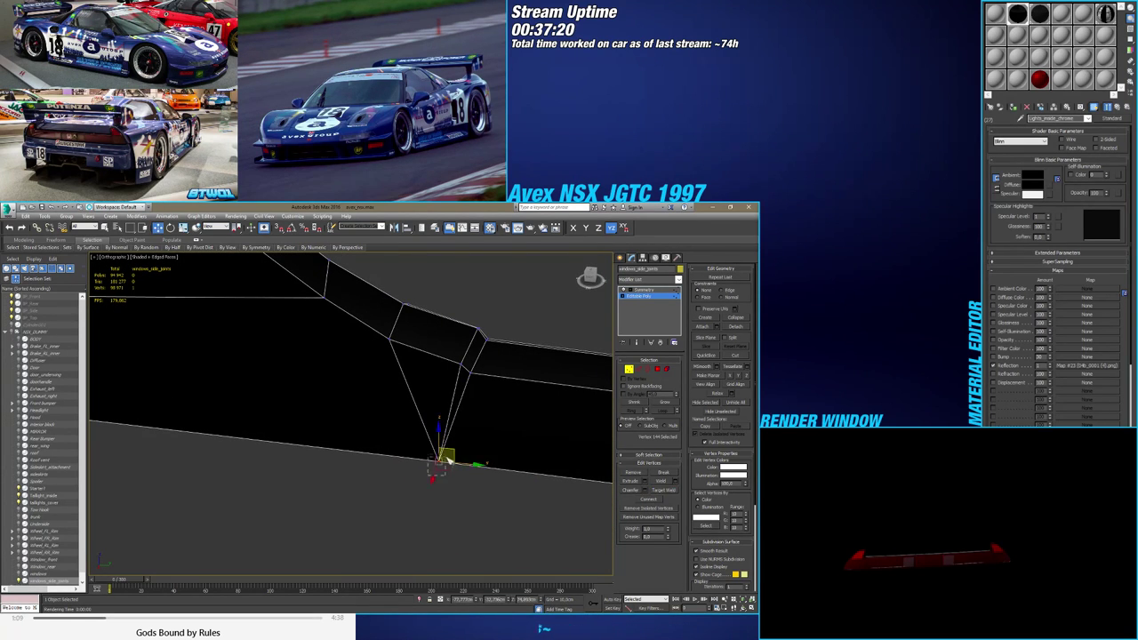
Check along the narrow strip of the window side joints, finish its vertex editing and deselect the object
{"action": "scroll", "coordinate": [459, 464], "scroll_direction": "down", "scroll_amount": 8}
{"action": "middle_click_drag", "start_coordinate": [517, 487], "coordinate": [349, 405]}
{"action": "scroll", "coordinate": [348, 406], "scroll_direction": "up", "scroll_amount": 5}
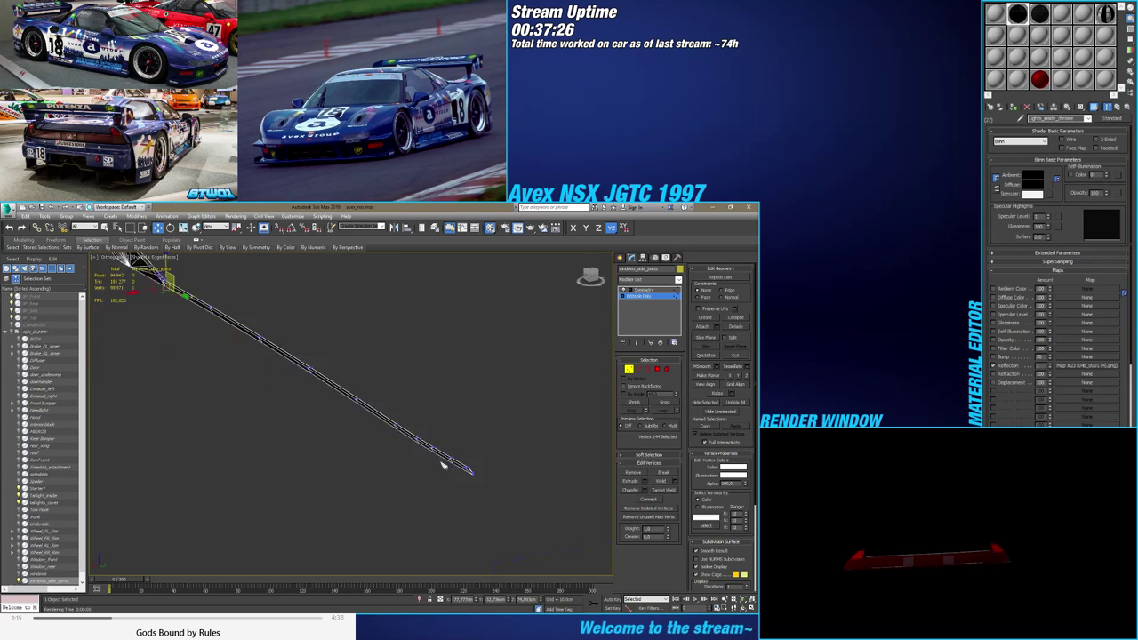
{"action": "middle_click_drag", "start_coordinate": [592, 526], "coordinate": [418, 504], "text": "alt"}
{"action": "scroll", "coordinate": [456, 510], "scroll_direction": "down", "scroll_amount": 7}
{"action": "left_click", "coordinate": [629, 368]}
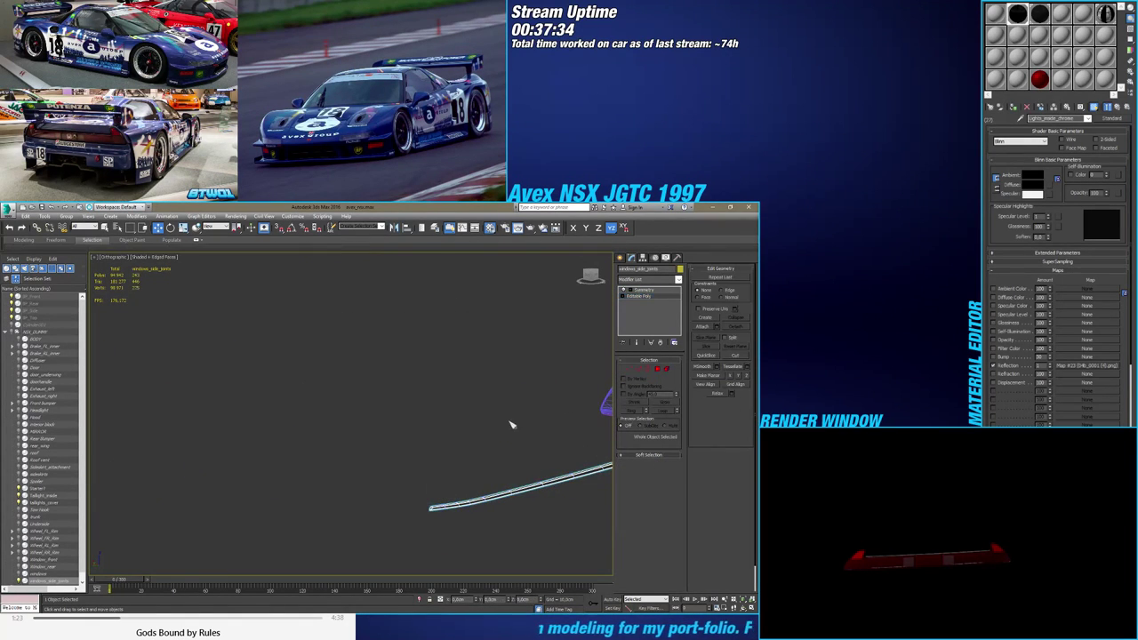
{"action": "middle_click_drag", "start_coordinate": [511, 423], "coordinate": [452, 412], "text": "alt"}
{"action": "left_click", "coordinate": [621, 258]}
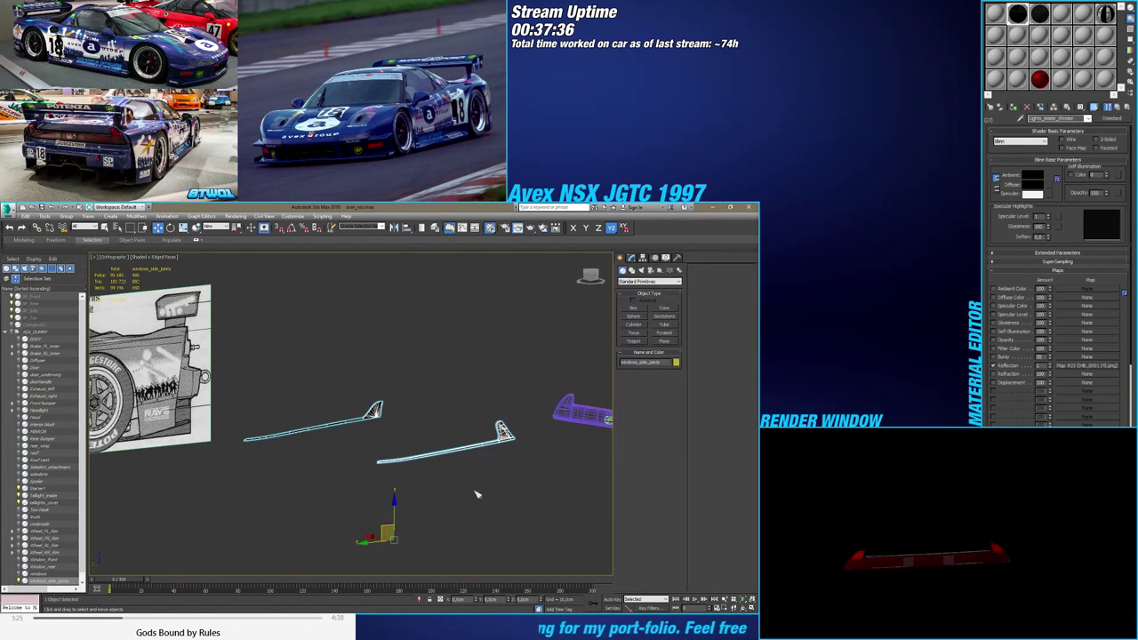
{"action": "left_click", "coordinate": [368, 475]}
Unhide the windows, Window_rear and Window_front objects and turn off the edged-faces display
{"action": "scroll", "coordinate": [38, 533], "scroll_direction": "down", "scroll_amount": 1}
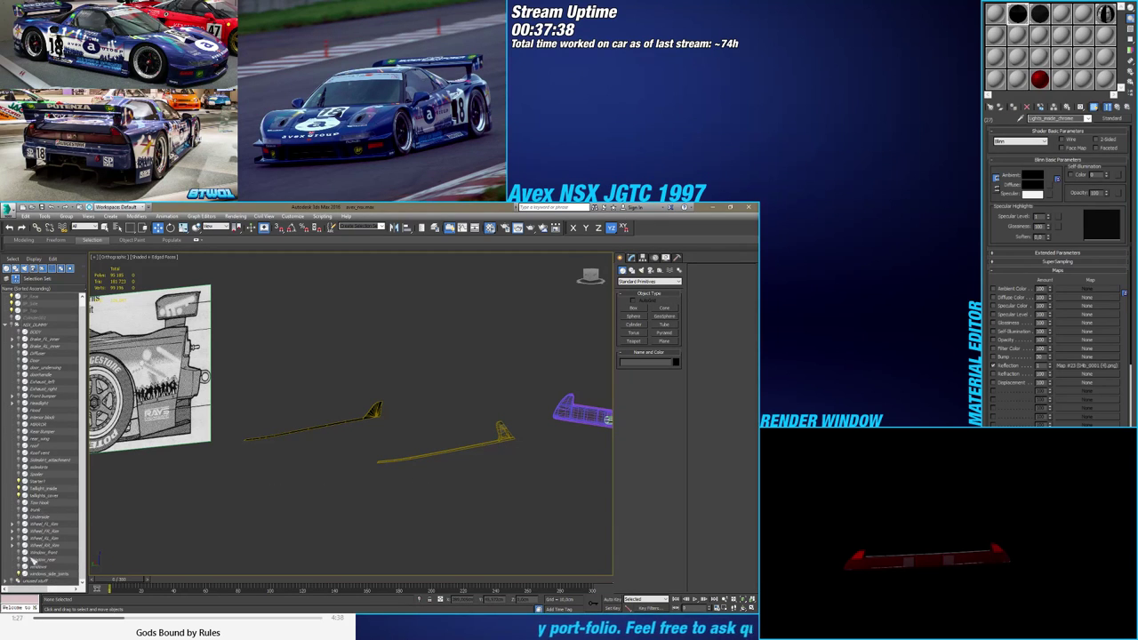
{"action": "left_click", "coordinate": [19, 566]}
{"action": "left_click", "coordinate": [19, 560]}
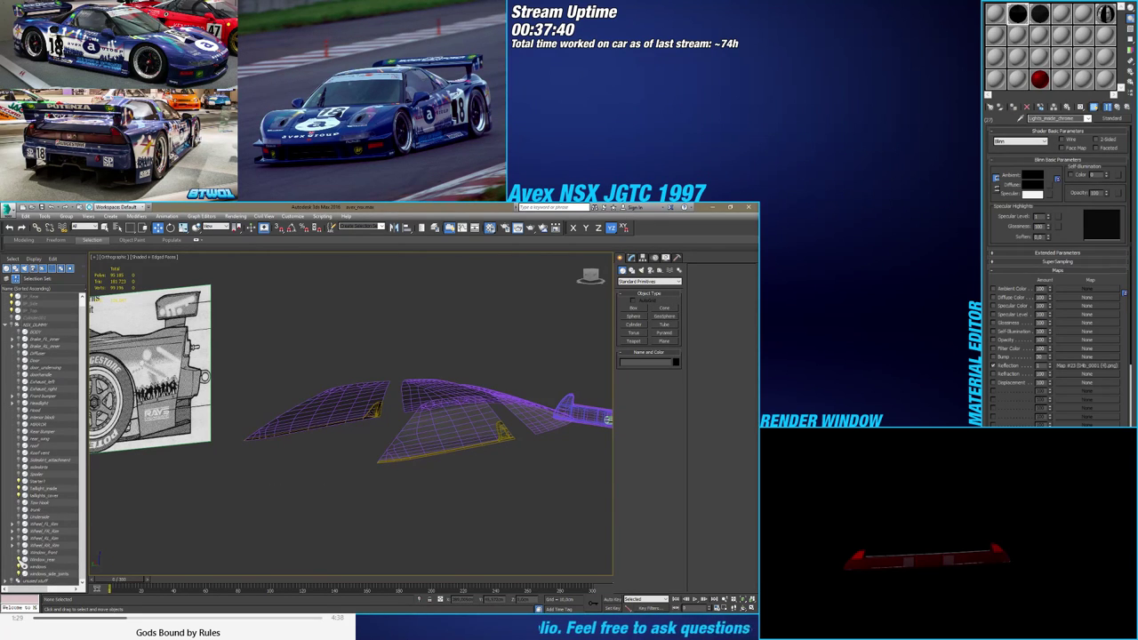
{"action": "left_click", "coordinate": [20, 553]}
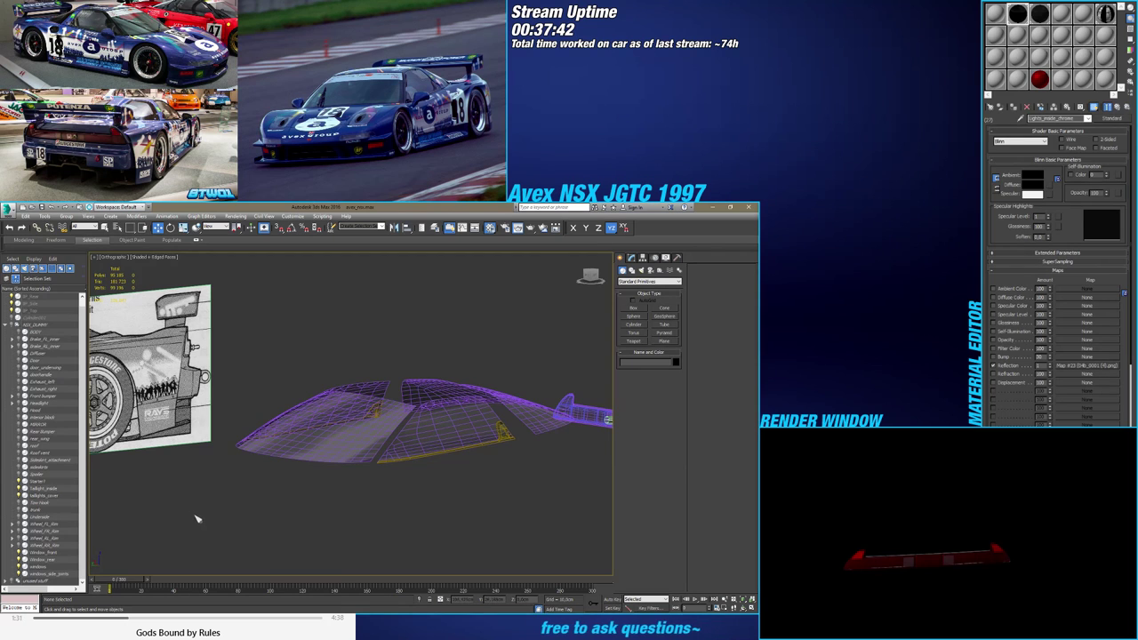
{"action": "key", "text": "F4"}
{"action": "scroll", "coordinate": [462, 450], "scroll_direction": "up", "scroll_amount": 8}
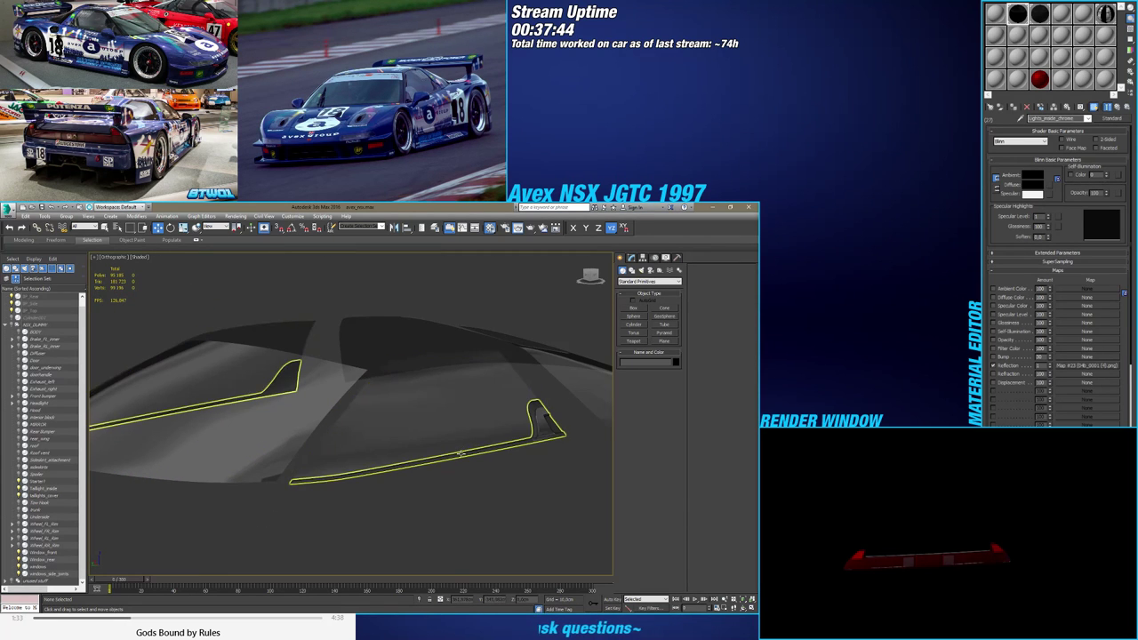
Inspect how the side joints fit the side windows and blueprint from several angles, selecting the joints and the windows in turn
{"action": "left_click", "coordinate": [461, 454]}
{"action": "scroll", "coordinate": [457, 468], "scroll_direction": "down", "scroll_amount": 3}
{"action": "middle_click_drag", "start_coordinate": [456, 458], "coordinate": [316, 378], "text": "alt"}
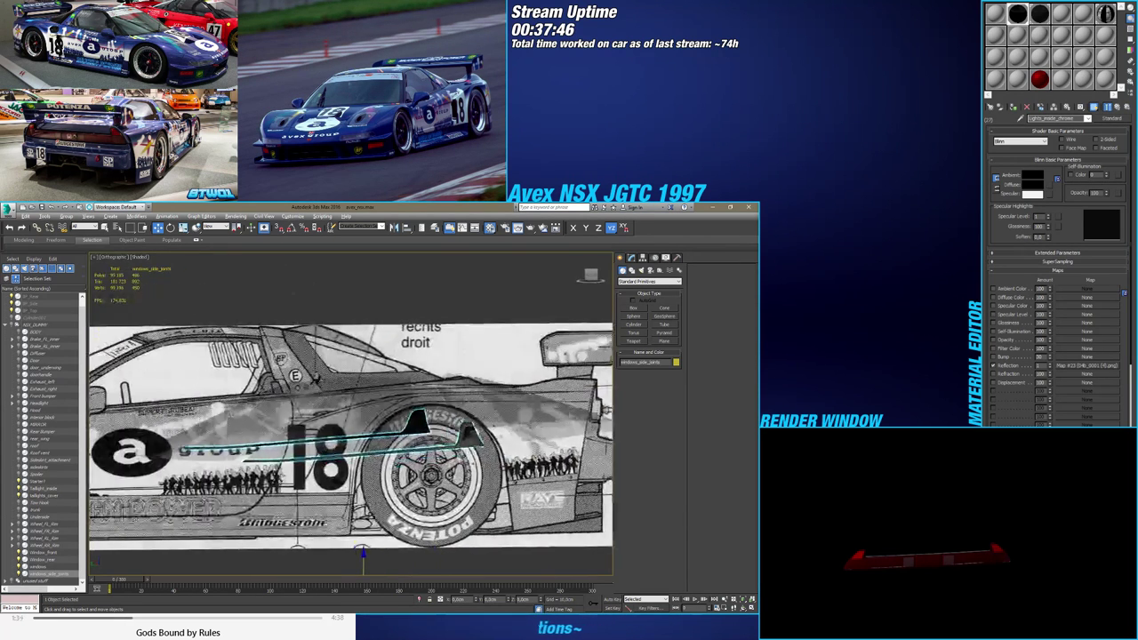
{"action": "mouse_move", "coordinate": [363, 552]}
{"action": "middle_mouse_down", "text": "alt"}
{"action": "mouse_move", "coordinate": [357, 544]}
{"action": "mouse_move", "coordinate": [388, 525]}
{"action": "mouse_move", "coordinate": [410, 467]}
{"action": "middle_mouse_up", "text": "alt"}
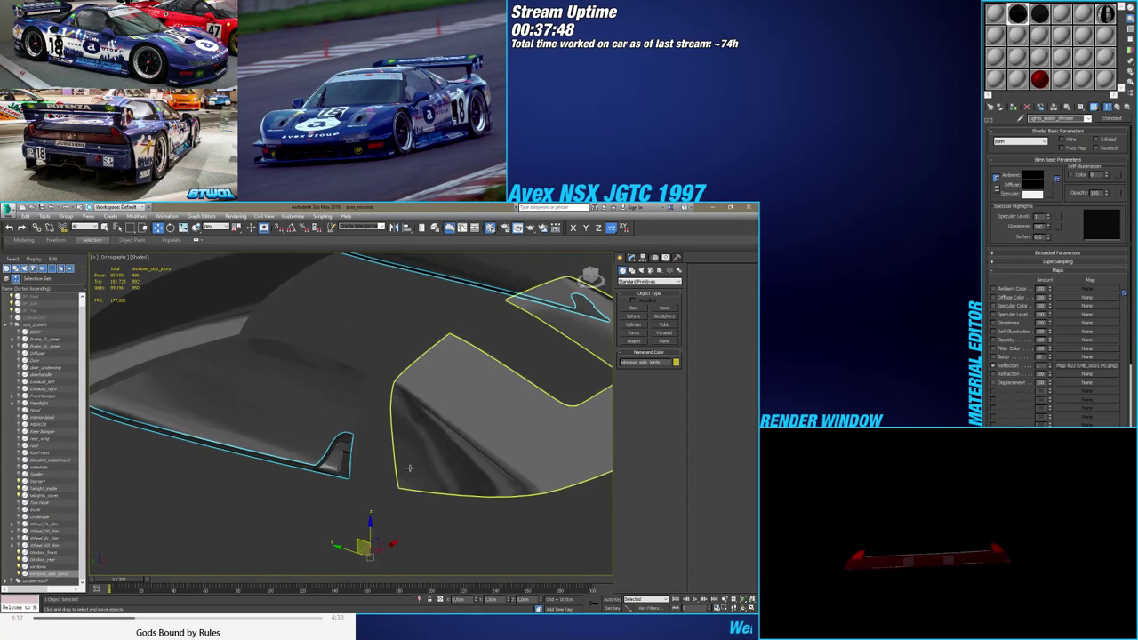
{"action": "left_click", "coordinate": [321, 428]}
{"action": "middle_click_drag", "start_coordinate": [321, 427], "coordinate": [432, 440]}
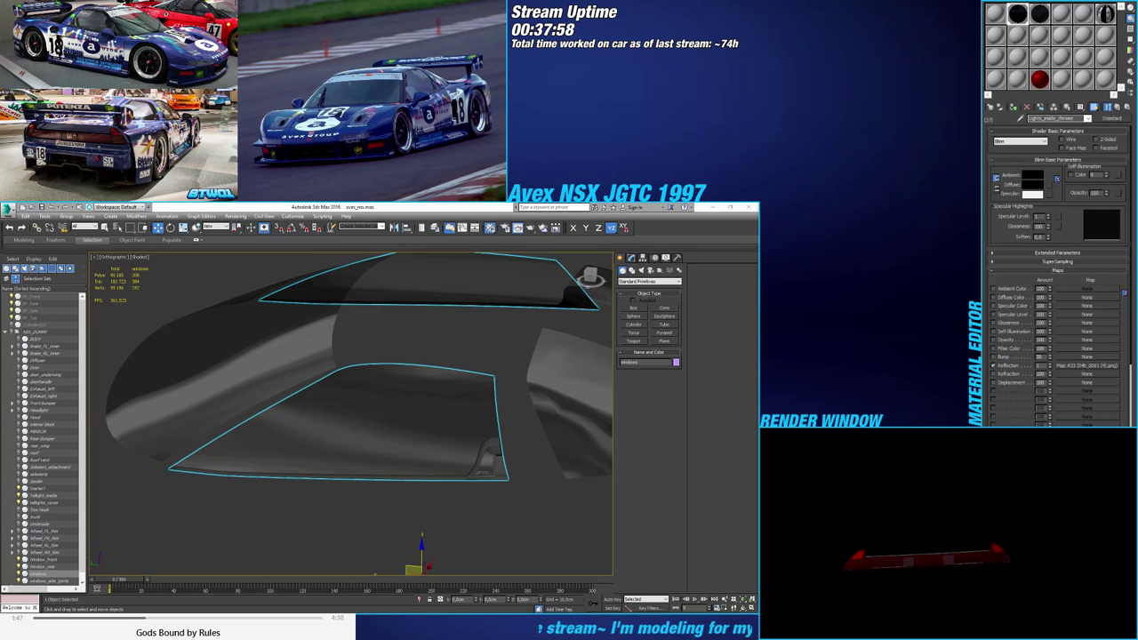
Switch to File Explorer and open the Avex NSX No18_06 reference photo from the Honda image folder in another program
{"action": "left_click_drag", "start_coordinate": [219, 311], "coordinate": [267, 295]}
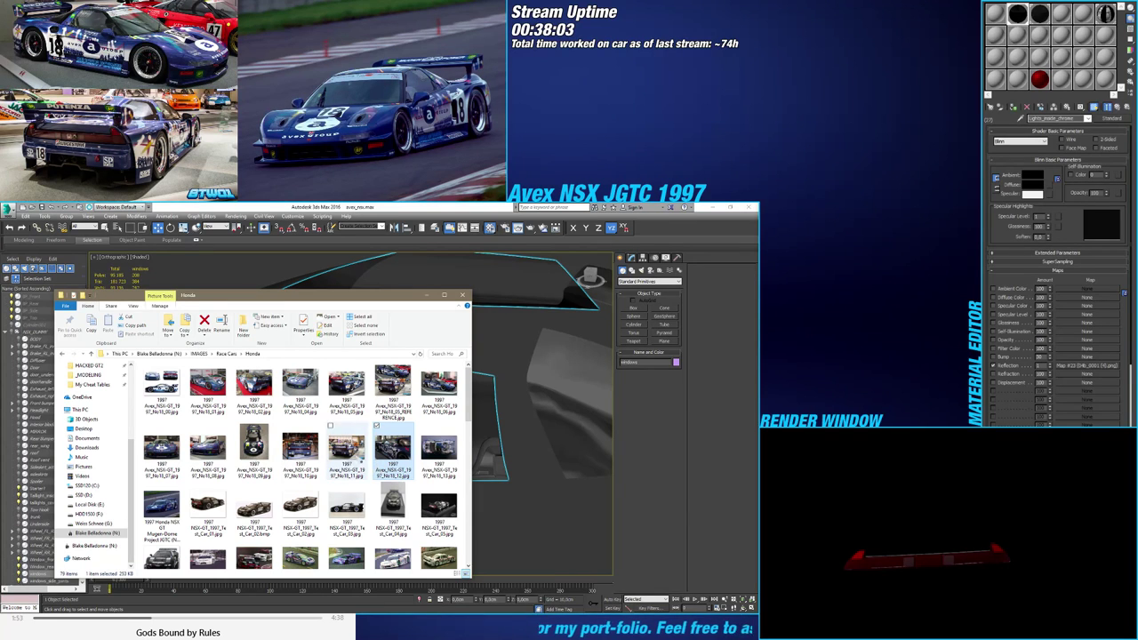
{"action": "right_click", "coordinate": [432, 363]}
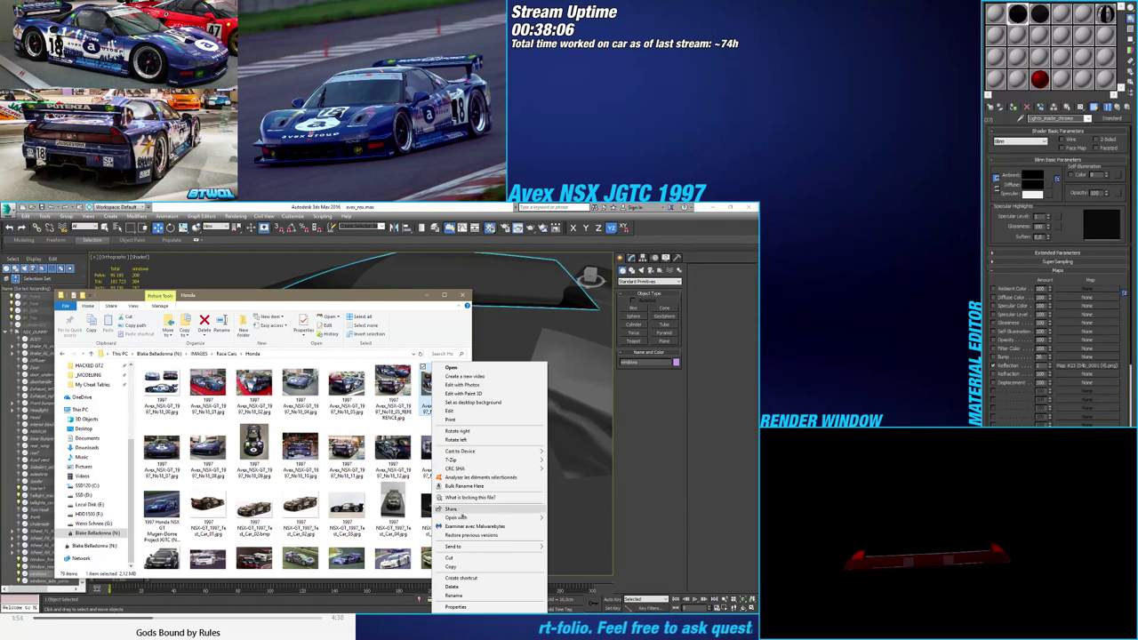
{"action": "mouse_move", "coordinate": [480, 517]}
{"action": "left_click", "coordinate": [577, 579]}
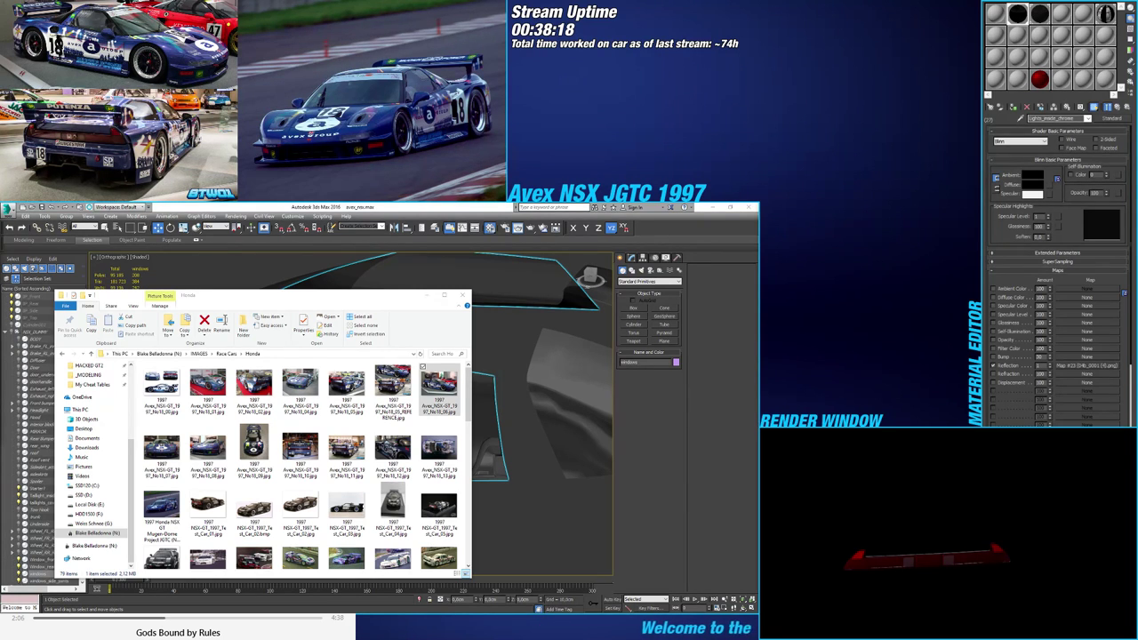
{"action": "left_click", "coordinate": [428, 296]}
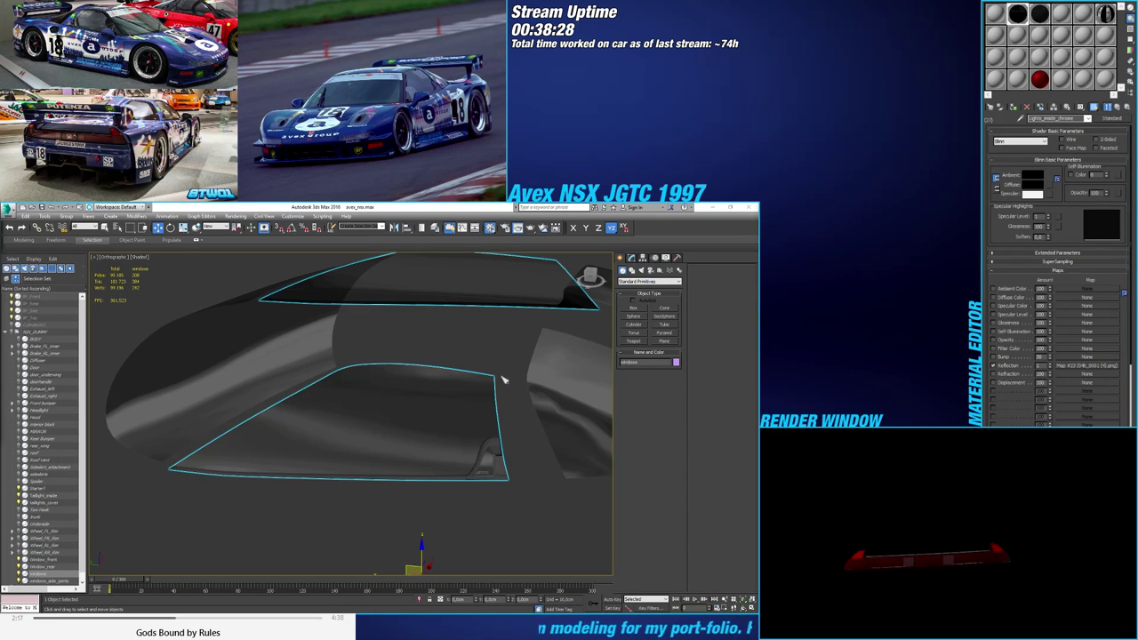
Compare the side windows with the blueprint in the left view, with edged faces shown
{"action": "left_click", "coordinate": [589, 277]}
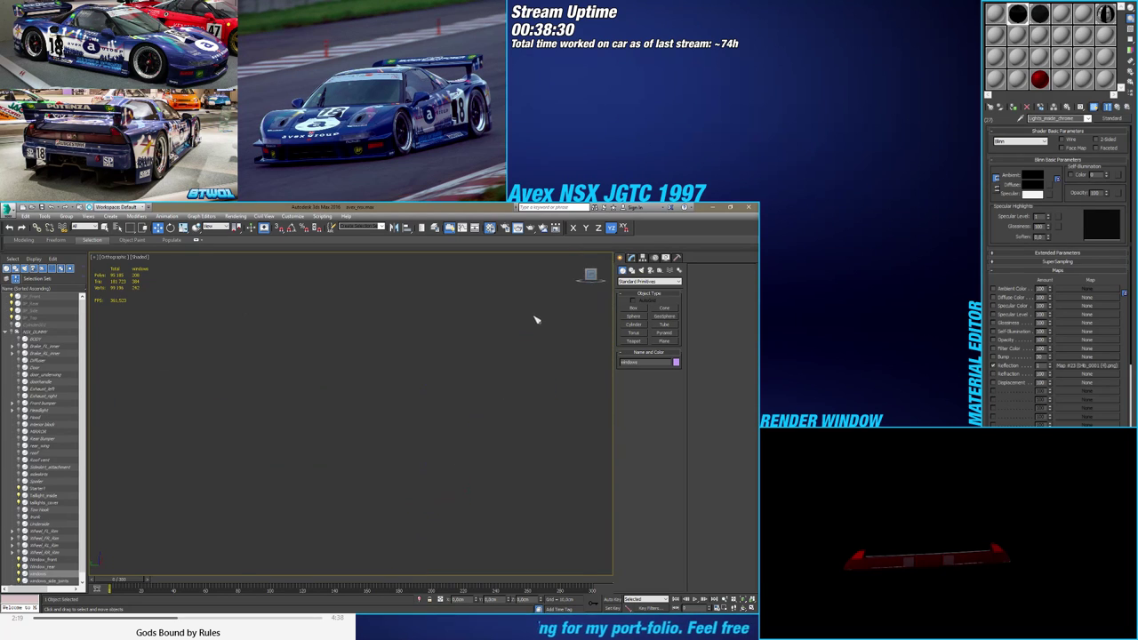
{"action": "scroll", "coordinate": [334, 395], "scroll_direction": "up", "scroll_amount": 5}
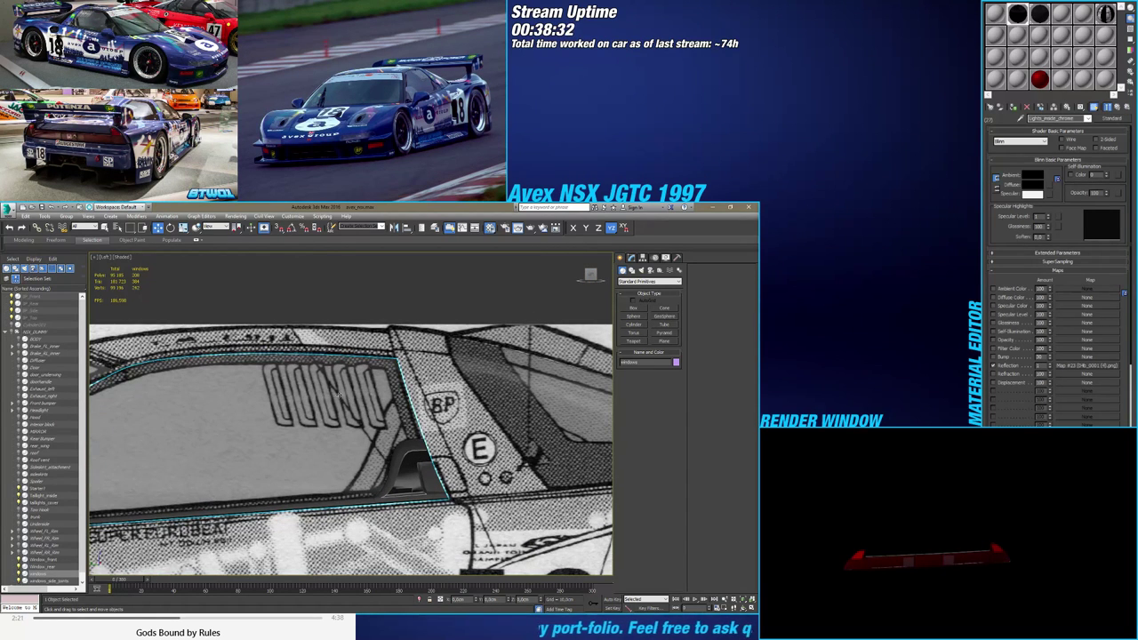
{"action": "left_click", "coordinate": [631, 258]}
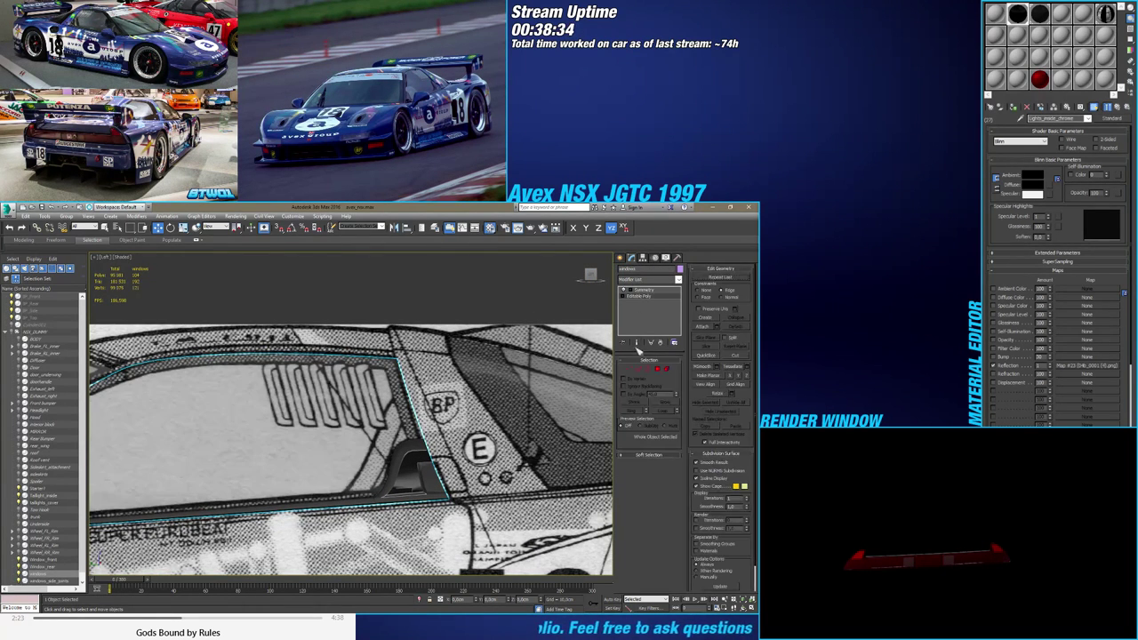
{"action": "key", "text": "F4"}
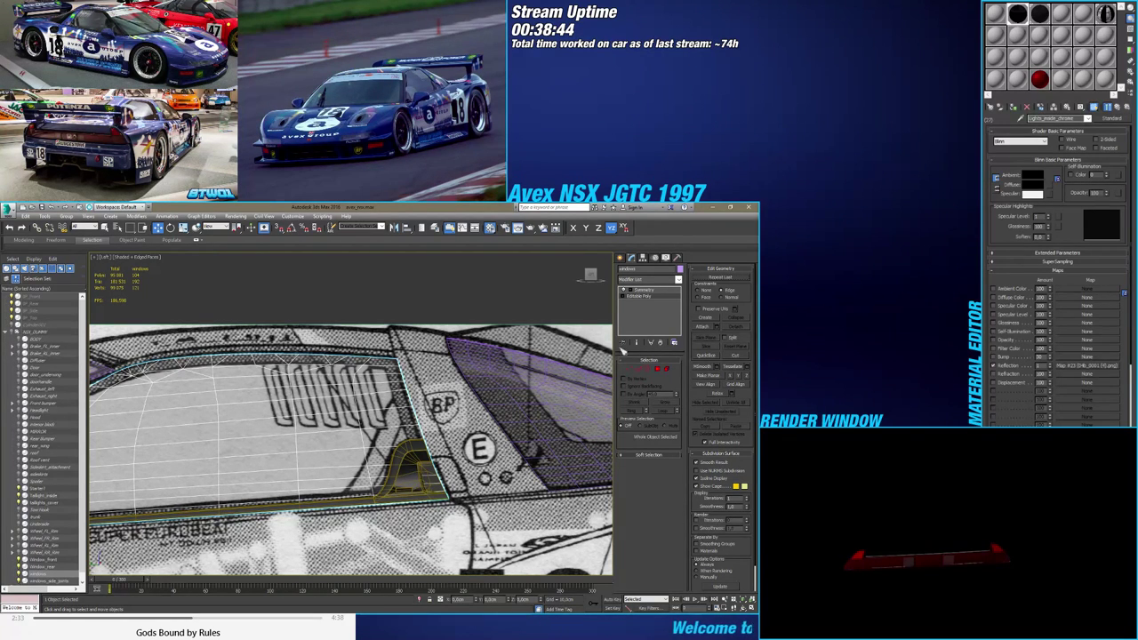
Create a small Plane primitive on the ground beside the windows
{"action": "left_click", "coordinate": [620, 258]}
{"action": "scroll", "coordinate": [357, 352], "scroll_direction": "down", "scroll_amount": 10}
{"action": "middle_click_drag", "start_coordinate": [358, 352], "coordinate": [397, 408], "text": "alt"}
{"action": "scroll", "coordinate": [396, 409], "scroll_direction": "up", "scroll_amount": 3}
{"action": "left_click", "coordinate": [663, 341]}
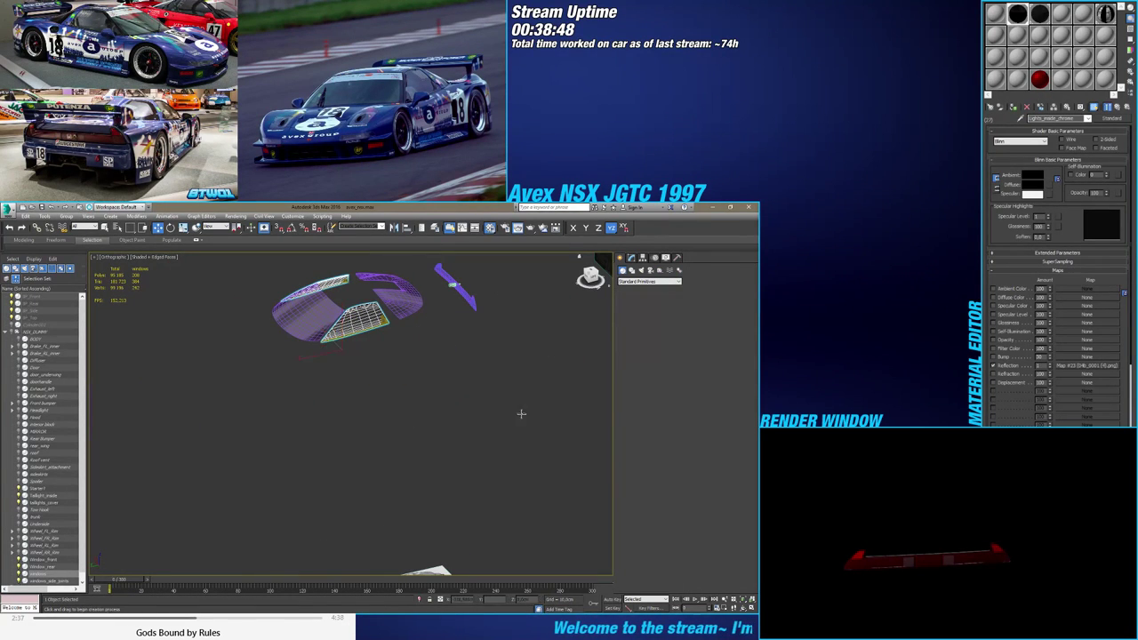
{"action": "left_click_drag", "start_coordinate": [421, 442], "coordinate": [437, 488]}
{"action": "right_click", "coordinate": [414, 453]}
Rotate the plane upright using angle snap and move it over the first vent slot of the side window in the left view
{"action": "key", "text": "e"}
{"action": "key", "text": "a"}
{"action": "key", "text": "w"}
{"action": "key", "text": "l"}
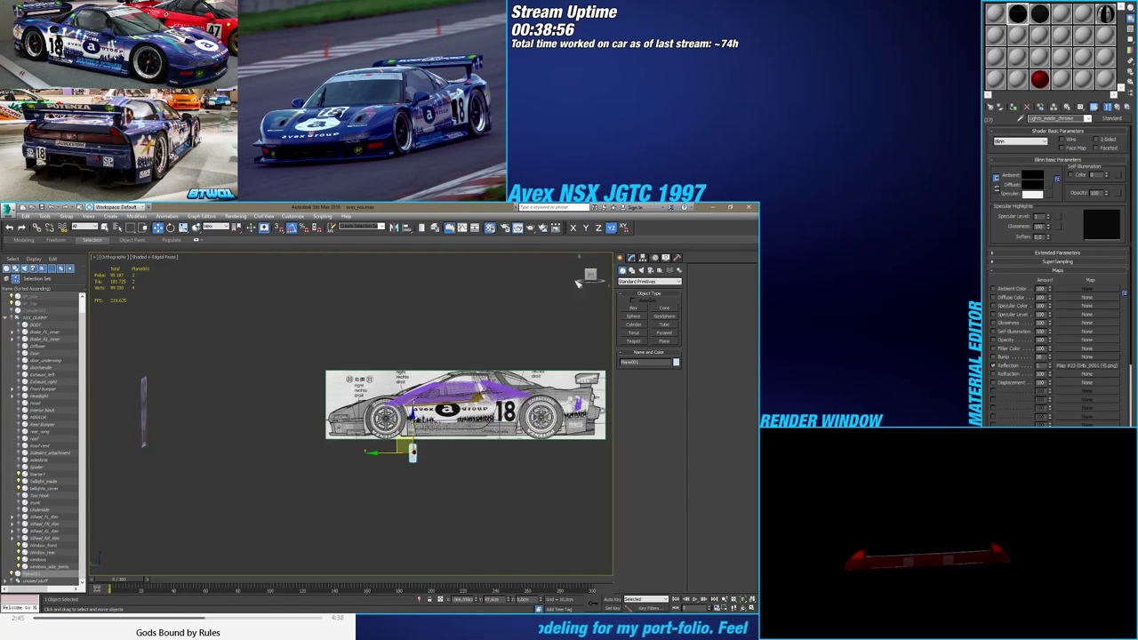
{"action": "scroll", "coordinate": [404, 436], "scroll_direction": "up", "scroll_amount": 5}
{"action": "middle_click_drag", "start_coordinate": [405, 436], "coordinate": [204, 550]}
{"action": "left_click_drag", "start_coordinate": [258, 523], "coordinate": [361, 363]}
{"action": "scroll", "coordinate": [353, 371], "scroll_direction": "up", "scroll_amount": 8}
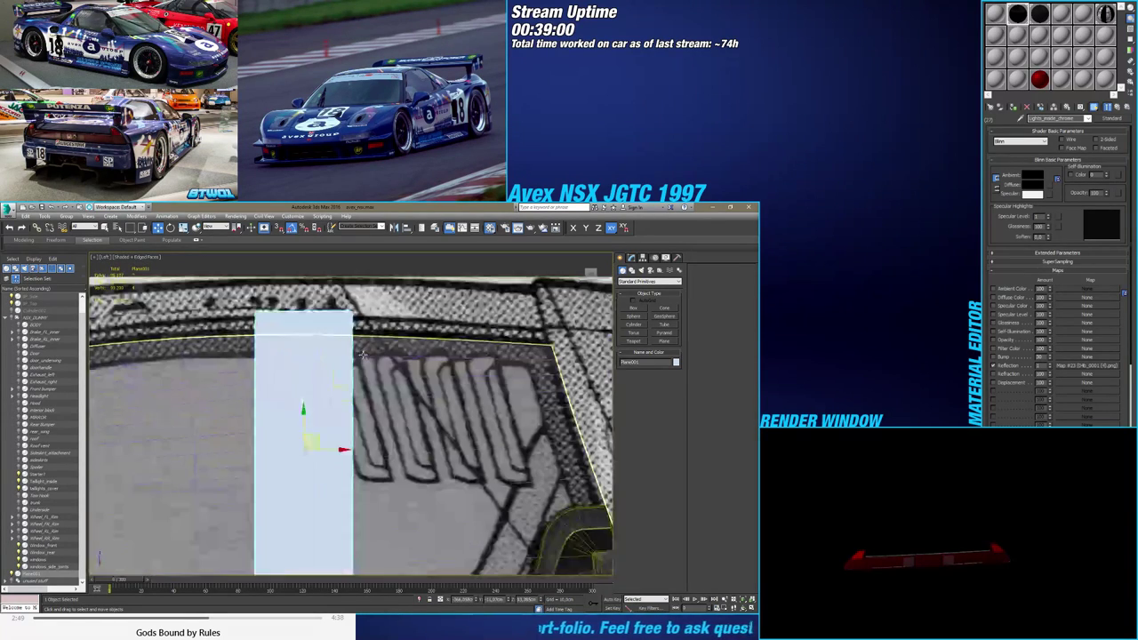
{"action": "left_click_drag", "start_coordinate": [316, 436], "coordinate": [360, 421]}
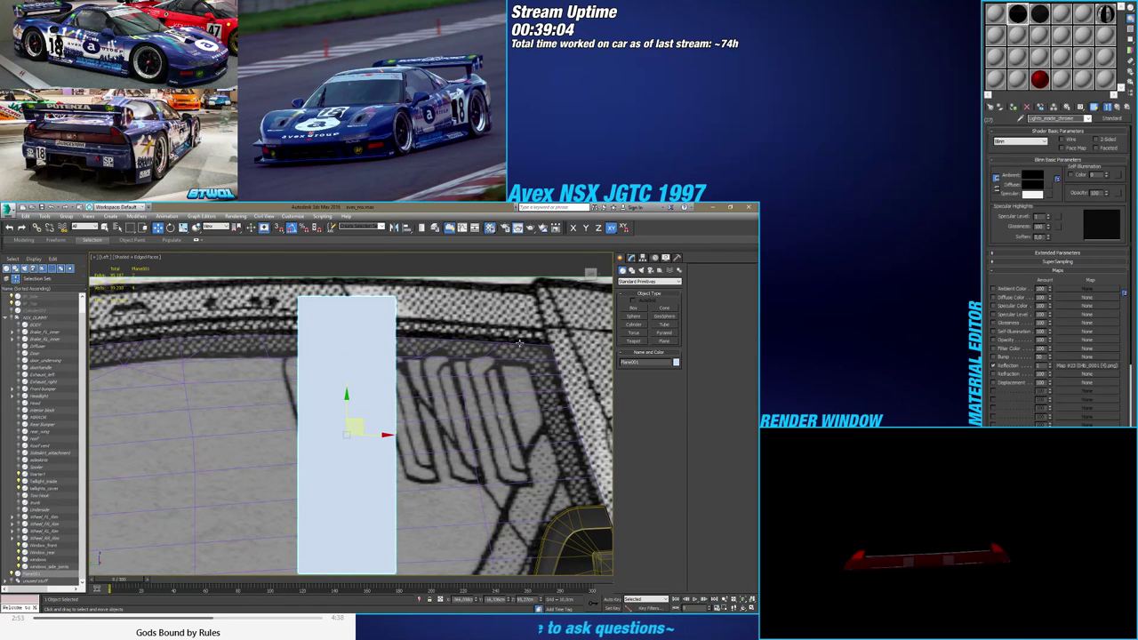
Reduce the plane's length and width to roughly match one vent slot and reposition it over the first slot
{"action": "left_click", "coordinate": [631, 258]}
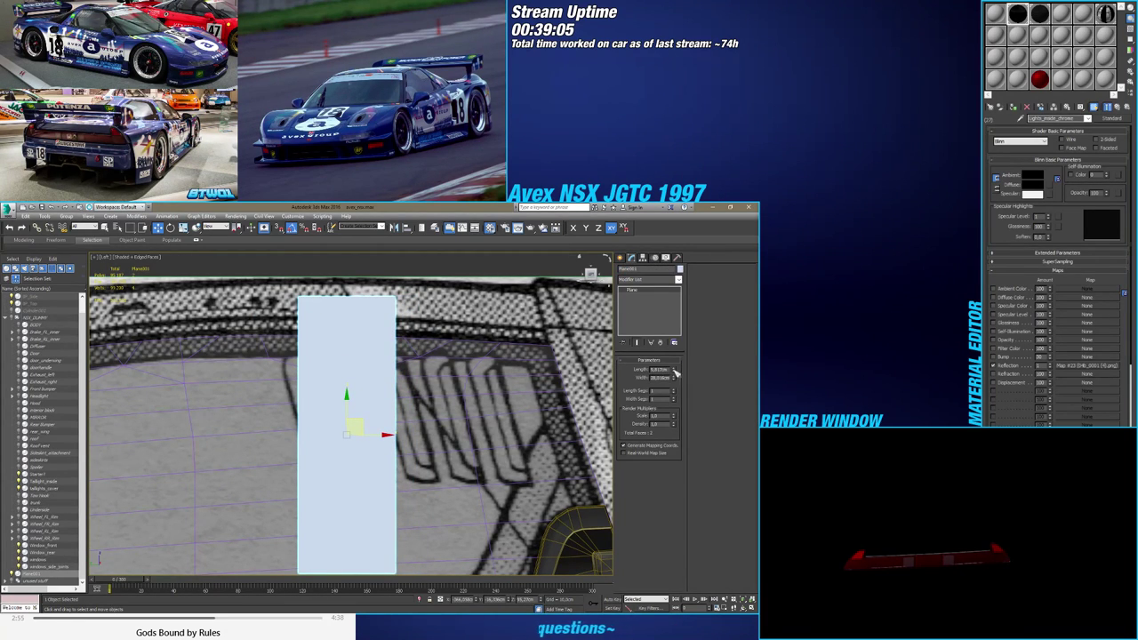
{"action": "mouse_move", "coordinate": [674, 371]}
{"action": "left_mouse_down"}
{"action": "mouse_move", "coordinate": [673, 415]}
{"action": "mouse_move", "coordinate": [674, 382]}
{"action": "left_mouse_up"}
{"action": "middle_click_drag", "start_coordinate": [376, 425], "coordinate": [382, 402]}
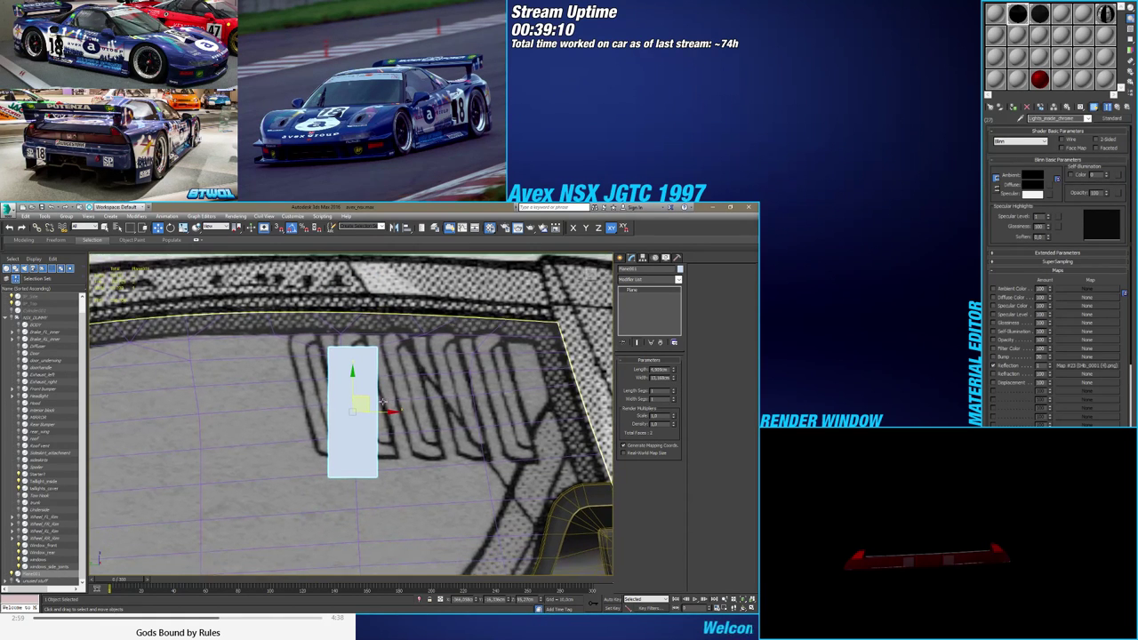
{"action": "left_click_drag", "start_coordinate": [372, 400], "coordinate": [340, 380]}
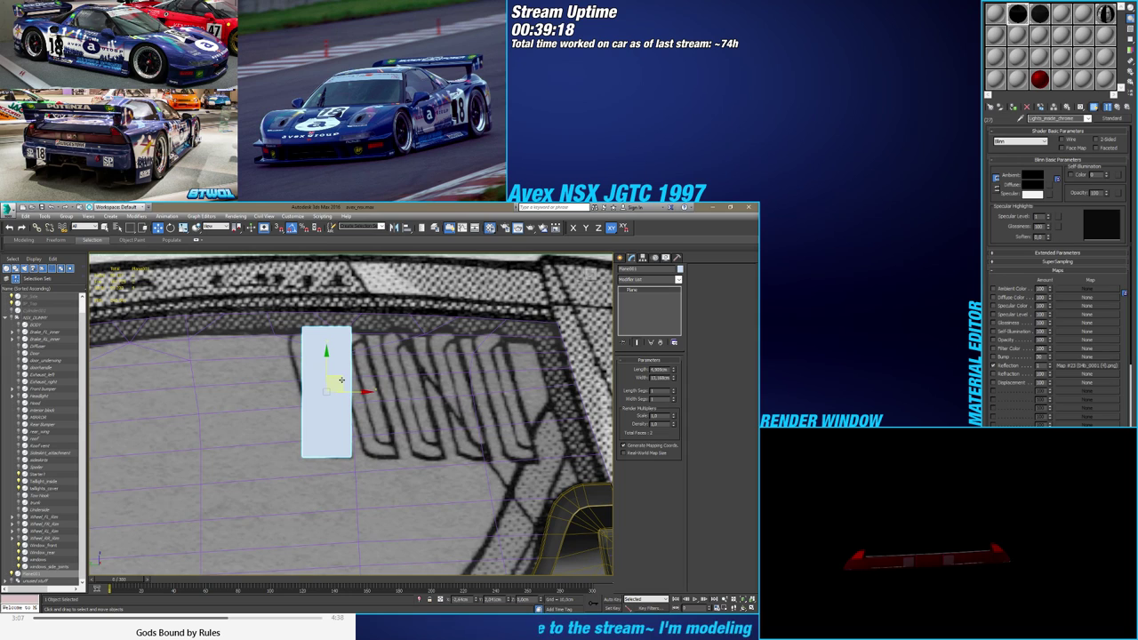
Convert the plane to an Editable Poly, slant it by shifting its top vertices, and make it see-through
{"action": "right_click", "coordinate": [642, 296]}
{"action": "left_click", "coordinate": [662, 364]}
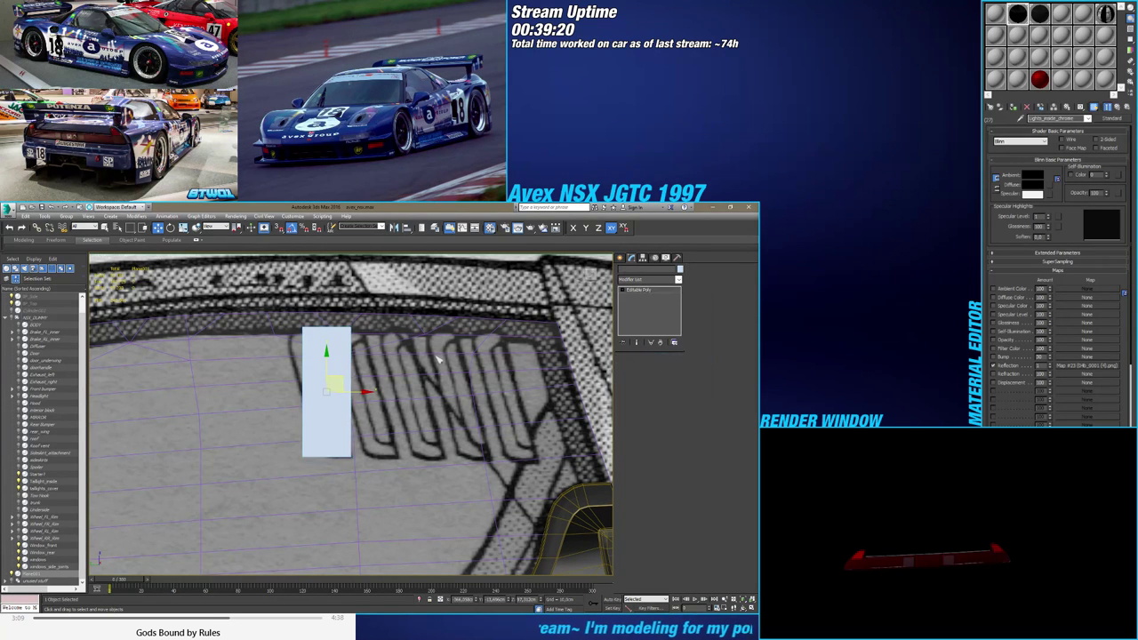
{"action": "key", "text": "1"}
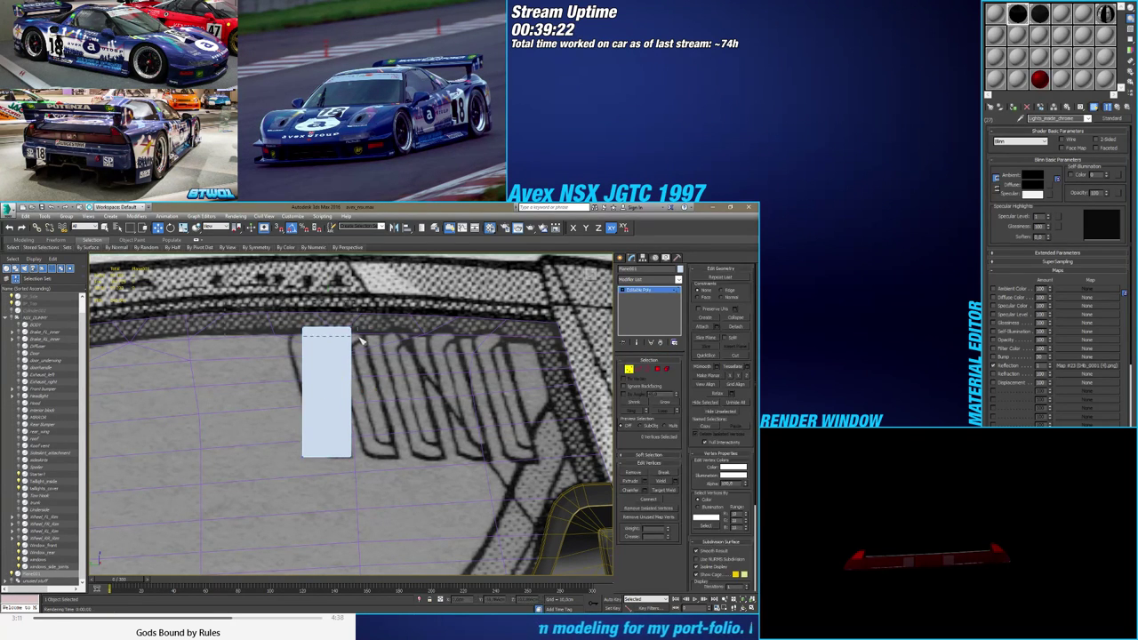
{"action": "left_click_drag", "start_coordinate": [360, 341], "coordinate": [308, 316]}
{"action": "key", "text": "alt+x"}
Narrow the slanted plane to the slot's width by moving its top-left and bottom-left vertices inward
{"action": "left_click_drag", "start_coordinate": [256, 344], "coordinate": [282, 321]}
{"action": "left_click_drag", "start_coordinate": [276, 431], "coordinate": [316, 473], "text": "ctrl"}
{"action": "left_click_drag", "start_coordinate": [313, 394], "coordinate": [328, 394]}
{"action": "scroll", "coordinate": [318, 418], "scroll_direction": "up", "scroll_amount": 2}
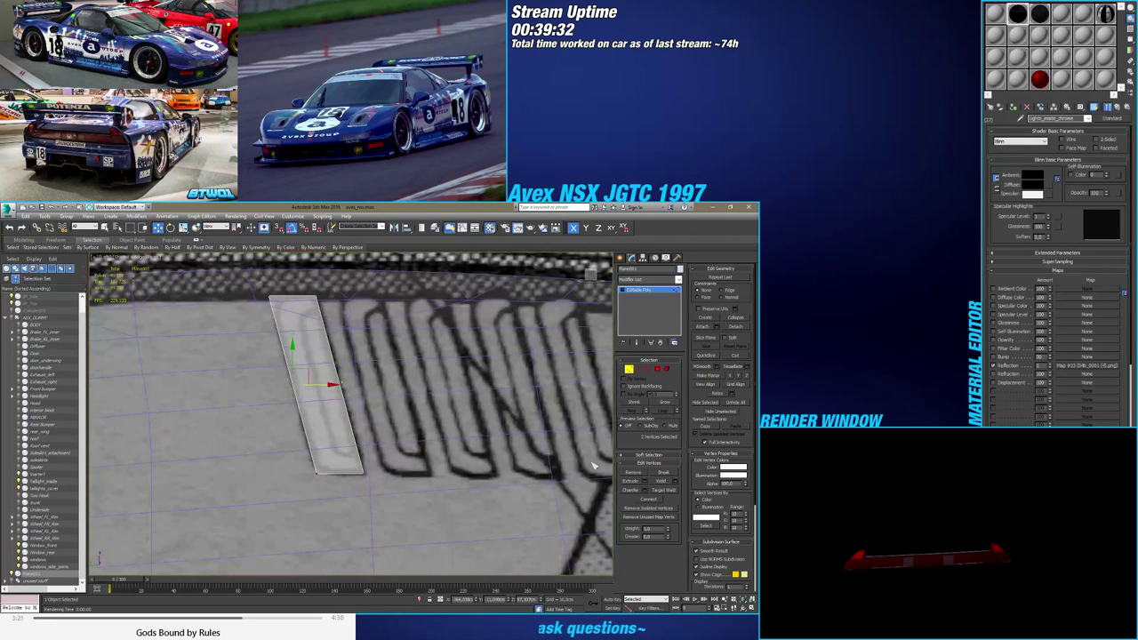
Round the slot plane's two left corners with successive, progressively smaller vertex chamfers
{"action": "left_click", "coordinate": [650, 490]}
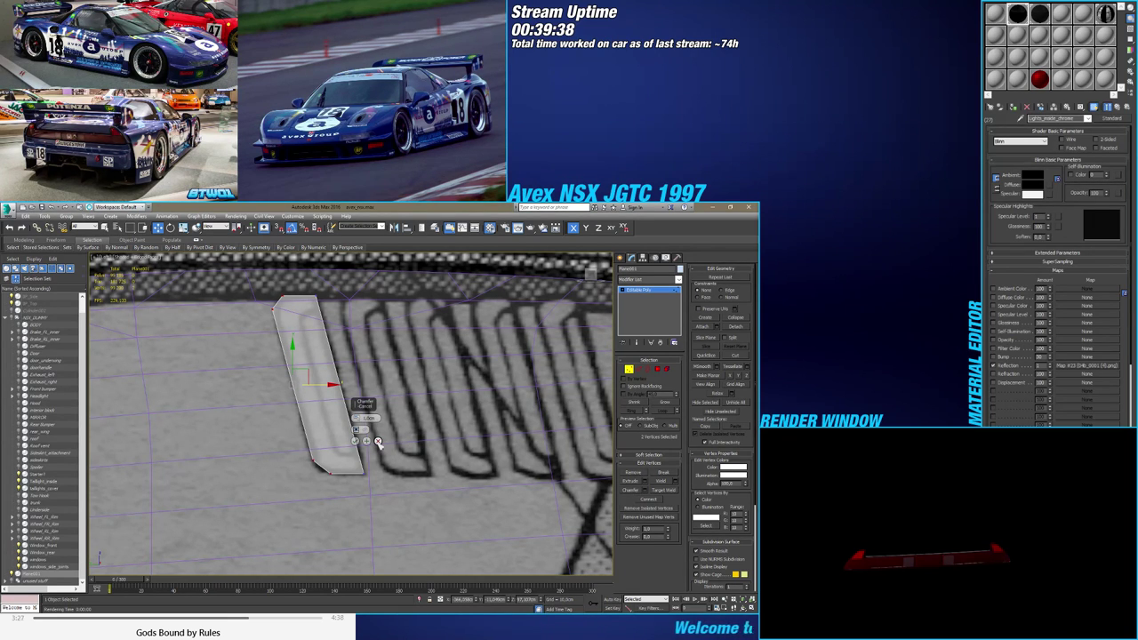
{"action": "left_click_drag", "start_coordinate": [357, 418], "coordinate": [358, 423]}
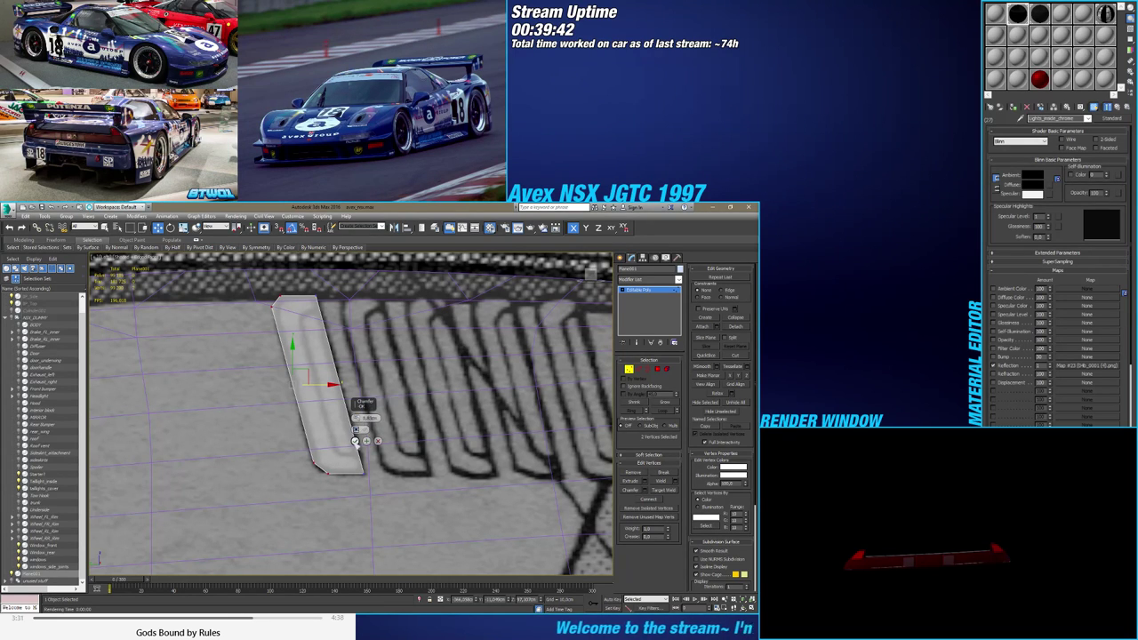
{"action": "left_click", "coordinate": [367, 442]}
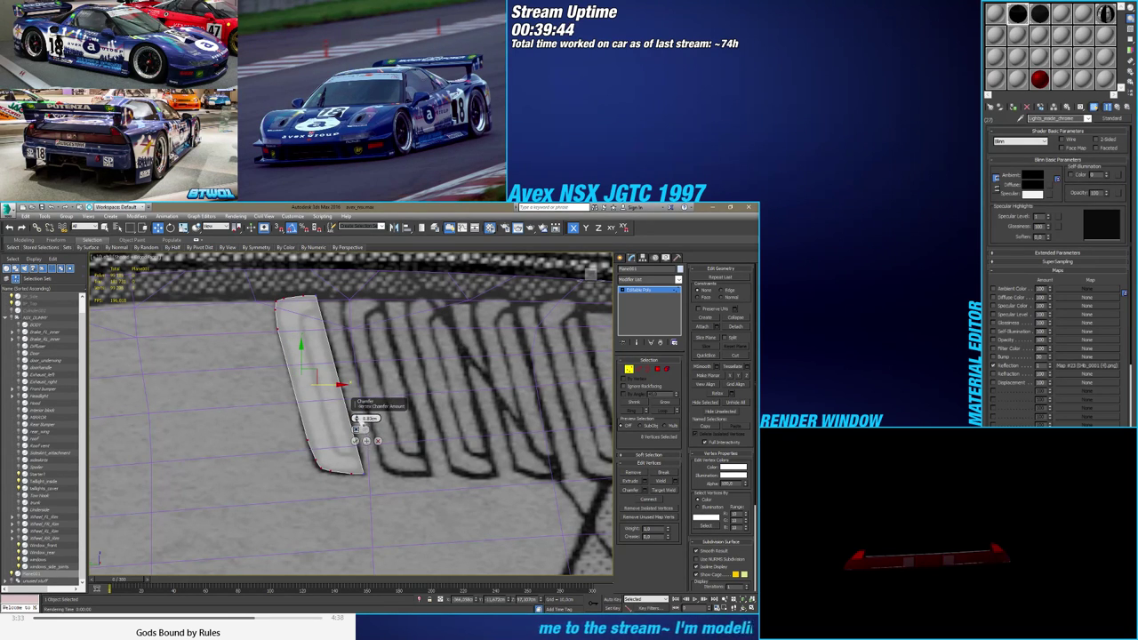
{"action": "left_click_drag", "start_coordinate": [357, 420], "coordinate": [359, 430]}
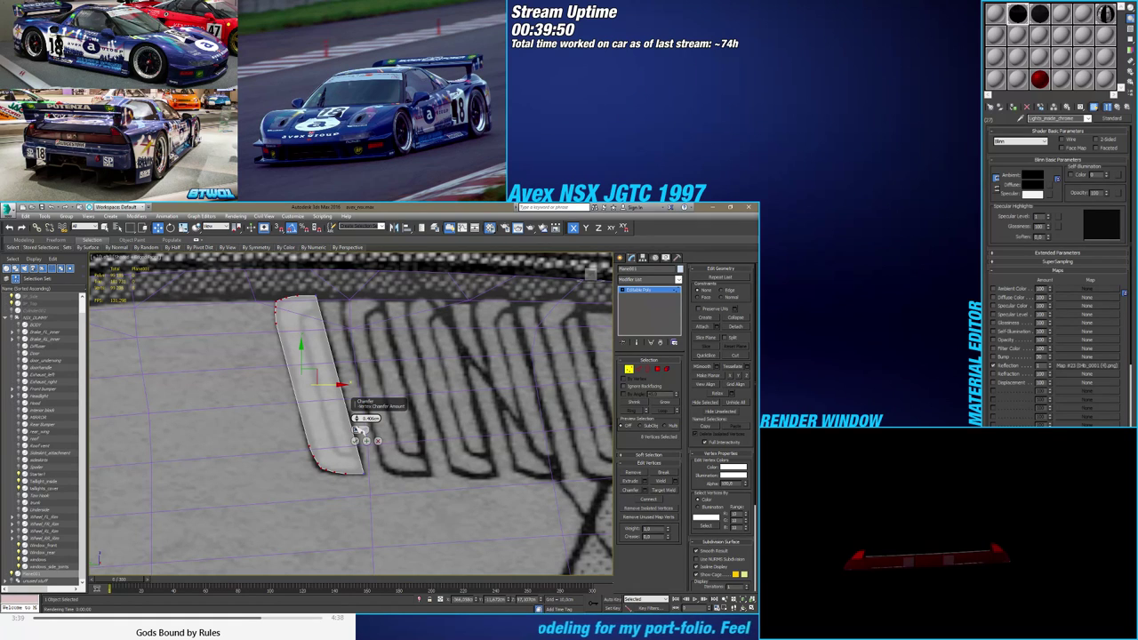
{"action": "left_click", "coordinate": [378, 441]}
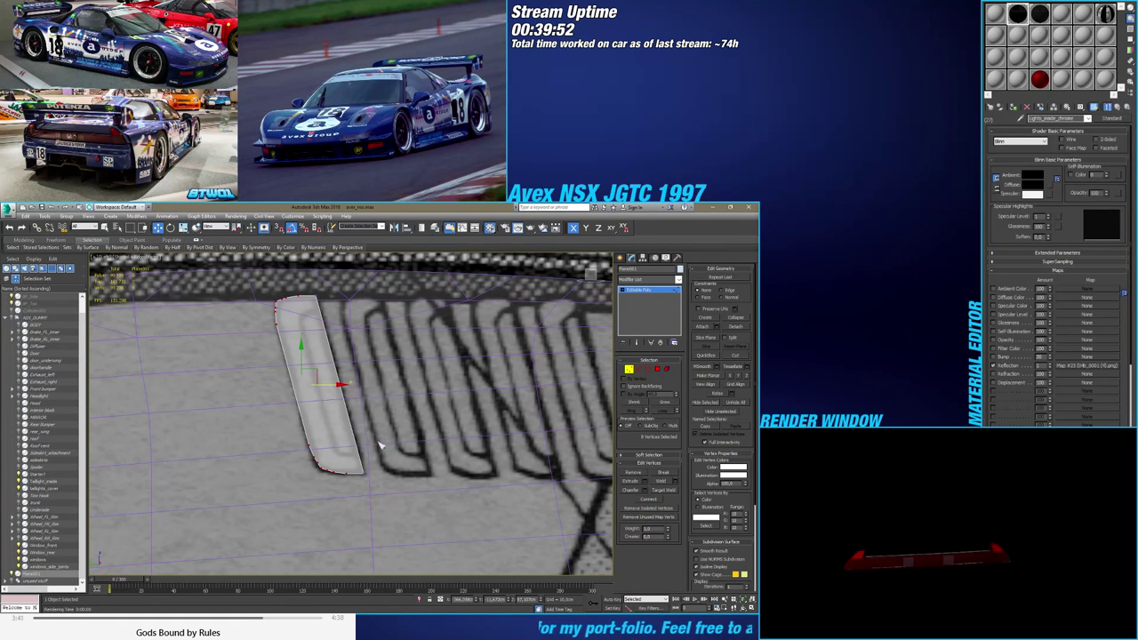
{"action": "left_click", "coordinate": [311, 485]}
{"action": "left_click", "coordinate": [332, 461]}
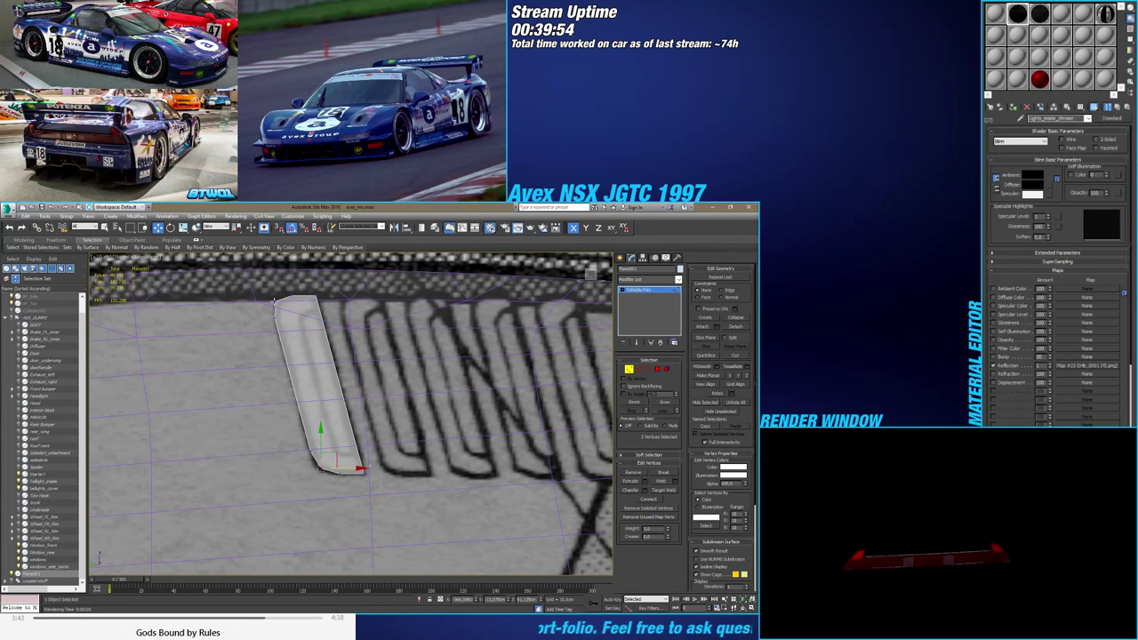
{"action": "left_click", "coordinate": [281, 304], "text": "ctrl"}
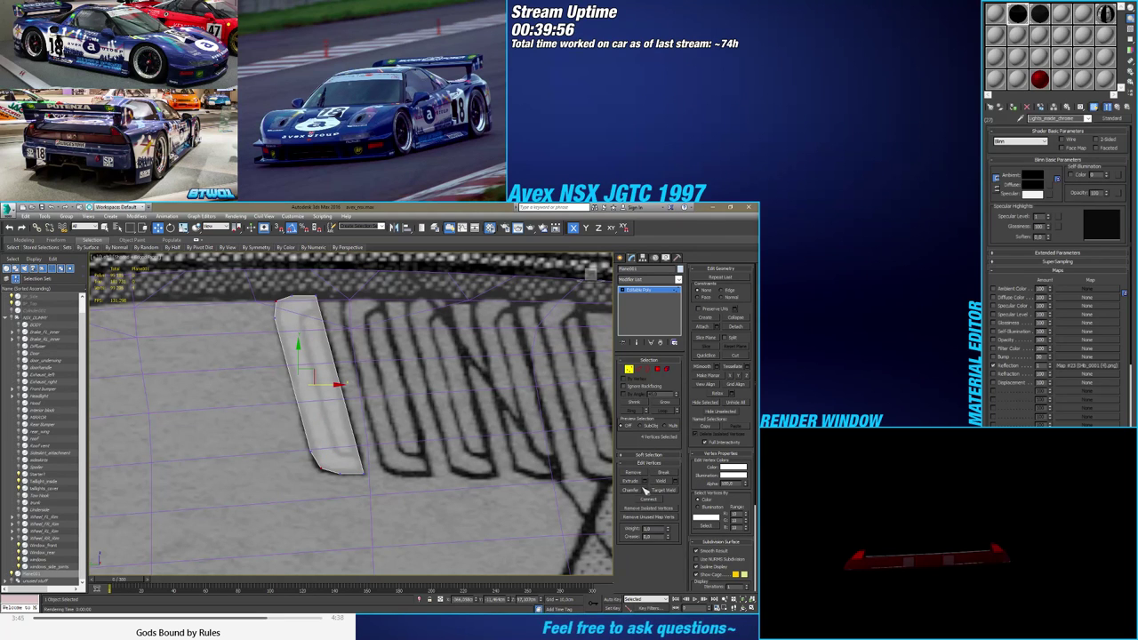
{"action": "left_click", "coordinate": [646, 490]}
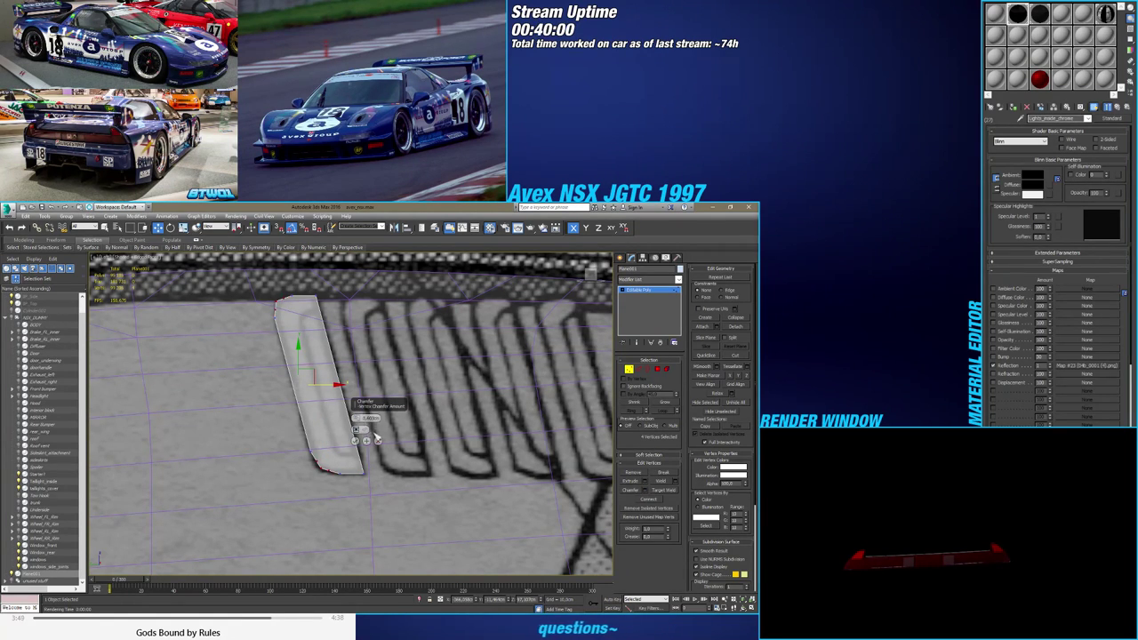
{"action": "left_click", "coordinate": [378, 440]}
{"action": "left_click", "coordinate": [384, 442]}
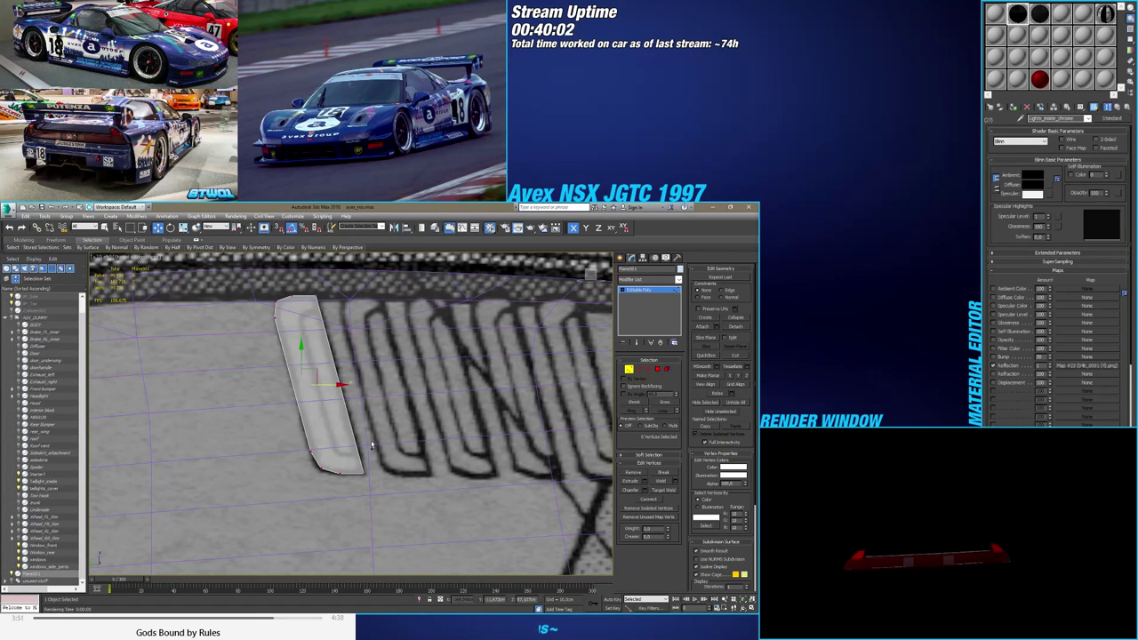
Undo the corner chamfers and connect the slot plane's two long edges with two segments pinched toward the ends
{"action": "key", "text": "ctrl+z"}
{"action": "key", "text": "ctrl+z"}
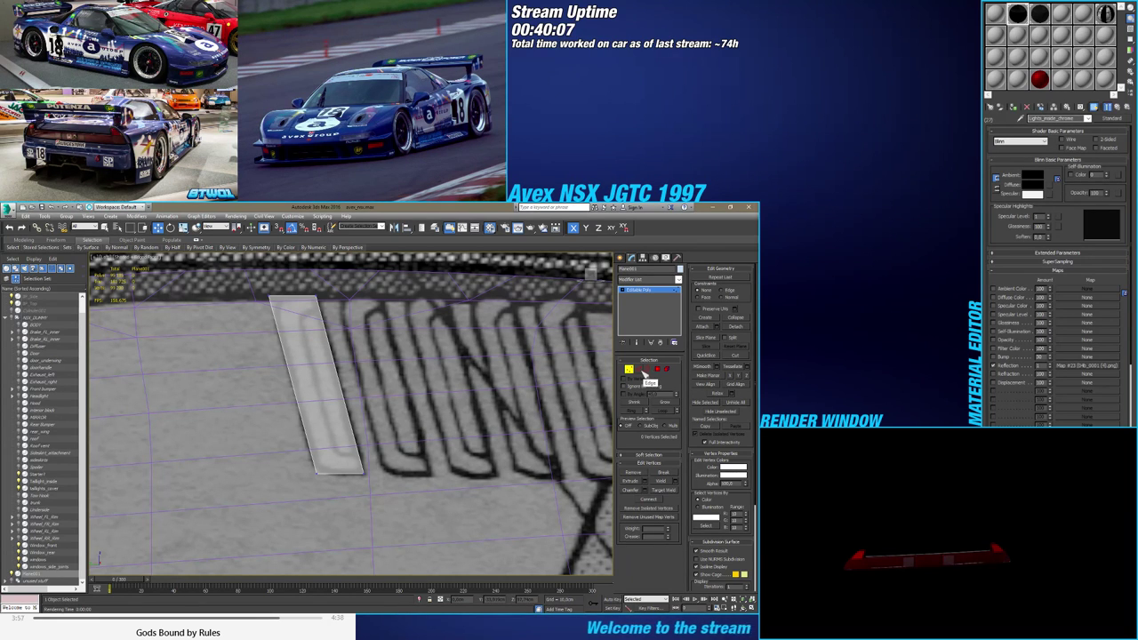
{"action": "left_click", "coordinate": [640, 369]}
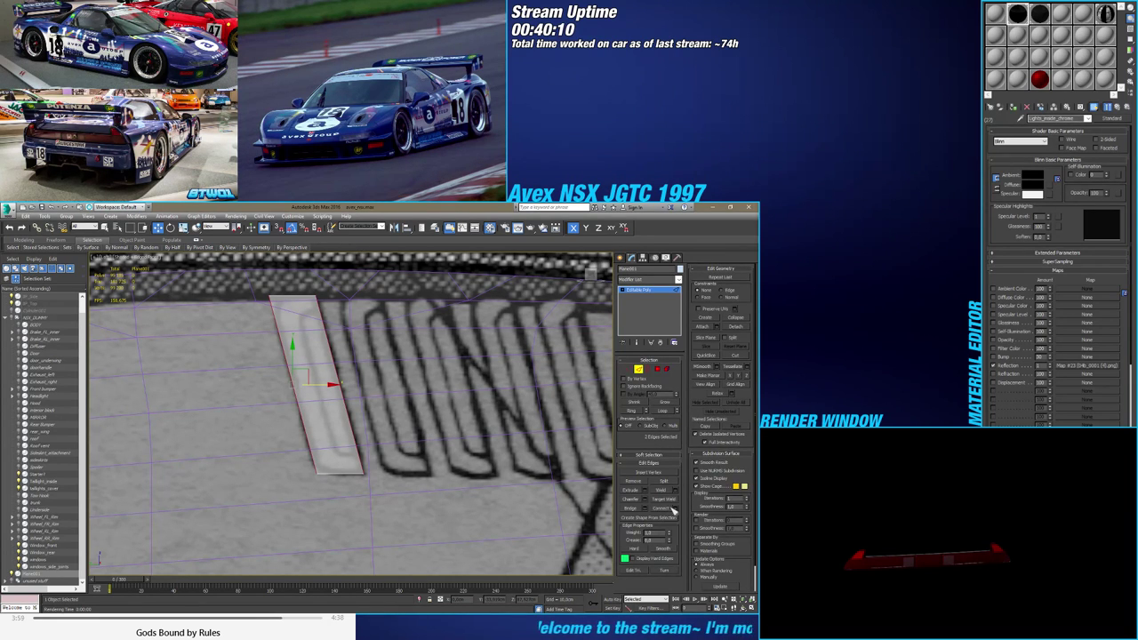
{"action": "left_click", "coordinate": [674, 508]}
{"action": "left_click", "coordinate": [357, 416]}
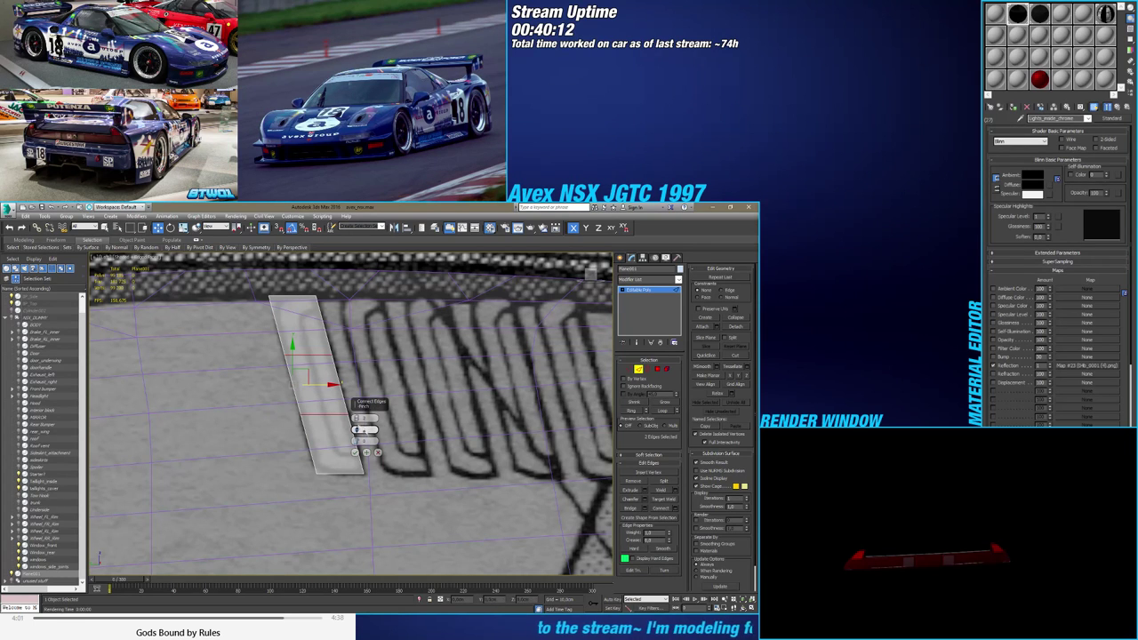
{"action": "left_click_drag", "start_coordinate": [357, 429], "coordinate": [354, 320]}
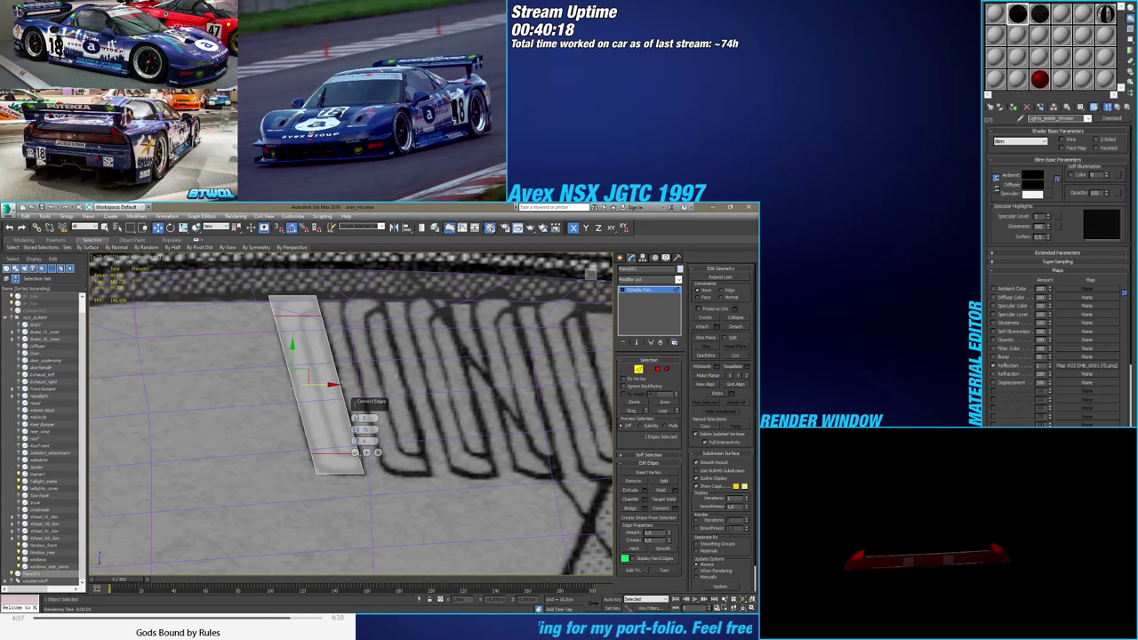
{"action": "left_click", "coordinate": [355, 453]}
Constrain movement to Edge and shift the slot plane's upper cross edge slightly upward along its sides
{"action": "left_click", "coordinate": [730, 292]}
{"action": "scroll", "coordinate": [290, 296], "scroll_direction": "up", "scroll_amount": 2}
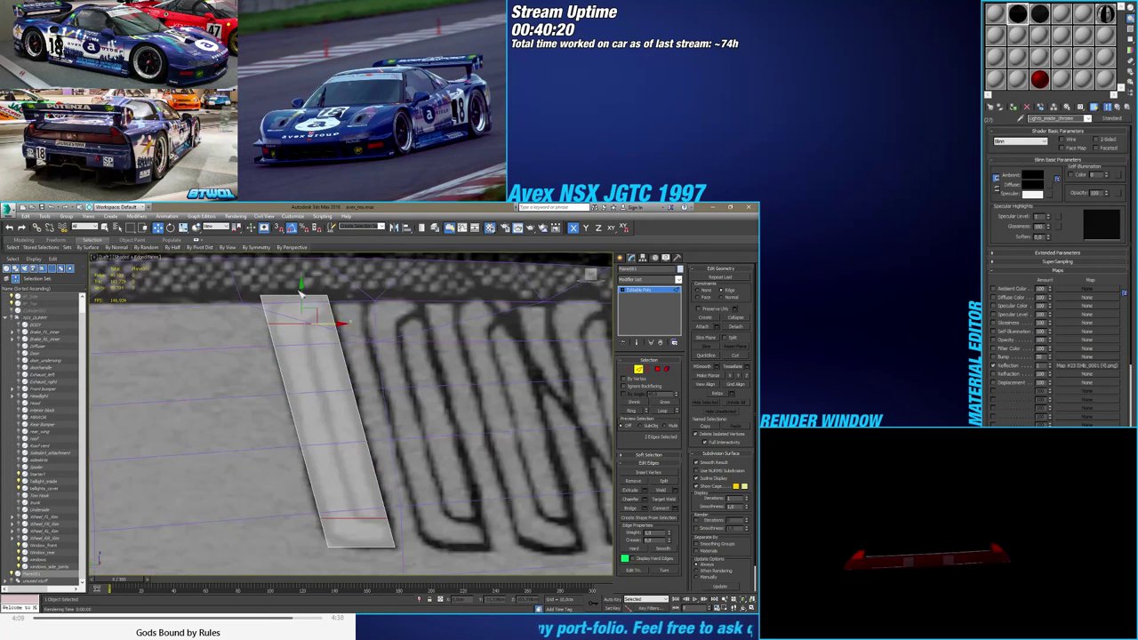
{"action": "left_click_drag", "start_coordinate": [294, 347], "coordinate": [311, 306]}
{"action": "left_click", "coordinate": [312, 320]}
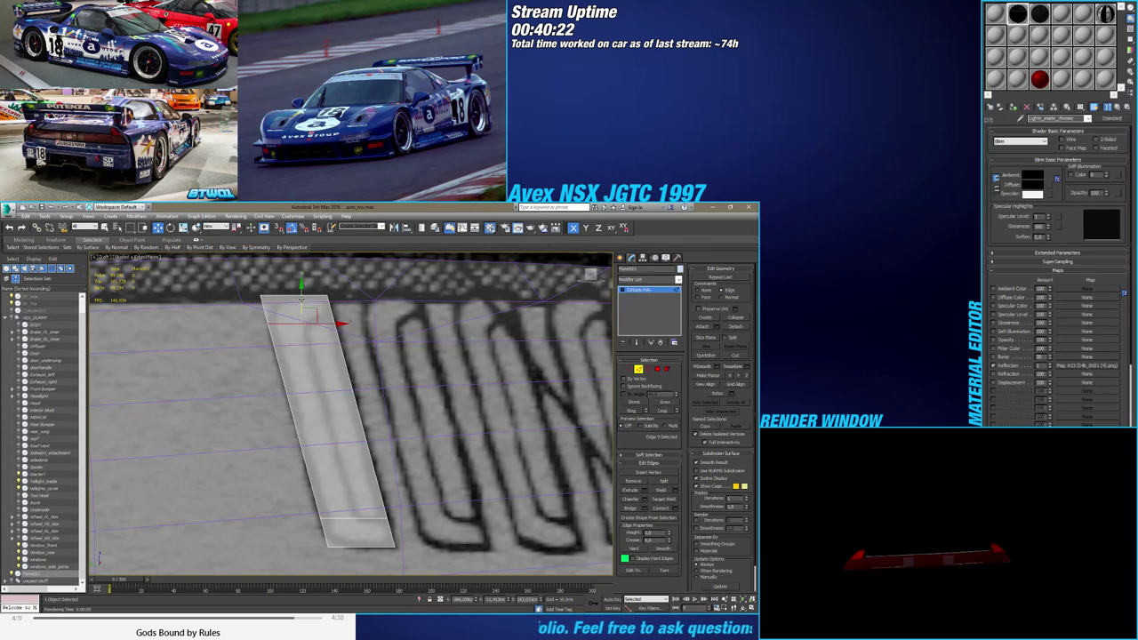
{"action": "left_click_drag", "start_coordinate": [303, 292], "coordinate": [302, 286]}
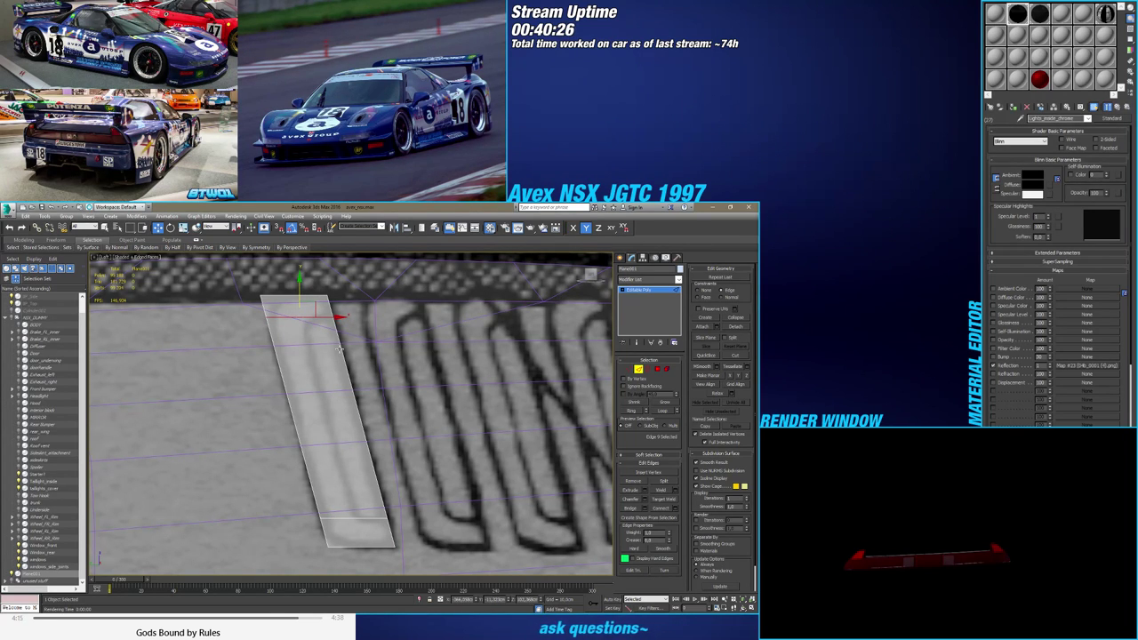
Connect the slot plane's four cross edges with one lengthwise segment down the middle
{"action": "scroll", "coordinate": [338, 343], "scroll_direction": "down", "scroll_amount": 3}
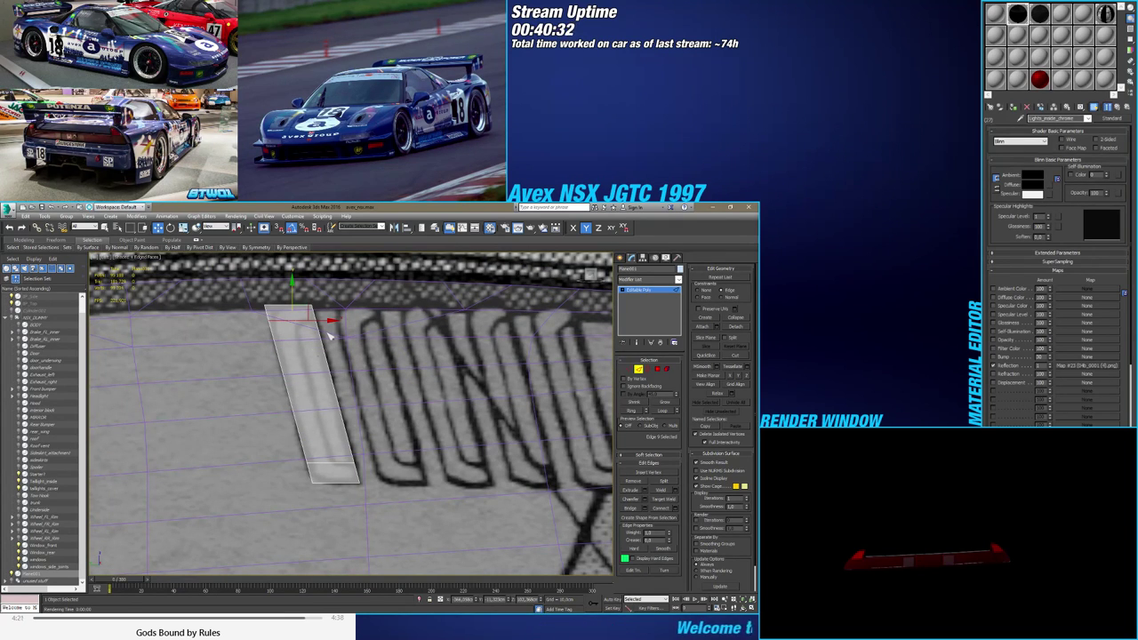
{"action": "left_click_drag", "start_coordinate": [284, 288], "coordinate": [301, 335]}
{"action": "left_click_drag", "start_coordinate": [328, 437], "coordinate": [346, 497], "text": "ctrl"}
{"action": "left_click", "coordinate": [676, 508]}
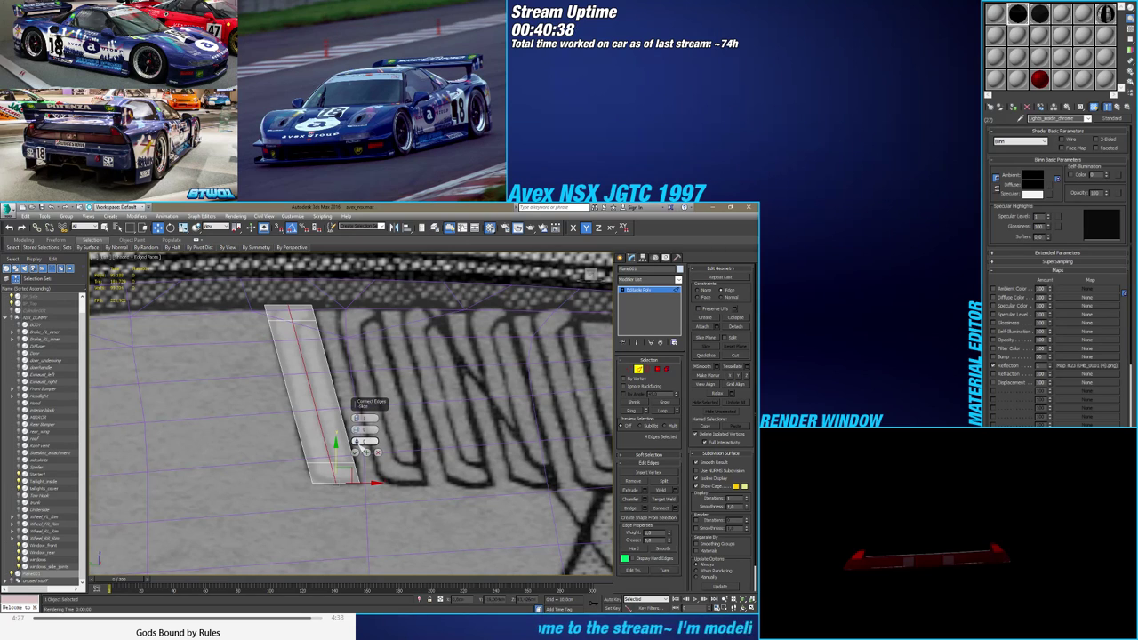
{"action": "left_click", "coordinate": [359, 453]}
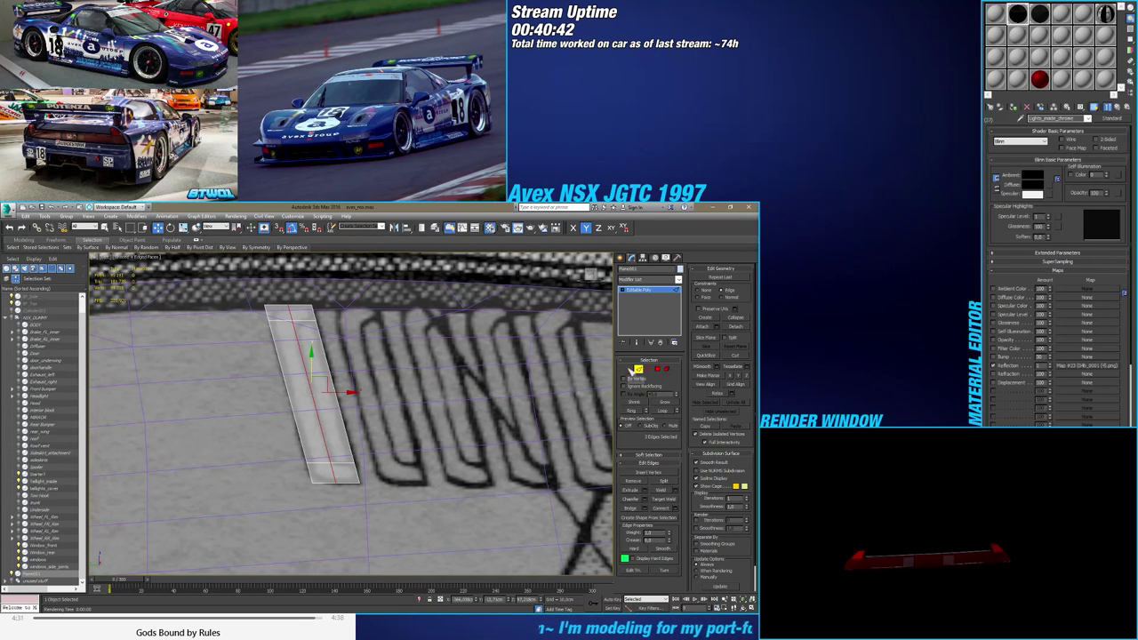
Target-weld the left end vertices of both inner cross edges onto the plane's outer left corners to form diagonals
{"action": "left_click", "coordinate": [638, 370]}
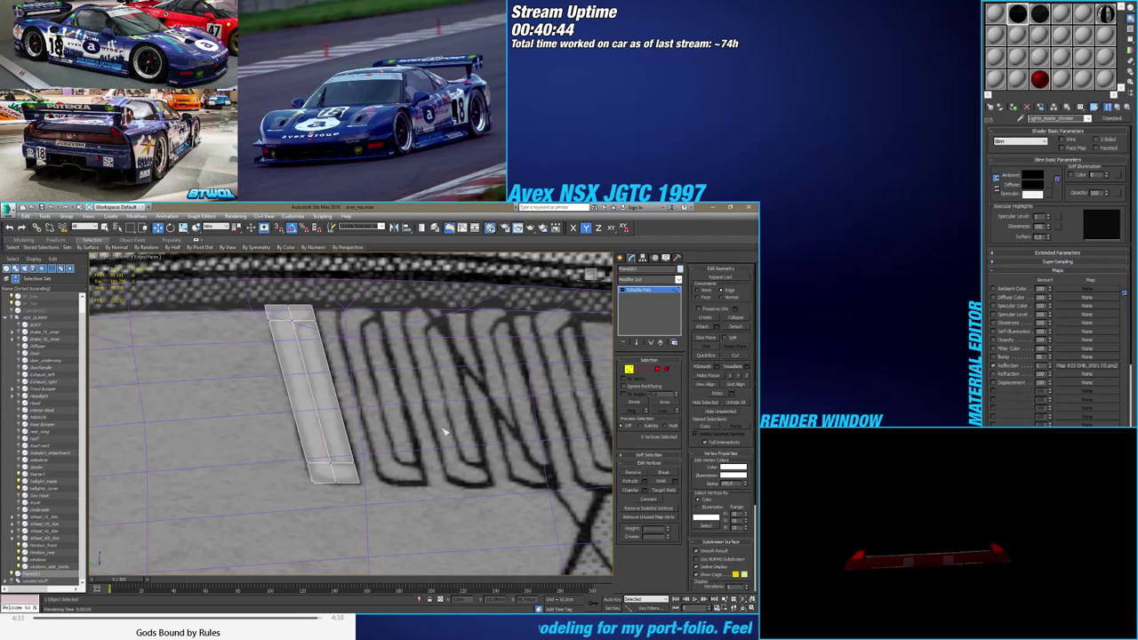
{"action": "left_click", "coordinate": [314, 485]}
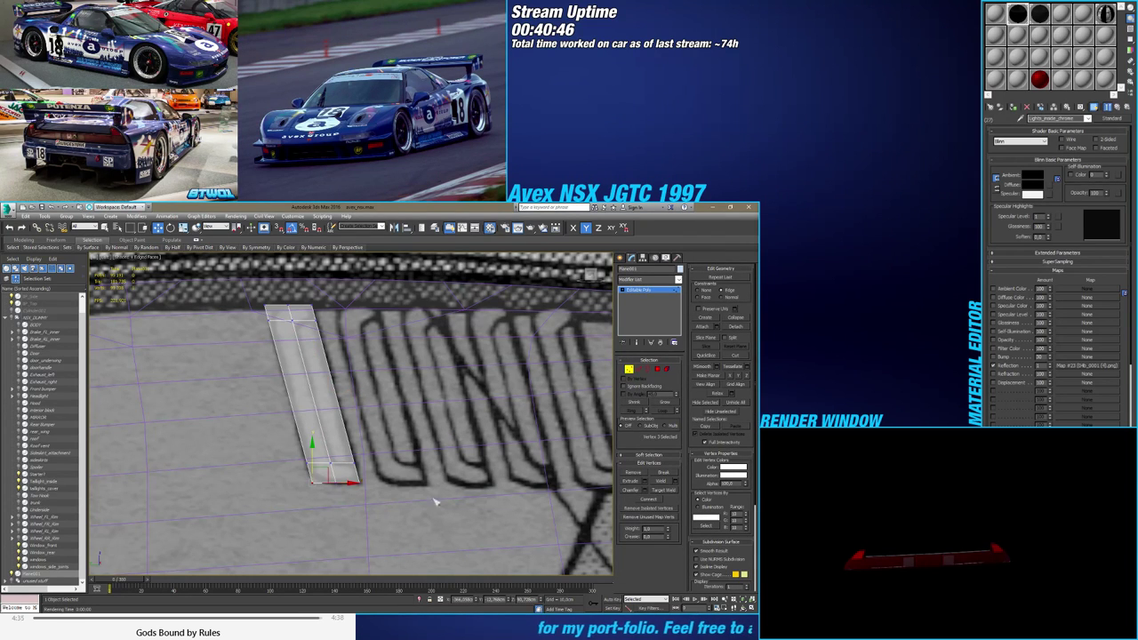
{"action": "left_click", "coordinate": [662, 490]}
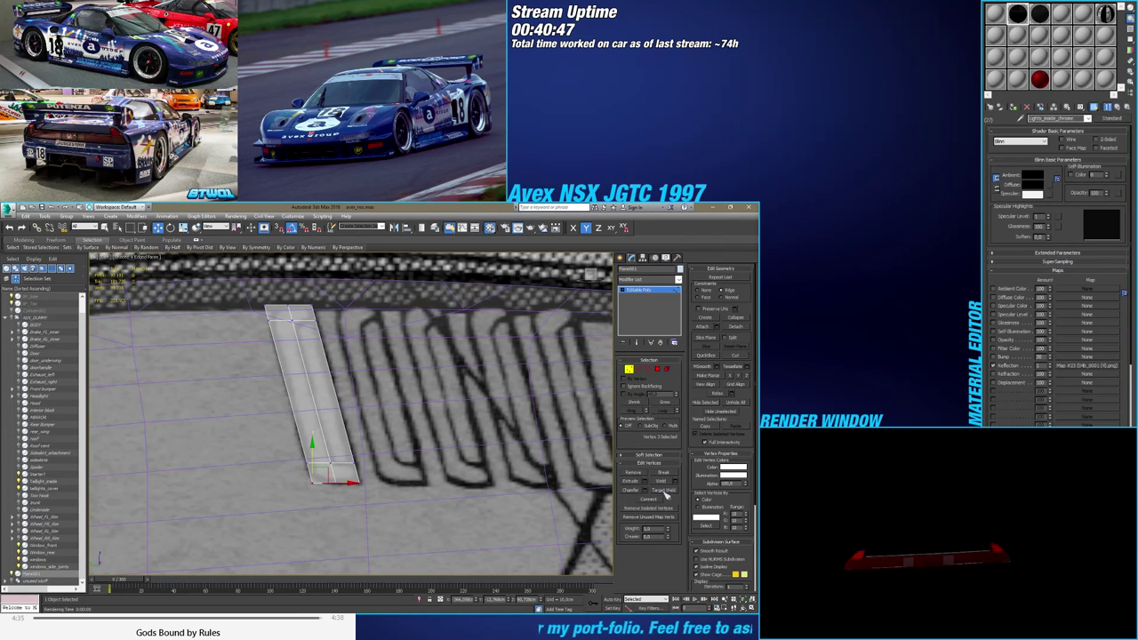
{"action": "left_click", "coordinate": [309, 465]}
{"action": "left_click", "coordinate": [312, 482]}
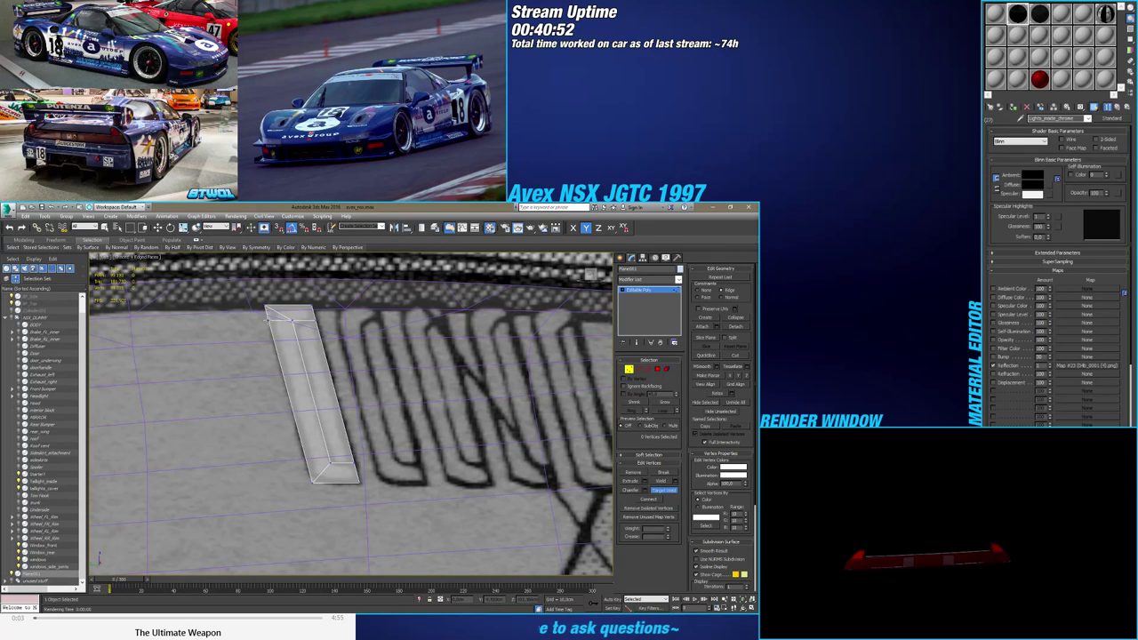
{"action": "left_click", "coordinate": [268, 321]}
{"action": "left_click", "coordinate": [265, 306]}
{"action": "right_click", "coordinate": [271, 376]}
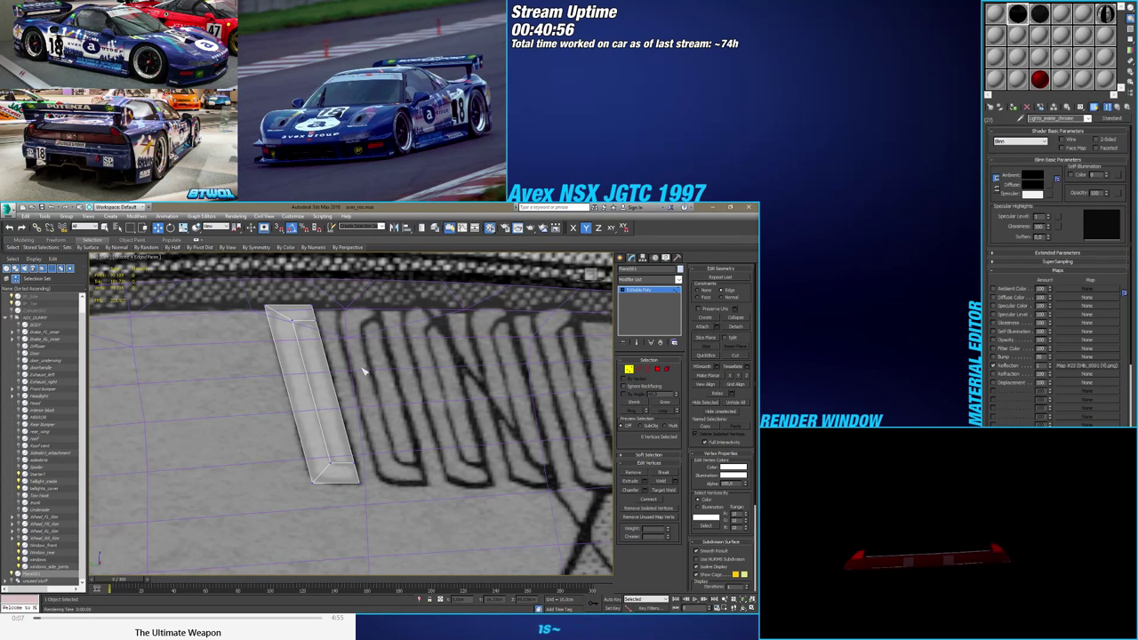
Try to round both left corners together by chamfering the two diagonal edges with several segments
{"action": "left_click", "coordinate": [639, 369]}
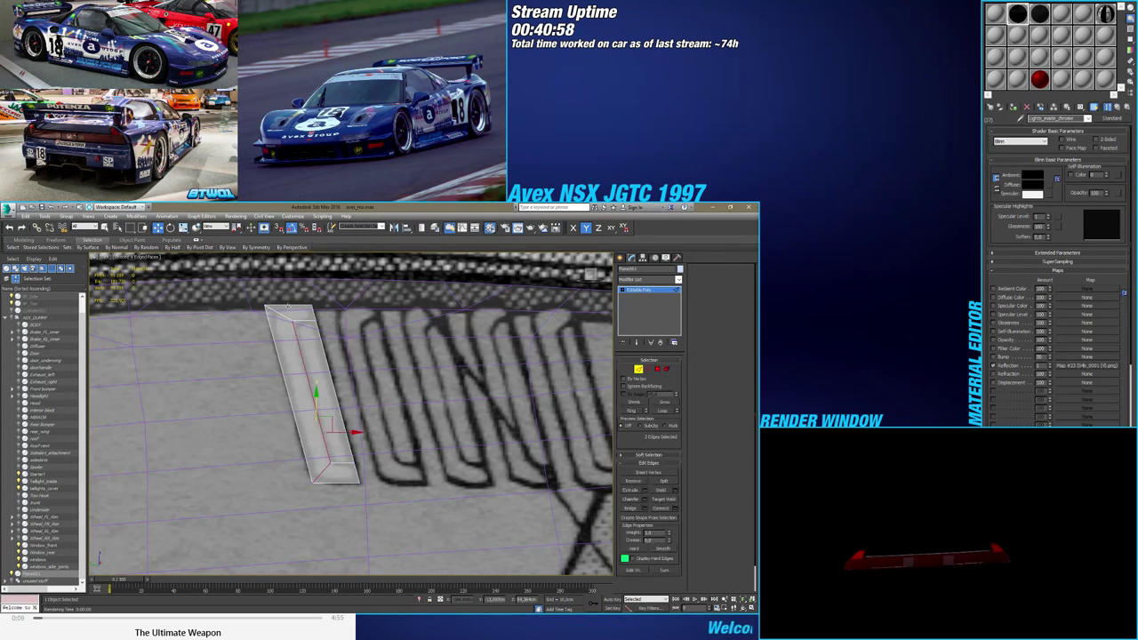
{"action": "left_click", "coordinate": [325, 467], "text": "ctrl"}
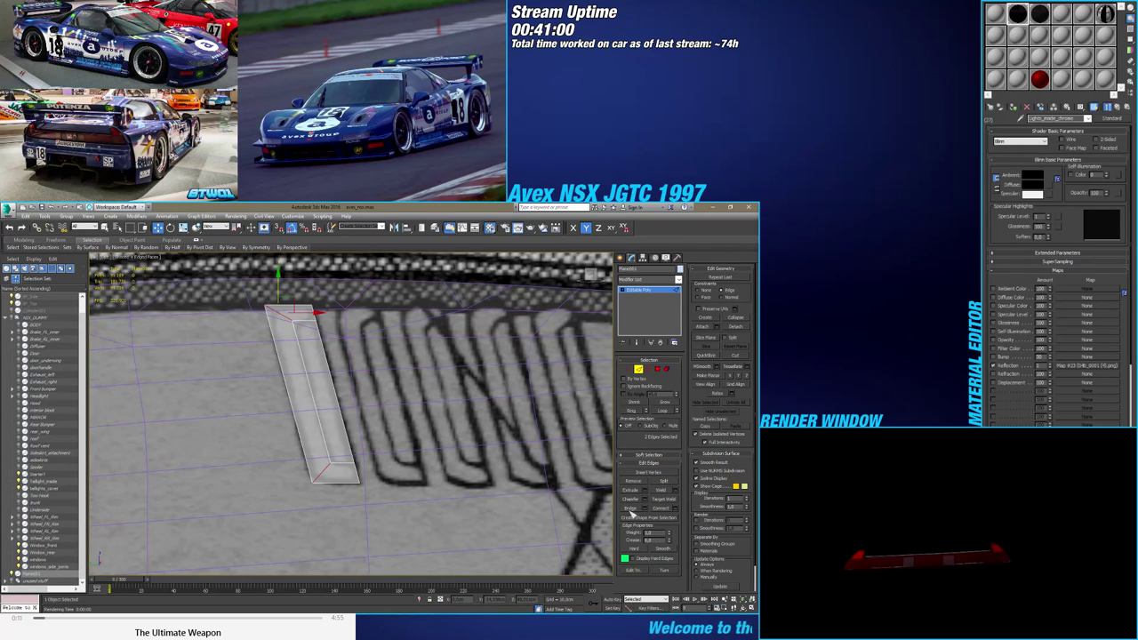
{"action": "left_click", "coordinate": [646, 501]}
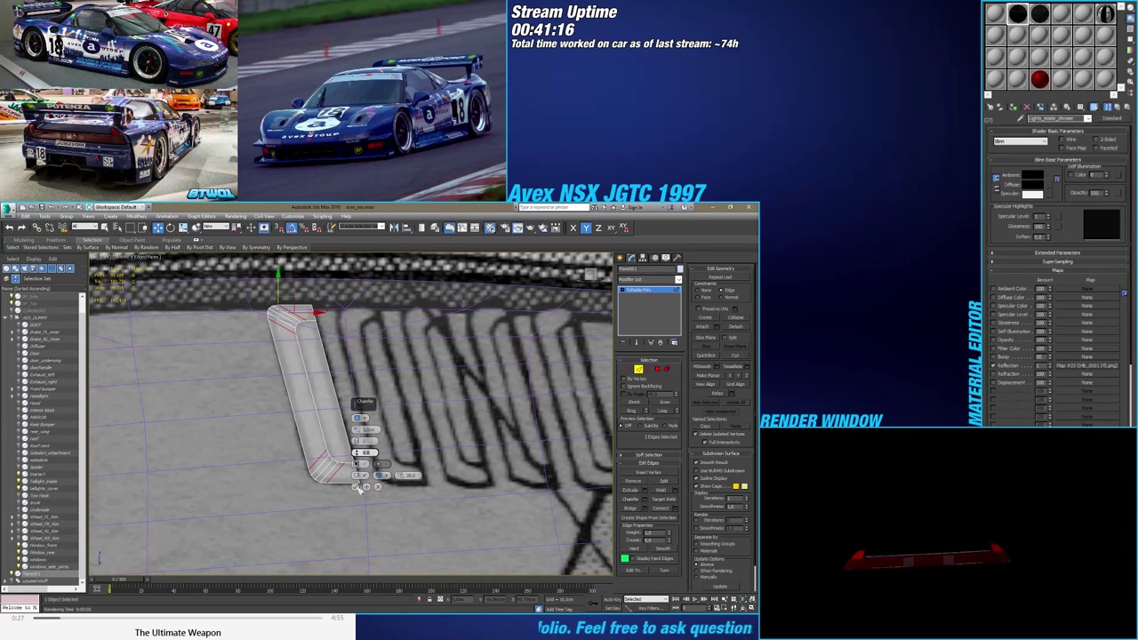
{"action": "left_click", "coordinate": [357, 487]}
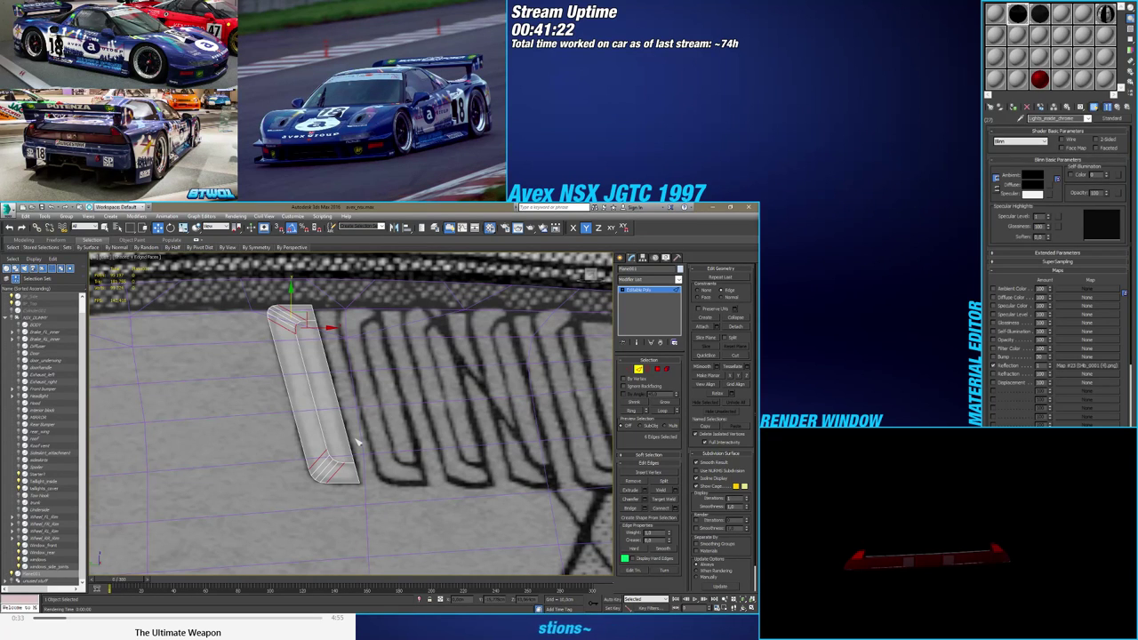
Chamfer the diagonal edge at the slot plane's bottom-left corner with several segments to round that corner
{"action": "left_click", "coordinate": [347, 380]}
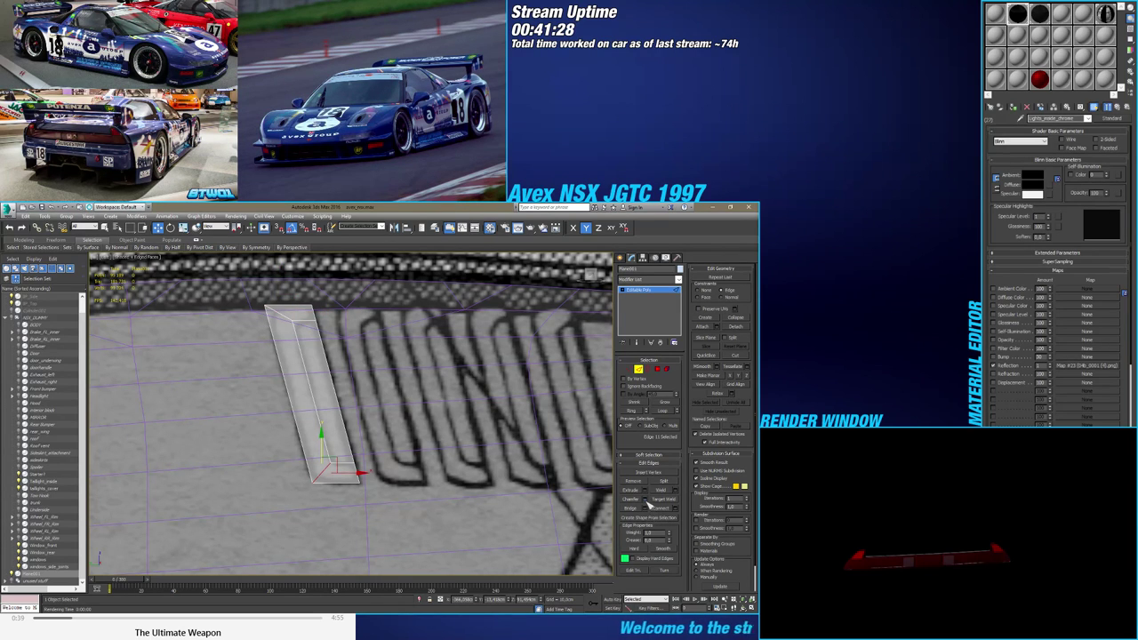
{"action": "left_click", "coordinate": [645, 500]}
{"action": "left_click", "coordinate": [355, 488]}
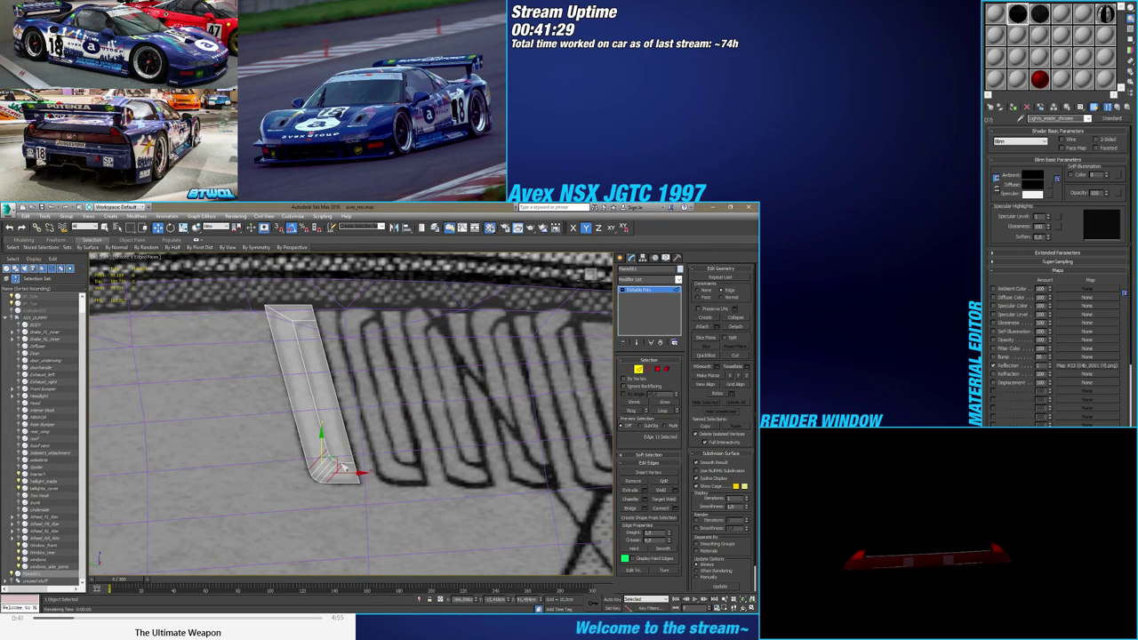
Chamfer the diagonal edge at the slot plane's top-left corner, using a larger amount and a slightly higher edge tension
{"action": "left_click", "coordinate": [281, 313]}
{"action": "left_click", "coordinate": [644, 500]}
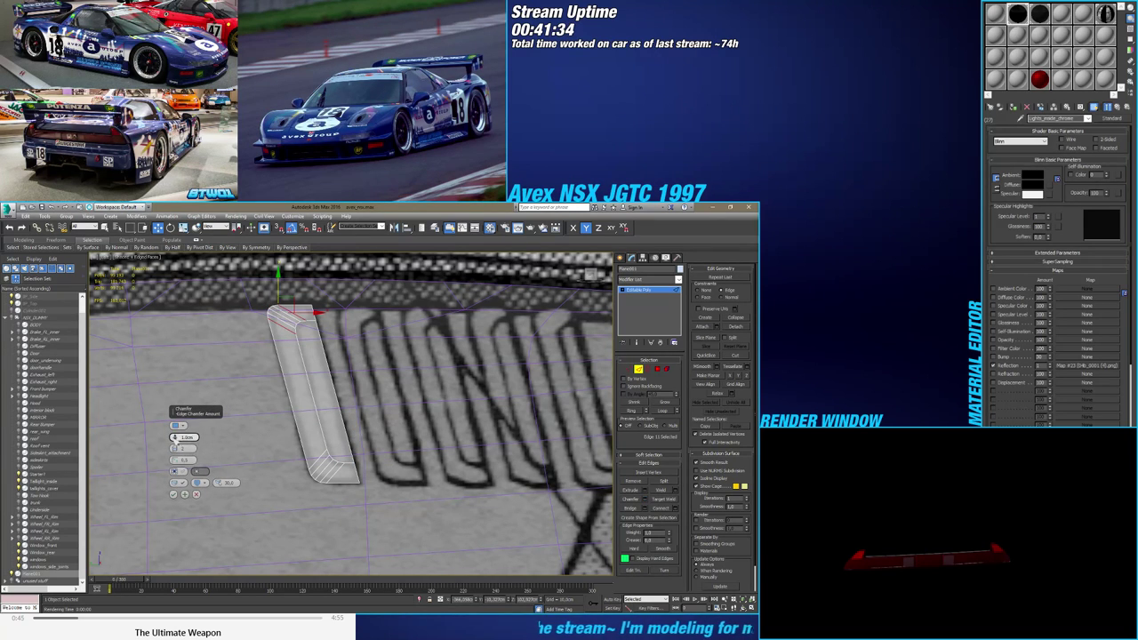
{"action": "left_click_drag", "start_coordinate": [174, 437], "coordinate": [174, 427]}
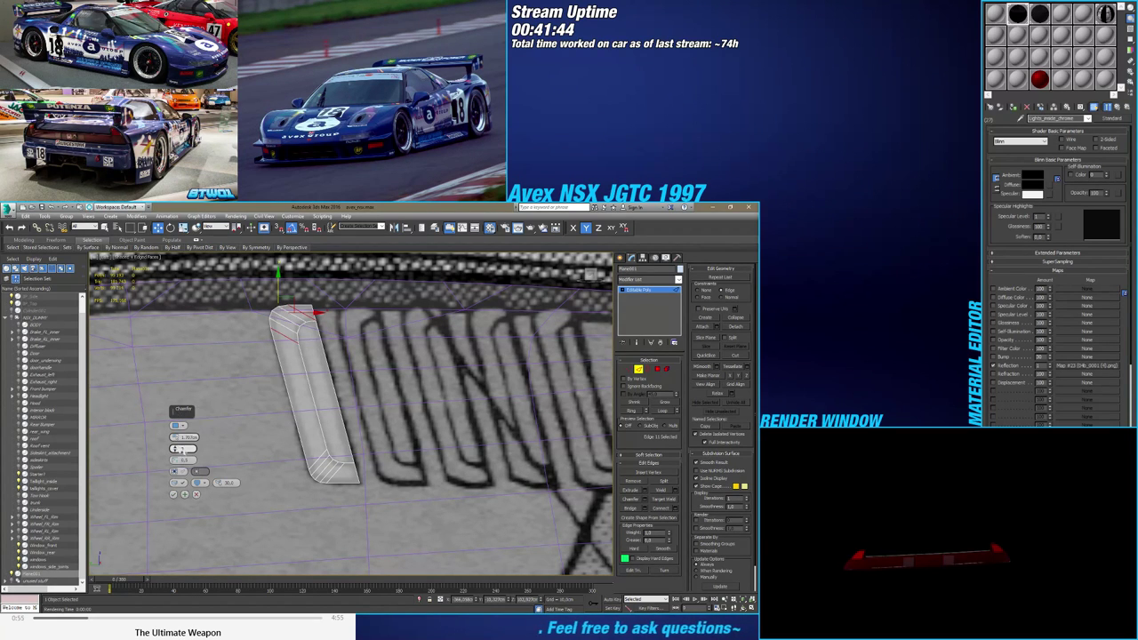
{"action": "mouse_move", "coordinate": [176, 469]}
{"action": "left_mouse_down"}
{"action": "mouse_move", "coordinate": [175, 450]}
{"action": "mouse_move", "coordinate": [172, 460]}
{"action": "left_mouse_up"}
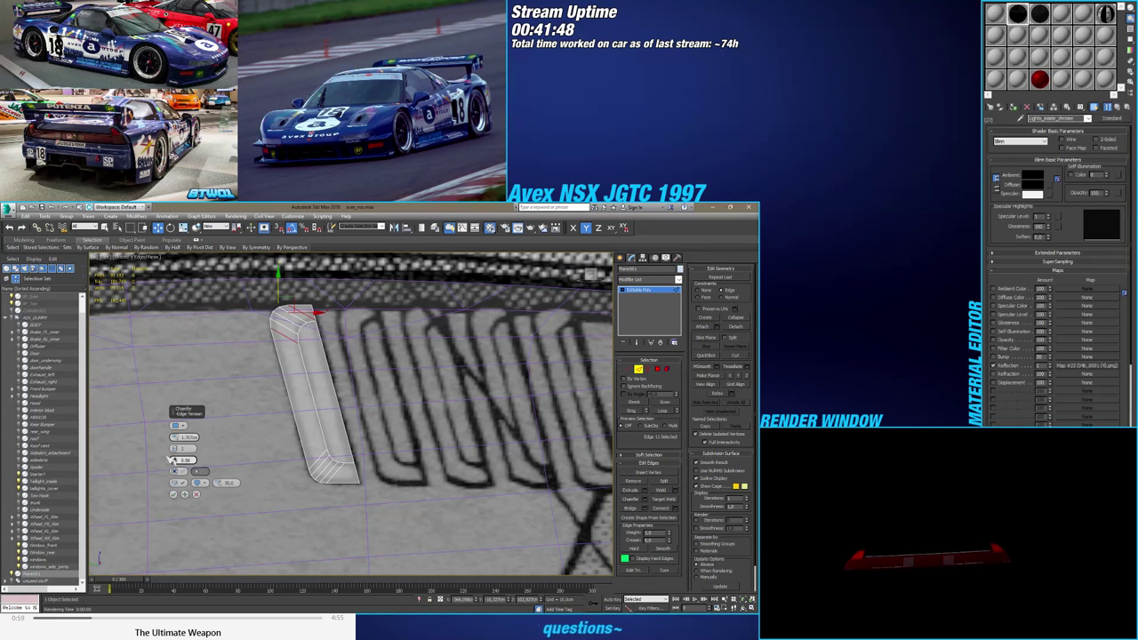
{"action": "left_click", "coordinate": [175, 495]}
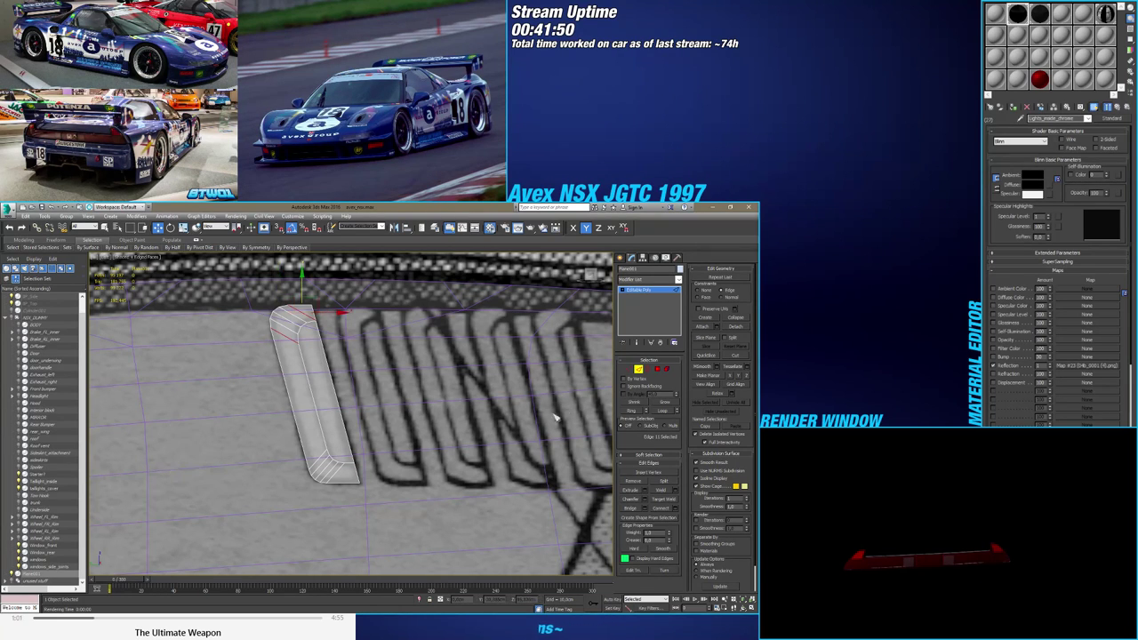
Select the inner arc vertices at the slot's upper rounded corner and set the movement constraint to Face
{"action": "left_click", "coordinate": [628, 369]}
{"action": "middle_click_drag", "start_coordinate": [327, 333], "coordinate": [322, 348]}
{"action": "scroll", "coordinate": [308, 338], "scroll_direction": "up", "scroll_amount": 5}
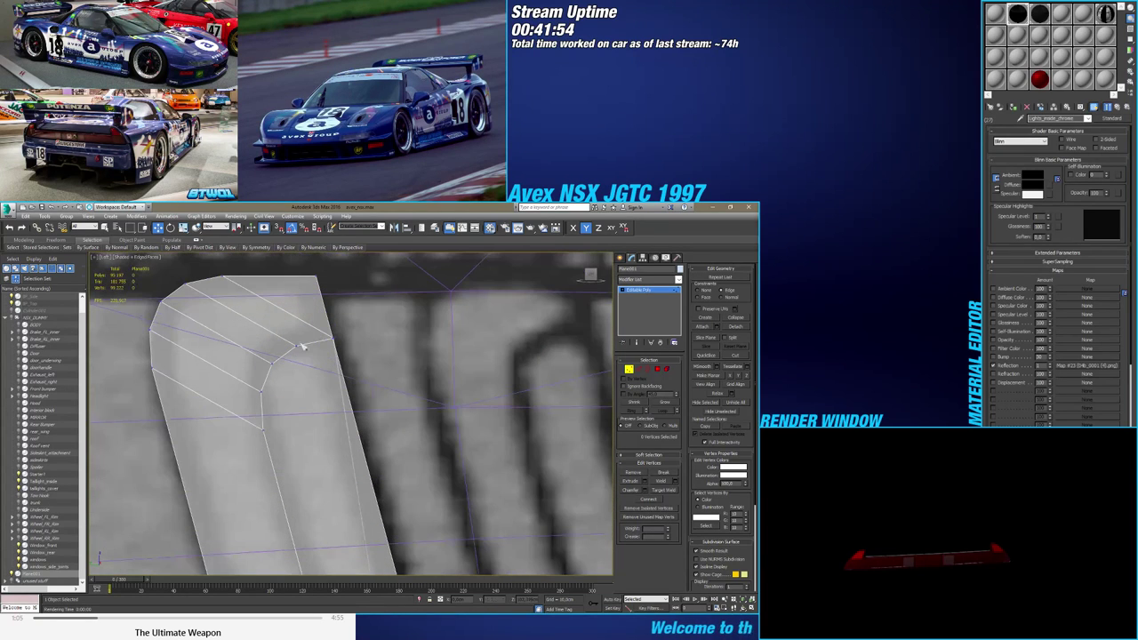
{"action": "left_click", "coordinate": [275, 422]}
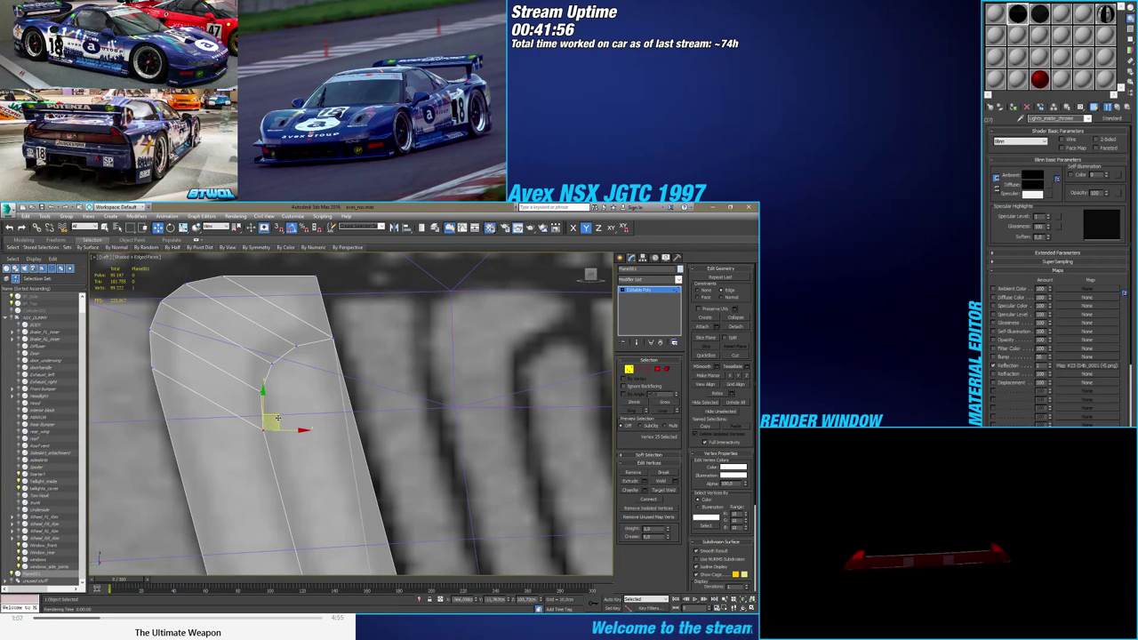
{"action": "left_click", "coordinate": [303, 394]}
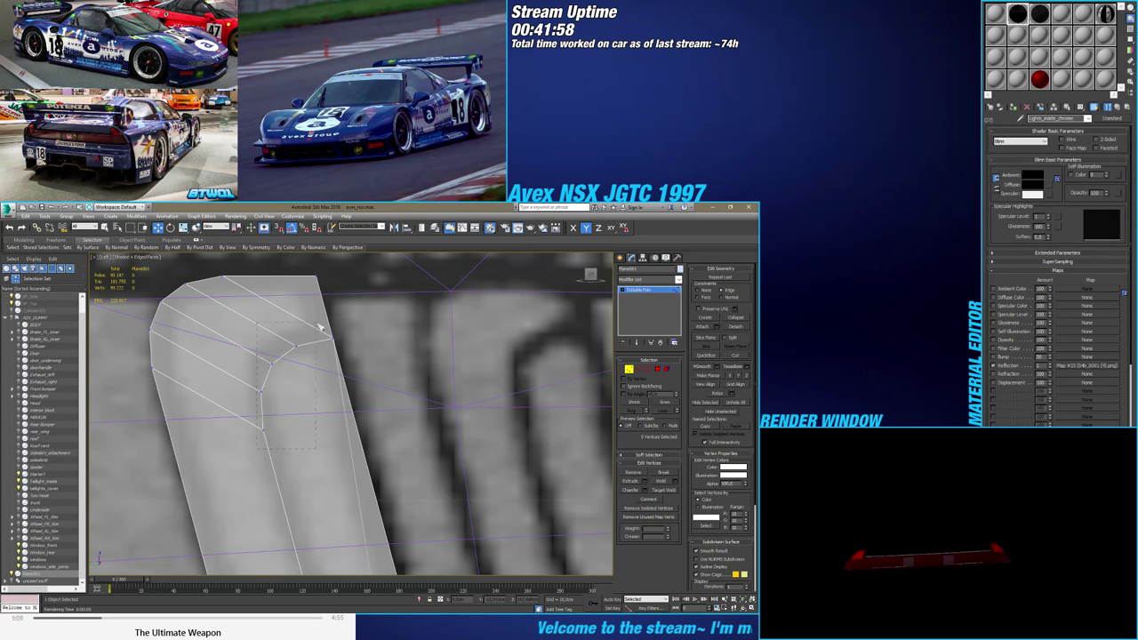
{"action": "scroll", "coordinate": [333, 322], "scroll_direction": "up", "scroll_amount": 4}
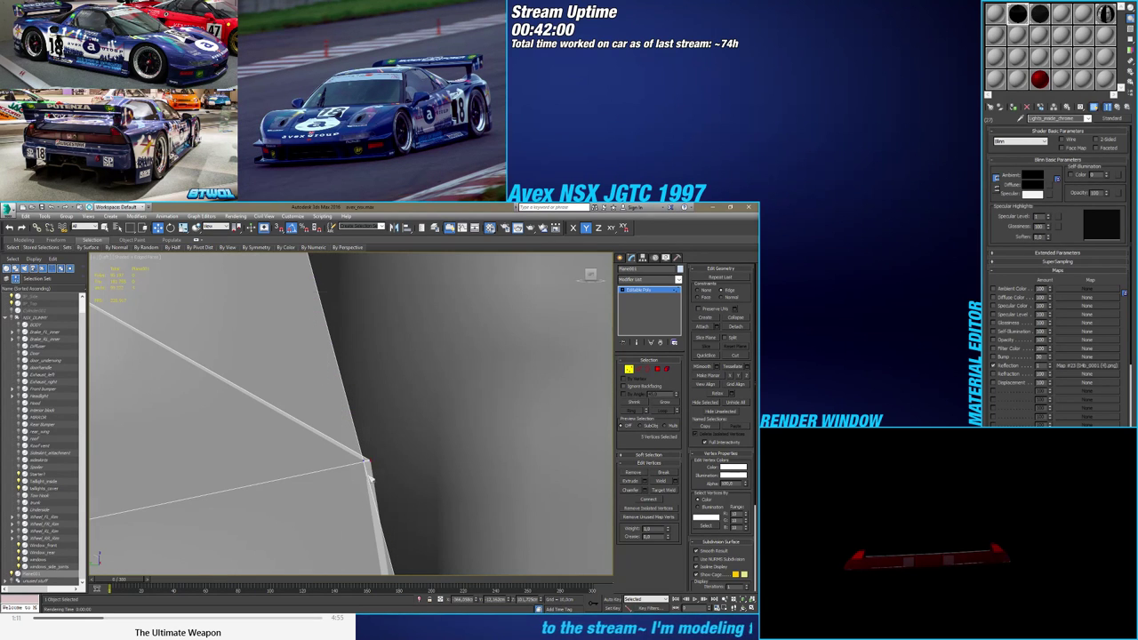
{"action": "scroll", "coordinate": [372, 476], "scroll_direction": "down", "scroll_amount": 5}
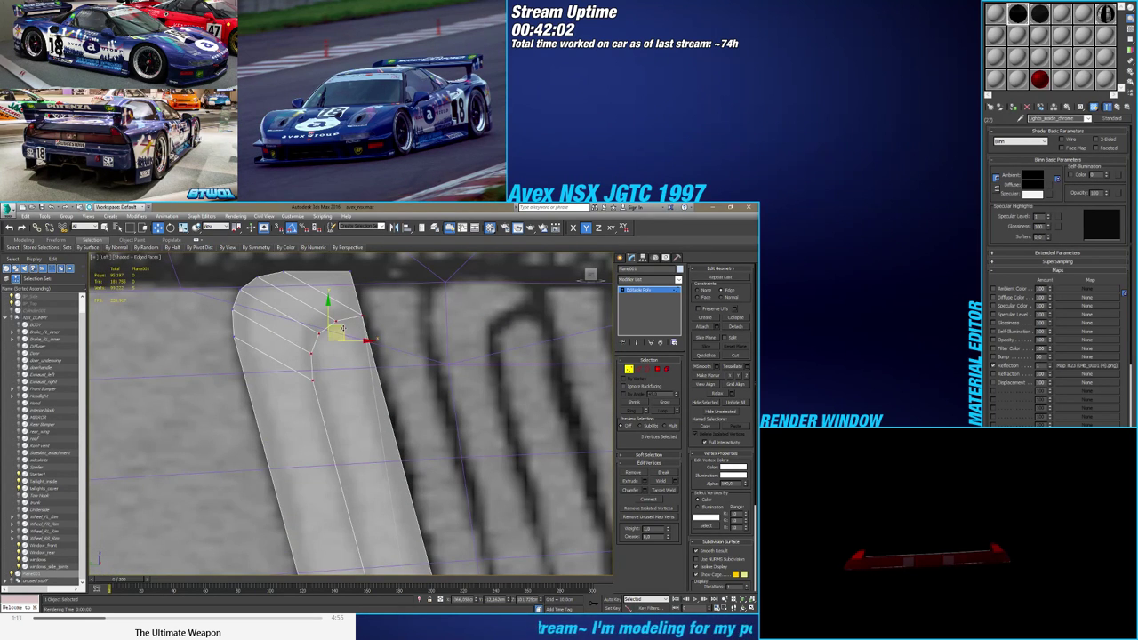
{"action": "left_click_drag", "start_coordinate": [342, 327], "coordinate": [334, 322]}
{"action": "right_click", "coordinate": [334, 321]}
{"action": "left_click", "coordinate": [698, 297]}
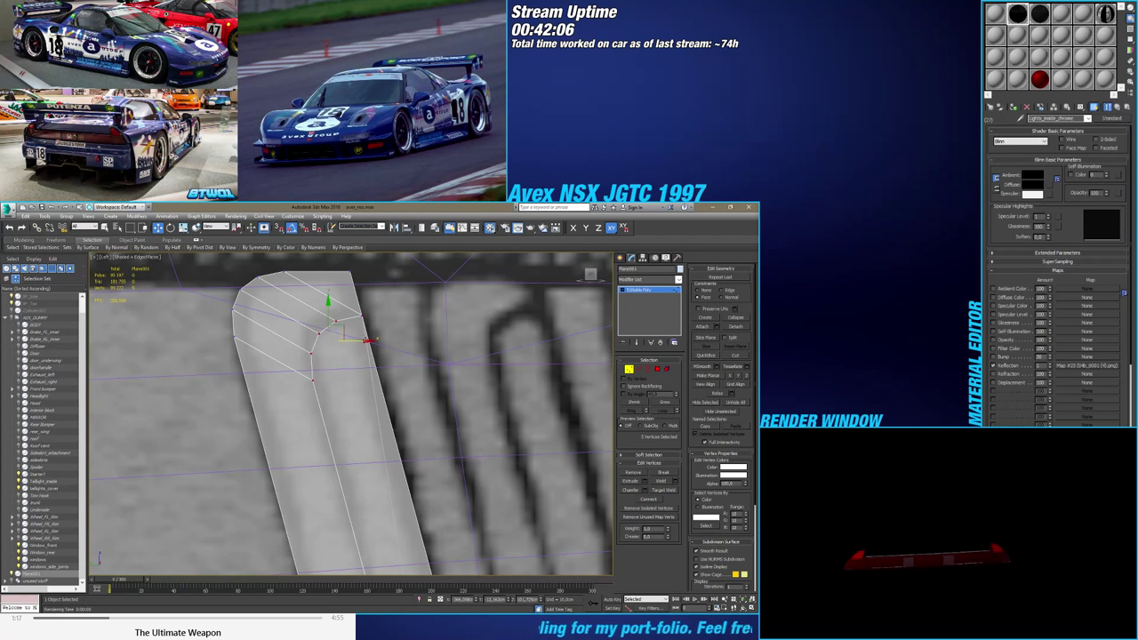
Reposition the upper corner's inner vertices one by one within the face to form a smoother arc
{"action": "left_click", "coordinate": [360, 314]}
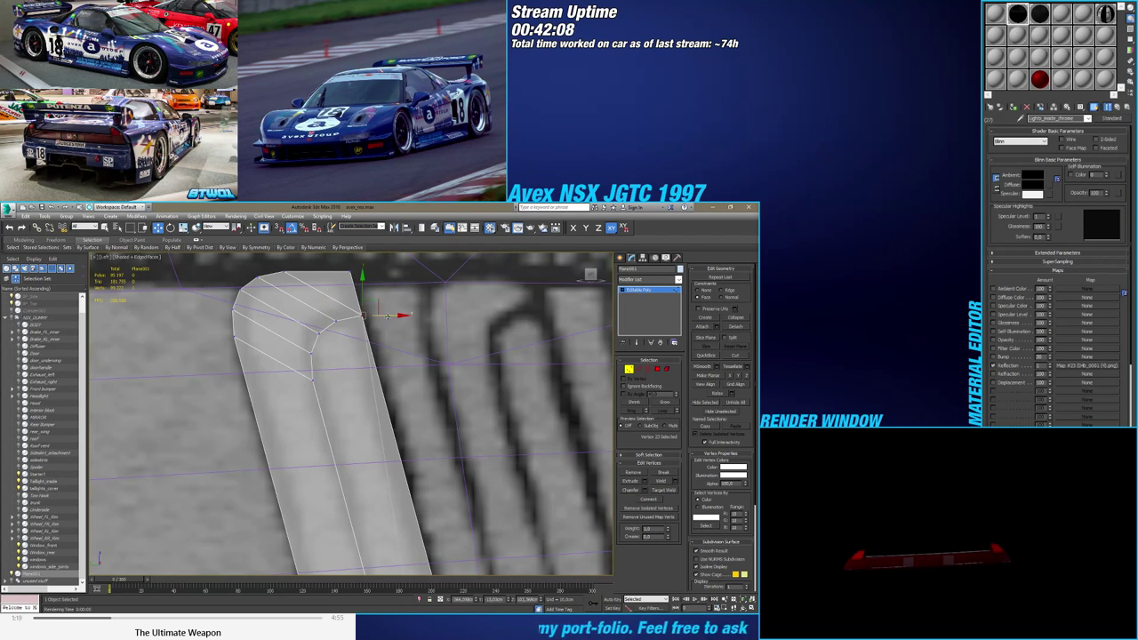
{"action": "left_click", "coordinate": [337, 319]}
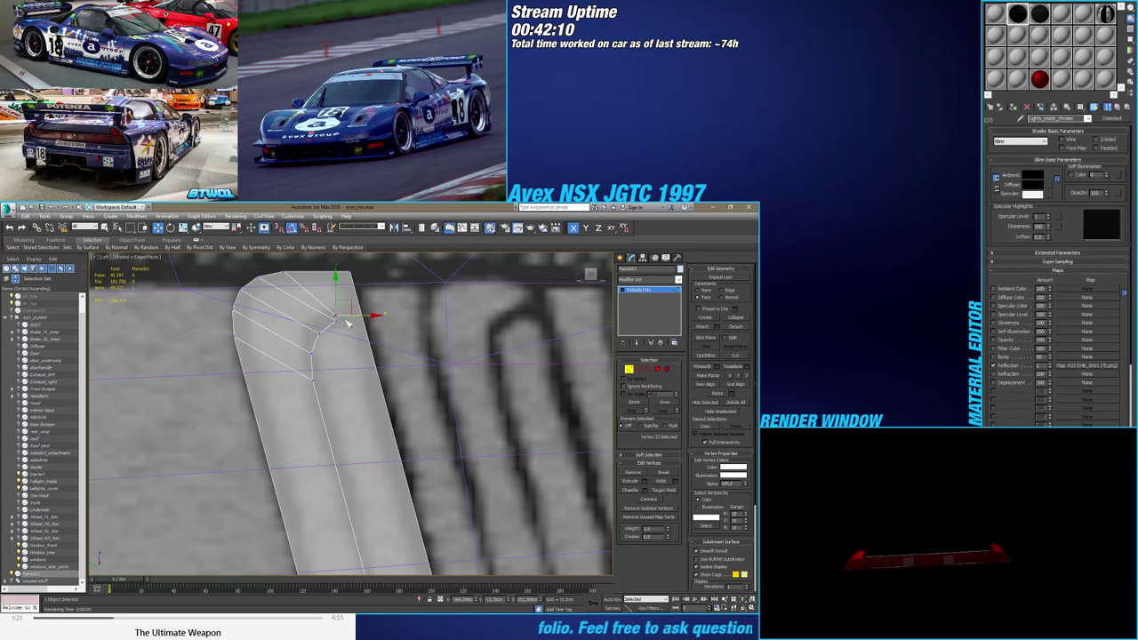
{"action": "left_click", "coordinate": [331, 331]}
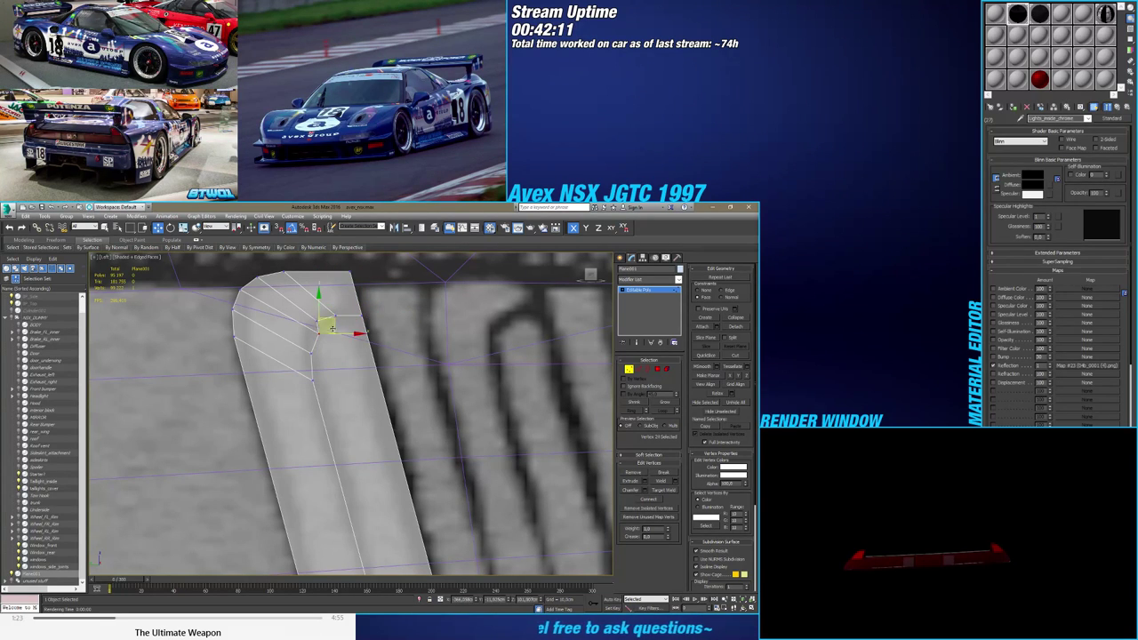
{"action": "left_click", "coordinate": [330, 355]}
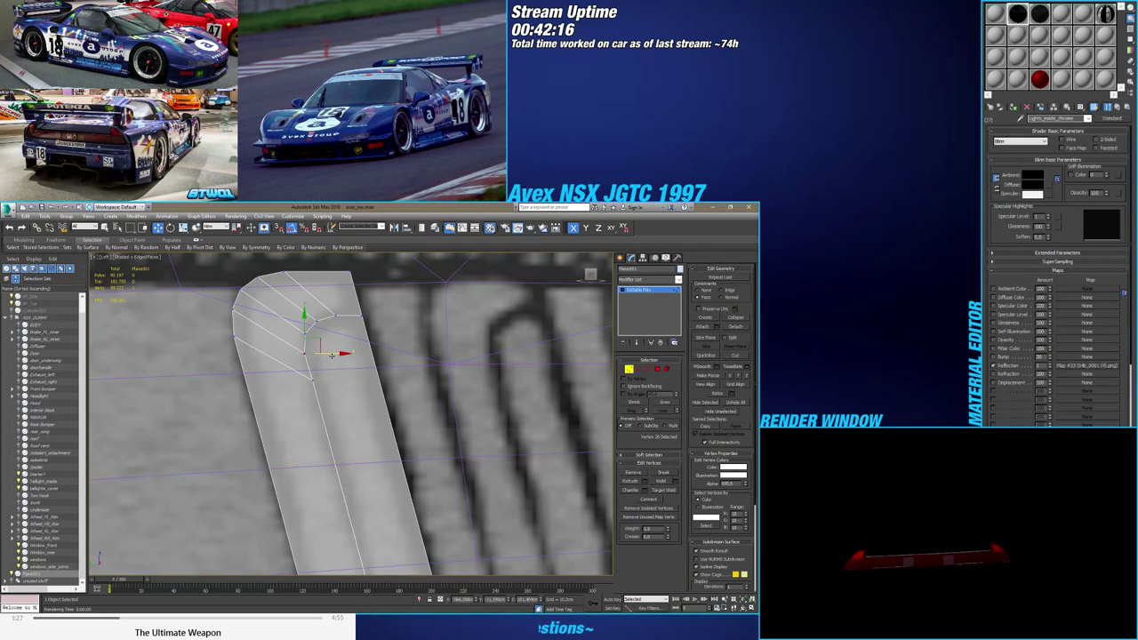
{"action": "scroll", "coordinate": [320, 352], "scroll_direction": "down", "scroll_amount": 4}
{"action": "scroll", "coordinate": [293, 349], "scroll_direction": "up", "scroll_amount": 4}
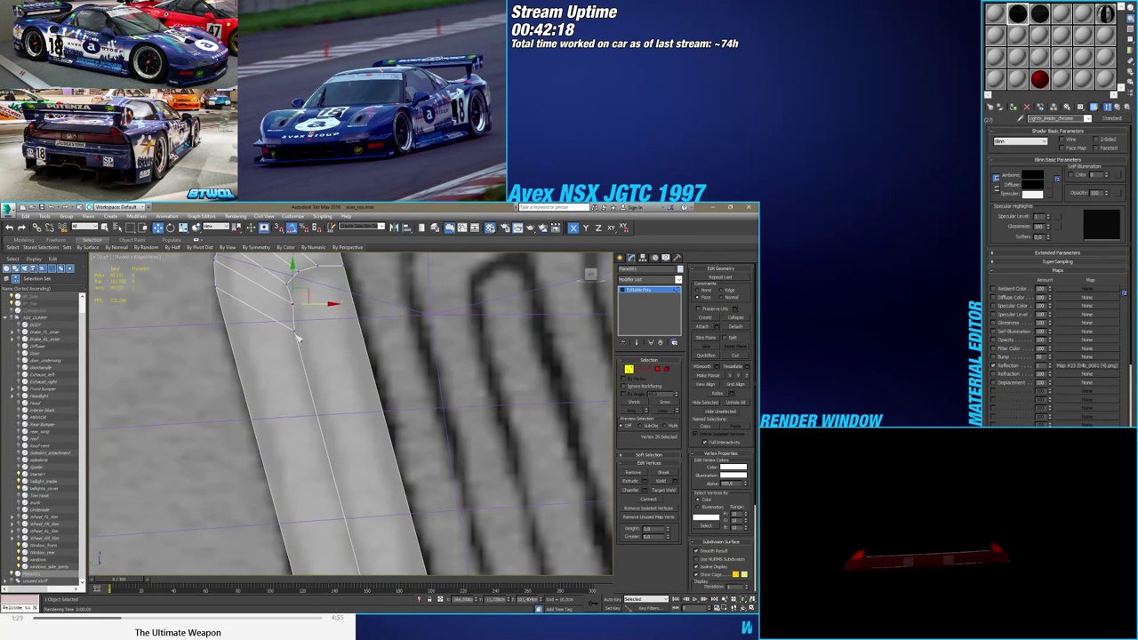
Nudge the selected inner arc vertex along the Y axis in an orbited view of the slot
{"action": "scroll", "coordinate": [291, 345], "scroll_direction": "down", "scroll_amount": 6}
{"action": "middle_click_drag", "start_coordinate": [334, 354], "coordinate": [294, 323], "text": "alt"}
{"action": "scroll", "coordinate": [356, 376], "scroll_direction": "up", "scroll_amount": 5}
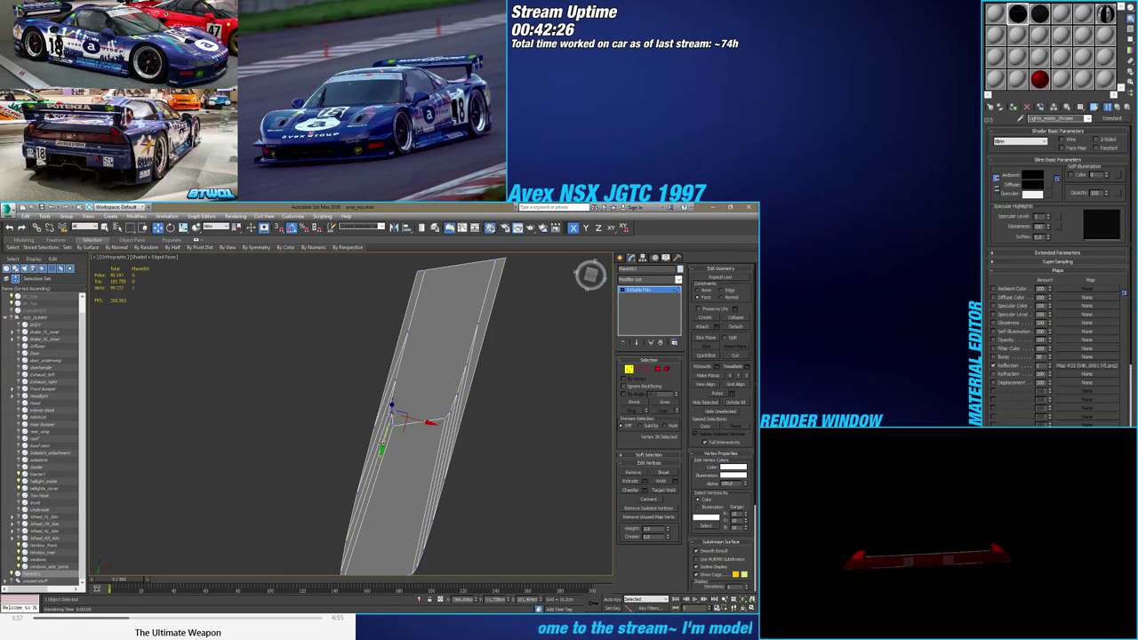
{"action": "left_click_drag", "start_coordinate": [383, 449], "coordinate": [382, 452]}
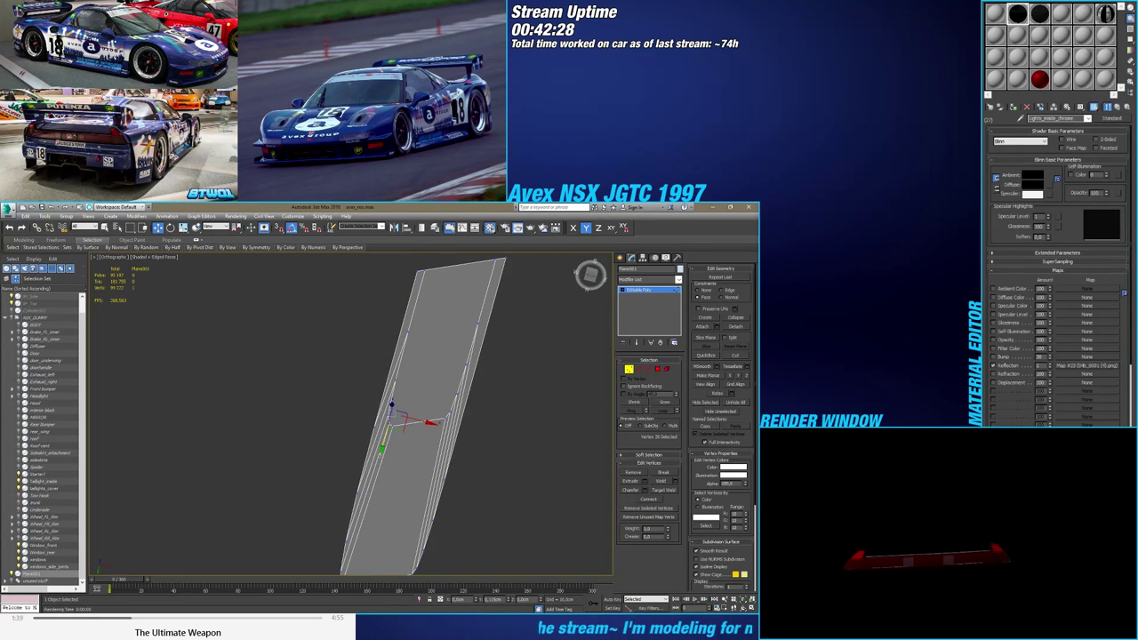
{"action": "left_click_drag", "start_coordinate": [381, 454], "coordinate": [380, 455]}
{"action": "scroll", "coordinate": [380, 454], "scroll_direction": "down", "scroll_amount": 5}
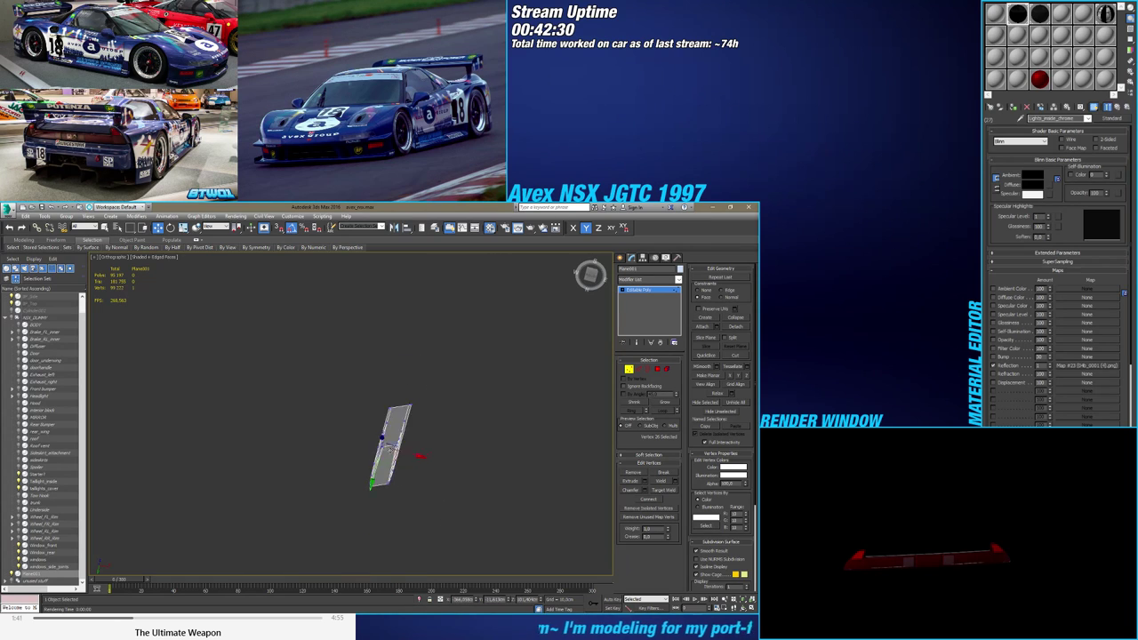
Examine the slot plane in an angled view, then compare it with the blueprint in the left view
{"action": "middle_click_drag", "start_coordinate": [409, 489], "coordinate": [399, 461], "text": "alt"}
{"action": "middle_click_drag", "start_coordinate": [400, 460], "coordinate": [369, 397]}
{"action": "scroll", "coordinate": [384, 361], "scroll_direction": "down", "scroll_amount": 2}
{"action": "scroll", "coordinate": [389, 391], "scroll_direction": "up", "scroll_amount": 4}
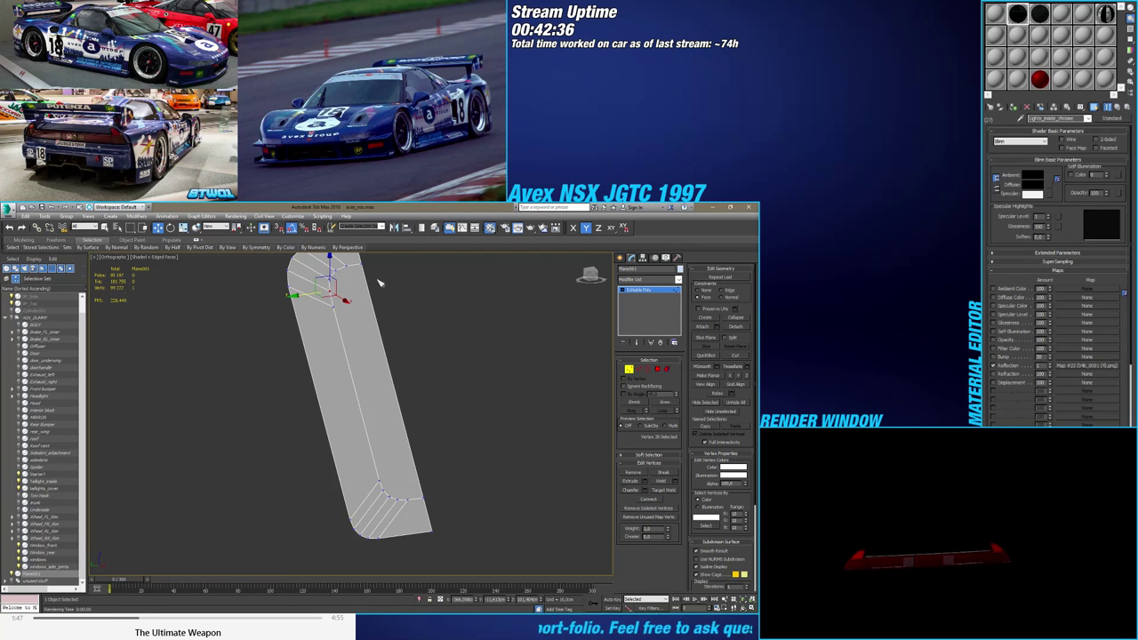
{"action": "left_click", "coordinate": [590, 275]}
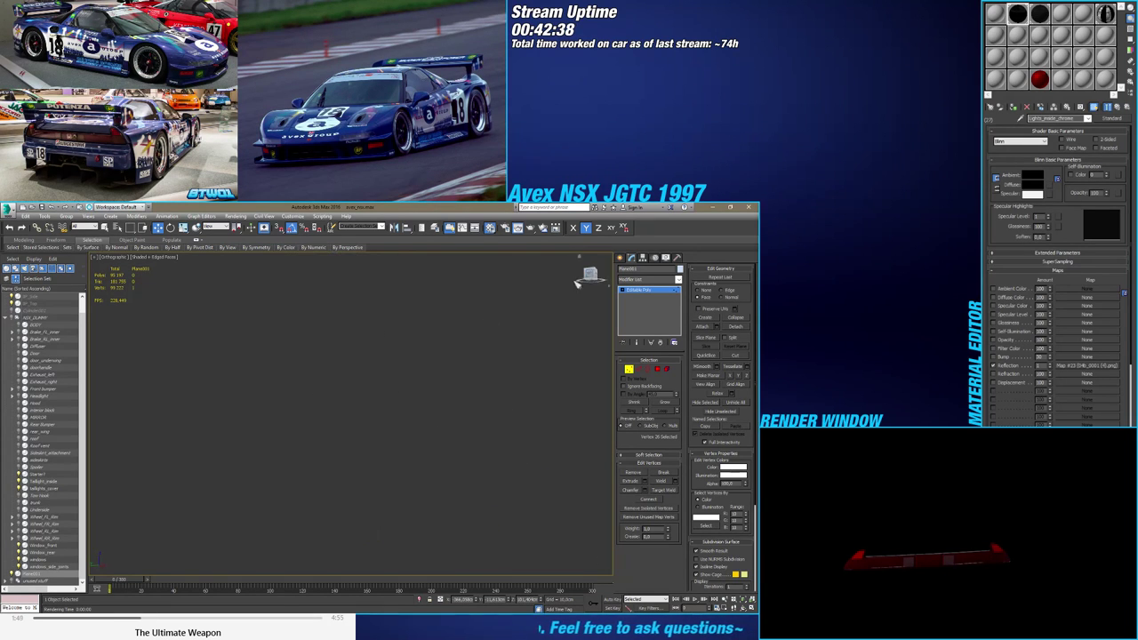
{"action": "key", "text": "z"}
{"action": "scroll", "coordinate": [401, 465], "scroll_direction": "down", "scroll_amount": 3}
{"action": "middle_click_drag", "start_coordinate": [396, 466], "coordinate": [284, 405]}
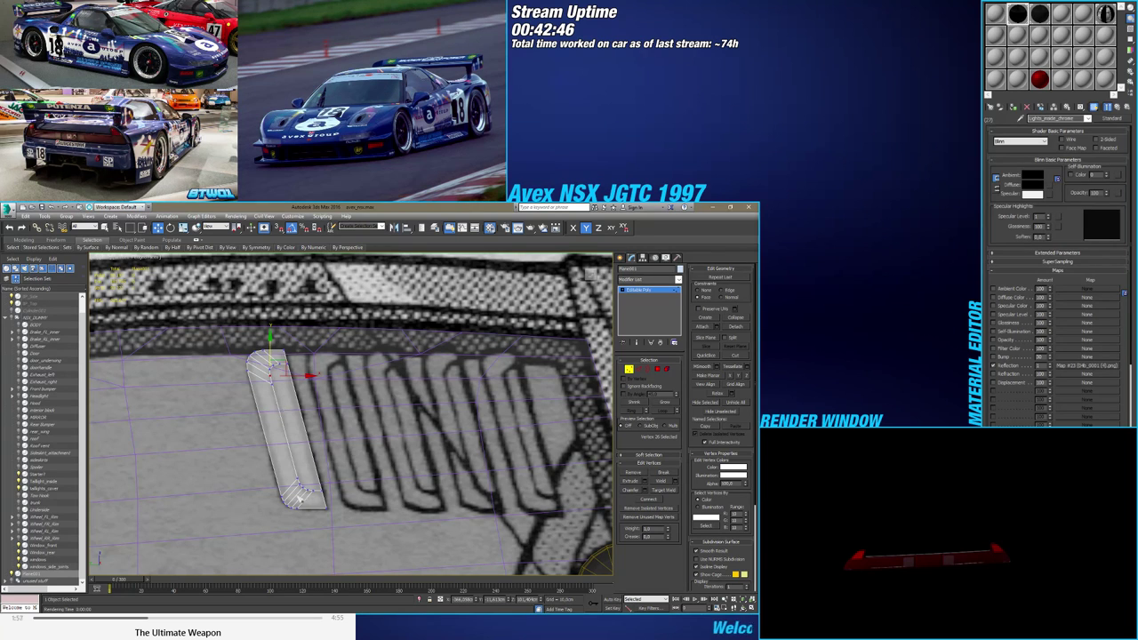
{"action": "scroll", "coordinate": [306, 495], "scroll_direction": "up", "scroll_amount": 3}
{"action": "middle_click_drag", "start_coordinate": [348, 482], "coordinate": [367, 500]}
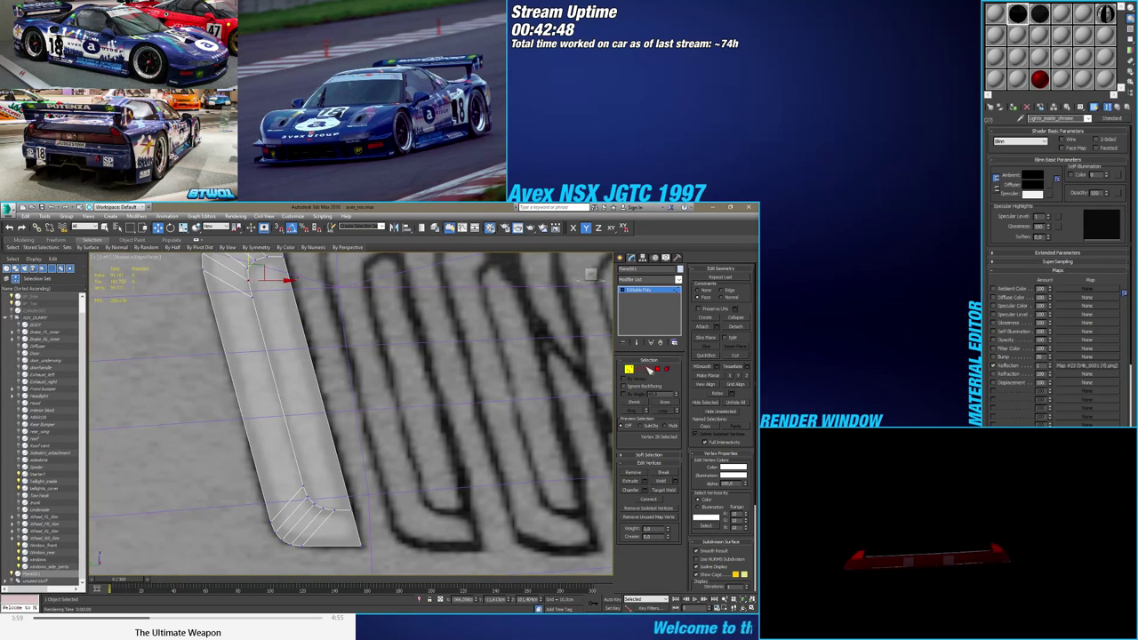
Connect the slot's two long edges with 2 segments, pinched far apart toward the upper and lower corners
{"action": "left_click", "coordinate": [640, 370]}
{"action": "scroll", "coordinate": [365, 364], "scroll_direction": "down", "scroll_amount": 2}
{"action": "middle_click_drag", "start_coordinate": [364, 364], "coordinate": [352, 389]}
{"action": "left_click", "coordinate": [341, 385]}
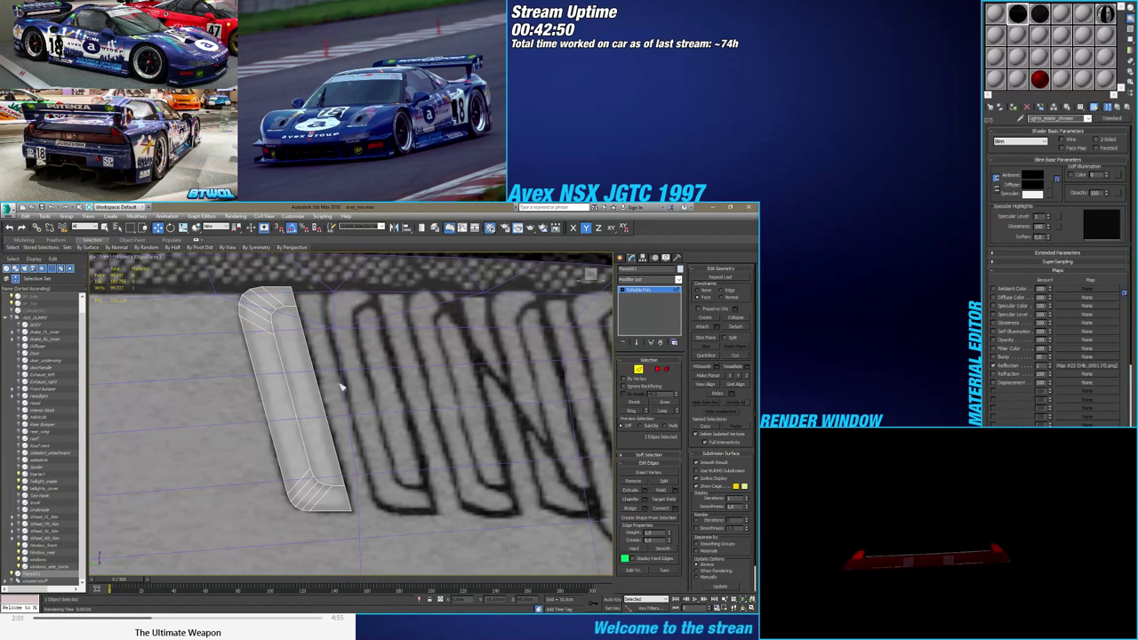
{"action": "left_click_drag", "start_coordinate": [341, 385], "coordinate": [281, 402]}
{"action": "left_click", "coordinate": [679, 508]}
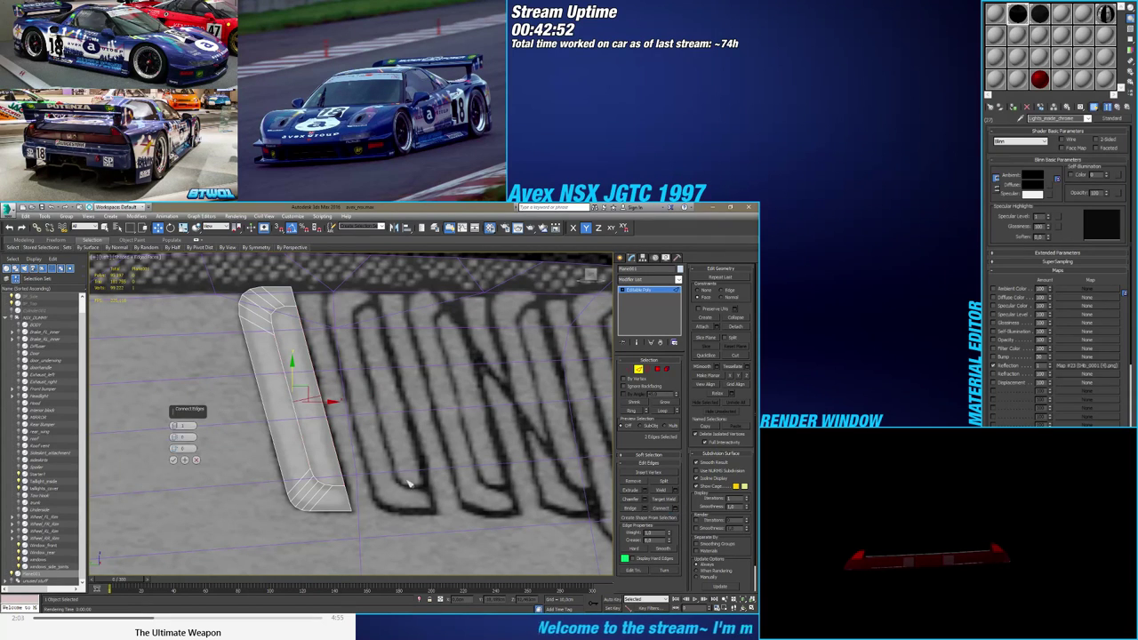
{"action": "left_click", "coordinate": [175, 425]}
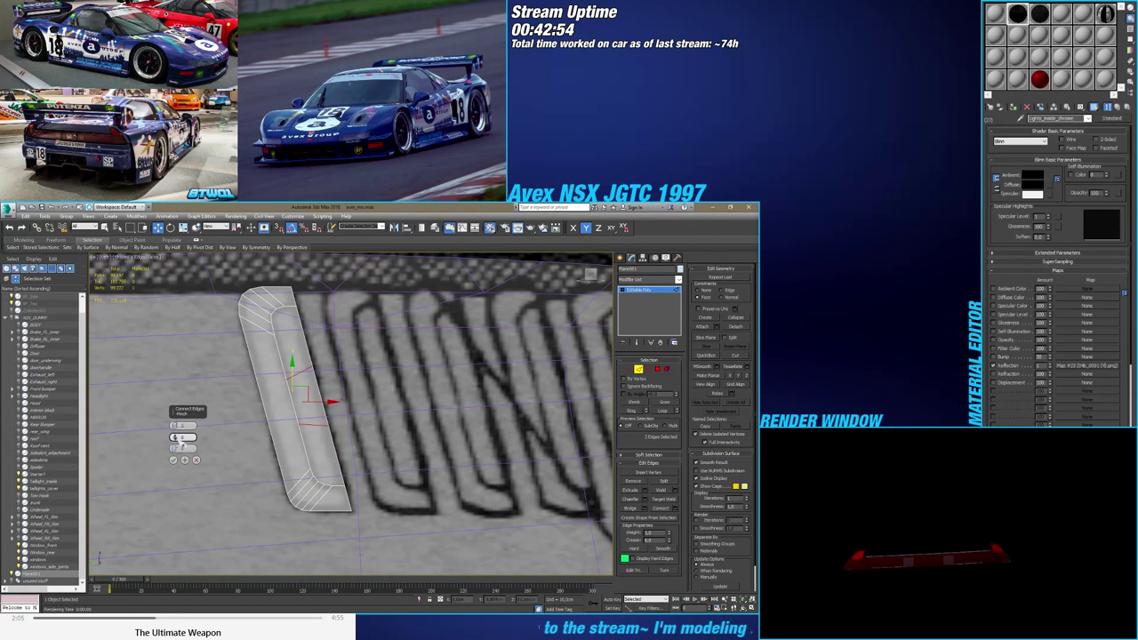
{"action": "left_click_drag", "start_coordinate": [175, 437], "coordinate": [190, 312]}
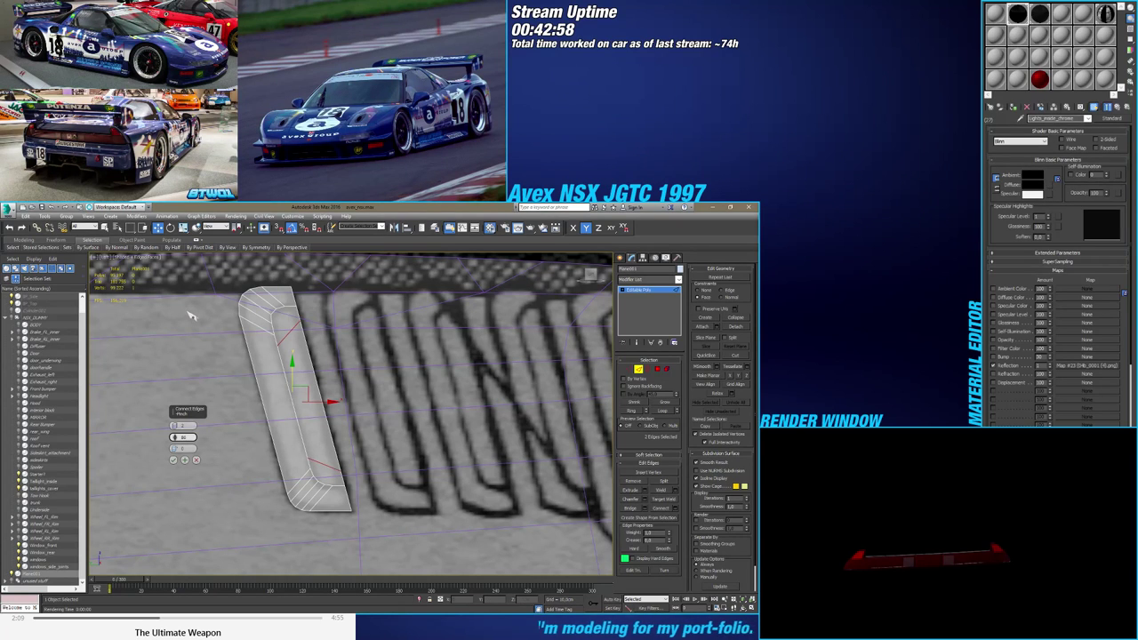
{"action": "left_click", "coordinate": [173, 460]}
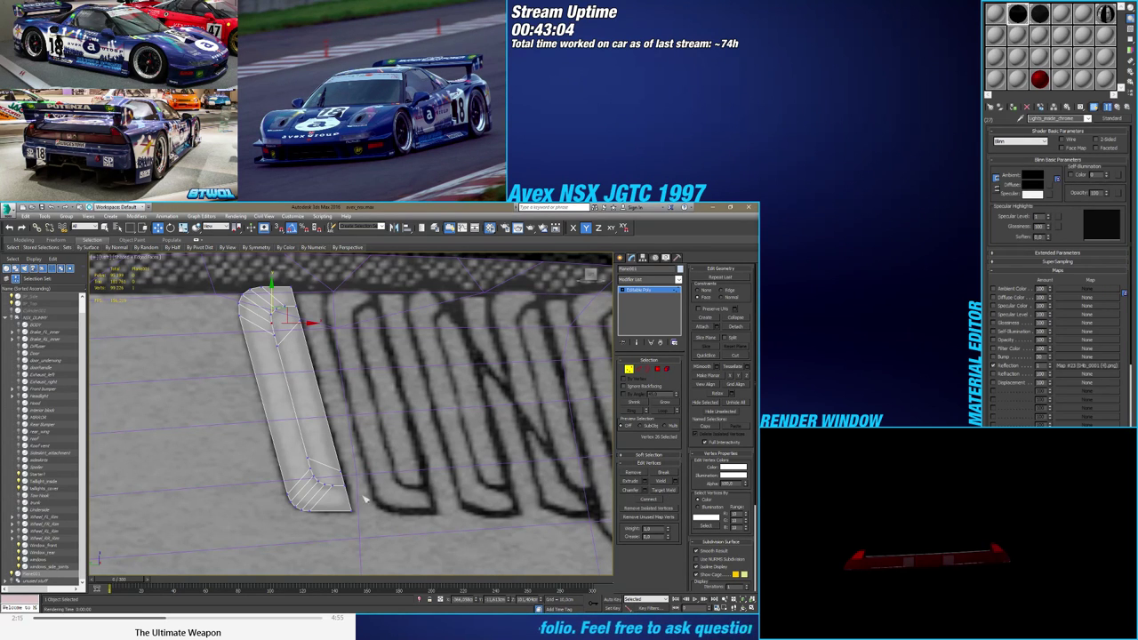
Connect the inner arc vertices to the new outer-edge vertices at the slot's lower and upper corners
{"action": "scroll", "coordinate": [359, 489], "scroll_direction": "up", "scroll_amount": 3}
{"action": "left_click", "coordinate": [289, 486], "text": "ctrl"}
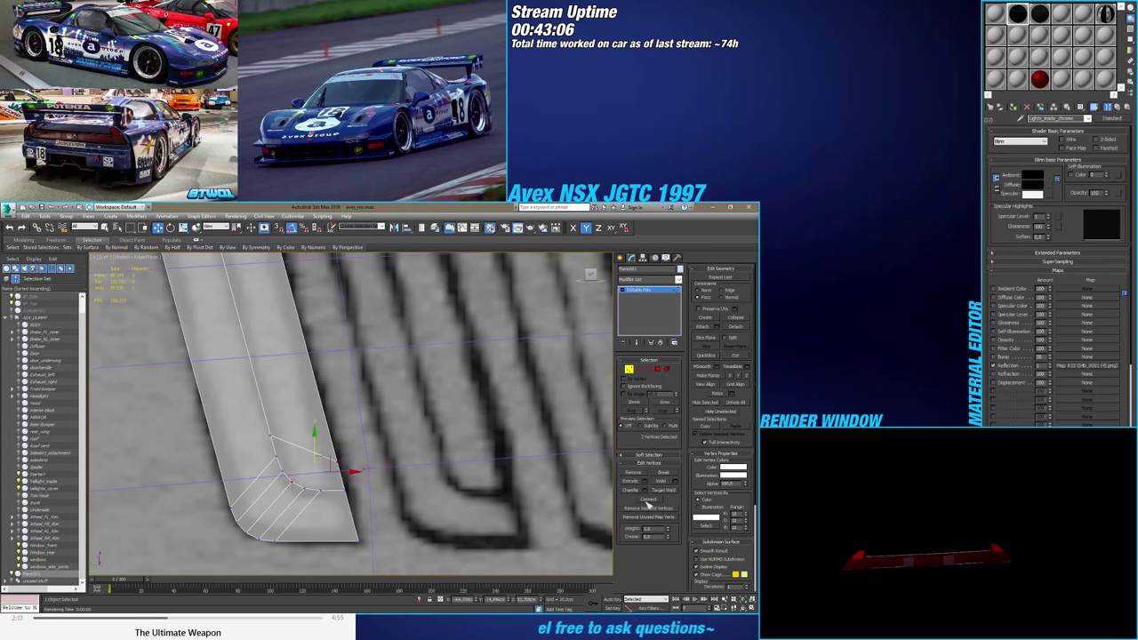
{"action": "left_click", "coordinate": [649, 500]}
{"action": "scroll", "coordinate": [377, 400], "scroll_direction": "down", "scroll_amount": 3}
{"action": "scroll", "coordinate": [322, 349], "scroll_direction": "up", "scroll_amount": 4}
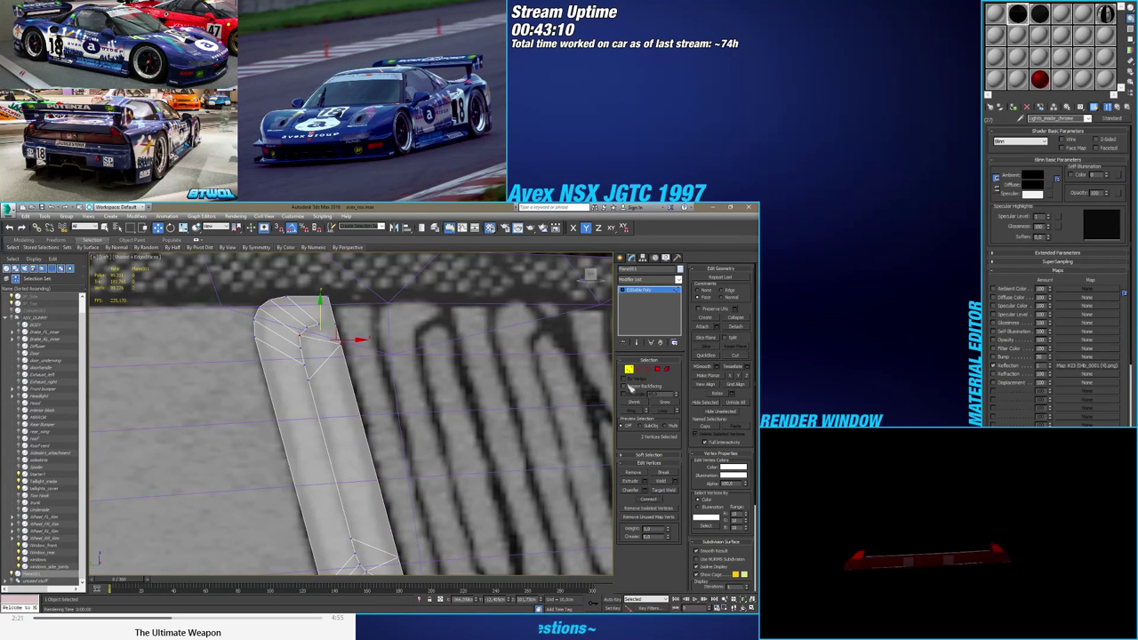
Remove the two slanted cross edges added near the slot's upper and lower ends
{"action": "left_click", "coordinate": [638, 368]}
{"action": "left_click", "coordinate": [321, 360]}
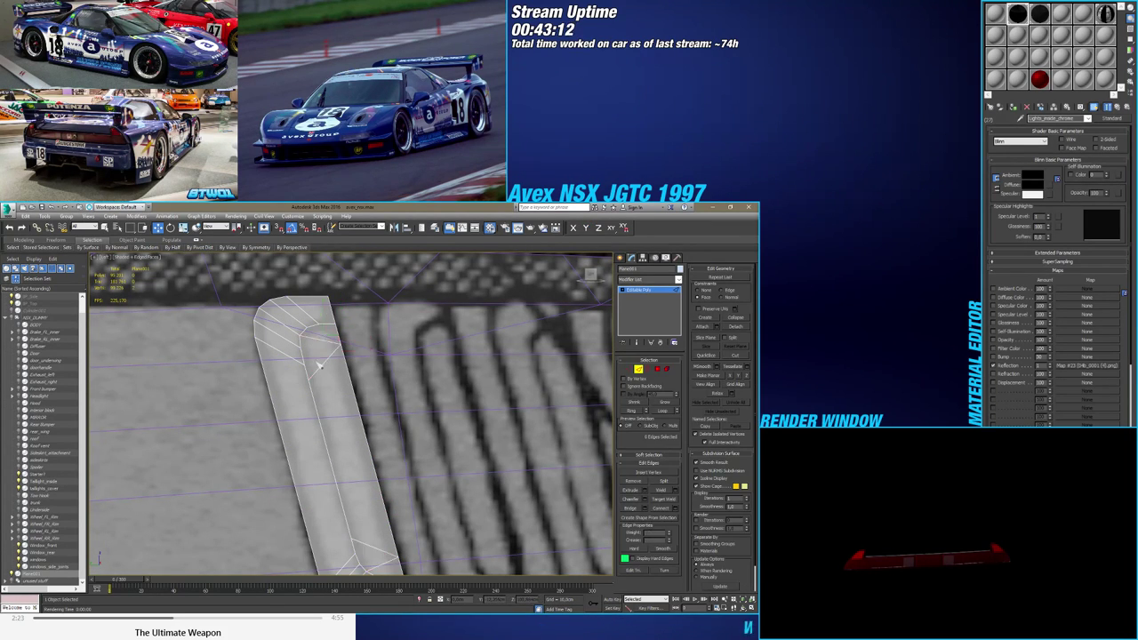
{"action": "left_click", "coordinate": [322, 365]}
{"action": "middle_click_drag", "start_coordinate": [339, 428], "coordinate": [336, 352]}
{"action": "left_click", "coordinate": [373, 476], "text": "ctrl"}
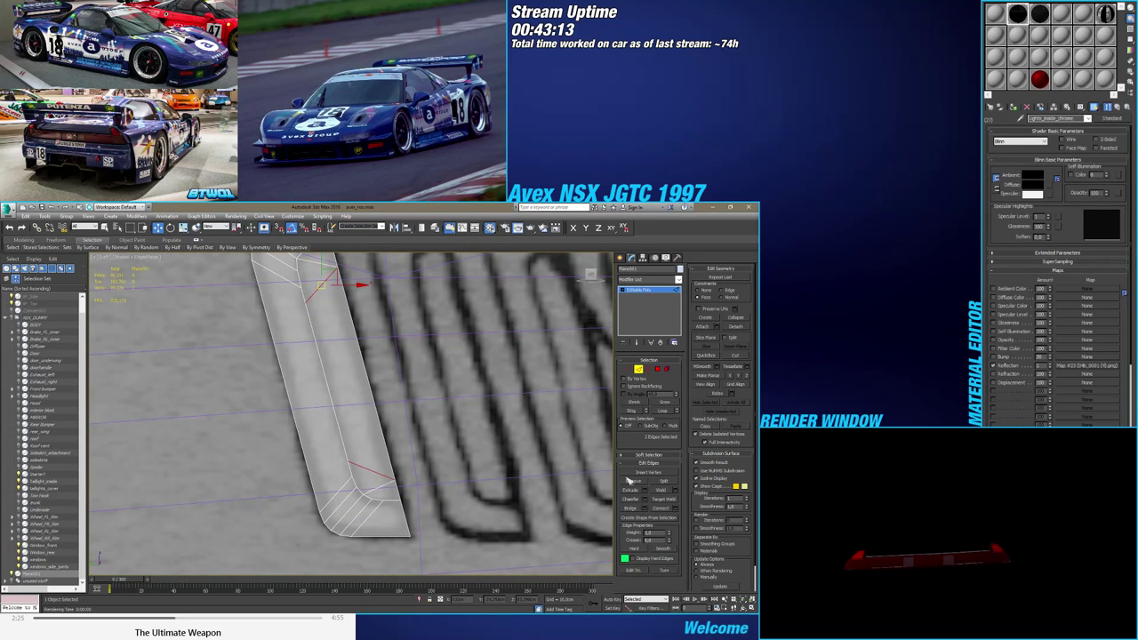
{"action": "left_click", "coordinate": [629, 481]}
{"action": "middle_click_drag", "start_coordinate": [450, 429], "coordinate": [453, 451]}
Connect the lower corner's inner arc vertices to the vertex on the slot's right edge, forming a fan
{"action": "key", "text": "1"}
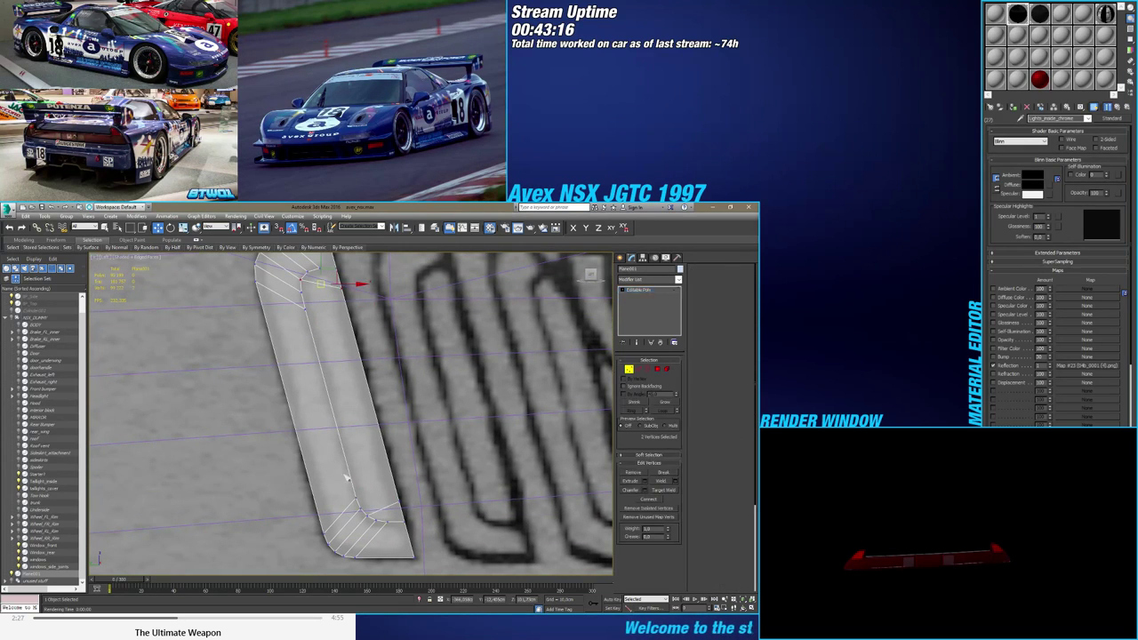
{"action": "scroll", "coordinate": [349, 469], "scroll_direction": "down", "scroll_amount": 2}
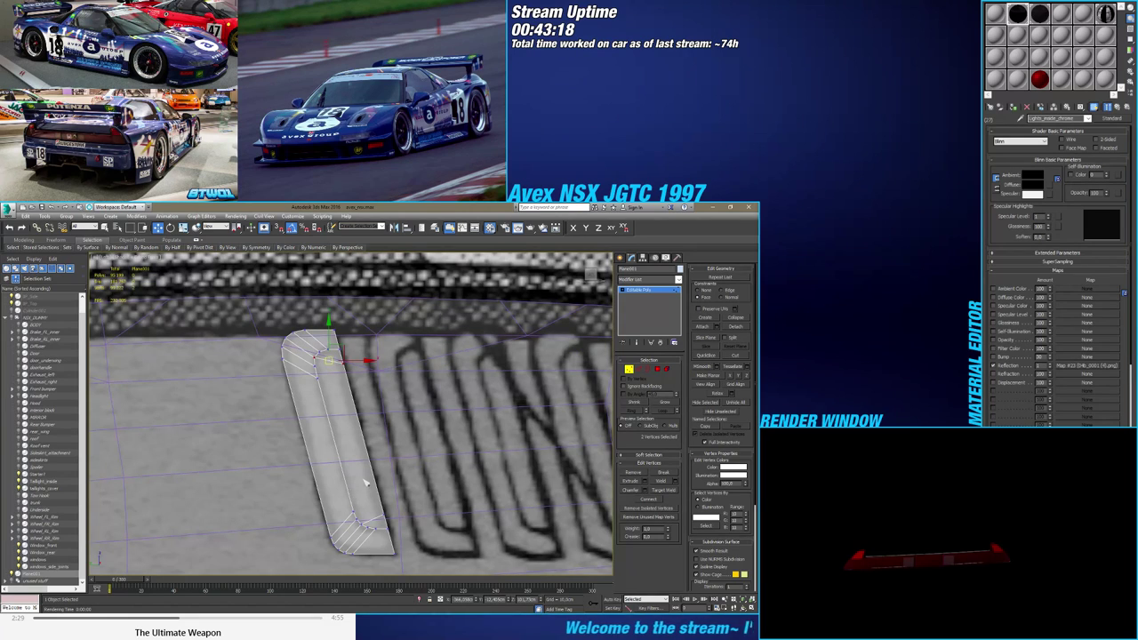
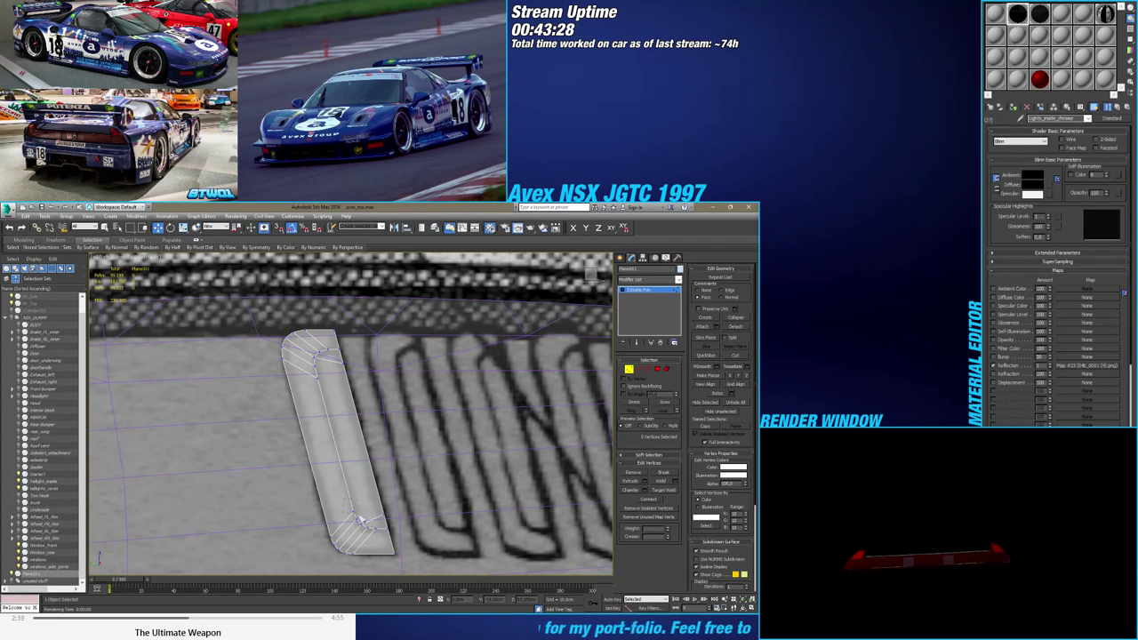
{"action": "left_click", "coordinate": [361, 519]}
{"action": "mouse_move", "coordinate": [382, 527]}
{"action": "left_mouse_down"}
{"action": "mouse_move", "coordinate": [418, 520]}
{"action": "mouse_move", "coordinate": [382, 533]}
{"action": "left_mouse_up"}
{"action": "left_click", "coordinate": [380, 514]}
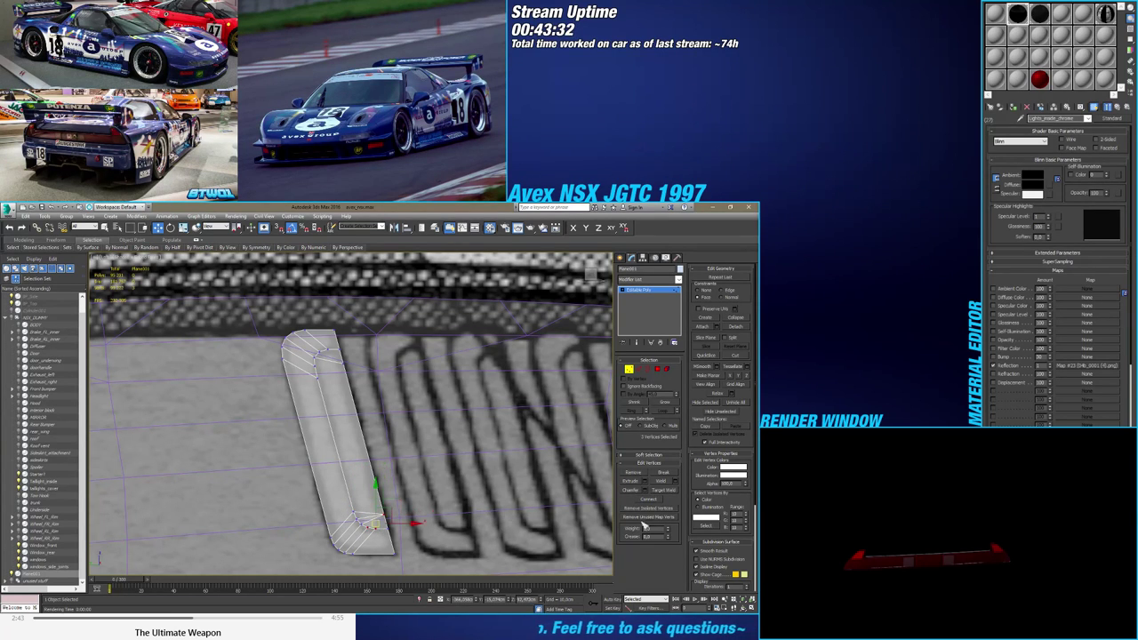
{"action": "left_click", "coordinate": [650, 501]}
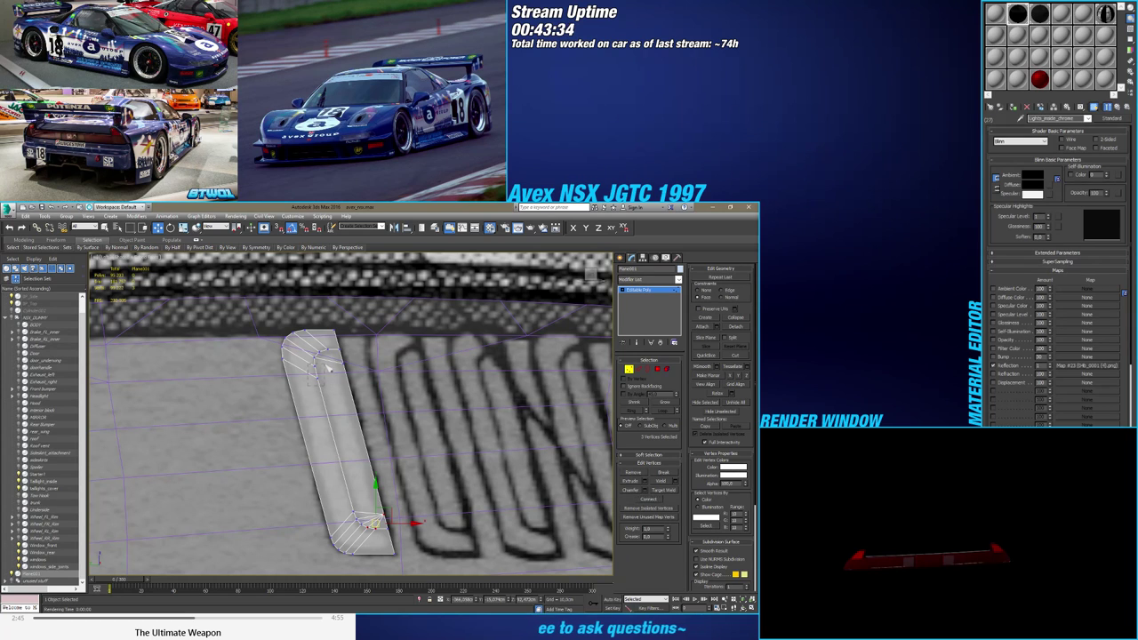
Connect the upper corner's inner arc vertices to the vertex on the slot's right edge in a fan
{"action": "left_click_drag", "start_coordinate": [328, 368], "coordinate": [332, 363]}
{"action": "scroll", "coordinate": [343, 360], "scroll_direction": "up", "scroll_amount": 5}
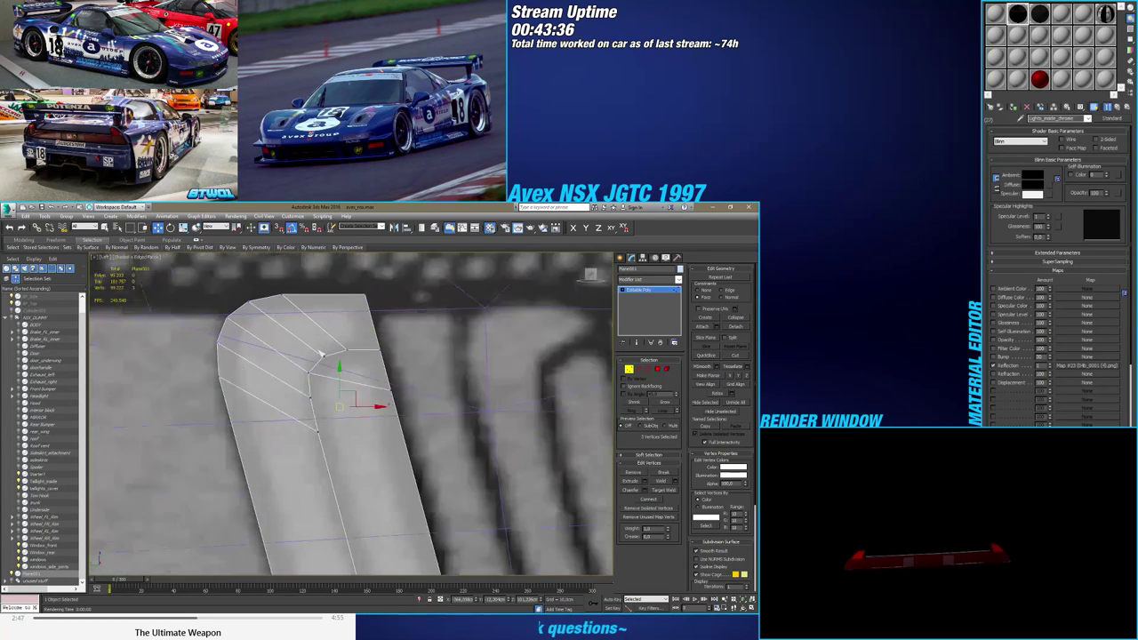
{"action": "left_click", "coordinate": [658, 500]}
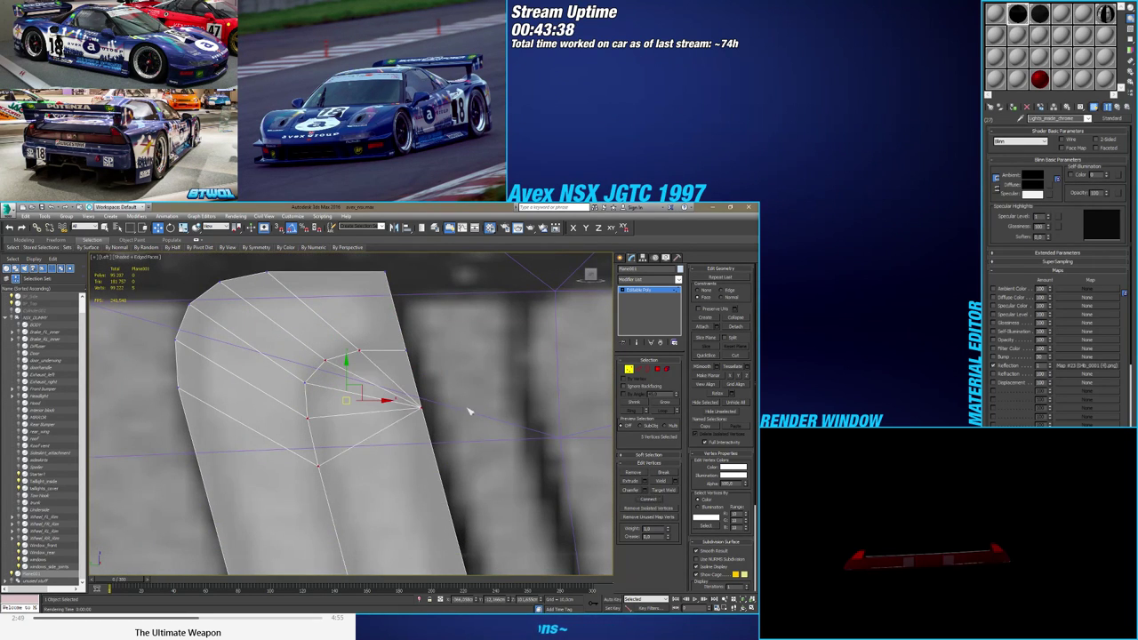
{"action": "scroll", "coordinate": [351, 438], "scroll_direction": "down", "scroll_amount": 5}
{"action": "middle_click_drag", "start_coordinate": [352, 438], "coordinate": [354, 439]}
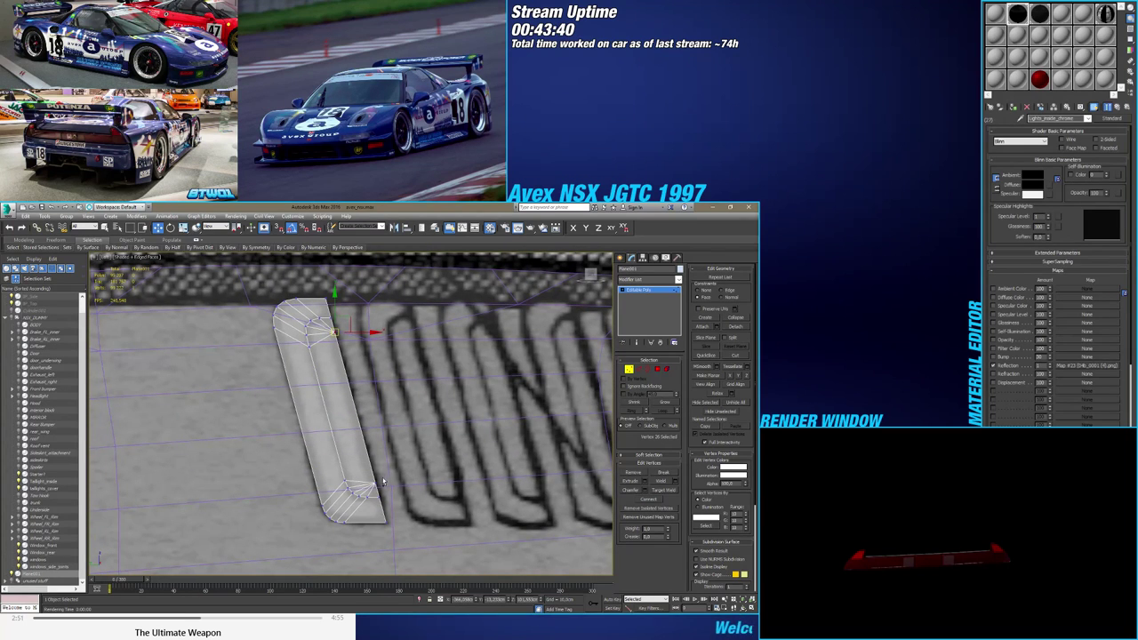
Select the polygons of the slot's inner strip together with the fans at its upper and lower corners
{"action": "left_click", "coordinate": [375, 487], "text": "ctrl"}
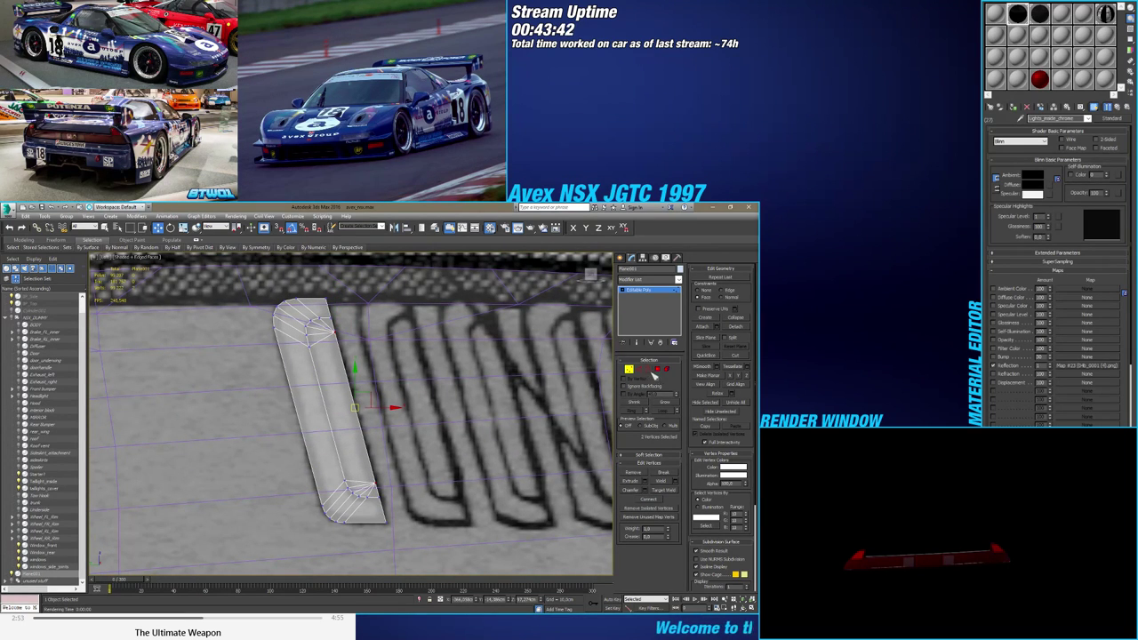
{"action": "left_click", "coordinate": [656, 369]}
{"action": "left_click", "coordinate": [346, 408]}
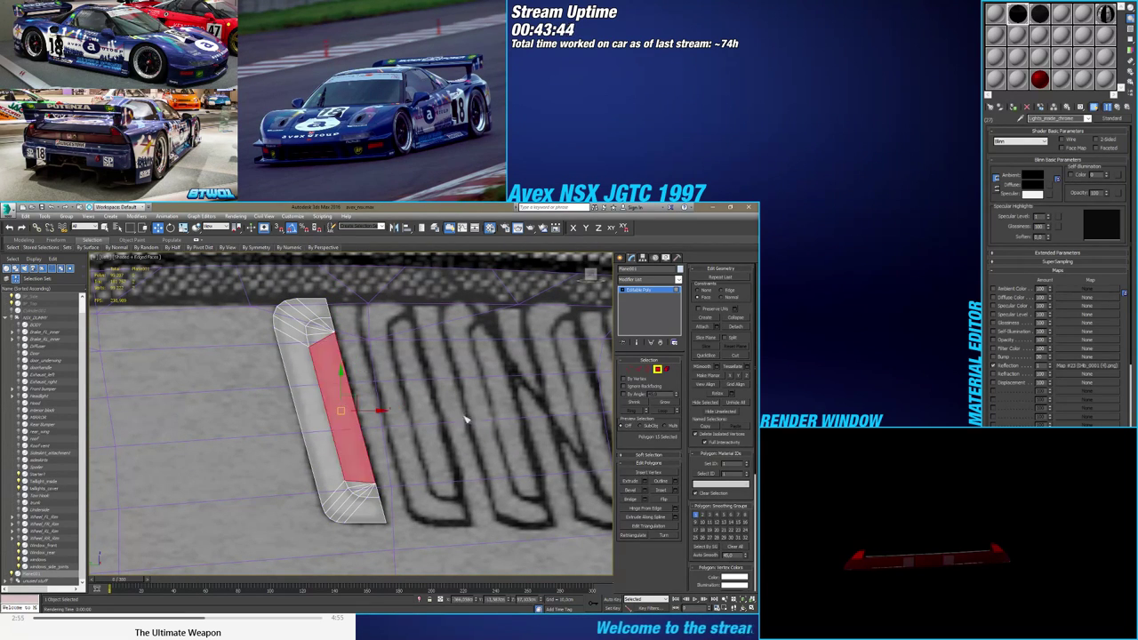
{"action": "left_click", "coordinate": [330, 336], "text": "ctrl"}
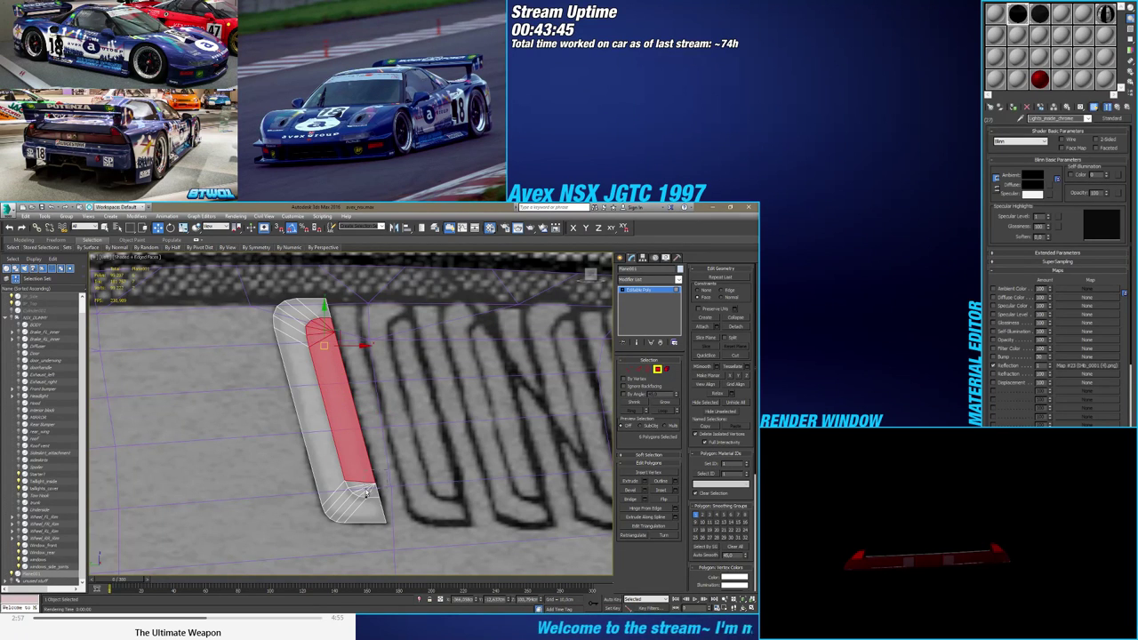
{"action": "left_click", "coordinate": [367, 492], "text": "shift"}
{"action": "middle_click_drag", "start_coordinate": [366, 493], "coordinate": [358, 466], "text": "alt"}
{"action": "left_click", "coordinate": [319, 342], "text": "ctrl"}
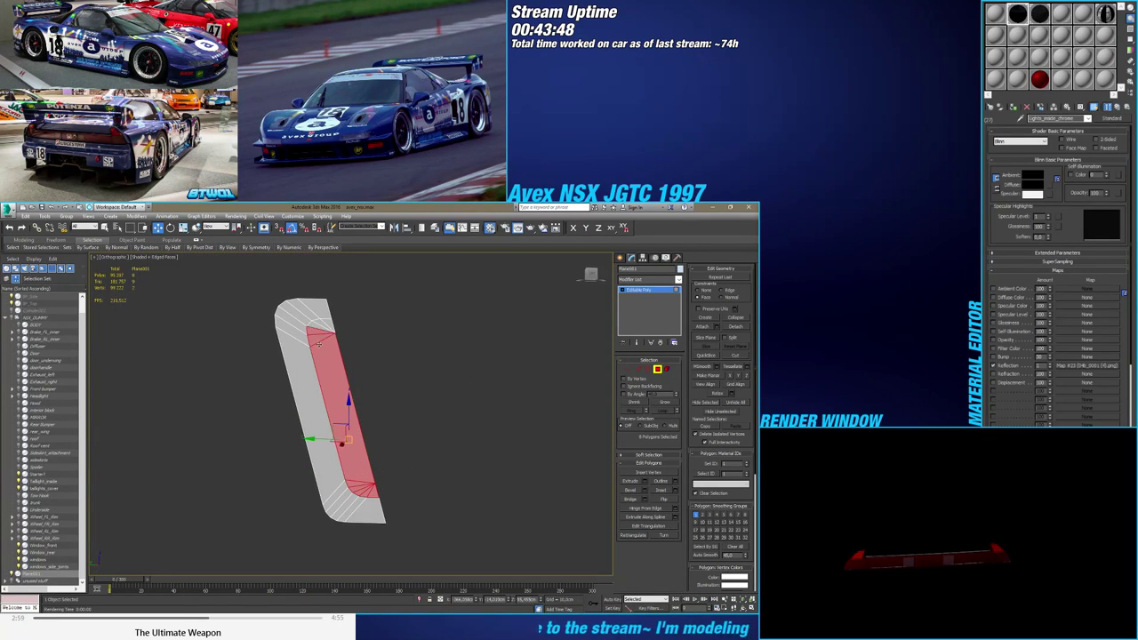
{"action": "left_click", "coordinate": [334, 337], "text": "ctrl"}
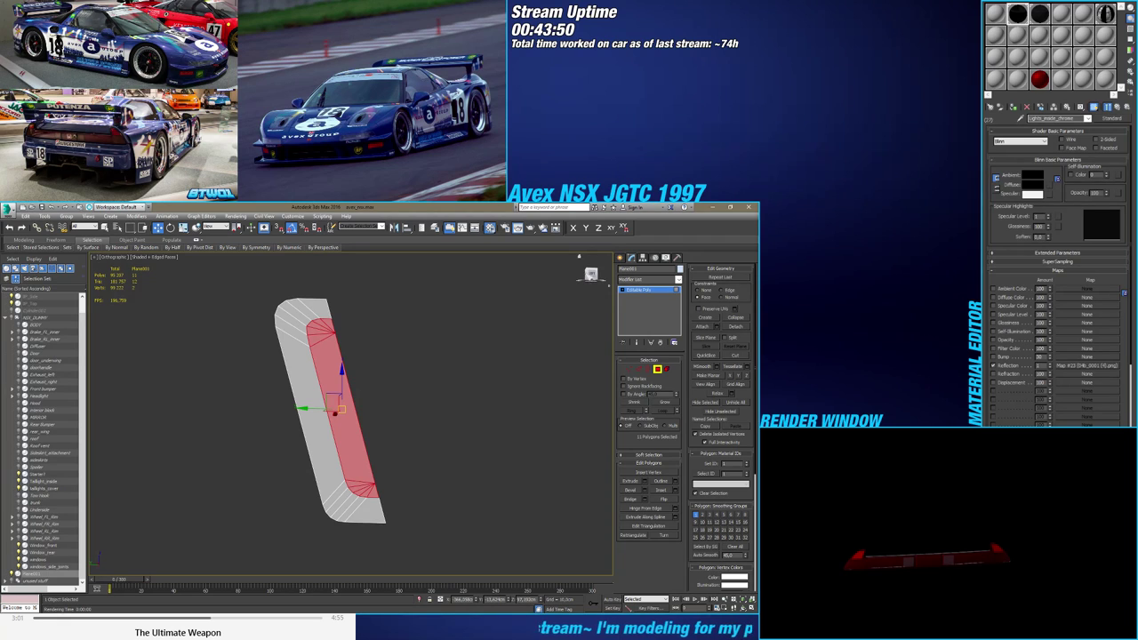
Examine the slot from the front and at an angle to check its flat profile and position relative to the car
{"action": "mouse_move", "coordinate": [594, 277]}
{"action": "left_mouse_down"}
{"action": "mouse_move", "coordinate": [578, 292]}
{"action": "mouse_move", "coordinate": [586, 283]}
{"action": "left_mouse_up"}
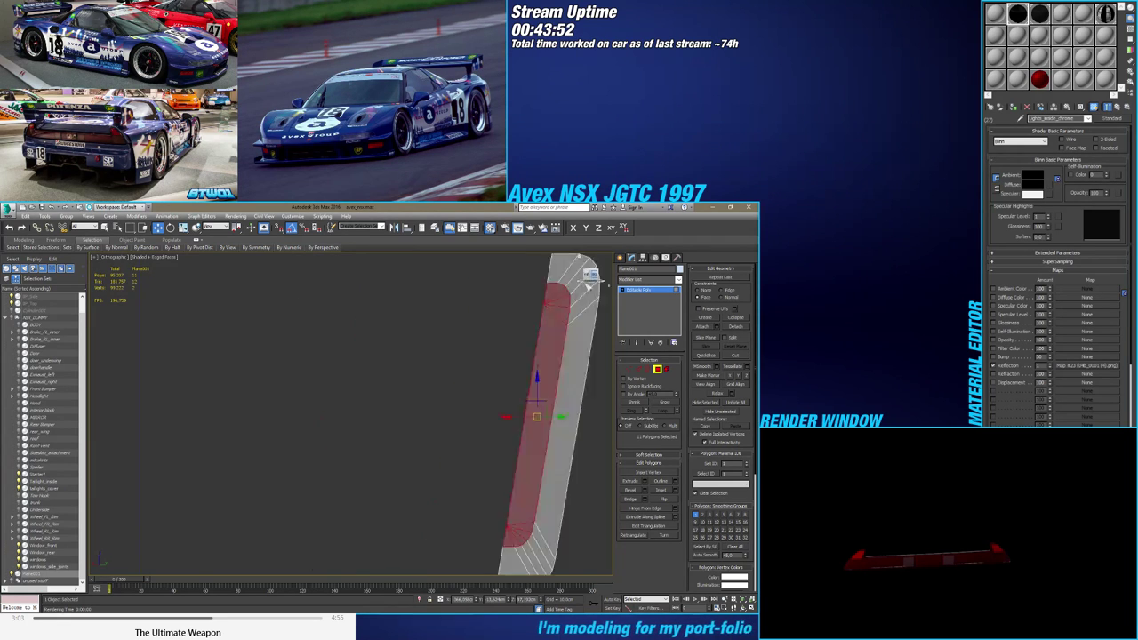
{"action": "left_click", "coordinate": [586, 282]}
{"action": "scroll", "coordinate": [471, 368], "scroll_direction": "down", "scroll_amount": 4}
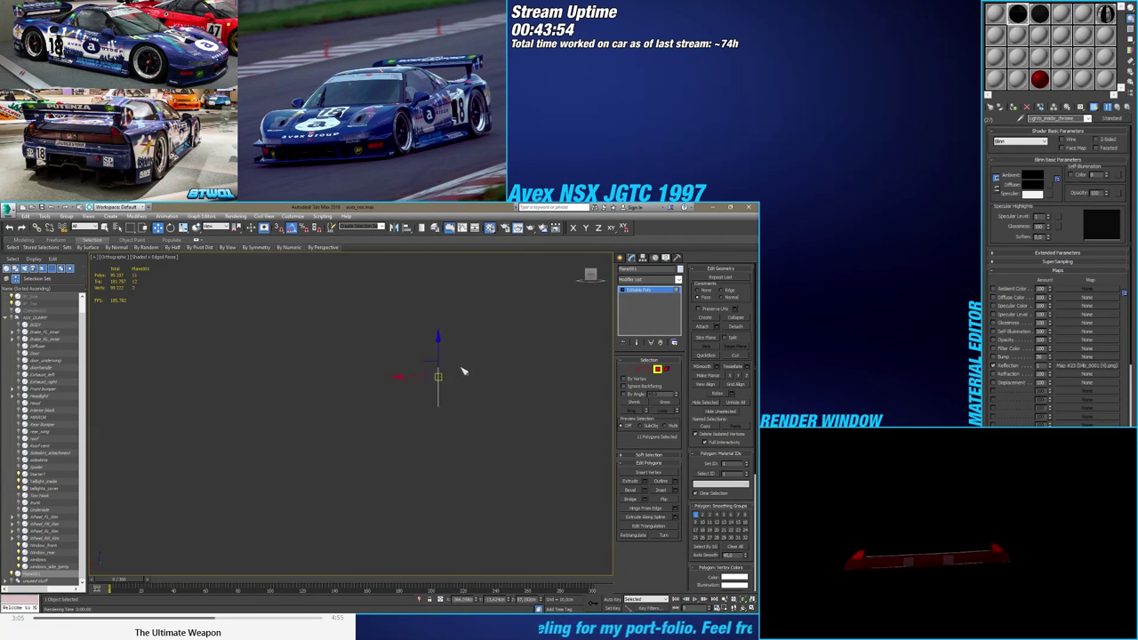
{"action": "scroll", "coordinate": [39, 316], "scroll_direction": "up", "scroll_amount": 1}
{"action": "scroll", "coordinate": [406, 409], "scroll_direction": "down", "scroll_amount": 5}
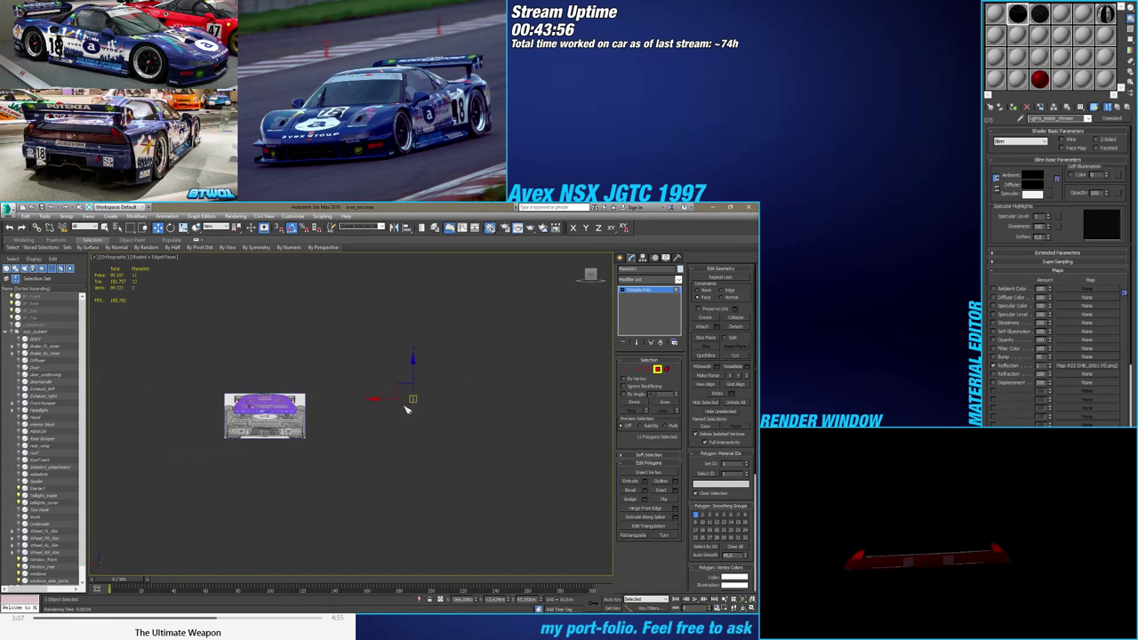
{"action": "scroll", "coordinate": [335, 416], "scroll_direction": "up", "scroll_amount": 3}
{"action": "middle_click_drag", "start_coordinate": [460, 392], "coordinate": [402, 403], "text": "alt"}
{"action": "scroll", "coordinate": [373, 400], "scroll_direction": "up", "scroll_amount": 5}
{"action": "scroll", "coordinate": [353, 399], "scroll_direction": "up", "scroll_amount": 6}
{"action": "scroll", "coordinate": [356, 396], "scroll_direction": "down", "scroll_amount": 3}
{"action": "scroll", "coordinate": [384, 404], "scroll_direction": "up", "scroll_amount": 4}
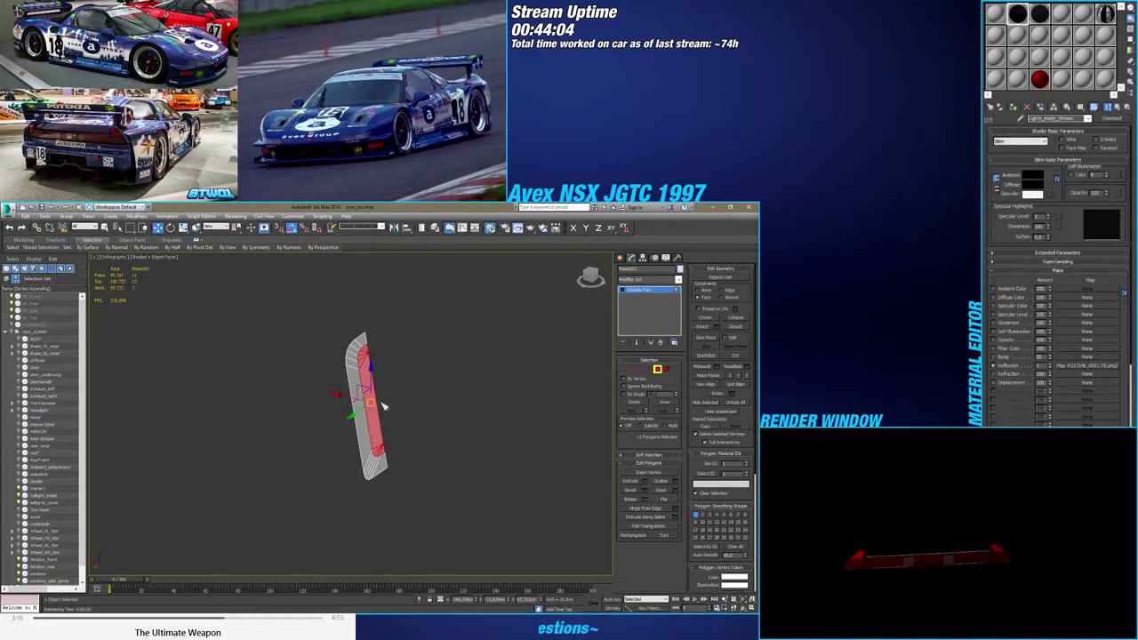
{"action": "scroll", "coordinate": [373, 394], "scroll_direction": "up", "scroll_amount": 3}
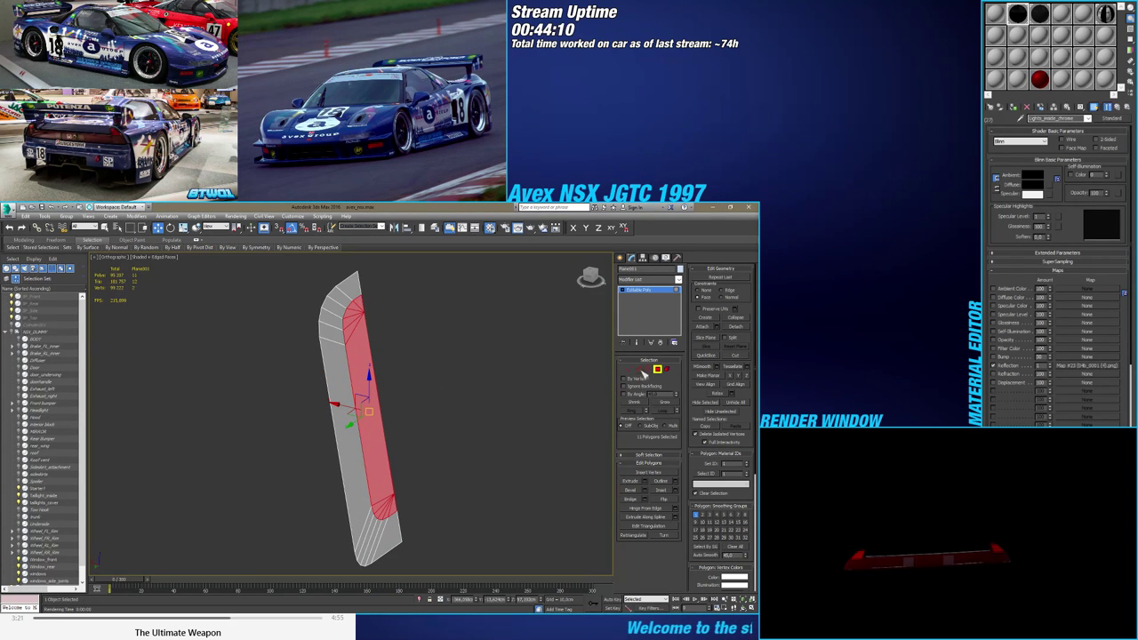
Select the slot's right inner edge between the two fans and move it along X to give the slot depth
{"action": "left_click", "coordinate": [639, 369]}
{"action": "middle_click_drag", "start_coordinate": [377, 416], "coordinate": [380, 418], "text": "alt"}
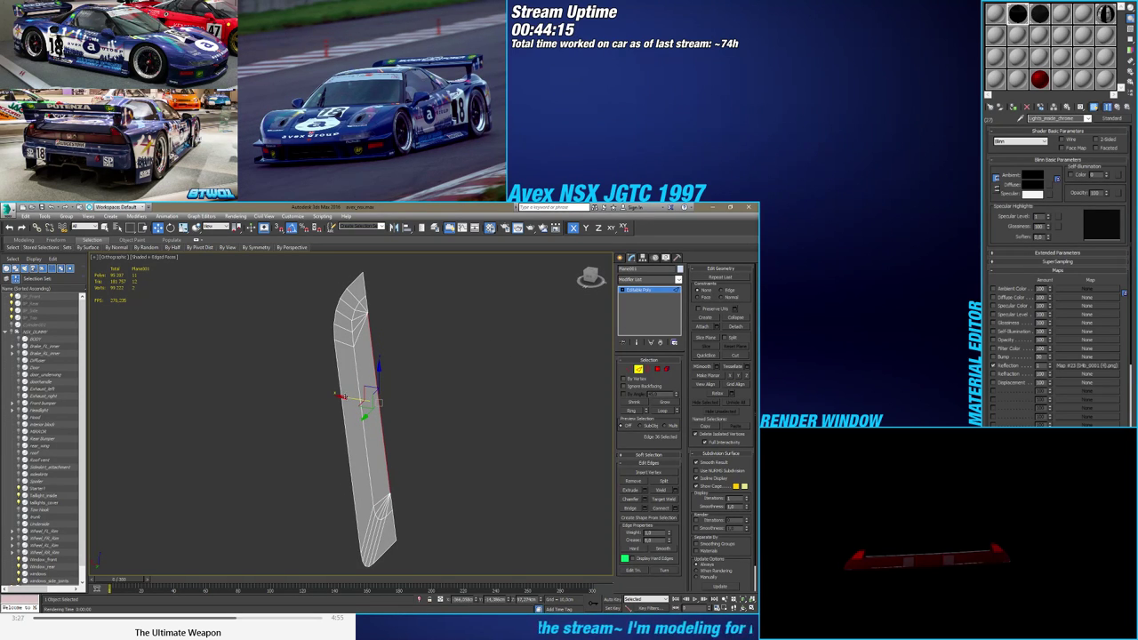
{"action": "middle_click_drag", "start_coordinate": [381, 402], "coordinate": [321, 415], "text": "alt"}
{"action": "scroll", "coordinate": [338, 409], "scroll_direction": "down", "scroll_amount": 3}
{"action": "scroll", "coordinate": [394, 406], "scroll_direction": "up", "scroll_amount": 1}
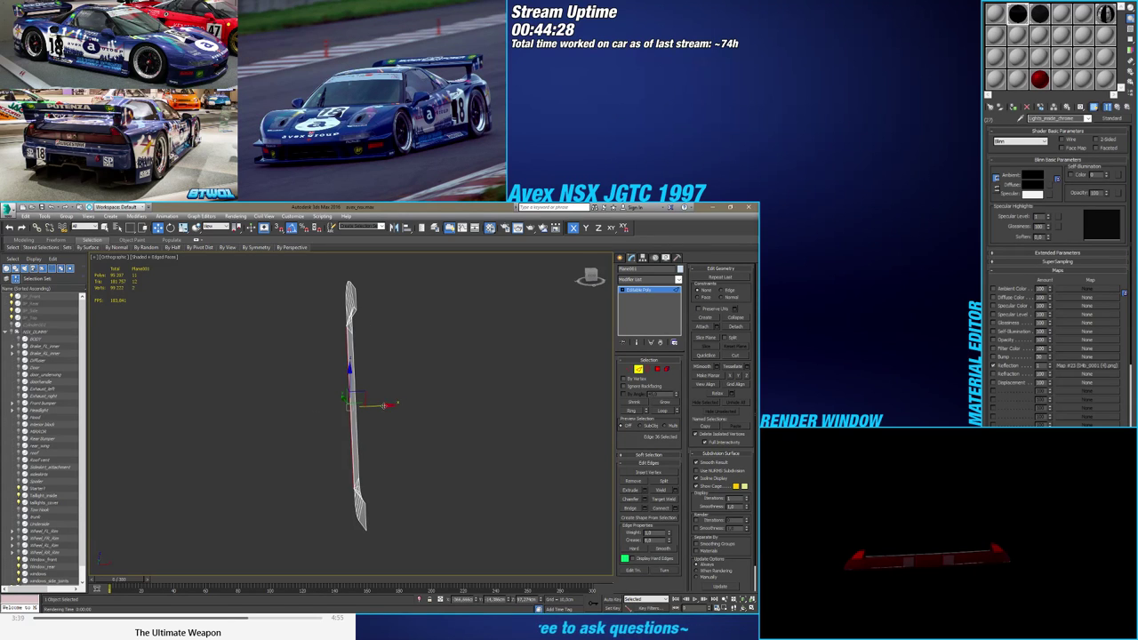
{"action": "left_click_drag", "start_coordinate": [393, 406], "coordinate": [389, 409]}
{"action": "scroll", "coordinate": [387, 409], "scroll_direction": "down", "scroll_amount": 2}
{"action": "middle_click_drag", "start_coordinate": [387, 409], "coordinate": [464, 406], "text": "alt"}
Move the whole slot along X from beside the car to its side window
{"action": "left_click", "coordinate": [620, 258]}
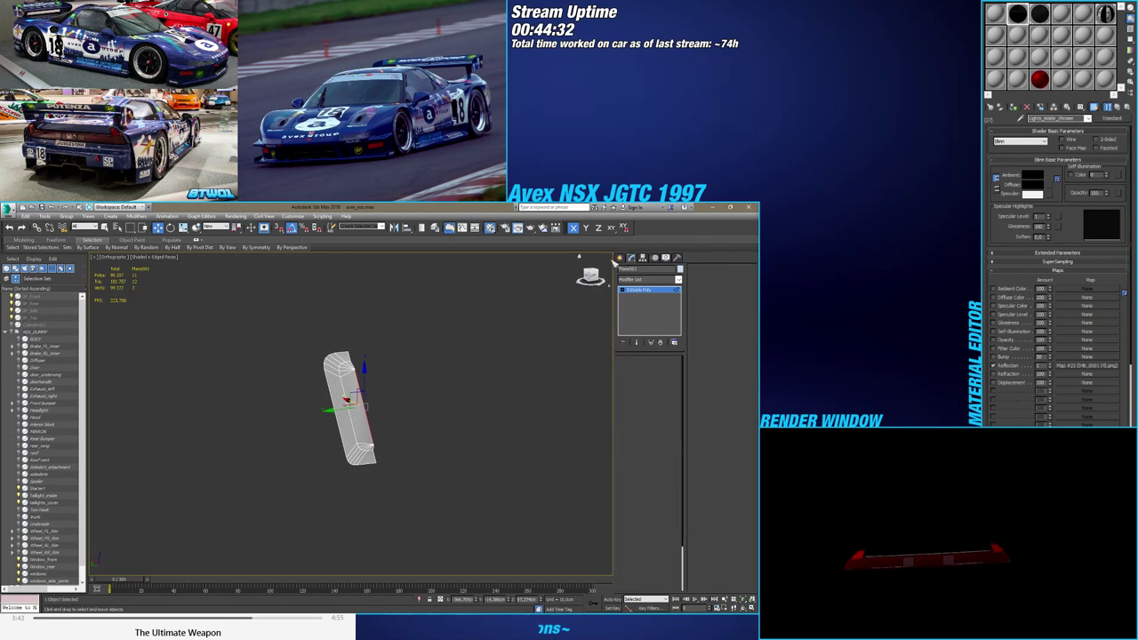
{"action": "scroll", "coordinate": [425, 409], "scroll_direction": "down", "scroll_amount": 3}
{"action": "key", "text": "alt+q"}
{"action": "scroll", "coordinate": [425, 409], "scroll_direction": "down", "scroll_amount": 4}
{"action": "middle_click_drag", "start_coordinate": [372, 428], "coordinate": [422, 435]}
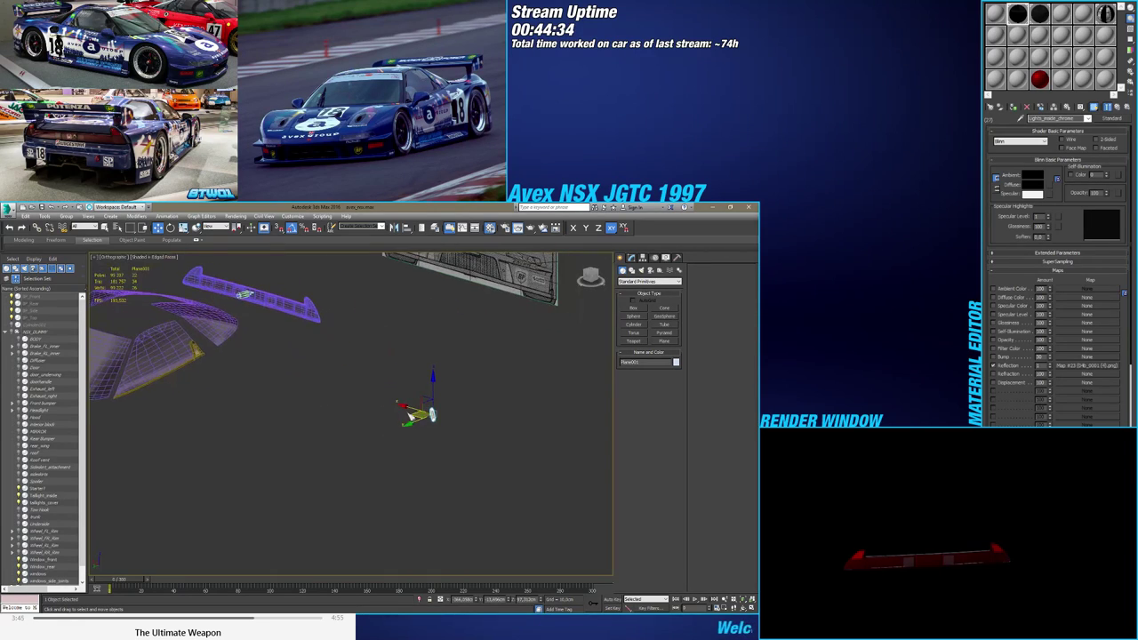
{"action": "left_click_drag", "start_coordinate": [410, 408], "coordinate": [153, 345]}
{"action": "scroll", "coordinate": [153, 345], "scroll_direction": "up", "scroll_amount": 10}
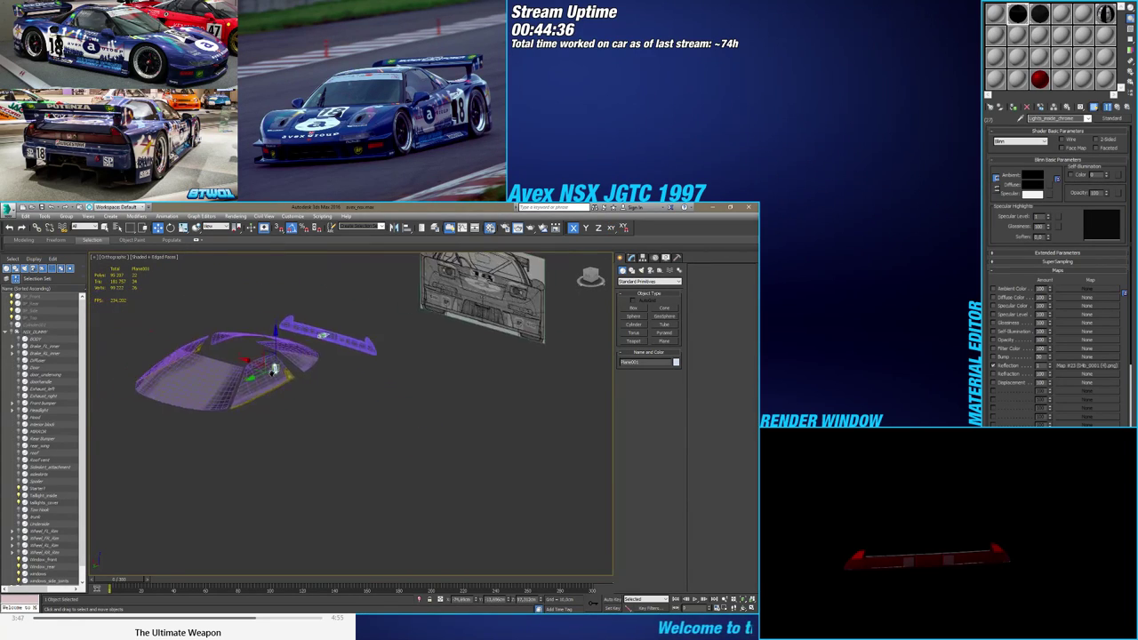
{"action": "scroll", "coordinate": [319, 356], "scroll_direction": "down", "scroll_amount": 7}
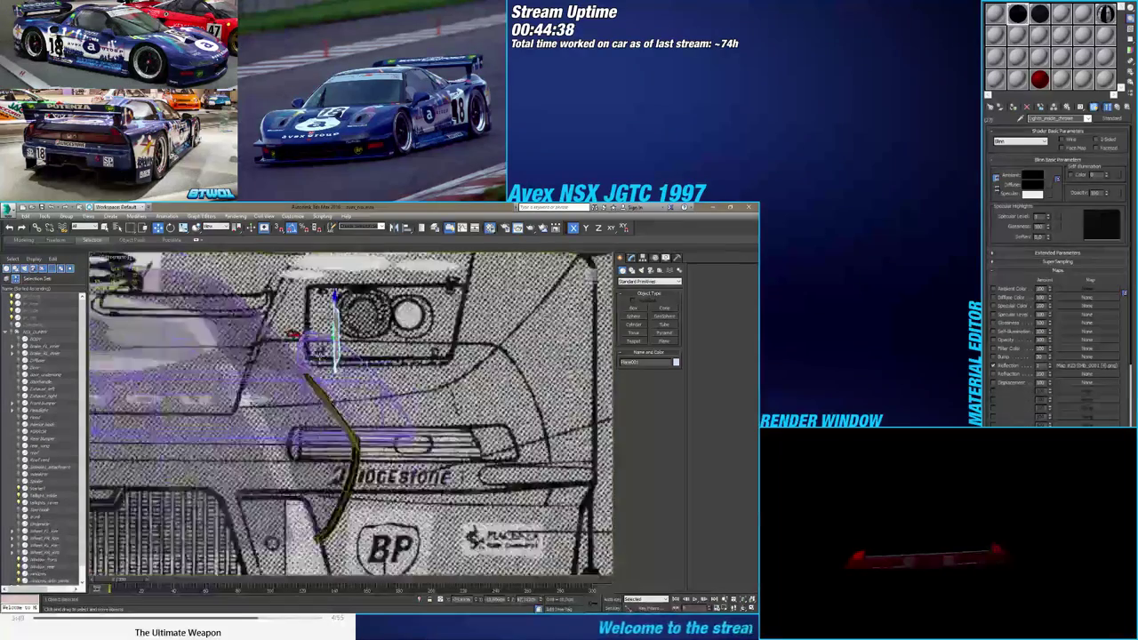
Fine-tune the slot's X position so it sits close to the side window's surface
{"action": "middle_click_drag", "start_coordinate": [318, 356], "coordinate": [216, 458]}
{"action": "scroll", "coordinate": [357, 415], "scroll_direction": "up", "scroll_amount": 4}
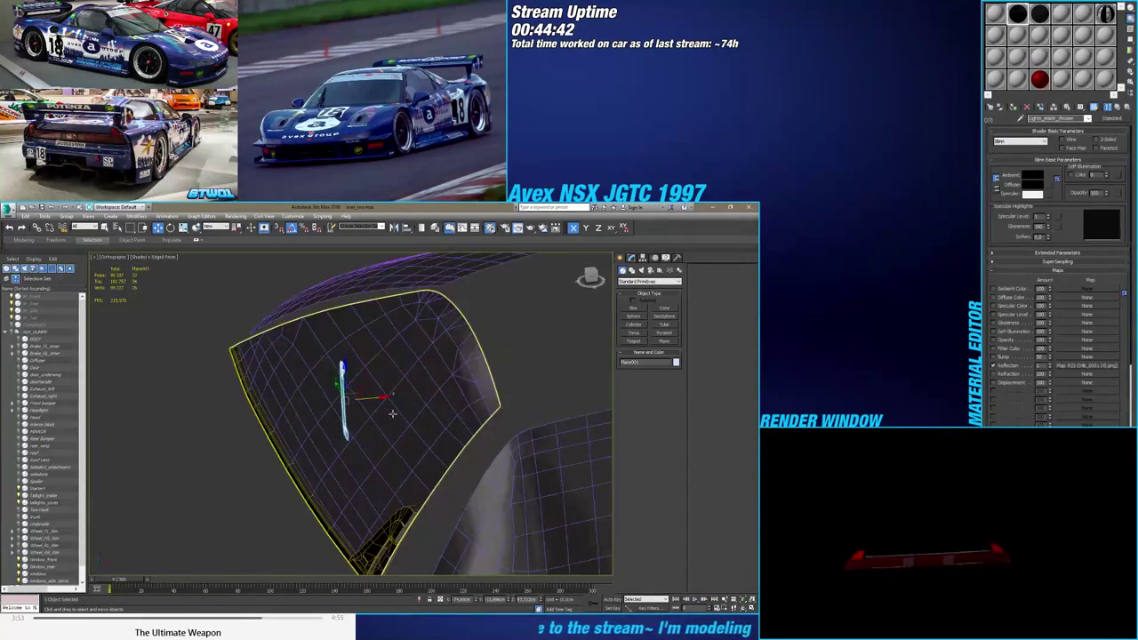
{"action": "middle_click_drag", "start_coordinate": [405, 409], "coordinate": [369, 409], "text": "alt"}
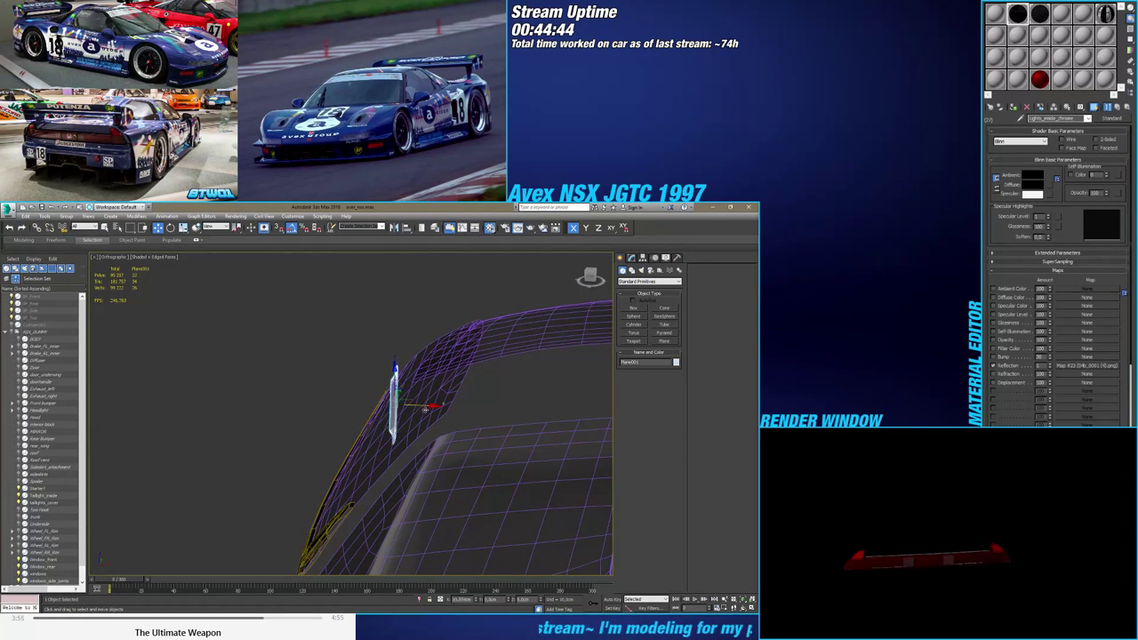
{"action": "left_click_drag", "start_coordinate": [443, 411], "coordinate": [424, 411]}
{"action": "mouse_move", "coordinate": [424, 410]}
{"action": "middle_mouse_down", "text": "alt"}
{"action": "mouse_move", "coordinate": [457, 420]}
{"action": "mouse_move", "coordinate": [416, 407]}
{"action": "mouse_move", "coordinate": [483, 395]}
{"action": "mouse_move", "coordinate": [434, 408]}
{"action": "middle_mouse_up", "text": "alt"}
{"action": "scroll", "coordinate": [402, 409], "scroll_direction": "up", "scroll_amount": 4}
Select the slot's inner rounded edge loop in the Left view
{"action": "key", "text": "l"}
{"action": "scroll", "coordinate": [434, 409], "scroll_direction": "up", "scroll_amount": 2}
{"action": "left_click", "coordinate": [631, 257]}
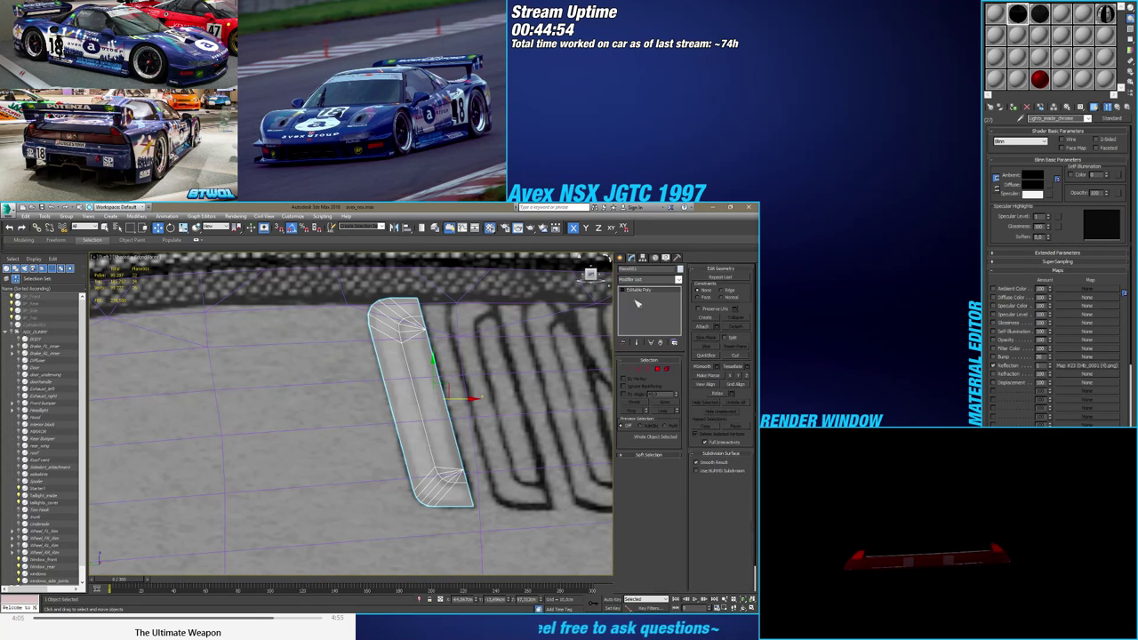
{"action": "left_click", "coordinate": [640, 370]}
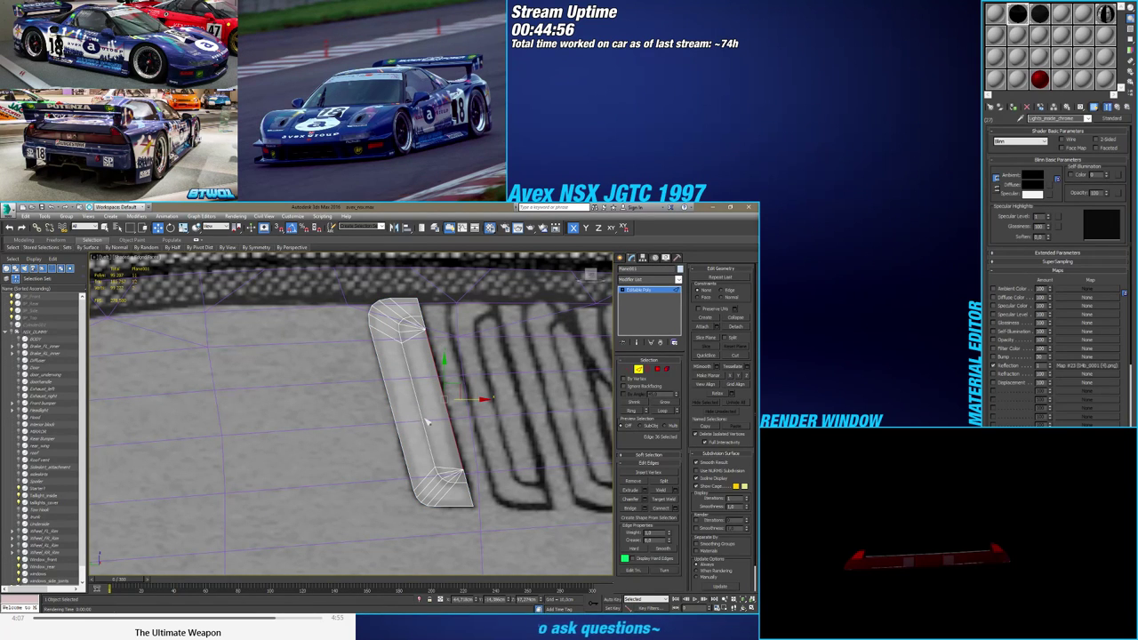
{"action": "double_click", "coordinate": [427, 425]}
{"action": "scroll", "coordinate": [426, 425], "scroll_direction": "up", "scroll_amount": 2}
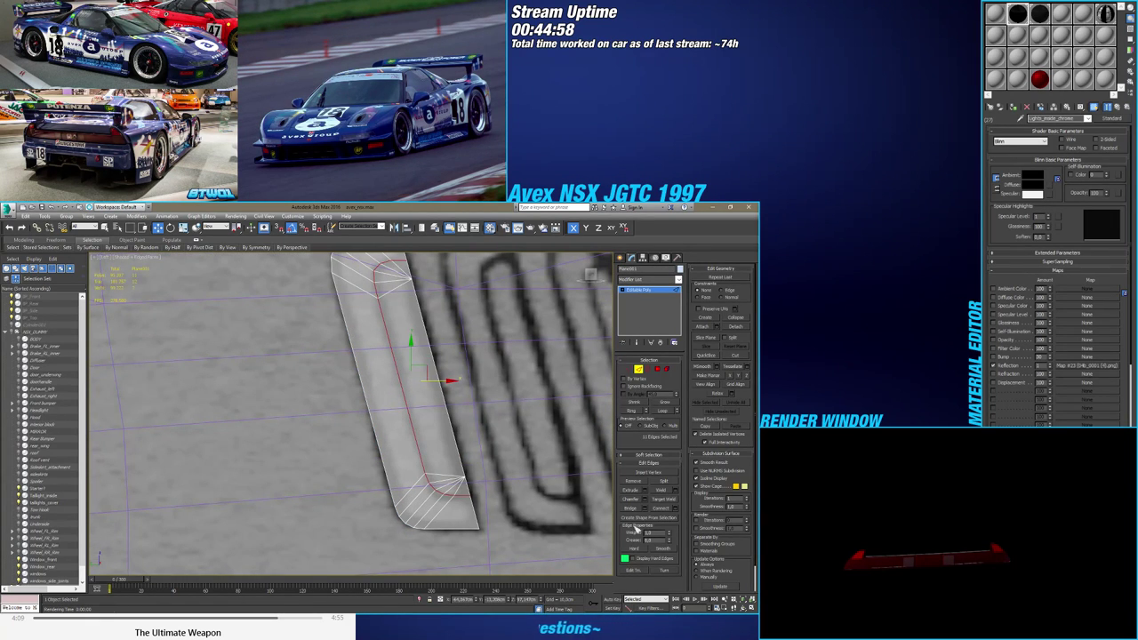
{"action": "middle_click_drag", "start_coordinate": [464, 467], "coordinate": [438, 491]}
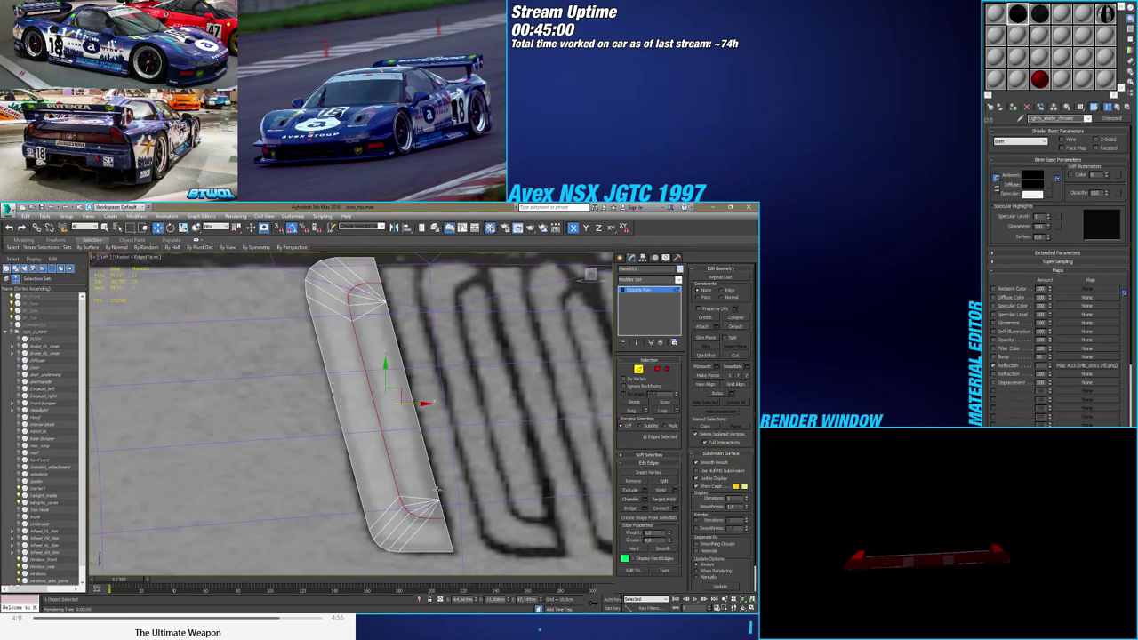
{"action": "left_click", "coordinate": [646, 501]}
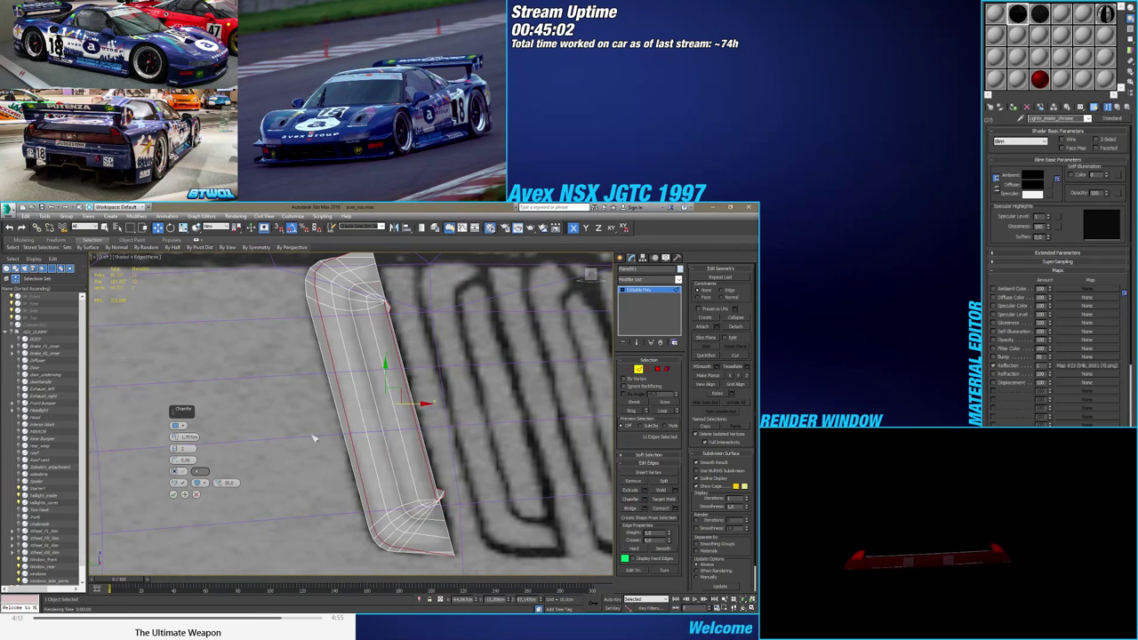
{"action": "left_click_drag", "start_coordinate": [177, 436], "coordinate": [182, 435]}
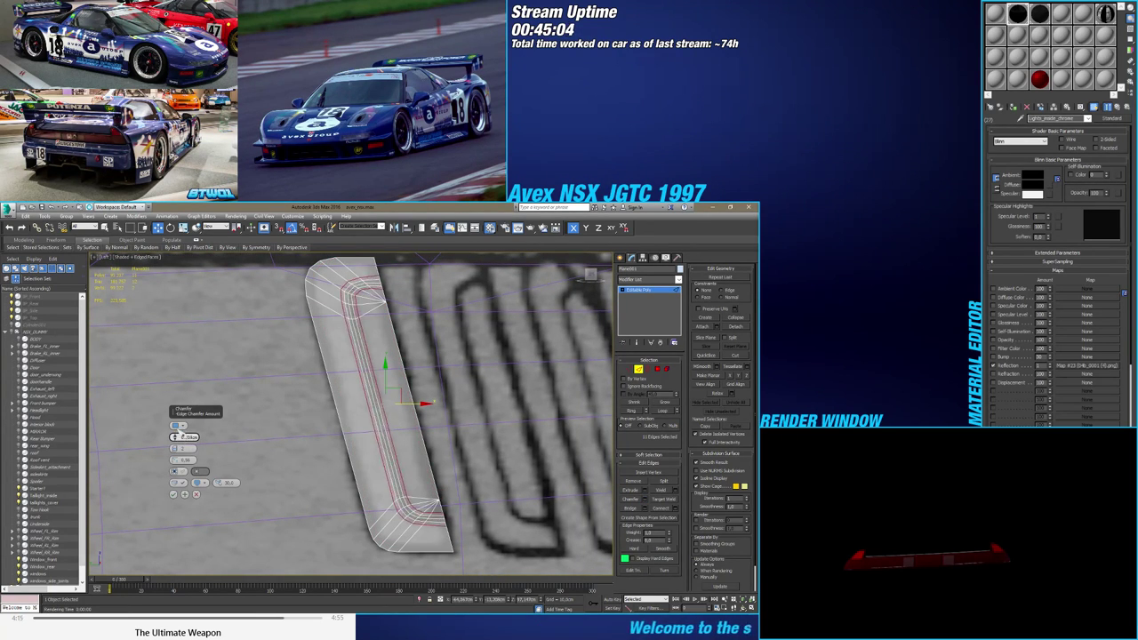
{"action": "left_click", "coordinate": [177, 450]}
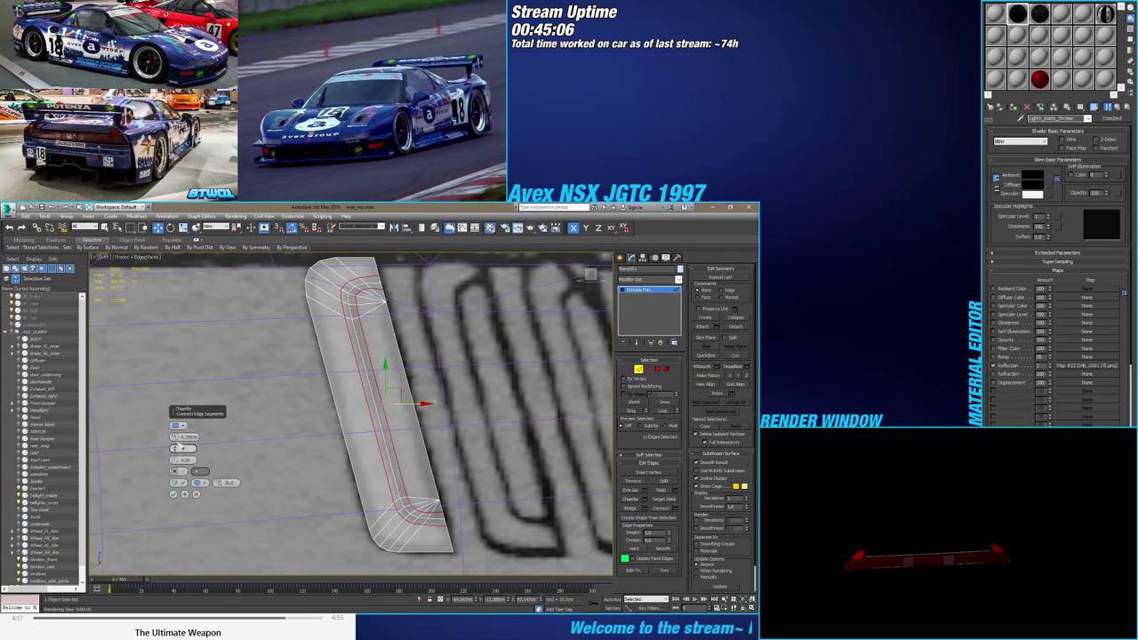
{"action": "left_click", "coordinate": [176, 426]}
{"action": "scroll", "coordinate": [318, 411], "scroll_direction": "down", "scroll_amount": 3}
{"action": "middle_click_drag", "start_coordinate": [318, 412], "coordinate": [356, 425], "text": "alt"}
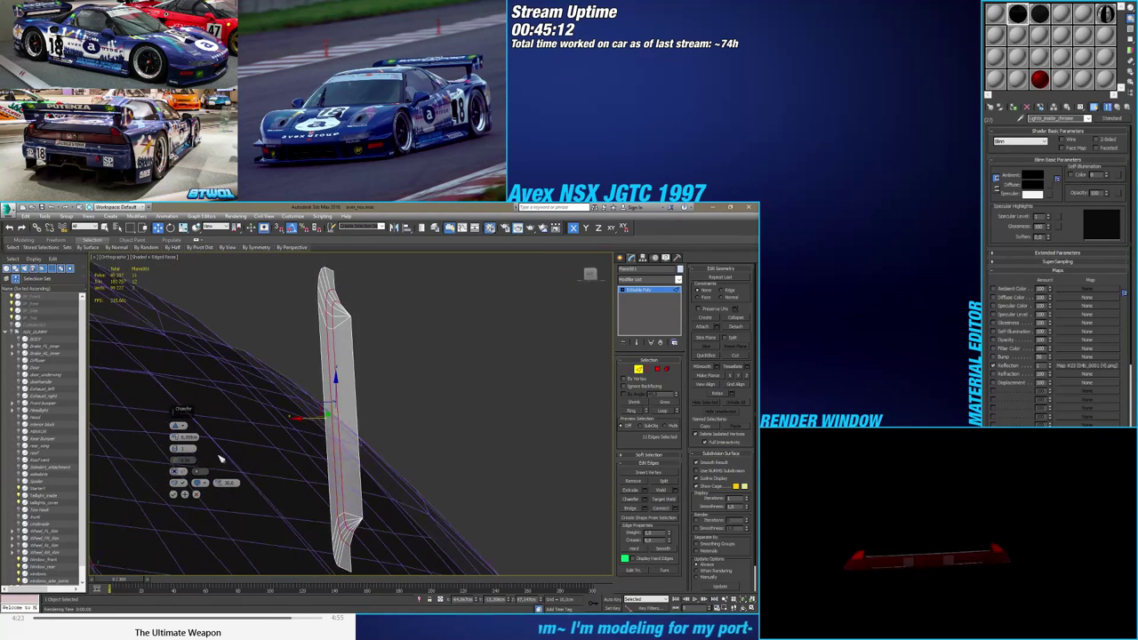
{"action": "left_click_drag", "start_coordinate": [175, 437], "coordinate": [188, 451]}
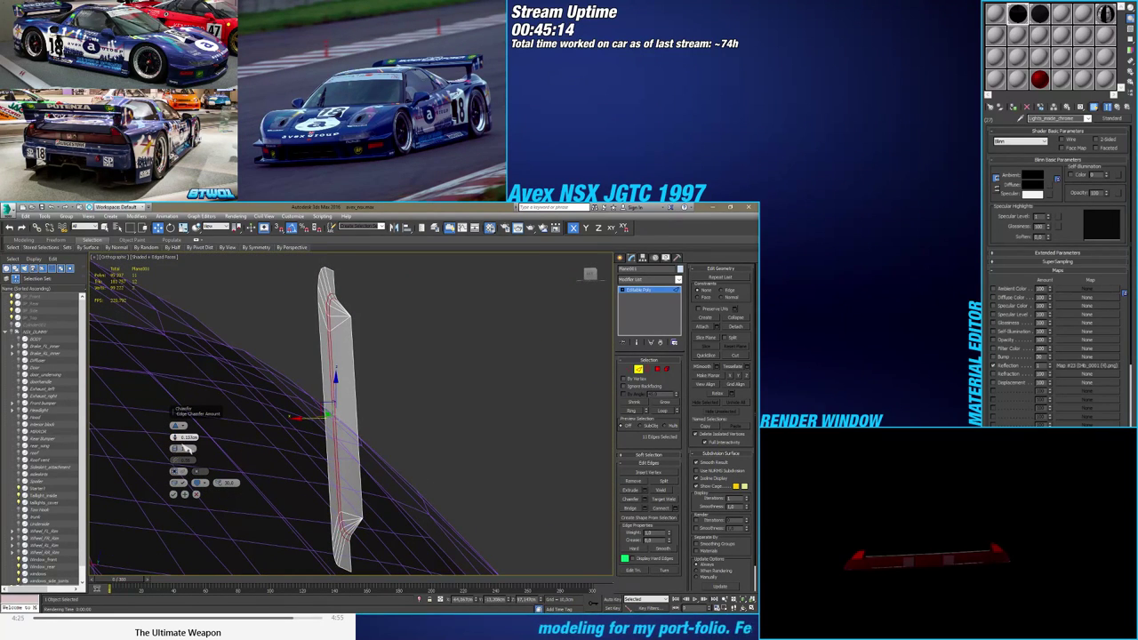
{"action": "middle_click_drag", "start_coordinate": [367, 459], "coordinate": [227, 488], "text": "alt"}
{"action": "left_click", "coordinate": [197, 495]}
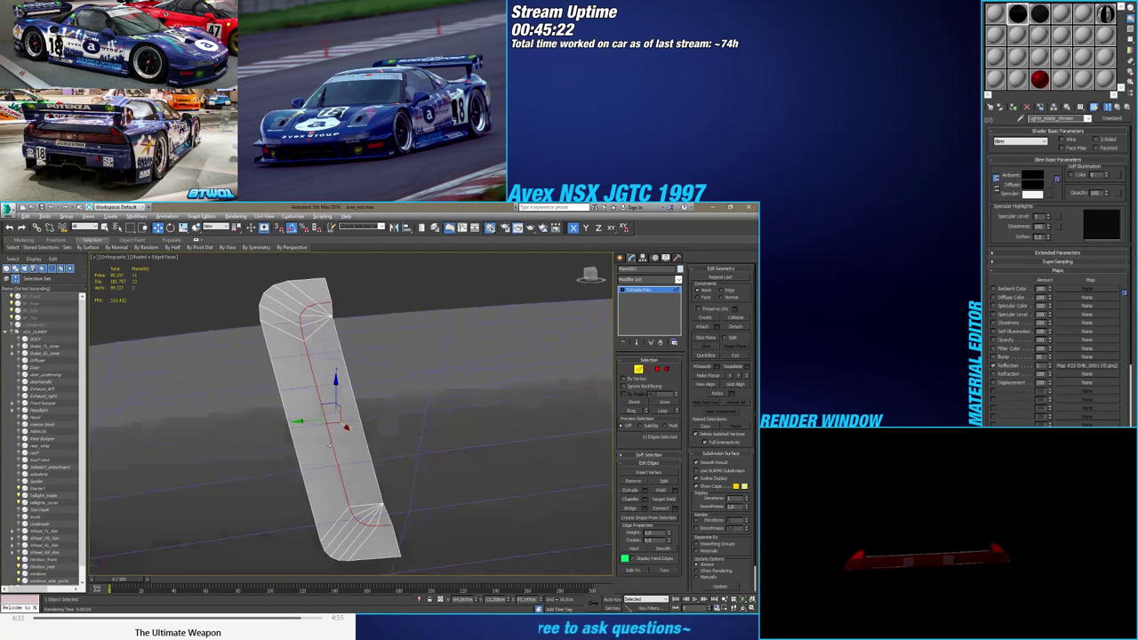
{"action": "middle_click_drag", "start_coordinate": [333, 459], "coordinate": [347, 453], "text": "alt"}
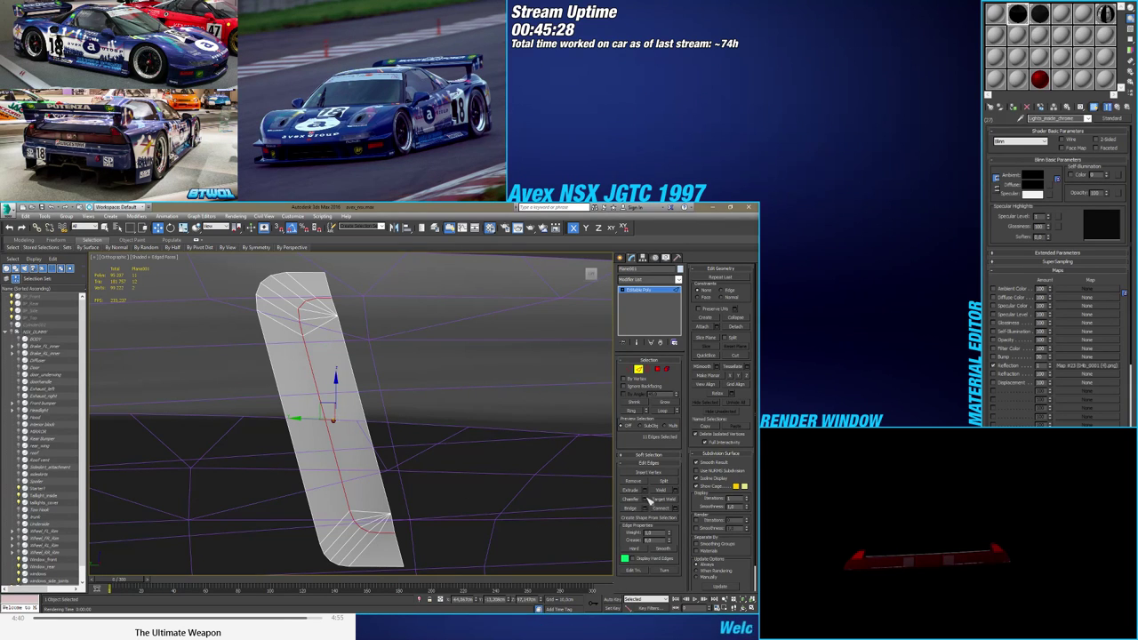
{"action": "left_click", "coordinate": [647, 499]}
{"action": "left_click_drag", "start_coordinate": [180, 439], "coordinate": [180, 439]}
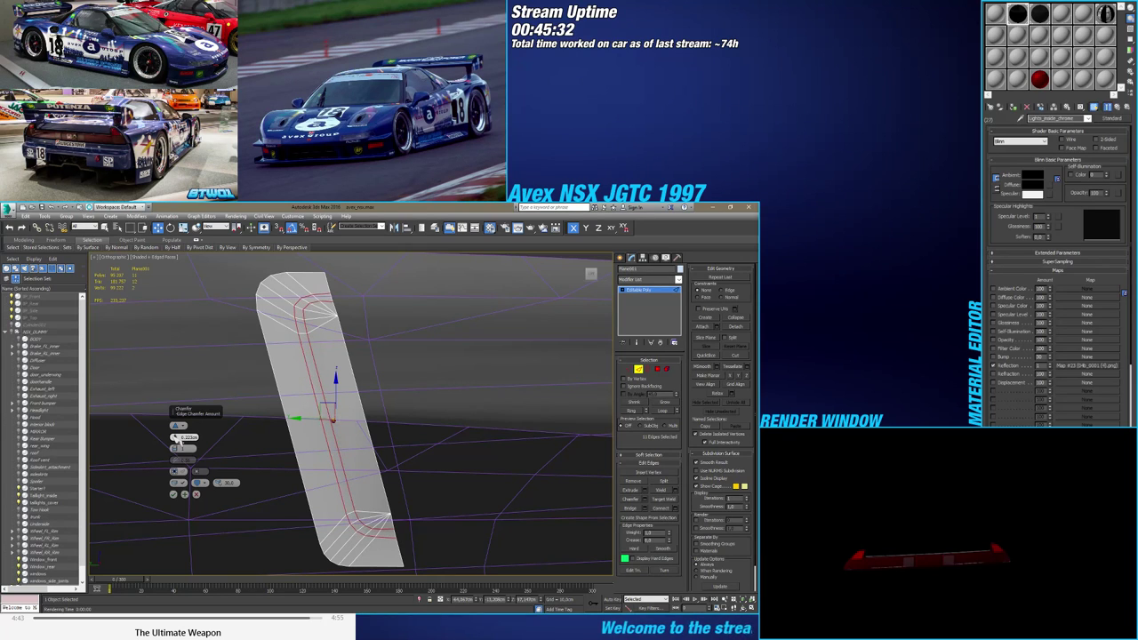
{"action": "left_click", "coordinate": [196, 495]}
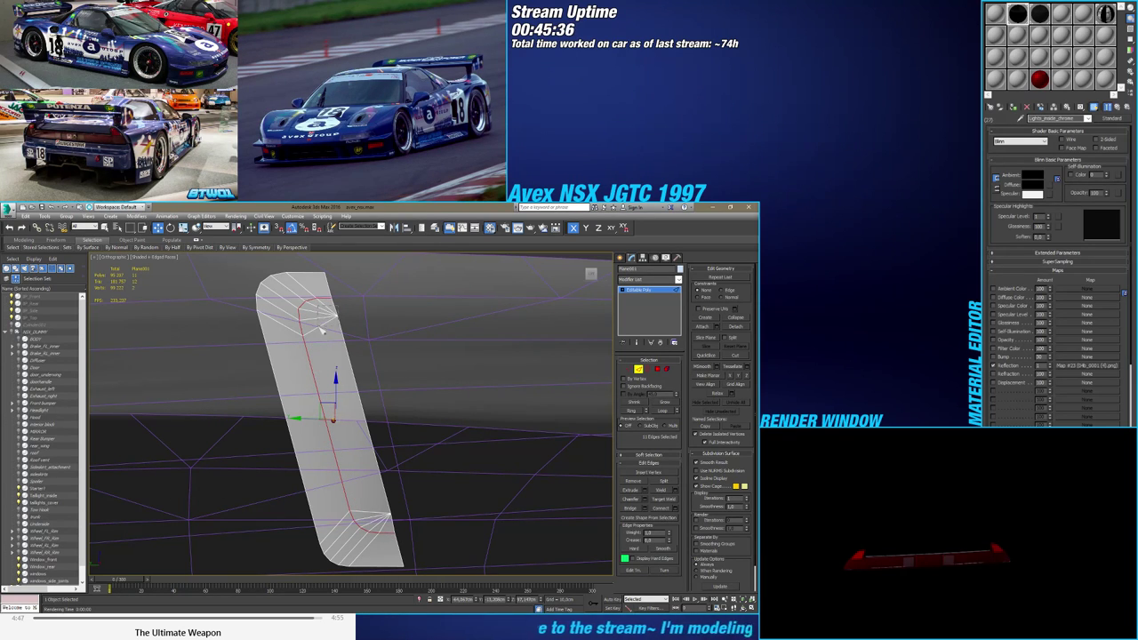
Select the radiating fan edges at both the upper and lower corners of the slot
{"action": "left_click_drag", "start_coordinate": [322, 330], "coordinate": [341, 336]}
{"action": "left_click", "coordinate": [352, 372], "text": "alt"}
{"action": "middle_click_drag", "start_coordinate": [372, 509], "coordinate": [353, 458]}
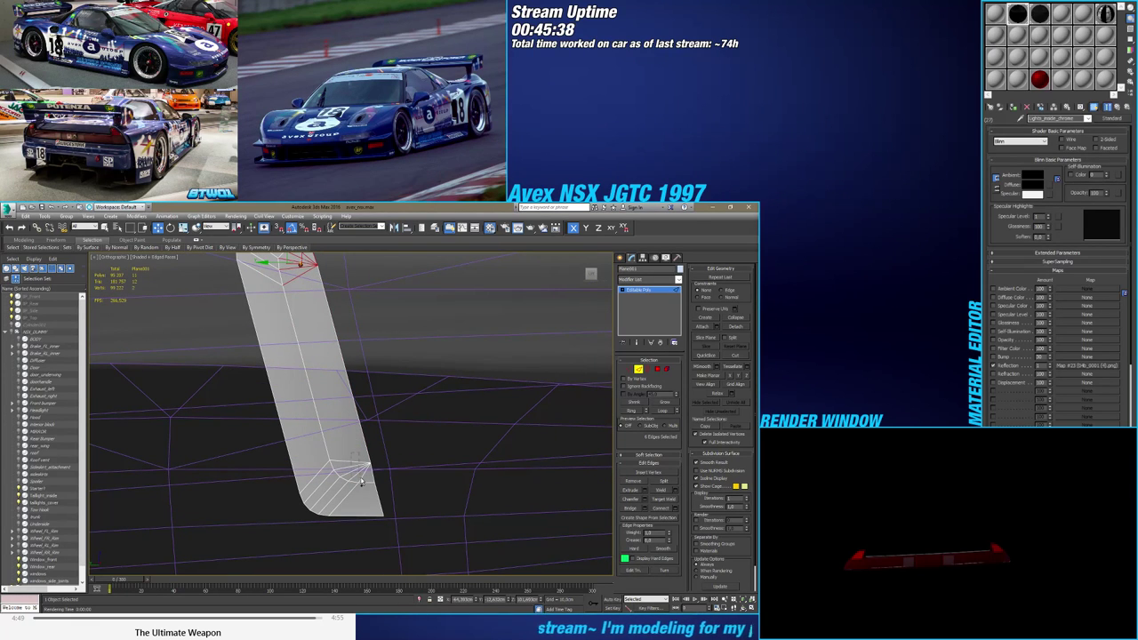
{"action": "left_click", "coordinate": [365, 480], "text": "ctrl"}
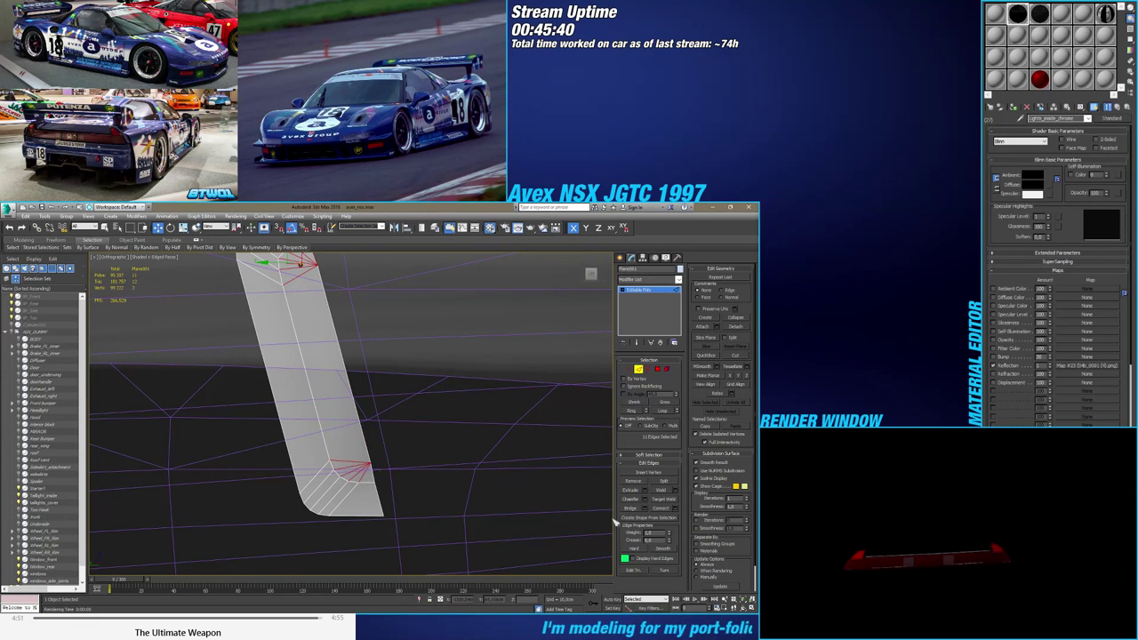
{"action": "left_click", "coordinate": [368, 478], "text": "ctrl"}
Connect the selected fan edges with one segment and slide the new edge loop toward the slot's inner rounded loop
{"action": "left_click", "coordinate": [676, 508]}
{"action": "middle_click_drag", "start_coordinate": [434, 416], "coordinate": [436, 458]}
{"action": "right_click", "coordinate": [175, 427]}
{"action": "right_click", "coordinate": [175, 437]}
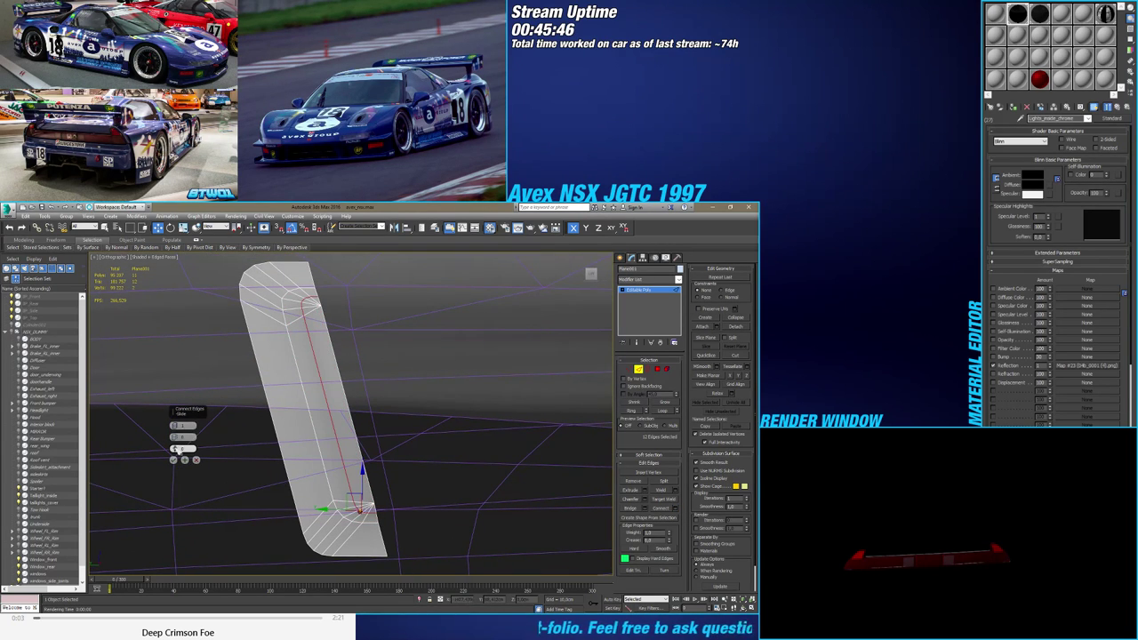
{"action": "left_click_drag", "start_coordinate": [175, 449], "coordinate": [188, 391]}
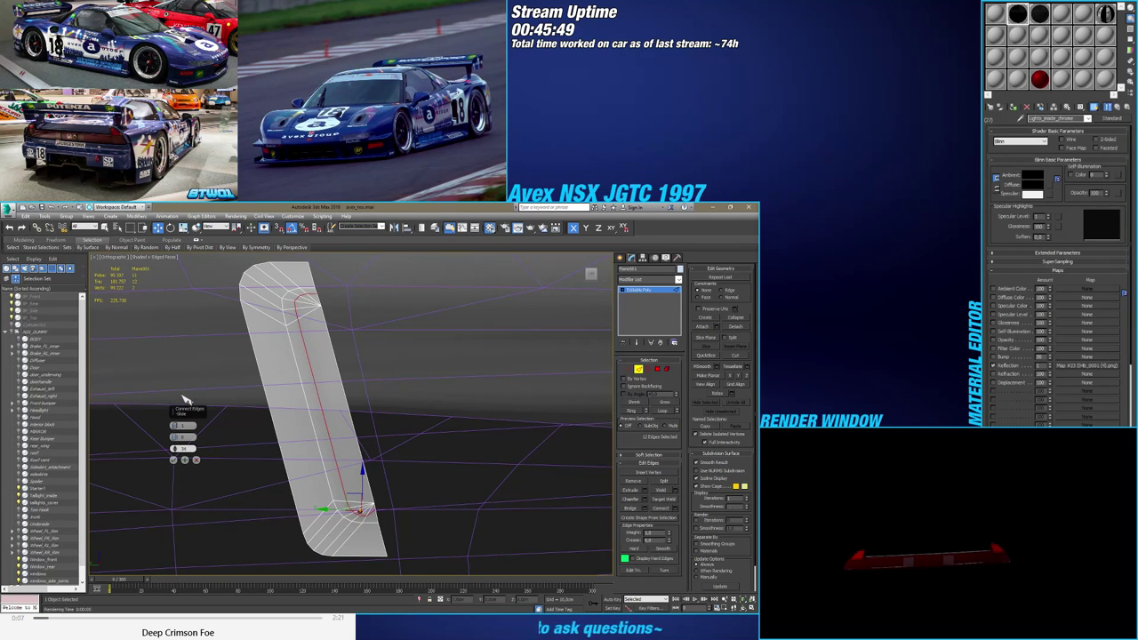
{"action": "left_click_drag", "start_coordinate": [184, 396], "coordinate": [183, 395]}
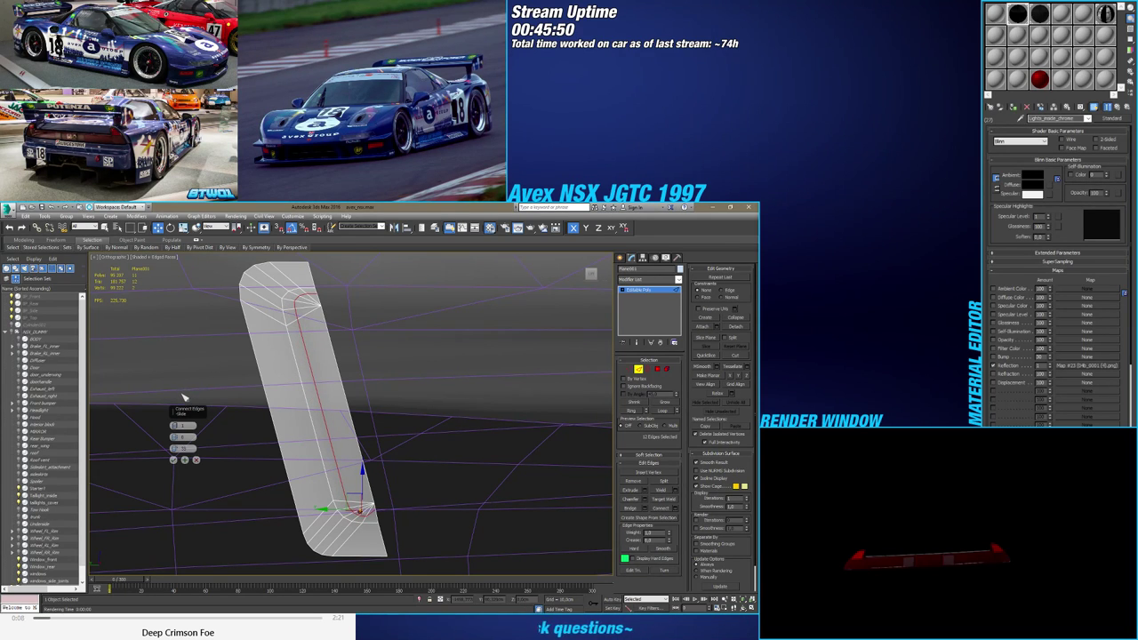
{"action": "left_click", "coordinate": [175, 461]}
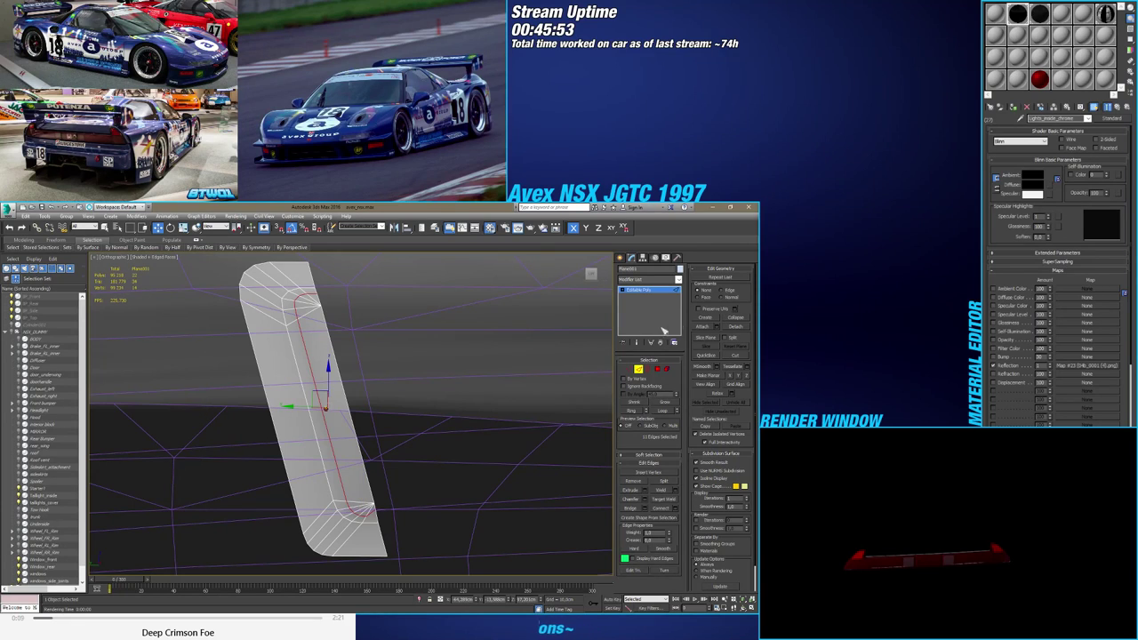
Slide the new loop's lower end vertex along the slot's straight side using the Edge constraint, then return to edge selection
{"action": "left_click", "coordinate": [628, 368], "text": "ctrl"}
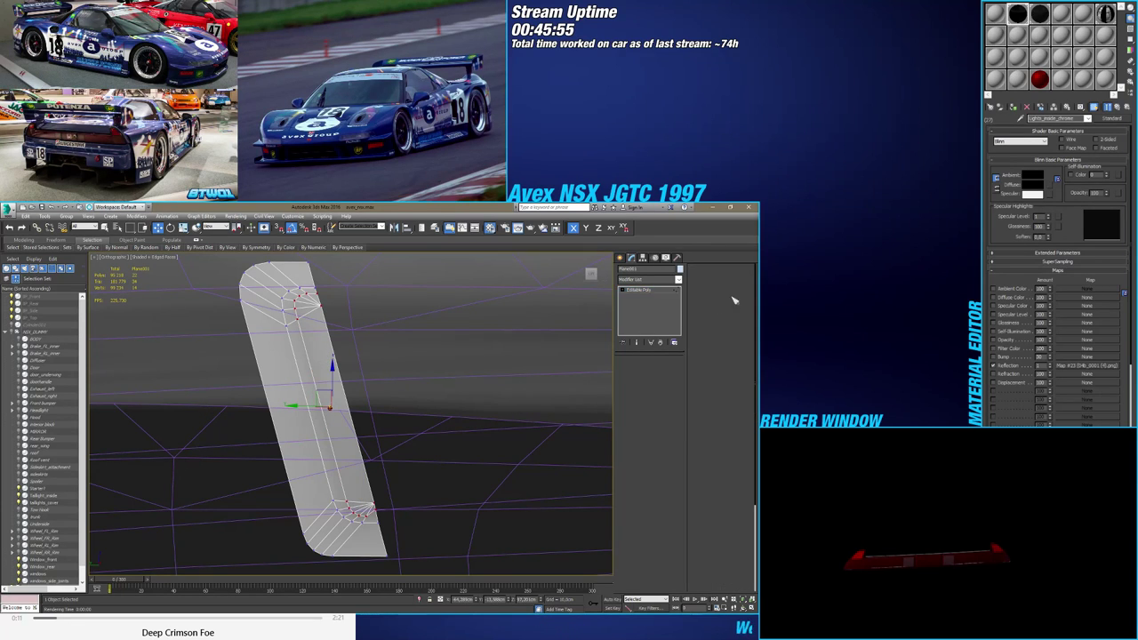
{"action": "scroll", "coordinate": [378, 514], "scroll_direction": "up", "scroll_amount": 4}
{"action": "left_click", "coordinate": [374, 503]}
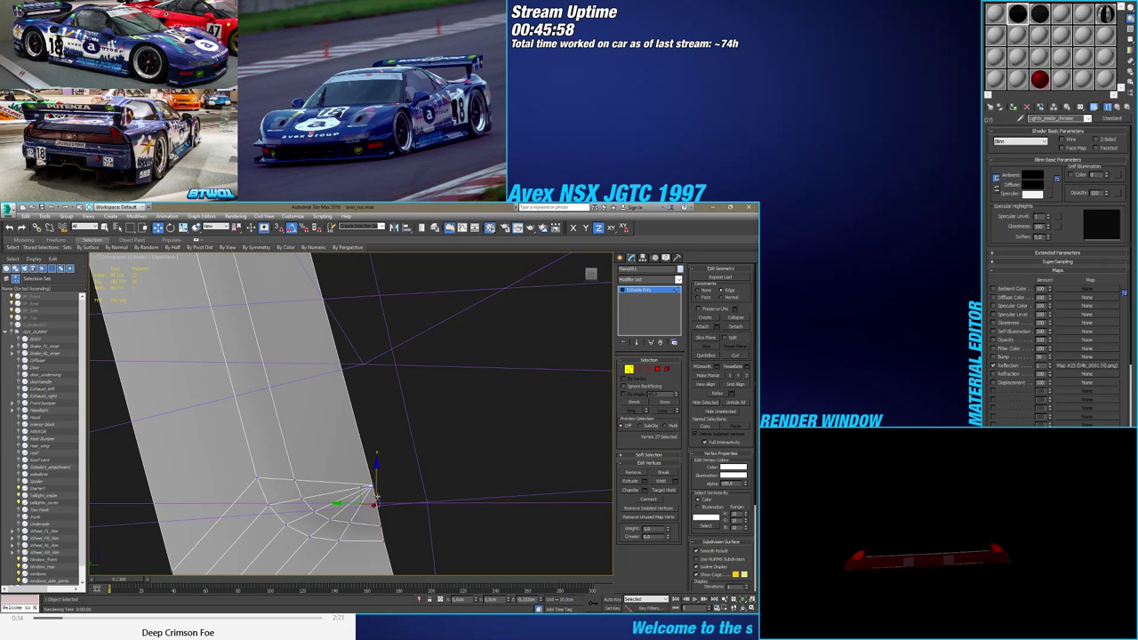
{"action": "scroll", "coordinate": [379, 494], "scroll_direction": "down", "scroll_amount": 4}
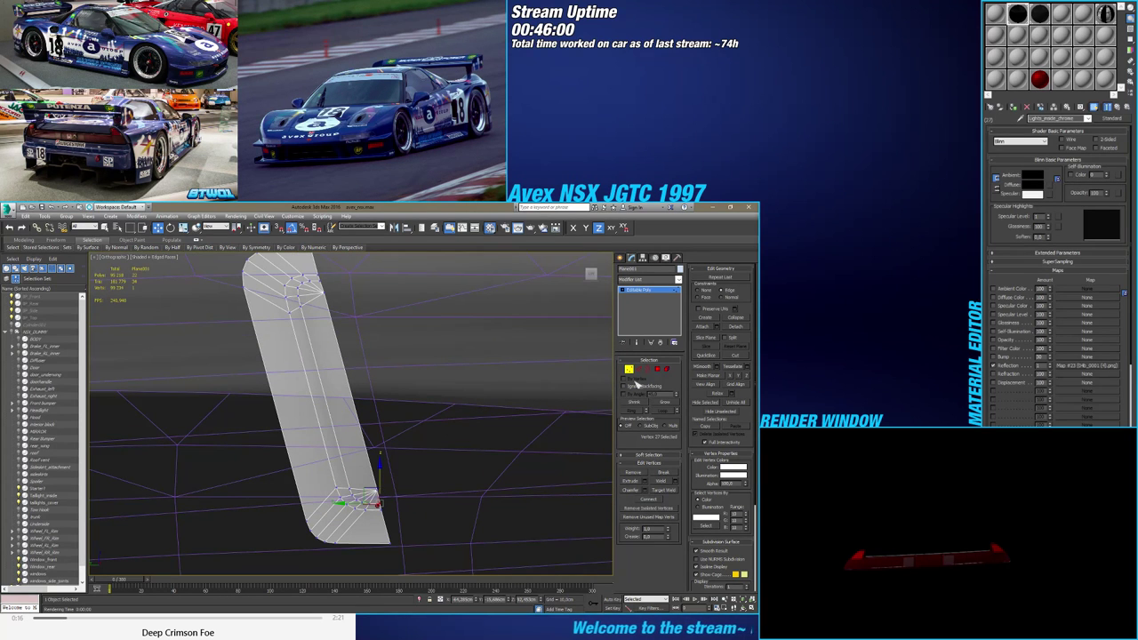
{"action": "left_click", "coordinate": [639, 369]}
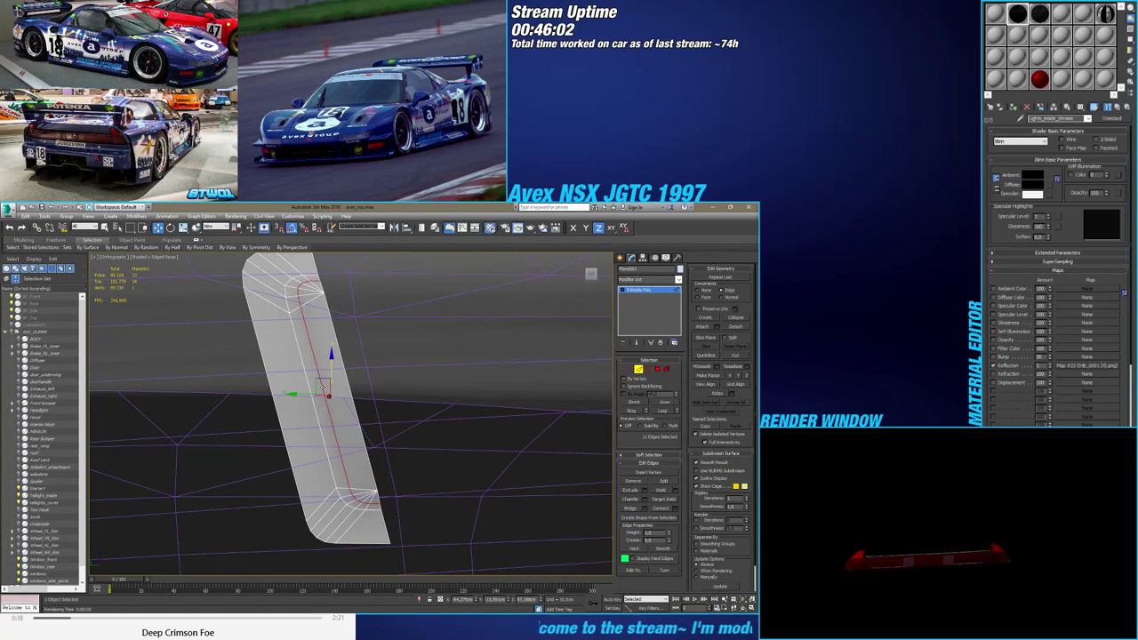
Move the new edge loop slightly outward along X and shift it sideways in the slot's plane
{"action": "middle_click_drag", "start_coordinate": [324, 388], "coordinate": [354, 433], "text": "alt"}
{"action": "scroll", "coordinate": [382, 412], "scroll_direction": "up", "scroll_amount": 1}
{"action": "scroll", "coordinate": [382, 412], "scroll_direction": "down", "scroll_amount": 1}
{"action": "left_click_drag", "start_coordinate": [278, 416], "coordinate": [280, 415]}
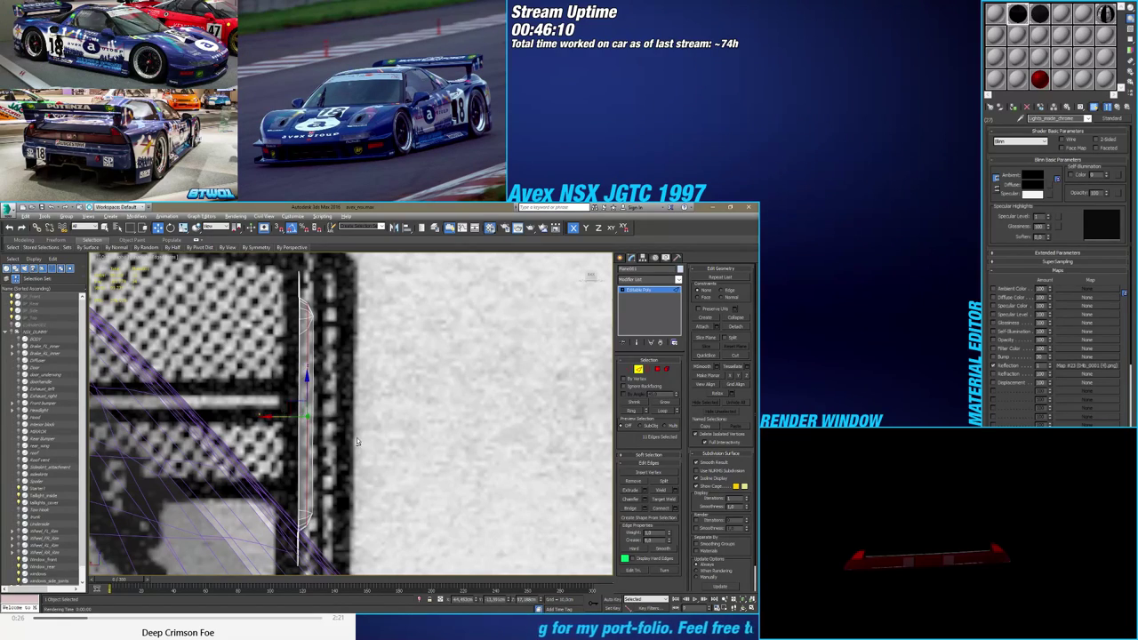
{"action": "middle_click_drag", "start_coordinate": [359, 442], "coordinate": [318, 427], "text": "alt"}
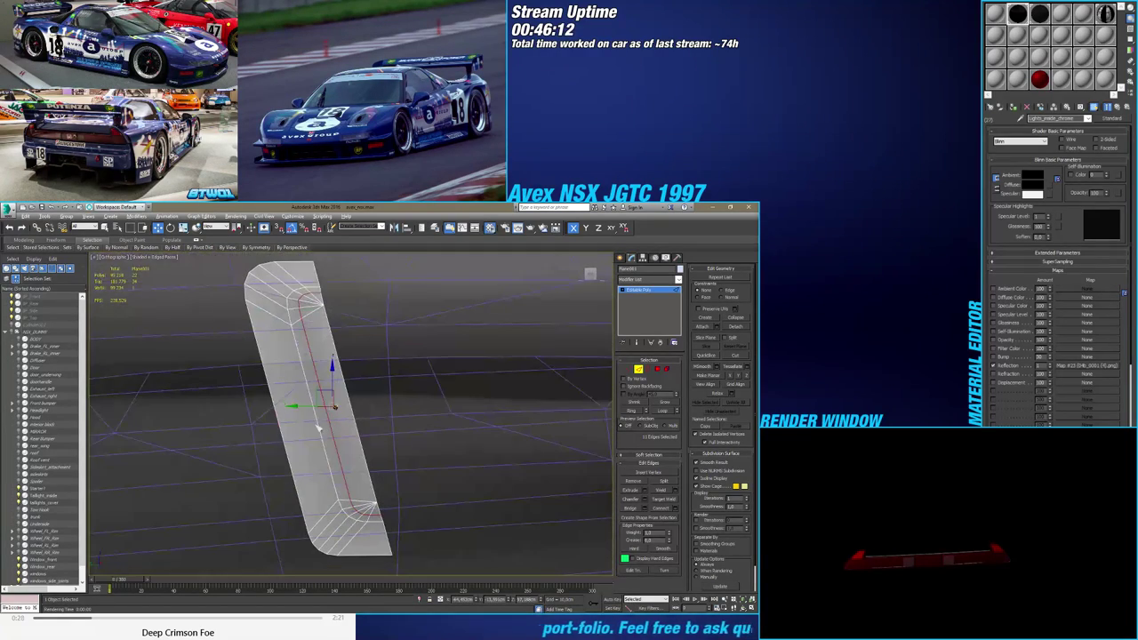
{"action": "left_click_drag", "start_coordinate": [323, 410], "coordinate": [316, 412]}
Chamfer the inner edge loop by a small amount to form a tight pair of loops
{"action": "left_click", "coordinate": [648, 500]}
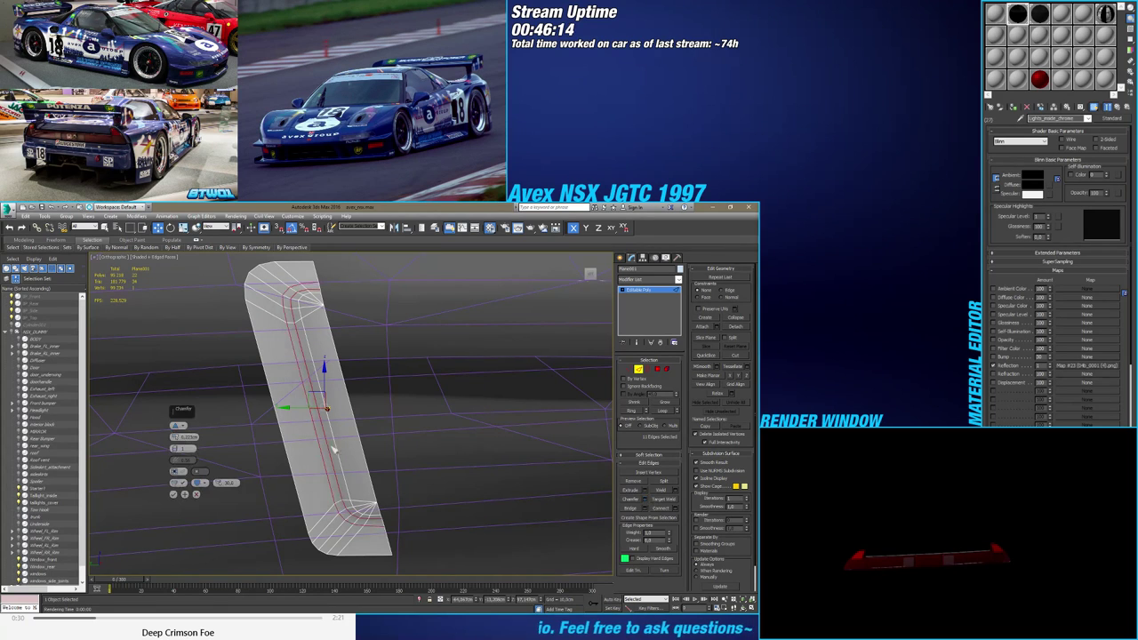
{"action": "middle_click_drag", "start_coordinate": [223, 436], "coordinate": [371, 411], "text": "alt"}
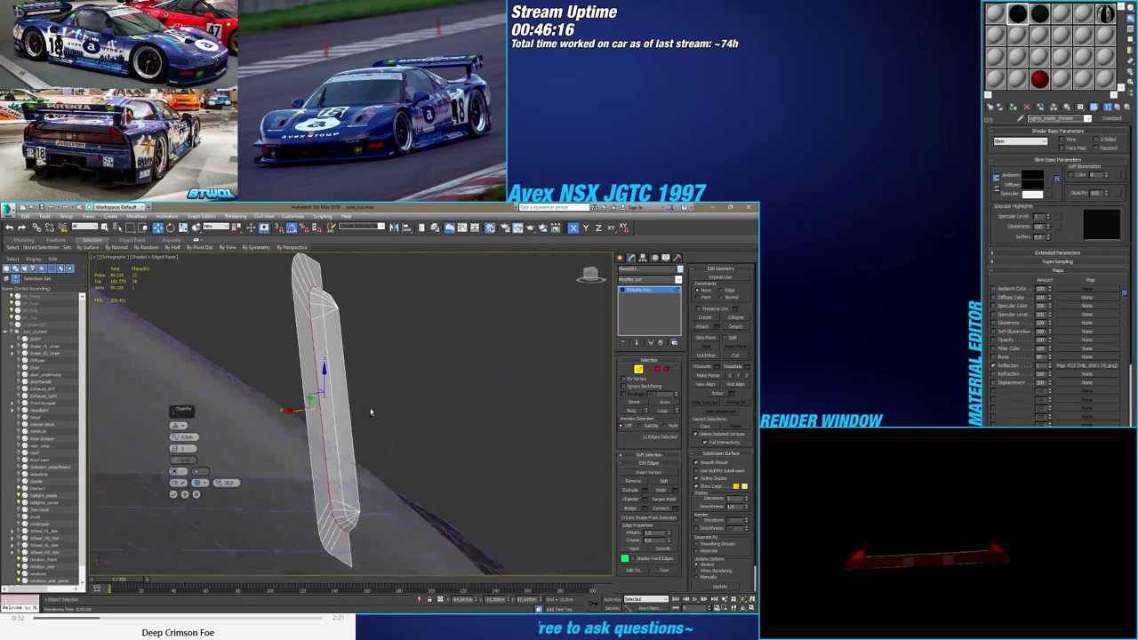
{"action": "left_click_drag", "start_coordinate": [180, 441], "coordinate": [183, 440]}
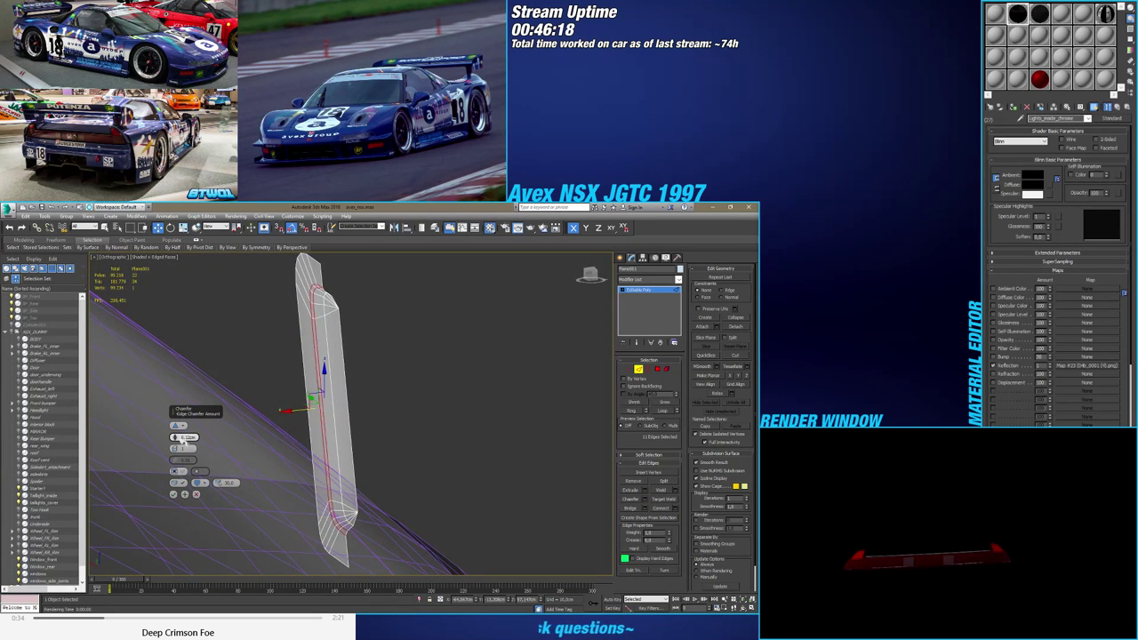
{"action": "left_click", "coordinate": [175, 495]}
Select the slot's long lengthwise edges and connect them with one cross loop midway along the slot
{"action": "middle_click_drag", "start_coordinate": [175, 496], "coordinate": [259, 456], "text": "alt"}
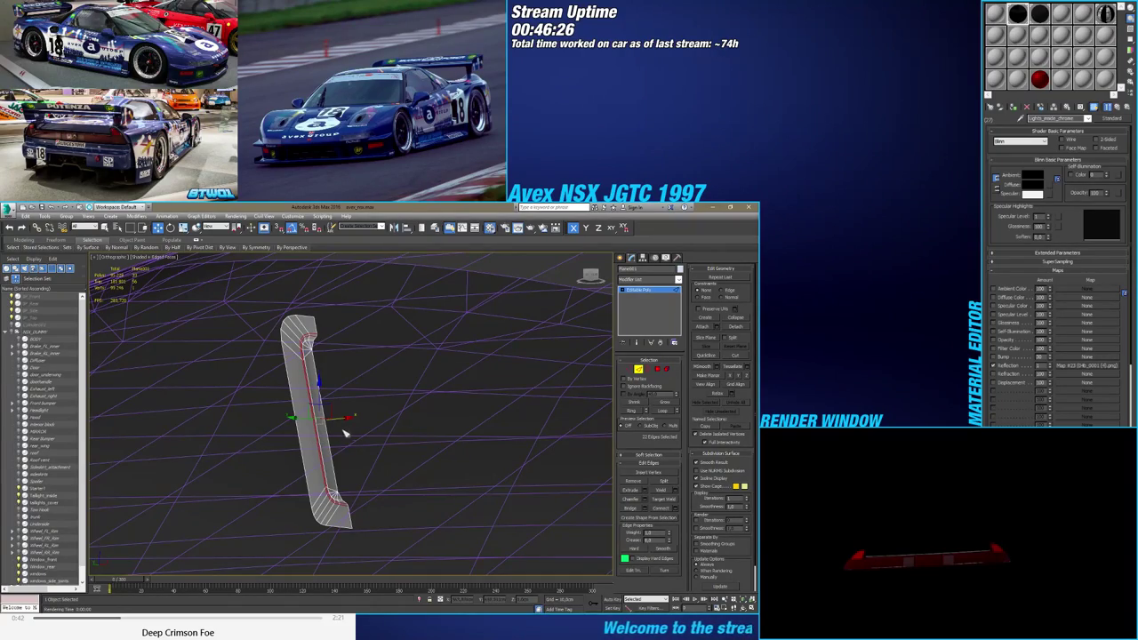
{"action": "mouse_move", "coordinate": [347, 434]}
{"action": "middle_mouse_down", "text": "alt"}
{"action": "mouse_move", "coordinate": [392, 449]}
{"action": "mouse_move", "coordinate": [333, 450]}
{"action": "middle_mouse_up", "text": "alt"}
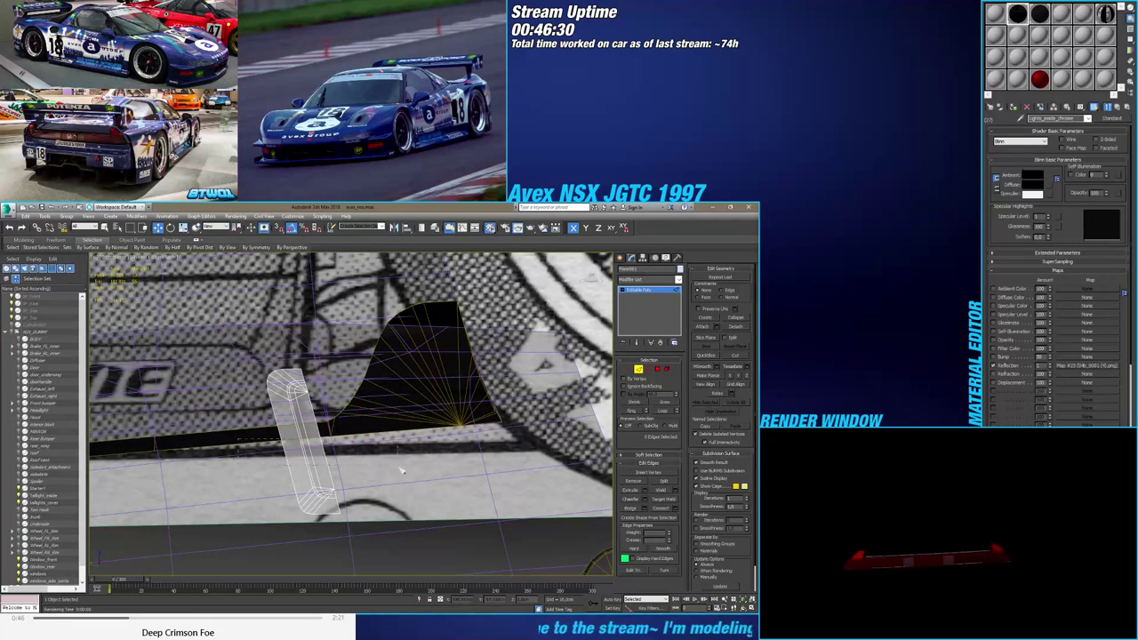
{"action": "left_click_drag", "start_coordinate": [401, 470], "coordinate": [403, 471]}
{"action": "middle_click_drag", "start_coordinate": [403, 471], "coordinate": [565, 498], "text": "alt"}
{"action": "left_click", "coordinate": [674, 509]}
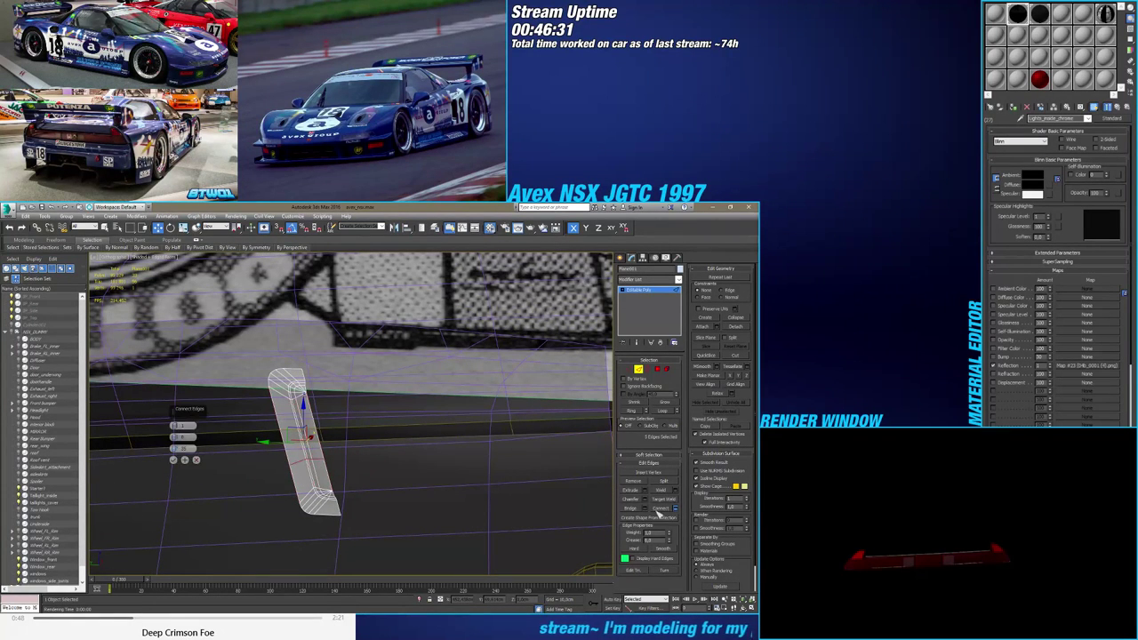
{"action": "left_click", "coordinate": [173, 460]}
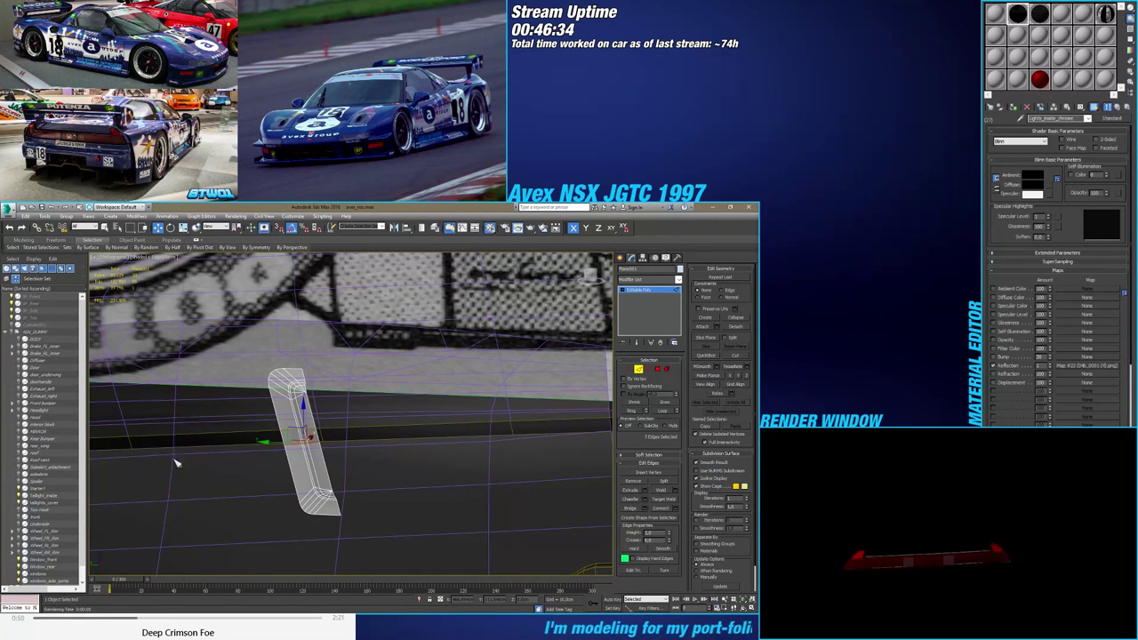
Try flattening the cross edges along Z and Y under the Edge constraint, and make them planar along X instead
{"action": "middle_click_drag", "start_coordinate": [591, 275], "coordinate": [513, 362], "text": "alt"}
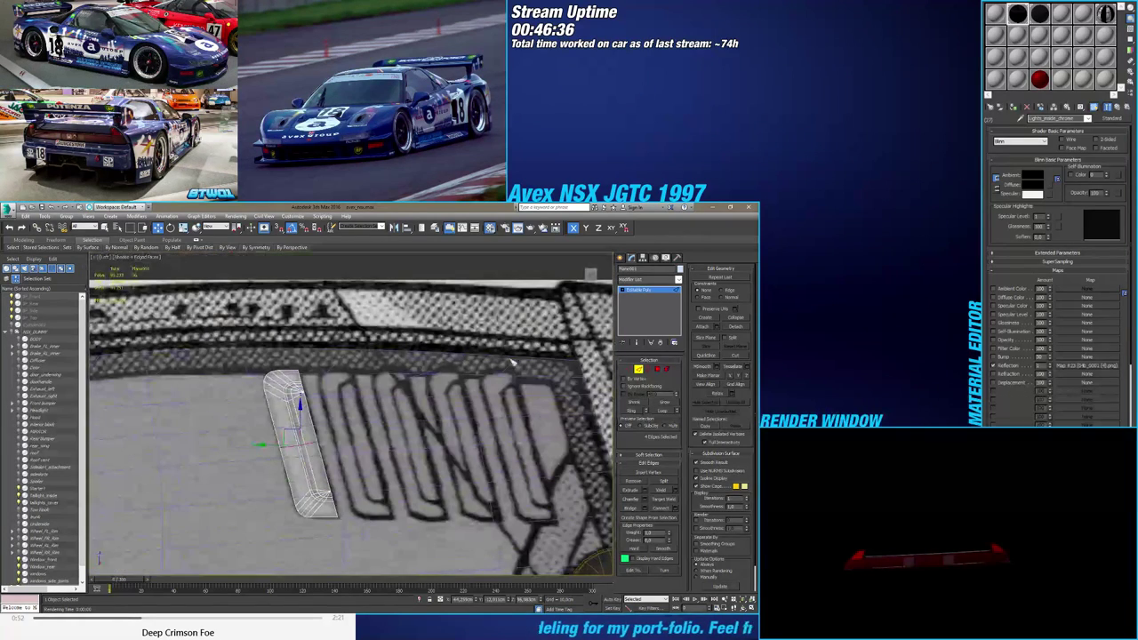
{"action": "left_click", "coordinate": [732, 293]}
{"action": "left_click", "coordinate": [747, 375]}
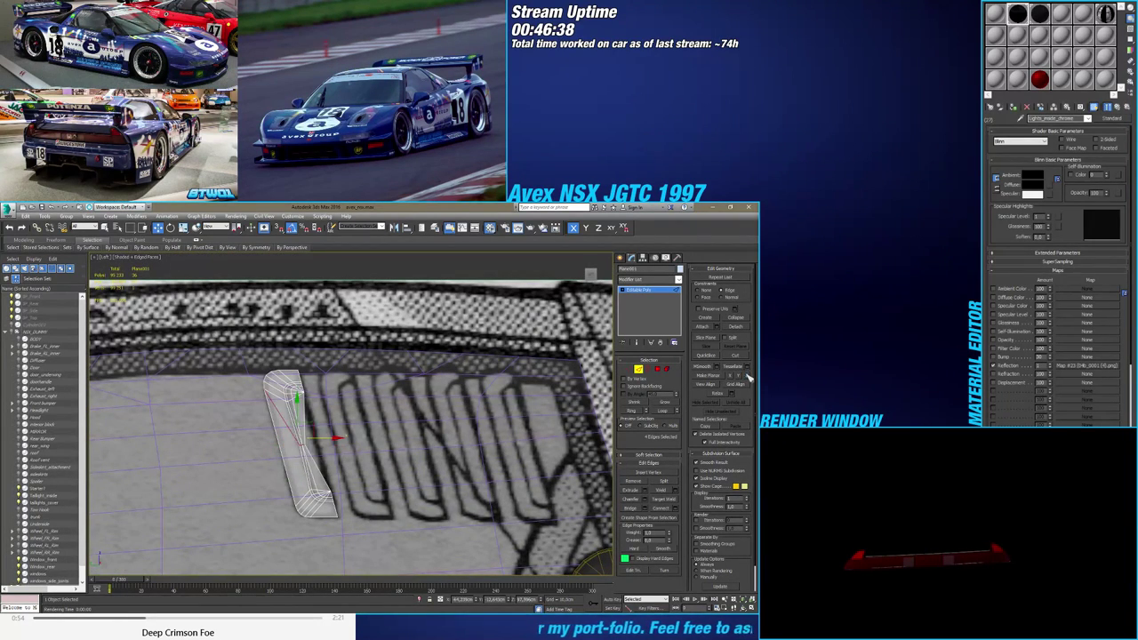
{"action": "key", "text": "ctrl+z"}
{"action": "left_click", "coordinate": [739, 375]}
{"action": "key", "text": "ctrl+z"}
{"action": "left_click", "coordinate": [733, 375]}
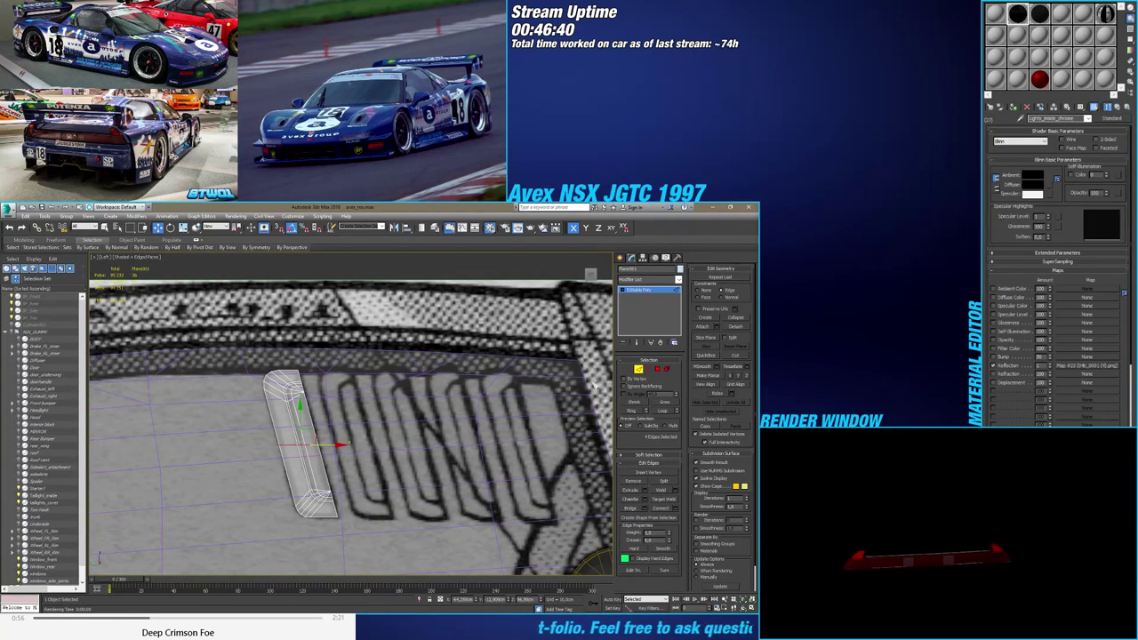
Clear the vertex selection and select the whole slot as an element
{"action": "middle_click_drag", "start_coordinate": [393, 426], "coordinate": [369, 410]}
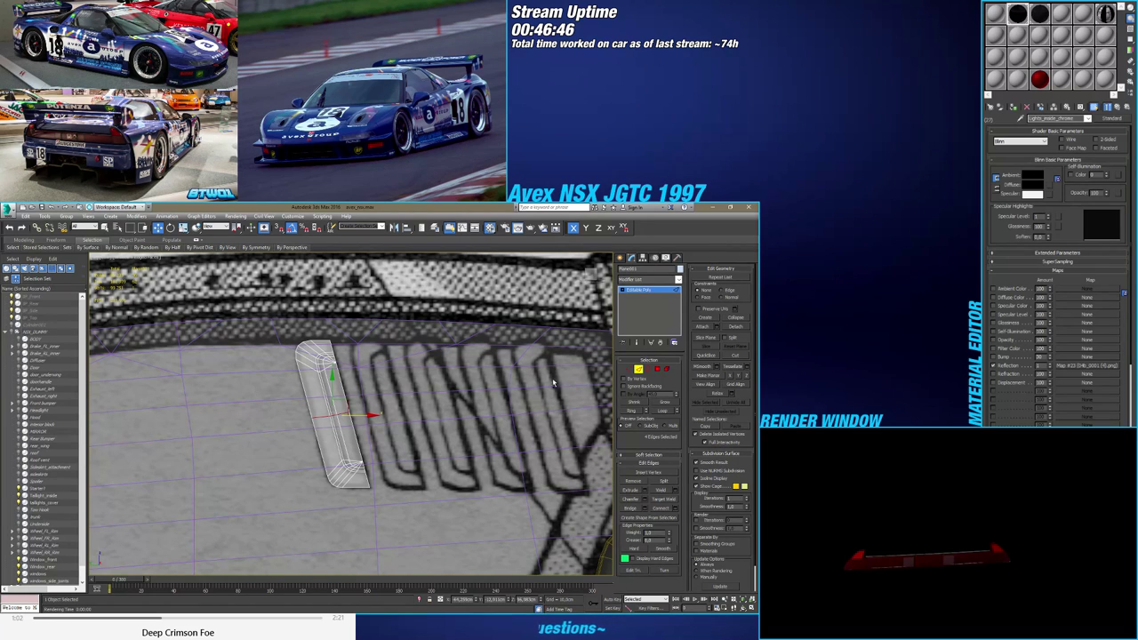
{"action": "left_click", "coordinate": [628, 368]}
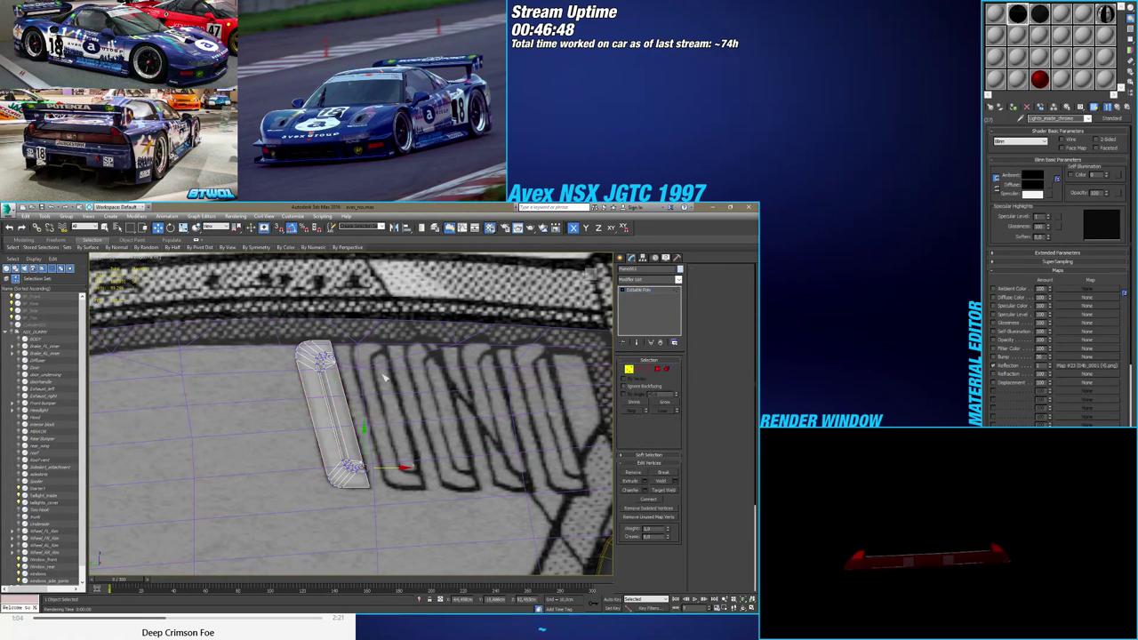
{"action": "left_click", "coordinate": [384, 378]}
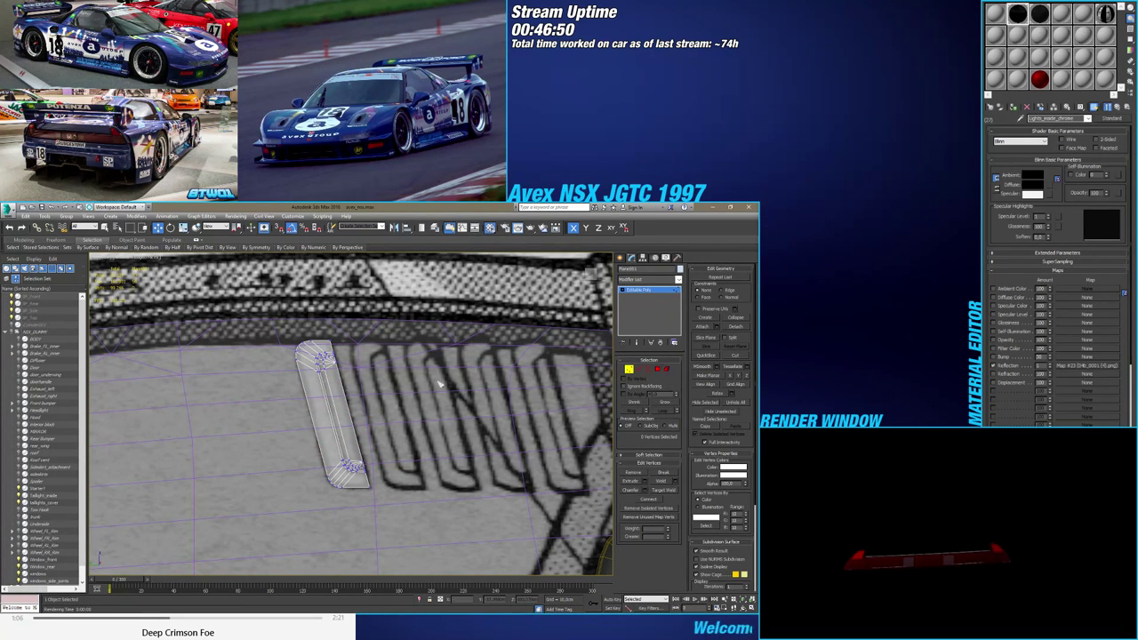
{"action": "scroll", "coordinate": [438, 384], "scroll_direction": "down", "scroll_amount": 6}
{"action": "middle_click_drag", "start_coordinate": [436, 391], "coordinate": [464, 398], "text": "alt"}
{"action": "key", "text": "4"}
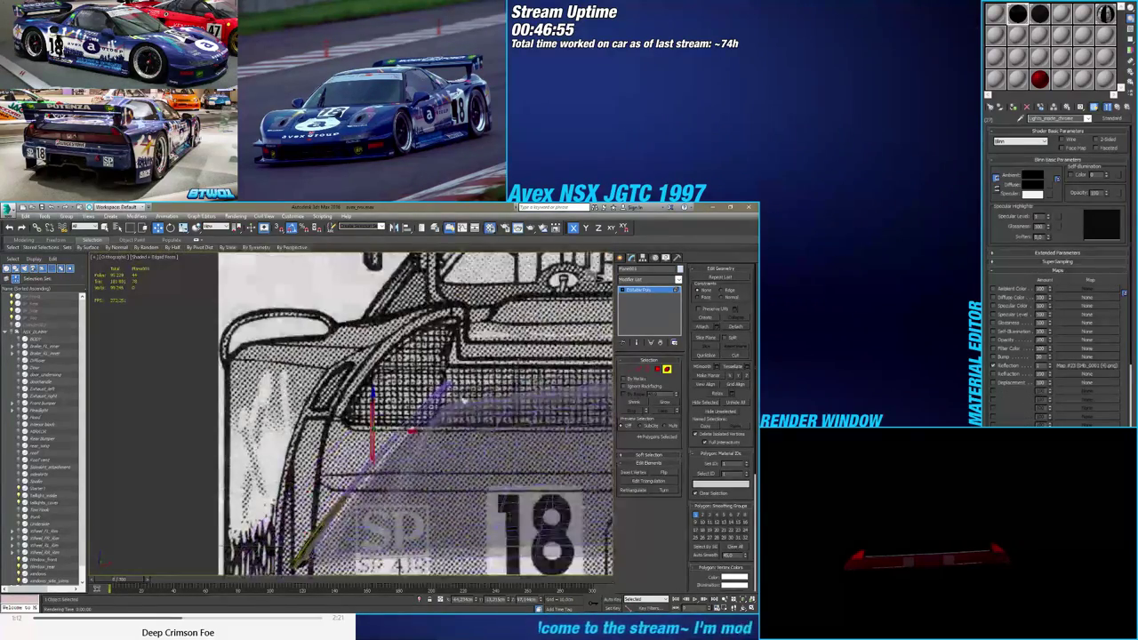
Rotate the slot element in the Front view to match the slope of the side window
{"action": "left_click", "coordinate": [592, 276]}
{"action": "scroll", "coordinate": [392, 426], "scroll_direction": "up", "scroll_amount": 5}
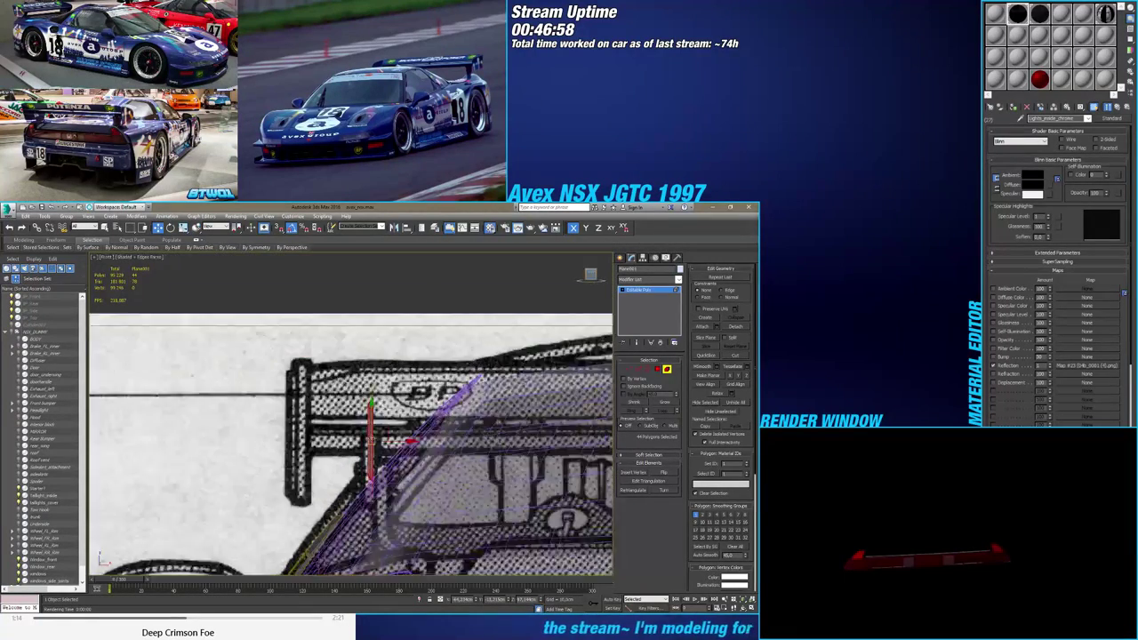
{"action": "key", "text": "e"}
{"action": "left_click_drag", "start_coordinate": [394, 418], "coordinate": [411, 431]}
{"action": "key", "text": "w"}
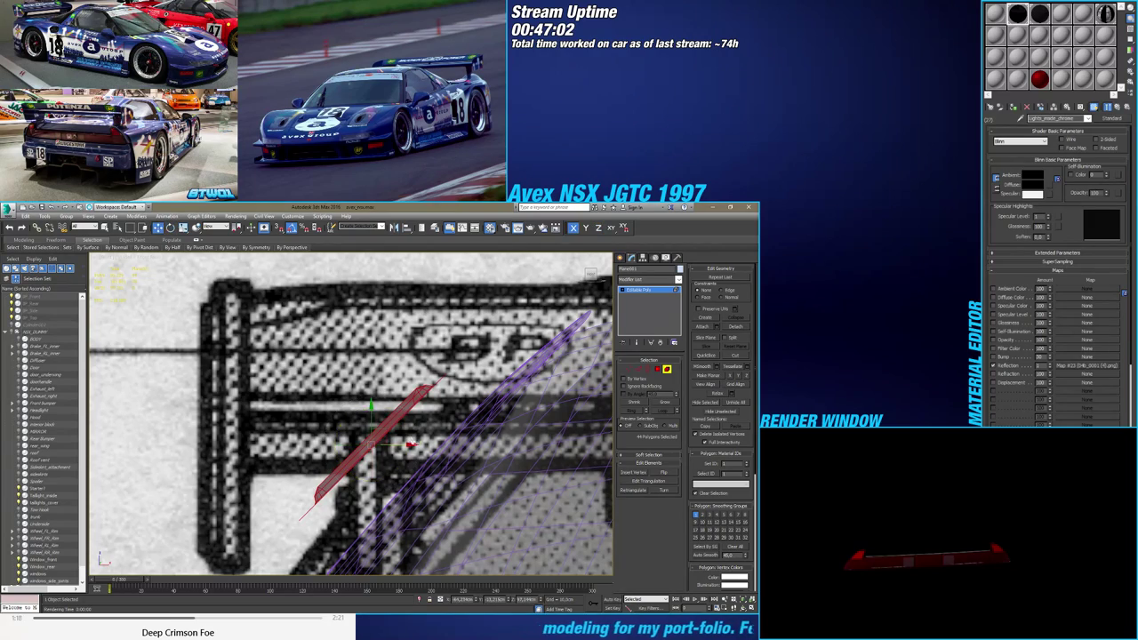
Move the tilted slot element along X onto the side window's surface
{"action": "middle_click_drag", "start_coordinate": [410, 429], "coordinate": [379, 401]}
{"action": "left_click_drag", "start_coordinate": [361, 440], "coordinate": [431, 440]}
{"action": "mouse_move", "coordinate": [431, 439]}
{"action": "middle_mouse_down", "text": "alt"}
{"action": "mouse_move", "coordinate": [480, 447]}
{"action": "mouse_move", "coordinate": [453, 441]}
{"action": "middle_mouse_up", "text": "alt"}
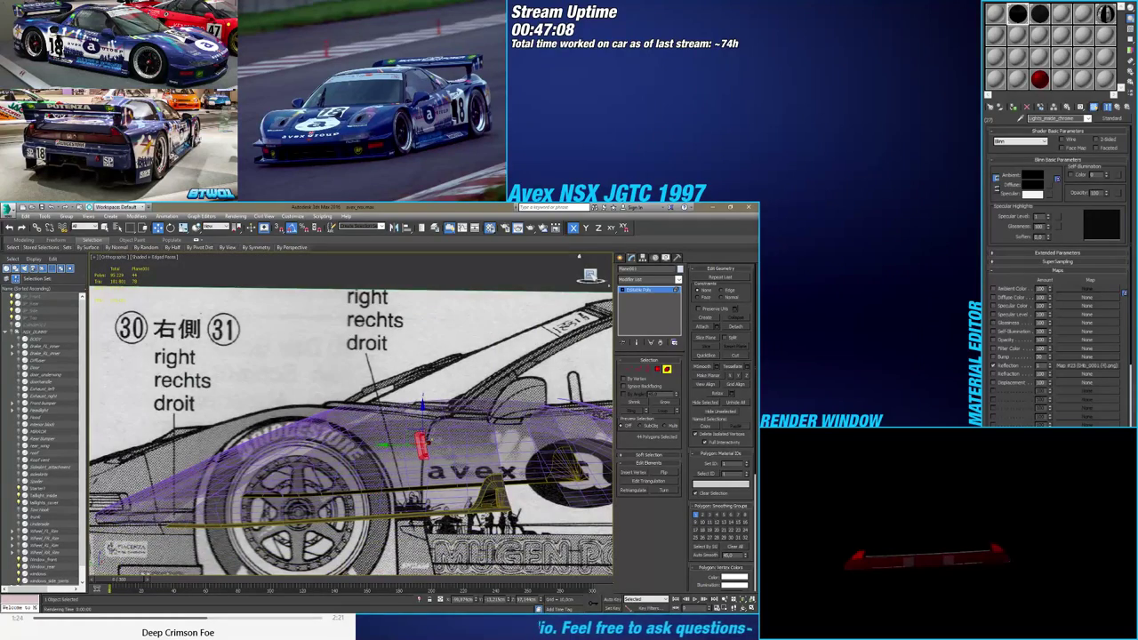
Scale the slot element vertically in the Left view to match the slot height on the blueprint
{"action": "key", "text": "l"}
{"action": "scroll", "coordinate": [424, 447], "scroll_direction": "up", "scroll_amount": 2}
{"action": "scroll", "coordinate": [424, 447], "scroll_direction": "up", "scroll_amount": 3}
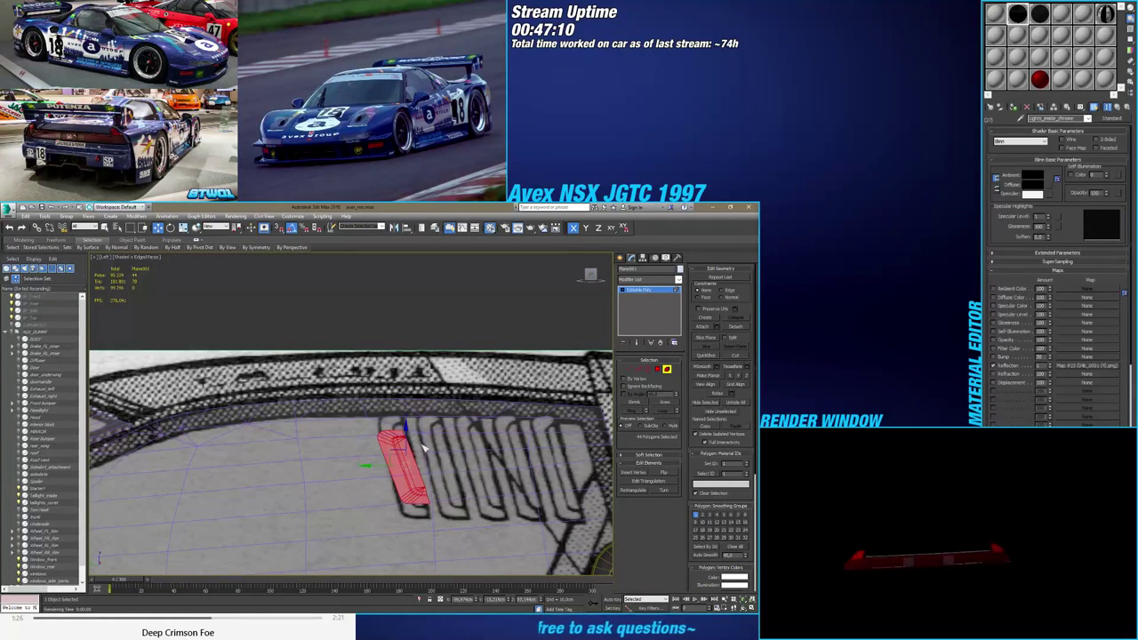
{"action": "middle_click_drag", "start_coordinate": [422, 449], "coordinate": [373, 452], "text": "alt"}
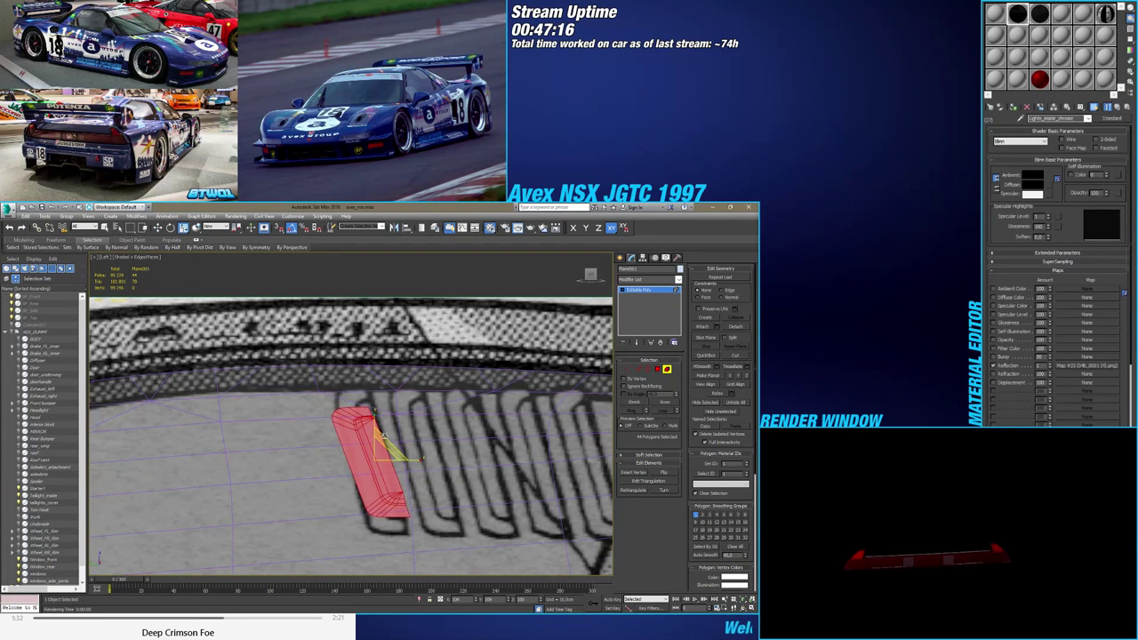
{"action": "key", "text": "ctrl+z"}
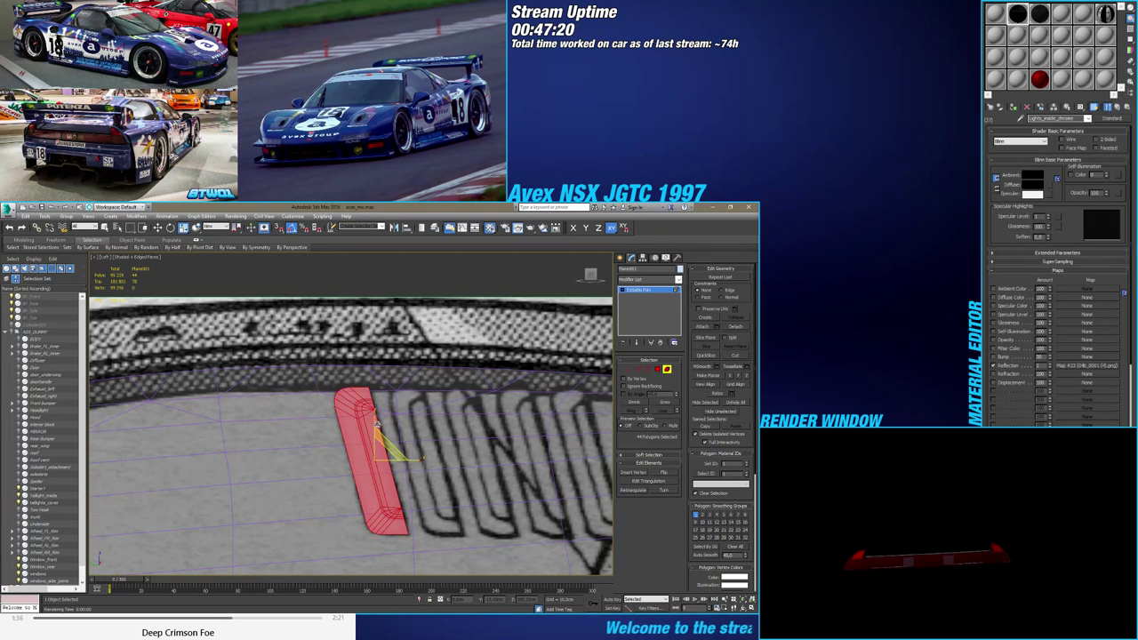
{"action": "key", "text": "ctrl+y"}
{"action": "left_click_drag", "start_coordinate": [378, 425], "coordinate": [376, 409]}
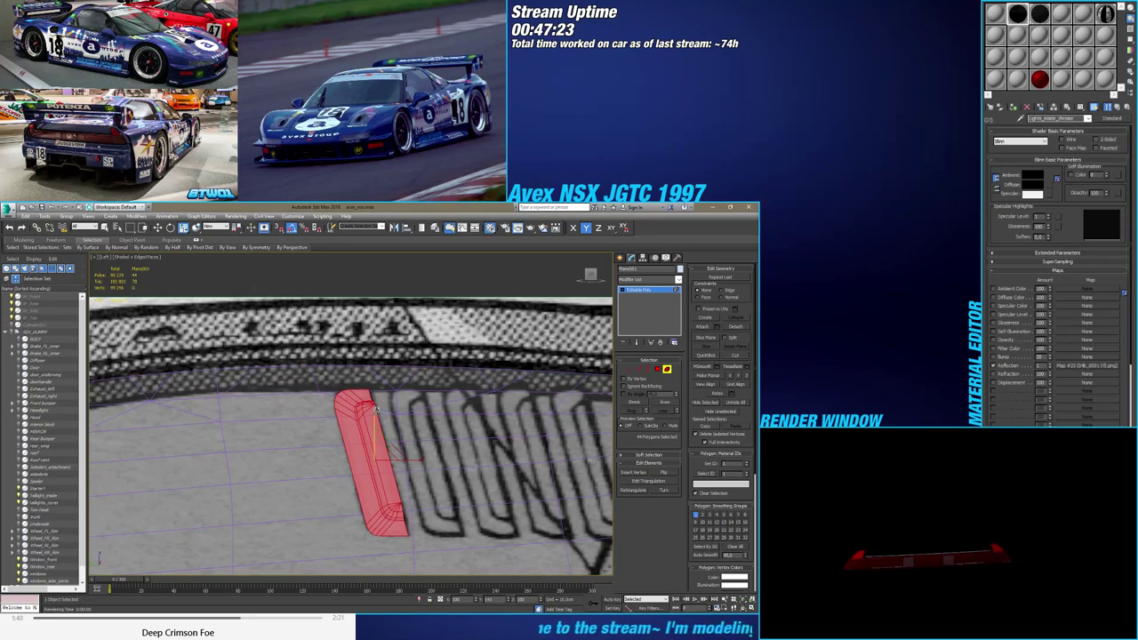
Leave element editing, turn off see-through display for the side window, and reselect the slot to check its fit
{"action": "scroll", "coordinate": [380, 438], "scroll_direction": "down", "scroll_amount": 2}
{"action": "key", "text": "w"}
{"action": "middle_click_drag", "start_coordinate": [382, 440], "coordinate": [398, 466], "text": "alt"}
{"action": "key", "text": "f"}
{"action": "key", "text": "l"}
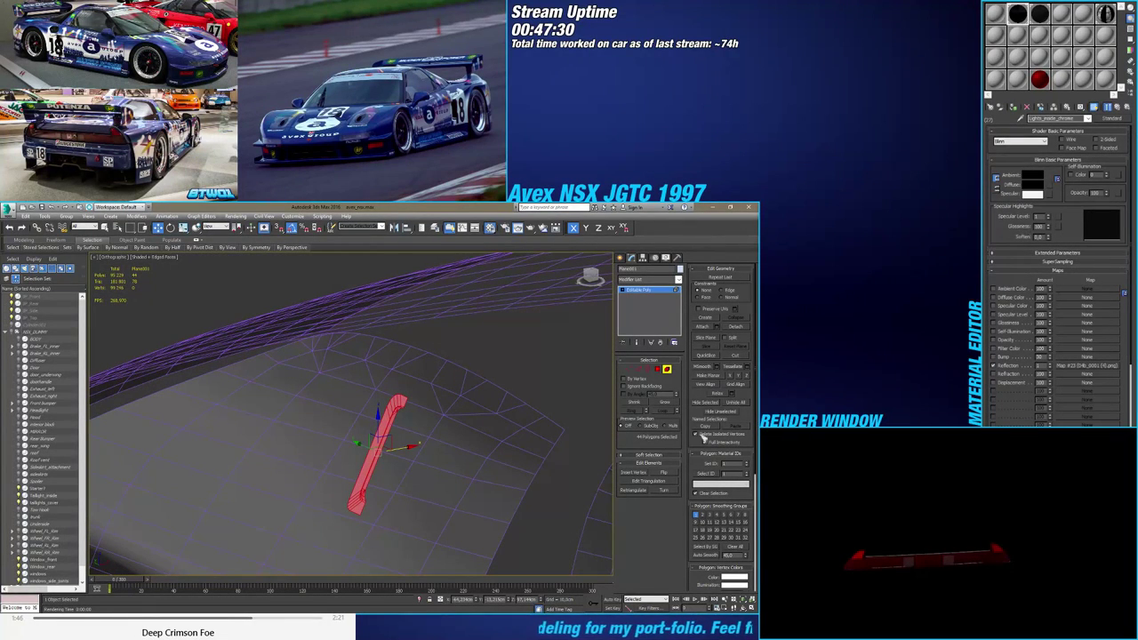
{"action": "left_click", "coordinate": [621, 257]}
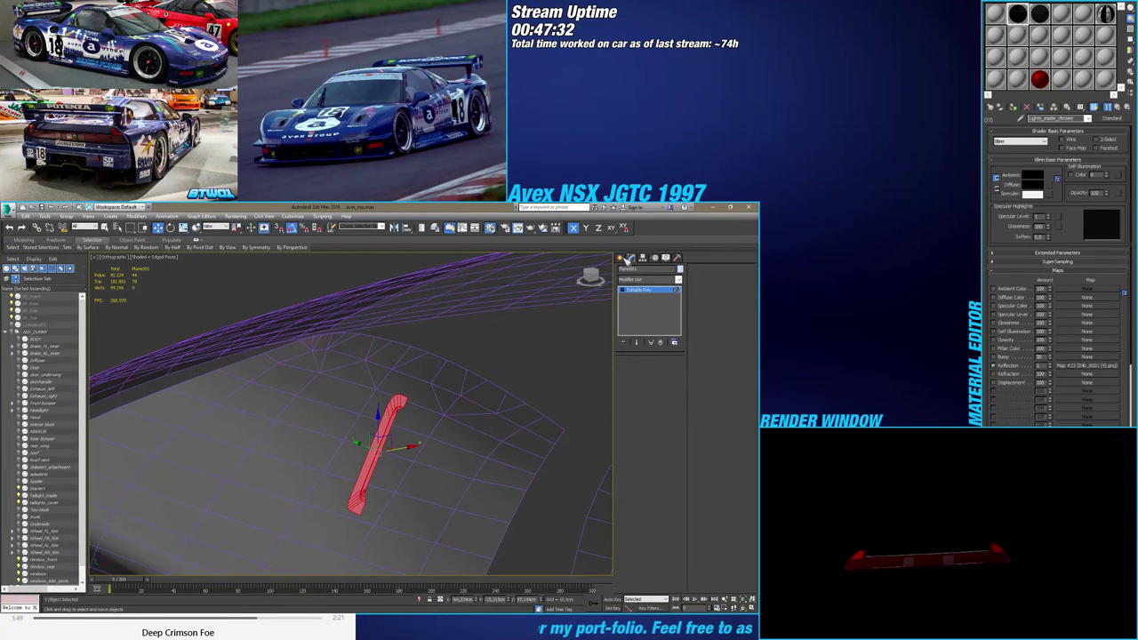
{"action": "left_click", "coordinate": [501, 410]}
{"action": "key", "text": "alt+x"}
{"action": "left_click", "coordinate": [379, 450]}
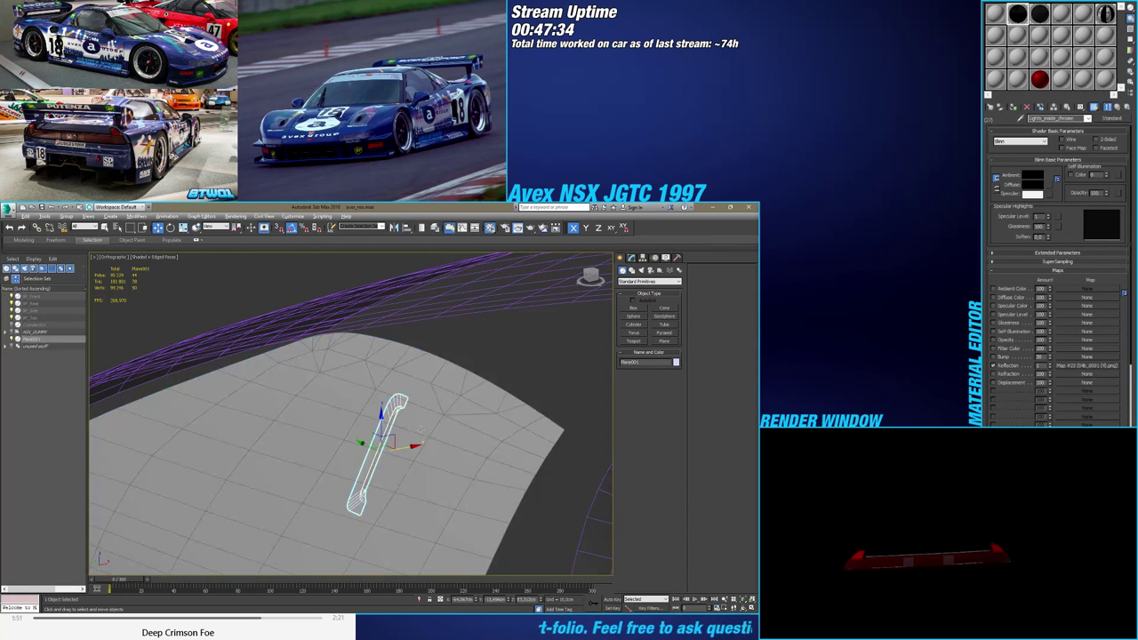
{"action": "mouse_move", "coordinate": [379, 449]}
{"action": "middle_mouse_down", "text": "alt"}
{"action": "mouse_move", "coordinate": [395, 437]}
{"action": "mouse_move", "coordinate": [399, 453]}
{"action": "middle_mouse_up", "text": "alt"}
{"action": "scroll", "coordinate": [399, 453], "scroll_direction": "up", "scroll_amount": 2}
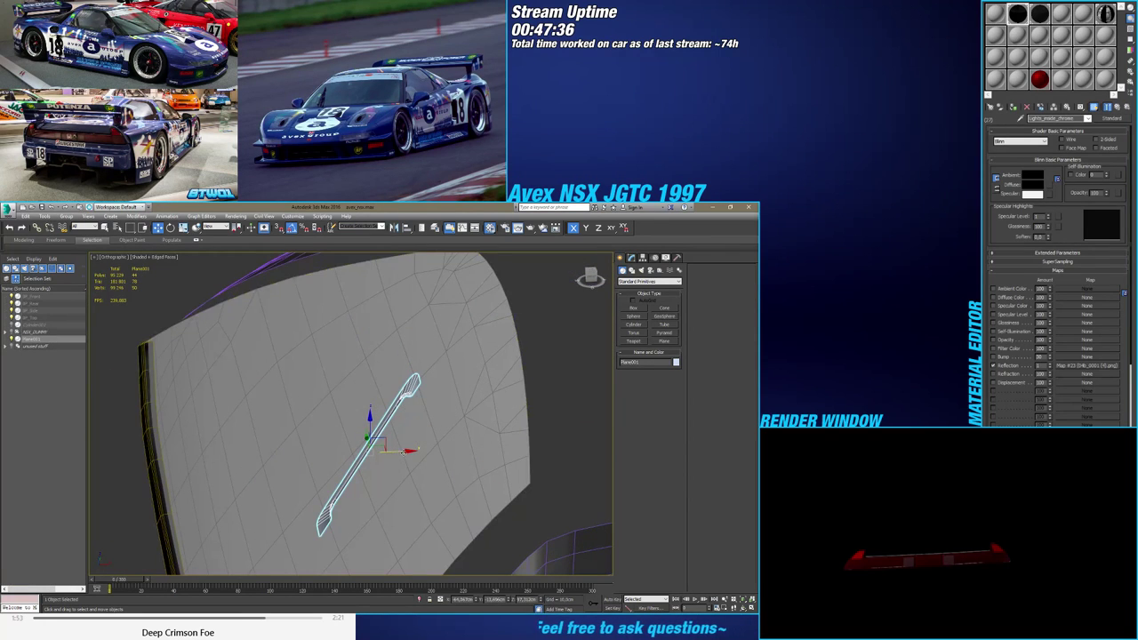
Move the slot along X toward the side window and rotate it in the Front view to follow the window's slope
{"action": "left_click_drag", "start_coordinate": [401, 452], "coordinate": [433, 454]}
{"action": "middle_click_drag", "start_coordinate": [434, 455], "coordinate": [435, 461], "text": "alt"}
{"action": "key", "text": "f"}
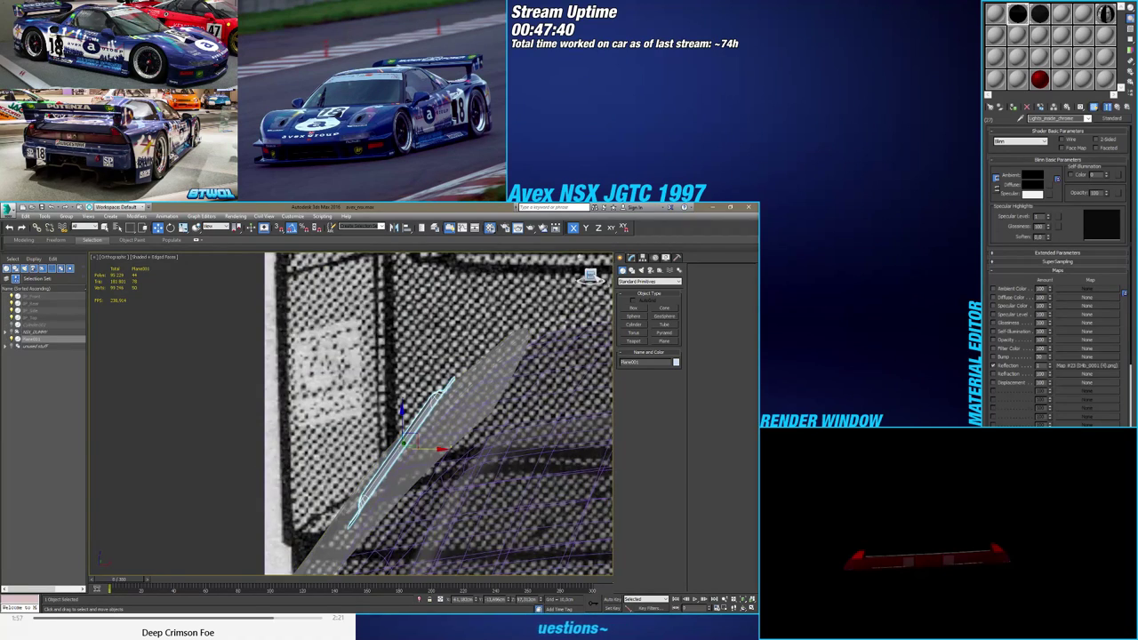
{"action": "scroll", "coordinate": [436, 457], "scroll_direction": "up", "scroll_amount": 5}
{"action": "scroll", "coordinate": [433, 431], "scroll_direction": "up", "scroll_amount": 2}
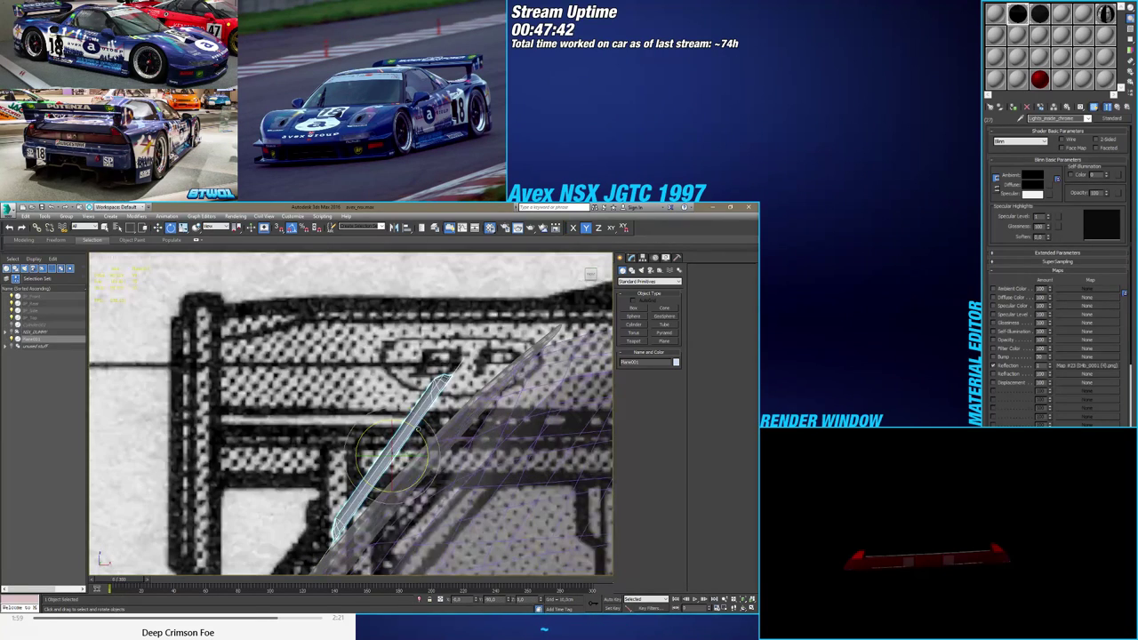
{"action": "mouse_move", "coordinate": [416, 426]}
{"action": "left_mouse_down"}
{"action": "mouse_move", "coordinate": [422, 456]}
{"action": "mouse_move", "coordinate": [438, 456]}
{"action": "mouse_move", "coordinate": [435, 425]}
{"action": "left_mouse_up"}
{"action": "key", "text": "w"}
{"action": "key", "text": "e"}
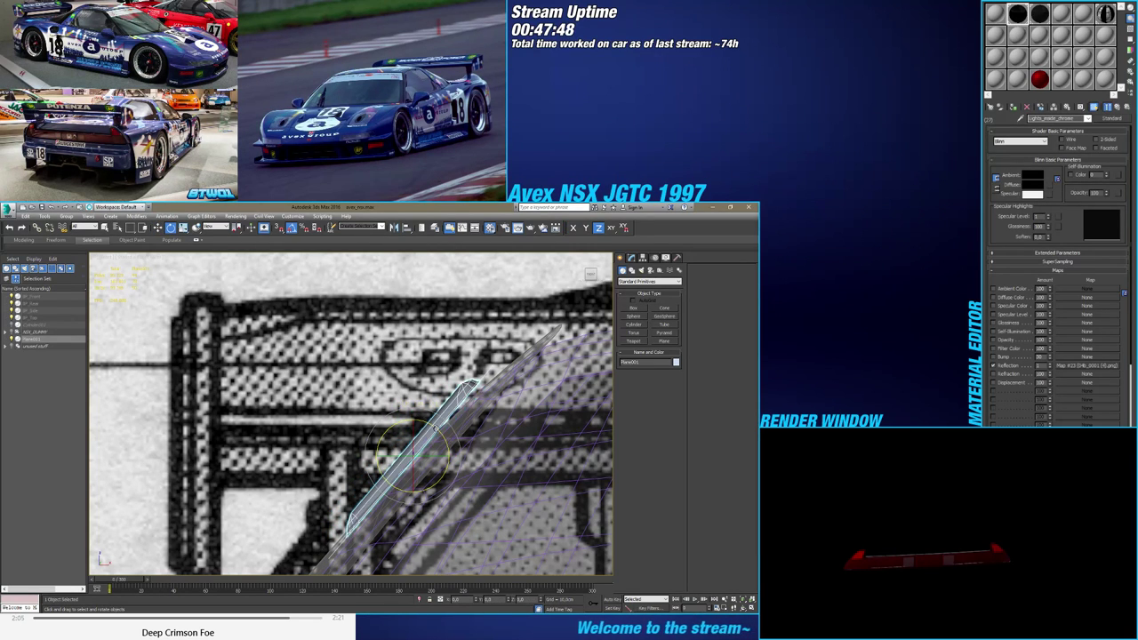
Check the angle snap settings, then fine-tune the slot's tilt and its X position against the side window's surface
{"action": "key", "text": "z"}
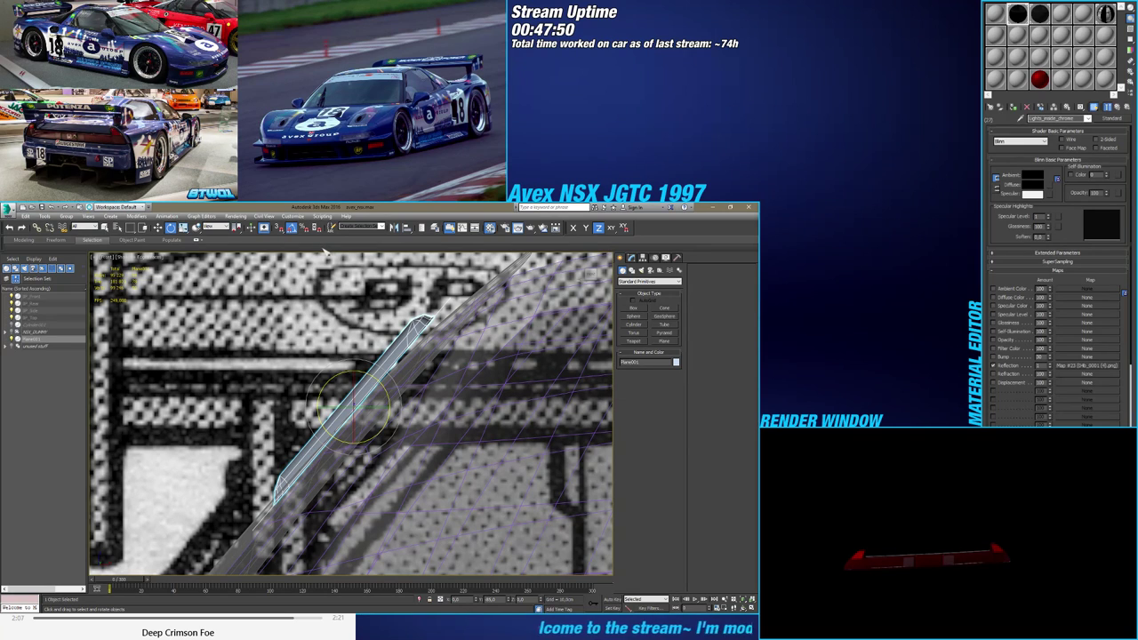
{"action": "right_click", "coordinate": [293, 229]}
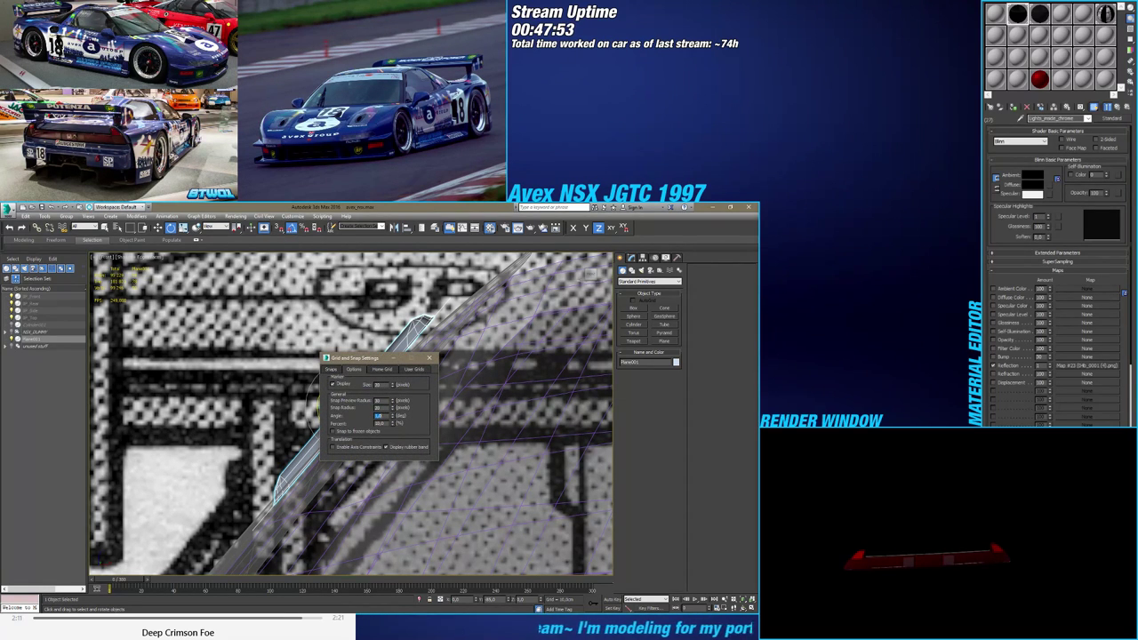
{"action": "left_click", "coordinate": [429, 357]}
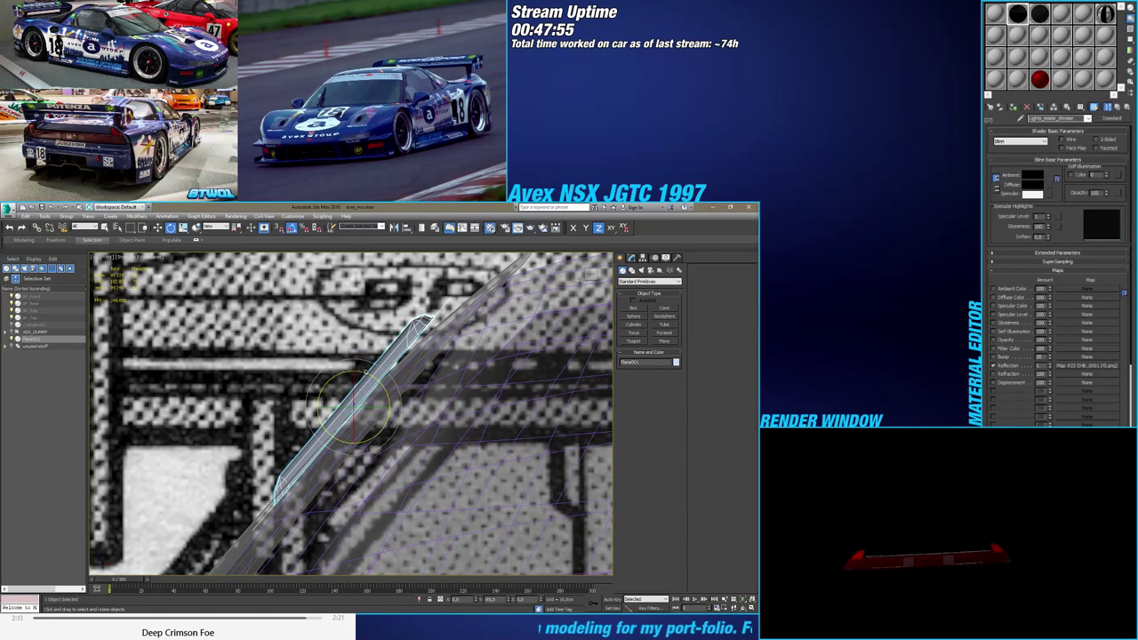
{"action": "key", "text": "w"}
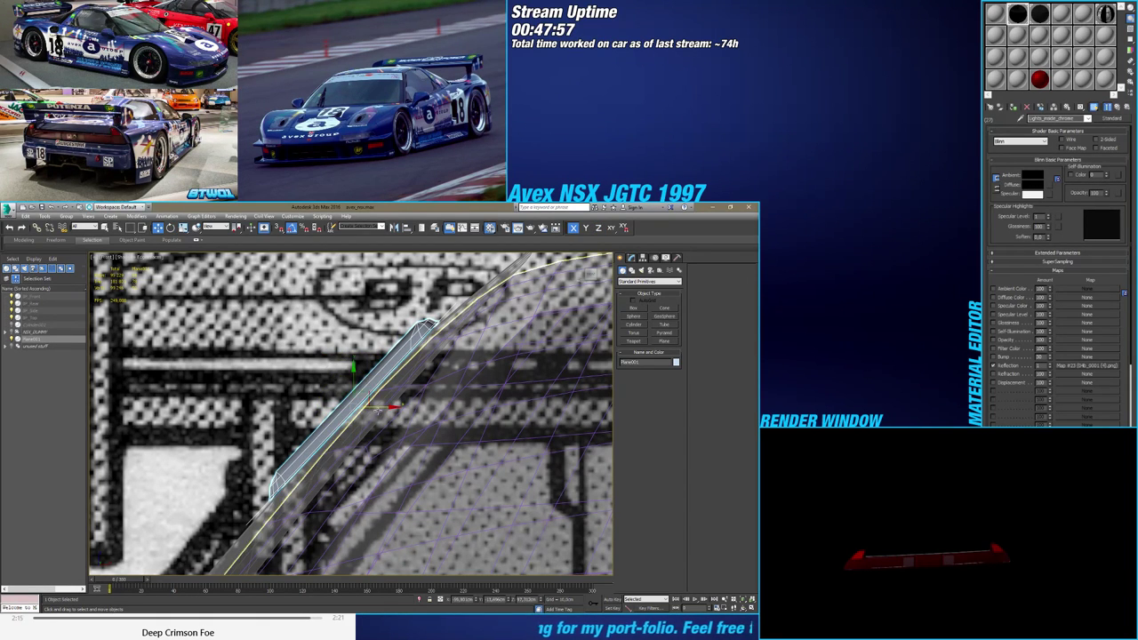
{"action": "left_click_drag", "start_coordinate": [388, 407], "coordinate": [399, 410]}
{"action": "mouse_move", "coordinate": [398, 410]}
{"action": "middle_mouse_down", "text": "alt"}
{"action": "mouse_move", "coordinate": [457, 440]}
{"action": "mouse_move", "coordinate": [377, 406]}
{"action": "mouse_move", "coordinate": [388, 411]}
{"action": "middle_mouse_up", "text": "alt"}
{"action": "scroll", "coordinate": [428, 427], "scroll_direction": "down", "scroll_amount": 4}
{"action": "left_click_drag", "start_coordinate": [387, 412], "coordinate": [388, 413]}
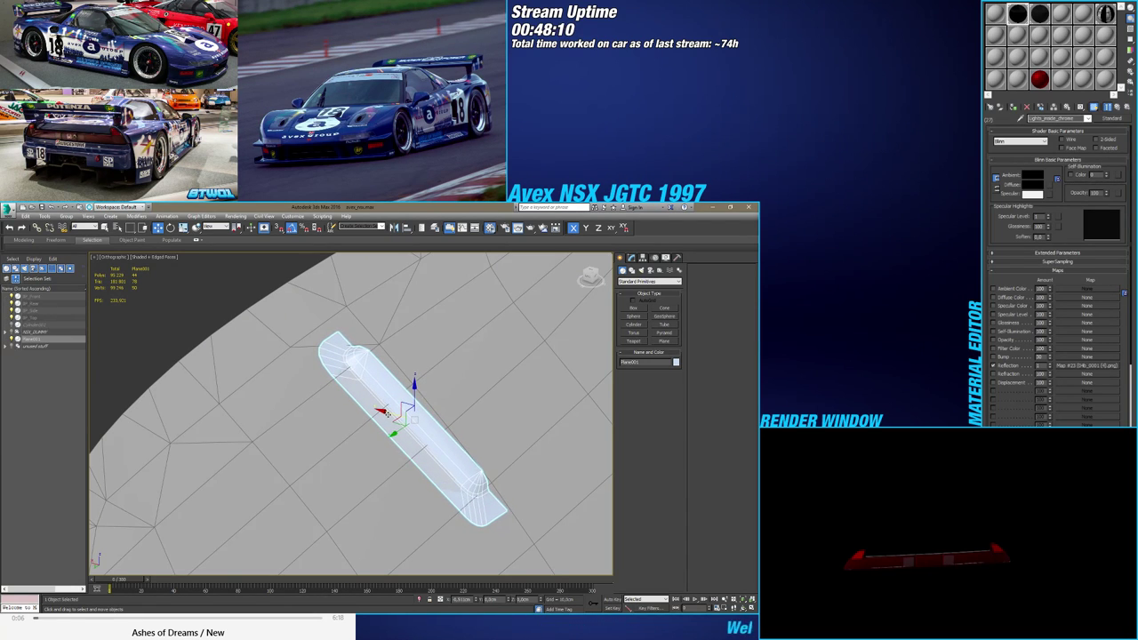
Open the Move Transform Type-In and change the slot's object color to black
{"action": "middle_click_drag", "start_coordinate": [387, 413], "coordinate": [350, 389]}
{"action": "key", "text": "F12"}
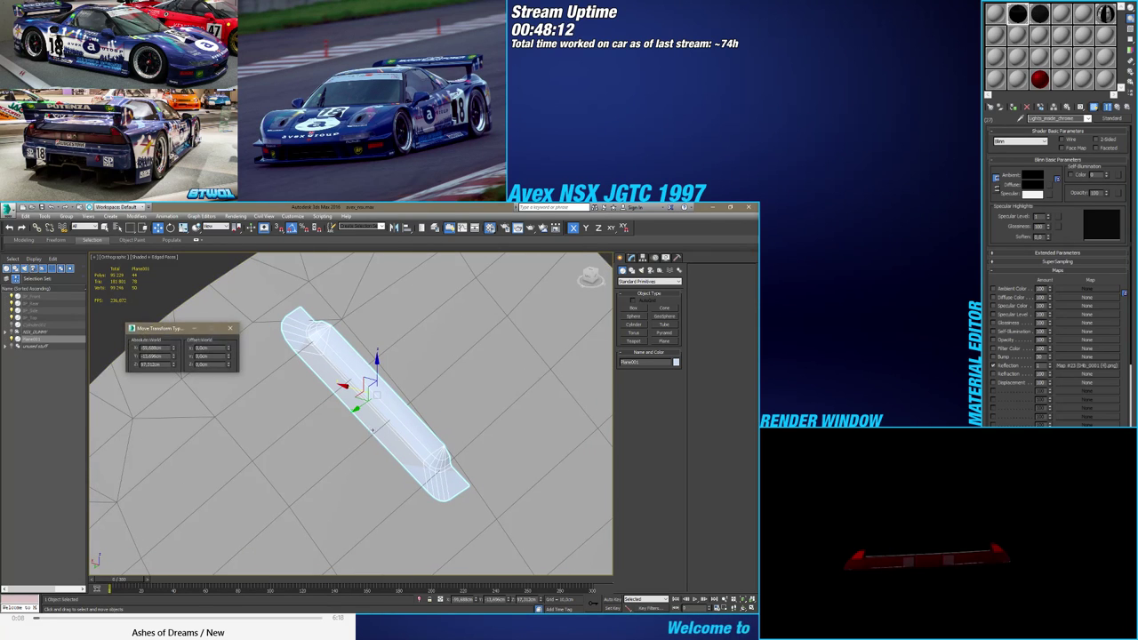
{"action": "left_click", "coordinate": [676, 362]}
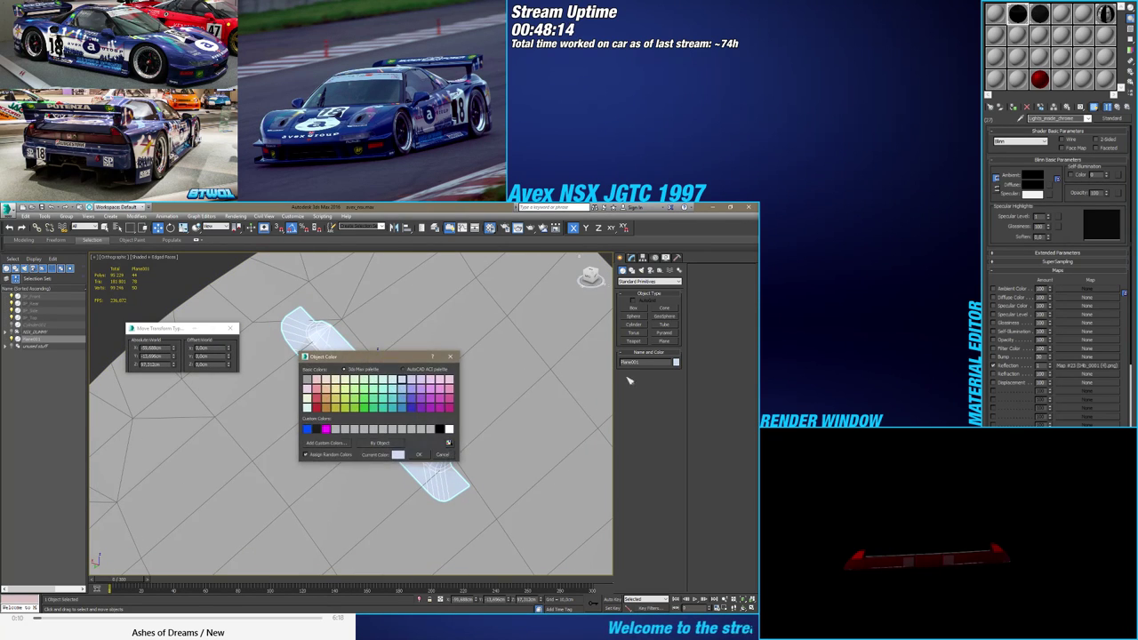
{"action": "left_click", "coordinate": [439, 430]}
{"action": "left_click", "coordinate": [419, 454]}
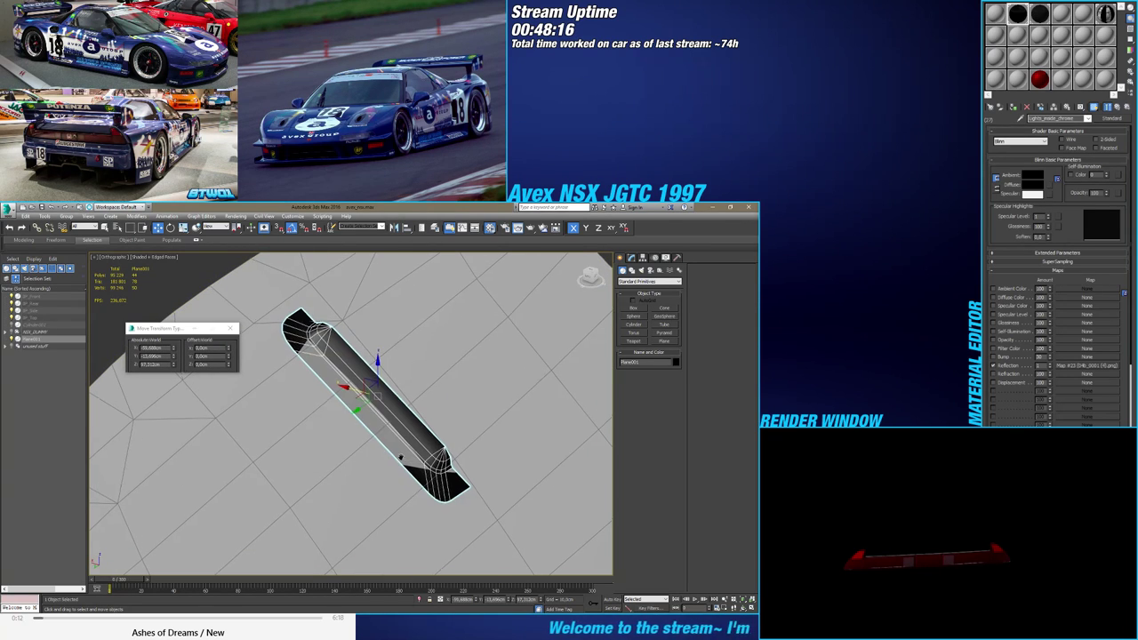
Connect the two long edges of the slot's flat outer face with two segments, pinched apart toward both ends
{"action": "scroll", "coordinate": [413, 433], "scroll_direction": "up", "scroll_amount": 2}
{"action": "middle_click_drag", "start_coordinate": [400, 432], "coordinate": [356, 429]}
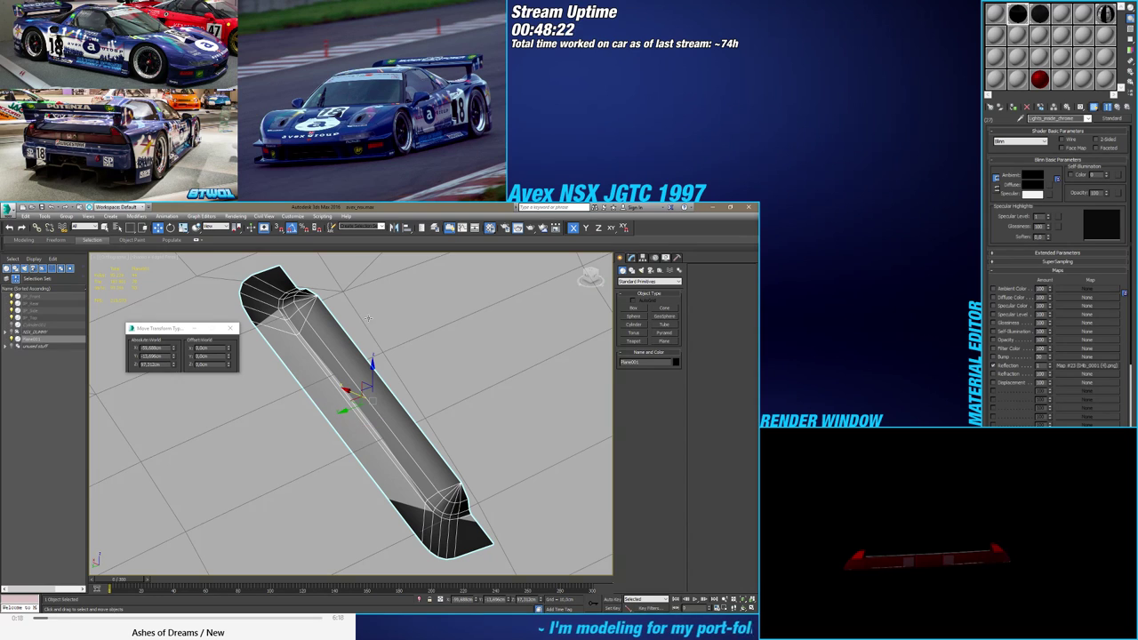
{"action": "left_click", "coordinate": [631, 257]}
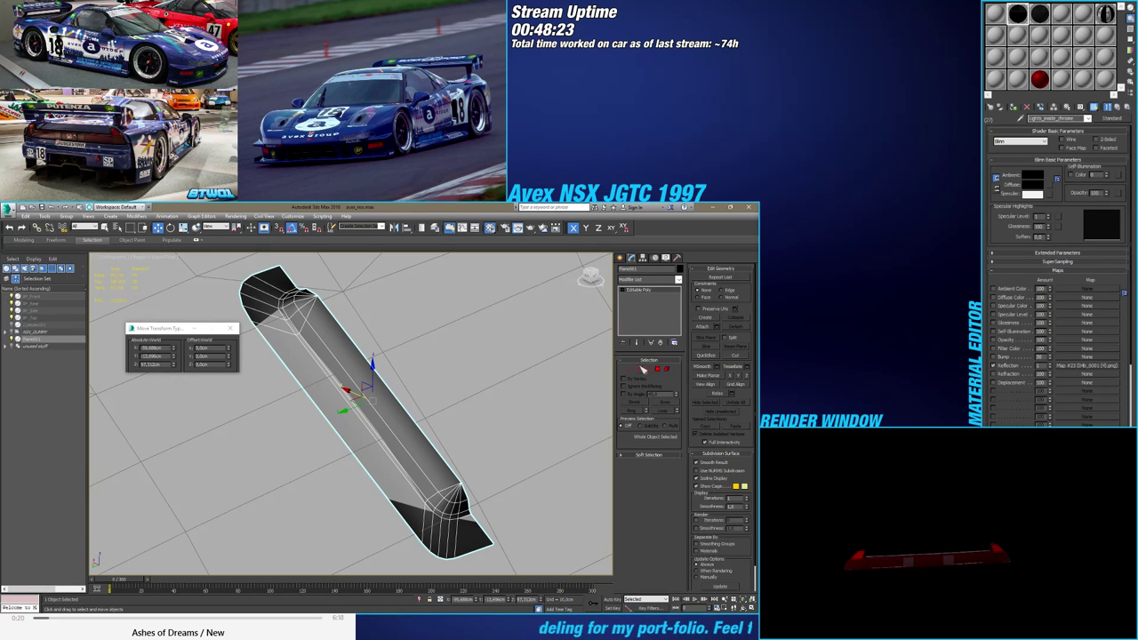
{"action": "left_click", "coordinate": [639, 367]}
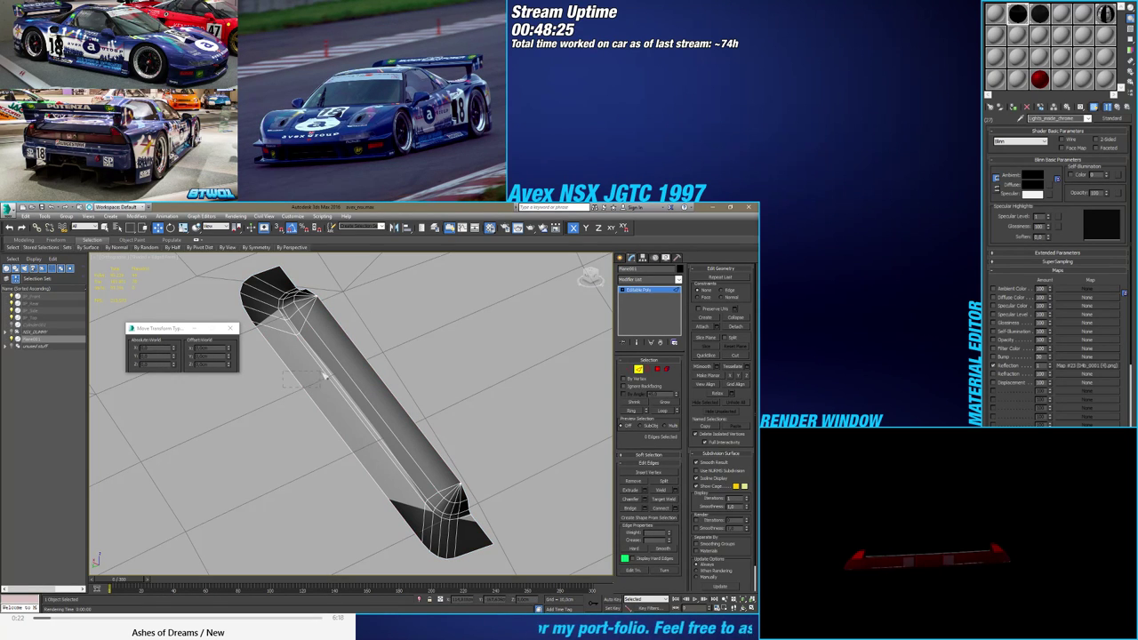
{"action": "left_click_drag", "start_coordinate": [331, 380], "coordinate": [333, 383]}
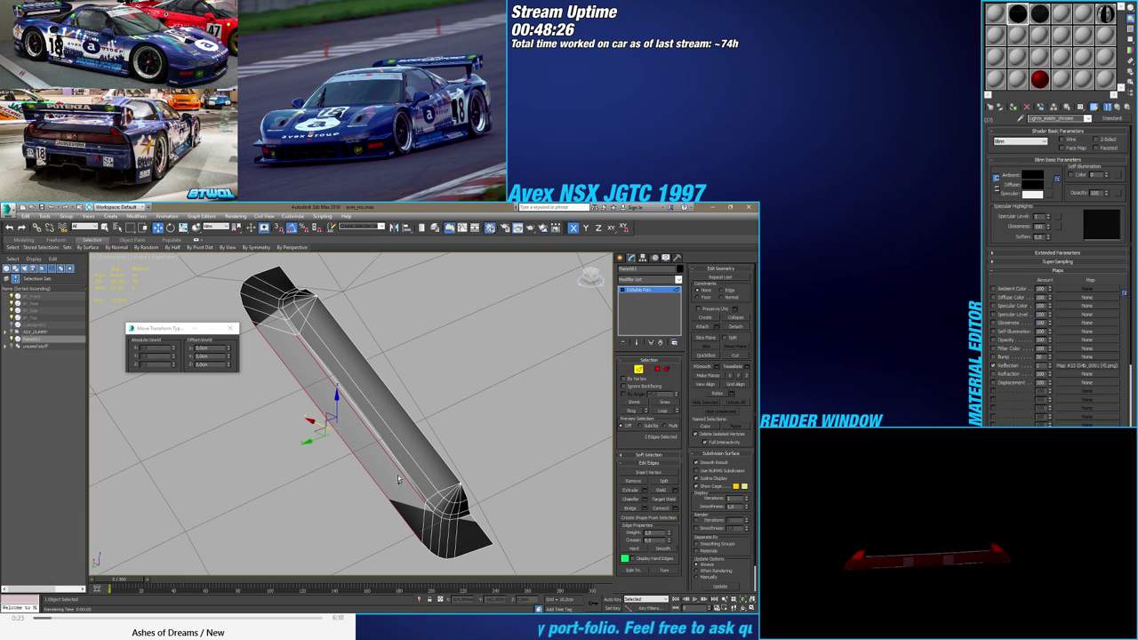
{"action": "left_click", "coordinate": [675, 510]}
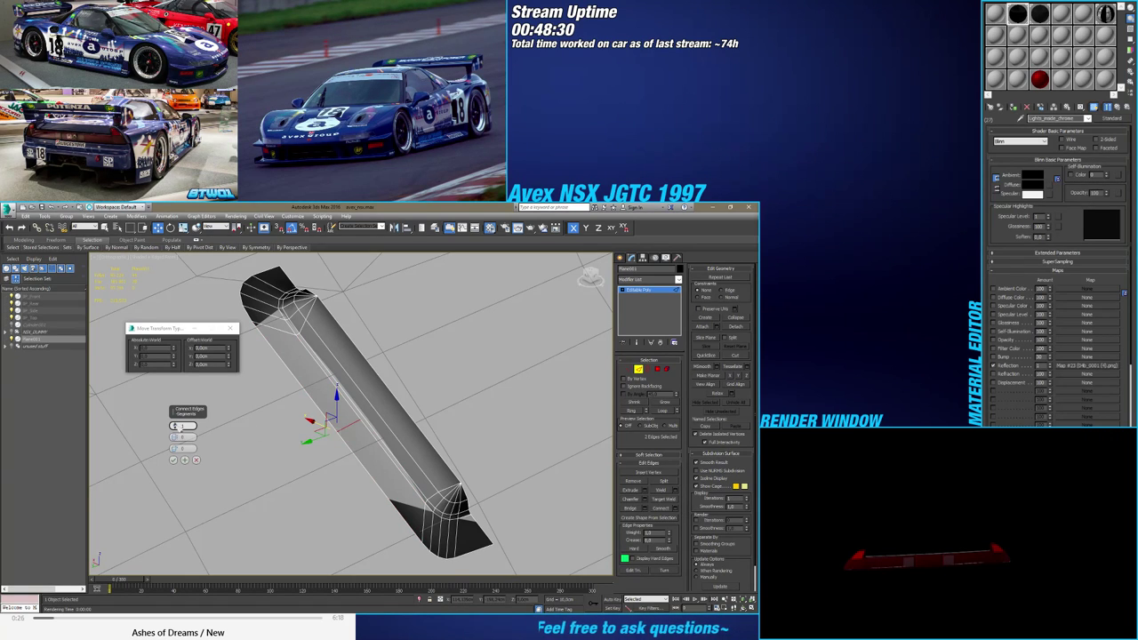
{"action": "left_click", "coordinate": [176, 424]}
{"action": "left_click_drag", "start_coordinate": [176, 438], "coordinate": [184, 312]}
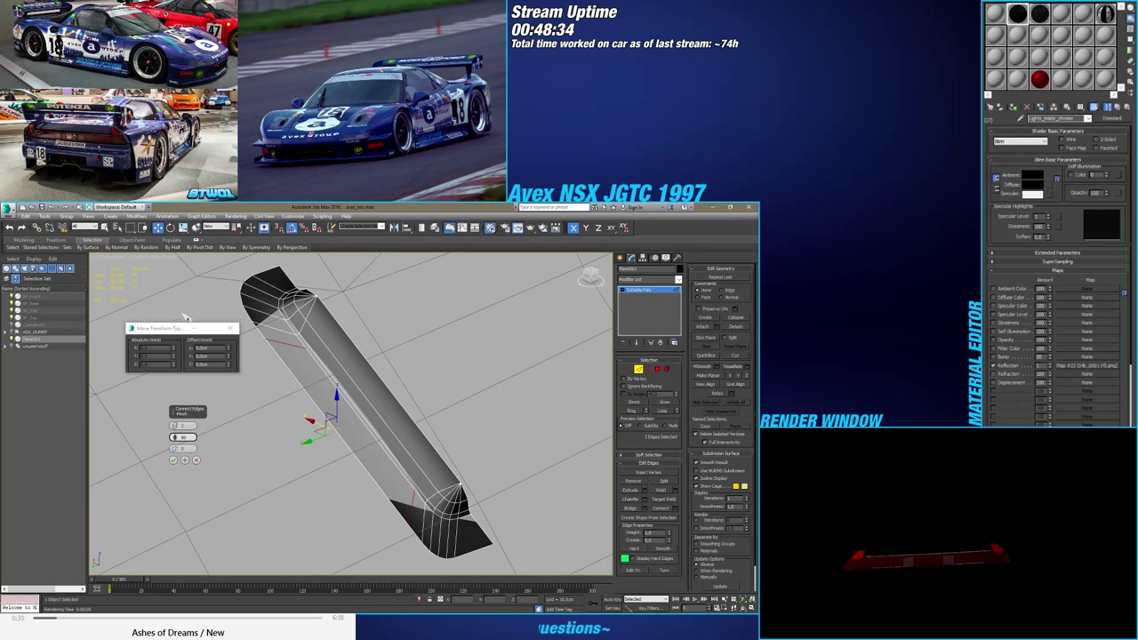
{"action": "left_click", "coordinate": [174, 459]}
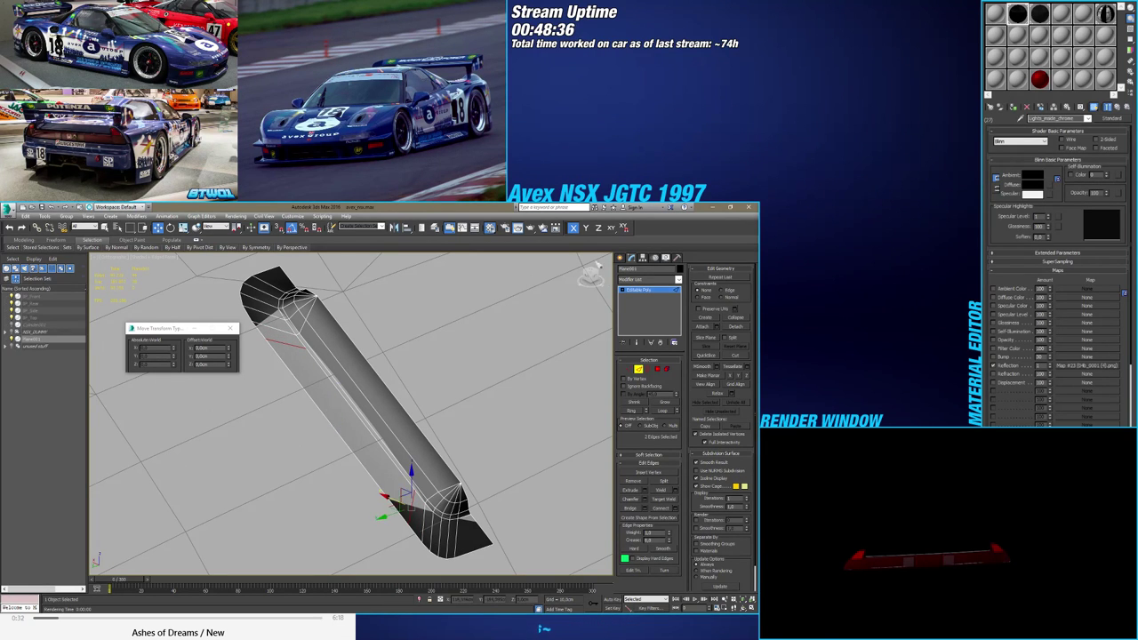
Target weld the inner vertices of both new edges to the neighbouring corner vertices at the slot's two ends
{"action": "left_click", "coordinate": [590, 278]}
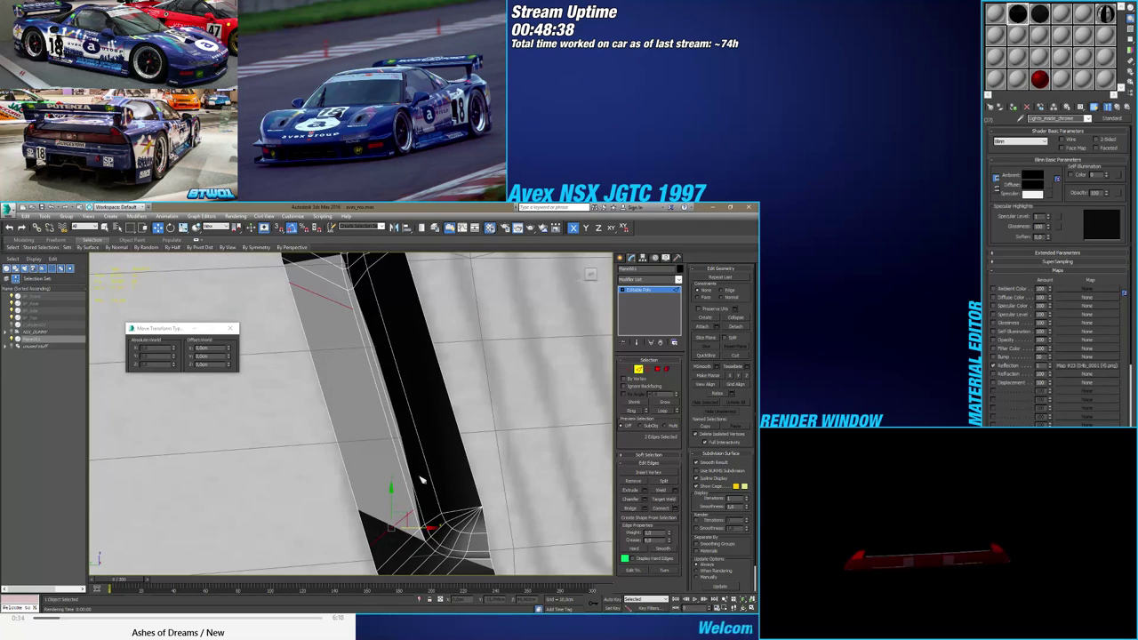
{"action": "middle_click_drag", "start_coordinate": [422, 480], "coordinate": [414, 407]}
{"action": "left_click", "coordinate": [629, 369]}
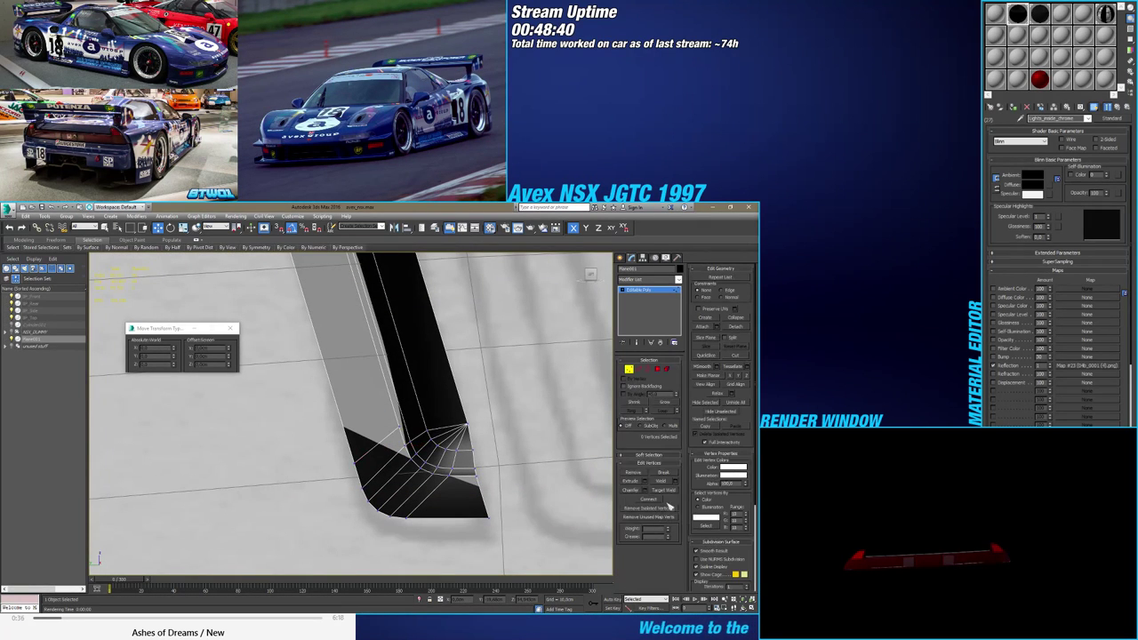
{"action": "left_click", "coordinate": [664, 489]}
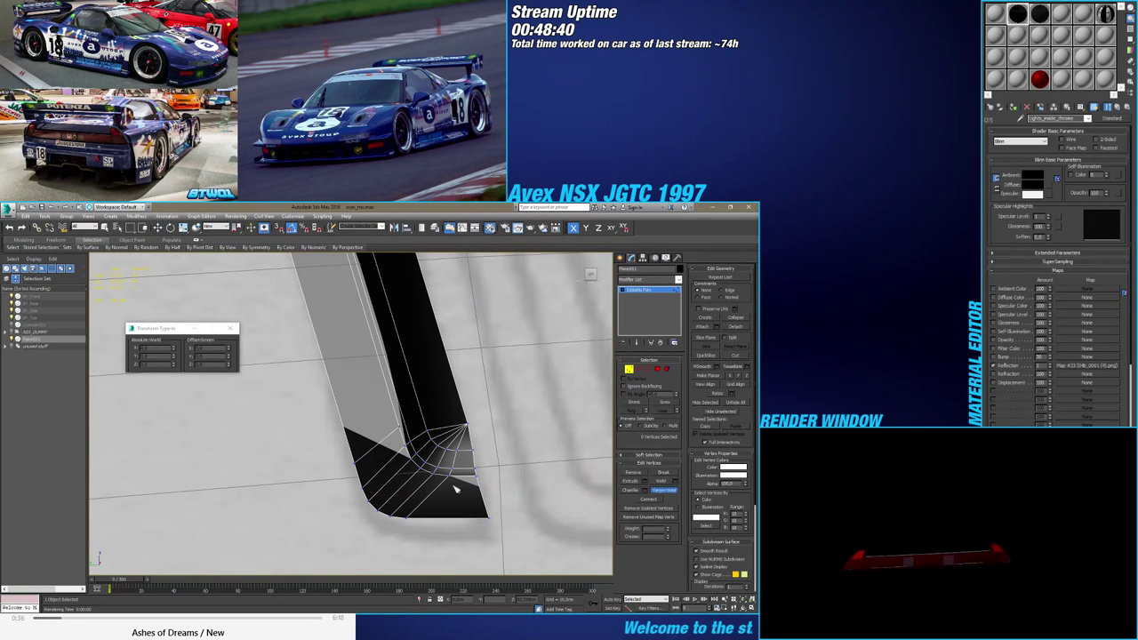
{"action": "left_click", "coordinate": [408, 447]}
{"action": "scroll", "coordinate": [407, 447], "scroll_direction": "down", "scroll_amount": 4}
{"action": "middle_click_drag", "start_coordinate": [406, 447], "coordinate": [383, 484]}
{"action": "scroll", "coordinate": [360, 387], "scroll_direction": "up", "scroll_amount": 5}
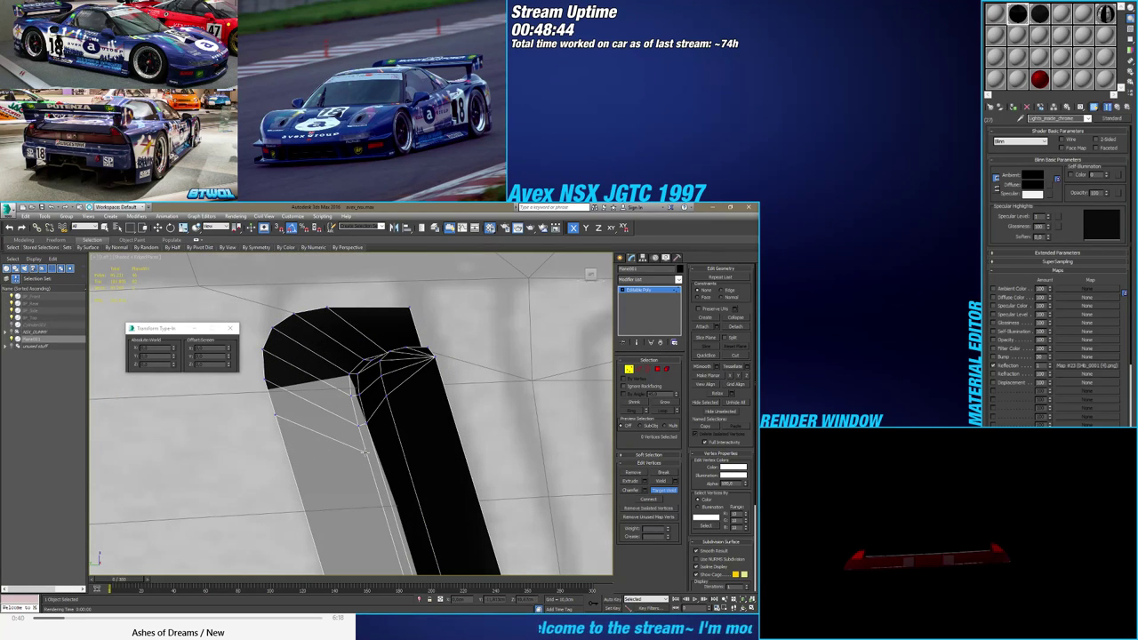
{"action": "left_click", "coordinate": [360, 429]}
Slide the outer vertices of the two new edges along the slot's outer border using the Edge constraint
{"action": "key", "text": "w"}
{"action": "left_click", "coordinate": [276, 415]}
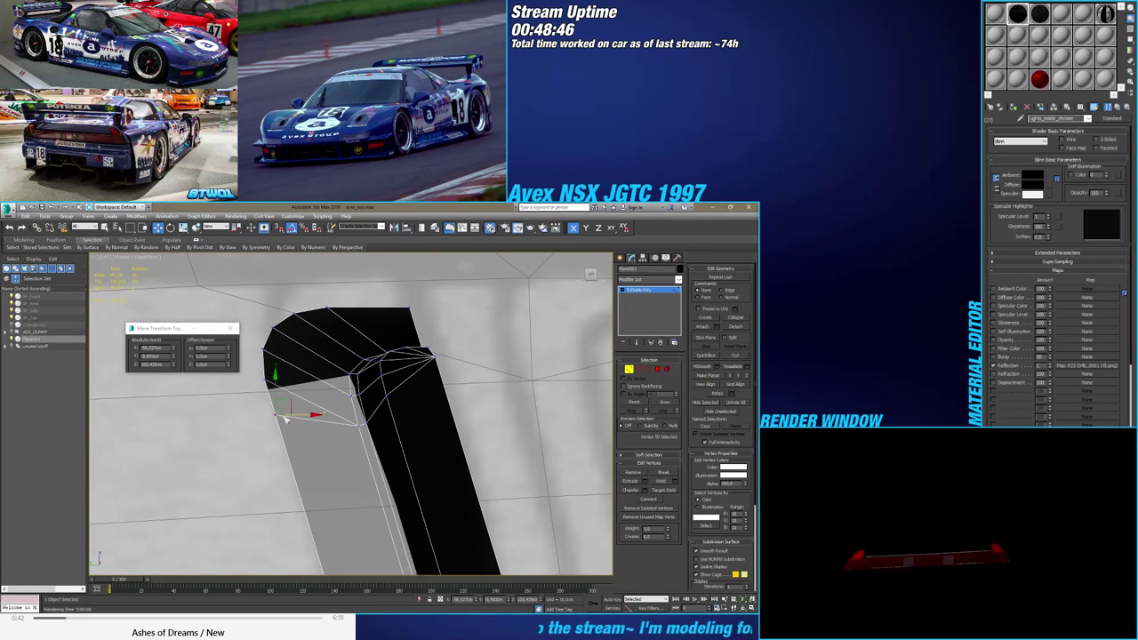
{"action": "scroll", "coordinate": [363, 441], "scroll_direction": "down", "scroll_amount": 4}
{"action": "middle_click_drag", "start_coordinate": [363, 441], "coordinate": [322, 361]}
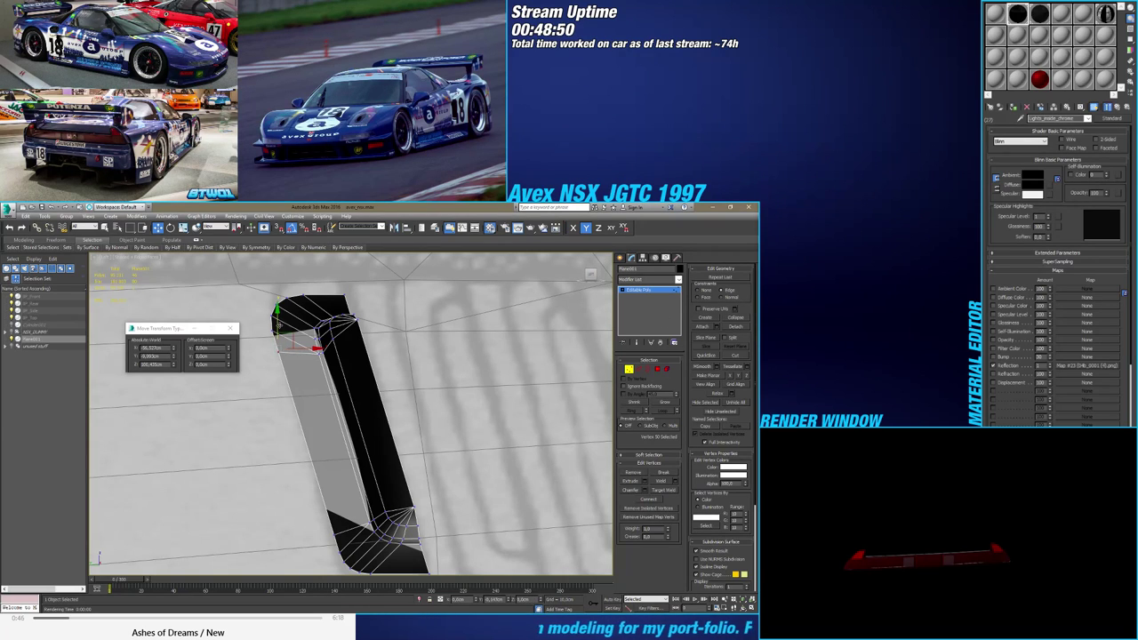
{"action": "left_click_drag", "start_coordinate": [311, 345], "coordinate": [322, 474]}
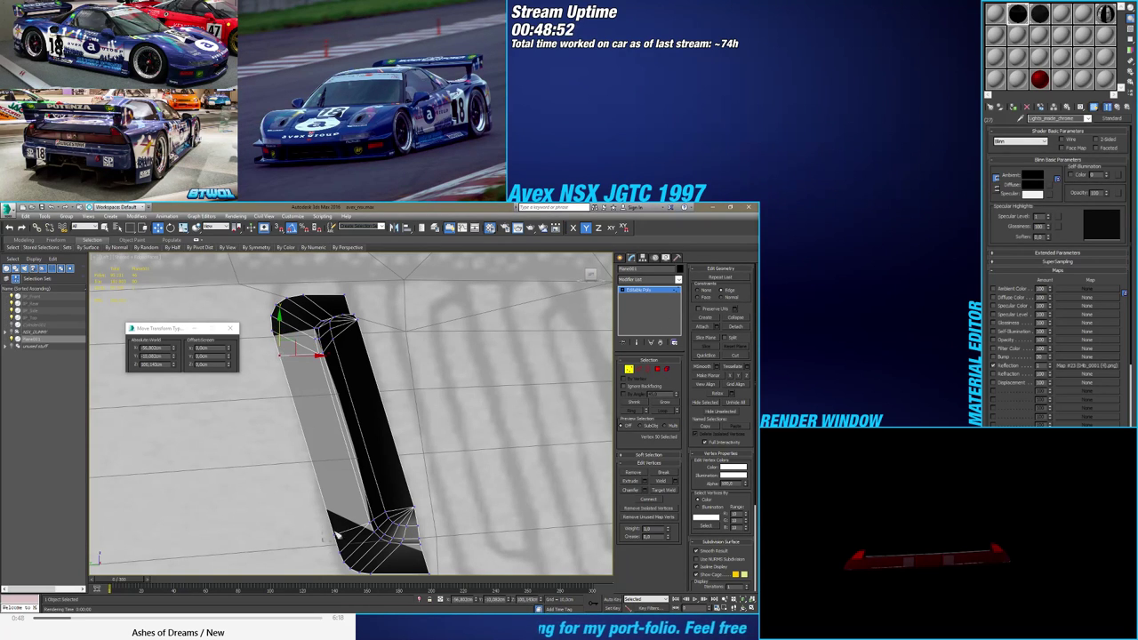
{"action": "left_click_drag", "start_coordinate": [337, 535], "coordinate": [335, 494]}
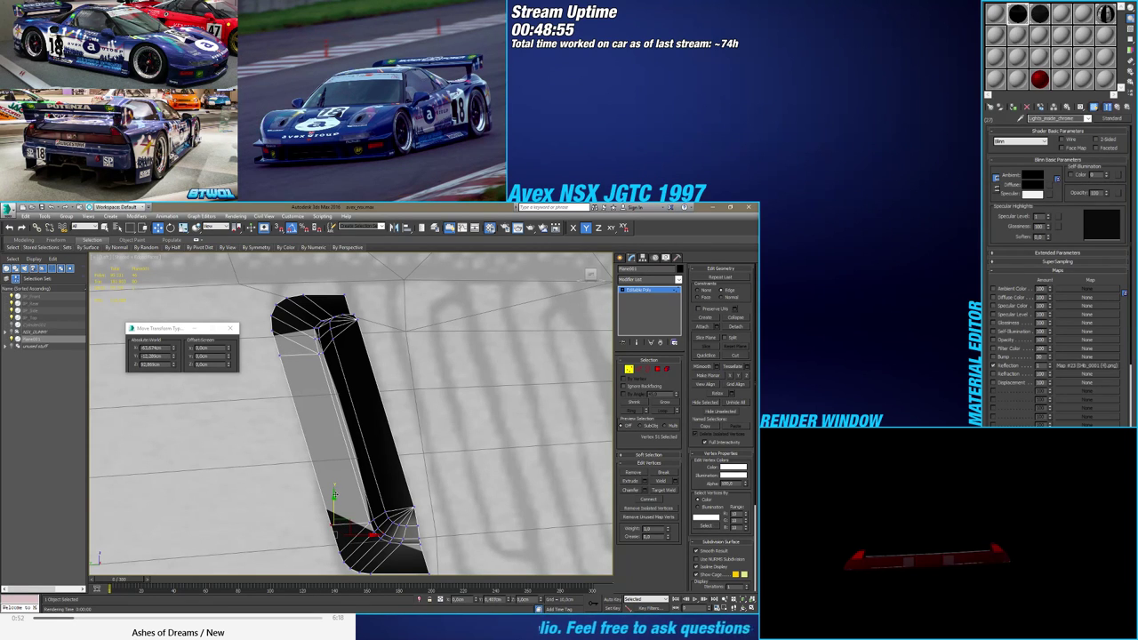
{"action": "left_click_drag", "start_coordinate": [369, 524], "coordinate": [378, 496]}
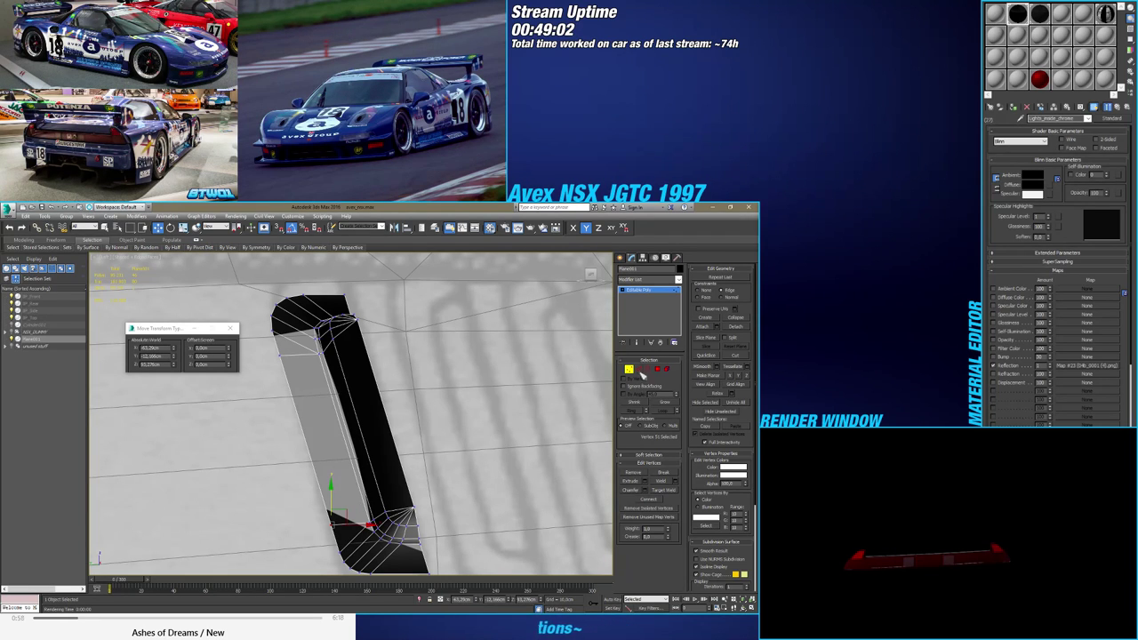
Connect all the long edges running along the slot with two evenly spaced cross loops
{"action": "left_click", "coordinate": [638, 370]}
{"action": "left_click", "coordinate": [278, 410]}
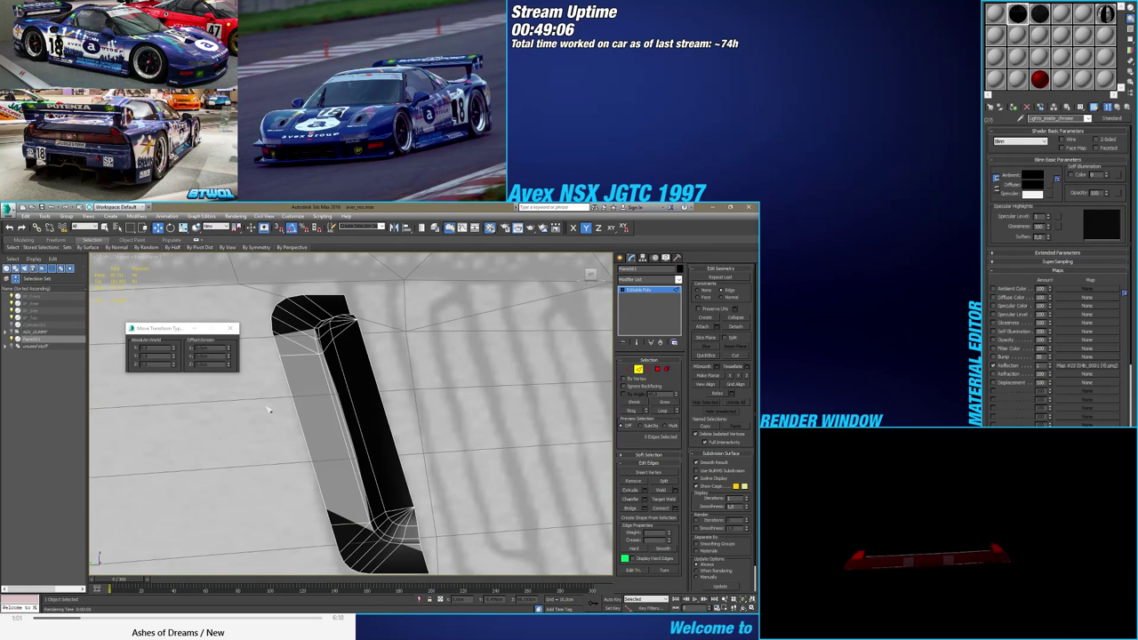
{"action": "left_click_drag", "start_coordinate": [269, 410], "coordinate": [496, 461]}
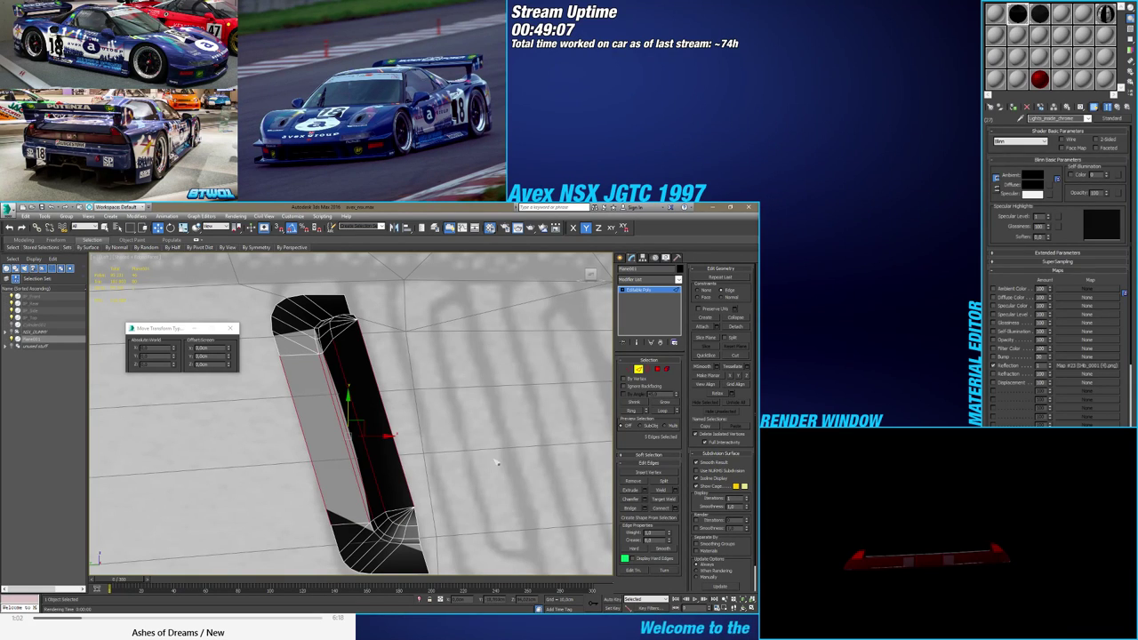
{"action": "left_click", "coordinate": [676, 509]}
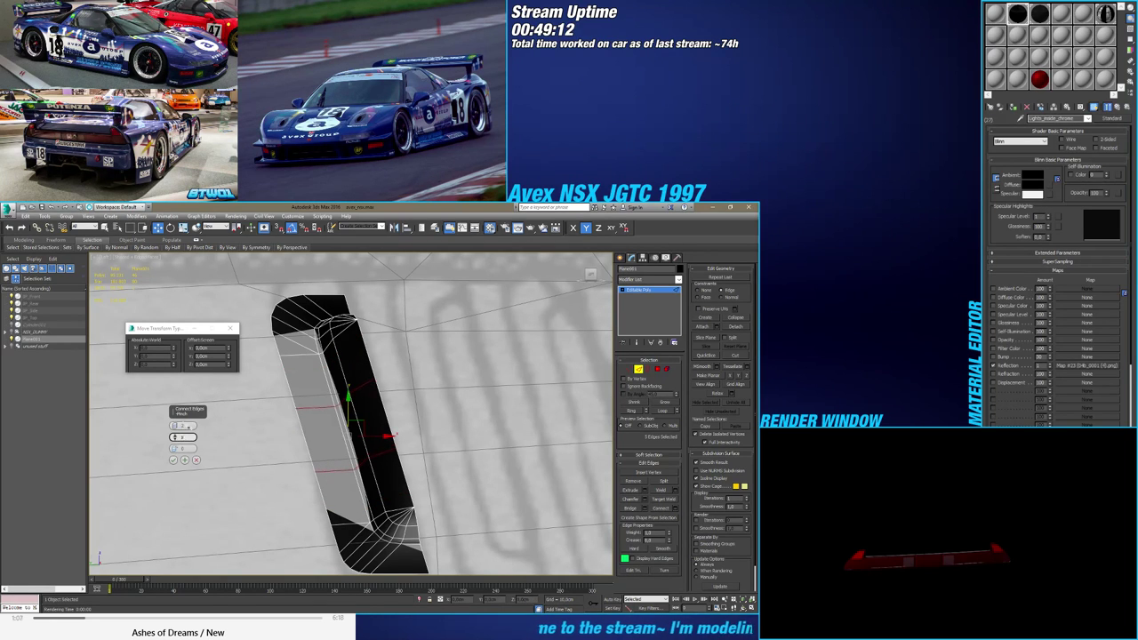
{"action": "left_click", "coordinate": [172, 460]}
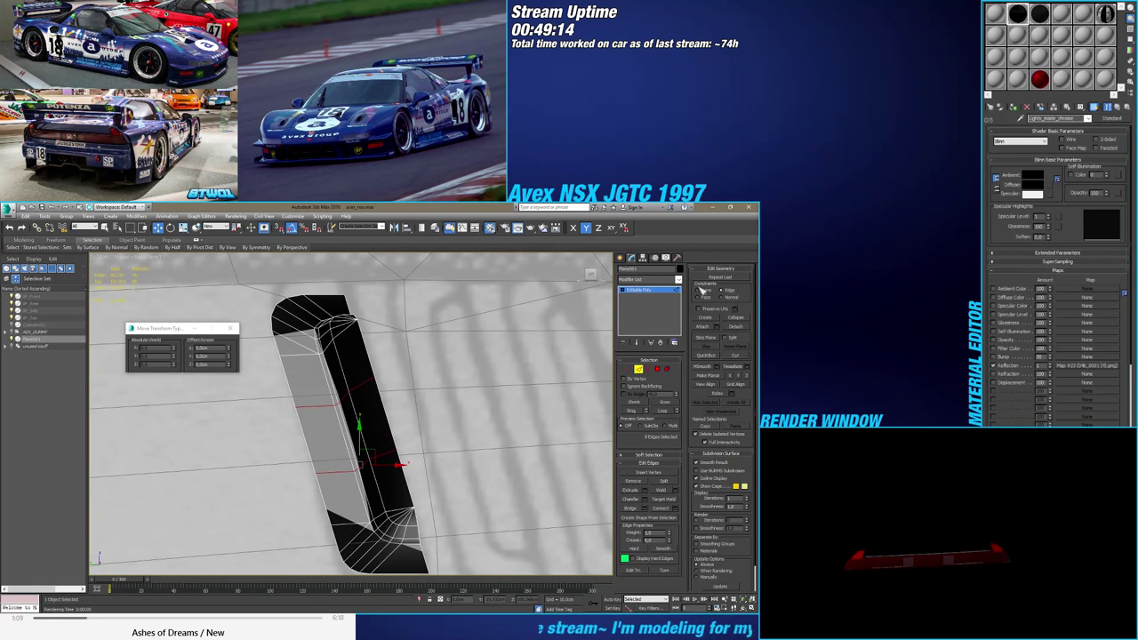
Flatten each of the slot's two cross loops with Make Planar and shift each loop slightly toward the slot's upper end
{"action": "double_click", "coordinate": [362, 384]}
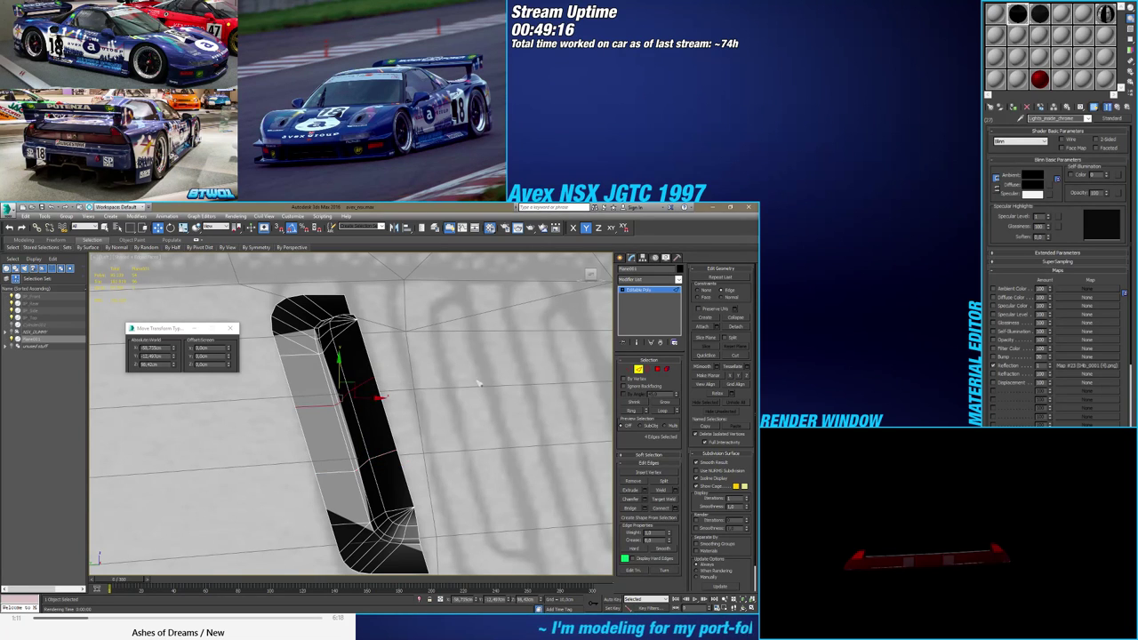
{"action": "left_click", "coordinate": [734, 376]}
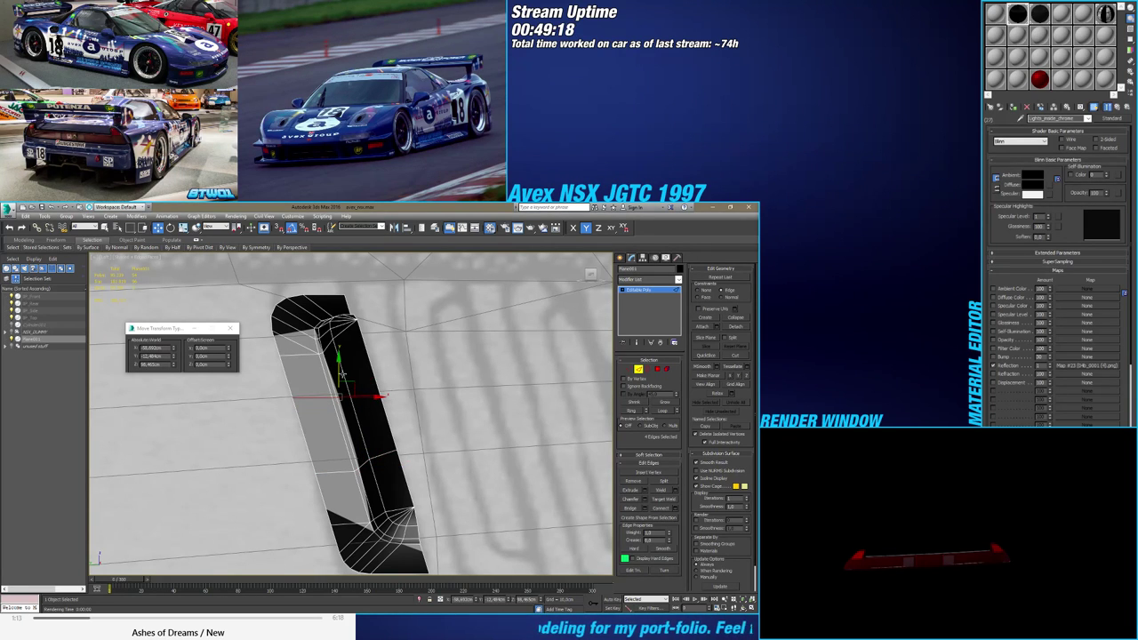
{"action": "left_click_drag", "start_coordinate": [339, 372], "coordinate": [338, 368]}
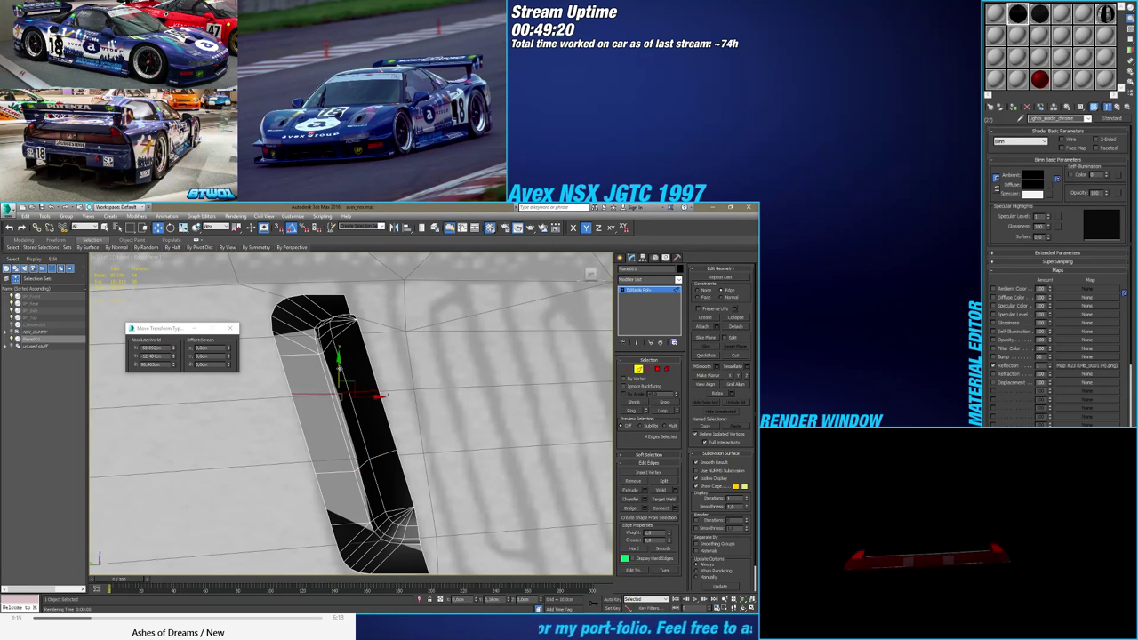
{"action": "left_click", "coordinate": [363, 464]}
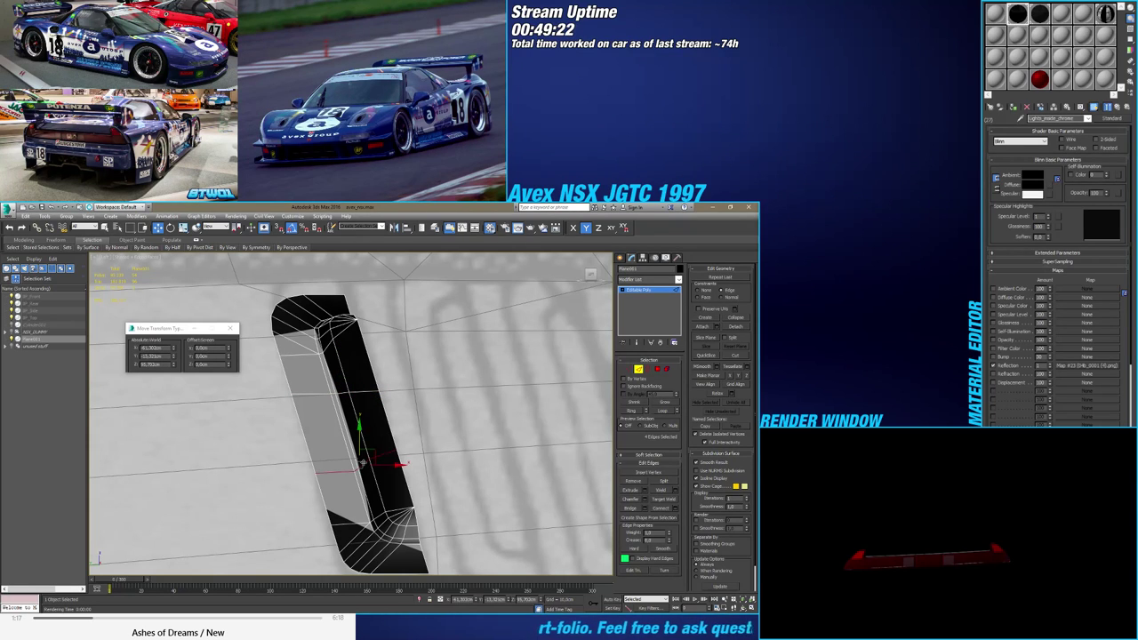
{"action": "left_click", "coordinate": [731, 376]}
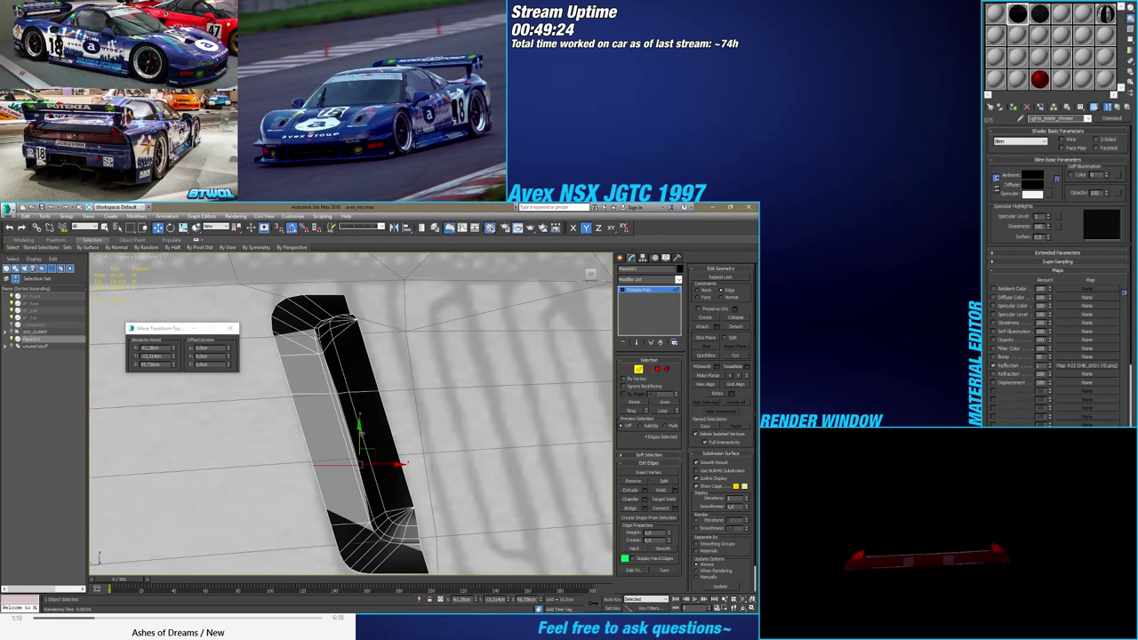
{"action": "left_click_drag", "start_coordinate": [360, 433], "coordinate": [367, 431]}
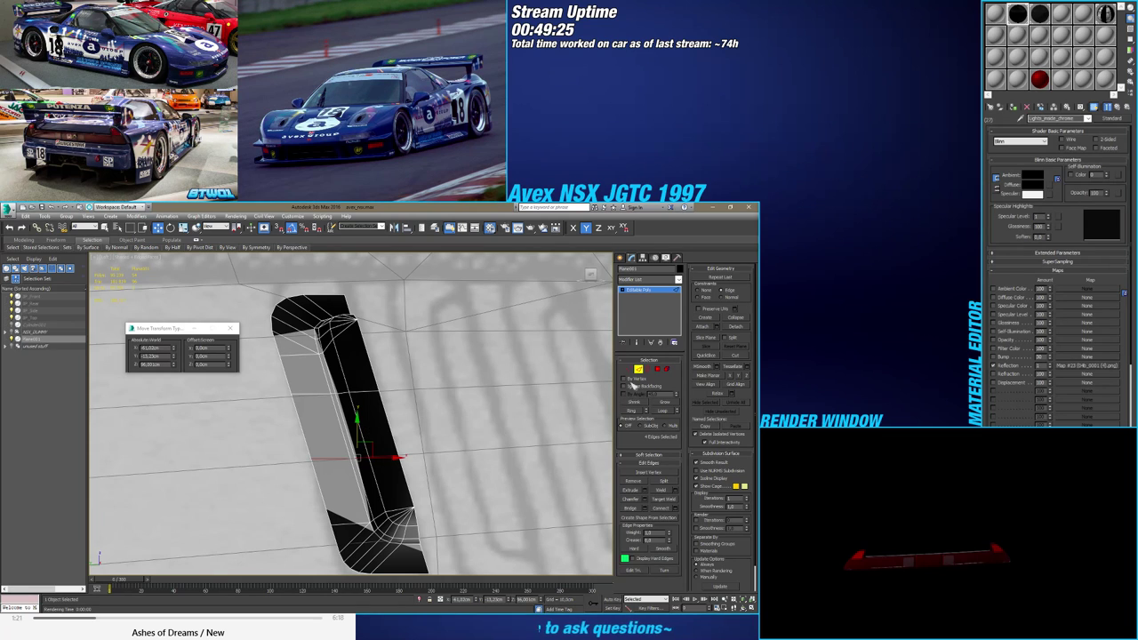
Make the slot see-through and nudge the inner vertices of its lower cross loop with small Y and Z offsets
{"action": "key", "text": "1"}
{"action": "scroll", "coordinate": [396, 436], "scroll_direction": "up", "scroll_amount": 3}
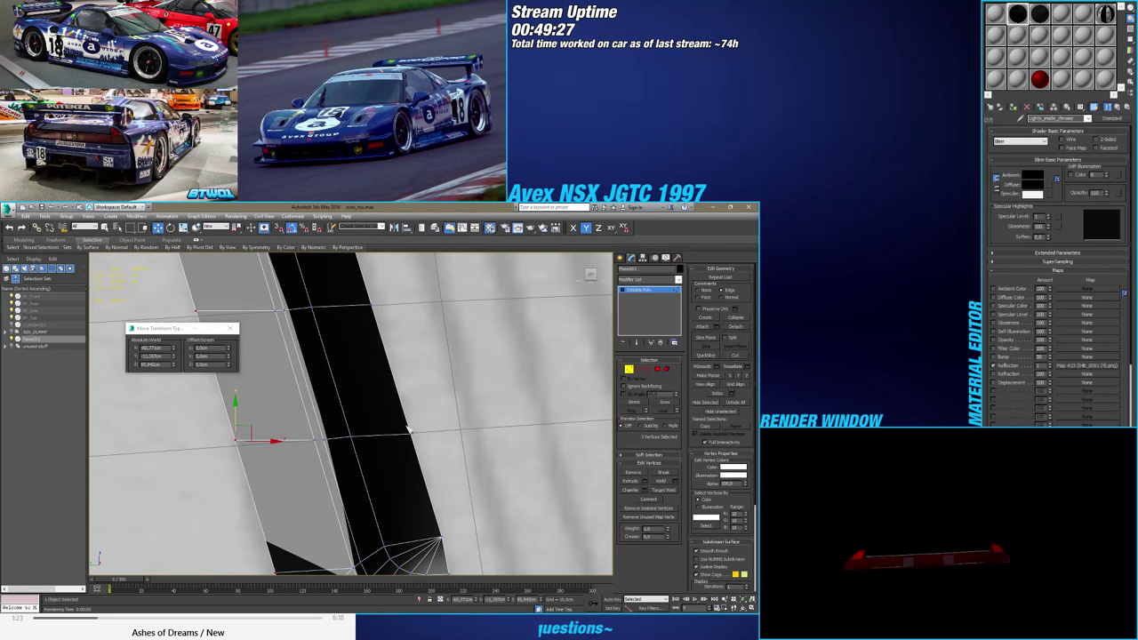
{"action": "key", "text": "alt+x"}
{"action": "left_click_drag", "start_coordinate": [418, 437], "coordinate": [409, 411]}
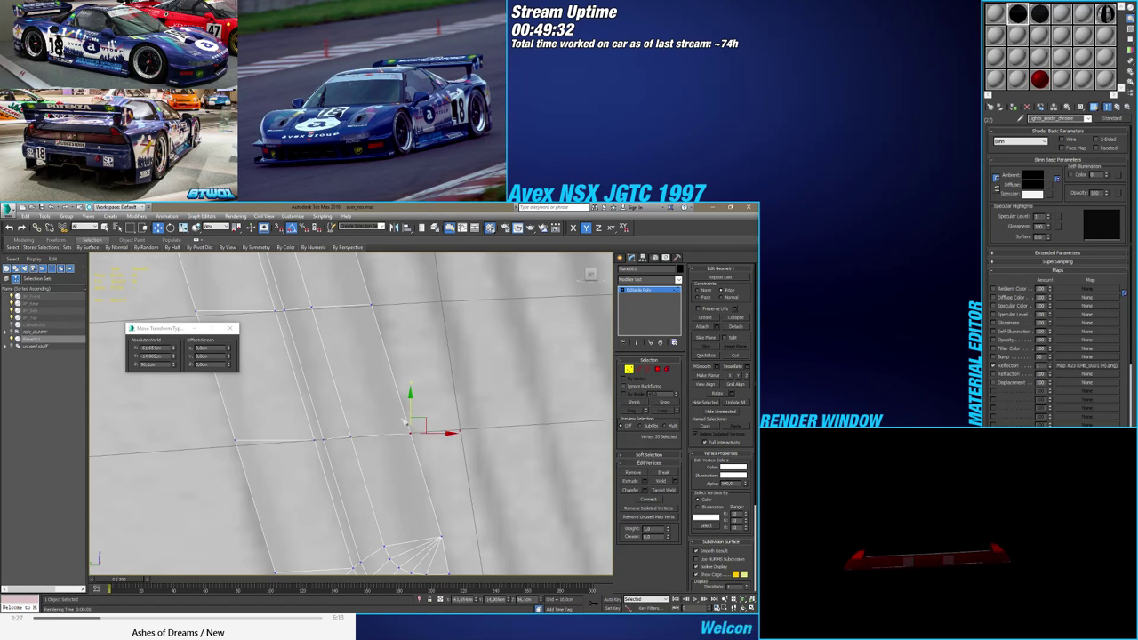
{"action": "scroll", "coordinate": [390, 432], "scroll_direction": "up", "scroll_amount": 3}
{"action": "left_click_drag", "start_coordinate": [323, 456], "coordinate": [298, 416]}
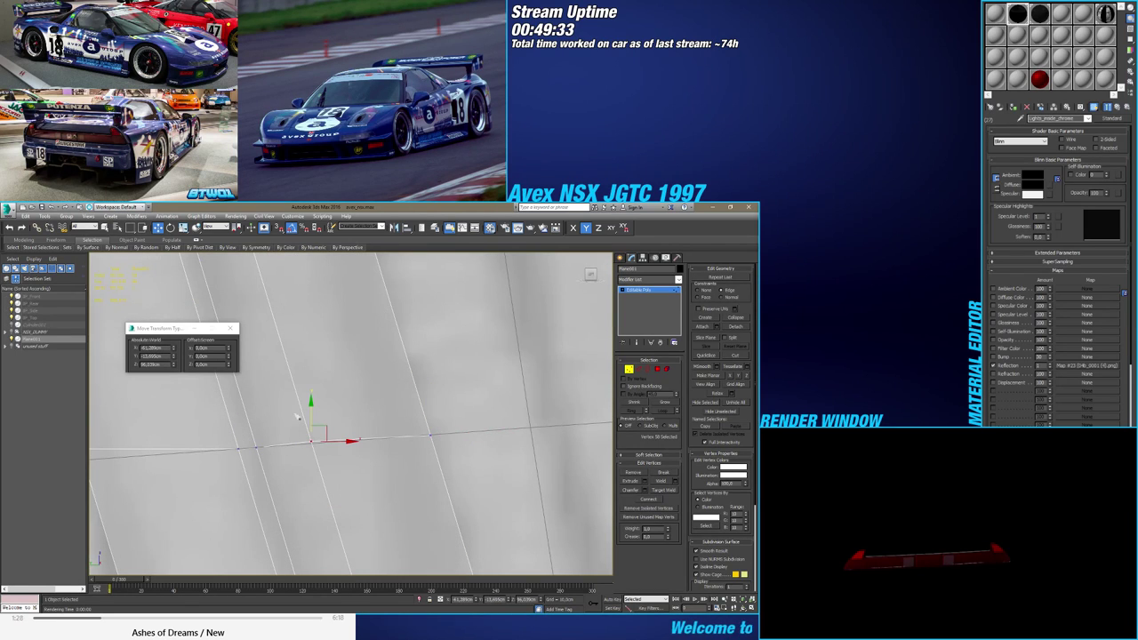
{"action": "left_click", "coordinate": [229, 366]}
{"action": "left_click_drag", "start_coordinate": [229, 358], "coordinate": [228, 361]}
Nudge the outer border vertex of the slot's lower cross loop with a small Z offset
{"action": "middle_click_drag", "start_coordinate": [217, 459], "coordinate": [379, 439]}
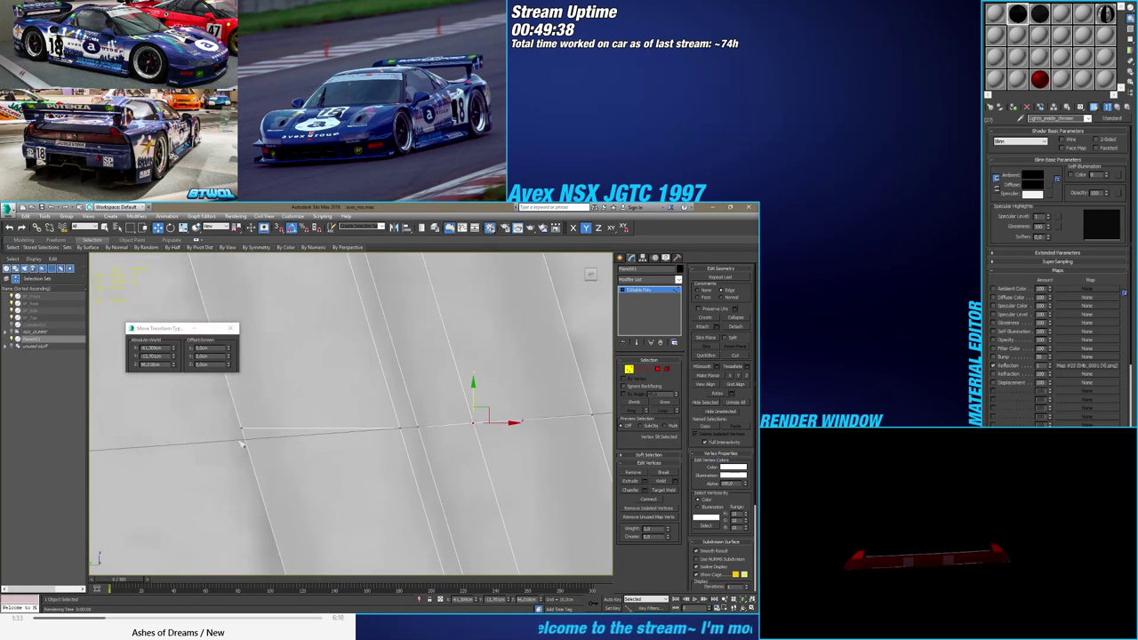
{"action": "left_click_drag", "start_coordinate": [236, 441], "coordinate": [264, 410]}
{"action": "left_click_drag", "start_coordinate": [230, 366], "coordinate": [232, 358]}
{"action": "scroll", "coordinate": [326, 387], "scroll_direction": "down", "scroll_amount": 5}
{"action": "middle_click_drag", "start_coordinate": [326, 387], "coordinate": [326, 412]}
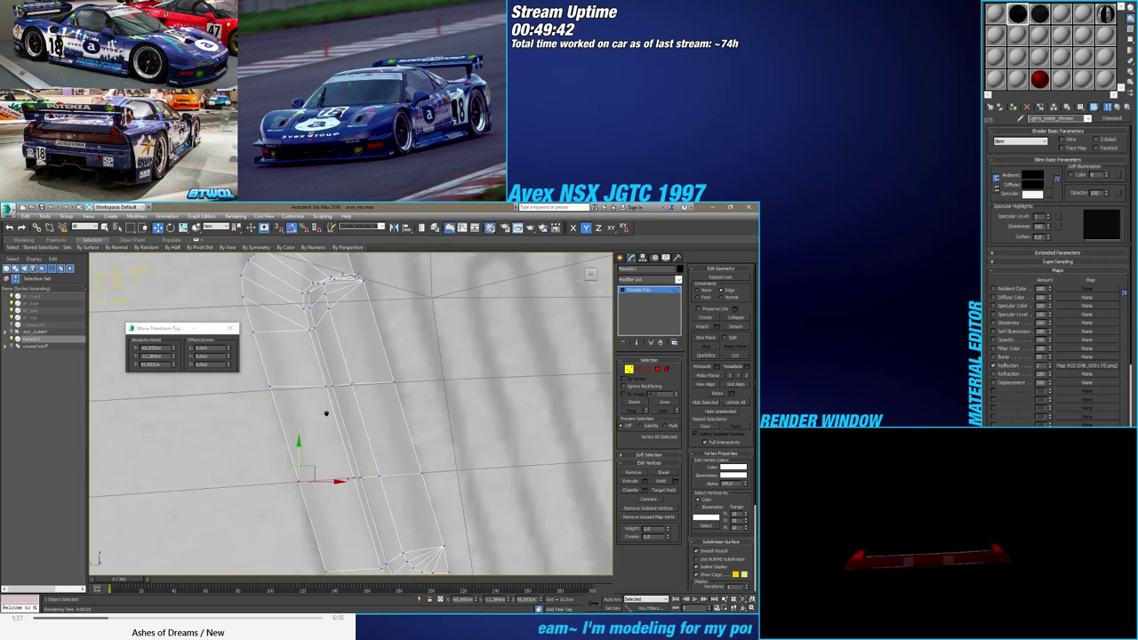
Nudge the vertices of the slot's upper cross loop one after another with small Z offsets to straighten the loop
{"action": "scroll", "coordinate": [267, 403], "scroll_direction": "up", "scroll_amount": 3}
{"action": "left_click", "coordinate": [259, 374]}
{"action": "left_click_drag", "start_coordinate": [230, 366], "coordinate": [231, 356]}
{"action": "left_click_drag", "start_coordinate": [363, 389], "coordinate": [391, 367]}
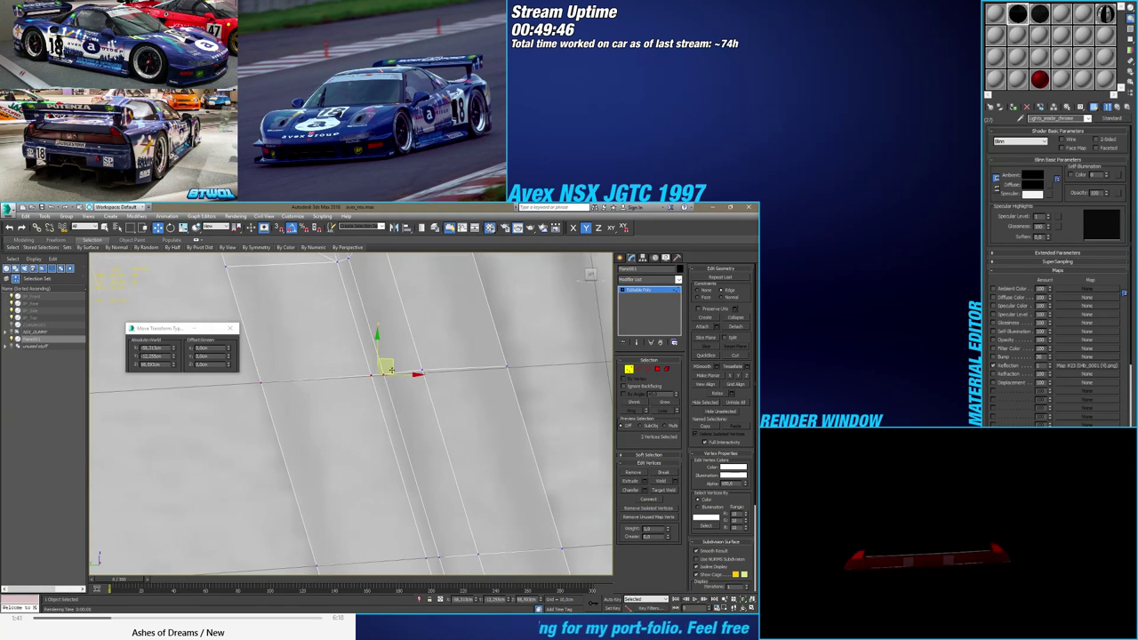
{"action": "scroll", "coordinate": [391, 370], "scroll_direction": "up", "scroll_amount": 5}
{"action": "left_click_drag", "start_coordinate": [230, 366], "coordinate": [229, 373]}
{"action": "left_click", "coordinate": [480, 365]}
{"action": "scroll", "coordinate": [240, 406], "scroll_direction": "down", "scroll_amount": 5}
{"action": "left_click", "coordinate": [389, 398]}
{"action": "scroll", "coordinate": [391, 400], "scroll_direction": "up", "scroll_amount": 5}
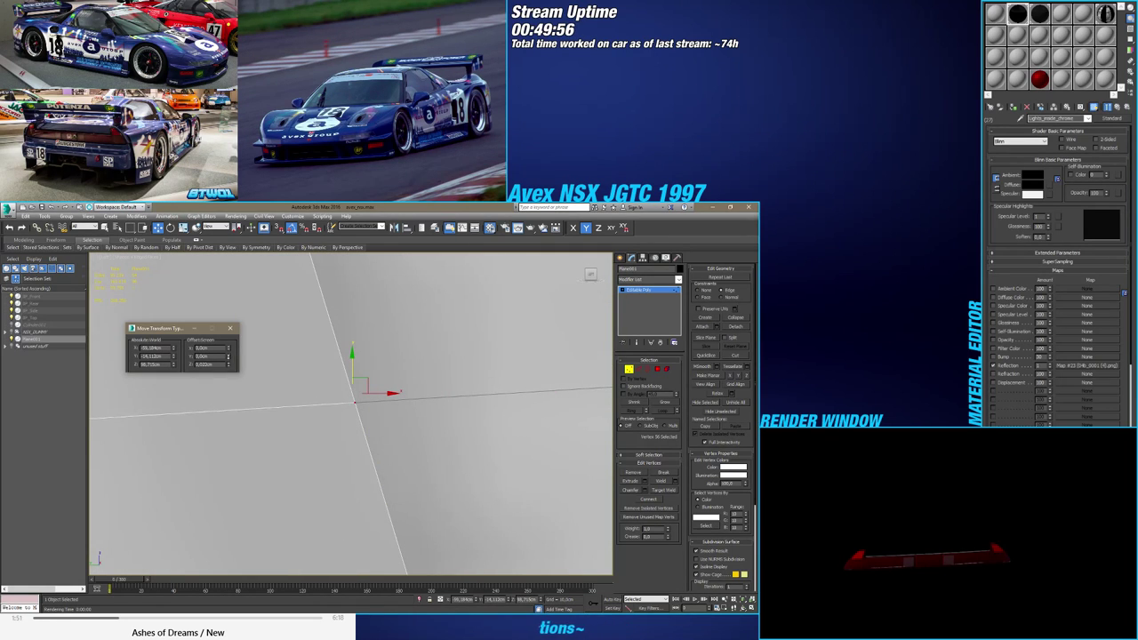
Turn see-through off and offset all vertices of the slot's upper cross loop slightly outward from the window surface
{"action": "scroll", "coordinate": [295, 404], "scroll_direction": "down", "scroll_amount": 2}
{"action": "scroll", "coordinate": [295, 404], "scroll_direction": "down", "scroll_amount": 3}
{"action": "middle_click_drag", "start_coordinate": [295, 404], "coordinate": [400, 434]}
{"action": "scroll", "coordinate": [400, 434], "scroll_direction": "down", "scroll_amount": 5}
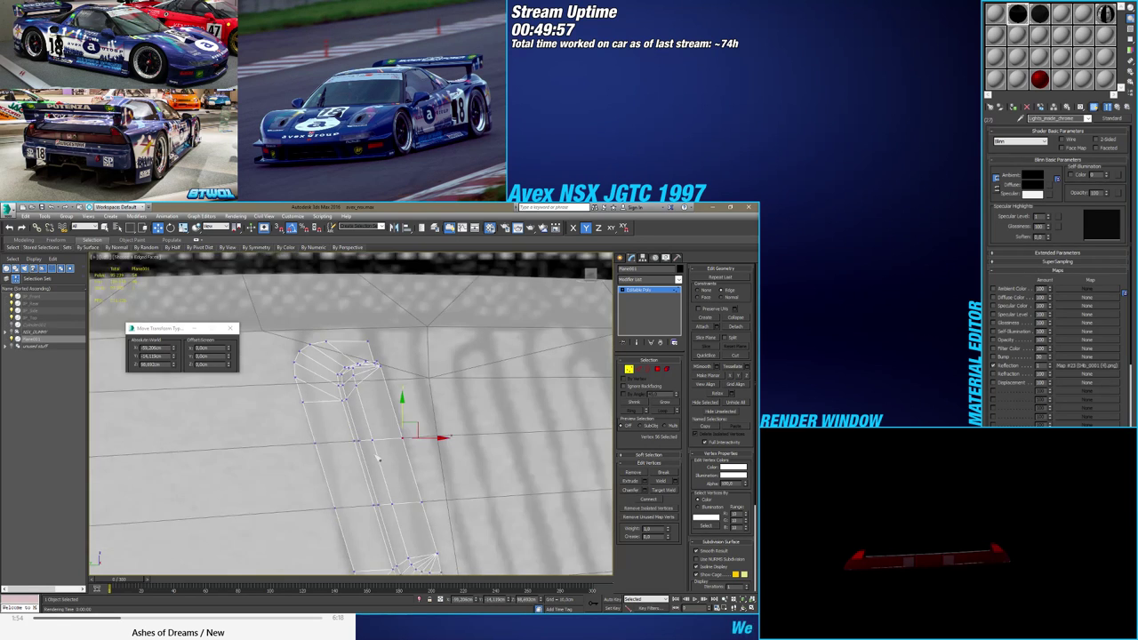
{"action": "mouse_move", "coordinate": [368, 469]}
{"action": "middle_mouse_down"}
{"action": "mouse_move", "coordinate": [360, 414]}
{"action": "mouse_move", "coordinate": [397, 436]}
{"action": "middle_mouse_up"}
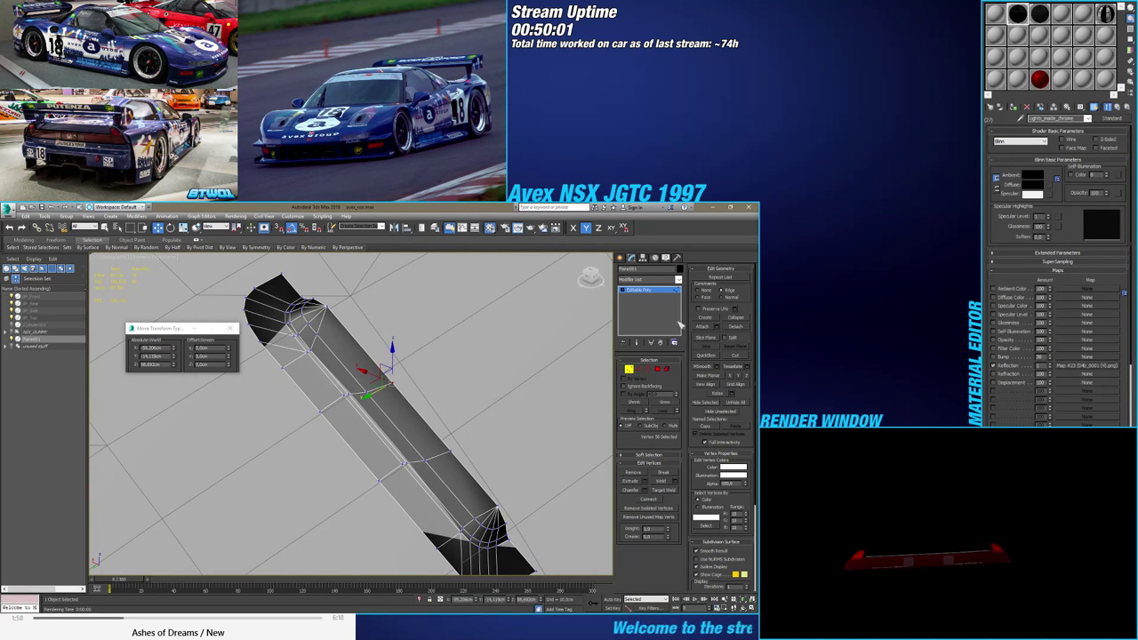
{"action": "left_click_drag", "start_coordinate": [284, 440], "coordinate": [404, 384]}
{"action": "scroll", "coordinate": [355, 417], "scroll_direction": "up", "scroll_amount": 2}
{"action": "scroll", "coordinate": [367, 417], "scroll_direction": "up", "scroll_amount": 2}
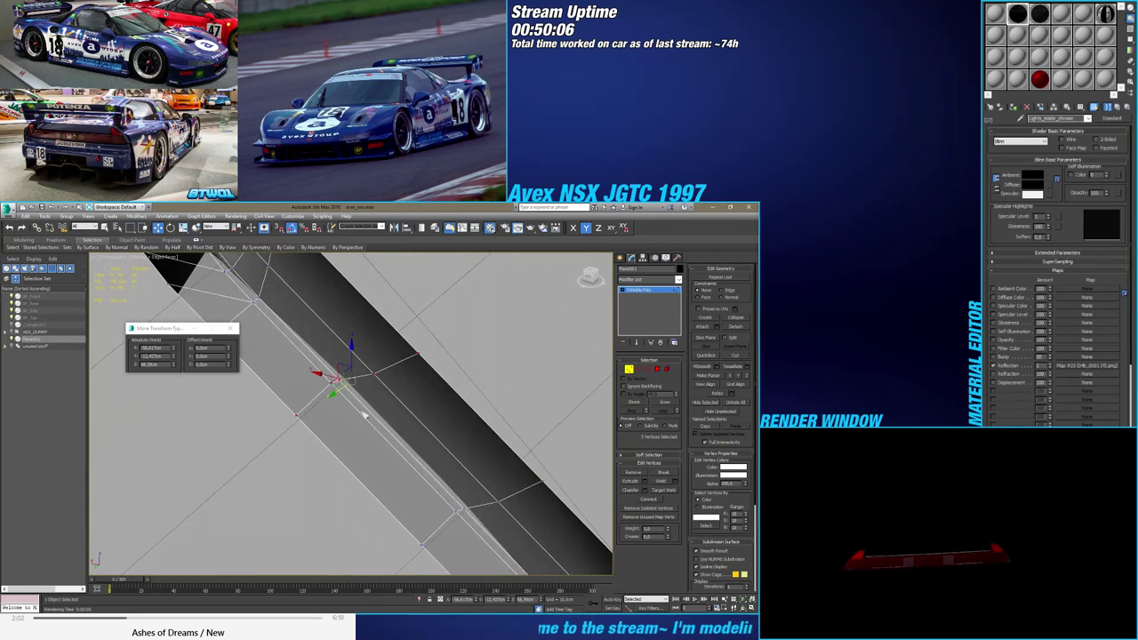
{"action": "left_click_drag", "start_coordinate": [230, 353], "coordinate": [226, 355]}
Offset all vertices of the slot's lower cross loop in negative X, outward from the window surface
{"action": "scroll", "coordinate": [398, 443], "scroll_direction": "down", "scroll_amount": 2}
{"action": "middle_click_drag", "start_coordinate": [399, 442], "coordinate": [329, 411]}
{"action": "middle_click_drag", "start_coordinate": [378, 468], "coordinate": [349, 433]}
{"action": "left_click_drag", "start_coordinate": [310, 463], "coordinate": [425, 401]}
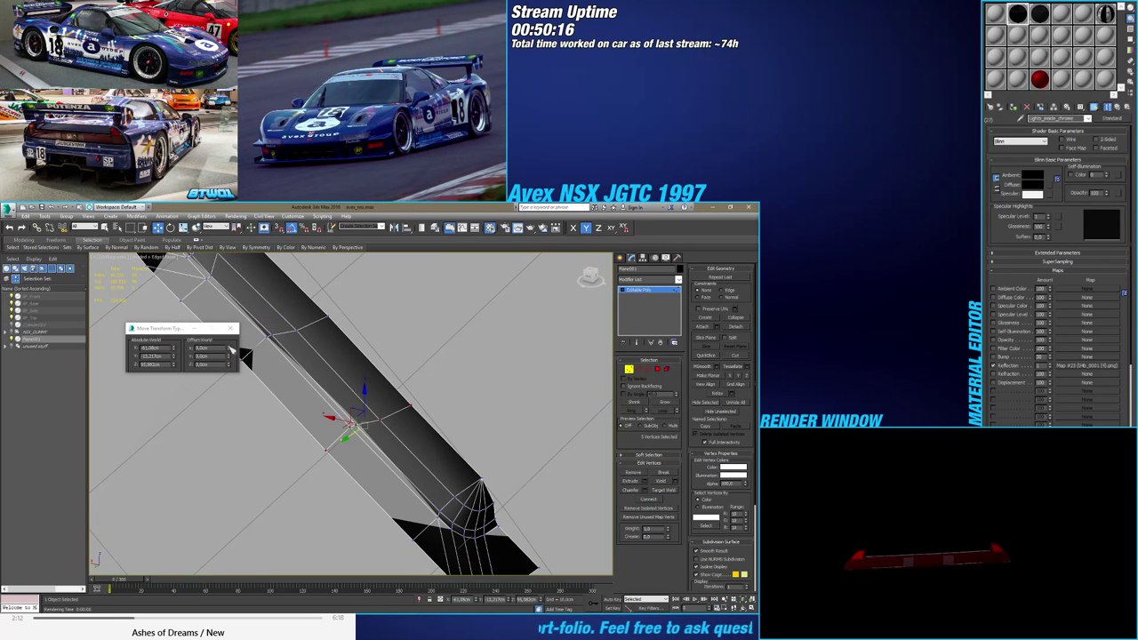
{"action": "left_click_drag", "start_coordinate": [230, 348], "coordinate": [227, 351]}
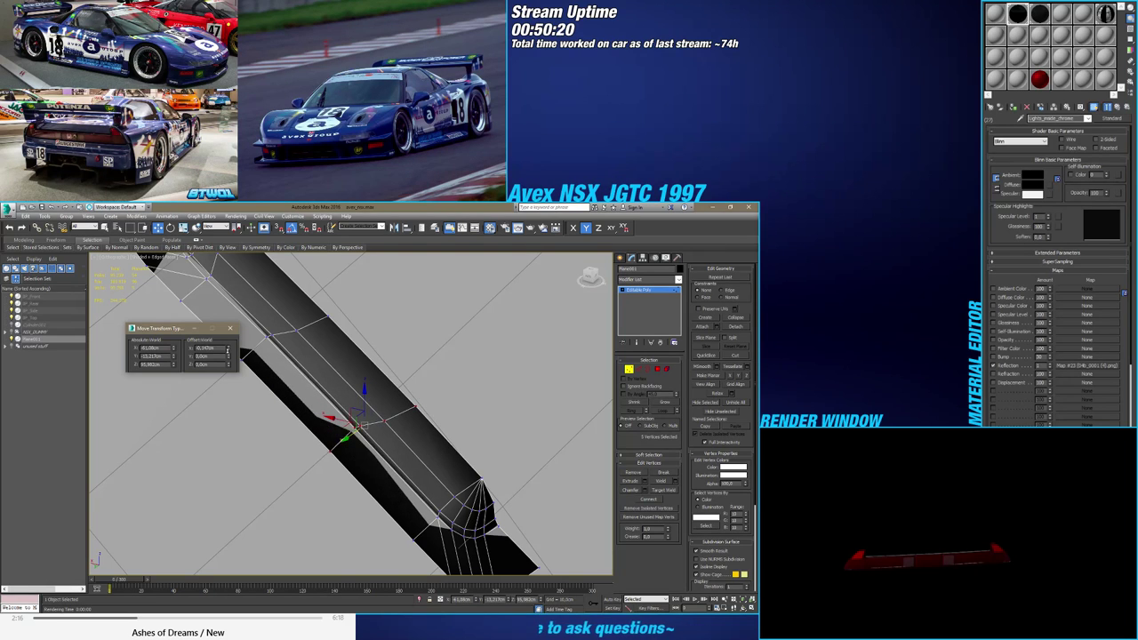
Select the vertices of the slot's rounded upper end and adjust their depth with a small X offset
{"action": "scroll", "coordinate": [309, 410], "scroll_direction": "down", "scroll_amount": 3}
{"action": "middle_click_drag", "start_coordinate": [285, 367], "coordinate": [320, 409]}
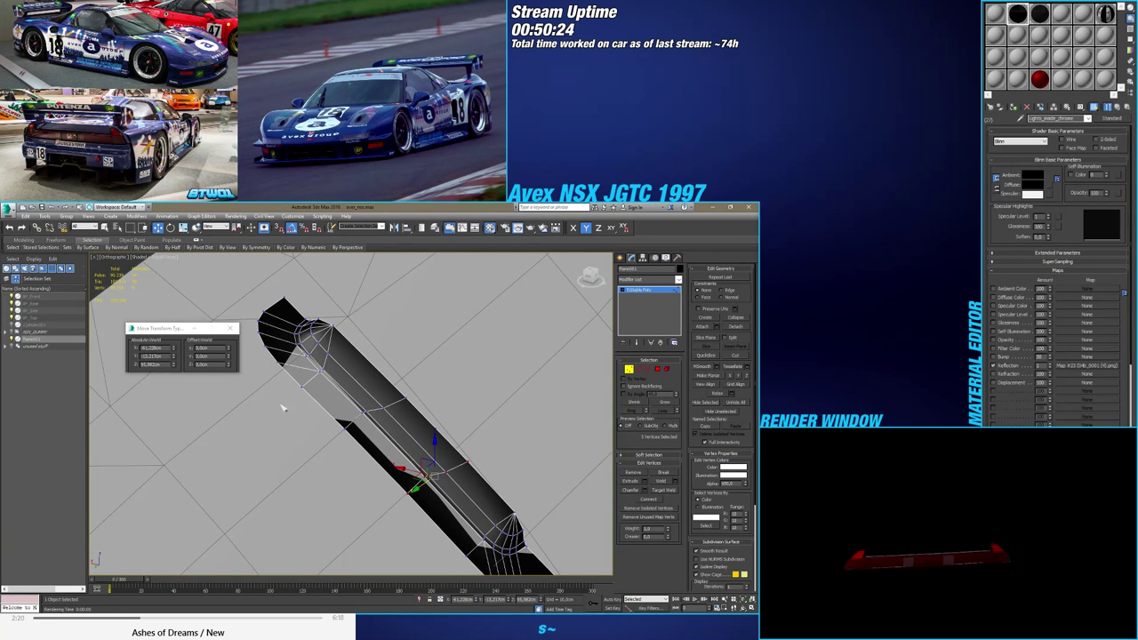
{"action": "left_click_drag", "start_coordinate": [346, 281], "coordinate": [345, 283]}
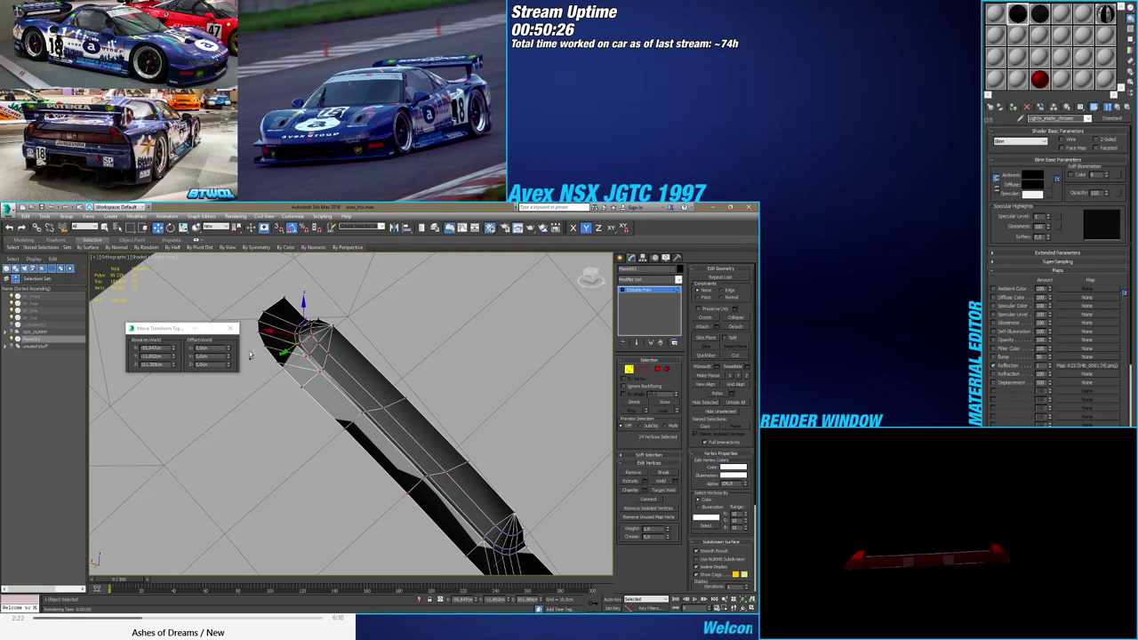
{"action": "scroll", "coordinate": [261, 356], "scroll_direction": "up", "scroll_amount": 2}
{"action": "left_click_drag", "start_coordinate": [228, 351], "coordinate": [228, 347]}
{"action": "mouse_move", "coordinate": [258, 422]}
{"action": "middle_mouse_down", "text": "alt"}
{"action": "mouse_move", "coordinate": [328, 380]}
{"action": "mouse_move", "coordinate": [291, 408]}
{"action": "middle_mouse_up", "text": "alt"}
Fine-tune the border vertices around the slot's upper end with small X offsets, in separate small selections
{"action": "left_click", "coordinate": [281, 387]}
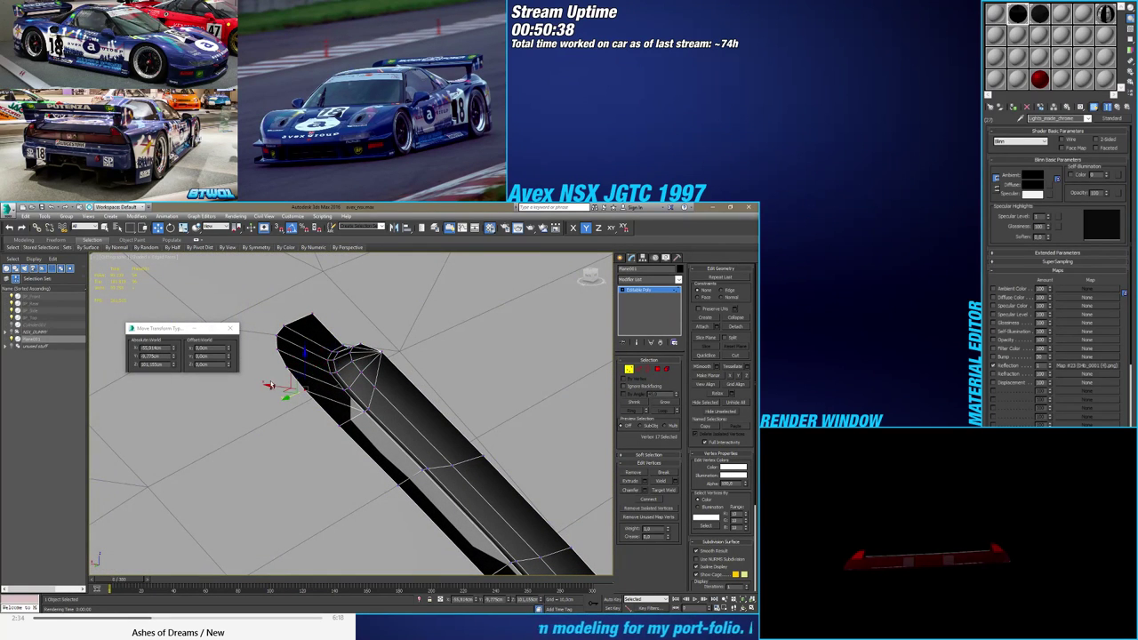
{"action": "mouse_move", "coordinate": [318, 348]}
{"action": "left_mouse_down"}
{"action": "mouse_move", "coordinate": [274, 377]}
{"action": "mouse_move", "coordinate": [300, 352]}
{"action": "left_mouse_up"}
{"action": "left_click_drag", "start_coordinate": [229, 351], "coordinate": [235, 352]}
{"action": "left_click_drag", "start_coordinate": [301, 406], "coordinate": [312, 386]}
{"action": "left_click", "coordinate": [311, 384], "text": "alt"}
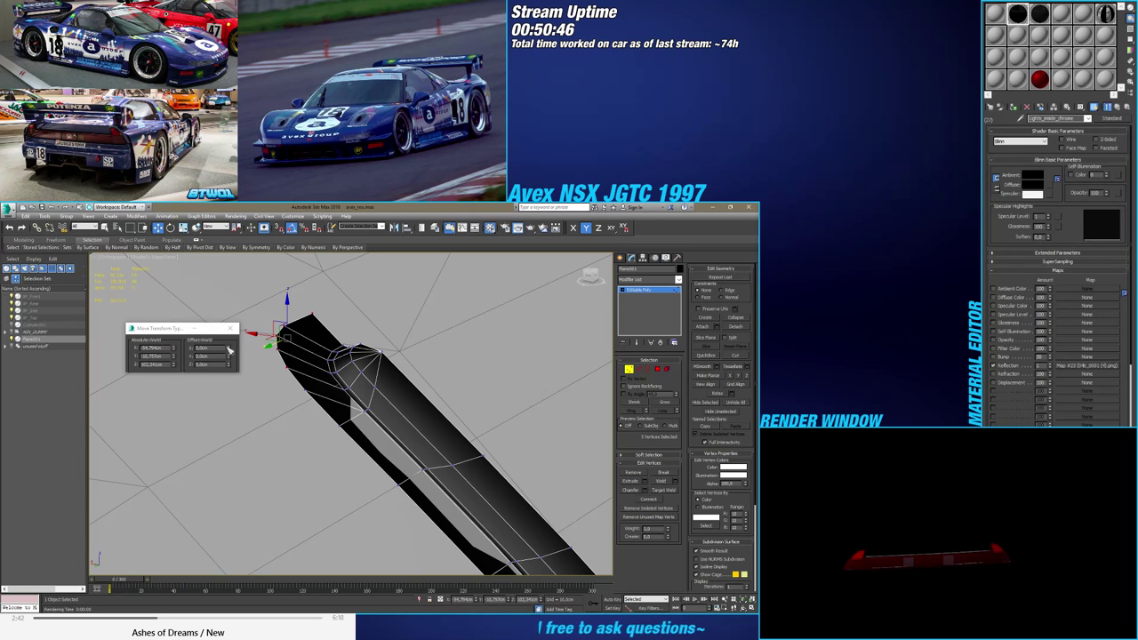
{"action": "left_click_drag", "start_coordinate": [228, 350], "coordinate": [228, 346]}
{"action": "left_click", "coordinate": [279, 367], "text": "alt"}
{"action": "scroll", "coordinate": [276, 337], "scroll_direction": "down", "scroll_amount": 3}
{"action": "scroll", "coordinate": [350, 385], "scroll_direction": "up", "scroll_amount": 4}
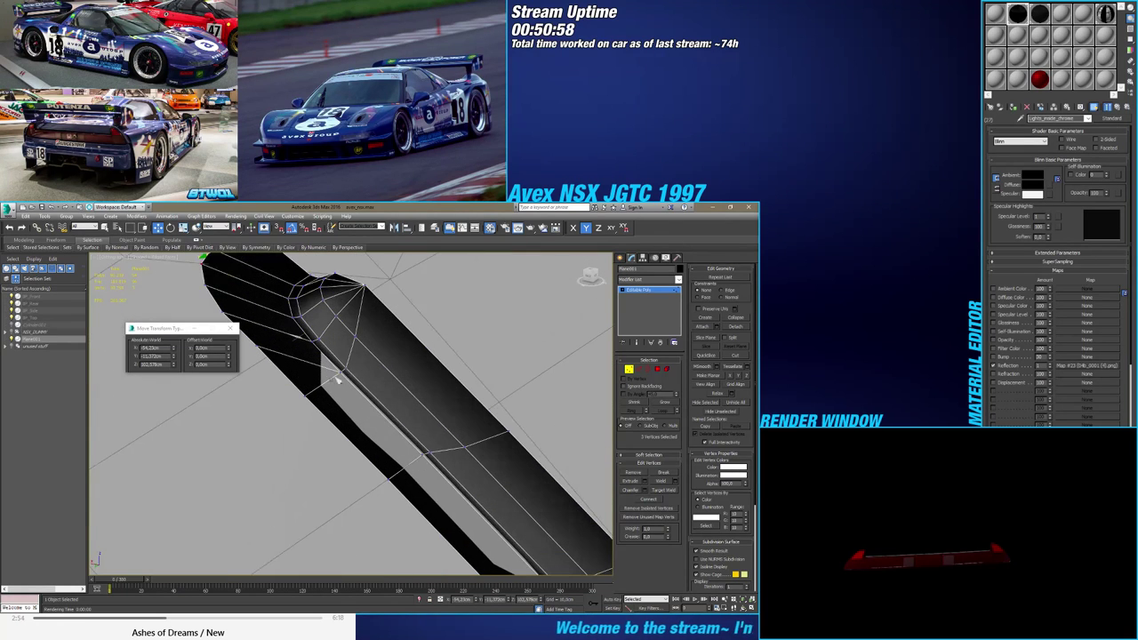
{"action": "left_click_drag", "start_coordinate": [335, 378], "coordinate": [351, 364]}
{"action": "scroll", "coordinate": [385, 409], "scroll_direction": "down", "scroll_amount": 2}
{"action": "middle_click_drag", "start_coordinate": [385, 411], "coordinate": [348, 389]}
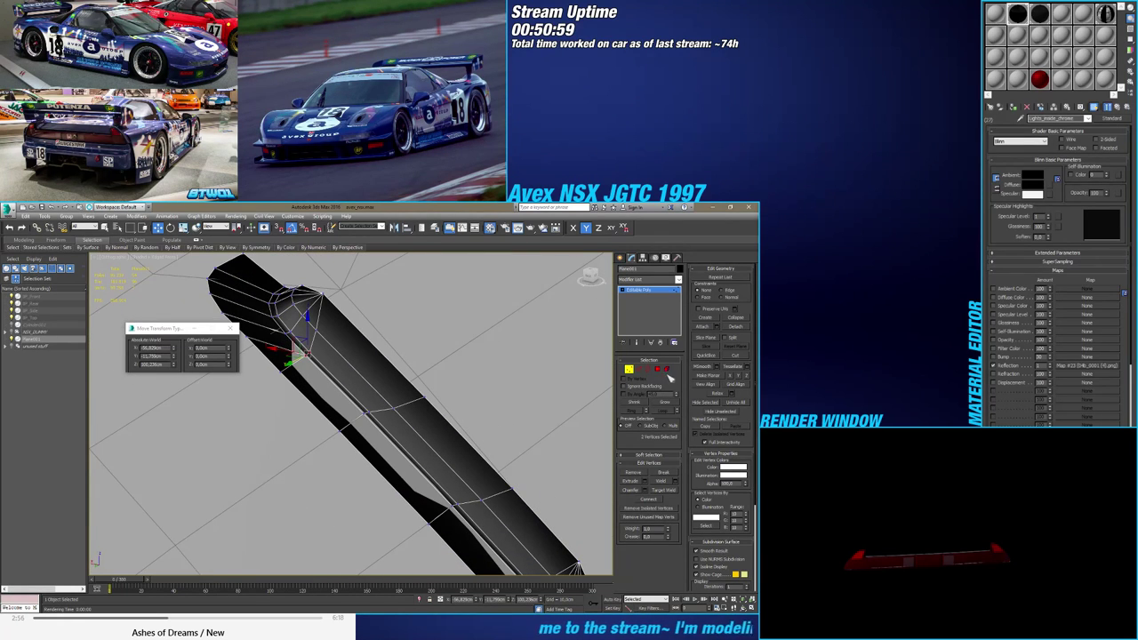
Select all polygons of the slot's inner recess, including the curved strips at both ends, leaving the flat outer rim unselected
{"action": "left_click", "coordinate": [658, 368]}
{"action": "key", "text": "ctrl+a"}
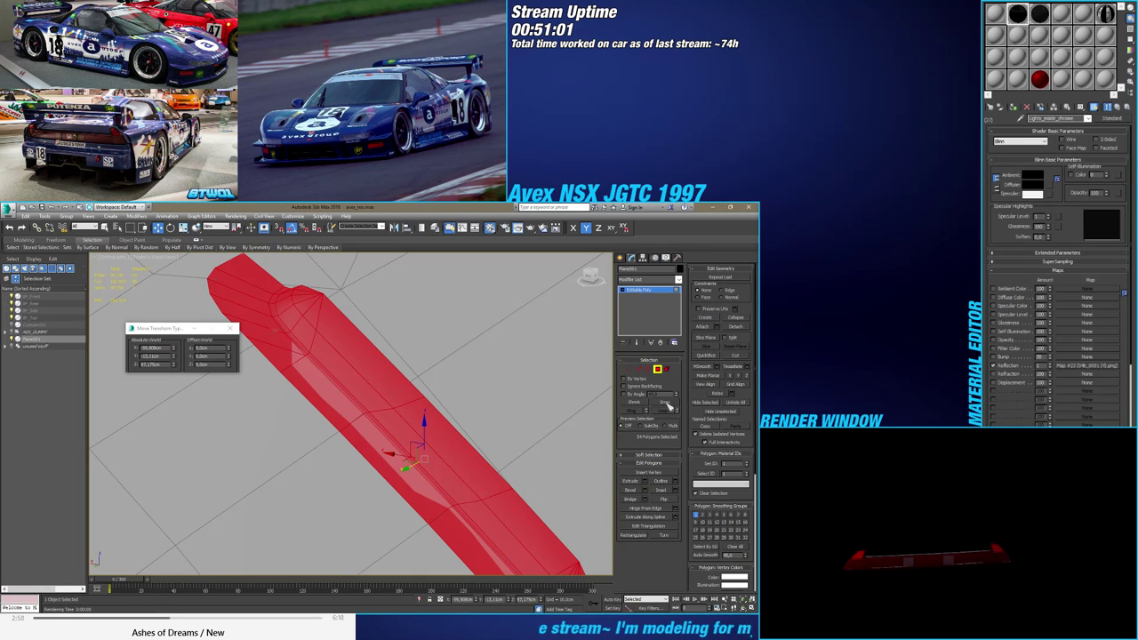
{"action": "left_click", "coordinate": [445, 404]}
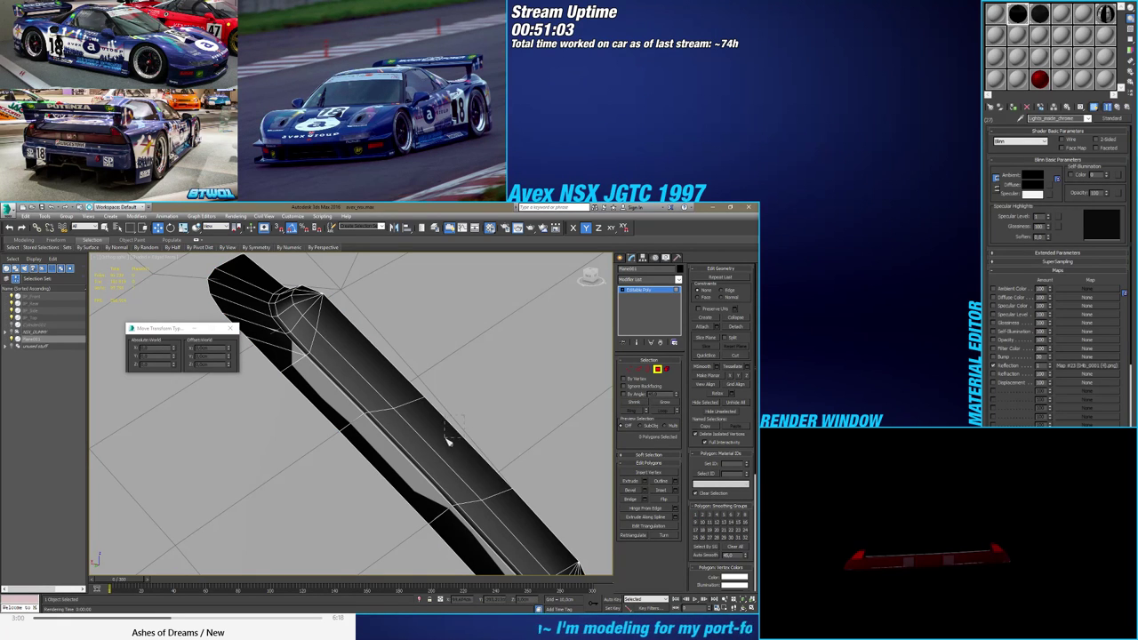
{"action": "left_click", "coordinate": [447, 439]}
{"action": "left_click", "coordinate": [679, 405]}
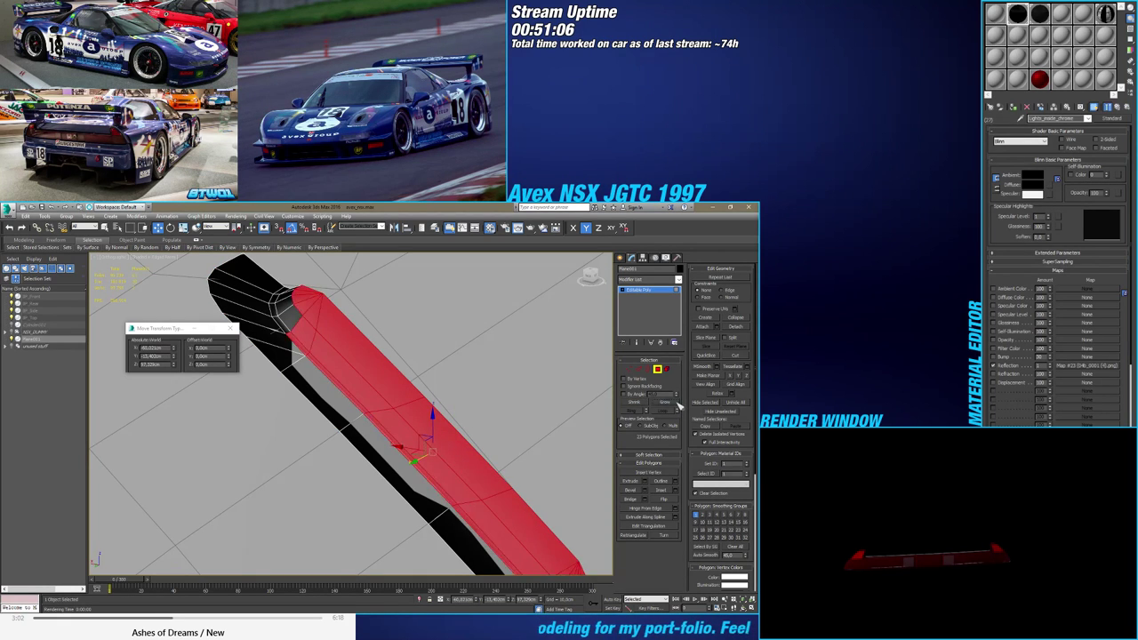
{"action": "middle_click_drag", "start_coordinate": [363, 336], "coordinate": [379, 337], "text": "alt"}
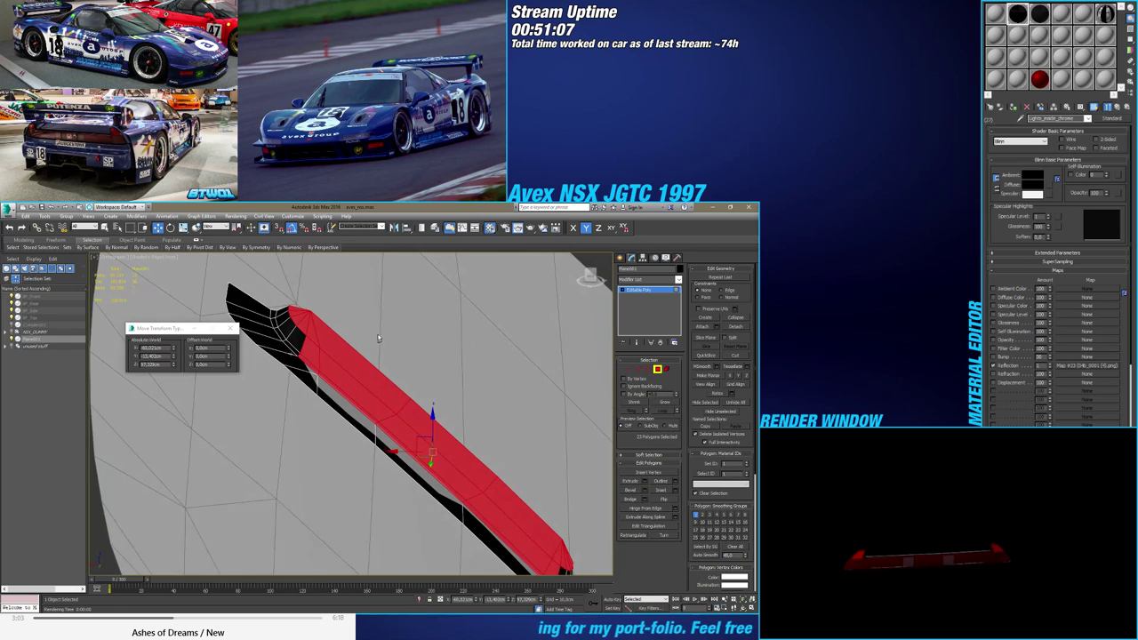
{"action": "left_click", "coordinate": [291, 330], "text": "ctrl"}
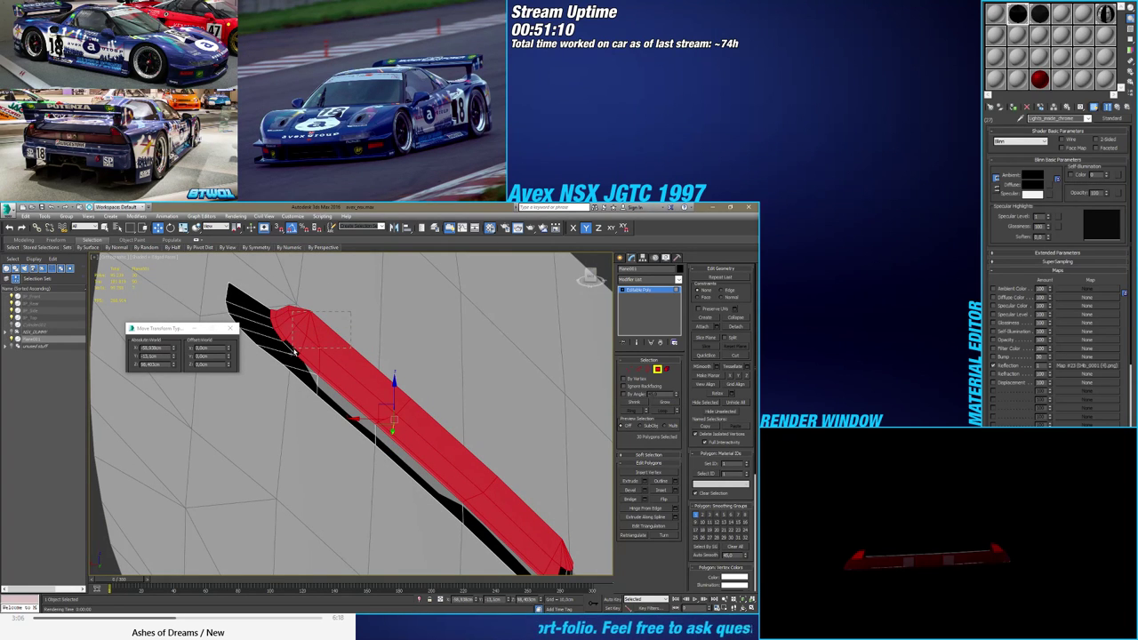
{"action": "left_click_drag", "start_coordinate": [294, 349], "coordinate": [294, 350], "text": "ctrl"}
{"action": "middle_click_drag", "start_coordinate": [443, 419], "coordinate": [255, 296]}
{"action": "middle_click_drag", "start_coordinate": [354, 359], "coordinate": [355, 391], "text": "alt"}
{"action": "scroll", "coordinate": [392, 451], "scroll_direction": "up", "scroll_amount": 3}
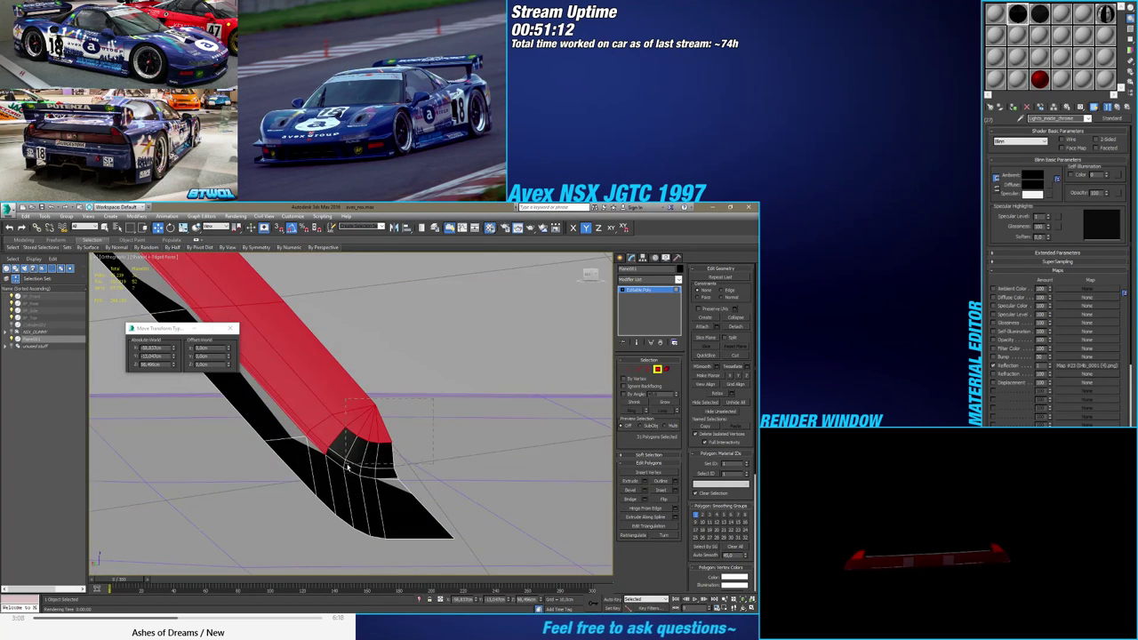
{"action": "left_click_drag", "start_coordinate": [345, 470], "coordinate": [365, 468], "text": "ctrl"}
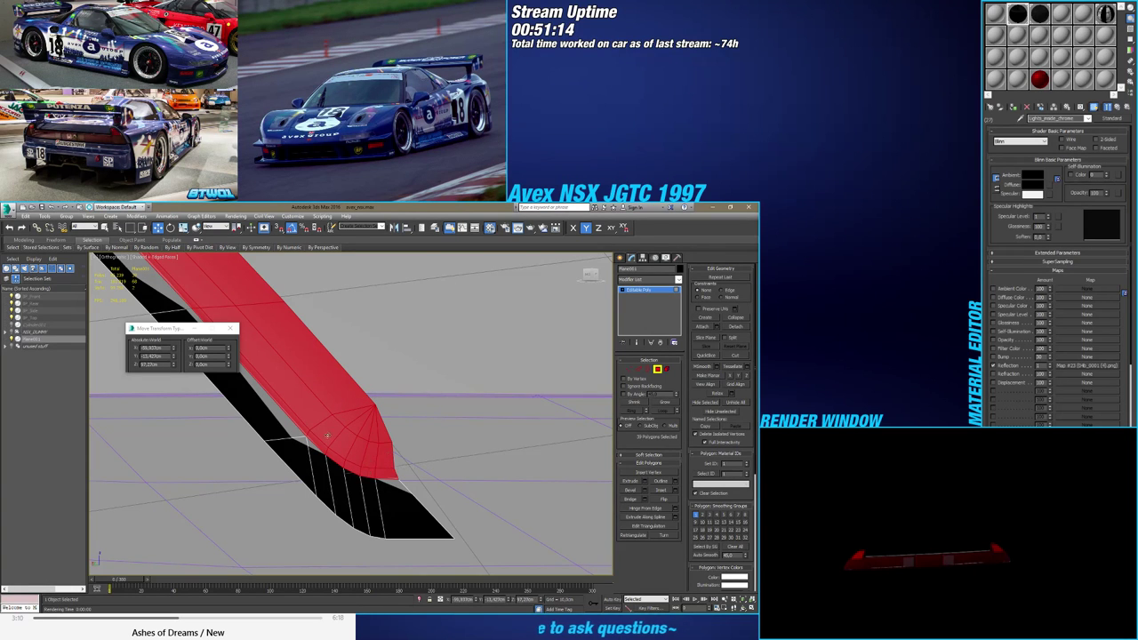
Move the selected recess polygons slightly along X in small increments and check the slot from both sides
{"action": "middle_click_drag", "start_coordinate": [376, 474], "coordinate": [376, 439], "text": "alt"}
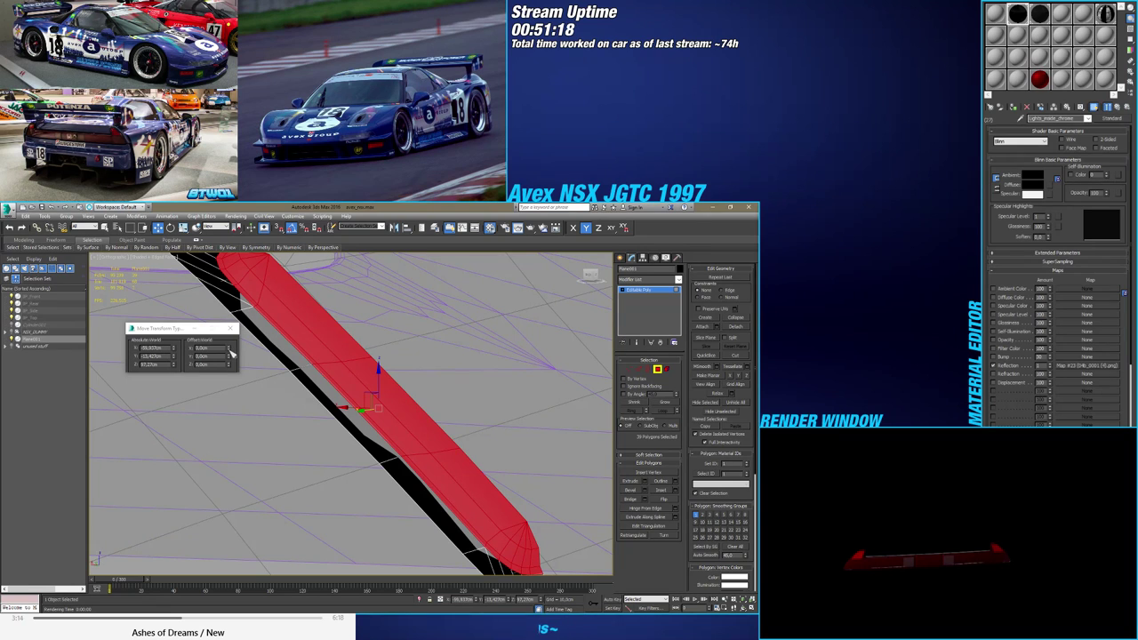
{"action": "left_click", "coordinate": [230, 349]}
{"action": "left_click", "coordinate": [229, 349]}
{"action": "left_click", "coordinate": [229, 350]}
{"action": "scroll", "coordinate": [350, 400], "scroll_direction": "down", "scroll_amount": 4}
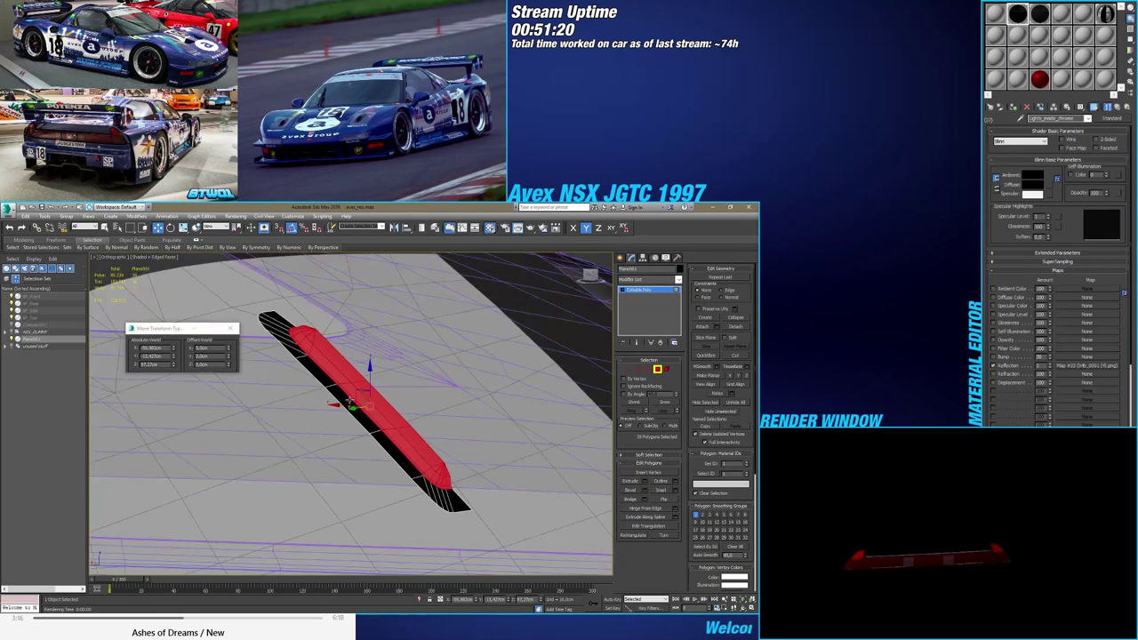
{"action": "mouse_move", "coordinate": [349, 398]}
{"action": "middle_mouse_down", "text": "alt"}
{"action": "mouse_move", "coordinate": [295, 413]}
{"action": "mouse_move", "coordinate": [396, 442]}
{"action": "mouse_move", "coordinate": [366, 435]}
{"action": "mouse_move", "coordinate": [471, 443]}
{"action": "middle_mouse_up", "text": "alt"}
{"action": "key", "text": "F4"}
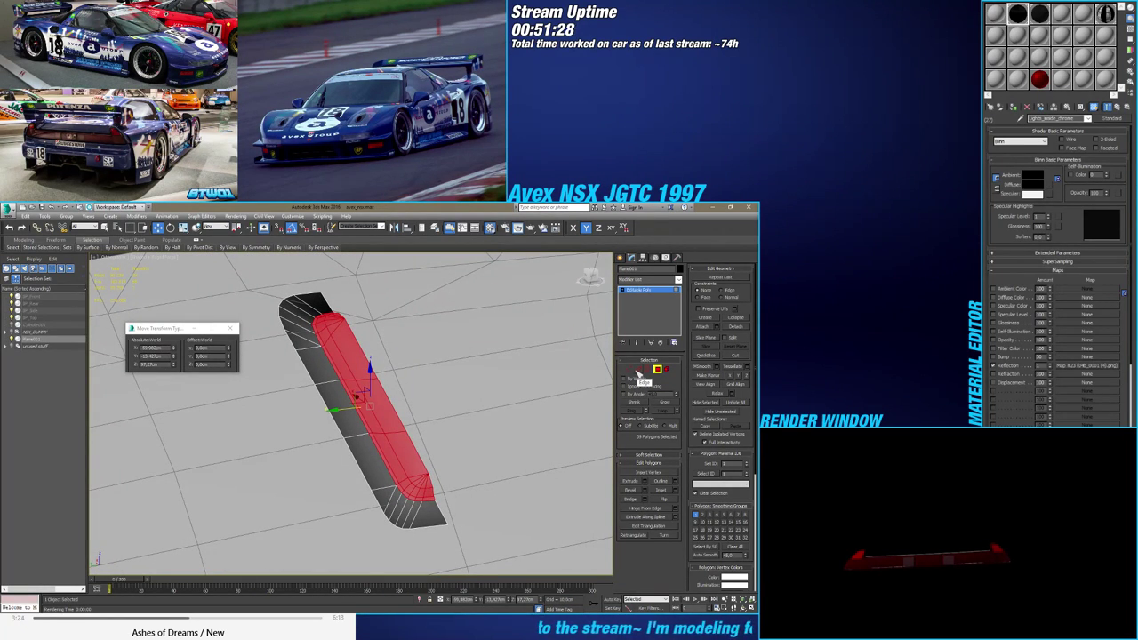
{"action": "middle_click_drag", "start_coordinate": [477, 394], "coordinate": [413, 365], "text": "alt"}
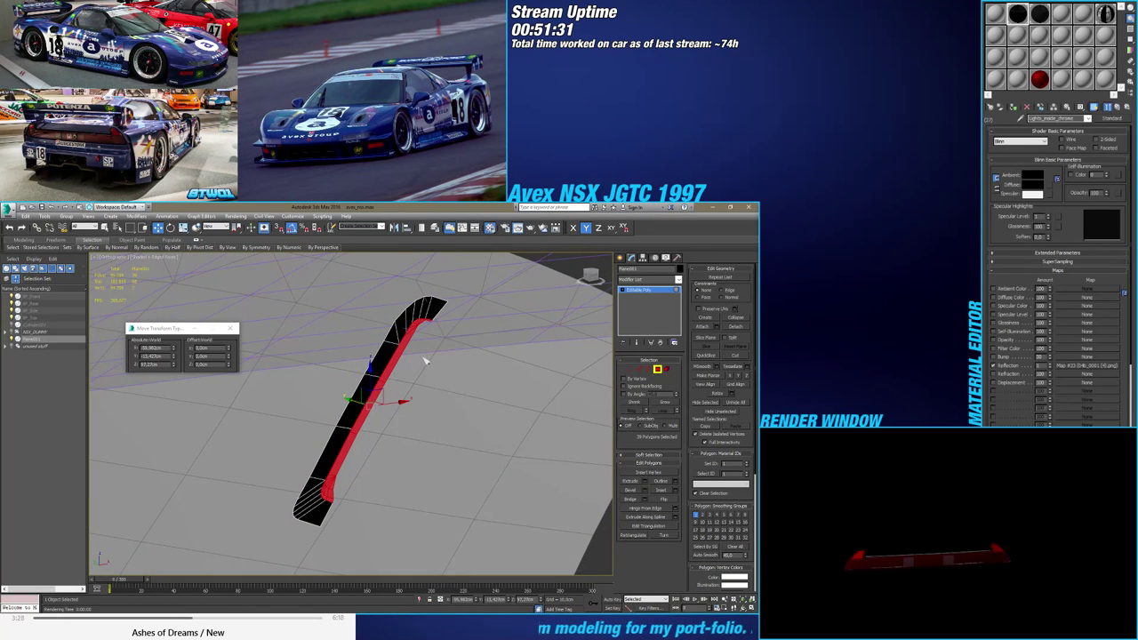
Leave polygon editing and inspect the whole slot's shading with the edge display turned off and back on
{"action": "left_click", "coordinate": [656, 369]}
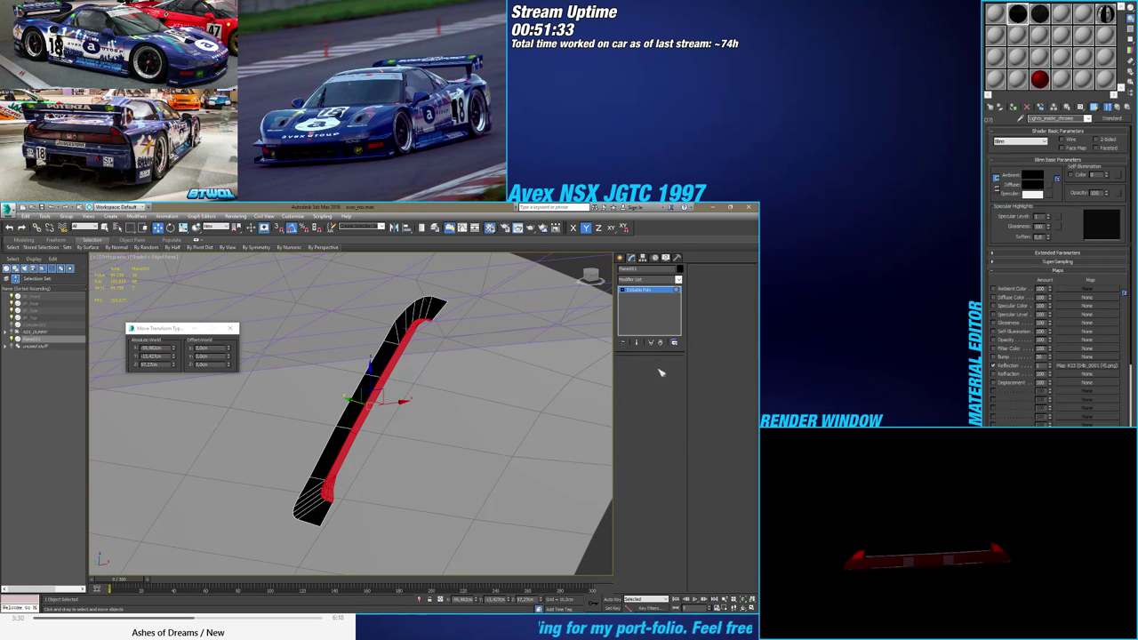
{"action": "middle_click_drag", "start_coordinate": [448, 373], "coordinate": [469, 388], "text": "alt"}
{"action": "key", "text": "F4"}
{"action": "scroll", "coordinate": [472, 387], "scroll_direction": "down", "scroll_amount": 5}
{"action": "scroll", "coordinate": [468, 389], "scroll_direction": "up", "scroll_amount": 3}
{"action": "key", "text": "F4"}
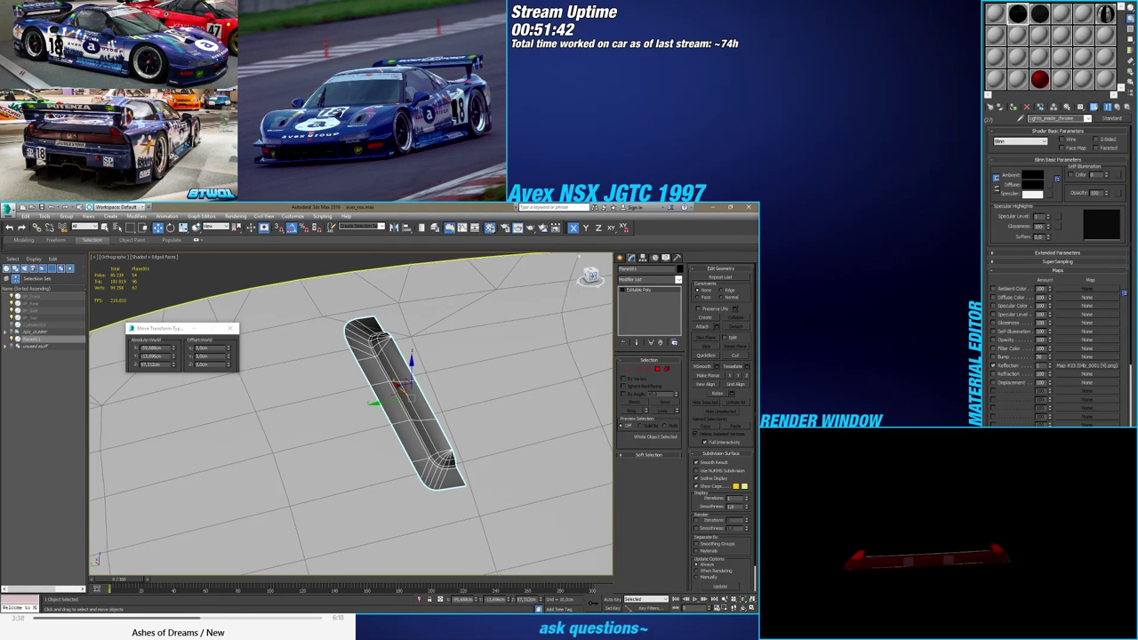
Select the entire slot element and scale it slightly taller in the left view to match the blueprint slot
{"action": "key", "text": "l"}
{"action": "key", "text": "z"}
{"action": "scroll", "coordinate": [302, 369], "scroll_direction": "down", "scroll_amount": 5}
{"action": "scroll", "coordinate": [363, 373], "scroll_direction": "up", "scroll_amount": 2}
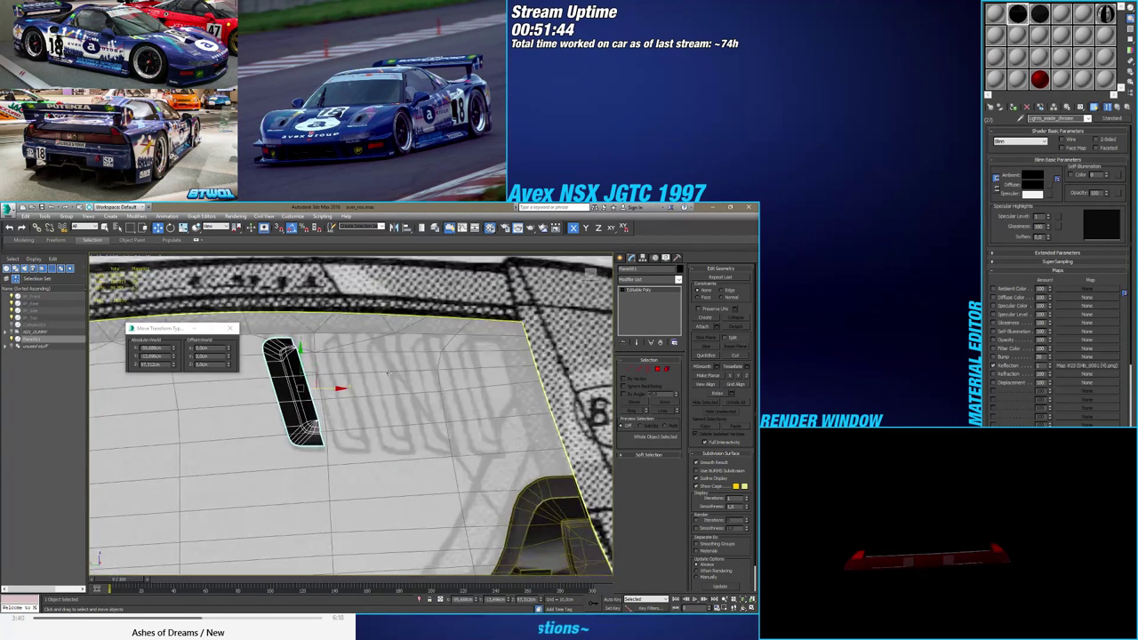
{"action": "scroll", "coordinate": [339, 377], "scroll_direction": "up", "scroll_amount": 2}
{"action": "middle_click_drag", "start_coordinate": [339, 377], "coordinate": [398, 380]}
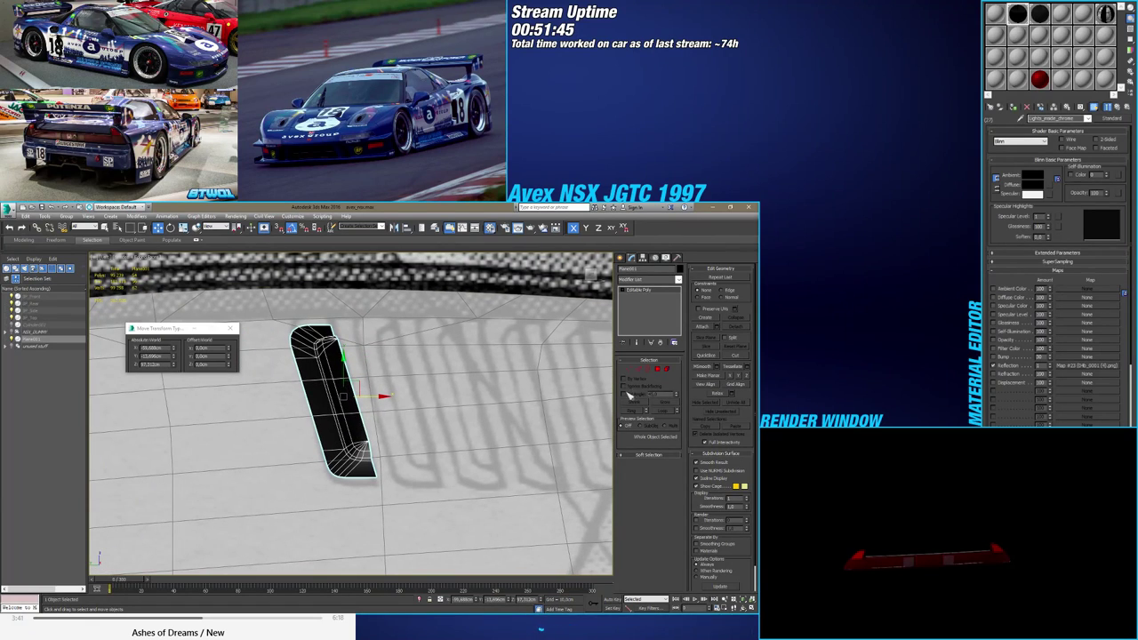
{"action": "left_click", "coordinate": [666, 369]}
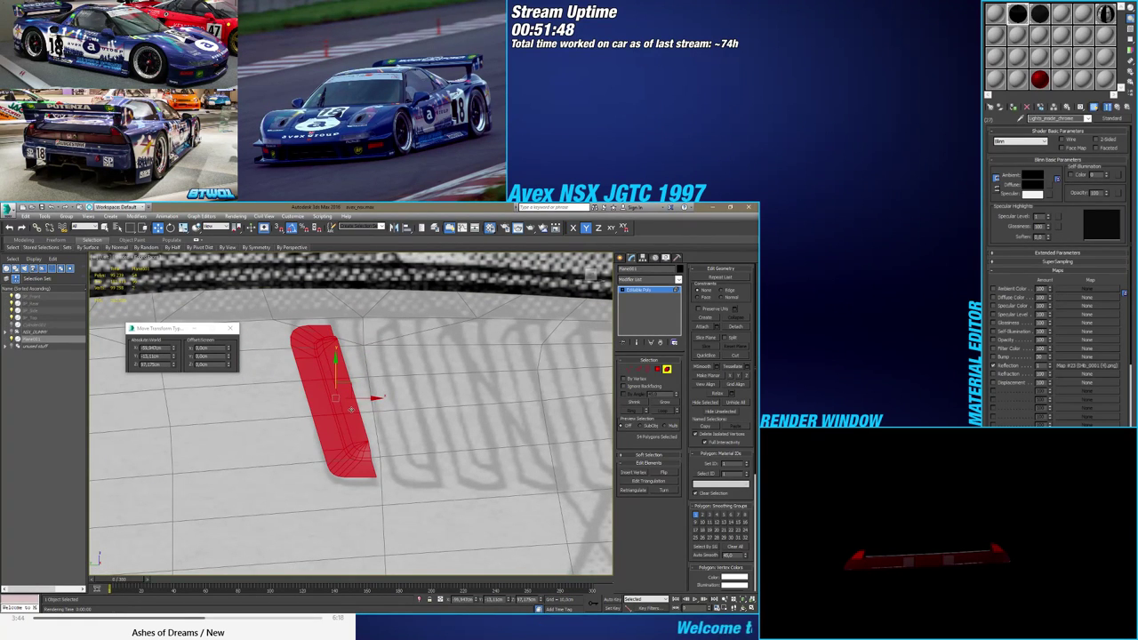
{"action": "key", "text": "r"}
{"action": "left_click_drag", "start_coordinate": [336, 360], "coordinate": [338, 357]}
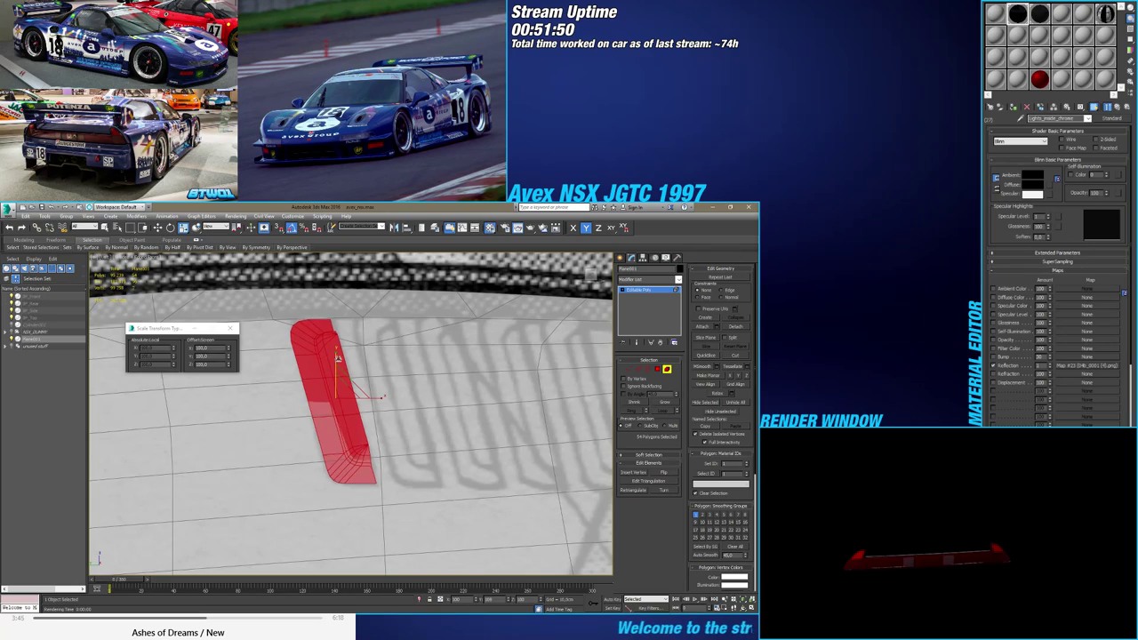
Rotate the slot element slightly in the front view to follow the slope of the side window
{"action": "middle_click_drag", "start_coordinate": [370, 385], "coordinate": [430, 367], "text": "alt"}
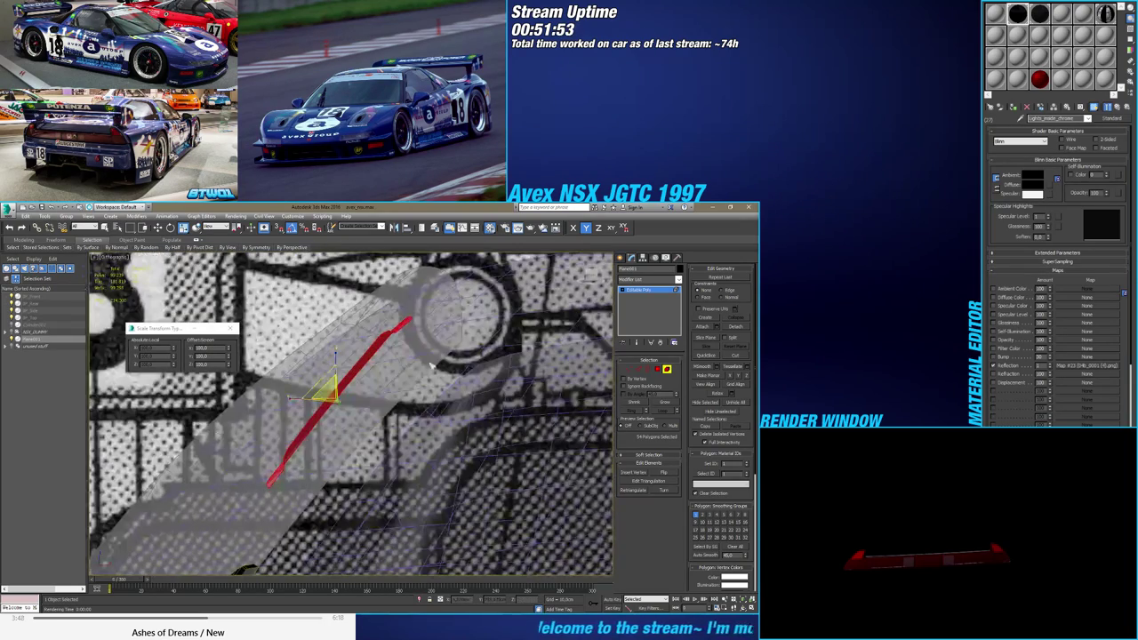
{"action": "left_click", "coordinate": [590, 275]}
{"action": "middle_click_drag", "start_coordinate": [353, 372], "coordinate": [363, 389]}
{"action": "scroll", "coordinate": [364, 389], "scroll_direction": "up", "scroll_amount": 3}
{"action": "key", "text": "e"}
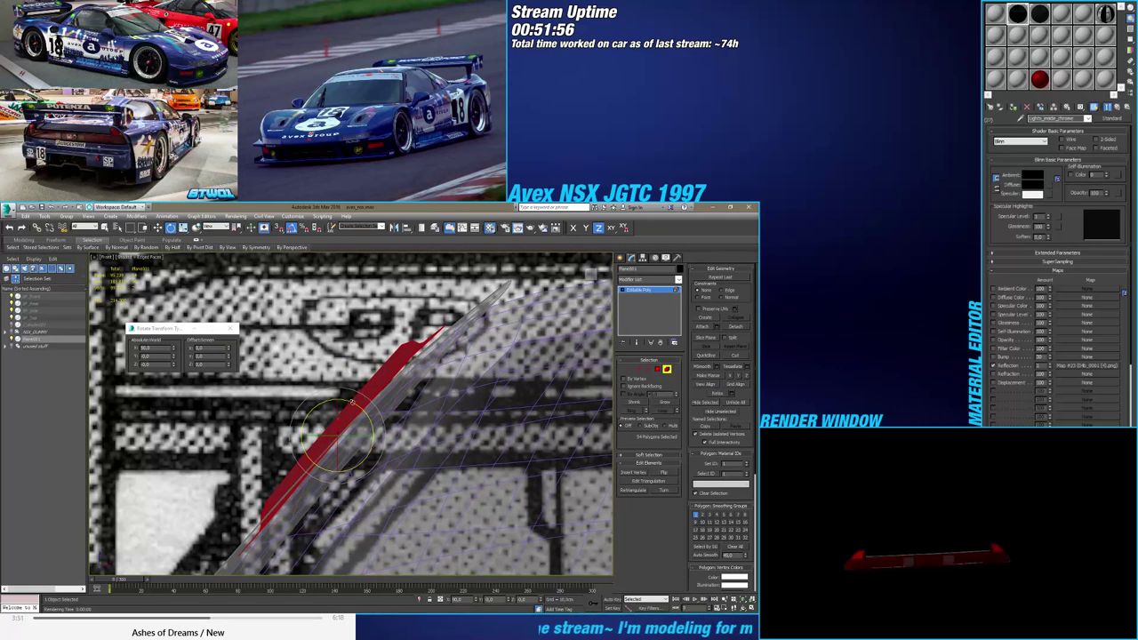
{"action": "left_click_drag", "start_coordinate": [352, 402], "coordinate": [355, 406]}
{"action": "key", "text": "w"}
Examine from several angles how the rotated slot sits on the window surface and check its vertices
{"action": "middle_click_drag", "start_coordinate": [358, 407], "coordinate": [434, 460], "text": "alt"}
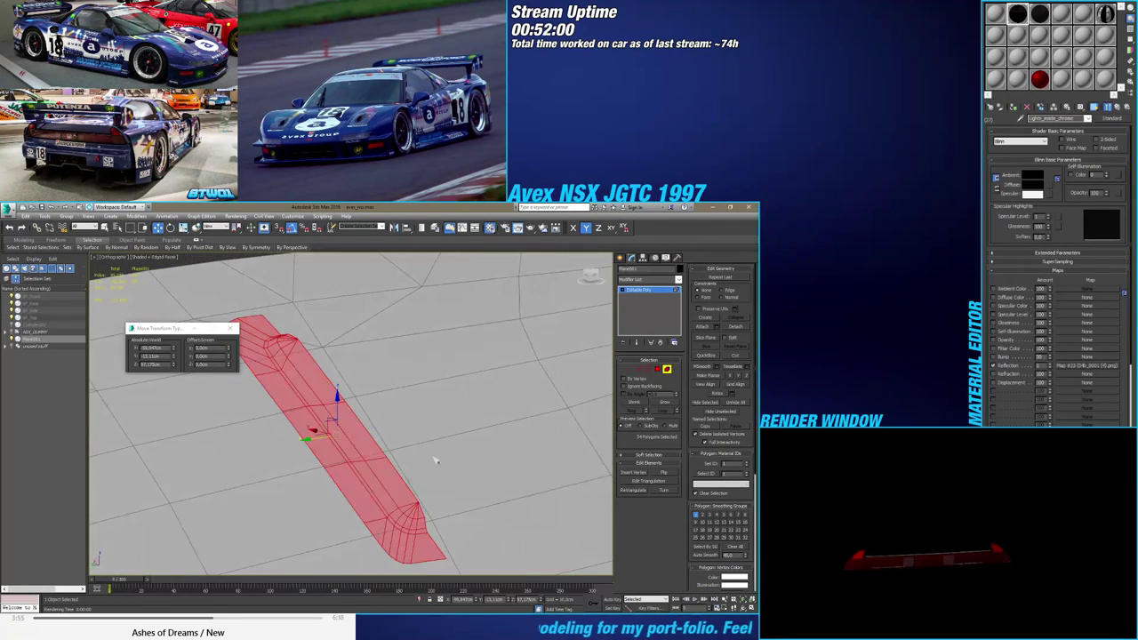
{"action": "scroll", "coordinate": [416, 436], "scroll_direction": "up", "scroll_amount": 2}
{"action": "scroll", "coordinate": [408, 445], "scroll_direction": "down", "scroll_amount": 4}
{"action": "scroll", "coordinate": [408, 445], "scroll_direction": "up", "scroll_amount": 2}
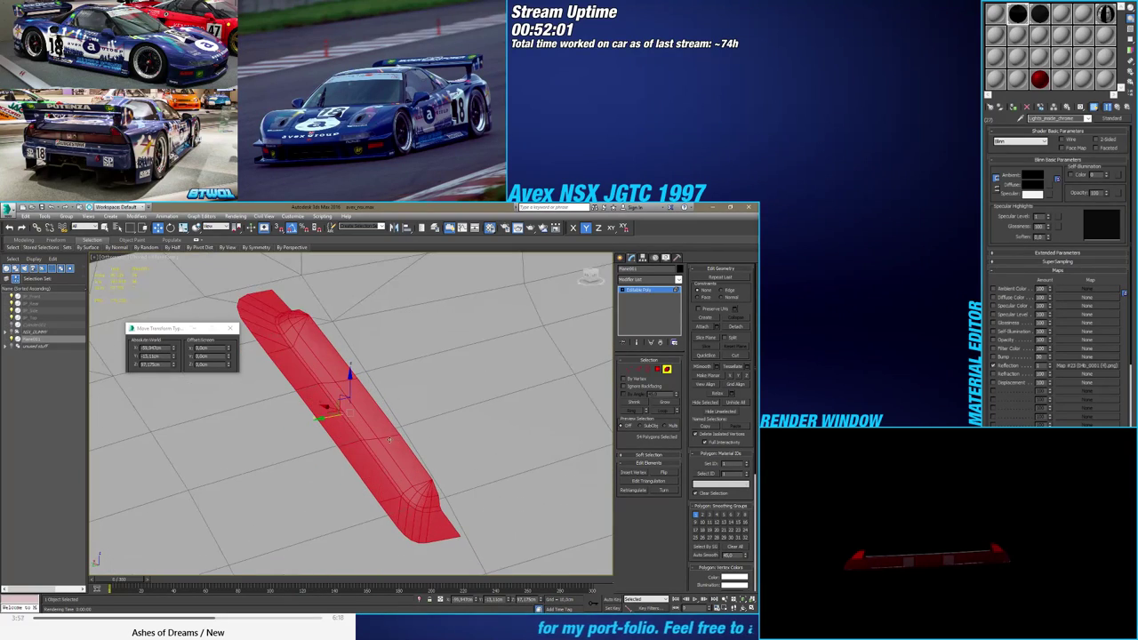
{"action": "key", "text": "F2"}
{"action": "mouse_move", "coordinate": [370, 435]}
{"action": "middle_mouse_down", "text": "alt"}
{"action": "mouse_move", "coordinate": [412, 424]}
{"action": "mouse_move", "coordinate": [380, 458]}
{"action": "mouse_move", "coordinate": [397, 452]}
{"action": "middle_mouse_up", "text": "alt"}
{"action": "key", "text": "F2"}
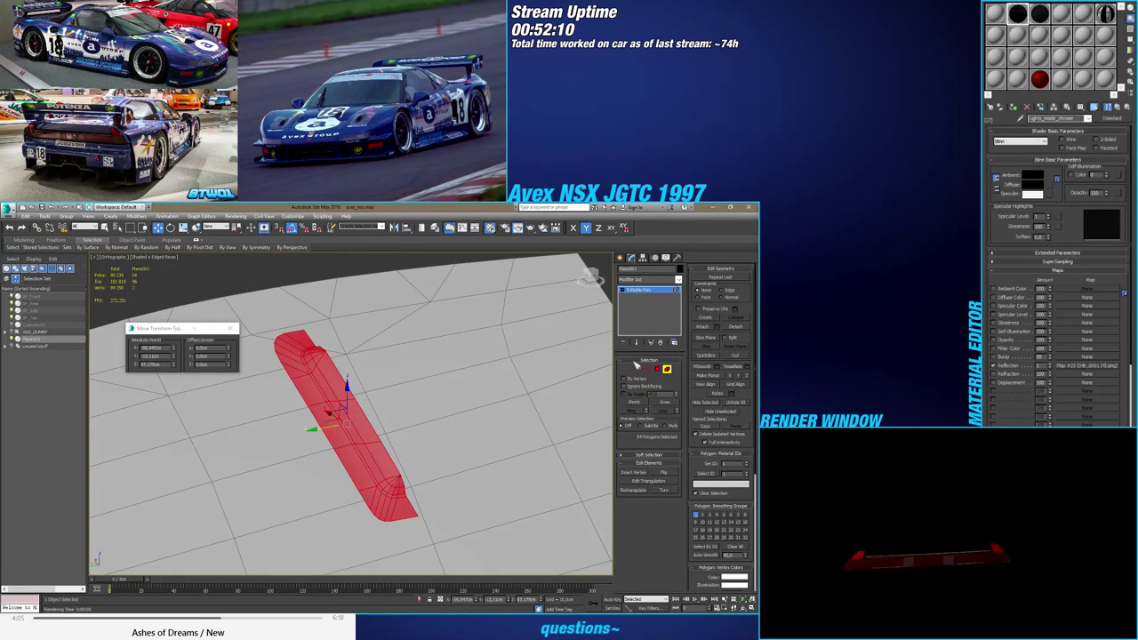
{"action": "left_click", "coordinate": [629, 368]}
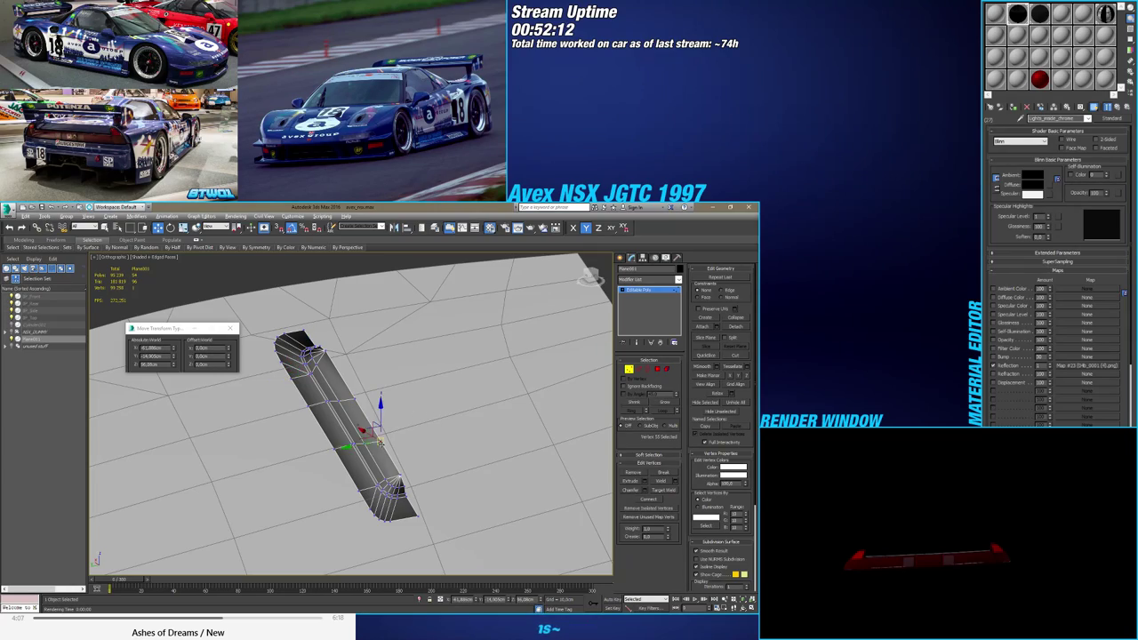
{"action": "middle_click_drag", "start_coordinate": [380, 442], "coordinate": [373, 432], "text": "alt"}
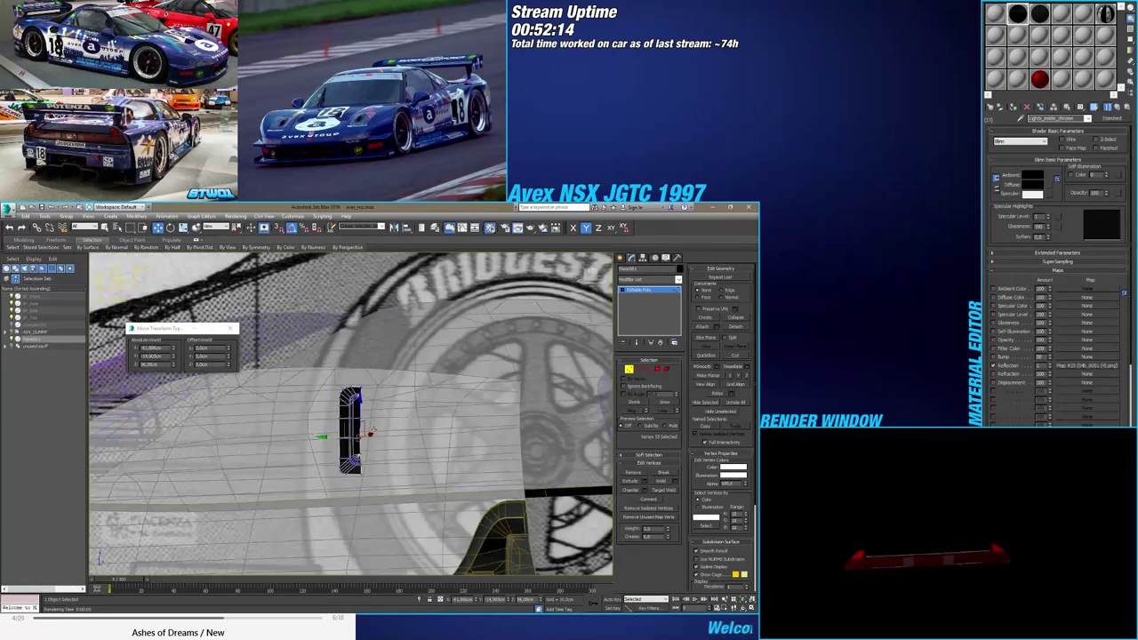
Copy the whole slot element sideways onto the second slot outline in the left view, using Clone To Element
{"action": "left_click", "coordinate": [590, 276]}
{"action": "left_click", "coordinate": [666, 369]}
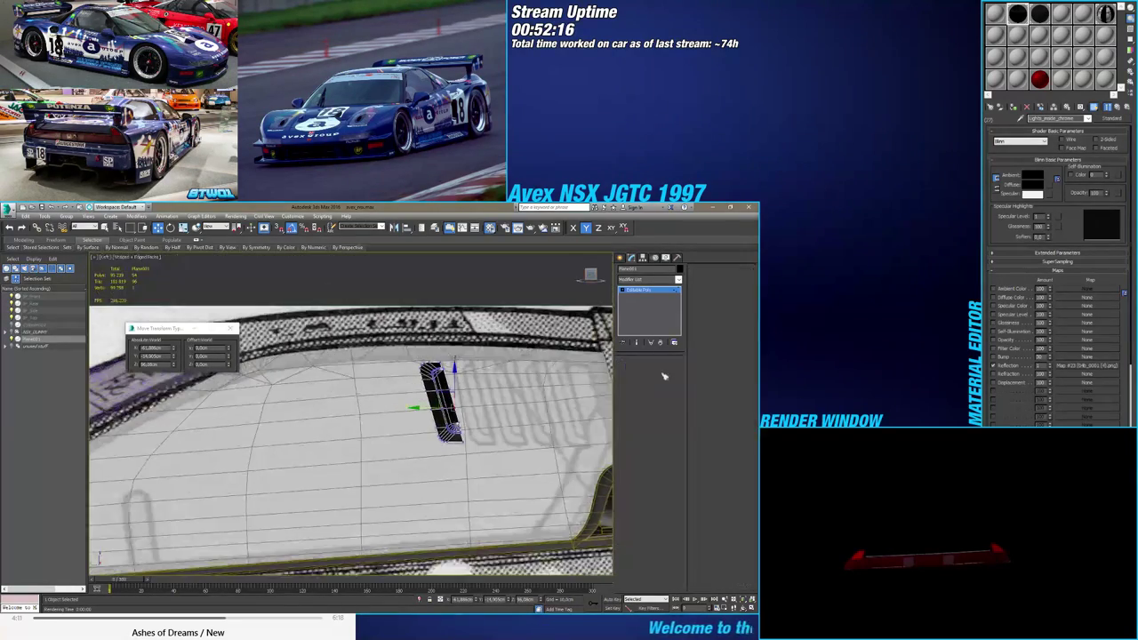
{"action": "middle_click_drag", "start_coordinate": [483, 420], "coordinate": [388, 405]}
{"action": "scroll", "coordinate": [388, 405], "scroll_direction": "up", "scroll_amount": 4}
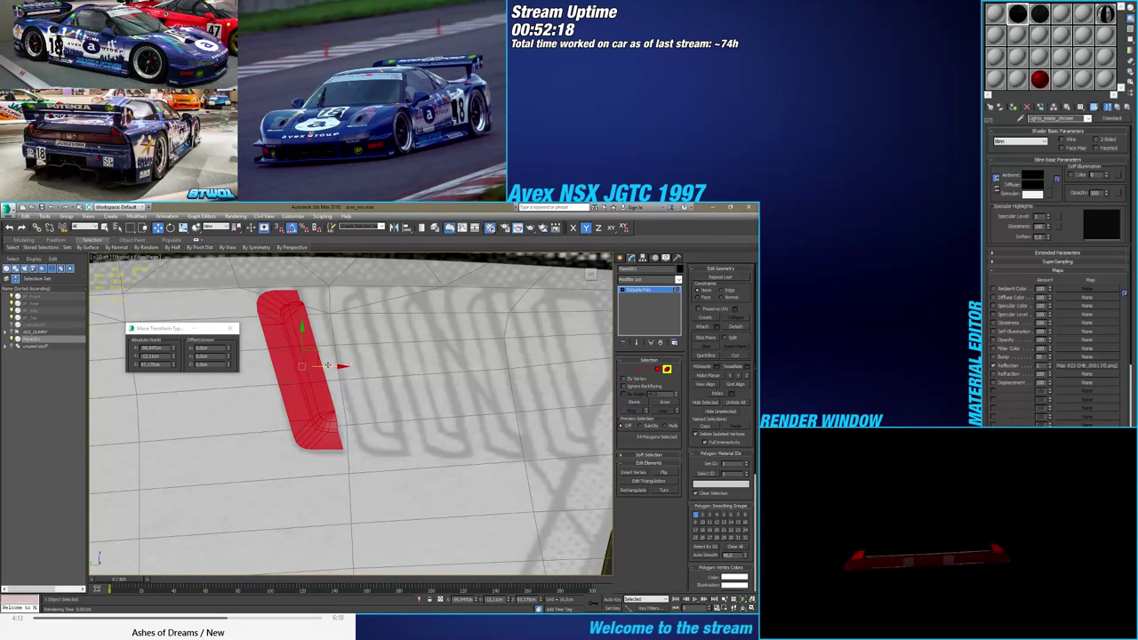
{"action": "mouse_move", "coordinate": [327, 365]}
{"action": "left_mouse_down", "text": "shift"}
{"action": "mouse_move", "coordinate": [393, 367]}
{"action": "mouse_move", "coordinate": [402, 380]}
{"action": "left_mouse_up", "text": "shift"}
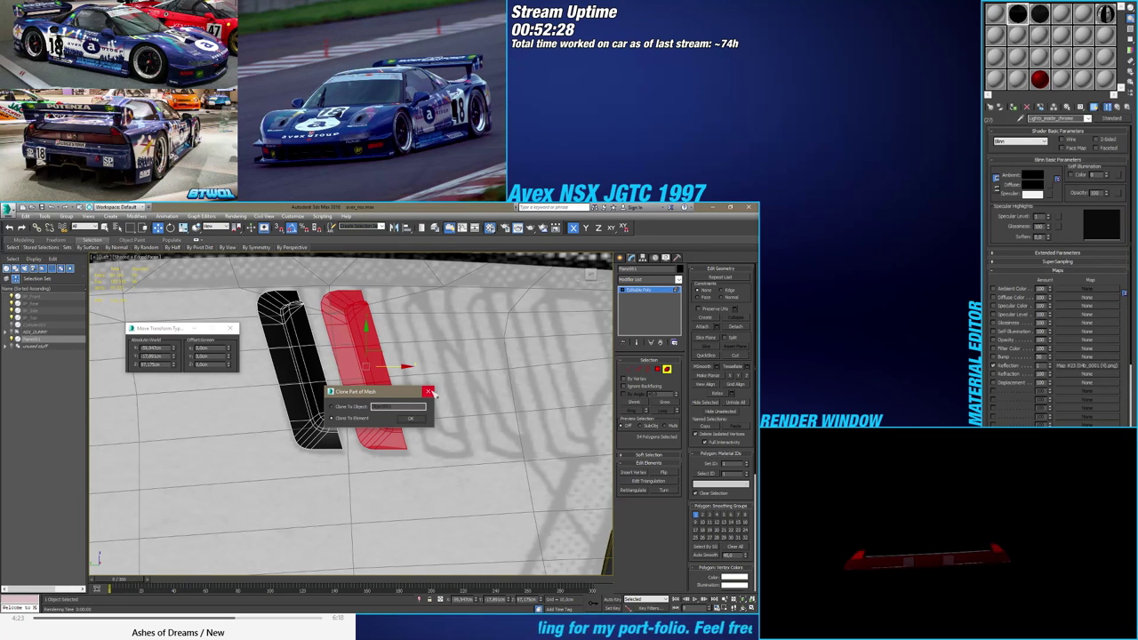
{"action": "left_click", "coordinate": [412, 418]}
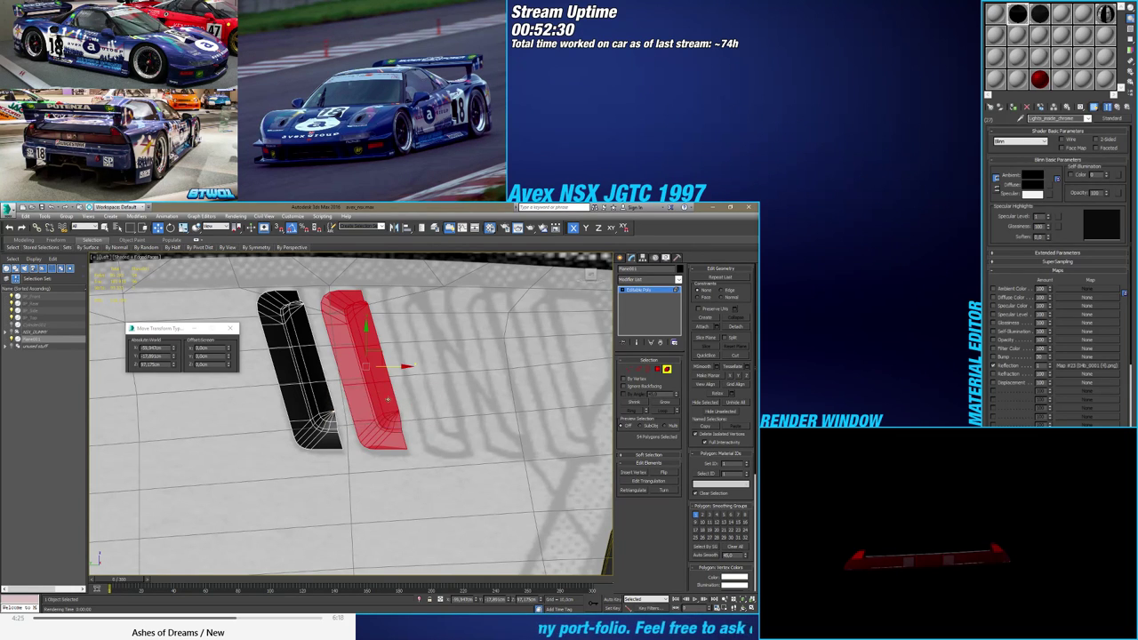
Move the copied slot slightly along X to seat its rim on the curved window surface
{"action": "mouse_move", "coordinate": [378, 390]}
{"action": "middle_mouse_down", "text": "alt"}
{"action": "mouse_move", "coordinate": [331, 395]}
{"action": "mouse_move", "coordinate": [397, 388]}
{"action": "mouse_move", "coordinate": [416, 409]}
{"action": "mouse_move", "coordinate": [367, 414]}
{"action": "mouse_move", "coordinate": [374, 408]}
{"action": "middle_mouse_up", "text": "alt"}
{"action": "key", "text": "alt+x"}
{"action": "key", "text": "alt+x"}
{"action": "key", "text": "F2"}
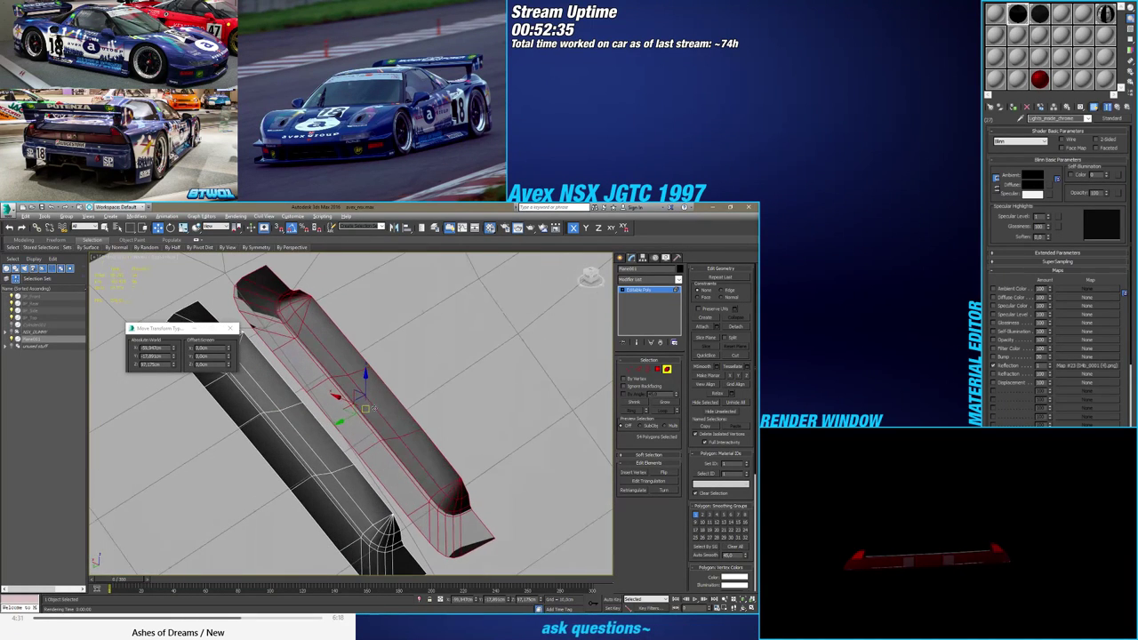
{"action": "left_click_drag", "start_coordinate": [343, 399], "coordinate": [345, 397]}
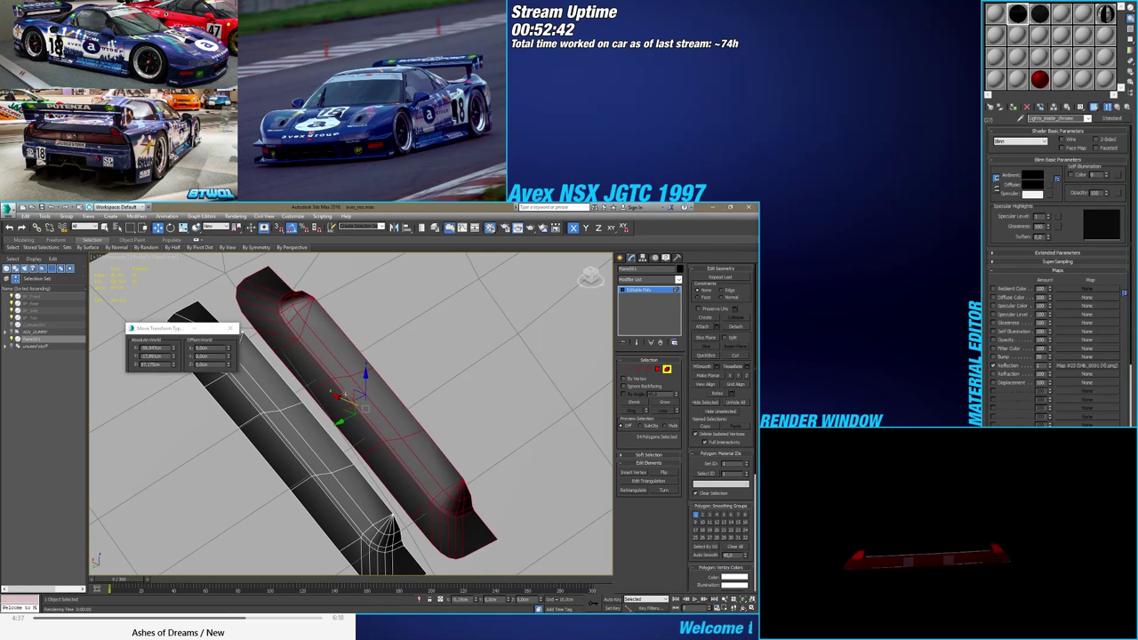
{"action": "left_click", "coordinate": [229, 349]}
{"action": "middle_click_drag", "start_coordinate": [299, 394], "coordinate": [400, 389], "text": "alt"}
Select the border vertices at the second slot's lower end and shift them with a small X offset
{"action": "left_click", "coordinate": [628, 369]}
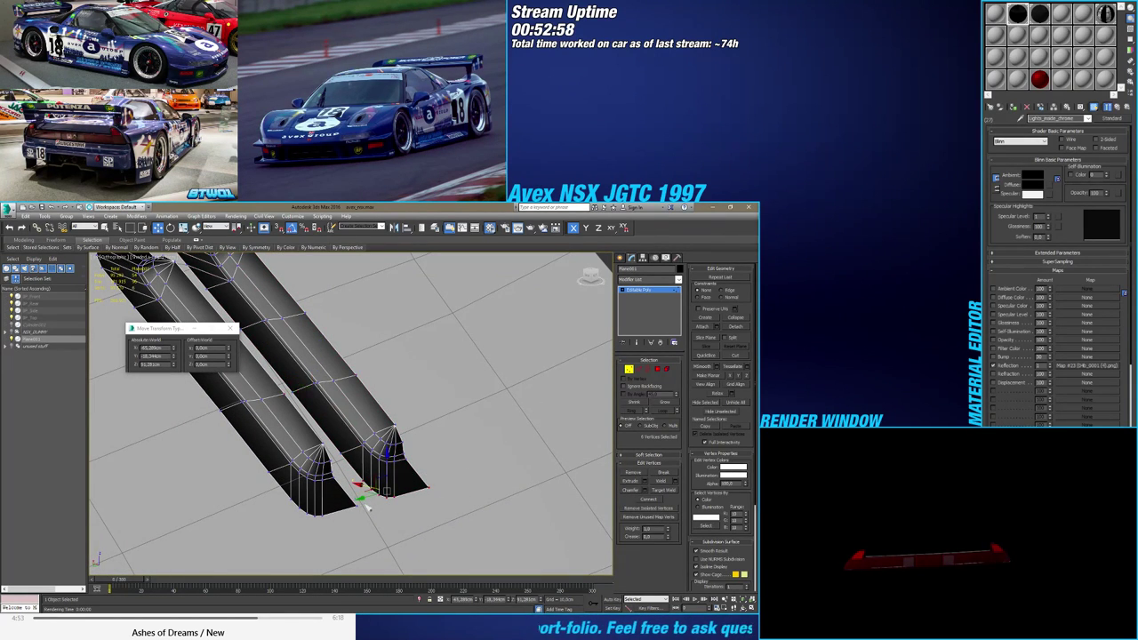
{"action": "scroll", "coordinate": [367, 507], "scroll_direction": "up", "scroll_amount": 5}
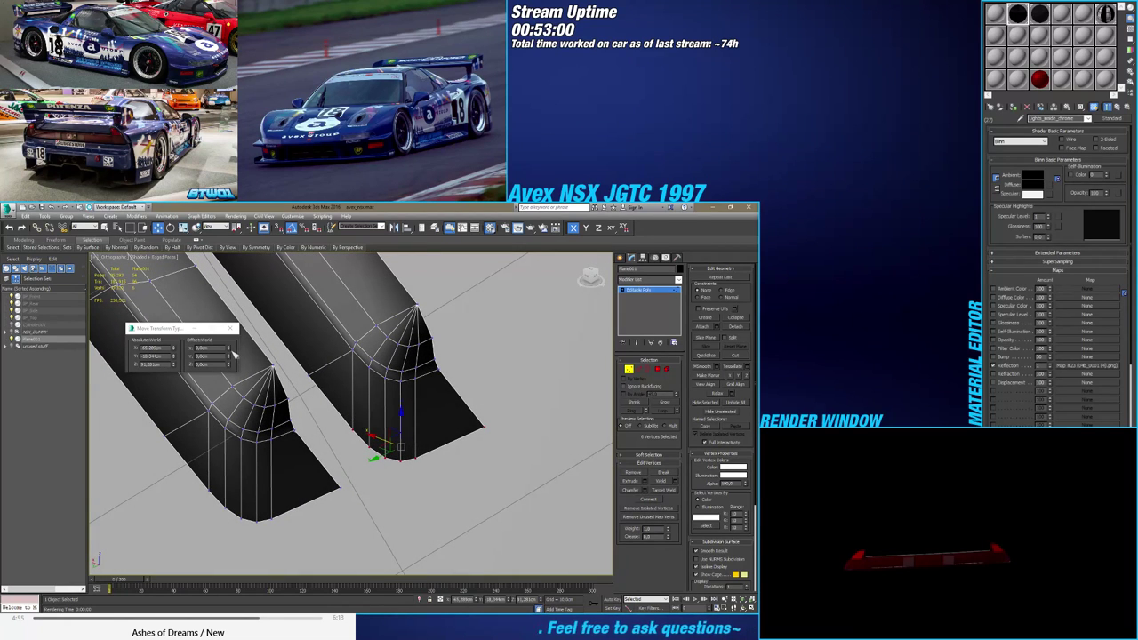
{"action": "left_click_drag", "start_coordinate": [234, 353], "coordinate": [237, 343]}
Select the outer border vertices at the second slot's upper end for depth adjustment
{"action": "scroll", "coordinate": [374, 406], "scroll_direction": "down", "scroll_amount": 5}
{"action": "middle_click_drag", "start_coordinate": [374, 406], "coordinate": [435, 475]}
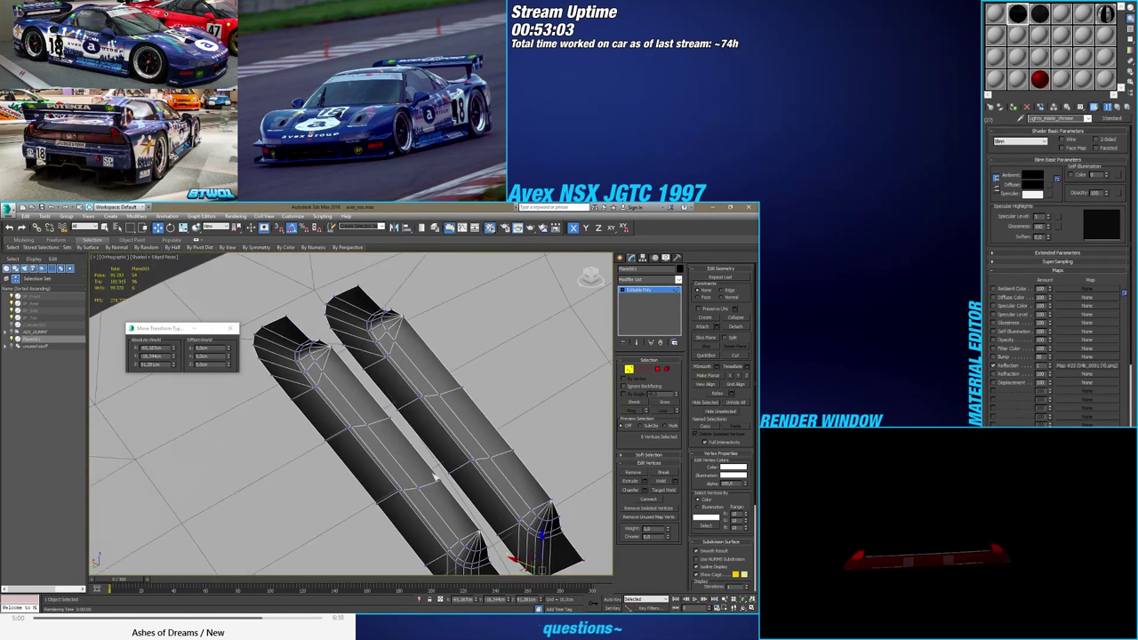
{"action": "middle_click_drag", "start_coordinate": [335, 369], "coordinate": [312, 383]}
{"action": "scroll", "coordinate": [297, 392], "scroll_direction": "up", "scroll_amount": 3}
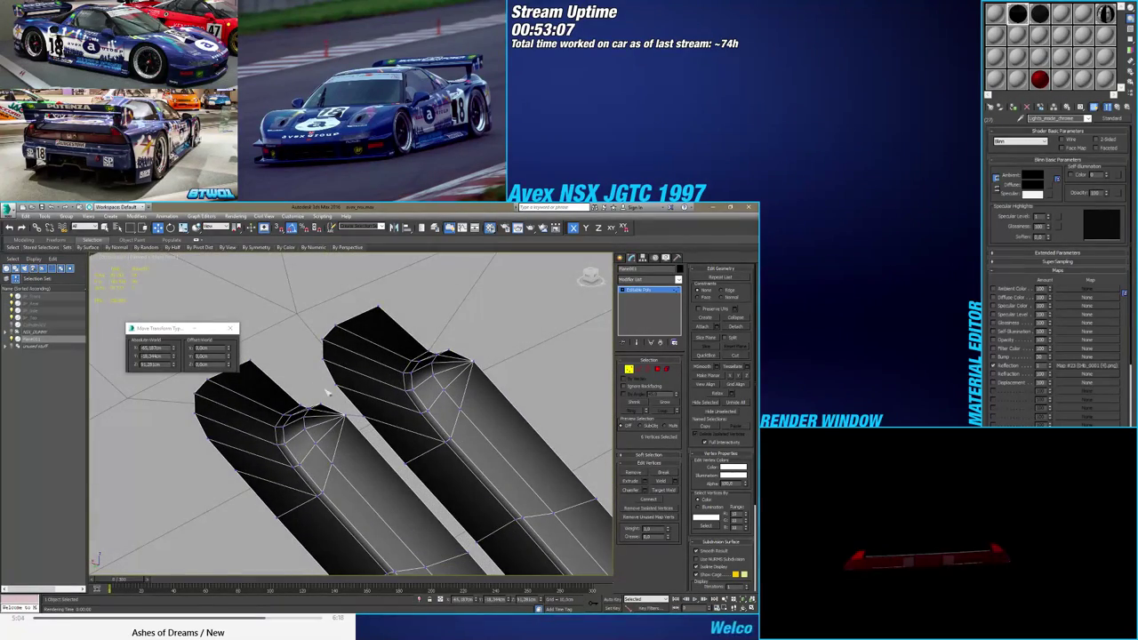
{"action": "left_click_drag", "start_coordinate": [395, 292], "coordinate": [393, 293]}
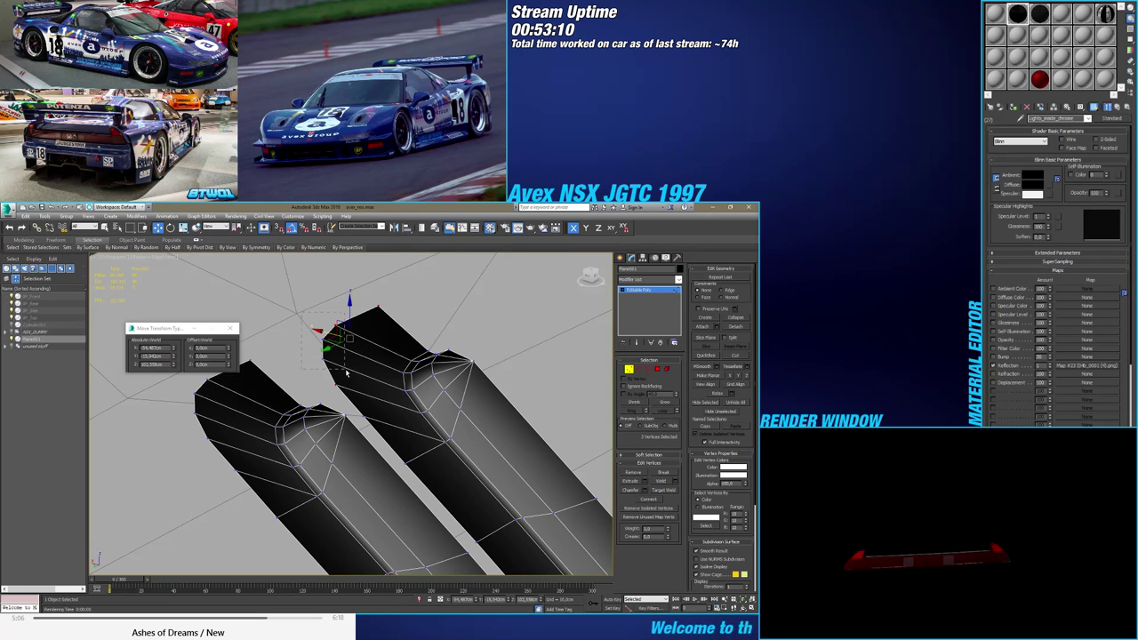
Nudge the vertices at the upper end of the second louver along X to meet the body panel
{"action": "left_click_drag", "start_coordinate": [346, 370], "coordinate": [345, 370], "text": "ctrl"}
{"action": "left_click_drag", "start_coordinate": [228, 350], "coordinate": [237, 343]}
{"action": "scroll", "coordinate": [388, 427], "scroll_direction": "down", "scroll_amount": 5}
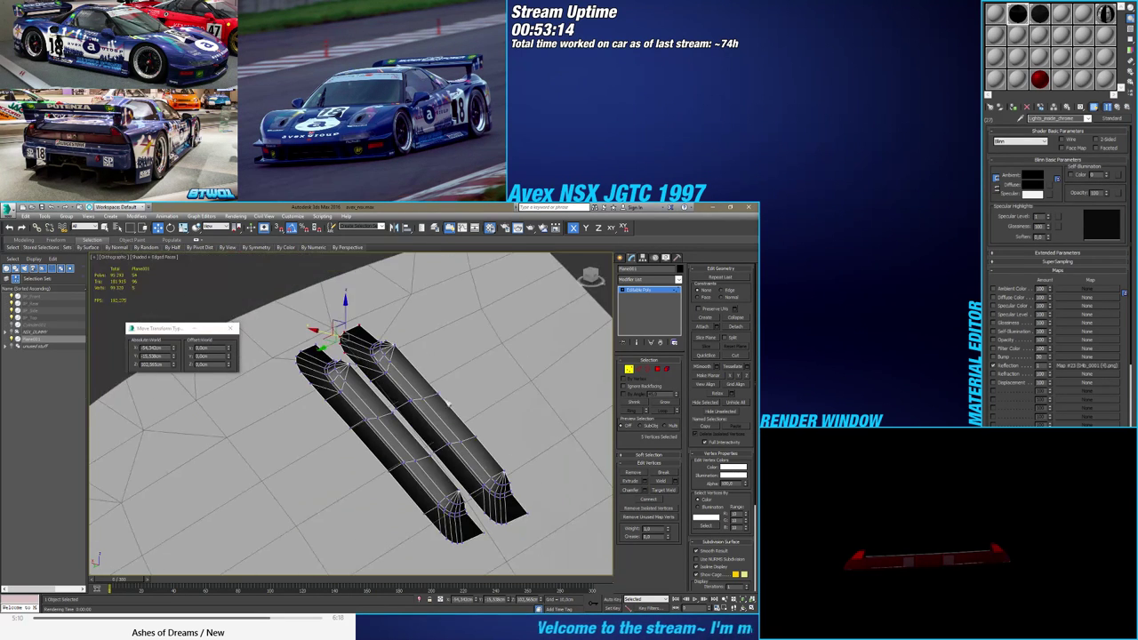
{"action": "middle_click_drag", "start_coordinate": [436, 435], "coordinate": [394, 394], "text": "alt"}
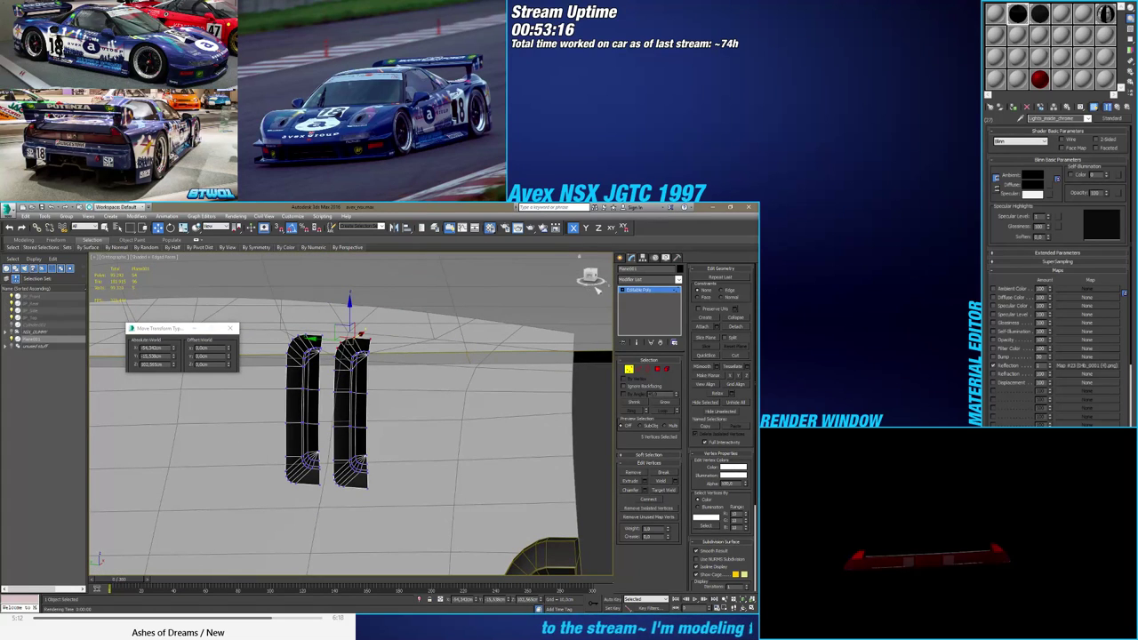
Clone the second louver element in the left view and place the copy over the third louver on the blueprint
{"action": "key", "text": "5"}
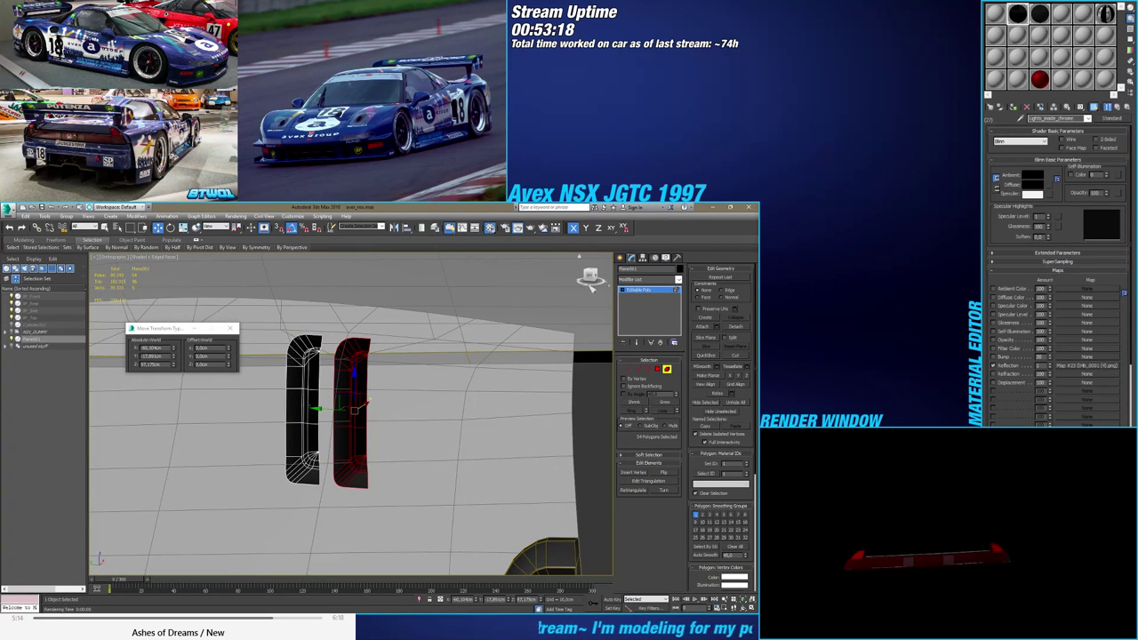
{"action": "left_click", "coordinate": [590, 276]}
{"action": "scroll", "coordinate": [317, 436], "scroll_direction": "up", "scroll_amount": 4}
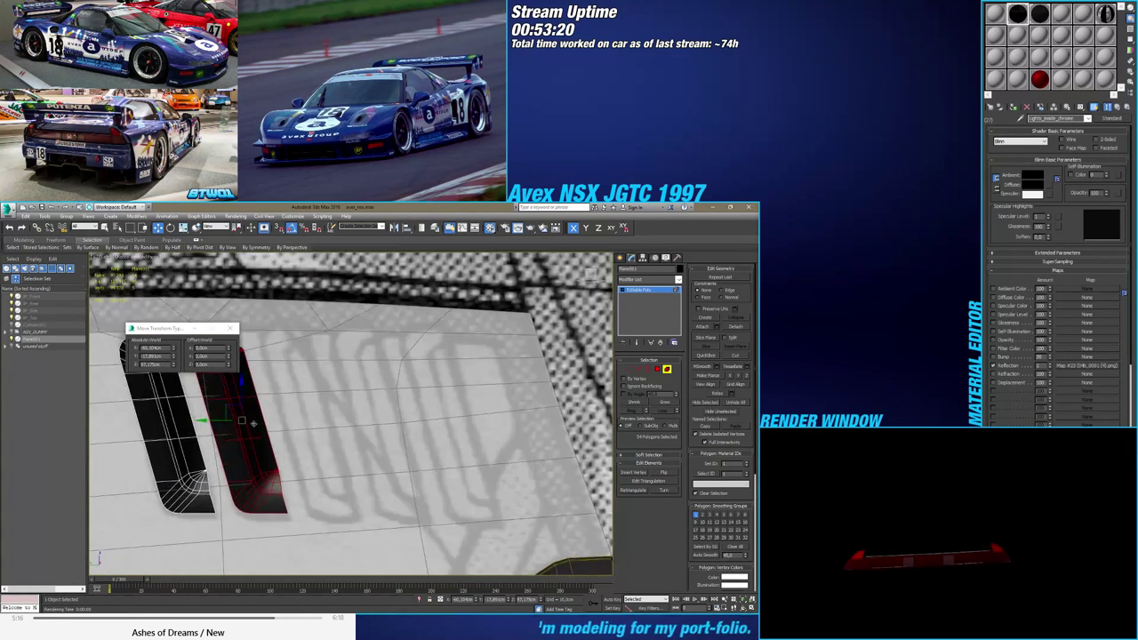
{"action": "left_click_drag", "start_coordinate": [265, 422], "coordinate": [337, 420], "text": "shift"}
{"action": "scroll", "coordinate": [384, 438], "scroll_direction": "down", "scroll_amount": 3}
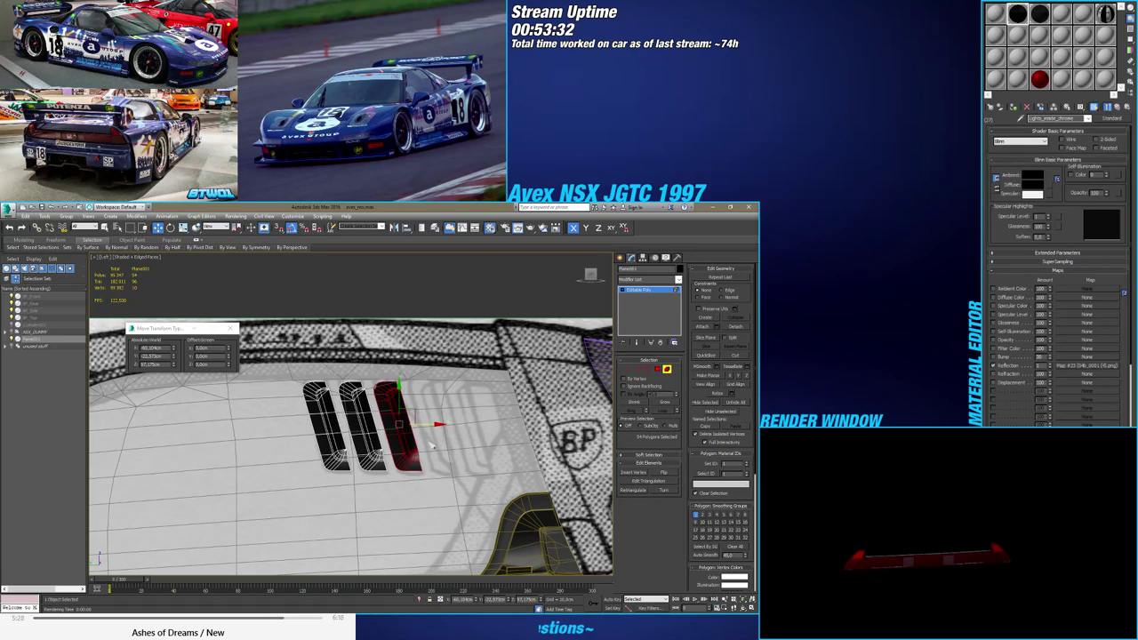
Fine-tune the third louver along X and nudge the four side vertices at its upper end along X to meet the panel
{"action": "mouse_move", "coordinate": [406, 443]}
{"action": "middle_mouse_down", "text": "alt"}
{"action": "mouse_move", "coordinate": [376, 443]}
{"action": "mouse_move", "coordinate": [397, 498]}
{"action": "mouse_move", "coordinate": [388, 452]}
{"action": "middle_mouse_up", "text": "alt"}
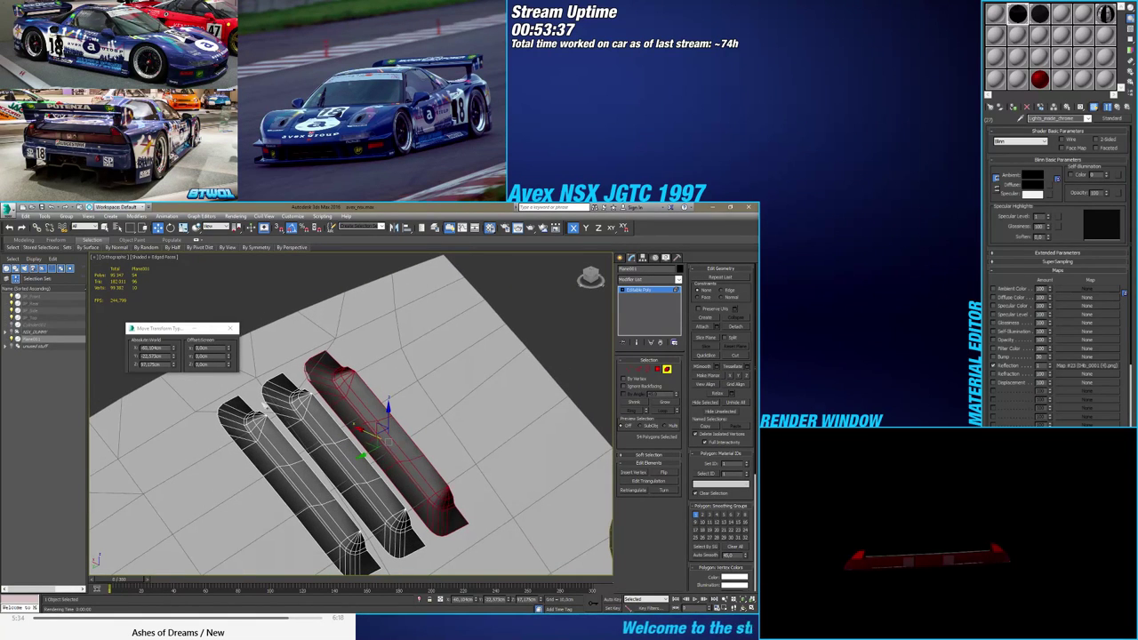
{"action": "left_click_drag", "start_coordinate": [228, 348], "coordinate": [228, 348]}
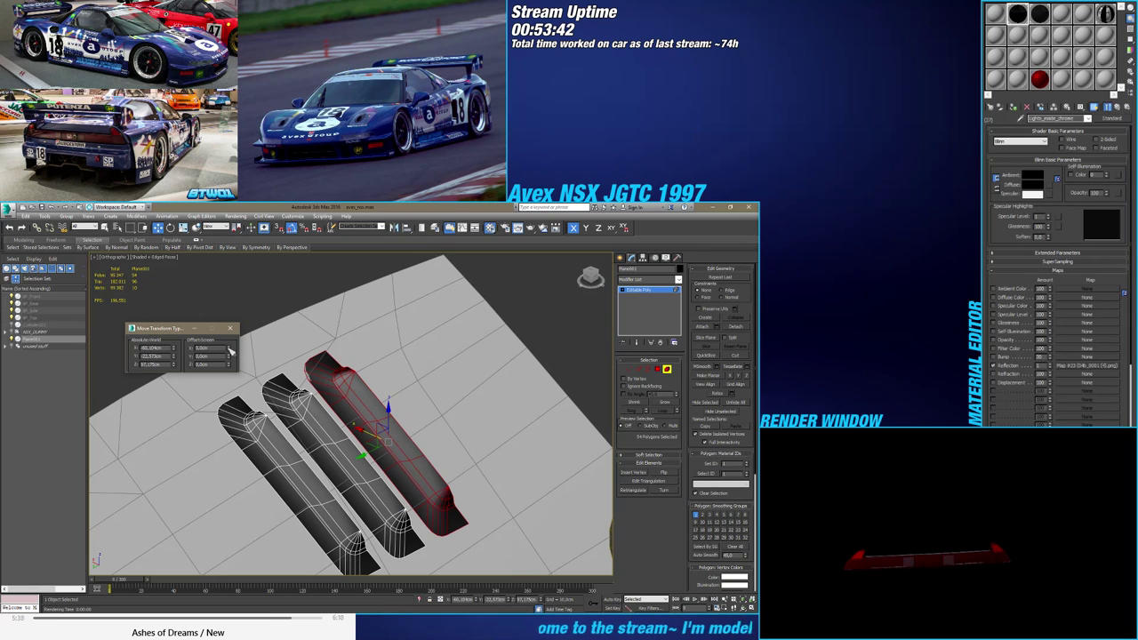
{"action": "left_click", "coordinate": [621, 370]}
{"action": "left_click", "coordinate": [629, 368]}
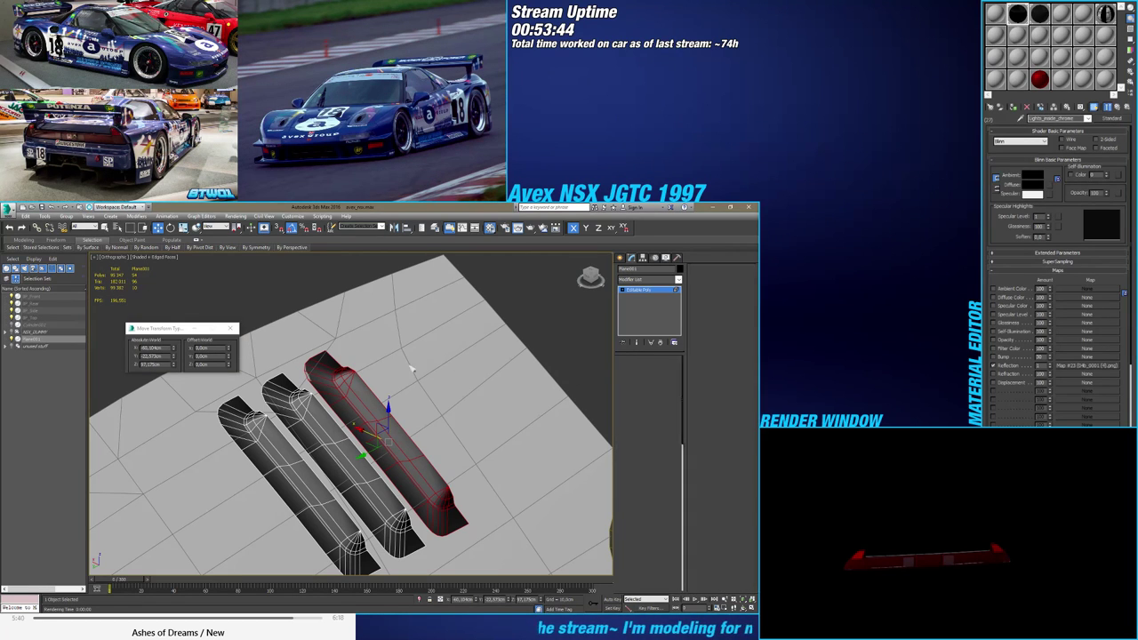
{"action": "scroll", "coordinate": [320, 351], "scroll_direction": "up", "scroll_amount": 3}
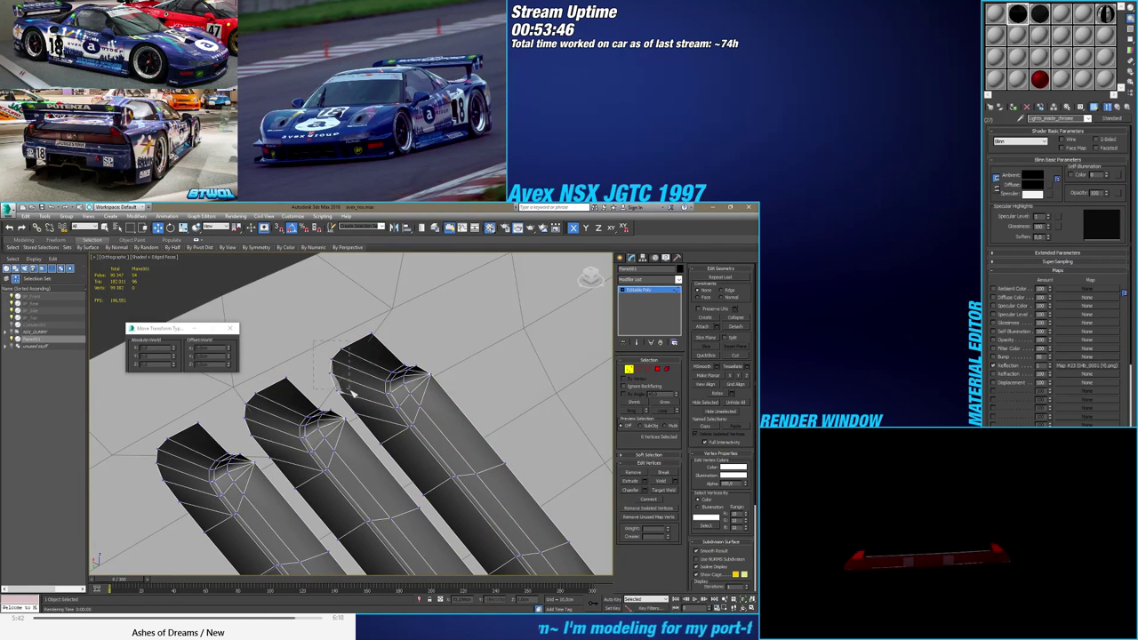
{"action": "left_click_drag", "start_coordinate": [351, 396], "coordinate": [354, 399]}
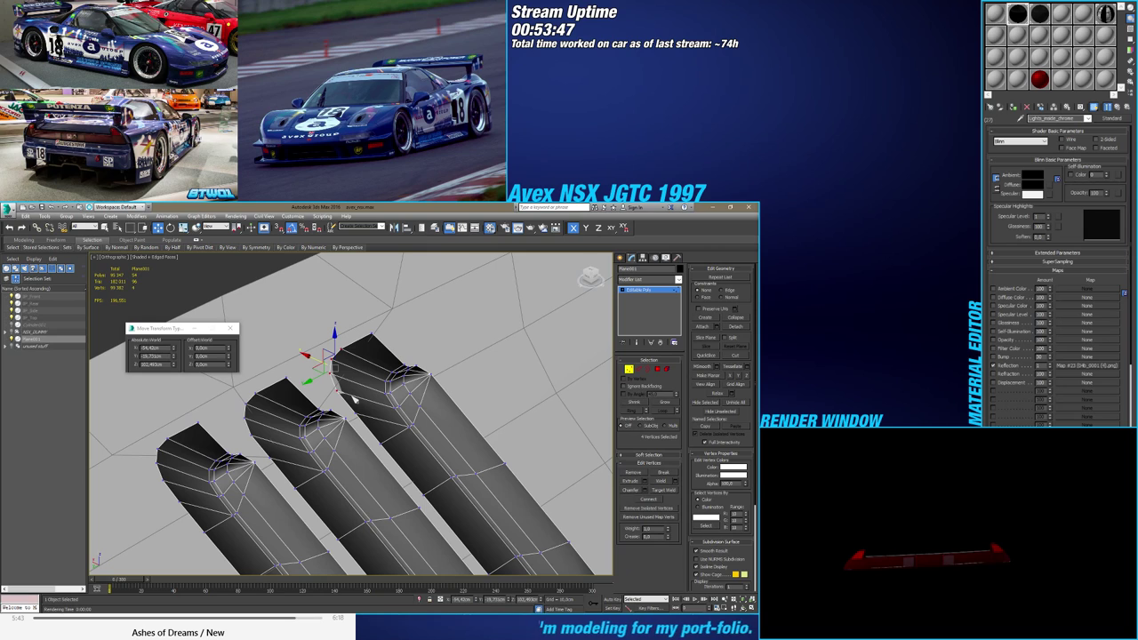
{"action": "left_click", "coordinate": [229, 351]}
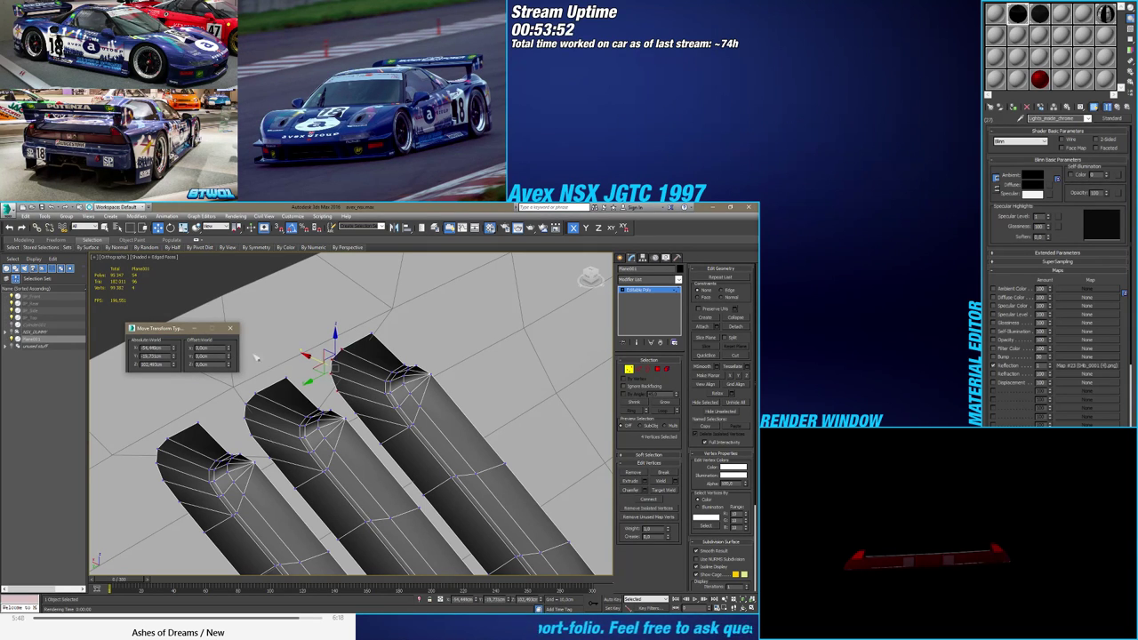
{"action": "scroll", "coordinate": [394, 376], "scroll_direction": "down", "scroll_amount": 4}
{"action": "middle_click_drag", "start_coordinate": [394, 376], "coordinate": [358, 386]}
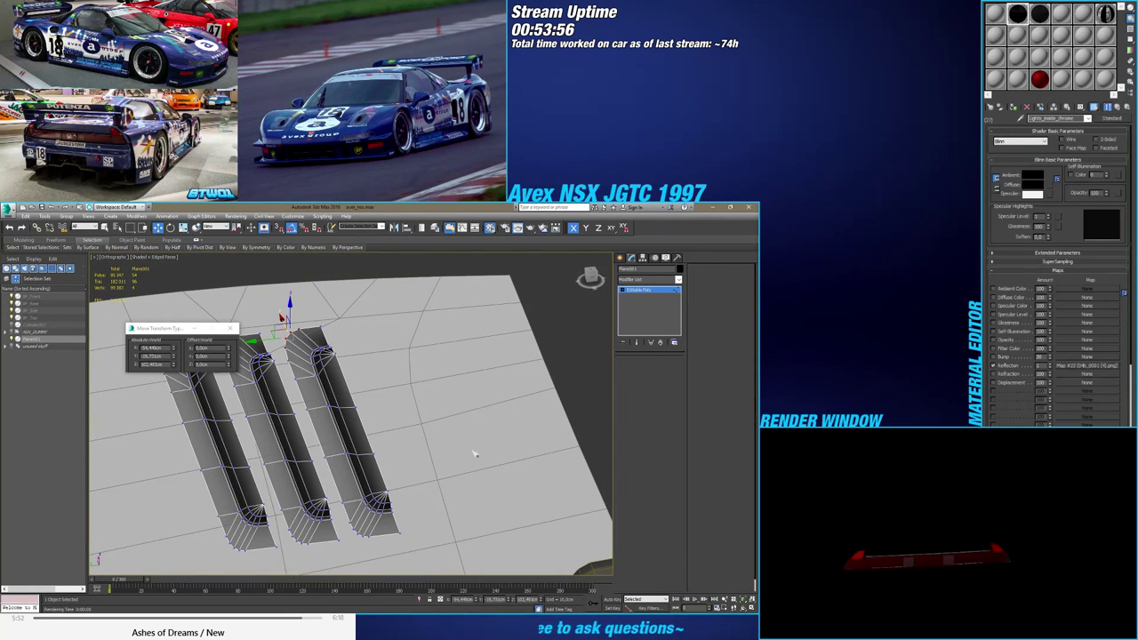
Clone the third louver element in the left view and place the copy over the fourth louver on the blueprint
{"action": "key", "text": "5"}
{"action": "left_click", "coordinate": [370, 447]}
{"action": "key", "text": "l"}
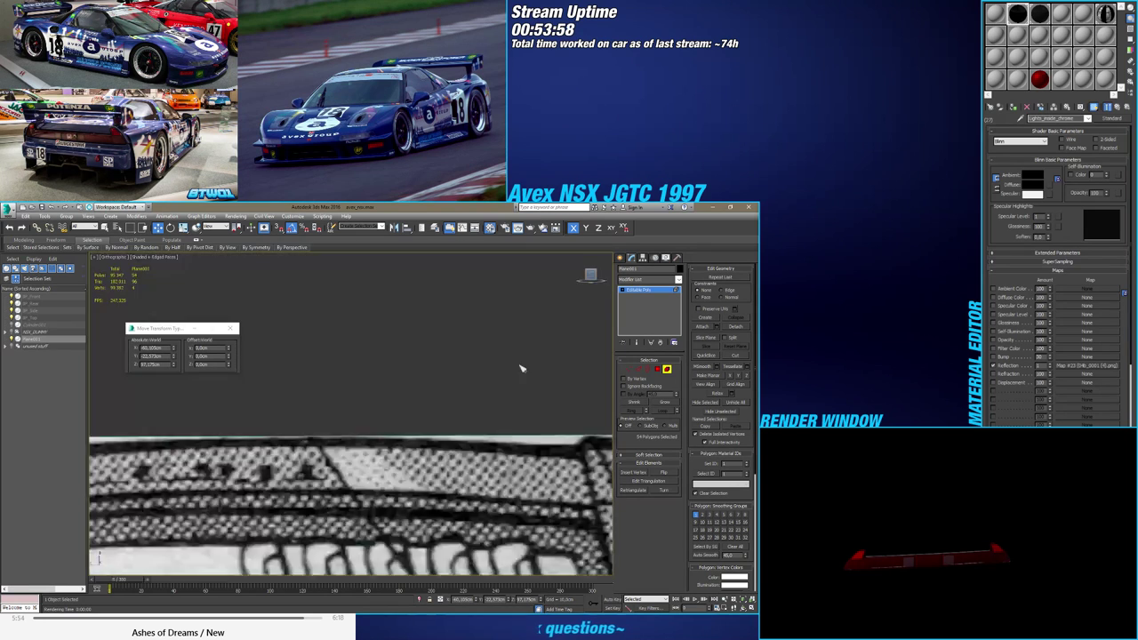
{"action": "key", "text": "z"}
{"action": "scroll", "coordinate": [368, 403], "scroll_direction": "down", "scroll_amount": 3}
{"action": "left_click_drag", "start_coordinate": [367, 402], "coordinate": [423, 400], "text": "shift"}
{"action": "left_click", "coordinate": [413, 421]}
Shift the fourth louver slightly along X so it sits against the curved body panel
{"action": "mouse_move", "coordinate": [415, 423]}
{"action": "middle_mouse_down", "text": "alt"}
{"action": "mouse_move", "coordinate": [435, 446]}
{"action": "mouse_move", "coordinate": [414, 471]}
{"action": "middle_mouse_up", "text": "alt"}
{"action": "scroll", "coordinate": [434, 444], "scroll_direction": "up", "scroll_amount": 2}
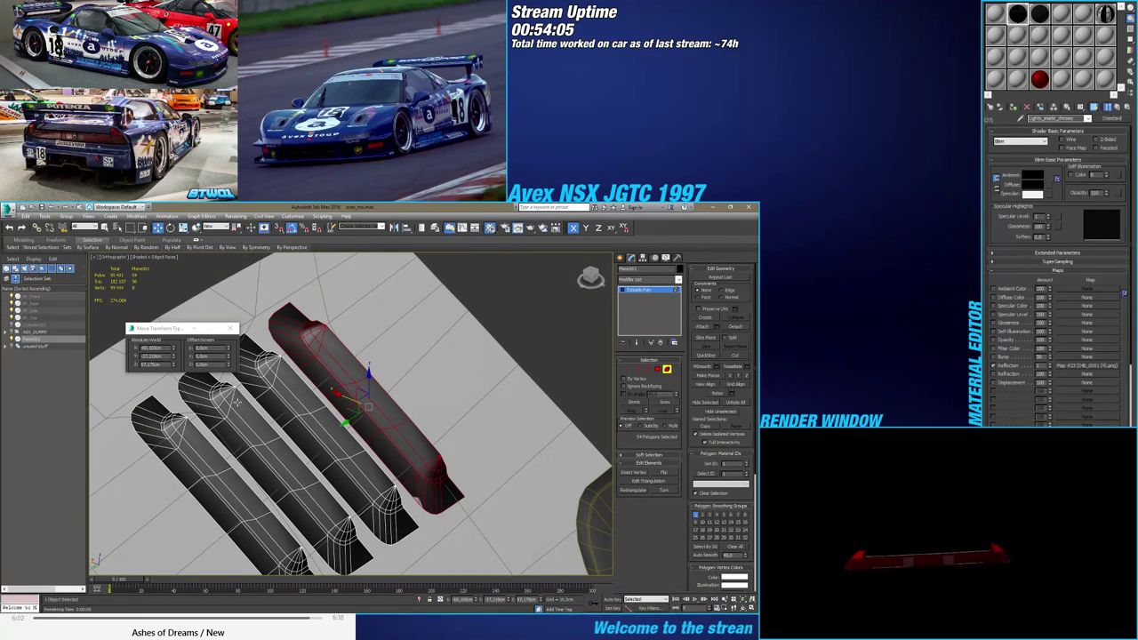
{"action": "left_click_drag", "start_coordinate": [229, 349], "coordinate": [230, 353]}
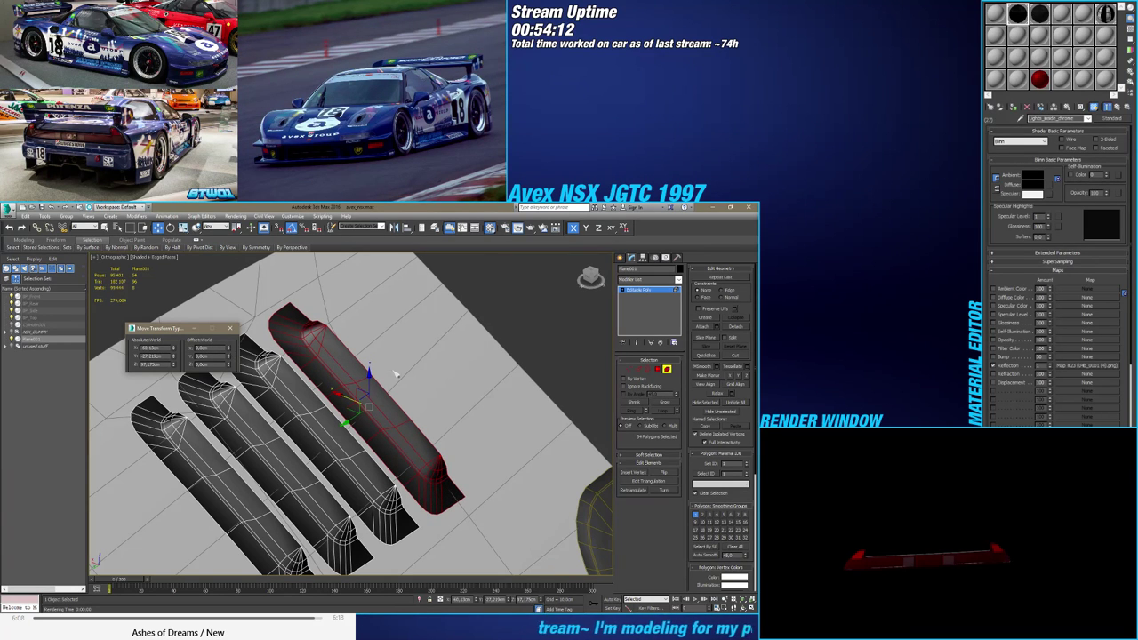
{"action": "middle_click_drag", "start_coordinate": [396, 374], "coordinate": [368, 375], "text": "alt"}
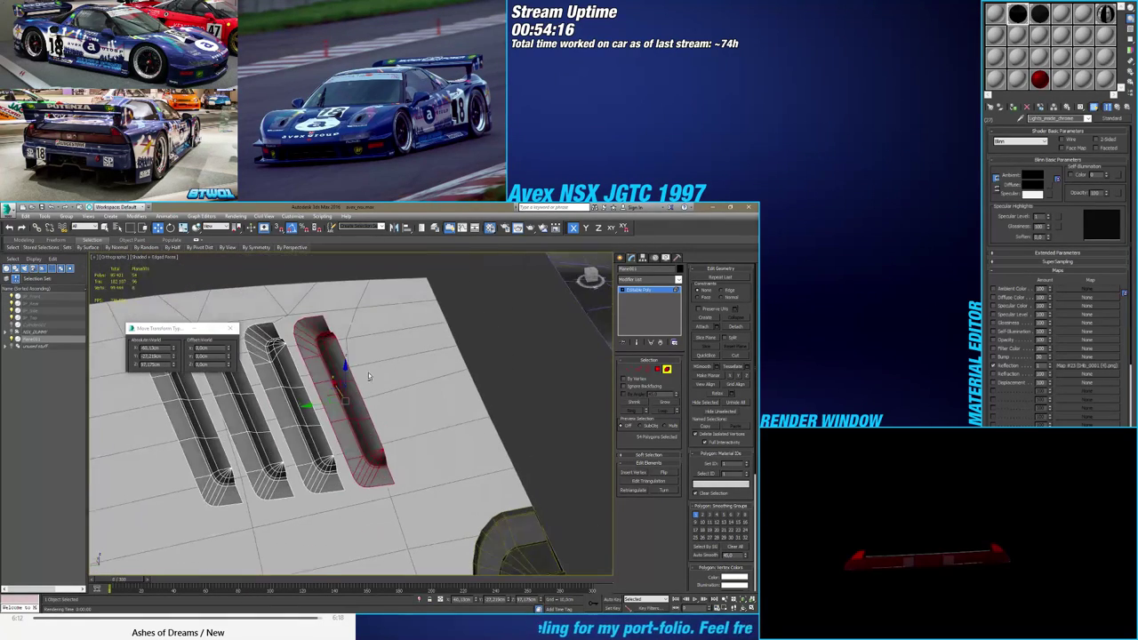
Clone the fourth louver element in the left view and place the copy over the fifth louver on the blueprint
{"action": "left_click", "coordinate": [593, 279]}
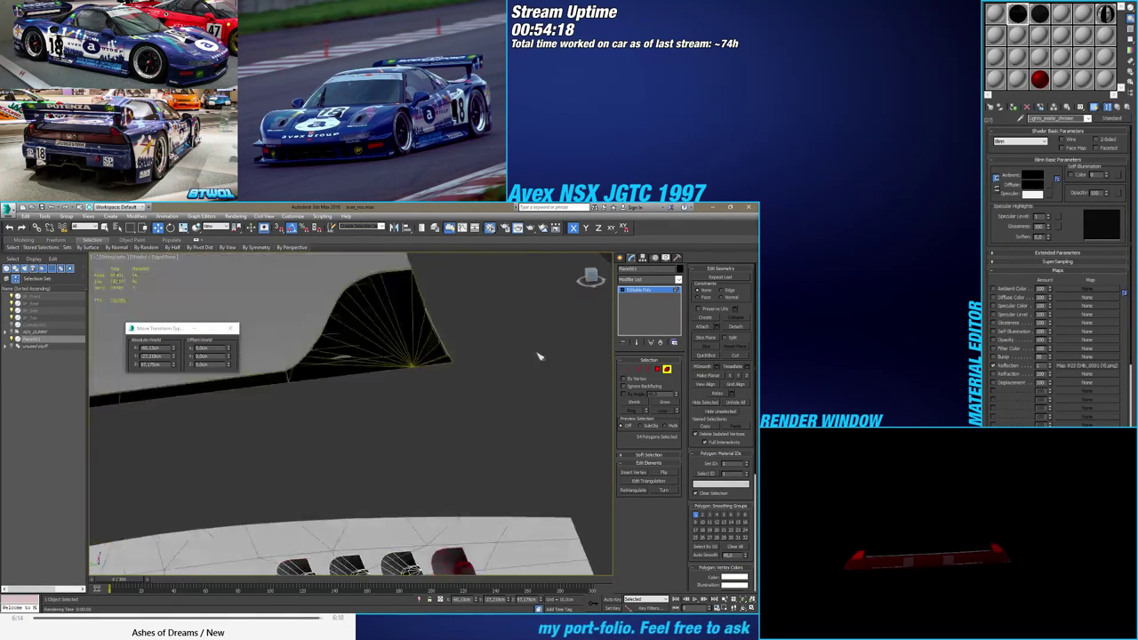
{"action": "key", "text": "z"}
{"action": "middle_click_drag", "start_coordinate": [455, 408], "coordinate": [403, 413]}
{"action": "left_click_drag", "start_coordinate": [333, 410], "coordinate": [441, 408], "text": "shift"}
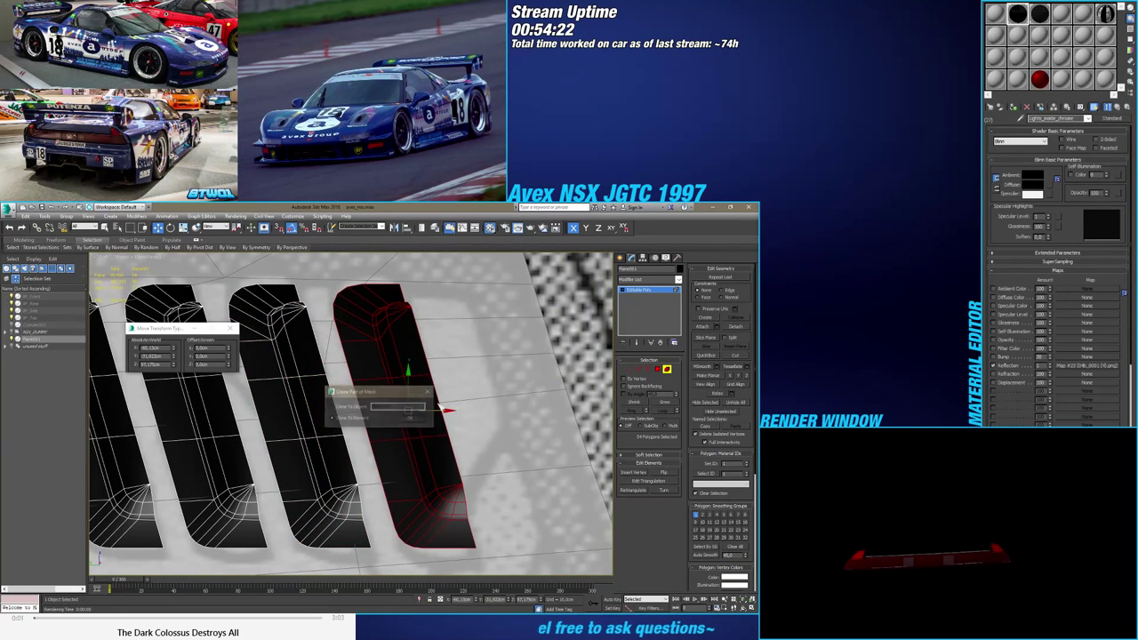
{"action": "left_click", "coordinate": [410, 416]}
Fine-tune the fifth louver's position along X against the body panel and close the Move Transform Type-In dialog
{"action": "scroll", "coordinate": [417, 417], "scroll_direction": "down", "scroll_amount": 5}
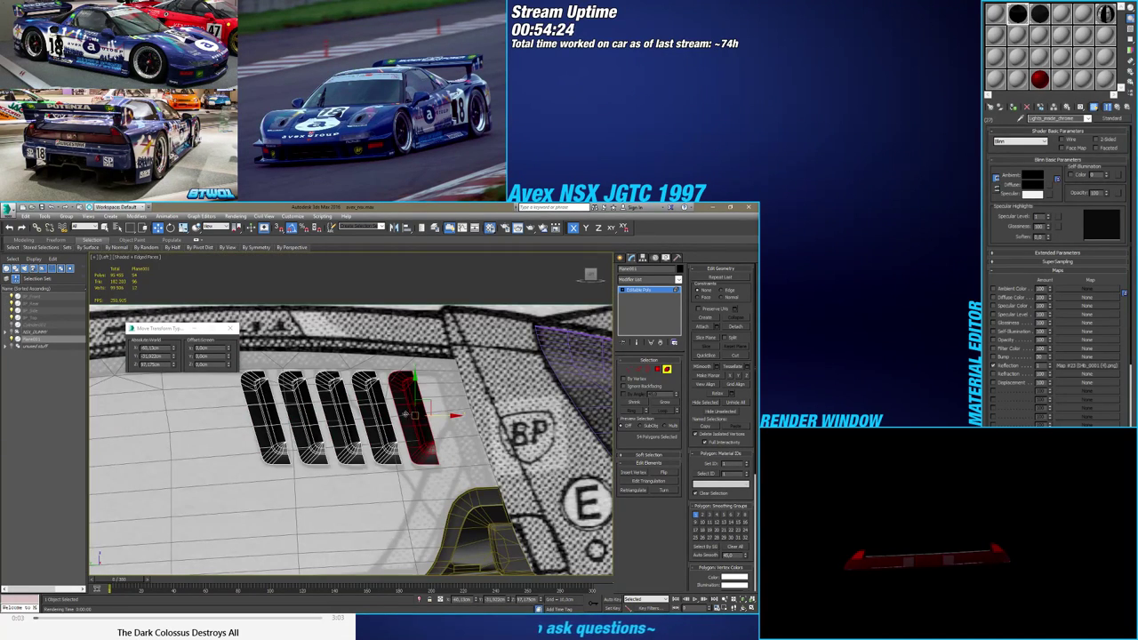
{"action": "middle_click_drag", "start_coordinate": [425, 416], "coordinate": [384, 452], "text": "alt"}
{"action": "scroll", "coordinate": [384, 452], "scroll_direction": "up", "scroll_amount": 4}
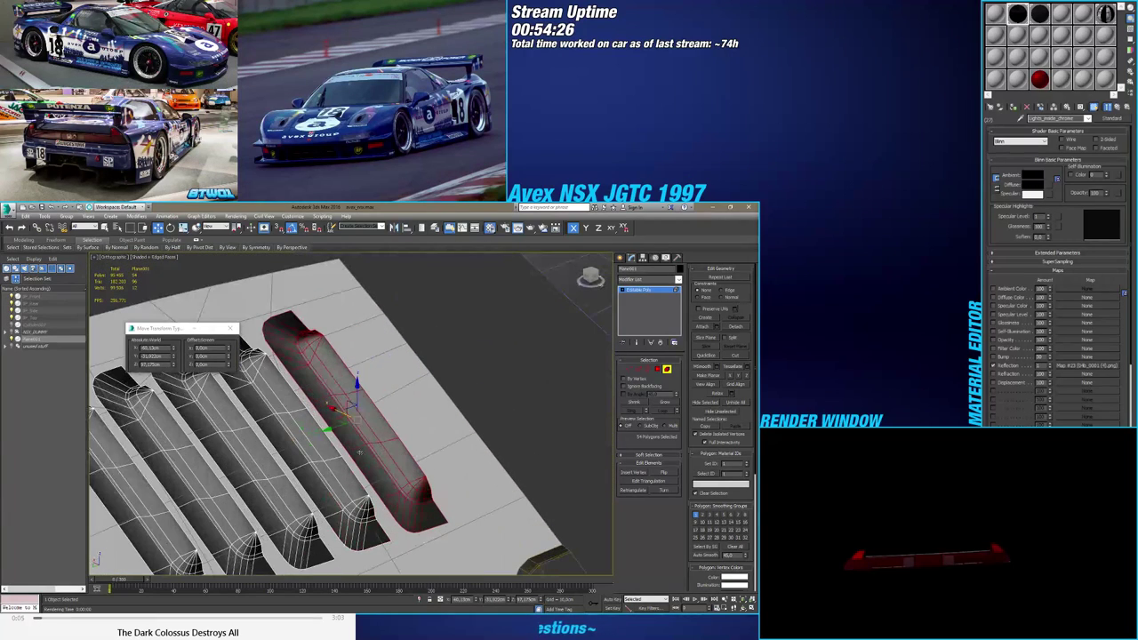
{"action": "left_click", "coordinate": [228, 348]}
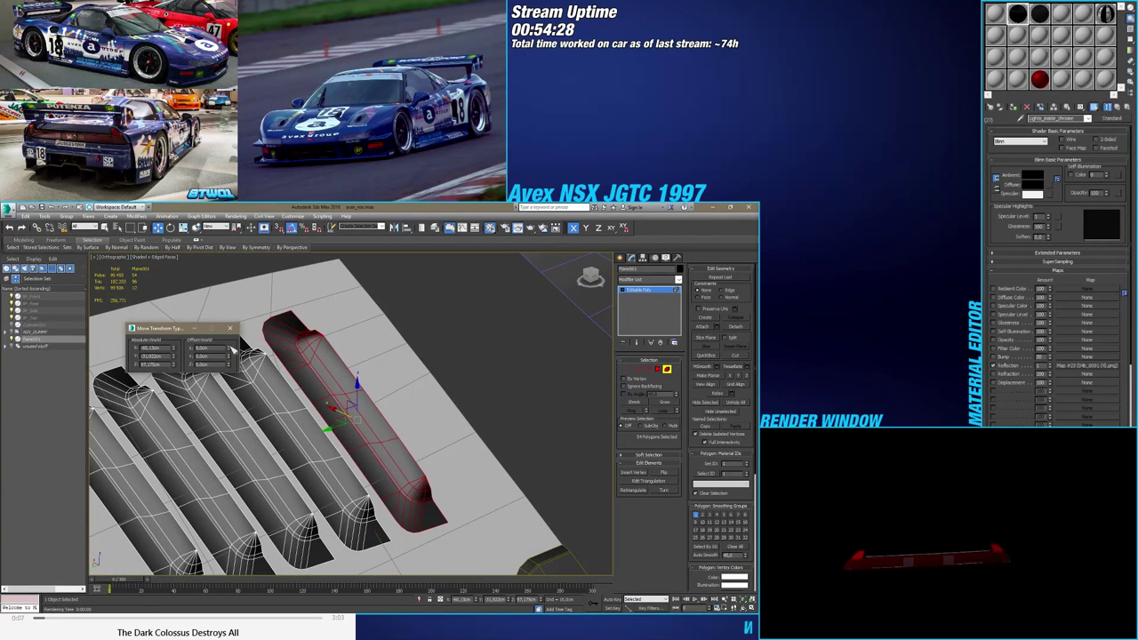
{"action": "left_click", "coordinate": [229, 347]}
{"action": "left_click", "coordinate": [229, 349]}
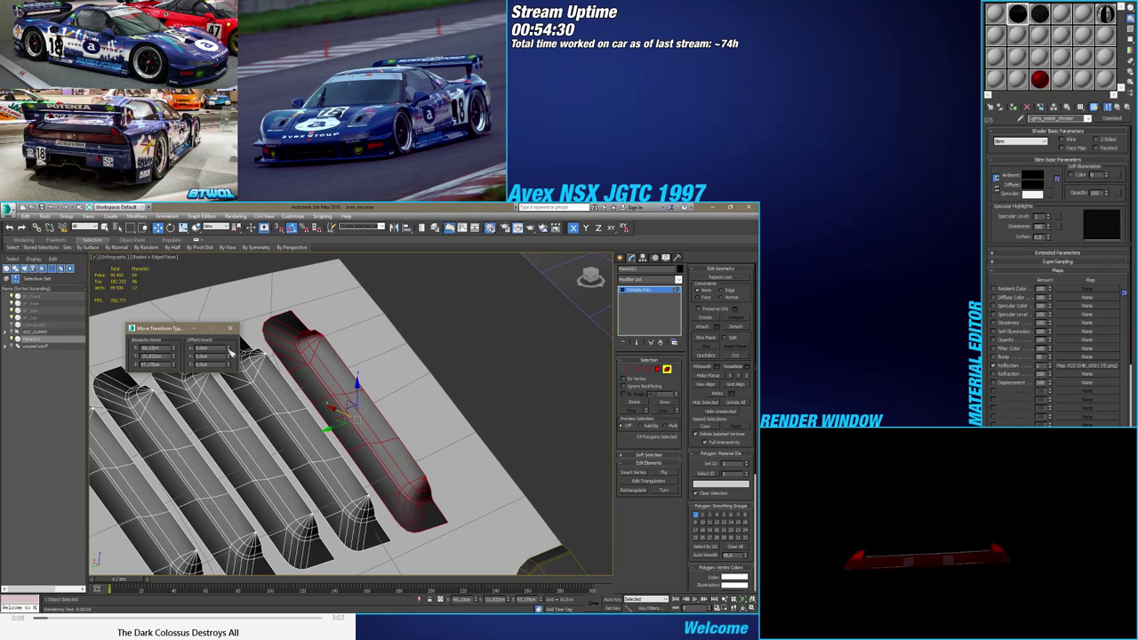
{"action": "scroll", "coordinate": [388, 368], "scroll_direction": "down", "scroll_amount": 2}
{"action": "middle_click_drag", "start_coordinate": [306, 394], "coordinate": [251, 348]}
{"action": "left_click", "coordinate": [233, 329]}
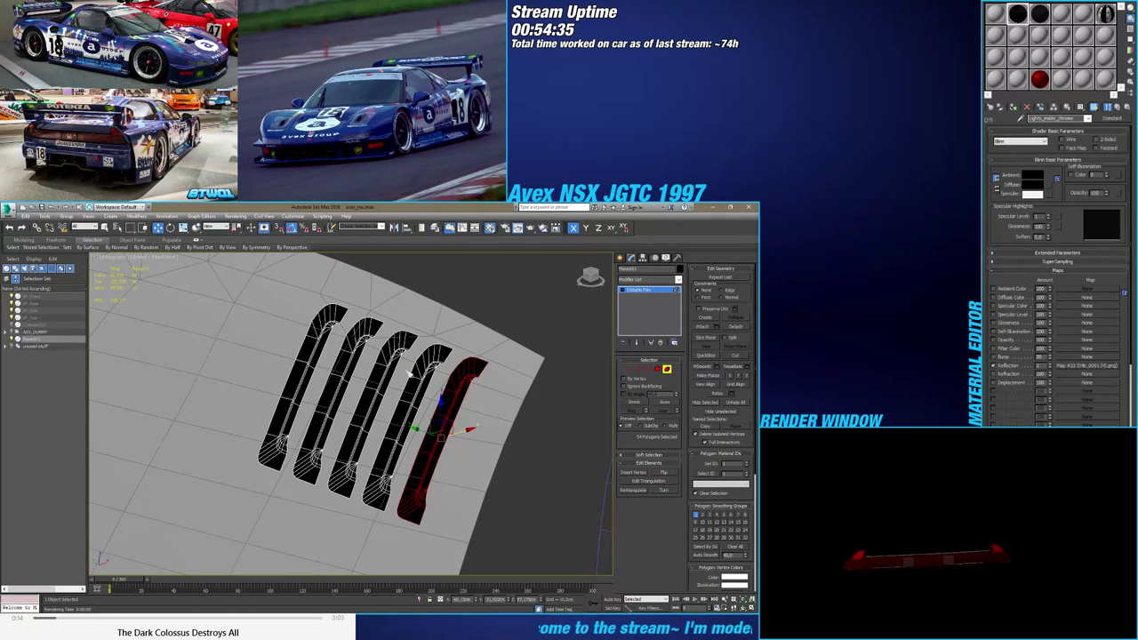
Leave element editing and apply a Shell modifier to the whole object with the five louvers
{"action": "middle_click_drag", "start_coordinate": [409, 373], "coordinate": [402, 348], "text": "alt"}
{"action": "left_click", "coordinate": [673, 373]}
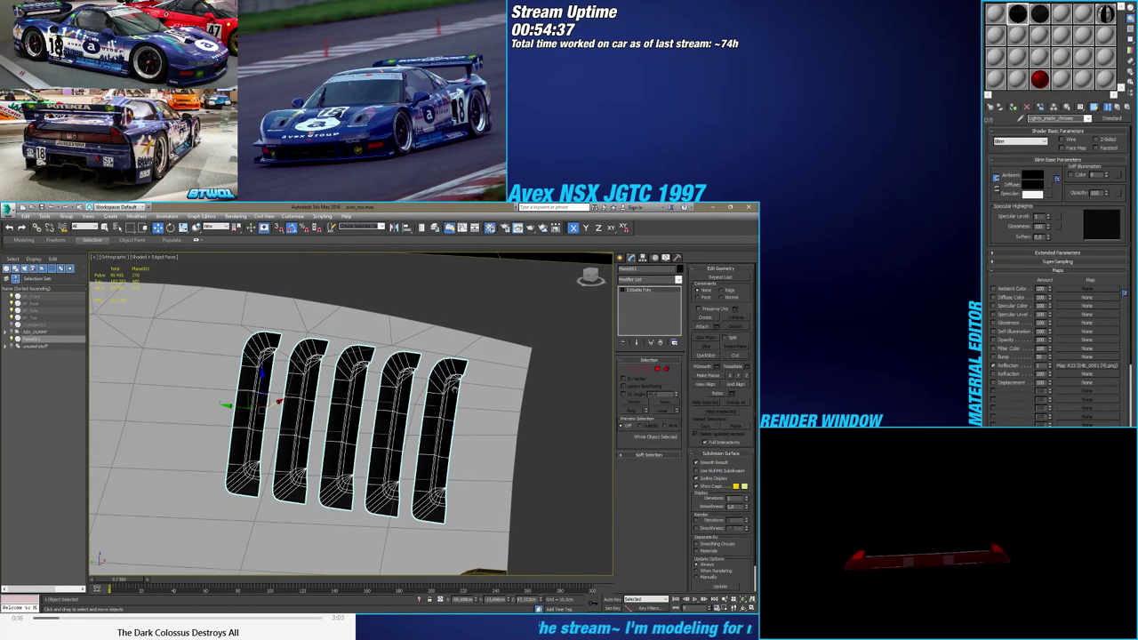
{"action": "middle_click_drag", "start_coordinate": [574, 377], "coordinate": [533, 373], "text": "alt"}
{"action": "left_click", "coordinate": [634, 281]}
{"action": "scroll", "coordinate": [654, 390], "scroll_direction": "down", "scroll_amount": 15}
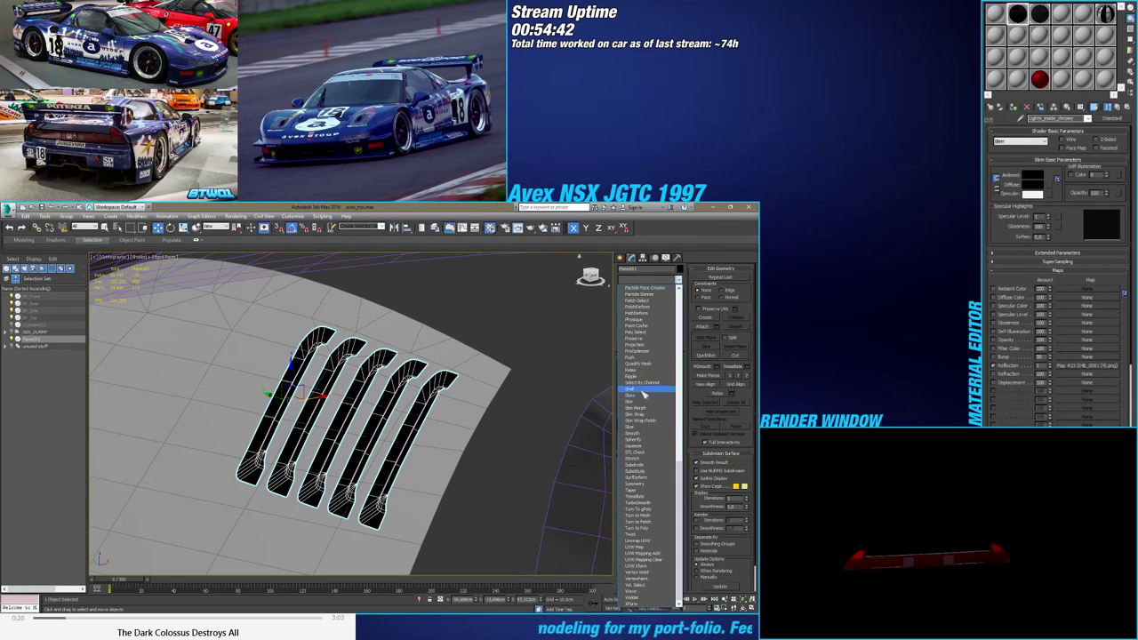
{"action": "left_click", "coordinate": [635, 388]}
{"action": "scroll", "coordinate": [551, 393], "scroll_direction": "up", "scroll_amount": 3}
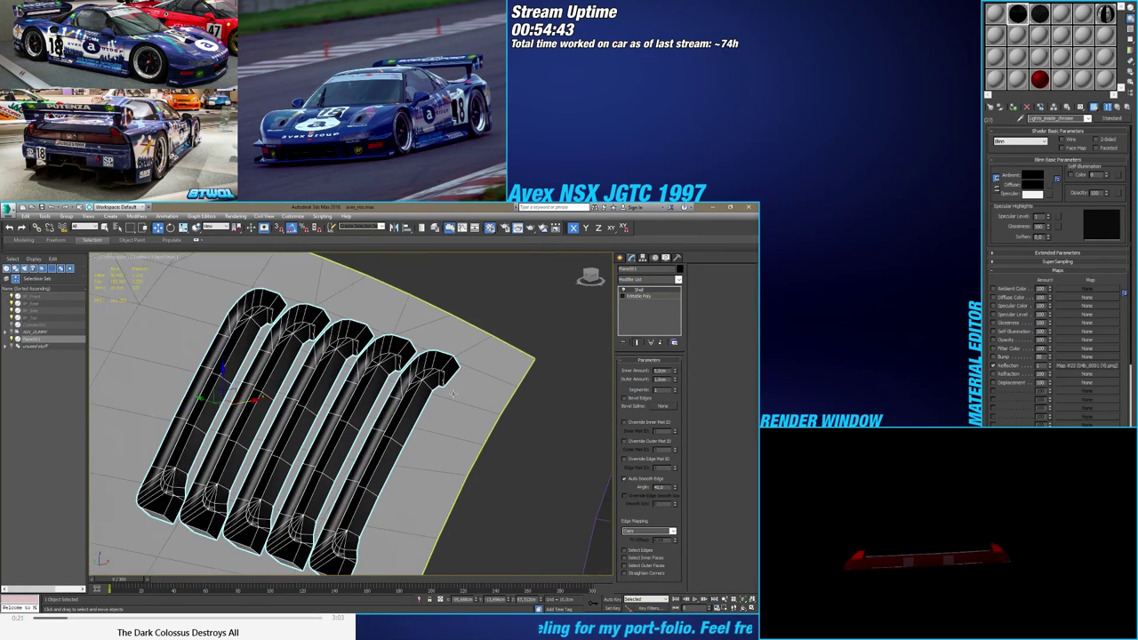
Set the Shell's outer amount to 0 cm and adjust its inner amount to give the louvers a thin thickness
{"action": "right_click", "coordinate": [676, 381]}
{"action": "mouse_move", "coordinate": [675, 373]}
{"action": "left_mouse_down"}
{"action": "mouse_move", "coordinate": [685, 350]}
{"action": "mouse_move", "coordinate": [683, 364]}
{"action": "left_mouse_up"}
{"action": "middle_click_drag", "start_coordinate": [471, 413], "coordinate": [462, 354], "text": "alt"}
{"action": "scroll", "coordinate": [473, 416], "scroll_direction": "up", "scroll_amount": 3}
{"action": "scroll", "coordinate": [473, 416], "scroll_direction": "down", "scroll_amount": 4}
{"action": "scroll", "coordinate": [462, 353], "scroll_direction": "up", "scroll_amount": 2}
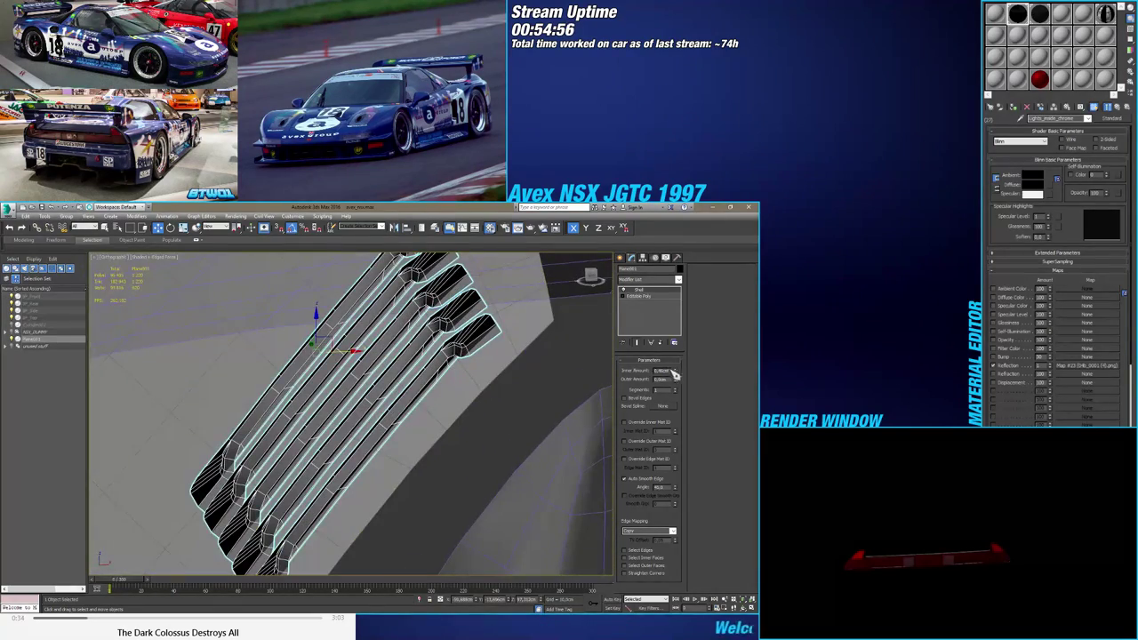
{"action": "right_click", "coordinate": [675, 371]}
{"action": "left_click_drag", "start_coordinate": [676, 370], "coordinate": [673, 374]}
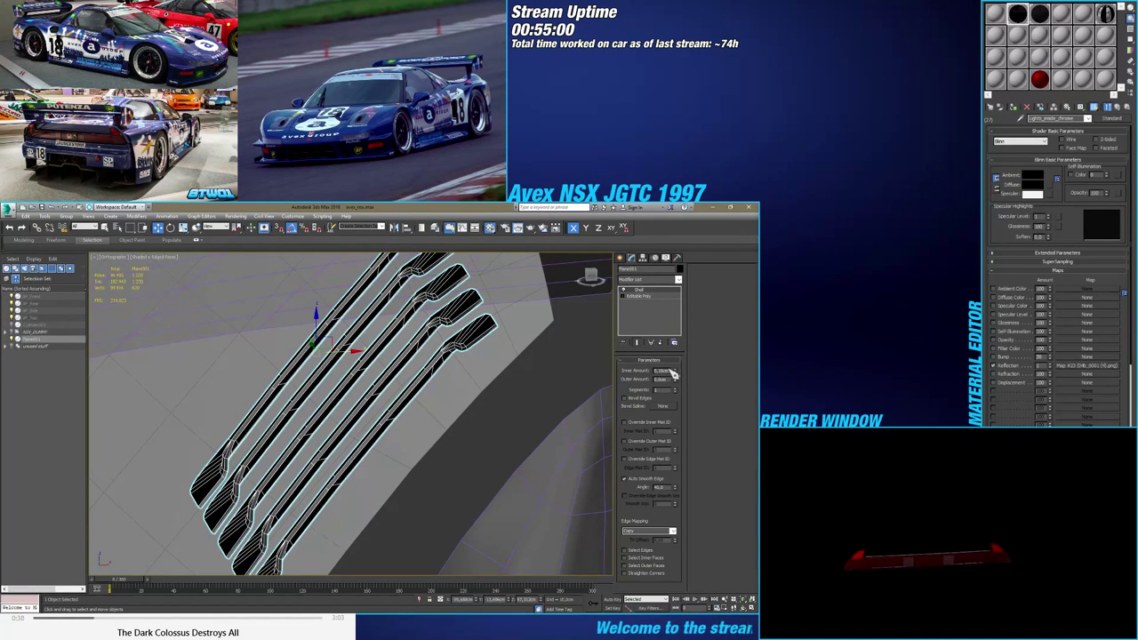
{"action": "double_click", "coordinate": [662, 370]}
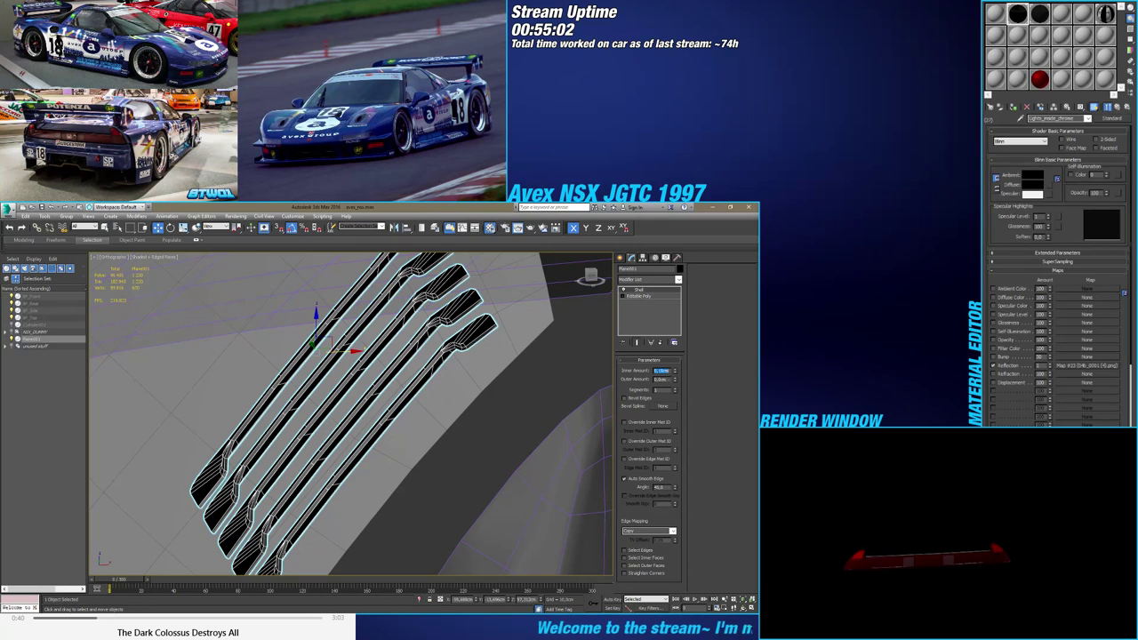
{"action": "scroll", "coordinate": [555, 376], "scroll_direction": "up", "scroll_amount": 8}
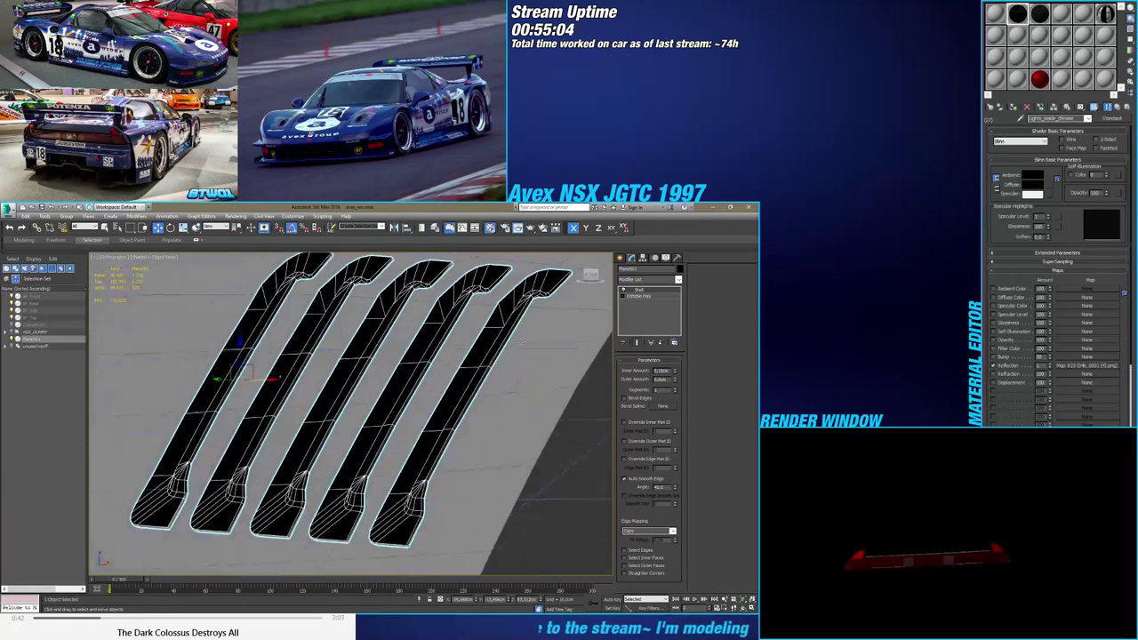
Try extra segments and Bevel Edges on the louvers' Shell modifier
{"action": "left_click", "coordinate": [677, 389]}
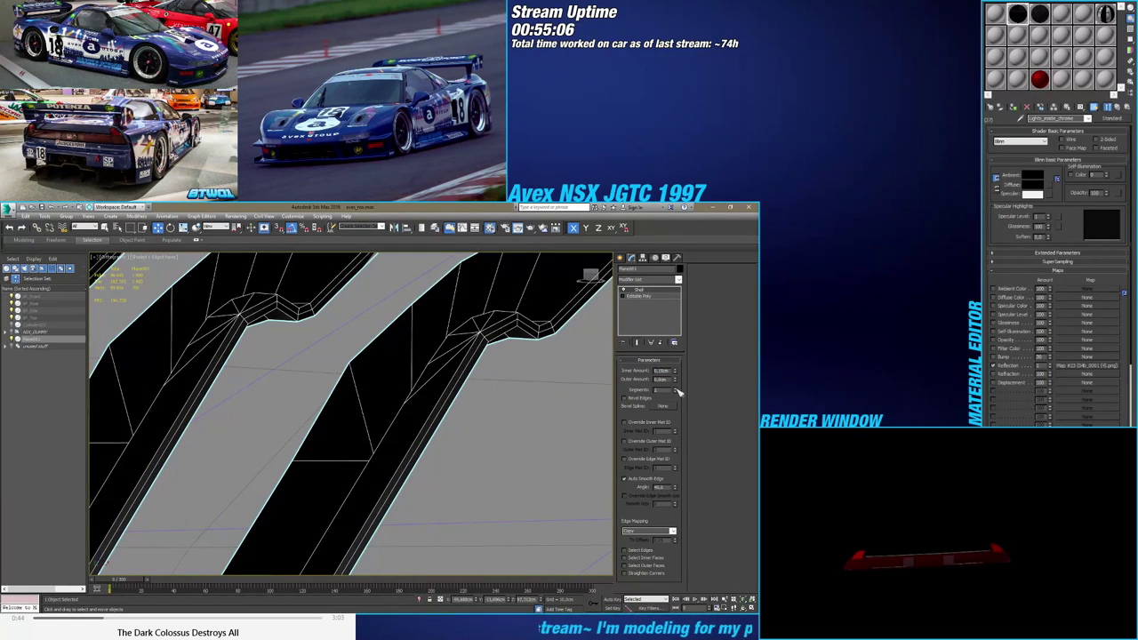
{"action": "left_click", "coordinate": [676, 390]}
{"action": "right_click", "coordinate": [676, 389]}
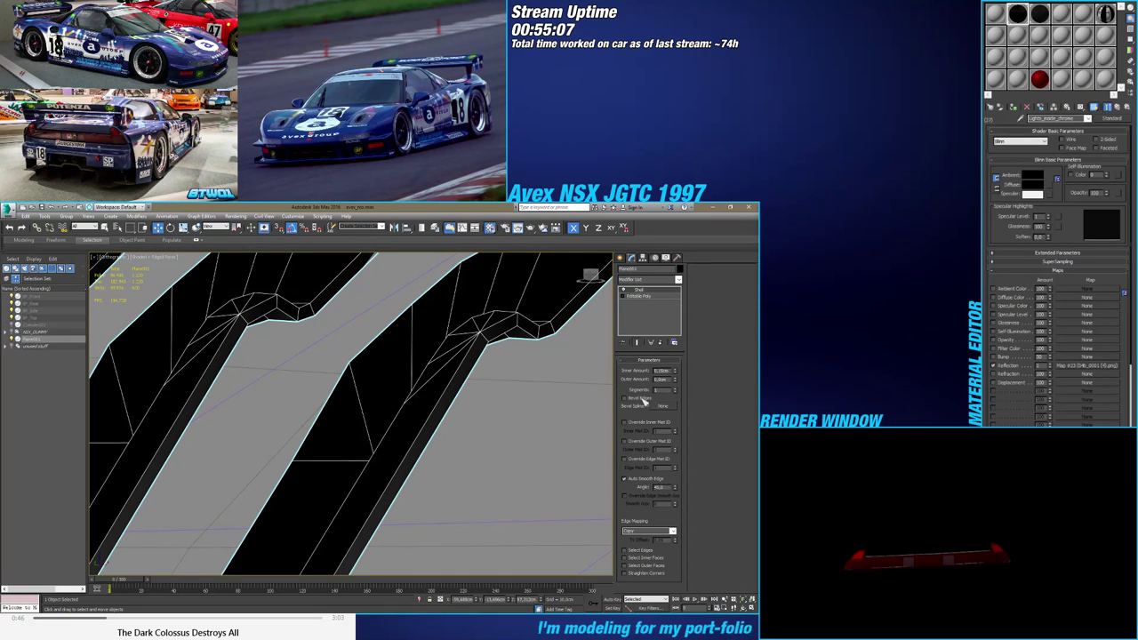
{"action": "left_click", "coordinate": [675, 388]}
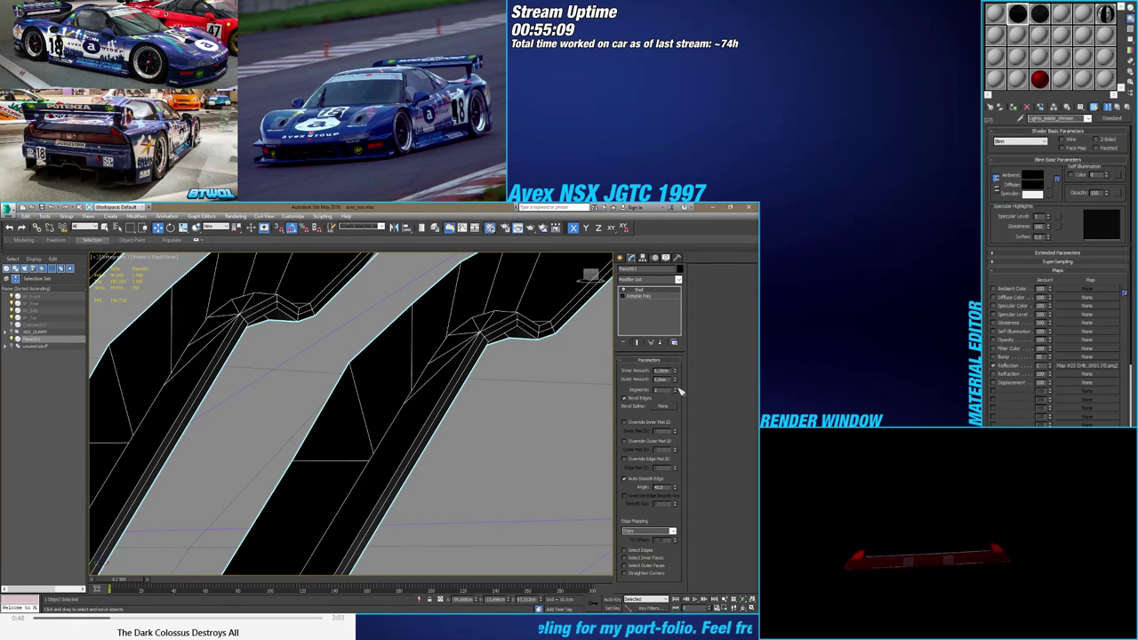
{"action": "left_click", "coordinate": [675, 390]}
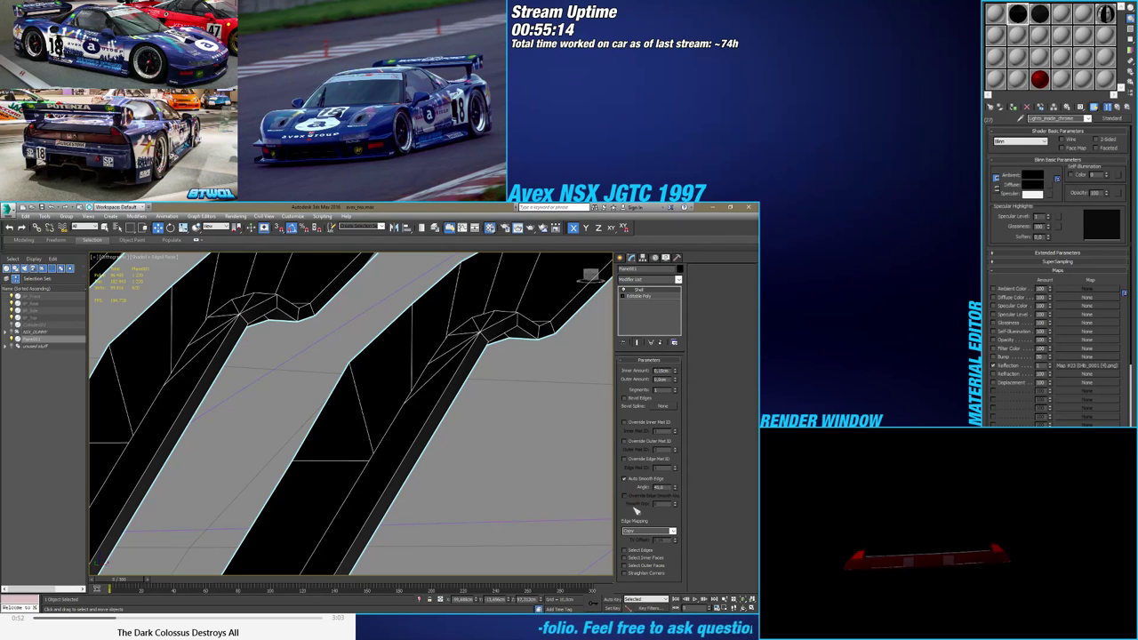
{"action": "scroll", "coordinate": [556, 503], "scroll_direction": "down", "scroll_amount": 7}
{"action": "middle_click_drag", "start_coordinate": [556, 503], "coordinate": [471, 422], "text": "alt"}
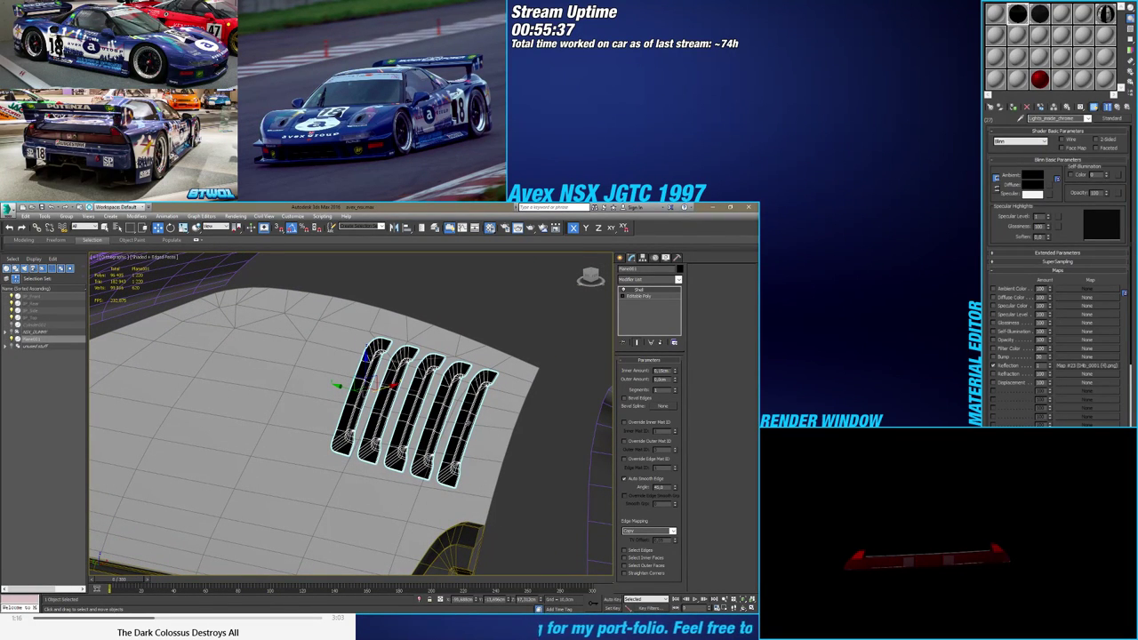
Examine the five shelled louvers against the body panel from several angles and distances
{"action": "scroll", "coordinate": [466, 424], "scroll_direction": "up", "scroll_amount": 2}
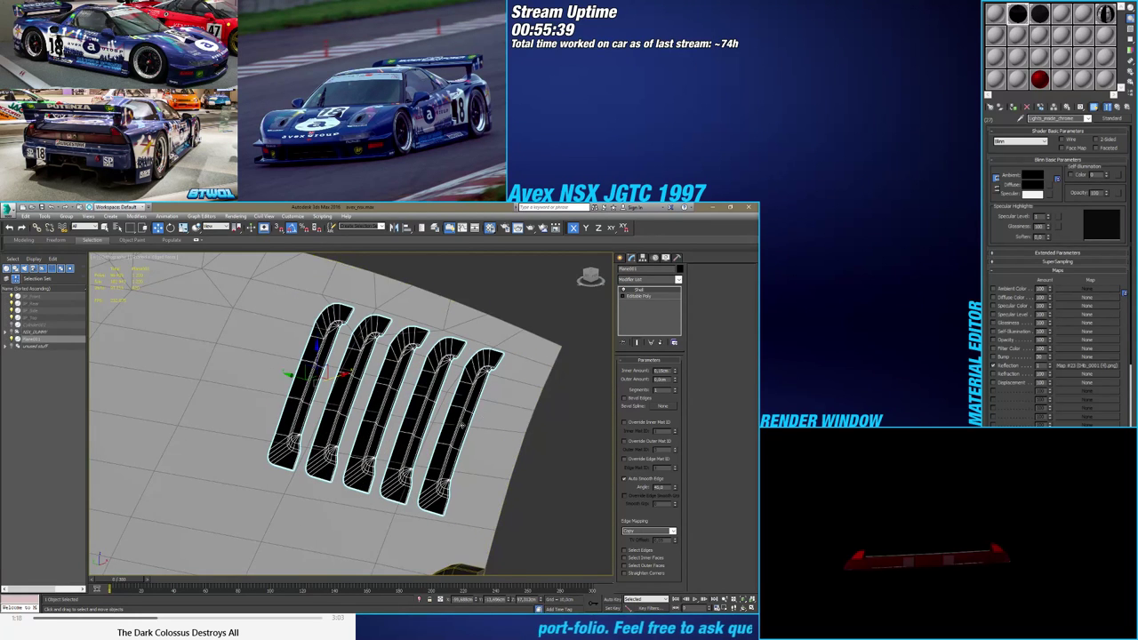
{"action": "scroll", "coordinate": [463, 426], "scroll_direction": "up", "scroll_amount": 1}
{"action": "mouse_move", "coordinate": [462, 425]}
{"action": "middle_mouse_down", "text": "alt"}
{"action": "mouse_move", "coordinate": [445, 431]}
{"action": "mouse_move", "coordinate": [451, 423]}
{"action": "middle_mouse_up", "text": "alt"}
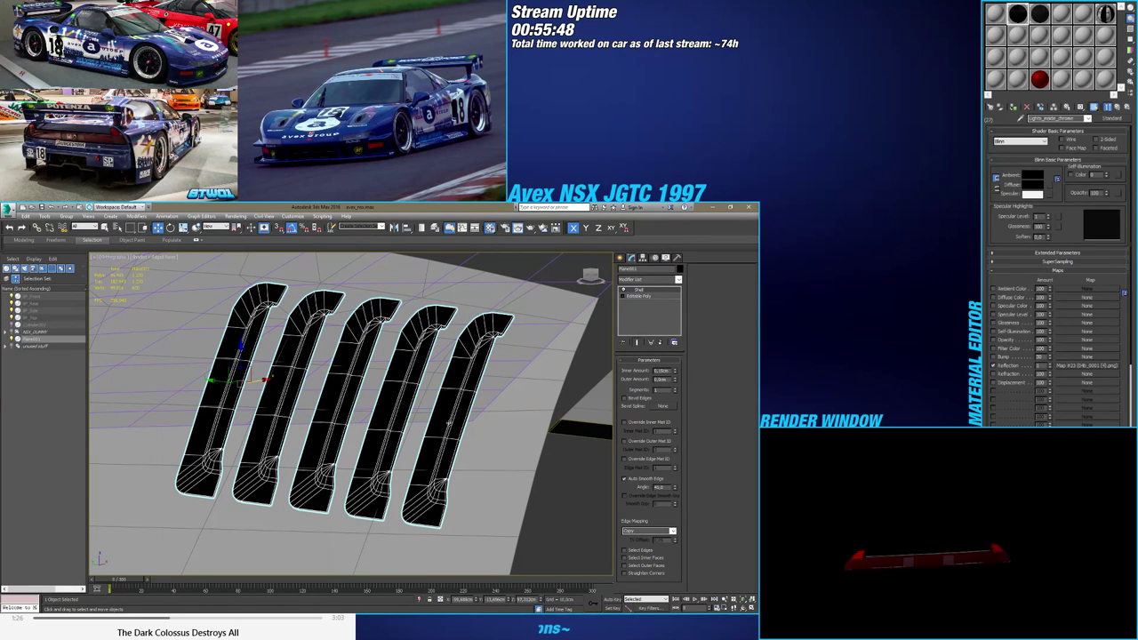
{"action": "middle_click_drag", "start_coordinate": [446, 423], "coordinate": [421, 414], "text": "alt"}
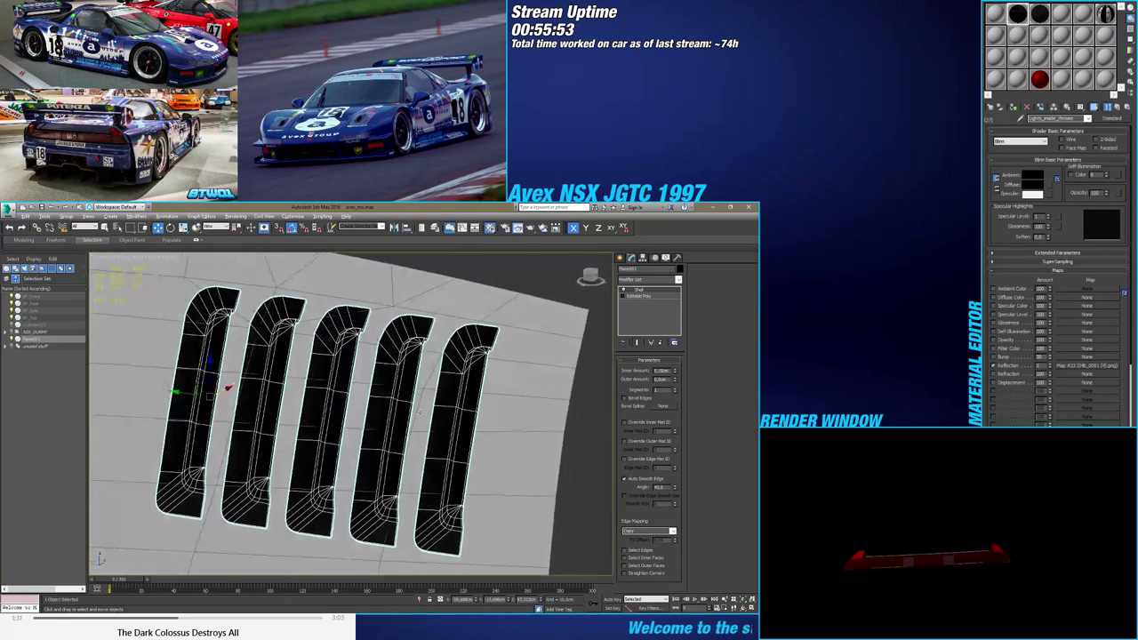
{"action": "left_click", "coordinate": [620, 258]}
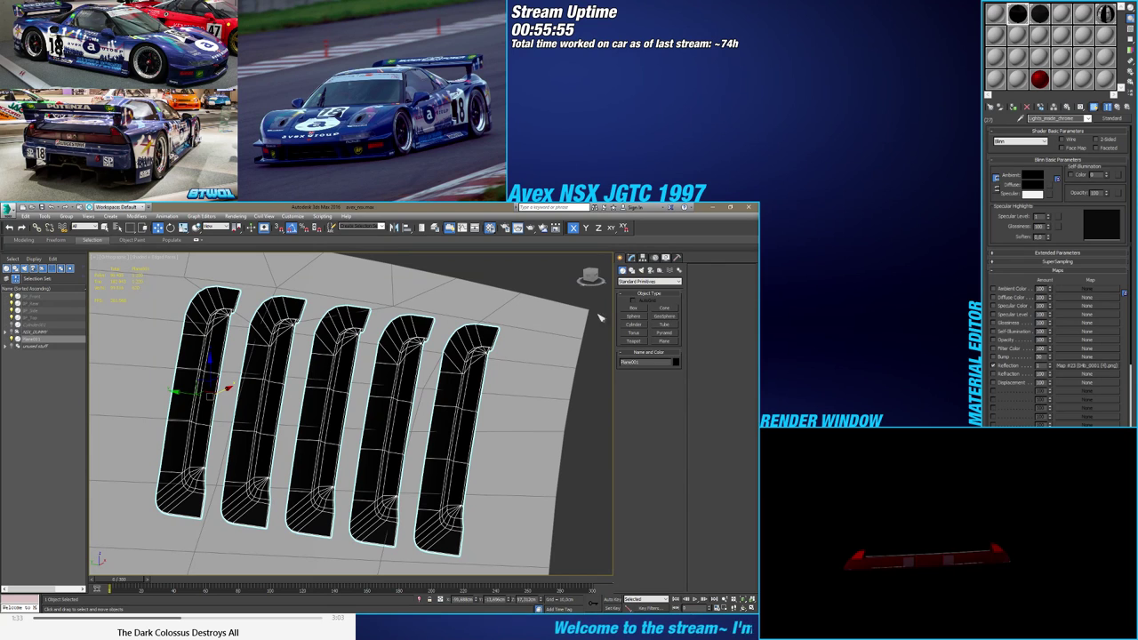
{"action": "left_click", "coordinate": [582, 396]}
{"action": "middle_click_drag", "start_coordinate": [461, 393], "coordinate": [381, 472]}
{"action": "scroll", "coordinate": [485, 402], "scroll_direction": "down", "scroll_amount": 5}
{"action": "scroll", "coordinate": [382, 473], "scroll_direction": "up", "scroll_amount": 4}
{"action": "left_click", "coordinate": [475, 444]}
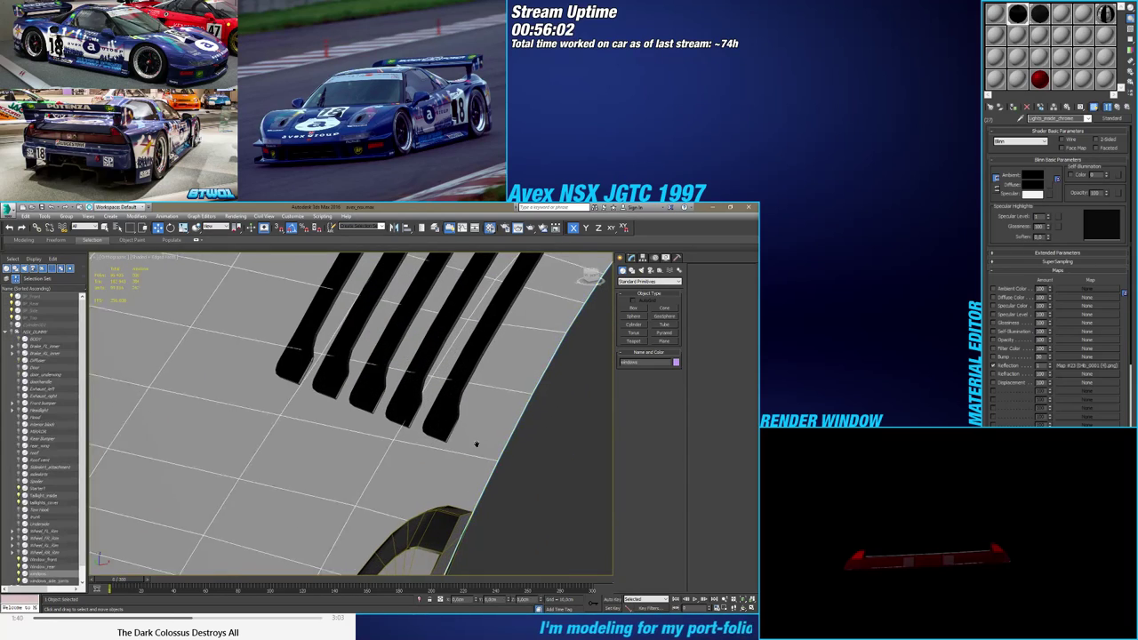
{"action": "middle_click_drag", "start_coordinate": [475, 445], "coordinate": [424, 468], "text": "alt"}
{"action": "scroll", "coordinate": [389, 454], "scroll_direction": "down", "scroll_amount": 4}
{"action": "middle_click_drag", "start_coordinate": [227, 375], "coordinate": [457, 403]}
{"action": "left_click", "coordinate": [364, 396]}
{"action": "scroll", "coordinate": [457, 403], "scroll_direction": "up", "scroll_amount": 2}
{"action": "left_click", "coordinate": [457, 403]}
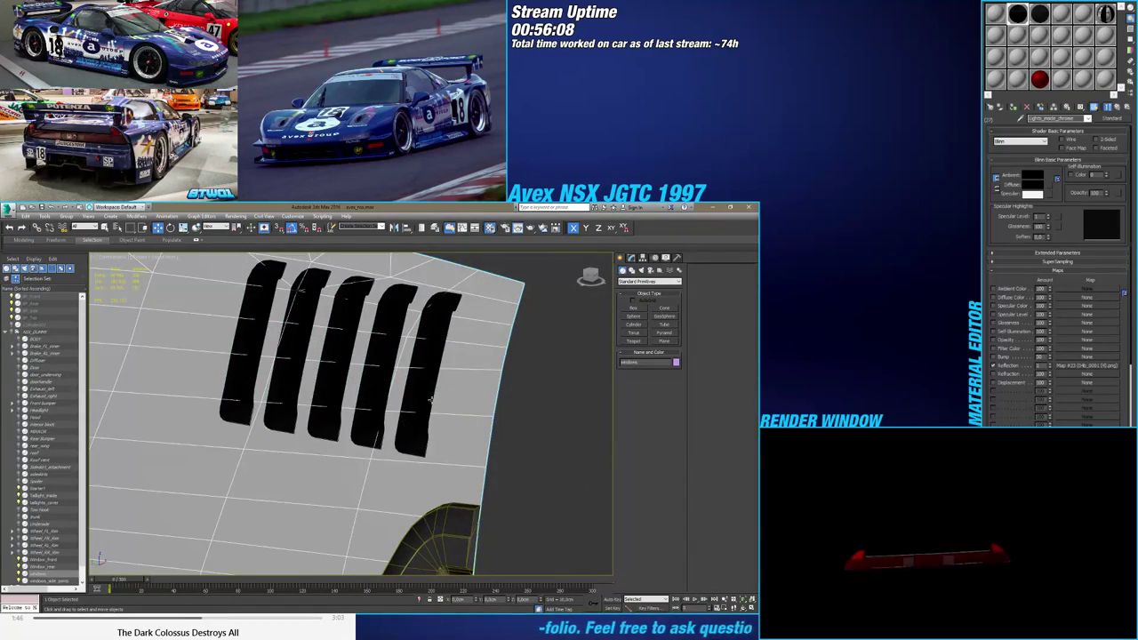
Turn on see-through display for the windows panel and enter edge editing on its Editable Poly
{"action": "left_click", "coordinate": [428, 400]}
{"action": "key", "text": "alt+x"}
{"action": "left_click", "coordinate": [457, 396]}
{"action": "key", "text": "alt+x"}
{"action": "middle_click_drag", "start_coordinate": [458, 396], "coordinate": [417, 395], "text": "alt"}
{"action": "scroll", "coordinate": [418, 396], "scroll_direction": "up", "scroll_amount": 2}
{"action": "key", "text": "alt+x"}
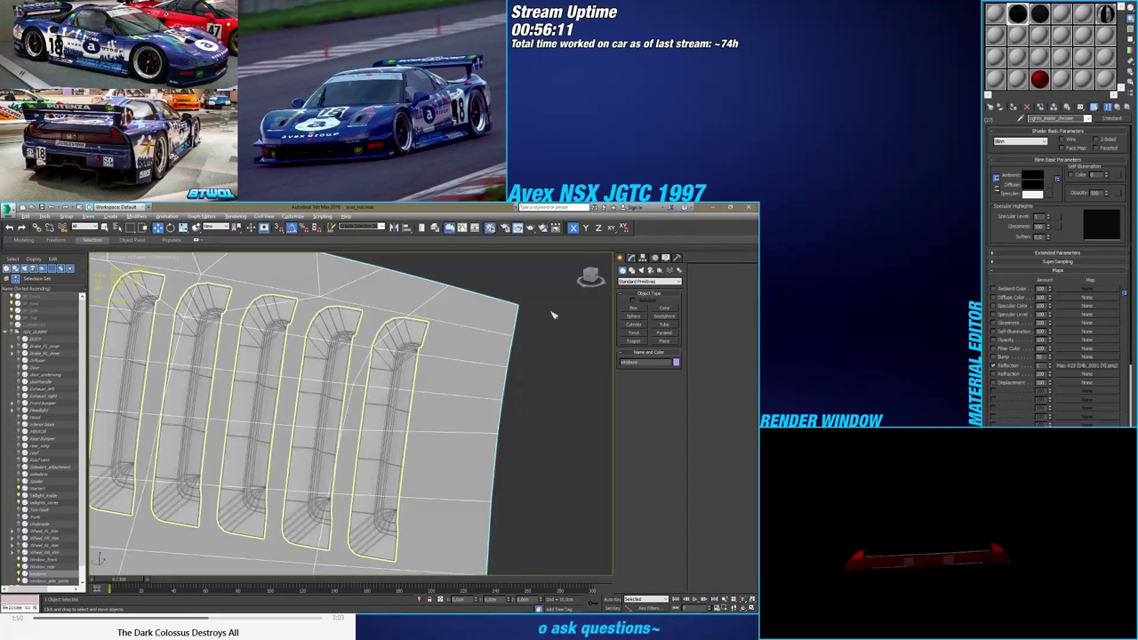
{"action": "left_click", "coordinate": [630, 257]}
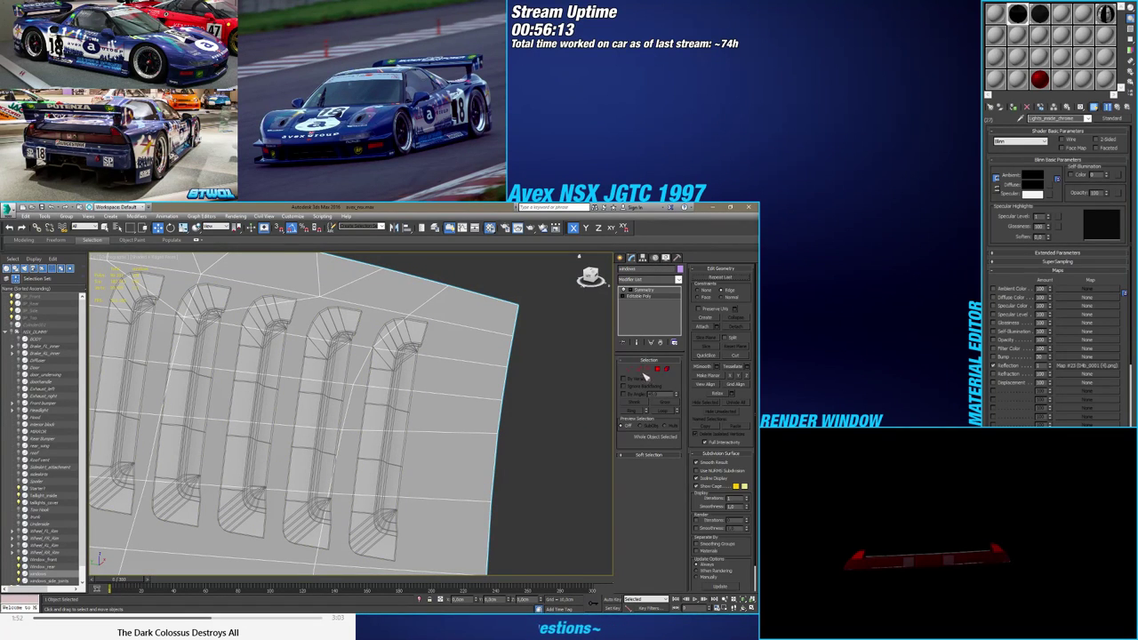
{"action": "left_click", "coordinate": [640, 370]}
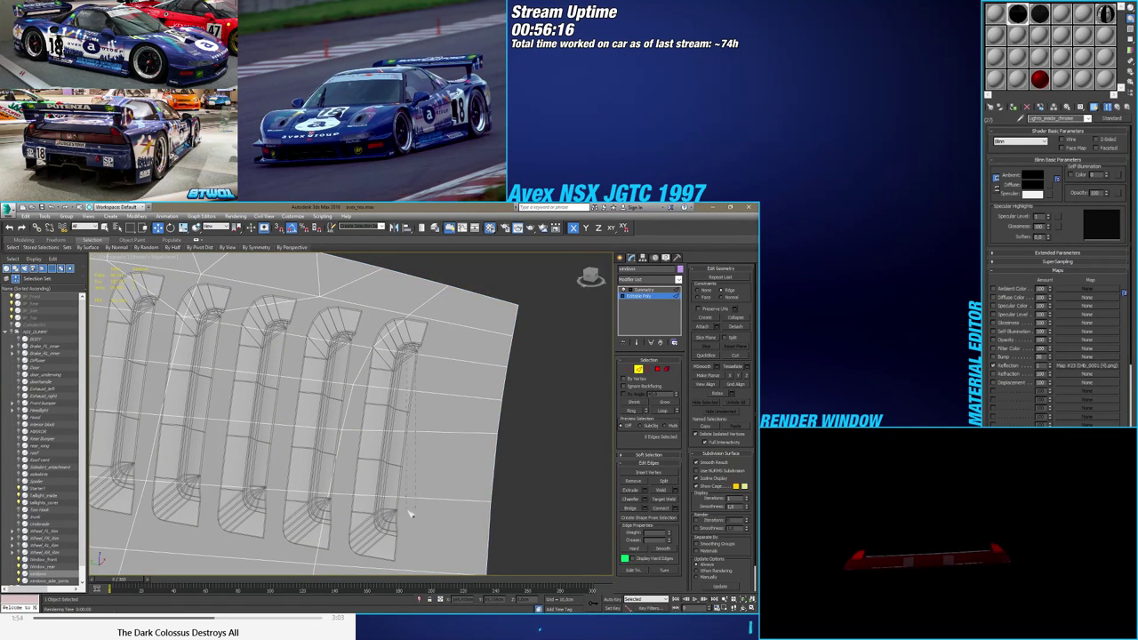
Select the horizontal panel edges crossing the fifth louver and examine how the panel's mesh lines run past the louvers
{"action": "left_click_drag", "start_coordinate": [409, 511], "coordinate": [409, 522]}
{"action": "middle_click_drag", "start_coordinate": [410, 521], "coordinate": [435, 460], "text": "alt"}
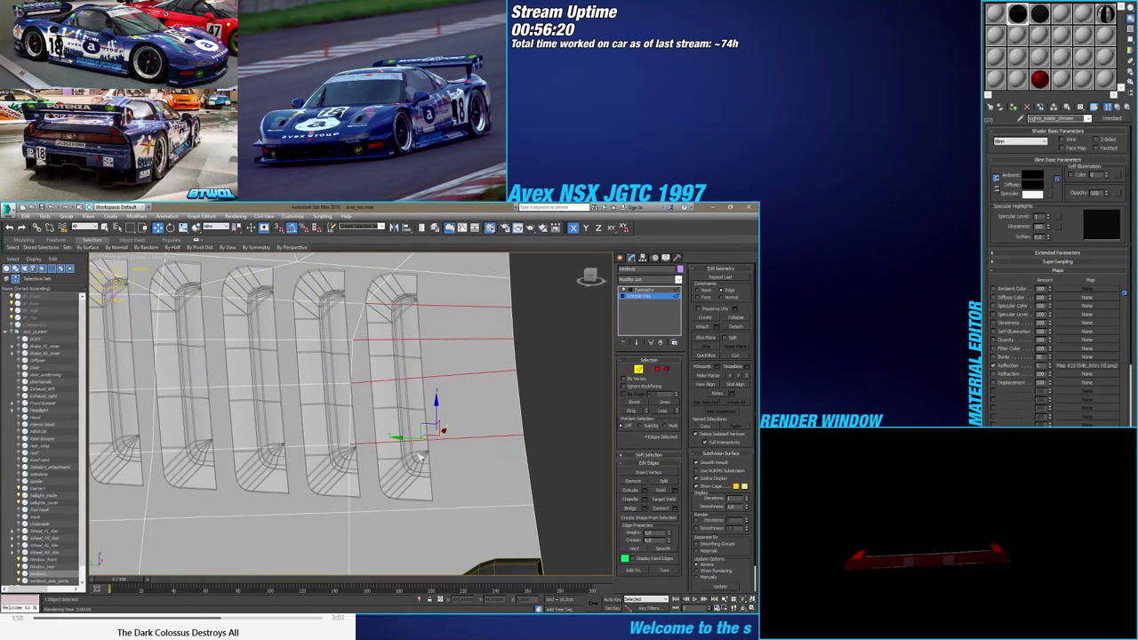
{"action": "middle_click_drag", "start_coordinate": [419, 455], "coordinate": [410, 469], "text": "alt"}
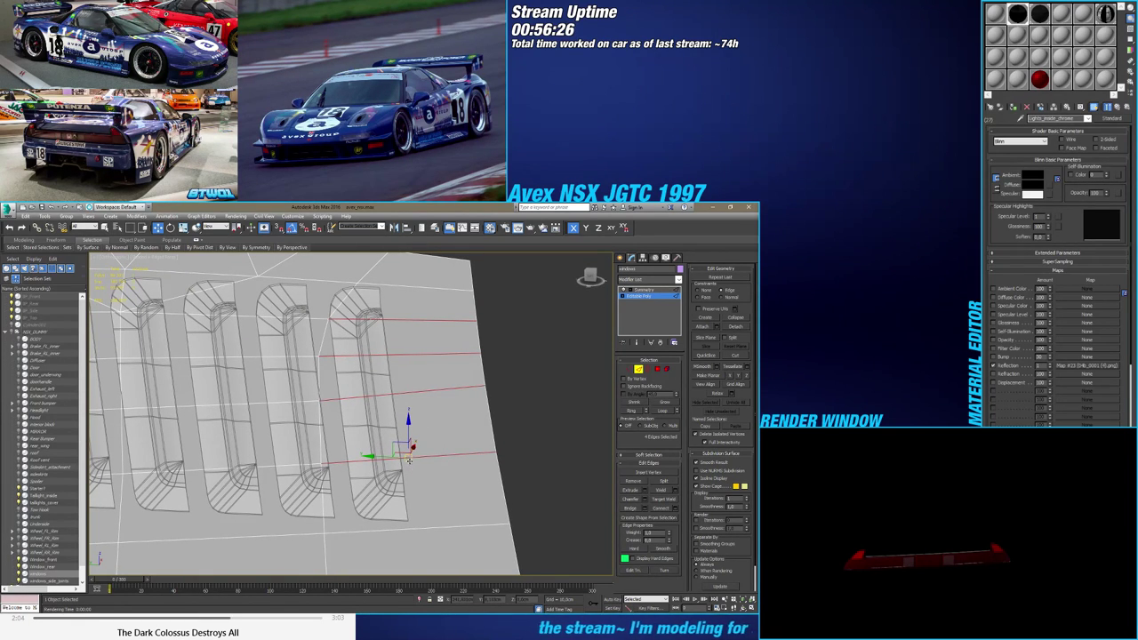
{"action": "scroll", "coordinate": [369, 396], "scroll_direction": "down", "scroll_amount": 3}
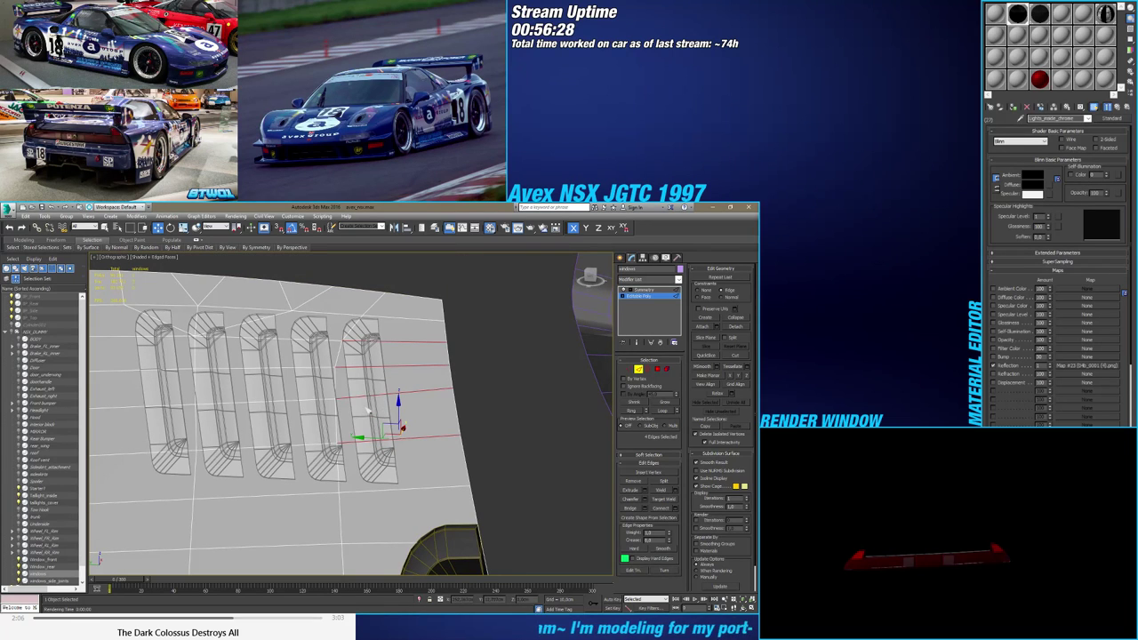
{"action": "middle_click_drag", "start_coordinate": [320, 412], "coordinate": [380, 398]}
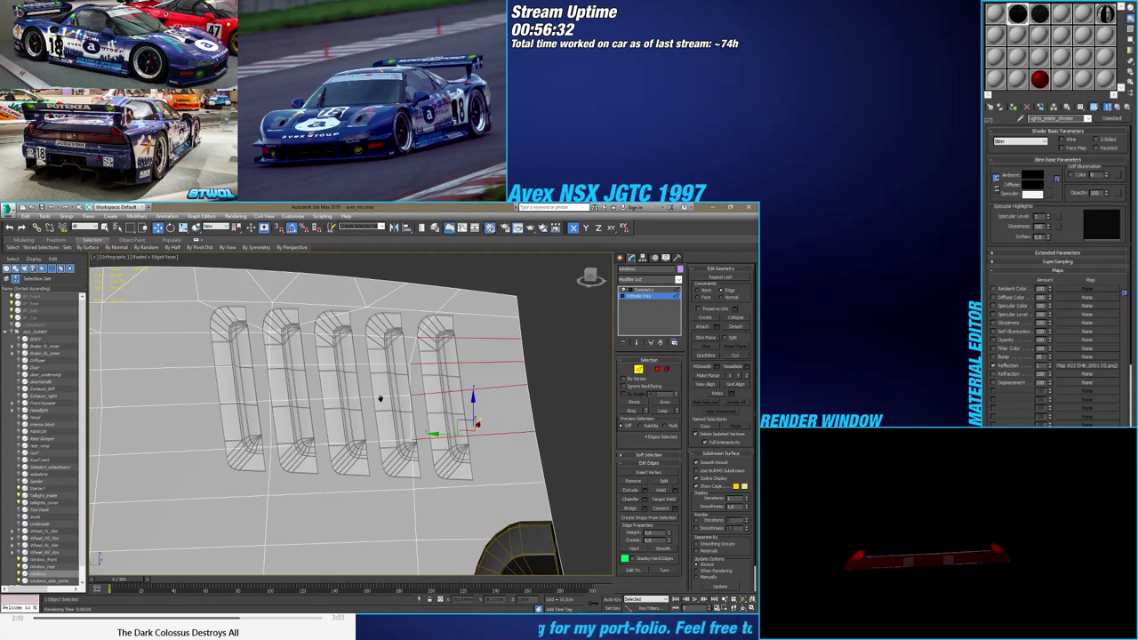
{"action": "middle_click_drag", "start_coordinate": [380, 398], "coordinate": [365, 424]}
{"action": "scroll", "coordinate": [370, 399], "scroll_direction": "down", "scroll_amount": 4}
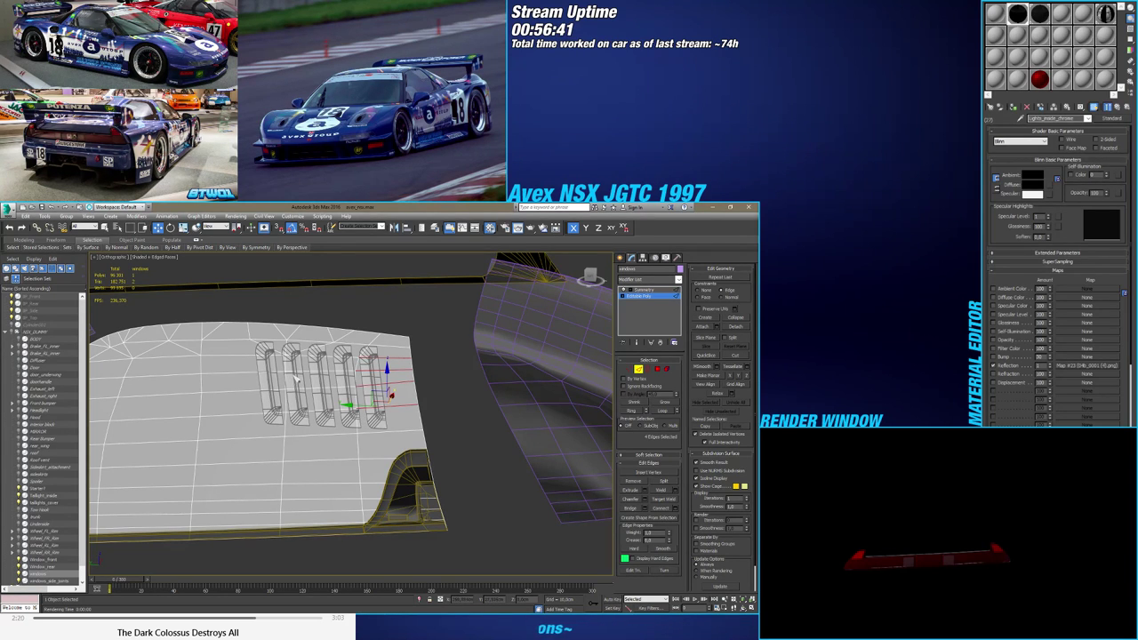
{"action": "scroll", "coordinate": [299, 367], "scroll_direction": "up", "scroll_amount": 3}
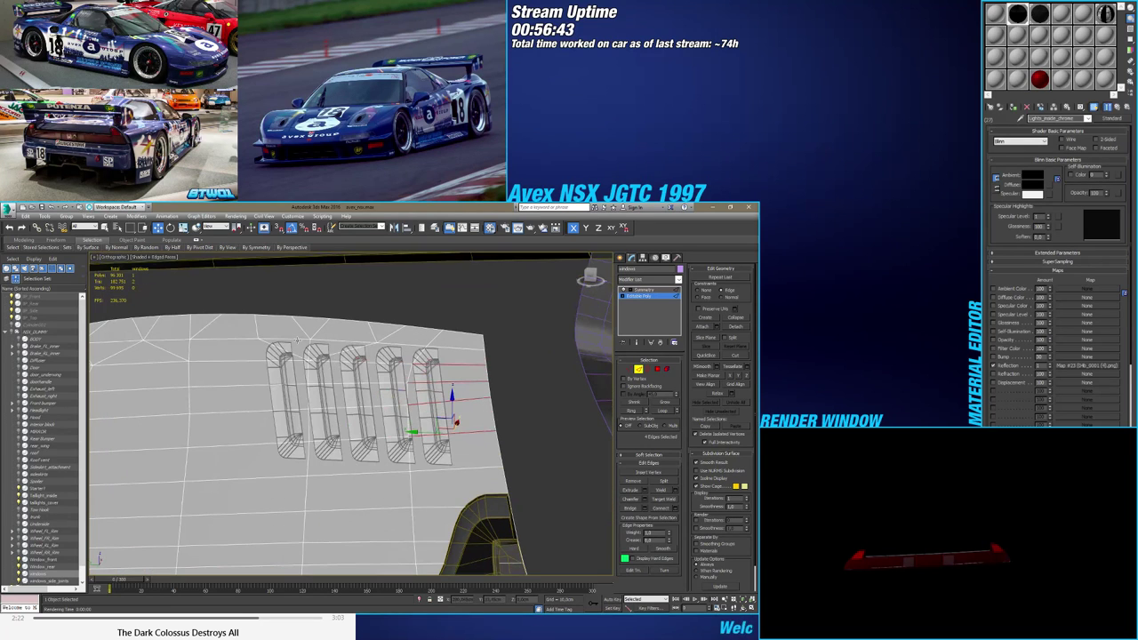
{"action": "scroll", "coordinate": [295, 379], "scroll_direction": "down", "scroll_amount": 3}
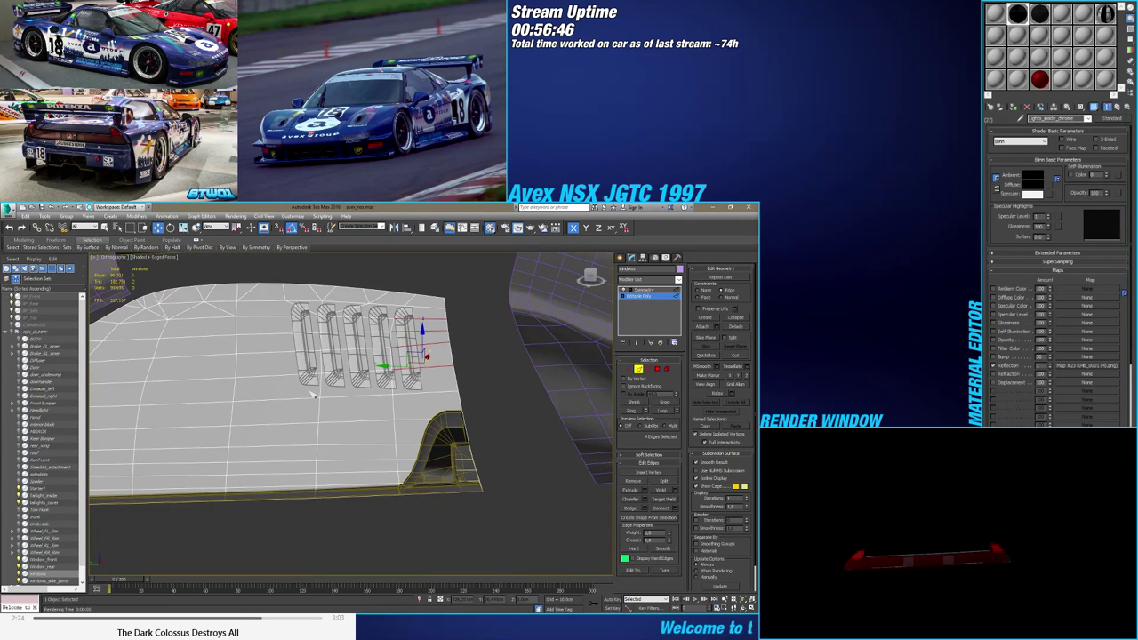
Turn off see-through and connect the horizontal edges of the panel column beside the first louver with one new vertical edge line
{"action": "key", "text": "F4"}
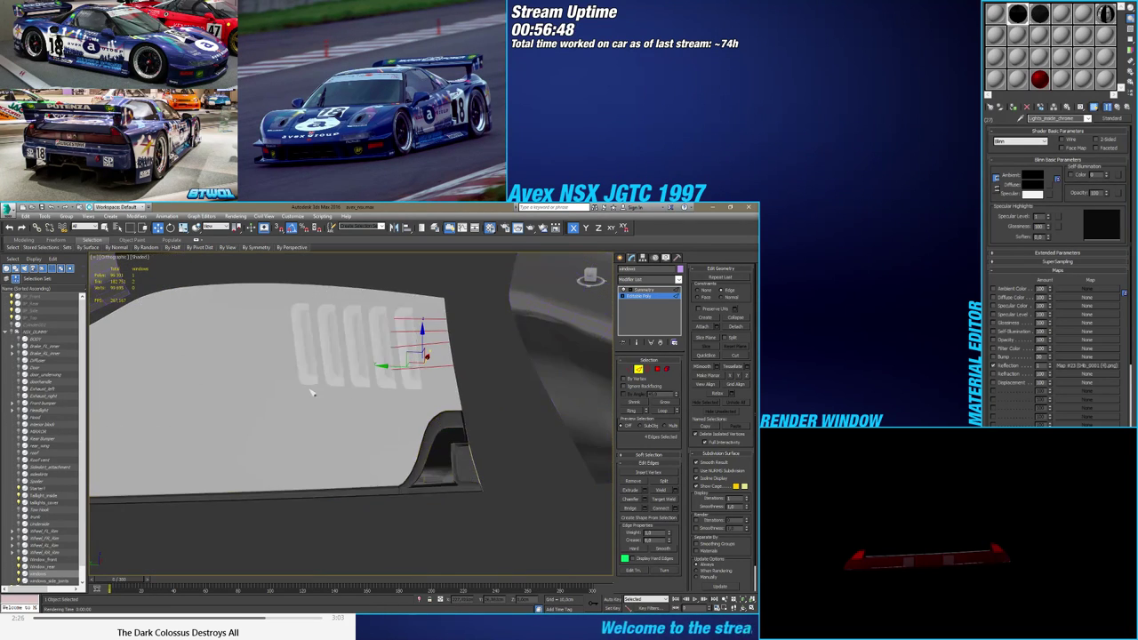
{"action": "key", "text": "F4"}
{"action": "key", "text": "alt+x"}
{"action": "middle_click_drag", "start_coordinate": [301, 388], "coordinate": [328, 410], "text": "alt"}
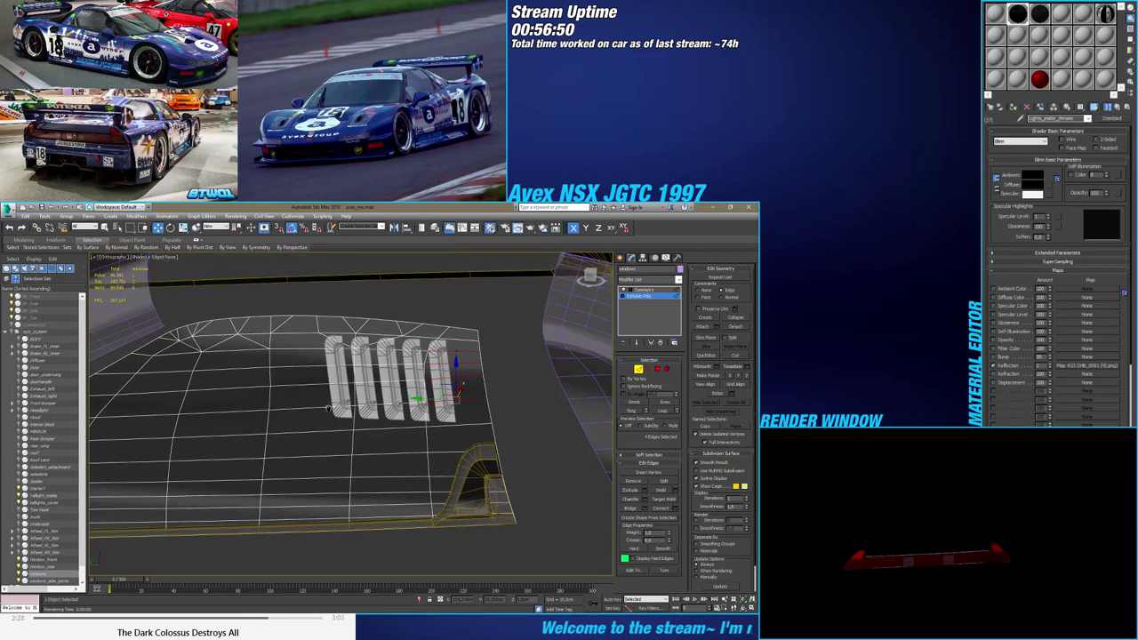
{"action": "left_click_drag", "start_coordinate": [318, 349], "coordinate": [331, 525]}
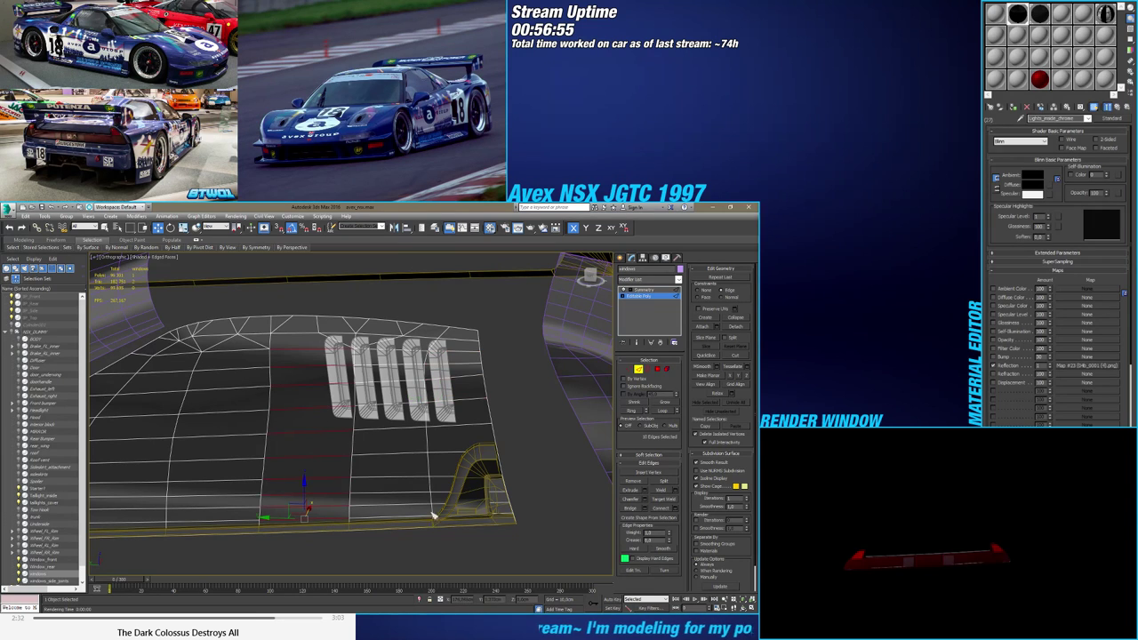
{"action": "left_click", "coordinate": [674, 509]}
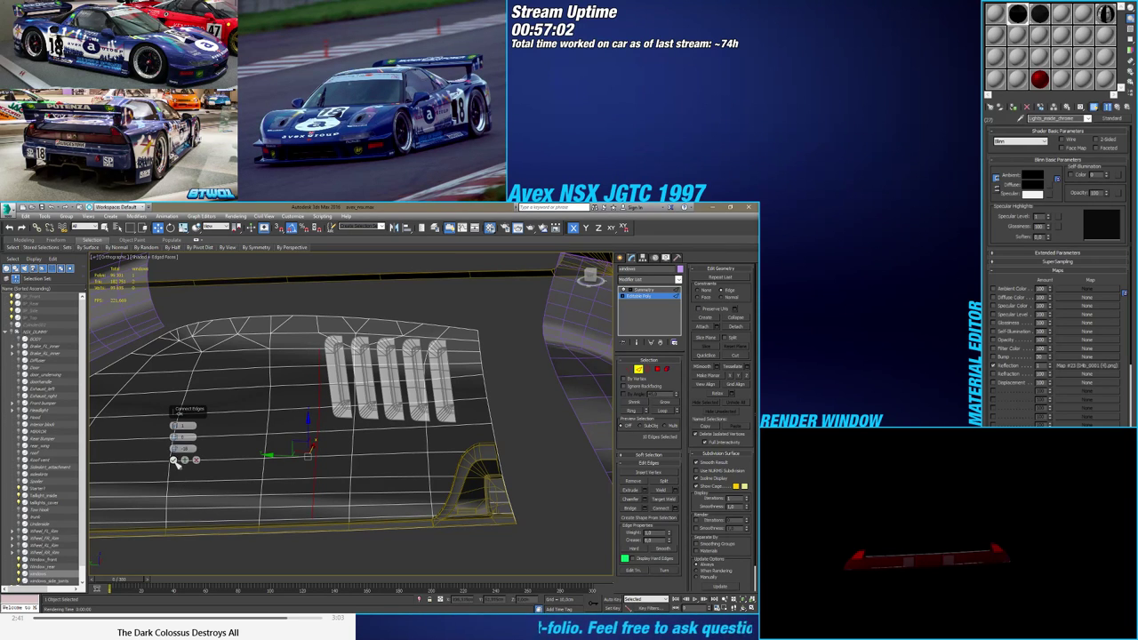
{"action": "left_click", "coordinate": [175, 459]}
Connect the new line's end vertex to the panel's upper border above the first louver and remove the neighbouring redundant edge
{"action": "key", "text": "1"}
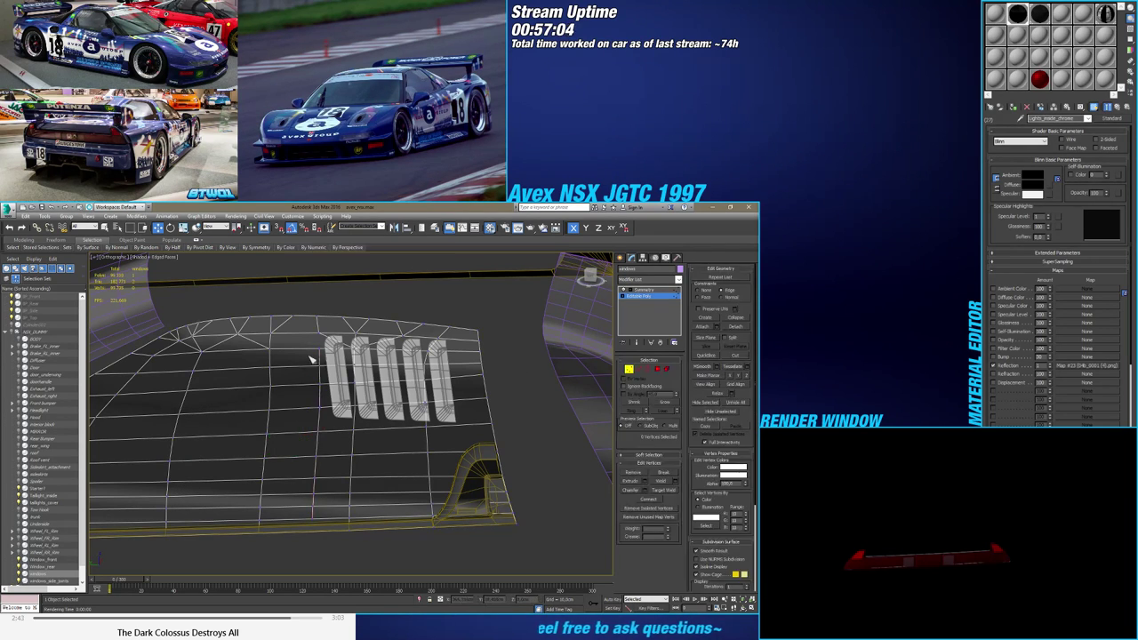
{"action": "left_click", "coordinate": [325, 332]}
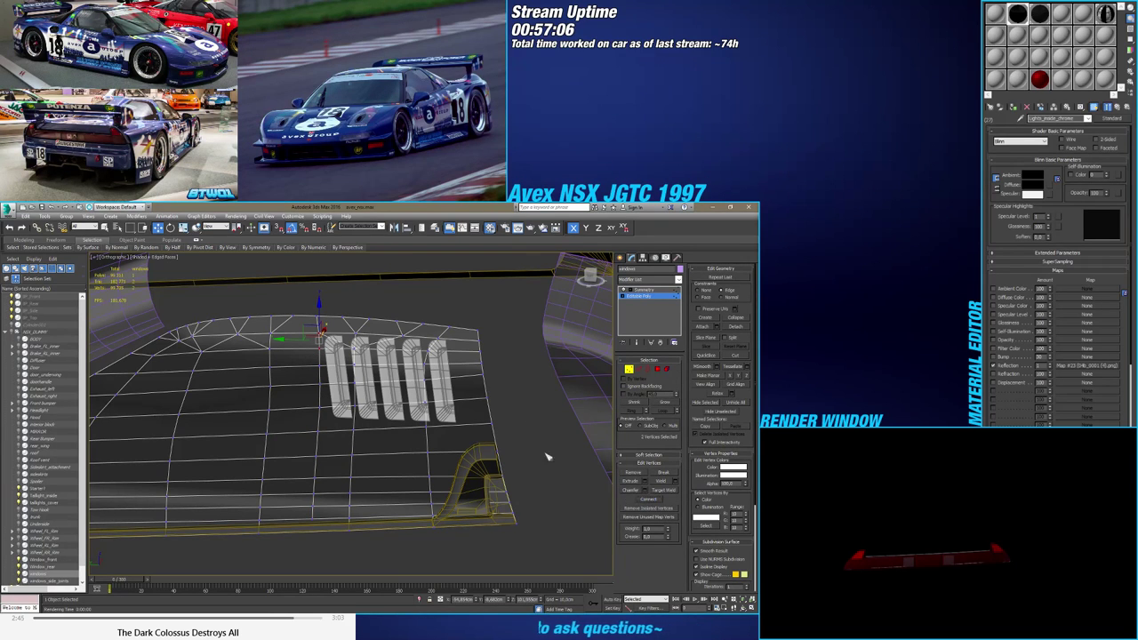
{"action": "left_click", "coordinate": [639, 370]}
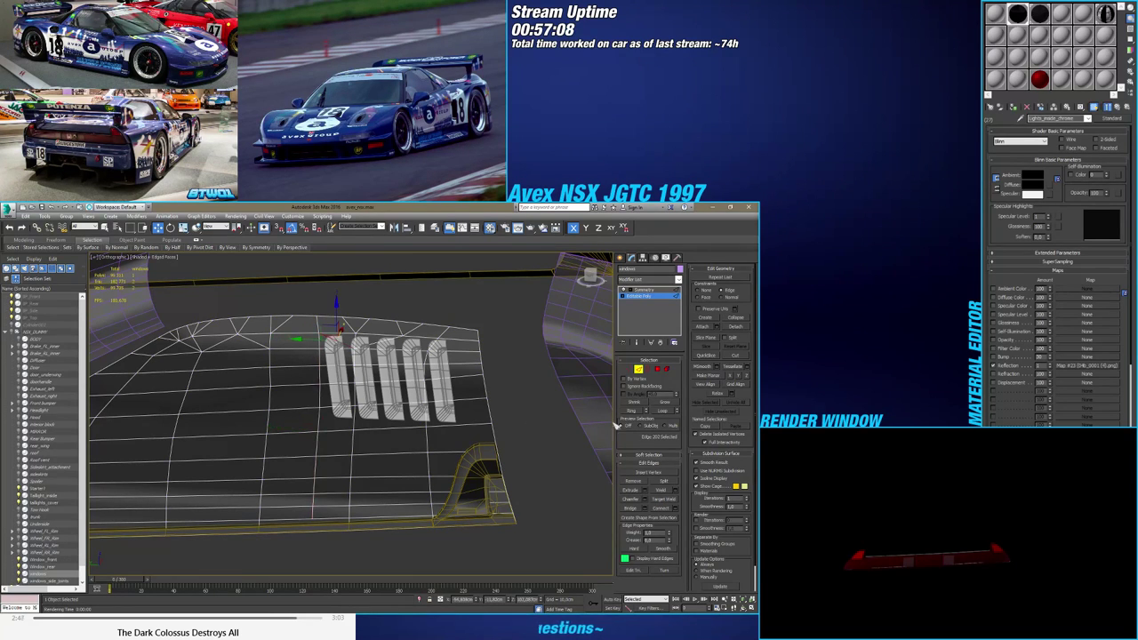
{"action": "left_click", "coordinate": [637, 483]}
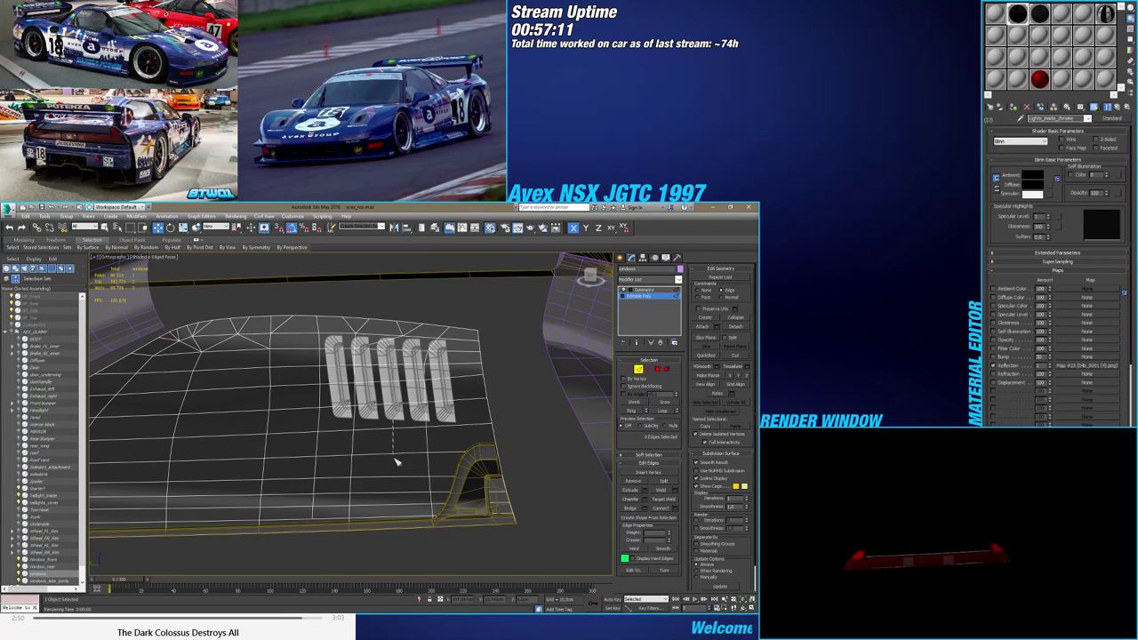
{"action": "left_click_drag", "start_coordinate": [397, 519], "coordinate": [399, 523]}
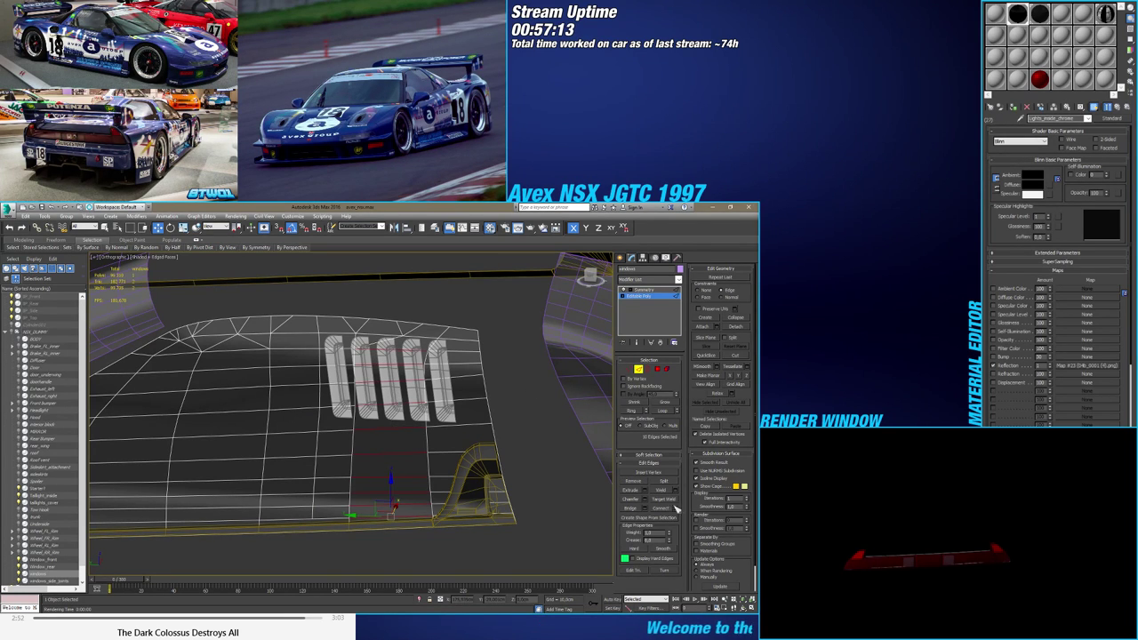
{"action": "left_click", "coordinate": [677, 508]}
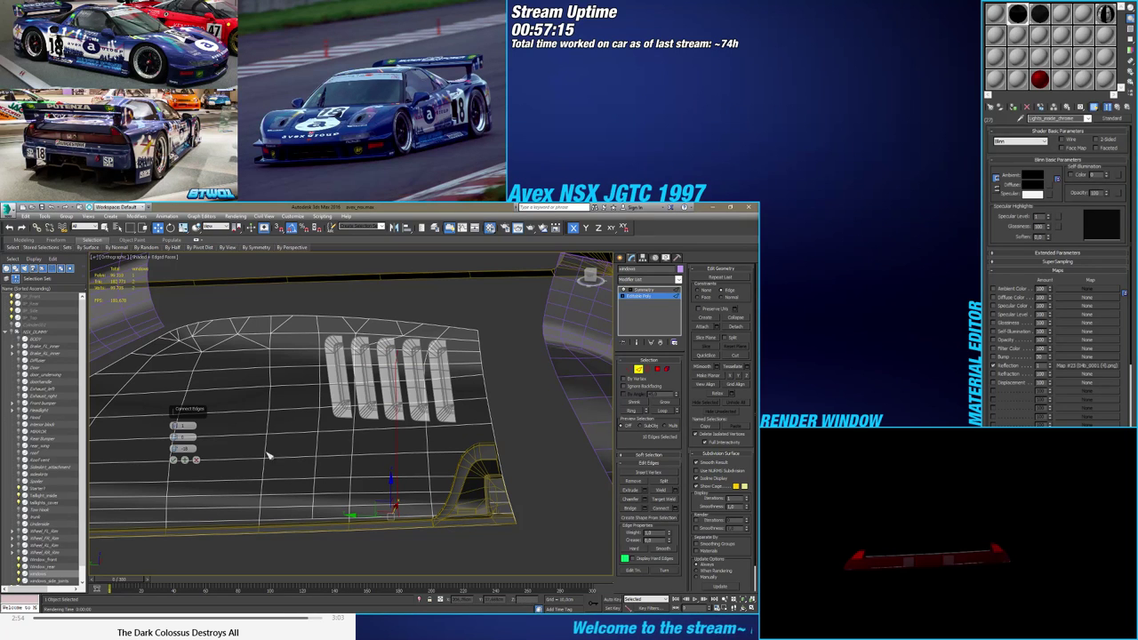
{"action": "right_click", "coordinate": [174, 449]}
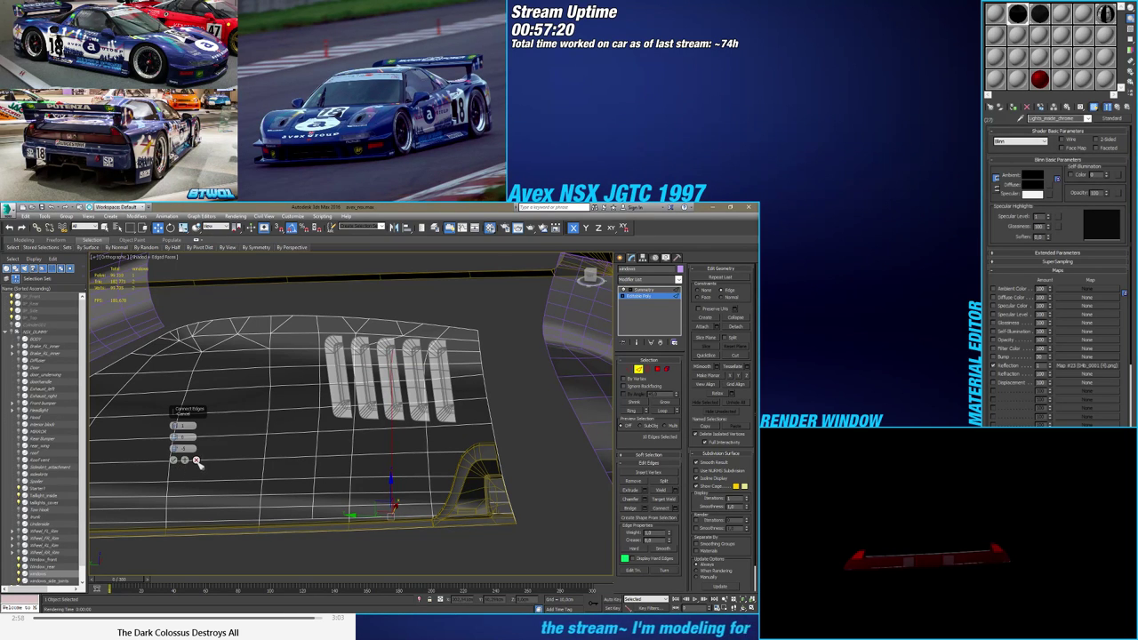
{"action": "left_click", "coordinate": [196, 460]}
Move the panel vertices near the second louver along Y to align their vertical edge line with the gap beside the first louver
{"action": "left_click", "coordinate": [628, 369]}
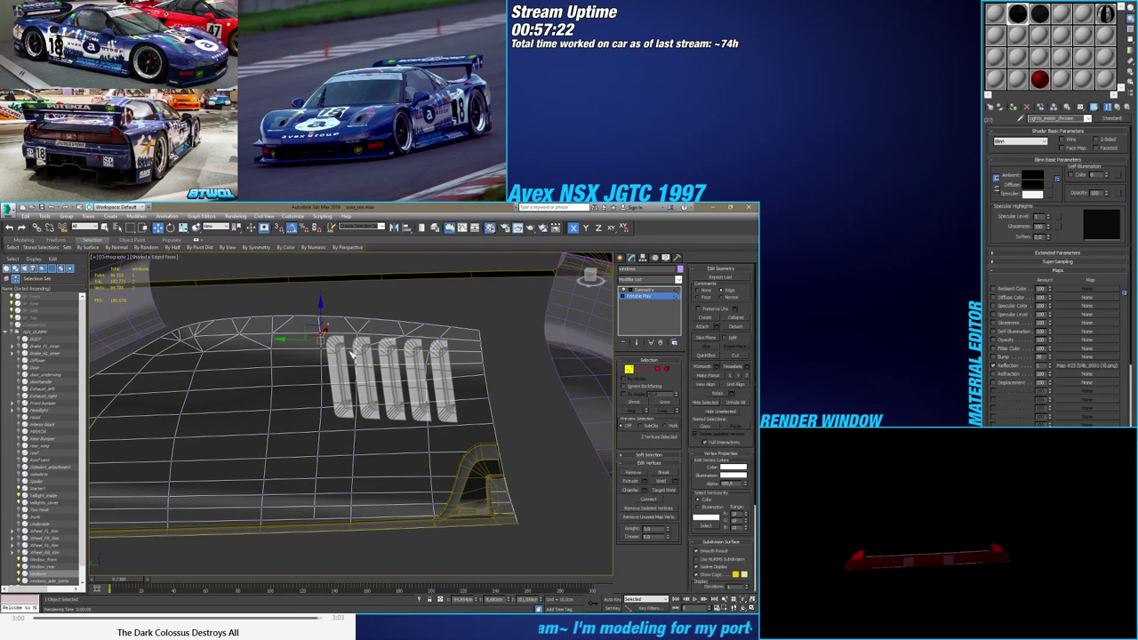
{"action": "scroll", "coordinate": [360, 353], "scroll_direction": "up", "scroll_amount": 4}
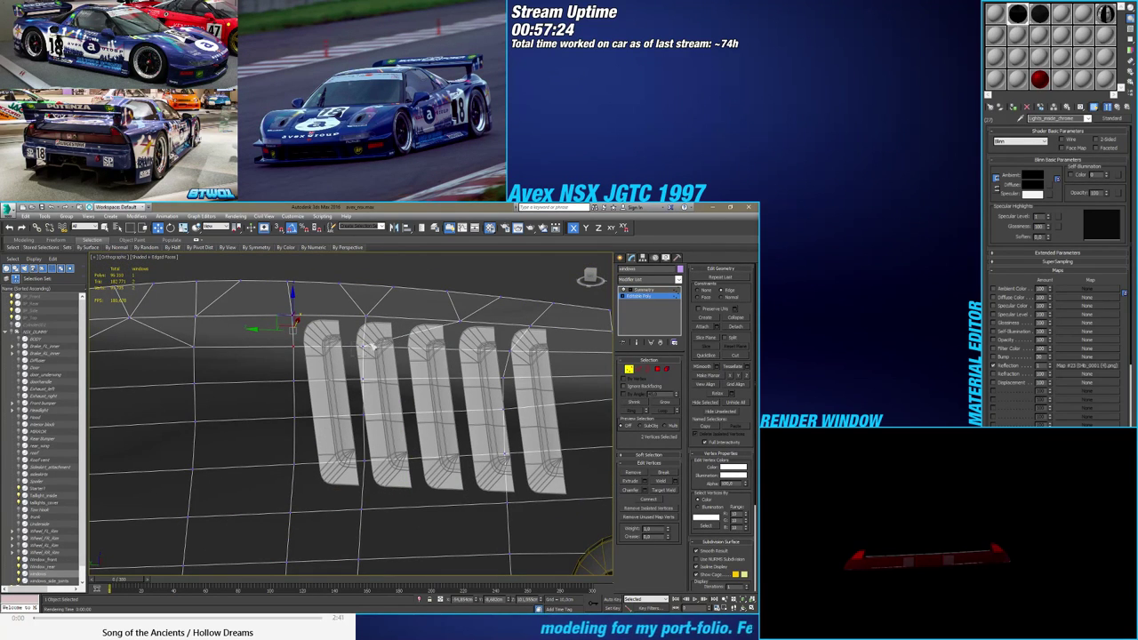
{"action": "left_click", "coordinate": [373, 346]}
{"action": "left_click_drag", "start_coordinate": [347, 346], "coordinate": [342, 346]}
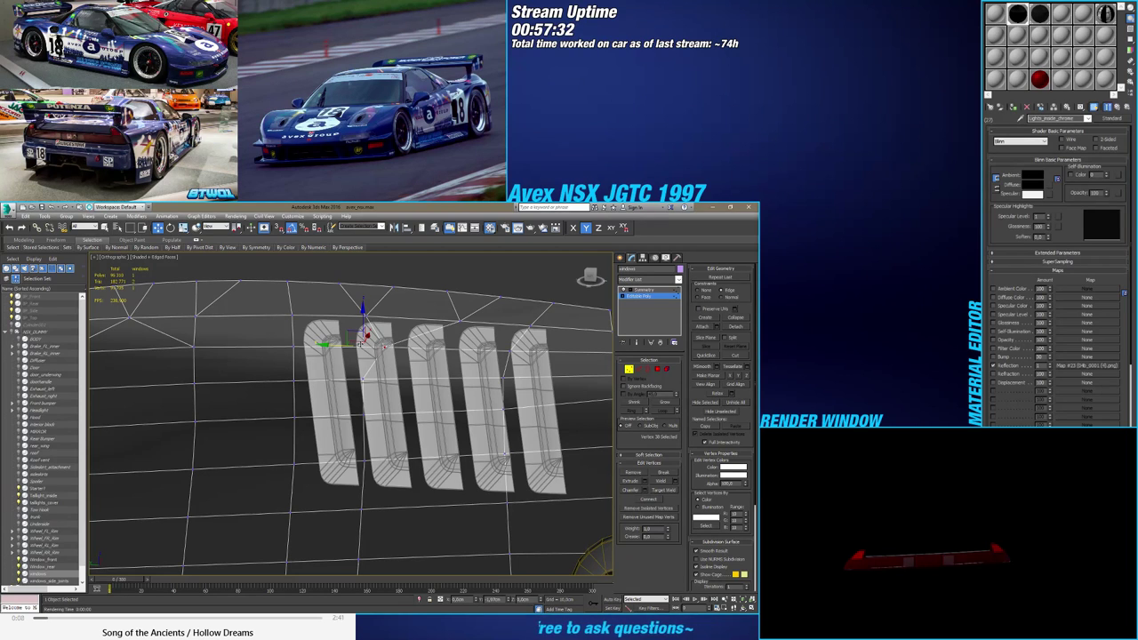
{"action": "left_click_drag", "start_coordinate": [364, 341], "coordinate": [362, 379]}
{"action": "left_click_drag", "start_coordinate": [374, 439], "coordinate": [374, 470]}
{"action": "left_click_drag", "start_coordinate": [334, 417], "coordinate": [397, 470]}
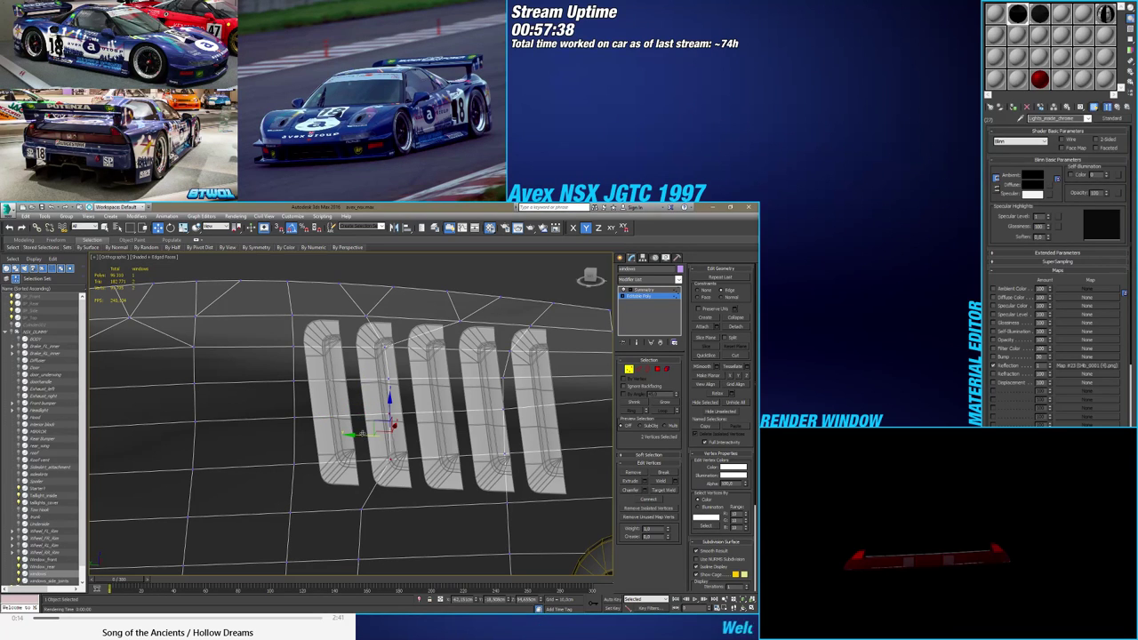
{"action": "left_click_drag", "start_coordinate": [362, 435], "coordinate": [359, 457]}
{"action": "left_click", "coordinate": [366, 454]}
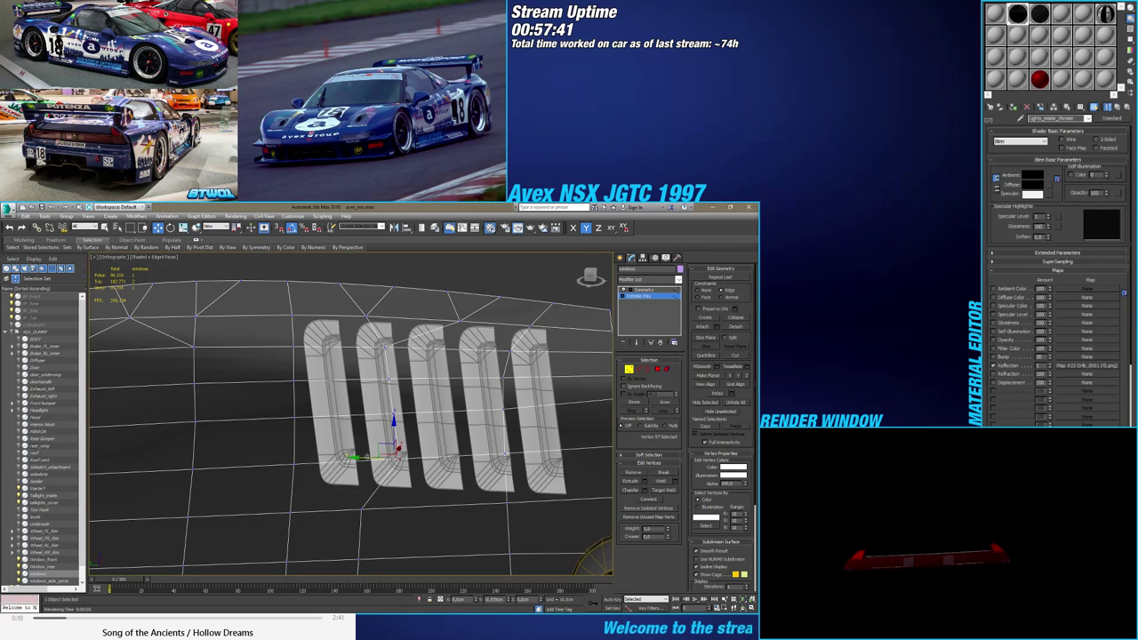
Remove the vertical edge line beside the first louver, keeping its edges near the panel's upper border
{"action": "scroll", "coordinate": [365, 457], "scroll_direction": "down", "scroll_amount": 4}
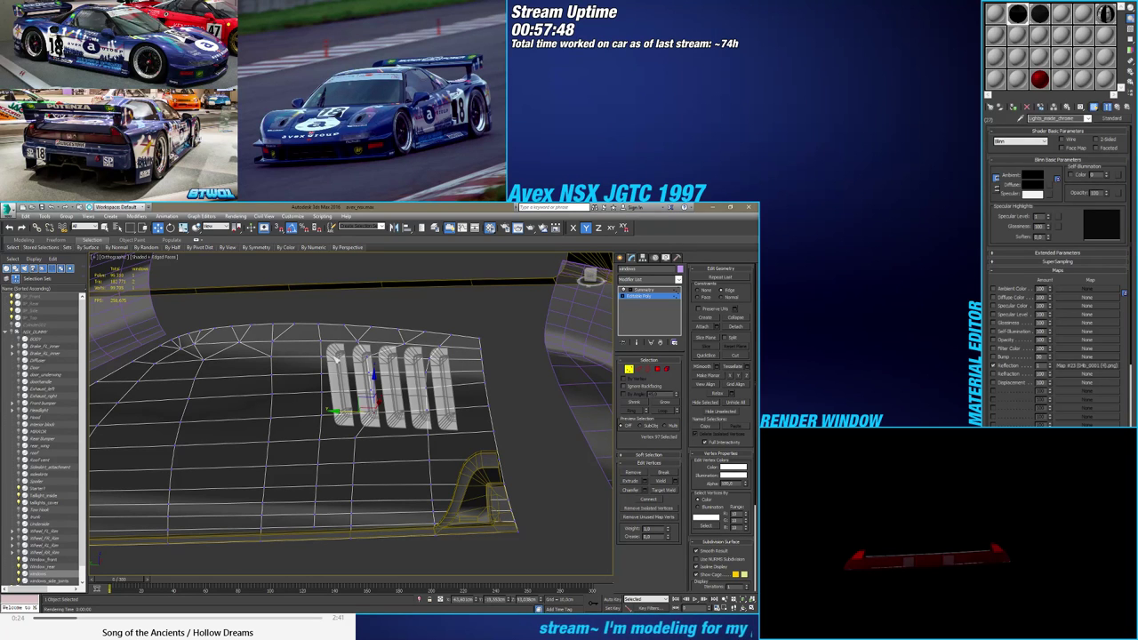
{"action": "key", "text": "2"}
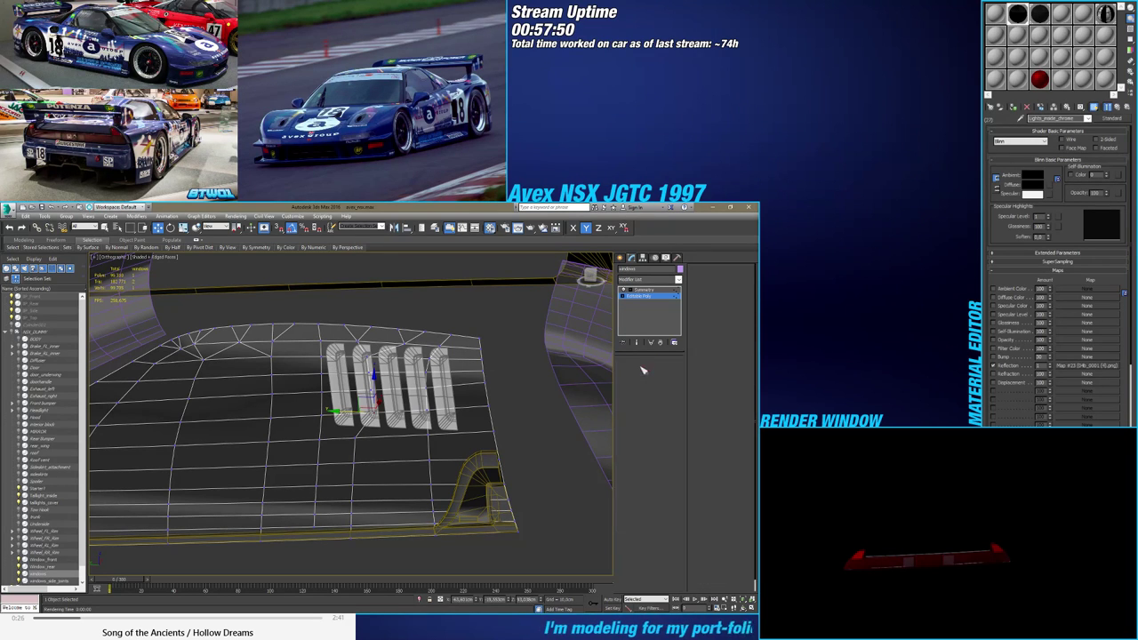
{"action": "double_click", "coordinate": [322, 371]}
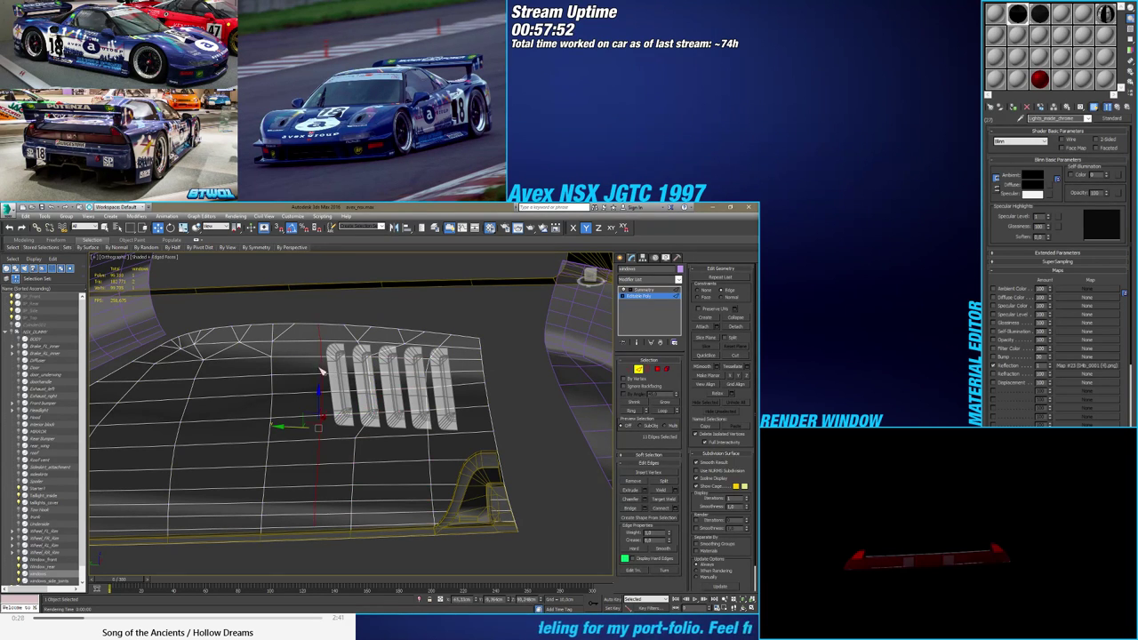
{"action": "left_click_drag", "start_coordinate": [334, 339], "coordinate": [349, 344], "text": "alt"}
{"action": "left_click", "coordinate": [633, 481]}
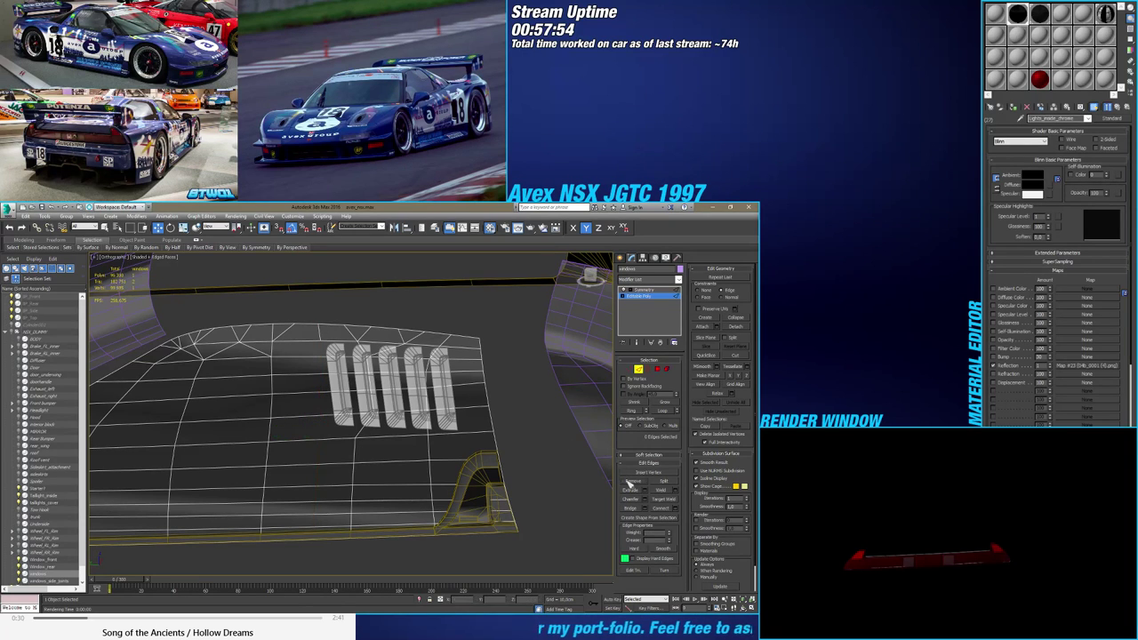
Connect the four horizontal panel edges crossing the first louver with one new vertical edge line
{"action": "left_click", "coordinate": [627, 372]}
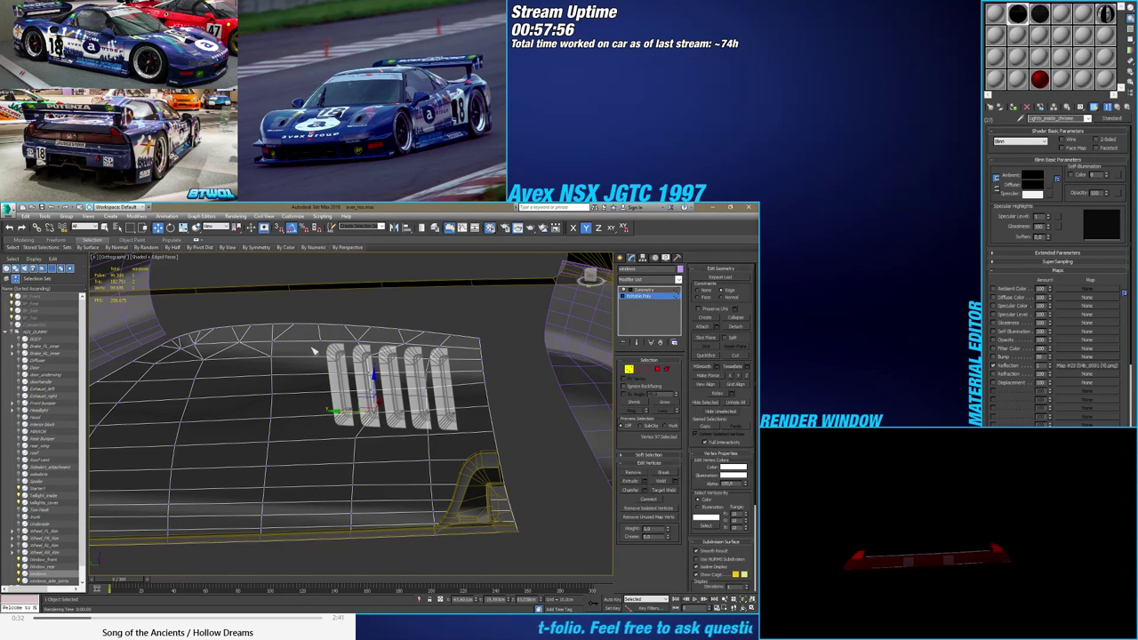
{"action": "left_click", "coordinate": [638, 371]}
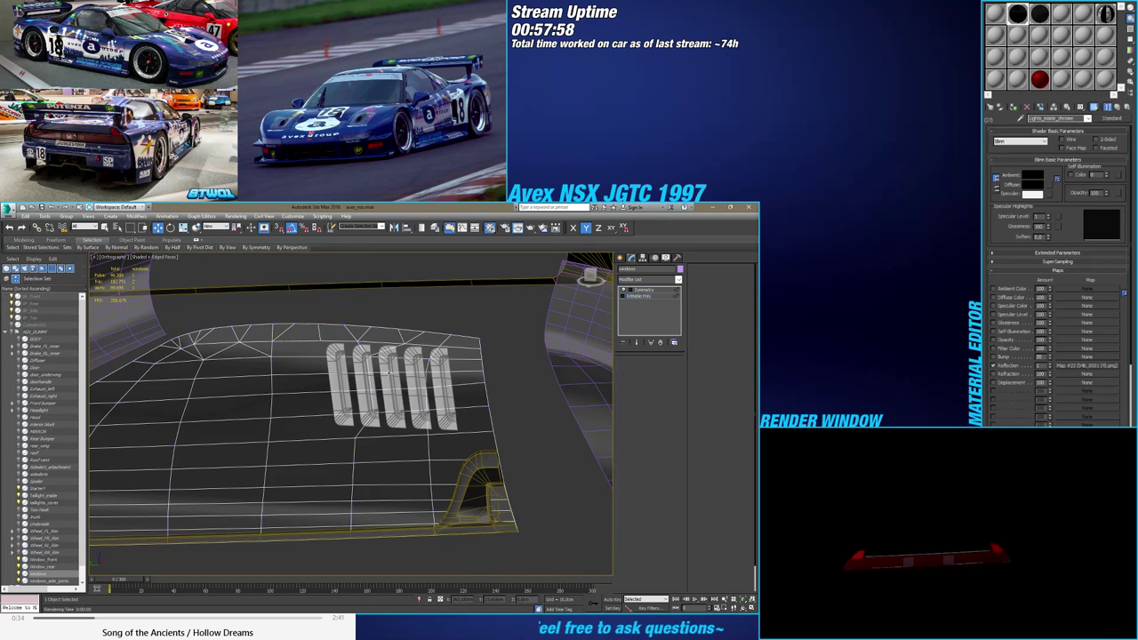
{"action": "scroll", "coordinate": [345, 359], "scroll_direction": "up", "scroll_amount": 2}
{"action": "double_click", "coordinate": [346, 436]}
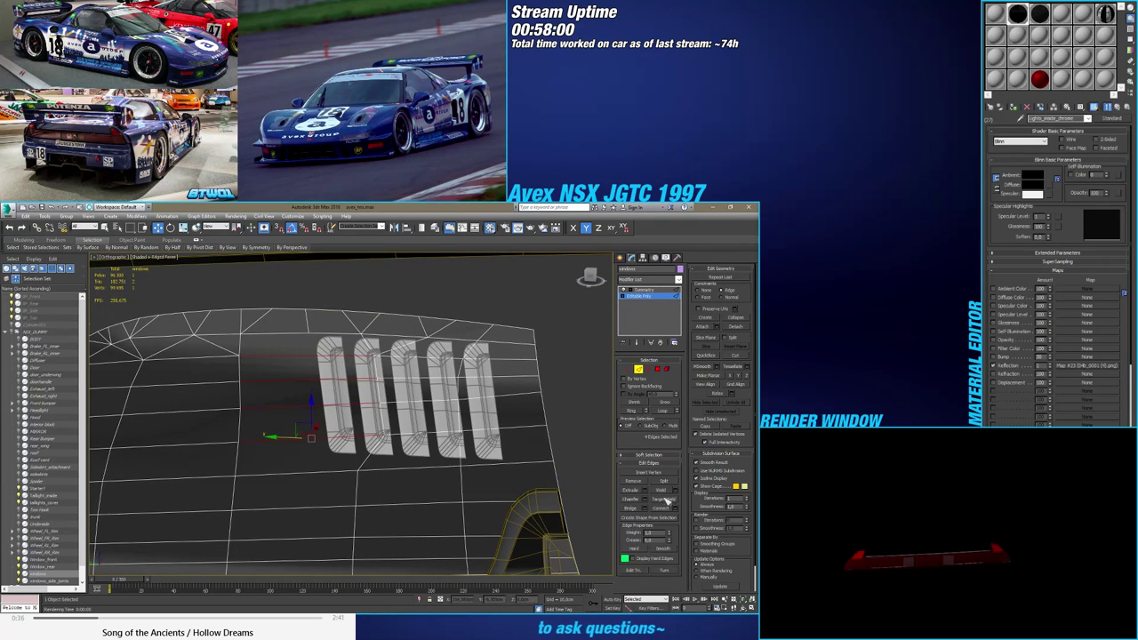
{"action": "left_click", "coordinate": [676, 509]}
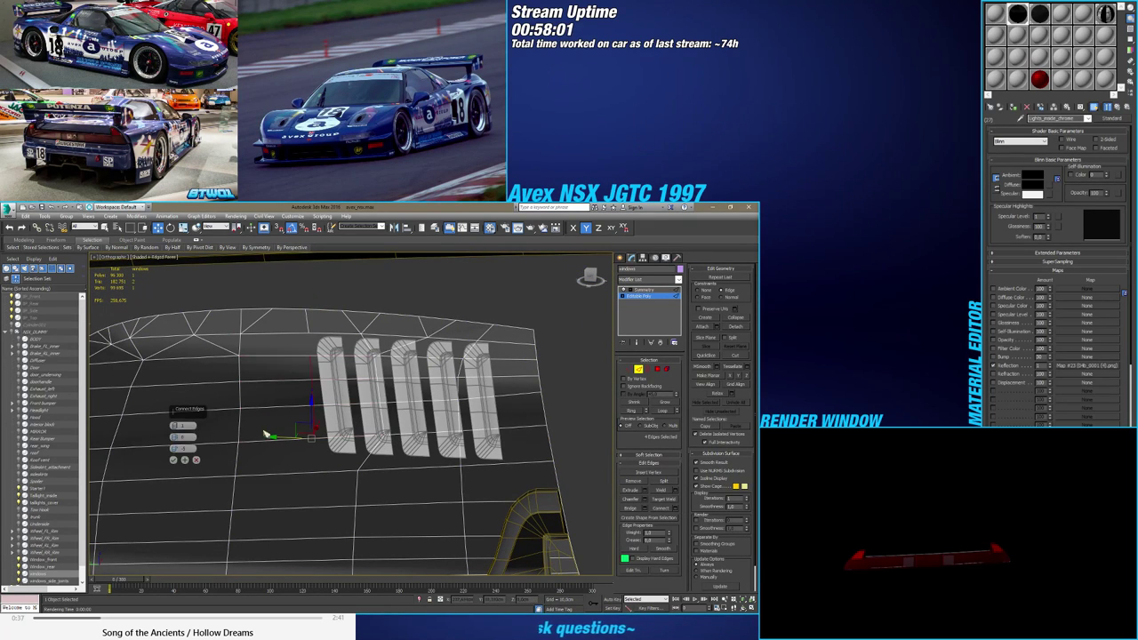
{"action": "left_click", "coordinate": [174, 460]}
Connect the new line's end vertices to the panel vertices above and below the first louver
{"action": "key", "text": "1"}
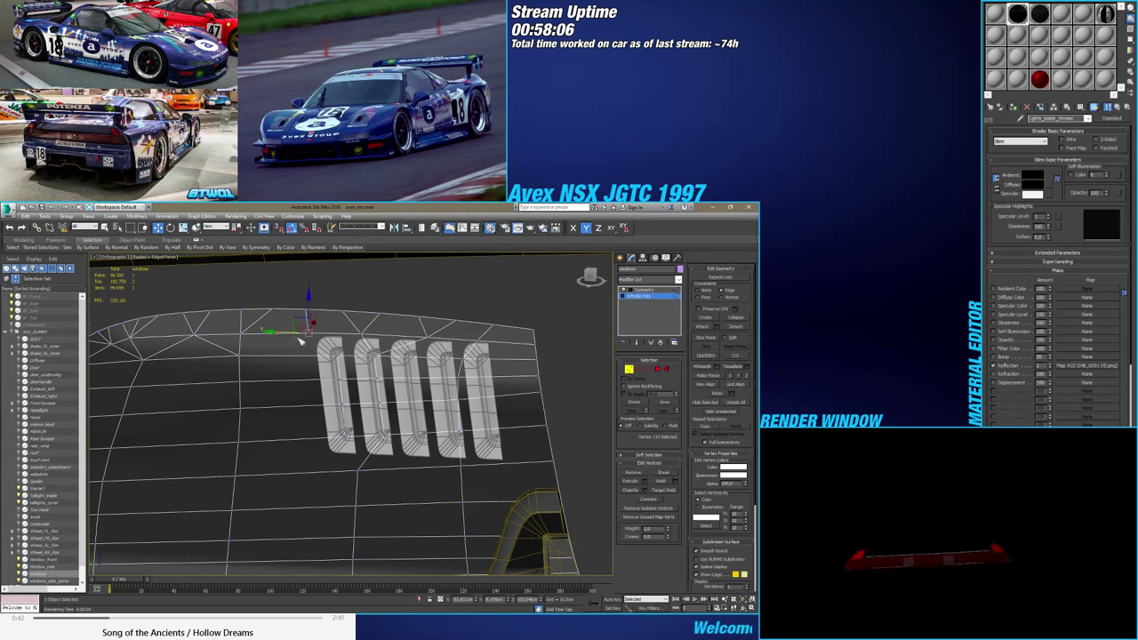
{"action": "left_click", "coordinate": [335, 360]}
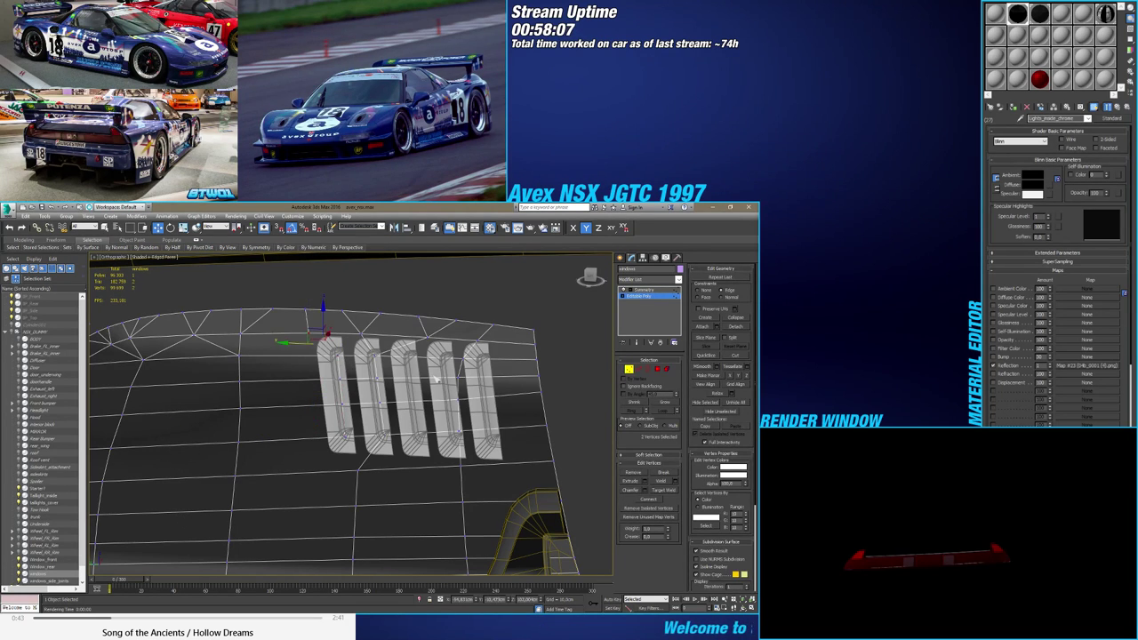
{"action": "left_click", "coordinate": [350, 442]}
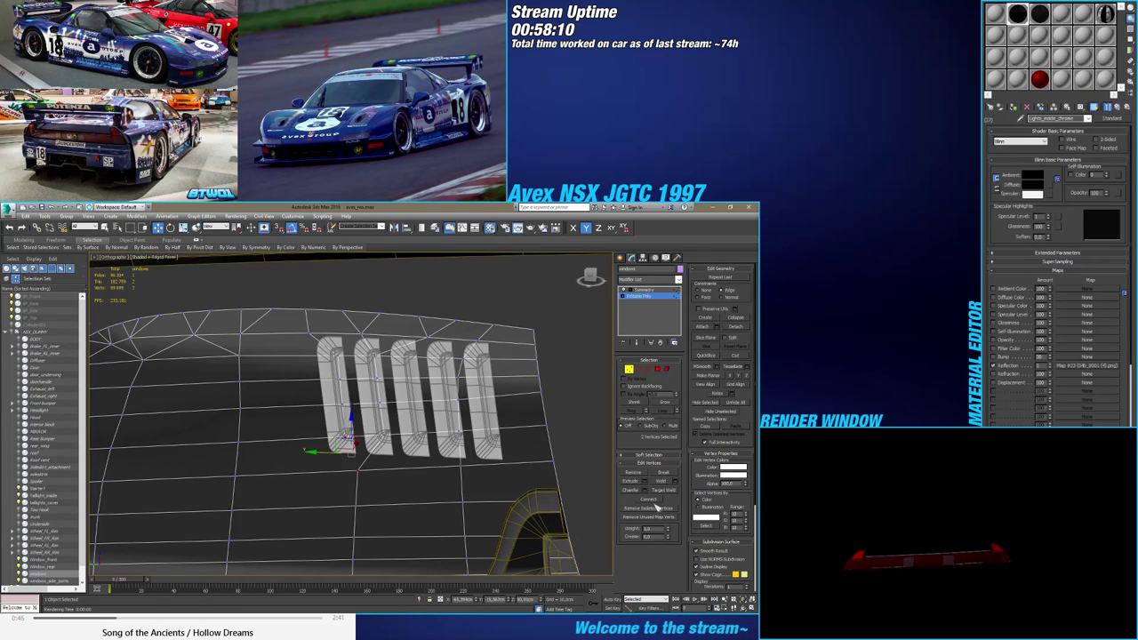
{"action": "left_click", "coordinate": [400, 490]}
Move the new line's inner vertices along Y so the line follows the first louver's slant
{"action": "left_click", "coordinate": [344, 442]}
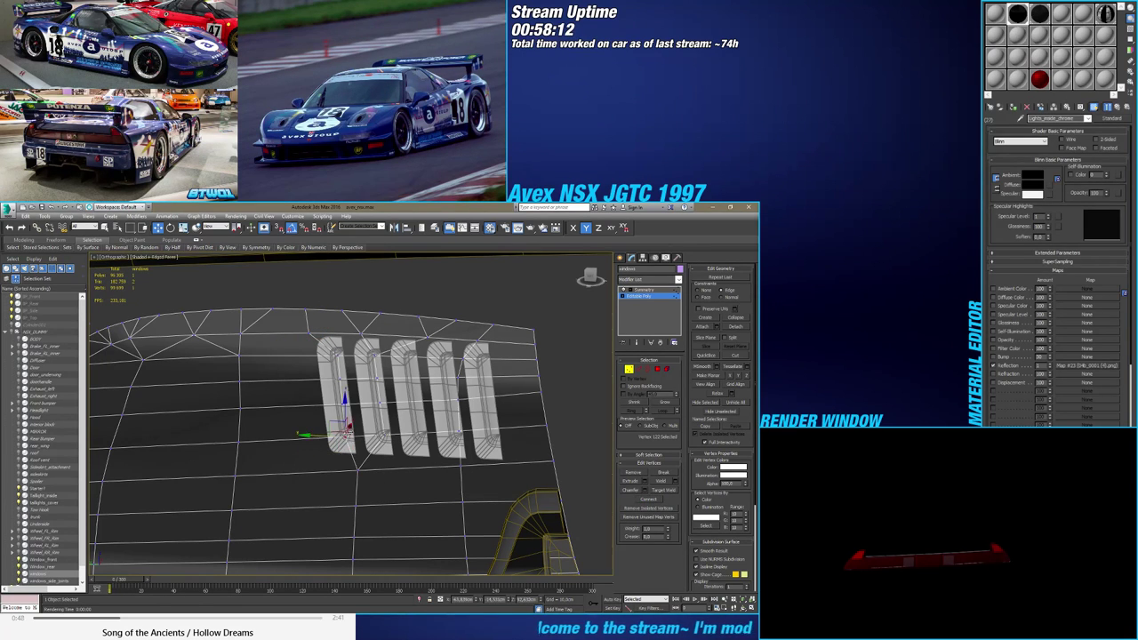
{"action": "scroll", "coordinate": [344, 442], "scroll_direction": "up", "scroll_amount": 2}
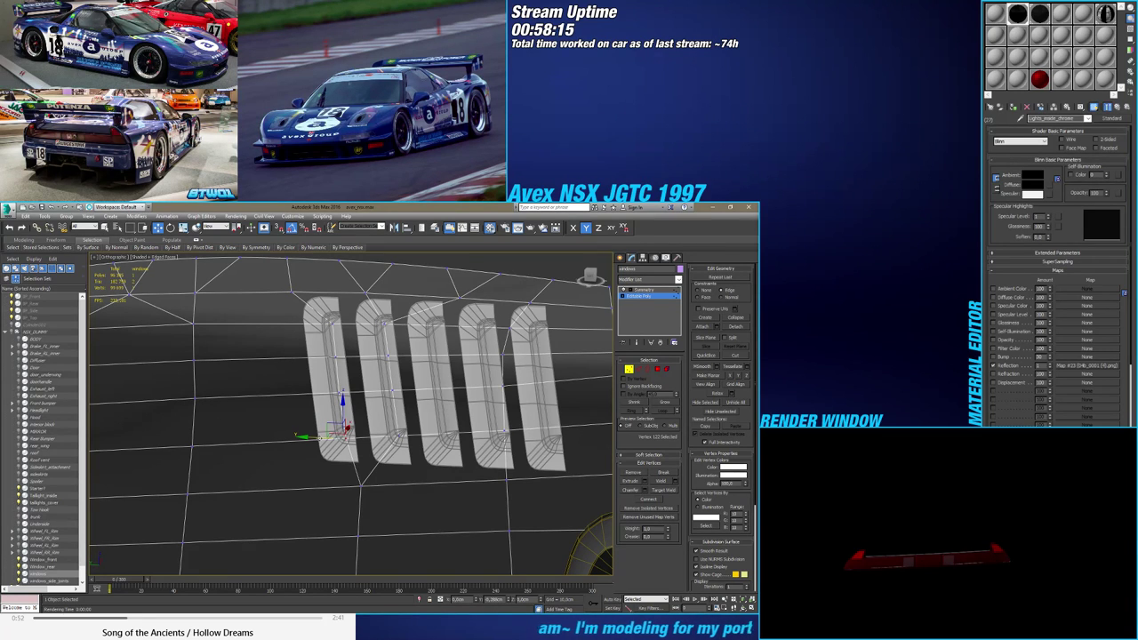
{"action": "scroll", "coordinate": [347, 427], "scroll_direction": "up", "scroll_amount": 2}
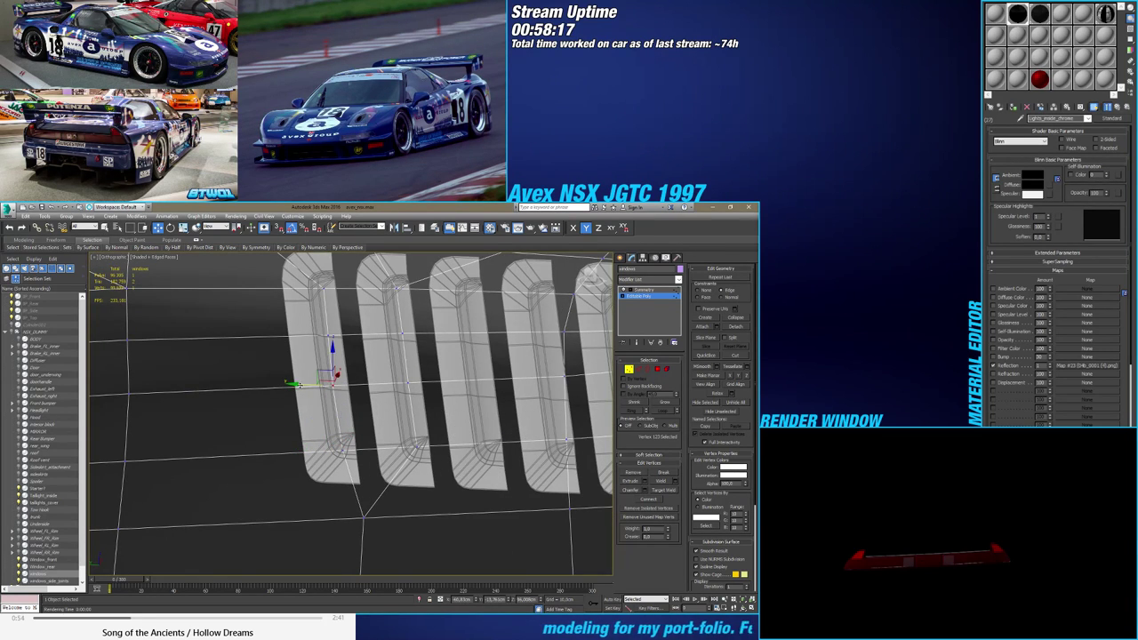
{"action": "left_click_drag", "start_coordinate": [299, 385], "coordinate": [303, 387]}
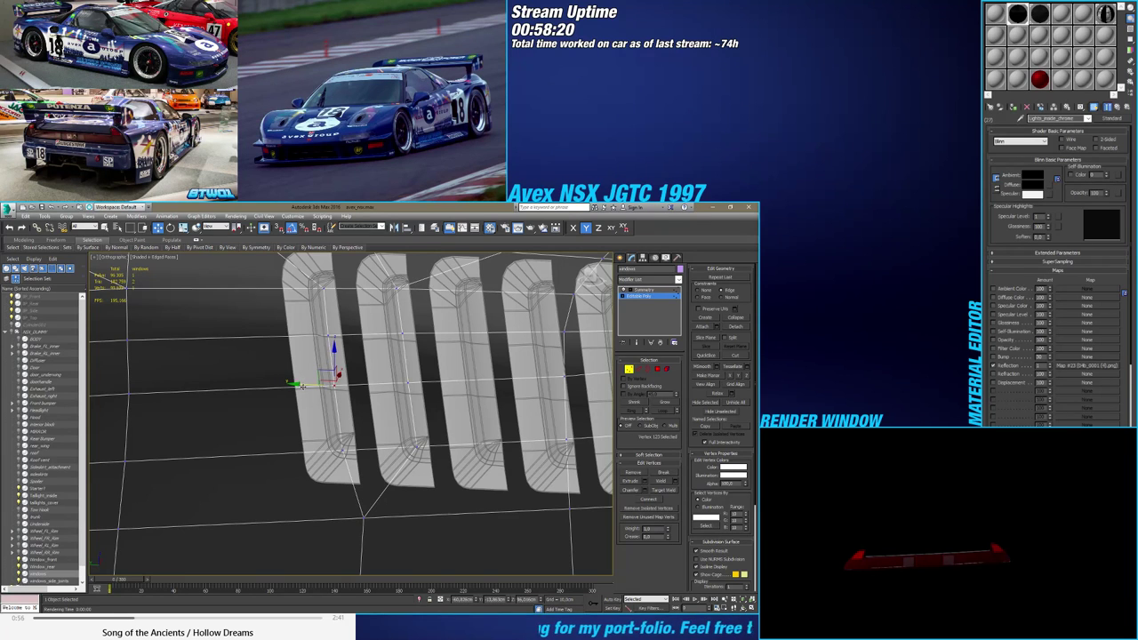
{"action": "scroll", "coordinate": [302, 385], "scroll_direction": "down", "scroll_amount": 3}
{"action": "scroll", "coordinate": [411, 363], "scroll_direction": "up", "scroll_amount": 1}
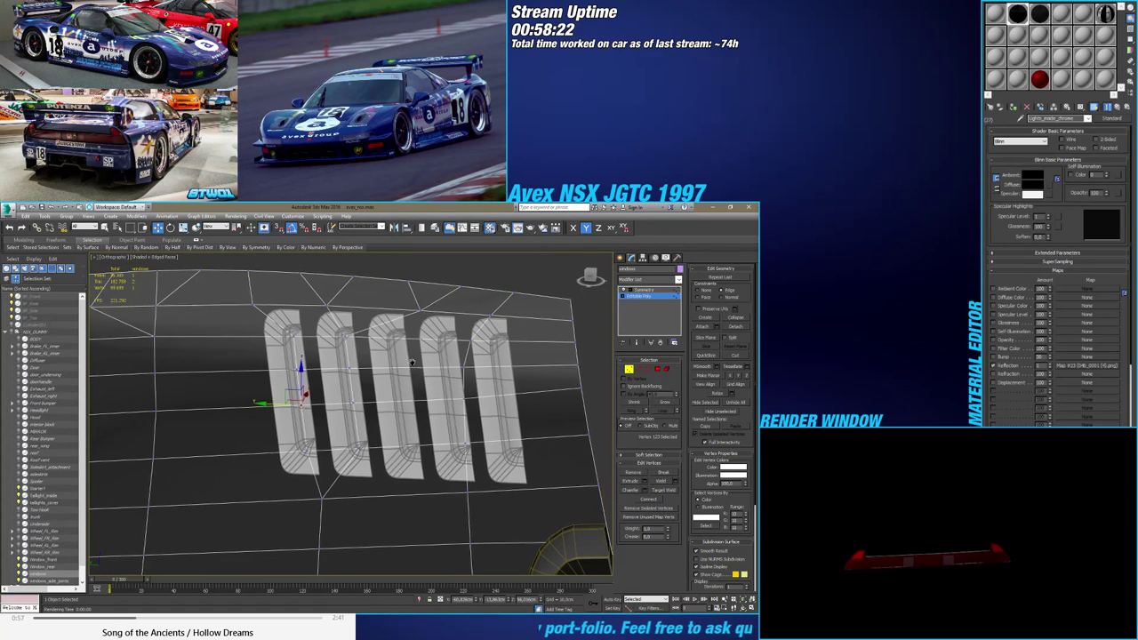
{"action": "middle_click_drag", "start_coordinate": [411, 363], "coordinate": [363, 357]}
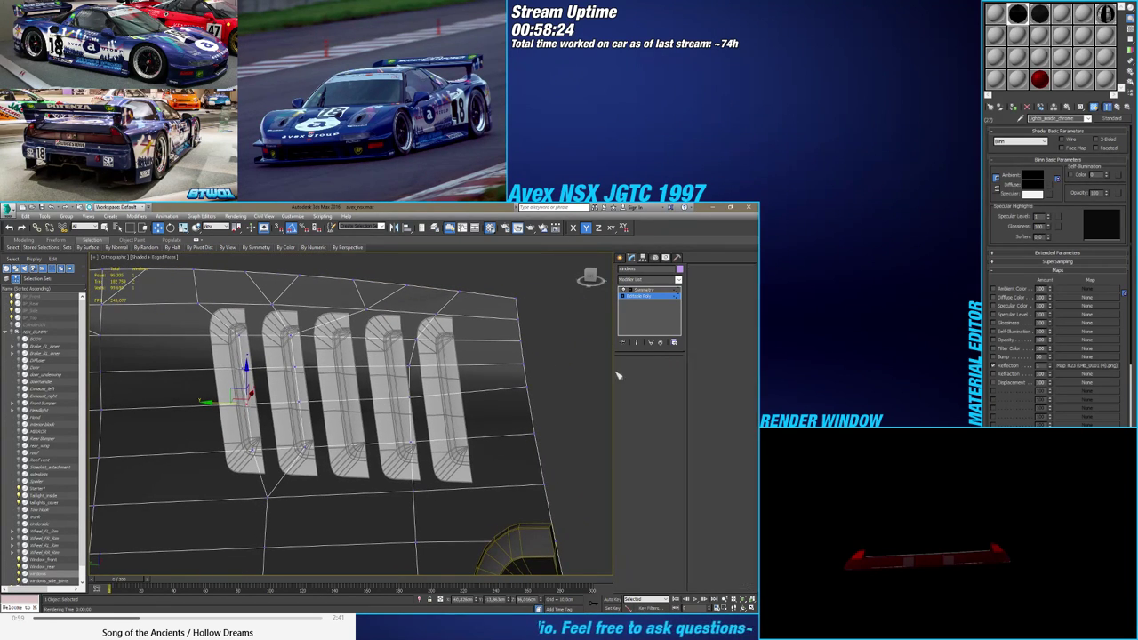
Connect the four horizontal edges crossing the third louver with one vertical line, adjusting its slide to sit over the louver
{"action": "key", "text": "2"}
{"action": "left_click", "coordinate": [402, 458]}
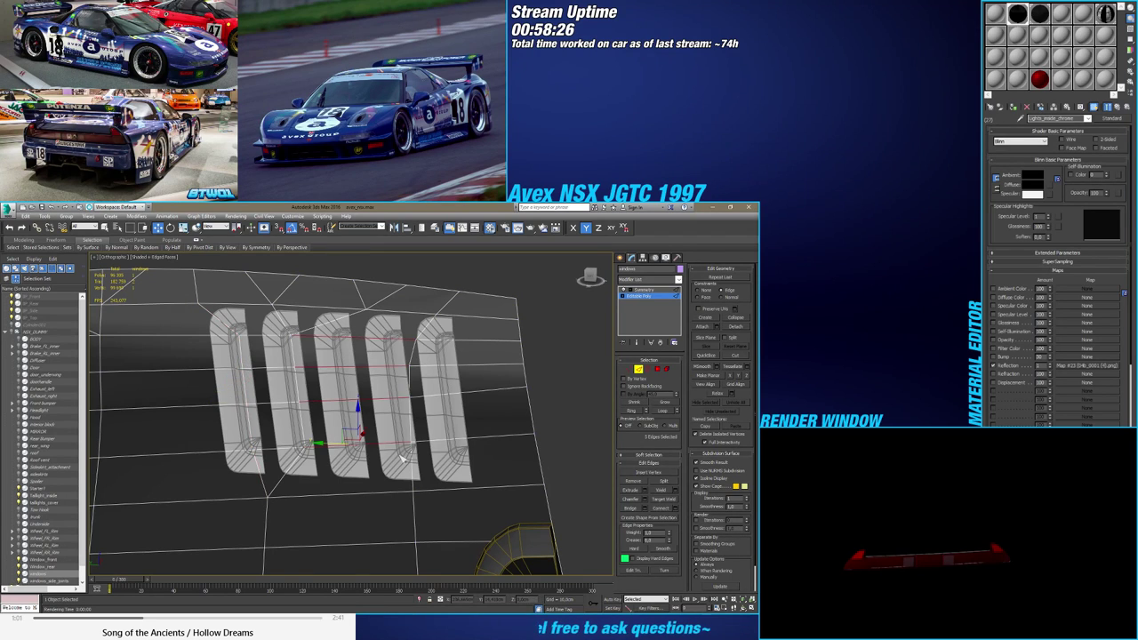
{"action": "left_click", "coordinate": [676, 510]}
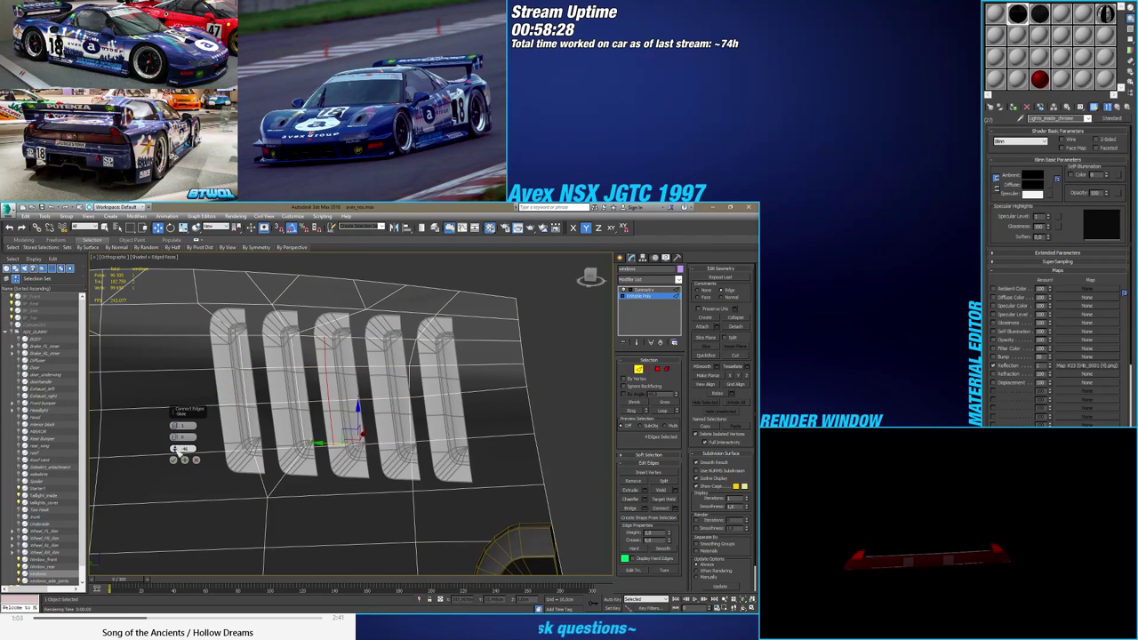
{"action": "right_click", "coordinate": [176, 450]}
{"action": "left_click_drag", "start_coordinate": [177, 450], "coordinate": [174, 453]}
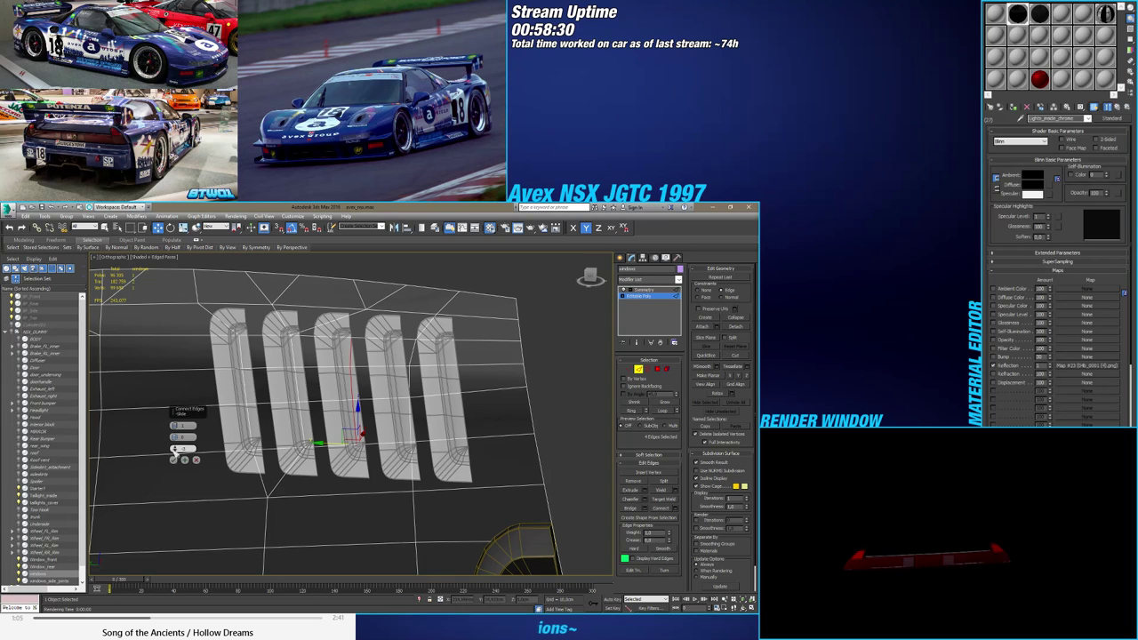
{"action": "left_click", "coordinate": [174, 459]}
Move the upper two vertices of the third louver's new edge line along Y to match the louver's slant
{"action": "left_click", "coordinate": [630, 369]}
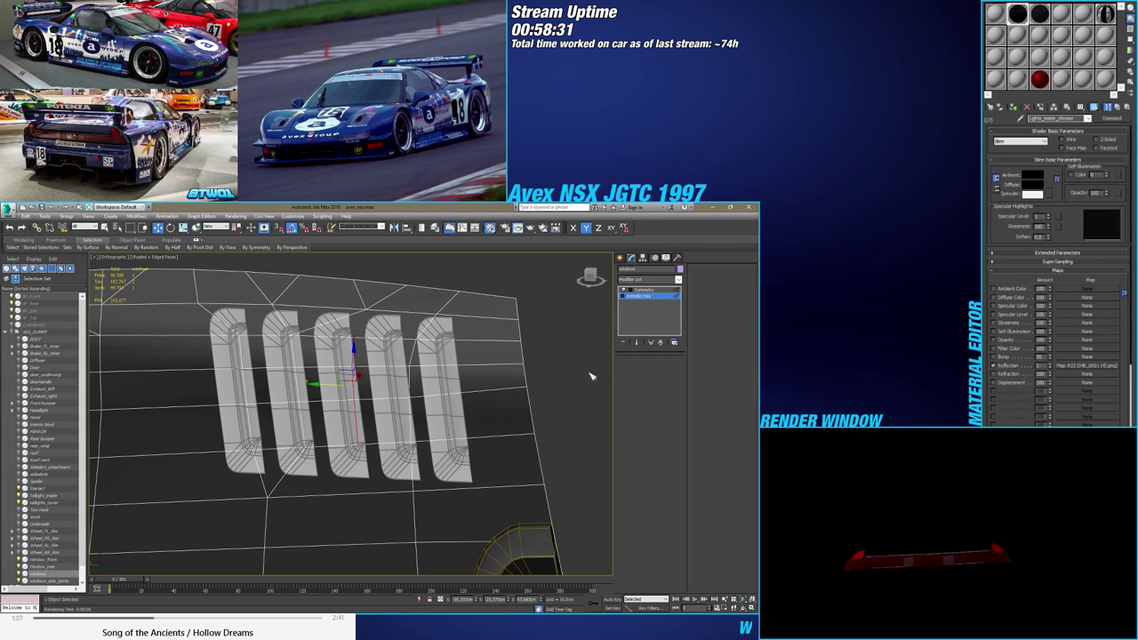
{"action": "left_click", "coordinate": [343, 345]}
{"action": "scroll", "coordinate": [345, 342], "scroll_direction": "up", "scroll_amount": 2}
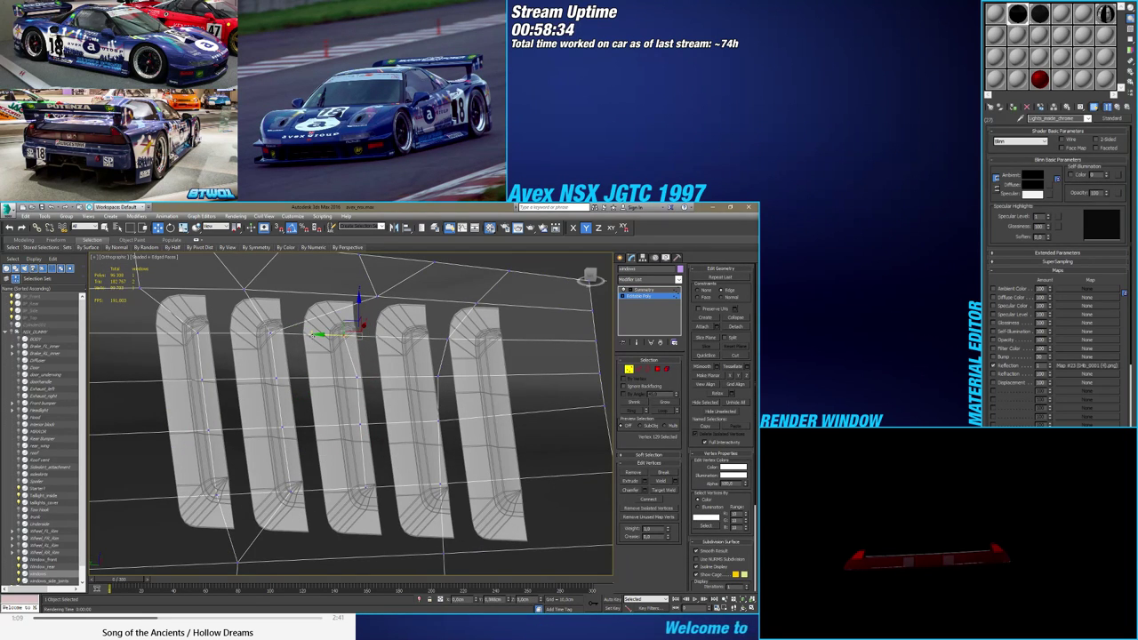
{"action": "left_click", "coordinate": [354, 365]}
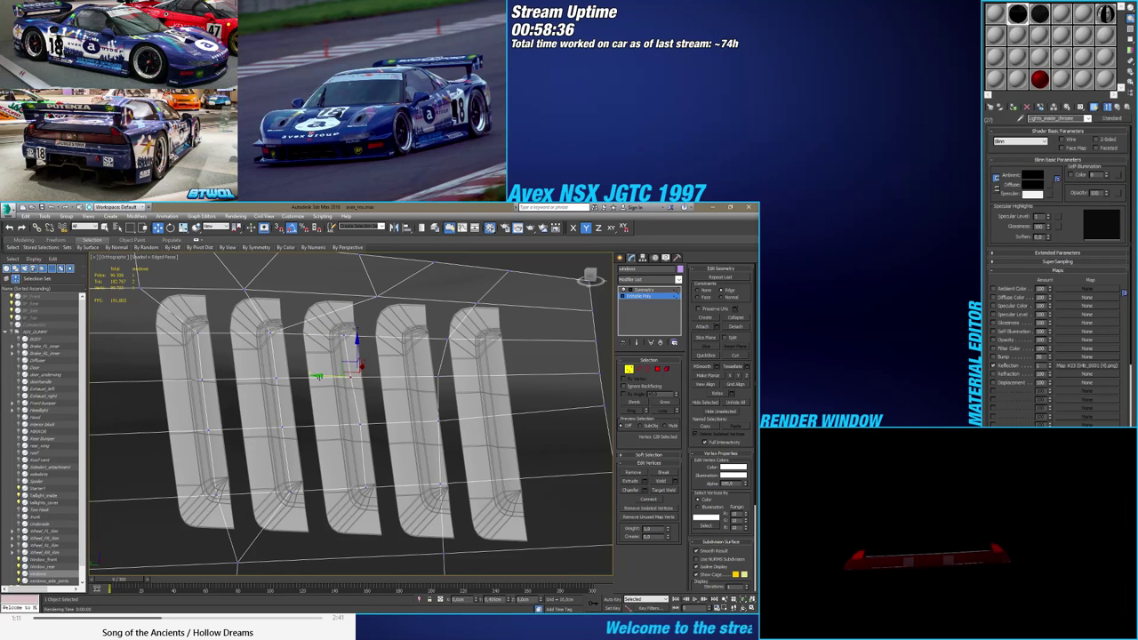
In the side blueprint view, shift the third louver line's lower vertices horizontally to follow the louver's slant
{"action": "left_click", "coordinate": [593, 278]}
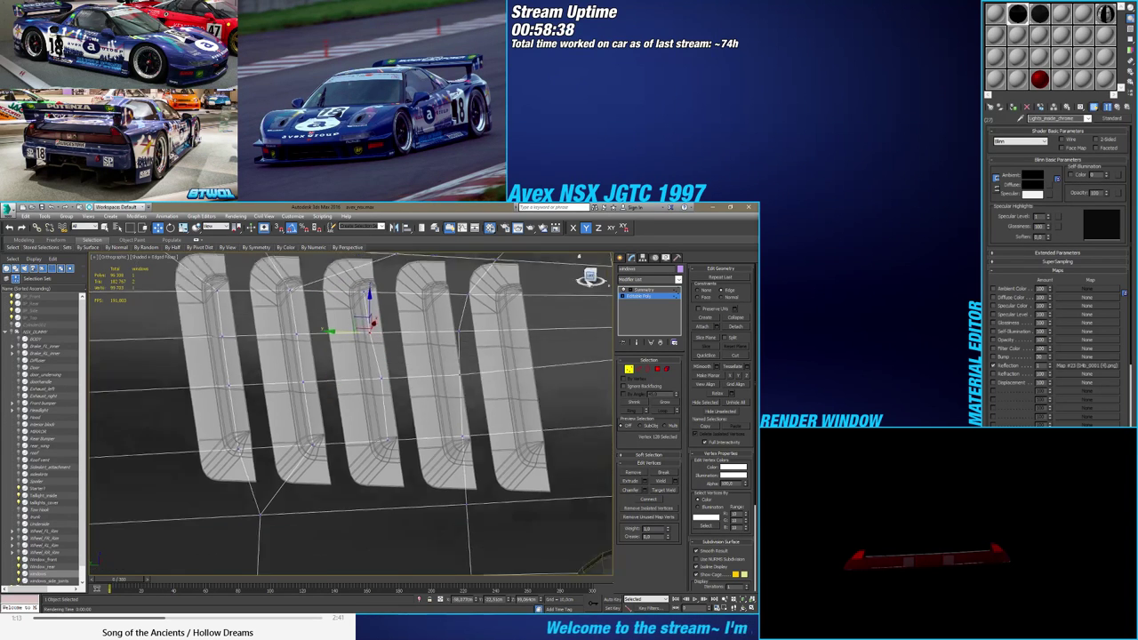
{"action": "middle_click_drag", "start_coordinate": [374, 416], "coordinate": [370, 383]}
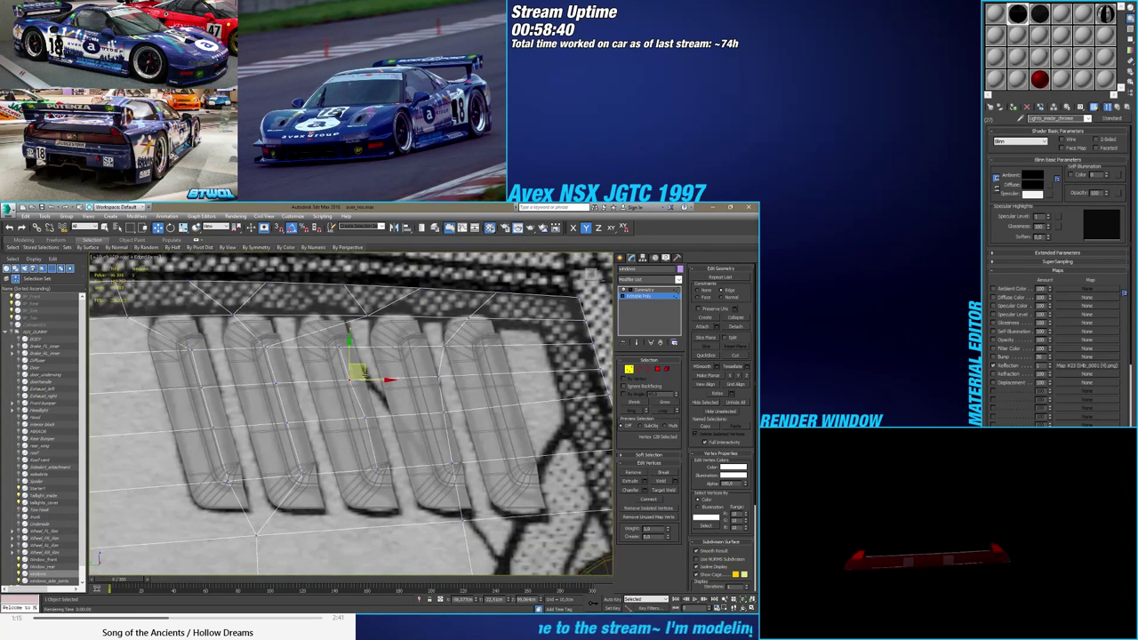
{"action": "scroll", "coordinate": [347, 395], "scroll_direction": "up", "scroll_amount": 2}
{"action": "left_click", "coordinate": [391, 428]}
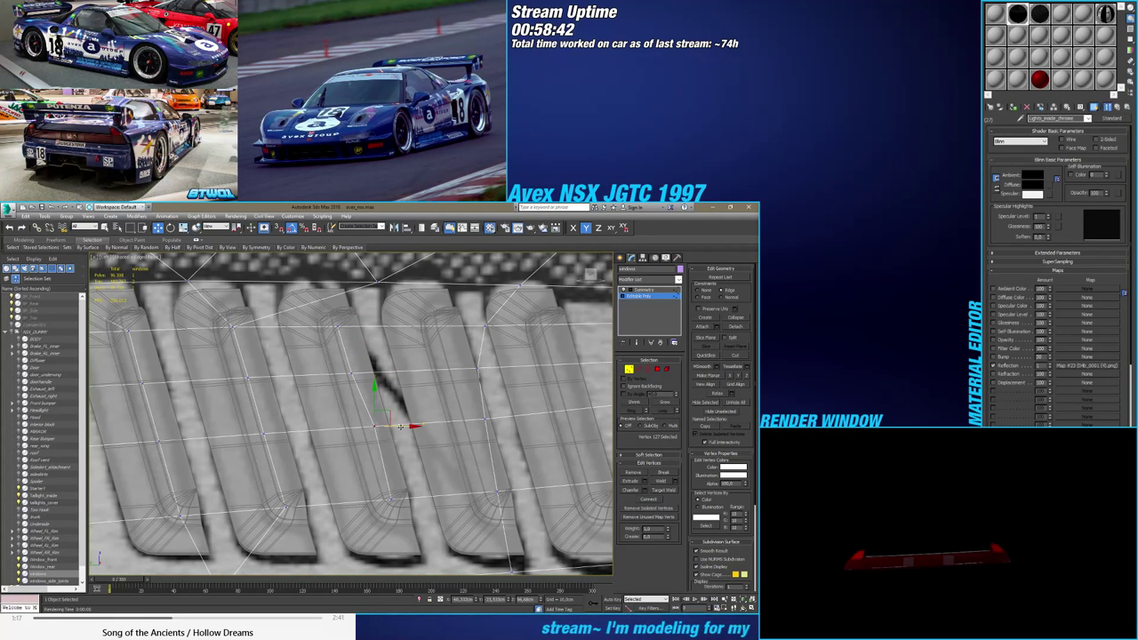
{"action": "scroll", "coordinate": [405, 491], "scroll_direction": "up", "scroll_amount": 2}
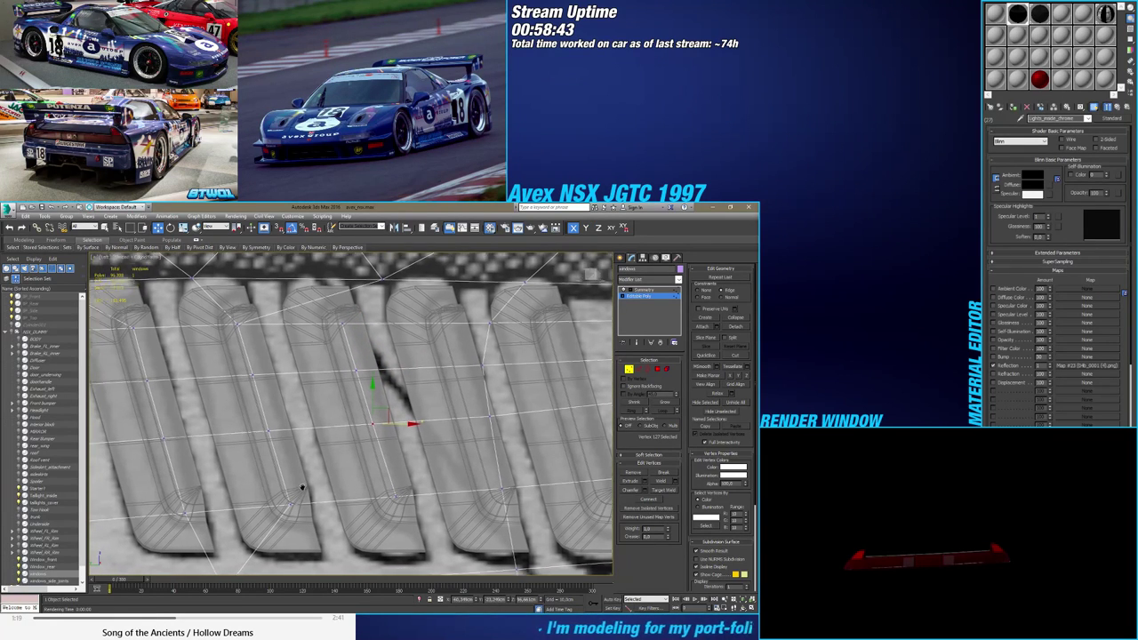
{"action": "left_click", "coordinate": [411, 489]}
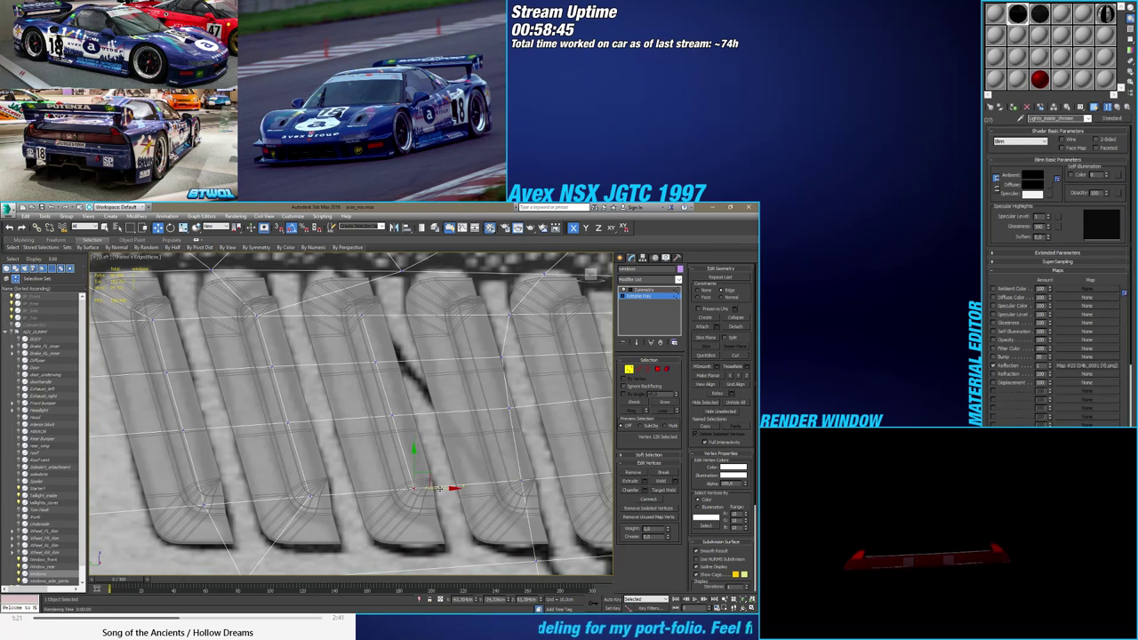
Fine-tune the first louver line's vertices horizontally in the side view so they run evenly along the louver
{"action": "left_click", "coordinate": [209, 507]}
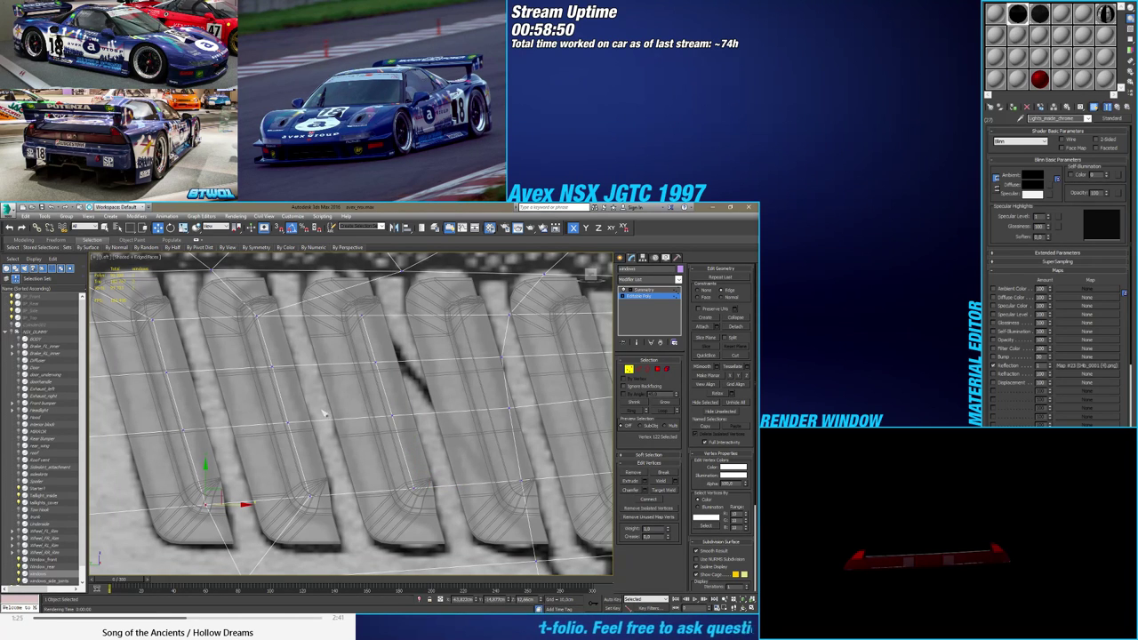
{"action": "left_click", "coordinate": [190, 394]}
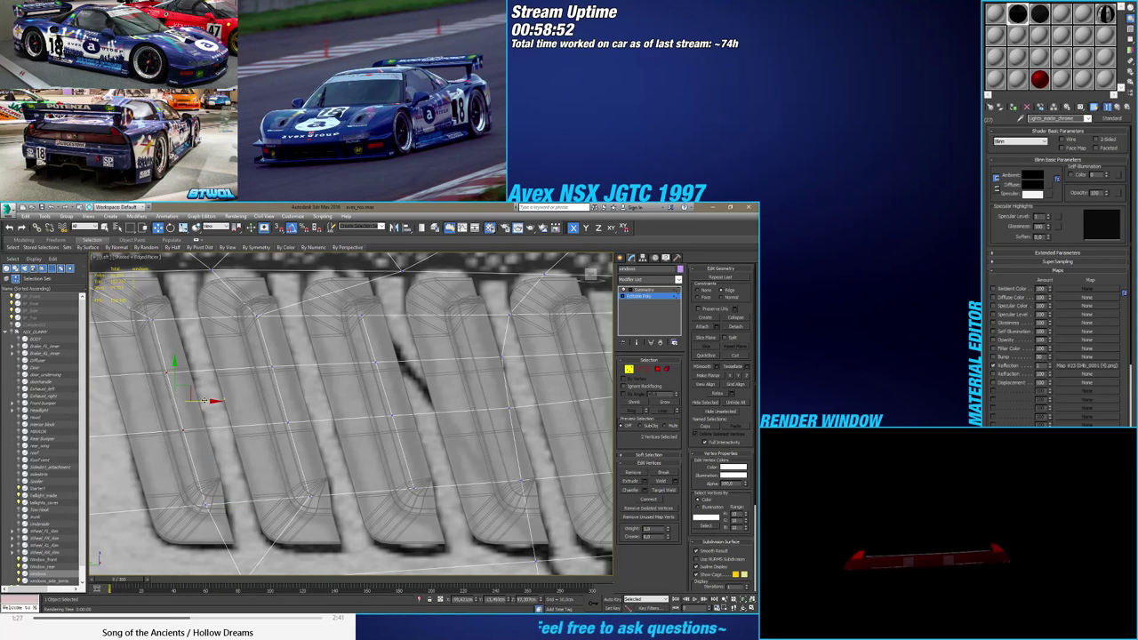
{"action": "left_click_drag", "start_coordinate": [204, 401], "coordinate": [205, 400]}
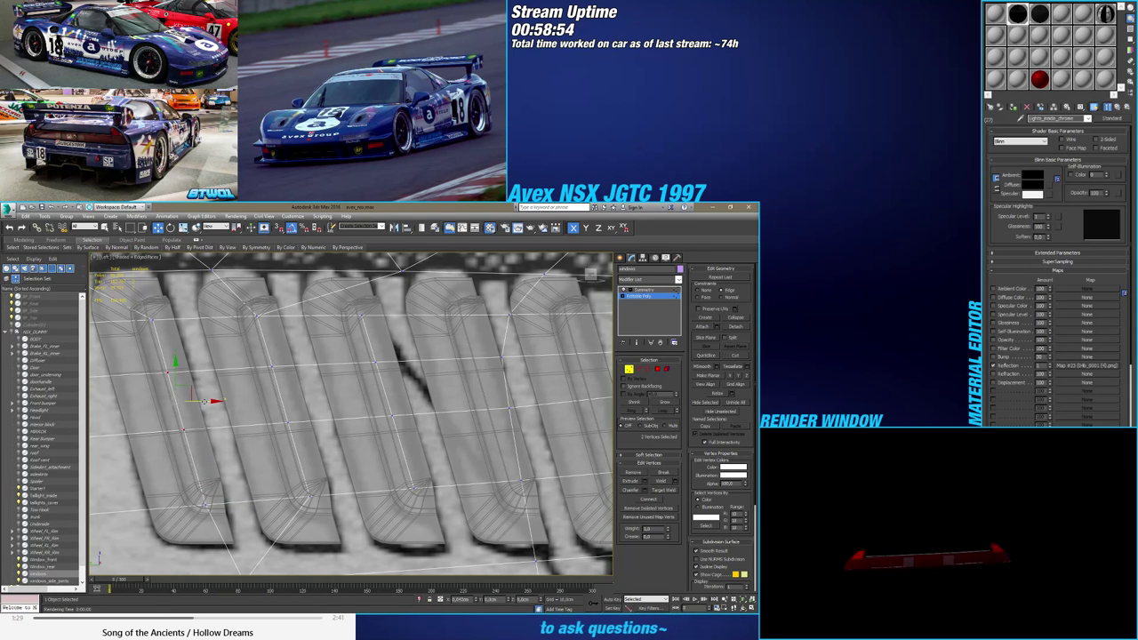
{"action": "middle_click_drag", "start_coordinate": [365, 398], "coordinate": [233, 415]}
{"action": "scroll", "coordinate": [324, 363], "scroll_direction": "down", "scroll_amount": 2}
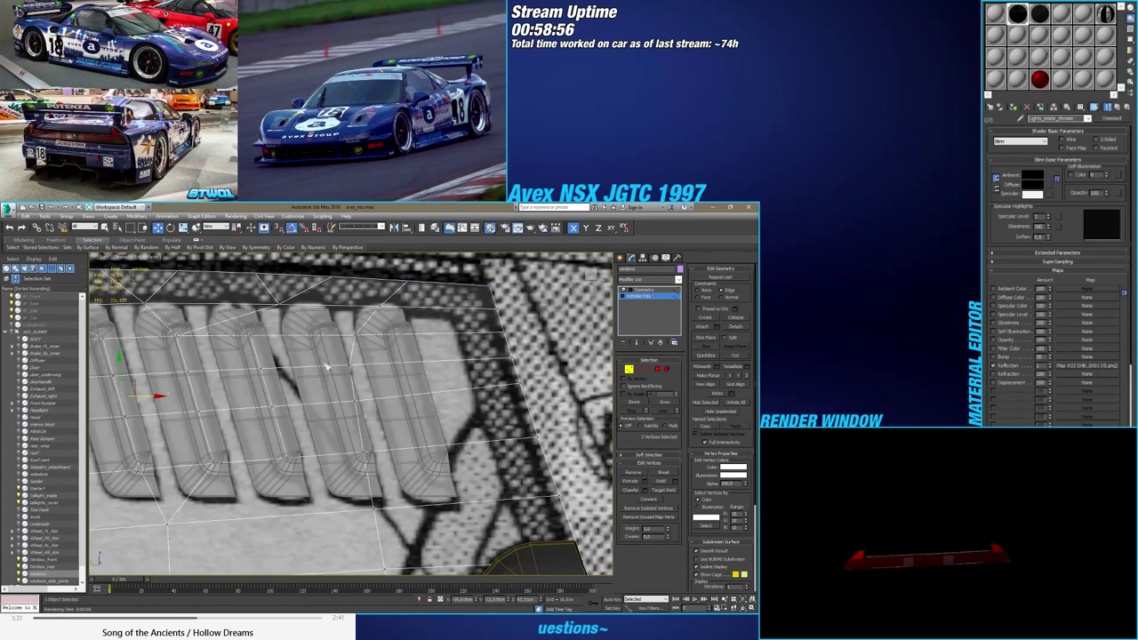
Shift the vertices of the fourth louver's edge line horizontally, including its upper end, so the line follows the louver's slant
{"action": "scroll", "coordinate": [325, 332], "scroll_direction": "down", "scroll_amount": 3}
{"action": "mouse_move", "coordinate": [336, 363]}
{"action": "middle_mouse_down"}
{"action": "mouse_move", "coordinate": [326, 333]}
{"action": "mouse_move", "coordinate": [333, 344]}
{"action": "middle_mouse_up"}
{"action": "scroll", "coordinate": [326, 332], "scroll_direction": "up", "scroll_amount": 4}
{"action": "left_click_drag", "start_coordinate": [342, 408], "coordinate": [369, 378]}
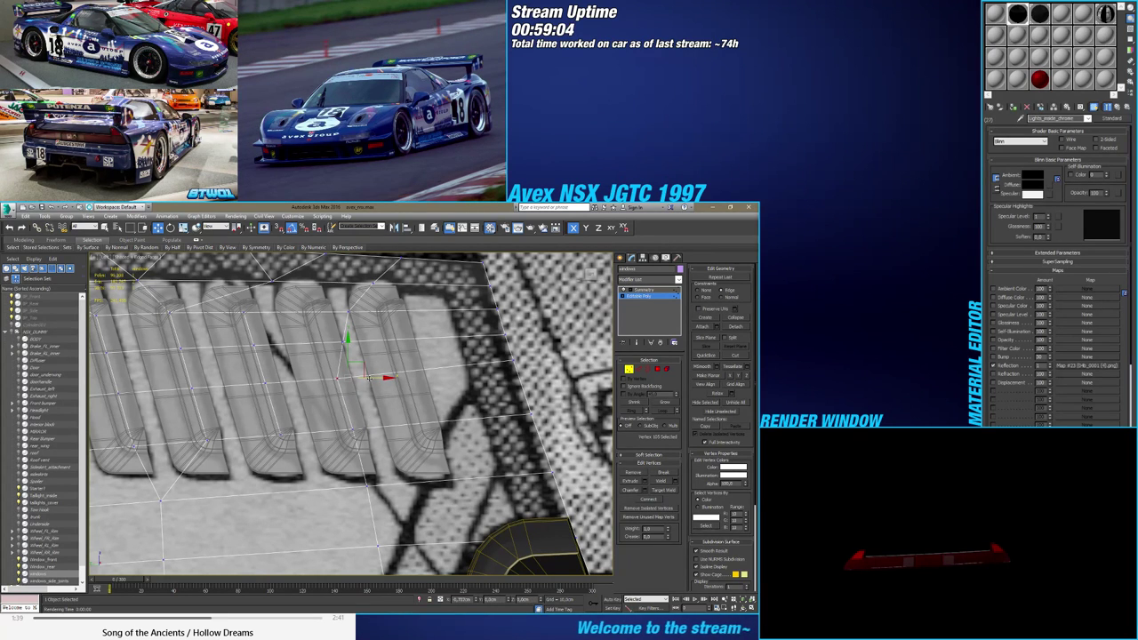
{"action": "left_click", "coordinate": [350, 343]}
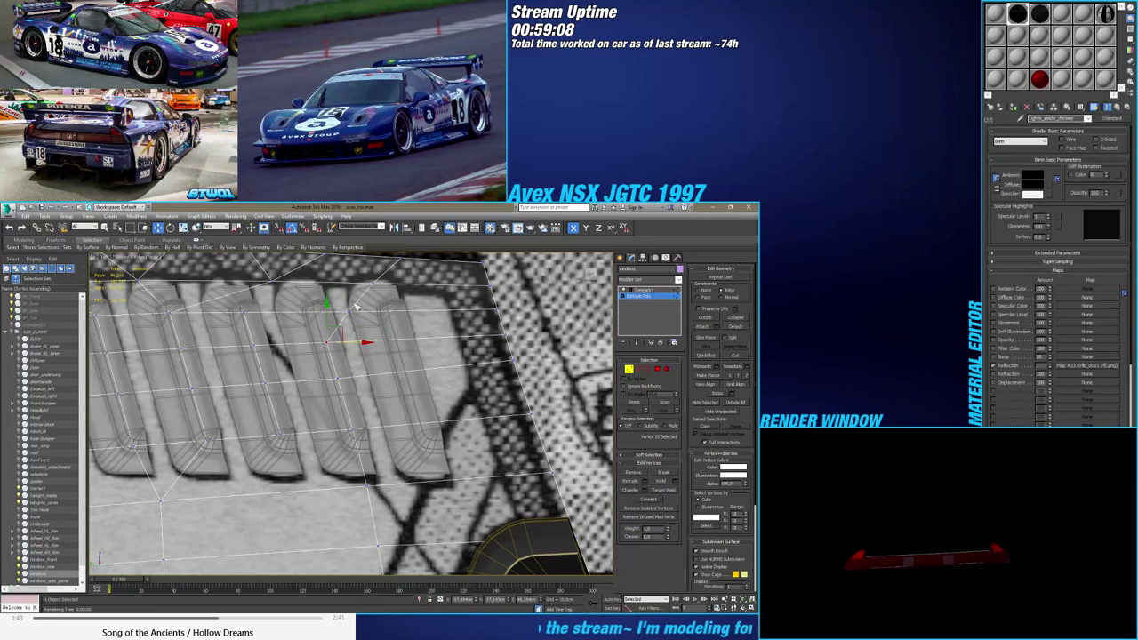
{"action": "left_click", "coordinate": [360, 310]}
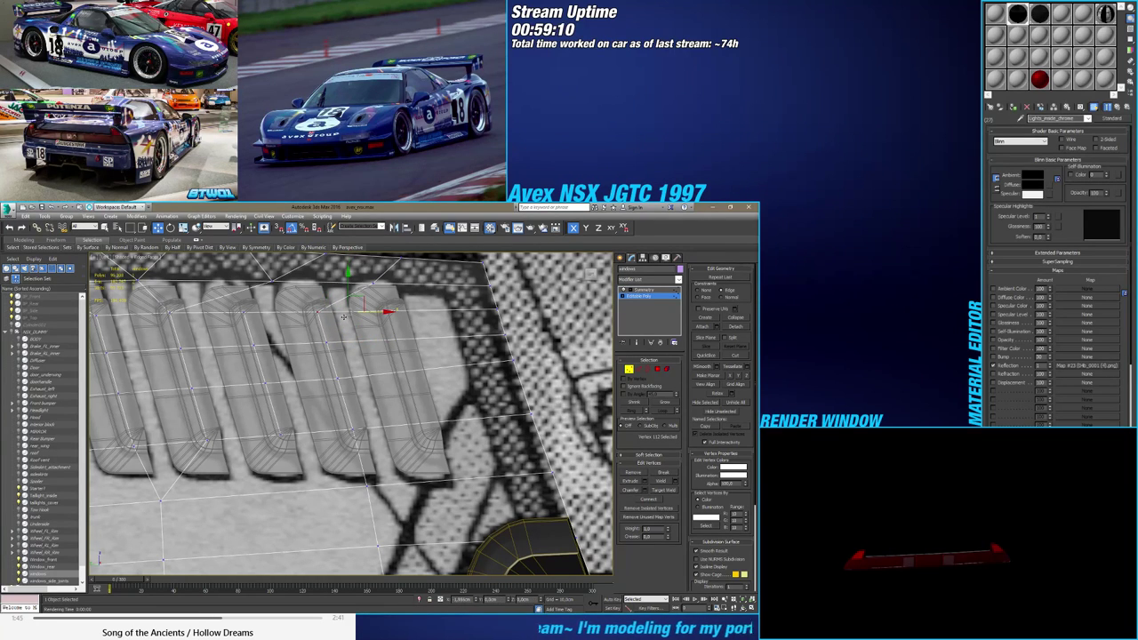
{"action": "left_click_drag", "start_coordinate": [342, 316], "coordinate": [281, 313]}
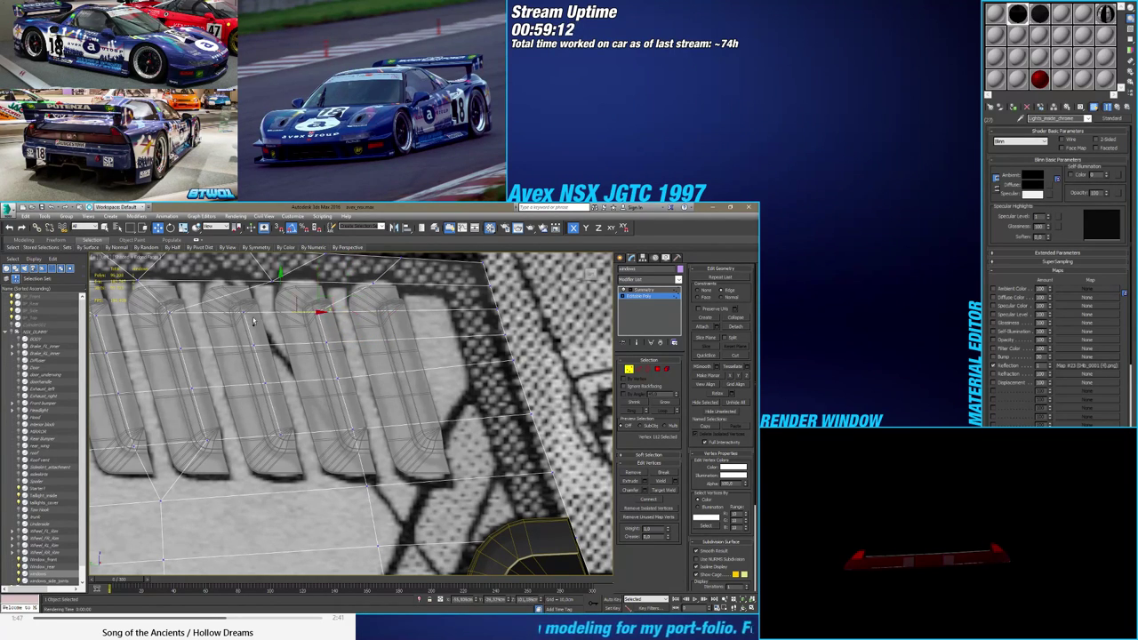
Connect the upper ends of the third and fourth louver lines to the panel vertex above and between them
{"action": "left_click", "coordinate": [274, 283], "text": "ctrl"}
{"action": "left_click", "coordinate": [651, 501]}
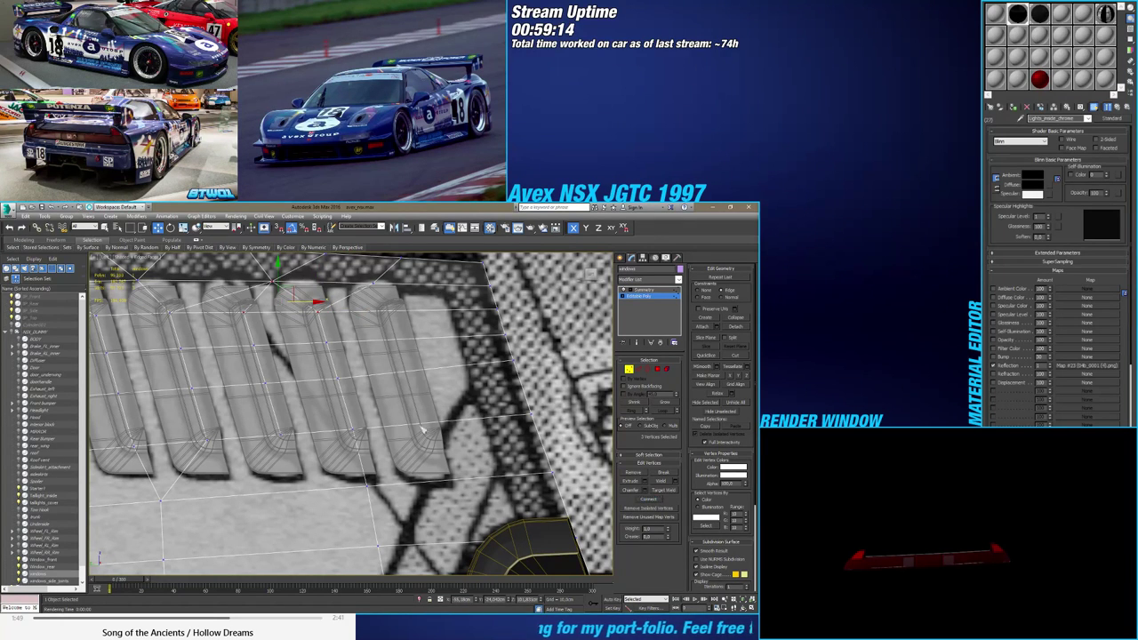
{"action": "left_click", "coordinate": [307, 377]}
Connect the four horizontal edges crossing the fifth louver with one vertical line, adjusting its slide to sit over the louver
{"action": "key", "text": "2"}
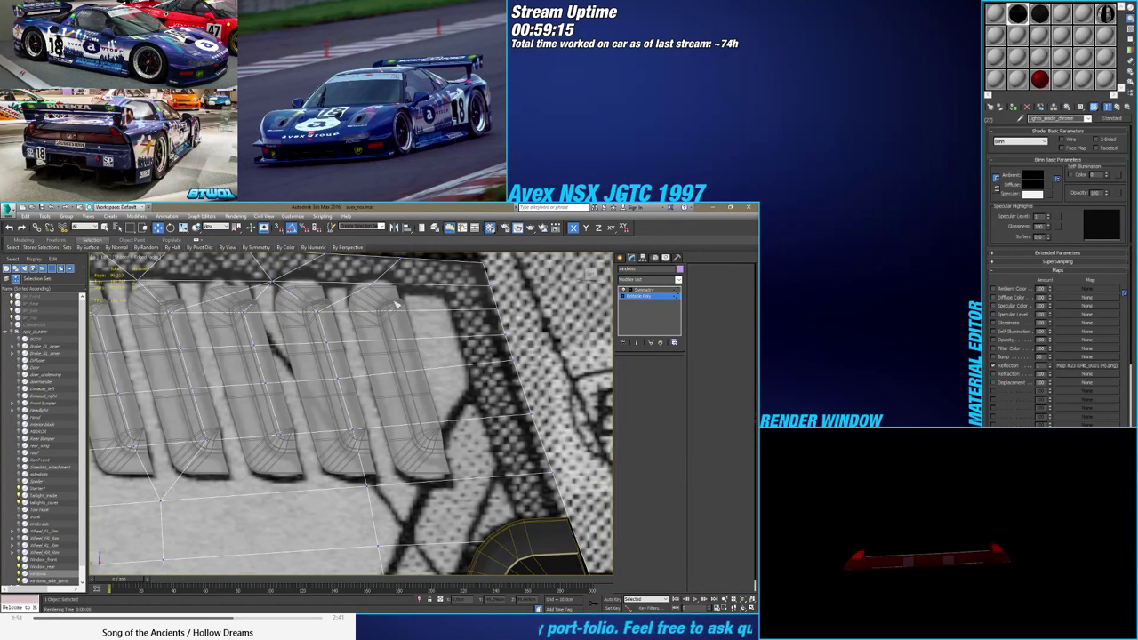
{"action": "left_click_drag", "start_coordinate": [438, 444], "coordinate": [424, 299]}
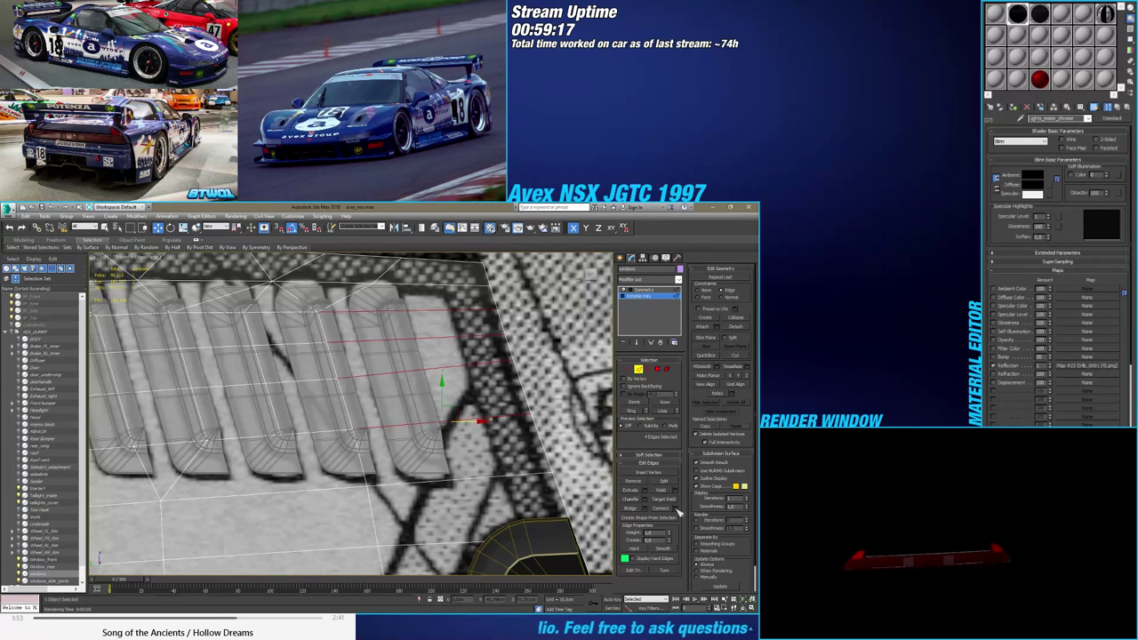
{"action": "left_click", "coordinate": [678, 512]}
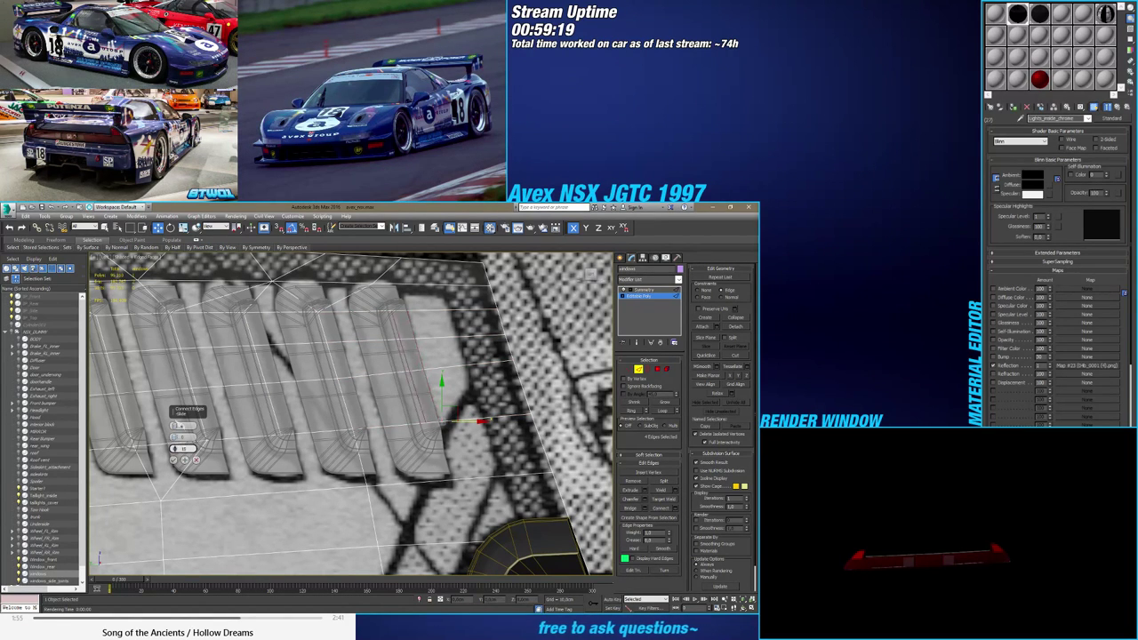
{"action": "left_click_drag", "start_coordinate": [176, 449], "coordinate": [182, 423]}
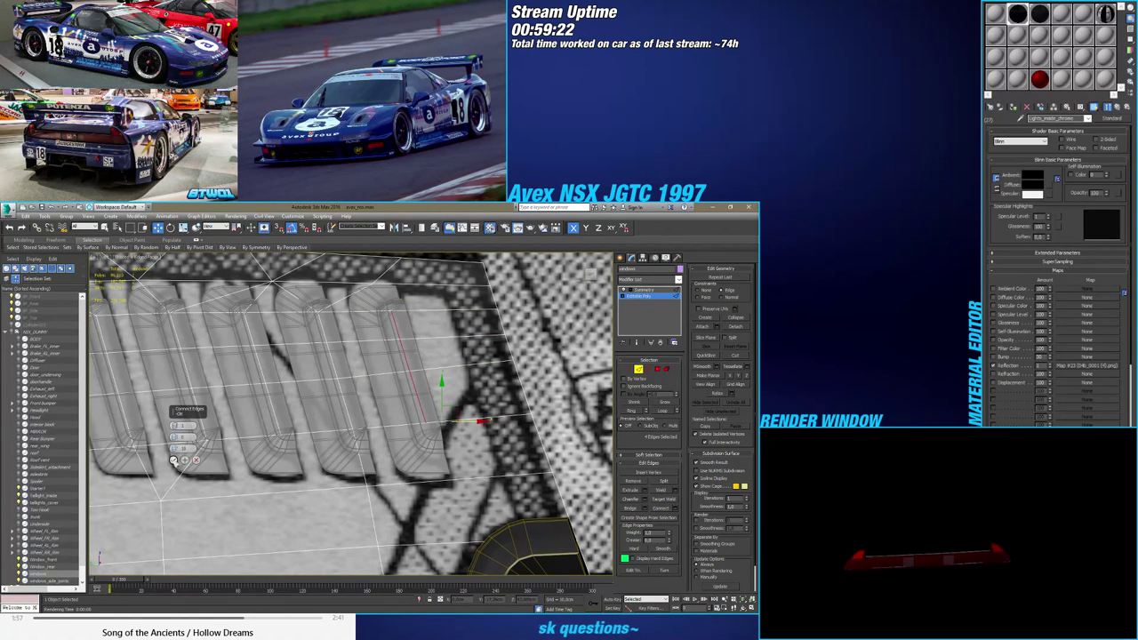
{"action": "left_click", "coordinate": [175, 460]}
Adjust the fifth louver line's lowest vertex along its edge and connect the line's upper end to the panel vertex above
{"action": "key", "text": "1"}
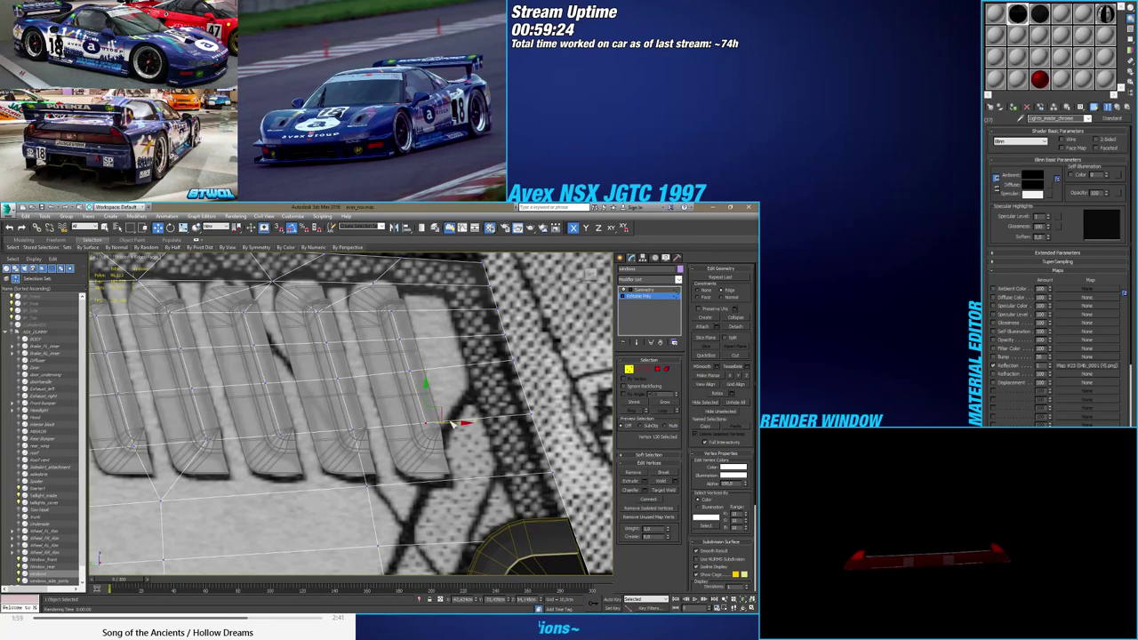
{"action": "left_click", "coordinate": [367, 486], "text": "ctrl"}
{"action": "left_click", "coordinate": [489, 449]}
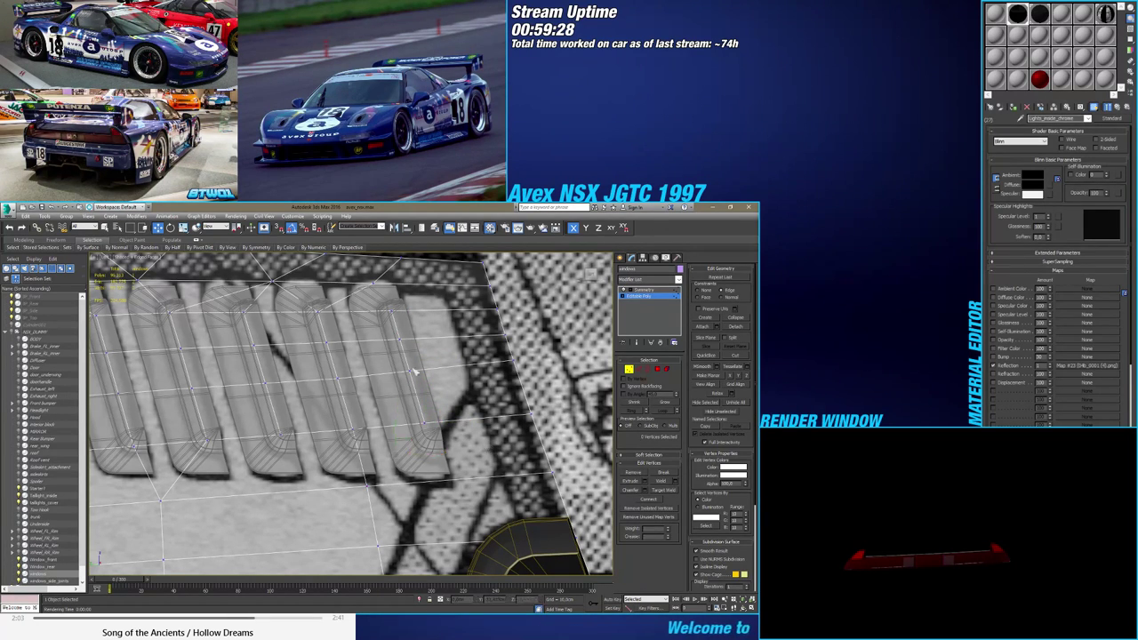
{"action": "left_click_drag", "start_coordinate": [414, 321], "coordinate": [417, 324]}
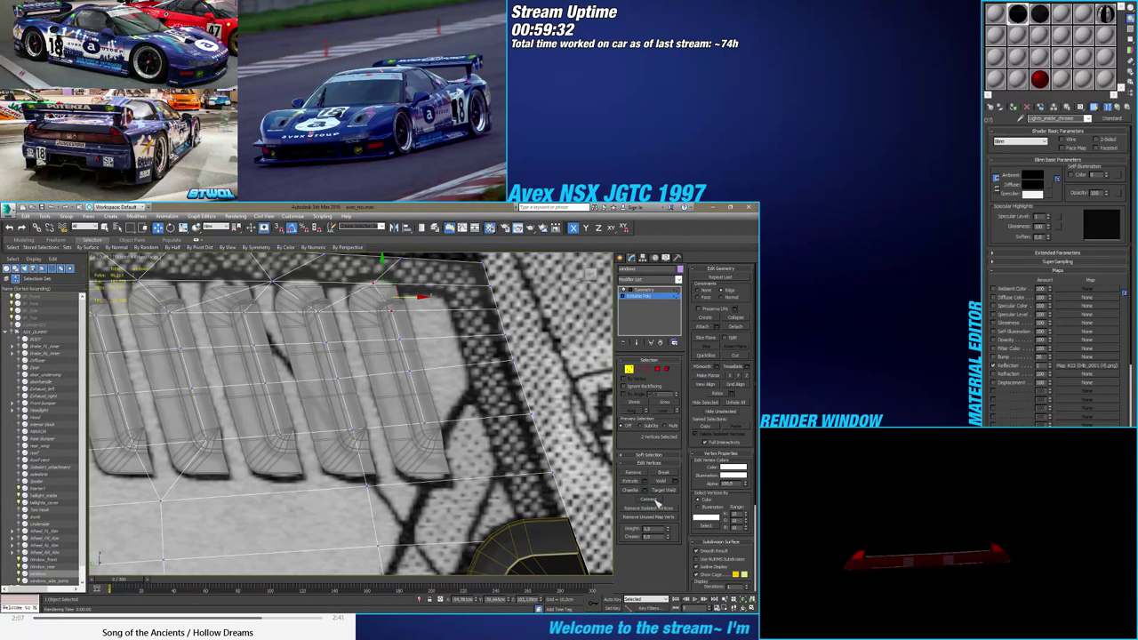
Connect the lower ends of the third and fifth louver lines to the panel vertex below and between them
{"action": "middle_click_drag", "start_coordinate": [448, 487], "coordinate": [416, 419], "text": "alt"}
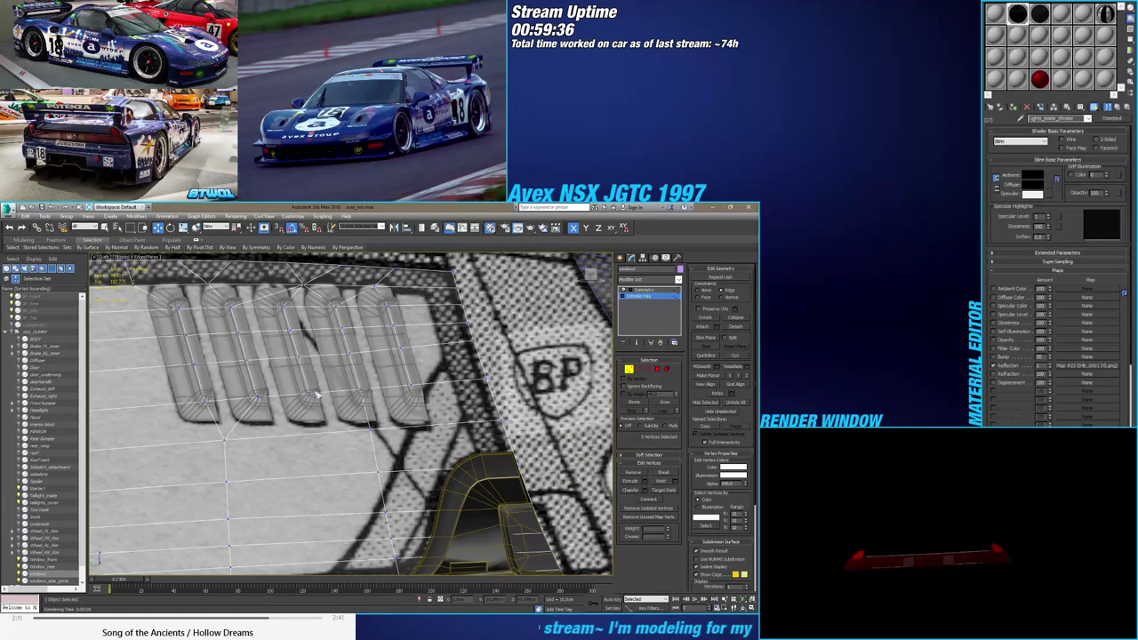
{"action": "left_click", "coordinate": [308, 393]}
{"action": "left_click", "coordinate": [372, 430], "text": "ctrl"}
{"action": "left_click", "coordinate": [408, 383], "text": "ctrl"}
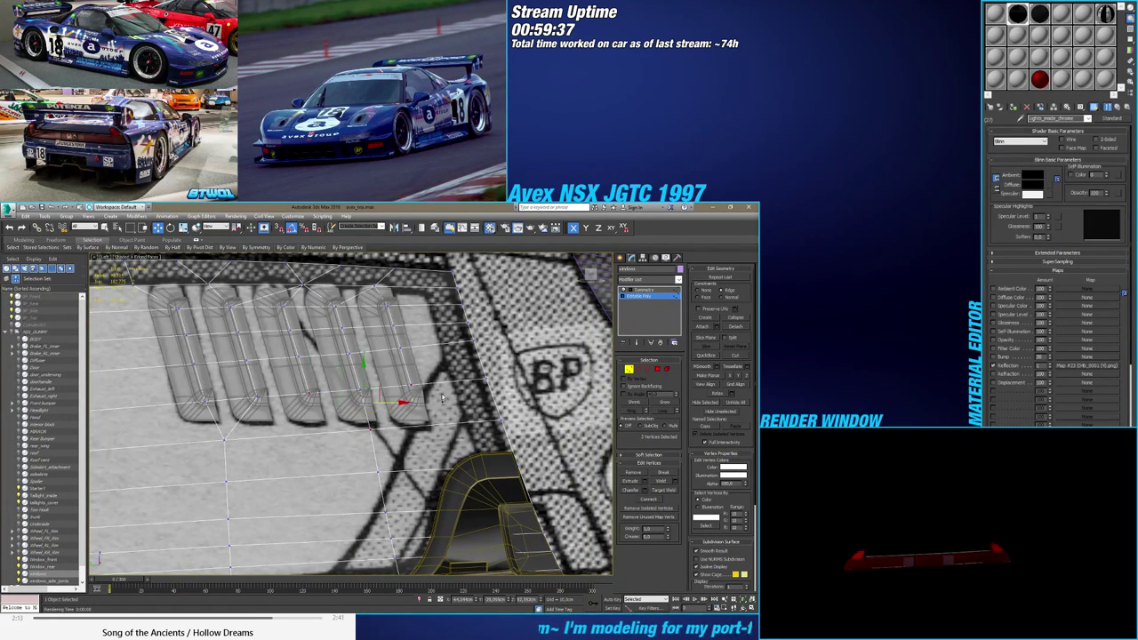
{"action": "left_click", "coordinate": [651, 501]}
{"action": "left_click", "coordinate": [651, 504]}
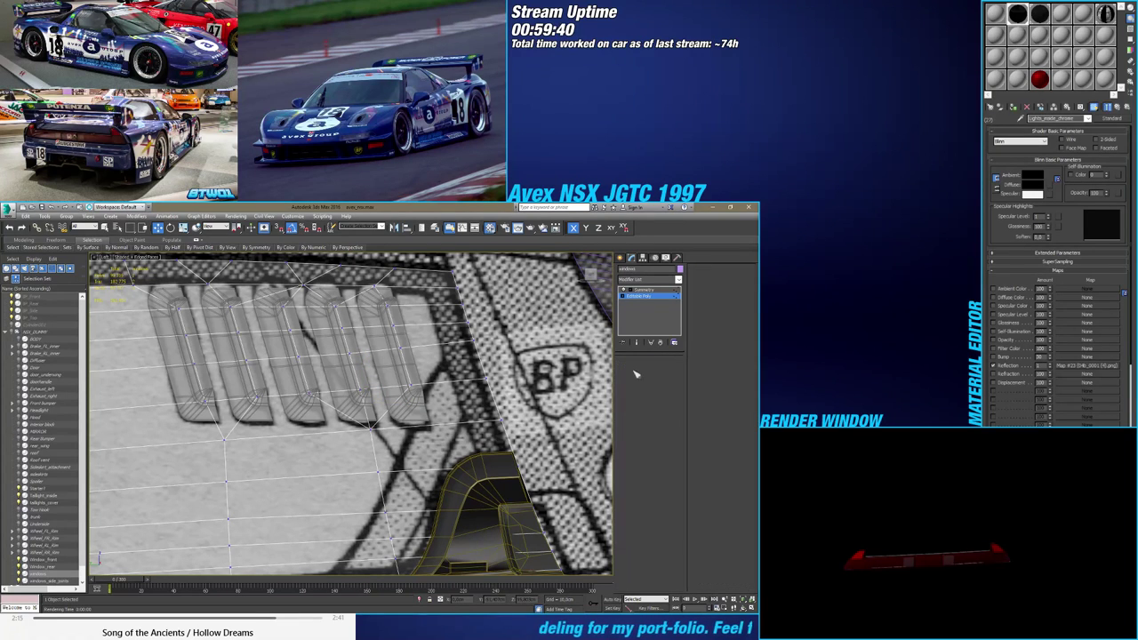
Chamfer the vertical panel edges running along all five louvers, splitting each into a narrow pair of lines
{"action": "left_click", "coordinate": [638, 369]}
{"action": "left_click", "coordinate": [386, 309]}
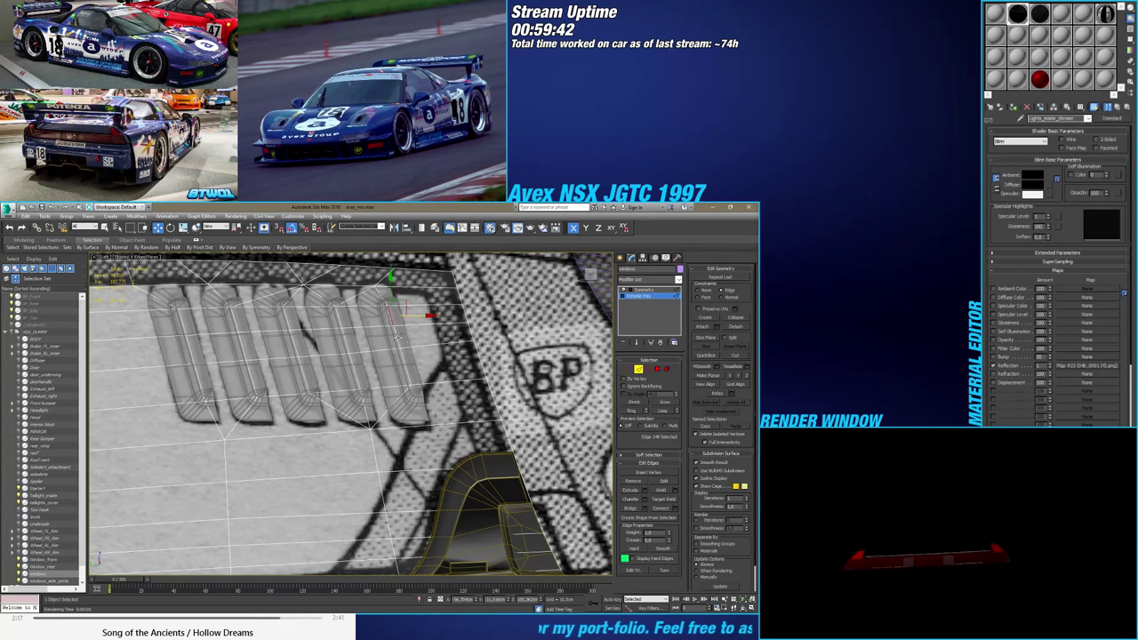
{"action": "left_click", "coordinate": [400, 342], "text": "ctrl"}
{"action": "left_click", "coordinate": [406, 364], "text": "ctrl"}
{"action": "left_click", "coordinate": [354, 369], "text": "ctrl"}
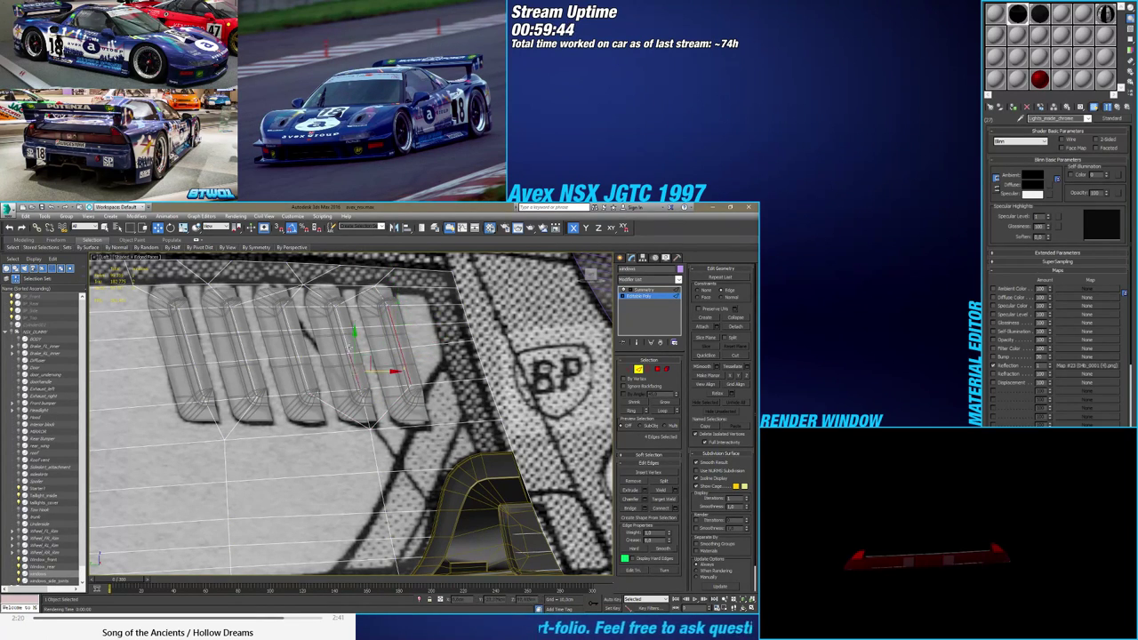
{"action": "left_click", "coordinate": [347, 342], "text": "ctrl"}
{"action": "left_click", "coordinate": [336, 315], "text": "ctrl"}
{"action": "left_click", "coordinate": [286, 320], "text": "ctrl"}
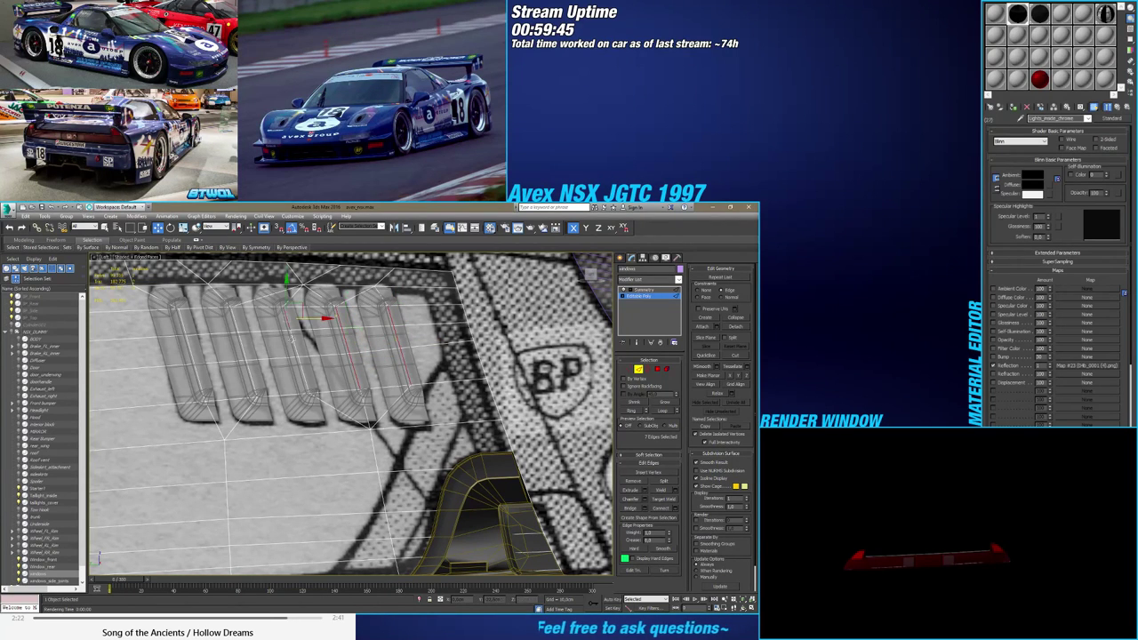
{"action": "left_click", "coordinate": [293, 343], "text": "ctrl"}
{"action": "left_click", "coordinate": [302, 373], "text": "ctrl"}
{"action": "left_click", "coordinate": [252, 379], "text": "ctrl"}
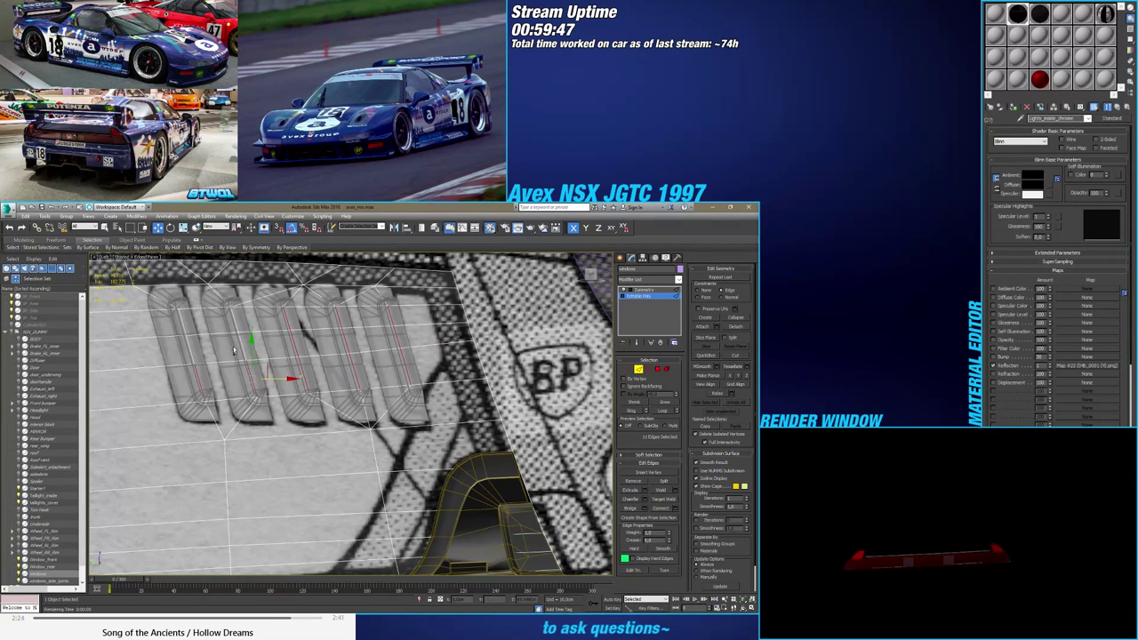
{"action": "left_click", "coordinate": [223, 327], "text": "ctrl"}
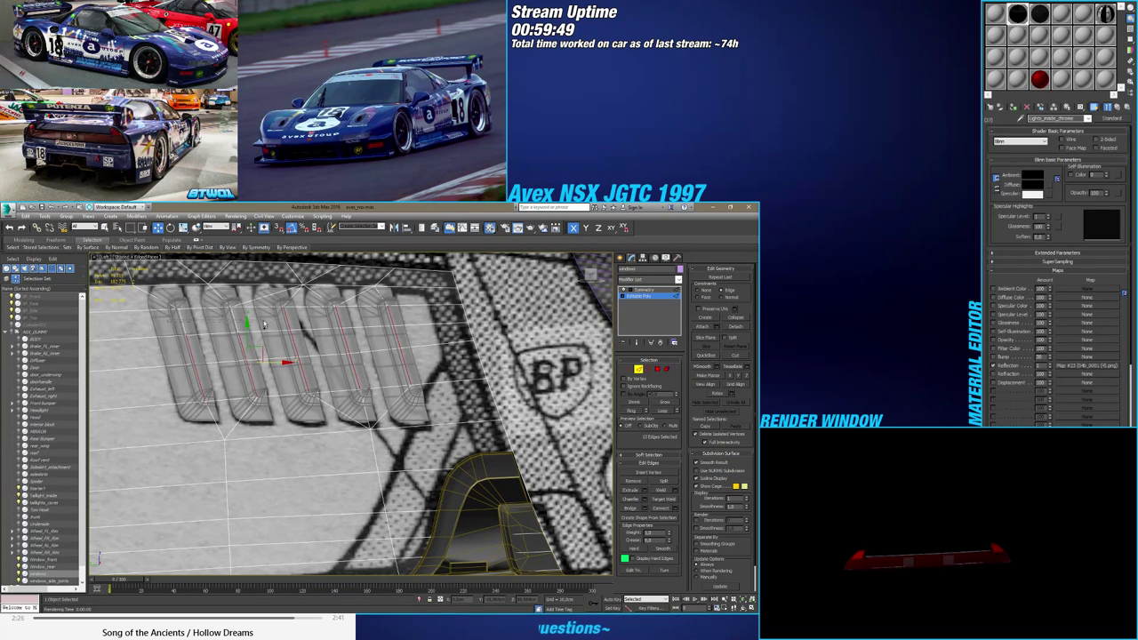
{"action": "left_click", "coordinate": [264, 325], "text": "ctrl"}
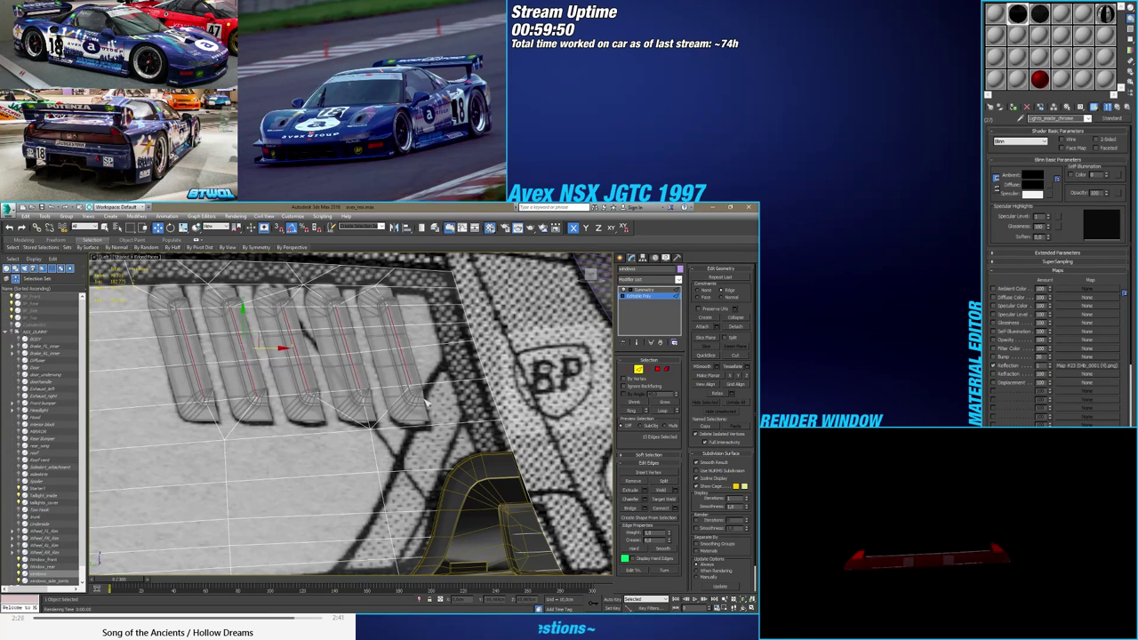
{"action": "left_click", "coordinate": [646, 500]}
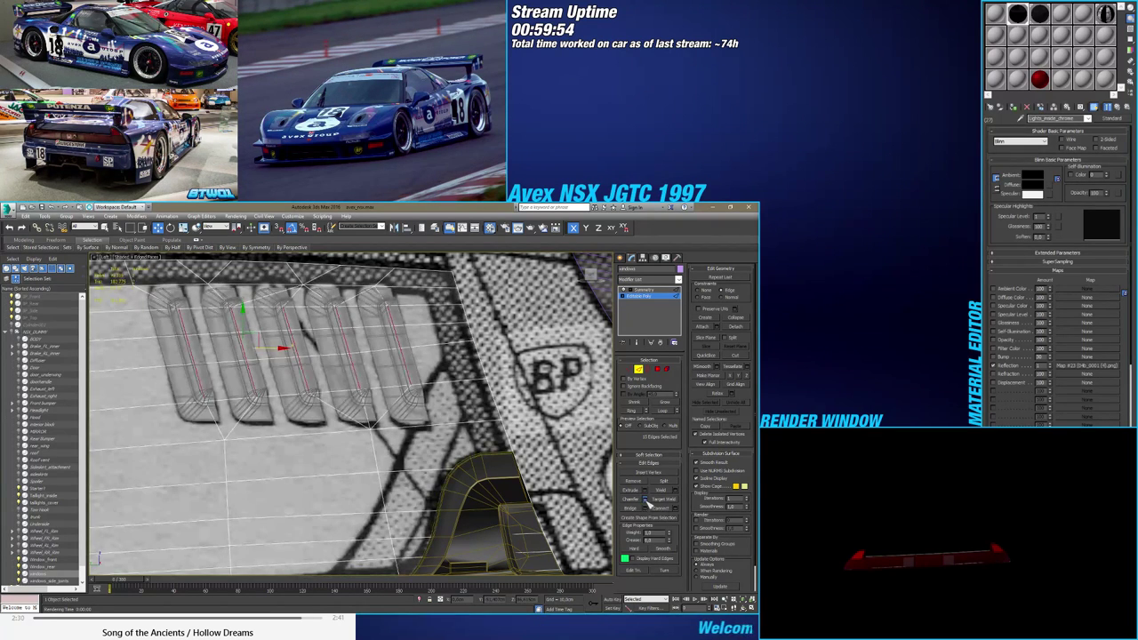
{"action": "middle_click_drag", "start_coordinate": [256, 387], "coordinate": [325, 420], "text": "alt"}
{"action": "scroll", "coordinate": [326, 421], "scroll_direction": "up", "scroll_amount": 3}
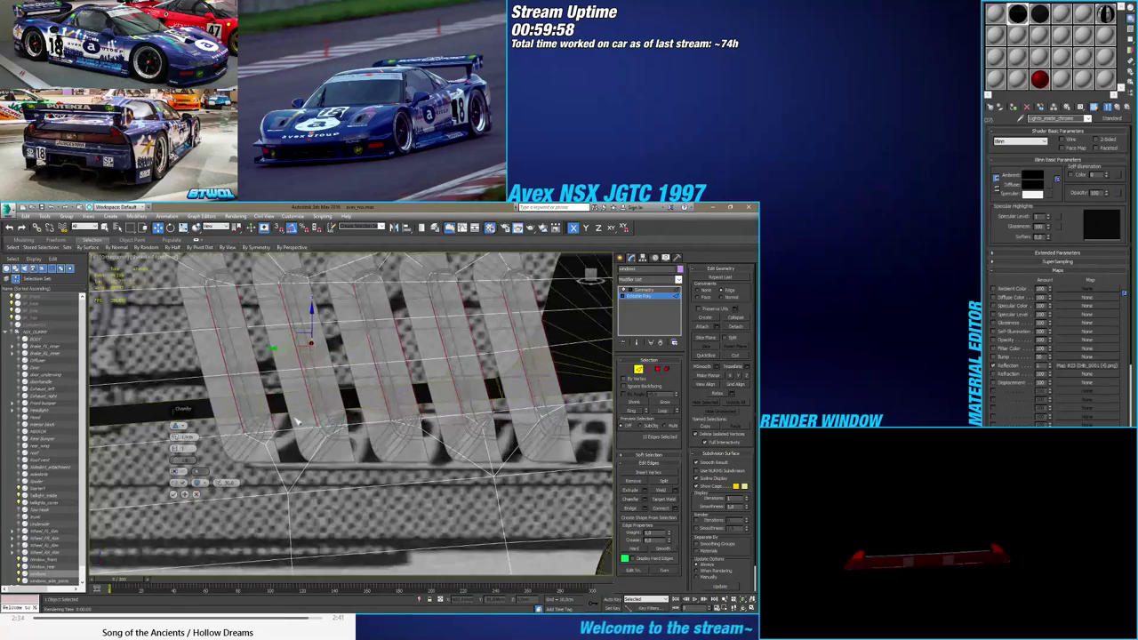
{"action": "left_click_drag", "start_coordinate": [180, 450], "coordinate": [178, 449]}
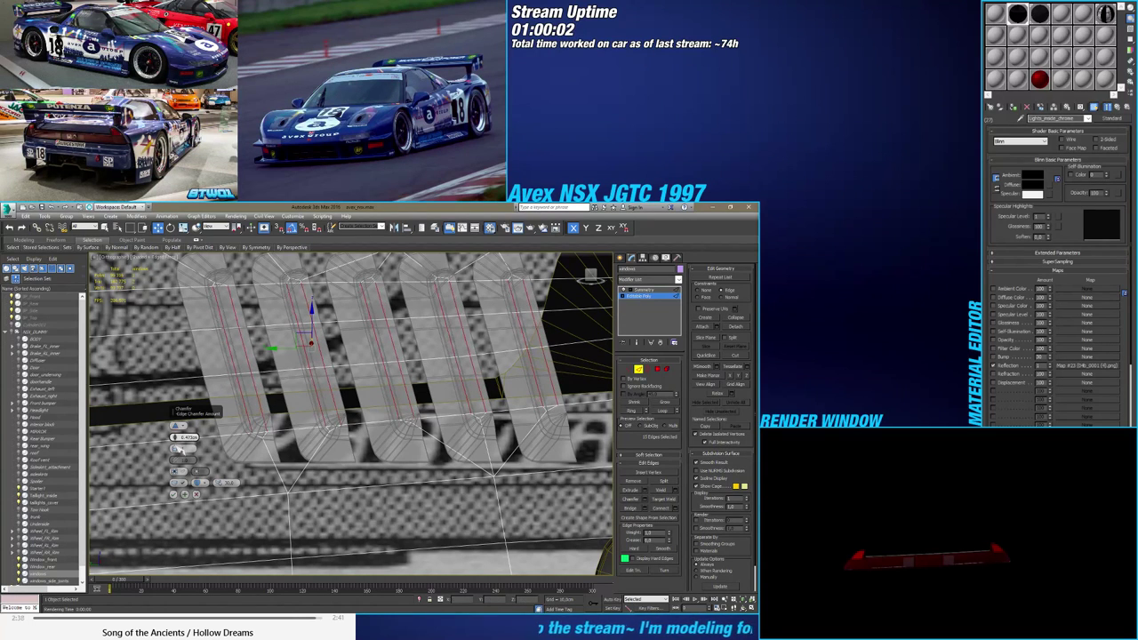
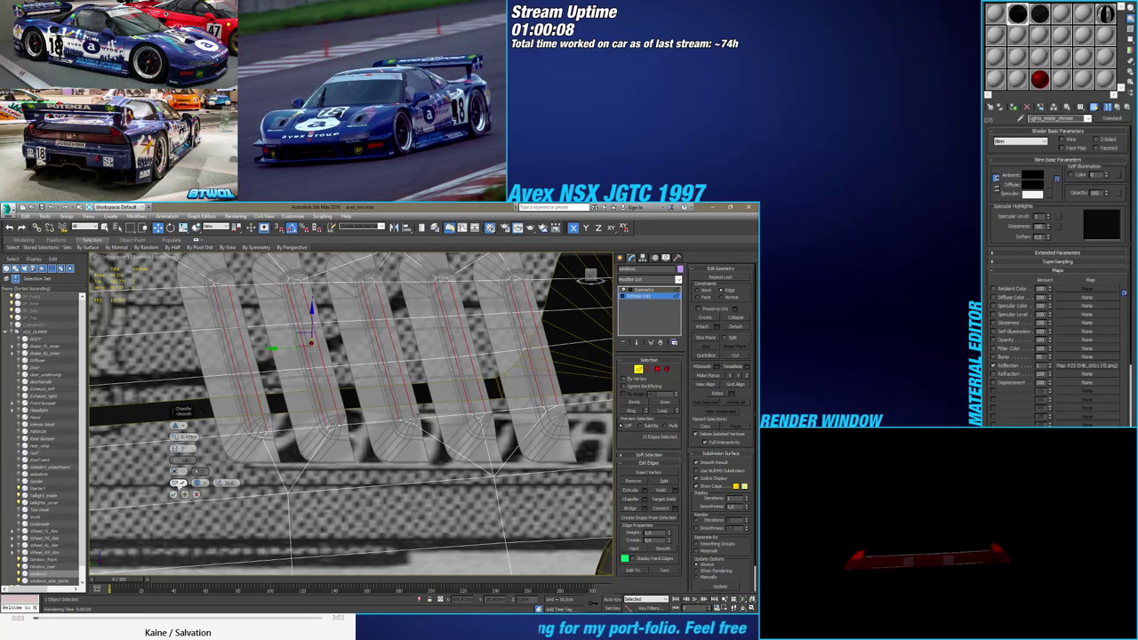
{"action": "left_click", "coordinate": [174, 494]}
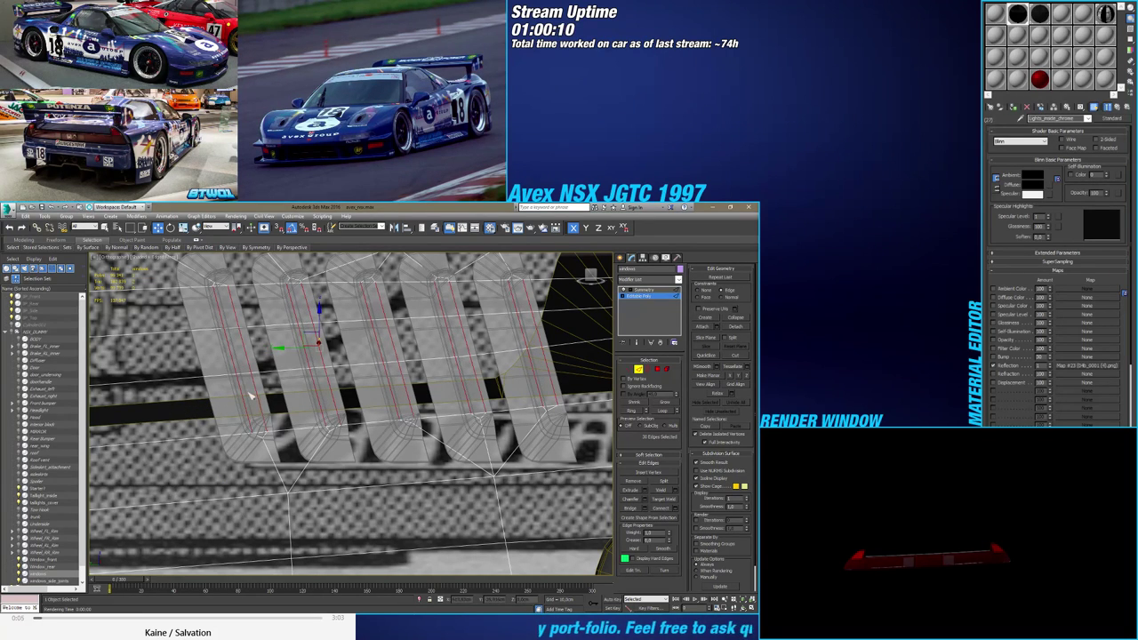
With the Face constraint, reposition the upper end vertices of the first two louvers' chamfered lines to fit the louvers' inner outline
{"action": "scroll", "coordinate": [223, 329], "scroll_direction": "up", "scroll_amount": 2}
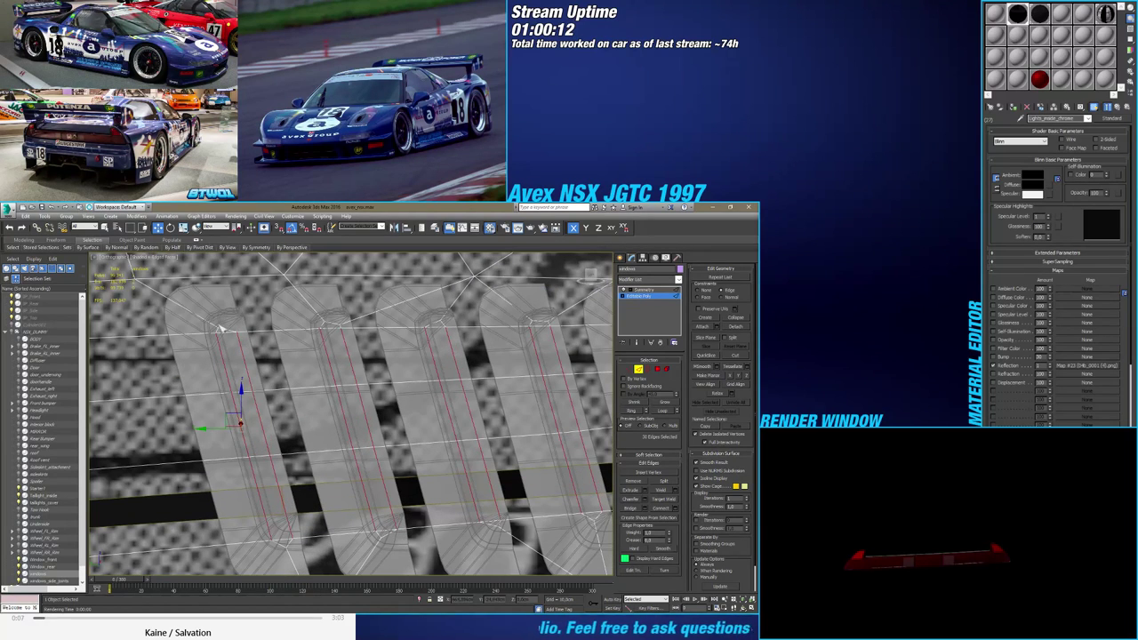
{"action": "left_click", "coordinate": [637, 369]}
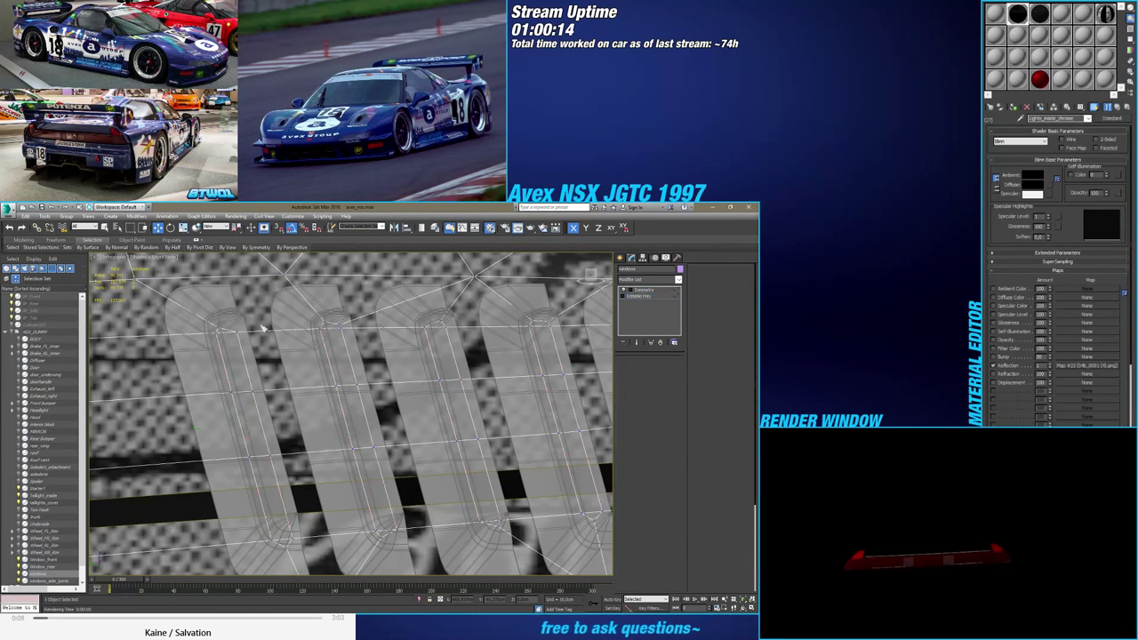
{"action": "left_click", "coordinate": [216, 325]}
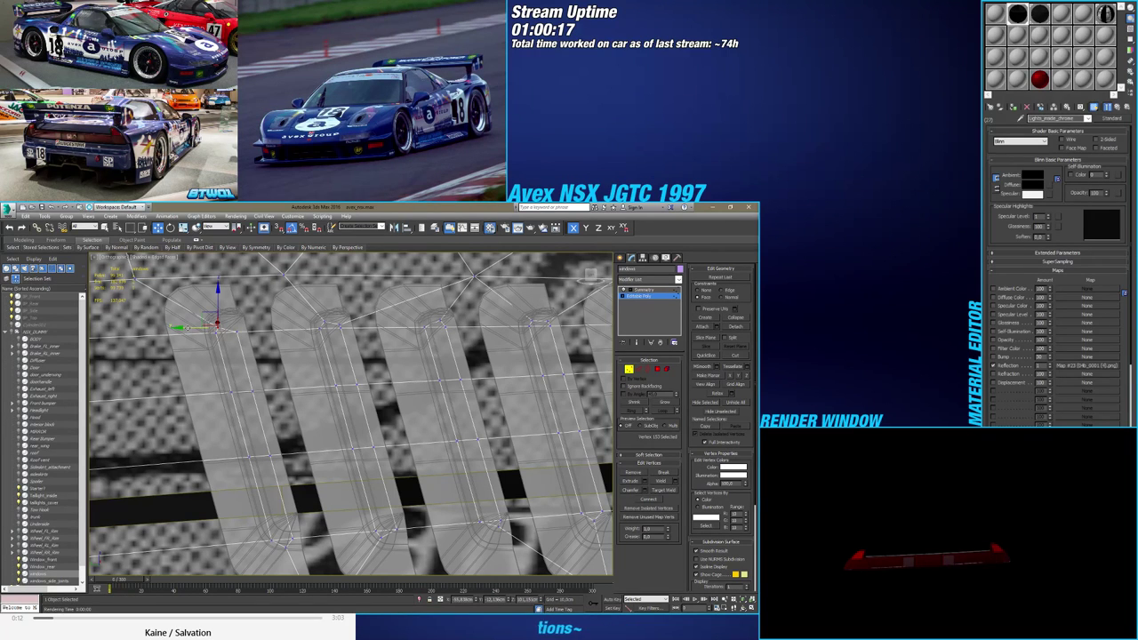
{"action": "middle_click_drag", "start_coordinate": [239, 331], "coordinate": [287, 349]}
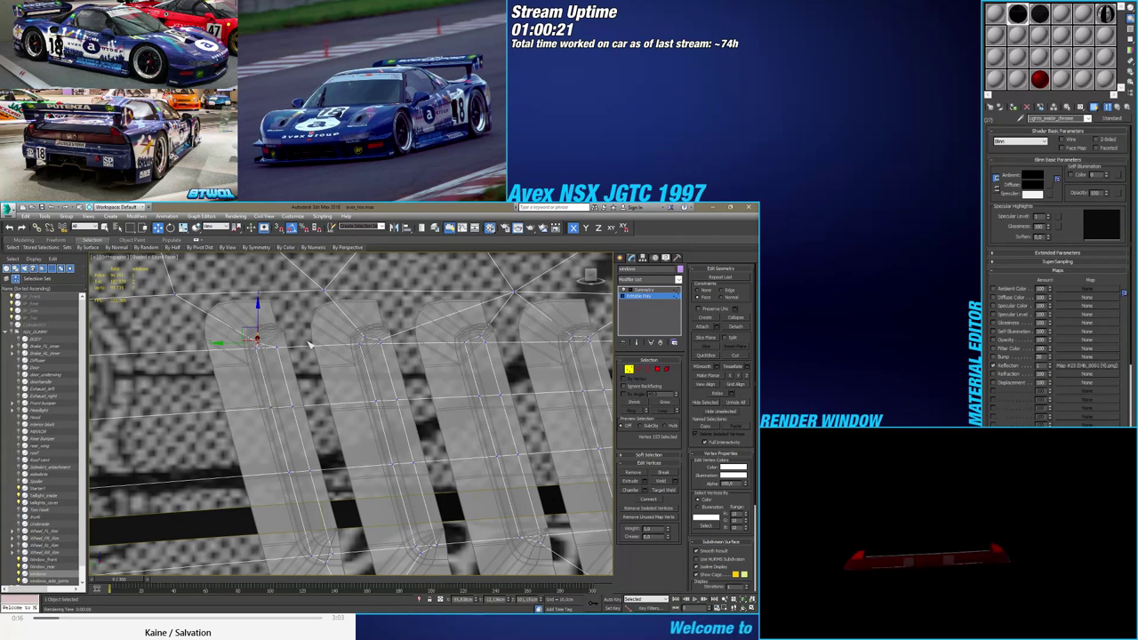
{"action": "scroll", "coordinate": [330, 352], "scroll_direction": "up", "scroll_amount": 4}
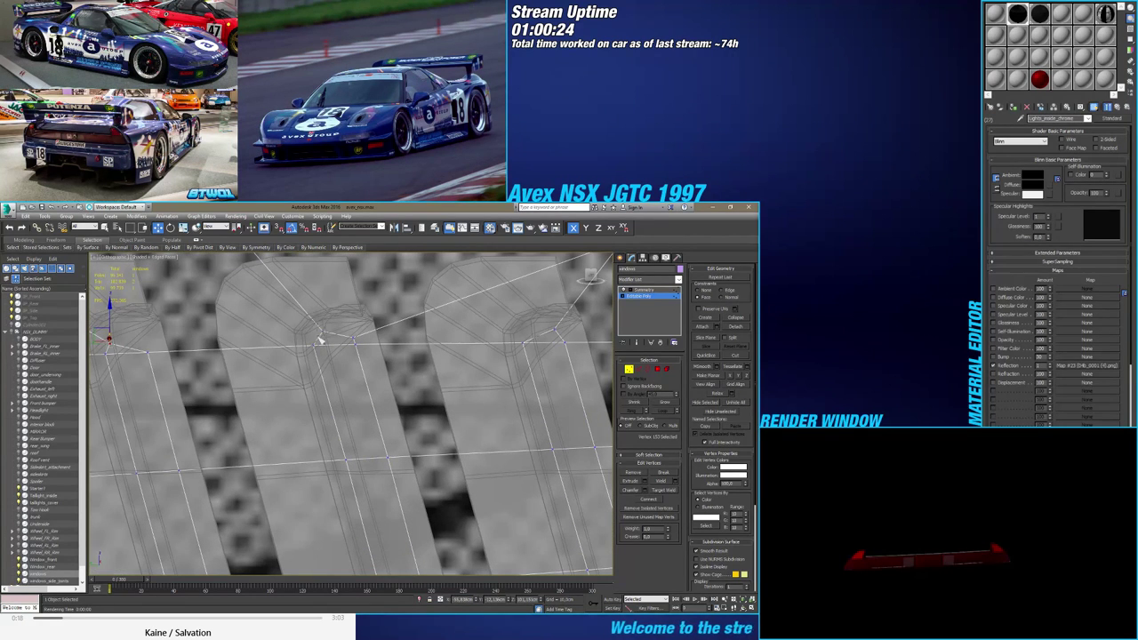
{"action": "left_click", "coordinate": [318, 326]}
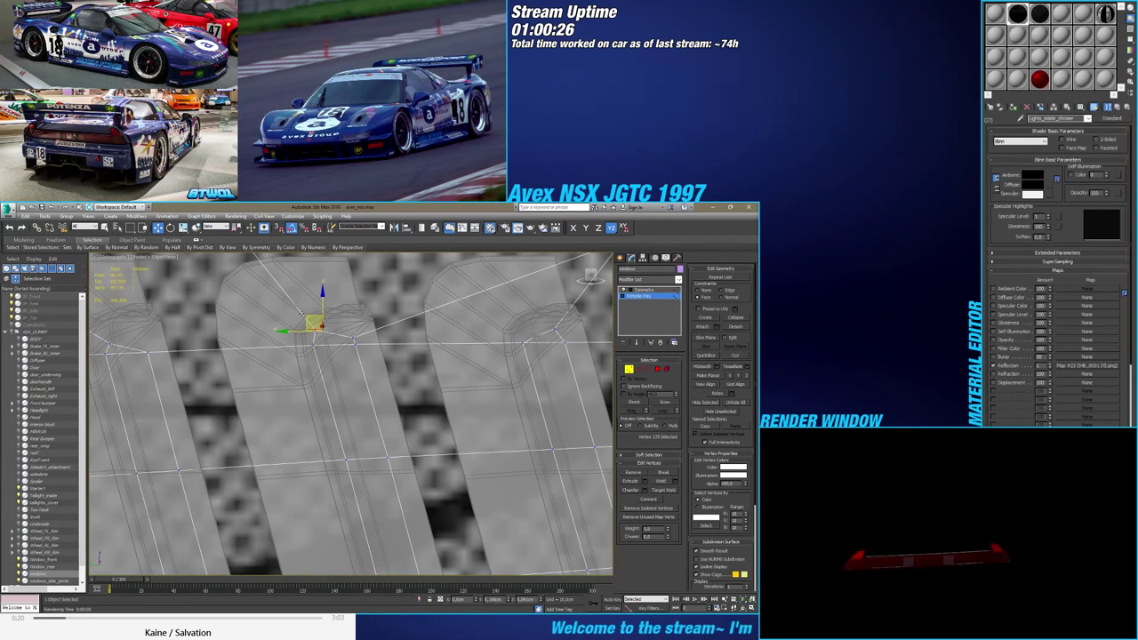
{"action": "left_click", "coordinate": [347, 331]}
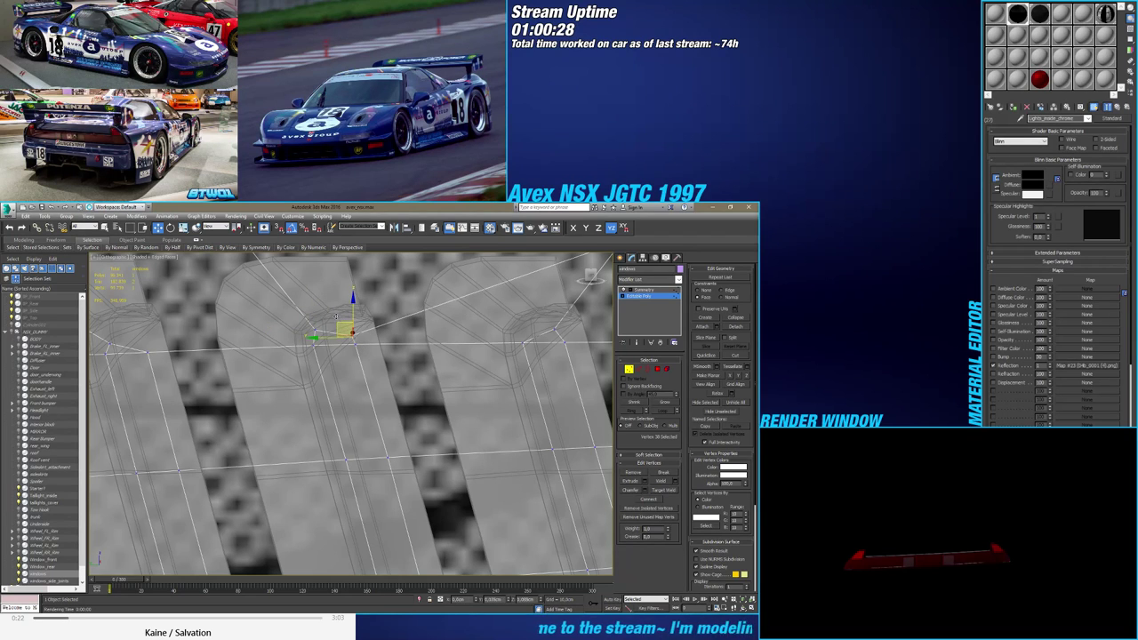
{"action": "left_click_drag", "start_coordinate": [336, 316], "coordinate": [330, 297]}
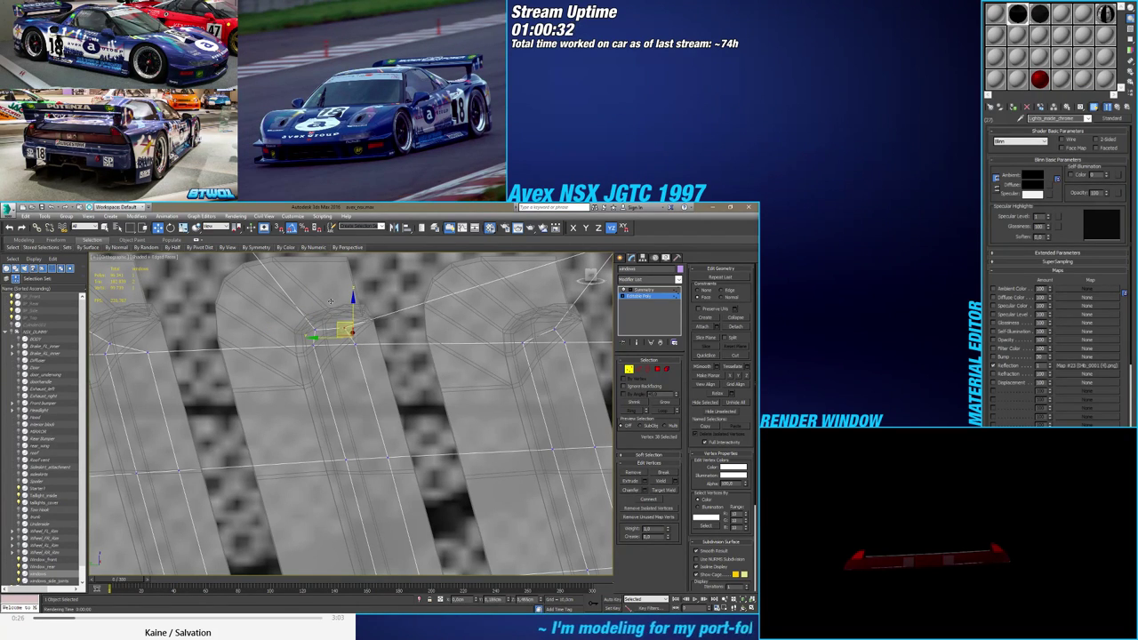
{"action": "scroll", "coordinate": [330, 303], "scroll_direction": "down", "scroll_amount": 5}
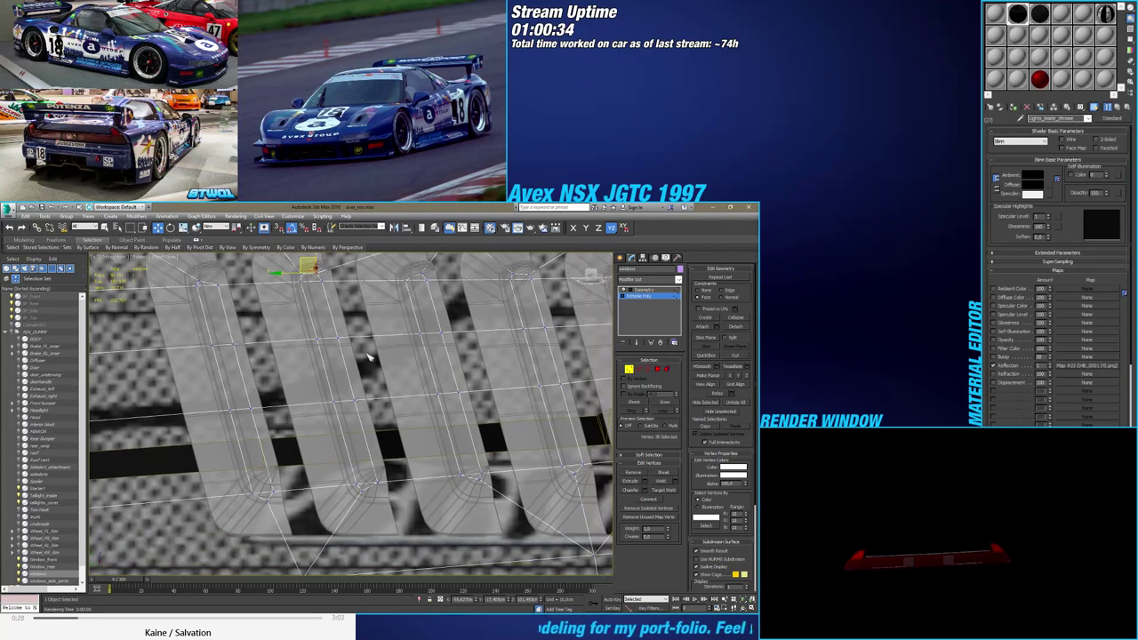
With the Face constraint, reposition the upper end vertices of the third and fourth louvers' chamfered lines to fit the louvers' inner outline
{"action": "middle_click_drag", "start_coordinate": [420, 351], "coordinate": [355, 389]}
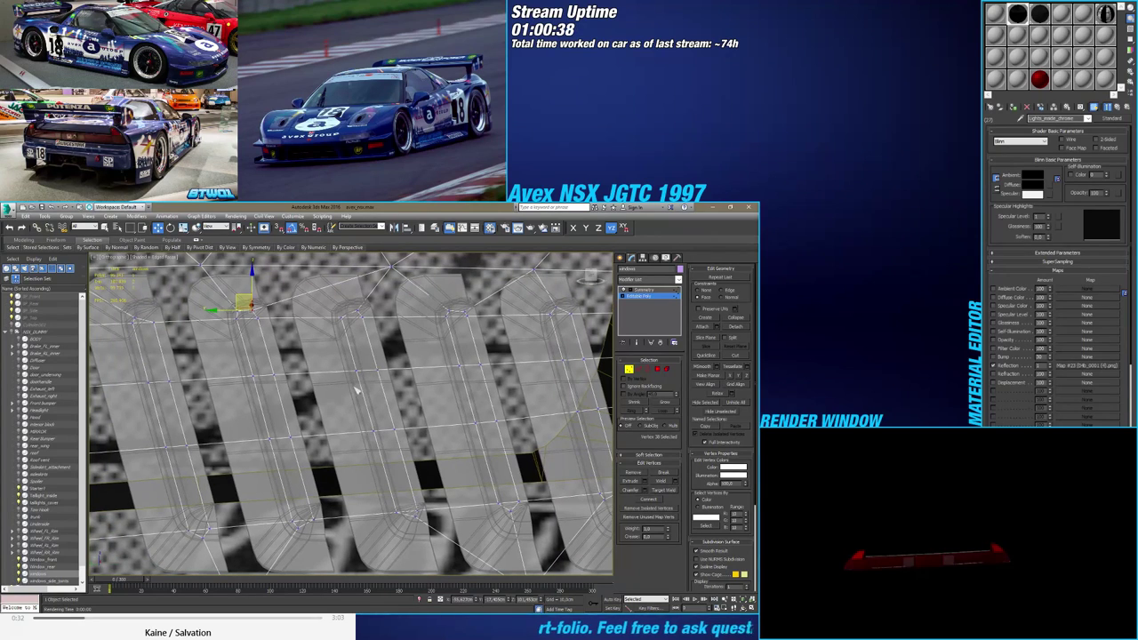
{"action": "scroll", "coordinate": [391, 356], "scroll_direction": "up", "scroll_amount": 4}
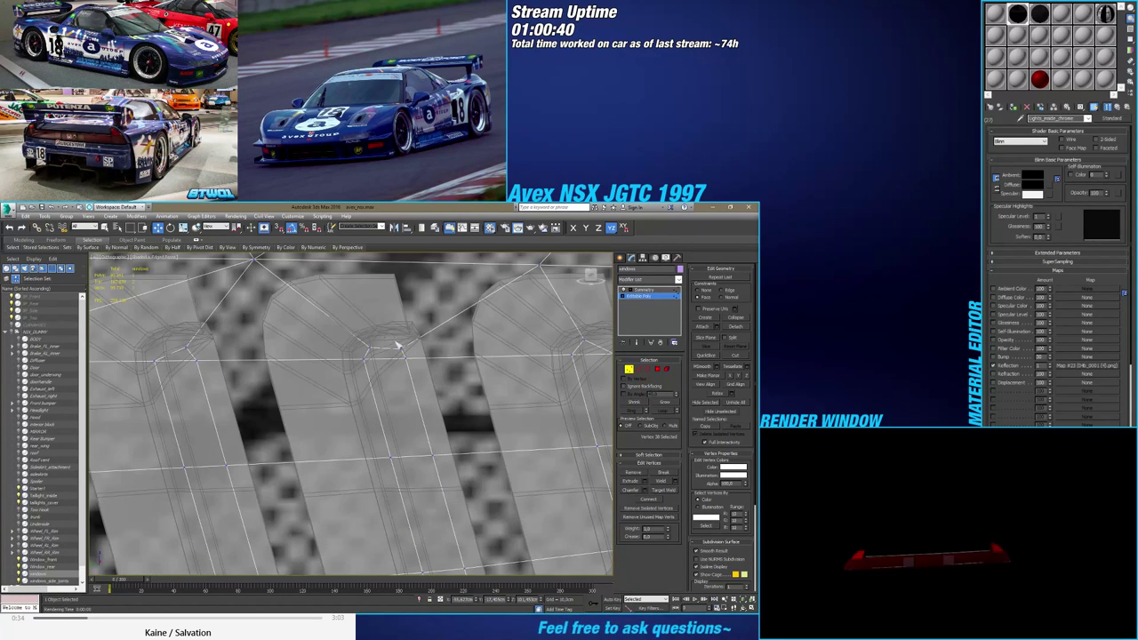
{"action": "left_click", "coordinate": [403, 349]}
{"action": "scroll", "coordinate": [403, 350], "scroll_direction": "down", "scroll_amount": 3}
{"action": "middle_click_drag", "start_coordinate": [403, 349], "coordinate": [426, 351], "text": "alt"}
{"action": "scroll", "coordinate": [394, 338], "scroll_direction": "up", "scroll_amount": 2}
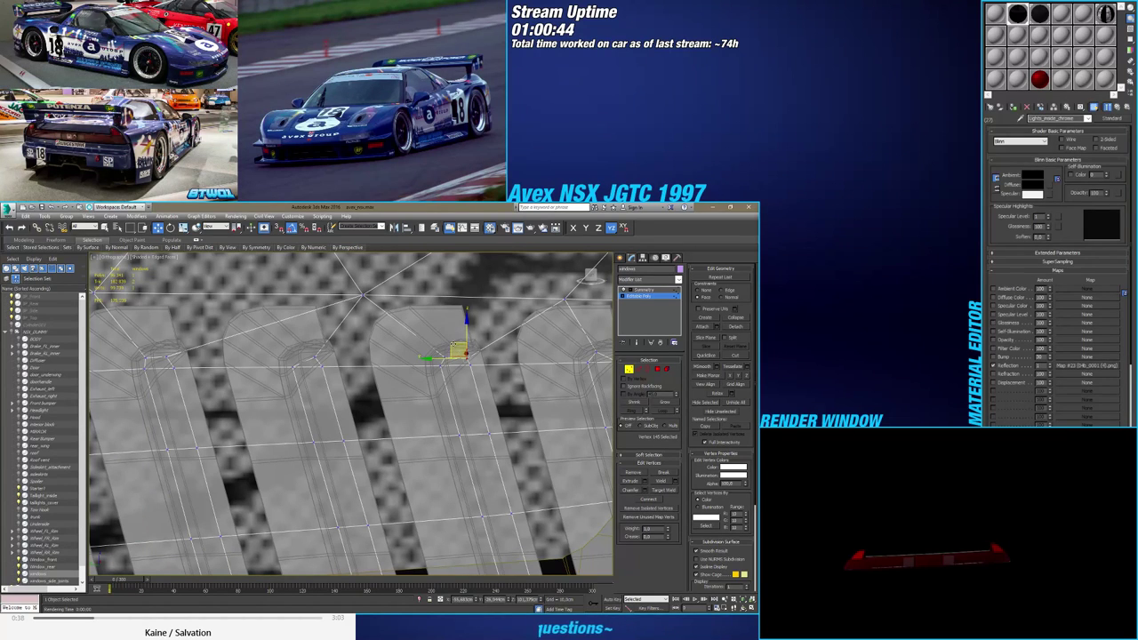
{"action": "left_click_drag", "start_coordinate": [453, 344], "coordinate": [429, 340]}
{"action": "left_click", "coordinate": [445, 360]}
{"action": "middle_click_drag", "start_coordinate": [470, 372], "coordinate": [394, 301]}
{"action": "middle_click_drag", "start_coordinate": [257, 434], "coordinate": [341, 489]}
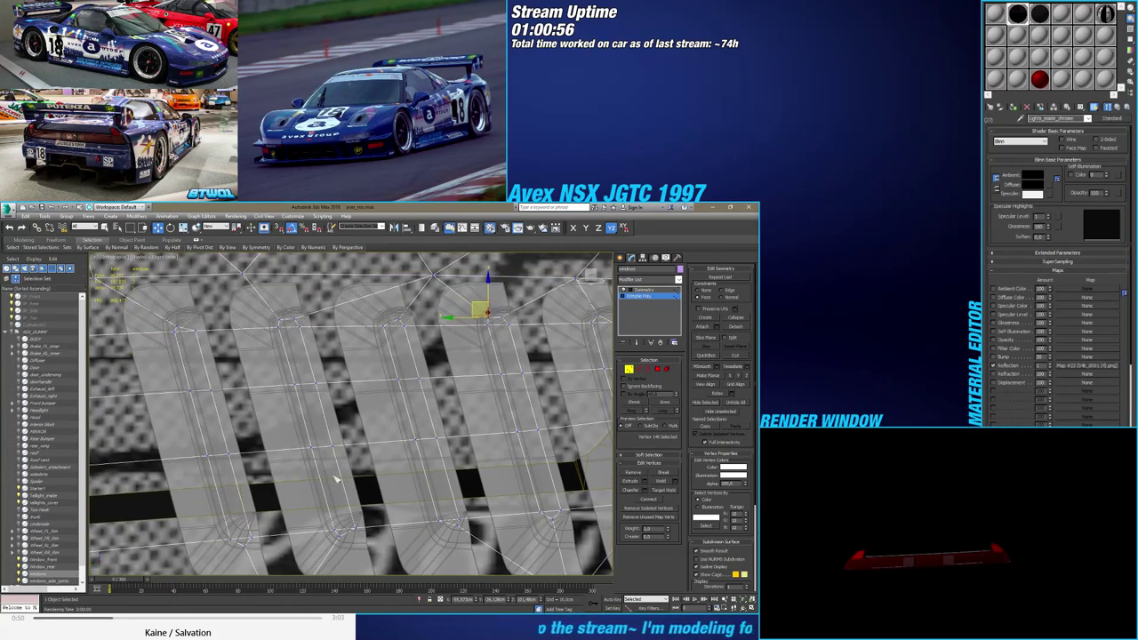
Connect the short panel edges at the first louver's upper end with a new edge
{"action": "scroll", "coordinate": [336, 480], "scroll_direction": "down", "scroll_amount": 15}
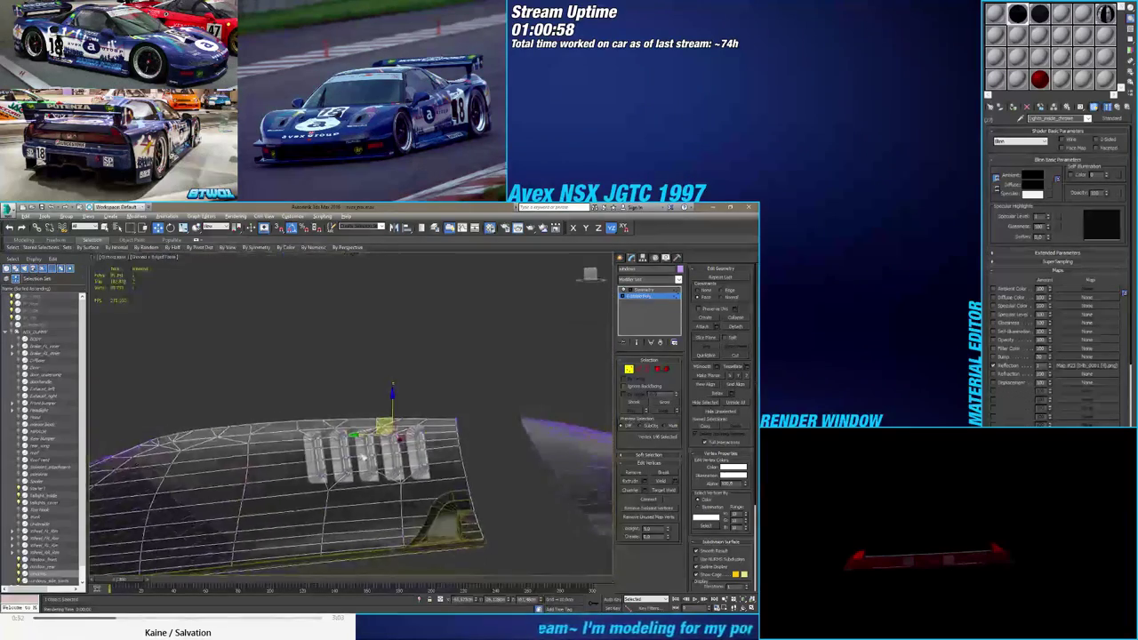
{"action": "middle_click_drag", "start_coordinate": [362, 457], "coordinate": [338, 491], "text": "alt"}
{"action": "scroll", "coordinate": [331, 491], "scroll_direction": "up", "scroll_amount": 7}
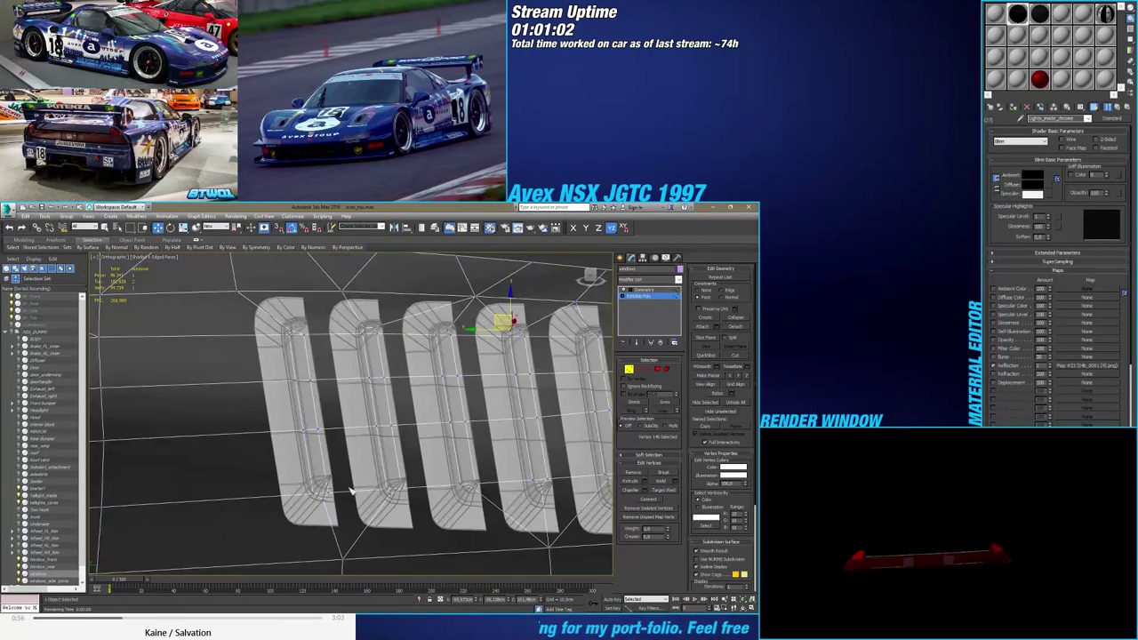
{"action": "middle_click_drag", "start_coordinate": [335, 390], "coordinate": [250, 421], "text": "alt"}
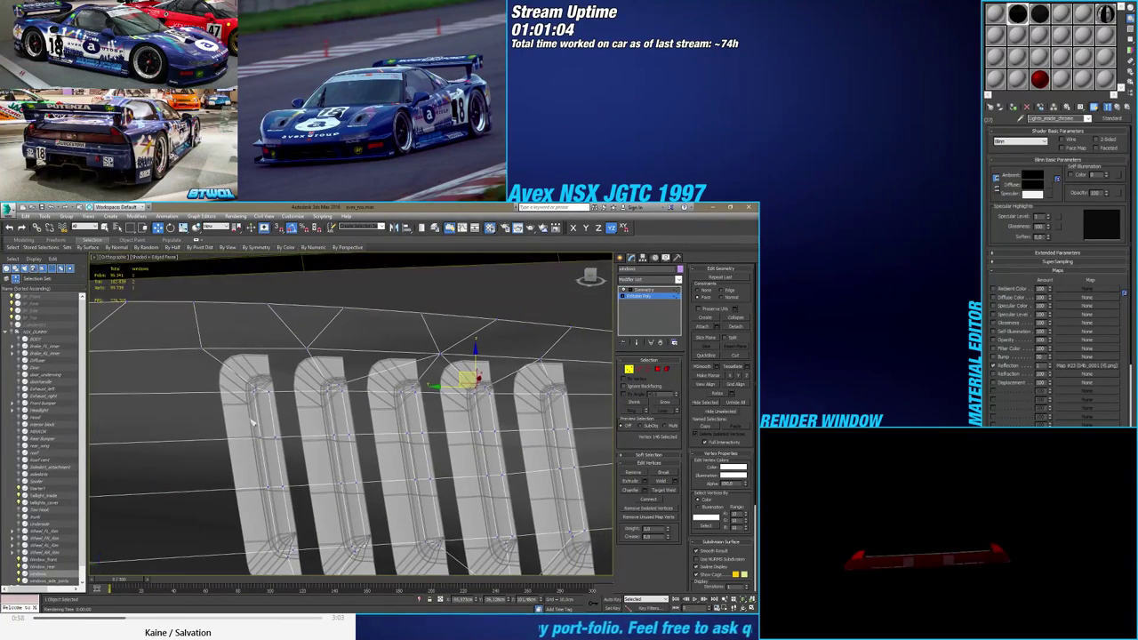
{"action": "left_click", "coordinate": [638, 370]}
{"action": "scroll", "coordinate": [266, 388], "scroll_direction": "up", "scroll_amount": 4}
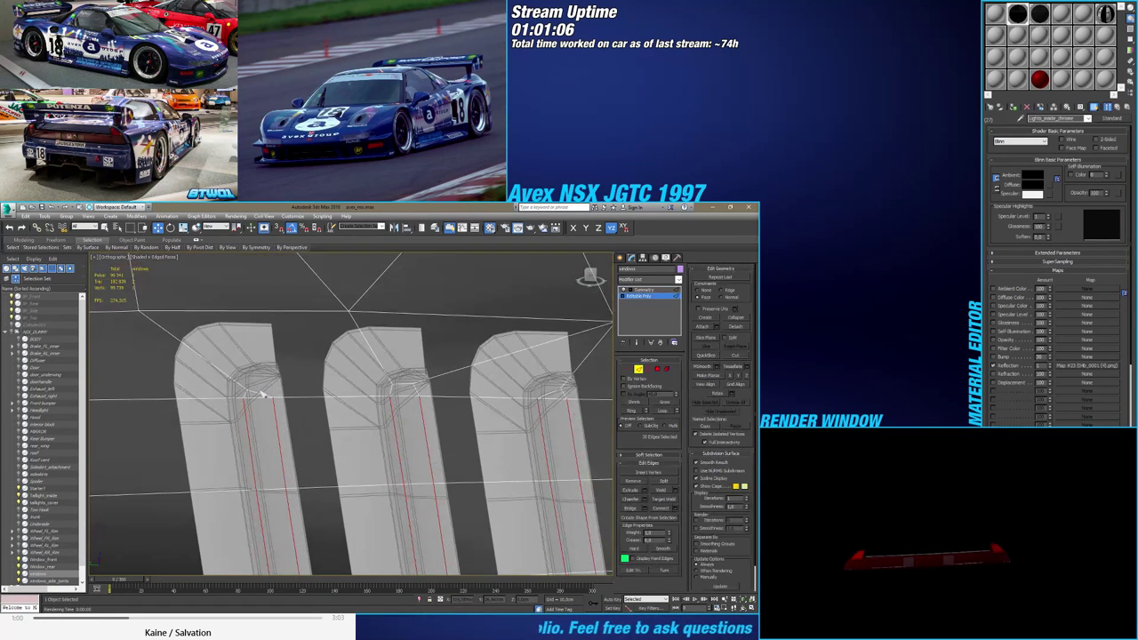
{"action": "left_click", "coordinate": [255, 393]}
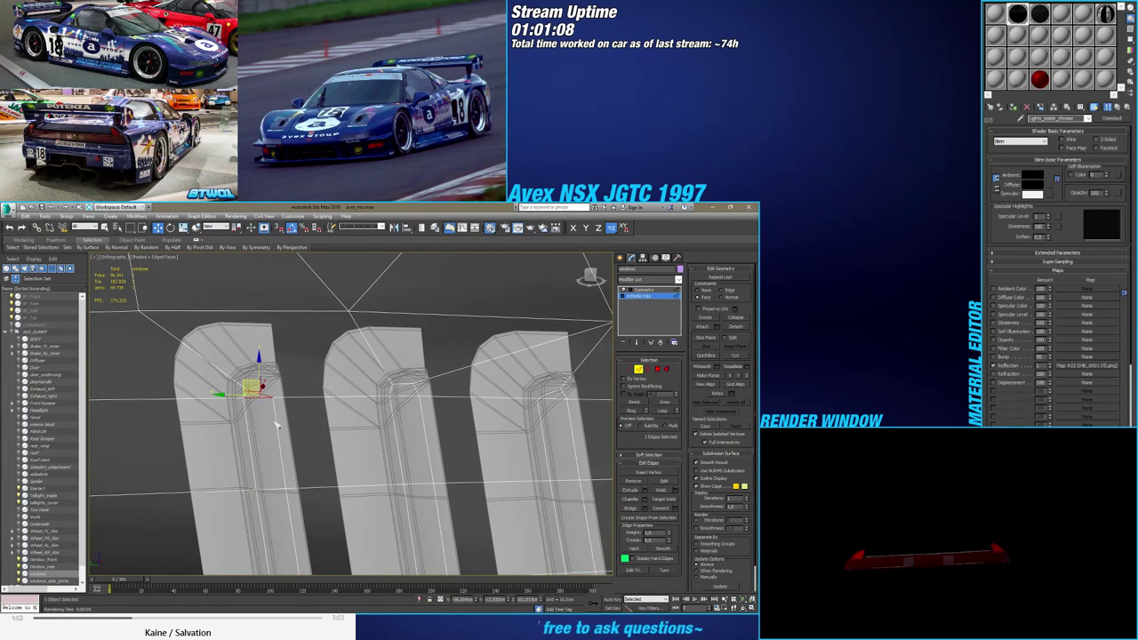
{"action": "middle_click_drag", "start_coordinate": [270, 428], "coordinate": [252, 368]}
{"action": "scroll", "coordinate": [254, 369], "scroll_direction": "down", "scroll_amount": 2}
{"action": "middle_click_drag", "start_coordinate": [262, 457], "coordinate": [282, 486]}
{"action": "left_click", "coordinate": [675, 508]}
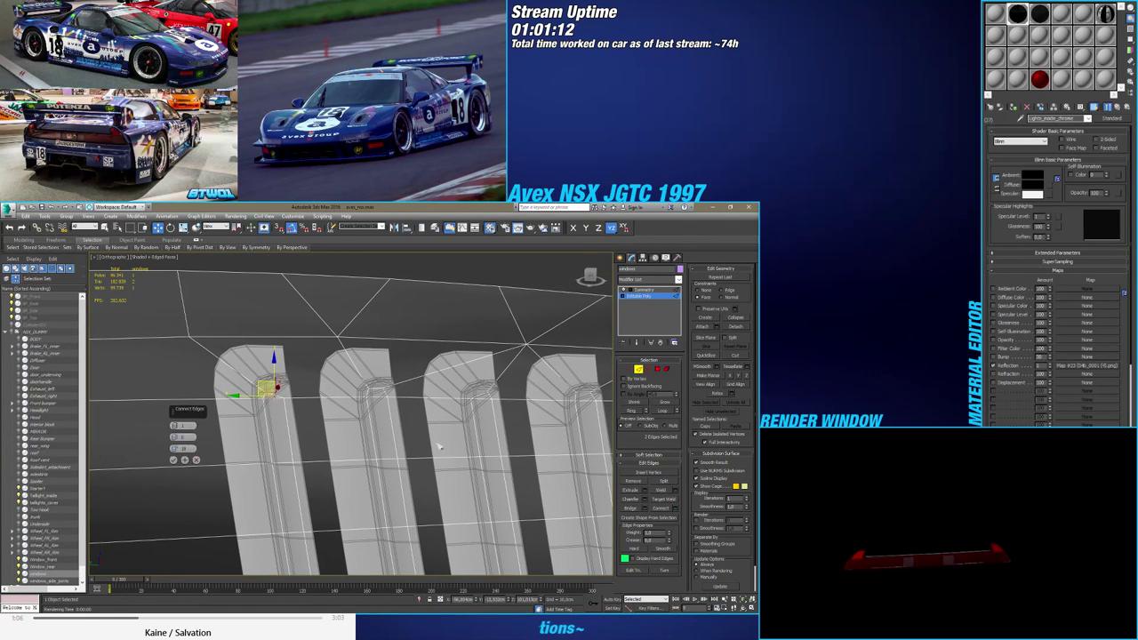
{"action": "scroll", "coordinate": [284, 406], "scroll_direction": "up", "scroll_amount": 2}
{"action": "left_click", "coordinate": [173, 459]}
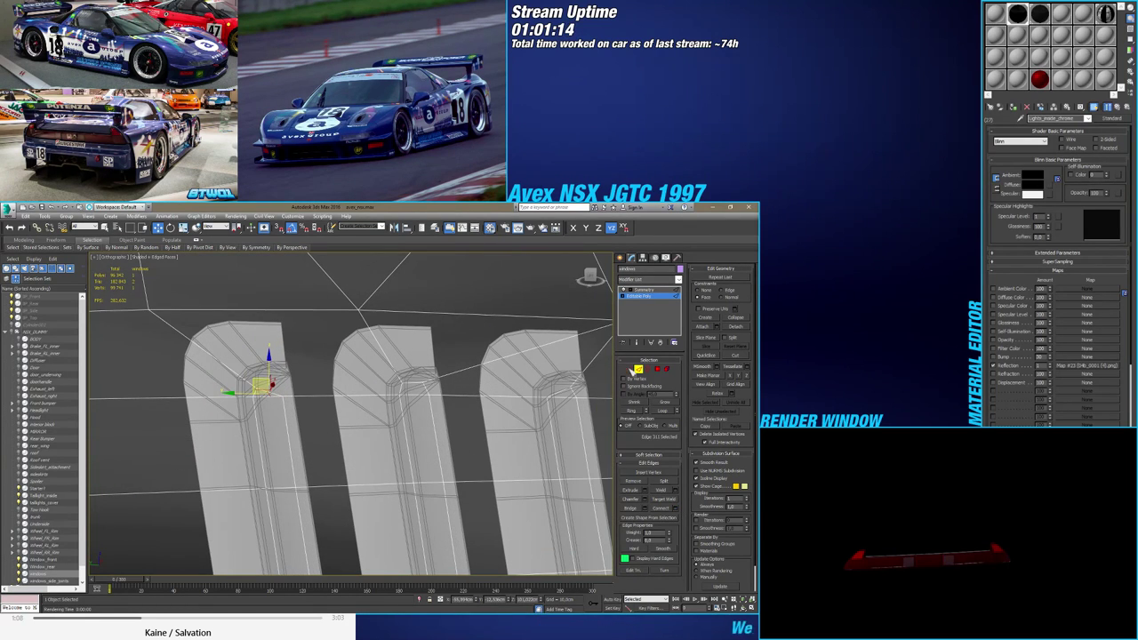
Join the first louver's new upper vertex to the panel vertex above and slide its upper vertices along their edges with the Edge constraint
{"action": "key", "text": "1"}
{"action": "left_click", "coordinate": [268, 393]}
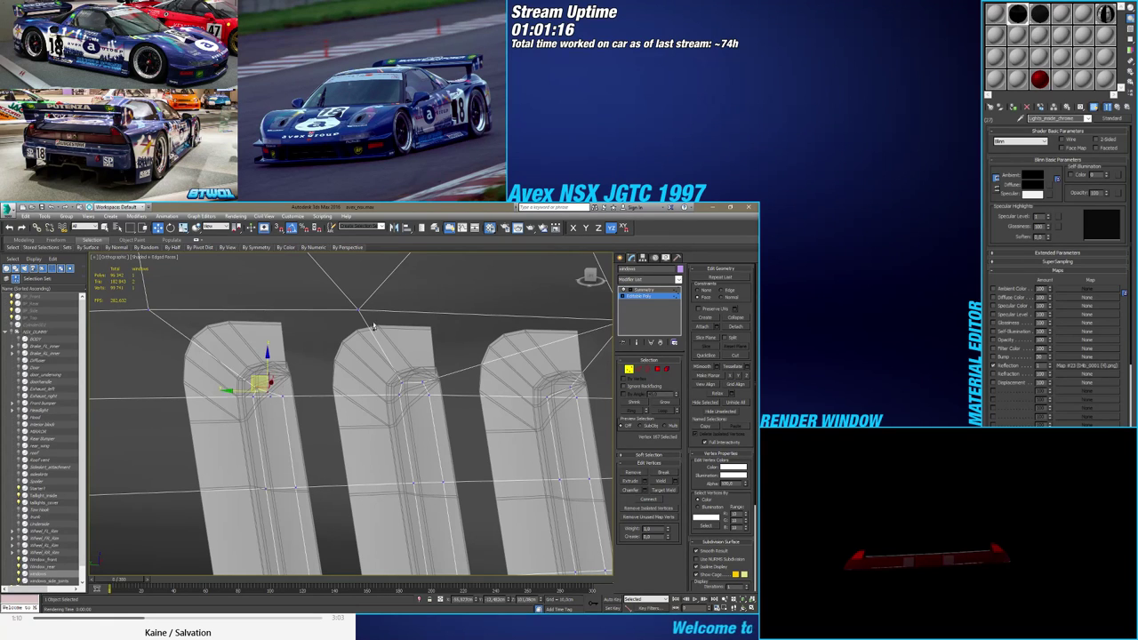
{"action": "left_click", "coordinate": [358, 309], "text": "ctrl"}
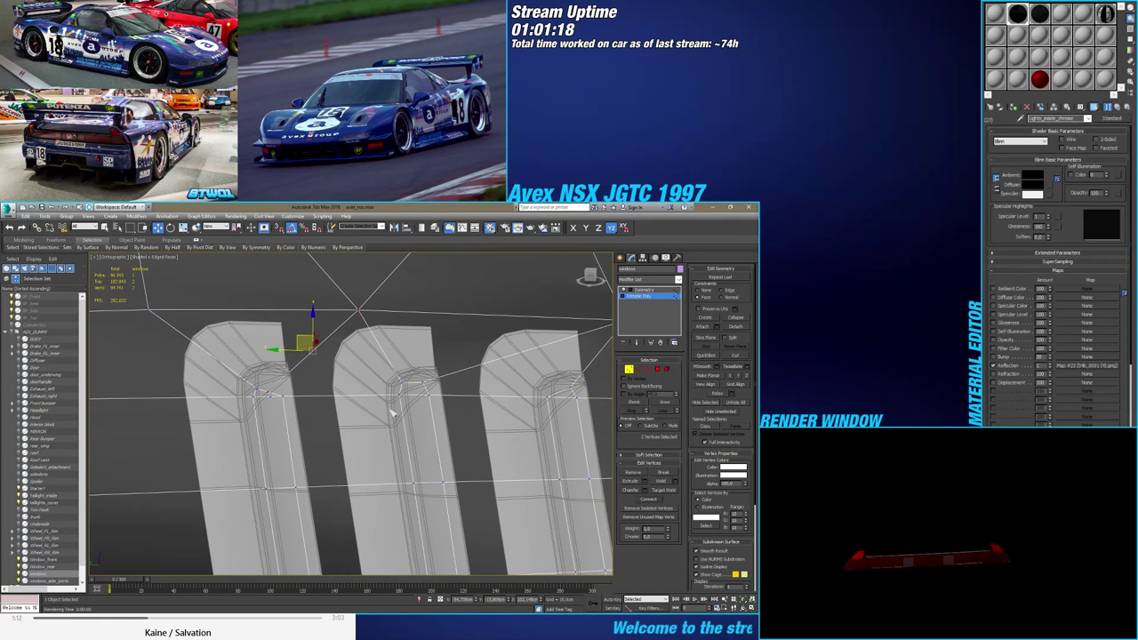
{"action": "left_click", "coordinate": [258, 381]}
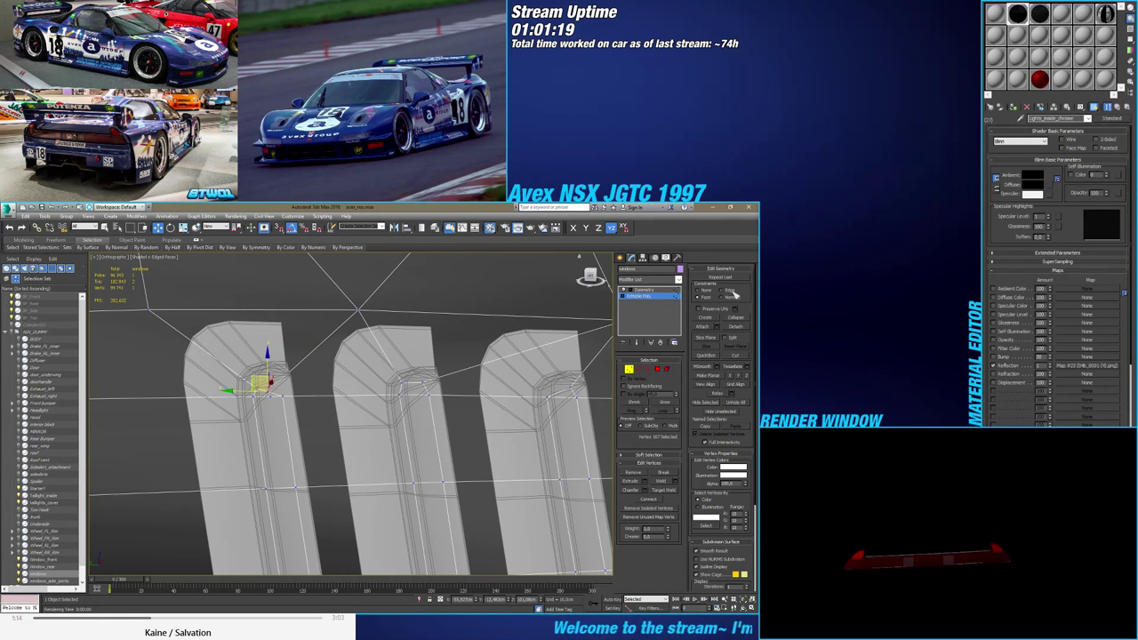
{"action": "left_click_drag", "start_coordinate": [257, 377], "coordinate": [263, 373]}
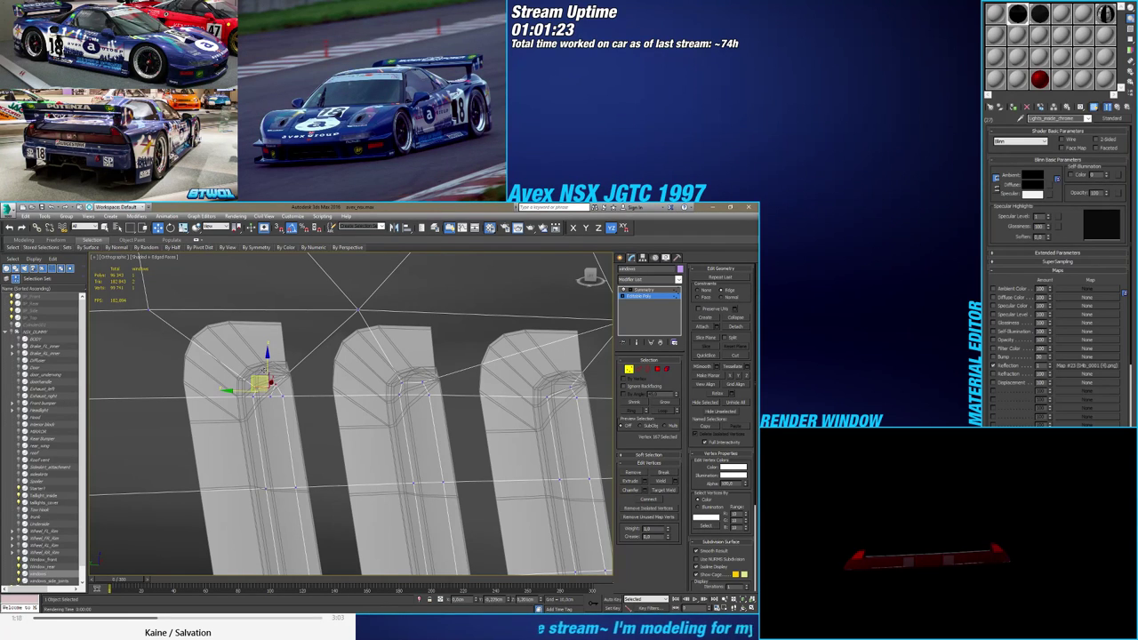
{"action": "left_click", "coordinate": [255, 379]}
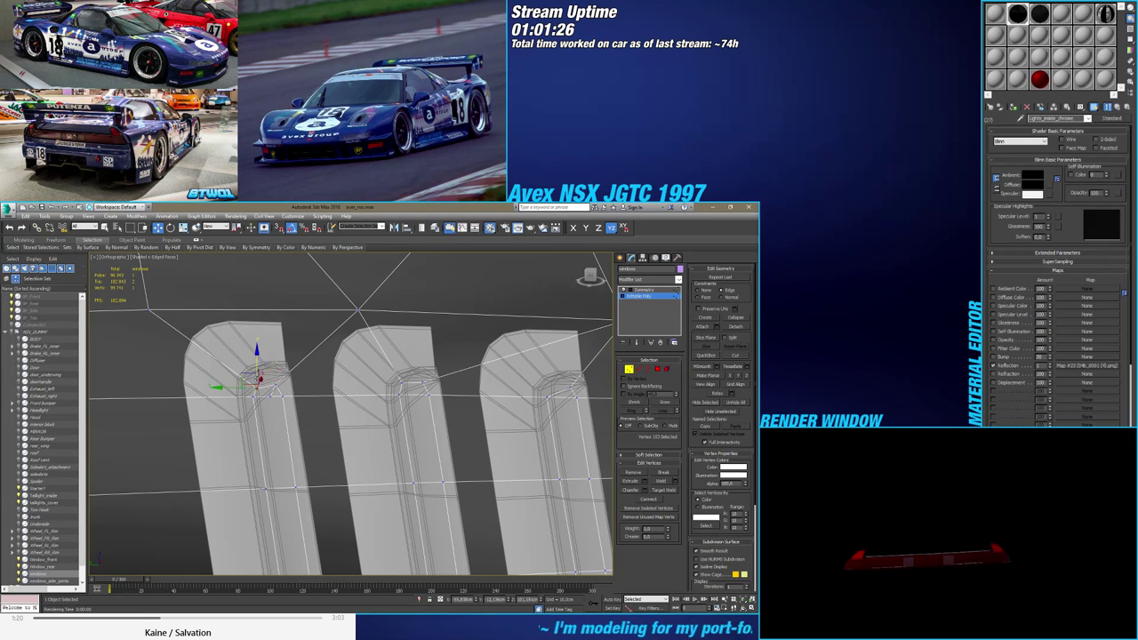
{"action": "left_click_drag", "start_coordinate": [248, 372], "coordinate": [236, 383]}
Remove the redundant short edge beside the first louver's upper end
{"action": "middle_click_drag", "start_coordinate": [342, 392], "coordinate": [264, 365]}
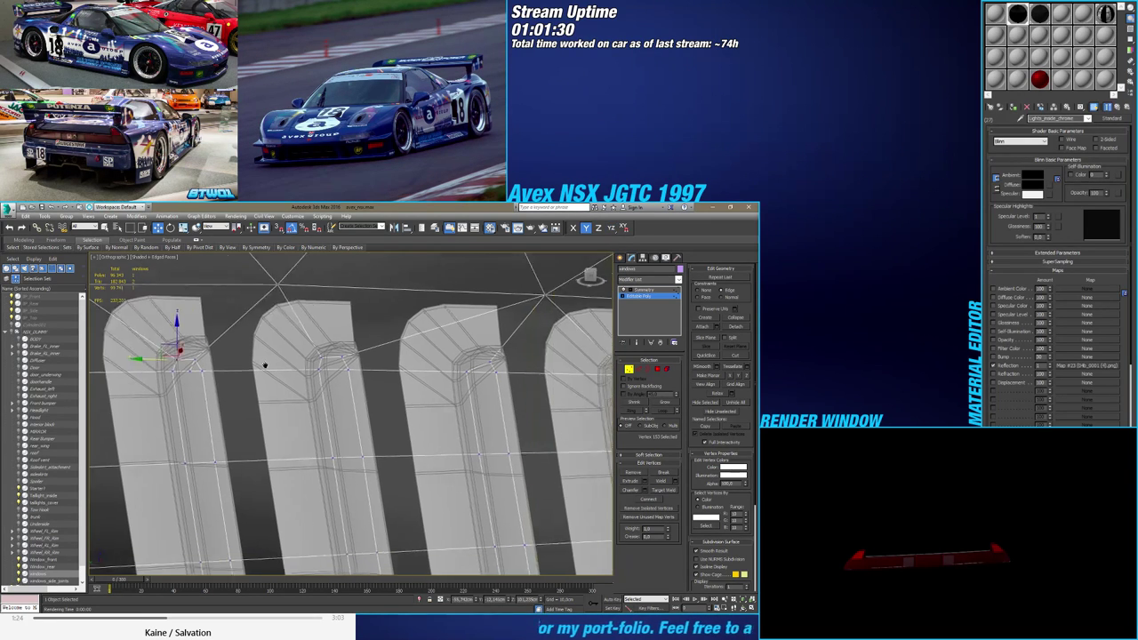
{"action": "scroll", "coordinate": [264, 365], "scroll_direction": "down", "scroll_amount": 2}
{"action": "left_click", "coordinate": [638, 369]}
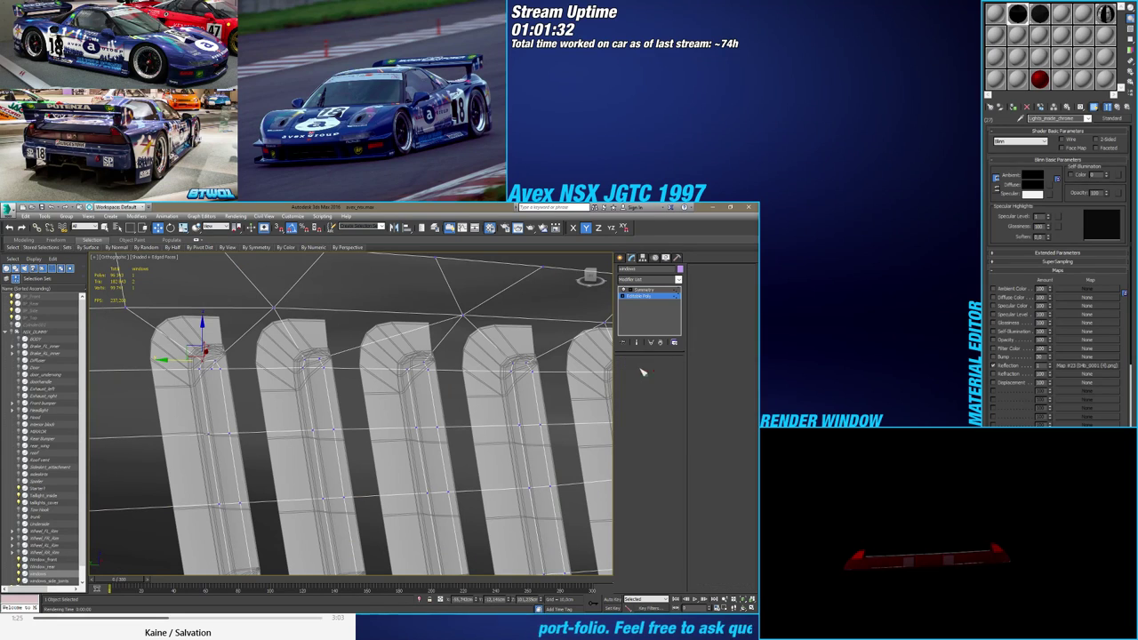
{"action": "left_click", "coordinate": [213, 364]}
{"action": "scroll", "coordinate": [213, 365], "scroll_direction": "up", "scroll_amount": 5}
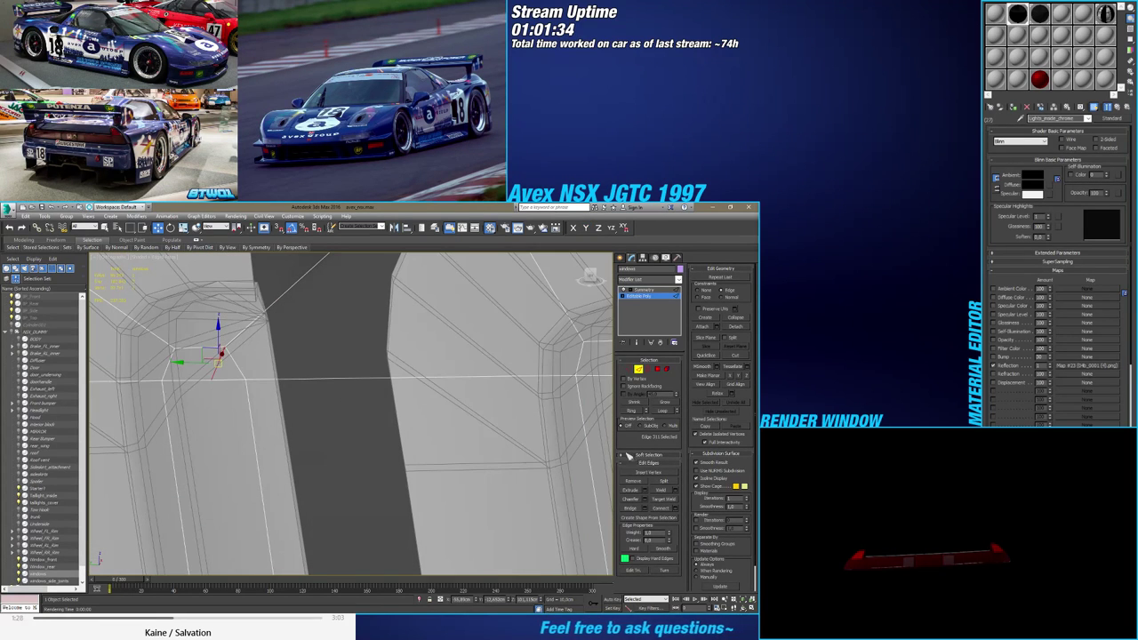
{"action": "left_click", "coordinate": [633, 480]}
{"action": "scroll", "coordinate": [401, 384], "scroll_direction": "down", "scroll_amount": 5}
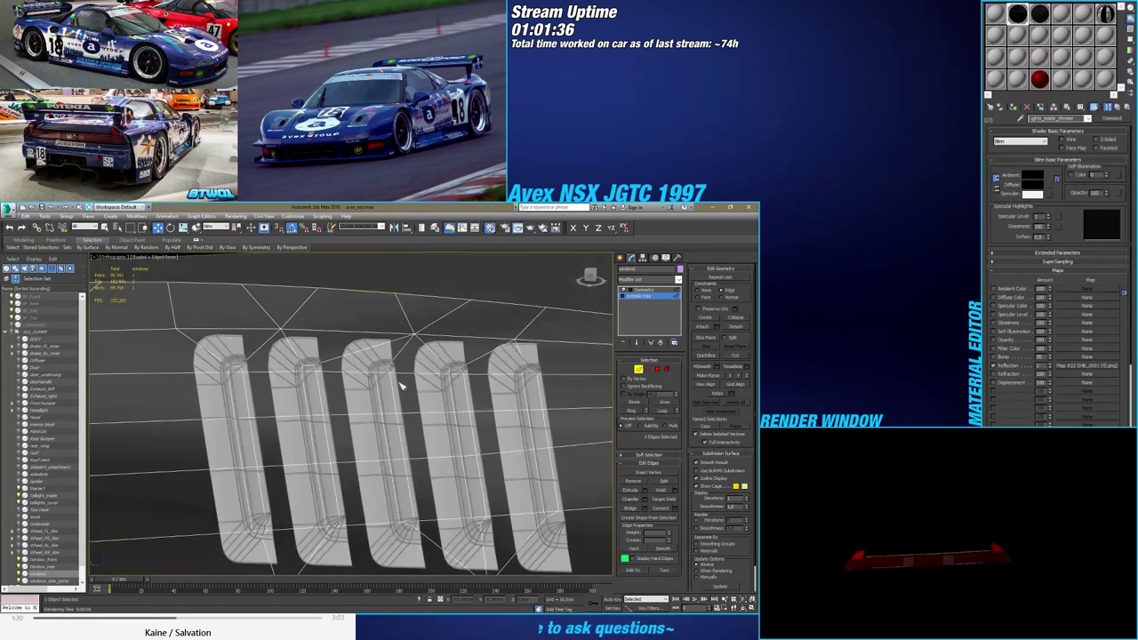
Divide the short panel edge at the third louver's upper end with an extra vertex
{"action": "scroll", "coordinate": [430, 384], "scroll_direction": "up", "scroll_amount": 5}
{"action": "left_click", "coordinate": [381, 372]}
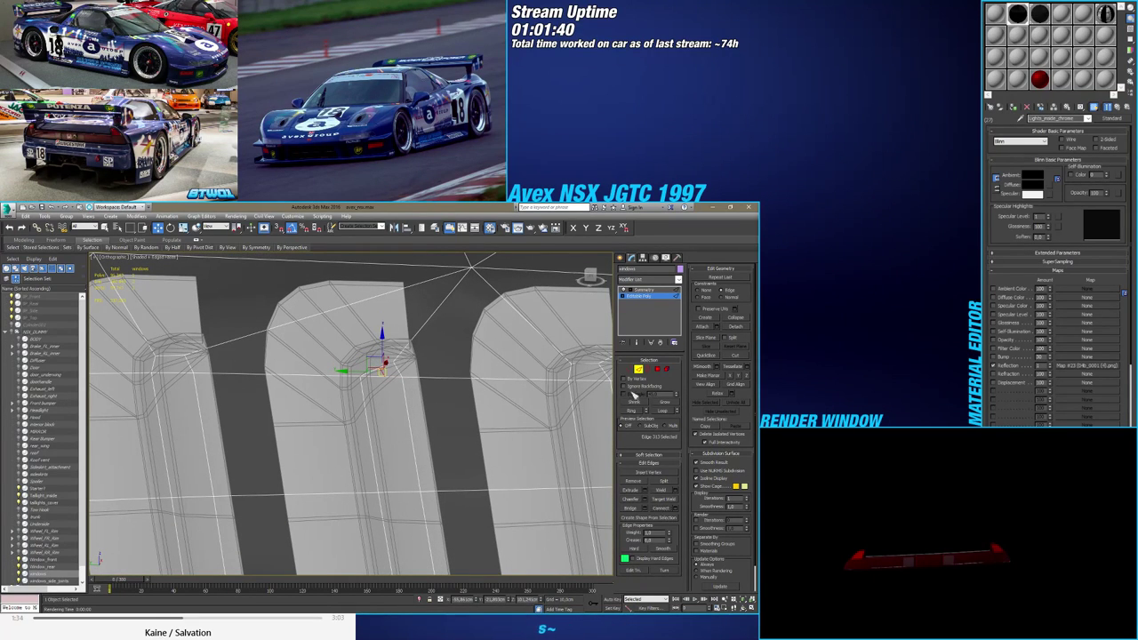
{"action": "left_click", "coordinate": [630, 369]}
{"action": "scroll", "coordinate": [382, 382], "scroll_direction": "down", "scroll_amount": 4}
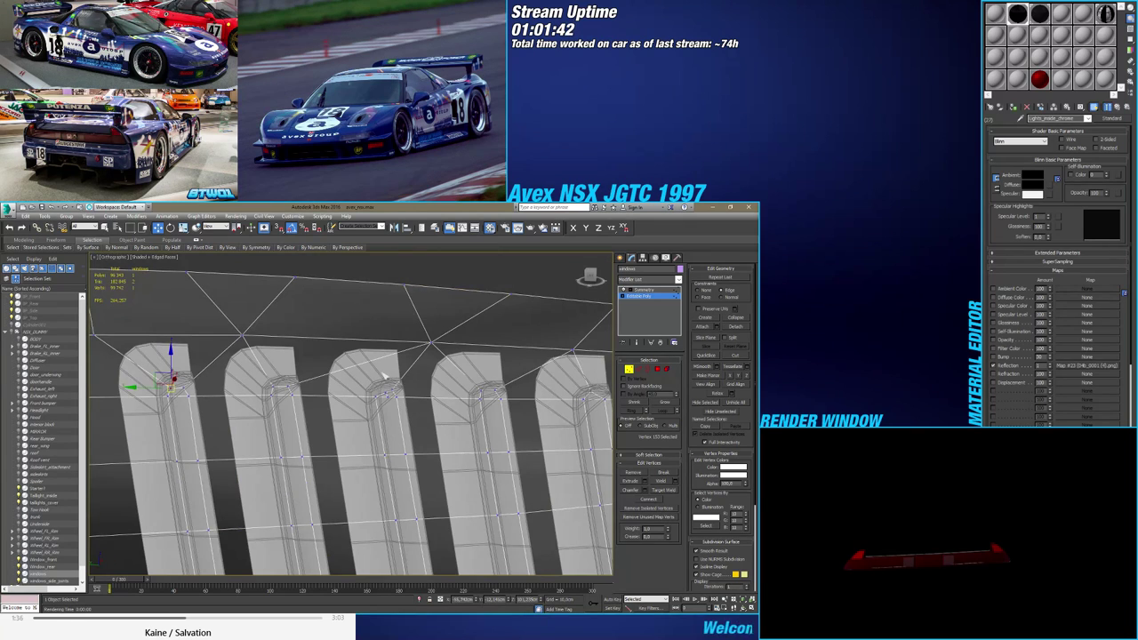
{"action": "middle_click_drag", "start_coordinate": [385, 379], "coordinate": [381, 379]}
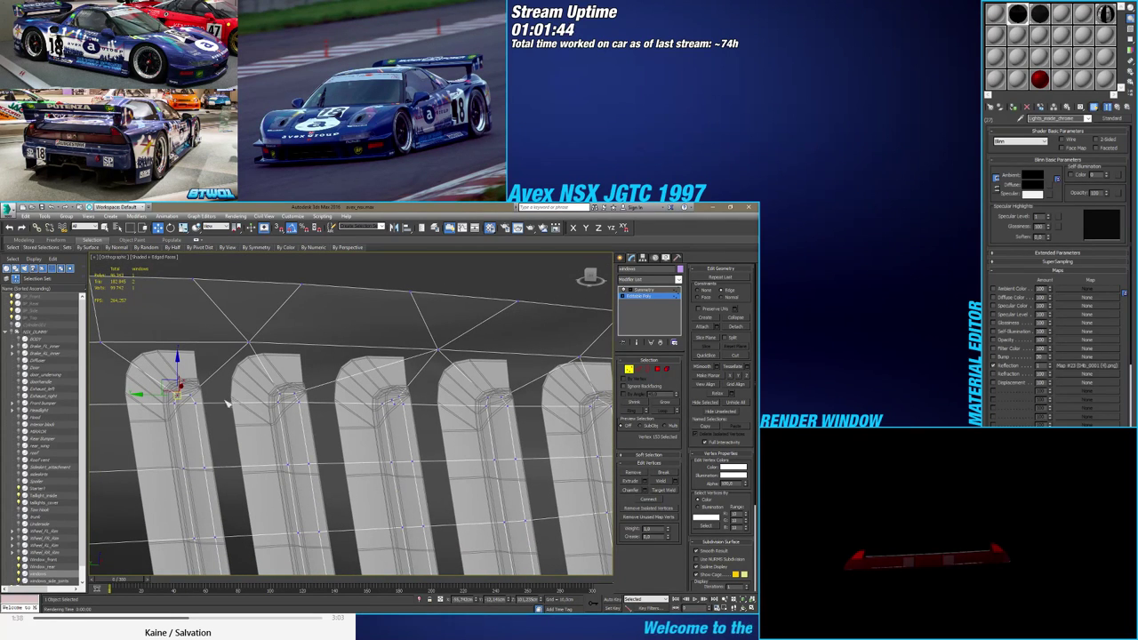
Connect the upper end vertices of the first and second louver lines, and those of the second and third
{"action": "left_click", "coordinate": [191, 388]}
{"action": "left_click", "coordinate": [287, 397], "text": "ctrl"}
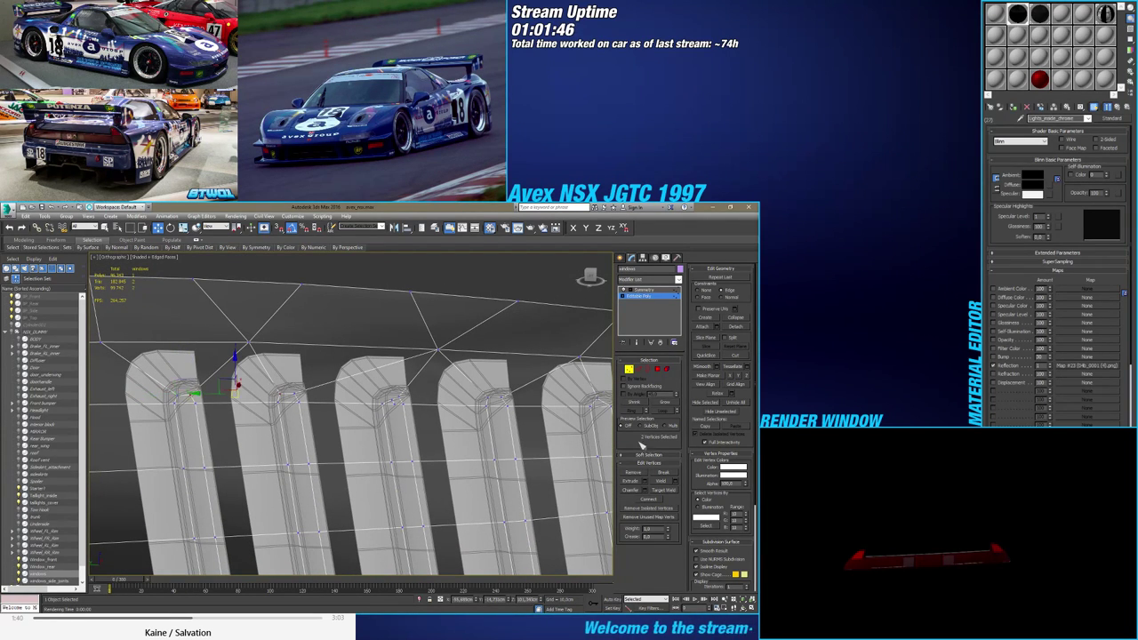
{"action": "left_click", "coordinate": [650, 500]}
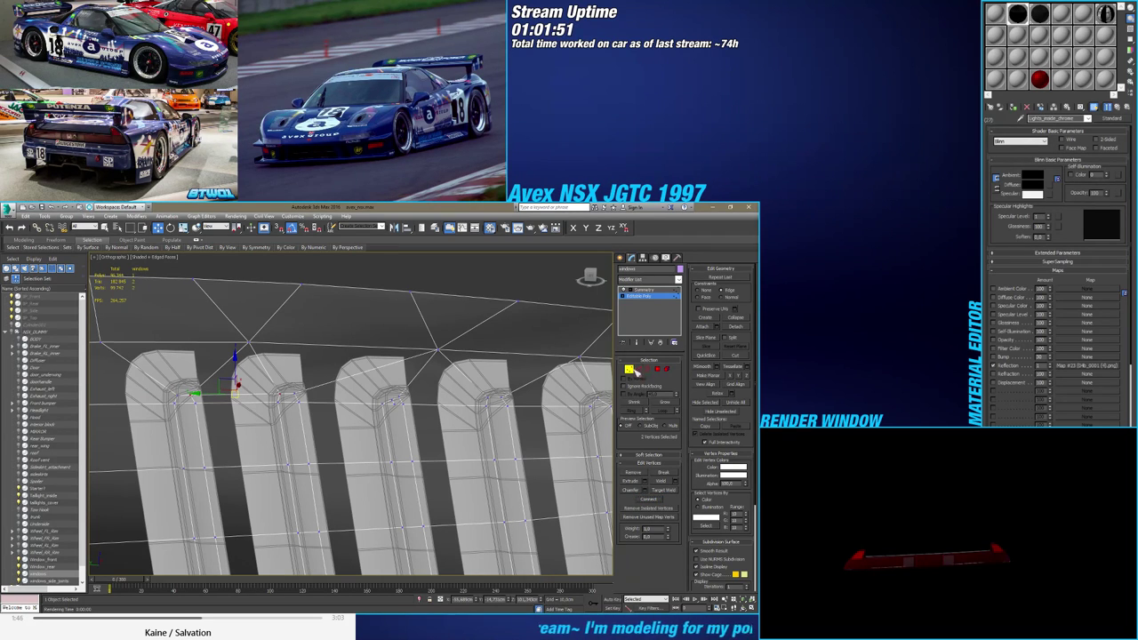
{"action": "left_click", "coordinate": [293, 400]}
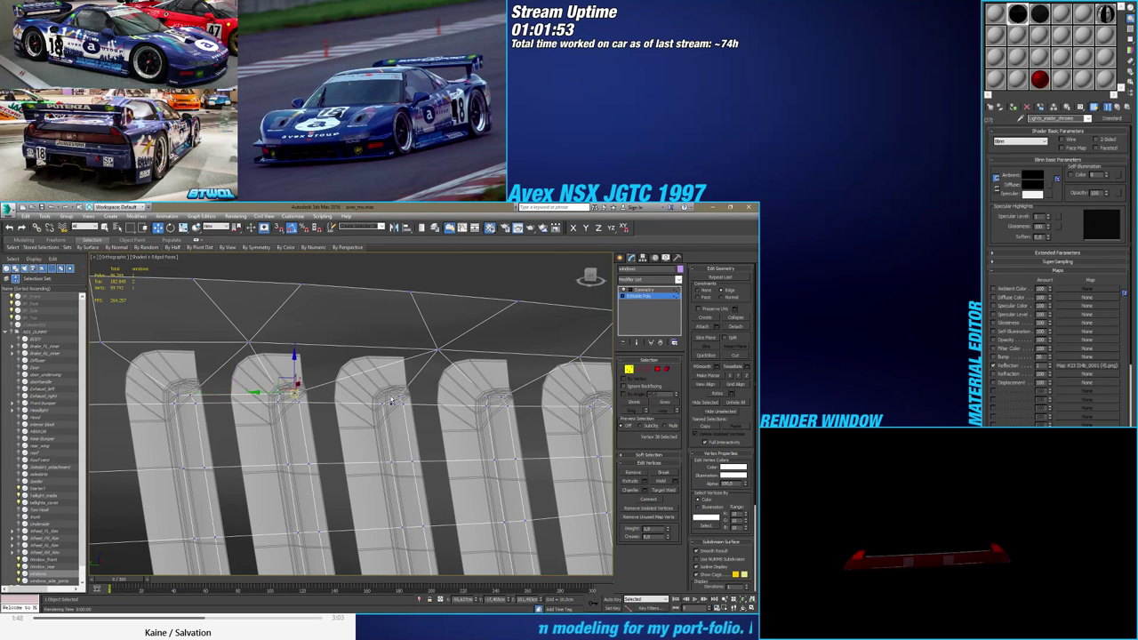
{"action": "left_click", "coordinate": [394, 404]}
{"action": "left_click", "coordinate": [647, 499]}
Slide the third louver's new upper vertex along its edge to fit the louver's inner corner
{"action": "scroll", "coordinate": [417, 411], "scroll_direction": "up", "scroll_amount": 3}
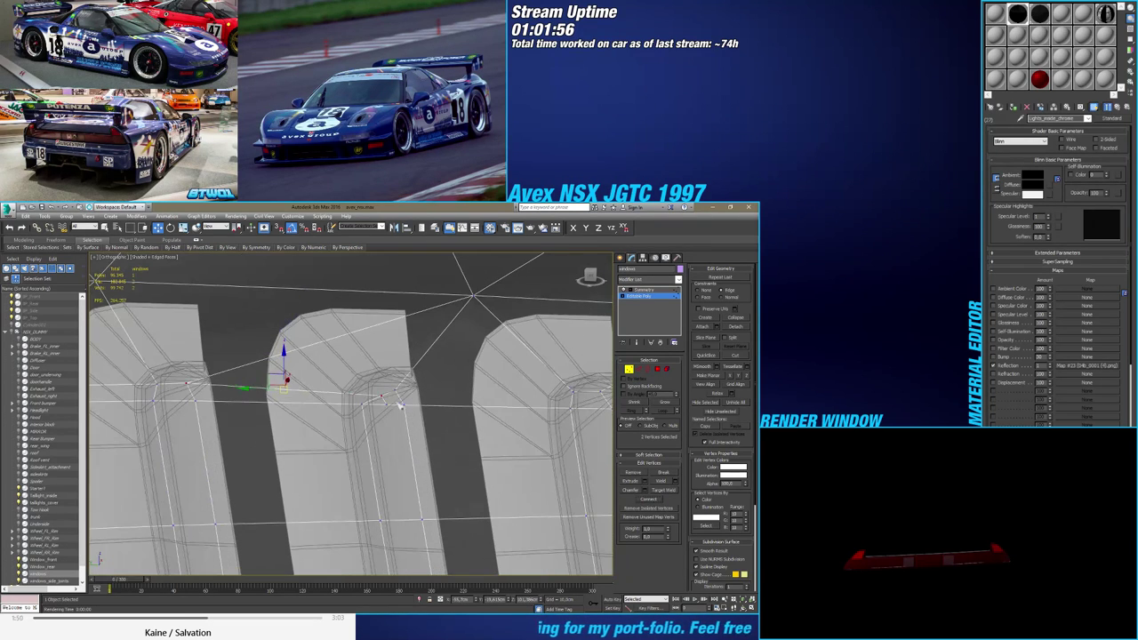
{"action": "left_click", "coordinate": [382, 391]}
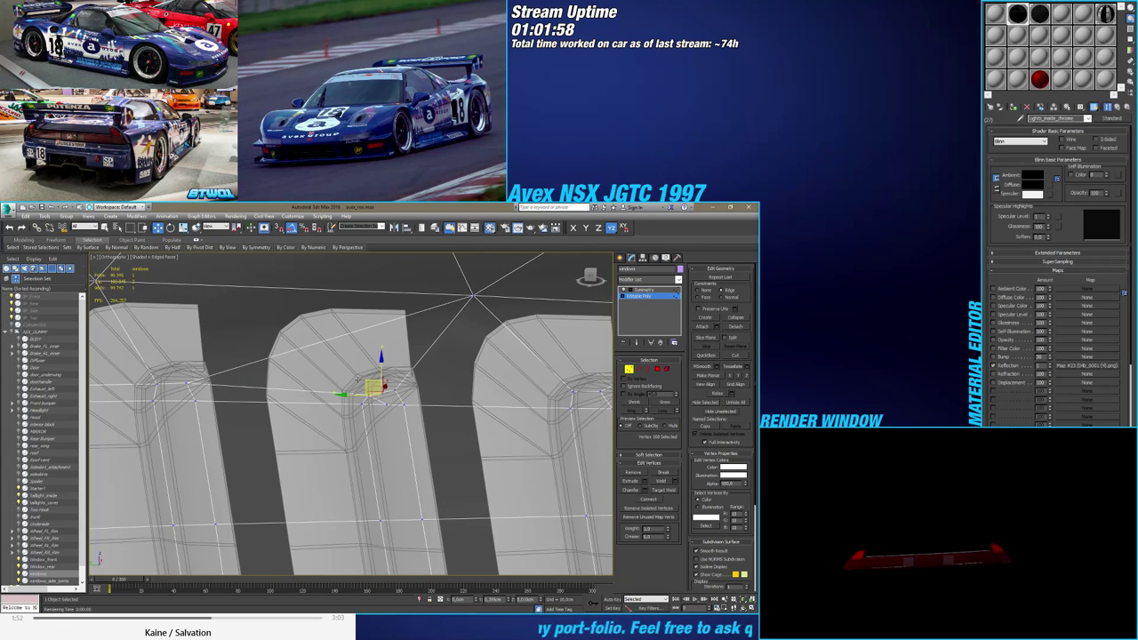
{"action": "mouse_move", "coordinate": [368, 391]}
{"action": "left_mouse_down"}
{"action": "mouse_move", "coordinate": [360, 375]}
{"action": "mouse_move", "coordinate": [388, 395]}
{"action": "mouse_move", "coordinate": [354, 375]}
{"action": "mouse_move", "coordinate": [363, 374]}
{"action": "left_mouse_up"}
{"action": "scroll", "coordinate": [412, 397], "scroll_direction": "down", "scroll_amount": 2}
{"action": "middle_click_drag", "start_coordinate": [413, 397], "coordinate": [394, 397]}
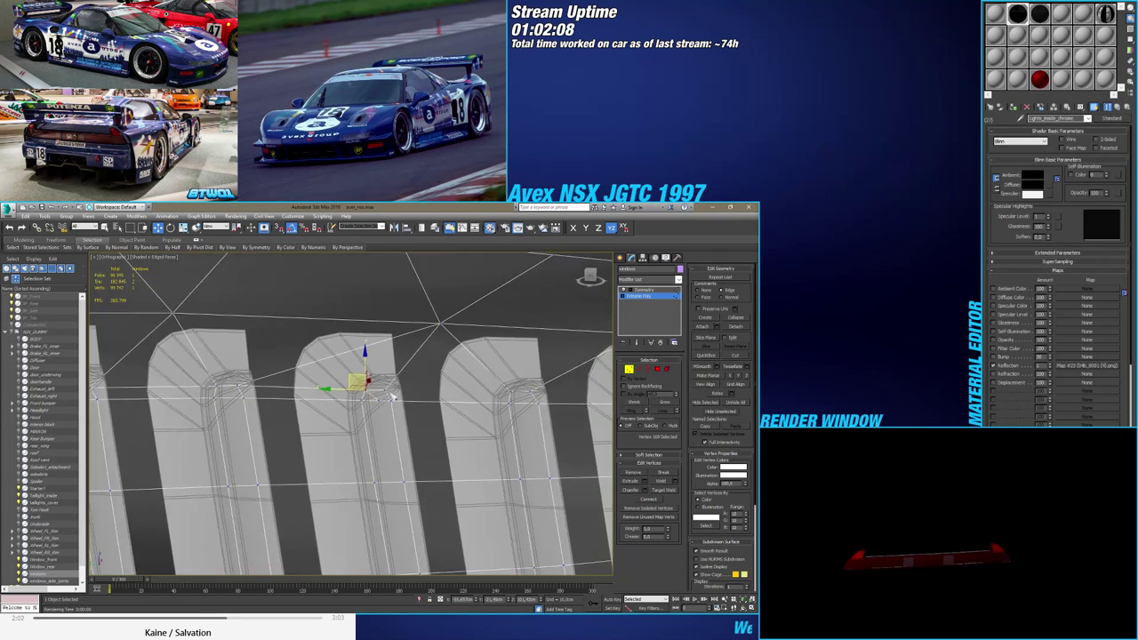
Remove the leftover horizontal panel edges running across to the third louver's upper end
{"action": "key", "text": "2"}
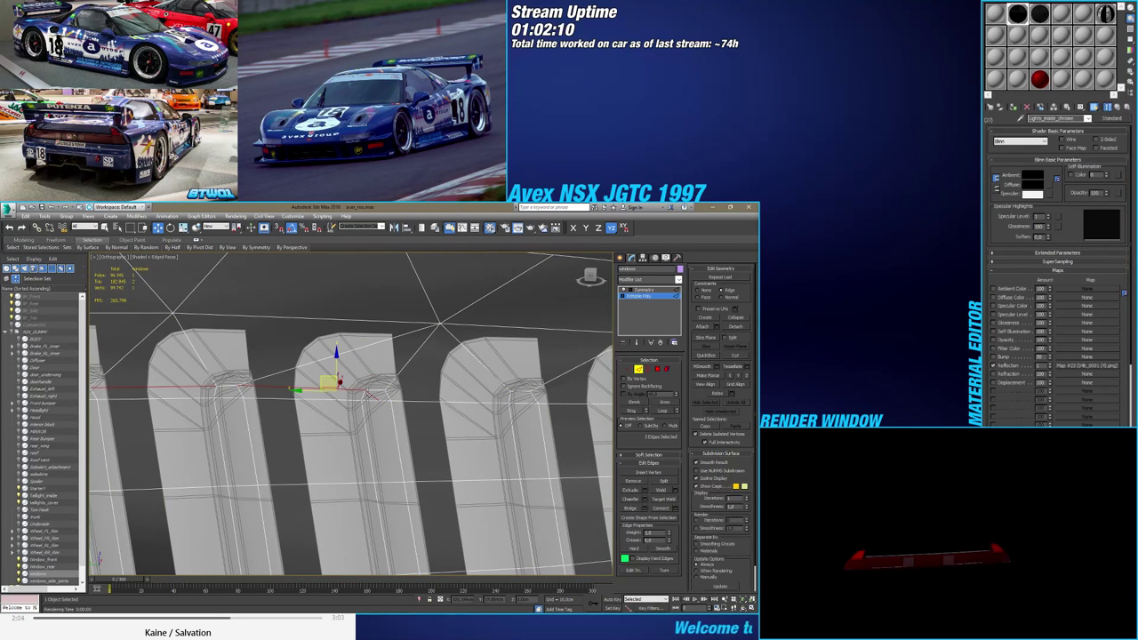
{"action": "left_click", "coordinate": [569, 465]}
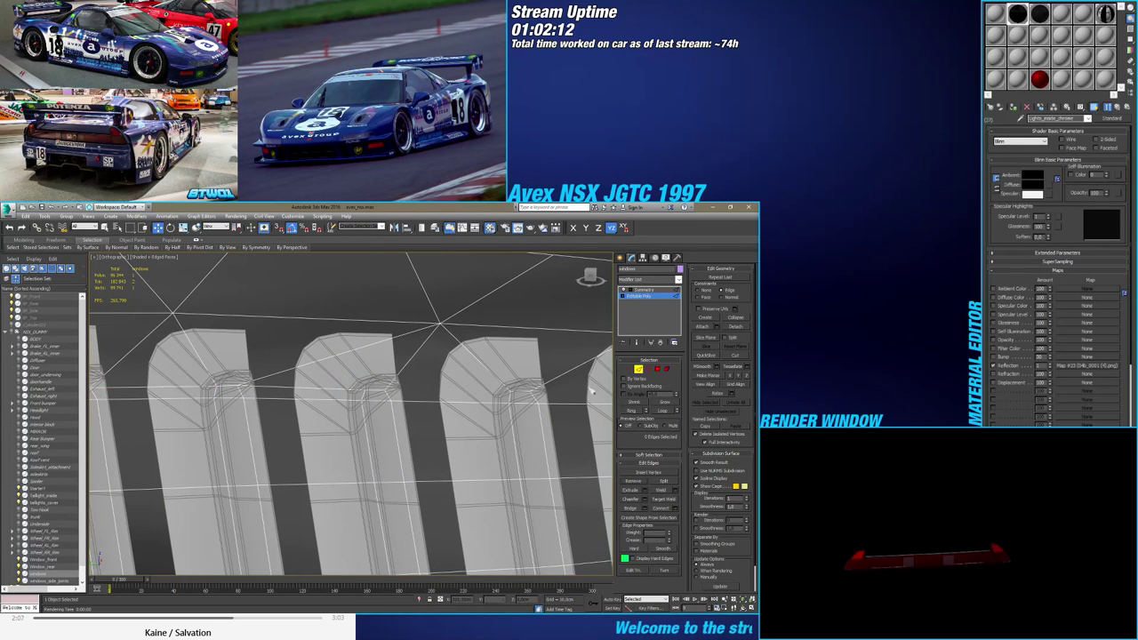
{"action": "left_click", "coordinate": [628, 370]}
Connect the upper end vertices of the third and fourth louver lines, and those of the fourth and fifth
{"action": "middle_click_drag", "start_coordinate": [557, 398], "coordinate": [406, 395]}
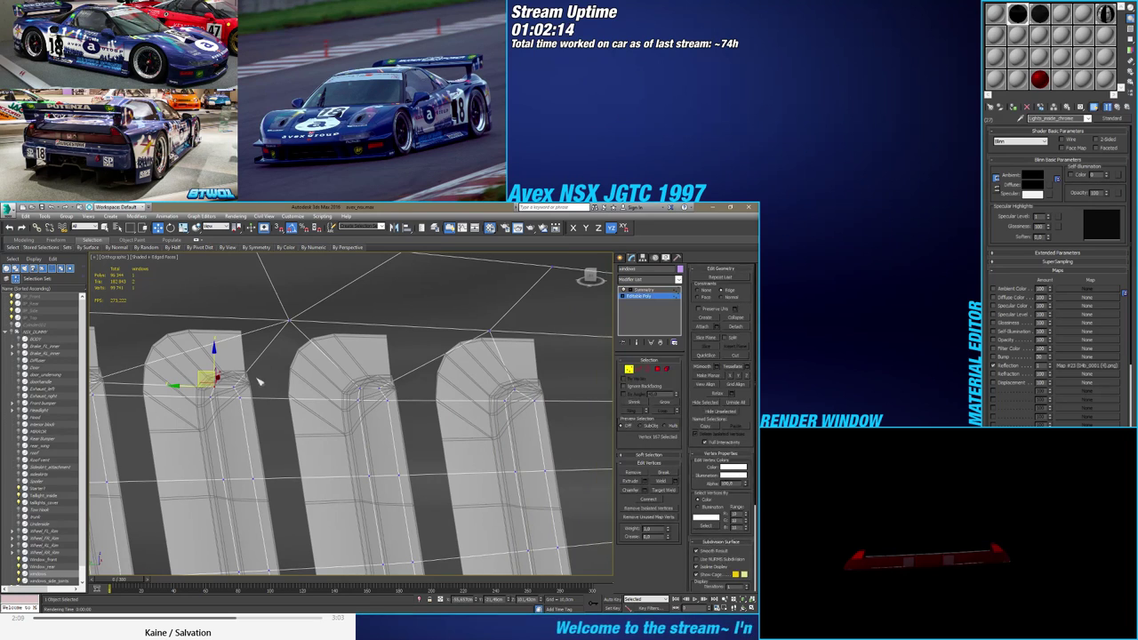
{"action": "left_click", "coordinate": [234, 389]}
{"action": "left_click", "coordinate": [361, 395], "text": "ctrl"}
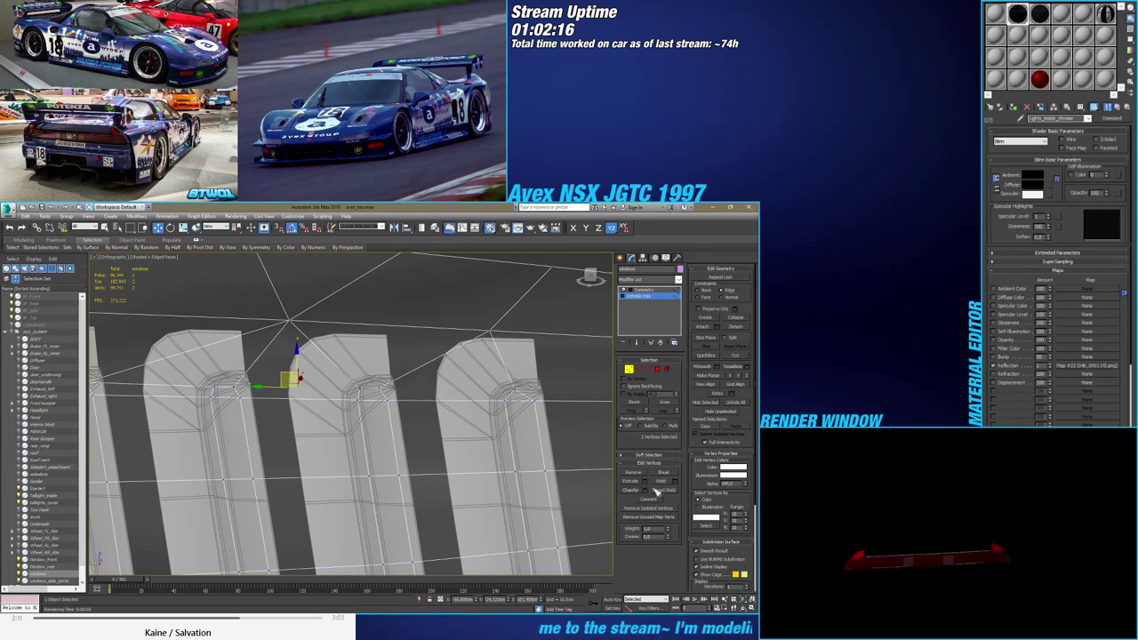
{"action": "left_click", "coordinate": [380, 389]}
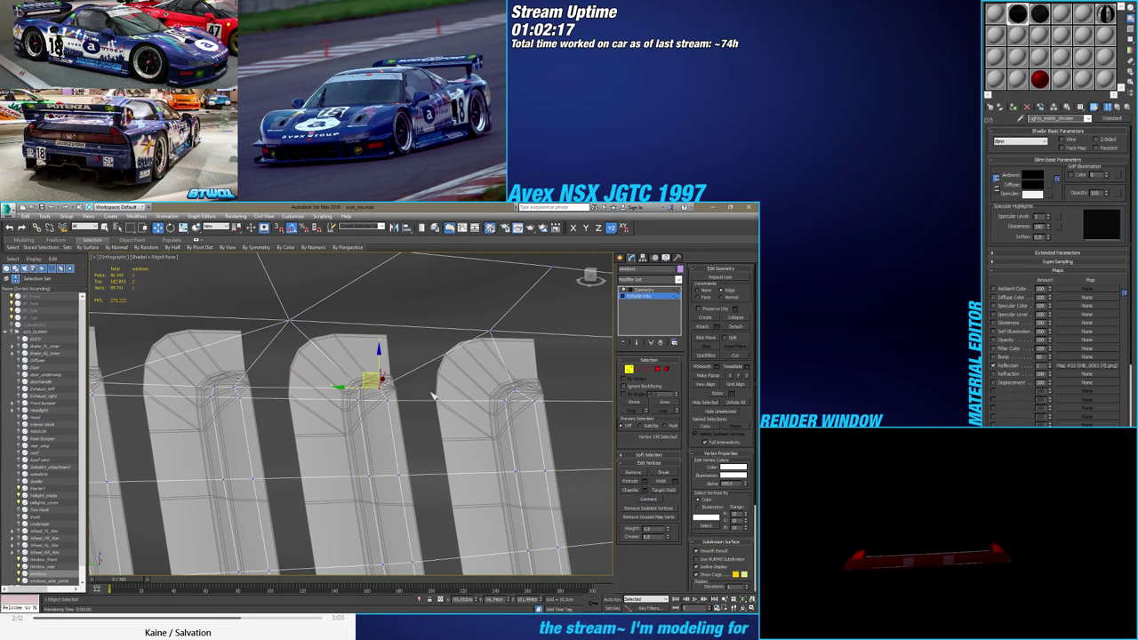
{"action": "left_click", "coordinate": [514, 390], "text": "ctrl"}
{"action": "left_click", "coordinate": [648, 500]}
Move the fifth louver's upper panel vertex to fit the corner of the louver's inner outline
{"action": "scroll", "coordinate": [533, 399], "scroll_direction": "up", "scroll_amount": 2}
{"action": "left_click", "coordinate": [504, 401]}
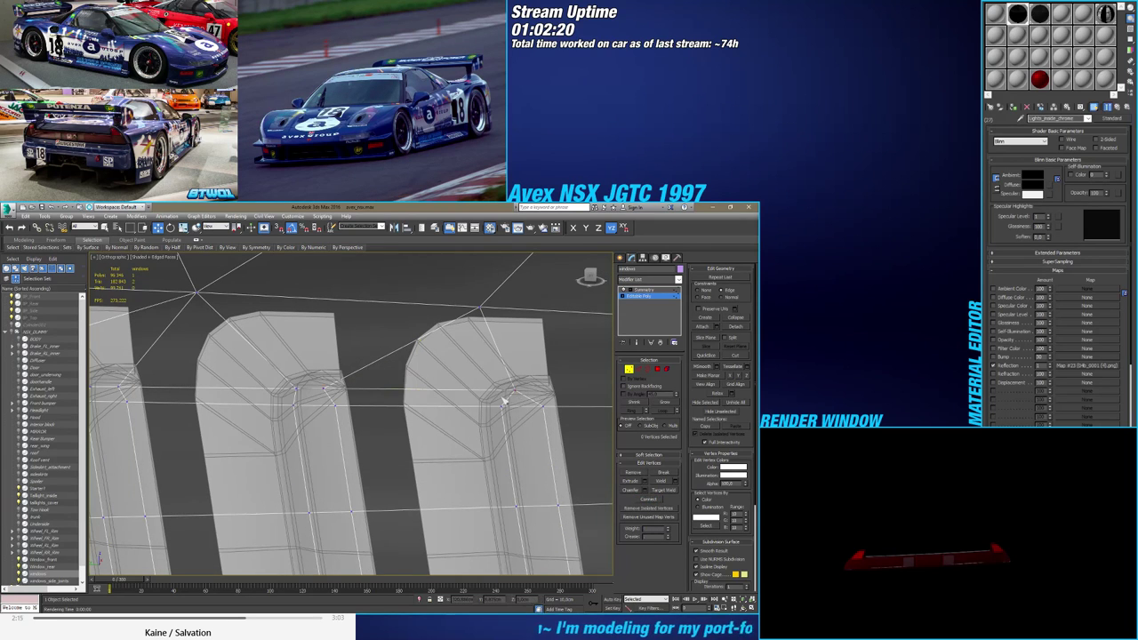
{"action": "left_click", "coordinate": [513, 382]}
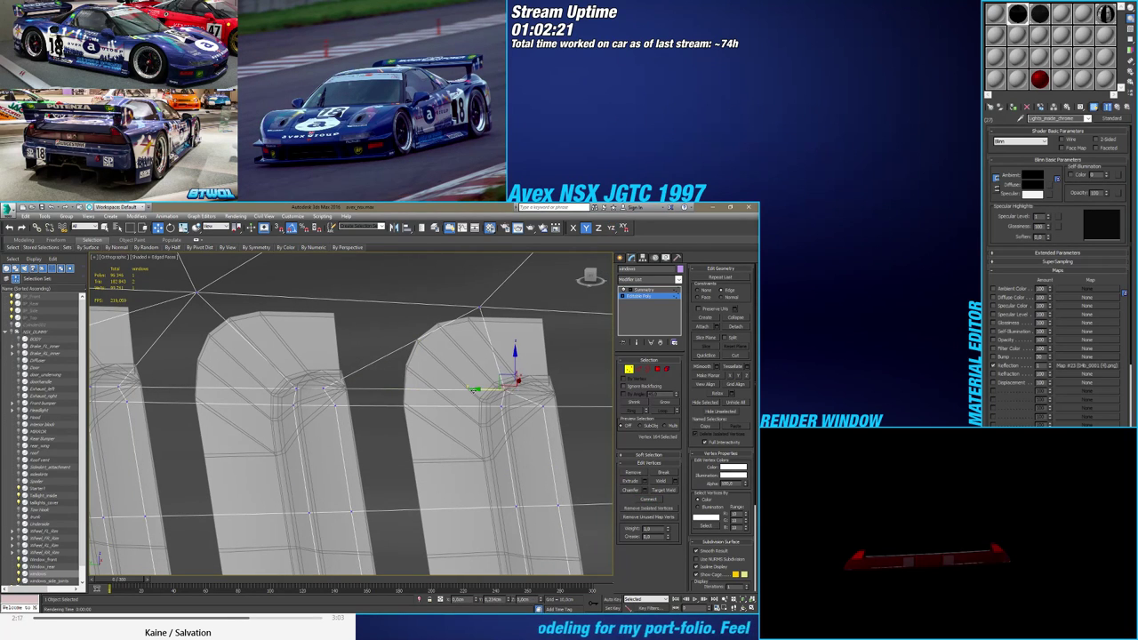
{"action": "left_click", "coordinate": [639, 369]}
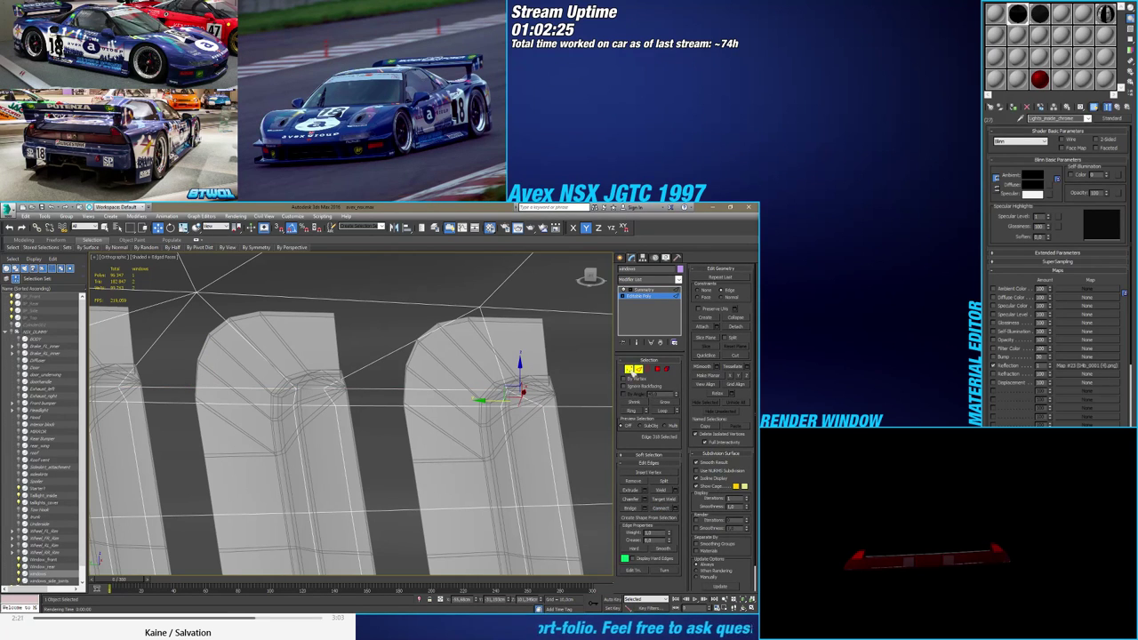
{"action": "left_click", "coordinate": [629, 367]}
{"action": "left_click", "coordinate": [522, 398]}
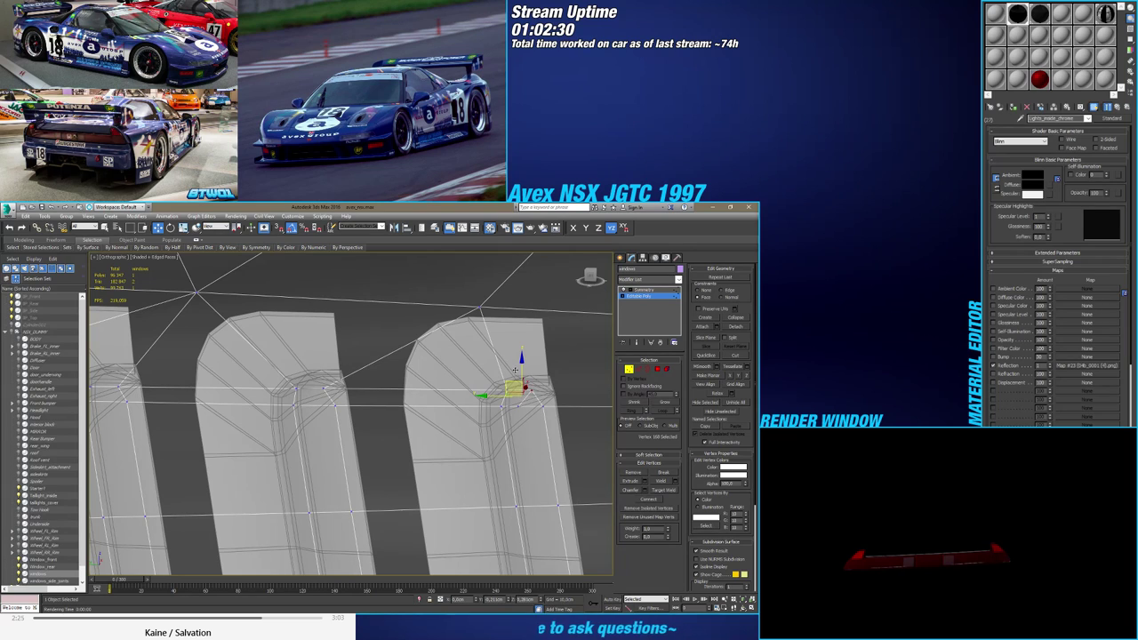
{"action": "left_click_drag", "start_coordinate": [515, 369], "coordinate": [525, 379]}
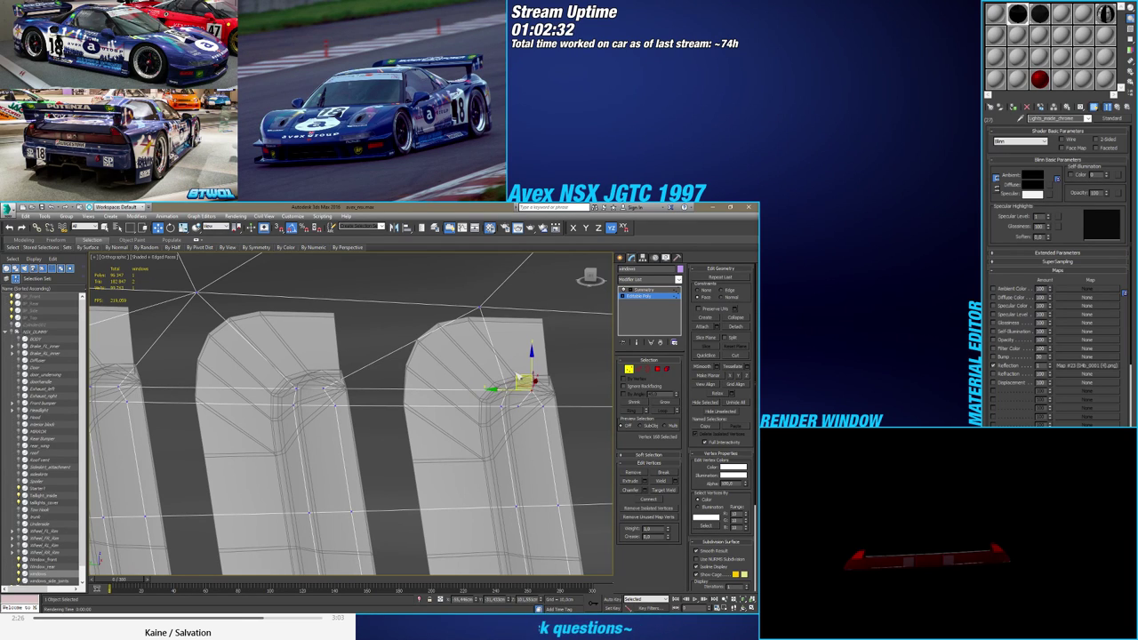
Connect the fifth louver's upper vertex to the panel vertex above it and remove the two leftover edges at the louver's upper end
{"action": "left_click", "coordinate": [471, 307], "text": "ctrl"}
{"action": "left_click", "coordinate": [647, 500]}
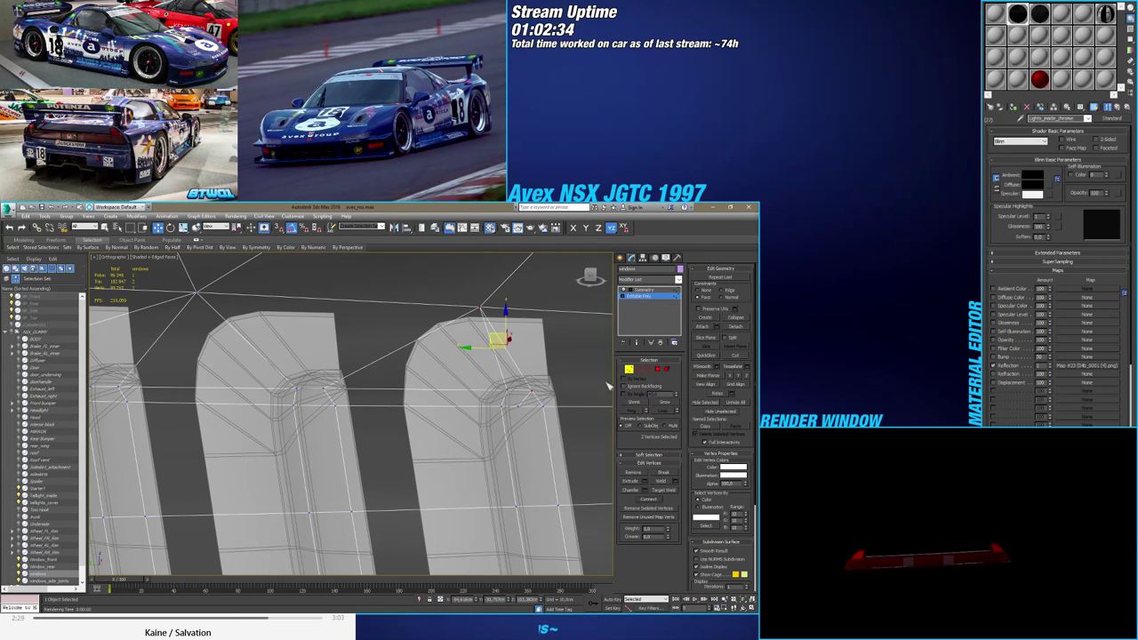
{"action": "key", "text": "2"}
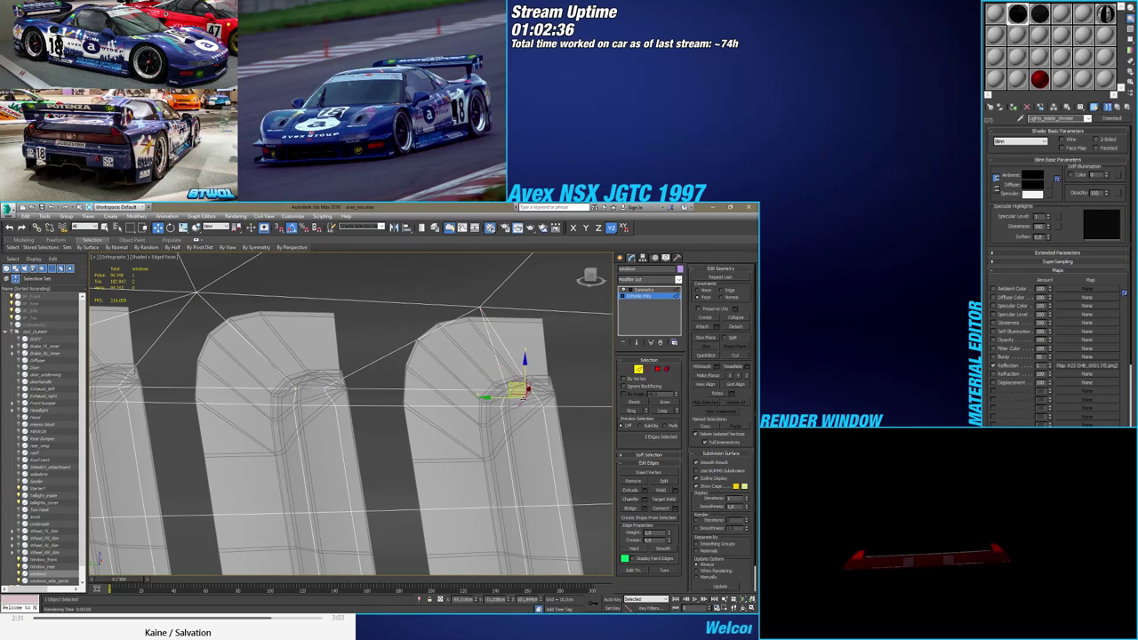
{"action": "left_click", "coordinate": [631, 485]}
{"action": "scroll", "coordinate": [521, 414], "scroll_direction": "down", "scroll_amount": 5}
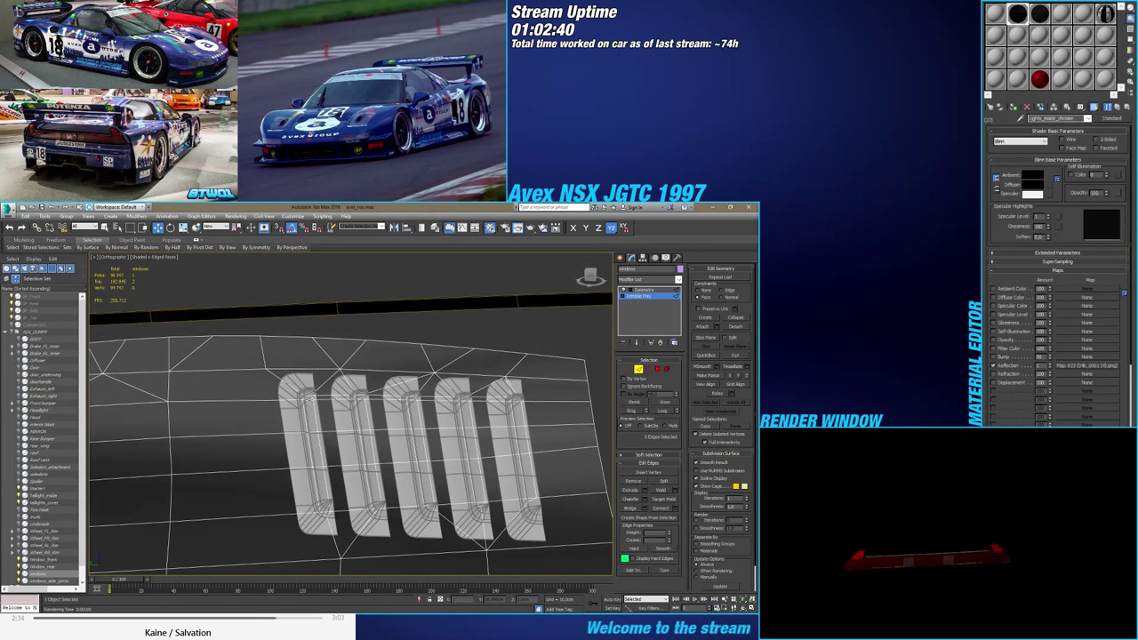
Connect the first louver's upper inner vertex to the panel vertex just above that louver
{"action": "scroll", "coordinate": [293, 399], "scroll_direction": "up", "scroll_amount": 5}
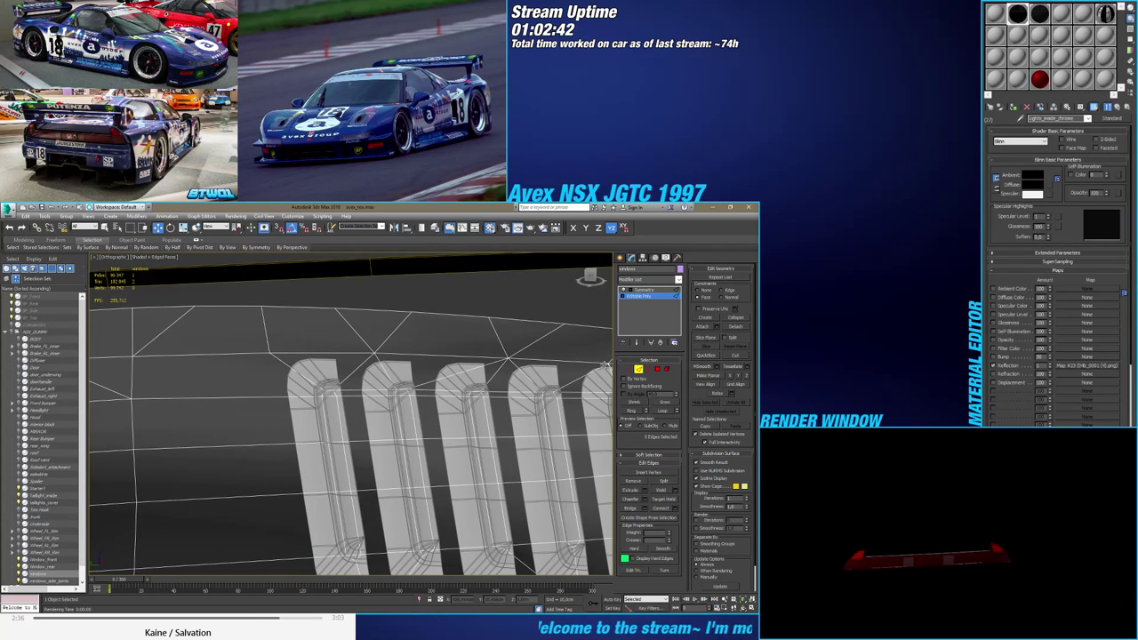
{"action": "left_click", "coordinate": [628, 369]}
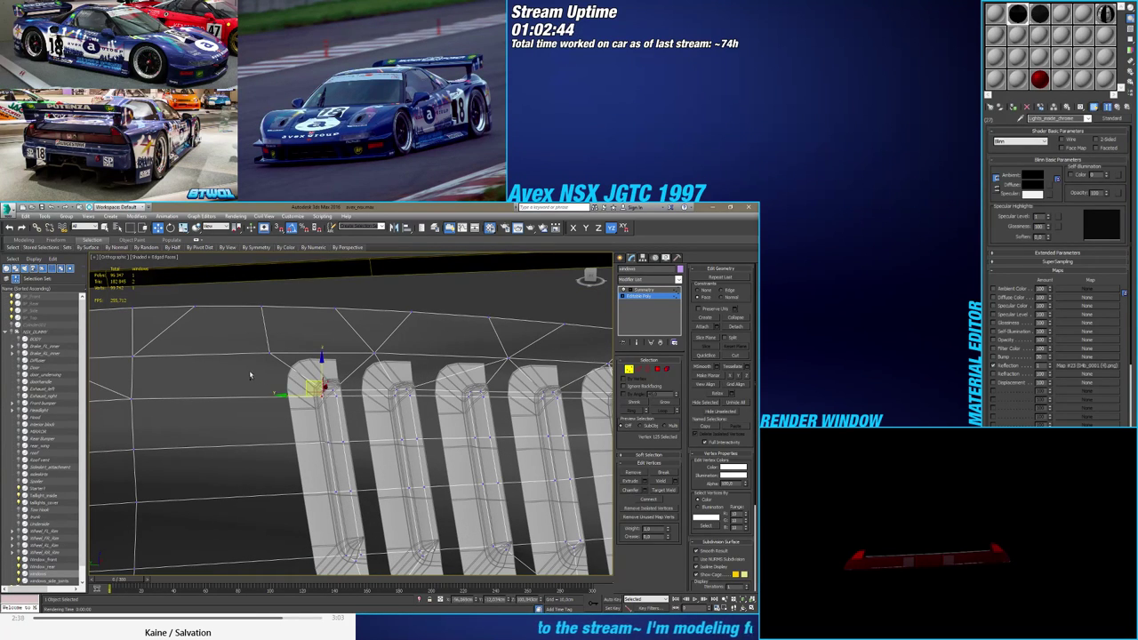
{"action": "left_click", "coordinate": [302, 366]}
{"action": "left_click", "coordinate": [644, 499]}
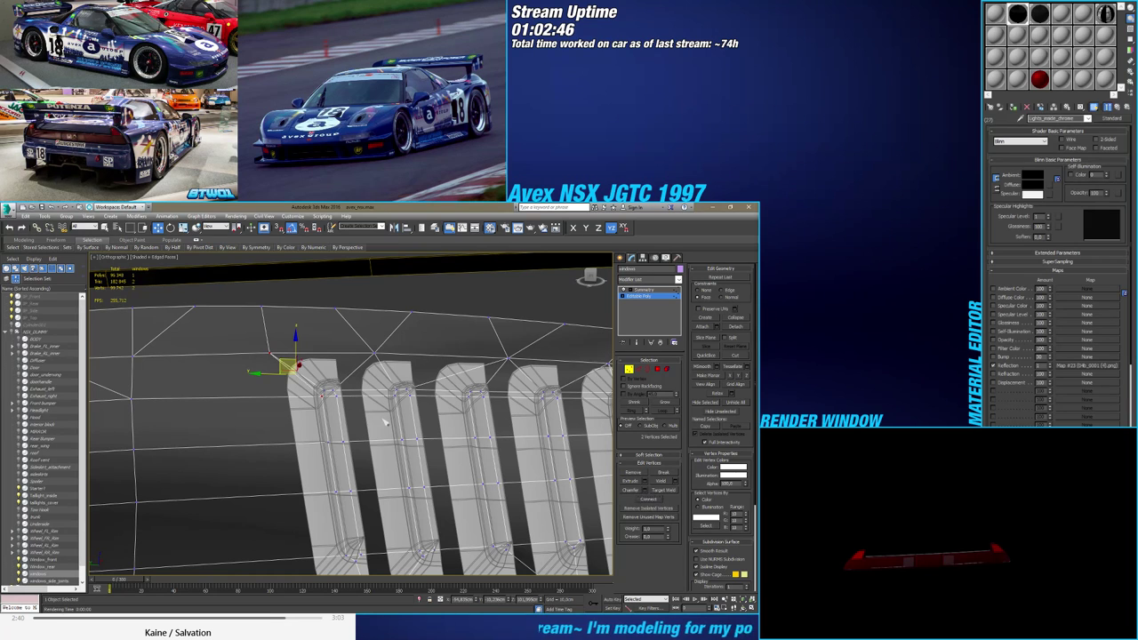
Slide the panel vertex above the fifth louver along its edge to the louver's outer corner and connect it to the upper inner vertex
{"action": "middle_click_drag", "start_coordinate": [553, 400], "coordinate": [401, 403]}
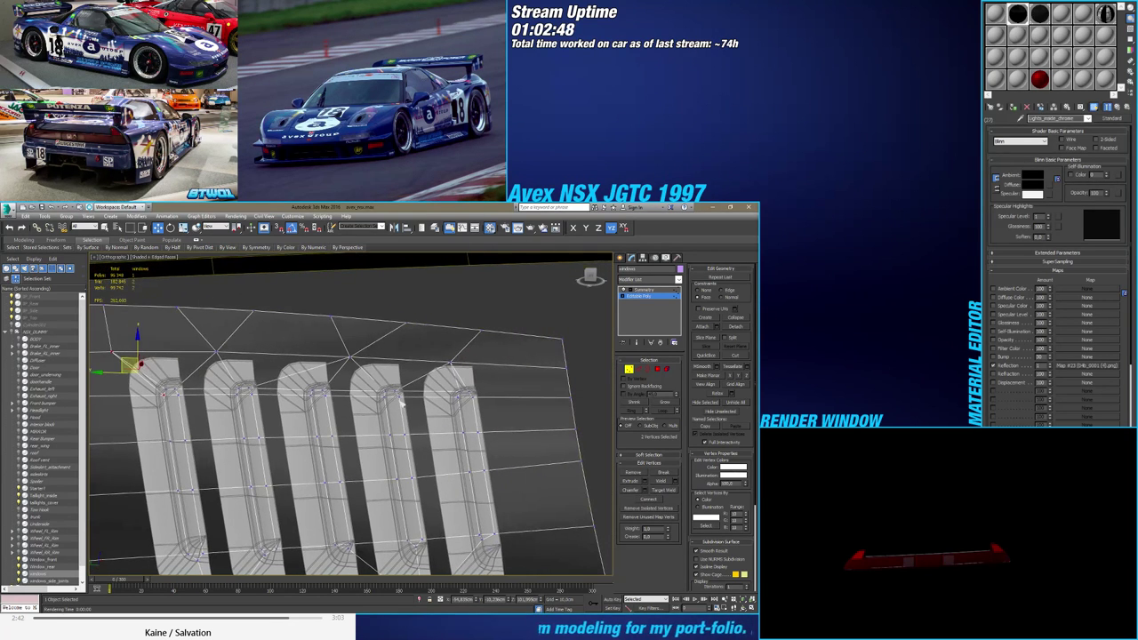
{"action": "left_click", "coordinate": [457, 392]}
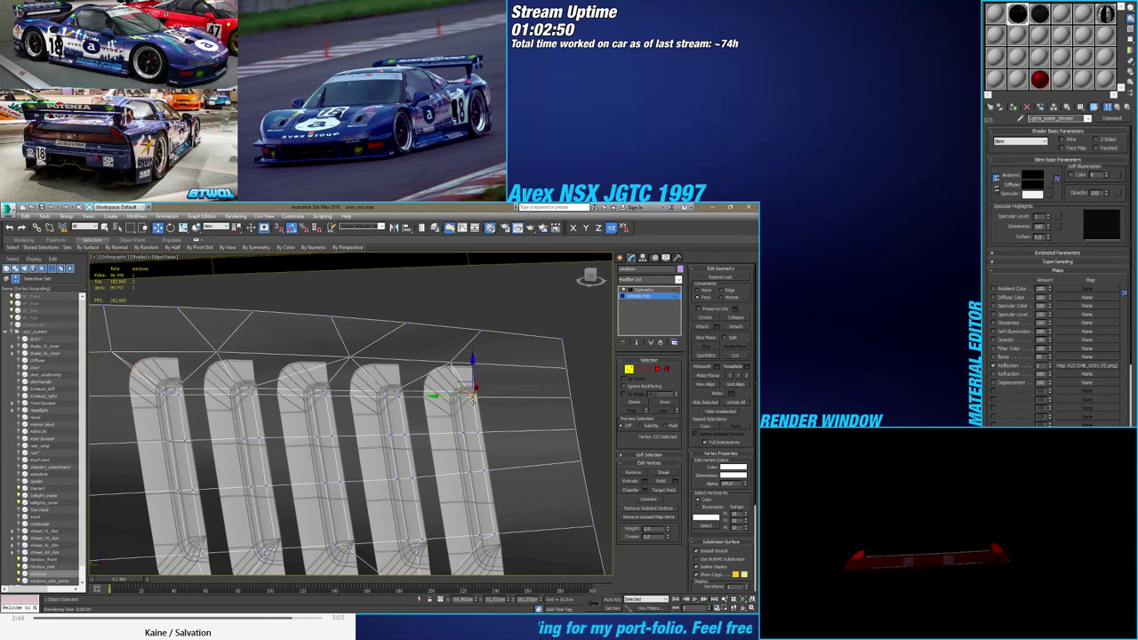
{"action": "scroll", "coordinate": [453, 391], "scroll_direction": "up", "scroll_amount": 2}
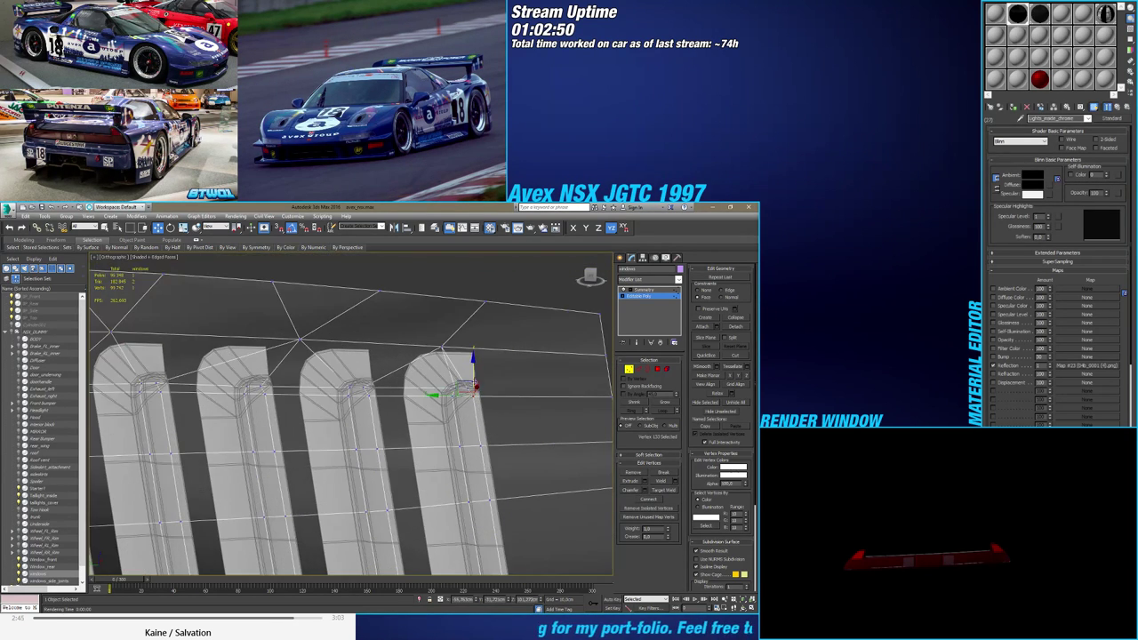
{"action": "left_click", "coordinate": [439, 341]}
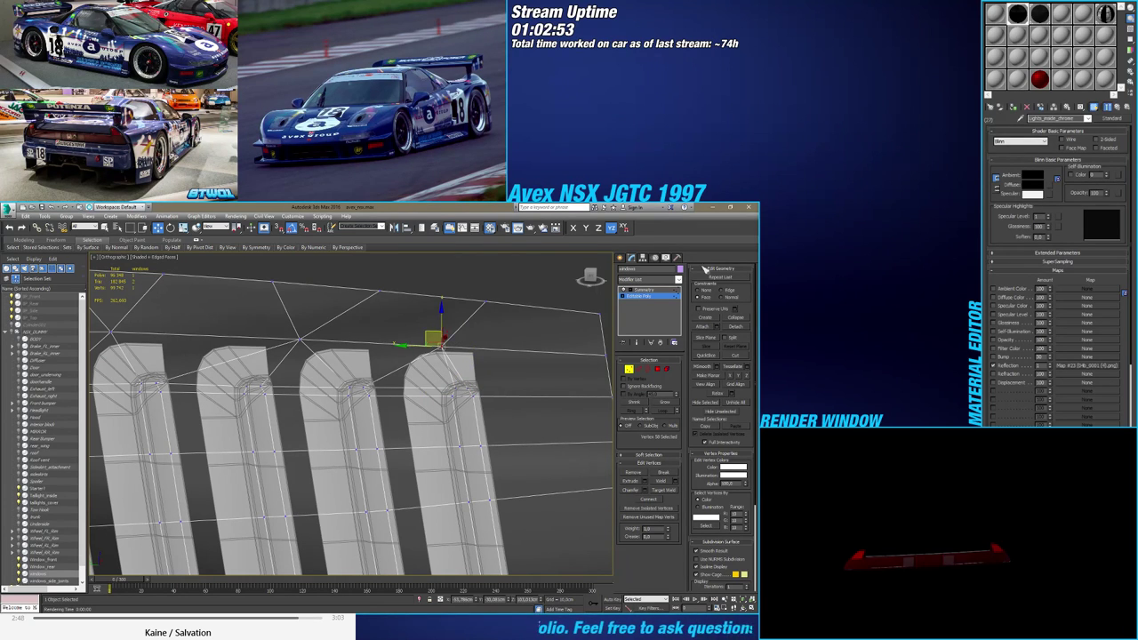
{"action": "left_click_drag", "start_coordinate": [414, 346], "coordinate": [444, 345]}
{"action": "left_click", "coordinate": [474, 397], "text": "ctrl"}
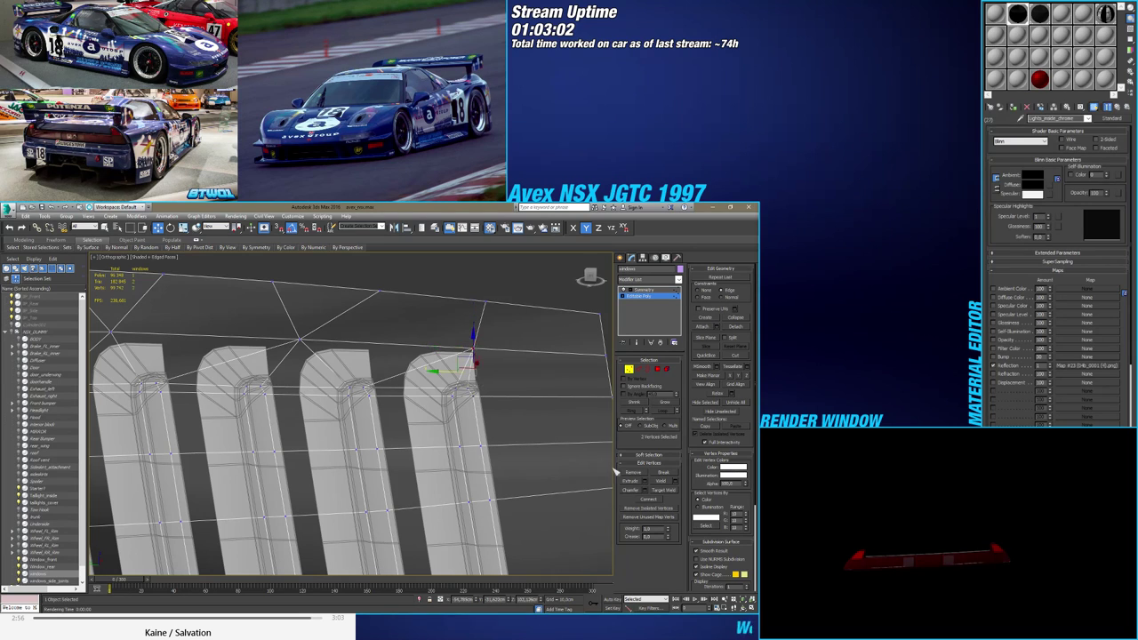
{"action": "left_click", "coordinate": [648, 500]}
{"action": "left_click", "coordinate": [648, 499]}
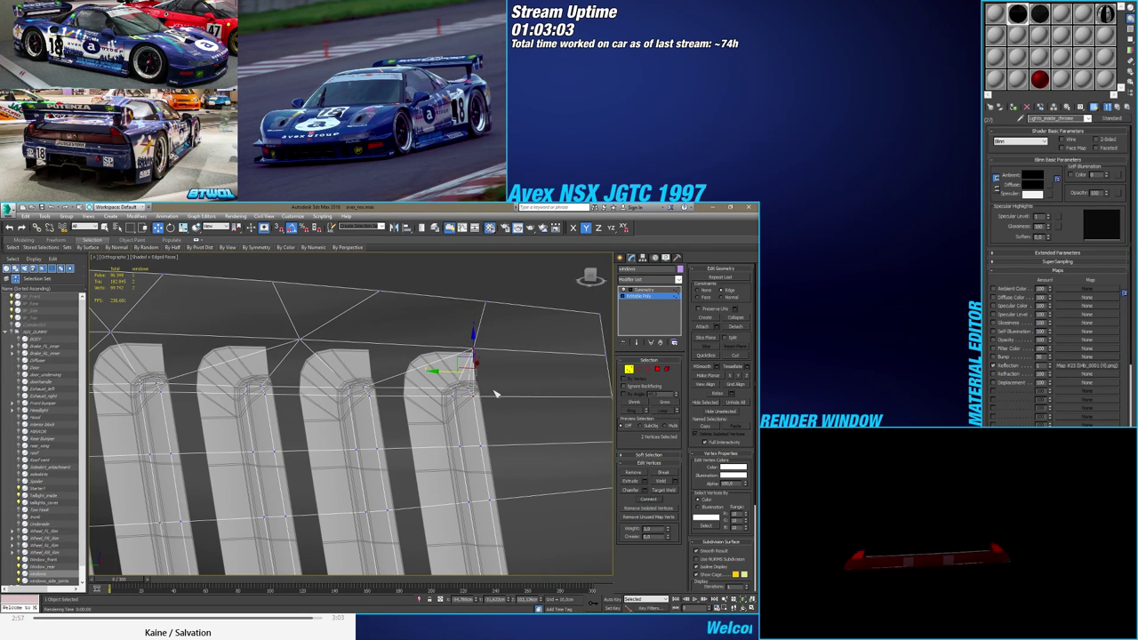
Slide the panel vertex between the third and fourth louvers along its edge until it sits above the third louver
{"action": "left_click", "coordinate": [380, 373]}
{"action": "scroll", "coordinate": [386, 350], "scroll_direction": "down", "scroll_amount": 2}
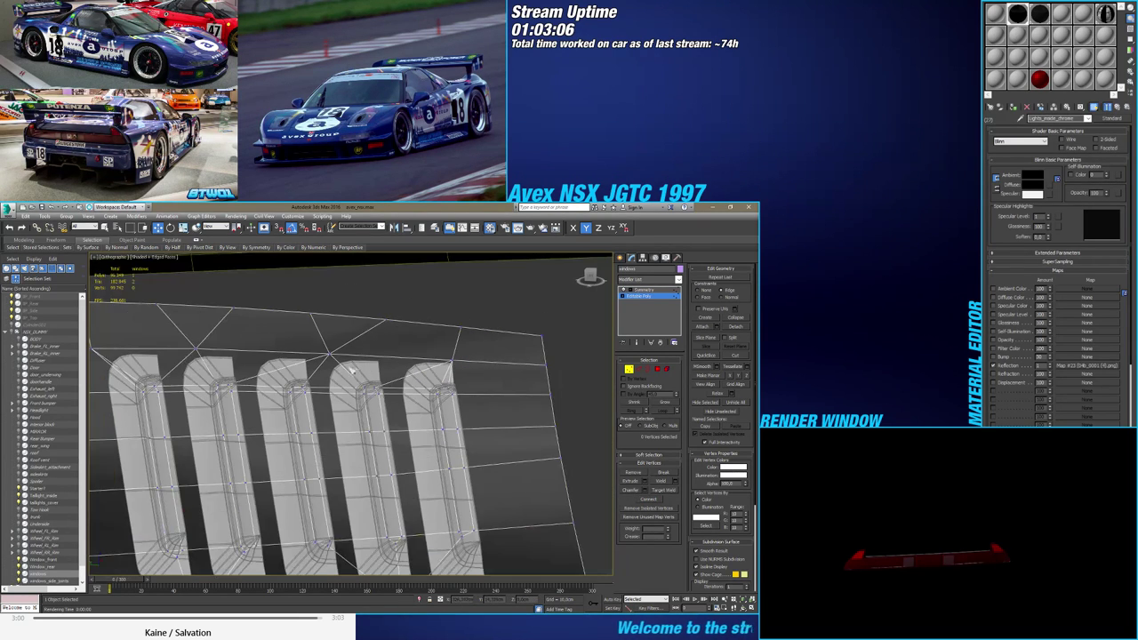
{"action": "middle_click_drag", "start_coordinate": [339, 368], "coordinate": [345, 352]}
{"action": "left_click", "coordinate": [331, 350]}
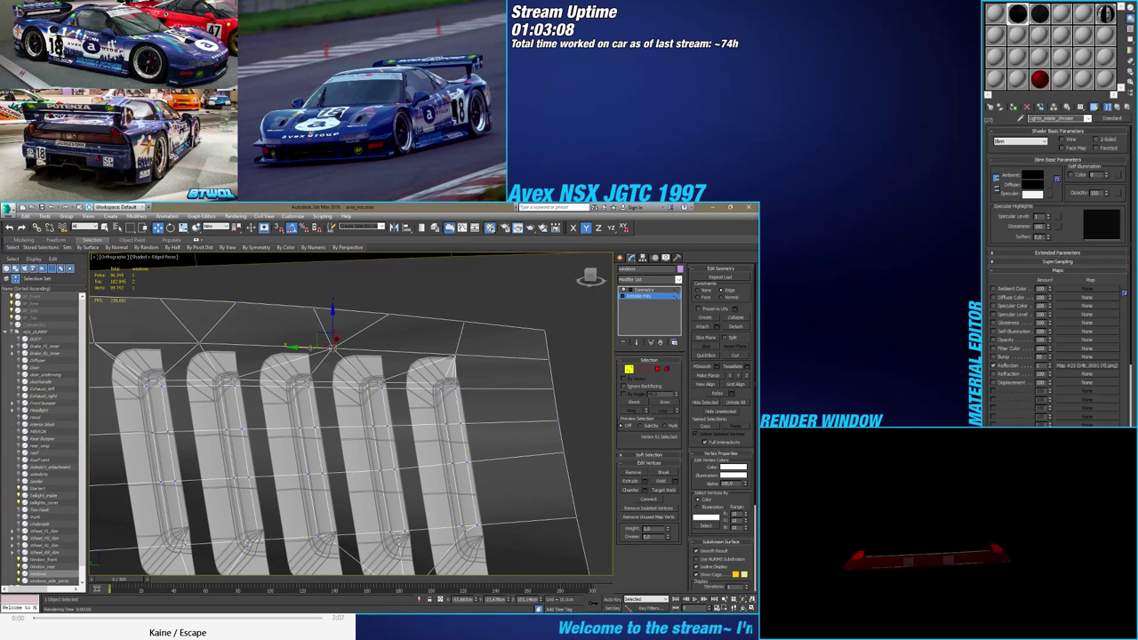
{"action": "left_click_drag", "start_coordinate": [273, 346], "coordinate": [281, 345]}
Add an edge from the upper panel vertex down beside the fourth louver and connect its lower end to the louver's upper vertex
{"action": "left_click", "coordinate": [638, 369]}
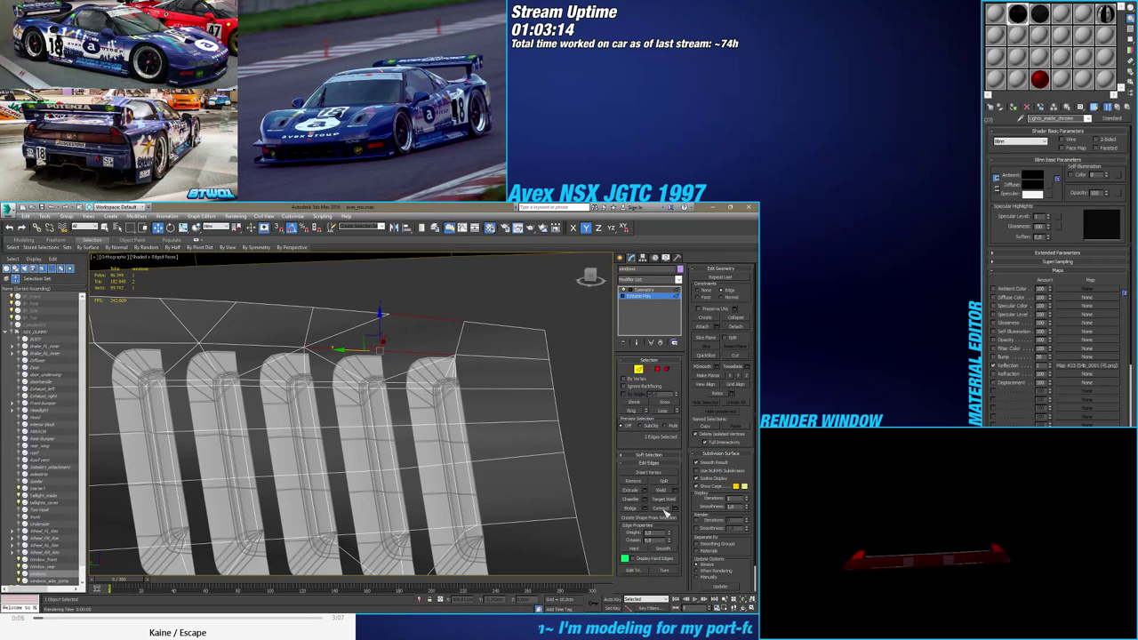
{"action": "left_click", "coordinate": [423, 327]}
{"action": "left_click", "coordinate": [630, 368], "text": "ctrl"}
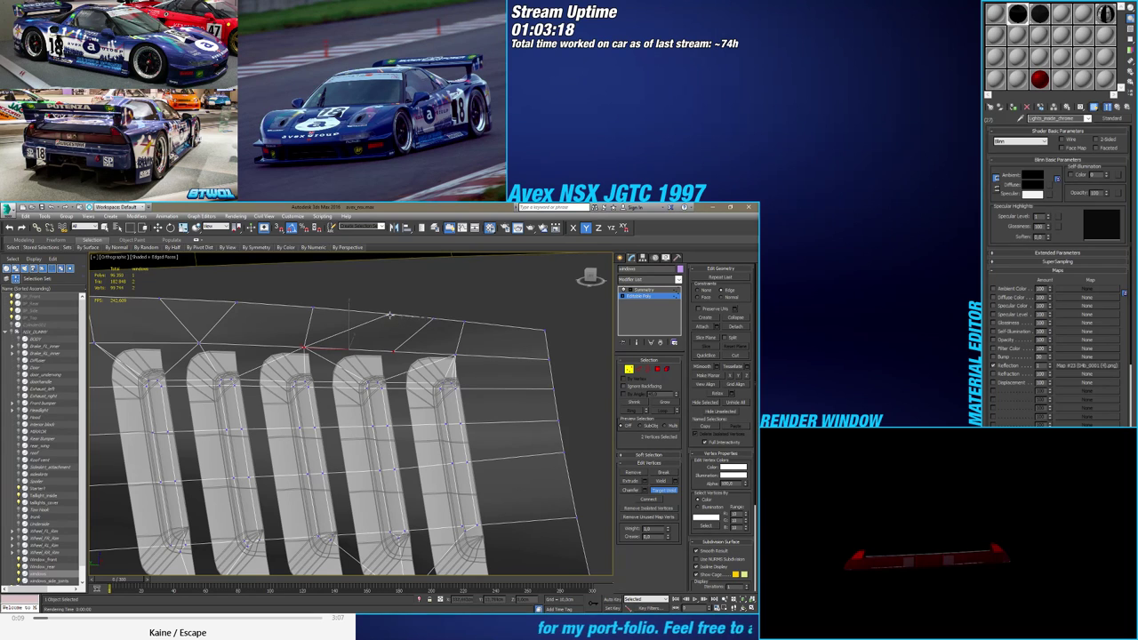
{"action": "key", "text": "w"}
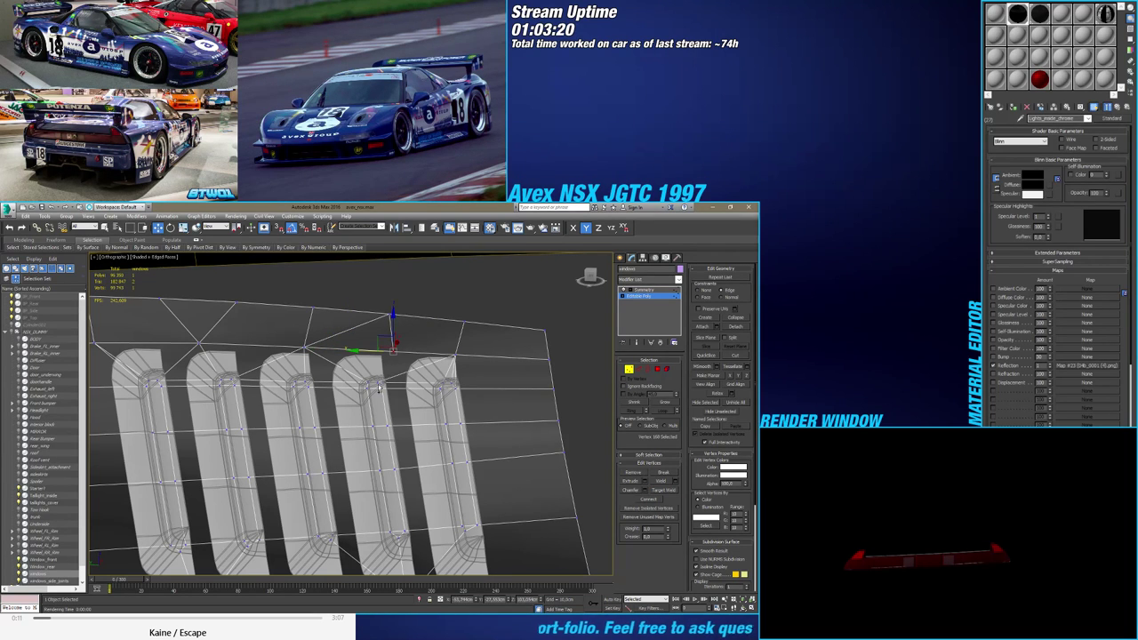
{"action": "left_click", "coordinate": [387, 356]}
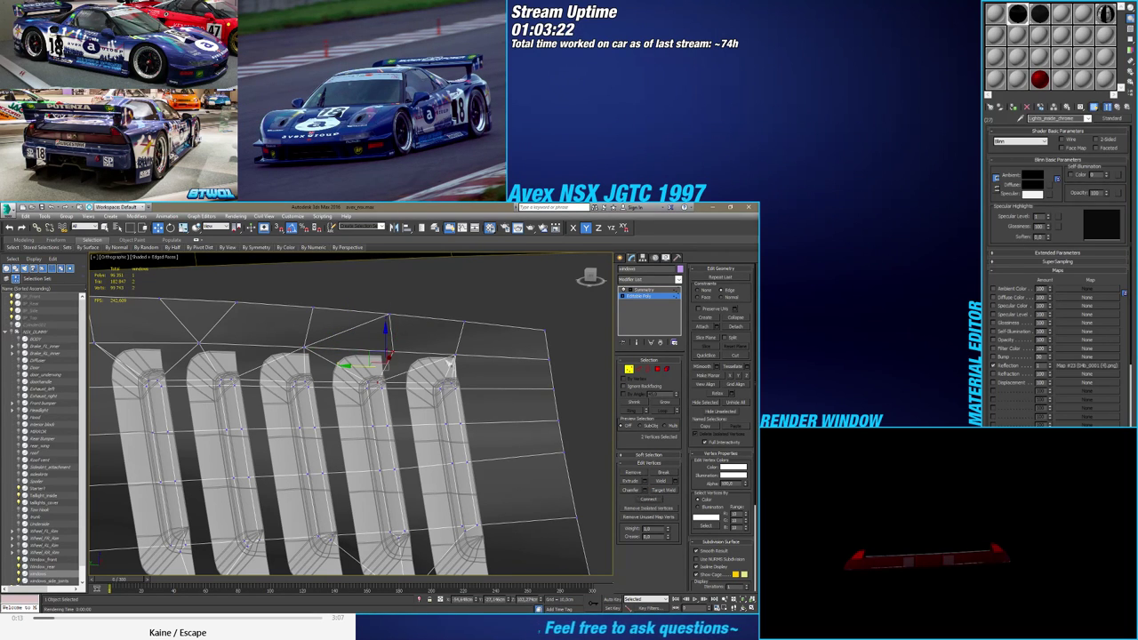
Slide the new edge's lower vertex along the horizontal panel edge to the fifth louver's rounded corner
{"action": "scroll", "coordinate": [409, 354], "scroll_direction": "up", "scroll_amount": 2}
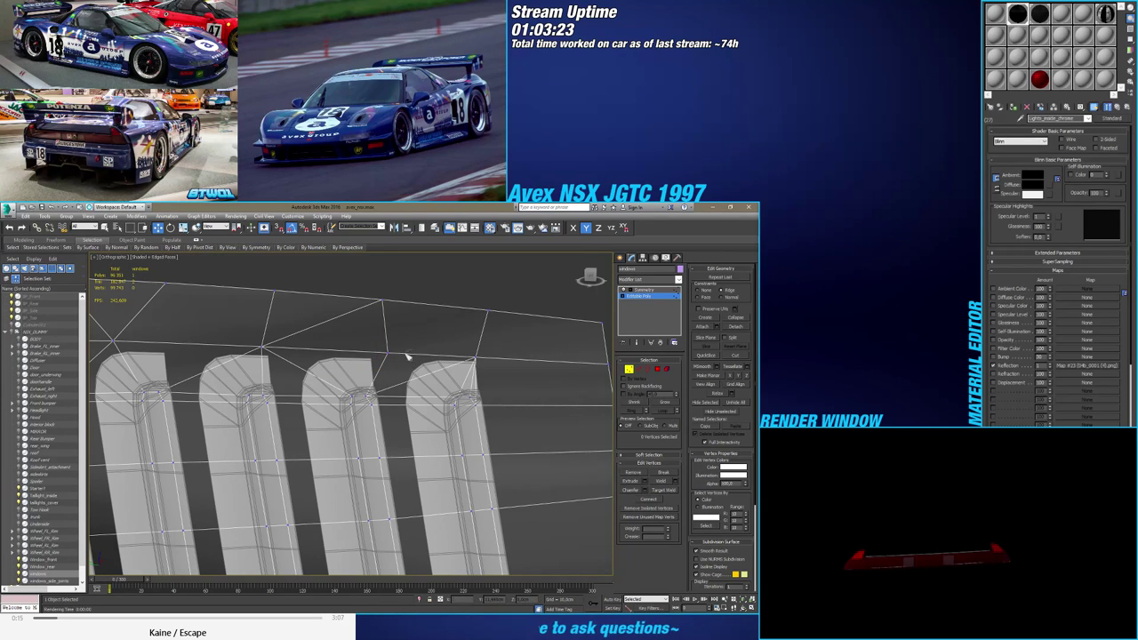
{"action": "left_click_drag", "start_coordinate": [366, 358], "coordinate": [371, 352]}
{"action": "left_click_drag", "start_coordinate": [384, 351], "coordinate": [425, 378]}
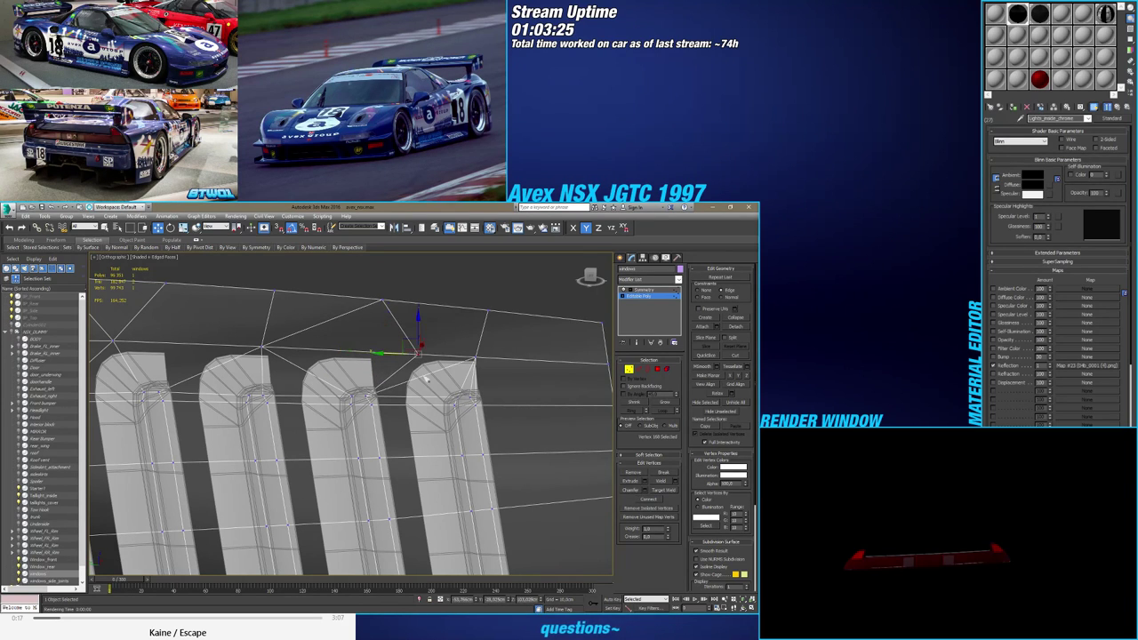
Remove the leftover diagonal edge across the fifth louver's top and connect the relocated vertex to the louver's upper inner vertex
{"action": "key", "text": "2"}
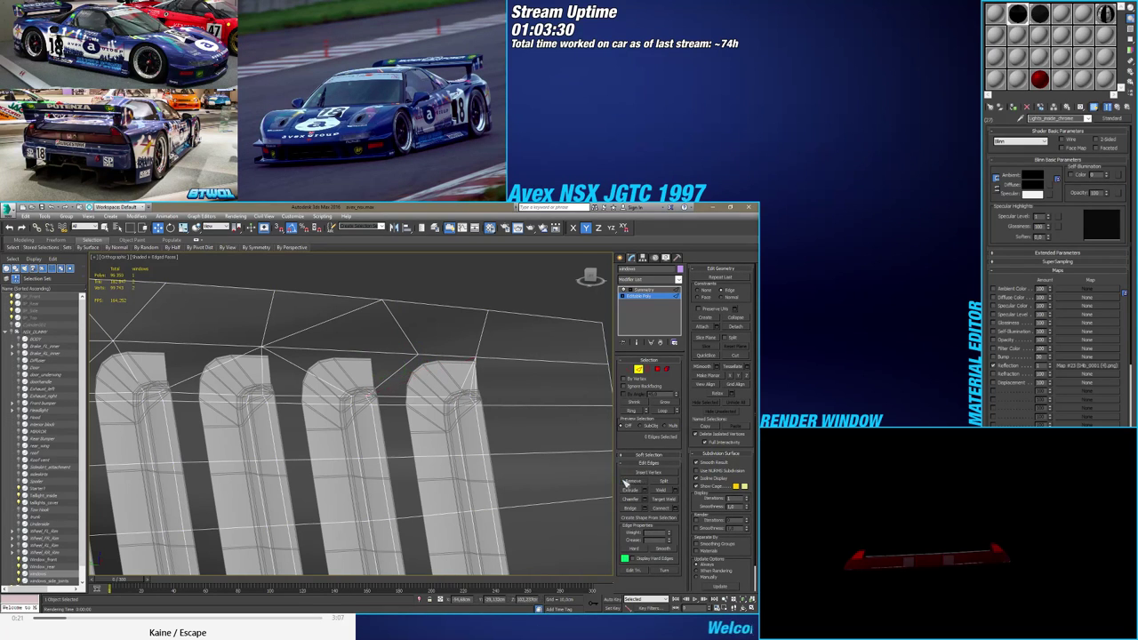
{"action": "key", "text": "1"}
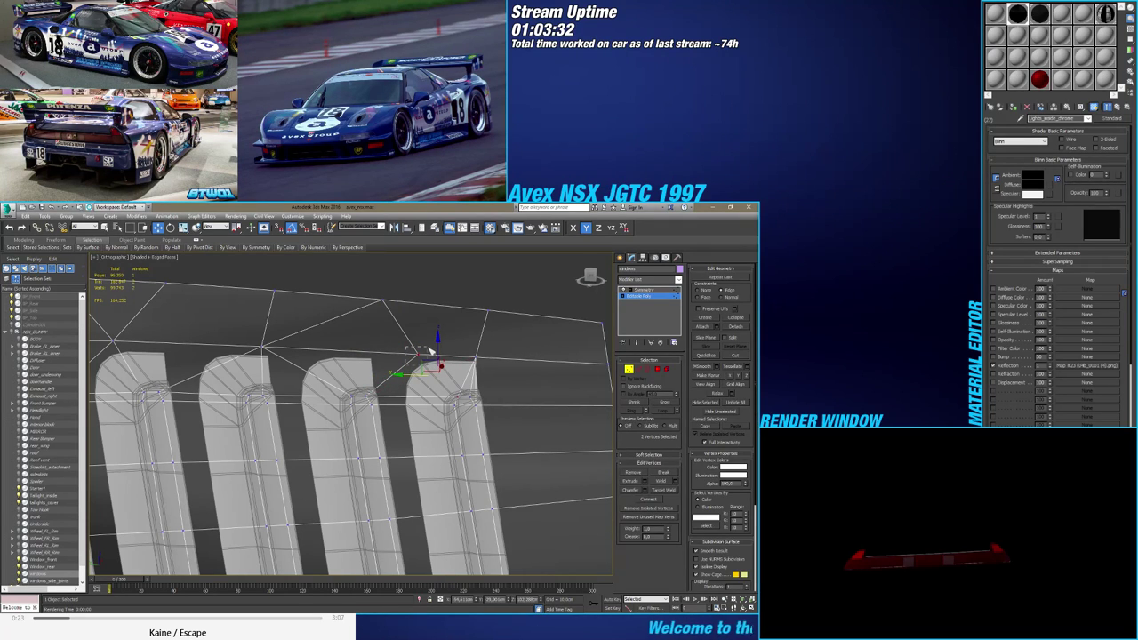
{"action": "left_click", "coordinate": [503, 348]}
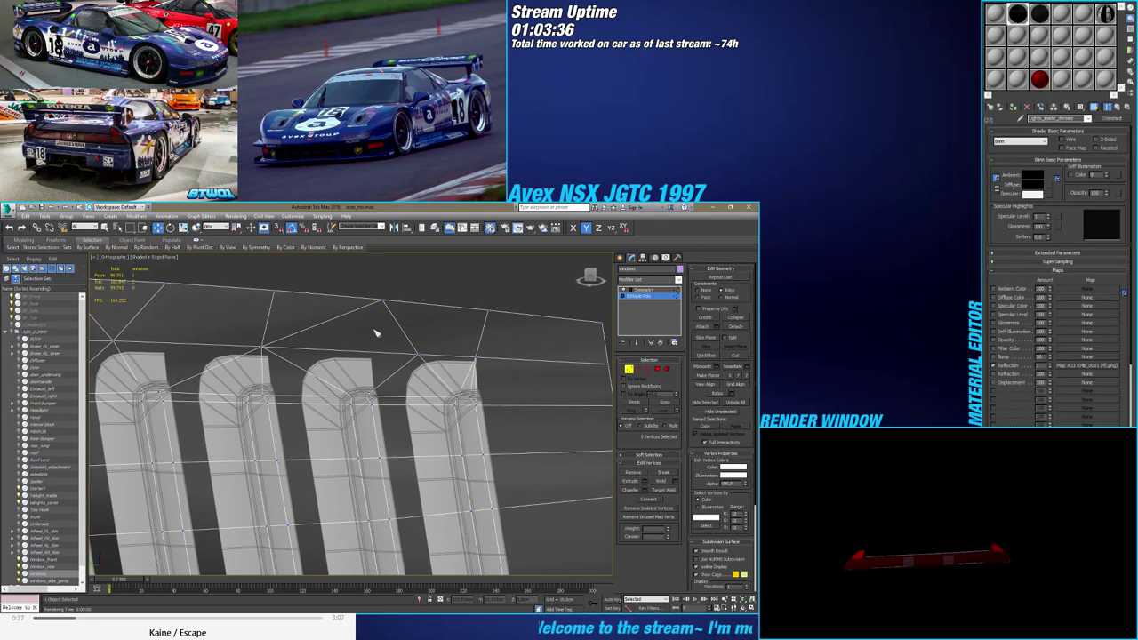
Remove the long diagonal panel edge above the third and fourth louvers
{"action": "left_click", "coordinate": [638, 369]}
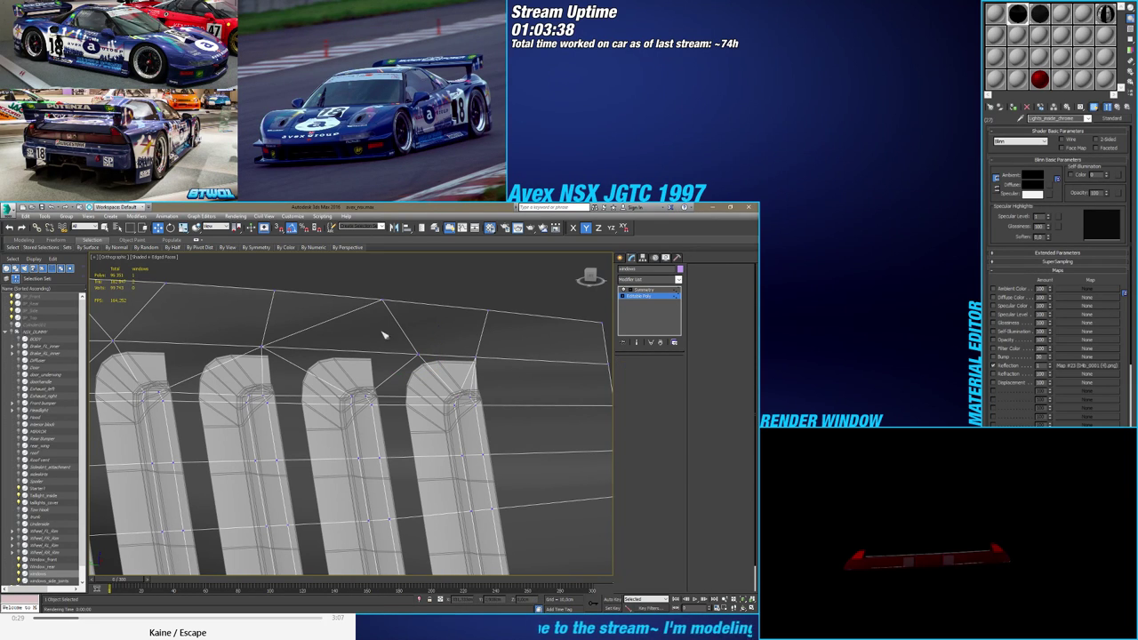
{"action": "left_click", "coordinate": [317, 313]}
{"action": "scroll", "coordinate": [430, 368], "scroll_direction": "down", "scroll_amount": 3}
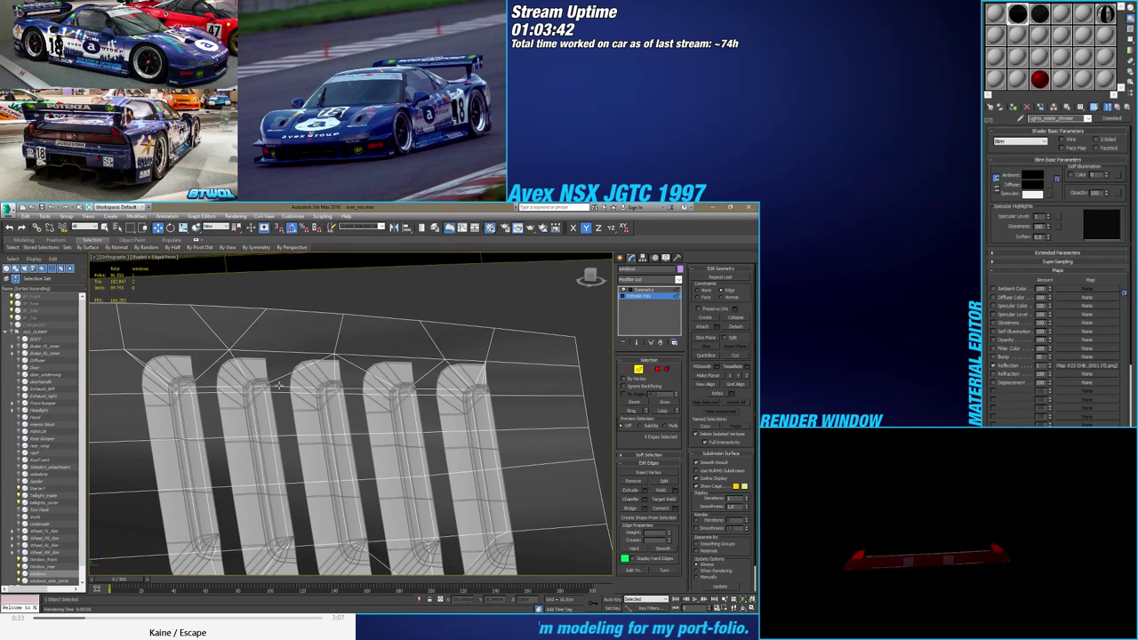
Slide the panel vertex beside the first louver's rounded corner along its edge until it sits above the louver
{"action": "middle_click_drag", "start_coordinate": [131, 349], "coordinate": [256, 378]}
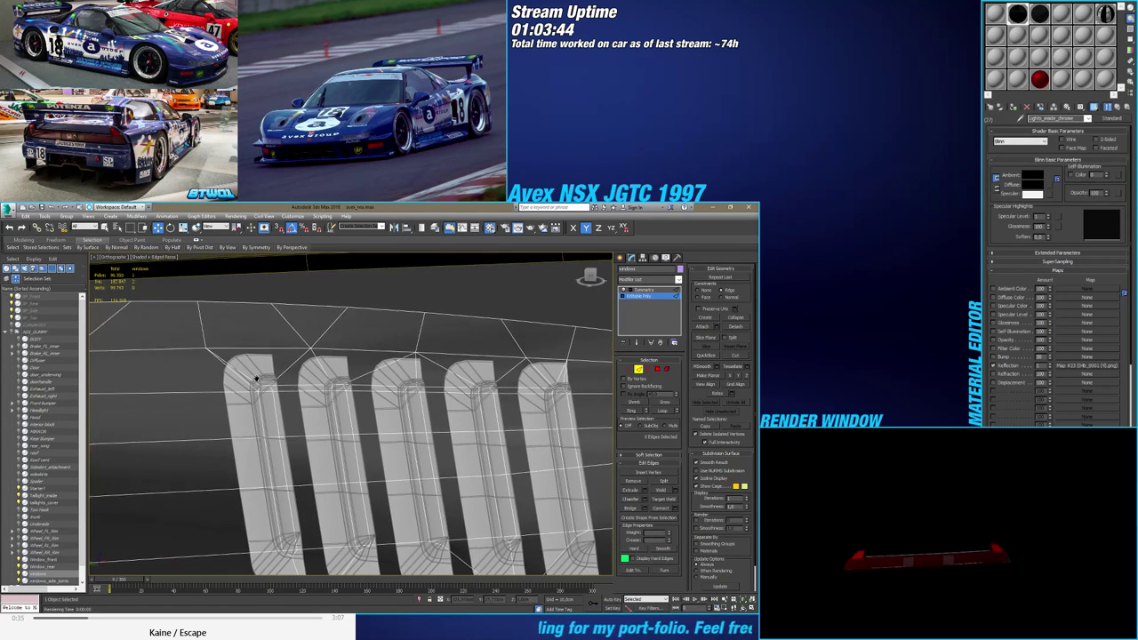
{"action": "scroll", "coordinate": [391, 368], "scroll_direction": "down", "scroll_amount": 3}
{"action": "scroll", "coordinate": [286, 372], "scroll_direction": "up", "scroll_amount": 3}
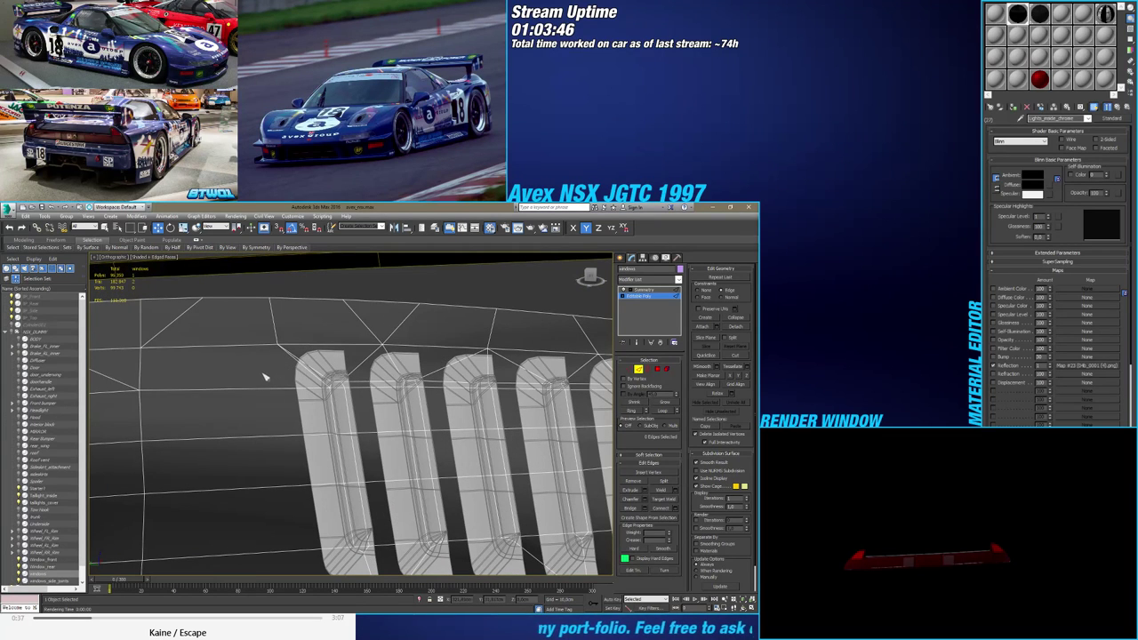
{"action": "left_click", "coordinate": [628, 369]}
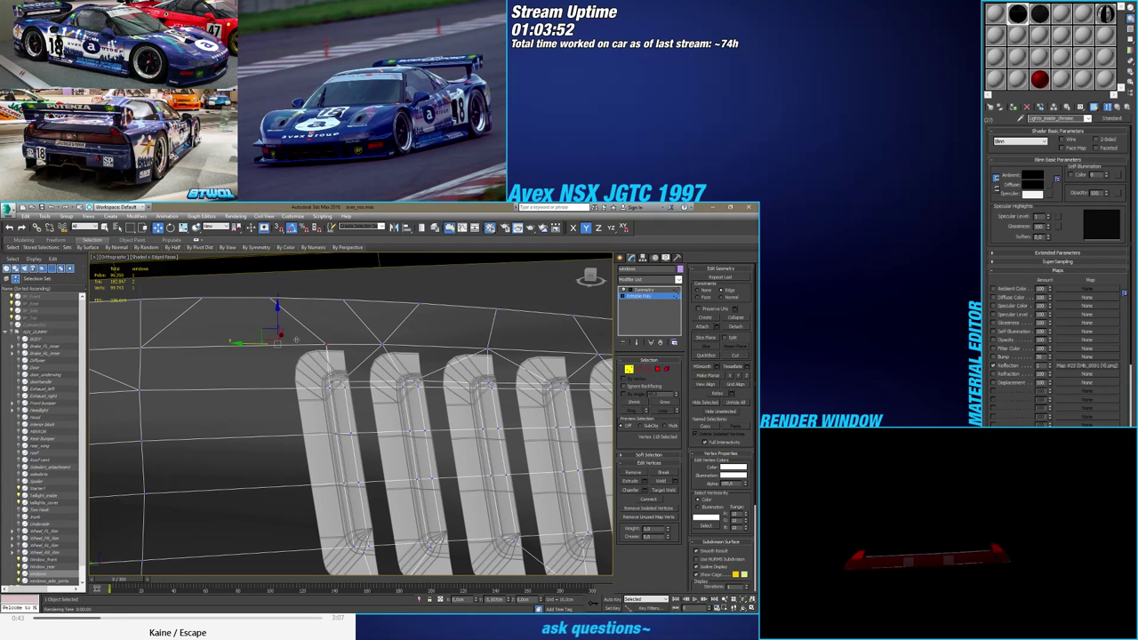
{"action": "scroll", "coordinate": [296, 339], "scroll_direction": "down", "scroll_amount": 3}
{"action": "middle_click_drag", "start_coordinate": [386, 365], "coordinate": [372, 370], "text": "alt"}
{"action": "key", "text": "F4"}
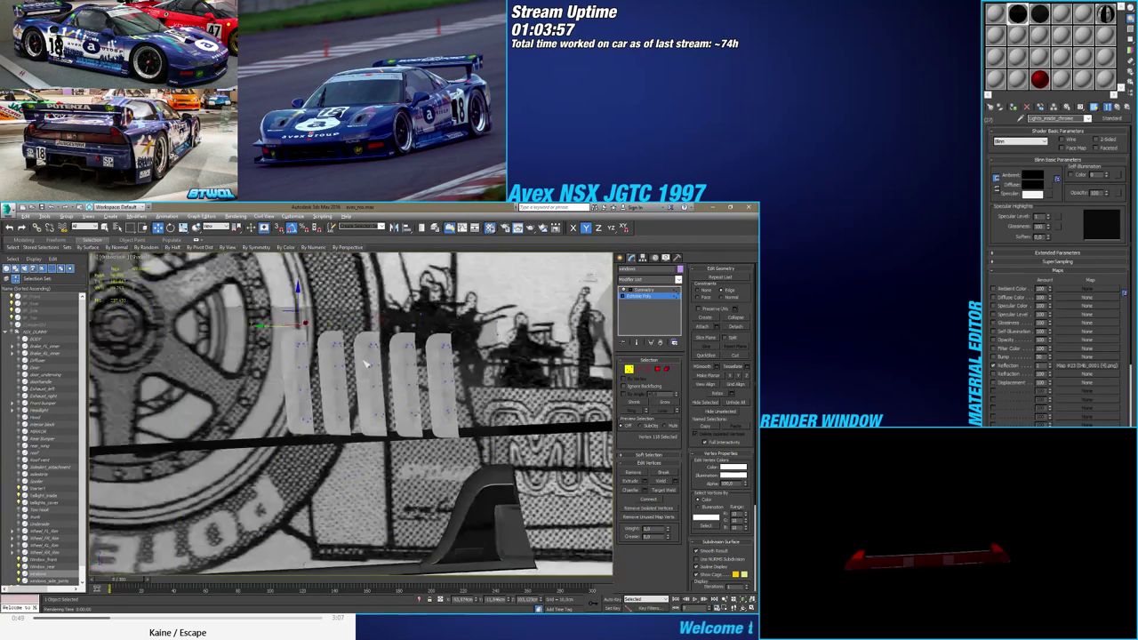
{"action": "key", "text": "F4"}
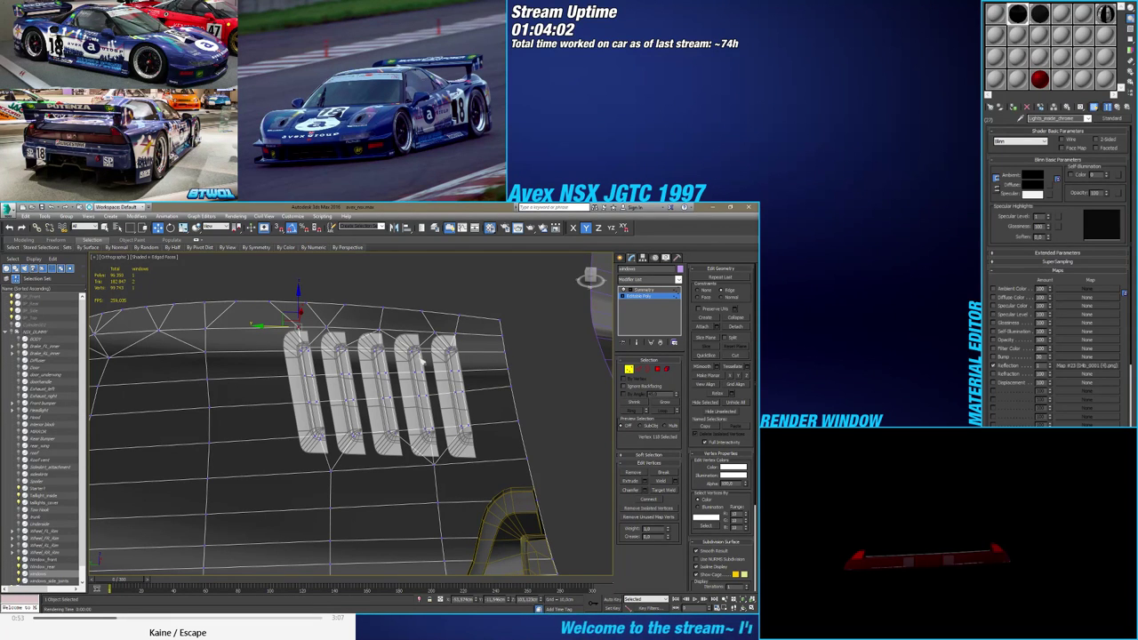
{"action": "scroll", "coordinate": [358, 457], "scroll_direction": "up", "scroll_amount": 5}
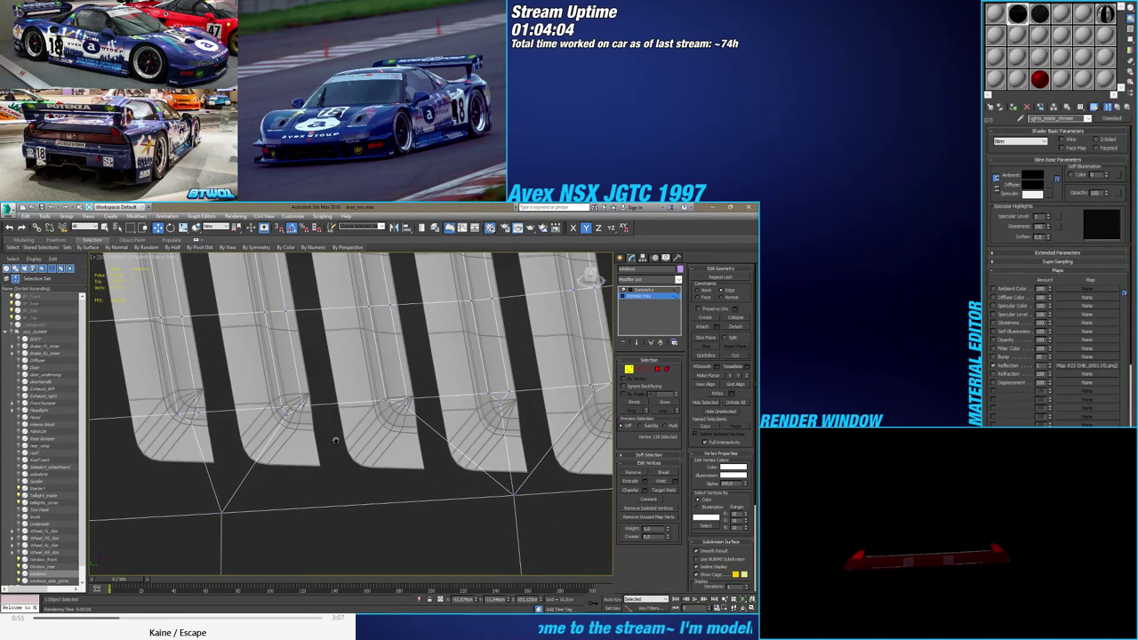
{"action": "middle_click_drag", "start_coordinate": [223, 442], "coordinate": [191, 442]}
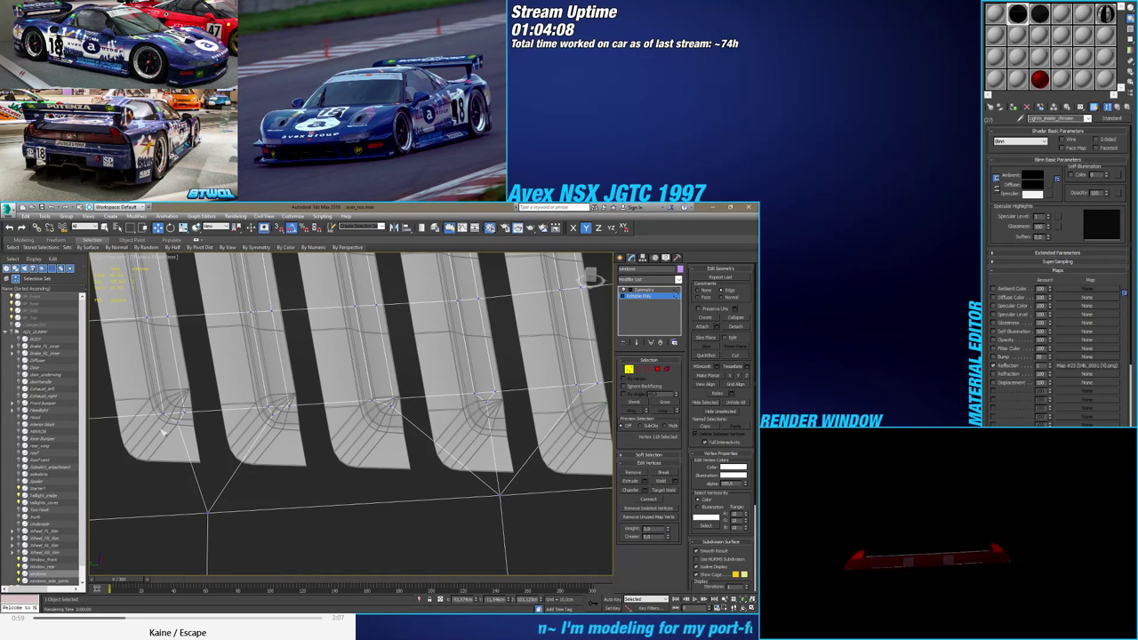
{"action": "left_click", "coordinate": [179, 412]}
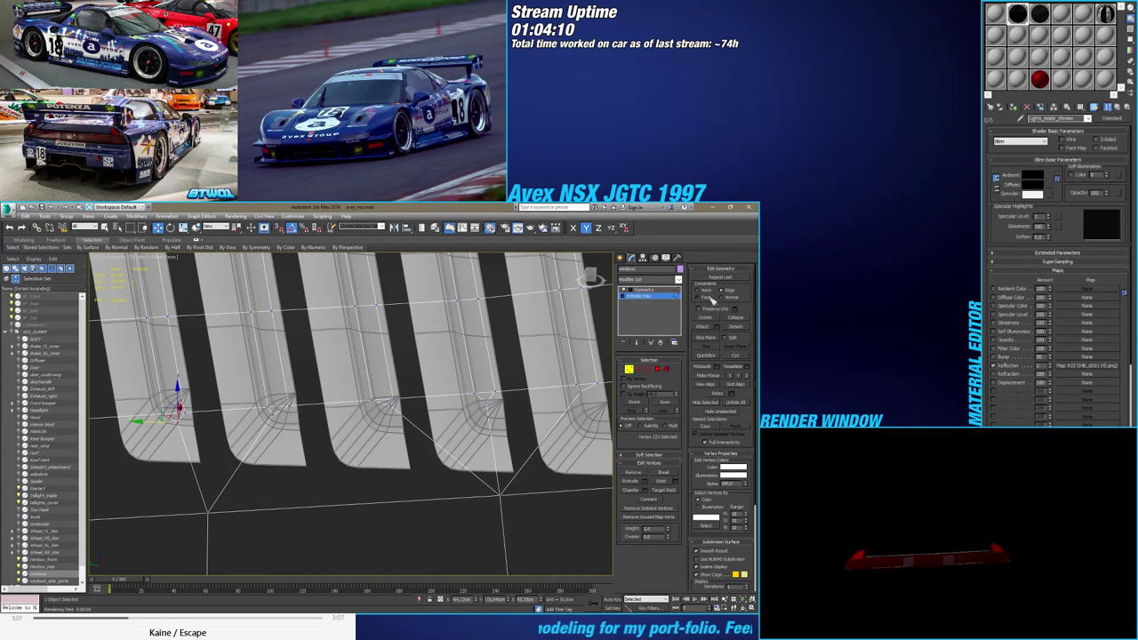
{"action": "middle_click_drag", "start_coordinate": [164, 433], "coordinate": [190, 450]}
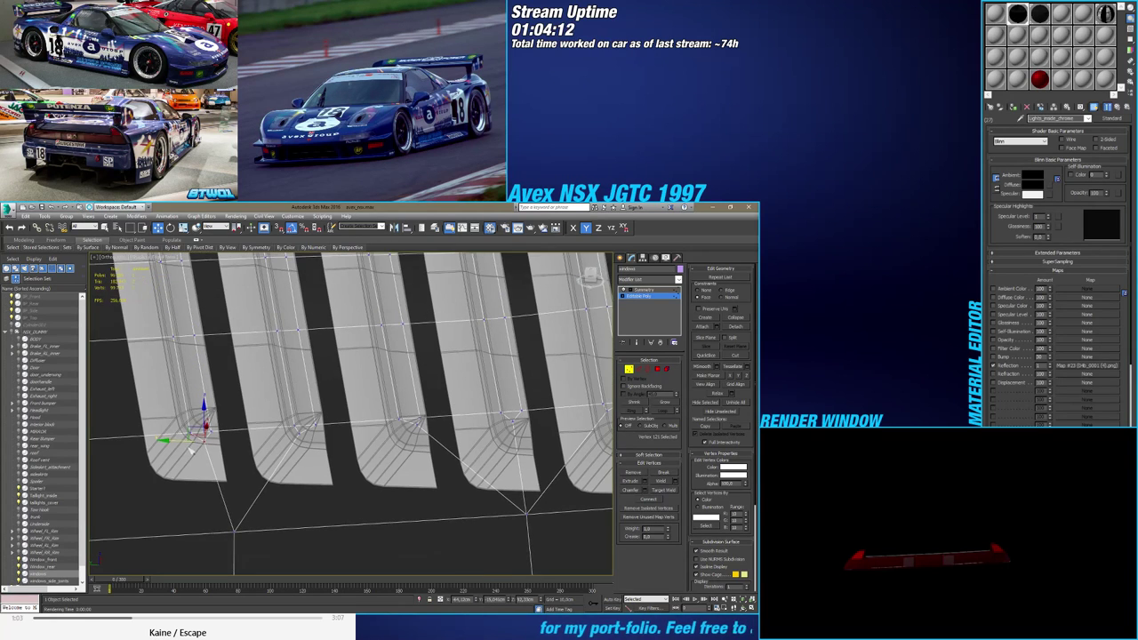
{"action": "scroll", "coordinate": [189, 449], "scroll_direction": "down", "scroll_amount": 2}
{"action": "middle_click_drag", "start_coordinate": [249, 430], "coordinate": [254, 450]}
{"action": "left_click", "coordinate": [261, 435]}
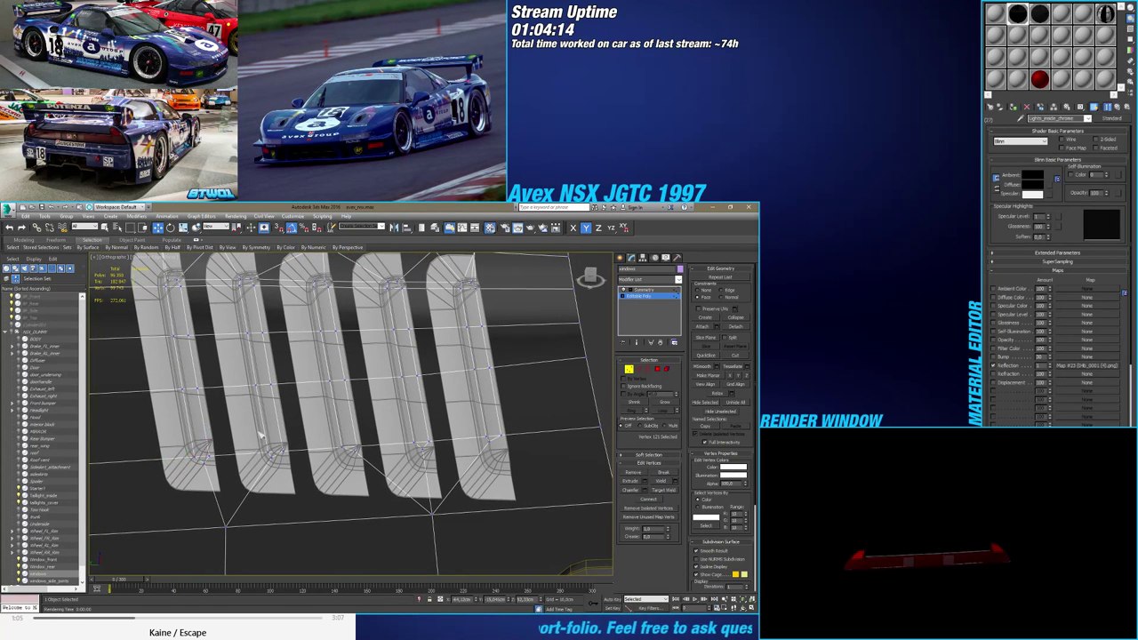
Try to slide the ten panel vertices at the five louvers' lower ends together along their edges
{"action": "left_click_drag", "start_coordinate": [224, 454], "coordinate": [239, 462]}
{"action": "left_click", "coordinate": [290, 455]}
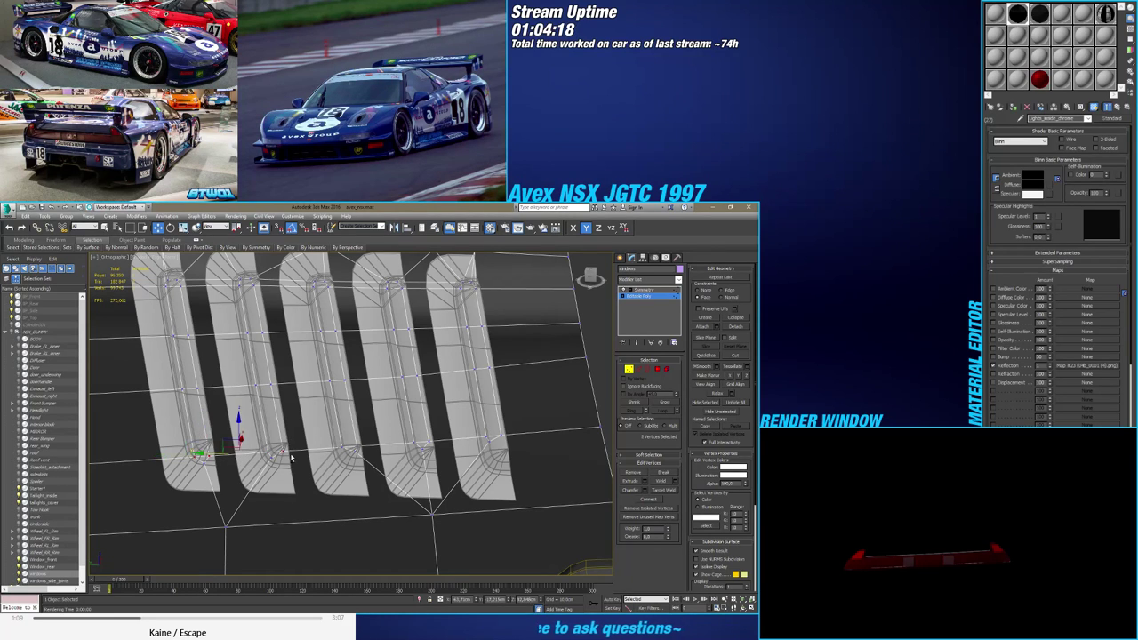
{"action": "left_click_drag", "start_coordinate": [357, 447], "coordinate": [435, 449], "text": "ctrl"}
{"action": "left_click", "coordinate": [505, 439], "text": "ctrl"}
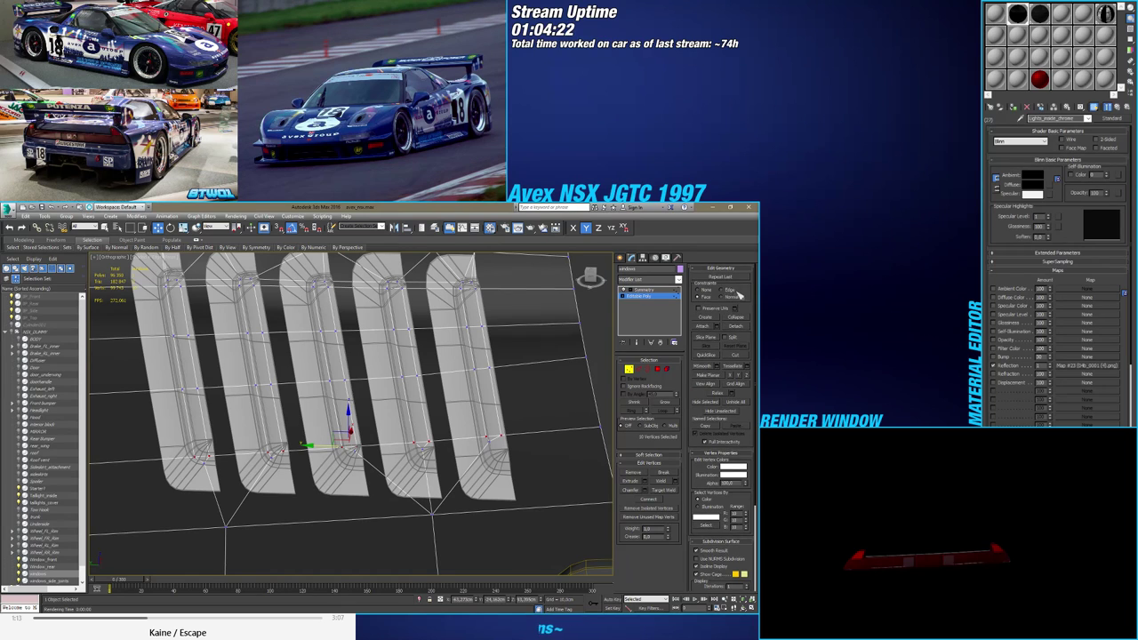
{"action": "left_click", "coordinate": [731, 295]}
{"action": "left_click_drag", "start_coordinate": [351, 414], "coordinate": [351, 413]}
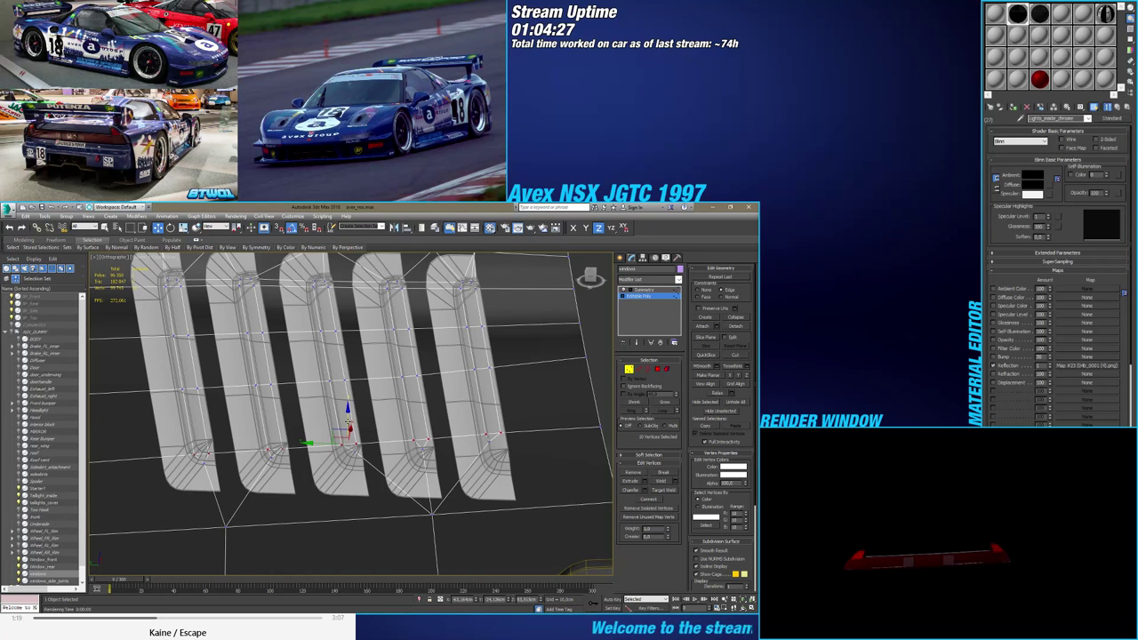
{"action": "key", "text": "ctrl+z"}
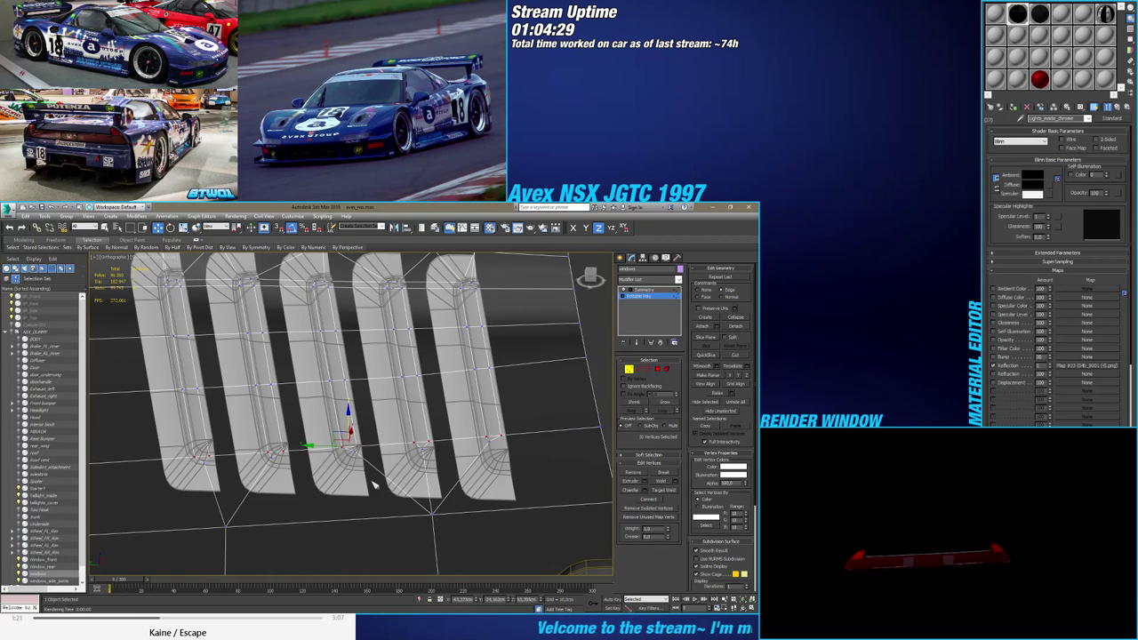
{"action": "left_click", "coordinate": [346, 485]}
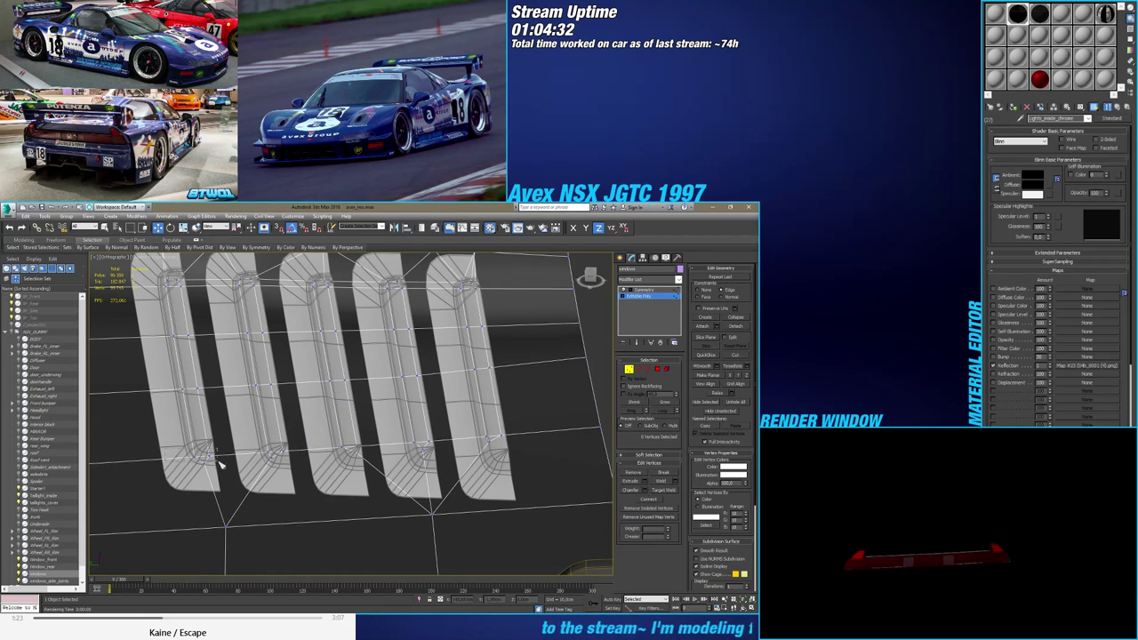
Slide the paired panel vertices at the louvers' lower ends along their edges, one louver at a time
{"action": "left_click", "coordinate": [204, 439]}
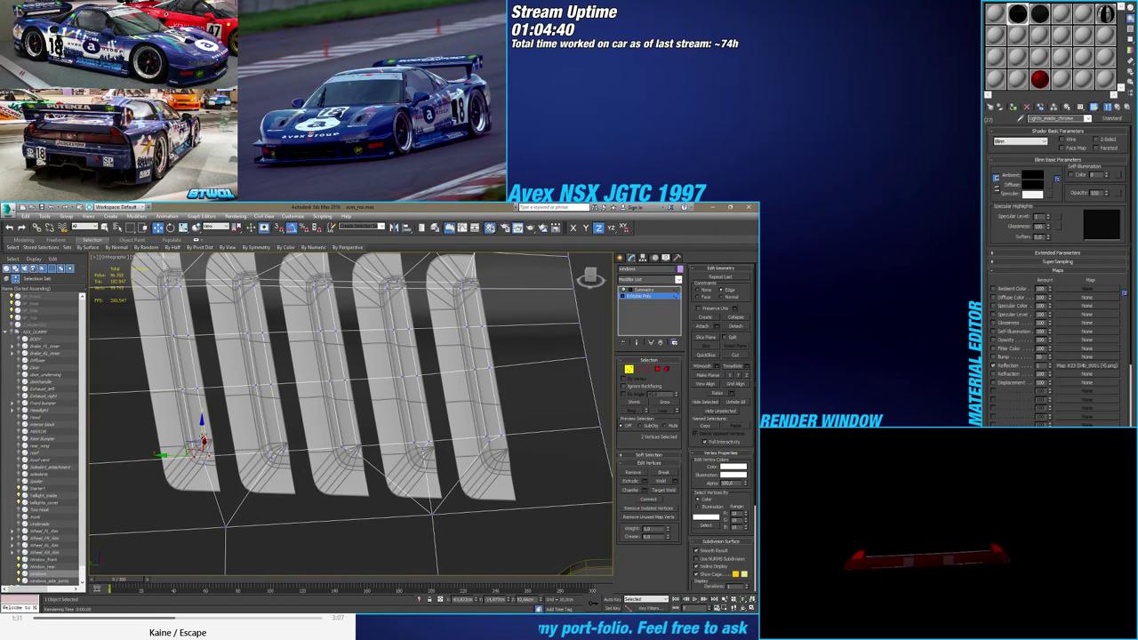
{"action": "left_click_drag", "start_coordinate": [204, 437], "coordinate": [275, 431]}
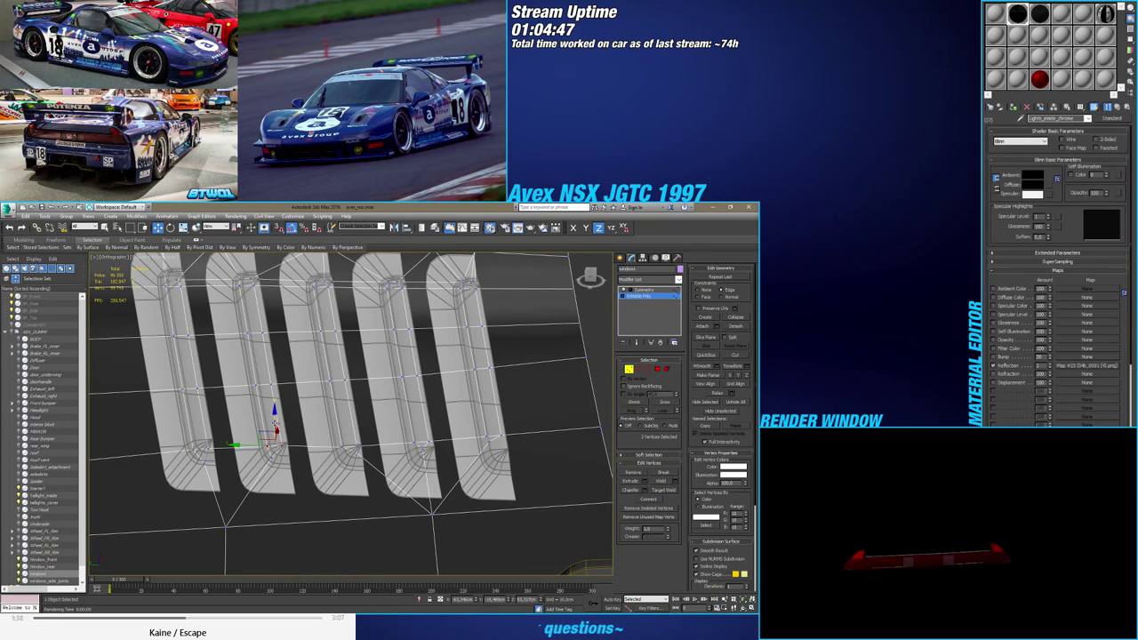
{"action": "left_click", "coordinate": [363, 447]}
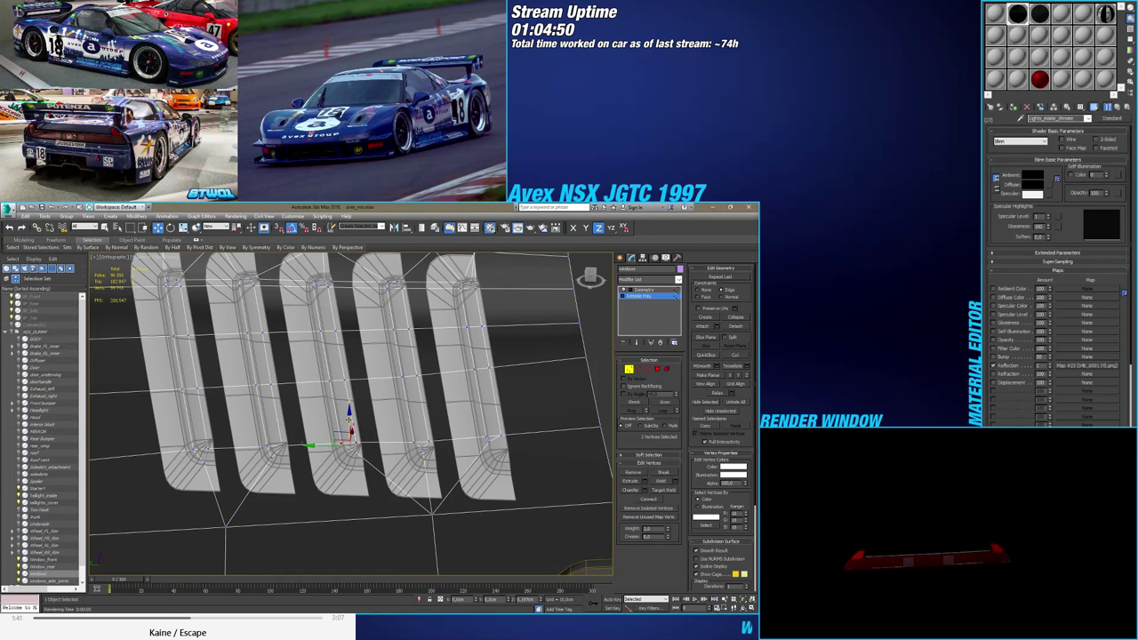
{"action": "left_click_drag", "start_coordinate": [396, 428], "coordinate": [444, 446]}
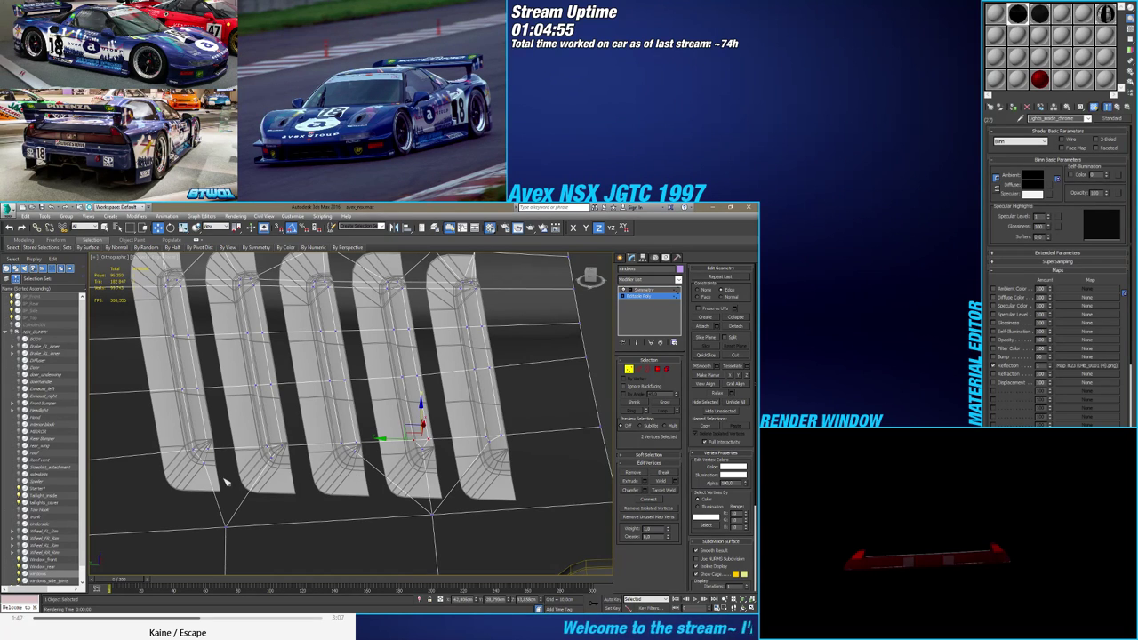
{"action": "left_click_drag", "start_coordinate": [211, 484], "coordinate": [430, 457]}
{"action": "left_click_drag", "start_coordinate": [335, 458], "coordinate": [434, 448], "text": "ctrl"}
{"action": "left_click", "coordinate": [499, 444], "text": "ctrl"}
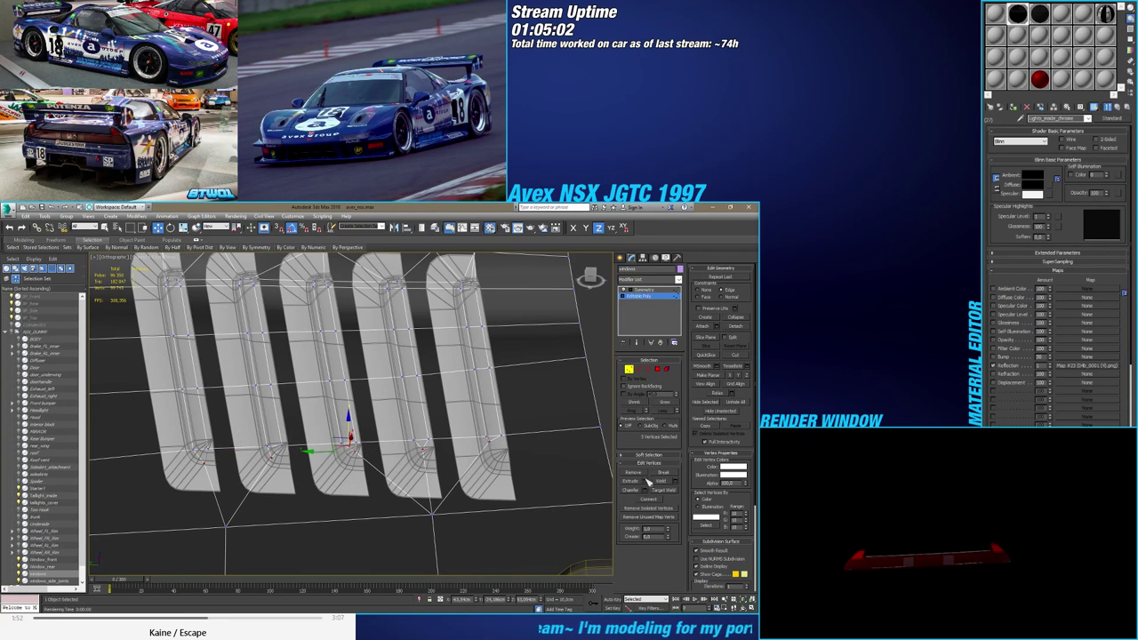
{"action": "left_click", "coordinate": [643, 490]}
{"action": "left_click_drag", "start_coordinate": [176, 426], "coordinate": [176, 429]}
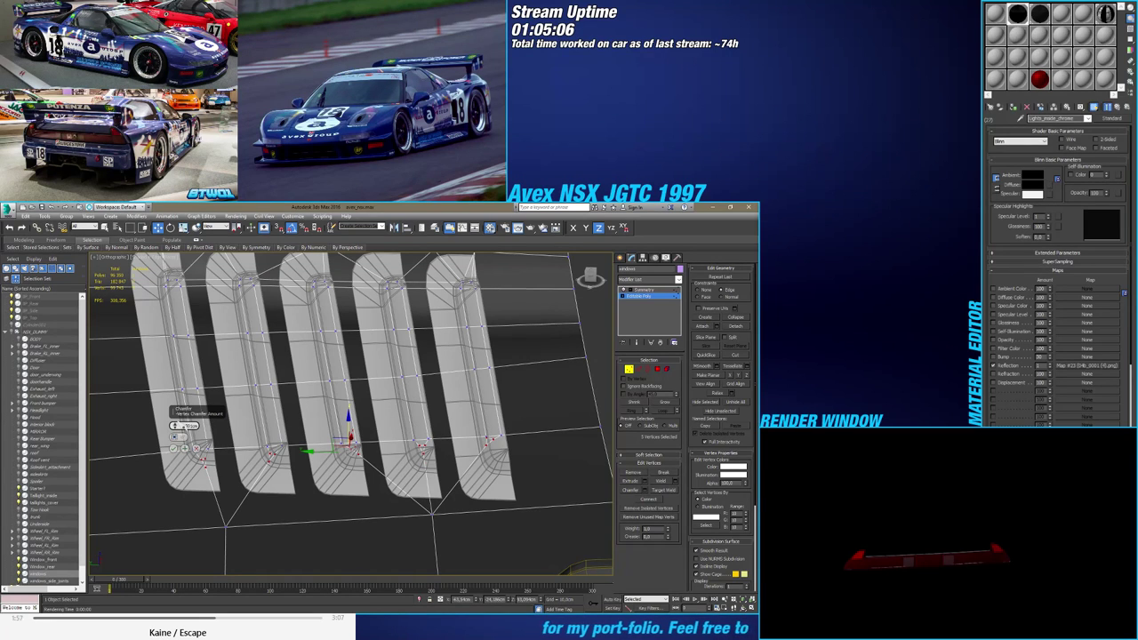
{"action": "left_click", "coordinate": [197, 449]}
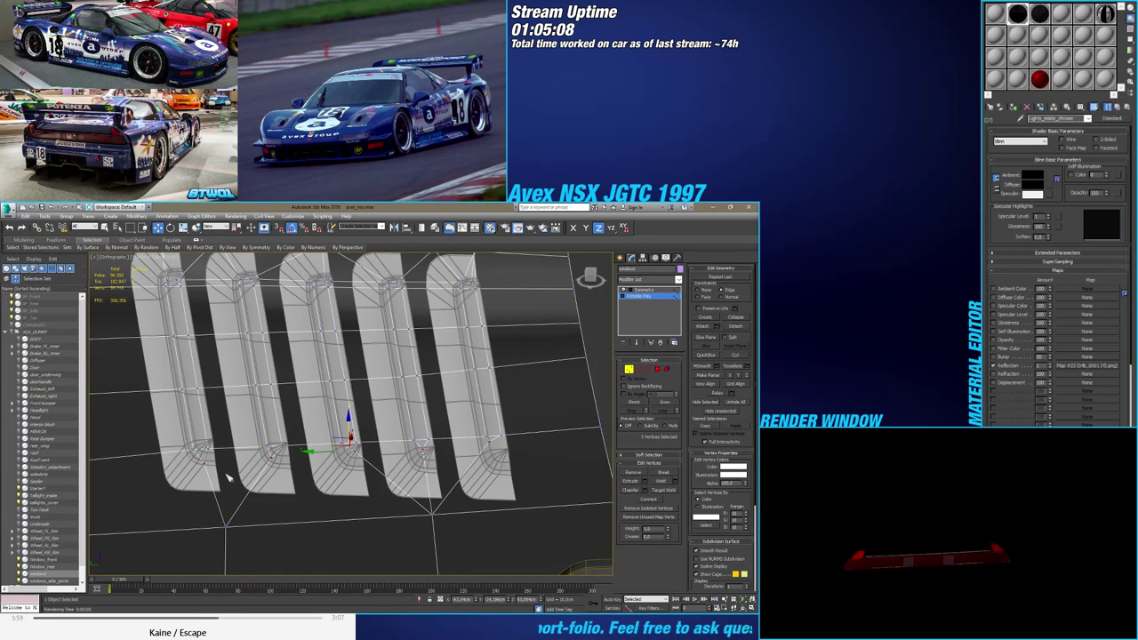
Connect the paired panel edges at the lower ends of the first and second louvers with a new edge each
{"action": "scroll", "coordinate": [228, 478], "scroll_direction": "up", "scroll_amount": 3}
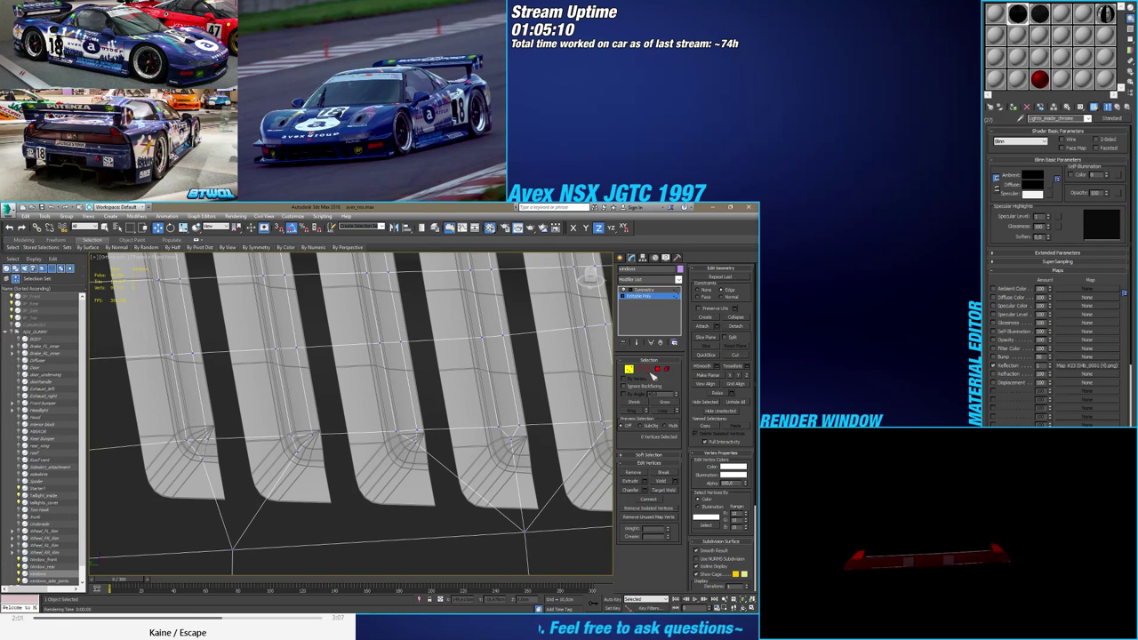
{"action": "left_click", "coordinate": [638, 368]}
{"action": "left_click", "coordinate": [205, 448]}
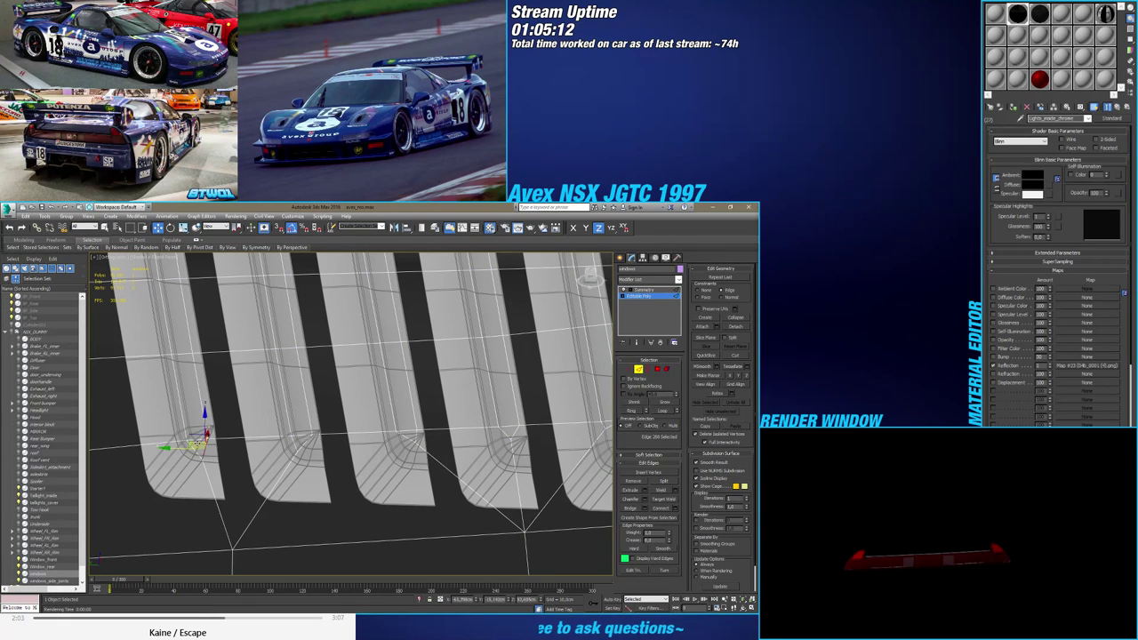
{"action": "left_click", "coordinate": [198, 431], "text": "ctrl"}
{"action": "left_click", "coordinate": [663, 509]}
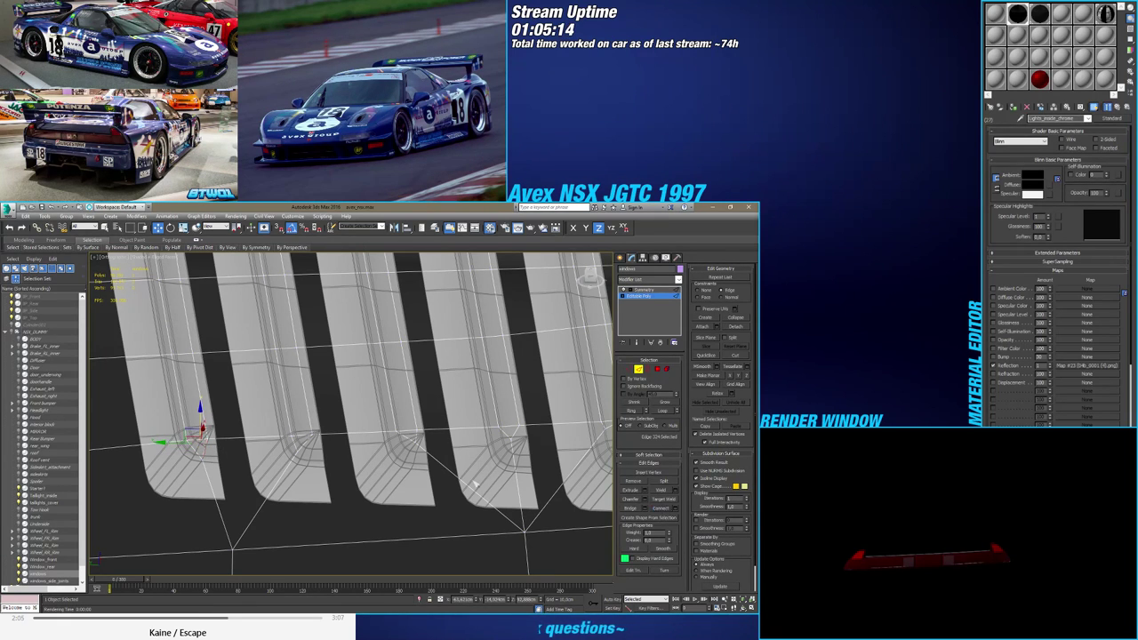
{"action": "left_click", "coordinate": [325, 455]}
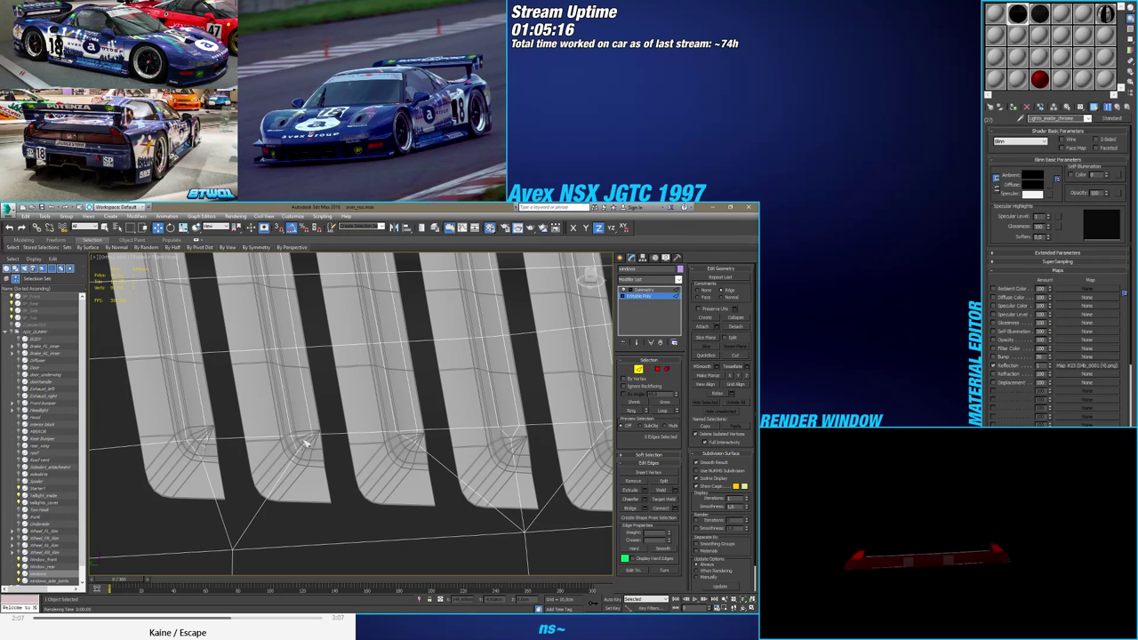
{"action": "left_click", "coordinate": [301, 442]}
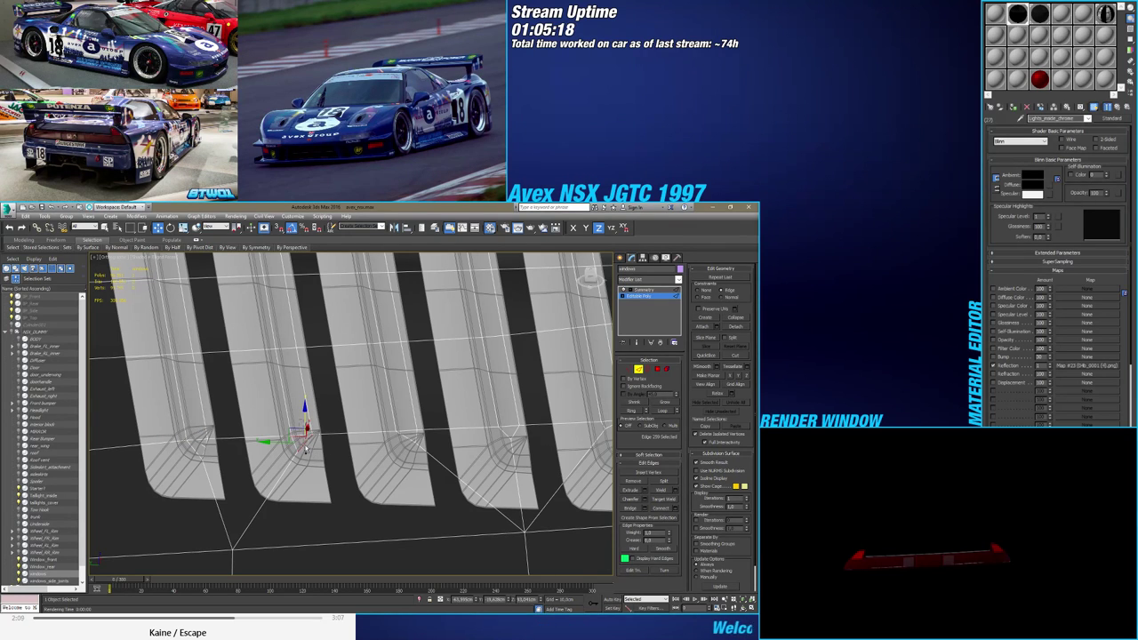
{"action": "left_click", "coordinate": [663, 509]}
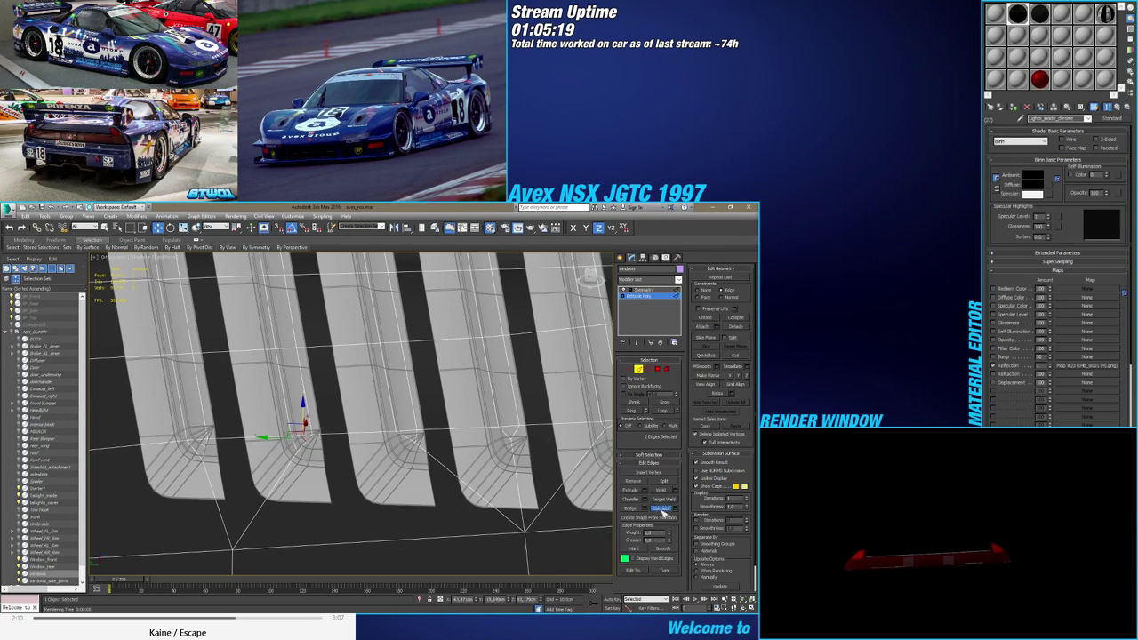
Connect the paired panel edges at the lower ends of the third, fourth and fifth louvers
{"action": "left_click", "coordinate": [409, 440]}
{"action": "left_click", "coordinate": [663, 510]}
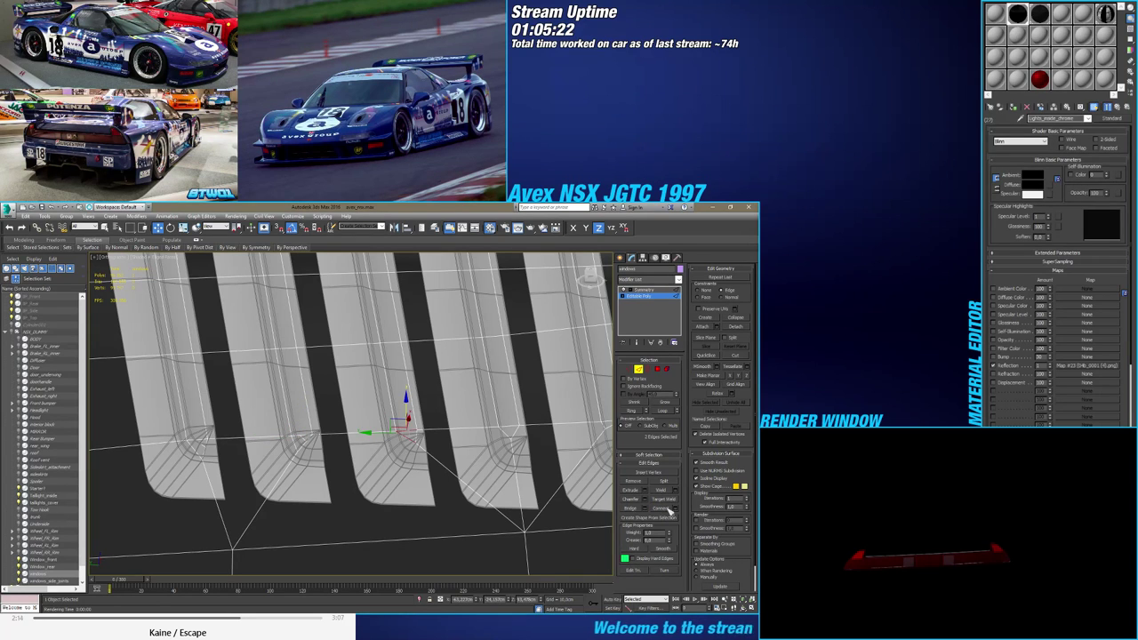
{"action": "left_click", "coordinate": [509, 448]}
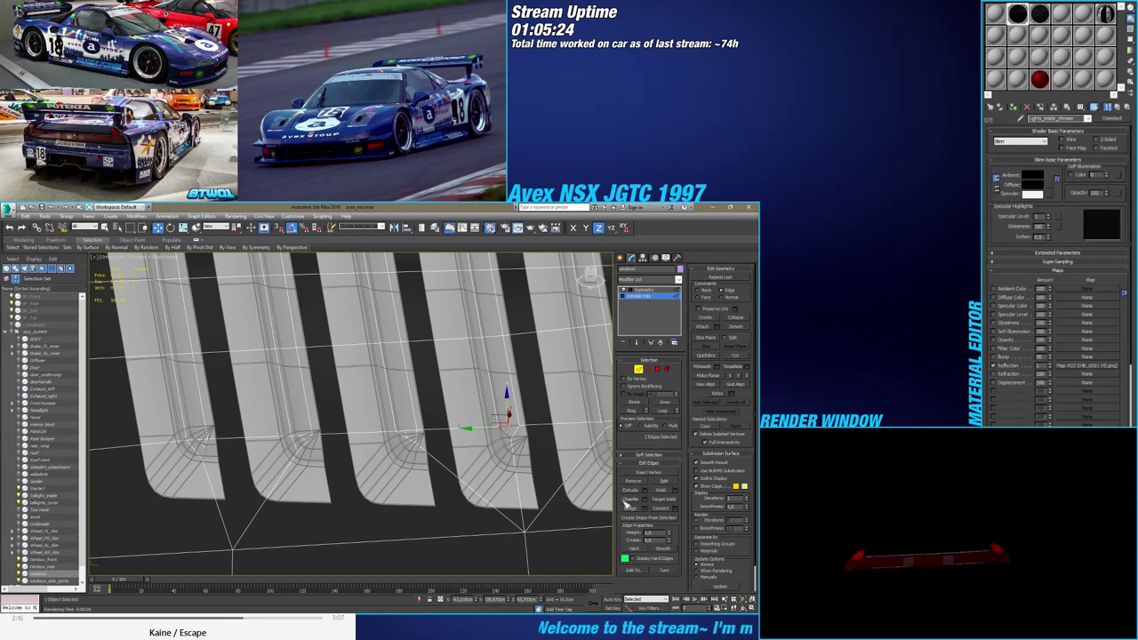
{"action": "left_click", "coordinate": [662, 510]}
{"action": "middle_click_drag", "start_coordinate": [539, 470], "coordinate": [380, 468]}
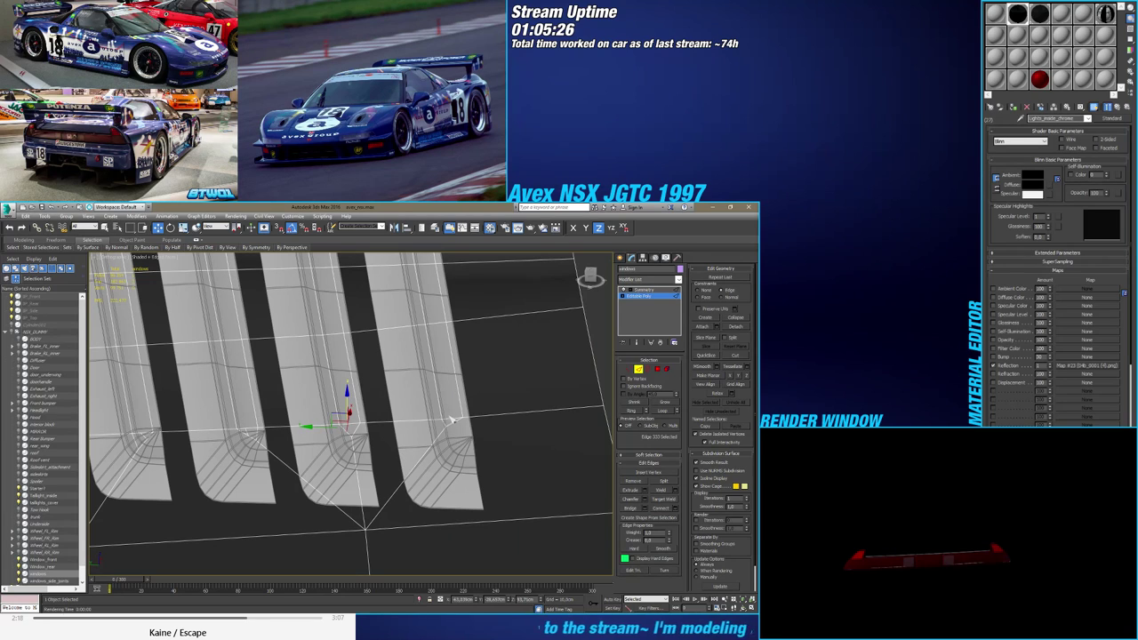
{"action": "left_click", "coordinate": [483, 465]}
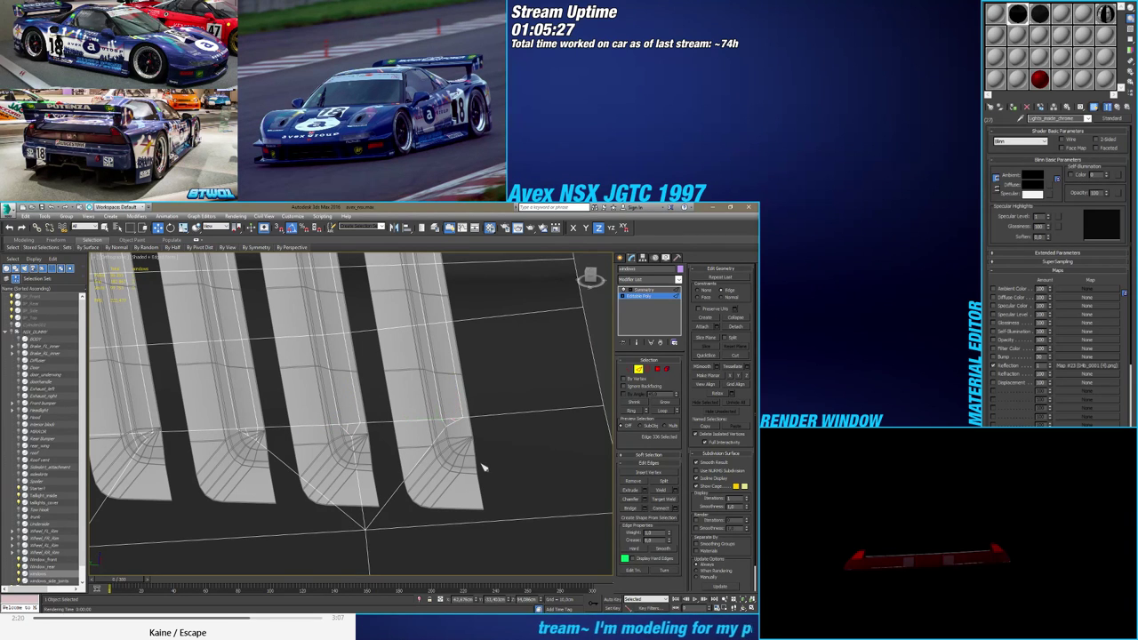
With the Face constraint, move the new vertices of the fifth, fourth and third louvers down toward their rounded lower inner corners
{"action": "left_click", "coordinate": [630, 370]}
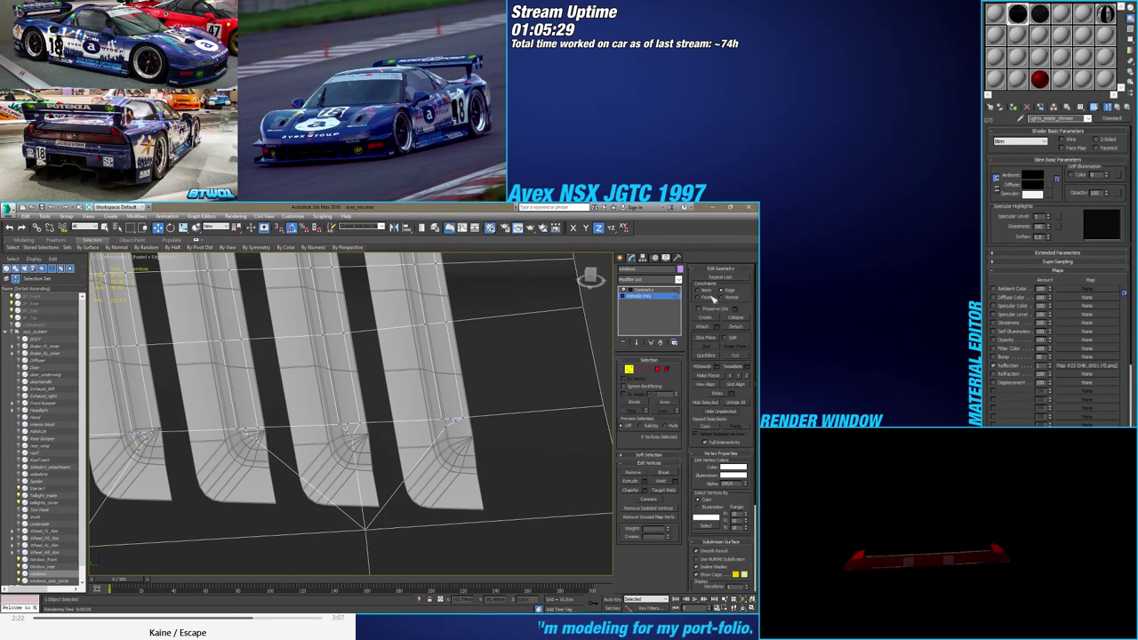
{"action": "left_click", "coordinate": [455, 418]}
{"action": "mouse_move", "coordinate": [433, 447]}
{"action": "left_mouse_down"}
{"action": "mouse_move", "coordinate": [495, 409]}
{"action": "mouse_move", "coordinate": [440, 408]}
{"action": "mouse_move", "coordinate": [444, 434]}
{"action": "left_mouse_up"}
{"action": "left_click_drag", "start_coordinate": [376, 415], "coordinate": [341, 436]}
{"action": "left_click", "coordinate": [247, 432]}
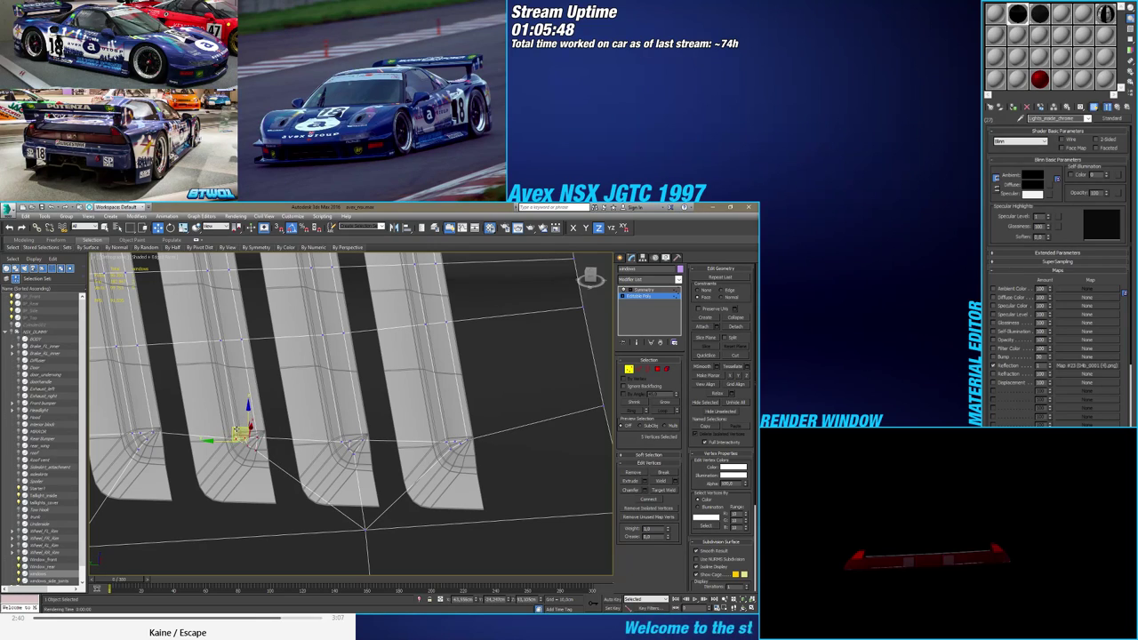
{"action": "left_click_drag", "start_coordinate": [238, 430], "coordinate": [240, 433]}
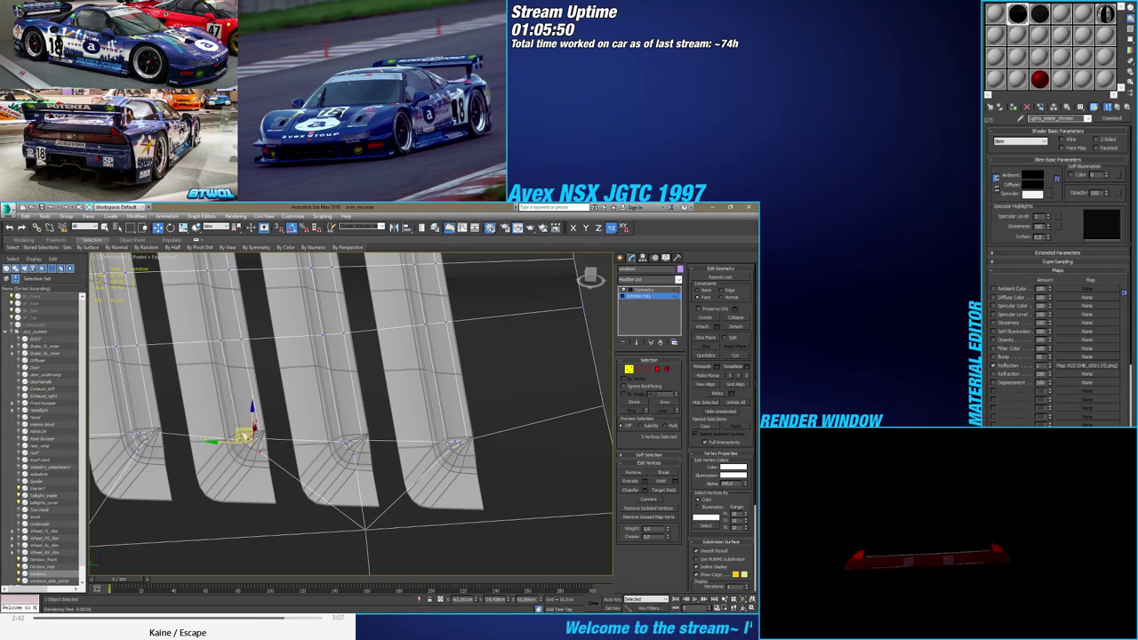
Move the new vertices at the second louver's lower end along the surface to fit its rounded inner corner
{"action": "middle_click_drag", "start_coordinate": [258, 449], "coordinate": [305, 458], "text": "alt"}
{"action": "left_click_drag", "start_coordinate": [272, 417], "coordinate": [299, 449]}
{"action": "scroll", "coordinate": [282, 403], "scroll_direction": "up", "scroll_amount": 3}
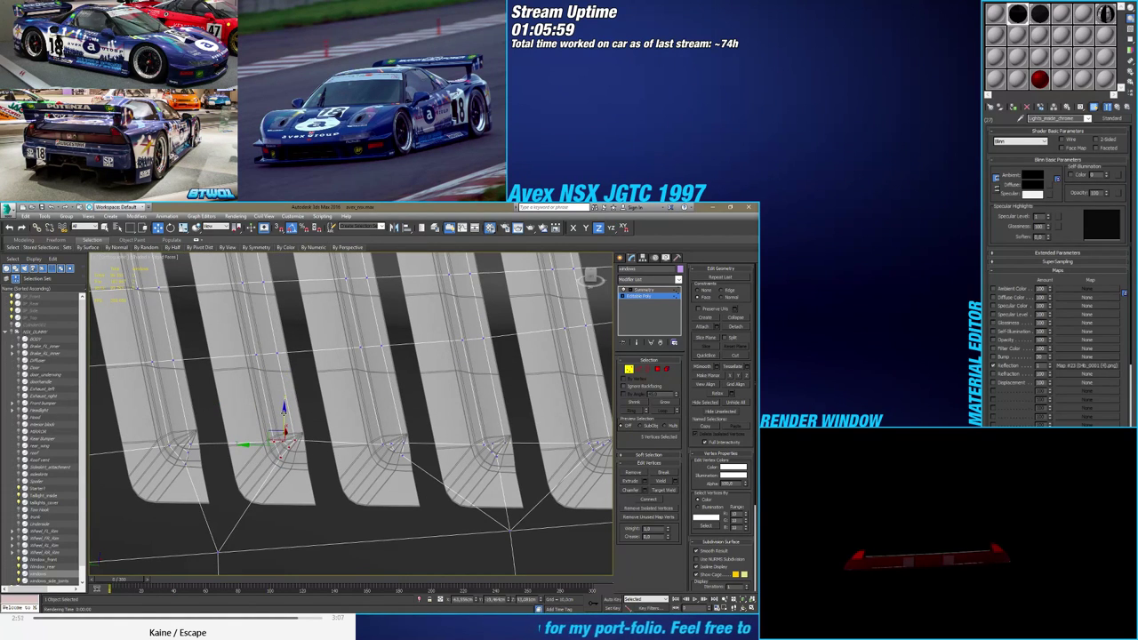
{"action": "left_click", "coordinate": [332, 465]}
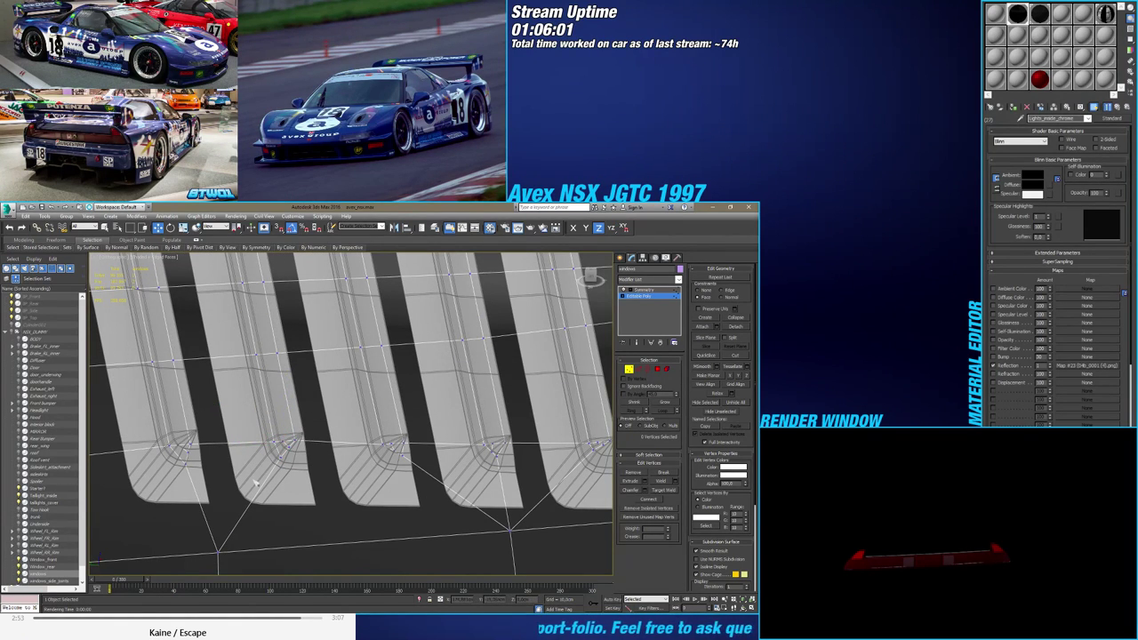
Move the panel vertices at the first louver's lower end along the surface to fit its rounded inner corner
{"action": "scroll", "coordinate": [214, 468], "scroll_direction": "up", "scroll_amount": 2}
{"action": "left_click", "coordinate": [188, 444]}
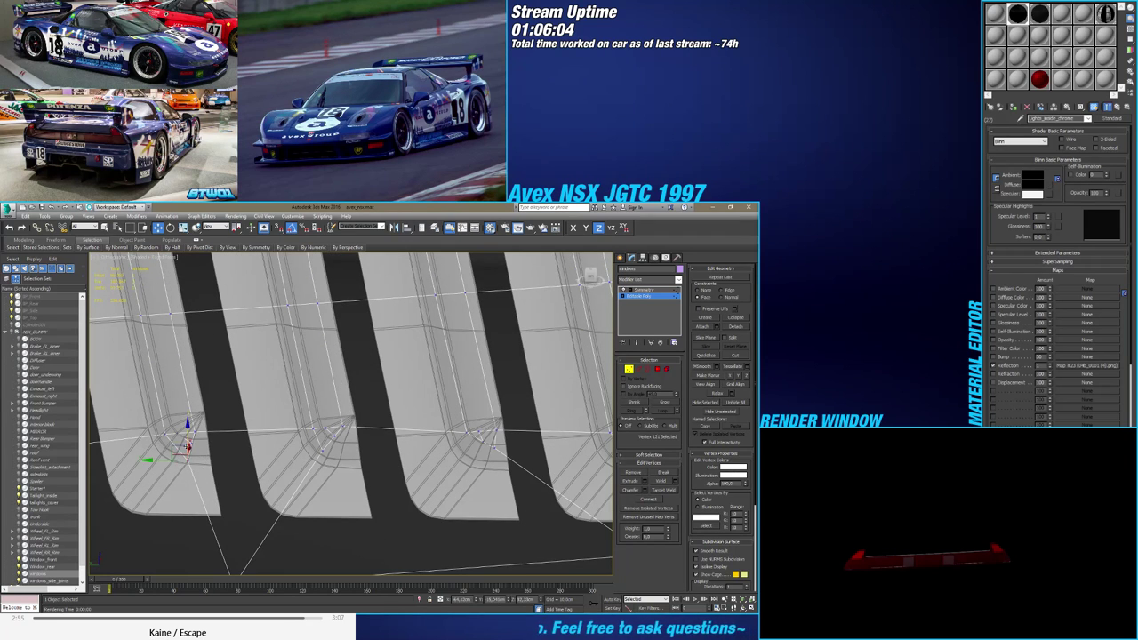
{"action": "mouse_move", "coordinate": [181, 451]}
{"action": "left_mouse_down"}
{"action": "mouse_move", "coordinate": [176, 436]}
{"action": "mouse_move", "coordinate": [170, 450]}
{"action": "left_mouse_up"}
{"action": "left_click", "coordinate": [184, 436]}
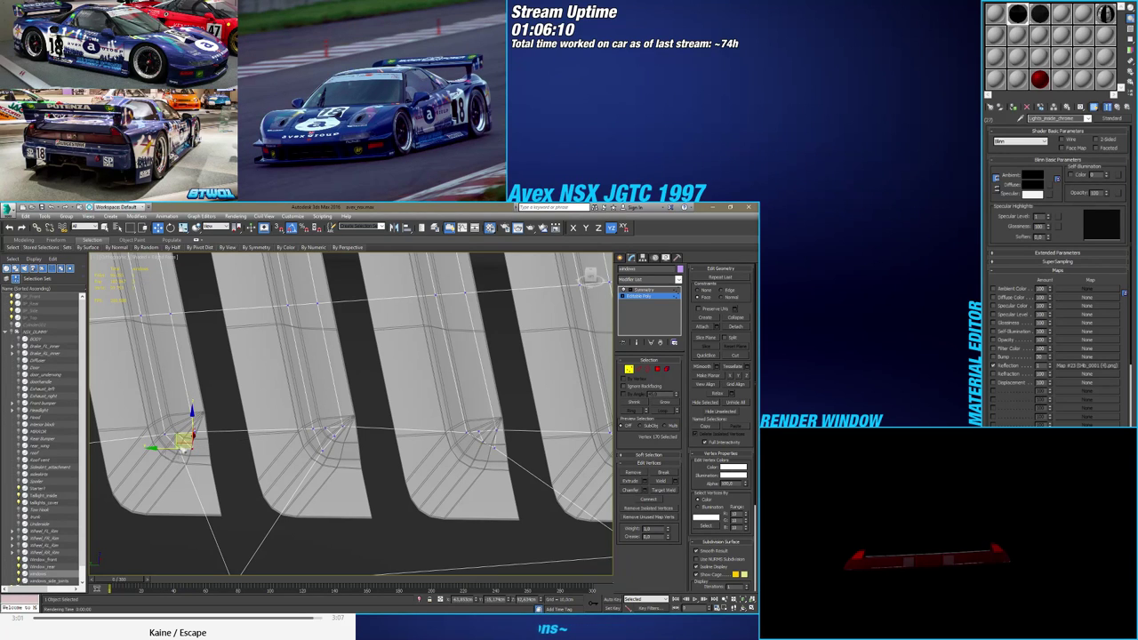
{"action": "left_click", "coordinate": [166, 436]}
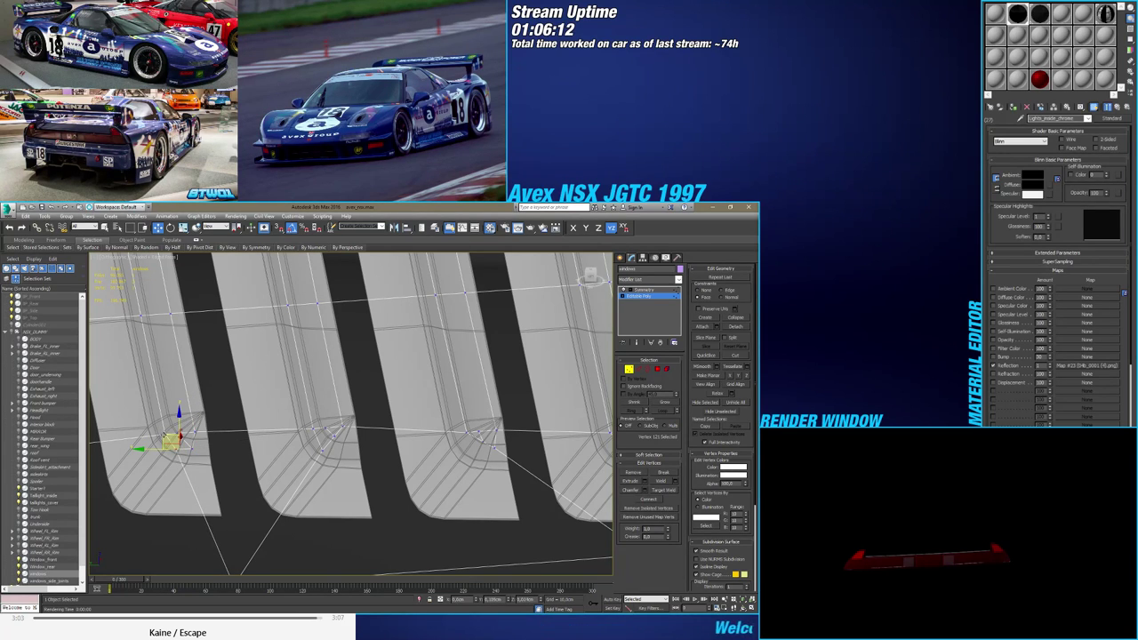
{"action": "left_click_drag", "start_coordinate": [163, 436], "coordinate": [160, 435]}
Refine the positions of the panel vertices around the lower inner corners of the second and third louvers
{"action": "middle_click_drag", "start_coordinate": [335, 450], "coordinate": [303, 454]}
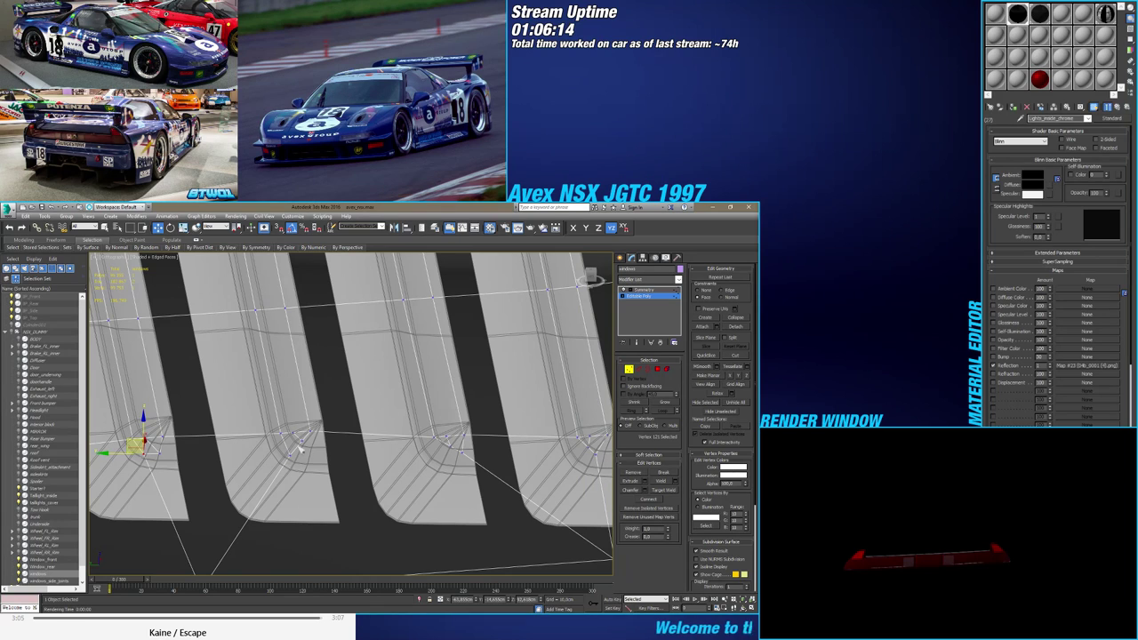
{"action": "left_click", "coordinate": [302, 434]}
{"action": "mouse_move", "coordinate": [287, 426]}
{"action": "left_mouse_down"}
{"action": "mouse_move", "coordinate": [296, 443]}
{"action": "mouse_move", "coordinate": [282, 439]}
{"action": "left_mouse_up"}
{"action": "left_click", "coordinate": [290, 455]}
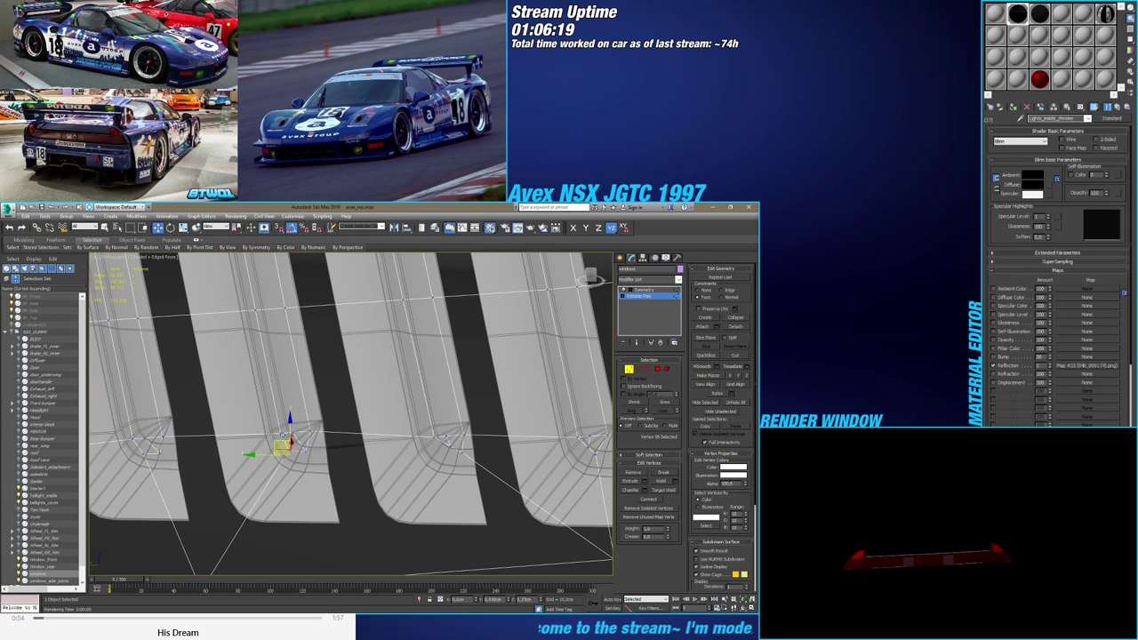
{"action": "left_click", "coordinate": [305, 435]}
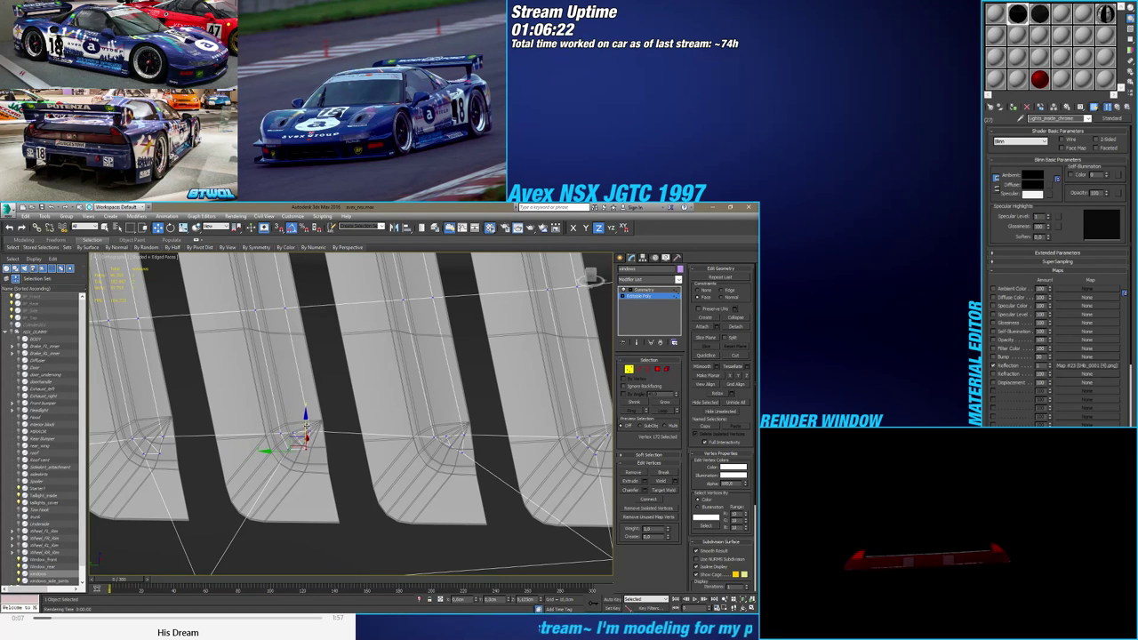
{"action": "middle_click_drag", "start_coordinate": [305, 433], "coordinate": [223, 442]}
{"action": "left_click", "coordinate": [366, 446]}
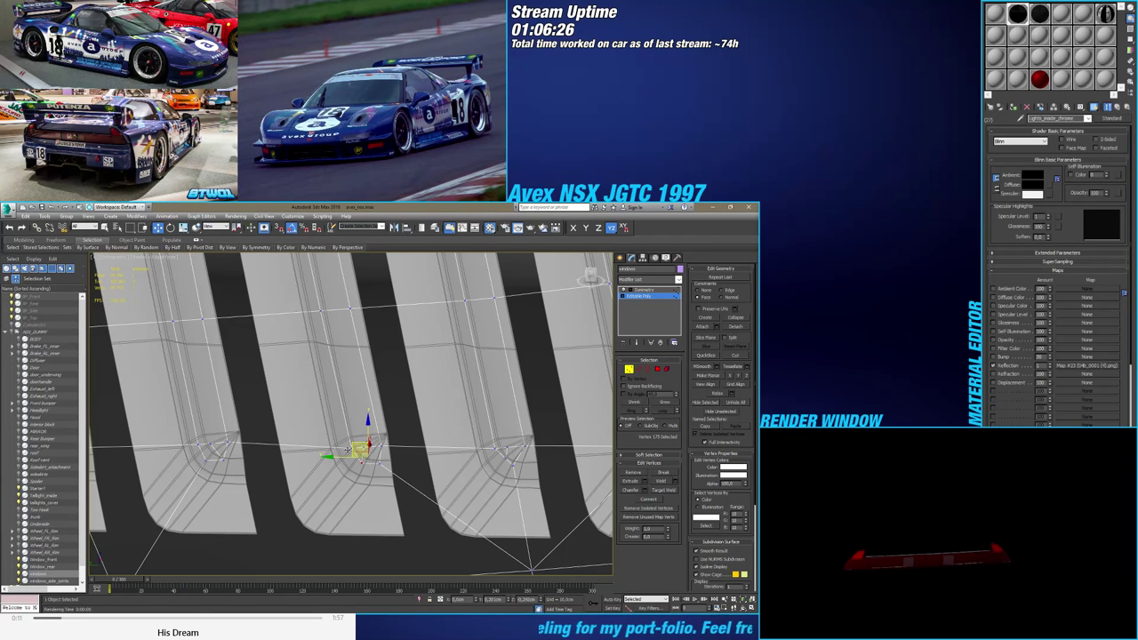
Reposition the panel vertices around the lower inner corners of the fourth and fifth louvers to follow their rounded shape
{"action": "middle_click_drag", "start_coordinate": [475, 462], "coordinate": [362, 465]}
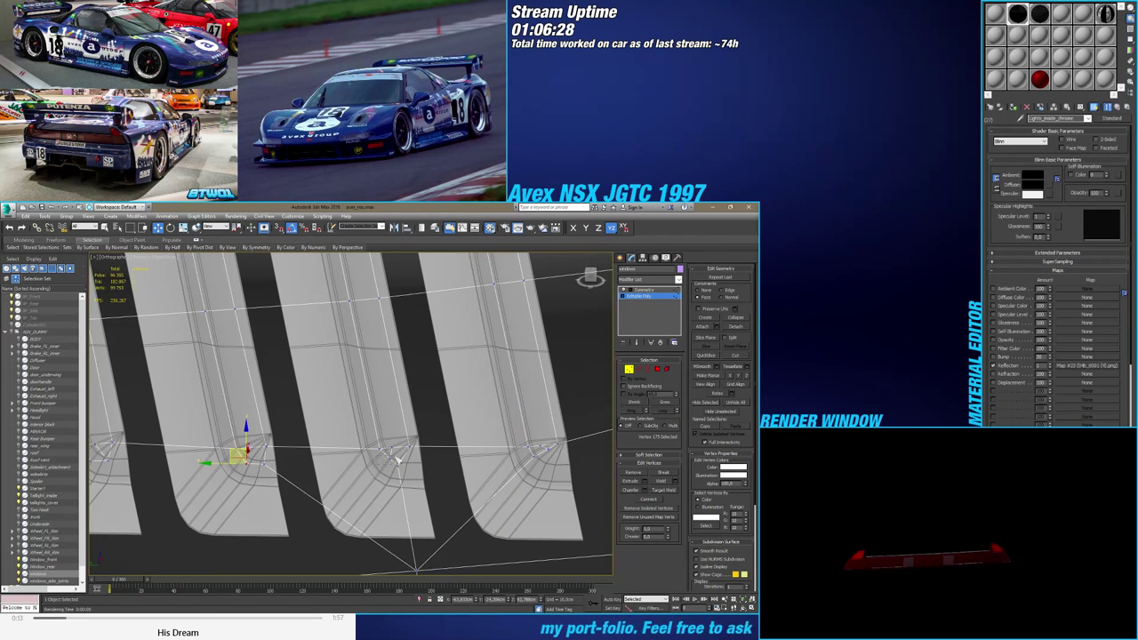
{"action": "left_click", "coordinate": [391, 457]}
{"action": "left_click_drag", "start_coordinate": [385, 447], "coordinate": [391, 456]}
{"action": "left_click", "coordinate": [396, 464]}
{"action": "scroll", "coordinate": [394, 448], "scroll_direction": "up", "scroll_amount": 4}
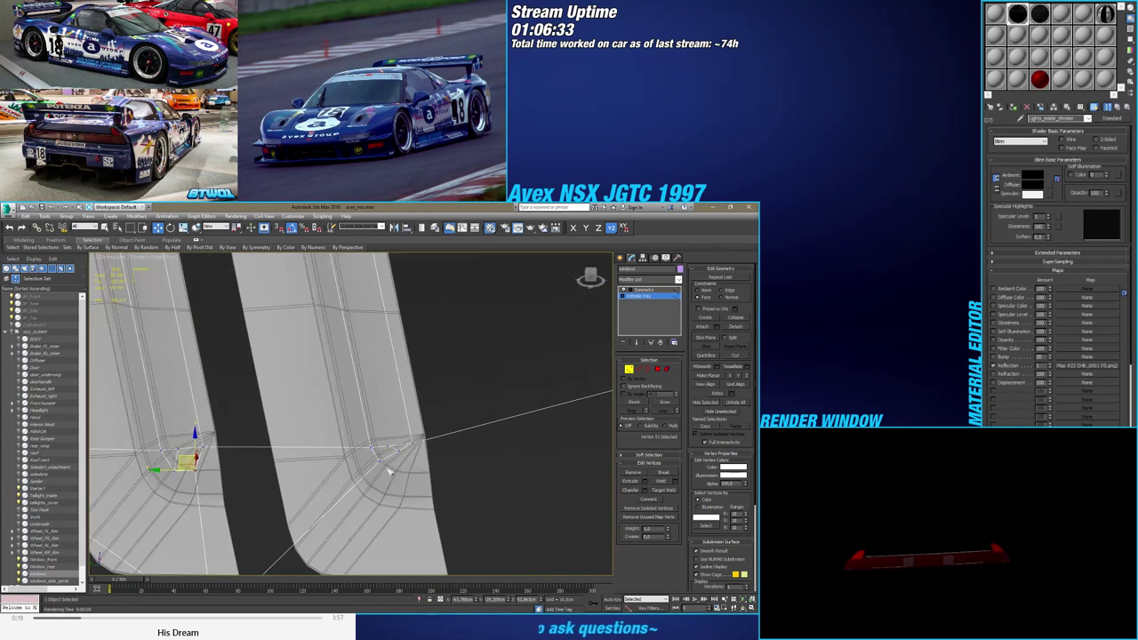
{"action": "left_click", "coordinate": [401, 443]}
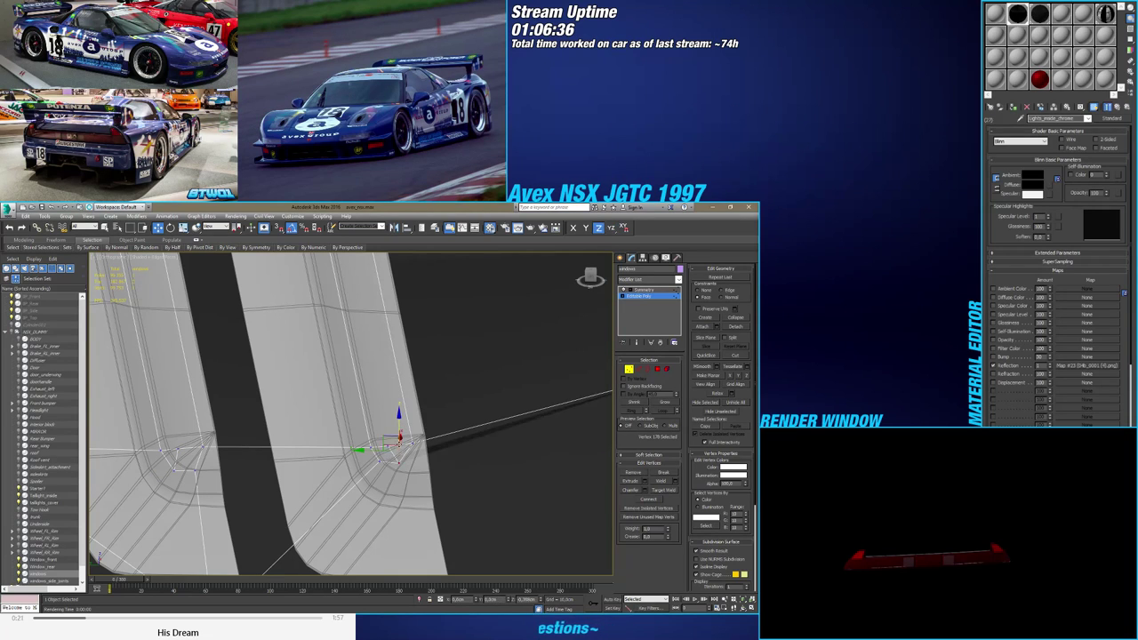
{"action": "left_click_drag", "start_coordinate": [401, 442], "coordinate": [396, 453]}
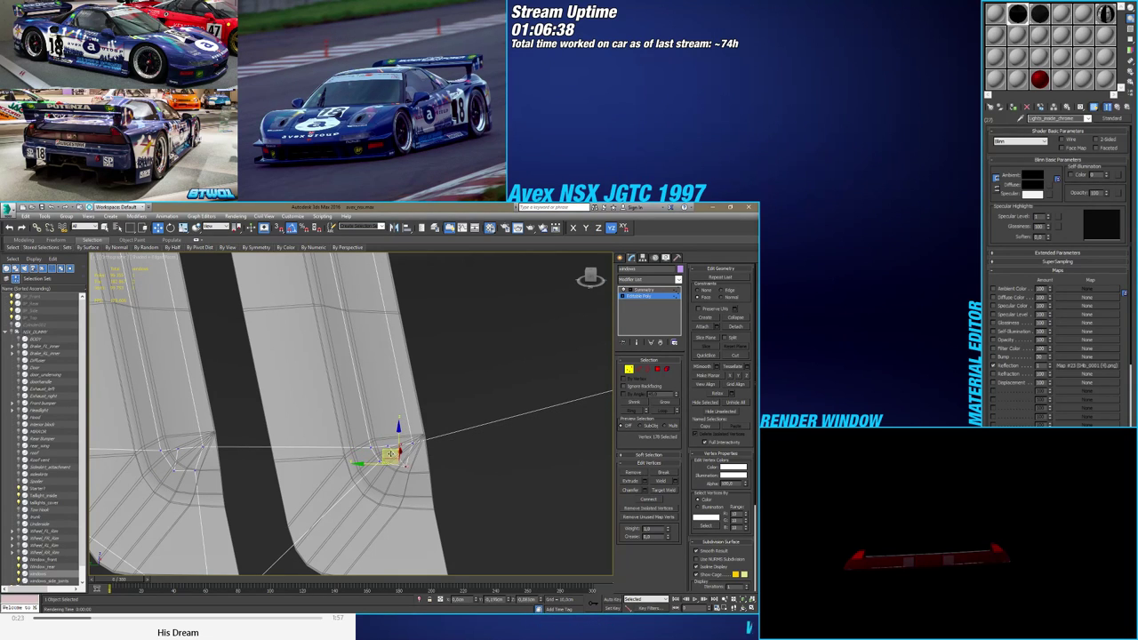
{"action": "left_click", "coordinate": [376, 451]}
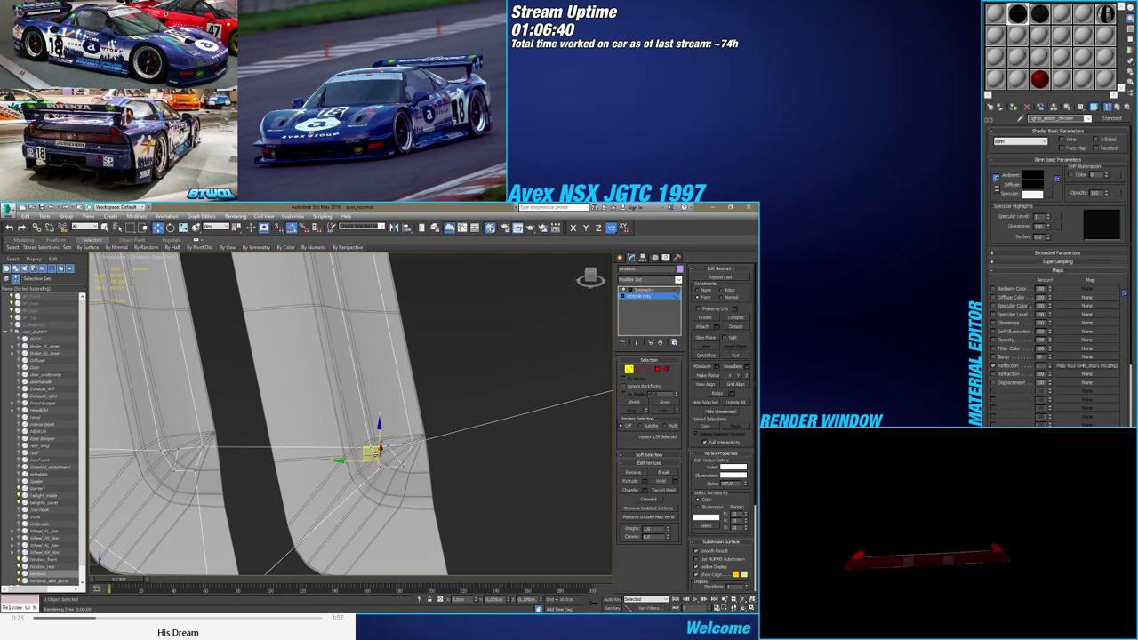
{"action": "left_click_drag", "start_coordinate": [375, 453], "coordinate": [377, 455]}
{"action": "scroll", "coordinate": [416, 473], "scroll_direction": "down", "scroll_amount": 2}
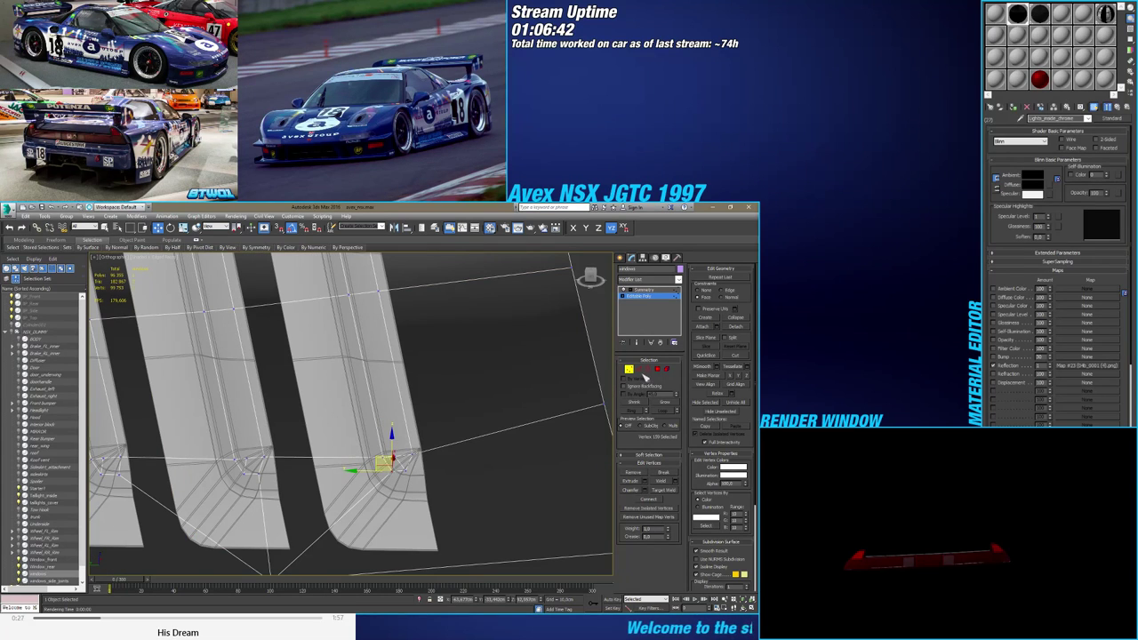
{"action": "left_click", "coordinate": [639, 369]}
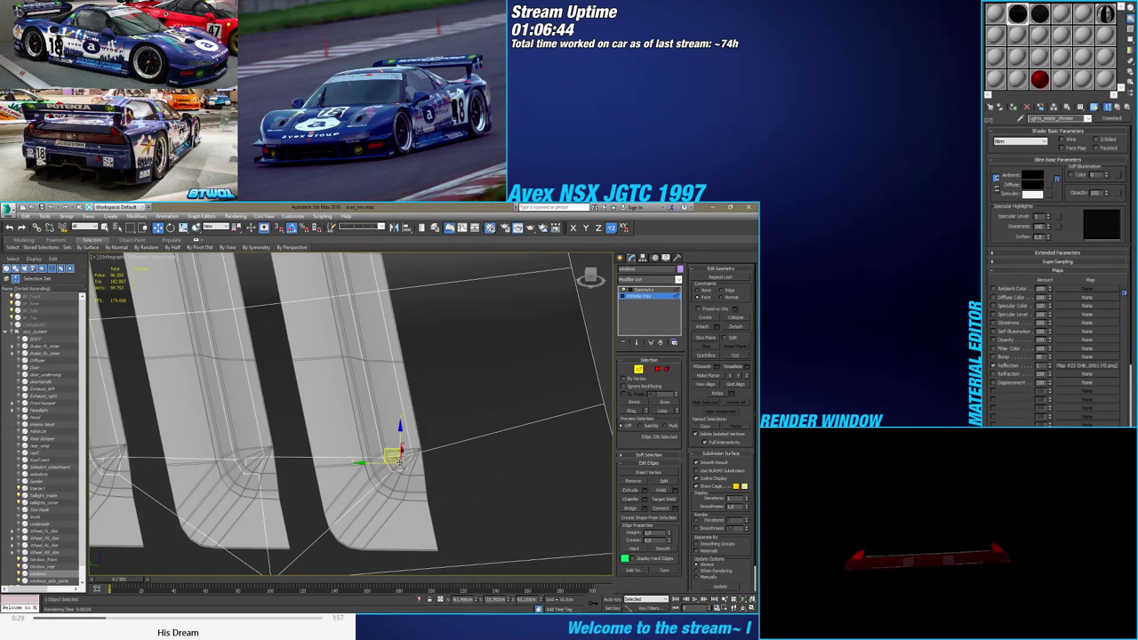
{"action": "middle_click_drag", "start_coordinate": [366, 474], "coordinate": [262, 468], "text": "alt"}
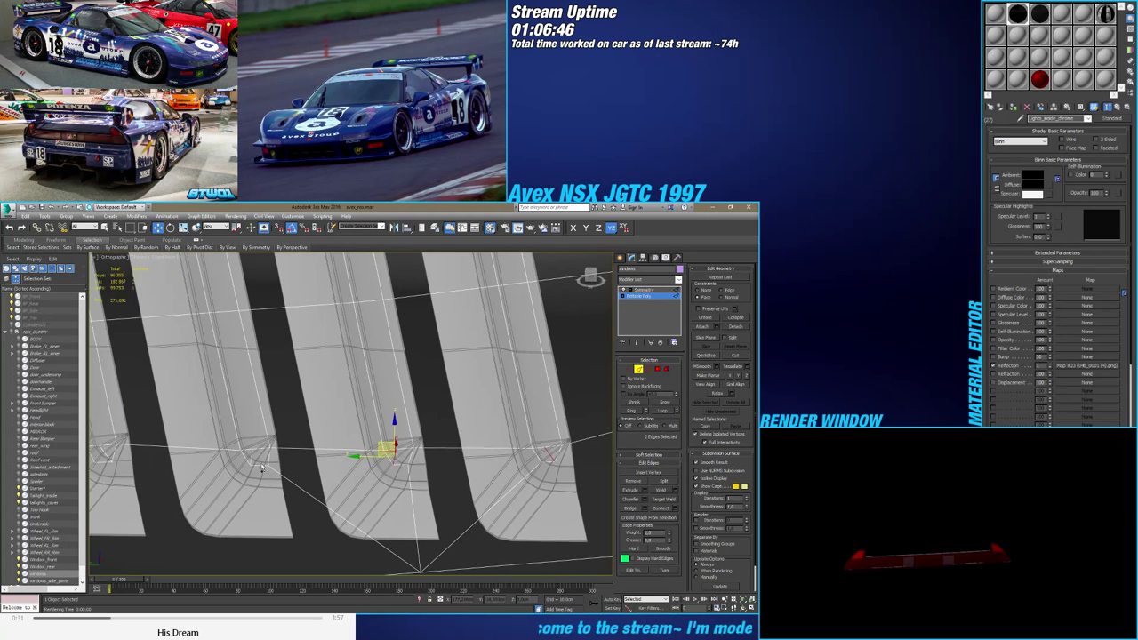
{"action": "left_click", "coordinate": [637, 369]}
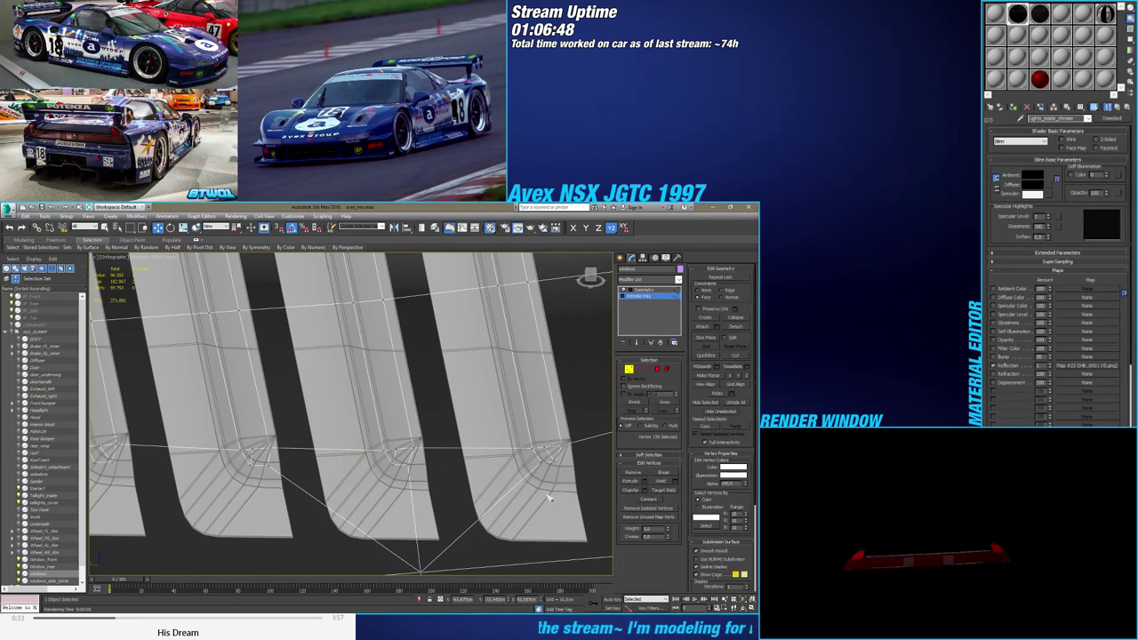
Connect the lower-end vertices of the fifth and fourth louvers to the nearest vertices on the panel's edge loop below
{"action": "left_click", "coordinate": [565, 462]}
{"action": "middle_click_drag", "start_coordinate": [544, 464], "coordinate": [375, 462], "text": "alt"}
{"action": "left_click", "coordinate": [532, 501], "text": "ctrl"}
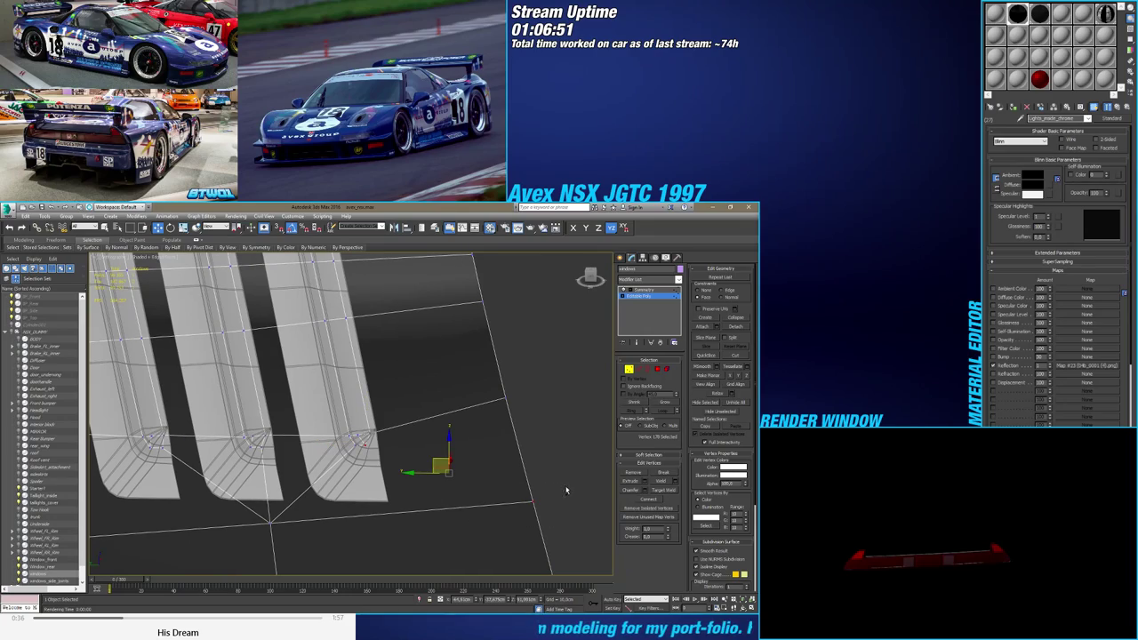
{"action": "left_click", "coordinate": [651, 499]}
{"action": "middle_click_drag", "start_coordinate": [420, 511], "coordinate": [447, 491]}
{"action": "mouse_move", "coordinate": [447, 491]}
{"action": "middle_mouse_down", "text": "alt"}
{"action": "mouse_move", "coordinate": [454, 467]}
{"action": "mouse_move", "coordinate": [427, 486]}
{"action": "middle_mouse_up", "text": "alt"}
{"action": "scroll", "coordinate": [452, 478], "scroll_direction": "down", "scroll_amount": 5}
{"action": "scroll", "coordinate": [427, 484], "scroll_direction": "up", "scroll_amount": 8}
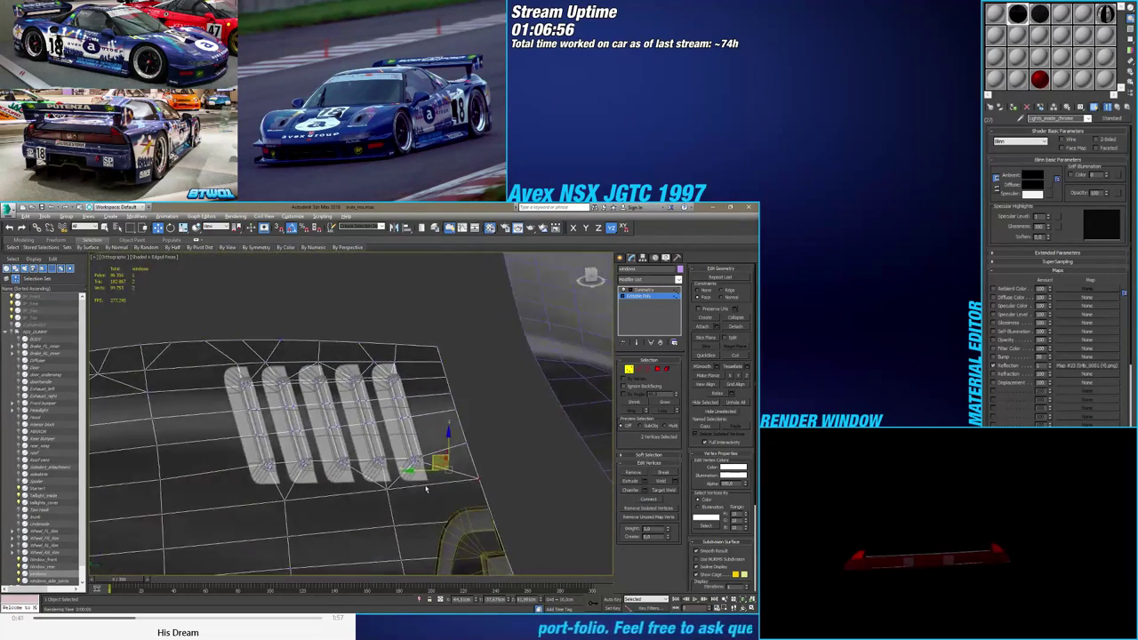
{"action": "left_click", "coordinate": [384, 453]}
{"action": "left_click", "coordinate": [405, 526], "text": "ctrl"}
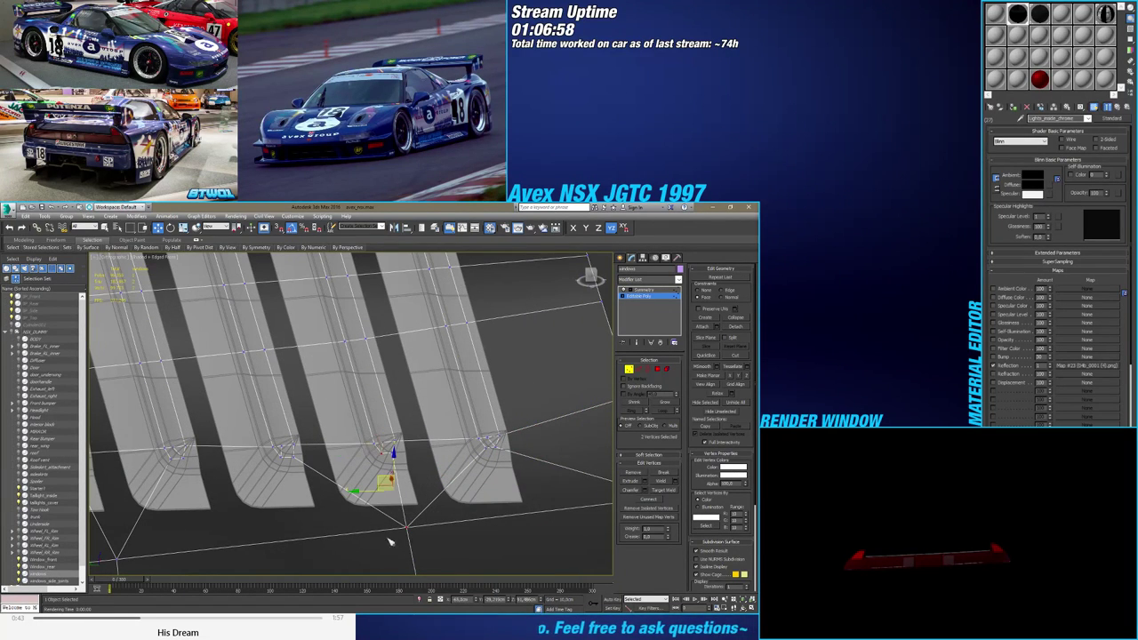
{"action": "middle_click_drag", "start_coordinate": [388, 538], "coordinate": [465, 511]}
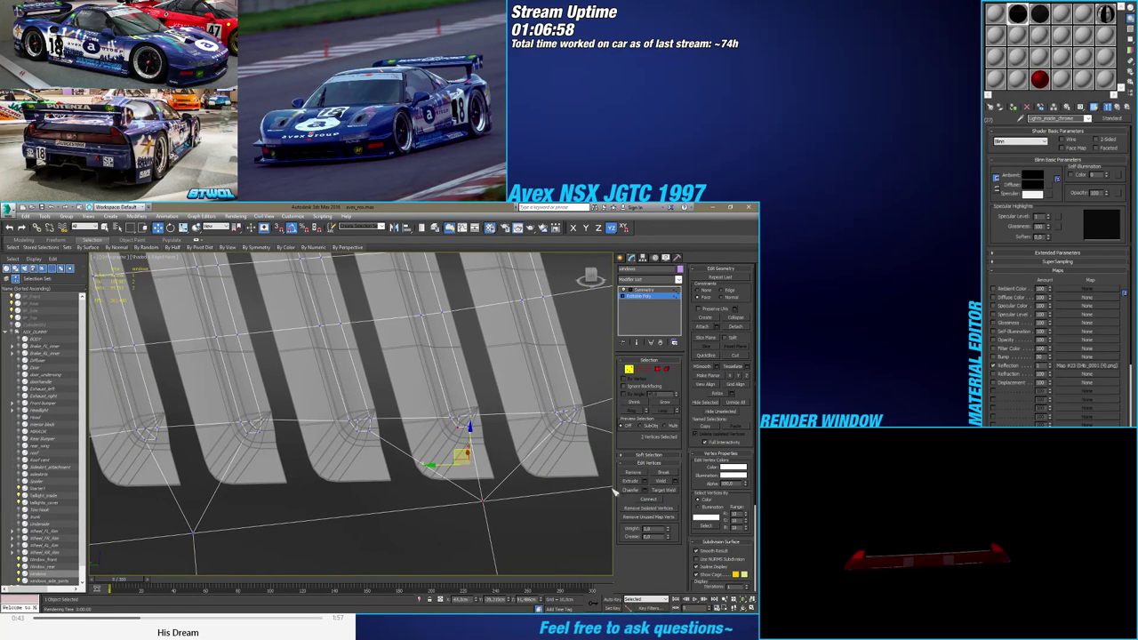
Connect the lower-end vertices of the third, second and first louvers to the shared panel vertex below the first two
{"action": "left_click", "coordinate": [350, 424]}
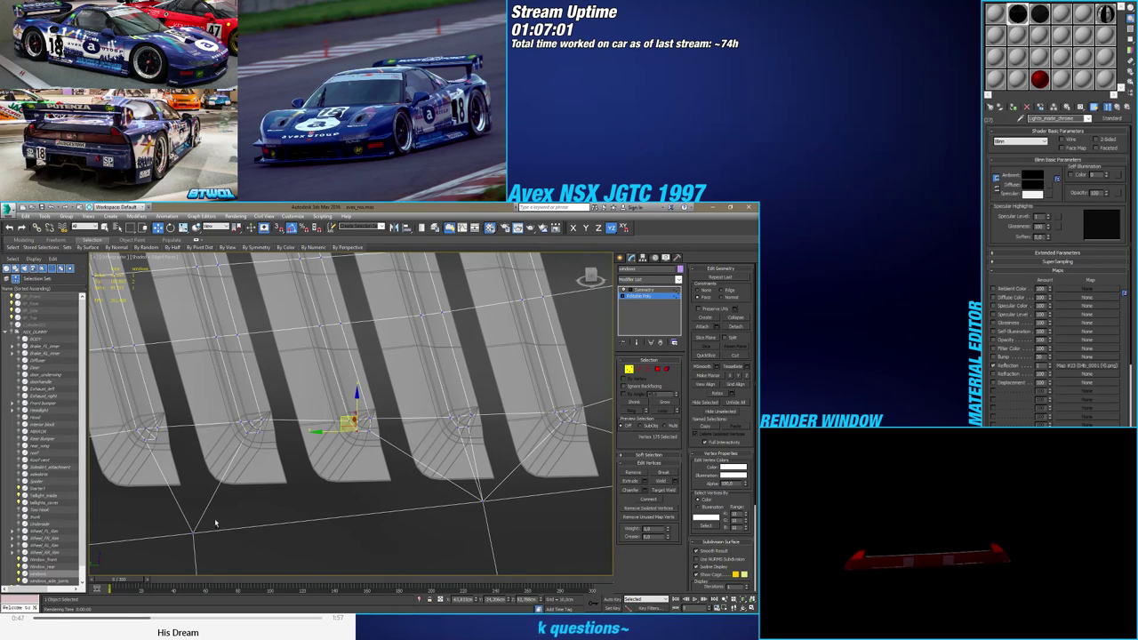
{"action": "left_click_drag", "start_coordinate": [210, 525], "coordinate": [189, 548], "text": "ctrl"}
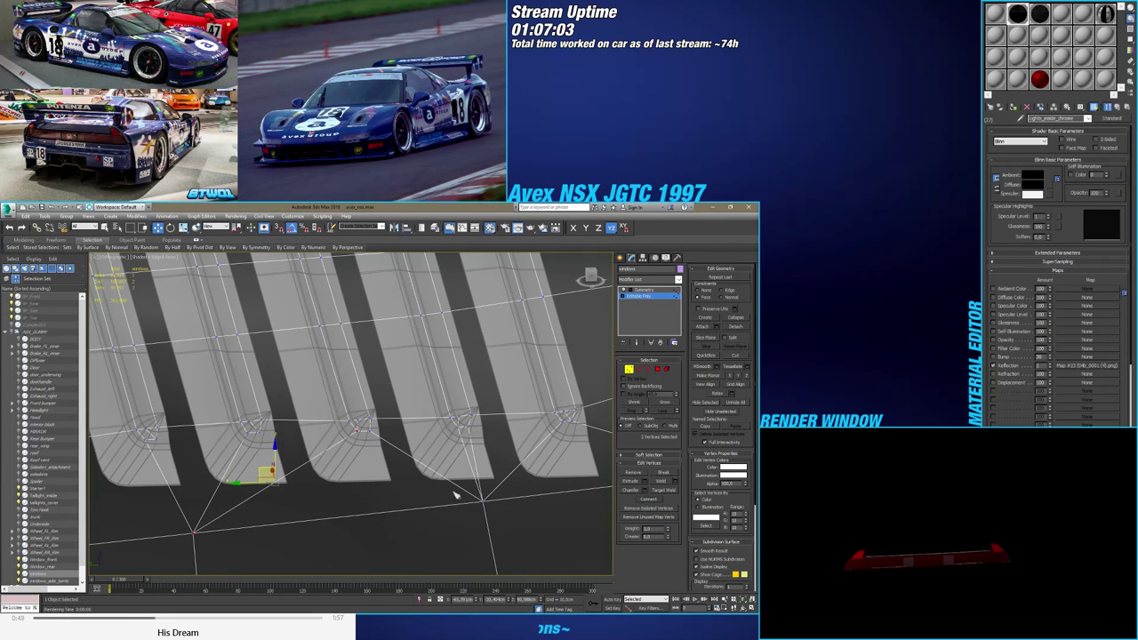
{"action": "left_click", "coordinate": [259, 433]}
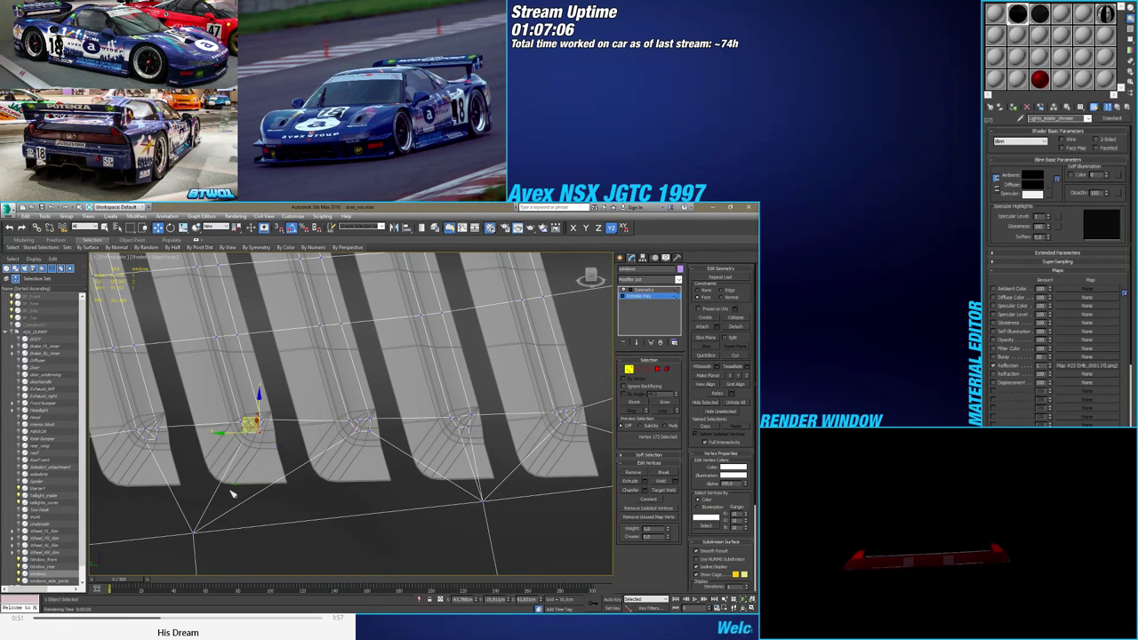
{"action": "left_click", "coordinate": [193, 533], "text": "ctrl"}
{"action": "left_click", "coordinate": [648, 501]}
{"action": "middle_click_drag", "start_coordinate": [165, 466], "coordinate": [292, 449]}
{"action": "left_click", "coordinate": [283, 423]}
{"action": "left_click", "coordinate": [320, 514], "text": "ctrl"}
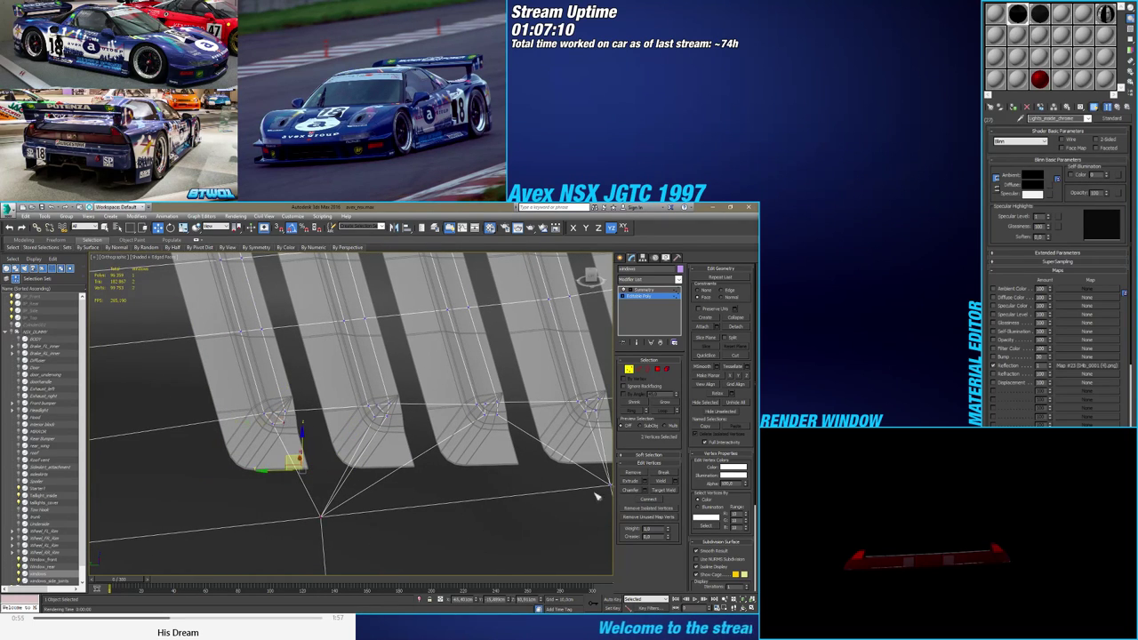
Connect the facing lower-corner vertices between the first and second louvers and between the second and third
{"action": "scroll", "coordinate": [471, 507], "scroll_direction": "down", "scroll_amount": 5}
{"action": "middle_click_drag", "start_coordinate": [472, 507], "coordinate": [415, 469], "text": "alt"}
{"action": "key", "text": "F4"}
{"action": "key", "text": "F4"}
{"action": "scroll", "coordinate": [415, 469], "scroll_direction": "up", "scroll_amount": 4}
{"action": "scroll", "coordinate": [414, 470], "scroll_direction": "up", "scroll_amount": 5}
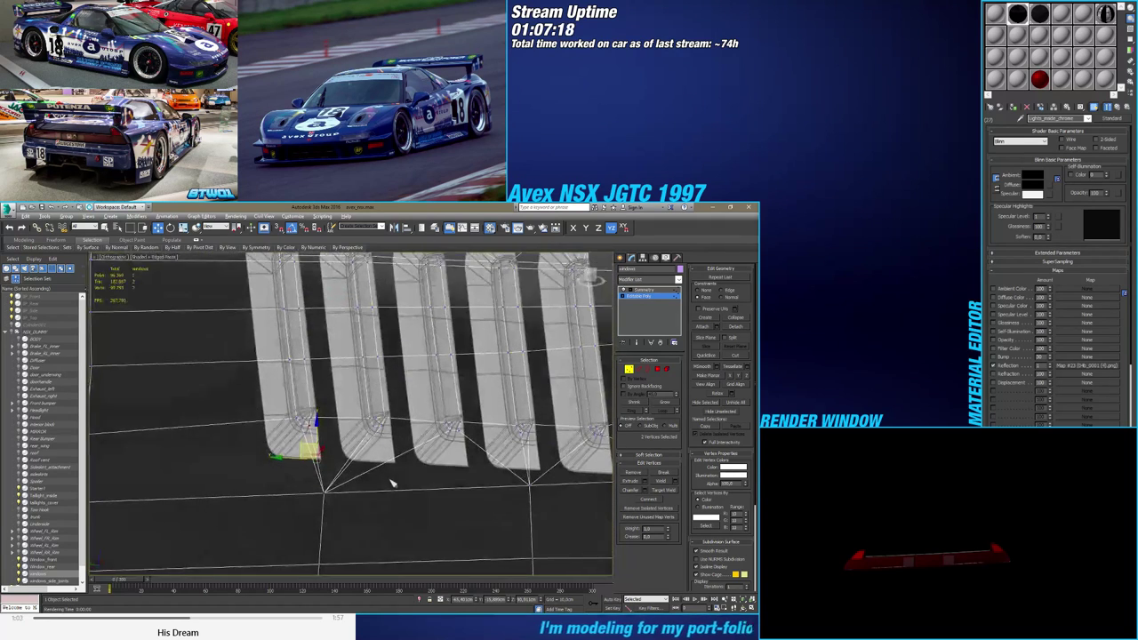
{"action": "left_click", "coordinate": [318, 424]}
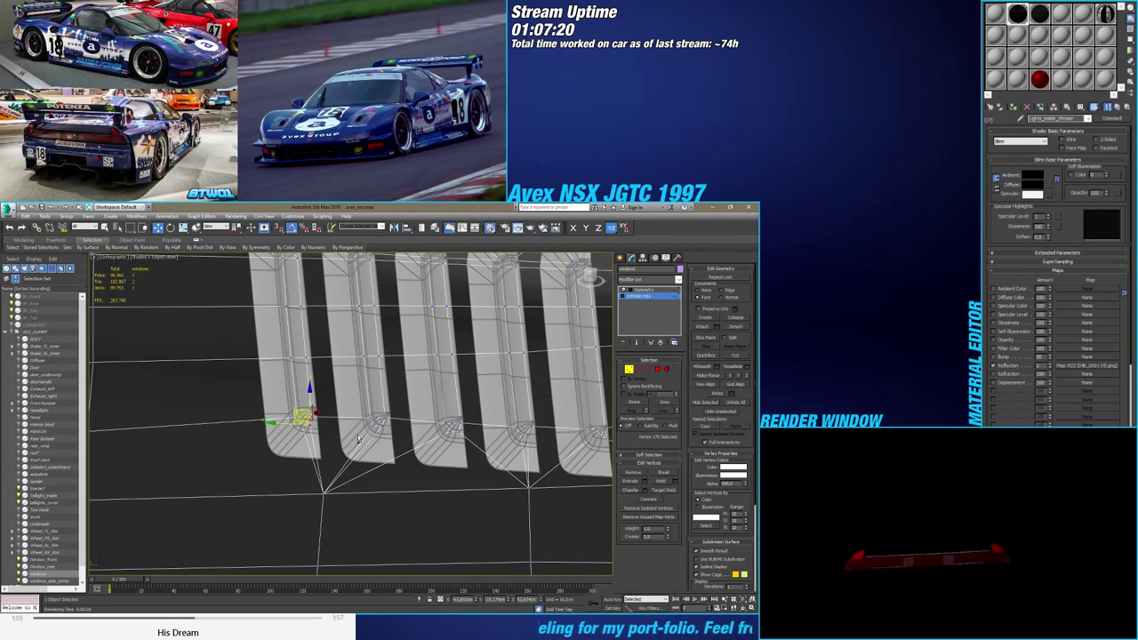
{"action": "left_click", "coordinate": [379, 427], "text": "ctrl"}
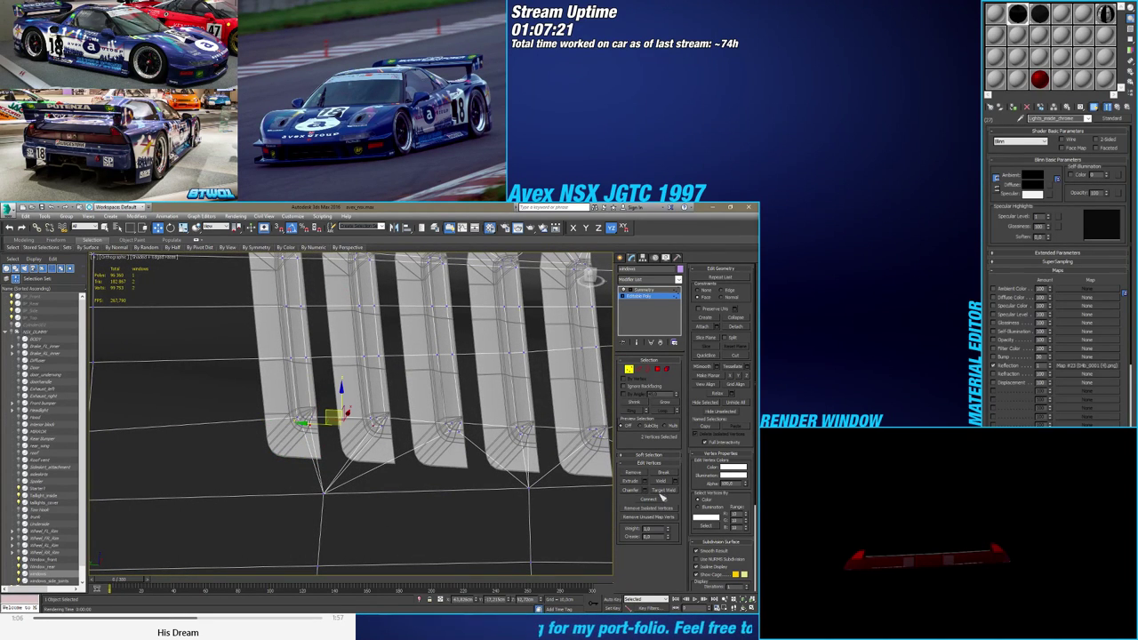
{"action": "left_click", "coordinate": [390, 426]}
{"action": "left_click", "coordinate": [456, 430], "text": "ctrl"}
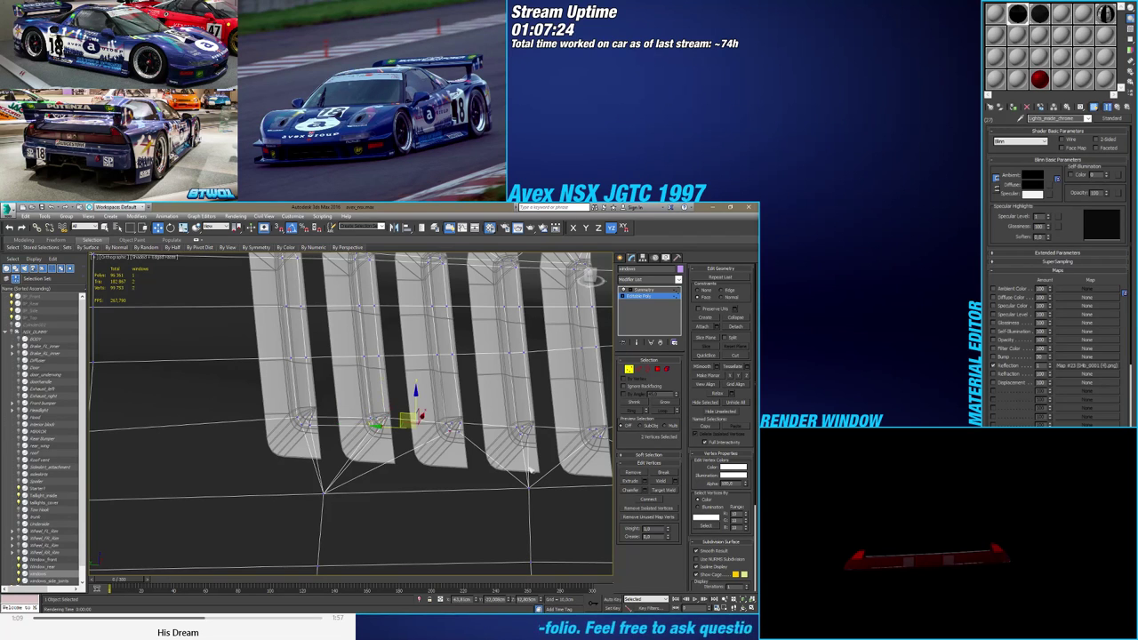
{"action": "left_click", "coordinate": [653, 501]}
Connect the facing lower-corner vertices between the third and fourth louvers and between the fourth and fifth, and clear the selection
{"action": "left_click", "coordinate": [462, 433]}
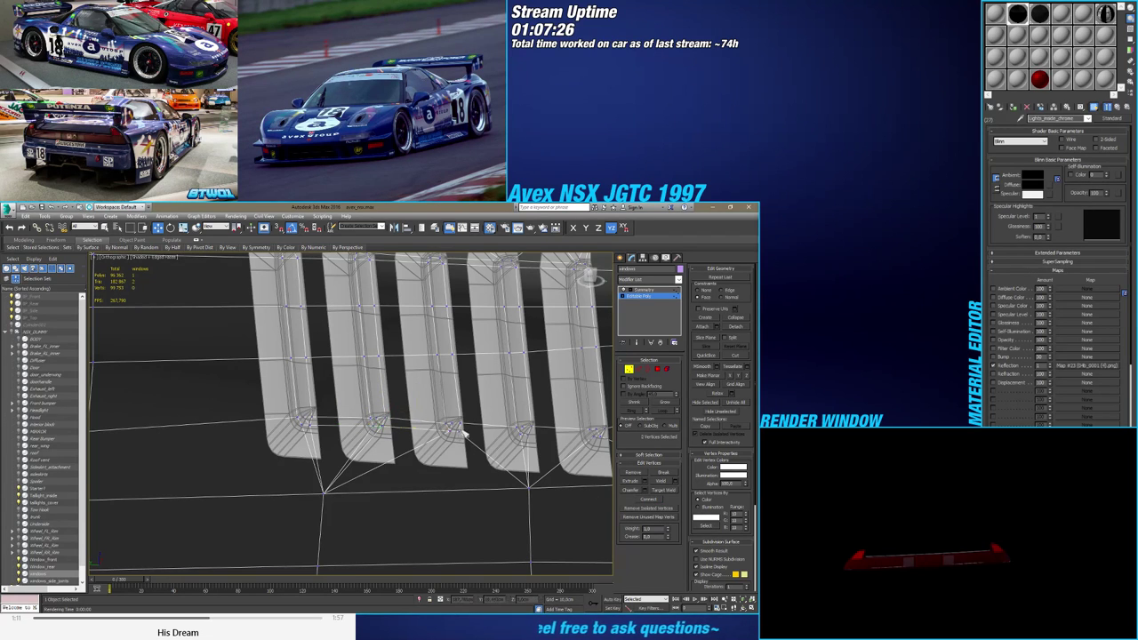
{"action": "left_click", "coordinate": [451, 430]}
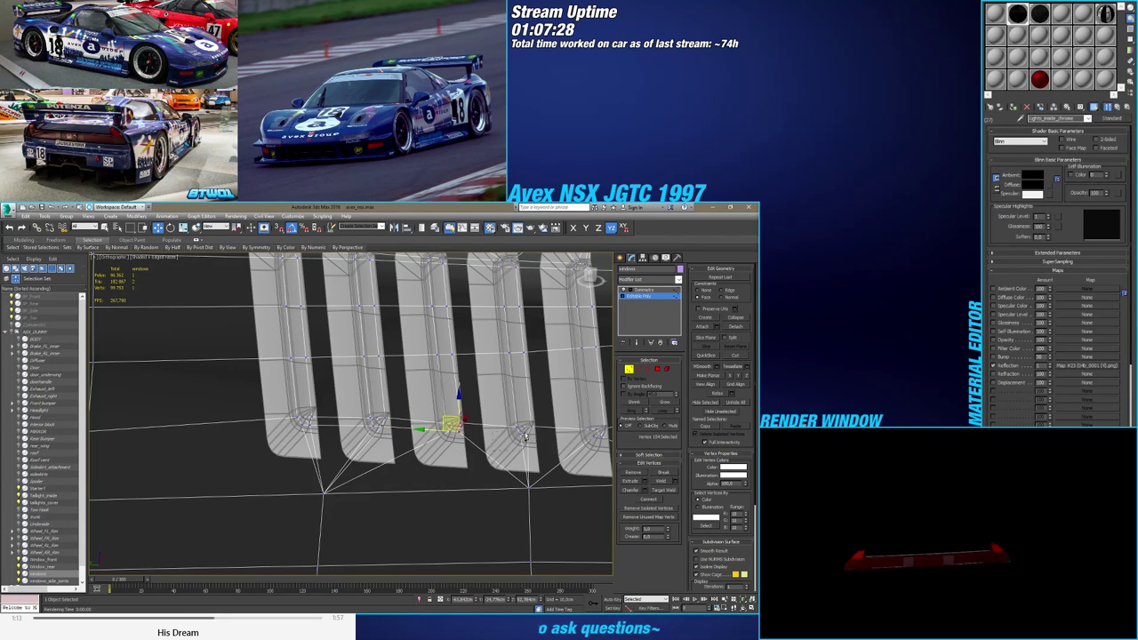
{"action": "left_click", "coordinate": [524, 435], "text": "ctrl"}
{"action": "middle_click_drag", "start_coordinate": [537, 453], "coordinate": [418, 451]}
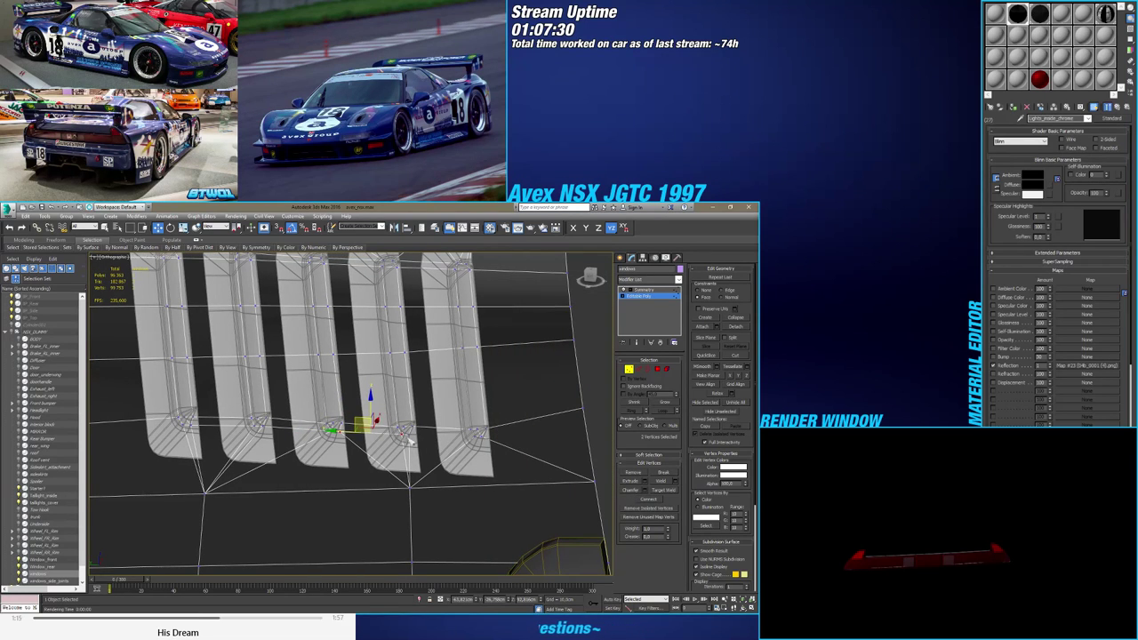
{"action": "left_click", "coordinate": [416, 435]}
{"action": "left_click", "coordinate": [478, 442], "text": "ctrl"}
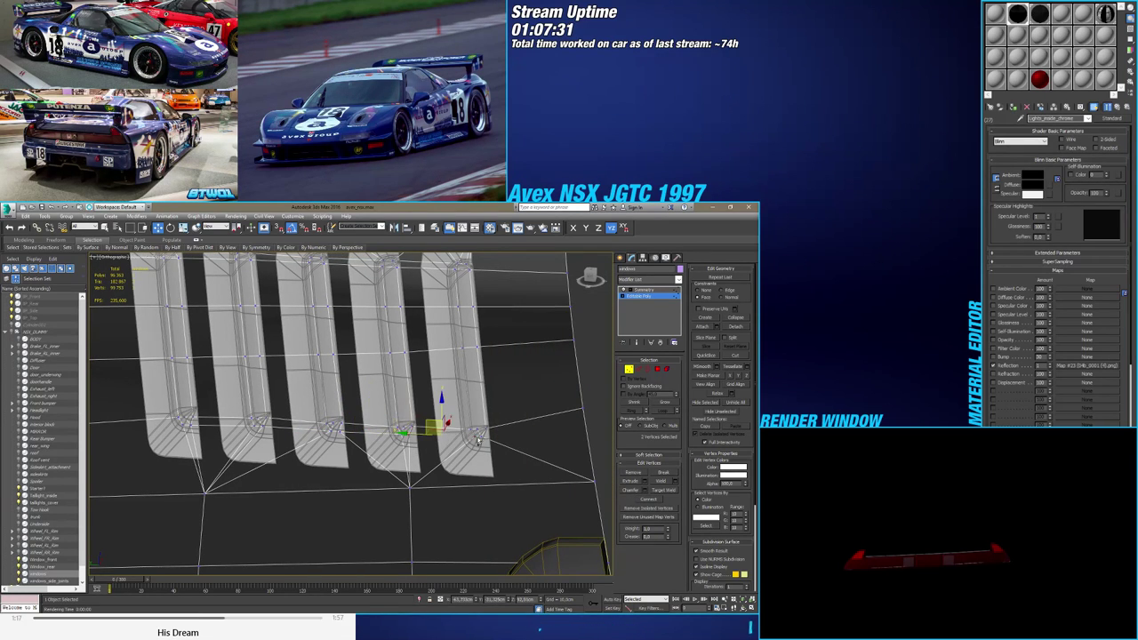
{"action": "left_click", "coordinate": [643, 502]}
{"action": "left_click", "coordinate": [477, 483]}
Select the windows panel polygons that lie inside the fifth louver's opening
{"action": "middle_click_drag", "start_coordinate": [473, 482], "coordinate": [457, 519]}
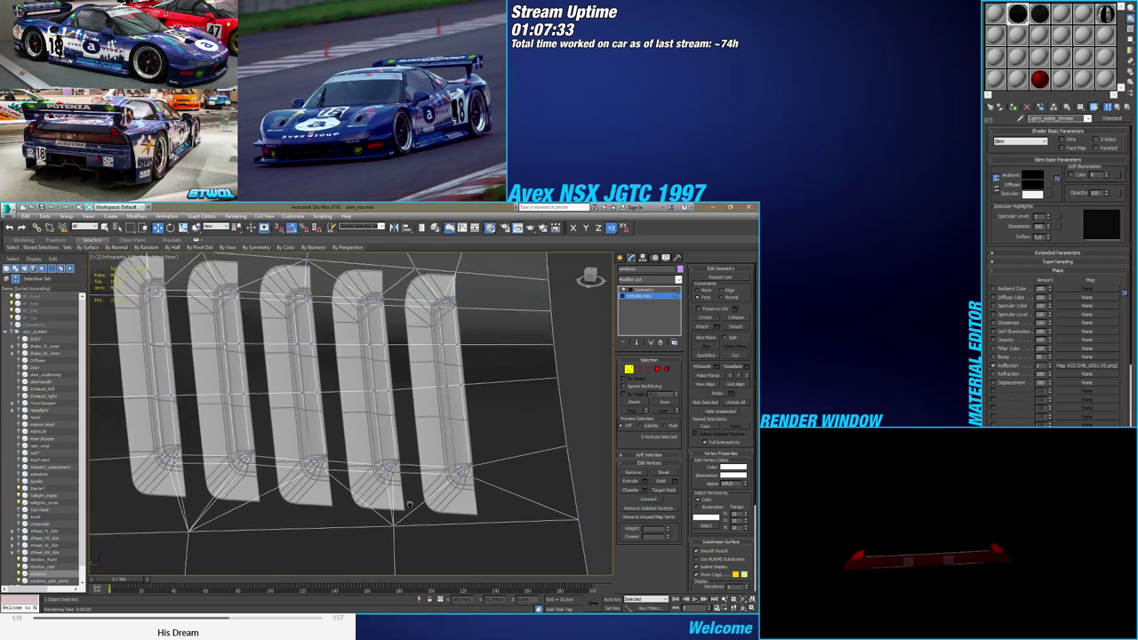
{"action": "scroll", "coordinate": [412, 508], "scroll_direction": "down", "scroll_amount": 2}
{"action": "middle_click_drag", "start_coordinate": [454, 474], "coordinate": [468, 441]}
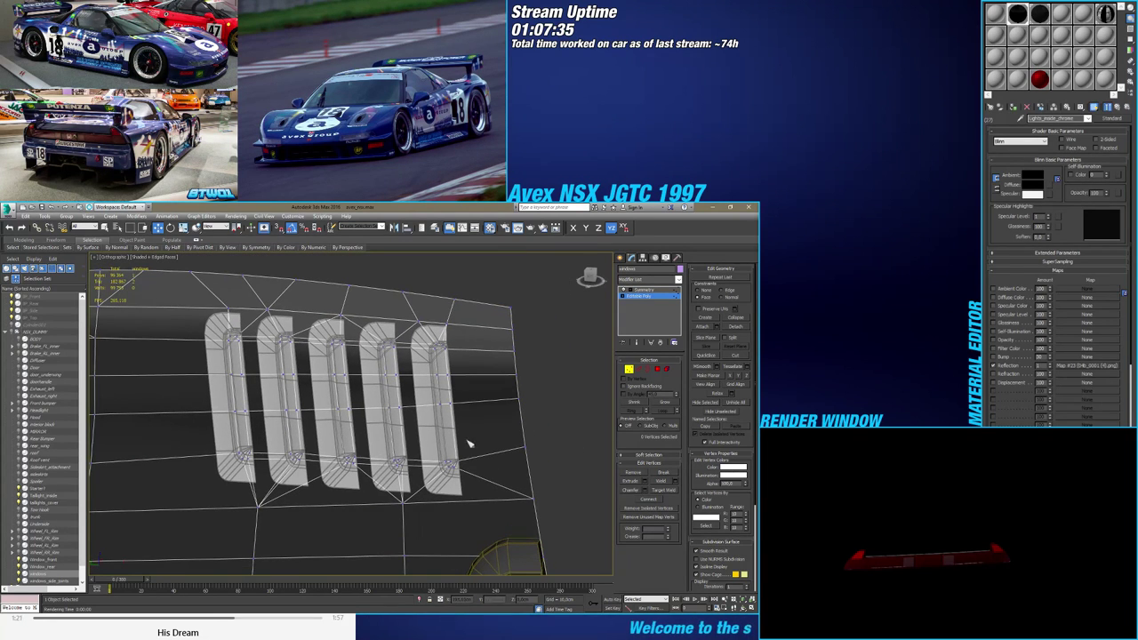
{"action": "left_click", "coordinate": [662, 369]}
{"action": "scroll", "coordinate": [446, 353], "scroll_direction": "up", "scroll_amount": 2}
{"action": "left_click", "coordinate": [439, 346]}
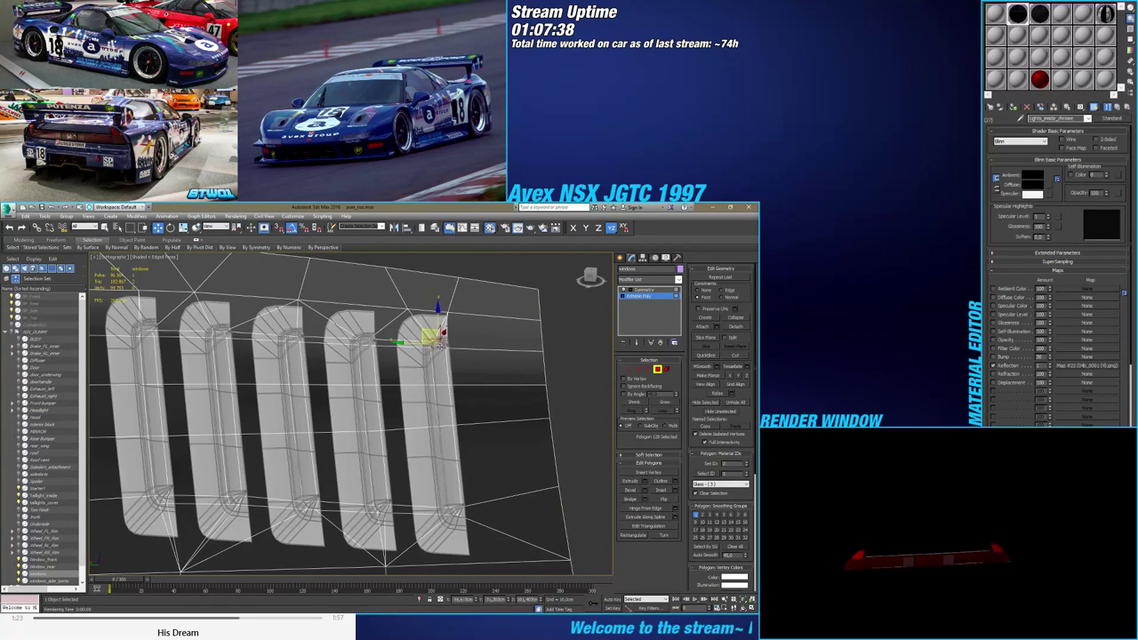
{"action": "left_click", "coordinate": [441, 372], "text": "ctrl"}
{"action": "left_click", "coordinate": [443, 405], "text": "ctrl"}
{"action": "left_click", "coordinate": [444, 444], "text": "ctrl"}
{"action": "left_click", "coordinate": [452, 503], "text": "ctrl"}
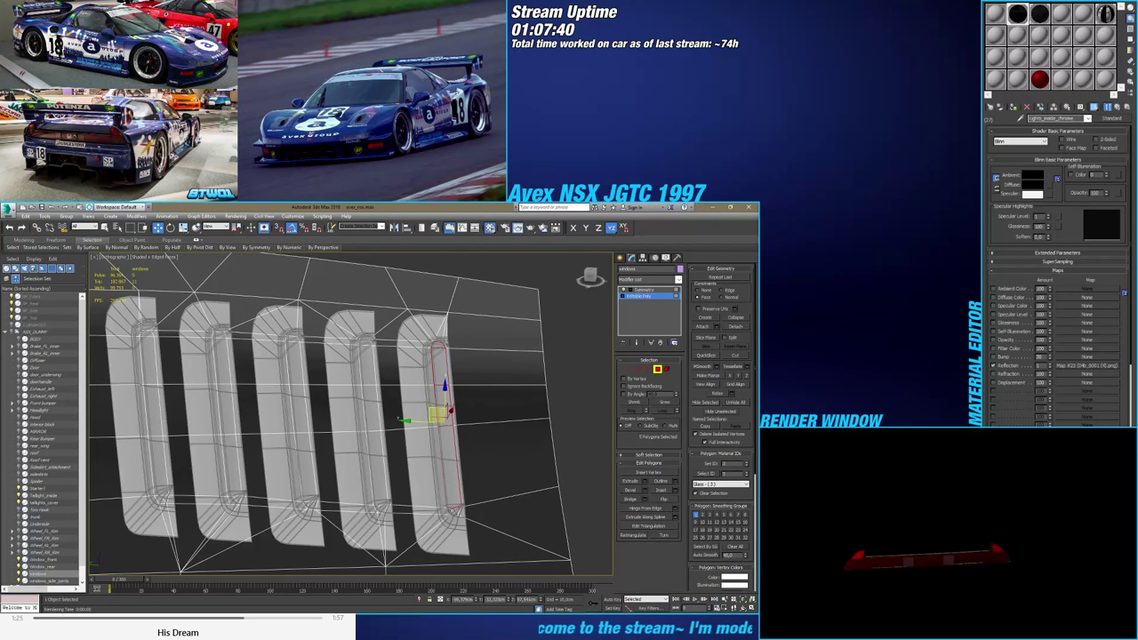
{"action": "left_click", "coordinate": [453, 511], "text": "ctrl"}
Add the panel polygons inside the fourth louver's opening to the selection
{"action": "left_click", "coordinate": [381, 502], "text": "ctrl"}
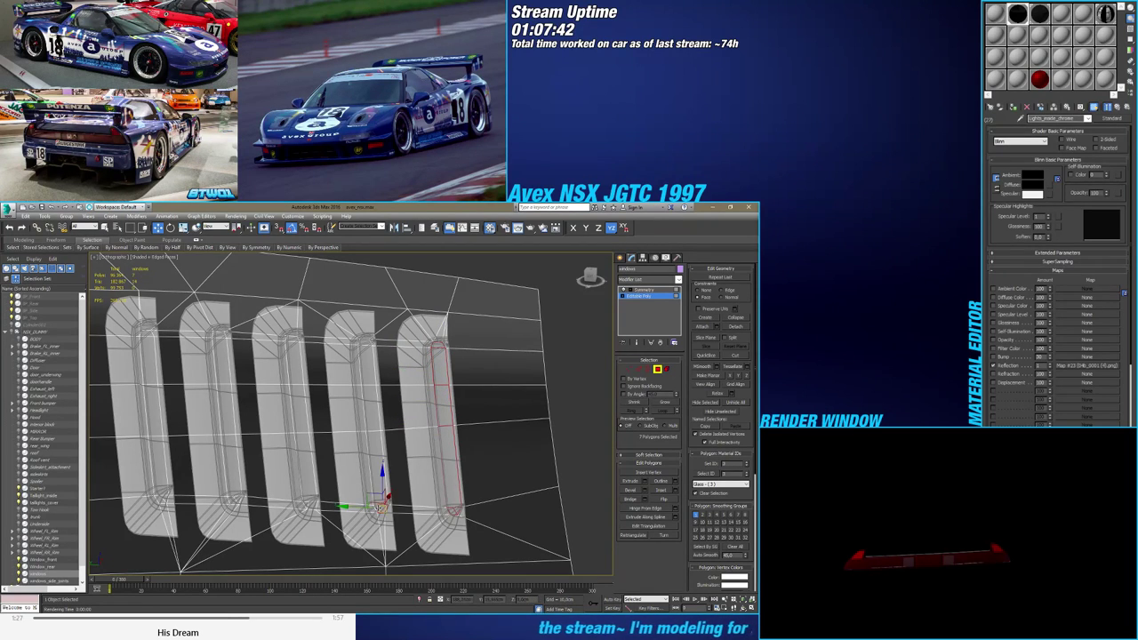
{"action": "left_click", "coordinate": [379, 473], "text": "ctrl"}
{"action": "left_click", "coordinate": [373, 445], "text": "ctrl"}
{"action": "left_click", "coordinate": [371, 418], "text": "ctrl"}
{"action": "left_click", "coordinate": [367, 364], "text": "ctrl"}
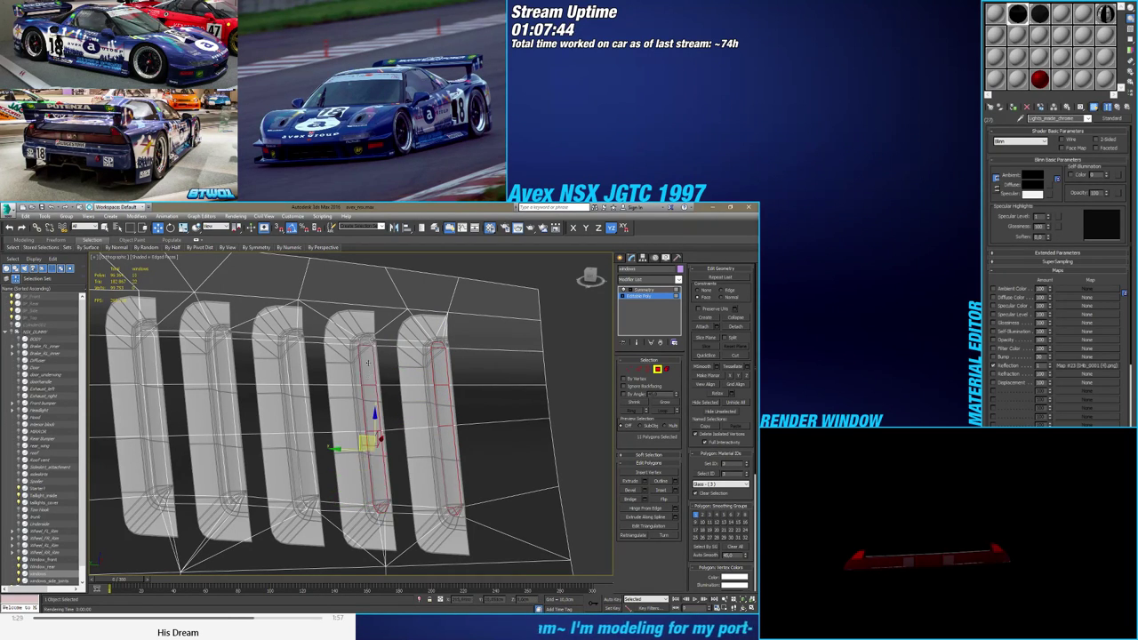
{"action": "left_click", "coordinate": [365, 343], "text": "ctrl"}
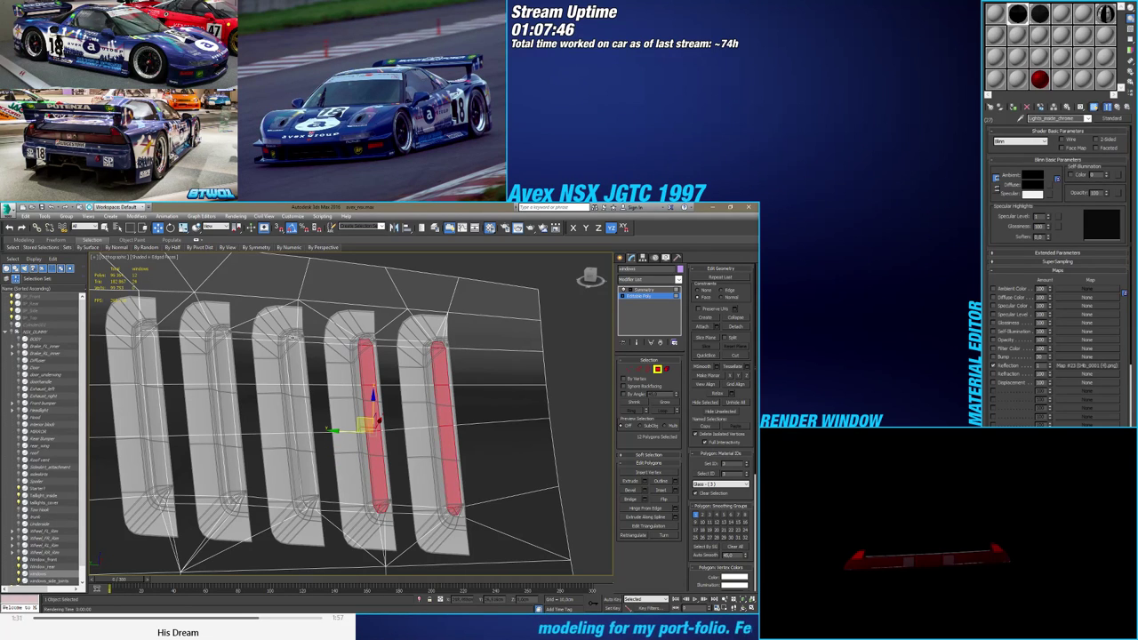
Add the panel polygons inside the third louver's opening to the selection, undoing the stray picks outside it
{"action": "left_click", "coordinate": [291, 341], "text": "ctrl"}
{"action": "left_click", "coordinate": [296, 399], "text": "ctrl"}
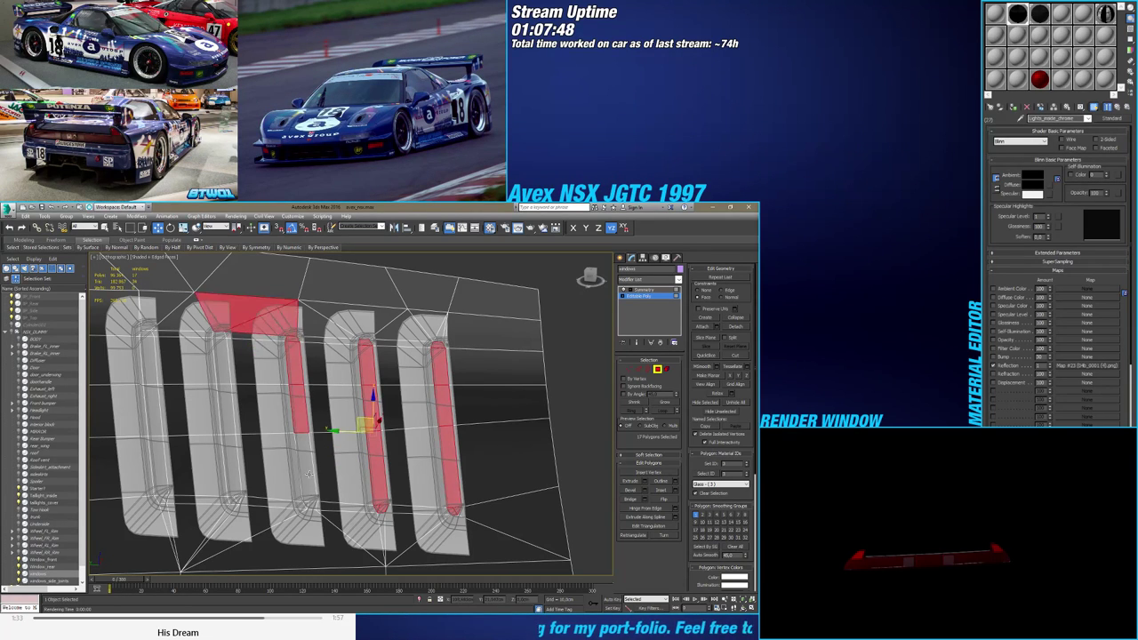
{"action": "key", "text": "ctrl+z"}
{"action": "left_click", "coordinate": [298, 393], "text": "ctrl"}
{"action": "left_click", "coordinate": [307, 445], "text": "ctrl"}
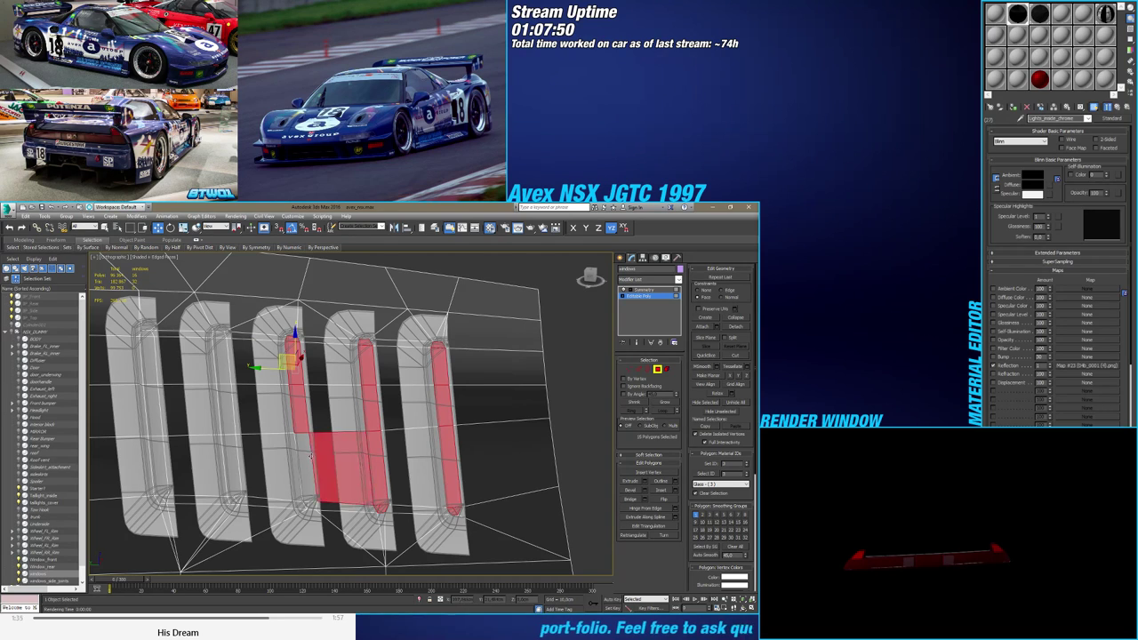
{"action": "key", "text": "ctrl+z"}
{"action": "left_click", "coordinate": [306, 462], "text": "ctrl"}
{"action": "left_click", "coordinate": [312, 505], "text": "ctrl"}
{"action": "left_click", "coordinate": [308, 506], "text": "ctrl"}
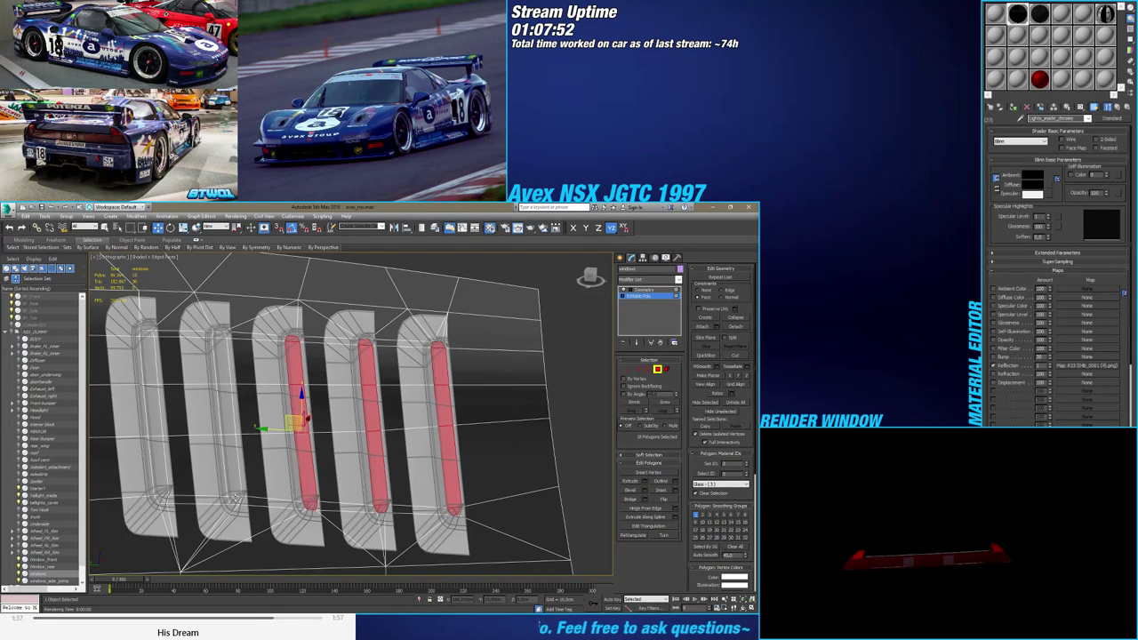
Add the panel polygons inside the second and first louvers' openings to the selection
{"action": "left_click", "coordinate": [235, 501], "text": "ctrl"}
{"action": "left_click", "coordinate": [234, 497], "text": "ctrl"}
{"action": "left_click", "coordinate": [230, 465], "text": "ctrl"}
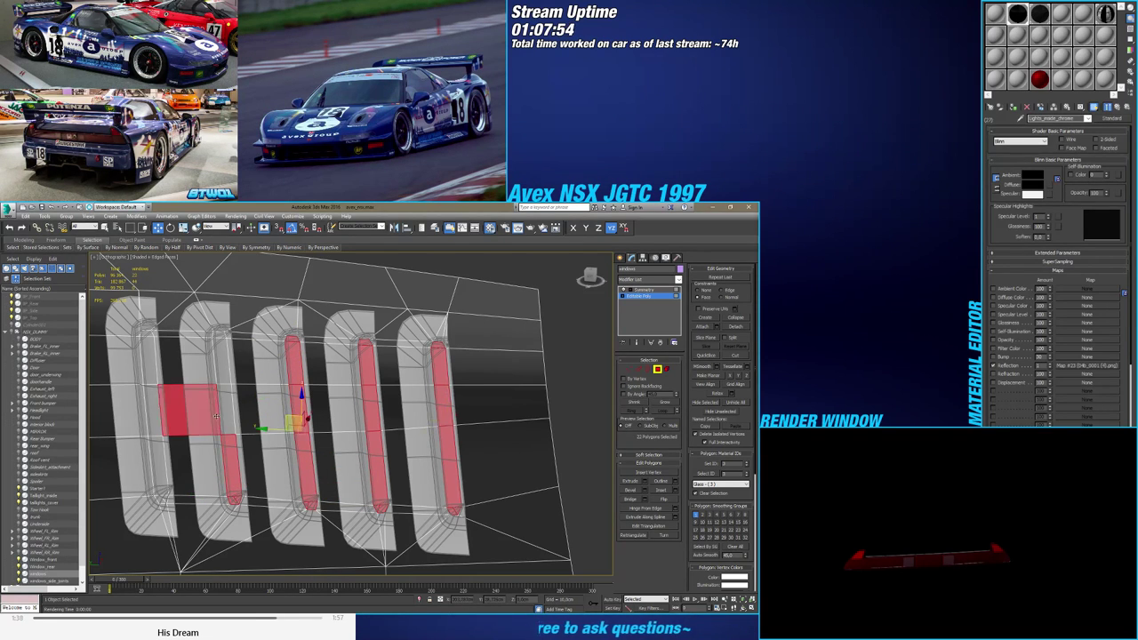
{"action": "left_click", "coordinate": [223, 407], "text": "ctrl"}
{"action": "left_click", "coordinate": [219, 356], "text": "ctrl"}
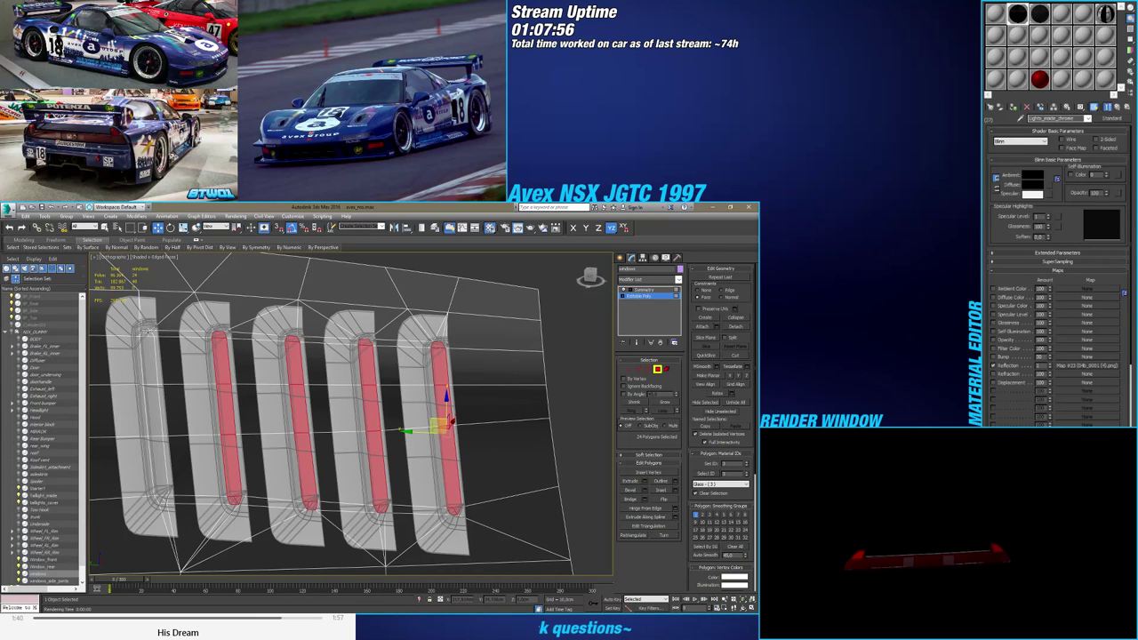
{"action": "left_click", "coordinate": [147, 331], "text": "ctrl"}
{"action": "left_click", "coordinate": [149, 360], "text": "ctrl"}
{"action": "left_click", "coordinate": [153, 409], "text": "ctrl"}
{"action": "left_click", "coordinate": [160, 485], "text": "ctrl"}
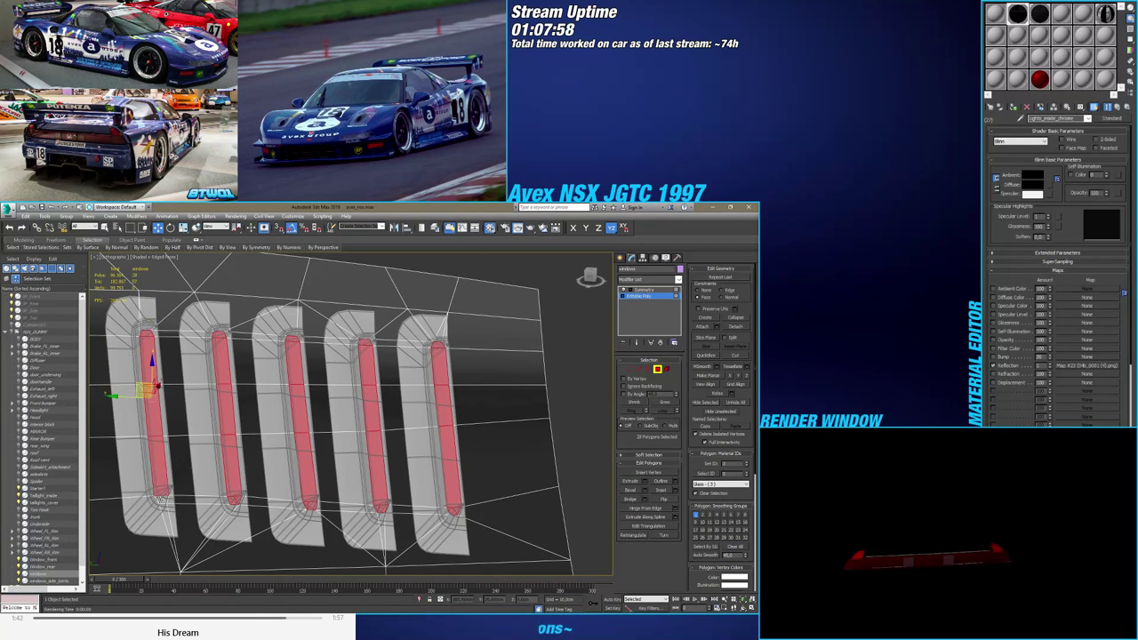
Delete the selected panel polygons behind all five louvers and inspect the open slots with edged faces off and on
{"action": "scroll", "coordinate": [146, 418], "scroll_direction": "down", "scroll_amount": 5}
{"action": "middle_click_drag", "start_coordinate": [147, 418], "coordinate": [360, 435], "text": "alt"}
{"action": "key", "text": "ctrl+d"}
{"action": "scroll", "coordinate": [353, 388], "scroll_direction": "up", "scroll_amount": 5}
{"action": "scroll", "coordinate": [343, 429], "scroll_direction": "down", "scroll_amount": 4}
{"action": "scroll", "coordinate": [360, 435], "scroll_direction": "up", "scroll_amount": 8}
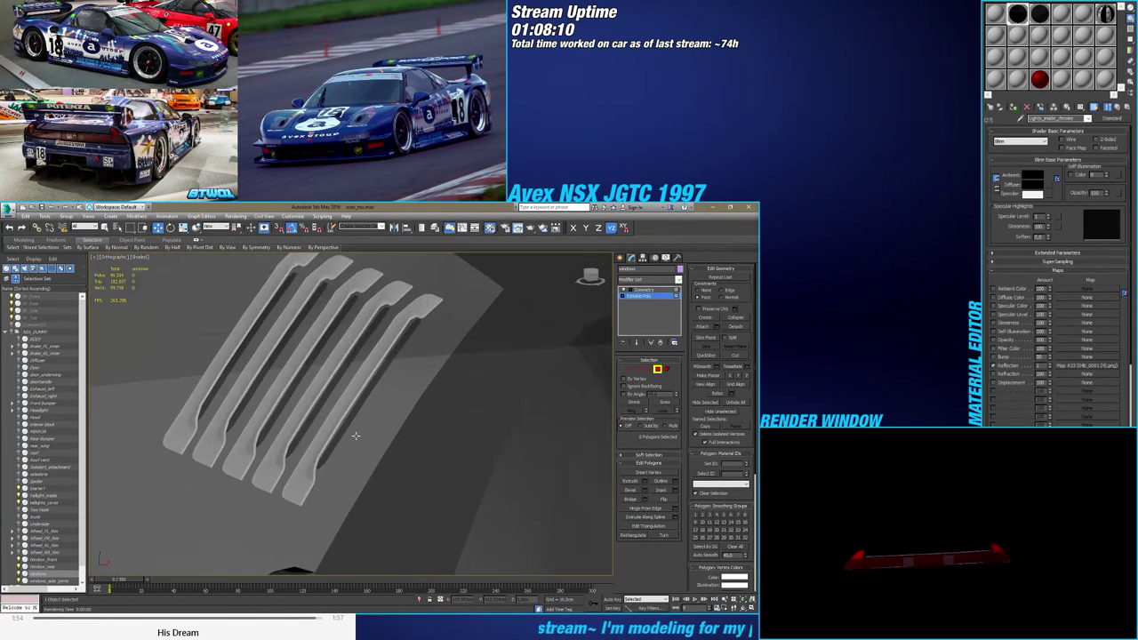
{"action": "key", "text": "F4"}
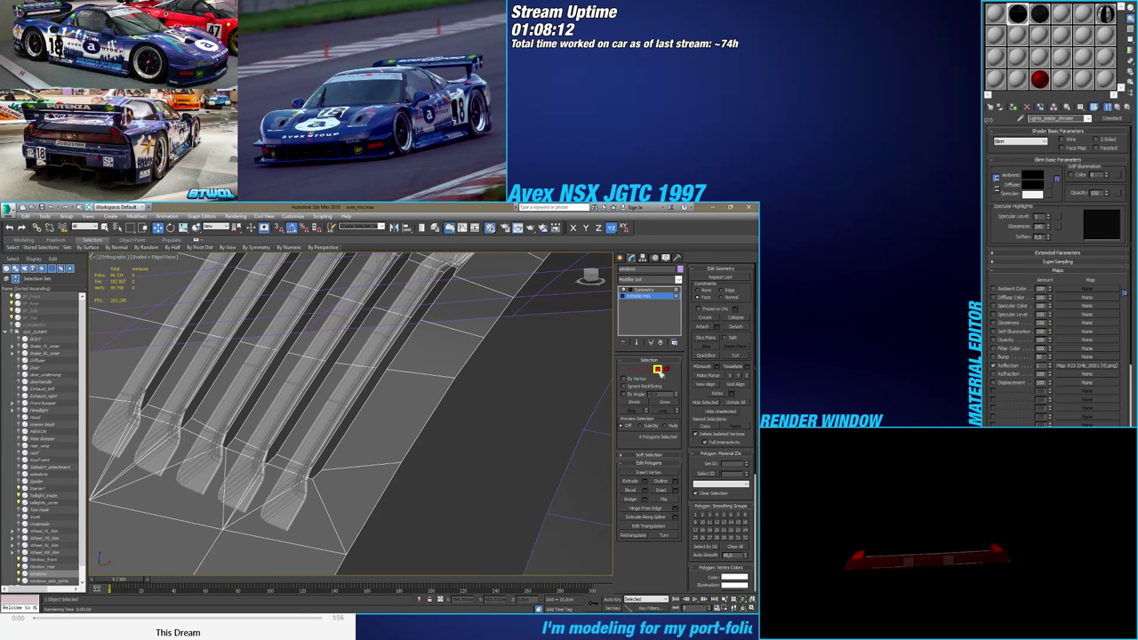
Select the open borders of the five panel slots and extrude them slightly along the X axis into thin rims
{"action": "left_click", "coordinate": [648, 370]}
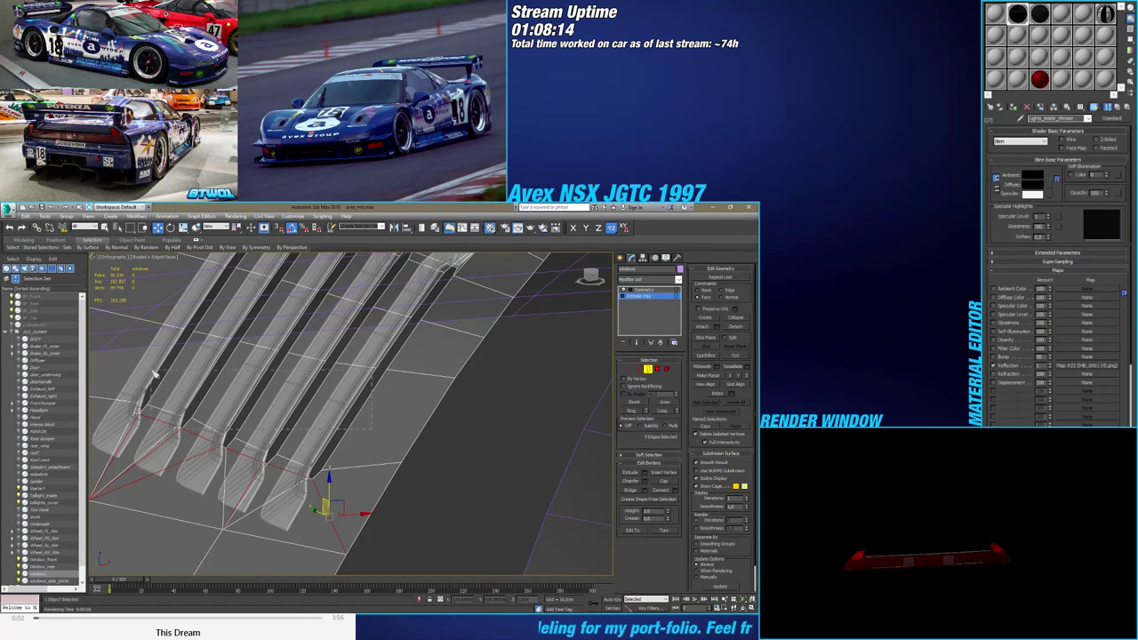
{"action": "left_click_drag", "start_coordinate": [153, 372], "coordinate": [153, 372]}
{"action": "middle_click_drag", "start_coordinate": [264, 401], "coordinate": [291, 435]}
{"action": "scroll", "coordinate": [292, 436], "scroll_direction": "down", "scroll_amount": 3}
{"action": "scroll", "coordinate": [358, 389], "scroll_direction": "up", "scroll_amount": 4}
{"action": "middle_click_drag", "start_coordinate": [358, 389], "coordinate": [379, 390], "text": "alt"}
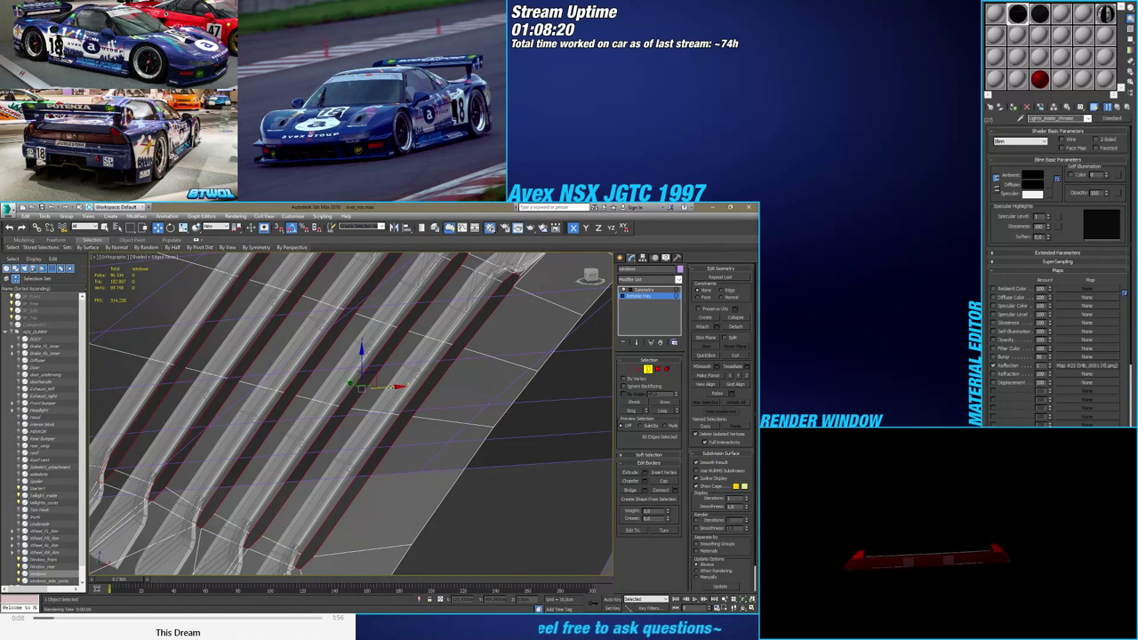
{"action": "left_click_drag", "start_coordinate": [391, 386], "coordinate": [395, 388], "text": "shift"}
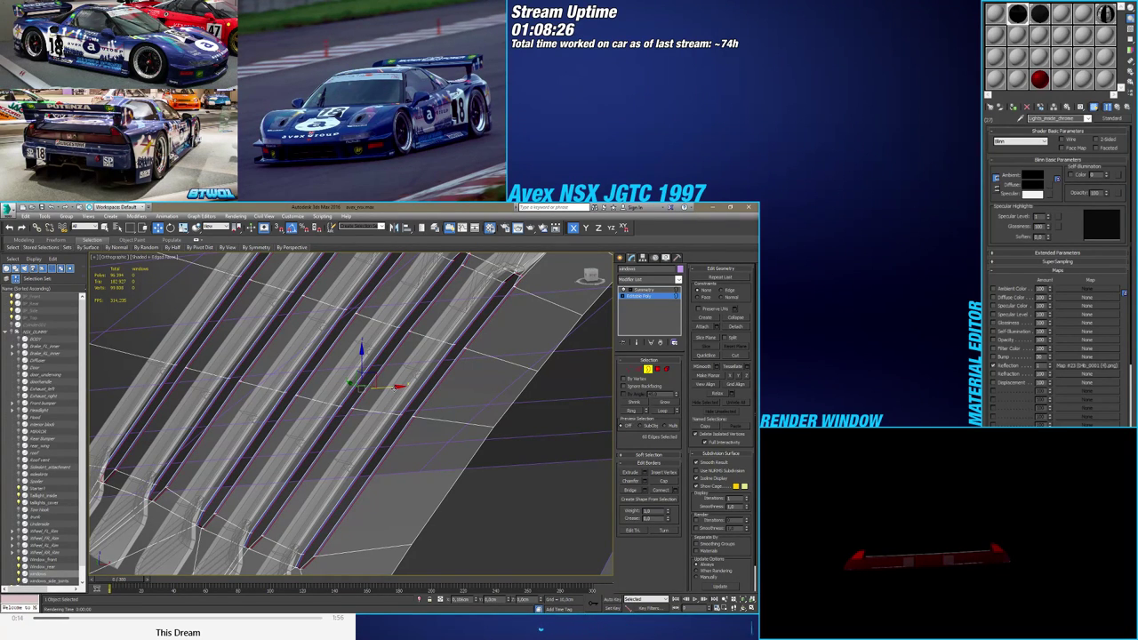
{"action": "middle_click_drag", "start_coordinate": [383, 431], "coordinate": [384, 457], "text": "alt"}
{"action": "scroll", "coordinate": [406, 450], "scroll_direction": "down", "scroll_amount": 4}
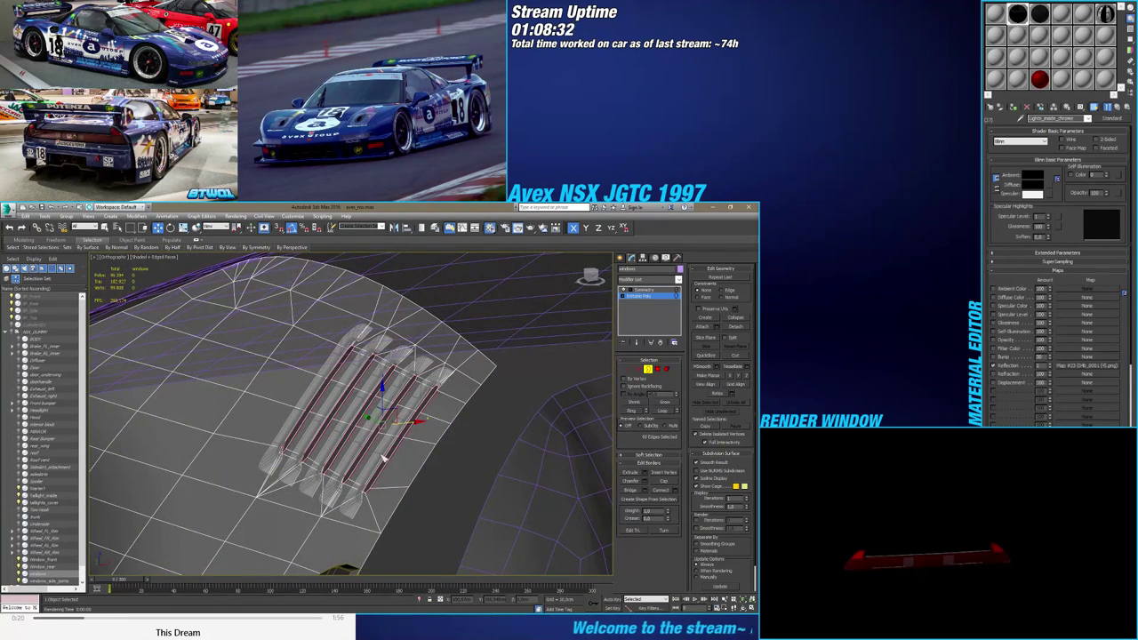
Convert the border selection to the new slot rim polygons and set their material ID to 3
{"action": "left_click", "coordinate": [658, 368]}
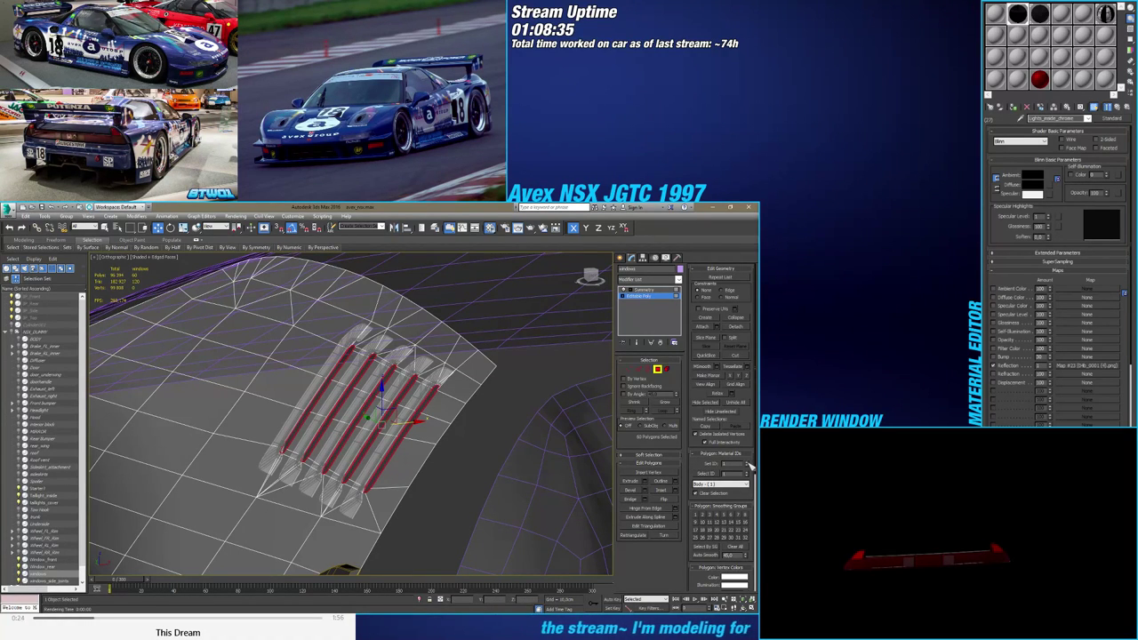
{"action": "left_click", "coordinate": [749, 462]}
{"action": "left_click", "coordinate": [749, 462]}
{"action": "left_click", "coordinate": [657, 369]}
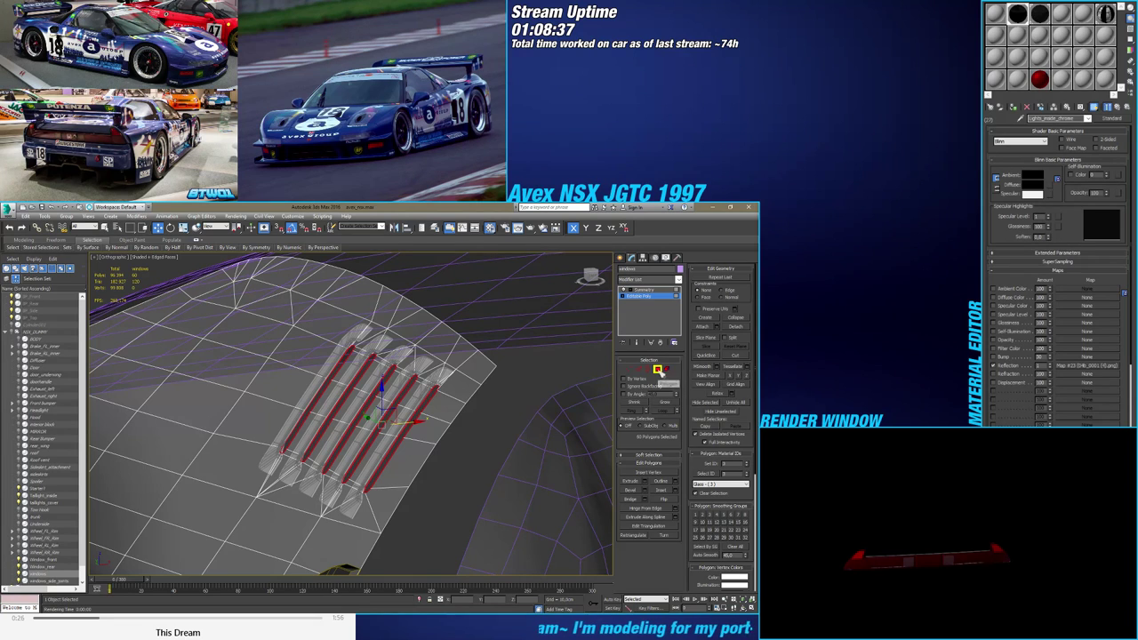
Reactivate the five slot borders in the panel's Editable Poly level and open the transform type-in
{"action": "left_click", "coordinate": [622, 258]}
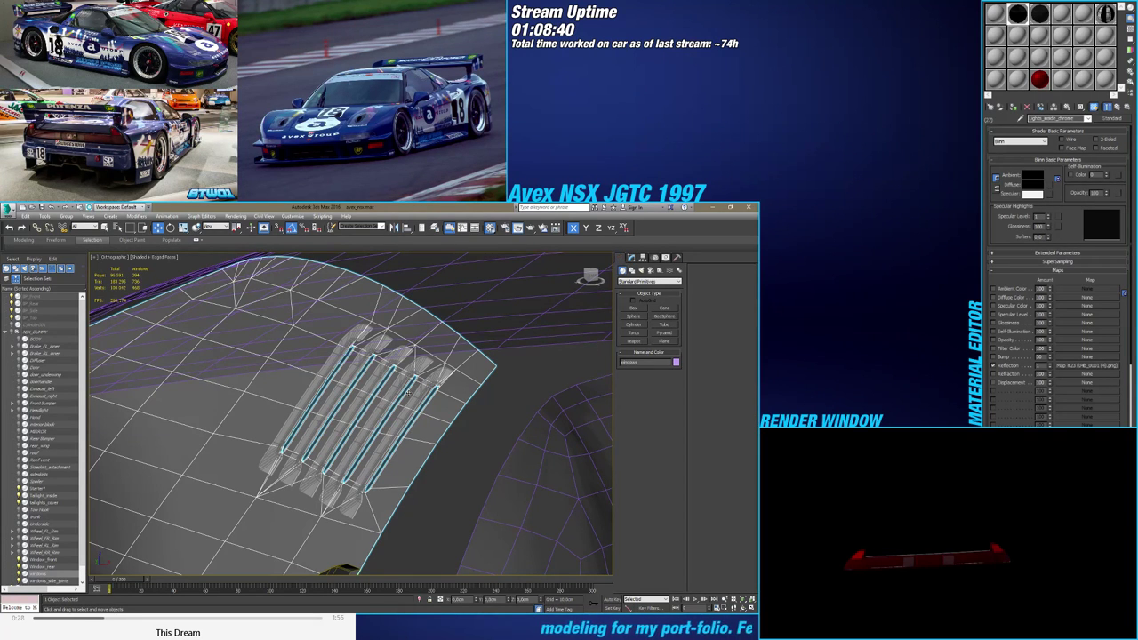
{"action": "scroll", "coordinate": [408, 393], "scroll_direction": "up", "scroll_amount": 5}
{"action": "left_click", "coordinate": [631, 258]}
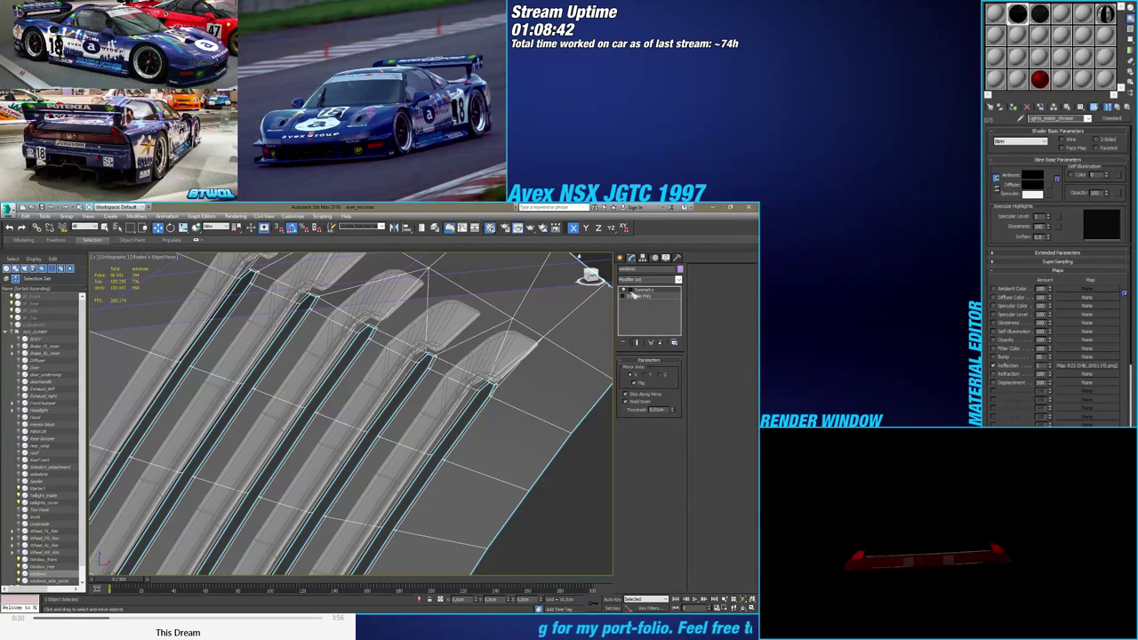
{"action": "left_click", "coordinate": [634, 296]}
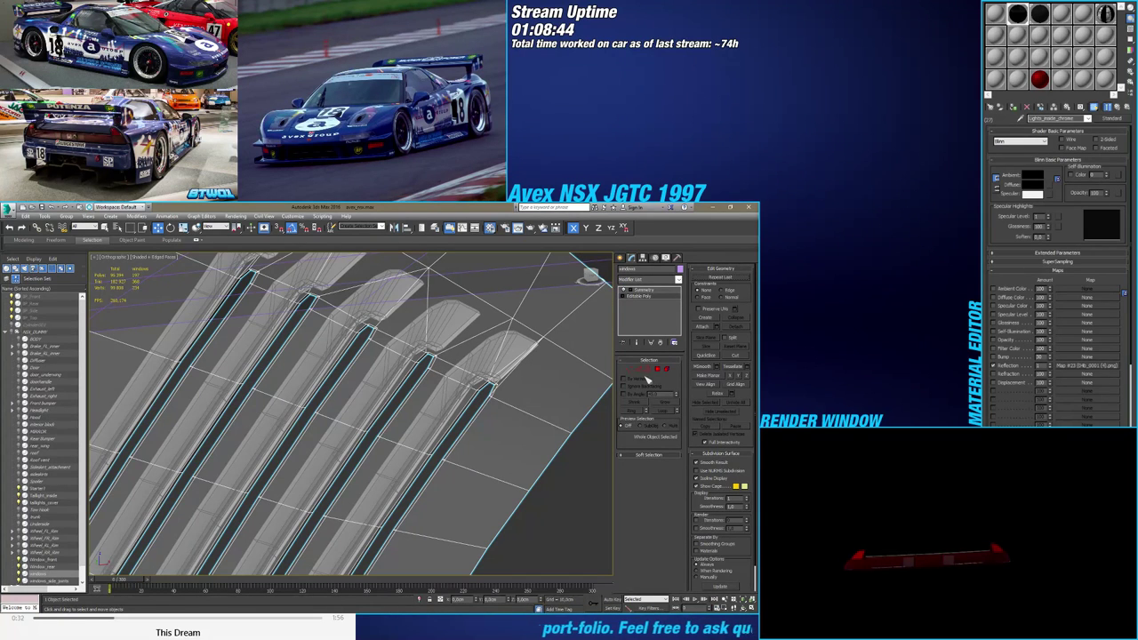
{"action": "scroll", "coordinate": [507, 324], "scroll_direction": "down", "scroll_amount": 3}
{"action": "left_click", "coordinate": [656, 369]}
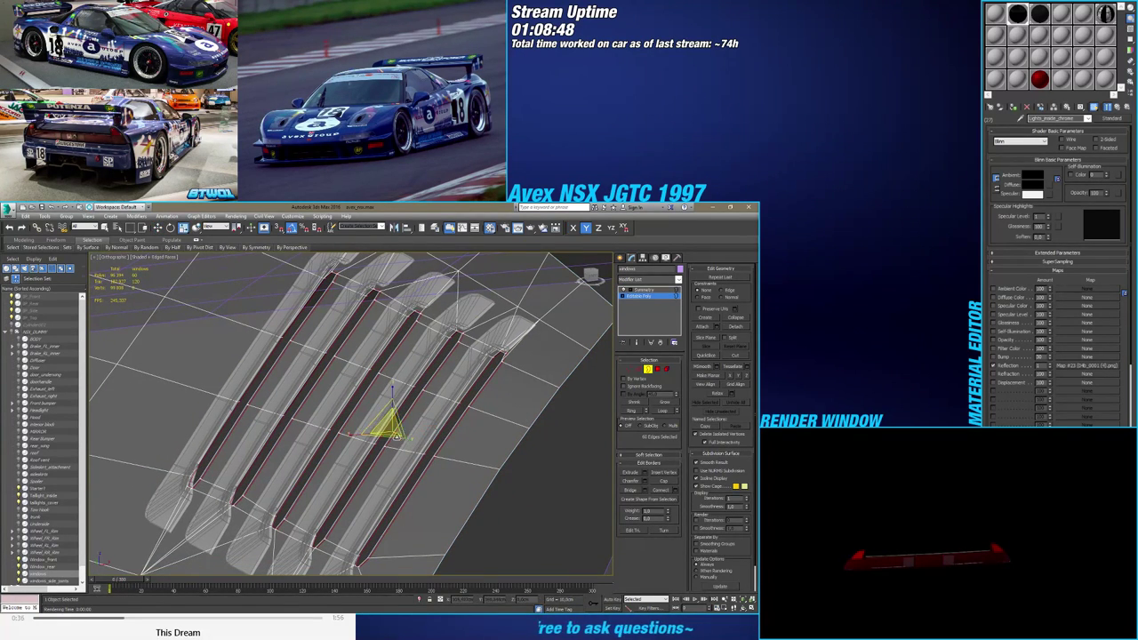
{"action": "scroll", "coordinate": [404, 440], "scroll_direction": "up", "scroll_amount": 3}
{"action": "scroll", "coordinate": [387, 431], "scroll_direction": "down", "scroll_amount": 2}
{"action": "key", "text": "F12"}
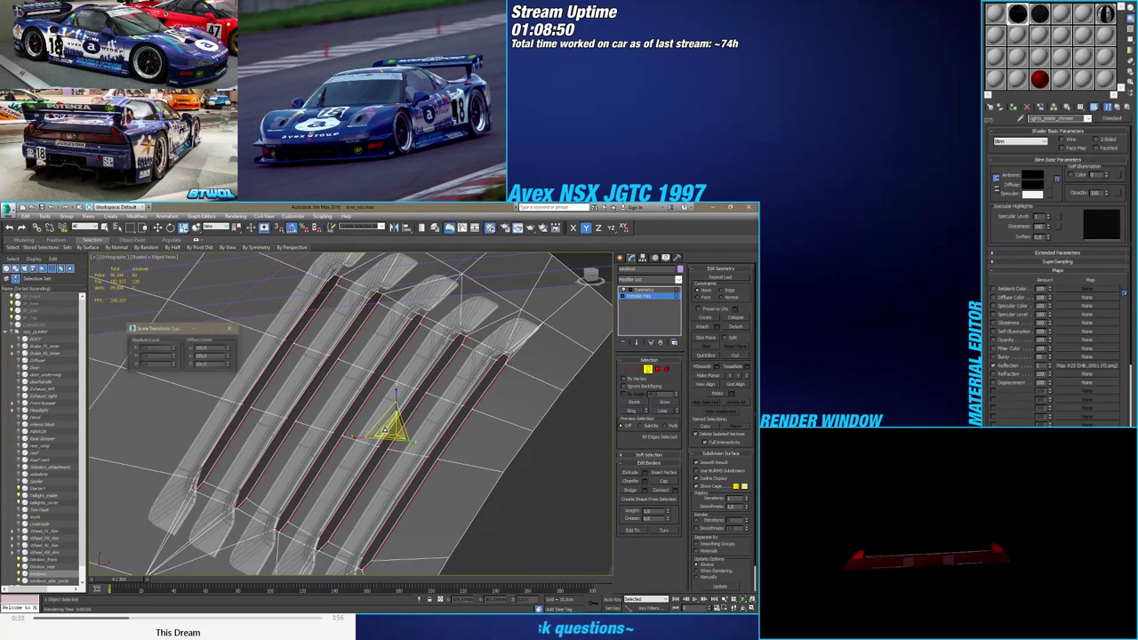
Try to scale the slot borders along X with the transform type-in
{"action": "key", "text": "r"}
{"action": "left_click", "coordinate": [228, 349]}
{"action": "mouse_move", "coordinate": [227, 348]}
{"action": "left_mouse_down"}
{"action": "mouse_move", "coordinate": [224, 360]}
{"action": "mouse_move", "coordinate": [233, 348]}
{"action": "left_mouse_up"}
Move the slot borders along X with the offset values of the transform type-in to deepen the rims, and close it
{"action": "key", "text": "w"}
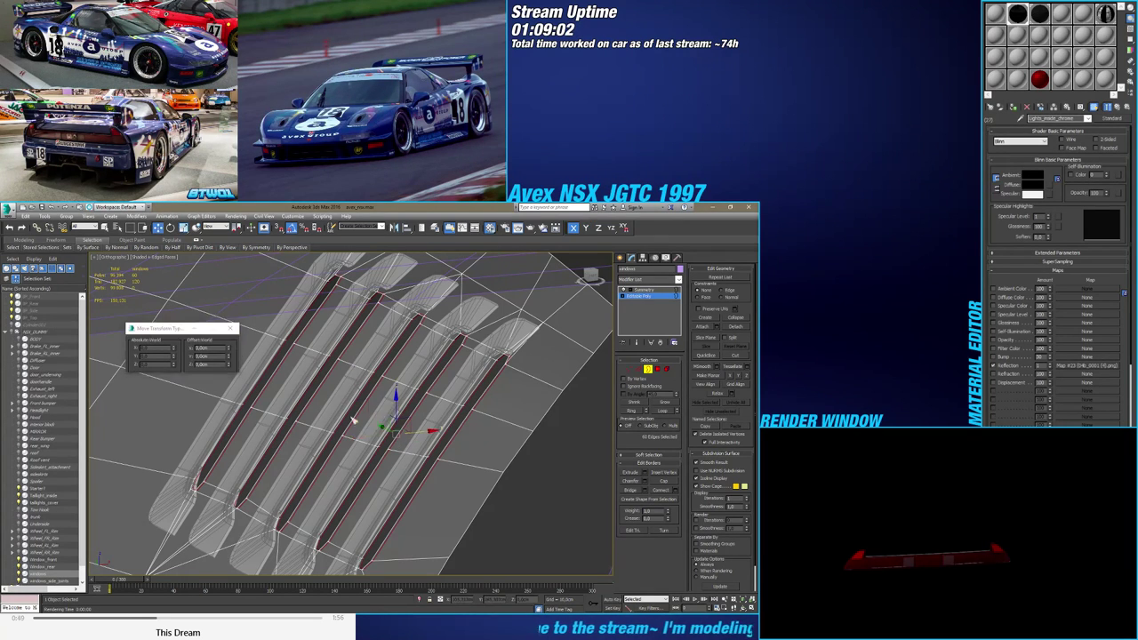
{"action": "middle_click_drag", "start_coordinate": [353, 417], "coordinate": [332, 403]}
{"action": "left_click_drag", "start_coordinate": [229, 348], "coordinate": [231, 371]}
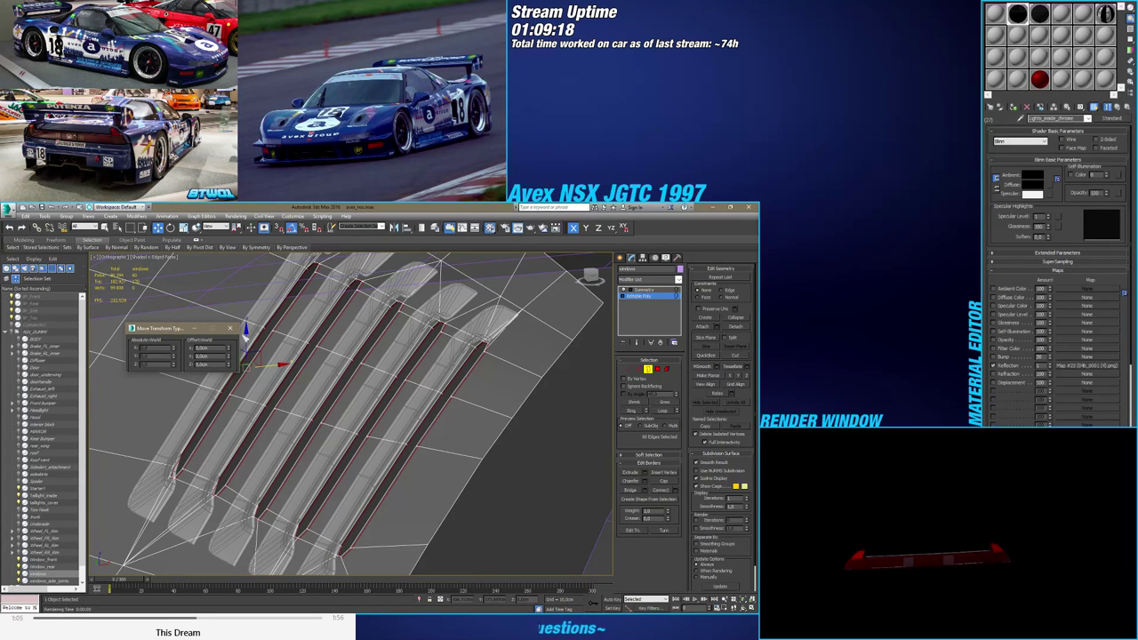
{"action": "left_click", "coordinate": [231, 328]}
Convert the border selection to the slot rim polygons, assign them smoothing group 10 and leave polygon editing
{"action": "scroll", "coordinate": [352, 375], "scroll_direction": "down", "scroll_amount": 2}
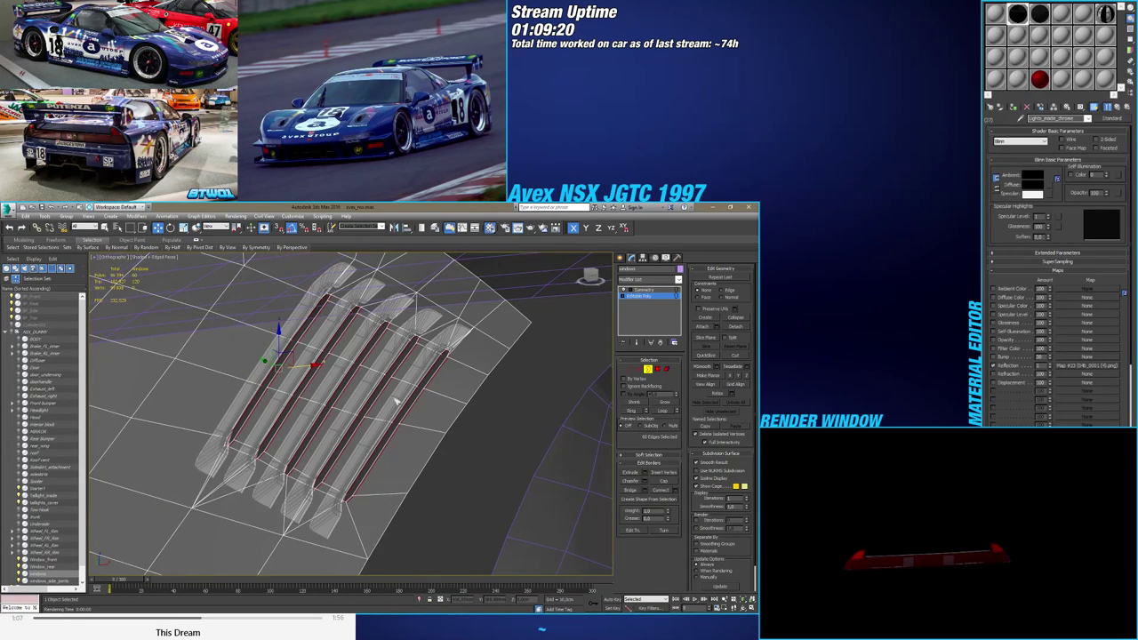
{"action": "left_click", "coordinate": [660, 371], "text": "ctrl"}
{"action": "scroll", "coordinate": [391, 384], "scroll_direction": "up", "scroll_amount": 2}
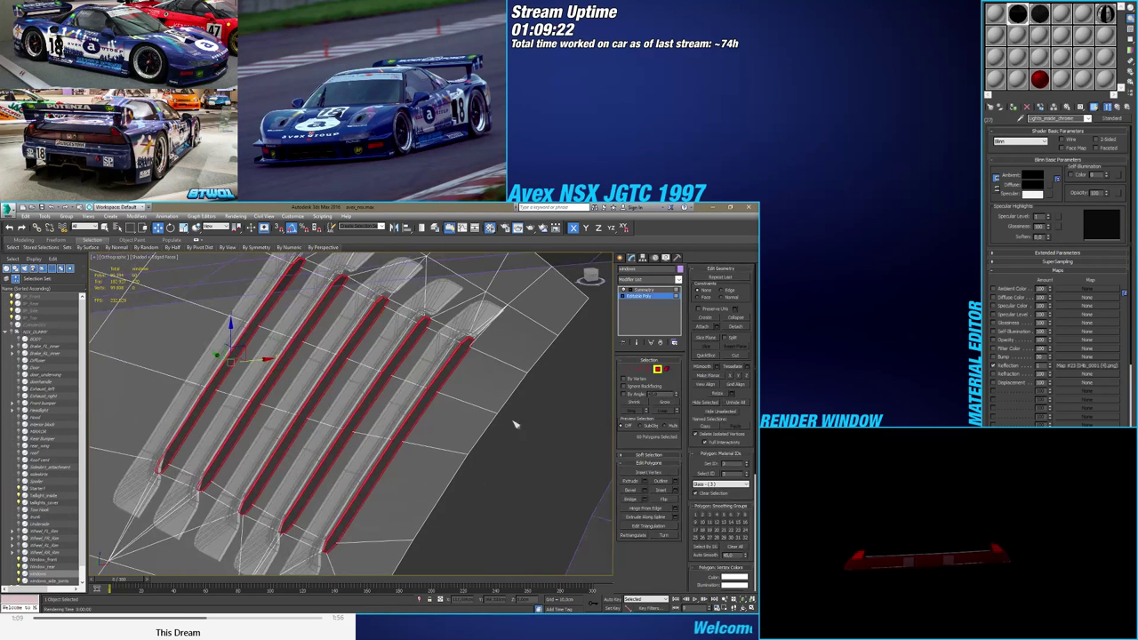
{"action": "scroll", "coordinate": [703, 531], "scroll_direction": "down", "scroll_amount": 1}
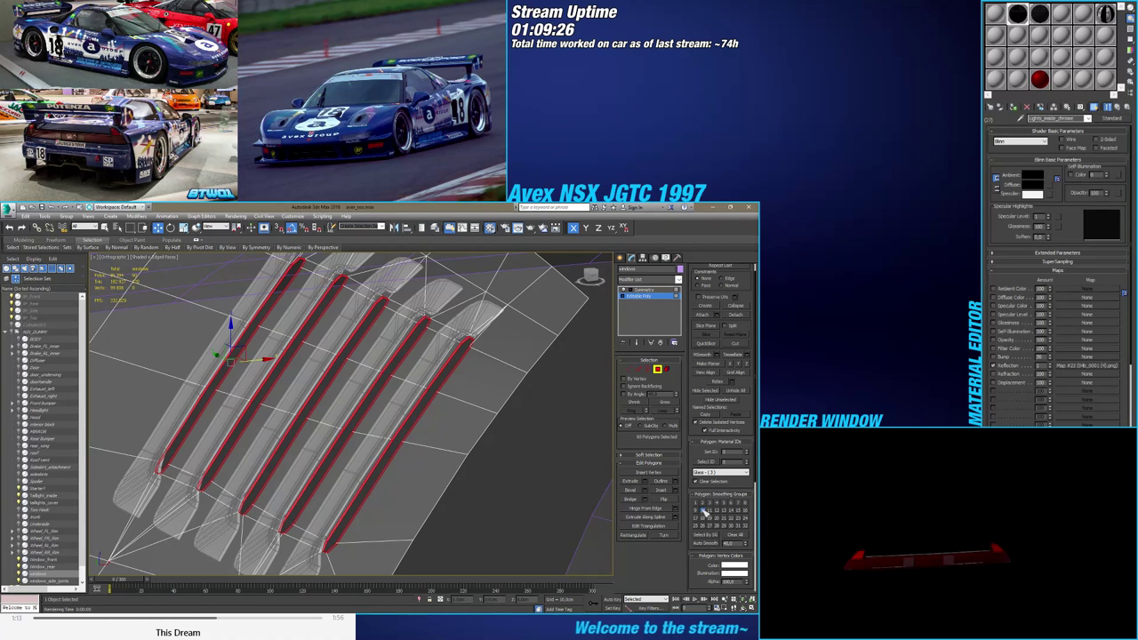
{"action": "left_click", "coordinate": [657, 368]}
Turn off the edged-faces display, select the louver object and select all its elements at the Editable Poly level
{"action": "scroll", "coordinate": [486, 421], "scroll_direction": "down", "scroll_amount": 2}
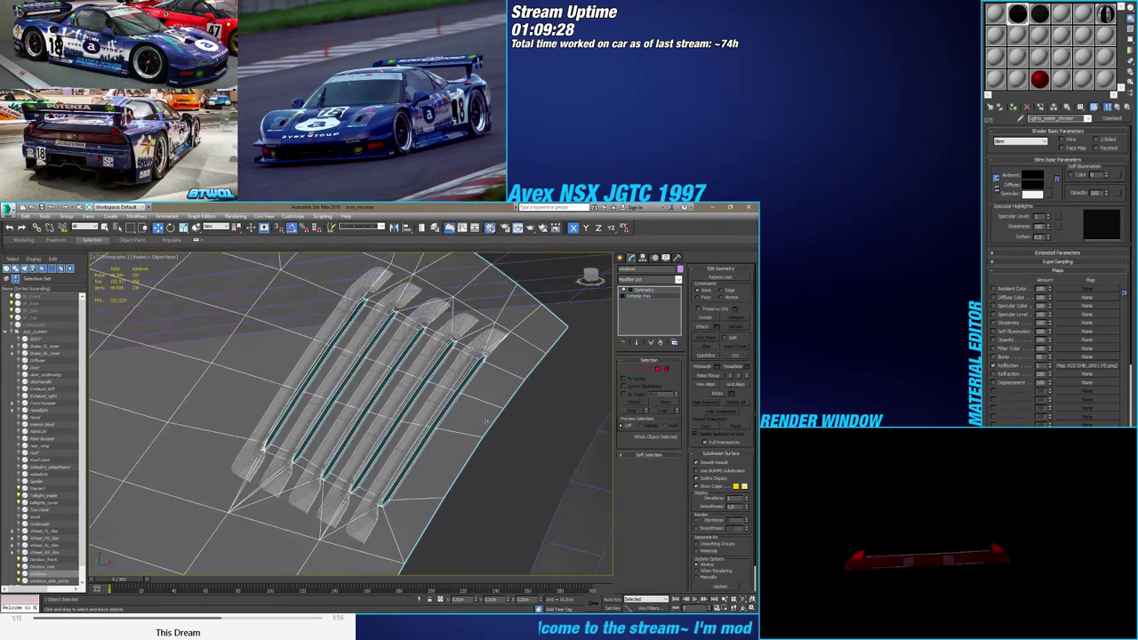
{"action": "key", "text": "F4"}
{"action": "scroll", "coordinate": [488, 439], "scroll_direction": "down", "scroll_amount": 5}
{"action": "mouse_move", "coordinate": [503, 439]}
{"action": "middle_mouse_down", "text": "alt"}
{"action": "mouse_move", "coordinate": [459, 439]}
{"action": "mouse_move", "coordinate": [543, 437]}
{"action": "middle_mouse_up", "text": "alt"}
{"action": "scroll", "coordinate": [492, 442], "scroll_direction": "up", "scroll_amount": 5}
{"action": "left_click", "coordinate": [491, 436]}
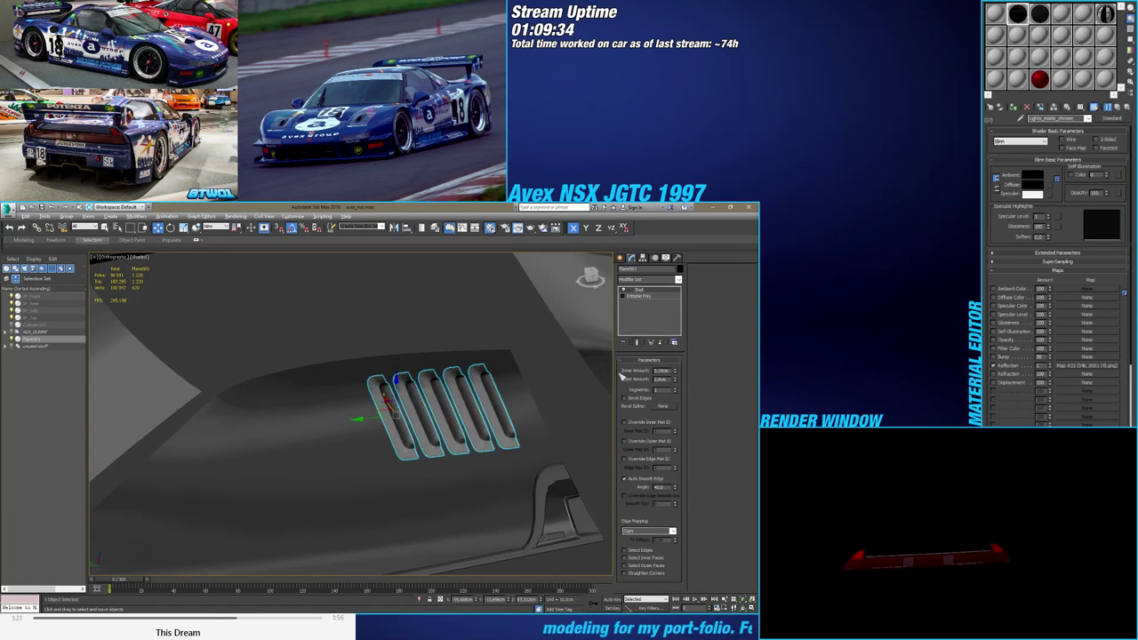
{"action": "left_click", "coordinate": [641, 296]}
{"action": "left_click", "coordinate": [666, 369]}
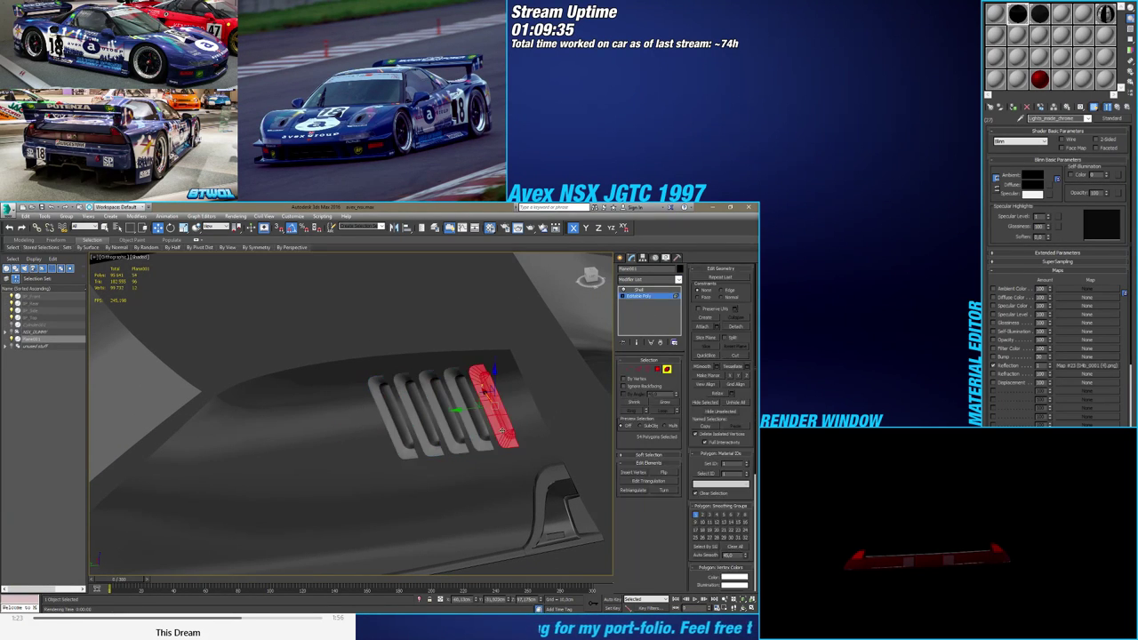
{"action": "key", "text": "ctrl+a"}
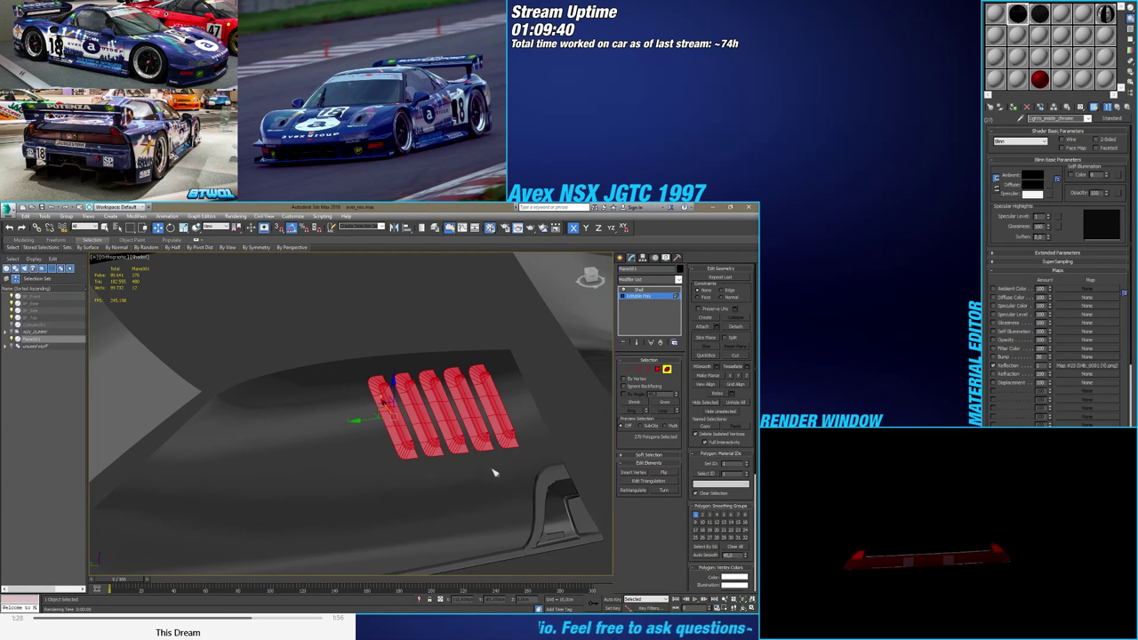
Examine the shape and ends of the selected louver elements up close from several angles
{"action": "middle_click_drag", "start_coordinate": [495, 473], "coordinate": [415, 492], "text": "alt"}
{"action": "scroll", "coordinate": [458, 466], "scroll_direction": "up", "scroll_amount": 4}
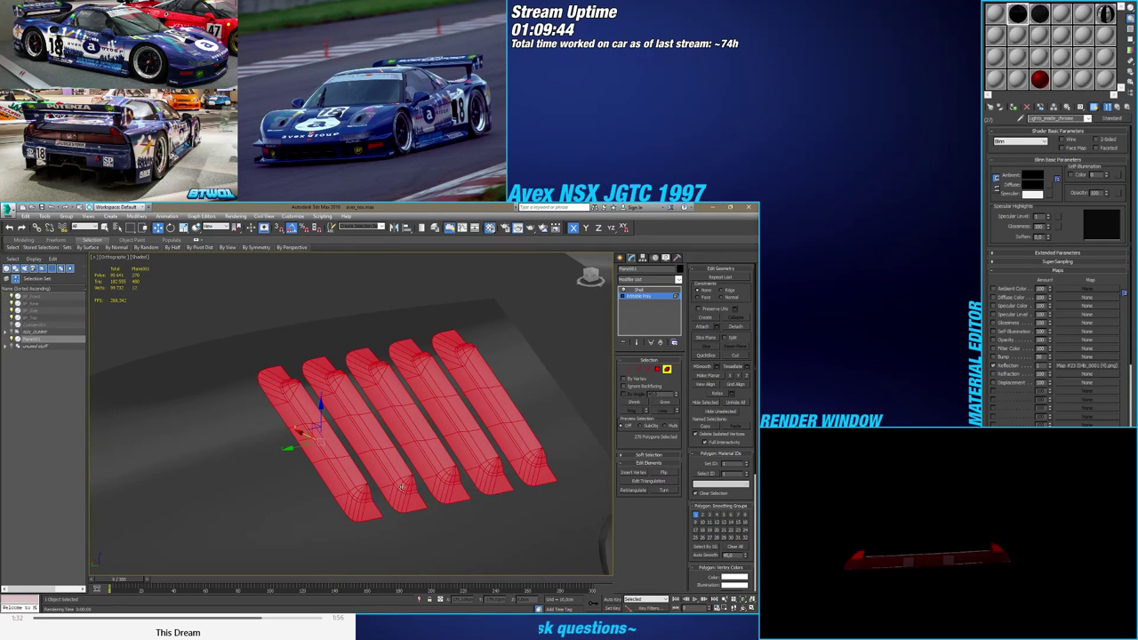
{"action": "scroll", "coordinate": [401, 487], "scroll_direction": "up", "scroll_amount": 2}
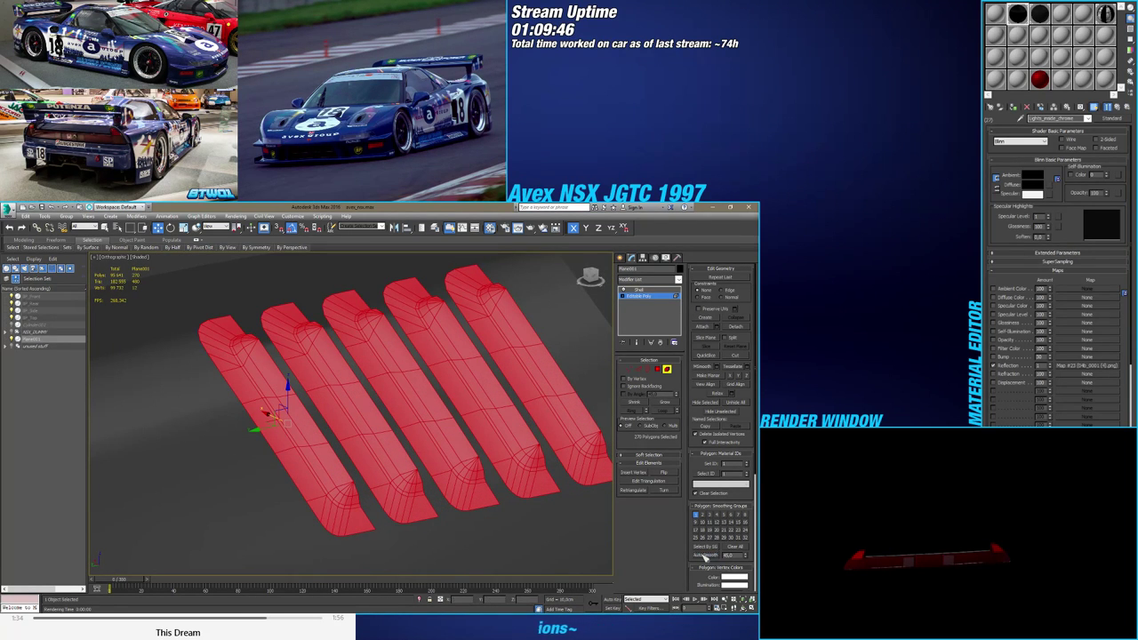
{"action": "mouse_move", "coordinate": [400, 530]}
{"action": "middle_mouse_down", "text": "alt"}
{"action": "mouse_move", "coordinate": [366, 495]}
{"action": "mouse_move", "coordinate": [341, 515]}
{"action": "mouse_move", "coordinate": [385, 516]}
{"action": "mouse_move", "coordinate": [312, 516]}
{"action": "mouse_move", "coordinate": [384, 516]}
{"action": "middle_mouse_up", "text": "alt"}
{"action": "scroll", "coordinate": [325, 470], "scroll_direction": "up", "scroll_amount": 8}
{"action": "scroll", "coordinate": [360, 518], "scroll_direction": "down", "scroll_amount": 6}
{"action": "scroll", "coordinate": [362, 517], "scroll_direction": "down", "scroll_amount": 3}
{"action": "key", "text": "alt+q"}
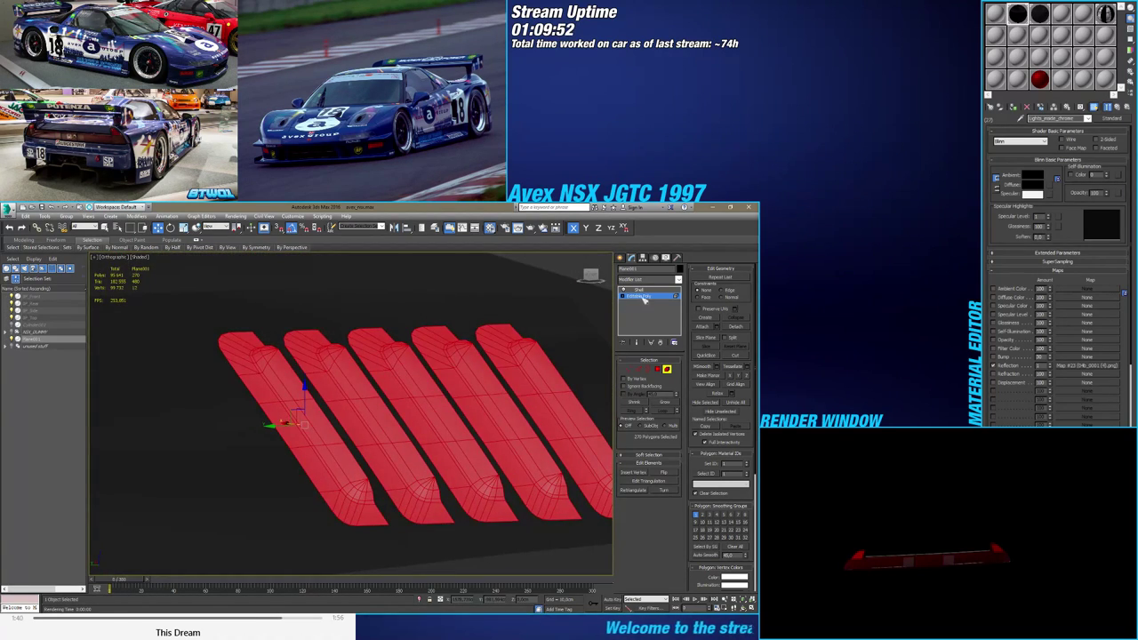
Collapse the louvers' Shell modifier and convert the resulting Editable Mesh to an Editable Poly
{"action": "left_click", "coordinate": [645, 290]}
{"action": "right_click", "coordinate": [647, 295]}
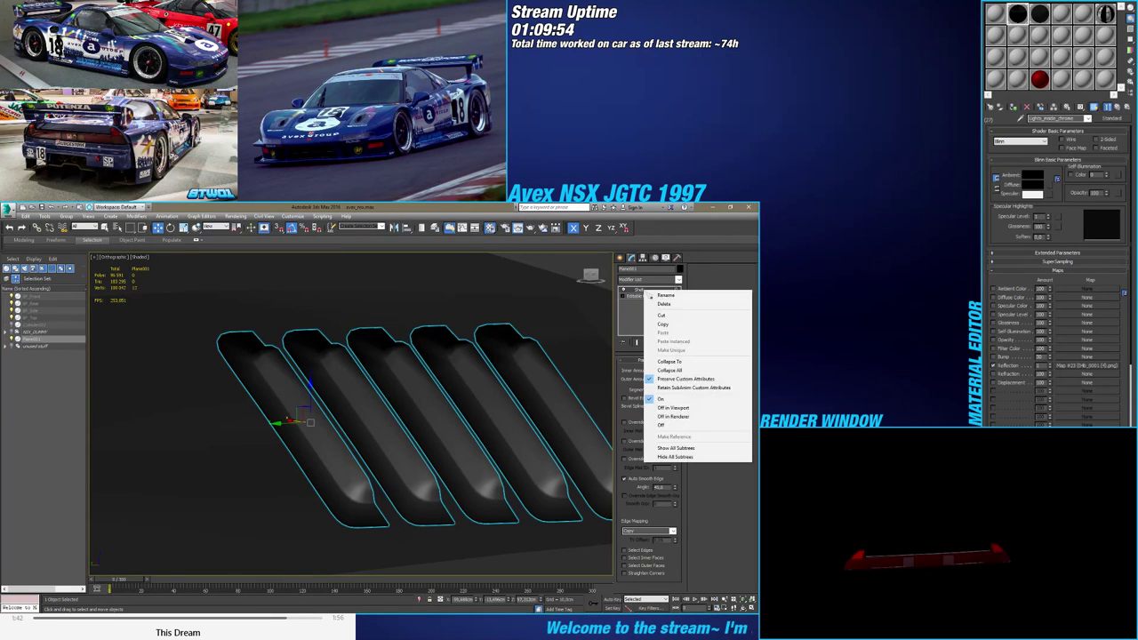
{"action": "left_click", "coordinate": [671, 367]}
{"action": "left_click", "coordinate": [415, 443]}
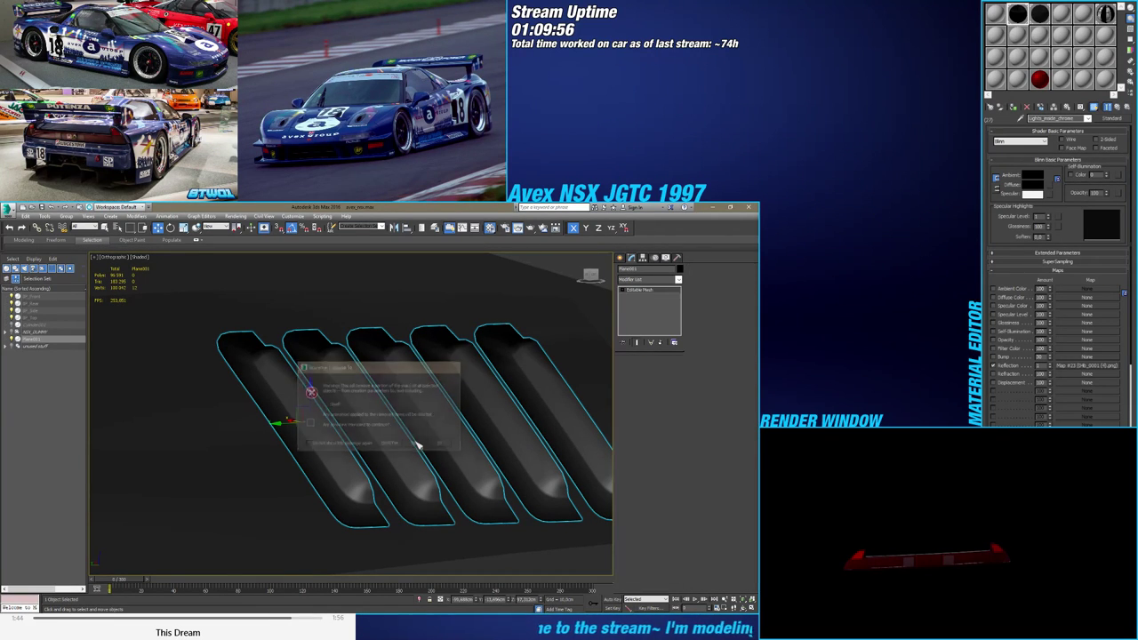
{"action": "right_click", "coordinate": [658, 303]}
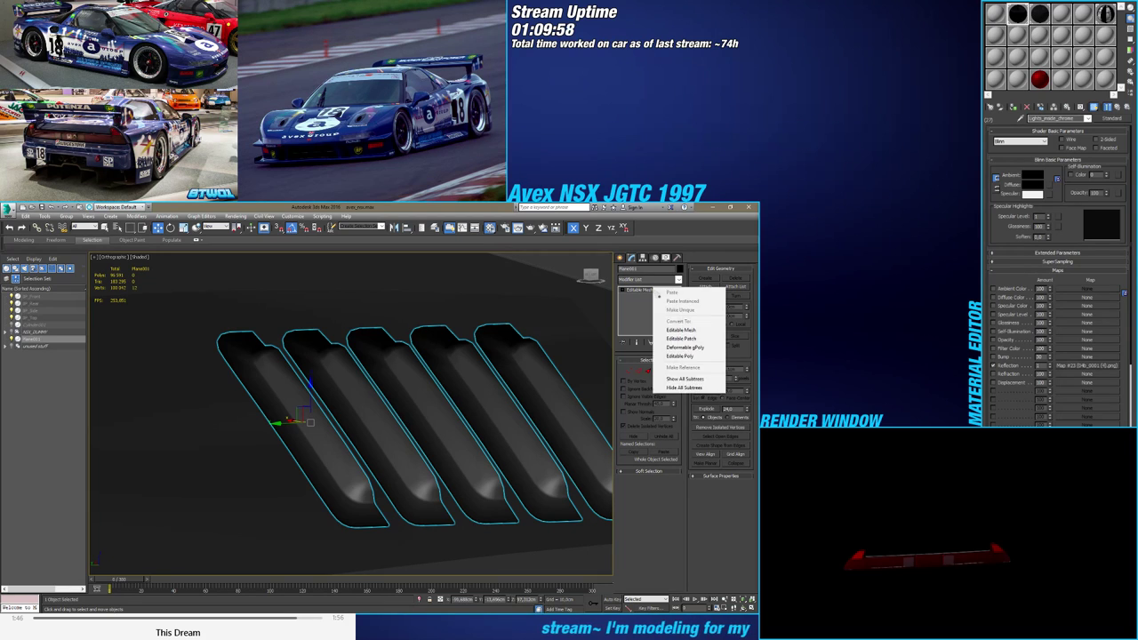
{"action": "left_click", "coordinate": [668, 347]}
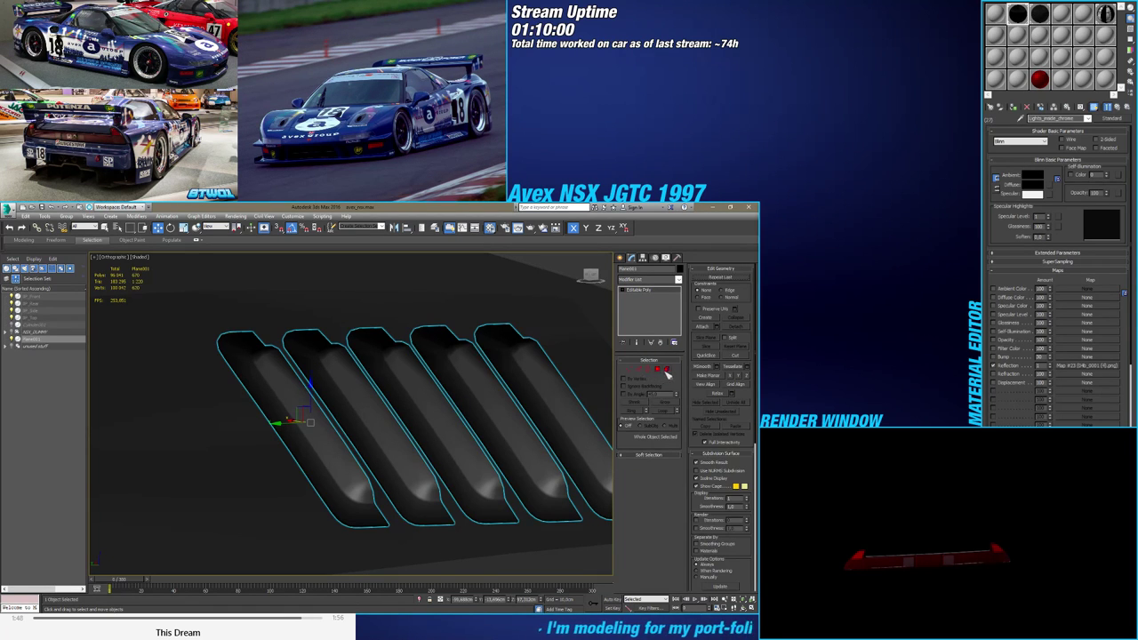
Select the loop of thin edge polygons around the first louver and examine the louvers' shell thickness from behind
{"action": "left_click", "coordinate": [667, 368]}
{"action": "key", "text": "ctrl+a"}
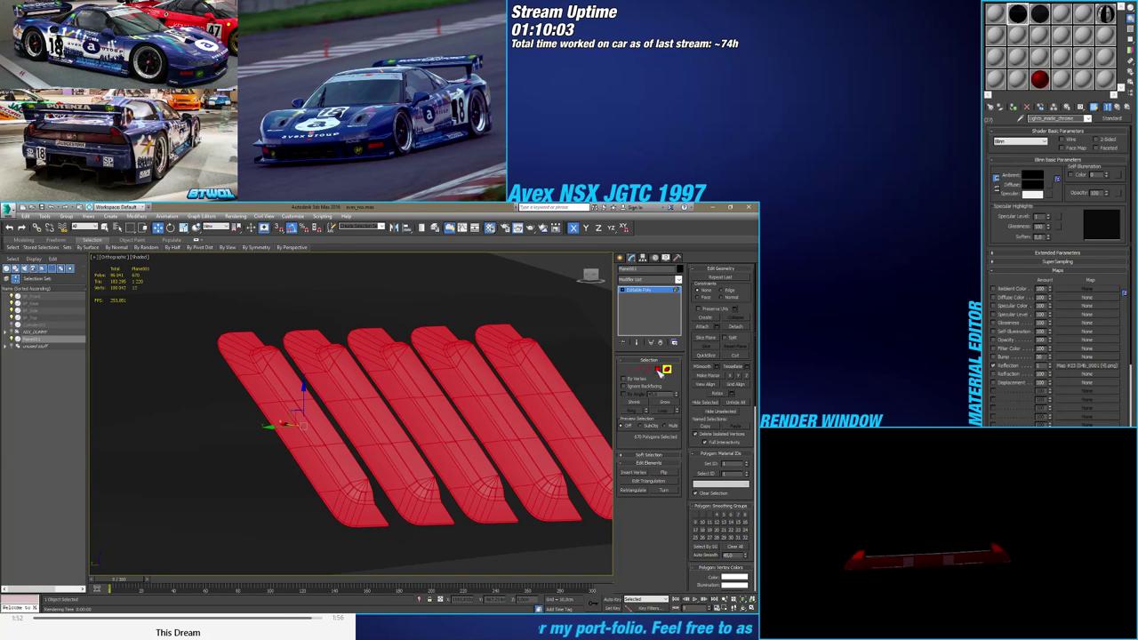
{"action": "left_click", "coordinate": [657, 368]}
{"action": "left_click", "coordinate": [347, 526]}
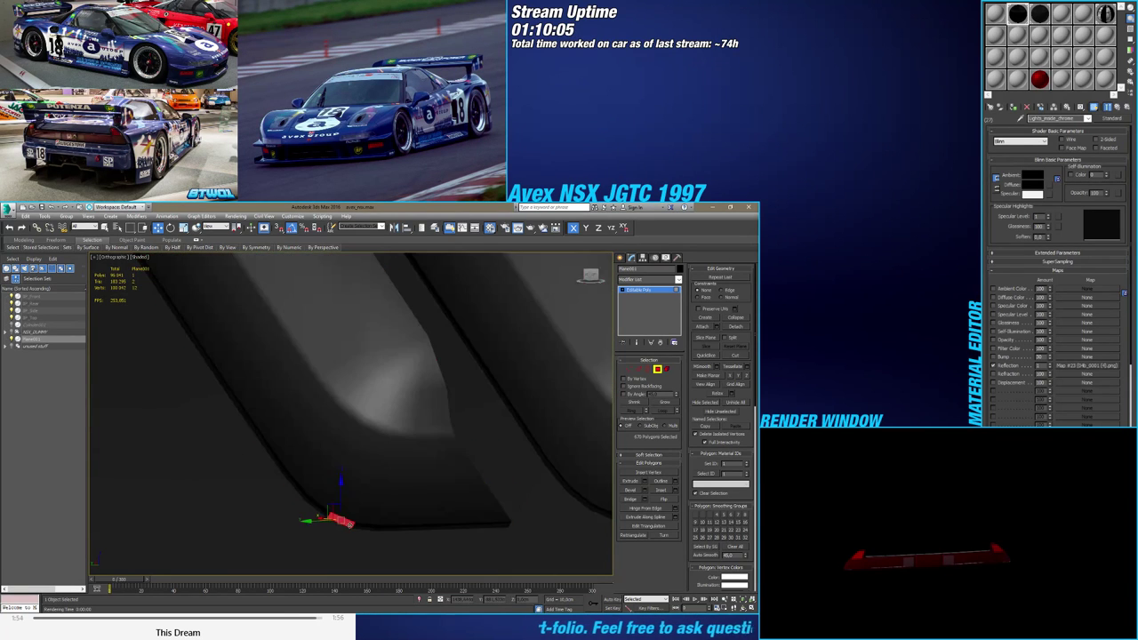
{"action": "left_click", "coordinate": [325, 512], "text": "shift"}
{"action": "scroll", "coordinate": [327, 514], "scroll_direction": "down", "scroll_amount": 4}
{"action": "middle_click_drag", "start_coordinate": [401, 528], "coordinate": [323, 525], "text": "alt"}
{"action": "scroll", "coordinate": [323, 524], "scroll_direction": "down", "scroll_amount": 3}
{"action": "mouse_move", "coordinate": [294, 483]}
{"action": "middle_mouse_down", "text": "alt"}
{"action": "mouse_move", "coordinate": [310, 483]}
{"action": "mouse_move", "coordinate": [284, 476]}
{"action": "middle_mouse_up", "text": "alt"}
{"action": "key", "text": "F4"}
{"action": "key", "text": "F4"}
{"action": "scroll", "coordinate": [237, 506], "scroll_direction": "up", "scroll_amount": 8}
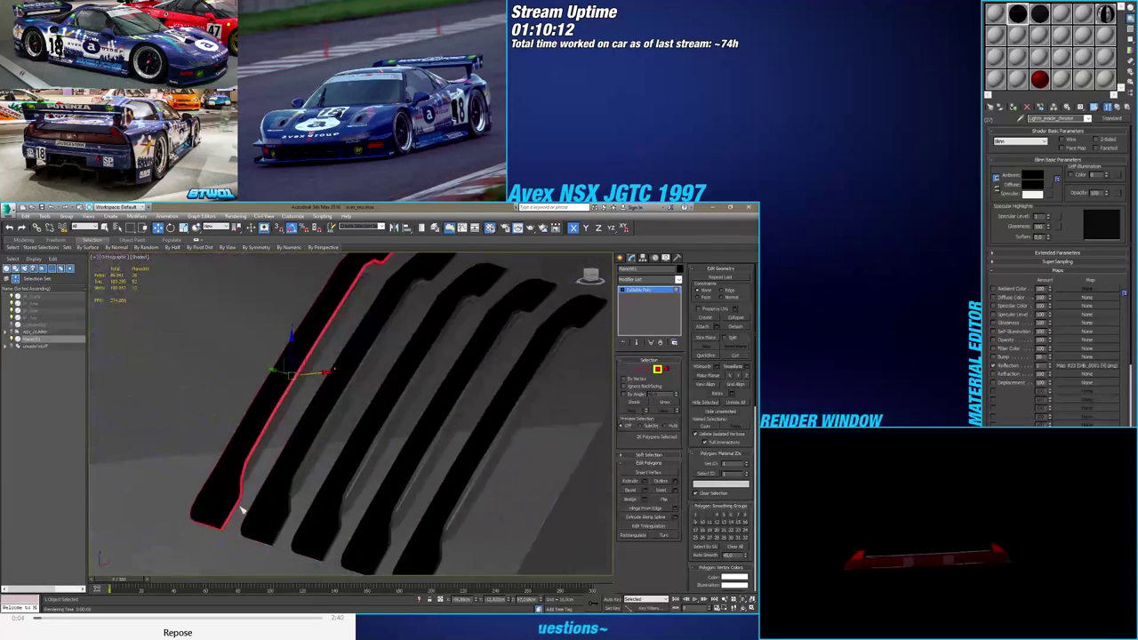
Change the louvers' object color to light grey
{"action": "middle_click_drag", "start_coordinate": [287, 527], "coordinate": [366, 503], "text": "alt"}
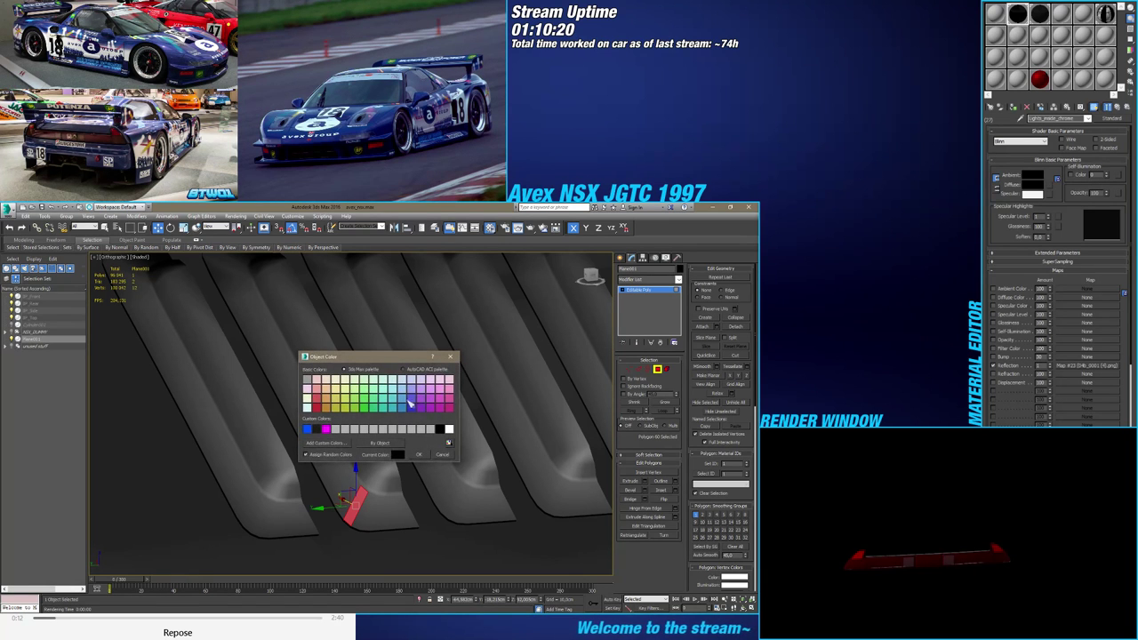
{"action": "left_click", "coordinate": [418, 455]}
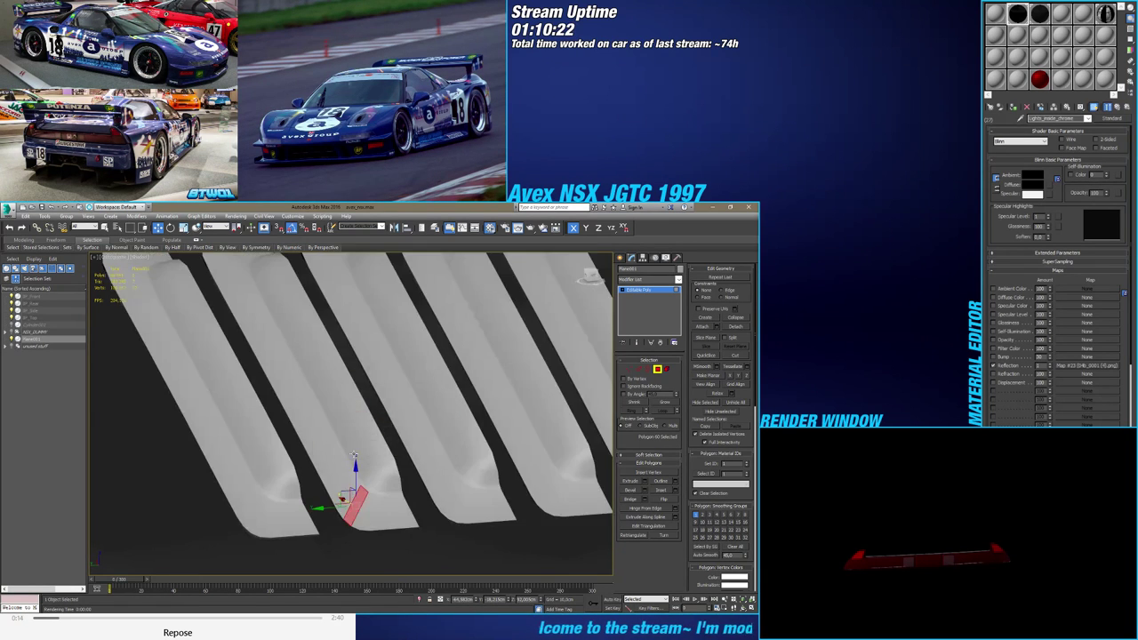
{"action": "middle_click_drag", "start_coordinate": [419, 455], "coordinate": [480, 422], "text": "alt"}
{"action": "scroll", "coordinate": [427, 434], "scroll_direction": "down", "scroll_amount": 4}
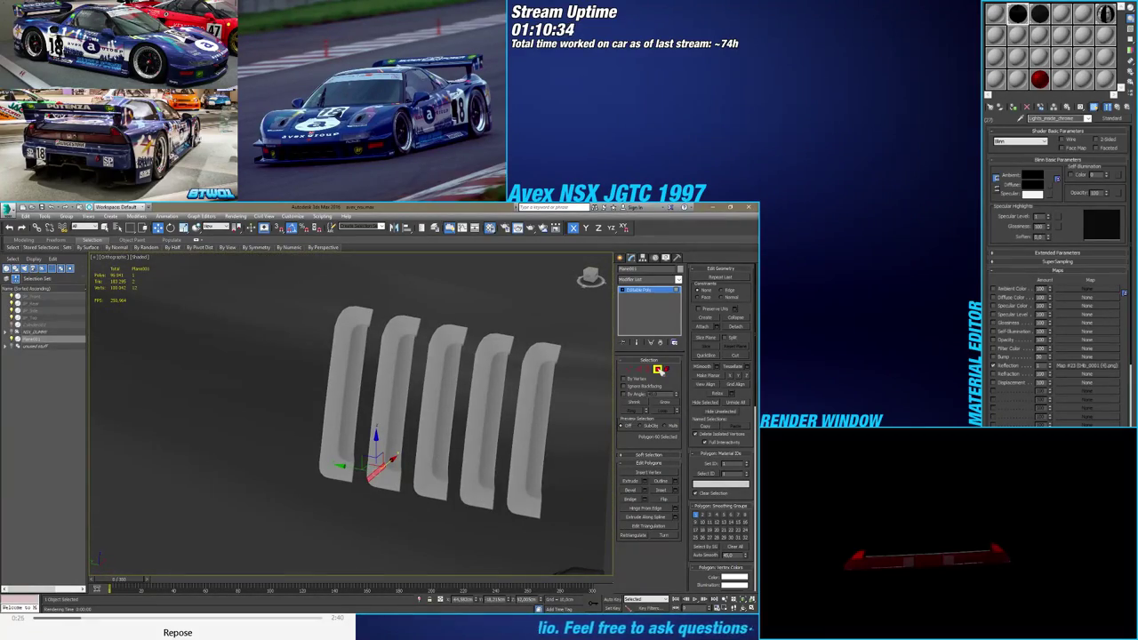
Select all louver elements and go up to the parent NSX Multi/Sub-Object material, returning its sub-material list to the Body entry
{"action": "key", "text": "ctrl+a"}
{"action": "left_click", "coordinate": [666, 369]}
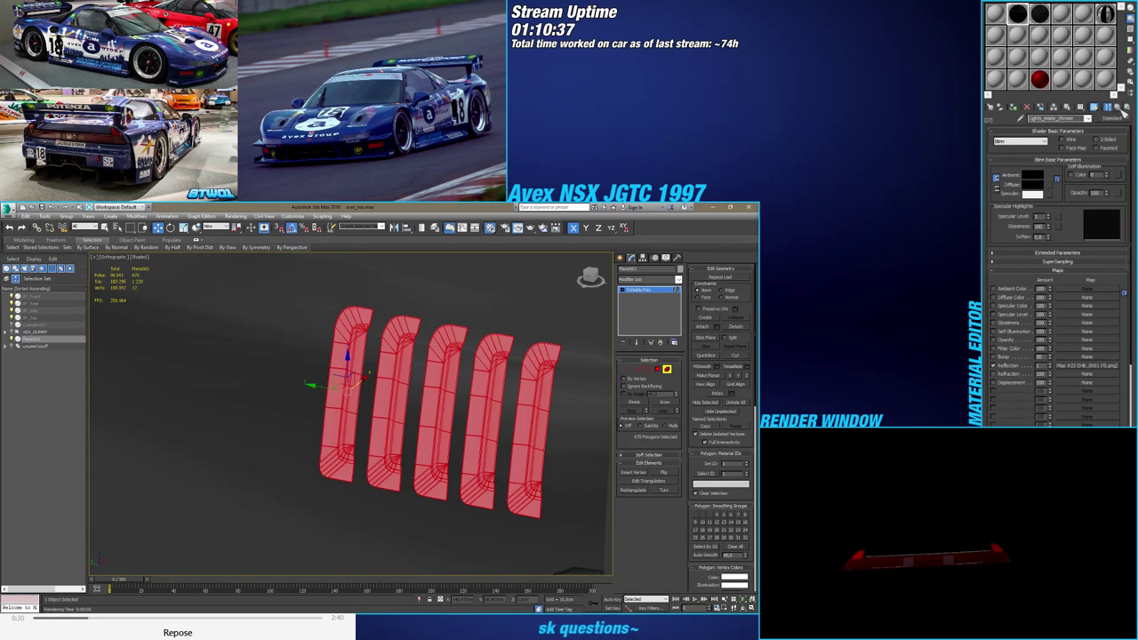
{"action": "left_click", "coordinate": [1122, 108]}
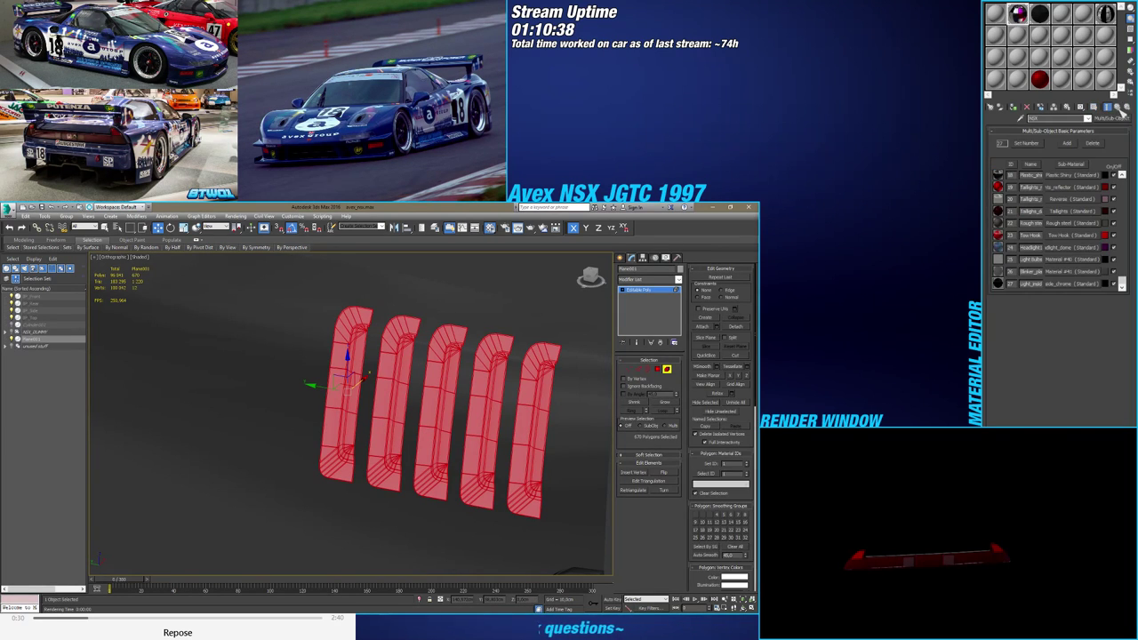
{"action": "left_click", "coordinate": [1122, 175]}
{"action": "left_click", "coordinate": [1121, 175]}
{"action": "left_click", "coordinate": [1121, 175]}
{"action": "left_click", "coordinate": [1122, 175]}
{"action": "left_click", "coordinate": [1122, 175]}
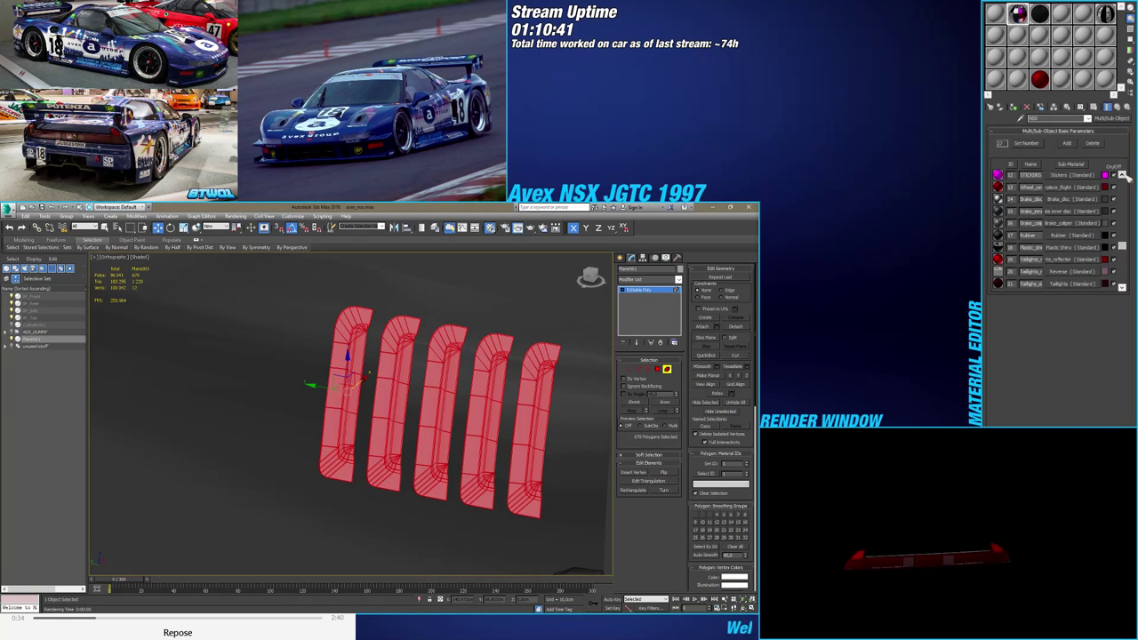
{"action": "left_click", "coordinate": [1121, 175]}
{"action": "left_click", "coordinate": [1121, 175]}
{"action": "left_click", "coordinate": [1122, 175]}
{"action": "left_click", "coordinate": [1122, 175]}
{"action": "left_click", "coordinate": [1121, 175]}
{"action": "left_click", "coordinate": [1122, 175]}
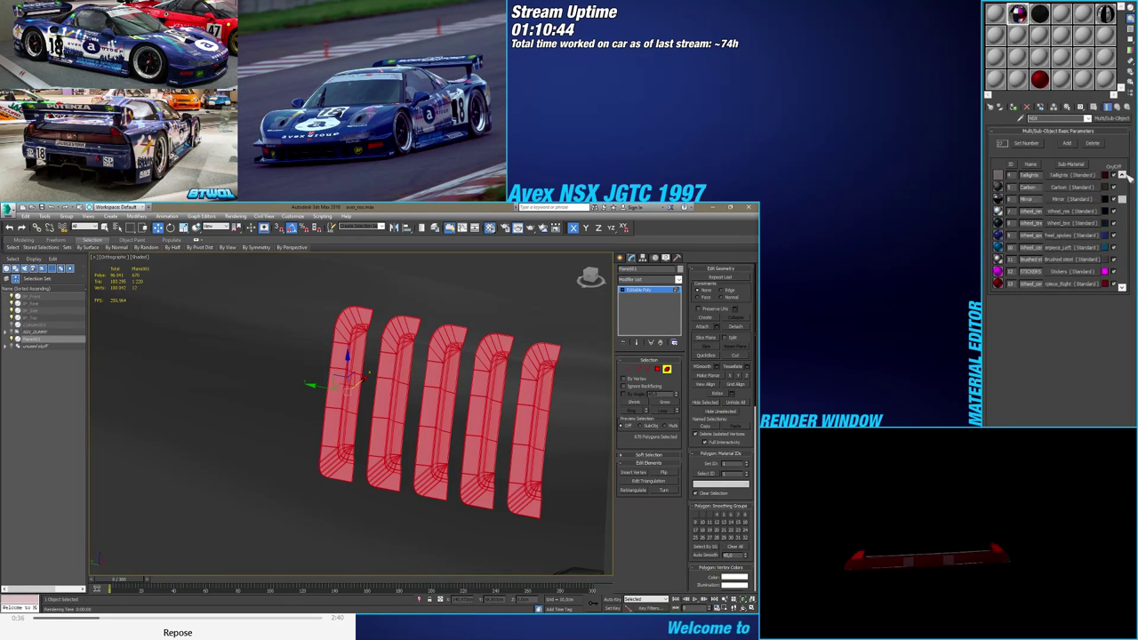
{"action": "left_click", "coordinate": [1122, 175]}
{"action": "left_click", "coordinate": [1122, 175]}
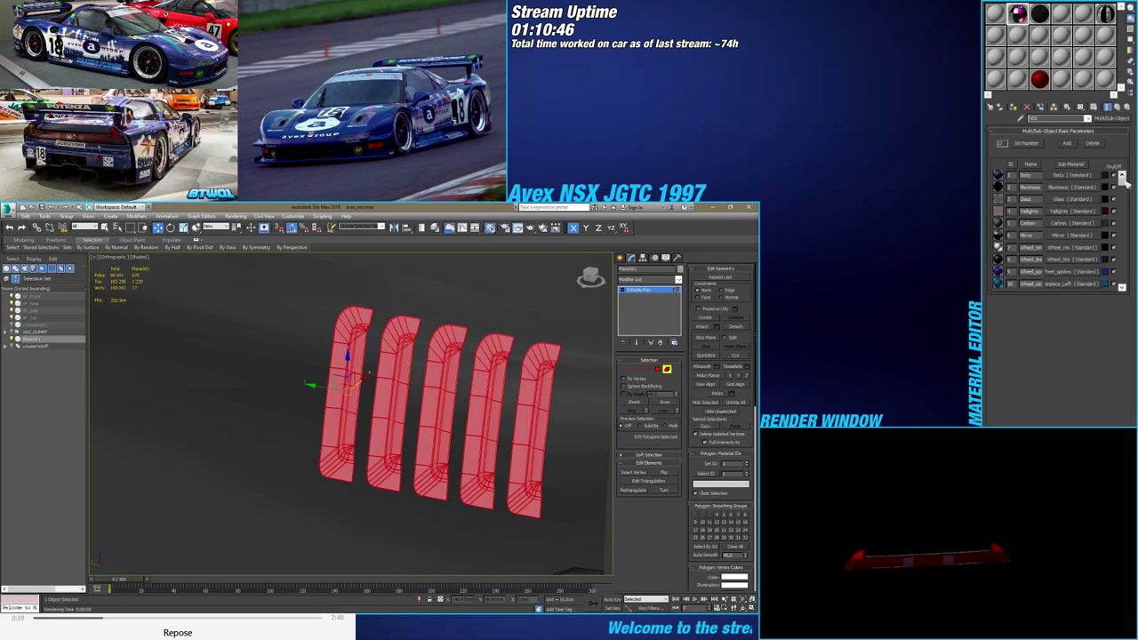
{"action": "mouse_move", "coordinate": [1122, 178]}
{"action": "left_mouse_down"}
{"action": "mouse_move", "coordinate": [1133, 271]}
{"action": "mouse_move", "coordinate": [1134, 181]}
{"action": "left_mouse_up"}
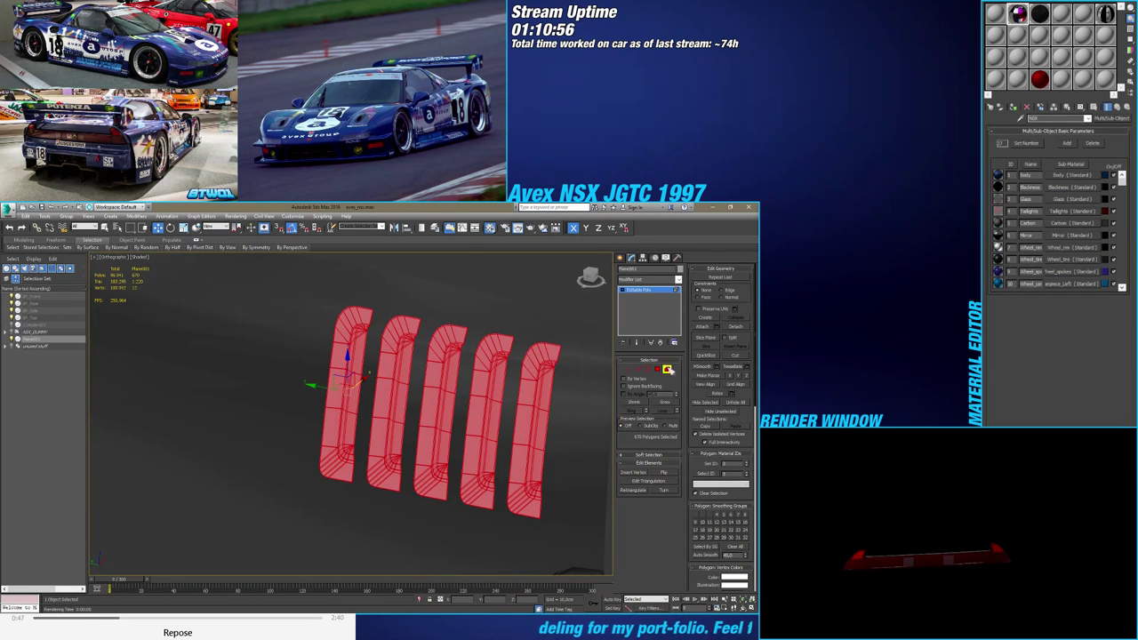
Leave element editing and assign the NSX Multi/Sub-Object material to the louvers
{"action": "left_click", "coordinate": [666, 369]}
{"action": "key", "text": "alt+q"}
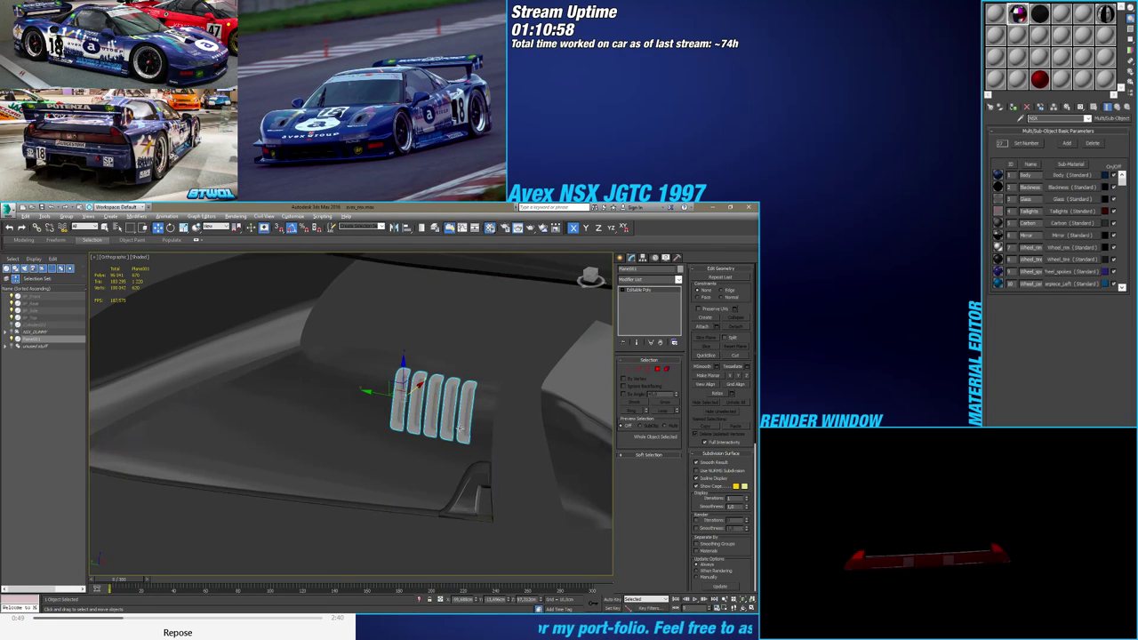
{"action": "scroll", "coordinate": [461, 428], "scroll_direction": "up", "scroll_amount": 5}
{"action": "scroll", "coordinate": [462, 425], "scroll_direction": "down", "scroll_amount": 3}
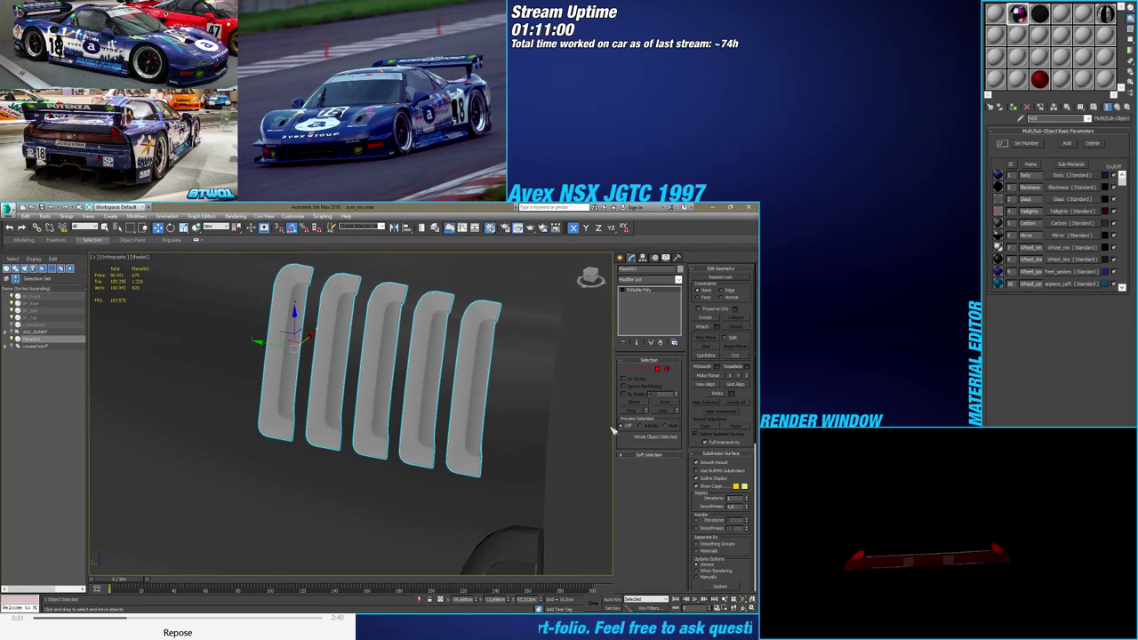
{"action": "left_click", "coordinate": [1016, 108]}
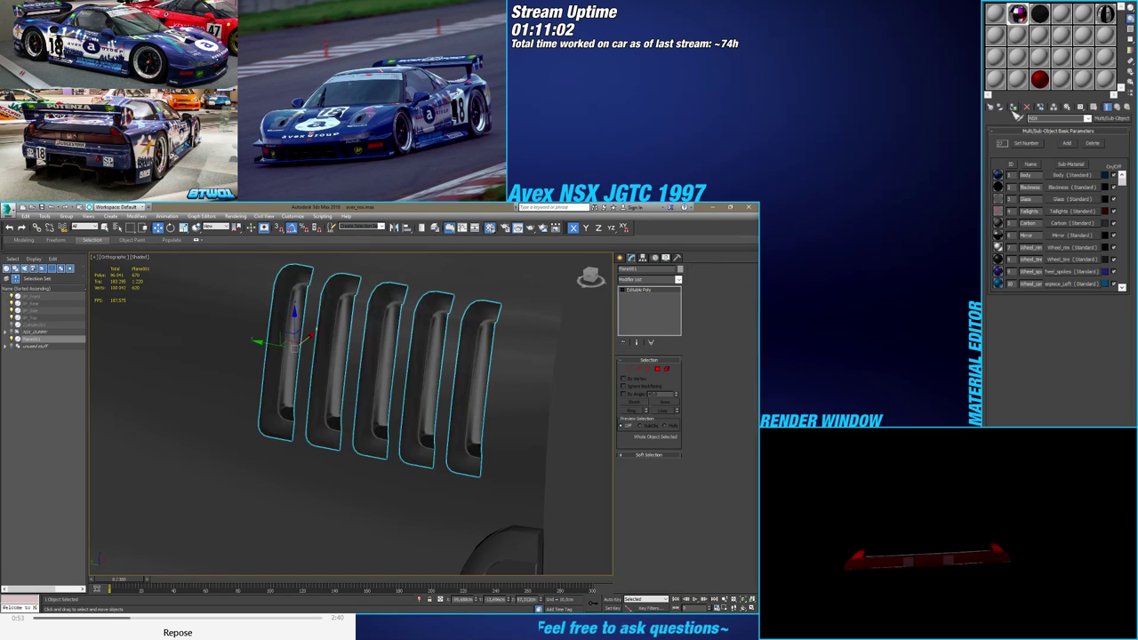
Activate element editing on the louvers and examine the selected elements and their material ID from several angles
{"action": "left_click", "coordinate": [667, 370]}
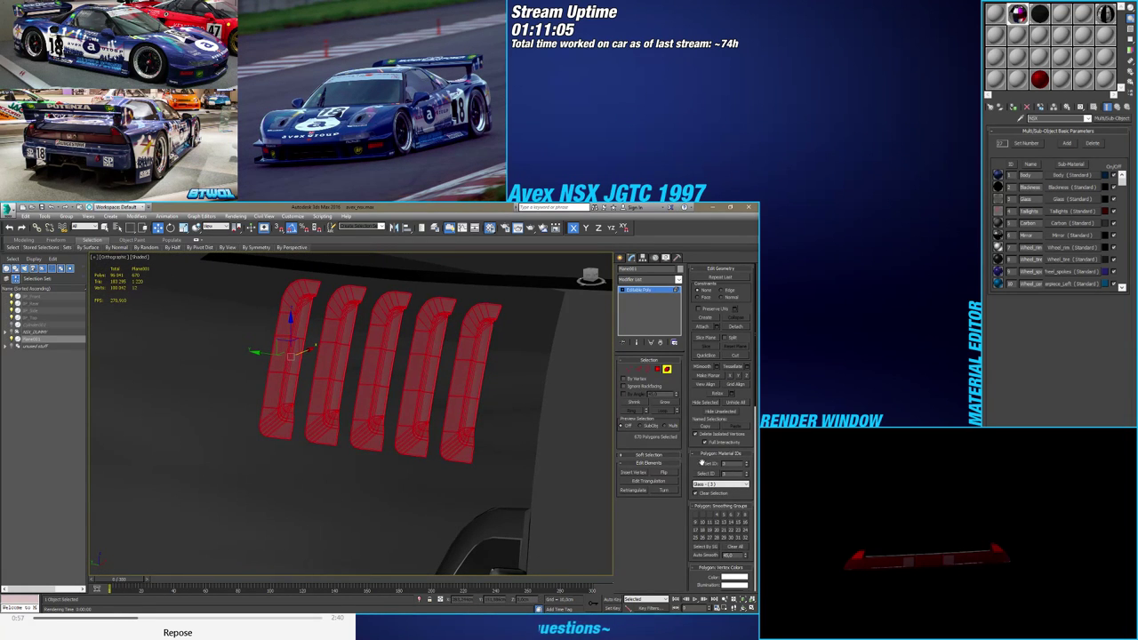
{"action": "middle_click_drag", "start_coordinate": [516, 434], "coordinate": [477, 393], "text": "alt"}
{"action": "scroll", "coordinate": [477, 392], "scroll_direction": "up", "scroll_amount": 5}
{"action": "scroll", "coordinate": [496, 437], "scroll_direction": "down", "scroll_amount": 3}
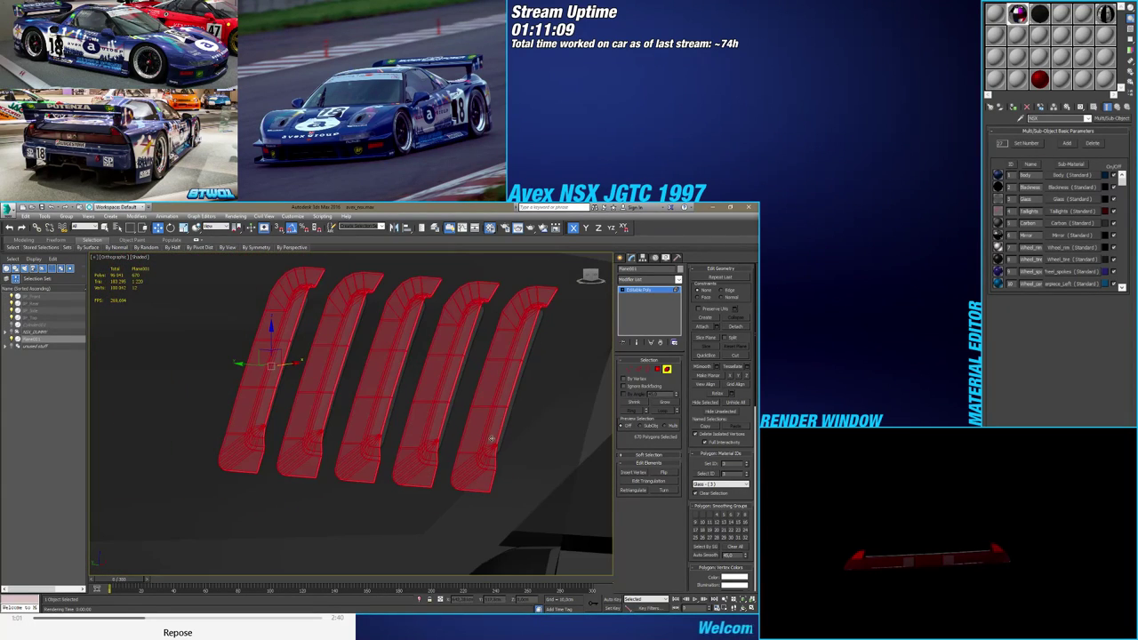
{"action": "middle_click_drag", "start_coordinate": [491, 438], "coordinate": [473, 497], "text": "alt"}
{"action": "left_click", "coordinate": [661, 477]}
{"action": "scroll", "coordinate": [474, 497], "scroll_direction": "up", "scroll_amount": 2}
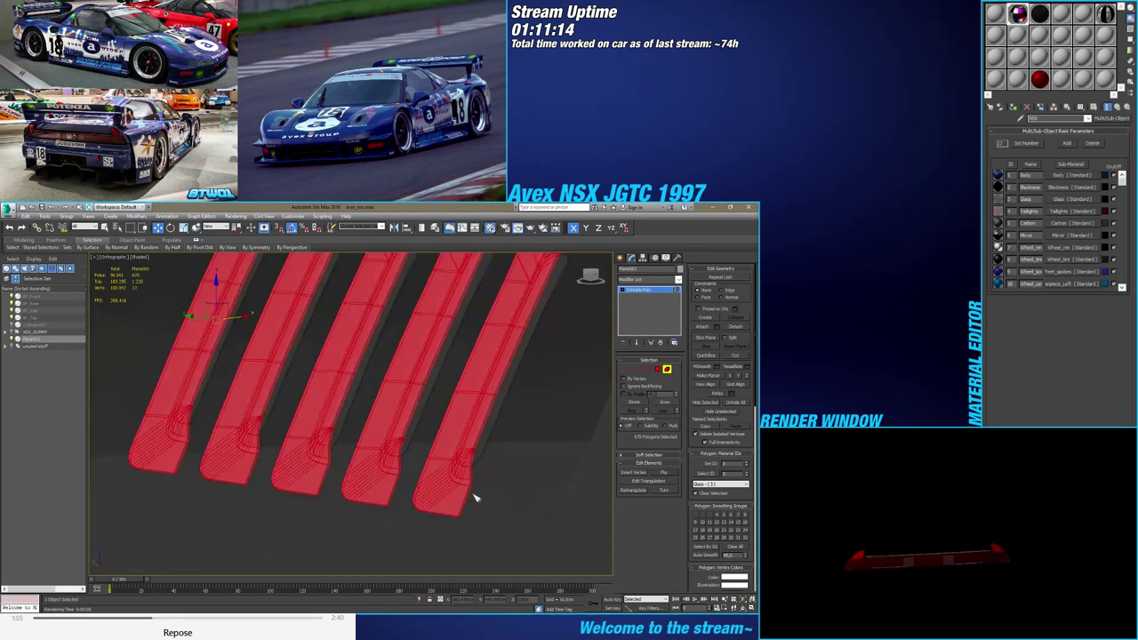
{"action": "scroll", "coordinate": [475, 497], "scroll_direction": "up", "scroll_amount": 4}
{"action": "scroll", "coordinate": [462, 500], "scroll_direction": "down", "scroll_amount": 2}
Pick single polygons around the openings at the louvers' lower ends to check the surfaces, and leave polygon editing
{"action": "left_click", "coordinate": [659, 370]}
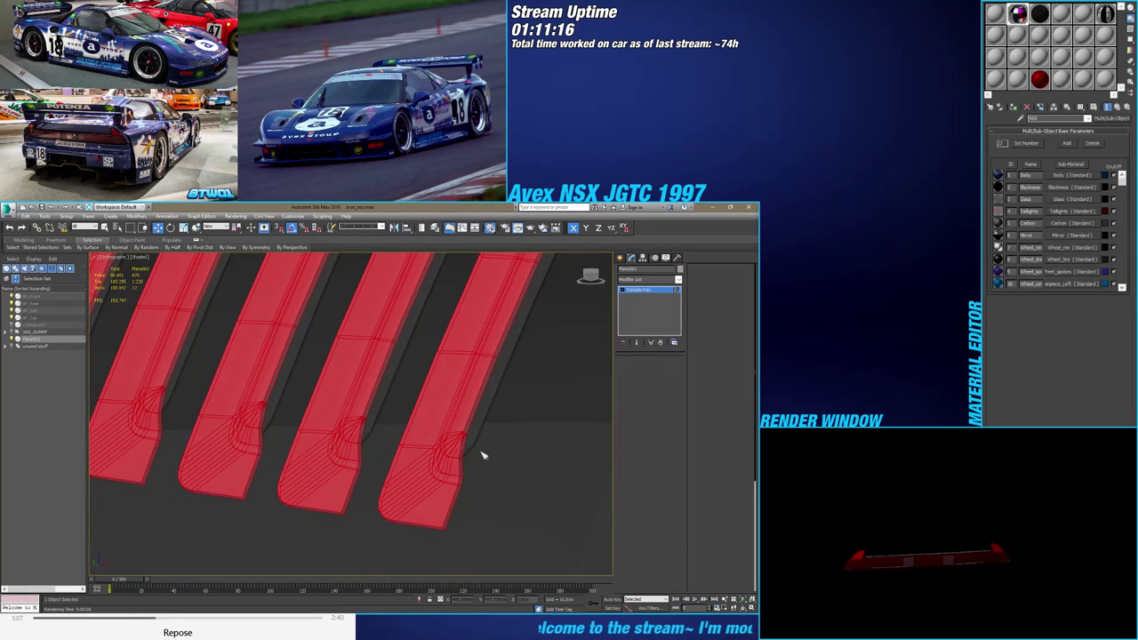
{"action": "left_click", "coordinate": [444, 465]}
{"action": "middle_click_drag", "start_coordinate": [431, 487], "coordinate": [474, 486], "text": "alt"}
{"action": "scroll", "coordinate": [468, 470], "scroll_direction": "up", "scroll_amount": 3}
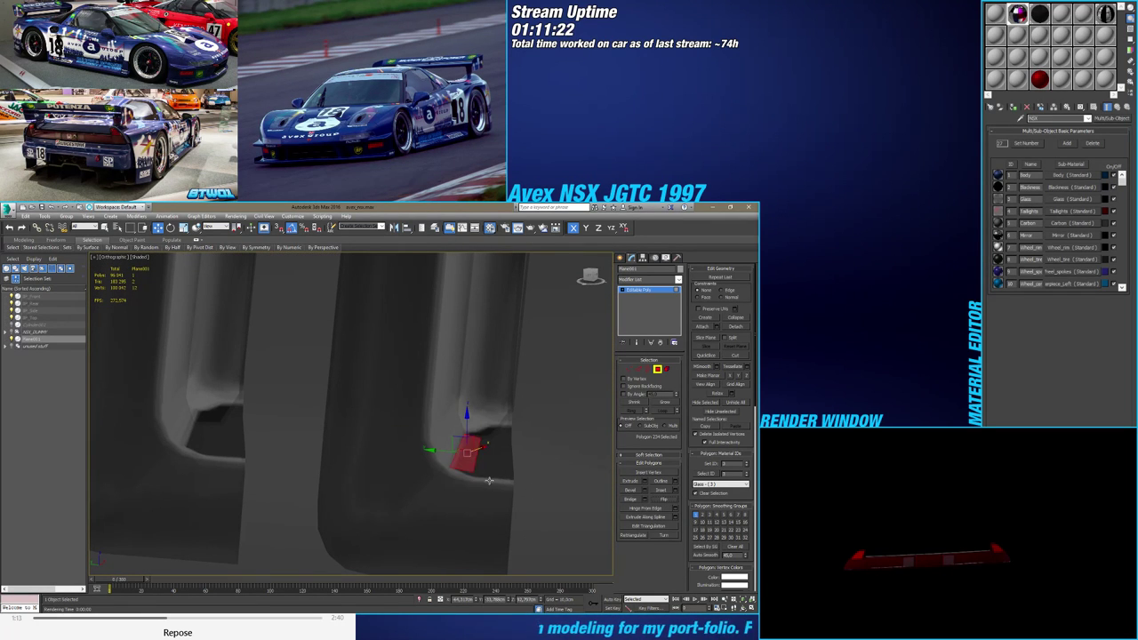
{"action": "key", "text": "ctrl+a"}
{"action": "left_click", "coordinate": [553, 471]}
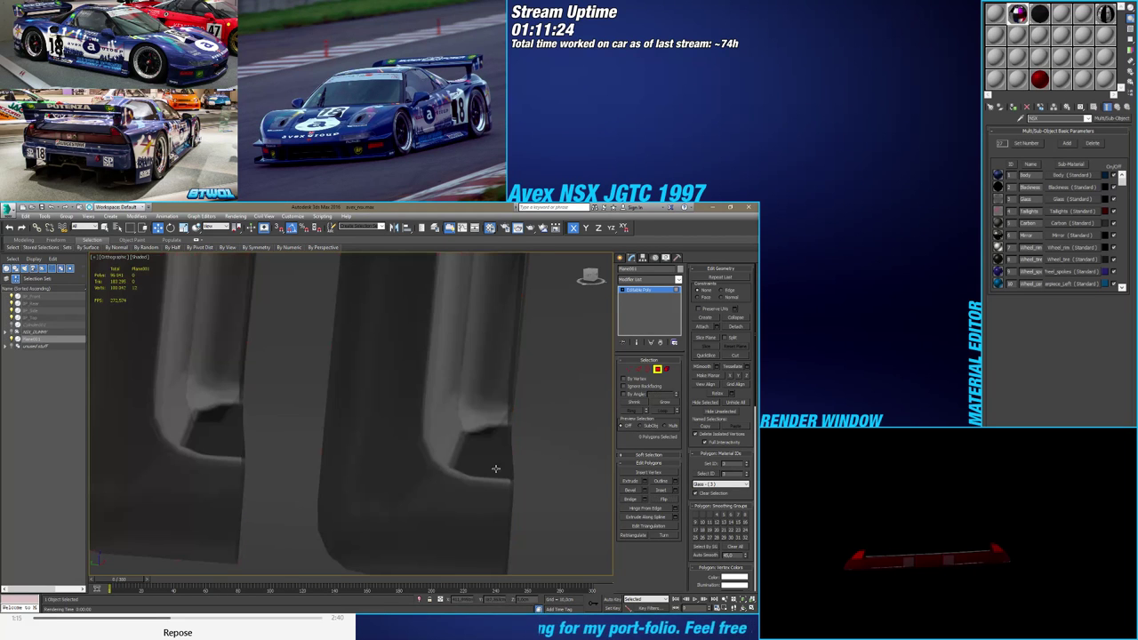
{"action": "left_click", "coordinate": [495, 467]}
{"action": "middle_click_drag", "start_coordinate": [463, 486], "coordinate": [440, 480], "text": "alt"}
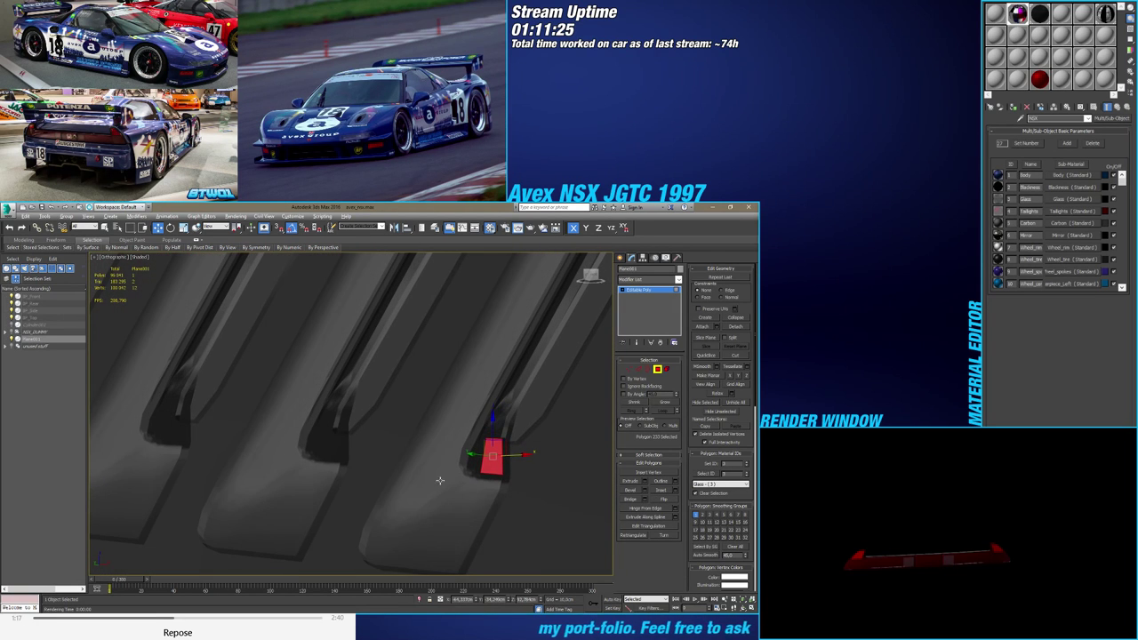
{"action": "left_click", "coordinate": [494, 505]}
{"action": "scroll", "coordinate": [494, 507], "scroll_direction": "down", "scroll_amount": 6}
{"action": "middle_click_drag", "start_coordinate": [494, 507], "coordinate": [476, 464]}
{"action": "middle_click_drag", "start_coordinate": [477, 464], "coordinate": [363, 450], "text": "alt"}
{"action": "scroll", "coordinate": [432, 483], "scroll_direction": "down", "scroll_amount": 3}
{"action": "left_click", "coordinate": [426, 488]}
{"action": "left_click", "coordinate": [658, 370]}
Leave polygon editing, switch the louvers to pivot-only adjustment and reset their transform
{"action": "left_click", "coordinate": [620, 258]}
{"action": "scroll", "coordinate": [495, 318], "scroll_direction": "down", "scroll_amount": 4}
{"action": "left_click", "coordinate": [423, 458]}
{"action": "left_click", "coordinate": [368, 498]}
{"action": "left_click", "coordinate": [643, 257]}
{"action": "left_click", "coordinate": [633, 308]}
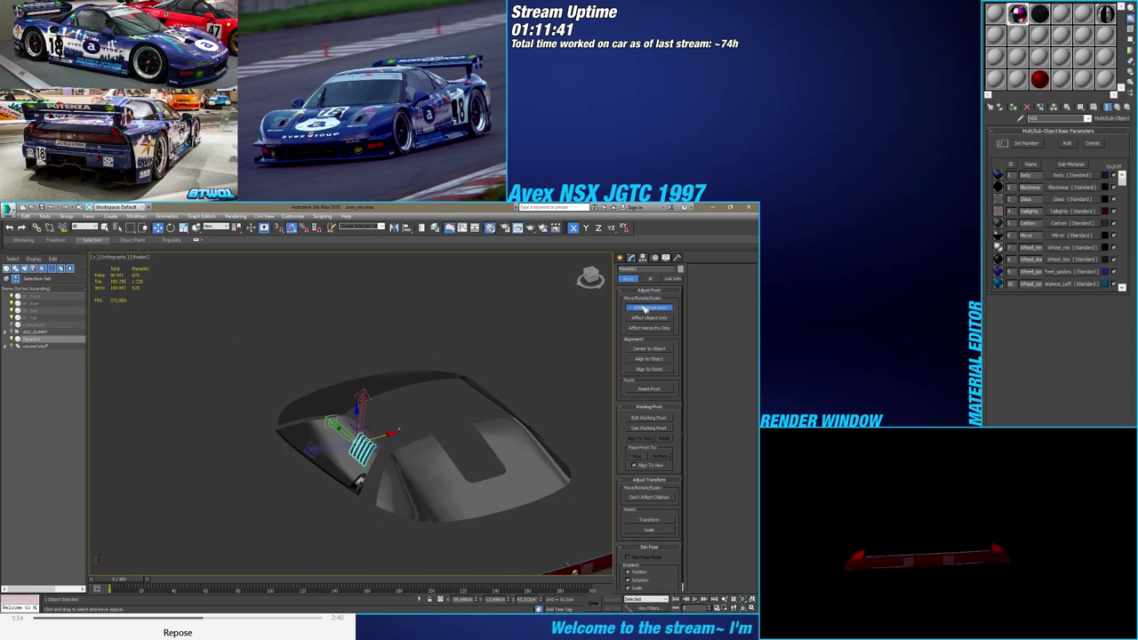
{"action": "left_click", "coordinate": [642, 520]}
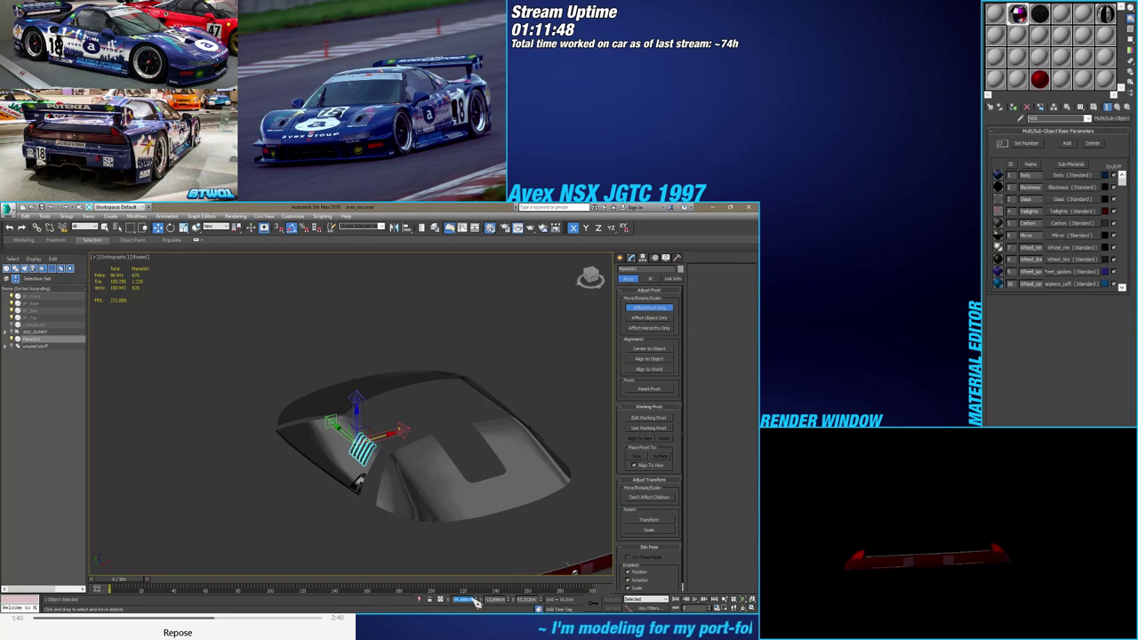
Move the louvers' pivot to the world origin at X 0, Y 0, Z 0 and leave pivot-only adjustment
{"action": "key", "text": "Tab"}
{"action": "type", "text": "0"}
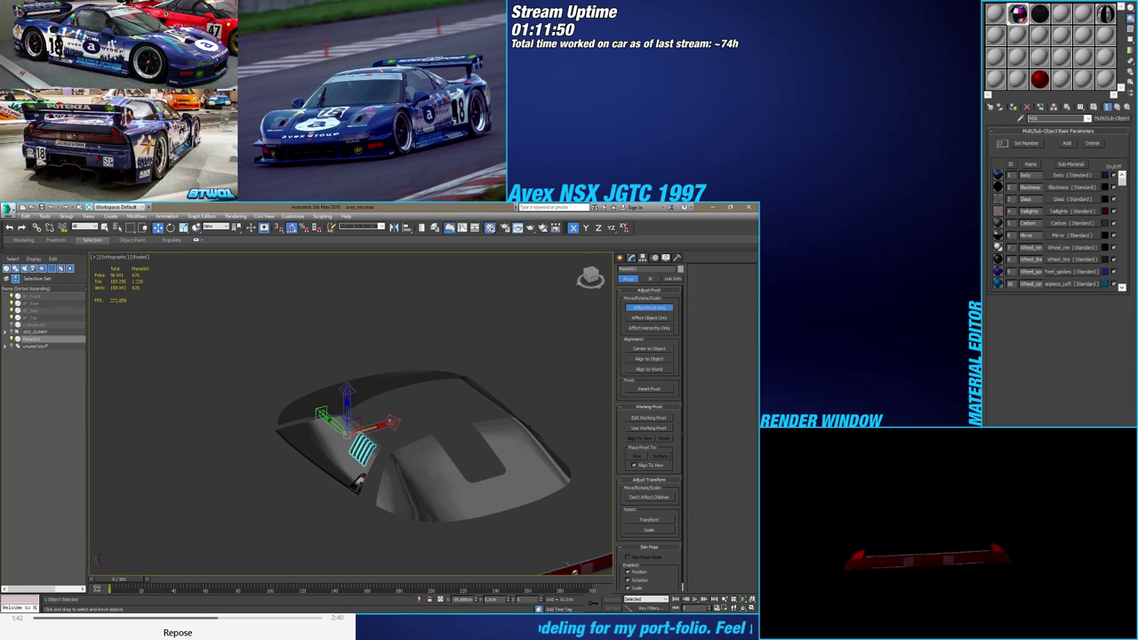
{"action": "type", "text": "0"}
{"action": "key", "text": "Tab"}
{"action": "type", "text": "0"}
{"action": "key", "text": "Return"}
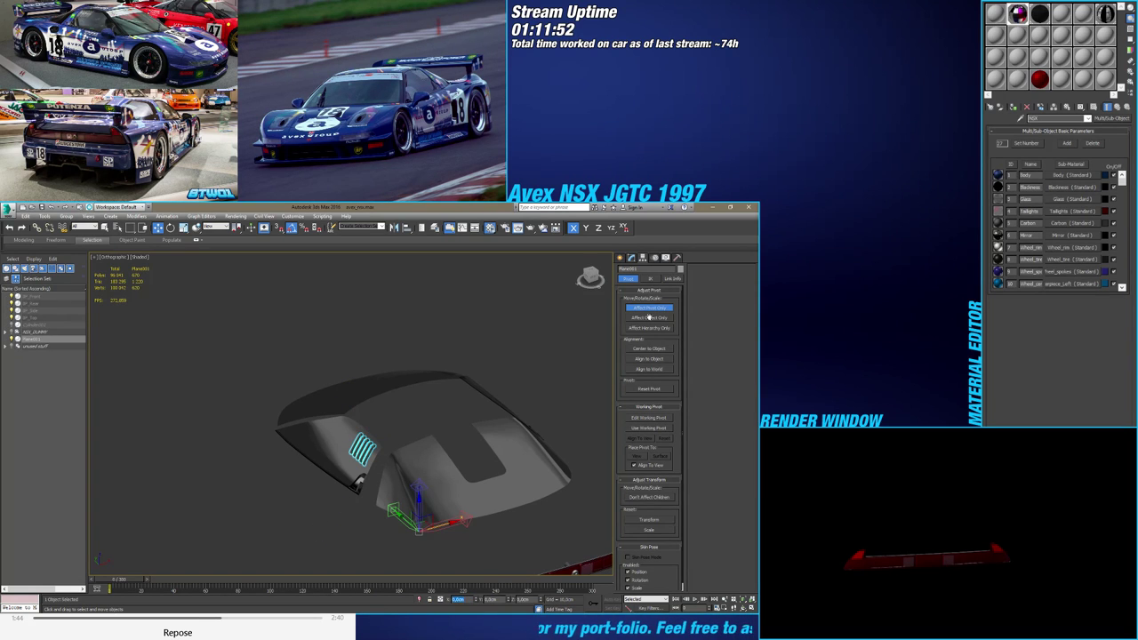
{"action": "left_click", "coordinate": [652, 308]}
Try a Symmetry modifier on the louvers with the Y and Z mirror axes, and delete the modifier
{"action": "left_click", "coordinate": [631, 257]}
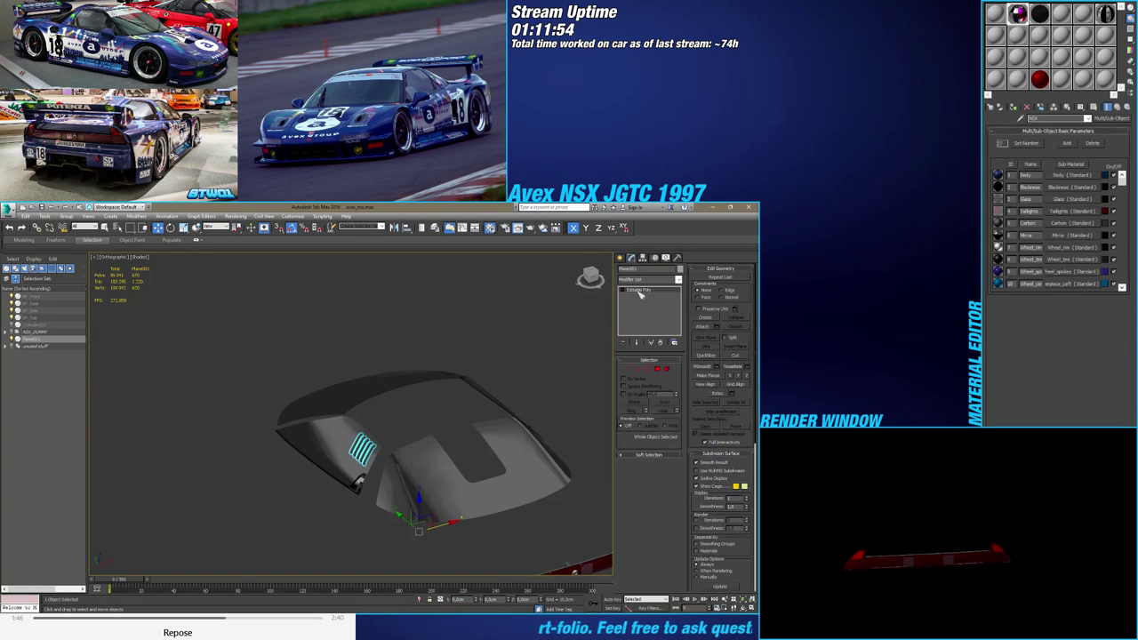
{"action": "left_click", "coordinate": [653, 280]}
{"action": "left_click", "coordinate": [647, 393]}
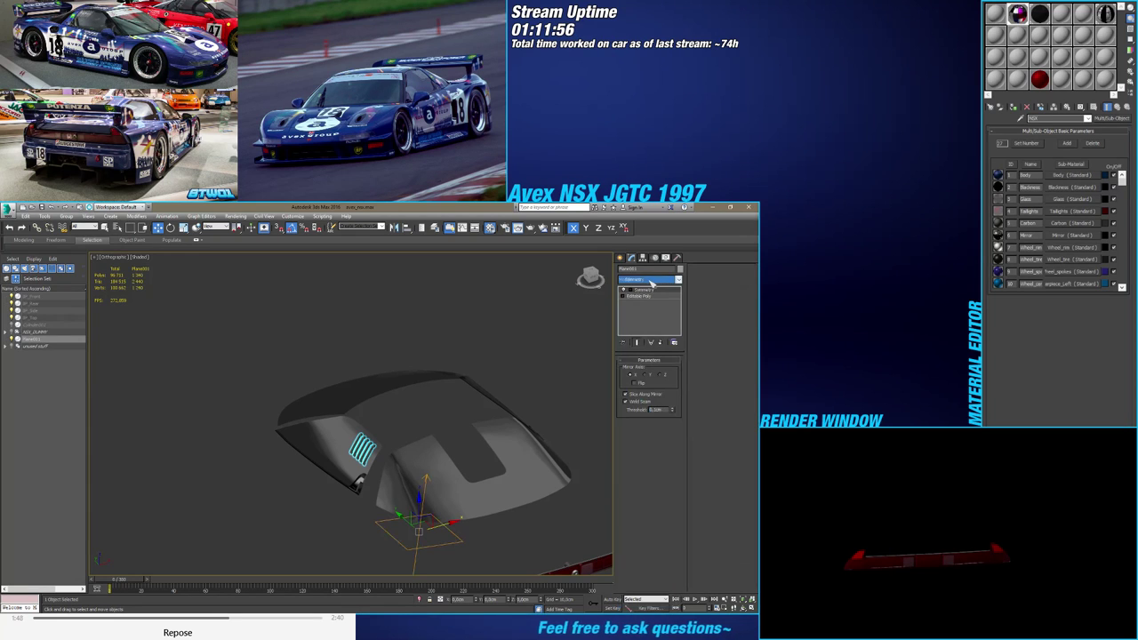
{"action": "left_click", "coordinate": [651, 376]}
{"action": "left_click", "coordinate": [665, 375]}
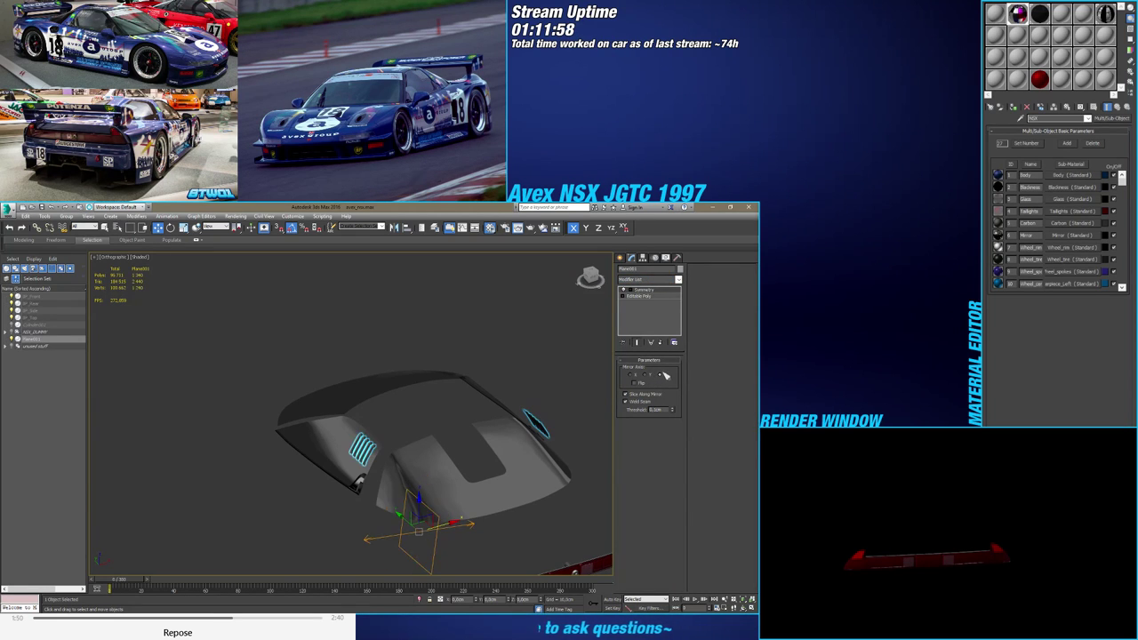
{"action": "middle_click_drag", "start_coordinate": [498, 437], "coordinate": [444, 441], "text": "alt"}
{"action": "right_click", "coordinate": [658, 296]}
{"action": "left_click", "coordinate": [679, 380]}
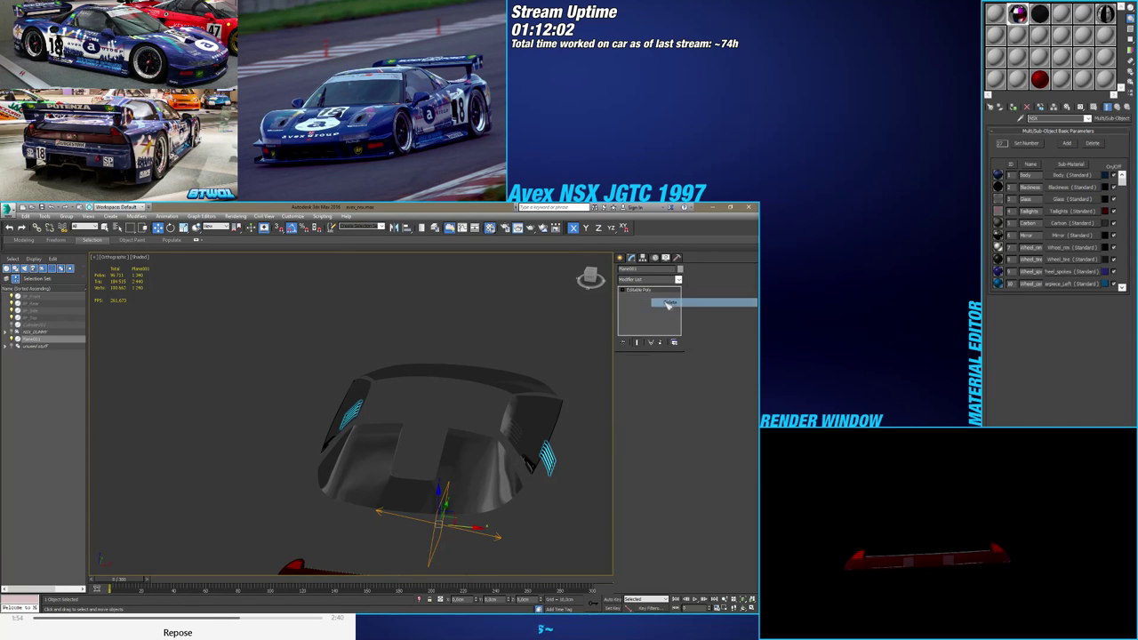
Check the louvers' pivot placement and orientation in pivot-only mode, and leave that mode
{"action": "mouse_move", "coordinate": [466, 389]}
{"action": "middle_mouse_down", "text": "alt"}
{"action": "mouse_move", "coordinate": [458, 392]}
{"action": "mouse_move", "coordinate": [480, 402]}
{"action": "middle_mouse_up", "text": "alt"}
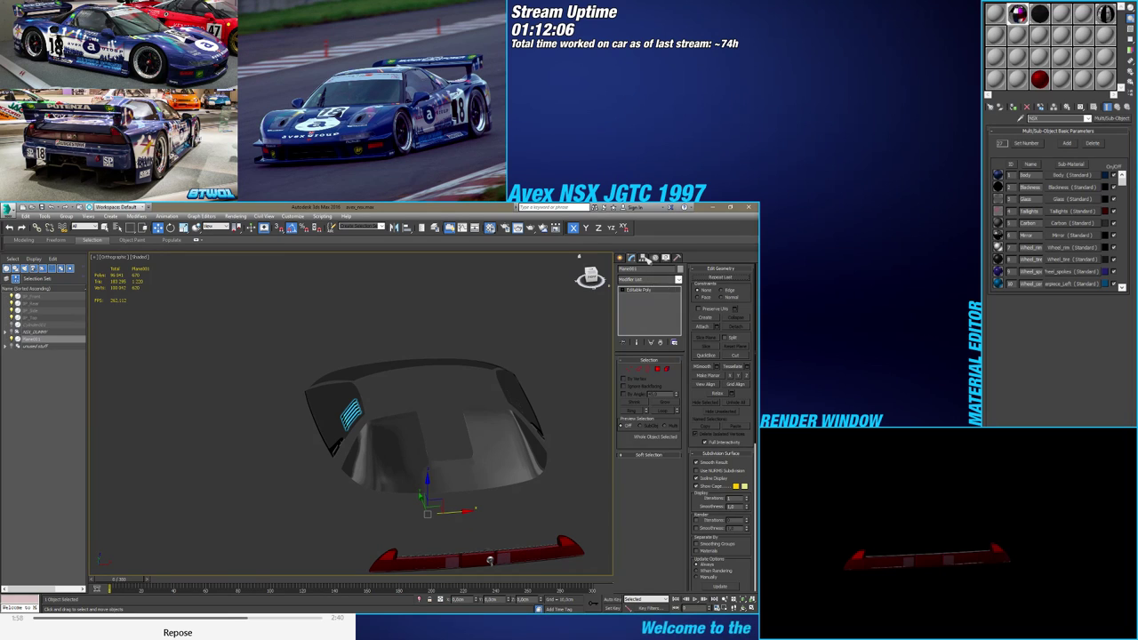
{"action": "left_click", "coordinate": [643, 258]}
{"action": "left_click", "coordinate": [649, 308]}
{"action": "mouse_move", "coordinate": [567, 393]}
{"action": "middle_mouse_down", "text": "alt"}
{"action": "mouse_move", "coordinate": [524, 401]}
{"action": "mouse_move", "coordinate": [562, 411]}
{"action": "middle_mouse_up", "text": "alt"}
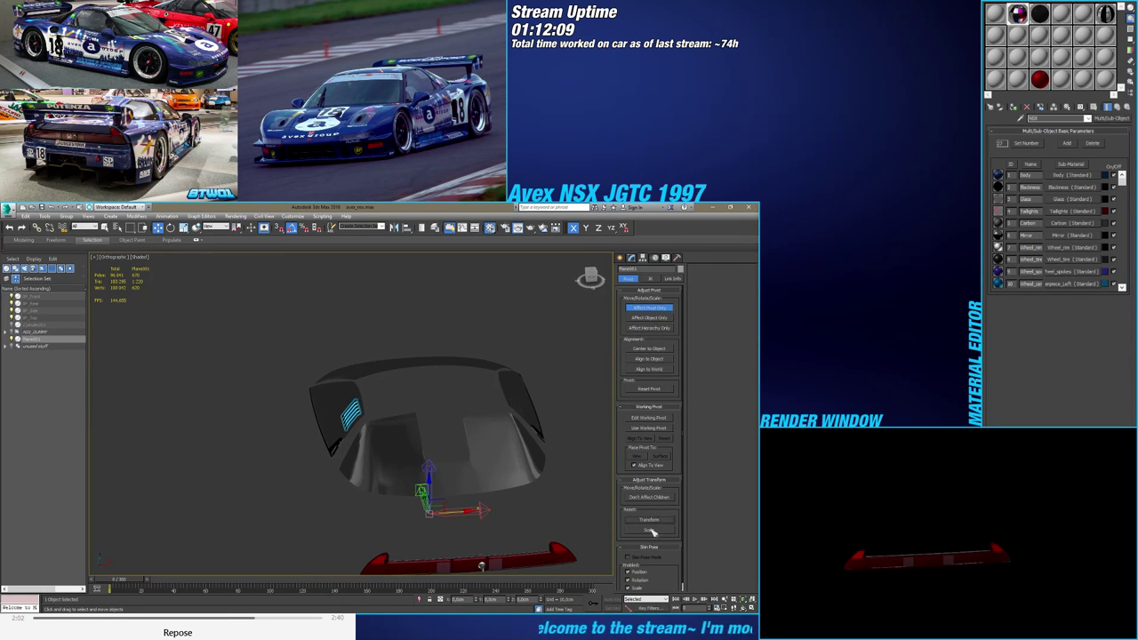
{"action": "left_click", "coordinate": [648, 309]}
Try Symmetry on the louvers again with Z as the mirror axis, inspect the mirrored side, and remove the modifier
{"action": "left_click", "coordinate": [632, 258]}
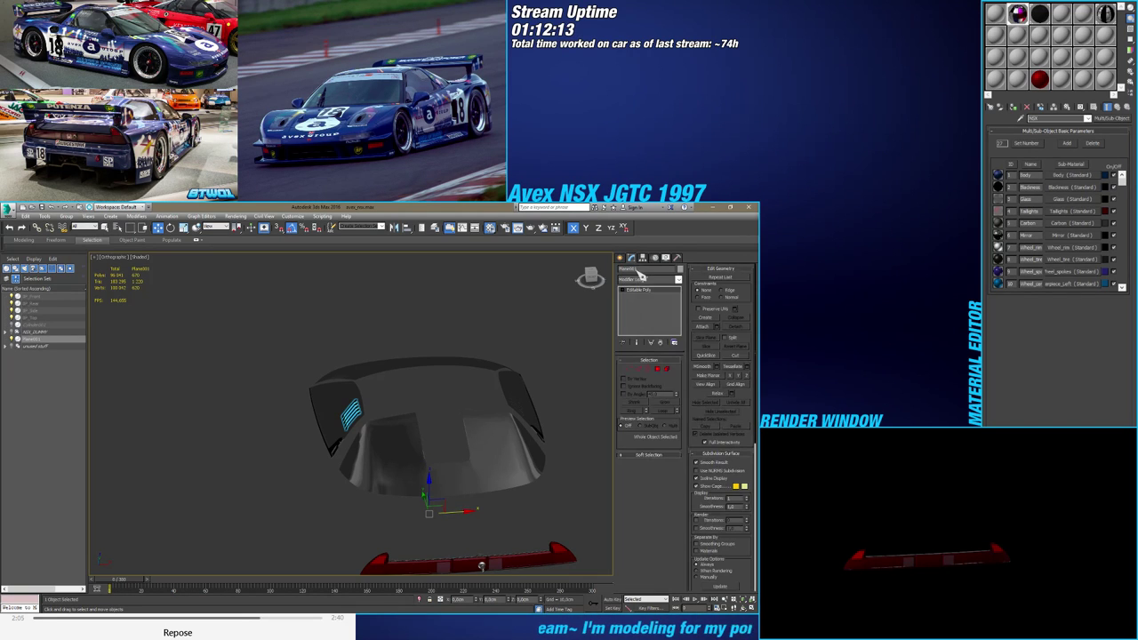
{"action": "left_click", "coordinate": [638, 280]}
{"action": "type", "text": "sy"}
{"action": "key", "text": "Return"}
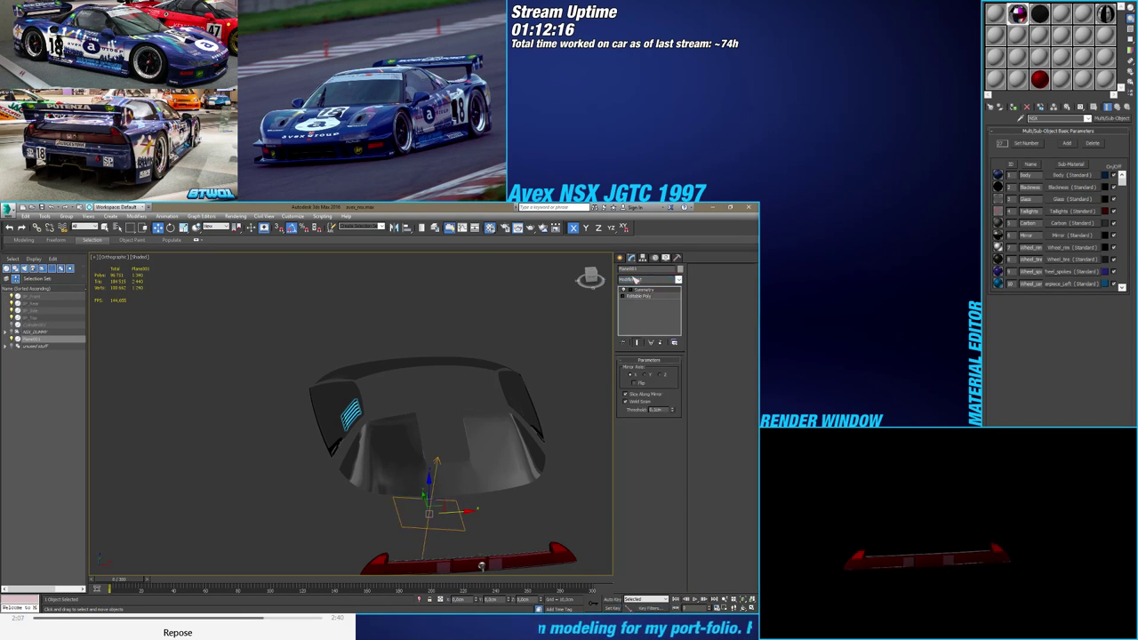
{"action": "mouse_move", "coordinate": [488, 415]}
{"action": "middle_mouse_down", "text": "alt"}
{"action": "mouse_move", "coordinate": [465, 394]}
{"action": "mouse_move", "coordinate": [458, 418]}
{"action": "mouse_move", "coordinate": [473, 411]}
{"action": "middle_mouse_up", "text": "alt"}
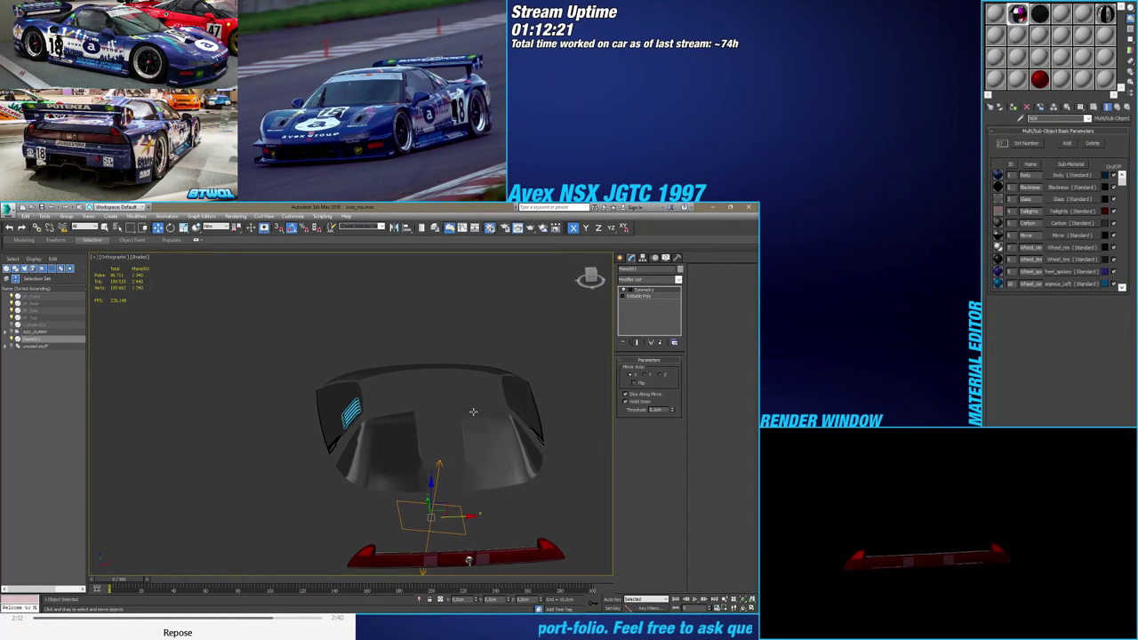
{"action": "left_click", "coordinate": [662, 376]}
{"action": "key", "text": "e"}
{"action": "middle_click_drag", "start_coordinate": [503, 499], "coordinate": [470, 491], "text": "alt"}
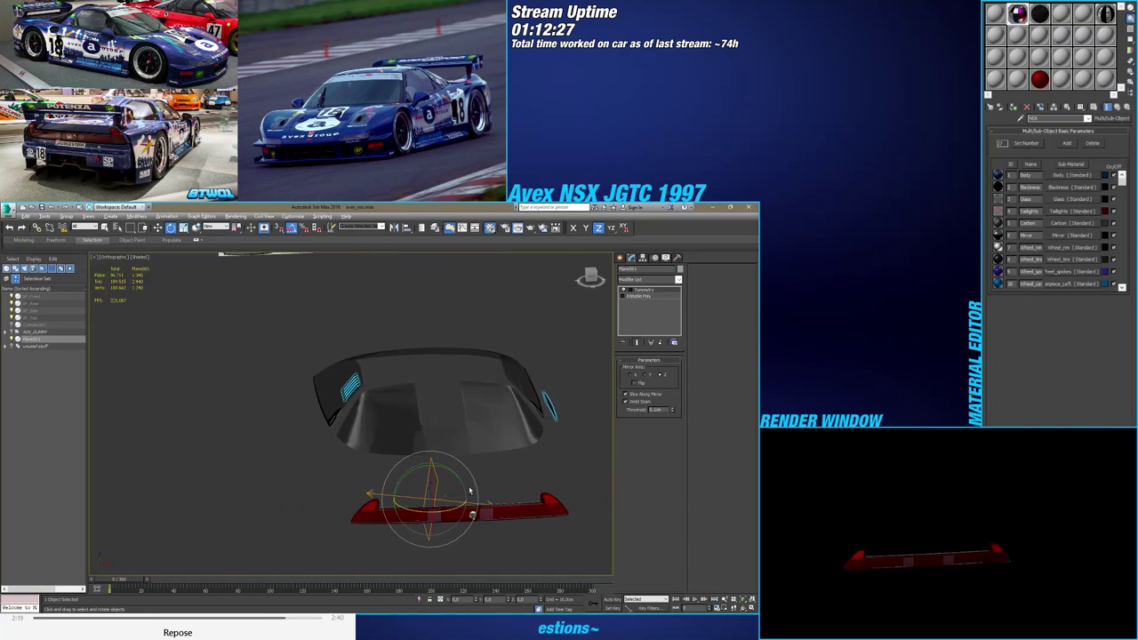
{"action": "right_click", "coordinate": [647, 297]}
{"action": "left_click", "coordinate": [656, 306]}
Apply Reset XForm to the louvers and collapse the resulting XForm modifier into the Editable Poly
{"action": "left_click", "coordinate": [678, 258]}
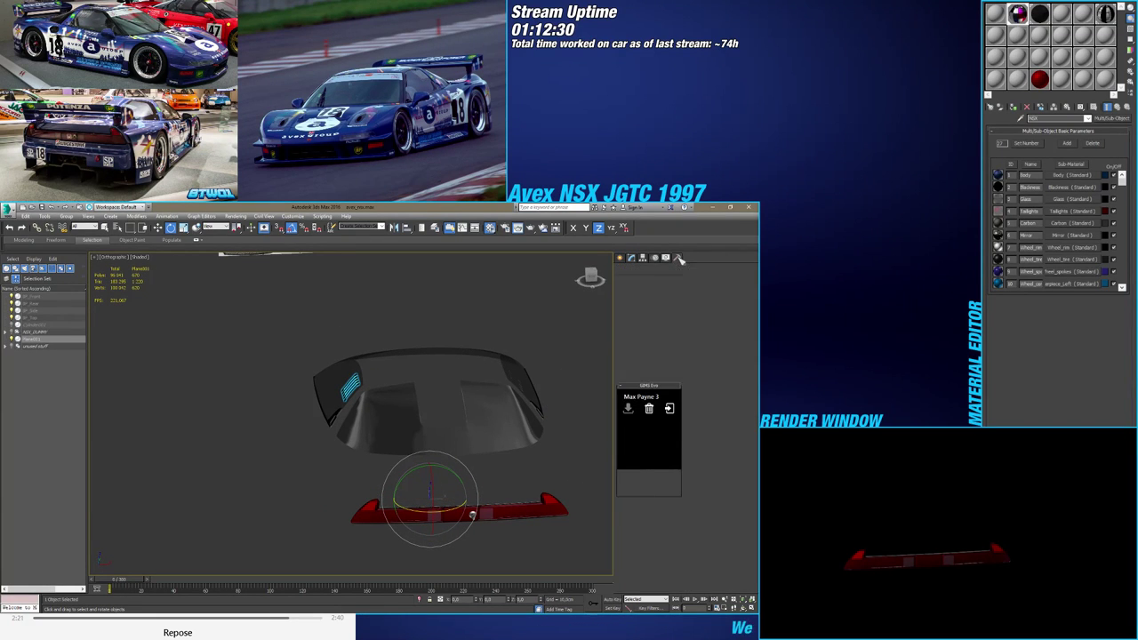
{"action": "left_click", "coordinate": [654, 356]}
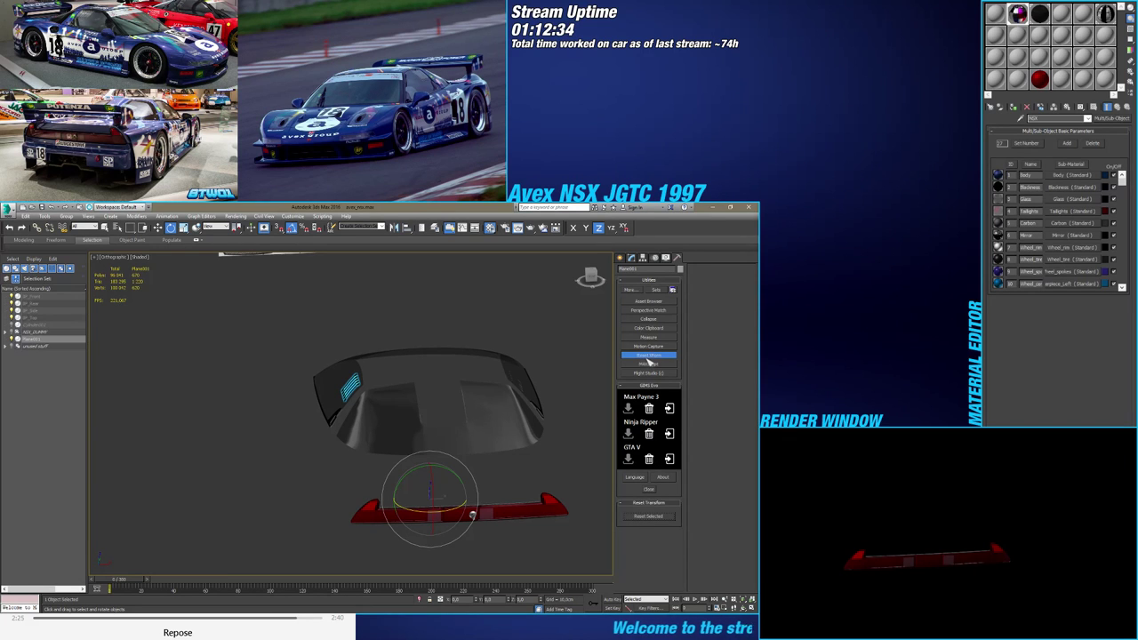
{"action": "left_click", "coordinate": [647, 516]}
{"action": "left_click", "coordinate": [631, 257]}
{"action": "right_click", "coordinate": [644, 291]}
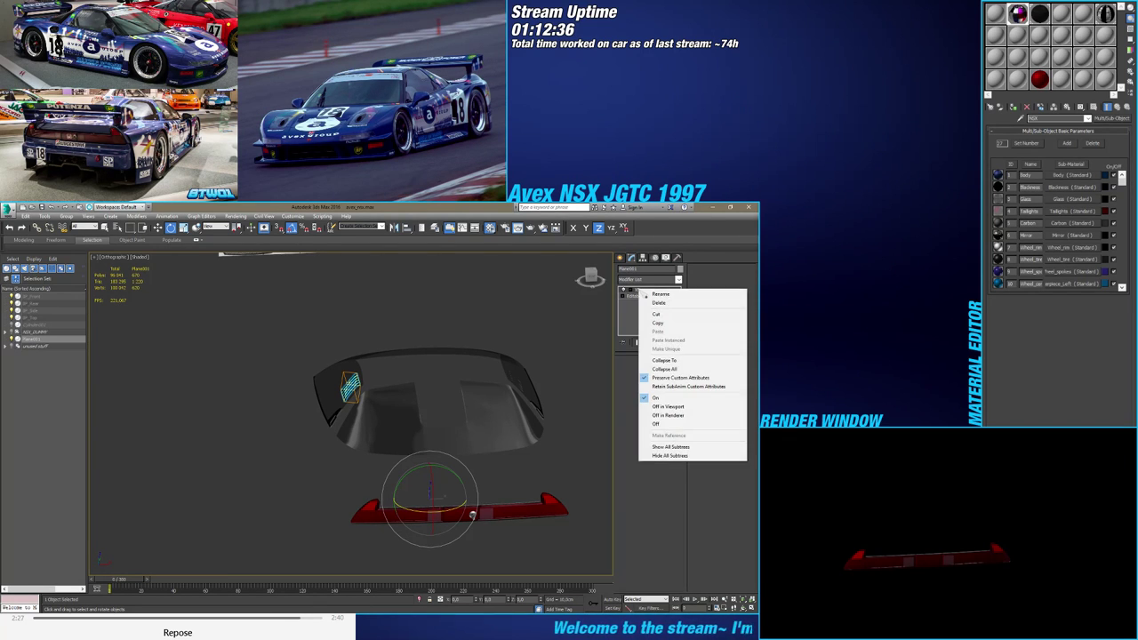
{"action": "middle_click_drag", "start_coordinate": [515, 339], "coordinate": [582, 290], "text": "alt"}
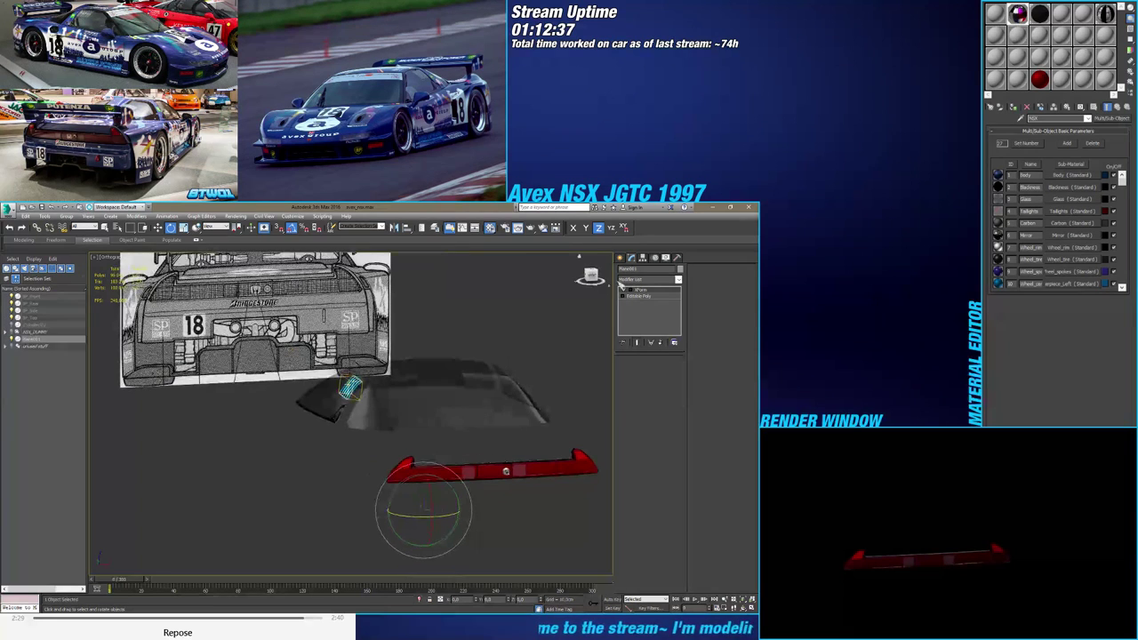
{"action": "right_click", "coordinate": [645, 294]}
{"action": "left_click", "coordinate": [673, 360]}
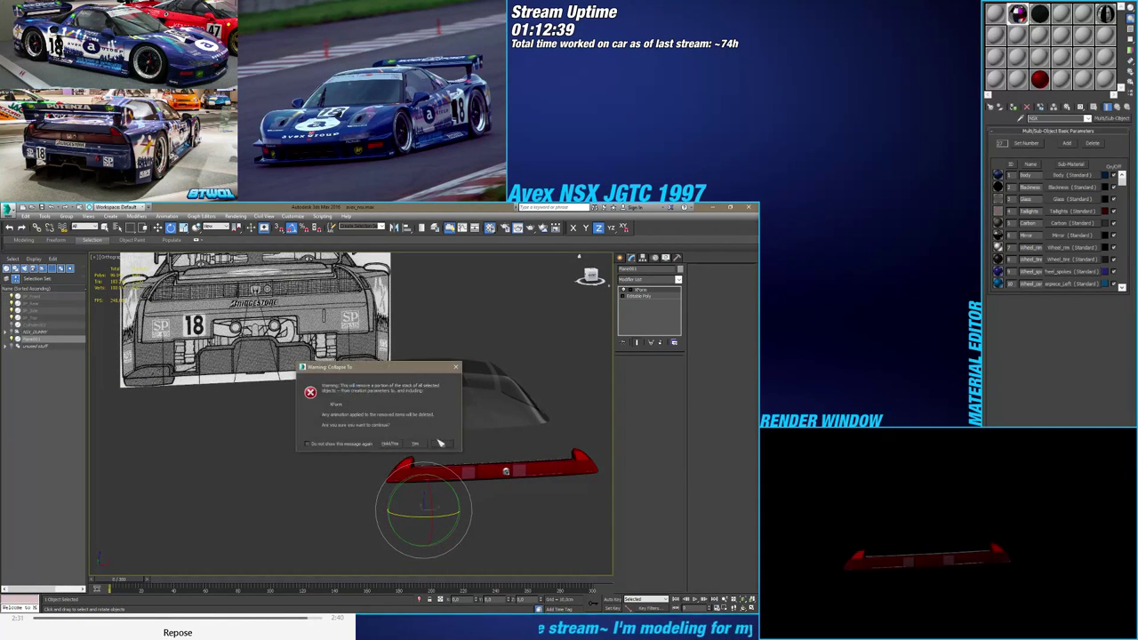
{"action": "left_click", "coordinate": [435, 441]}
Activate element editing on the louvers, examine the selected elements after the transform reset, and leave element editing
{"action": "scroll", "coordinate": [444, 365], "scroll_direction": "up", "scroll_amount": 2}
{"action": "scroll", "coordinate": [534, 384], "scroll_direction": "down", "scroll_amount": 2}
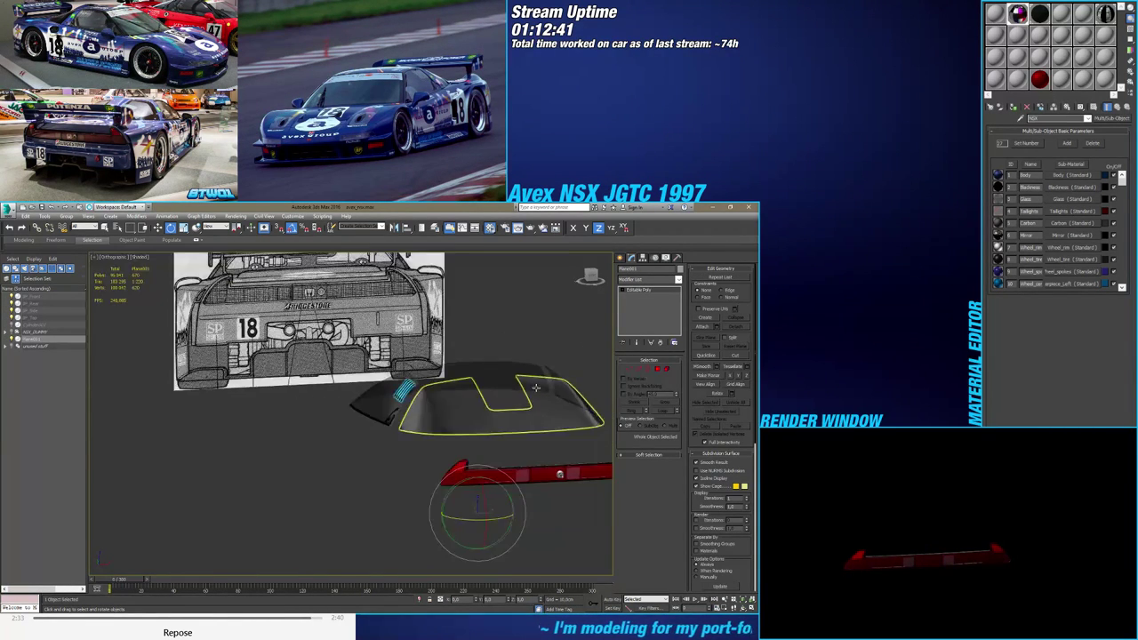
{"action": "middle_click_drag", "start_coordinate": [538, 385], "coordinate": [605, 393], "text": "alt"}
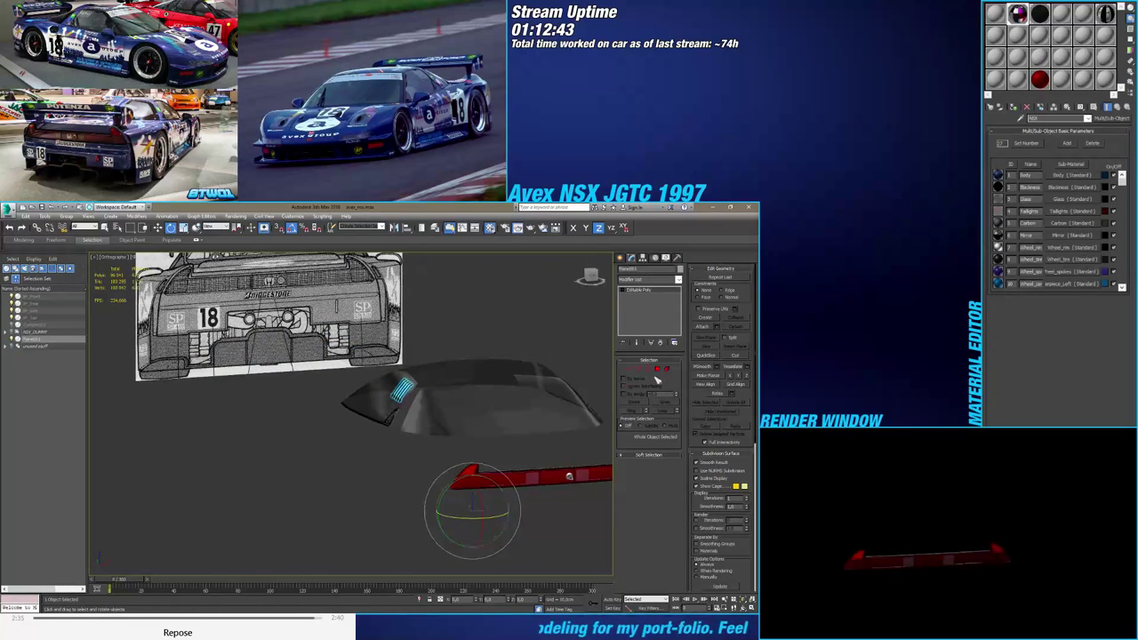
{"action": "key", "text": "4"}
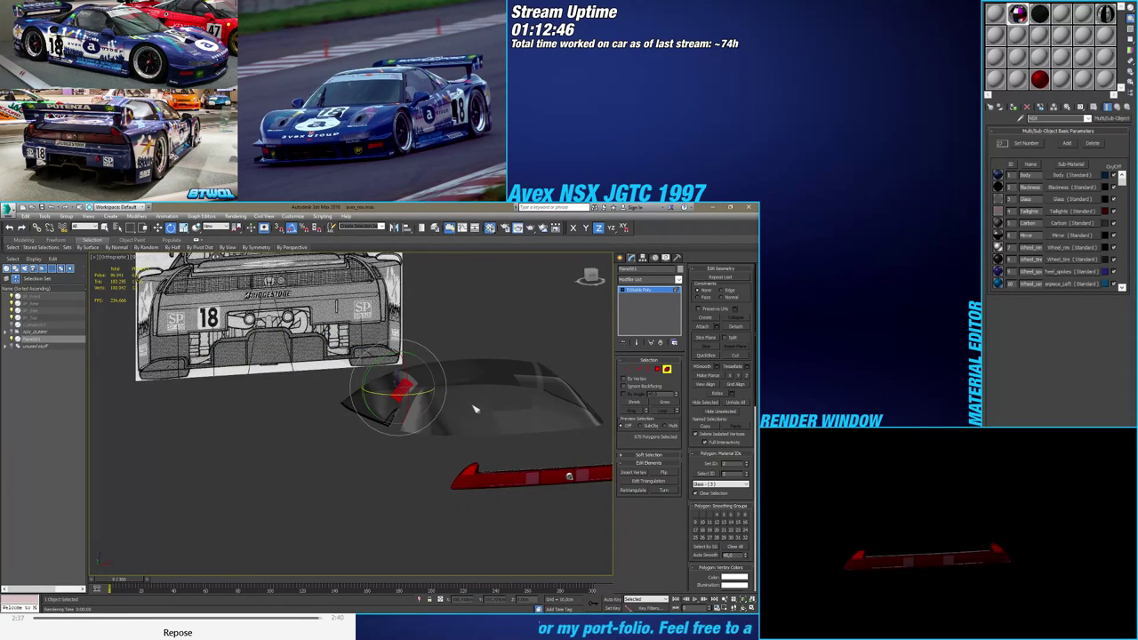
{"action": "middle_click_drag", "start_coordinate": [475, 408], "coordinate": [508, 407], "text": "alt"}
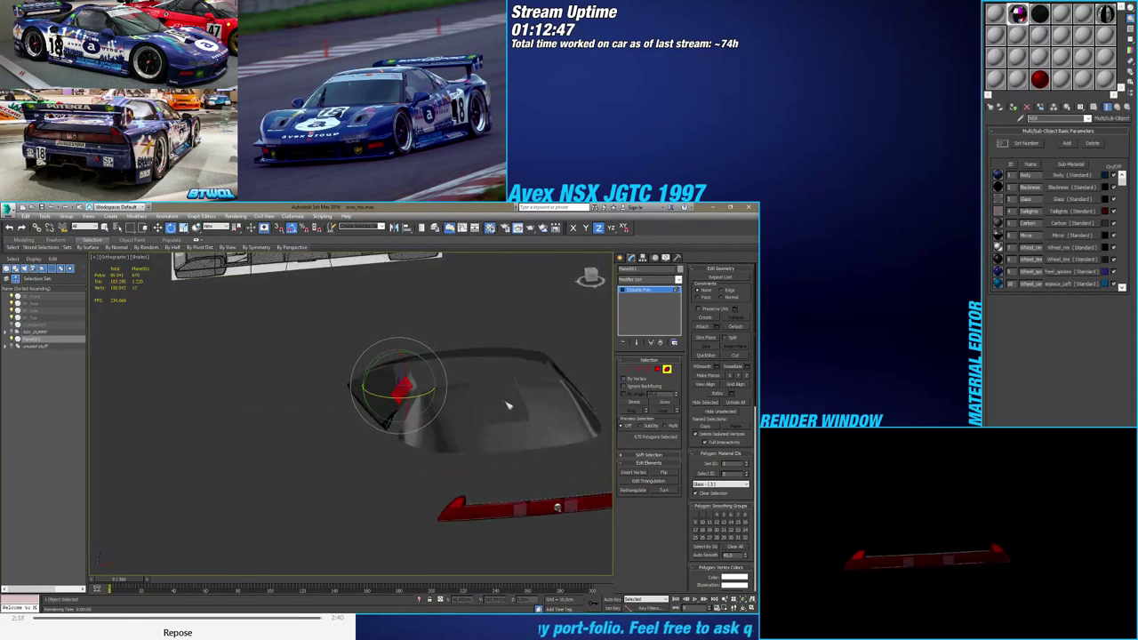
{"action": "key", "text": "4"}
Add a Symmetry modifier to the louvers with X as the mirror axis and Flip enabled
{"action": "left_click", "coordinate": [645, 281]}
{"action": "type", "text": "sym"}
{"action": "key", "text": "Return"}
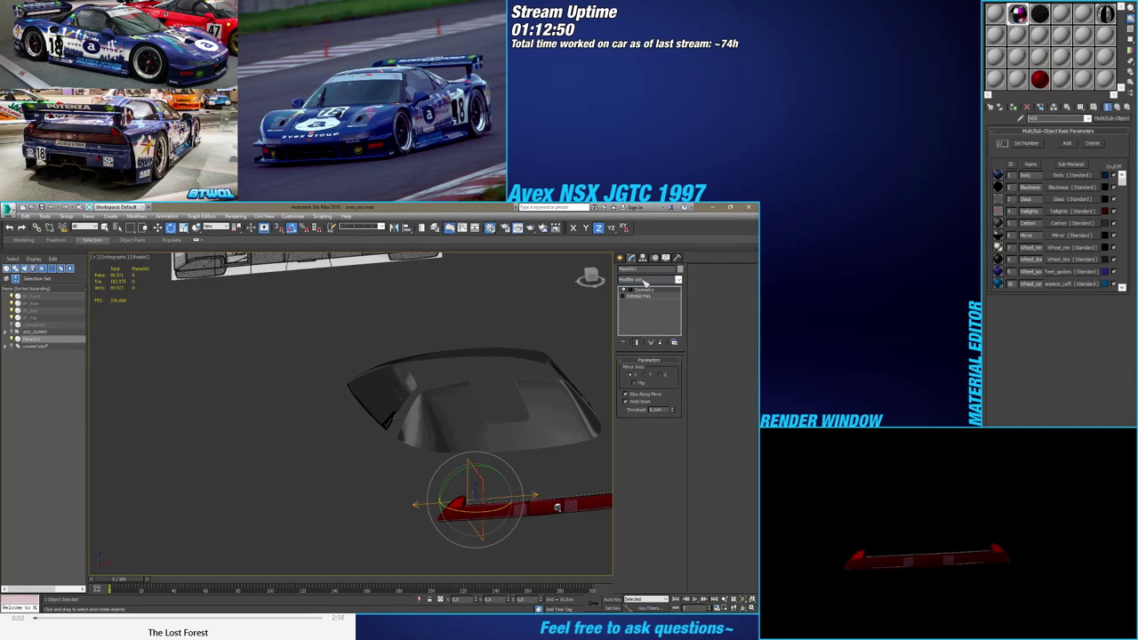
{"action": "middle_click_drag", "start_coordinate": [585, 391], "coordinate": [517, 428], "text": "alt"}
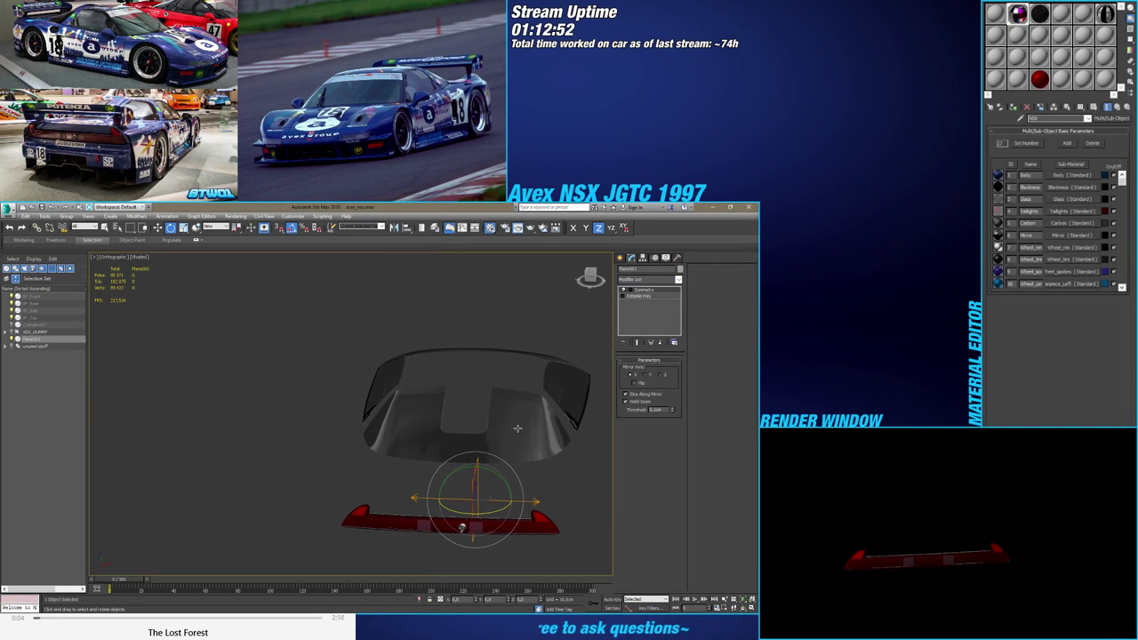
{"action": "left_click", "coordinate": [634, 384]}
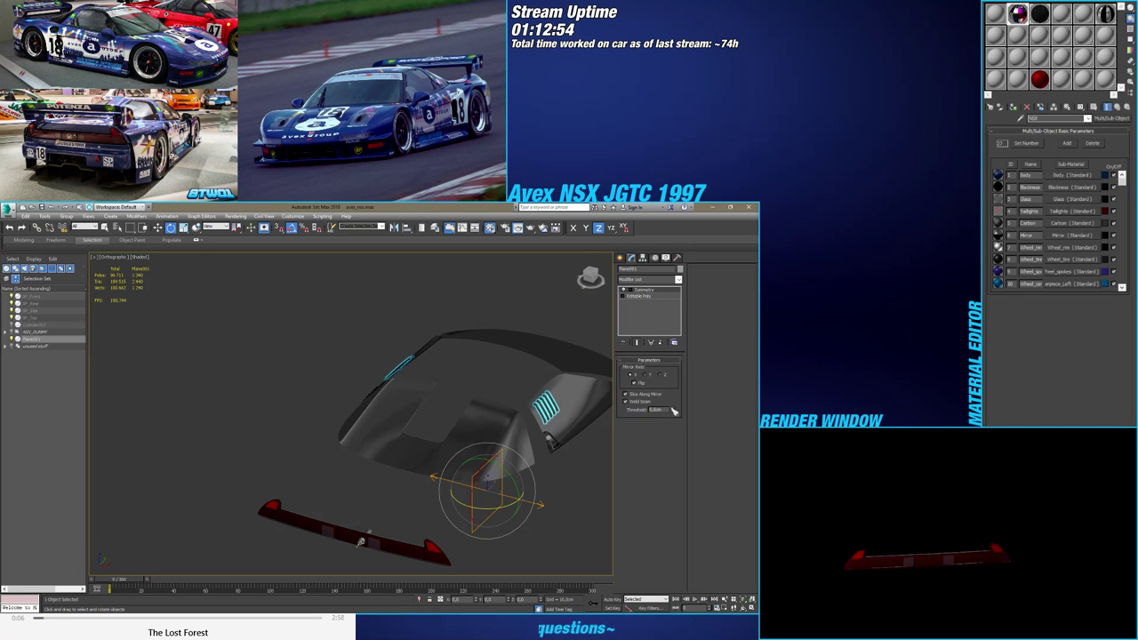
Rename the mirrored window vents object Plane001 as Windows_vents and clear the selection
{"action": "middle_click_drag", "start_coordinate": [577, 409], "coordinate": [513, 418], "text": "alt"}
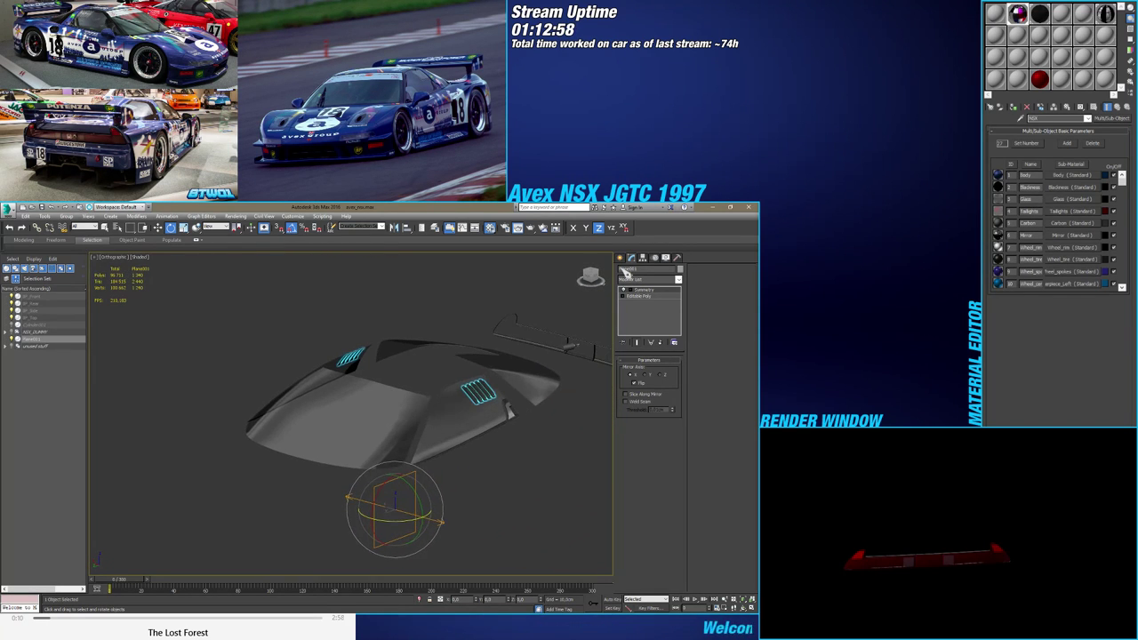
{"action": "left_click", "coordinate": [646, 272]}
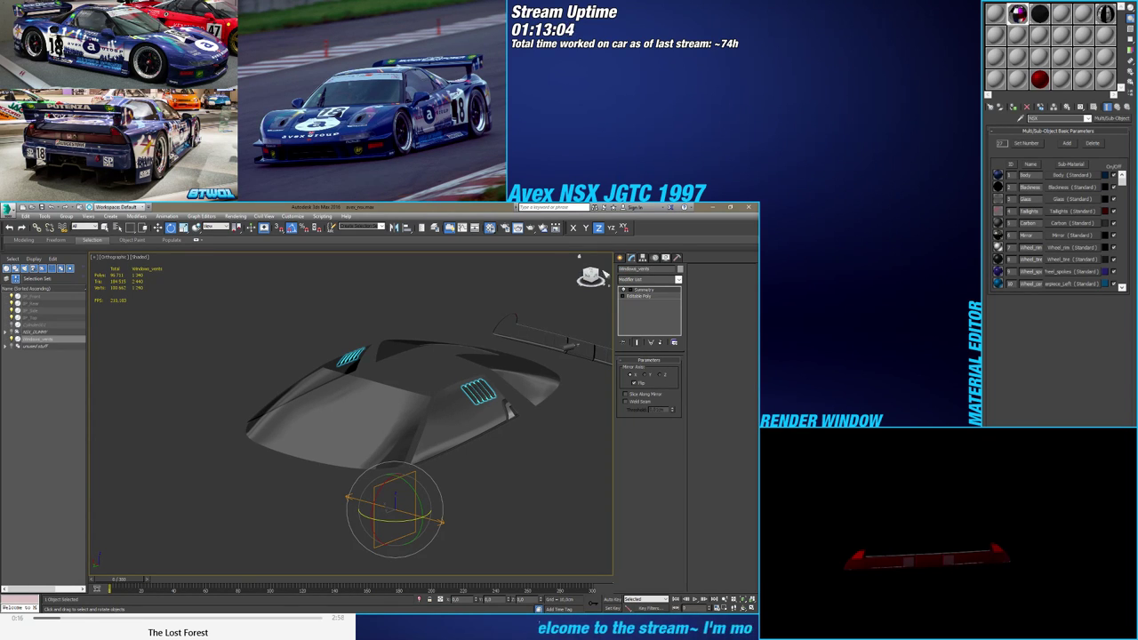
{"action": "left_click", "coordinate": [620, 257]}
{"action": "left_click", "coordinate": [550, 487]}
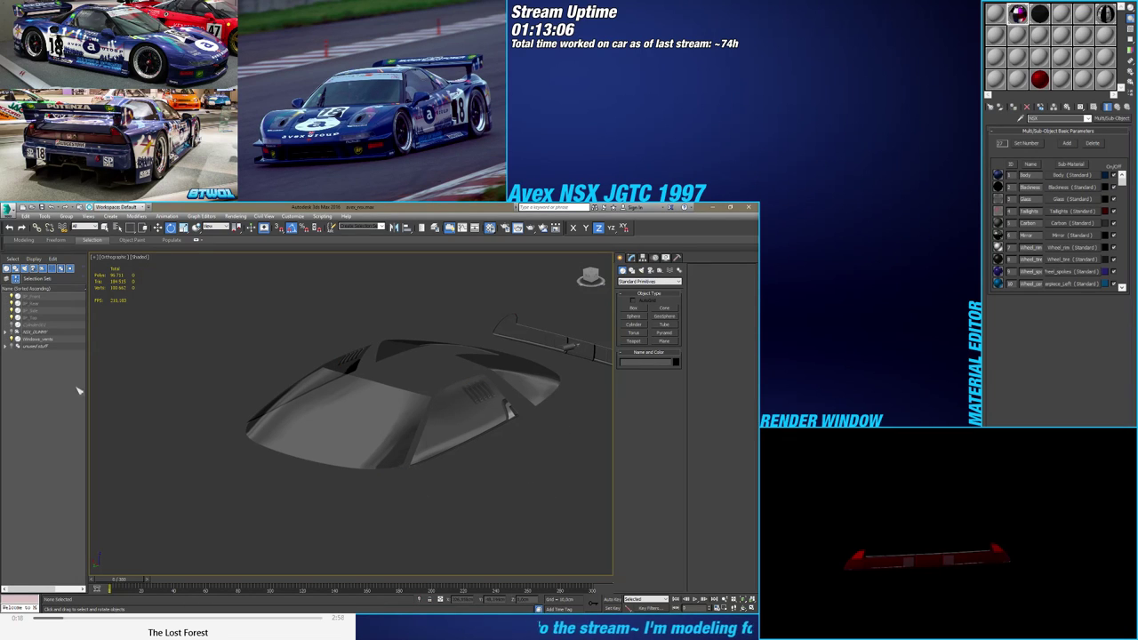
Make Windows_vents a child of the windows object inside the NSX_DUMMY hierarchy
{"action": "left_click", "coordinate": [27, 339]}
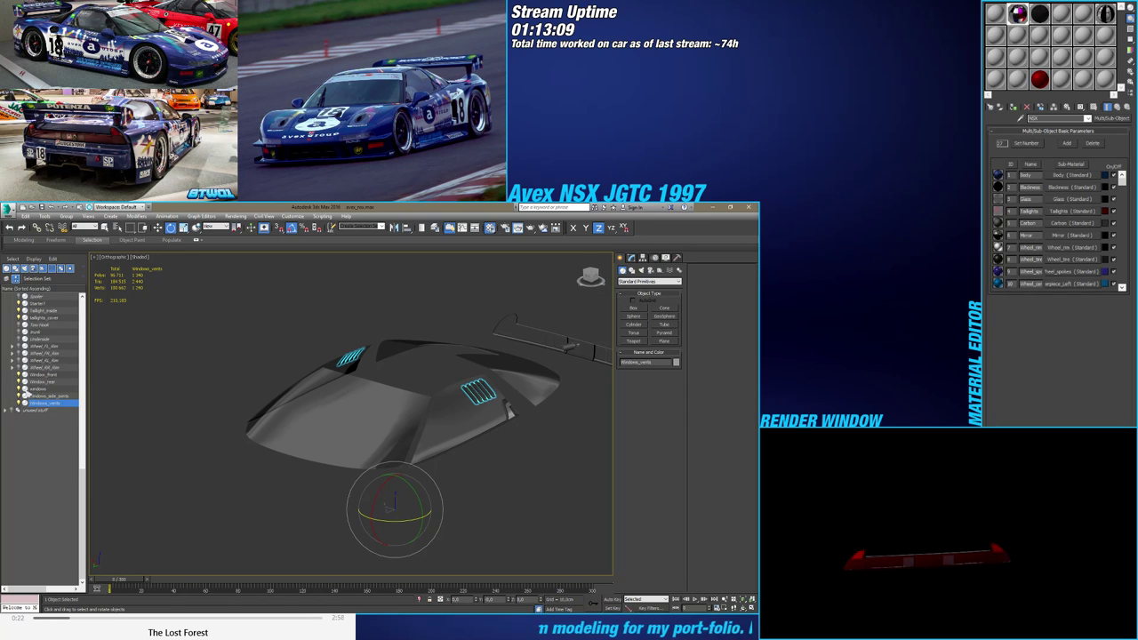
{"action": "left_click", "coordinate": [29, 389]}
{"action": "left_click", "coordinate": [28, 402]}
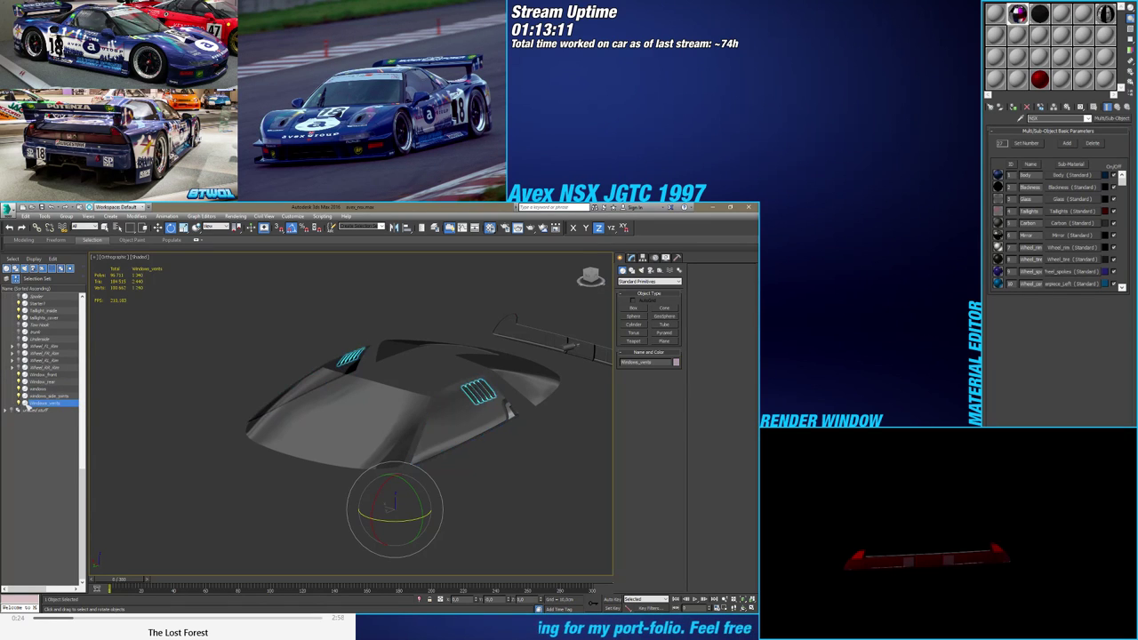
{"action": "scroll", "coordinate": [38, 471], "scroll_direction": "down", "scroll_amount": 1}
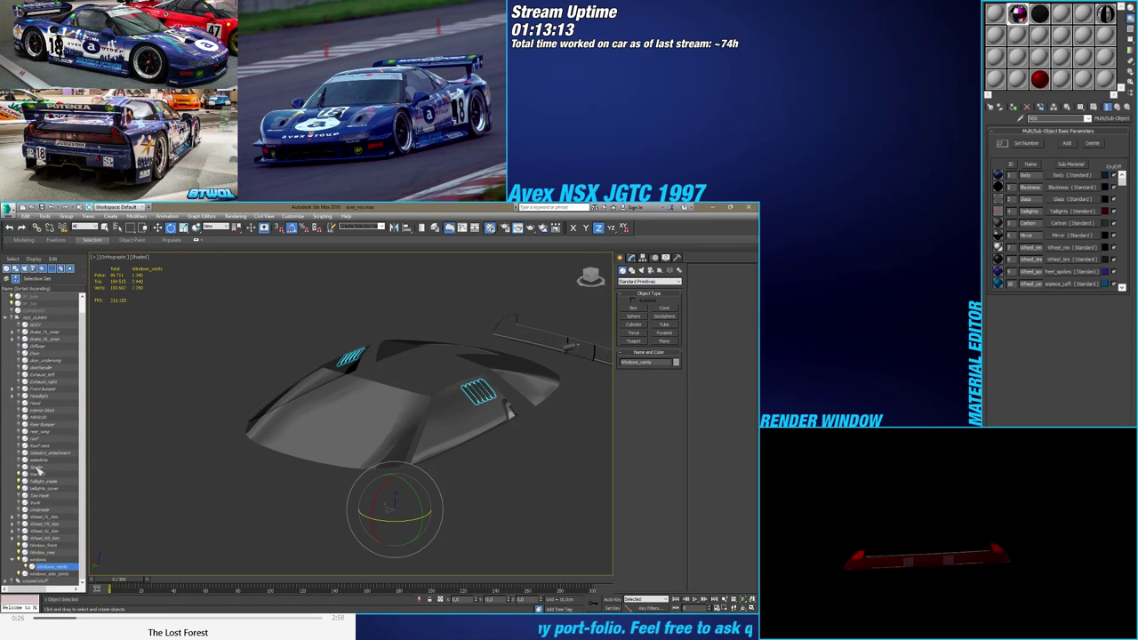
{"action": "left_click", "coordinate": [278, 517]}
Display edged faces and change the object color of Windows_vents to purple
{"action": "scroll", "coordinate": [279, 491], "scroll_direction": "down", "scroll_amount": 4}
{"action": "middle_click_drag", "start_coordinate": [383, 475], "coordinate": [388, 421], "text": "alt"}
{"action": "key", "text": "F4"}
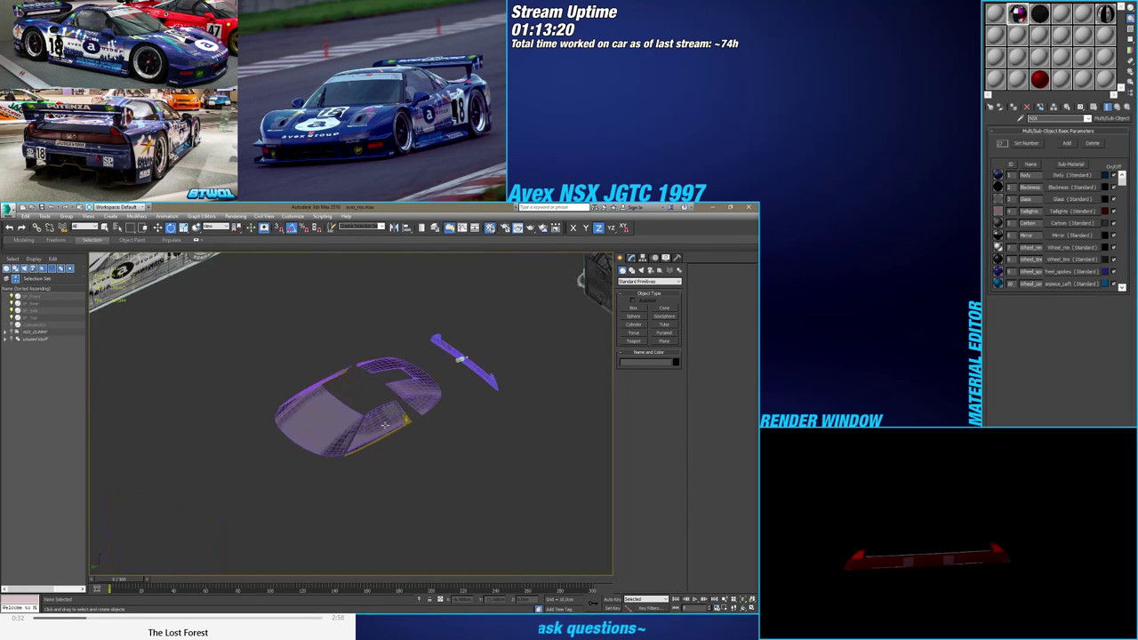
{"action": "scroll", "coordinate": [389, 418], "scroll_direction": "up", "scroll_amount": 5}
{"action": "left_click", "coordinate": [430, 496]}
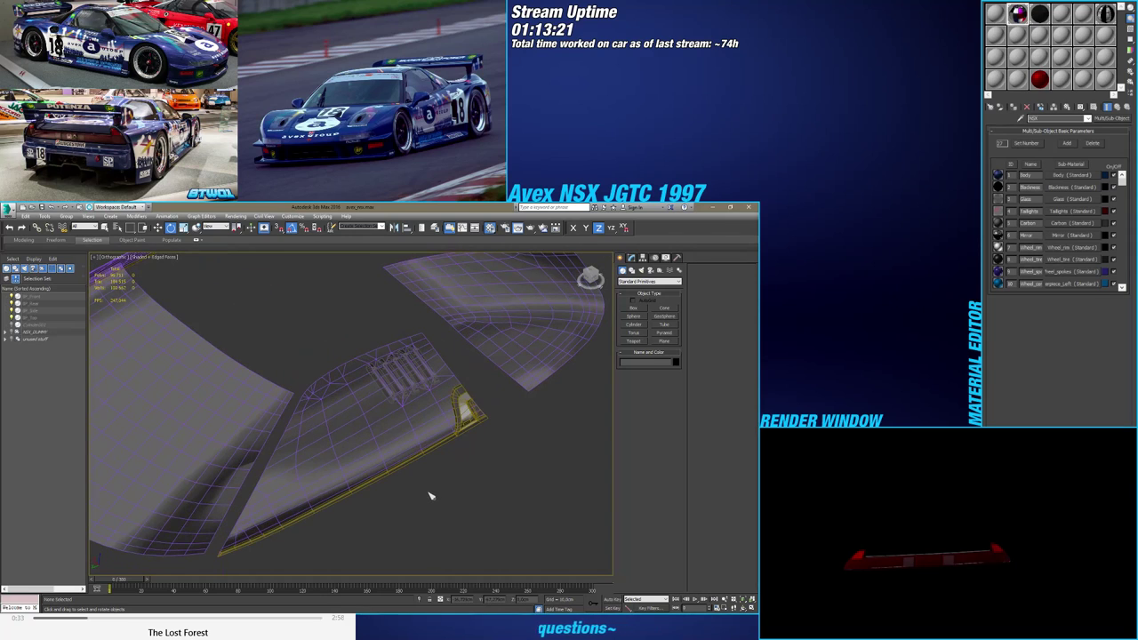
{"action": "left_click", "coordinate": [404, 391]}
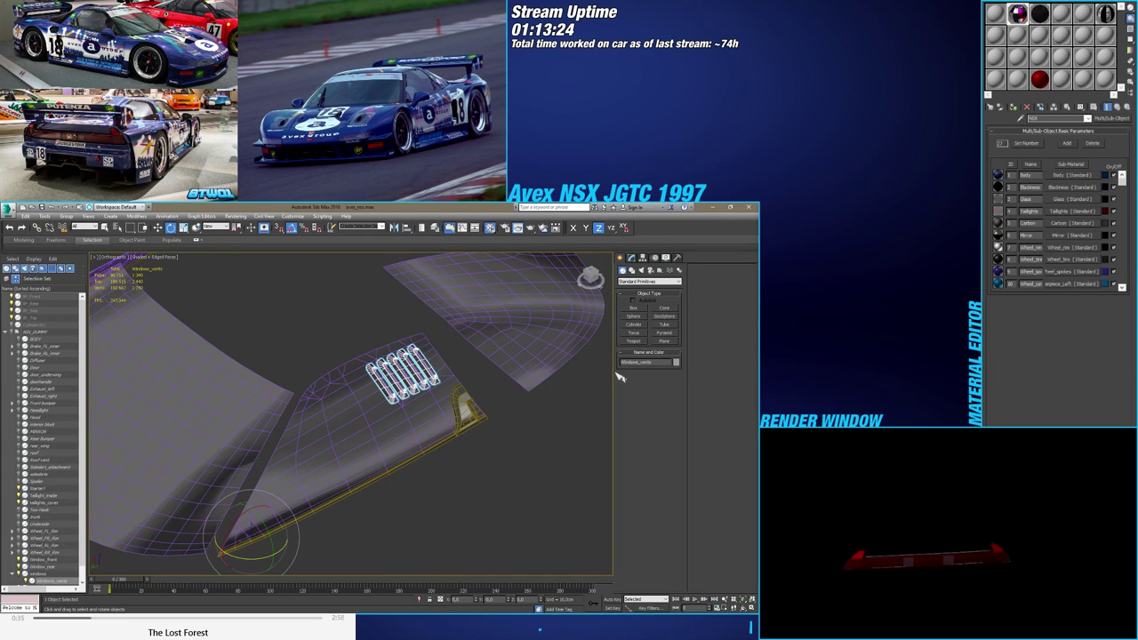
{"action": "left_click", "coordinate": [676, 362]}
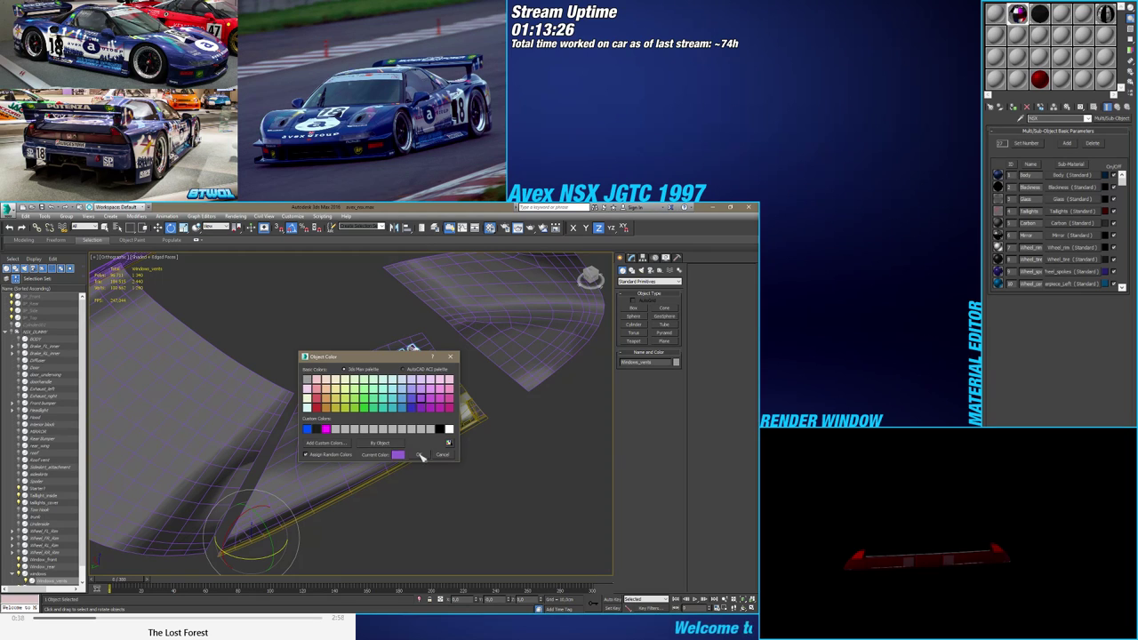
{"action": "left_click", "coordinate": [420, 455]}
{"action": "left_click", "coordinate": [452, 494]}
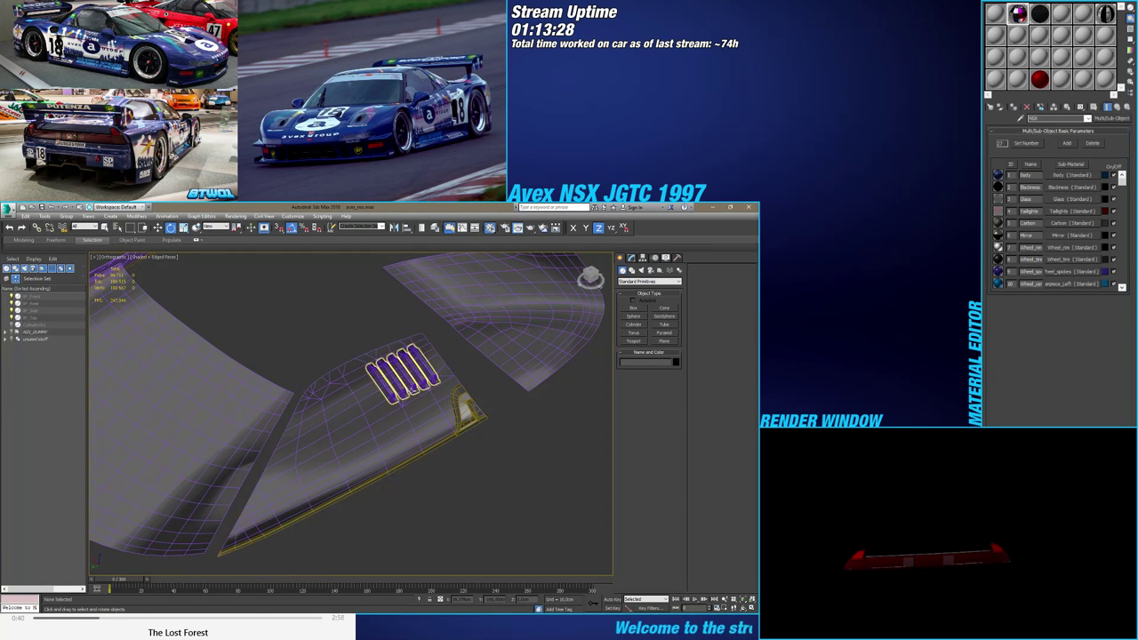
{"action": "left_click", "coordinate": [412, 389]}
{"action": "left_click", "coordinate": [675, 363]}
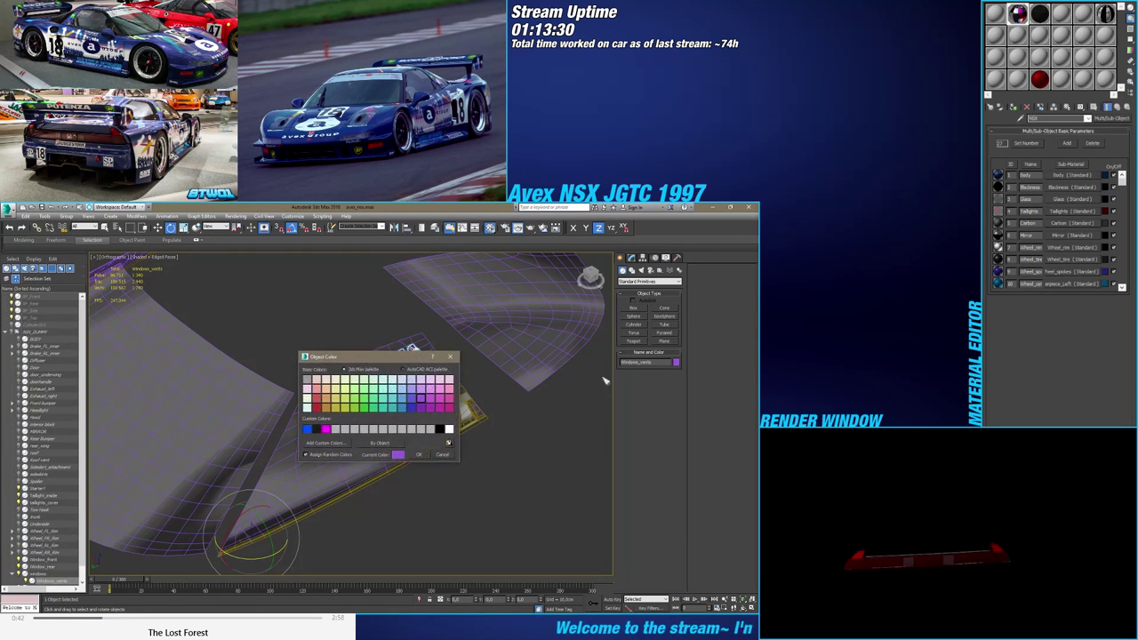
{"action": "left_click", "coordinate": [418, 455]}
{"action": "left_click", "coordinate": [454, 483]}
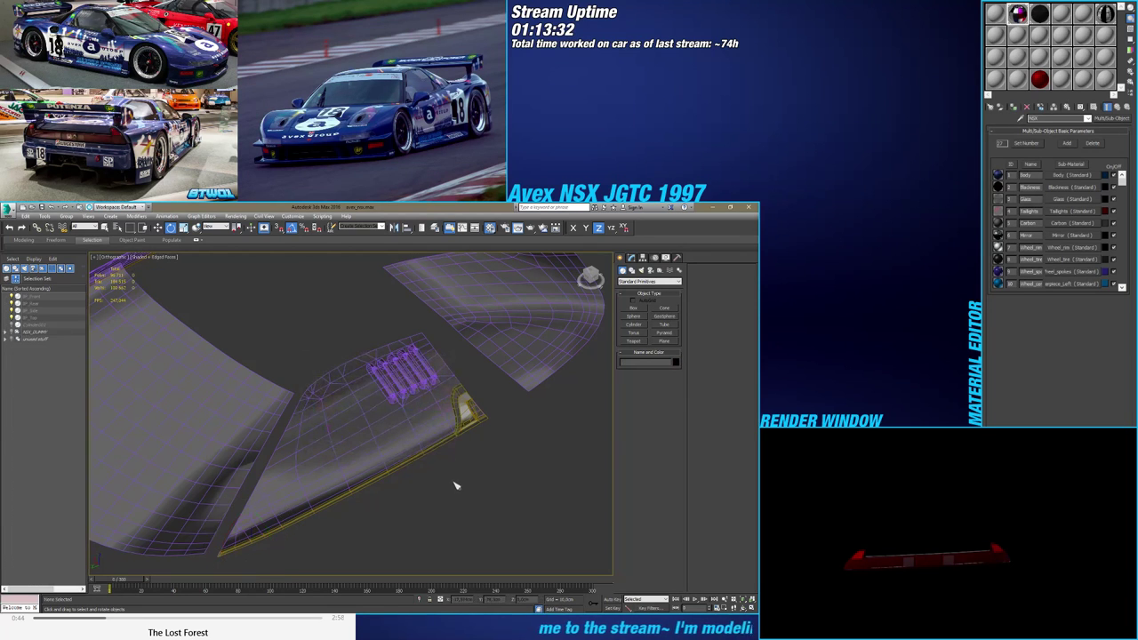
Select the rear window object Window_rear and display it with edged faces
{"action": "mouse_move", "coordinate": [454, 482]}
{"action": "middle_mouse_down", "text": "alt"}
{"action": "mouse_move", "coordinate": [445, 463]}
{"action": "mouse_move", "coordinate": [432, 474]}
{"action": "mouse_move", "coordinate": [419, 459]}
{"action": "mouse_move", "coordinate": [401, 475]}
{"action": "mouse_move", "coordinate": [368, 436]}
{"action": "mouse_move", "coordinate": [418, 426]}
{"action": "mouse_move", "coordinate": [414, 419]}
{"action": "mouse_move", "coordinate": [457, 436]}
{"action": "mouse_move", "coordinate": [416, 436]}
{"action": "mouse_move", "coordinate": [406, 465]}
{"action": "mouse_move", "coordinate": [376, 462]}
{"action": "mouse_move", "coordinate": [399, 470]}
{"action": "mouse_move", "coordinate": [427, 435]}
{"action": "mouse_move", "coordinate": [406, 442]}
{"action": "mouse_move", "coordinate": [401, 462]}
{"action": "middle_mouse_up", "text": "alt"}
{"action": "key", "text": "F4"}
{"action": "scroll", "coordinate": [432, 439], "scroll_direction": "down", "scroll_amount": 3}
{"action": "scroll", "coordinate": [406, 442], "scroll_direction": "up", "scroll_amount": 4}
{"action": "left_click", "coordinate": [380, 462]}
{"action": "key", "text": "F4"}
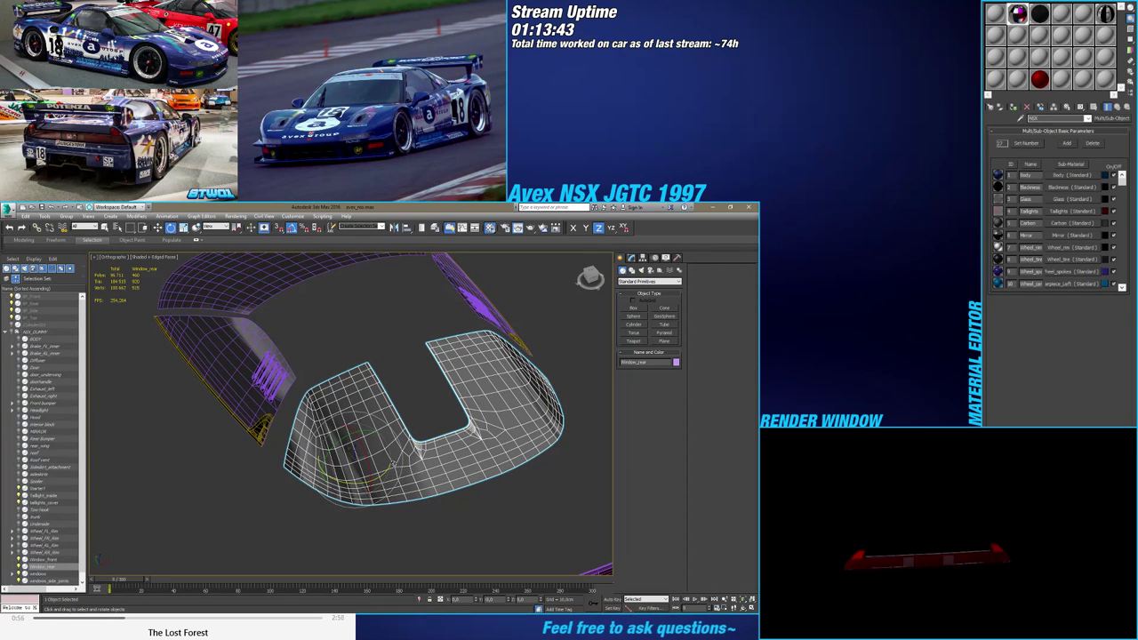
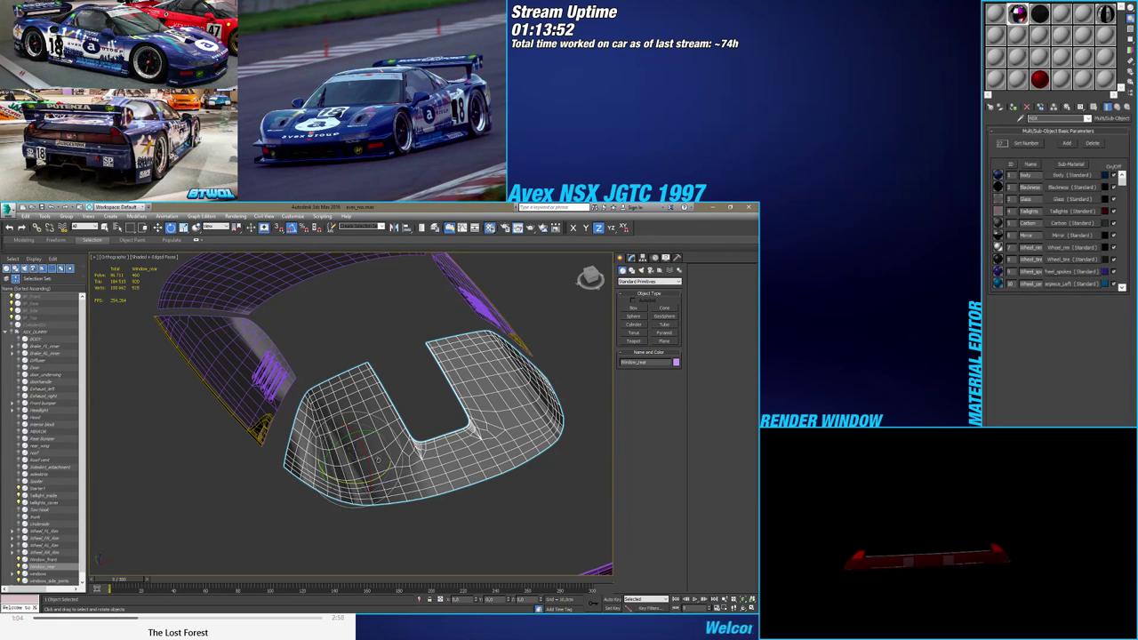
Compare the rear window with the side blueprint in the Left view, at both its Editable Poly and MeshSmooth levels
{"action": "middle_click_drag", "start_coordinate": [378, 459], "coordinate": [427, 428], "text": "alt"}
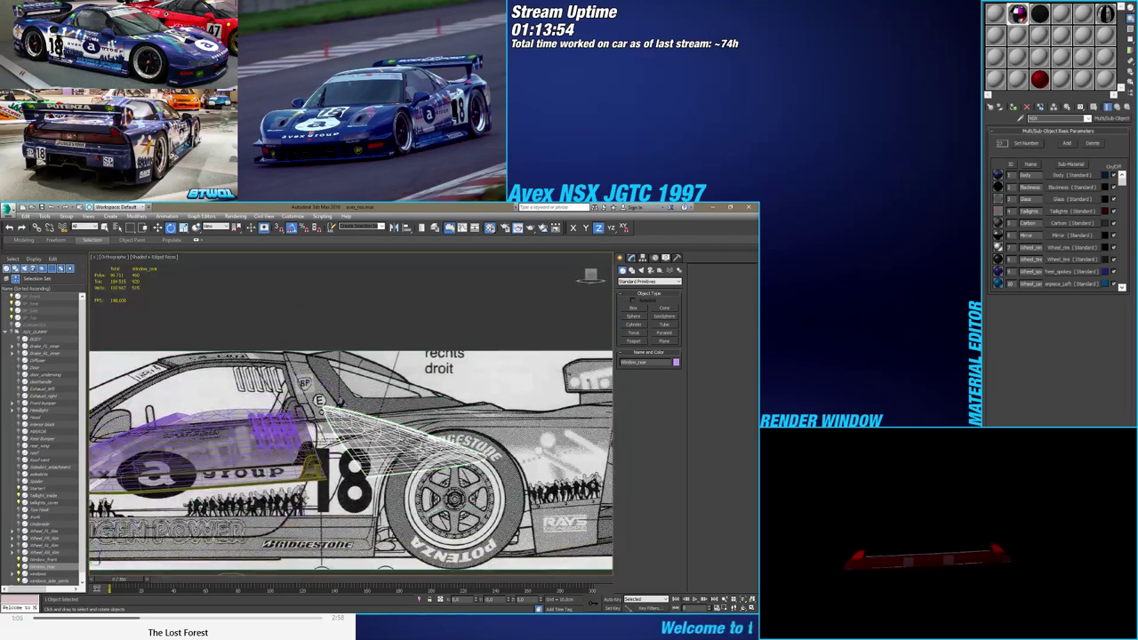
{"action": "left_click", "coordinate": [590, 275]}
{"action": "scroll", "coordinate": [364, 435], "scroll_direction": "up", "scroll_amount": 6}
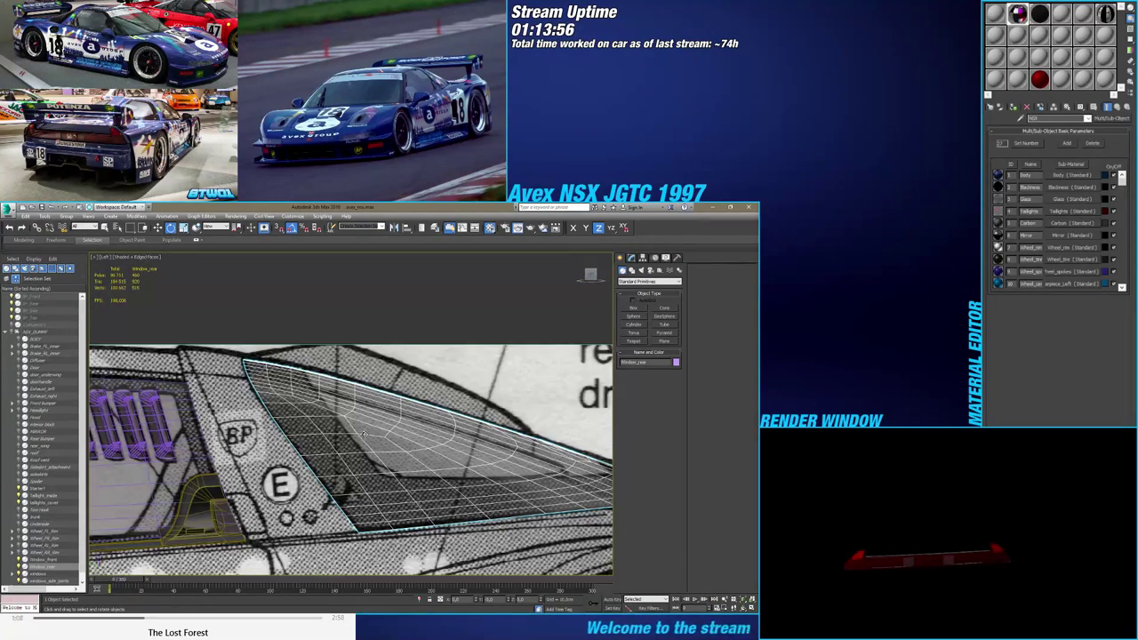
{"action": "scroll", "coordinate": [363, 434], "scroll_direction": "up", "scroll_amount": 2}
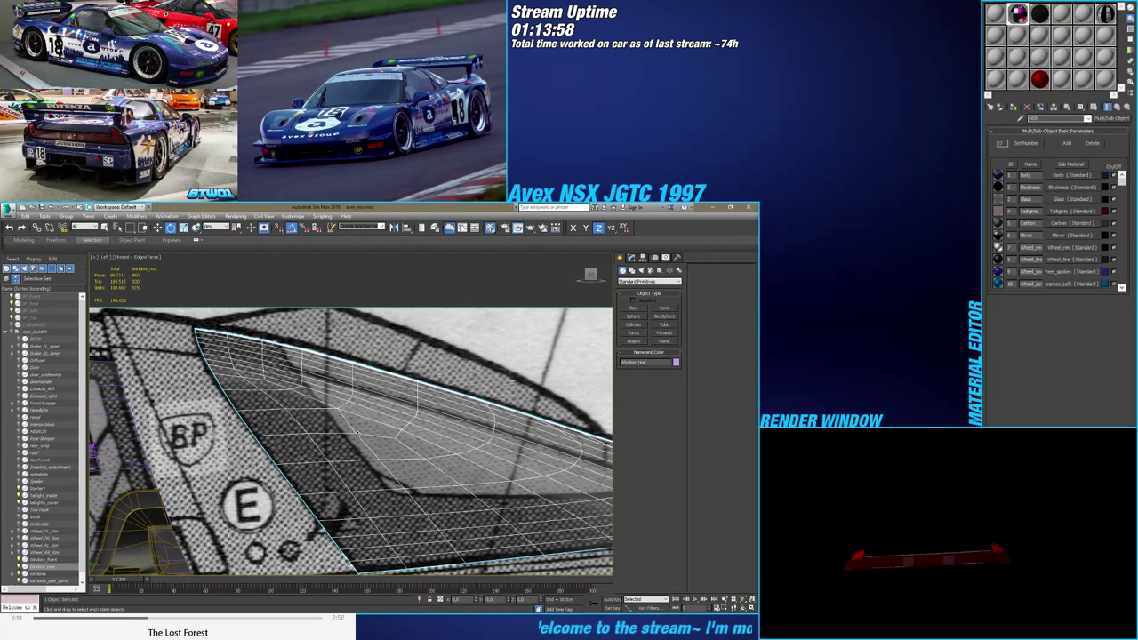
{"action": "left_click", "coordinate": [632, 258]}
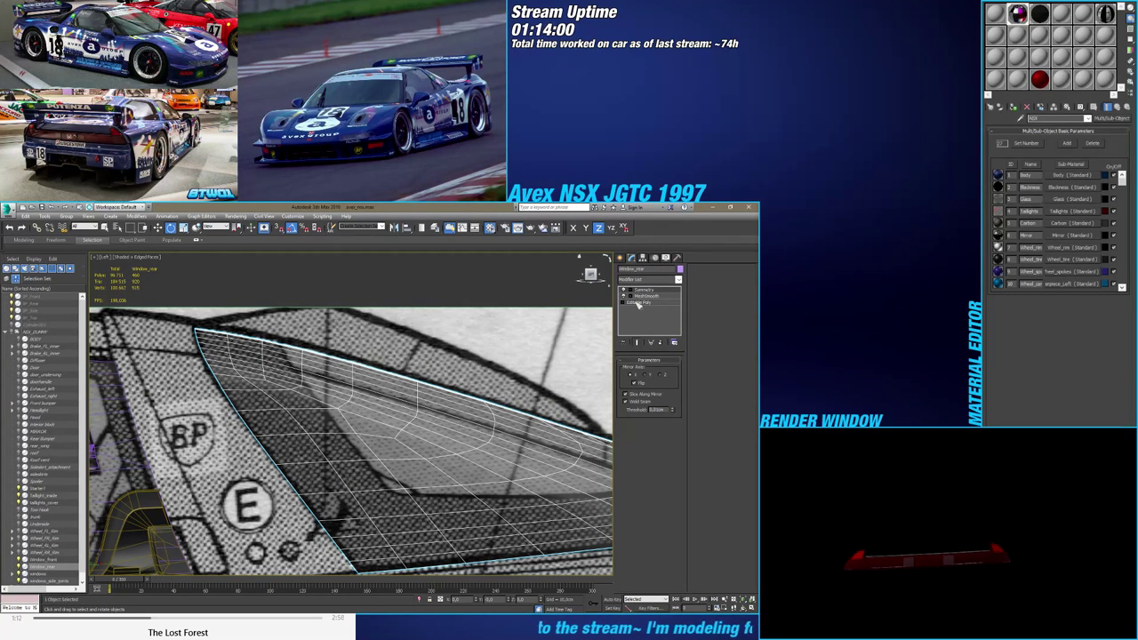
{"action": "left_click", "coordinate": [638, 303]}
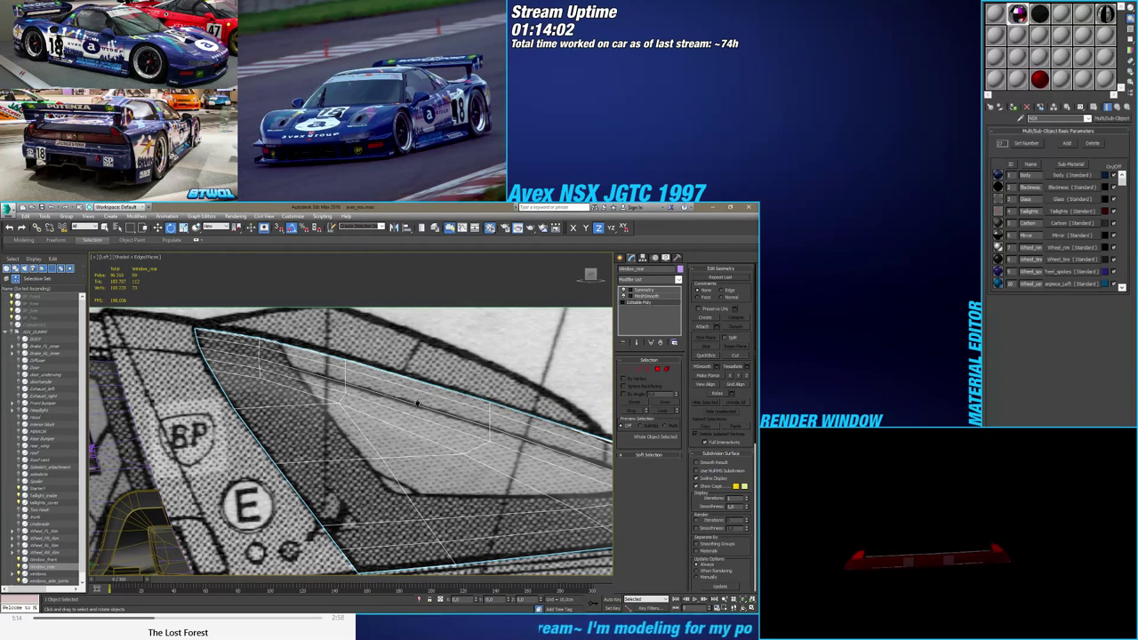
{"action": "middle_click_drag", "start_coordinate": [387, 394], "coordinate": [360, 348]}
{"action": "scroll", "coordinate": [372, 373], "scroll_direction": "down", "scroll_amount": 2}
{"action": "scroll", "coordinate": [422, 373], "scroll_direction": "down", "scroll_amount": 2}
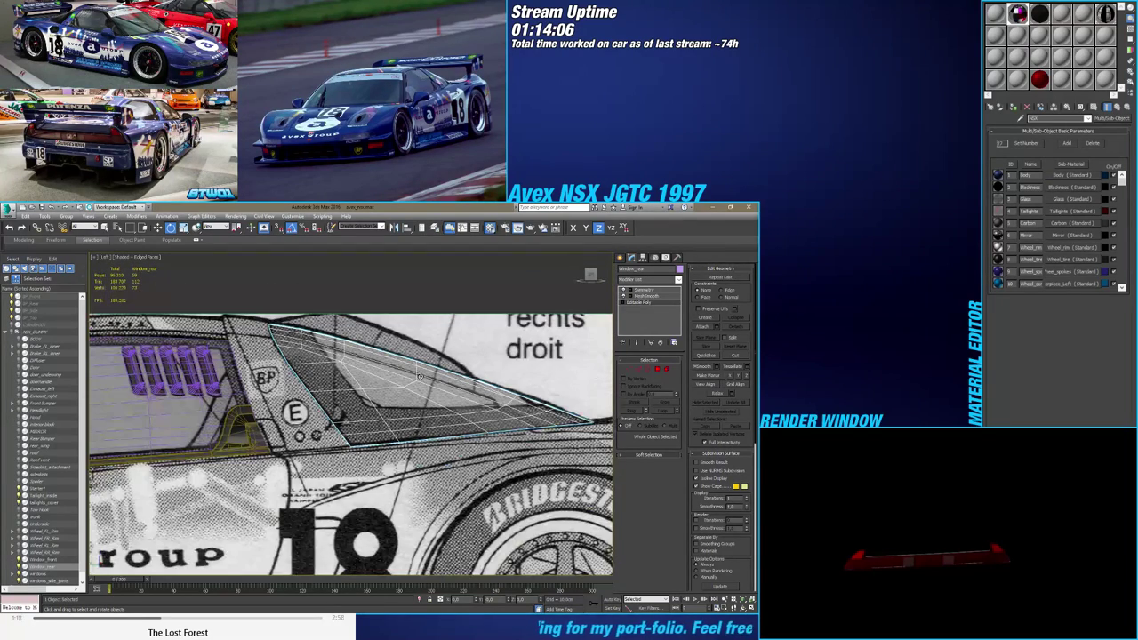
{"action": "left_click", "coordinate": [642, 296]}
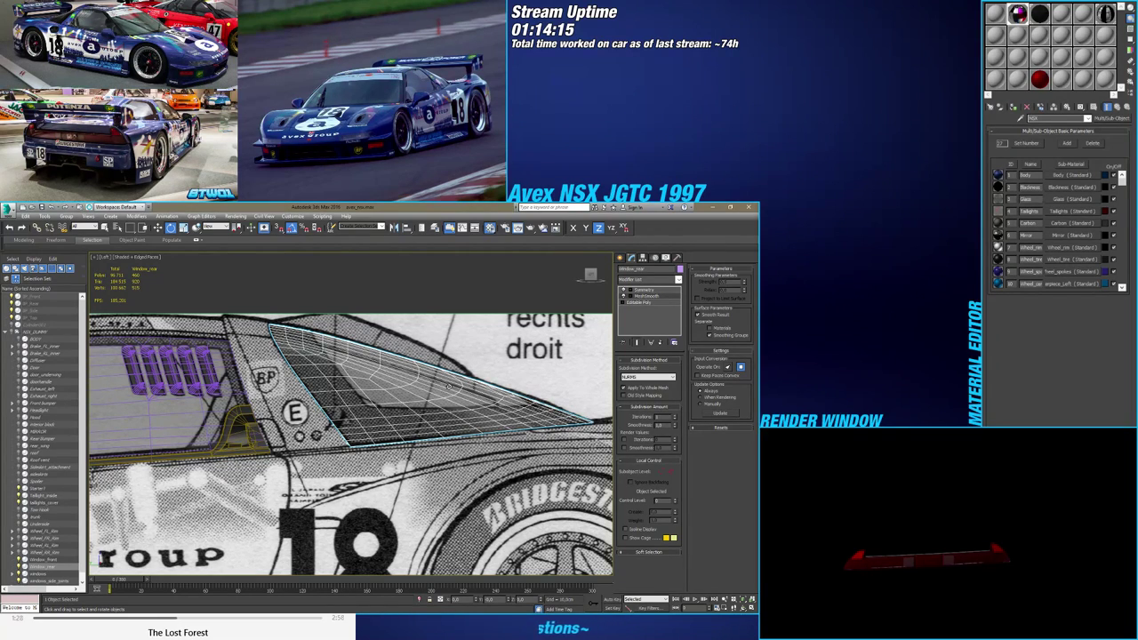
Examine the smoothed rear window's outline against the blueprint in the Top view
{"action": "middle_click_drag", "start_coordinate": [398, 414], "coordinate": [407, 469], "text": "alt"}
{"action": "key", "text": "t"}
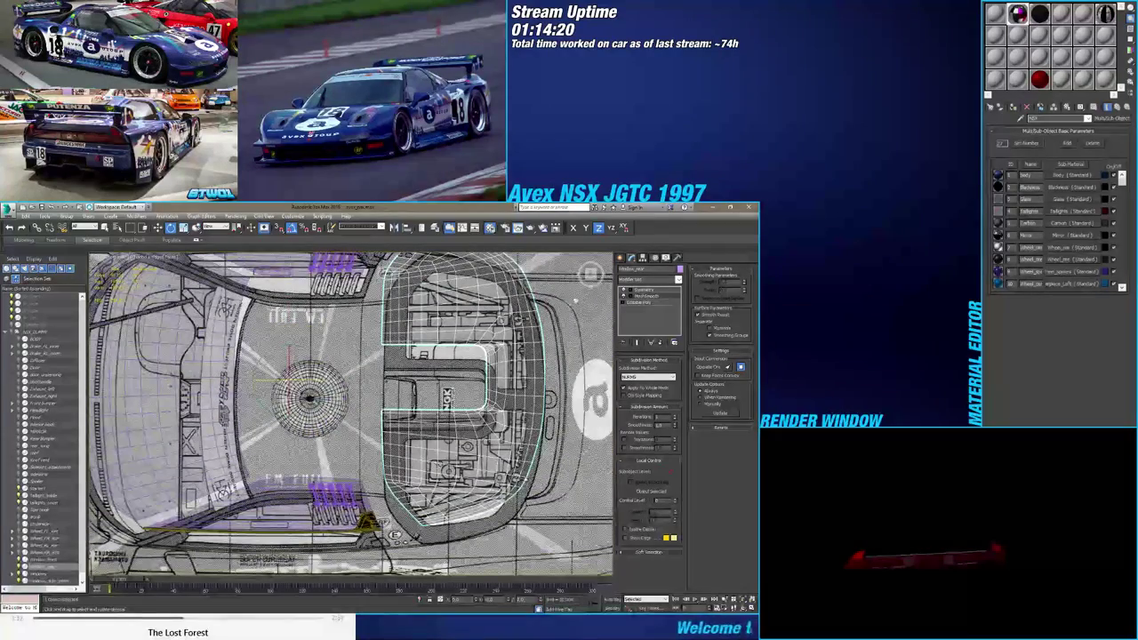
{"action": "scroll", "coordinate": [502, 498], "scroll_direction": "up", "scroll_amount": 5}
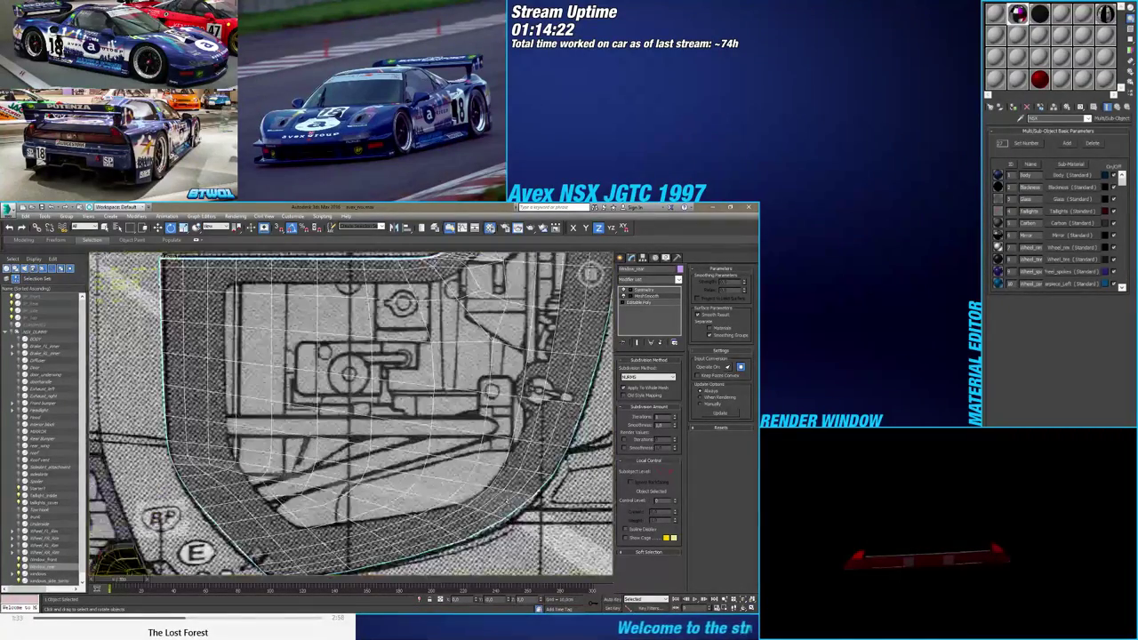
{"action": "scroll", "coordinate": [487, 480], "scroll_direction": "down", "scroll_amount": 2}
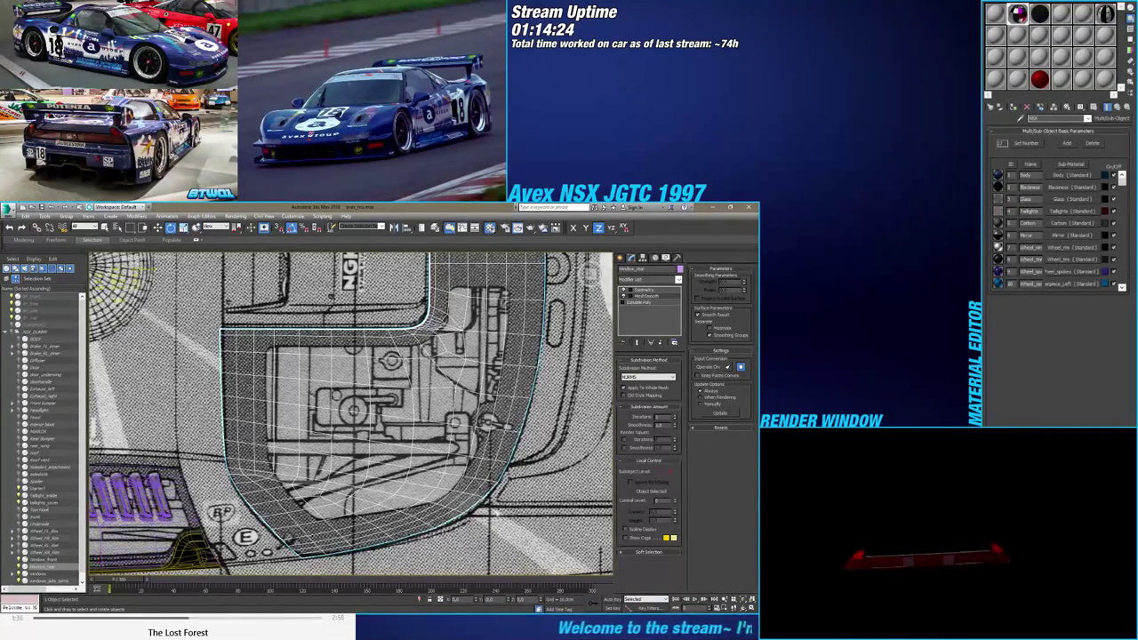
{"action": "middle_click_drag", "start_coordinate": [509, 492], "coordinate": [478, 493]}
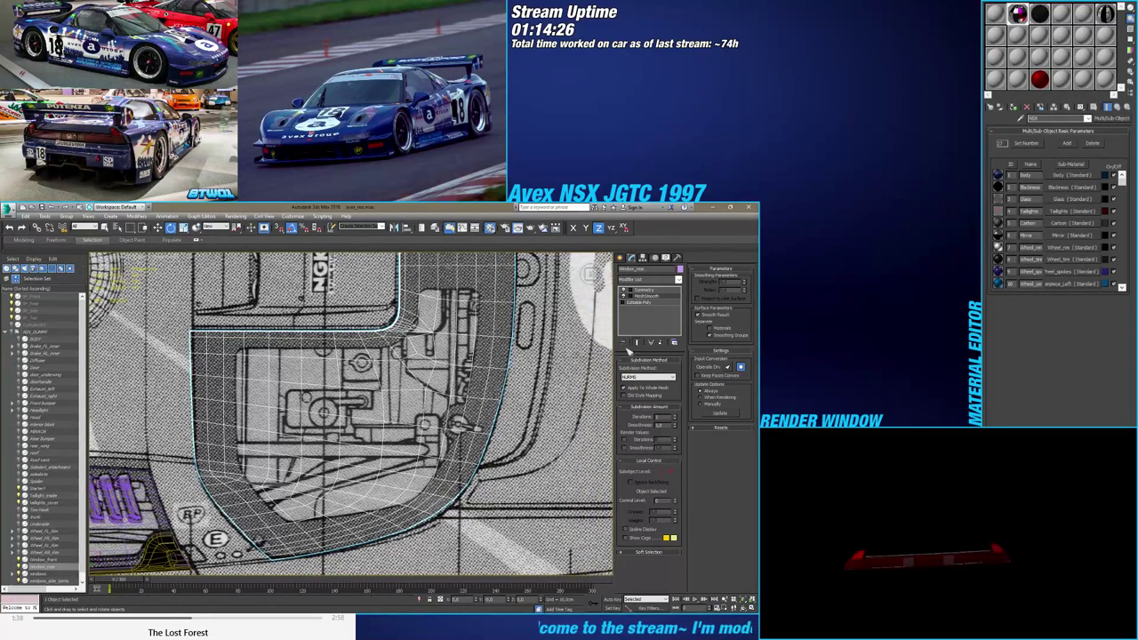
Go to the Editable Poly level of Window_rear and turn off the end-result display
{"action": "left_click", "coordinate": [646, 303]}
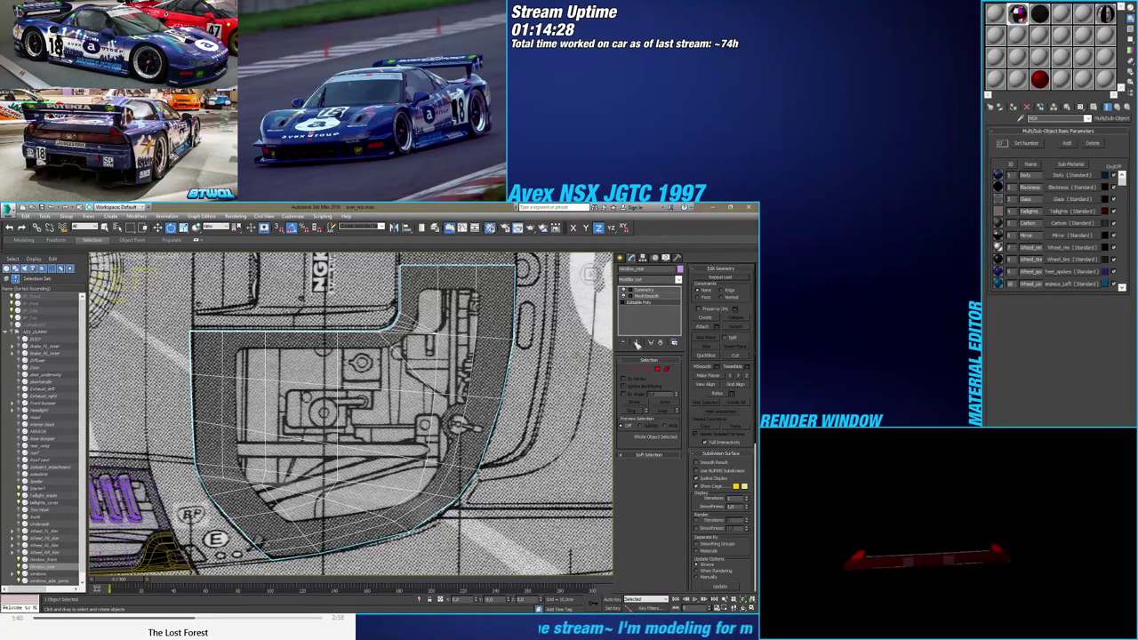
{"action": "left_click", "coordinate": [637, 343]}
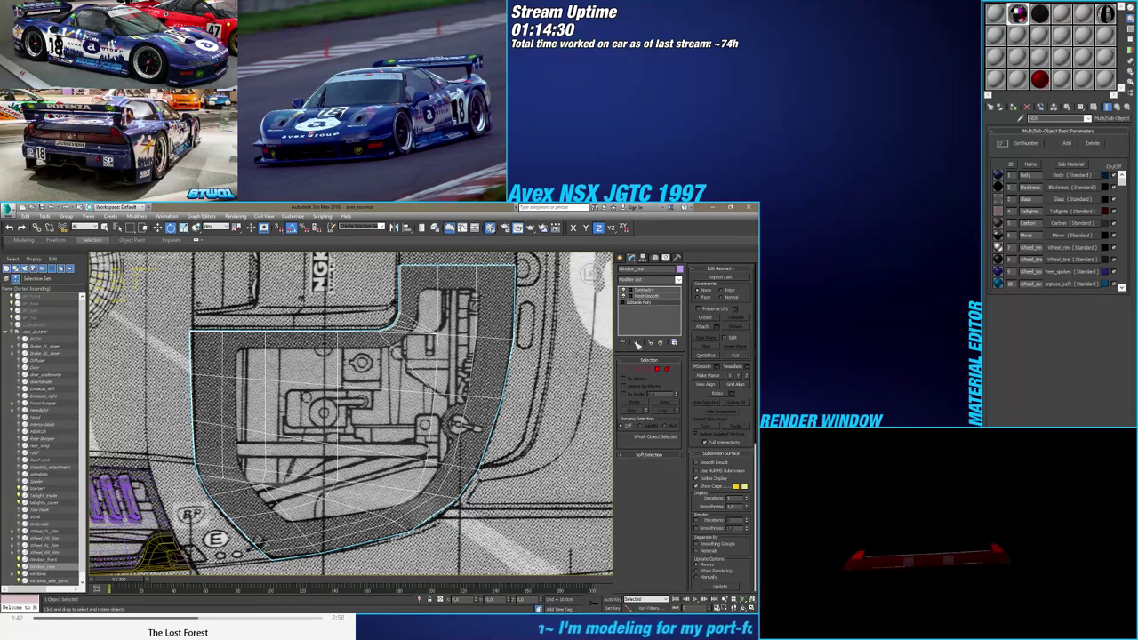
{"action": "left_click", "coordinate": [636, 343]}
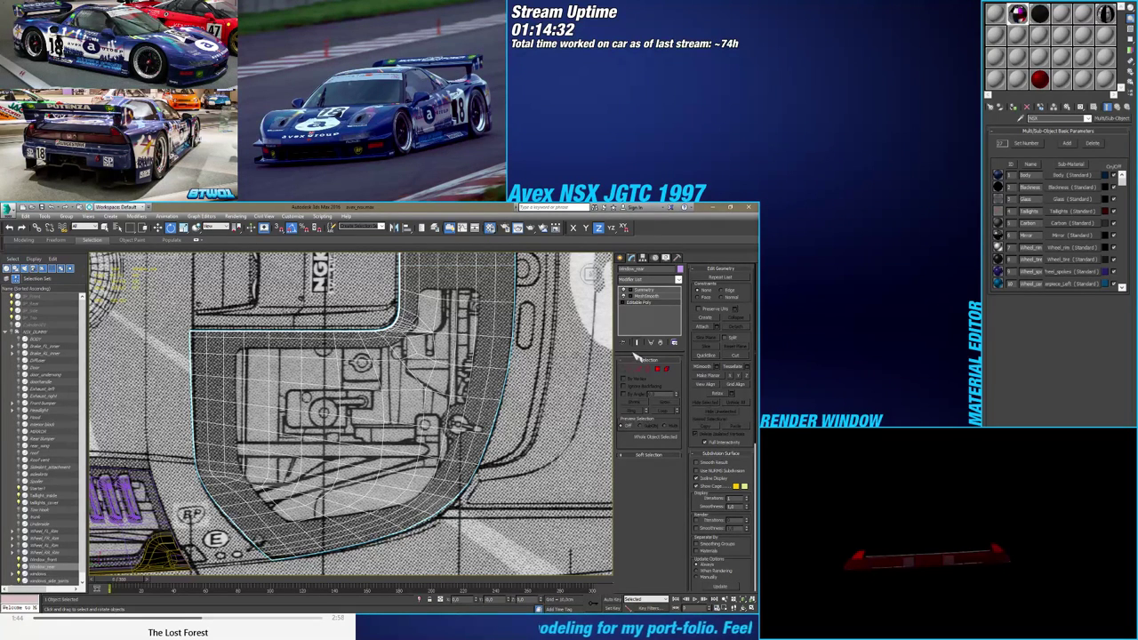
{"action": "left_click", "coordinate": [637, 344]}
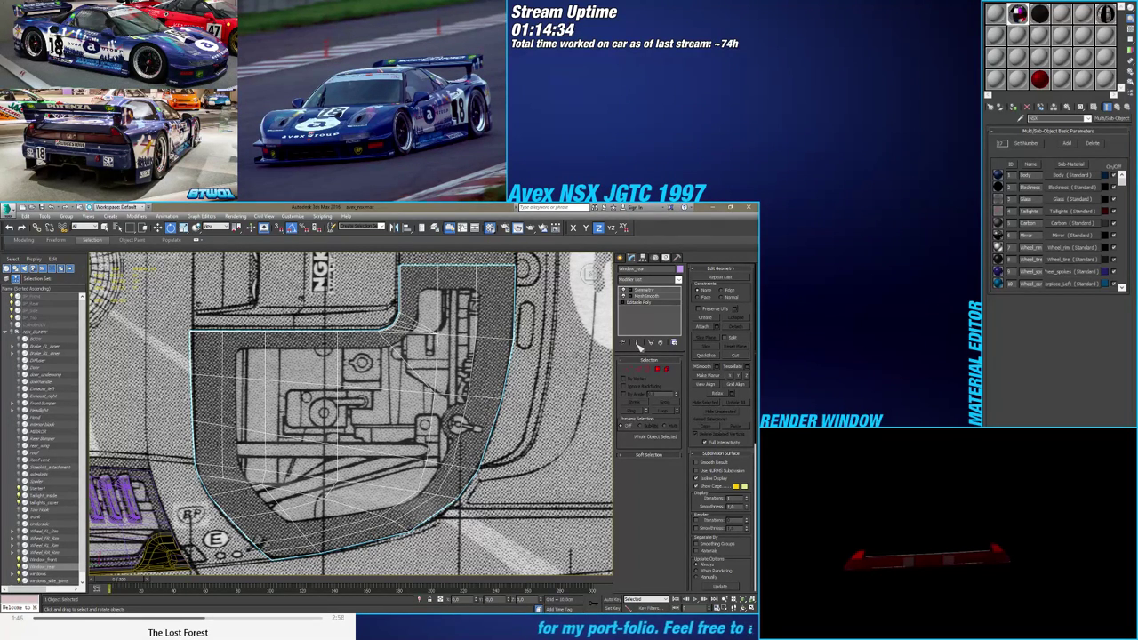
Connect the ring of edges running across the rear window's curved outer corner to add a new edge loop
{"action": "left_click", "coordinate": [636, 367]}
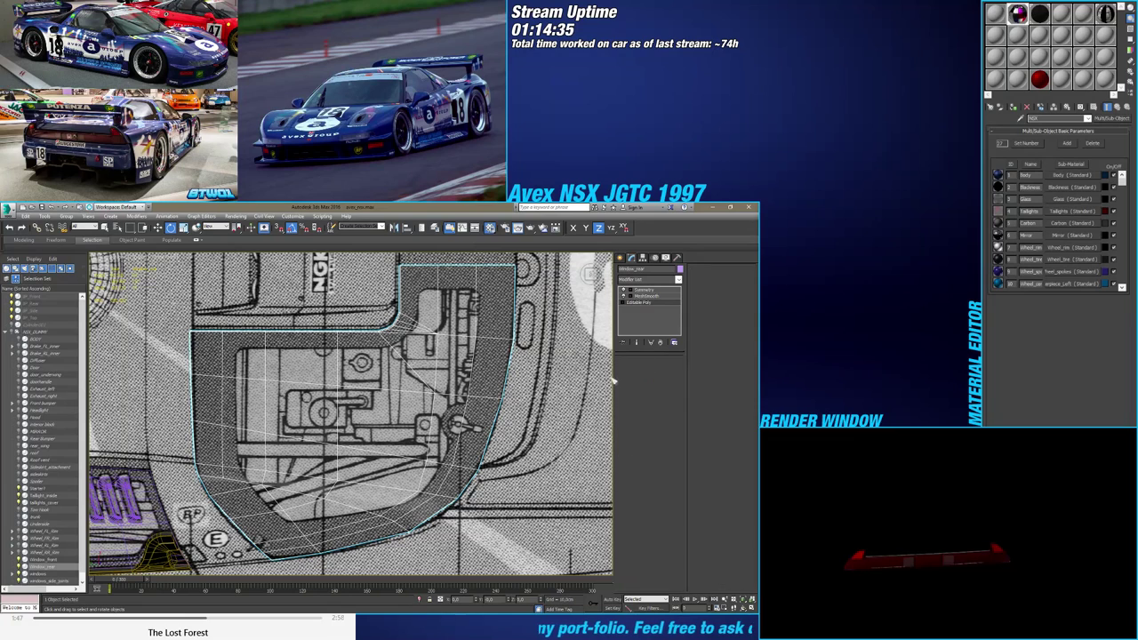
{"action": "left_click", "coordinate": [421, 509]}
{"action": "left_click", "coordinate": [630, 411]}
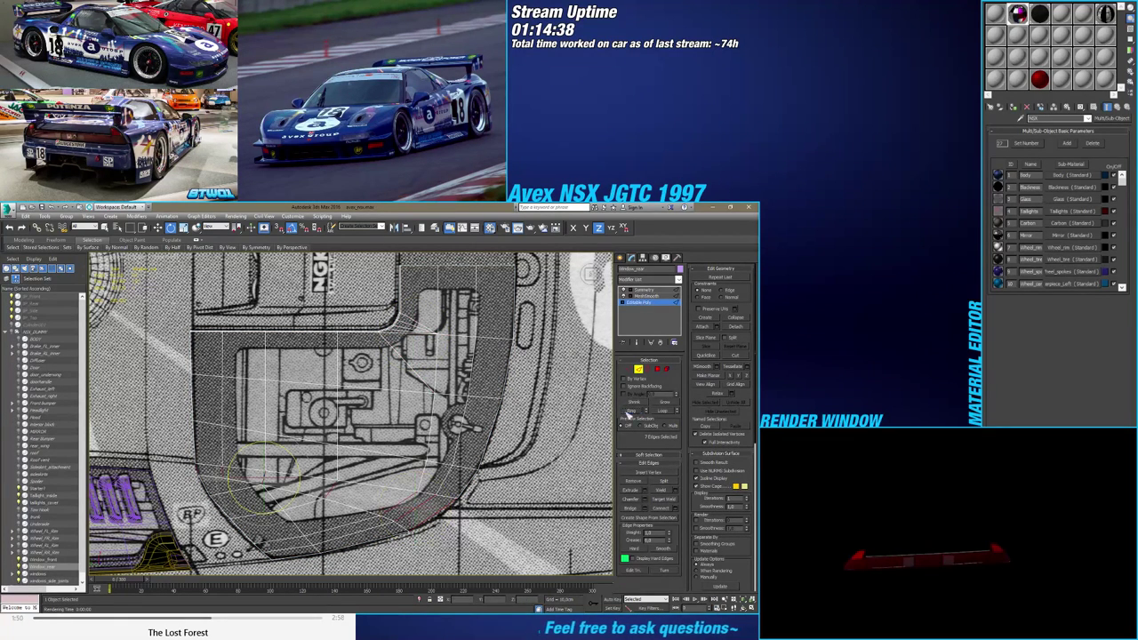
{"action": "left_click", "coordinate": [673, 510]}
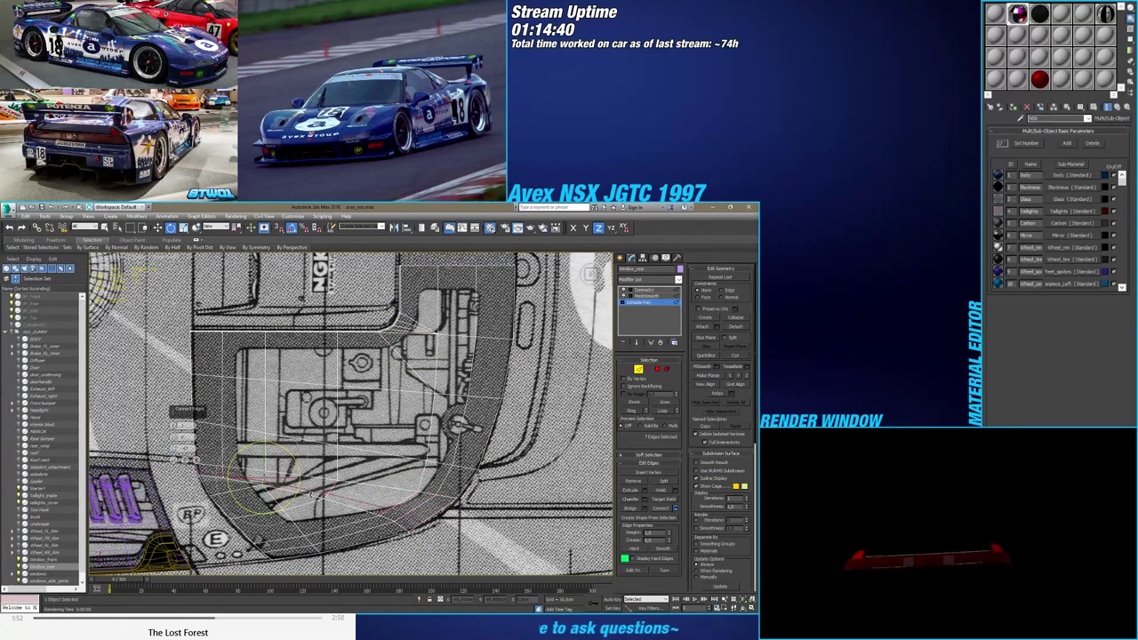
{"action": "left_click", "coordinate": [175, 459]}
Move the new loop's vertices near the rear window's rear outer corner along Y to follow the blueprint outline
{"action": "middle_click_drag", "start_coordinate": [385, 527], "coordinate": [405, 490]}
{"action": "scroll", "coordinate": [406, 489], "scroll_direction": "up", "scroll_amount": 3}
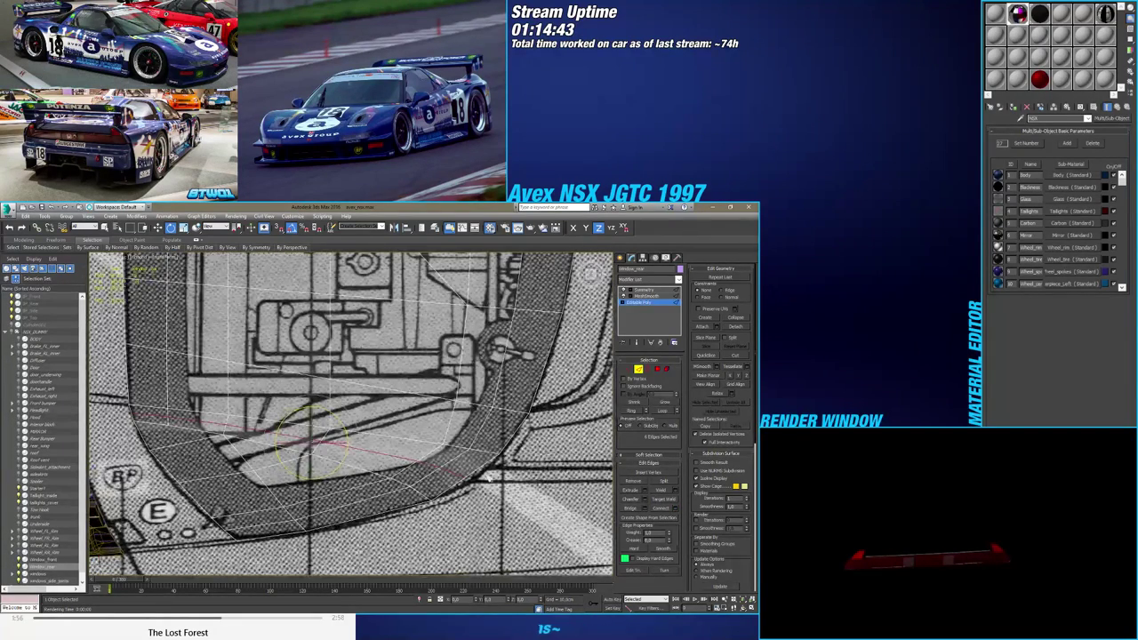
{"action": "key", "text": "1"}
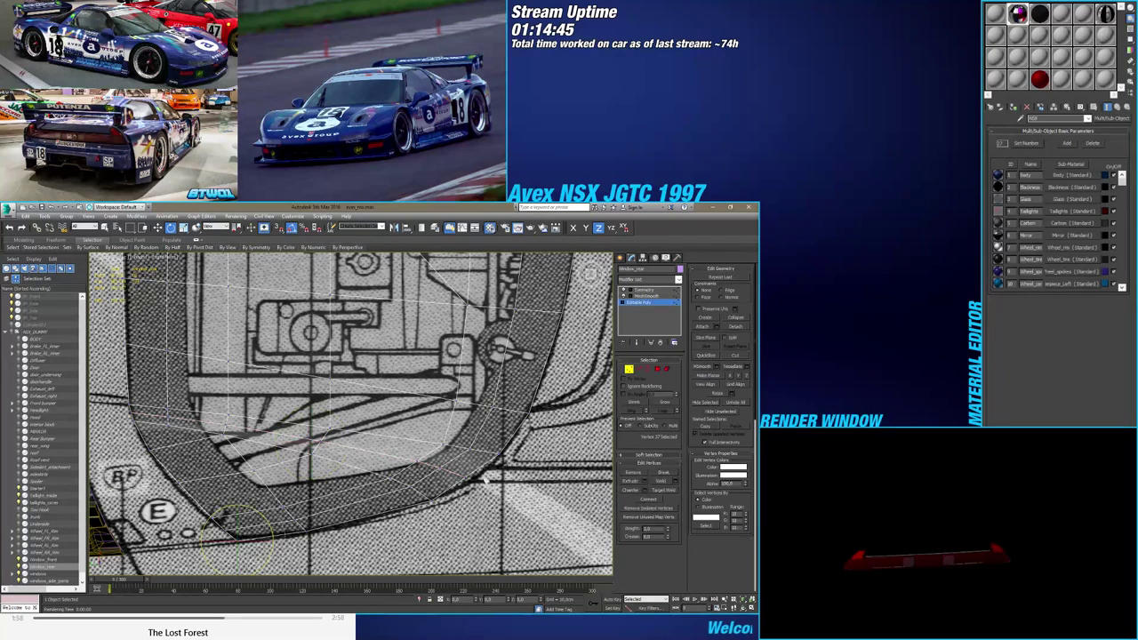
{"action": "key", "text": "w"}
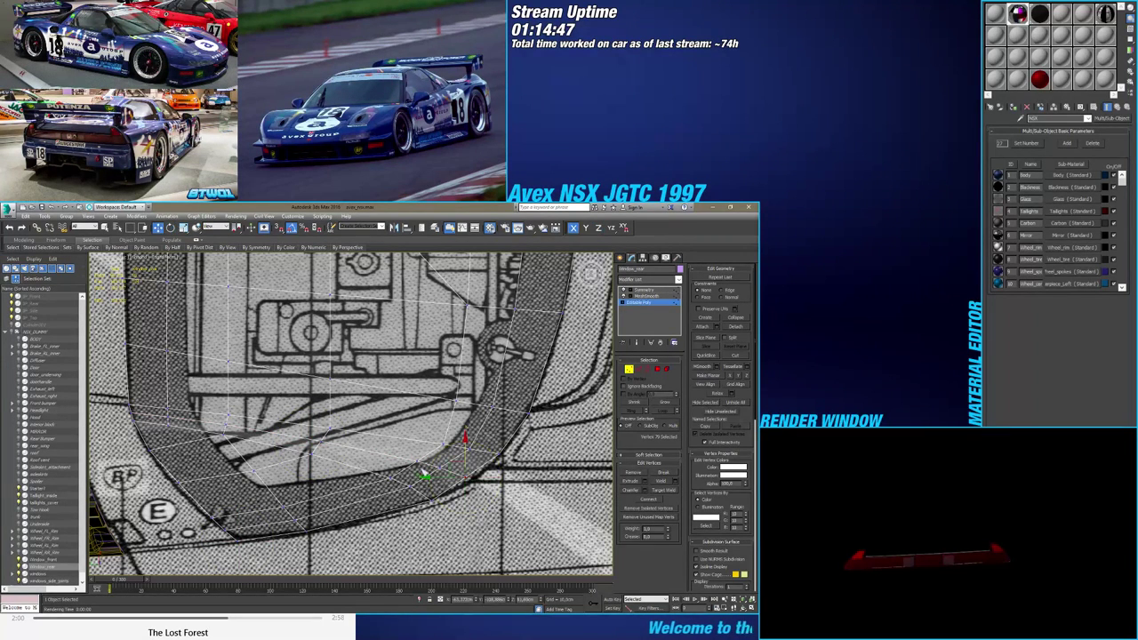
{"action": "left_click_drag", "start_coordinate": [433, 477], "coordinate": [437, 477]}
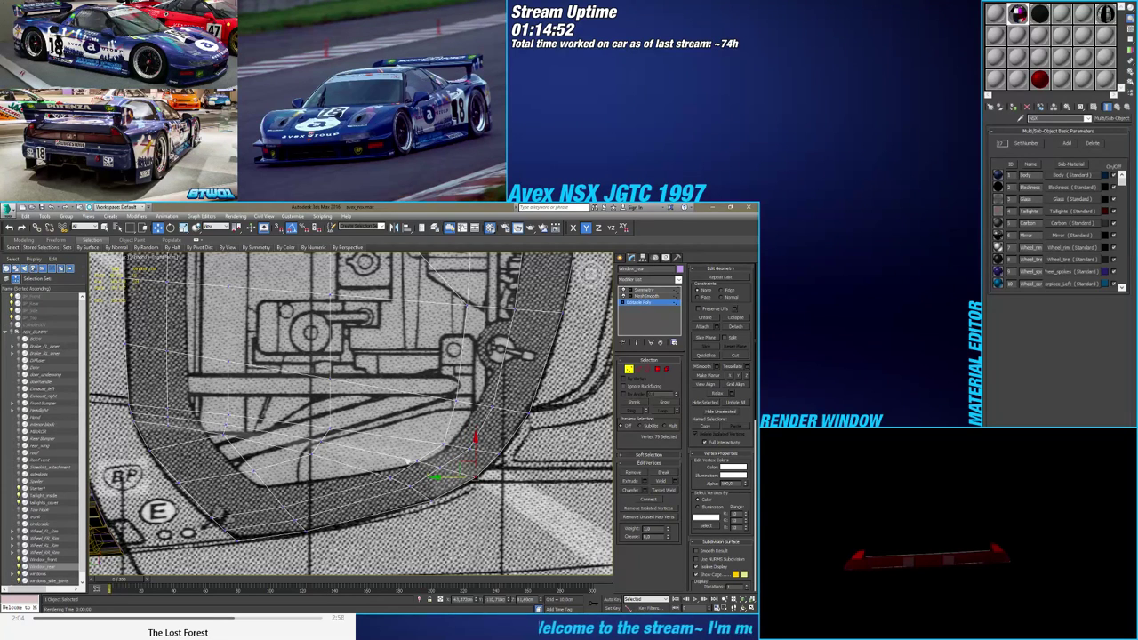
{"action": "scroll", "coordinate": [446, 474], "scroll_direction": "up", "scroll_amount": 2}
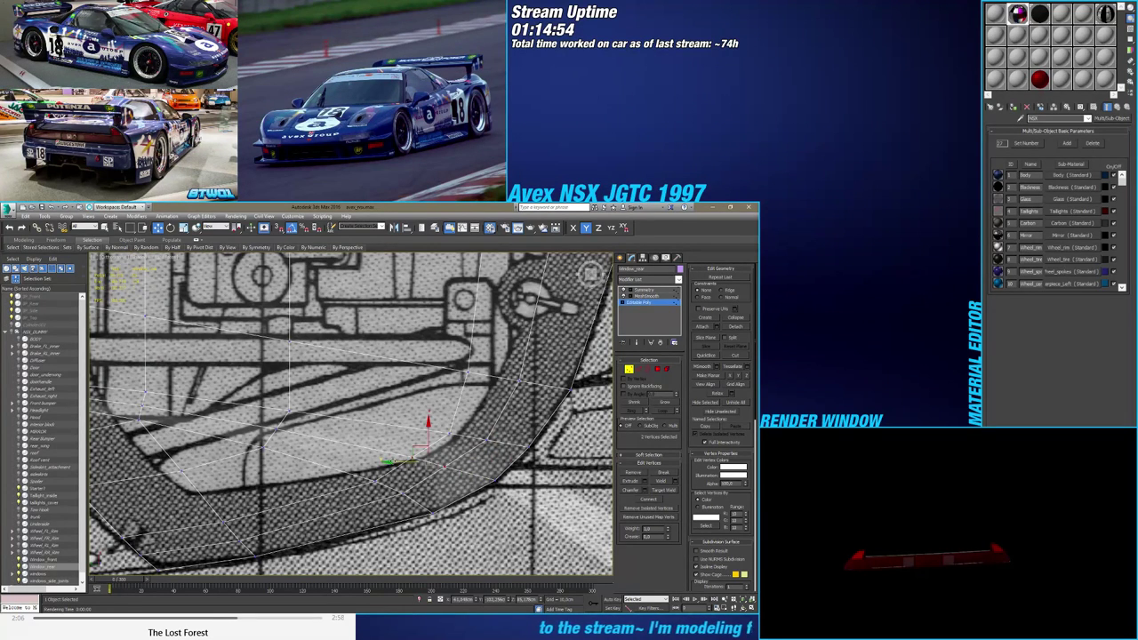
{"action": "left_click_drag", "start_coordinate": [394, 462], "coordinate": [402, 461]}
Shift the neighbouring inner vertex of the new edge loop along Y to even out the rear window mesh
{"action": "middle_click_drag", "start_coordinate": [314, 454], "coordinate": [372, 472]}
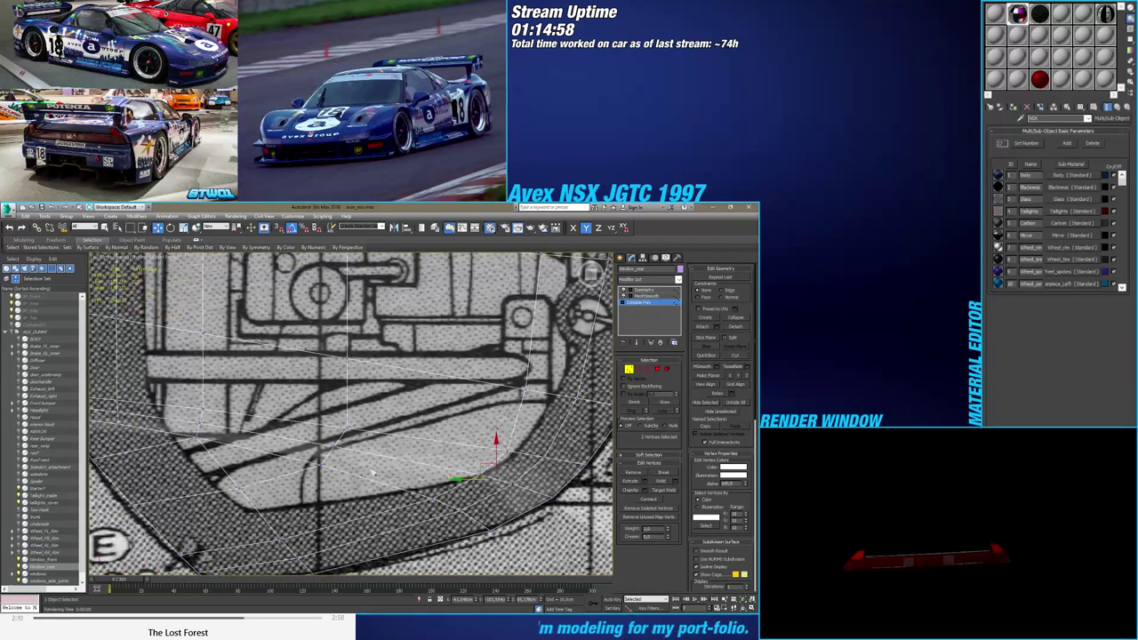
{"action": "left_click", "coordinate": [334, 448]}
{"action": "left_click_drag", "start_coordinate": [305, 447], "coordinate": [313, 449]}
Select two adjacent loop vertices on the rear window's curved side and move them along Y to smooth the bend
{"action": "middle_click_drag", "start_coordinate": [285, 449], "coordinate": [375, 453]}
{"action": "middle_click_drag", "start_coordinate": [375, 453], "coordinate": [390, 394], "text": "alt"}
{"action": "scroll", "coordinate": [418, 484], "scroll_direction": "up", "scroll_amount": 1}
{"action": "scroll", "coordinate": [418, 482], "scroll_direction": "up", "scroll_amount": 2}
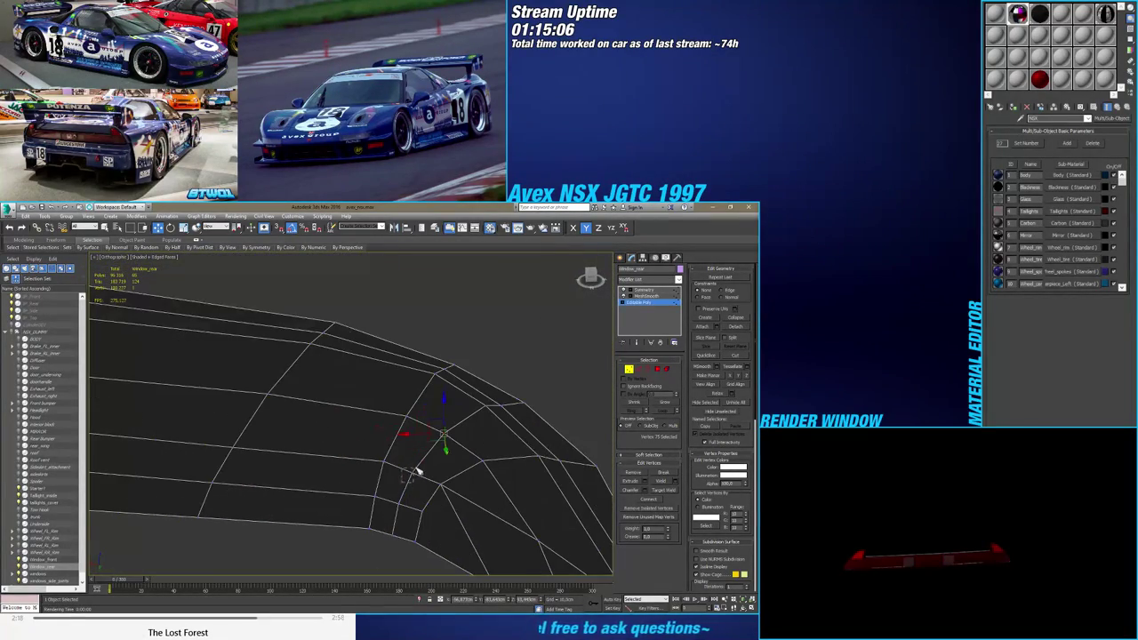
{"action": "left_click", "coordinate": [413, 474]}
{"action": "left_click", "coordinate": [396, 508], "text": "ctrl"}
{"action": "scroll", "coordinate": [402, 507], "scroll_direction": "down", "scroll_amount": 3}
{"action": "middle_click_drag", "start_coordinate": [402, 508], "coordinate": [410, 490], "text": "alt"}
{"action": "scroll", "coordinate": [410, 491], "scroll_direction": "up", "scroll_amount": 4}
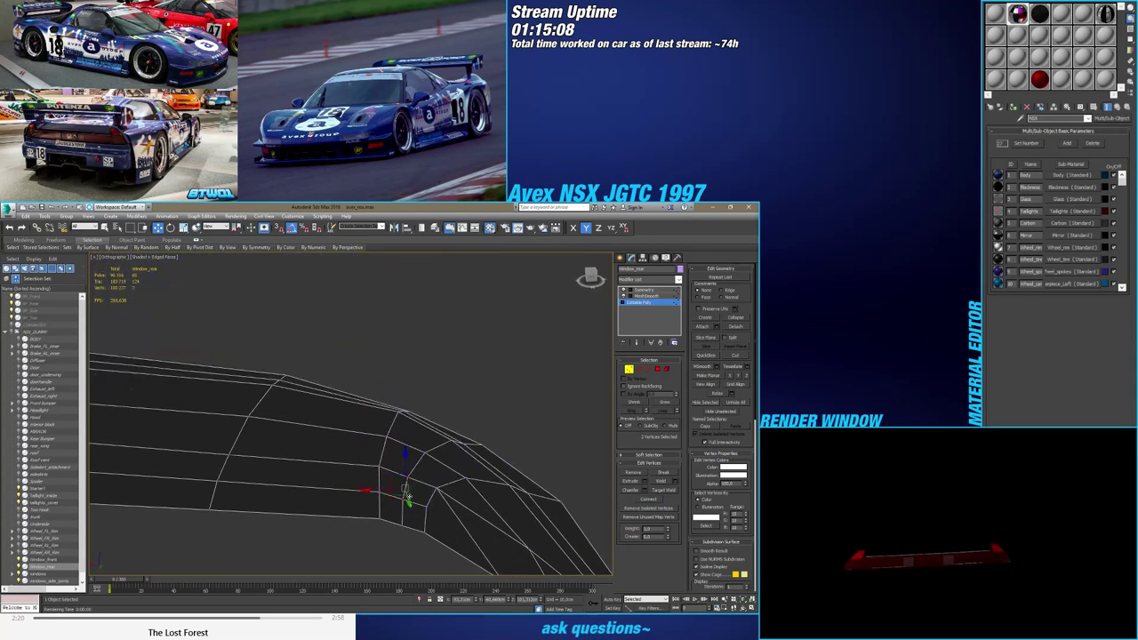
{"action": "left_click_drag", "start_coordinate": [406, 494], "coordinate": [405, 489]}
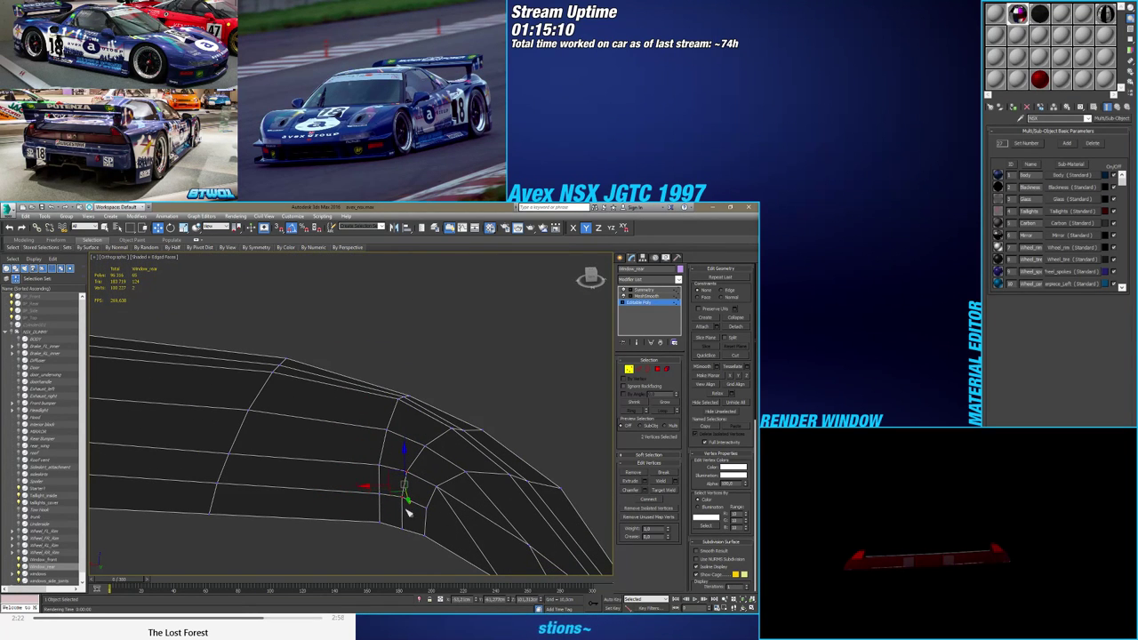
Try raising the loop's vertices near the window's roof-side edge in the Front view, and undo the attempt
{"action": "left_click_drag", "start_coordinate": [401, 533], "coordinate": [410, 524]}
{"action": "middle_click_drag", "start_coordinate": [411, 526], "coordinate": [272, 503], "text": "alt"}
{"action": "scroll", "coordinate": [346, 463], "scroll_direction": "down", "scroll_amount": 3}
{"action": "middle_click_drag", "start_coordinate": [347, 468], "coordinate": [311, 469], "text": "alt"}
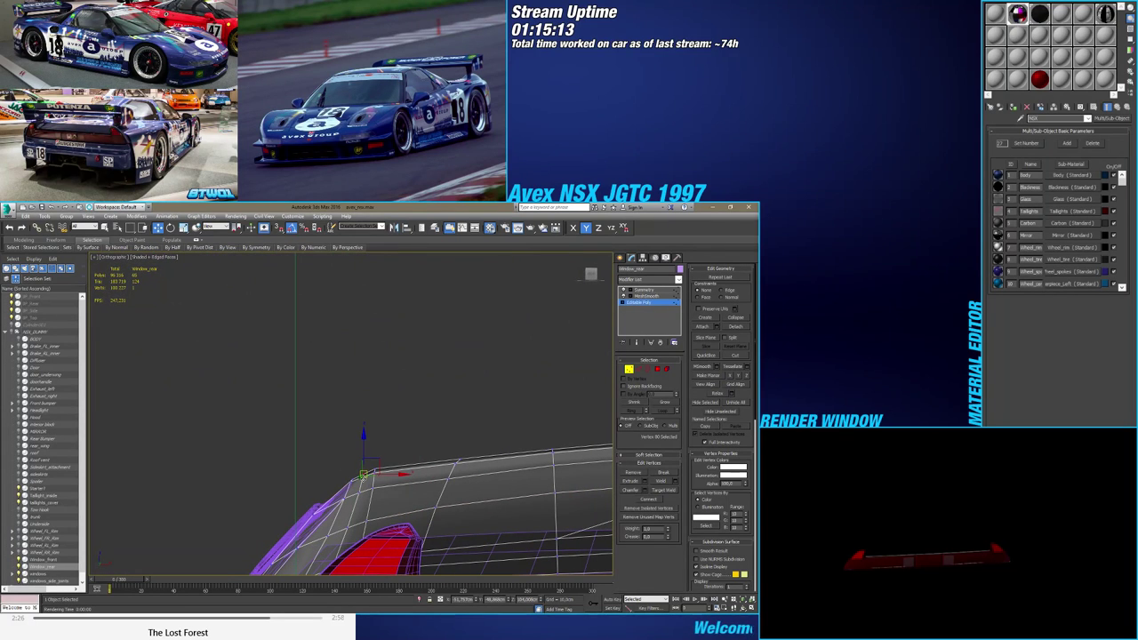
{"action": "left_click", "coordinate": [589, 279]}
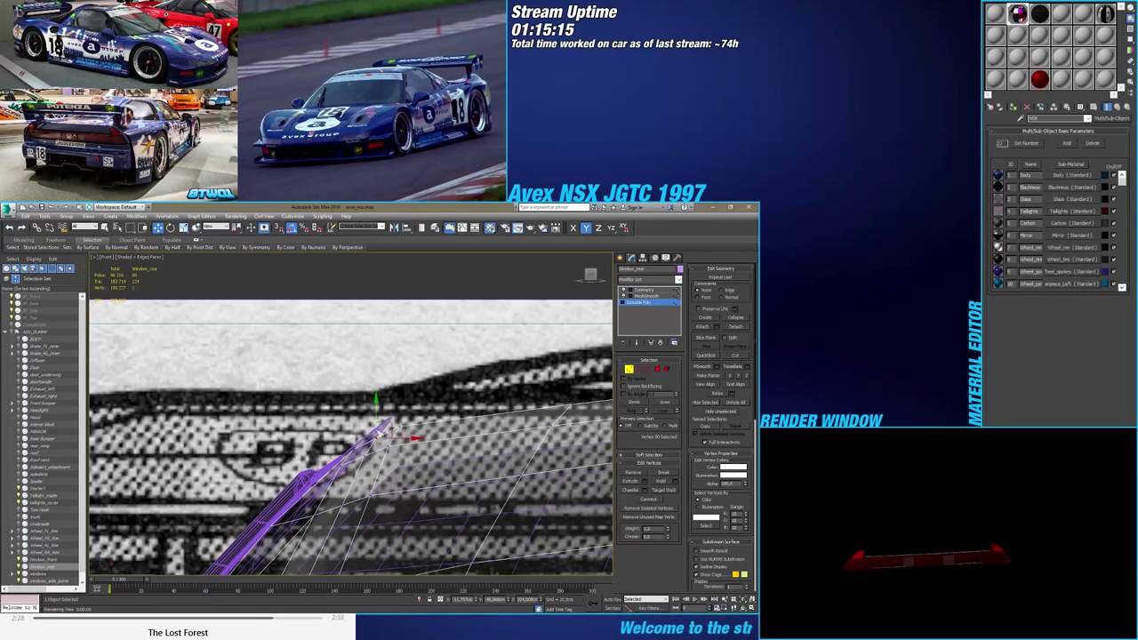
{"action": "left_click", "coordinate": [366, 457]}
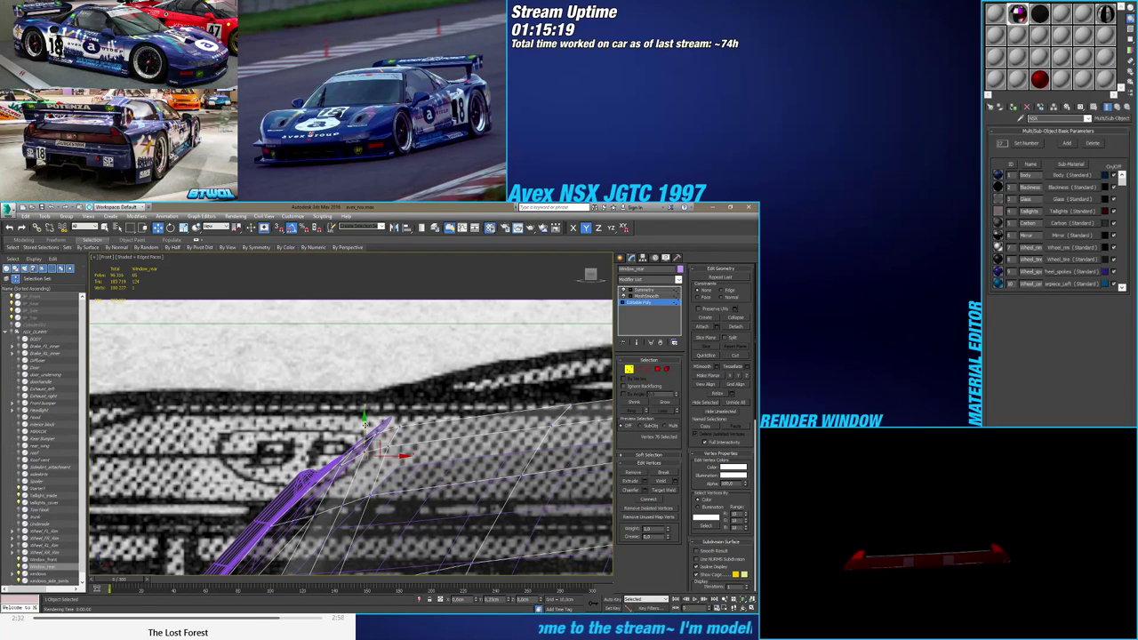
{"action": "scroll", "coordinate": [366, 425], "scroll_direction": "up", "scroll_amount": 2}
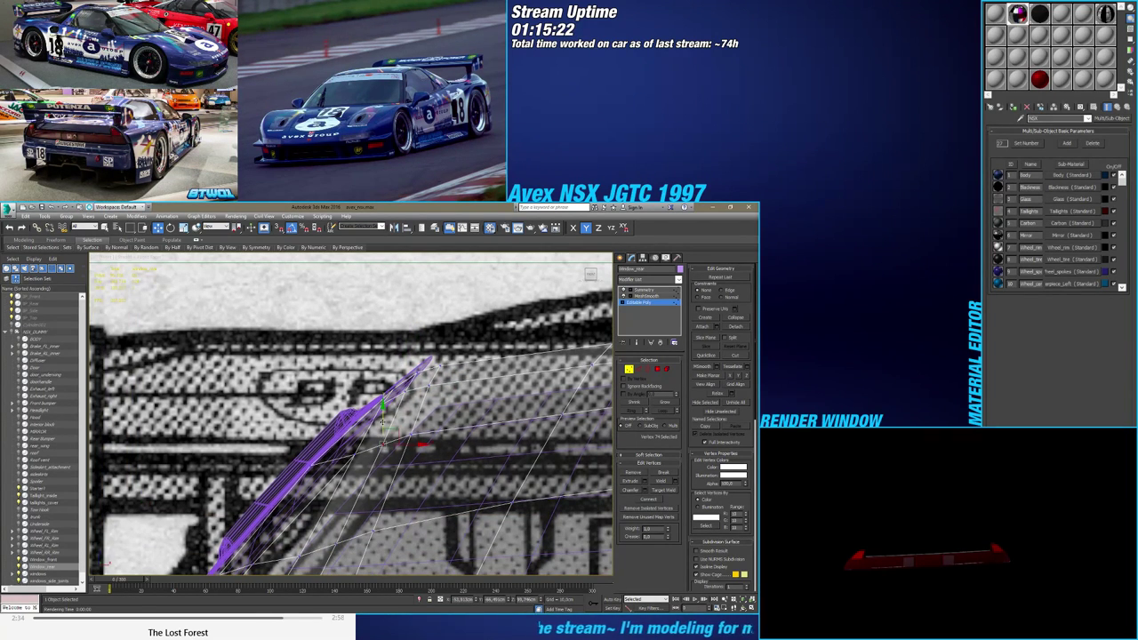
{"action": "left_click_drag", "start_coordinate": [383, 422], "coordinate": [383, 418]}
{"action": "scroll", "coordinate": [383, 418], "scroll_direction": "down", "scroll_amount": 3}
{"action": "mouse_move", "coordinate": [383, 418]}
{"action": "middle_mouse_down"}
{"action": "mouse_move", "coordinate": [390, 409]}
{"action": "mouse_move", "coordinate": [452, 501]}
{"action": "mouse_move", "coordinate": [452, 439]}
{"action": "mouse_move", "coordinate": [421, 447]}
{"action": "mouse_move", "coordinate": [469, 461]}
{"action": "mouse_move", "coordinate": [387, 427]}
{"action": "mouse_move", "coordinate": [398, 400]}
{"action": "middle_mouse_up"}
{"action": "key", "text": "ctrl+z"}
{"action": "key", "text": "ctrl+z"}
{"action": "key", "text": "ctrl+z"}
Raise the loop's vertices near the rear window's roof-side edge along Z to round its profile
{"action": "left_click_drag", "start_coordinate": [397, 394], "coordinate": [398, 388]}
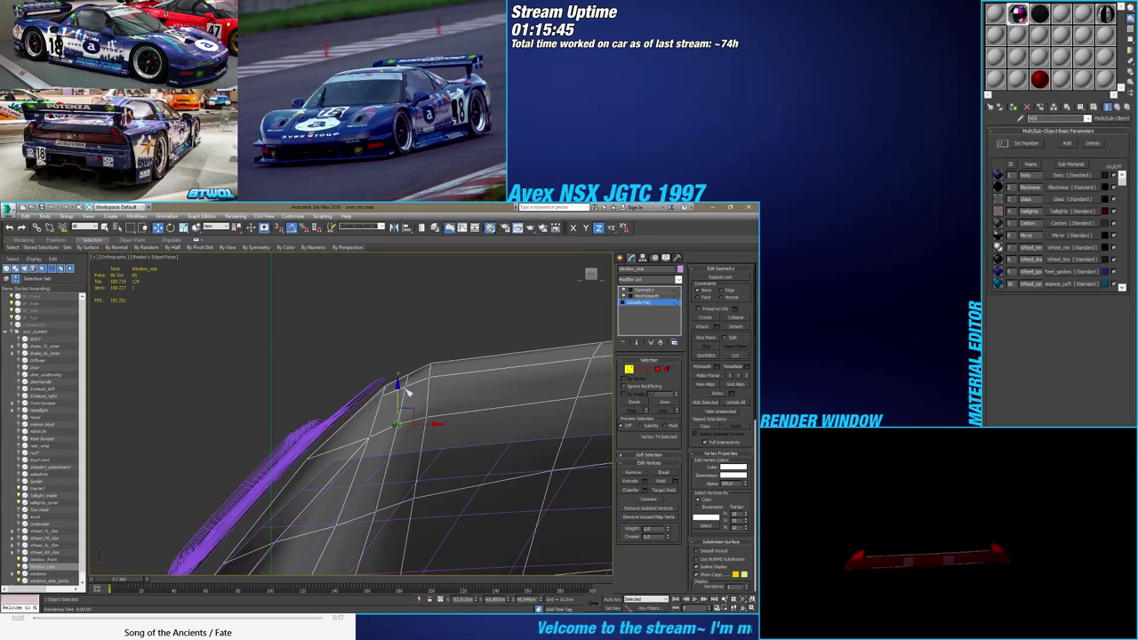
{"action": "mouse_move", "coordinate": [407, 391]}
{"action": "middle_mouse_down", "text": "alt"}
{"action": "mouse_move", "coordinate": [400, 414]}
{"action": "mouse_move", "coordinate": [404, 383]}
{"action": "middle_mouse_up", "text": "alt"}
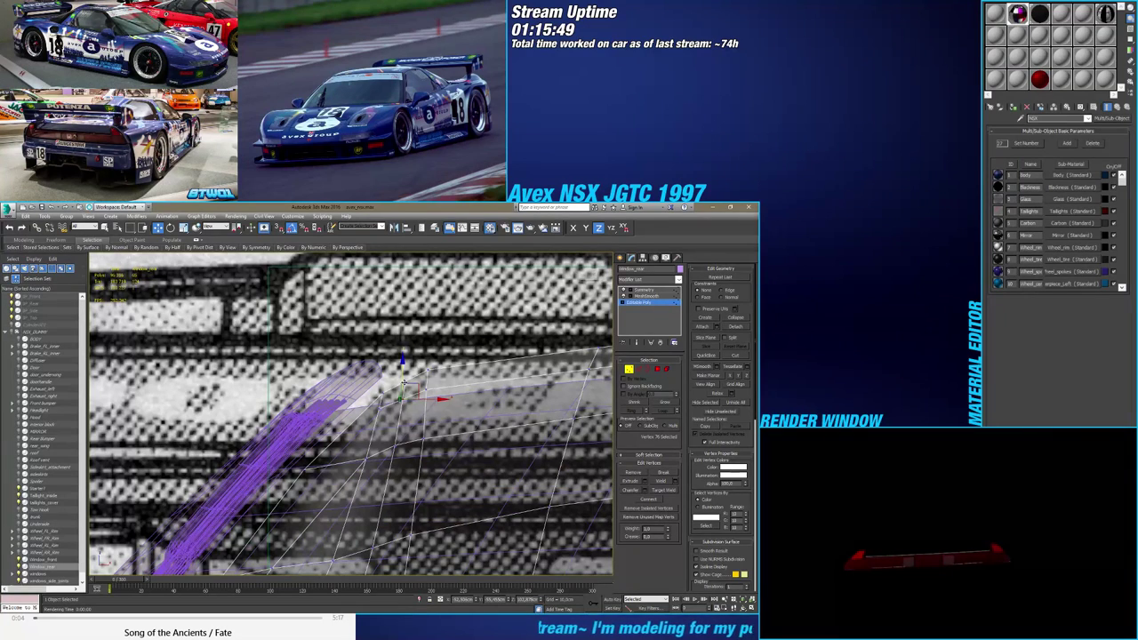
{"action": "left_click", "coordinate": [401, 390], "text": "ctrl"}
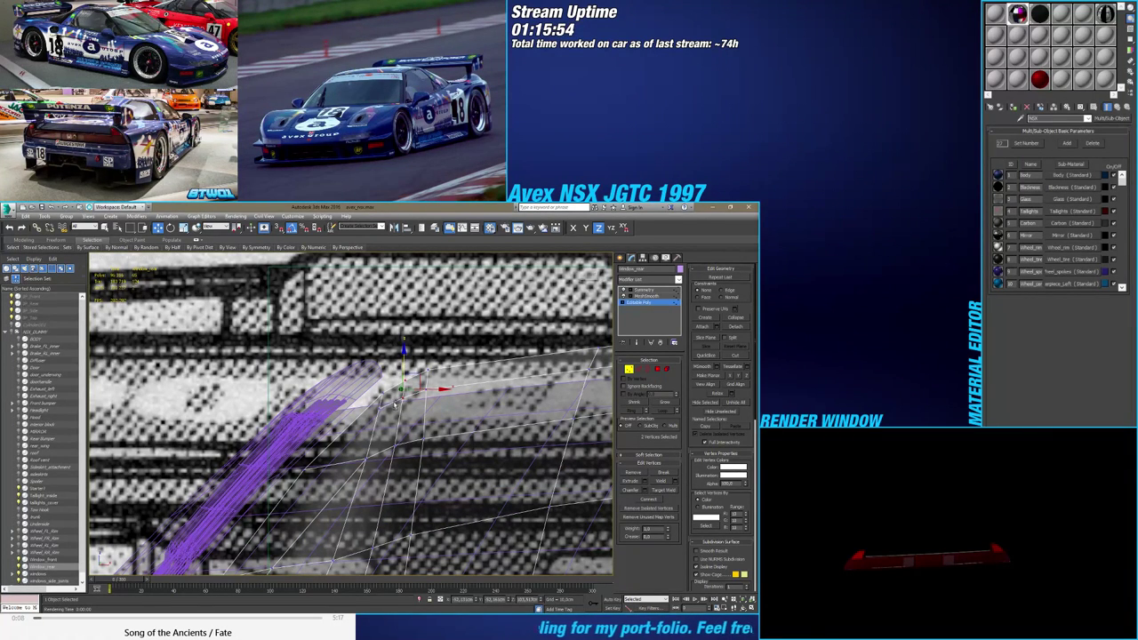
{"action": "left_click_drag", "start_coordinate": [406, 360], "coordinate": [405, 358]}
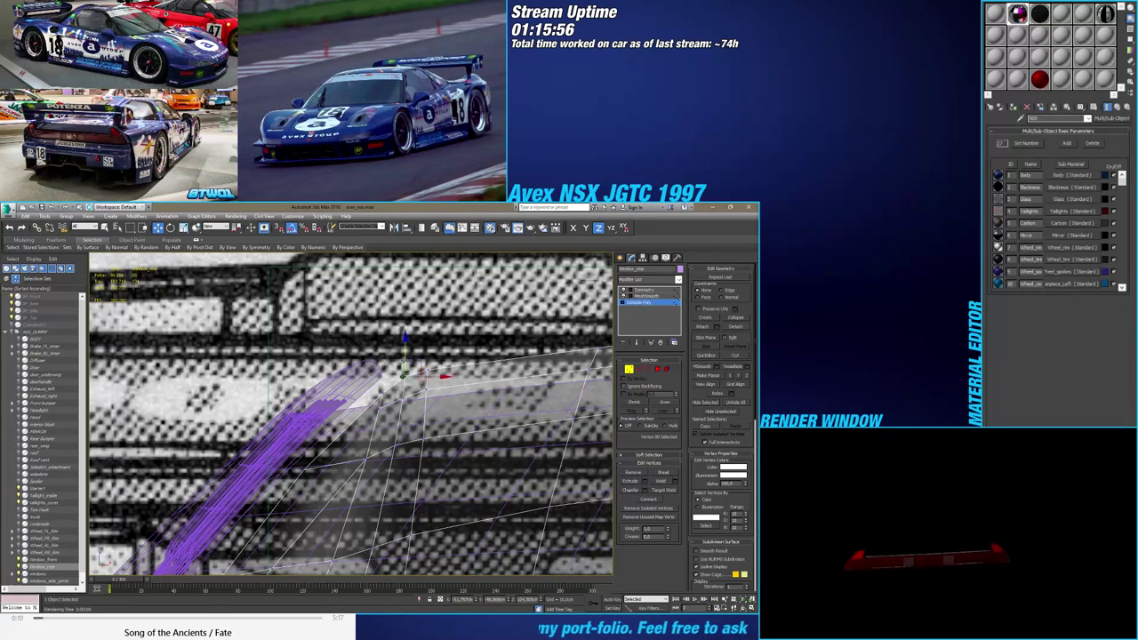
Turn on the end-result display and show the roof to examine how the smoothed rear window meets it
{"action": "scroll", "coordinate": [405, 359], "scroll_direction": "down", "scroll_amount": 6}
{"action": "mouse_move", "coordinate": [405, 359]}
{"action": "middle_mouse_down", "text": "alt"}
{"action": "mouse_move", "coordinate": [445, 420]}
{"action": "mouse_move", "coordinate": [509, 435]}
{"action": "middle_mouse_up", "text": "alt"}
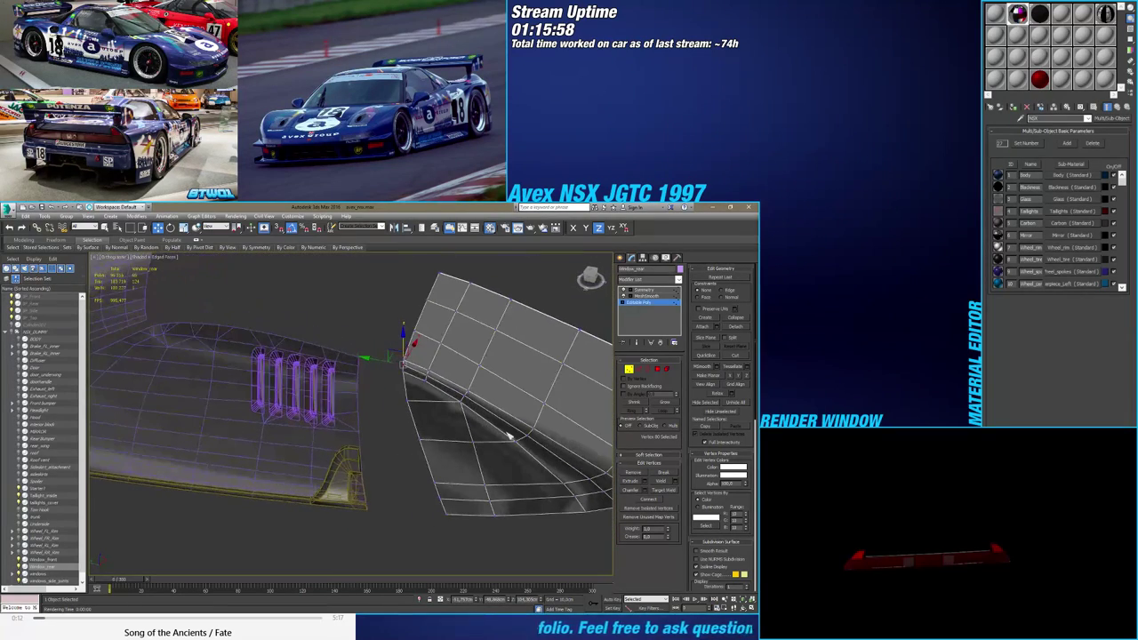
{"action": "left_click", "coordinate": [639, 342]}
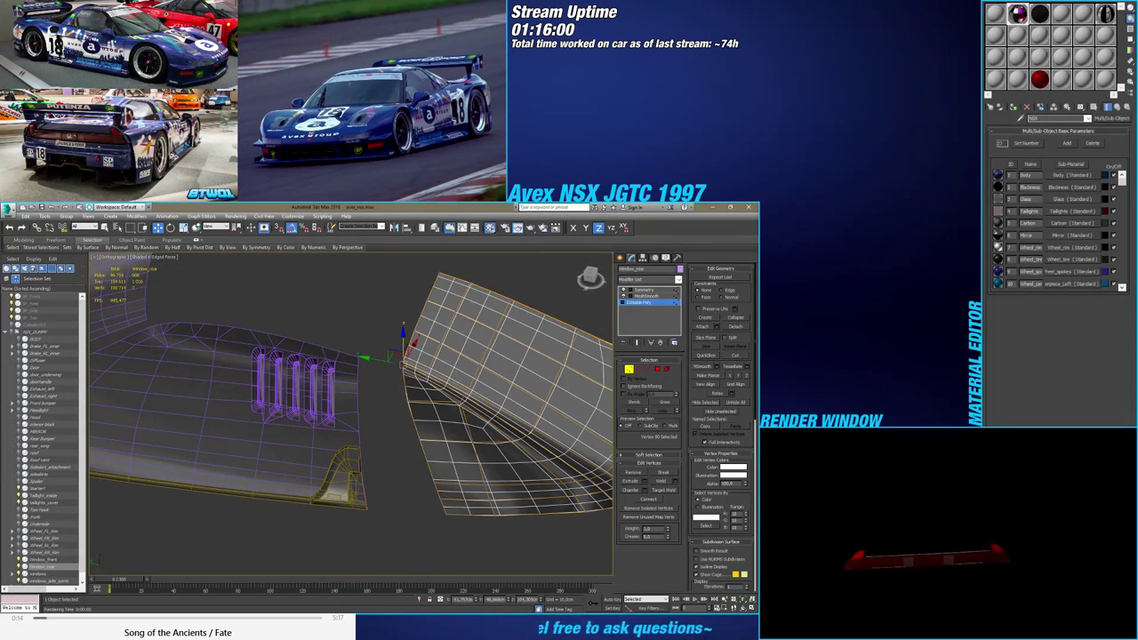
{"action": "left_click", "coordinate": [19, 453]}
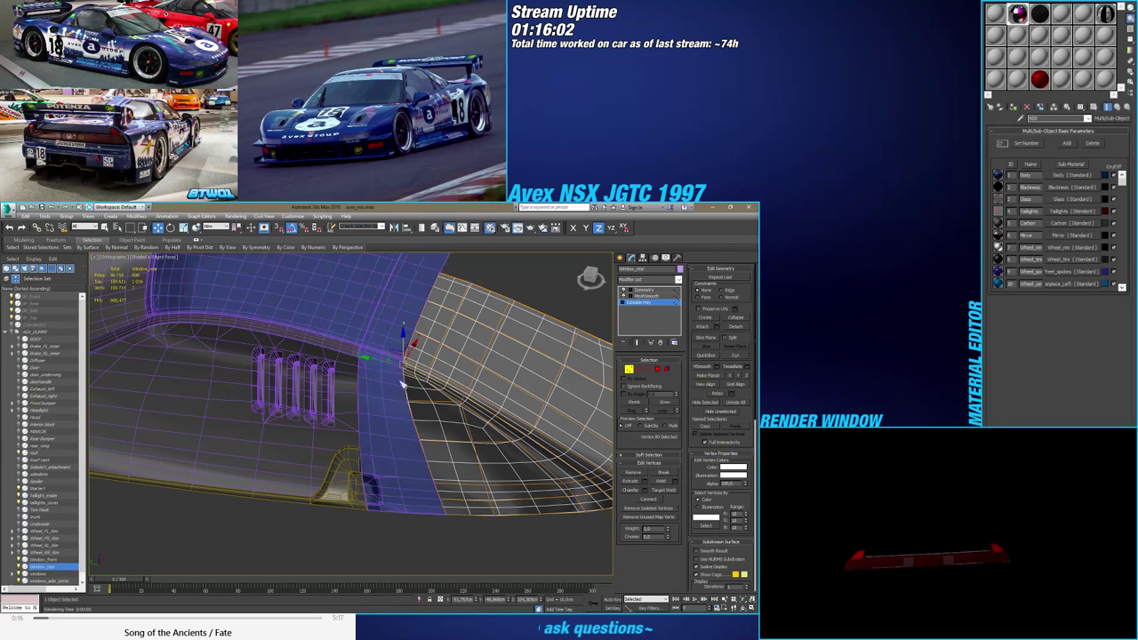
{"action": "mouse_move", "coordinate": [445, 370]}
{"action": "middle_mouse_down", "text": "alt"}
{"action": "mouse_move", "coordinate": [391, 400]}
{"action": "mouse_move", "coordinate": [353, 399]}
{"action": "mouse_move", "coordinate": [390, 386]}
{"action": "mouse_move", "coordinate": [409, 361]}
{"action": "mouse_move", "coordinate": [362, 375]}
{"action": "mouse_move", "coordinate": [386, 376]}
{"action": "mouse_move", "coordinate": [376, 363]}
{"action": "mouse_move", "coordinate": [376, 399]}
{"action": "mouse_move", "coordinate": [347, 360]}
{"action": "mouse_move", "coordinate": [316, 374]}
{"action": "mouse_move", "coordinate": [277, 369]}
{"action": "middle_mouse_up", "text": "alt"}
{"action": "scroll", "coordinate": [371, 413], "scroll_direction": "up", "scroll_amount": 5}
{"action": "key", "text": "F4"}
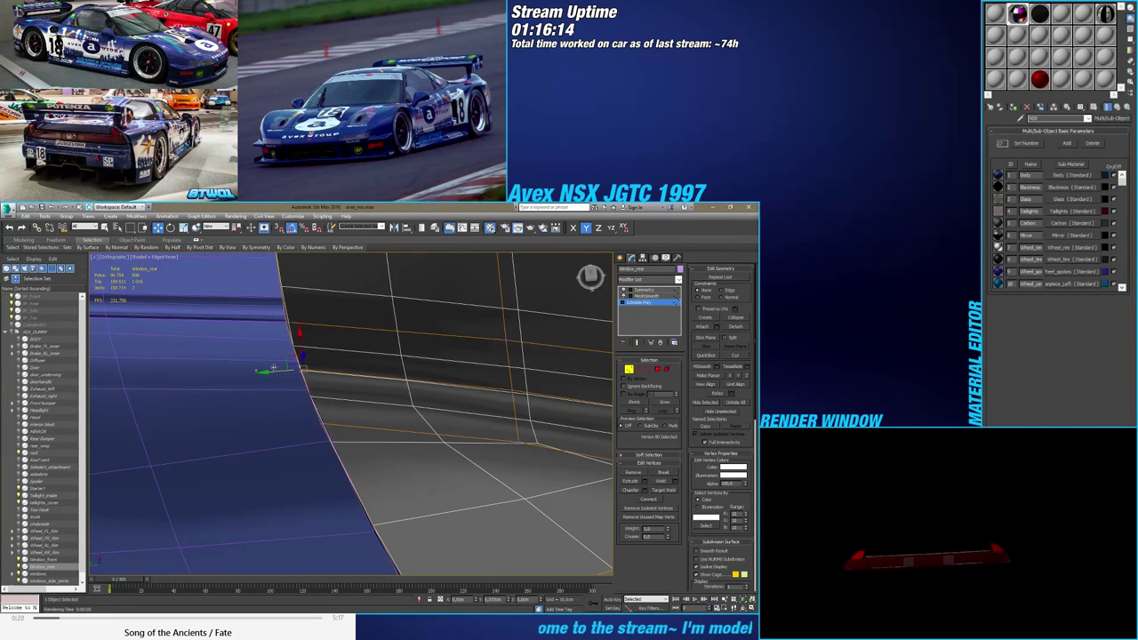
{"action": "middle_click_drag", "start_coordinate": [367, 402], "coordinate": [205, 406], "text": "alt"}
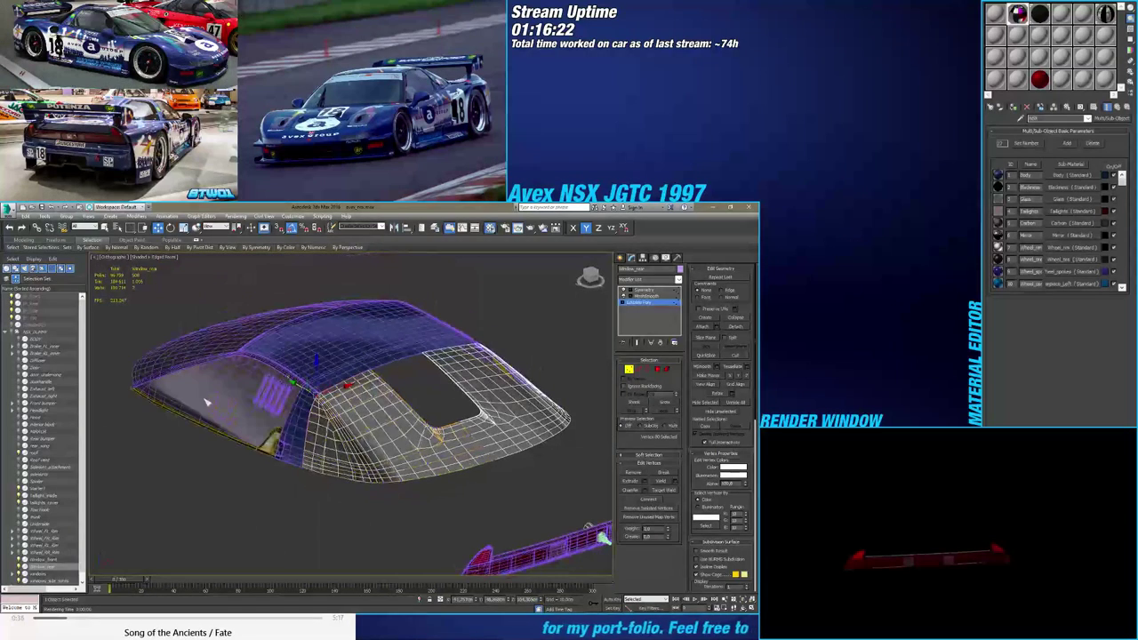
Show the rear_wing and trunk objects around the rear window
{"action": "left_click", "coordinate": [19, 339]}
{"action": "left_click", "coordinate": [19, 339]}
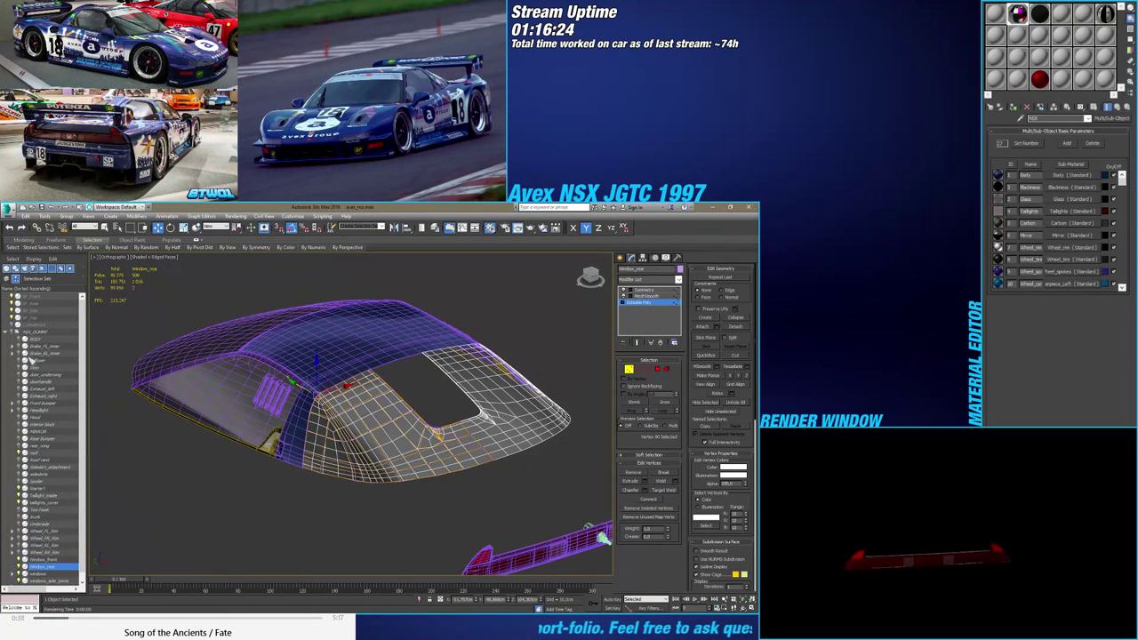
{"action": "scroll", "coordinate": [64, 442], "scroll_direction": "down", "scroll_amount": 1}
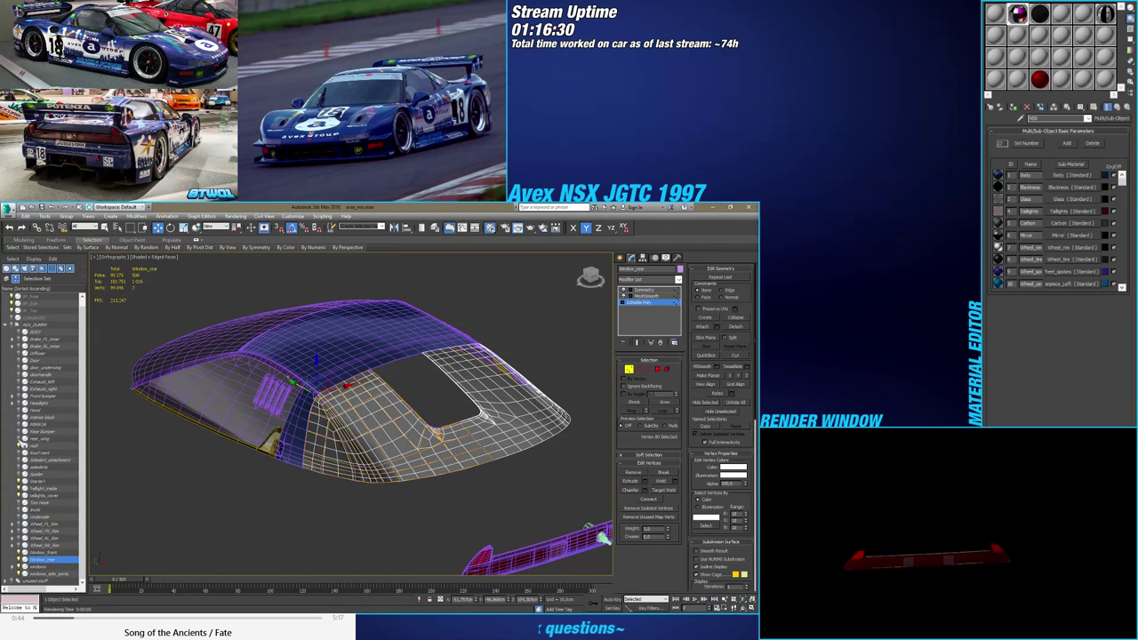
{"action": "left_click", "coordinate": [19, 442]}
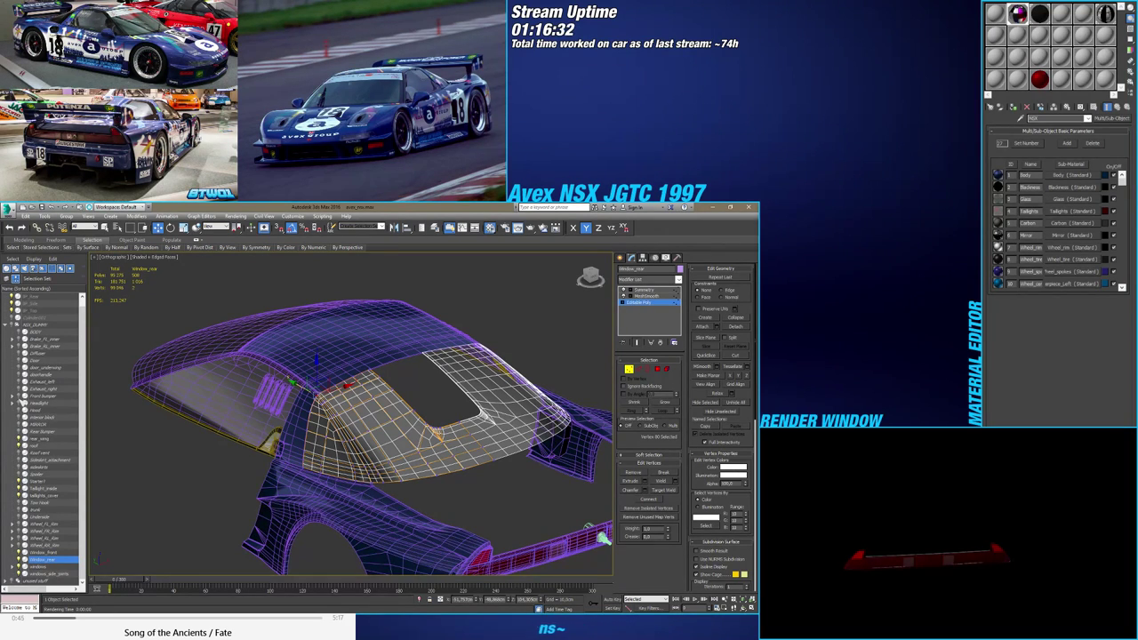
{"action": "left_click", "coordinate": [18, 509]}
Compare the smoothed rear window's outline with the blueprint and the surrounding bodywork in the Top view
{"action": "middle_click_drag", "start_coordinate": [262, 511], "coordinate": [415, 488]}
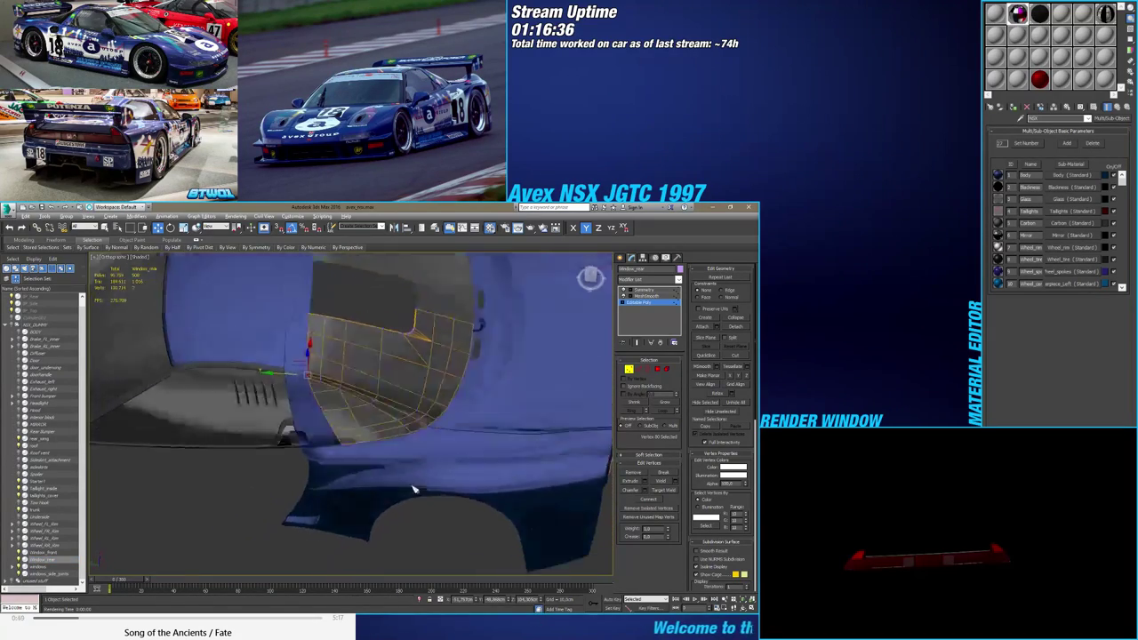
{"action": "key", "text": "t"}
{"action": "scroll", "coordinate": [433, 404], "scroll_direction": "up", "scroll_amount": 6}
{"action": "scroll", "coordinate": [427, 404], "scroll_direction": "up", "scroll_amount": 2}
{"action": "scroll", "coordinate": [409, 396], "scroll_direction": "up", "scroll_amount": 2}
{"action": "middle_click_drag", "start_coordinate": [410, 396], "coordinate": [453, 453]}
{"action": "scroll", "coordinate": [454, 454], "scroll_direction": "down", "scroll_amount": 6}
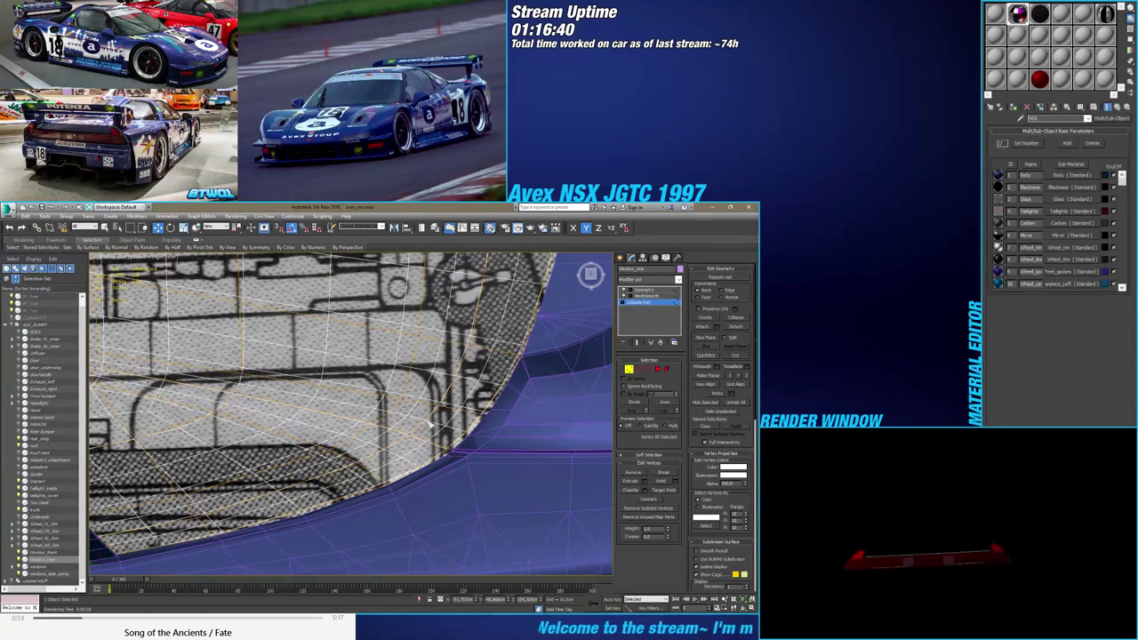
Examine the rear window's curvature and its fit against the roof and rear bodywork from several angles
{"action": "key", "text": "F4"}
{"action": "scroll", "coordinate": [419, 429], "scroll_direction": "down", "scroll_amount": 4}
{"action": "middle_click_drag", "start_coordinate": [419, 429], "coordinate": [488, 460]}
{"action": "middle_click_drag", "start_coordinate": [488, 459], "coordinate": [445, 465], "text": "alt"}
{"action": "mouse_move", "coordinate": [447, 455]}
{"action": "middle_mouse_down", "text": "alt"}
{"action": "mouse_move", "coordinate": [423, 419]}
{"action": "mouse_move", "coordinate": [447, 450]}
{"action": "middle_mouse_up", "text": "alt"}
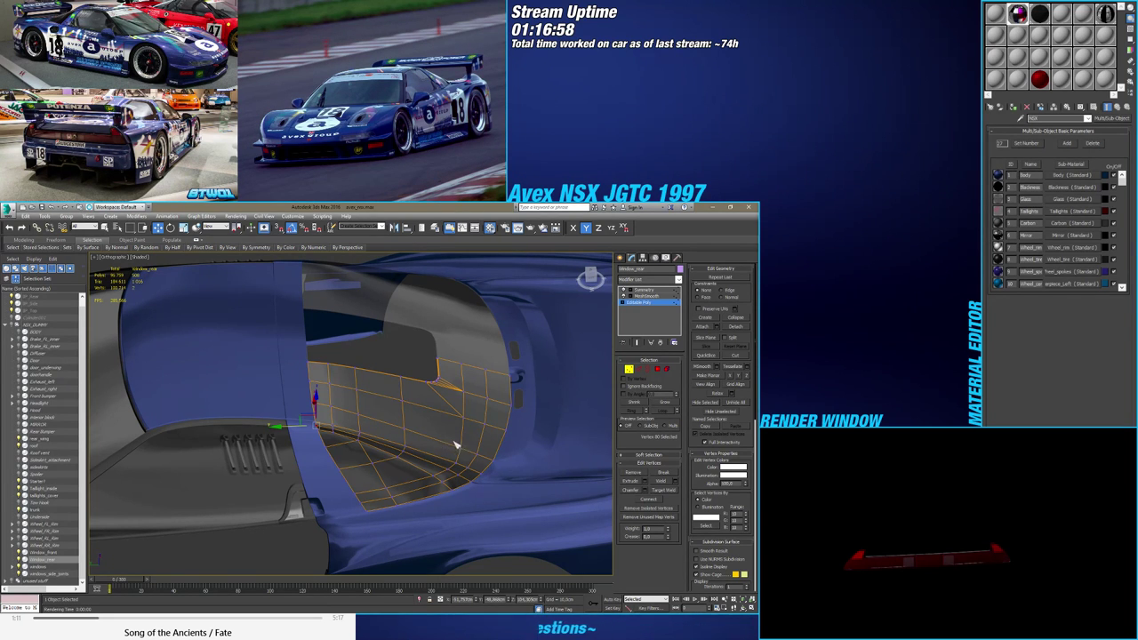
{"action": "middle_click_drag", "start_coordinate": [455, 444], "coordinate": [355, 489], "text": "alt"}
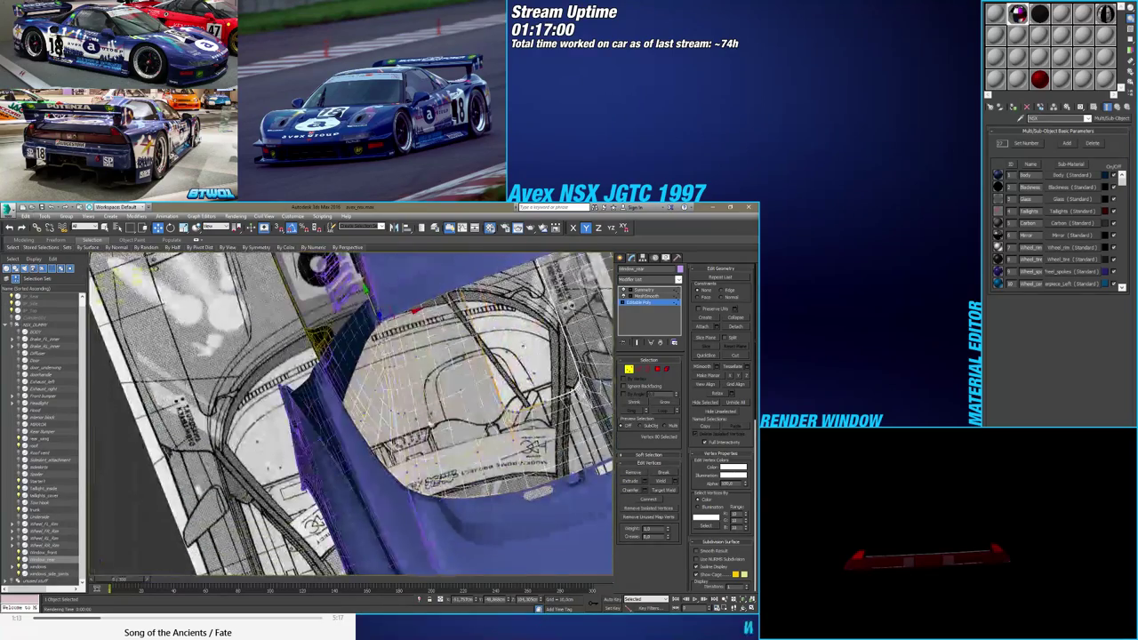
{"action": "middle_click_drag", "start_coordinate": [430, 425], "coordinate": [494, 550], "text": "alt"}
{"action": "scroll", "coordinate": [472, 471], "scroll_direction": "up", "scroll_amount": 5}
{"action": "mouse_move", "coordinate": [472, 472]}
{"action": "middle_mouse_down", "text": "alt"}
{"action": "mouse_move", "coordinate": [463, 497]}
{"action": "mouse_move", "coordinate": [388, 490]}
{"action": "mouse_move", "coordinate": [418, 487]}
{"action": "middle_mouse_up", "text": "alt"}
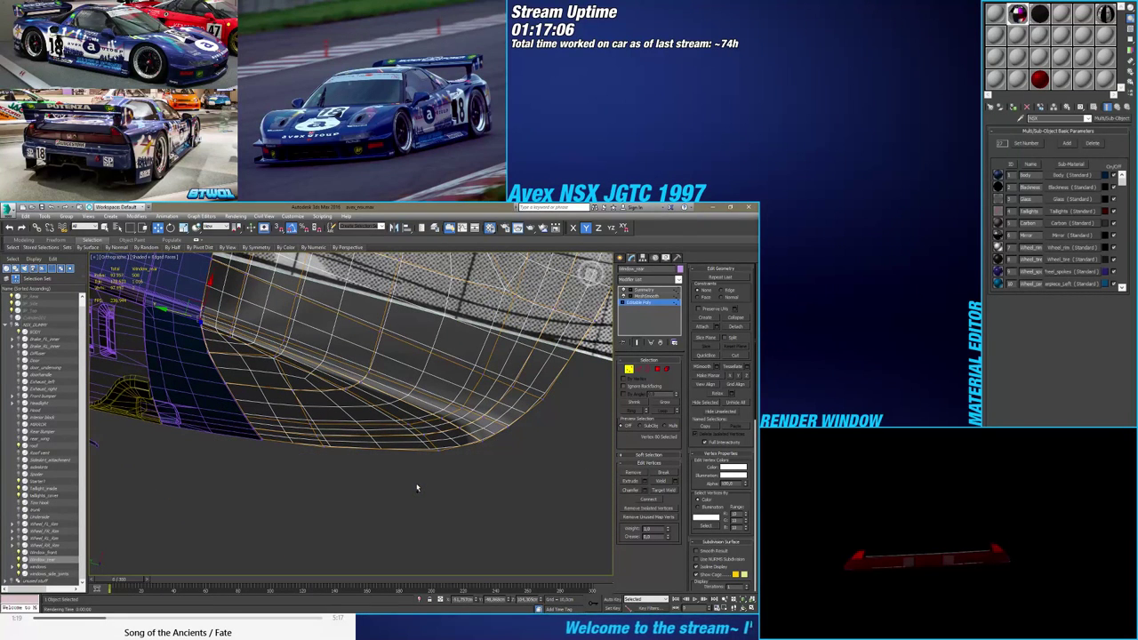
Undo the recent visibility changes, the vertex adjustments and the edge loop added to the rear window's corner
{"action": "key", "text": "ctrl+z"}
{"action": "key", "text": "ctrl+z"}
{"action": "key", "text": "ctrl+z"}
{"action": "key", "text": "ctrl+z"}
{"action": "key", "text": "ctrl+z"}
{"action": "key", "text": "ctrl+z"}
{"action": "key", "text": "ctrl+z"}
{"action": "key", "text": "ctrl+z"}
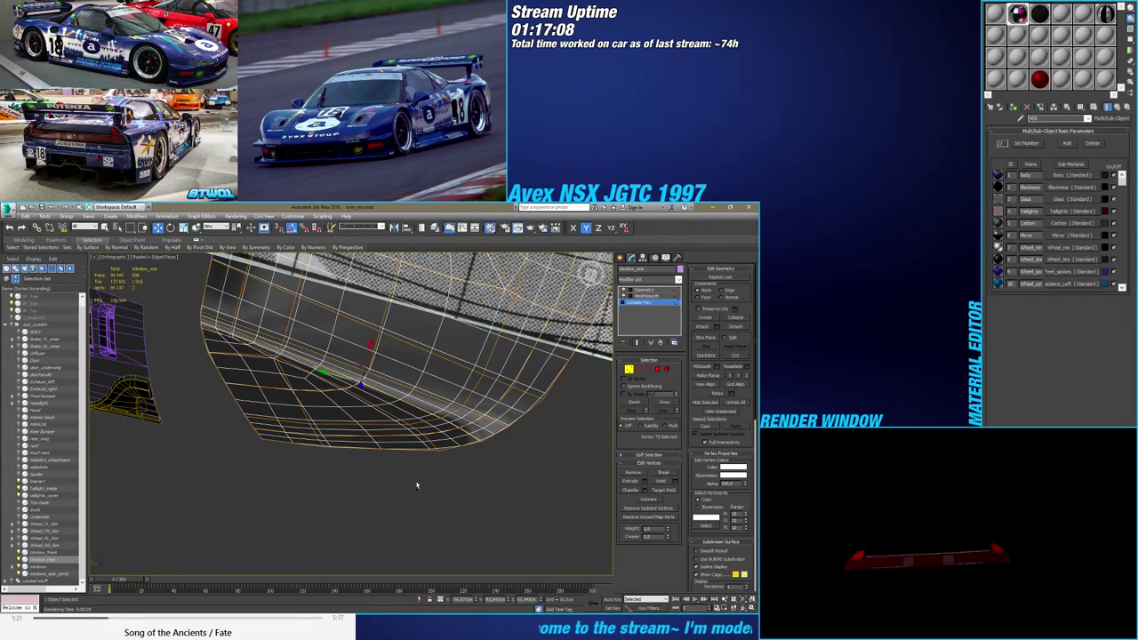
{"action": "key", "text": "ctrl+z"}
{"action": "key", "text": "ctrl+z"}
{"action": "key", "text": "ctrl+z"}
{"action": "key", "text": "ctrl+z"}
{"action": "key", "text": "ctrl+z"}
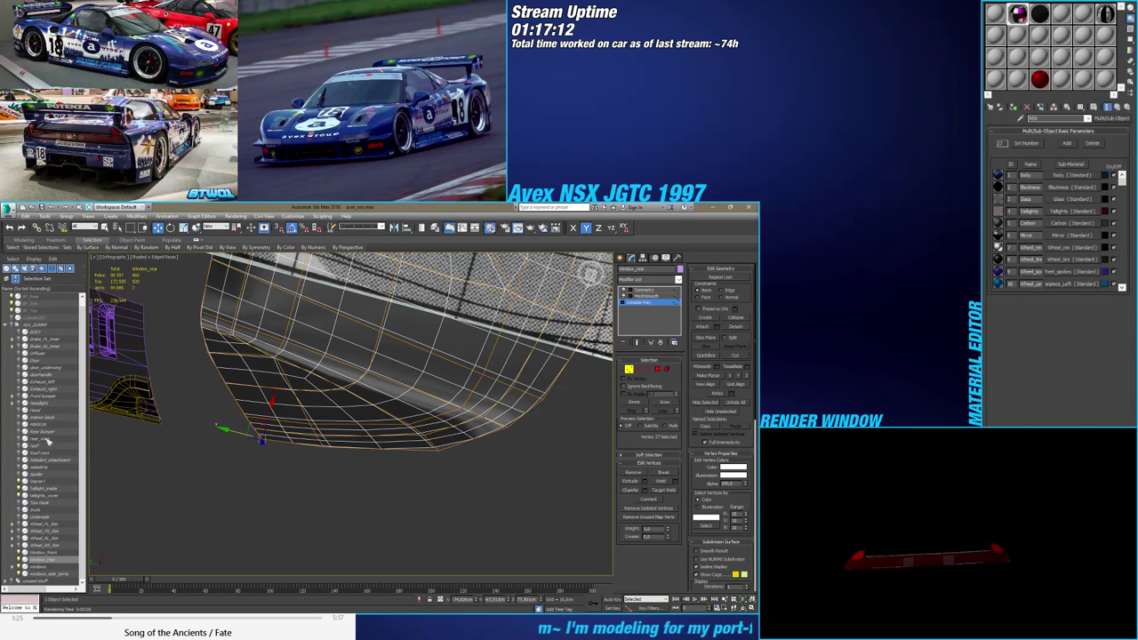
Show the trunk and rear_wing objects again beside the restored rear window mesh
{"action": "left_click", "coordinate": [24, 510]}
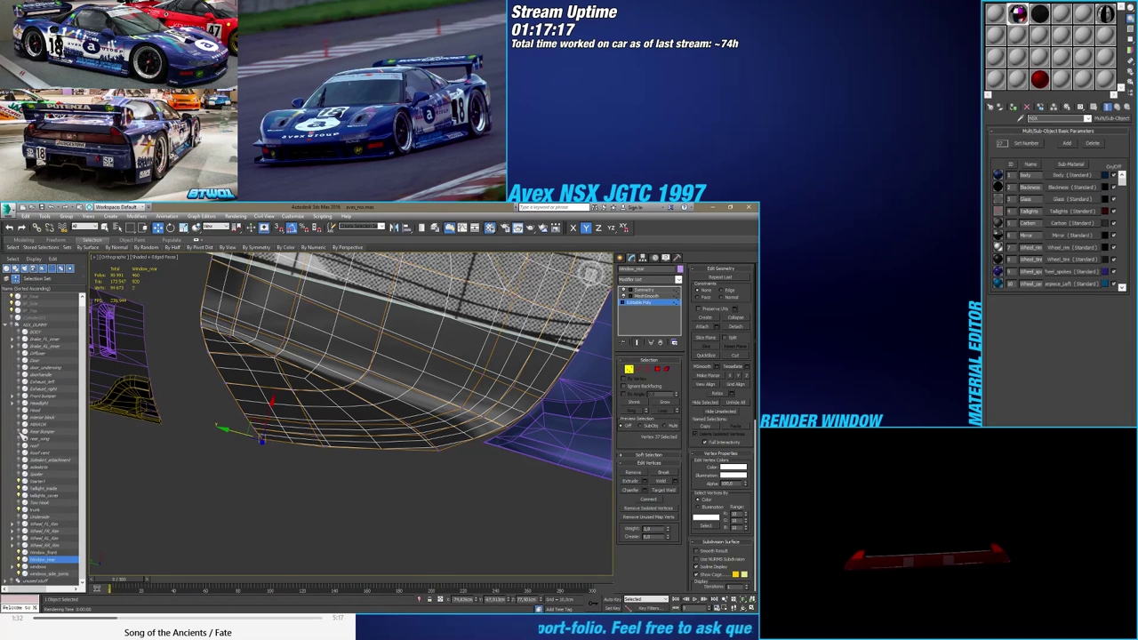
{"action": "left_click", "coordinate": [24, 438]}
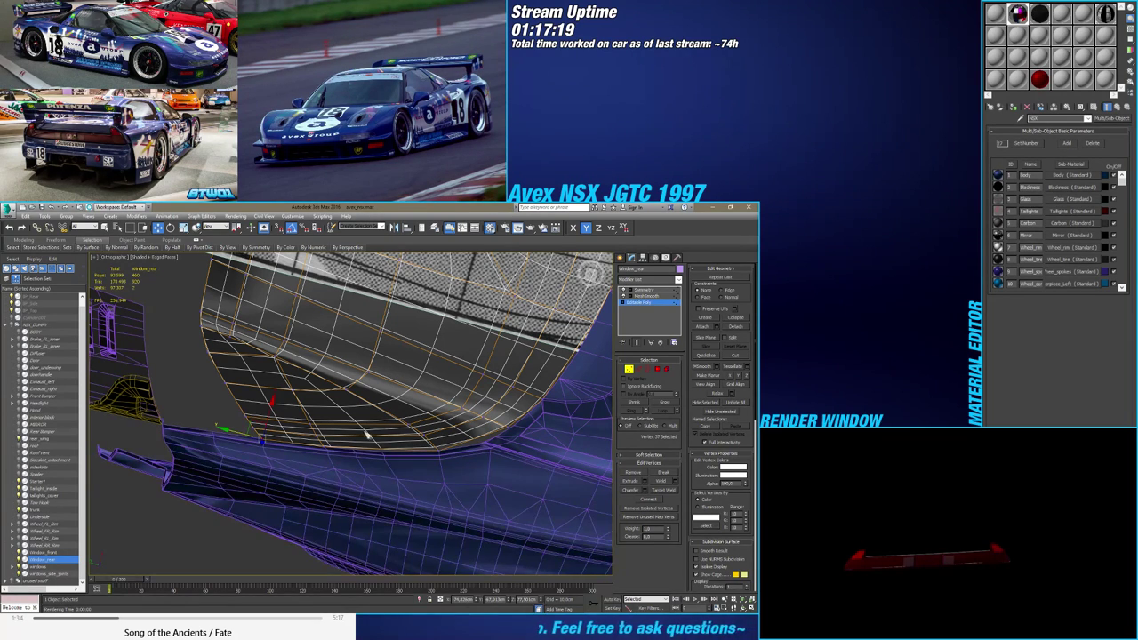
{"action": "mouse_move", "coordinate": [366, 434]}
{"action": "middle_mouse_down"}
{"action": "mouse_move", "coordinate": [336, 467]}
{"action": "mouse_move", "coordinate": [348, 452]}
{"action": "mouse_move", "coordinate": [340, 461]}
{"action": "mouse_move", "coordinate": [360, 475]}
{"action": "mouse_move", "coordinate": [349, 487]}
{"action": "mouse_move", "coordinate": [369, 484]}
{"action": "mouse_move", "coordinate": [360, 455]}
{"action": "mouse_move", "coordinate": [400, 437]}
{"action": "mouse_move", "coordinate": [402, 448]}
{"action": "mouse_move", "coordinate": [337, 437]}
{"action": "mouse_move", "coordinate": [360, 461]}
{"action": "middle_mouse_up"}
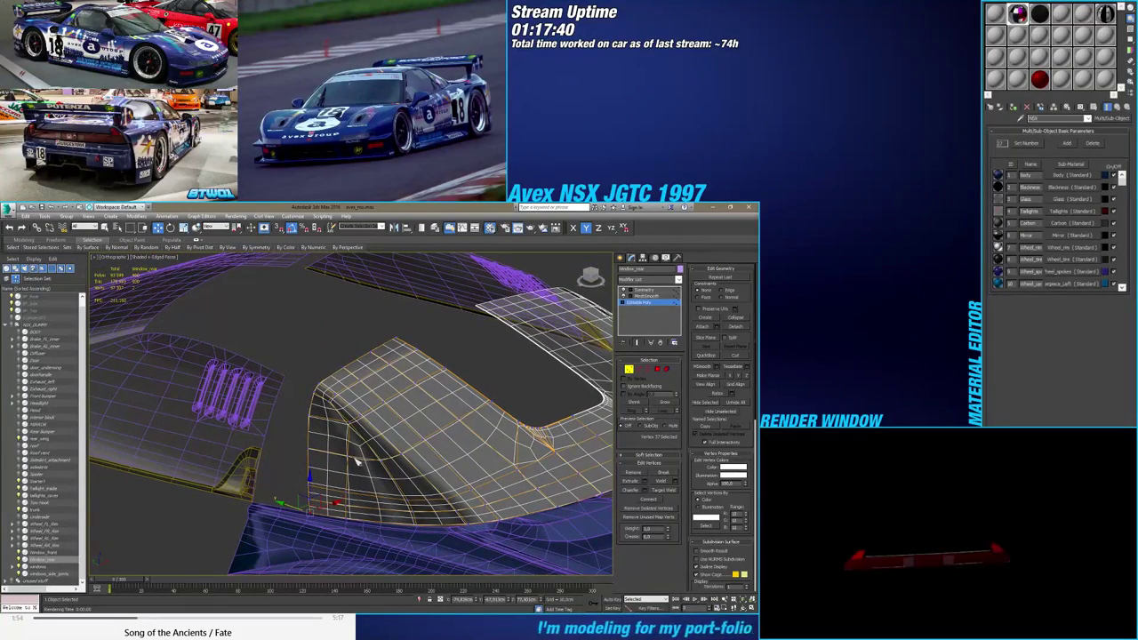
Show the roof object again around the upper edge of the rear window
{"action": "left_click", "coordinate": [19, 445]}
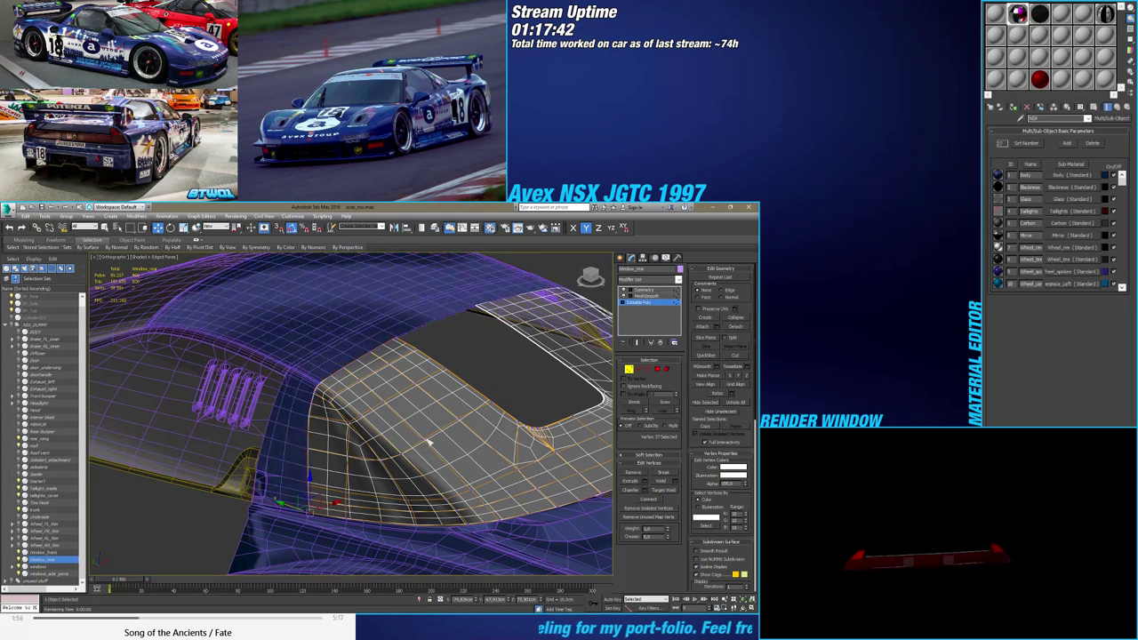
{"action": "middle_click_drag", "start_coordinate": [421, 442], "coordinate": [375, 441], "text": "alt"}
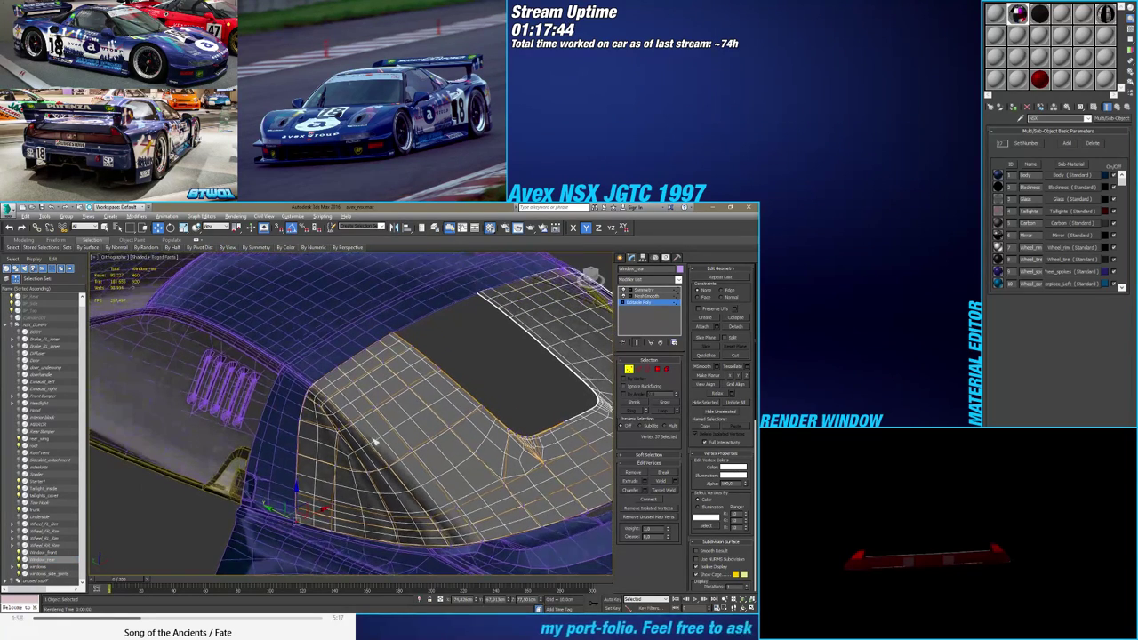
Collapse the rear window's MeshSmooth modifier into the Editable Poly, keeping the Symmetry modifier above it
{"action": "left_click", "coordinate": [650, 296]}
{"action": "right_click", "coordinate": [651, 296]}
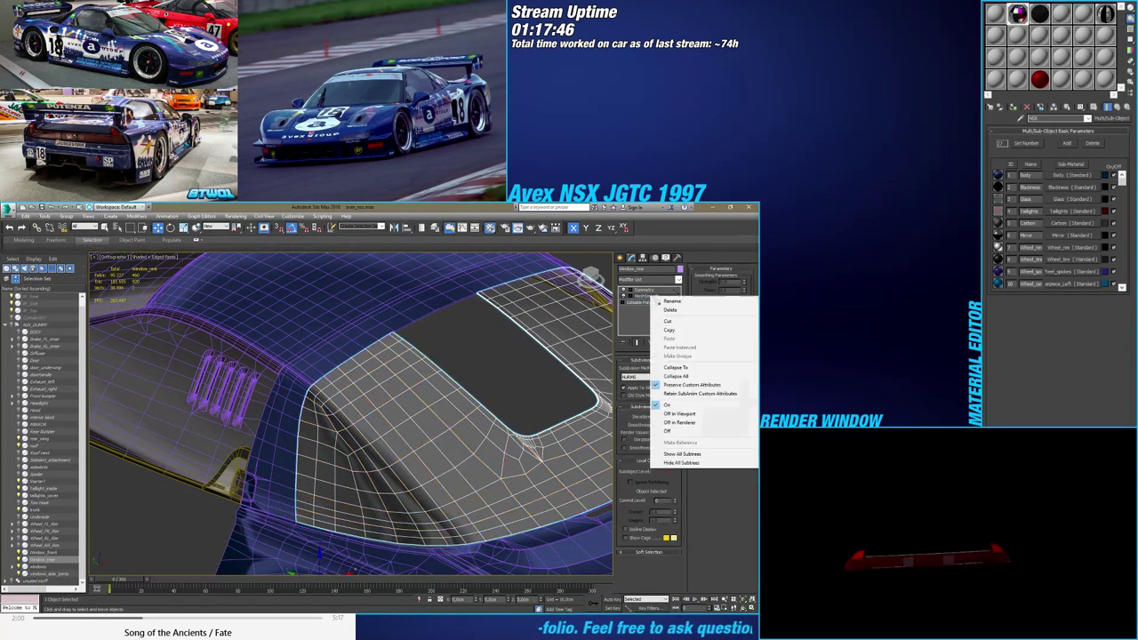
{"action": "left_click", "coordinate": [677, 367]}
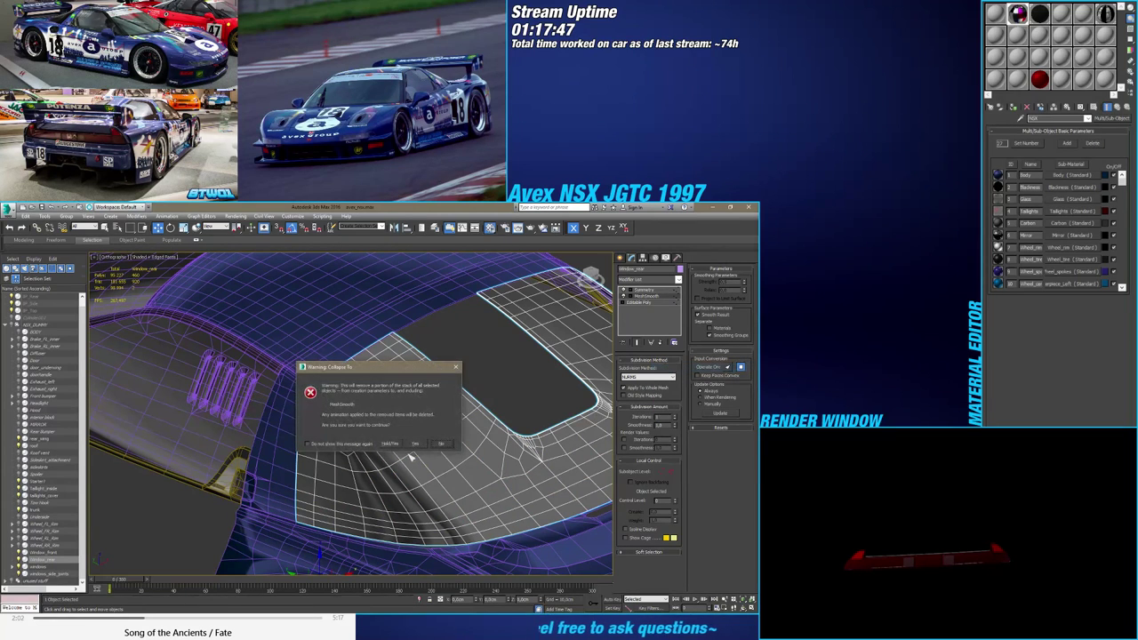
{"action": "left_click", "coordinate": [417, 443]}
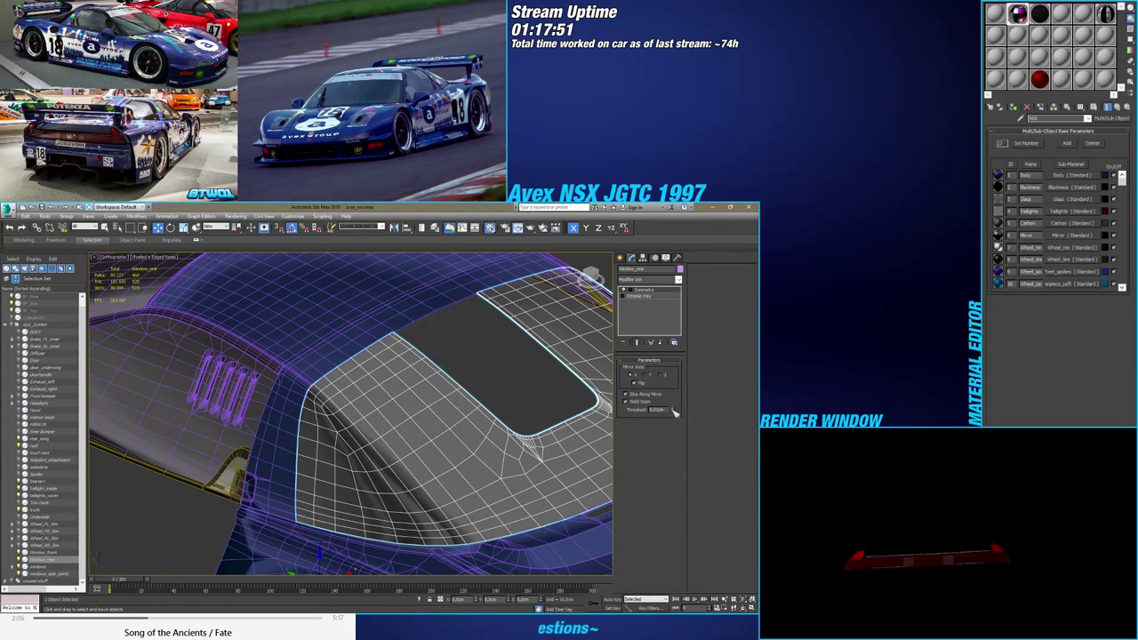
Move vertices on the collapsed rear window's lower edge to meet the surrounding rear bodywork
{"action": "left_click", "coordinate": [644, 297]}
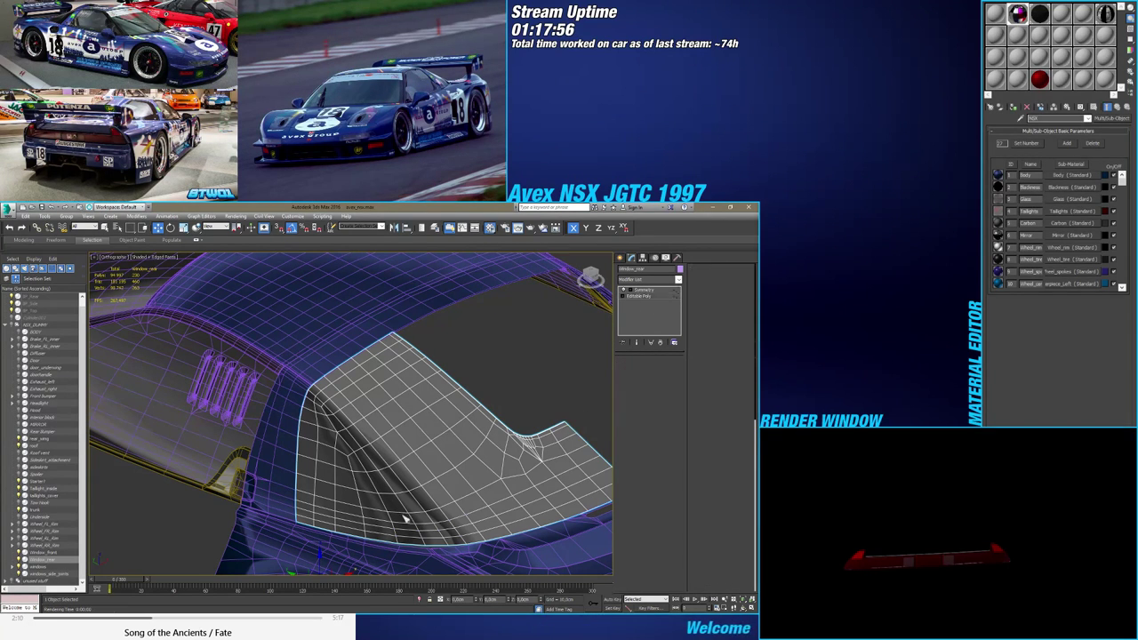
{"action": "middle_click_drag", "start_coordinate": [406, 521], "coordinate": [364, 505], "text": "alt"}
{"action": "scroll", "coordinate": [343, 477], "scroll_direction": "up", "scroll_amount": 3}
{"action": "scroll", "coordinate": [344, 477], "scroll_direction": "up", "scroll_amount": 5}
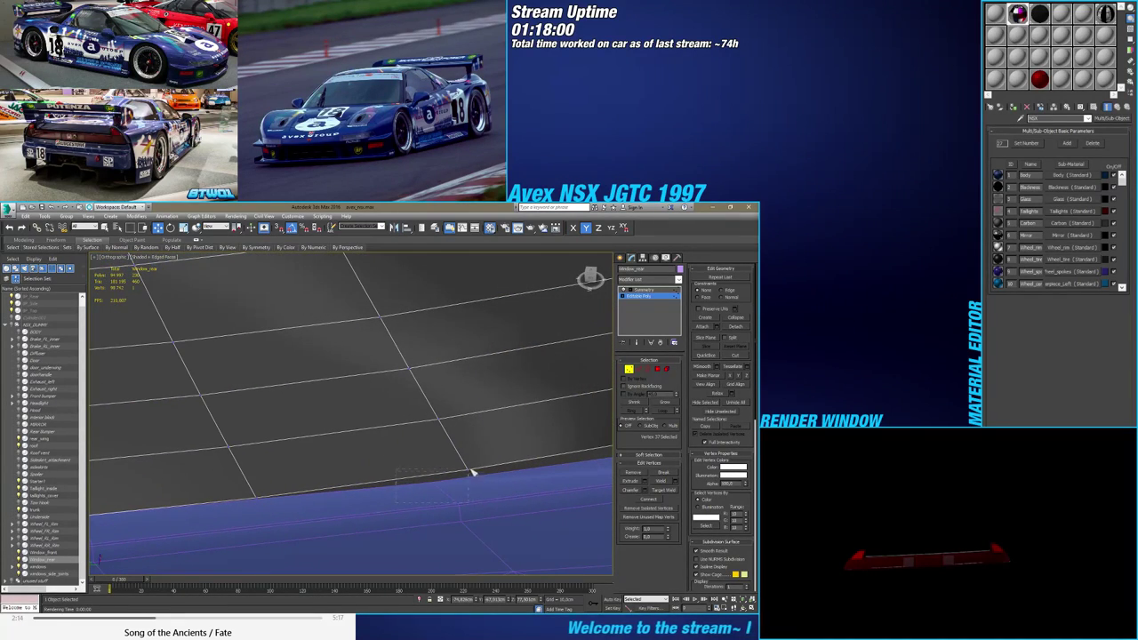
{"action": "left_click_drag", "start_coordinate": [472, 472], "coordinate": [475, 467]}
{"action": "scroll", "coordinate": [492, 477], "scroll_direction": "down", "scroll_amount": 4}
{"action": "mouse_move", "coordinate": [489, 482]}
{"action": "middle_mouse_down", "text": "alt"}
{"action": "mouse_move", "coordinate": [470, 503]}
{"action": "mouse_move", "coordinate": [417, 486]}
{"action": "mouse_move", "coordinate": [489, 492]}
{"action": "mouse_move", "coordinate": [431, 506]}
{"action": "mouse_move", "coordinate": [491, 476]}
{"action": "mouse_move", "coordinate": [520, 479]}
{"action": "mouse_move", "coordinate": [471, 483]}
{"action": "middle_mouse_up", "text": "alt"}
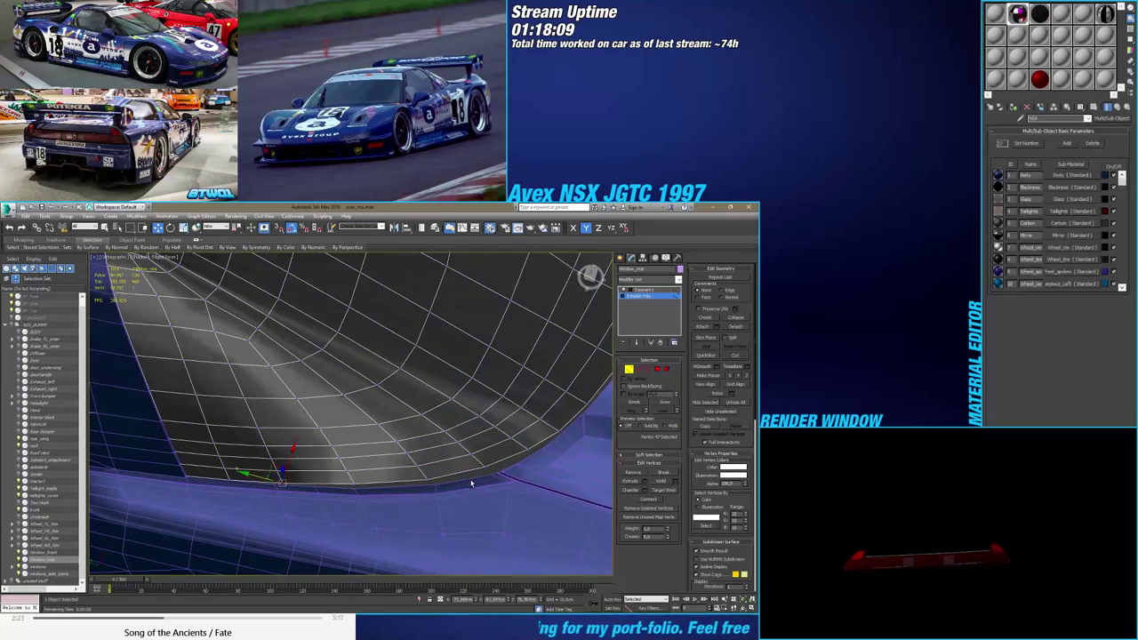
Check the rear window's lower-edge vertices against the blueprint and bodywork in the Top view
{"action": "left_click", "coordinate": [590, 275]}
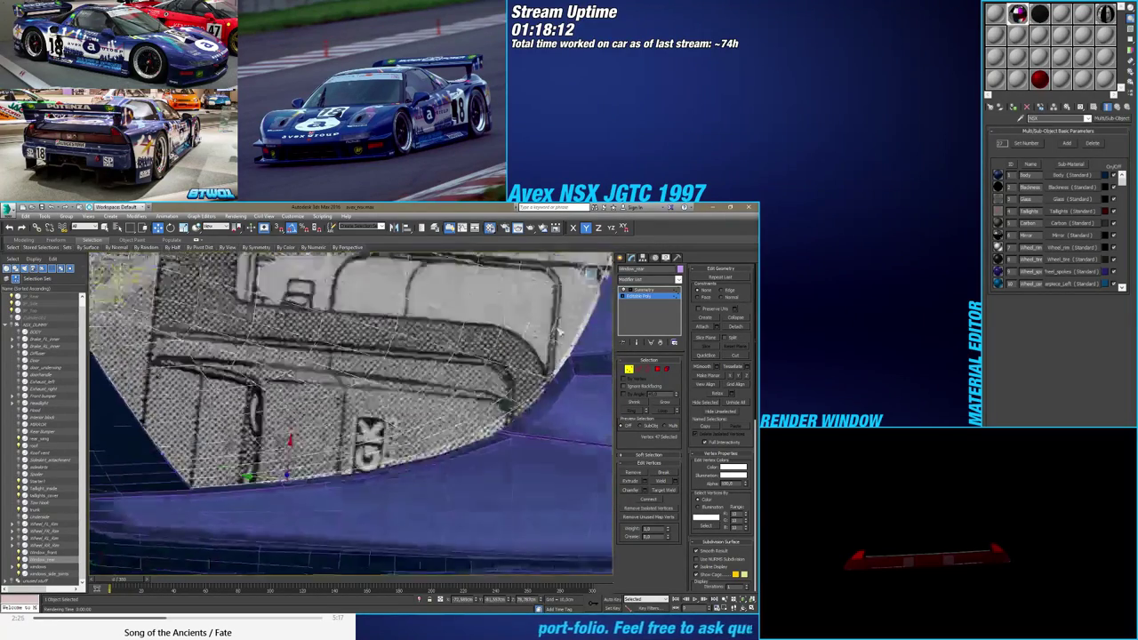
{"action": "middle_click_drag", "start_coordinate": [459, 436], "coordinate": [427, 451]}
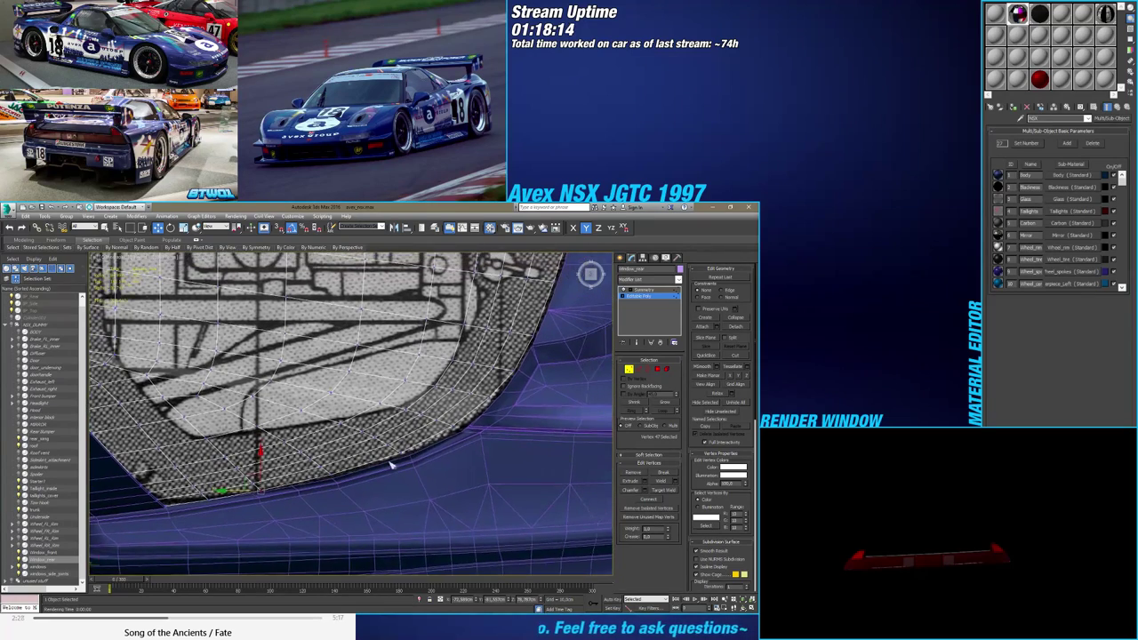
{"action": "scroll", "coordinate": [322, 485], "scroll_direction": "up", "scroll_amount": 4}
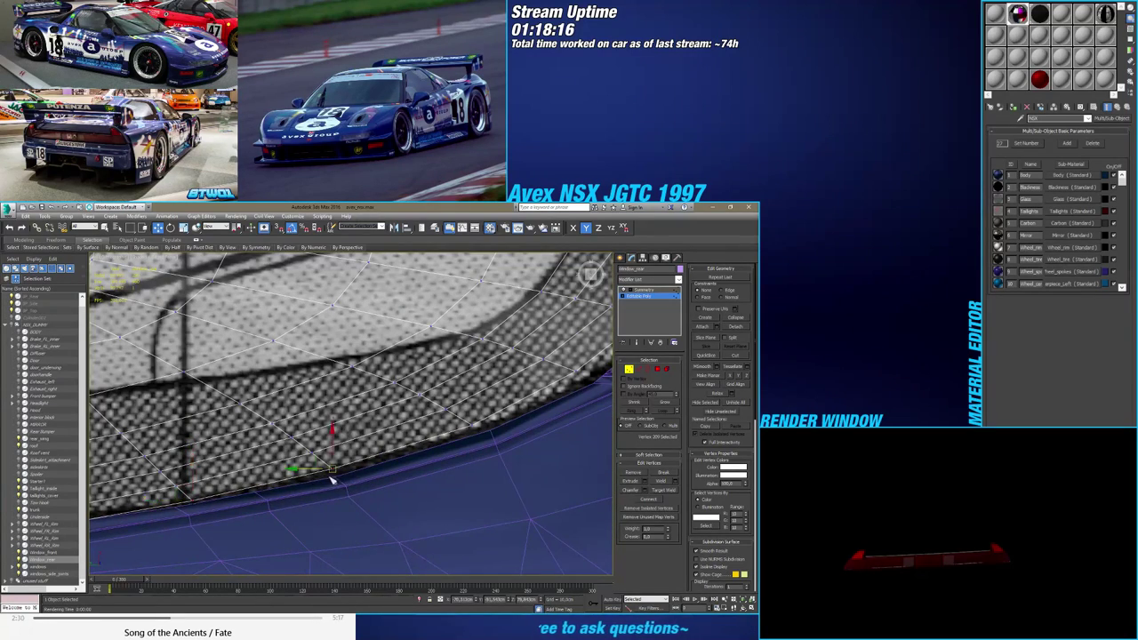
{"action": "middle_click_drag", "start_coordinate": [330, 480], "coordinate": [372, 522], "text": "alt"}
{"action": "scroll", "coordinate": [368, 500], "scroll_direction": "down", "scroll_amount": 2}
{"action": "scroll", "coordinate": [365, 506], "scroll_direction": "down", "scroll_amount": 4}
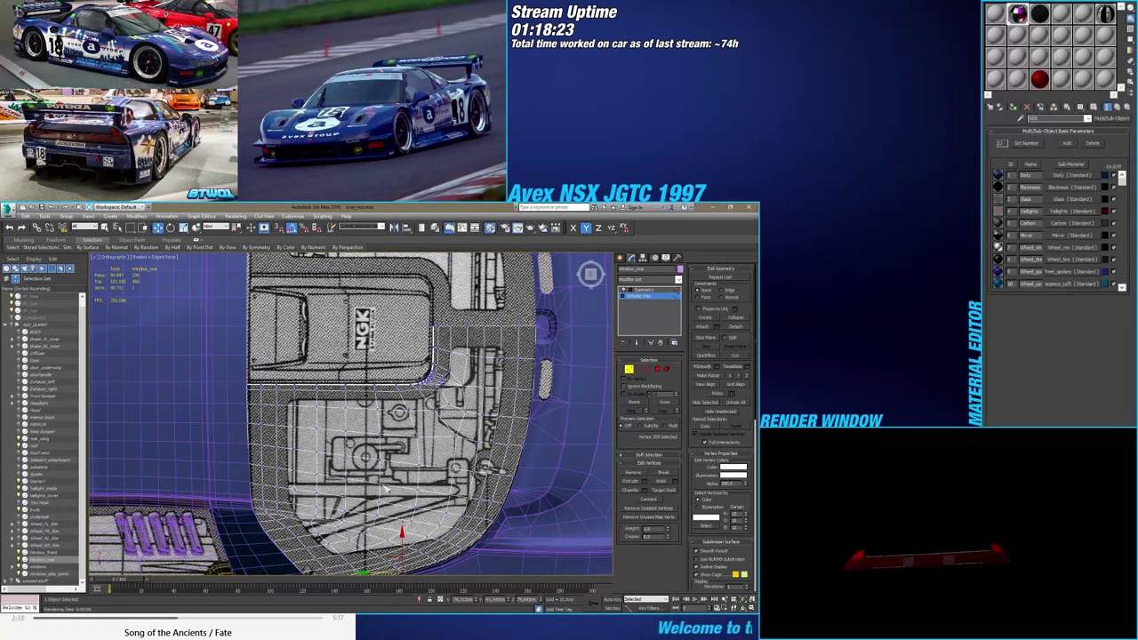
Adjust the vertex on the rear window's upper outer corner so it follows the roof edge
{"action": "middle_click_drag", "start_coordinate": [364, 511], "coordinate": [404, 352]}
{"action": "scroll", "coordinate": [445, 342], "scroll_direction": "up", "scroll_amount": 4}
{"action": "left_click", "coordinate": [476, 312]}
{"action": "scroll", "coordinate": [474, 312], "scroll_direction": "up", "scroll_amount": 1}
{"action": "left_click_drag", "start_coordinate": [382, 359], "coordinate": [416, 332]}
{"action": "scroll", "coordinate": [416, 334], "scroll_direction": "down", "scroll_amount": 4}
{"action": "middle_click_drag", "start_coordinate": [416, 377], "coordinate": [447, 347], "text": "alt"}
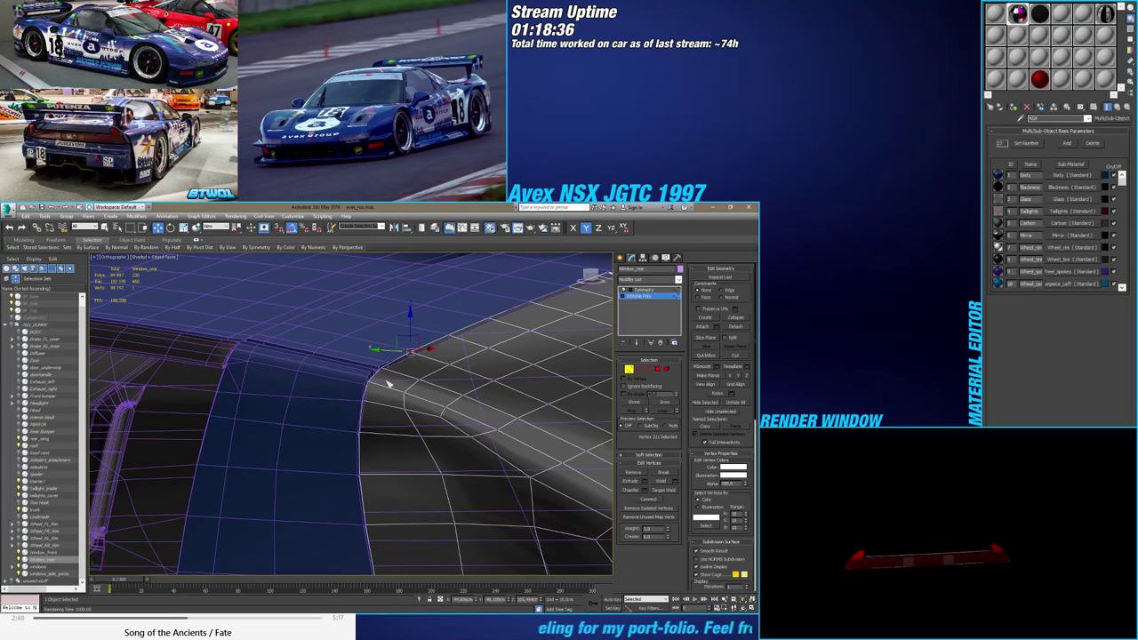
Undo the vertex adjustments on the rear window and the collapse of its MeshSmooth modifier
{"action": "mouse_move", "coordinate": [387, 384]}
{"action": "middle_mouse_down", "text": "alt"}
{"action": "mouse_move", "coordinate": [362, 396]}
{"action": "mouse_move", "coordinate": [388, 385]}
{"action": "middle_mouse_up", "text": "alt"}
{"action": "left_click", "coordinate": [532, 384]}
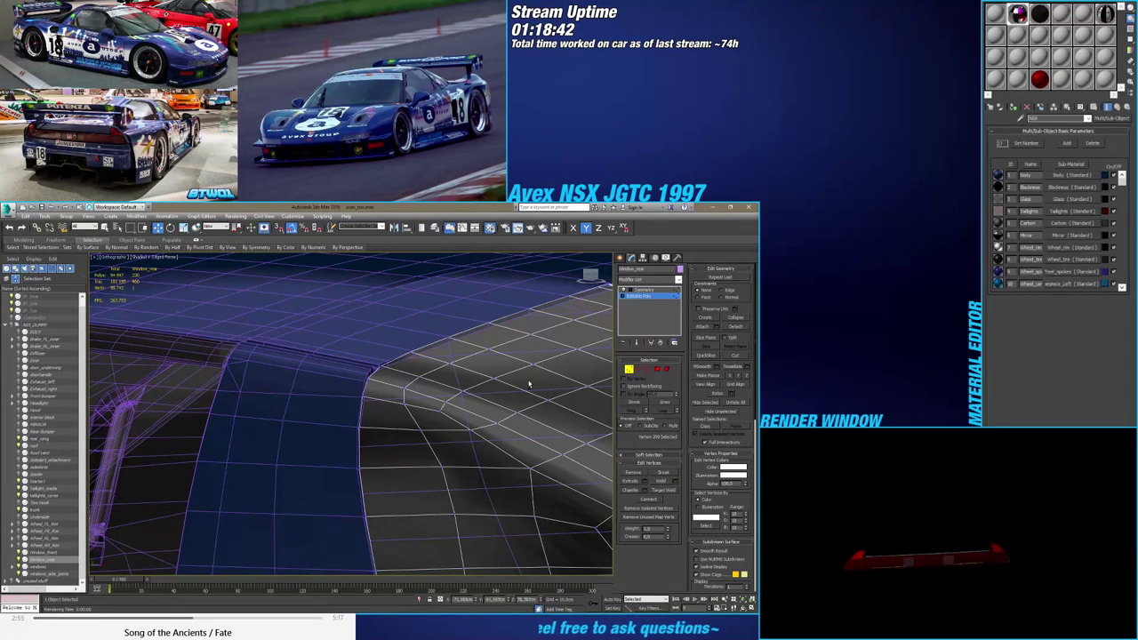
{"action": "left_click", "coordinate": [528, 384]}
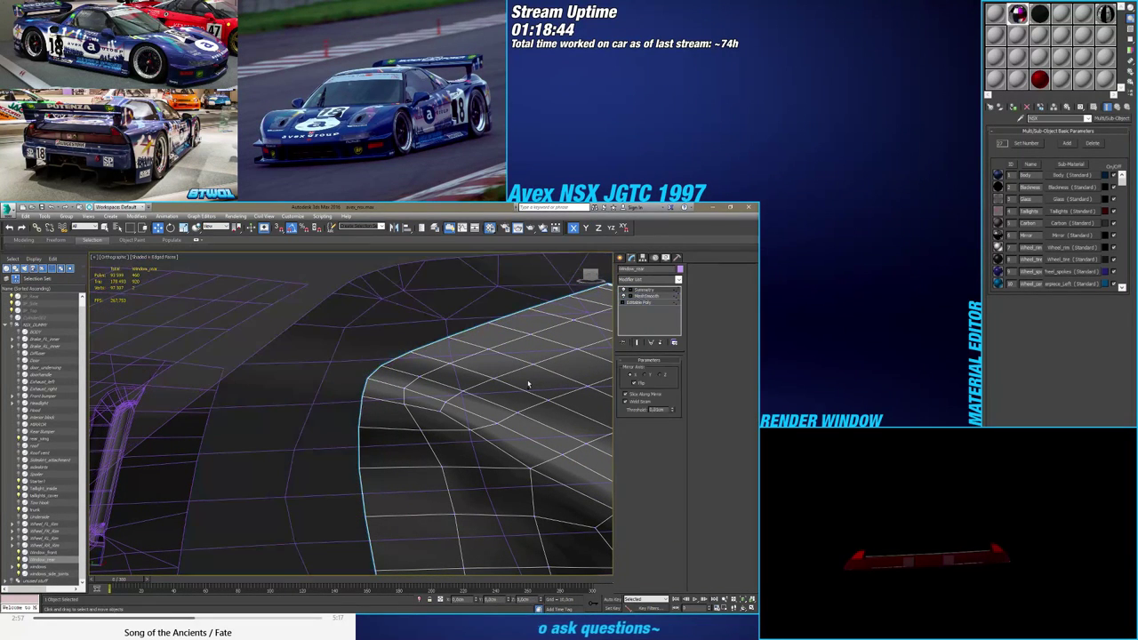
{"action": "key", "text": "ctrl+z"}
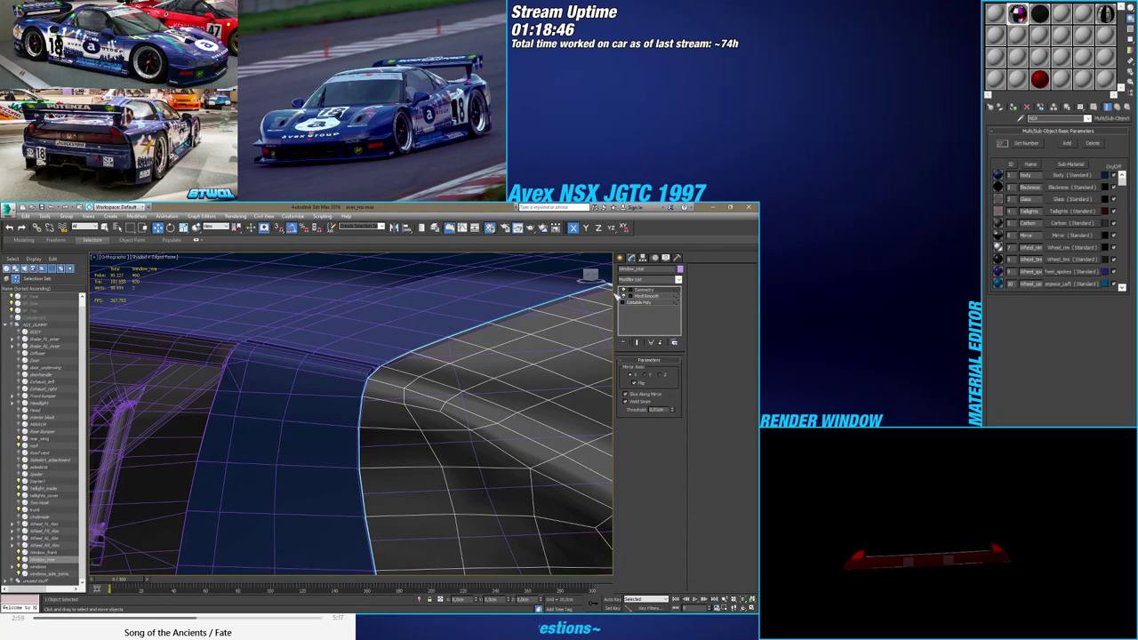
Edit the vertices of the rear window's Editable Poly base and fit the upper-edge vertex to the roof
{"action": "left_click", "coordinate": [641, 302]}
{"action": "key", "text": "1"}
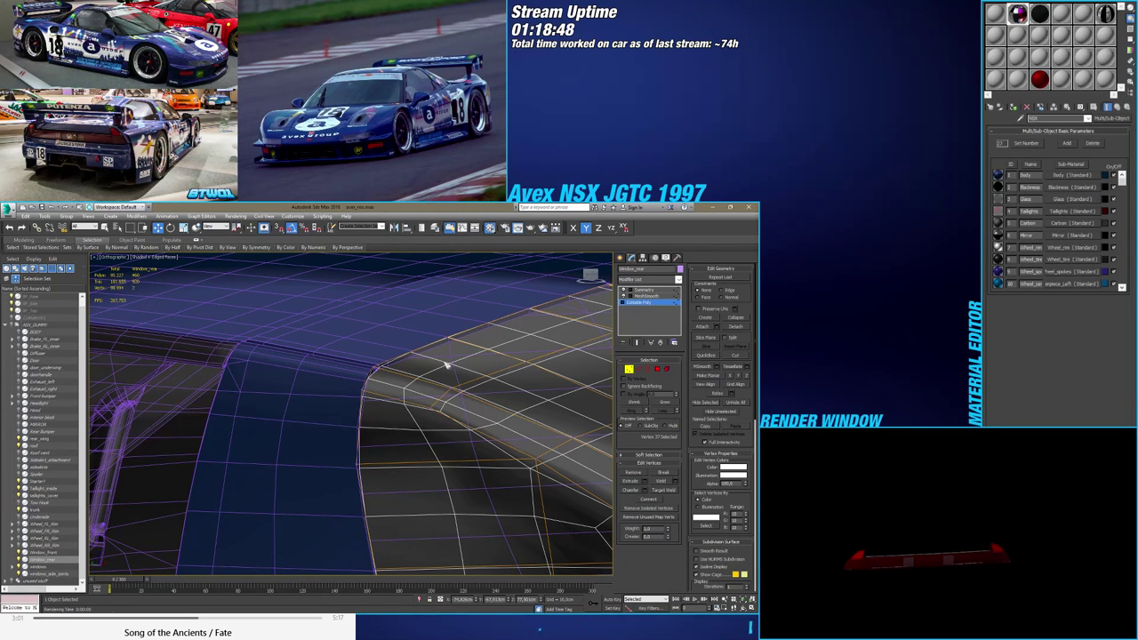
{"action": "middle_click_drag", "start_coordinate": [430, 359], "coordinate": [396, 363], "text": "alt"}
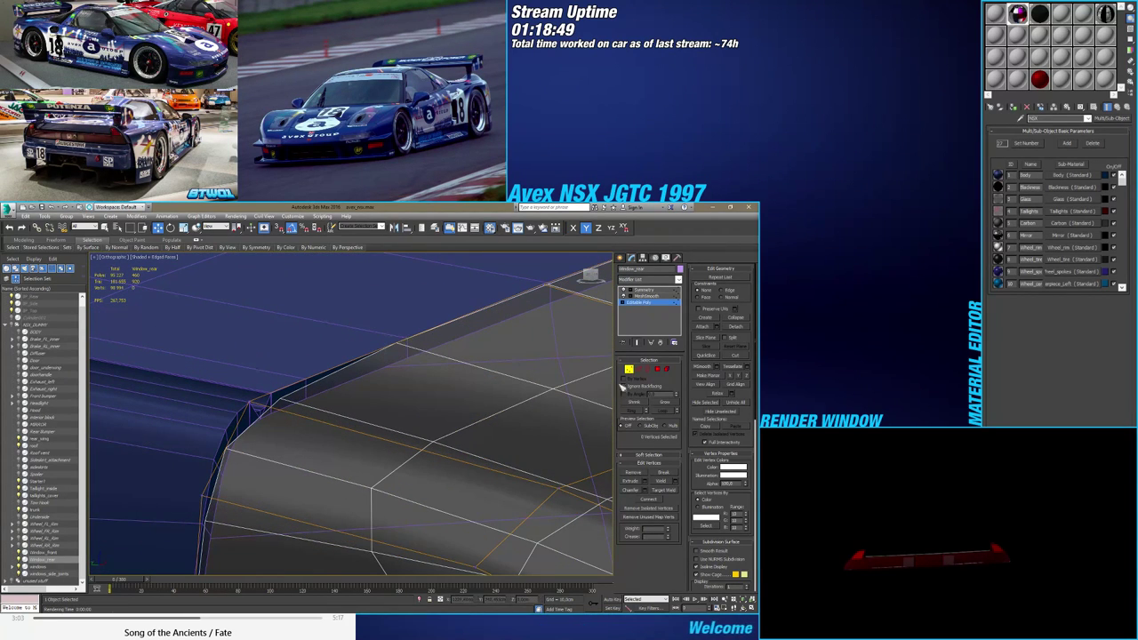
{"action": "left_click_drag", "start_coordinate": [553, 275], "coordinate": [554, 275]}
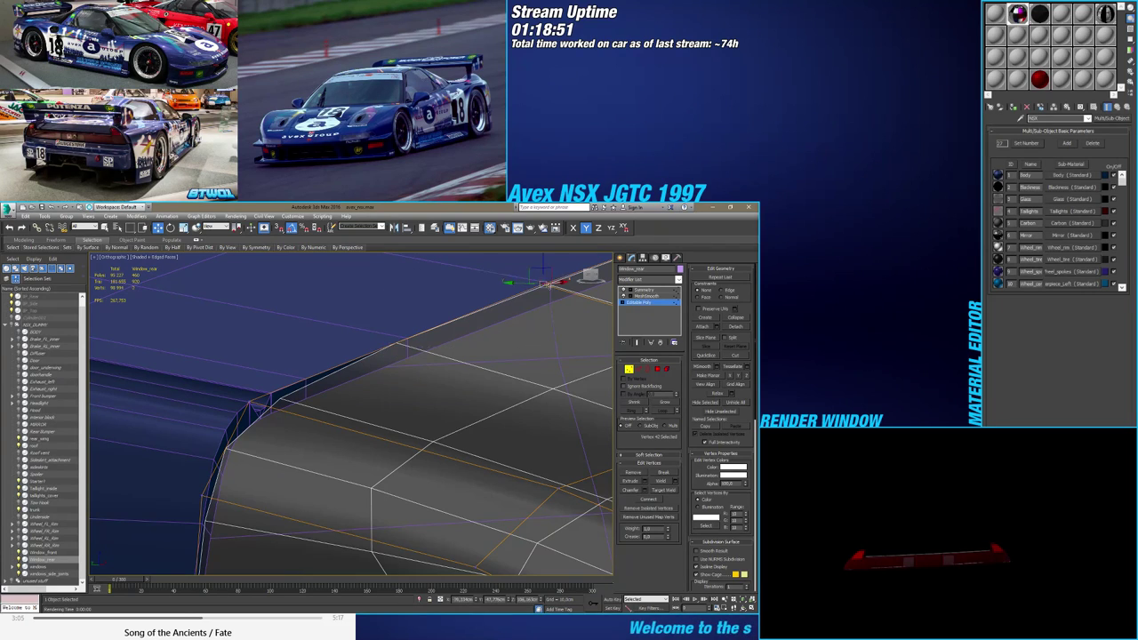
{"action": "middle_click_drag", "start_coordinate": [555, 275], "coordinate": [457, 364]}
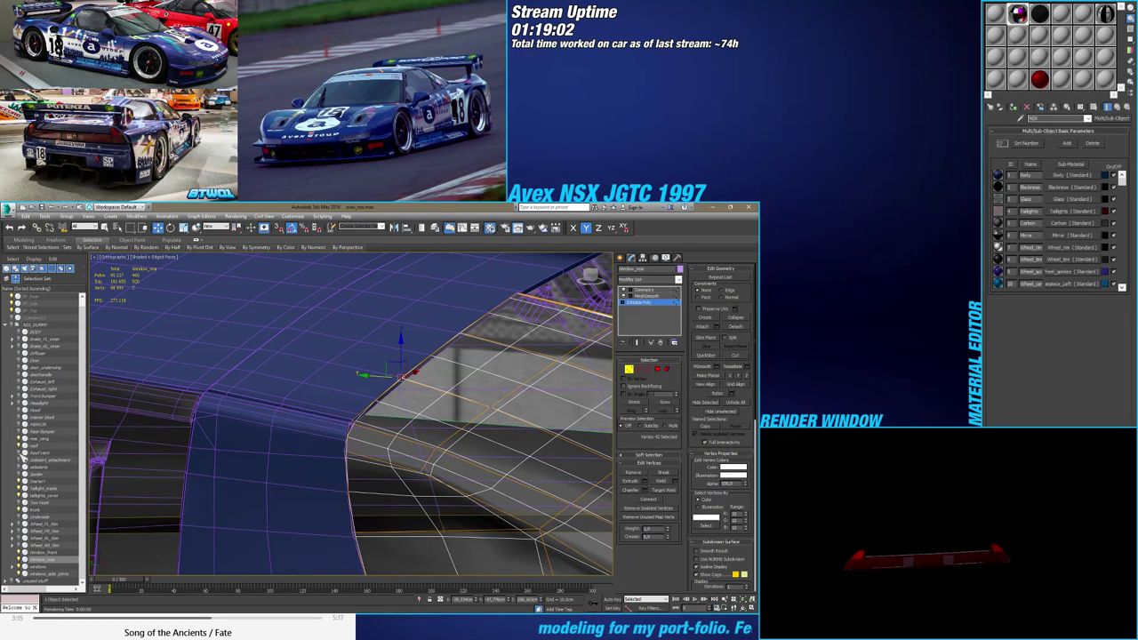
Show the roof vent object and move the rear window's upper inner corner vertex against it
{"action": "left_click", "coordinate": [20, 454]}
{"action": "middle_click_drag", "start_coordinate": [418, 347], "coordinate": [305, 402]}
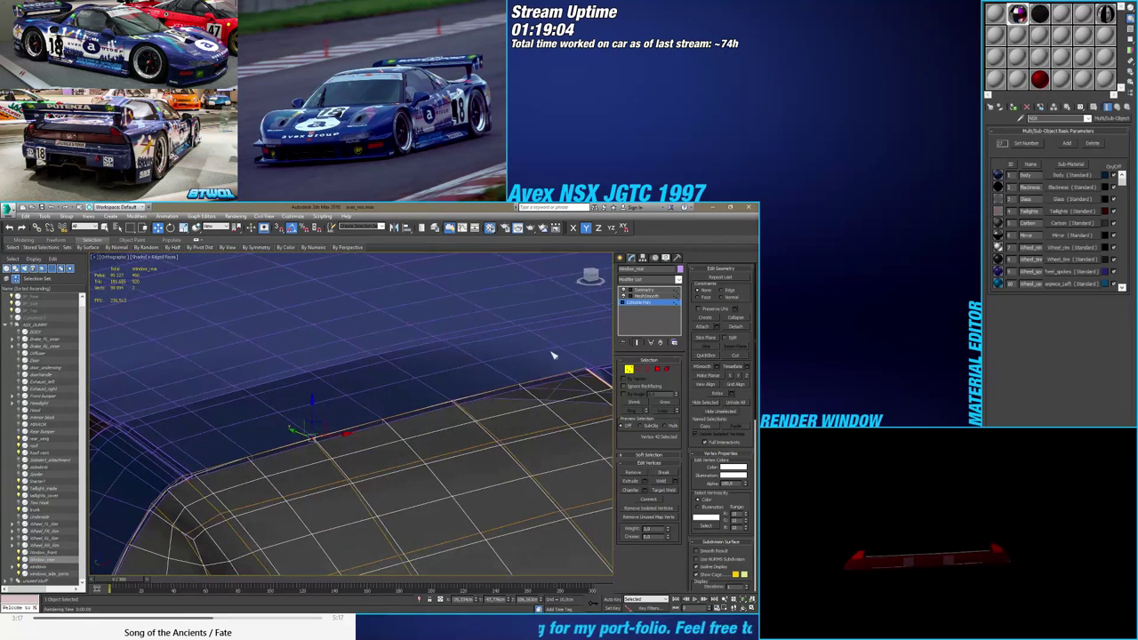
{"action": "middle_click_drag", "start_coordinate": [552, 355], "coordinate": [438, 447], "text": "alt"}
{"action": "left_click_drag", "start_coordinate": [450, 440], "coordinate": [460, 424]}
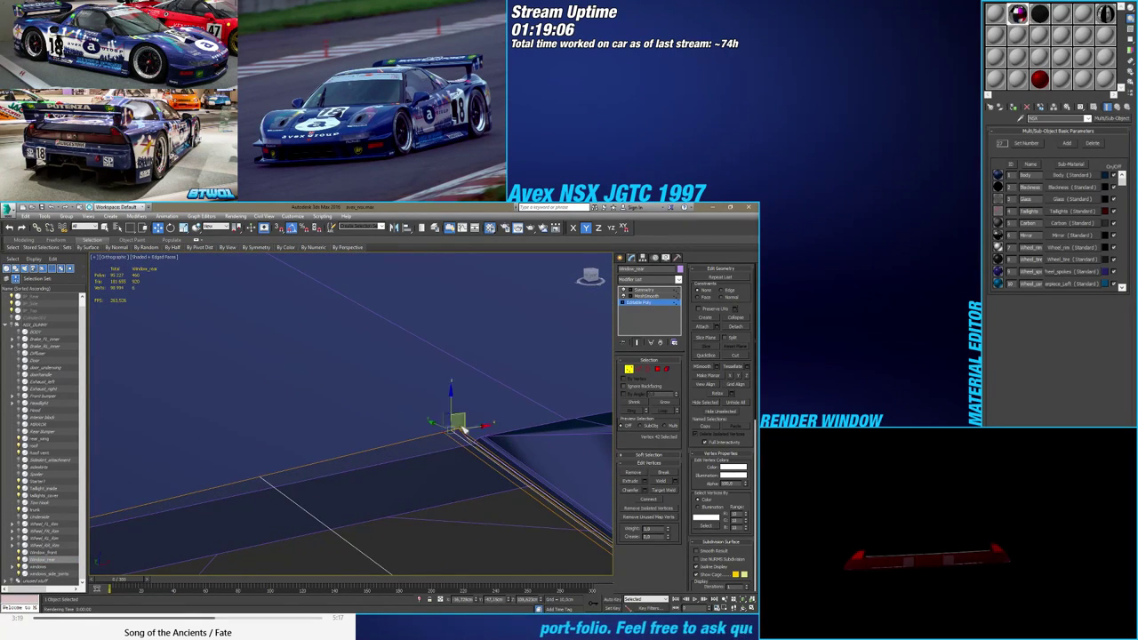
{"action": "middle_click_drag", "start_coordinate": [458, 448], "coordinate": [322, 463], "text": "alt"}
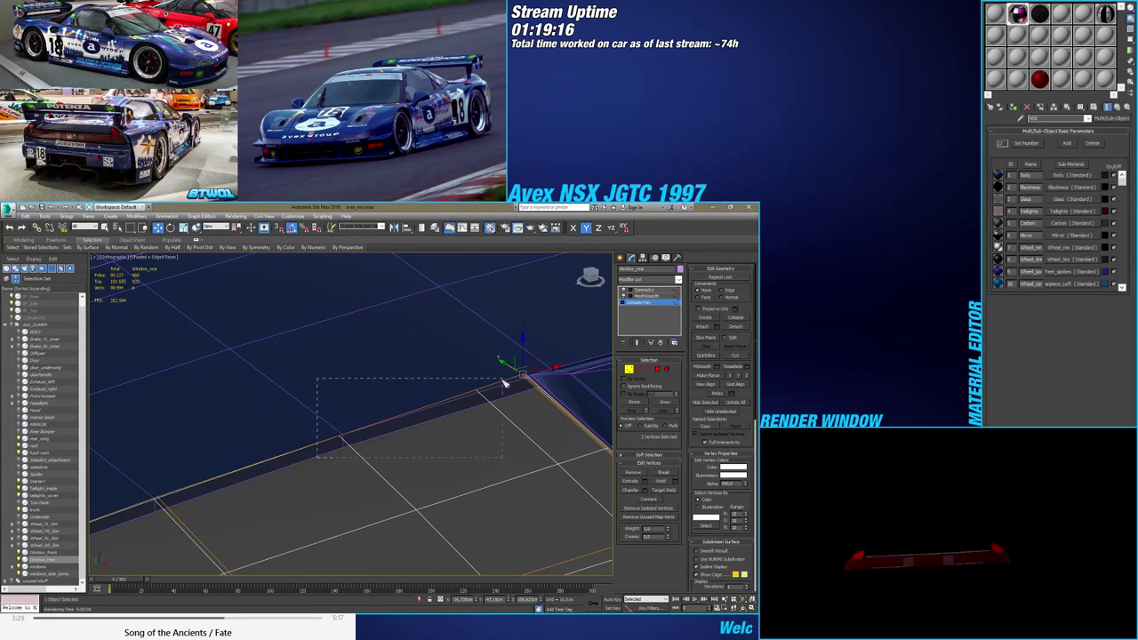
Align the vertices along the rear window's upper edge with the roof's border, using vertex snapping
{"action": "left_click_drag", "start_coordinate": [502, 382], "coordinate": [502, 382]}
{"action": "left_click_drag", "start_coordinate": [142, 513], "coordinate": [142, 514]}
{"action": "middle_click_drag", "start_coordinate": [144, 513], "coordinate": [375, 415]}
{"action": "scroll", "coordinate": [313, 444], "scroll_direction": "up", "scroll_amount": 5}
{"action": "key", "text": "s"}
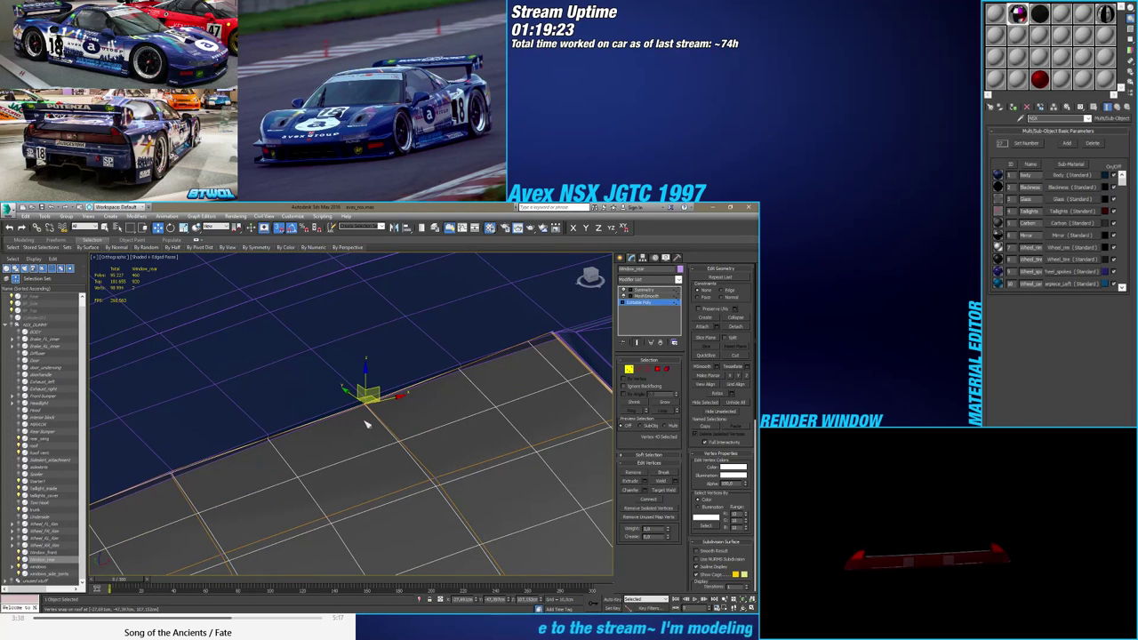
Snap the next upper-edge vertex toward the outer corner onto the roof's matching border vertex
{"action": "left_click_drag", "start_coordinate": [189, 467], "coordinate": [190, 466]}
{"action": "middle_click_drag", "start_coordinate": [189, 466], "coordinate": [251, 453]}
{"action": "scroll", "coordinate": [224, 446], "scroll_direction": "up", "scroll_amount": 4}
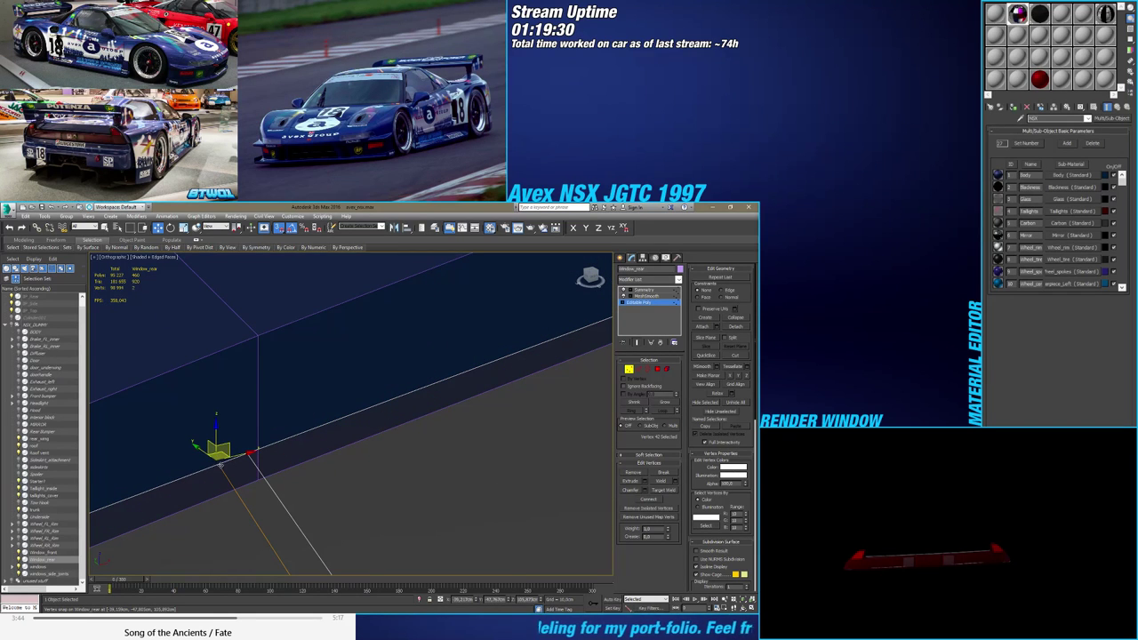
{"action": "key", "text": "F3"}
{"action": "left_click_drag", "start_coordinate": [216, 460], "coordinate": [258, 479]}
{"action": "key", "text": "F3"}
{"action": "scroll", "coordinate": [259, 477], "scroll_direction": "down", "scroll_amount": 5}
{"action": "middle_click_drag", "start_coordinate": [260, 474], "coordinate": [329, 461], "text": "alt"}
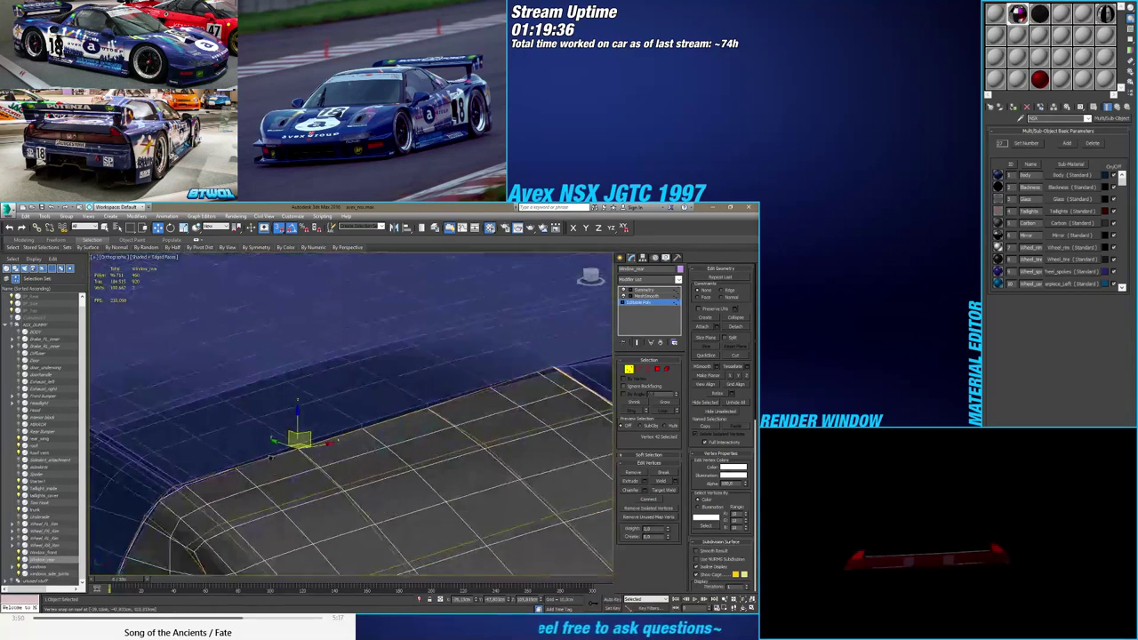
Snap the rear window's upper outer corner vertex onto the adjoining roof corner vertex
{"action": "scroll", "coordinate": [267, 447], "scroll_direction": "up", "scroll_amount": 4}
{"action": "scroll", "coordinate": [249, 455], "scroll_direction": "up", "scroll_amount": 5}
{"action": "left_click", "coordinate": [224, 440]}
{"action": "middle_click_drag", "start_coordinate": [224, 441], "coordinate": [223, 441], "text": "alt"}
{"action": "left_click_drag", "start_coordinate": [247, 459], "coordinate": [272, 476]}
{"action": "middle_click_drag", "start_coordinate": [280, 484], "coordinate": [340, 407], "text": "alt"}
{"action": "scroll", "coordinate": [341, 412], "scroll_direction": "down", "scroll_amount": 5}
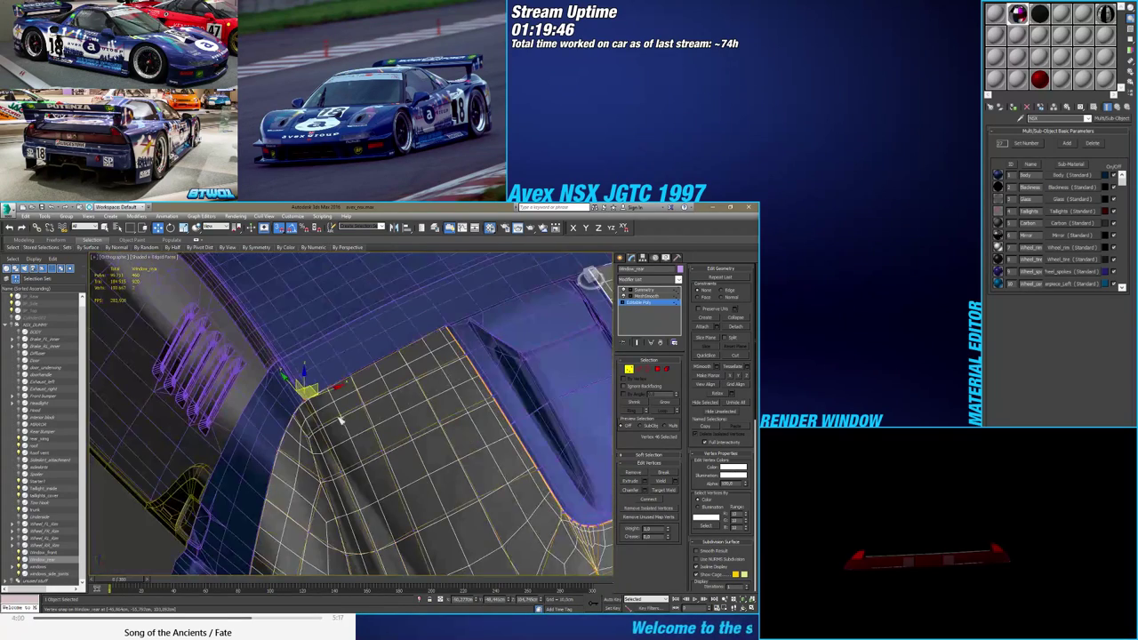
Undo the last vertex snaps near the rear window's upper outer corner
{"action": "middle_click_drag", "start_coordinate": [335, 418], "coordinate": [355, 378], "text": "alt"}
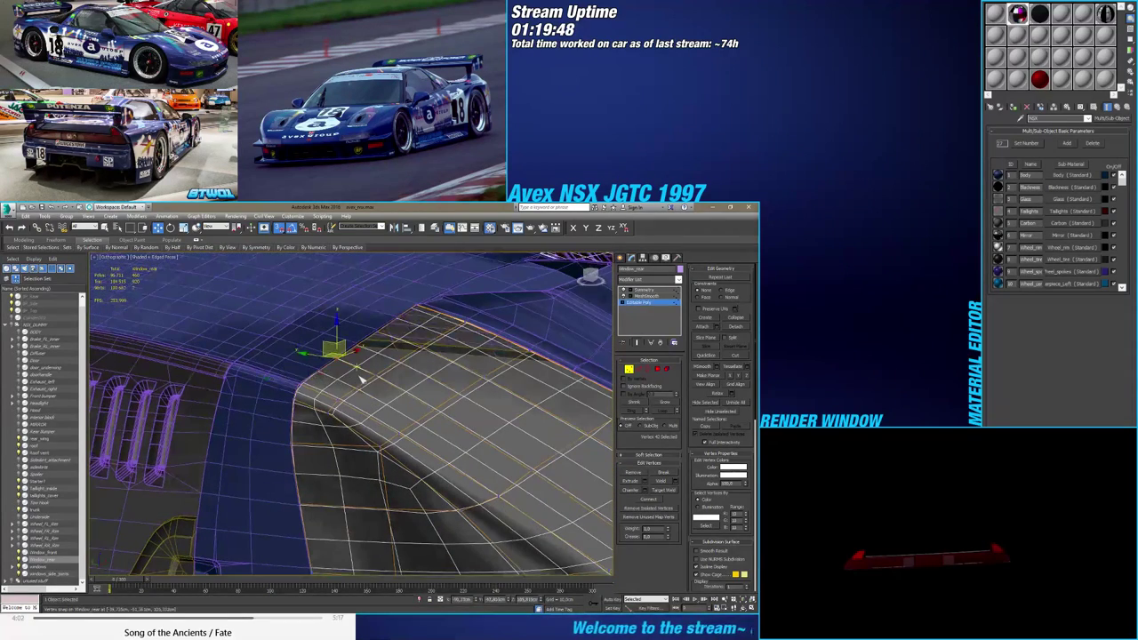
{"action": "key", "text": "ctrl+z"}
{"action": "key", "text": "ctrl+z"}
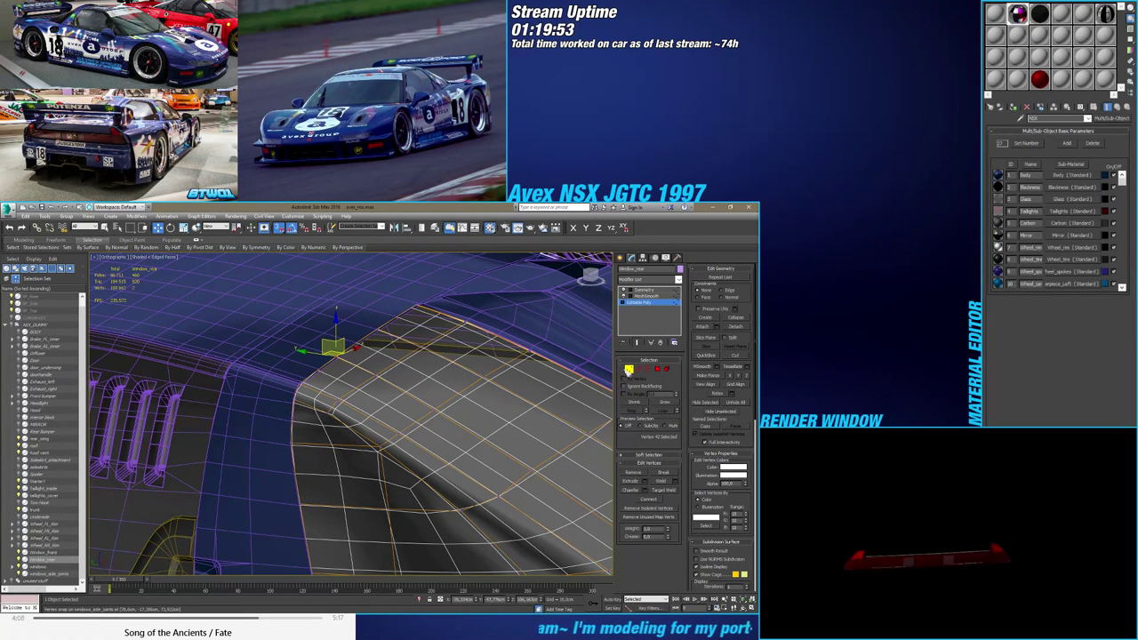
Finish the vertex editing and render the car's rear three-quarter view to inspect the rear window's fit
{"action": "left_click", "coordinate": [629, 370]}
{"action": "scroll", "coordinate": [356, 388], "scroll_direction": "down", "scroll_amount": 4}
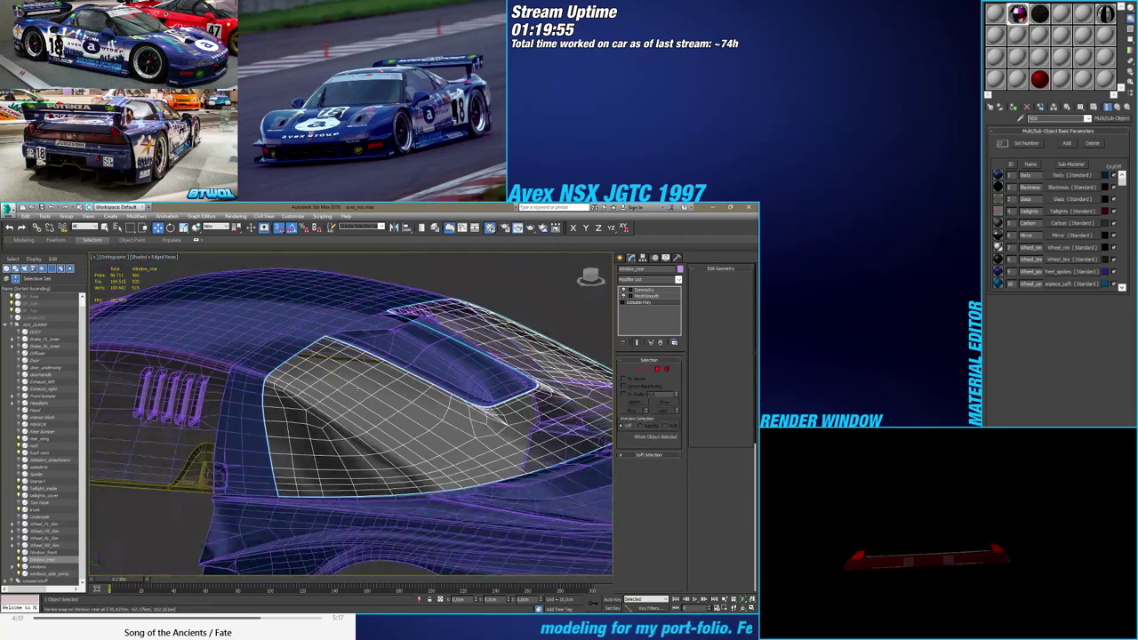
{"action": "middle_click_drag", "start_coordinate": [361, 374], "coordinate": [375, 398], "text": "alt"}
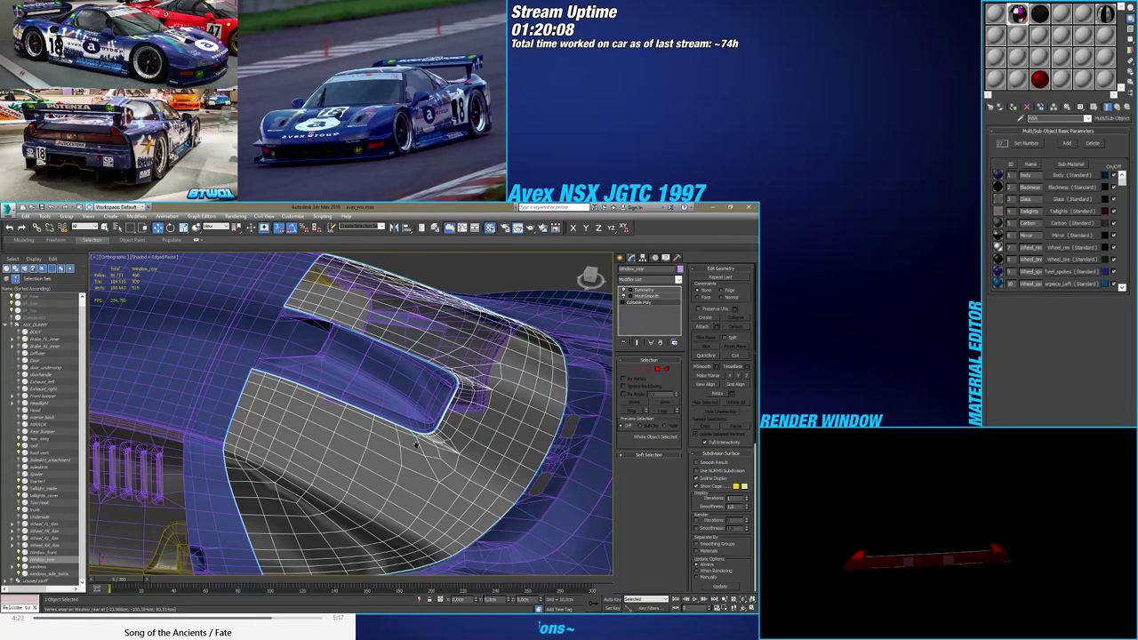
{"action": "scroll", "coordinate": [366, 338], "scroll_direction": "down", "scroll_amount": 2}
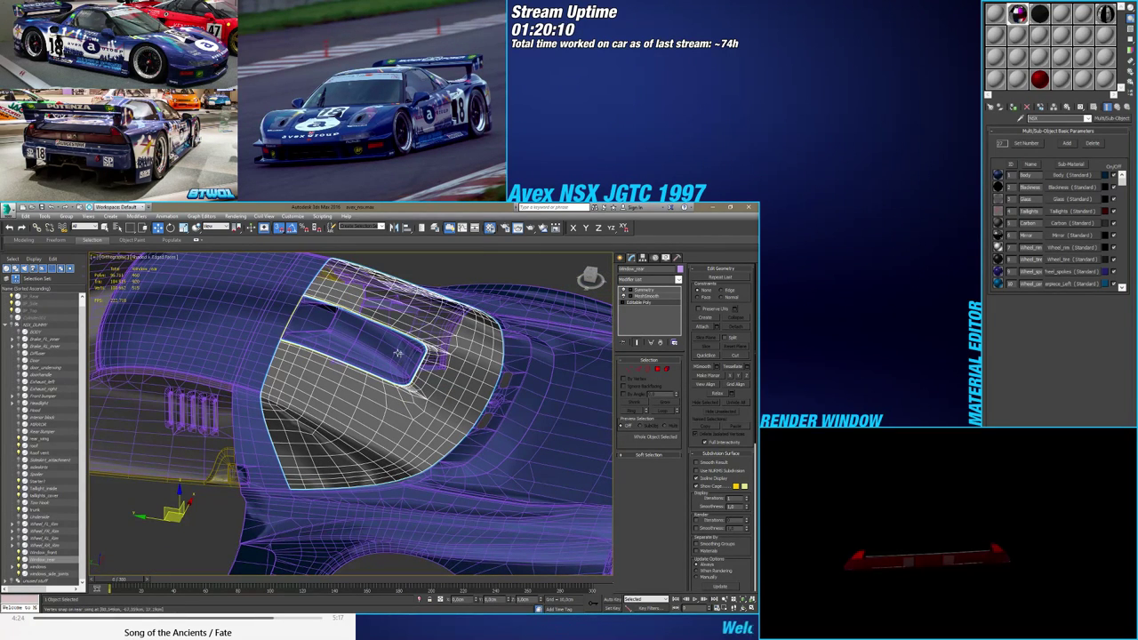
{"action": "scroll", "coordinate": [404, 365], "scroll_direction": "down", "scroll_amount": 5}
{"action": "middle_click_drag", "start_coordinate": [408, 369], "coordinate": [397, 380]}
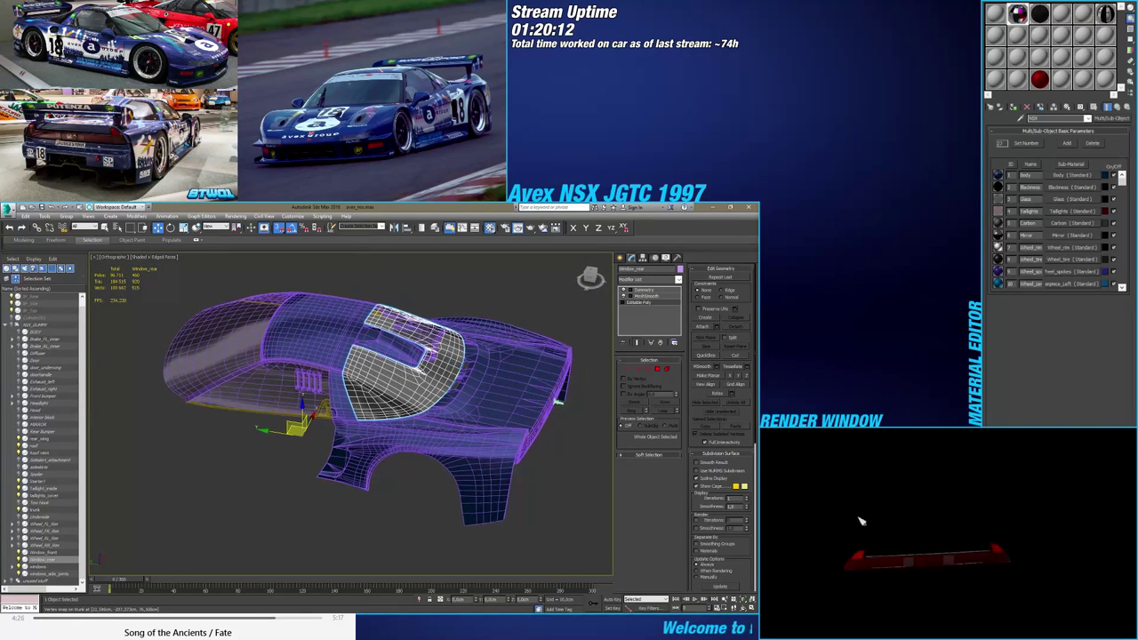
{"action": "key", "text": "shift+q"}
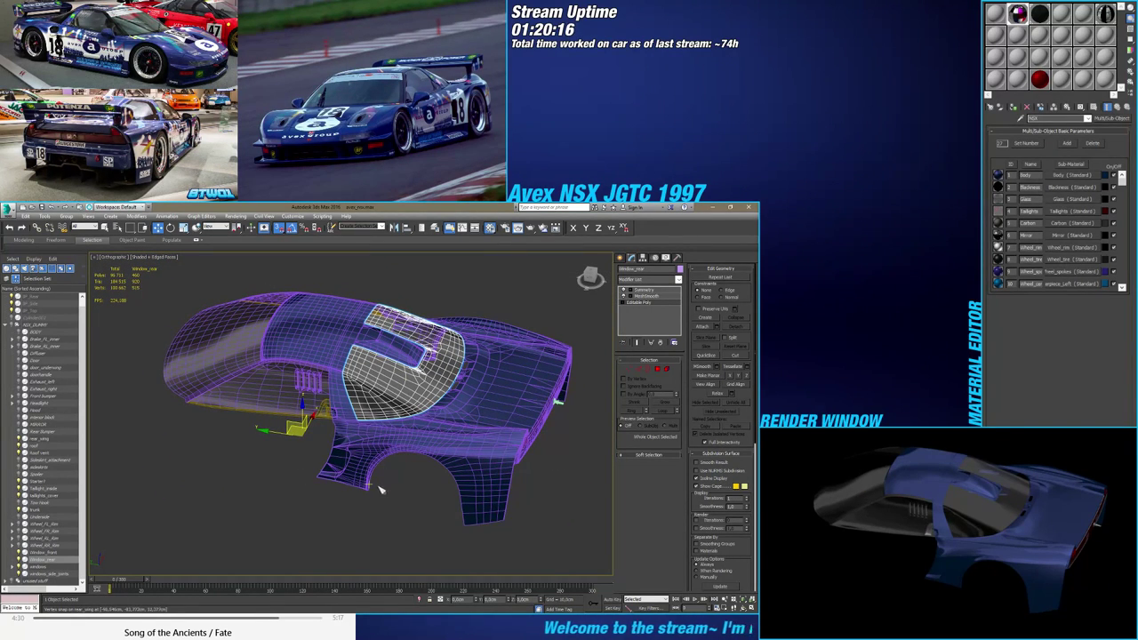
{"action": "mouse_move", "coordinate": [393, 498]}
{"action": "middle_mouse_down", "text": "alt"}
{"action": "mouse_move", "coordinate": [380, 496]}
{"action": "mouse_move", "coordinate": [435, 509]}
{"action": "mouse_move", "coordinate": [411, 495]}
{"action": "mouse_move", "coordinate": [433, 487]}
{"action": "mouse_move", "coordinate": [411, 488]}
{"action": "middle_mouse_up", "text": "alt"}
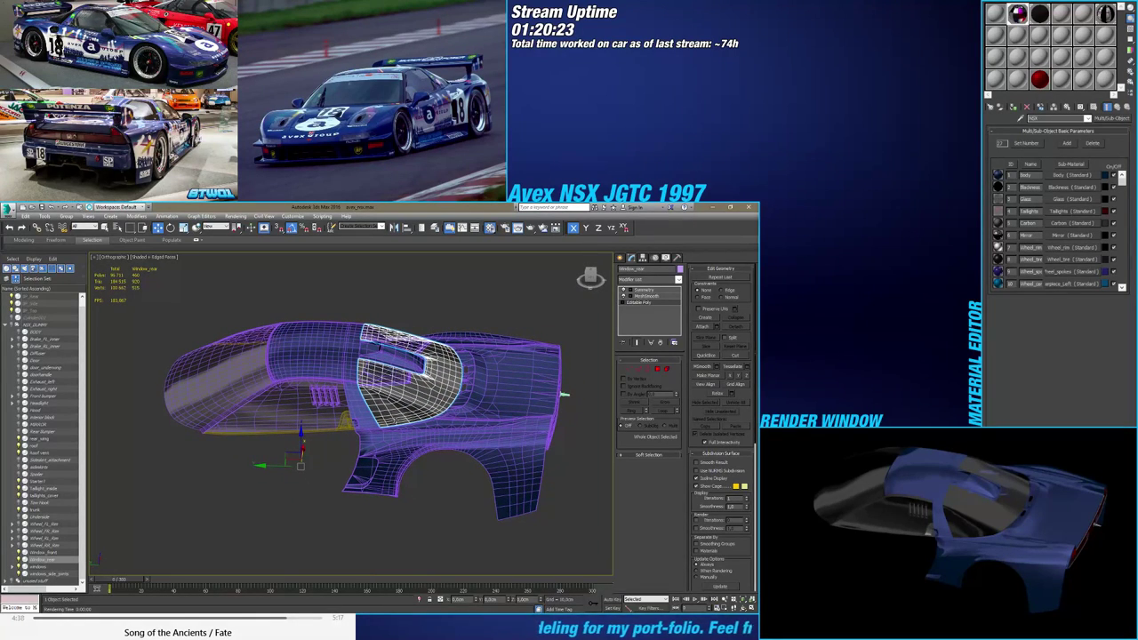
Turn off the rear window's MeshSmooth and edit its base mesh vertices with the modifier end result hidden
{"action": "scroll", "coordinate": [394, 425], "scroll_direction": "up", "scroll_amount": 5}
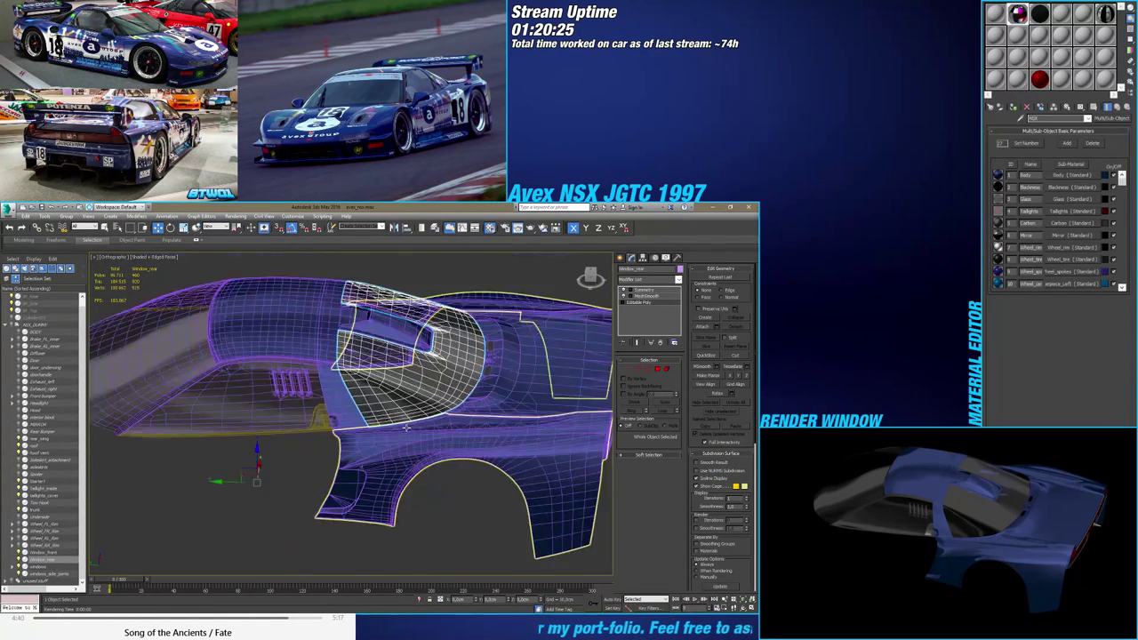
{"action": "middle_click_drag", "start_coordinate": [395, 399], "coordinate": [337, 482], "text": "alt"}
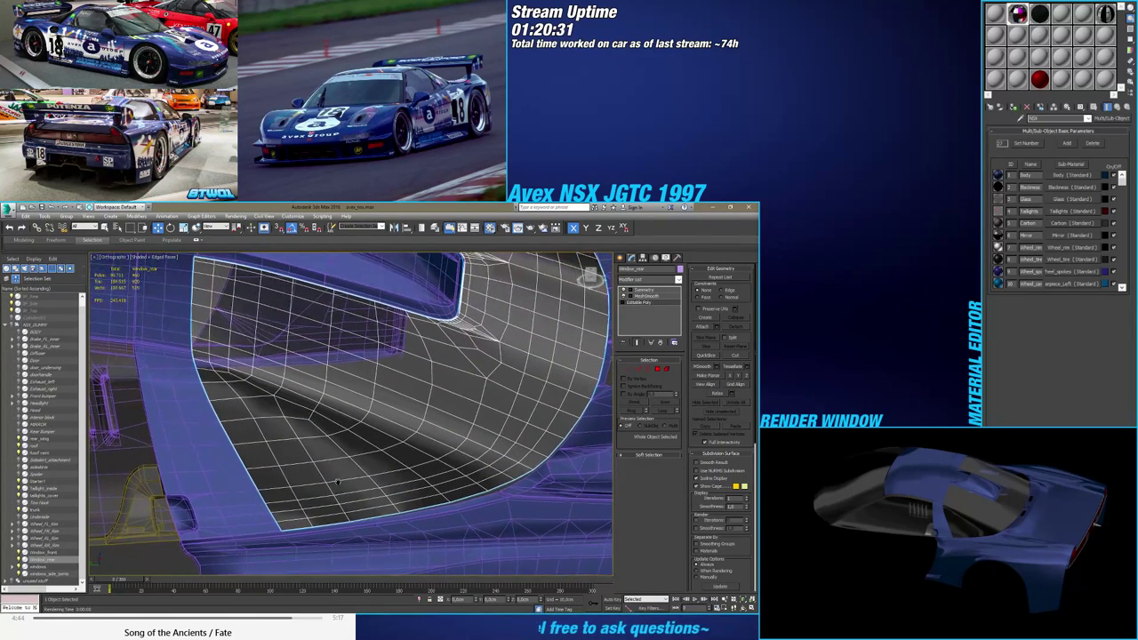
{"action": "left_click", "coordinate": [626, 302]}
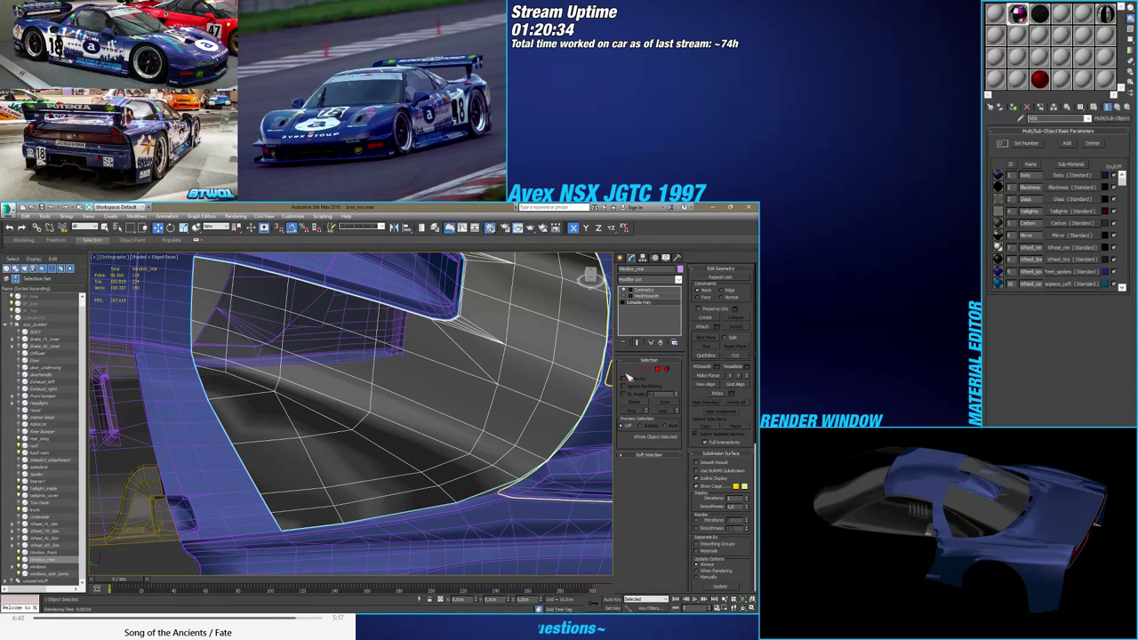
{"action": "left_click", "coordinate": [631, 373]}
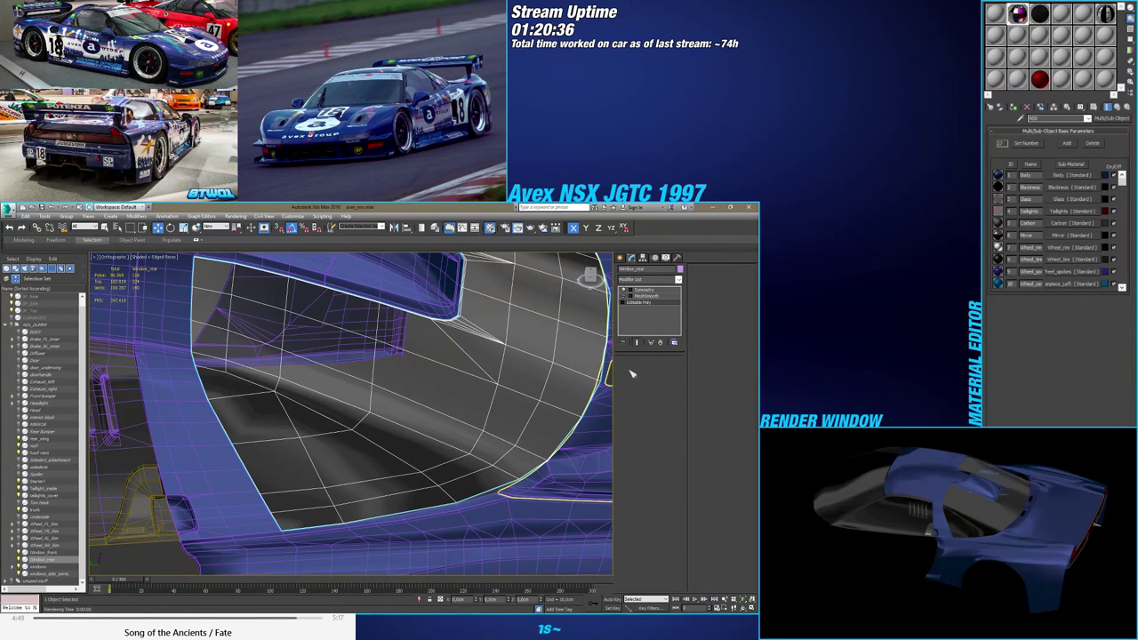
{"action": "left_click", "coordinate": [343, 521]}
{"action": "middle_click_drag", "start_coordinate": [364, 520], "coordinate": [498, 461], "text": "alt"}
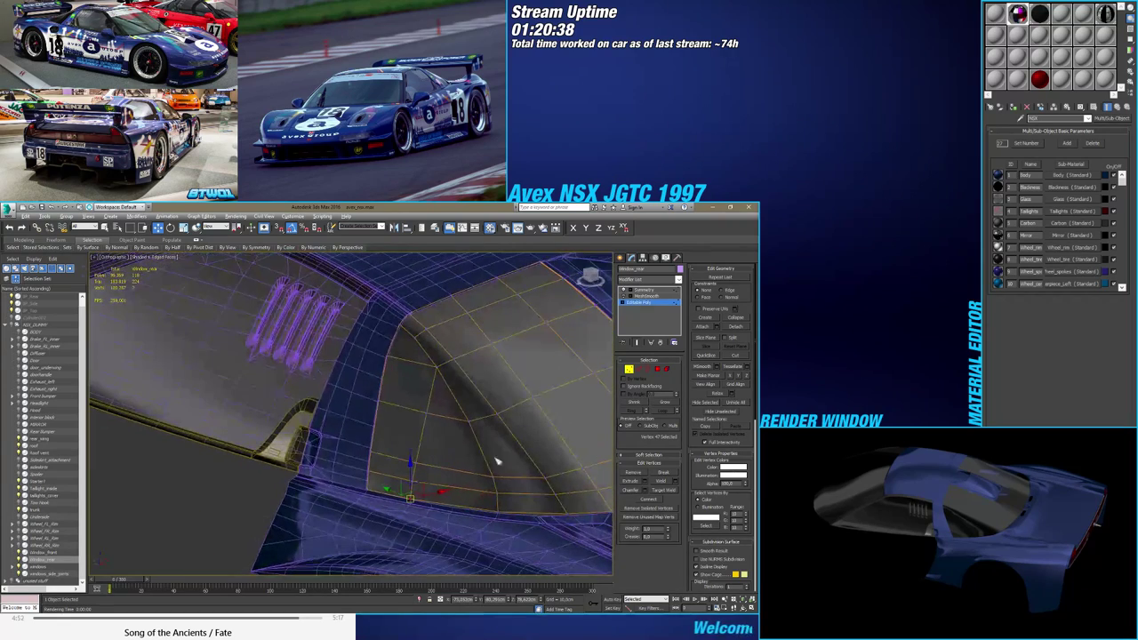
{"action": "left_click", "coordinate": [638, 343]}
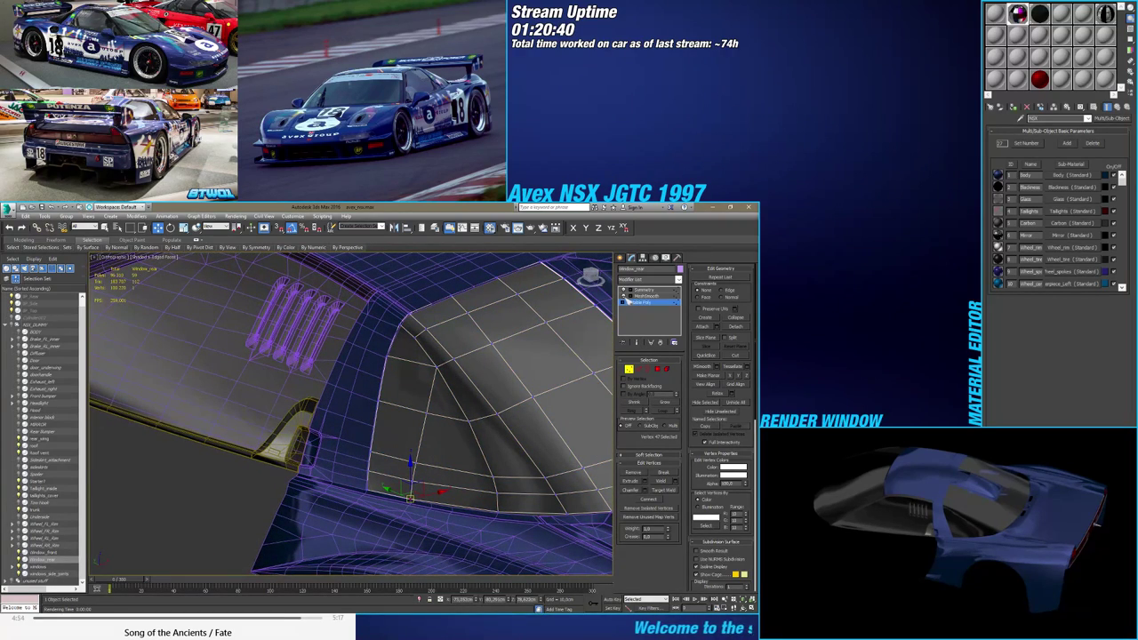
Snap the vertices along the rear window's lower side edge onto the adjoining rear bodywork vertices
{"action": "middle_click_drag", "start_coordinate": [477, 471], "coordinate": [430, 424], "text": "alt"}
{"action": "scroll", "coordinate": [396, 415], "scroll_direction": "up", "scroll_amount": 6}
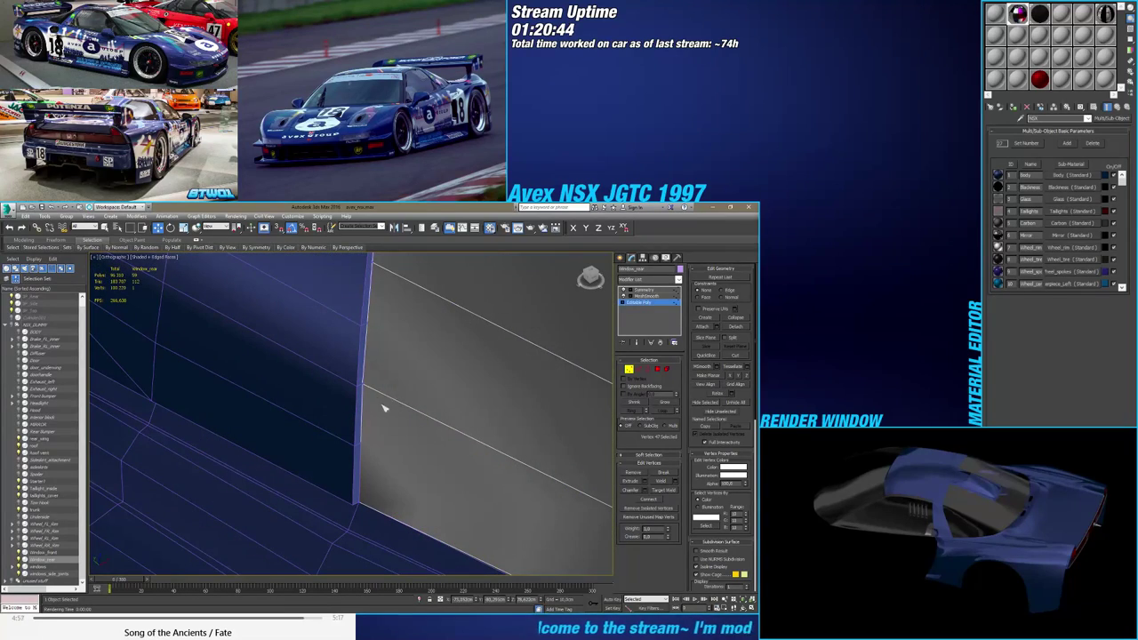
{"action": "mouse_move", "coordinate": [363, 393]}
{"action": "middle_mouse_down", "text": "alt"}
{"action": "mouse_move", "coordinate": [376, 426]}
{"action": "mouse_move", "coordinate": [385, 386]}
{"action": "mouse_move", "coordinate": [416, 352]}
{"action": "mouse_move", "coordinate": [372, 421]}
{"action": "mouse_move", "coordinate": [376, 394]}
{"action": "mouse_move", "coordinate": [436, 376]}
{"action": "mouse_move", "coordinate": [382, 382]}
{"action": "mouse_move", "coordinate": [431, 380]}
{"action": "mouse_move", "coordinate": [437, 391]}
{"action": "middle_mouse_up", "text": "alt"}
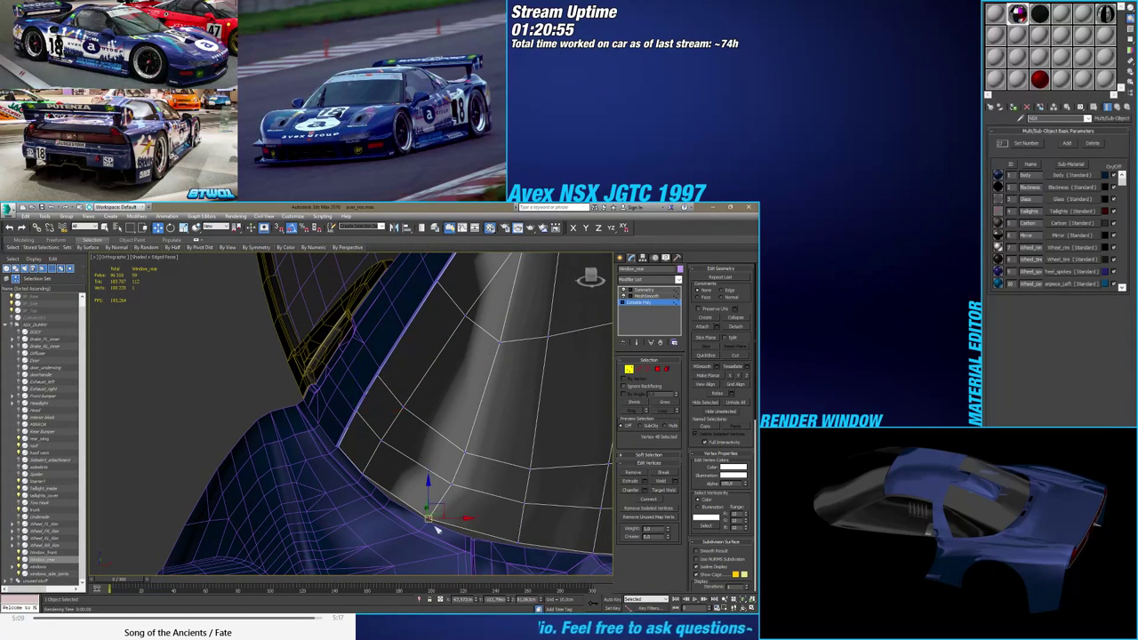
{"action": "scroll", "coordinate": [437, 529], "scroll_direction": "up", "scroll_amount": 5}
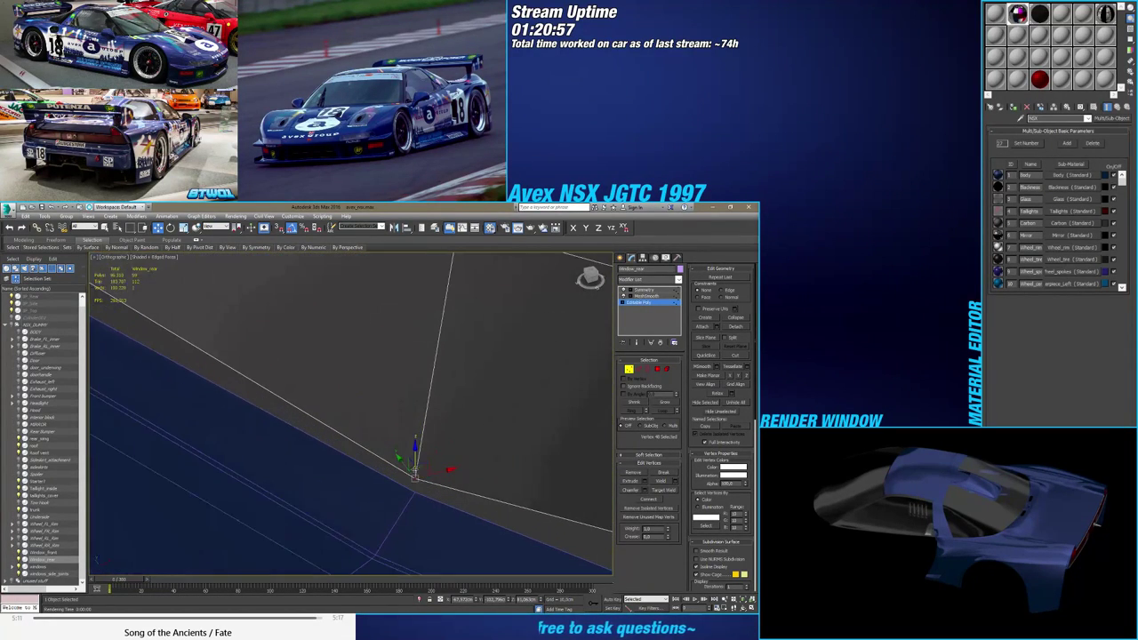
{"action": "scroll", "coordinate": [418, 484], "scroll_direction": "down", "scroll_amount": 3}
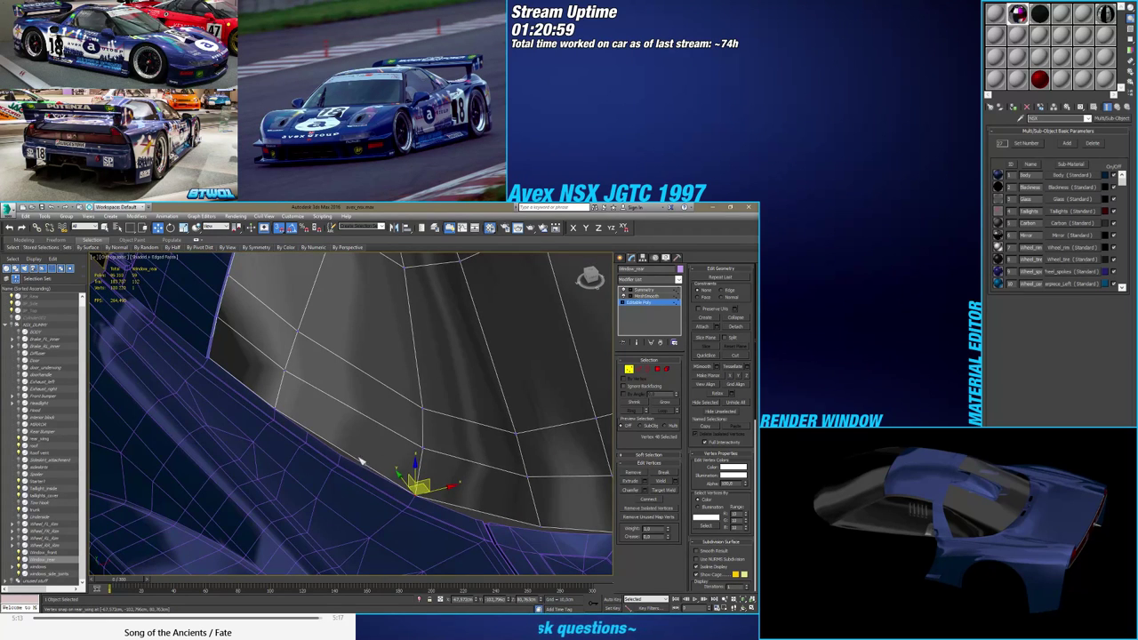
{"action": "scroll", "coordinate": [361, 461], "scroll_direction": "up", "scroll_amount": 5}
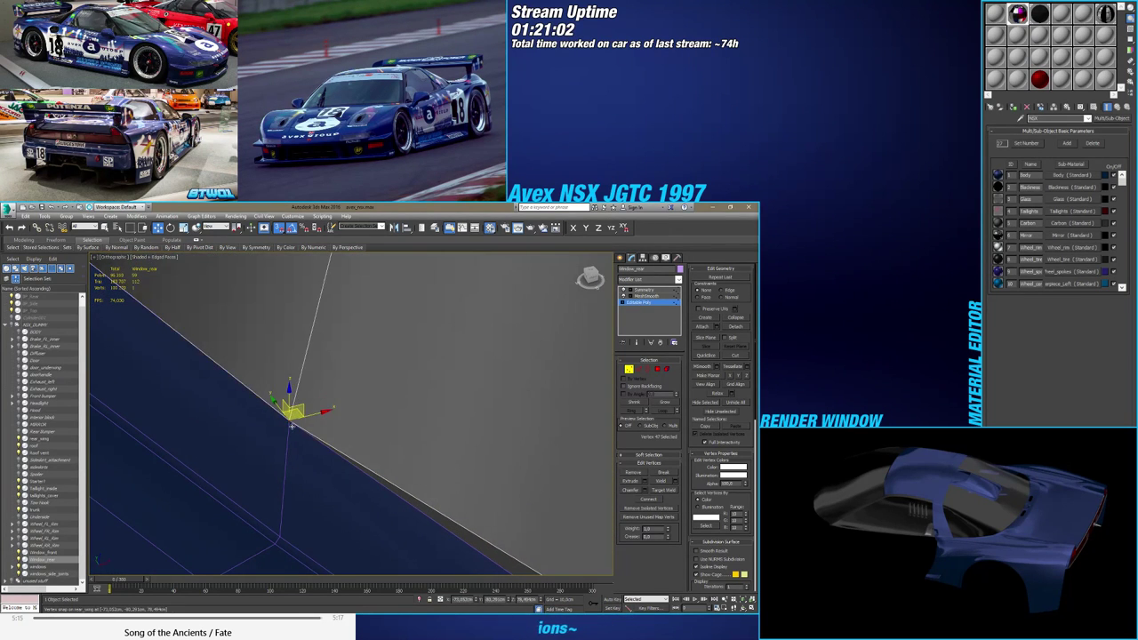
Snap the next lower-edge vertices around the window's rear corner onto the trunk's border vertices
{"action": "scroll", "coordinate": [289, 409], "scroll_direction": "down", "scroll_amount": 2}
{"action": "scroll", "coordinate": [537, 517], "scroll_direction": "up", "scroll_amount": 3}
{"action": "scroll", "coordinate": [536, 518], "scroll_direction": "up", "scroll_amount": 2}
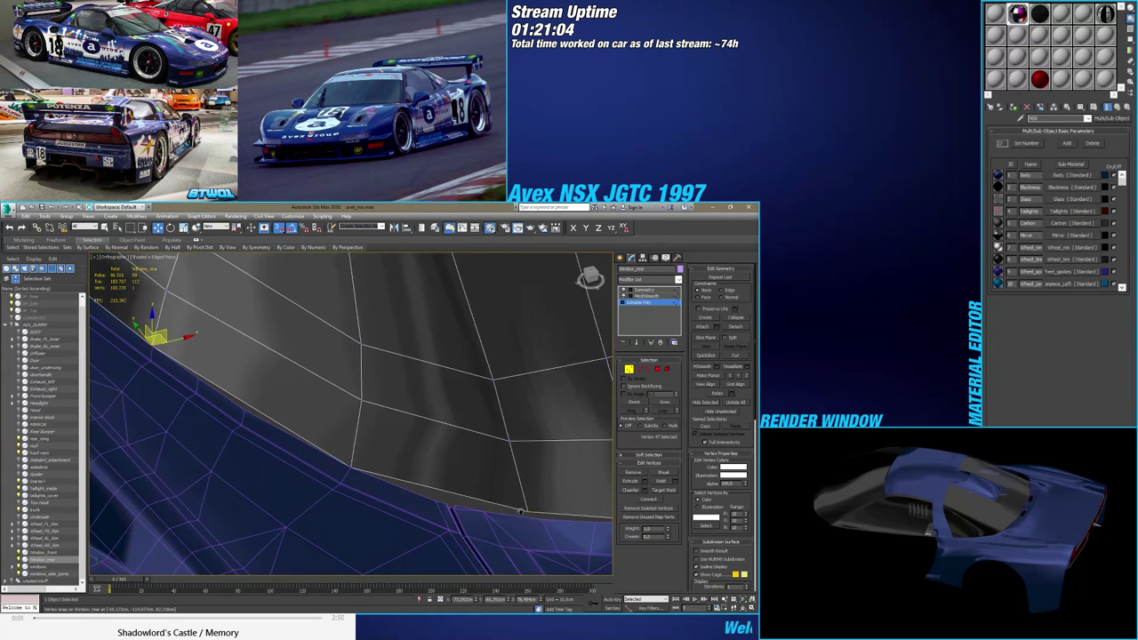
{"action": "left_click", "coordinate": [526, 512]}
{"action": "scroll", "coordinate": [574, 518], "scroll_direction": "down", "scroll_amount": 3}
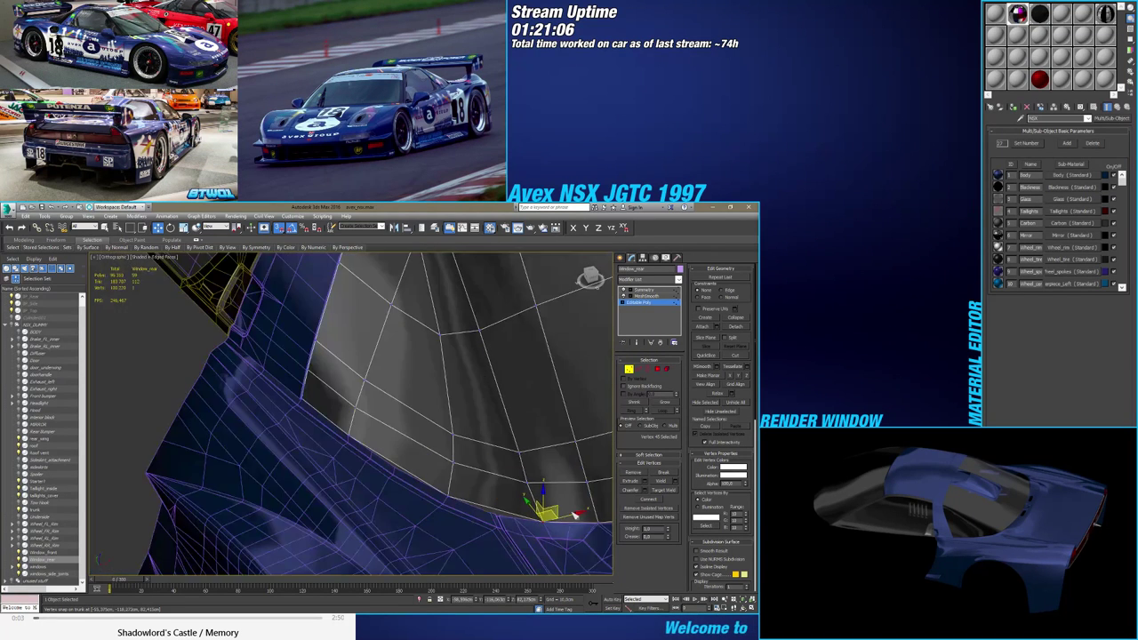
{"action": "middle_click_drag", "start_coordinate": [574, 518], "coordinate": [434, 511]}
{"action": "scroll", "coordinate": [433, 511], "scroll_direction": "up", "scroll_amount": 3}
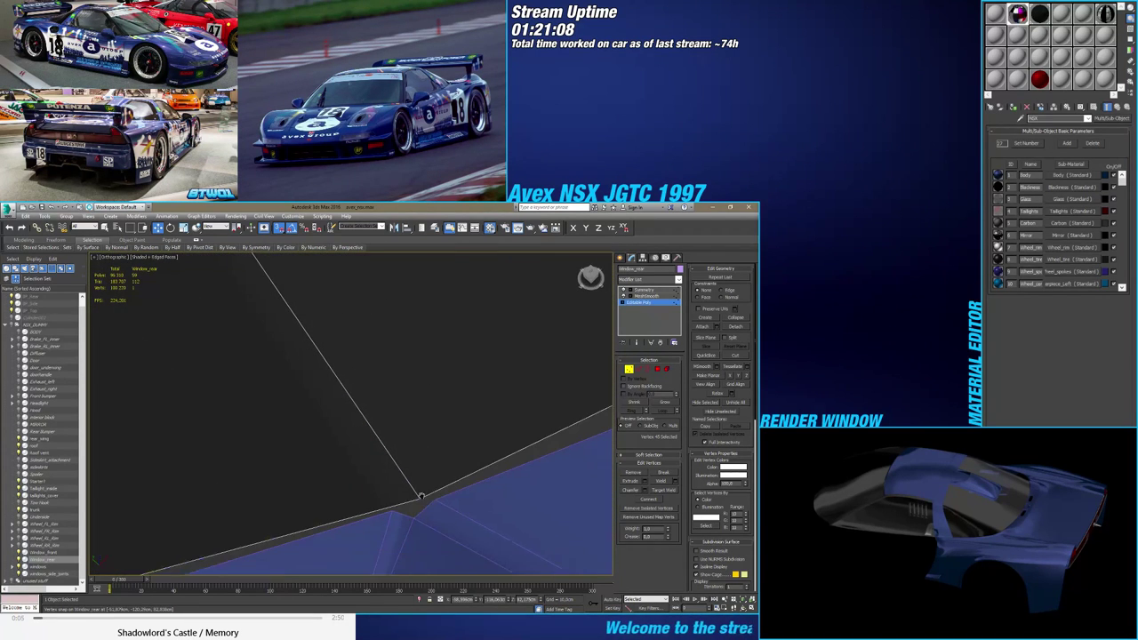
{"action": "scroll", "coordinate": [414, 485], "scroll_direction": "down", "scroll_amount": 3}
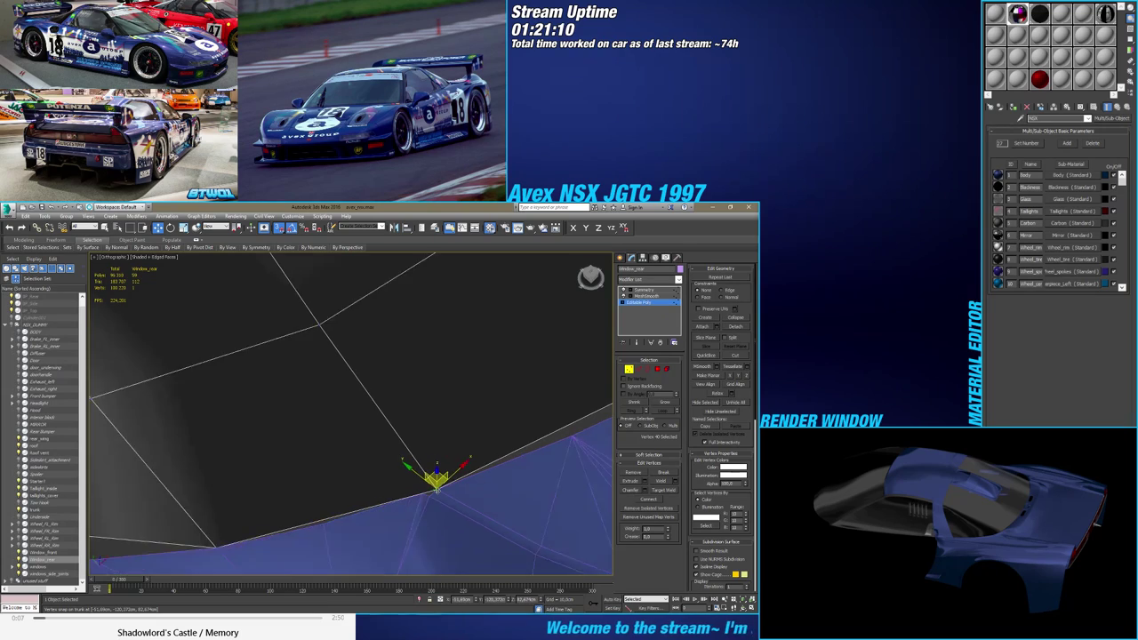
Make the rear window see-through and snap its next rear-edge vertex past the corner onto the trunk border
{"action": "middle_click_drag", "start_coordinate": [480, 487], "coordinate": [291, 468]}
{"action": "key", "text": "alt+x"}
{"action": "scroll", "coordinate": [436, 469], "scroll_direction": "up", "scroll_amount": 4}
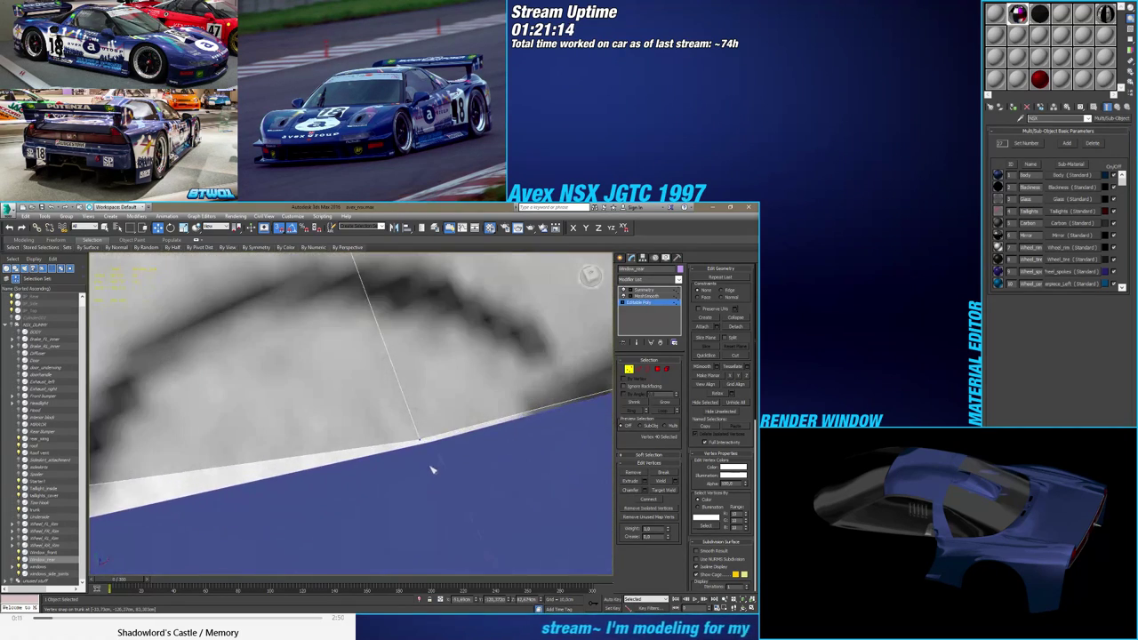
{"action": "left_click_drag", "start_coordinate": [426, 441], "coordinate": [434, 442]}
Align the rear window's edge vertex at the car's centre line with the trunk's centre border vertex
{"action": "scroll", "coordinate": [434, 442], "scroll_direction": "down", "scroll_amount": 4}
{"action": "middle_click_drag", "start_coordinate": [434, 441], "coordinate": [208, 520]}
{"action": "scroll", "coordinate": [495, 448], "scroll_direction": "up", "scroll_amount": 3}
{"action": "scroll", "coordinate": [471, 455], "scroll_direction": "down", "scroll_amount": 3}
{"action": "middle_click_drag", "start_coordinate": [471, 455], "coordinate": [439, 426]}
{"action": "mouse_move", "coordinate": [440, 426]}
{"action": "middle_mouse_down", "text": "alt"}
{"action": "mouse_move", "coordinate": [421, 424]}
{"action": "mouse_move", "coordinate": [426, 439]}
{"action": "middle_mouse_up", "text": "alt"}
{"action": "scroll", "coordinate": [428, 439], "scroll_direction": "down", "scroll_amount": 4}
{"action": "scroll", "coordinate": [431, 440], "scroll_direction": "up", "scroll_amount": 10}
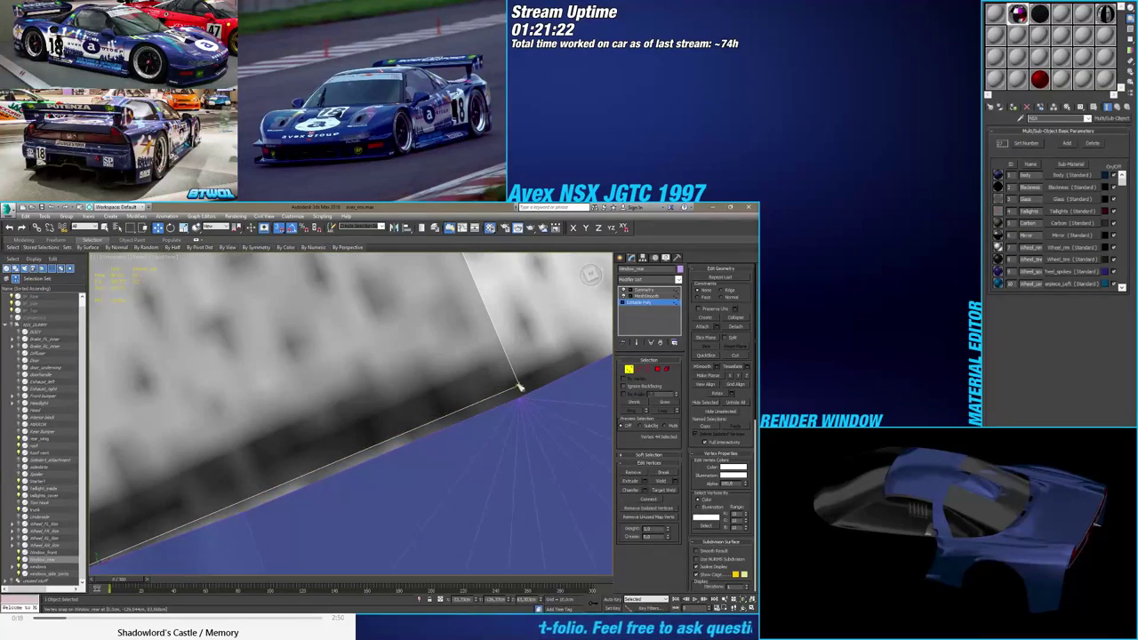
Snap the rear-edge vertex beside the trunk's elongated slot onto the trunk border and make the window opaque again
{"action": "scroll", "coordinate": [519, 388], "scroll_direction": "down", "scroll_amount": 6}
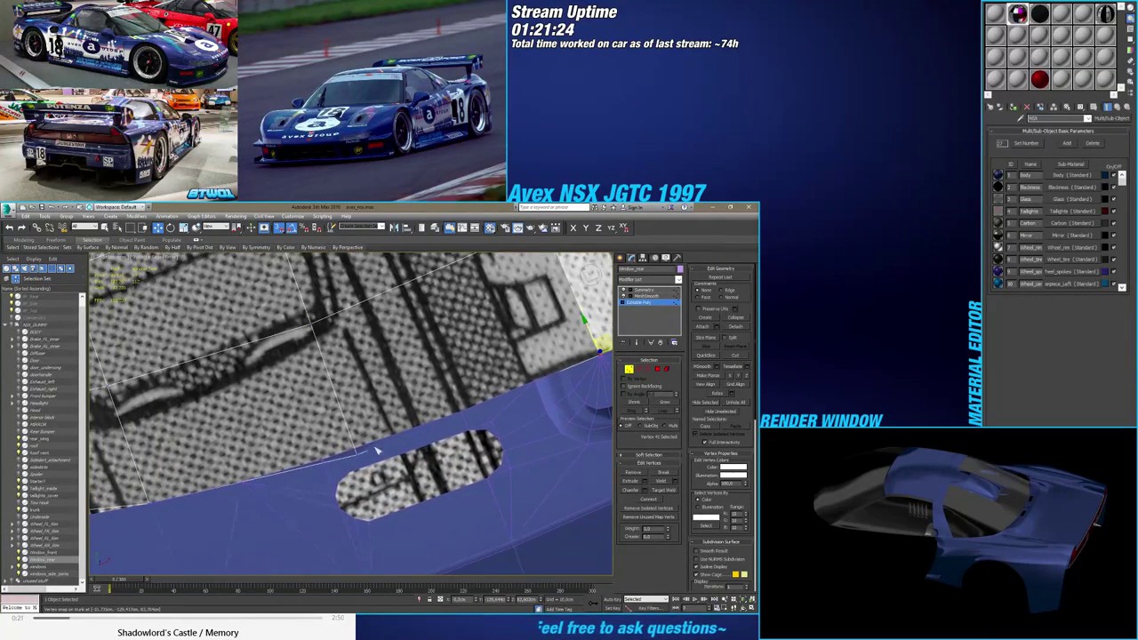
{"action": "scroll", "coordinate": [400, 438], "scroll_direction": "down", "scroll_amount": 2}
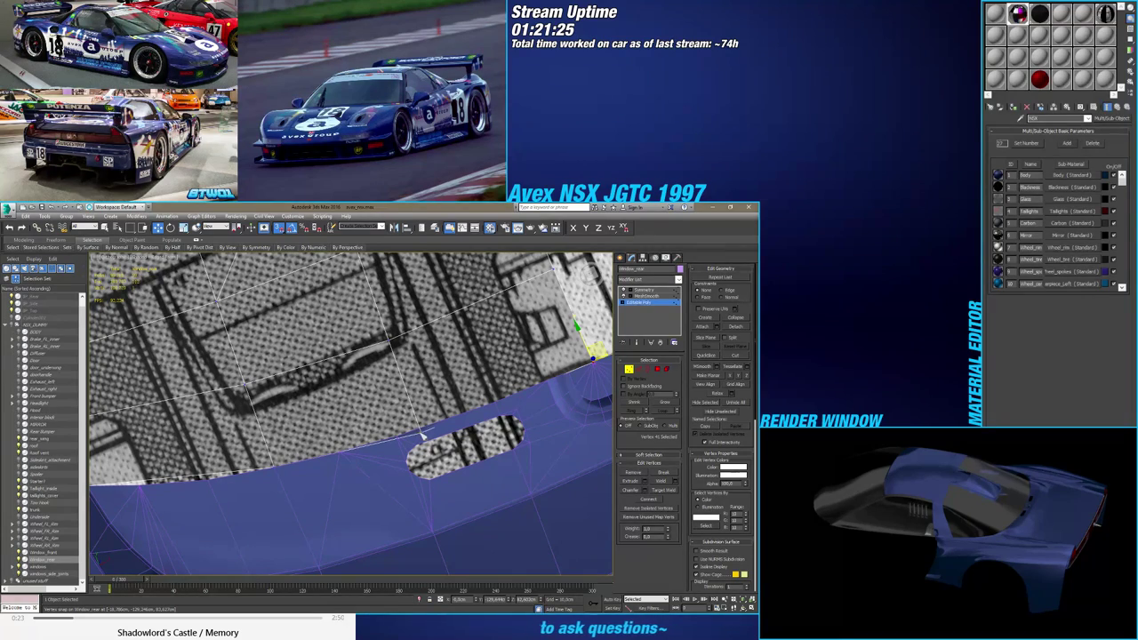
{"action": "left_click", "coordinate": [424, 434]}
{"action": "left_click", "coordinate": [399, 435]}
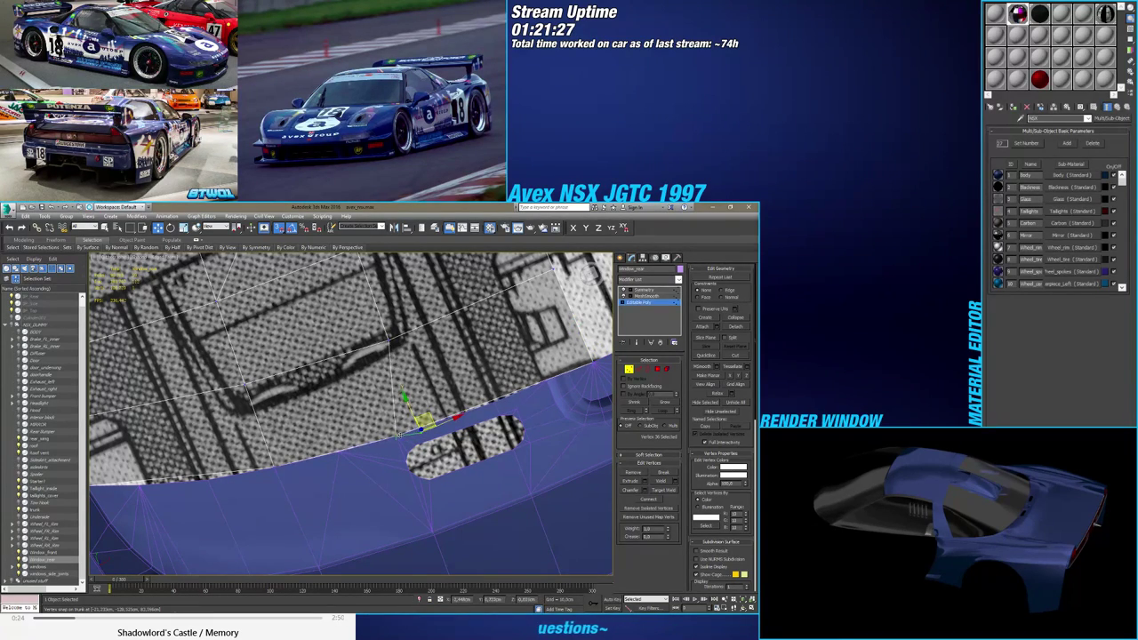
{"action": "scroll", "coordinate": [398, 435], "scroll_direction": "down", "scroll_amount": 7}
{"action": "middle_click_drag", "start_coordinate": [398, 435], "coordinate": [431, 443], "text": "alt"}
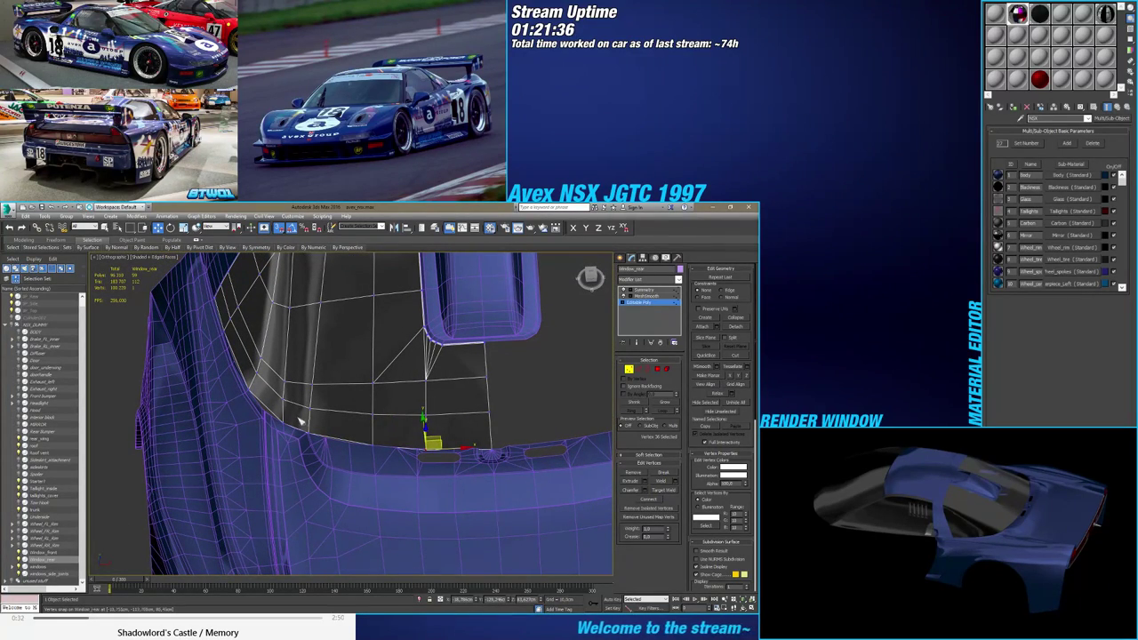
Shift two inner vertices of the rear window's curved side outward along the X axis
{"action": "middle_click_drag", "start_coordinate": [300, 423], "coordinate": [426, 487], "text": "alt"}
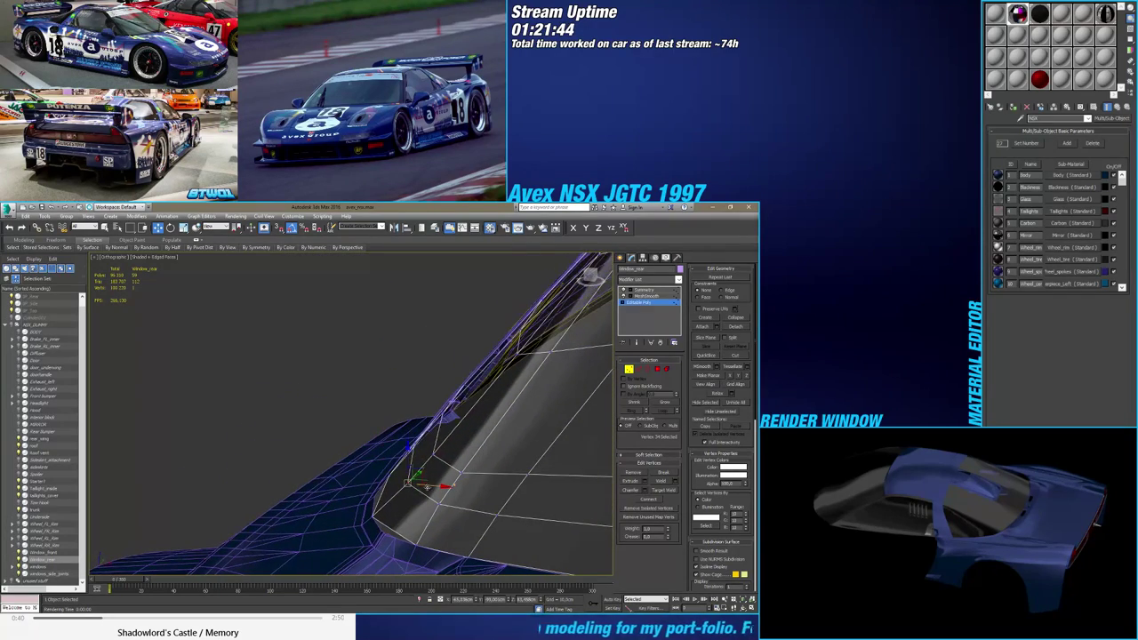
{"action": "left_click_drag", "start_coordinate": [428, 487], "coordinate": [421, 486]}
{"action": "middle_click_drag", "start_coordinate": [420, 484], "coordinate": [449, 458], "text": "alt"}
{"action": "left_click", "coordinate": [434, 456]}
{"action": "left_click_drag", "start_coordinate": [450, 459], "coordinate": [442, 458]}
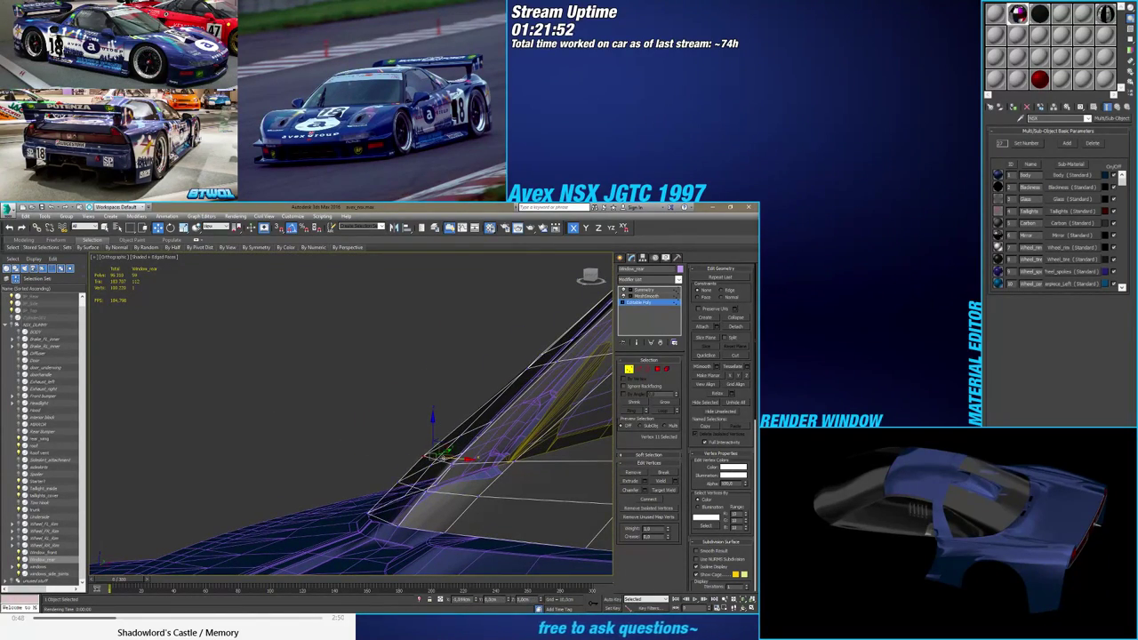
Remove the two selected edges near the upper front corner of the rear window's side section
{"action": "middle_click_drag", "start_coordinate": [435, 455], "coordinate": [370, 434], "text": "alt"}
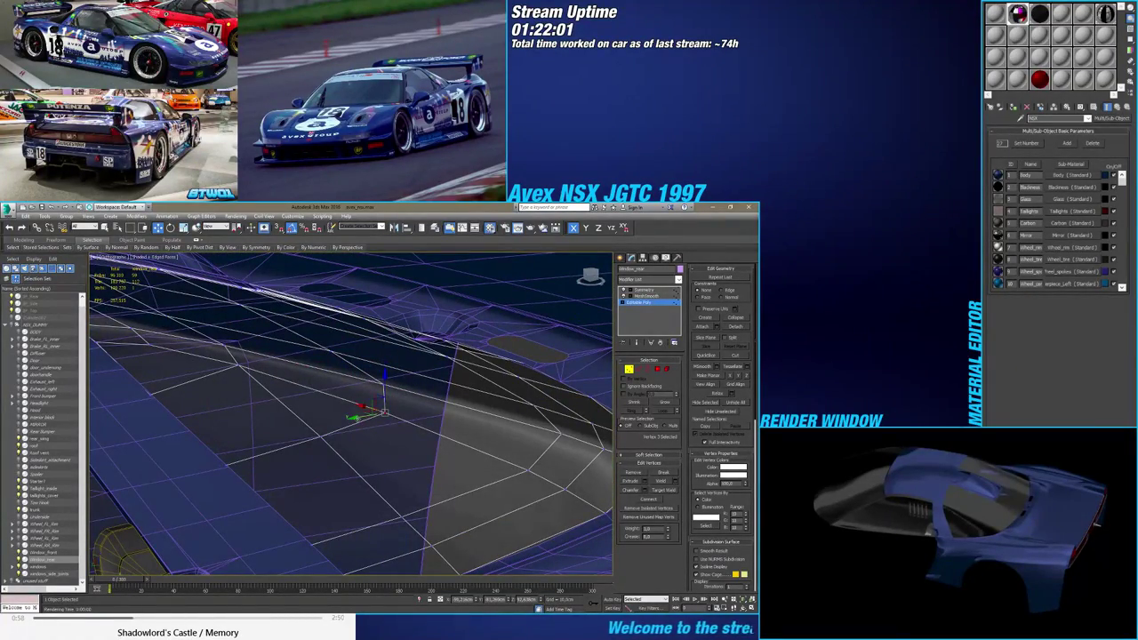
{"action": "middle_click_drag", "start_coordinate": [388, 411], "coordinate": [539, 400], "text": "alt"}
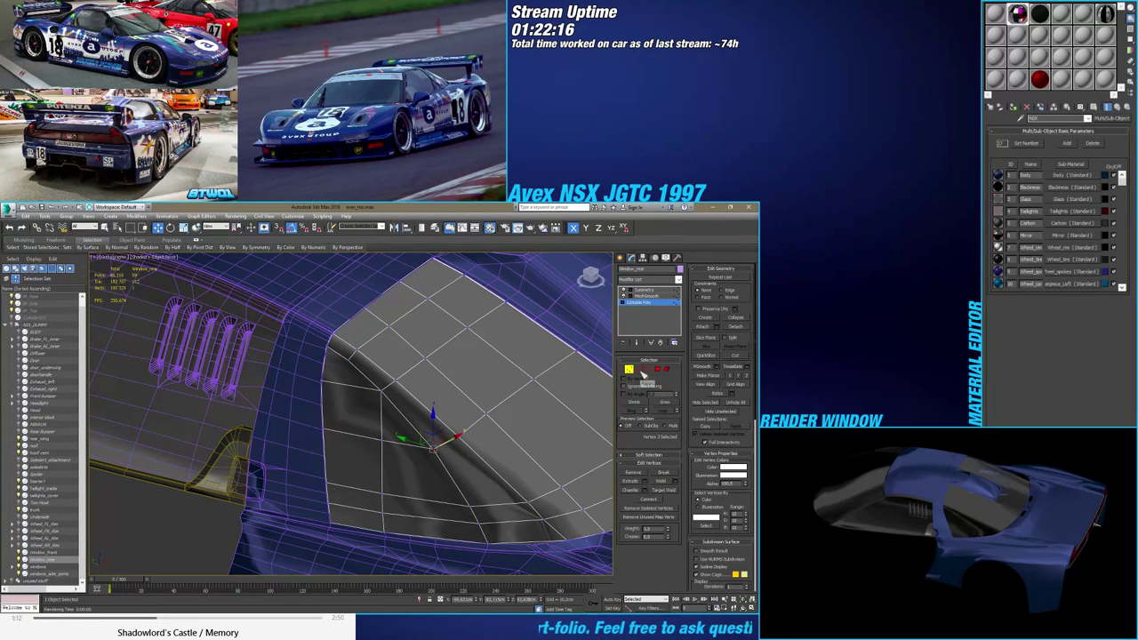
{"action": "left_click", "coordinate": [639, 370]}
{"action": "left_click", "coordinate": [346, 388]}
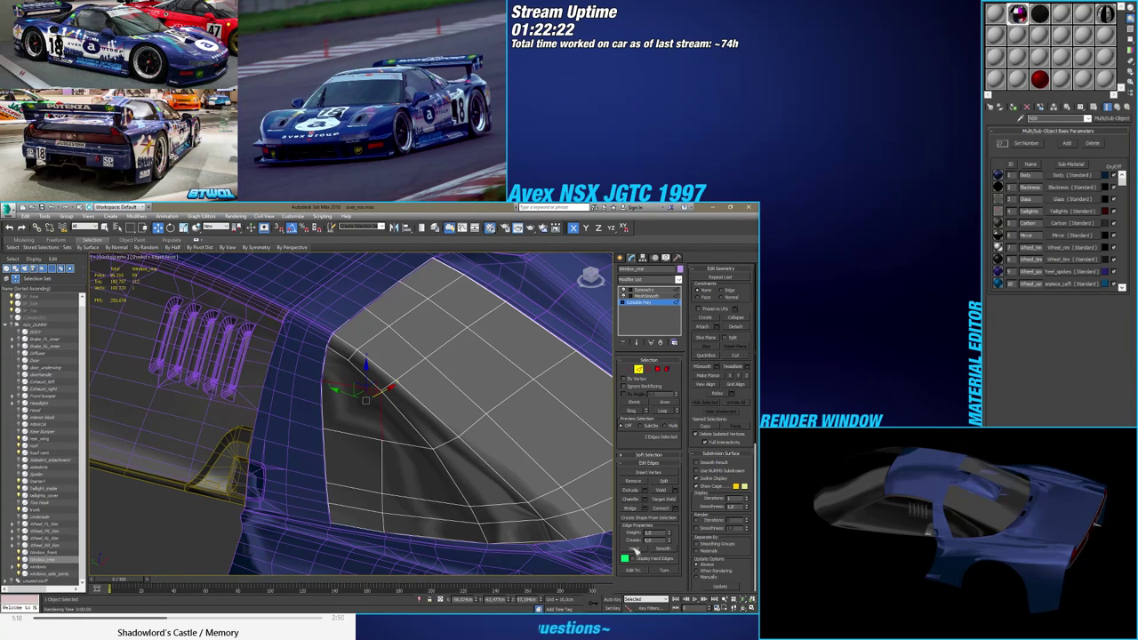
{"action": "left_click", "coordinate": [643, 481]}
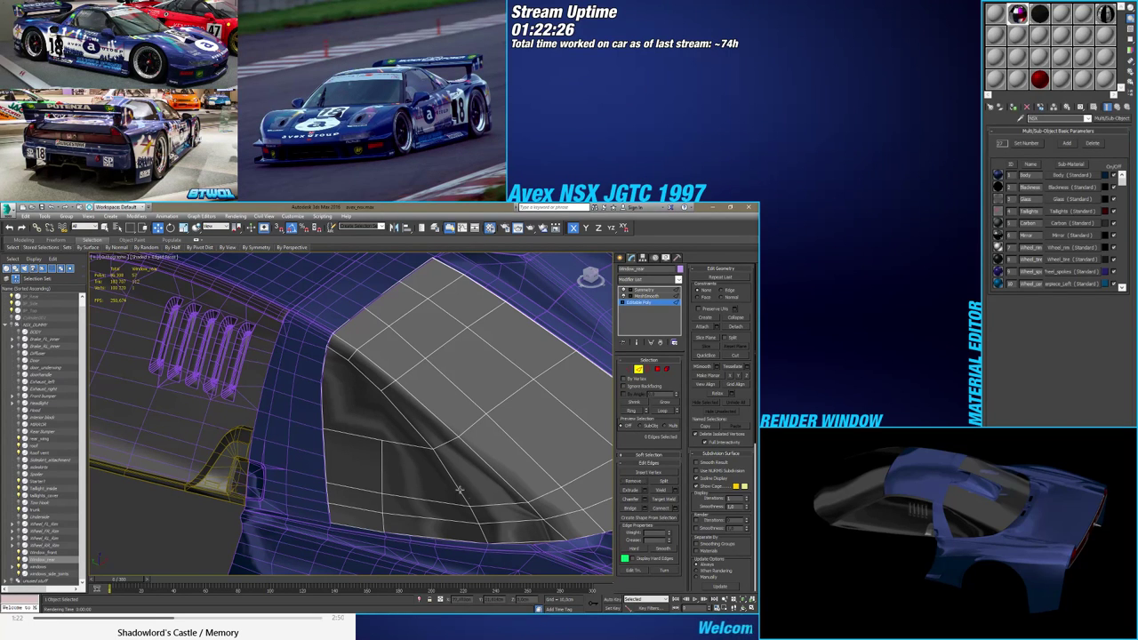
{"action": "scroll", "coordinate": [564, 312], "scroll_direction": "down", "scroll_amount": 1}
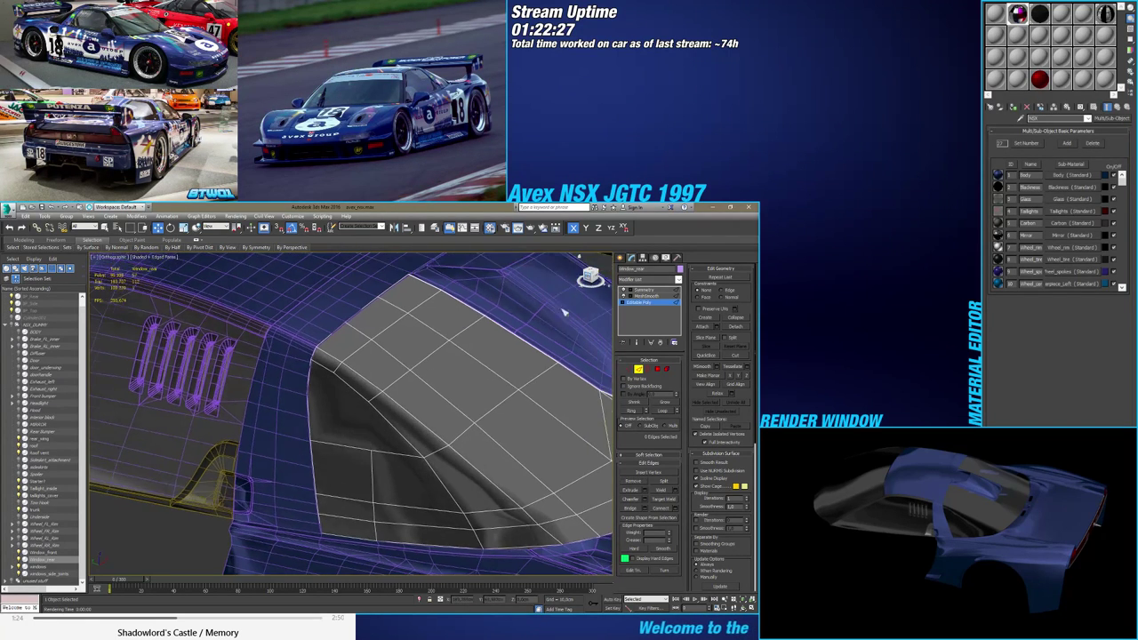
Return to vertex editing and compare the rear window's side section with the blueprint in the left view
{"action": "key", "text": "l"}
{"action": "middle_click_drag", "start_coordinate": [450, 400], "coordinate": [400, 288]}
{"action": "scroll", "coordinate": [307, 441], "scroll_direction": "up", "scroll_amount": 4}
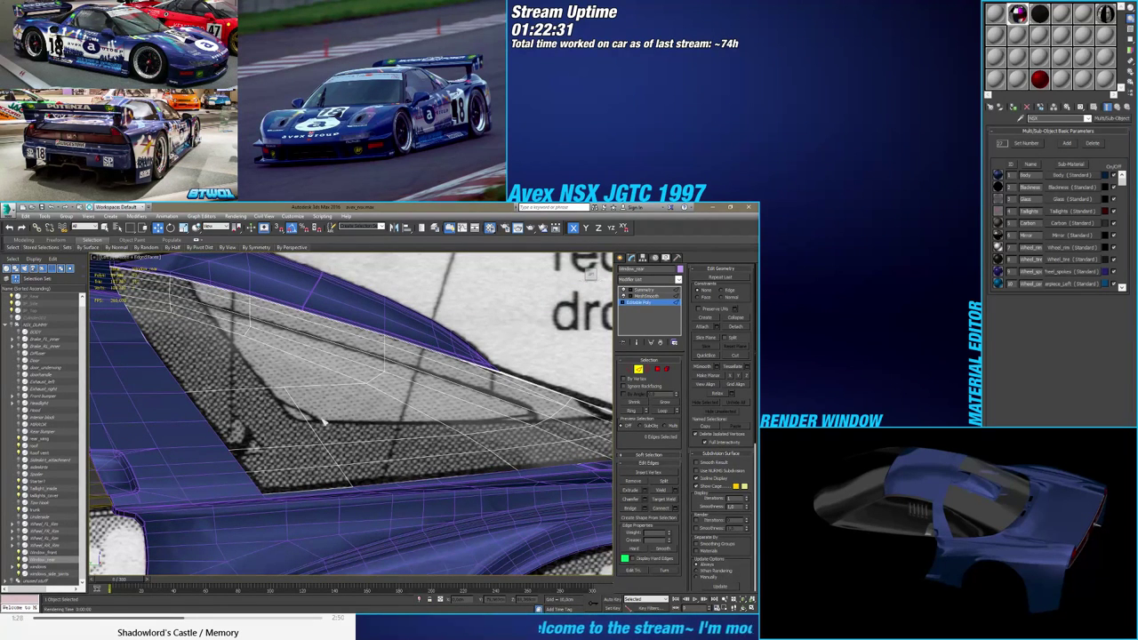
{"action": "left_click", "coordinate": [631, 368]}
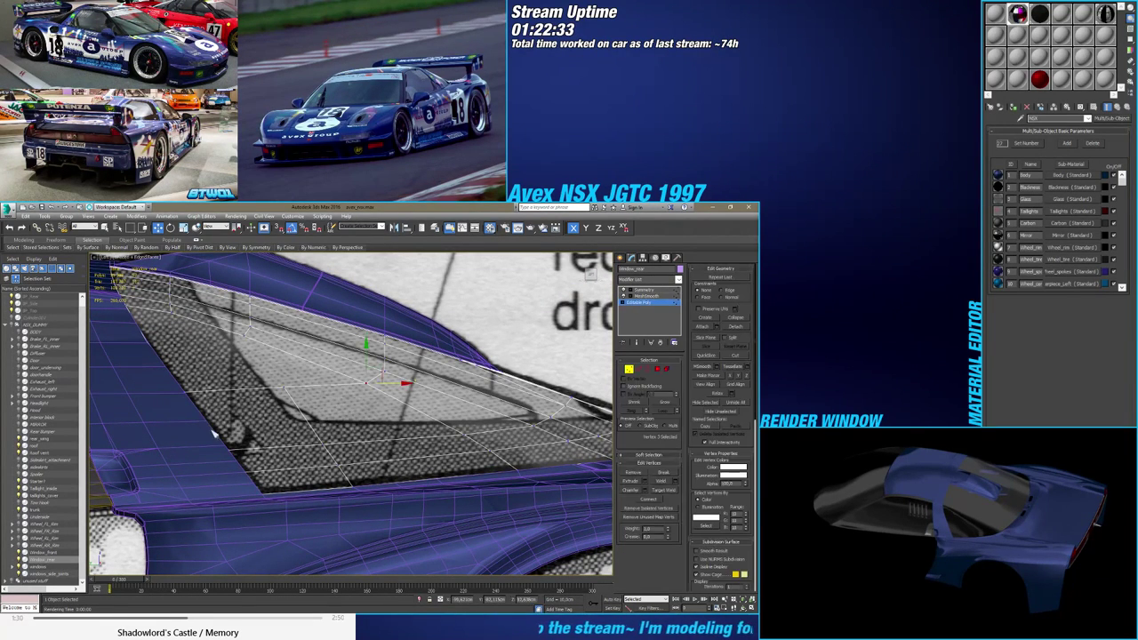
{"action": "middle_click_drag", "start_coordinate": [272, 461], "coordinate": [332, 443], "text": "alt"}
{"action": "left_click", "coordinate": [590, 275]}
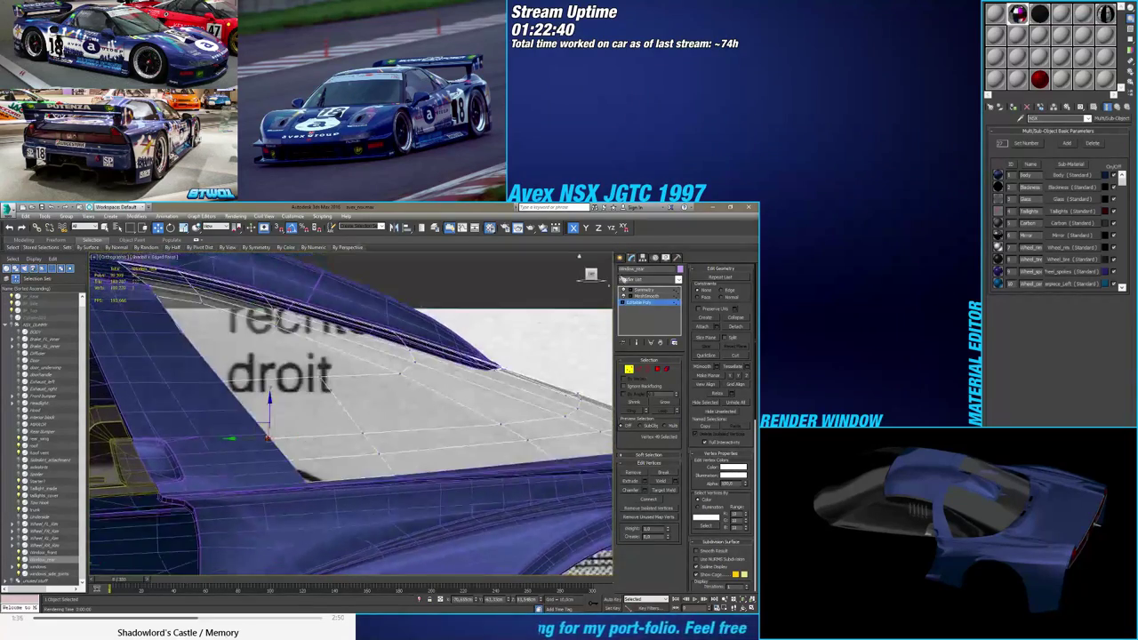
{"action": "left_click", "coordinate": [596, 278]}
{"action": "middle_click_drag", "start_coordinate": [591, 379], "coordinate": [436, 376]}
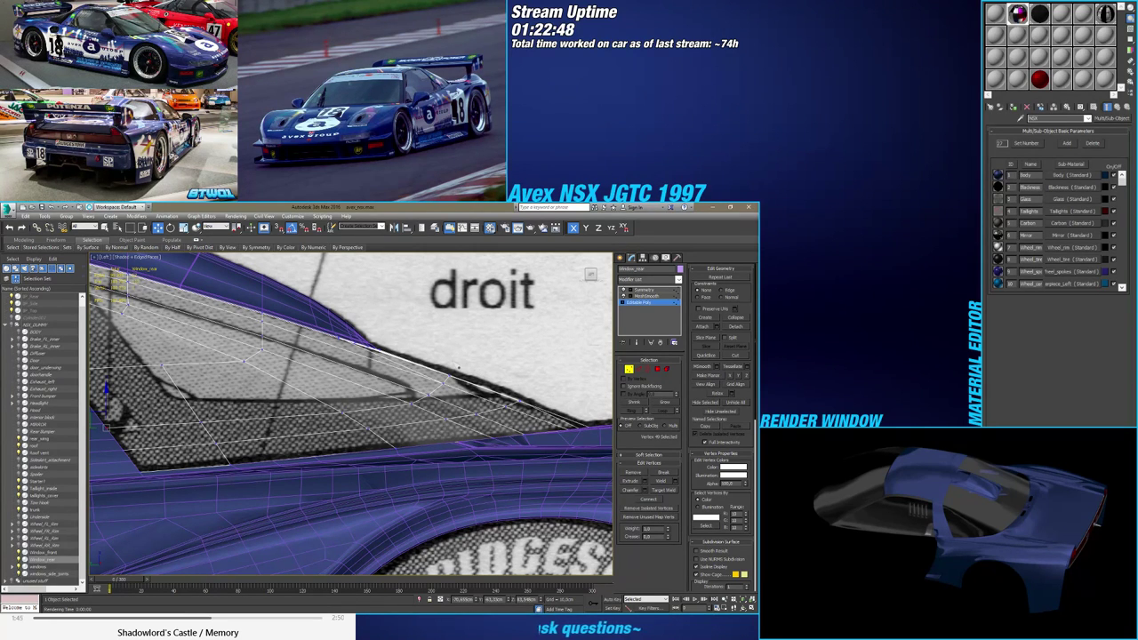
Slide the vertices in the lower row of the rear window's side section vertically onto the blueprint's inner border line
{"action": "left_click", "coordinate": [425, 404]}
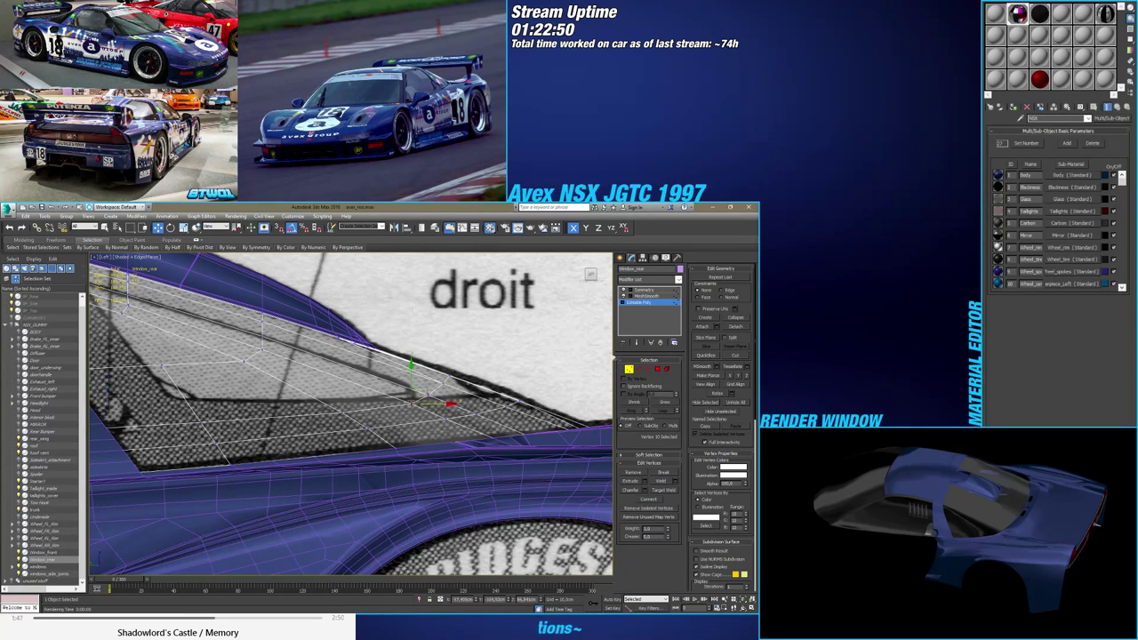
{"action": "scroll", "coordinate": [374, 402], "scroll_direction": "up", "scroll_amount": 3}
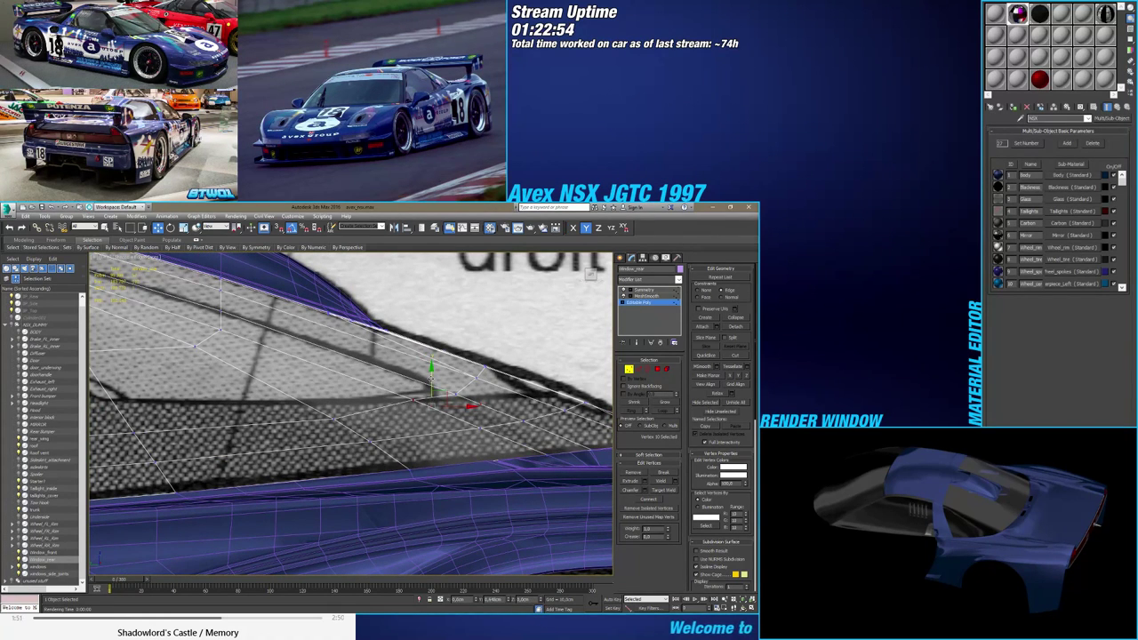
{"action": "left_click", "coordinate": [335, 416]}
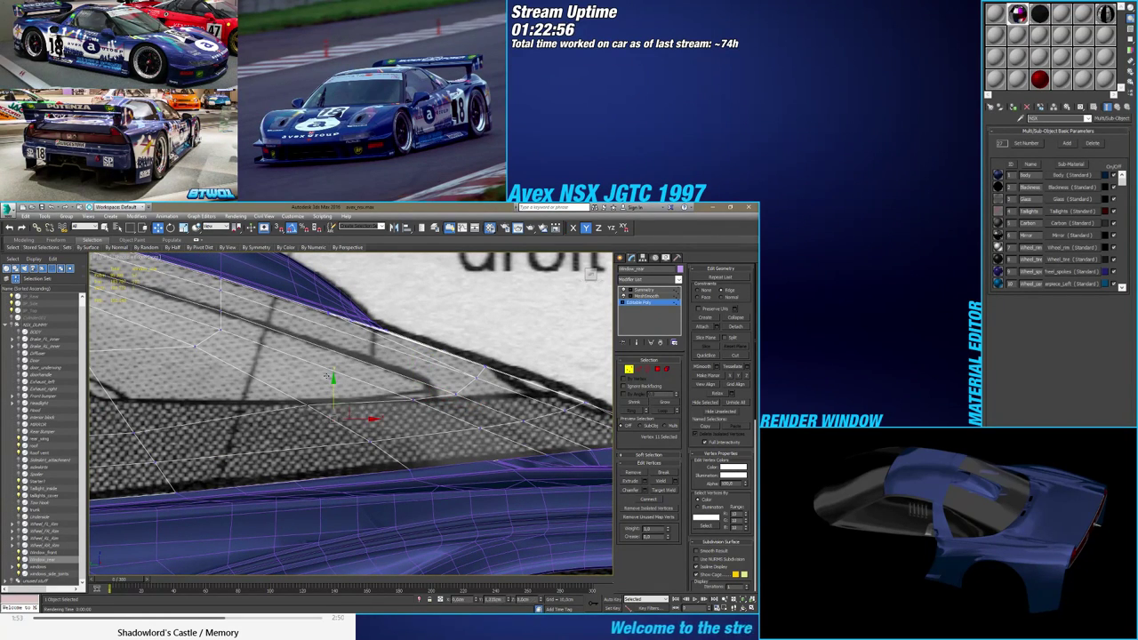
{"action": "middle_click_drag", "start_coordinate": [338, 405], "coordinate": [388, 411], "text": "alt"}
Move the vertices around the lower front corner of the side section onto the bend of the blueprint's inner border
{"action": "left_click", "coordinate": [317, 417]}
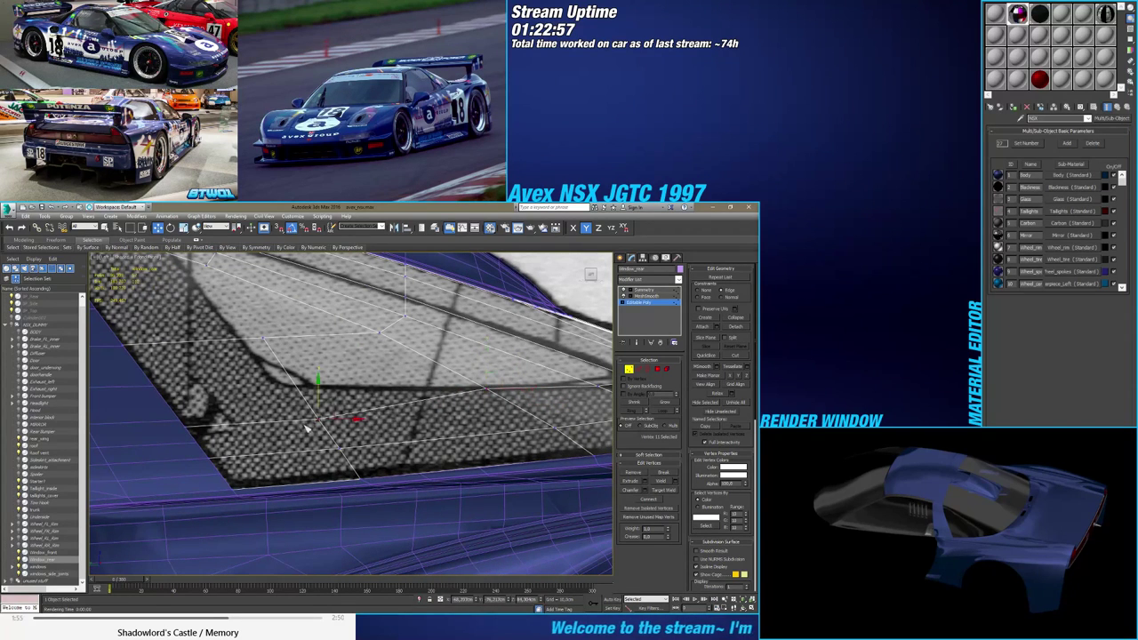
{"action": "left_click_drag", "start_coordinate": [317, 394], "coordinate": [291, 370]}
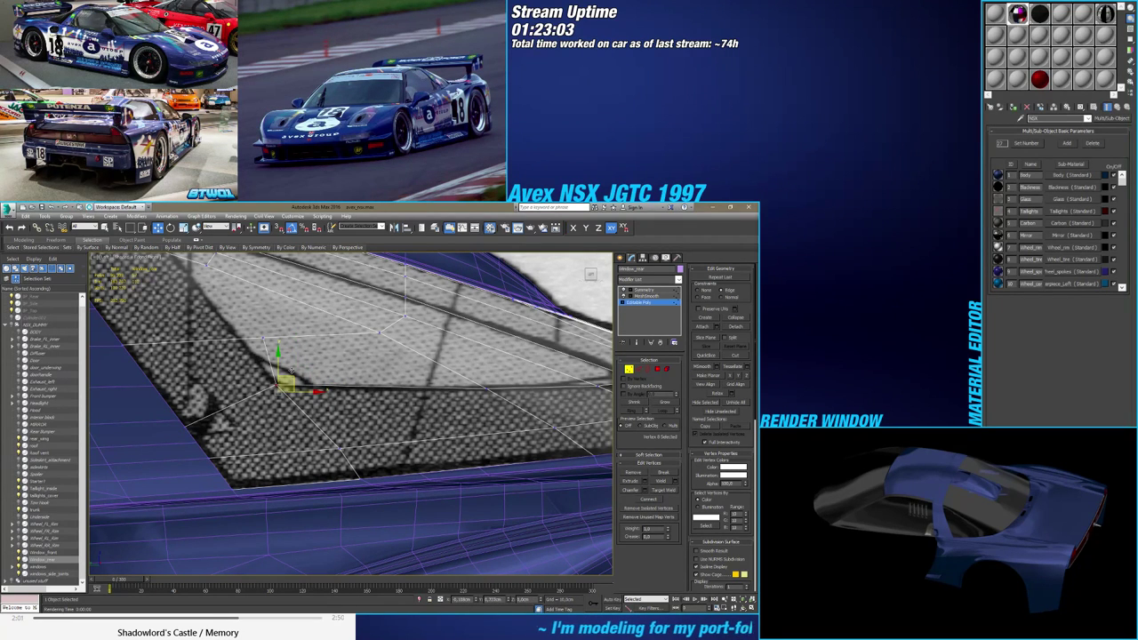
{"action": "scroll", "coordinate": [291, 372], "scroll_direction": "up", "scroll_amount": 2}
{"action": "key", "text": "F5"}
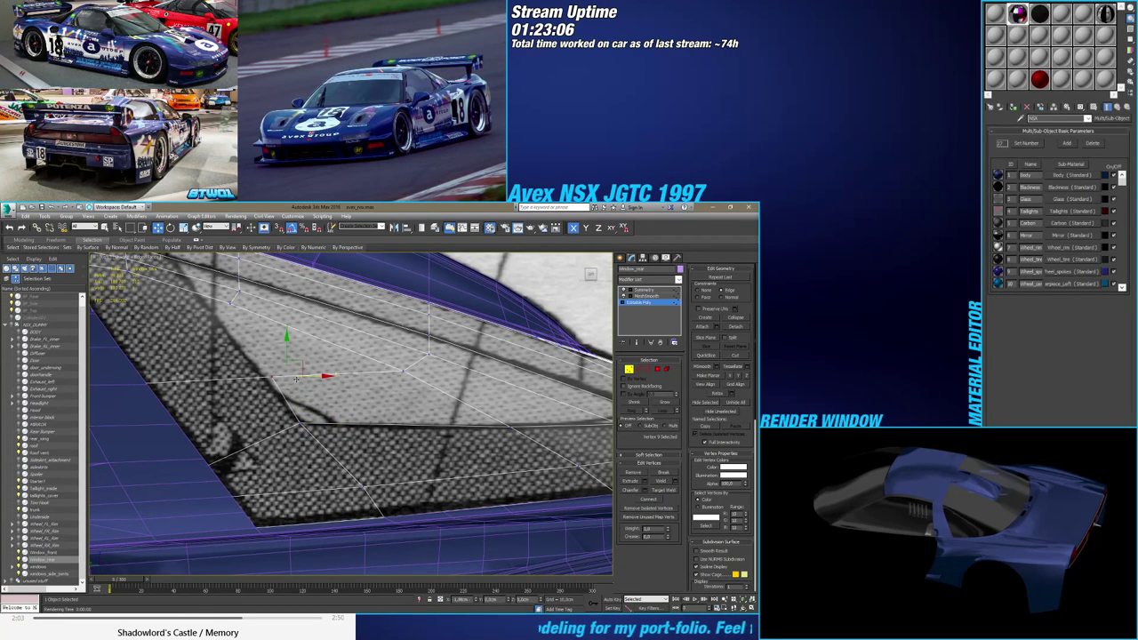
{"action": "left_click_drag", "start_coordinate": [296, 379], "coordinate": [288, 379]}
Try to slide the vertices of the upper front column along their edges towards the blueprint's inner border, and undo the moves
{"action": "middle_click_drag", "start_coordinate": [216, 323], "coordinate": [275, 415]}
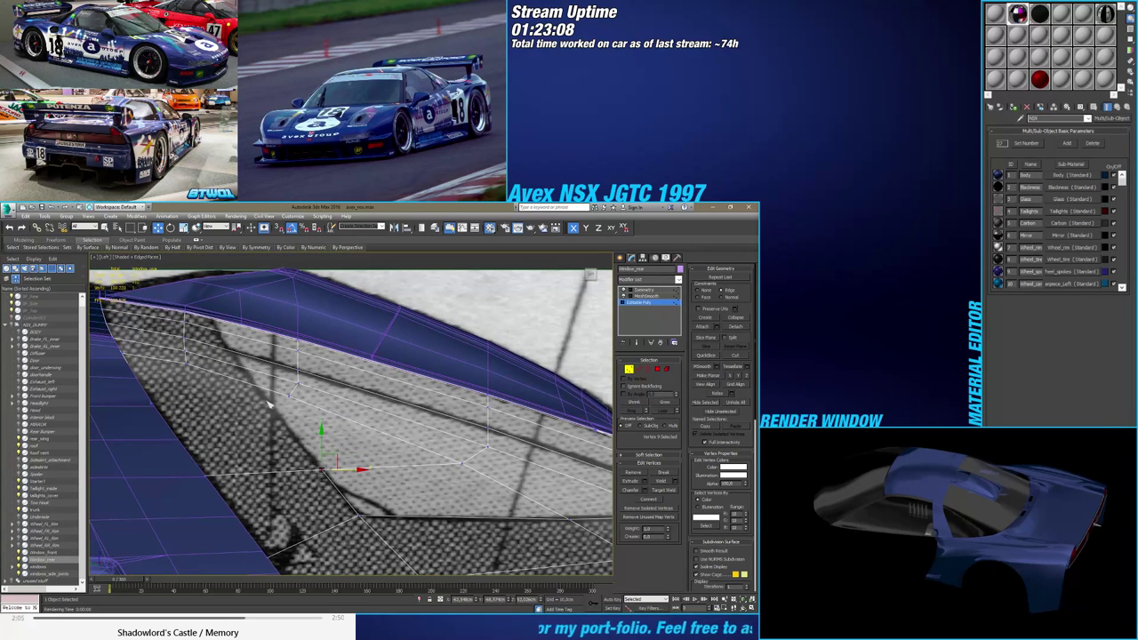
{"action": "middle_click_drag", "start_coordinate": [188, 373], "coordinate": [184, 393]}
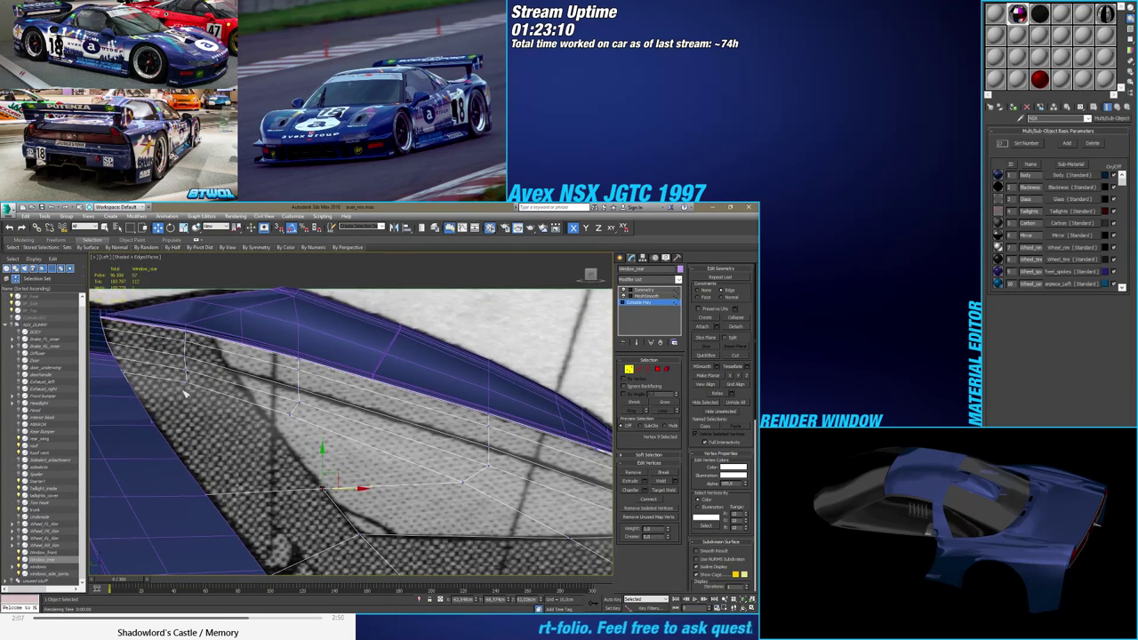
{"action": "left_click", "coordinate": [198, 381]}
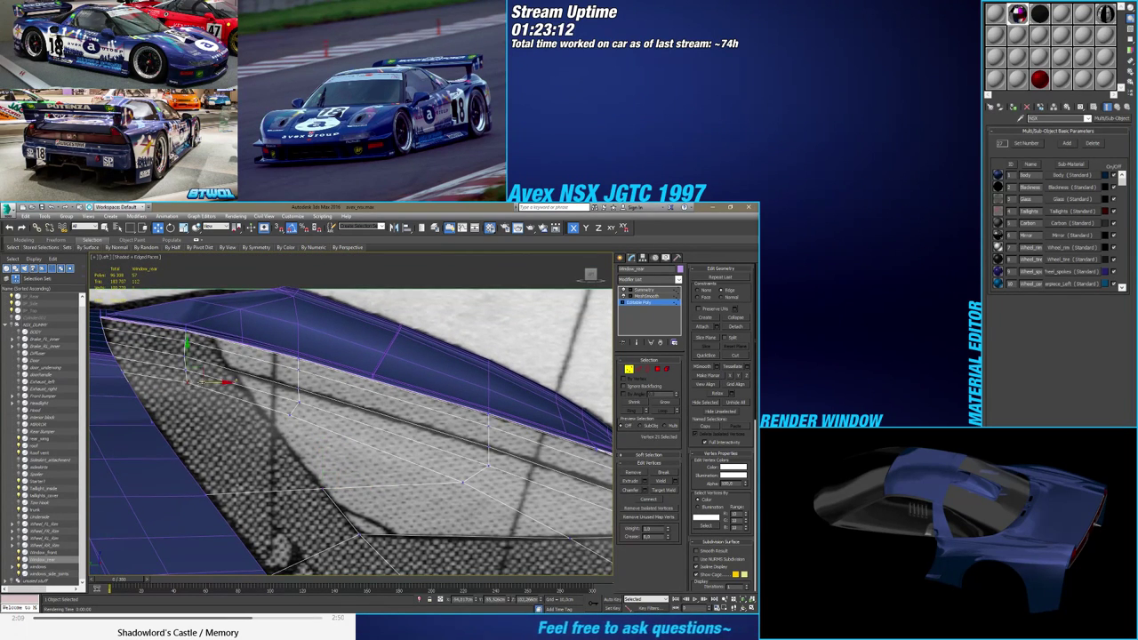
{"action": "left_click", "coordinate": [254, 398]}
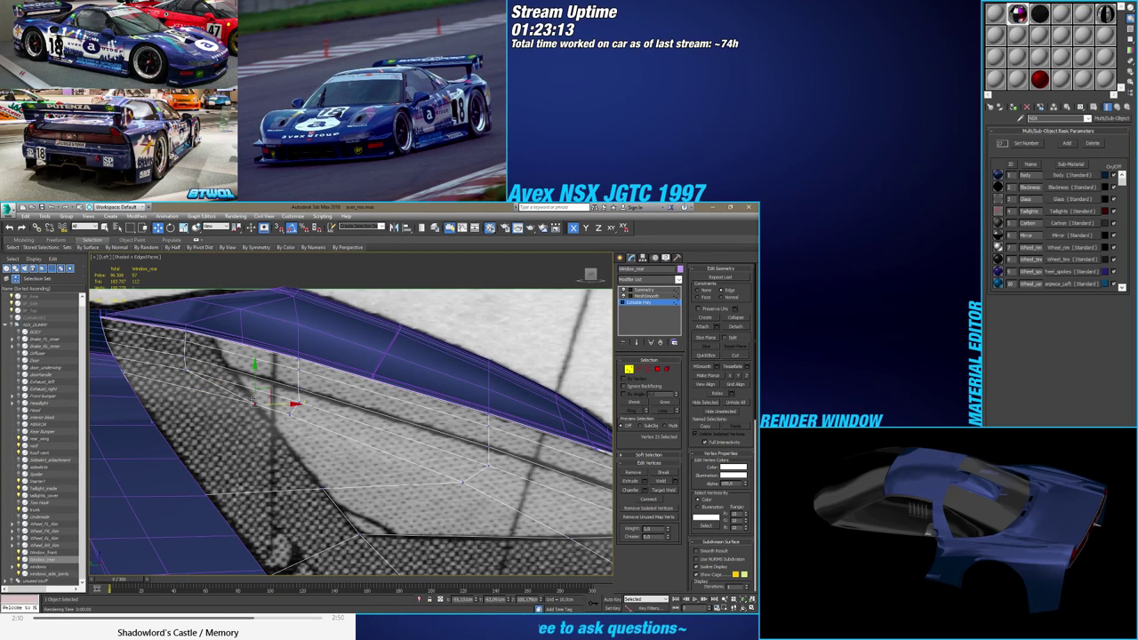
{"action": "left_click", "coordinate": [190, 371]}
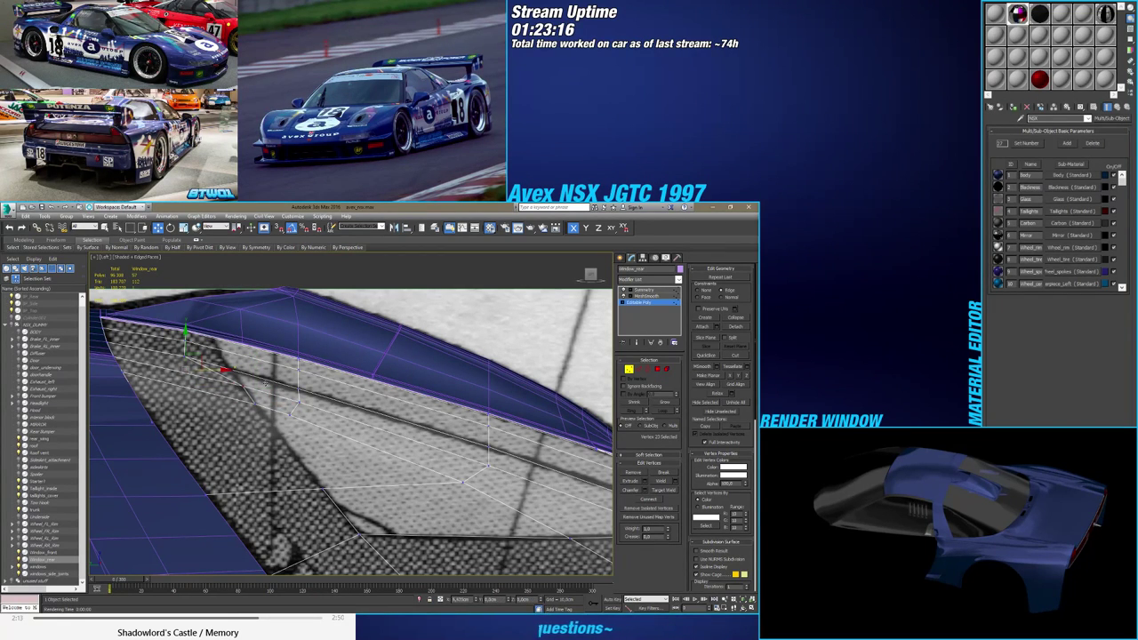
{"action": "left_click", "coordinate": [192, 355]}
{"action": "mouse_move", "coordinate": [220, 362]}
{"action": "middle_mouse_down"}
{"action": "mouse_move", "coordinate": [233, 288]}
{"action": "mouse_move", "coordinate": [209, 350]}
{"action": "middle_mouse_up"}
{"action": "left_click_drag", "start_coordinate": [203, 344], "coordinate": [241, 344]}
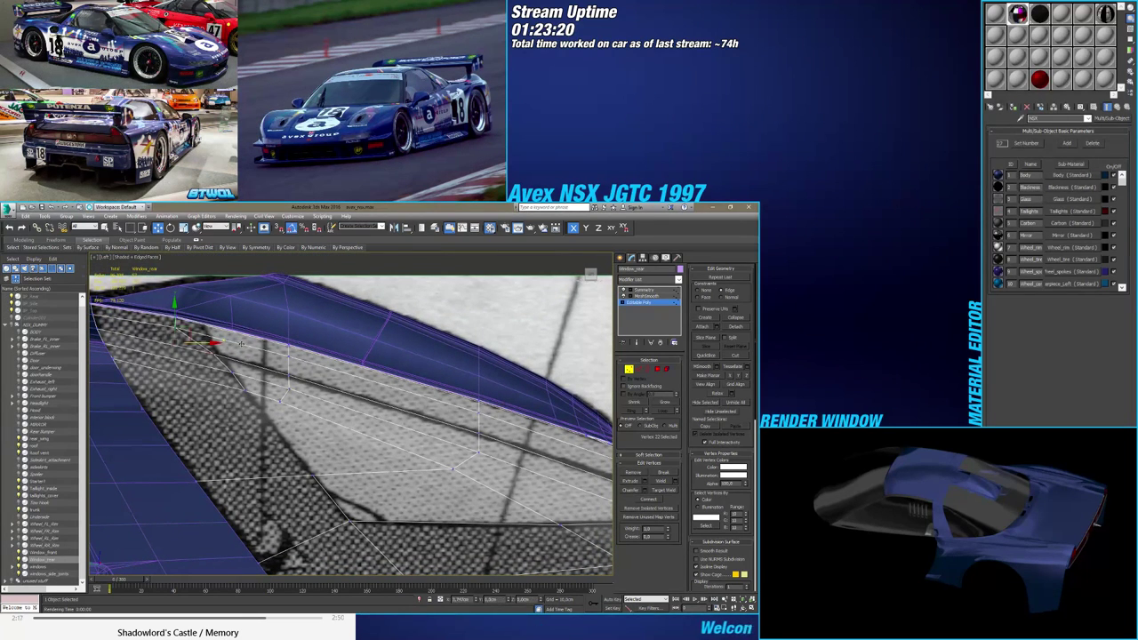
{"action": "scroll", "coordinate": [246, 343], "scroll_direction": "up", "scroll_amount": 4}
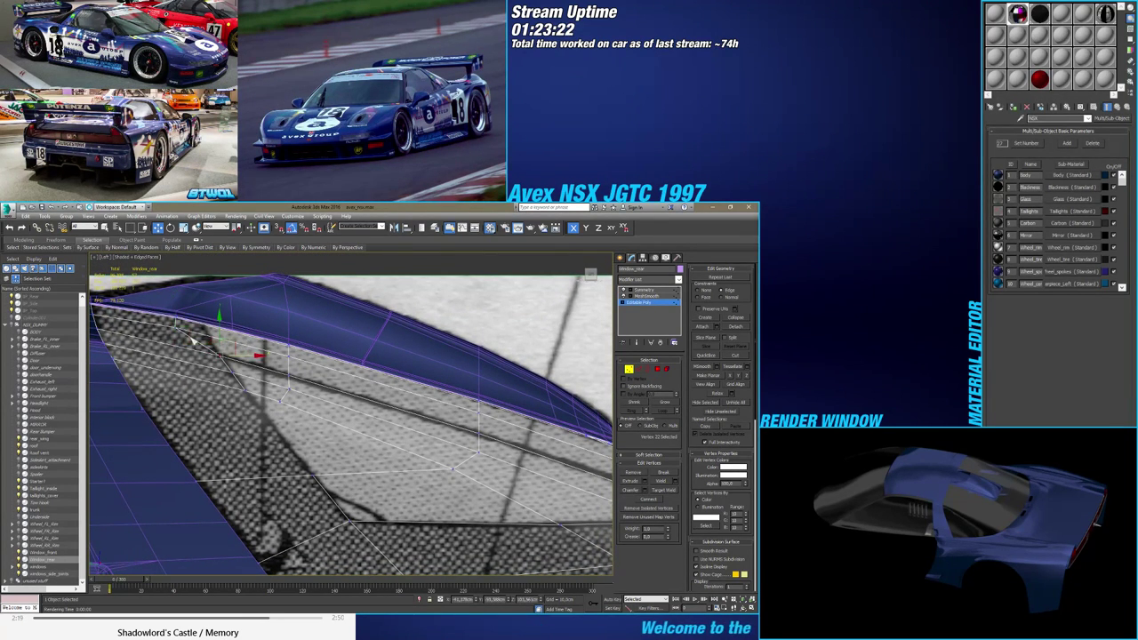
{"action": "scroll", "coordinate": [189, 352], "scroll_direction": "down", "scroll_amount": 4}
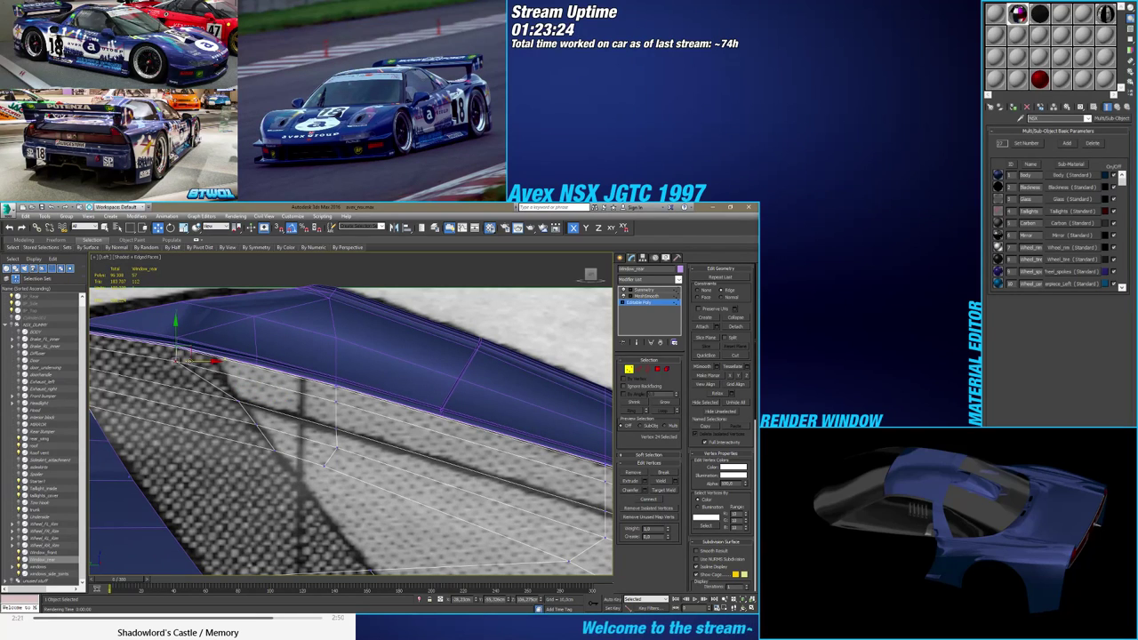
{"action": "key", "text": "ctrl+z"}
{"action": "key", "text": "ctrl+z"}
{"action": "key", "text": "ctrl+z"}
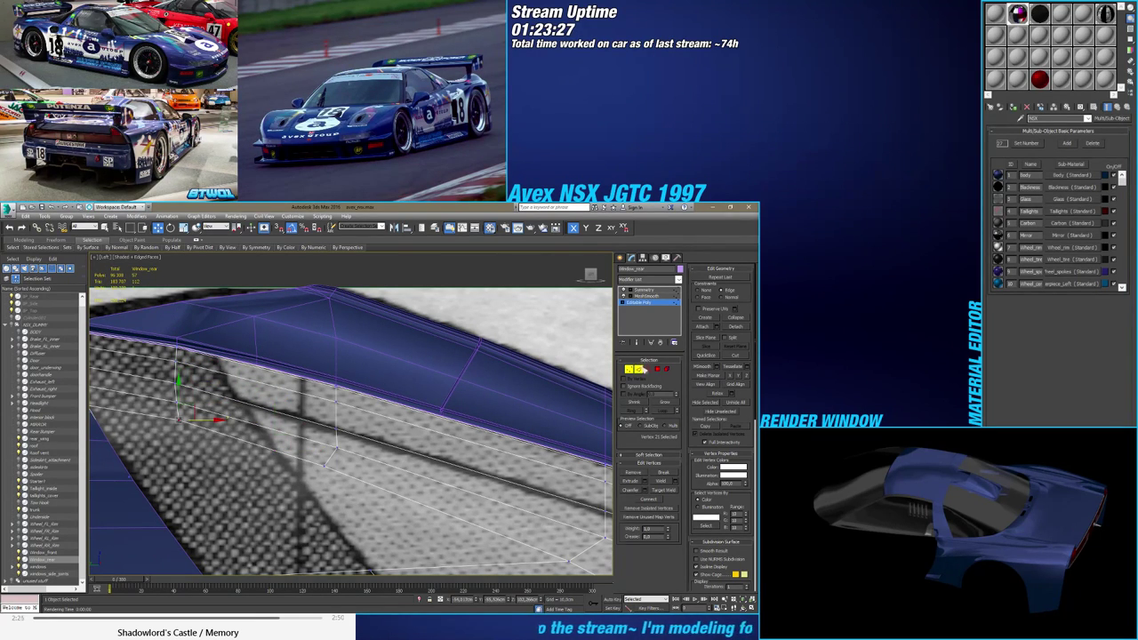
Connect the edges beside the upper front column of the side section with a new edge loop, and return to vertex editing
{"action": "left_click", "coordinate": [639, 368], "text": "ctrl"}
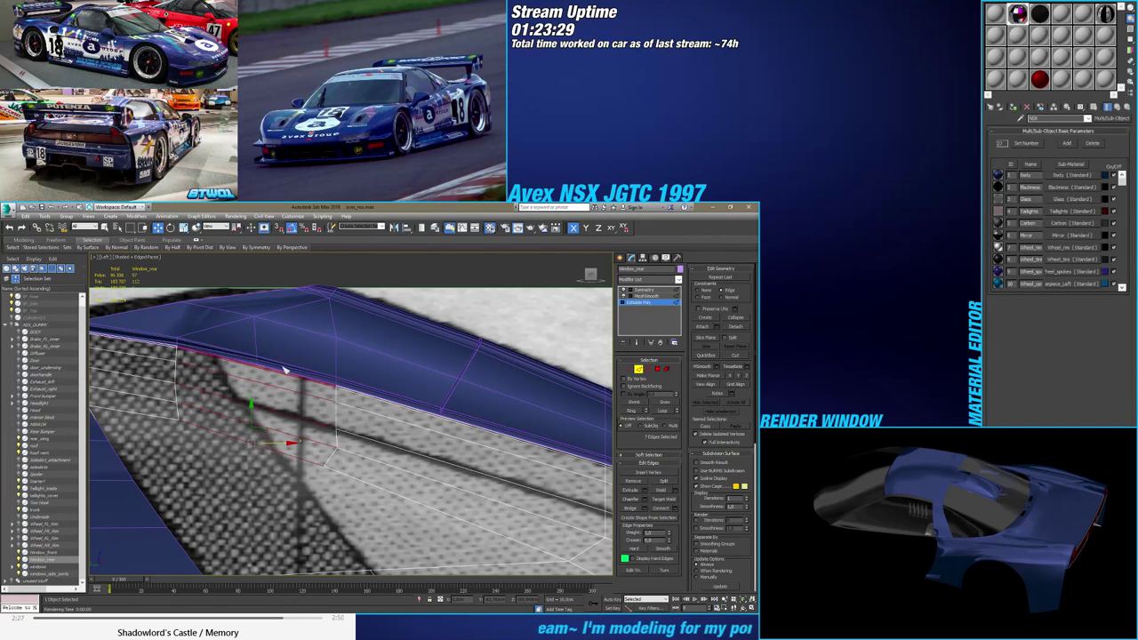
{"action": "scroll", "coordinate": [285, 369], "scroll_direction": "down", "scroll_amount": 2}
{"action": "left_click", "coordinate": [676, 509]}
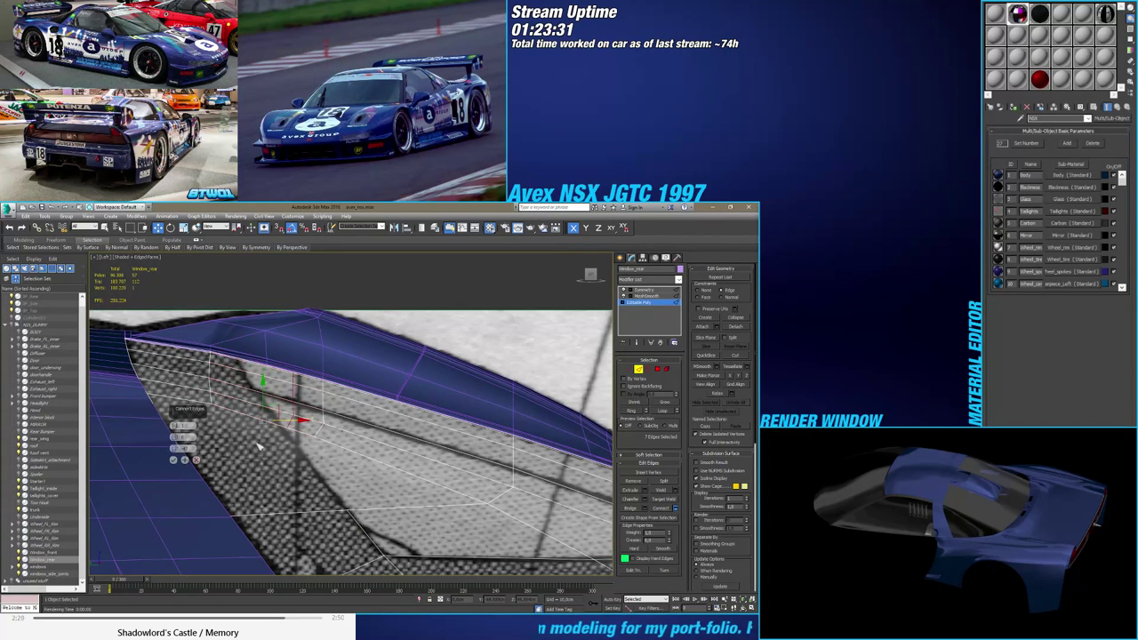
{"action": "left_click", "coordinate": [174, 459]}
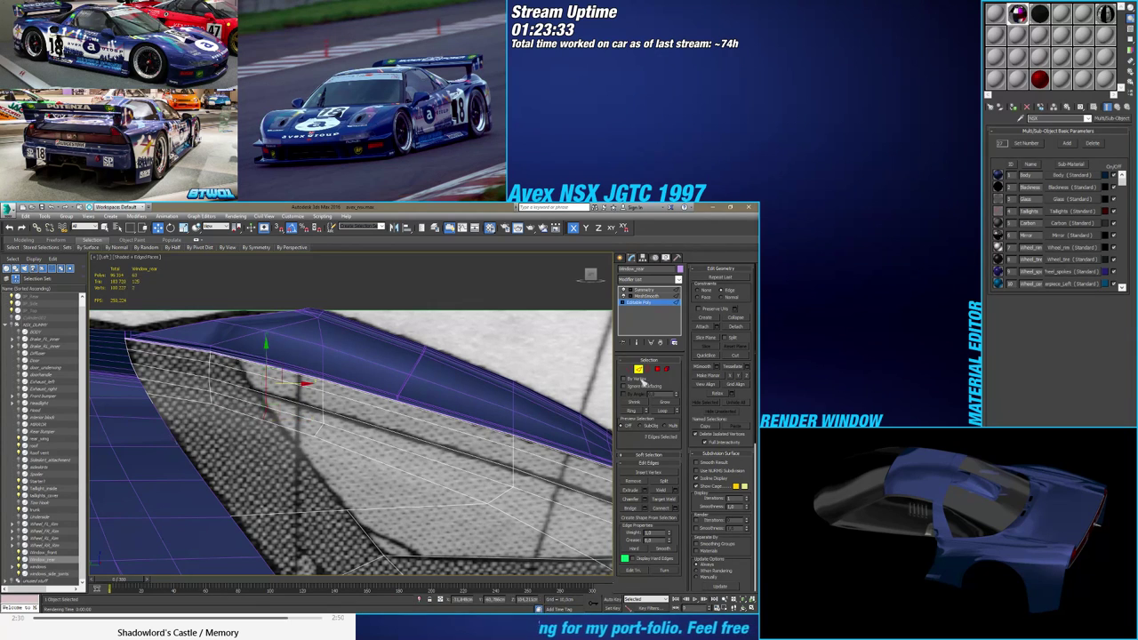
{"action": "left_click", "coordinate": [629, 368]}
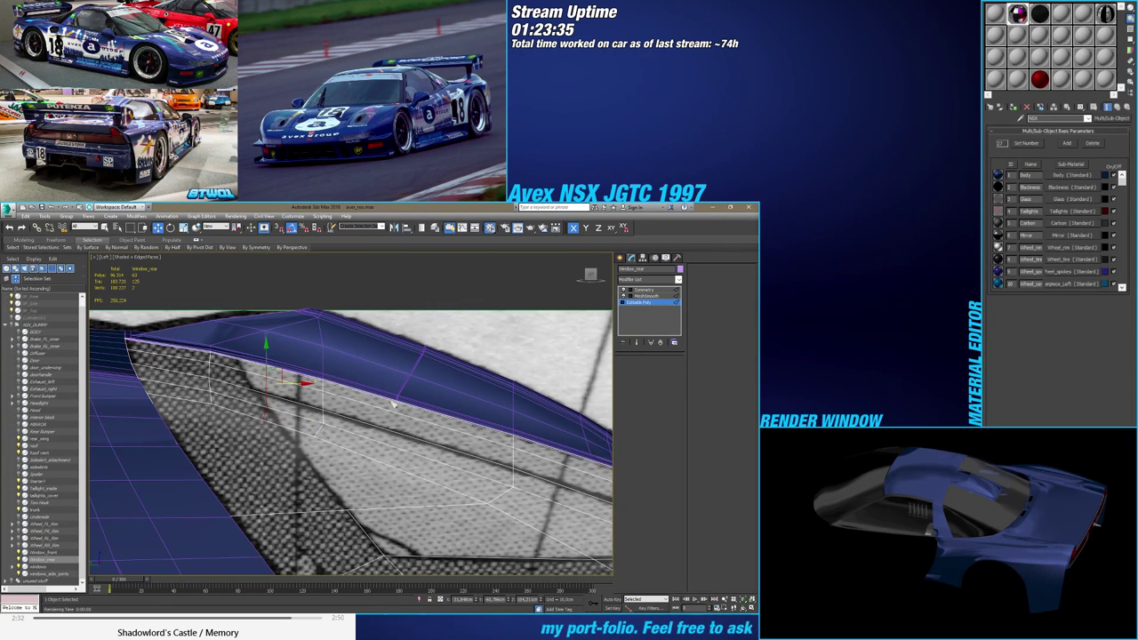
Move the new loop's vertices near the roof edge onto the blueprint's inner border line in the left view
{"action": "scroll", "coordinate": [254, 433], "scroll_direction": "up", "scroll_amount": 2}
{"action": "left_click", "coordinate": [267, 418]}
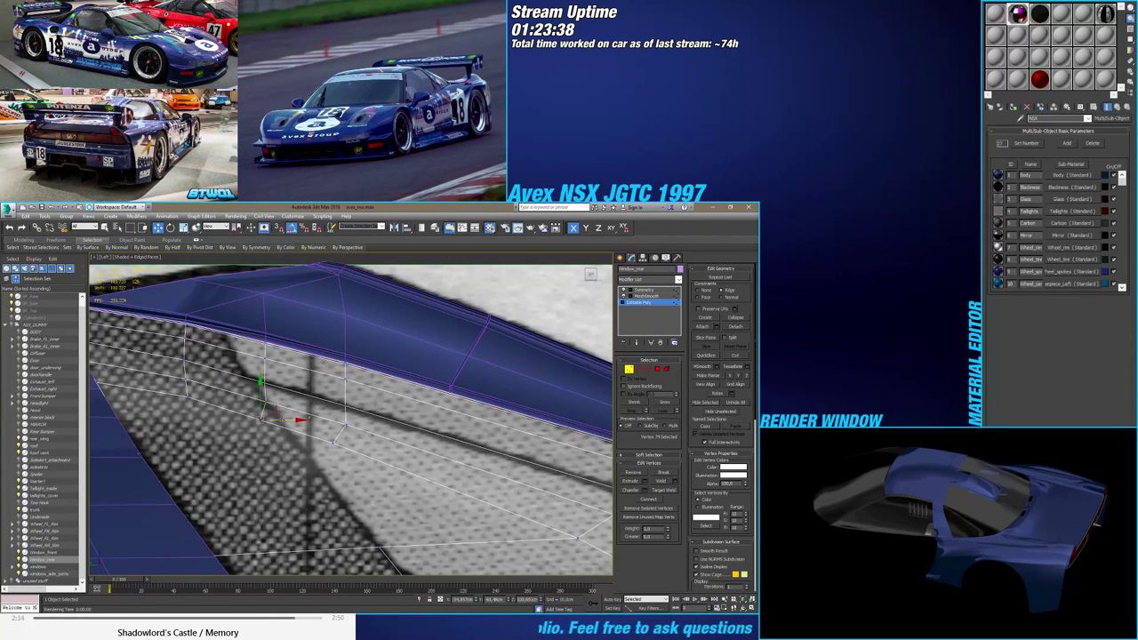
{"action": "left_click_drag", "start_coordinate": [267, 416], "coordinate": [283, 425]}
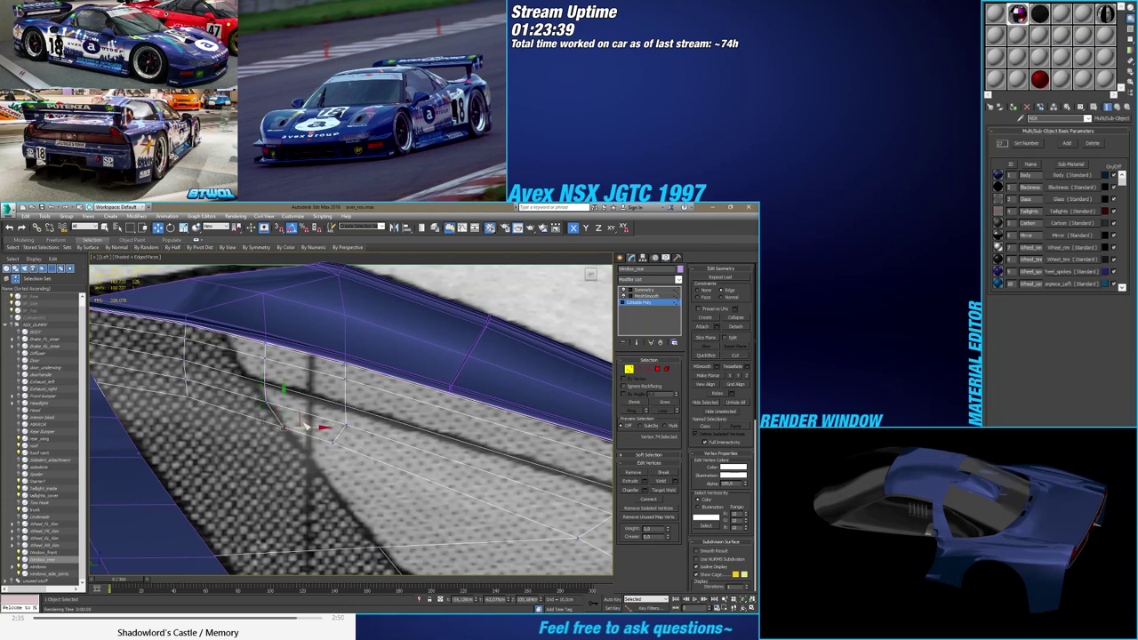
{"action": "left_click", "coordinate": [264, 377]}
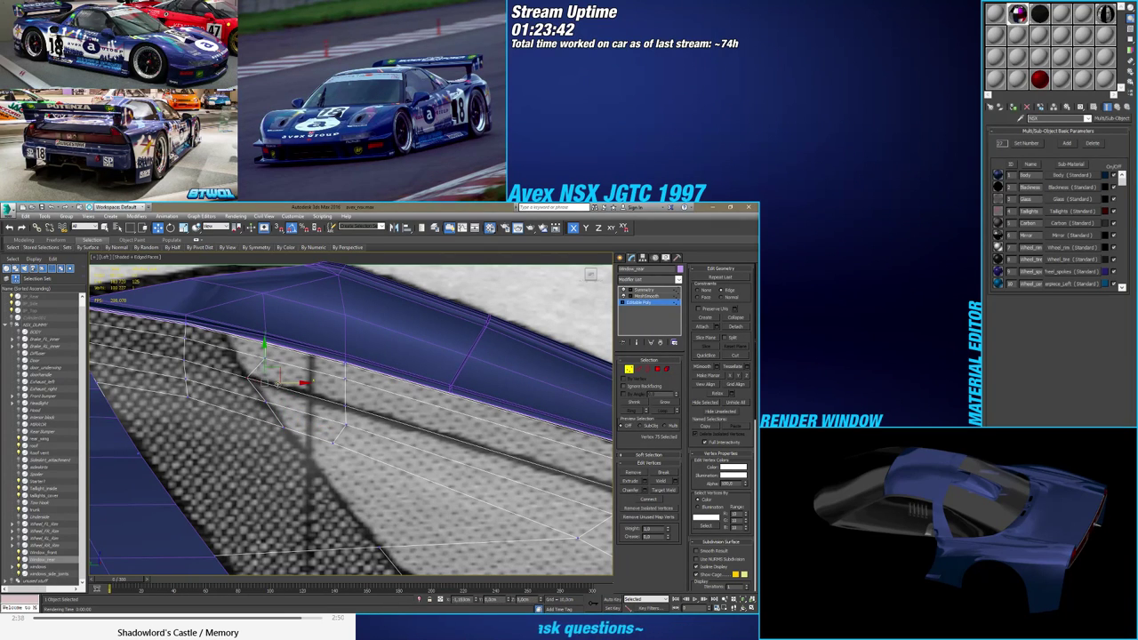
{"action": "left_click_drag", "start_coordinate": [278, 383], "coordinate": [256, 352]}
Examine the rear window's new loop from above against the top-view blueprint, up to the front edge along the roof
{"action": "scroll", "coordinate": [271, 346], "scroll_direction": "down", "scroll_amount": 5}
{"action": "middle_click_drag", "start_coordinate": [271, 347], "coordinate": [434, 447], "text": "alt"}
{"action": "scroll", "coordinate": [431, 369], "scroll_direction": "up", "scroll_amount": 3}
{"action": "middle_click_drag", "start_coordinate": [433, 448], "coordinate": [344, 372]}
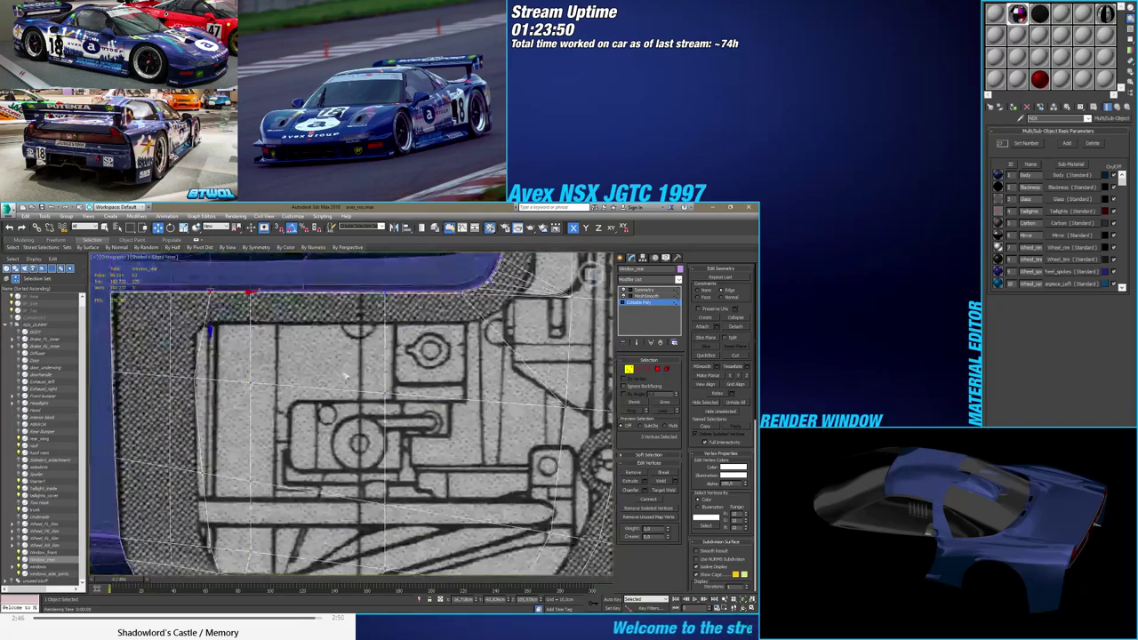
{"action": "scroll", "coordinate": [296, 403], "scroll_direction": "down", "scroll_amount": 4}
{"action": "middle_click_drag", "start_coordinate": [296, 403], "coordinate": [354, 351]}
{"action": "scroll", "coordinate": [332, 357], "scroll_direction": "up", "scroll_amount": 2}
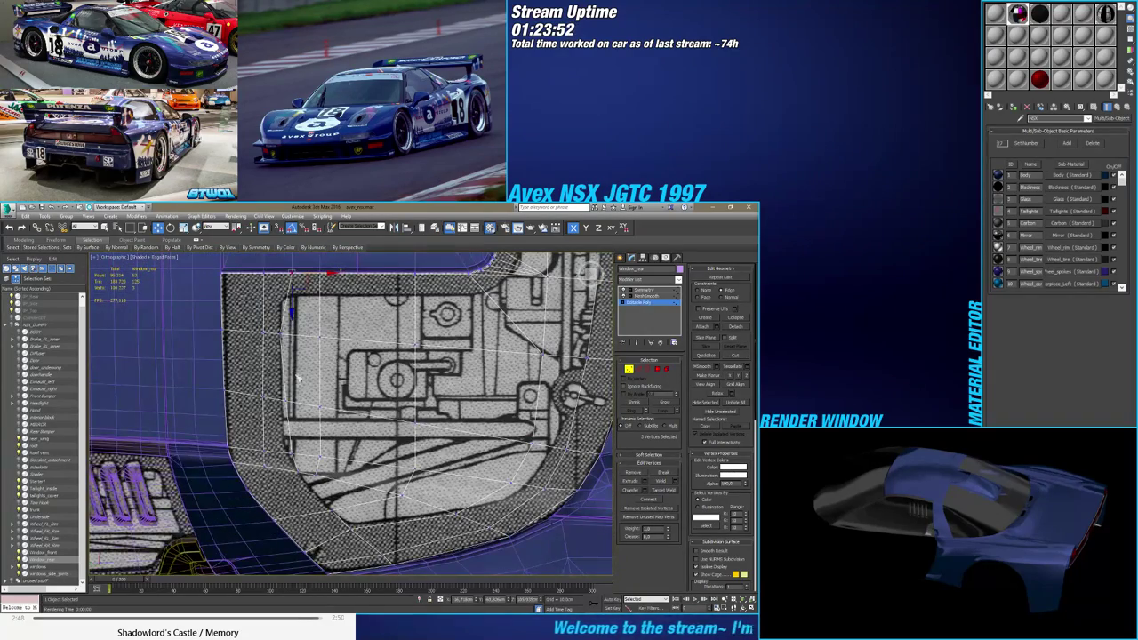
{"action": "middle_click_drag", "start_coordinate": [295, 392], "coordinate": [317, 420]}
{"action": "scroll", "coordinate": [317, 328], "scroll_direction": "up", "scroll_amount": 5}
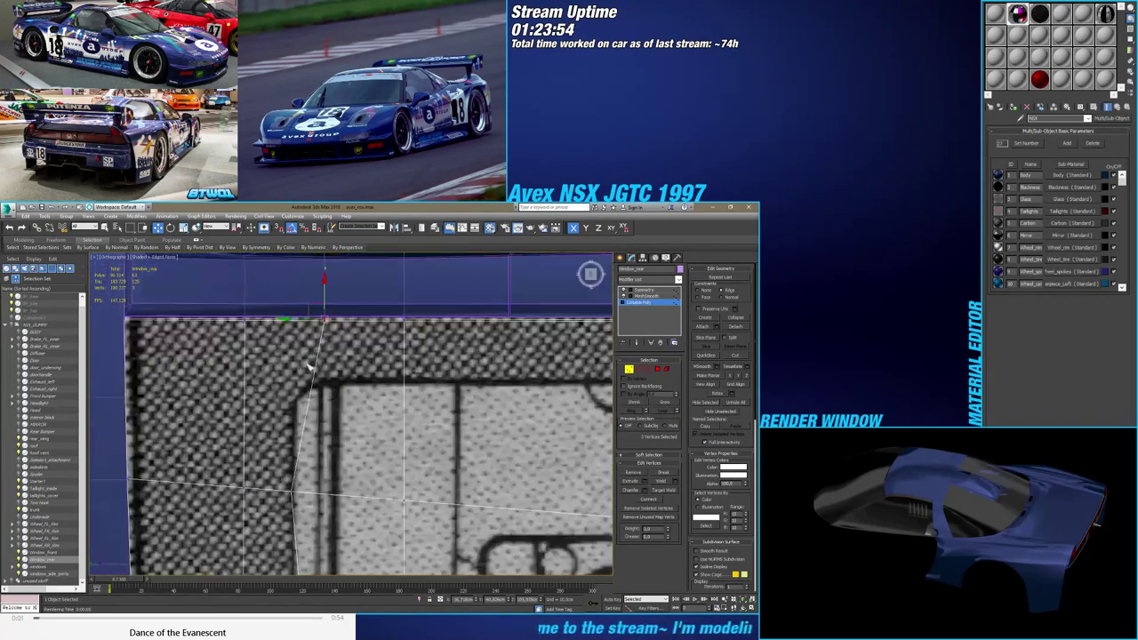
Try to slide the two vertices at the front end of the new loop sideways along the roof border
{"action": "scroll", "coordinate": [317, 329], "scroll_direction": "down", "scroll_amount": 3}
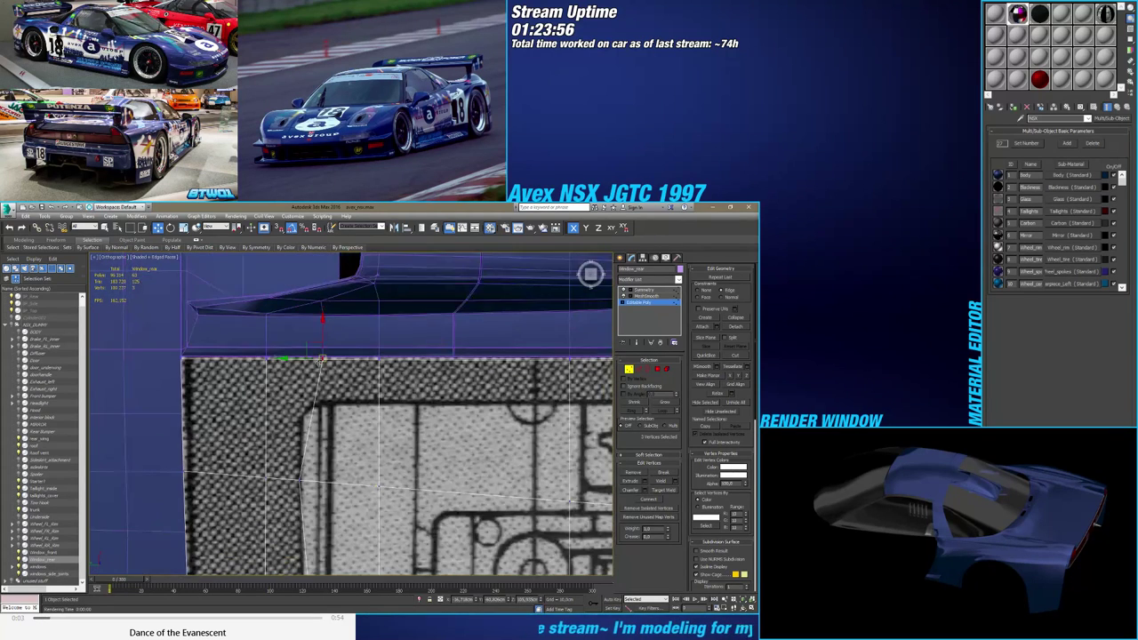
{"action": "scroll", "coordinate": [322, 357], "scroll_direction": "down", "scroll_amount": 1}
{"action": "scroll", "coordinate": [322, 359], "scroll_direction": "up", "scroll_amount": 3}
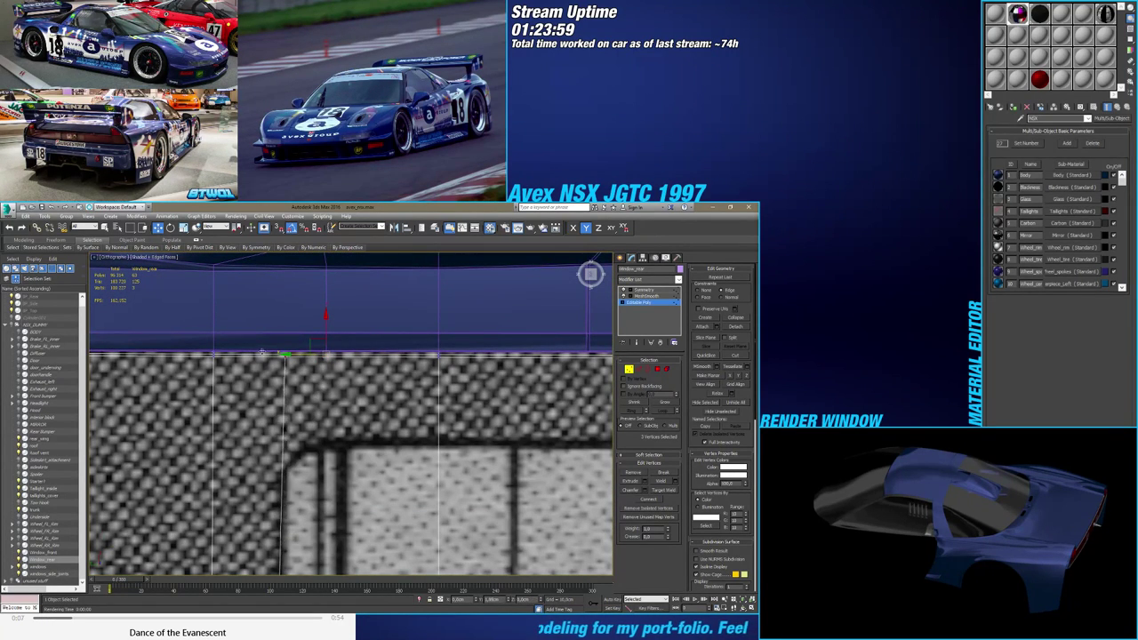
{"action": "scroll", "coordinate": [277, 381], "scroll_direction": "down", "scroll_amount": 2}
{"action": "scroll", "coordinate": [276, 347], "scroll_direction": "up", "scroll_amount": 1}
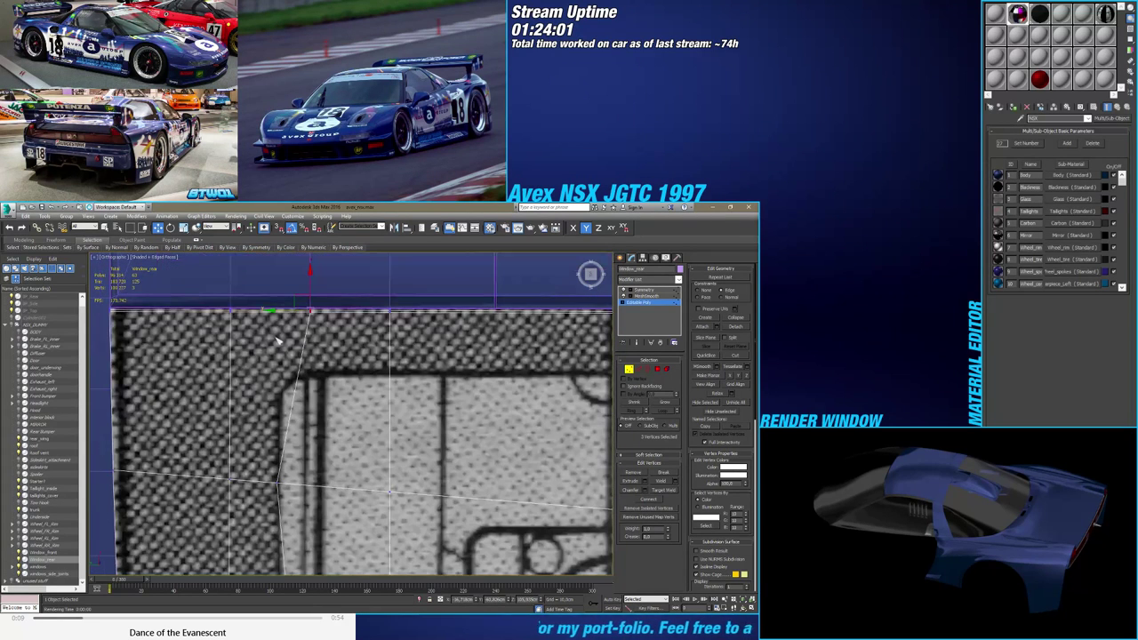
{"action": "scroll", "coordinate": [284, 350], "scroll_direction": "down", "scroll_amount": 1}
{"action": "left_click", "coordinate": [277, 358]}
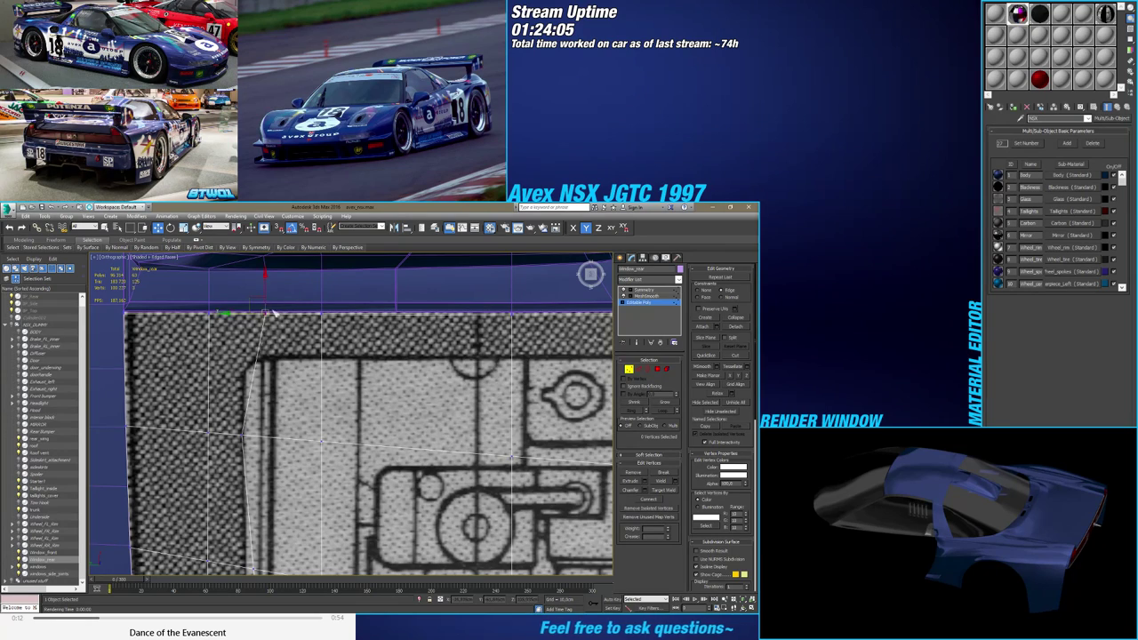
Turn off the edge constraint and snap the two vertices at the new loop's front end onto the roof's border vertices
{"action": "middle_click_drag", "start_coordinate": [273, 312], "coordinate": [182, 340], "text": "alt"}
{"action": "left_click", "coordinate": [700, 291]}
{"action": "middle_click_drag", "start_coordinate": [330, 370], "coordinate": [365, 400]}
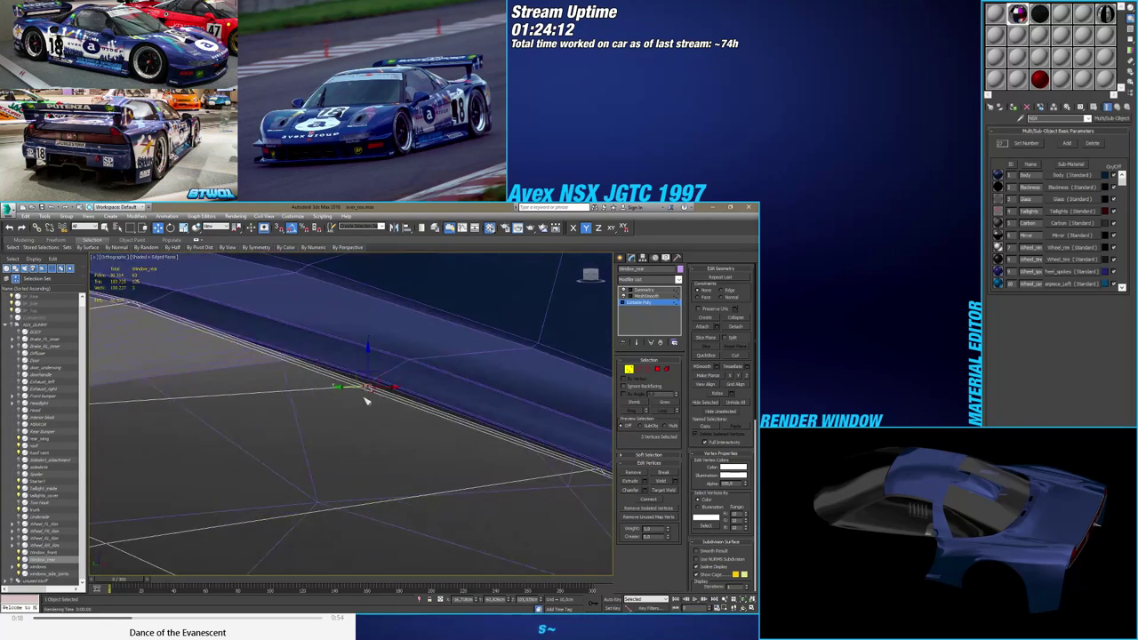
{"action": "scroll", "coordinate": [367, 400], "scroll_direction": "up", "scroll_amount": 5}
{"action": "key", "text": "s"}
{"action": "left_click_drag", "start_coordinate": [386, 379], "coordinate": [388, 319]}
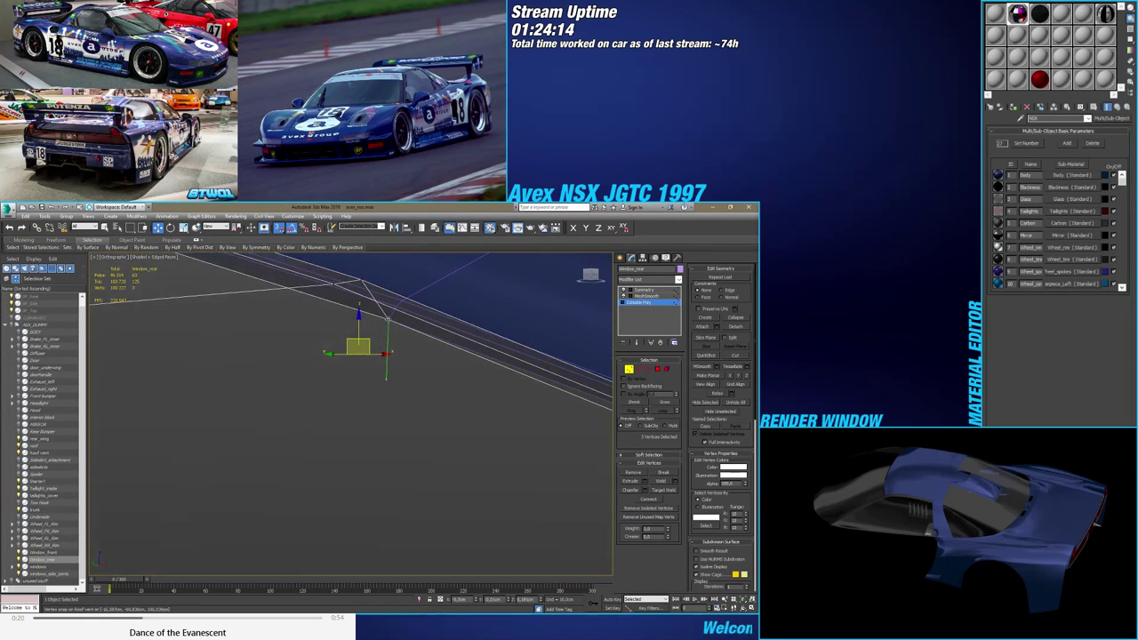
{"action": "mouse_move", "coordinate": [388, 319]}
{"action": "middle_mouse_down", "text": "alt"}
{"action": "mouse_move", "coordinate": [362, 337]}
{"action": "mouse_move", "coordinate": [367, 354]}
{"action": "mouse_move", "coordinate": [363, 338]}
{"action": "mouse_move", "coordinate": [501, 371]}
{"action": "mouse_move", "coordinate": [402, 367]}
{"action": "mouse_move", "coordinate": [409, 315]}
{"action": "mouse_move", "coordinate": [340, 451]}
{"action": "mouse_move", "coordinate": [391, 447]}
{"action": "middle_mouse_up", "text": "alt"}
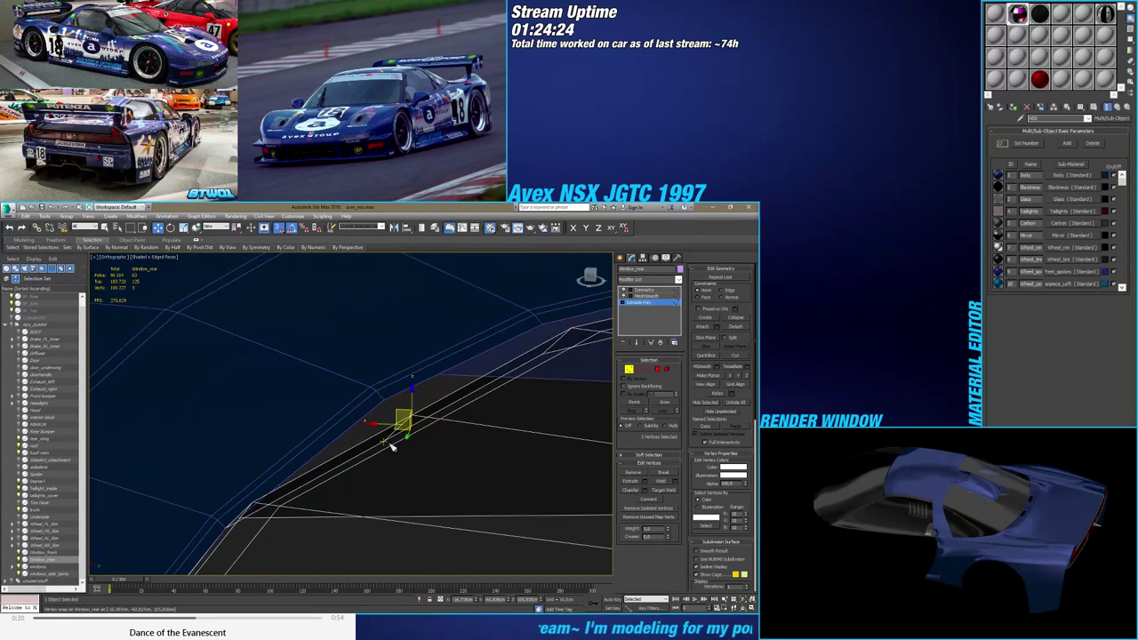
{"action": "left_click_drag", "start_coordinate": [385, 442], "coordinate": [383, 398]}
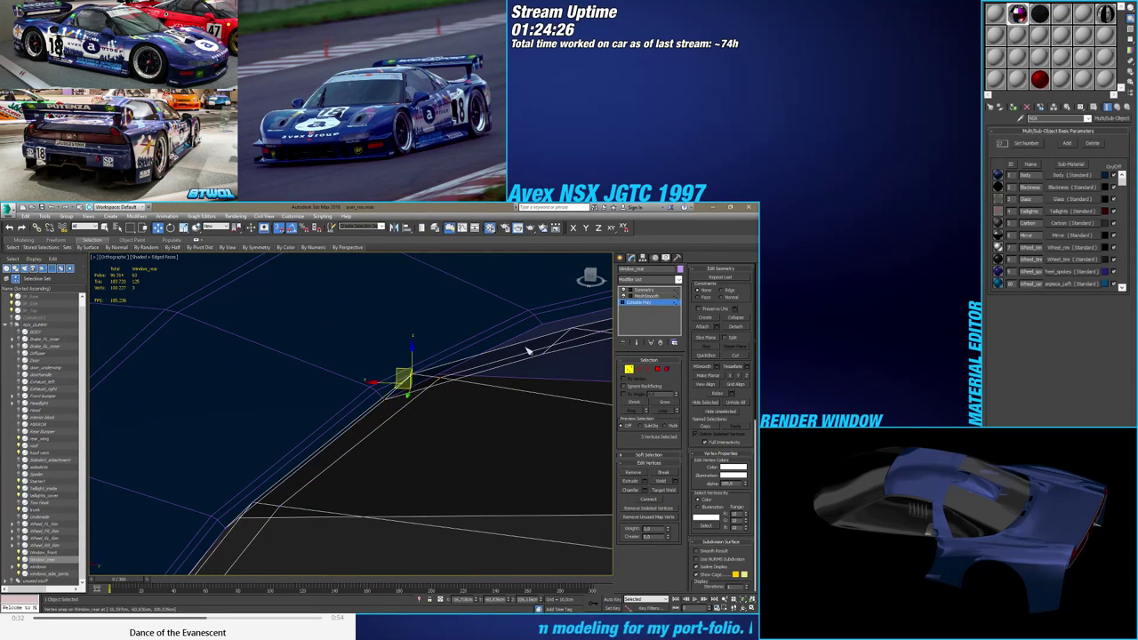
Snap the selected pair of front loop vertices onto the roof's border vertices and check their fit along the edge
{"action": "middle_click_drag", "start_coordinate": [526, 350], "coordinate": [358, 439]}
{"action": "left_click_drag", "start_coordinate": [440, 421], "coordinate": [453, 411]}
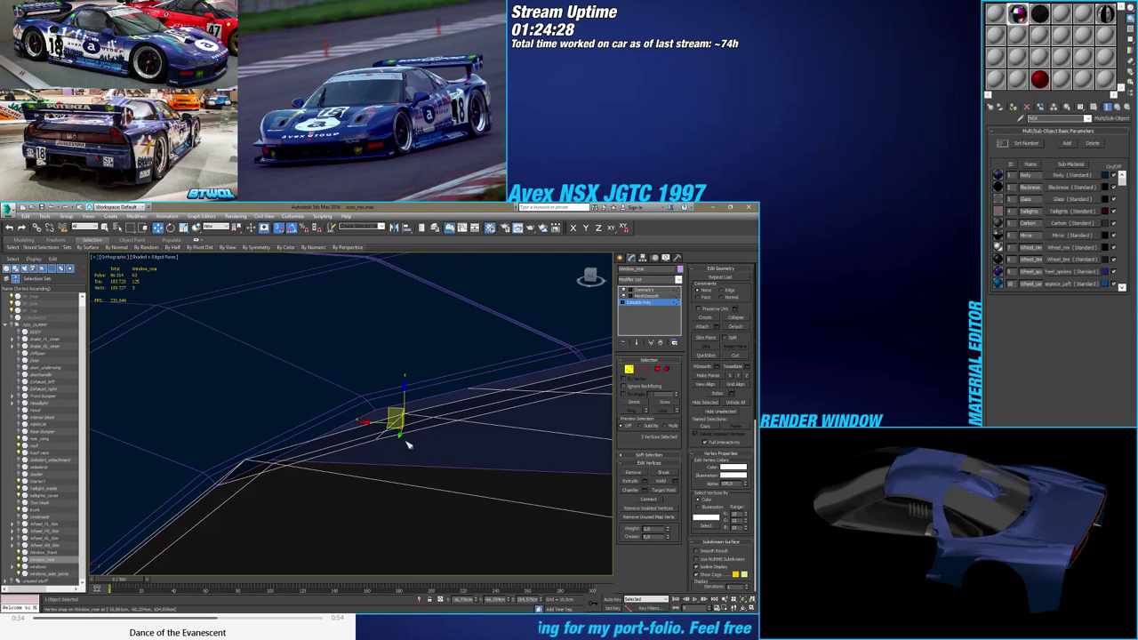
{"action": "middle_click_drag", "start_coordinate": [375, 439], "coordinate": [419, 392], "text": "alt"}
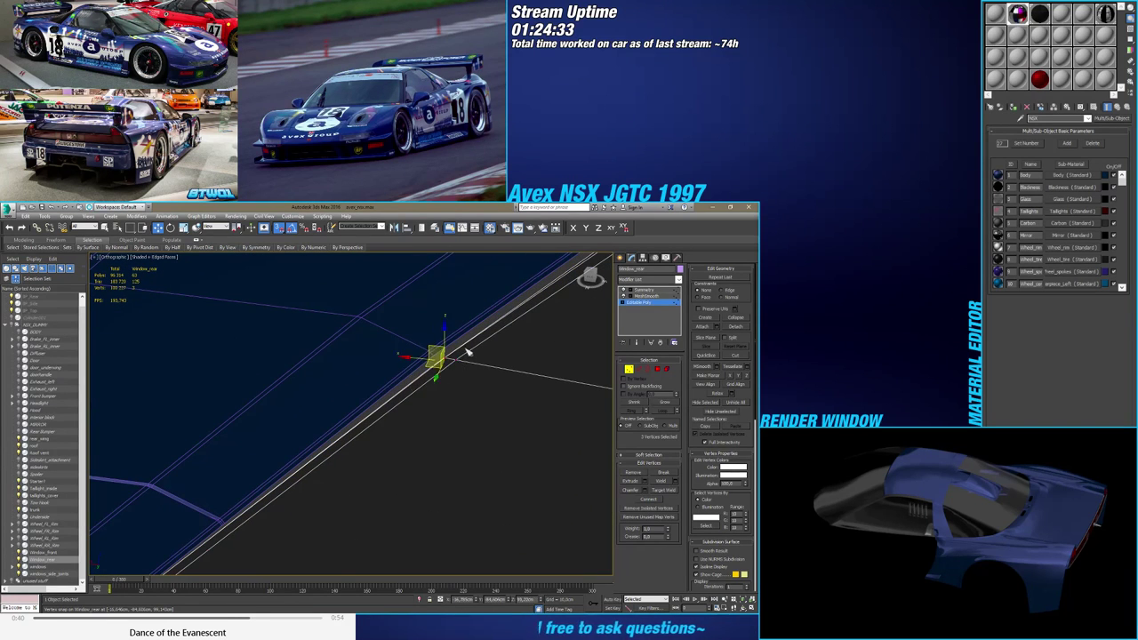
{"action": "middle_click_drag", "start_coordinate": [468, 354], "coordinate": [382, 416], "text": "alt"}
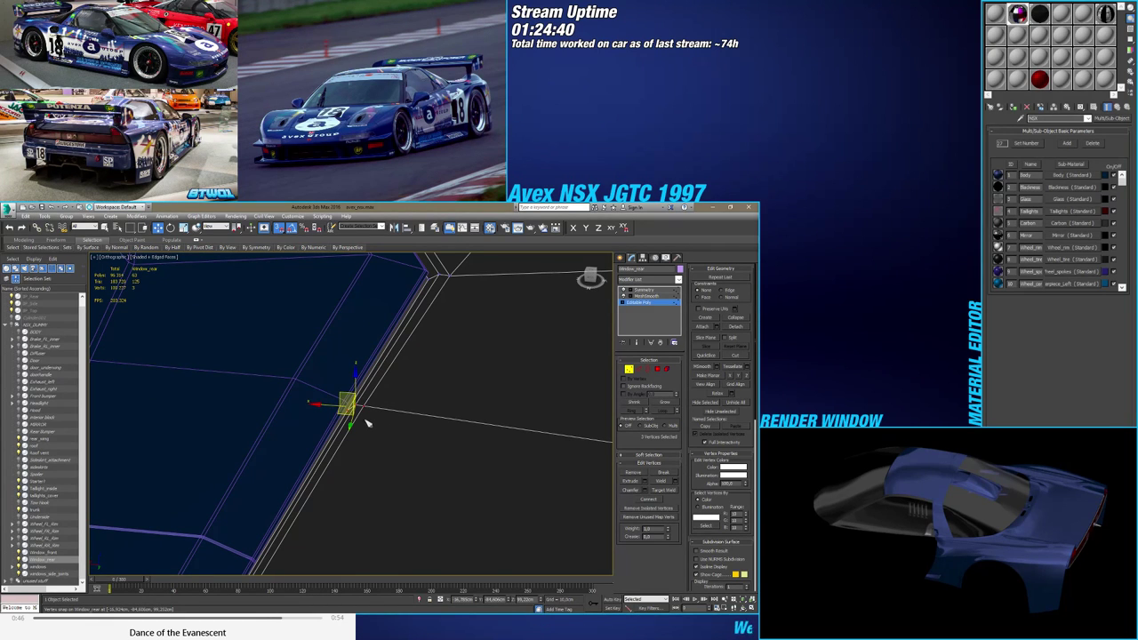
{"action": "middle_click_drag", "start_coordinate": [367, 423], "coordinate": [341, 437], "text": "alt"}
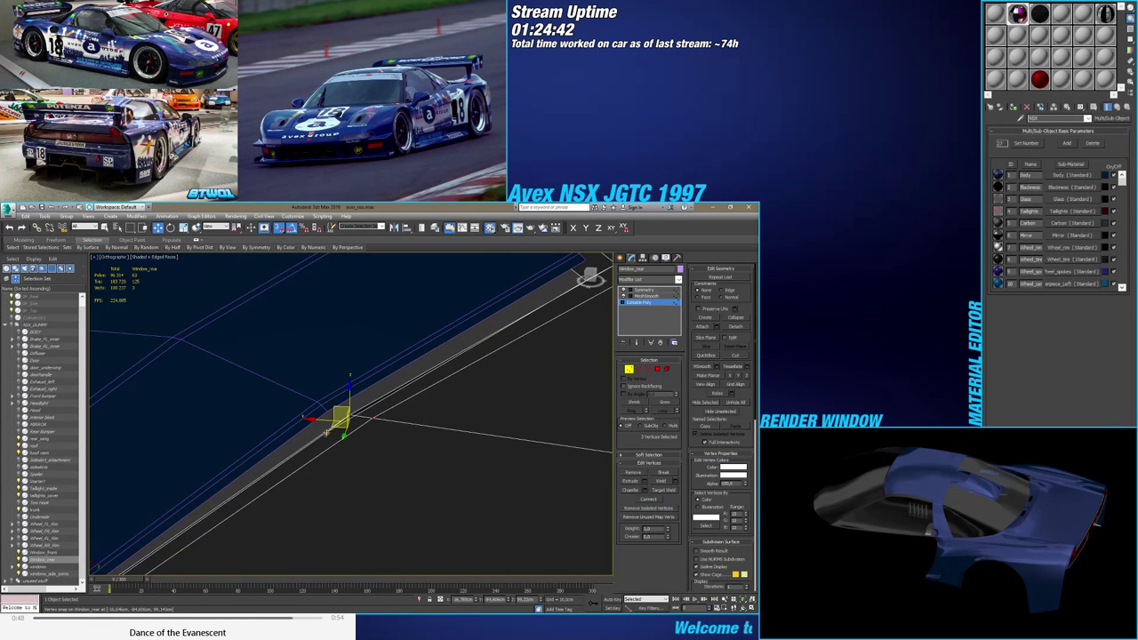
Snap the selected window vertices on the centre line behind the roof scoop onto the scoop's border vertex
{"action": "middle_click_drag", "start_coordinate": [326, 432], "coordinate": [289, 503], "text": "alt"}
{"action": "mouse_move", "coordinate": [347, 478]}
{"action": "middle_mouse_down", "text": "alt"}
{"action": "mouse_move", "coordinate": [335, 474]}
{"action": "mouse_move", "coordinate": [352, 488]}
{"action": "middle_mouse_up", "text": "alt"}
{"action": "middle_click_drag", "start_coordinate": [362, 446], "coordinate": [349, 416], "text": "alt"}
{"action": "middle_click_drag", "start_coordinate": [594, 499], "coordinate": [411, 446], "text": "alt"}
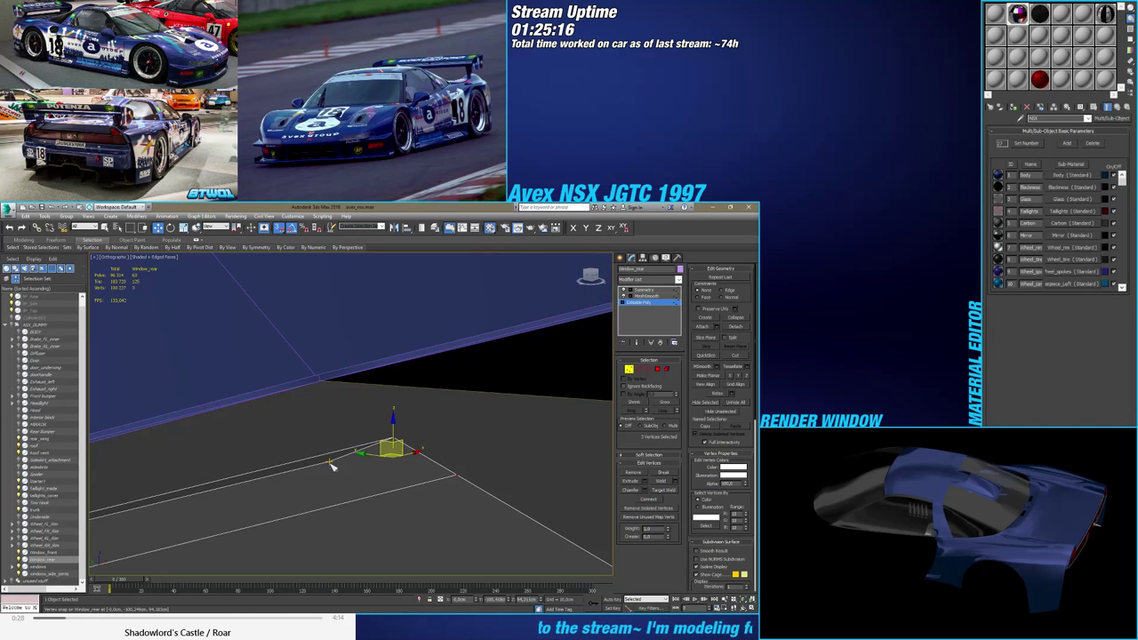
{"action": "left_click_drag", "start_coordinate": [331, 466], "coordinate": [325, 381]}
{"action": "mouse_move", "coordinate": [325, 387]}
{"action": "middle_mouse_down", "text": "alt"}
{"action": "mouse_move", "coordinate": [390, 412]}
{"action": "mouse_move", "coordinate": [355, 419]}
{"action": "mouse_move", "coordinate": [350, 432]}
{"action": "mouse_move", "coordinate": [414, 406]}
{"action": "mouse_move", "coordinate": [350, 436]}
{"action": "mouse_move", "coordinate": [364, 418]}
{"action": "mouse_move", "coordinate": [376, 432]}
{"action": "mouse_move", "coordinate": [402, 412]}
{"action": "mouse_move", "coordinate": [318, 370]}
{"action": "mouse_move", "coordinate": [359, 439]}
{"action": "middle_mouse_up", "text": "alt"}
{"action": "key", "text": "F4"}
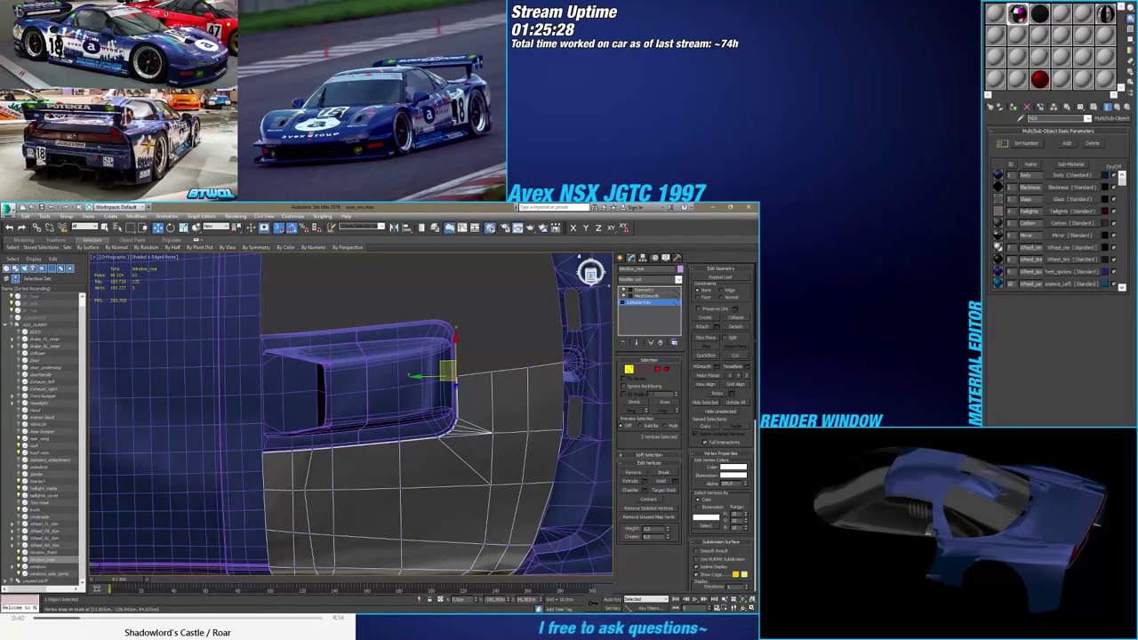
From above, turn off snapping, apply the edge constraint and slide the rear loop's vertices near the centre line onto the blueprint's inner border line
{"action": "left_click", "coordinate": [591, 276]}
{"action": "key", "text": "s"}
{"action": "middle_click_drag", "start_coordinate": [508, 449], "coordinate": [490, 413]}
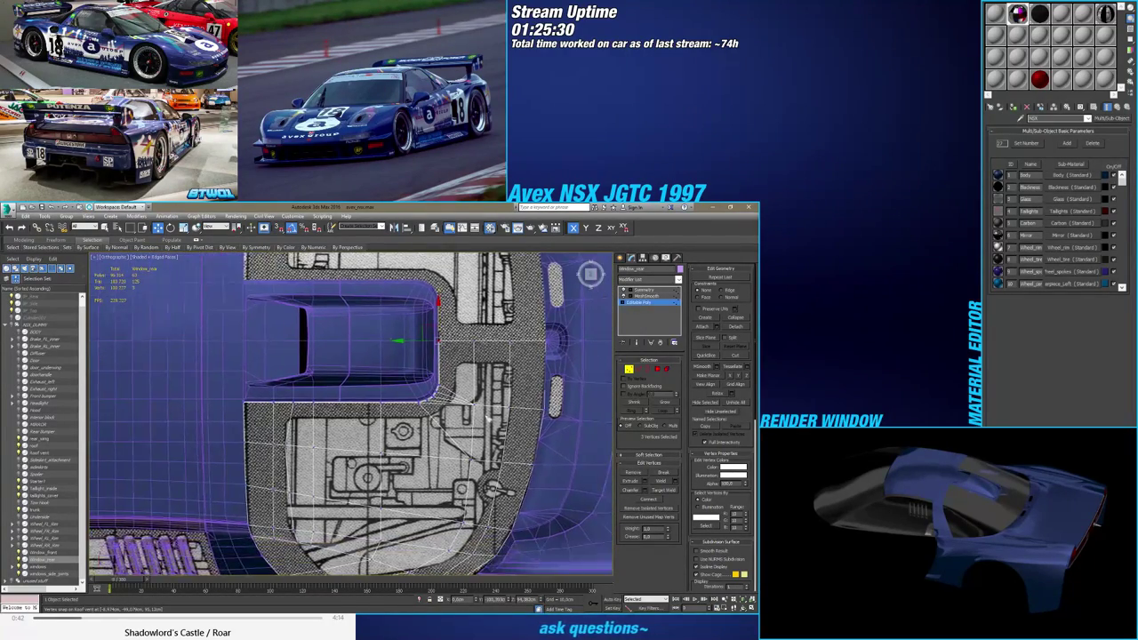
{"action": "scroll", "coordinate": [490, 413], "scroll_direction": "up", "scroll_amount": 2}
{"action": "left_click", "coordinate": [638, 369]}
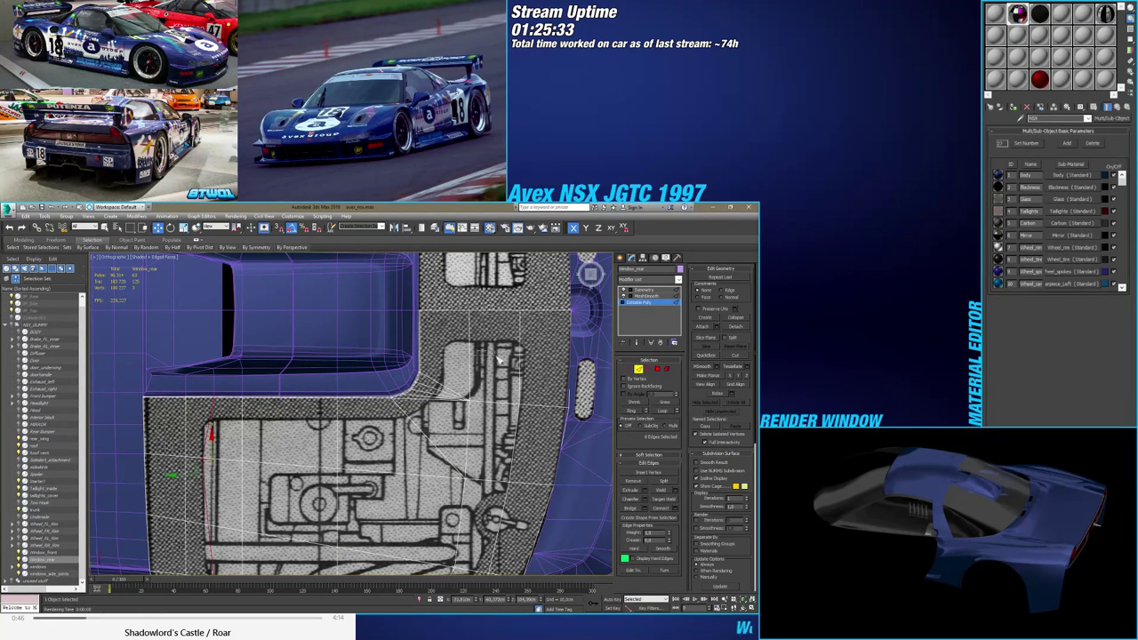
{"action": "left_click", "coordinate": [501, 358]}
{"action": "left_click", "coordinate": [627, 369]}
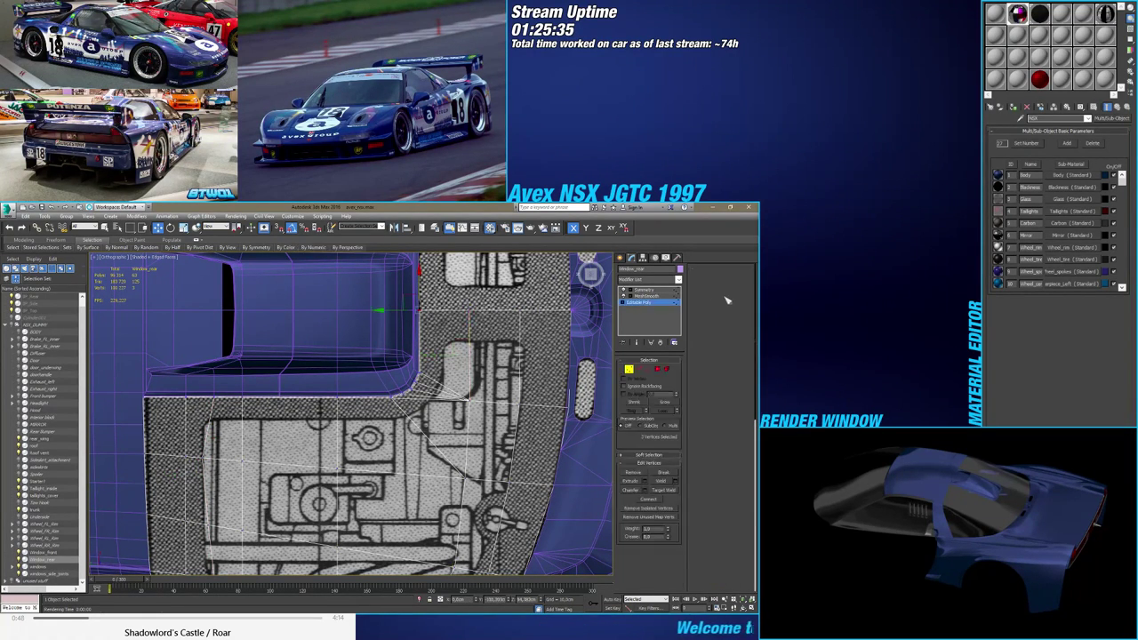
{"action": "left_click", "coordinate": [522, 312]}
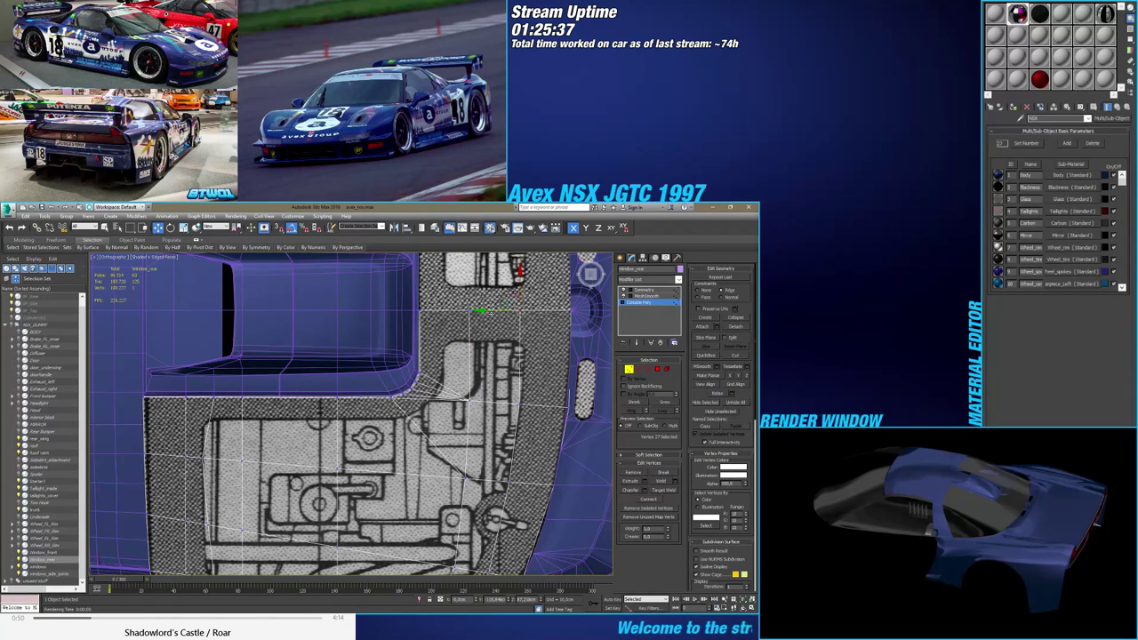
{"action": "left_click", "coordinate": [520, 406]}
{"action": "left_click_drag", "start_coordinate": [491, 404], "coordinate": [493, 405]}
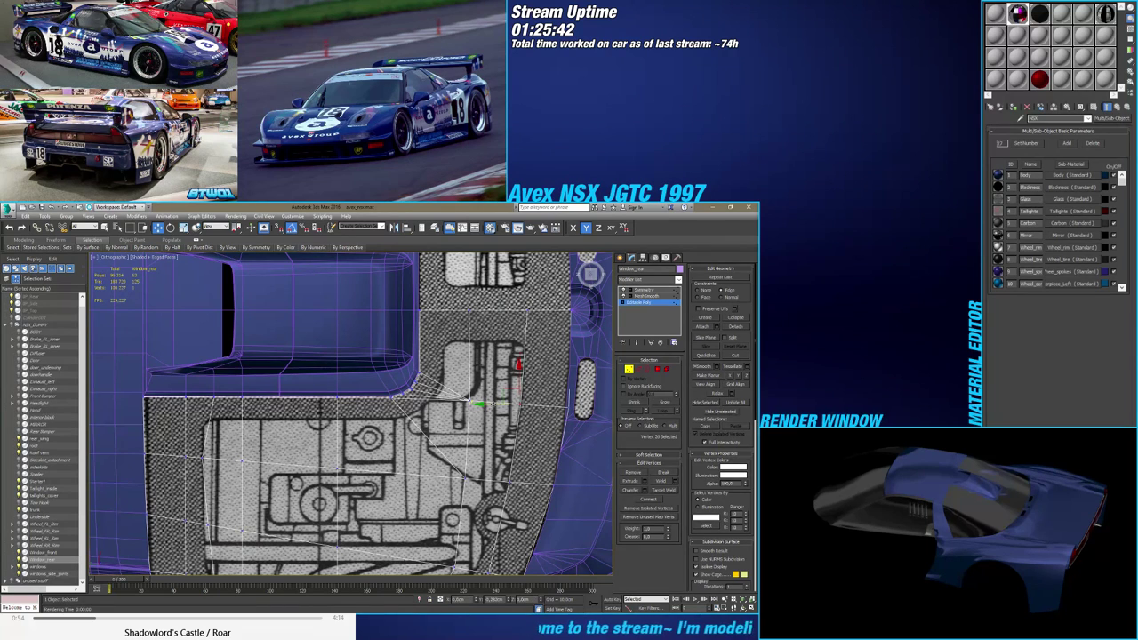
Slide the loop's vertices at the window's rear outer corner along their edges onto the blueprint's inner border line
{"action": "middle_click_drag", "start_coordinate": [504, 530], "coordinate": [502, 384]}
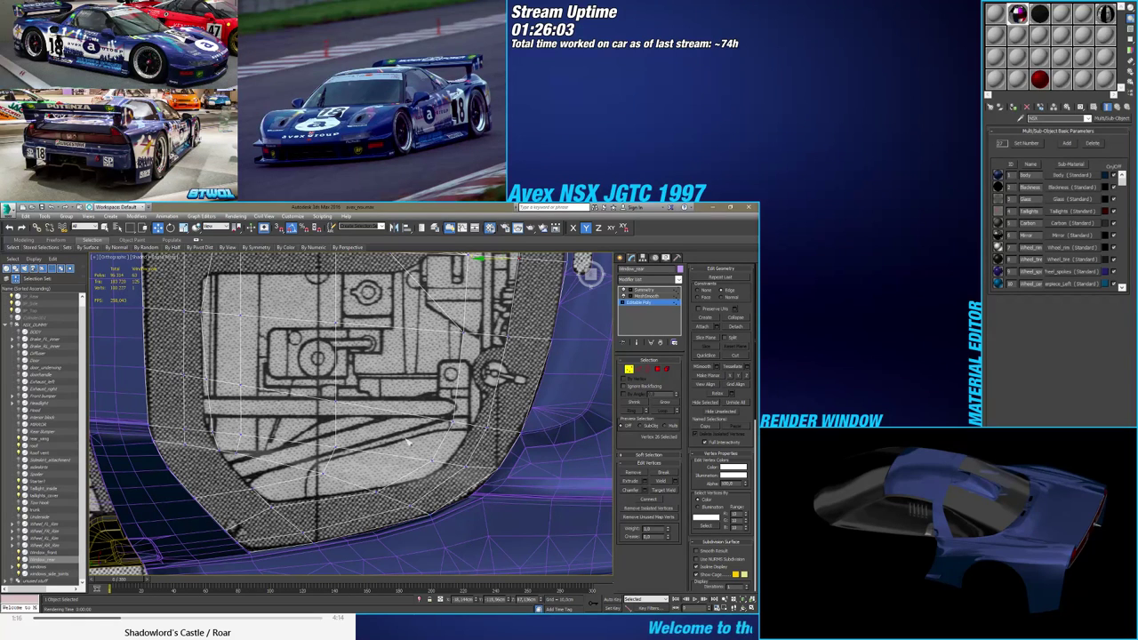
{"action": "scroll", "coordinate": [451, 391], "scroll_direction": "down", "scroll_amount": 3}
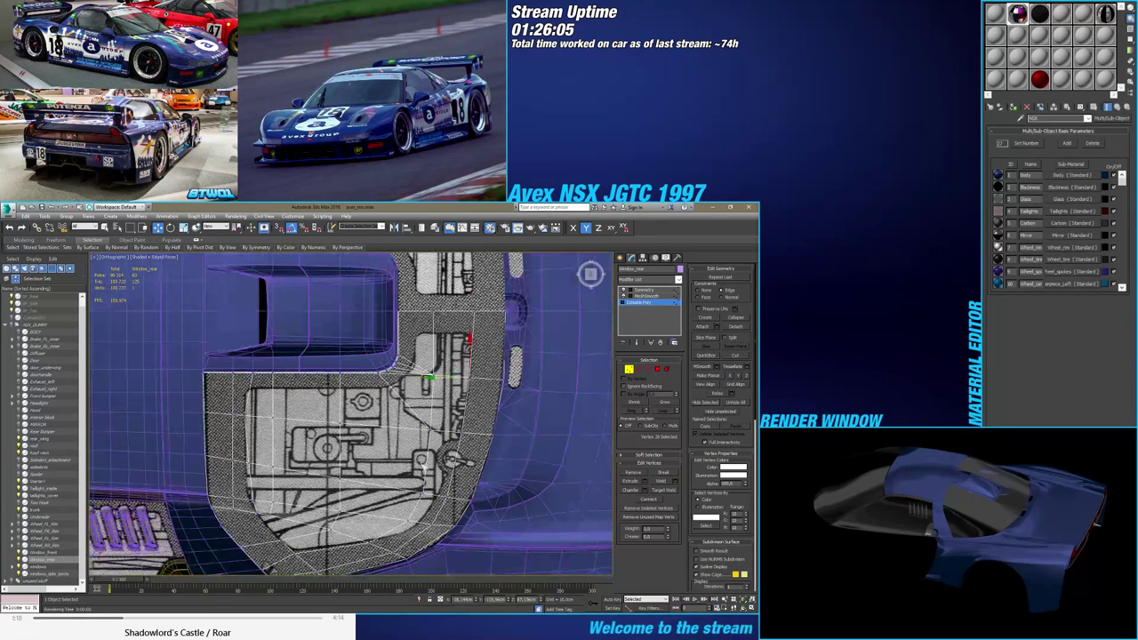
{"action": "scroll", "coordinate": [428, 510], "scroll_direction": "up", "scroll_amount": 2}
{"action": "left_click", "coordinate": [434, 523]}
{"action": "left_click_drag", "start_coordinate": [408, 523], "coordinate": [414, 522]}
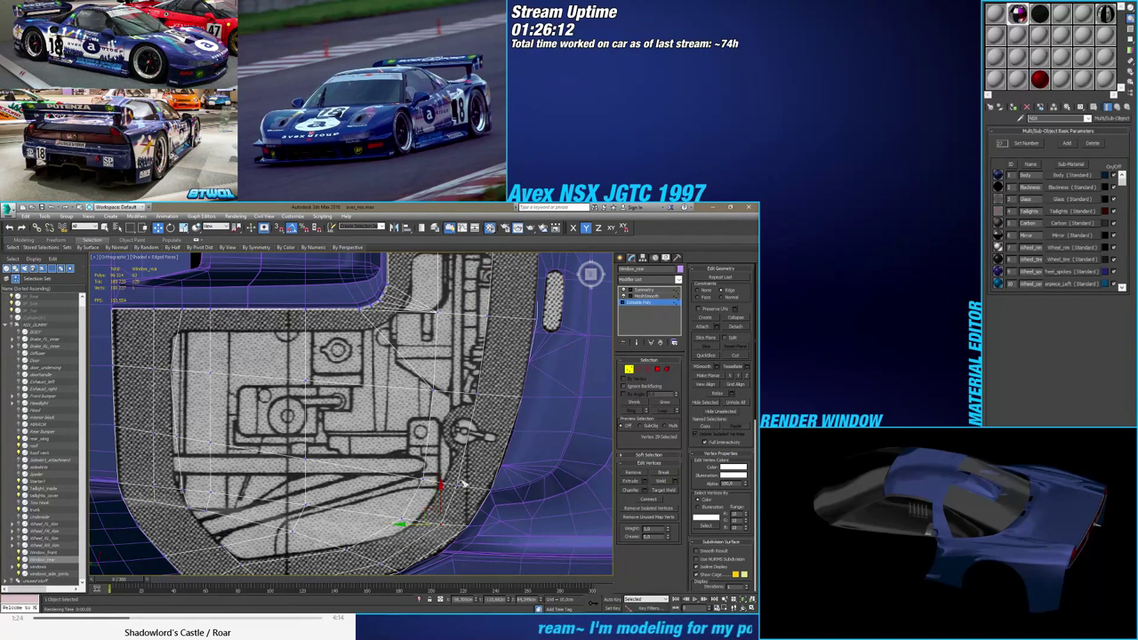
{"action": "left_click", "coordinate": [457, 439], "text": "ctrl"}
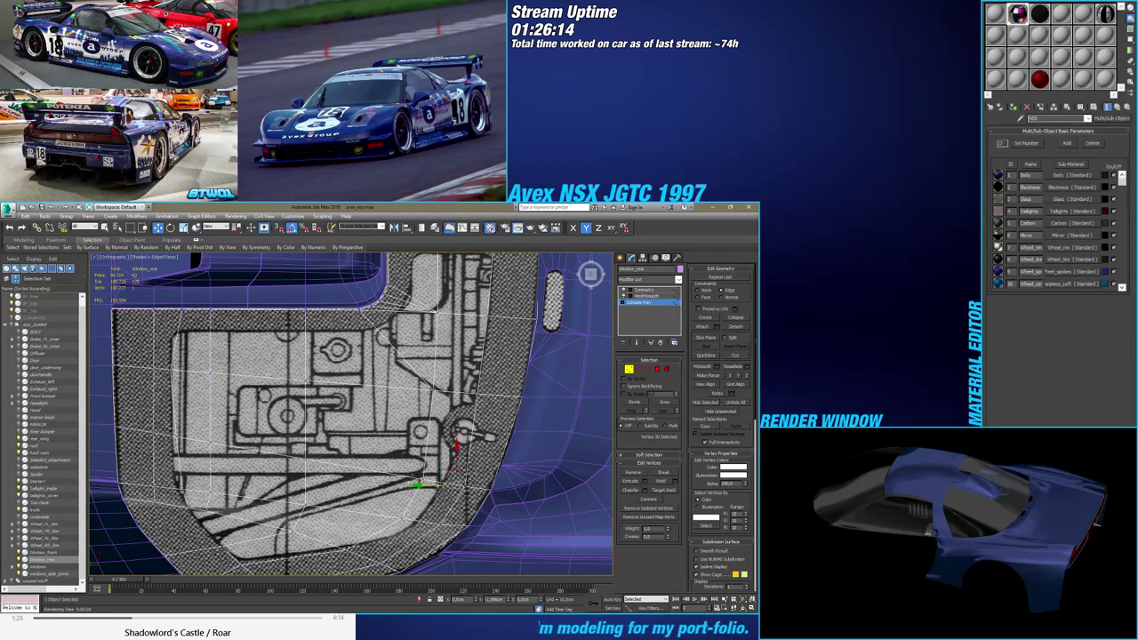
Slide the two loop vertices behind the scoop's corner rearward along their edges toward the blueprint's inner border line
{"action": "scroll", "coordinate": [427, 400], "scroll_direction": "down", "scroll_amount": 3}
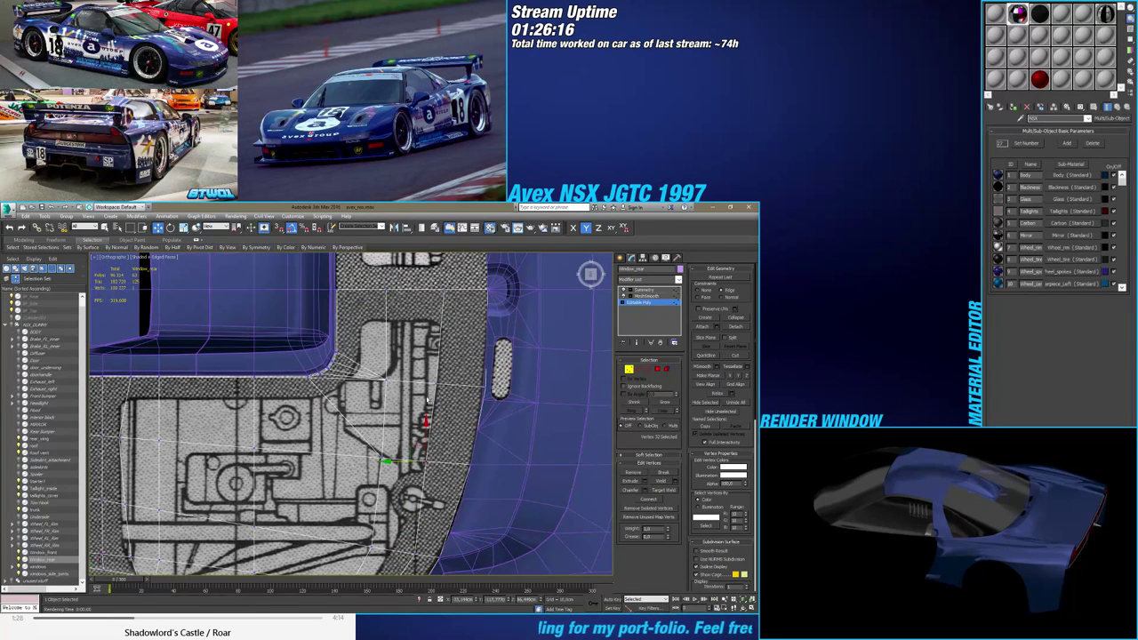
{"action": "left_click_drag", "start_coordinate": [465, 279], "coordinate": [464, 279]}
{"action": "left_click_drag", "start_coordinate": [392, 377], "coordinate": [417, 369]}
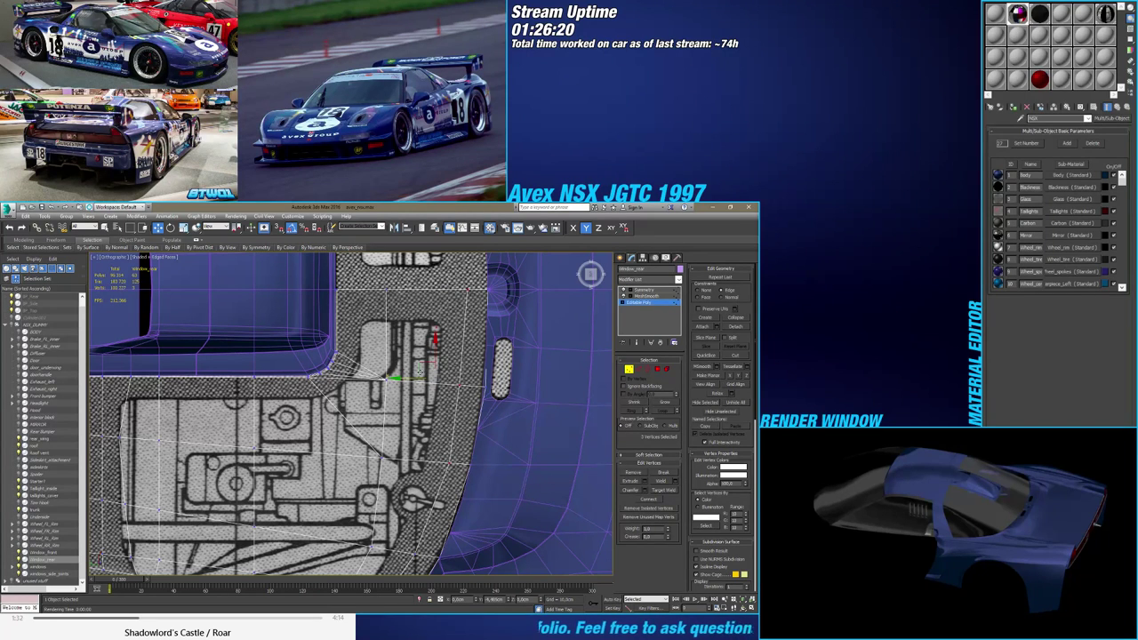
{"action": "scroll", "coordinate": [418, 391], "scroll_direction": "down", "scroll_amount": 2}
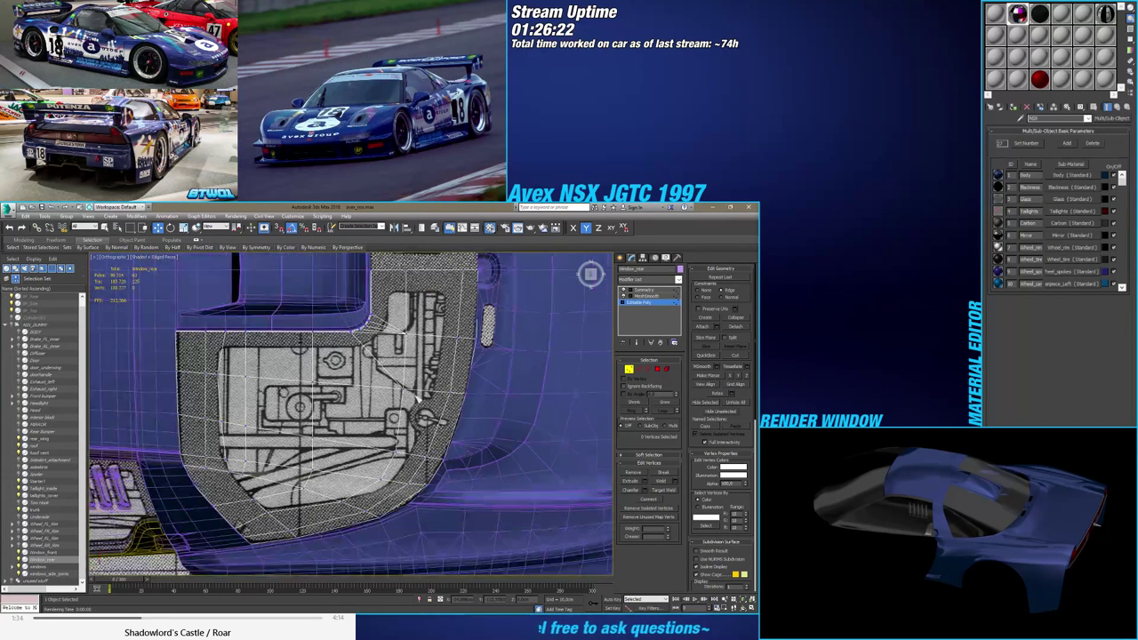
Slide the two neighbouring inner vertices at the window's rear outer corner rearward along their edges to match the blueprint's curve
{"action": "scroll", "coordinate": [374, 494], "scroll_direction": "up", "scroll_amount": 2}
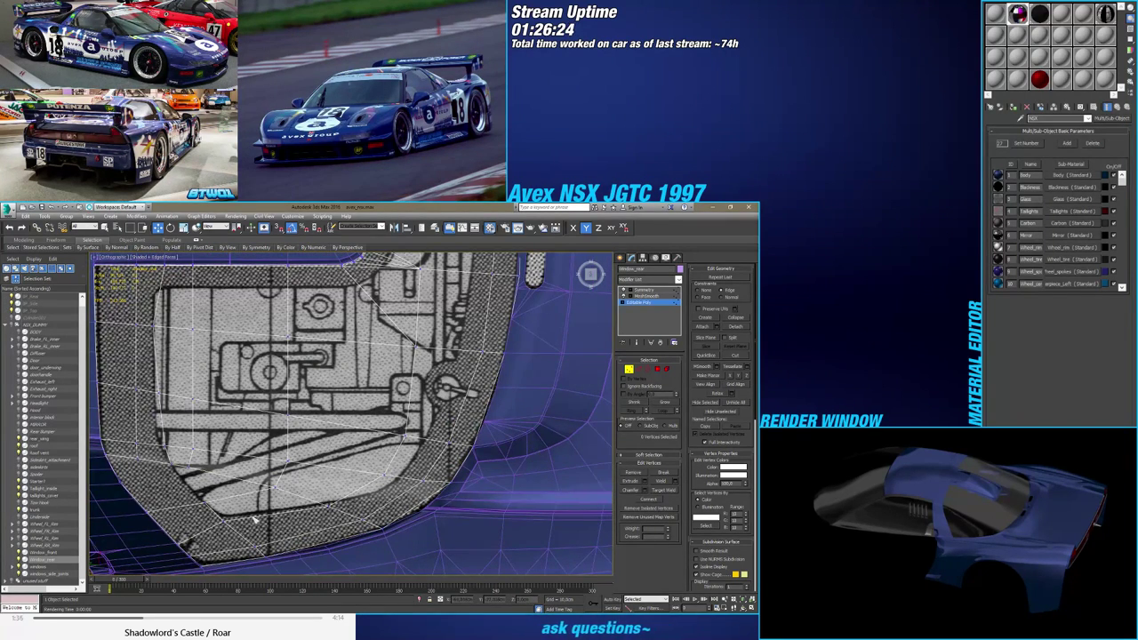
{"action": "left_click", "coordinate": [384, 473]}
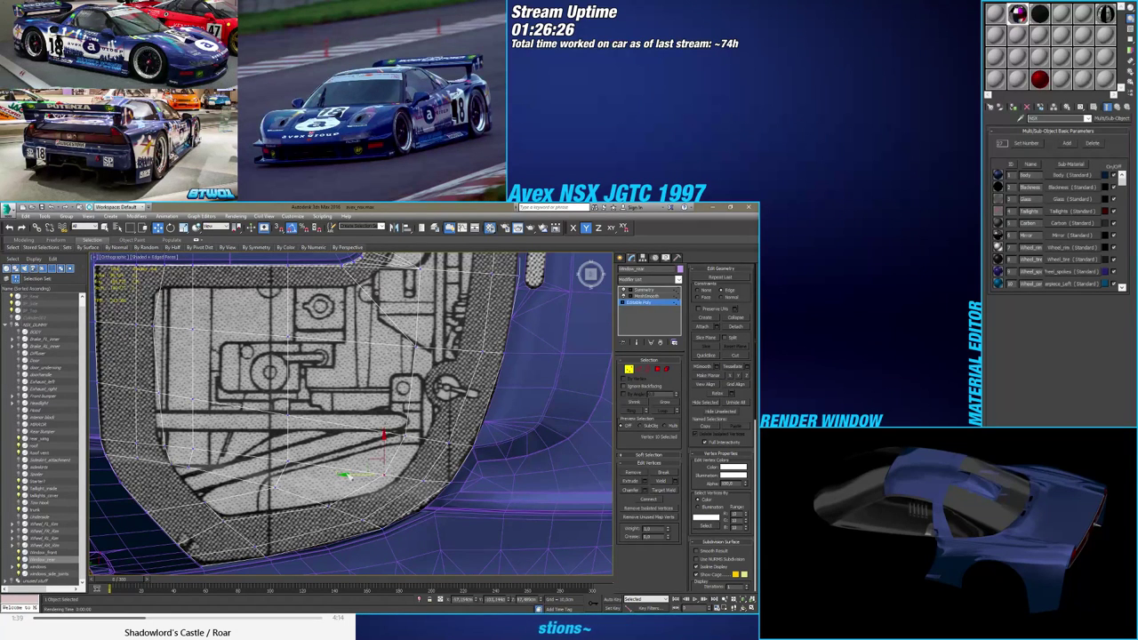
{"action": "left_click_drag", "start_coordinate": [351, 474], "coordinate": [366, 474]}
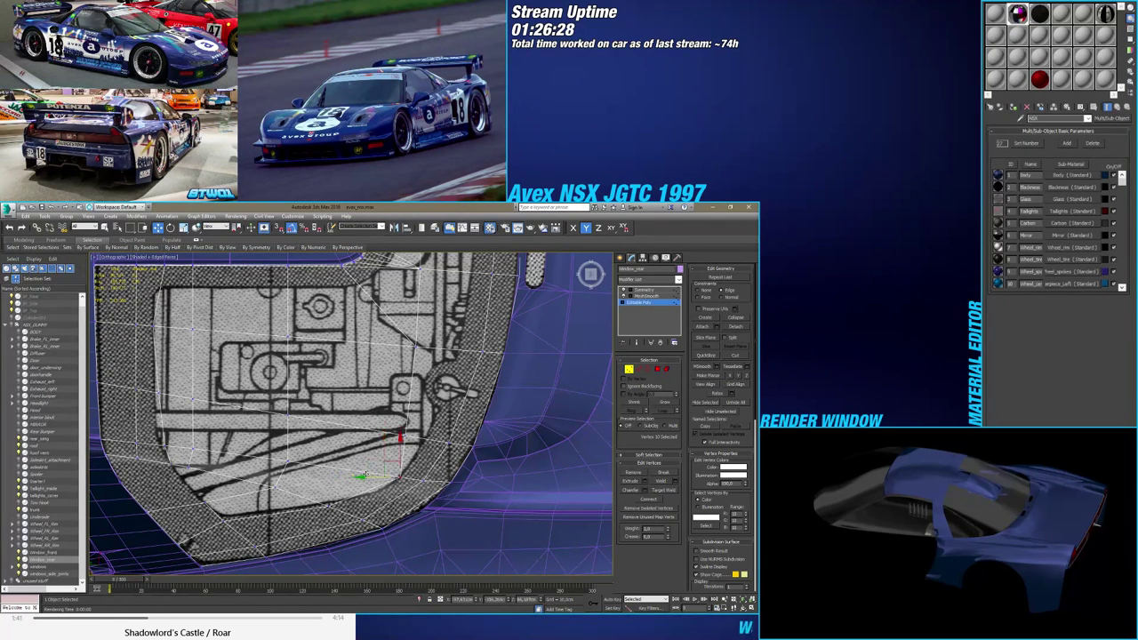
{"action": "left_click", "coordinate": [418, 439]}
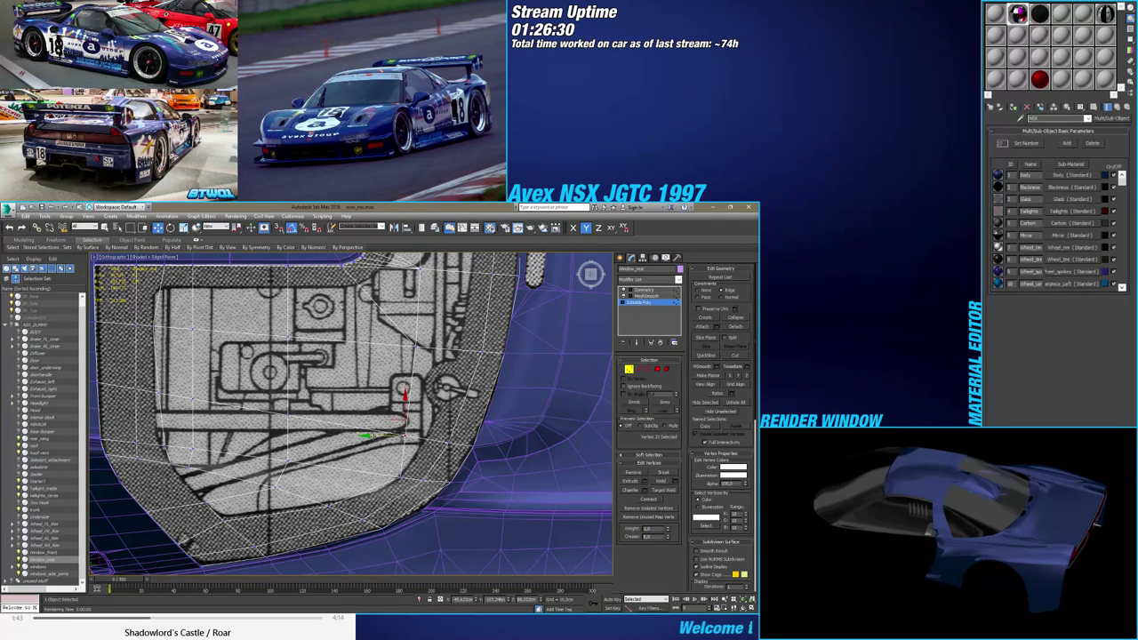
{"action": "left_click_drag", "start_coordinate": [391, 436], "coordinate": [400, 437]}
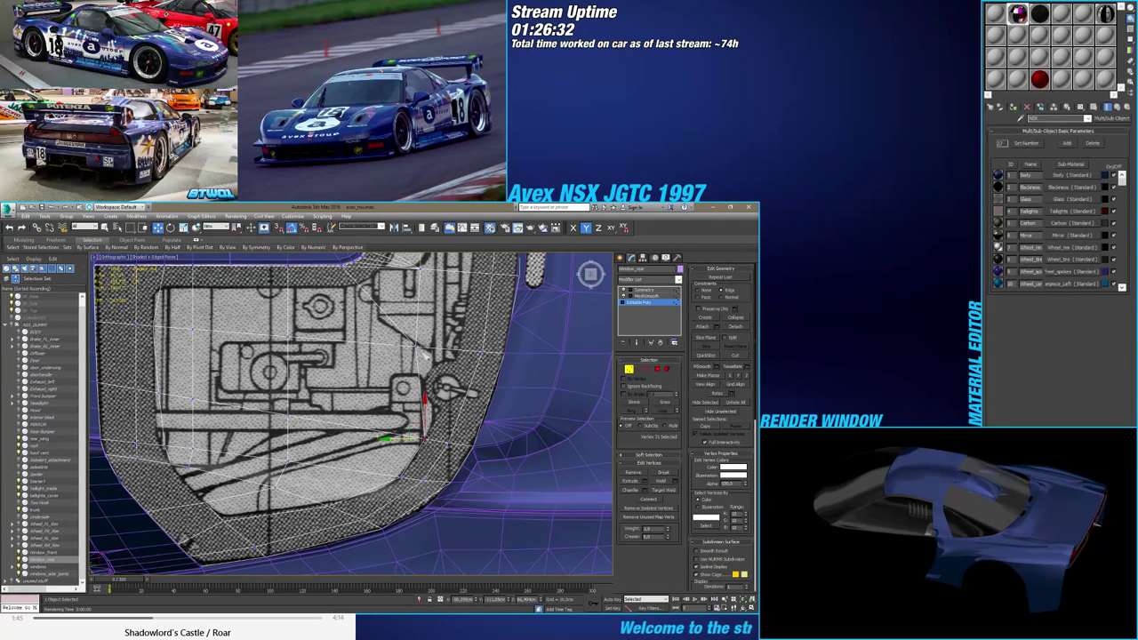
Slide the remaining vertices of the rear row behind the scoop rearward onto the blueprint's inner border line, up to the centre line
{"action": "left_click", "coordinate": [420, 350]}
{"action": "middle_click_drag", "start_coordinate": [444, 338], "coordinate": [411, 431]}
{"action": "left_click", "coordinate": [384, 364], "text": "ctrl"}
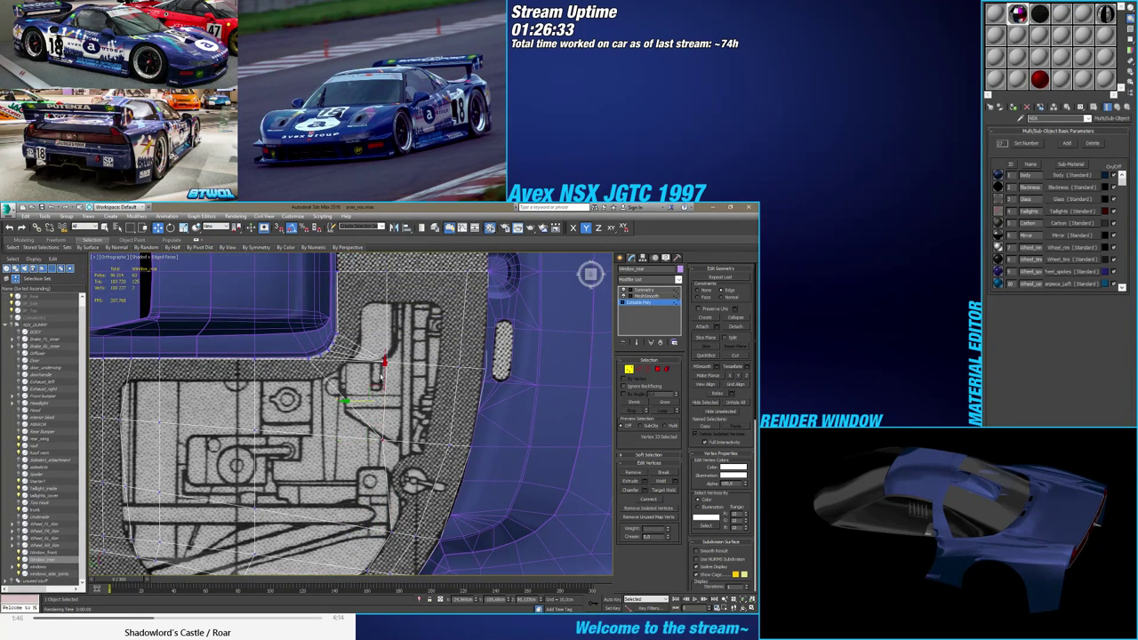
{"action": "left_click", "coordinate": [394, 272], "text": "ctrl"}
{"action": "left_click_drag", "start_coordinate": [357, 358], "coordinate": [444, 358]}
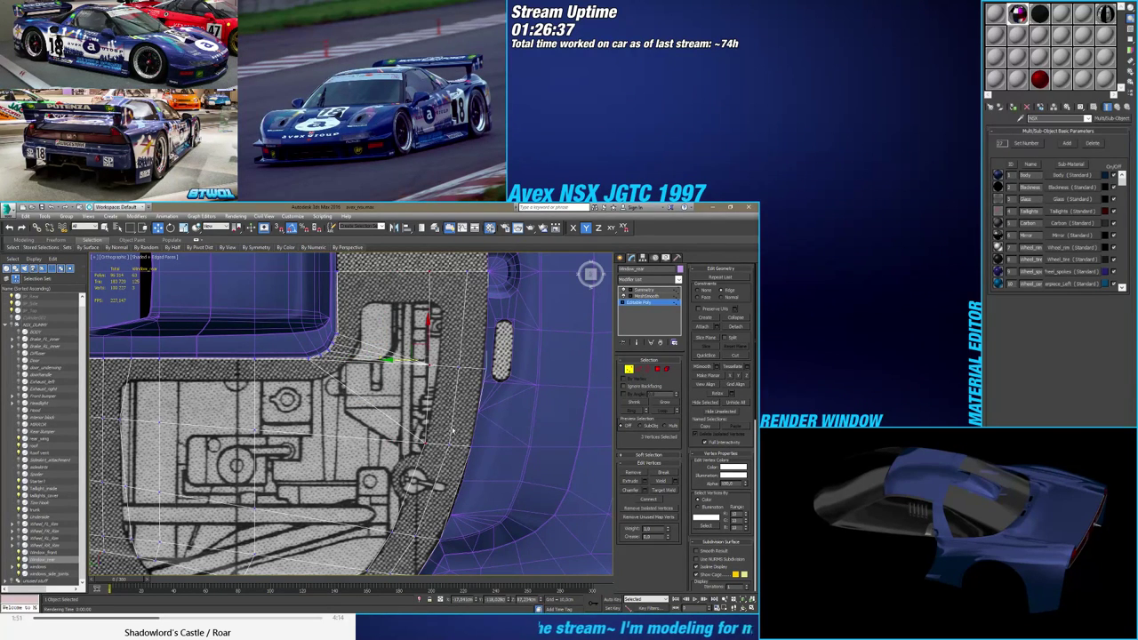
{"action": "left_click_drag", "start_coordinate": [453, 431], "coordinate": [438, 415], "text": "alt"}
{"action": "left_click_drag", "start_coordinate": [429, 316], "coordinate": [437, 316]}
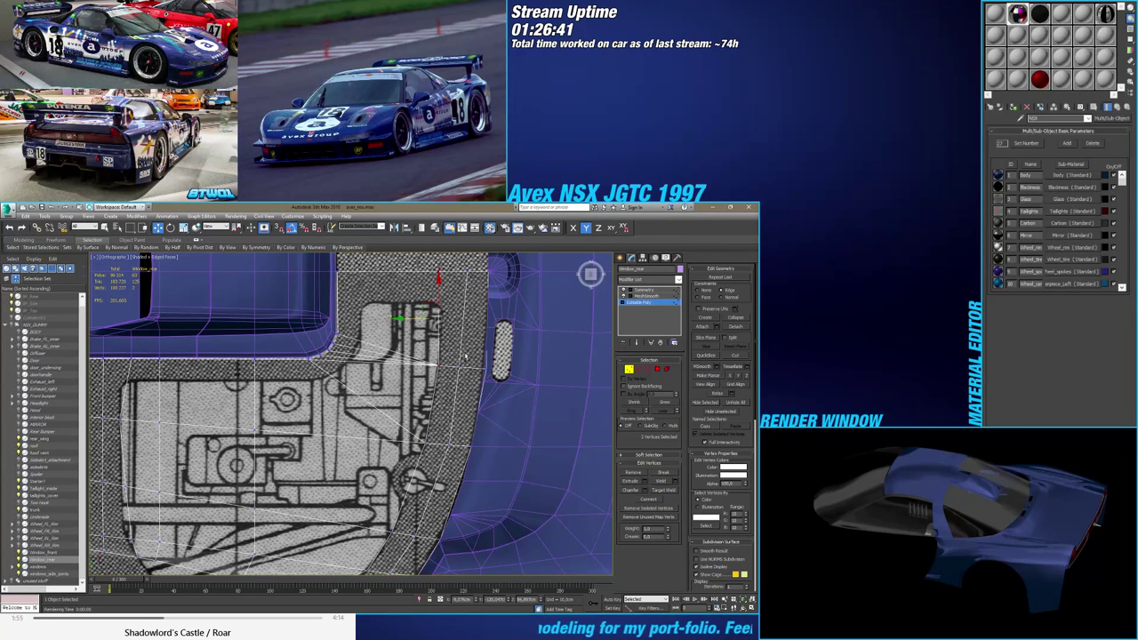
{"action": "left_click", "coordinate": [410, 317]}
{"action": "left_click_drag", "start_coordinate": [409, 272], "coordinate": [414, 272]}
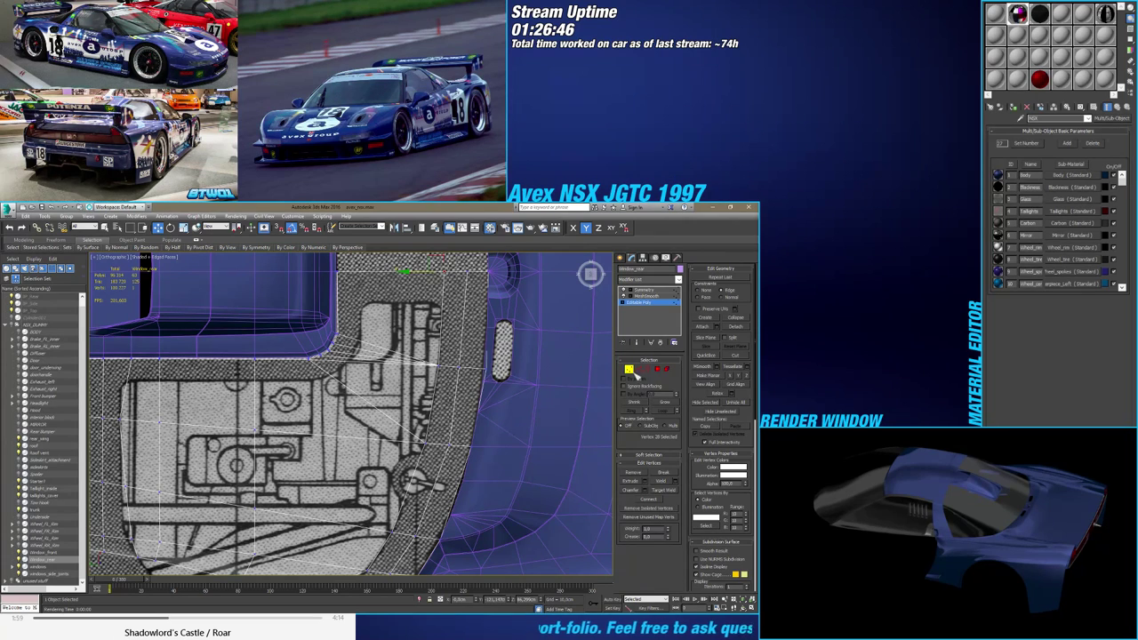
Connect the edges running along the side of the scoop and around its rear corner with a new edge loop
{"action": "left_click", "coordinate": [637, 369]}
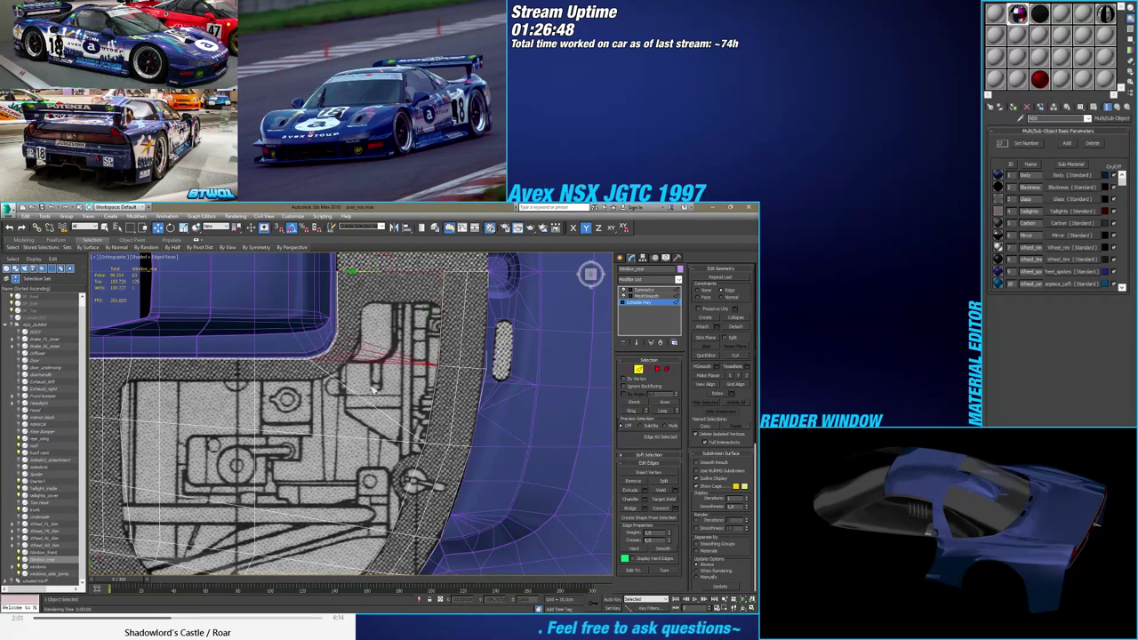
{"action": "left_click", "coordinate": [305, 412], "text": "ctrl"}
{"action": "left_click_drag", "start_coordinate": [138, 406], "coordinate": [119, 406], "text": "ctrl"}
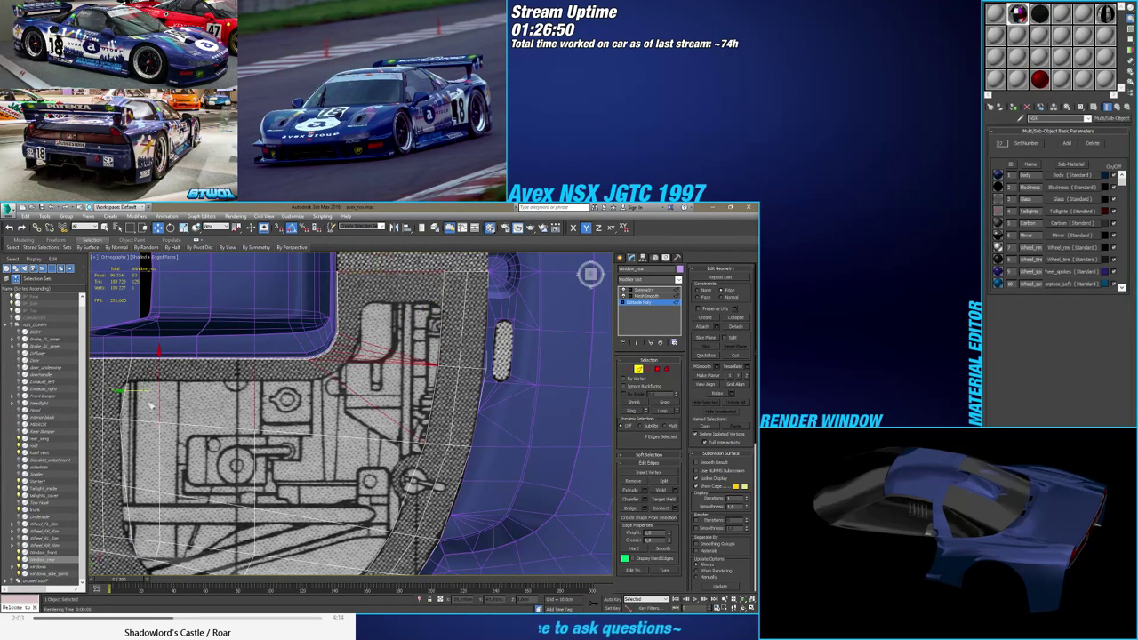
{"action": "middle_click_drag", "start_coordinate": [119, 407], "coordinate": [213, 385]}
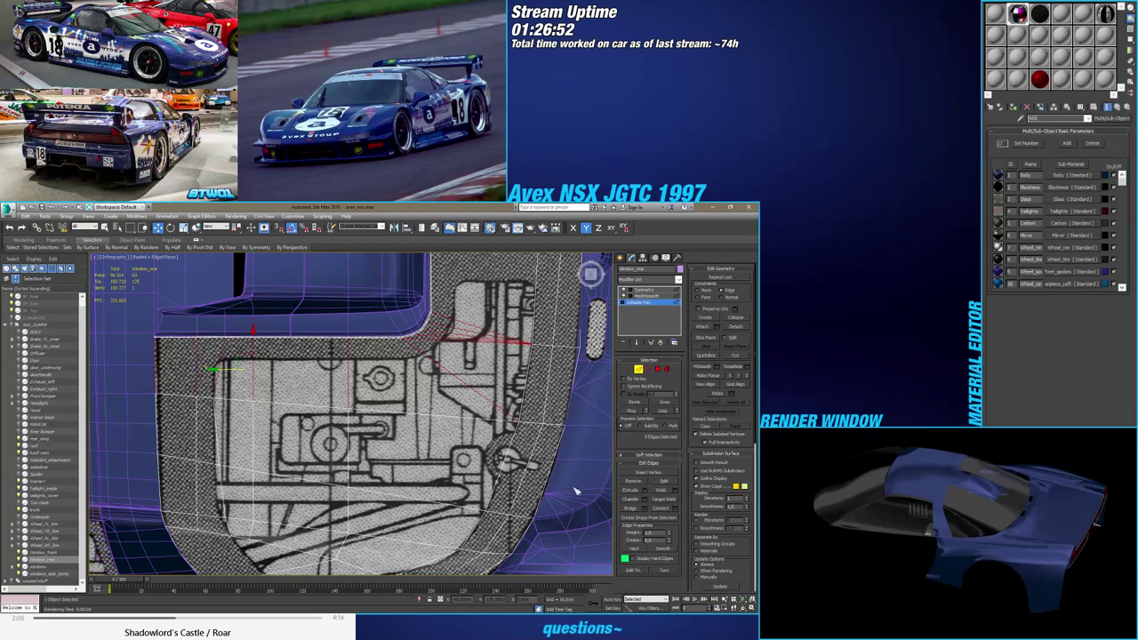
{"action": "left_click", "coordinate": [676, 510]}
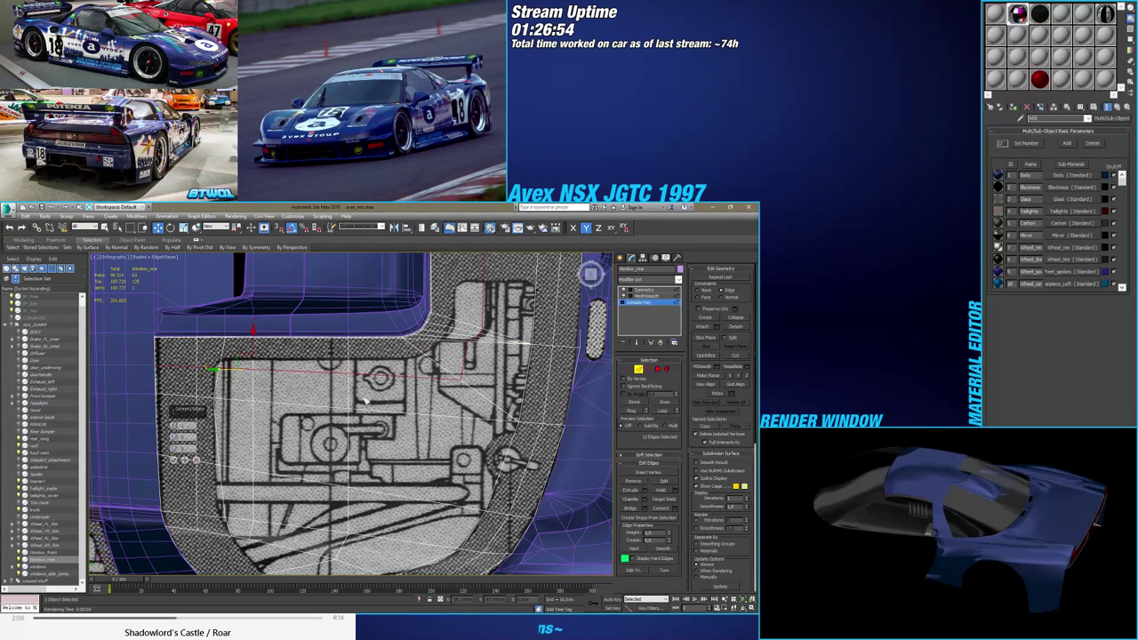
{"action": "middle_click_drag", "start_coordinate": [367, 401], "coordinate": [342, 450]}
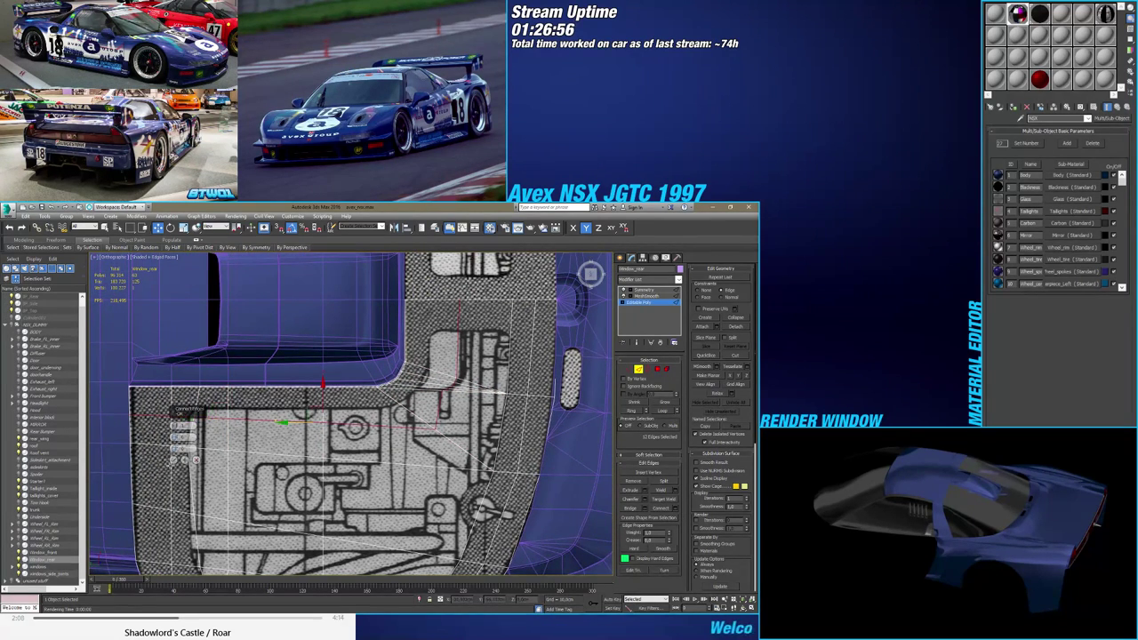
{"action": "left_click", "coordinate": [174, 460]}
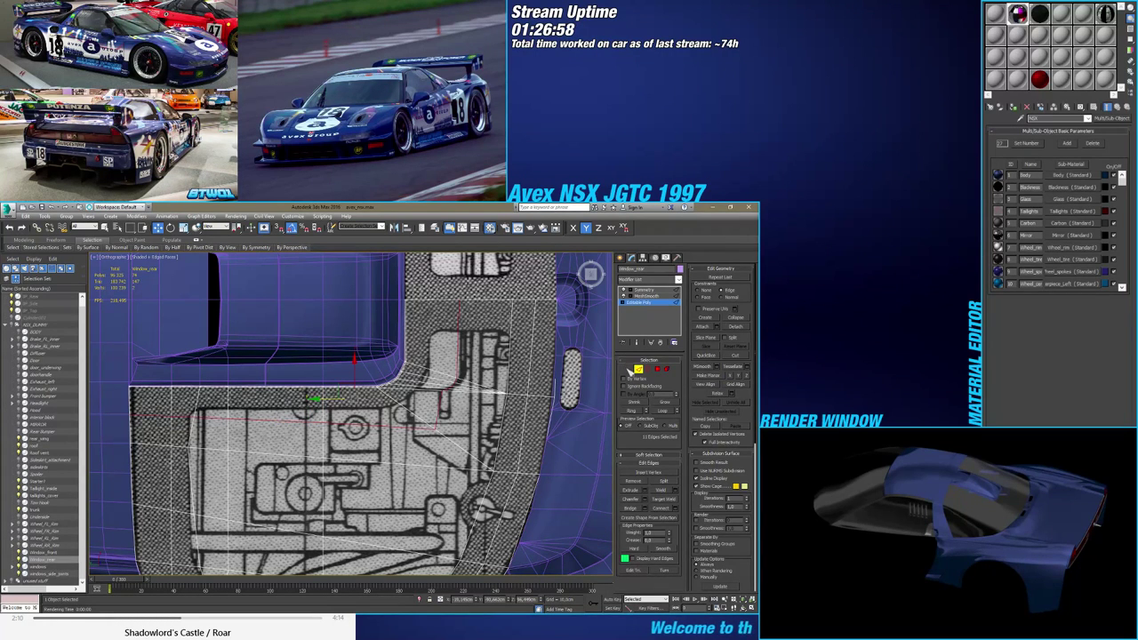
Move the new loop's vertex at the window's front inner corner onto the corner of the blueprint's inner border line
{"action": "left_click", "coordinate": [628, 368]}
{"action": "scroll", "coordinate": [192, 419], "scroll_direction": "up", "scroll_amount": 3}
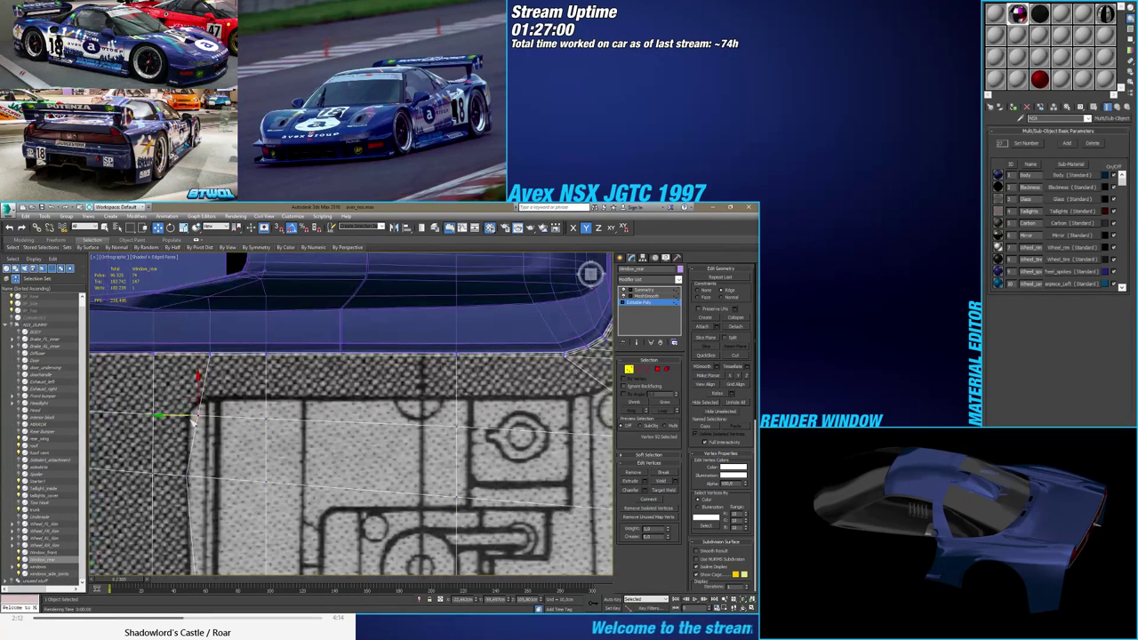
{"action": "middle_click_drag", "start_coordinate": [192, 420], "coordinate": [226, 413]}
{"action": "mouse_move", "coordinate": [229, 407]}
{"action": "left_mouse_down"}
{"action": "mouse_move", "coordinate": [219, 407]}
{"action": "mouse_move", "coordinate": [221, 367]}
{"action": "mouse_move", "coordinate": [192, 391]}
{"action": "mouse_move", "coordinate": [227, 390]}
{"action": "left_mouse_up"}
{"action": "scroll", "coordinate": [213, 418], "scroll_direction": "down", "scroll_amount": 3}
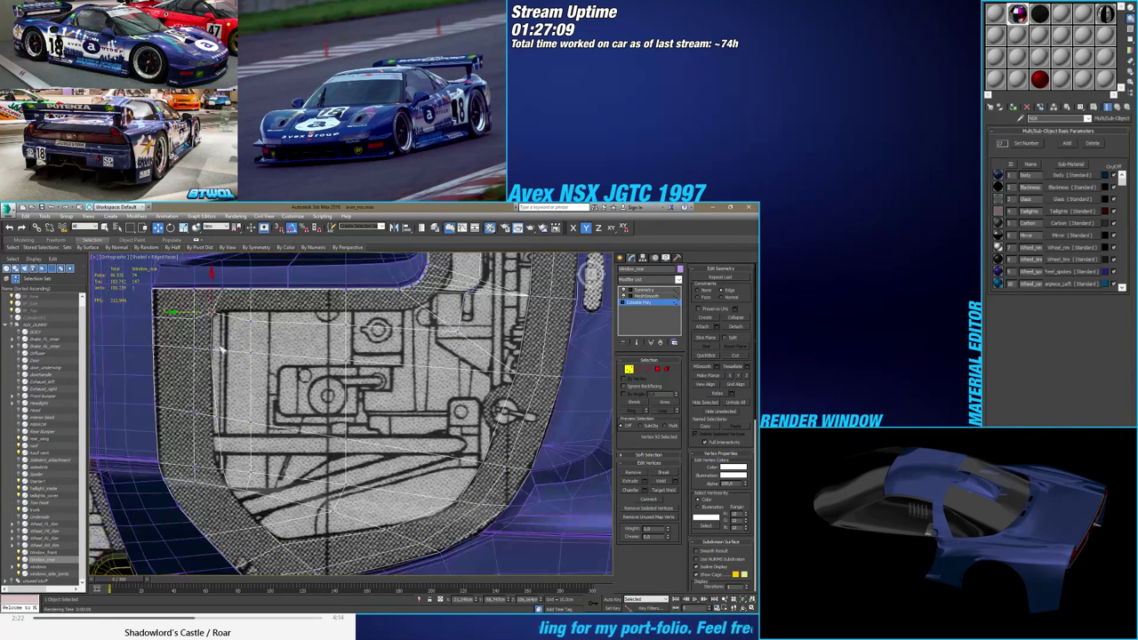
Slide the new loop's vertices along the window's front edge and towards its outer corner onto the blueprint's inner border line
{"action": "scroll", "coordinate": [209, 426], "scroll_direction": "up", "scroll_amount": 4}
{"action": "left_click_drag", "start_coordinate": [212, 416], "coordinate": [205, 414]}
{"action": "middle_click_drag", "start_coordinate": [220, 485], "coordinate": [235, 425]}
{"action": "left_click", "coordinate": [232, 459]}
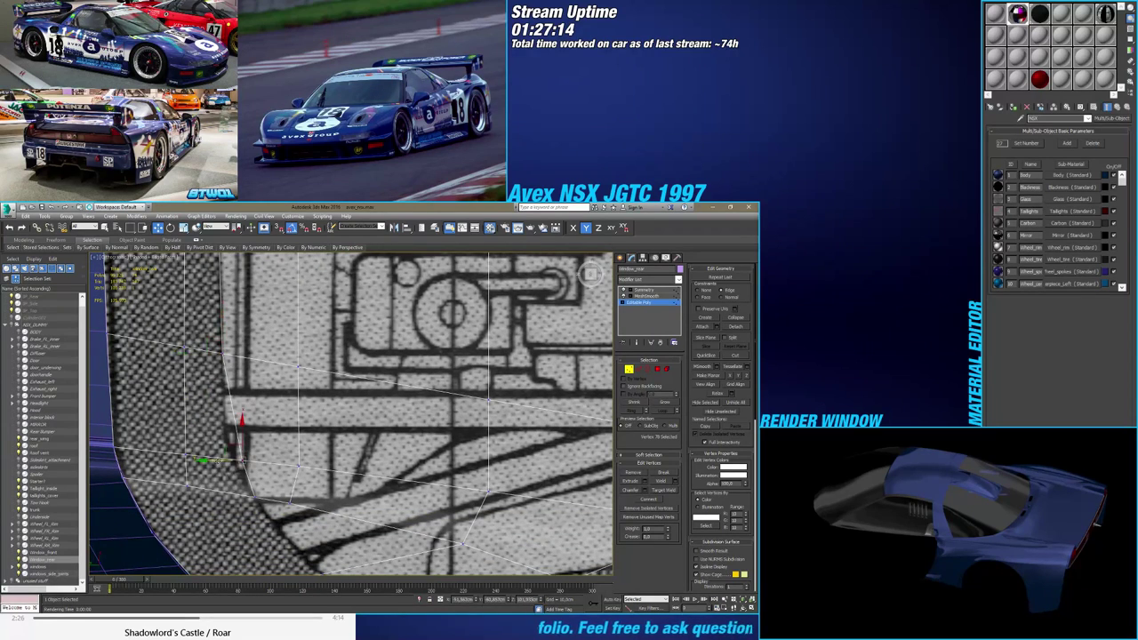
{"action": "scroll", "coordinate": [213, 451], "scroll_direction": "down", "scroll_amount": 2}
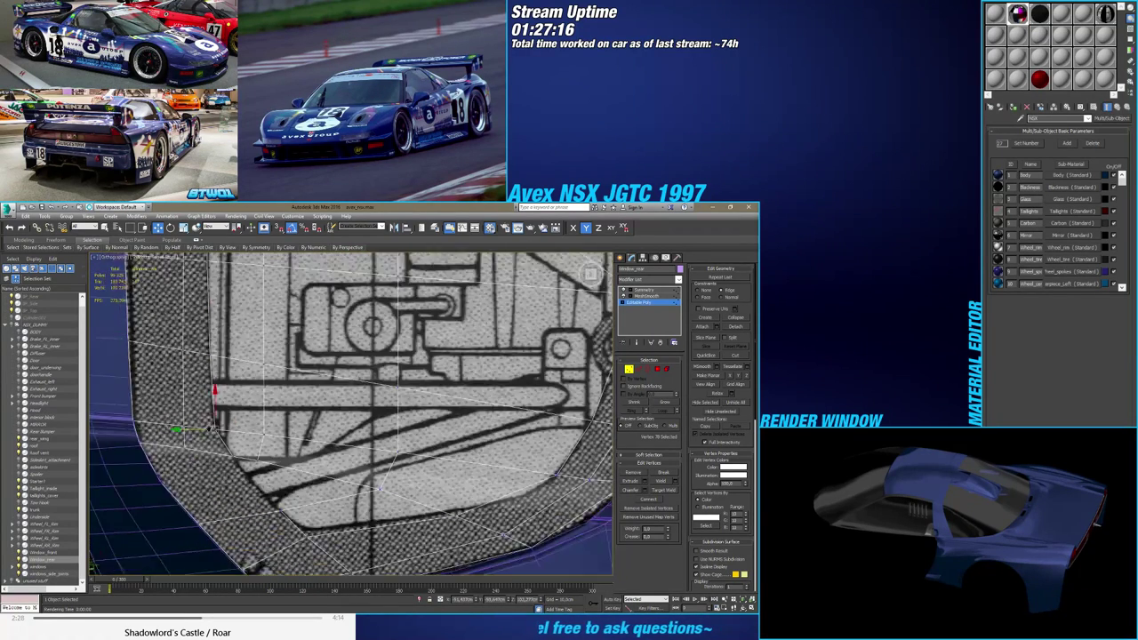
{"action": "left_click", "coordinate": [232, 432]}
{"action": "left_click", "coordinate": [275, 490], "text": "ctrl"}
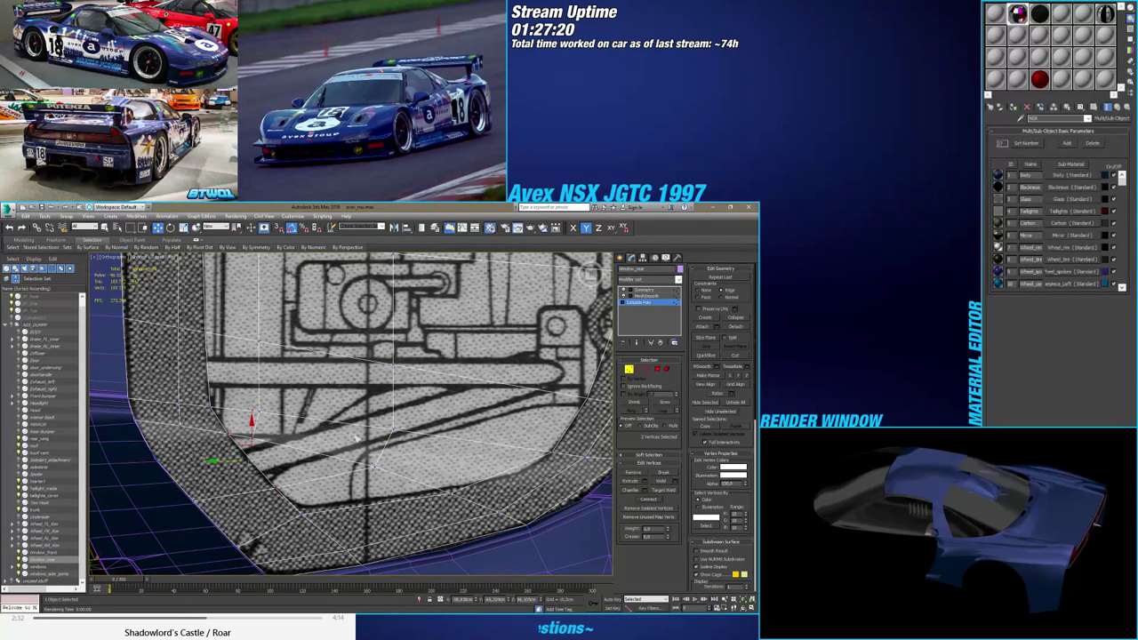
{"action": "scroll", "coordinate": [351, 430], "scroll_direction": "down", "scroll_amount": 1}
{"action": "middle_click_drag", "start_coordinate": [351, 430], "coordinate": [324, 469]}
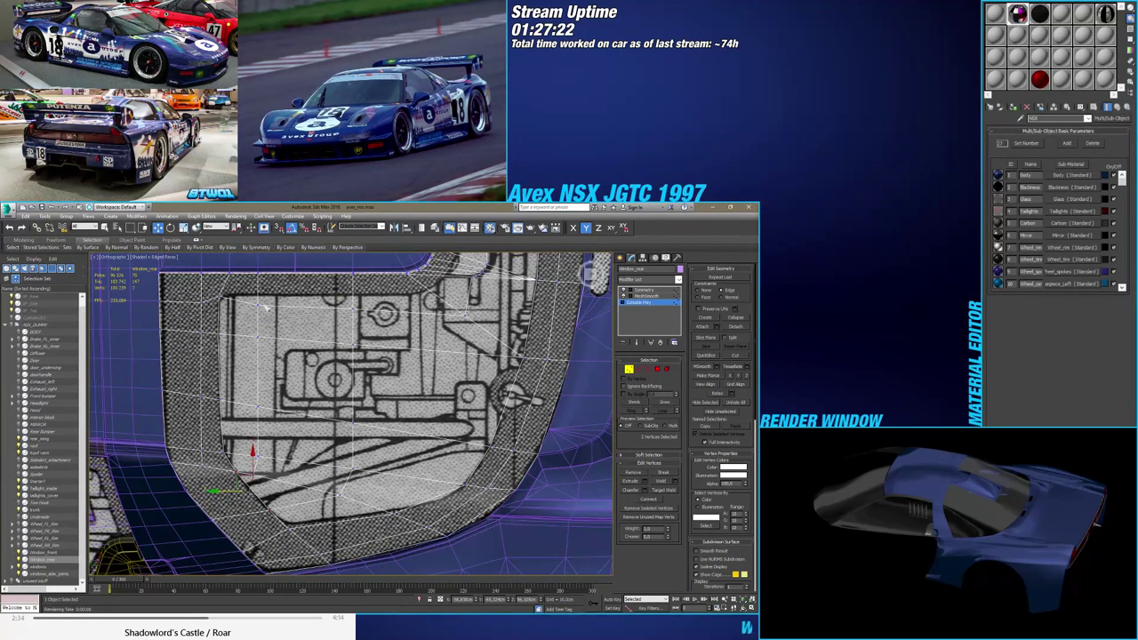
Slide the loop vertices alongside the scoop towards it, onto the blueprint's inner border line
{"action": "middle_click_drag", "start_coordinate": [264, 305], "coordinate": [241, 360]}
{"action": "scroll", "coordinate": [233, 372], "scroll_direction": "up", "scroll_amount": 2}
{"action": "left_click_drag", "start_coordinate": [226, 375], "coordinate": [237, 308]}
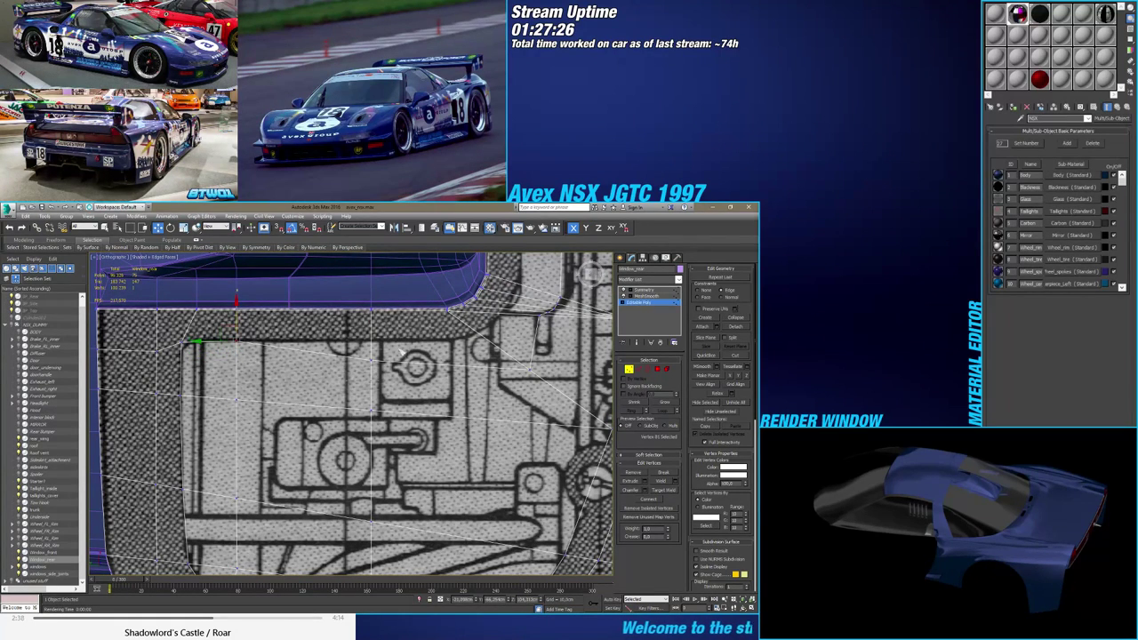
{"action": "left_click", "coordinate": [377, 335]}
{"action": "left_click_drag", "start_coordinate": [372, 330], "coordinate": [372, 311]}
Slide the first loop vertices at the scoop's rear corner towards the scoop to start following the blueprint's rounded border
{"action": "middle_click_drag", "start_coordinate": [495, 327], "coordinate": [317, 398]}
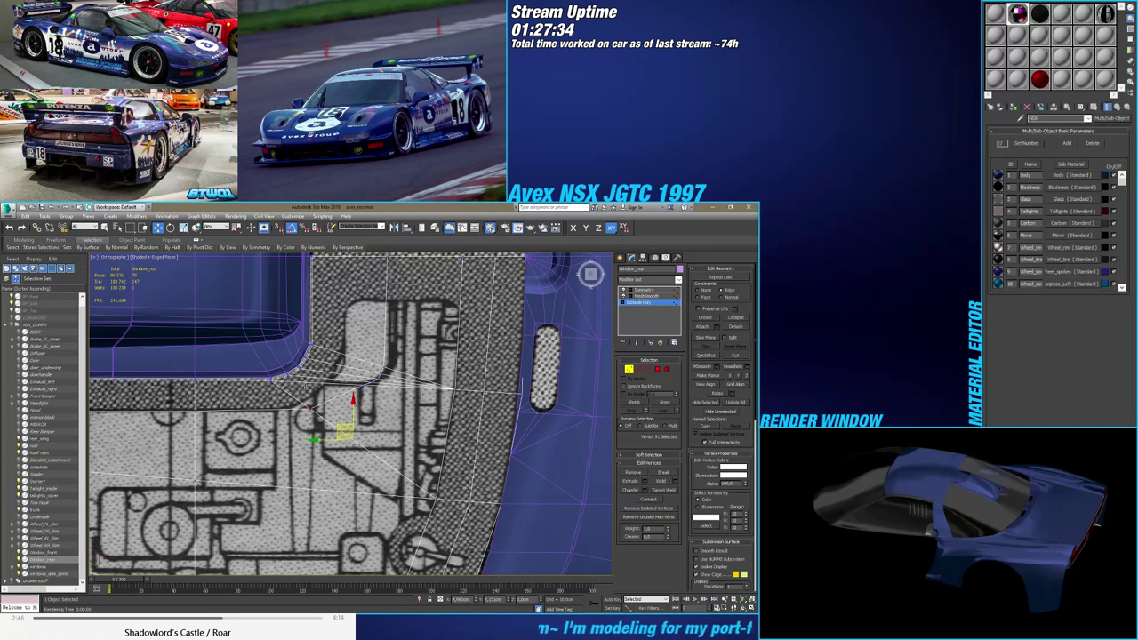
{"action": "middle_click_drag", "start_coordinate": [305, 385], "coordinate": [295, 419]}
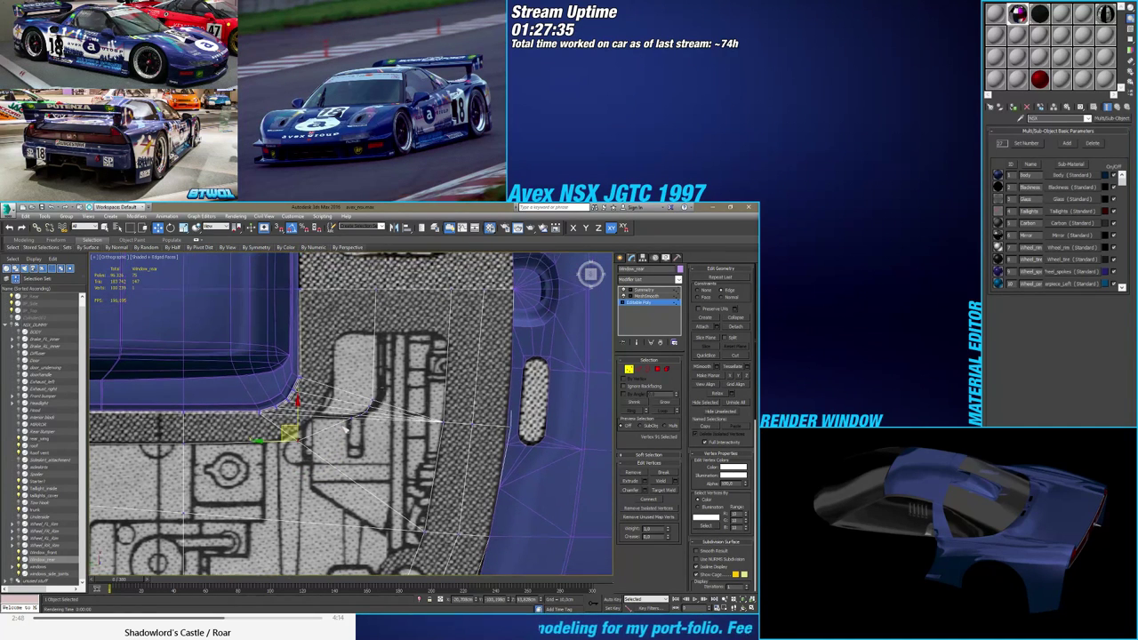
{"action": "left_click_drag", "start_coordinate": [349, 396], "coordinate": [305, 392]}
{"action": "left_click", "coordinate": [303, 447]}
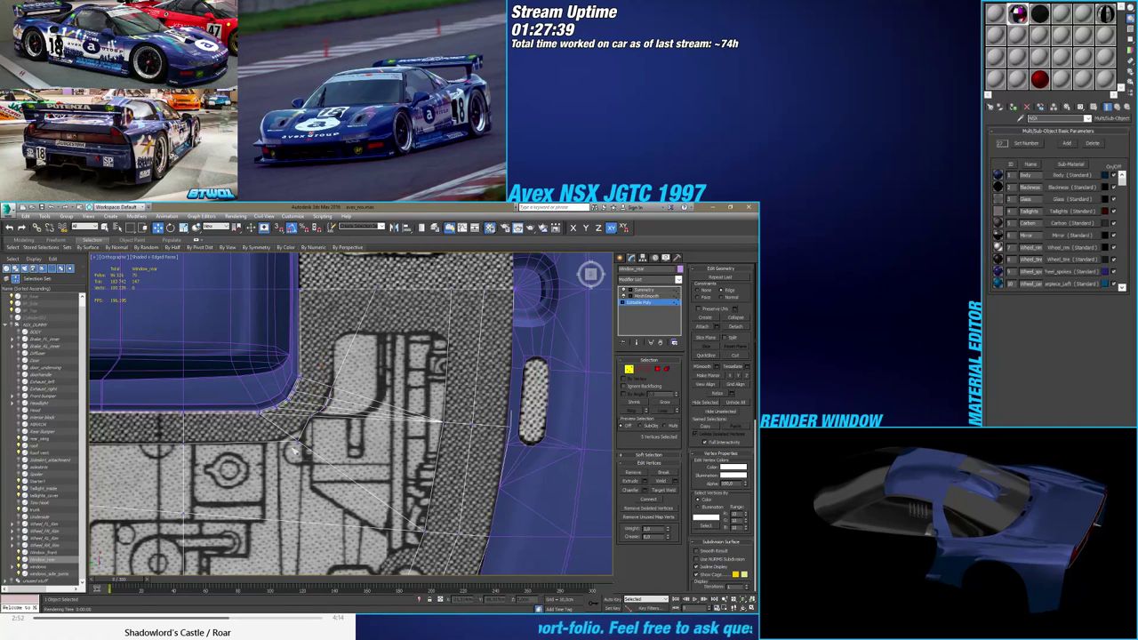
{"action": "left_click", "coordinate": [300, 441]}
{"action": "left_click_drag", "start_coordinate": [282, 441], "coordinate": [269, 441]}
{"action": "scroll", "coordinate": [304, 427], "scroll_direction": "up", "scroll_amount": 2}
{"action": "left_click", "coordinate": [313, 410]}
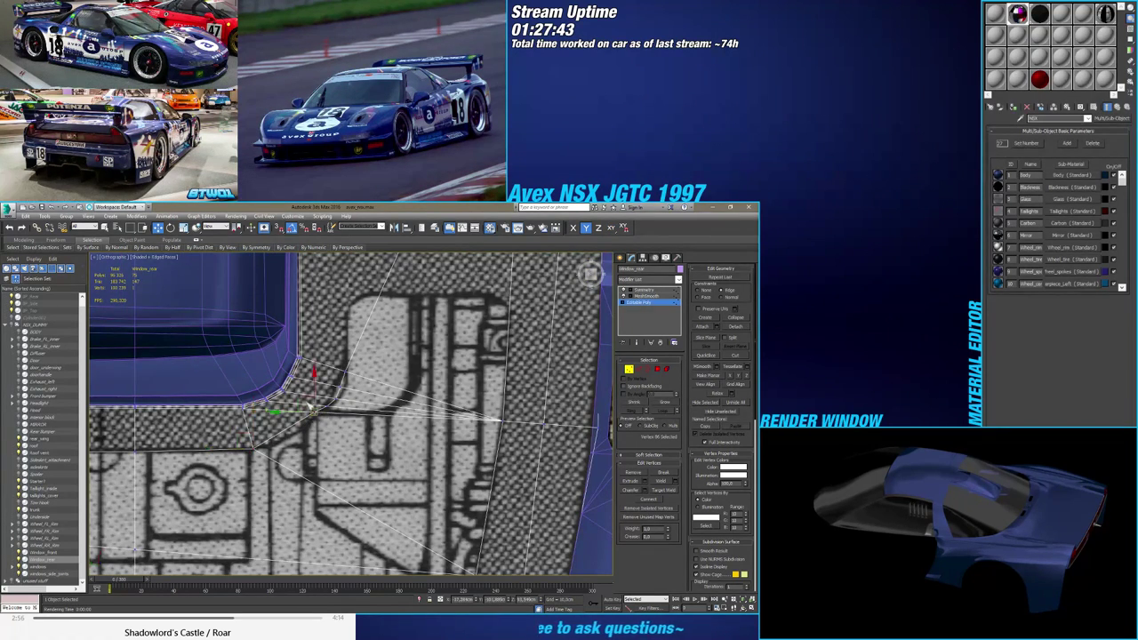
{"action": "mouse_move", "coordinate": [313, 411]}
{"action": "left_mouse_down"}
{"action": "mouse_move", "coordinate": [262, 440]}
{"action": "mouse_move", "coordinate": [333, 411]}
{"action": "mouse_move", "coordinate": [320, 404]}
{"action": "mouse_move", "coordinate": [303, 421]}
{"action": "mouse_move", "coordinate": [327, 391]}
{"action": "mouse_move", "coordinate": [302, 405]}
{"action": "left_mouse_up"}
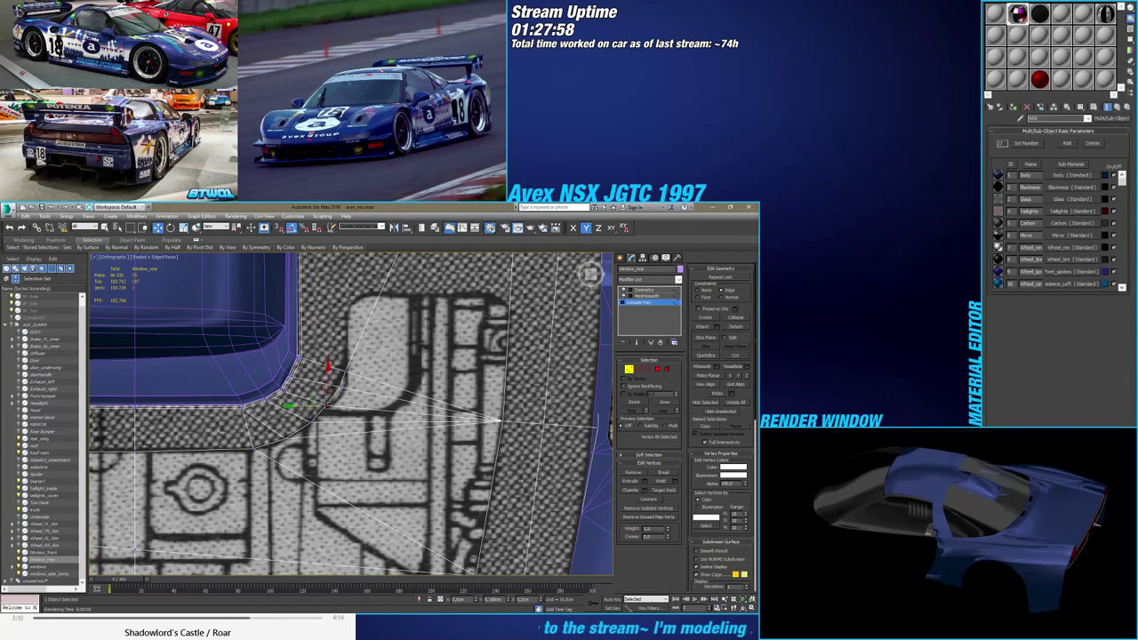
Fine-tune the remaining loop vertices around the scoop's rear corner so they form an even arc along the blueprint's border
{"action": "scroll", "coordinate": [326, 405], "scroll_direction": "up", "scroll_amount": 4}
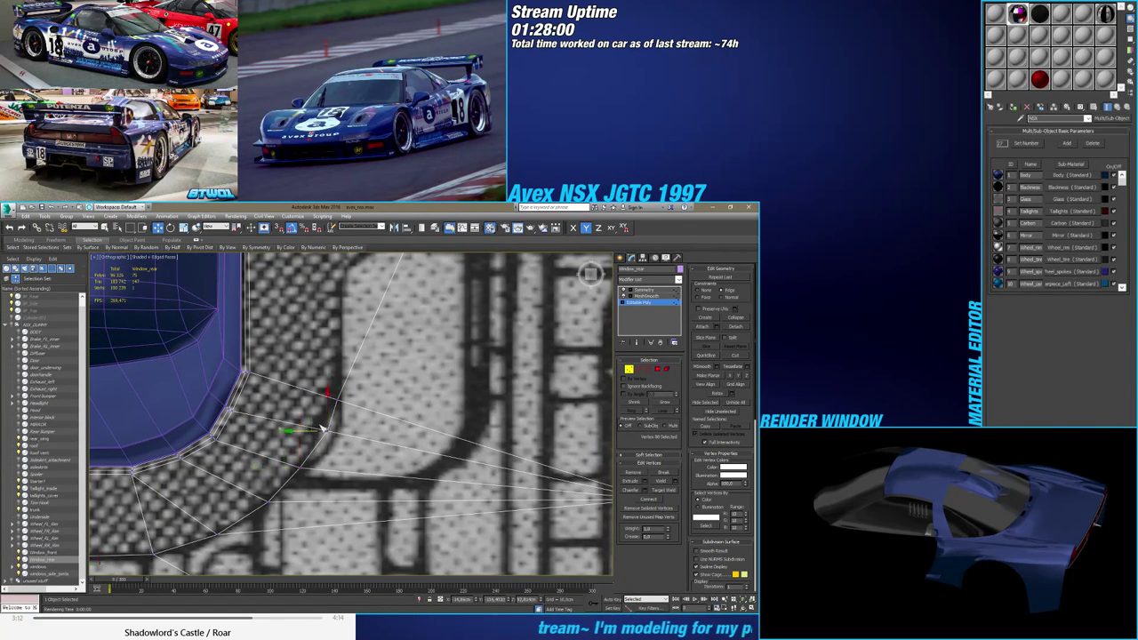
{"action": "left_click_drag", "start_coordinate": [314, 417], "coordinate": [339, 349]}
{"action": "left_click", "coordinate": [337, 399]}
{"action": "left_click_drag", "start_coordinate": [316, 385], "coordinate": [314, 449]}
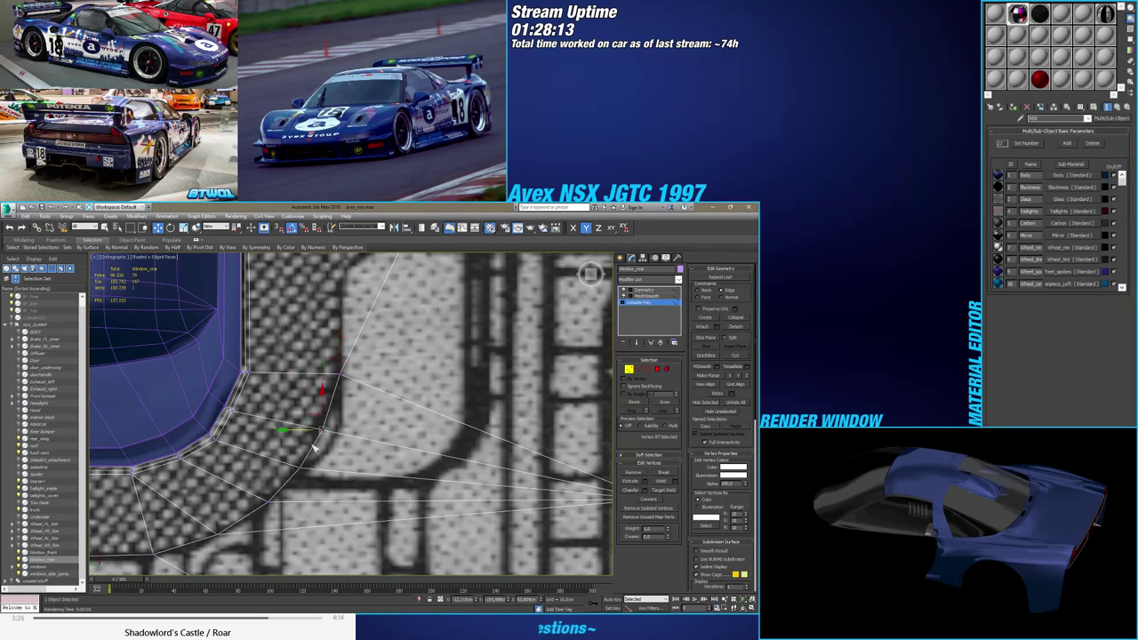
{"action": "middle_click_drag", "start_coordinate": [313, 464], "coordinate": [331, 436]}
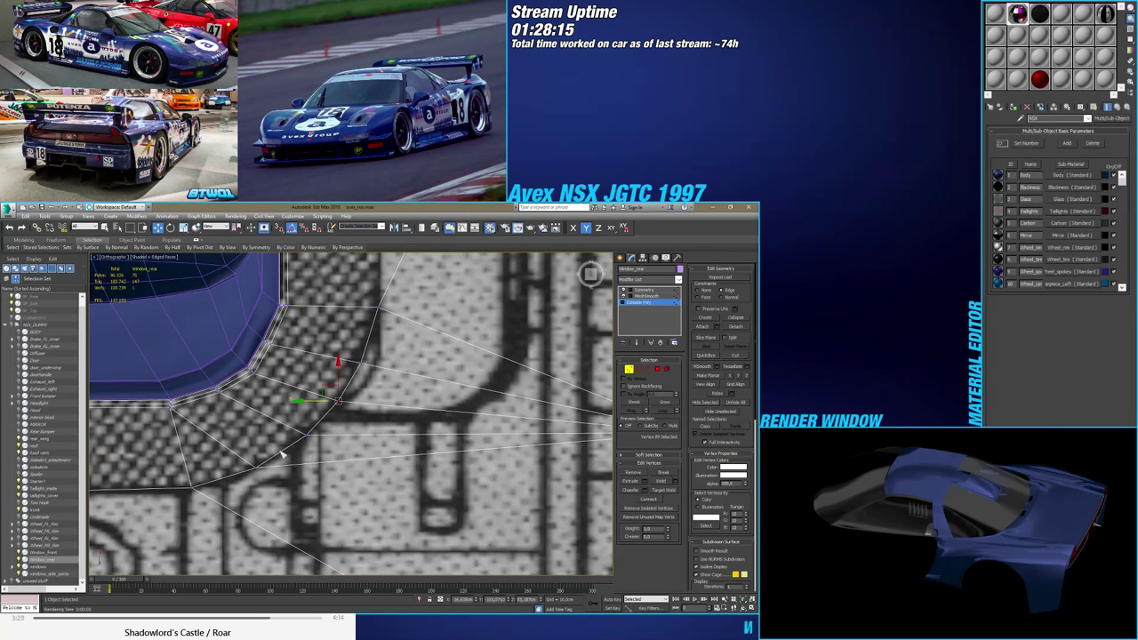
Slide the loop vertex on the centre line behind the scoop forward onto the blueprint's inner border line
{"action": "scroll", "coordinate": [301, 452], "scroll_direction": "down", "scroll_amount": 2}
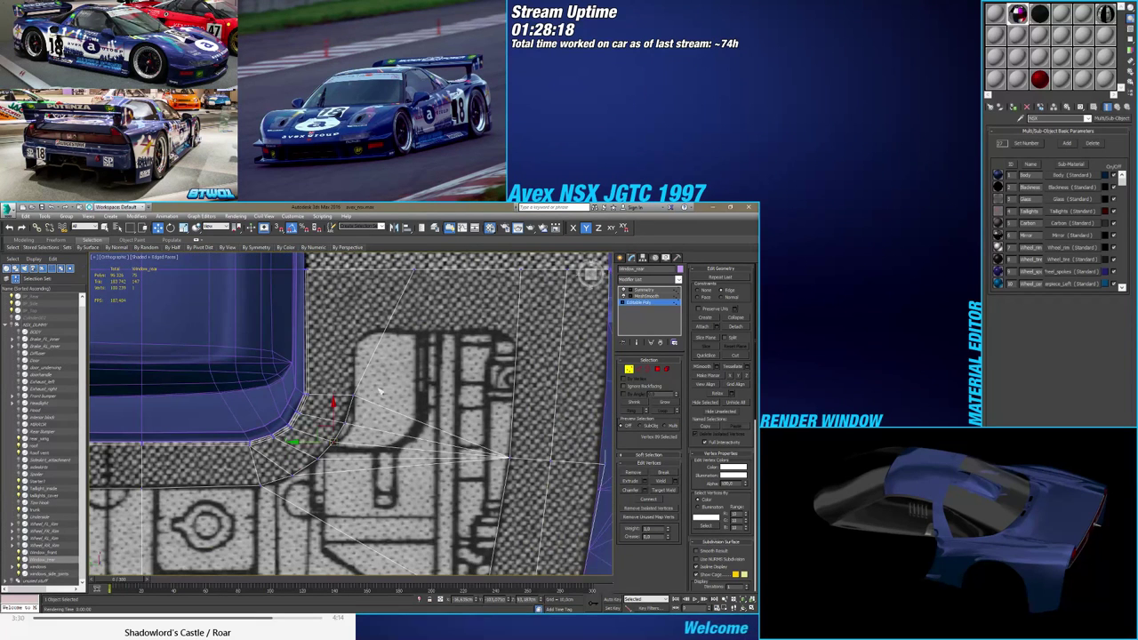
{"action": "middle_click_drag", "start_coordinate": [391, 336], "coordinate": [369, 383]}
{"action": "scroll", "coordinate": [370, 382], "scroll_direction": "down", "scroll_amount": 2}
{"action": "left_click", "coordinate": [384, 340]}
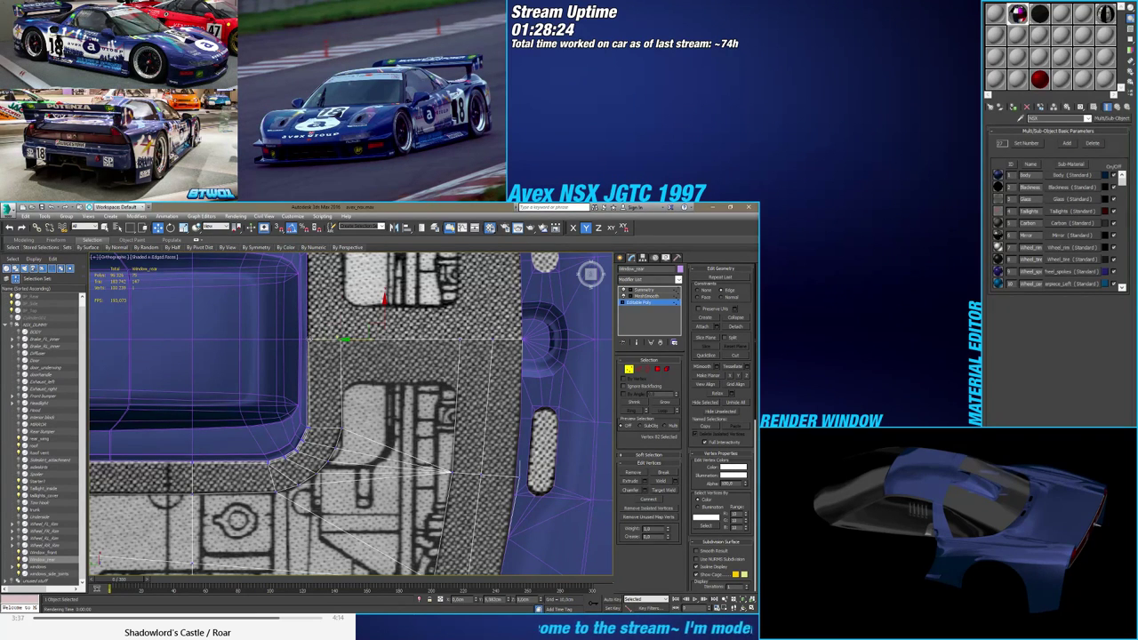
{"action": "left_click", "coordinate": [306, 339]}
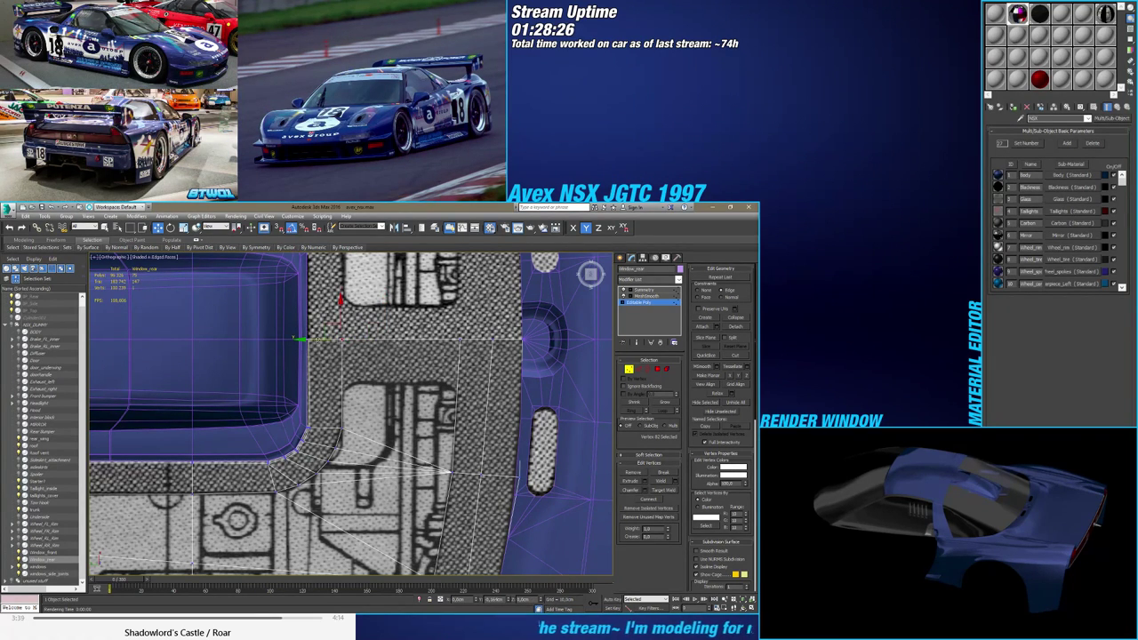
Inspect the rear window's shading around the scoop without edge lines, and view the edge loop from above
{"action": "scroll", "coordinate": [361, 366], "scroll_direction": "down", "scroll_amount": 5}
{"action": "mouse_move", "coordinate": [361, 365]}
{"action": "middle_mouse_down", "text": "alt"}
{"action": "mouse_move", "coordinate": [382, 310]}
{"action": "mouse_move", "coordinate": [375, 319]}
{"action": "mouse_move", "coordinate": [399, 361]}
{"action": "mouse_move", "coordinate": [406, 337]}
{"action": "mouse_move", "coordinate": [404, 393]}
{"action": "mouse_move", "coordinate": [450, 388]}
{"action": "mouse_move", "coordinate": [434, 389]}
{"action": "middle_mouse_up", "text": "alt"}
{"action": "key", "text": "F4"}
{"action": "key", "text": "F4"}
{"action": "left_click", "coordinate": [591, 274]}
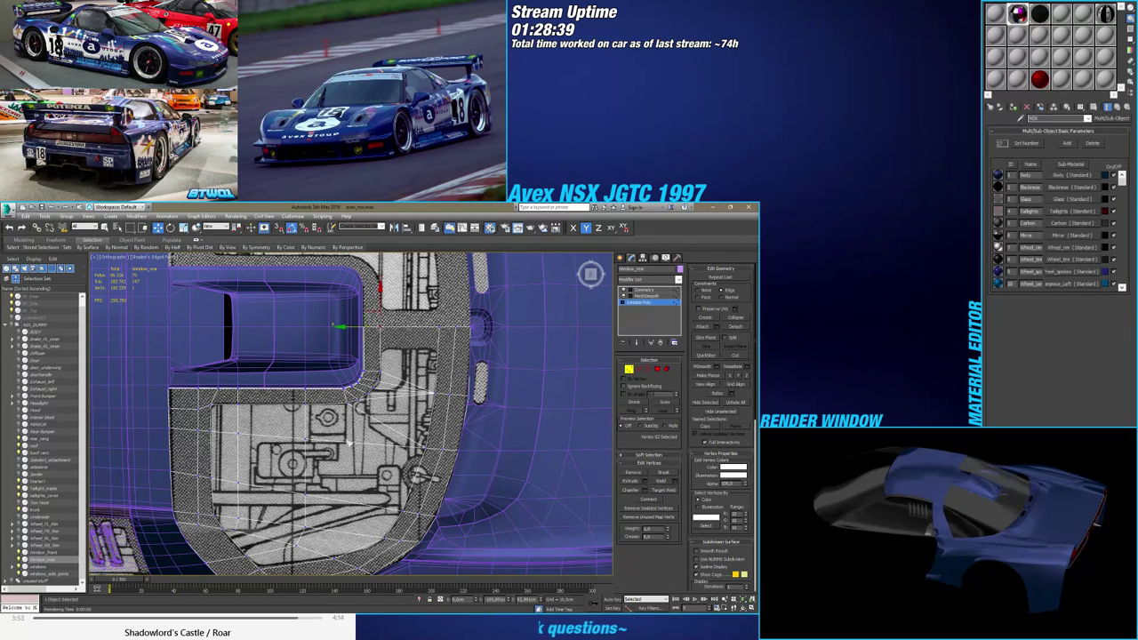
Select the window's border vertices along the side and rear of the scoop and lower them slightly on the Z axis
{"action": "scroll", "coordinate": [168, 412], "scroll_direction": "up", "scroll_amount": 4}
{"action": "mouse_move", "coordinate": [203, 413]}
{"action": "middle_mouse_down", "text": "alt"}
{"action": "mouse_move", "coordinate": [172, 375]}
{"action": "mouse_move", "coordinate": [191, 402]}
{"action": "middle_mouse_up", "text": "alt"}
{"action": "scroll", "coordinate": [291, 382], "scroll_direction": "up", "scroll_amount": 5}
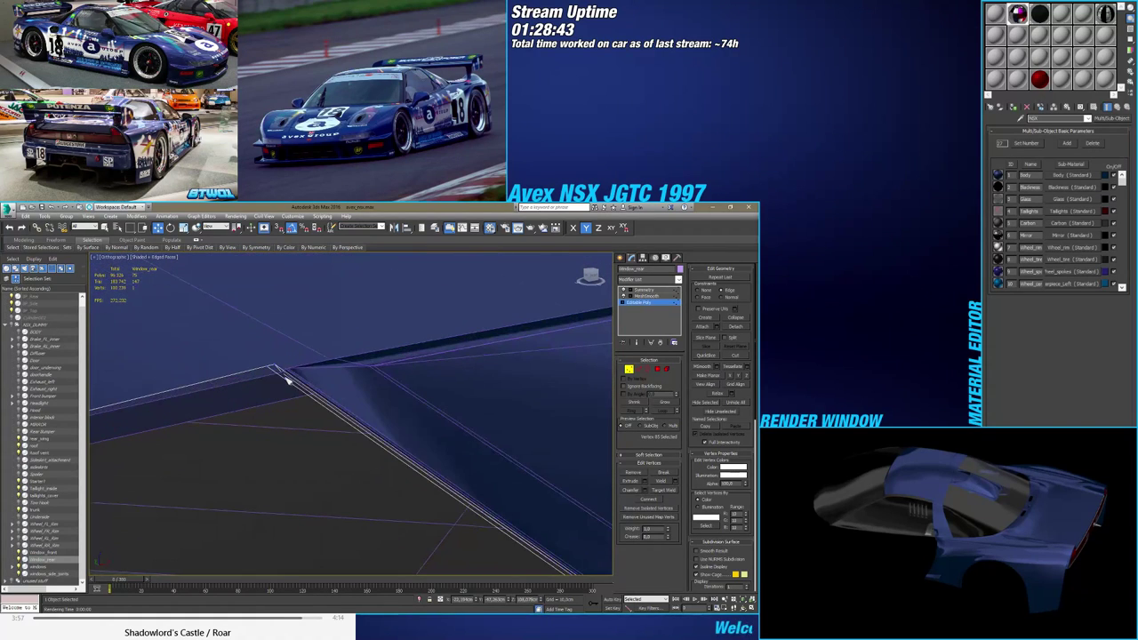
{"action": "middle_click_drag", "start_coordinate": [273, 386], "coordinate": [329, 421], "text": "alt"}
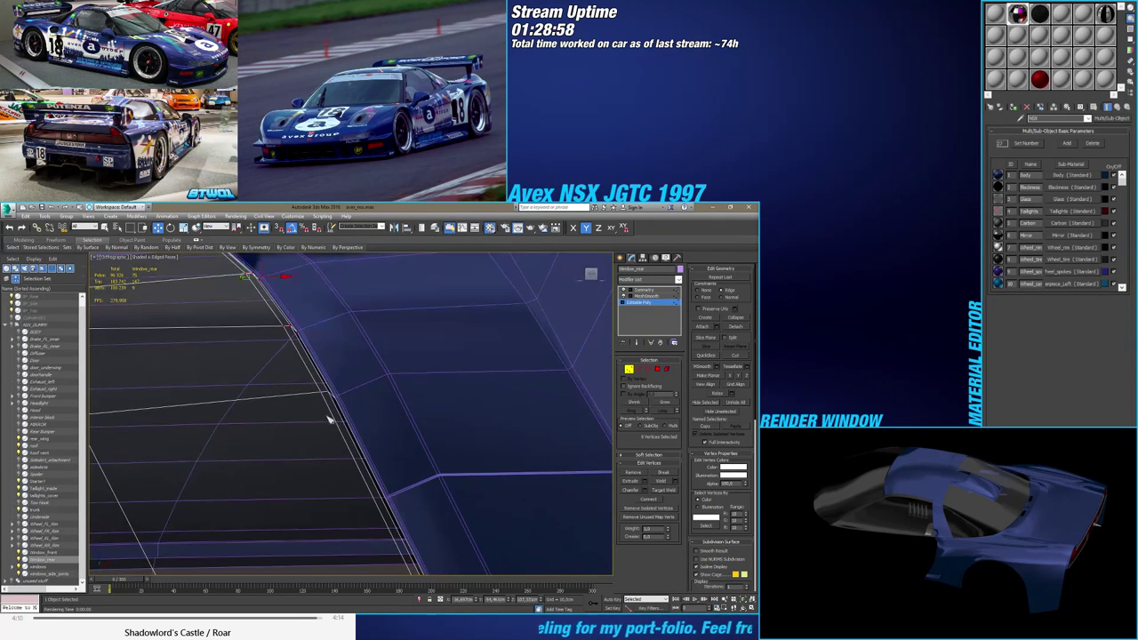
{"action": "middle_click_drag", "start_coordinate": [348, 383], "coordinate": [307, 377], "text": "alt"}
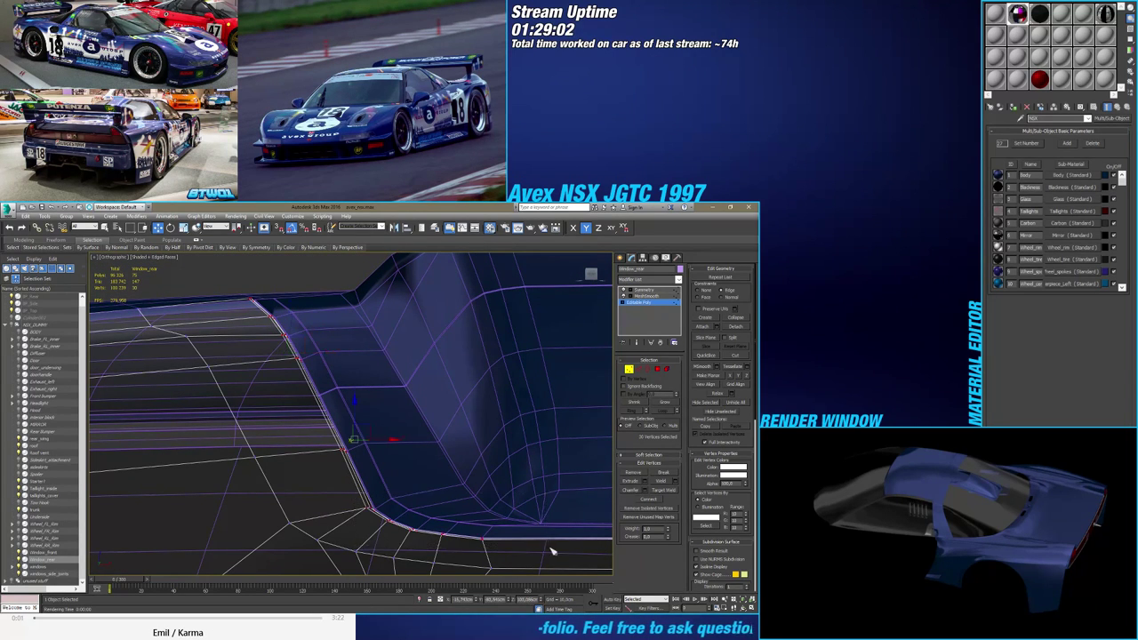
{"action": "middle_click_drag", "start_coordinate": [547, 549], "coordinate": [331, 515], "text": "alt"}
{"action": "middle_click_drag", "start_coordinate": [439, 517], "coordinate": [307, 412], "text": "alt"}
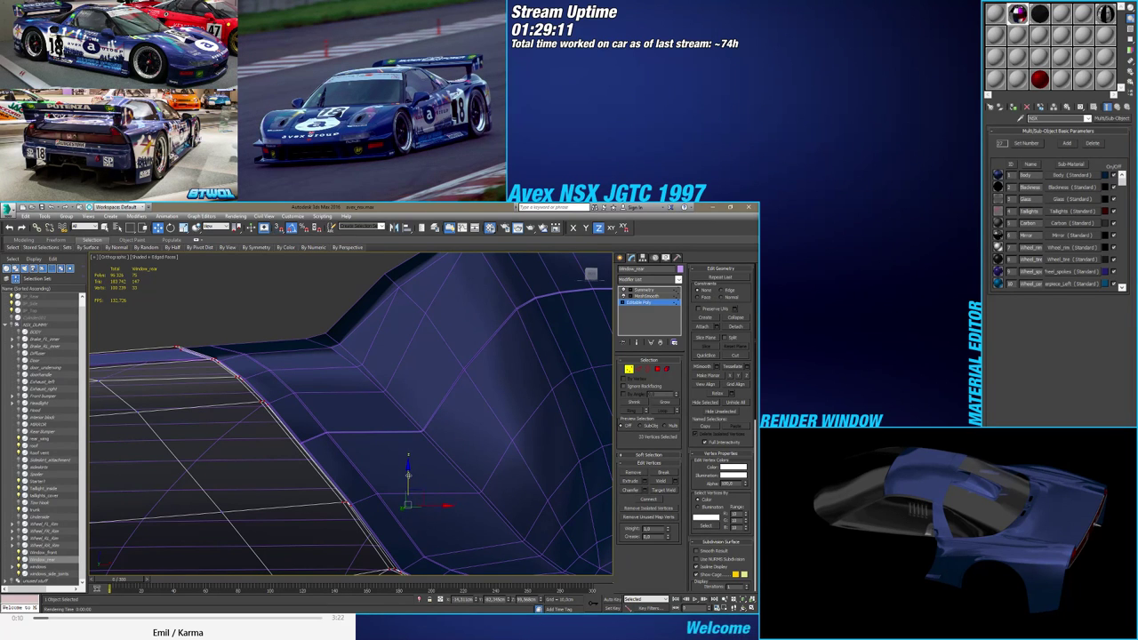
{"action": "left_click_drag", "start_coordinate": [408, 474], "coordinate": [407, 483]}
{"action": "middle_click_drag", "start_coordinate": [407, 483], "coordinate": [454, 428]}
{"action": "scroll", "coordinate": [454, 428], "scroll_direction": "down", "scroll_amount": 3}
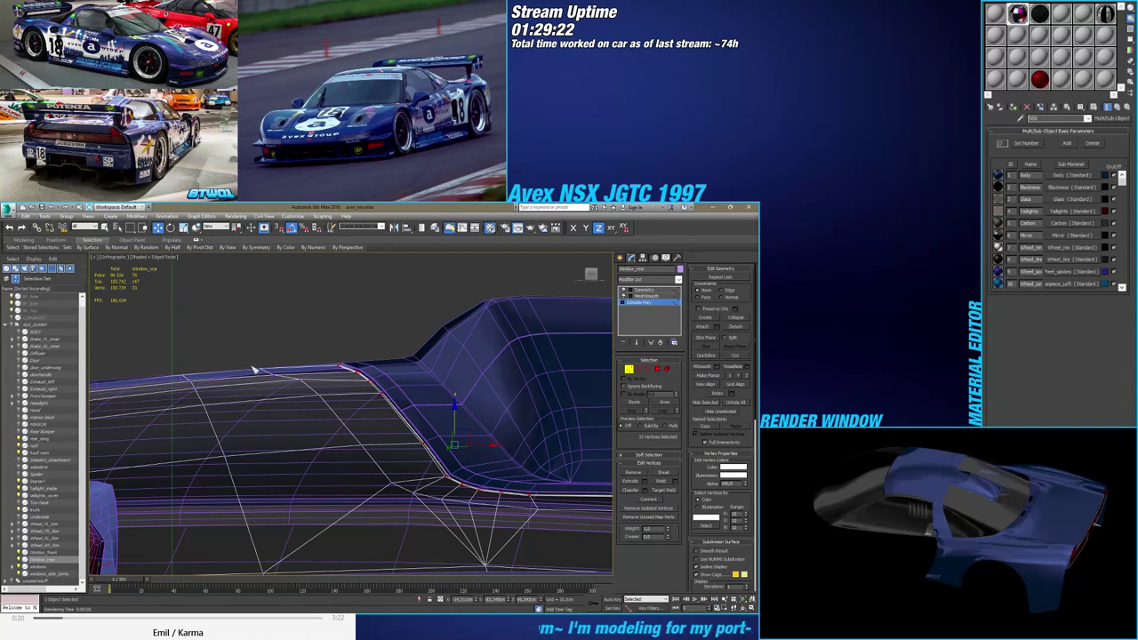
Restore the selection of the window's border vertices along the scoop and lower them a little further on the Z axis
{"action": "left_click", "coordinate": [263, 371]}
{"action": "middle_click_drag", "start_coordinate": [329, 382], "coordinate": [338, 394], "text": "alt"}
{"action": "key", "text": "ctrl+z"}
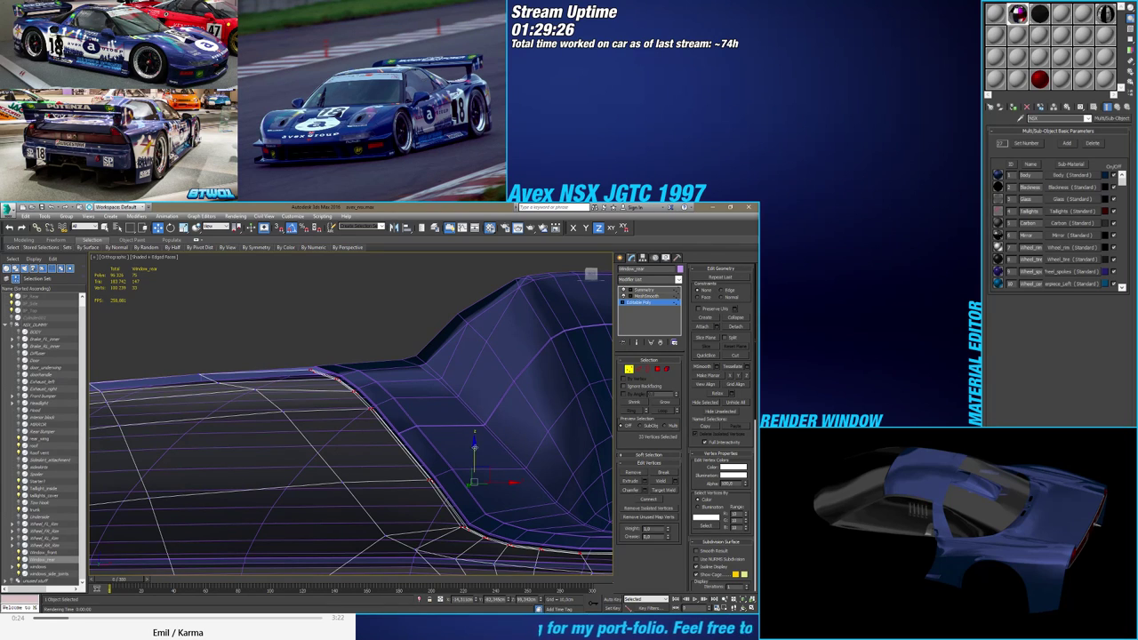
{"action": "left_click_drag", "start_coordinate": [474, 447], "coordinate": [474, 451]}
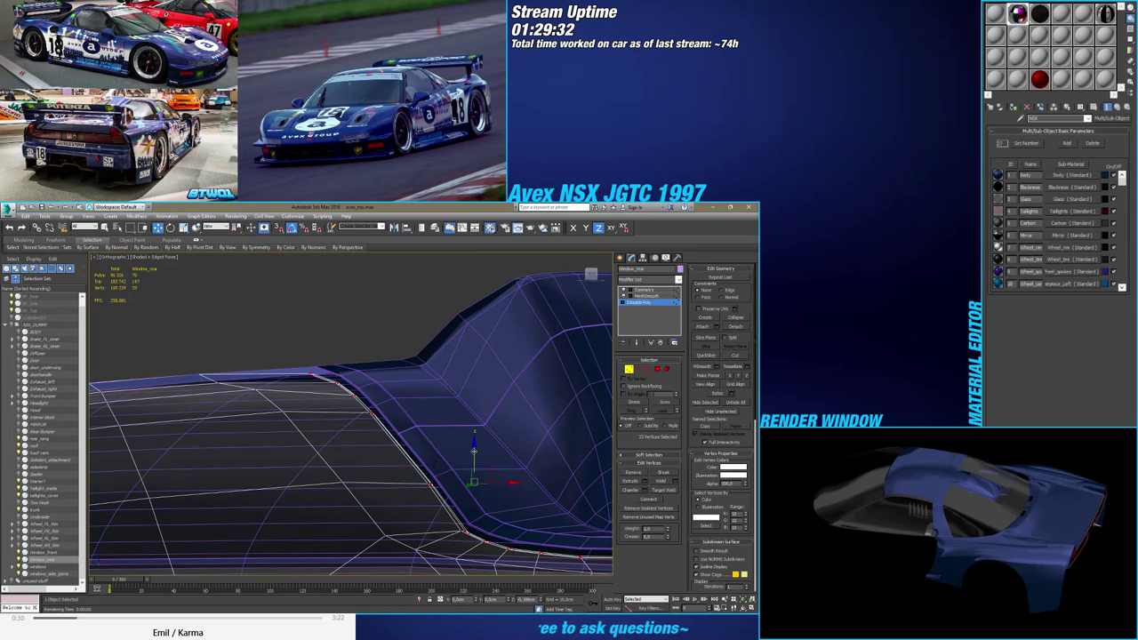
Compare the window's upper edge with the side blueprint, hiding and showing the roof vent to check the line beneath it
{"action": "middle_click_drag", "start_coordinate": [474, 450], "coordinate": [471, 425], "text": "alt"}
{"action": "left_click", "coordinate": [585, 279]}
{"action": "middle_click_drag", "start_coordinate": [369, 393], "coordinate": [382, 393]}
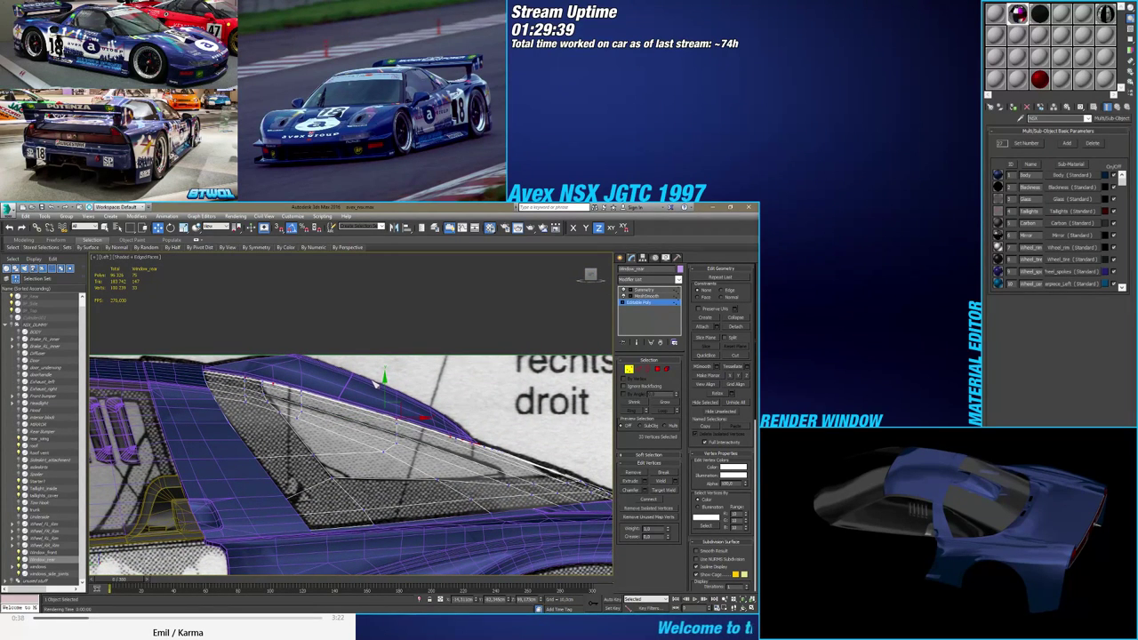
{"action": "middle_click_drag", "start_coordinate": [380, 385], "coordinate": [385, 392]}
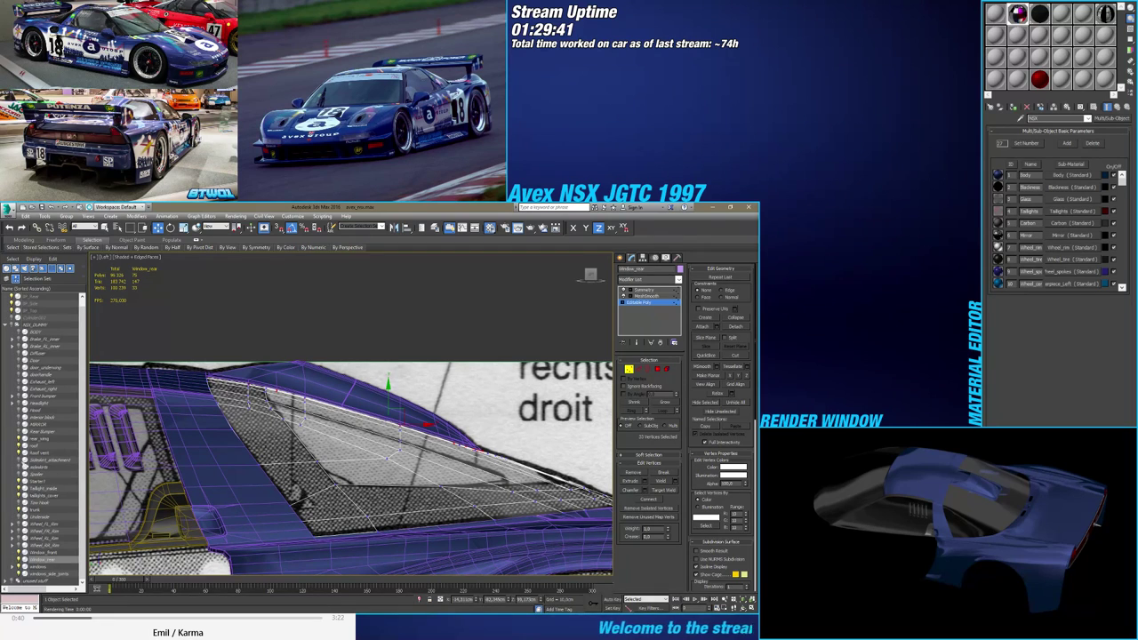
{"action": "left_click", "coordinate": [22, 453]}
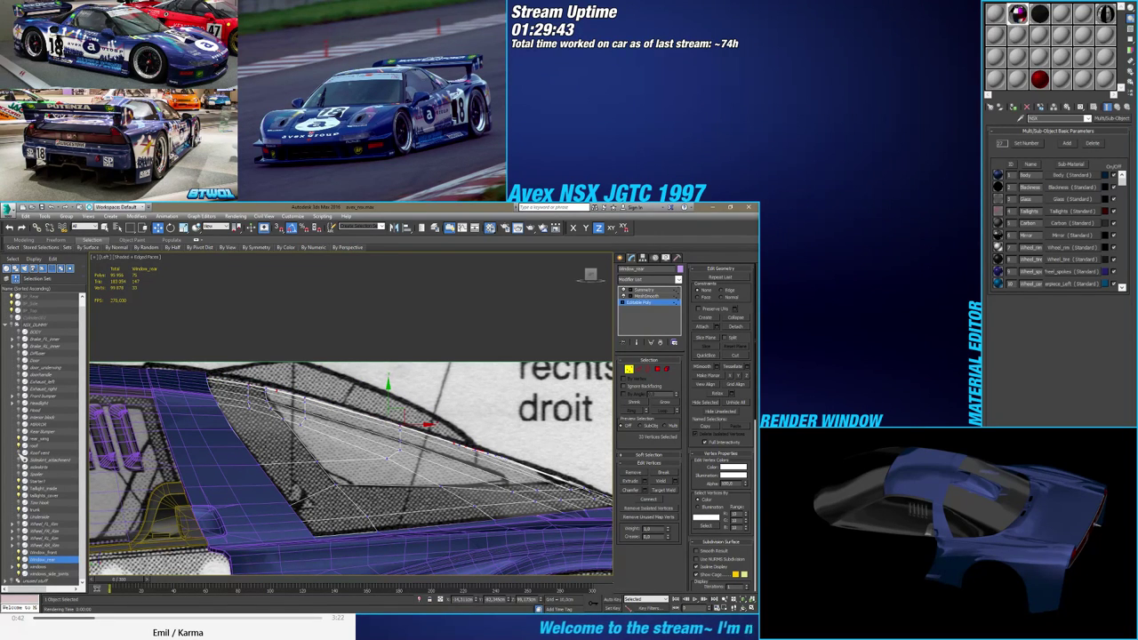
{"action": "left_click", "coordinate": [22, 454]}
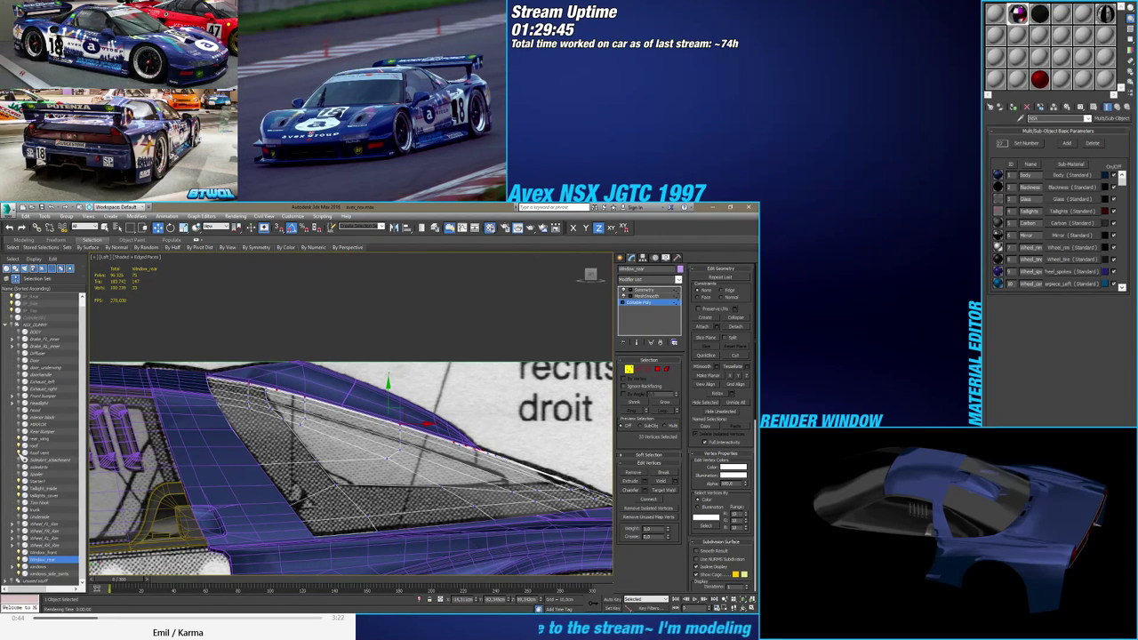
{"action": "left_click", "coordinate": [22, 453]}
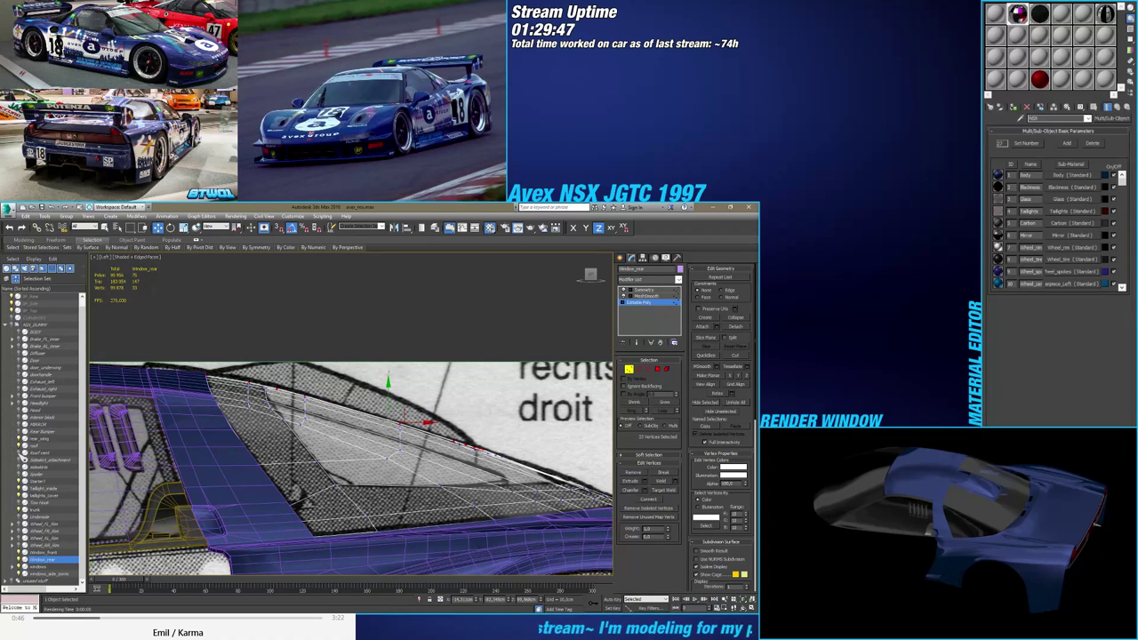
{"action": "left_click", "coordinate": [23, 453]}
{"action": "left_click", "coordinate": [23, 453]}
{"action": "left_click", "coordinate": [23, 453]}
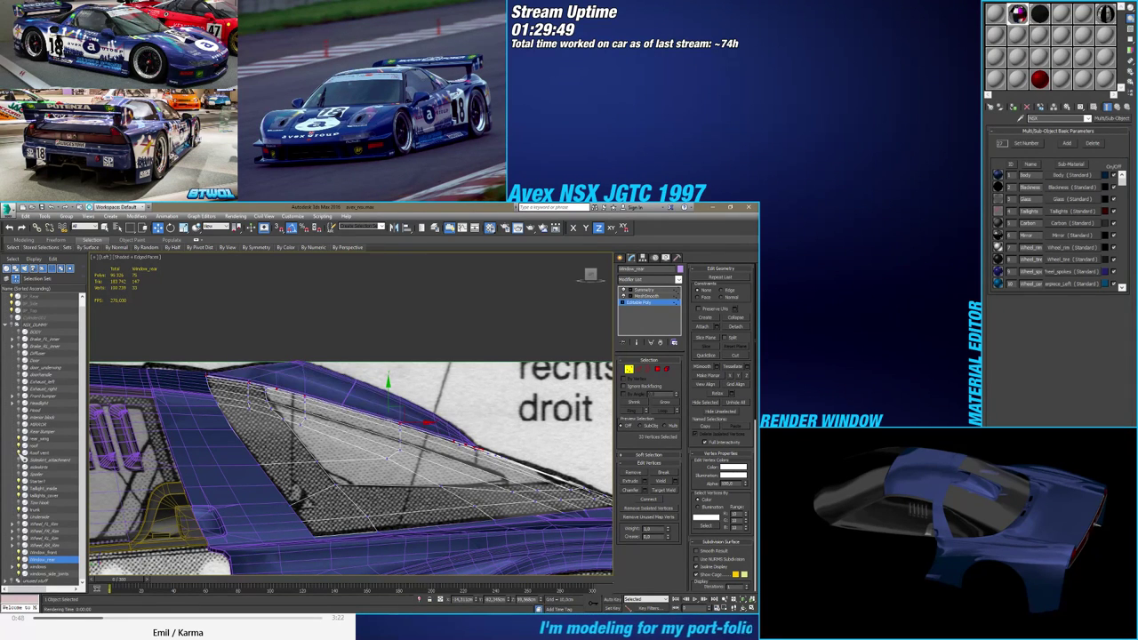
Examine the vertex at the window's front inner corner against the roof edge and the side blueprint, and leave vertex editing
{"action": "middle_click_drag", "start_coordinate": [267, 445], "coordinate": [317, 462], "text": "alt"}
{"action": "left_click", "coordinate": [294, 438]}
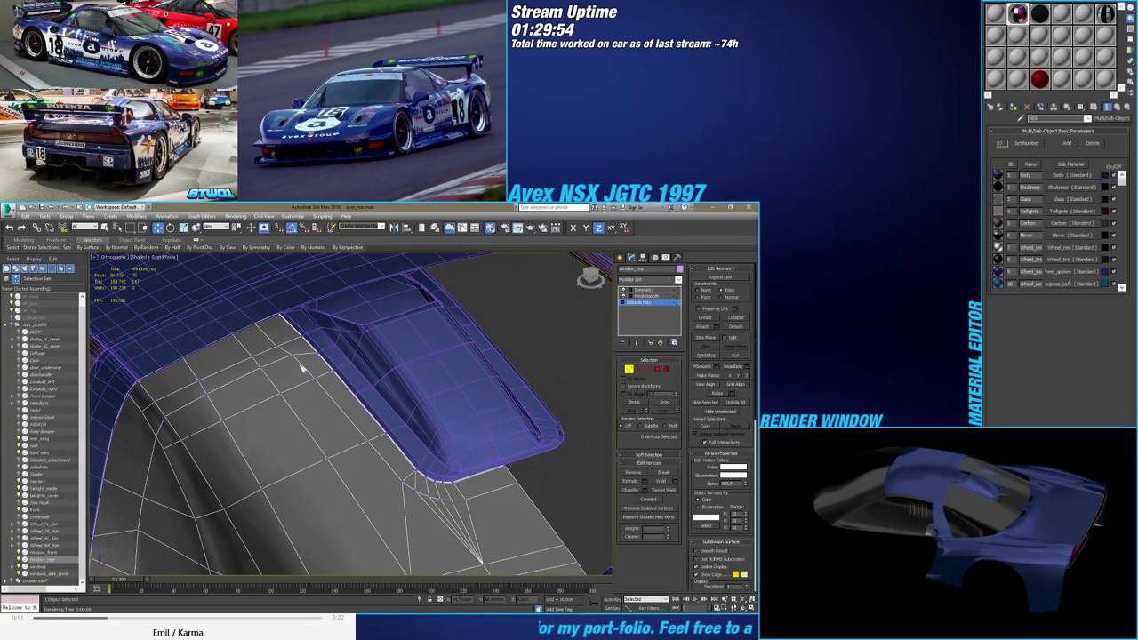
{"action": "scroll", "coordinate": [251, 334], "scroll_direction": "up", "scroll_amount": 5}
{"action": "left_click", "coordinate": [263, 315]}
{"action": "middle_click_drag", "start_coordinate": [264, 315], "coordinate": [382, 351], "text": "alt"}
{"action": "scroll", "coordinate": [329, 348], "scroll_direction": "down", "scroll_amount": 5}
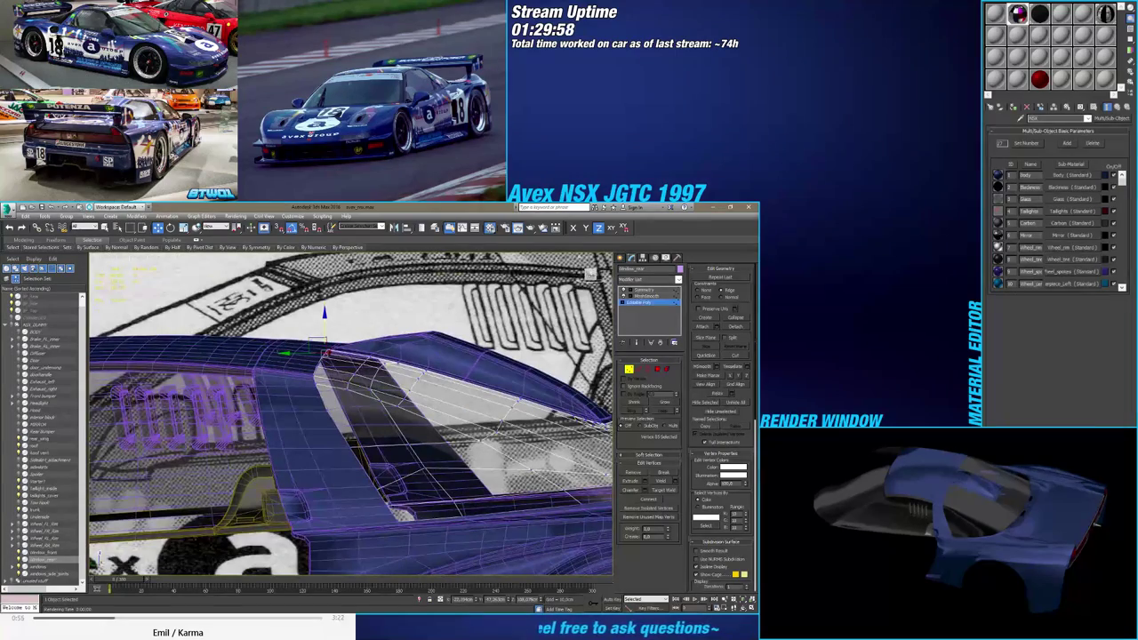
{"action": "scroll", "coordinate": [333, 354], "scroll_direction": "up", "scroll_amount": 6}
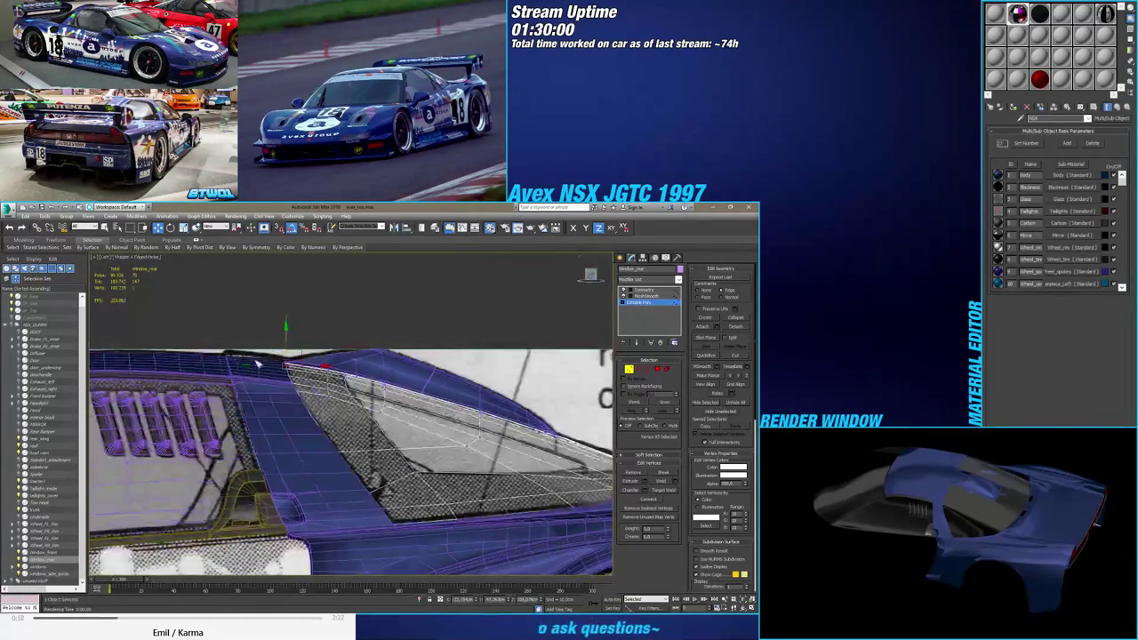
{"action": "middle_click_drag", "start_coordinate": [333, 354], "coordinate": [309, 447], "text": "alt"}
{"action": "scroll", "coordinate": [309, 454], "scroll_direction": "up", "scroll_amount": 2}
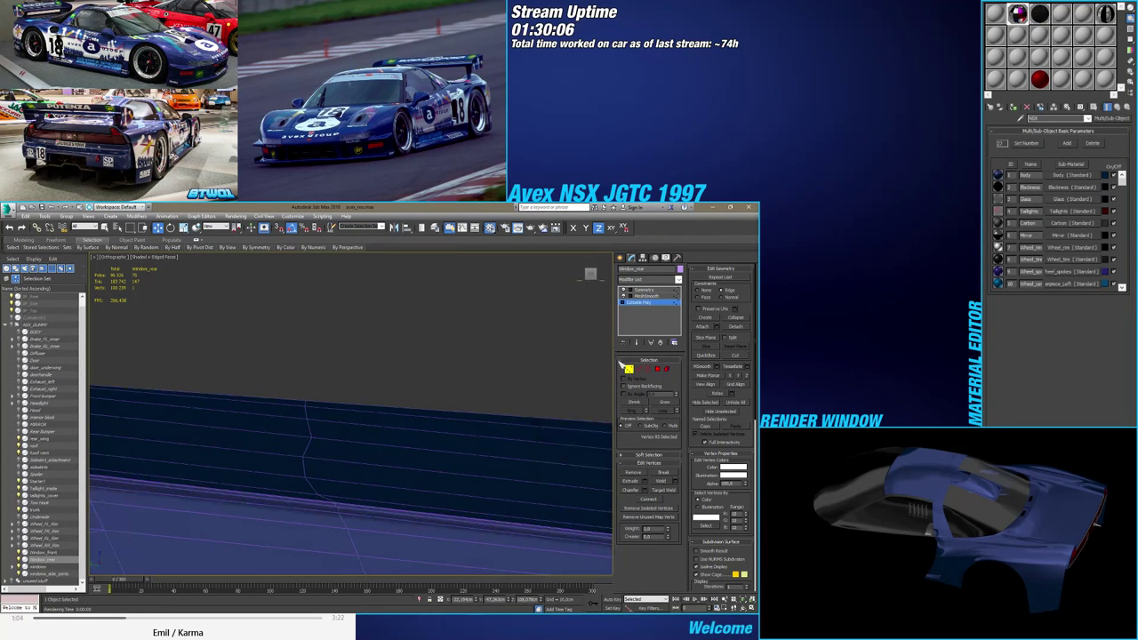
{"action": "left_click", "coordinate": [620, 258]}
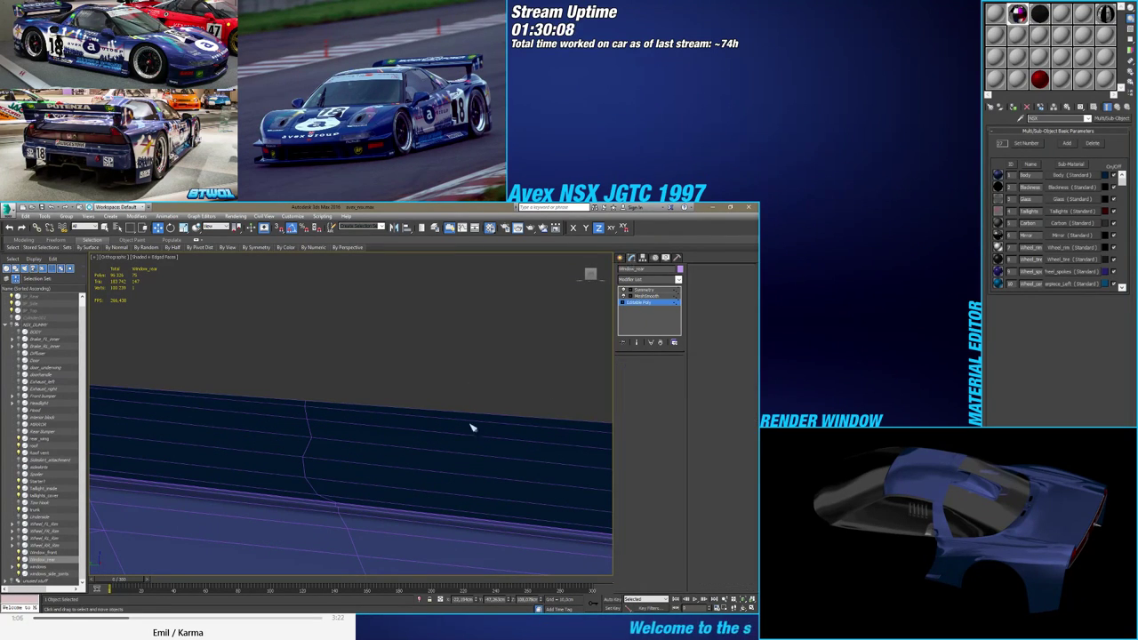
Select the roof and straighten the jagged cross line at its rear edge by shifting the line's vertices along Y
{"action": "left_click", "coordinate": [418, 497]}
{"action": "left_click", "coordinate": [630, 257]}
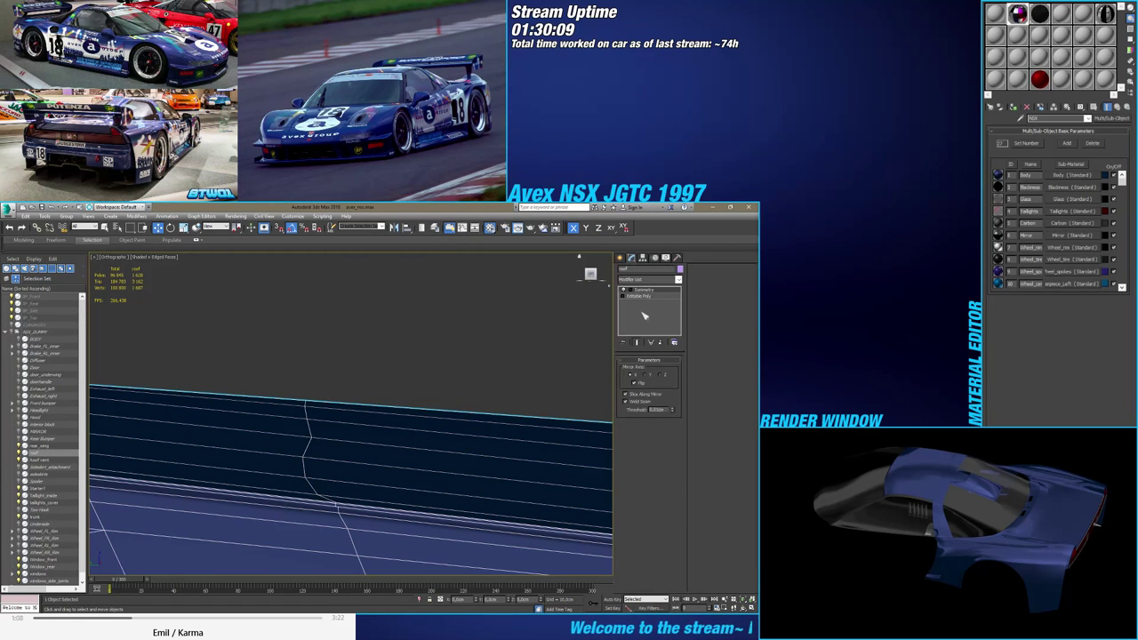
{"action": "left_click", "coordinate": [628, 367]}
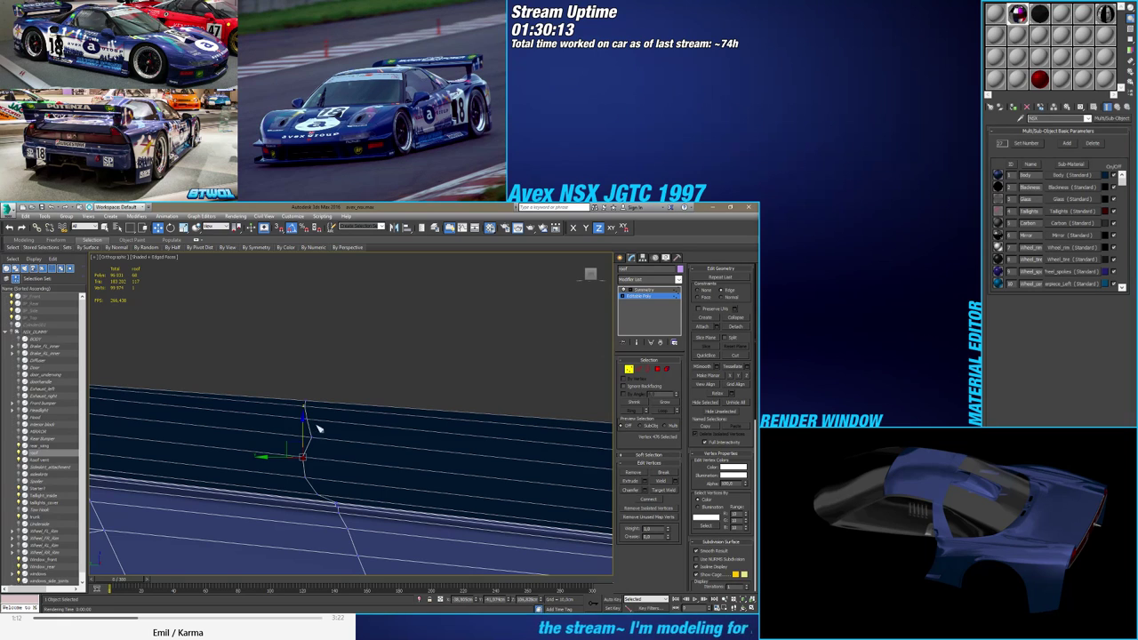
{"action": "left_click_drag", "start_coordinate": [276, 457], "coordinate": [287, 456]}
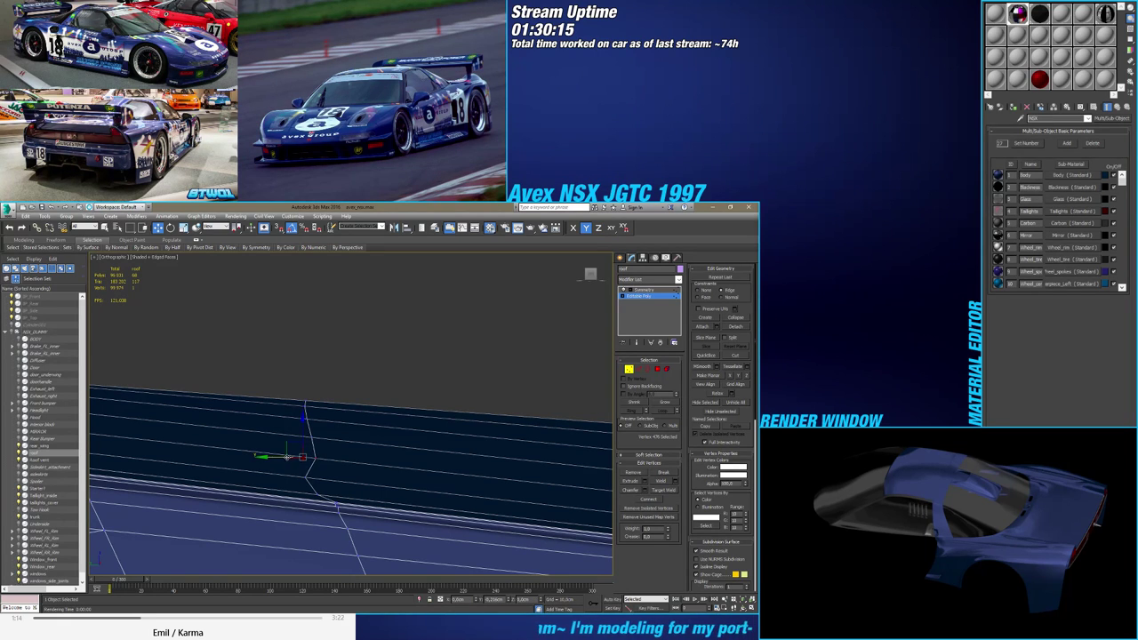
{"action": "left_click", "coordinate": [306, 478]}
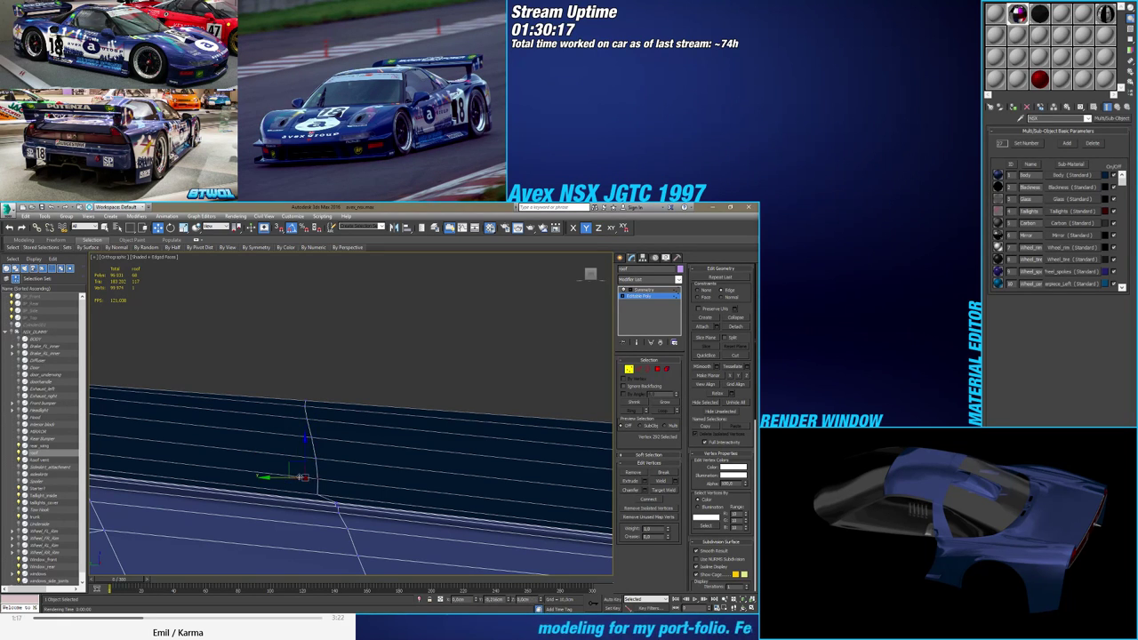
{"action": "left_click_drag", "start_coordinate": [304, 477], "coordinate": [325, 505]}
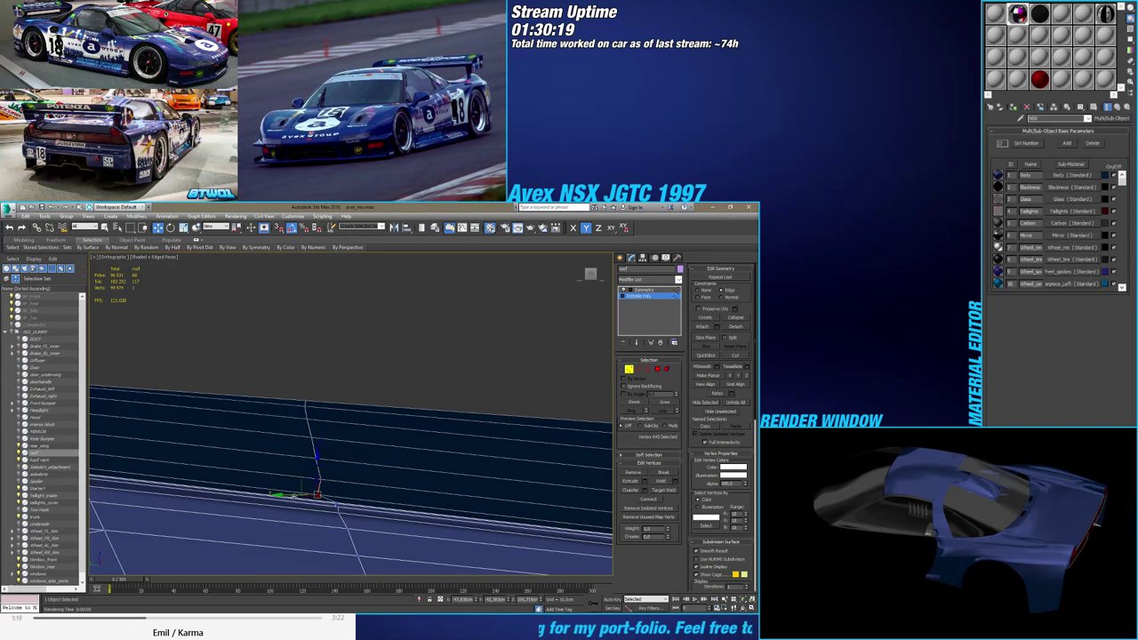
Inspect the vertex at the foot of the roof's cross line in see-through display and leave vertex editing
{"action": "scroll", "coordinate": [323, 506], "scroll_direction": "up", "scroll_amount": 3}
{"action": "key", "text": "alt+x"}
{"action": "middle_click_drag", "start_coordinate": [349, 506], "coordinate": [321, 443]}
{"action": "scroll", "coordinate": [321, 444], "scroll_direction": "down", "scroll_amount": 3}
{"action": "left_click", "coordinate": [323, 438]}
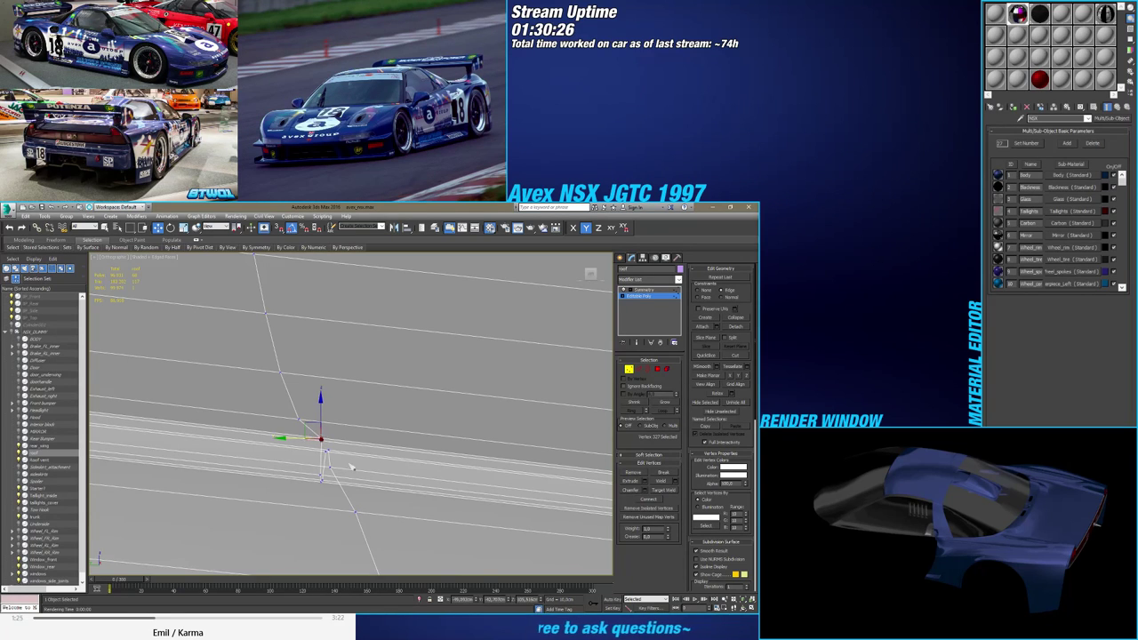
{"action": "middle_click_drag", "start_coordinate": [304, 440], "coordinate": [569, 317], "text": "alt"}
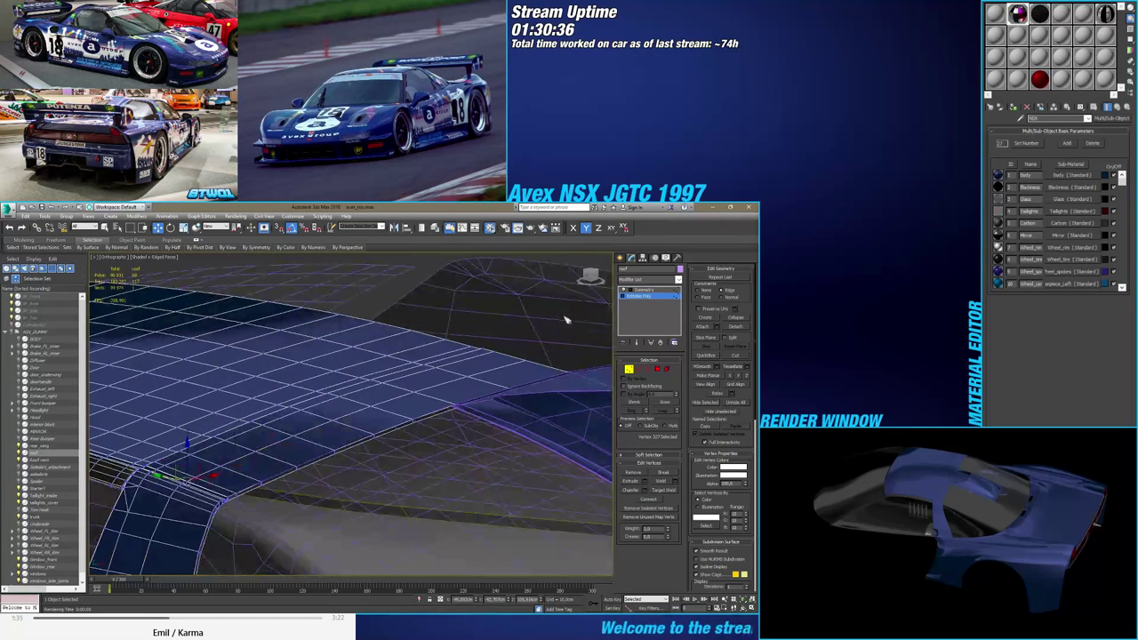
{"action": "left_click", "coordinate": [622, 259]}
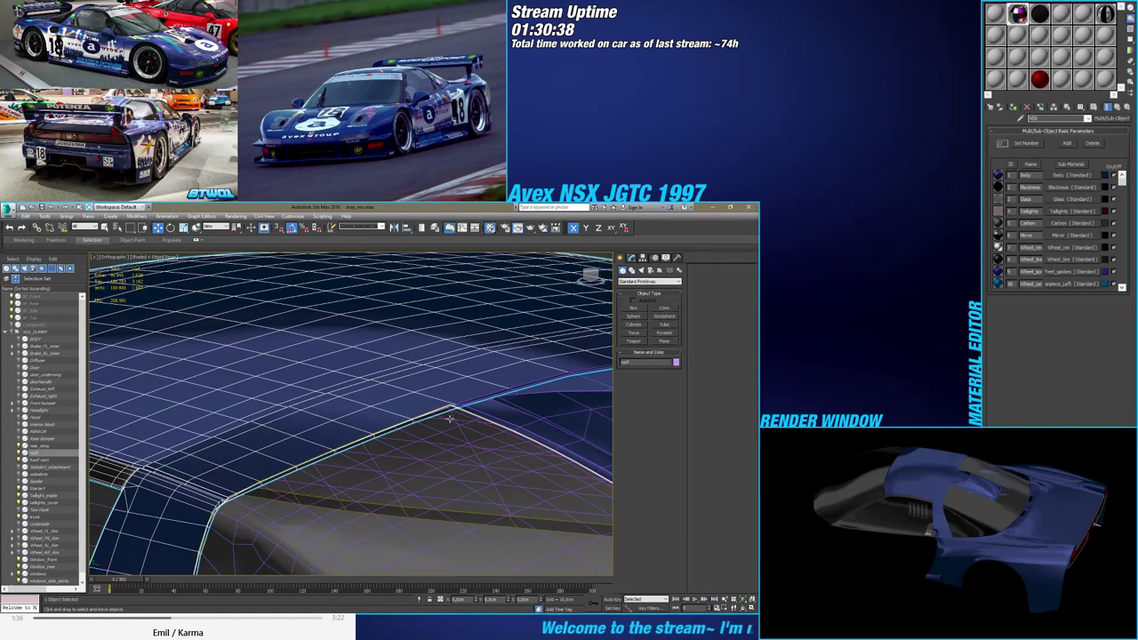
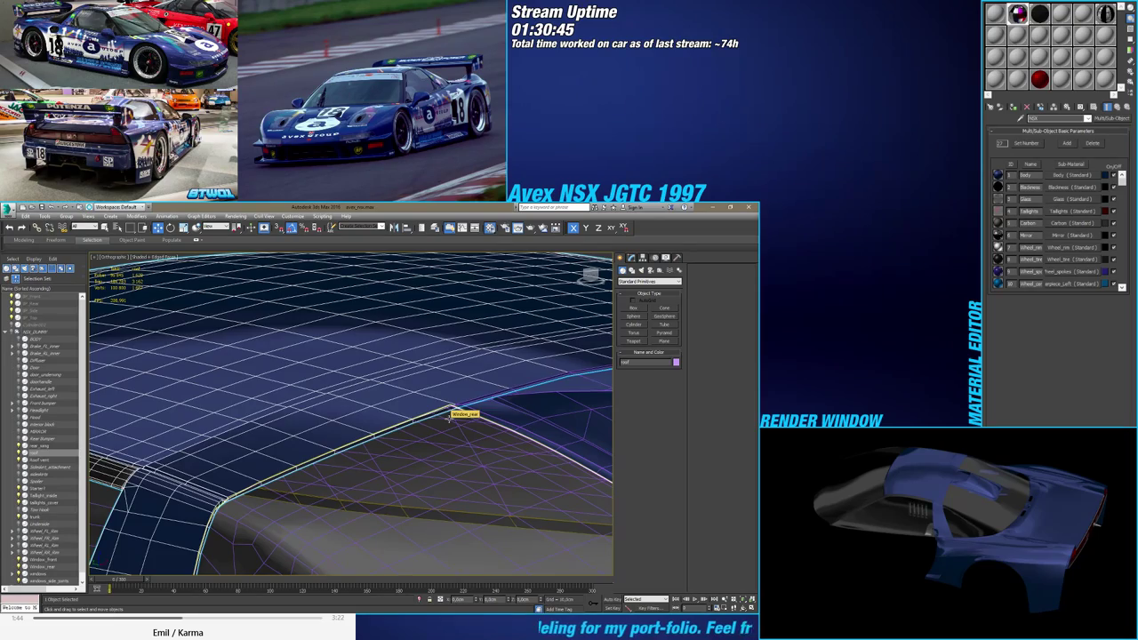
Examine how the rear window, roof vent and roof meet at the window's front inner corner
{"action": "left_click", "coordinate": [452, 417]}
{"action": "middle_click_drag", "start_coordinate": [490, 409], "coordinate": [250, 418], "text": "alt"}
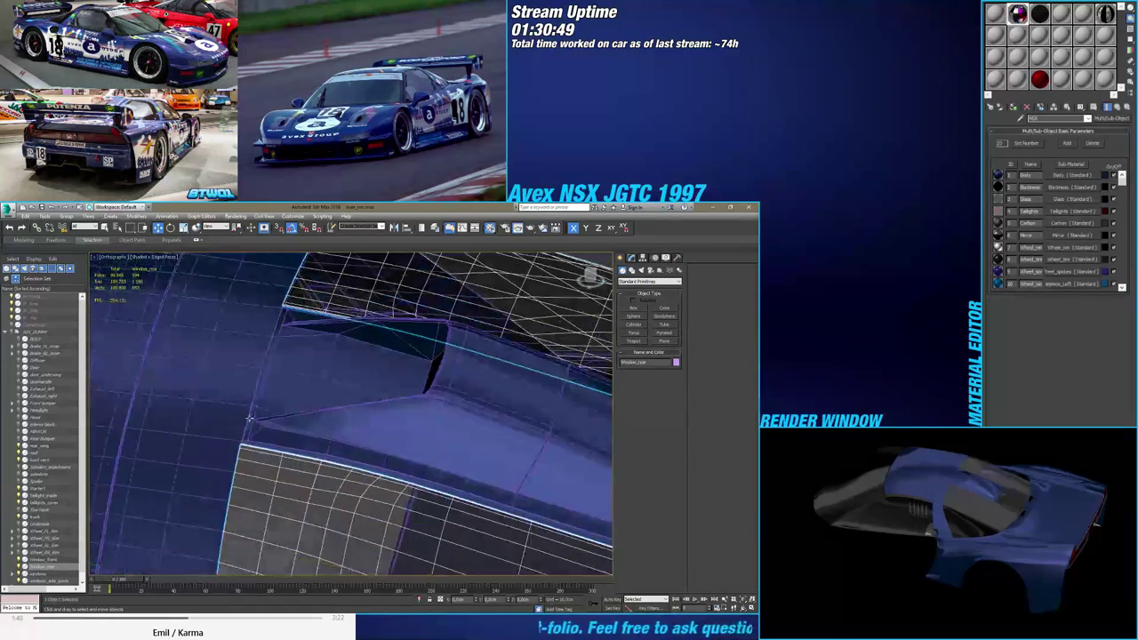
{"action": "scroll", "coordinate": [250, 417], "scroll_direction": "up", "scroll_amount": 5}
{"action": "scroll", "coordinate": [235, 482], "scroll_direction": "up", "scroll_amount": 4}
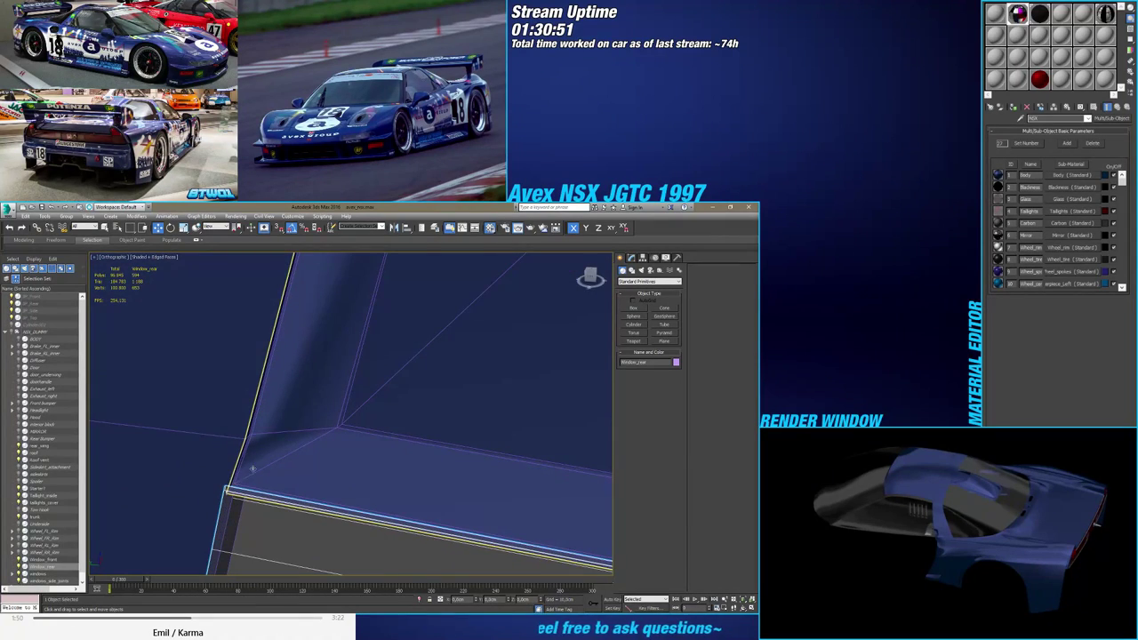
{"action": "left_click", "coordinate": [253, 469]}
{"action": "middle_click_drag", "start_coordinate": [252, 469], "coordinate": [268, 410], "text": "alt"}
{"action": "scroll", "coordinate": [289, 463], "scroll_direction": "down", "scroll_amount": 4}
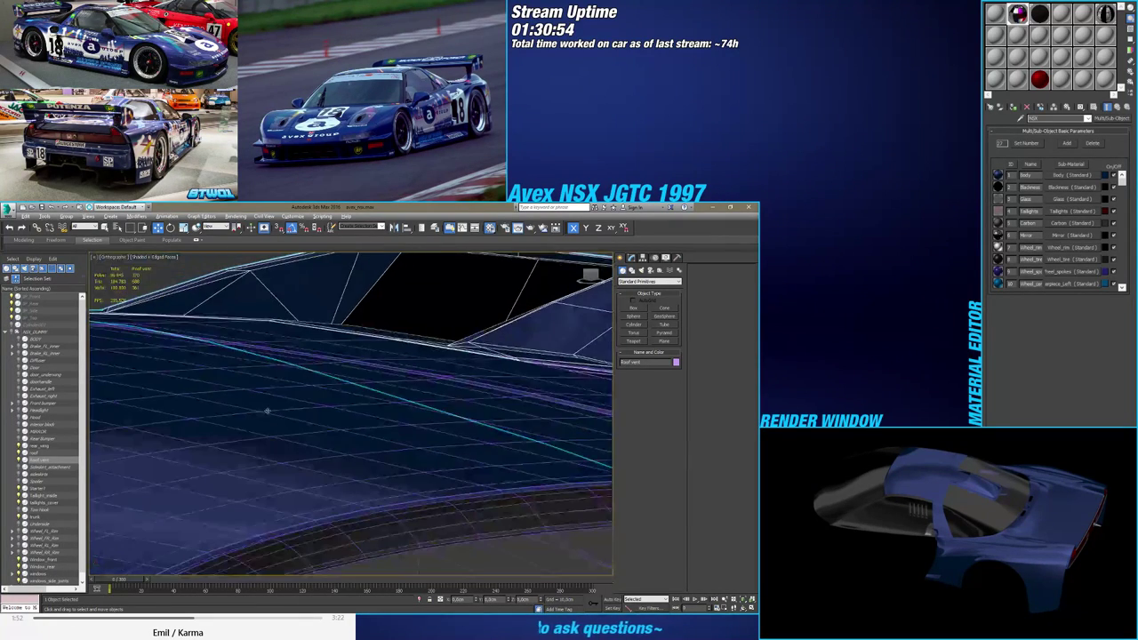
{"action": "middle_click_drag", "start_coordinate": [504, 365], "coordinate": [421, 397]}
{"action": "scroll", "coordinate": [422, 397], "scroll_direction": "up", "scroll_amount": 5}
{"action": "scroll", "coordinate": [445, 353], "scroll_direction": "up", "scroll_amount": 4}
{"action": "middle_click_drag", "start_coordinate": [444, 353], "coordinate": [373, 462]}
{"action": "scroll", "coordinate": [419, 437], "scroll_direction": "down", "scroll_amount": 5}
{"action": "middle_click_drag", "start_coordinate": [103, 440], "coordinate": [252, 423]}
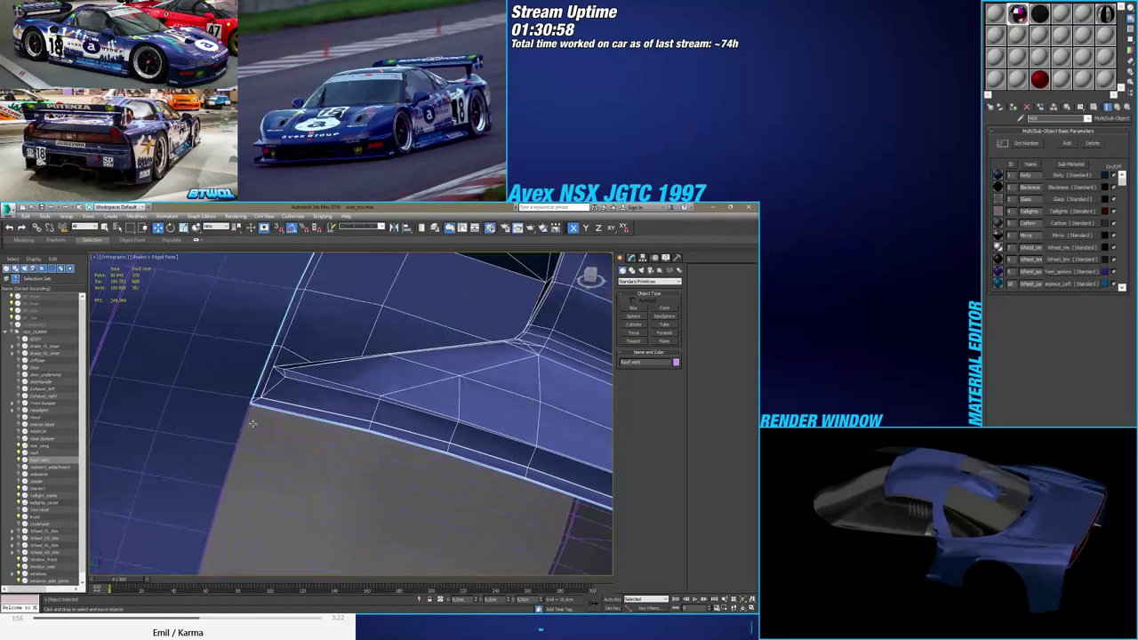
Select the rear window's corner vertices beside the roof vent and check their fit against the roof edge
{"action": "left_click", "coordinate": [253, 424]}
{"action": "left_click", "coordinate": [631, 257]}
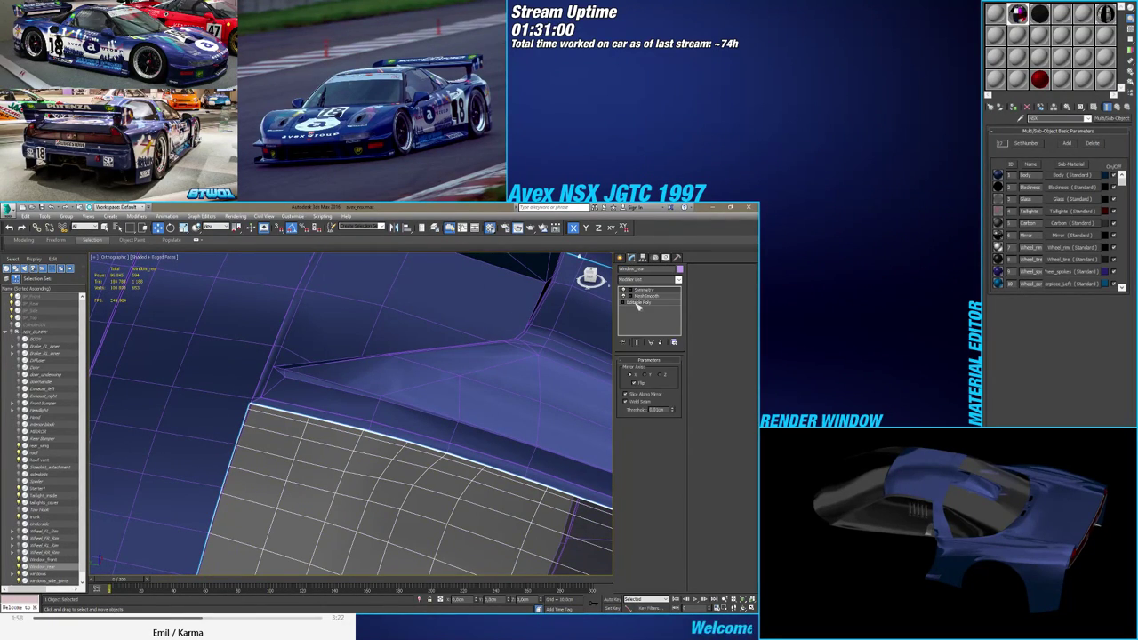
{"action": "left_click", "coordinate": [636, 303]}
{"action": "left_click", "coordinate": [630, 368]}
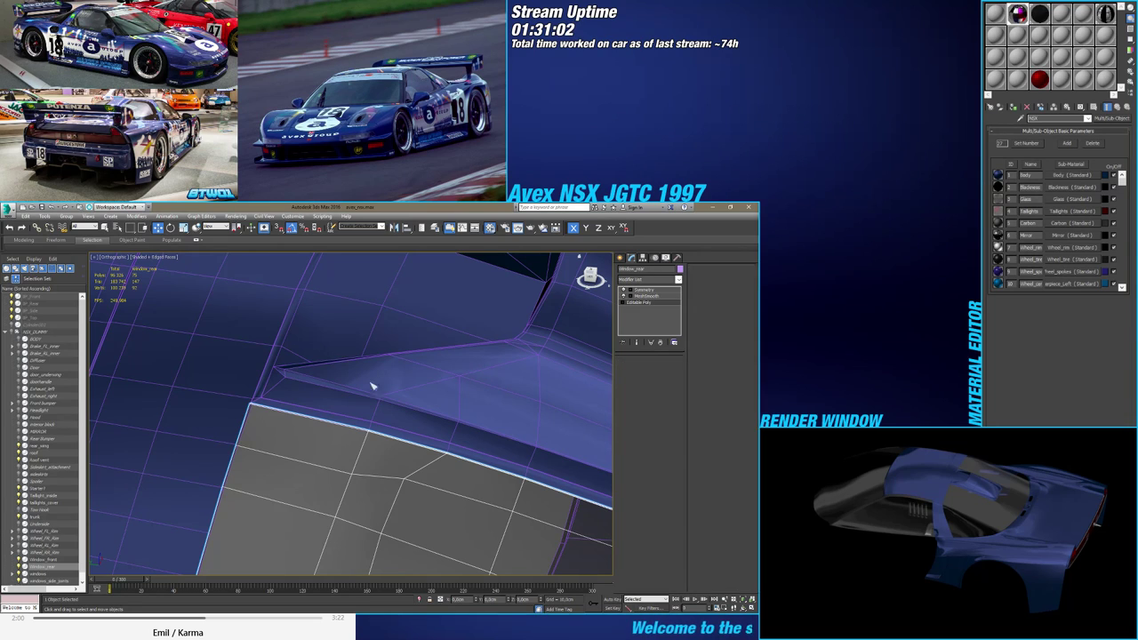
{"action": "left_click_drag", "start_coordinate": [233, 417], "coordinate": [265, 392]}
{"action": "middle_click_drag", "start_coordinate": [282, 432], "coordinate": [263, 374], "text": "alt"}
{"action": "scroll", "coordinate": [250, 411], "scroll_direction": "up", "scroll_amount": 5}
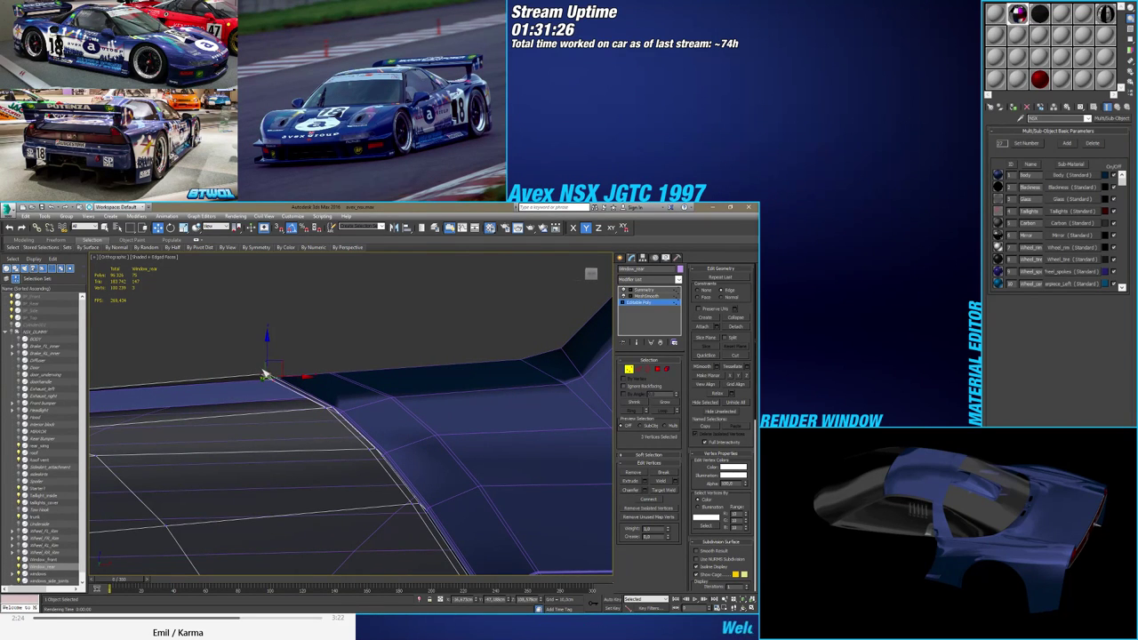
Select the rear window's edge loop running along the scoop and remove it
{"action": "left_click", "coordinate": [639, 369]}
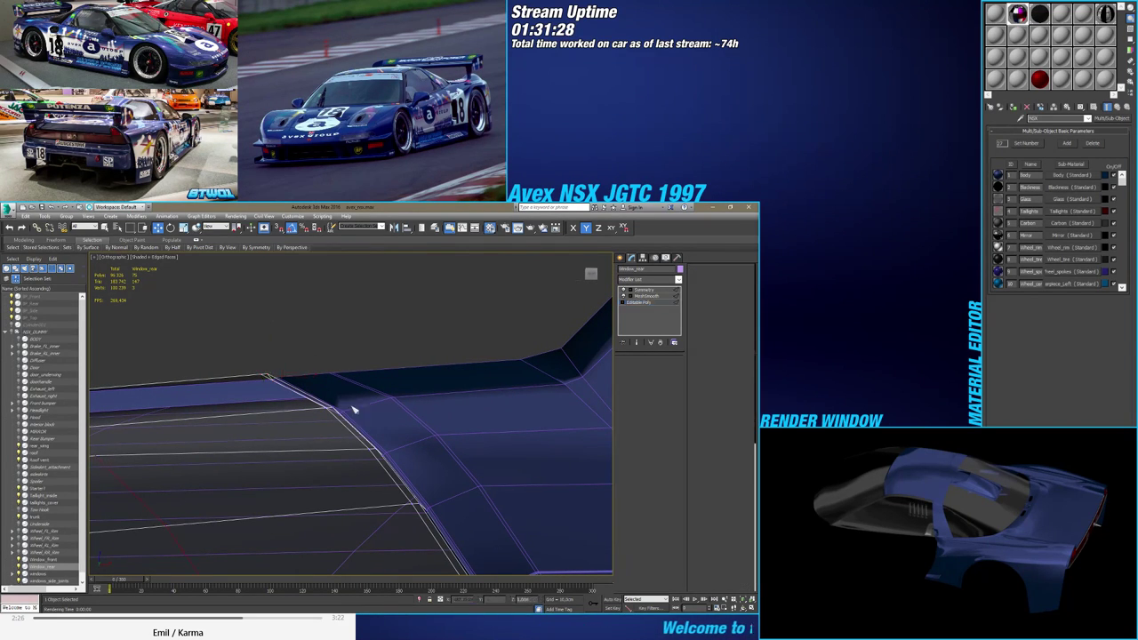
{"action": "middle_click_drag", "start_coordinate": [368, 391], "coordinate": [297, 416], "text": "alt"}
{"action": "scroll", "coordinate": [480, 358], "scroll_direction": "down", "scroll_amount": 3}
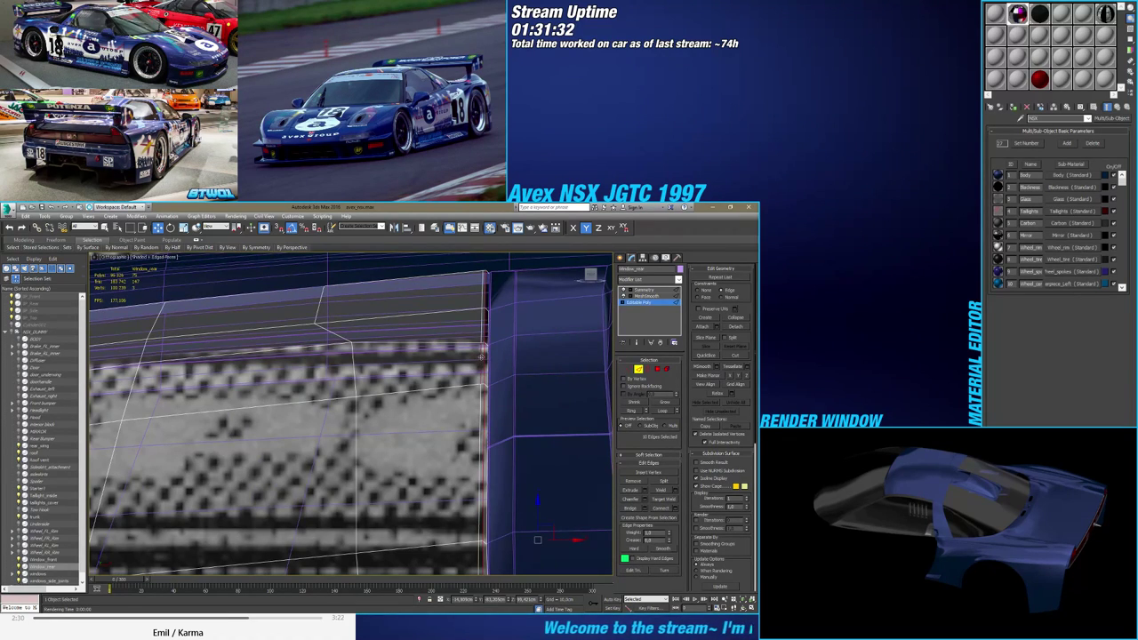
{"action": "middle_click_drag", "start_coordinate": [480, 355], "coordinate": [586, 480], "text": "alt"}
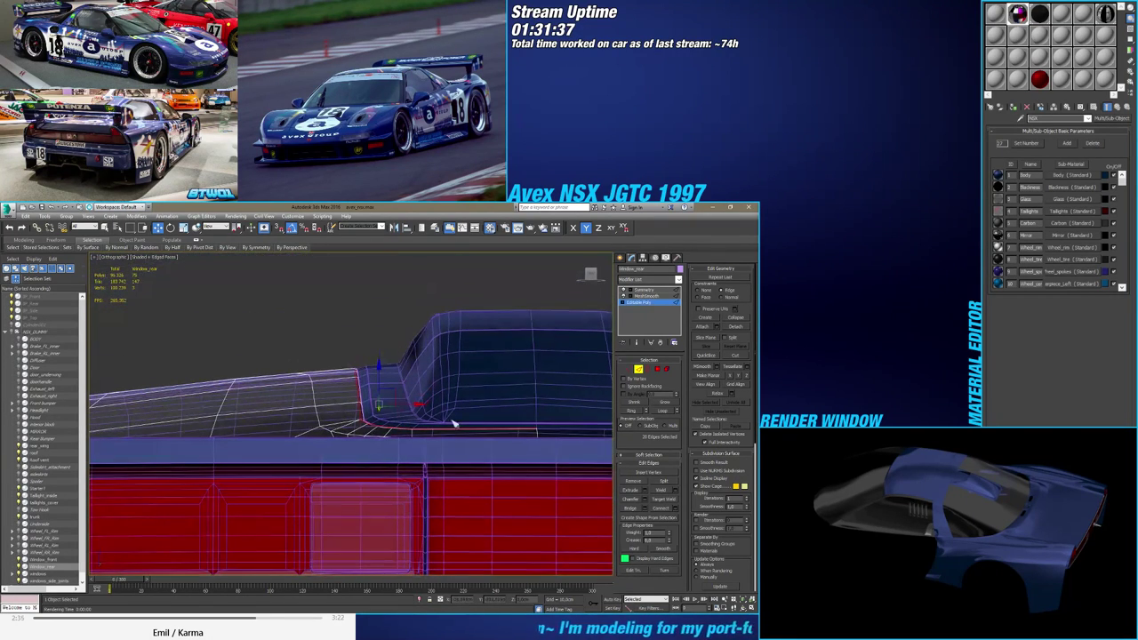
{"action": "left_click", "coordinate": [628, 482]}
Move the window's inner corner vertex down to the start of the rounded corner on the top blueprint
{"action": "scroll", "coordinate": [383, 386], "scroll_direction": "up", "scroll_amount": 7}
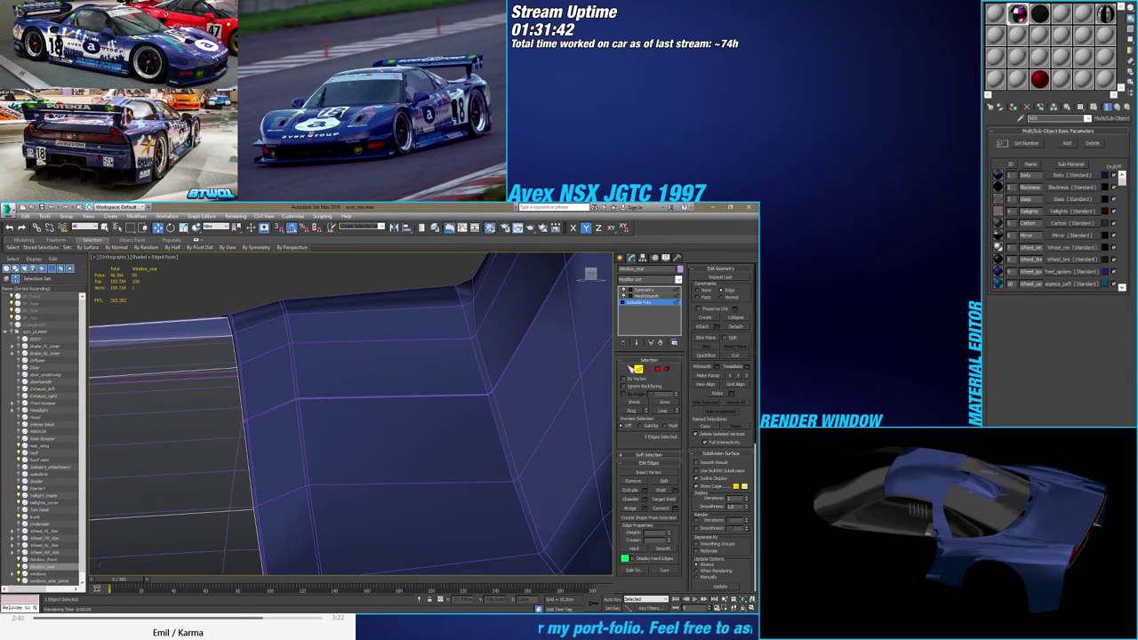
{"action": "left_click", "coordinate": [630, 370]}
{"action": "middle_click_drag", "start_coordinate": [242, 373], "coordinate": [388, 395], "text": "alt"}
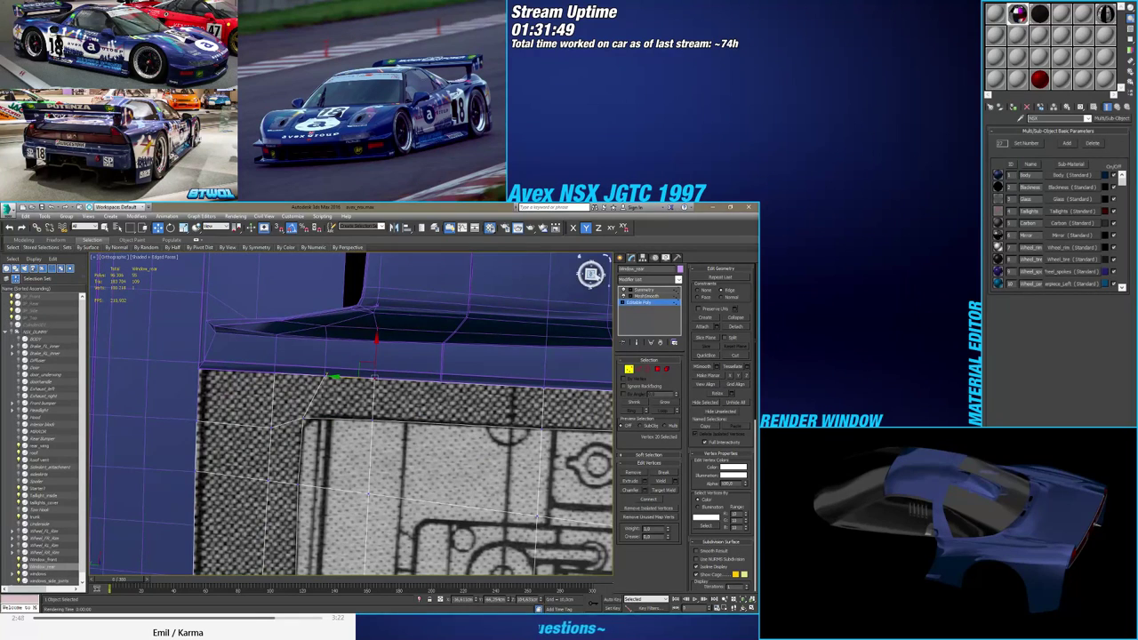
{"action": "left_click", "coordinate": [592, 275]}
{"action": "middle_click_drag", "start_coordinate": [433, 358], "coordinate": [360, 383], "text": "alt"}
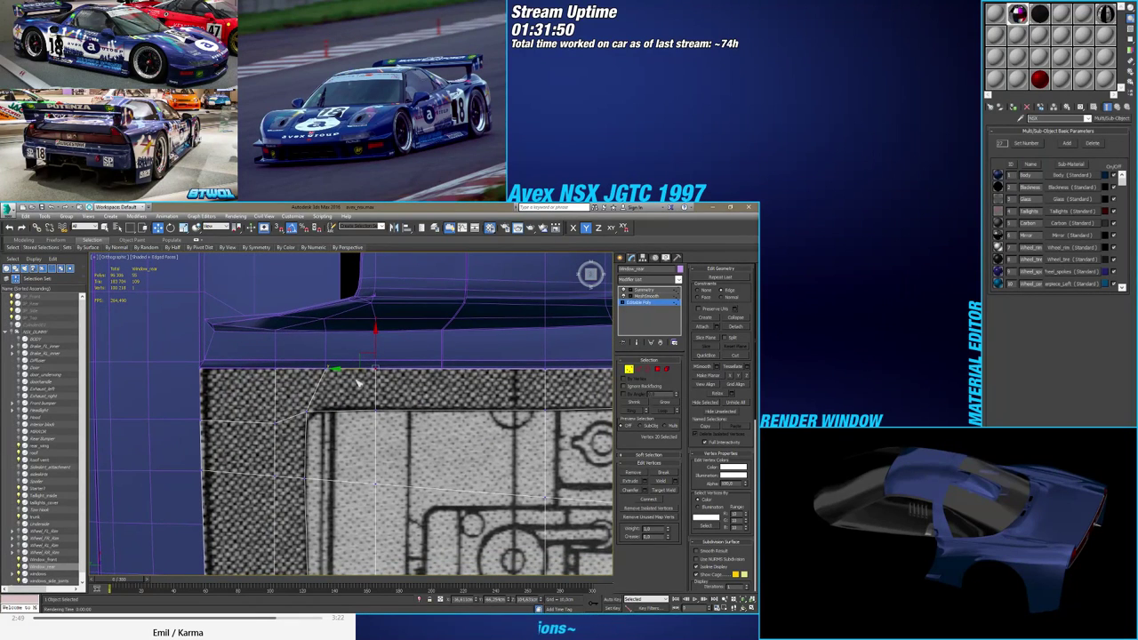
{"action": "scroll", "coordinate": [307, 425], "scroll_direction": "up", "scroll_amount": 3}
{"action": "left_click", "coordinate": [307, 410]}
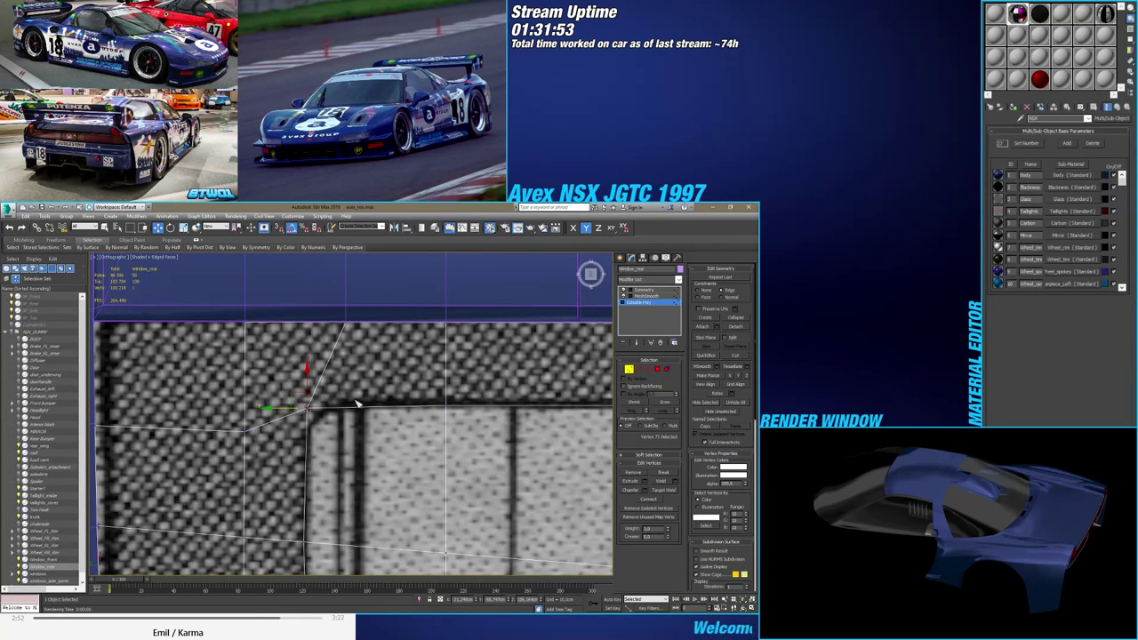
{"action": "left_click_drag", "start_coordinate": [304, 372], "coordinate": [396, 419]}
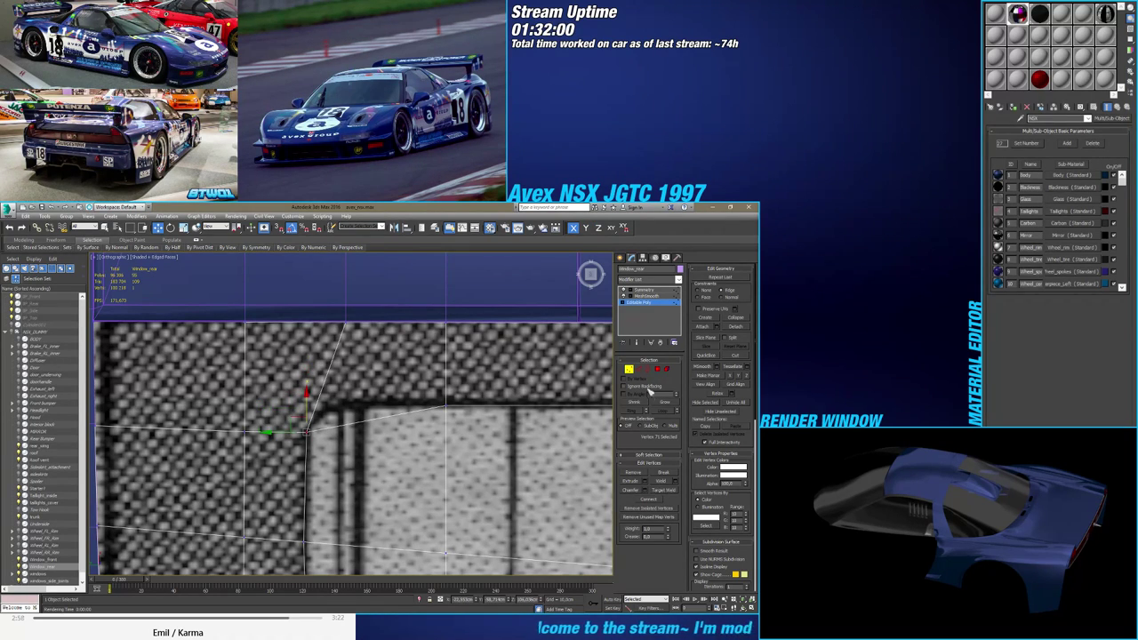
Connect the two edges meeting at the window's inner corner with three segments
{"action": "left_click", "coordinate": [638, 368]}
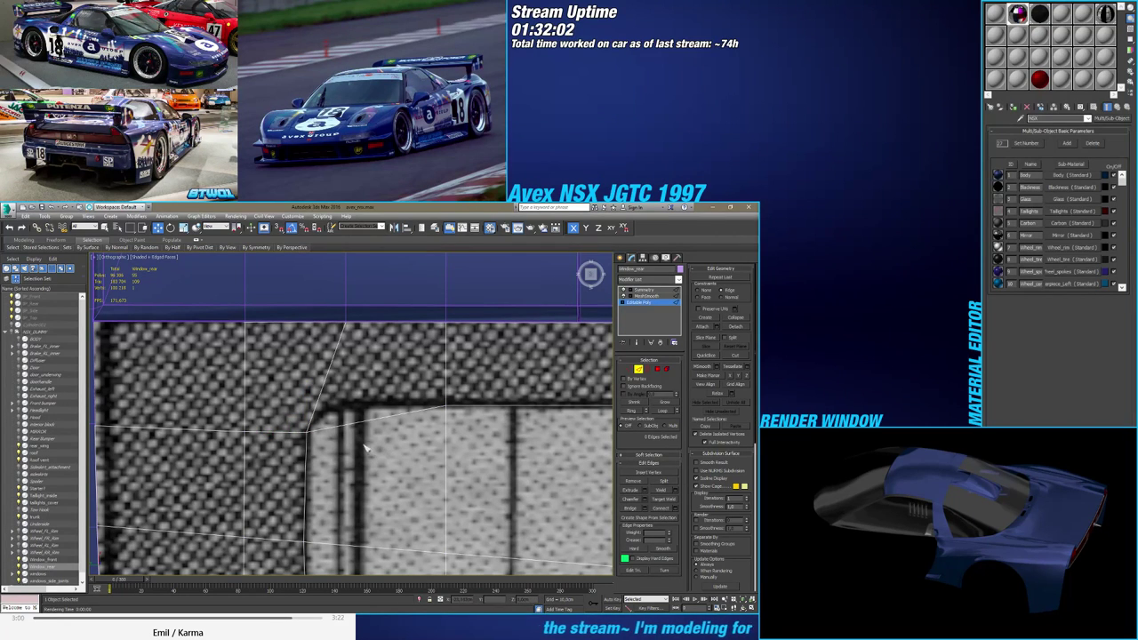
{"action": "left_click", "coordinate": [323, 384]}
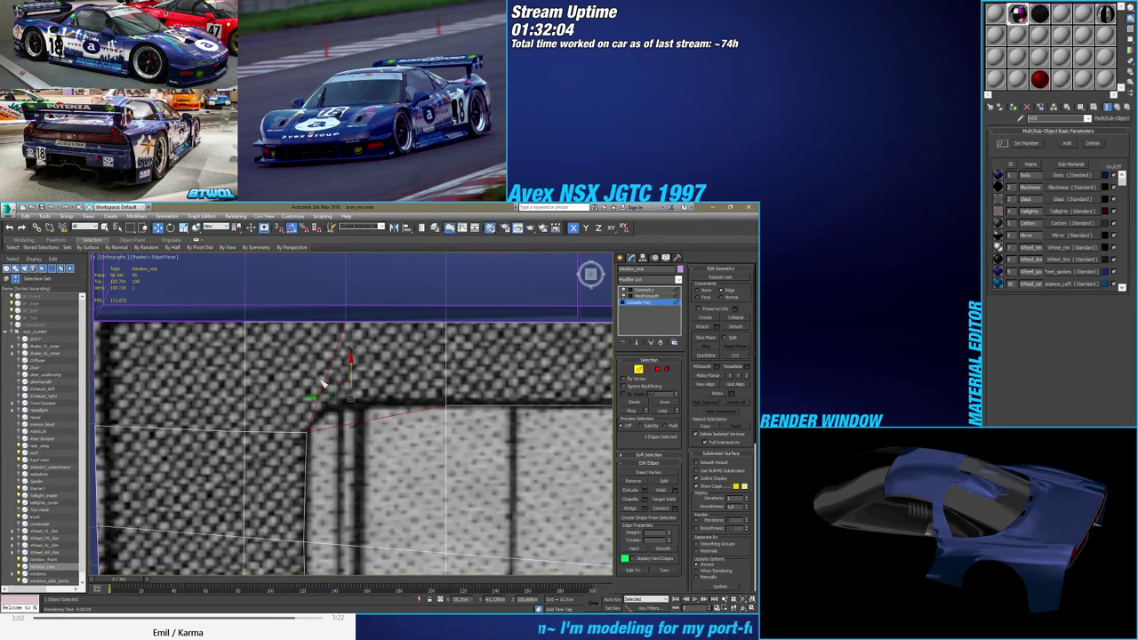
{"action": "left_click", "coordinate": [675, 509]}
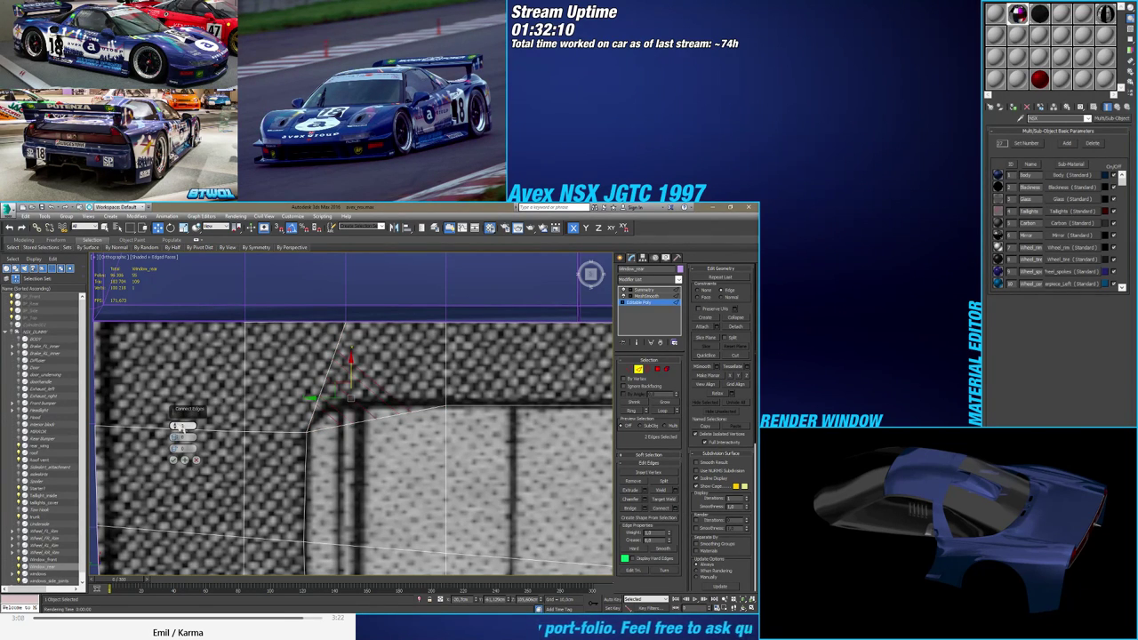
{"action": "left_click", "coordinate": [174, 460]}
Move the new vertices beside the inner corner onto the blueprint's rounded border line
{"action": "left_click", "coordinate": [625, 369]}
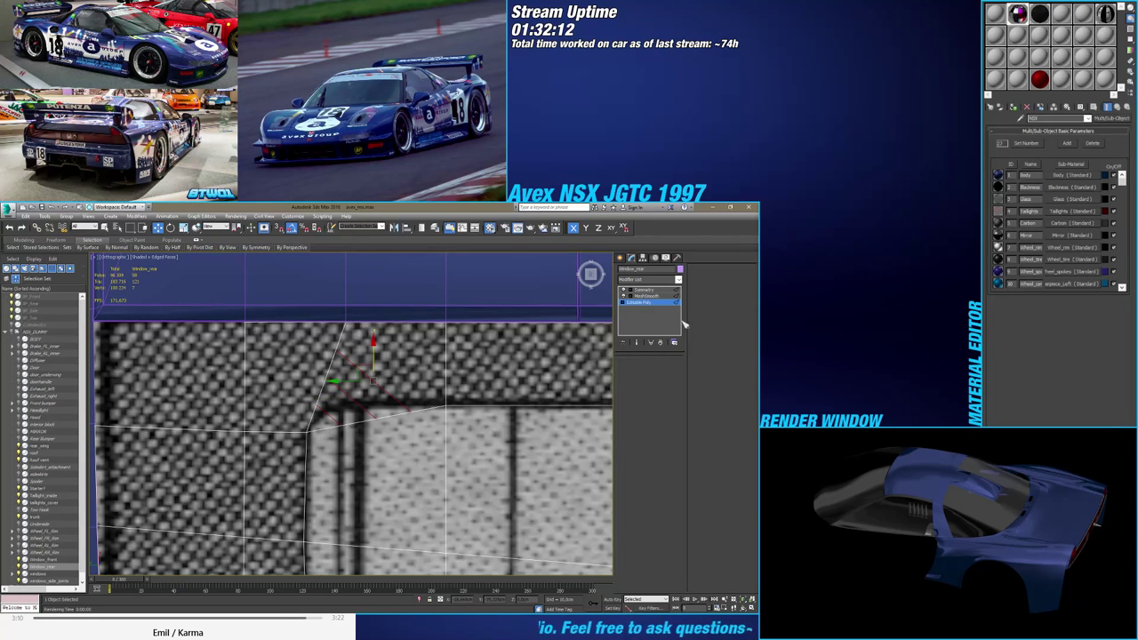
{"action": "left_click", "coordinate": [341, 419]}
{"action": "left_click_drag", "start_coordinate": [332, 418], "coordinate": [317, 391]}
{"action": "left_click", "coordinate": [312, 407]}
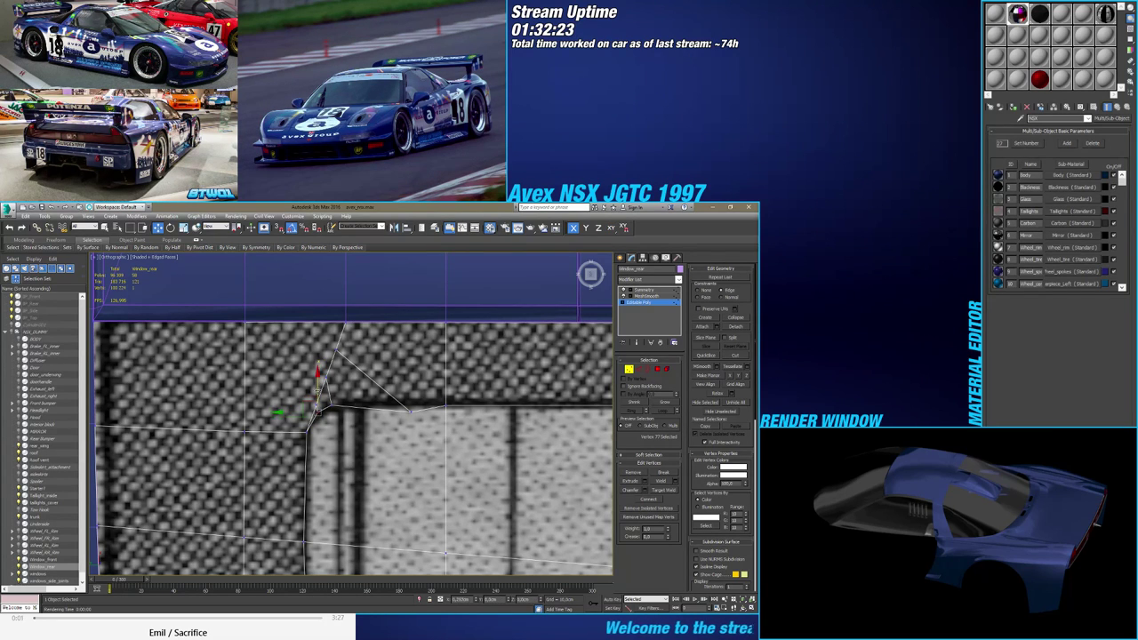
{"action": "left_click", "coordinate": [407, 410]}
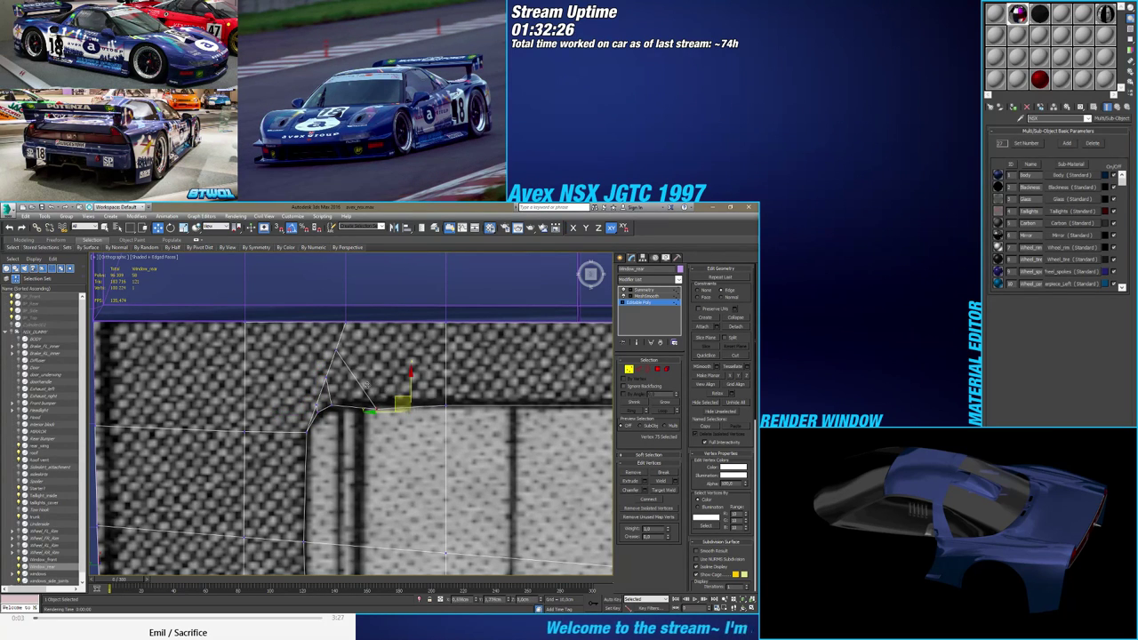
{"action": "left_click_drag", "start_coordinate": [407, 410], "coordinate": [356, 375]}
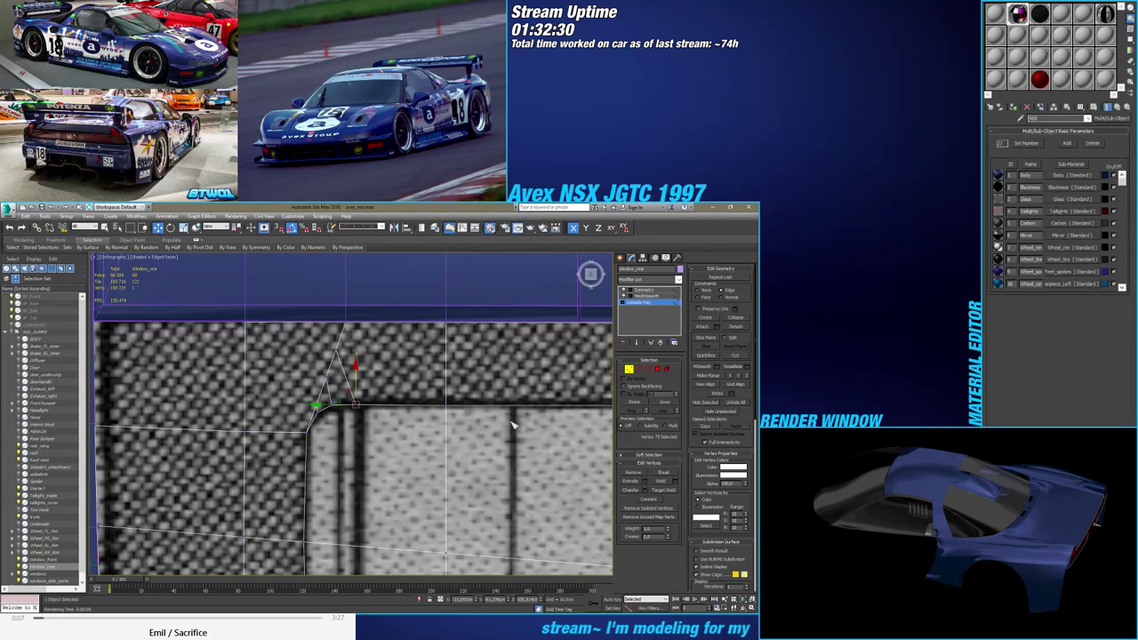
Target-weld the new vertices on the slanted edge to the vertex on the window's outer border above the corner
{"action": "left_click", "coordinate": [664, 489]}
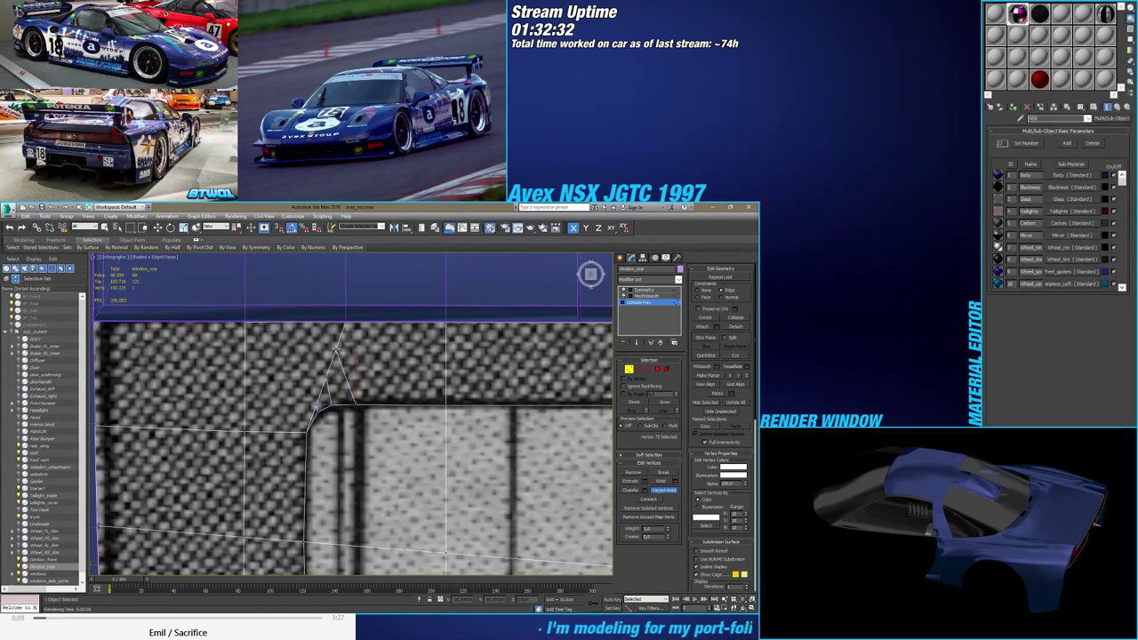
{"action": "left_click", "coordinate": [345, 323]}
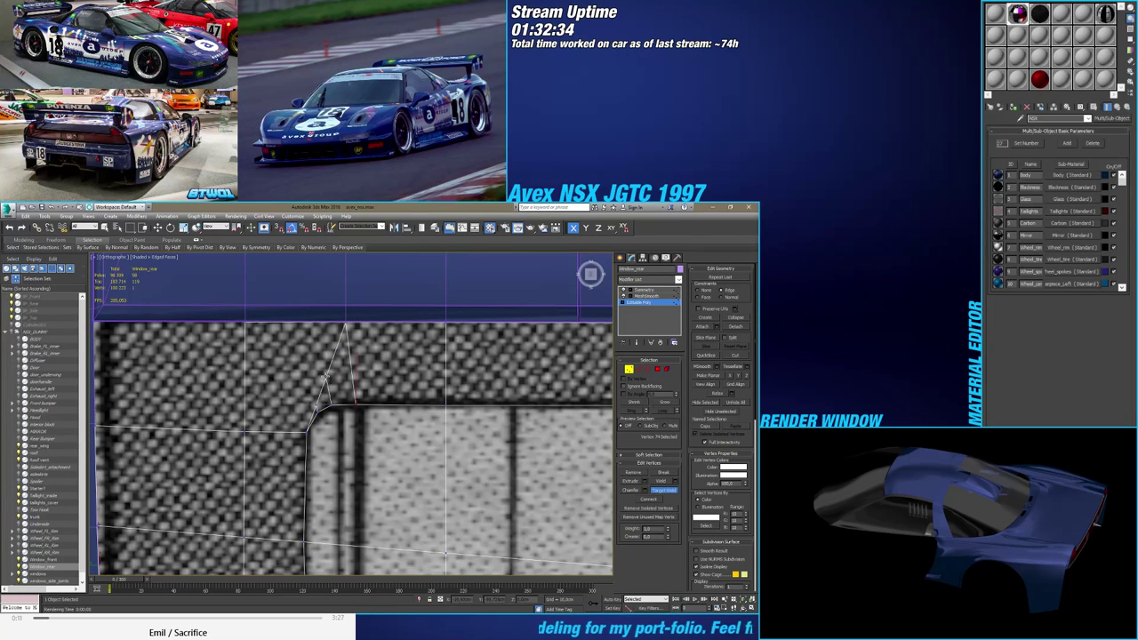
{"action": "left_click", "coordinate": [346, 323]}
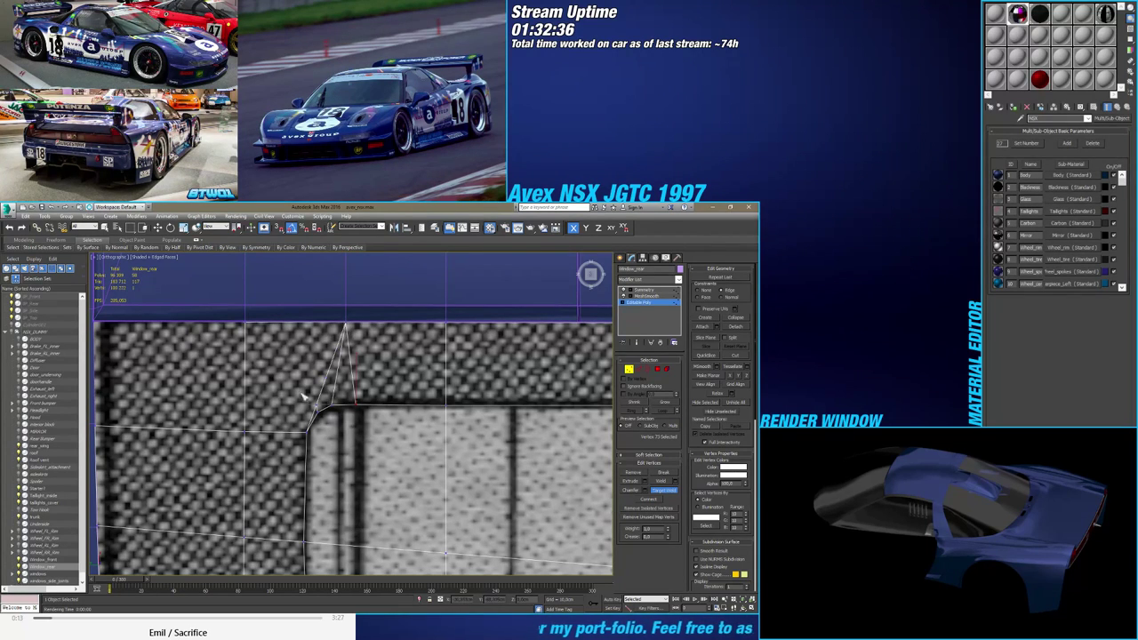
{"action": "key", "text": "w"}
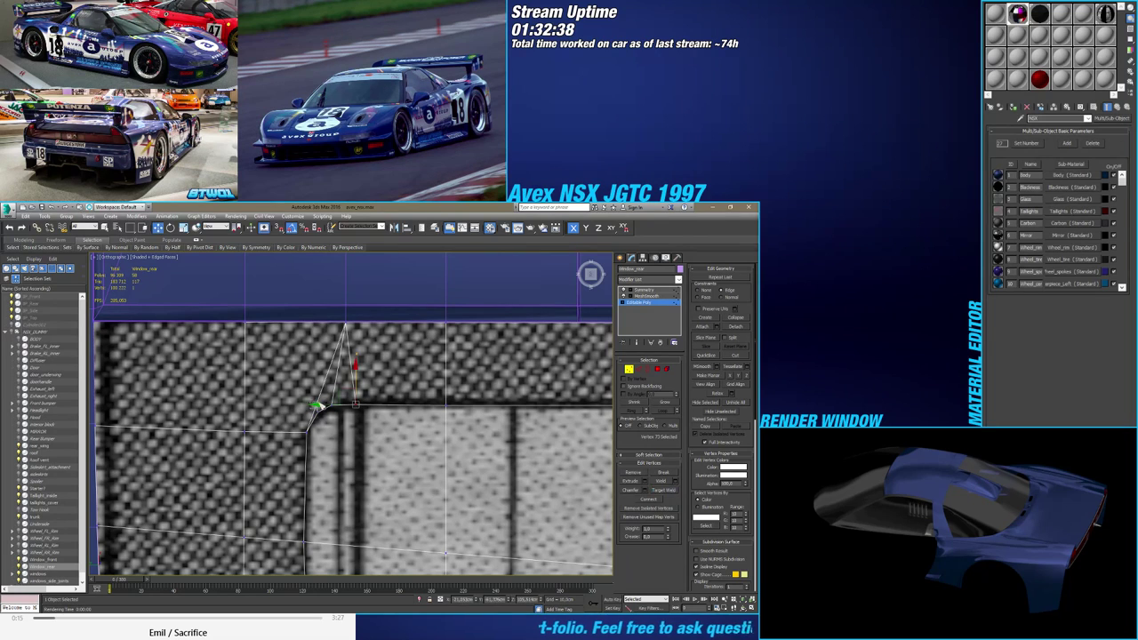
Connect the rounded corner's middle vertex to the outer border's side vertex, and target-weld the stray vertex beside the corner to that border vertex
{"action": "left_click", "coordinate": [317, 406]}
{"action": "left_click", "coordinate": [246, 321], "text": "ctrl"}
{"action": "left_click", "coordinate": [653, 500]}
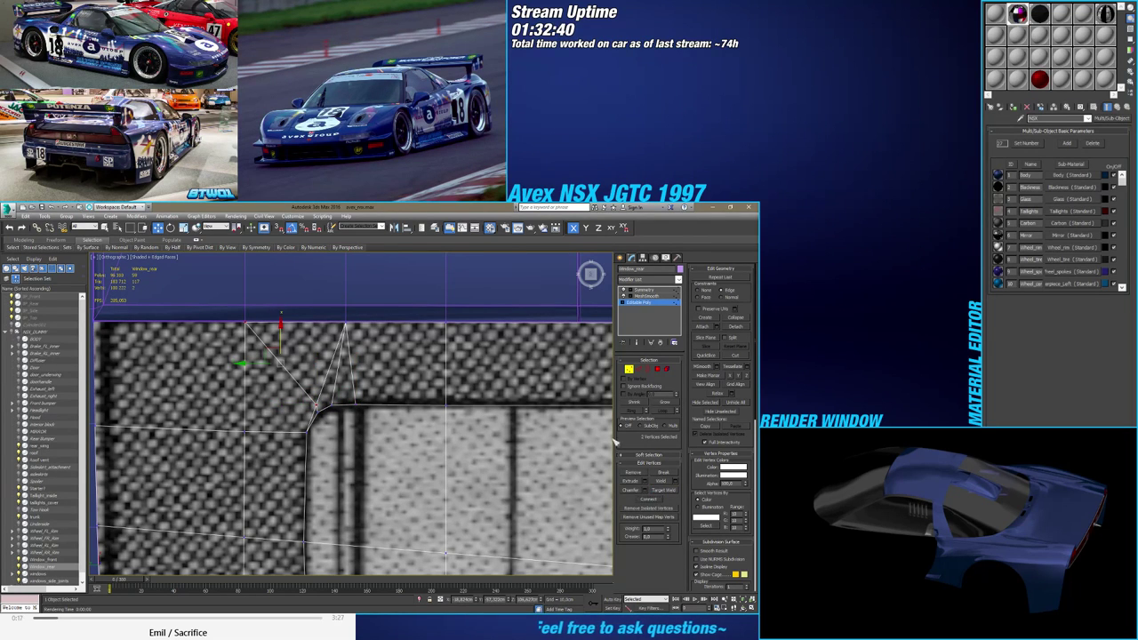
{"action": "left_click", "coordinate": [660, 489]}
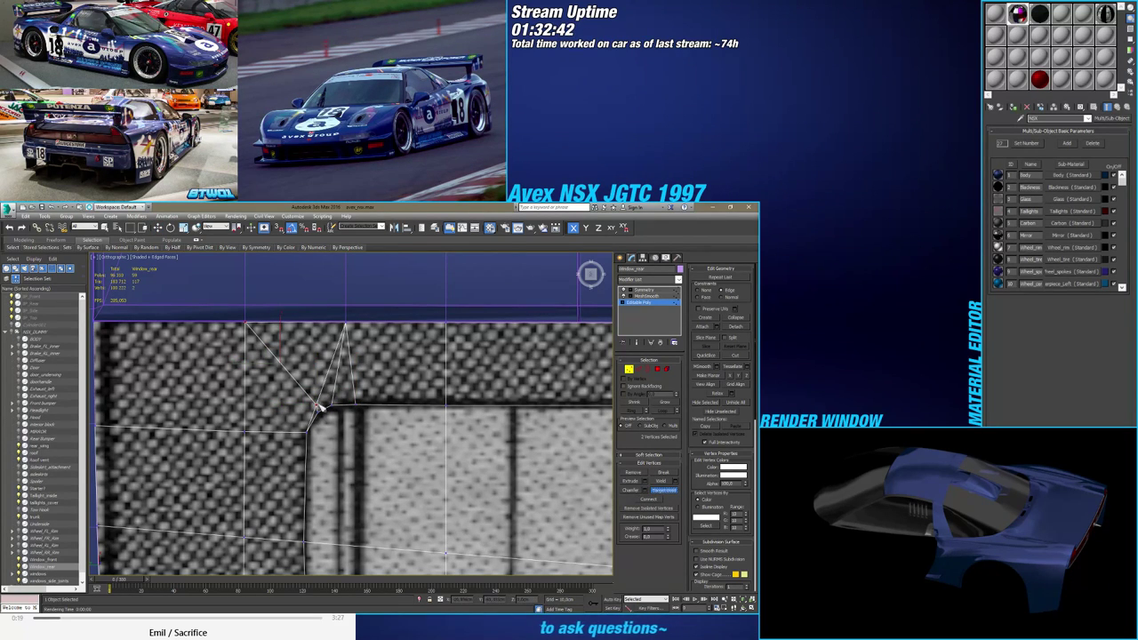
{"action": "left_click", "coordinate": [245, 324]}
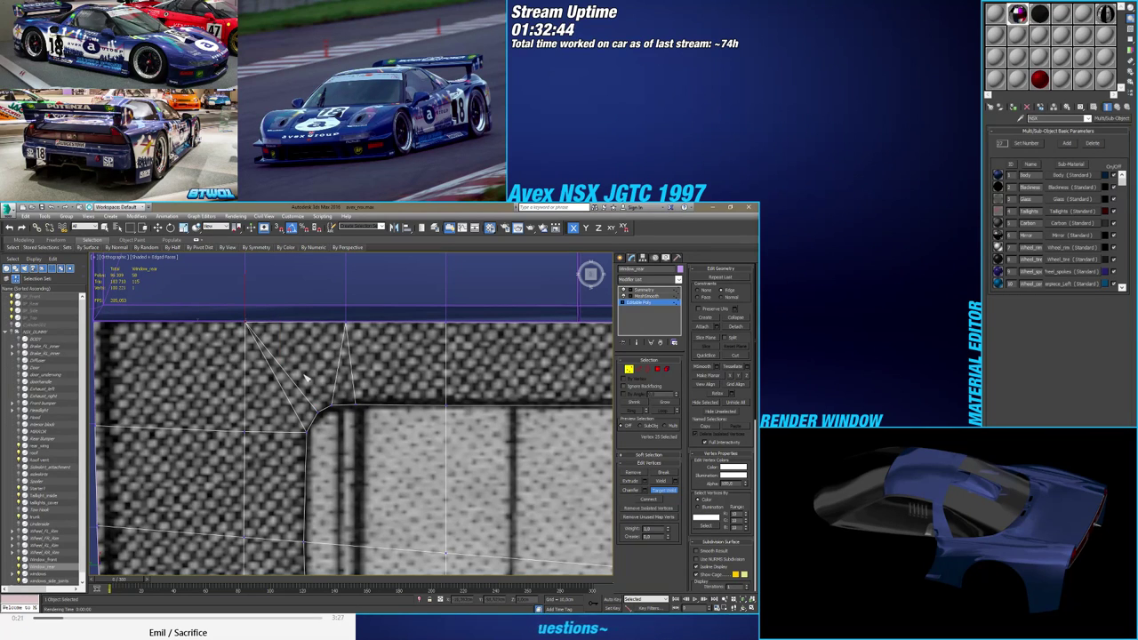
Adjust the vertex at the lower end of the rounded corner along its edge to the top blueprint's inner border
{"action": "key", "text": "w"}
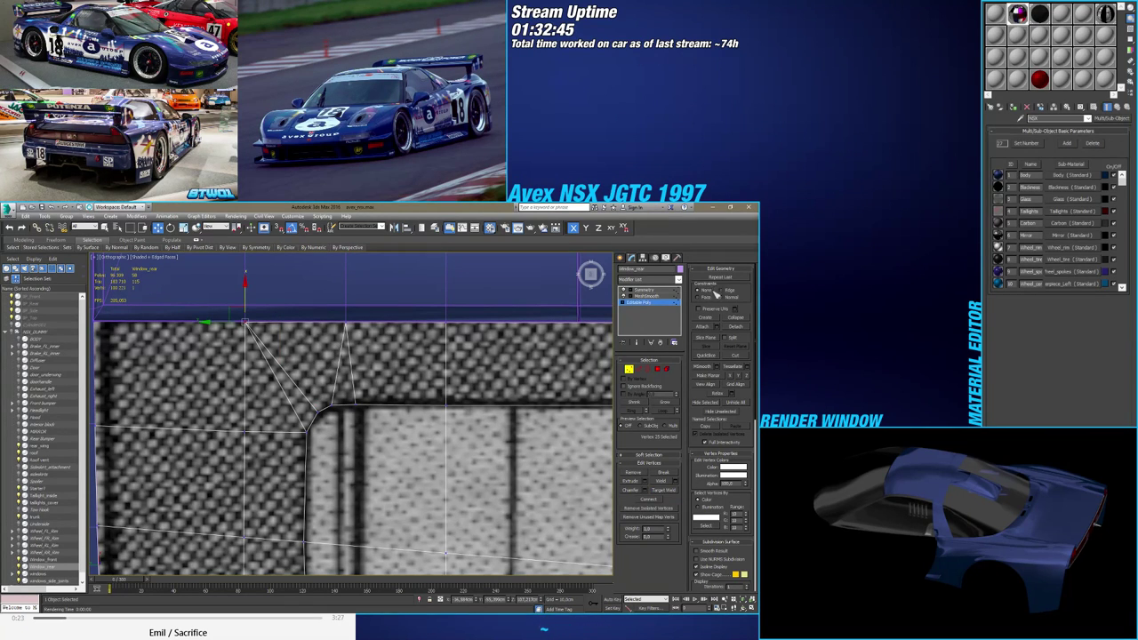
{"action": "left_click_drag", "start_coordinate": [297, 457], "coordinate": [323, 423]}
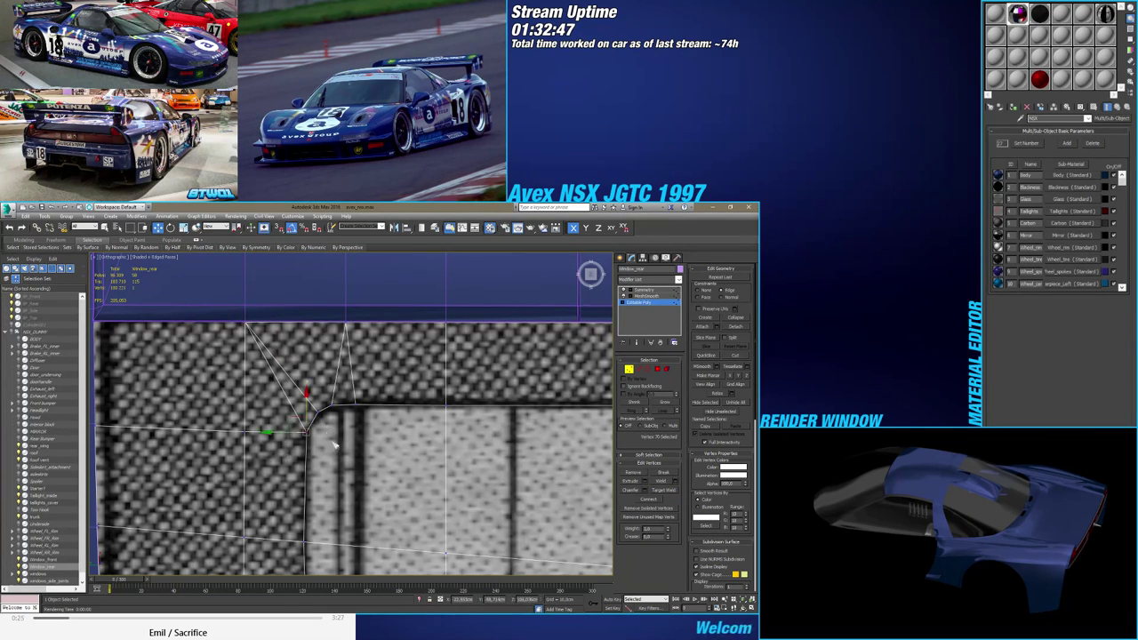
{"action": "scroll", "coordinate": [358, 446], "scroll_direction": "down", "scroll_amount": 2}
{"action": "middle_click_drag", "start_coordinate": [358, 446], "coordinate": [339, 376]}
{"action": "scroll", "coordinate": [360, 373], "scroll_direction": "down", "scroll_amount": 2}
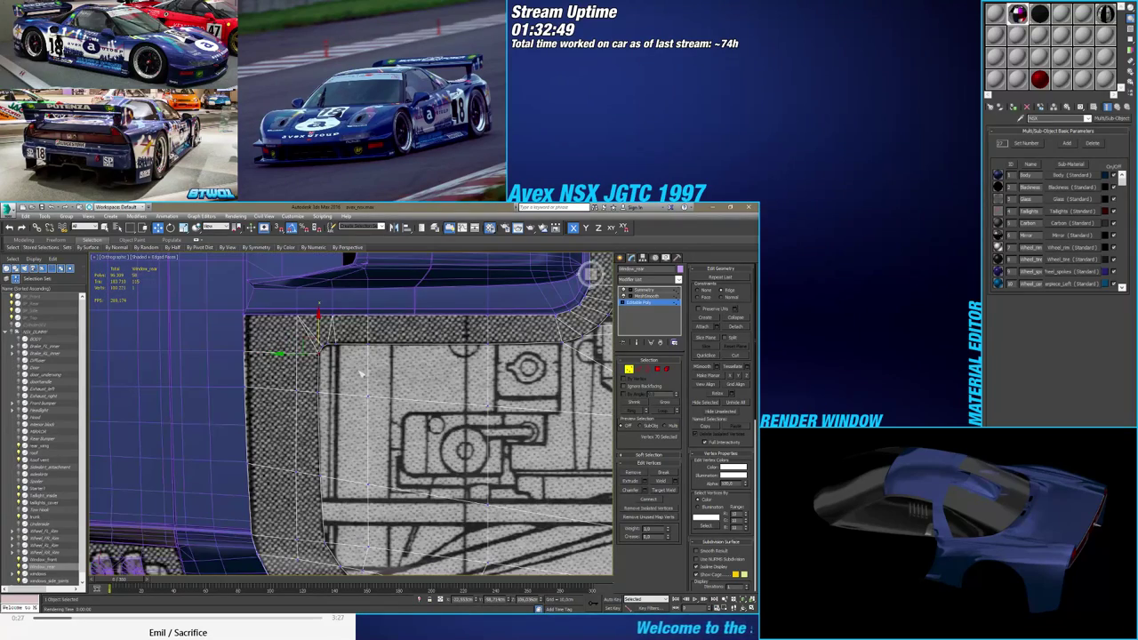
Slide the inner loop's vertices on the window's side along their edges onto the border line of the side blueprint
{"action": "middle_click_drag", "start_coordinate": [330, 450], "coordinate": [315, 367]}
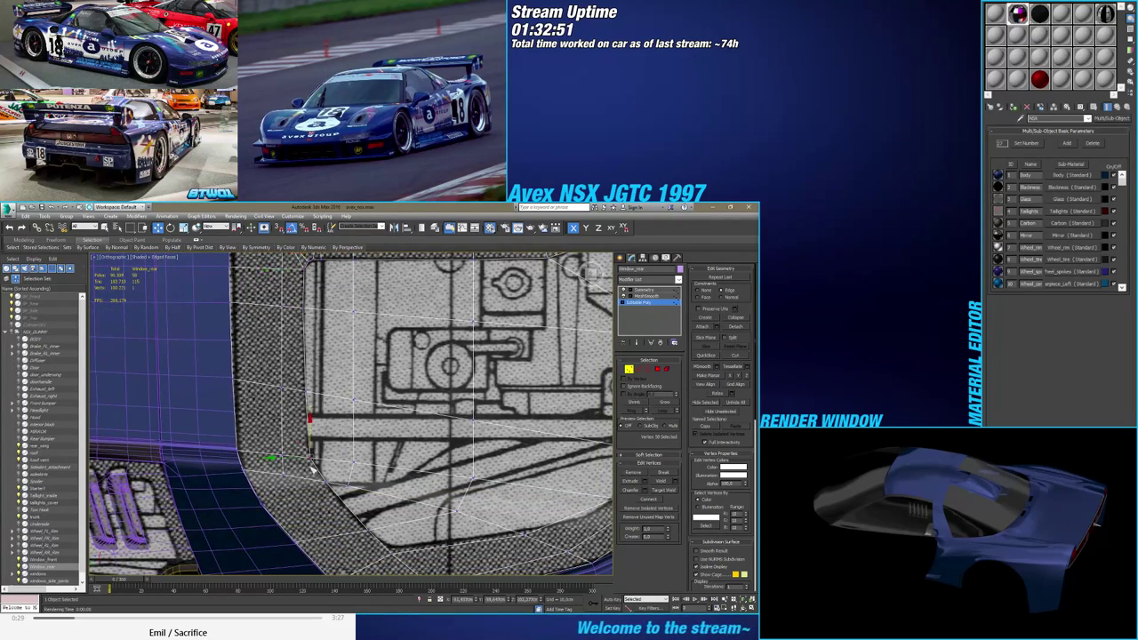
{"action": "middle_click_drag", "start_coordinate": [311, 465], "coordinate": [321, 356], "text": "alt"}
{"action": "left_click", "coordinate": [589, 275]}
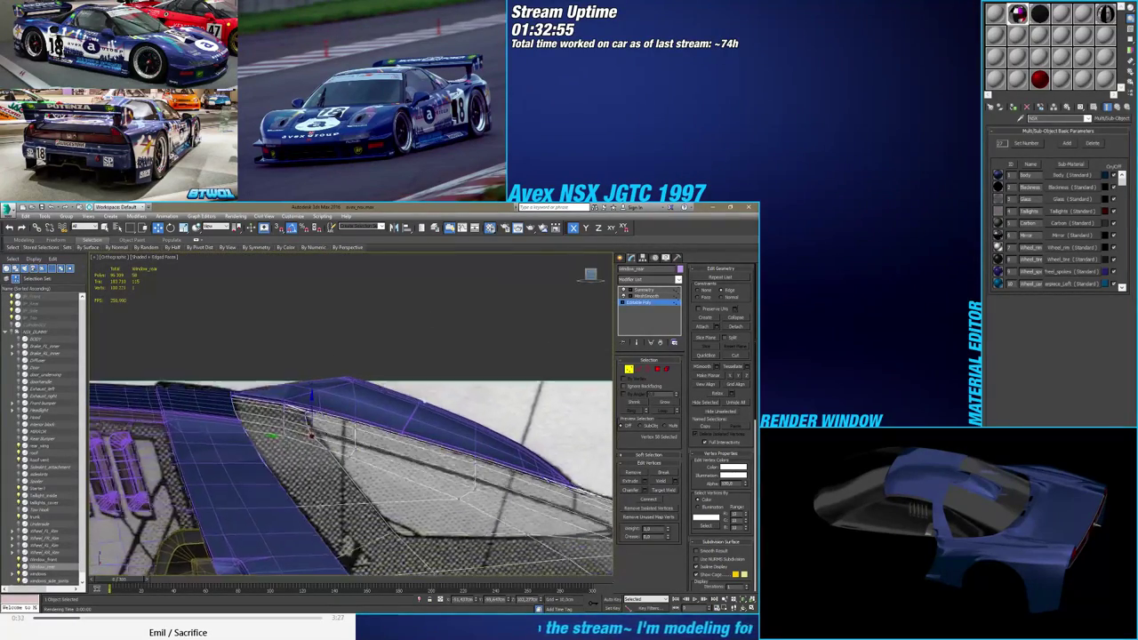
{"action": "left_click", "coordinate": [324, 422]}
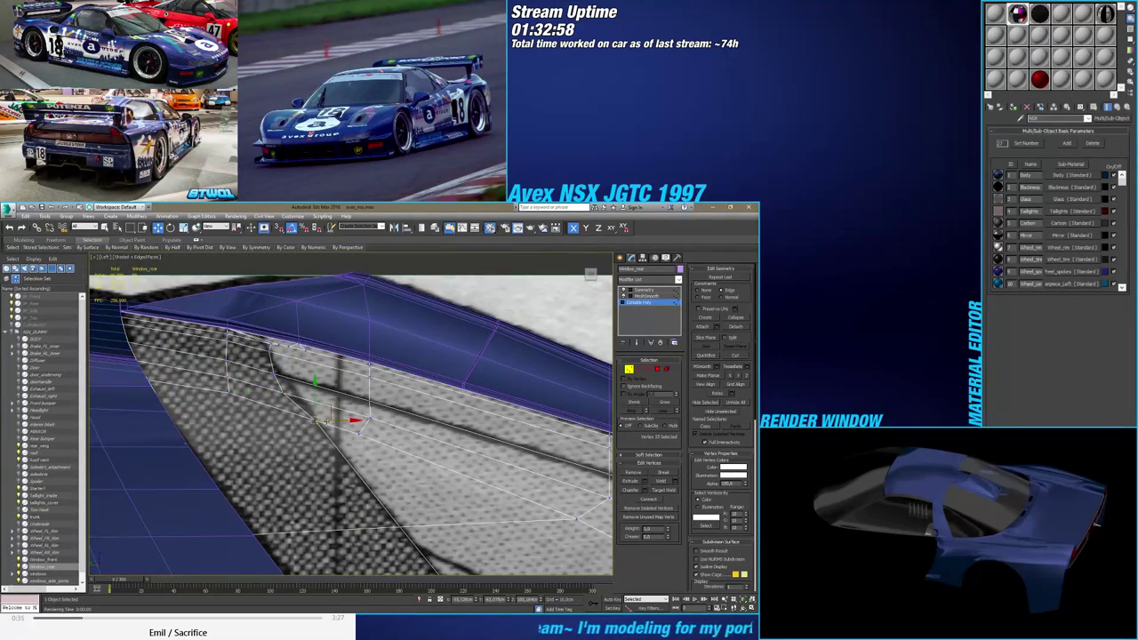
{"action": "left_click_drag", "start_coordinate": [333, 422], "coordinate": [324, 422]}
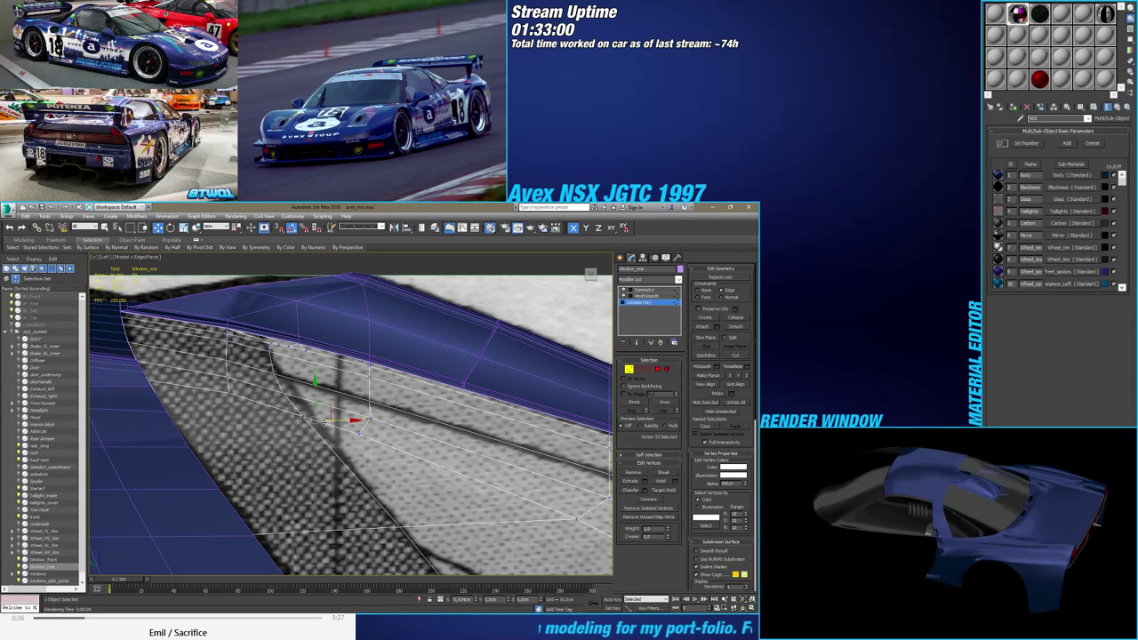
{"action": "middle_click_drag", "start_coordinate": [326, 421], "coordinate": [292, 411], "text": "alt"}
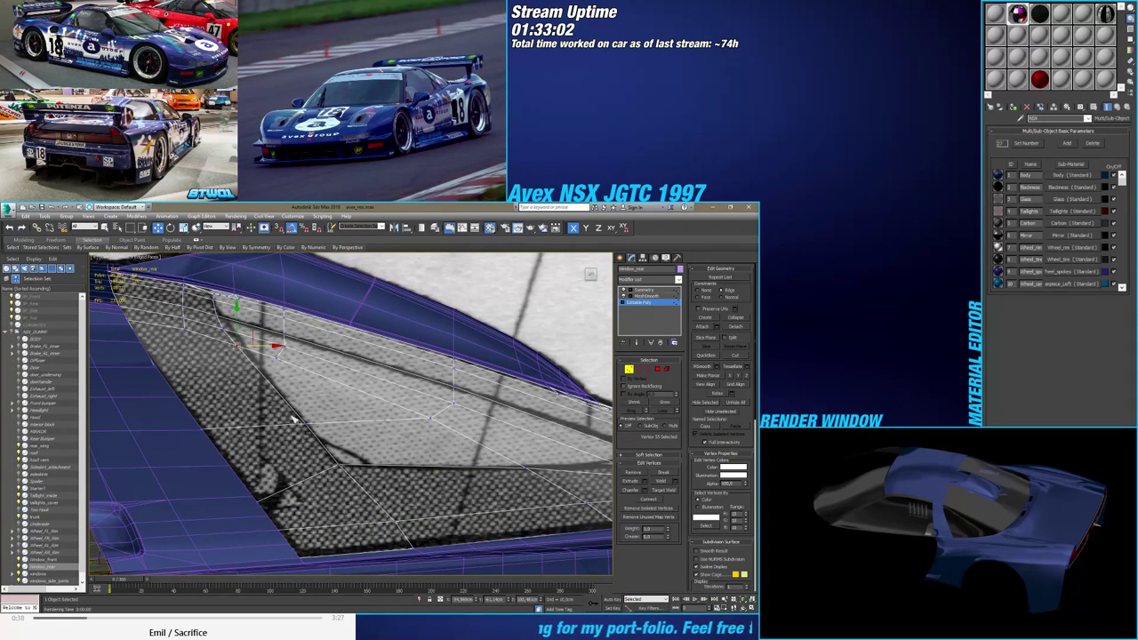
{"action": "left_click", "coordinate": [307, 423]}
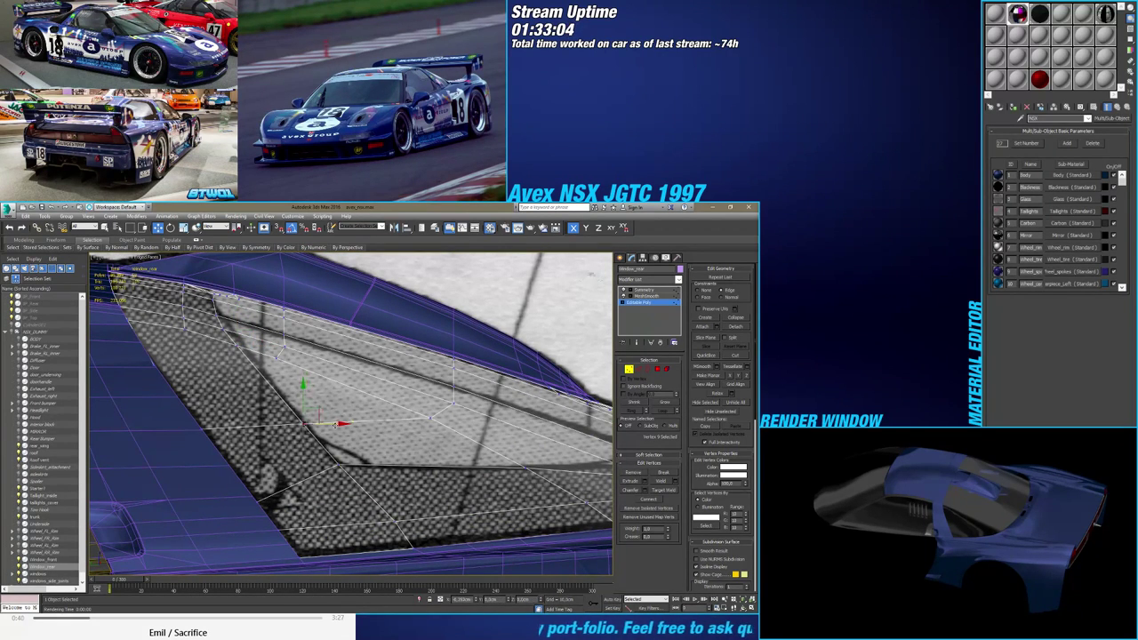
{"action": "scroll", "coordinate": [336, 423], "scroll_direction": "up", "scroll_amount": 3}
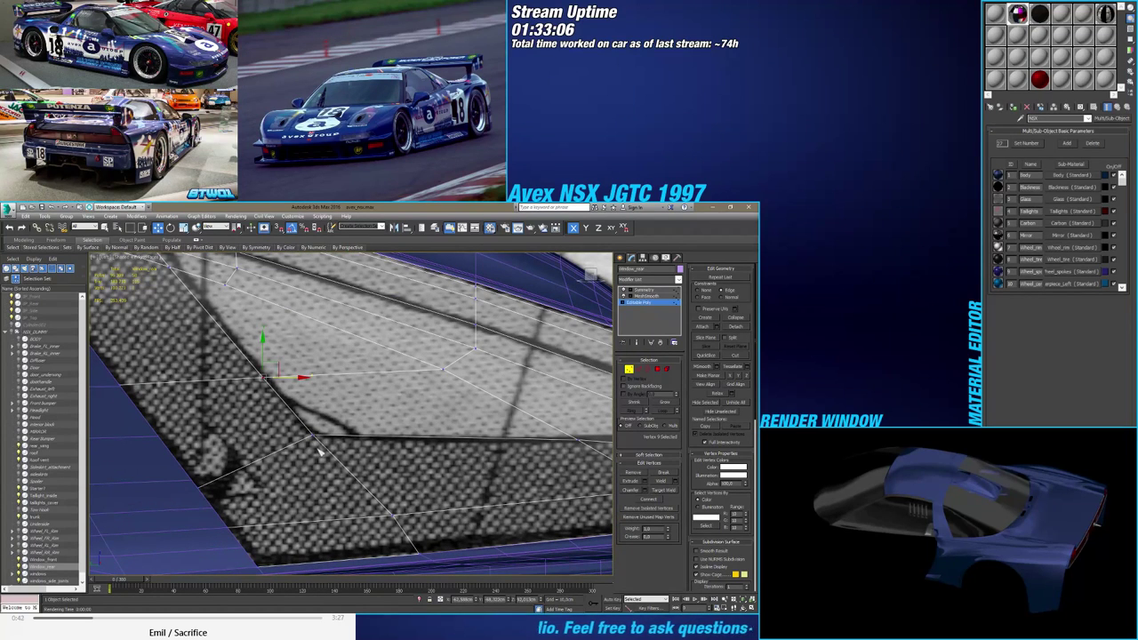
Chamfer the inner loop's lower corner vertex in the side view so it spans the start of the blueprint's rounded corner
{"action": "key", "text": "q"}
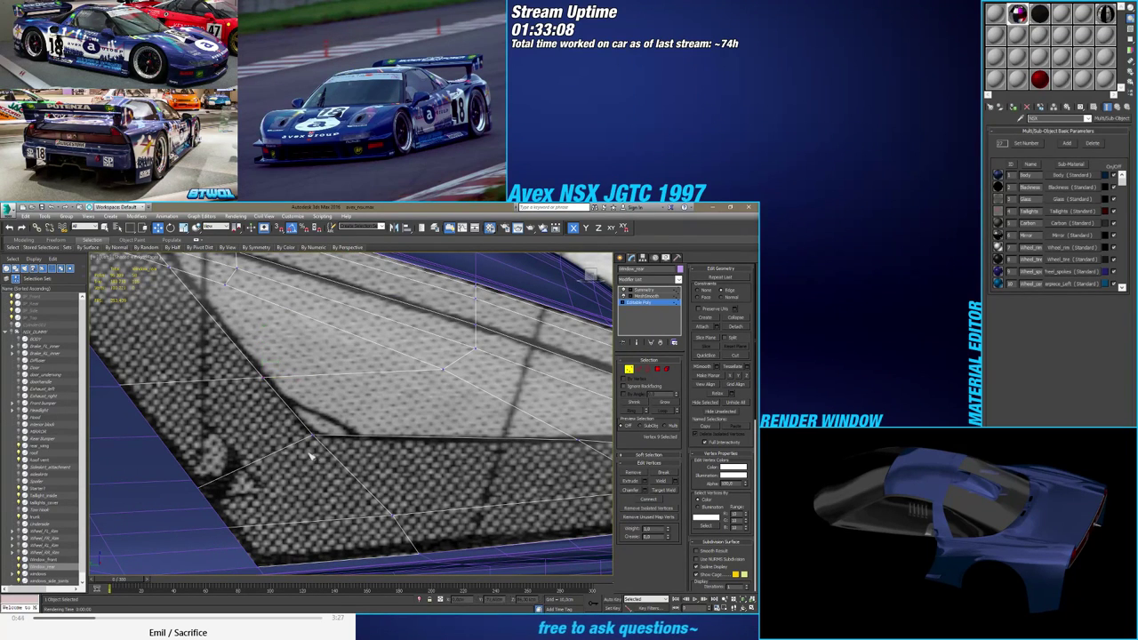
{"action": "left_click", "coordinate": [330, 433]}
{"action": "left_click", "coordinate": [646, 491]}
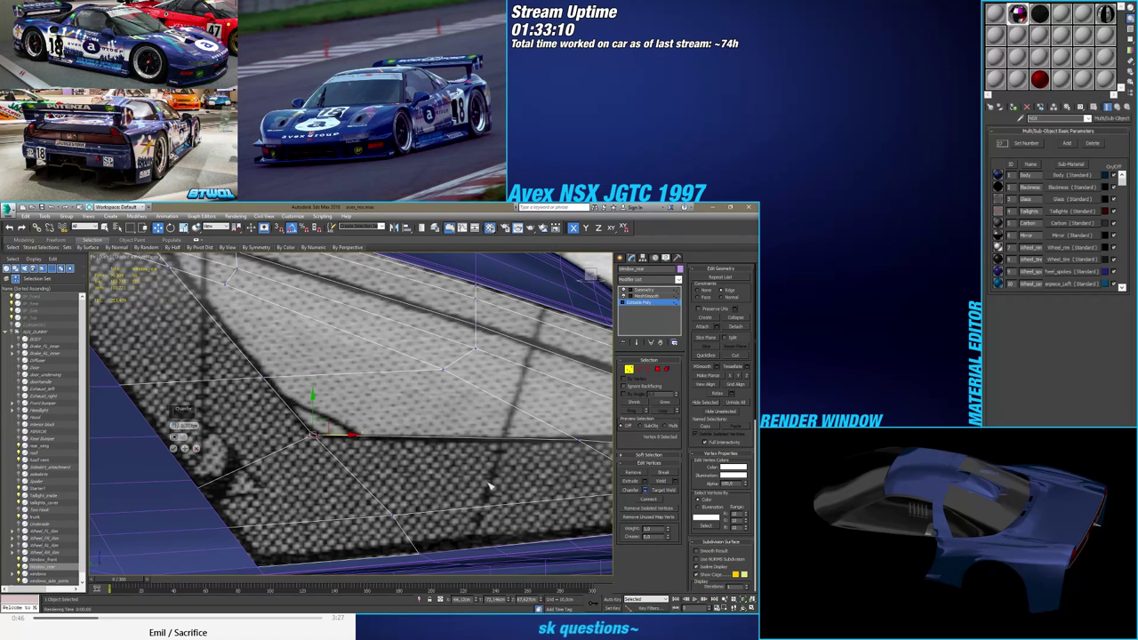
{"action": "left_click_drag", "start_coordinate": [175, 426], "coordinate": [182, 406]}
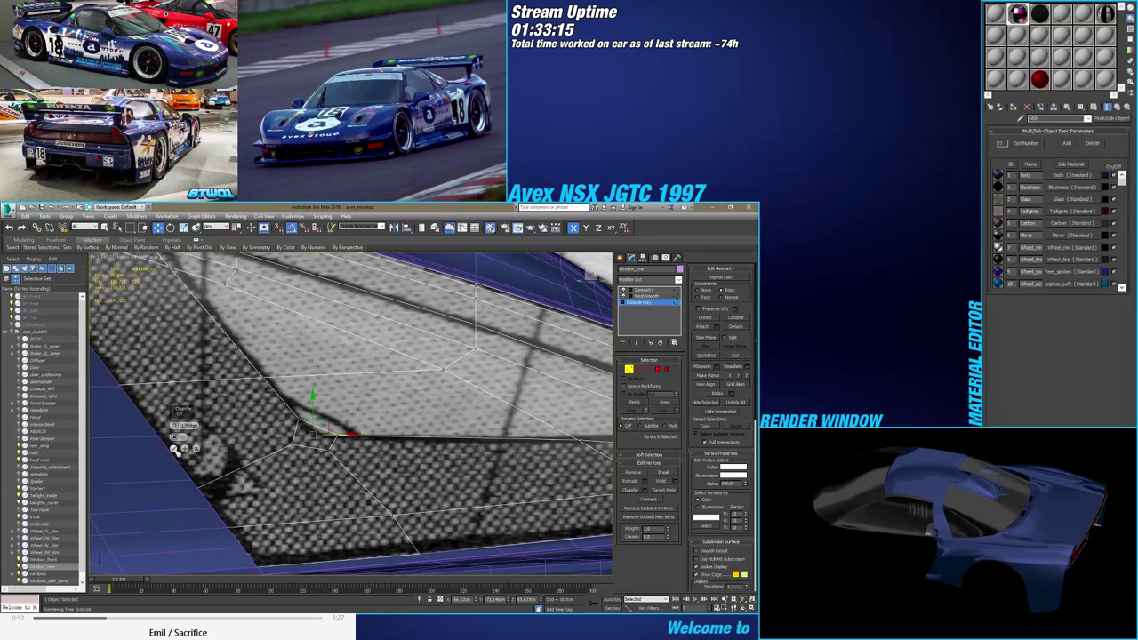
{"action": "left_click", "coordinate": [175, 449]}
Connect the two long edges of the chamfered lower corner with two segments
{"action": "key", "text": "2"}
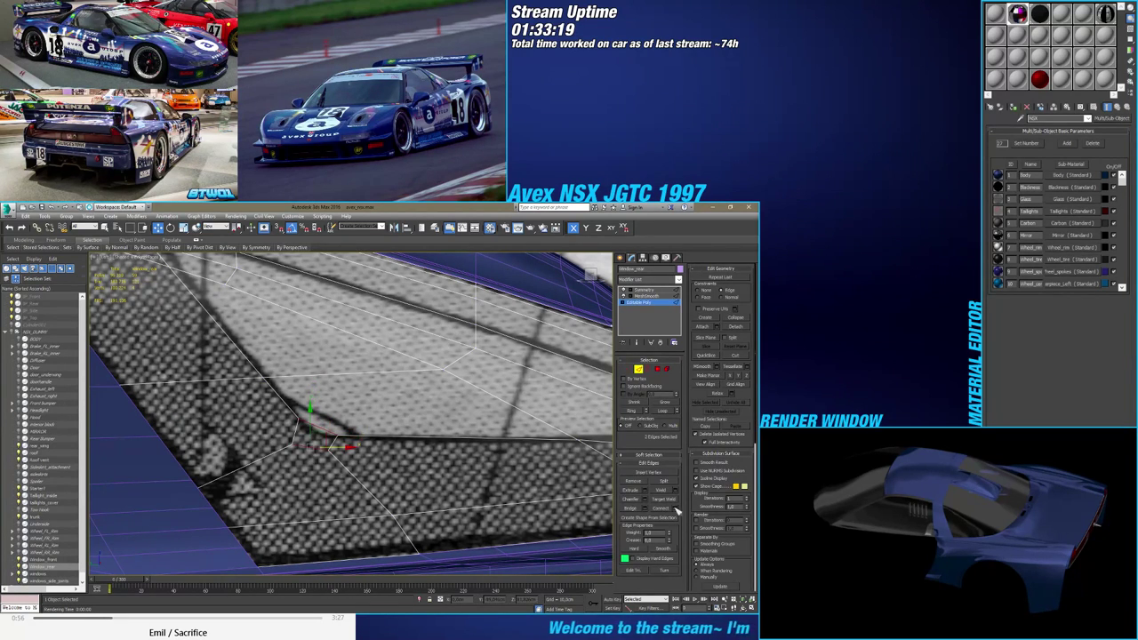
{"action": "left_click", "coordinate": [676, 507]}
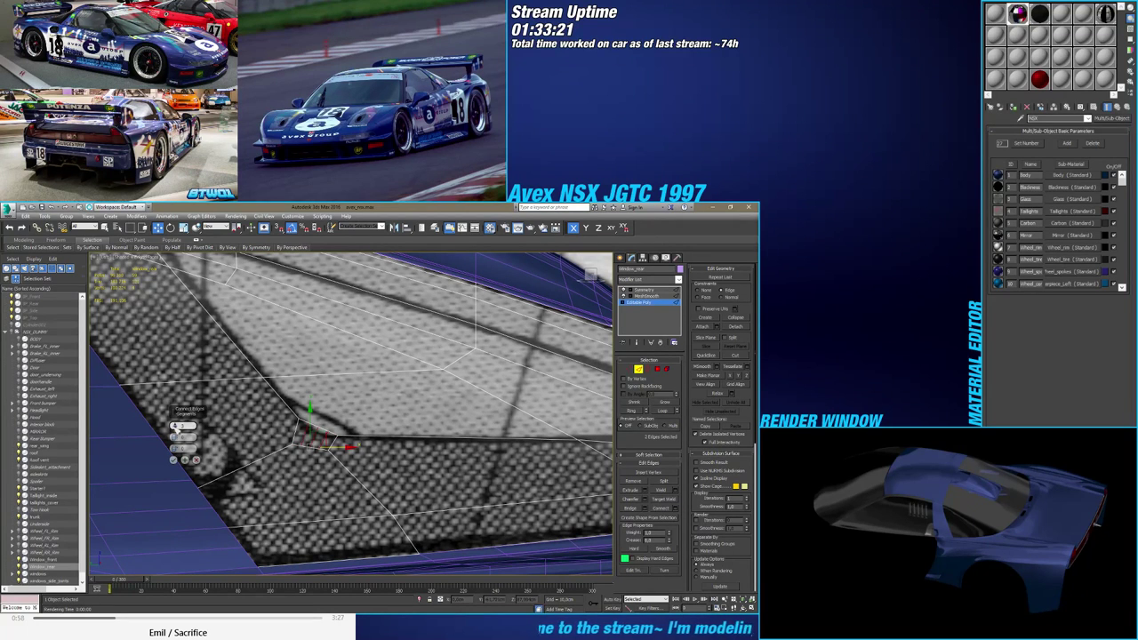
{"action": "left_click", "coordinate": [173, 460]}
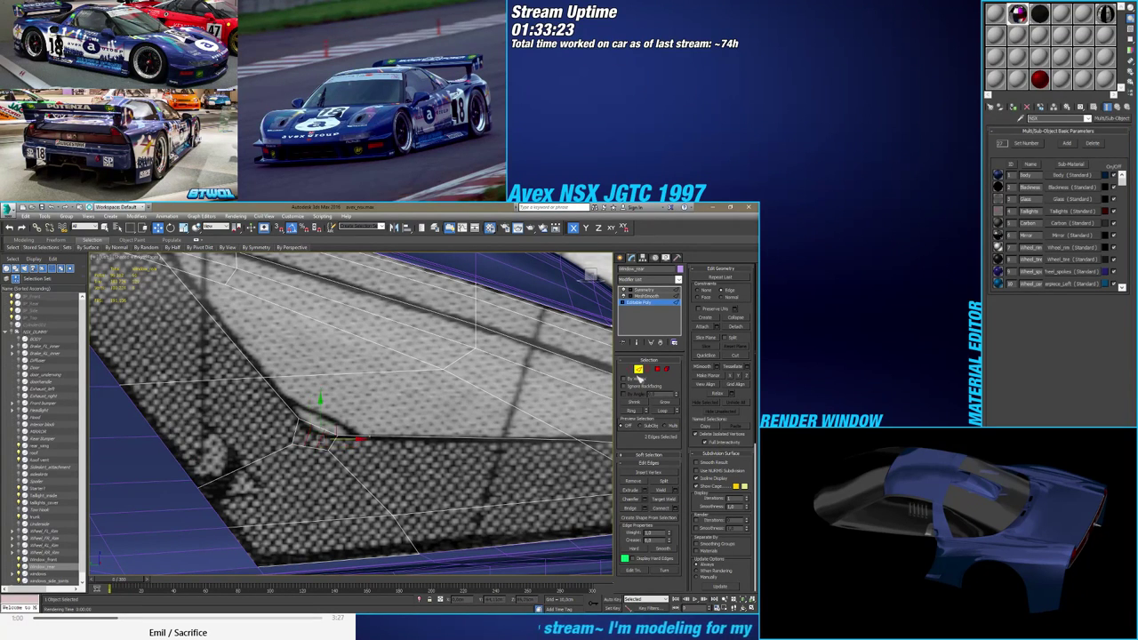
Move the two new vertices on the inner side of the lower corner to round off its border
{"action": "key", "text": "1"}
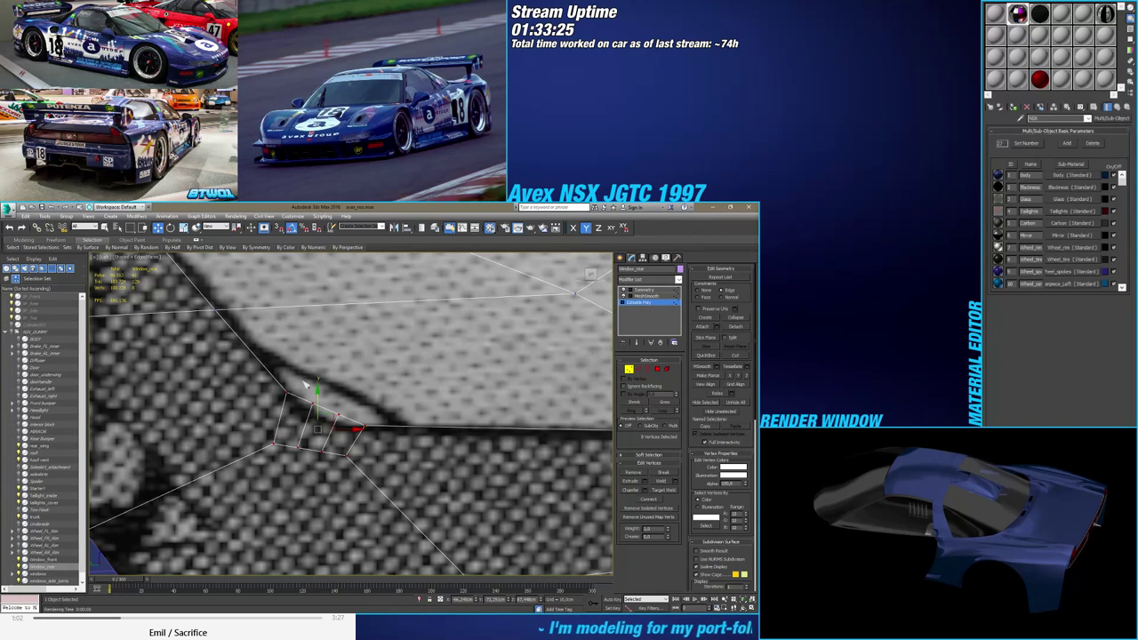
{"action": "left_click", "coordinate": [312, 395]}
{"action": "left_click_drag", "start_coordinate": [348, 422], "coordinate": [327, 407]}
{"action": "scroll", "coordinate": [322, 484], "scroll_direction": "up", "scroll_amount": 2}
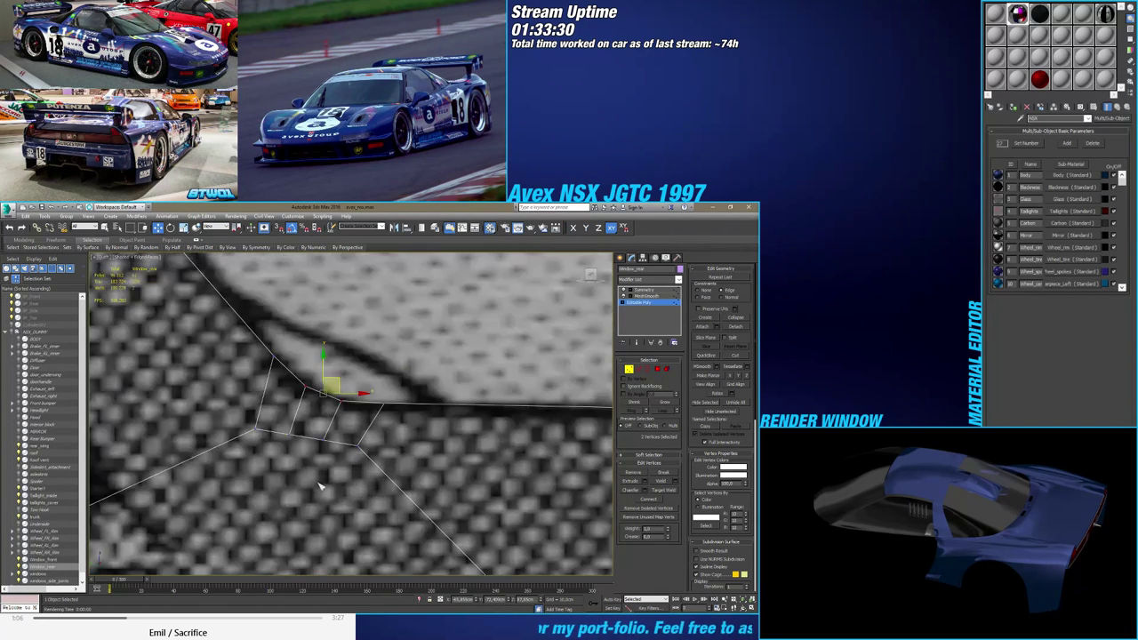
Target-weld the chamfered lower corner's outer vertices into a single vertex so its edges converge there
{"action": "scroll", "coordinate": [323, 480], "scroll_direction": "down", "scroll_amount": 6}
{"action": "middle_click_drag", "start_coordinate": [323, 472], "coordinate": [351, 447]}
{"action": "middle_click_drag", "start_coordinate": [351, 447], "coordinate": [354, 447], "text": "alt"}
{"action": "left_click", "coordinate": [356, 447]}
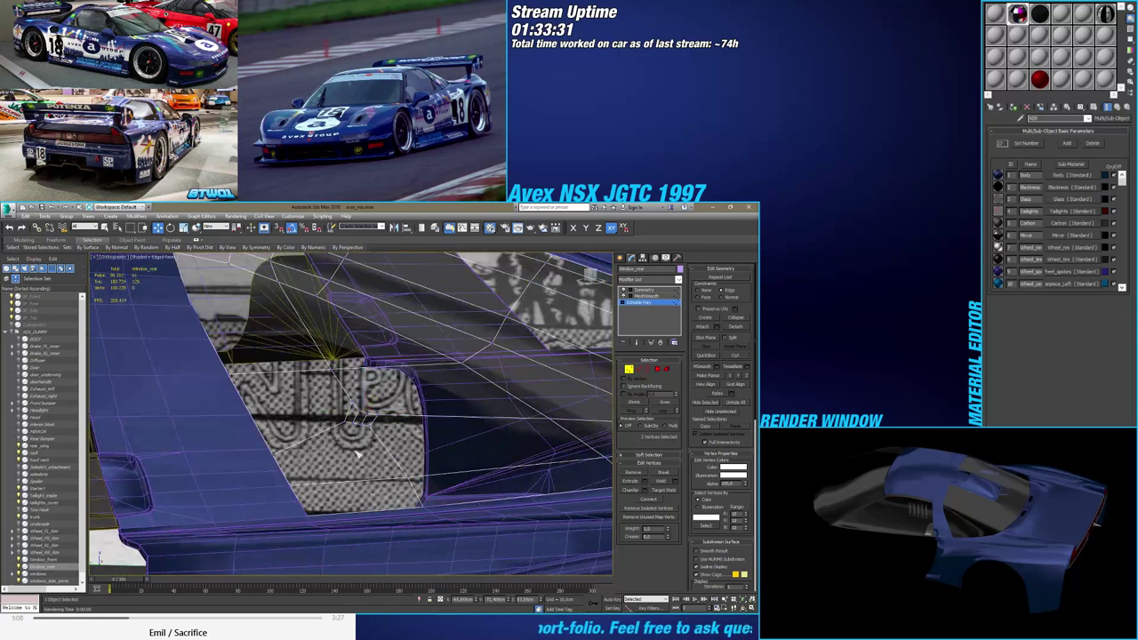
{"action": "left_click", "coordinate": [664, 491]}
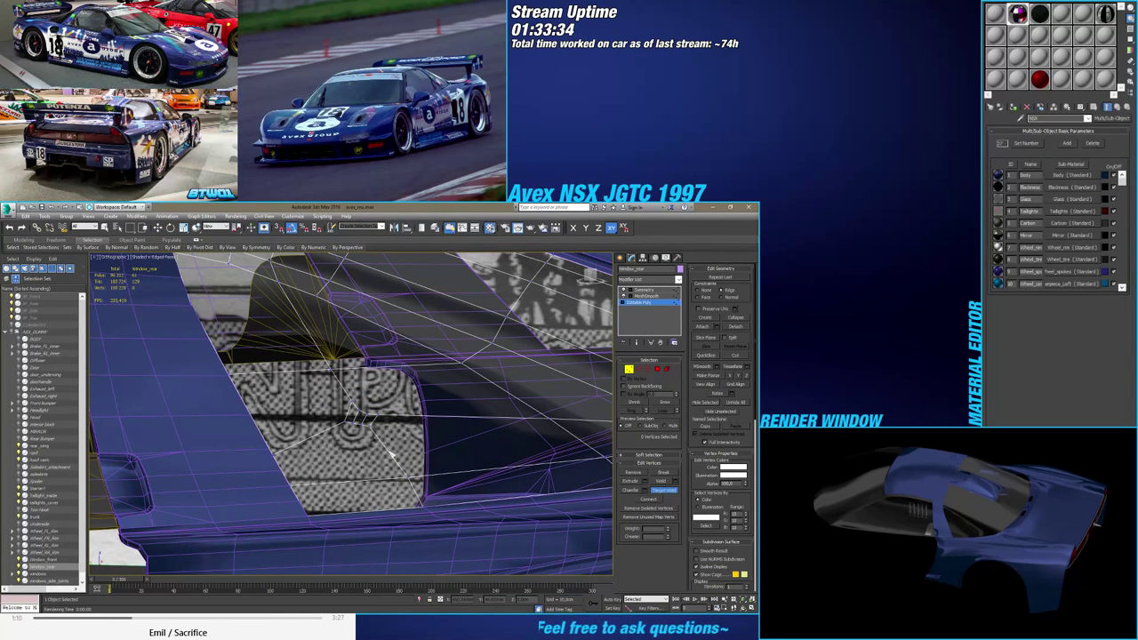
{"action": "left_click", "coordinate": [353, 414]}
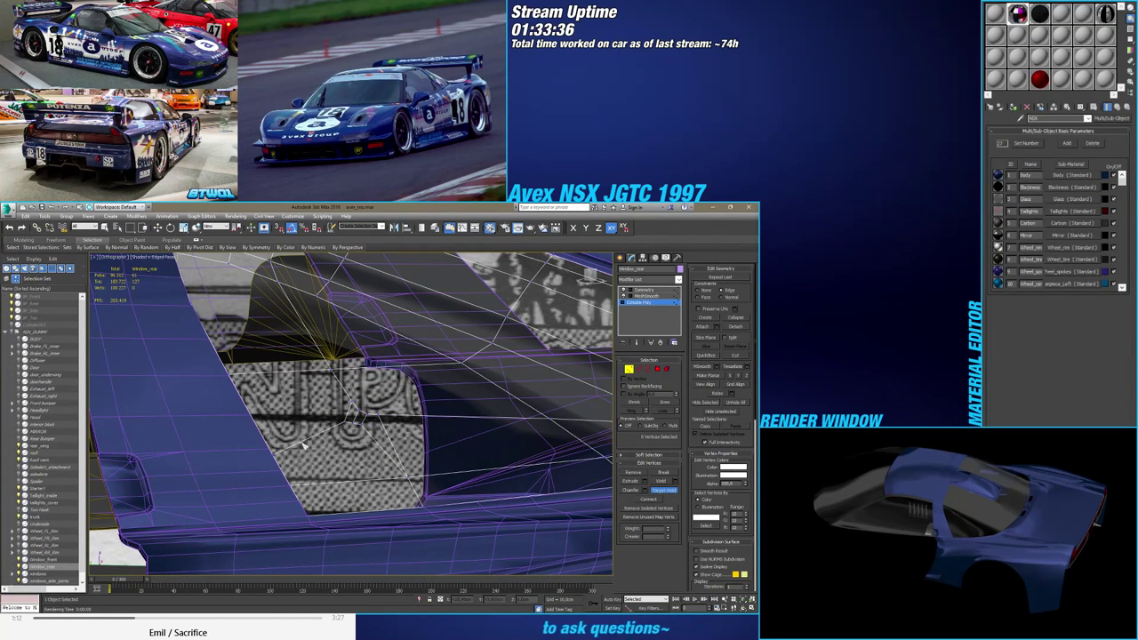
{"action": "right_click", "coordinate": [346, 447]}
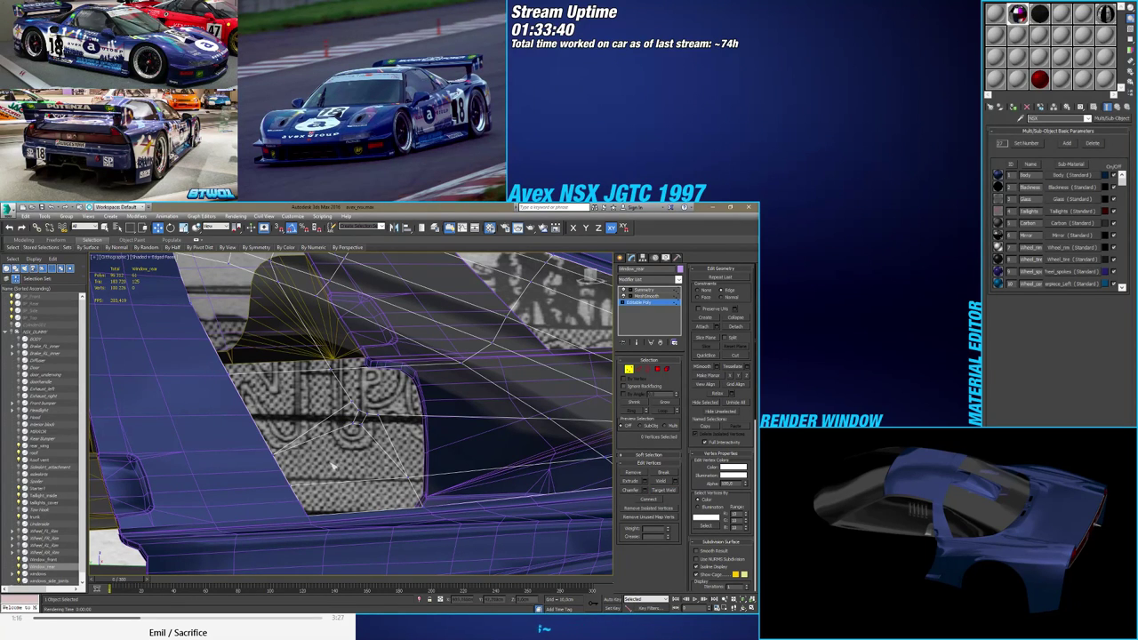
{"action": "left_click", "coordinate": [662, 490]}
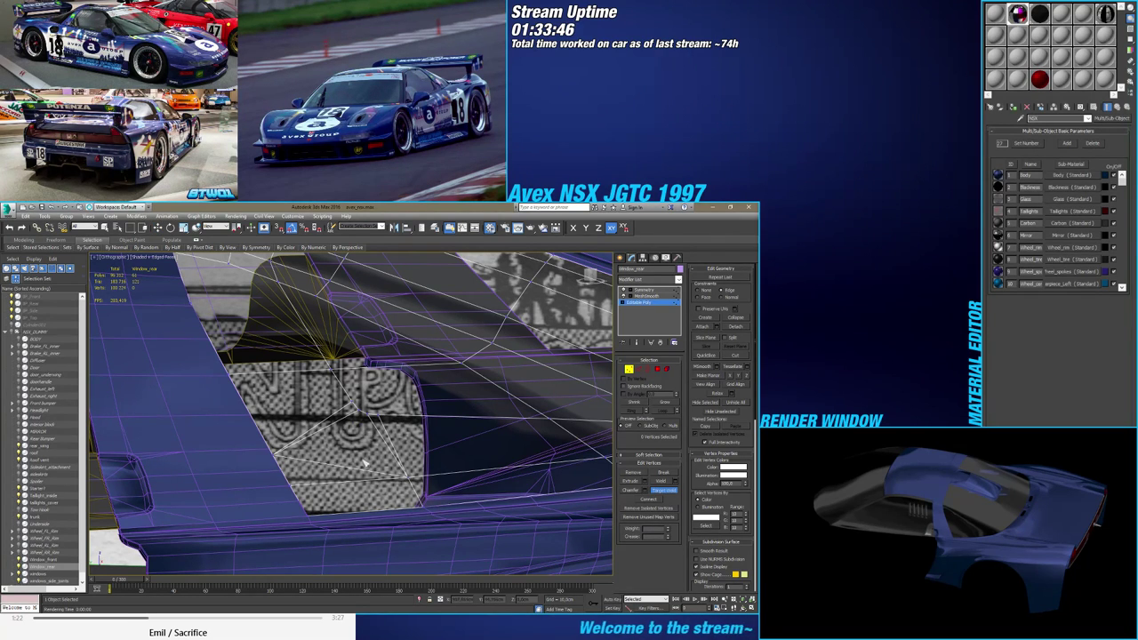
{"action": "right_click", "coordinate": [364, 462]}
{"action": "left_click", "coordinate": [413, 478]}
Add one edge loop across the middle of the rear window by connecting its ring of lengthwise edges with one segment
{"action": "mouse_move", "coordinate": [412, 478]}
{"action": "middle_mouse_down", "text": "alt"}
{"action": "mouse_move", "coordinate": [386, 488]}
{"action": "mouse_move", "coordinate": [376, 465]}
{"action": "mouse_move", "coordinate": [351, 457]}
{"action": "mouse_move", "coordinate": [384, 447]}
{"action": "mouse_move", "coordinate": [372, 464]}
{"action": "mouse_move", "coordinate": [355, 452]}
{"action": "mouse_move", "coordinate": [381, 411]}
{"action": "mouse_move", "coordinate": [407, 417]}
{"action": "mouse_move", "coordinate": [399, 439]}
{"action": "mouse_move", "coordinate": [444, 382]}
{"action": "mouse_move", "coordinate": [400, 439]}
{"action": "middle_mouse_up", "text": "alt"}
{"action": "key", "text": "F4"}
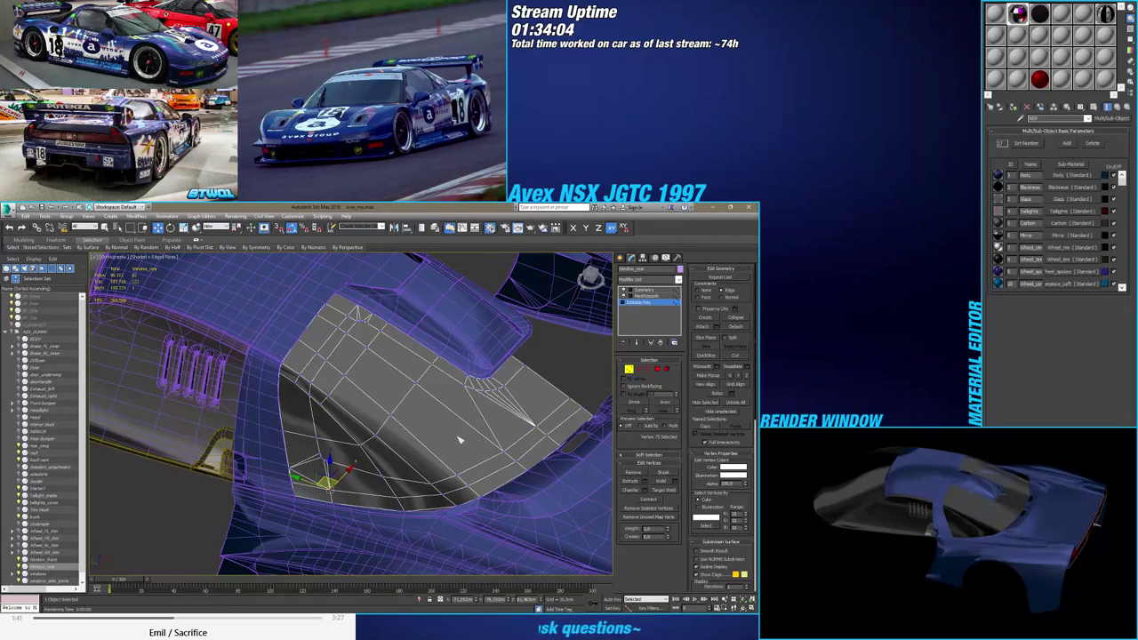
{"action": "mouse_move", "coordinate": [461, 437]}
{"action": "middle_mouse_down", "text": "alt"}
{"action": "mouse_move", "coordinate": [417, 391]}
{"action": "mouse_move", "coordinate": [444, 427]}
{"action": "middle_mouse_up", "text": "alt"}
{"action": "left_click", "coordinate": [596, 277]}
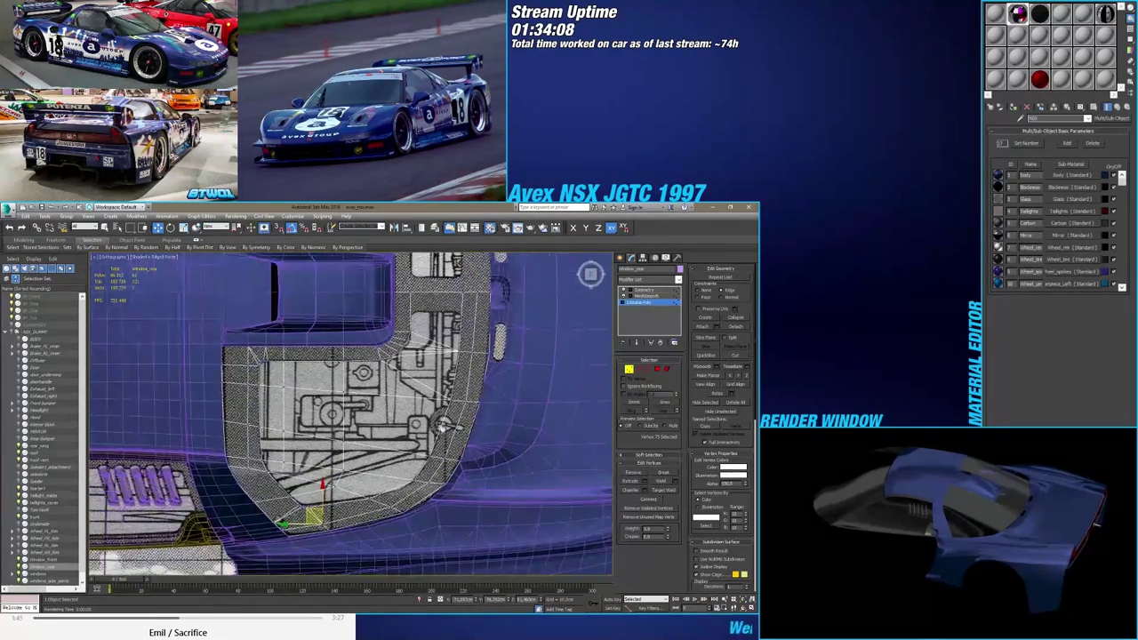
{"action": "left_click", "coordinate": [638, 369]}
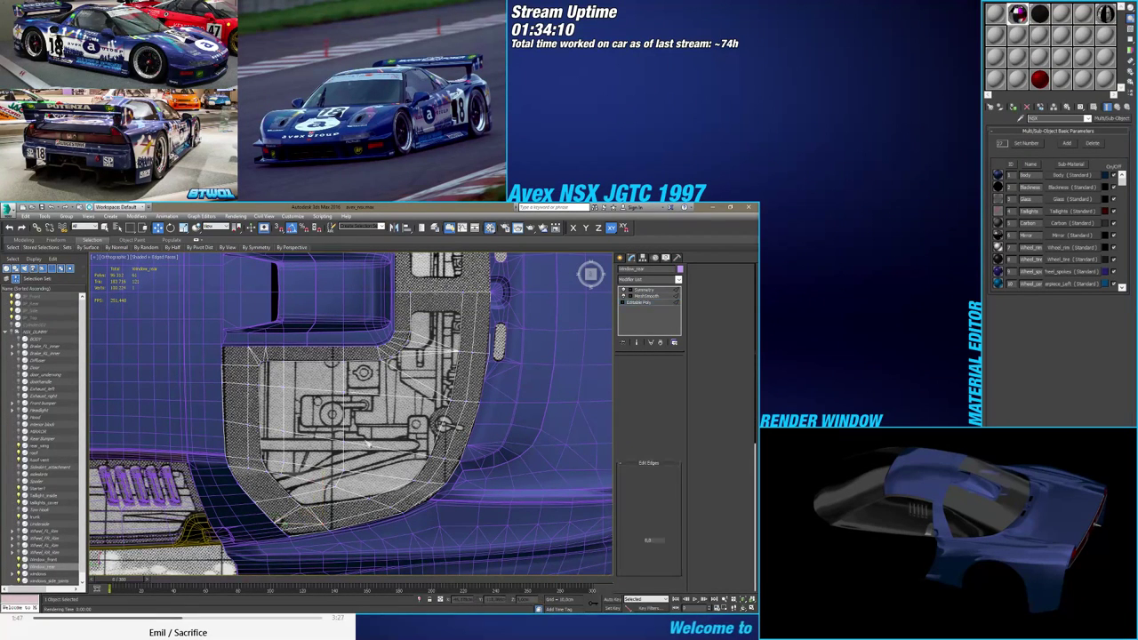
{"action": "left_click_drag", "start_coordinate": [300, 418], "coordinate": [349, 420]}
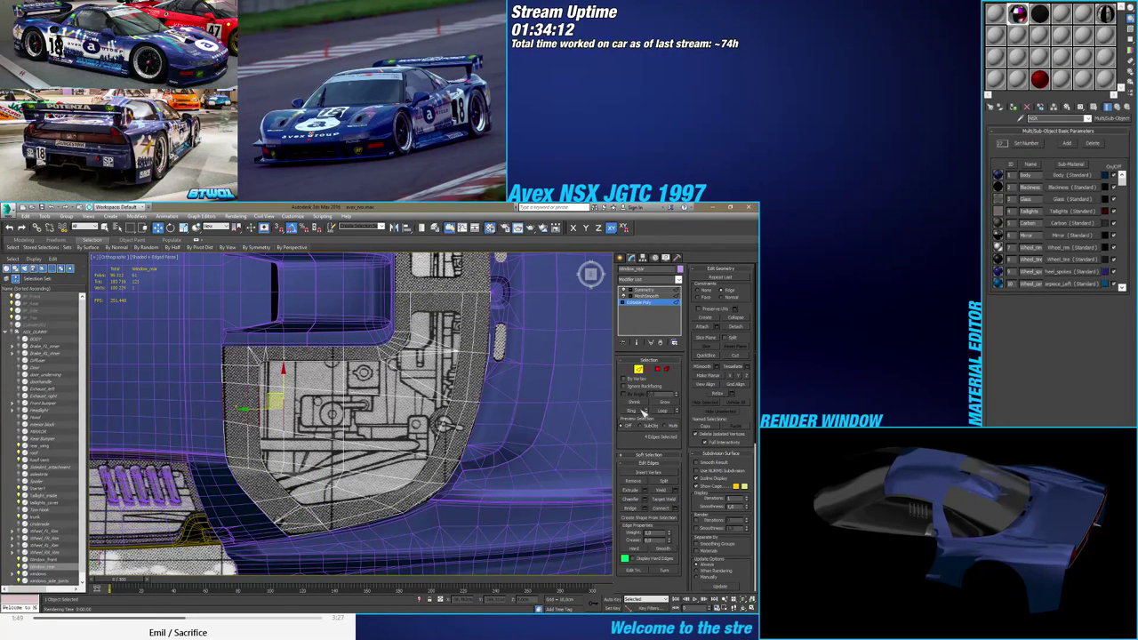
{"action": "left_click", "coordinate": [634, 410]}
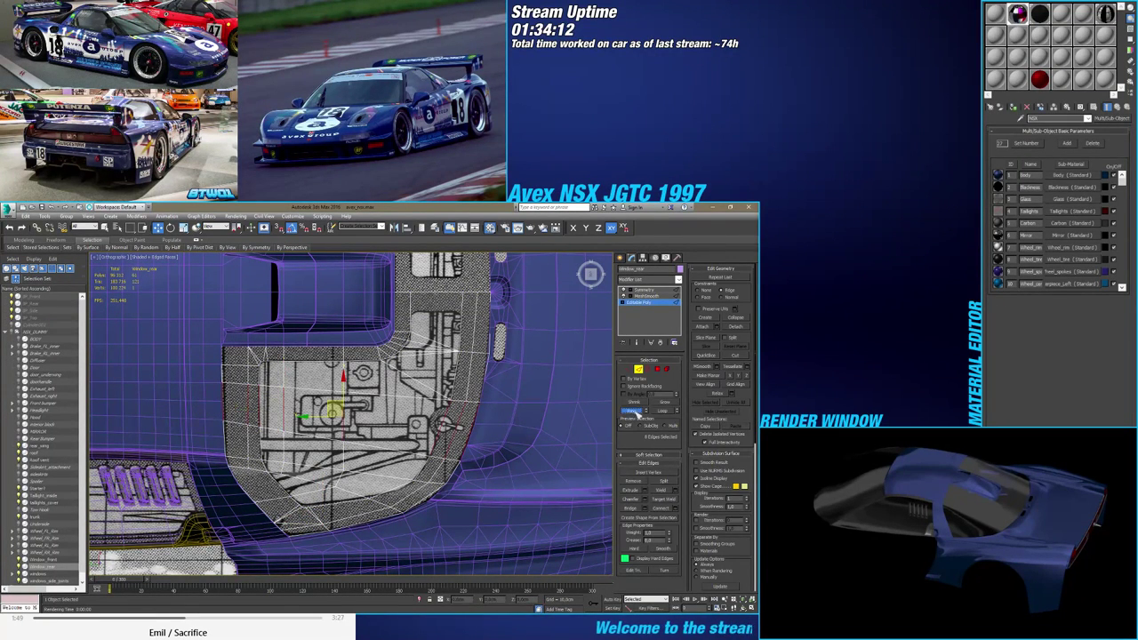
{"action": "left_click", "coordinate": [674, 507]}
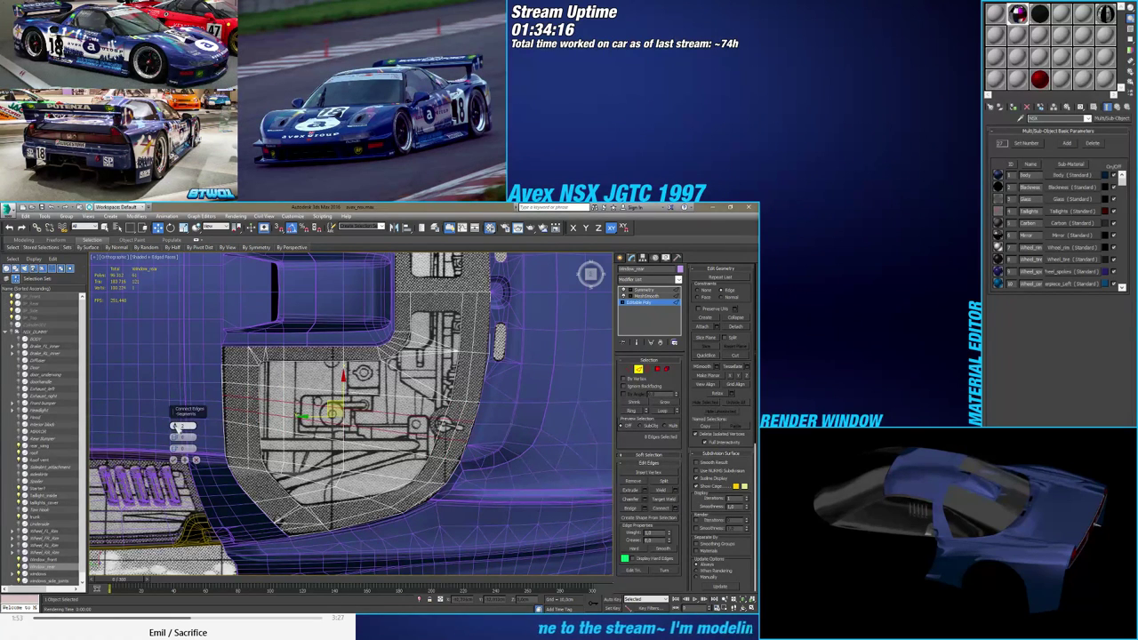
{"action": "left_click", "coordinate": [176, 428]}
{"action": "left_click", "coordinate": [174, 460]}
Snap the outer end vertex of the new edge loop onto the neighbouring trunk vertex
{"action": "middle_click_drag", "start_coordinate": [464, 422], "coordinate": [463, 436]}
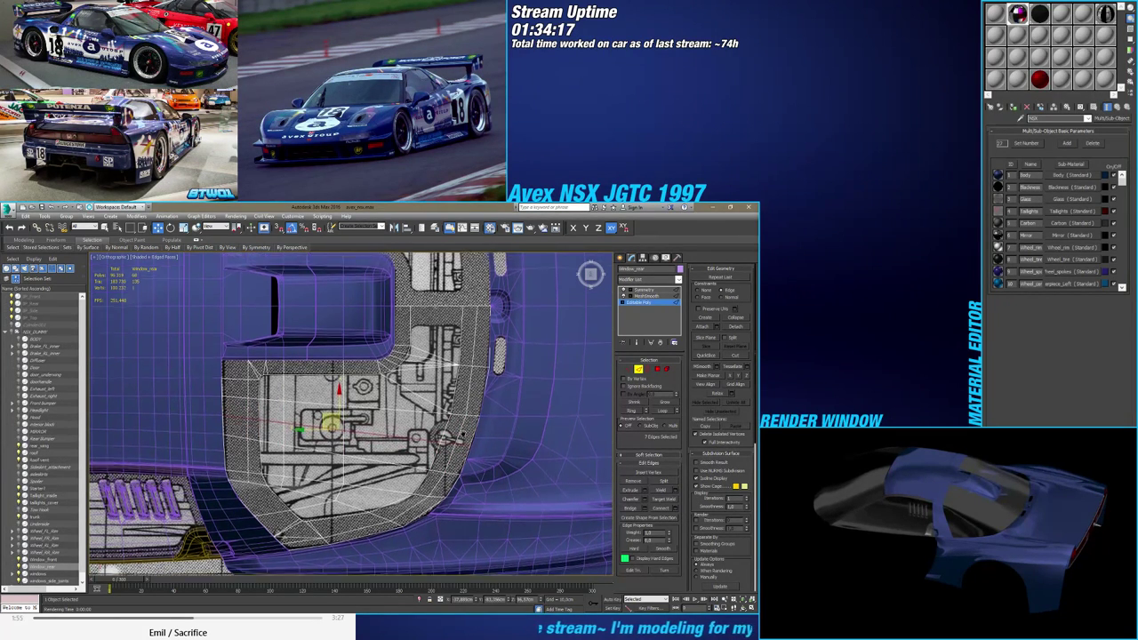
{"action": "scroll", "coordinate": [460, 435], "scroll_direction": "up", "scroll_amount": 3}
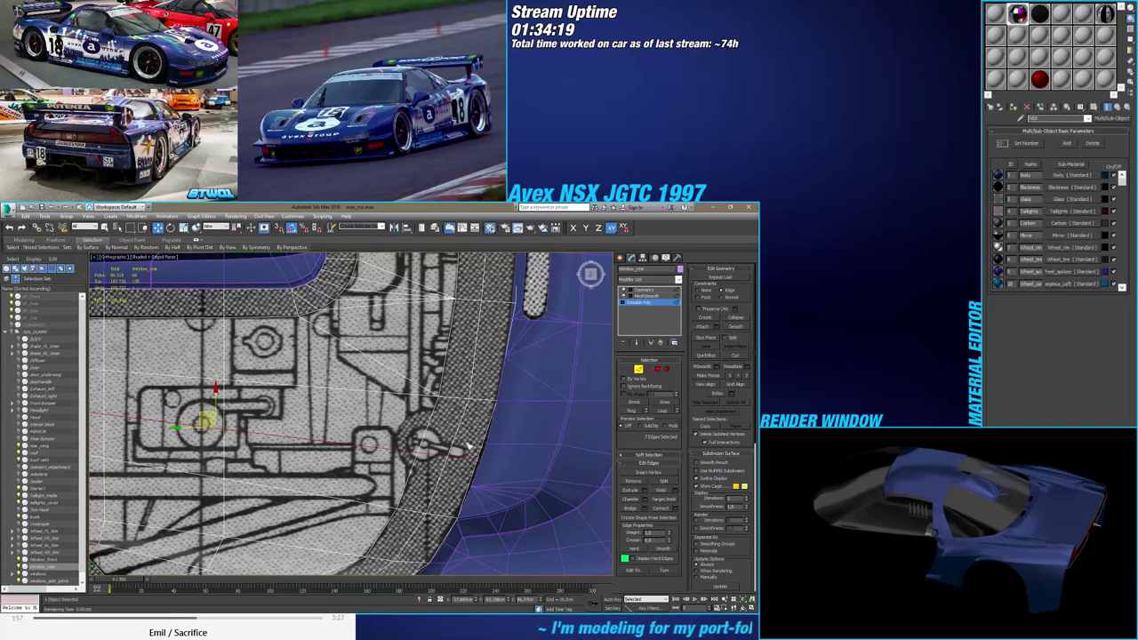
{"action": "left_click", "coordinate": [629, 368]}
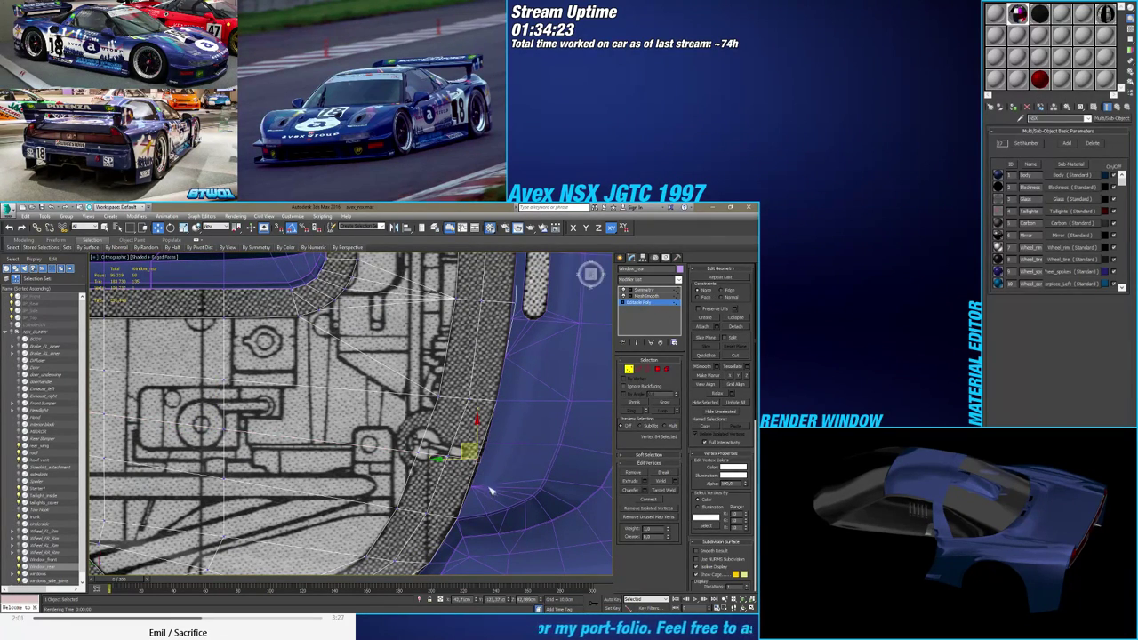
{"action": "scroll", "coordinate": [483, 479], "scroll_direction": "up", "scroll_amount": 2}
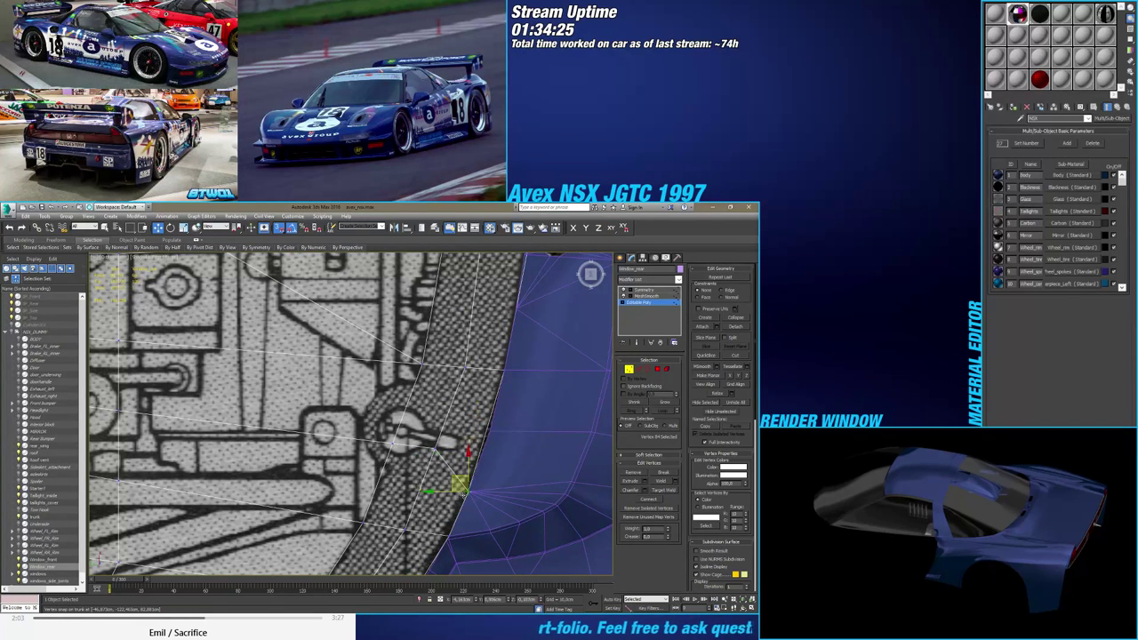
{"action": "scroll", "coordinate": [479, 421], "scroll_direction": "up", "scroll_amount": 2}
Slide the two vertices beside the new loop's outer end along their edges, using the Edge constraint, to match the blueprint's inner border
{"action": "left_click_drag", "start_coordinate": [479, 422], "coordinate": [411, 450]}
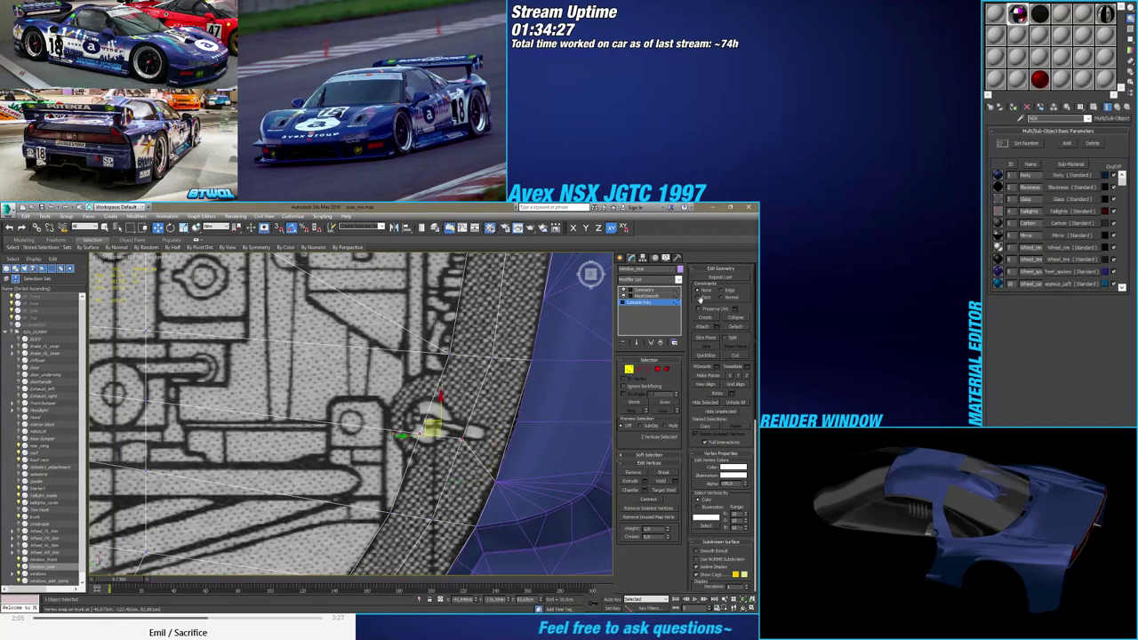
{"action": "left_click_drag", "start_coordinate": [441, 411], "coordinate": [437, 437]}
{"action": "middle_click_drag", "start_coordinate": [455, 448], "coordinate": [507, 451]}
{"action": "scroll", "coordinate": [507, 453], "scroll_direction": "down", "scroll_amount": 2}
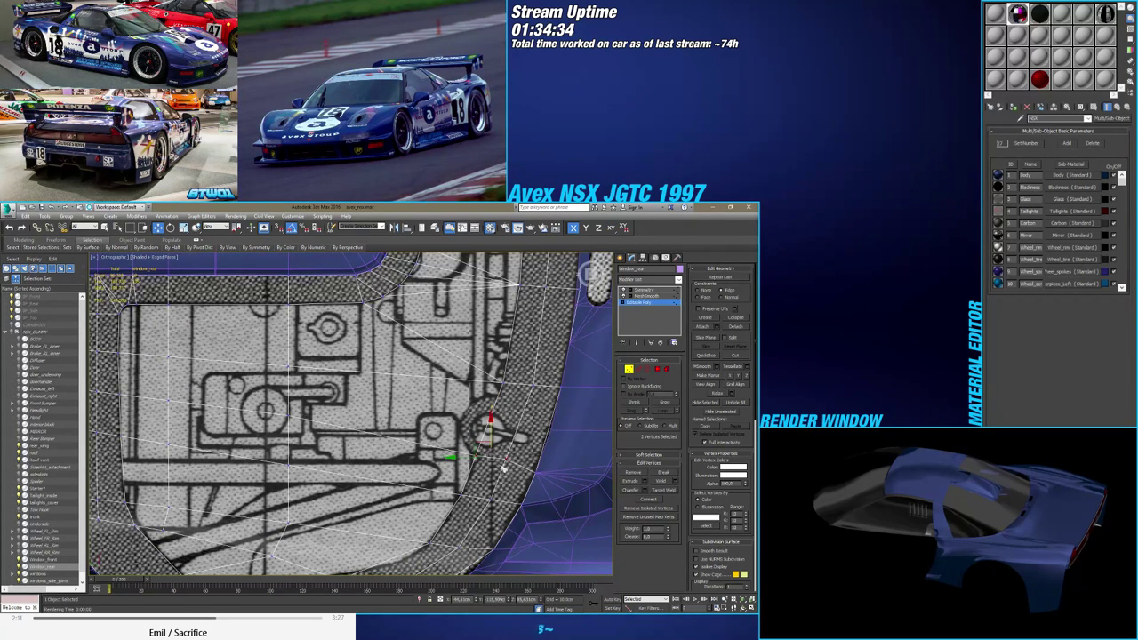
Slide individual vertices in the middle of the rear window across its width to even out the edge spacing
{"action": "middle_click_drag", "start_coordinate": [394, 474], "coordinate": [467, 476]}
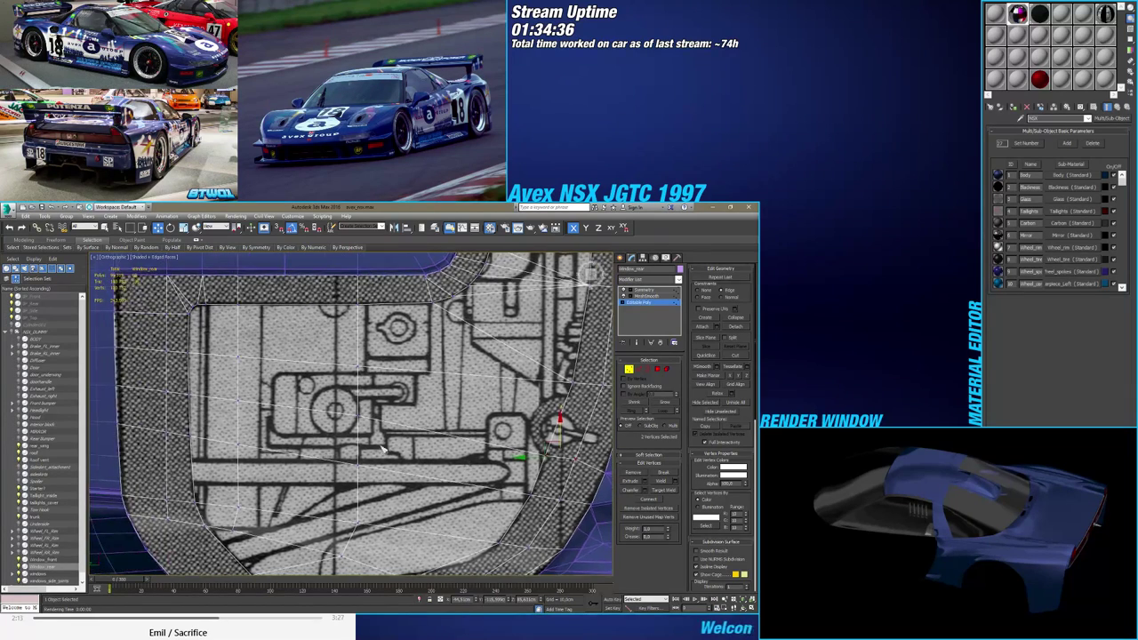
{"action": "left_click", "coordinate": [359, 412]}
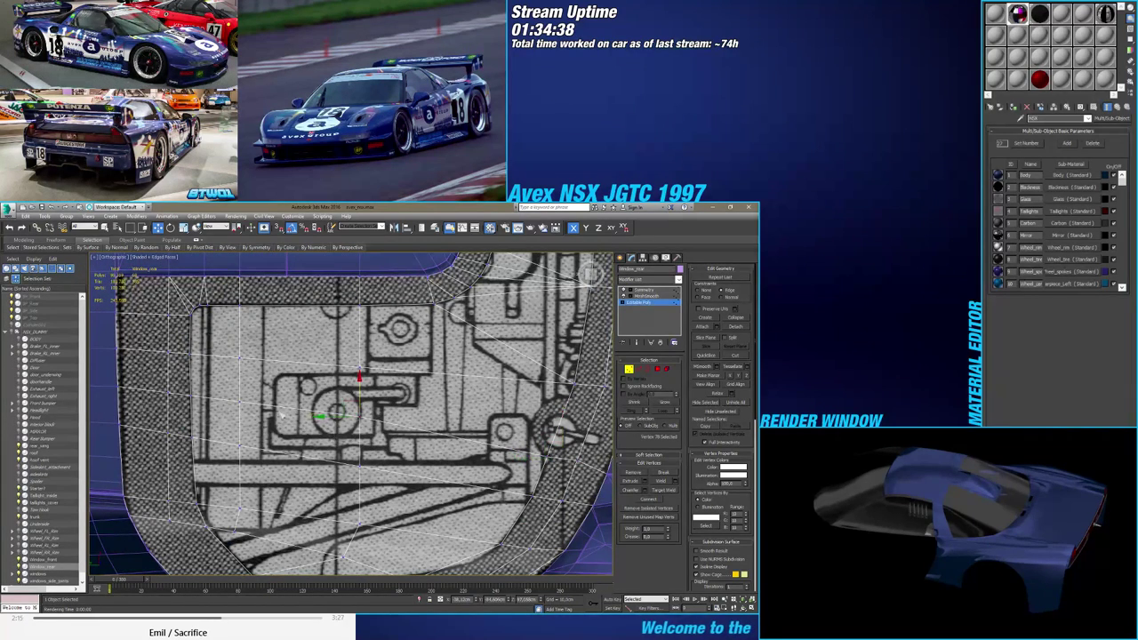
{"action": "left_click_drag", "start_coordinate": [360, 393], "coordinate": [360, 397]}
{"action": "left_click", "coordinate": [238, 401]}
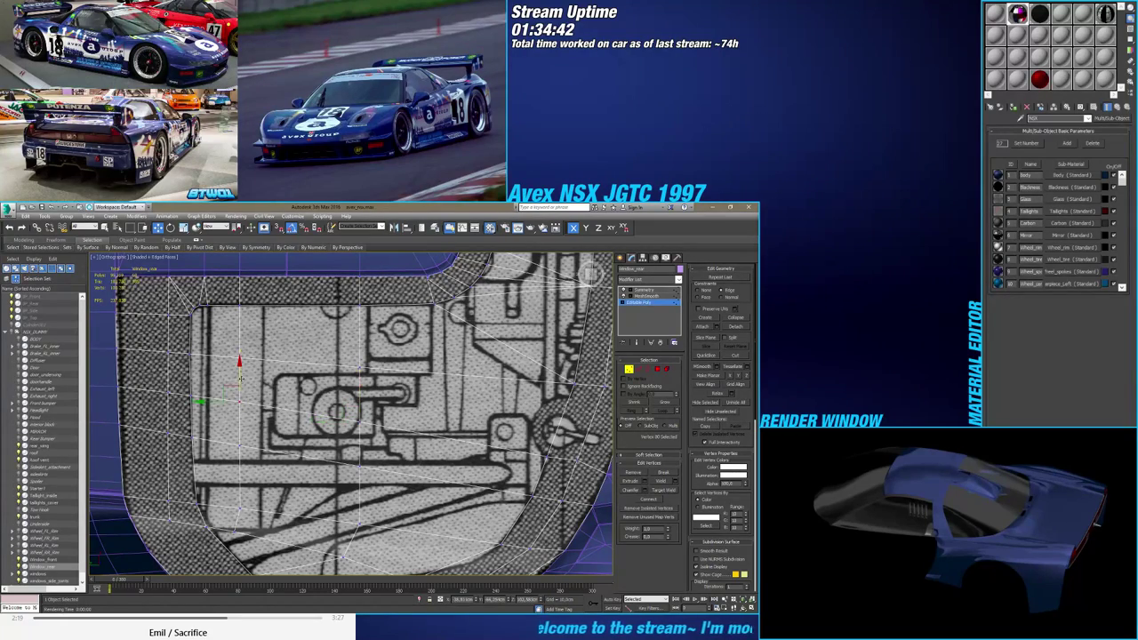
{"action": "middle_click_drag", "start_coordinate": [238, 402], "coordinate": [362, 449], "text": "alt"}
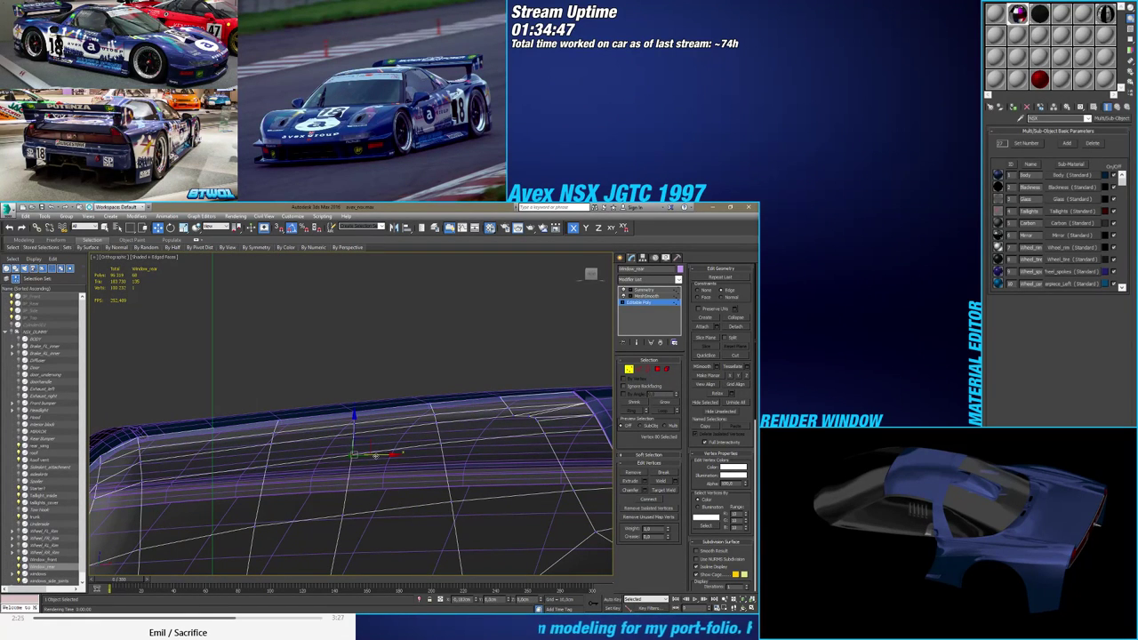
Turn on snapping and snap two vertices on the window's roof-side edge onto the matching roof vertices
{"action": "middle_click_drag", "start_coordinate": [356, 444], "coordinate": [551, 438], "text": "alt"}
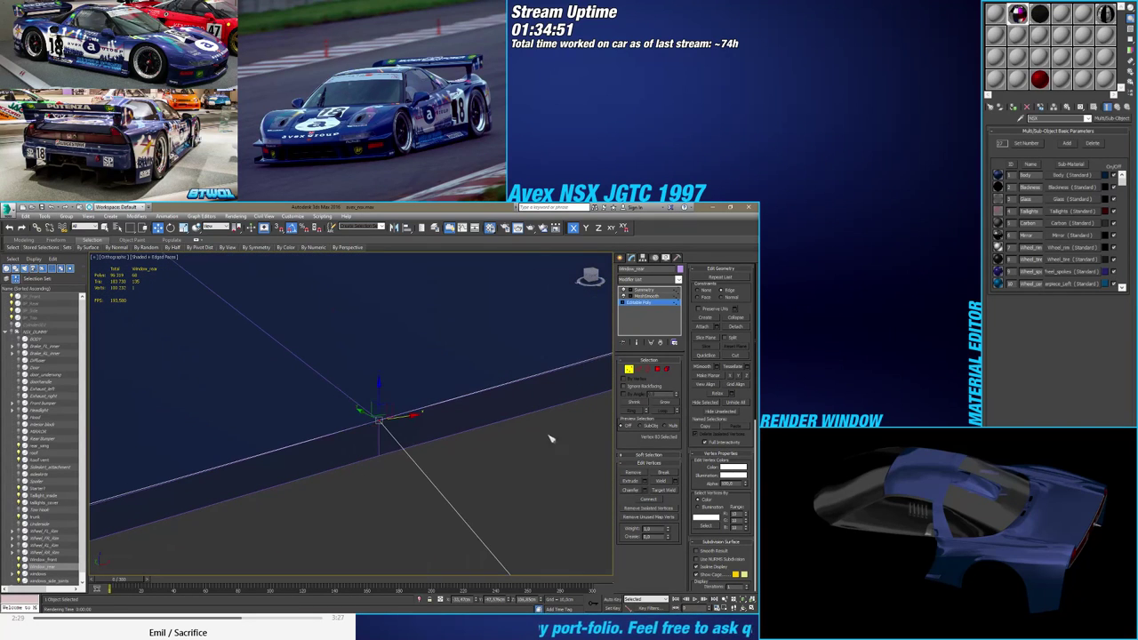
{"action": "middle_click_drag", "start_coordinate": [512, 368], "coordinate": [355, 457], "text": "alt"}
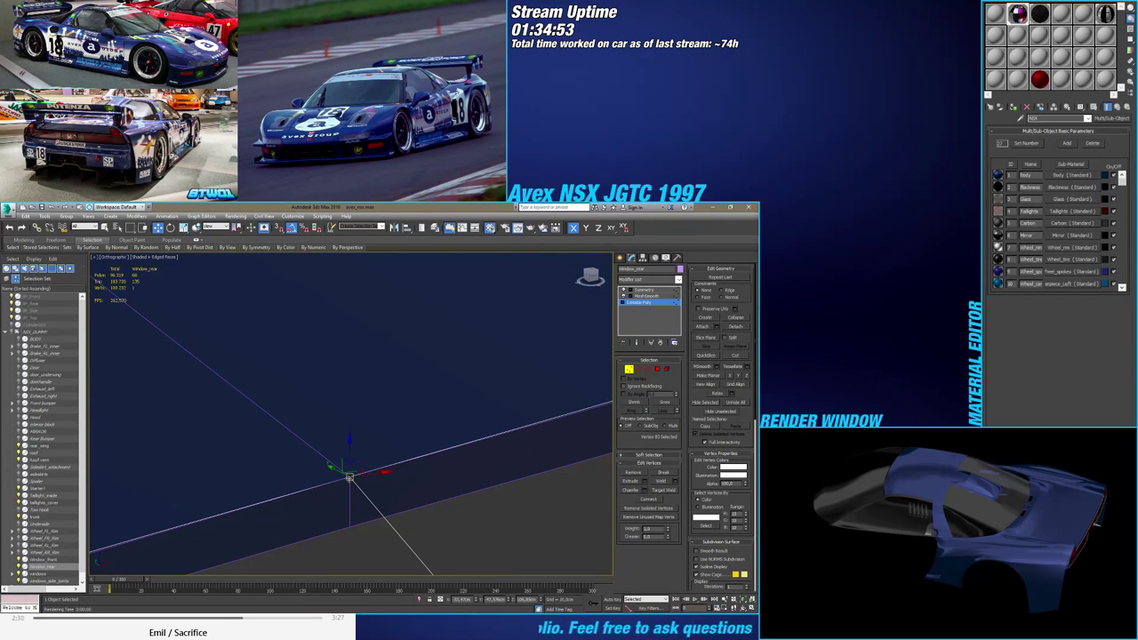
{"action": "key", "text": "s"}
{"action": "left_click_drag", "start_coordinate": [349, 477], "coordinate": [475, 443]}
{"action": "scroll", "coordinate": [349, 477], "scroll_direction": "down", "scroll_amount": 4}
{"action": "scroll", "coordinate": [477, 442], "scroll_direction": "down", "scroll_amount": 4}
{"action": "middle_click_drag", "start_coordinate": [551, 432], "coordinate": [398, 426]}
{"action": "scroll", "coordinate": [412, 422], "scroll_direction": "up", "scroll_amount": 4}
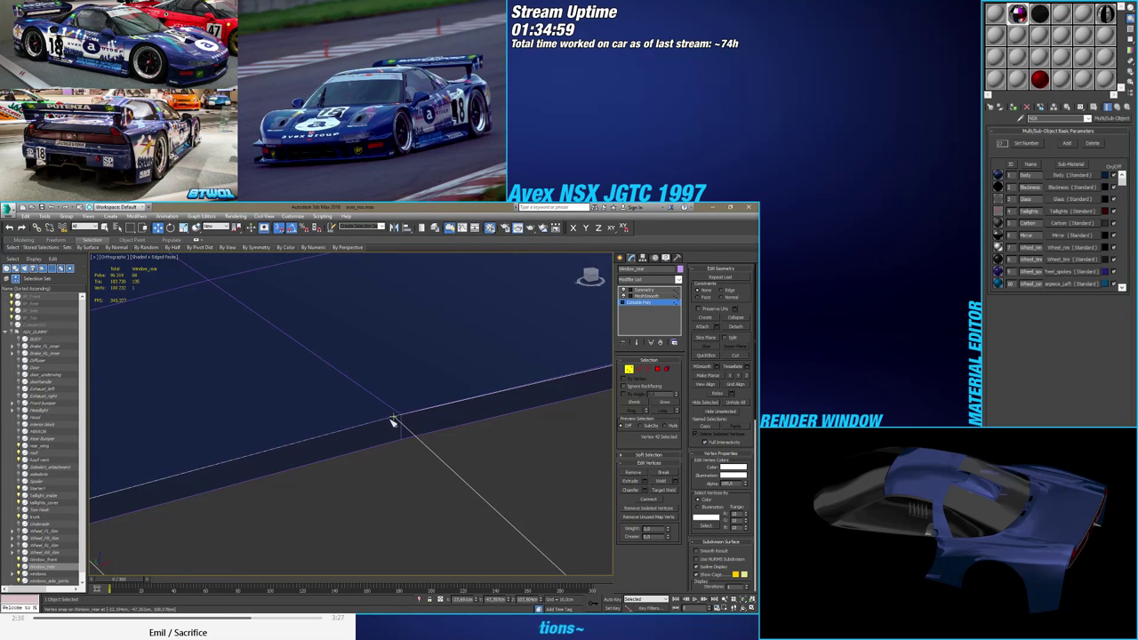
{"action": "left_click", "coordinate": [392, 418]}
{"action": "left_click_drag", "start_coordinate": [393, 418], "coordinate": [400, 414]}
Snap the window's corner vertex beside the roof scoop onto the roof's corner vertex
{"action": "scroll", "coordinate": [470, 399], "scroll_direction": "down", "scroll_amount": 2}
{"action": "middle_click_drag", "start_coordinate": [468, 398], "coordinate": [382, 418]}
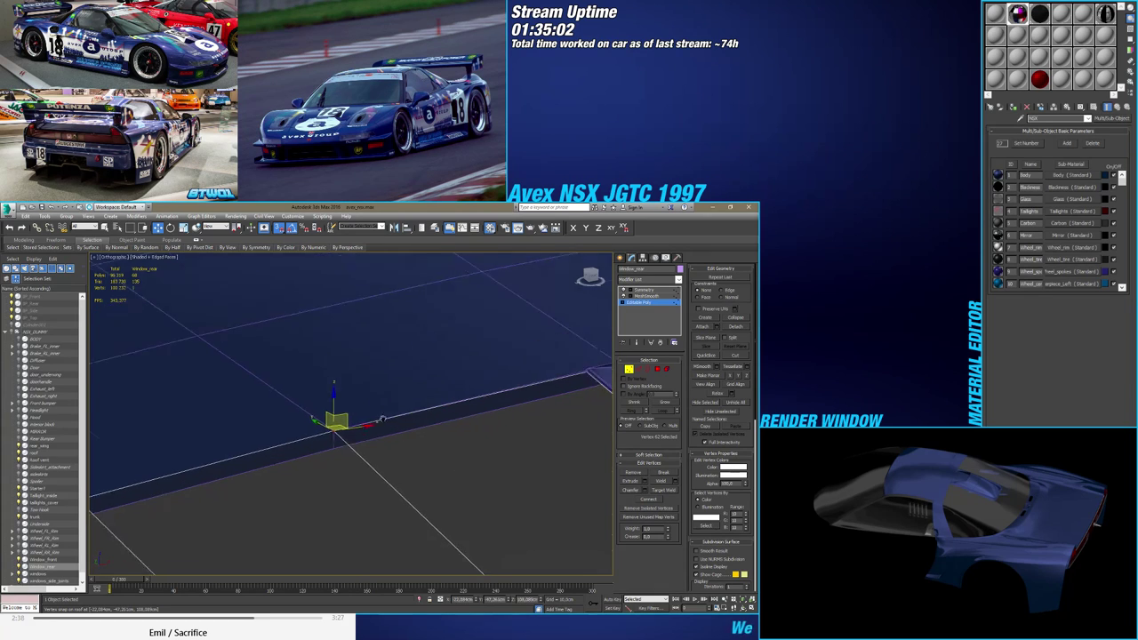
{"action": "scroll", "coordinate": [382, 419], "scroll_direction": "down", "scroll_amount": 1}
{"action": "scroll", "coordinate": [521, 389], "scroll_direction": "up", "scroll_amount": 4}
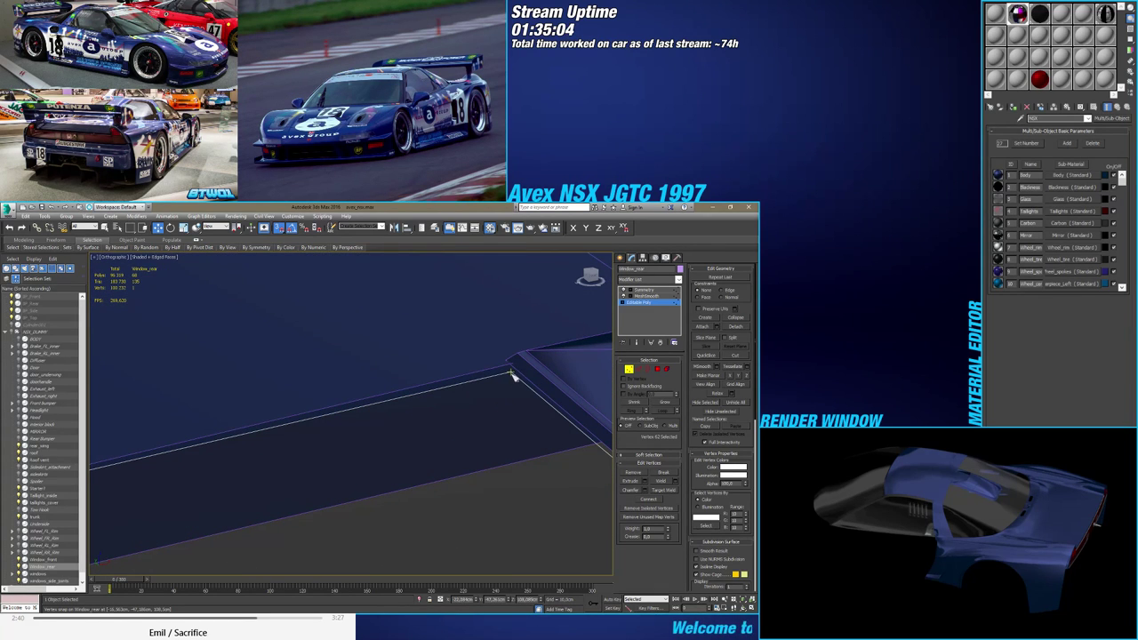
{"action": "left_click", "coordinate": [511, 372]}
{"action": "left_click_drag", "start_coordinate": [511, 372], "coordinate": [507, 361]}
{"action": "scroll", "coordinate": [503, 373], "scroll_direction": "down", "scroll_amount": 4}
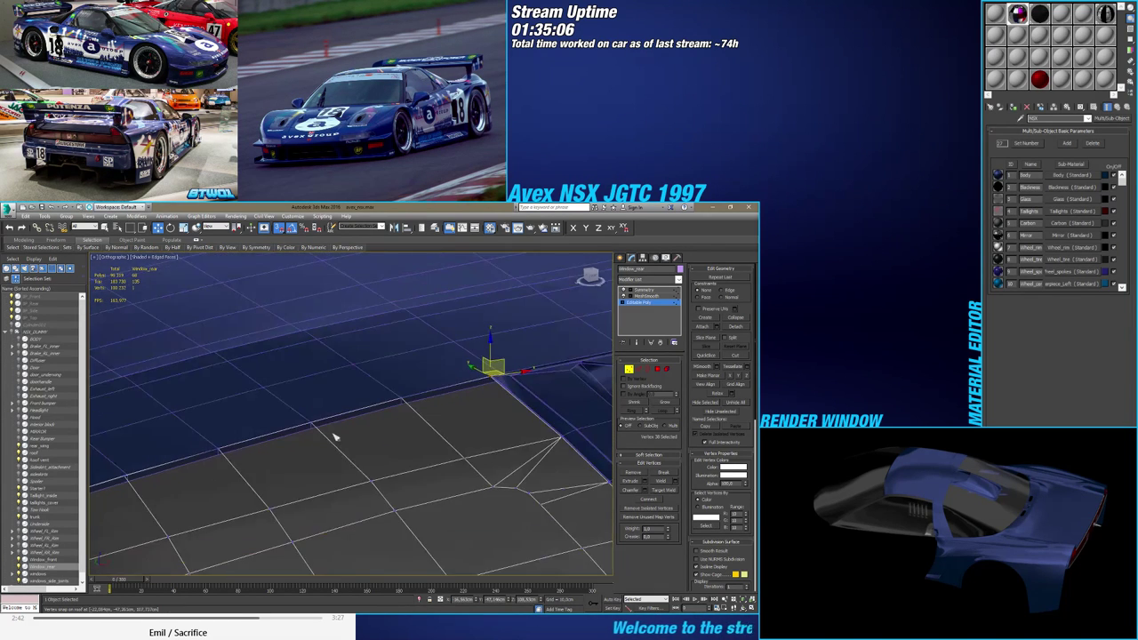
Snap the roof-side vertices leading to the window's rounded outer corner, including the corner vertex, onto the roof mesh
{"action": "middle_click_drag", "start_coordinate": [335, 436], "coordinate": [293, 423], "text": "alt"}
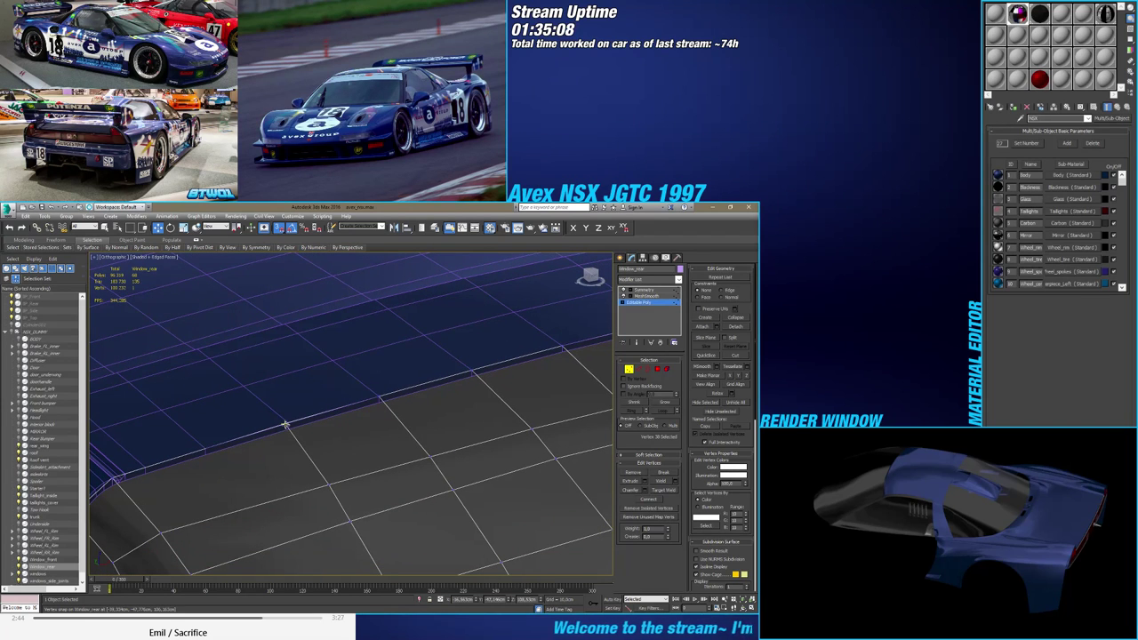
{"action": "left_click", "coordinate": [285, 424]}
{"action": "middle_click_drag", "start_coordinate": [213, 452], "coordinate": [252, 449], "text": "alt"}
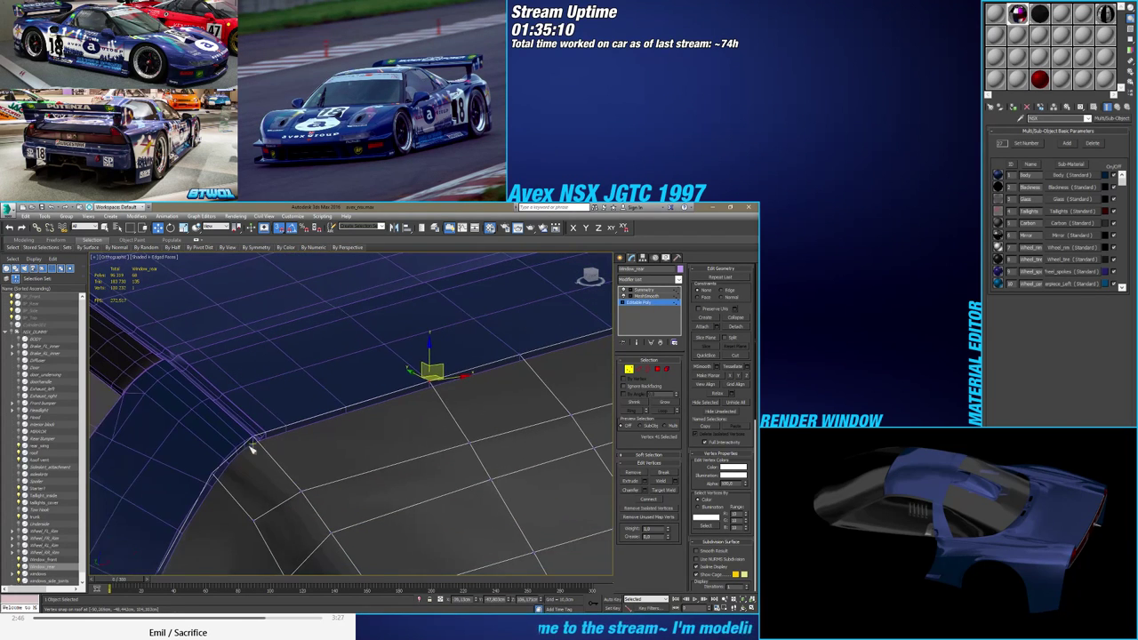
{"action": "scroll", "coordinate": [255, 442], "scroll_direction": "up", "scroll_amount": 3}
{"action": "scroll", "coordinate": [257, 419], "scroll_direction": "up", "scroll_amount": 3}
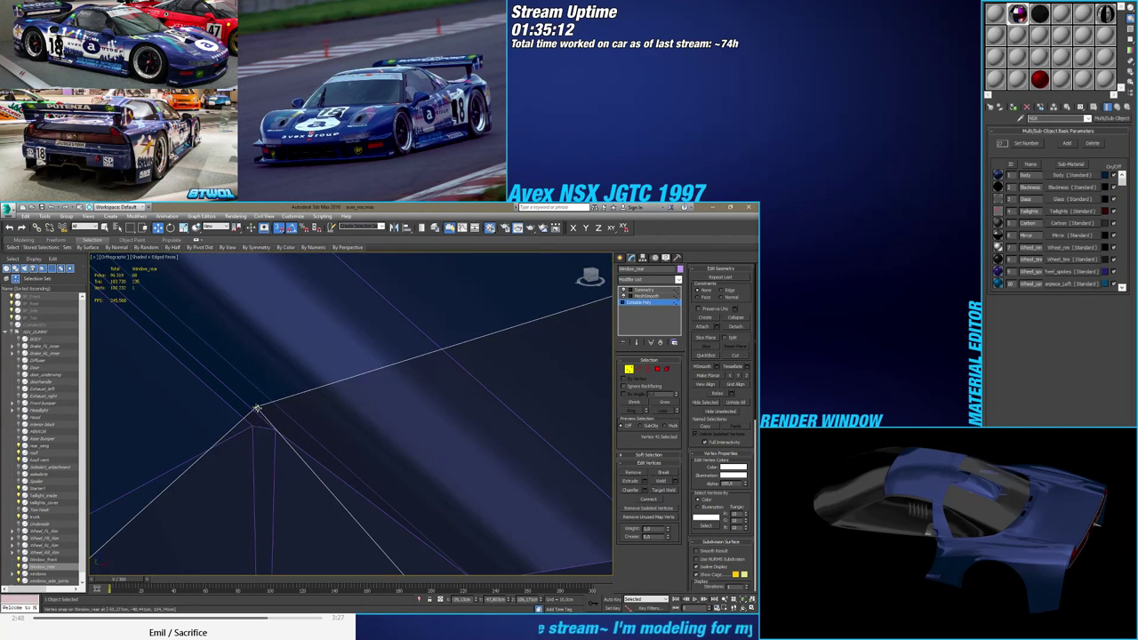
{"action": "left_click", "coordinate": [256, 409]}
{"action": "scroll", "coordinate": [255, 414], "scroll_direction": "down", "scroll_amount": 4}
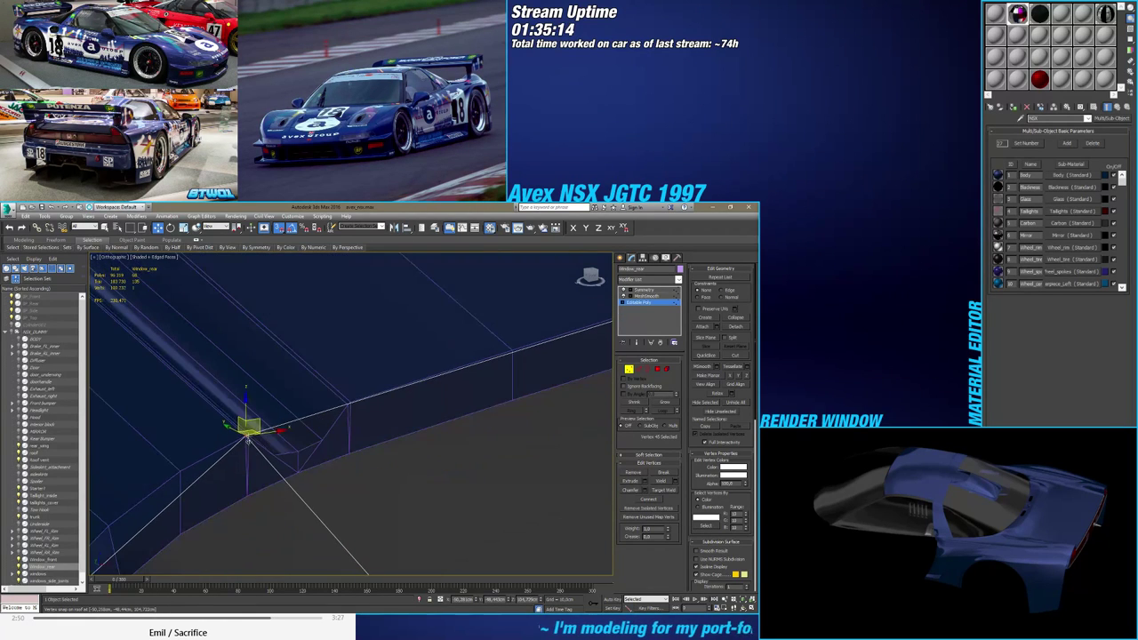
{"action": "middle_click_drag", "start_coordinate": [249, 437], "coordinate": [304, 451], "text": "alt"}
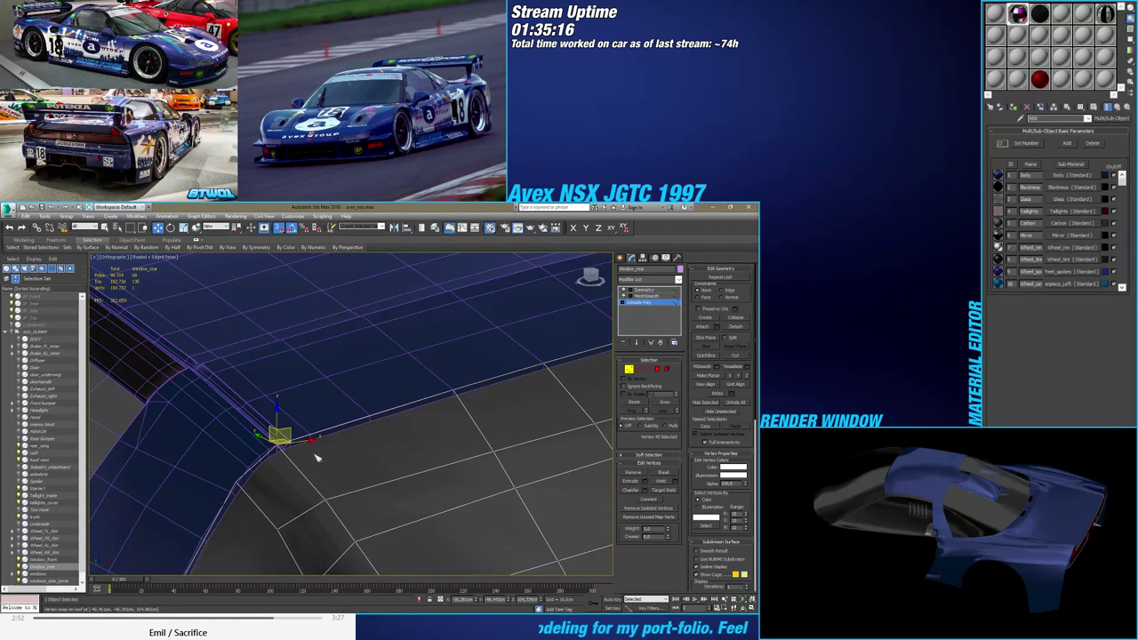
Snap the window edge vertex next to the roof scoop down onto the lower vertex of the roof's edge strip
{"action": "middle_click_drag", "start_coordinate": [395, 435], "coordinate": [254, 432], "text": "alt"}
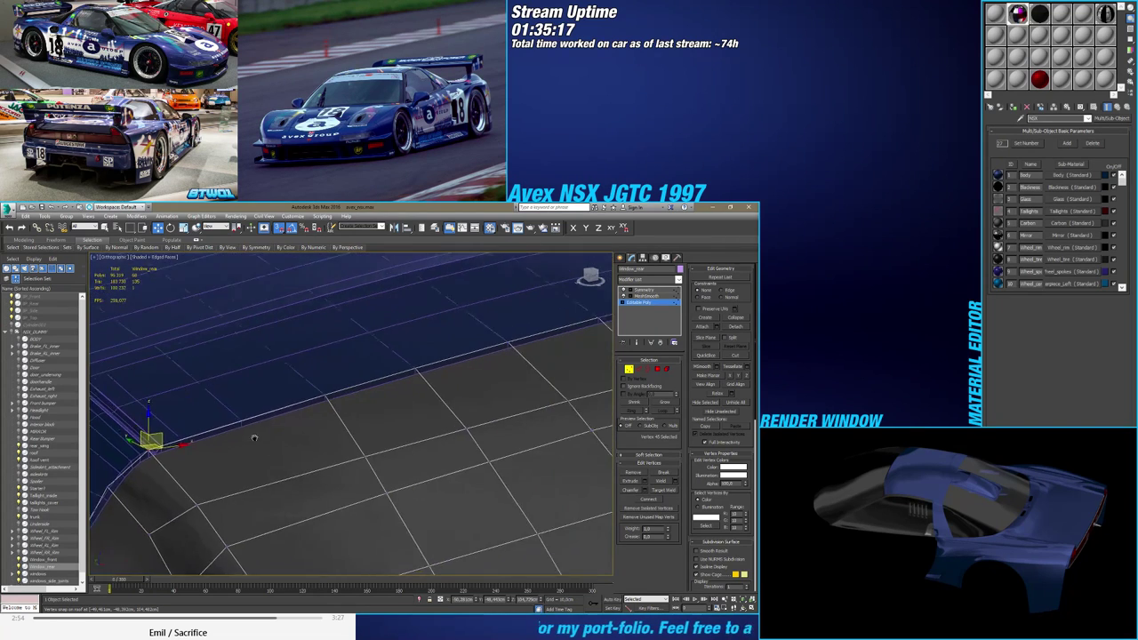
{"action": "middle_click_drag", "start_coordinate": [533, 355], "coordinate": [372, 390]}
{"action": "scroll", "coordinate": [317, 397], "scroll_direction": "up", "scroll_amount": 5}
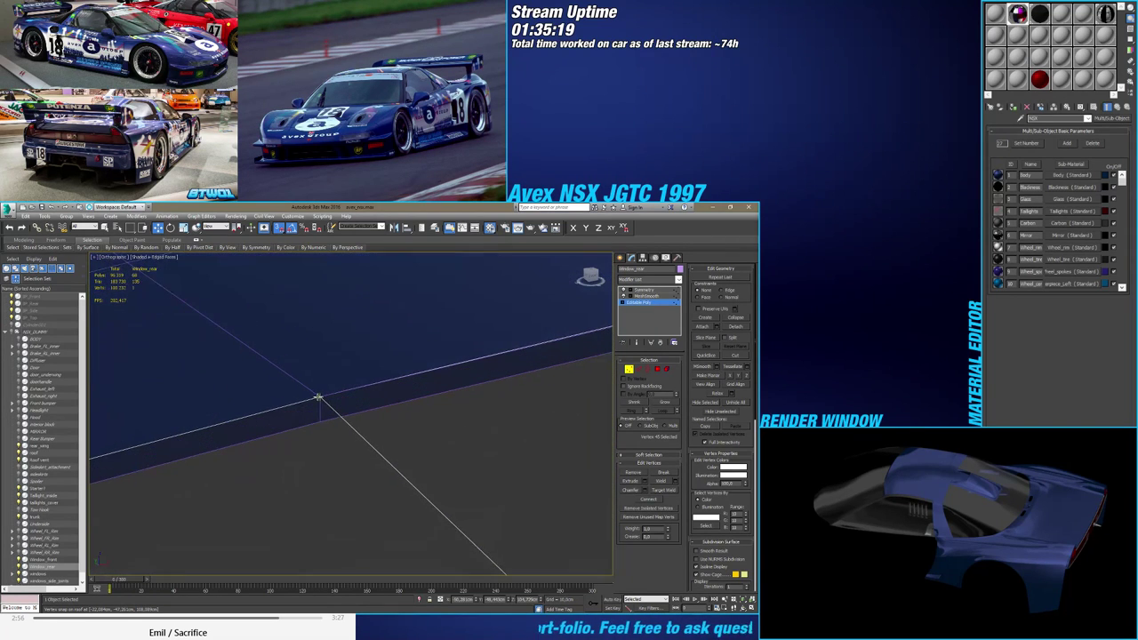
{"action": "left_click_drag", "start_coordinate": [319, 397], "coordinate": [318, 418]}
{"action": "scroll", "coordinate": [320, 418], "scroll_direction": "down", "scroll_amount": 5}
{"action": "middle_click_drag", "start_coordinate": [320, 418], "coordinate": [408, 393]}
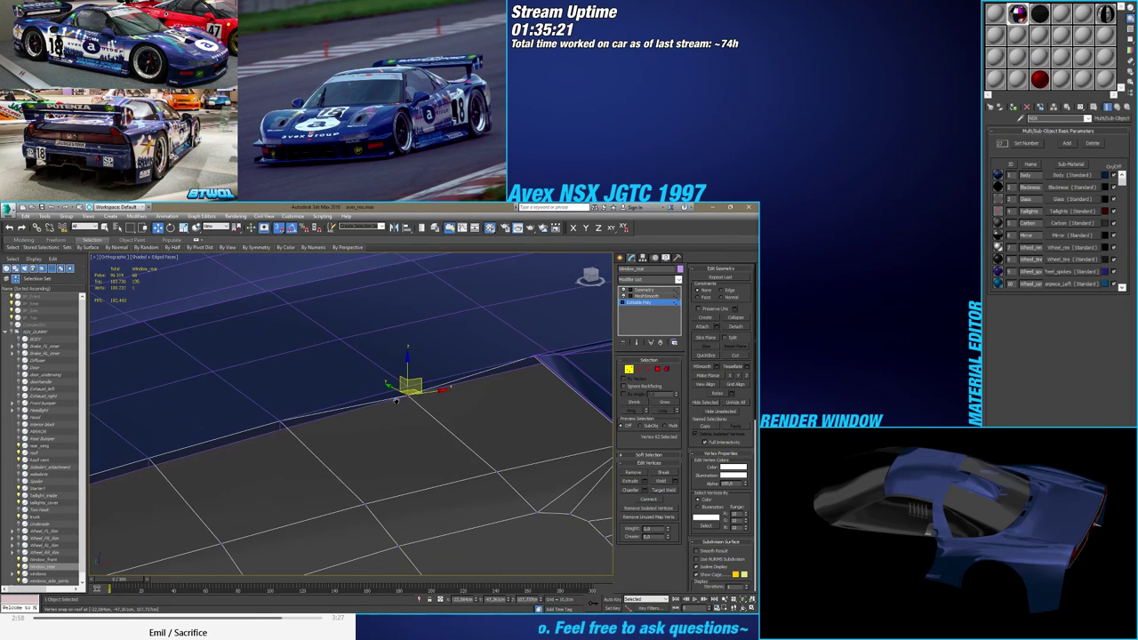
Snap the remaining roof-side window vertices towards the rounded outer corner onto the lower vertices of the roof's edge strip
{"action": "left_click", "coordinate": [281, 427]}
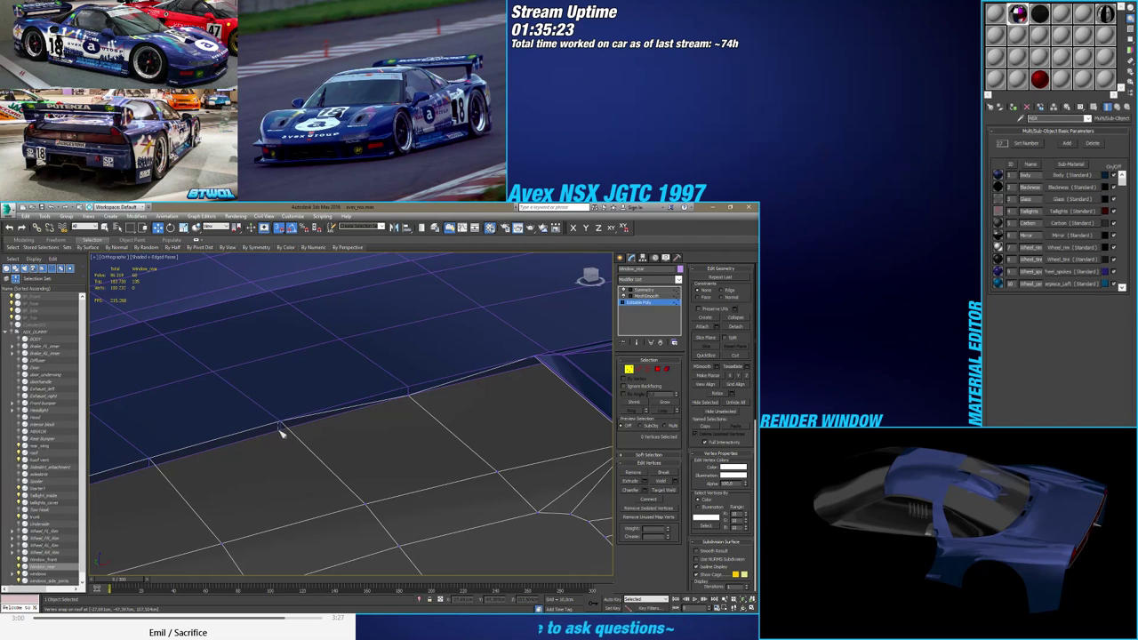
{"action": "left_click", "coordinate": [281, 422]}
{"action": "middle_click_drag", "start_coordinate": [280, 422], "coordinate": [304, 419], "text": "alt"}
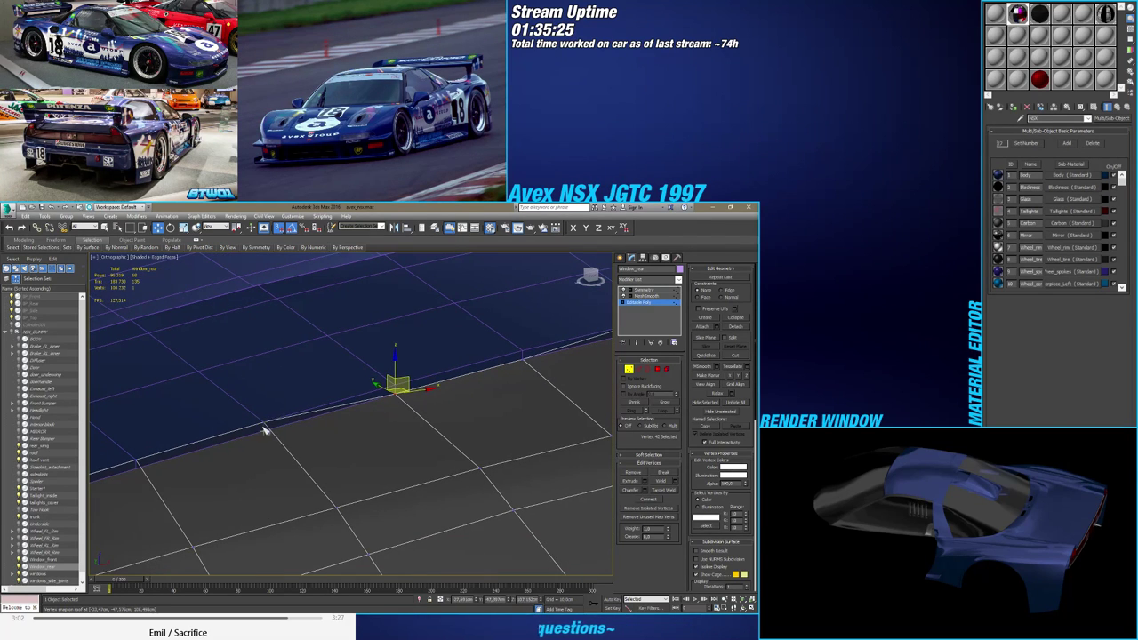
{"action": "left_click_drag", "start_coordinate": [263, 423], "coordinate": [264, 432]}
{"action": "middle_click_drag", "start_coordinate": [247, 444], "coordinate": [389, 408]}
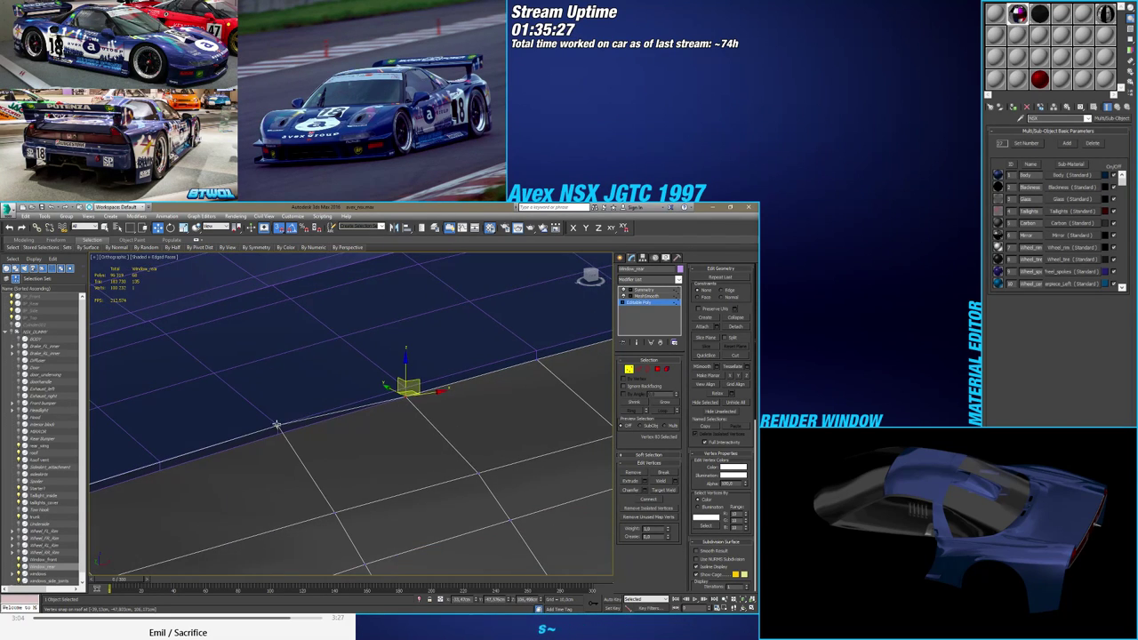
{"action": "left_click_drag", "start_coordinate": [277, 423], "coordinate": [276, 435]}
{"action": "middle_click_drag", "start_coordinate": [268, 446], "coordinate": [399, 409]}
{"action": "scroll", "coordinate": [183, 465], "scroll_direction": "up", "scroll_amount": 3}
{"action": "middle_click_drag", "start_coordinate": [183, 465], "coordinate": [302, 421]}
{"action": "left_click", "coordinate": [248, 440]}
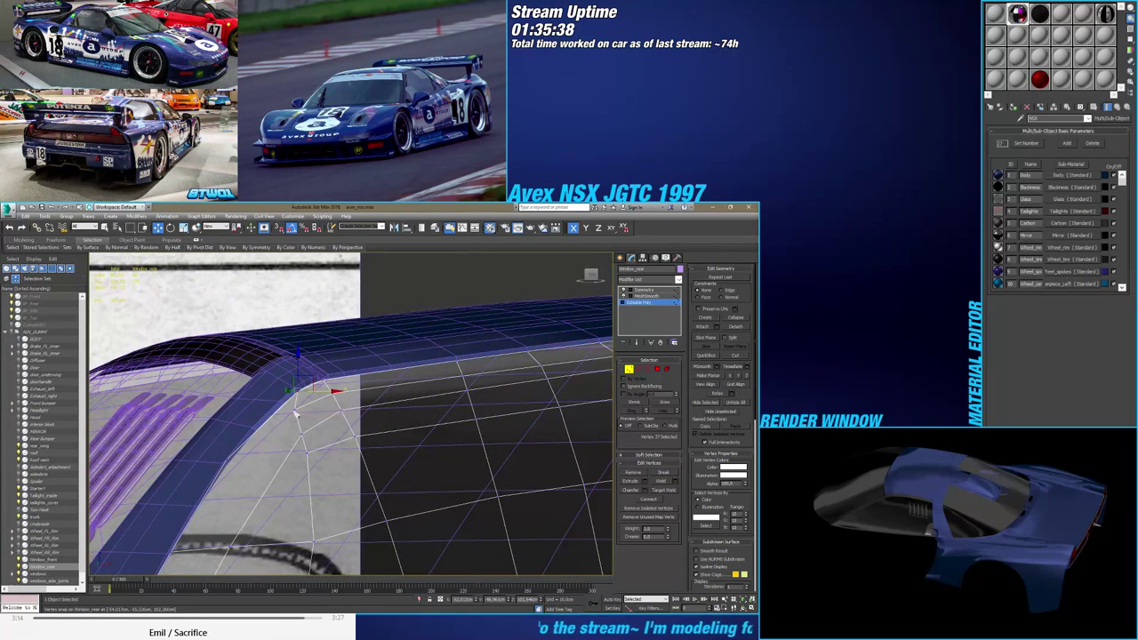
Shift the inner-border vertex near the window's rounded outer corner across the car's width to smooth the glass curvature
{"action": "left_click", "coordinate": [293, 409]}
{"action": "key", "text": "f"}
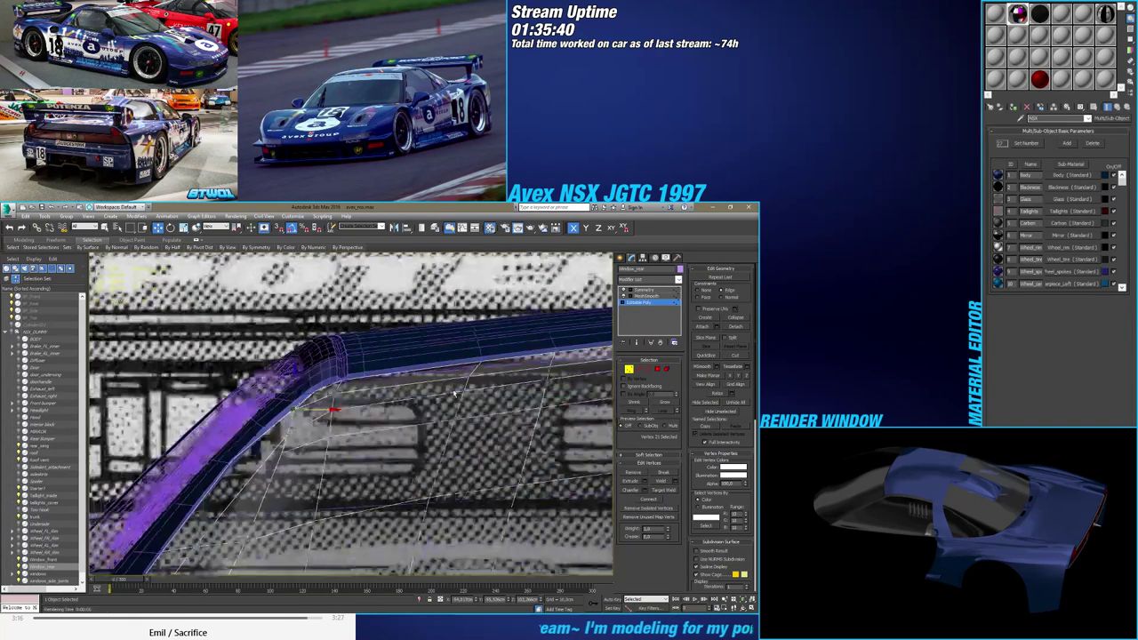
{"action": "middle_click_drag", "start_coordinate": [458, 371], "coordinate": [462, 390], "text": "alt"}
{"action": "middle_click_drag", "start_coordinate": [322, 425], "coordinate": [312, 409], "text": "alt"}
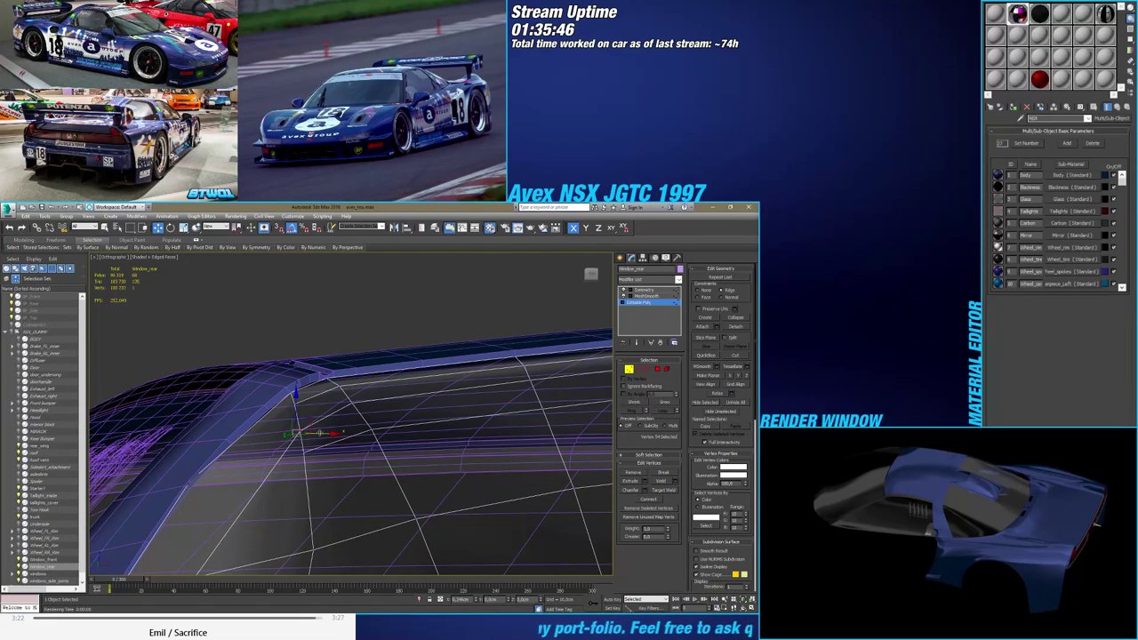
{"action": "left_click_drag", "start_coordinate": [320, 433], "coordinate": [321, 440]}
Move the same inner-border vertex lengthwise along Y to follow the blueprint's corner, and check the window's overall shape
{"action": "middle_click_drag", "start_coordinate": [321, 442], "coordinate": [378, 497], "text": "alt"}
{"action": "scroll", "coordinate": [559, 379], "scroll_direction": "down", "scroll_amount": 4}
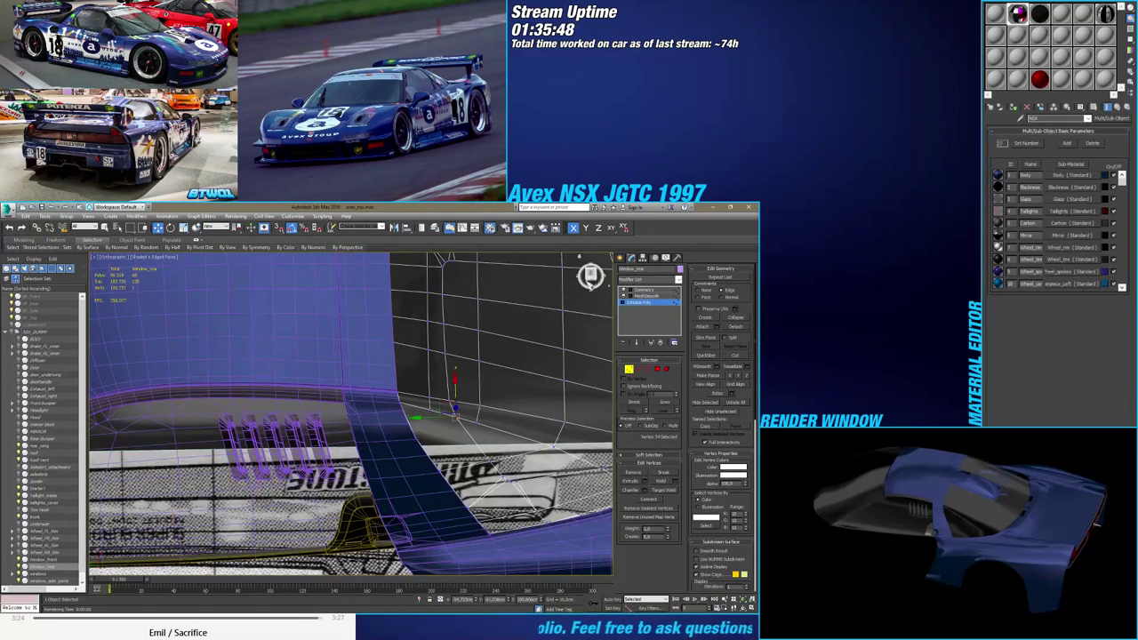
{"action": "scroll", "coordinate": [437, 401], "scroll_direction": "up", "scroll_amount": 2}
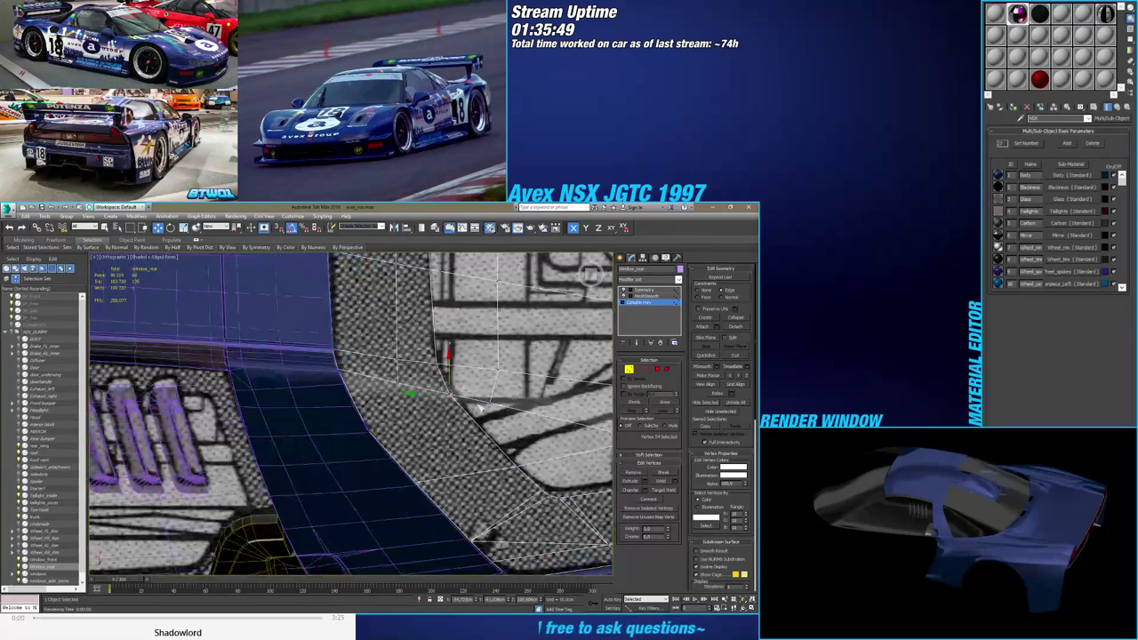
{"action": "left_click_drag", "start_coordinate": [427, 394], "coordinate": [432, 392]}
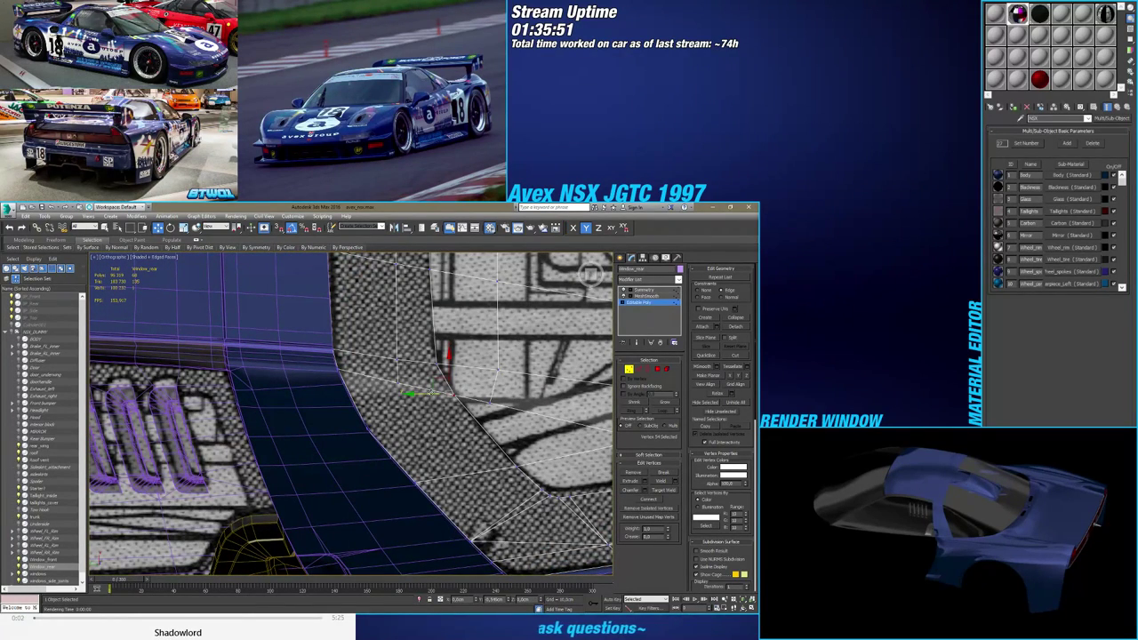
{"action": "scroll", "coordinate": [453, 396], "scroll_direction": "down", "scroll_amount": 1}
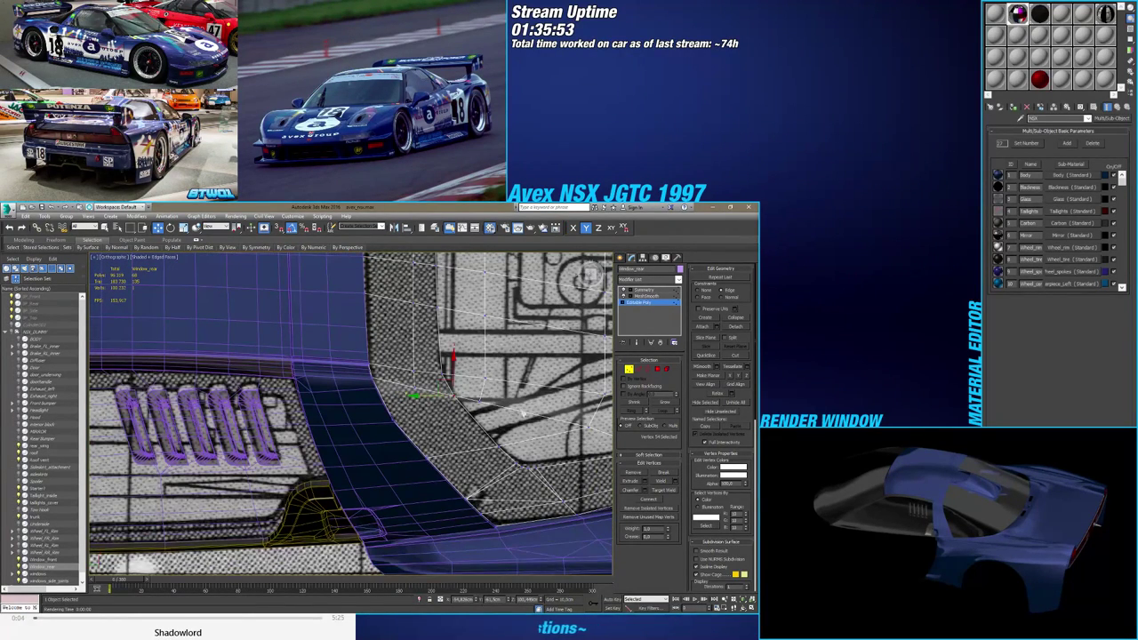
{"action": "middle_click_drag", "start_coordinate": [522, 414], "coordinate": [391, 410], "text": "alt"}
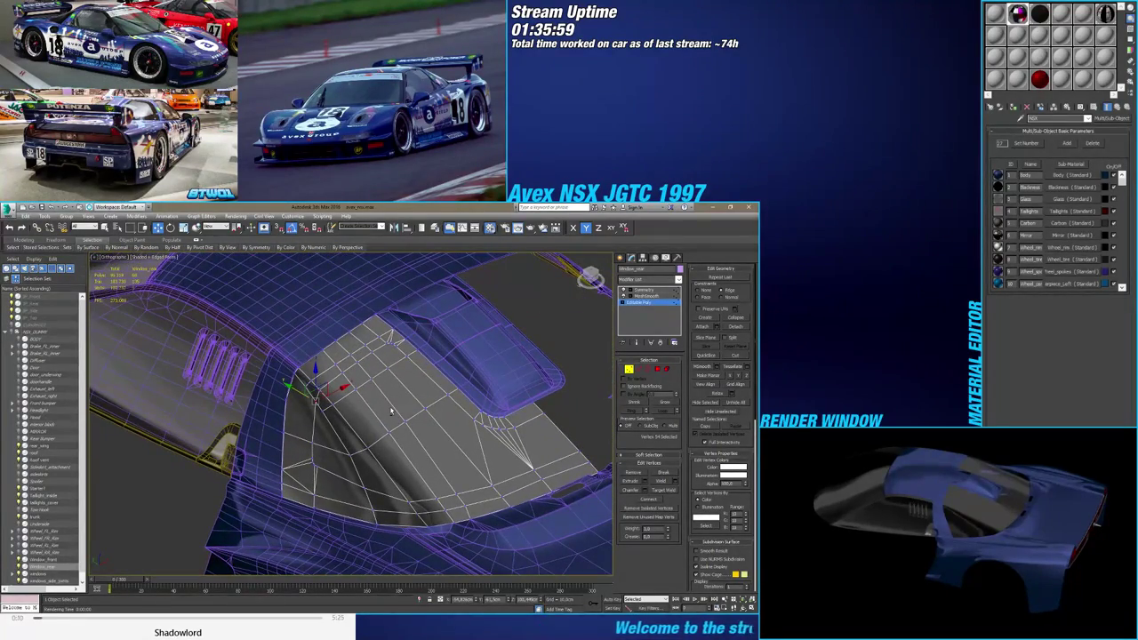
Connect the window edges between the roof scoop and the trunk with one new edge loop near the blueprint's inner border
{"action": "left_click_drag", "start_coordinate": [591, 273], "coordinate": [614, 282]}
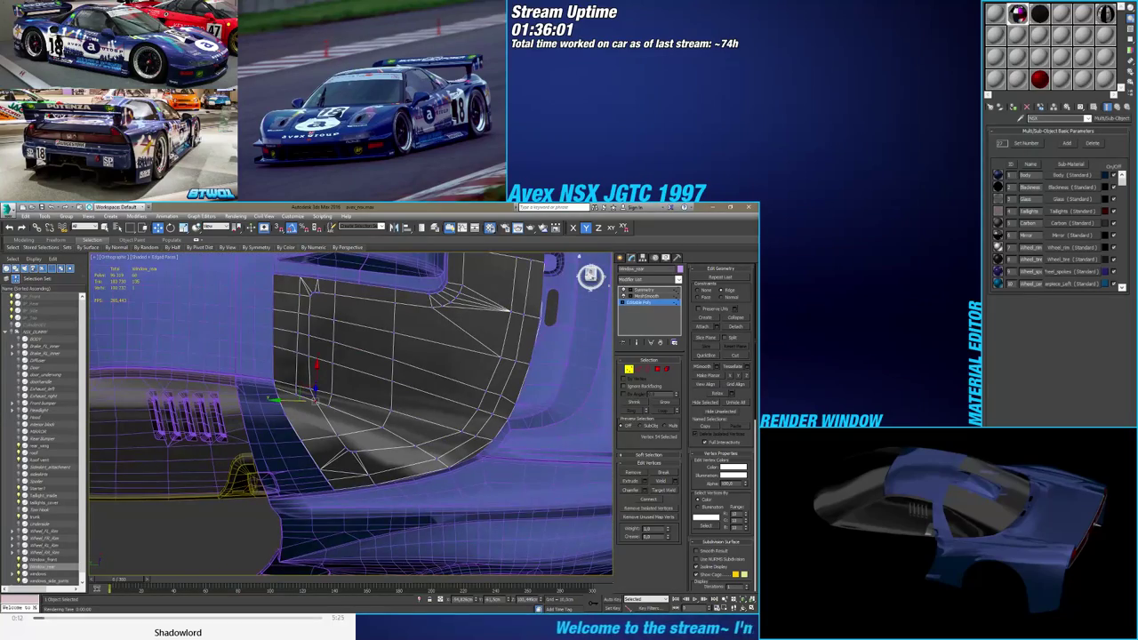
{"action": "left_click", "coordinate": [590, 276]}
{"action": "middle_click_drag", "start_coordinate": [419, 318], "coordinate": [376, 395]}
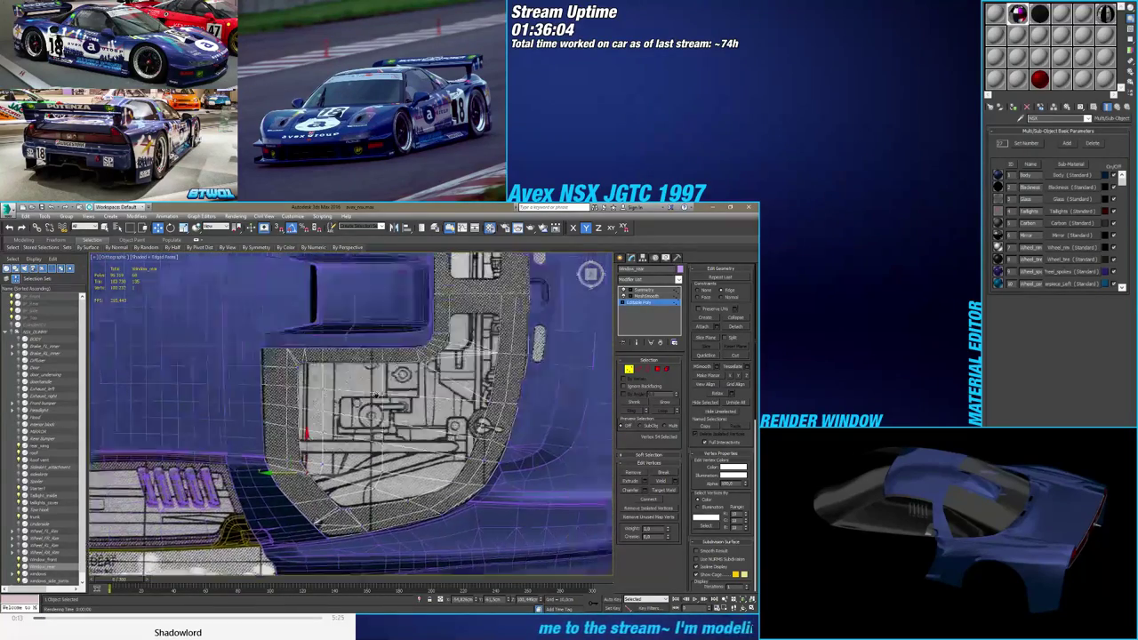
{"action": "scroll", "coordinate": [375, 395], "scroll_direction": "up", "scroll_amount": 4}
{"action": "left_click", "coordinate": [638, 369]}
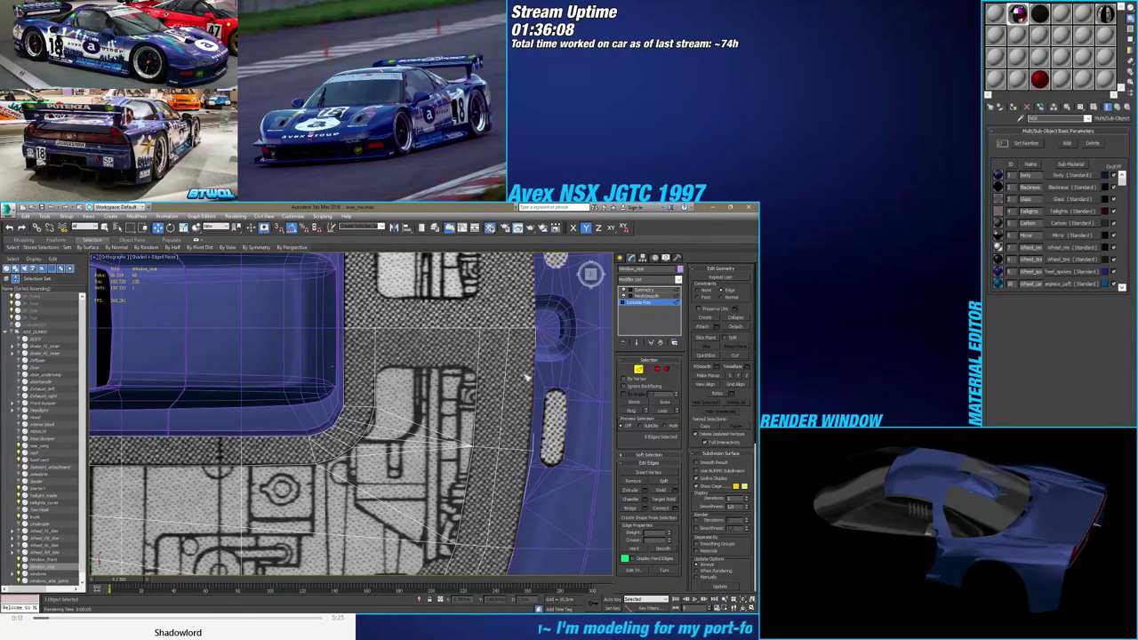
{"action": "left_click_drag", "start_coordinate": [524, 375], "coordinate": [557, 381]}
{"action": "left_click", "coordinate": [675, 509]}
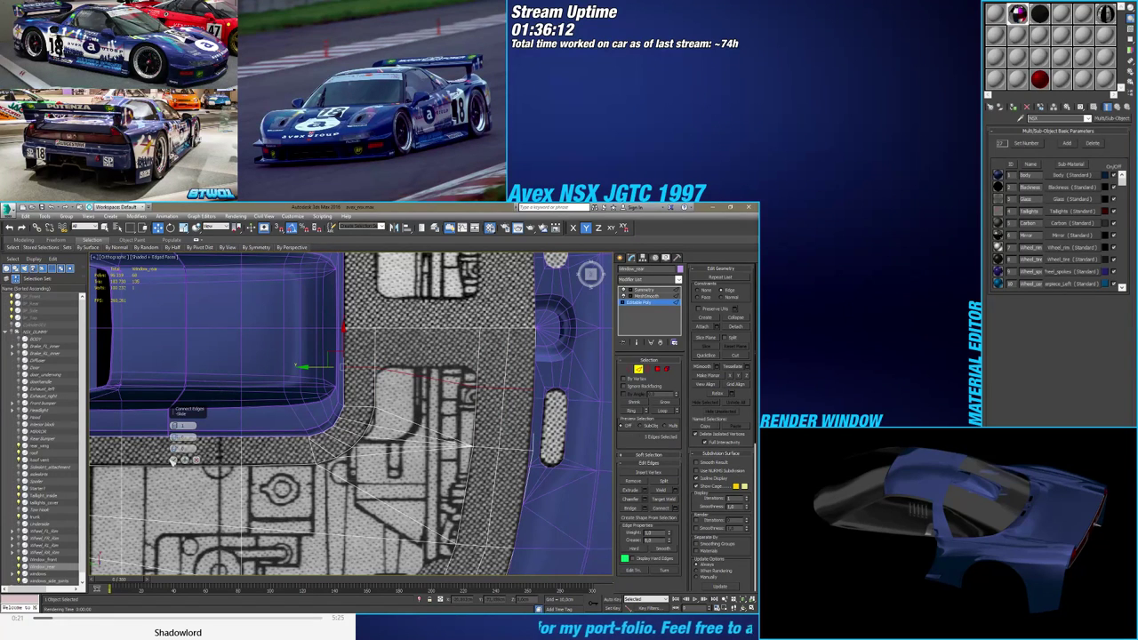
{"action": "left_click", "coordinate": [172, 460]}
Slide the new loop's vertices on the trunk side along their edges to straighten it along the blueprint's inner border
{"action": "left_click", "coordinate": [626, 369]}
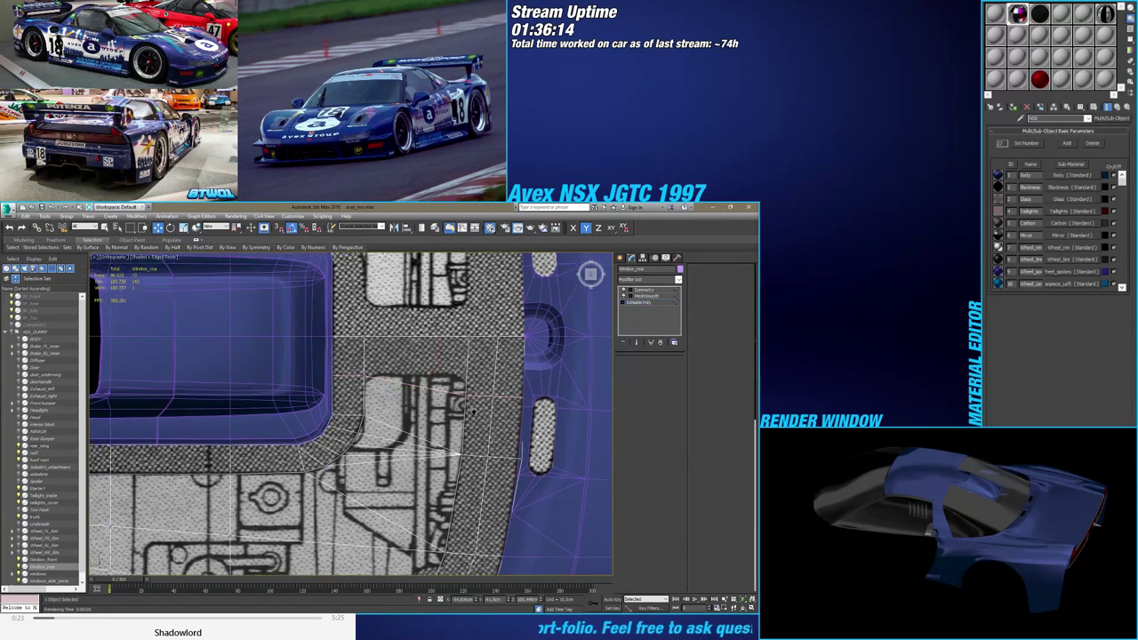
{"action": "scroll", "coordinate": [473, 411], "scroll_direction": "up", "scroll_amount": 2}
{"action": "key", "text": "1"}
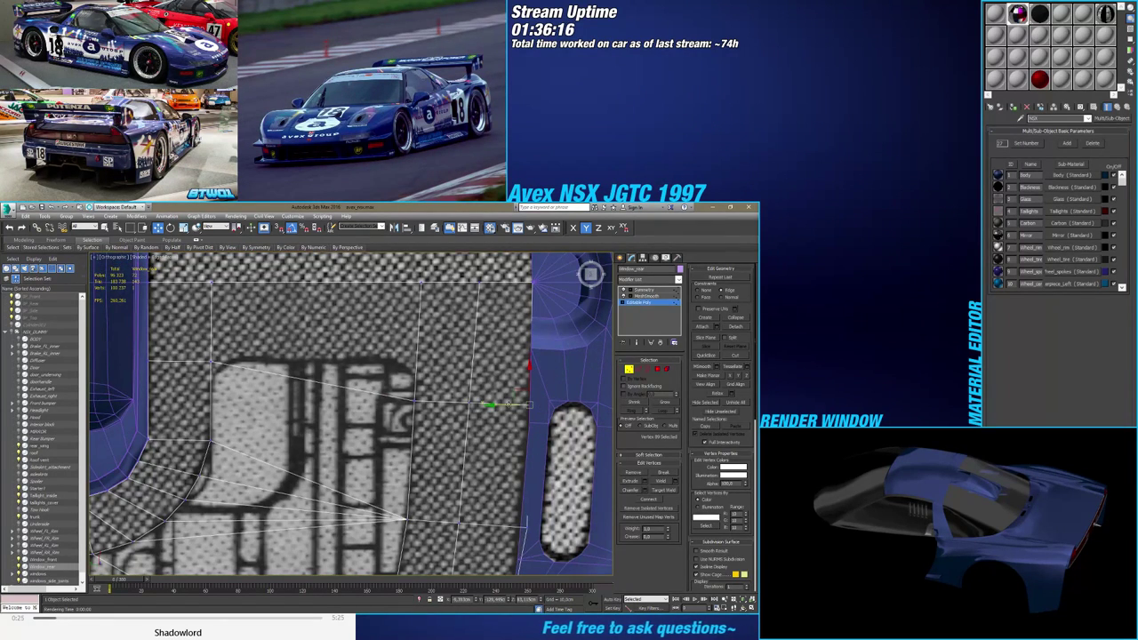
{"action": "middle_click_drag", "start_coordinate": [410, 431], "coordinate": [401, 468]}
{"action": "left_click_drag", "start_coordinate": [395, 464], "coordinate": [534, 421]}
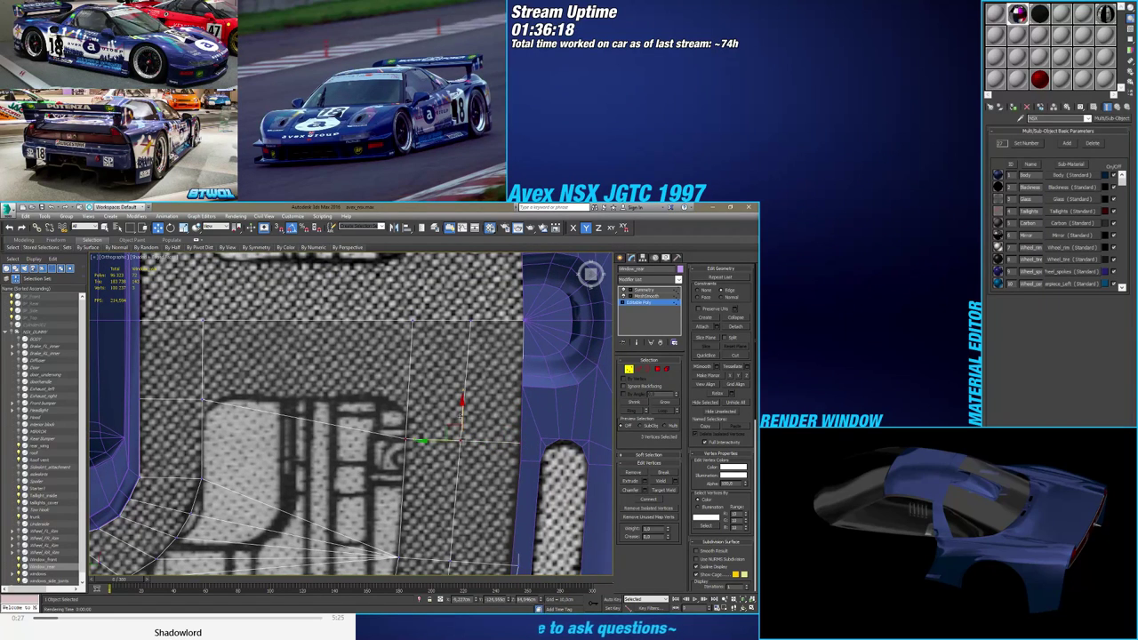
{"action": "left_click_drag", "start_coordinate": [463, 412], "coordinate": [474, 374]}
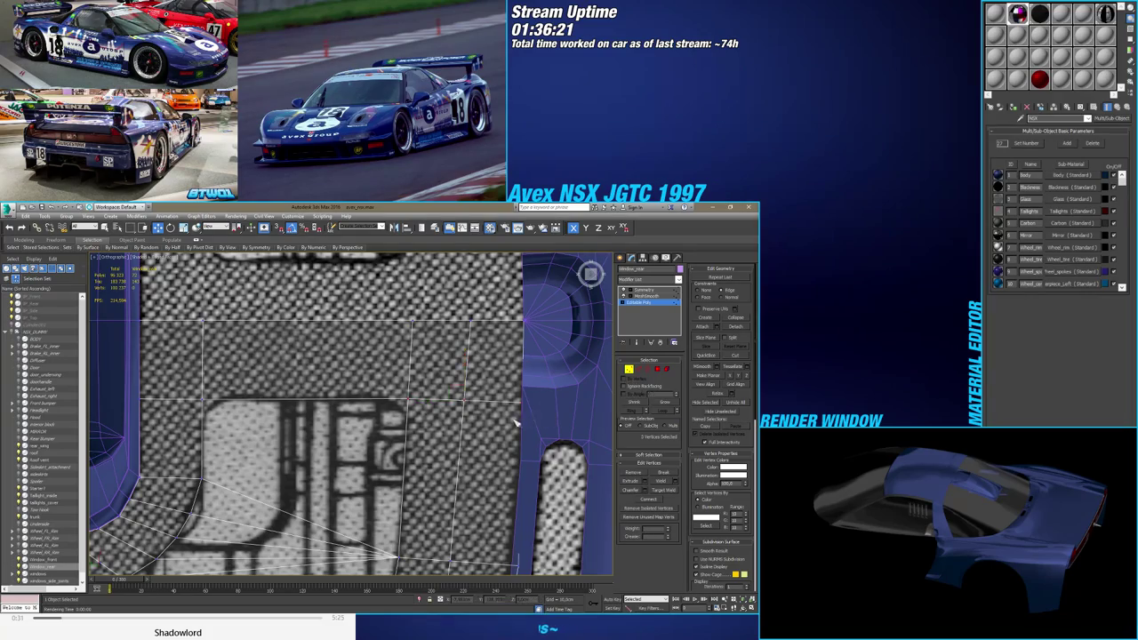
Turn off the edge constraint, snap the new loop's outer vertex onto the trunk's edge vertex, and check the fit
{"action": "middle_click_drag", "start_coordinate": [521, 403], "coordinate": [533, 371], "text": "alt"}
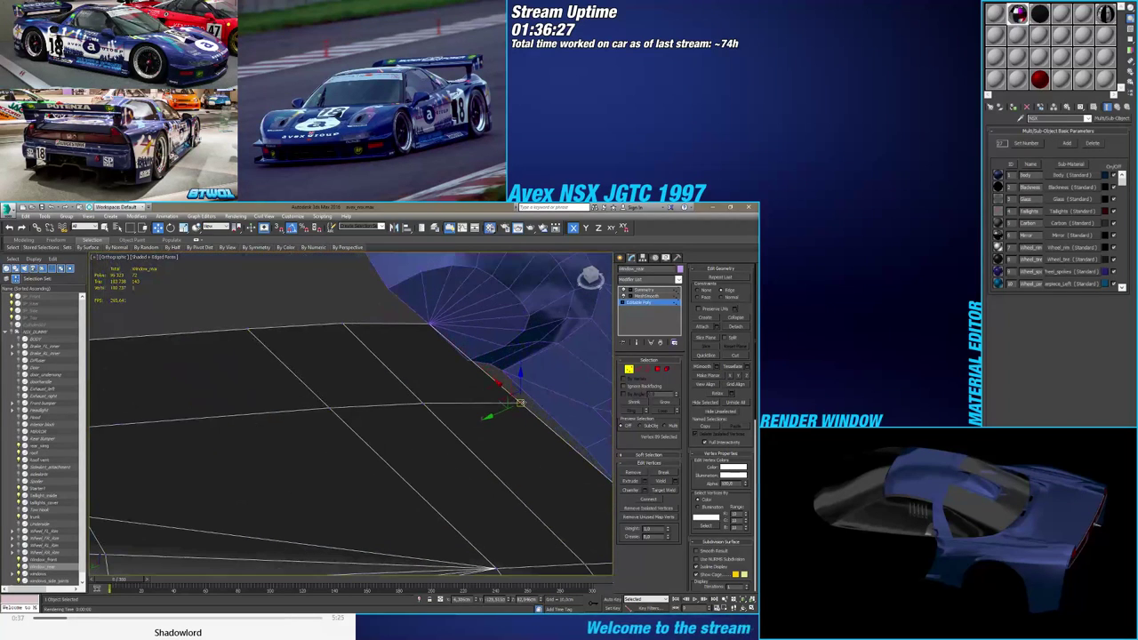
{"action": "key", "text": "s"}
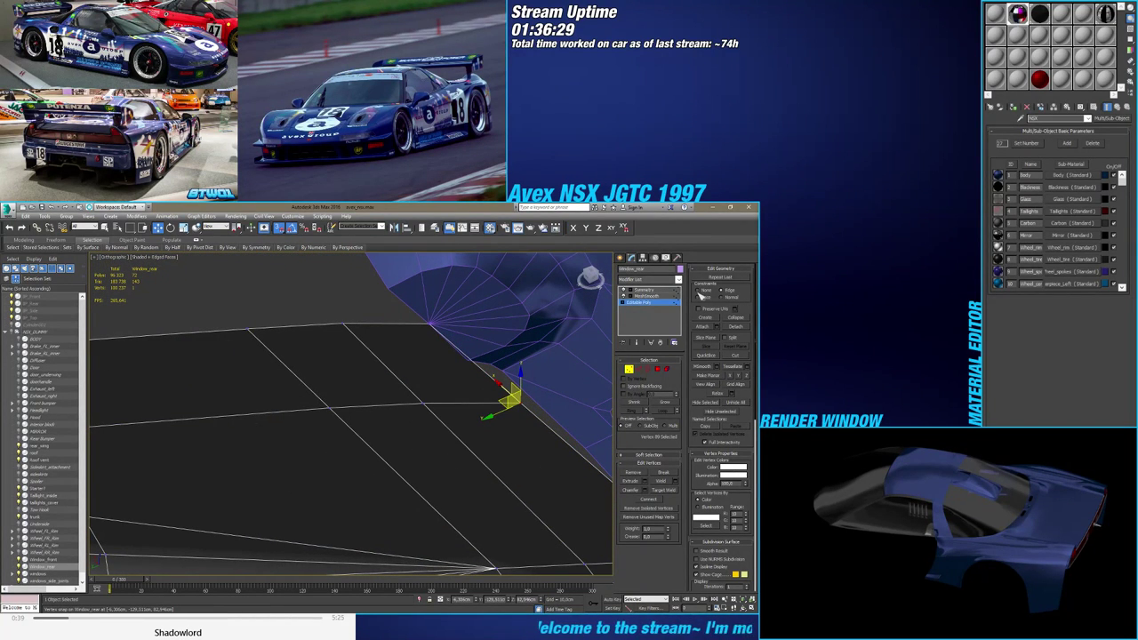
{"action": "left_click_drag", "start_coordinate": [524, 403], "coordinate": [531, 397]}
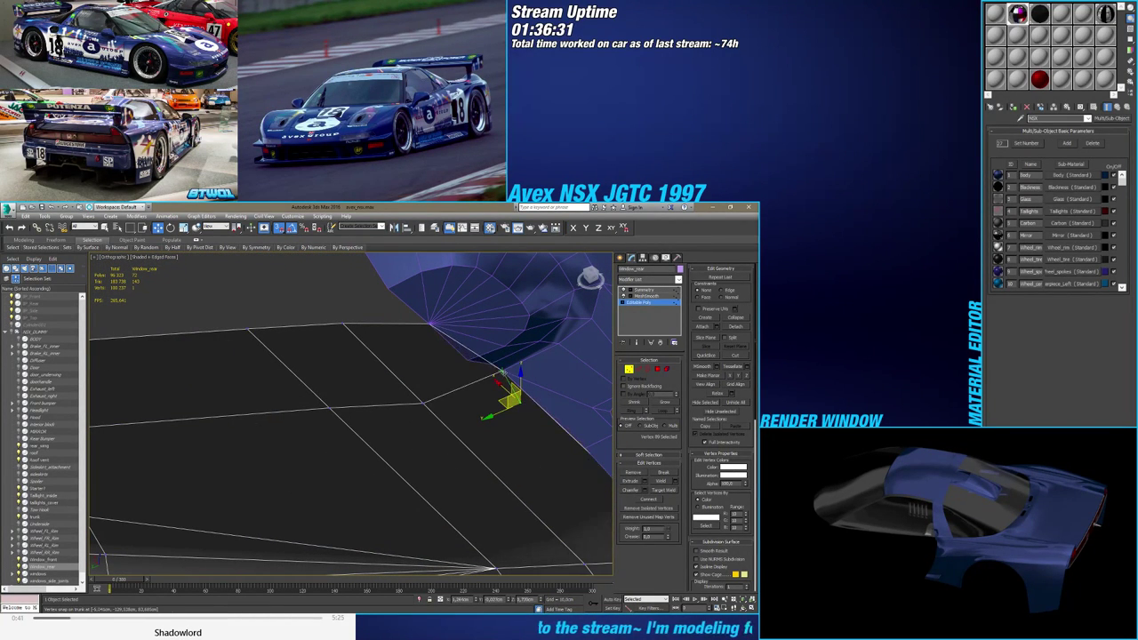
{"action": "scroll", "coordinate": [485, 363], "scroll_direction": "down", "scroll_amount": 5}
{"action": "mouse_move", "coordinate": [484, 363]}
{"action": "middle_mouse_down", "text": "alt"}
{"action": "mouse_move", "coordinate": [469, 347]}
{"action": "mouse_move", "coordinate": [480, 409]}
{"action": "mouse_move", "coordinate": [474, 352]}
{"action": "middle_mouse_up", "text": "alt"}
{"action": "scroll", "coordinate": [474, 351], "scroll_direction": "up", "scroll_amount": 2}
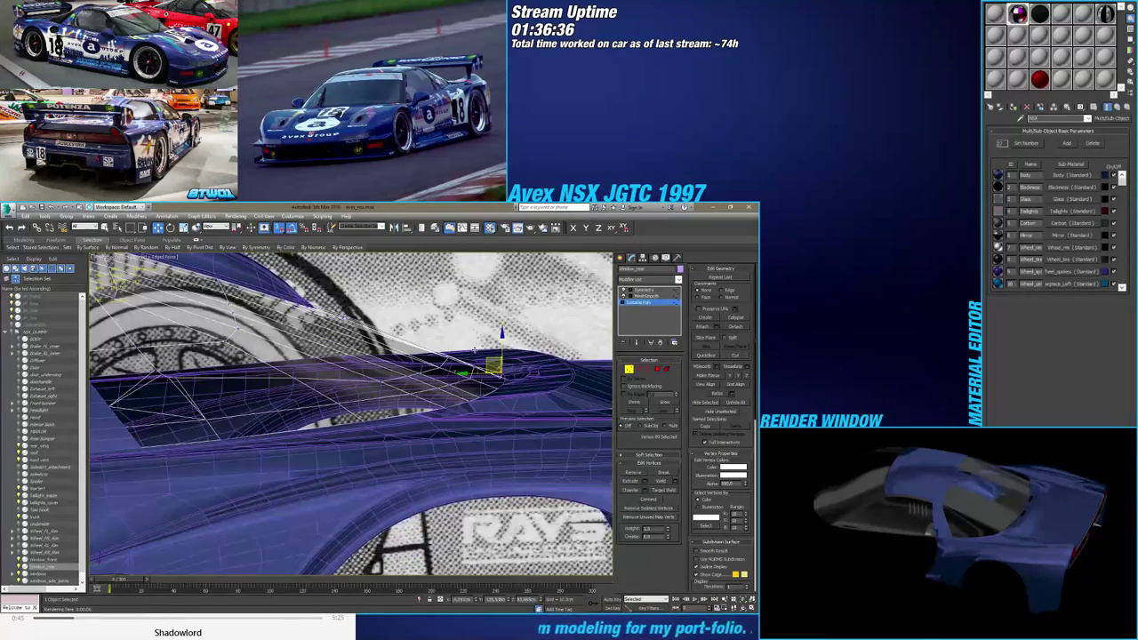
{"action": "scroll", "coordinate": [474, 349], "scroll_direction": "up", "scroll_amount": 5}
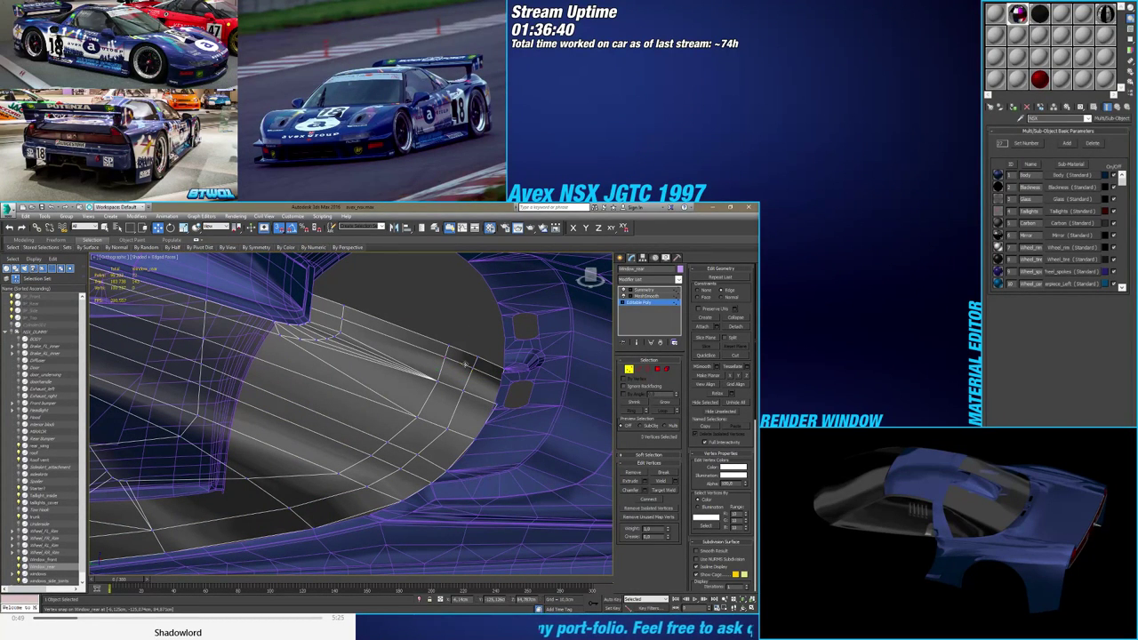
{"action": "scroll", "coordinate": [466, 368], "scroll_direction": "up", "scroll_amount": 4}
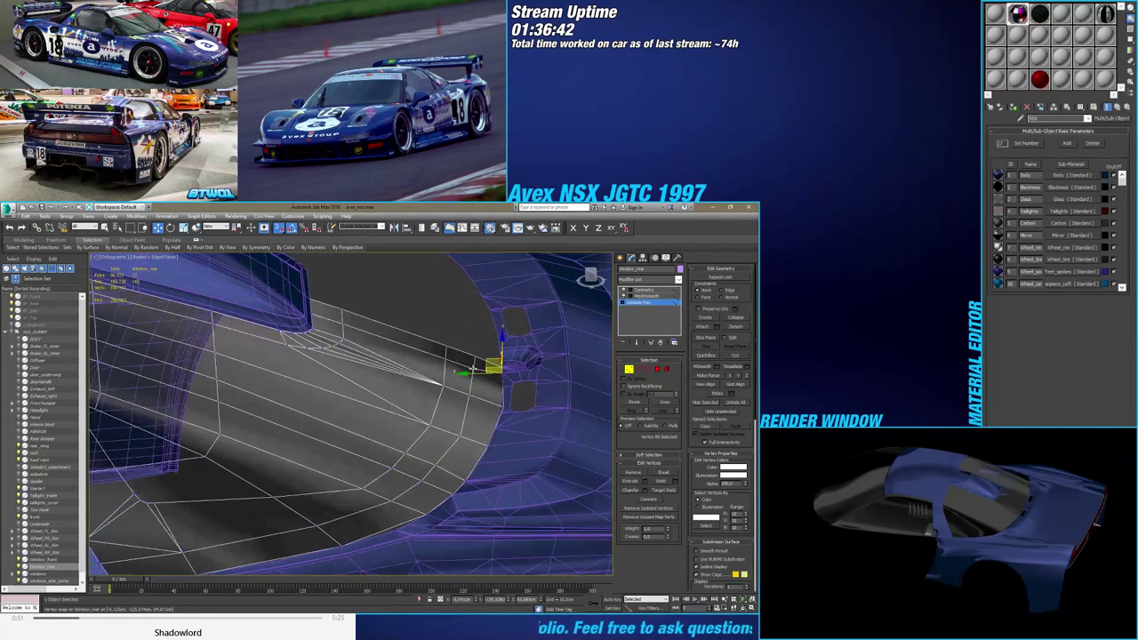
Snap the next outer window vertex beside the trunk's elongated slot onto the nearby vertex of the trunk's edge
{"action": "scroll", "coordinate": [470, 483], "scroll_direction": "down", "scroll_amount": 6}
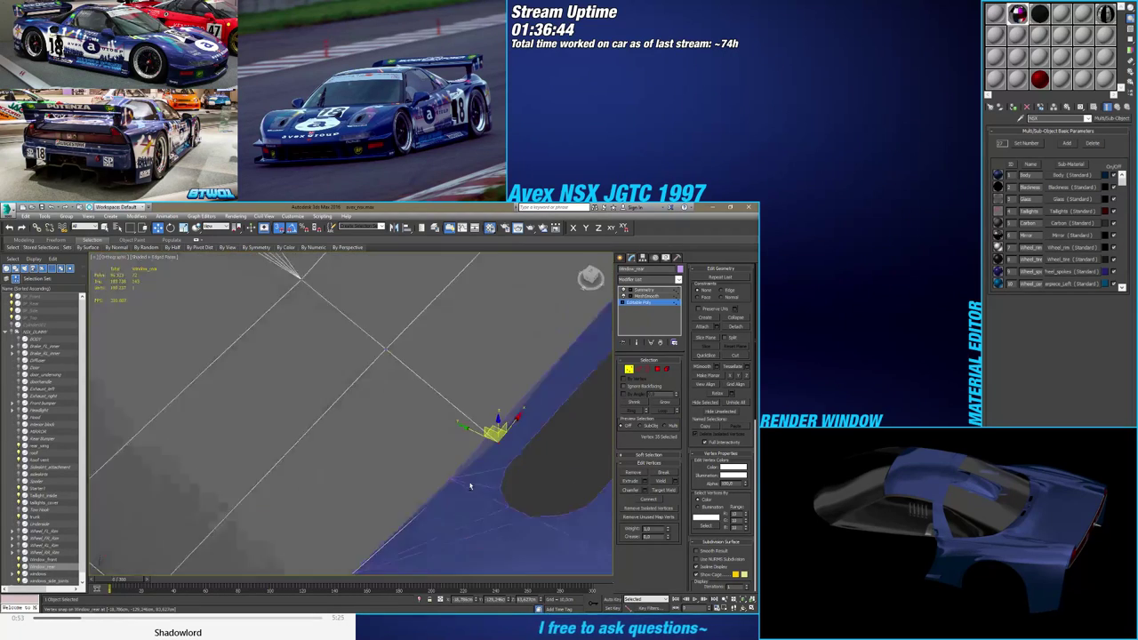
{"action": "middle_click_drag", "start_coordinate": [425, 487], "coordinate": [434, 484], "text": "alt"}
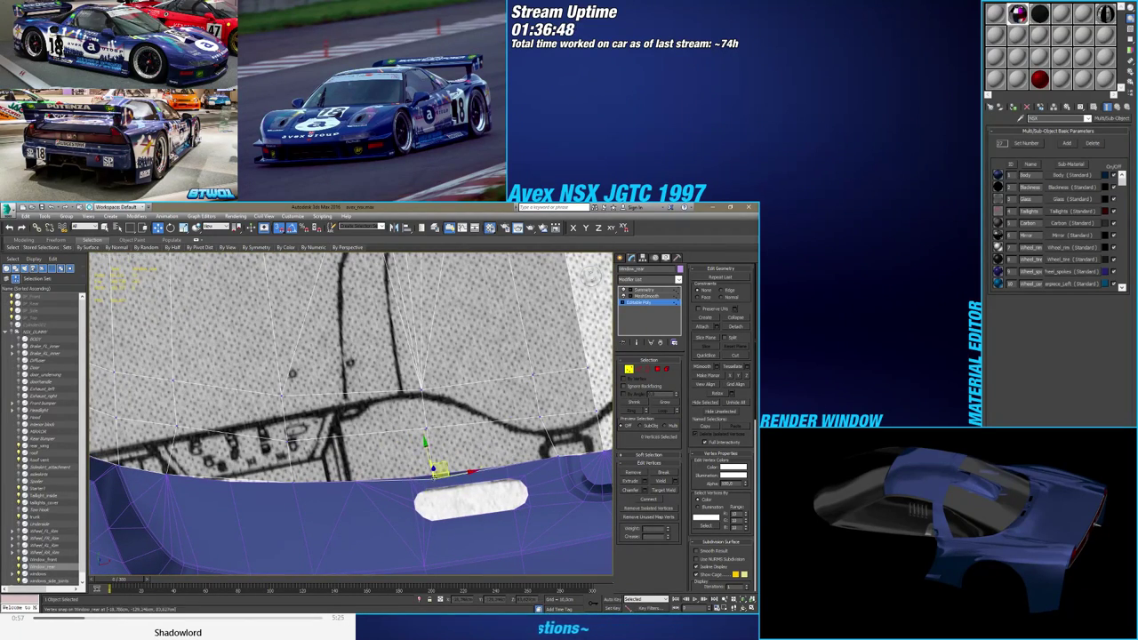
{"action": "scroll", "coordinate": [431, 478], "scroll_direction": "up", "scroll_amount": 4}
{"action": "left_click_drag", "start_coordinate": [436, 476], "coordinate": [371, 477]}
{"action": "scroll", "coordinate": [371, 477], "scroll_direction": "down", "scroll_amount": 6}
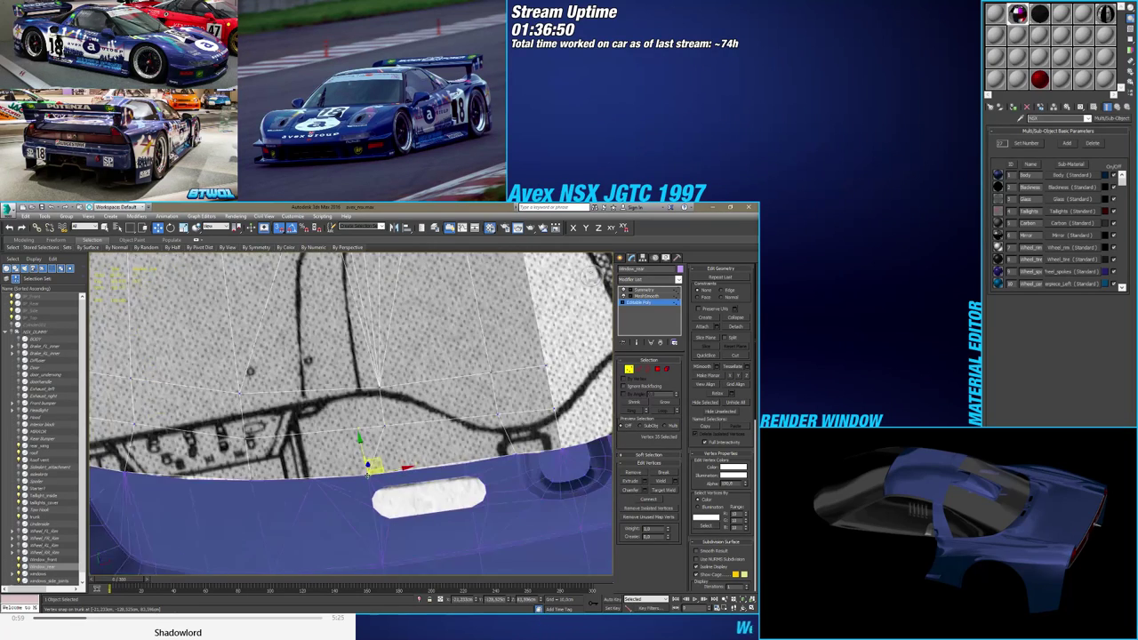
Adjust the heights of the rear window's lower edge vertices, including the centreline one, along Z to follow the body
{"action": "middle_click_drag", "start_coordinate": [371, 476], "coordinate": [353, 435], "text": "alt"}
{"action": "key", "text": "s"}
{"action": "key", "text": "F7"}
{"action": "middle_click_drag", "start_coordinate": [391, 396], "coordinate": [420, 451], "text": "alt"}
{"action": "left_click_drag", "start_coordinate": [284, 444], "coordinate": [284, 445]}
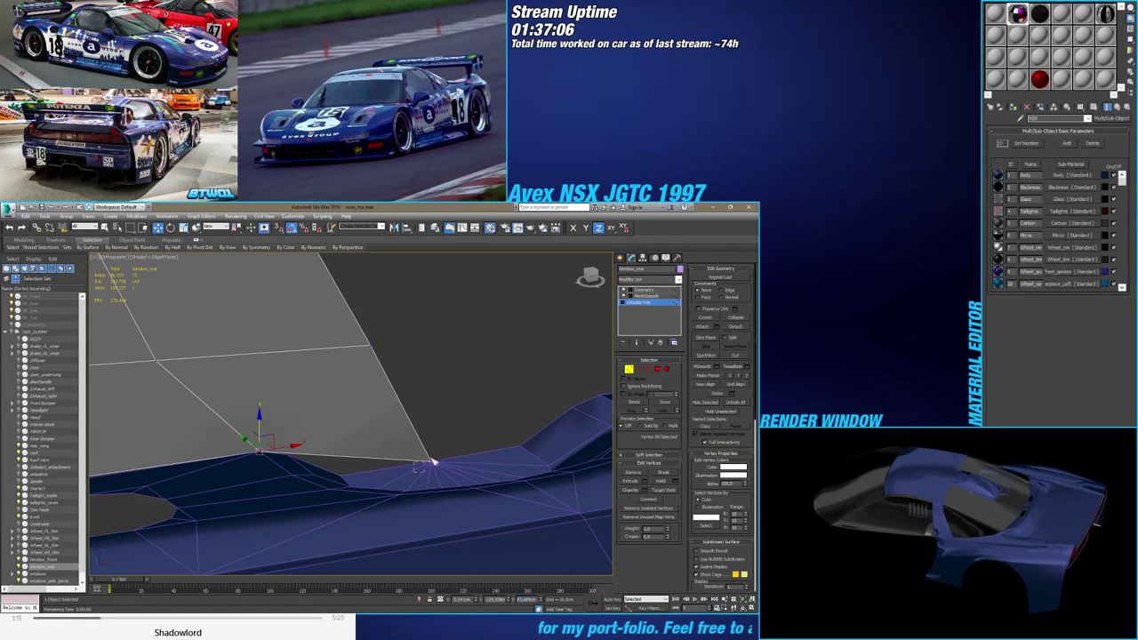
{"action": "left_click", "coordinate": [433, 463]}
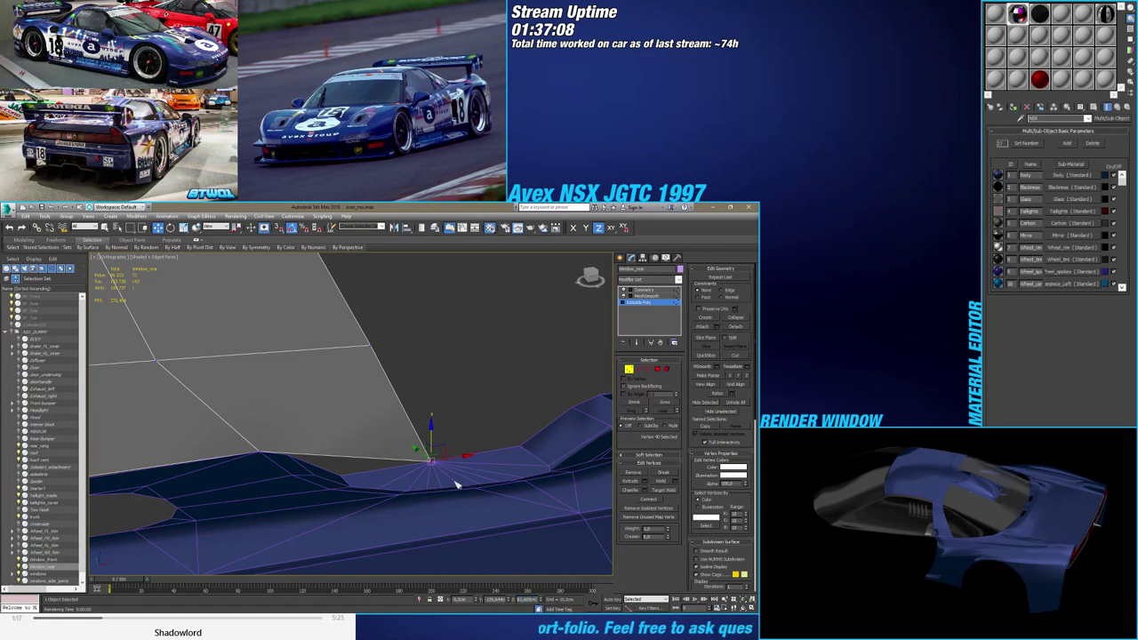
{"action": "key", "text": "Return"}
Using the Edge constraint, slide the rear window's lower vertices beside the centreline along X to even out the mesh
{"action": "middle_click_drag", "start_coordinate": [335, 431], "coordinate": [378, 439], "text": "alt"}
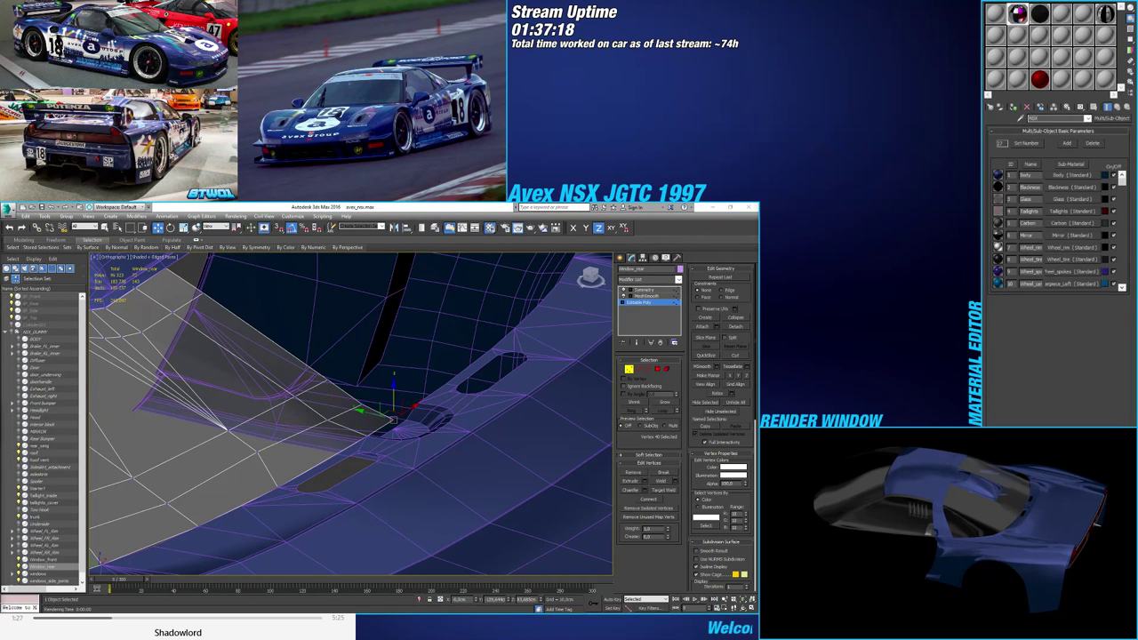
{"action": "middle_click_drag", "start_coordinate": [355, 380], "coordinate": [428, 371]}
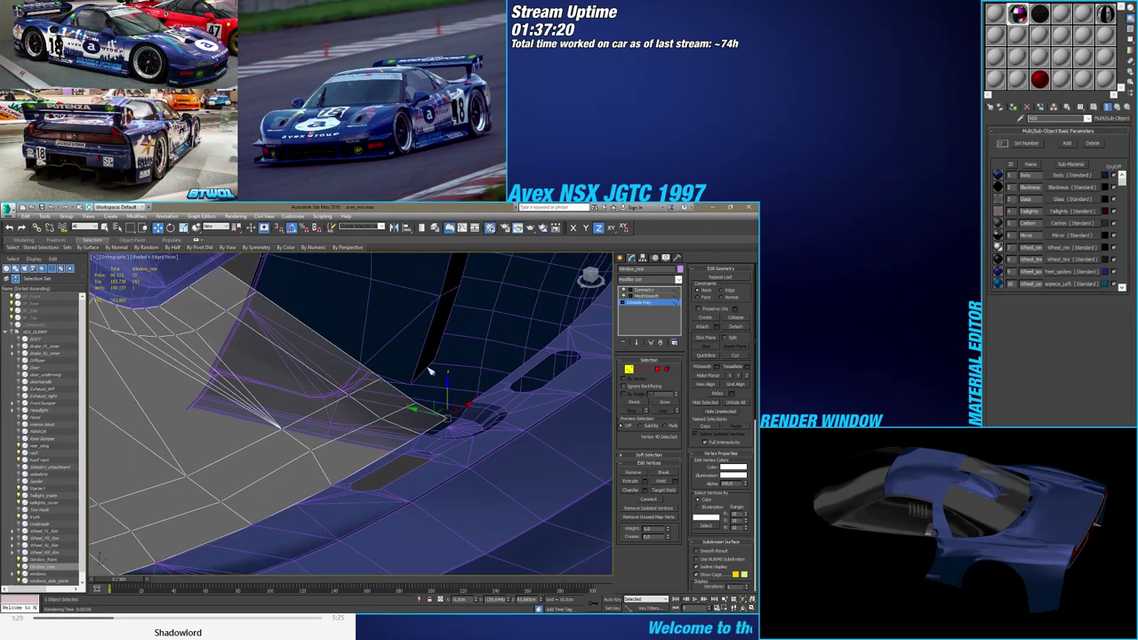
{"action": "middle_click_drag", "start_coordinate": [363, 392], "coordinate": [398, 434], "text": "alt"}
{"action": "scroll", "coordinate": [400, 434], "scroll_direction": "up", "scroll_amount": 5}
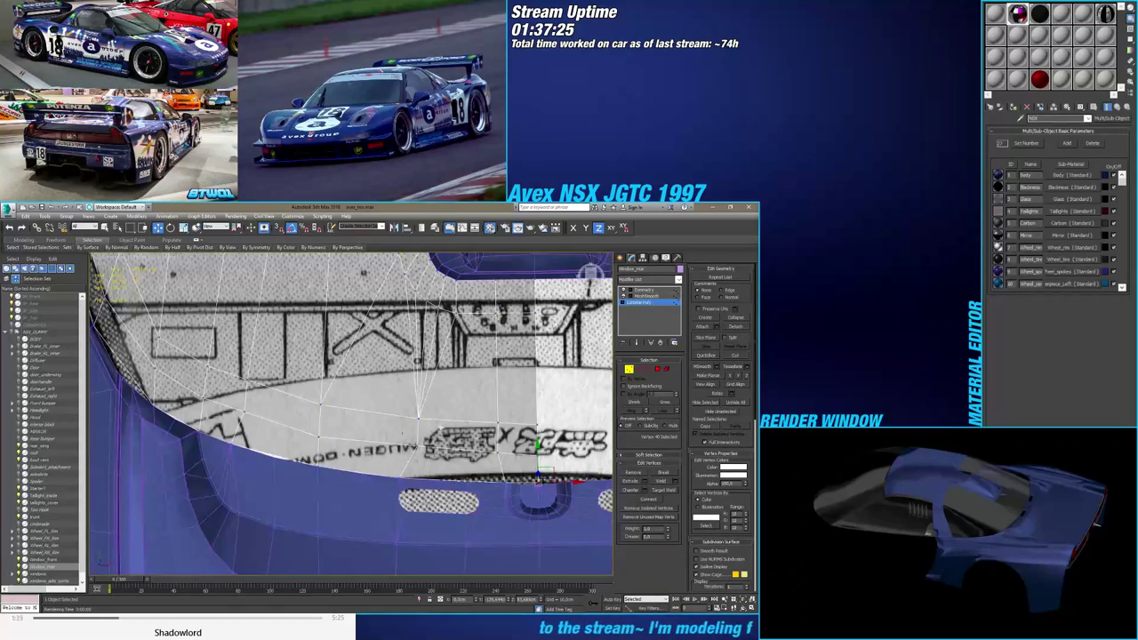
{"action": "left_click_drag", "start_coordinate": [405, 411], "coordinate": [430, 433]}
{"action": "left_click", "coordinate": [590, 274]}
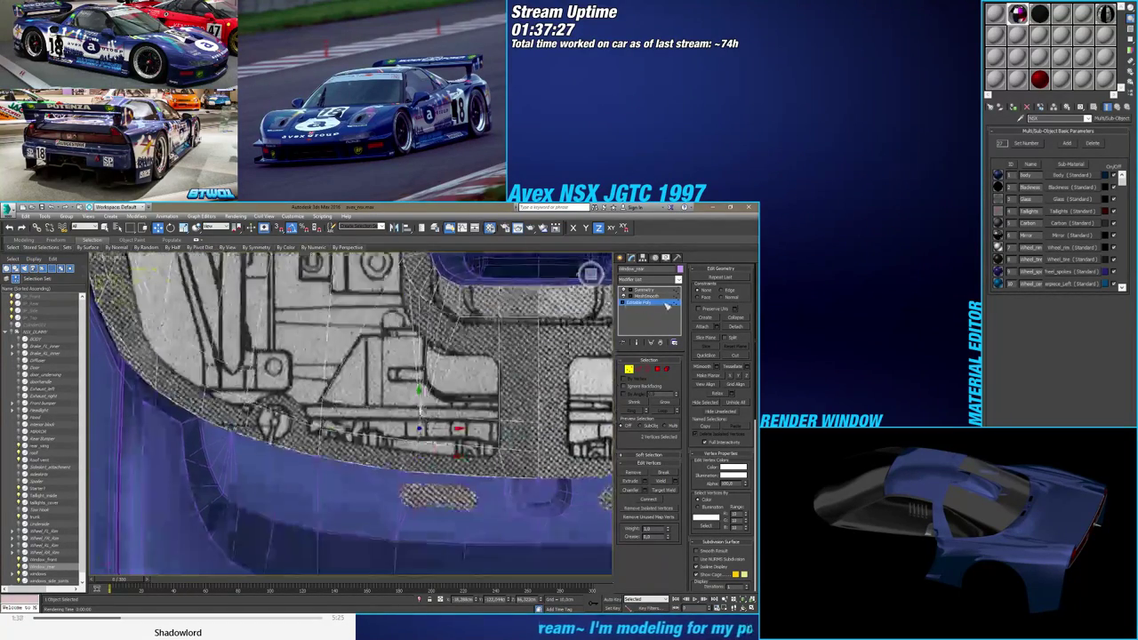
{"action": "left_click_drag", "start_coordinate": [452, 429], "coordinate": [420, 426]}
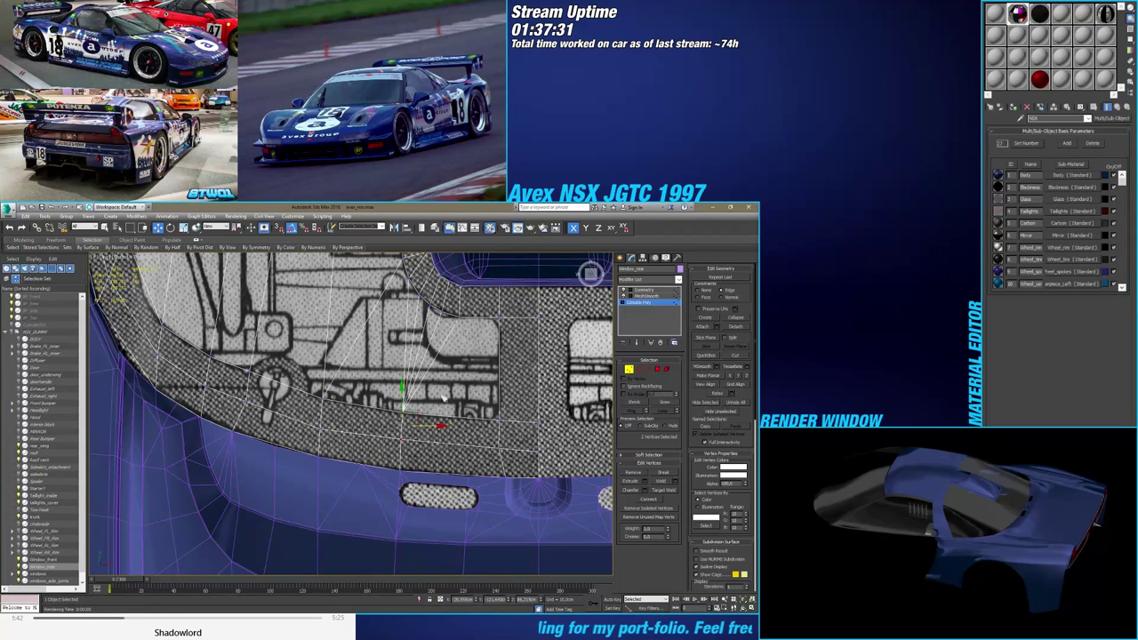
{"action": "middle_click_drag", "start_coordinate": [501, 432], "coordinate": [472, 461]}
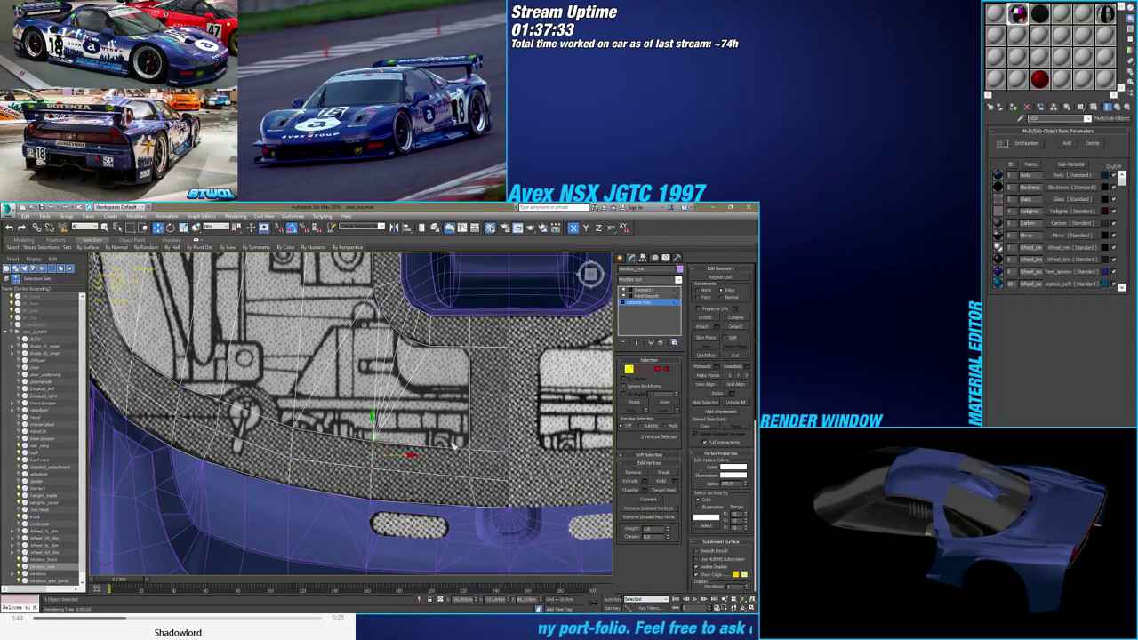
{"action": "left_click", "coordinate": [482, 488]}
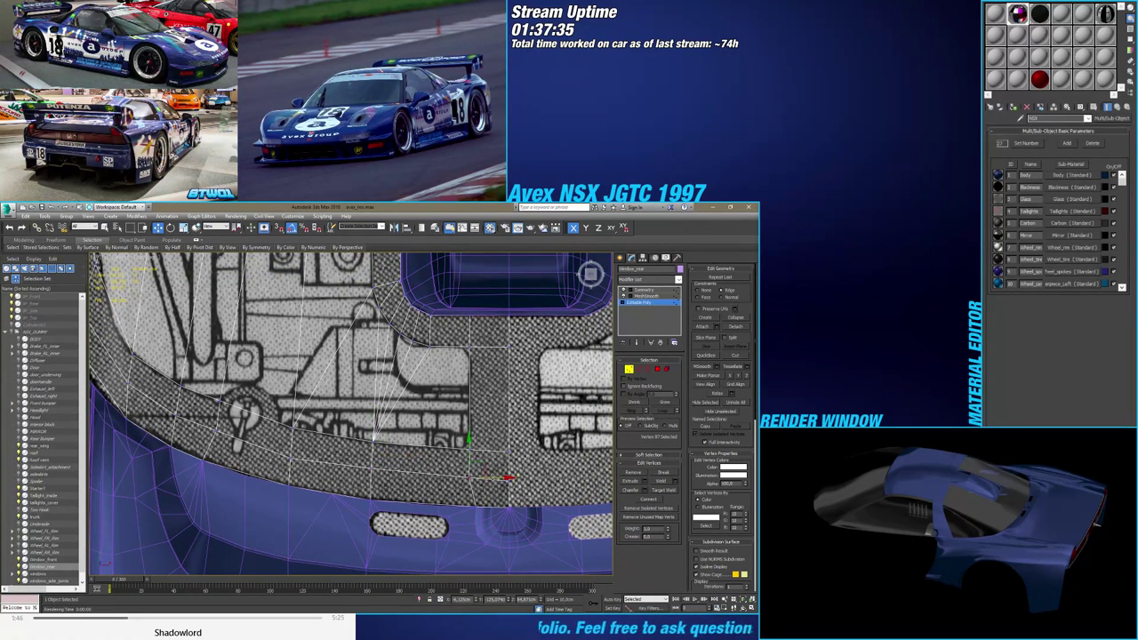
{"action": "left_click_drag", "start_coordinate": [493, 478], "coordinate": [497, 478]}
{"action": "middle_click_drag", "start_coordinate": [444, 424], "coordinate": [440, 451]}
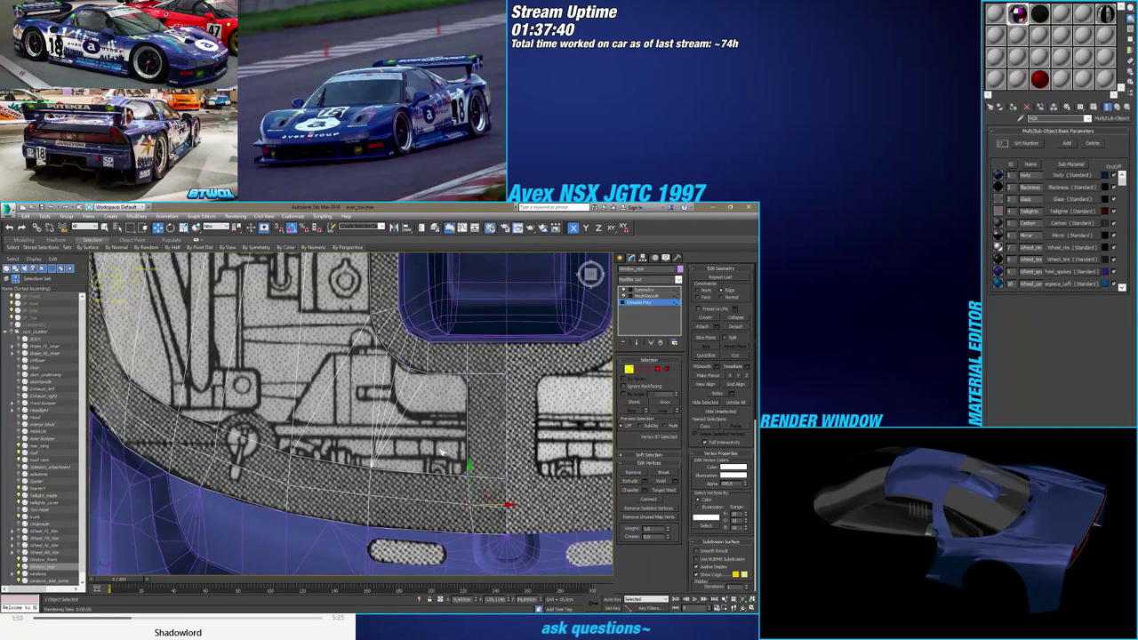
Connect the two long vertical edges beside the centreline of the rear window, with the new edges pinched apart
{"action": "left_click", "coordinate": [639, 370]}
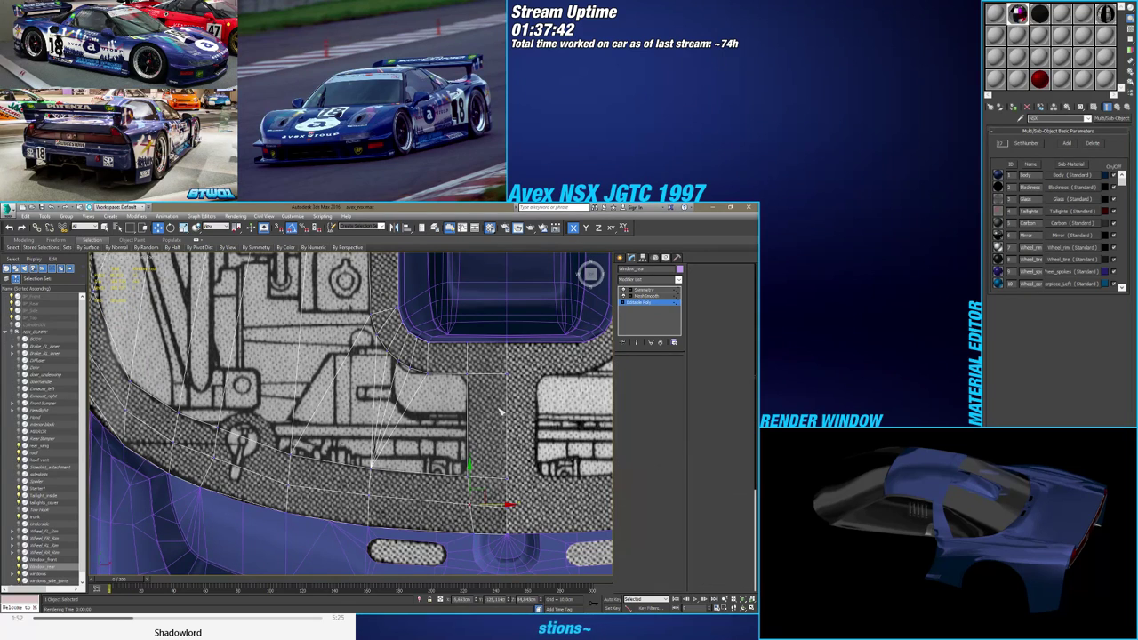
{"action": "left_click", "coordinate": [446, 419]}
{"action": "left_click_drag", "start_coordinate": [444, 422], "coordinate": [562, 447]}
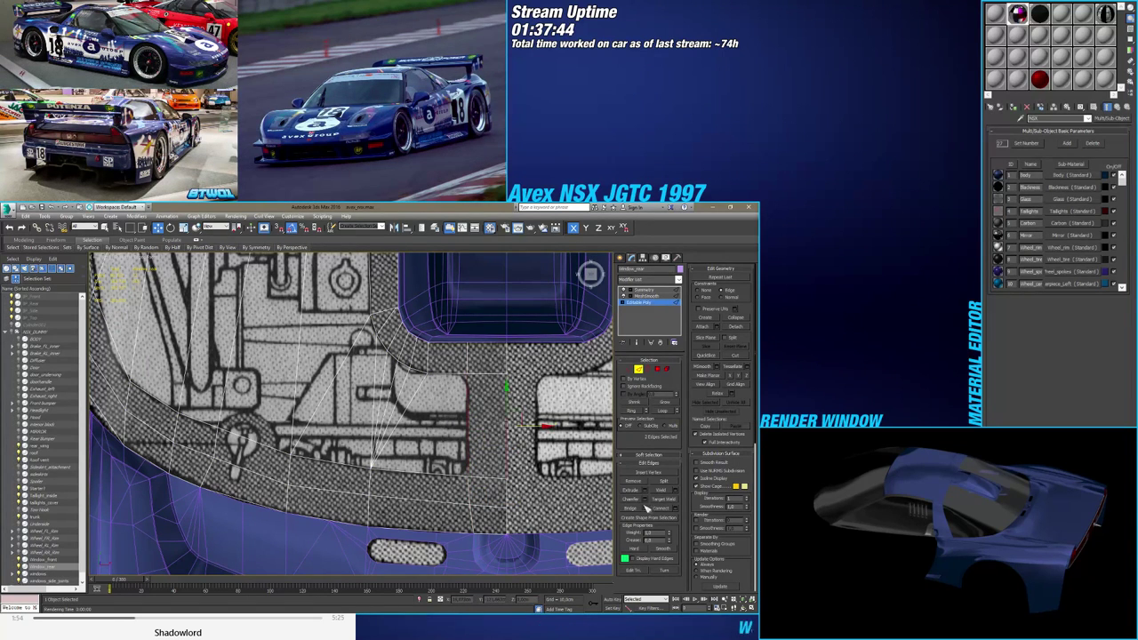
{"action": "left_click", "coordinate": [677, 510]}
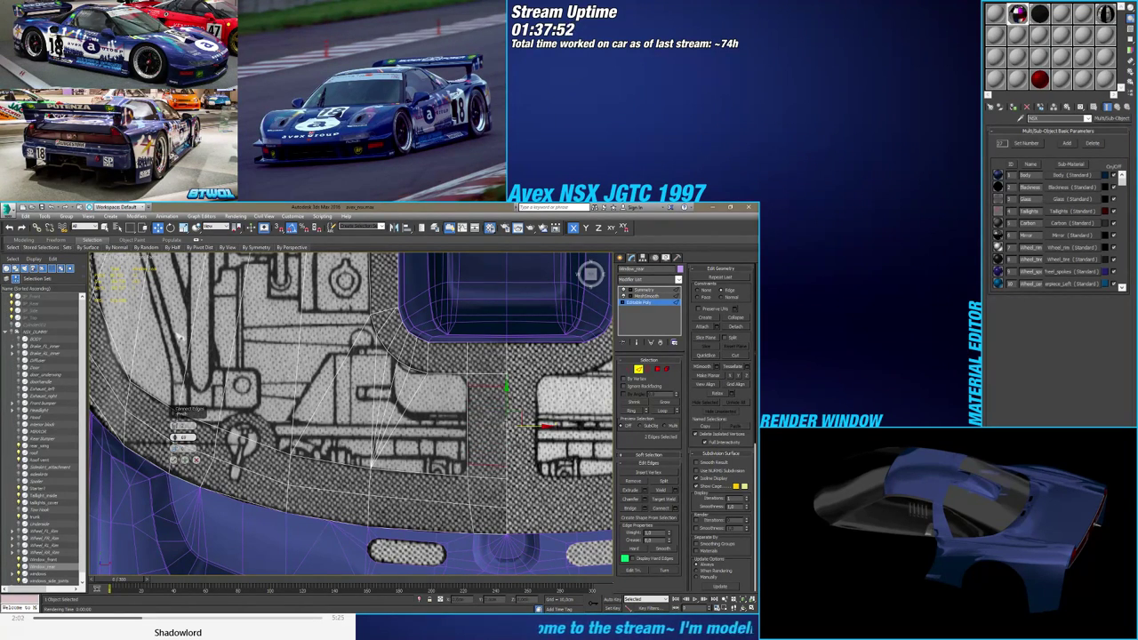
{"action": "left_click", "coordinate": [175, 460]}
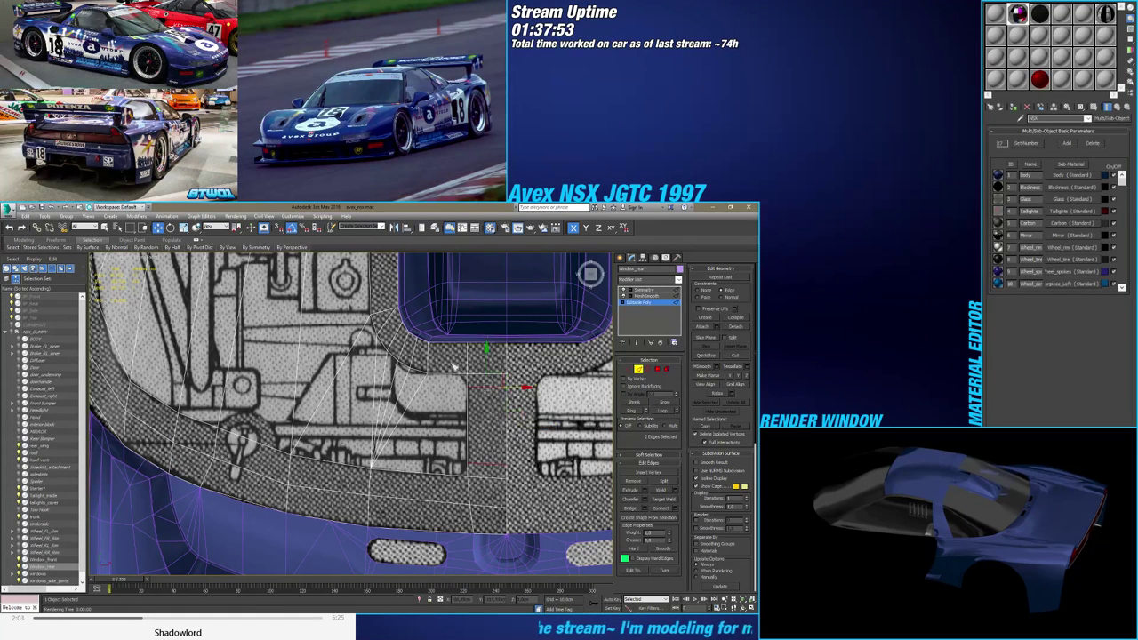
Connect the row of horizontal edges left of the centreline with a vertical edge loop, adjusting its slide
{"action": "scroll", "coordinate": [451, 359], "scroll_direction": "up", "scroll_amount": 2}
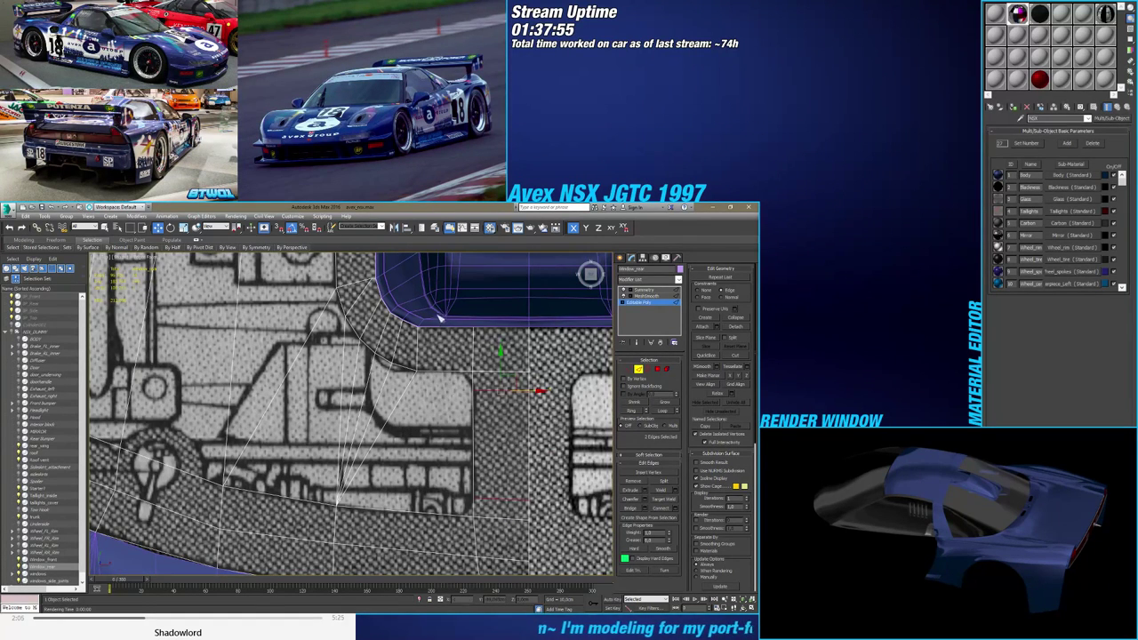
{"action": "left_click_drag", "start_coordinate": [457, 502], "coordinate": [436, 563]}
{"action": "middle_click_drag", "start_coordinate": [430, 570], "coordinate": [415, 448]}
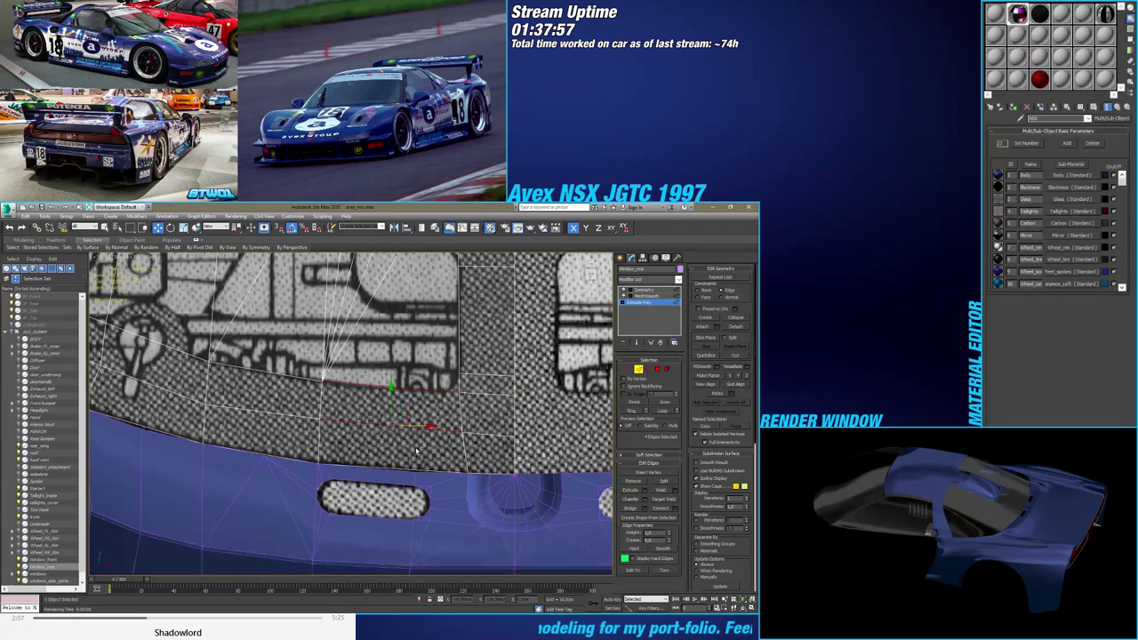
{"action": "left_click_drag", "start_coordinate": [414, 451], "coordinate": [409, 484], "text": "ctrl"}
{"action": "left_click", "coordinate": [677, 507]}
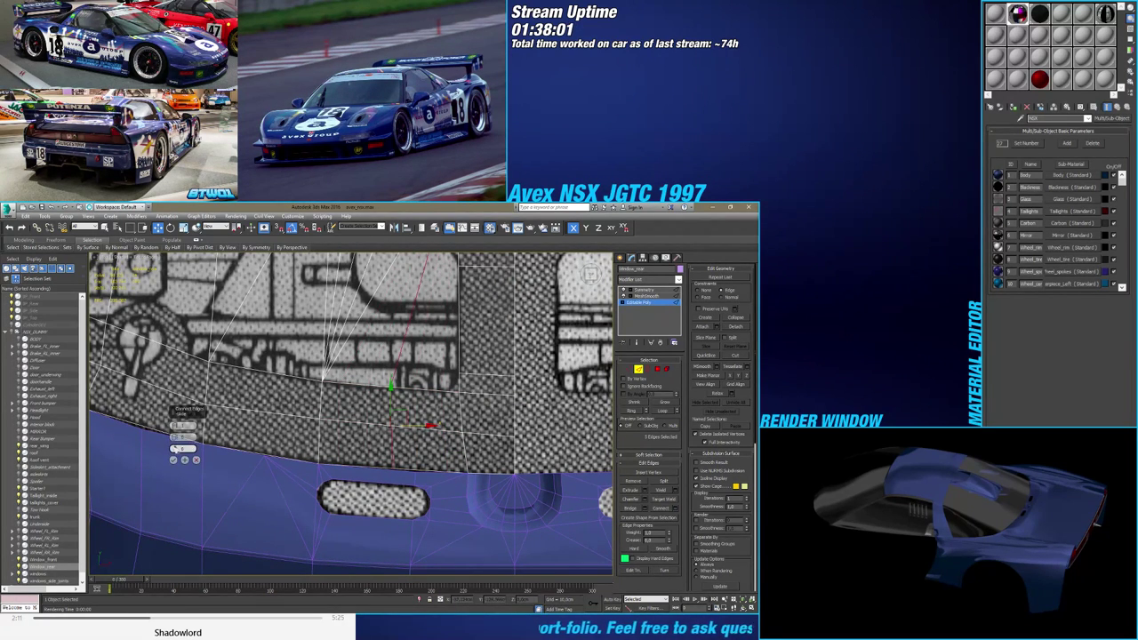
{"action": "left_click_drag", "start_coordinate": [176, 450], "coordinate": [177, 408]}
{"action": "left_click", "coordinate": [174, 459]}
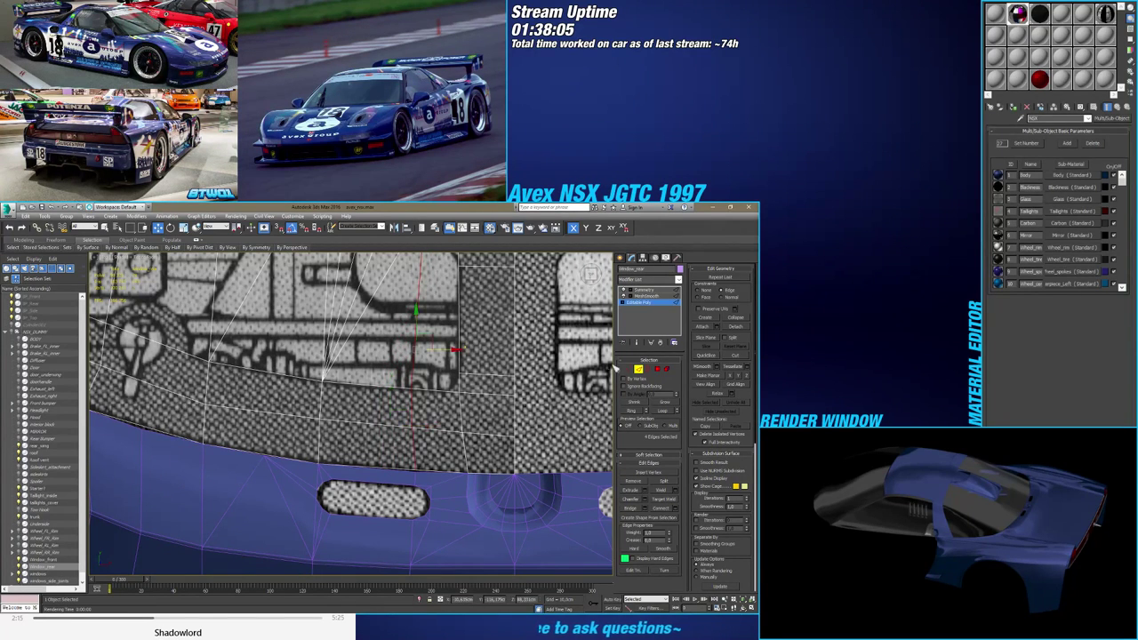
Slide the upper vertices of the new vertical edge loop along X toward the rear window's centreline
{"action": "left_click", "coordinate": [628, 368]}
{"action": "scroll", "coordinate": [387, 340], "scroll_direction": "up", "scroll_amount": 2}
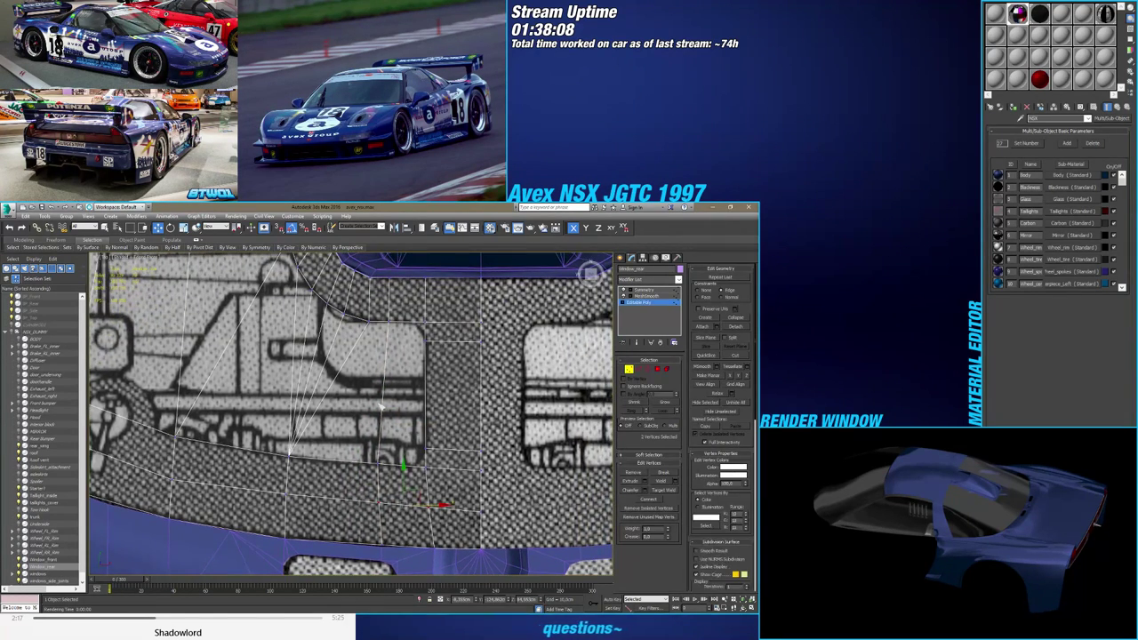
{"action": "scroll", "coordinate": [380, 369], "scroll_direction": "up", "scroll_amount": 2}
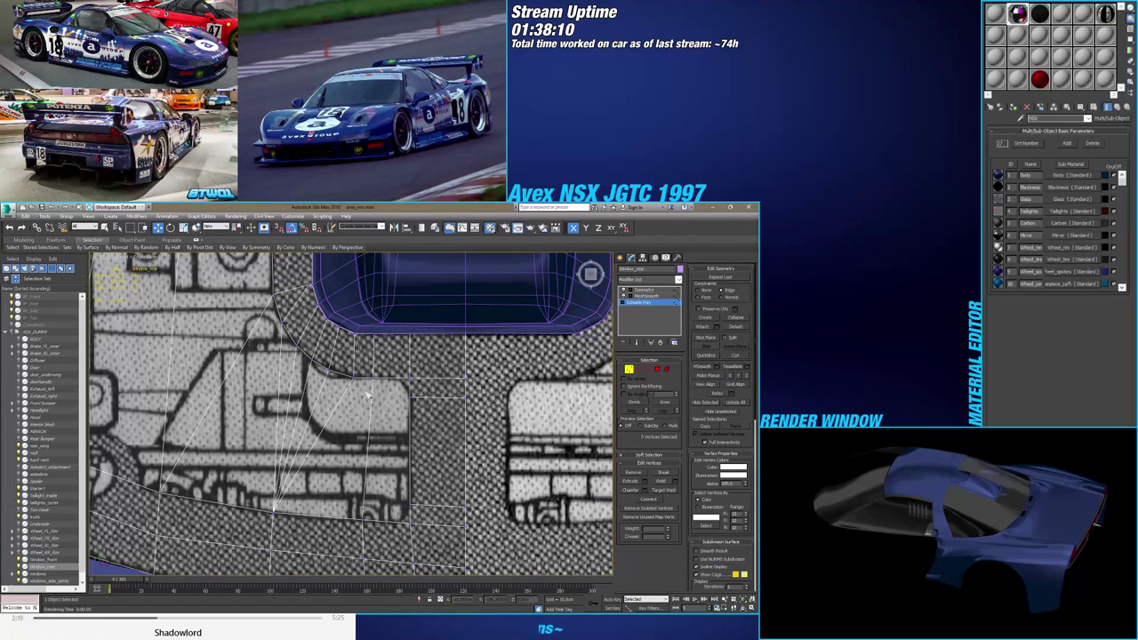
{"action": "left_click", "coordinate": [375, 376]}
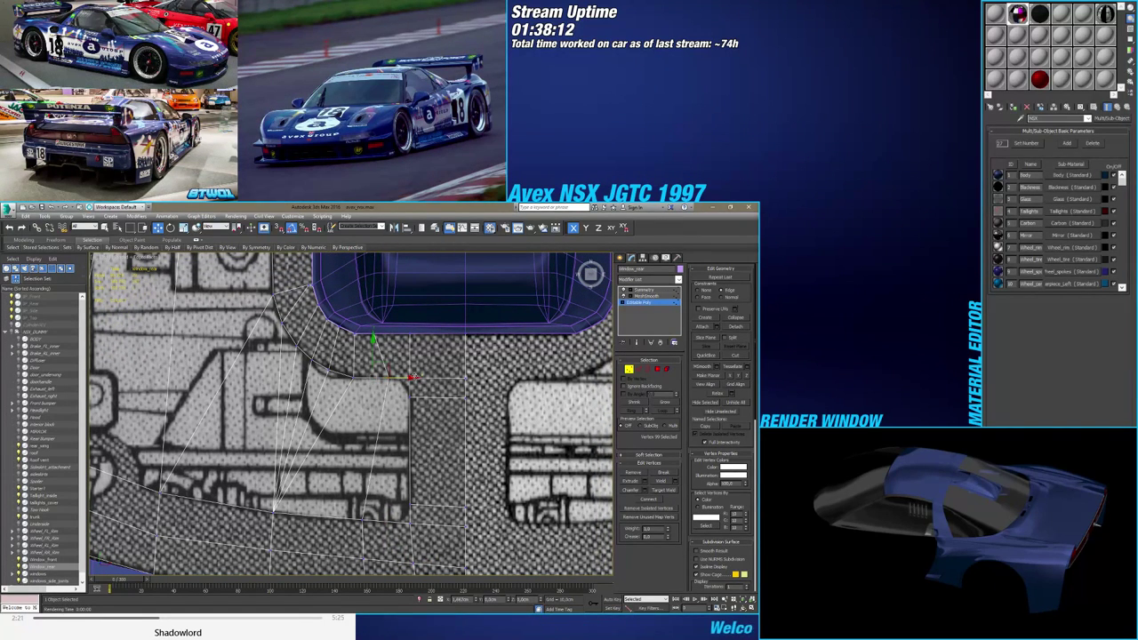
{"action": "left_click_drag", "start_coordinate": [415, 376], "coordinate": [415, 377]}
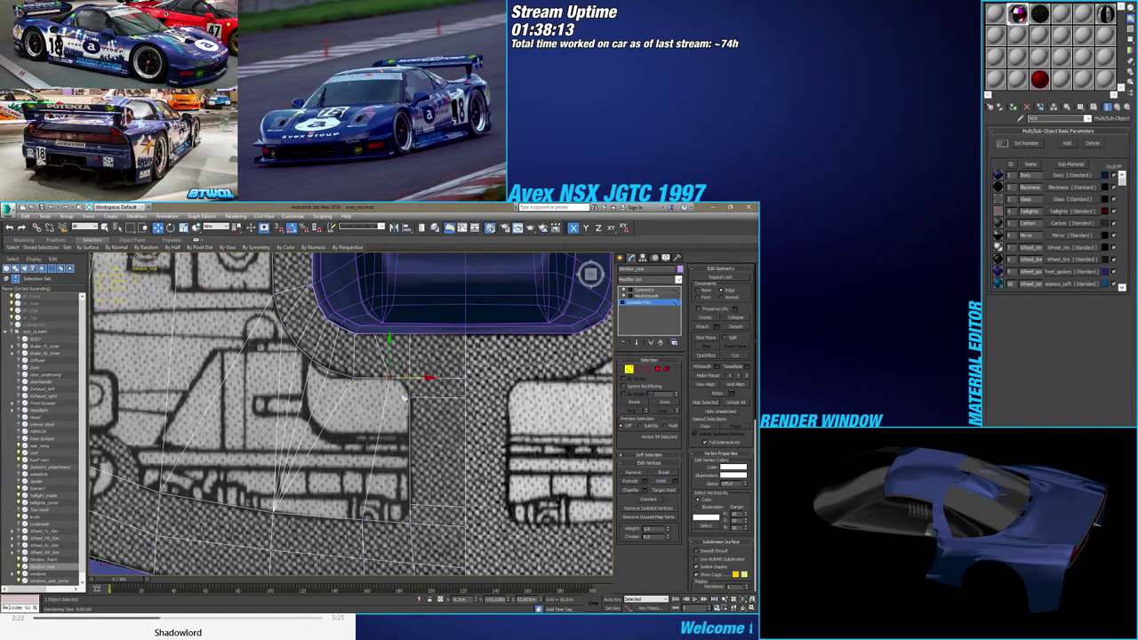
{"action": "left_click", "coordinate": [375, 333]}
{"action": "scroll", "coordinate": [380, 333], "scroll_direction": "up", "scroll_amount": 2}
{"action": "left_click_drag", "start_coordinate": [396, 335], "coordinate": [418, 336]}
Slide the lower vertices of the new edge loop along X toward the centreline to straighten the loop
{"action": "middle_click_drag", "start_coordinate": [387, 478], "coordinate": [386, 380]}
{"action": "scroll", "coordinate": [386, 380], "scroll_direction": "down", "scroll_amount": 4}
{"action": "middle_click_drag", "start_coordinate": [386, 439], "coordinate": [384, 398]}
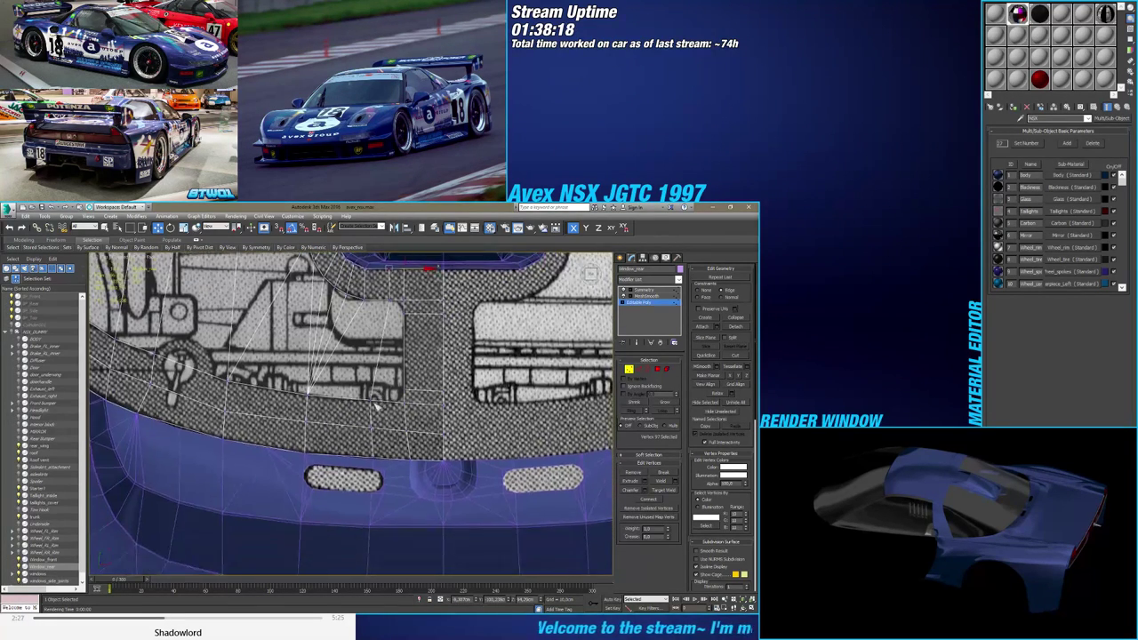
{"action": "scroll", "coordinate": [372, 406], "scroll_direction": "up", "scroll_amount": 2}
{"action": "left_click", "coordinate": [375, 399]}
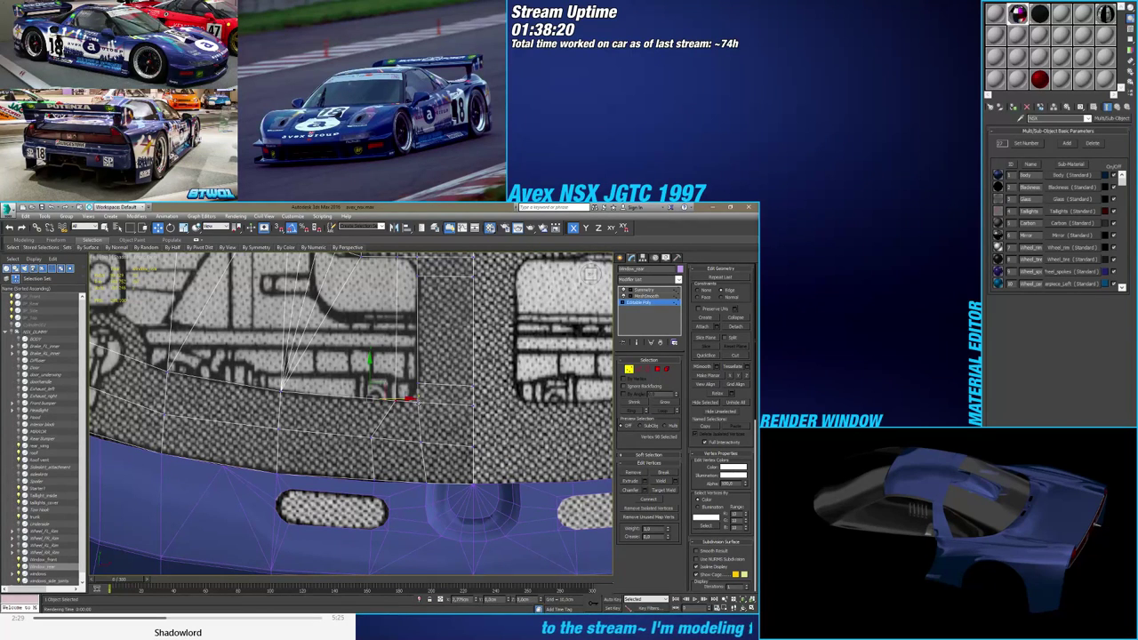
{"action": "left_click_drag", "start_coordinate": [416, 402], "coordinate": [420, 402]}
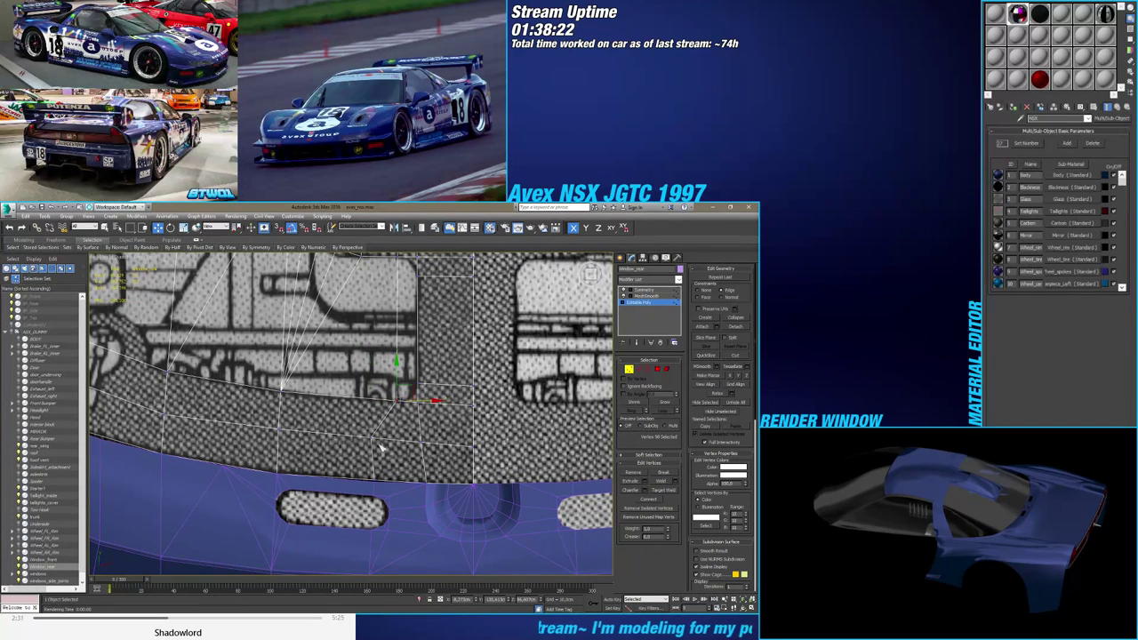
{"action": "left_click", "coordinate": [373, 438]}
{"action": "left_click", "coordinate": [378, 429]}
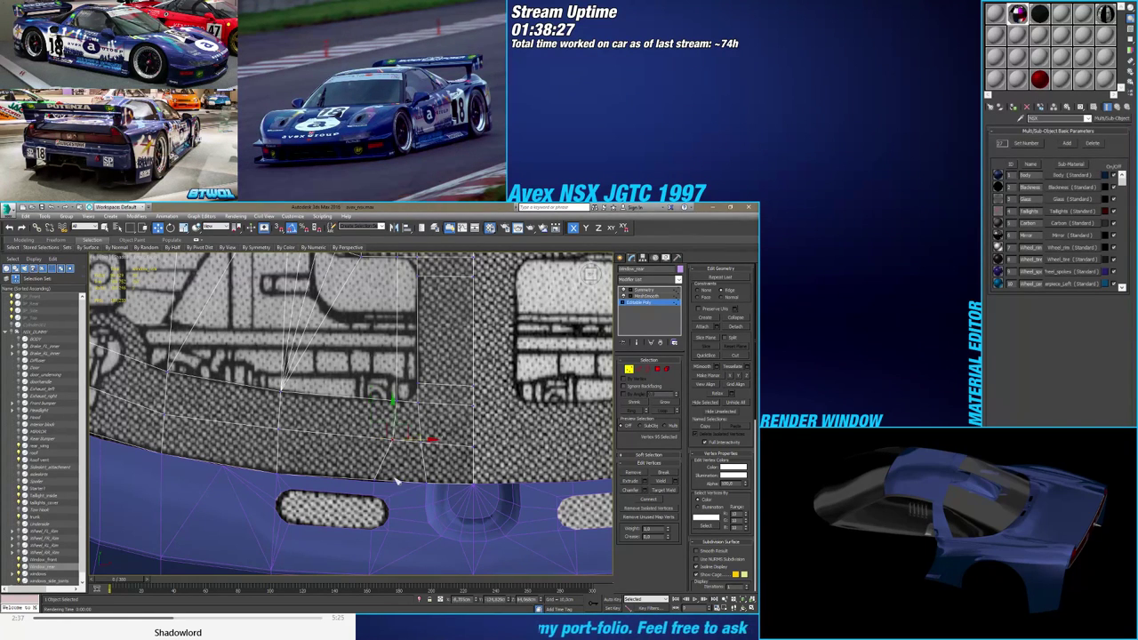
Snap the bottom vertex of the new edge loop onto the trunk's edge with vertex snapping and no edge constraint
{"action": "scroll", "coordinate": [449, 464], "scroll_direction": "up", "scroll_amount": 2}
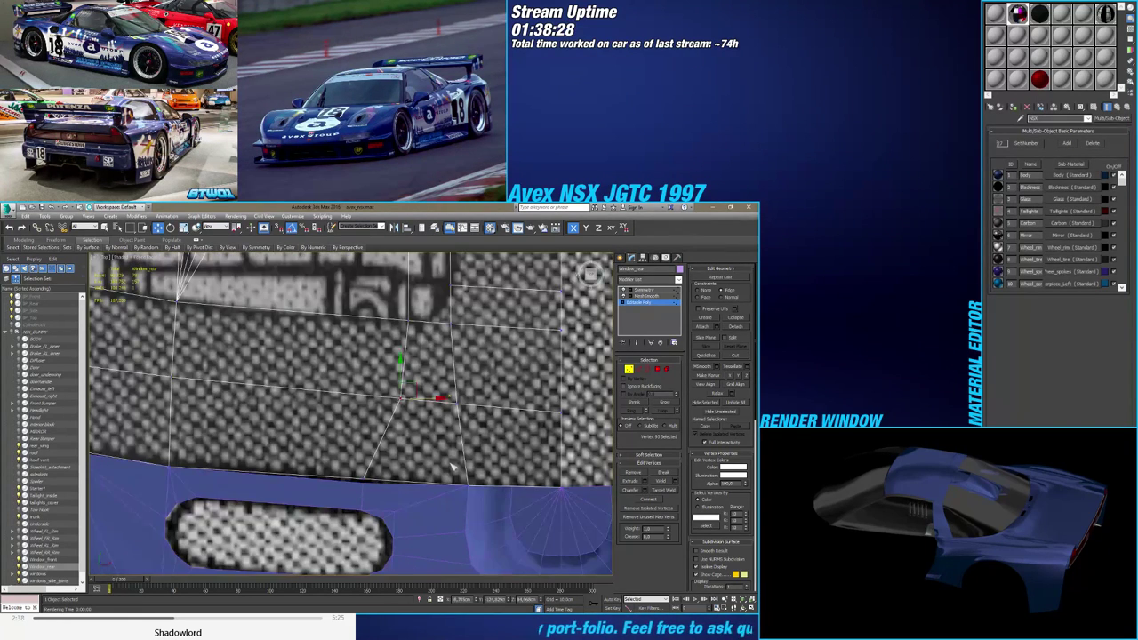
{"action": "left_click", "coordinate": [364, 480]}
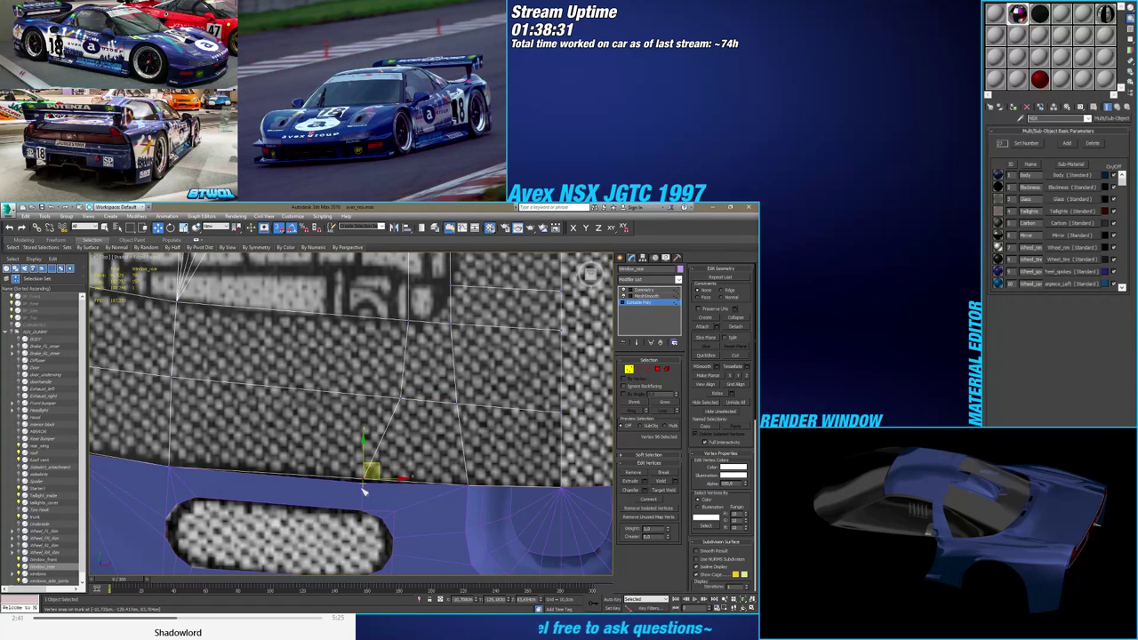
{"action": "scroll", "coordinate": [363, 485], "scroll_direction": "up", "scroll_amount": 4}
{"action": "scroll", "coordinate": [364, 477], "scroll_direction": "down", "scroll_amount": 5}
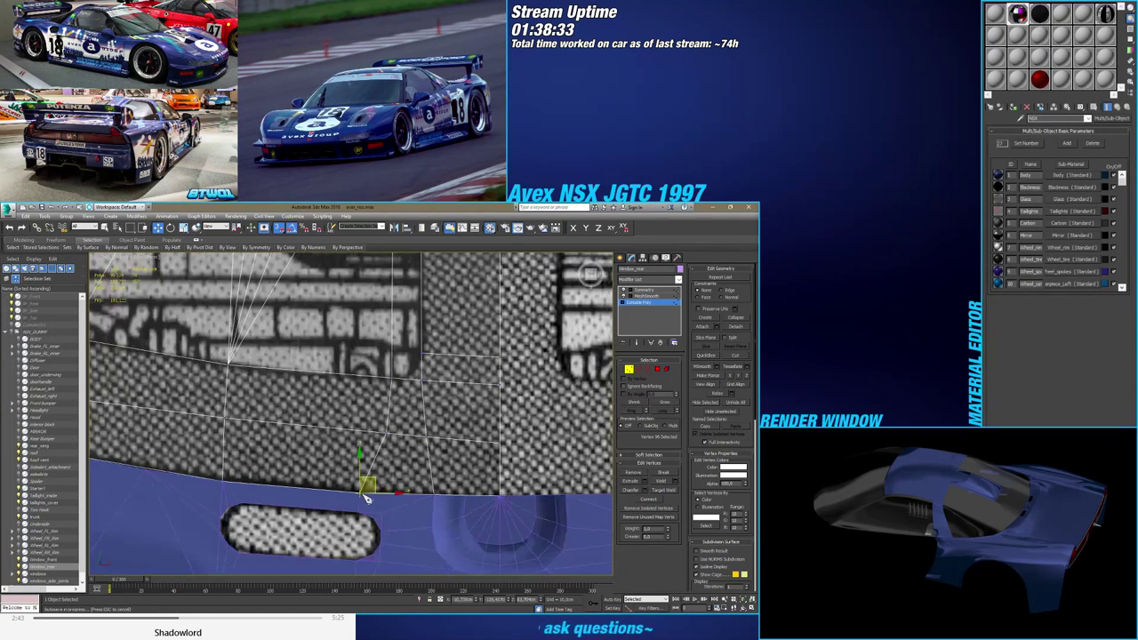
Raise the inner vertex on the rear window's centreline so it lines up with the window's side profile
{"action": "mouse_move", "coordinate": [366, 477]}
{"action": "middle_mouse_down", "text": "alt"}
{"action": "mouse_move", "coordinate": [482, 462]}
{"action": "mouse_move", "coordinate": [478, 428]}
{"action": "mouse_move", "coordinate": [407, 459]}
{"action": "mouse_move", "coordinate": [388, 444]}
{"action": "mouse_move", "coordinate": [378, 451]}
{"action": "mouse_move", "coordinate": [390, 439]}
{"action": "mouse_move", "coordinate": [386, 453]}
{"action": "mouse_move", "coordinate": [373, 449]}
{"action": "mouse_move", "coordinate": [388, 462]}
{"action": "mouse_move", "coordinate": [477, 445]}
{"action": "mouse_move", "coordinate": [480, 433]}
{"action": "mouse_move", "coordinate": [446, 446]}
{"action": "middle_mouse_up", "text": "alt"}
{"action": "key", "text": "F4"}
{"action": "key", "text": "F4"}
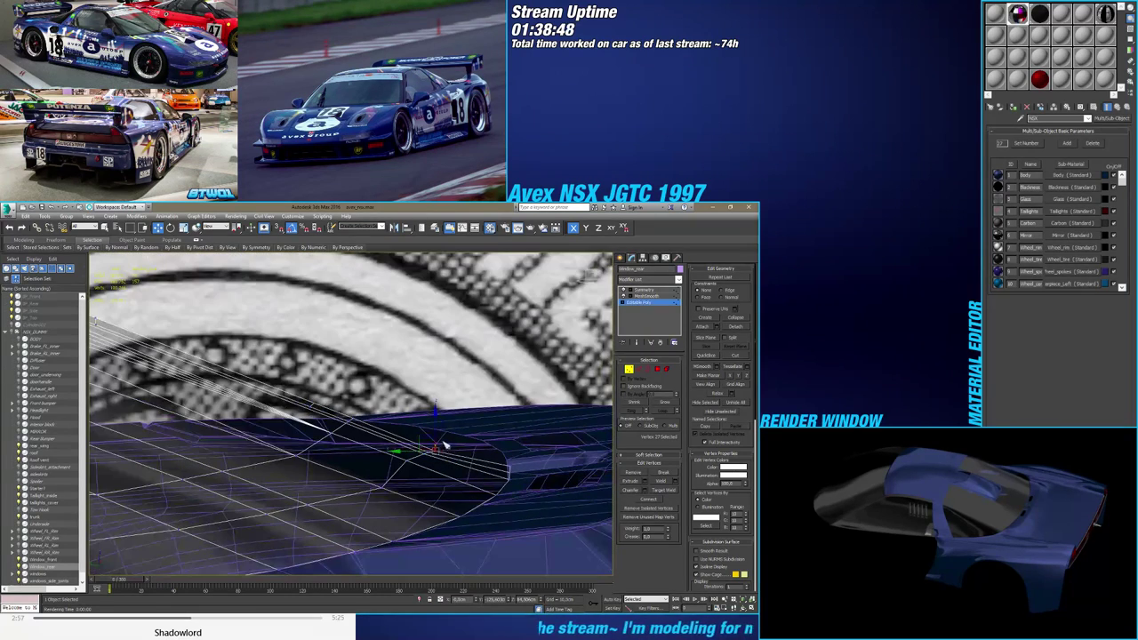
{"action": "left_click_drag", "start_coordinate": [436, 423], "coordinate": [437, 413]}
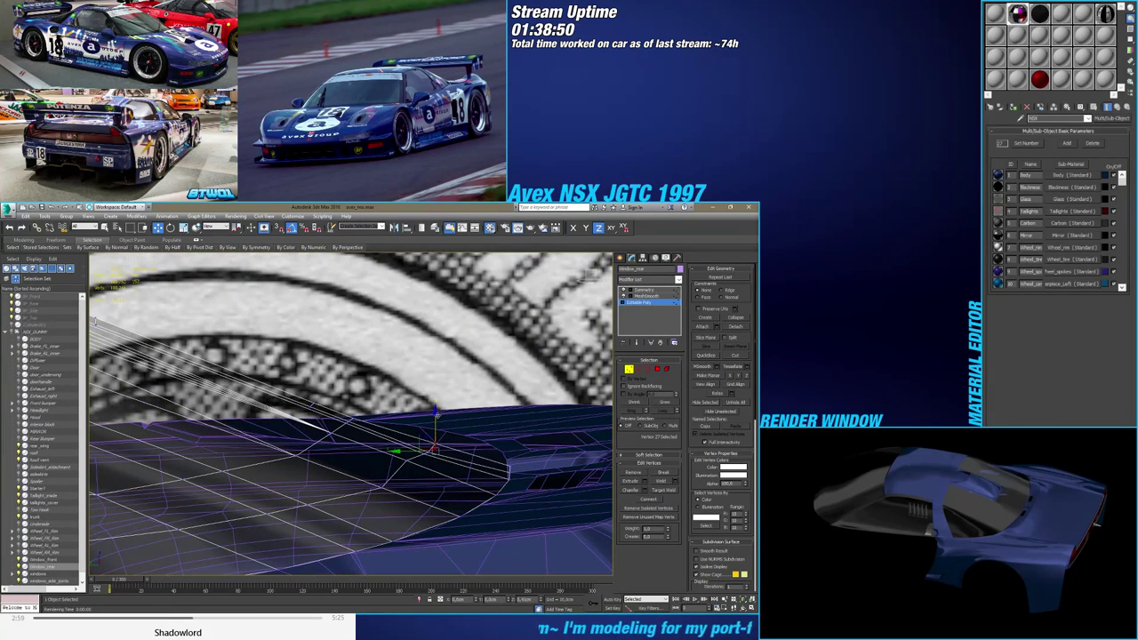
{"action": "mouse_move", "coordinate": [435, 424]}
{"action": "middle_mouse_down", "text": "alt"}
{"action": "mouse_move", "coordinate": [433, 404]}
{"action": "mouse_move", "coordinate": [427, 441]}
{"action": "middle_mouse_up", "text": "alt"}
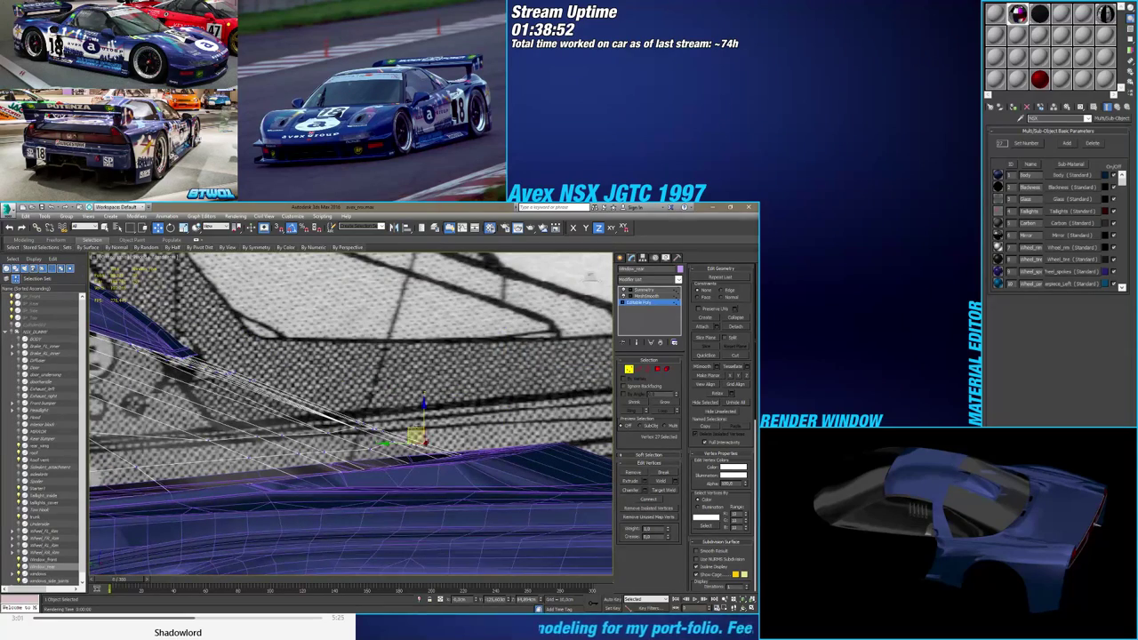
{"action": "scroll", "coordinate": [425, 438], "scroll_direction": "up", "scroll_amount": 5}
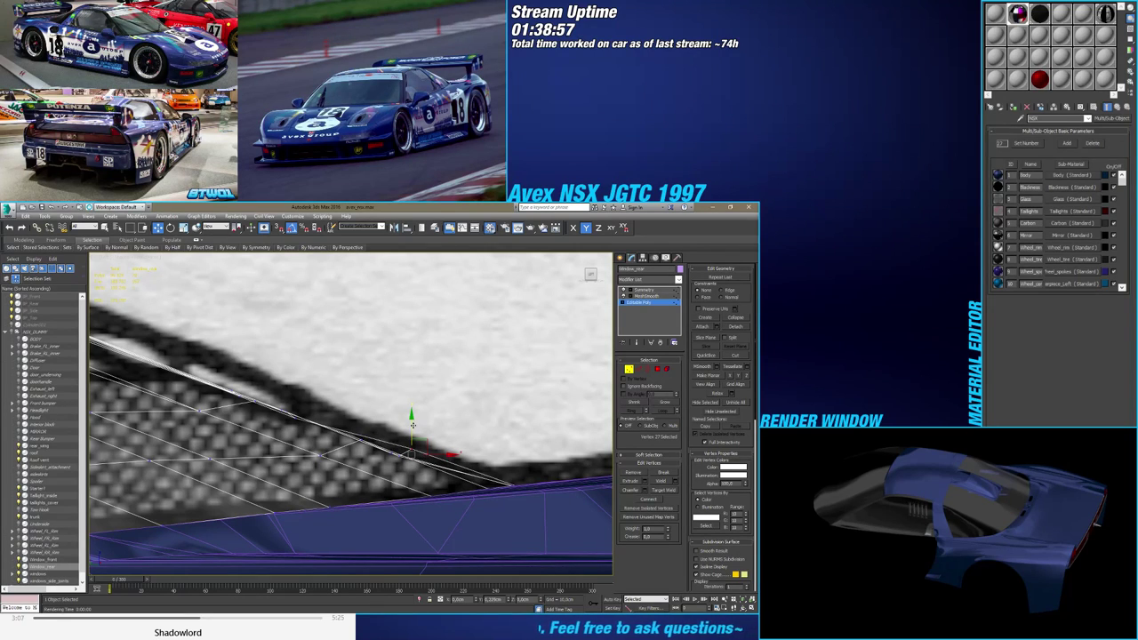
{"action": "scroll", "coordinate": [409, 428], "scroll_direction": "down", "scroll_amount": 3}
{"action": "scroll", "coordinate": [401, 447], "scroll_direction": "up", "scroll_amount": 5}
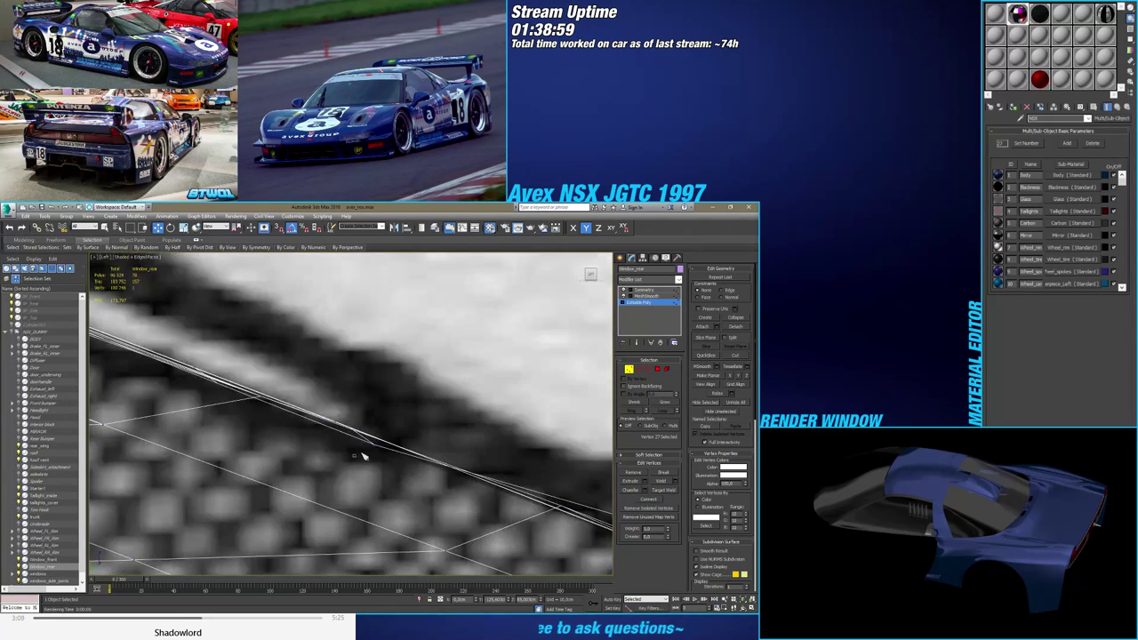
Select the four rear window vertices along the centreline and raise them slightly in the side view to follow the blueprint's profile
{"action": "left_click", "coordinate": [377, 442]}
{"action": "scroll", "coordinate": [377, 441], "scroll_direction": "down", "scroll_amount": 3}
{"action": "middle_click_drag", "start_coordinate": [377, 442], "coordinate": [354, 453], "text": "alt"}
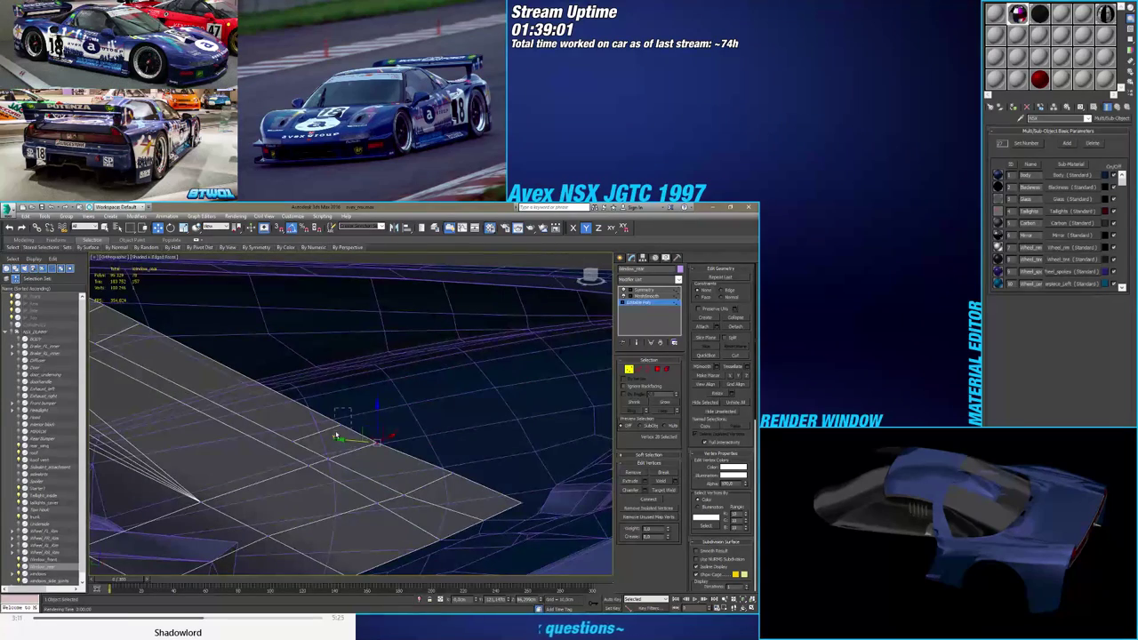
{"action": "left_click_drag", "start_coordinate": [336, 435], "coordinate": [334, 436], "text": "ctrl"}
{"action": "middle_click_drag", "start_coordinate": [304, 419], "coordinate": [472, 480]}
{"action": "scroll", "coordinate": [472, 480], "scroll_direction": "down", "scroll_amount": 2}
{"action": "left_click_drag", "start_coordinate": [365, 403], "coordinate": [350, 424], "text": "ctrl"}
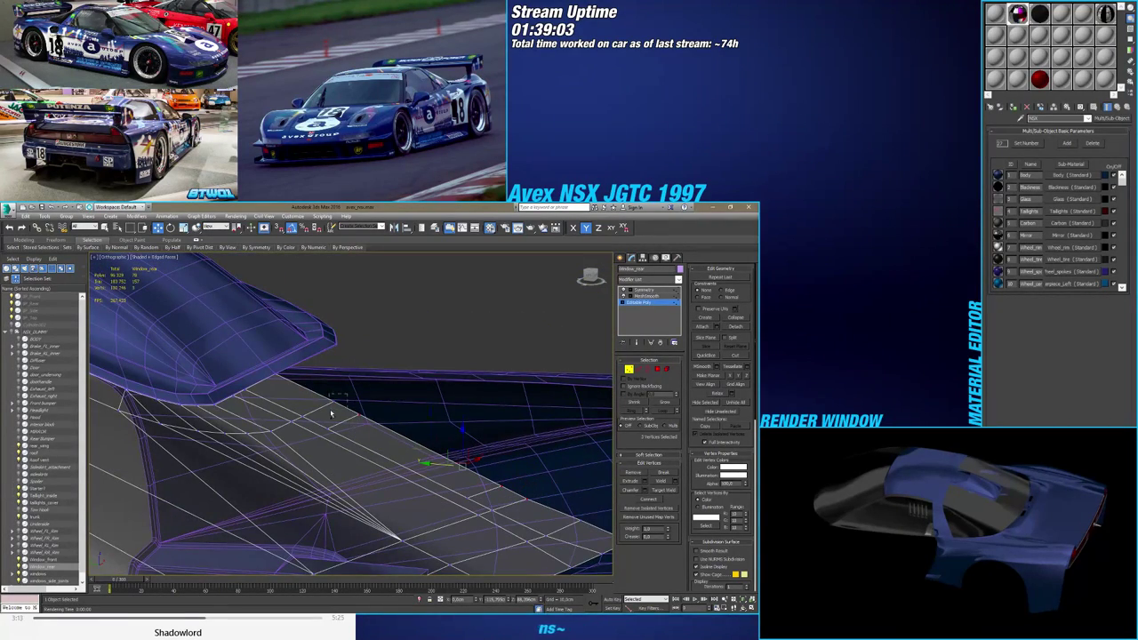
{"action": "middle_click_drag", "start_coordinate": [331, 413], "coordinate": [367, 411], "text": "alt"}
{"action": "left_click", "coordinate": [592, 279]}
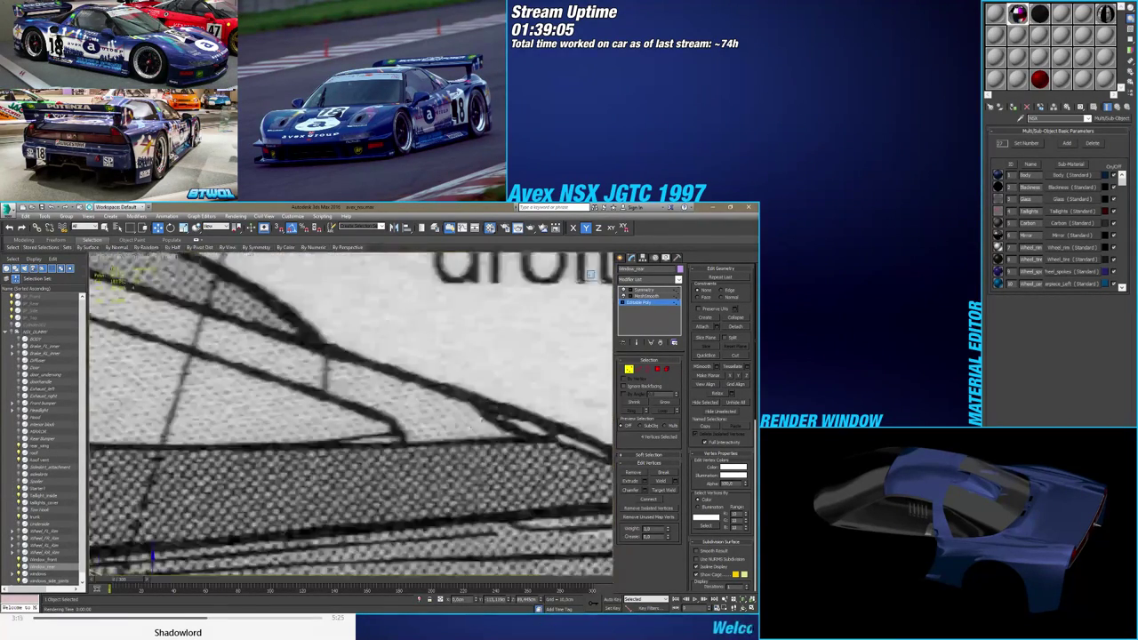
{"action": "key", "text": "z"}
{"action": "scroll", "coordinate": [445, 427], "scroll_direction": "down", "scroll_amount": 4}
{"action": "scroll", "coordinate": [432, 431], "scroll_direction": "up", "scroll_amount": 3}
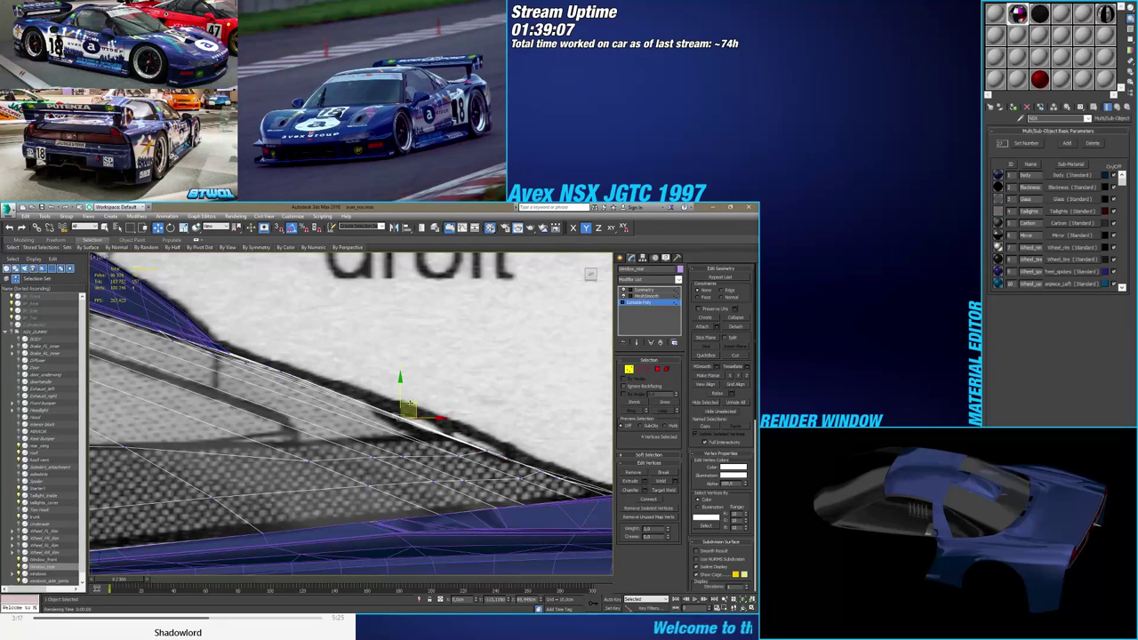
{"action": "left_click_drag", "start_coordinate": [401, 395], "coordinate": [401, 383]}
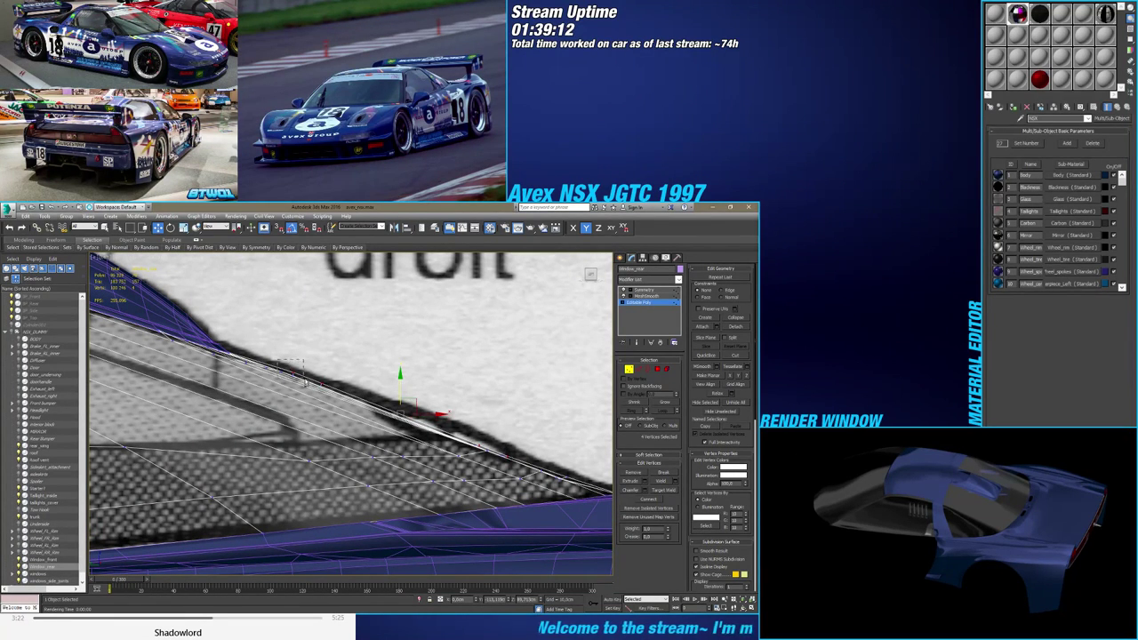
Reduce the selection to the lower centreline vertices and adjust their heights against the blueprint's rear window line
{"action": "left_click_drag", "start_coordinate": [277, 359], "coordinate": [305, 383], "text": "alt"}
{"action": "scroll", "coordinate": [436, 405], "scroll_direction": "up", "scroll_amount": 2}
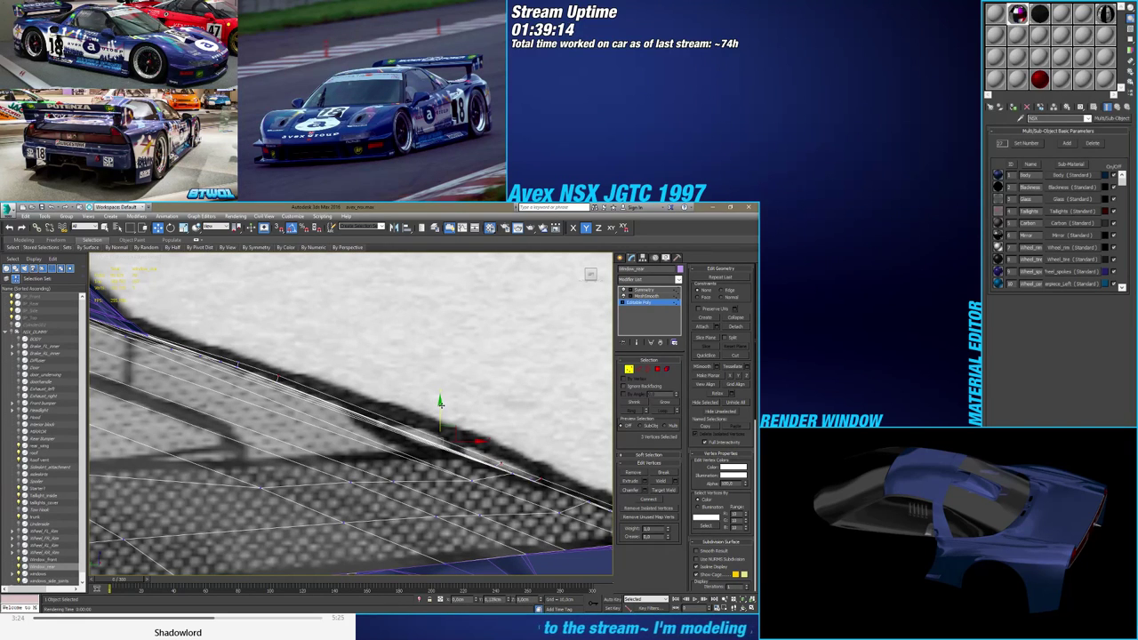
{"action": "left_click_drag", "start_coordinate": [271, 371], "coordinate": [286, 386], "text": "alt"}
{"action": "middle_click_drag", "start_coordinate": [535, 454], "coordinate": [385, 424]}
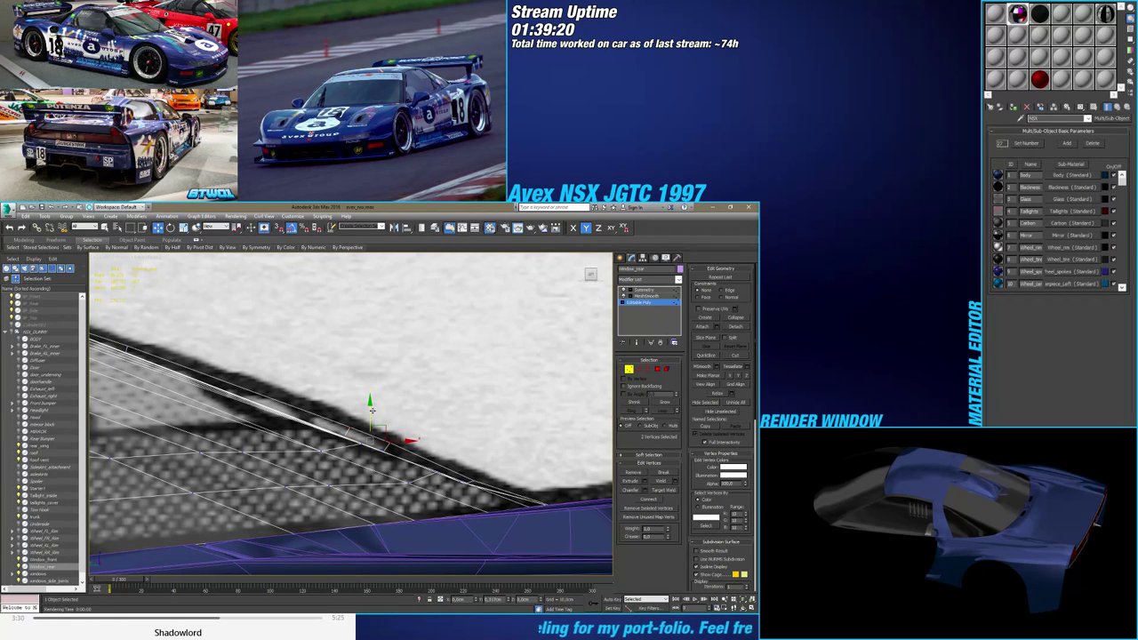
{"action": "left_click_drag", "start_coordinate": [372, 410], "coordinate": [365, 436]}
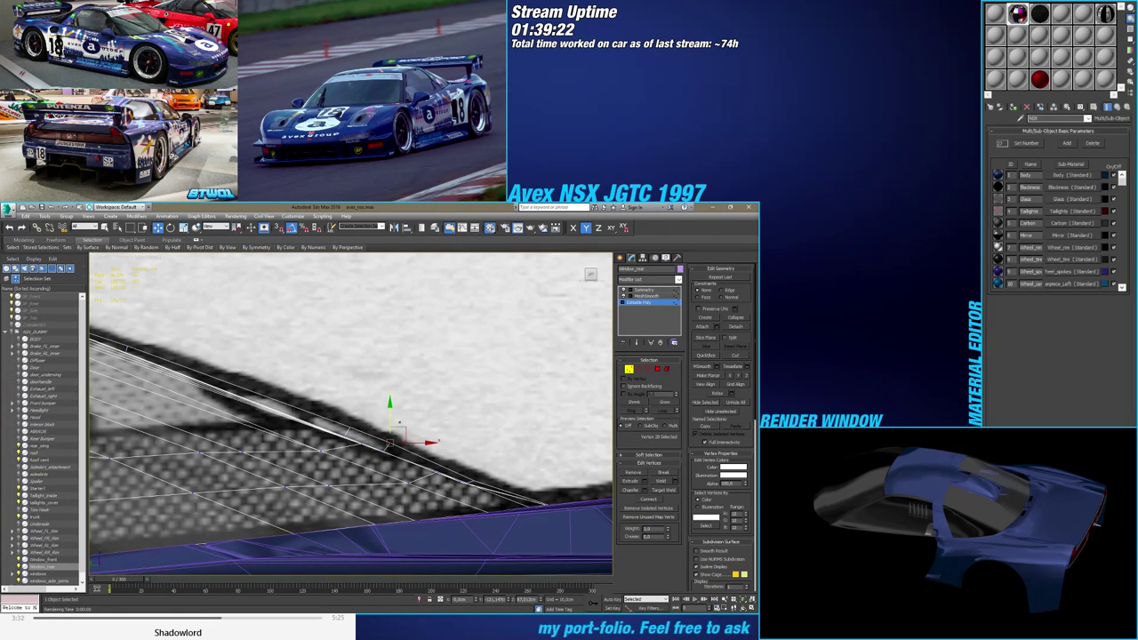
{"action": "left_click_drag", "start_coordinate": [473, 485], "coordinate": [474, 440]}
{"action": "scroll", "coordinate": [473, 441], "scroll_direction": "down", "scroll_amount": 4}
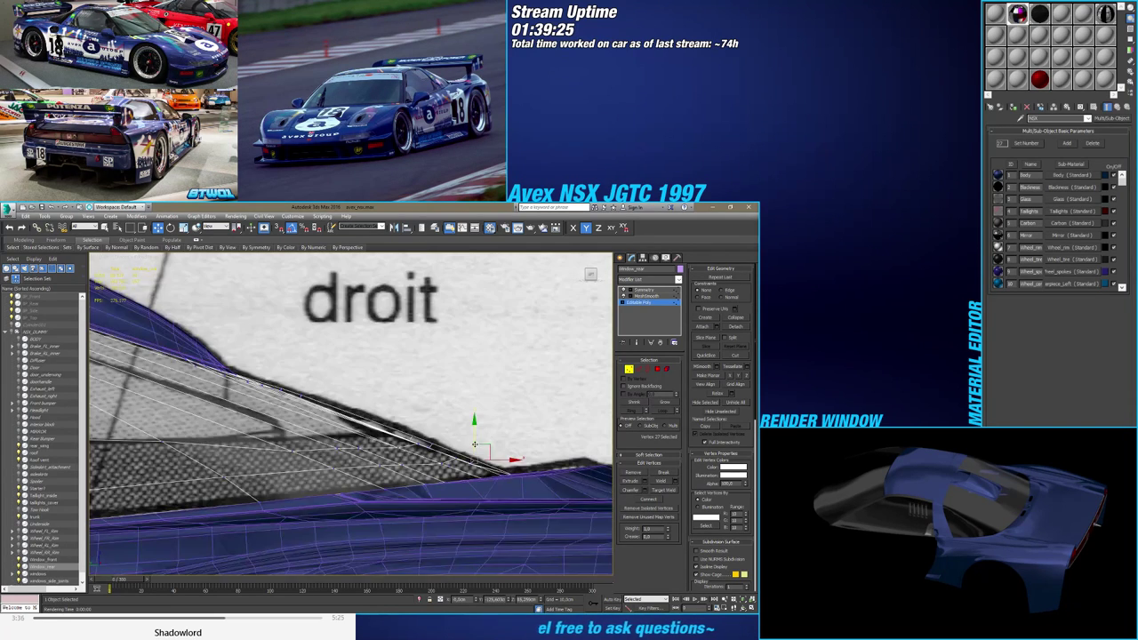
Select the row of vertices beside the rear window's centreline and raise them slightly in the side view
{"action": "middle_click_drag", "start_coordinate": [474, 443], "coordinate": [458, 476], "text": "alt"}
{"action": "scroll", "coordinate": [452, 486], "scroll_direction": "up", "scroll_amount": 2}
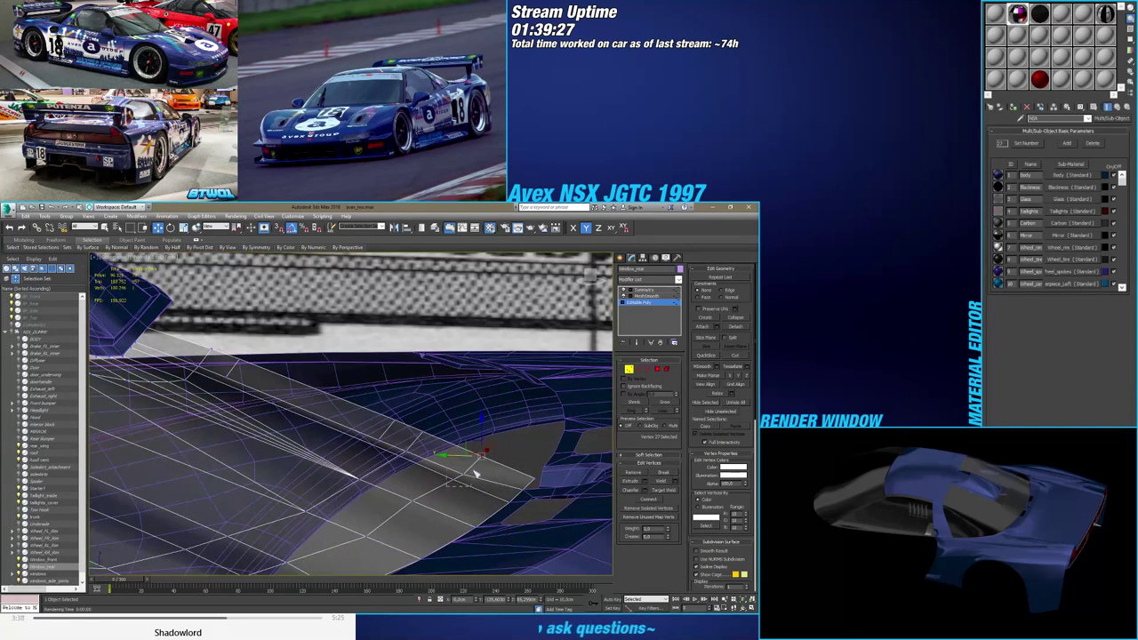
{"action": "left_click_drag", "start_coordinate": [474, 473], "coordinate": [474, 473]}
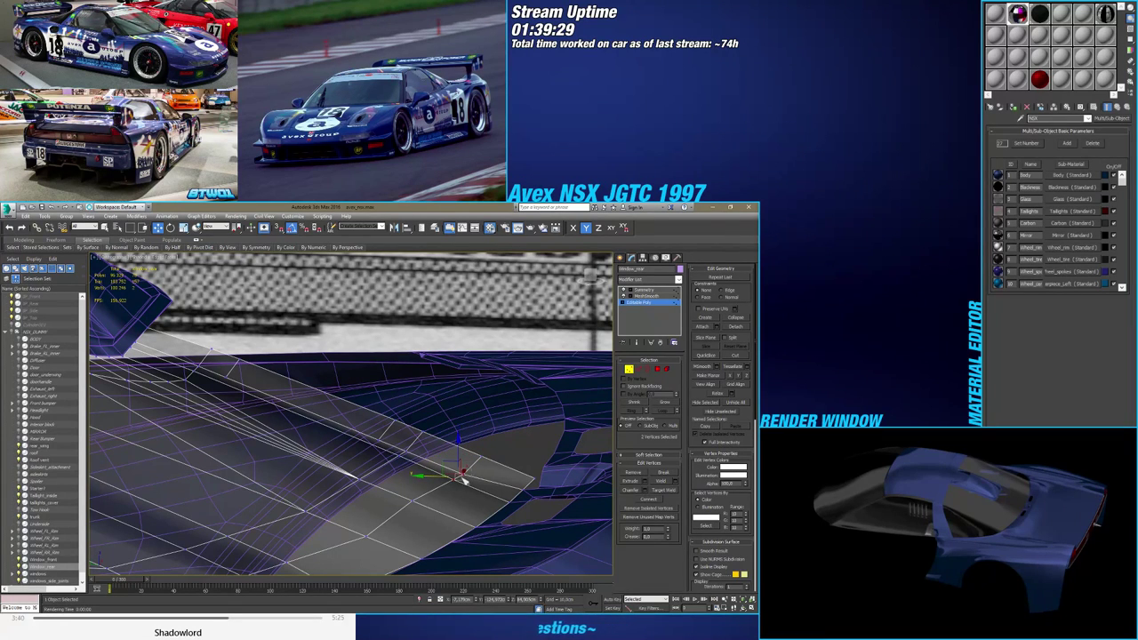
{"action": "left_click", "coordinate": [468, 467]}
{"action": "left_click", "coordinate": [404, 451], "text": "ctrl"}
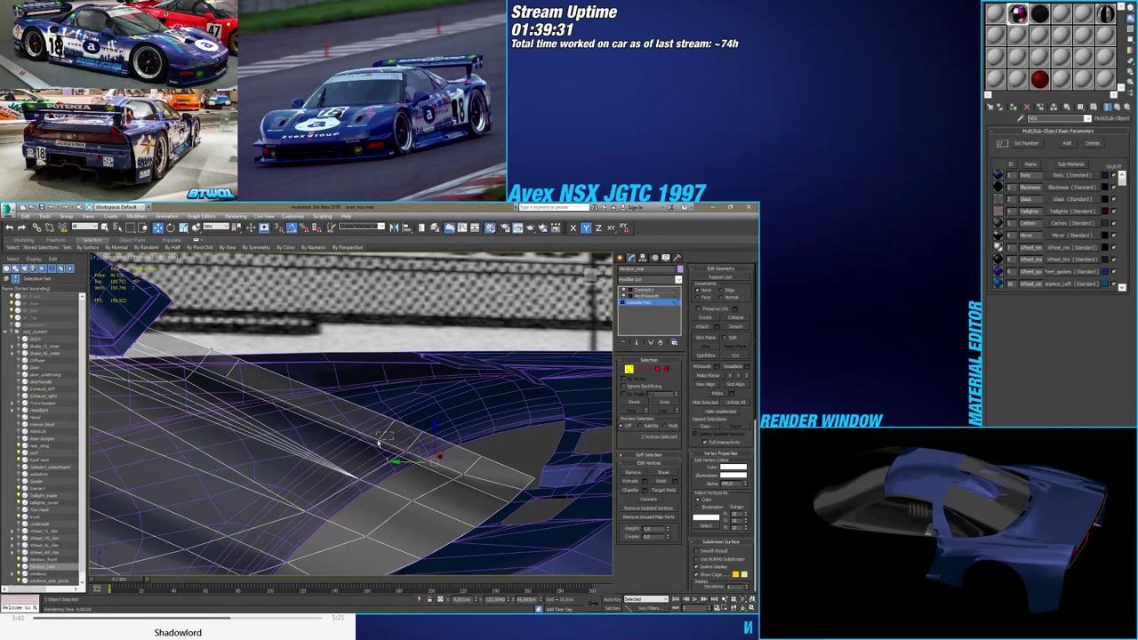
{"action": "left_click_drag", "start_coordinate": [377, 442], "coordinate": [375, 445], "text": "ctrl"}
{"action": "left_click_drag", "start_coordinate": [240, 379], "coordinate": [220, 384]}
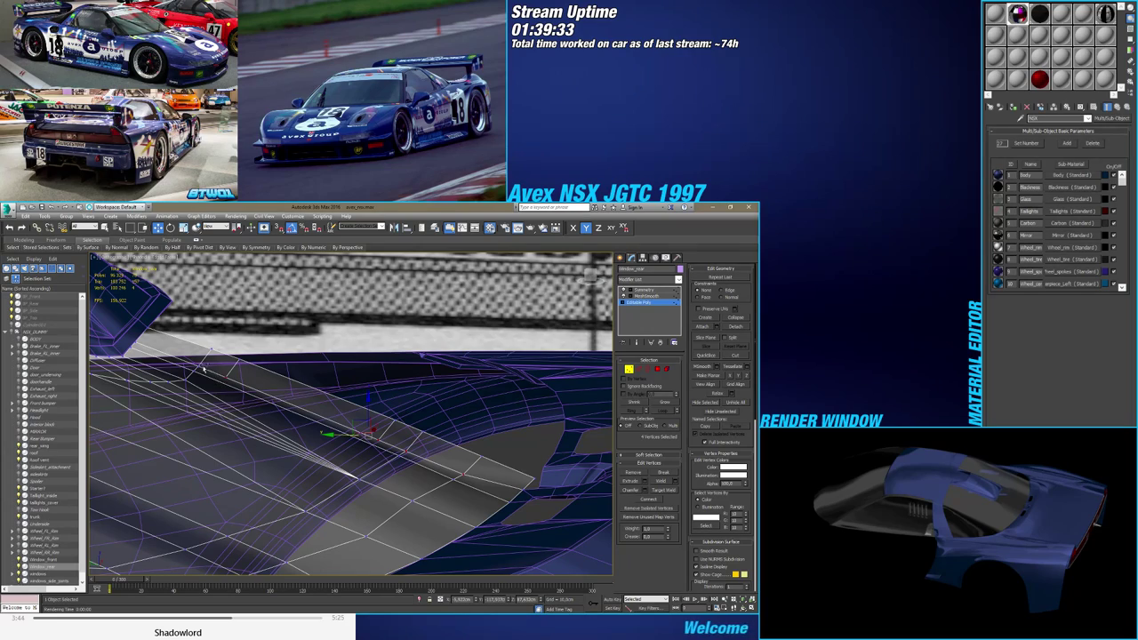
{"action": "middle_click_drag", "start_coordinate": [203, 369], "coordinate": [267, 376], "text": "alt"}
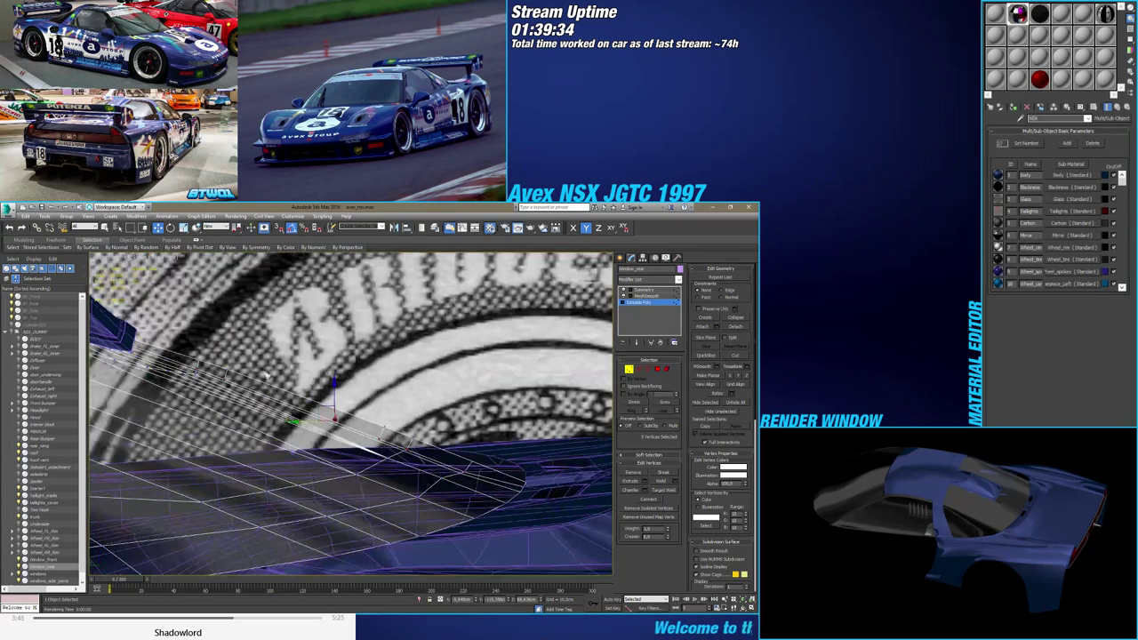
{"action": "left_click", "coordinate": [595, 275]}
{"action": "scroll", "coordinate": [358, 412], "scroll_direction": "down", "scroll_amount": 1}
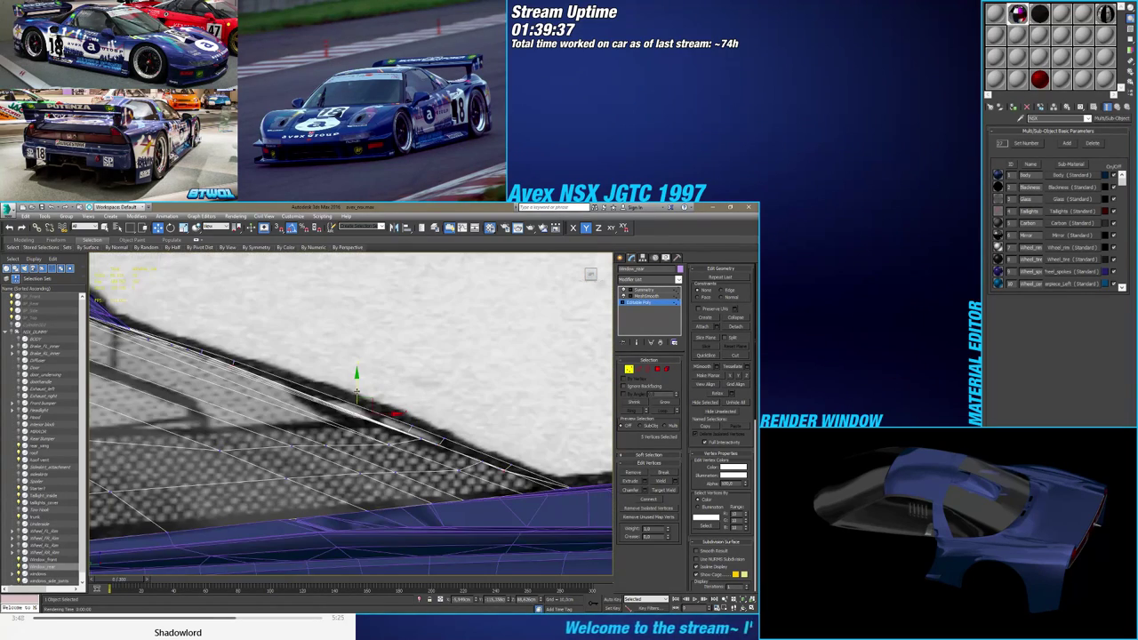
{"action": "left_click_drag", "start_coordinate": [356, 393], "coordinate": [356, 389]}
Deselect the upper vertices of that row and fine-tune the height of the remaining lower ones
{"action": "left_click_drag", "start_coordinate": [189, 364], "coordinate": [211, 343], "text": "alt"}
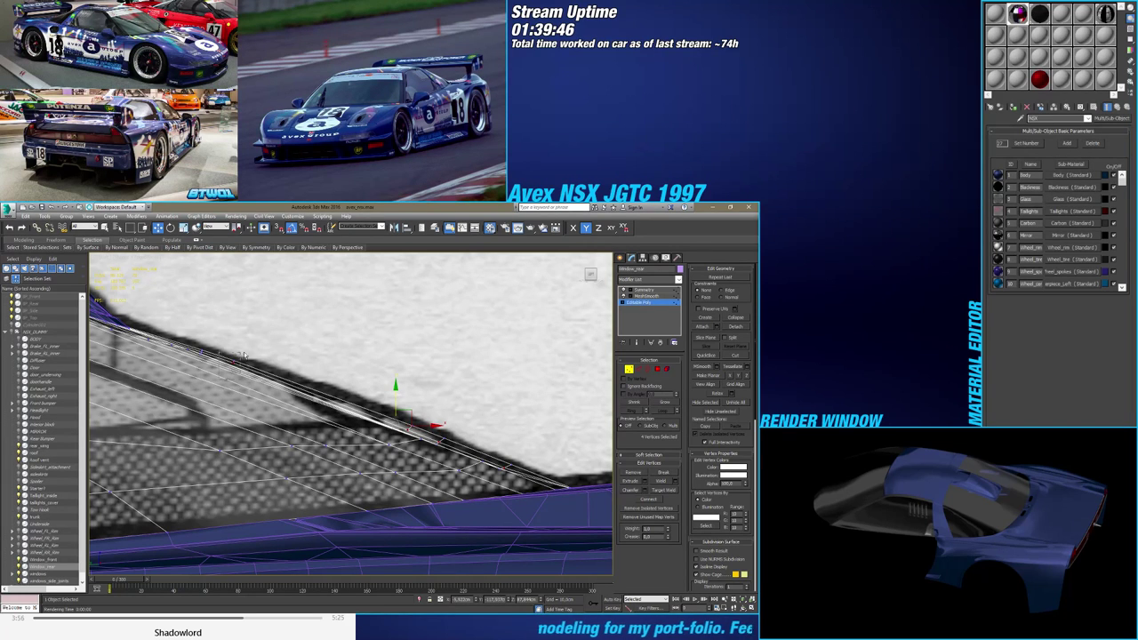
{"action": "left_click_drag", "start_coordinate": [245, 355], "coordinate": [245, 353], "text": "alt"}
{"action": "scroll", "coordinate": [425, 403], "scroll_direction": "up", "scroll_amount": 2}
{"action": "left_click_drag", "start_coordinate": [463, 431], "coordinate": [468, 425]}
{"action": "scroll", "coordinate": [468, 427], "scroll_direction": "down", "scroll_amount": 2}
Select the neighbouring lower vertices in pairs and shift them vertically to even out the window's side profile
{"action": "middle_click_drag", "start_coordinate": [480, 436], "coordinate": [433, 457], "text": "alt"}
{"action": "left_click", "coordinate": [444, 452], "text": "ctrl"}
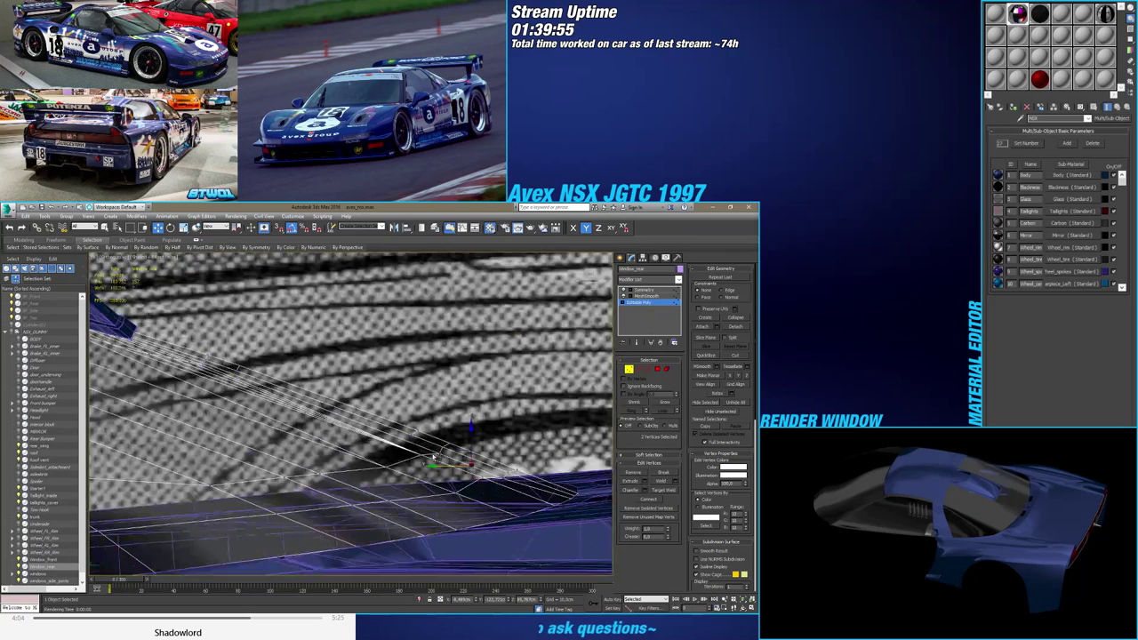
{"action": "left_click", "coordinate": [592, 277]}
{"action": "left_click_drag", "start_coordinate": [444, 497], "coordinate": [445, 492]}
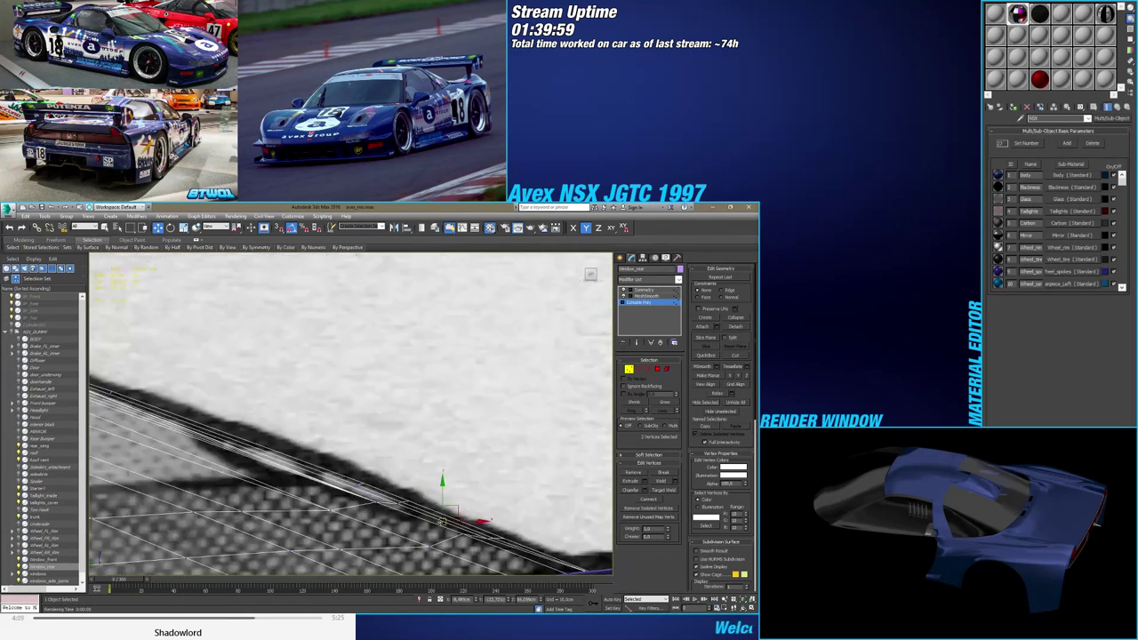
{"action": "scroll", "coordinate": [442, 491], "scroll_direction": "up", "scroll_amount": 2}
{"action": "left_click", "coordinate": [379, 502], "text": "ctrl"}
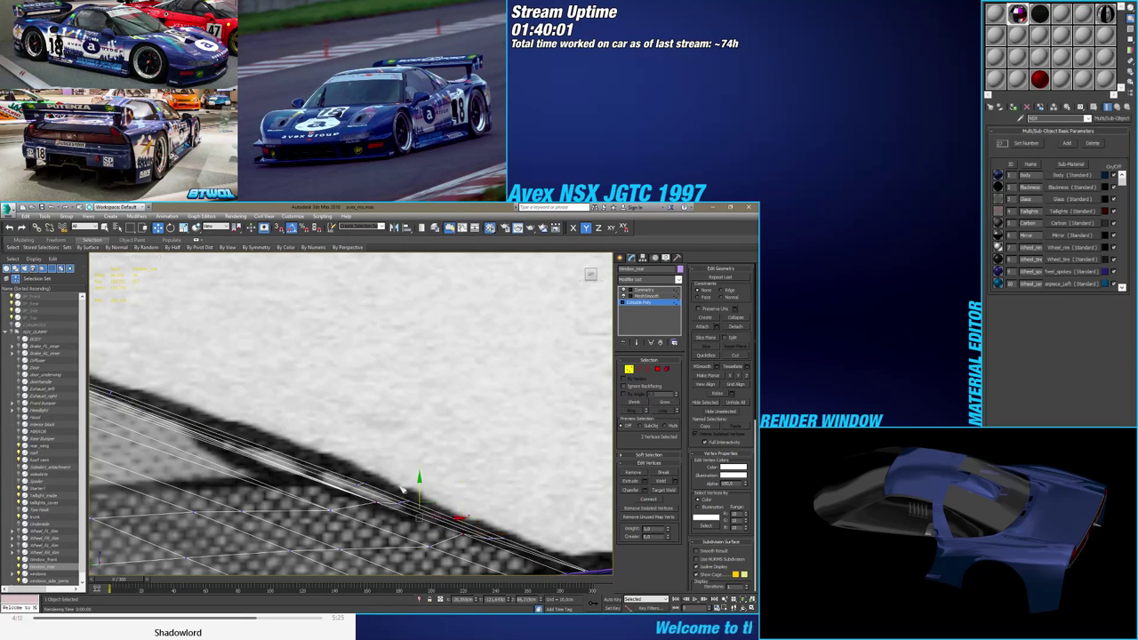
{"action": "left_click_drag", "start_coordinate": [418, 485], "coordinate": [415, 495]}
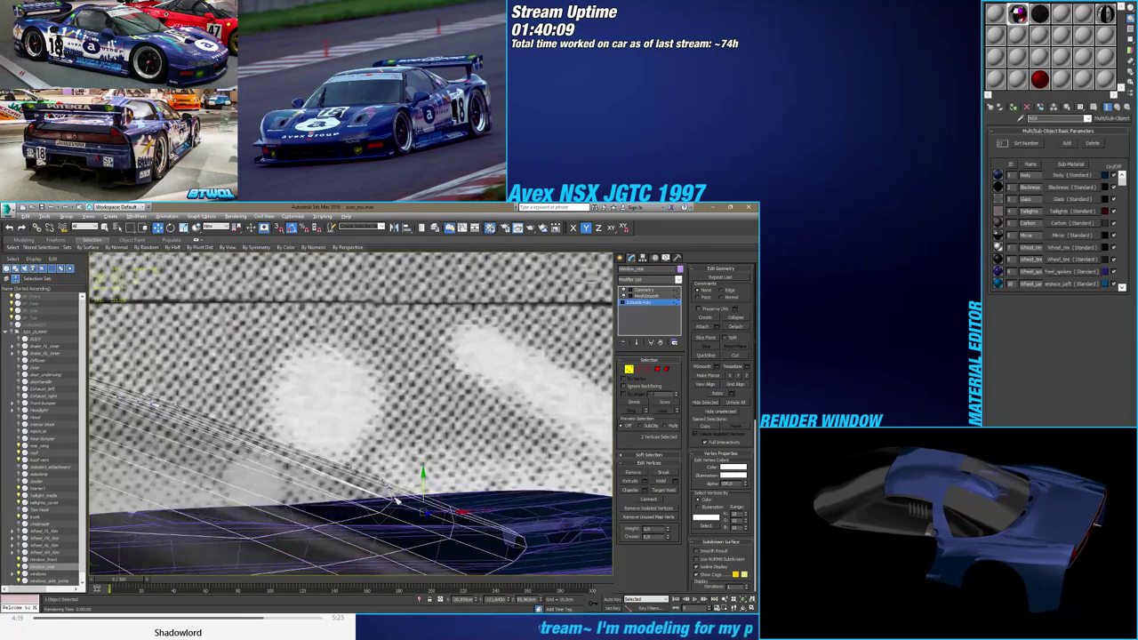
Inspect the rear window's shading without edges, on the base mesh and with the MeshSmooth result shown
{"action": "middle_click_drag", "start_coordinate": [398, 501], "coordinate": [395, 498], "text": "alt"}
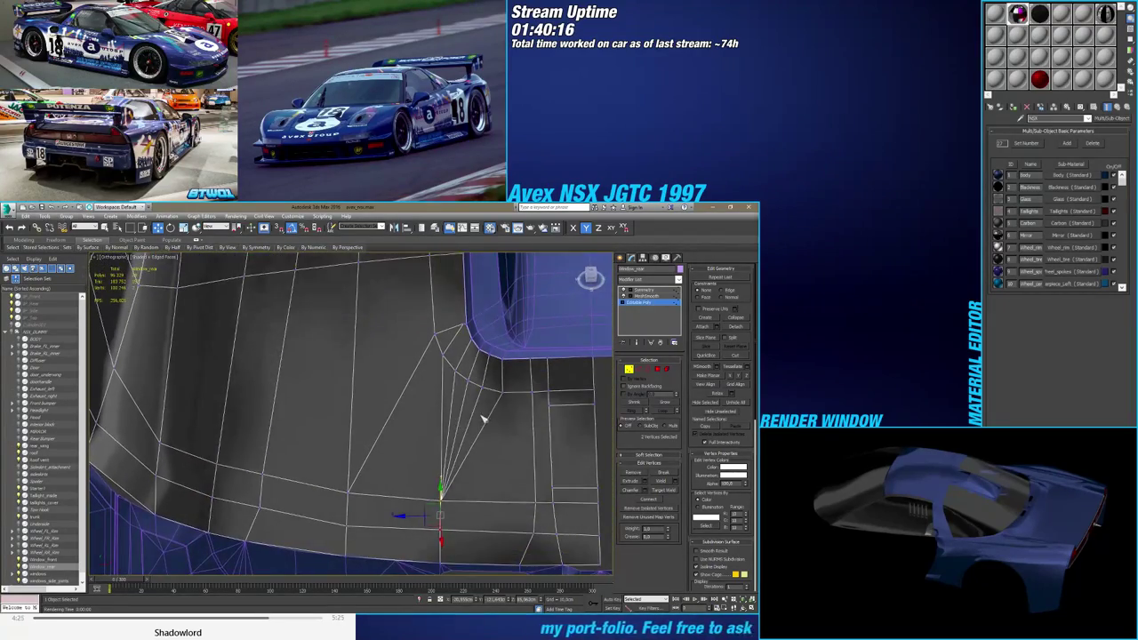
{"action": "key", "text": "F4"}
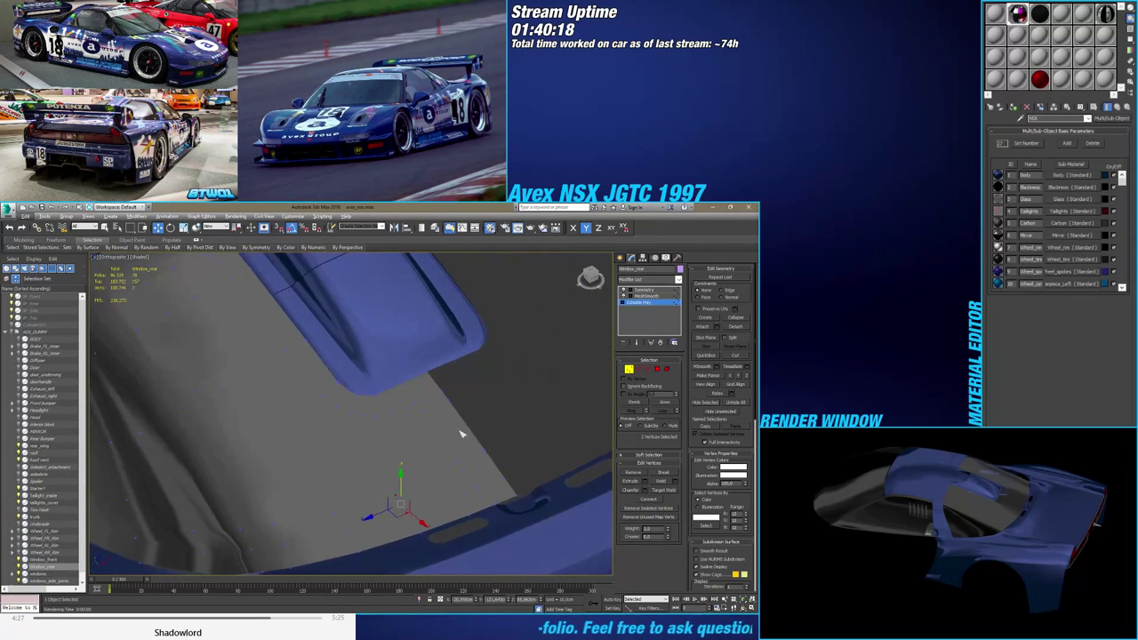
{"action": "left_click", "coordinate": [647, 296]}
{"action": "middle_click_drag", "start_coordinate": [453, 402], "coordinate": [430, 411], "text": "alt"}
{"action": "scroll", "coordinate": [421, 393], "scroll_direction": "down", "scroll_amount": 5}
{"action": "key", "text": "F4"}
{"action": "key", "text": "F4"}
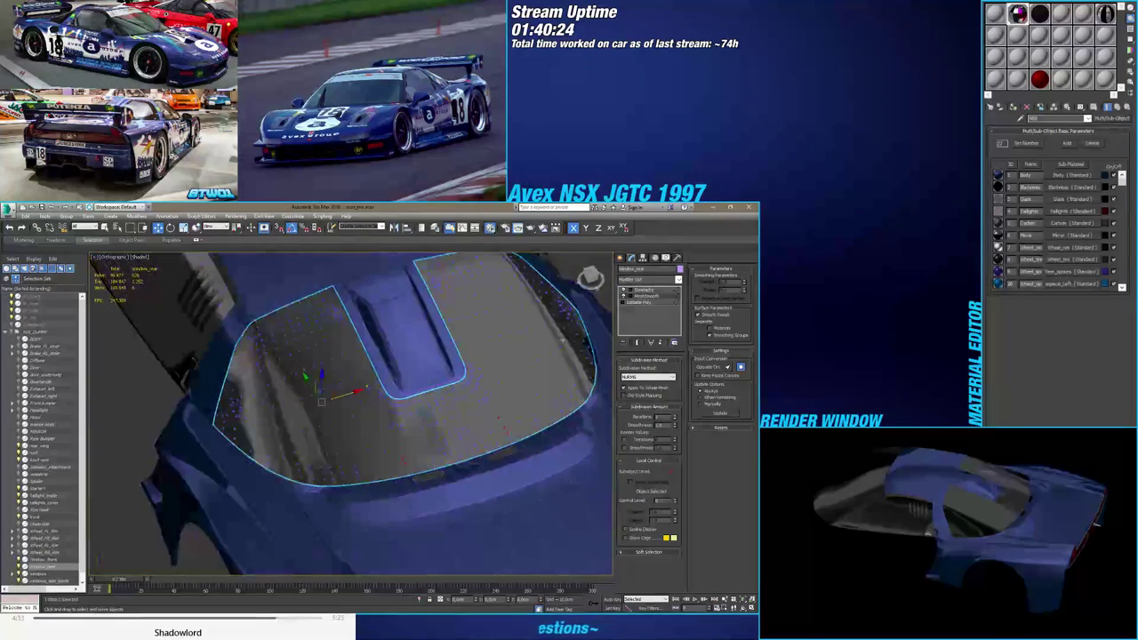
Connect the vertices diagonally across the upper and lower corners of the narrow strip beside the centreline on the base mesh
{"action": "left_click", "coordinate": [636, 303]}
{"action": "key", "text": "1"}
{"action": "scroll", "coordinate": [451, 407], "scroll_direction": "up", "scroll_amount": 6}
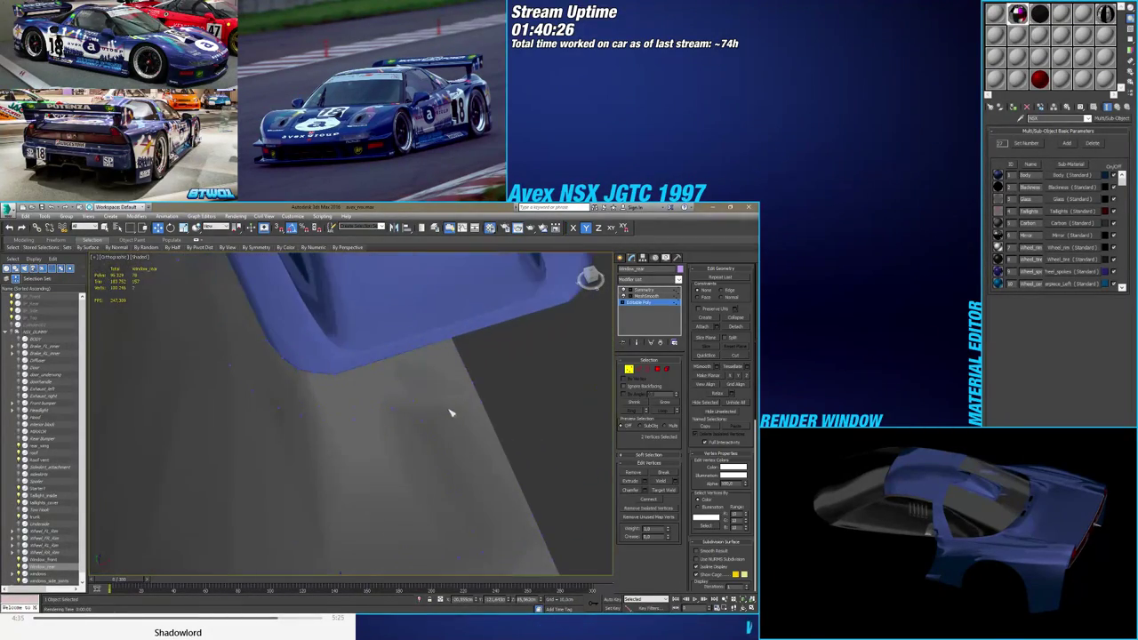
{"action": "key", "text": "F4"}
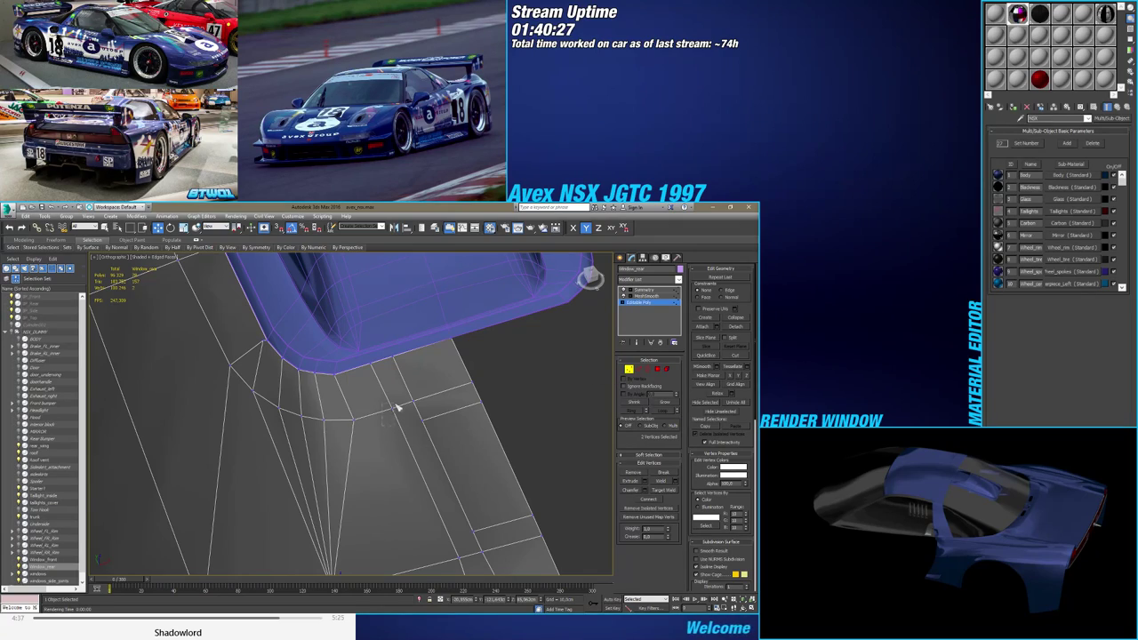
{"action": "left_click_drag", "start_coordinate": [397, 407], "coordinate": [400, 405]}
{"action": "middle_click_drag", "start_coordinate": [409, 402], "coordinate": [579, 308], "text": "alt"}
{"action": "middle_click_drag", "start_coordinate": [506, 342], "coordinate": [474, 387], "text": "alt"}
{"action": "left_click", "coordinate": [390, 344], "text": "ctrl"}
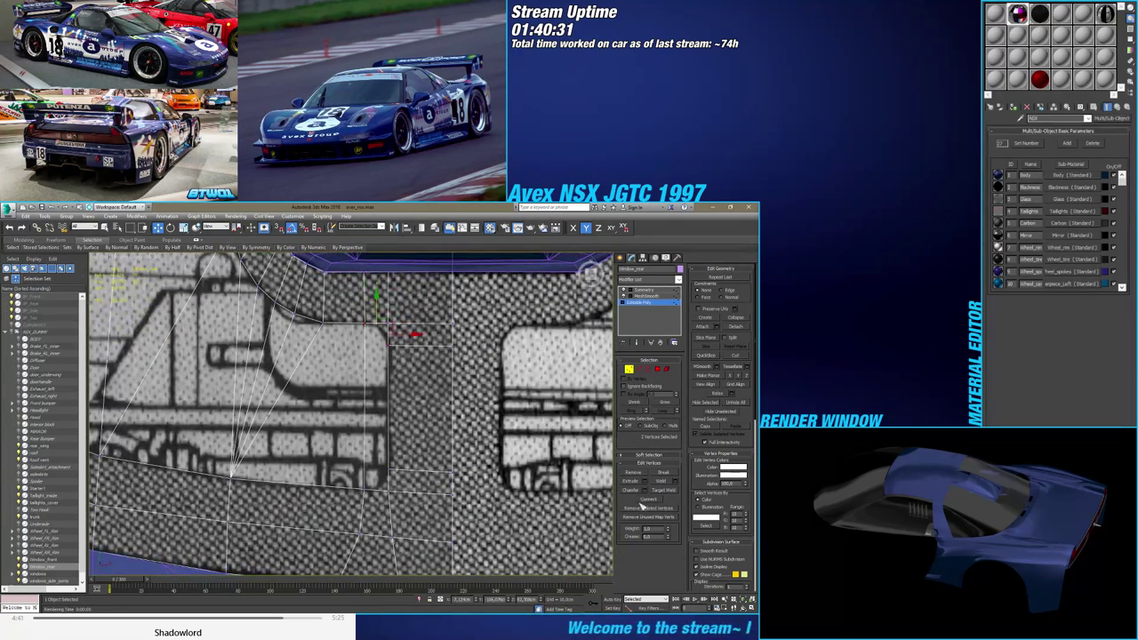
{"action": "left_click", "coordinate": [372, 489]}
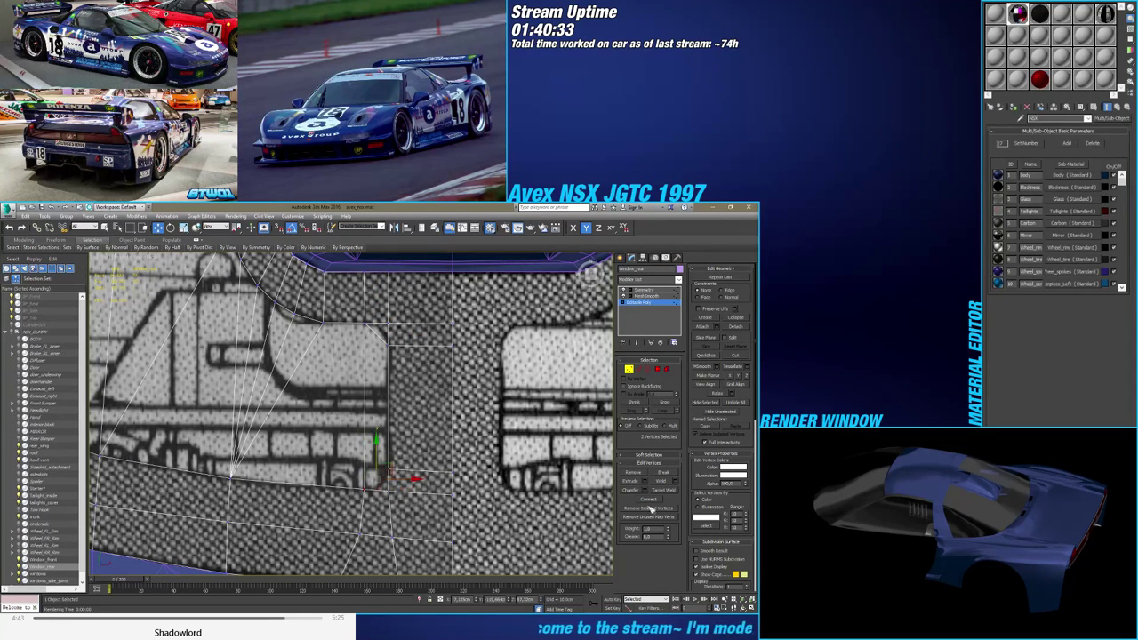
{"action": "left_click", "coordinate": [435, 497]}
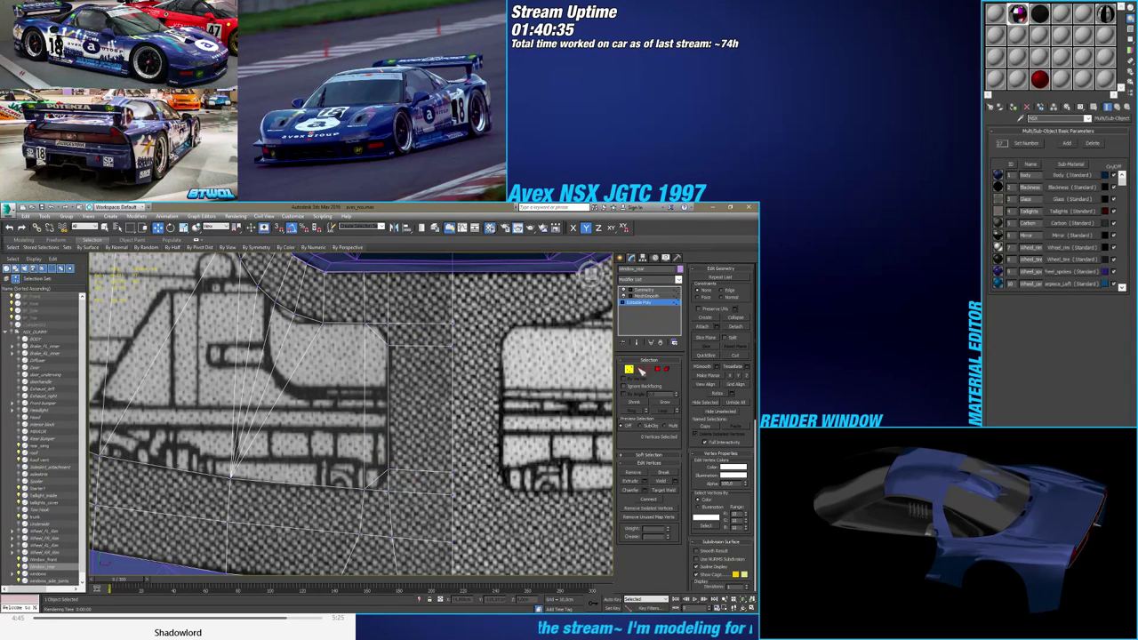
Connect the short edges at the upper and lower corners of the narrow strip with three evenly spaced lengthwise edges
{"action": "left_click", "coordinate": [642, 369]}
{"action": "double_click", "coordinate": [384, 322]}
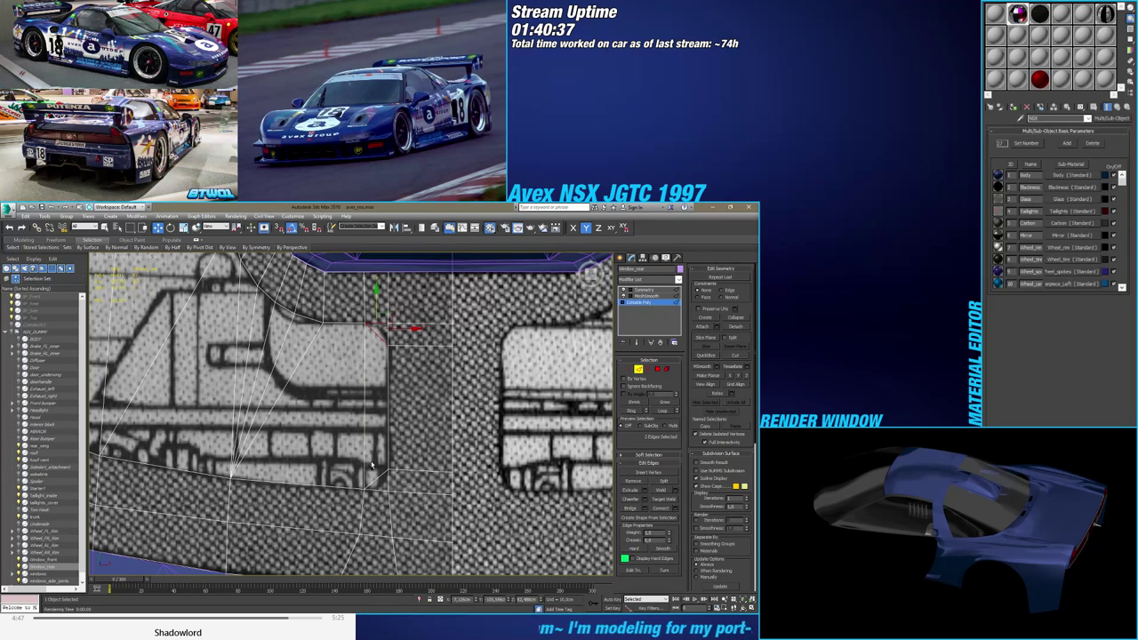
{"action": "double_click", "coordinate": [384, 489]}
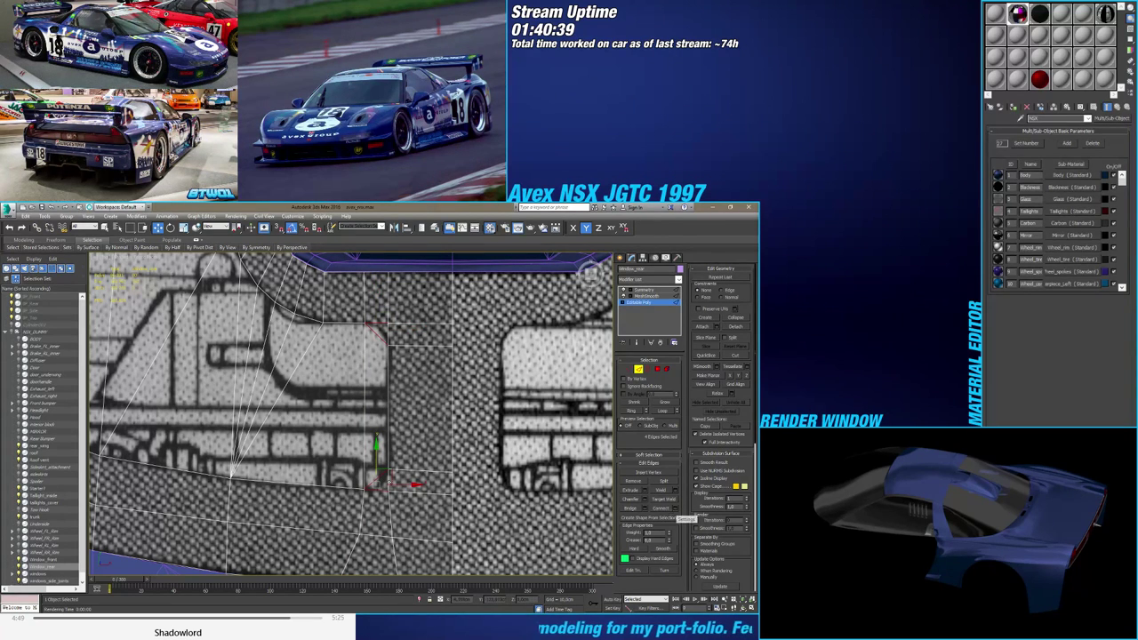
{"action": "left_click", "coordinate": [378, 480]}
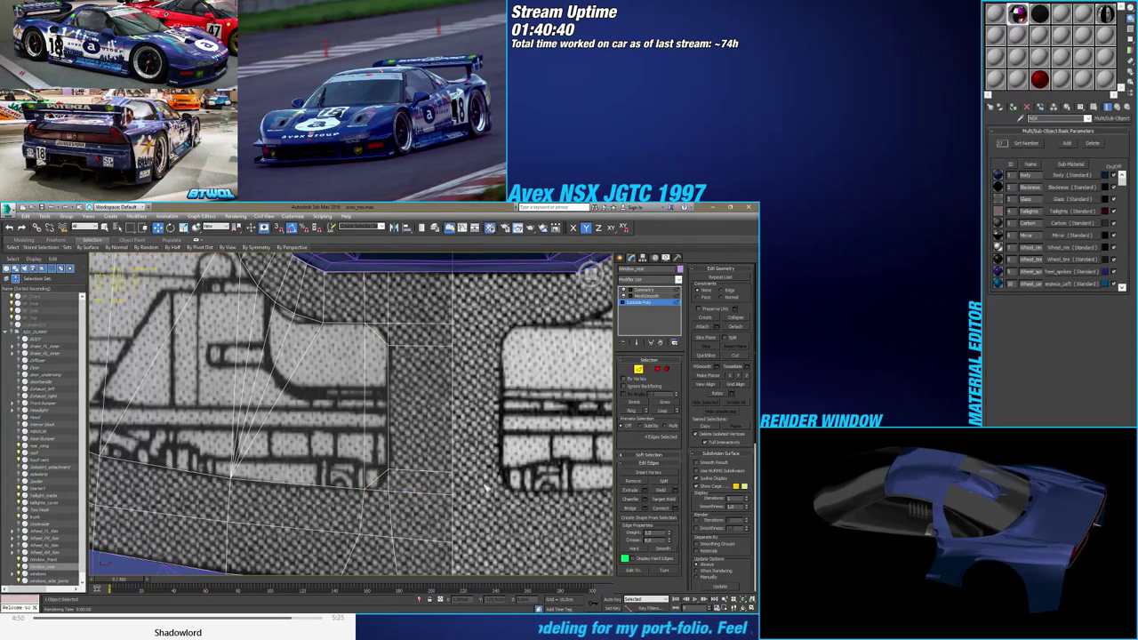
{"action": "left_click", "coordinate": [404, 480]}
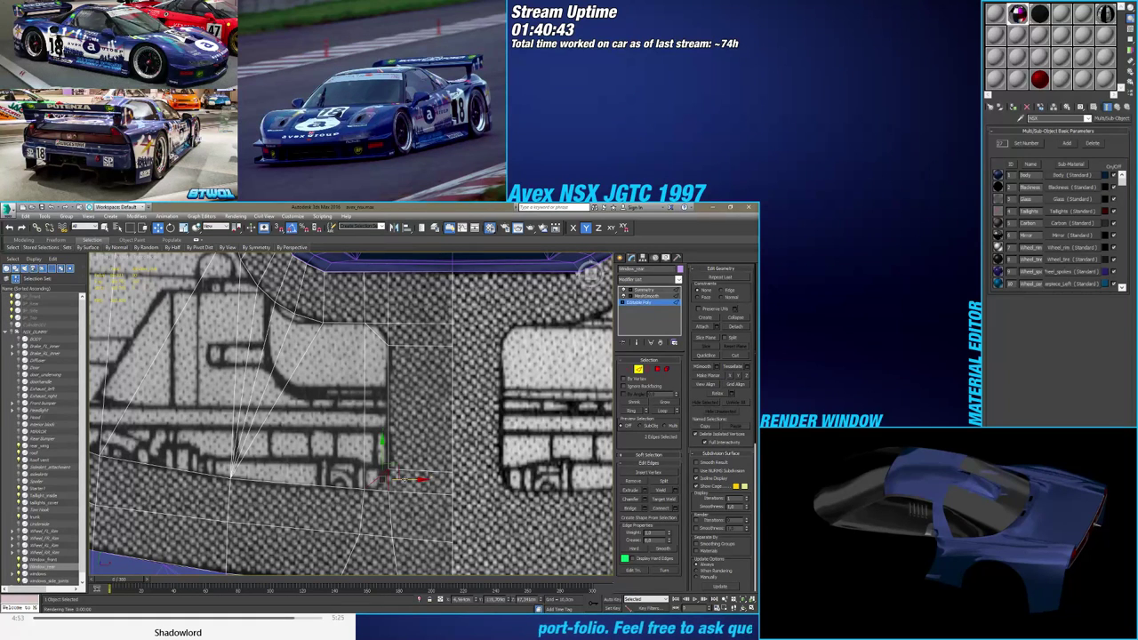
{"action": "left_click", "coordinate": [391, 334]}
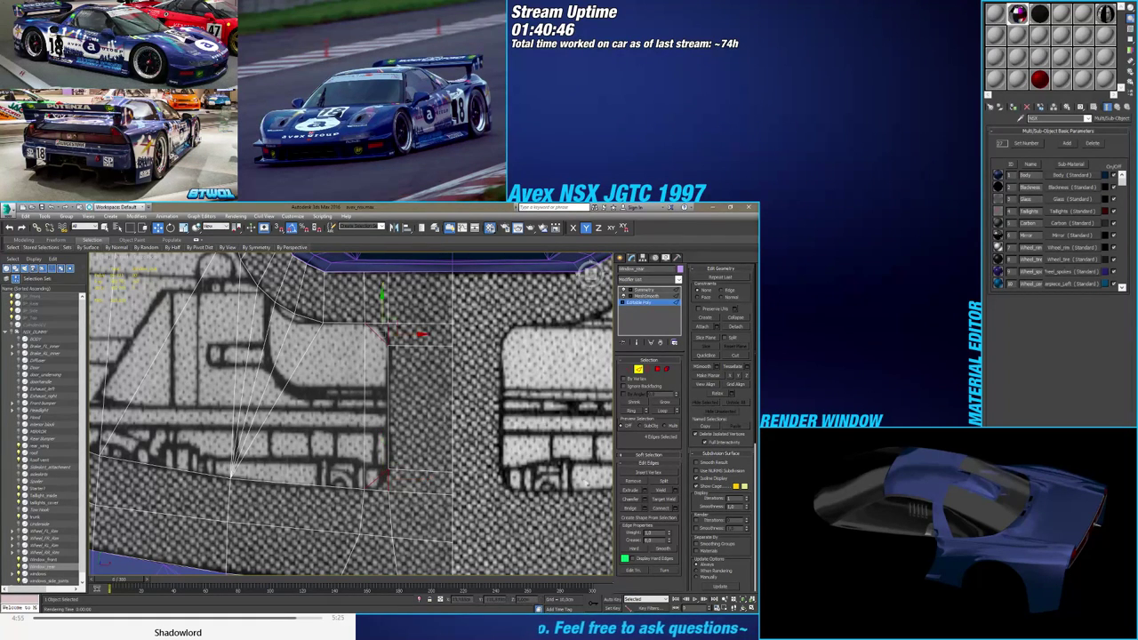
{"action": "left_click", "coordinate": [673, 509]}
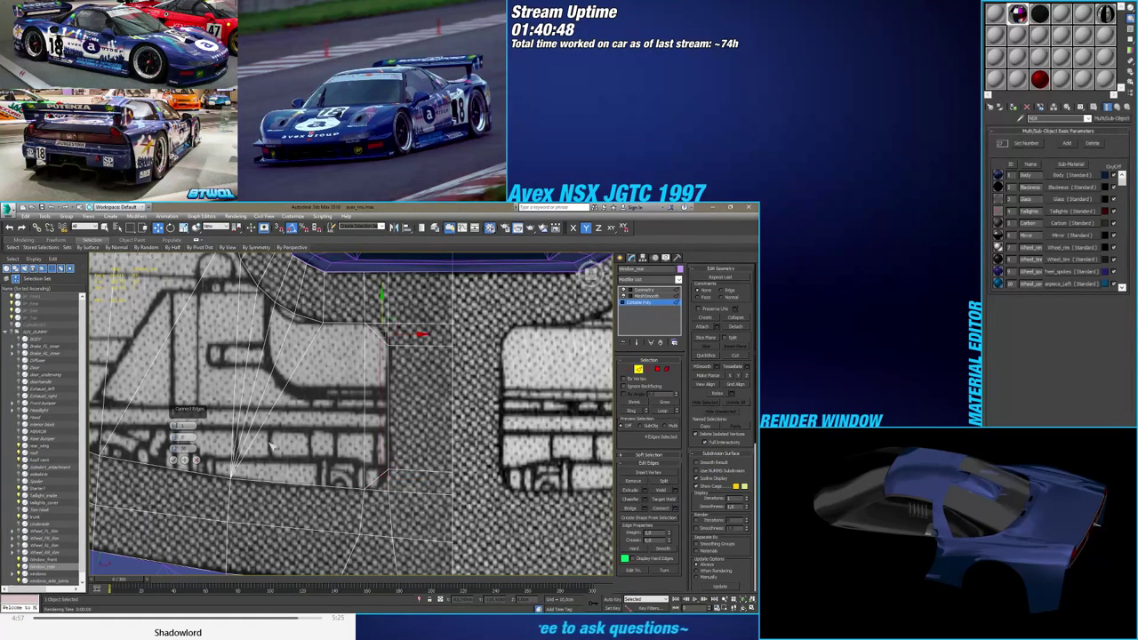
{"action": "left_click", "coordinate": [175, 425]}
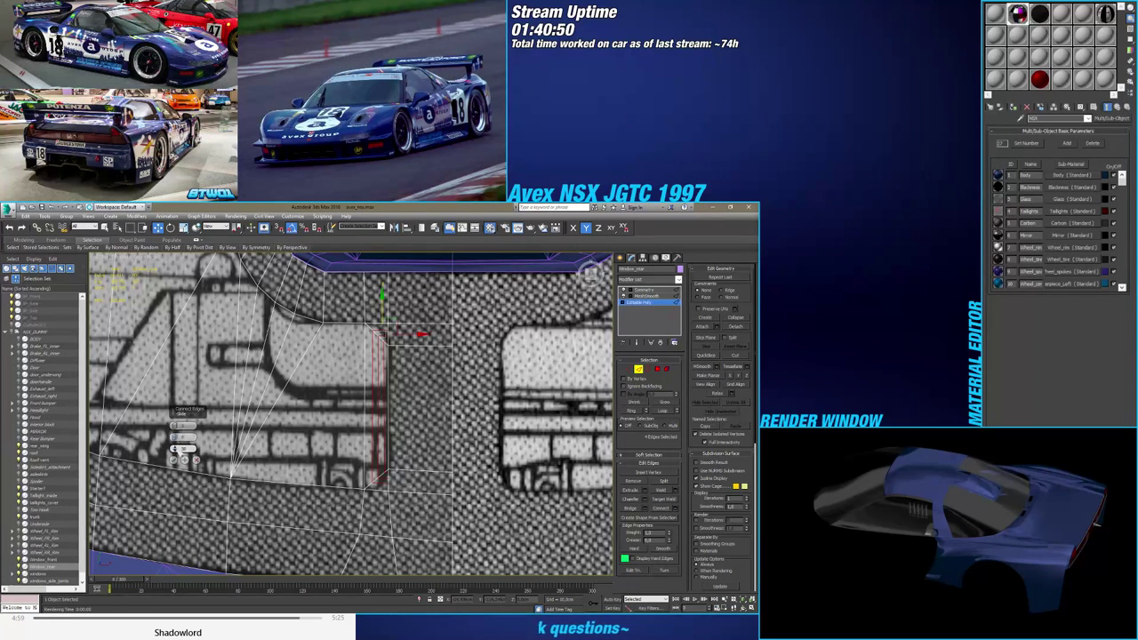
{"action": "right_click", "coordinate": [175, 448]}
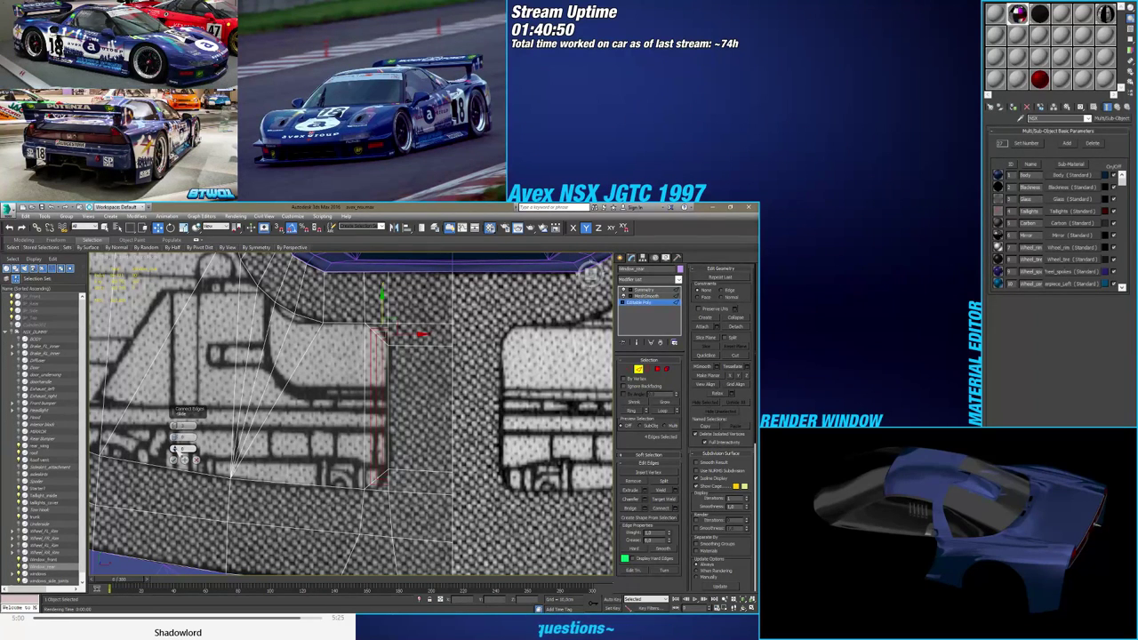
{"action": "left_click", "coordinate": [174, 460]}
Try to move the new vertices at the strip's lower corner freely to round it
{"action": "left_click", "coordinate": [637, 370]}
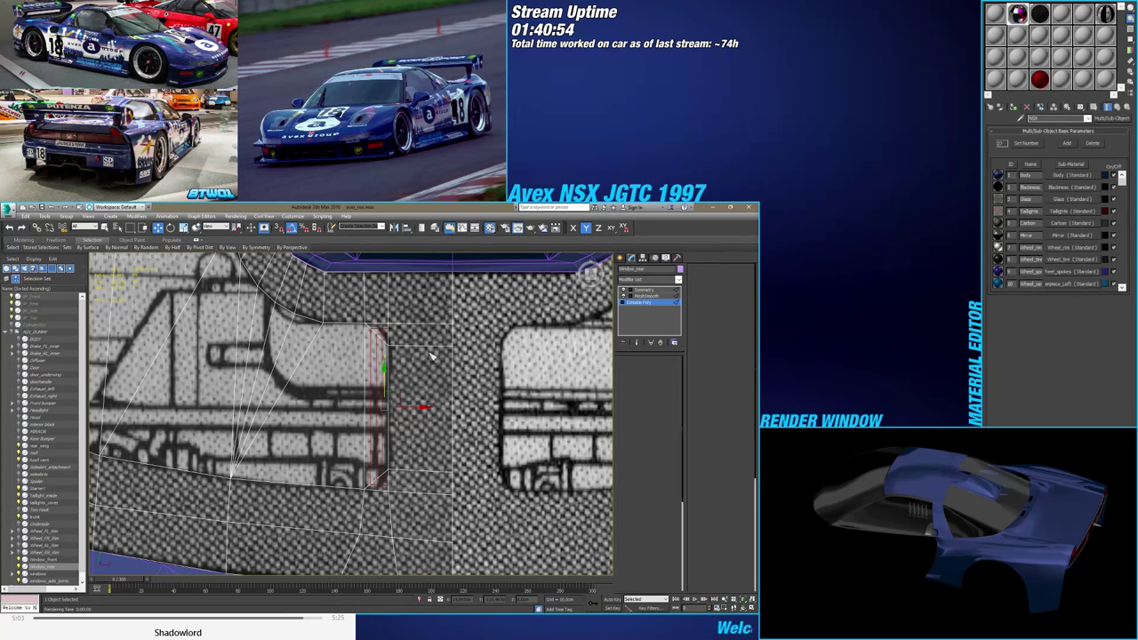
{"action": "scroll", "coordinate": [384, 471], "scroll_direction": "up", "scroll_amount": 3}
{"action": "left_click", "coordinate": [382, 484]}
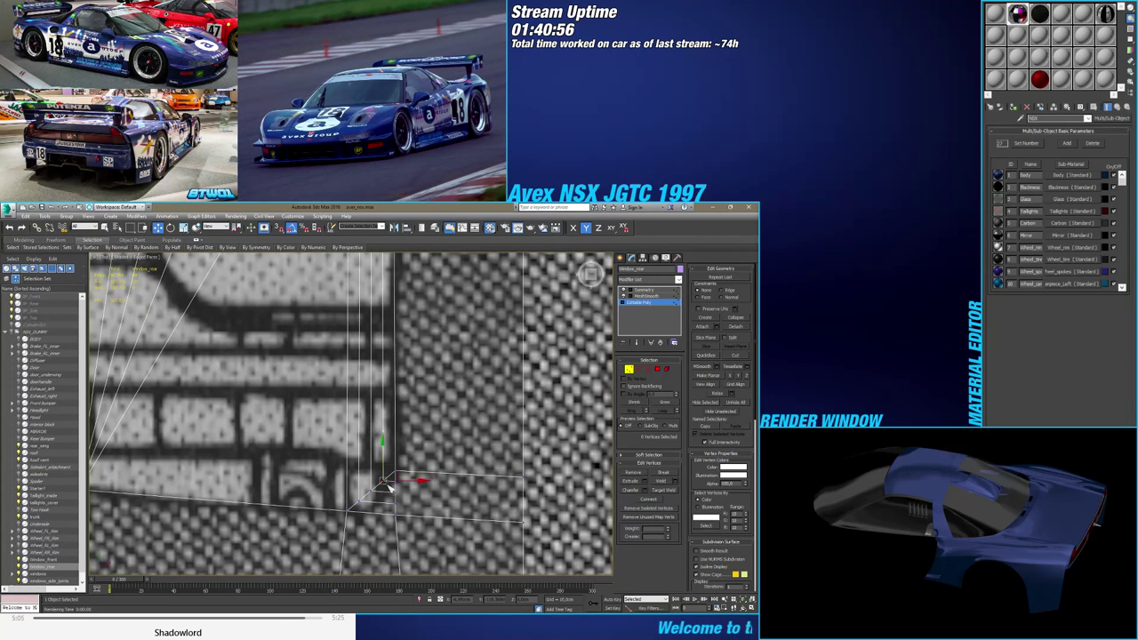
{"action": "left_click_drag", "start_coordinate": [422, 480], "coordinate": [396, 483]}
{"action": "left_click", "coordinate": [371, 490]}
{"action": "right_click", "coordinate": [396, 484]}
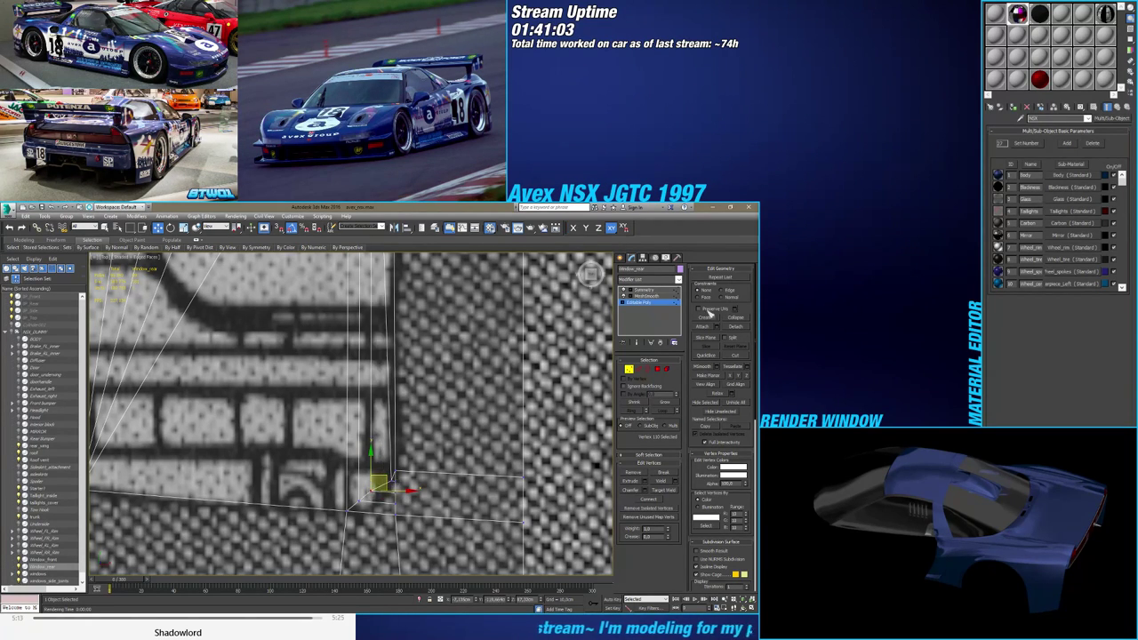
{"action": "key", "text": "ctrl+z"}
{"action": "key", "text": "ctrl+z"}
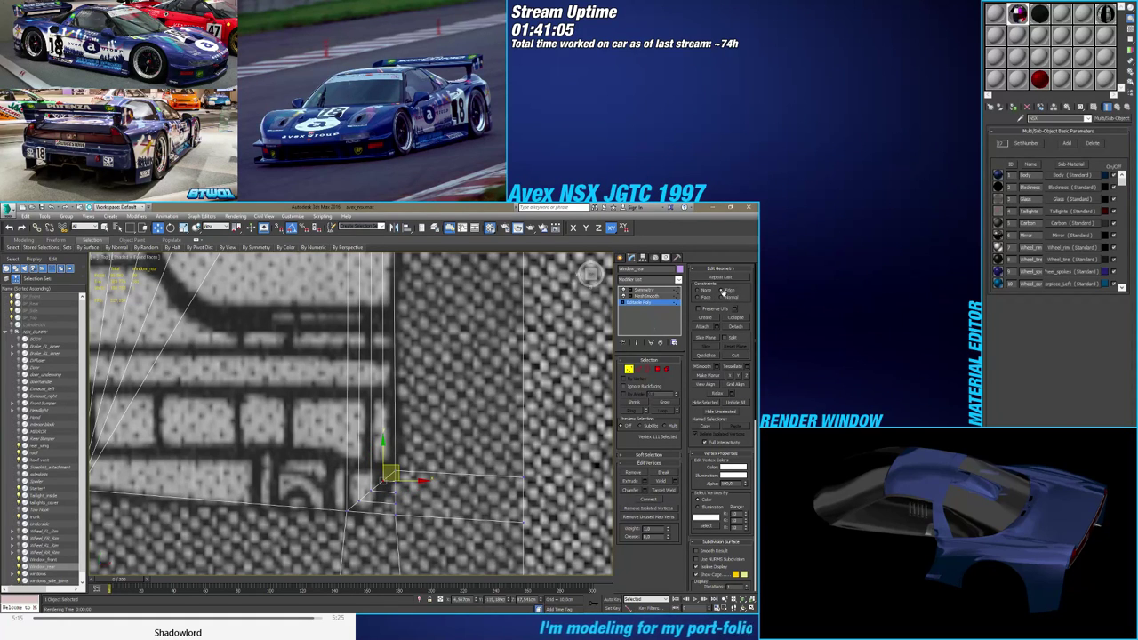
Constrain vertex movement to edges and target-weld the extra vertices at the strip's lower and upper corners into each outer corner vertex
{"action": "left_click", "coordinate": [723, 290]}
{"action": "middle_click_drag", "start_coordinate": [370, 521], "coordinate": [383, 485]}
{"action": "left_click", "coordinate": [502, 473]}
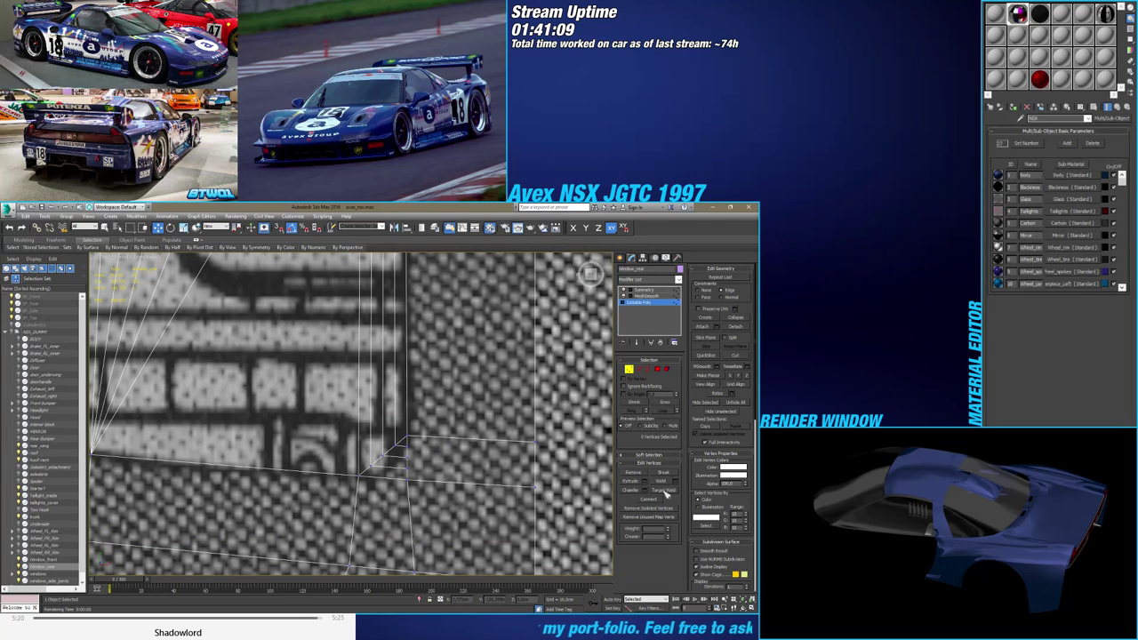
{"action": "left_click", "coordinate": [663, 490]}
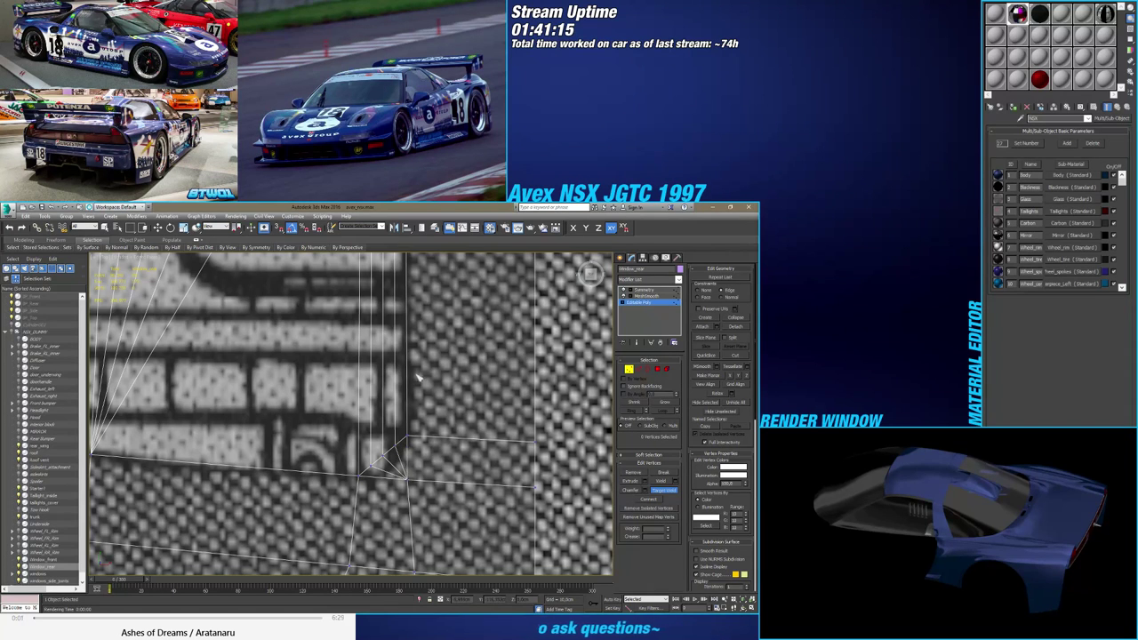
{"action": "scroll", "coordinate": [402, 384], "scroll_direction": "up", "scroll_amount": 3}
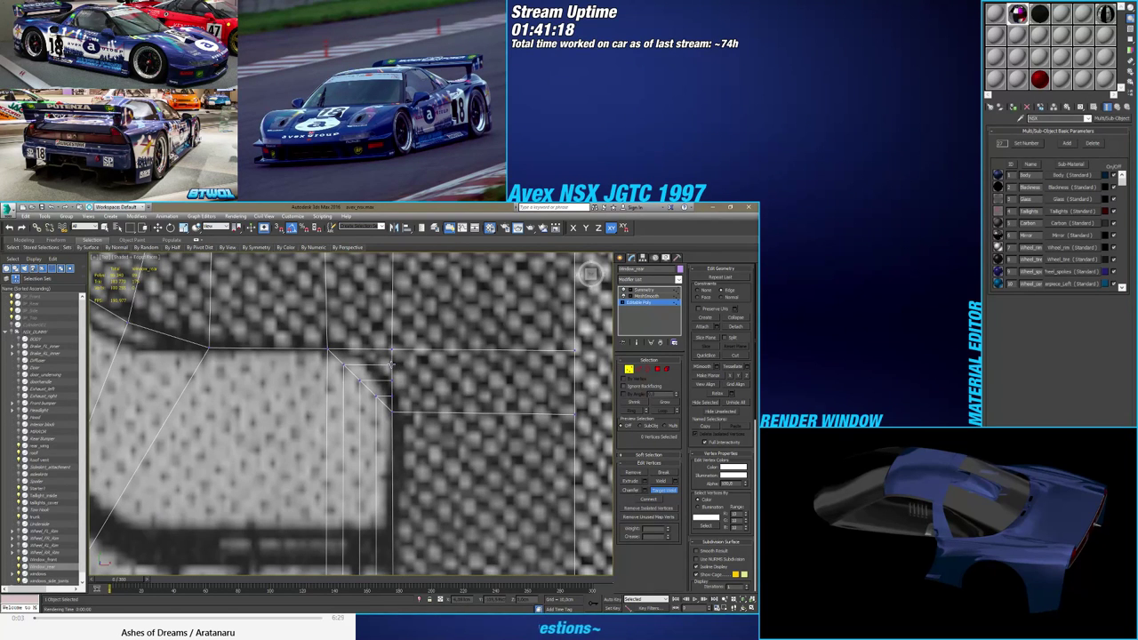
{"action": "left_click", "coordinate": [391, 349]}
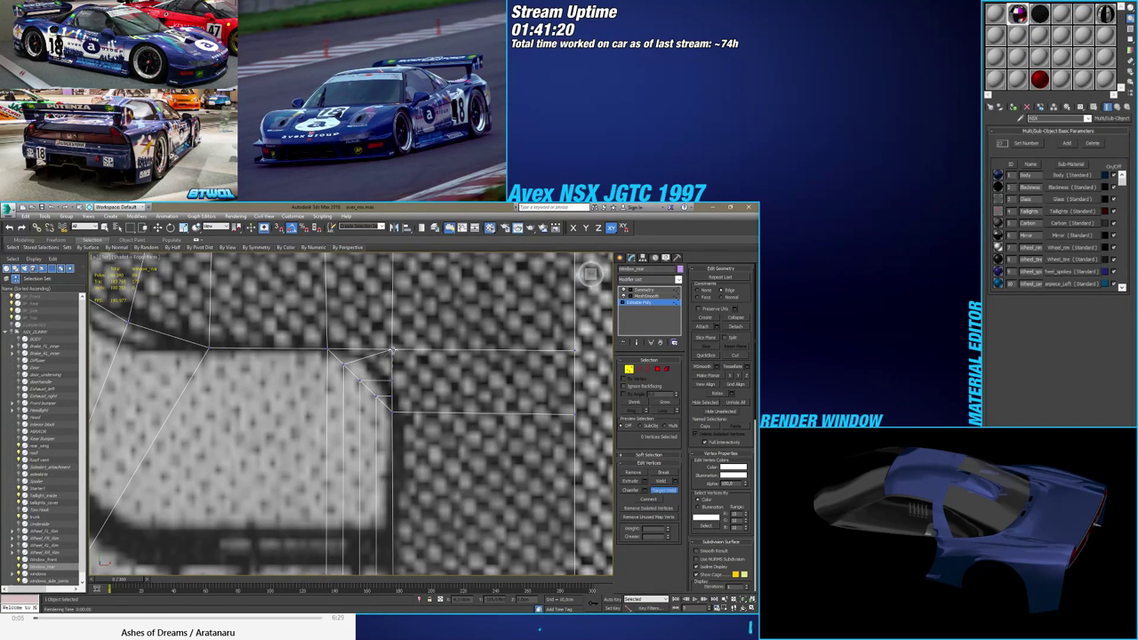
{"action": "left_click", "coordinate": [391, 349]}
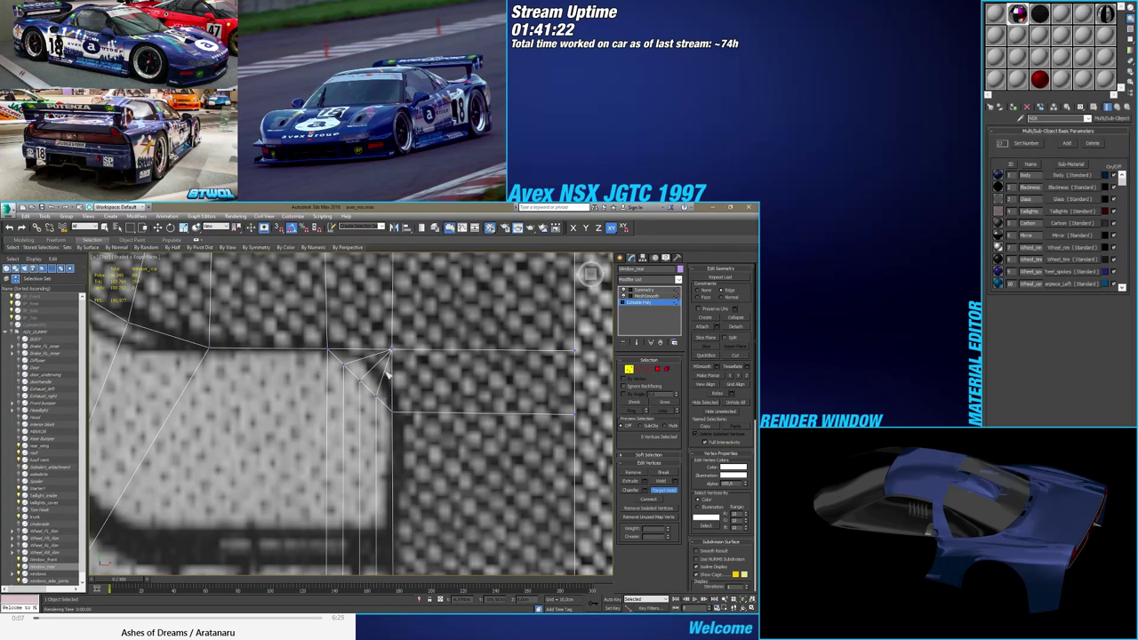
Slide the three diagonal vertices at the strip's upper corner along their edges to form a rounded corner
{"action": "key", "text": "w"}
{"action": "left_click", "coordinate": [375, 397]}
{"action": "left_click_drag", "start_coordinate": [389, 381], "coordinate": [376, 354]}
{"action": "left_click", "coordinate": [359, 380]}
{"action": "left_click", "coordinate": [381, 359]}
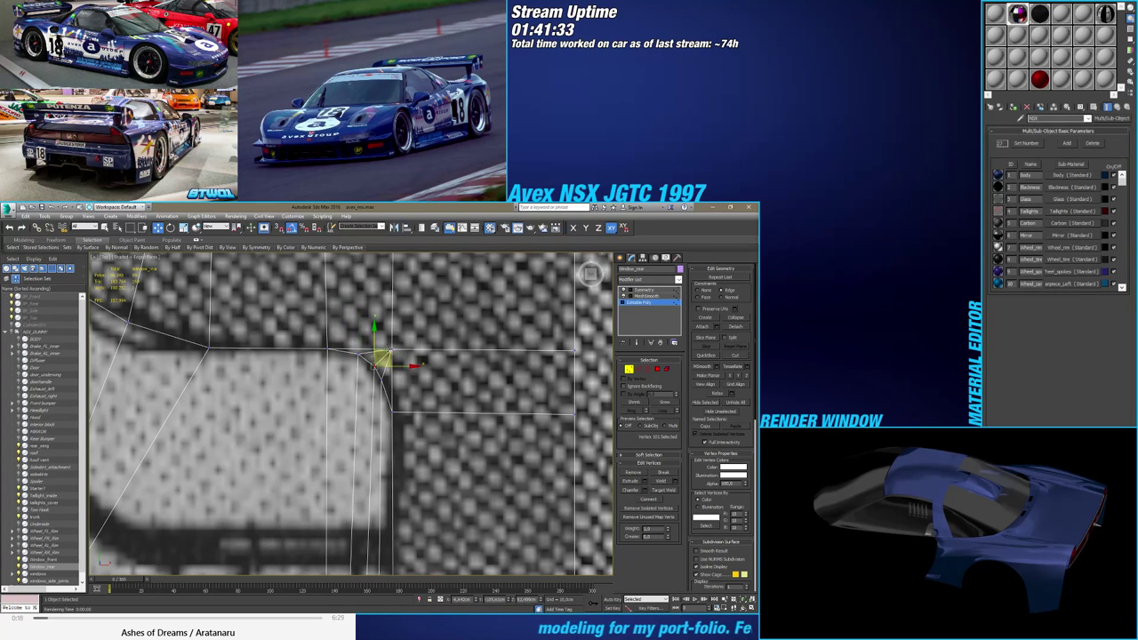
{"action": "left_click_drag", "start_coordinate": [389, 351], "coordinate": [383, 365]}
{"action": "left_click", "coordinate": [384, 373]}
Slide the three diagonal vertices at the strip's lower corner along their edges to round it like the blueprint
{"action": "scroll", "coordinate": [384, 404], "scroll_direction": "down", "scroll_amount": 5}
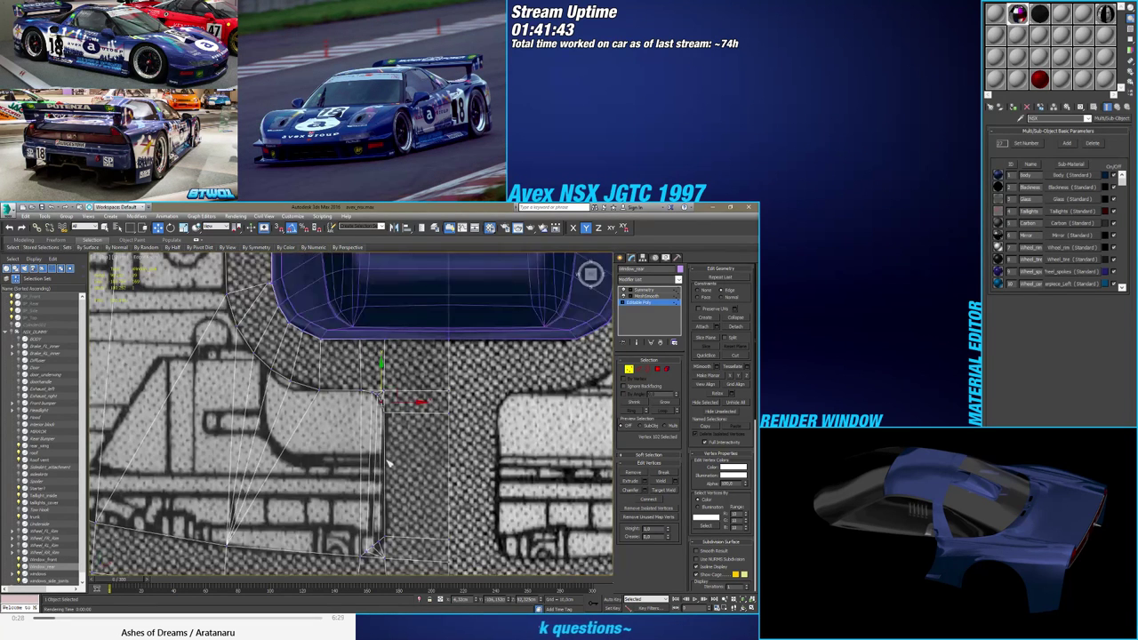
{"action": "middle_click_drag", "start_coordinate": [390, 463], "coordinate": [387, 395]}
{"action": "scroll", "coordinate": [388, 460], "scroll_direction": "up", "scroll_amount": 4}
{"action": "scroll", "coordinate": [376, 473], "scroll_direction": "up", "scroll_amount": 3}
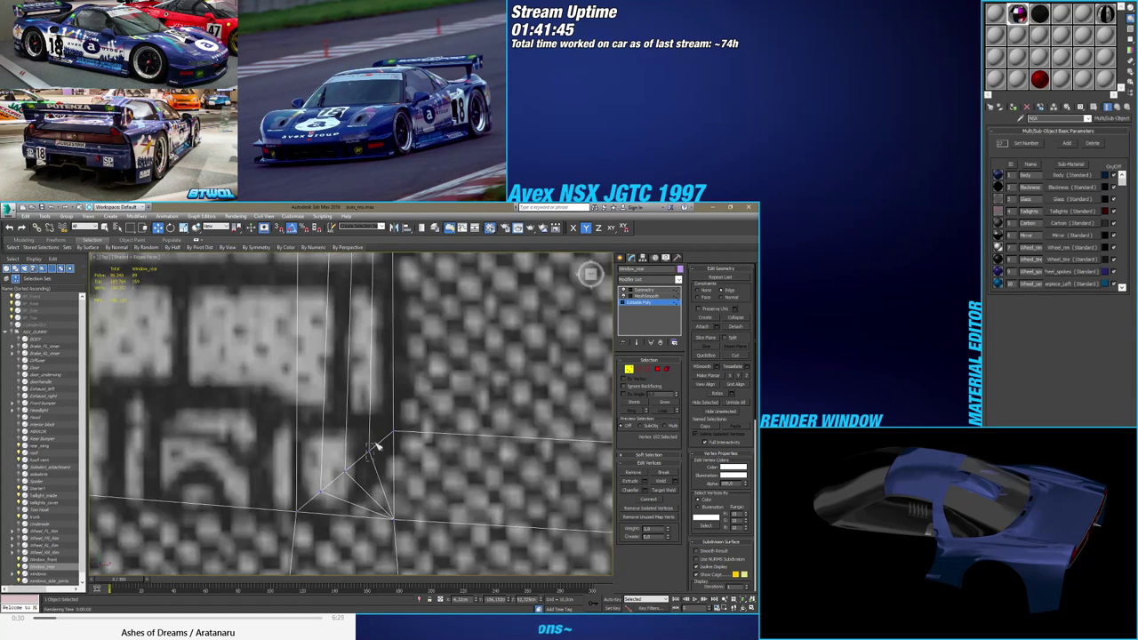
{"action": "left_click", "coordinate": [378, 442]}
{"action": "left_click_drag", "start_coordinate": [378, 442], "coordinate": [375, 478]}
{"action": "left_click", "coordinate": [346, 472]}
{"action": "left_click", "coordinate": [380, 463]}
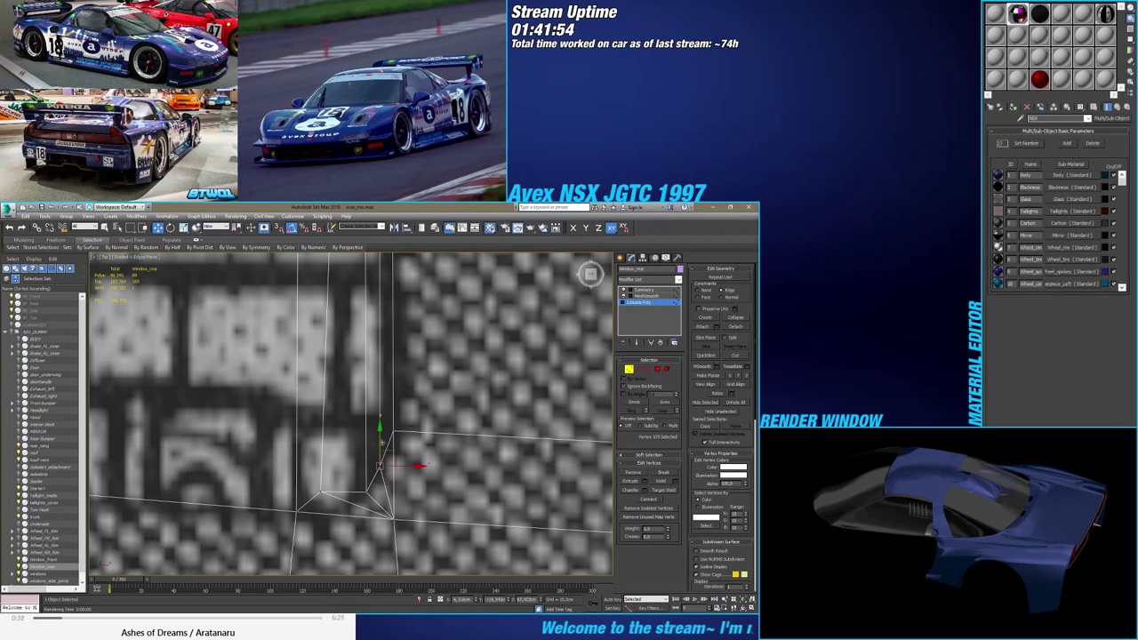
{"action": "left_click", "coordinate": [321, 490]}
{"action": "left_click_drag", "start_coordinate": [331, 486], "coordinate": [350, 491]}
Examine the rounded strip corners against the blueprint and in a perspective view of the rear window, without and with edges
{"action": "scroll", "coordinate": [393, 496], "scroll_direction": "down", "scroll_amount": 5}
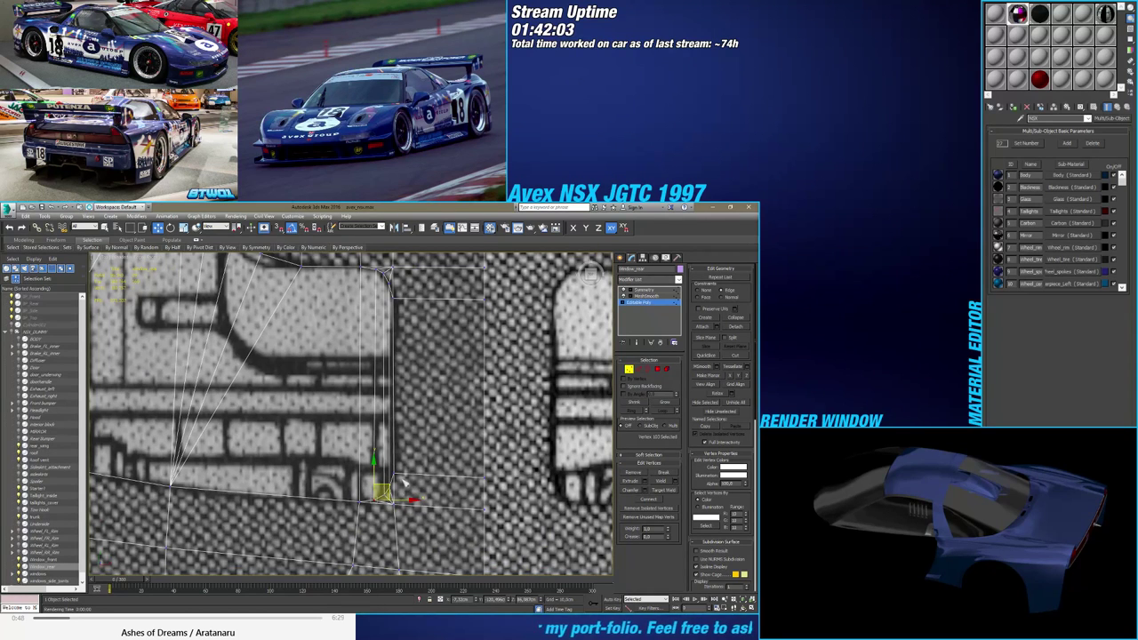
{"action": "scroll", "coordinate": [404, 476], "scroll_direction": "up", "scroll_amount": 2}
{"action": "left_click", "coordinate": [424, 424]}
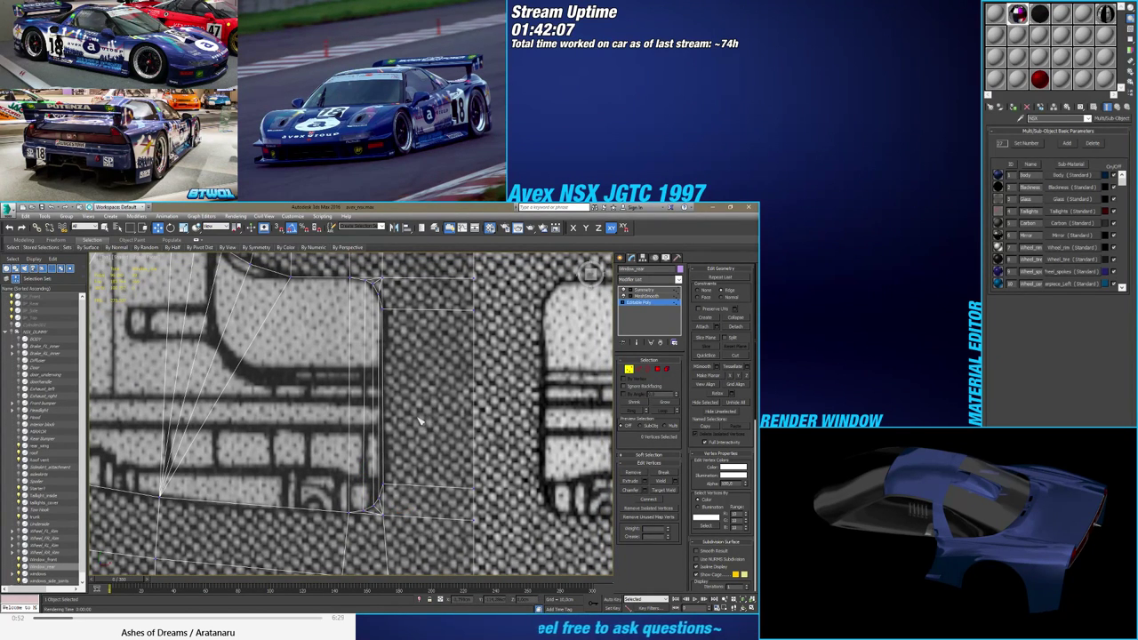
{"action": "scroll", "coordinate": [435, 425], "scroll_direction": "down", "scroll_amount": 6}
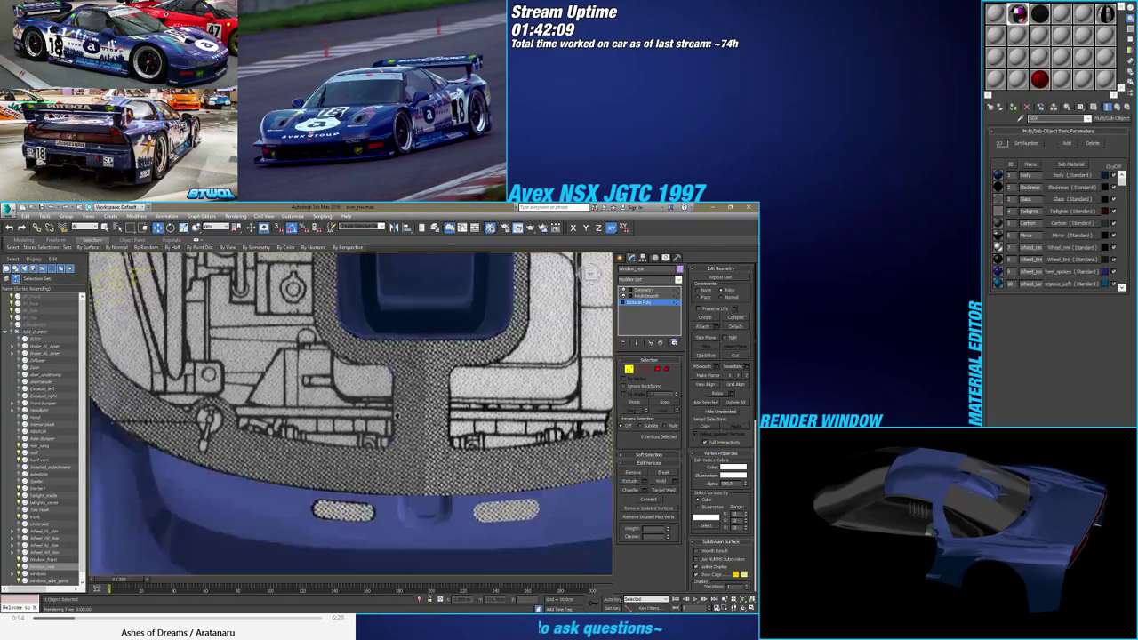
{"action": "mouse_move", "coordinate": [436, 424]}
{"action": "middle_mouse_down", "text": "alt"}
{"action": "mouse_move", "coordinate": [384, 436]}
{"action": "mouse_move", "coordinate": [396, 414]}
{"action": "mouse_move", "coordinate": [381, 399]}
{"action": "mouse_move", "coordinate": [386, 420]}
{"action": "mouse_move", "coordinate": [409, 432]}
{"action": "mouse_move", "coordinate": [399, 424]}
{"action": "mouse_move", "coordinate": [418, 432]}
{"action": "mouse_move", "coordinate": [401, 424]}
{"action": "mouse_move", "coordinate": [414, 404]}
{"action": "mouse_move", "coordinate": [432, 399]}
{"action": "mouse_move", "coordinate": [430, 410]}
{"action": "middle_mouse_up", "text": "alt"}
{"action": "key", "text": "F4"}
{"action": "key", "text": "F4"}
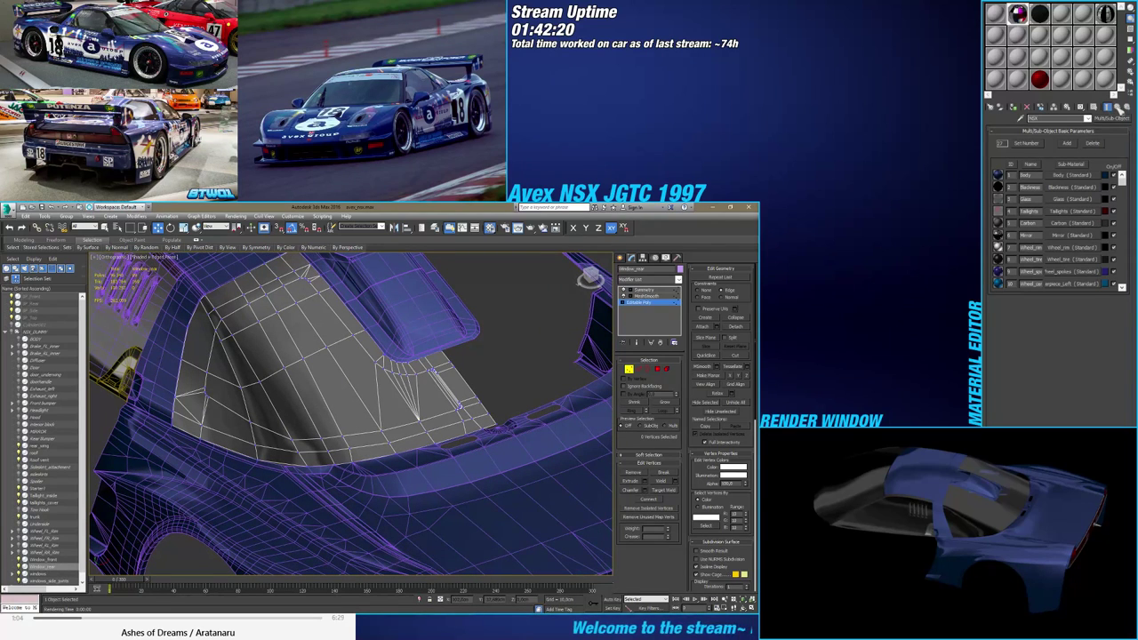
Add a new sub-material slot to the NSX Multi/Sub-Object material and name the slot Glass_black
{"action": "left_click_drag", "start_coordinate": [1123, 182], "coordinate": [1123, 285]}
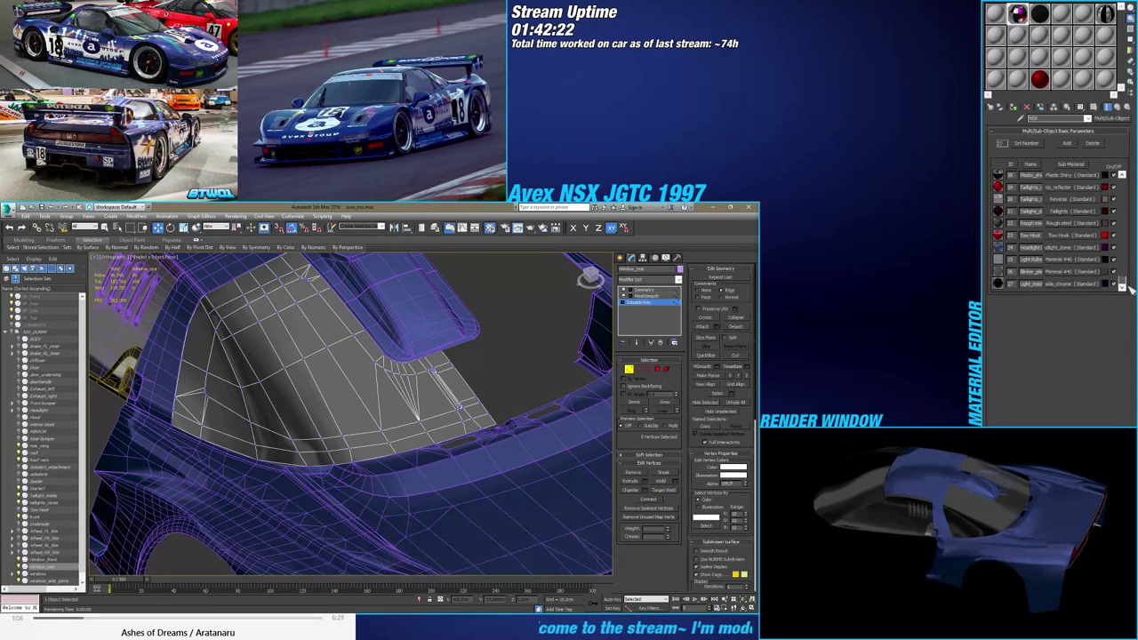
{"action": "left_click", "coordinate": [1067, 145]}
{"action": "left_click", "coordinate": [1122, 287]}
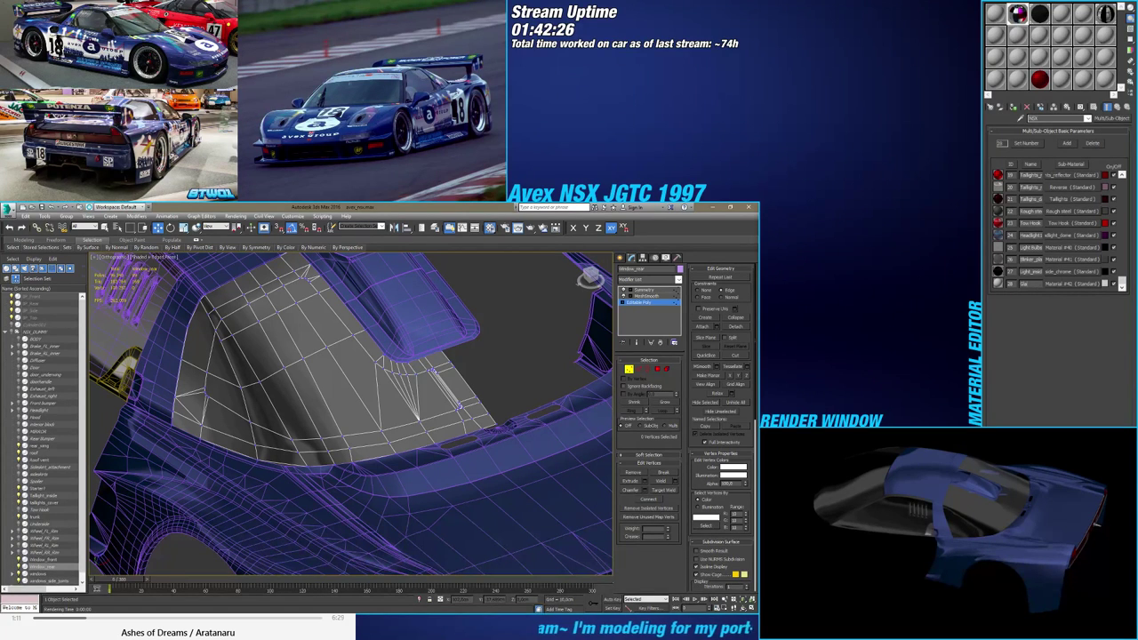
{"action": "type", "text": "ss_black"}
{"action": "key", "text": "Return"}
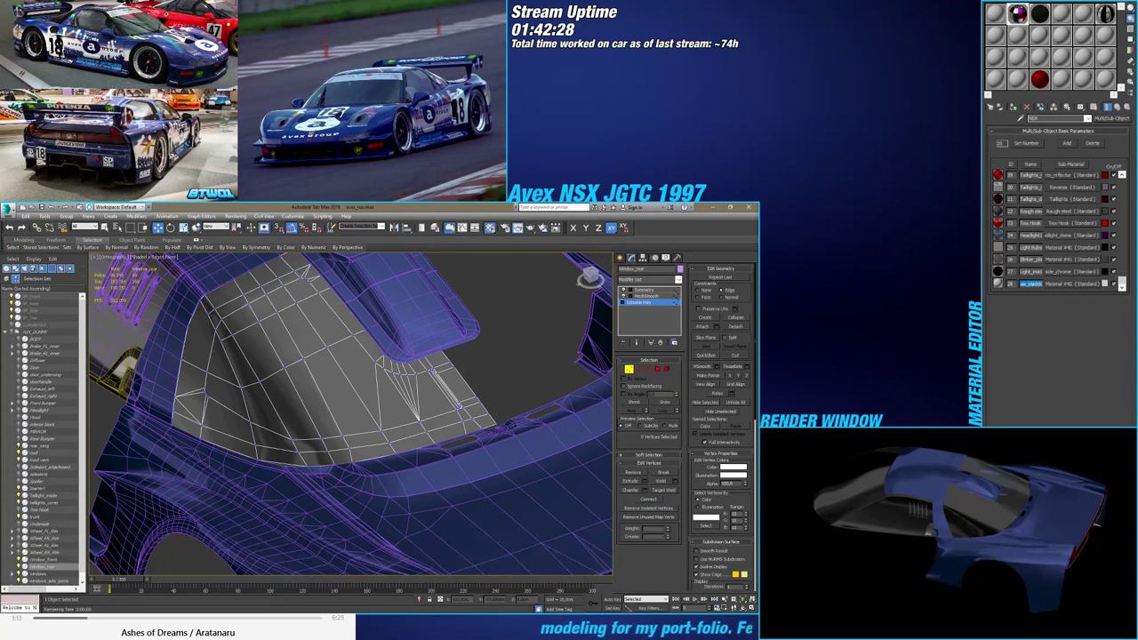
Rename the standard material in the new slot glass_black and return to the parent NSX material
{"action": "left_click", "coordinate": [1042, 284]}
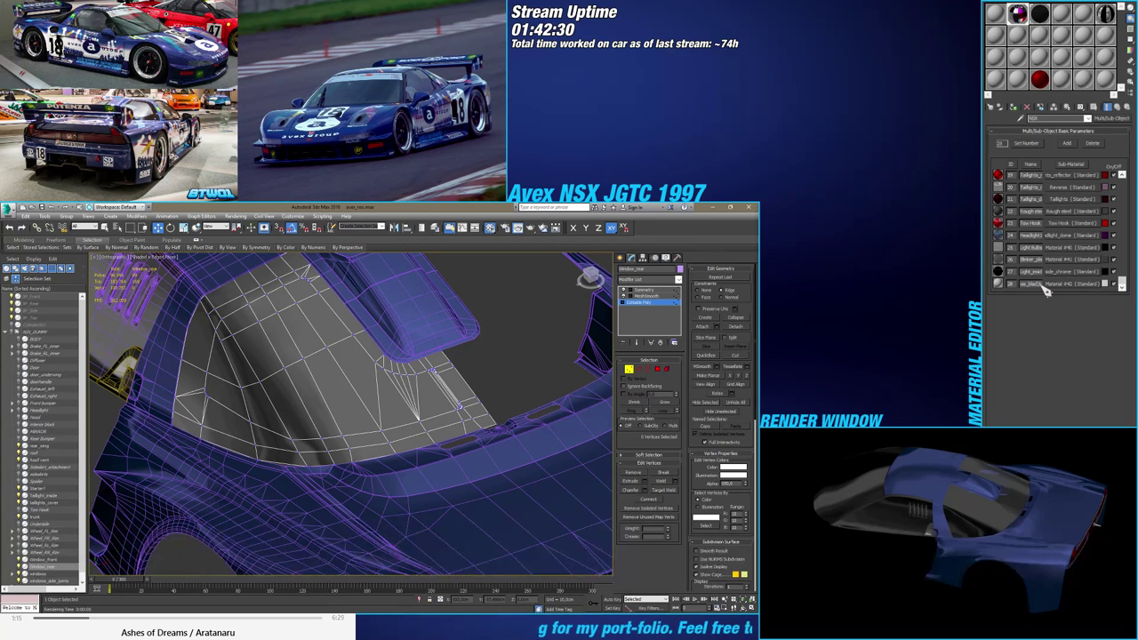
{"action": "left_click", "coordinate": [1059, 284]}
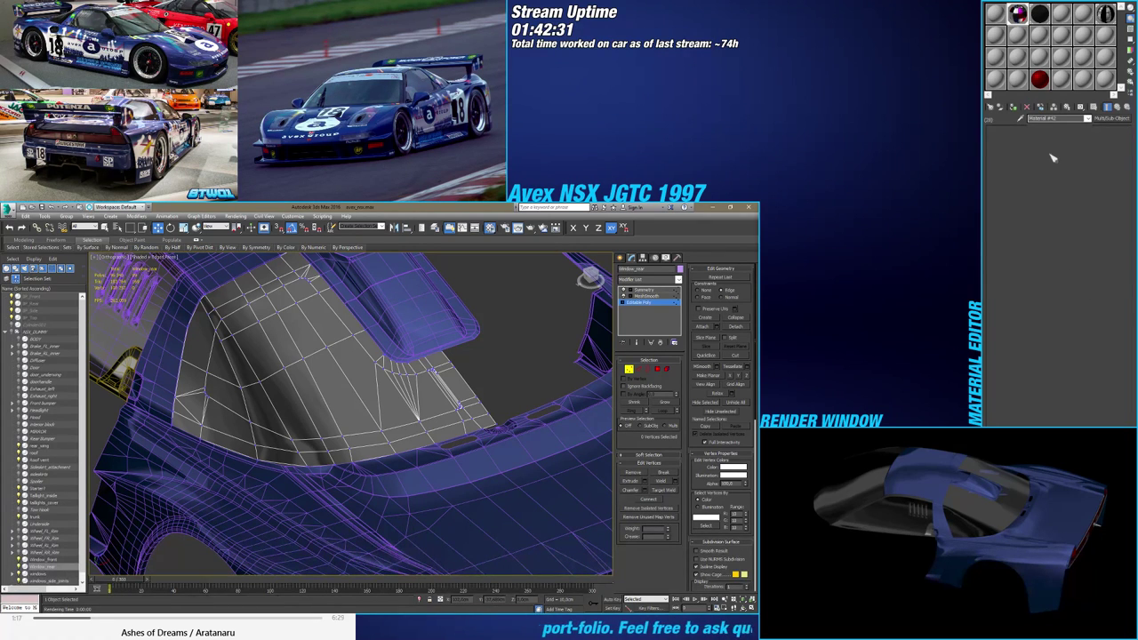
{"action": "left_click_drag", "start_coordinate": [1058, 119], "coordinate": [1002, 125]}
{"action": "type", "text": "g"}
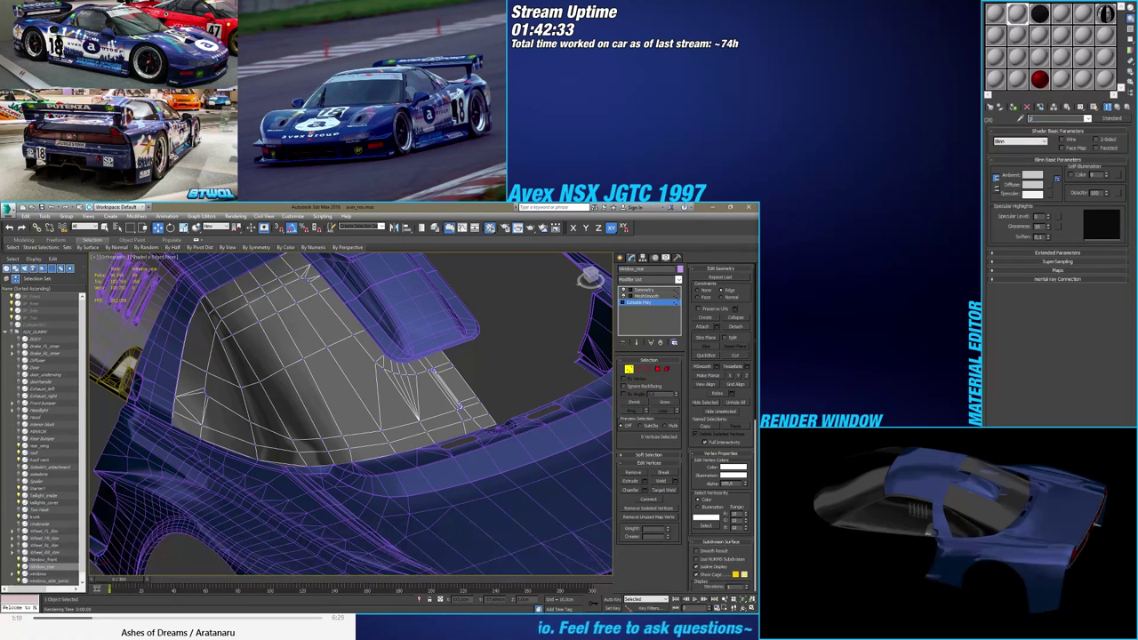
{"action": "type", "text": "lass_black"}
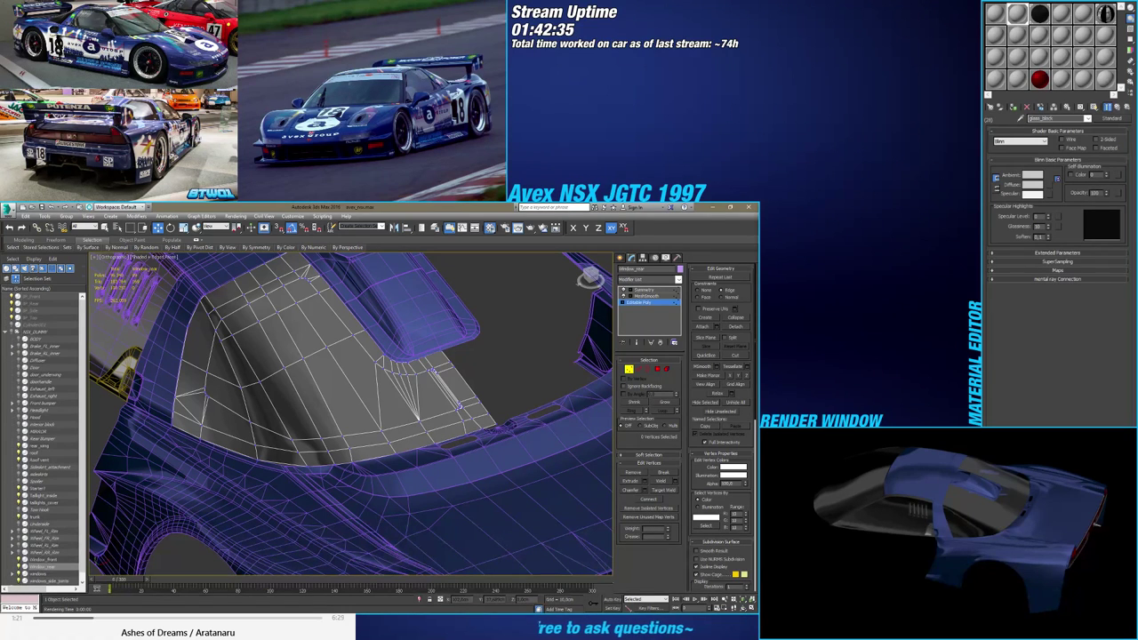
{"action": "left_click", "coordinate": [1117, 107]}
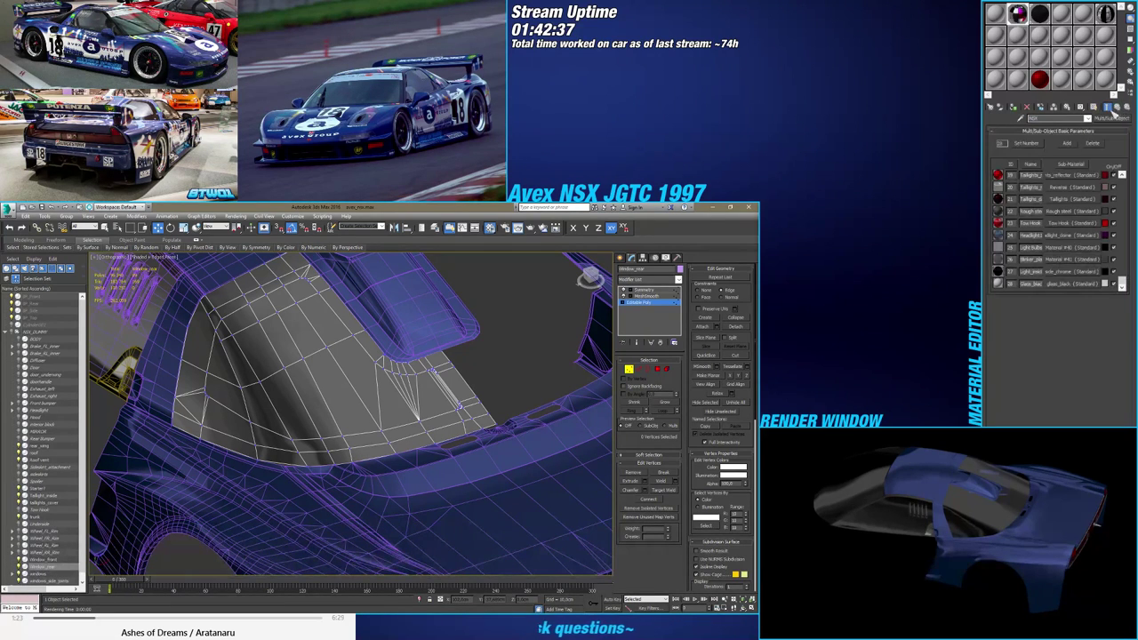
Select the ring of polygons along the rear window's outer border by converting its border edges to polygons
{"action": "left_click", "coordinate": [658, 368]}
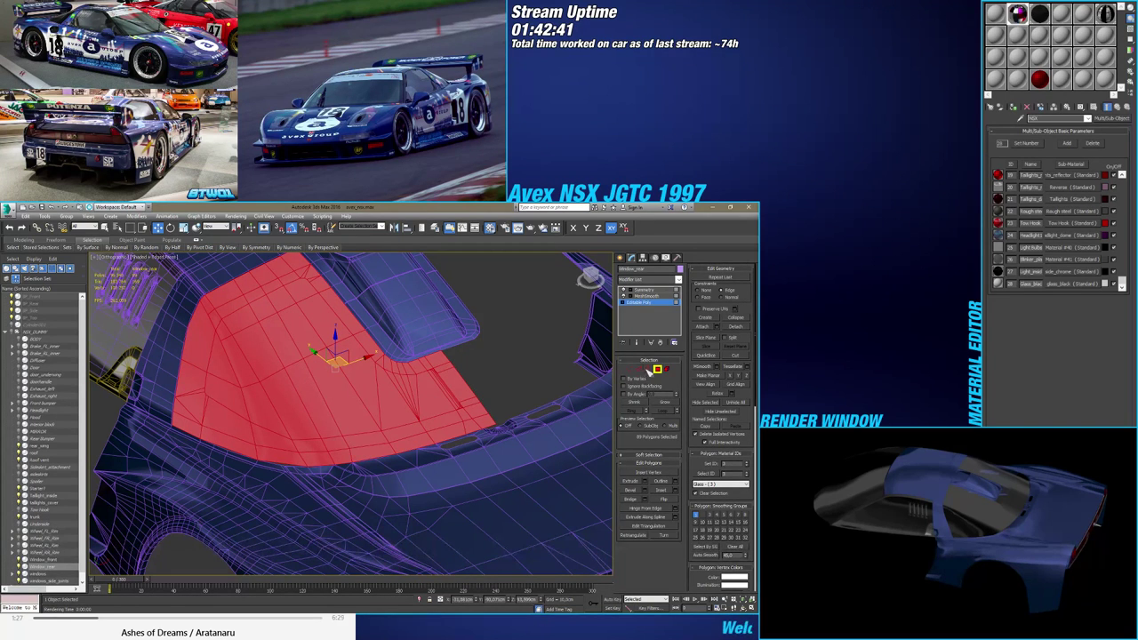
{"action": "left_click", "coordinate": [647, 369]}
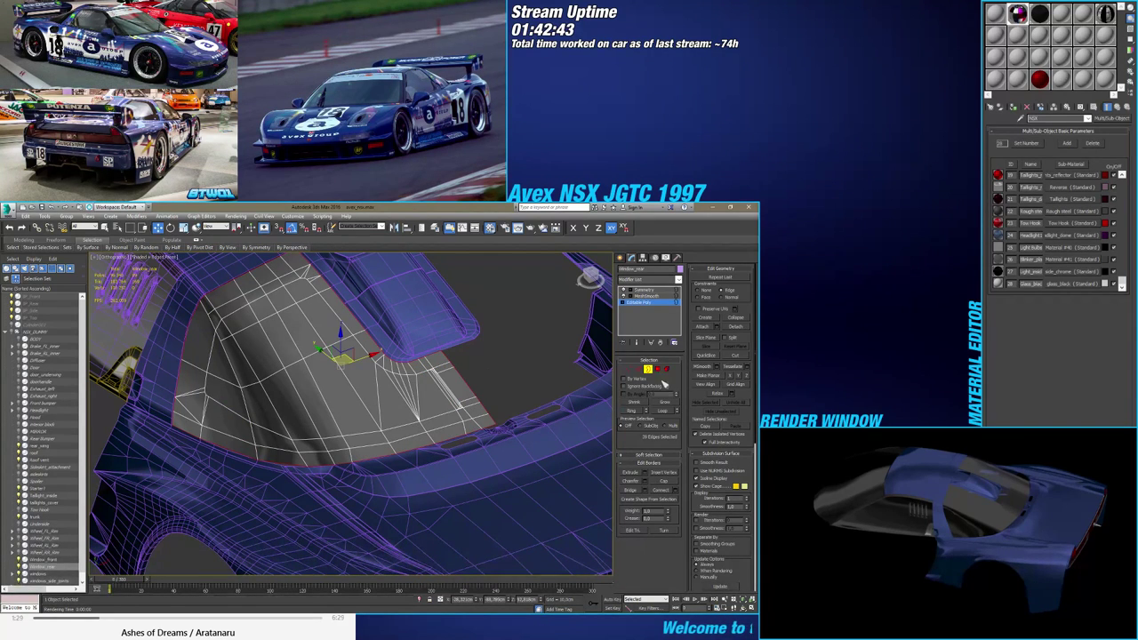
{"action": "left_click", "coordinate": [659, 369]}
{"action": "middle_click_drag", "start_coordinate": [381, 394], "coordinate": [289, 355], "text": "alt"}
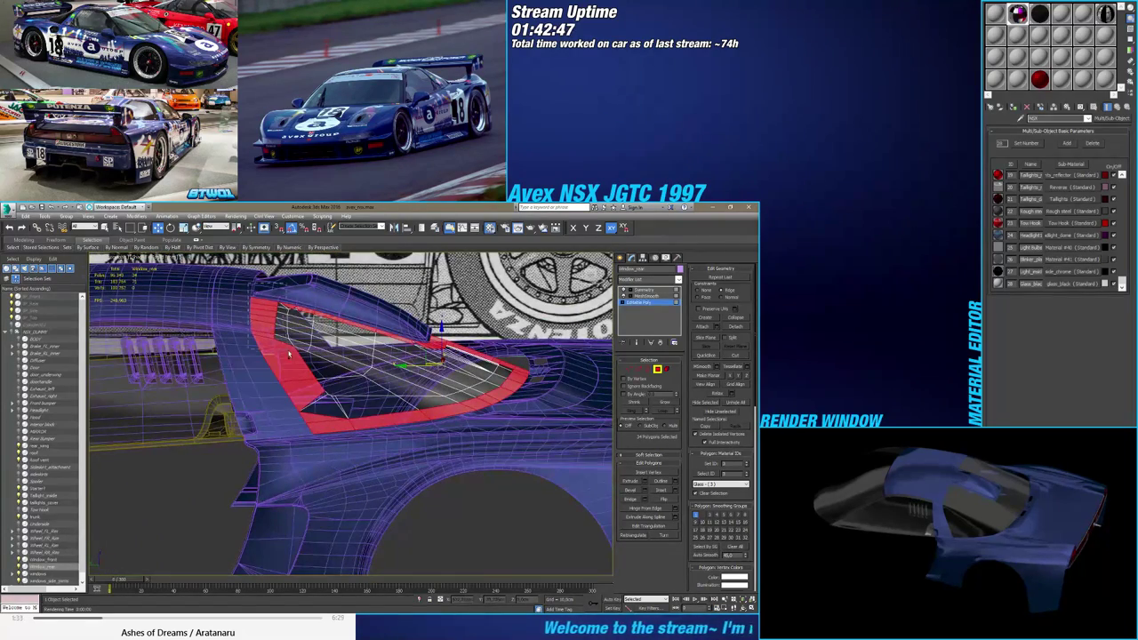
Add the inner row of strip polygons along the window's front, upper and rear edges, including the rounded corner, to the selection
{"action": "left_click_drag", "start_coordinate": [284, 357], "coordinate": [286, 358], "text": "ctrl"}
{"action": "middle_click_drag", "start_coordinate": [295, 285], "coordinate": [498, 333], "text": "alt"}
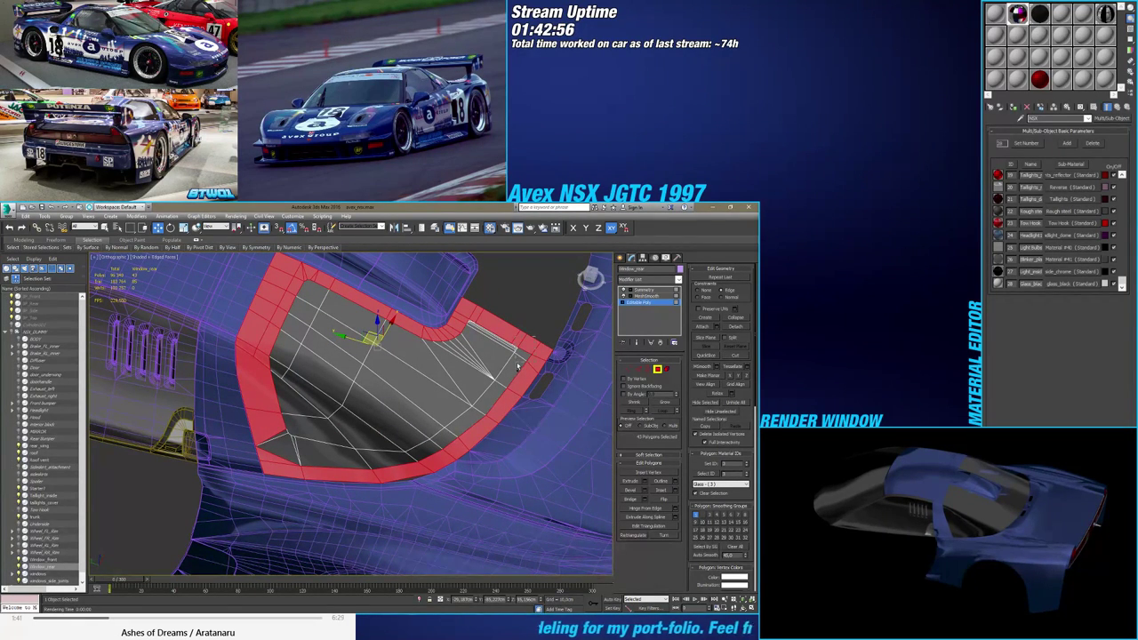
{"action": "scroll", "coordinate": [469, 302], "scroll_direction": "up", "scroll_amount": 3}
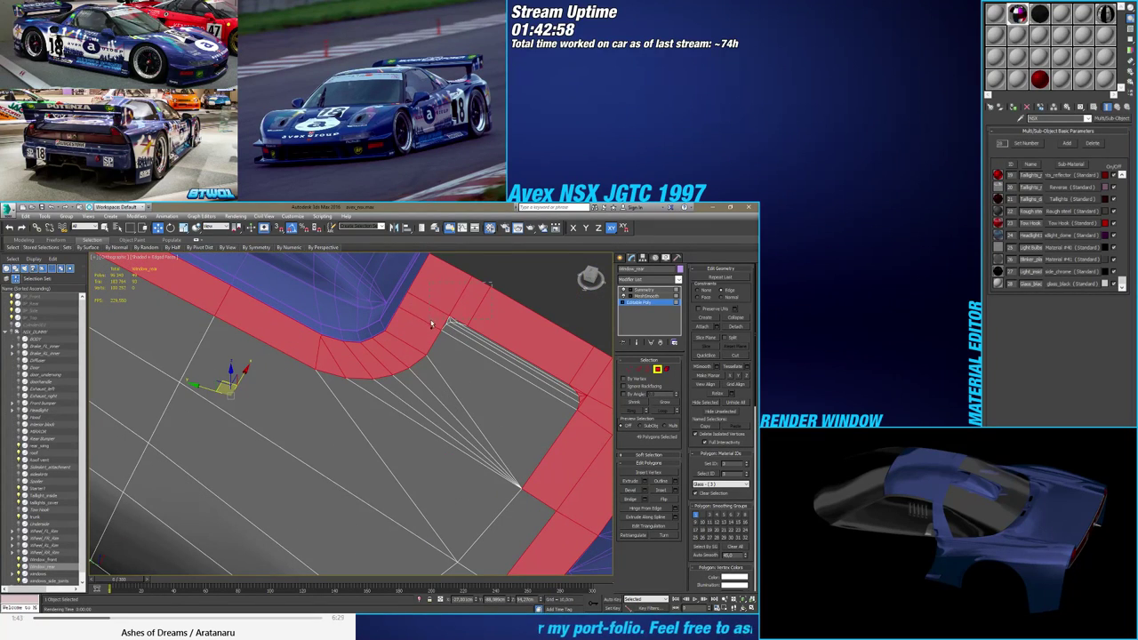
{"action": "left_click_drag", "start_coordinate": [431, 325], "coordinate": [455, 322], "text": "ctrl"}
{"action": "scroll", "coordinate": [539, 355], "scroll_direction": "down", "scroll_amount": 4}
{"action": "middle_click_drag", "start_coordinate": [538, 342], "coordinate": [481, 407], "text": "alt"}
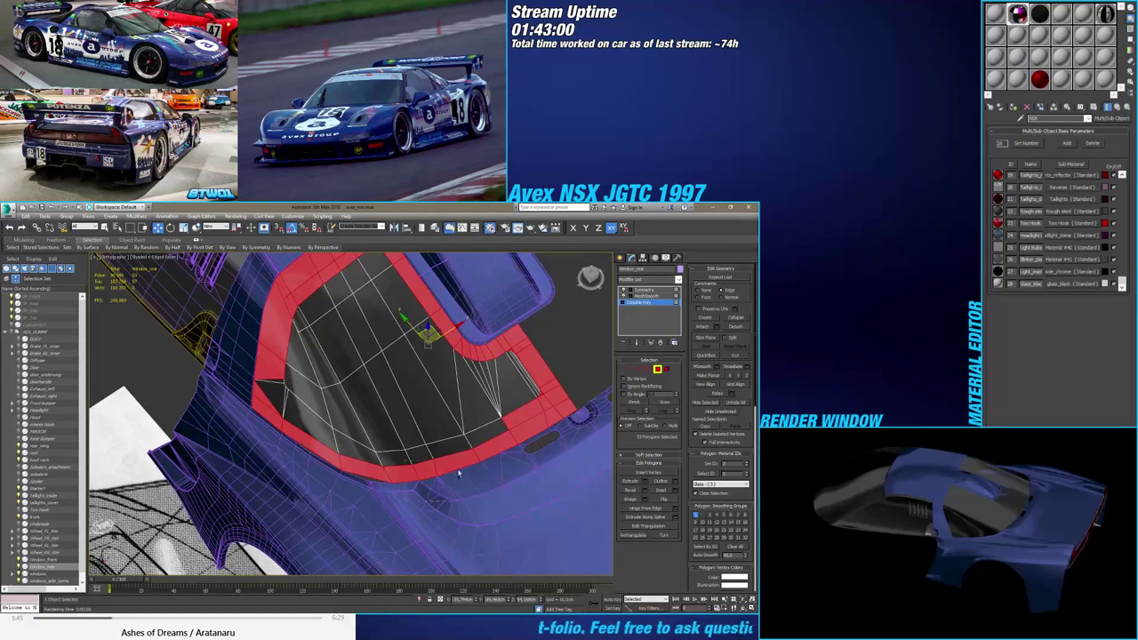
Add the remaining inner strip polygons along the window's lower edge and at the lower front corner to the selection
{"action": "left_click_drag", "start_coordinate": [474, 459], "coordinate": [475, 457], "text": "ctrl"}
{"action": "left_click", "coordinate": [491, 436], "text": "ctrl"}
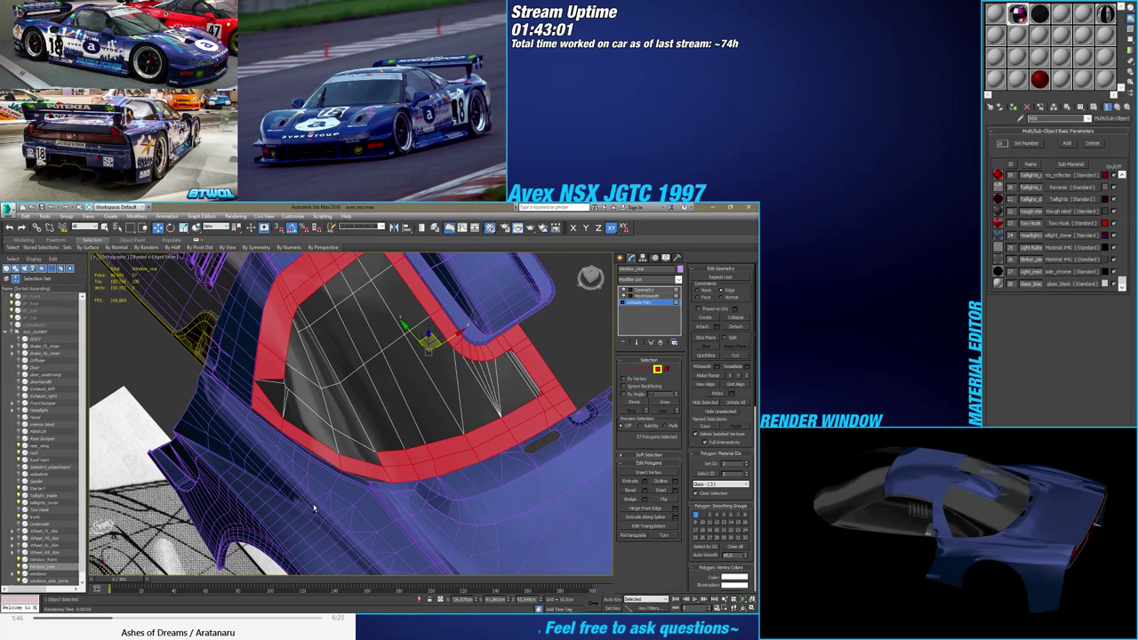
{"action": "left_click", "coordinate": [360, 451], "text": "ctrl"}
{"action": "left_click_drag", "start_coordinate": [285, 380], "coordinate": [280, 373], "text": "ctrl"}
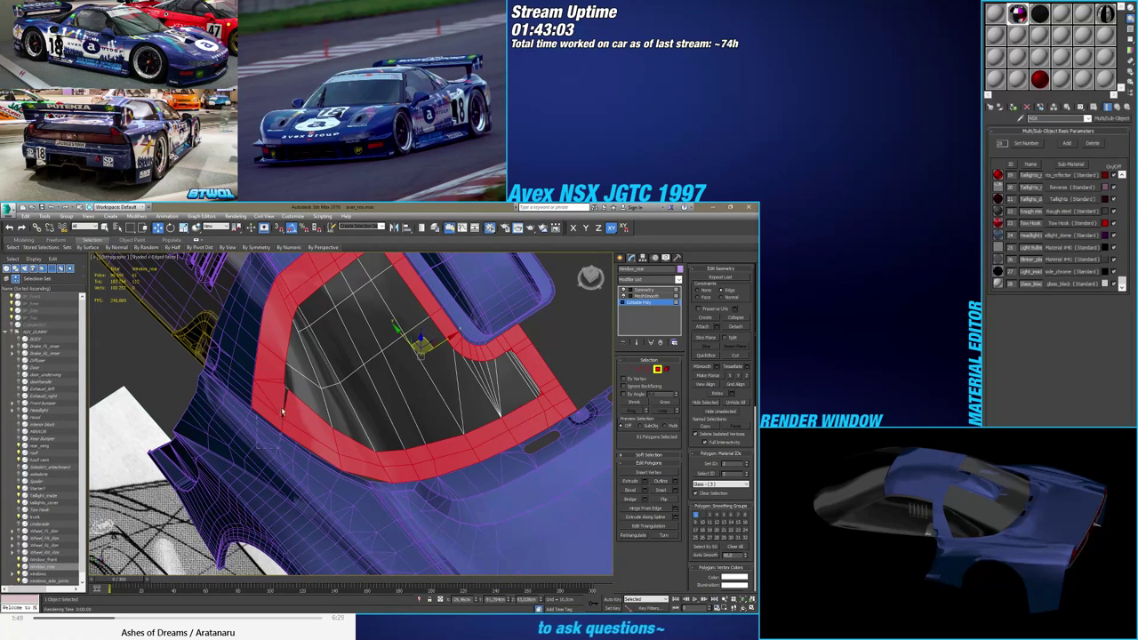
{"action": "left_click", "coordinate": [288, 403], "text": "ctrl"}
{"action": "middle_click_drag", "start_coordinate": [313, 419], "coordinate": [360, 402]}
{"action": "scroll", "coordinate": [300, 436], "scroll_direction": "down", "scroll_amount": 5}
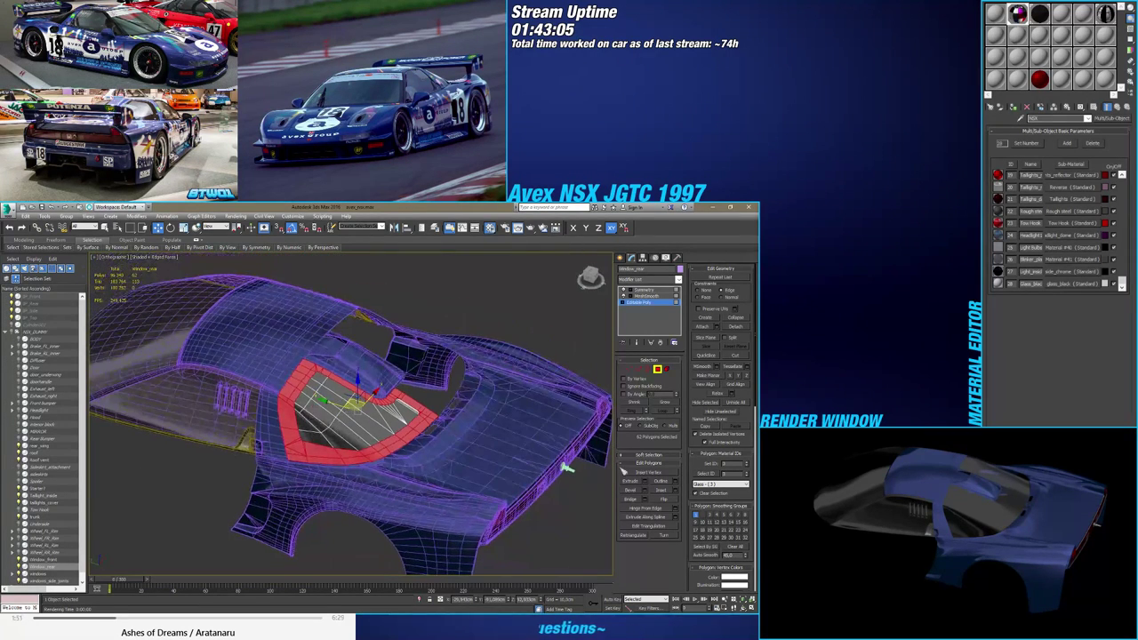
Assign material ID 28 to the selected border polygons and leave polygon editing
{"action": "double_click", "coordinate": [725, 465]}
{"action": "left_click", "coordinate": [718, 463]}
{"action": "type", "text": "28"}
{"action": "key", "text": "Return"}
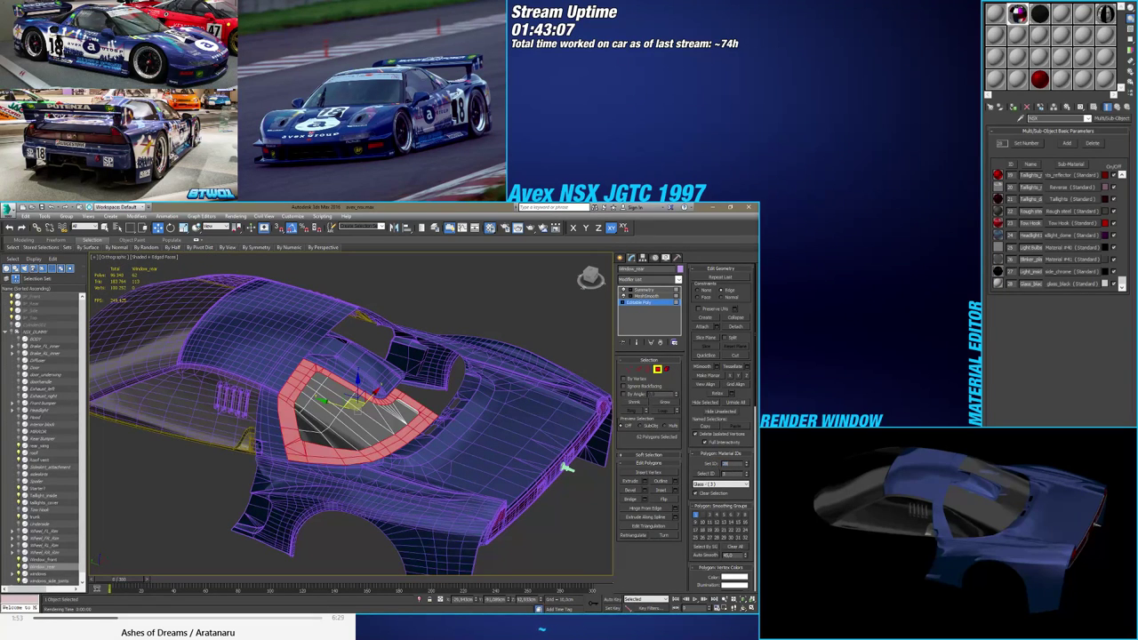
{"action": "left_click", "coordinate": [659, 369]}
{"action": "middle_click_drag", "start_coordinate": [517, 454], "coordinate": [497, 396]}
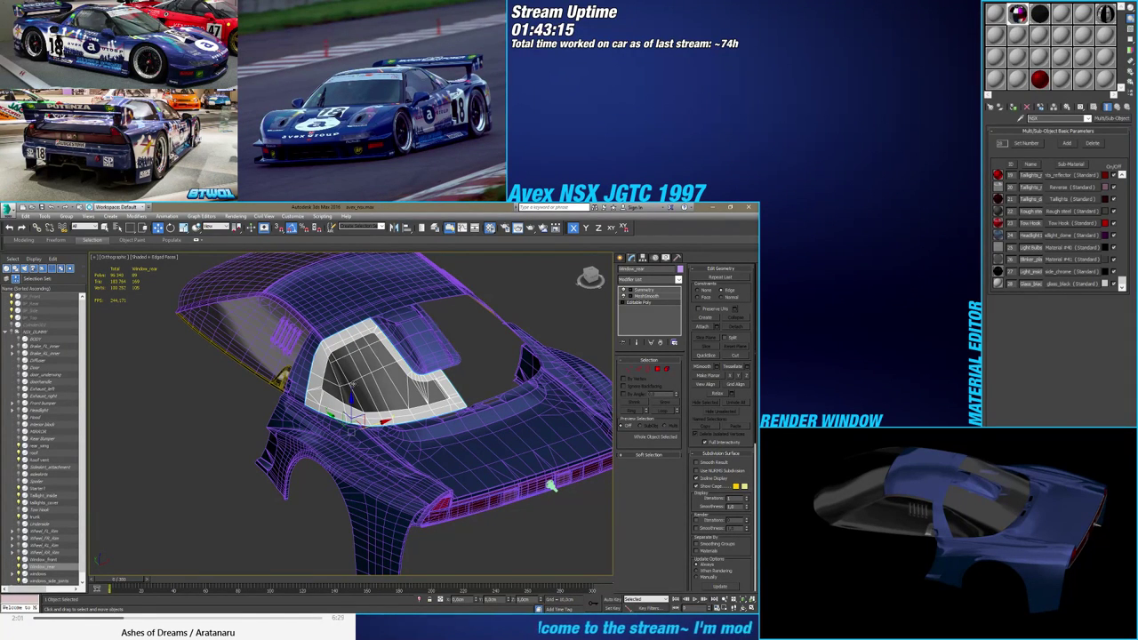
Move the vertices along the strip's lower inner edge vertically in the side view to follow the blueprint's window outline
{"action": "middle_click_drag", "start_coordinate": [353, 384], "coordinate": [535, 326], "text": "alt"}
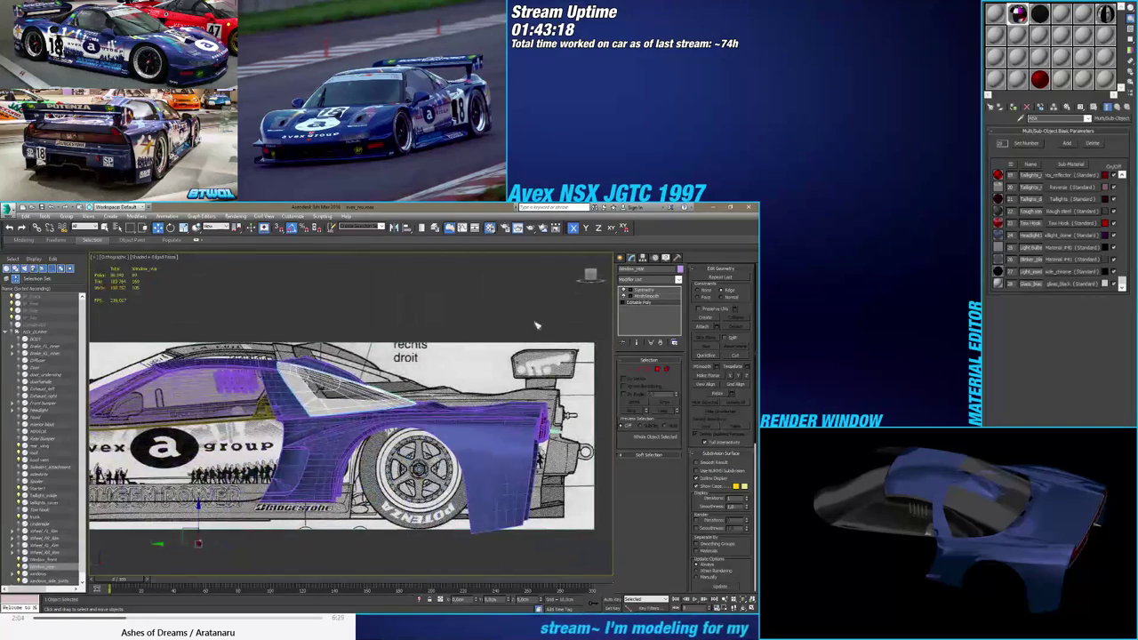
{"action": "left_click", "coordinate": [590, 277]}
{"action": "scroll", "coordinate": [348, 401], "scroll_direction": "up", "scroll_amount": 6}
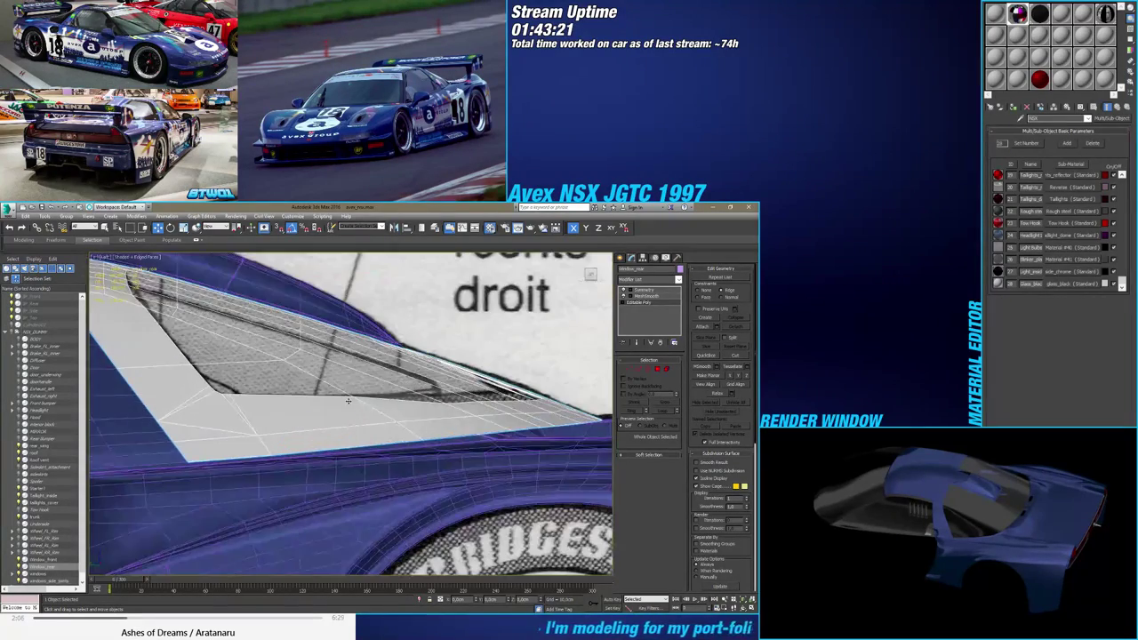
{"action": "left_click", "coordinate": [629, 369]}
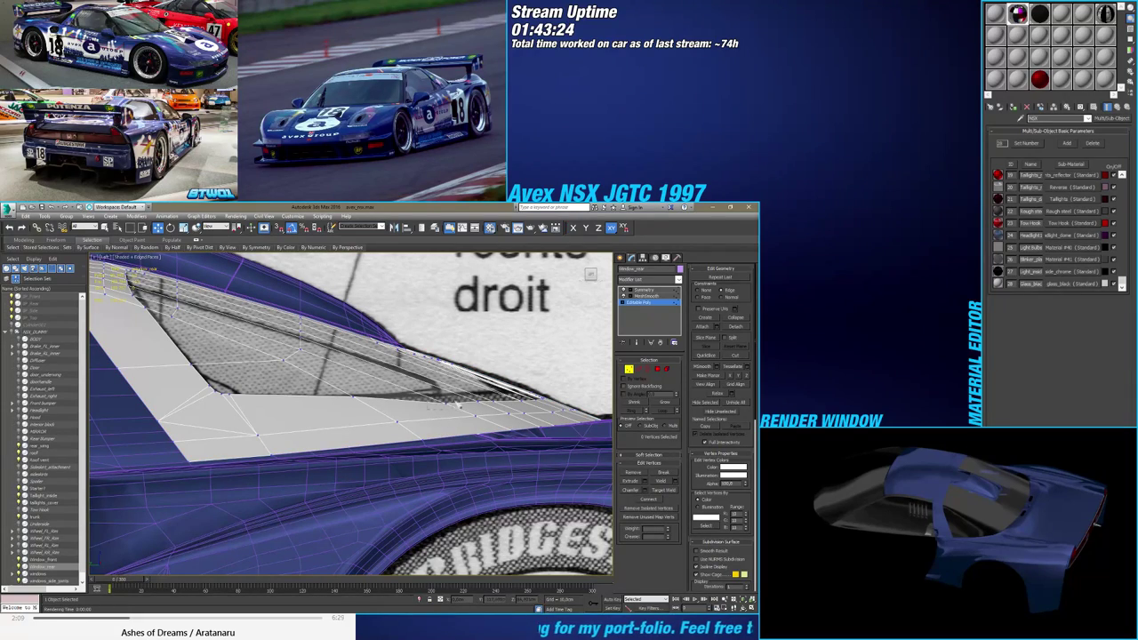
{"action": "middle_click_drag", "start_coordinate": [454, 397], "coordinate": [464, 478], "text": "alt"}
{"action": "left_click", "coordinate": [590, 275]}
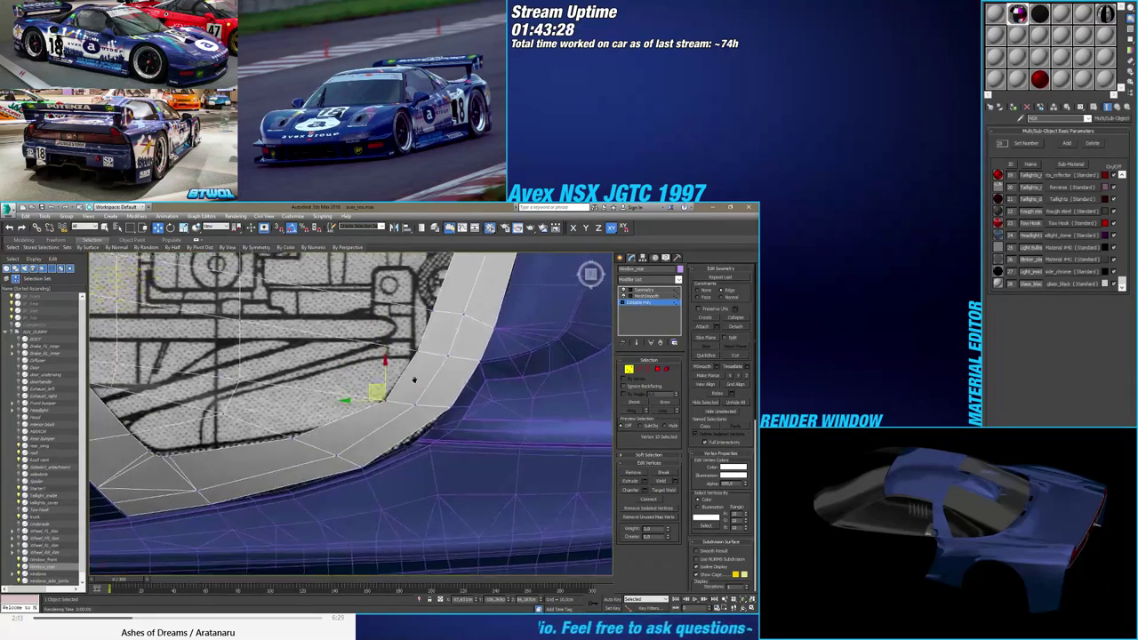
{"action": "scroll", "coordinate": [425, 400], "scroll_direction": "down", "scroll_amount": 3}
{"action": "scroll", "coordinate": [425, 402], "scroll_direction": "up", "scroll_amount": 2}
{"action": "middle_click_drag", "start_coordinate": [418, 374], "coordinate": [391, 425], "text": "alt"}
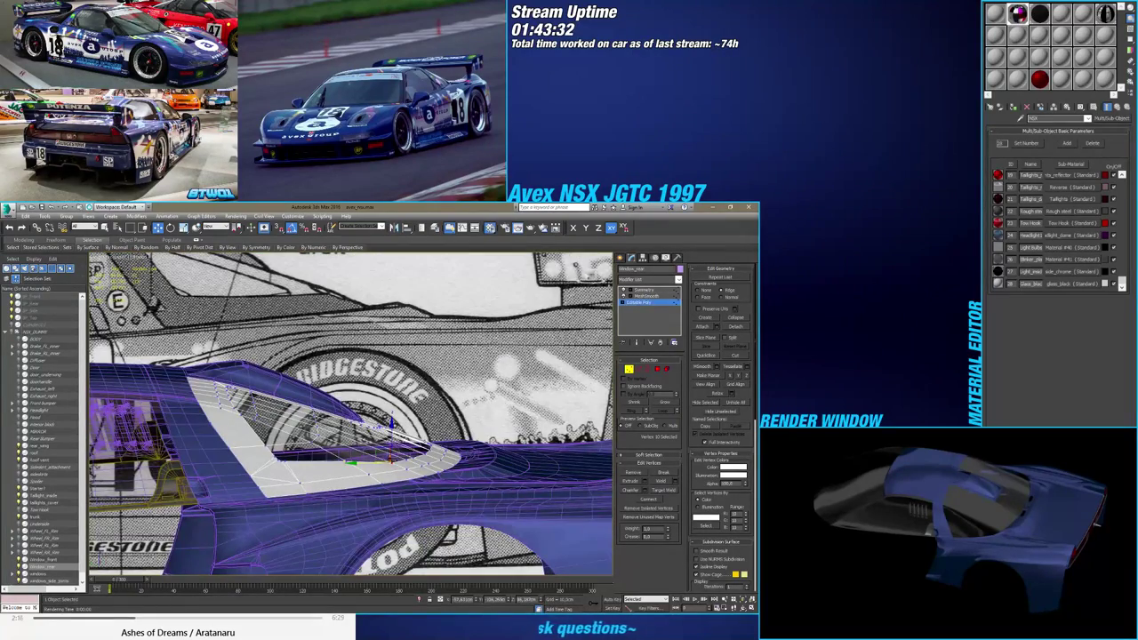
{"action": "left_click", "coordinate": [593, 275]}
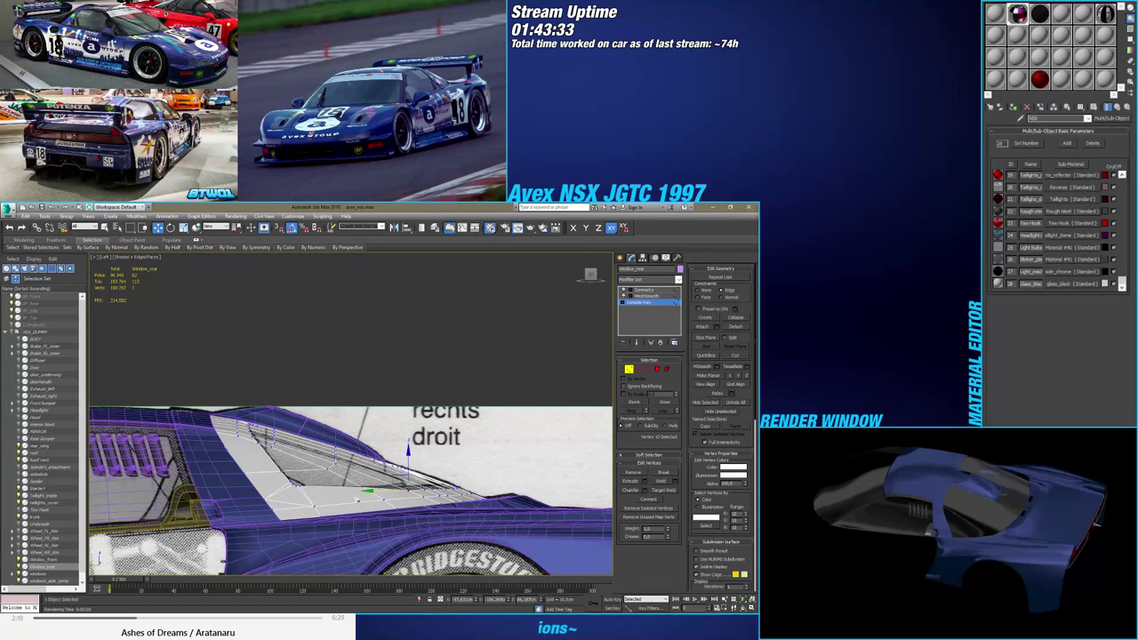
{"action": "scroll", "coordinate": [429, 487], "scroll_direction": "up", "scroll_amount": 4}
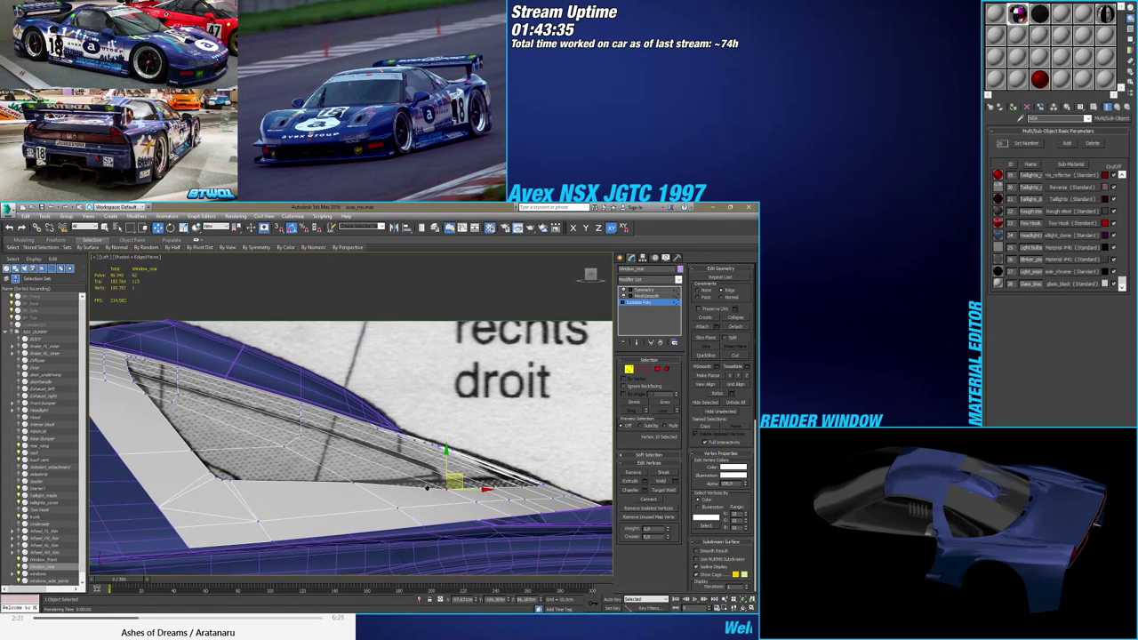
{"action": "left_click_drag", "start_coordinate": [350, 494], "coordinate": [365, 474]}
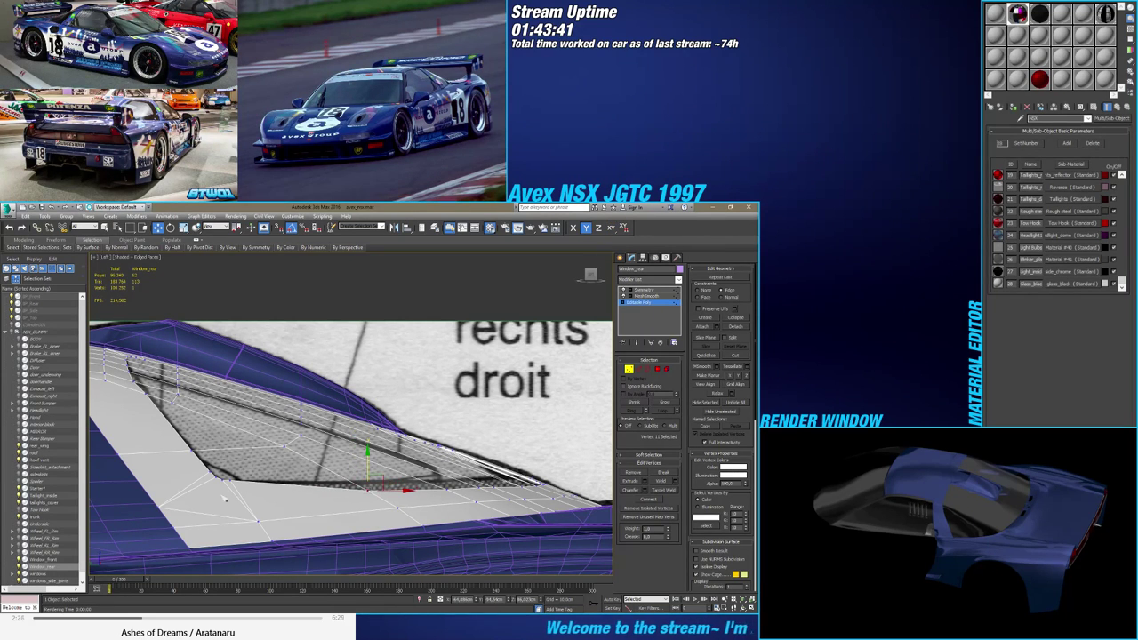
Shift the two vertices at the strip's lower front inner corner to match the blueprint and leave vertex editing
{"action": "middle_click_drag", "start_coordinate": [224, 500], "coordinate": [236, 485]}
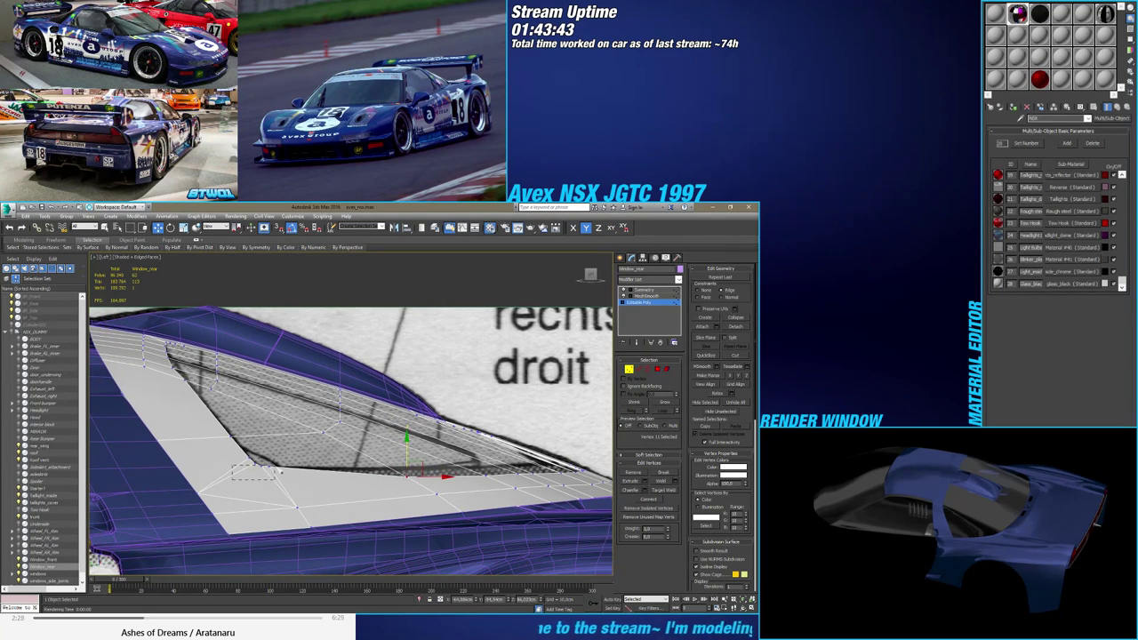
{"action": "mouse_move", "coordinate": [275, 471]}
{"action": "left_mouse_down"}
{"action": "mouse_move", "coordinate": [254, 431]}
{"action": "mouse_move", "coordinate": [284, 468]}
{"action": "left_mouse_up"}
{"action": "scroll", "coordinate": [256, 471], "scroll_direction": "up", "scroll_amount": 2}
{"action": "scroll", "coordinate": [285, 467], "scroll_direction": "down", "scroll_amount": 6}
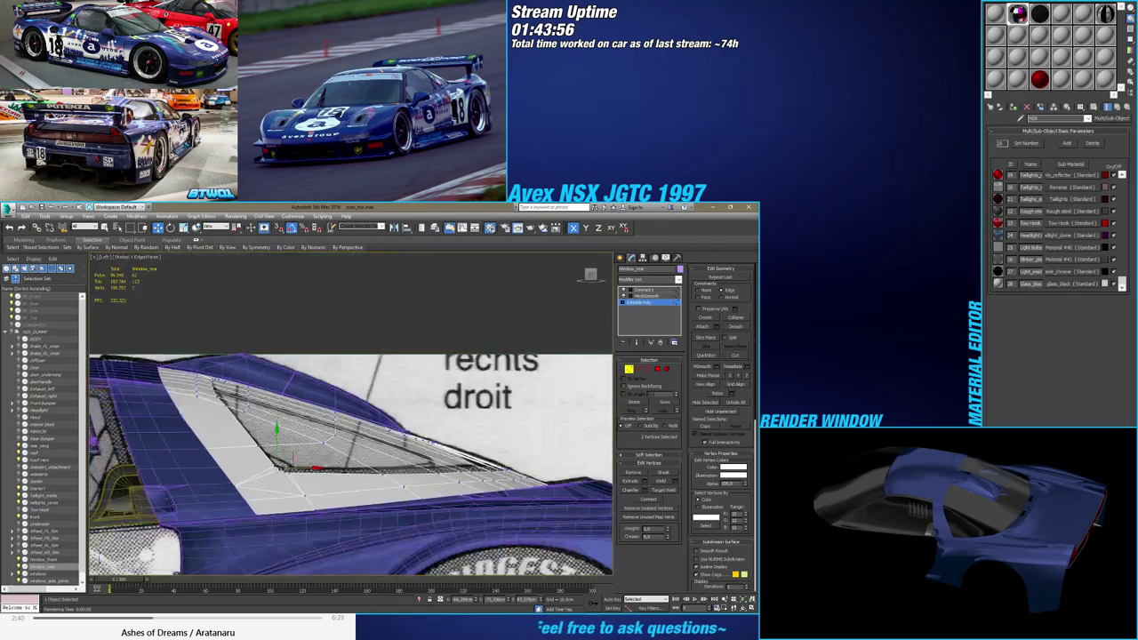
{"action": "mouse_move", "coordinate": [284, 467]}
{"action": "middle_mouse_down", "text": "alt"}
{"action": "mouse_move", "coordinate": [254, 514]}
{"action": "mouse_move", "coordinate": [284, 476]}
{"action": "middle_mouse_up", "text": "alt"}
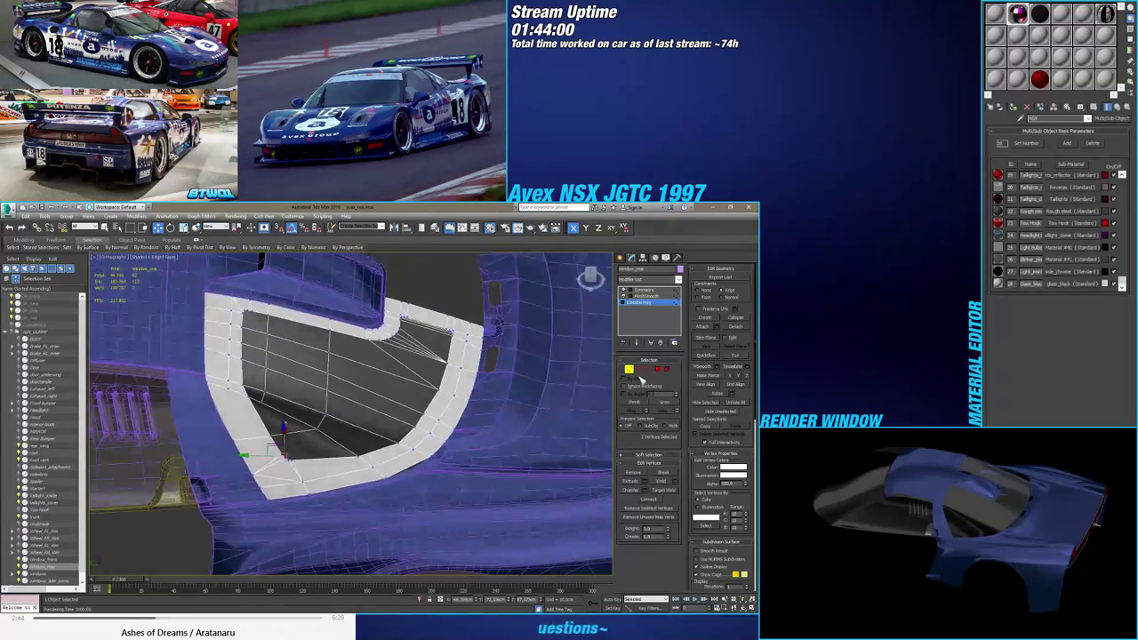
{"action": "left_click", "coordinate": [636, 373]}
{"action": "middle_click_drag", "start_coordinate": [516, 445], "coordinate": [534, 434], "text": "alt"}
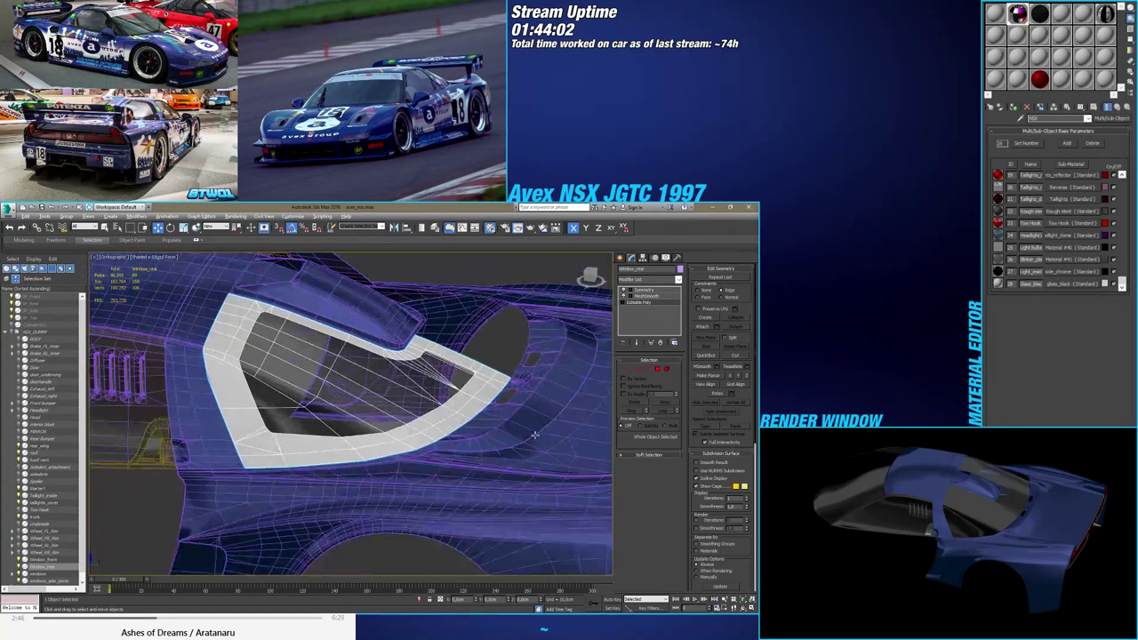
Set the diffuse color of the glass_black sub-material to black
{"action": "left_click", "coordinate": [1073, 283]}
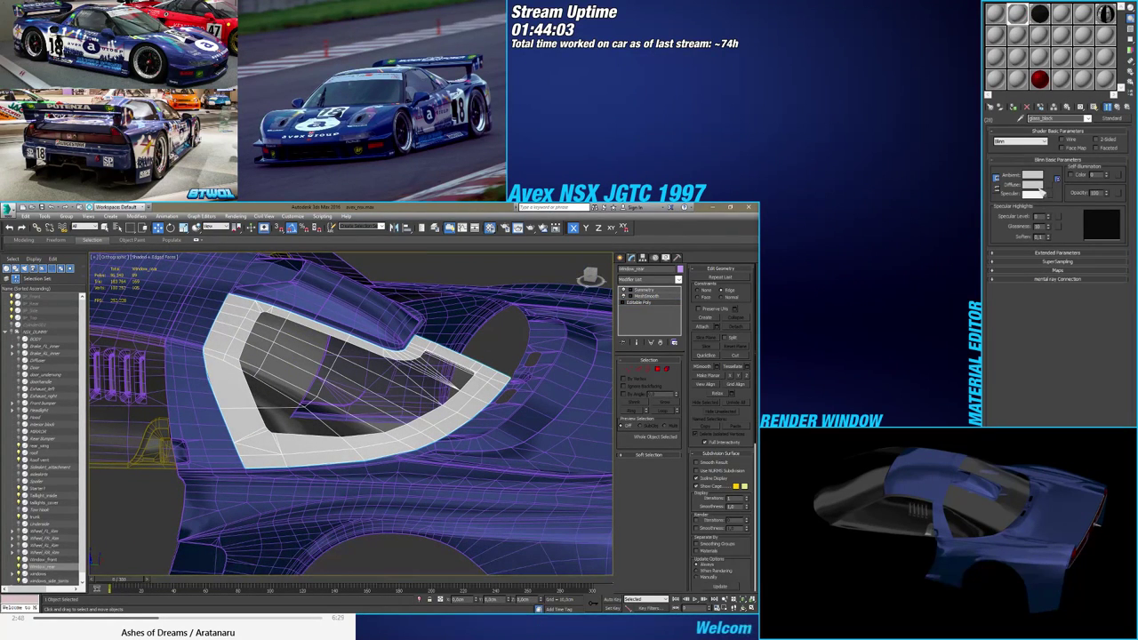
{"action": "left_click", "coordinate": [1033, 185]}
{"action": "left_click_drag", "start_coordinate": [277, 298], "coordinate": [254, 299]}
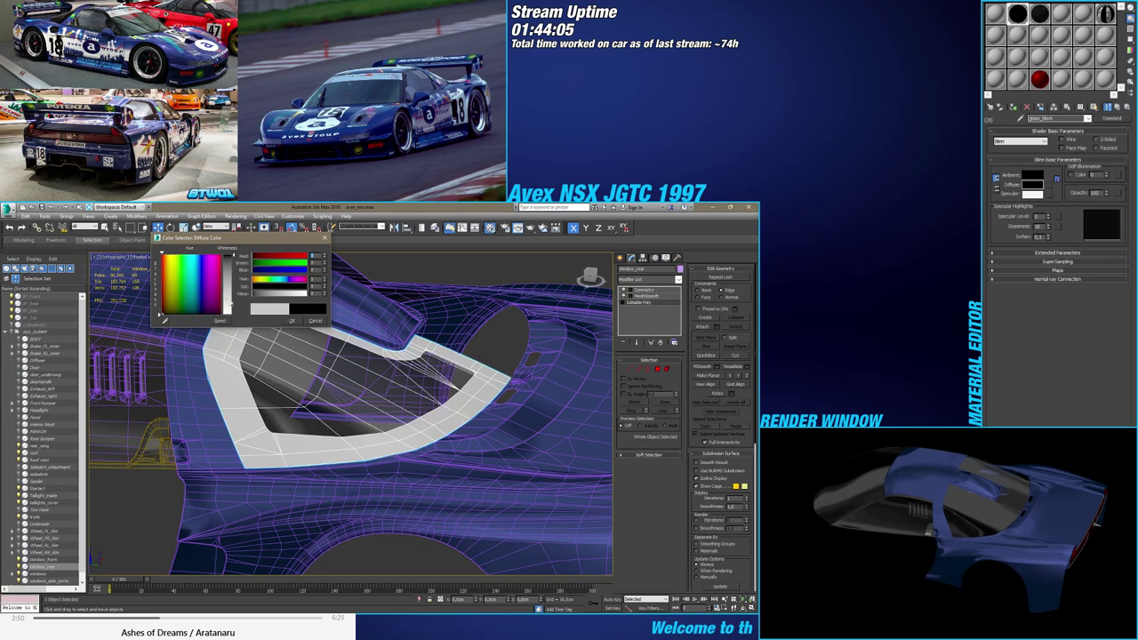
{"action": "left_click", "coordinate": [291, 320]}
Load the preselected PNG image as a Bitmap map for the glass_black material's reflection
{"action": "left_click", "coordinate": [1057, 270]}
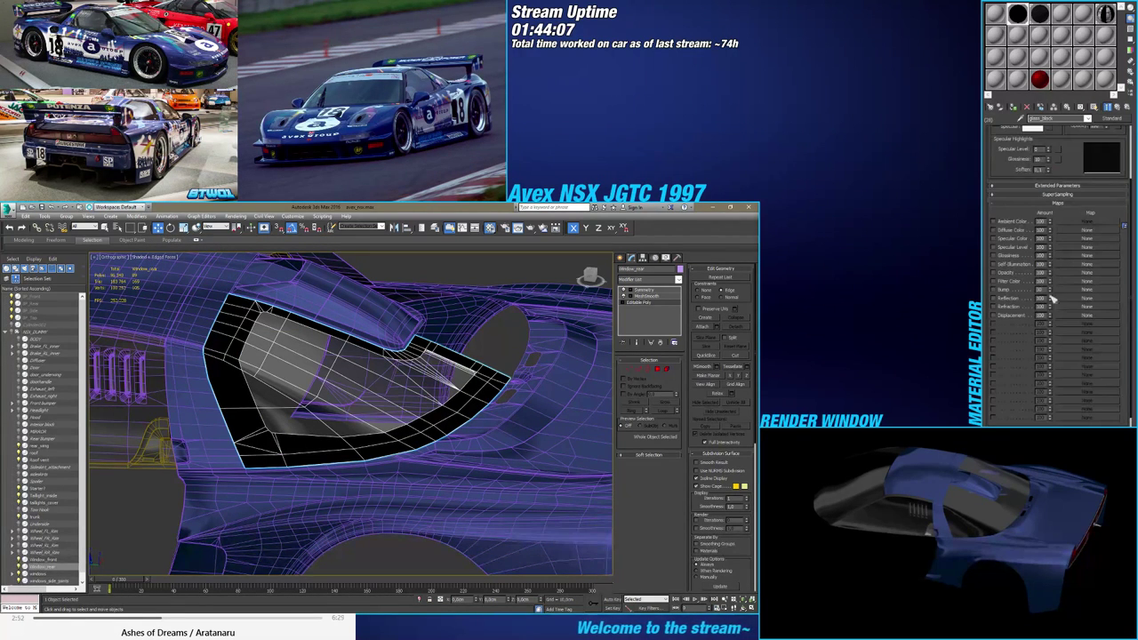
{"action": "left_click", "coordinate": [1086, 297]}
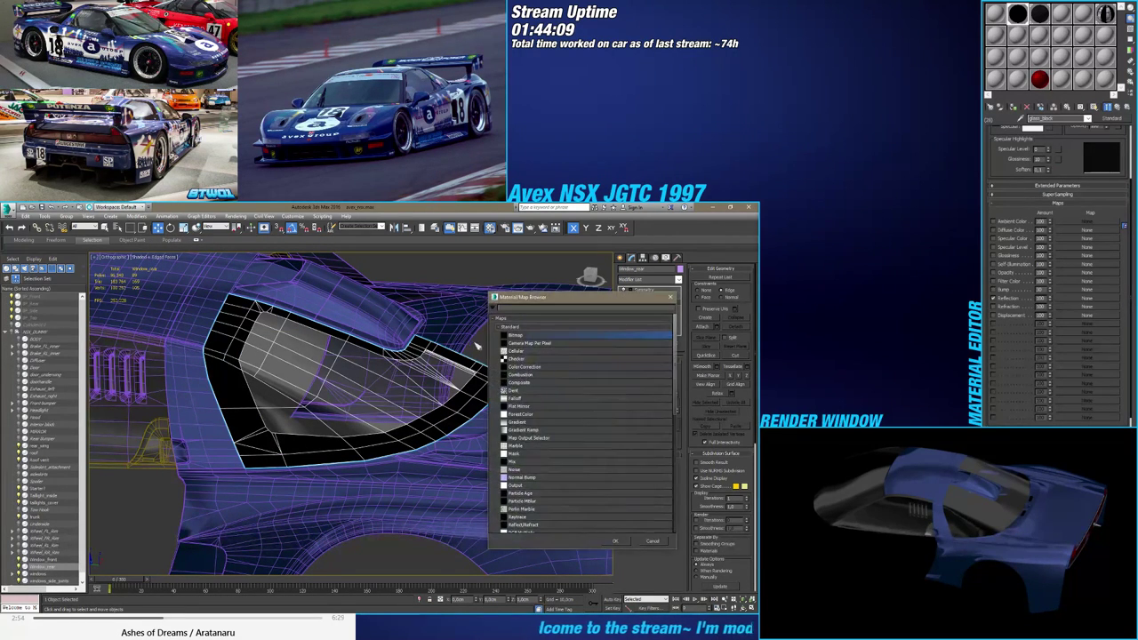
{"action": "double_click", "coordinate": [518, 338]}
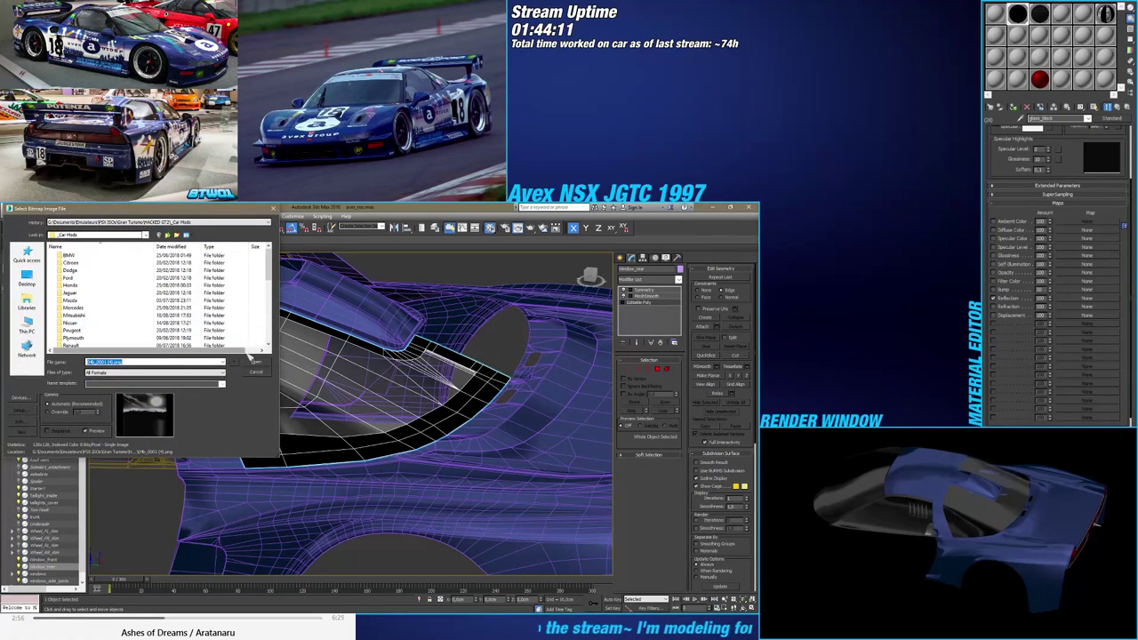
{"action": "left_click", "coordinate": [250, 360]}
{"action": "middle_click_drag", "start_coordinate": [364, 406], "coordinate": [330, 444], "text": "alt"}
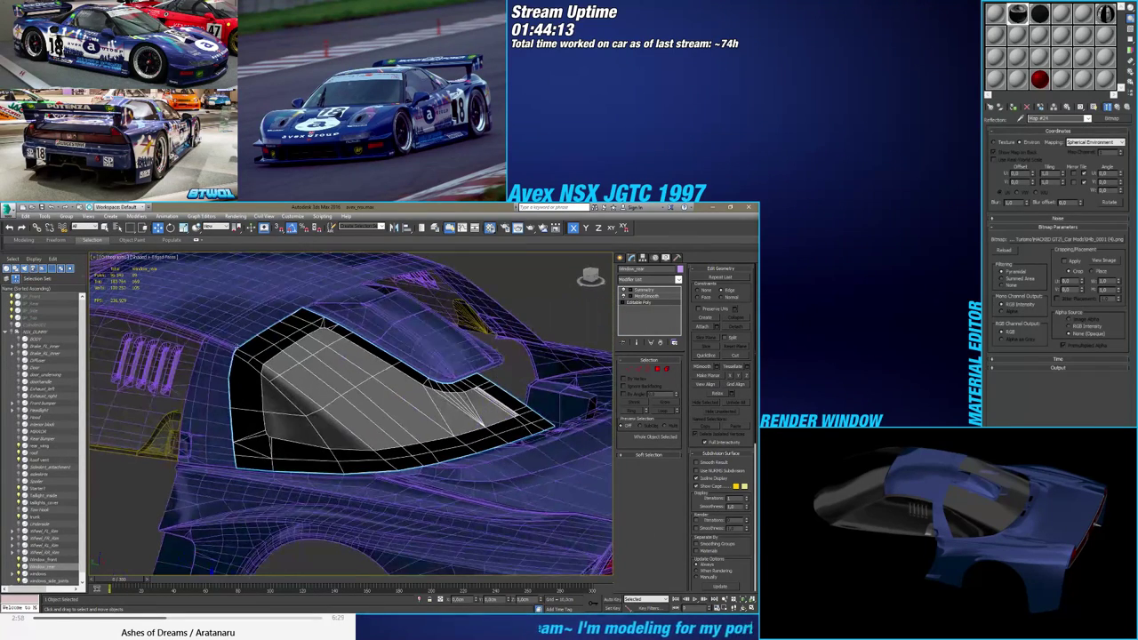
Display the viewport with Shaded Materials with Maps and view the rear window's reflective border
{"action": "left_click", "coordinate": [165, 260]}
{"action": "mouse_move", "coordinate": [226, 377]}
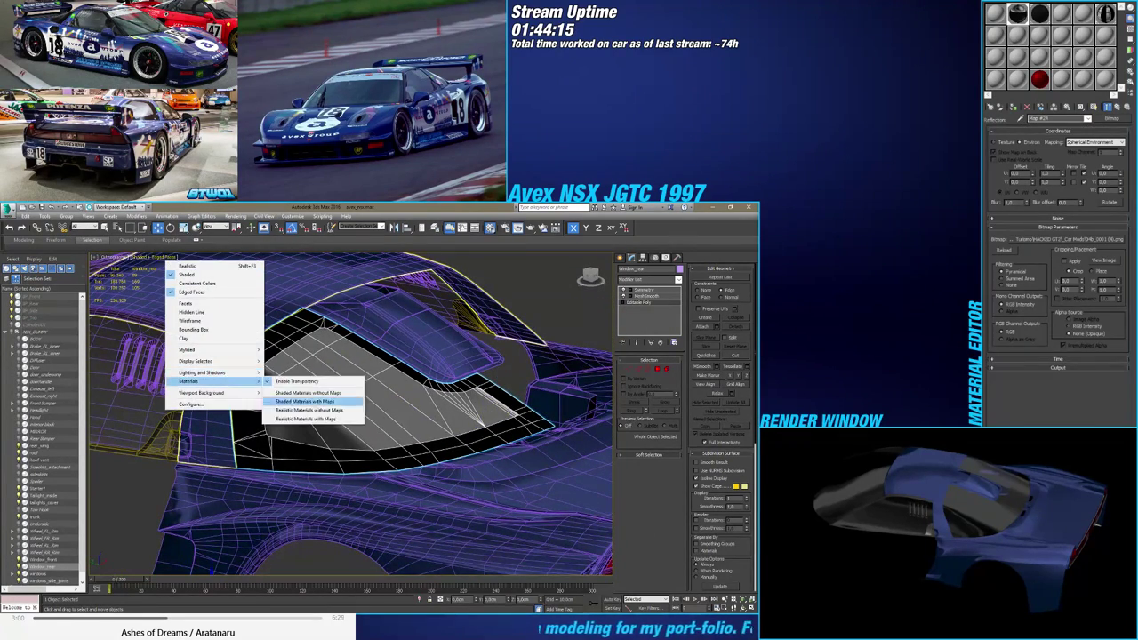
{"action": "left_click", "coordinate": [347, 405]}
{"action": "middle_click_drag", "start_coordinate": [346, 404], "coordinate": [453, 391], "text": "alt"}
Check the reflection amount and map settings of the Glass sub-material in the parent NSX material
{"action": "left_click", "coordinate": [1118, 106]}
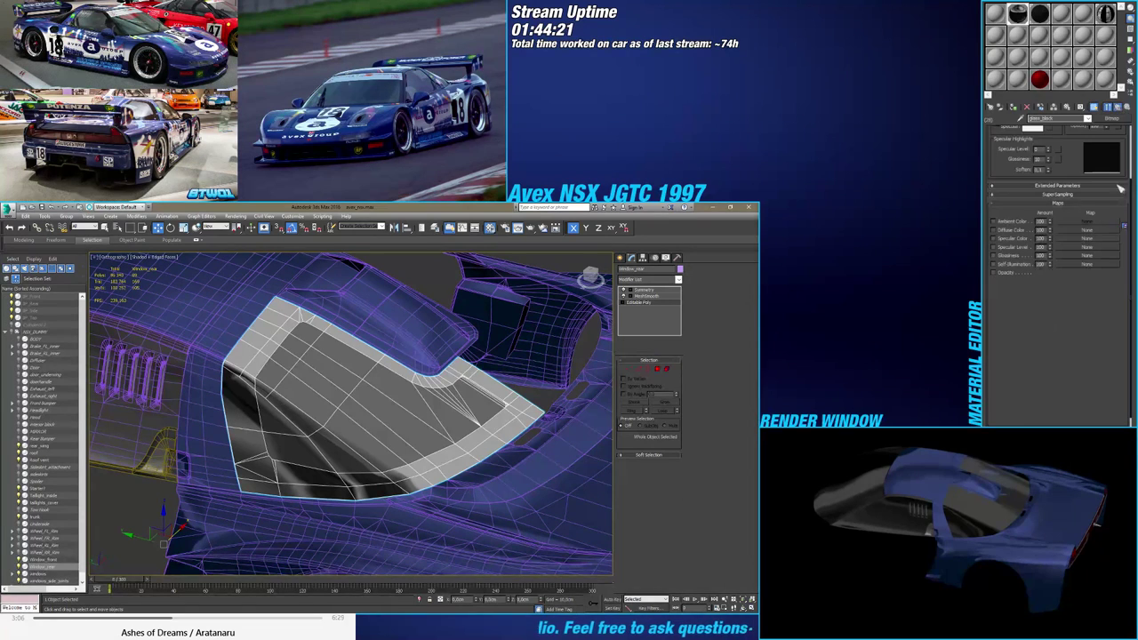
{"action": "left_click", "coordinate": [1118, 106]}
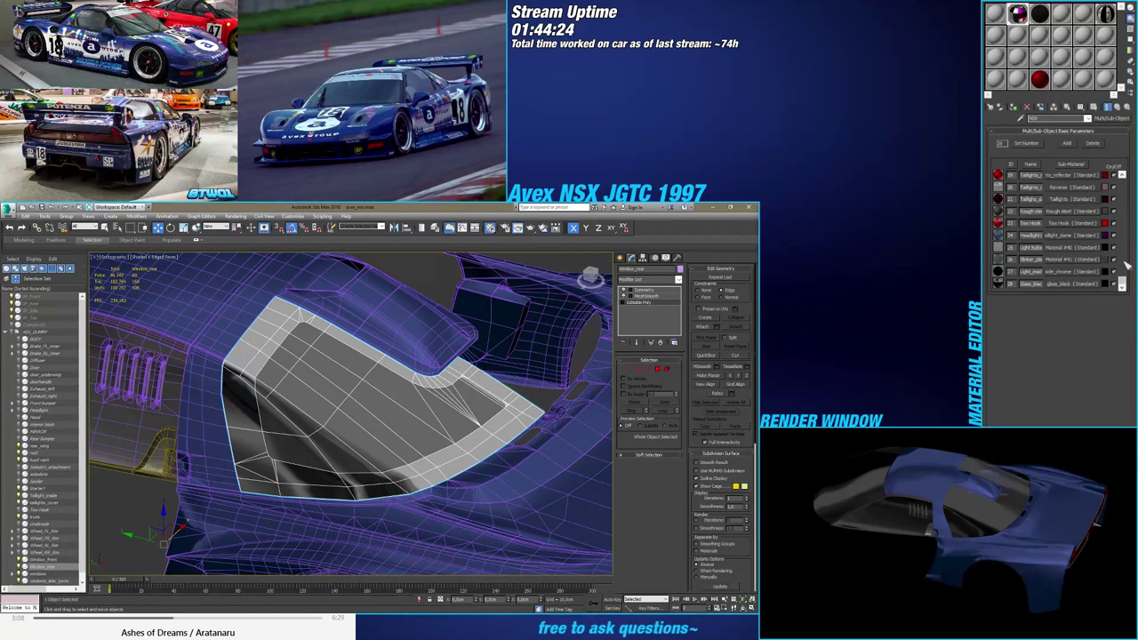
{"action": "left_click_drag", "start_coordinate": [1122, 282], "coordinate": [1133, 172]}
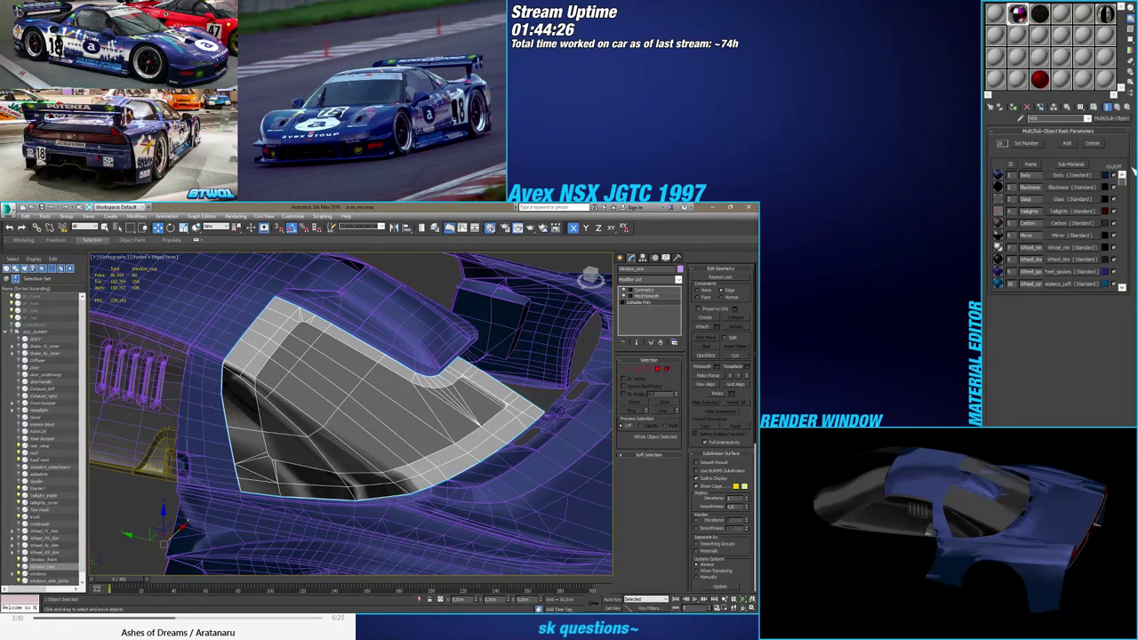
{"action": "left_click", "coordinate": [1093, 199]}
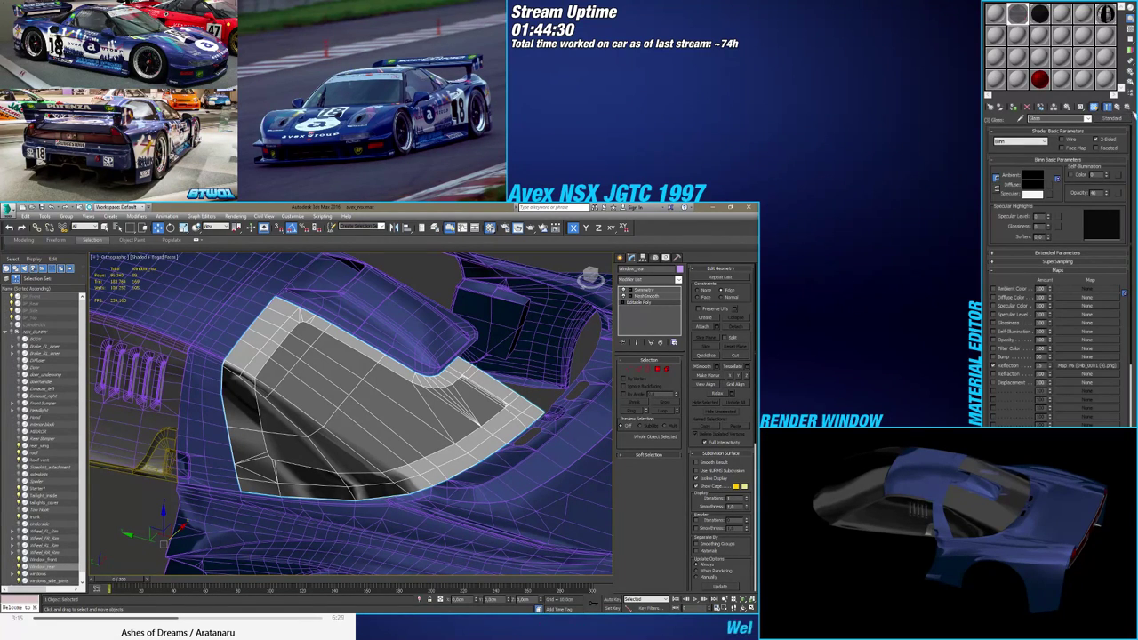
Lower the reflection map amount of the glass_black sub-material to match the Glass sub-material
{"action": "left_click", "coordinate": [1123, 107]}
{"action": "left_click_drag", "start_coordinate": [1124, 186], "coordinate": [1129, 285]}
{"action": "left_click", "coordinate": [1062, 285]}
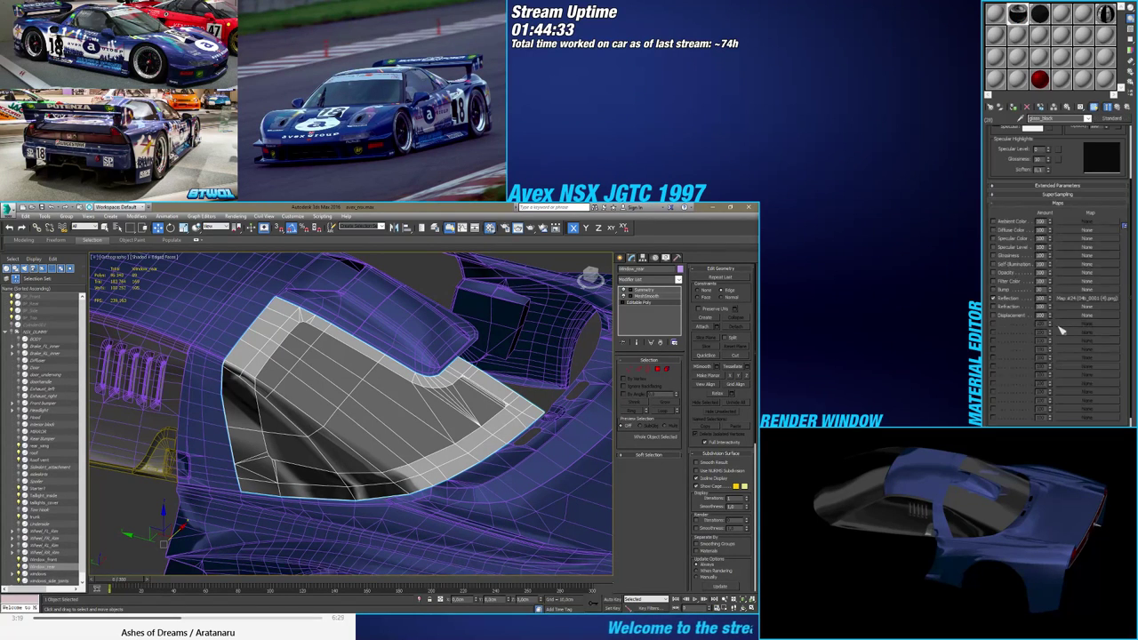
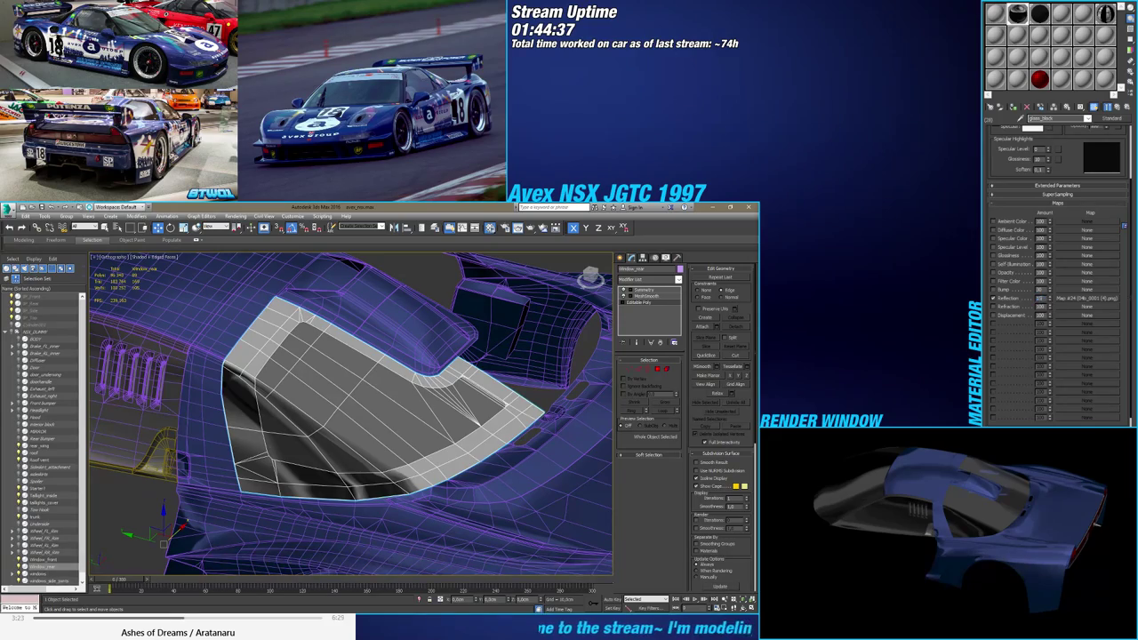
{"action": "key", "text": "Return"}
Examine the rear window's darkened border with MeshSmooth applied, both with and without edged faces
{"action": "mouse_move", "coordinate": [429, 516]}
{"action": "middle_mouse_down", "text": "alt"}
{"action": "mouse_move", "coordinate": [420, 437]}
{"action": "mouse_move", "coordinate": [440, 442]}
{"action": "mouse_move", "coordinate": [400, 473]}
{"action": "mouse_move", "coordinate": [381, 467]}
{"action": "middle_mouse_up", "text": "alt"}
{"action": "key", "text": "F4"}
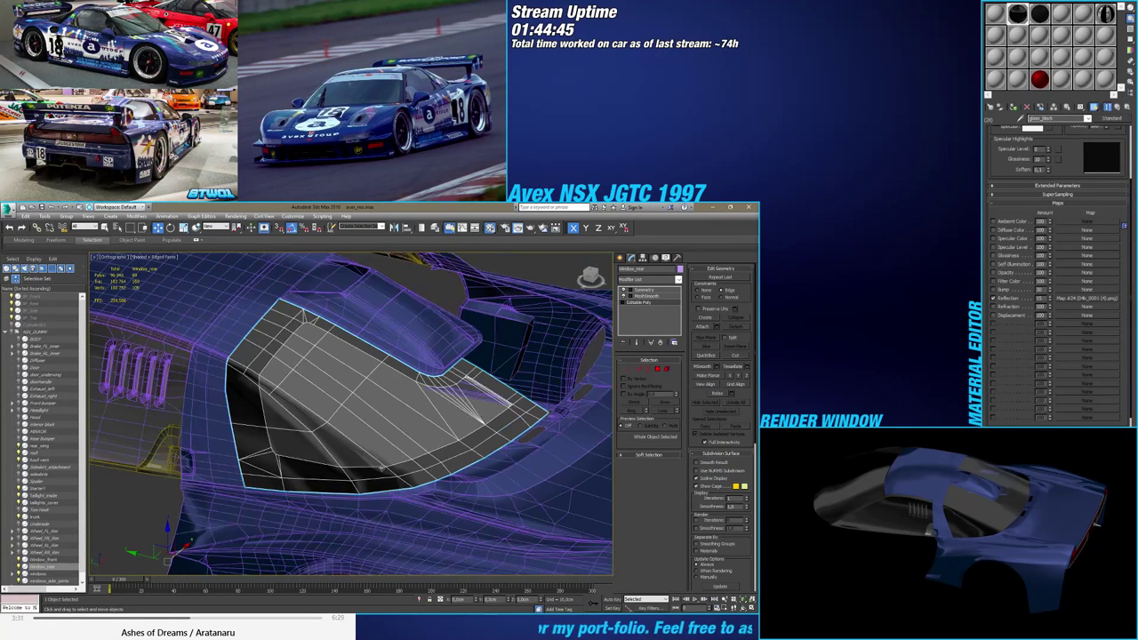
{"action": "scroll", "coordinate": [381, 472], "scroll_direction": "up", "scroll_amount": 2}
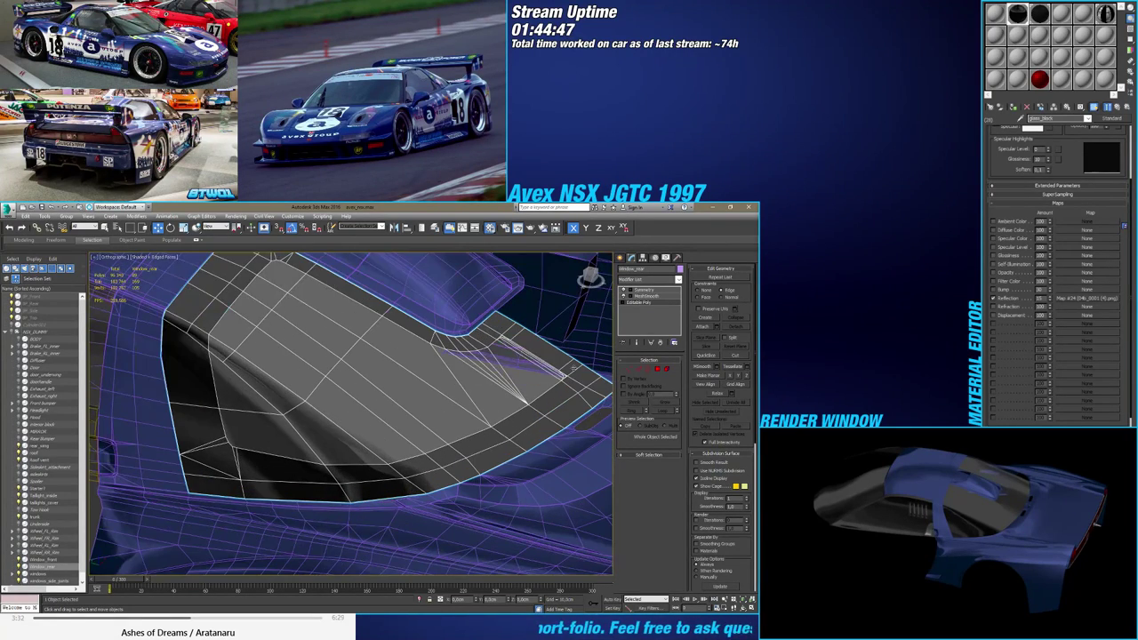
{"action": "left_click", "coordinate": [648, 296]}
{"action": "key", "text": "F4"}
{"action": "scroll", "coordinate": [419, 414], "scroll_direction": "down", "scroll_amount": 4}
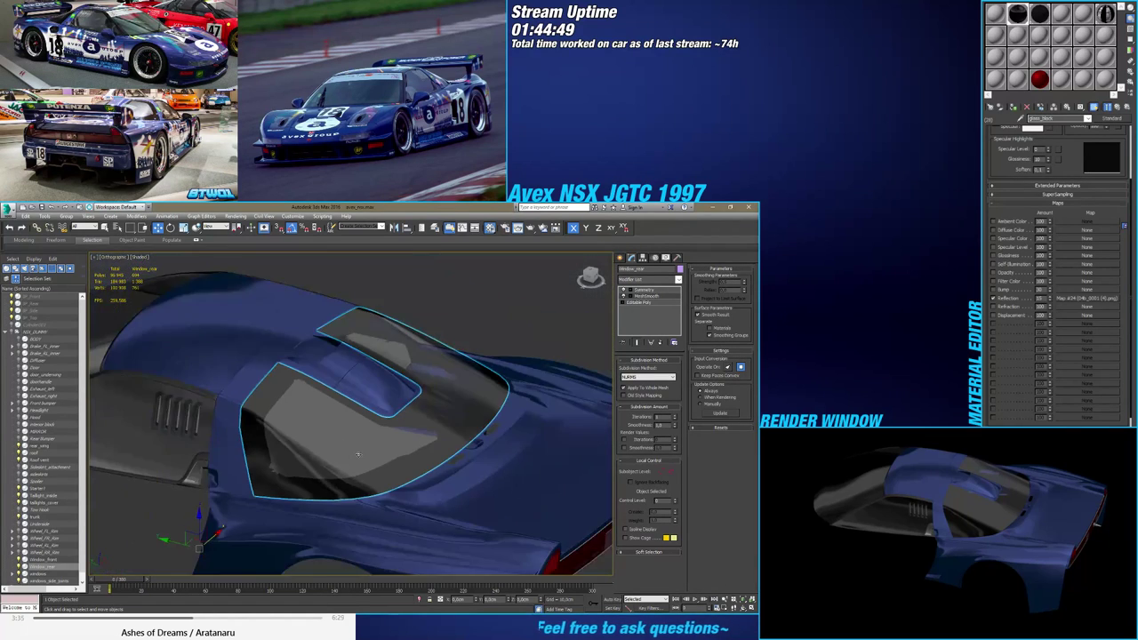
{"action": "middle_click_drag", "start_coordinate": [419, 415], "coordinate": [329, 485], "text": "alt"}
{"action": "key", "text": "F4"}
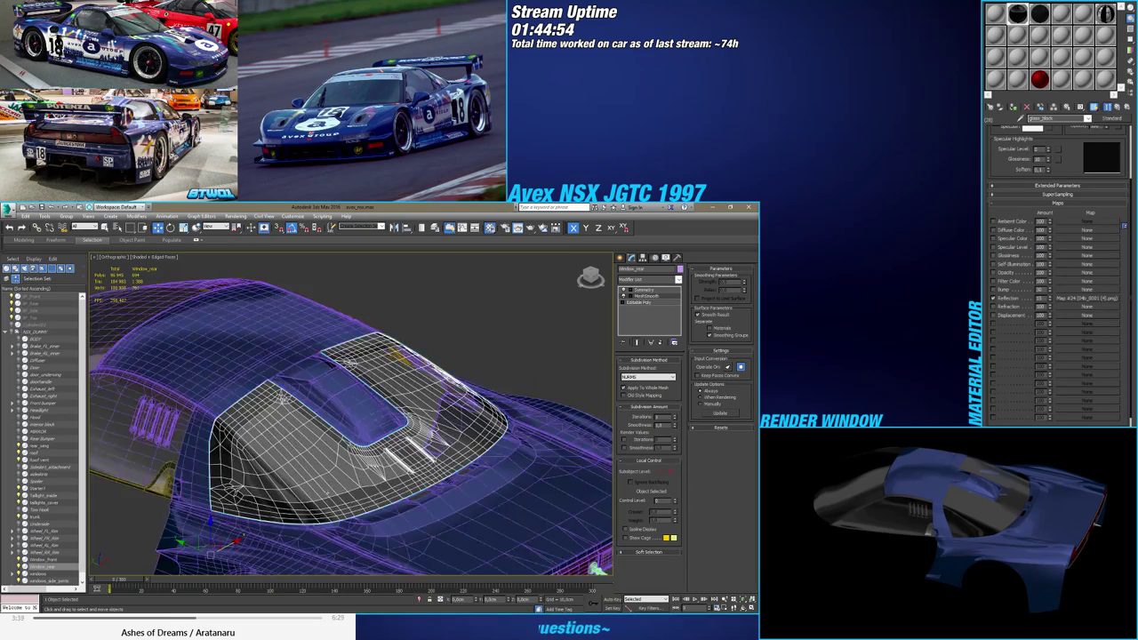
Turn off the smoothed result and select the rear window's border vertex beside the roof pillar at the Editable Poly level
{"action": "left_click", "coordinate": [624, 296]}
{"action": "middle_click_drag", "start_coordinate": [462, 391], "coordinate": [390, 423], "text": "alt"}
{"action": "left_click", "coordinate": [646, 304]}
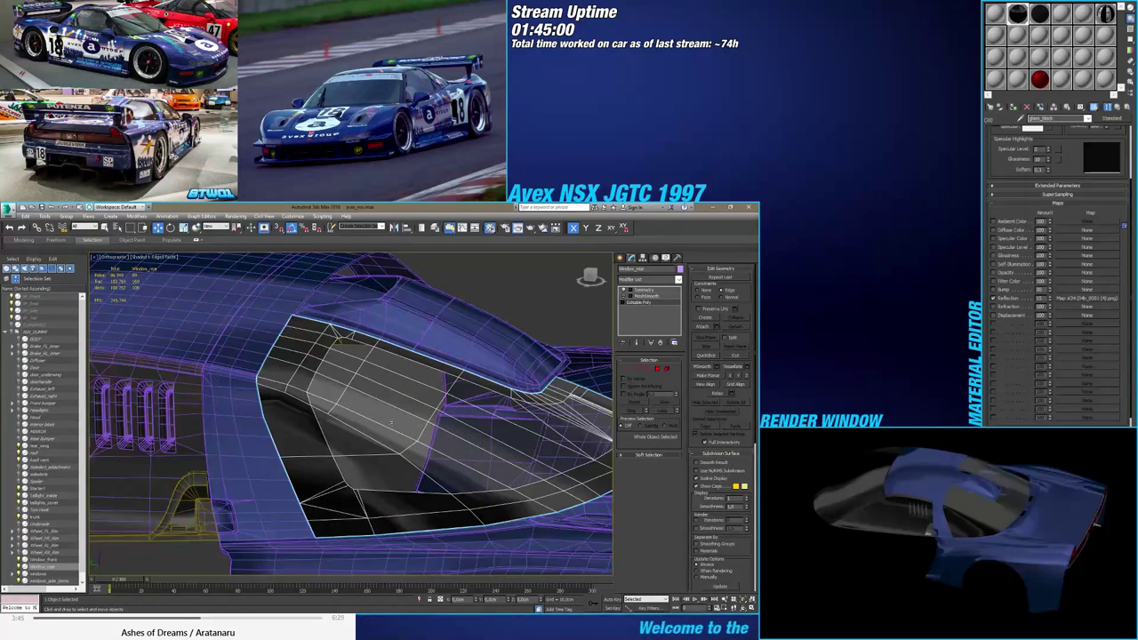
{"action": "left_click", "coordinate": [629, 369]}
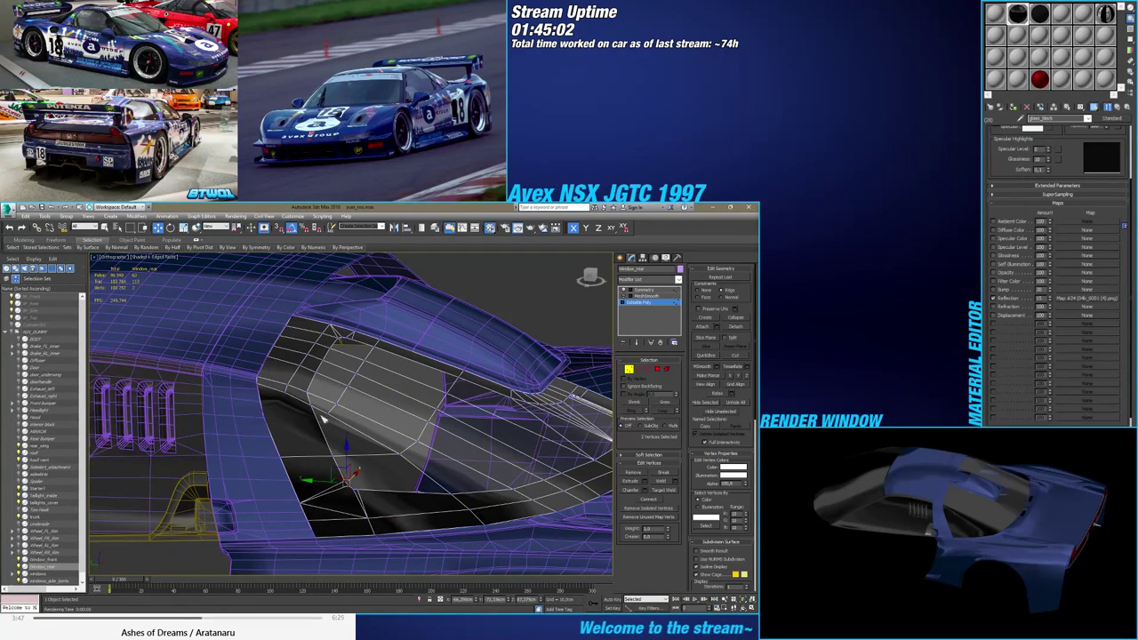
{"action": "scroll", "coordinate": [312, 421], "scroll_direction": "up", "scroll_amount": 10}
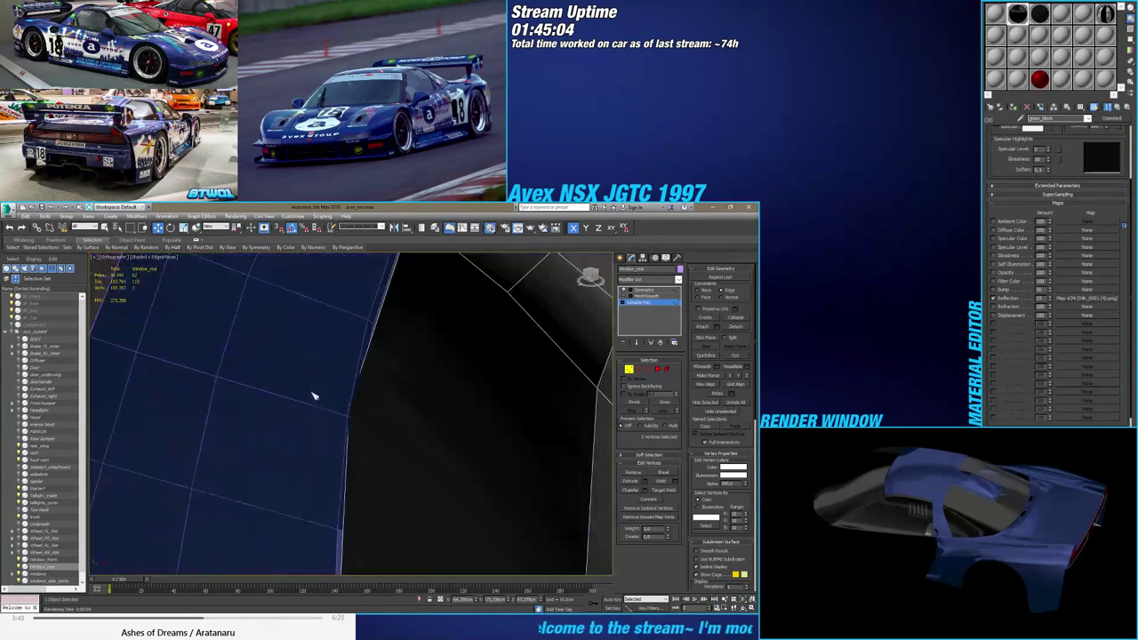
{"action": "scroll", "coordinate": [376, 428], "scroll_direction": "down", "scroll_amount": 5}
{"action": "middle_click_drag", "start_coordinate": [350, 440], "coordinate": [328, 427], "text": "alt"}
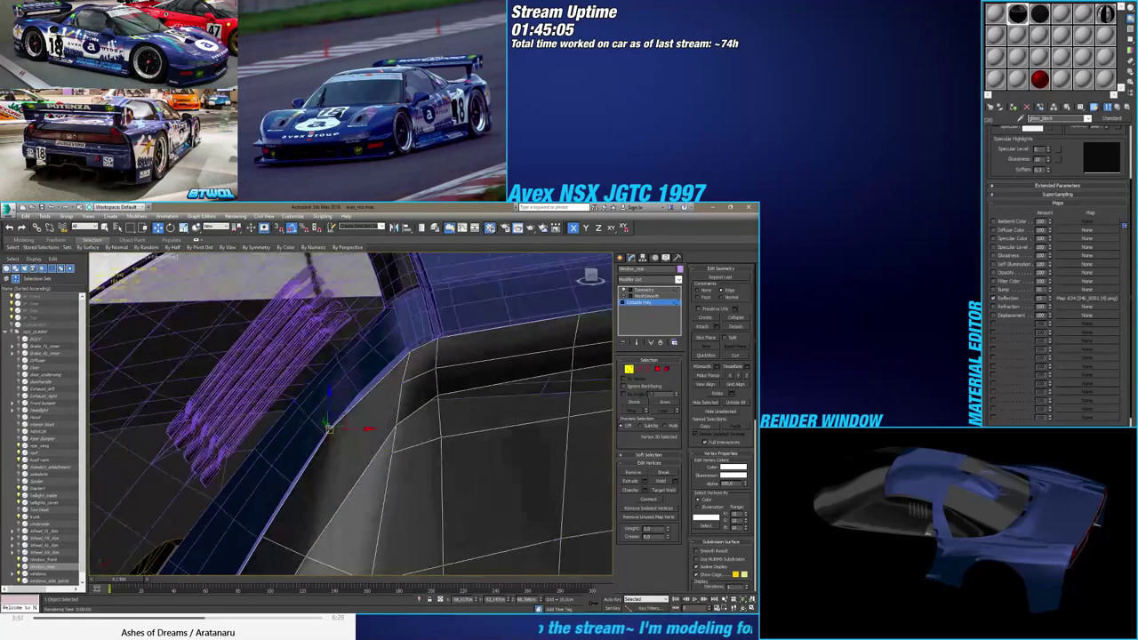
Enable snapping, set the constraint to None and snap the selected border vertex onto the adjoining roof pillar vertex
{"action": "scroll", "coordinate": [331, 431], "scroll_direction": "up", "scroll_amount": 3}
{"action": "key", "text": "alt+x"}
{"action": "key", "text": "alt+x"}
{"action": "key", "text": "s"}
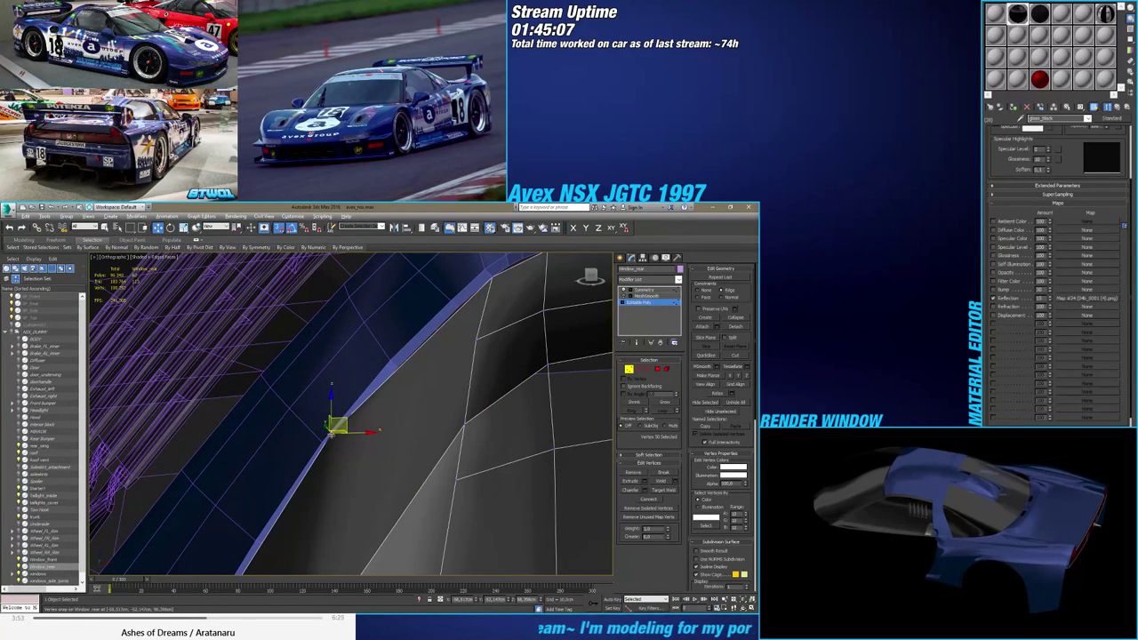
{"action": "left_click_drag", "start_coordinate": [332, 431], "coordinate": [330, 449]}
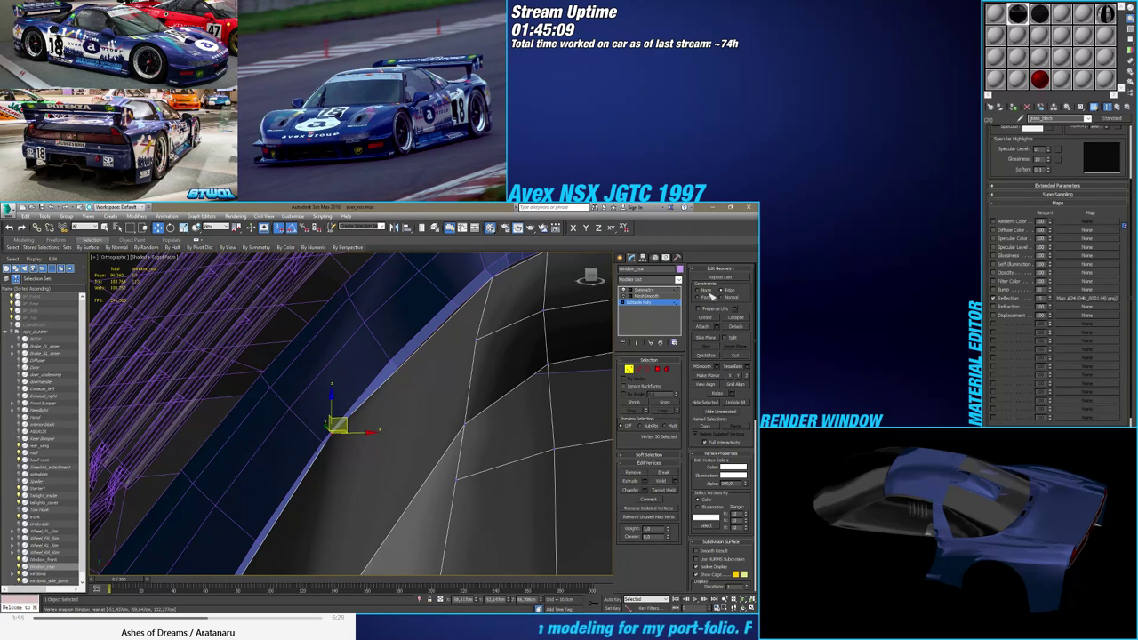
{"action": "left_click", "coordinate": [707, 291]}
{"action": "scroll", "coordinate": [335, 482], "scroll_direction": "up", "scroll_amount": 3}
{"action": "mouse_move", "coordinate": [324, 363]}
{"action": "left_mouse_down"}
{"action": "mouse_move", "coordinate": [344, 408]}
{"action": "mouse_move", "coordinate": [324, 364]}
{"action": "left_mouse_up"}
{"action": "scroll", "coordinate": [321, 415], "scroll_direction": "down", "scroll_amount": 4}
Snap the next lower border vertex of the rear window onto the roof pillar's edge
{"action": "middle_click_drag", "start_coordinate": [321, 415], "coordinate": [421, 264]}
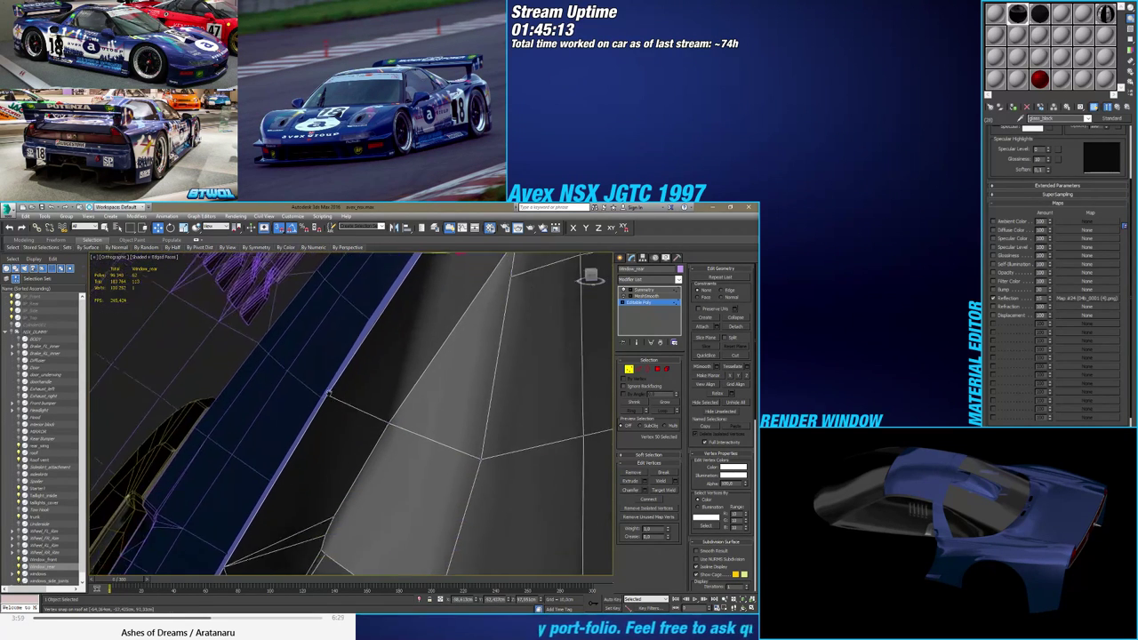
{"action": "middle_click_drag", "start_coordinate": [329, 393], "coordinate": [352, 394], "text": "alt"}
{"action": "left_click_drag", "start_coordinate": [356, 396], "coordinate": [353, 402]}
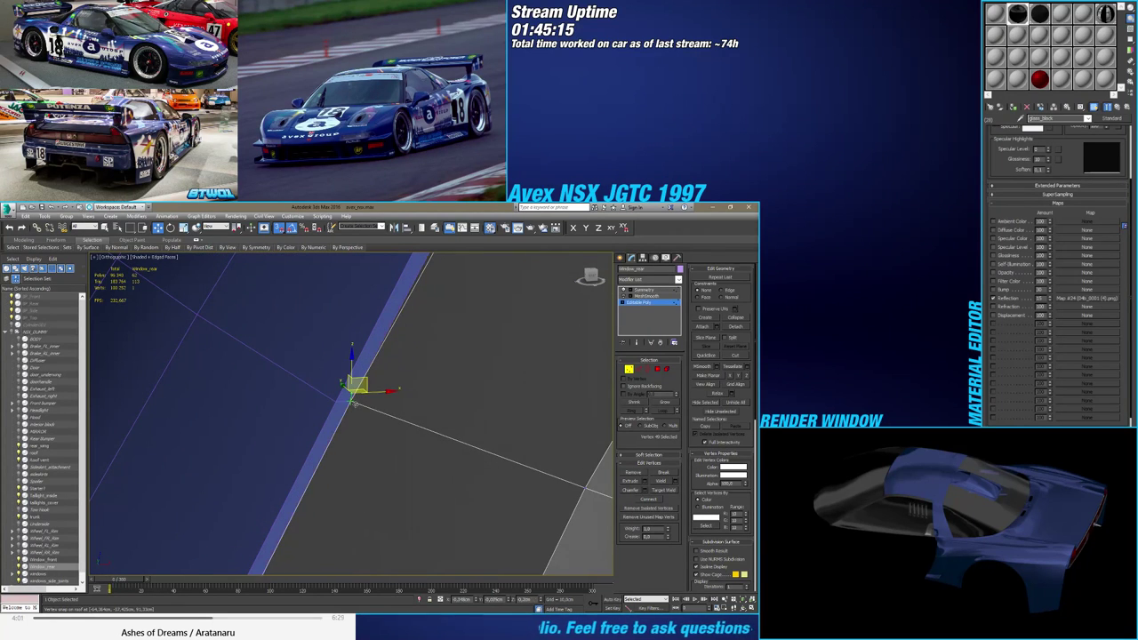
{"action": "scroll", "coordinate": [352, 409], "scroll_direction": "down", "scroll_amount": 5}
{"action": "middle_click_drag", "start_coordinate": [353, 409], "coordinate": [368, 318]}
{"action": "scroll", "coordinate": [286, 488], "scroll_direction": "up", "scroll_amount": 5}
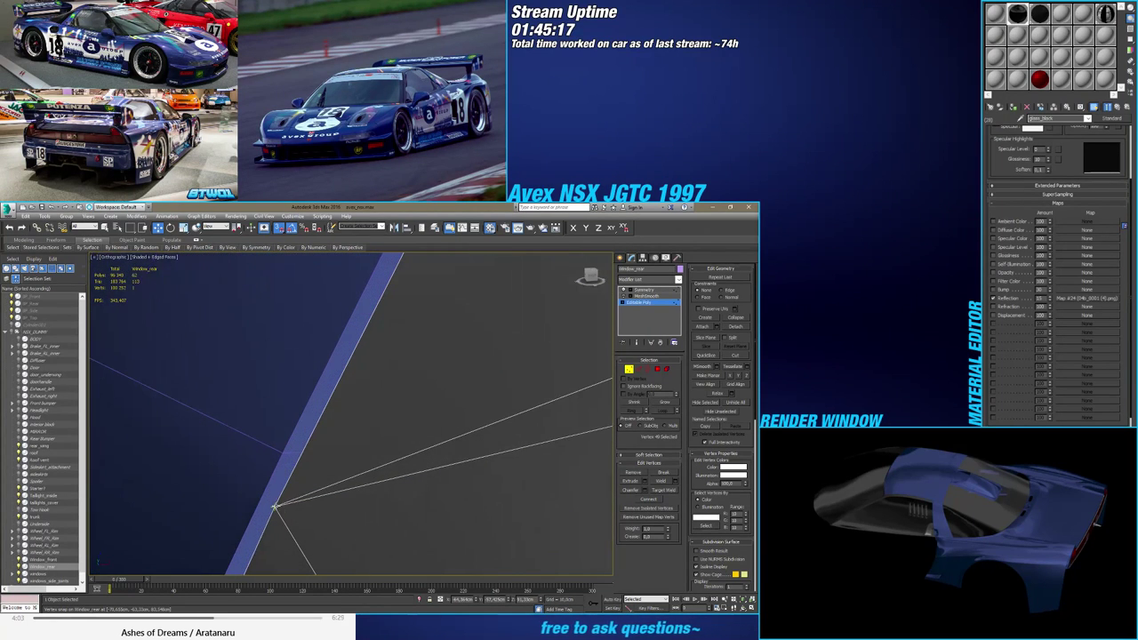
{"action": "middle_click_drag", "start_coordinate": [276, 505], "coordinate": [382, 467], "text": "alt"}
Connect the inner vertices at the border's lower front corner to the neighbouring glass vertex
{"action": "left_click", "coordinate": [320, 430]}
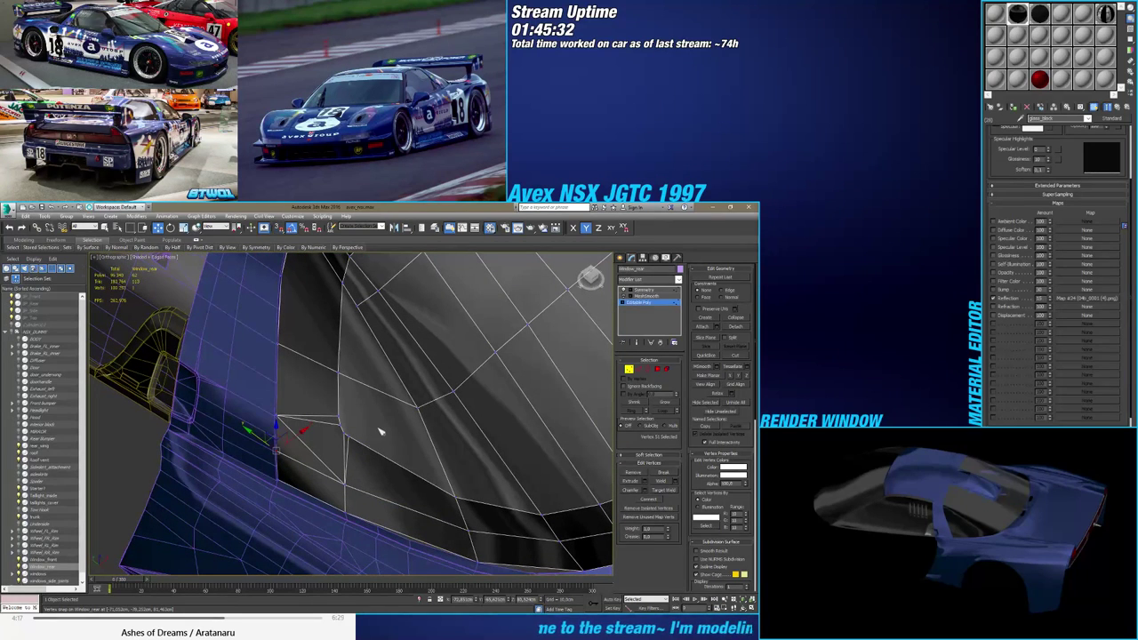
{"action": "mouse_move", "coordinate": [330, 427]}
{"action": "left_mouse_down"}
{"action": "mouse_move", "coordinate": [353, 432]}
{"action": "mouse_move", "coordinate": [349, 414]}
{"action": "mouse_move", "coordinate": [348, 432]}
{"action": "left_mouse_up"}
{"action": "left_click", "coordinate": [423, 407], "text": "ctrl"}
{"action": "left_click", "coordinate": [646, 500]}
{"action": "left_click", "coordinate": [636, 500]}
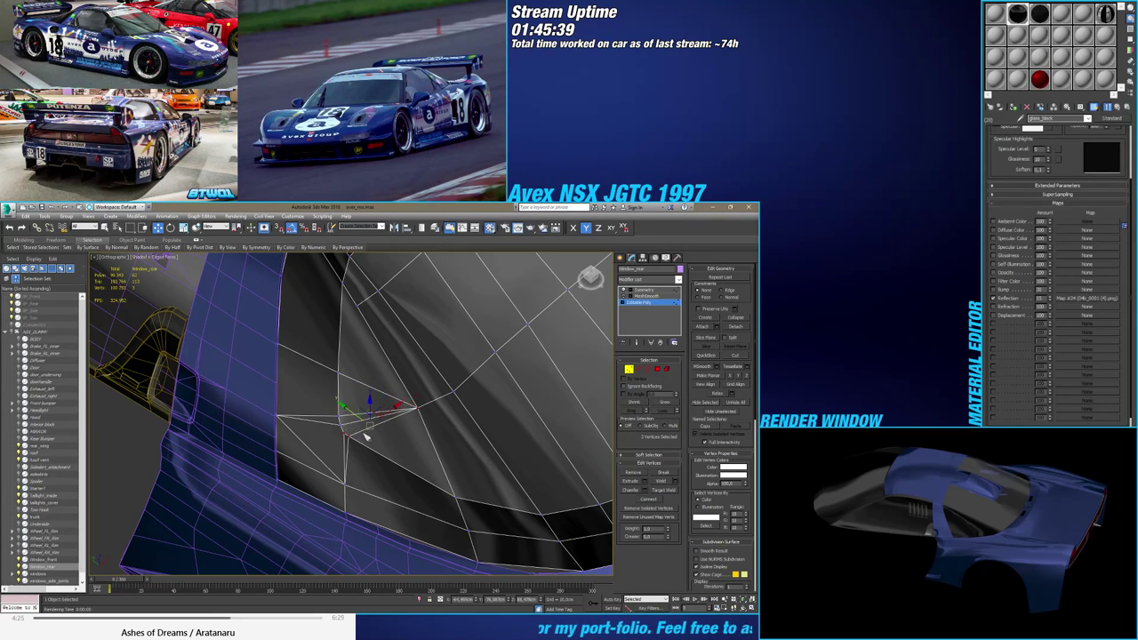
{"action": "left_click", "coordinate": [638, 498]}
{"action": "left_click", "coordinate": [394, 451]}
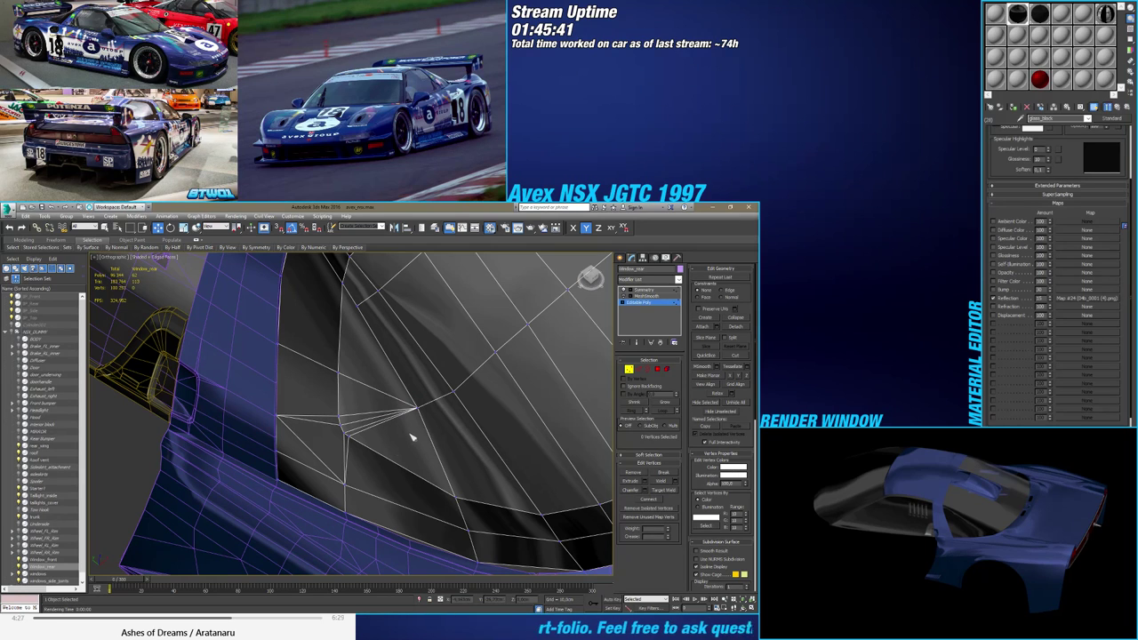
Connect the three edges crossing the window border near its lower front corner with one segment
{"action": "middle_click_drag", "start_coordinate": [430, 418], "coordinate": [372, 458], "text": "alt"}
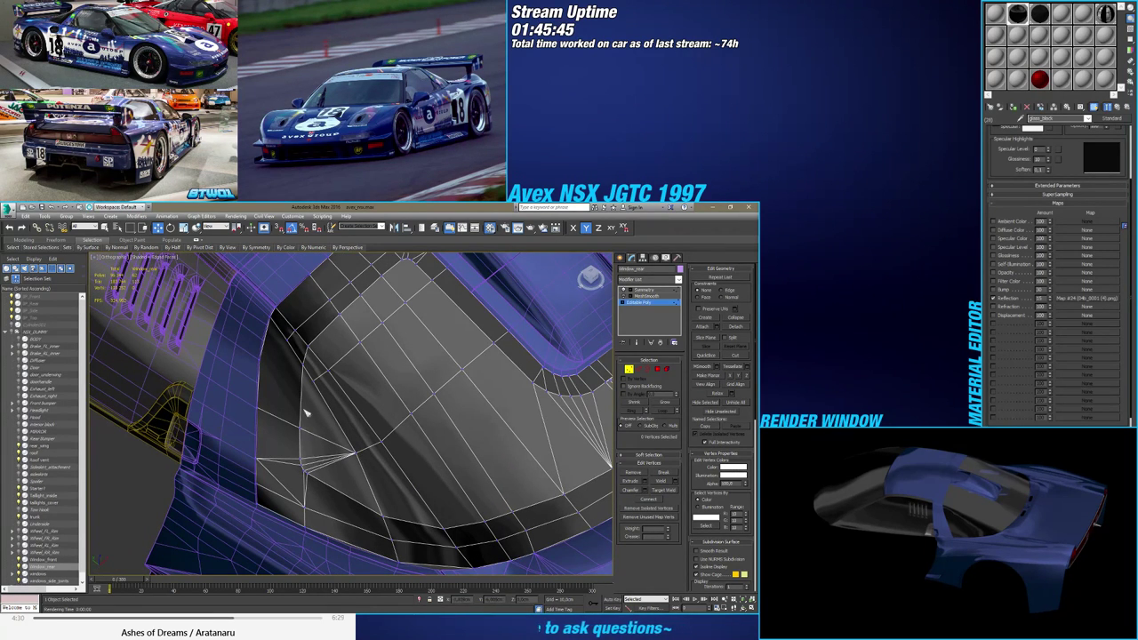
{"action": "middle_click_drag", "start_coordinate": [320, 385], "coordinate": [307, 417]}
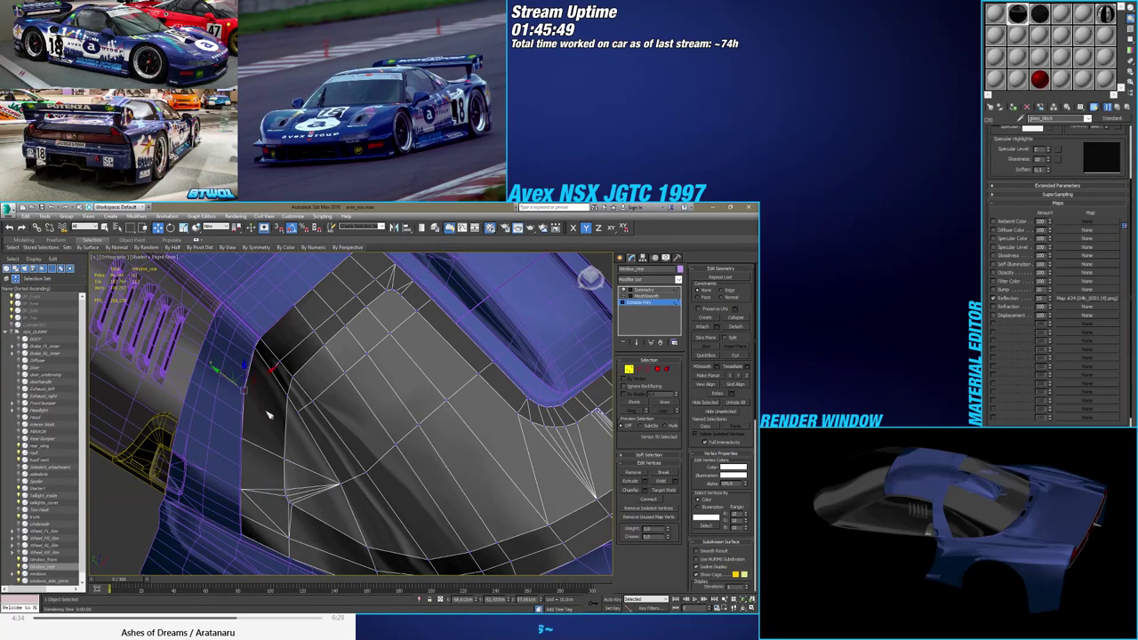
{"action": "mouse_move", "coordinate": [264, 406]}
{"action": "middle_mouse_down", "text": "alt"}
{"action": "mouse_move", "coordinate": [291, 399]}
{"action": "mouse_move", "coordinate": [284, 406]}
{"action": "middle_mouse_up", "text": "alt"}
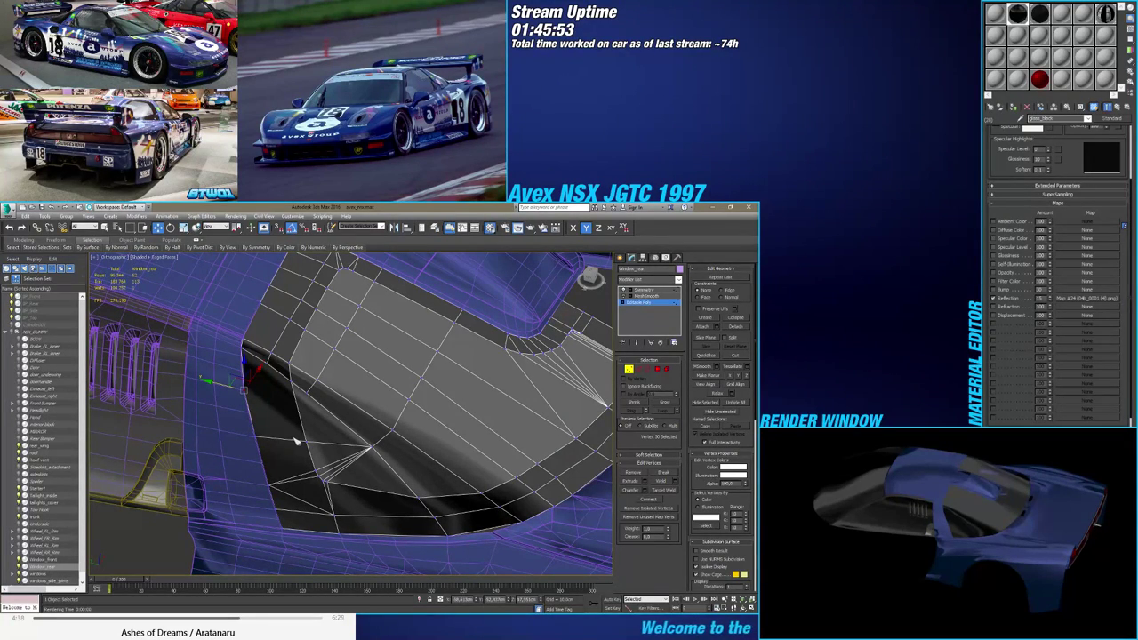
{"action": "middle_click_drag", "start_coordinate": [310, 427], "coordinate": [376, 438], "text": "alt"}
{"action": "left_click", "coordinate": [637, 369]}
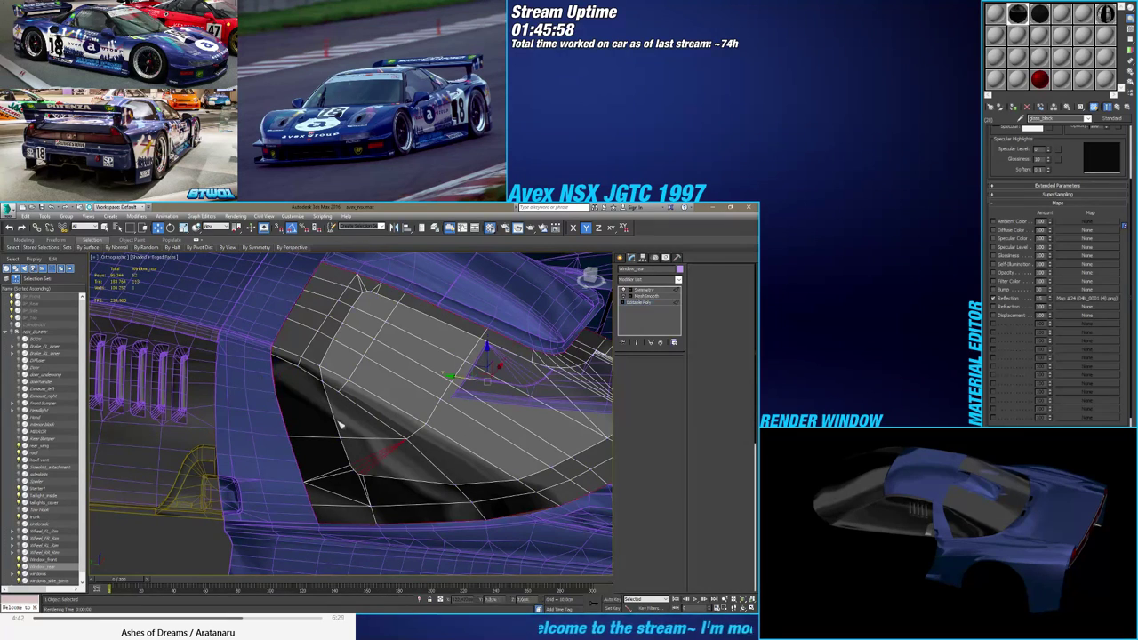
{"action": "left_click_drag", "start_coordinate": [314, 420], "coordinate": [337, 492]}
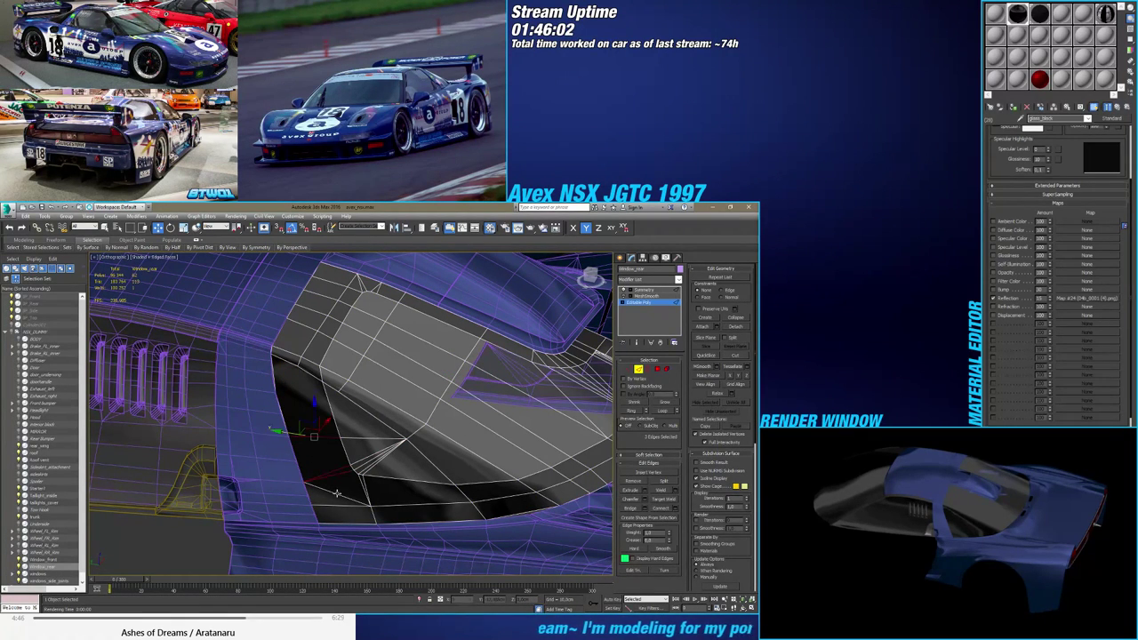
{"action": "scroll", "coordinate": [336, 518], "scroll_direction": "up", "scroll_amount": 3}
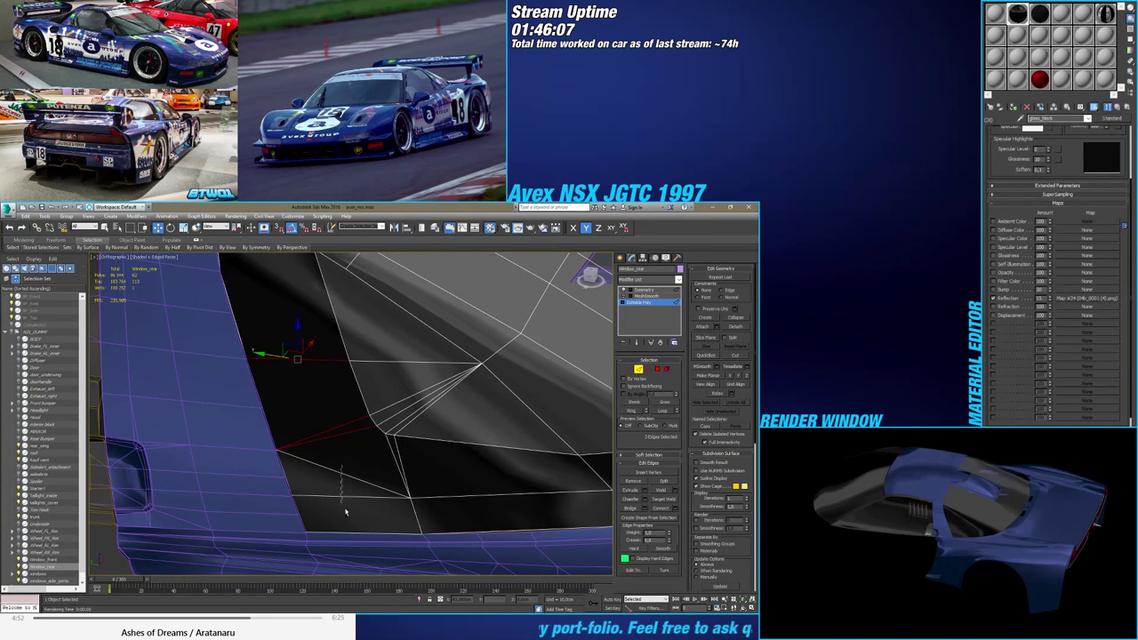
{"action": "left_click", "coordinate": [680, 510]}
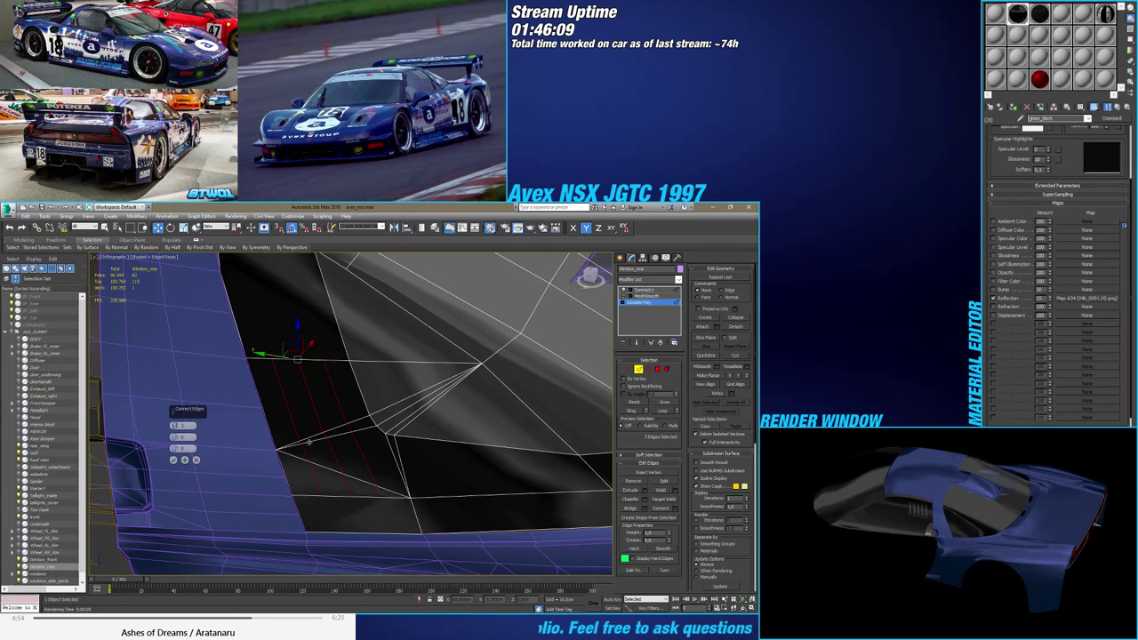
{"action": "scroll", "coordinate": [305, 407], "scroll_direction": "down", "scroll_amount": 2}
{"action": "middle_click_drag", "start_coordinate": [305, 407], "coordinate": [337, 504]}
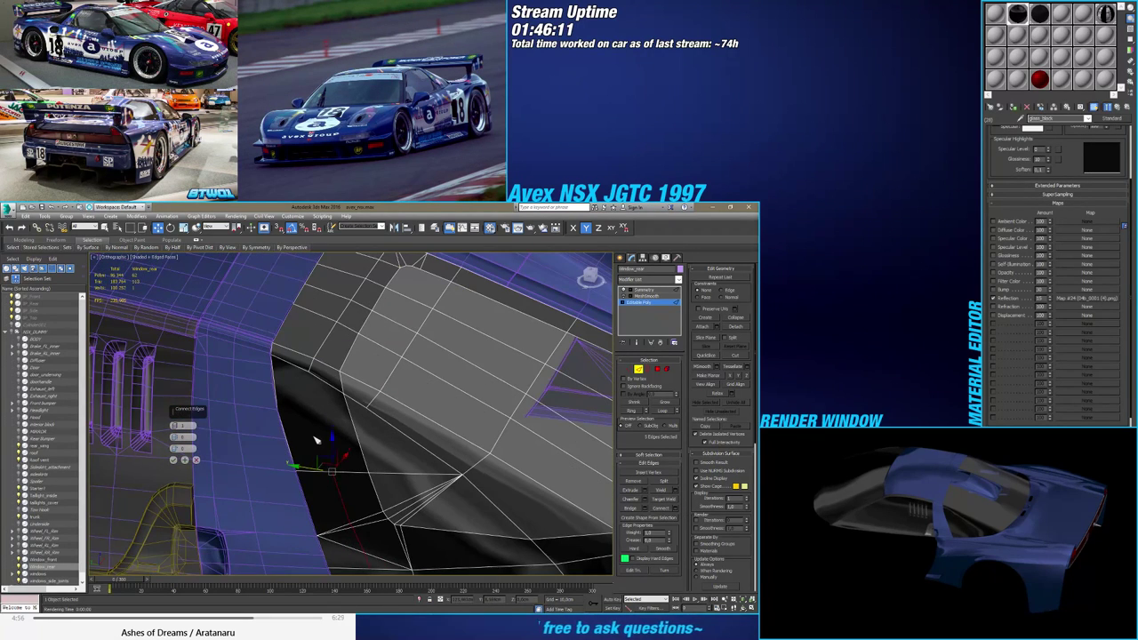
{"action": "middle_click_drag", "start_coordinate": [316, 439], "coordinate": [299, 355]}
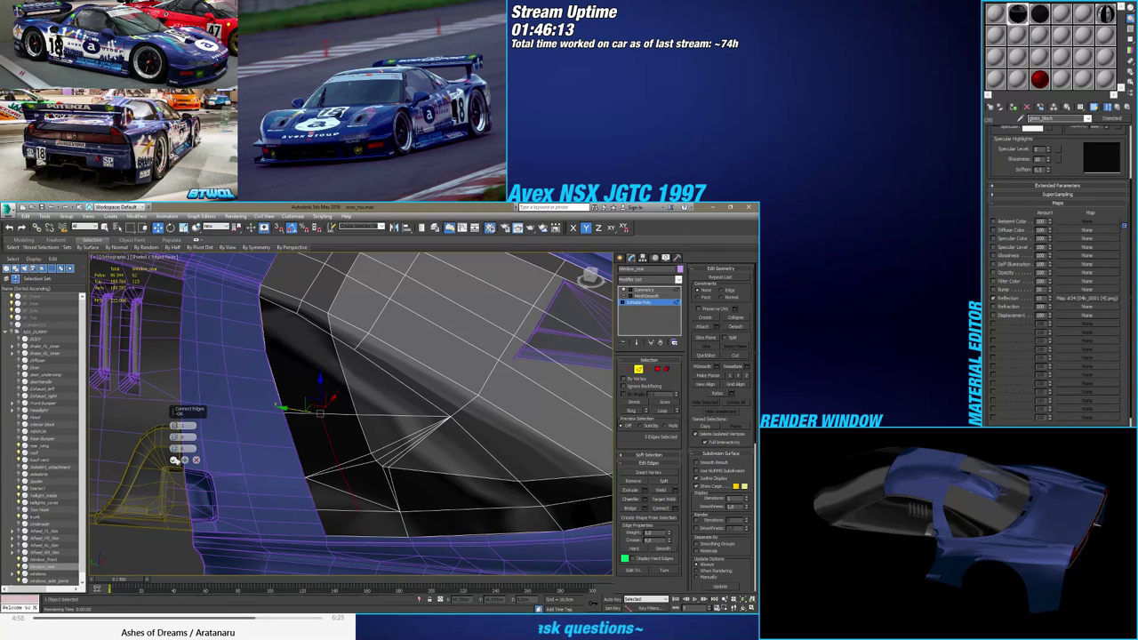
{"action": "left_click", "coordinate": [175, 460]}
Weld the close vertex pairs in the border's lower front corner using a larger threshold and connect them to the window's corner vertex
{"action": "left_click", "coordinate": [629, 369]}
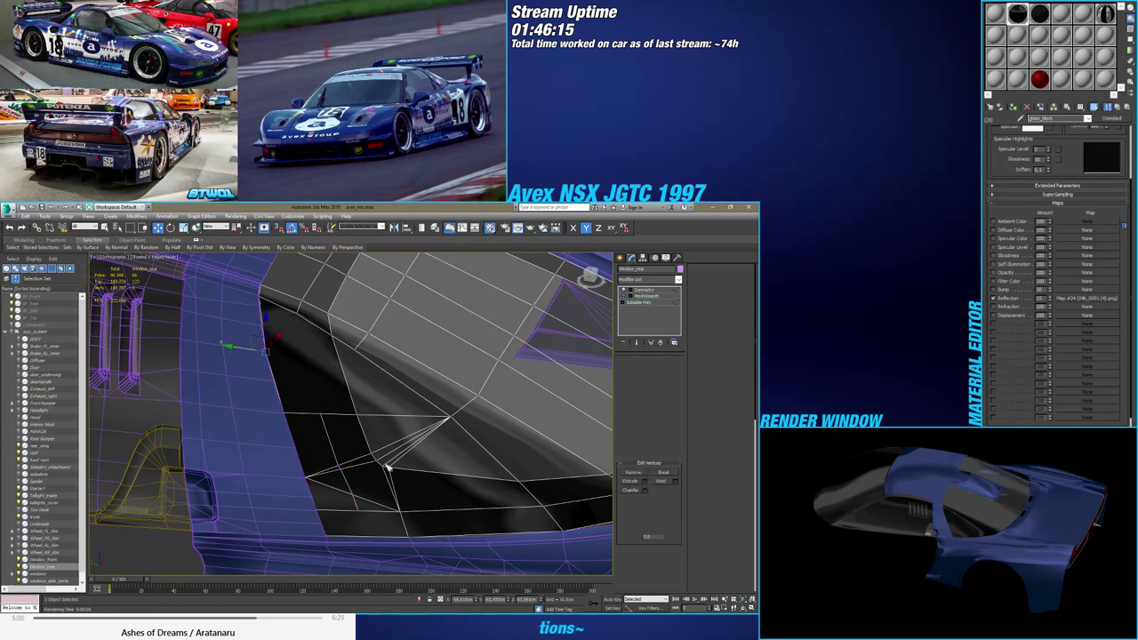
{"action": "left_click", "coordinate": [675, 482]}
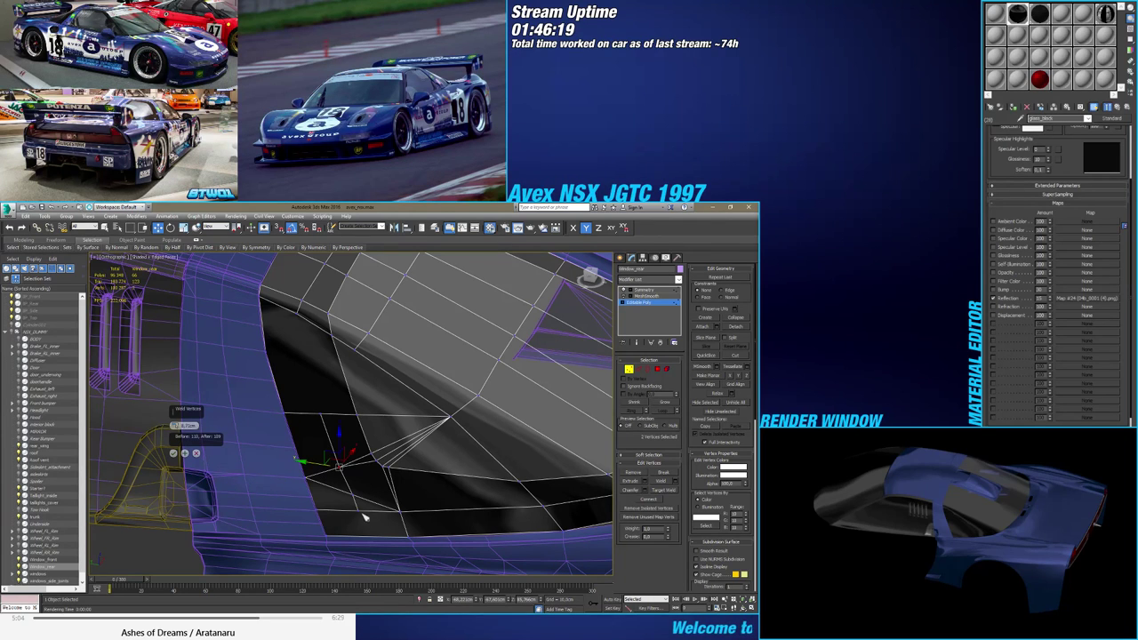
{"action": "left_click_drag", "start_coordinate": [347, 492], "coordinate": [367, 522], "text": "ctrl"}
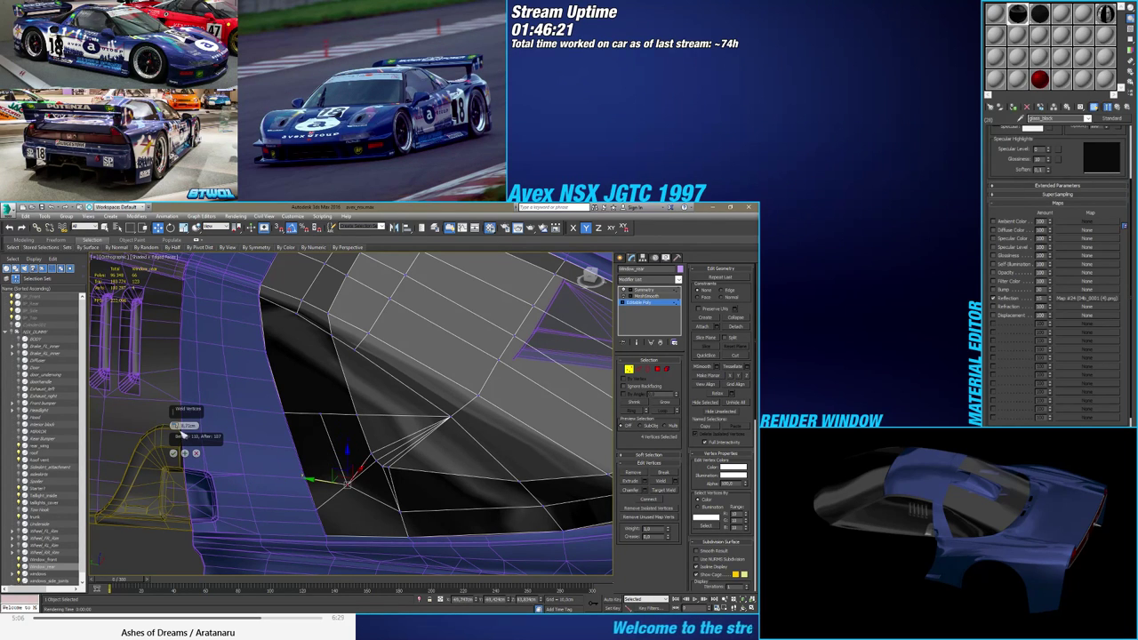
{"action": "mouse_move", "coordinate": [176, 426]}
{"action": "left_mouse_down"}
{"action": "mouse_move", "coordinate": [173, 403]}
{"action": "mouse_move", "coordinate": [166, 440]}
{"action": "left_mouse_up"}
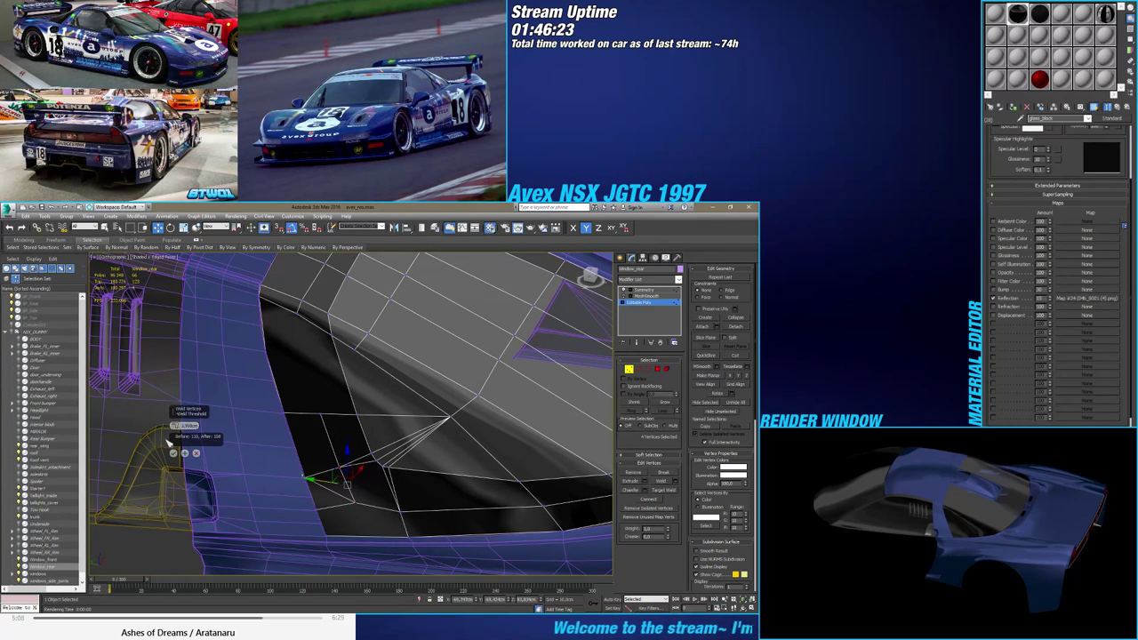
{"action": "left_click", "coordinate": [173, 452]}
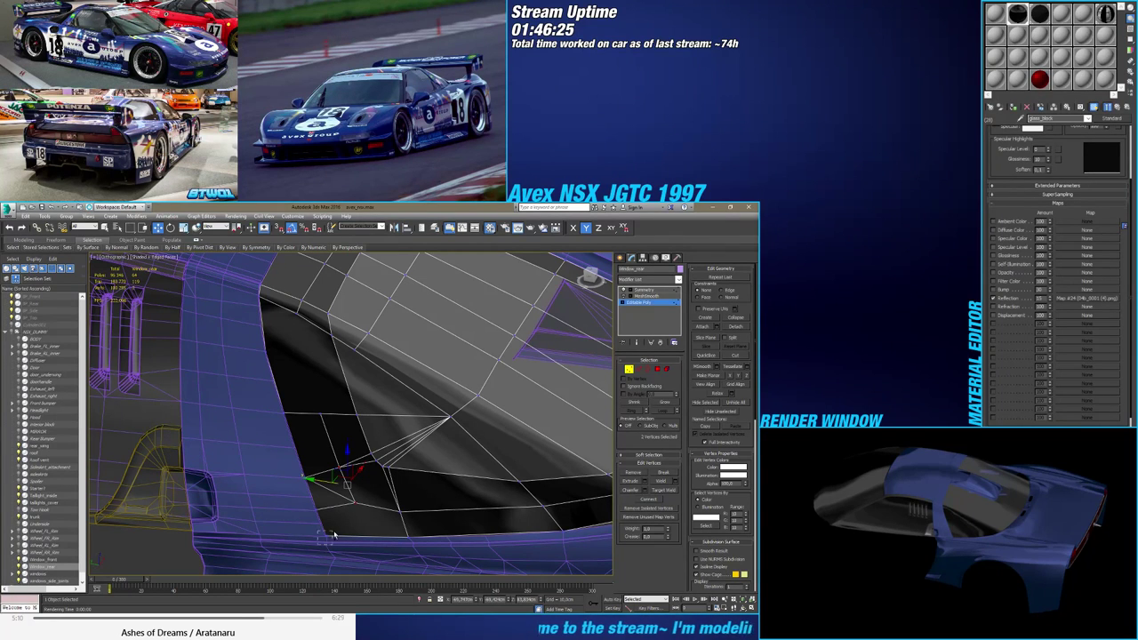
{"action": "left_click_drag", "start_coordinate": [333, 531], "coordinate": [337, 531], "text": "ctrl"}
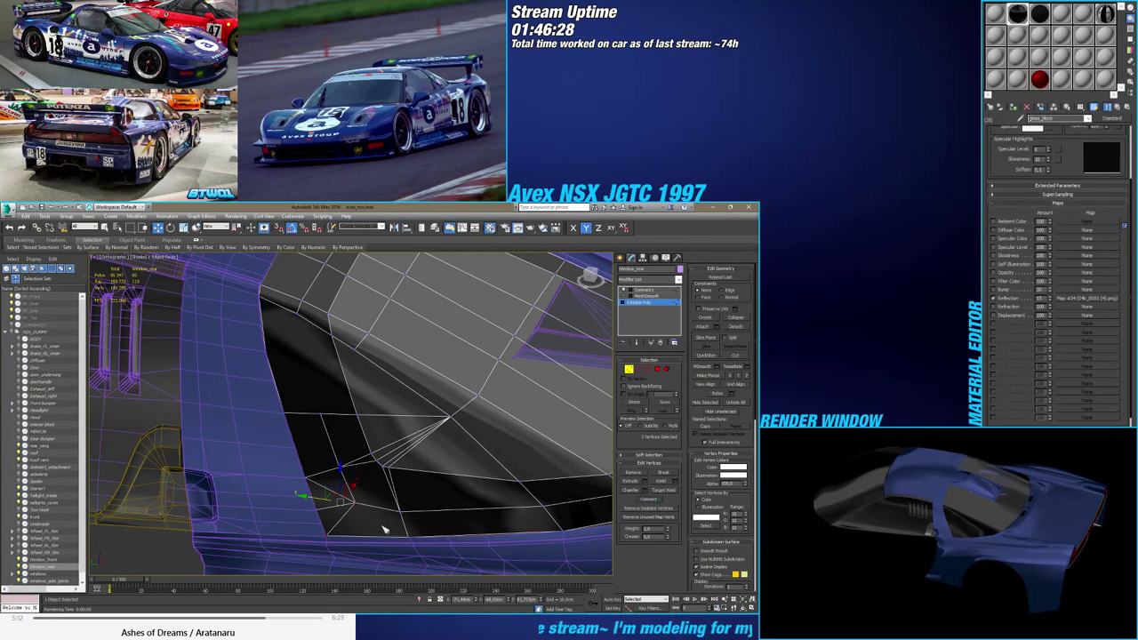
Constrain movement to edges and slide the inner vertex of the border's lower front corner closer to the window's corner in side view
{"action": "left_click", "coordinate": [353, 503]}
{"action": "left_click", "coordinate": [589, 275]}
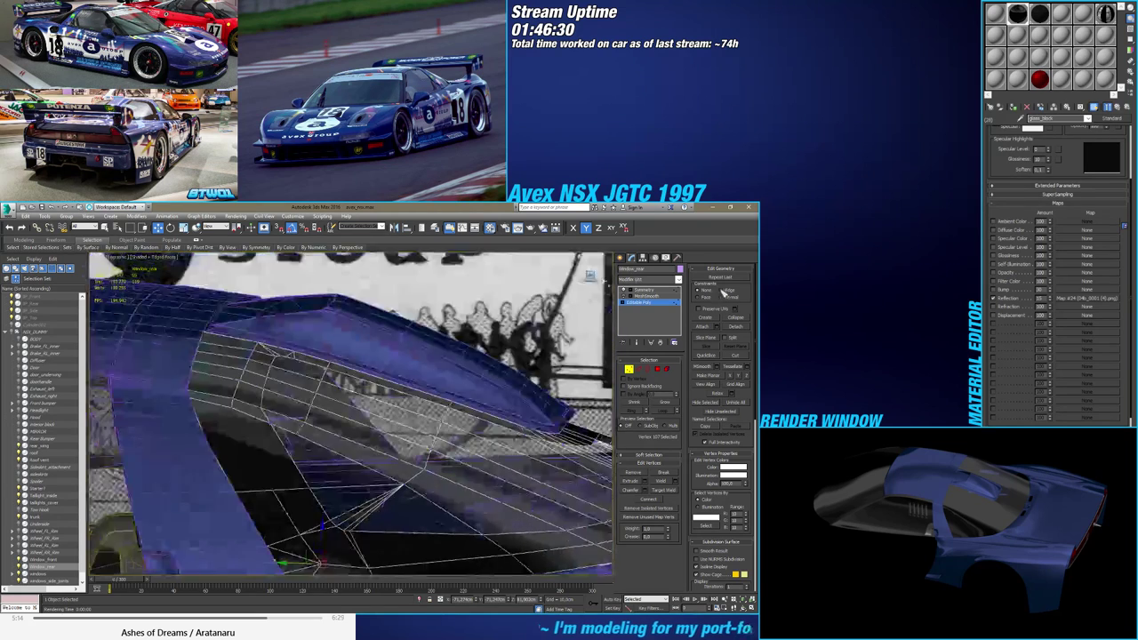
{"action": "left_click", "coordinate": [722, 290]}
{"action": "middle_click_drag", "start_coordinate": [408, 521], "coordinate": [365, 402]}
{"action": "scroll", "coordinate": [273, 451], "scroll_direction": "up", "scroll_amount": 5}
{"action": "scroll", "coordinate": [292, 449], "scroll_direction": "down", "scroll_amount": 1}
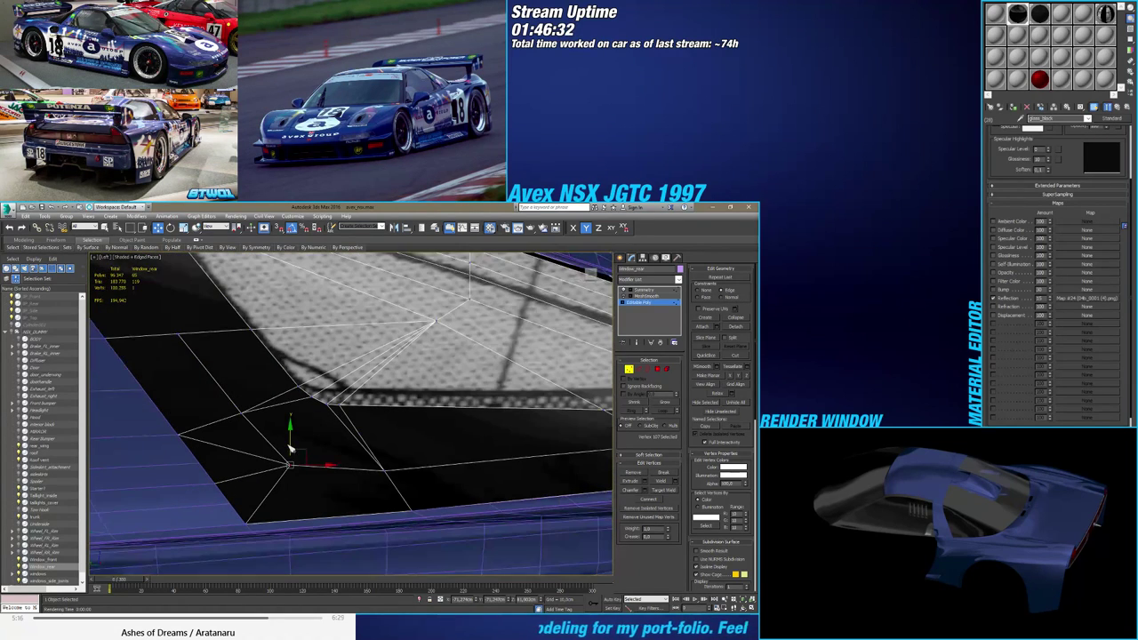
{"action": "left_click_drag", "start_coordinate": [290, 443], "coordinate": [316, 478]}
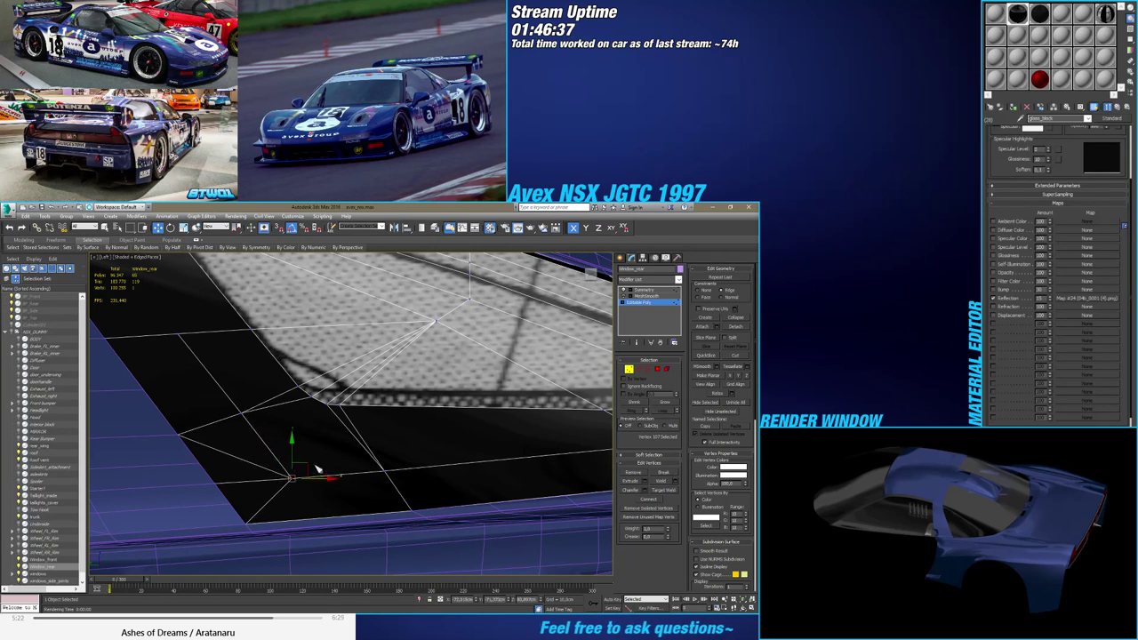
Connect the inner and outer edges of the front border strip below the window's upper front corner with one segment
{"action": "scroll", "coordinate": [317, 467], "scroll_direction": "down", "scroll_amount": 4}
{"action": "middle_click_drag", "start_coordinate": [318, 467], "coordinate": [369, 493], "text": "alt"}
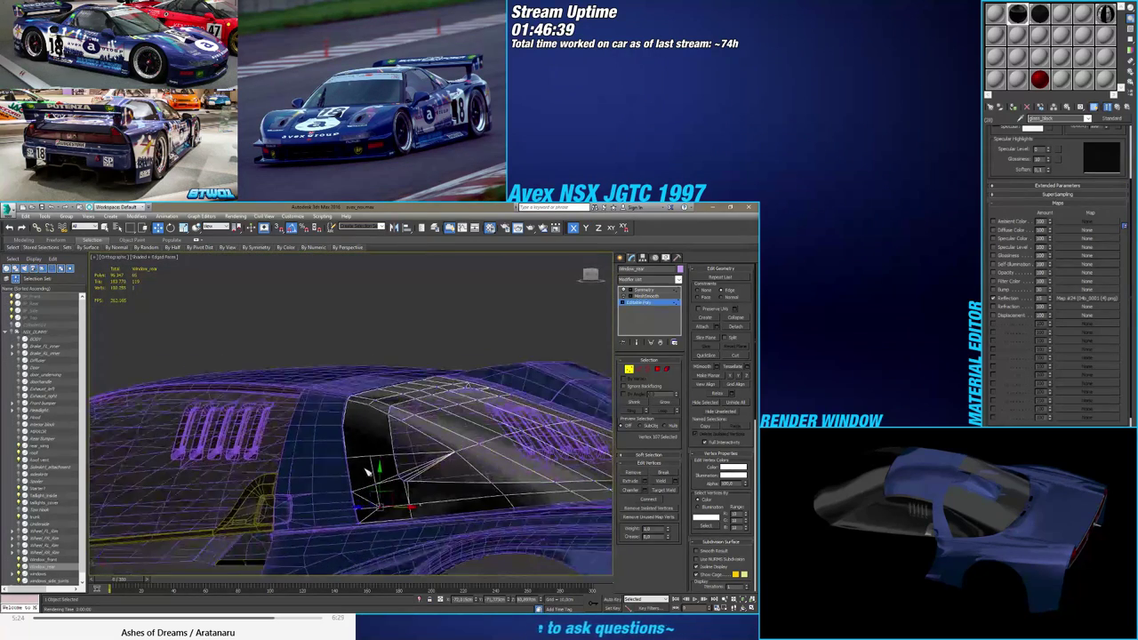
{"action": "middle_click_drag", "start_coordinate": [375, 448], "coordinate": [368, 415], "text": "alt"}
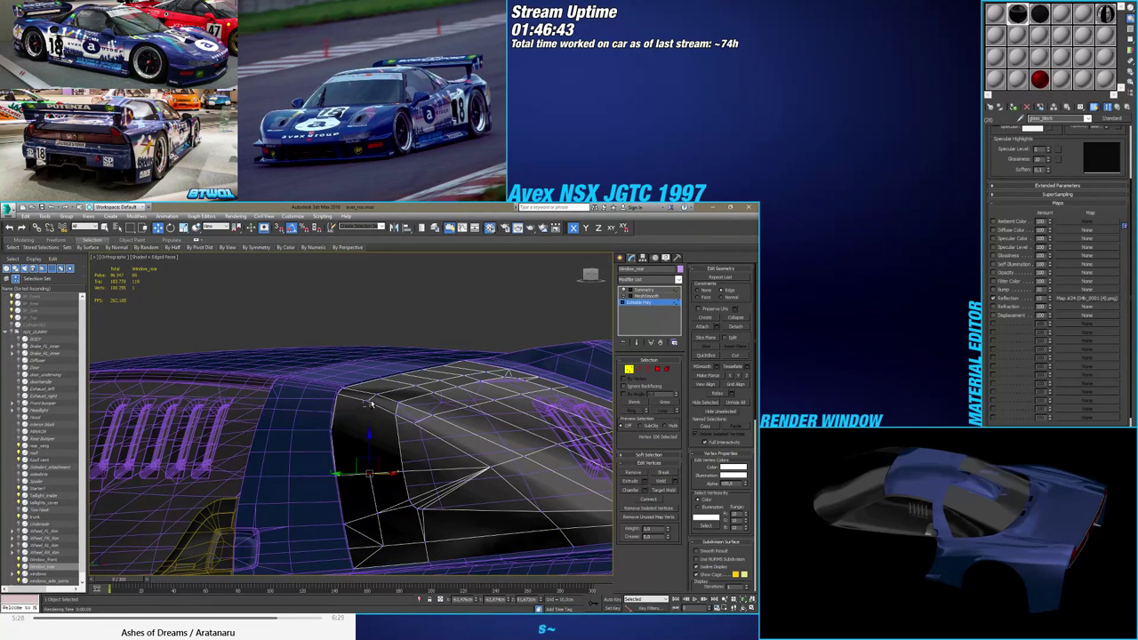
{"action": "key", "text": "2"}
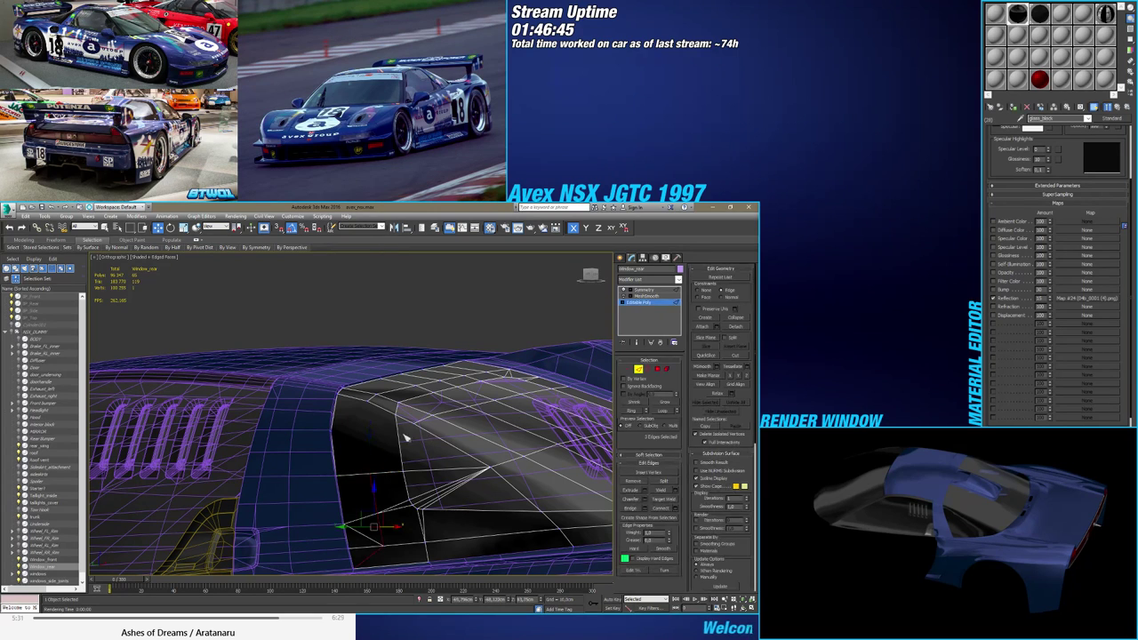
{"action": "double_click", "coordinate": [393, 438]}
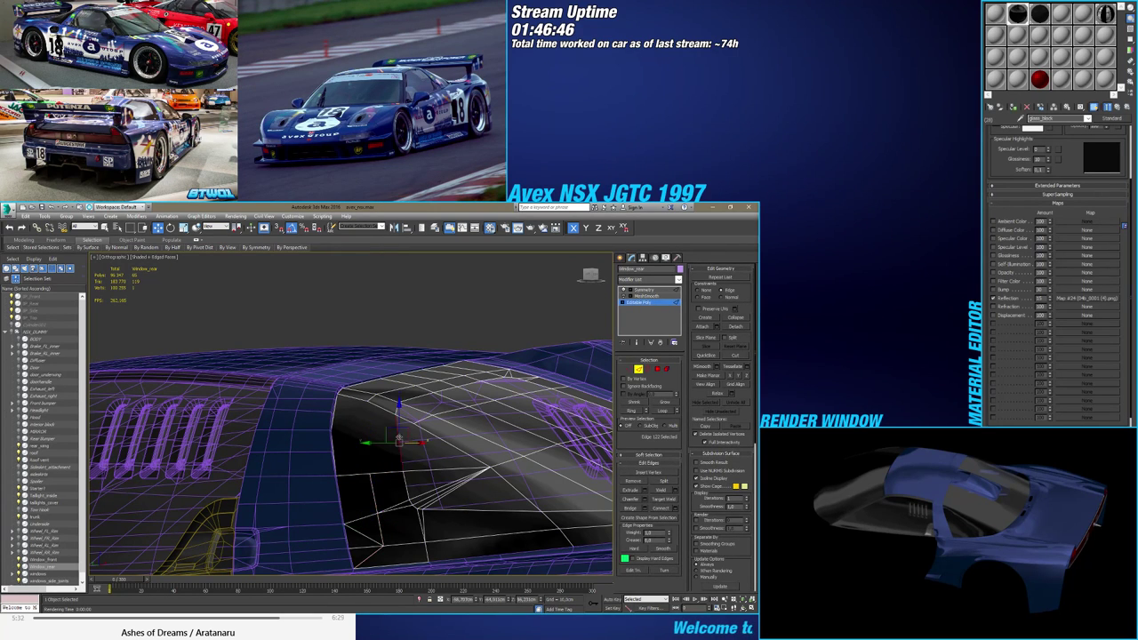
{"action": "left_click", "coordinate": [331, 437]}
{"action": "middle_click_drag", "start_coordinate": [356, 437], "coordinate": [462, 481], "text": "alt"}
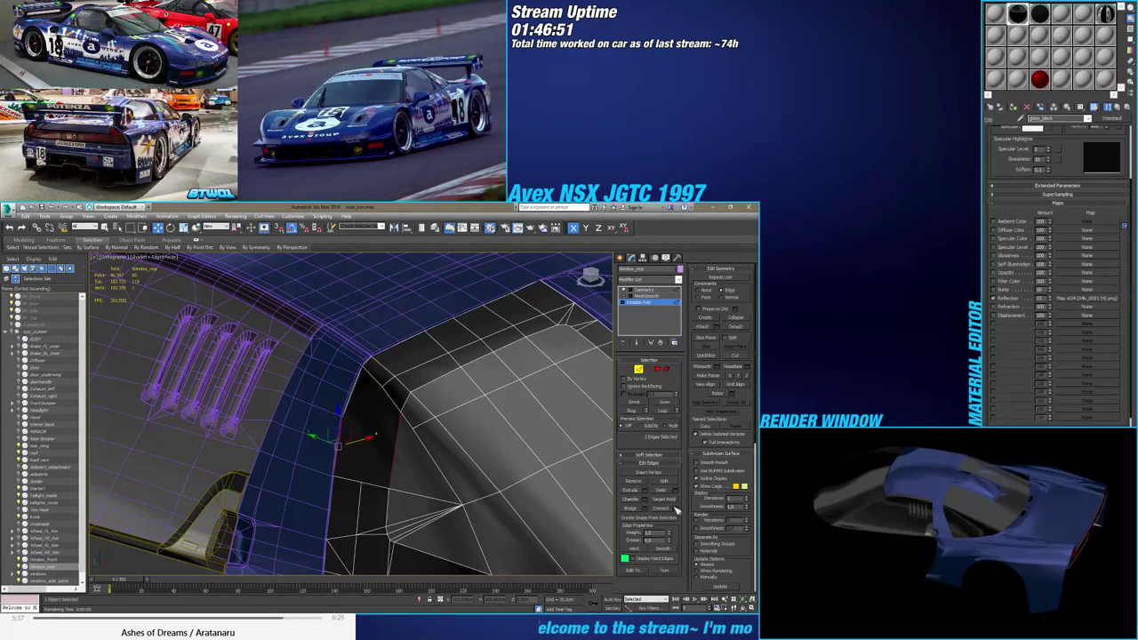
{"action": "left_click", "coordinate": [676, 508]}
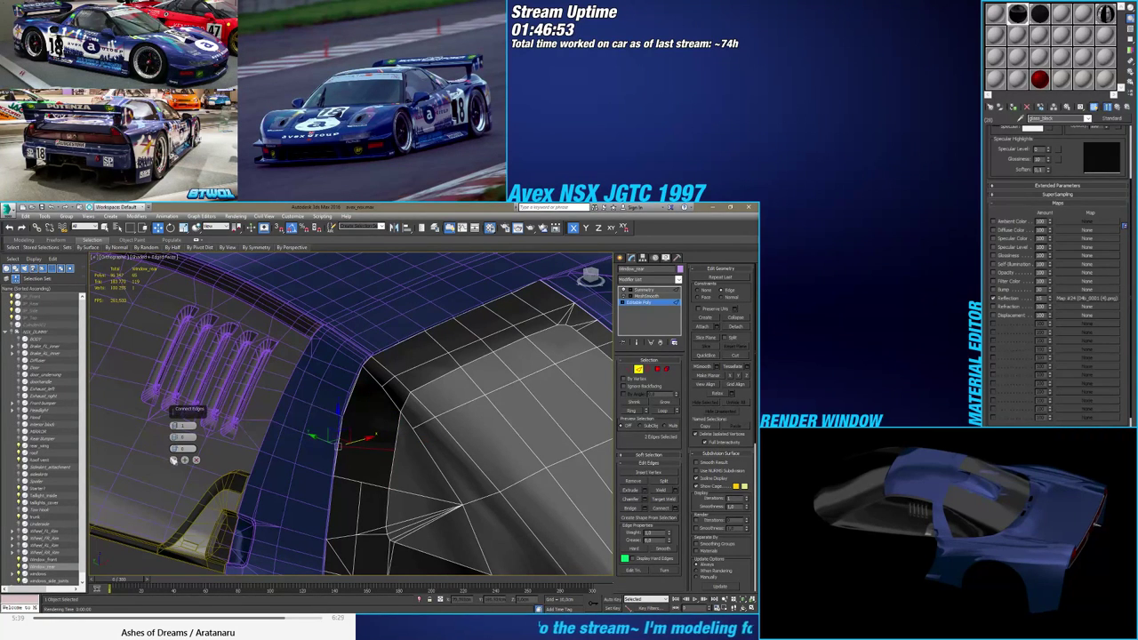
{"action": "left_click", "coordinate": [173, 460]}
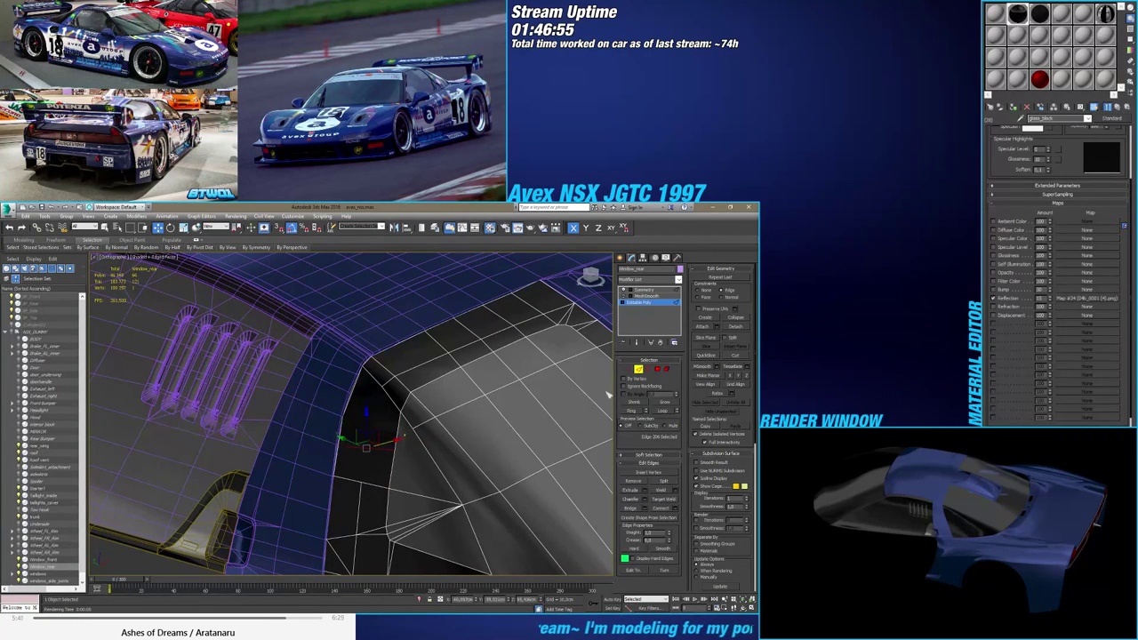
Target Weld the new segment's outer end vertex onto the neighbouring border vertex along the roof pillar
{"action": "left_click", "coordinate": [636, 370]}
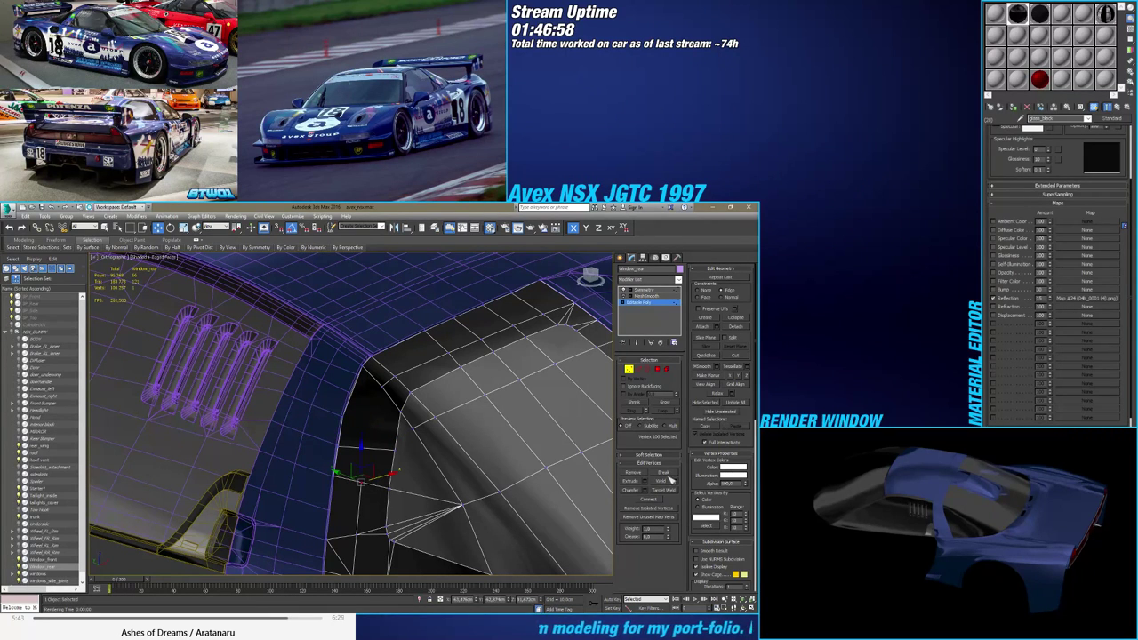
{"action": "left_click", "coordinate": [663, 490]}
{"action": "left_click", "coordinate": [338, 447]}
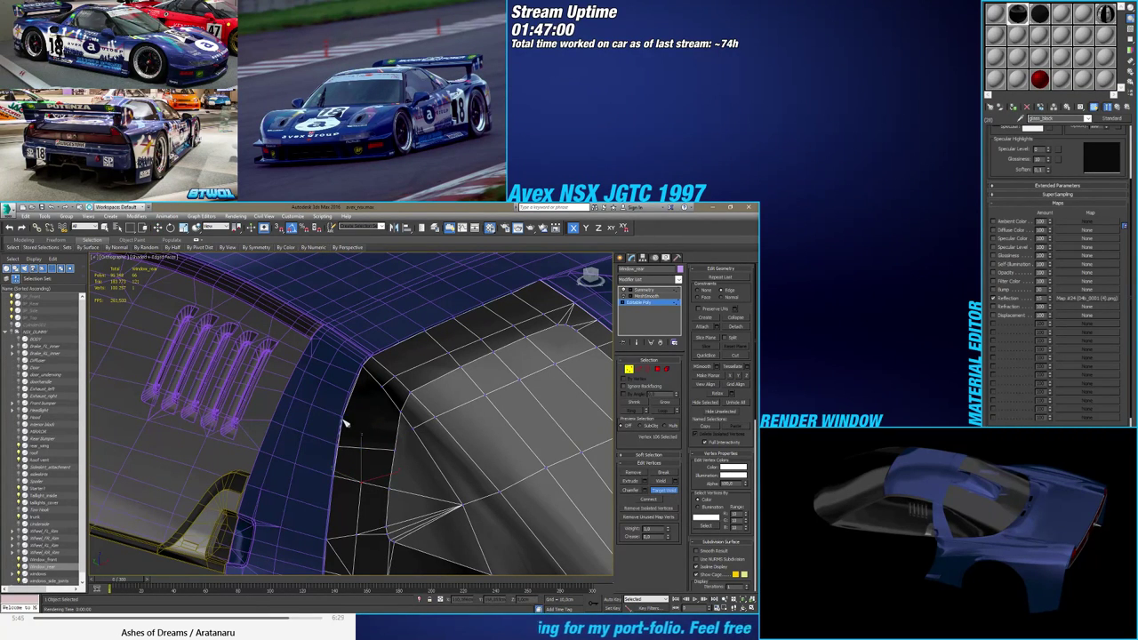
{"action": "left_click", "coordinate": [341, 414]}
{"action": "right_click", "coordinate": [391, 446]}
Slide the new segment's inner end vertex upward along the glass edge
{"action": "left_click", "coordinate": [396, 449]}
{"action": "middle_click_drag", "start_coordinate": [395, 449], "coordinate": [423, 443], "text": "alt"}
{"action": "scroll", "coordinate": [423, 443], "scroll_direction": "up", "scroll_amount": 3}
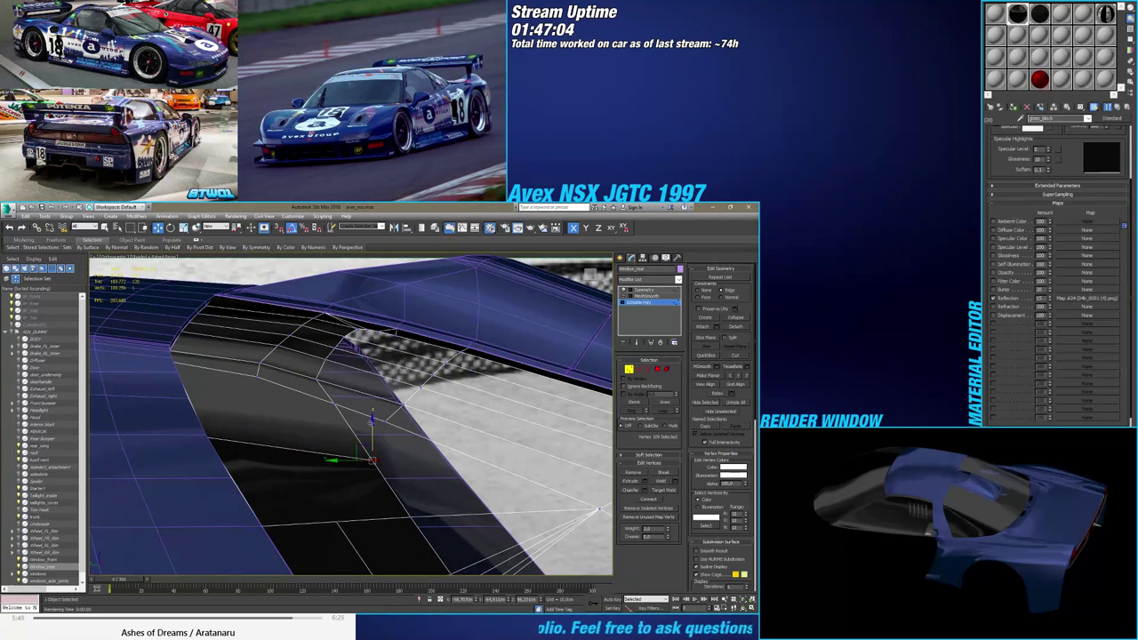
{"action": "left_click_drag", "start_coordinate": [372, 426], "coordinate": [369, 404]}
{"action": "scroll", "coordinate": [376, 405], "scroll_direction": "down", "scroll_amount": 3}
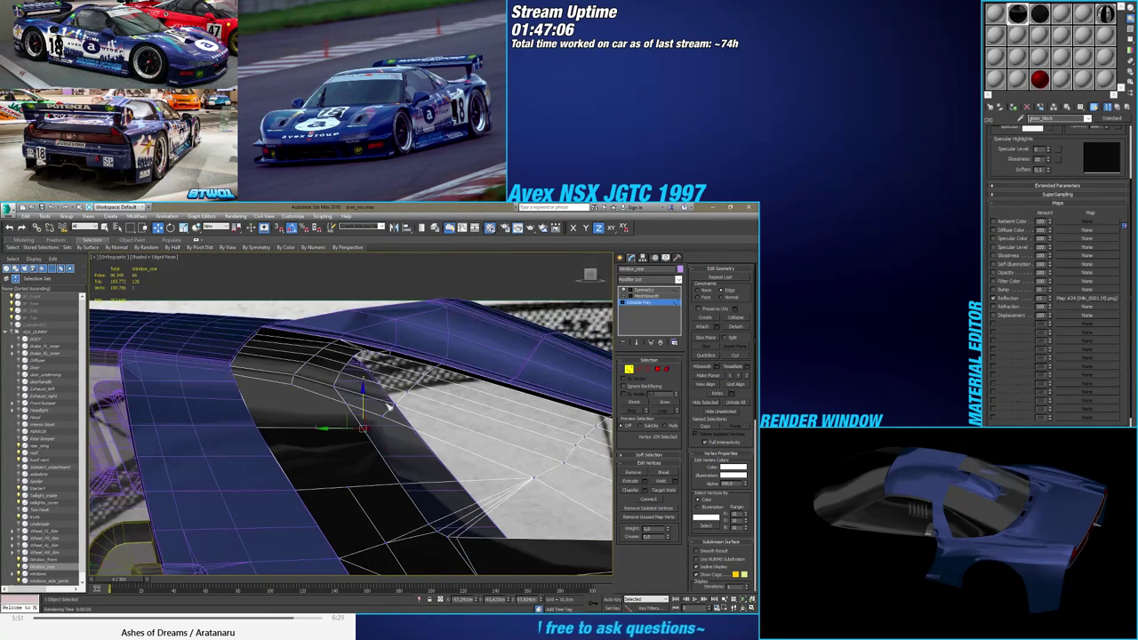
Shift the segment's inner vertex with its glass neighbour, and nudge the next inner border vertex, to follow the side reference's window outline
{"action": "left_click", "coordinate": [593, 276]}
{"action": "scroll", "coordinate": [289, 426], "scroll_direction": "up", "scroll_amount": 3}
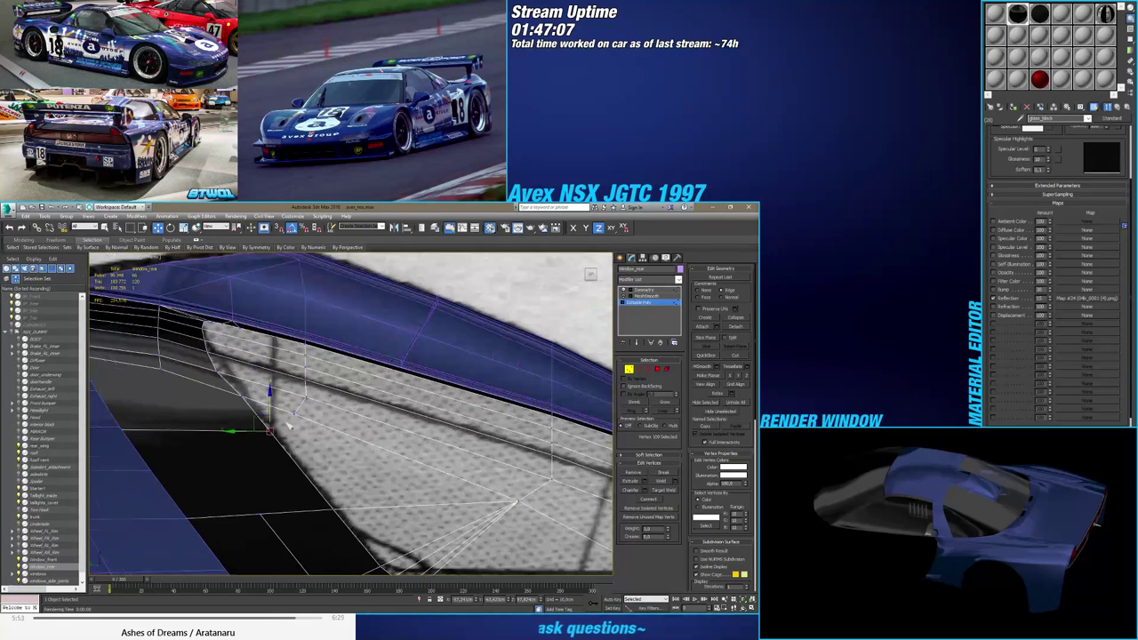
{"action": "left_click", "coordinate": [300, 415]}
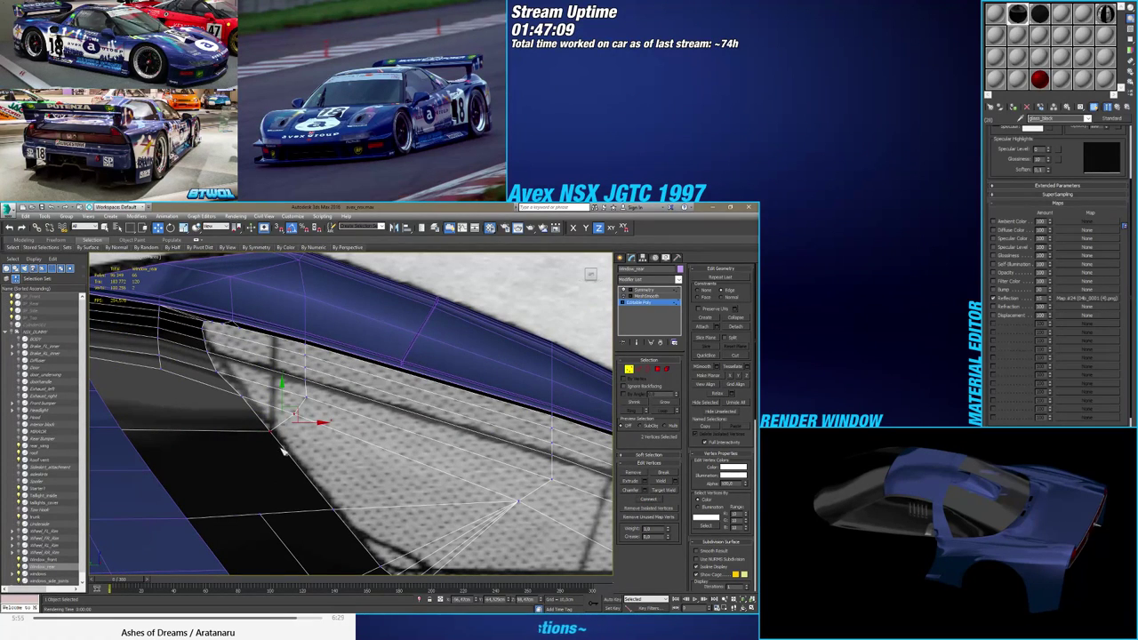
{"action": "left_click_drag", "start_coordinate": [284, 427], "coordinate": [296, 425]}
{"action": "middle_click_drag", "start_coordinate": [284, 425], "coordinate": [335, 423]}
{"action": "scroll", "coordinate": [322, 415], "scroll_direction": "down", "scroll_amount": 2}
{"action": "left_click_drag", "start_coordinate": [321, 407], "coordinate": [321, 404]}
{"action": "left_click", "coordinate": [298, 427]}
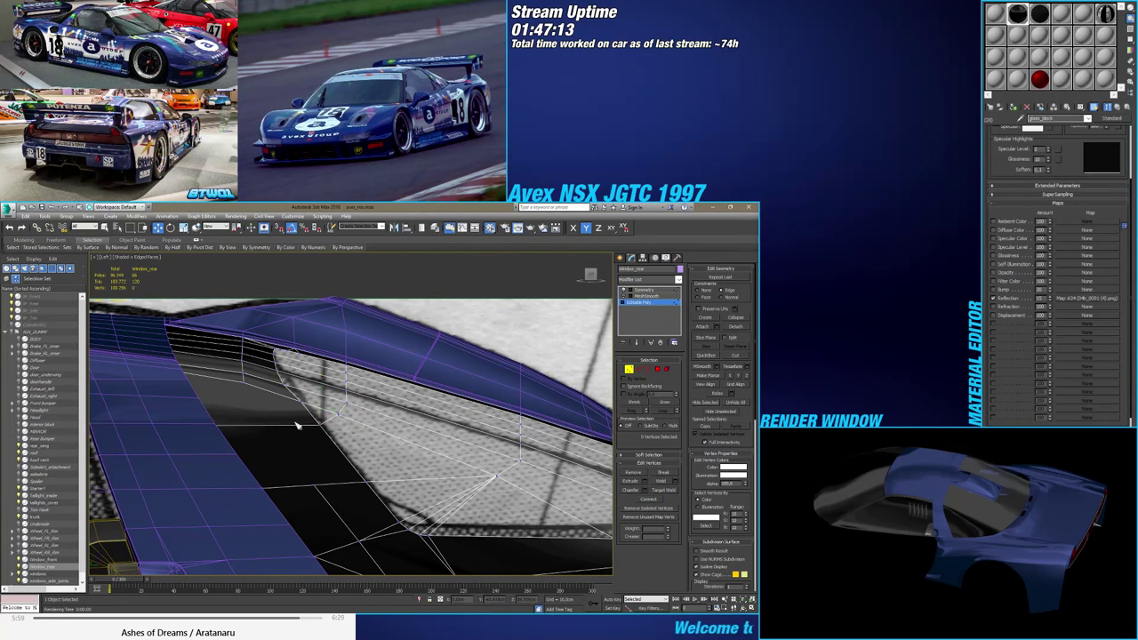
{"action": "left_click", "coordinate": [318, 402]}
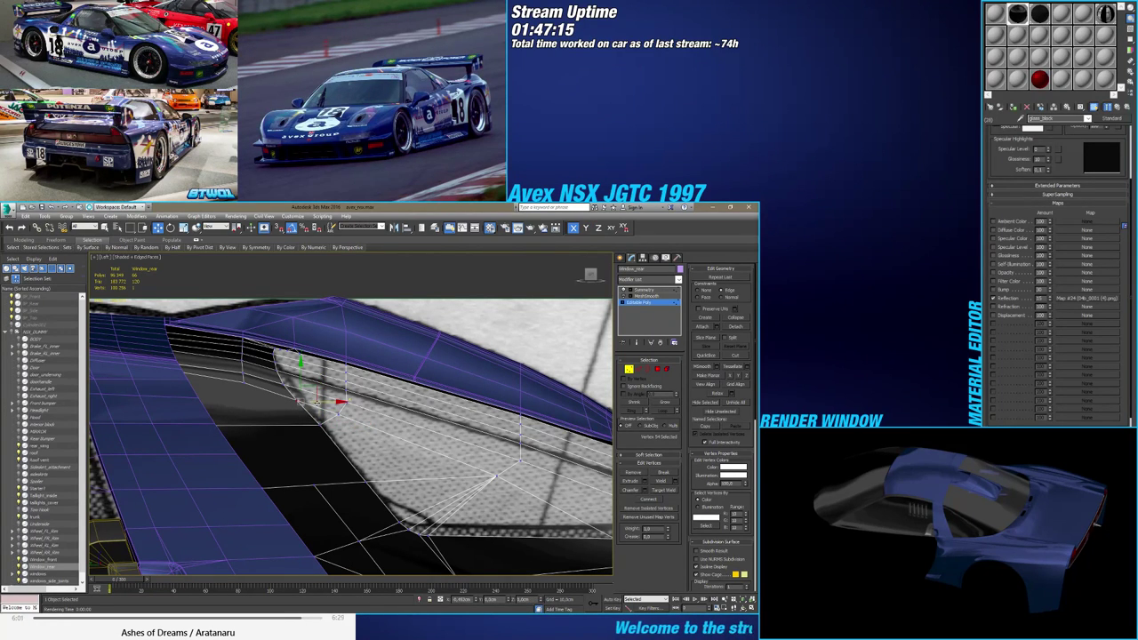
{"action": "left_click_drag", "start_coordinate": [318, 402], "coordinate": [315, 402]}
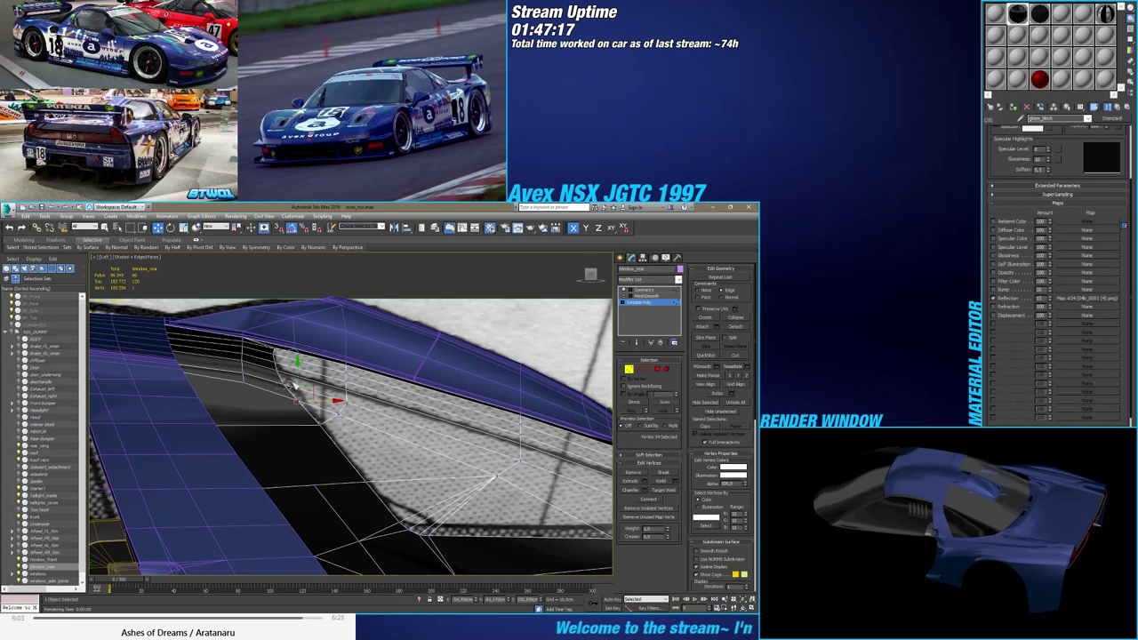
{"action": "left_click", "coordinate": [282, 384]}
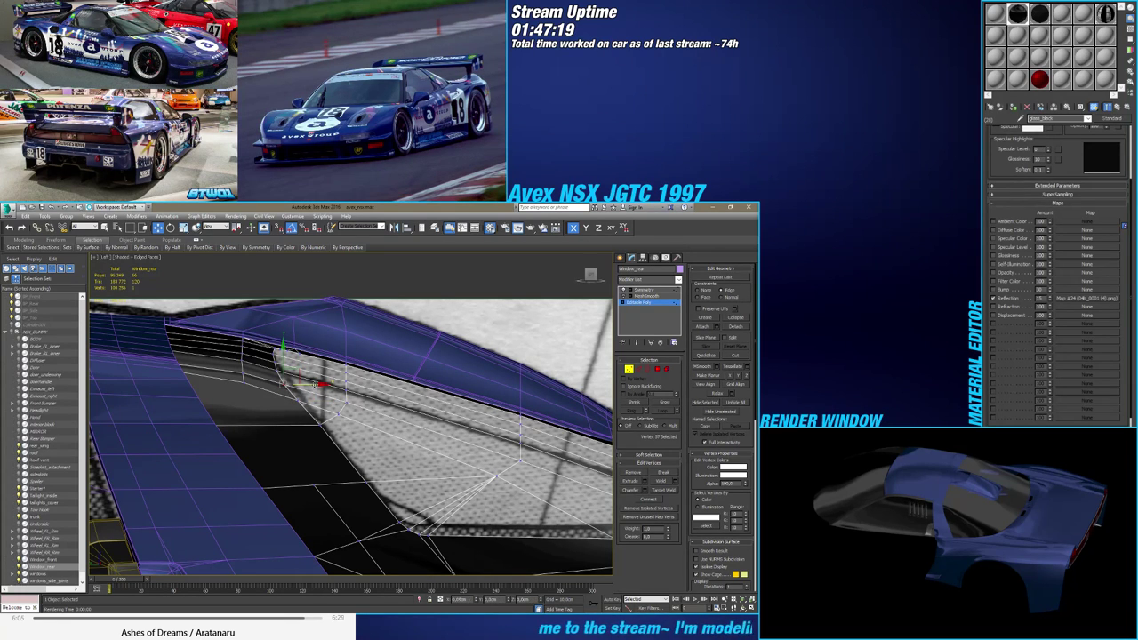
Connect the two edges crossing the front border strip with one segment and Target Weld its lower end onto the existing border vertex
{"action": "key", "text": "2"}
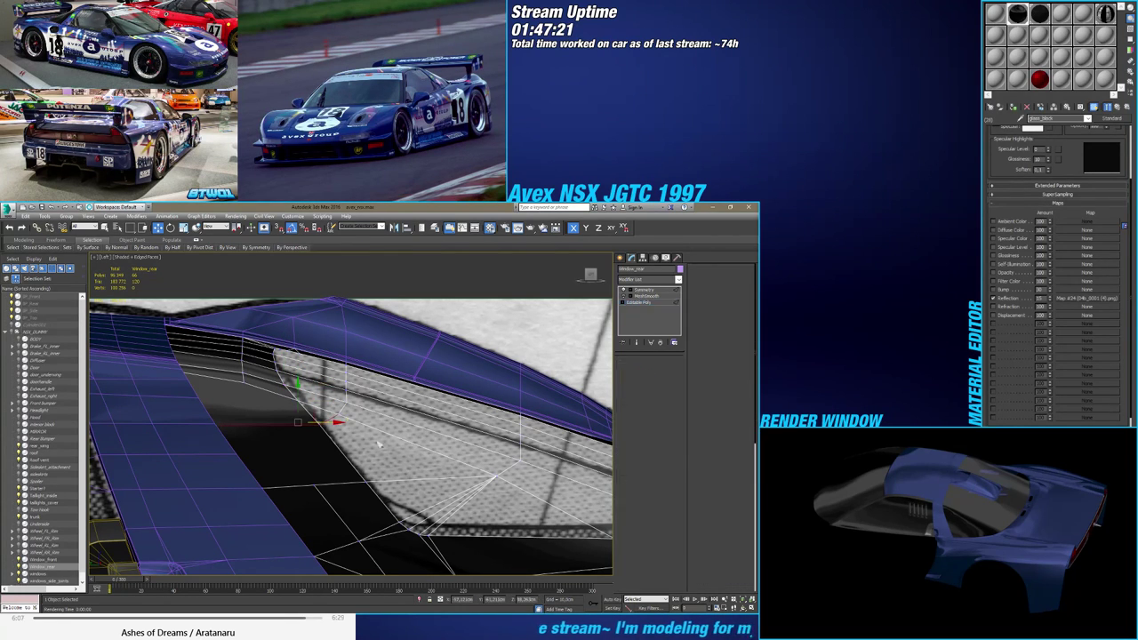
{"action": "left_click", "coordinate": [304, 485]}
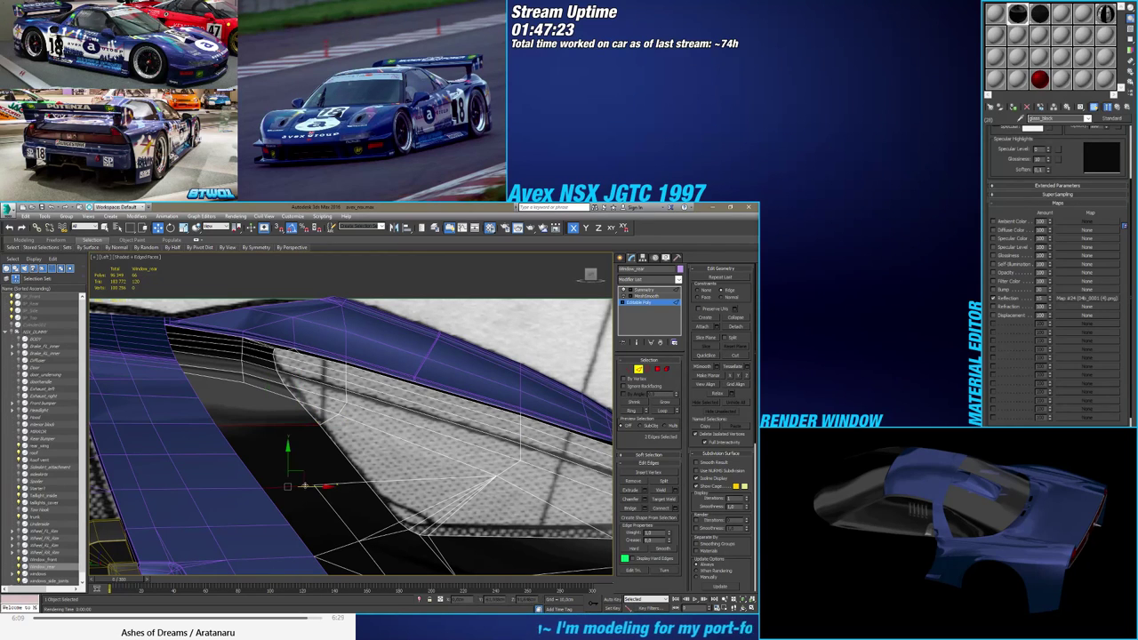
{"action": "left_click", "coordinate": [660, 509]}
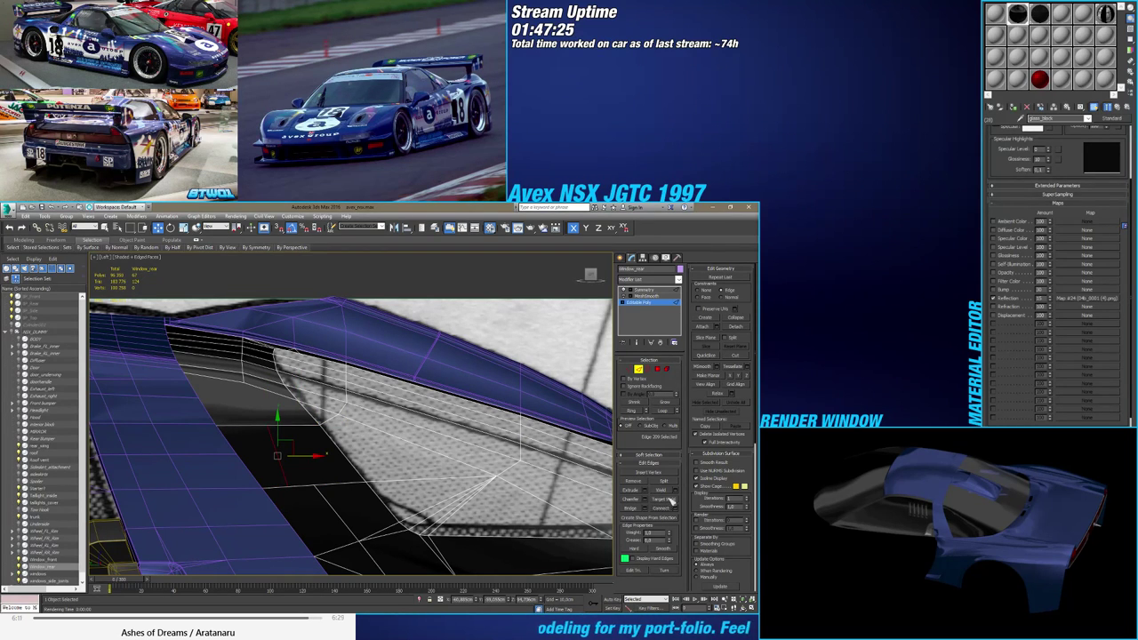
{"action": "key", "text": "1"}
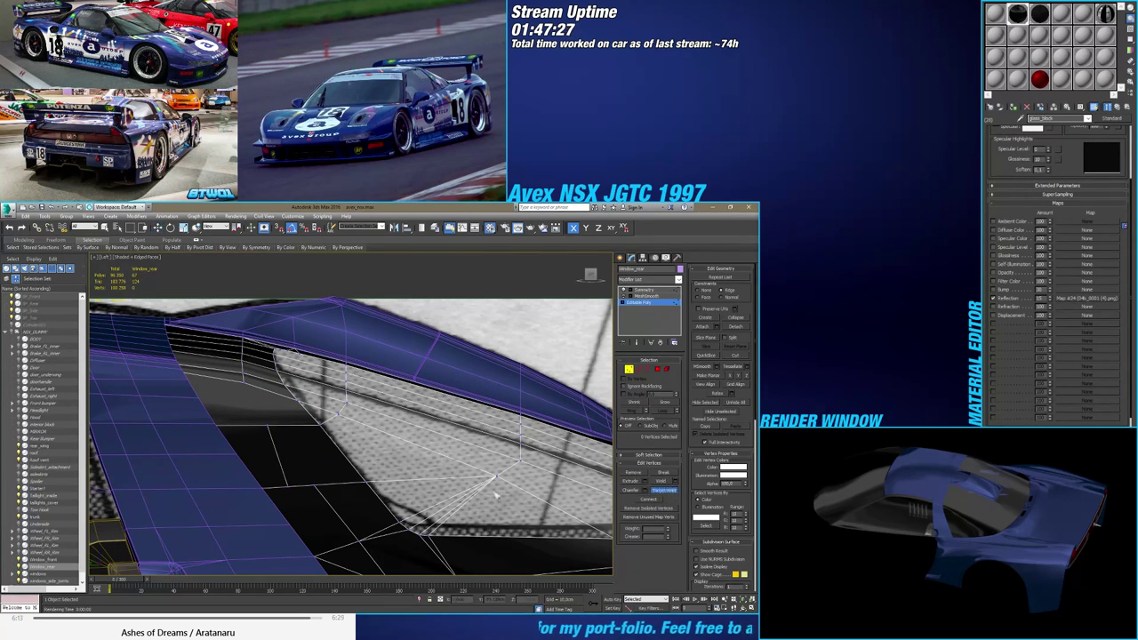
{"action": "left_click", "coordinate": [314, 486]}
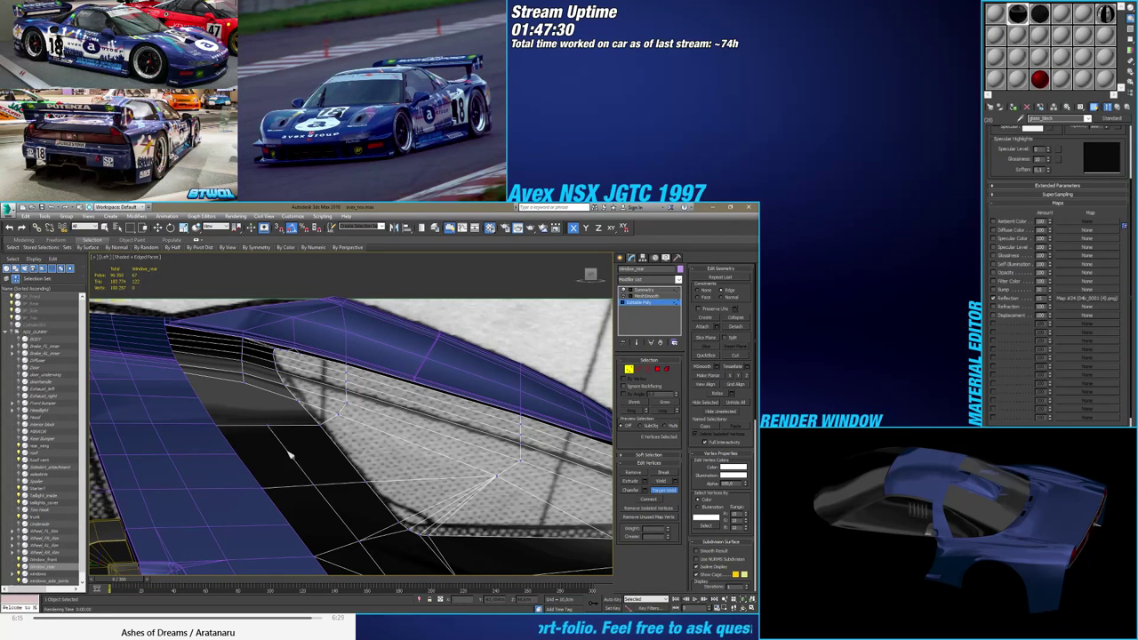
Select the new segment's upper vertex and the border vertex above it for connecting
{"action": "key", "text": "w"}
{"action": "left_click", "coordinate": [270, 425]}
{"action": "left_click", "coordinate": [245, 384], "text": "ctrl"}
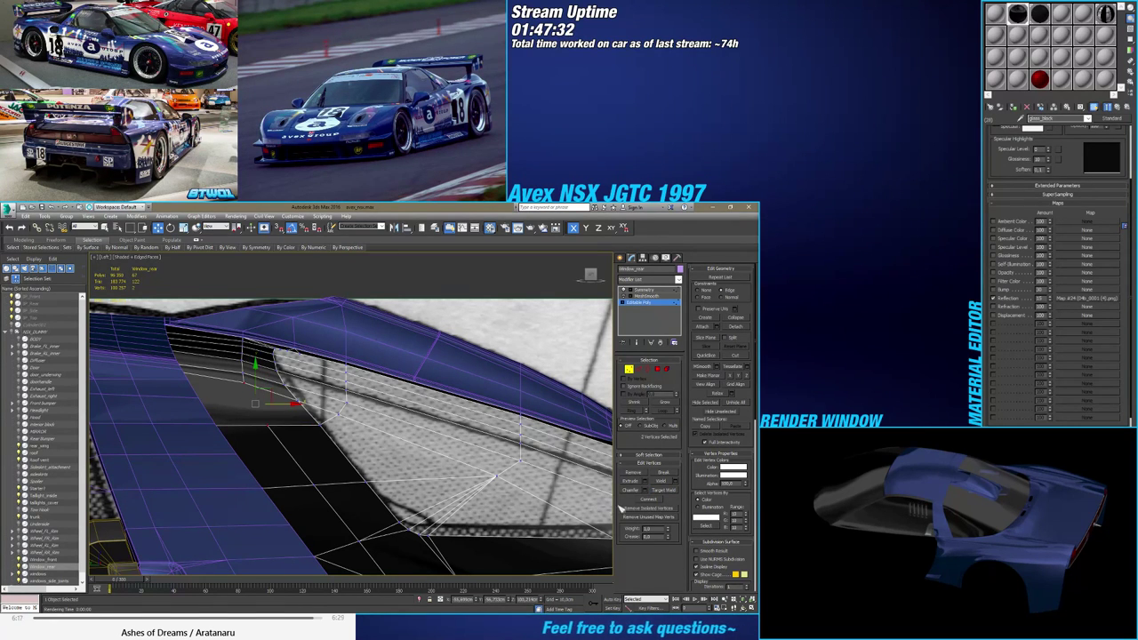
Turn off the edge constraint and reposition the border and inner vertices around the window's upper front corner to smooth its curve
{"action": "mouse_move", "coordinate": [267, 408]}
{"action": "middle_mouse_down", "text": "alt"}
{"action": "mouse_move", "coordinate": [405, 470]}
{"action": "mouse_move", "coordinate": [365, 435]}
{"action": "mouse_move", "coordinate": [392, 424]}
{"action": "mouse_move", "coordinate": [419, 459]}
{"action": "mouse_move", "coordinate": [516, 479]}
{"action": "mouse_move", "coordinate": [383, 432]}
{"action": "mouse_move", "coordinate": [332, 399]}
{"action": "mouse_move", "coordinate": [354, 415]}
{"action": "mouse_move", "coordinate": [320, 410]}
{"action": "mouse_move", "coordinate": [353, 388]}
{"action": "mouse_move", "coordinate": [216, 414]}
{"action": "mouse_move", "coordinate": [293, 391]}
{"action": "middle_mouse_up", "text": "alt"}
{"action": "key", "text": "F4"}
{"action": "key", "text": "F4"}
{"action": "scroll", "coordinate": [312, 363], "scroll_direction": "up", "scroll_amount": 4}
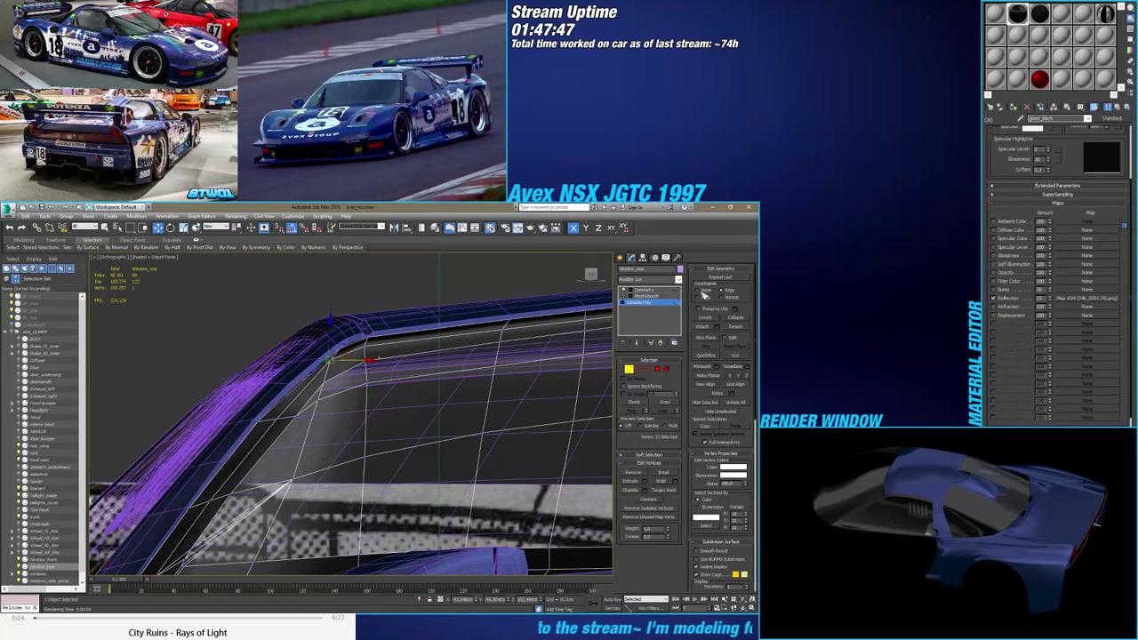
{"action": "left_click_drag", "start_coordinate": [360, 360], "coordinate": [366, 360]}
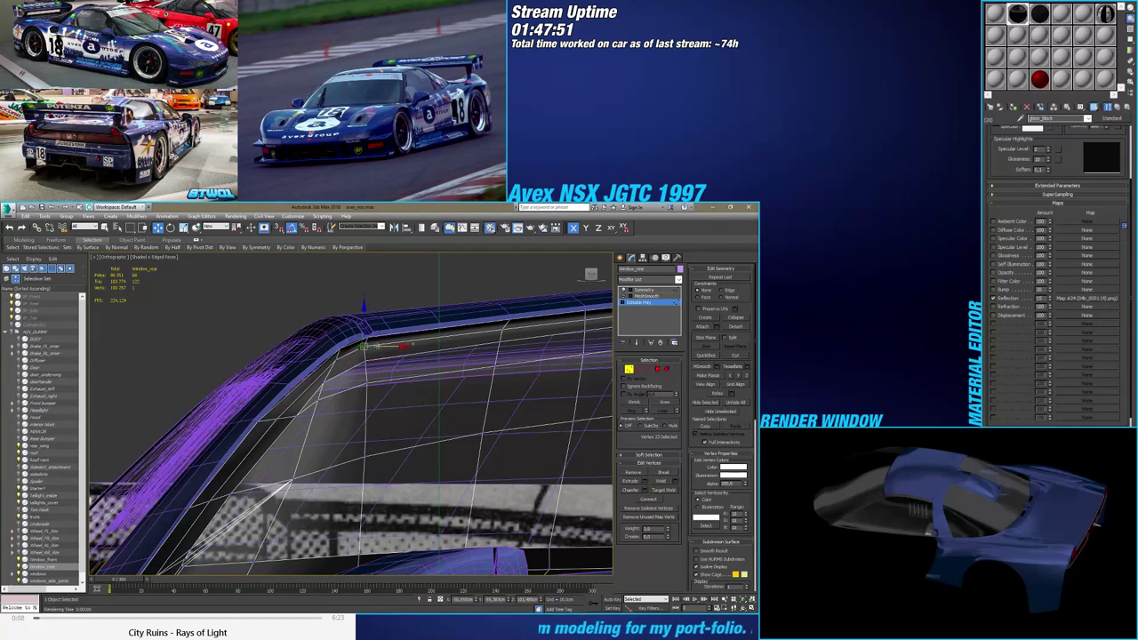
{"action": "middle_click_drag", "start_coordinate": [379, 350], "coordinate": [384, 357], "text": "alt"}
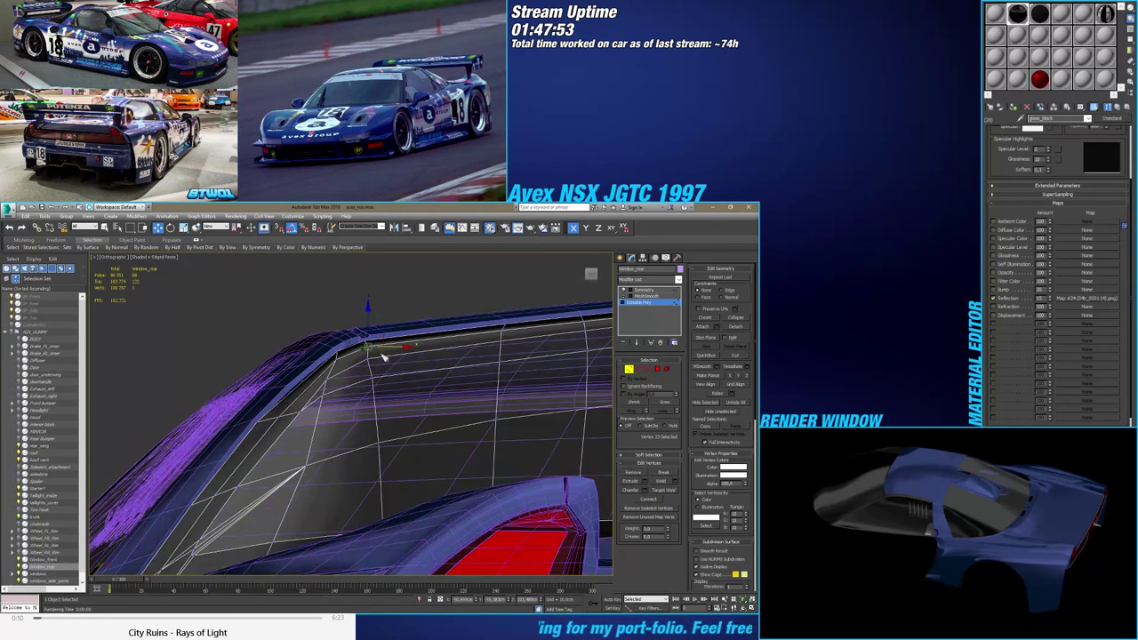
{"action": "left_click", "coordinate": [370, 359]}
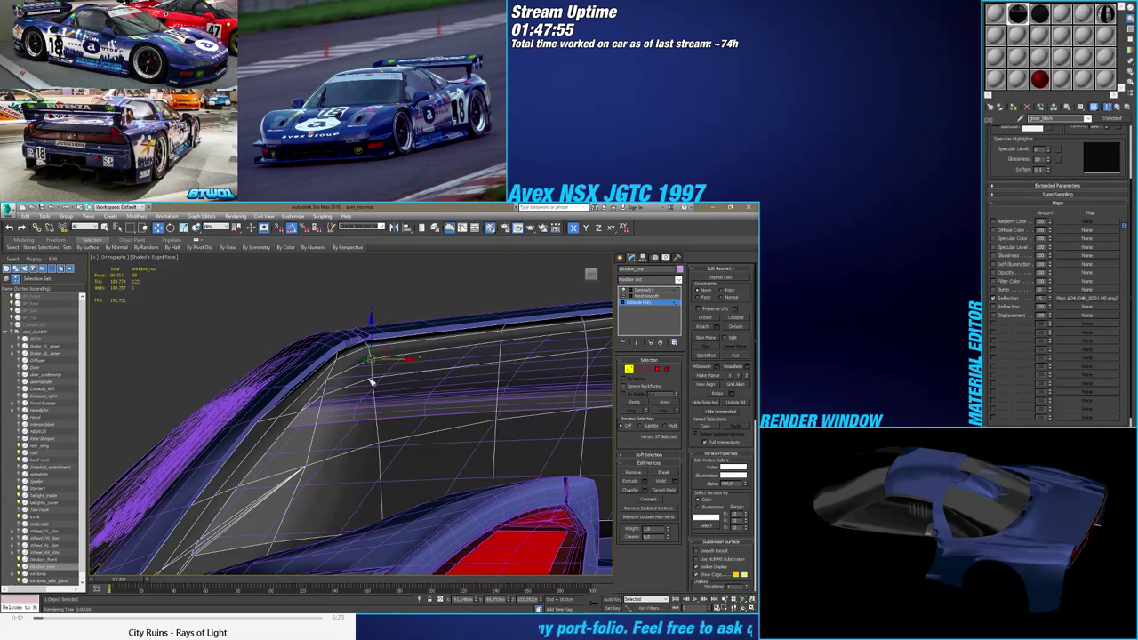
{"action": "left_click_drag", "start_coordinate": [393, 381], "coordinate": [359, 380]}
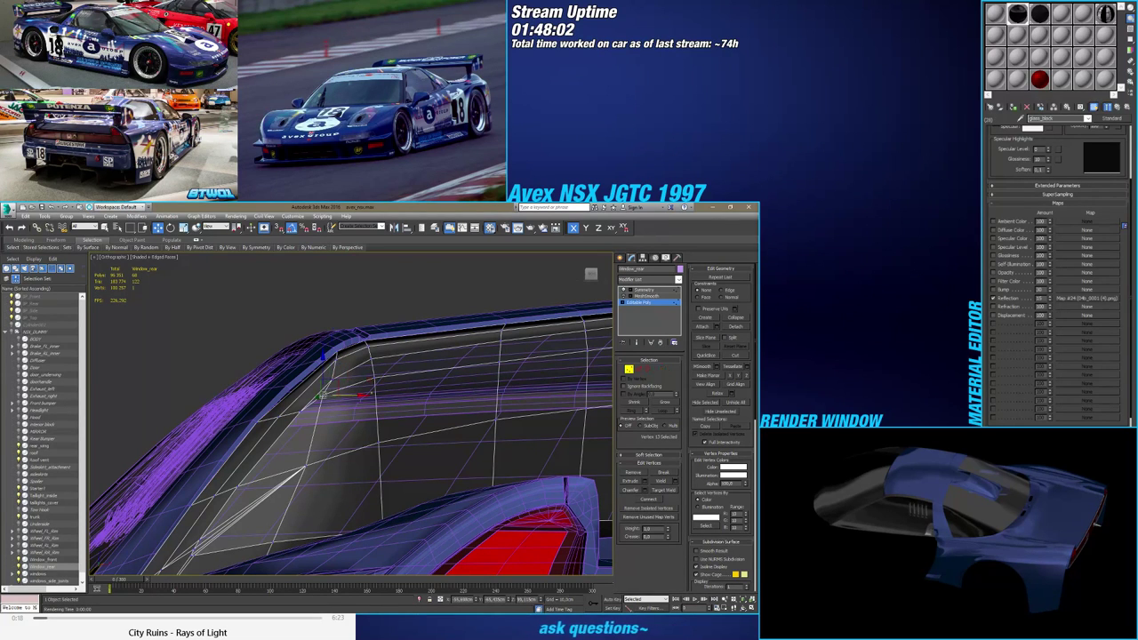
{"action": "left_click_drag", "start_coordinate": [341, 396], "coordinate": [349, 395]}
Nudge the inner border vertices along the front strip just below the upper corner to align them with the bodywork
{"action": "scroll", "coordinate": [337, 408], "scroll_direction": "down", "scroll_amount": 3}
{"action": "middle_click_drag", "start_coordinate": [331, 414], "coordinate": [354, 395]}
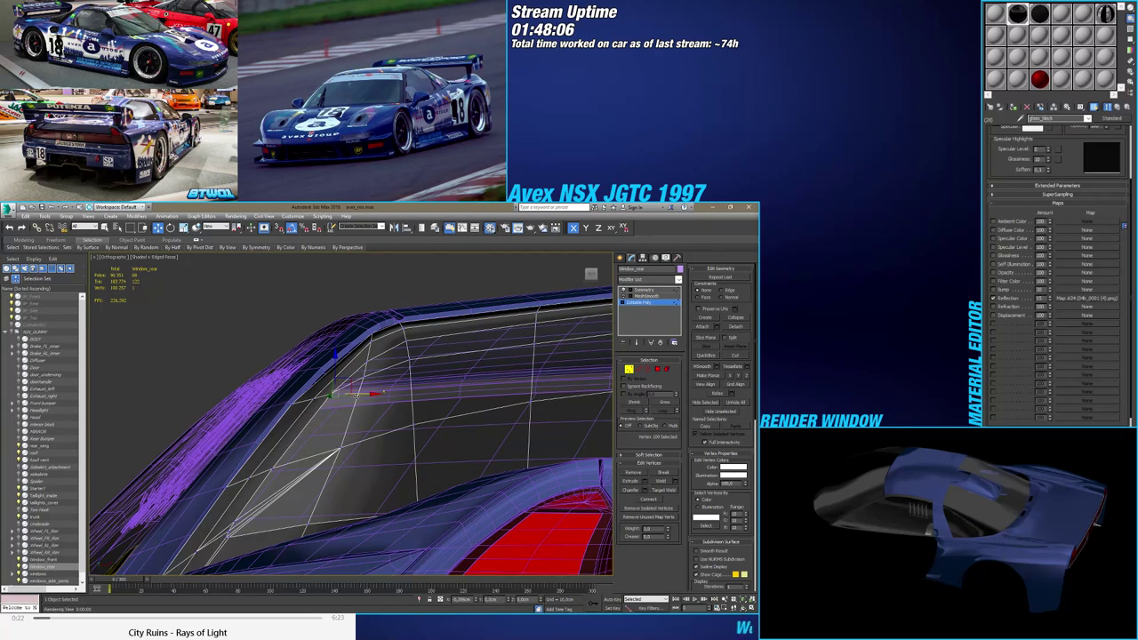
{"action": "mouse_move", "coordinate": [330, 404]}
{"action": "left_mouse_down"}
{"action": "mouse_move", "coordinate": [314, 400]}
{"action": "mouse_move", "coordinate": [333, 399]}
{"action": "left_mouse_up"}
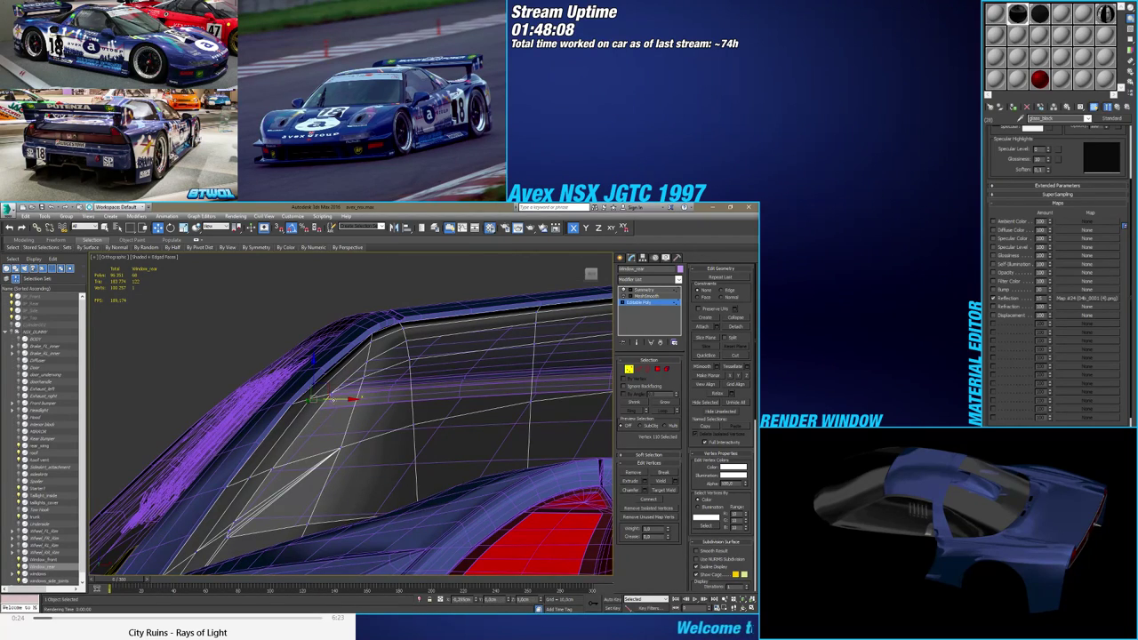
{"action": "middle_click_drag", "start_coordinate": [296, 465], "coordinate": [378, 442], "text": "alt"}
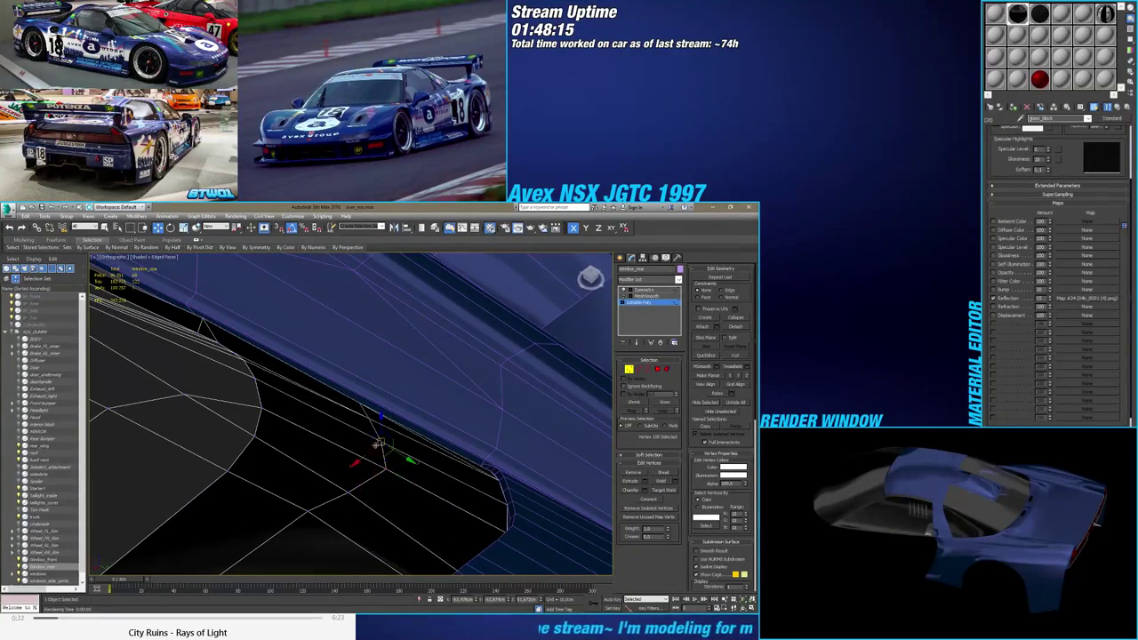
{"action": "left_click_drag", "start_coordinate": [359, 458], "coordinate": [362, 459]}
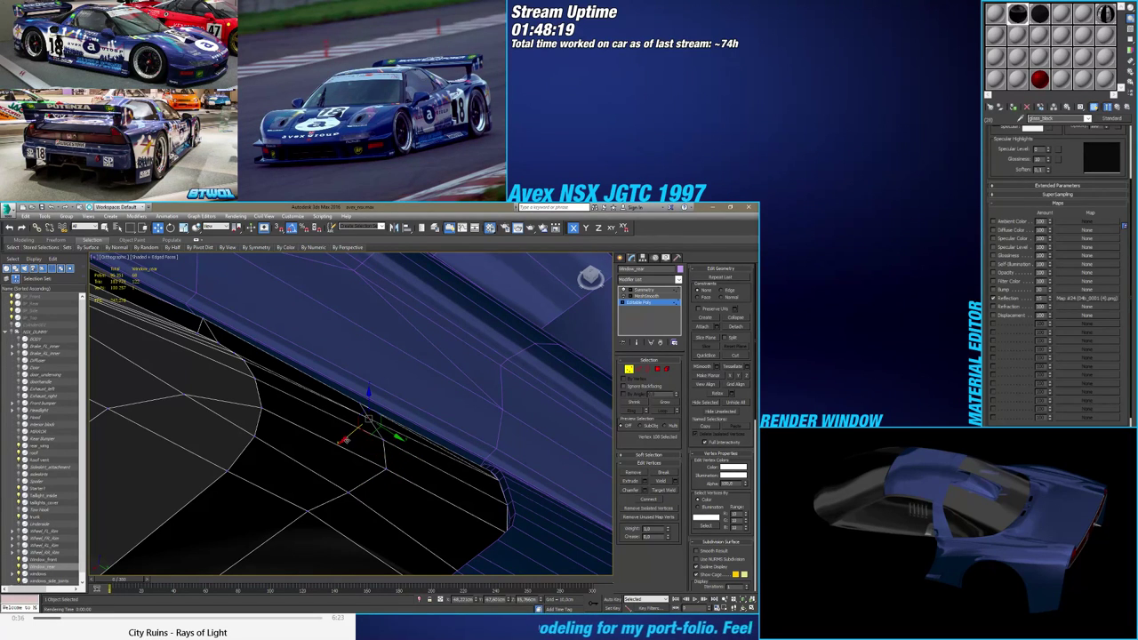
Nudge the inner border vertices on the window's front strip to follow the bodywork, and check the surface shading with edges hidden
{"action": "middle_click_drag", "start_coordinate": [349, 438], "coordinate": [317, 413], "text": "alt"}
{"action": "left_click_drag", "start_coordinate": [334, 416], "coordinate": [333, 416]}
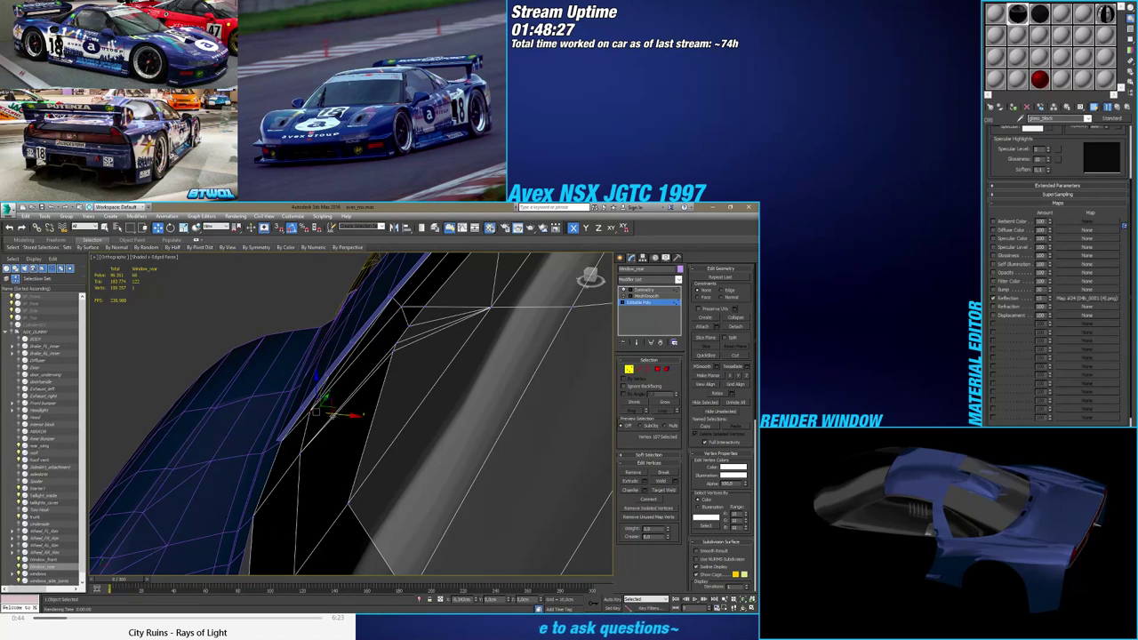
{"action": "middle_click_drag", "start_coordinate": [316, 411], "coordinate": [369, 430], "text": "alt"}
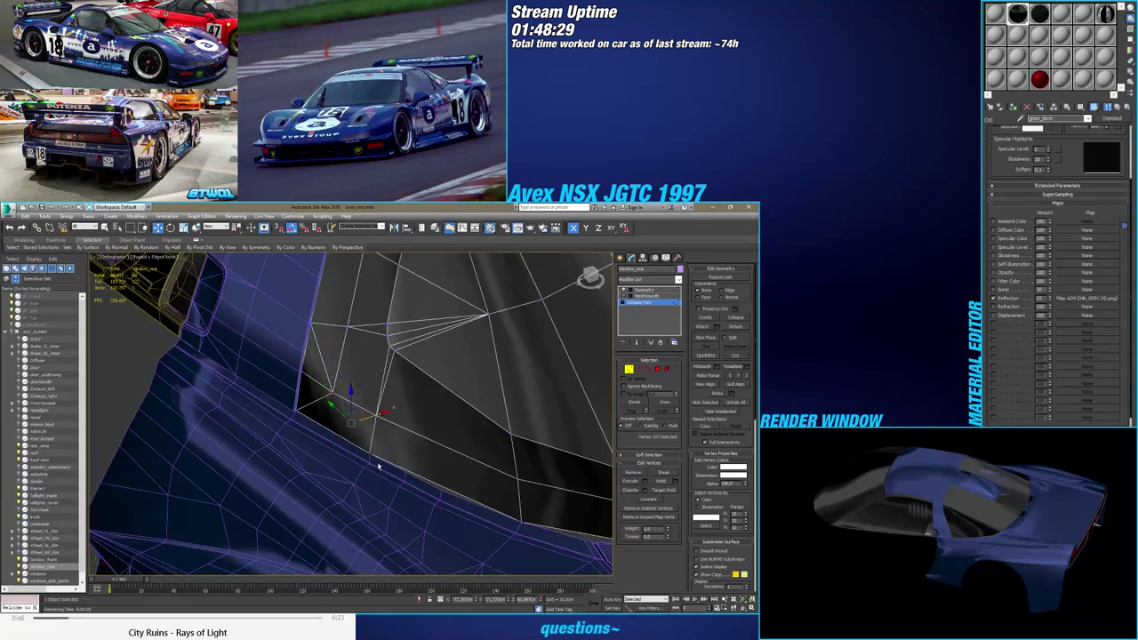
{"action": "middle_click_drag", "start_coordinate": [493, 492], "coordinate": [399, 449], "text": "alt"}
{"action": "key", "text": "F4"}
{"action": "left_click_drag", "start_coordinate": [400, 448], "coordinate": [330, 460]}
{"action": "scroll", "coordinate": [326, 460], "scroll_direction": "down", "scroll_amount": 3}
{"action": "mouse_move", "coordinate": [325, 460]}
{"action": "middle_mouse_down", "text": "alt"}
{"action": "mouse_move", "coordinate": [325, 441]}
{"action": "mouse_move", "coordinate": [372, 463]}
{"action": "mouse_move", "coordinate": [361, 472]}
{"action": "mouse_move", "coordinate": [384, 497]}
{"action": "mouse_move", "coordinate": [365, 465]}
{"action": "mouse_move", "coordinate": [367, 482]}
{"action": "middle_mouse_up", "text": "alt"}
{"action": "key", "text": "F4"}
{"action": "scroll", "coordinate": [373, 471], "scroll_direction": "up", "scroll_amount": 3}
Connect the edges running along the lower border strip near the front corner to add new cross edges
{"action": "left_click", "coordinate": [639, 369]}
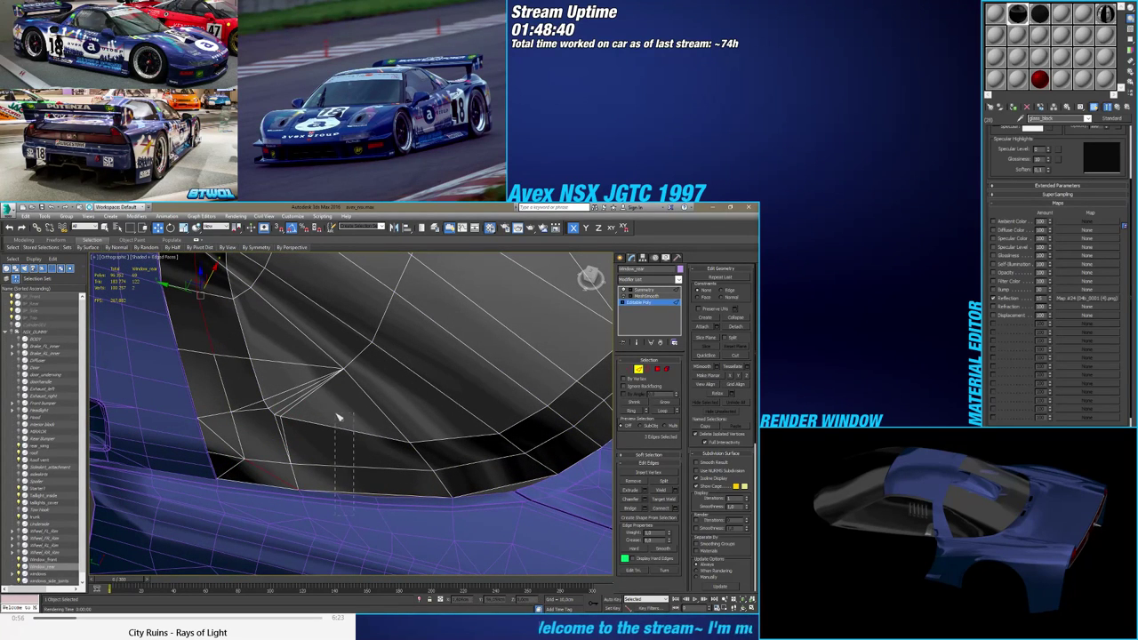
{"action": "left_click", "coordinate": [676, 508]}
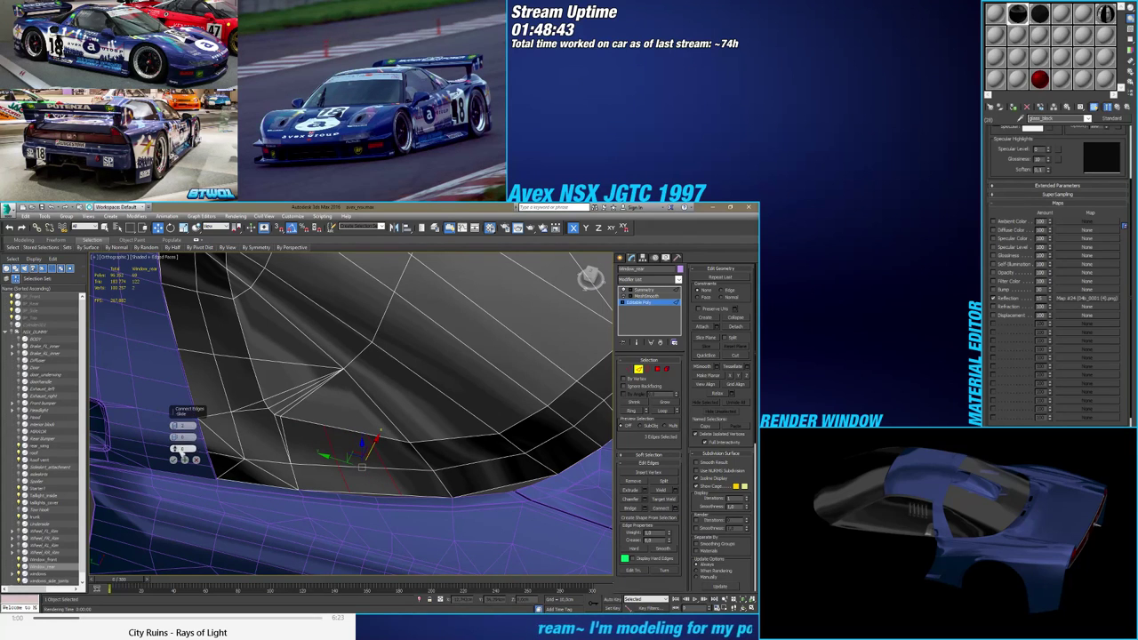
{"action": "left_click", "coordinate": [174, 460]}
{"action": "scroll", "coordinate": [353, 489], "scroll_direction": "up", "scroll_amount": 2}
{"action": "mouse_move", "coordinate": [349, 487]}
{"action": "middle_mouse_down", "text": "alt"}
{"action": "mouse_move", "coordinate": [228, 485]}
{"action": "mouse_move", "coordinate": [360, 494]}
{"action": "middle_mouse_up", "text": "alt"}
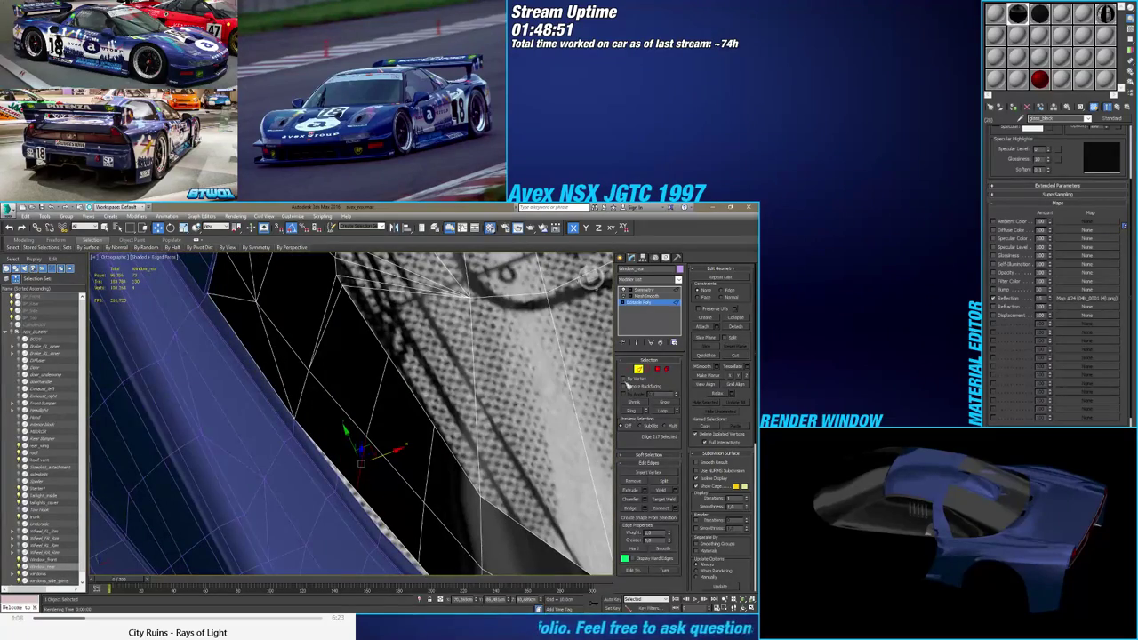
Snap the new outer vertex of the lower border strip onto the adjoining bodywork edge using vertex snap
{"action": "left_click", "coordinate": [628, 369]}
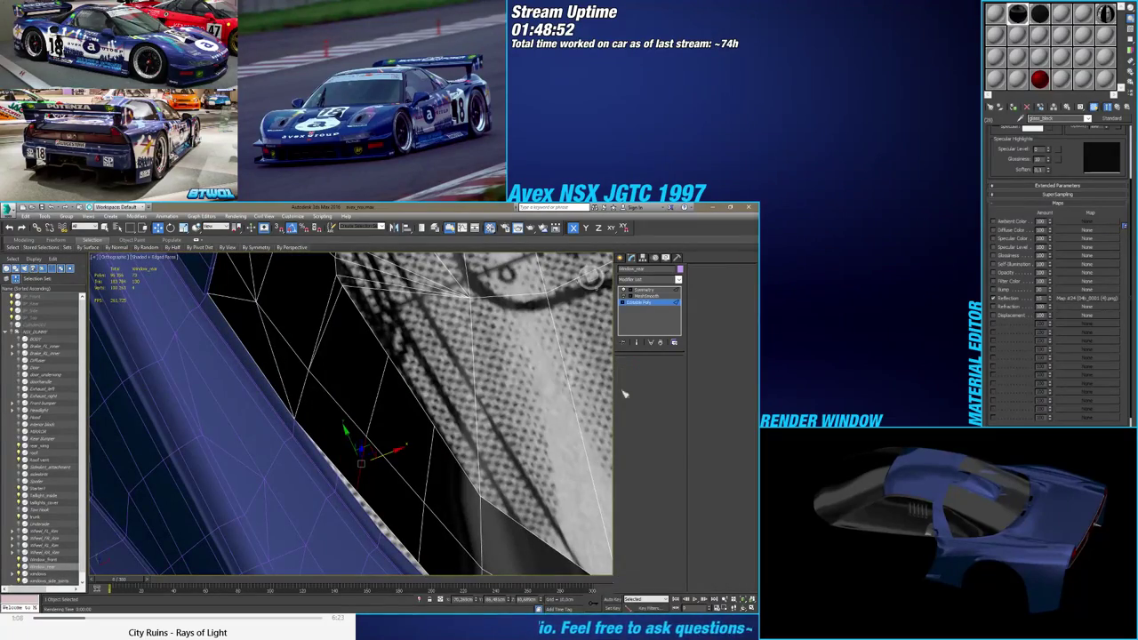
{"action": "left_click", "coordinate": [356, 492]}
{"action": "scroll", "coordinate": [357, 492], "scroll_direction": "up", "scroll_amount": 3}
{"action": "key", "text": "s"}
{"action": "left_click_drag", "start_coordinate": [358, 493], "coordinate": [323, 458]}
{"action": "scroll", "coordinate": [324, 458], "scroll_direction": "down", "scroll_amount": 3}
{"action": "middle_click_drag", "start_coordinate": [324, 457], "coordinate": [380, 433], "text": "alt"}
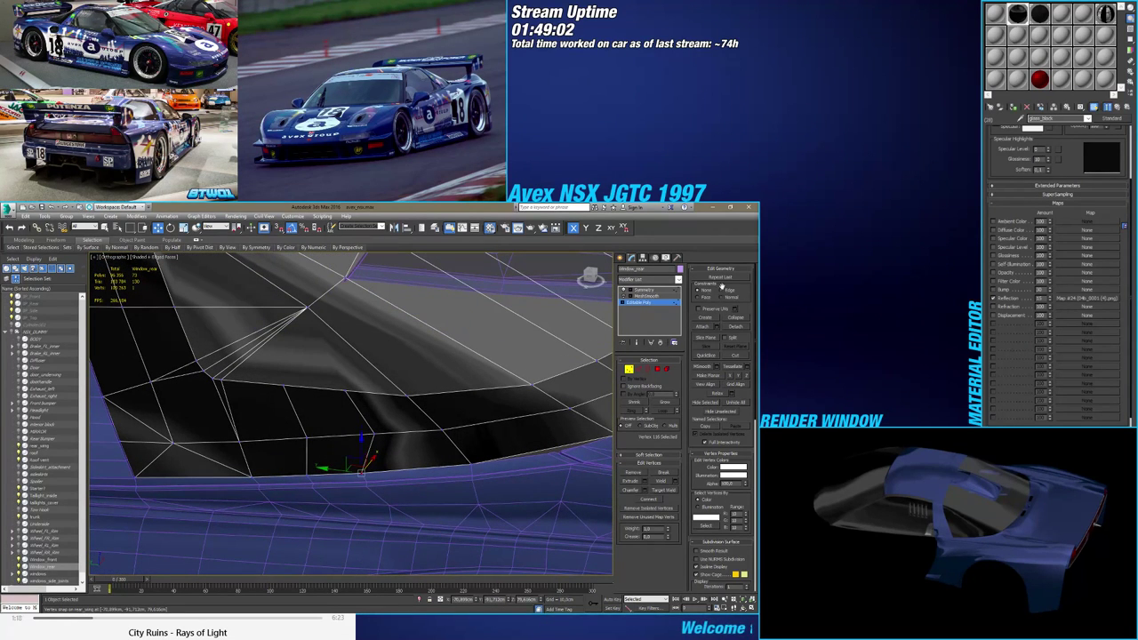
Turn on the Edge constraint and slide the new inner vertices of the lower border strip along their edges to even their spacing
{"action": "left_click", "coordinate": [728, 296]}
{"action": "left_click_drag", "start_coordinate": [315, 435], "coordinate": [314, 442]}
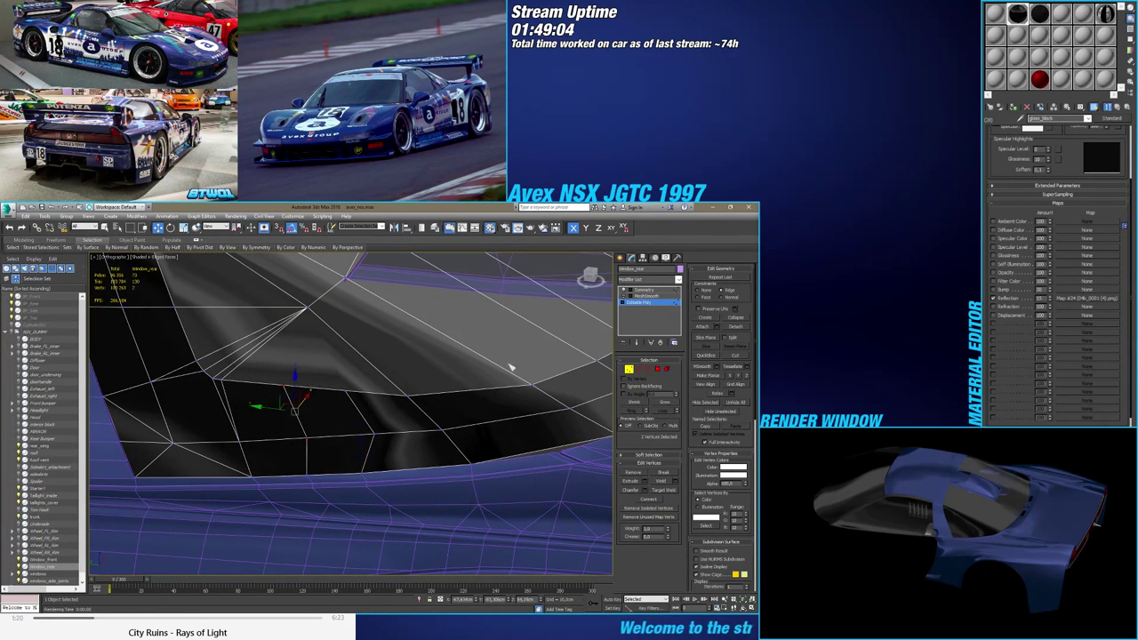
{"action": "left_click", "coordinate": [586, 277]}
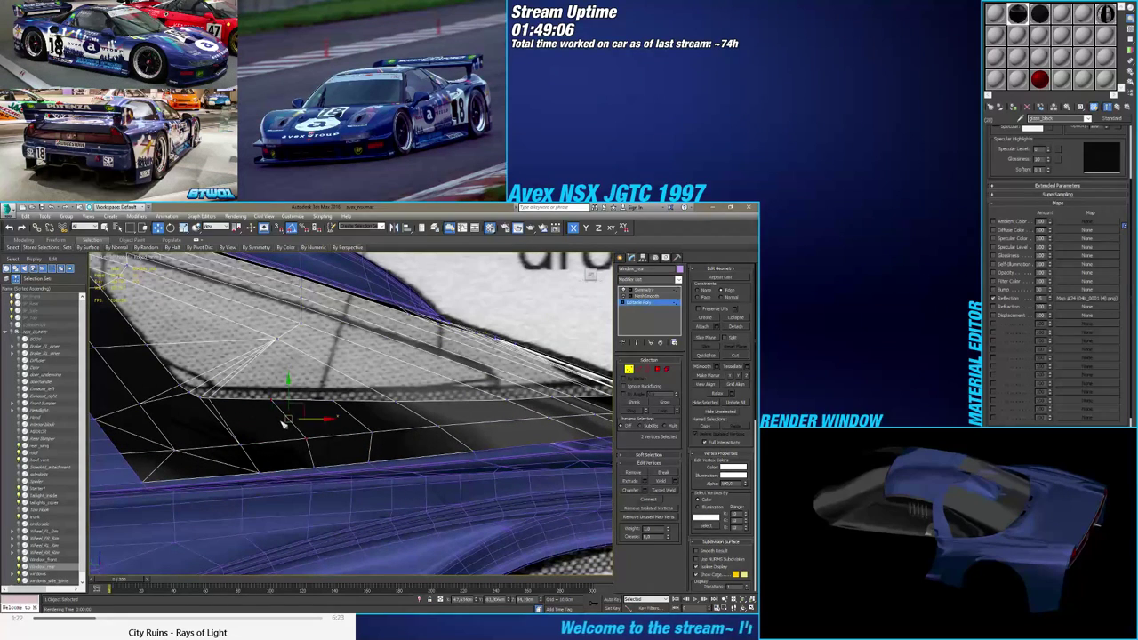
{"action": "left_click_drag", "start_coordinate": [310, 419], "coordinate": [300, 391]}
{"action": "left_click", "coordinate": [277, 338], "text": "ctrl"}
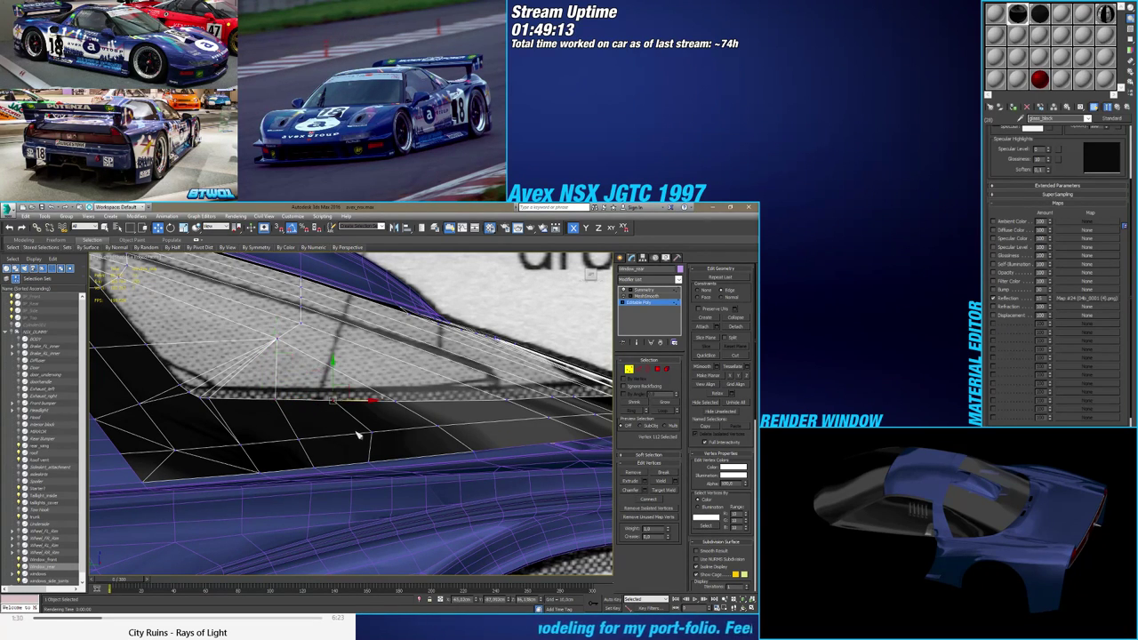
{"action": "left_click", "coordinate": [396, 440]}
{"action": "left_click_drag", "start_coordinate": [401, 433], "coordinate": [329, 413]}
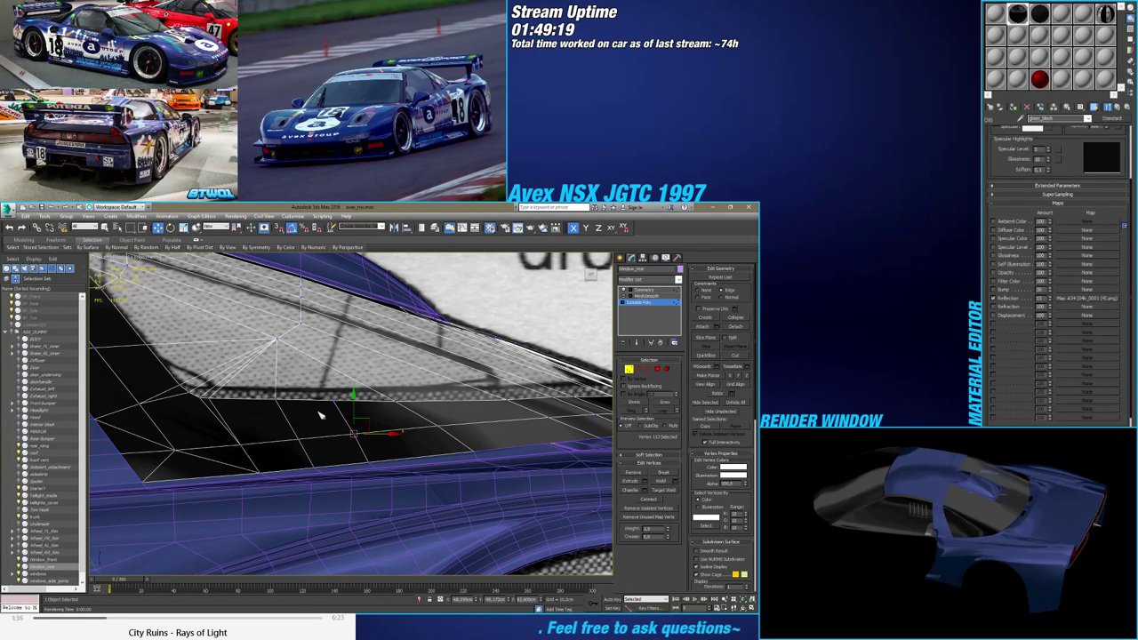
Shift the outer, middle and inner vertices of the lower border strip sideways to smooth the strip's curve against the bodywork
{"action": "mouse_move", "coordinate": [334, 407]}
{"action": "middle_mouse_down", "text": "alt"}
{"action": "mouse_move", "coordinate": [289, 407]}
{"action": "mouse_move", "coordinate": [330, 406]}
{"action": "middle_mouse_up", "text": "alt"}
{"action": "middle_click_drag", "start_coordinate": [279, 487], "coordinate": [276, 455]}
{"action": "left_click", "coordinate": [281, 459]}
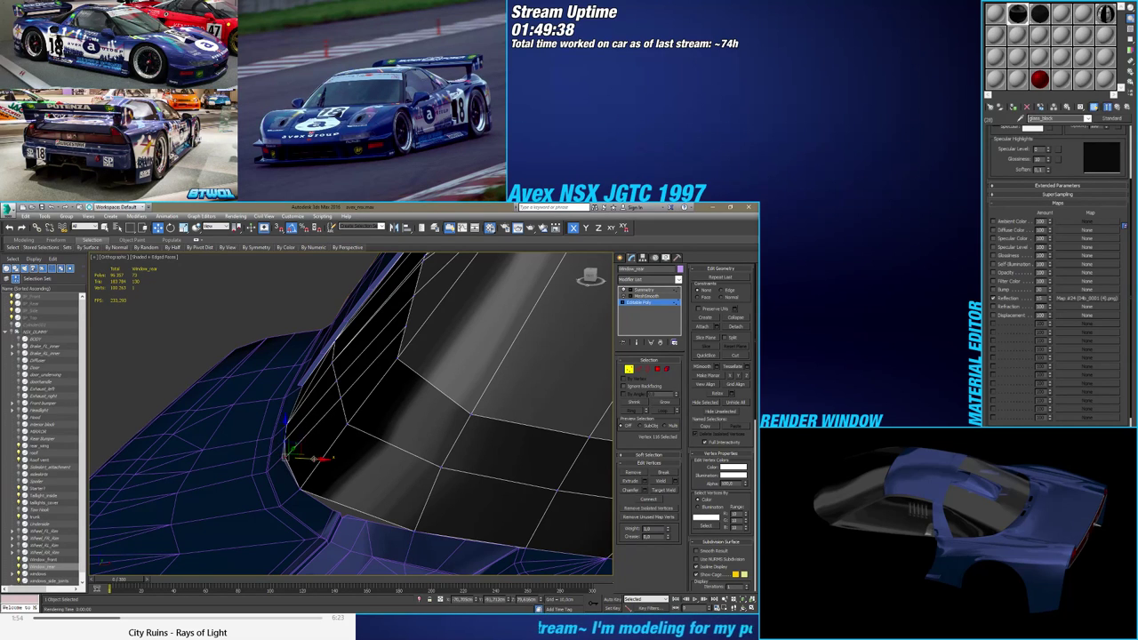
{"action": "left_click_drag", "start_coordinate": [363, 399], "coordinate": [359, 399]}
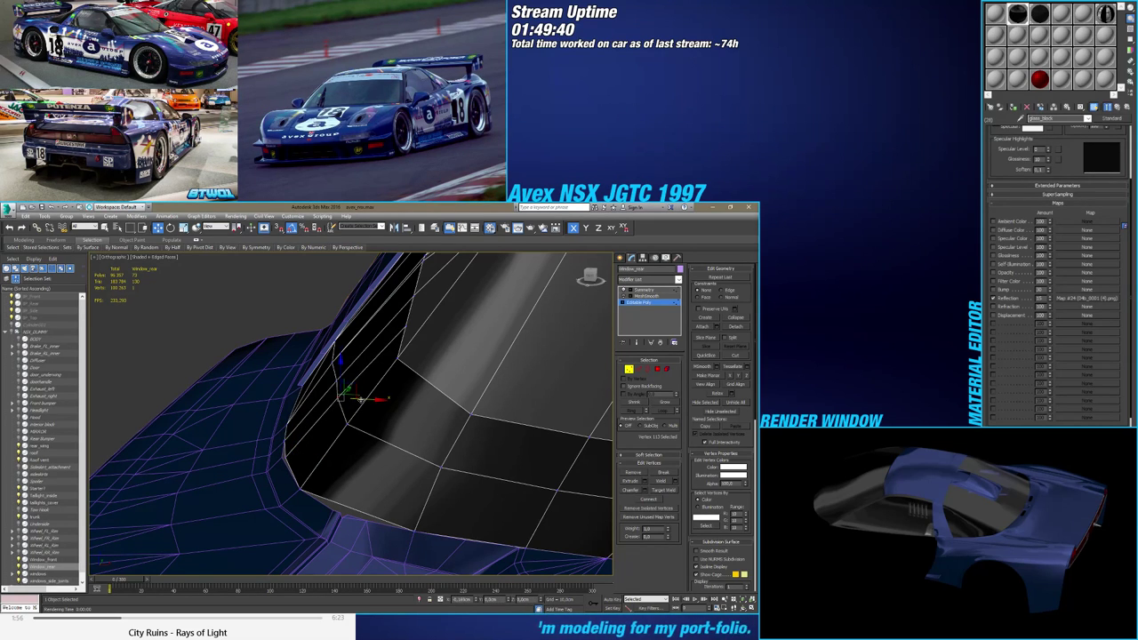
{"action": "left_click", "coordinate": [355, 380]}
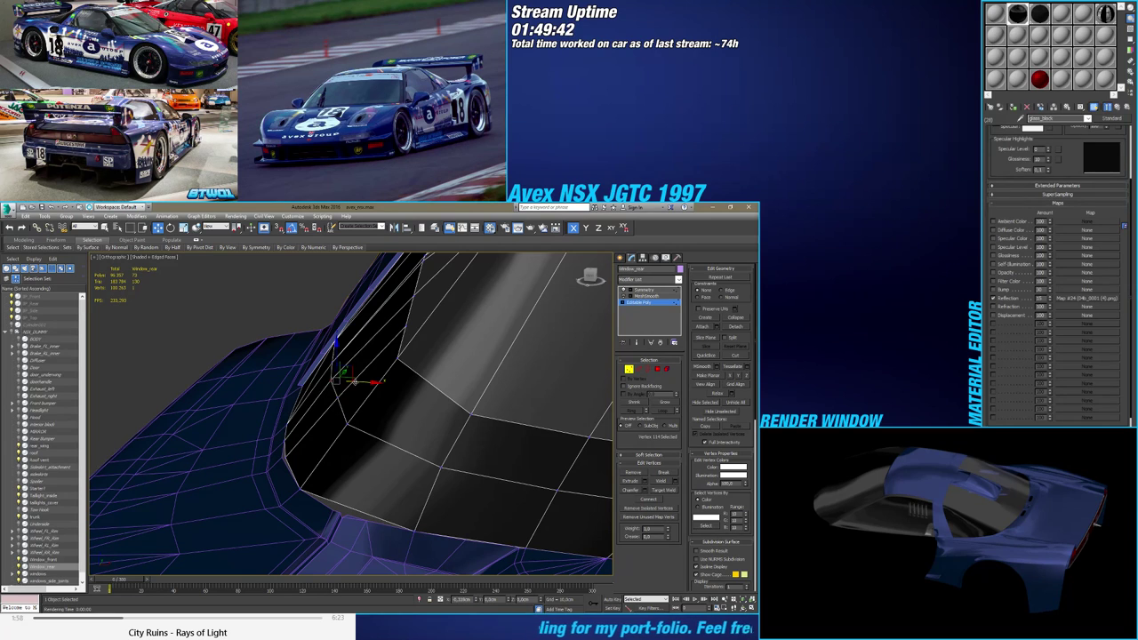
{"action": "left_click_drag", "start_coordinate": [355, 381], "coordinate": [358, 397]}
{"action": "left_click", "coordinate": [336, 398]}
{"action": "middle_click_drag", "start_coordinate": [399, 341], "coordinate": [395, 348]}
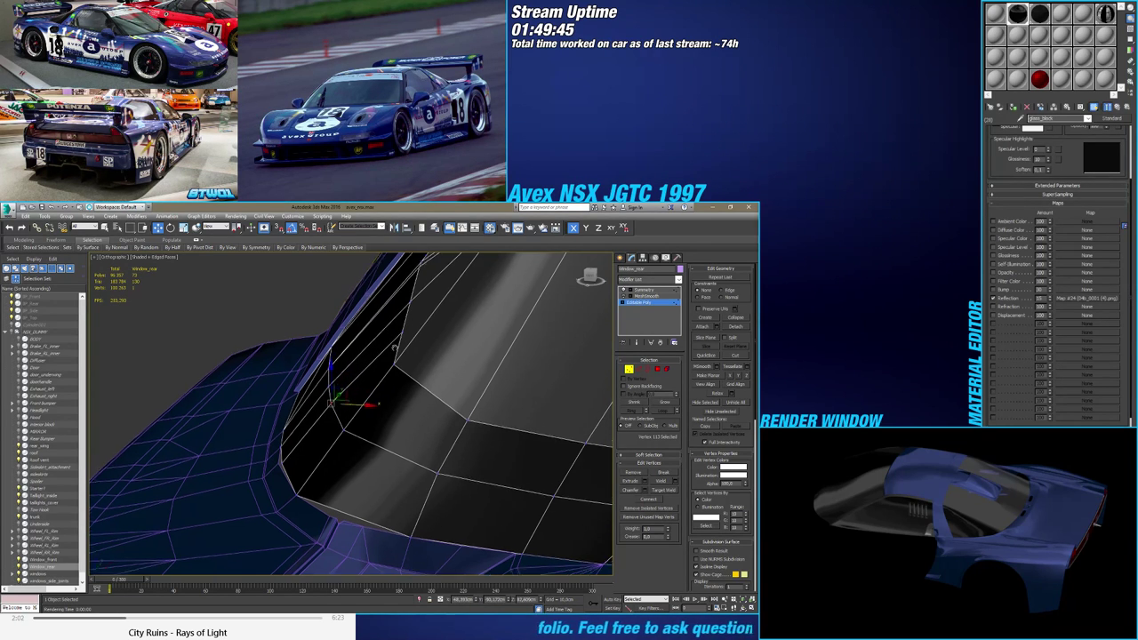
Reposition the inner vertex of the lower border strip vertically so the glass edge curves smoothly above the bodywork
{"action": "scroll", "coordinate": [394, 348], "scroll_direction": "up", "scroll_amount": 2}
{"action": "left_click", "coordinate": [365, 387]}
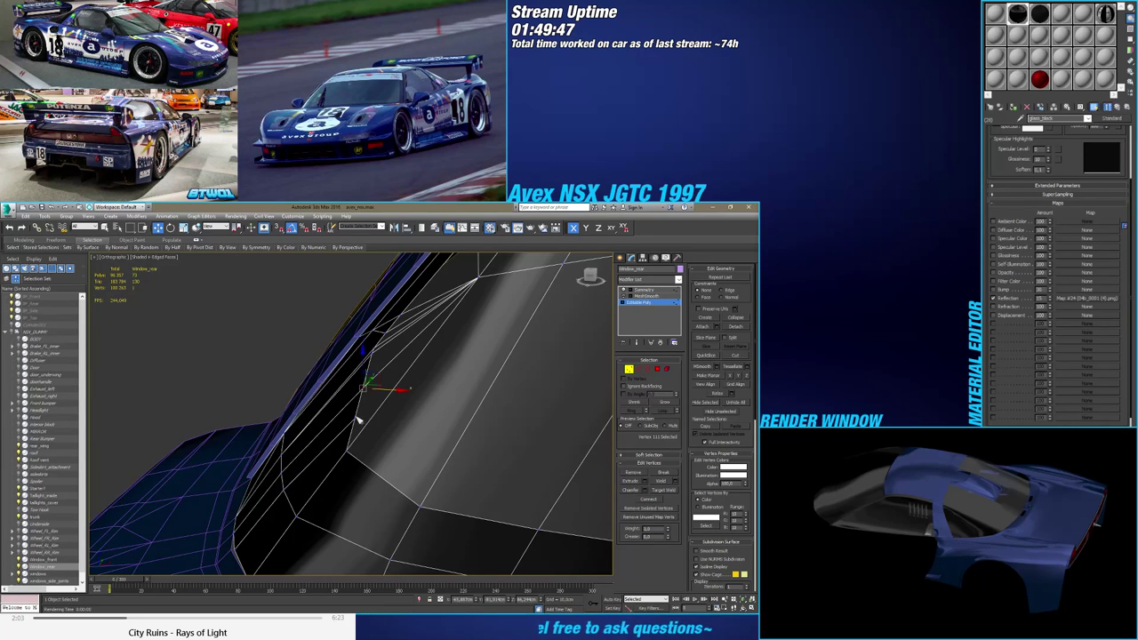
{"action": "left_click", "coordinate": [356, 418], "text": "ctrl"}
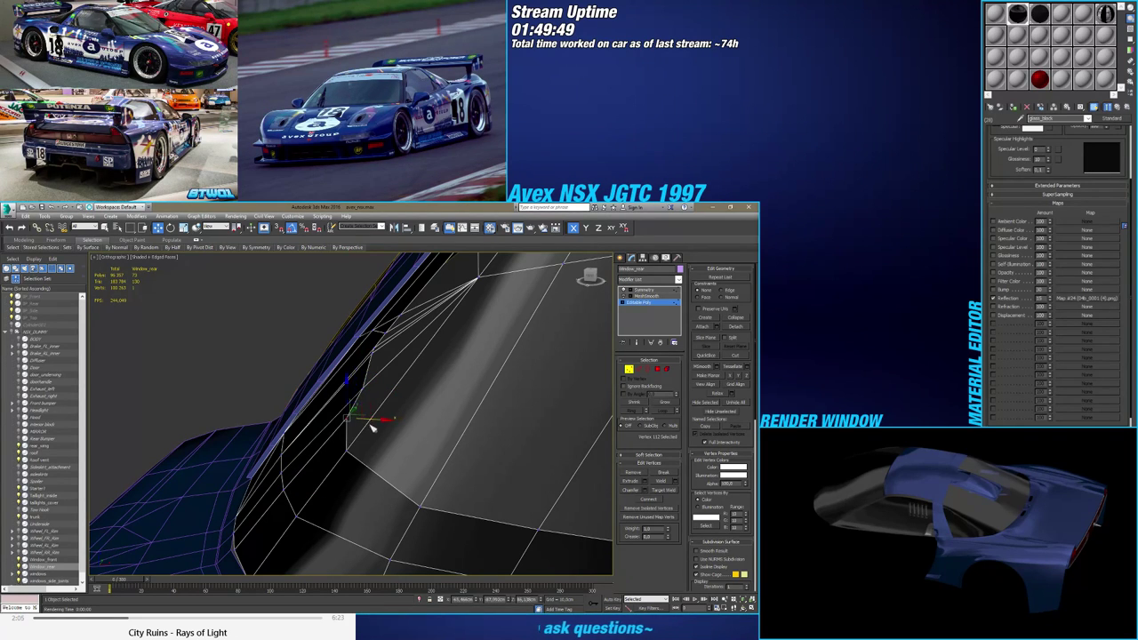
{"action": "middle_click_drag", "start_coordinate": [373, 426], "coordinate": [478, 351], "text": "alt"}
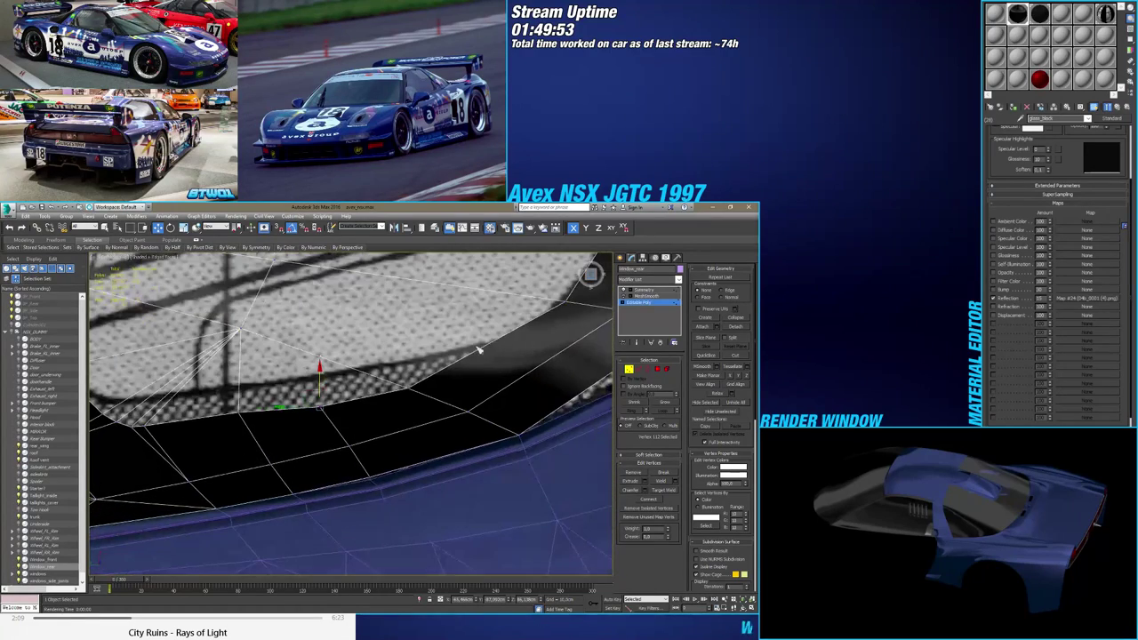
{"action": "scroll", "coordinate": [365, 389], "scroll_direction": "down", "scroll_amount": 4}
{"action": "left_click_drag", "start_coordinate": [352, 388], "coordinate": [352, 384]}
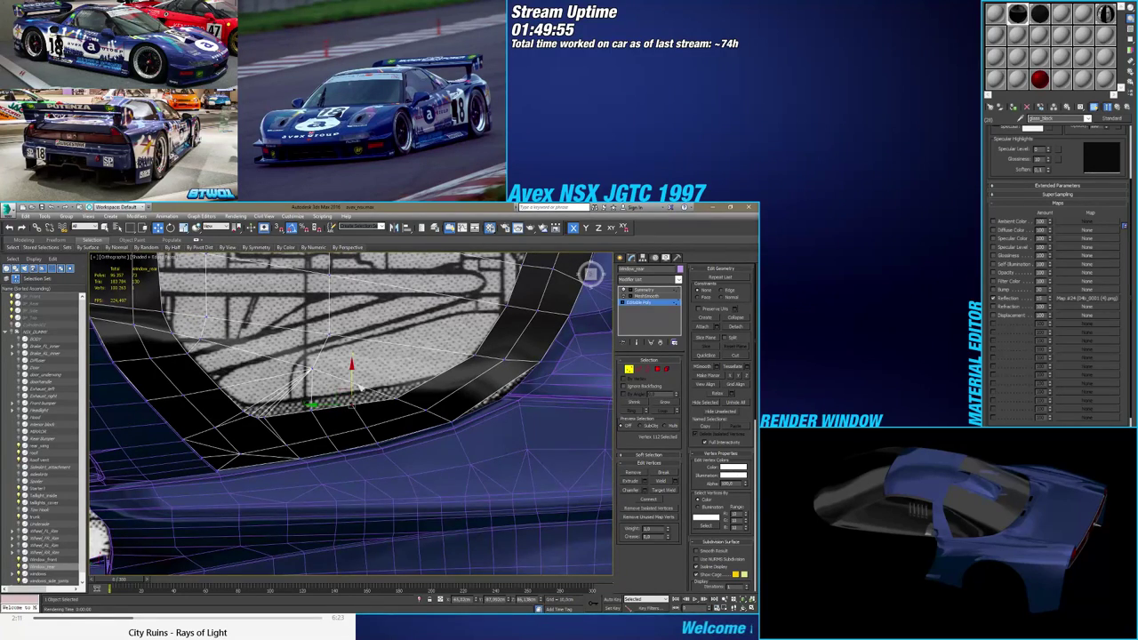
{"action": "middle_click_drag", "start_coordinate": [359, 386], "coordinate": [363, 405]}
{"action": "scroll", "coordinate": [363, 405], "scroll_direction": "up", "scroll_amount": 2}
{"action": "left_click_drag", "start_coordinate": [355, 406], "coordinate": [354, 410]}
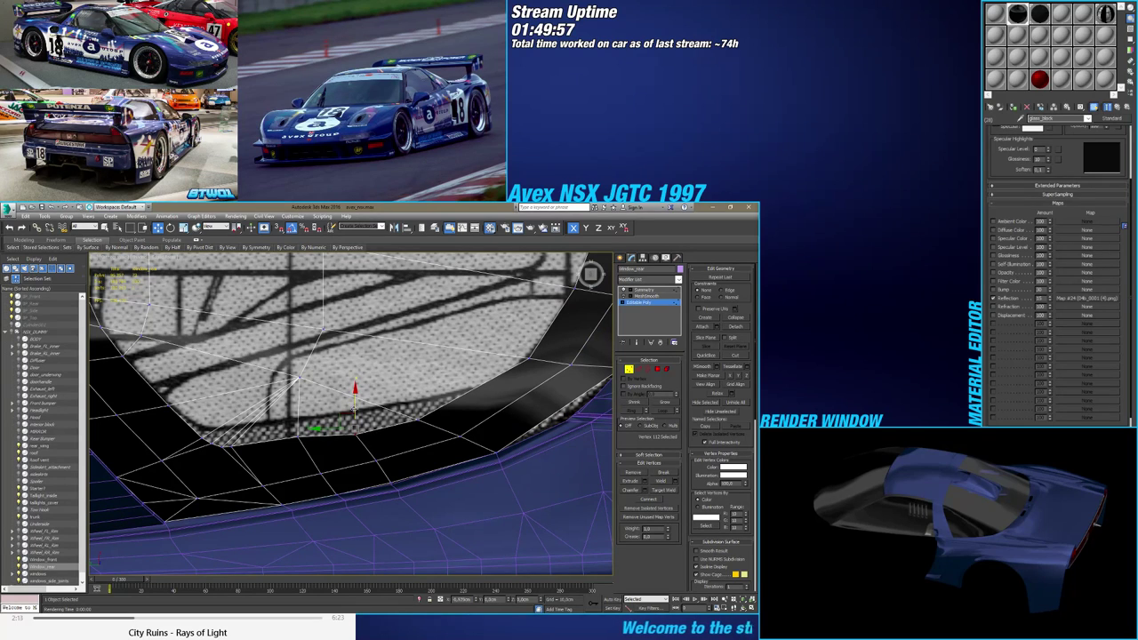
Adjust the inner border vertices around the lower front corner of the glass, and check the curve with edges hidden
{"action": "left_click", "coordinate": [300, 440], "text": "alt"}
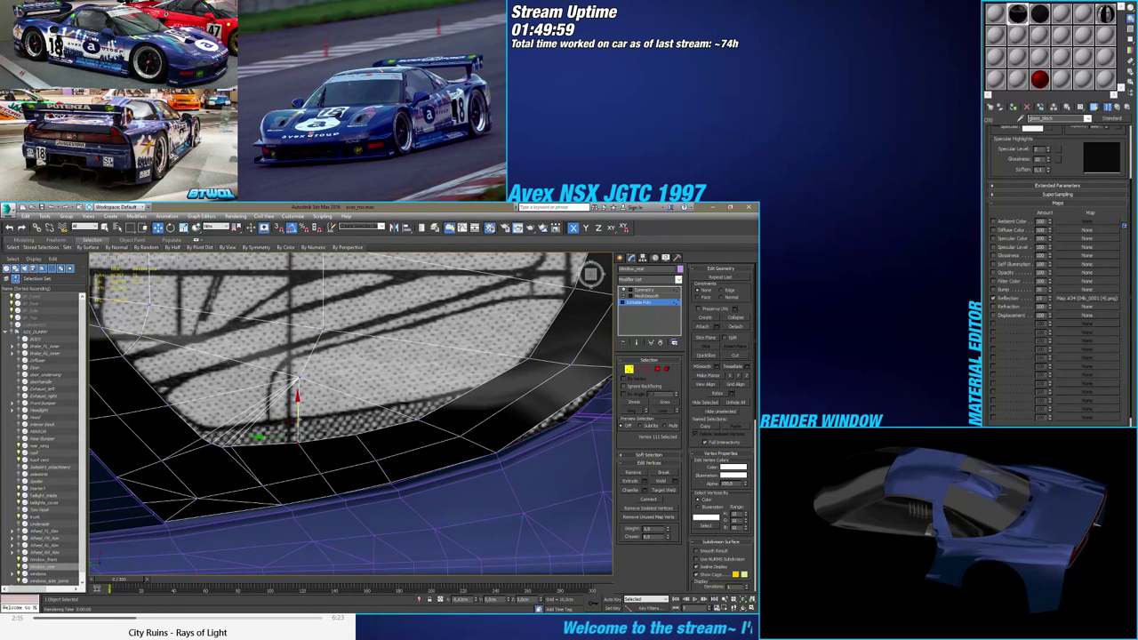
{"action": "scroll", "coordinate": [231, 452], "scroll_direction": "up", "scroll_amount": 2}
{"action": "left_click", "coordinate": [234, 445]}
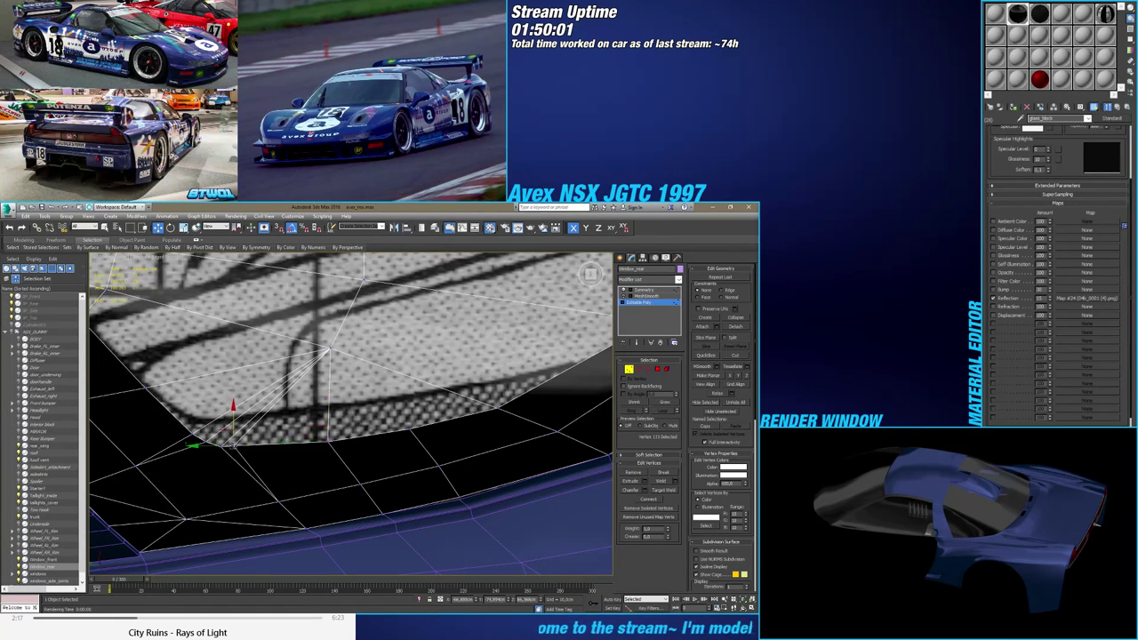
{"action": "left_click_drag", "start_coordinate": [233, 427], "coordinate": [232, 433]}
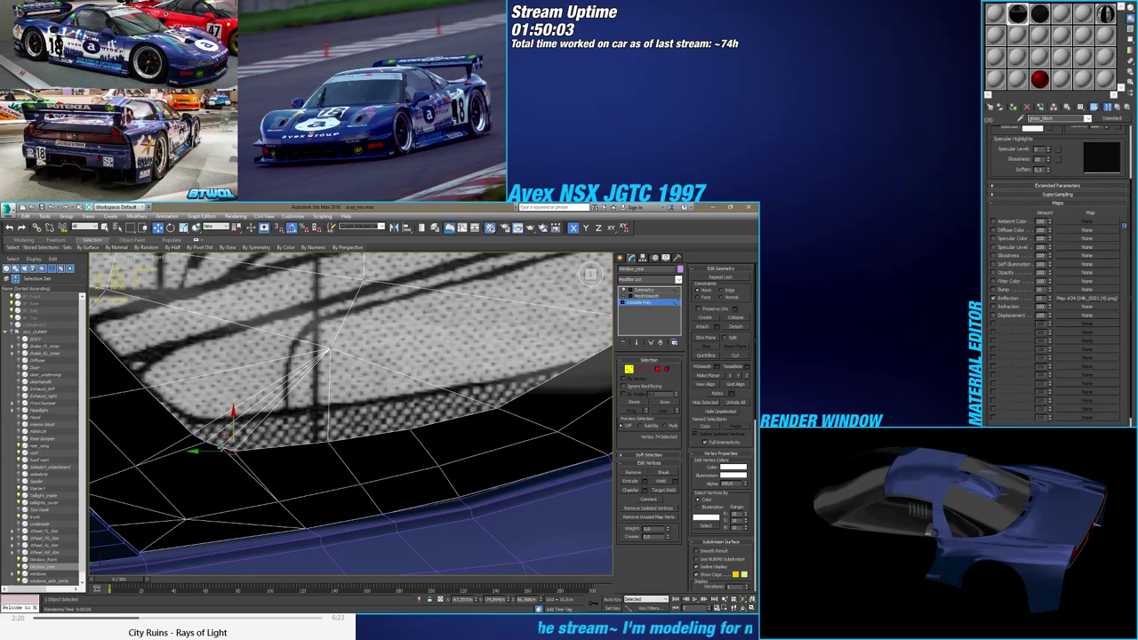
{"action": "left_click", "coordinate": [222, 447]}
{"action": "mouse_move", "coordinate": [233, 451]}
{"action": "middle_mouse_down", "text": "alt"}
{"action": "mouse_move", "coordinate": [282, 435]}
{"action": "mouse_move", "coordinate": [216, 396]}
{"action": "mouse_move", "coordinate": [325, 437]}
{"action": "mouse_move", "coordinate": [306, 429]}
{"action": "mouse_move", "coordinate": [305, 410]}
{"action": "middle_mouse_up", "text": "alt"}
{"action": "key", "text": "F4"}
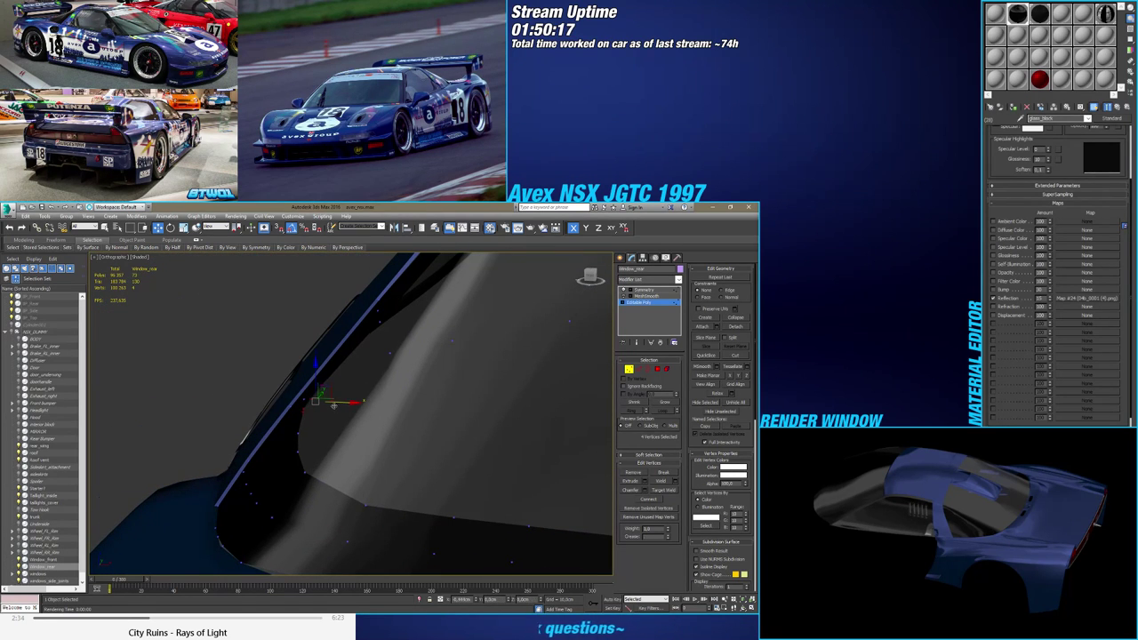
{"action": "mouse_move", "coordinate": [341, 401]}
{"action": "middle_mouse_down", "text": "alt"}
{"action": "mouse_move", "coordinate": [356, 400]}
{"action": "mouse_move", "coordinate": [346, 389]}
{"action": "mouse_move", "coordinate": [356, 367]}
{"action": "middle_mouse_up", "text": "alt"}
{"action": "key", "text": "F4"}
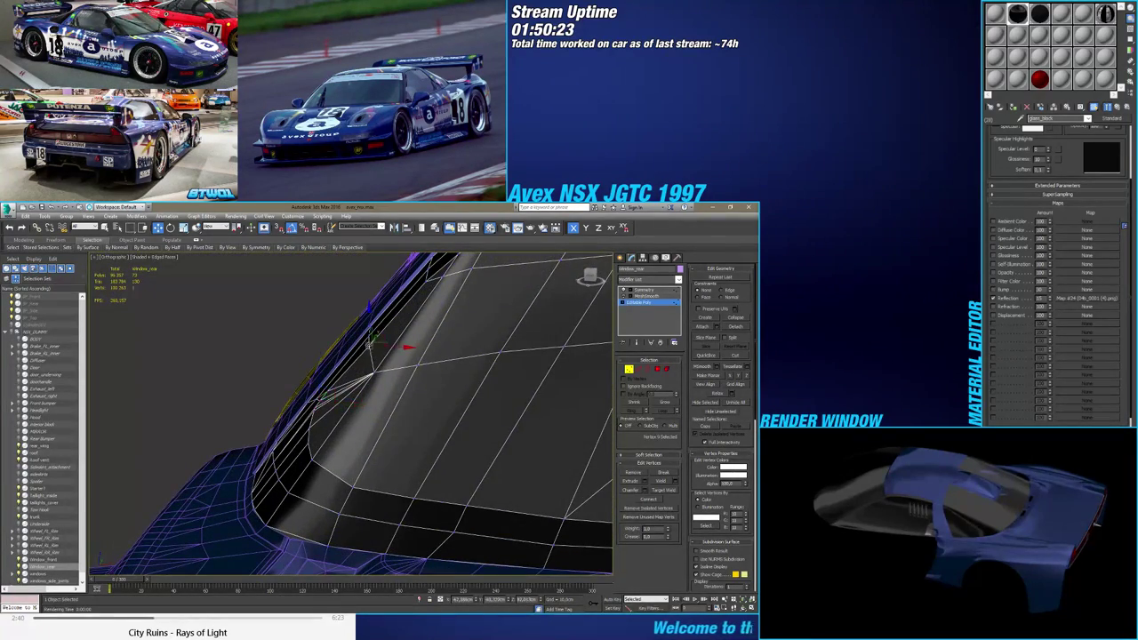
Move the border vertex on the upper front strip, using the Edge constraint to keep it on its edge
{"action": "middle_click_drag", "start_coordinate": [371, 336], "coordinate": [407, 355], "text": "alt"}
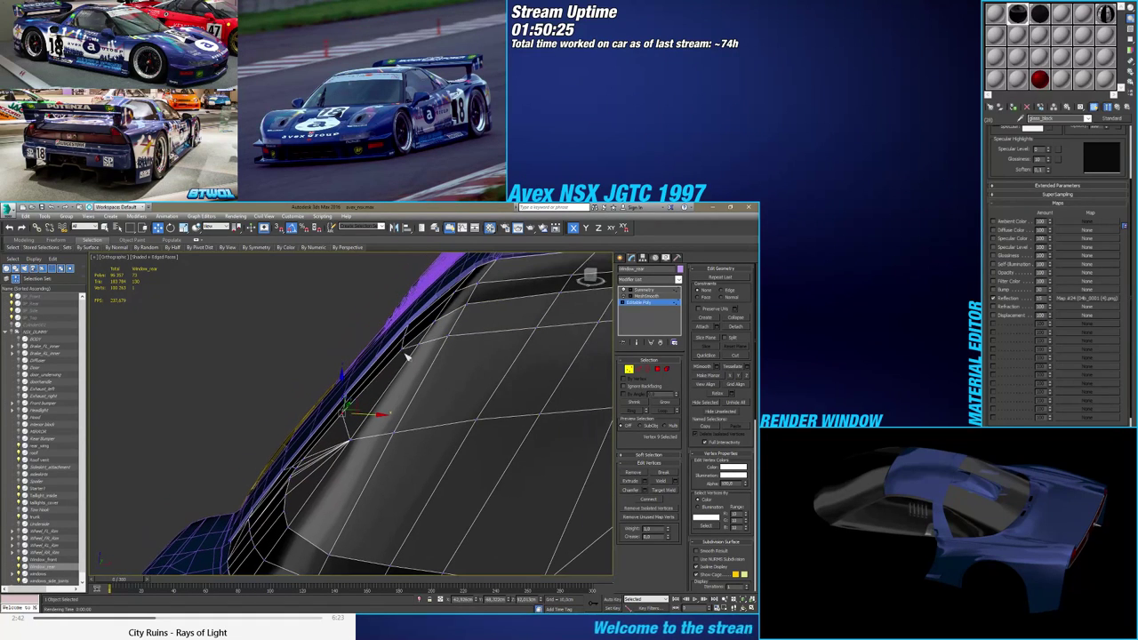
{"action": "left_click", "coordinate": [402, 348]}
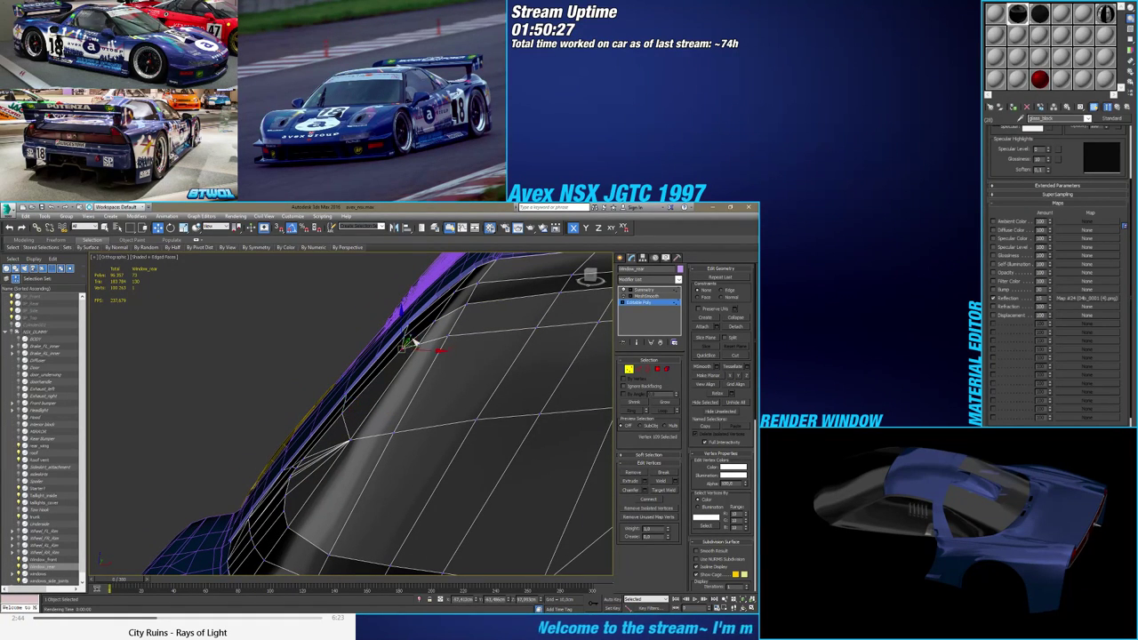
{"action": "left_click_drag", "start_coordinate": [411, 340], "coordinate": [416, 334]}
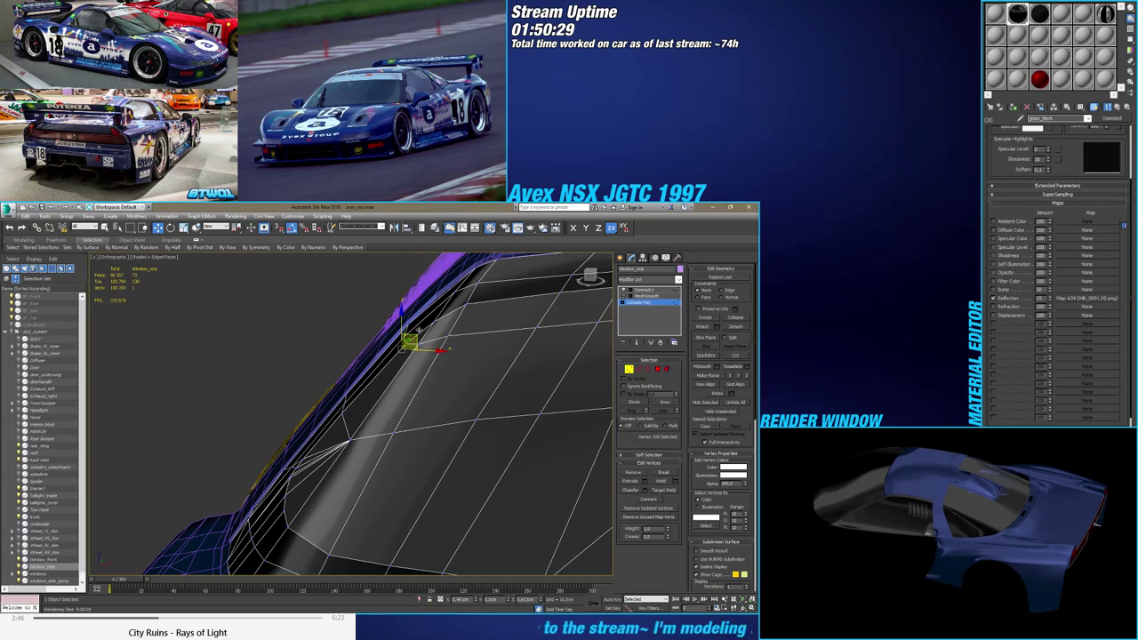
{"action": "middle_click_drag", "start_coordinate": [418, 331], "coordinate": [483, 336], "text": "alt"}
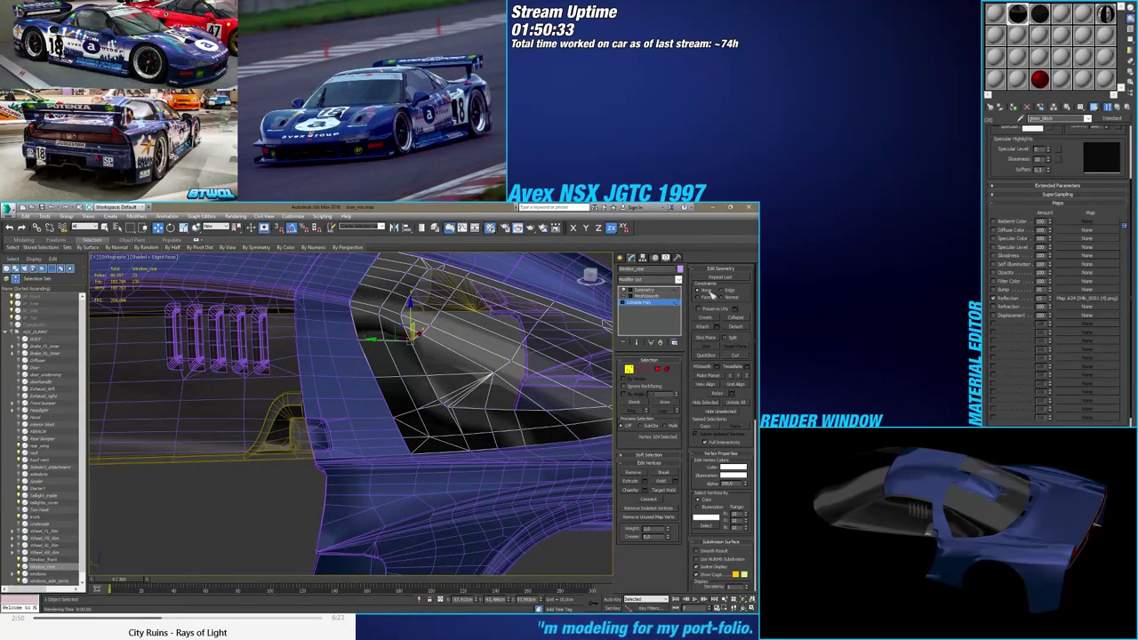
{"action": "scroll", "coordinate": [412, 339], "scroll_direction": "up", "scroll_amount": 8}
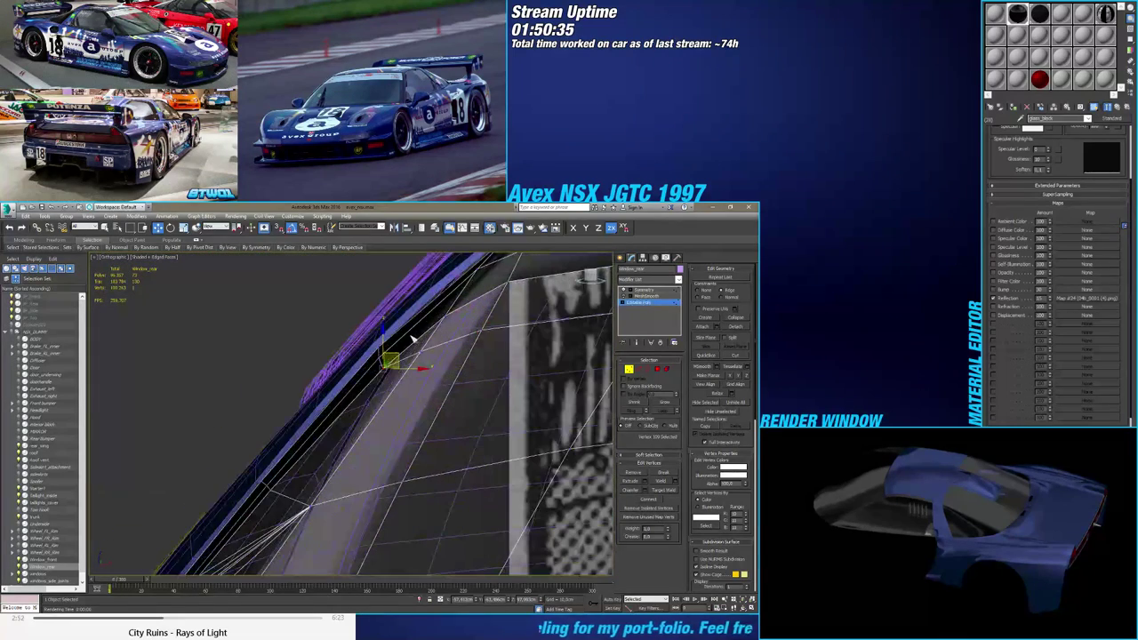
{"action": "mouse_move", "coordinate": [393, 354]}
{"action": "left_mouse_down"}
{"action": "mouse_move", "coordinate": [406, 344]}
{"action": "mouse_move", "coordinate": [412, 358]}
{"action": "left_mouse_up"}
Clear the Edge constraint and nudge the middle vertices of the front border strip into line with the bodywork
{"action": "scroll", "coordinate": [400, 391], "scroll_direction": "down", "scroll_amount": 7}
{"action": "mouse_move", "coordinate": [398, 393]}
{"action": "middle_mouse_down", "text": "alt"}
{"action": "mouse_move", "coordinate": [407, 406]}
{"action": "mouse_move", "coordinate": [382, 396]}
{"action": "middle_mouse_up", "text": "alt"}
{"action": "scroll", "coordinate": [391, 409], "scroll_direction": "up", "scroll_amount": 3}
{"action": "scroll", "coordinate": [382, 394], "scroll_direction": "up", "scroll_amount": 5}
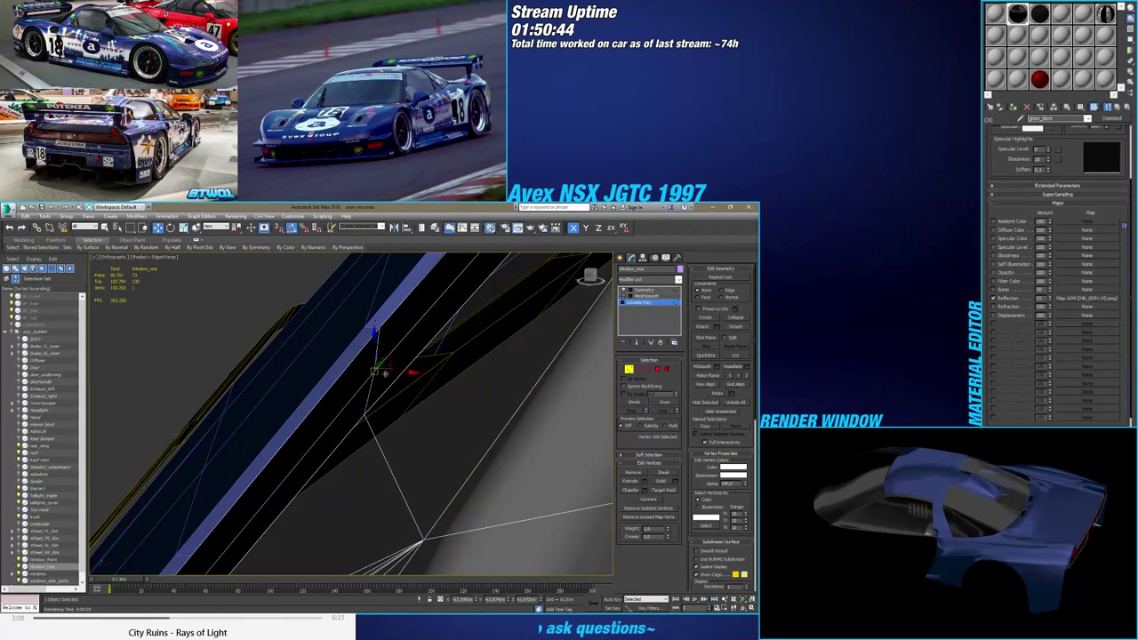
{"action": "middle_click_drag", "start_coordinate": [386, 373], "coordinate": [351, 425], "text": "alt"}
{"action": "left_click", "coordinate": [332, 414]}
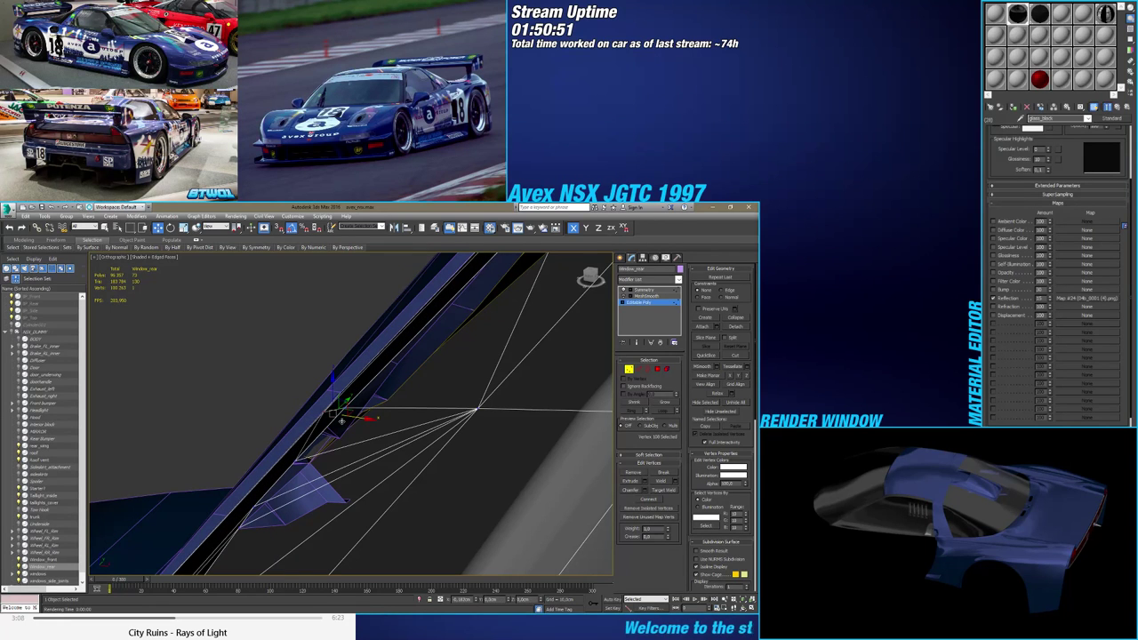
Connect the fan of edges meeting at the glass corner's inner pole with one new segment, slid close to the pole
{"action": "mouse_move", "coordinate": [351, 417]}
{"action": "middle_mouse_down", "text": "alt"}
{"action": "mouse_move", "coordinate": [399, 388]}
{"action": "mouse_move", "coordinate": [386, 360]}
{"action": "mouse_move", "coordinate": [421, 389]}
{"action": "mouse_move", "coordinate": [351, 415]}
{"action": "mouse_move", "coordinate": [406, 378]}
{"action": "mouse_move", "coordinate": [338, 426]}
{"action": "mouse_move", "coordinate": [294, 409]}
{"action": "mouse_move", "coordinate": [355, 407]}
{"action": "mouse_move", "coordinate": [389, 414]}
{"action": "mouse_move", "coordinate": [403, 435]}
{"action": "mouse_move", "coordinate": [392, 415]}
{"action": "mouse_move", "coordinate": [427, 414]}
{"action": "mouse_move", "coordinate": [449, 445]}
{"action": "mouse_move", "coordinate": [437, 427]}
{"action": "mouse_move", "coordinate": [458, 421]}
{"action": "middle_mouse_up", "text": "alt"}
{"action": "key", "text": "F4"}
{"action": "scroll", "coordinate": [351, 415], "scroll_direction": "down", "scroll_amount": 2}
{"action": "key", "text": "F4"}
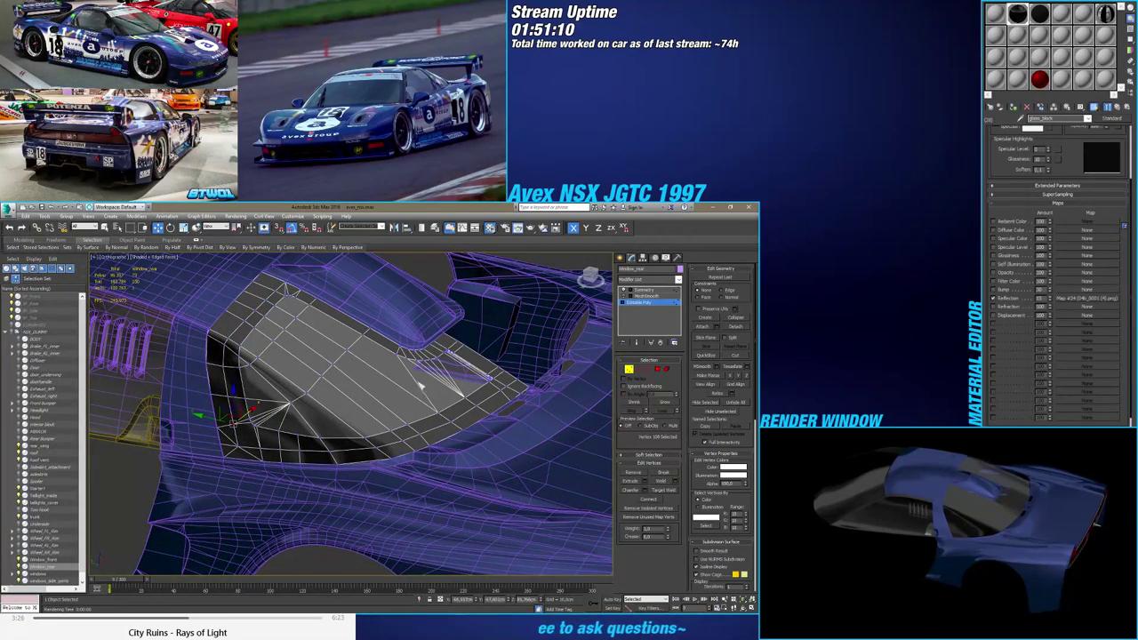
{"action": "scroll", "coordinate": [355, 427], "scroll_direction": "up", "scroll_amount": 5}
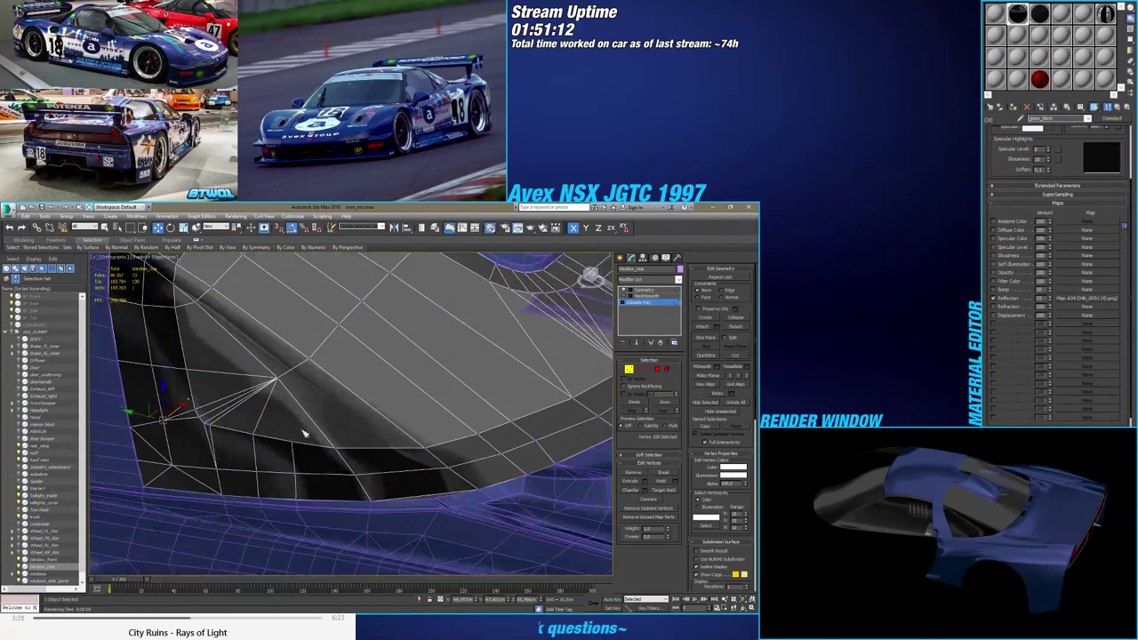
{"action": "left_click_drag", "start_coordinate": [286, 434], "coordinate": [303, 449]}
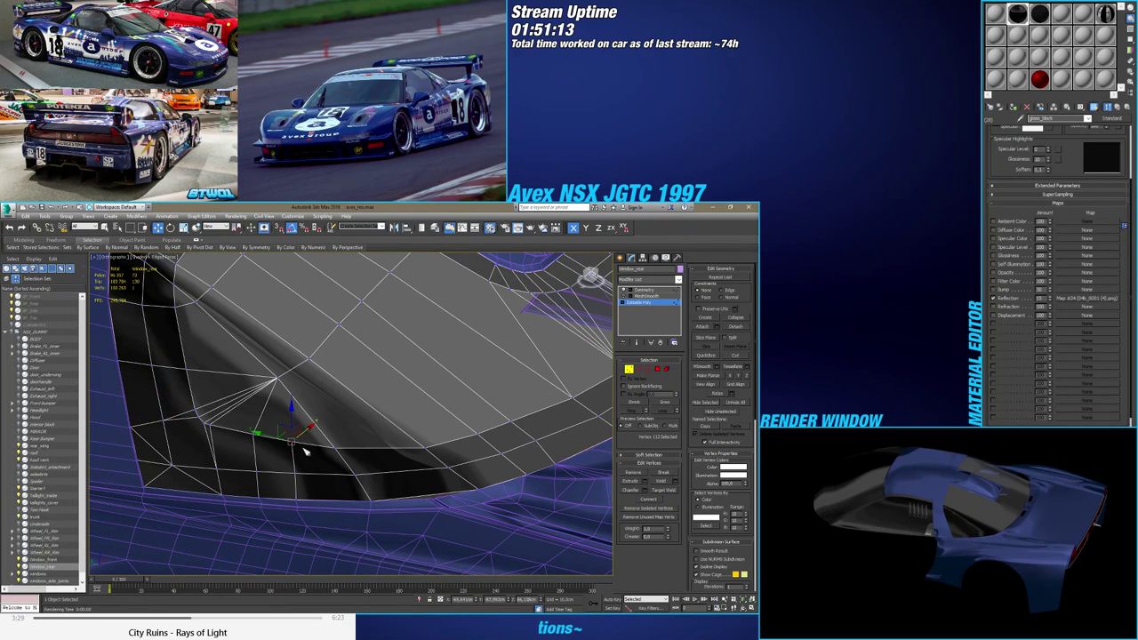
{"action": "left_click", "coordinate": [287, 378]}
{"action": "mouse_move", "coordinate": [414, 445]}
{"action": "middle_mouse_down", "text": "alt"}
{"action": "mouse_move", "coordinate": [444, 455]}
{"action": "mouse_move", "coordinate": [431, 449]}
{"action": "middle_mouse_up", "text": "alt"}
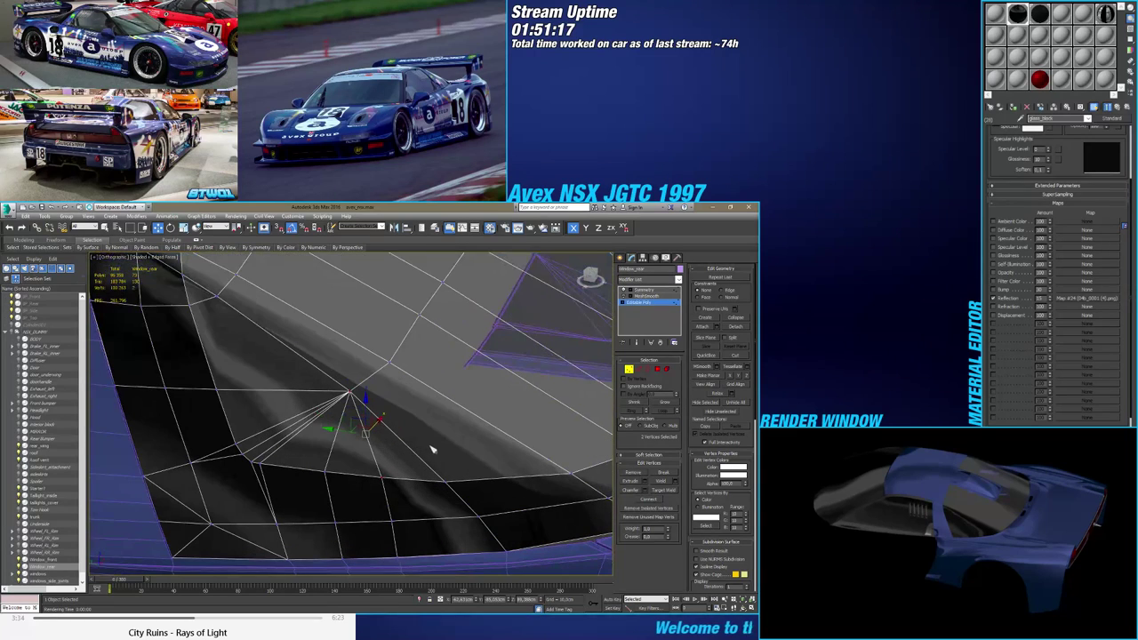
{"action": "left_click", "coordinate": [639, 368]}
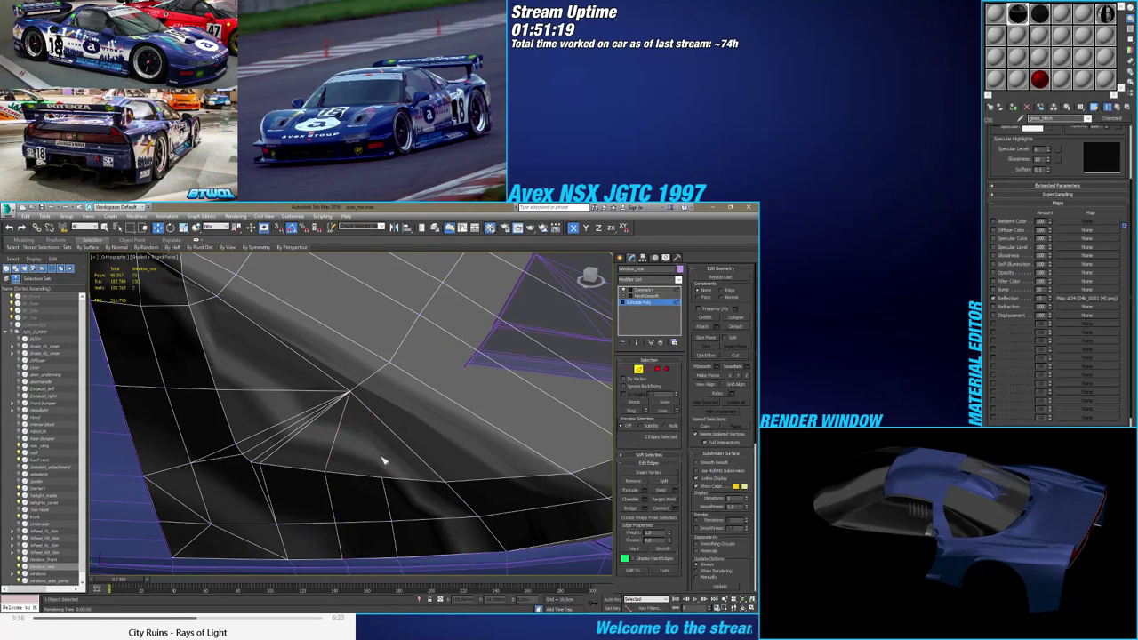
{"action": "left_click_drag", "start_coordinate": [291, 400], "coordinate": [269, 407]}
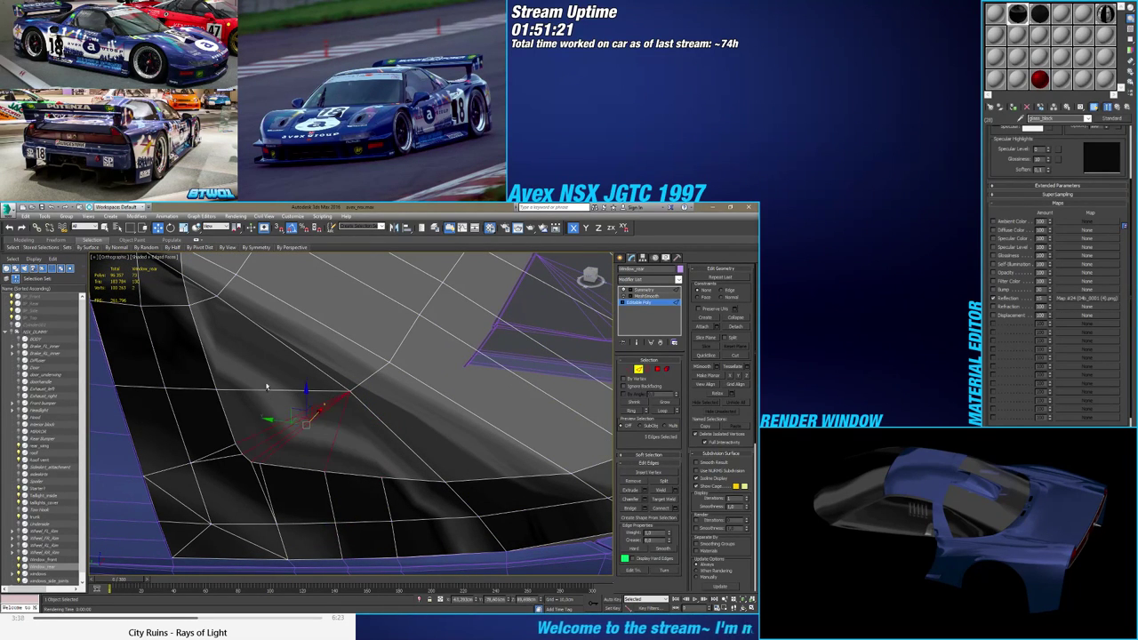
{"action": "left_click", "coordinate": [676, 509]}
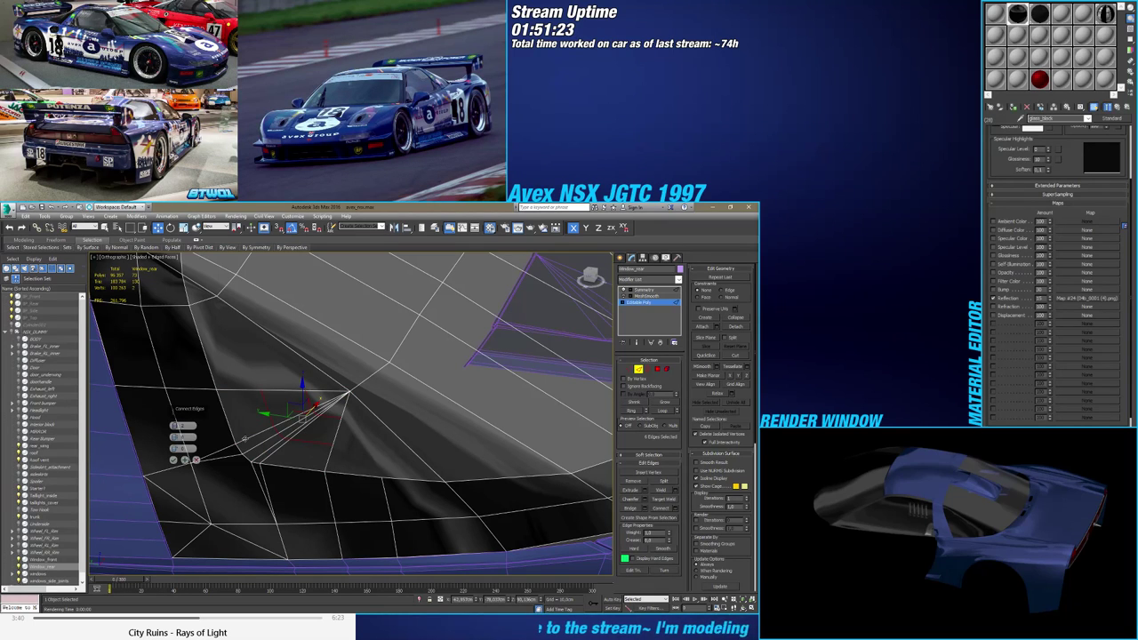
{"action": "left_click_drag", "start_coordinate": [182, 452], "coordinate": [189, 363]}
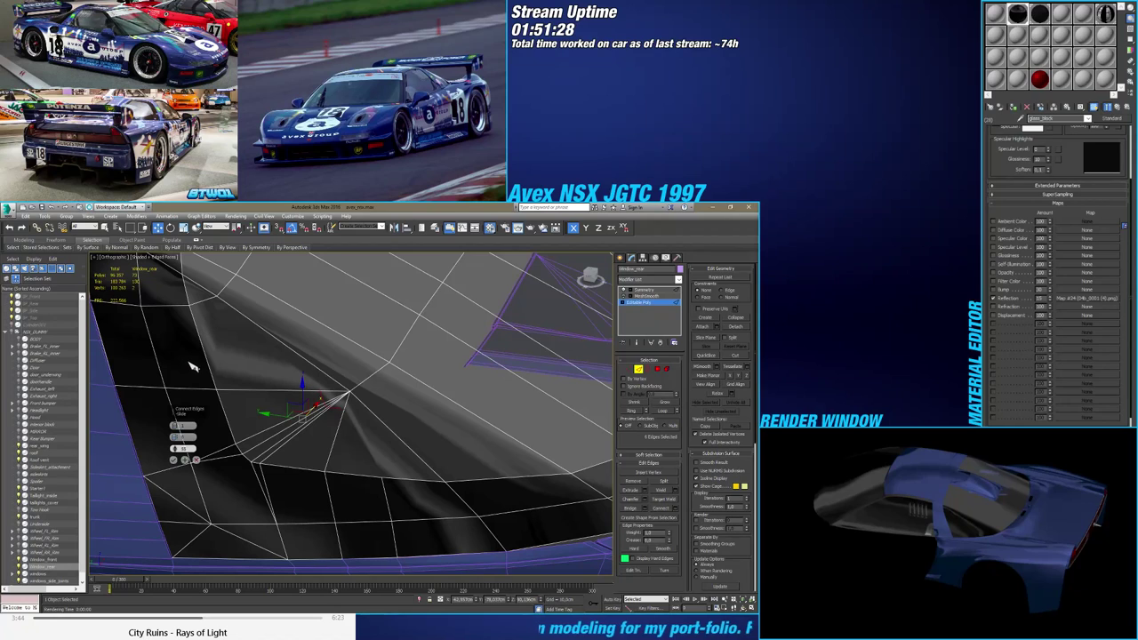
{"action": "left_click", "coordinate": [182, 460]}
Target Weld the closely spaced new vertices beside the corner pole into their neighbours to thin out the fan
{"action": "left_click", "coordinate": [629, 368]}
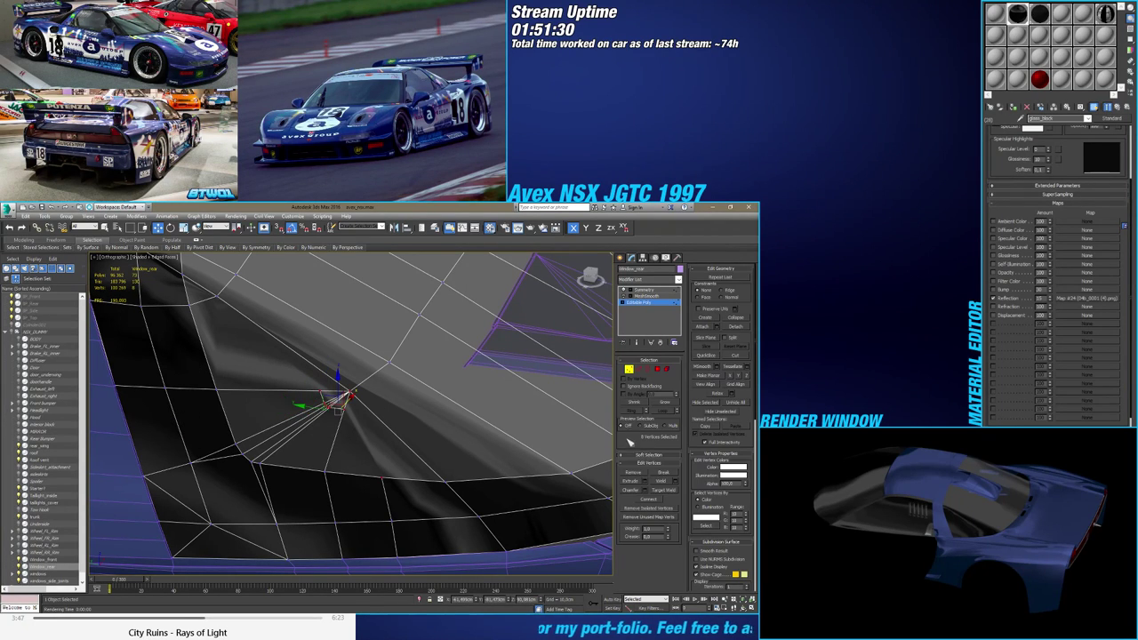
{"action": "left_click", "coordinate": [661, 490]}
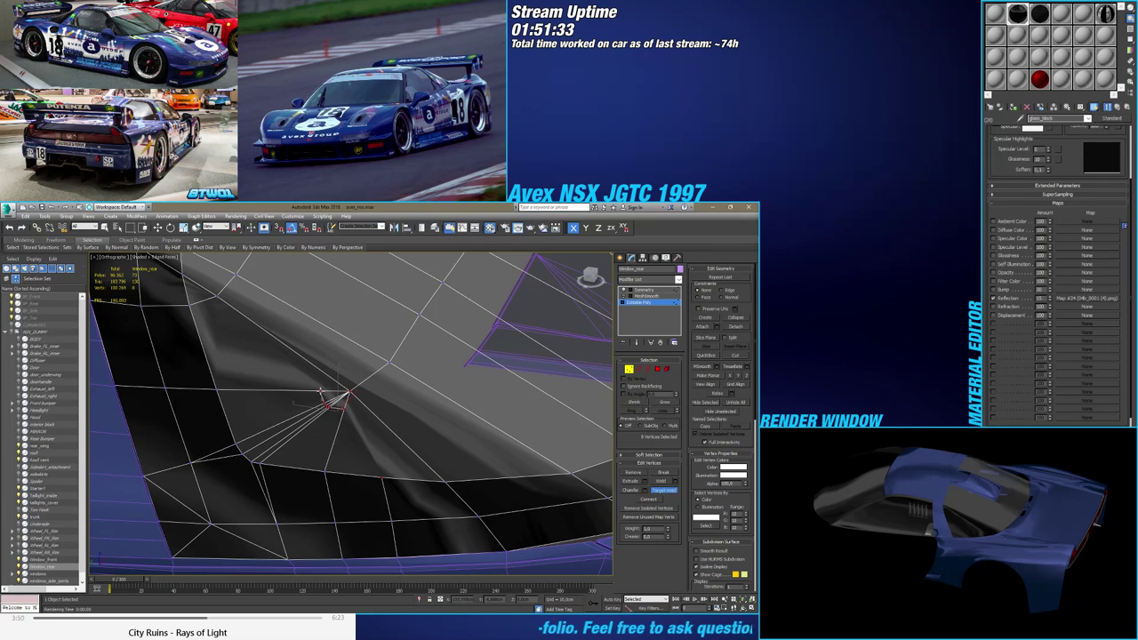
{"action": "left_click", "coordinate": [327, 402]}
{"action": "left_click", "coordinate": [320, 392]}
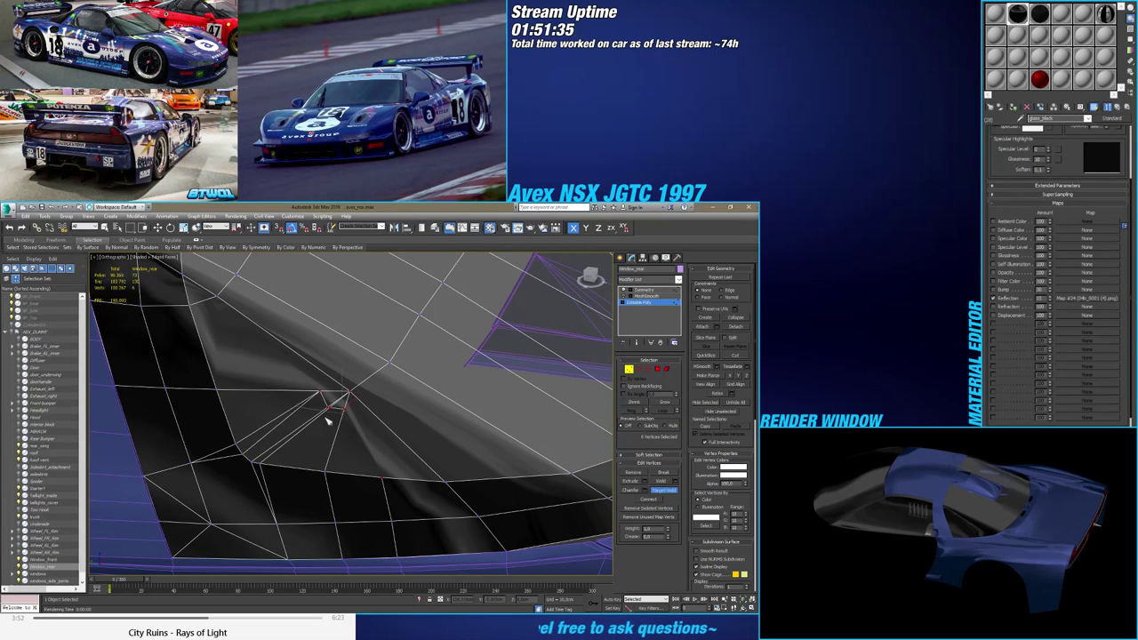
{"action": "left_click", "coordinate": [339, 416]}
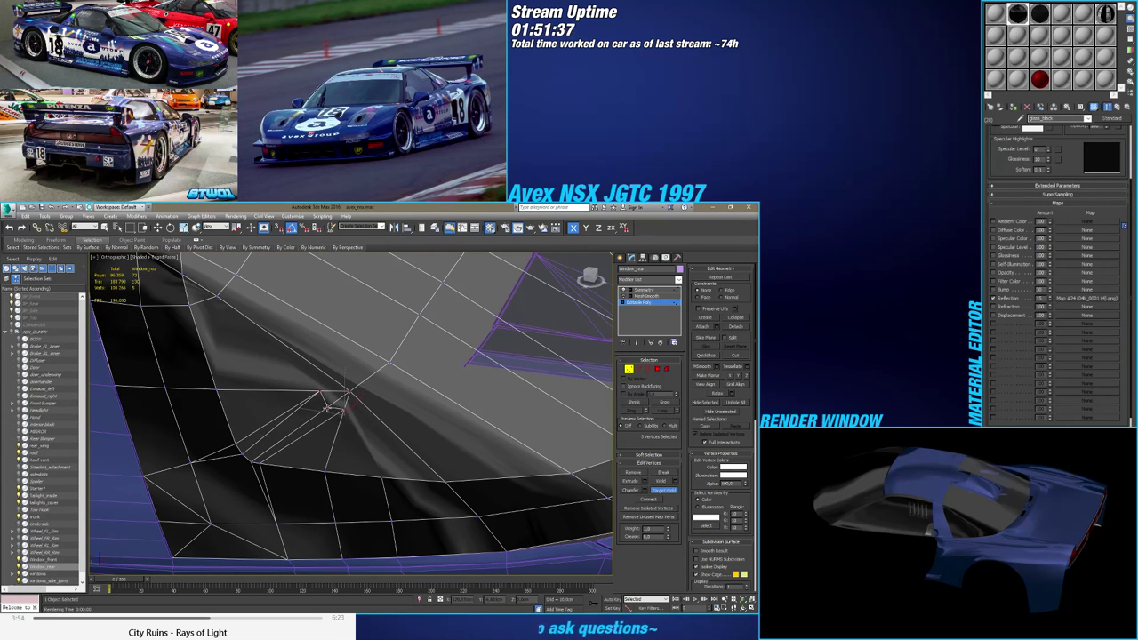
{"action": "left_click", "coordinate": [345, 408]}
Connect the welded vertices beside the pole to the nearby inner border vertices, one along the lower strip and one along the upper strip
{"action": "key", "text": "w"}
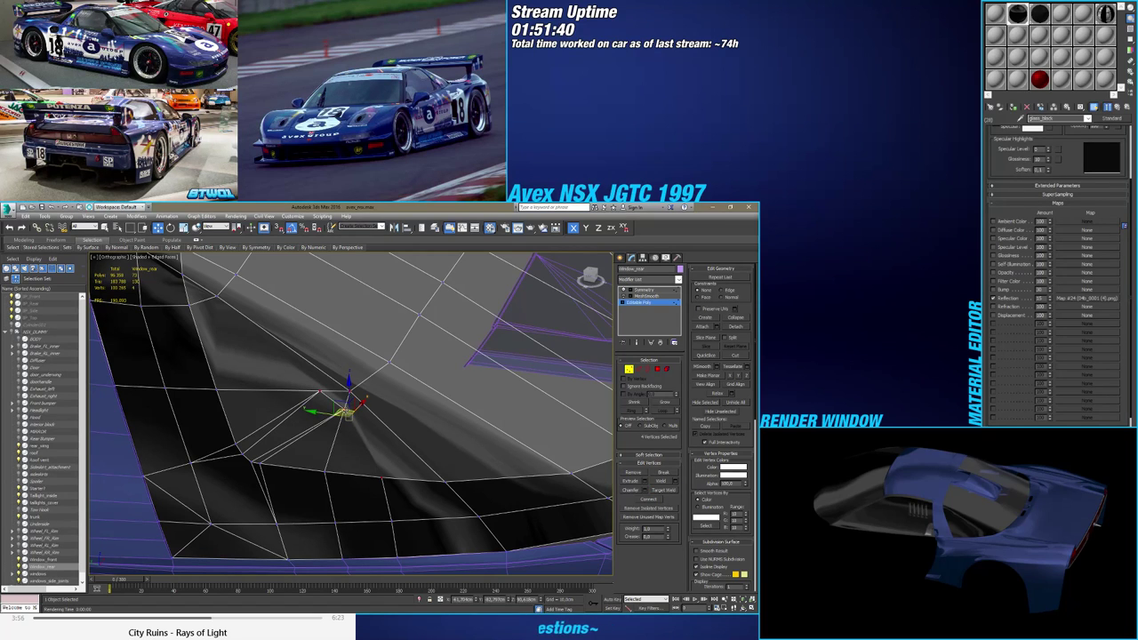
{"action": "left_click", "coordinate": [345, 409]}
{"action": "left_click", "coordinate": [377, 475], "text": "ctrl"}
{"action": "left_click", "coordinate": [652, 500]}
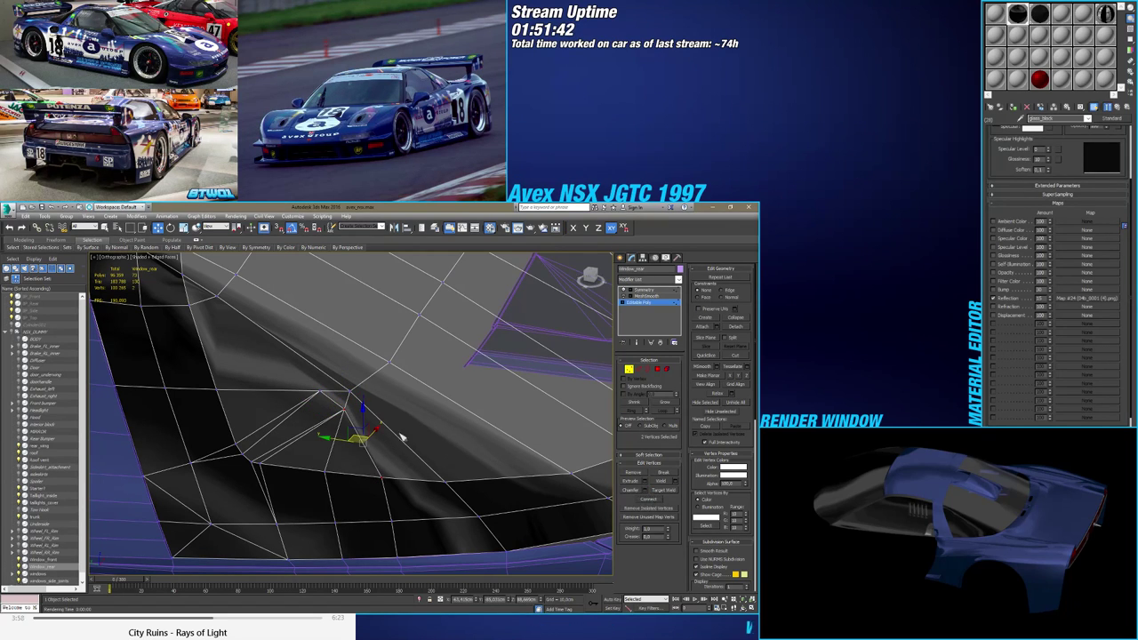
{"action": "left_click", "coordinate": [303, 405]}
{"action": "left_click", "coordinate": [323, 390]}
{"action": "left_click", "coordinate": [197, 305], "text": "ctrl"}
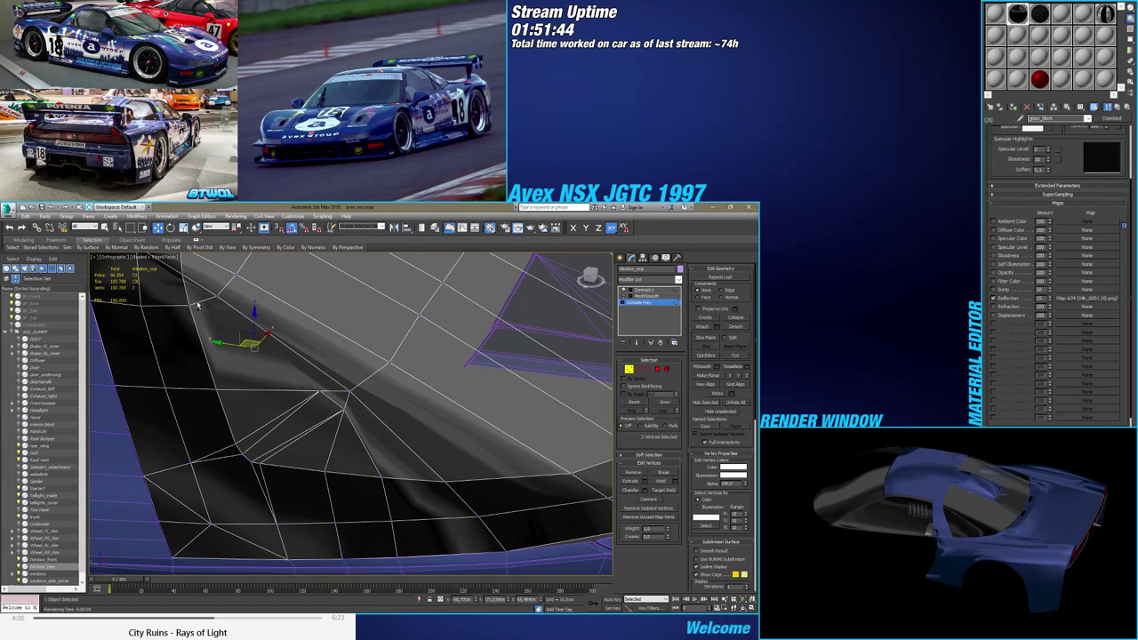
{"action": "left_click", "coordinate": [651, 499]}
{"action": "left_click", "coordinate": [295, 404]}
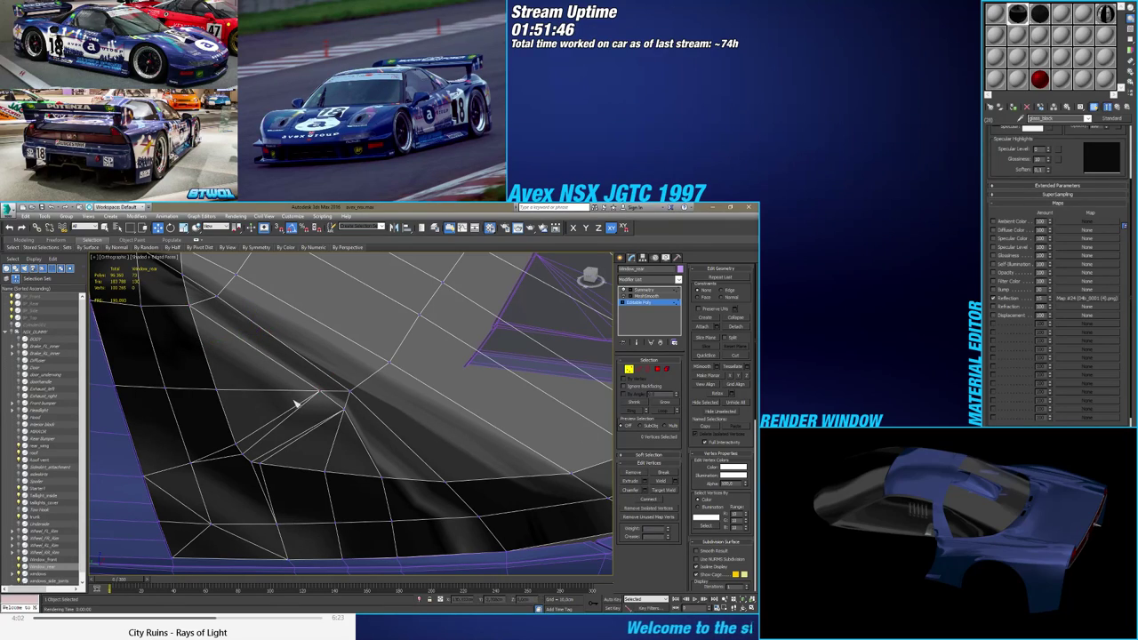
Move the two new vertices beside the corner pole away from it and apart to even out the surrounding faces
{"action": "middle_click_drag", "start_coordinate": [333, 397], "coordinate": [425, 421], "text": "alt"}
{"action": "left_click", "coordinate": [281, 386]}
{"action": "scroll", "coordinate": [378, 410], "scroll_direction": "down", "scroll_amount": 5}
{"action": "scroll", "coordinate": [408, 427], "scroll_direction": "up", "scroll_amount": 5}
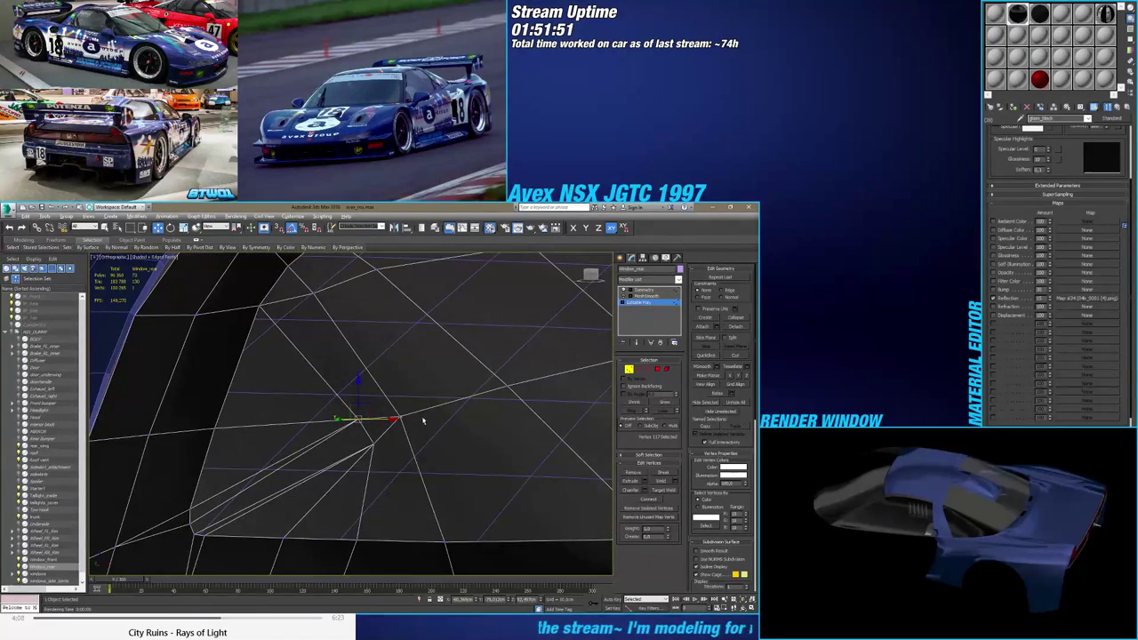
{"action": "left_click", "coordinate": [380, 442]}
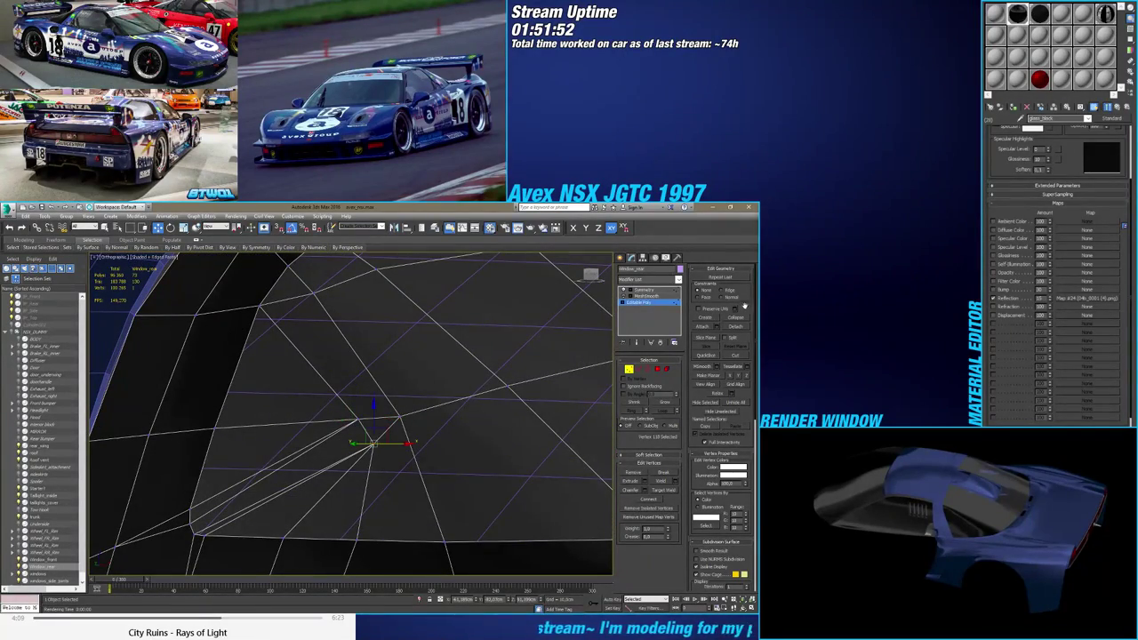
{"action": "left_click_drag", "start_coordinate": [380, 435], "coordinate": [339, 417]}
{"action": "left_click", "coordinate": [358, 418]}
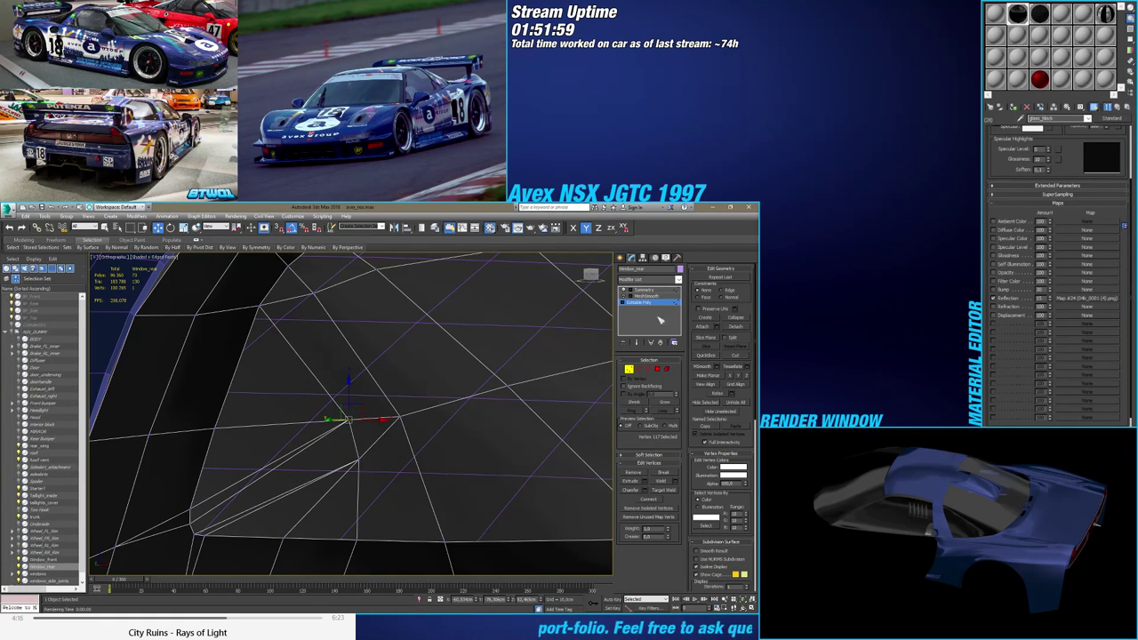
Nudge the lower new vertex beside the corner pole along the X axis so it follows the glass surface
{"action": "middle_click_drag", "start_coordinate": [507, 369], "coordinate": [364, 421], "text": "alt"}
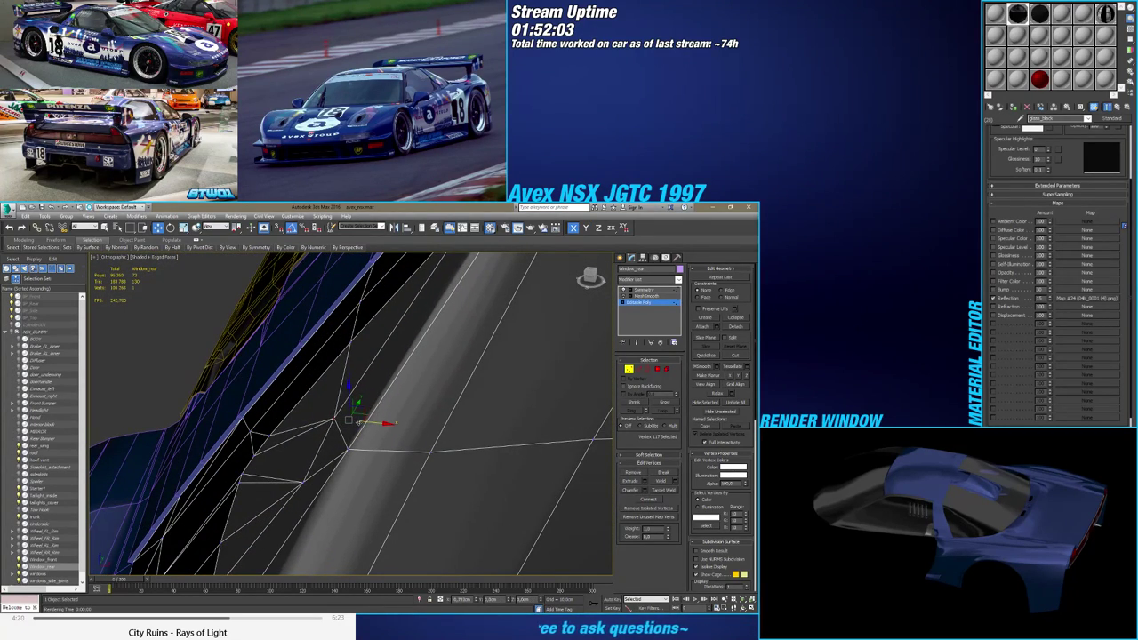
{"action": "middle_click_drag", "start_coordinate": [329, 458], "coordinate": [394, 382], "text": "alt"}
{"action": "left_click", "coordinate": [351, 455]}
{"action": "left_click_drag", "start_coordinate": [394, 369], "coordinate": [386, 368]}
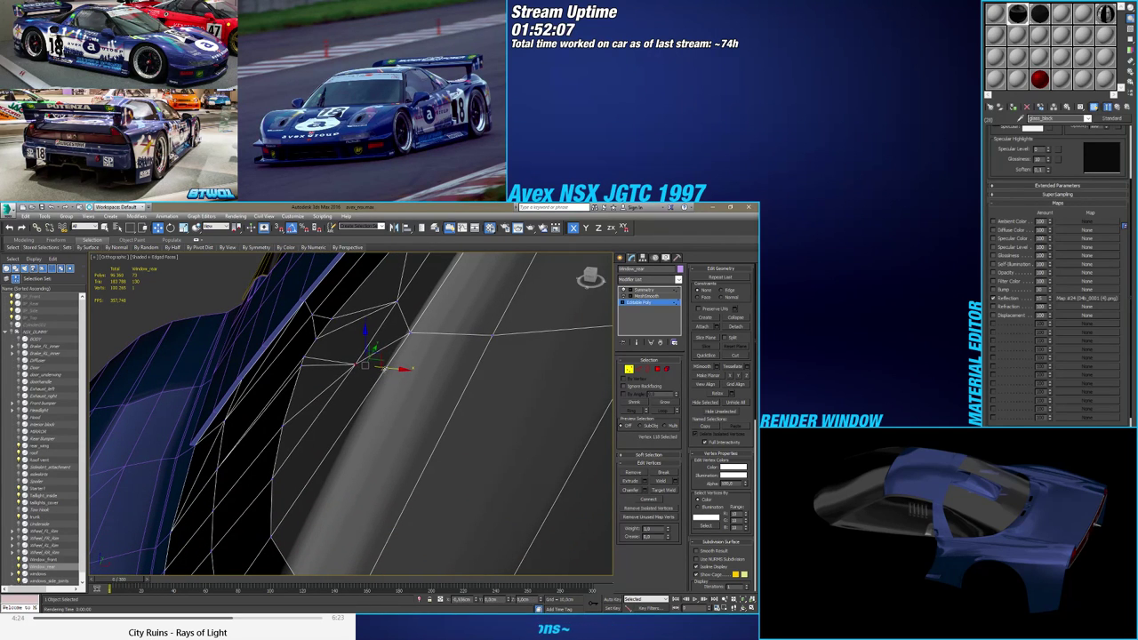
Examine the shading around the reworked window corner with the edges hidden and shown, up close and from farther away
{"action": "mouse_move", "coordinate": [363, 365]}
{"action": "middle_mouse_down", "text": "alt"}
{"action": "mouse_move", "coordinate": [394, 376]}
{"action": "mouse_move", "coordinate": [386, 348]}
{"action": "mouse_move", "coordinate": [406, 383]}
{"action": "mouse_move", "coordinate": [457, 391]}
{"action": "mouse_move", "coordinate": [428, 425]}
{"action": "mouse_move", "coordinate": [381, 427]}
{"action": "mouse_move", "coordinate": [388, 394]}
{"action": "mouse_move", "coordinate": [391, 414]}
{"action": "mouse_move", "coordinate": [382, 400]}
{"action": "mouse_move", "coordinate": [391, 402]}
{"action": "middle_mouse_up", "text": "alt"}
{"action": "scroll", "coordinate": [427, 378], "scroll_direction": "down", "scroll_amount": 5}
{"action": "key", "text": "F4"}
{"action": "key", "text": "F4"}
{"action": "key", "text": "F4"}
{"action": "key", "text": "F4"}
{"action": "scroll", "coordinate": [391, 414], "scroll_direction": "up", "scroll_amount": 5}
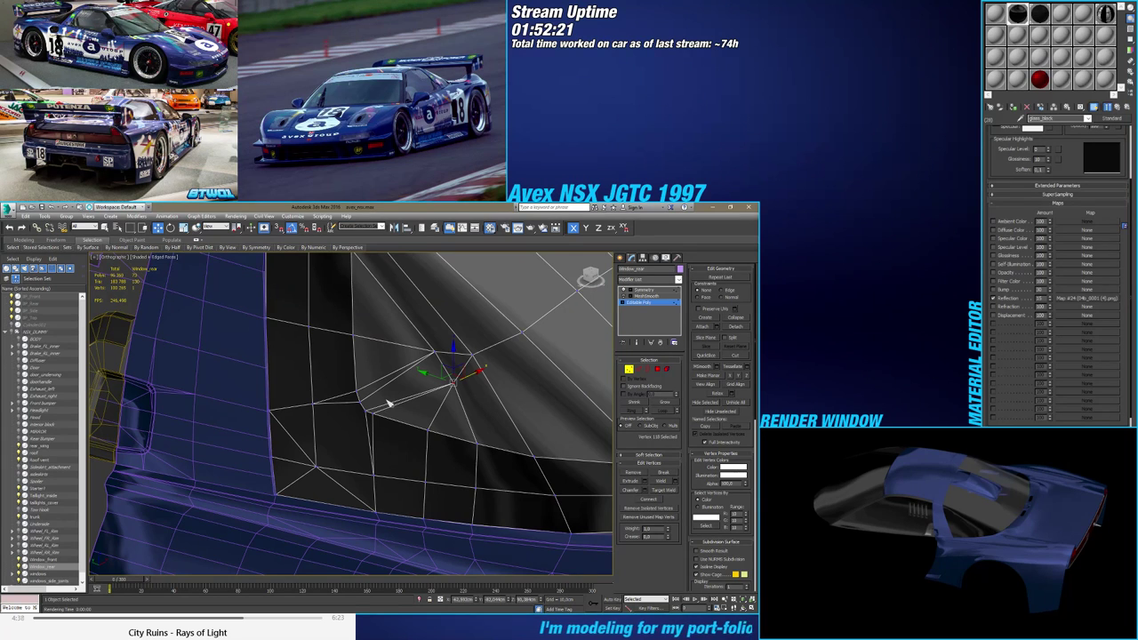
{"action": "key", "text": "F4"}
{"action": "scroll", "coordinate": [388, 404], "scroll_direction": "down", "scroll_amount": 6}
{"action": "middle_click_drag", "start_coordinate": [389, 404], "coordinate": [467, 434], "text": "alt"}
{"action": "key", "text": "F4"}
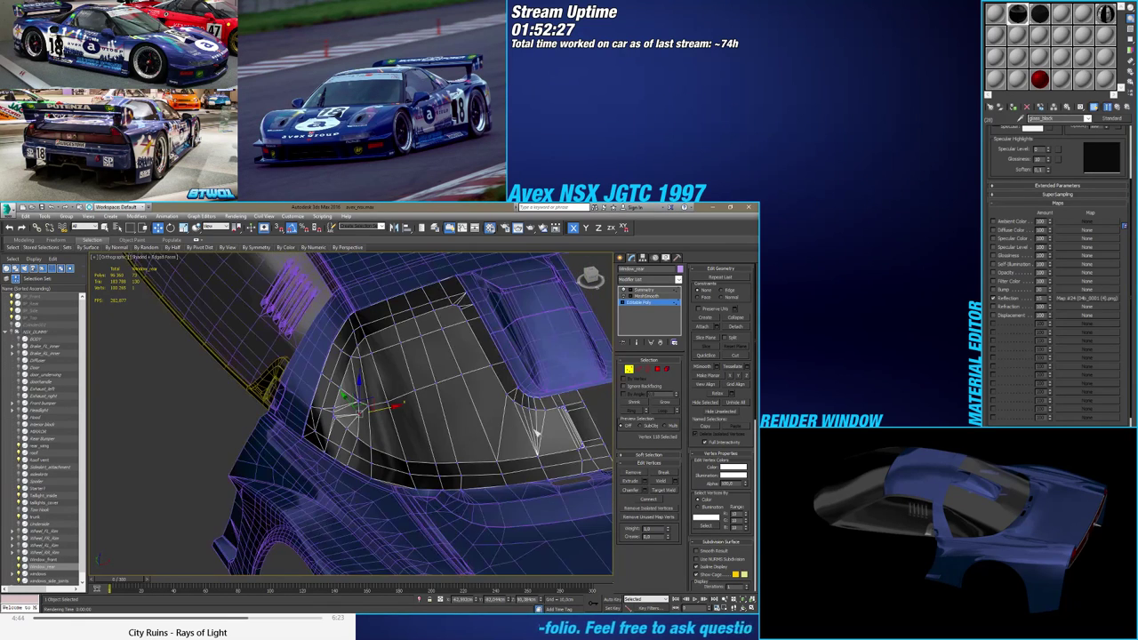
Connect the row of crosswise edges in the lower part of the glass with one new segment in wireframe view
{"action": "mouse_move", "coordinate": [536, 432]}
{"action": "middle_mouse_down"}
{"action": "mouse_move", "coordinate": [488, 444]}
{"action": "mouse_move", "coordinate": [501, 427]}
{"action": "mouse_move", "coordinate": [444, 423]}
{"action": "mouse_move", "coordinate": [457, 445]}
{"action": "mouse_move", "coordinate": [392, 444]}
{"action": "mouse_move", "coordinate": [462, 409]}
{"action": "mouse_move", "coordinate": [444, 391]}
{"action": "mouse_move", "coordinate": [493, 433]}
{"action": "mouse_move", "coordinate": [497, 424]}
{"action": "mouse_move", "coordinate": [487, 433]}
{"action": "mouse_move", "coordinate": [489, 417]}
{"action": "mouse_move", "coordinate": [522, 409]}
{"action": "mouse_move", "coordinate": [462, 443]}
{"action": "mouse_move", "coordinate": [488, 432]}
{"action": "middle_mouse_up"}
{"action": "key", "text": "F4"}
{"action": "scroll", "coordinate": [524, 422], "scroll_direction": "up", "scroll_amount": 3}
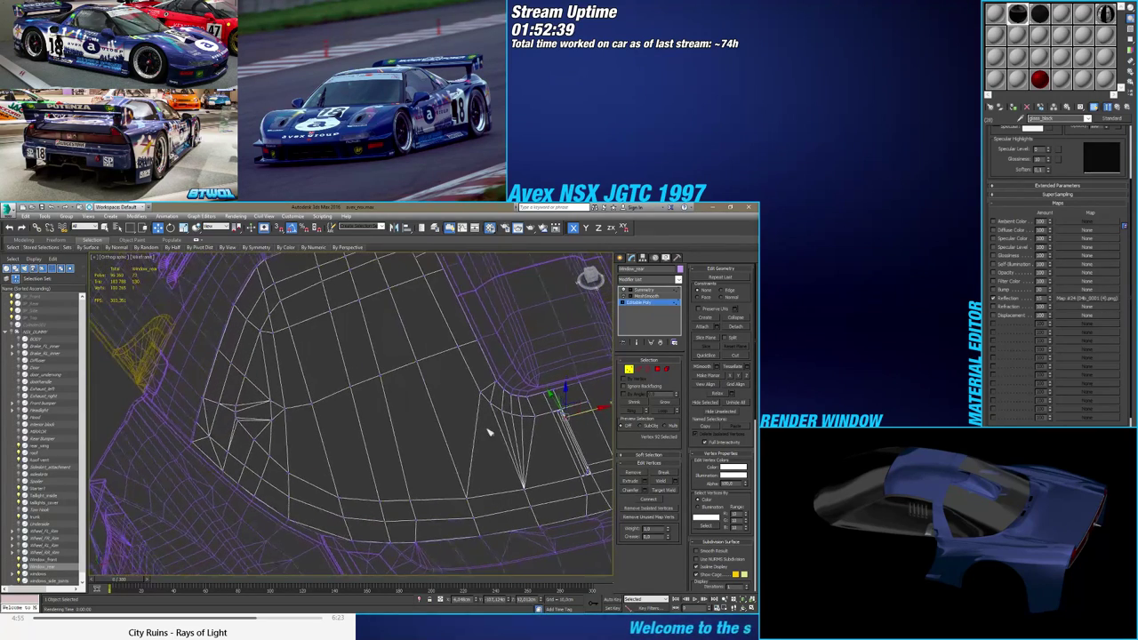
{"action": "left_click", "coordinate": [639, 370]}
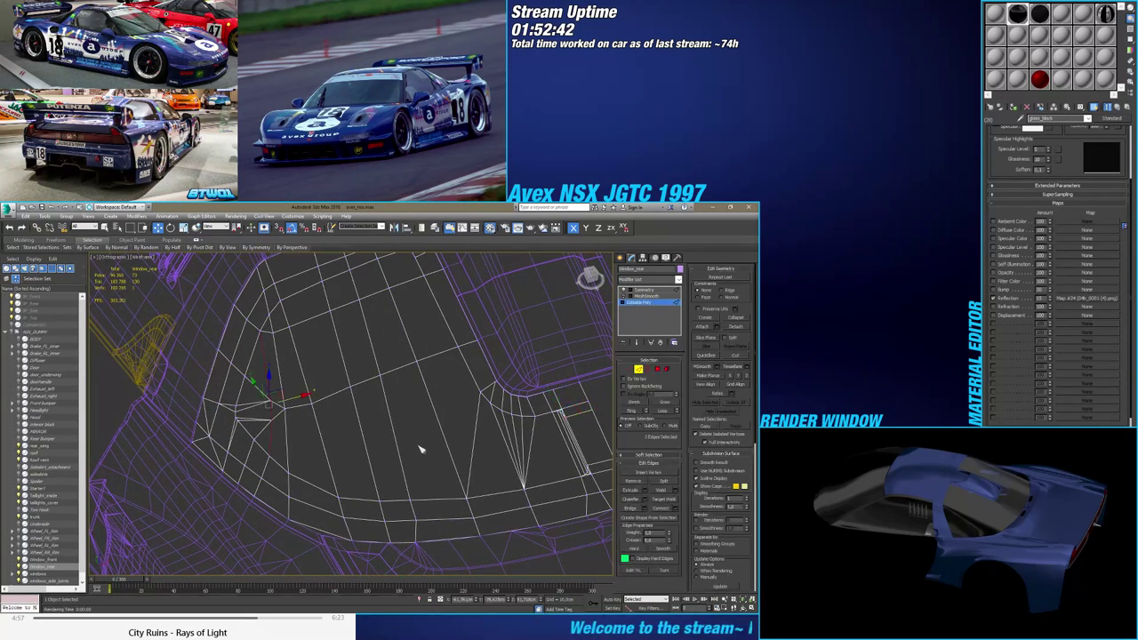
{"action": "middle_click_drag", "start_coordinate": [421, 448], "coordinate": [391, 440], "text": "alt"}
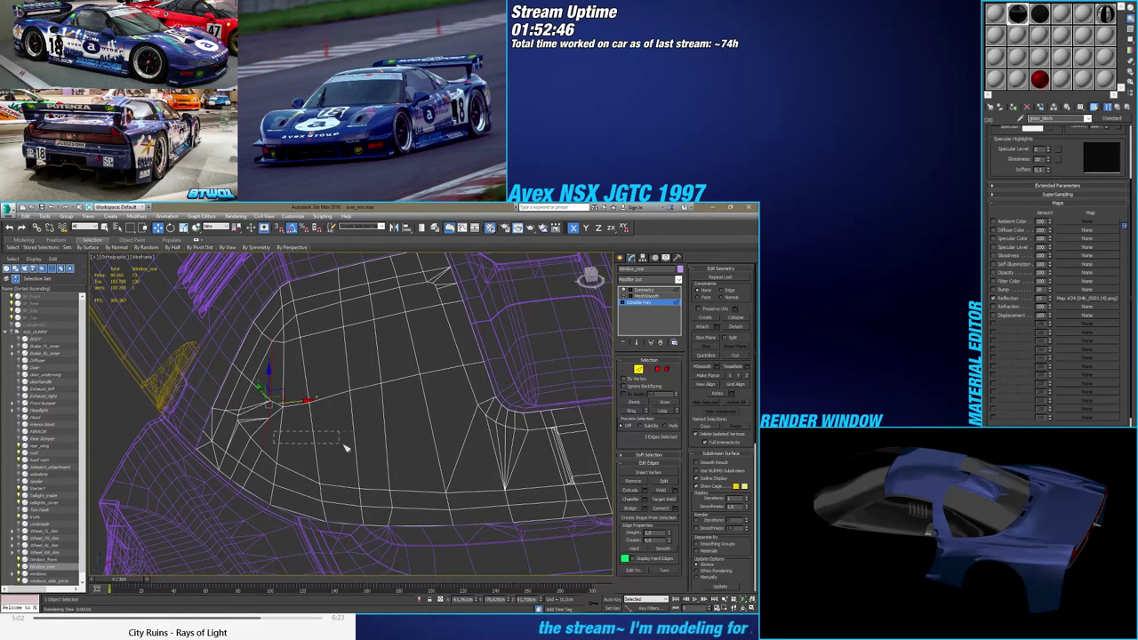
{"action": "left_click_drag", "start_coordinate": [346, 447], "coordinate": [477, 457]}
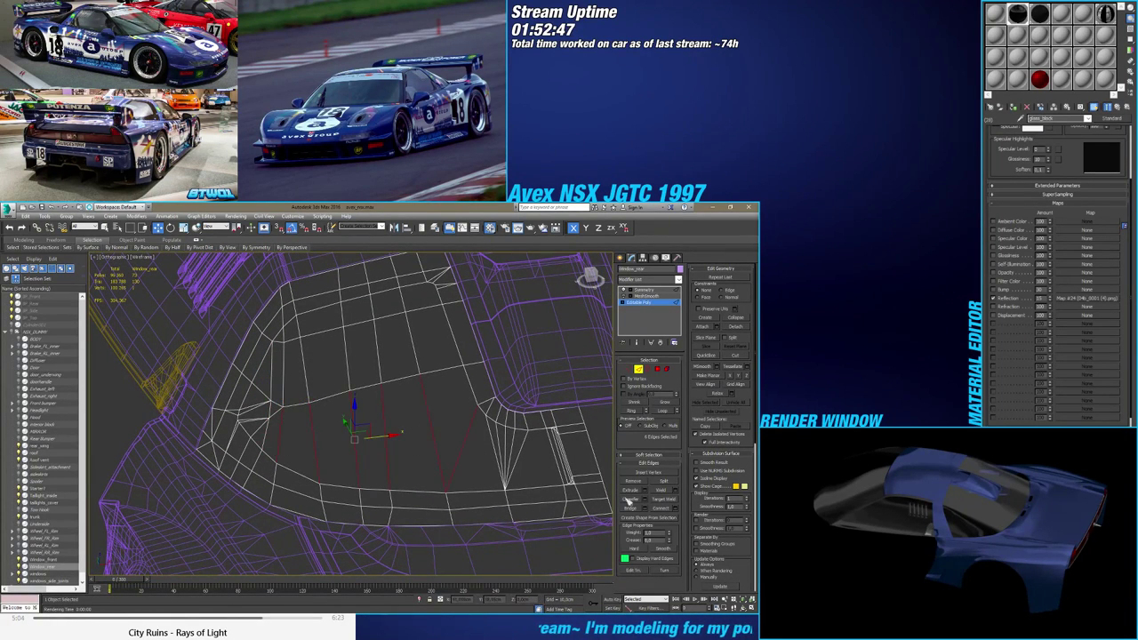
{"action": "left_click", "coordinate": [677, 510]}
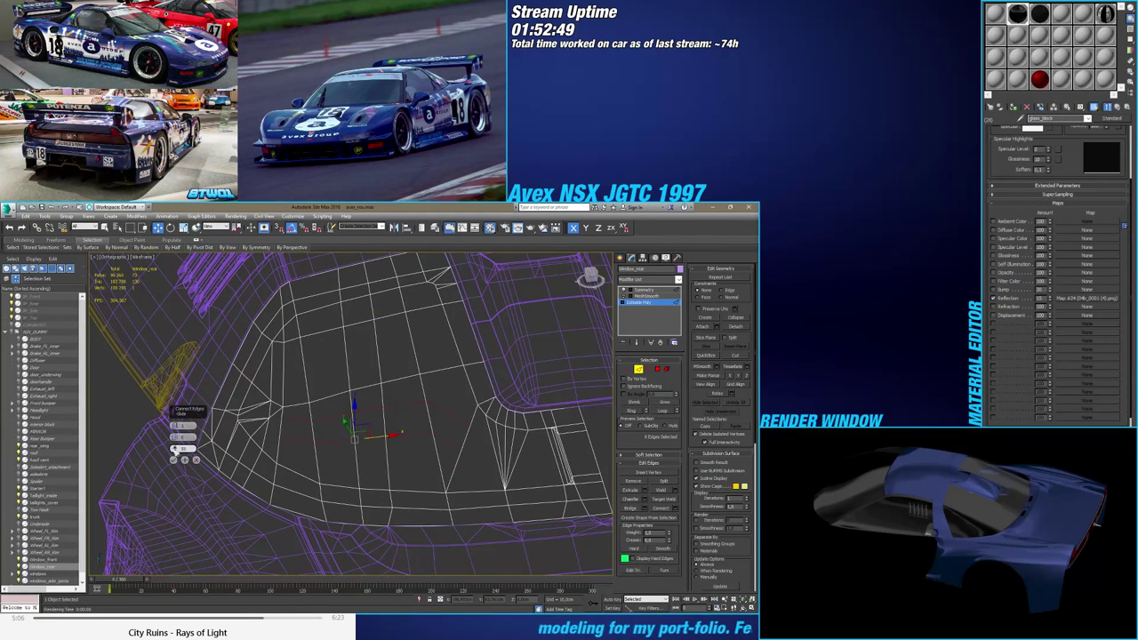
{"action": "left_click", "coordinate": [174, 460]}
Slide the vertex at one end of the new glass segment along its edge using the Edge constraint, and check it in the Left view
{"action": "middle_click_drag", "start_coordinate": [174, 460], "coordinate": [384, 455], "text": "alt"}
{"action": "scroll", "coordinate": [391, 450], "scroll_direction": "up", "scroll_amount": 4}
{"action": "left_click", "coordinate": [629, 368]}
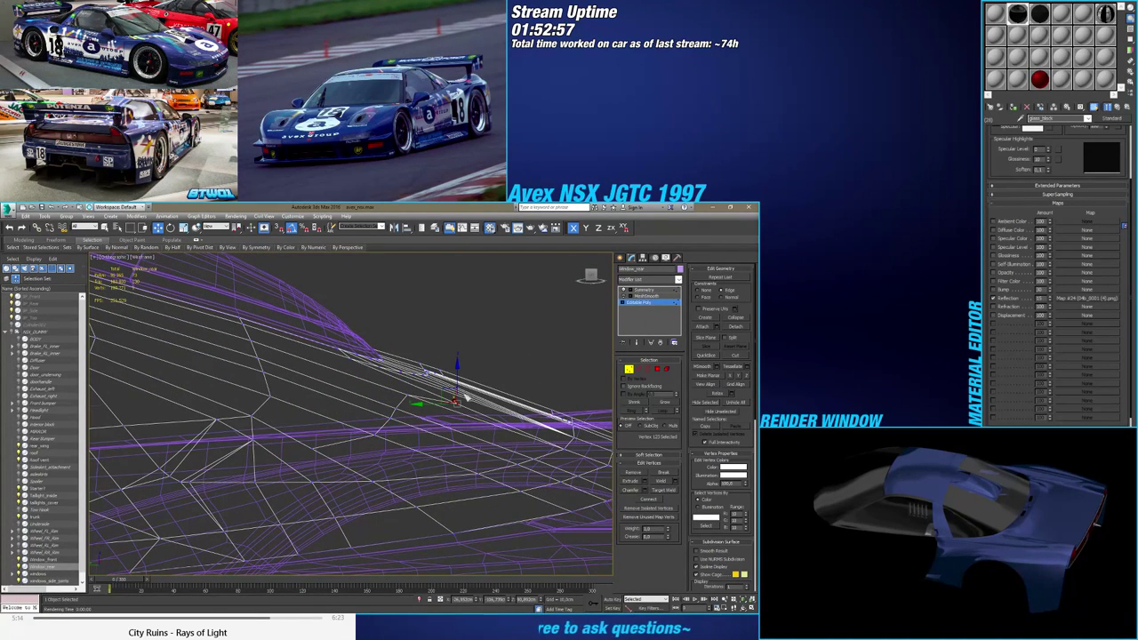
{"action": "middle_click_drag", "start_coordinate": [466, 397], "coordinate": [460, 396], "text": "alt"}
{"action": "scroll", "coordinate": [459, 396], "scroll_direction": "down", "scroll_amount": 2}
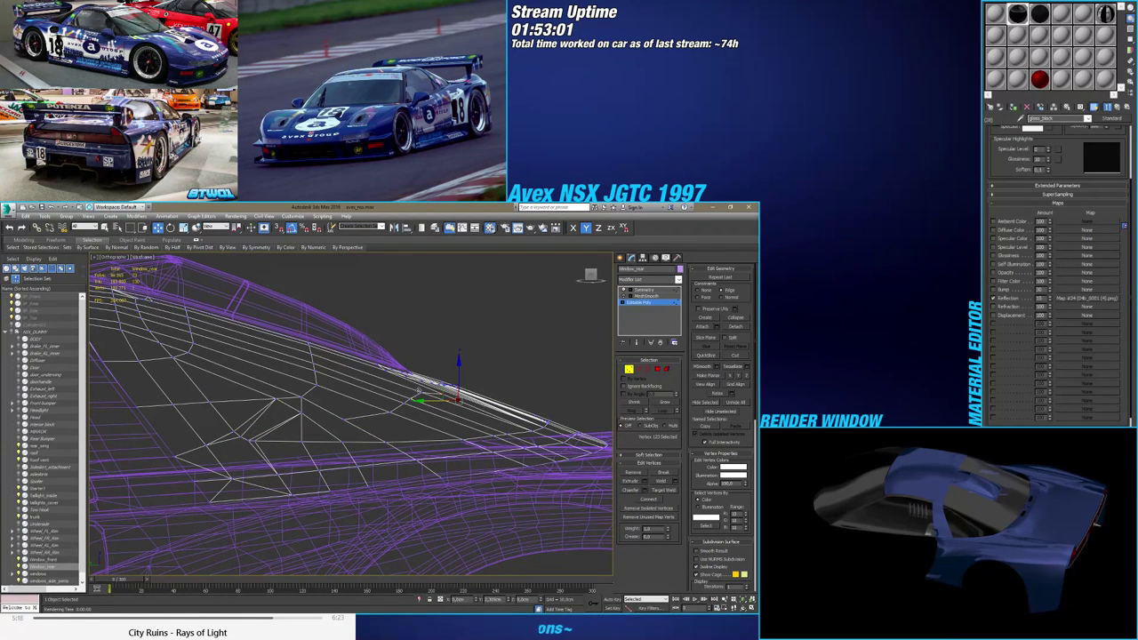
{"action": "mouse_move", "coordinate": [387, 413]}
{"action": "middle_mouse_down", "text": "alt"}
{"action": "mouse_move", "coordinate": [378, 412]}
{"action": "mouse_move", "coordinate": [403, 399]}
{"action": "middle_mouse_up", "text": "alt"}
{"action": "left_click_drag", "start_coordinate": [590, 277], "coordinate": [571, 310]}
{"action": "scroll", "coordinate": [374, 403], "scroll_direction": "up", "scroll_amount": 2}
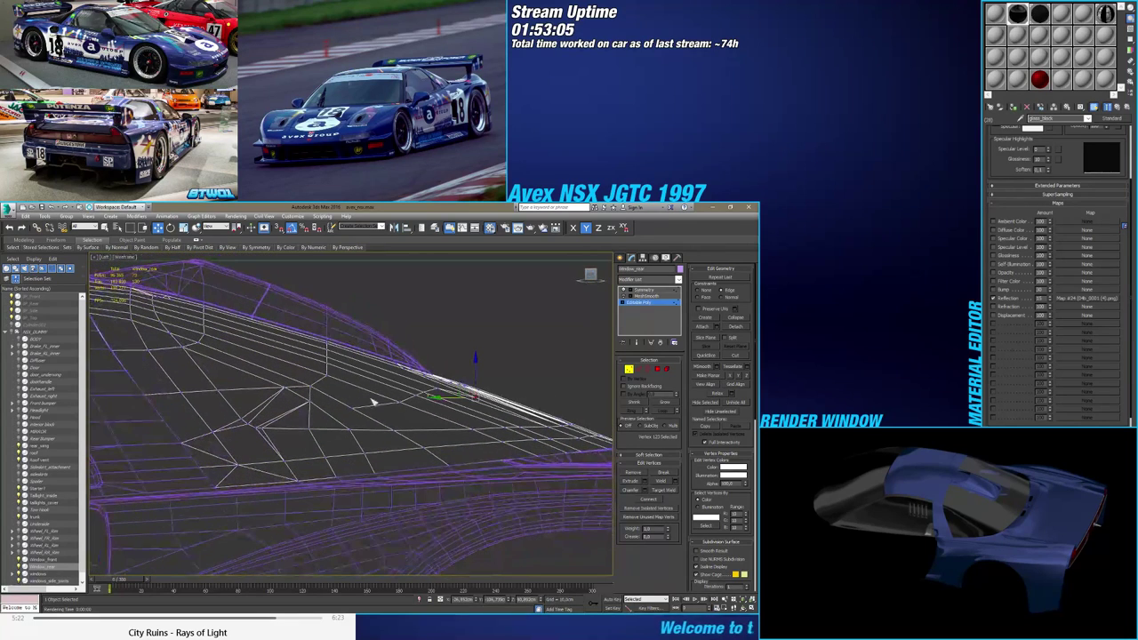
Slide the inner vertices of the new glass segment along their crosswise edges in the Left view to even out their spacing
{"action": "left_click", "coordinate": [353, 407]}
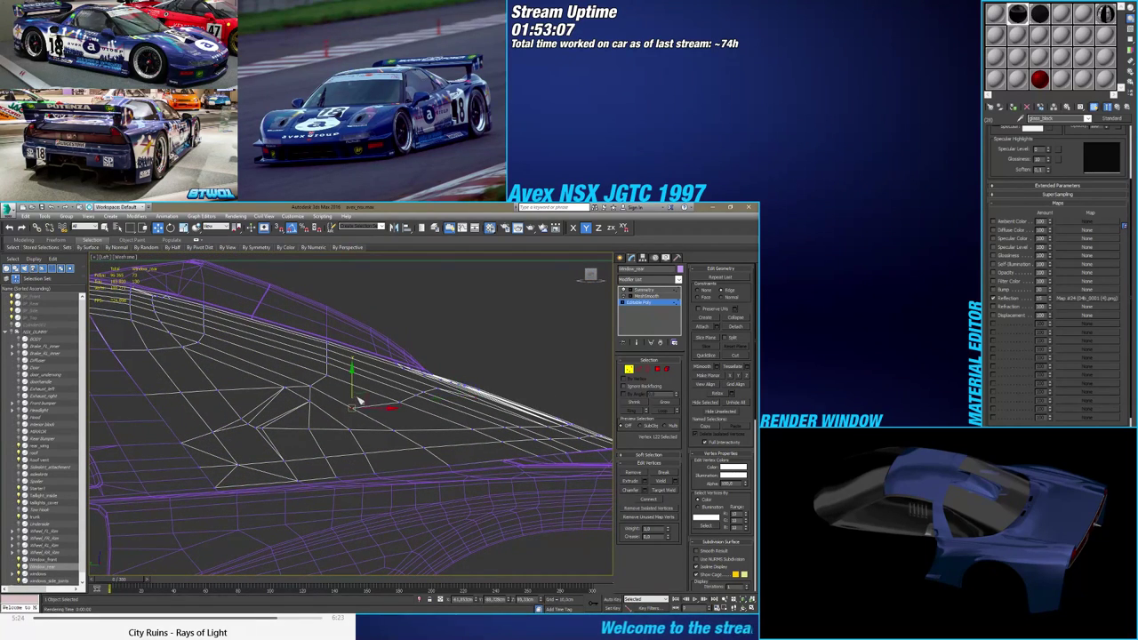
{"action": "left_click_drag", "start_coordinate": [359, 400], "coordinate": [327, 365]}
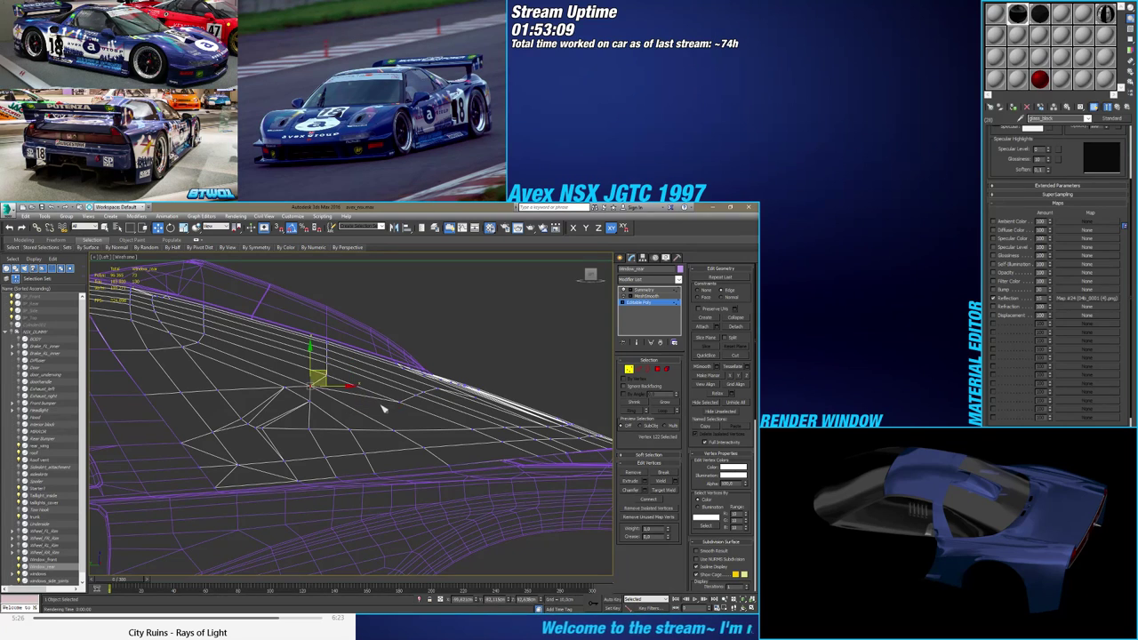
{"action": "left_click", "coordinate": [402, 402]}
{"action": "left_click_drag", "start_coordinate": [410, 395], "coordinate": [383, 368]}
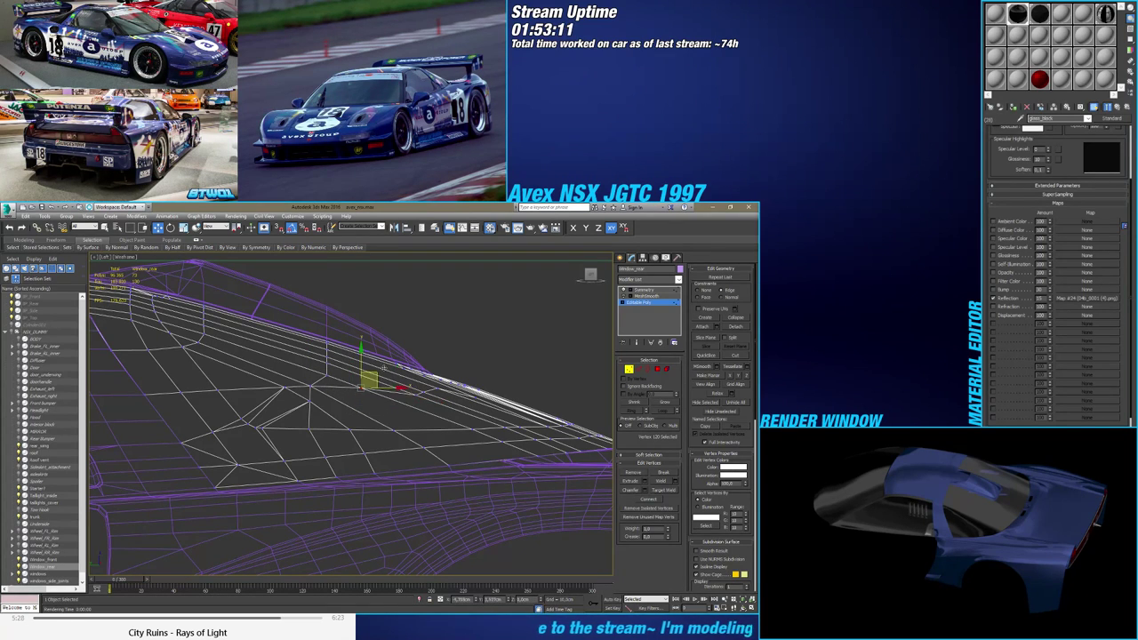
{"action": "left_click", "coordinate": [425, 396], "text": "alt"}
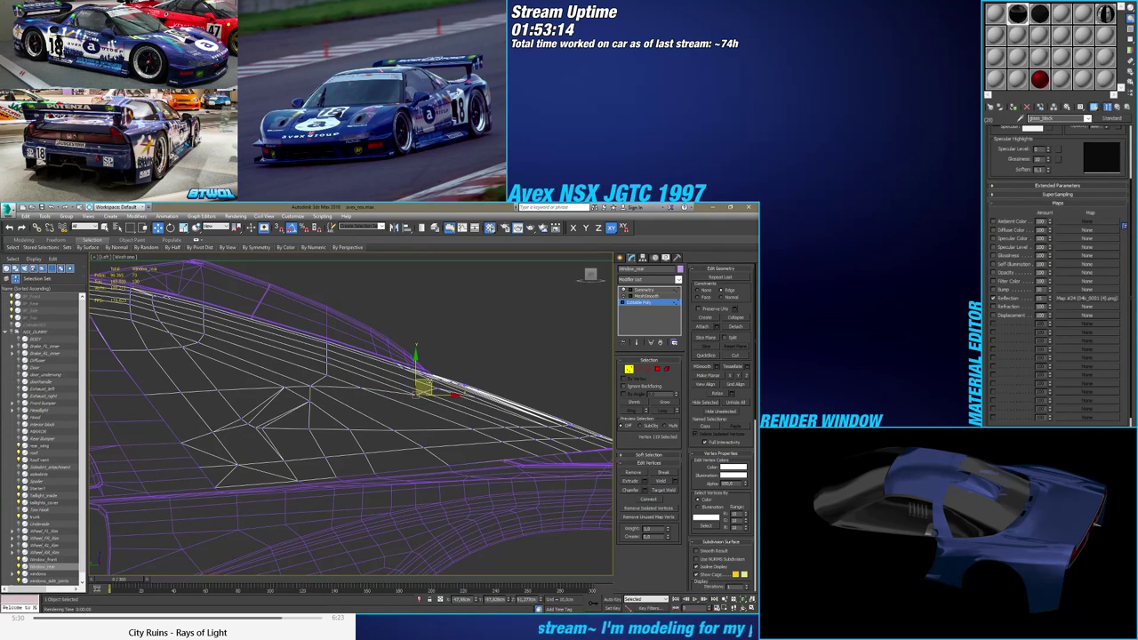
{"action": "scroll", "coordinate": [427, 391], "scroll_direction": "up", "scroll_amount": 3}
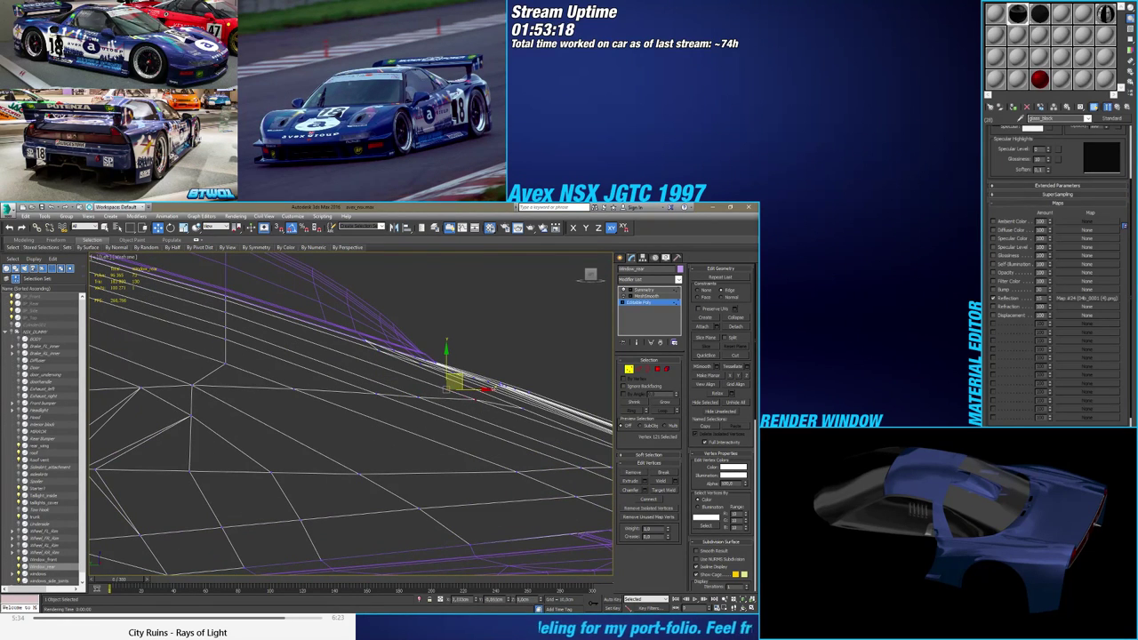
{"action": "scroll", "coordinate": [505, 396], "scroll_direction": "down", "scroll_amount": 4}
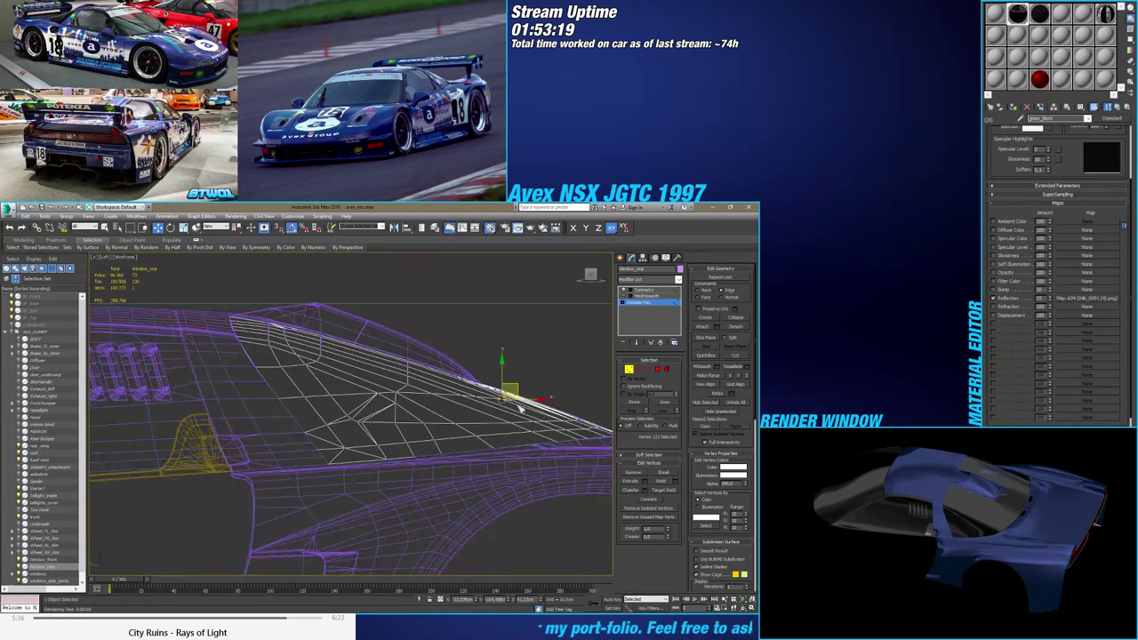
Adjust the new segment's vertices along the Y axis in the Top view so the row forms a smooth curve
{"action": "middle_click_drag", "start_coordinate": [508, 411], "coordinate": [465, 465], "text": "alt"}
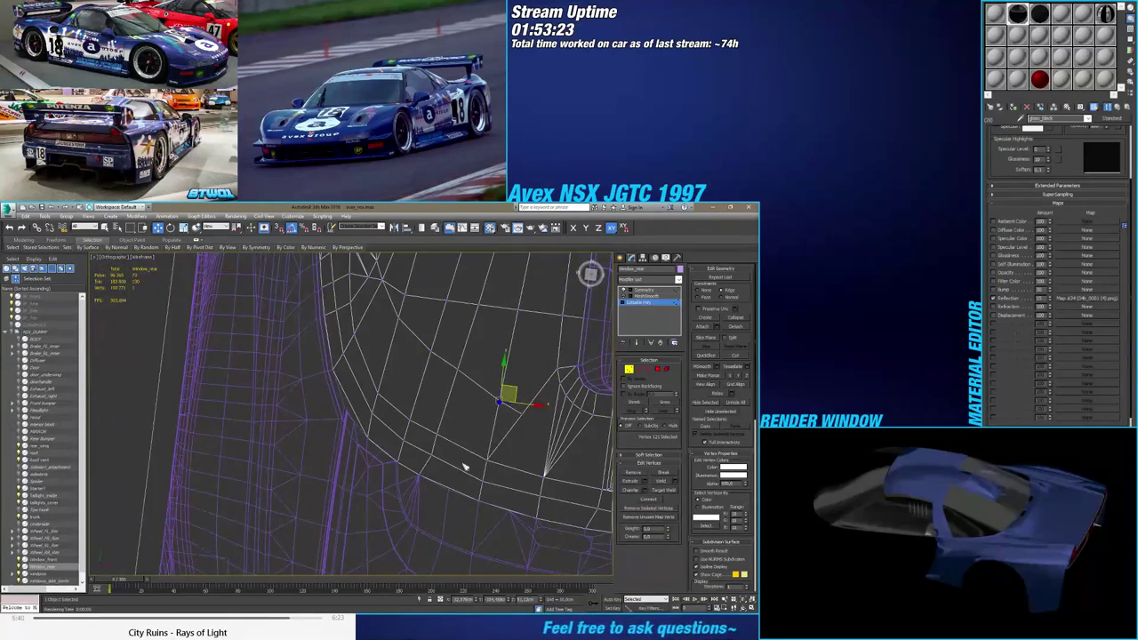
{"action": "left_click", "coordinate": [590, 274]}
{"action": "middle_click_drag", "start_coordinate": [371, 444], "coordinate": [352, 437]}
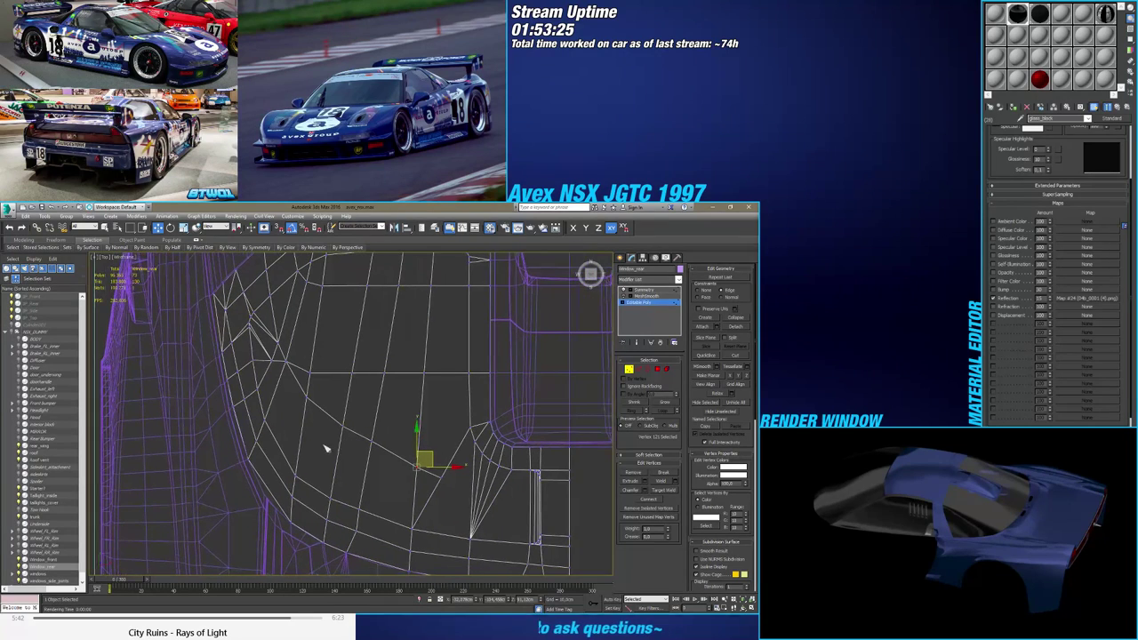
{"action": "left_click_drag", "start_coordinate": [349, 423], "coordinate": [350, 421]}
{"action": "left_click_drag", "start_coordinate": [365, 449], "coordinate": [387, 435]}
{"action": "left_click_drag", "start_coordinate": [410, 479], "coordinate": [419, 419]}
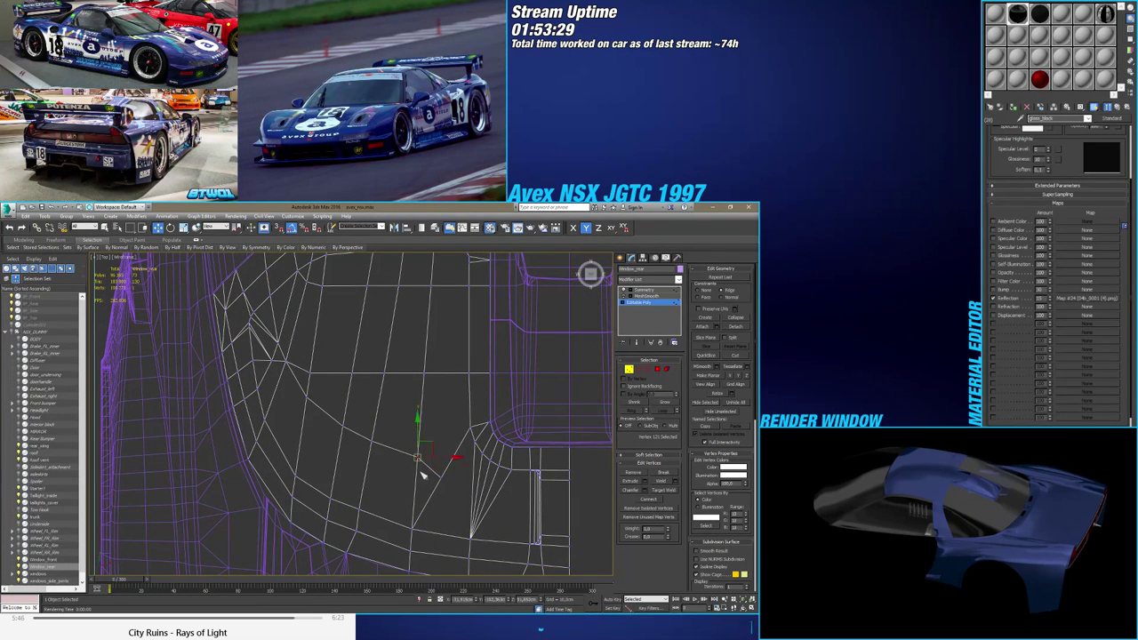
{"action": "left_click_drag", "start_coordinate": [455, 462], "coordinate": [456, 487]}
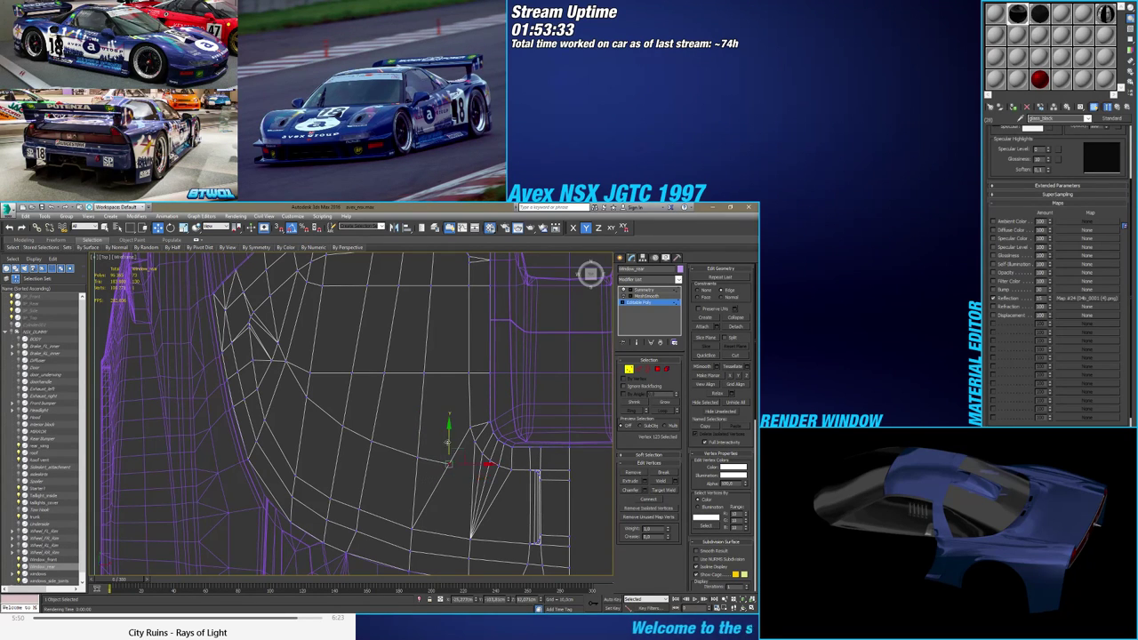
Move the segment's end vertex along the X axis to above the border pole and connect the two vertices
{"action": "scroll", "coordinate": [496, 473], "scroll_direction": "up", "scroll_amount": 1}
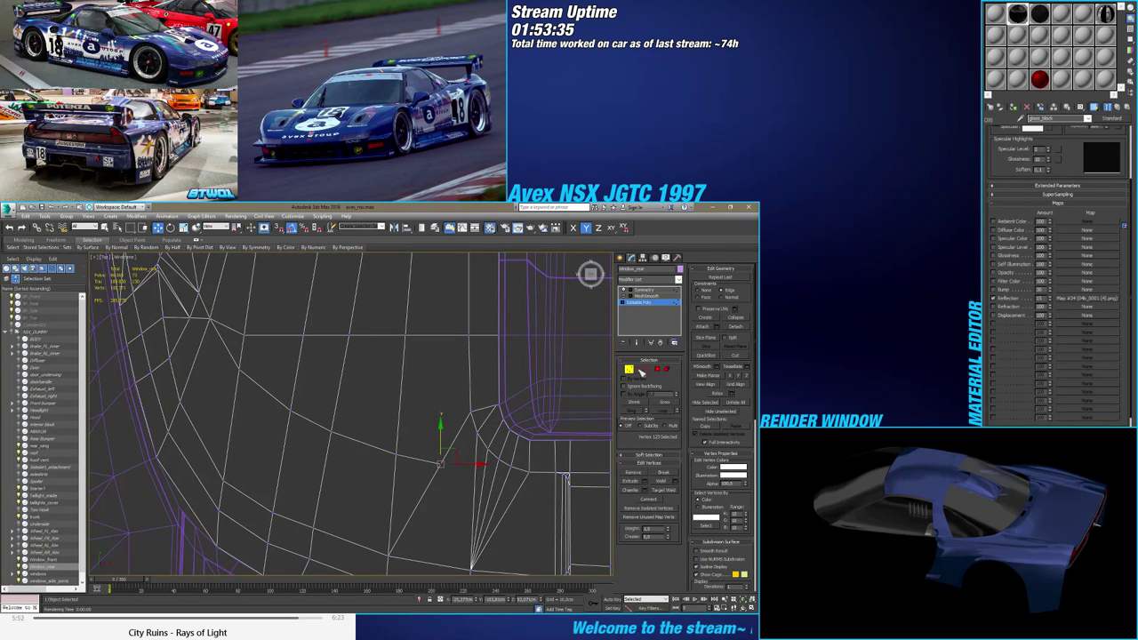
{"action": "key", "text": "alt+c"}
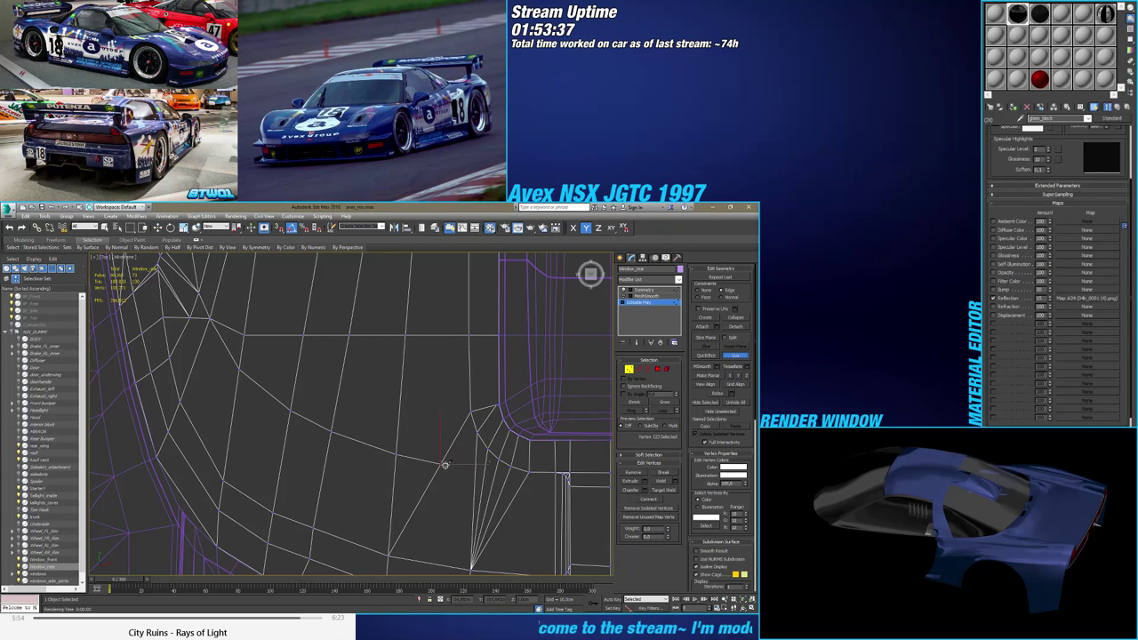
{"action": "left_click", "coordinate": [439, 464]}
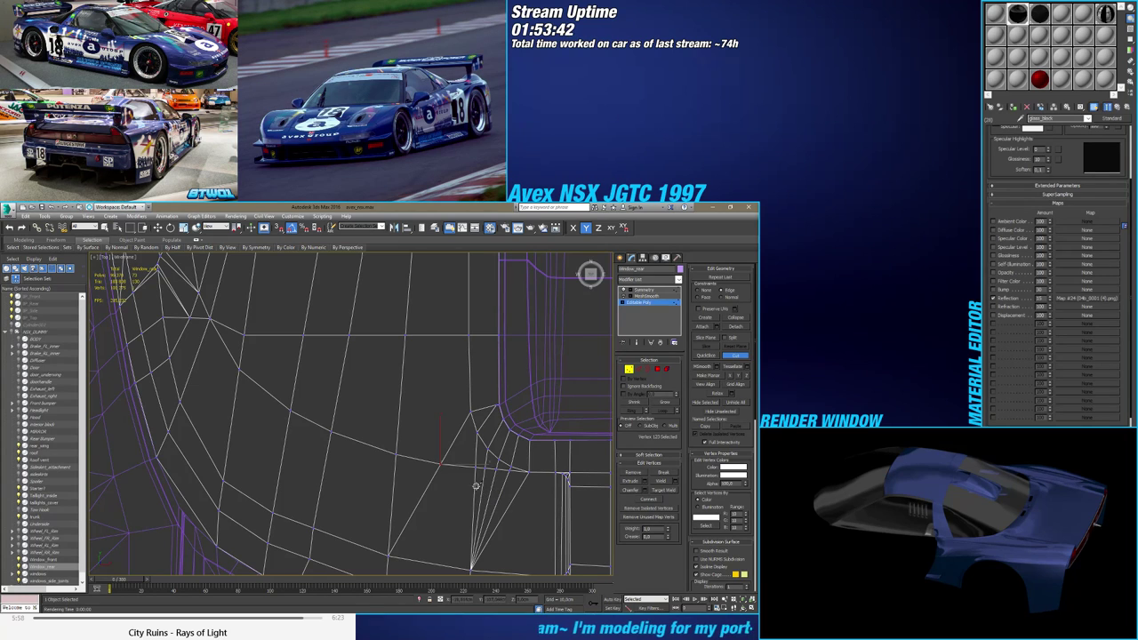
{"action": "key", "text": "w"}
{"action": "middle_click_drag", "start_coordinate": [510, 492], "coordinate": [463, 483]}
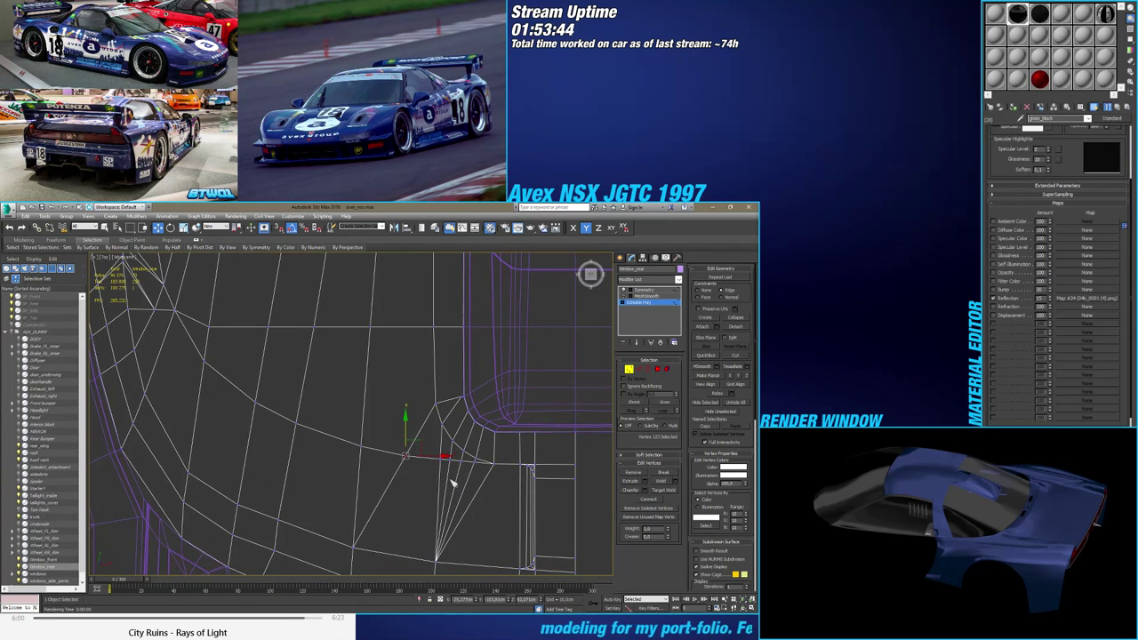
{"action": "left_click_drag", "start_coordinate": [433, 457], "coordinate": [474, 459]}
{"action": "left_click_drag", "start_coordinate": [442, 575], "coordinate": [440, 574]}
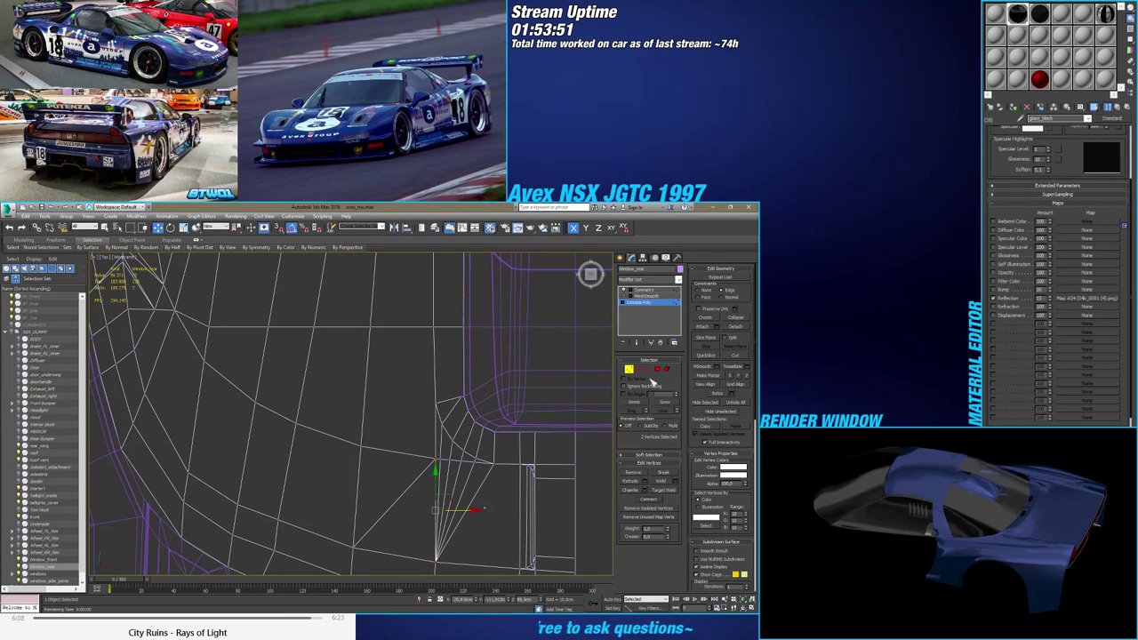
Remove the leftover diagonal edge beside the pole and target-weld the corner fan's vertices onto the segment's end vertex
{"action": "left_click", "coordinate": [639, 369]}
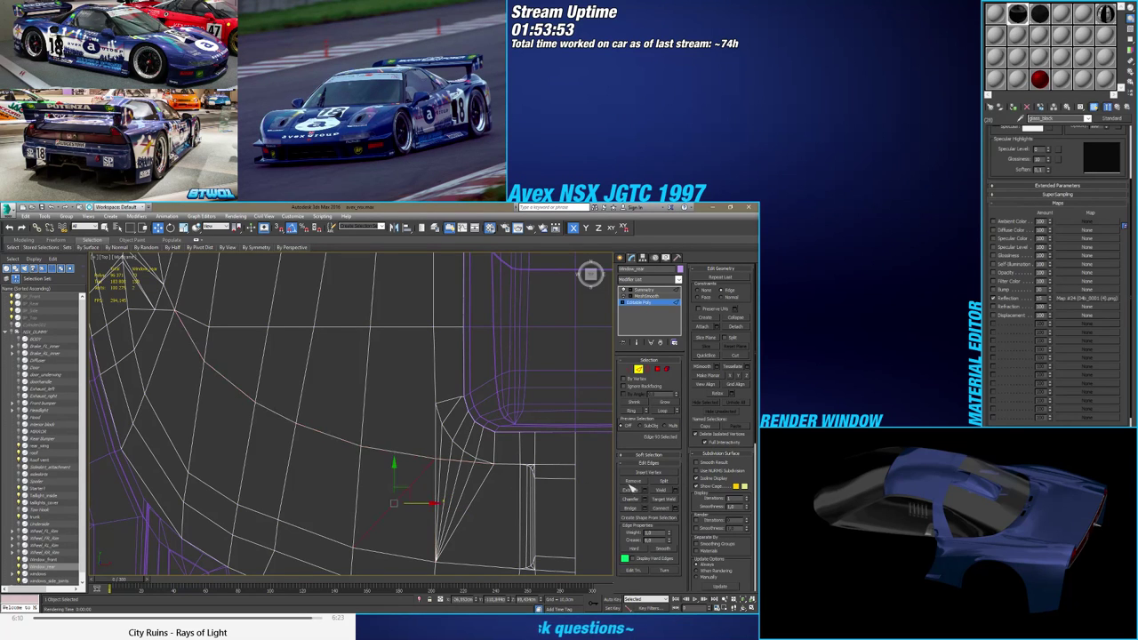
{"action": "scroll", "coordinate": [597, 416], "scroll_direction": "up", "scroll_amount": 1}
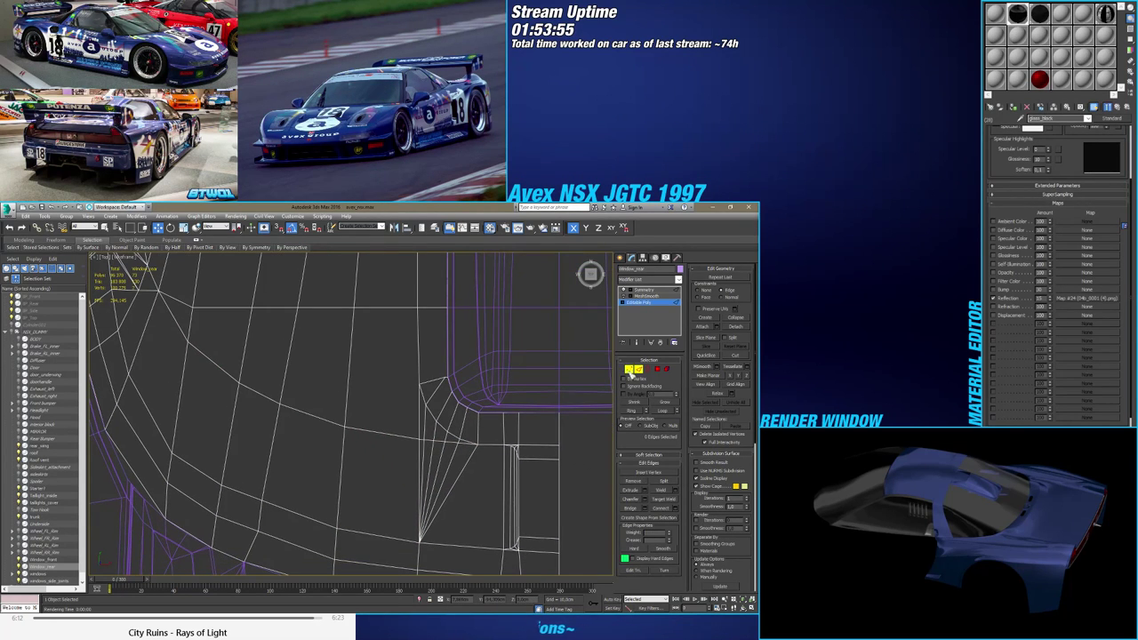
{"action": "left_click", "coordinate": [629, 368]}
{"action": "scroll", "coordinate": [462, 459], "scroll_direction": "up", "scroll_amount": 3}
{"action": "left_click", "coordinate": [663, 489]}
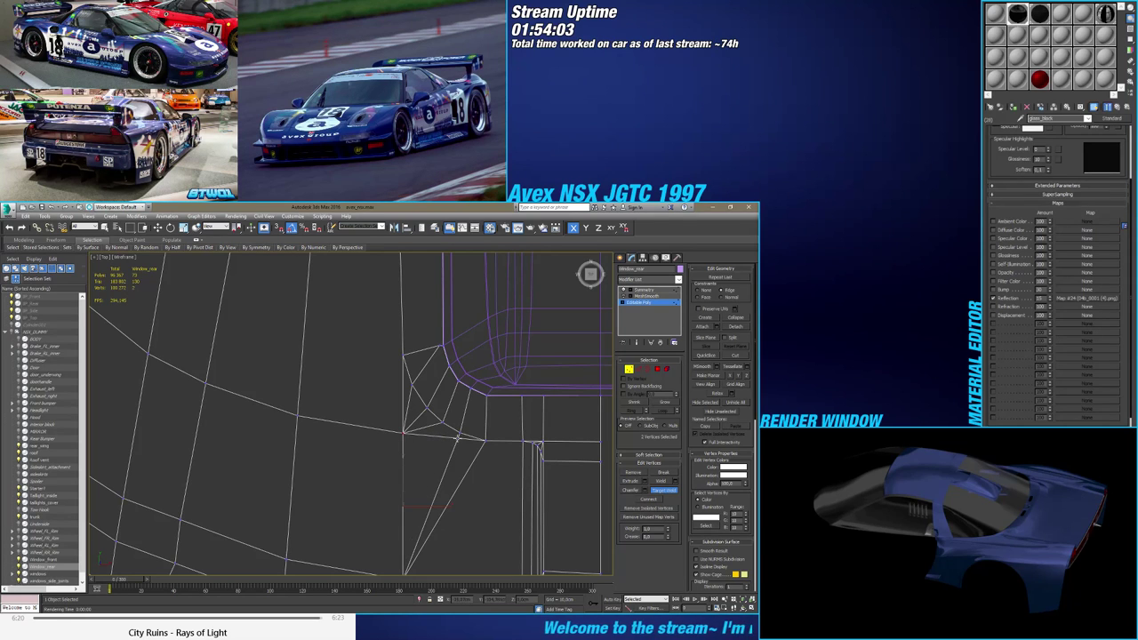
{"action": "left_click", "coordinate": [406, 435]}
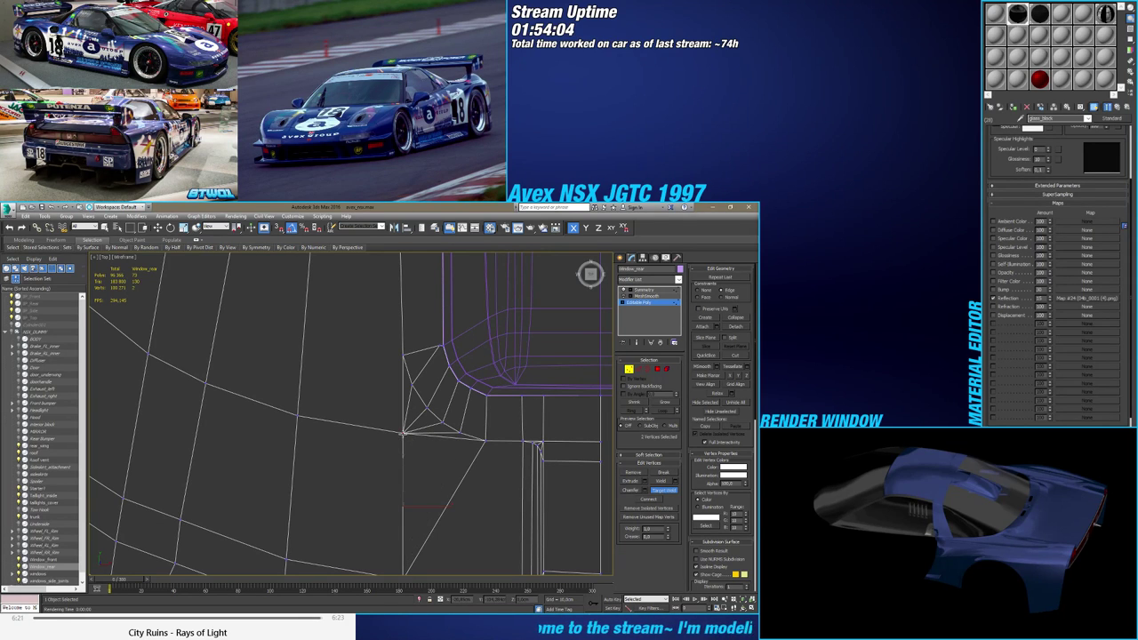
{"action": "right_click", "coordinate": [464, 477]}
Remove the diagonal edge running from the inner window corner down to the lower border
{"action": "middle_click_drag", "start_coordinate": [483, 490], "coordinate": [427, 427]}
{"action": "scroll", "coordinate": [419, 421], "scroll_direction": "down", "scroll_amount": 2}
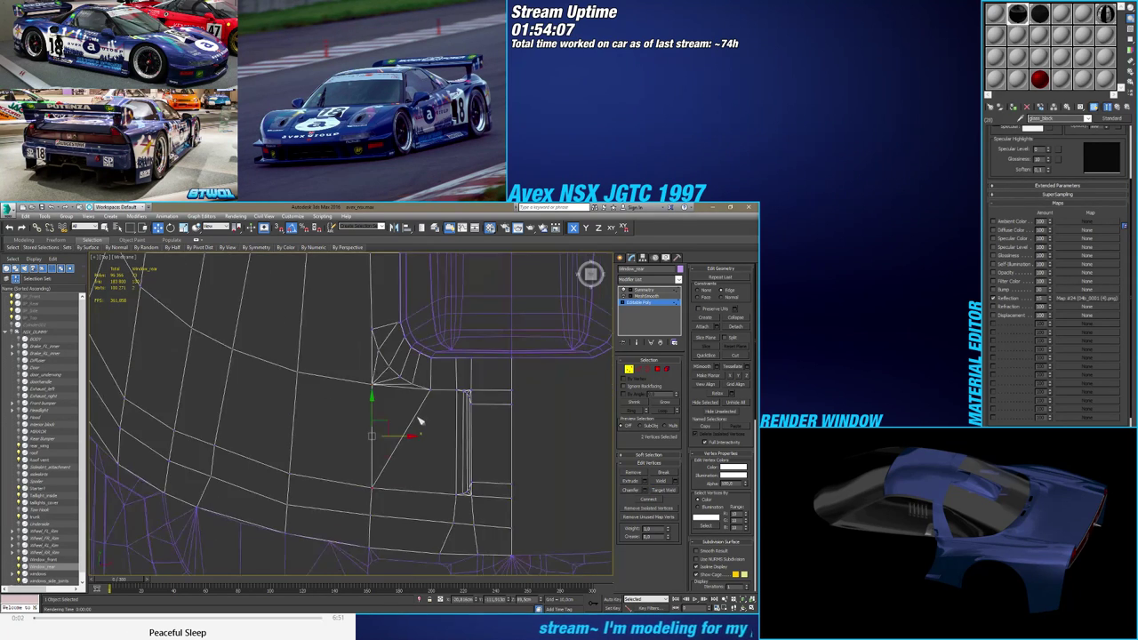
{"action": "scroll", "coordinate": [433, 421], "scroll_direction": "up", "scroll_amount": 2}
{"action": "key", "text": "2"}
{"action": "scroll", "coordinate": [406, 399], "scroll_direction": "down", "scroll_amount": 3}
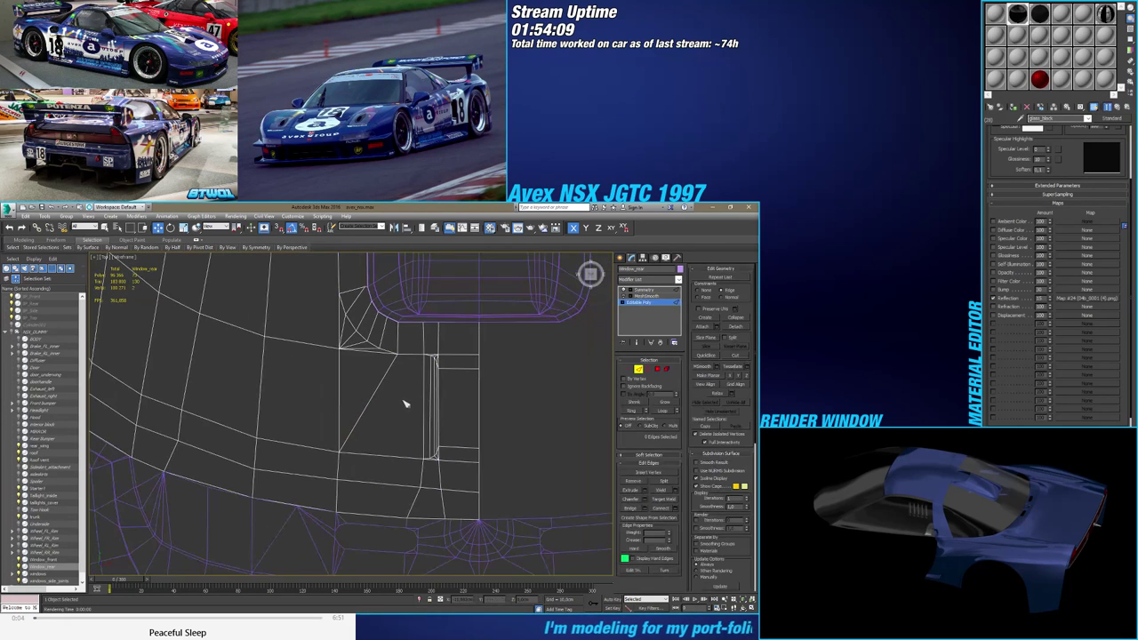
{"action": "left_click", "coordinate": [381, 407]}
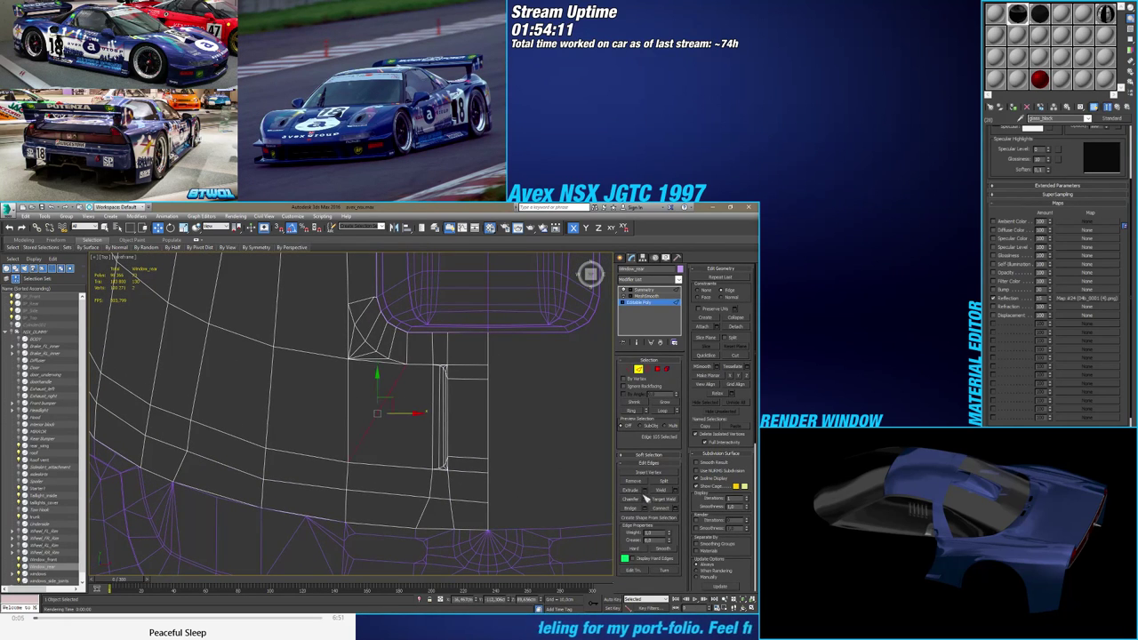
{"action": "left_click", "coordinate": [633, 480]}
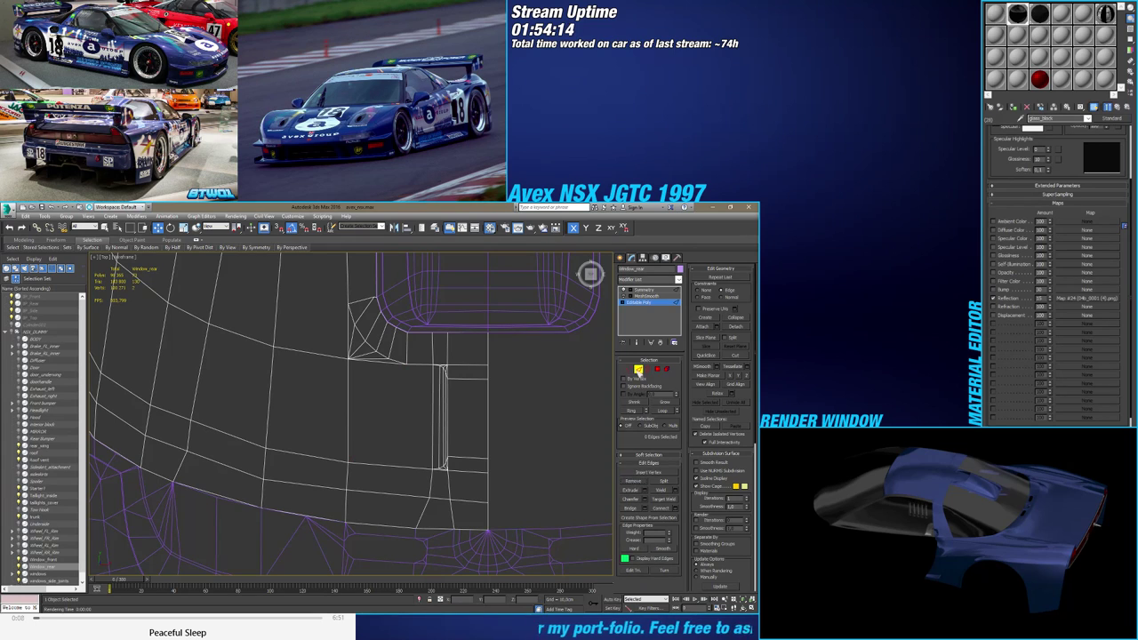
Connect the lower border edges below the corner with one segment and join it to the glass vertex above
{"action": "left_click_drag", "start_coordinate": [409, 458], "coordinate": [414, 522]}
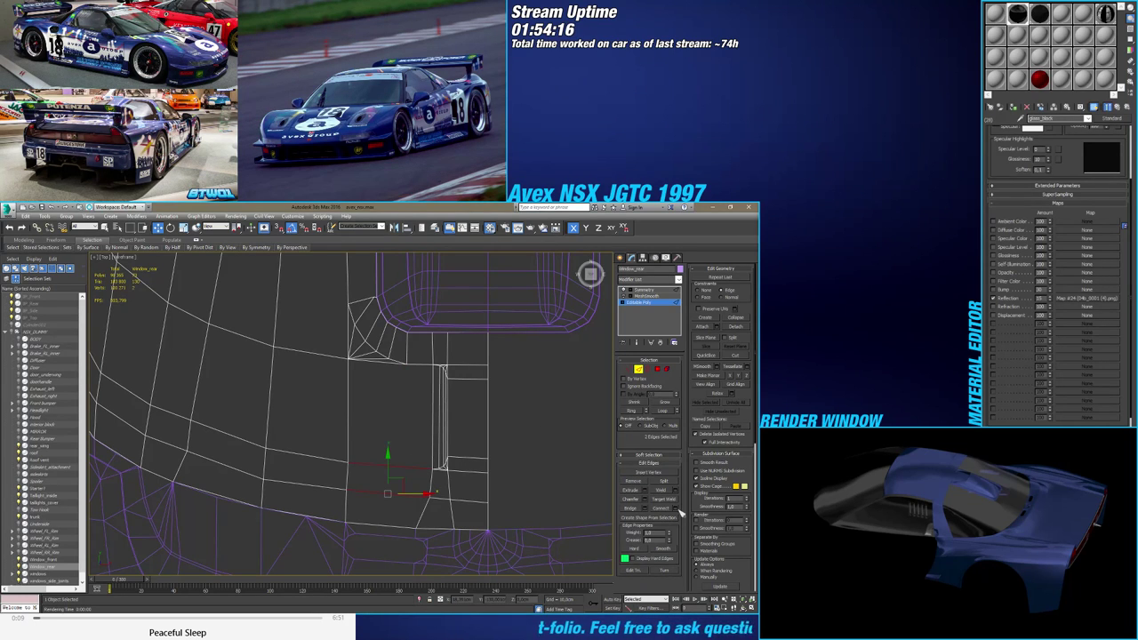
{"action": "left_click", "coordinate": [679, 509]}
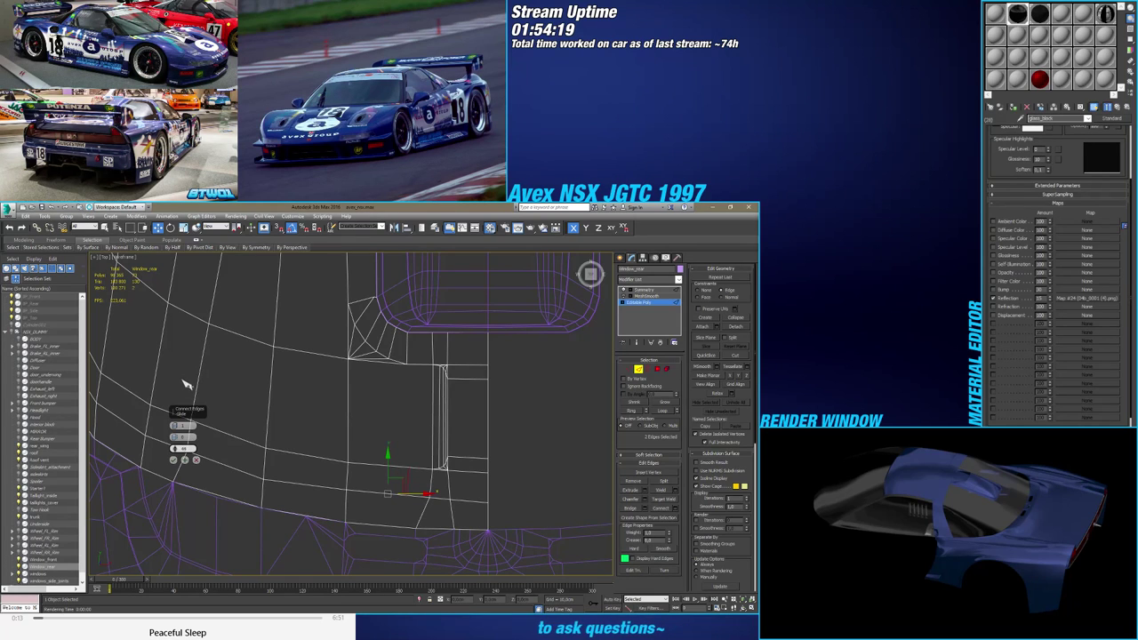
{"action": "left_click", "coordinate": [174, 459]}
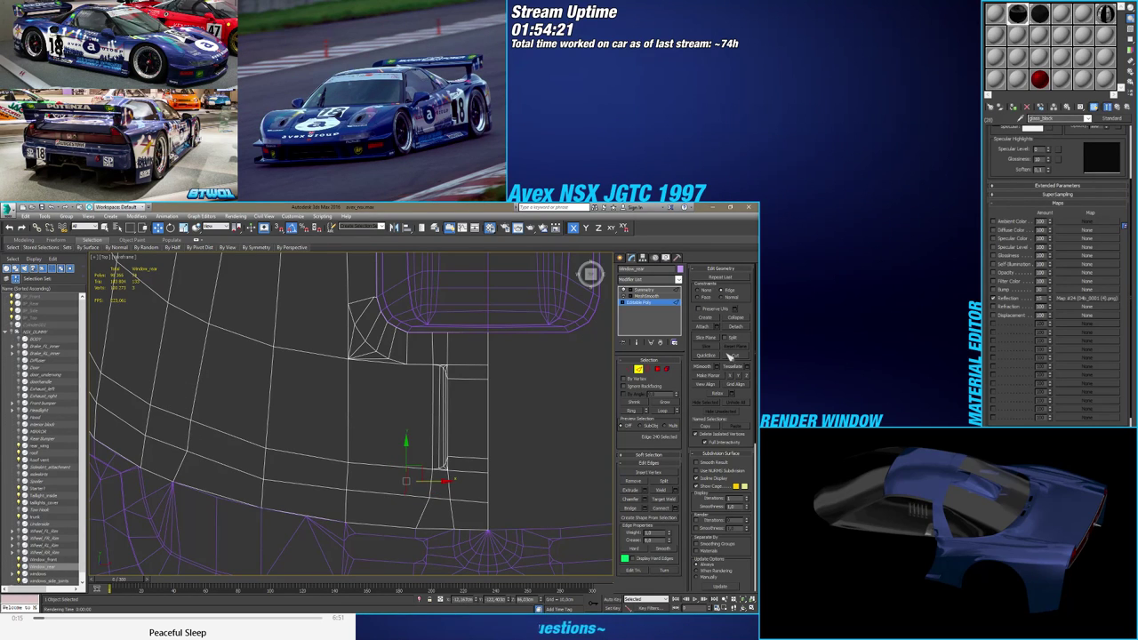
{"action": "left_click", "coordinate": [629, 369]}
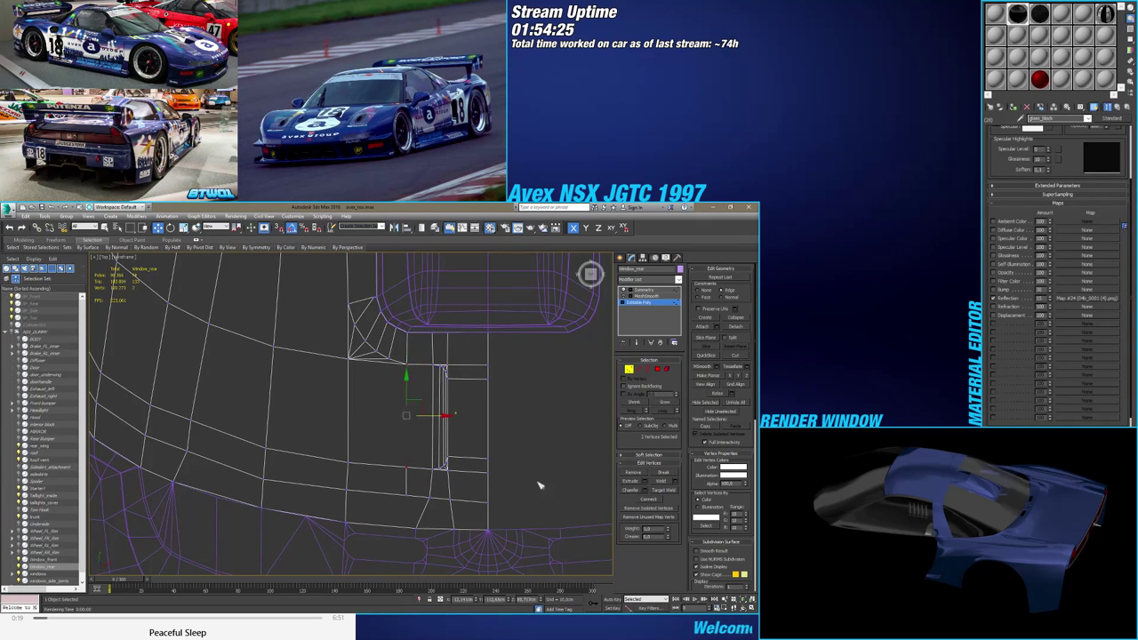
{"action": "left_click", "coordinate": [411, 511]}
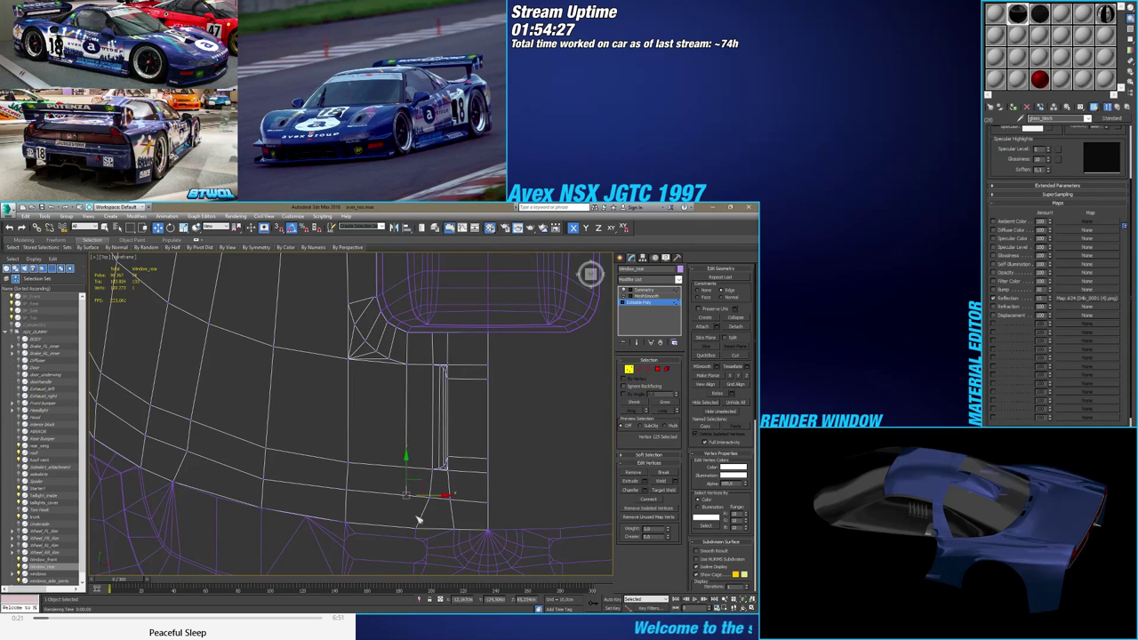
Examine the shading of the reworked lower glass in an orbited shaded view with the edges shown and hidden
{"action": "mouse_move", "coordinate": [419, 498]}
{"action": "middle_mouse_down", "text": "alt"}
{"action": "mouse_move", "coordinate": [453, 429]}
{"action": "mouse_move", "coordinate": [464, 442]}
{"action": "mouse_move", "coordinate": [458, 419]}
{"action": "mouse_move", "coordinate": [435, 453]}
{"action": "middle_mouse_up", "text": "alt"}
{"action": "key", "text": "F3"}
{"action": "key", "text": "F4"}
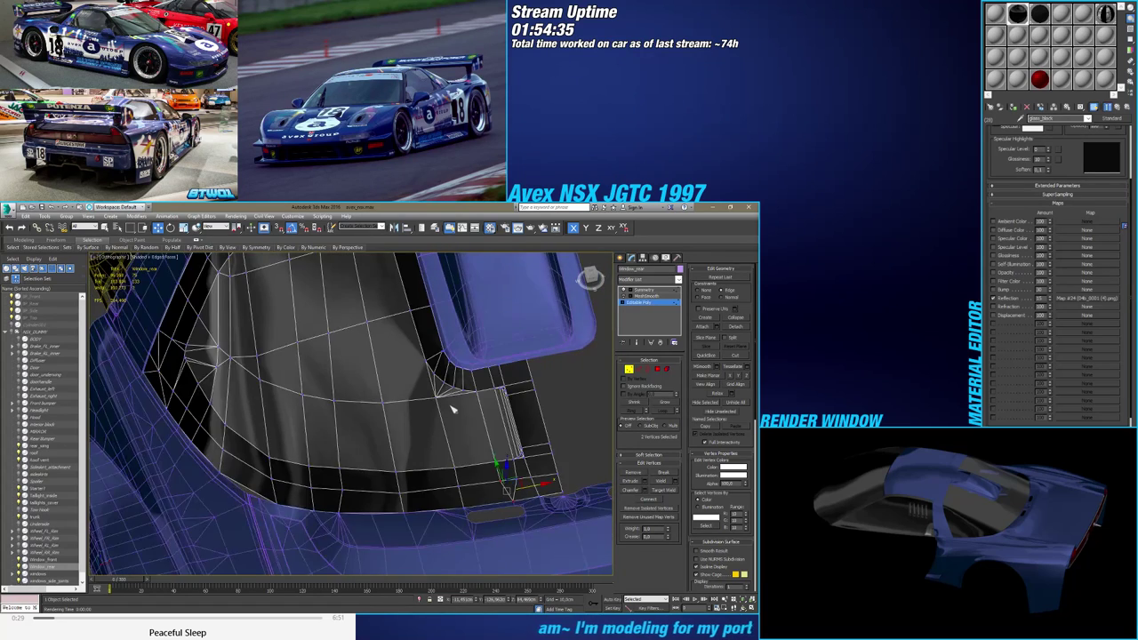
{"action": "scroll", "coordinate": [447, 401], "scroll_direction": "up", "scroll_amount": 5}
{"action": "left_click_drag", "start_coordinate": [391, 400], "coordinate": [424, 384]}
{"action": "scroll", "coordinate": [418, 437], "scroll_direction": "down", "scroll_amount": 5}
{"action": "mouse_move", "coordinate": [416, 441]}
{"action": "middle_mouse_down", "text": "alt"}
{"action": "mouse_move", "coordinate": [419, 429]}
{"action": "mouse_move", "coordinate": [450, 433]}
{"action": "mouse_move", "coordinate": [432, 452]}
{"action": "mouse_move", "coordinate": [418, 432]}
{"action": "mouse_move", "coordinate": [353, 424]}
{"action": "mouse_move", "coordinate": [454, 416]}
{"action": "mouse_move", "coordinate": [402, 459]}
{"action": "mouse_move", "coordinate": [403, 449]}
{"action": "mouse_move", "coordinate": [427, 443]}
{"action": "mouse_move", "coordinate": [410, 456]}
{"action": "middle_mouse_up", "text": "alt"}
{"action": "key", "text": "F4"}
{"action": "key", "text": "F4"}
Set the vertex constraint to None and nudge the lower window vertices along the Z axis to follow the glass profile
{"action": "scroll", "coordinate": [409, 449], "scroll_direction": "up", "scroll_amount": 5}
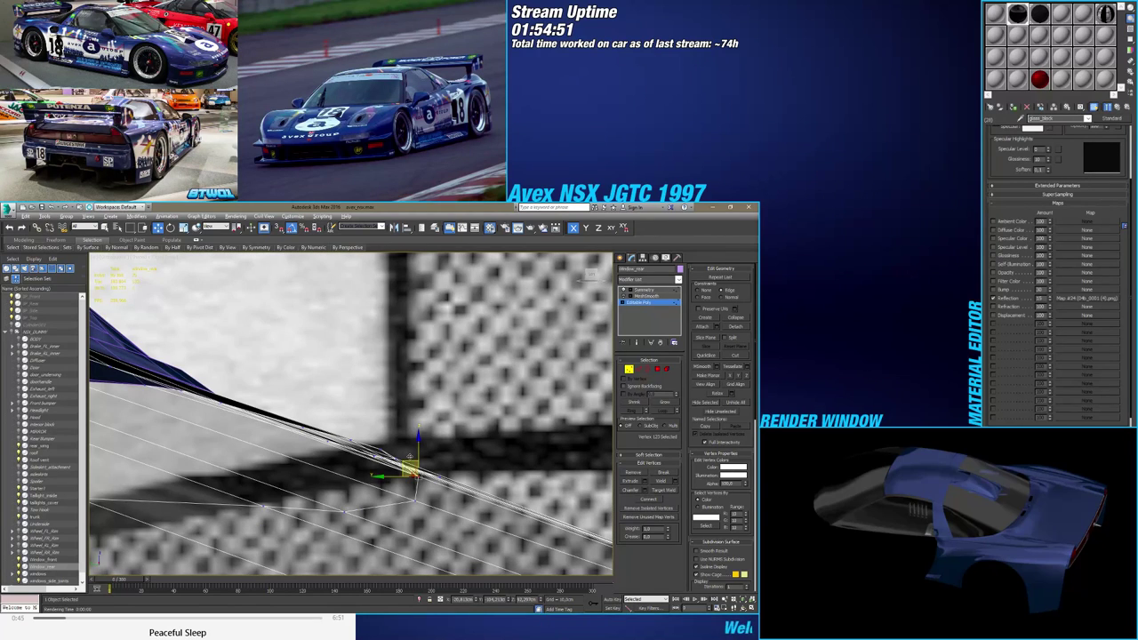
{"action": "scroll", "coordinate": [385, 439], "scroll_direction": "up", "scroll_amount": 4}
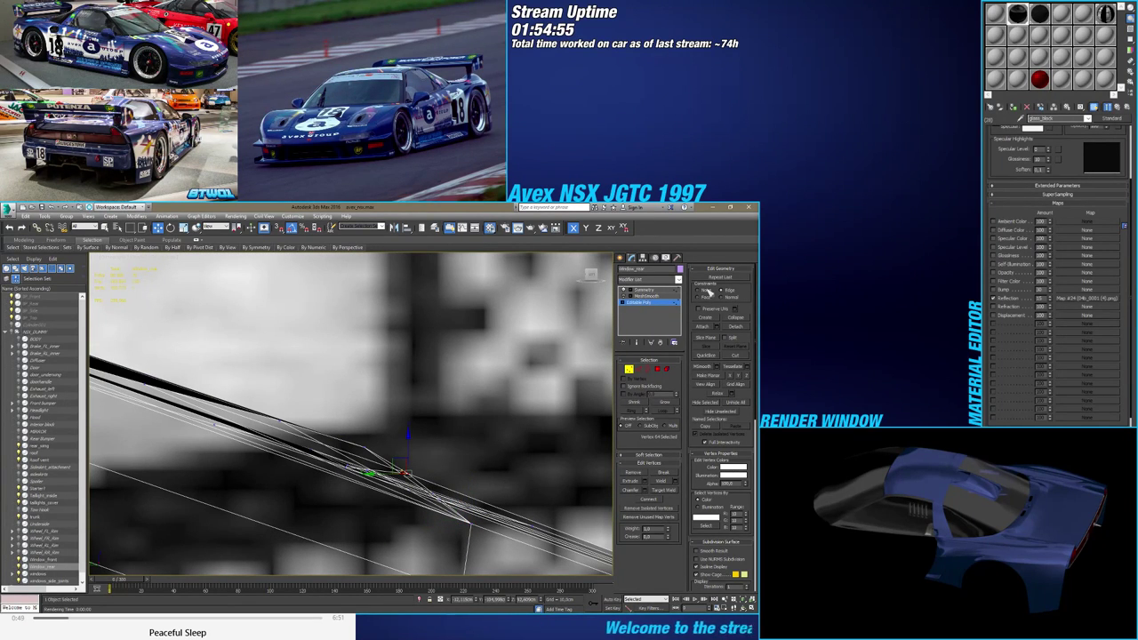
{"action": "left_click", "coordinate": [707, 290]}
{"action": "middle_click_drag", "start_coordinate": [360, 467], "coordinate": [398, 519]}
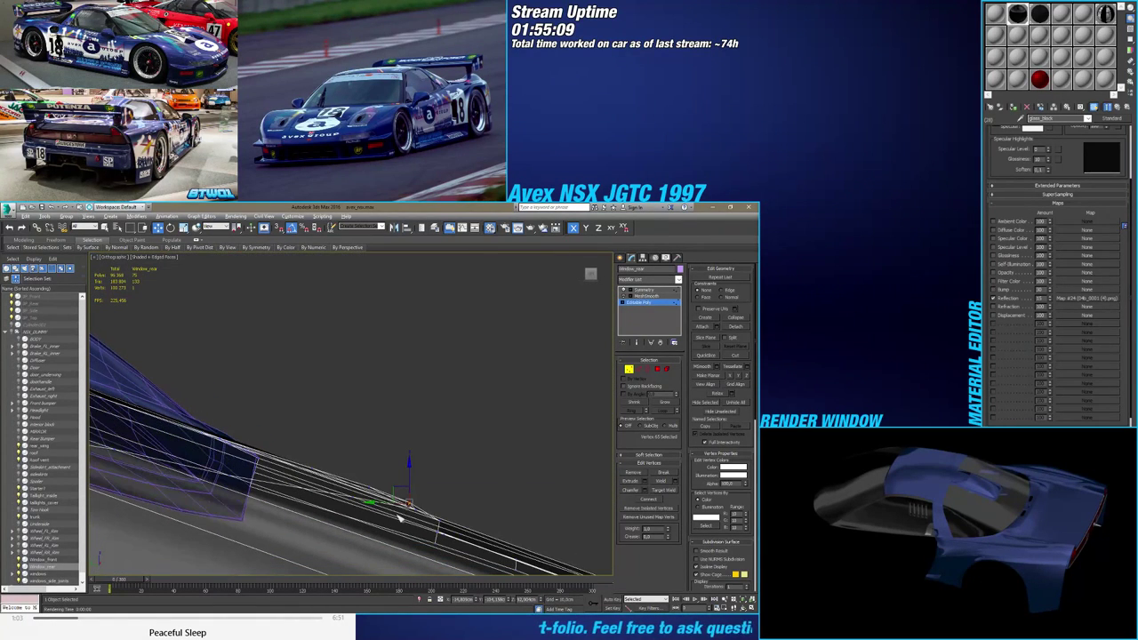
{"action": "left_click_drag", "start_coordinate": [409, 474], "coordinate": [407, 477]}
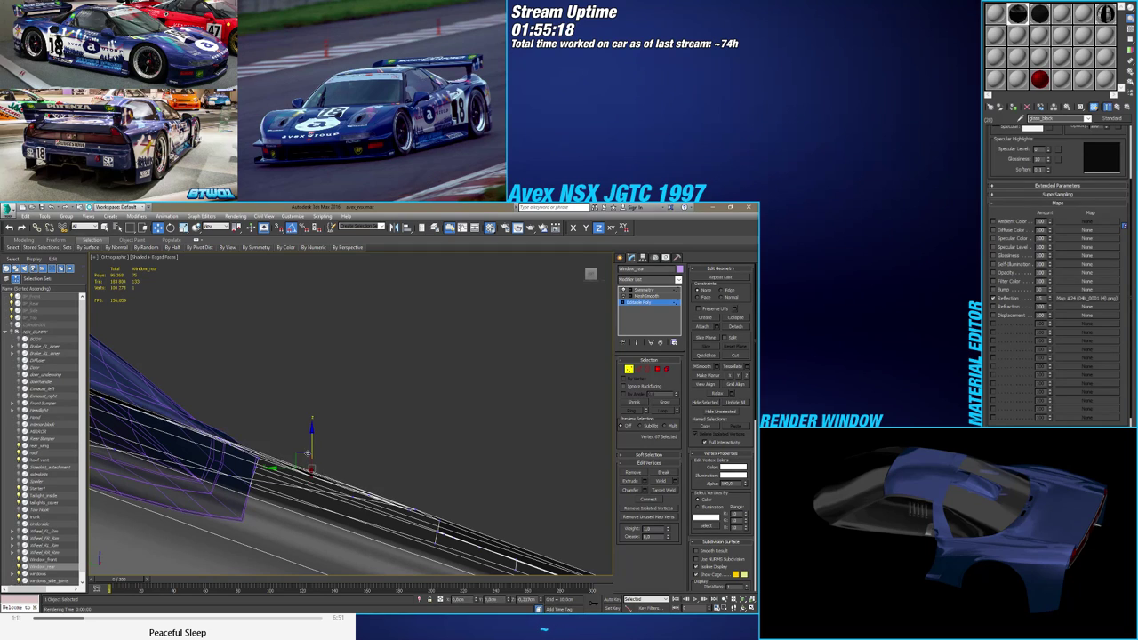
{"action": "middle_click_drag", "start_coordinate": [312, 451], "coordinate": [362, 458]}
Target-weld the stray vertex beside the window glass corner onto the corner vertex
{"action": "mouse_move", "coordinate": [361, 459]}
{"action": "middle_mouse_down", "text": "alt"}
{"action": "mouse_move", "coordinate": [357, 494]}
{"action": "mouse_move", "coordinate": [335, 511]}
{"action": "mouse_move", "coordinate": [348, 465]}
{"action": "mouse_move", "coordinate": [183, 483]}
{"action": "mouse_move", "coordinate": [312, 483]}
{"action": "mouse_move", "coordinate": [415, 411]}
{"action": "mouse_move", "coordinate": [355, 440]}
{"action": "mouse_move", "coordinate": [330, 474]}
{"action": "middle_mouse_up", "text": "alt"}
{"action": "key", "text": "F4"}
{"action": "scroll", "coordinate": [363, 482], "scroll_direction": "down", "scroll_amount": 3}
{"action": "key", "text": "F4"}
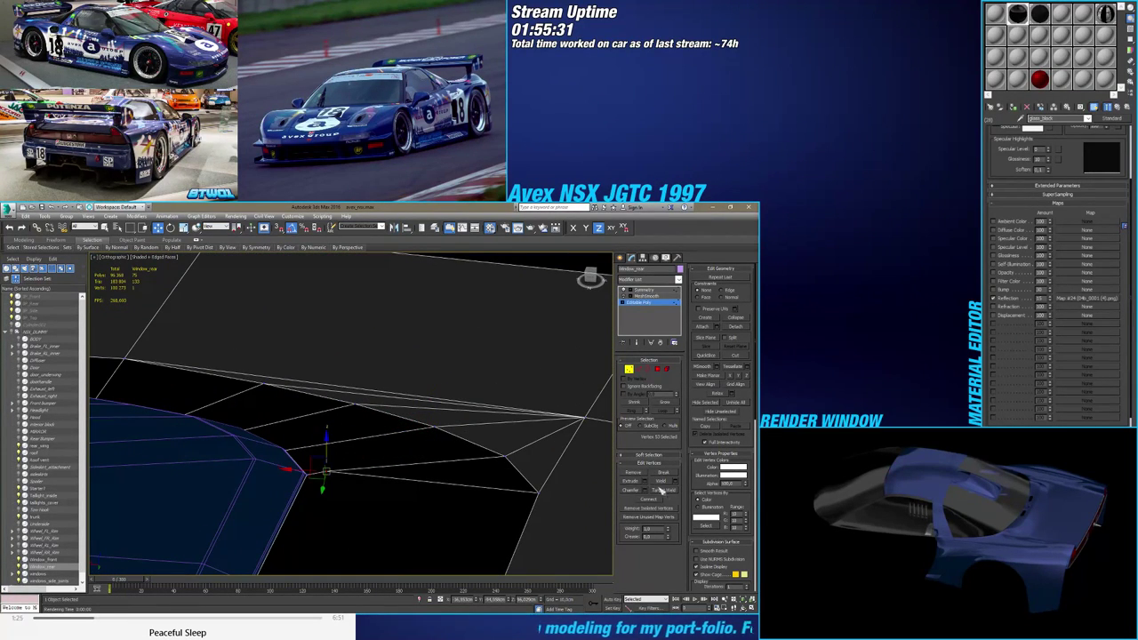
{"action": "left_click", "coordinate": [662, 490]}
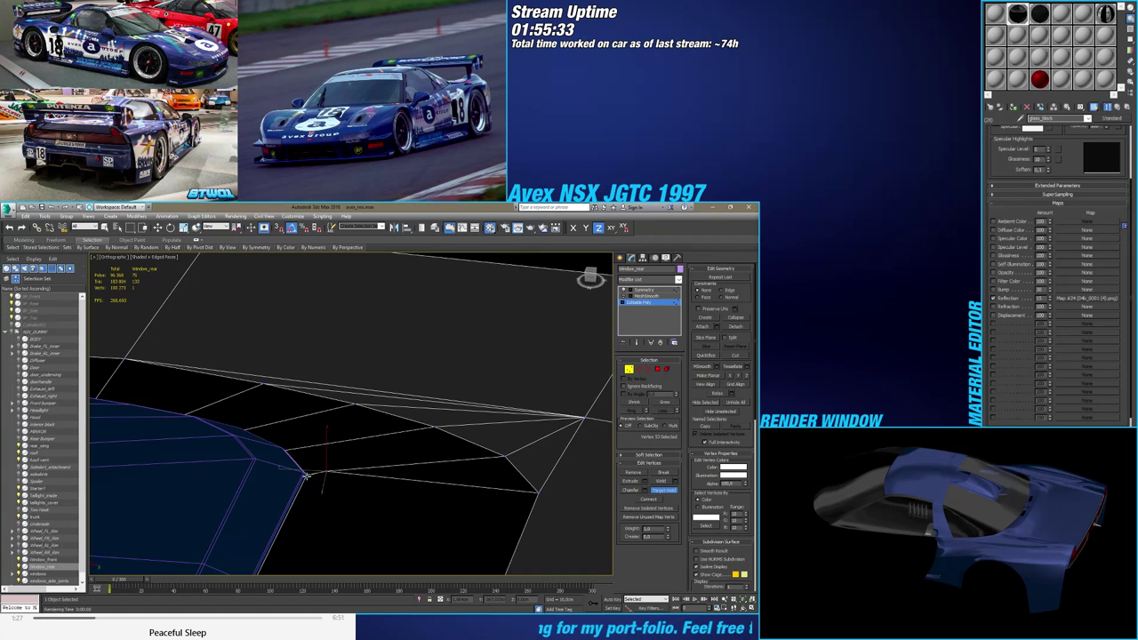
{"action": "key", "text": "w"}
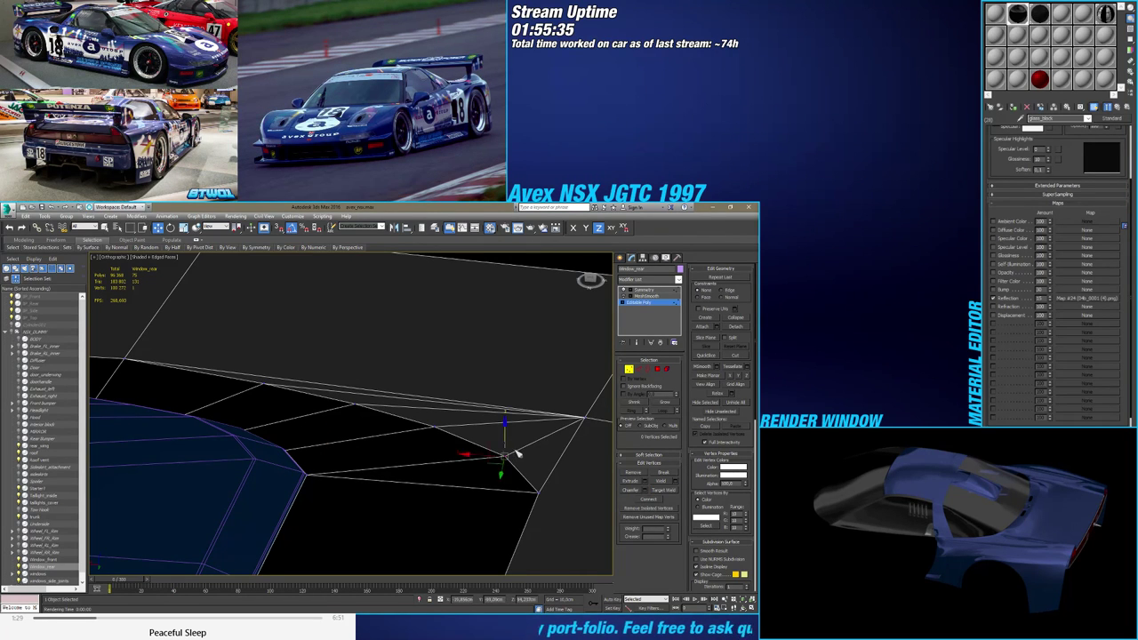
Adjust the height of the black border vertex outside the lower window corner along Z to follow the glass profile
{"action": "middle_click_drag", "start_coordinate": [517, 454], "coordinate": [459, 470], "text": "alt"}
{"action": "left_click_drag", "start_coordinate": [480, 455], "coordinate": [479, 457]}
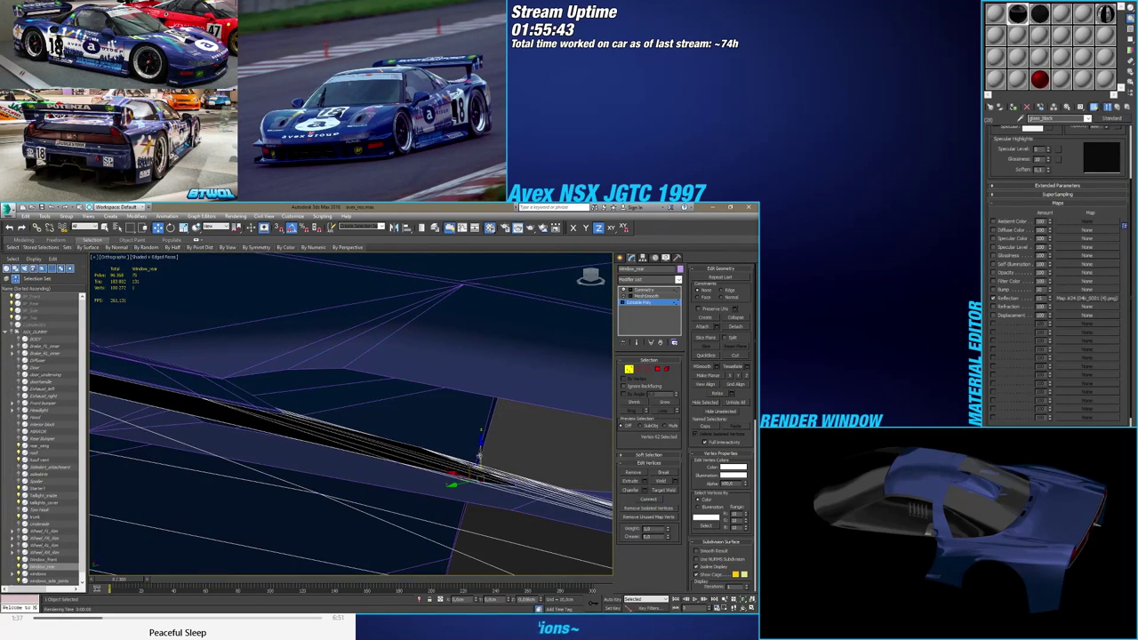
{"action": "middle_click_drag", "start_coordinate": [479, 456], "coordinate": [395, 461], "text": "alt"}
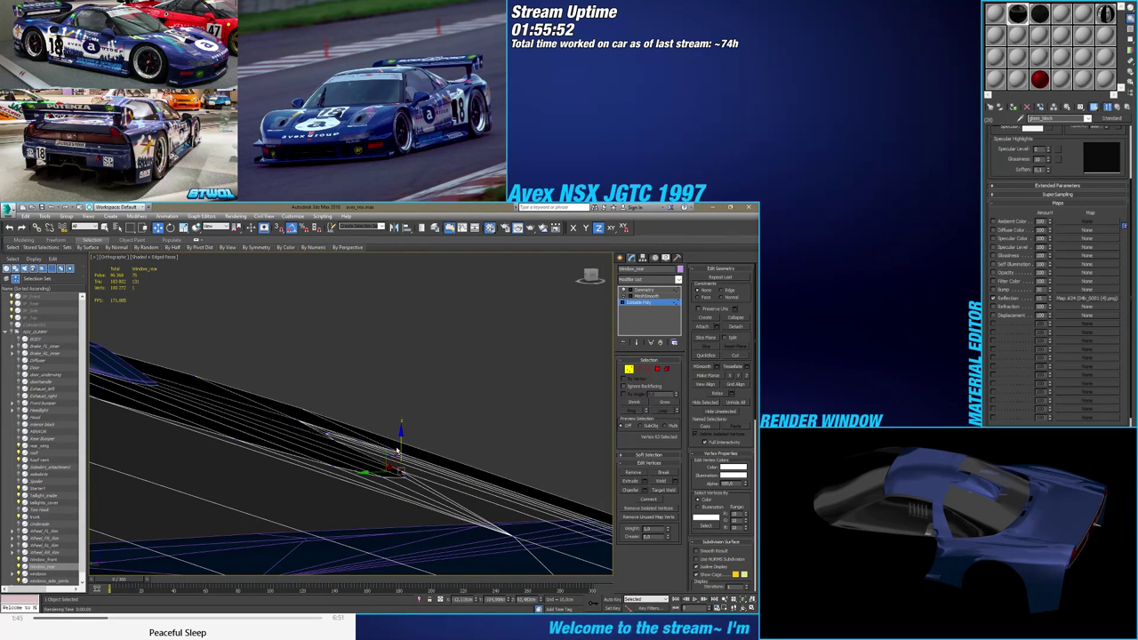
{"action": "middle_click_drag", "start_coordinate": [397, 452], "coordinate": [388, 447], "text": "alt"}
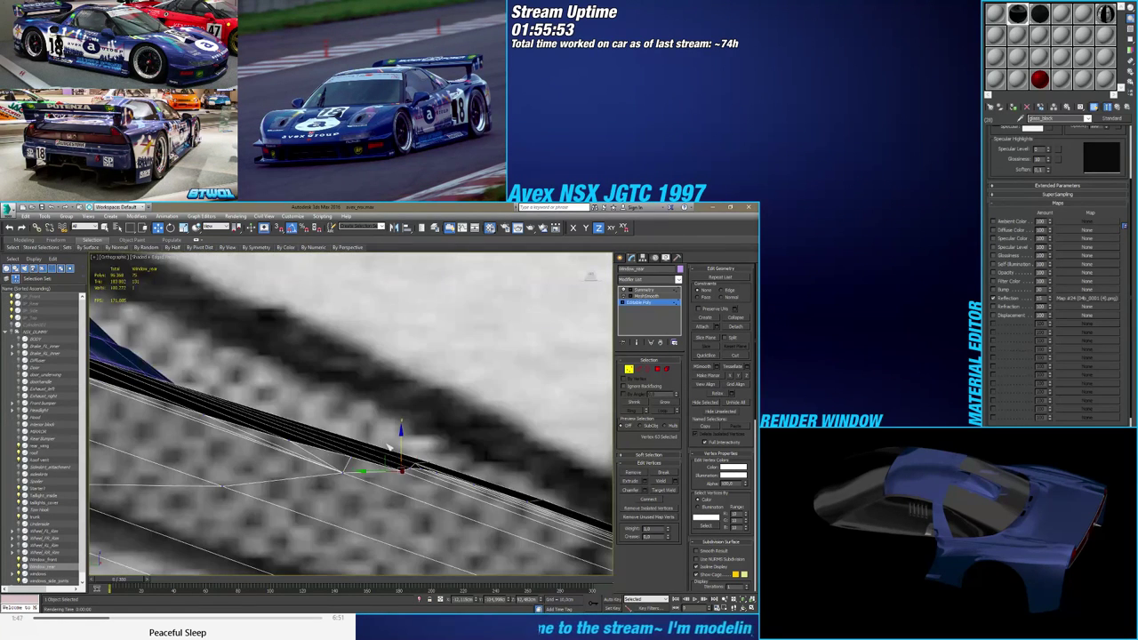
{"action": "left_click_drag", "start_coordinate": [400, 447], "coordinate": [401, 444]}
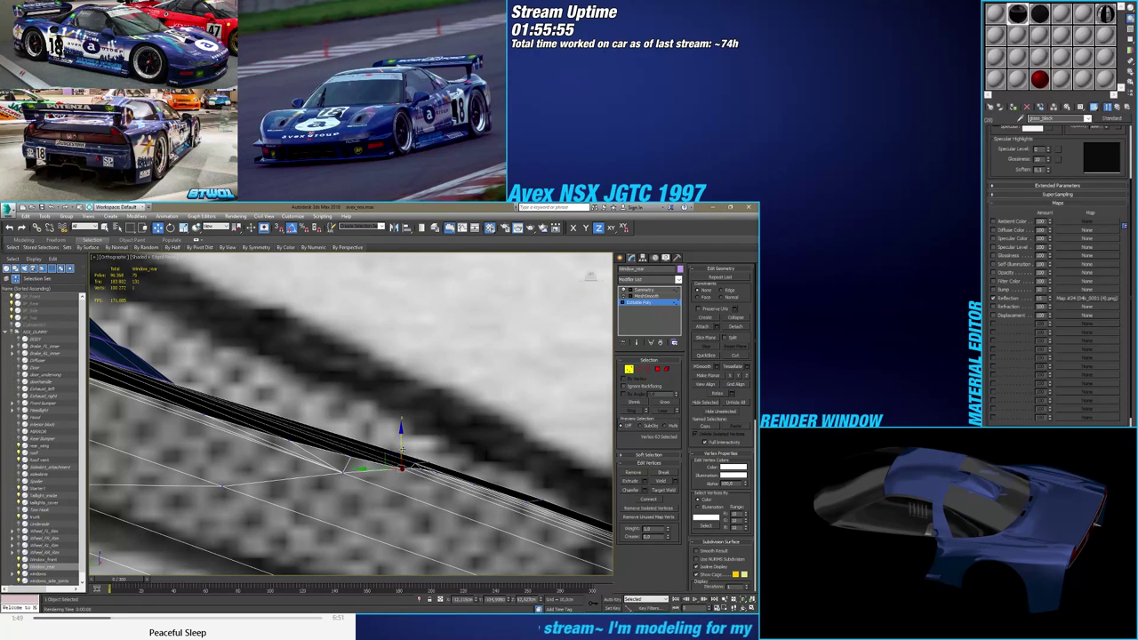
{"action": "middle_click_drag", "start_coordinate": [401, 448], "coordinate": [363, 453], "text": "alt"}
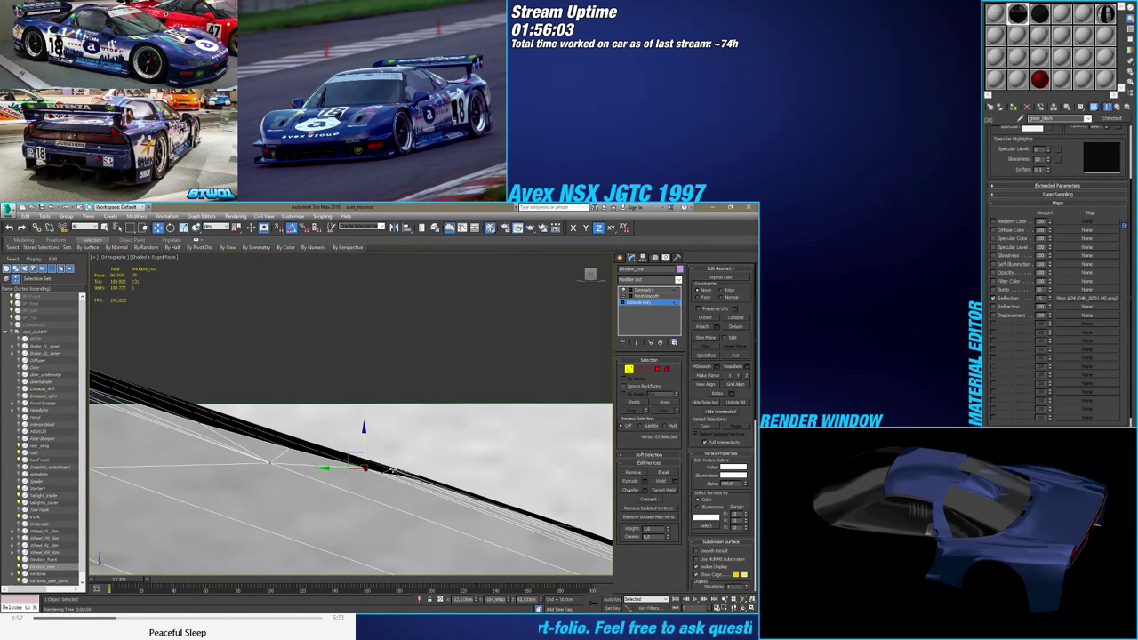
Fine-tune the neighbouring lower border vertices along Z against the side profile of the glass
{"action": "left_click", "coordinate": [381, 472]}
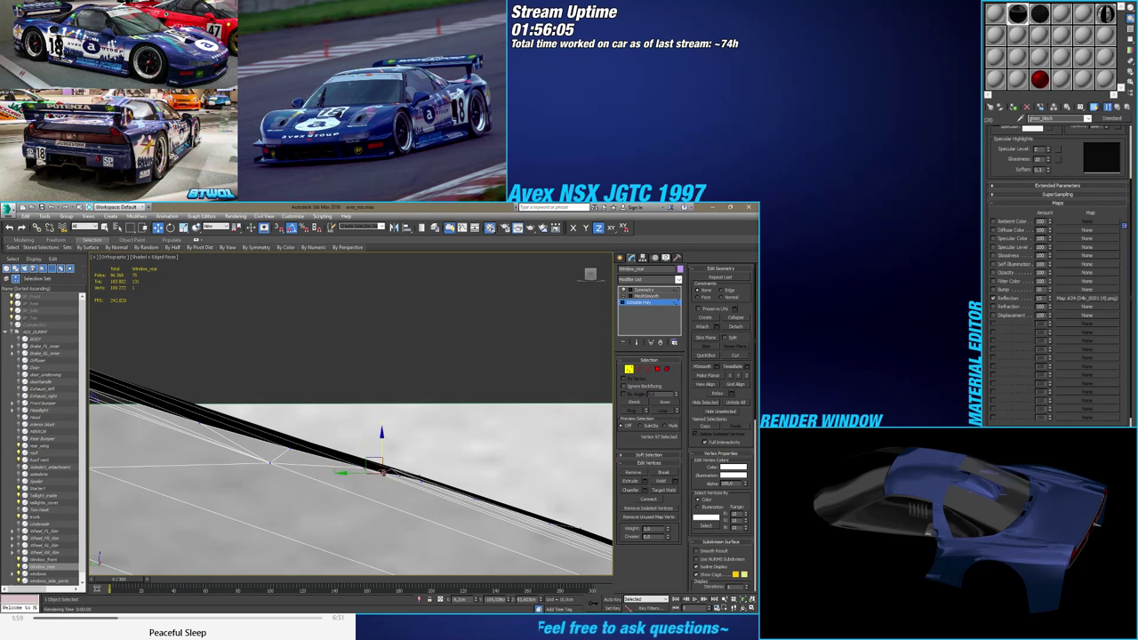
{"action": "scroll", "coordinate": [378, 455], "scroll_direction": "up", "scroll_amount": 2}
{"action": "left_click_drag", "start_coordinate": [382, 449], "coordinate": [405, 454]}
{"action": "left_click", "coordinate": [409, 484]}
{"action": "left_click", "coordinate": [437, 487]}
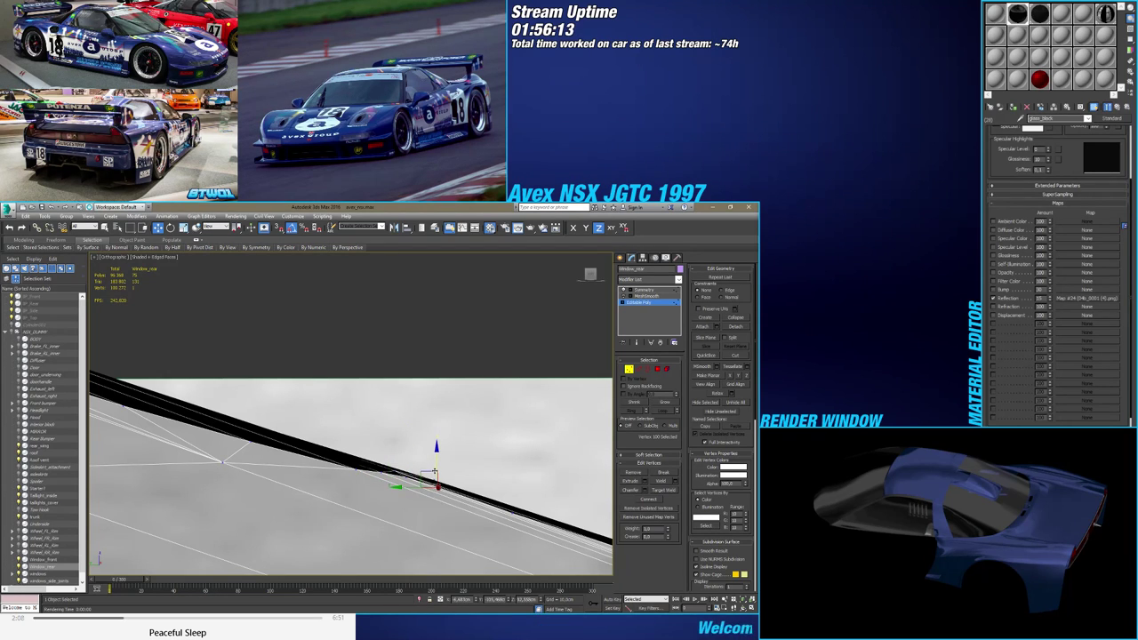
{"action": "middle_click_drag", "start_coordinate": [436, 469], "coordinate": [357, 475]}
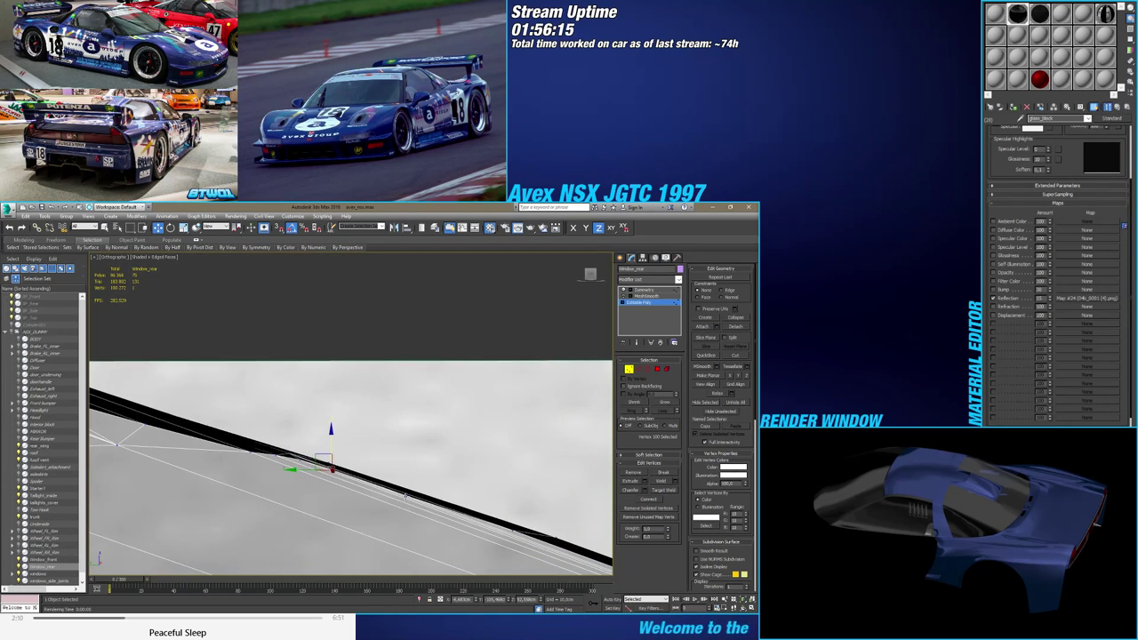
Align the remaining vertices farther down the window slope with the glass line by nudging them along Z
{"action": "left_click", "coordinate": [414, 478]}
{"action": "left_click", "coordinate": [407, 493]}
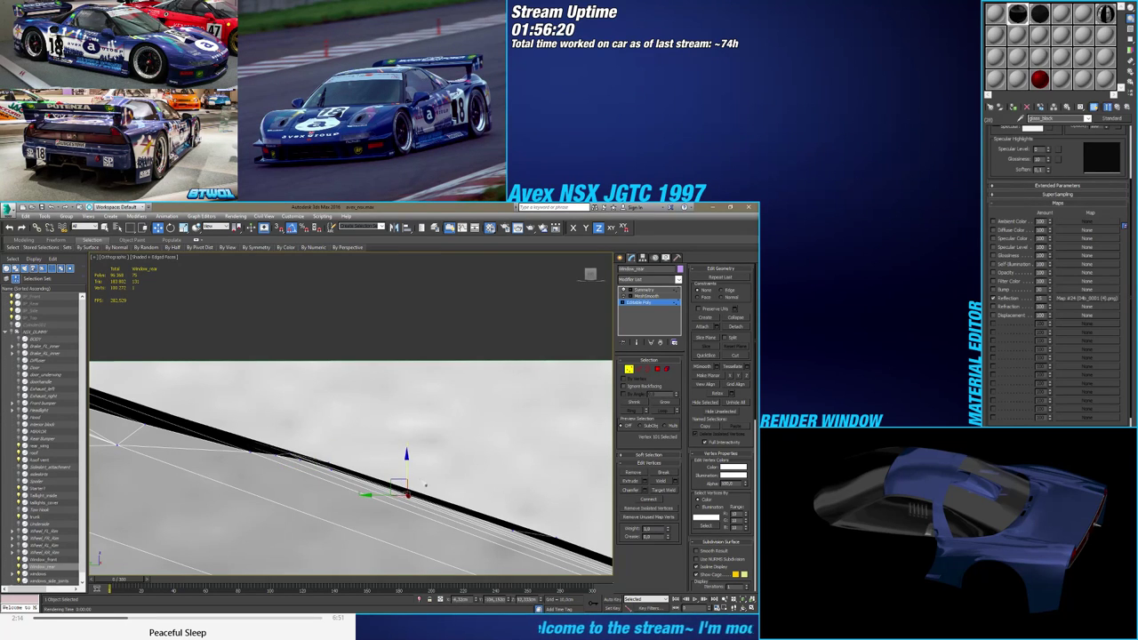
{"action": "middle_click_drag", "start_coordinate": [406, 473], "coordinate": [349, 456]}
{"action": "scroll", "coordinate": [349, 456], "scroll_direction": "up", "scroll_amount": 6}
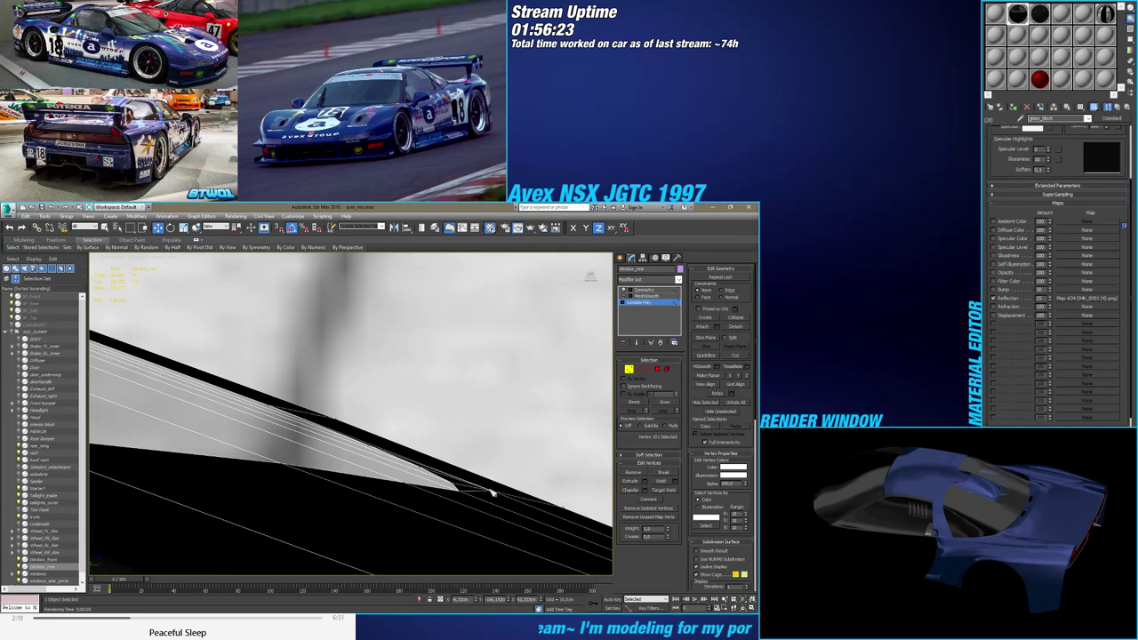
{"action": "left_click", "coordinate": [491, 494]}
{"action": "left_click_drag", "start_coordinate": [492, 468], "coordinate": [489, 470]}
{"action": "scroll", "coordinate": [488, 470], "scroll_direction": "down", "scroll_amount": 3}
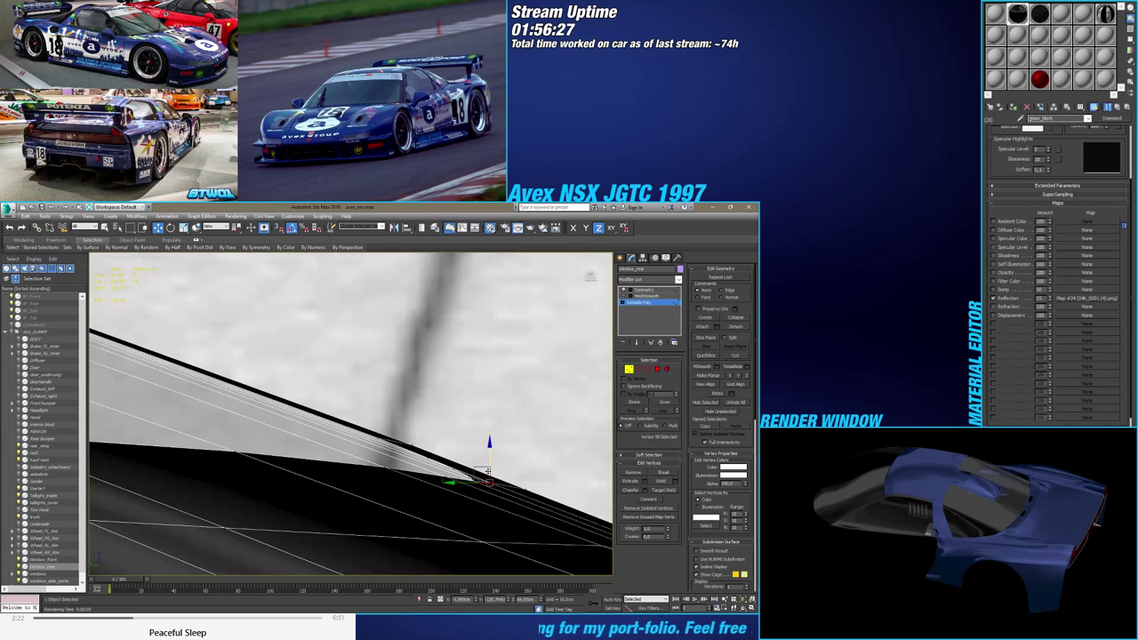
Examine the rear window's shading and border fit from several angles with the edges hidden and shown
{"action": "mouse_move", "coordinate": [487, 468]}
{"action": "middle_mouse_down", "text": "alt"}
{"action": "mouse_move", "coordinate": [469, 446]}
{"action": "mouse_move", "coordinate": [402, 470]}
{"action": "mouse_move", "coordinate": [431, 483]}
{"action": "mouse_move", "coordinate": [444, 530]}
{"action": "mouse_move", "coordinate": [394, 498]}
{"action": "mouse_move", "coordinate": [422, 503]}
{"action": "mouse_move", "coordinate": [419, 516]}
{"action": "mouse_move", "coordinate": [427, 501]}
{"action": "mouse_move", "coordinate": [414, 509]}
{"action": "mouse_move", "coordinate": [415, 496]}
{"action": "middle_mouse_up", "text": "alt"}
{"action": "scroll", "coordinate": [403, 468], "scroll_direction": "down", "scroll_amount": 4}
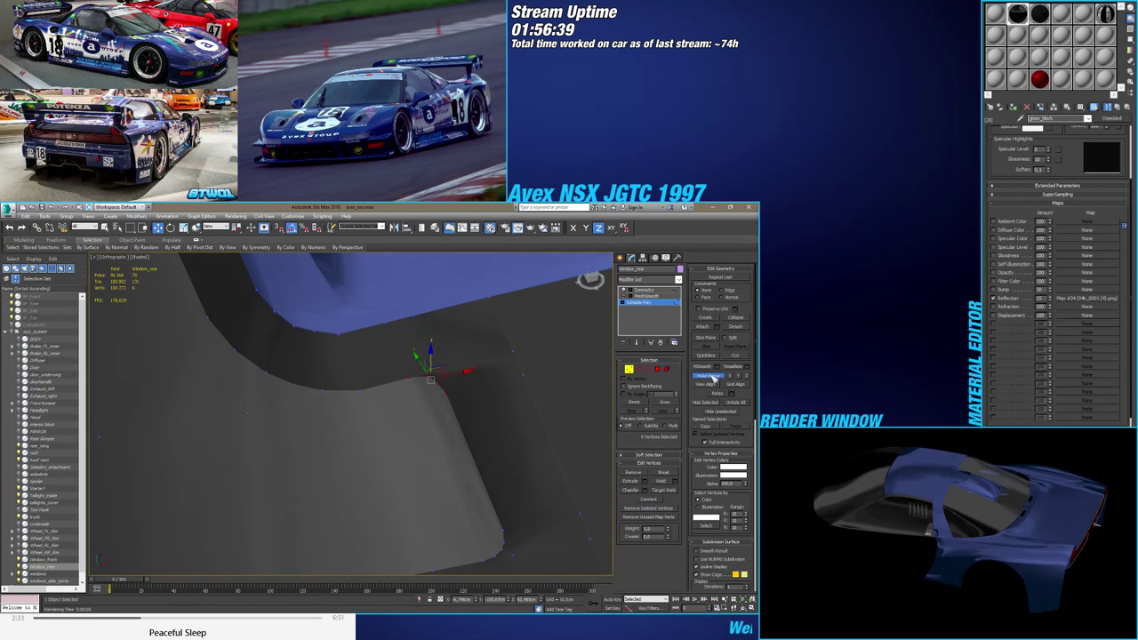
{"action": "middle_click_drag", "start_coordinate": [447, 406], "coordinate": [446, 438], "text": "alt"}
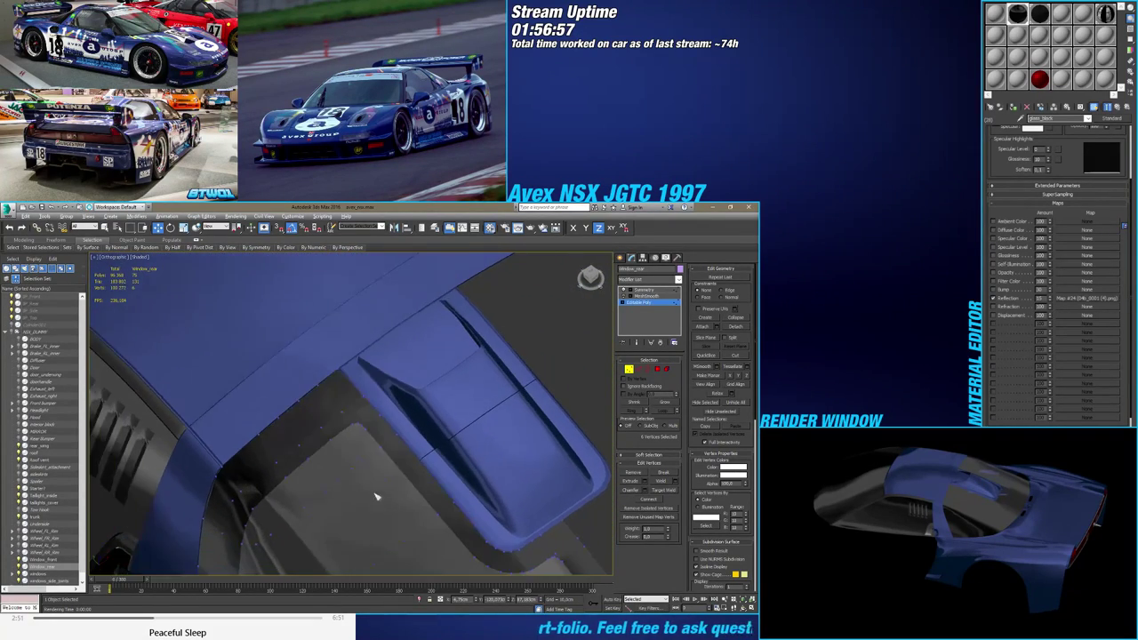
{"action": "mouse_move", "coordinate": [372, 418]}
{"action": "middle_mouse_down", "text": "alt"}
{"action": "mouse_move", "coordinate": [376, 406]}
{"action": "mouse_move", "coordinate": [350, 411]}
{"action": "mouse_move", "coordinate": [379, 407]}
{"action": "middle_mouse_up", "text": "alt"}
{"action": "key", "text": "F4"}
{"action": "middle_click_drag", "start_coordinate": [375, 455], "coordinate": [408, 395], "text": "alt"}
{"action": "scroll", "coordinate": [468, 455], "scroll_direction": "up", "scroll_amount": 5}
{"action": "left_click", "coordinate": [469, 437]}
{"action": "scroll", "coordinate": [470, 437], "scroll_direction": "down", "scroll_amount": 3}
{"action": "middle_click_drag", "start_coordinate": [469, 436], "coordinate": [620, 418], "text": "alt"}
{"action": "scroll", "coordinate": [469, 435], "scroll_direction": "up", "scroll_amount": 3}
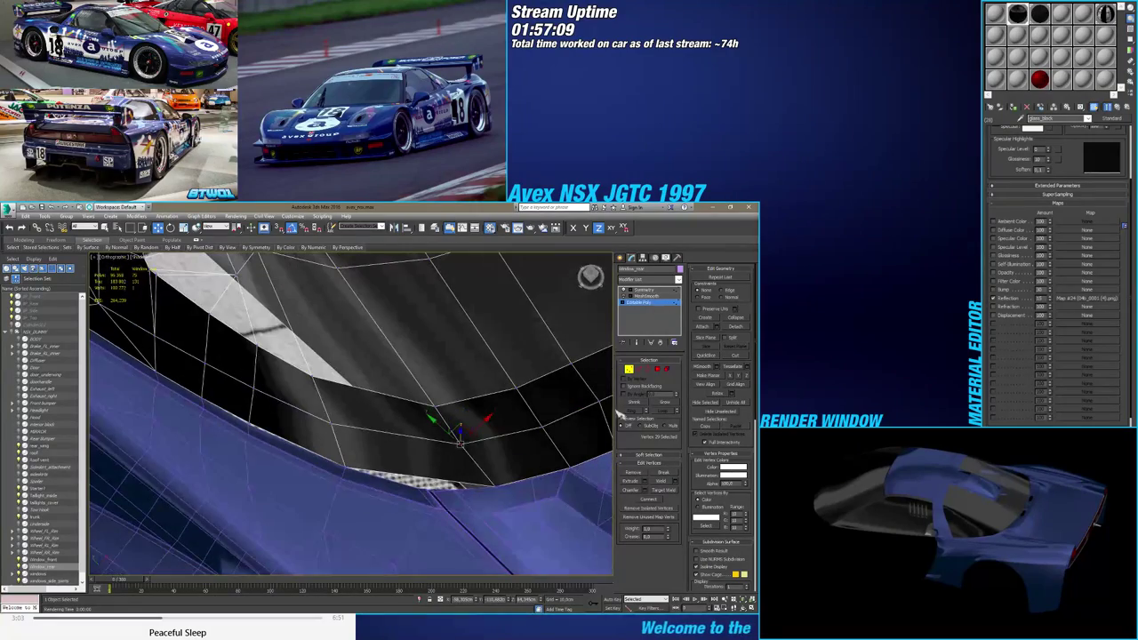
Select the ring of edges crossing the narrow window strip from the upper side corner down to the lower border
{"action": "left_click", "coordinate": [641, 370]}
{"action": "left_click", "coordinate": [387, 394]}
{"action": "key", "text": "alt+r"}
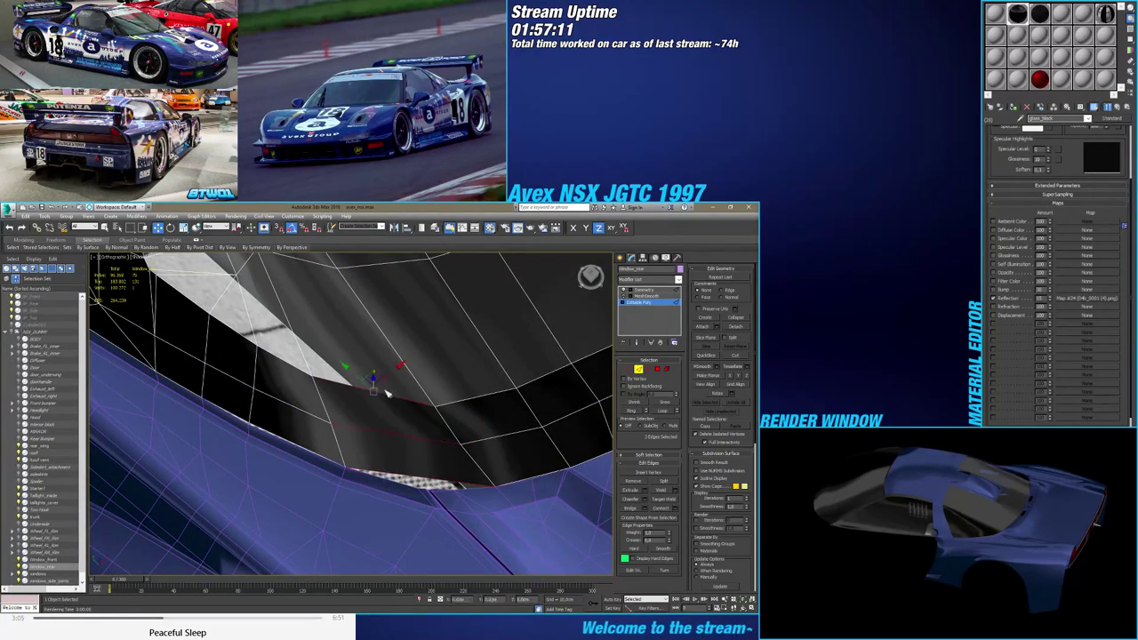
{"action": "scroll", "coordinate": [428, 473], "scroll_direction": "down", "scroll_amount": 5}
{"action": "middle_click_drag", "start_coordinate": [428, 474], "coordinate": [396, 408], "text": "alt"}
{"action": "scroll", "coordinate": [400, 404], "scroll_direction": "up", "scroll_amount": 5}
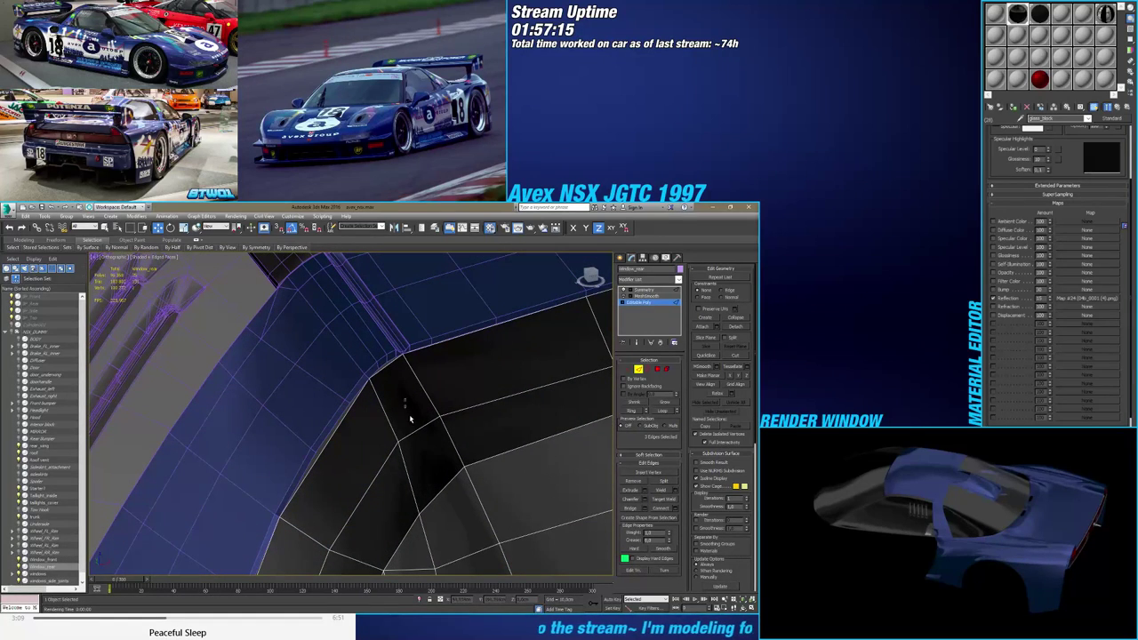
{"action": "left_click", "coordinate": [421, 430]}
{"action": "left_click_drag", "start_coordinate": [464, 559], "coordinate": [465, 564], "text": "ctrl"}
{"action": "middle_click_drag", "start_coordinate": [465, 564], "coordinate": [425, 471]}
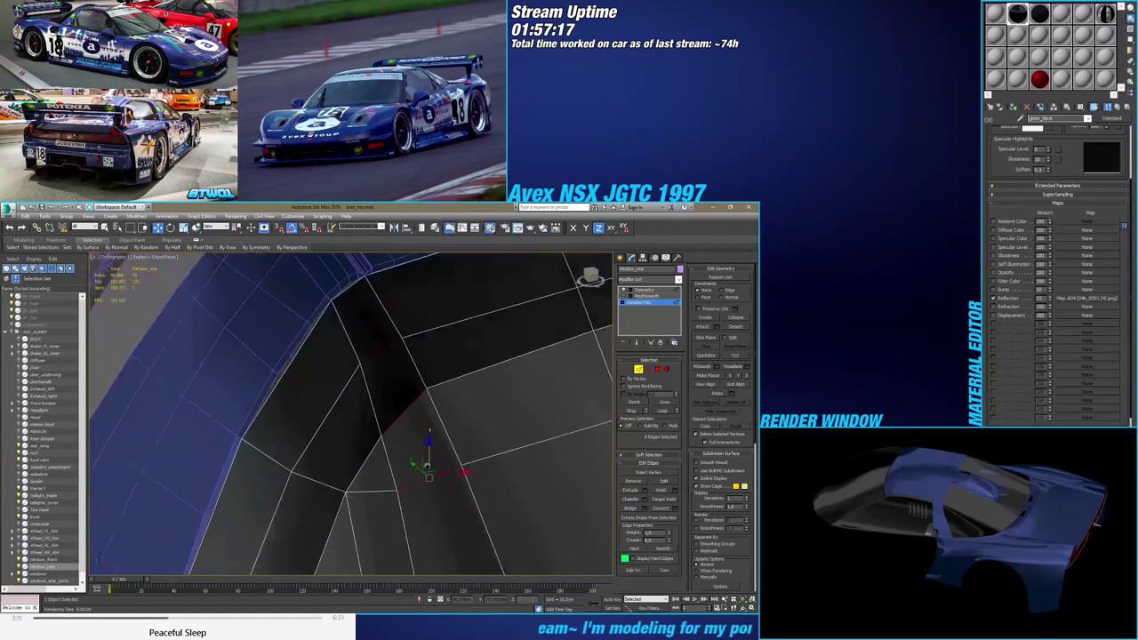
{"action": "scroll", "coordinate": [425, 467], "scroll_direction": "down", "scroll_amount": 6}
{"action": "middle_click_drag", "start_coordinate": [417, 427], "coordinate": [404, 444], "text": "alt"}
{"action": "scroll", "coordinate": [338, 438], "scroll_direction": "up", "scroll_amount": 7}
{"action": "scroll", "coordinate": [326, 431], "scroll_direction": "down", "scroll_amount": 4}
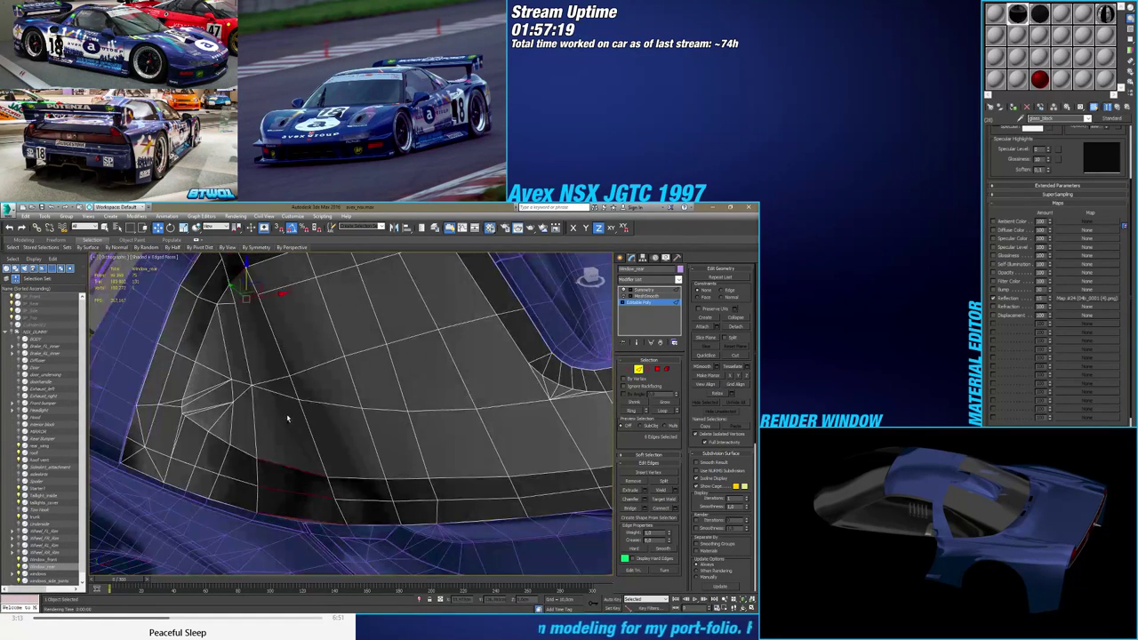
{"action": "left_click_drag", "start_coordinate": [268, 374], "coordinate": [267, 372], "text": "ctrl"}
Set Connect Edges to 3 segments with slide 0 on the selected ring, apply it, and undo the connection
{"action": "left_click", "coordinate": [674, 508]}
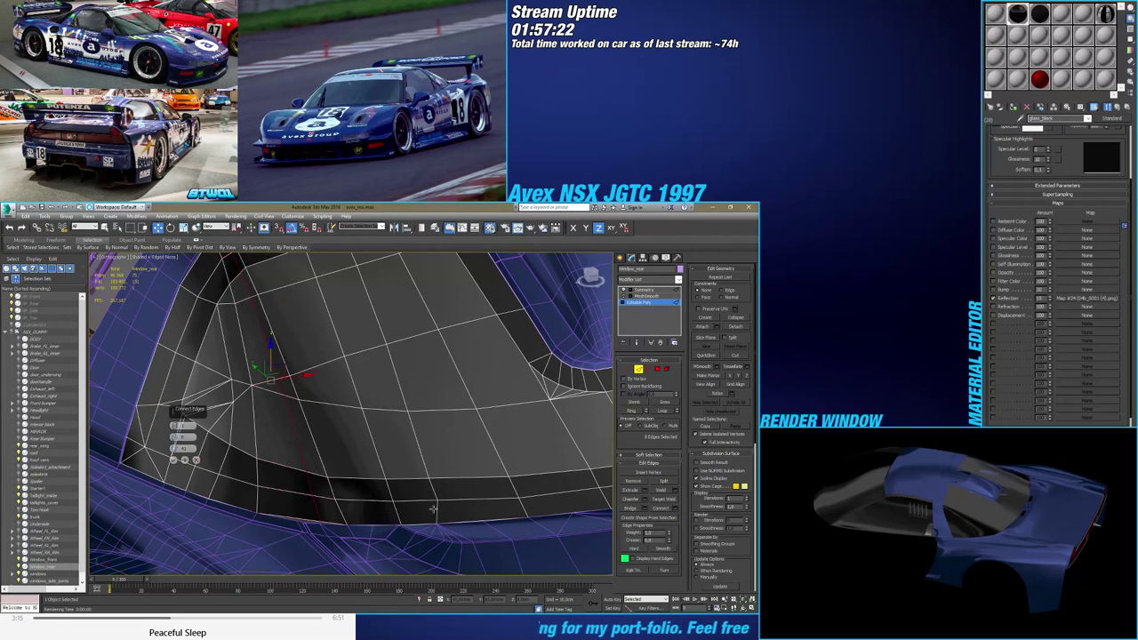
{"action": "scroll", "coordinate": [356, 435], "scroll_direction": "up", "scroll_amount": 3}
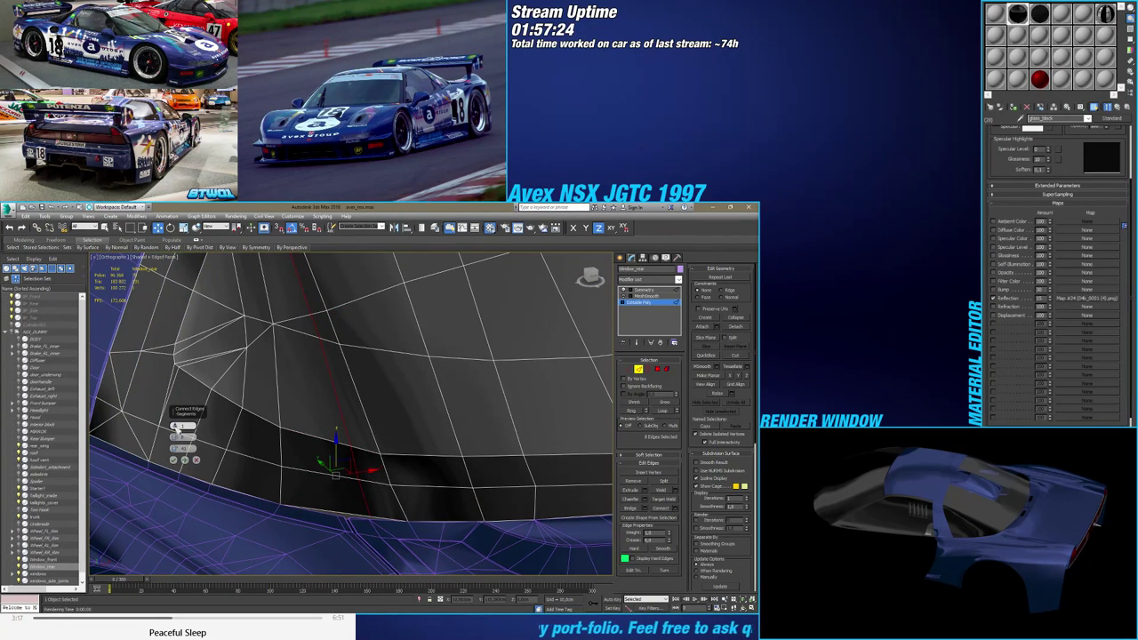
{"action": "left_click", "coordinate": [175, 425]}
{"action": "left_click", "coordinate": [175, 425]}
{"action": "right_click", "coordinate": [175, 450]}
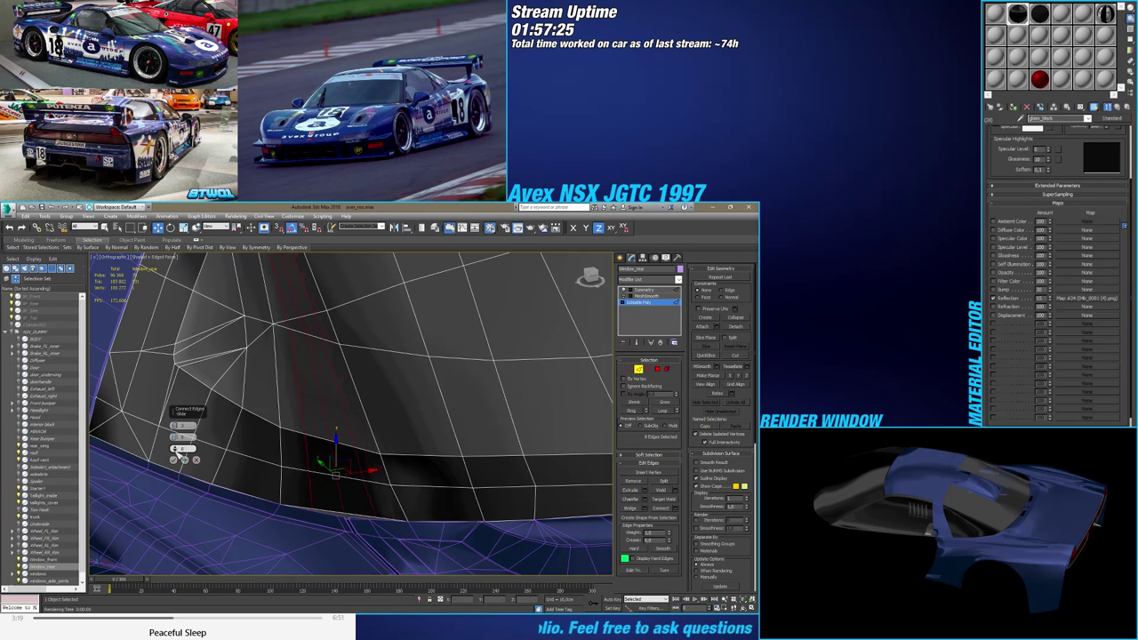
{"action": "left_click", "coordinate": [176, 459]}
{"action": "key", "text": "z"}
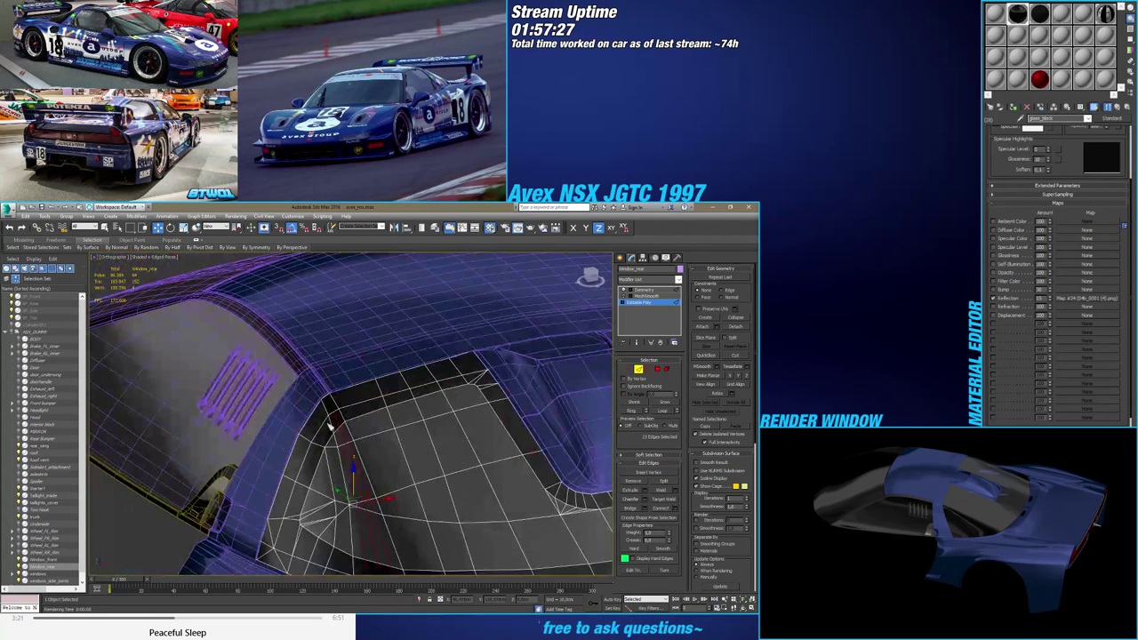
{"action": "scroll", "coordinate": [352, 437], "scroll_direction": "down", "scroll_amount": 3}
{"action": "key", "text": "ctrl+z"}
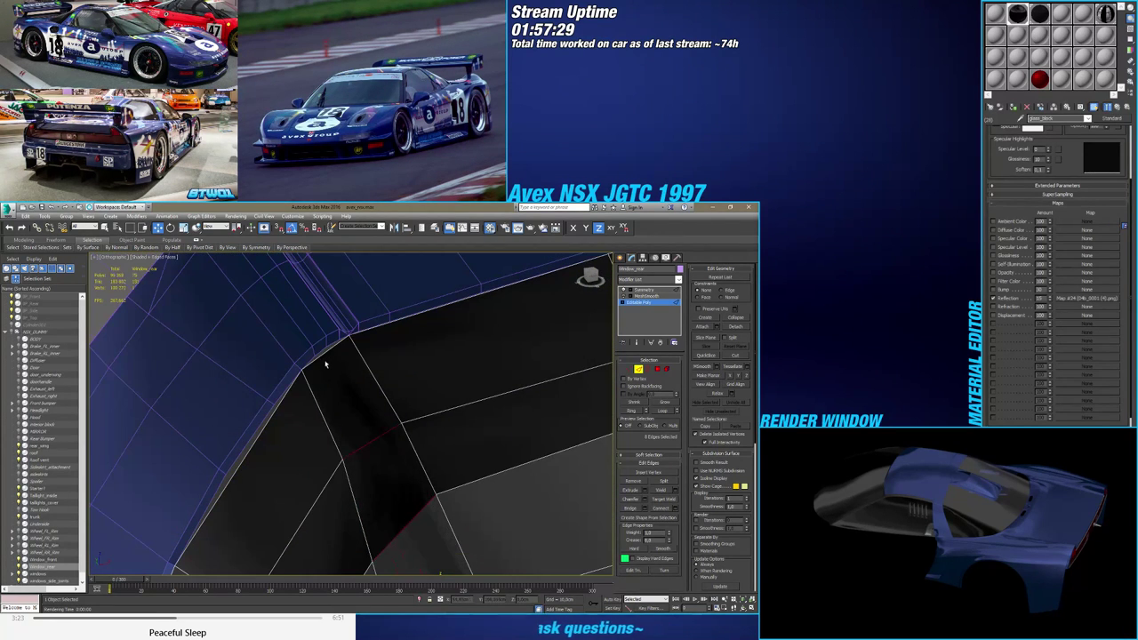
Add the outer border edge at the upper window corner to the ring and connect all edges with 3 segments
{"action": "left_click", "coordinate": [323, 352], "text": "ctrl"}
{"action": "left_click", "coordinate": [673, 509]}
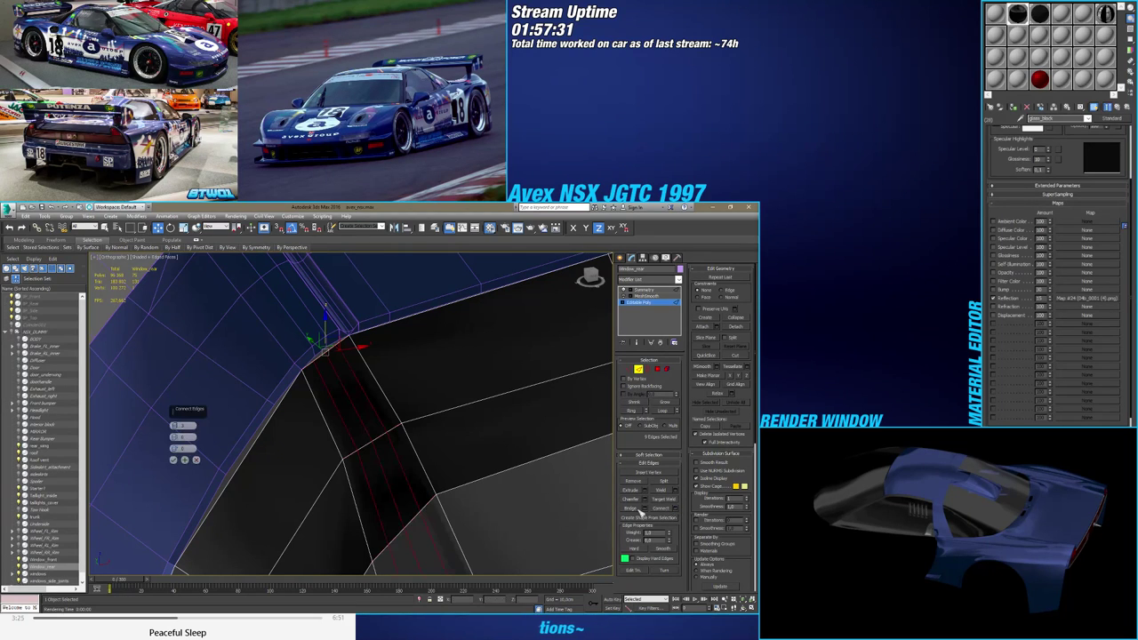
{"action": "left_click", "coordinate": [174, 459]}
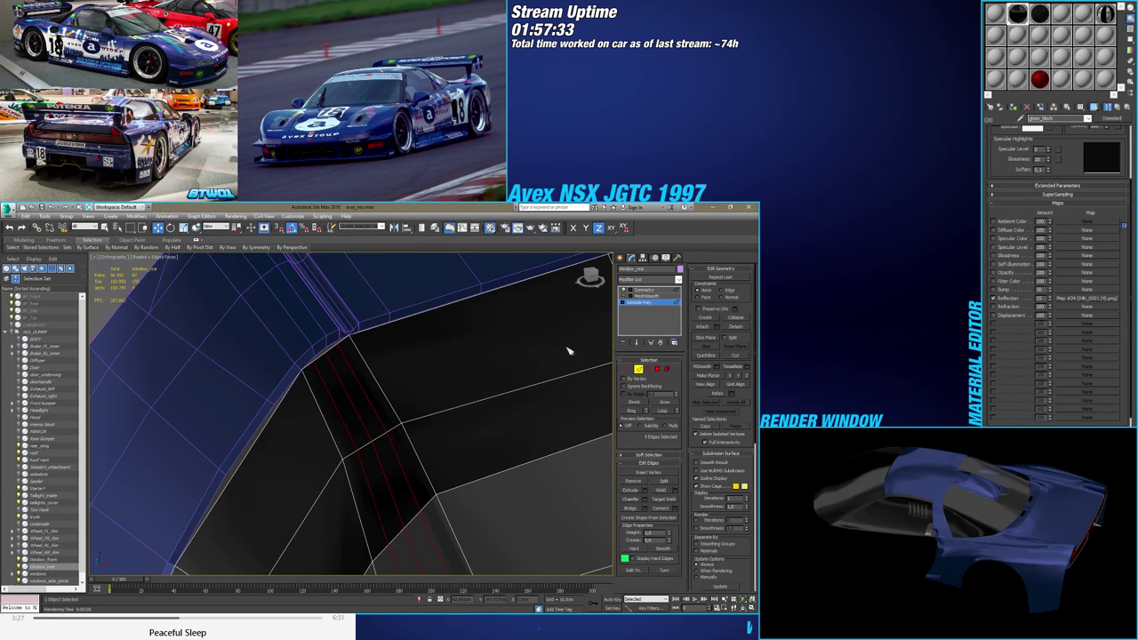
Snap the new border vertices at the upper window corner onto the matching roof edge vertices
{"action": "left_click", "coordinate": [623, 368]}
{"action": "scroll", "coordinate": [312, 364], "scroll_direction": "up", "scroll_amount": 3}
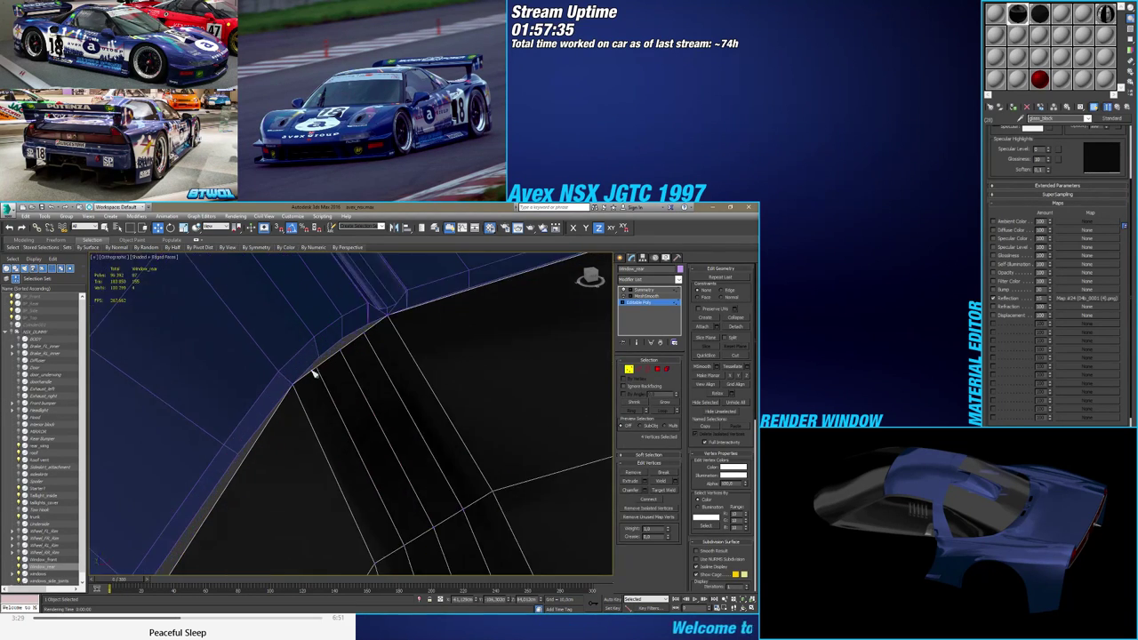
{"action": "left_click", "coordinate": [313, 370]}
{"action": "mouse_move", "coordinate": [313, 370]}
{"action": "middle_mouse_down", "text": "alt"}
{"action": "mouse_move", "coordinate": [330, 368]}
{"action": "mouse_move", "coordinate": [318, 367]}
{"action": "middle_mouse_up", "text": "alt"}
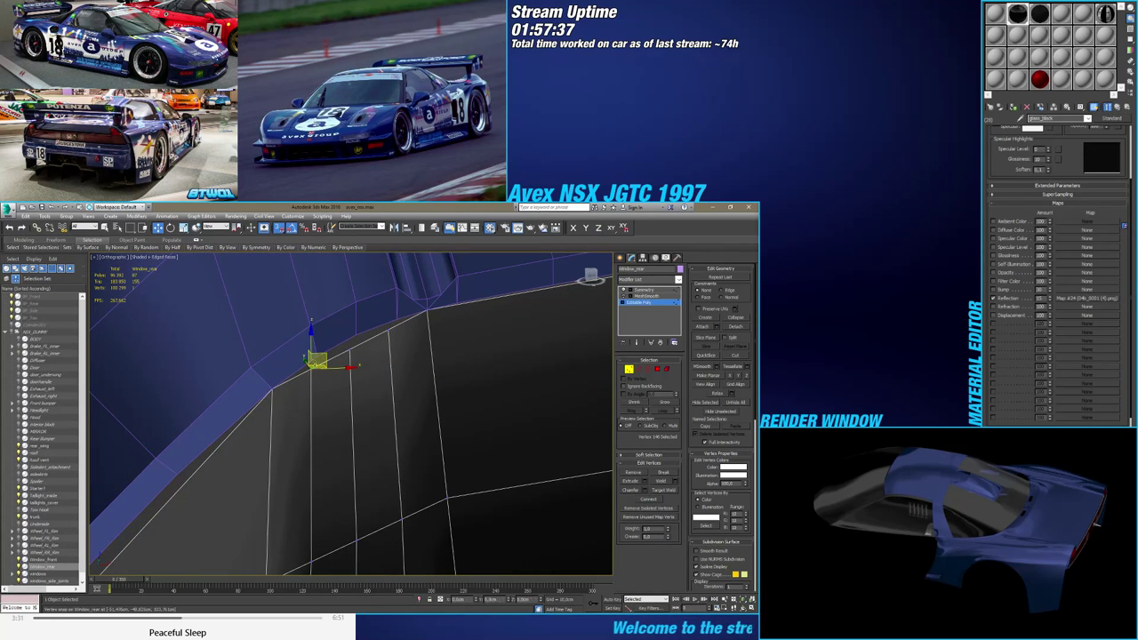
{"action": "left_click_drag", "start_coordinate": [317, 364], "coordinate": [398, 317]}
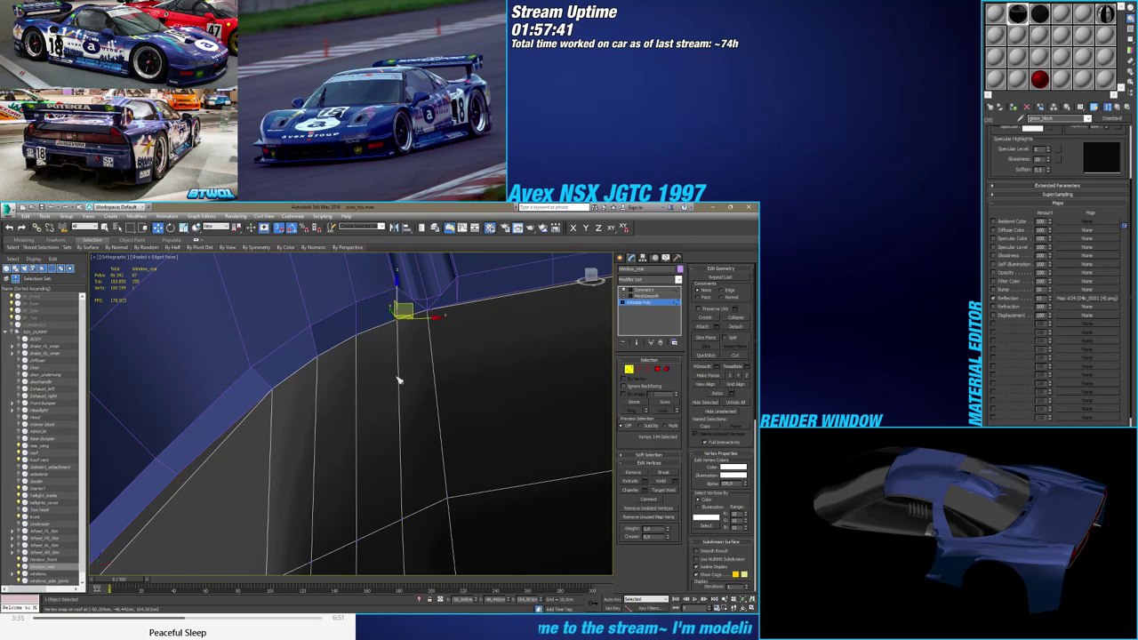
Turn off snapping and raise the new inner vertices just below the border at the upper window corner along Z towards the roof edge
{"action": "scroll", "coordinate": [398, 382], "scroll_direction": "down", "scroll_amount": 3}
{"action": "middle_click_drag", "start_coordinate": [398, 381], "coordinate": [399, 311]}
{"action": "key", "text": "s"}
{"action": "left_click_drag", "start_coordinate": [414, 370], "coordinate": [399, 394]}
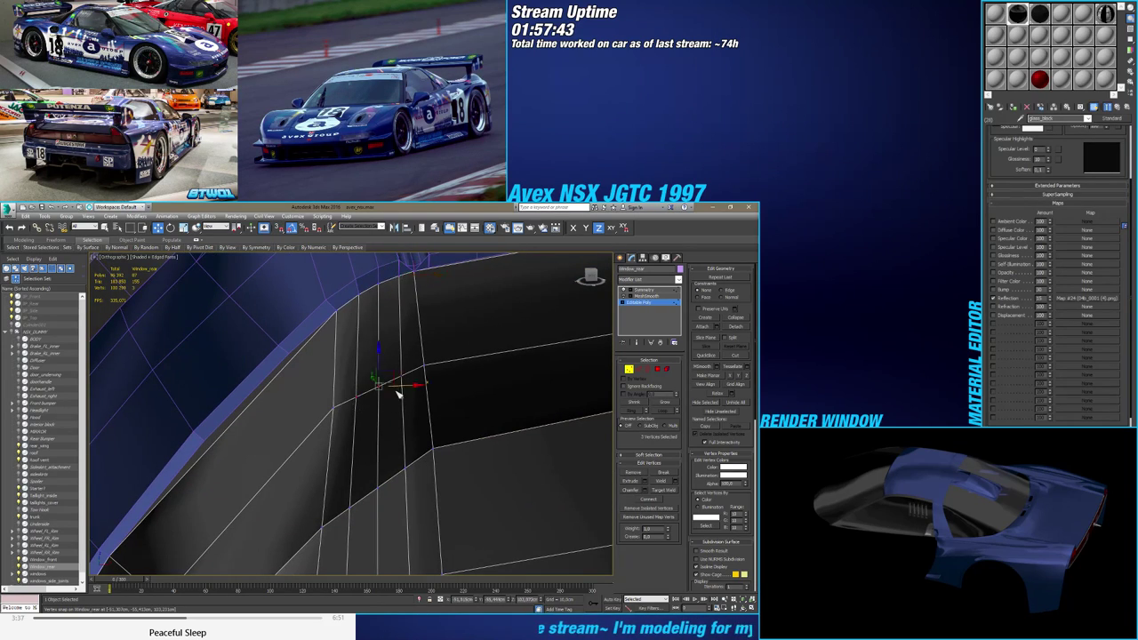
{"action": "mouse_move", "coordinate": [399, 394]}
{"action": "middle_mouse_down", "text": "alt"}
{"action": "mouse_move", "coordinate": [394, 368]}
{"action": "mouse_move", "coordinate": [399, 380]}
{"action": "mouse_move", "coordinate": [382, 388]}
{"action": "middle_mouse_up", "text": "alt"}
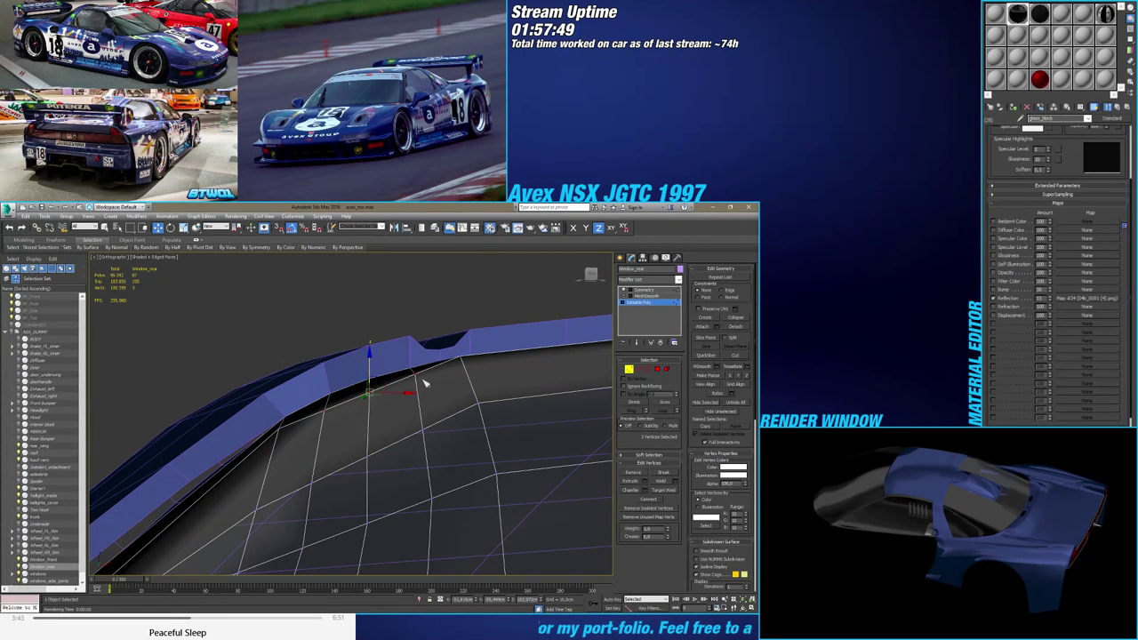
{"action": "left_click", "coordinate": [413, 341]}
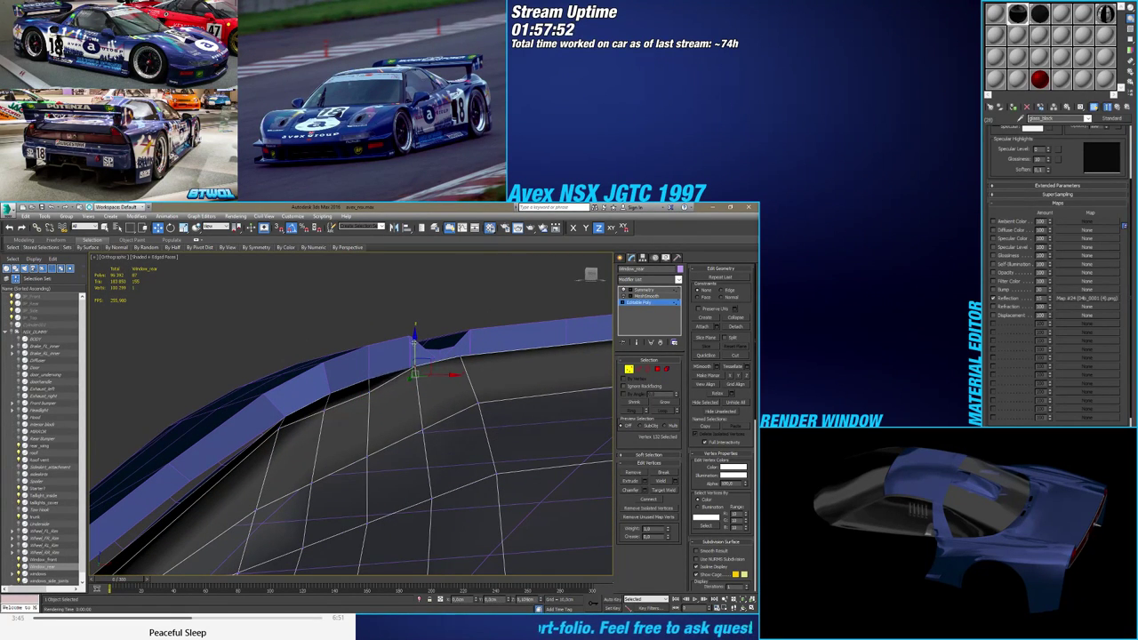
{"action": "middle_click_drag", "start_coordinate": [411, 355], "coordinate": [410, 358], "text": "alt"}
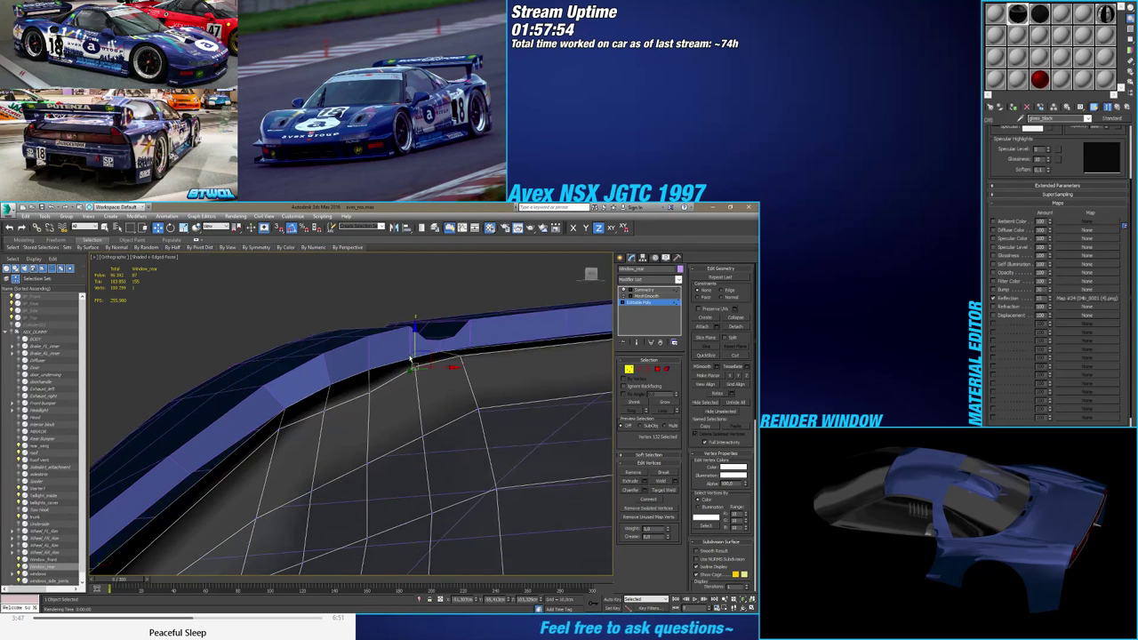
{"action": "left_click", "coordinate": [368, 389]}
{"action": "left_click_drag", "start_coordinate": [368, 389], "coordinate": [354, 381]}
{"action": "left_click", "coordinate": [325, 415]}
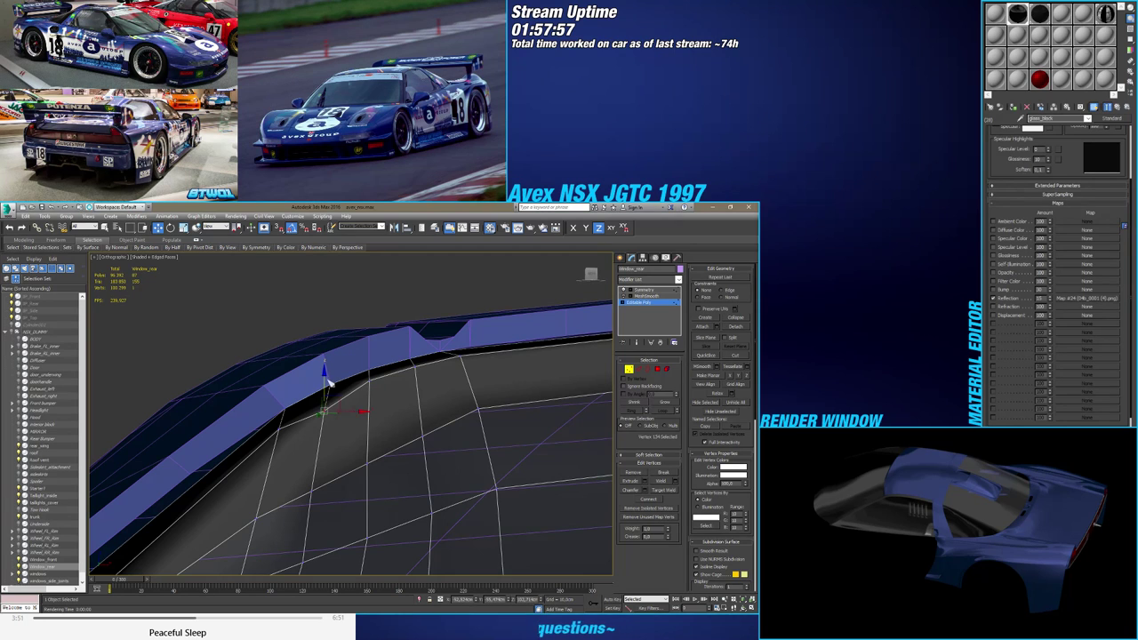
{"action": "left_click_drag", "start_coordinate": [326, 368], "coordinate": [326, 357]}
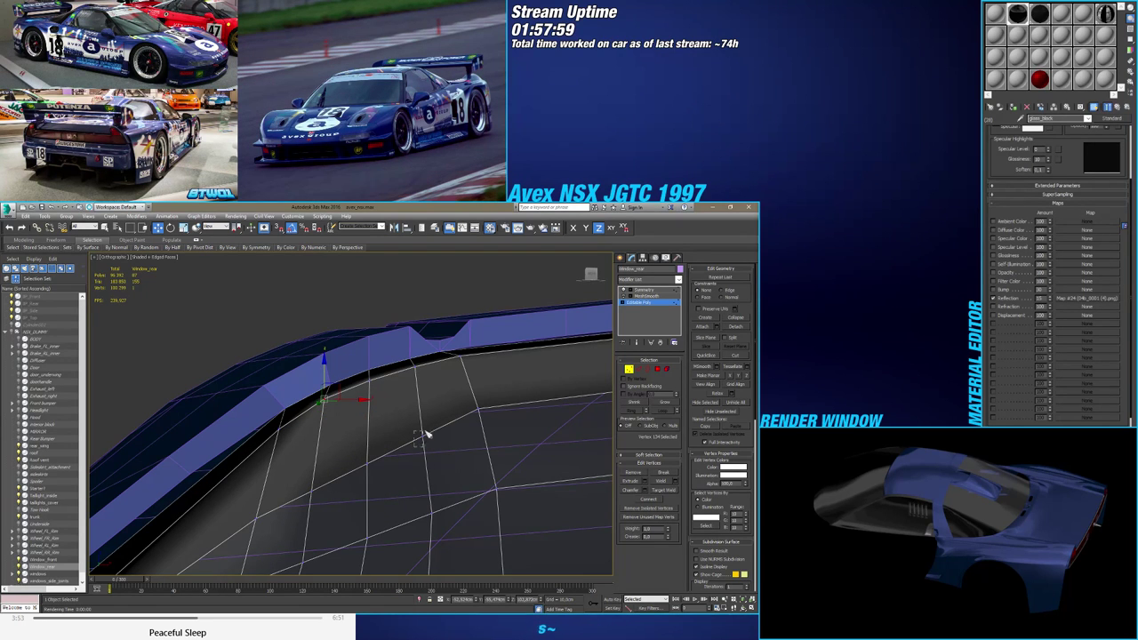
Adjust the heights of the next row of three new vertices at the upper window corner along Z to follow the curvature
{"action": "left_click_drag", "start_coordinate": [414, 446], "coordinate": [425, 432]}
{"action": "scroll", "coordinate": [411, 354], "scroll_direction": "down", "scroll_amount": 3}
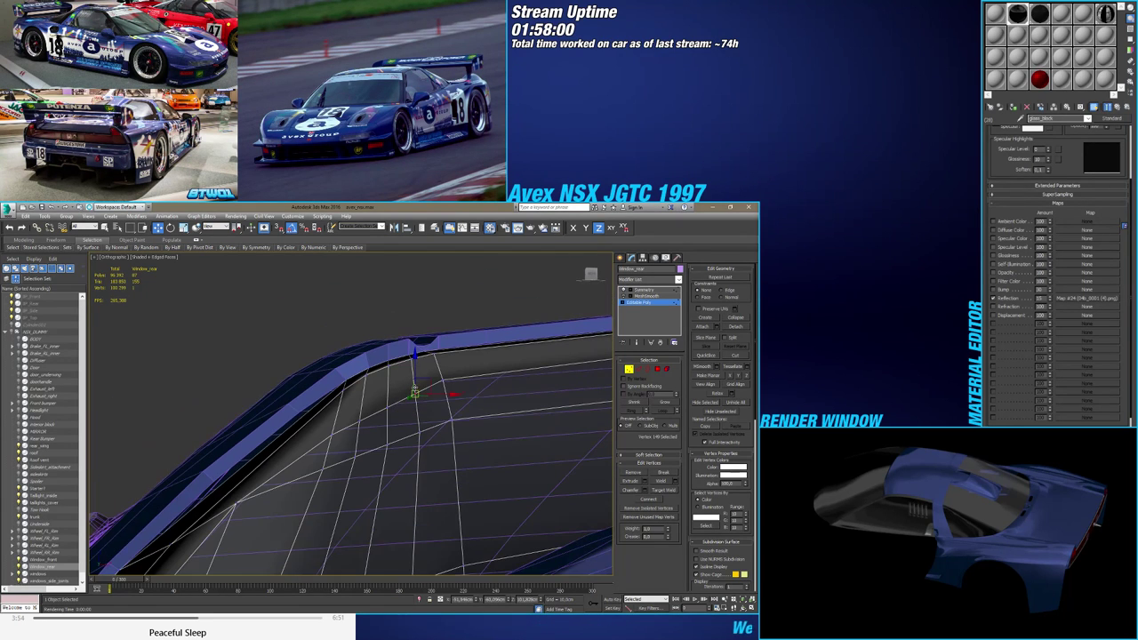
{"action": "left_click", "coordinate": [415, 373]}
{"action": "middle_click_drag", "start_coordinate": [415, 373], "coordinate": [489, 393], "text": "alt"}
{"action": "left_click", "coordinate": [504, 365]}
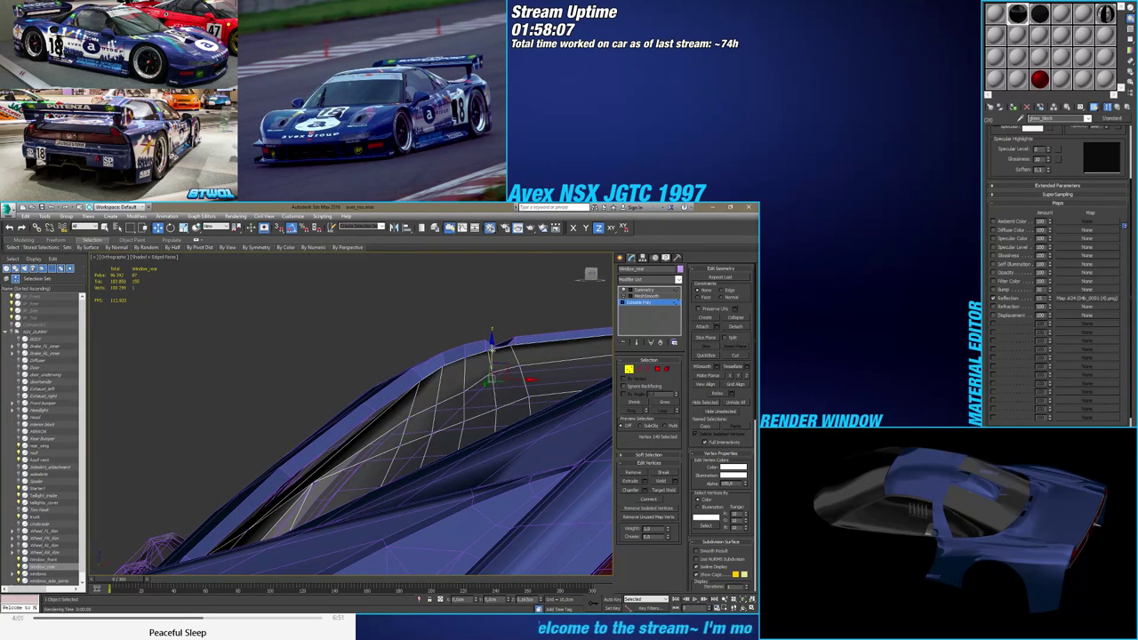
{"action": "left_click_drag", "start_coordinate": [491, 349], "coordinate": [463, 363]}
{"action": "left_click", "coordinate": [463, 391]}
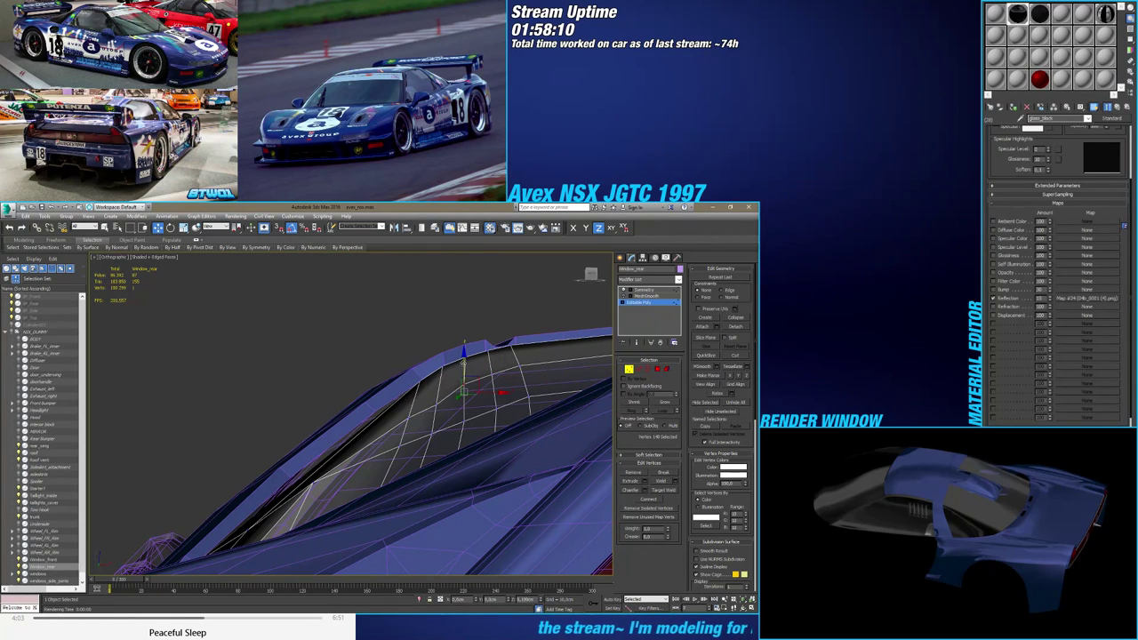
{"action": "left_click", "coordinate": [435, 400]}
{"action": "left_click_drag", "start_coordinate": [436, 377], "coordinate": [436, 371]}
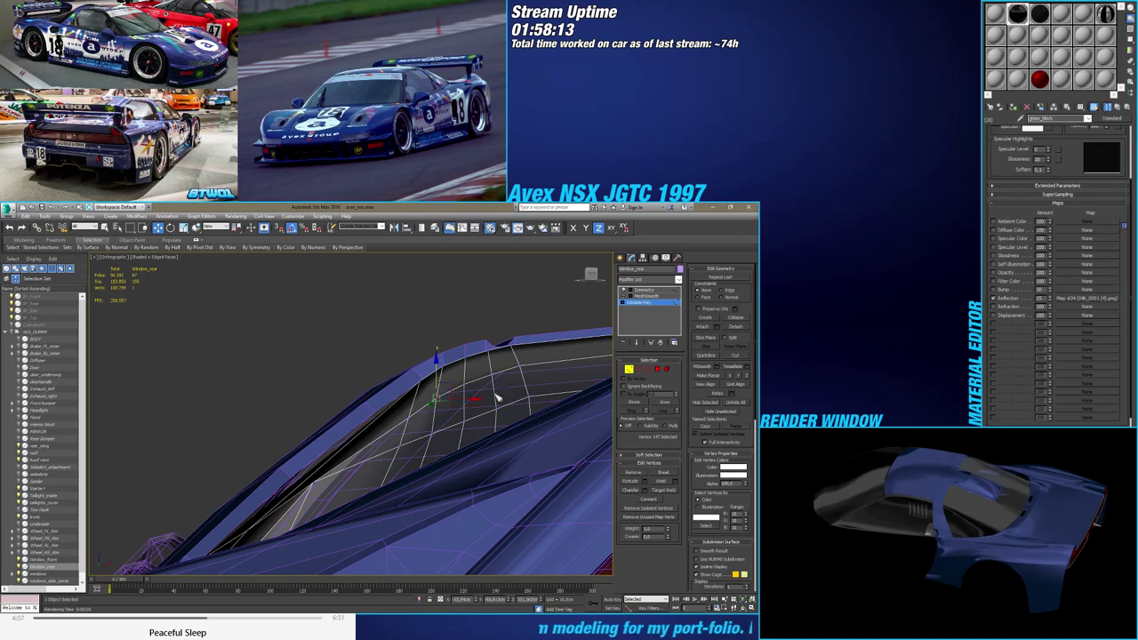
Constrain movement to edges and slide the new vertices at the upper glass corner along Y to round its outline
{"action": "left_click", "coordinate": [498, 408]}
{"action": "middle_click_drag", "start_coordinate": [499, 409], "coordinate": [404, 442], "text": "alt"}
{"action": "scroll", "coordinate": [557, 445], "scroll_direction": "up", "scroll_amount": 3}
{"action": "left_click", "coordinate": [593, 276]}
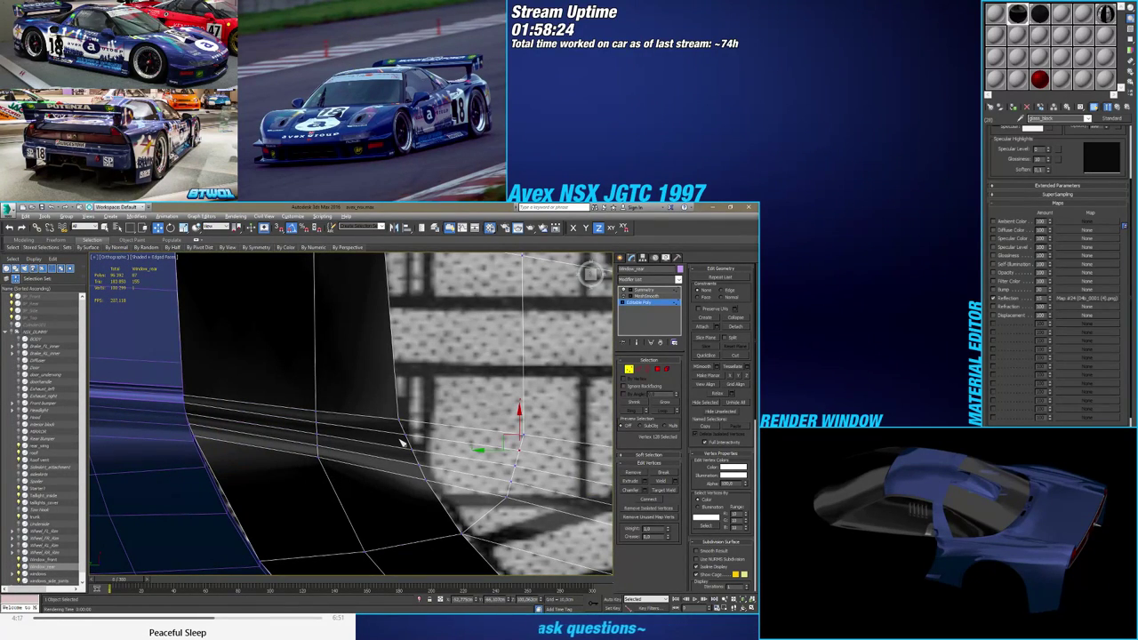
{"action": "left_click", "coordinate": [404, 434]}
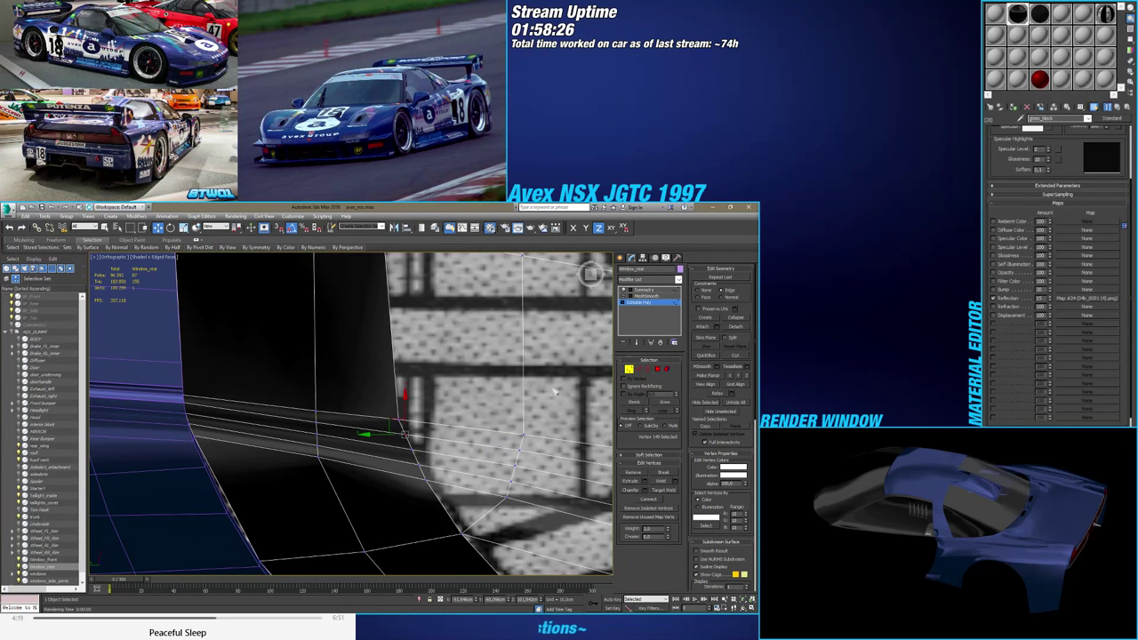
{"action": "left_click_drag", "start_coordinate": [381, 435], "coordinate": [435, 464]}
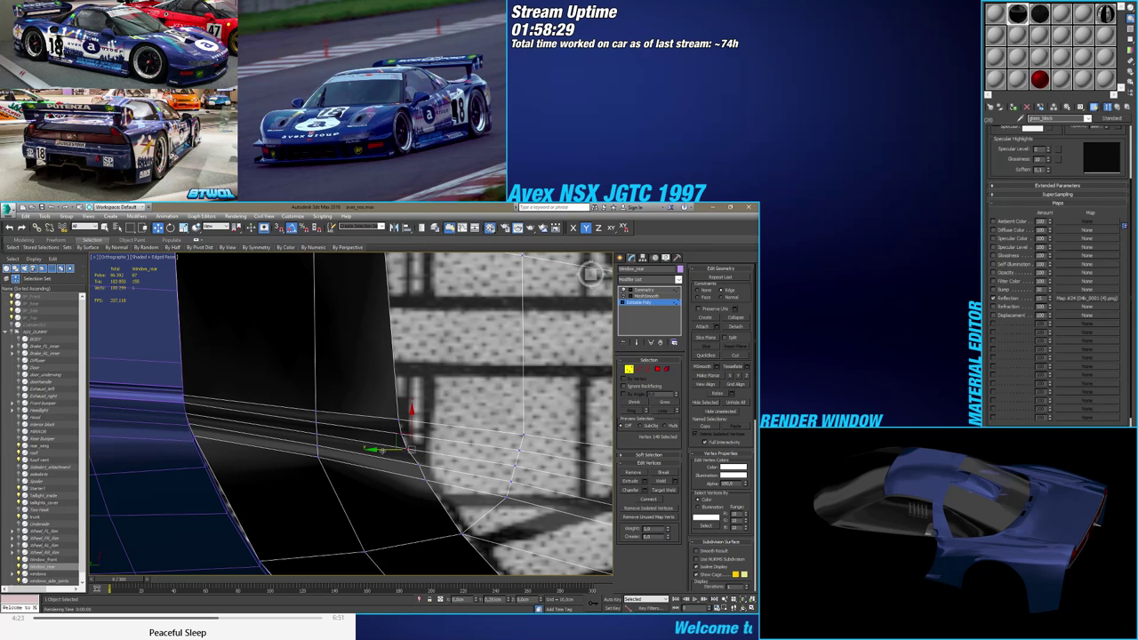
{"action": "left_click", "coordinate": [421, 464]}
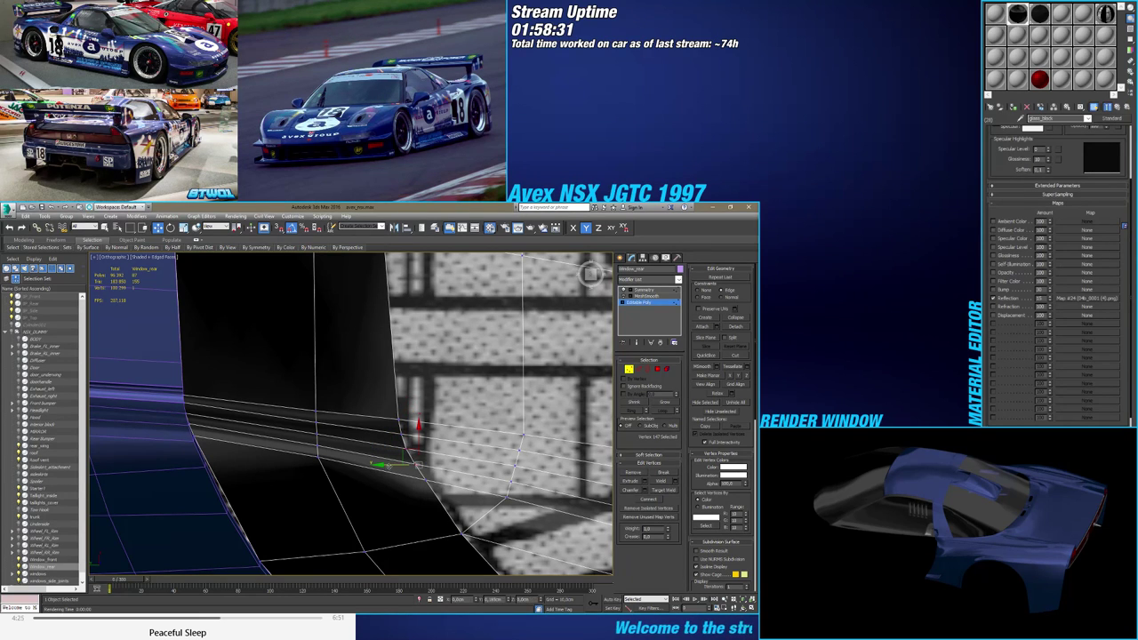
{"action": "left_click_drag", "start_coordinate": [387, 465], "coordinate": [394, 480]}
{"action": "scroll", "coordinate": [445, 500], "scroll_direction": "down", "scroll_amount": 4}
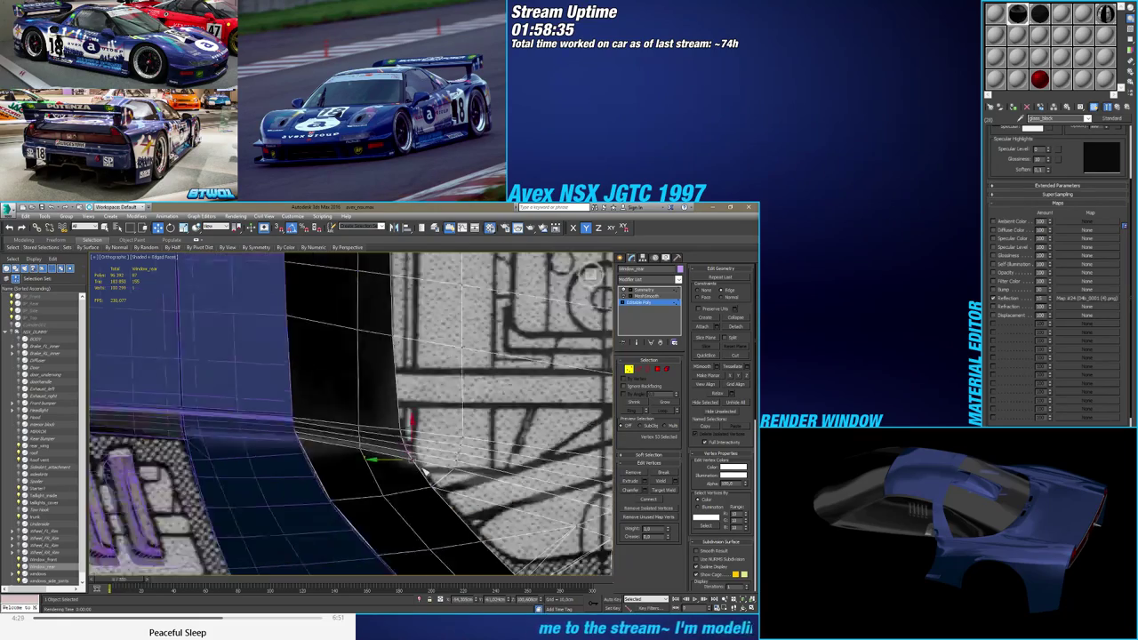
Slide the three new vertices in the middle of the narrow strip along their edges in Y to form a smooth curve
{"action": "middle_click_drag", "start_coordinate": [444, 500], "coordinate": [383, 410], "text": "alt"}
{"action": "mouse_move", "coordinate": [383, 409]}
{"action": "middle_mouse_down"}
{"action": "mouse_move", "coordinate": [372, 365]}
{"action": "mouse_move", "coordinate": [441, 467]}
{"action": "middle_mouse_up"}
{"action": "key", "text": "F4"}
{"action": "key", "text": "F4"}
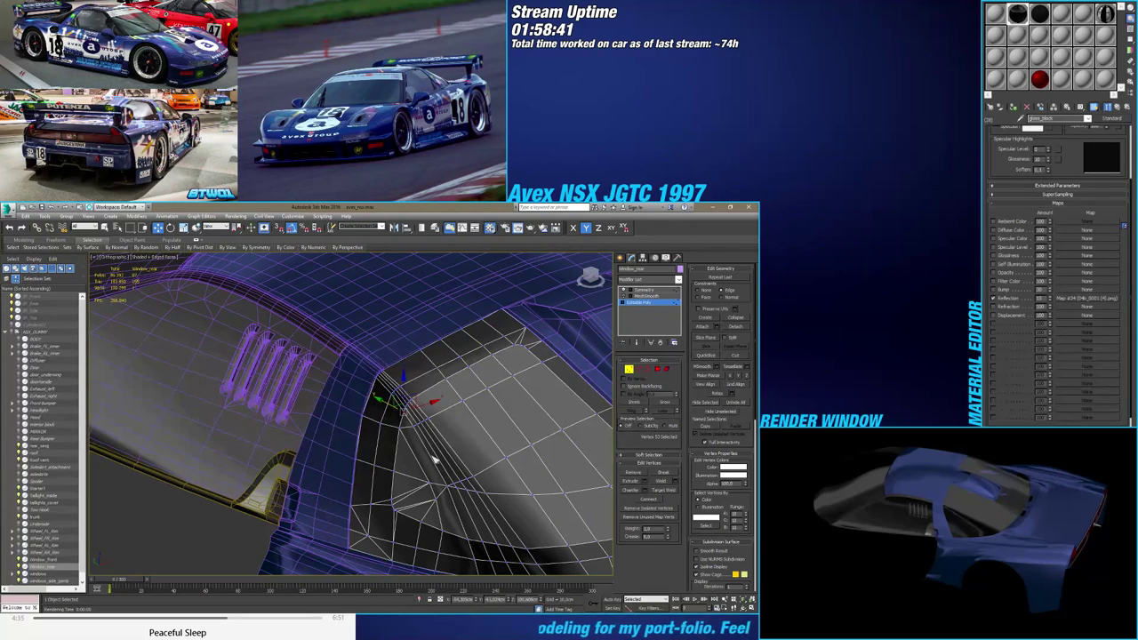
{"action": "scroll", "coordinate": [425, 429], "scroll_direction": "up", "scroll_amount": 5}
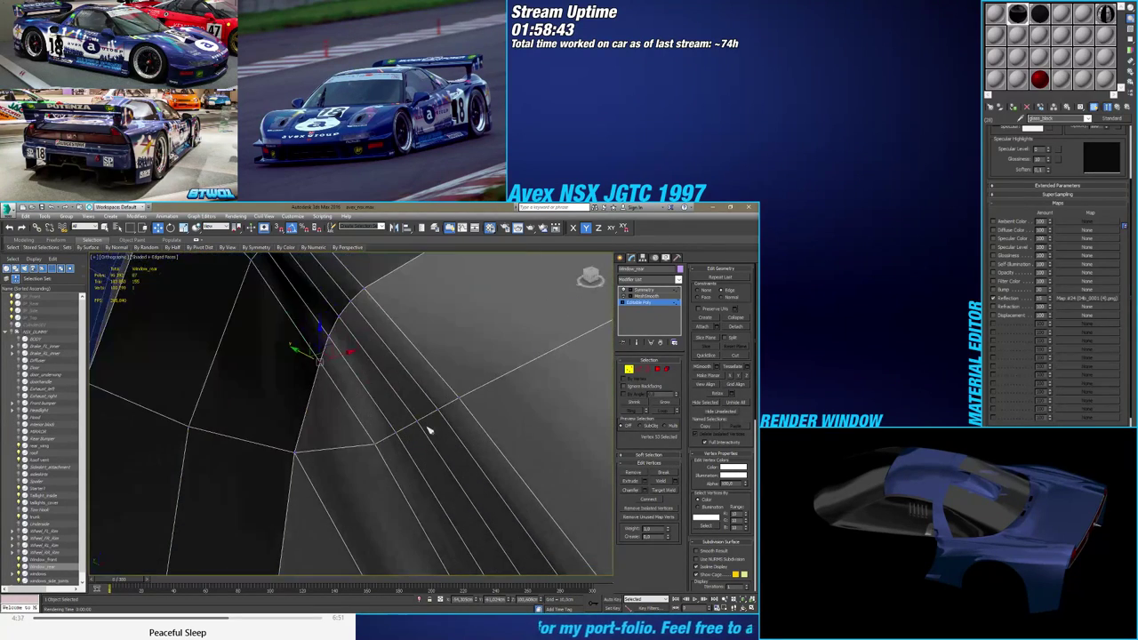
{"action": "middle_click_drag", "start_coordinate": [449, 409], "coordinate": [484, 436], "text": "alt"}
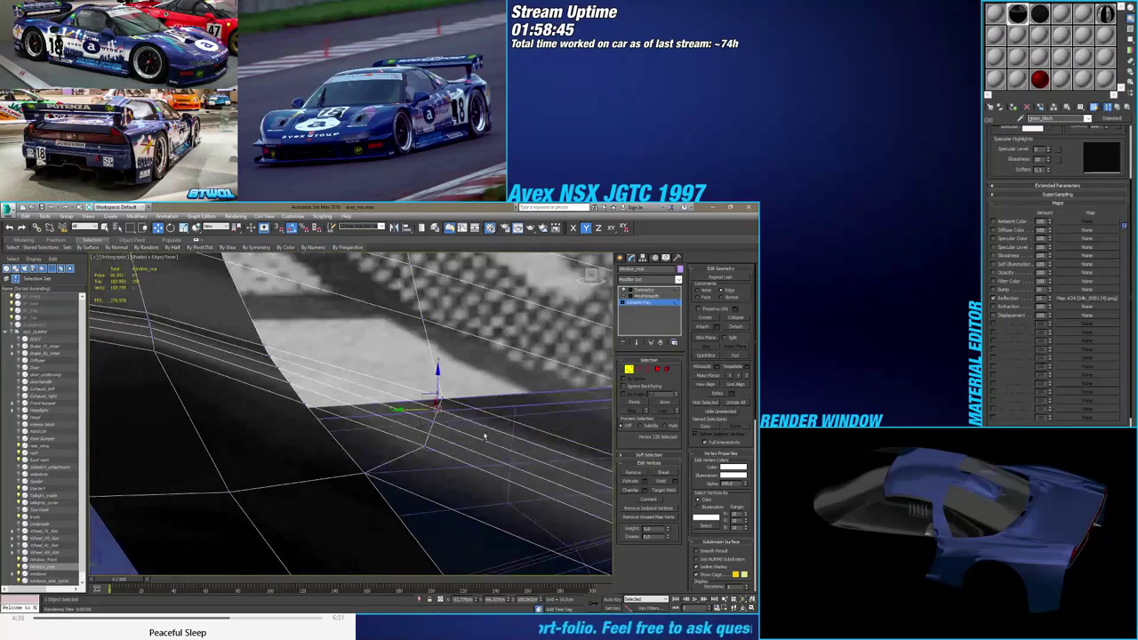
{"action": "middle_click_drag", "start_coordinate": [545, 367], "coordinate": [434, 409], "text": "alt"}
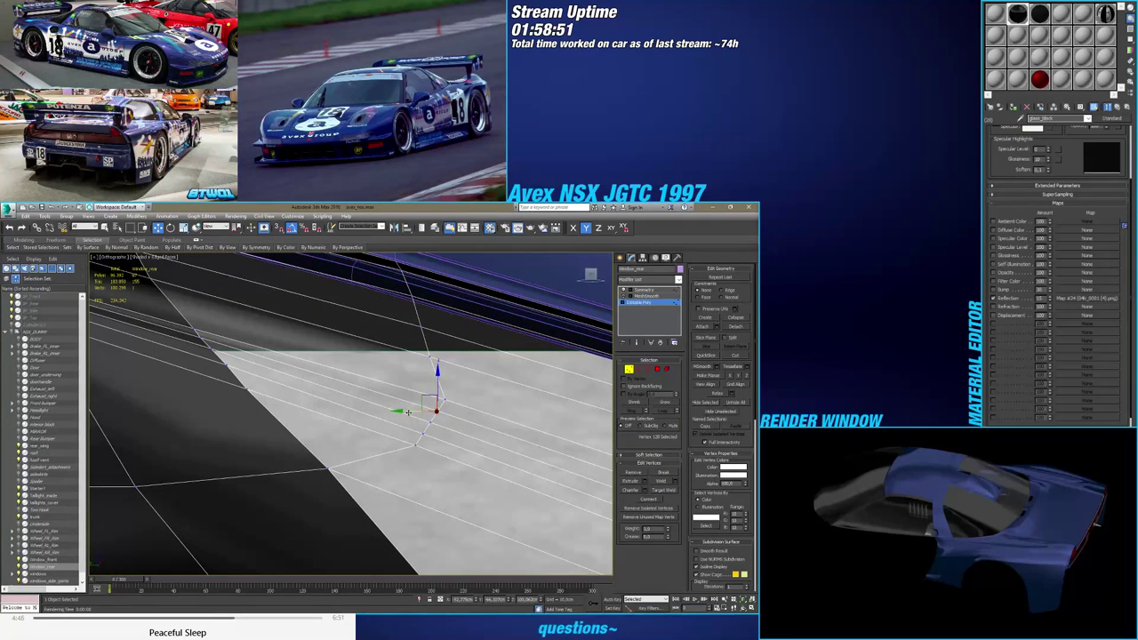
{"action": "left_click_drag", "start_coordinate": [408, 411], "coordinate": [423, 427]}
{"action": "left_click", "coordinate": [427, 423]}
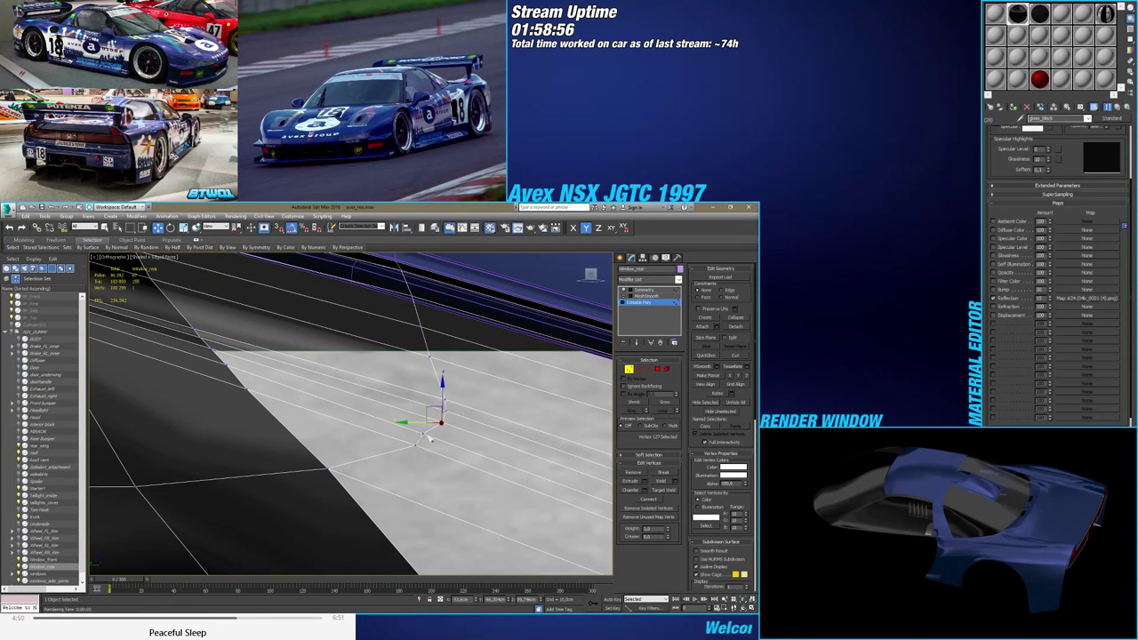
{"action": "left_click", "coordinate": [420, 434]}
{"action": "left_click_drag", "start_coordinate": [408, 436], "coordinate": [419, 437]}
Slide the new vertices at the lower end of the narrow strip along their edges in Y to soften the bend
{"action": "middle_click_drag", "start_coordinate": [458, 446], "coordinate": [312, 394]}
{"action": "scroll", "coordinate": [312, 395], "scroll_direction": "down", "scroll_amount": 4}
{"action": "middle_click_drag", "start_coordinate": [608, 497], "coordinate": [431, 436]}
{"action": "scroll", "coordinate": [434, 437], "scroll_direction": "down", "scroll_amount": 2}
{"action": "key", "text": "z"}
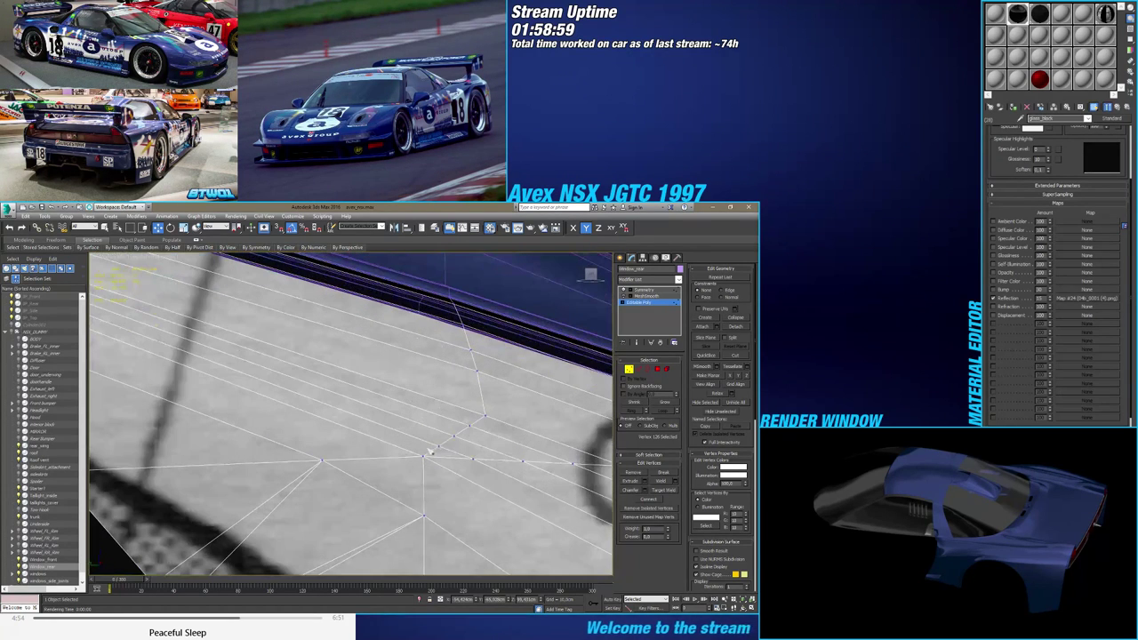
{"action": "left_click_drag", "start_coordinate": [411, 445], "coordinate": [454, 442]}
{"action": "left_click", "coordinate": [470, 424]}
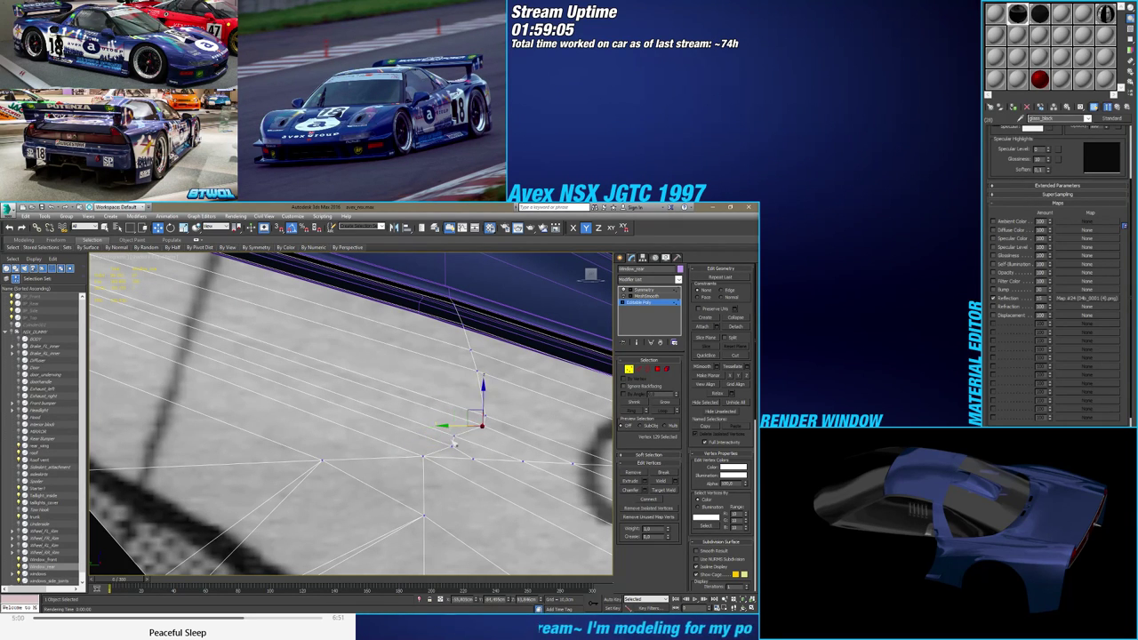
{"action": "left_click", "coordinate": [452, 436]}
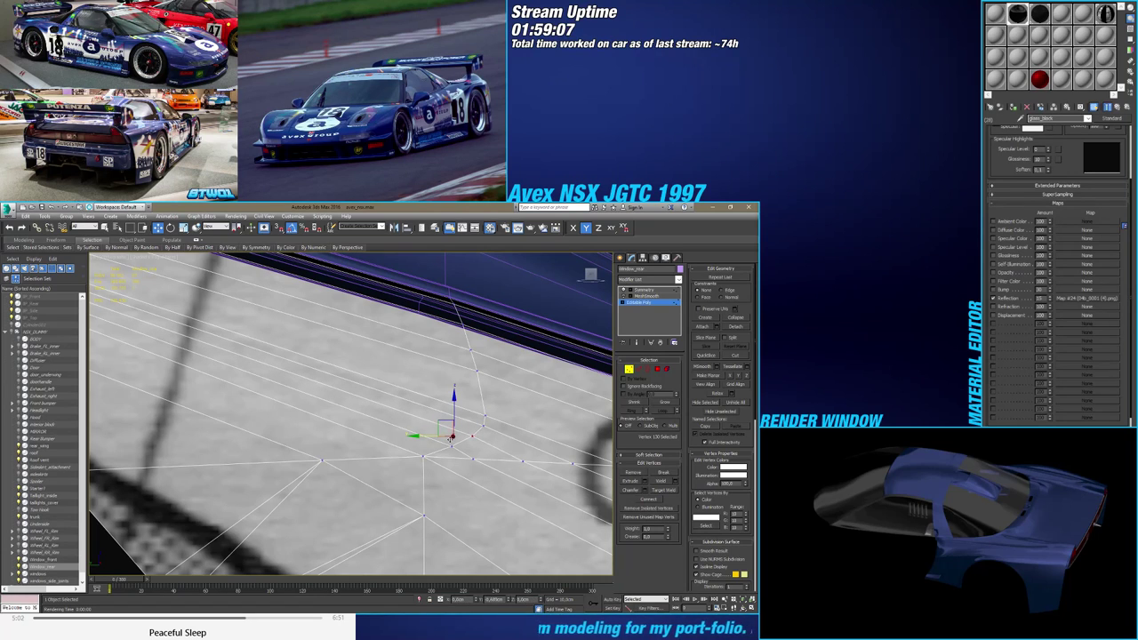
{"action": "left_click", "coordinate": [474, 435]}
{"action": "left_click", "coordinate": [449, 446]}
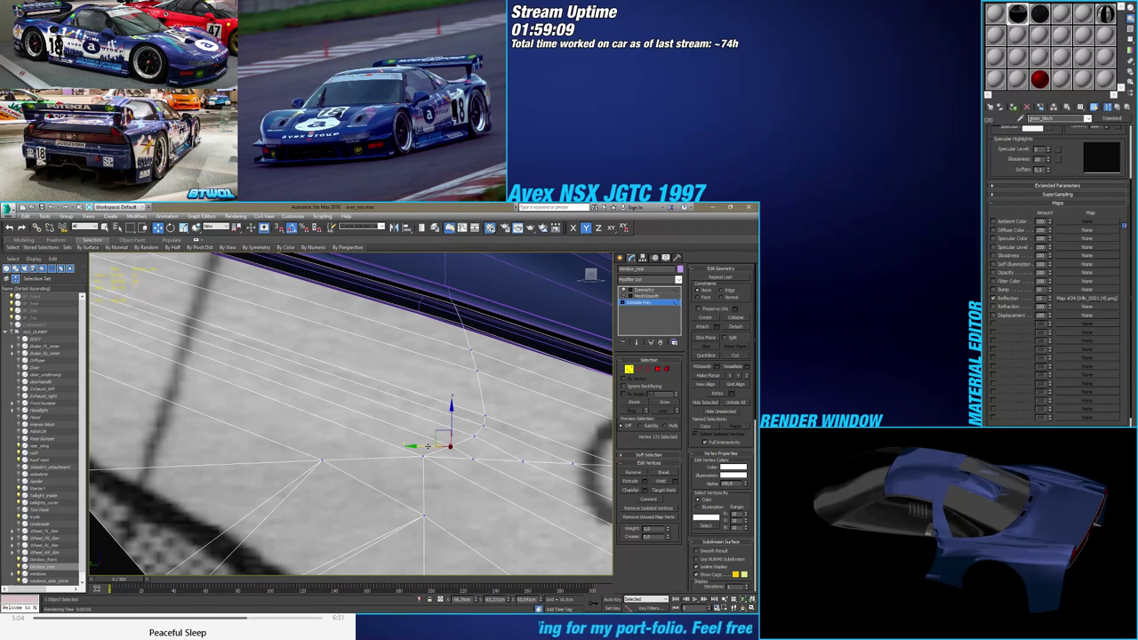
From the top view, slide the existing glass vertices near the lower end of the strip along Y to even out the mesh spacing
{"action": "middle_click_drag", "start_coordinate": [490, 462], "coordinate": [494, 494], "text": "alt"}
{"action": "scroll", "coordinate": [411, 471], "scroll_direction": "down", "scroll_amount": 3}
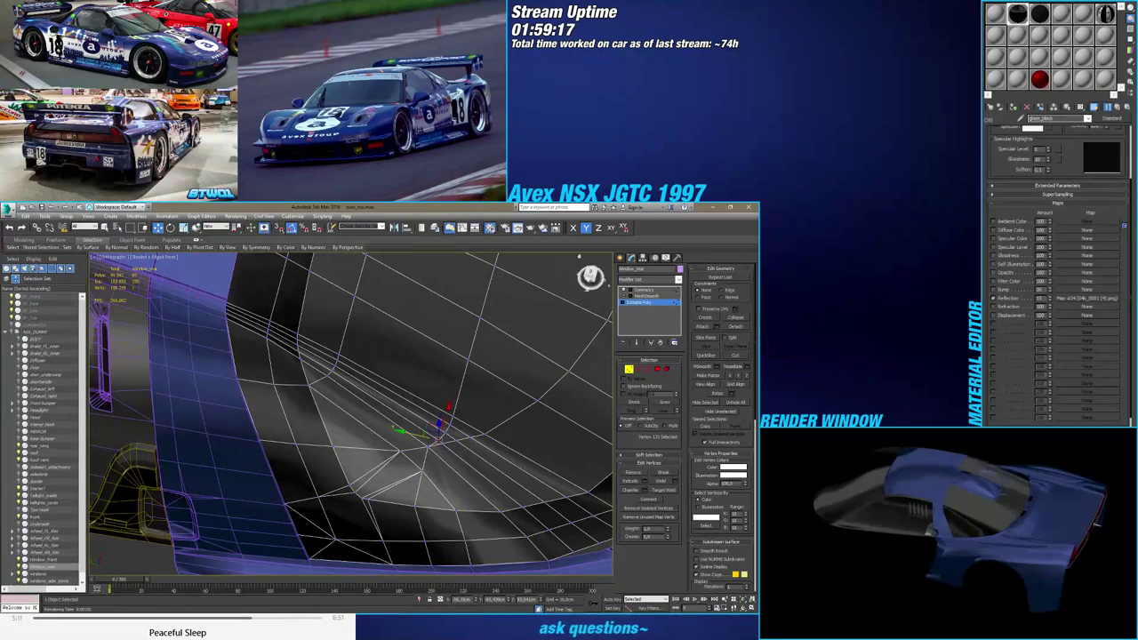
{"action": "left_click", "coordinate": [590, 277]}
{"action": "middle_click_drag", "start_coordinate": [505, 434], "coordinate": [433, 454], "text": "alt"}
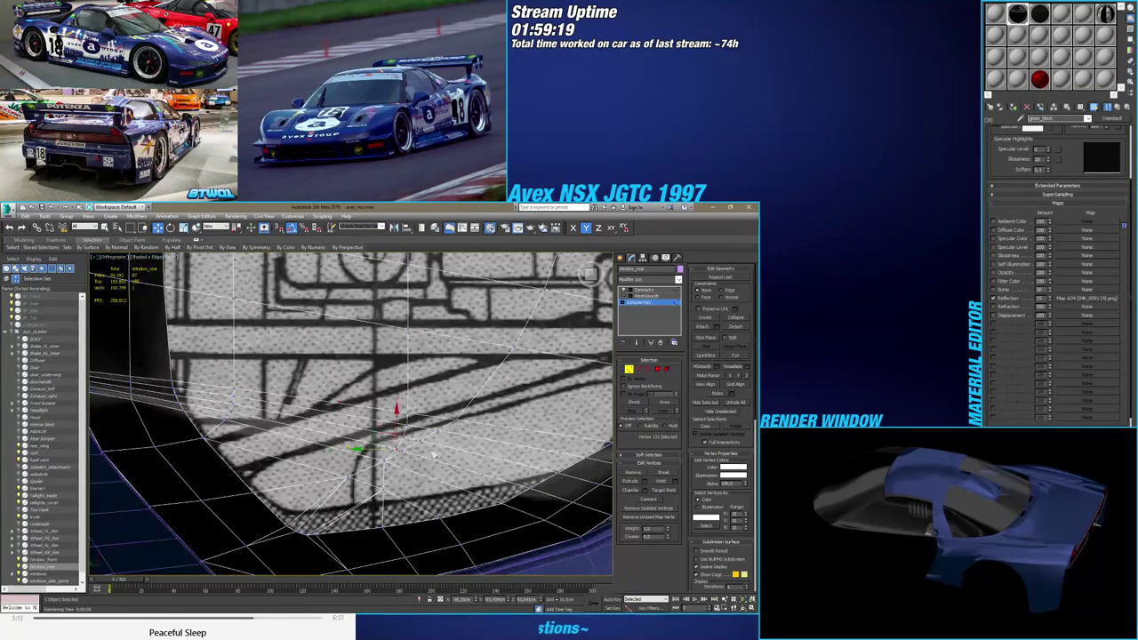
{"action": "middle_click_drag", "start_coordinate": [477, 414], "coordinate": [423, 439], "text": "alt"}
{"action": "left_click", "coordinate": [417, 426]}
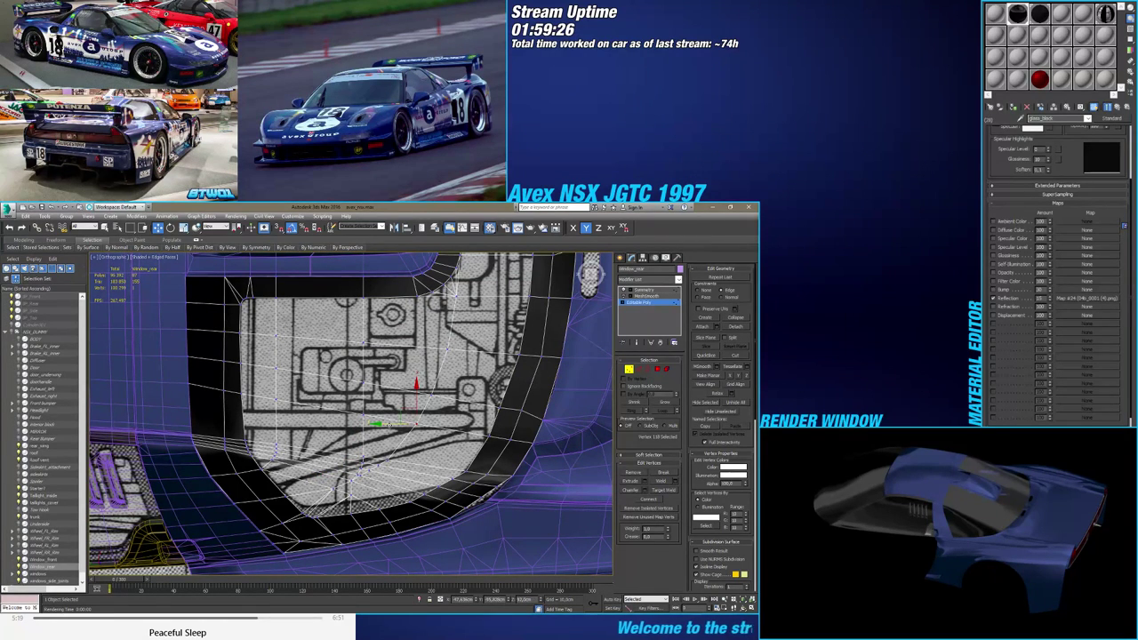
{"action": "left_click", "coordinate": [432, 395]}
{"action": "left_click_drag", "start_coordinate": [400, 399], "coordinate": [406, 424]}
{"action": "left_click", "coordinate": [415, 425]}
{"action": "scroll", "coordinate": [408, 423], "scroll_direction": "up", "scroll_amount": 2}
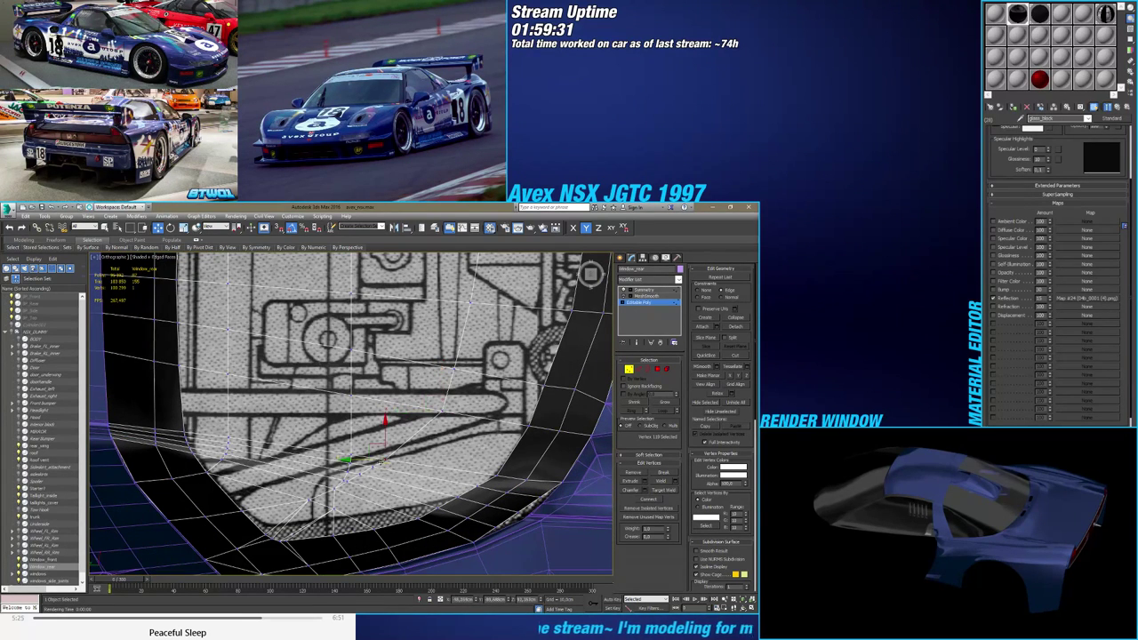
{"action": "left_click_drag", "start_coordinate": [369, 461], "coordinate": [400, 463]}
Move the three new vertices above the lower glass corner along their edges in the XY plane to smooth the edge flow
{"action": "left_click", "coordinate": [367, 463]}
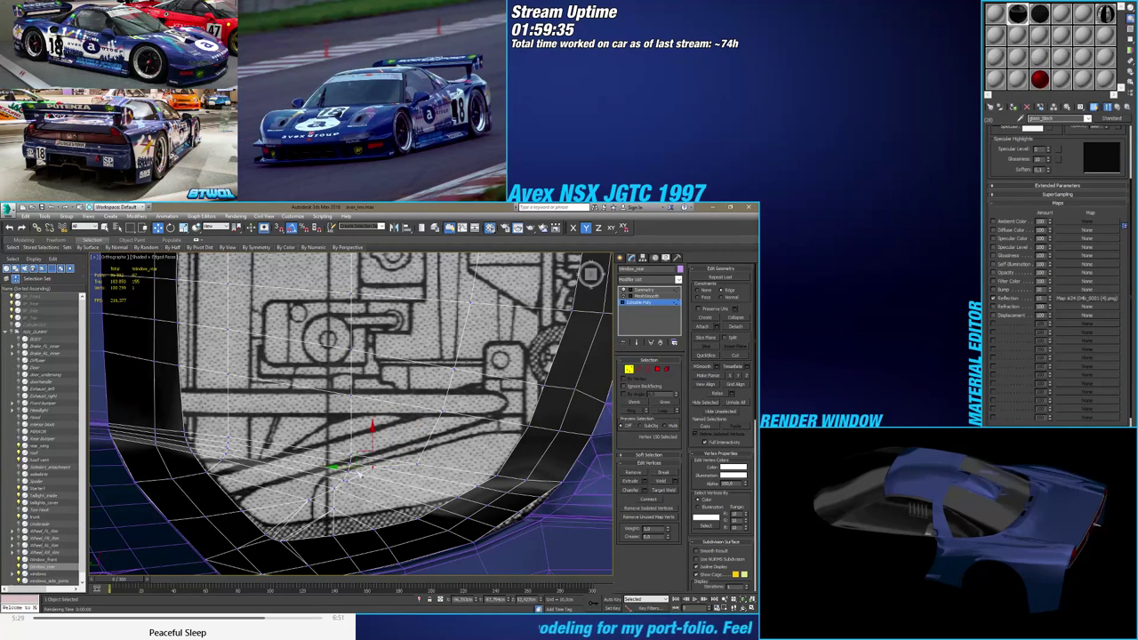
{"action": "left_click_drag", "start_coordinate": [364, 473], "coordinate": [395, 467]}
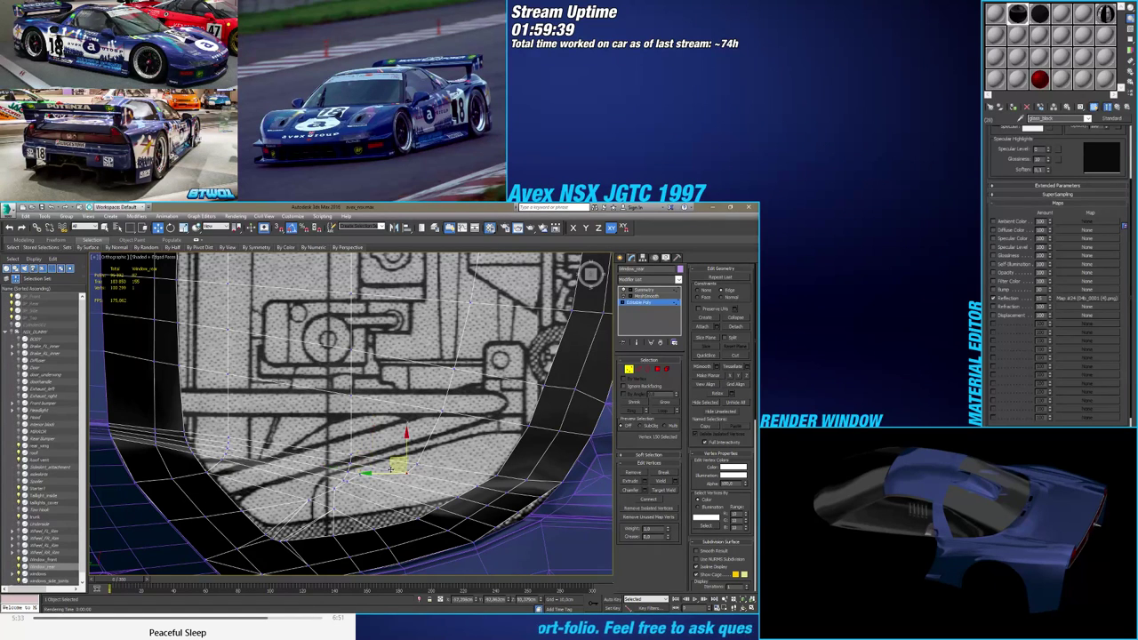
{"action": "left_click", "coordinate": [359, 474]}
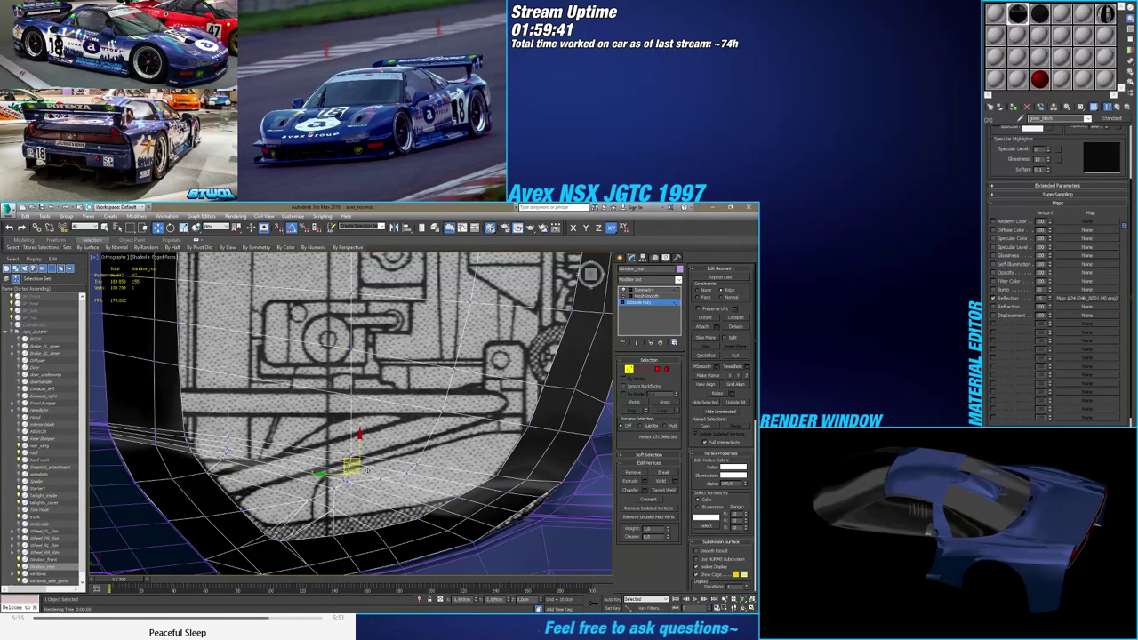
{"action": "left_click_drag", "start_coordinate": [370, 473], "coordinate": [371, 473]}
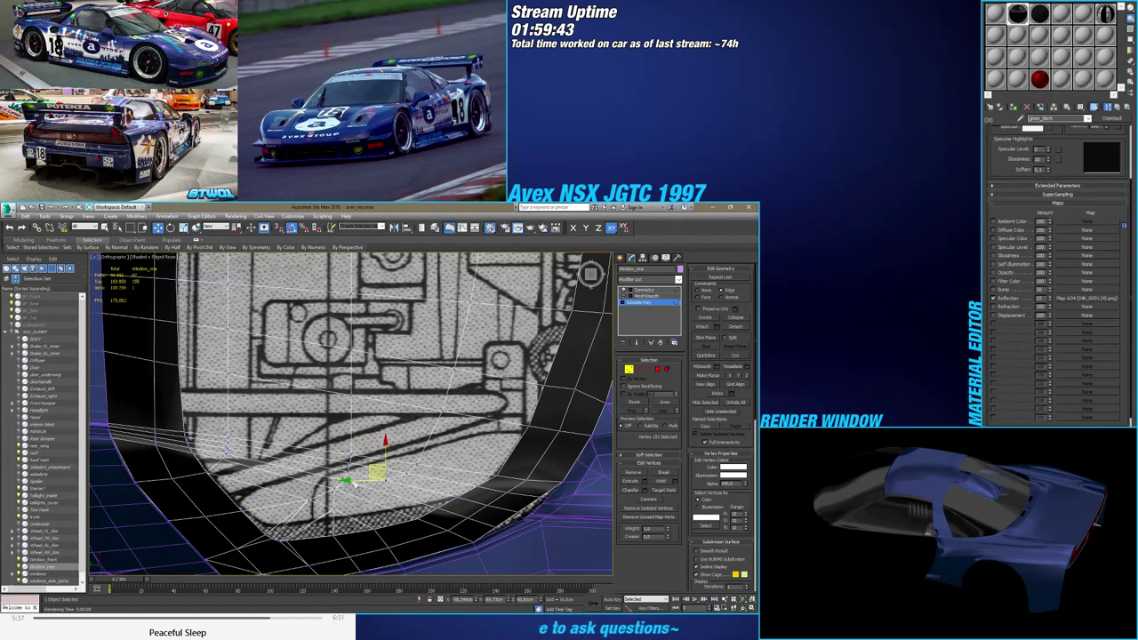
{"action": "left_click", "coordinate": [346, 482]}
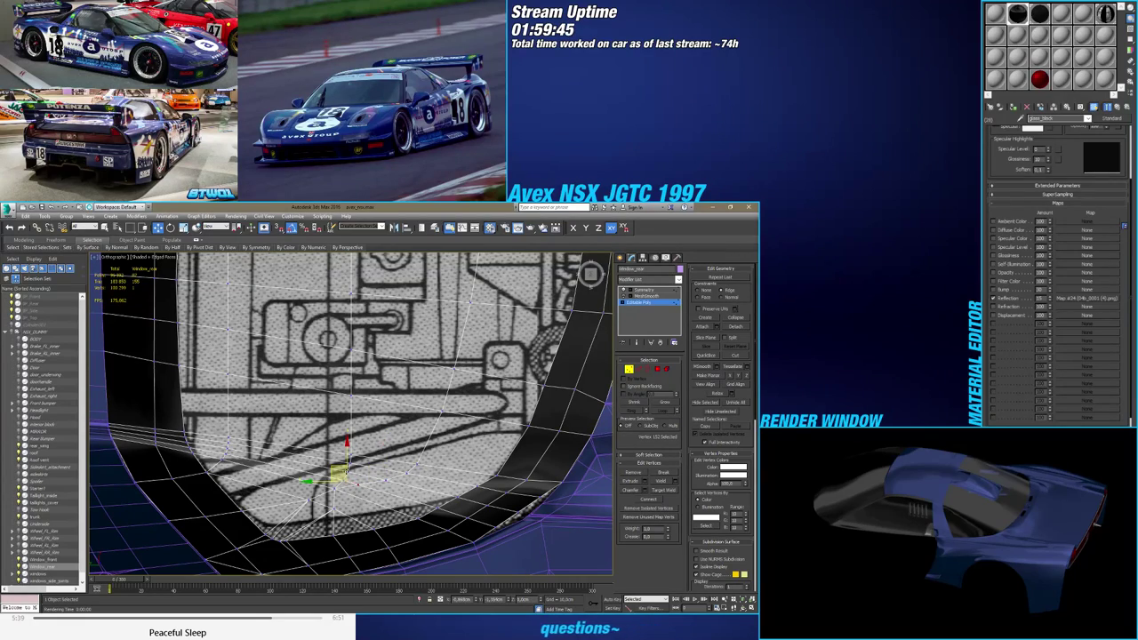
{"action": "left_click_drag", "start_coordinate": [351, 476], "coordinate": [352, 476]}
{"action": "mouse_move", "coordinate": [404, 483]}
{"action": "middle_mouse_down", "text": "alt"}
{"action": "mouse_move", "coordinate": [422, 427]}
{"action": "mouse_move", "coordinate": [414, 434]}
{"action": "mouse_move", "coordinate": [432, 437]}
{"action": "mouse_move", "coordinate": [406, 483]}
{"action": "mouse_move", "coordinate": [437, 470]}
{"action": "mouse_move", "coordinate": [455, 480]}
{"action": "mouse_move", "coordinate": [444, 485]}
{"action": "middle_mouse_up", "text": "alt"}
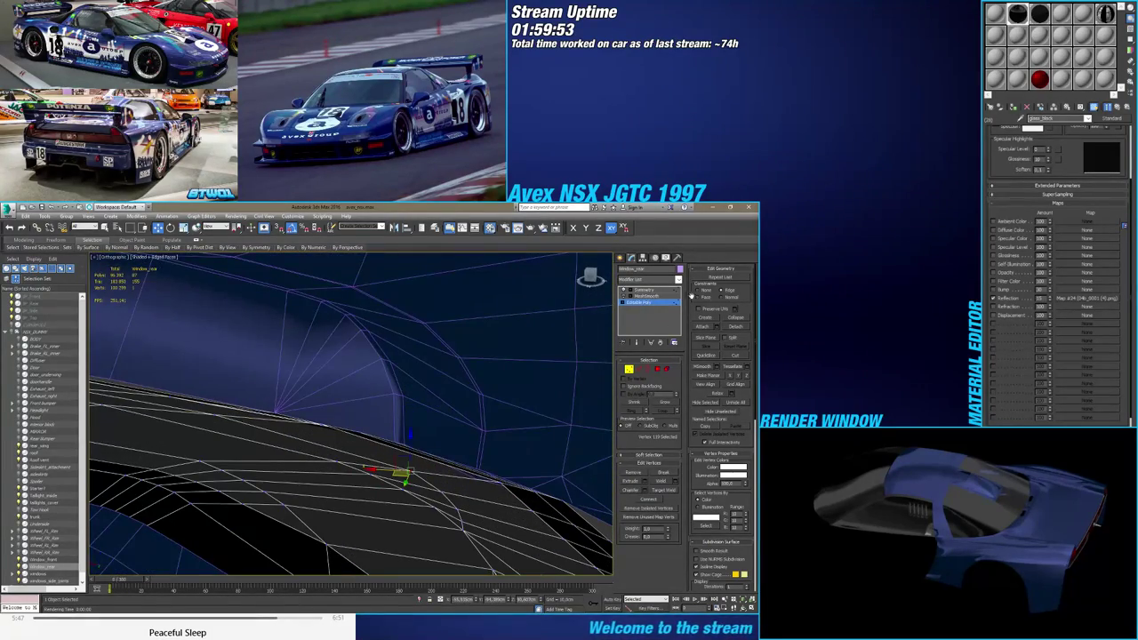
Adjust the heights of individual vertices in the rear window's curved corner, moving them only along the Z axis
{"action": "key", "text": "F7"}
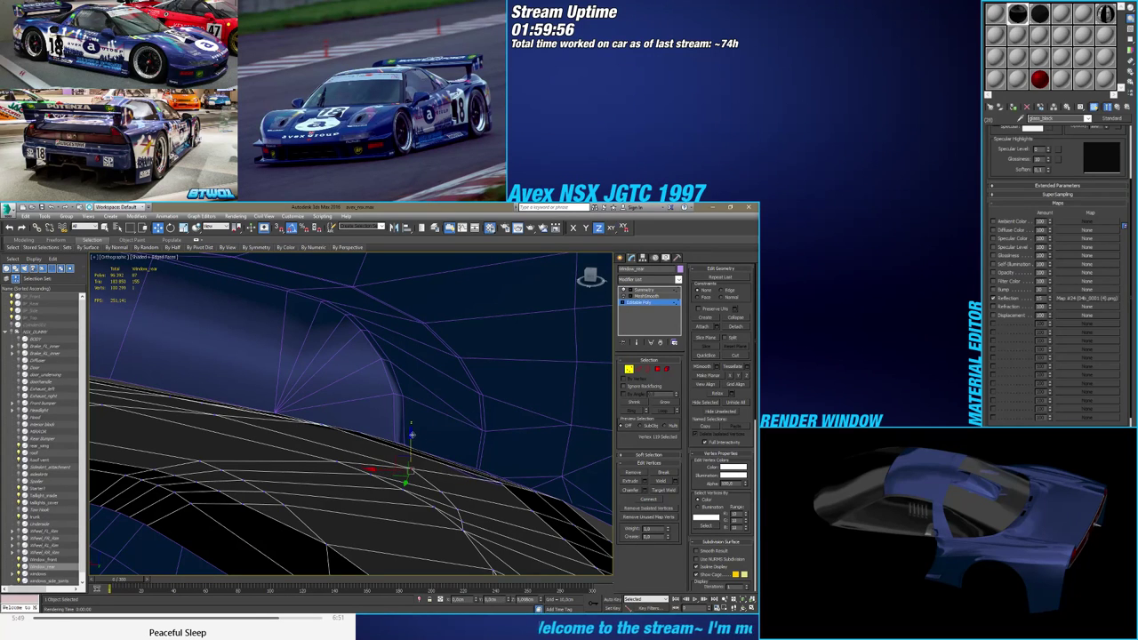
{"action": "left_click_drag", "start_coordinate": [412, 435], "coordinate": [412, 431]}
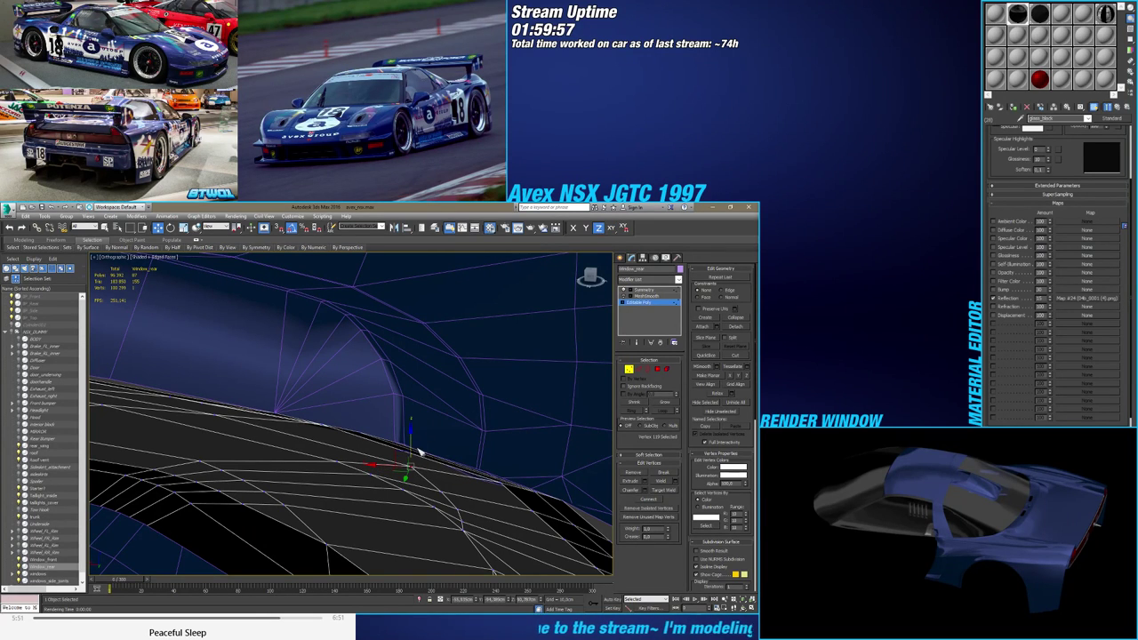
{"action": "left_click_drag", "start_coordinate": [428, 482], "coordinate": [459, 475]}
{"action": "left_click", "coordinate": [448, 484]}
{"action": "left_click", "coordinate": [459, 513]}
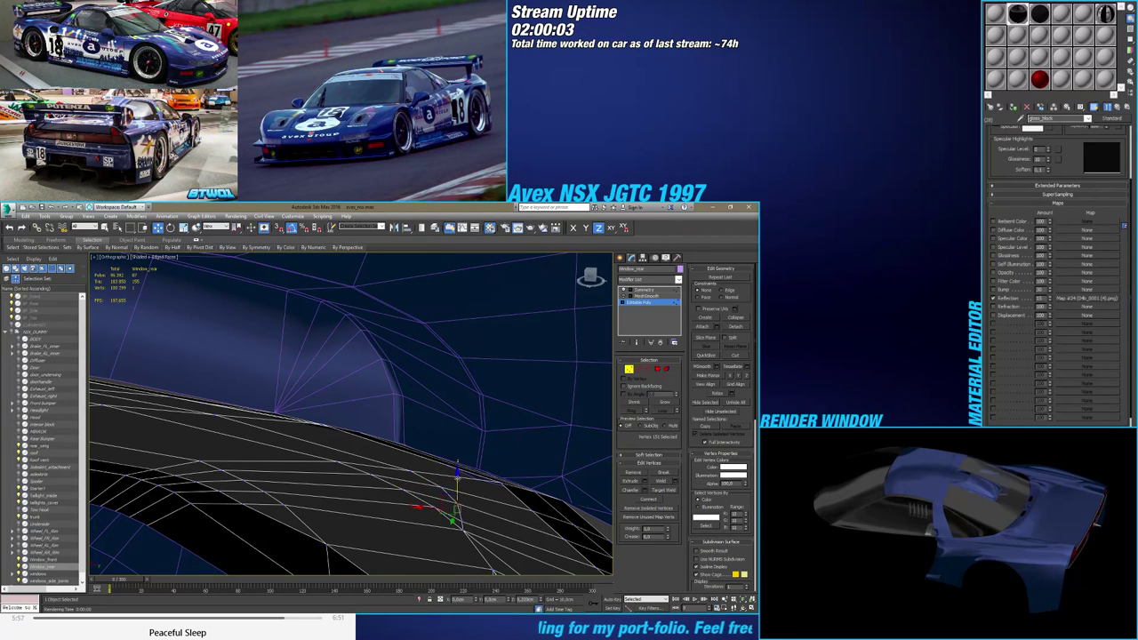
{"action": "left_click", "coordinate": [459, 519]}
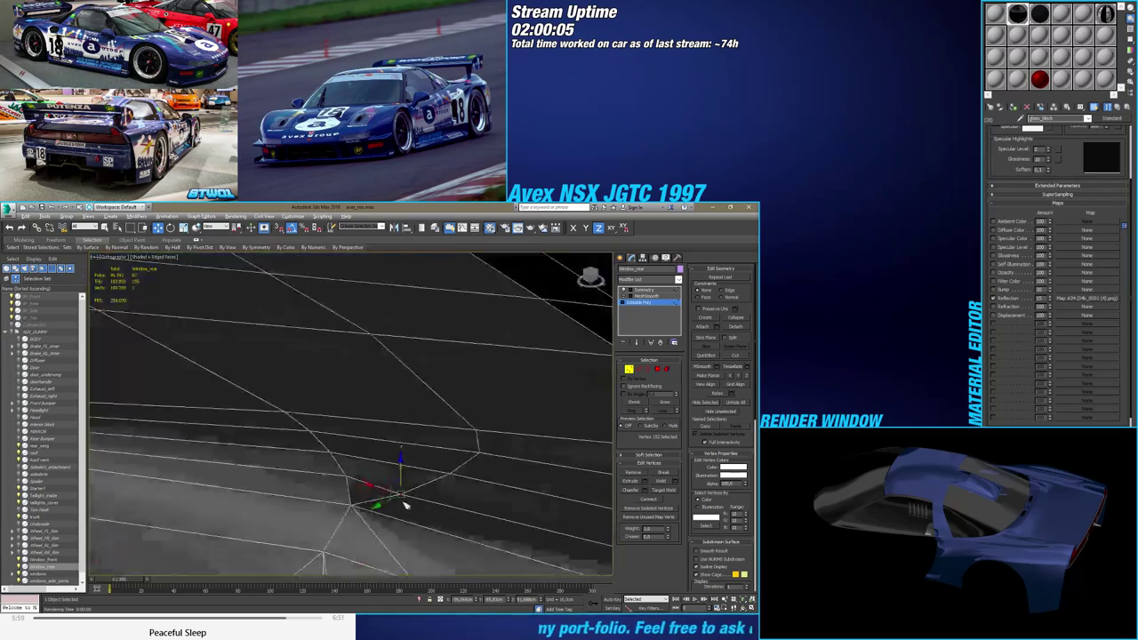
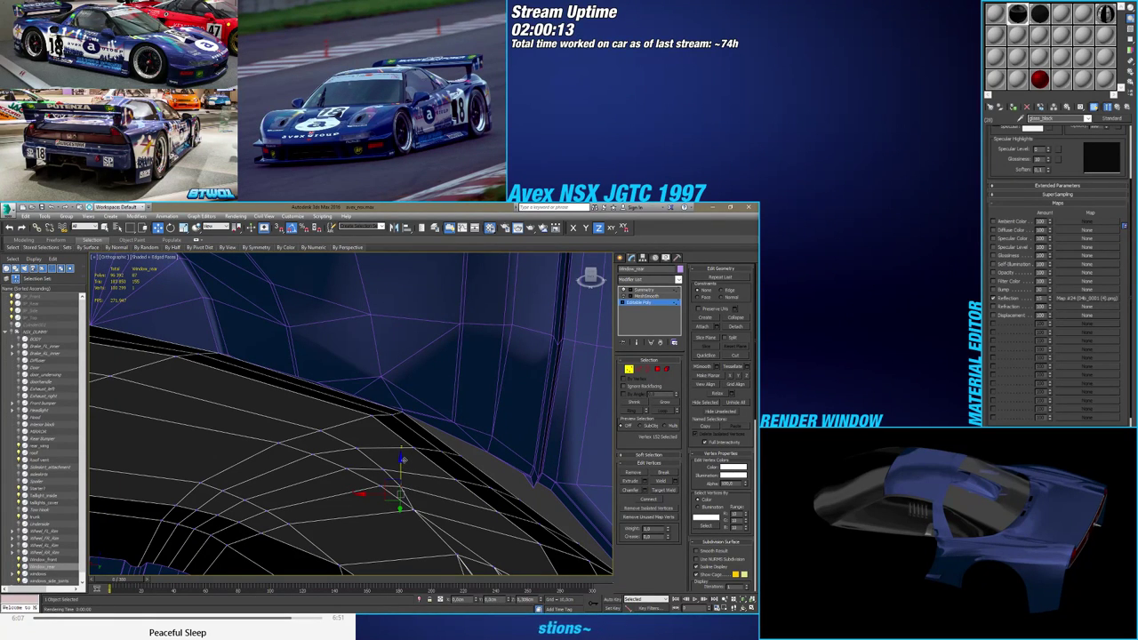
{"action": "middle_click_drag", "start_coordinate": [506, 512], "coordinate": [398, 453], "text": "alt"}
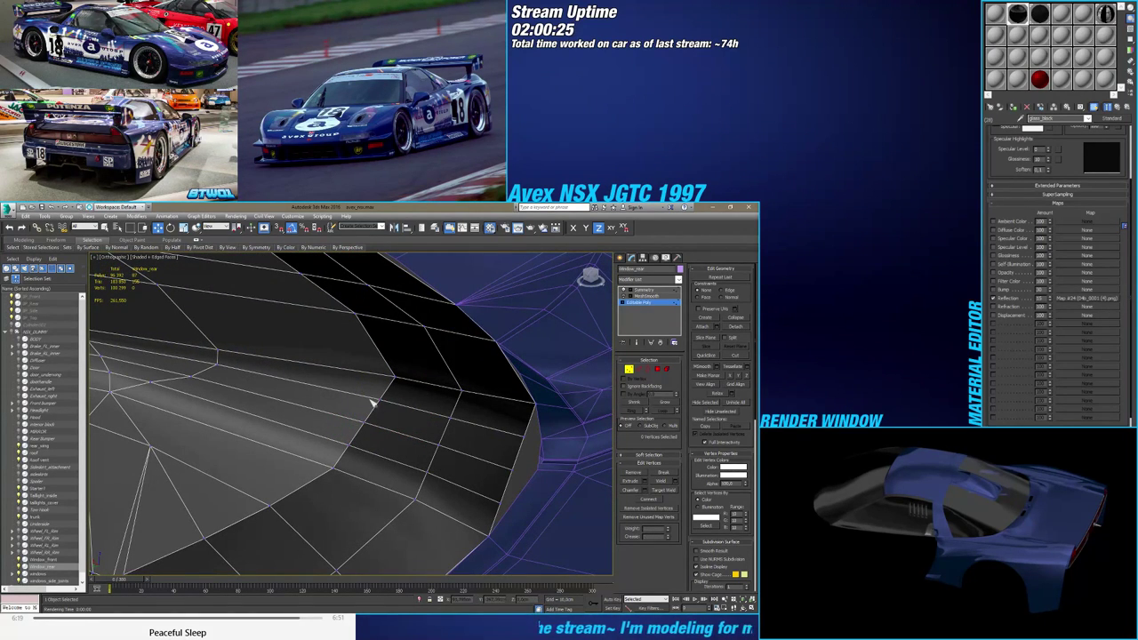
Select an inner vertex and the border vertex beside it on the rear window's corner, and move both with vertex snapping onto the adjoining bodywork
{"action": "left_click_drag", "start_coordinate": [459, 425], "coordinate": [459, 425]}
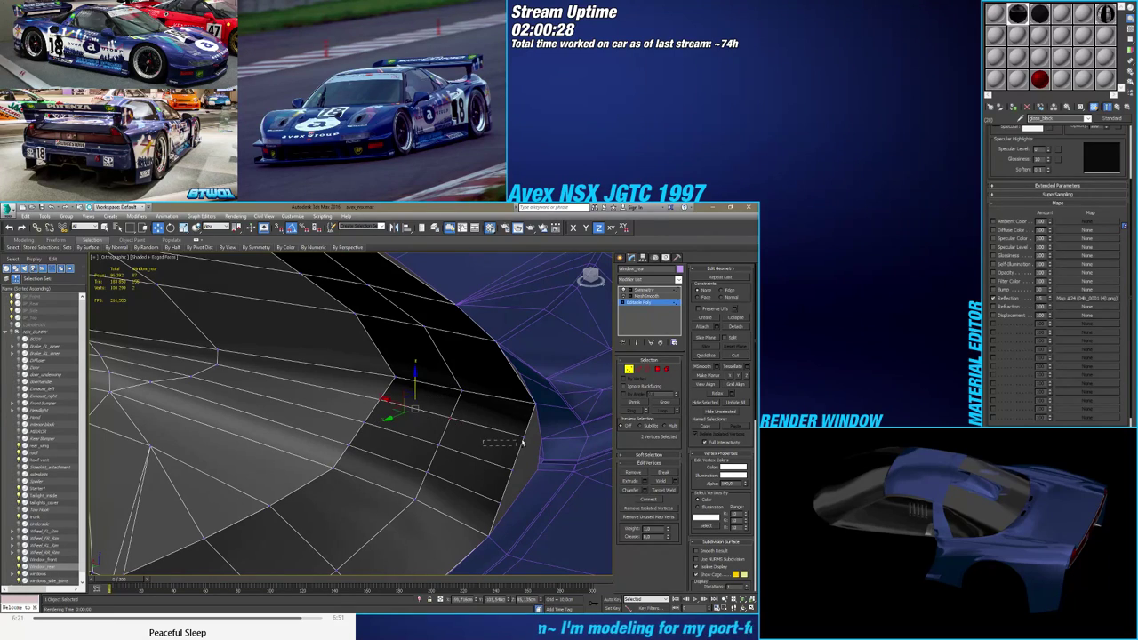
{"action": "left_click_drag", "start_coordinate": [523, 443], "coordinate": [539, 435], "text": "ctrl"}
{"action": "middle_click_drag", "start_coordinate": [539, 435], "coordinate": [525, 465], "text": "alt"}
{"action": "scroll", "coordinate": [528, 465], "scroll_direction": "up", "scroll_amount": 5}
{"action": "key", "text": "s"}
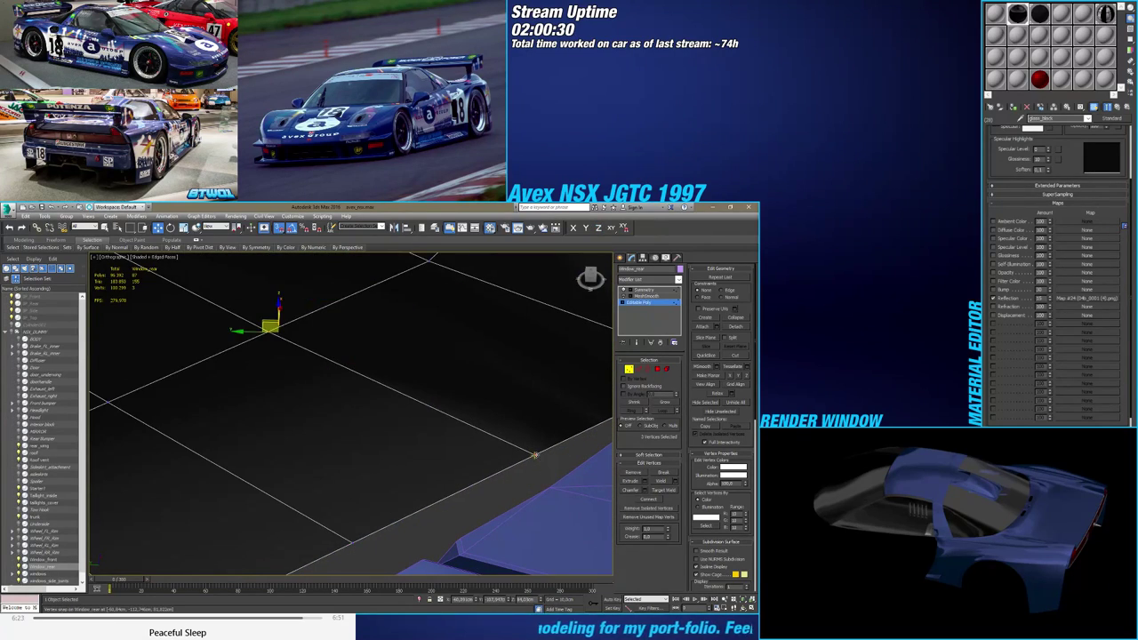
{"action": "scroll", "coordinate": [535, 455], "scroll_direction": "down", "scroll_amount": 8}
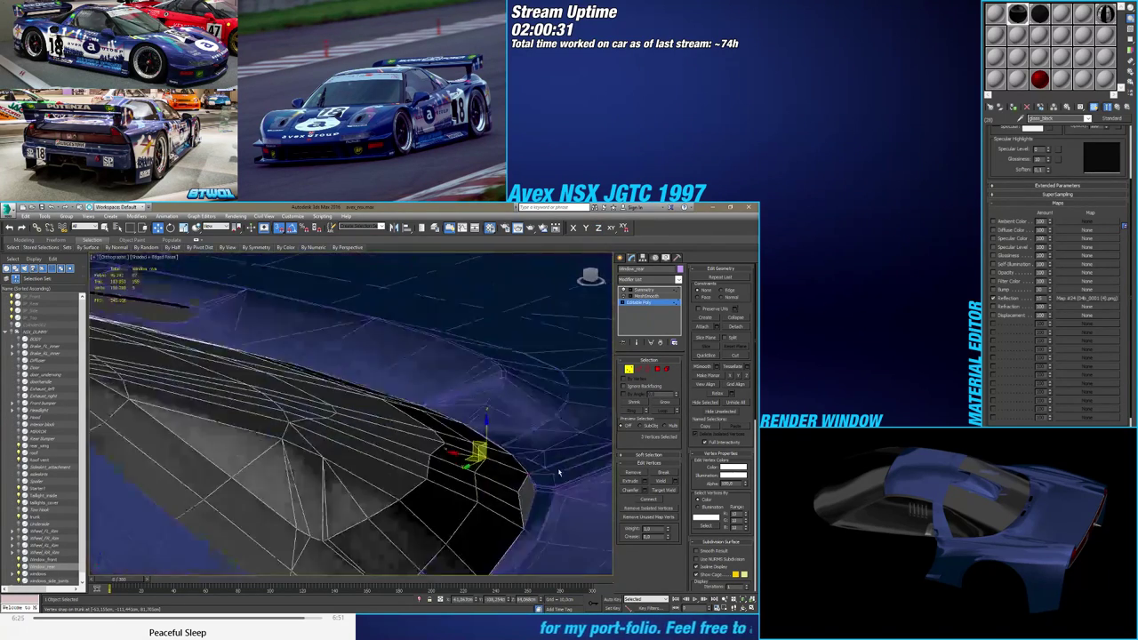
{"action": "middle_click_drag", "start_coordinate": [559, 472], "coordinate": [423, 477], "text": "alt"}
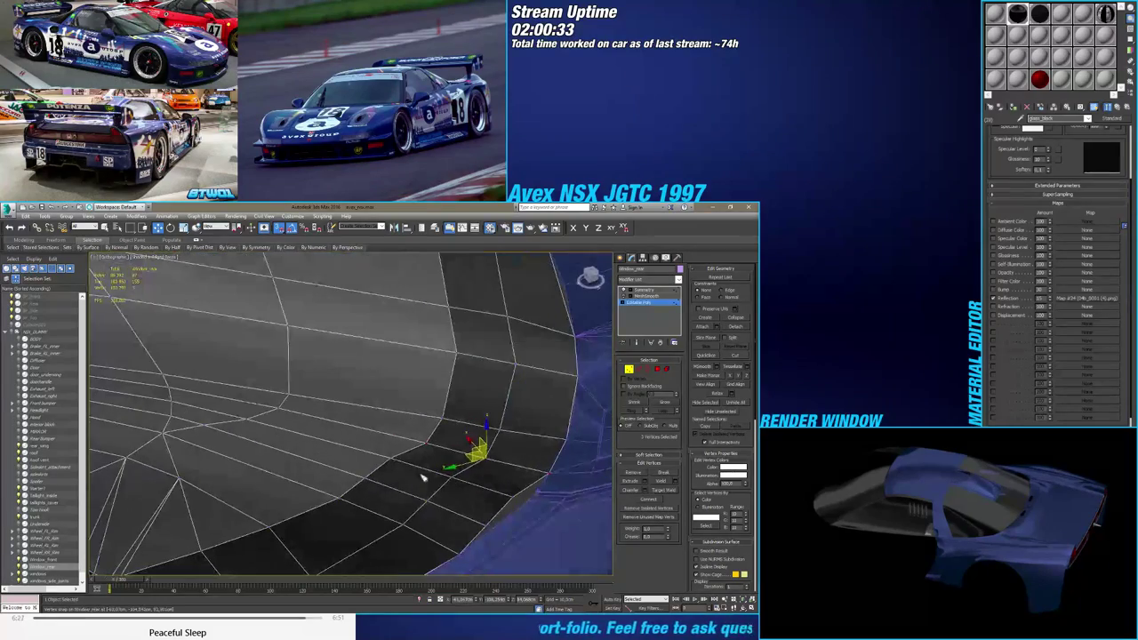
Select the next inner and border vertex pair along the rear window's curved corner
{"action": "left_click", "coordinate": [384, 452]}
{"action": "left_click_drag", "start_coordinate": [469, 473], "coordinate": [472, 474], "text": "ctrl"}
{"action": "left_click_drag", "start_coordinate": [485, 490], "coordinate": [531, 495], "text": "ctrl"}
{"action": "middle_click_drag", "start_coordinate": [531, 493], "coordinate": [424, 521], "text": "alt"}
{"action": "middle_click_drag", "start_coordinate": [424, 521], "coordinate": [400, 483]}
{"action": "scroll", "coordinate": [427, 475], "scroll_direction": "up", "scroll_amount": 3}
{"action": "scroll", "coordinate": [358, 421], "scroll_direction": "up", "scroll_amount": 3}
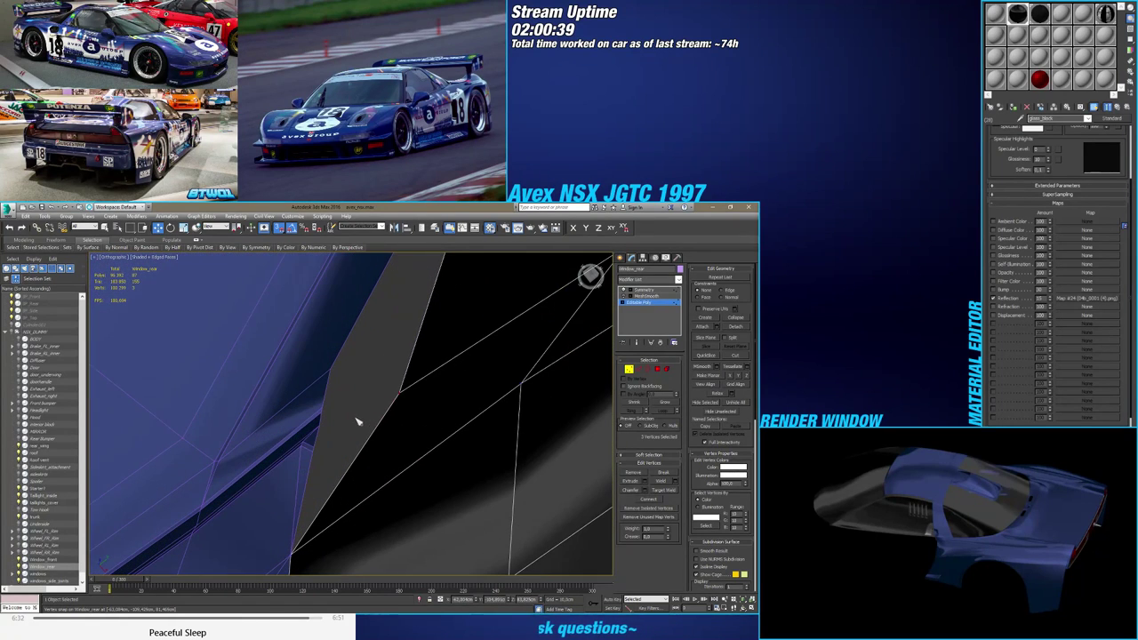
Try to snap only the border vertex of the rear window's corner onto the neighbouring body vertex
{"action": "key", "text": "F7"}
{"action": "left_click", "coordinate": [399, 394]}
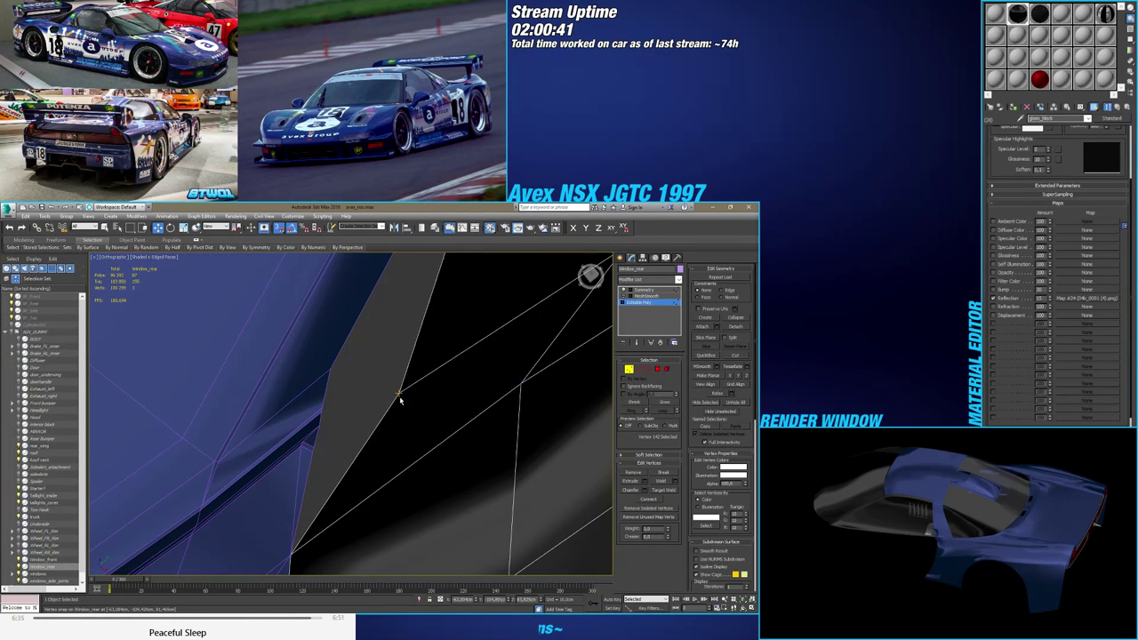
{"action": "left_click_drag", "start_coordinate": [399, 393], "coordinate": [331, 372]}
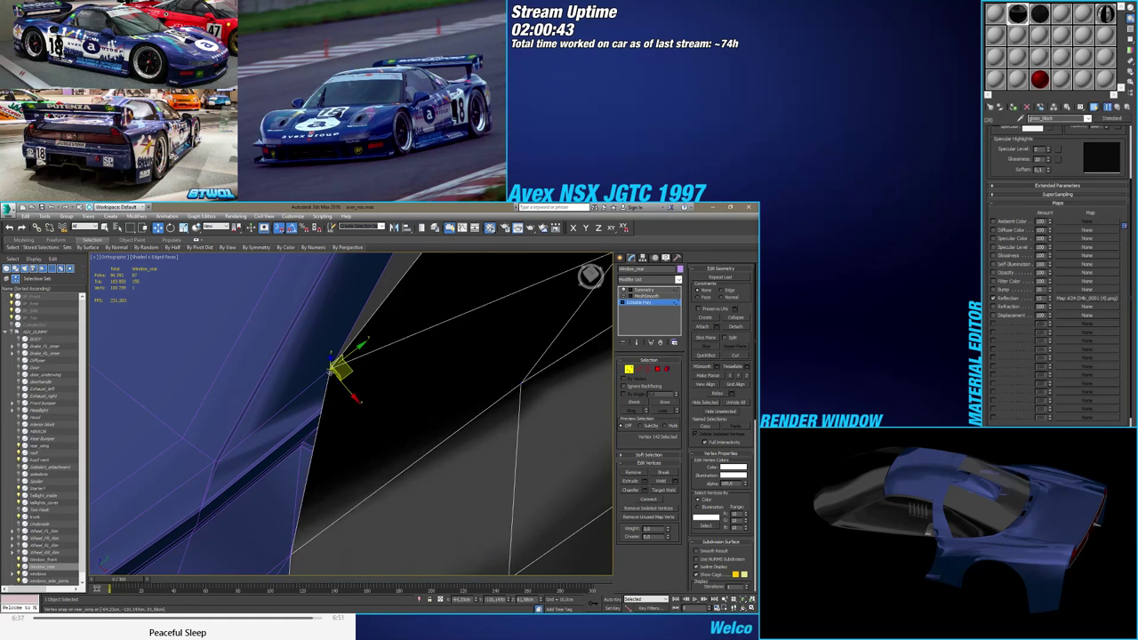
{"action": "scroll", "coordinate": [333, 373], "scroll_direction": "down", "scroll_amount": 3}
{"action": "key", "text": "ctrl+z"}
{"action": "key", "text": "ctrl+z"}
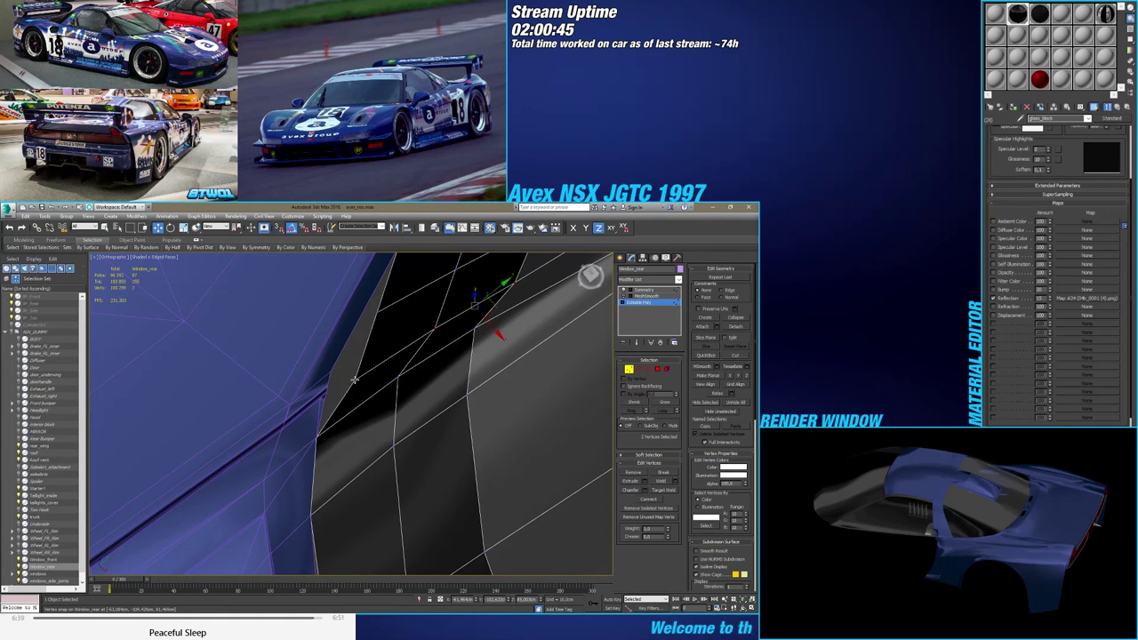
Move both selected window vertices together, snapping the border one onto the neighbouring body vertex
{"action": "left_click_drag", "start_coordinate": [354, 379], "coordinate": [334, 376]}
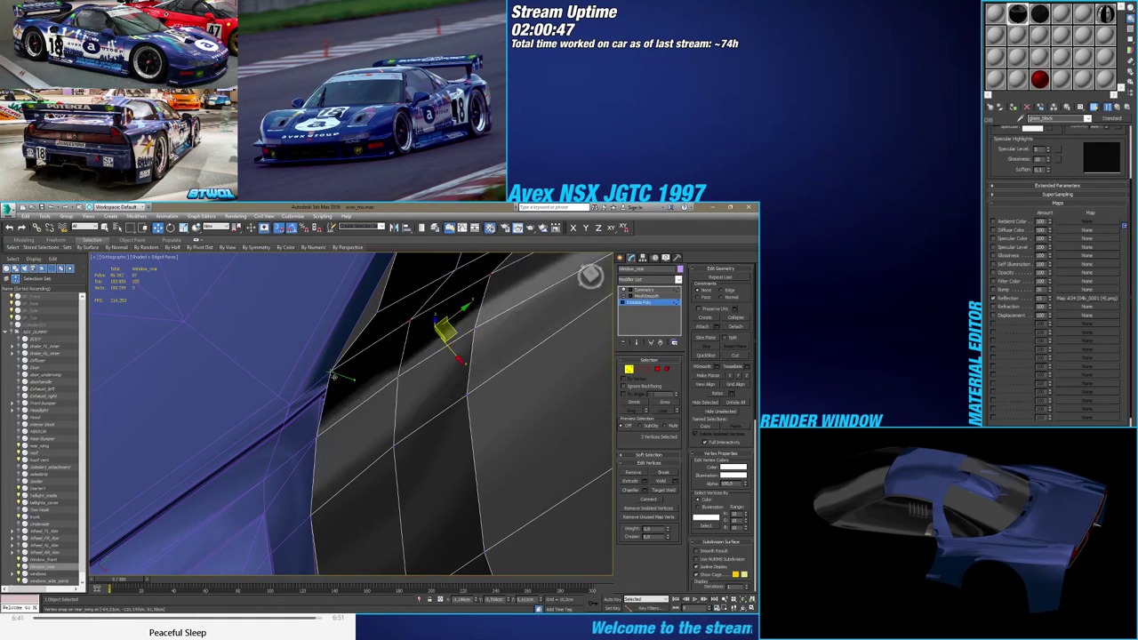
{"action": "middle_click_drag", "start_coordinate": [330, 374], "coordinate": [535, 450], "text": "alt"}
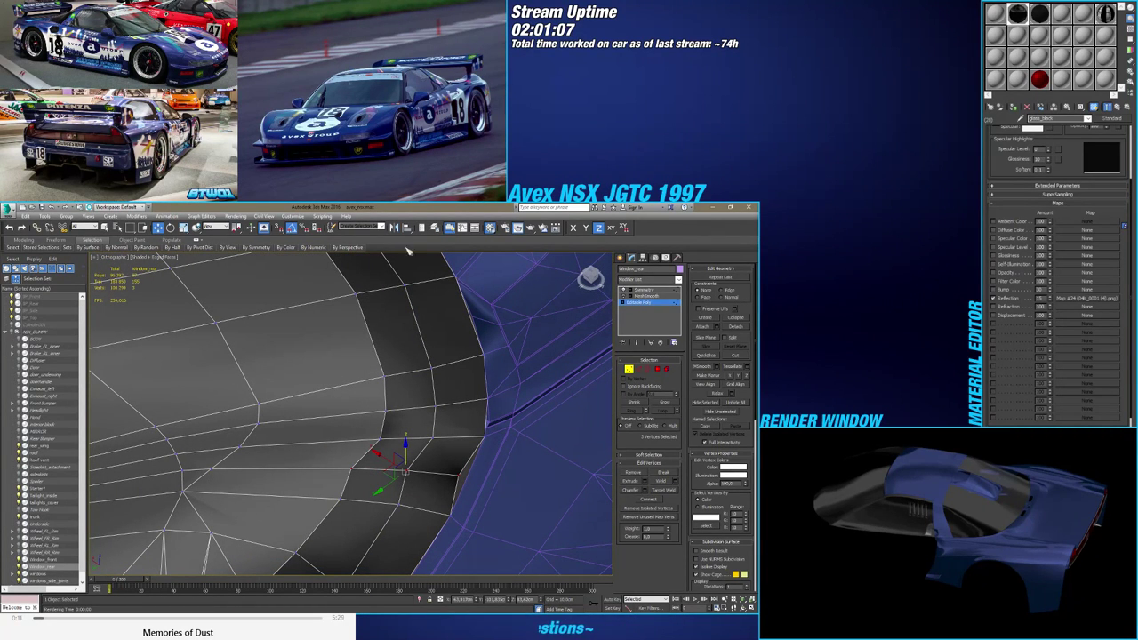
Enable Edge/Segment snapping in addition to Vertex snapping
{"action": "right_click", "coordinate": [289, 230]}
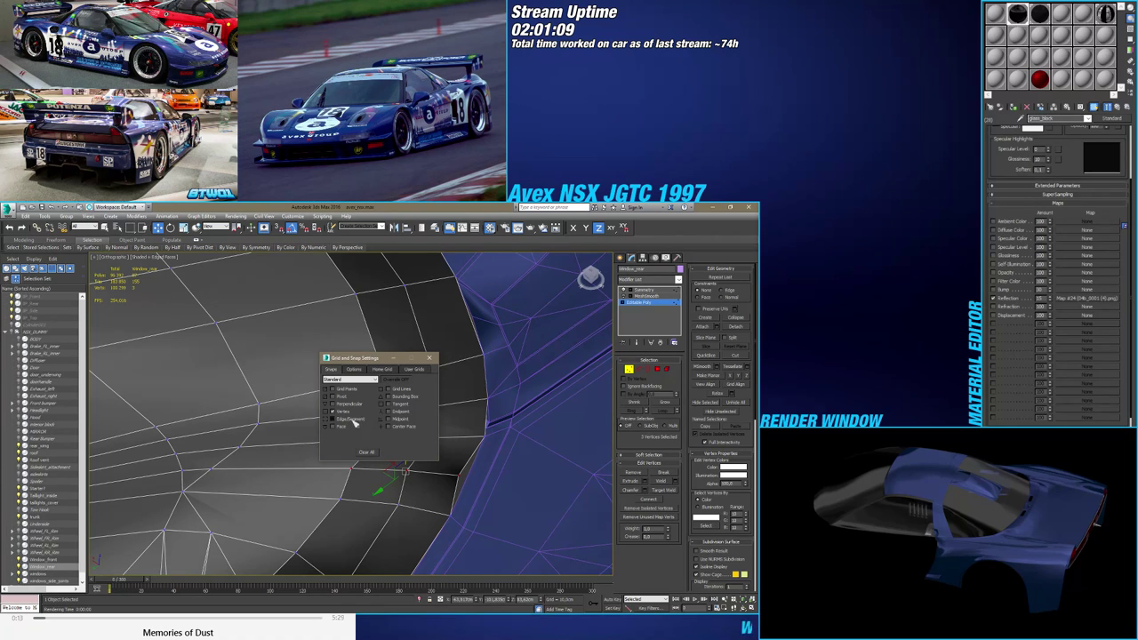
{"action": "left_click", "coordinate": [430, 359]}
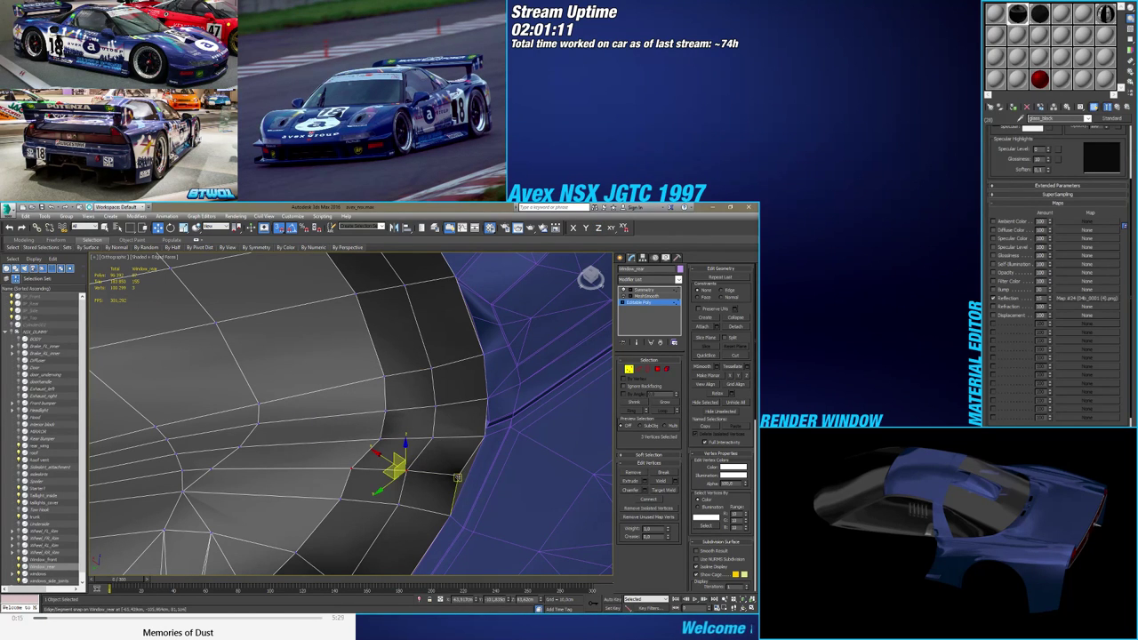
{"action": "scroll", "coordinate": [458, 477], "scroll_direction": "up", "scroll_amount": 4}
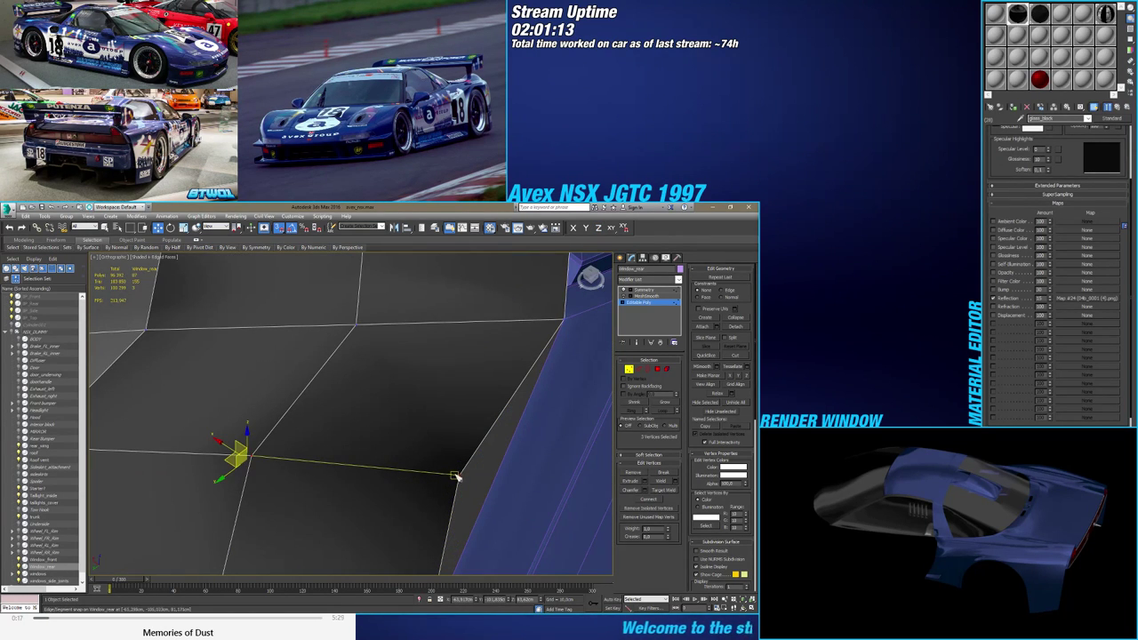
Try to move two consecutive crosswise edges at the rear window's border, snapping them onto the adjoining body panel's edge
{"action": "key", "text": "2"}
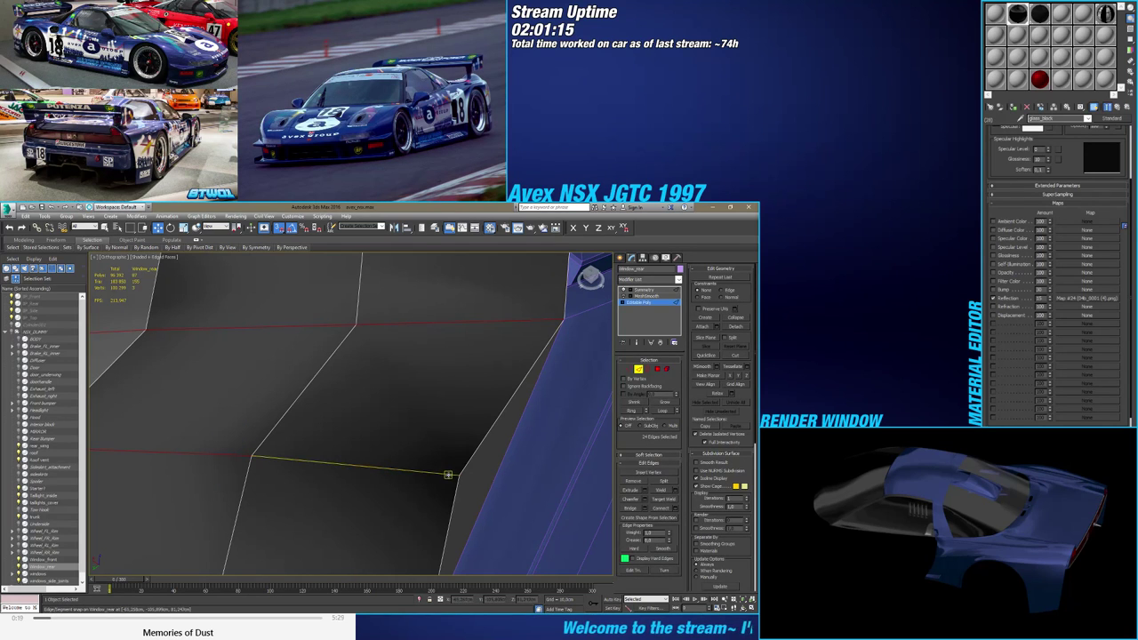
{"action": "left_click", "coordinate": [451, 477]}
{"action": "scroll", "coordinate": [353, 477], "scroll_direction": "down", "scroll_amount": 3}
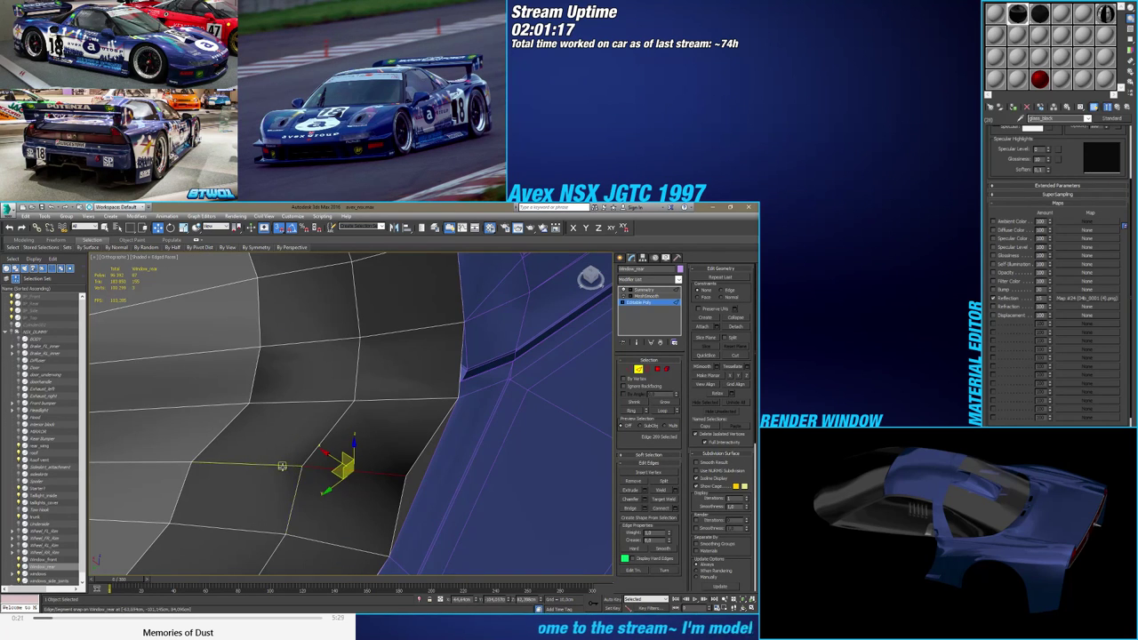
{"action": "left_click", "coordinate": [282, 469], "text": "ctrl"}
{"action": "left_click_drag", "start_coordinate": [401, 480], "coordinate": [446, 473]}
{"action": "key", "text": "ctrl+z"}
{"action": "scroll", "coordinate": [415, 482], "scroll_direction": "up", "scroll_amount": 5}
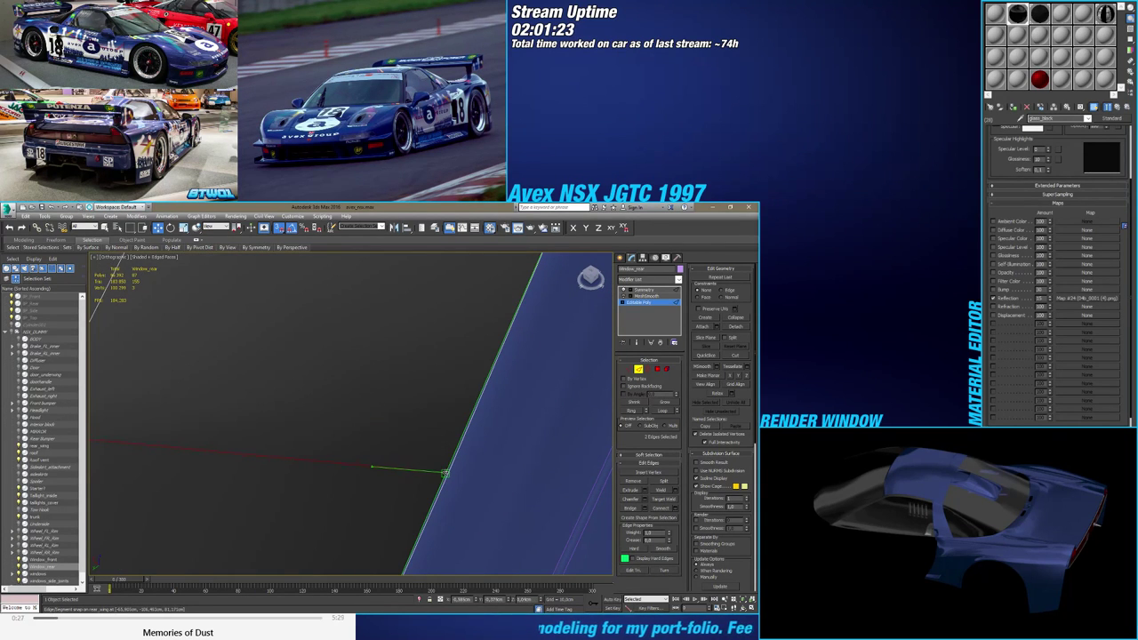
{"action": "scroll", "coordinate": [461, 484], "scroll_direction": "down", "scroll_amount": 3}
{"action": "middle_click_drag", "start_coordinate": [463, 484], "coordinate": [444, 488], "text": "alt"}
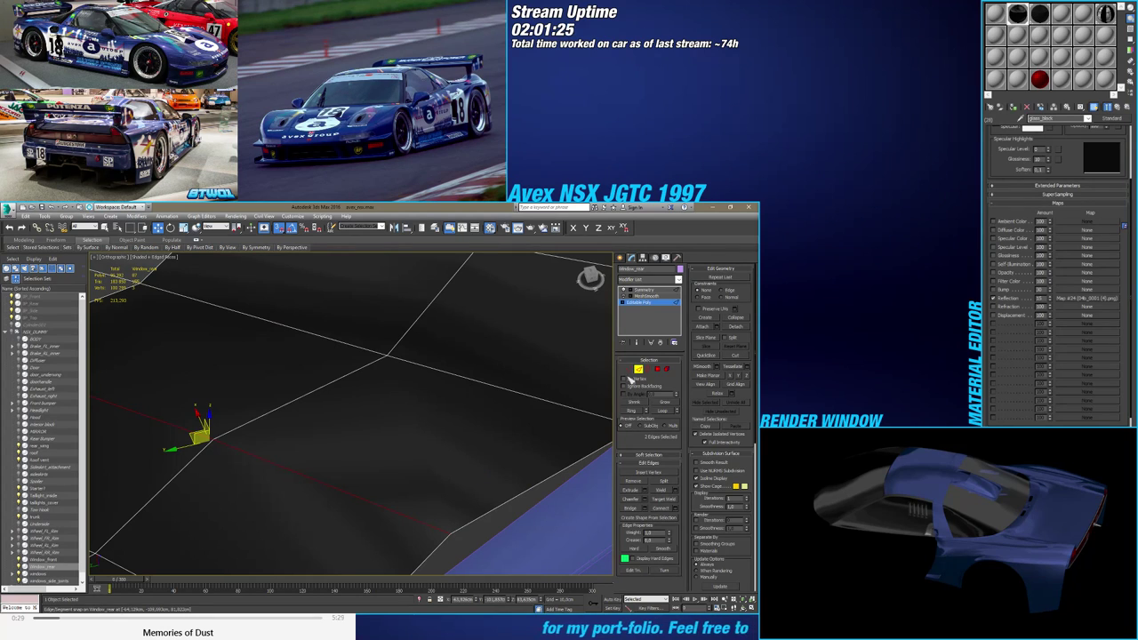
Move the selected vertex pair in vertex mode, snapping the window's border vertex onto the adjoining body panel's edge
{"action": "left_click", "coordinate": [628, 368]}
{"action": "scroll", "coordinate": [384, 452], "scroll_direction": "up", "scroll_amount": 4}
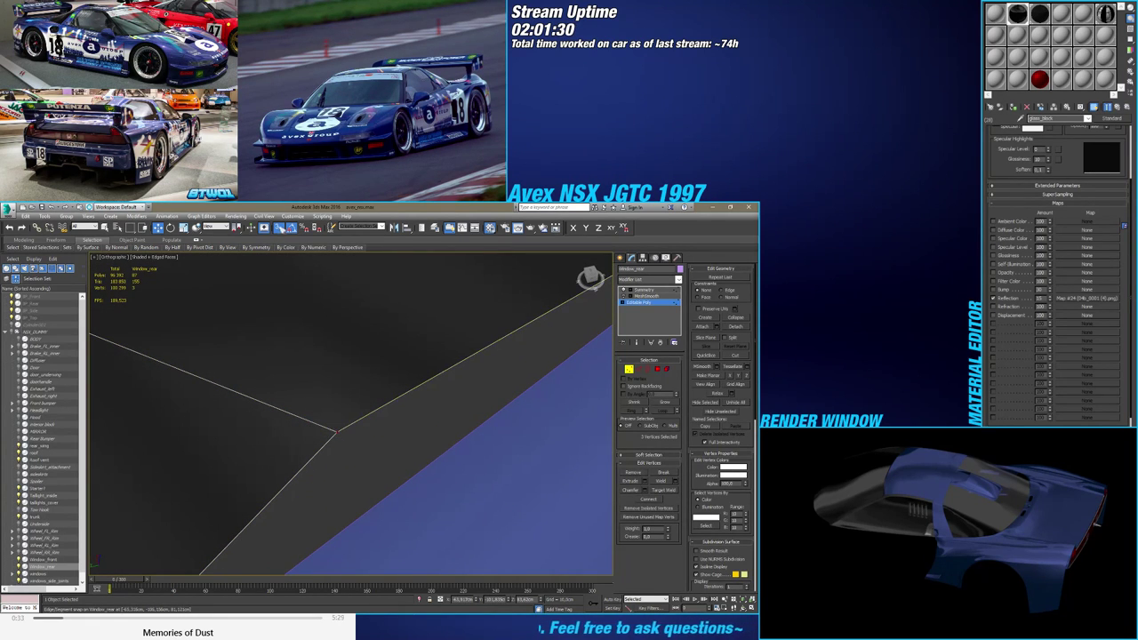
{"action": "right_click", "coordinate": [279, 228]}
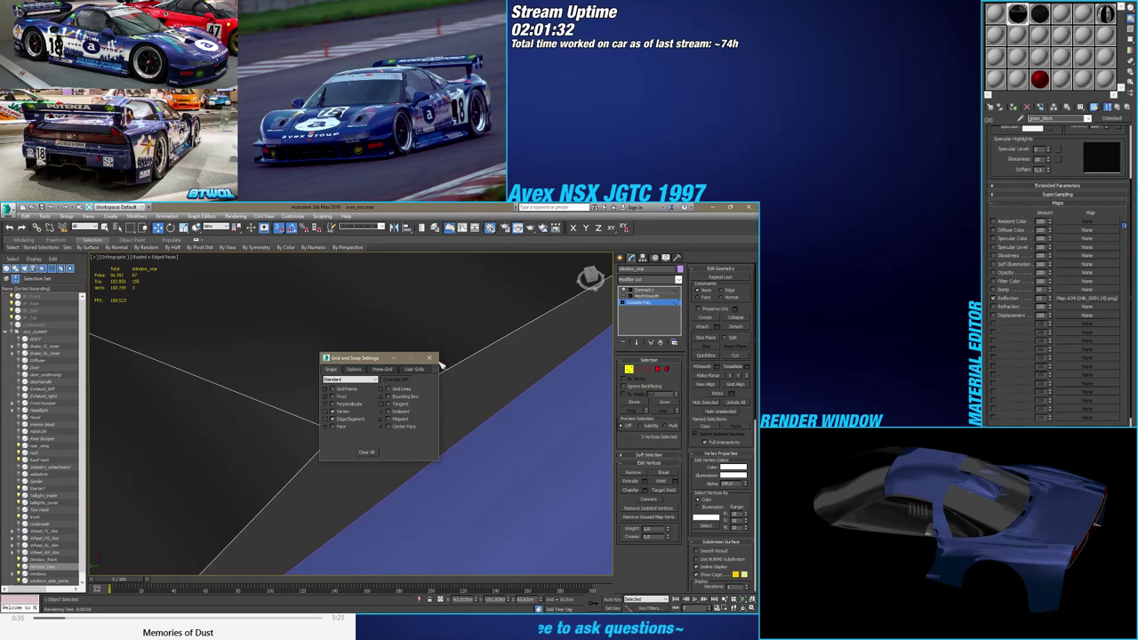
{"action": "left_click", "coordinate": [429, 357]}
{"action": "key", "text": "alt+q"}
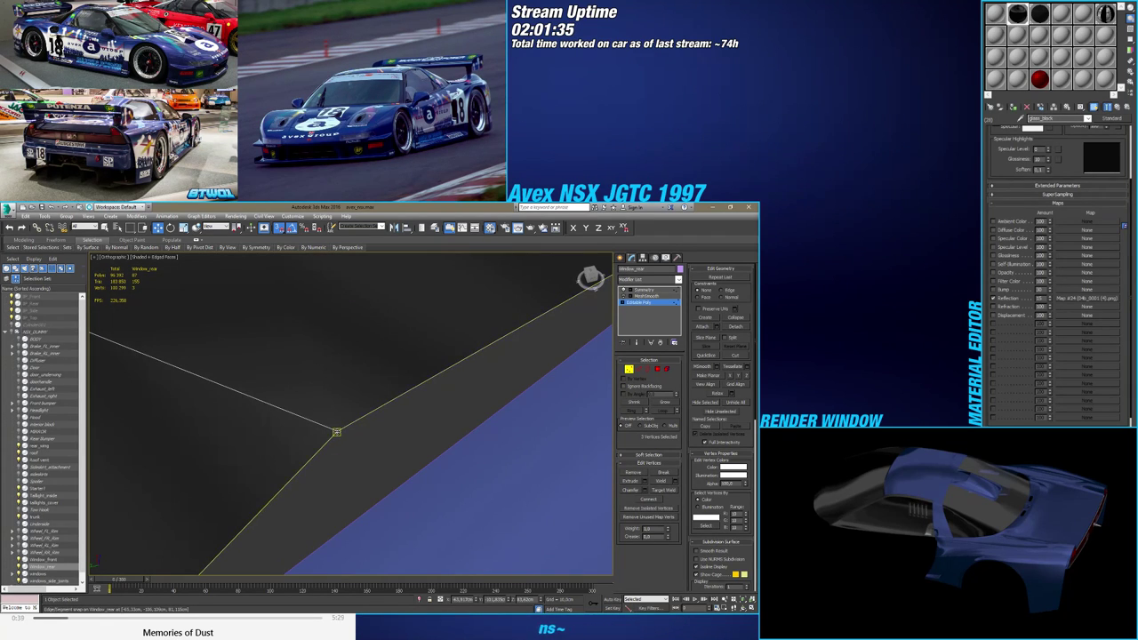
{"action": "scroll", "coordinate": [337, 432], "scroll_direction": "down", "scroll_amount": 5}
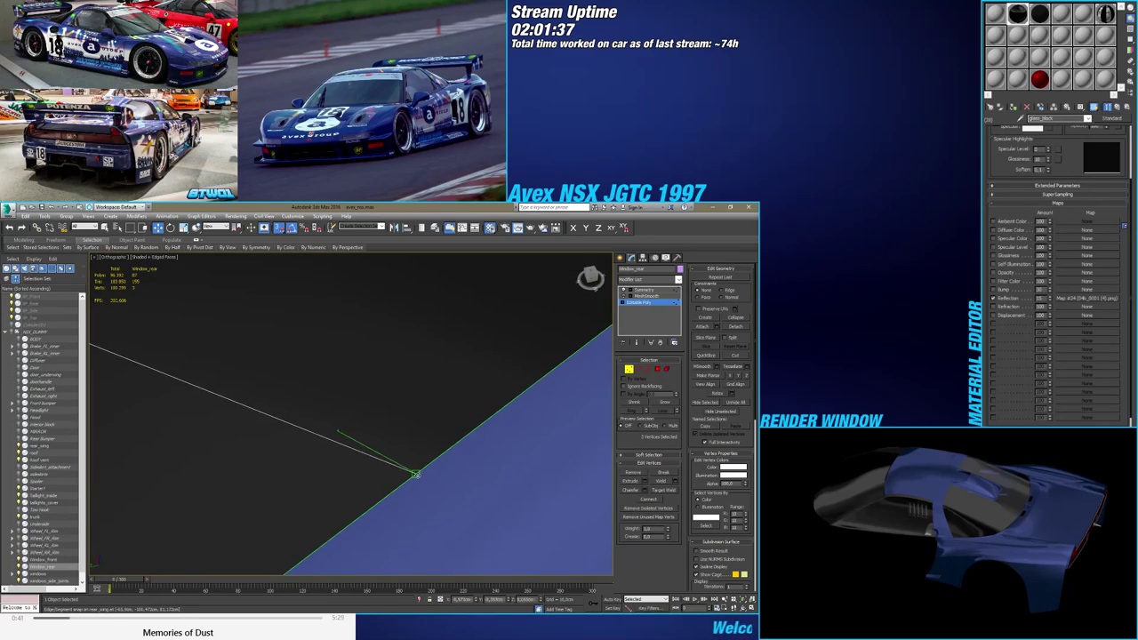
{"action": "middle_click_drag", "start_coordinate": [401, 491], "coordinate": [340, 407], "text": "alt"}
{"action": "scroll", "coordinate": [341, 406], "scroll_direction": "up", "scroll_amount": 5}
{"action": "scroll", "coordinate": [367, 403], "scroll_direction": "down", "scroll_amount": 2}
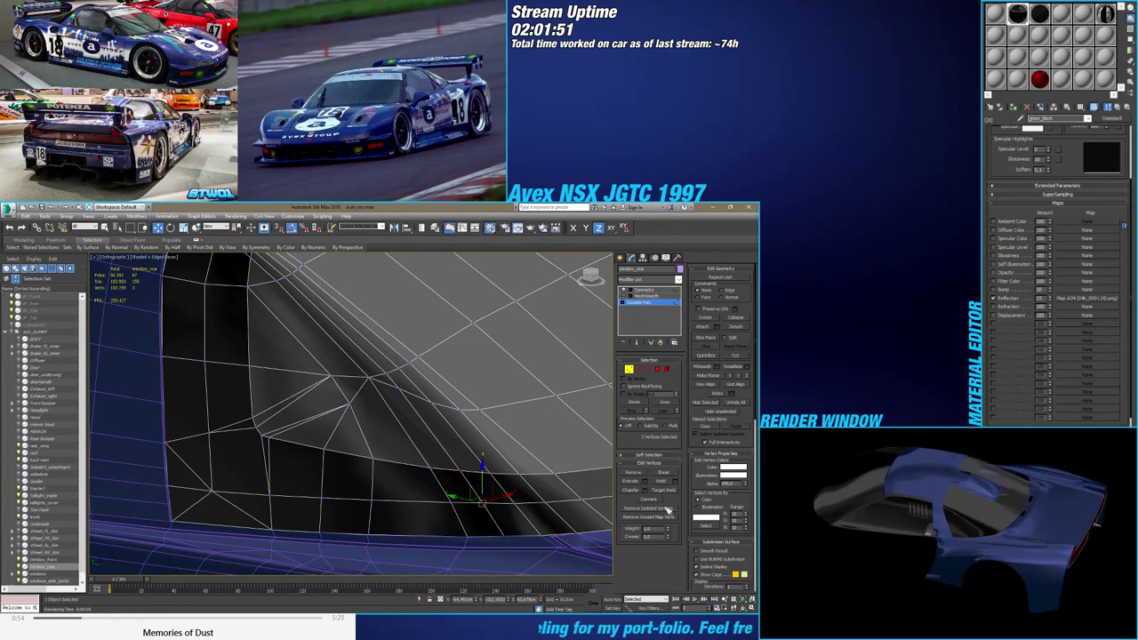
Examine the rear window corner's triangulation diagonals and its shading with the wireframe edges hidden
{"action": "left_click", "coordinate": [658, 369]}
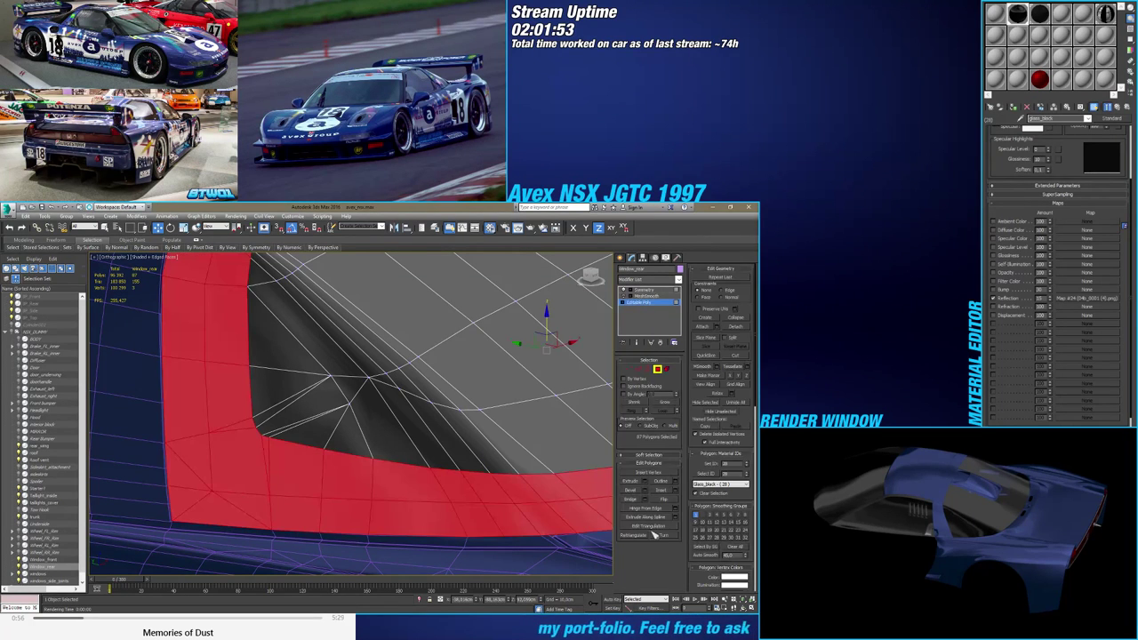
{"action": "left_click", "coordinate": [665, 536]}
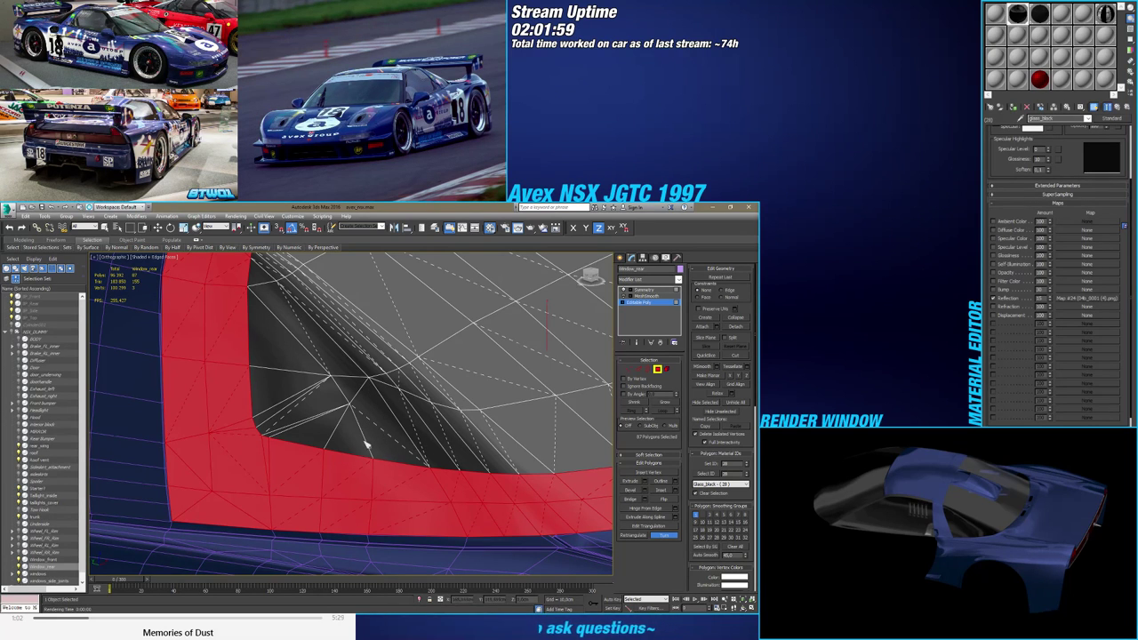
{"action": "middle_click_drag", "start_coordinate": [366, 444], "coordinate": [343, 468]}
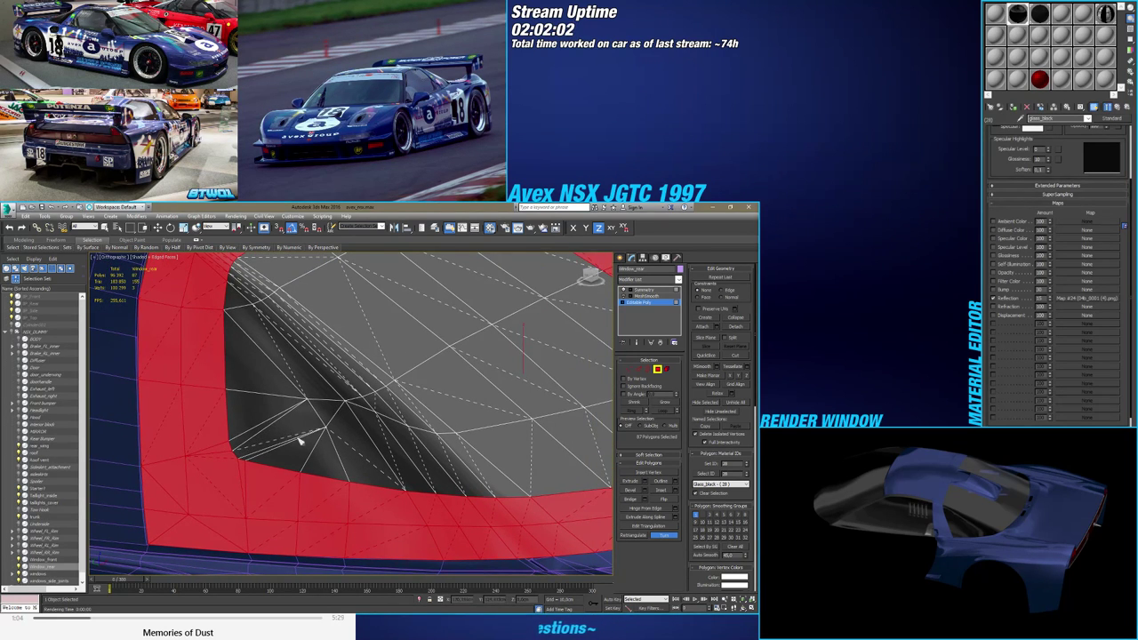
{"action": "key", "text": "F4"}
{"action": "scroll", "coordinate": [328, 441], "scroll_direction": "down", "scroll_amount": 8}
{"action": "mouse_move", "coordinate": [328, 442]}
{"action": "middle_mouse_down", "text": "alt"}
{"action": "mouse_move", "coordinate": [343, 451]}
{"action": "mouse_move", "coordinate": [330, 460]}
{"action": "mouse_move", "coordinate": [347, 445]}
{"action": "mouse_move", "coordinate": [366, 447]}
{"action": "mouse_move", "coordinate": [360, 454]}
{"action": "middle_mouse_up", "text": "alt"}
{"action": "scroll", "coordinate": [348, 444], "scroll_direction": "up", "scroll_amount": 5}
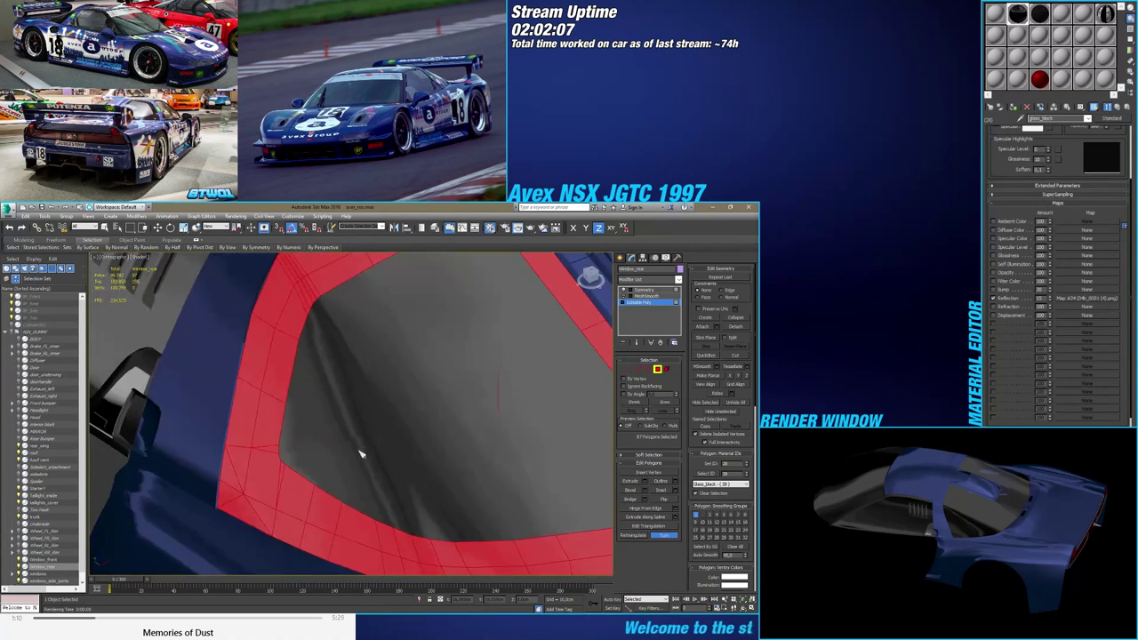
{"action": "scroll", "coordinate": [360, 451], "scroll_direction": "up", "scroll_amount": 4}
{"action": "key", "text": "F4"}
{"action": "right_click", "coordinate": [357, 447]}
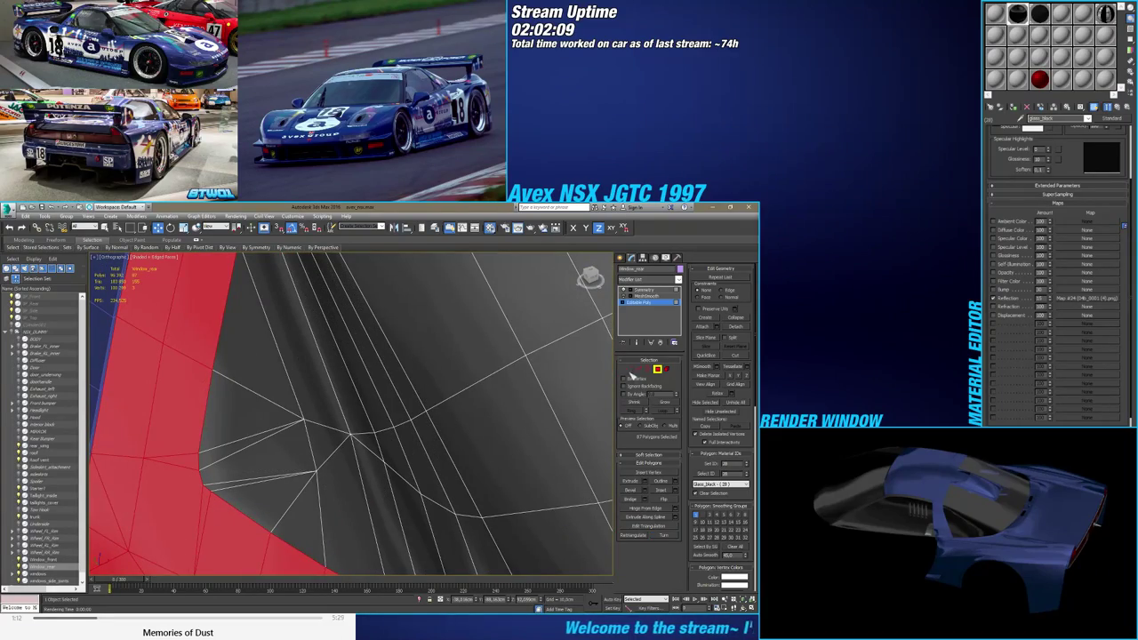
Try to lower the vertex just inside the rear window's corner slightly along the Z axis
{"action": "left_click", "coordinate": [630, 371]}
{"action": "left_click", "coordinate": [354, 433]}
{"action": "middle_click_drag", "start_coordinate": [355, 433], "coordinate": [365, 456], "text": "alt"}
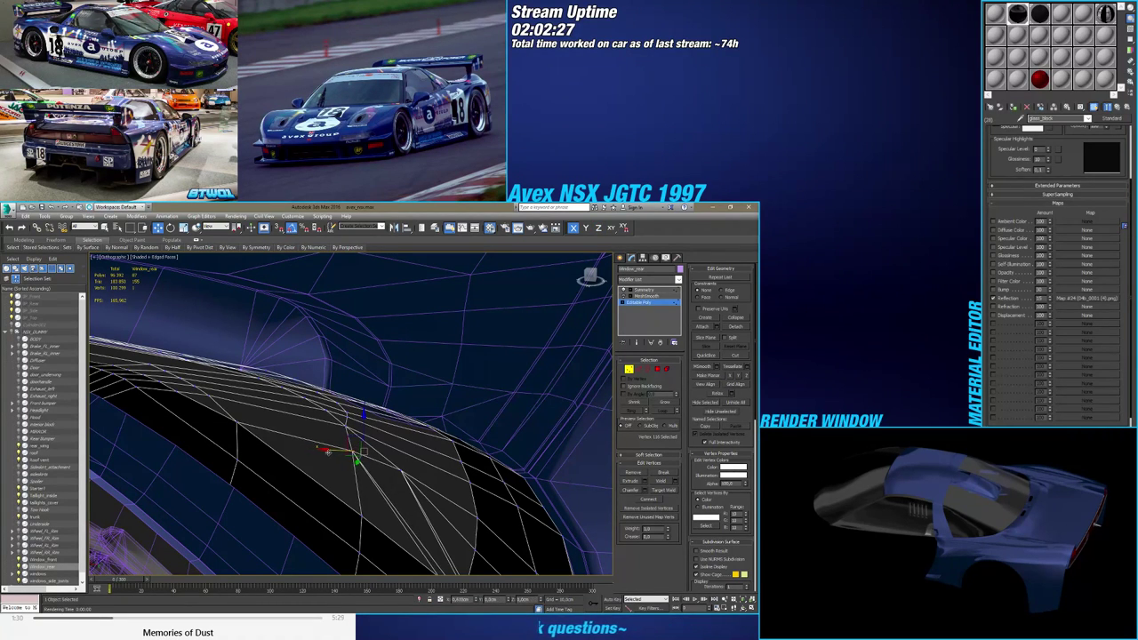
{"action": "middle_click_drag", "start_coordinate": [402, 471], "coordinate": [376, 464], "text": "alt"}
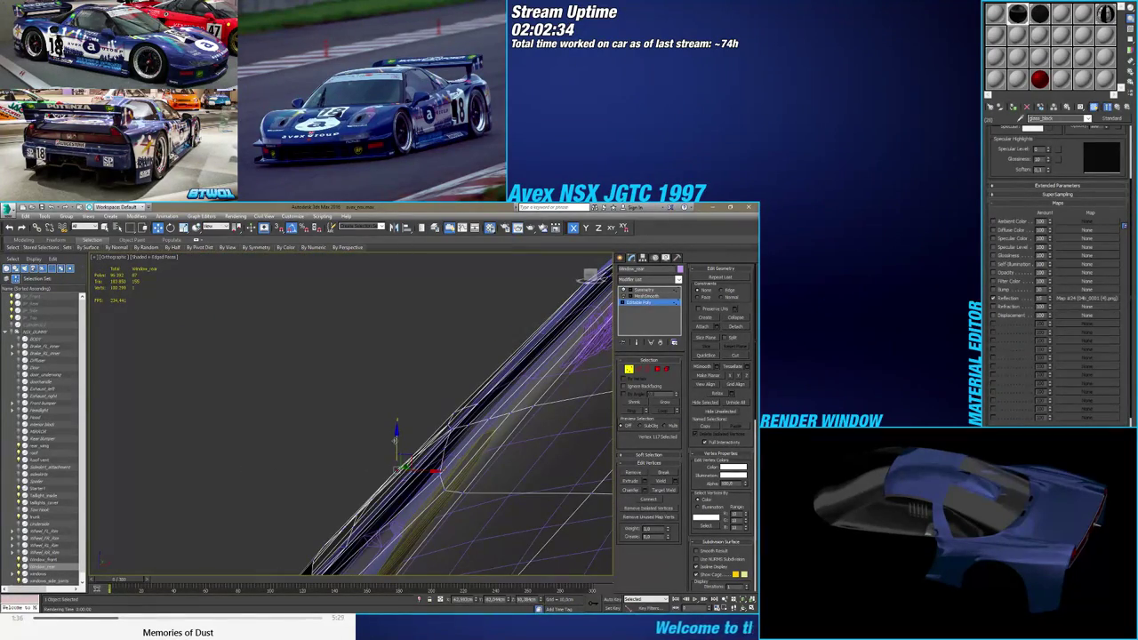
{"action": "left_click_drag", "start_coordinate": [395, 441], "coordinate": [394, 449]}
{"action": "mouse_move", "coordinate": [400, 466]}
{"action": "middle_mouse_down", "text": "alt"}
{"action": "mouse_move", "coordinate": [412, 477]}
{"action": "mouse_move", "coordinate": [401, 441]}
{"action": "mouse_move", "coordinate": [480, 439]}
{"action": "mouse_move", "coordinate": [374, 454]}
{"action": "mouse_move", "coordinate": [407, 454]}
{"action": "middle_mouse_up", "text": "alt"}
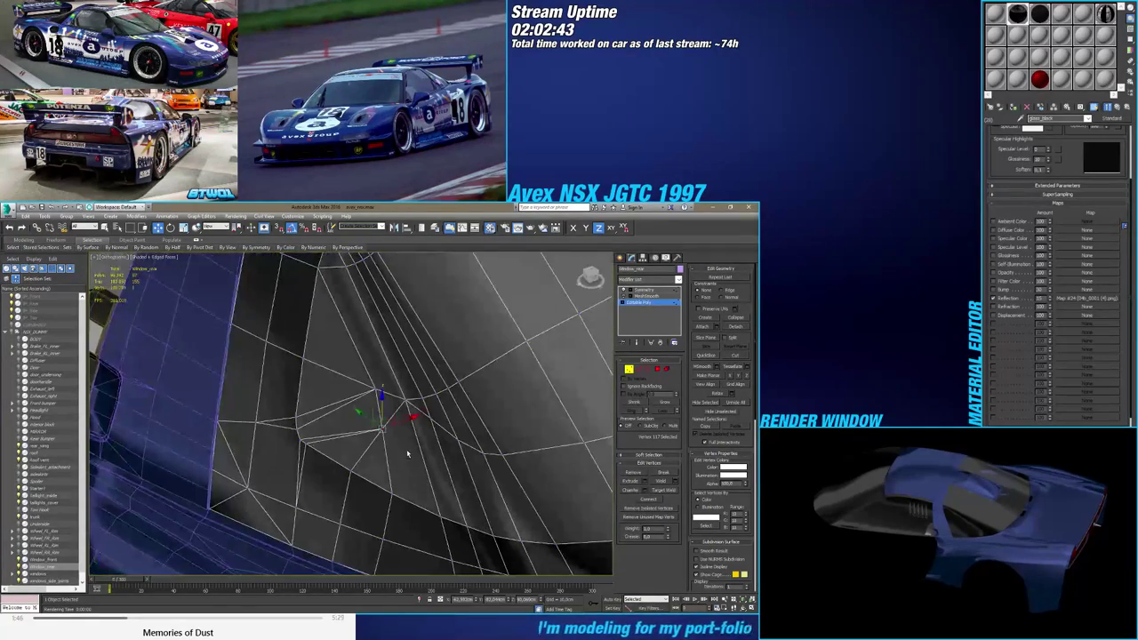
Target Weld the inner vertex at the rear window's corner onto its neighbour and reroute the adjoining edge by connecting two vertices
{"action": "left_click", "coordinate": [674, 490]}
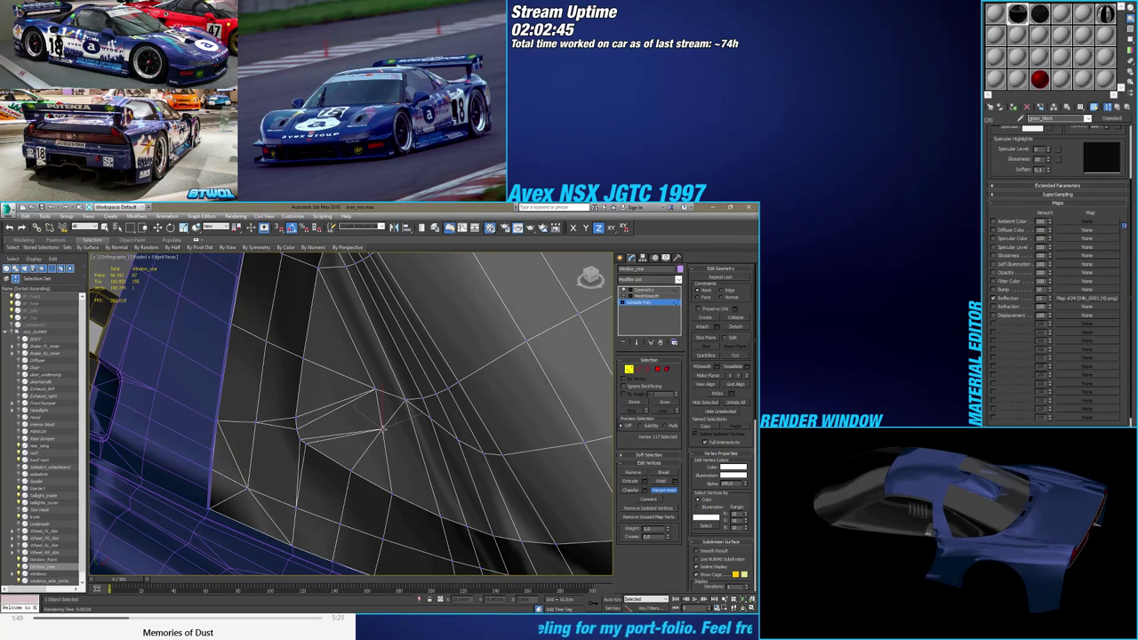
{"action": "left_click", "coordinate": [377, 391]}
{"action": "right_click", "coordinate": [384, 420]}
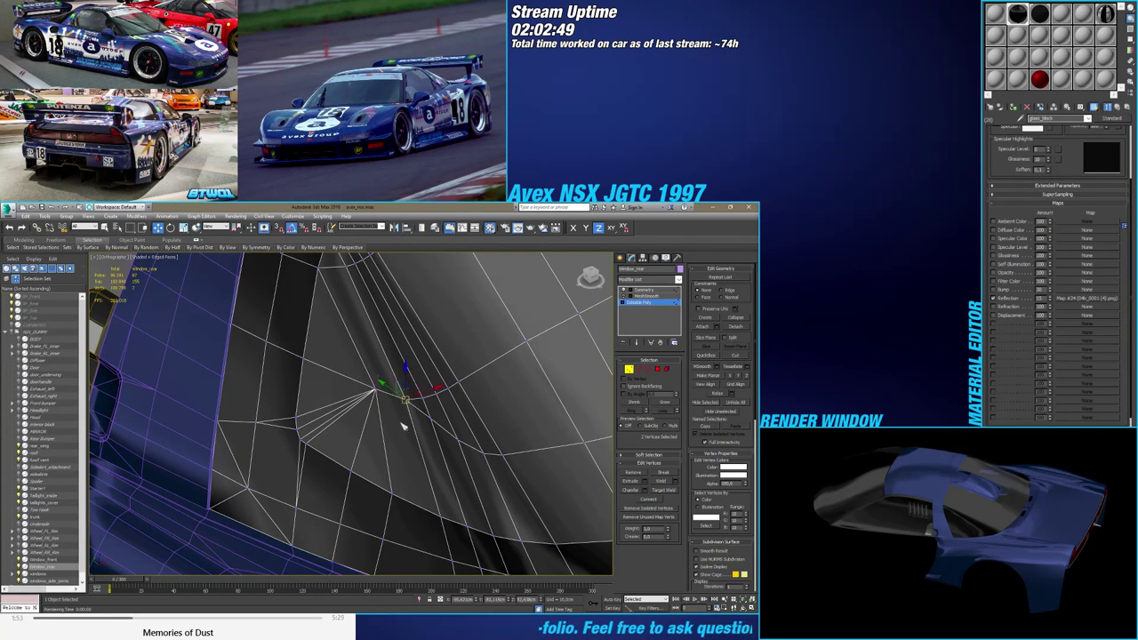
{"action": "left_click", "coordinate": [655, 500]}
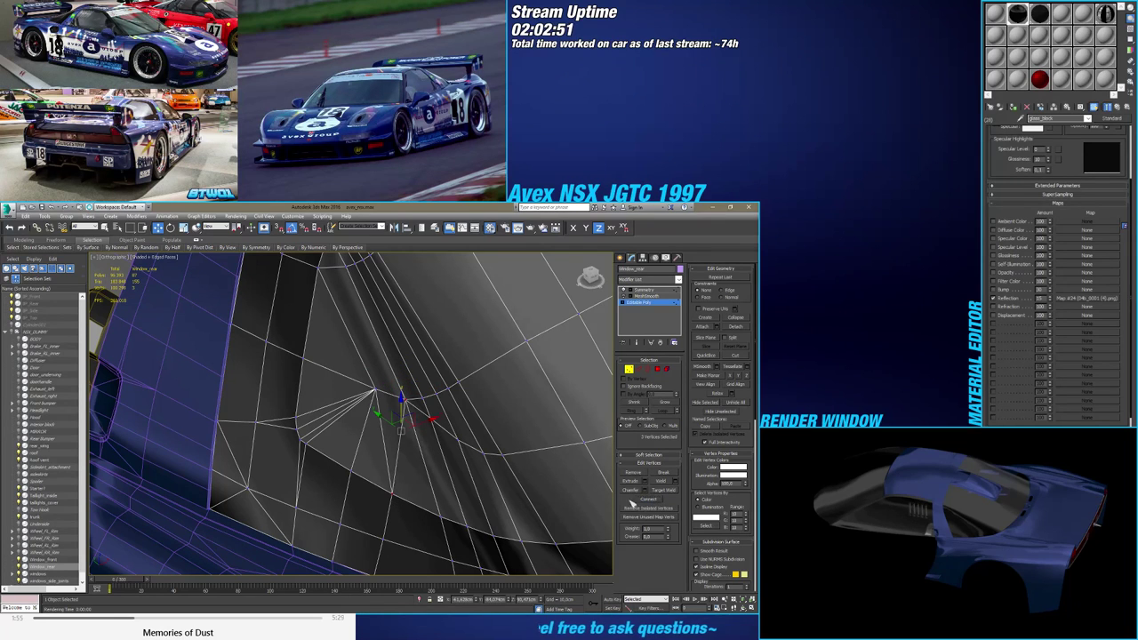
{"action": "left_click", "coordinate": [640, 371]}
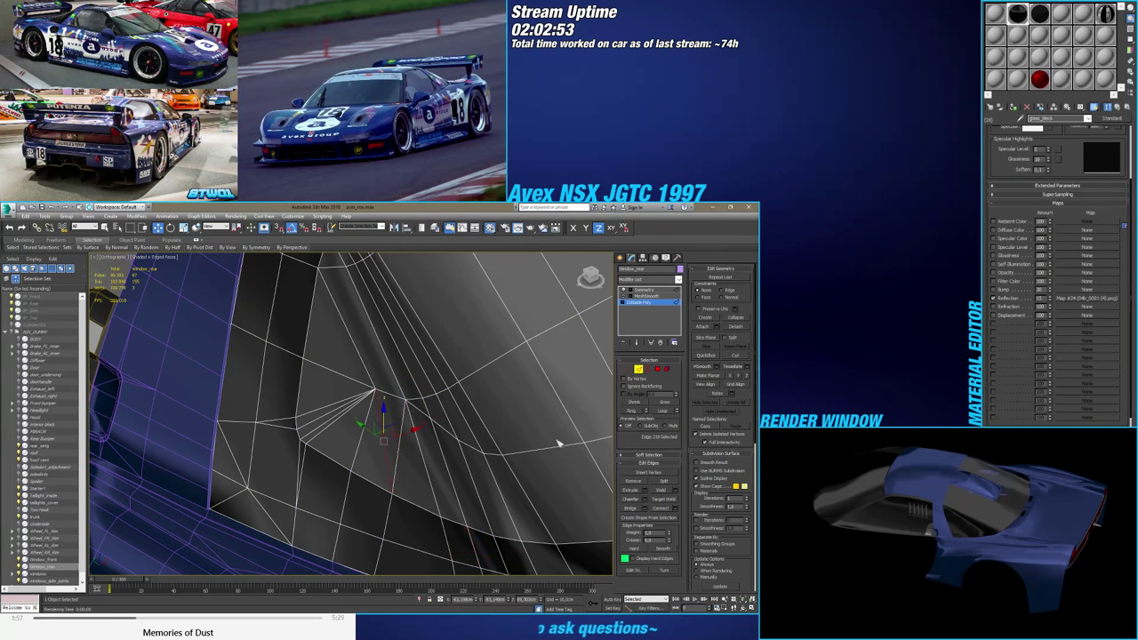
{"action": "left_click", "coordinate": [629, 369]}
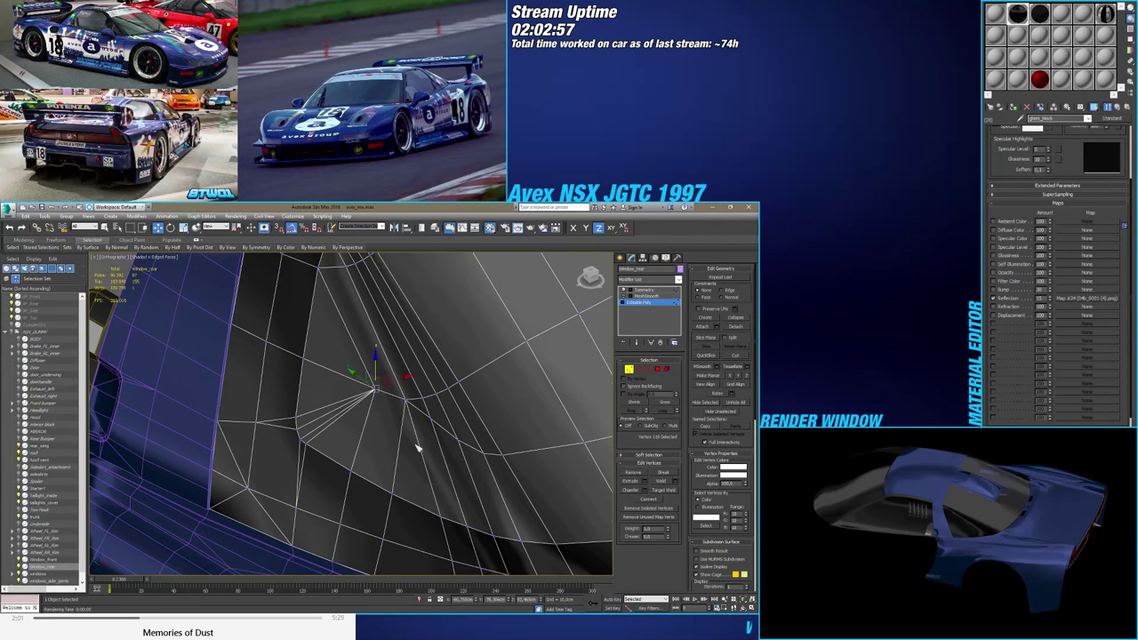
Examine the rear window corner's shading with and without wireframe edges, at both the base mesh and MeshSmooth levels
{"action": "mouse_move", "coordinate": [417, 447]}
{"action": "middle_mouse_down", "text": "alt"}
{"action": "mouse_move", "coordinate": [450, 447]}
{"action": "mouse_move", "coordinate": [439, 431]}
{"action": "mouse_move", "coordinate": [416, 453]}
{"action": "mouse_move", "coordinate": [440, 475]}
{"action": "middle_mouse_up", "text": "alt"}
{"action": "key", "text": "F4"}
{"action": "key", "text": "F4"}
{"action": "key", "text": "F4"}
{"action": "key", "text": "F4"}
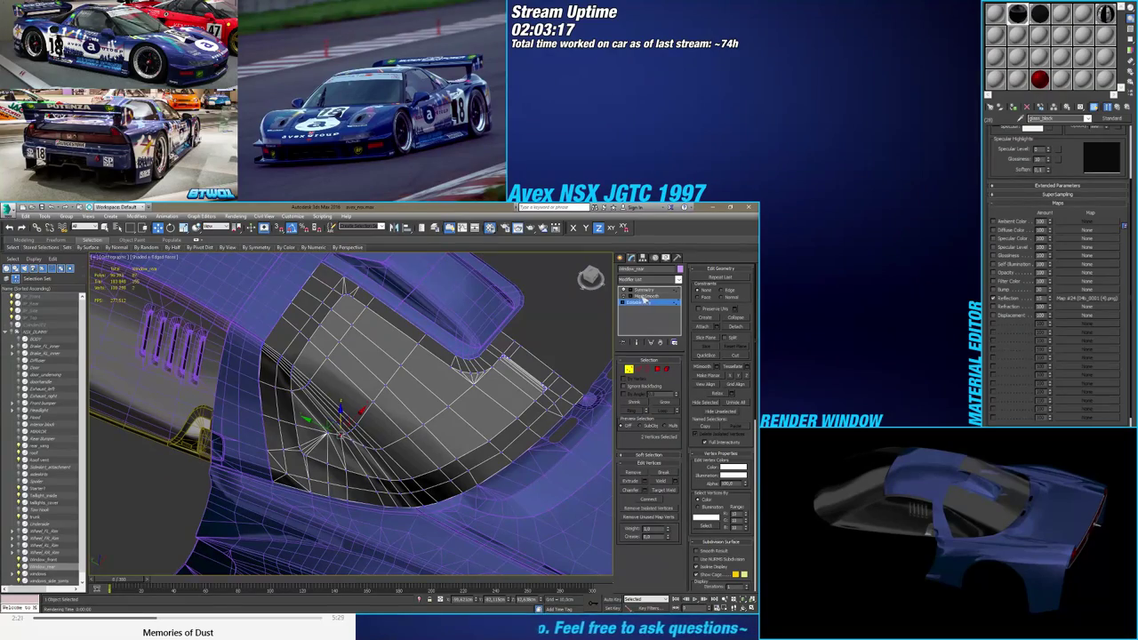
{"action": "left_click", "coordinate": [646, 296]}
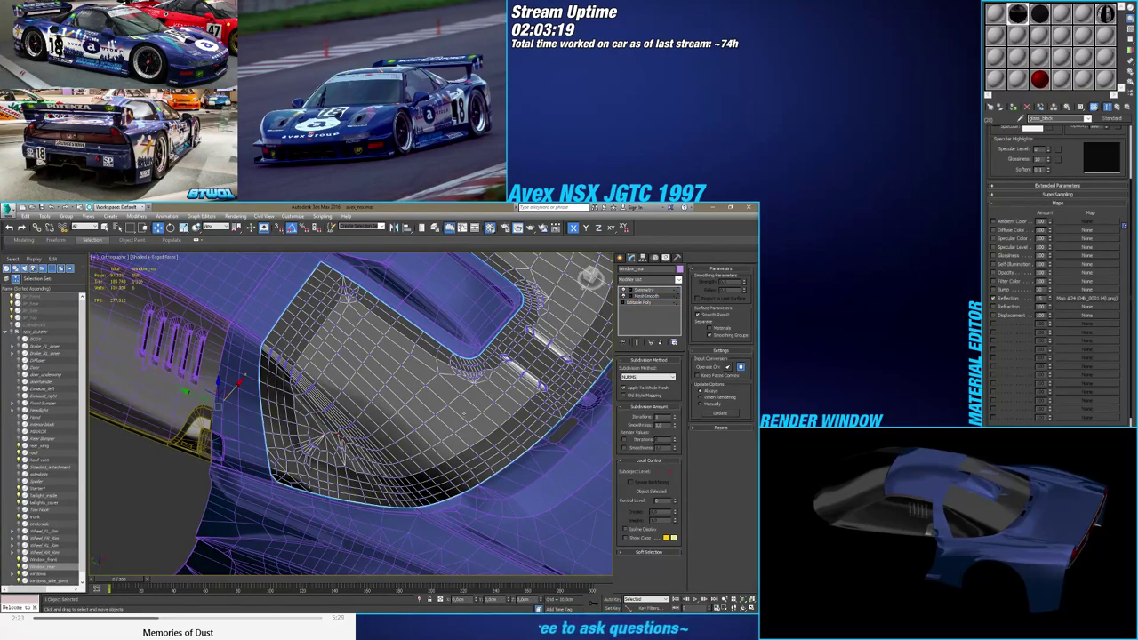
{"action": "mouse_move", "coordinate": [463, 415]}
{"action": "middle_mouse_down", "text": "alt"}
{"action": "mouse_move", "coordinate": [405, 422]}
{"action": "mouse_move", "coordinate": [489, 400]}
{"action": "mouse_move", "coordinate": [506, 382]}
{"action": "mouse_move", "coordinate": [515, 413]}
{"action": "mouse_move", "coordinate": [471, 378]}
{"action": "mouse_move", "coordinate": [488, 390]}
{"action": "mouse_move", "coordinate": [459, 403]}
{"action": "middle_mouse_up", "text": "alt"}
{"action": "key", "text": "F4"}
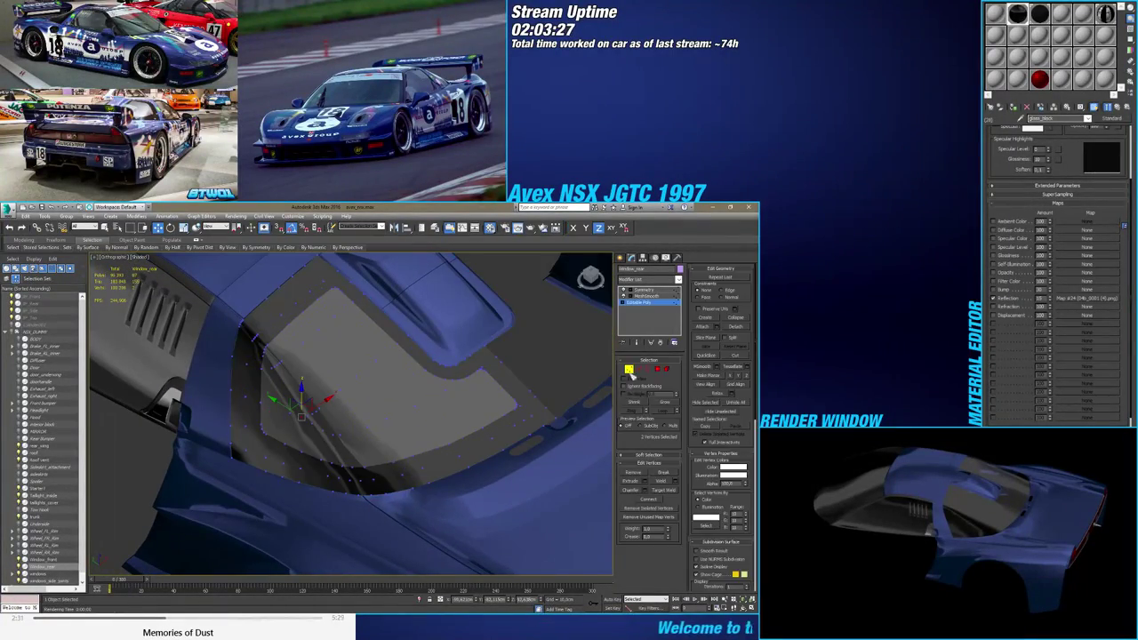
{"action": "left_click", "coordinate": [629, 377]}
{"action": "left_click", "coordinate": [645, 296]}
{"action": "middle_click_drag", "start_coordinate": [437, 368], "coordinate": [487, 372], "text": "alt"}
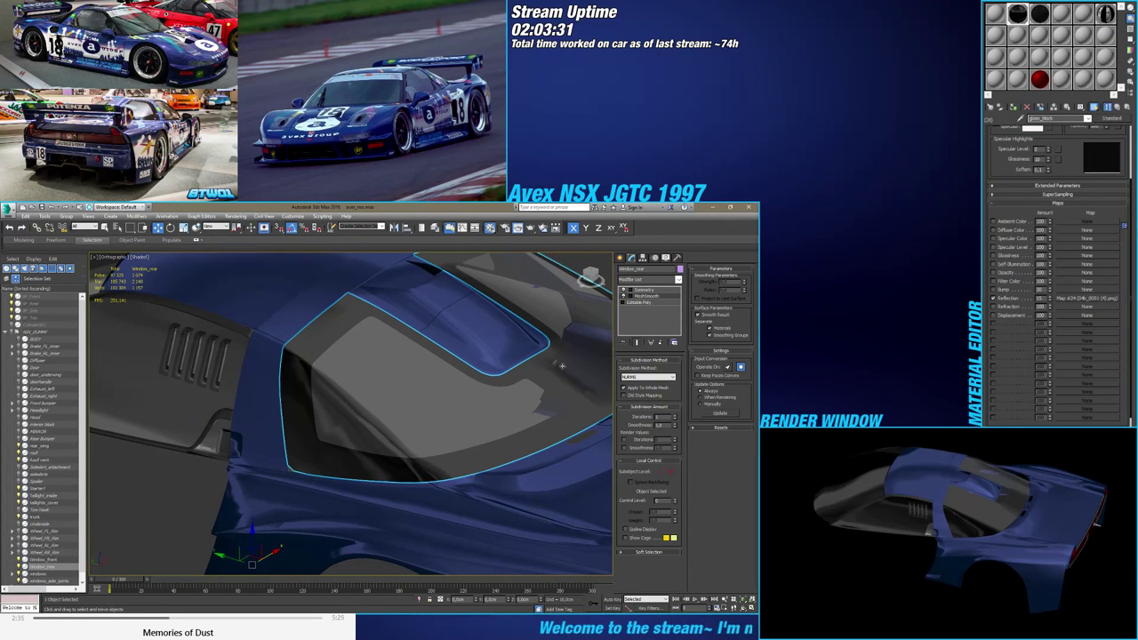
Disable separation by Smoothing Groups in the rear window's MeshSmooth modifier and check the smoothed surface and its corner
{"action": "middle_click_drag", "start_coordinate": [562, 365], "coordinate": [444, 405], "text": "alt"}
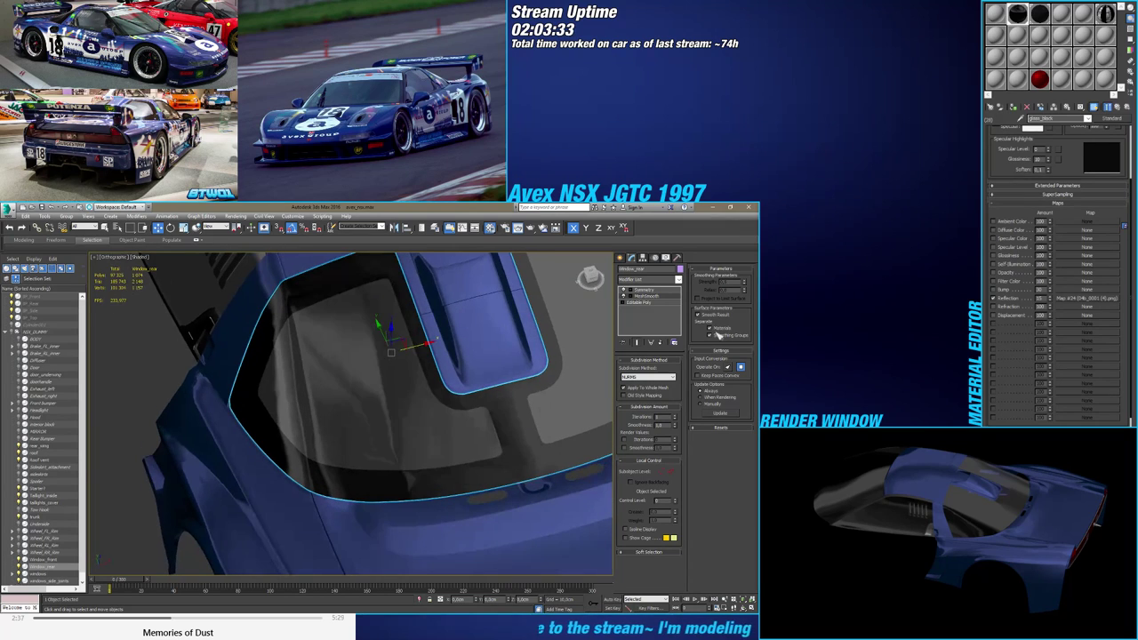
{"action": "left_click", "coordinate": [715, 336]}
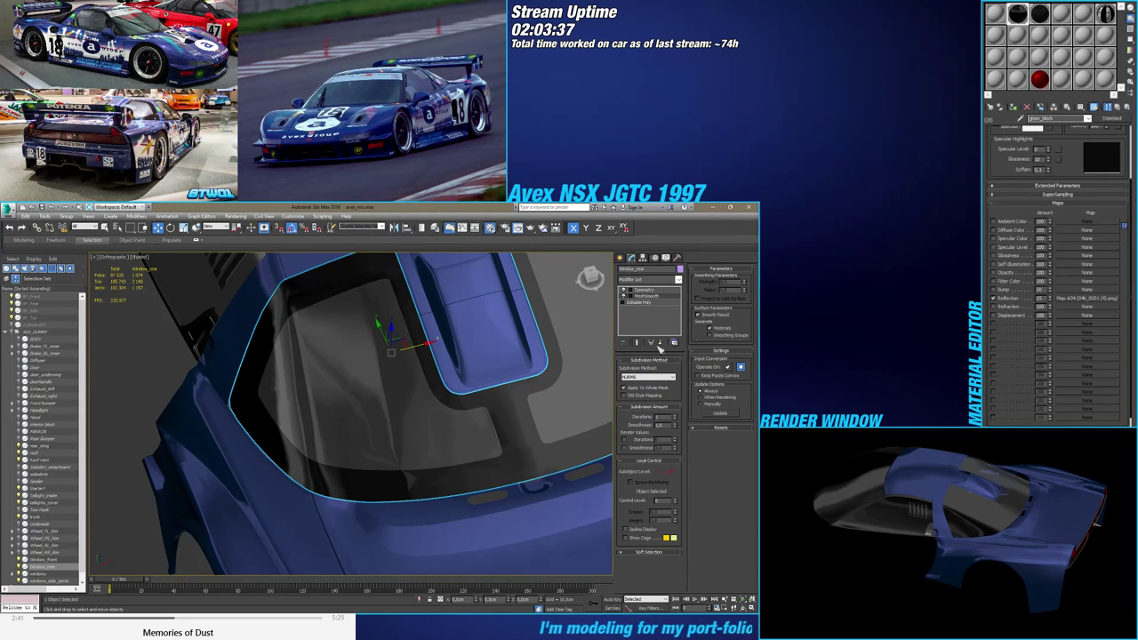
{"action": "middle_click_drag", "start_coordinate": [399, 387], "coordinate": [483, 415], "text": "alt"}
{"action": "key", "text": "F4"}
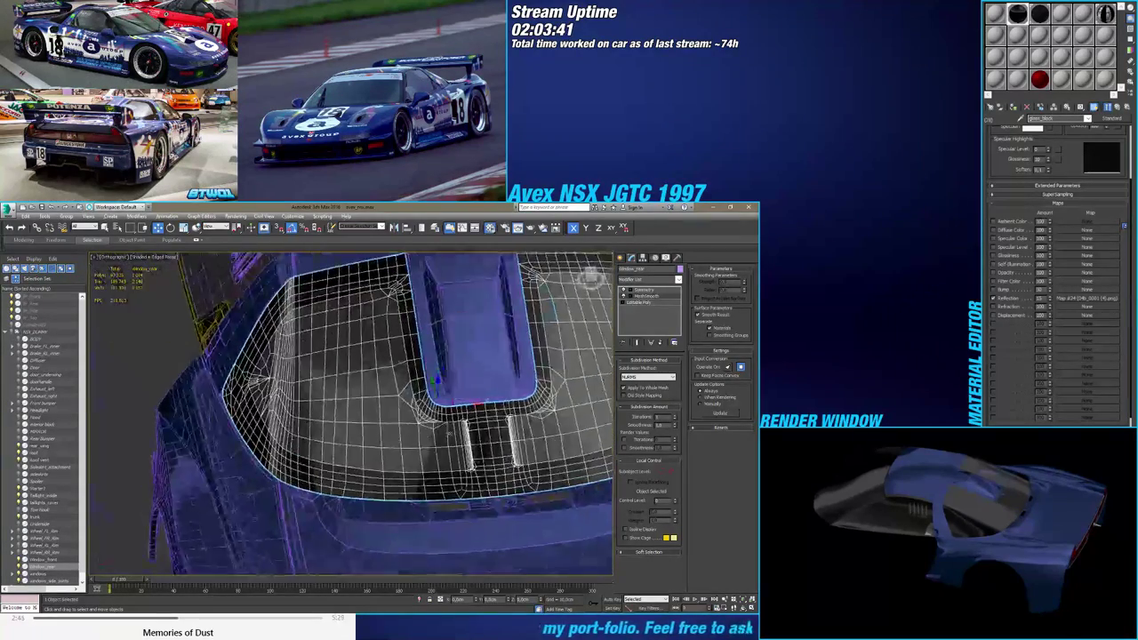
{"action": "scroll", "coordinate": [481, 415], "scroll_direction": "up", "scroll_amount": 5}
{"action": "key", "text": "F4"}
{"action": "scroll", "coordinate": [391, 404], "scroll_direction": "down", "scroll_amount": 5}
{"action": "mouse_move", "coordinate": [382, 400]}
{"action": "middle_mouse_down", "text": "alt"}
{"action": "mouse_move", "coordinate": [358, 406]}
{"action": "mouse_move", "coordinate": [415, 386]}
{"action": "mouse_move", "coordinate": [402, 406]}
{"action": "middle_mouse_up", "text": "alt"}
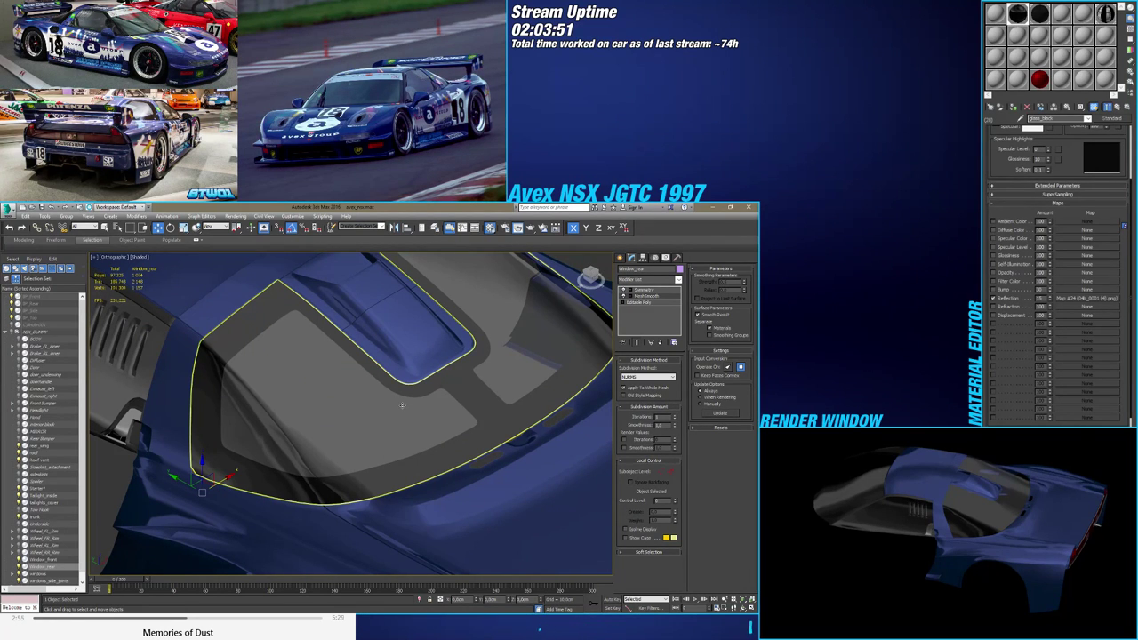
{"action": "middle_click_drag", "start_coordinate": [244, 471], "coordinate": [261, 471], "text": "alt"}
{"action": "scroll", "coordinate": [260, 470], "scroll_direction": "up", "scroll_amount": 5}
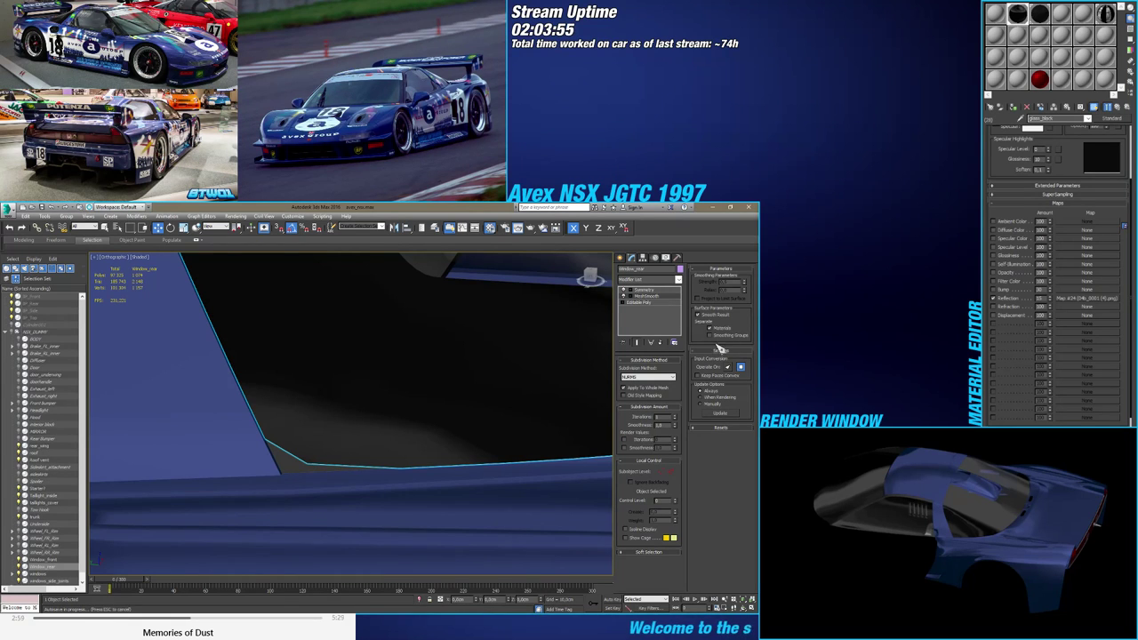
Inspect the rear window's corner vertex and border against the bodywork, and turn off the window's MeshSmooth modifier
{"action": "key", "text": "F4"}
{"action": "left_click", "coordinate": [638, 303]}
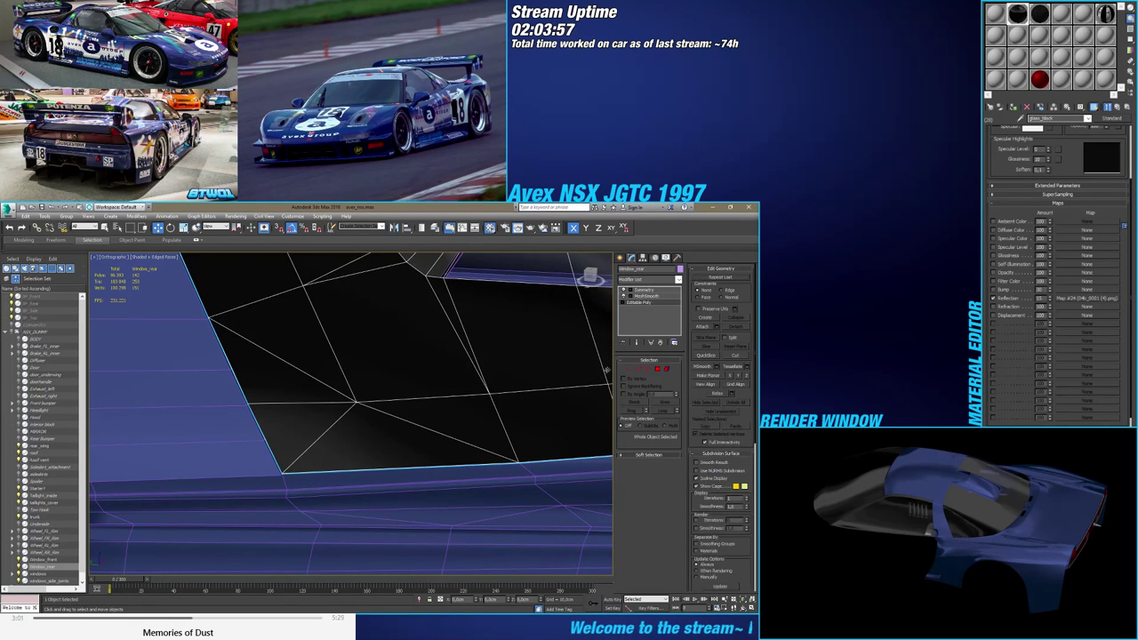
{"action": "left_click", "coordinate": [629, 370]}
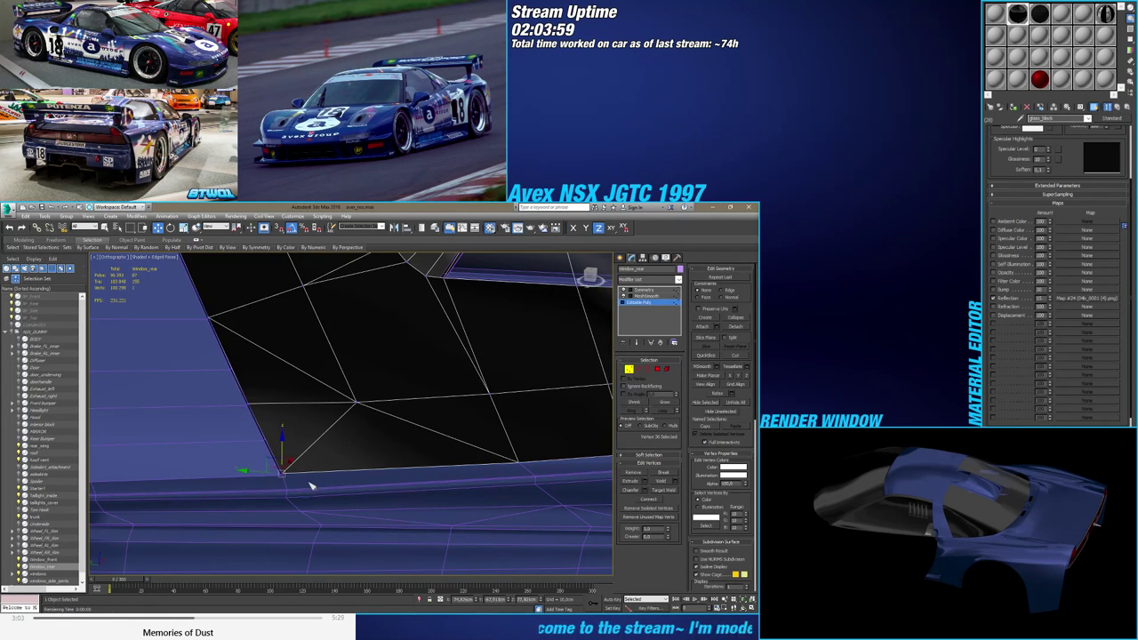
{"action": "middle_click_drag", "start_coordinate": [310, 485], "coordinate": [385, 391], "text": "alt"}
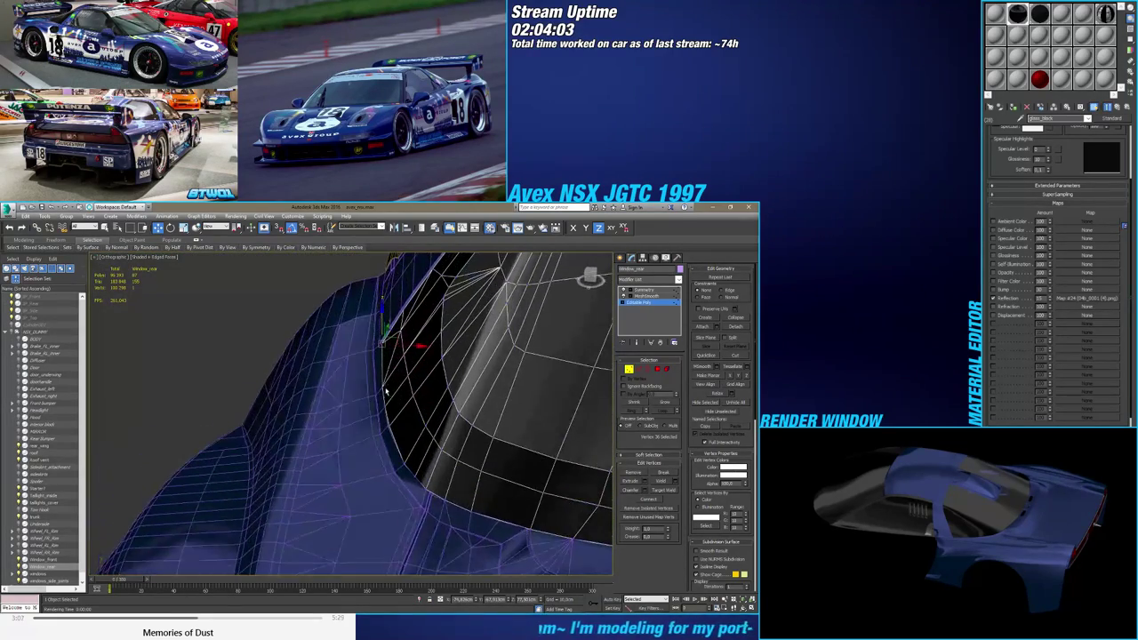
{"action": "scroll", "coordinate": [390, 463], "scroll_direction": "up", "scroll_amount": 2}
{"action": "left_click", "coordinate": [619, 258]}
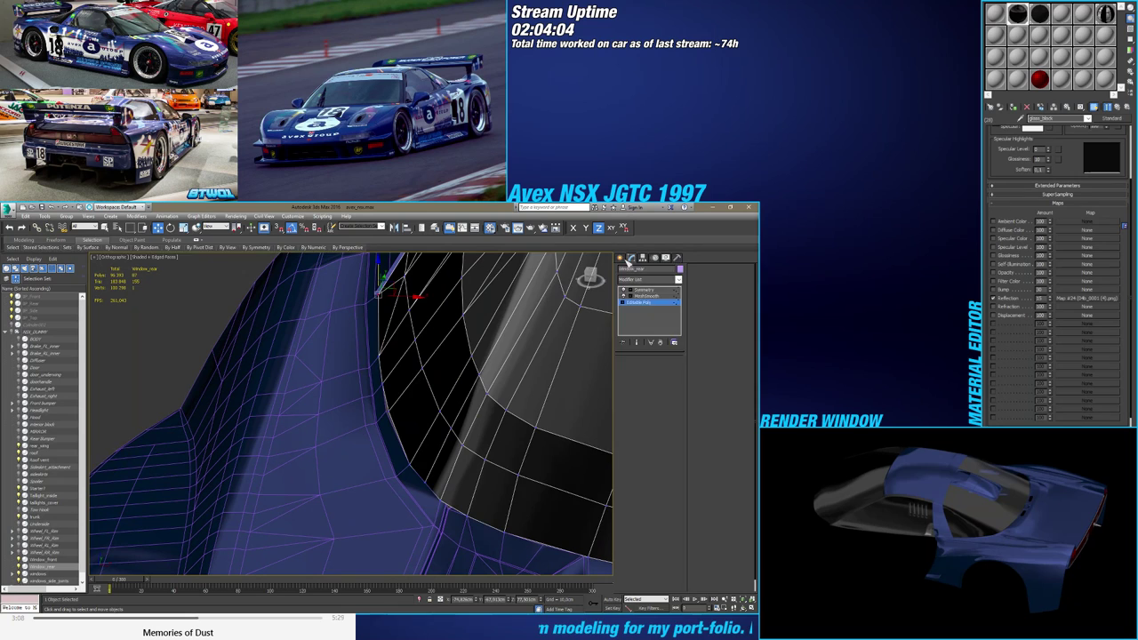
{"action": "left_click", "coordinate": [586, 269]}
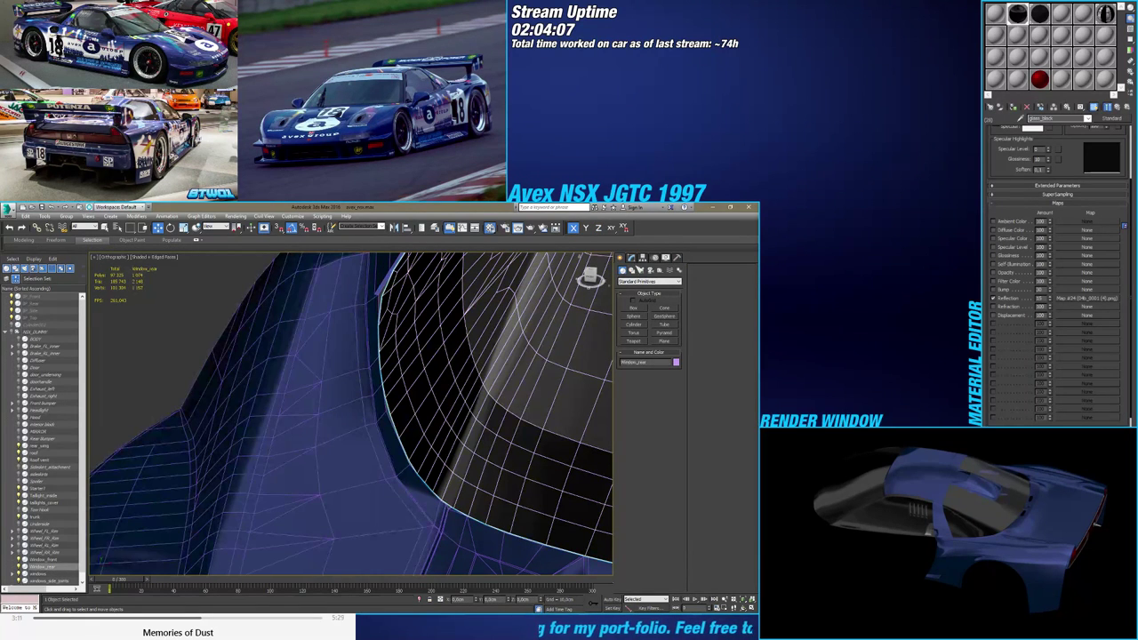
{"action": "left_click", "coordinate": [633, 258]}
{"action": "left_click", "coordinate": [624, 297]}
Select the rear_wing border vertices beside the rear window in the Editable Poly and limit snapping to Vertex only
{"action": "left_click", "coordinate": [399, 467]}
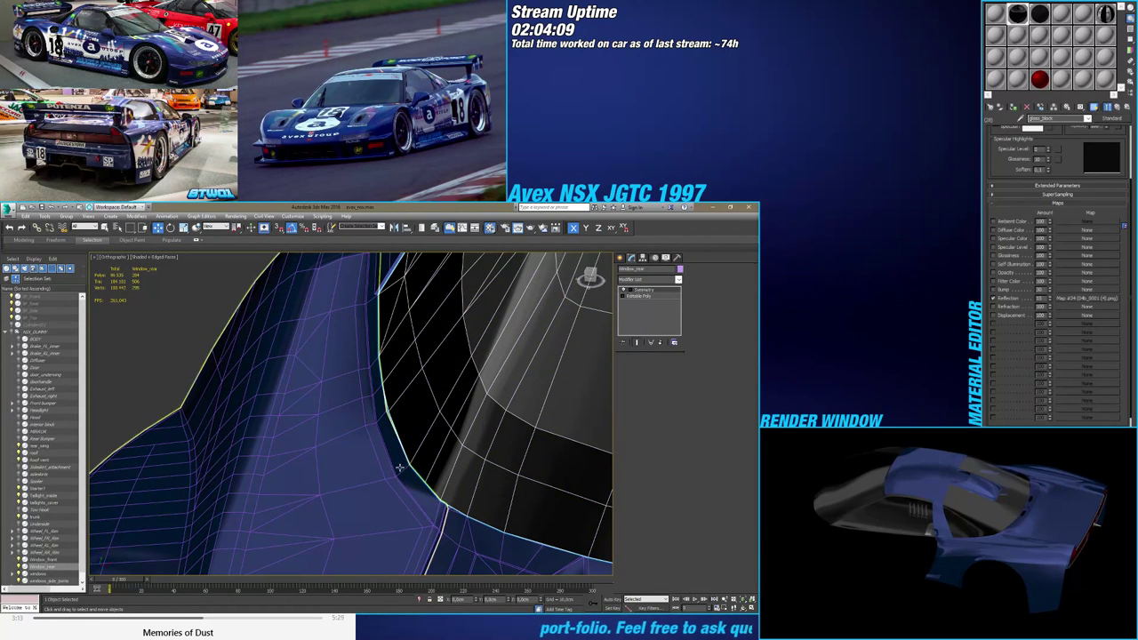
{"action": "left_click", "coordinate": [638, 297]}
{"action": "left_click", "coordinate": [638, 296]}
{"action": "left_click", "coordinate": [630, 369]}
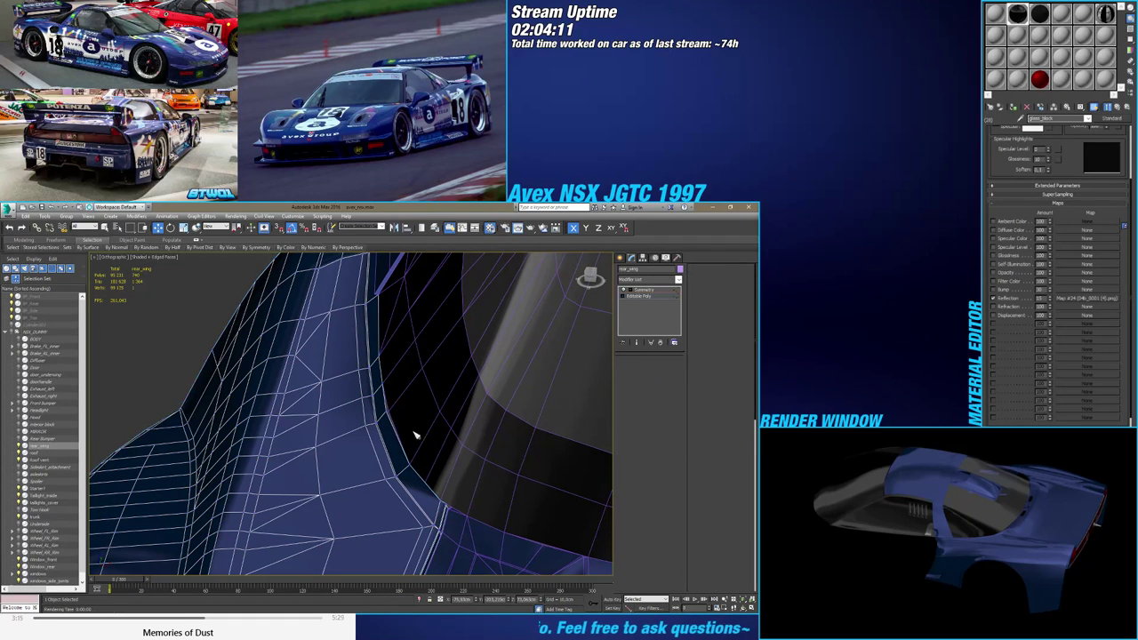
{"action": "scroll", "coordinate": [355, 437], "scroll_direction": "up", "scroll_amount": 3}
{"action": "left_click_drag", "start_coordinate": [405, 399], "coordinate": [405, 400]}
{"action": "scroll", "coordinate": [400, 404], "scroll_direction": "up", "scroll_amount": 4}
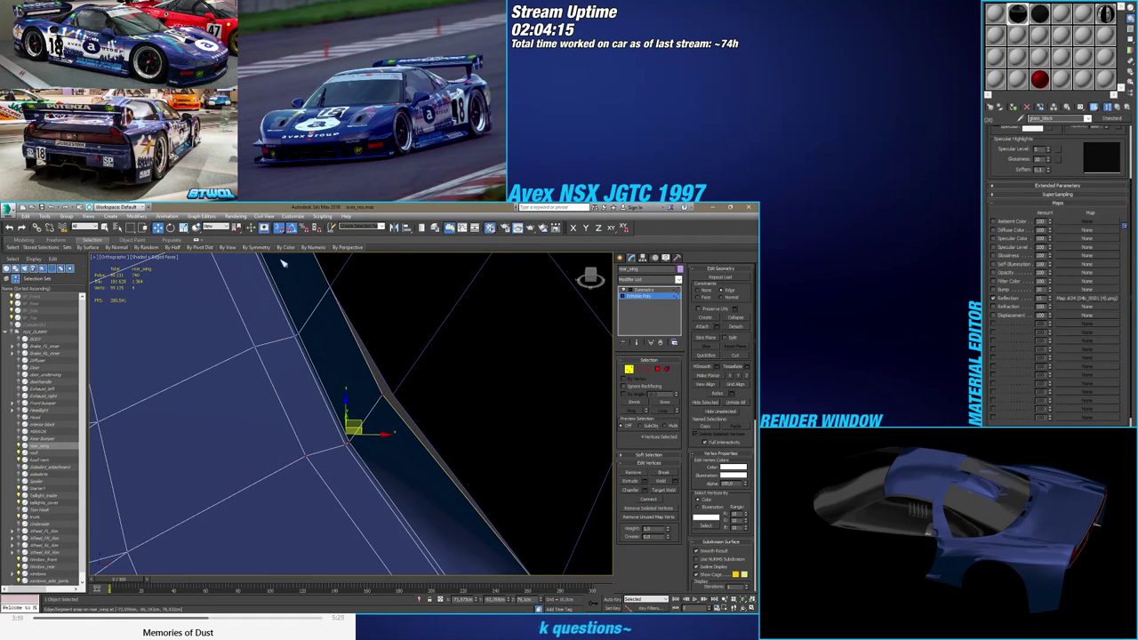
{"action": "right_click", "coordinate": [284, 230]}
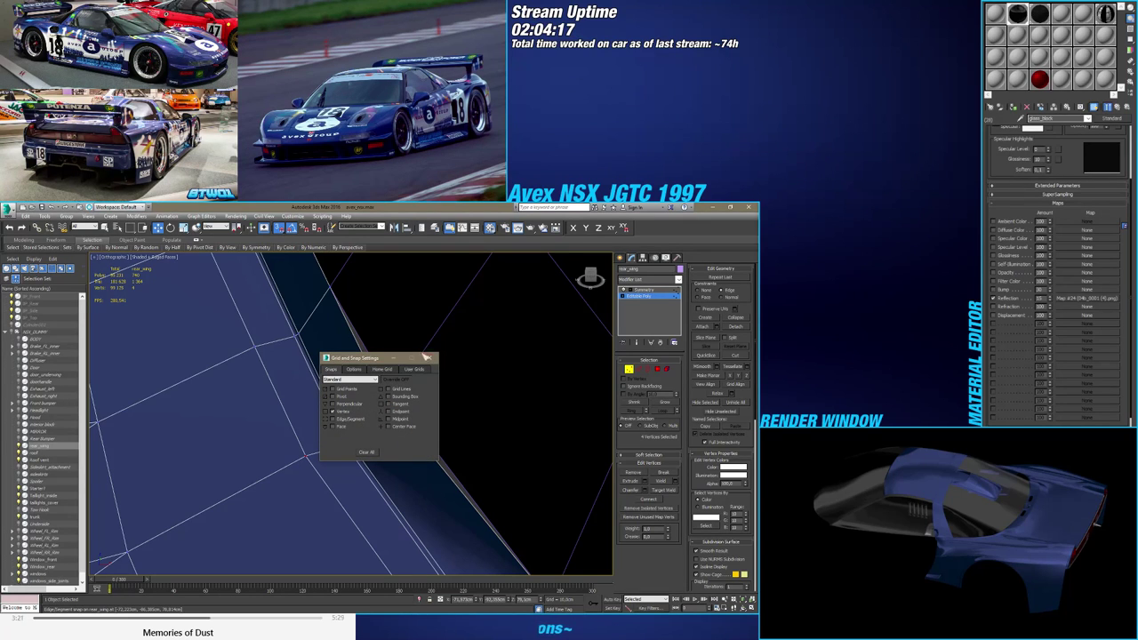
{"action": "left_click", "coordinate": [426, 357]}
Try to snap the selected rear_wing border vertices onto the rear window's adjoining border vertex
{"action": "left_click_drag", "start_coordinate": [382, 394], "coordinate": [392, 394]}
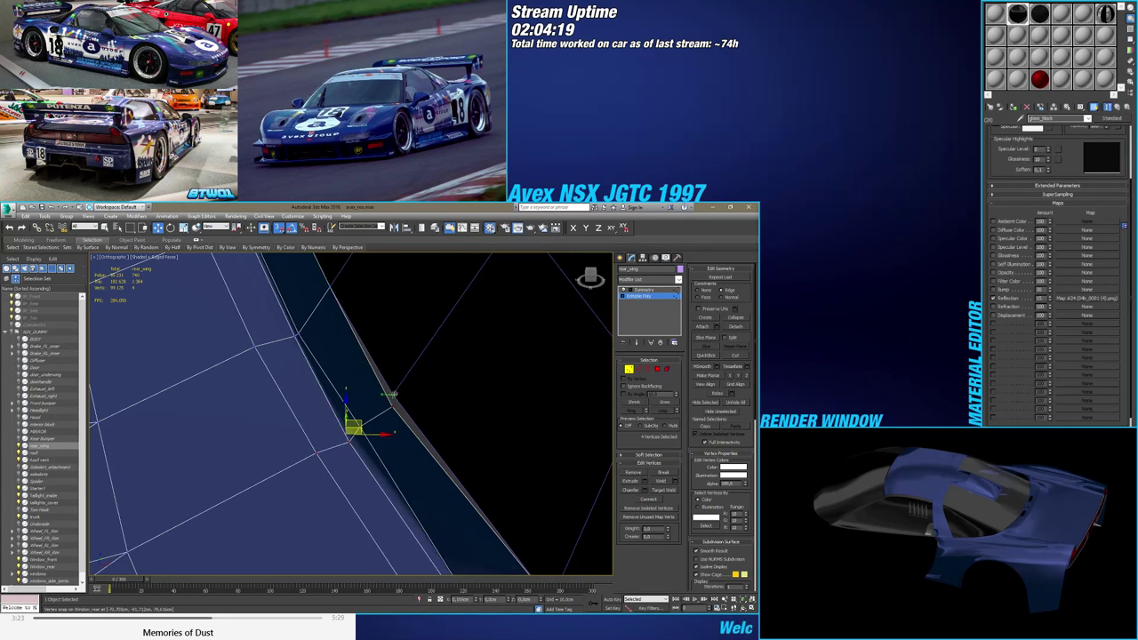
{"action": "key", "text": "ctrl+z"}
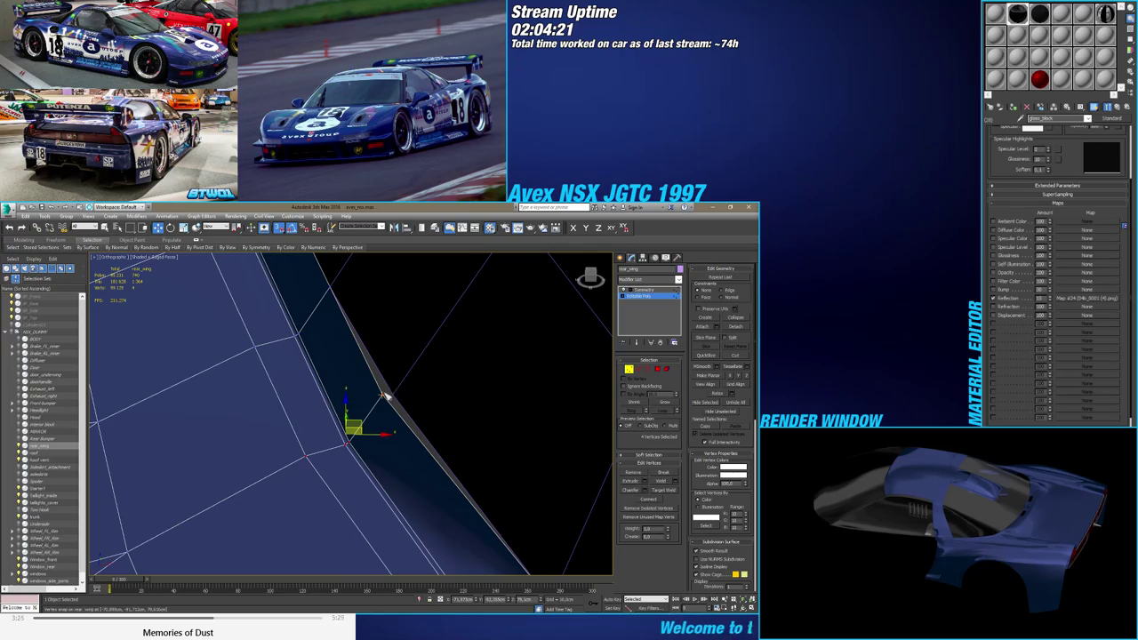
Connect the four lengthwise edges of rear_wing's border strip near the rear window's curve with one segment
{"action": "scroll", "coordinate": [382, 393], "scroll_direction": "down", "scroll_amount": 4}
{"action": "middle_click_drag", "start_coordinate": [391, 405], "coordinate": [469, 443], "text": "alt"}
{"action": "scroll", "coordinate": [469, 442], "scroll_direction": "up", "scroll_amount": 2}
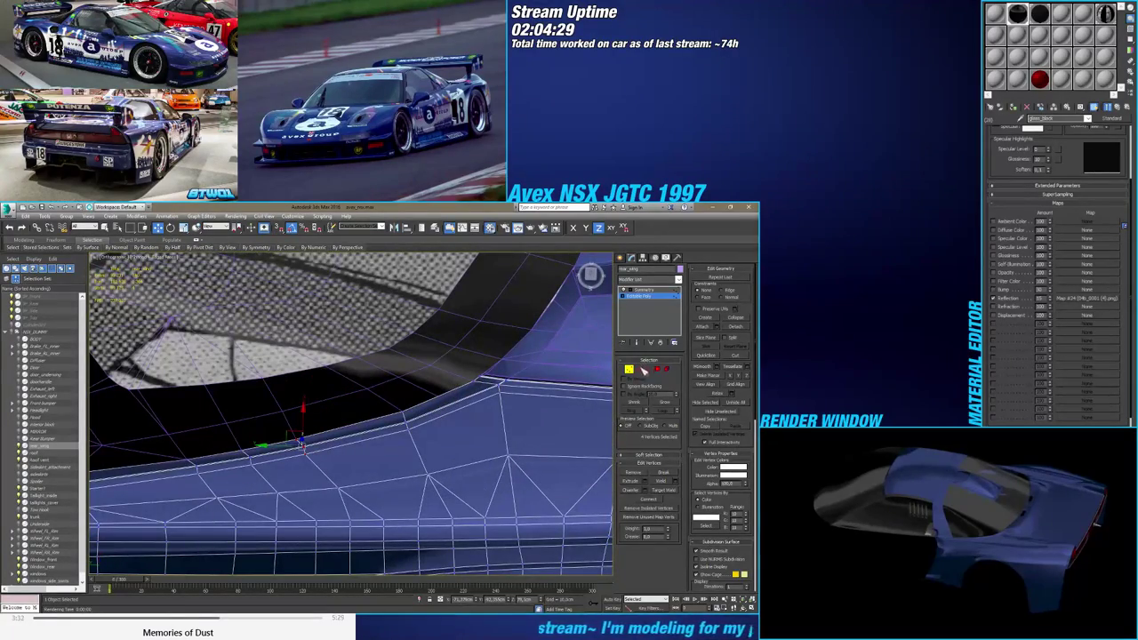
{"action": "left_click", "coordinate": [639, 368]}
{"action": "left_click", "coordinate": [441, 384]}
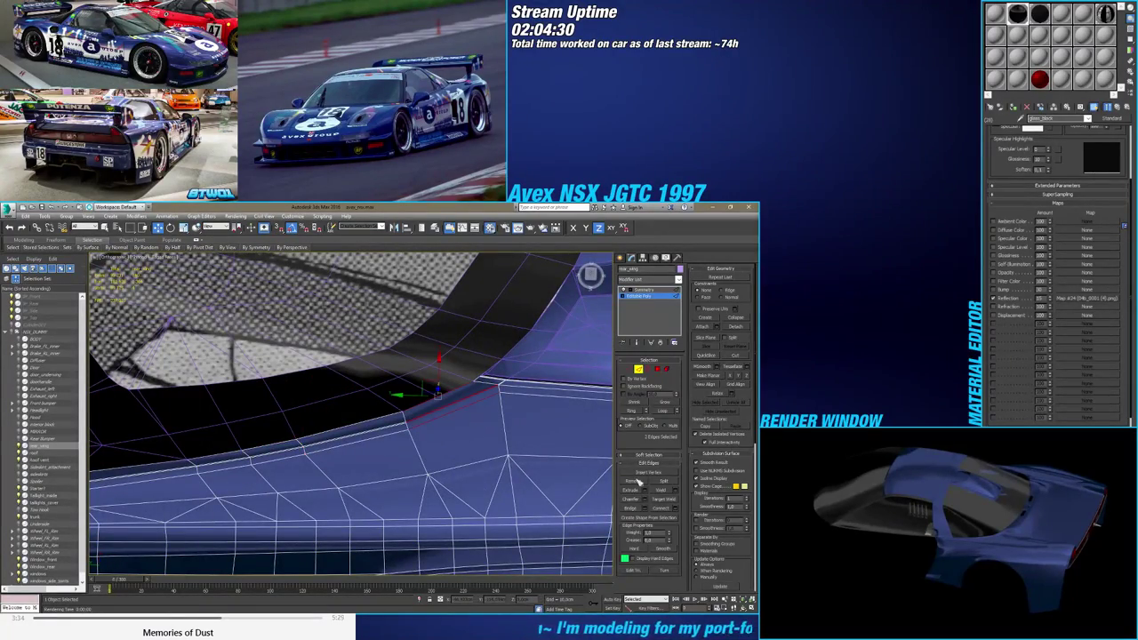
{"action": "left_click", "coordinate": [677, 507]}
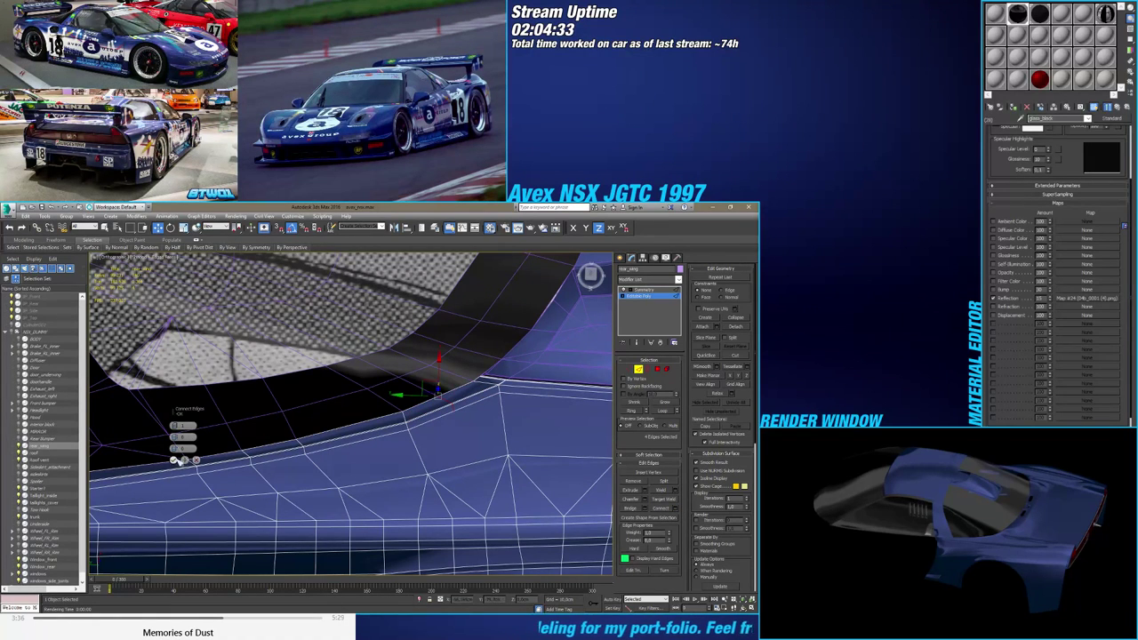
{"action": "left_click", "coordinate": [195, 459]}
Move the new crosswise edges toward the rear window's curved border and check the fit against the blueprint in see-through display
{"action": "scroll", "coordinate": [394, 427], "scroll_direction": "up", "scroll_amount": 5}
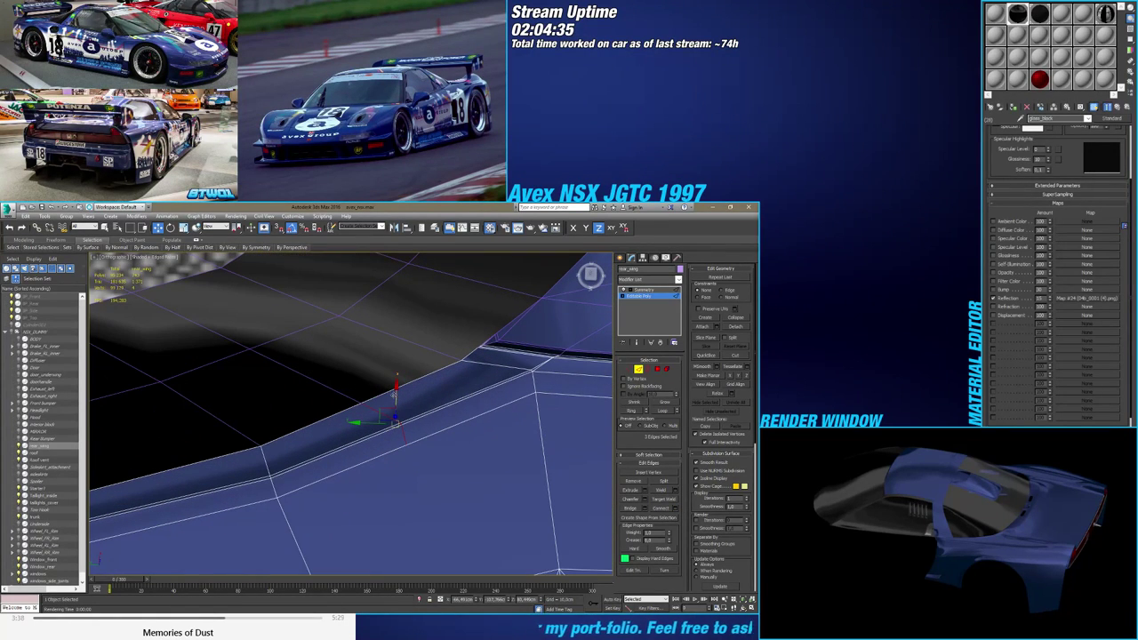
{"action": "left_click_drag", "start_coordinate": [397, 394], "coordinate": [375, 422]}
{"action": "scroll", "coordinate": [378, 422], "scroll_direction": "down", "scroll_amount": 5}
{"action": "key", "text": "alt+x"}
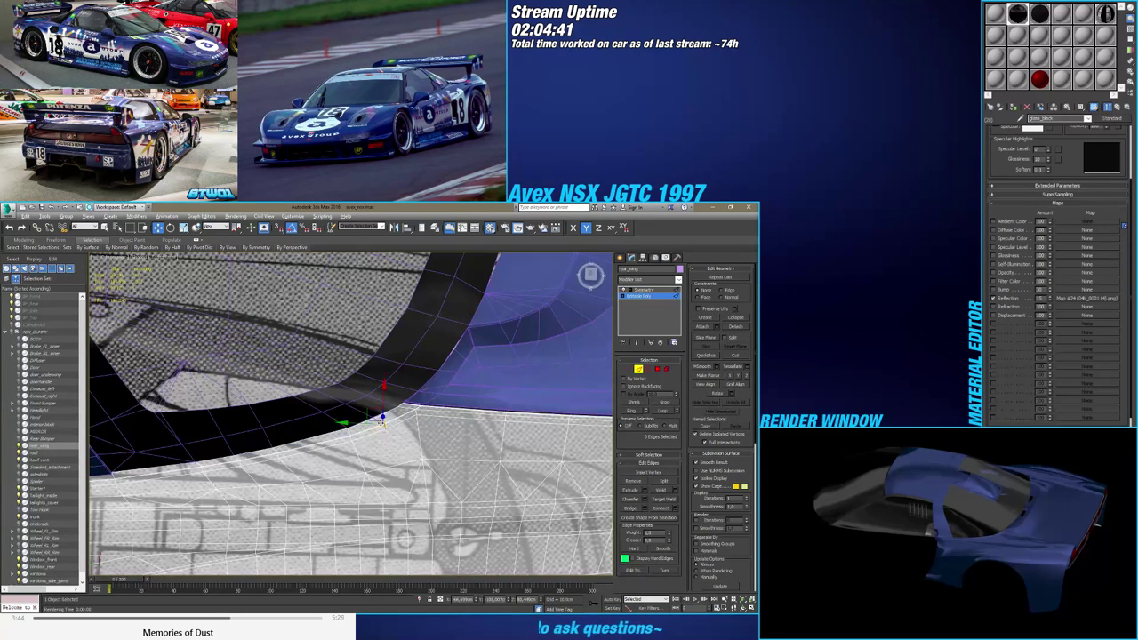
{"action": "scroll", "coordinate": [379, 428], "scroll_direction": "down", "scroll_amount": 4}
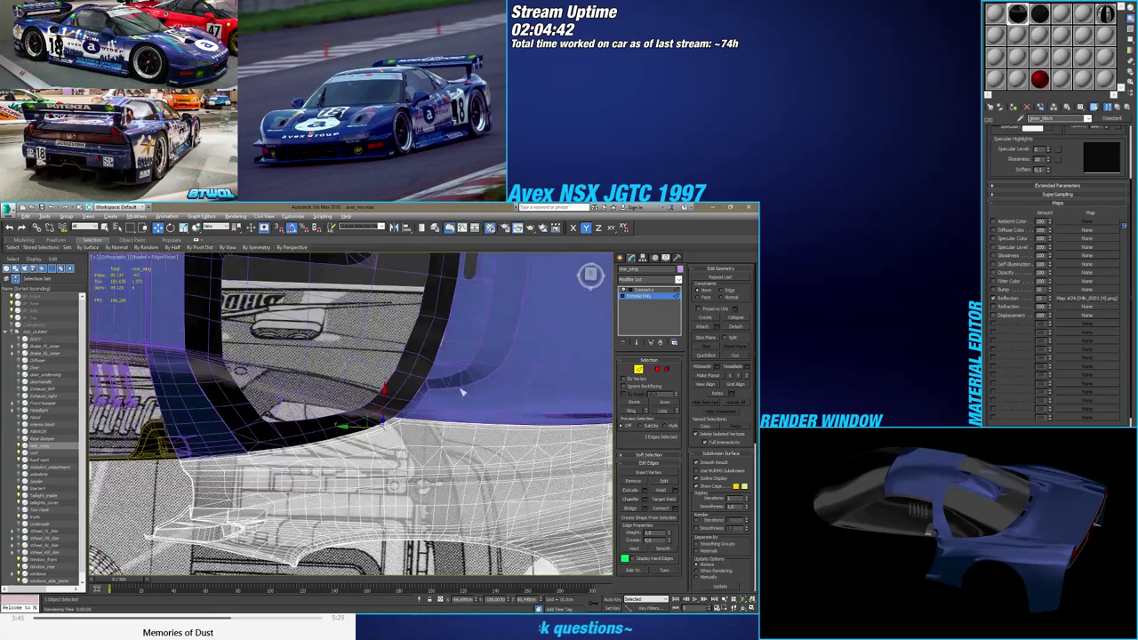
{"action": "left_click", "coordinate": [591, 275]}
{"action": "scroll", "coordinate": [392, 429], "scroll_direction": "up", "scroll_amount": 5}
{"action": "key", "text": "alt+x"}
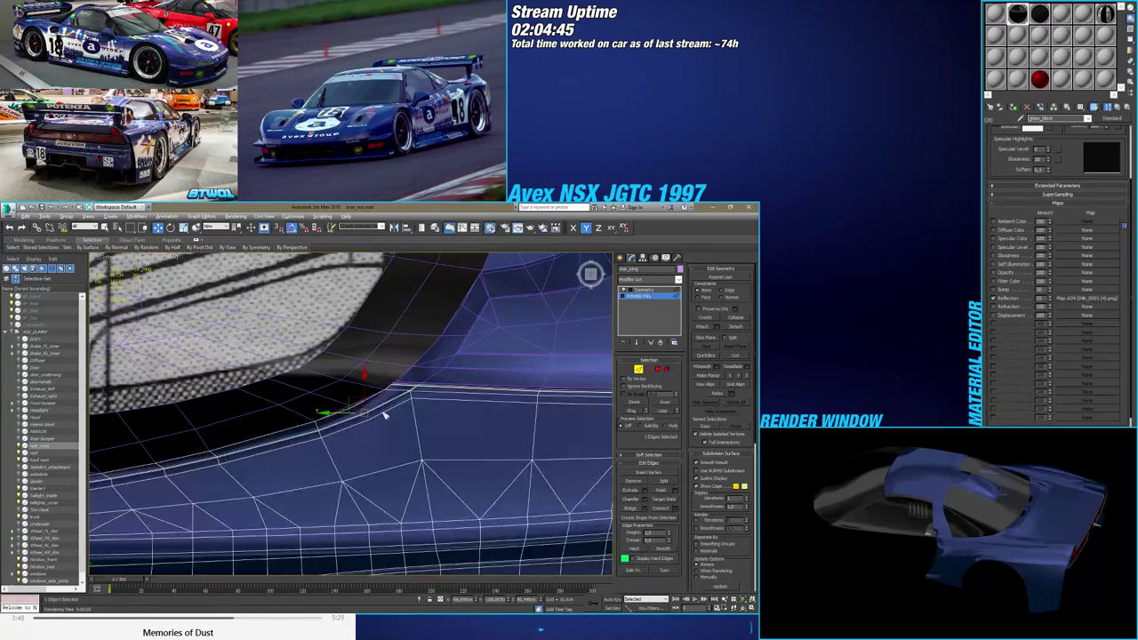
Adjust the height of rear_wing's new crosswise edges along Z beside the rear window's curve
{"action": "middle_click_drag", "start_coordinate": [372, 427], "coordinate": [354, 406], "text": "alt"}
{"action": "scroll", "coordinate": [377, 391], "scroll_direction": "up", "scroll_amount": 4}
{"action": "middle_click_drag", "start_coordinate": [317, 491], "coordinate": [317, 504], "text": "alt"}
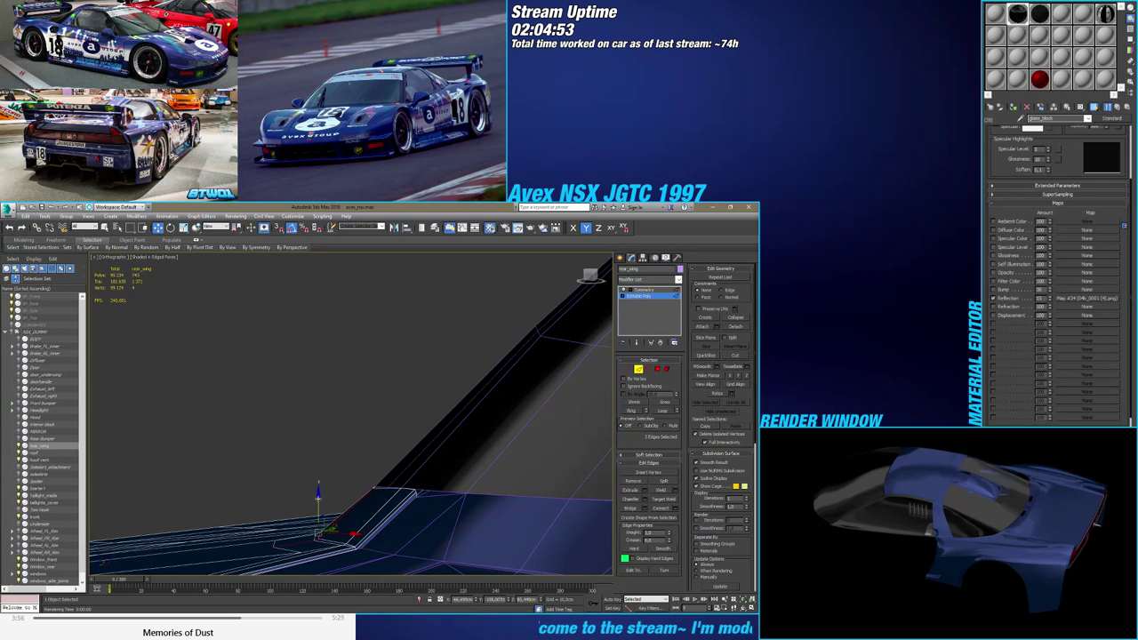
{"action": "mouse_move", "coordinate": [318, 498]}
{"action": "left_mouse_down"}
{"action": "mouse_move", "coordinate": [323, 522]}
{"action": "mouse_move", "coordinate": [332, 516]}
{"action": "mouse_move", "coordinate": [337, 500]}
{"action": "mouse_move", "coordinate": [311, 513]}
{"action": "left_mouse_up"}
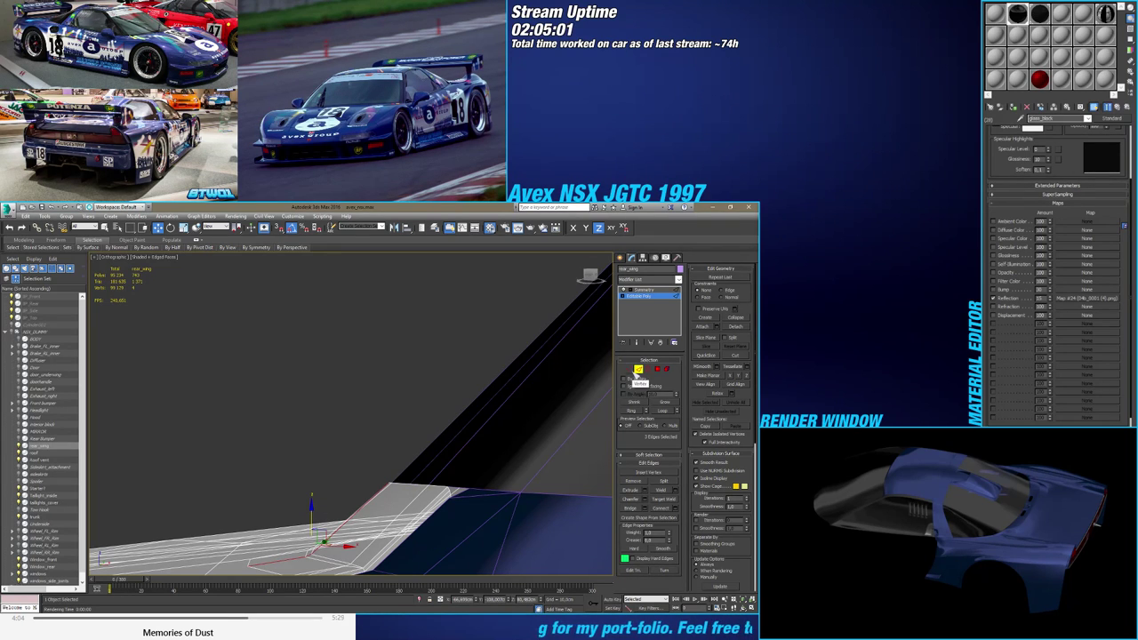
Move individual vertices of rear_wing's new crosswise edges along X to refine the border strip beside the rear window
{"action": "left_click", "coordinate": [638, 370]}
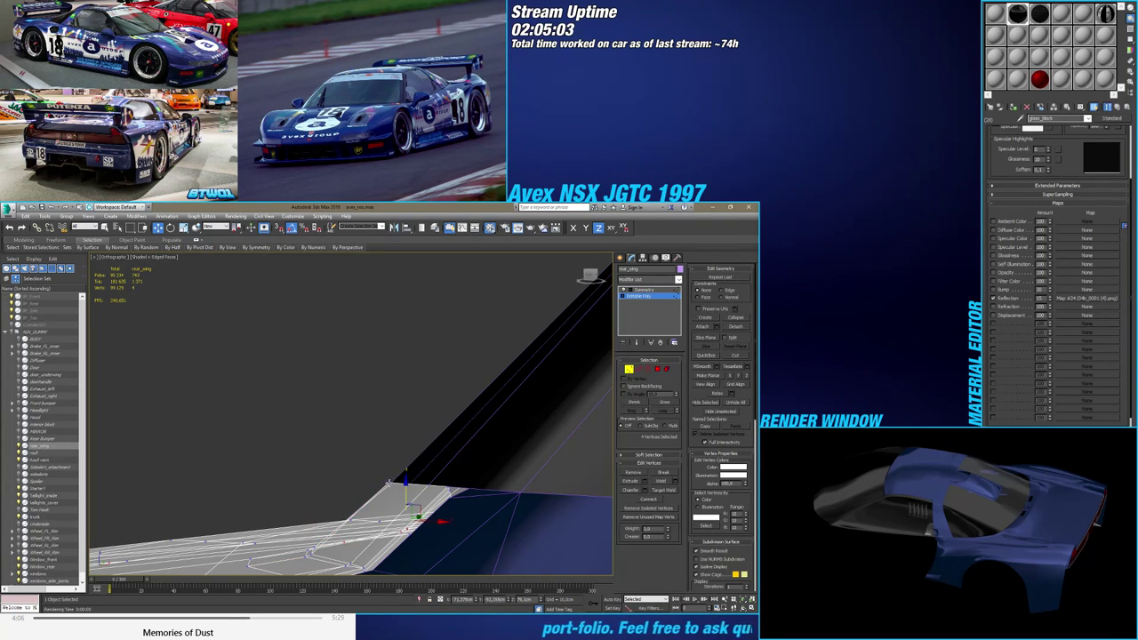
{"action": "left_click", "coordinate": [390, 484]}
{"action": "scroll", "coordinate": [382, 487], "scroll_direction": "up", "scroll_amount": 4}
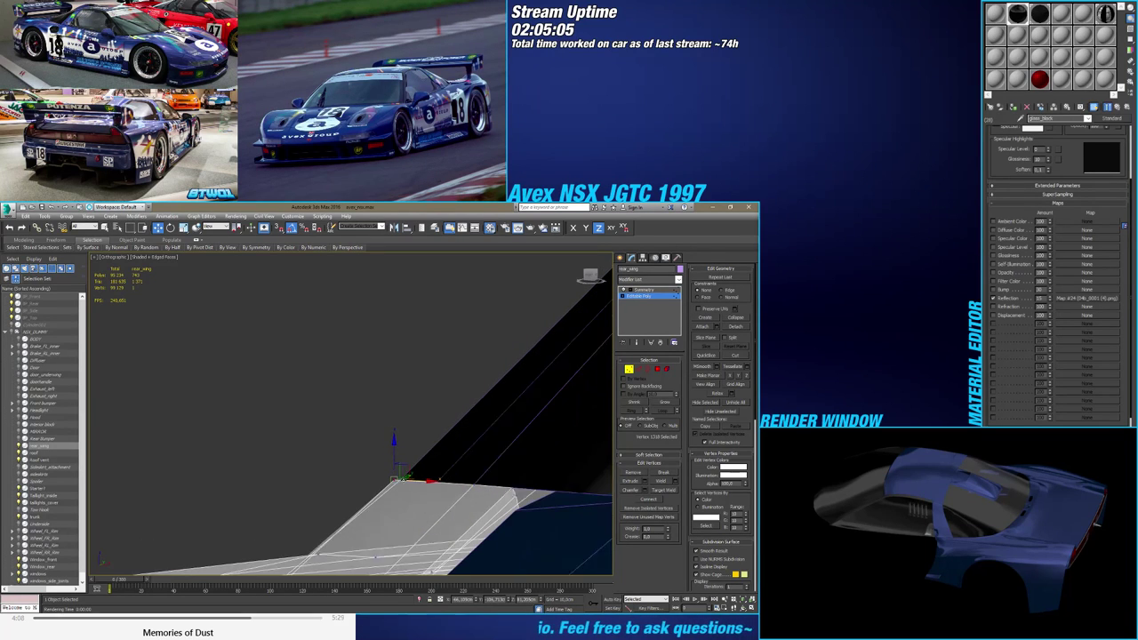
{"action": "left_click_drag", "start_coordinate": [415, 479], "coordinate": [424, 480]}
{"action": "middle_click_drag", "start_coordinate": [425, 479], "coordinate": [361, 524], "text": "alt"}
{"action": "scroll", "coordinate": [423, 500], "scroll_direction": "down", "scroll_amount": 3}
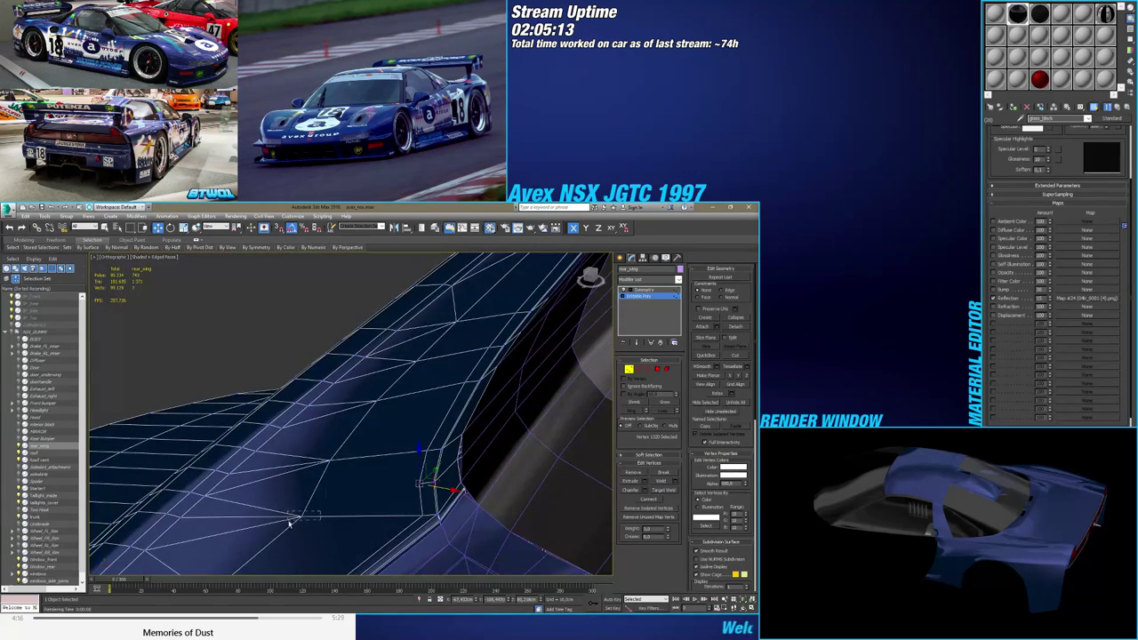
Select two rear_wing vertices beside the window's curve, connect them with an edge, and check the shading without edged faces
{"action": "left_click_drag", "start_coordinate": [289, 524], "coordinate": [288, 525]}
{"action": "left_click", "coordinate": [648, 511]}
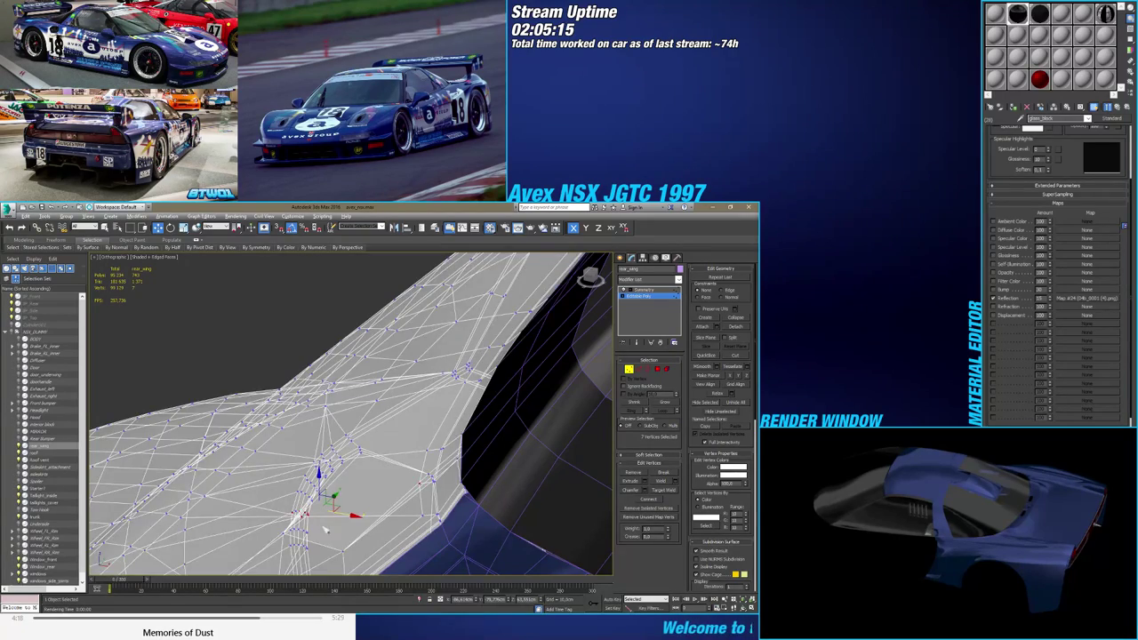
{"action": "middle_click_drag", "start_coordinate": [325, 530], "coordinate": [361, 496], "text": "alt"}
{"action": "left_click_drag", "start_coordinate": [358, 404], "coordinate": [359, 406], "text": "alt"}
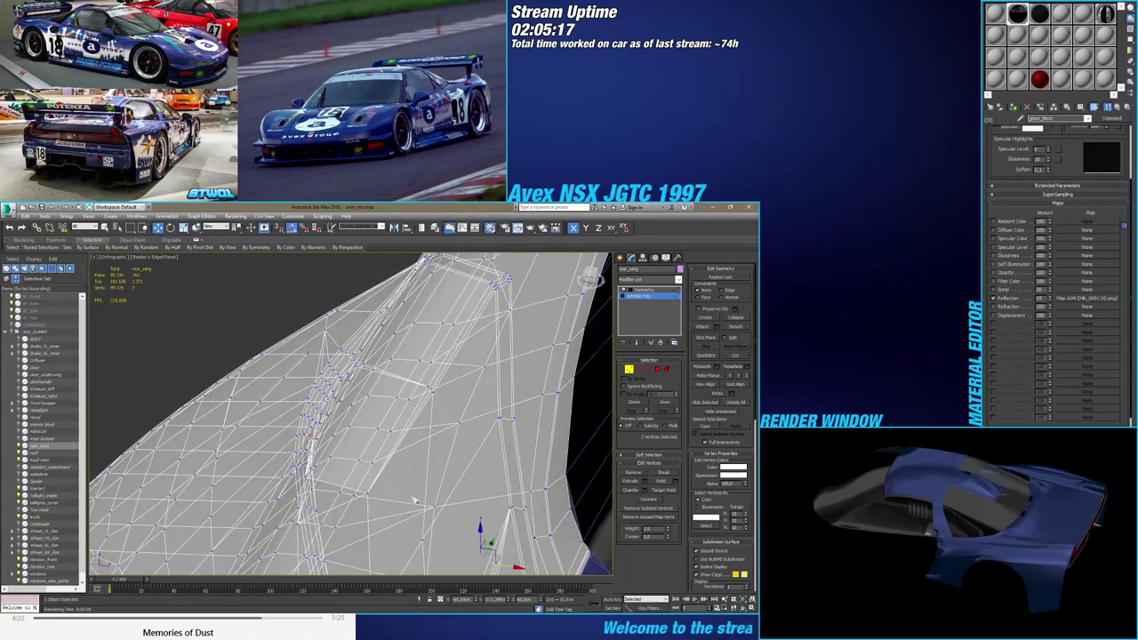
{"action": "middle_click_drag", "start_coordinate": [415, 500], "coordinate": [471, 495], "text": "alt"}
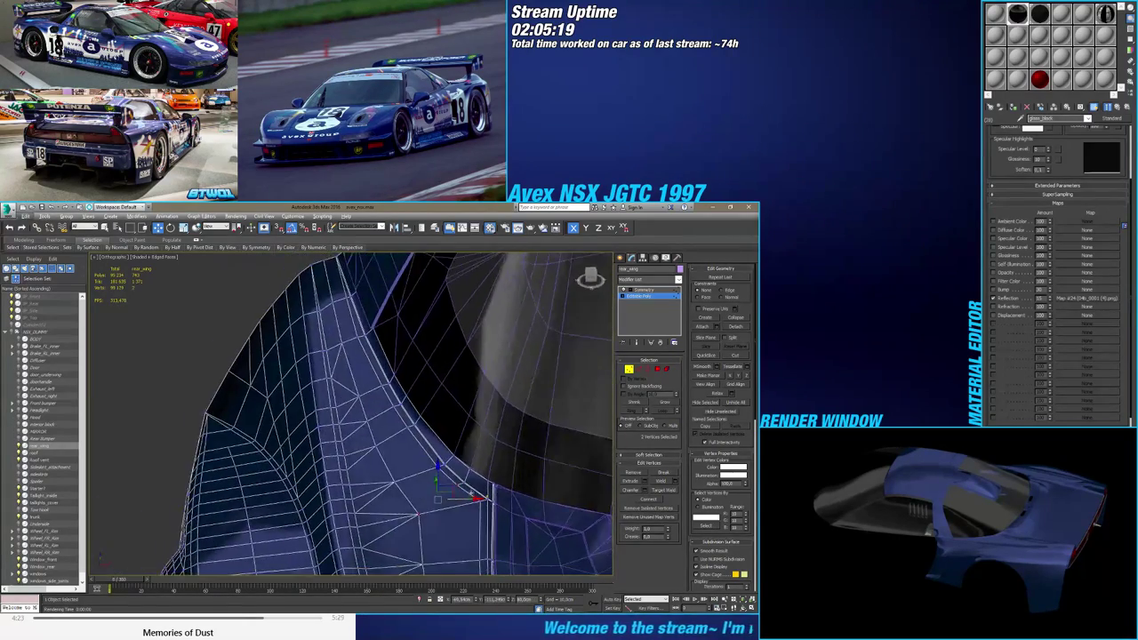
{"action": "mouse_move", "coordinate": [584, 518]}
{"action": "middle_mouse_down", "text": "alt"}
{"action": "mouse_move", "coordinate": [465, 506]}
{"action": "mouse_move", "coordinate": [393, 465]}
{"action": "mouse_move", "coordinate": [368, 472]}
{"action": "mouse_move", "coordinate": [521, 478]}
{"action": "mouse_move", "coordinate": [411, 490]}
{"action": "mouse_move", "coordinate": [381, 457]}
{"action": "mouse_move", "coordinate": [452, 471]}
{"action": "mouse_move", "coordinate": [463, 485]}
{"action": "mouse_move", "coordinate": [443, 464]}
{"action": "middle_mouse_up", "text": "alt"}
{"action": "key", "text": "F4"}
{"action": "key", "text": "F4"}
{"action": "key", "text": "F4"}
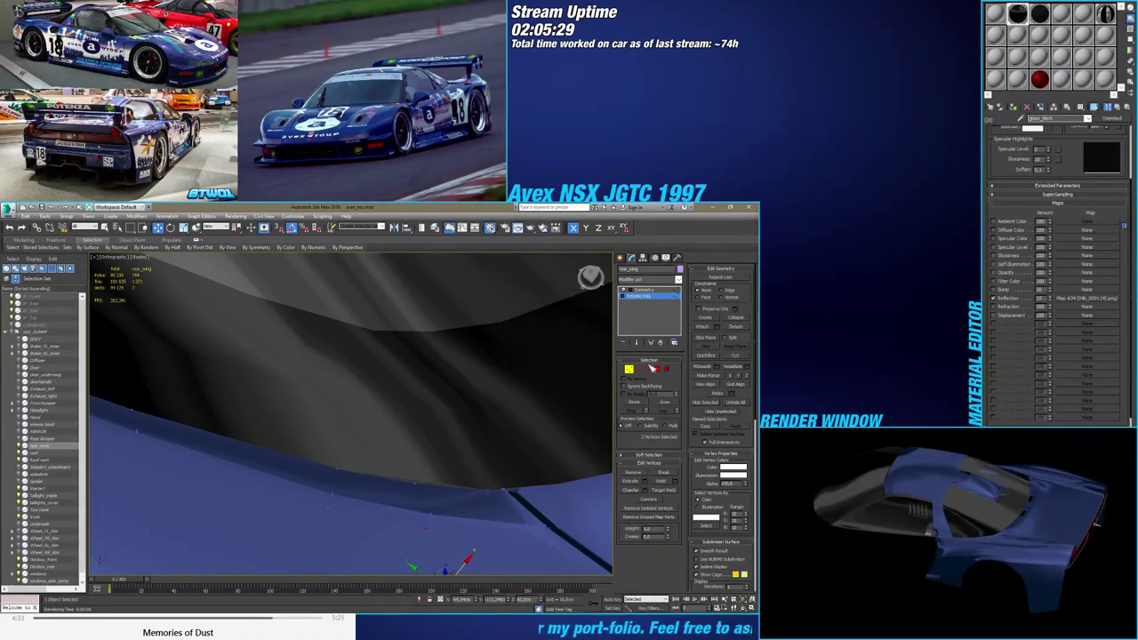
Snap the rear window's border vertex, together with its inward neighbour, onto the adjoining rear_wing border vertex
{"action": "left_click", "coordinate": [620, 258]}
{"action": "left_click", "coordinate": [560, 405]}
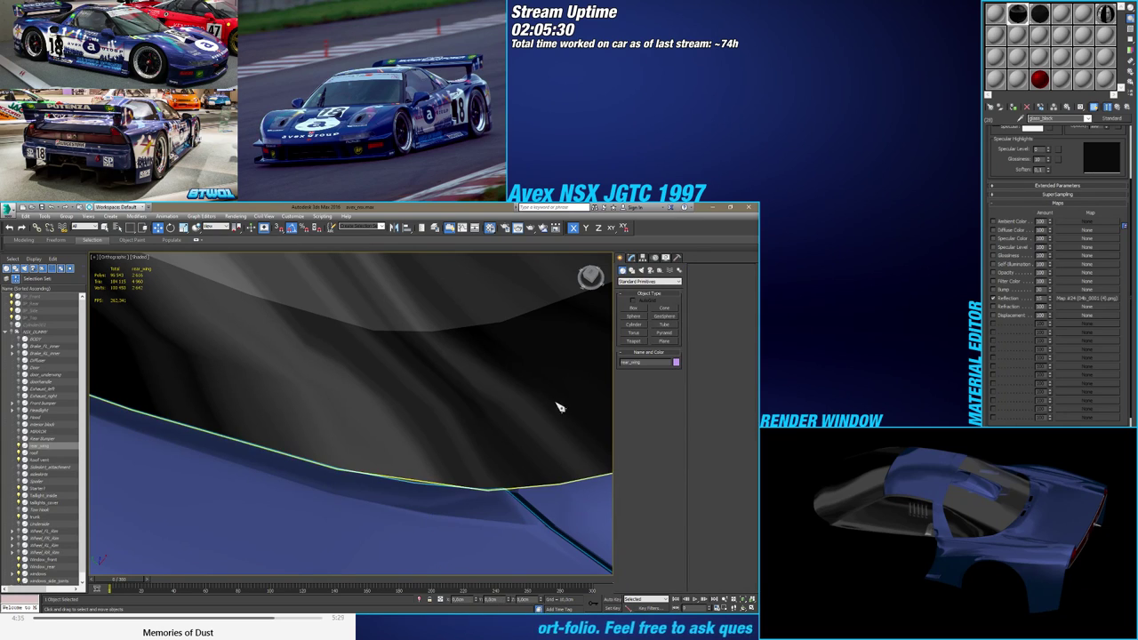
{"action": "left_click", "coordinate": [631, 258]}
{"action": "left_click", "coordinate": [645, 303]}
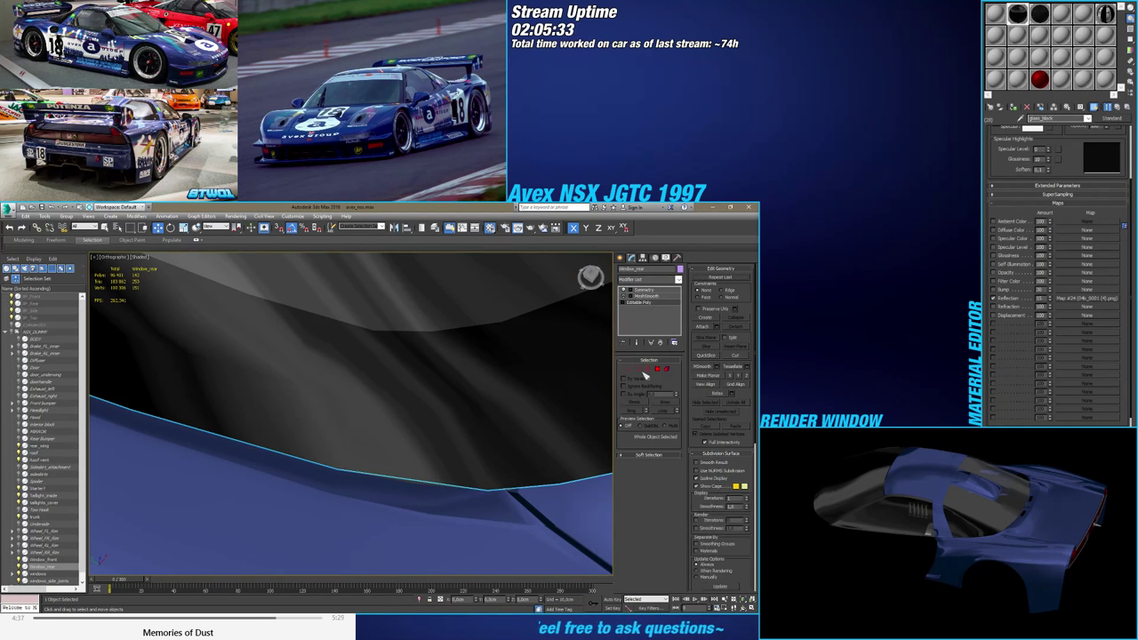
{"action": "left_click", "coordinate": [631, 371]}
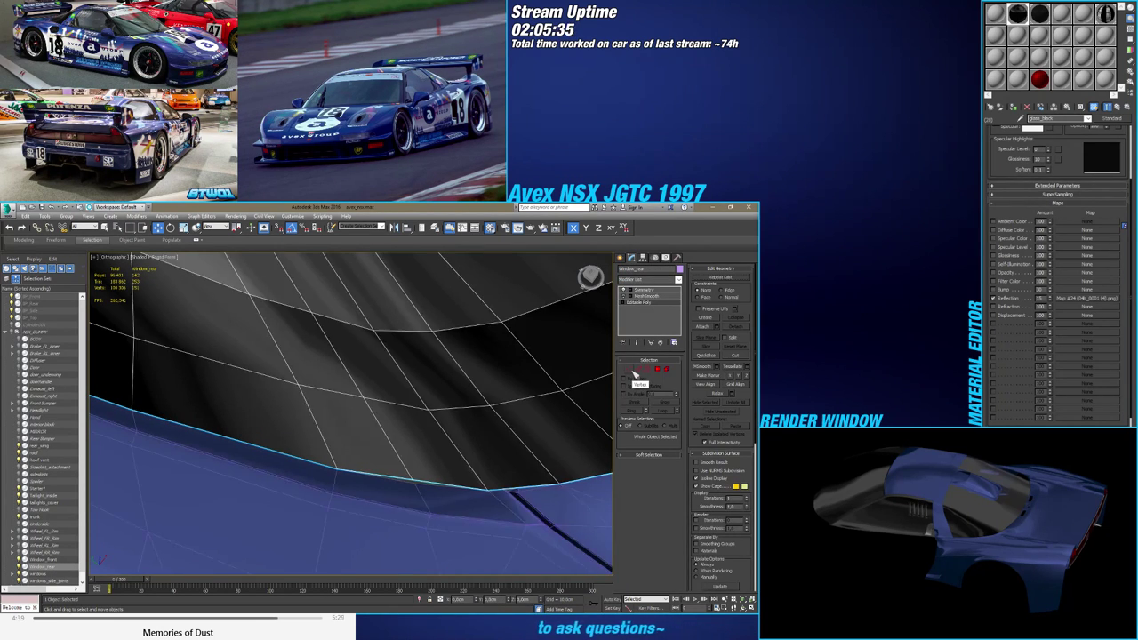
{"action": "left_click", "coordinate": [364, 397], "text": "ctrl"}
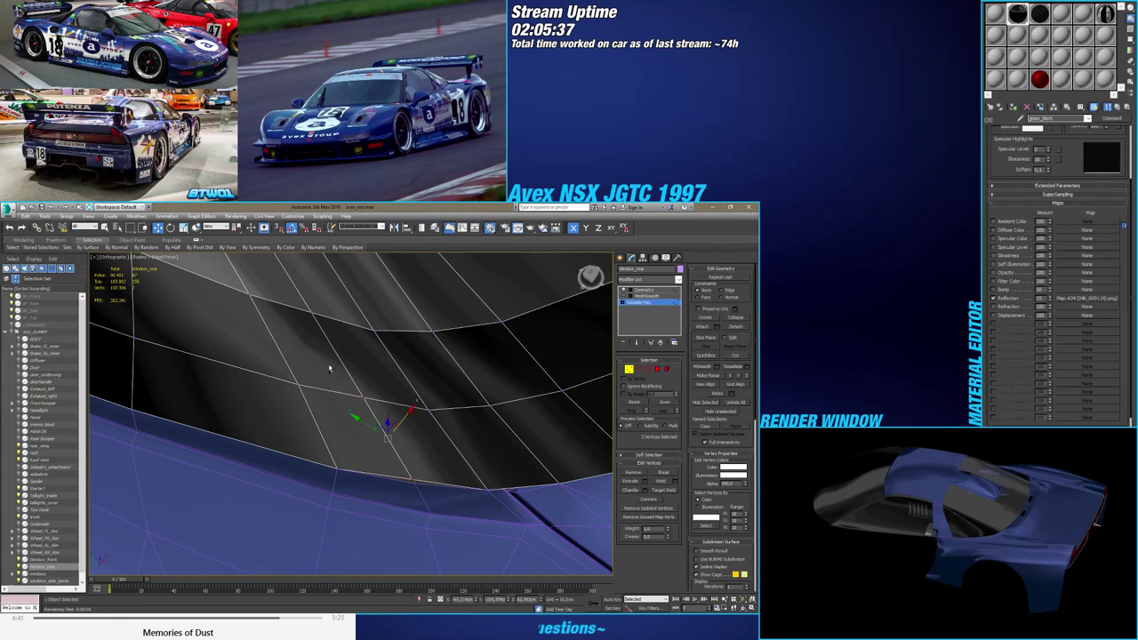
{"action": "middle_click_drag", "start_coordinate": [317, 307], "coordinate": [405, 378], "text": "alt"}
{"action": "scroll", "coordinate": [405, 378], "scroll_direction": "up", "scroll_amount": 6}
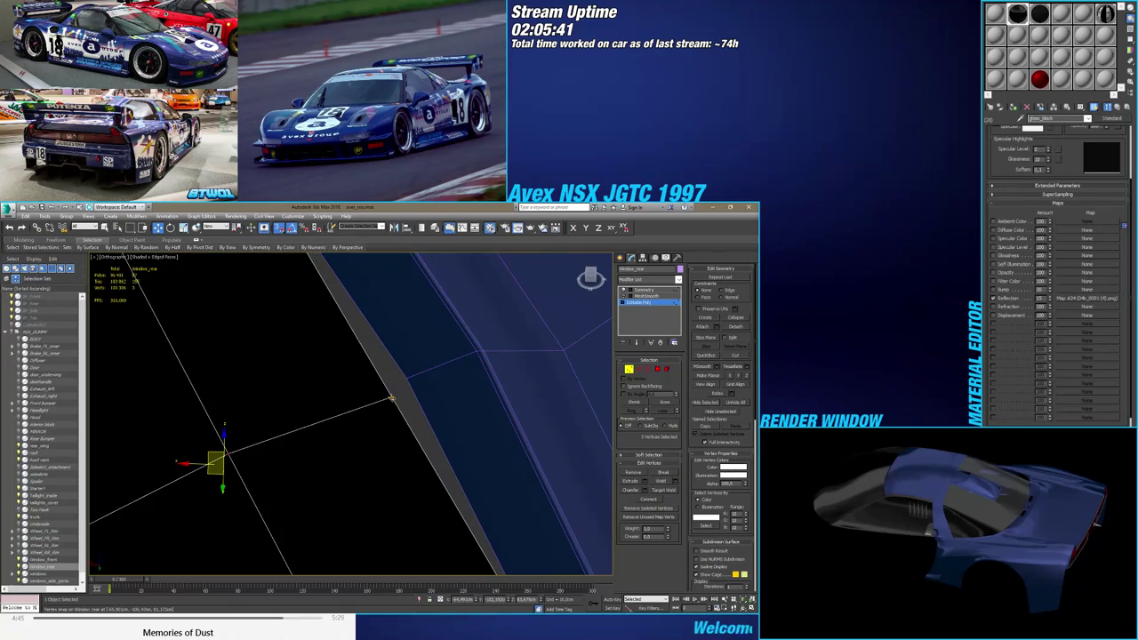
{"action": "left_click_drag", "start_coordinate": [391, 399], "coordinate": [407, 379]}
{"action": "scroll", "coordinate": [414, 383], "scroll_direction": "down", "scroll_amount": 6}
{"action": "key", "text": "s"}
Enable the rear window's MeshSmooth modifier and examine its shading and fit against the surrounding body
{"action": "middle_click_drag", "start_coordinate": [429, 393], "coordinate": [462, 350], "text": "alt"}
{"action": "scroll", "coordinate": [394, 420], "scroll_direction": "down", "scroll_amount": 4}
{"action": "scroll", "coordinate": [462, 349], "scroll_direction": "up", "scroll_amount": 4}
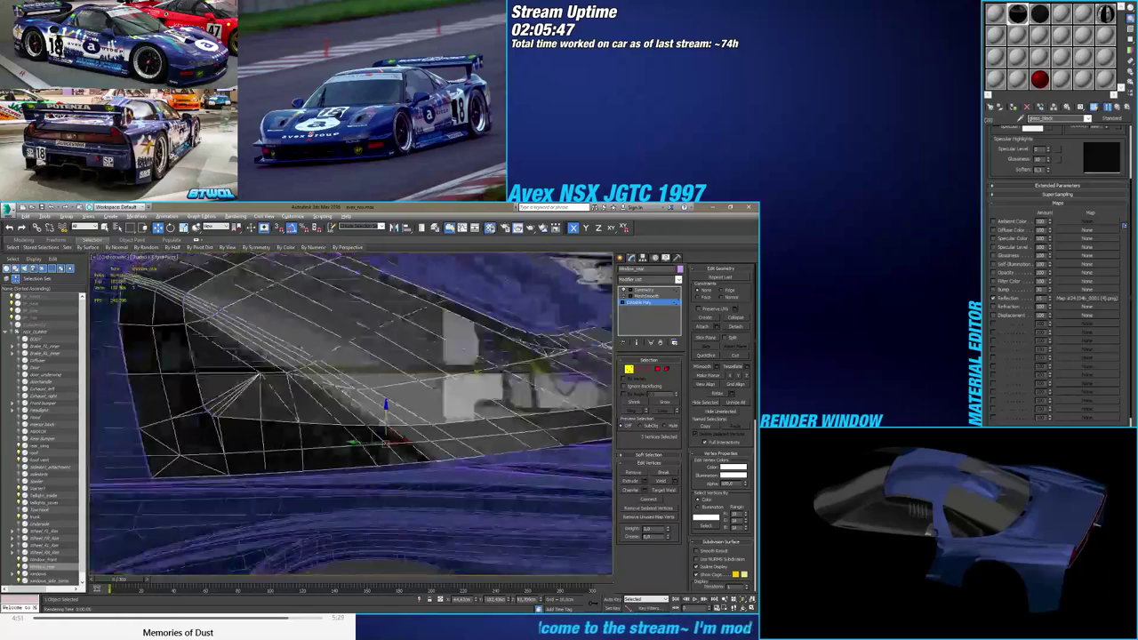
{"action": "mouse_move", "coordinate": [384, 417]}
{"action": "middle_mouse_down", "text": "alt"}
{"action": "mouse_move", "coordinate": [419, 421]}
{"action": "mouse_move", "coordinate": [365, 414]}
{"action": "mouse_move", "coordinate": [400, 426]}
{"action": "mouse_move", "coordinate": [468, 396]}
{"action": "middle_mouse_up", "text": "alt"}
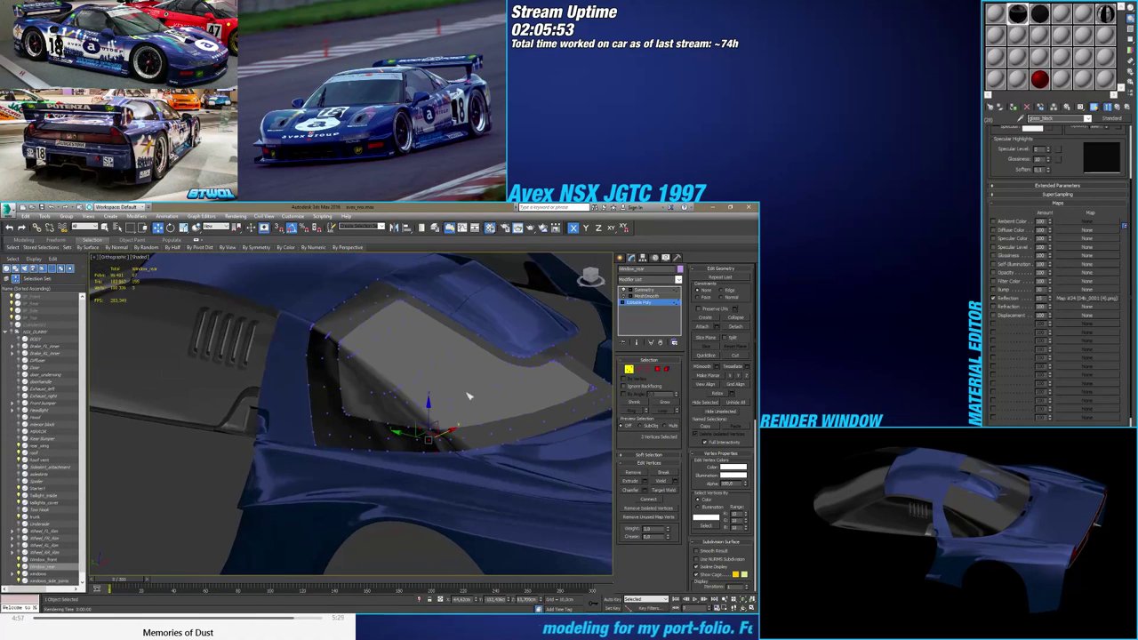
{"action": "key", "text": "1"}
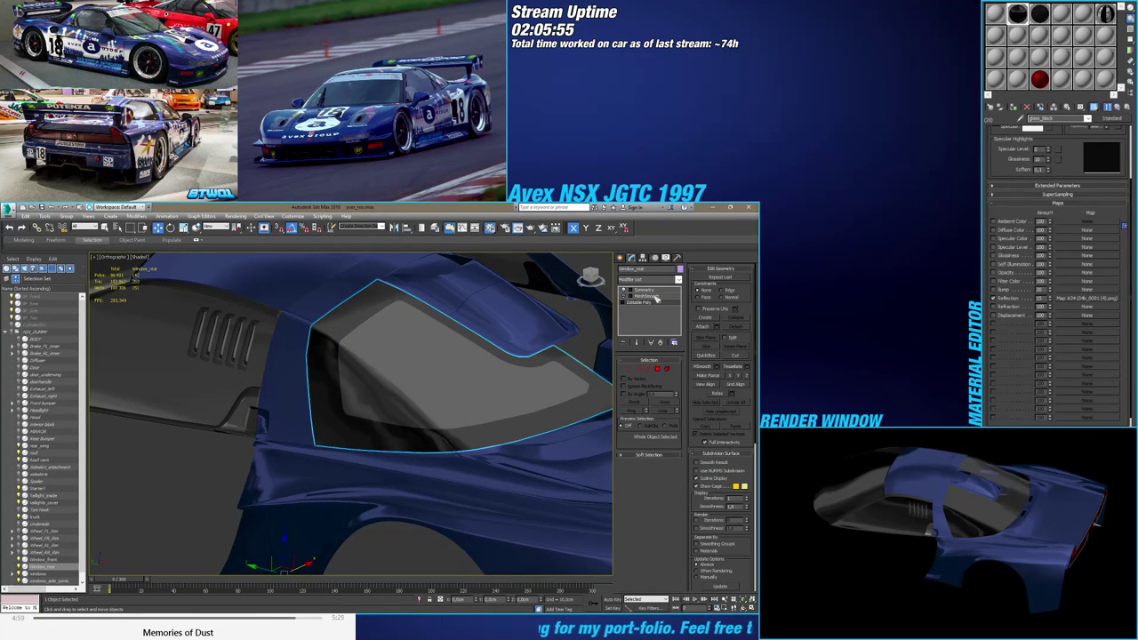
{"action": "left_click", "coordinate": [651, 299]}
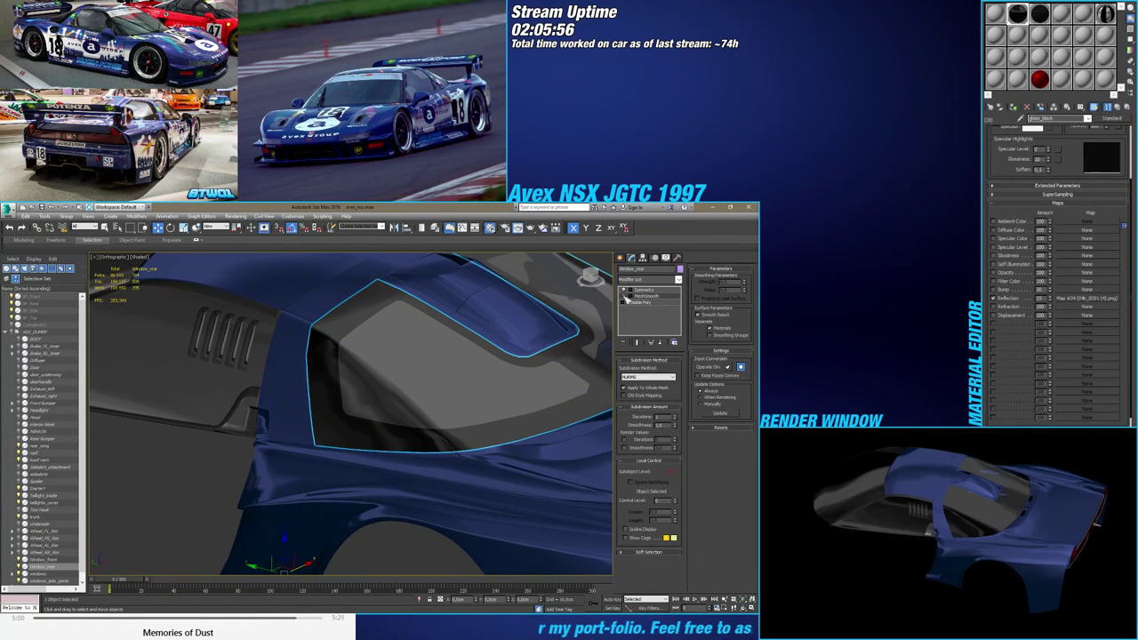
{"action": "mouse_move", "coordinate": [444, 405]}
{"action": "middle_mouse_down", "text": "alt"}
{"action": "mouse_move", "coordinate": [471, 405]}
{"action": "mouse_move", "coordinate": [373, 421]}
{"action": "mouse_move", "coordinate": [443, 418]}
{"action": "mouse_move", "coordinate": [408, 404]}
{"action": "mouse_move", "coordinate": [356, 451]}
{"action": "middle_mouse_up", "text": "alt"}
{"action": "key", "text": "F4"}
{"action": "key", "text": "F4"}
{"action": "scroll", "coordinate": [443, 418], "scroll_direction": "down", "scroll_amount": 4}
{"action": "left_click", "coordinate": [503, 348]}
{"action": "left_click", "coordinate": [361, 453]}
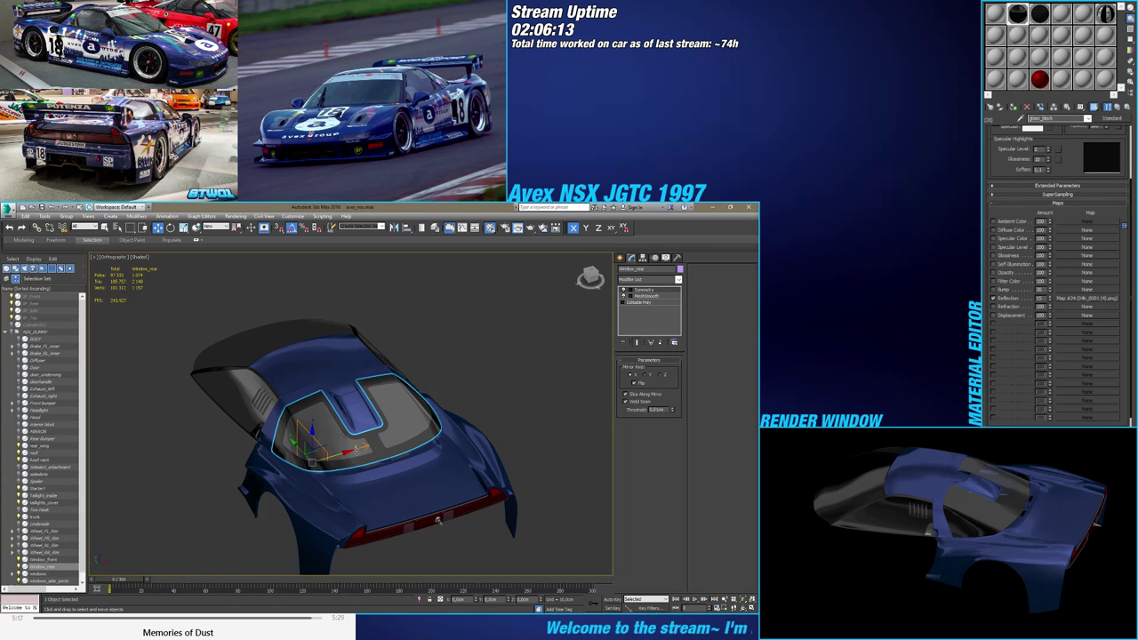
{"action": "middle_click_drag", "start_coordinate": [314, 462], "coordinate": [387, 508], "text": "alt"}
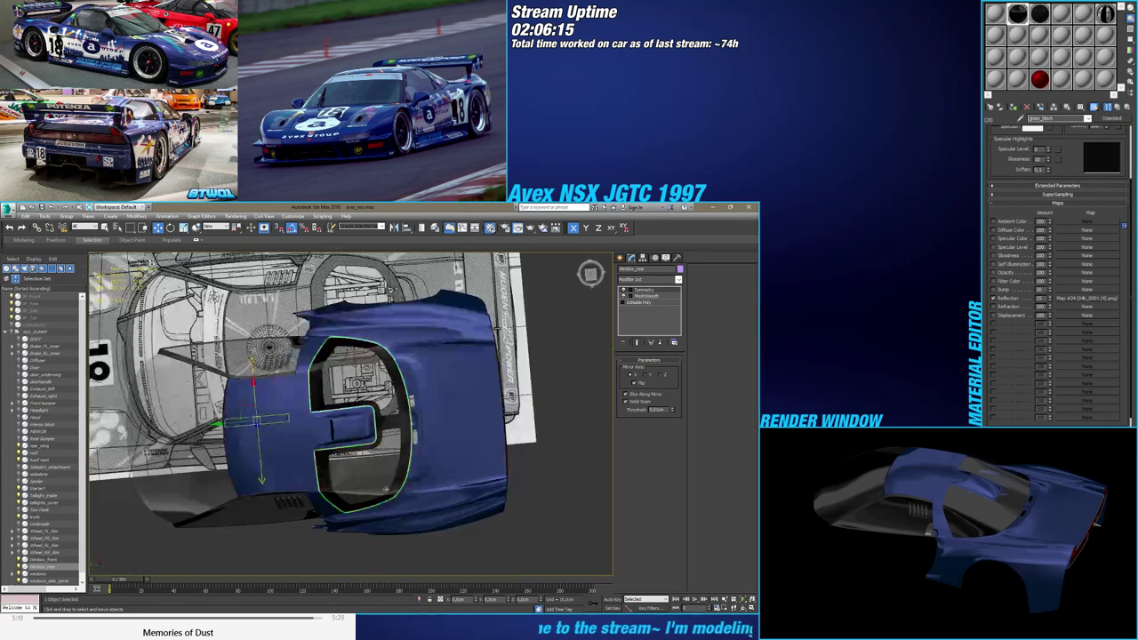
From the top view, connect the lengthwise edges of the rear window's black border strip with one segment
{"action": "left_click", "coordinate": [594, 275]}
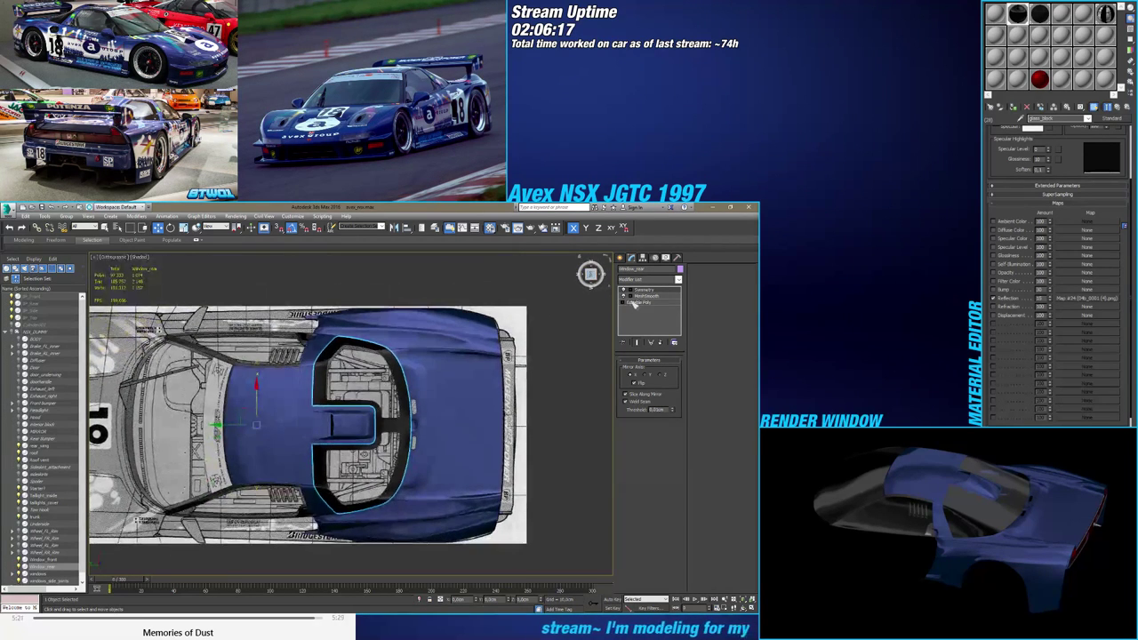
{"action": "left_click", "coordinate": [639, 303]}
{"action": "scroll", "coordinate": [387, 488], "scroll_direction": "up", "scroll_amount": 4}
{"action": "scroll", "coordinate": [402, 475], "scroll_direction": "up", "scroll_amount": 5}
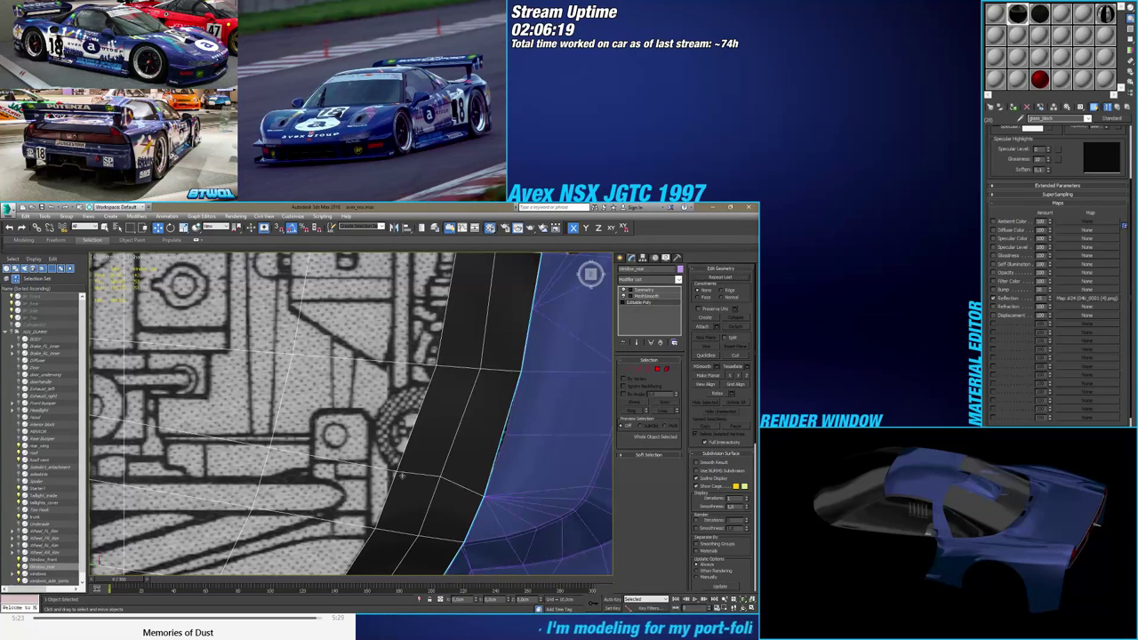
{"action": "left_click", "coordinate": [640, 370]}
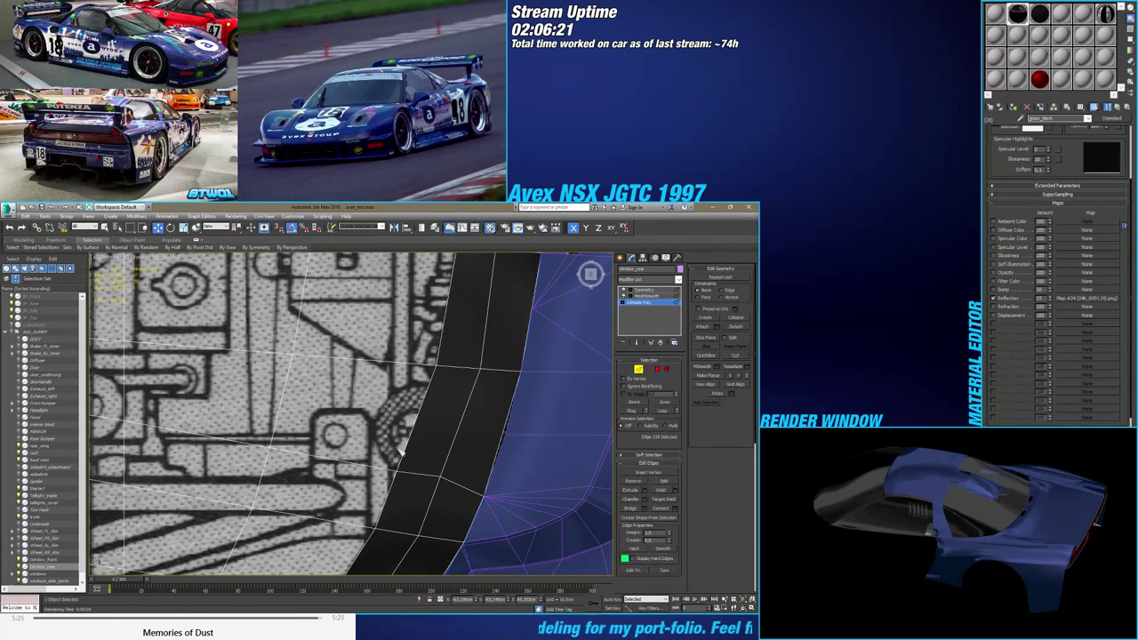
{"action": "middle_click_drag", "start_coordinate": [416, 446], "coordinate": [368, 449]}
{"action": "key", "text": "alt+x"}
{"action": "key", "text": "alt+x"}
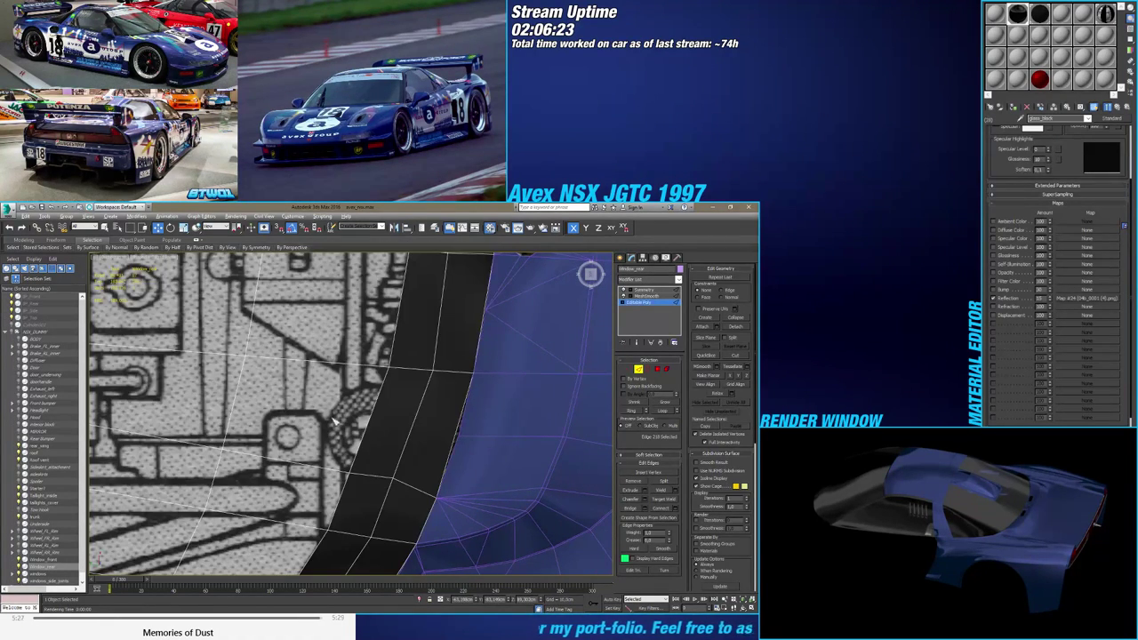
{"action": "left_click_drag", "start_coordinate": [487, 450], "coordinate": [488, 452]}
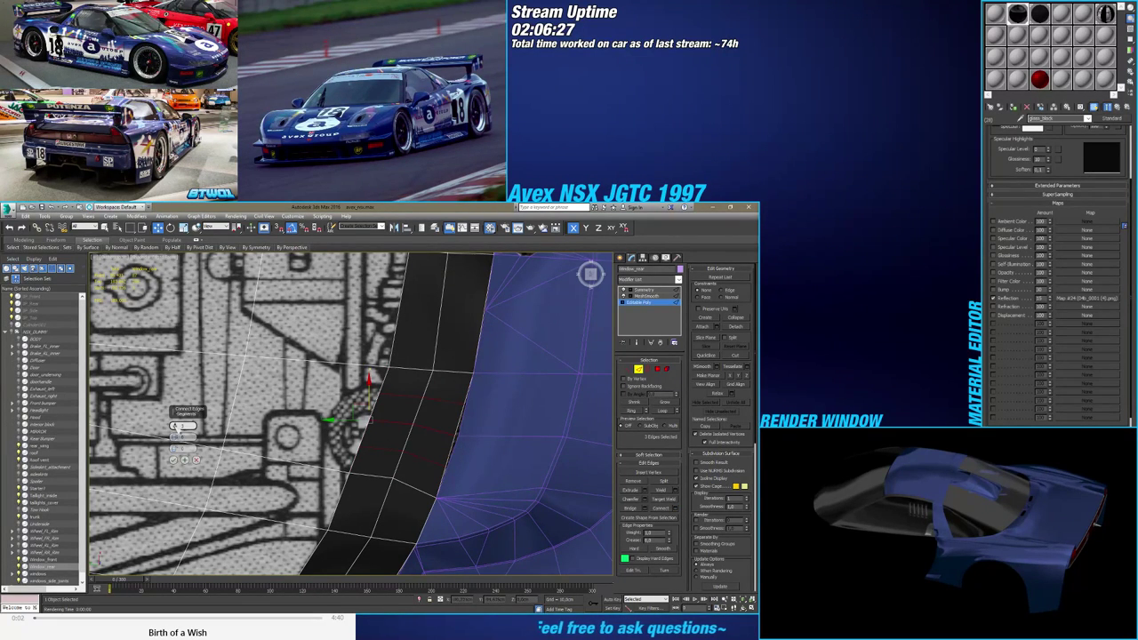
{"action": "left_click", "coordinate": [175, 460]}
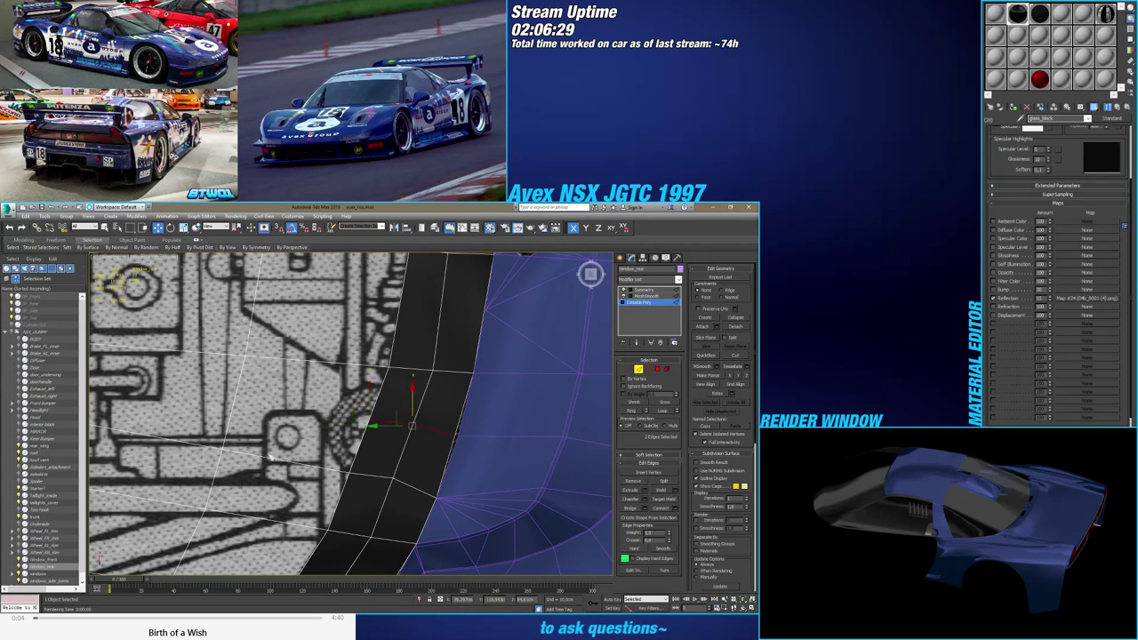
Compare the rear window's smoothed end result with its base mesh around the new crosswise edges
{"action": "scroll", "coordinate": [451, 436], "scroll_direction": "up", "scroll_amount": 2}
{"action": "middle_click_drag", "start_coordinate": [432, 449], "coordinate": [444, 468]}
{"action": "scroll", "coordinate": [443, 469], "scroll_direction": "down", "scroll_amount": 2}
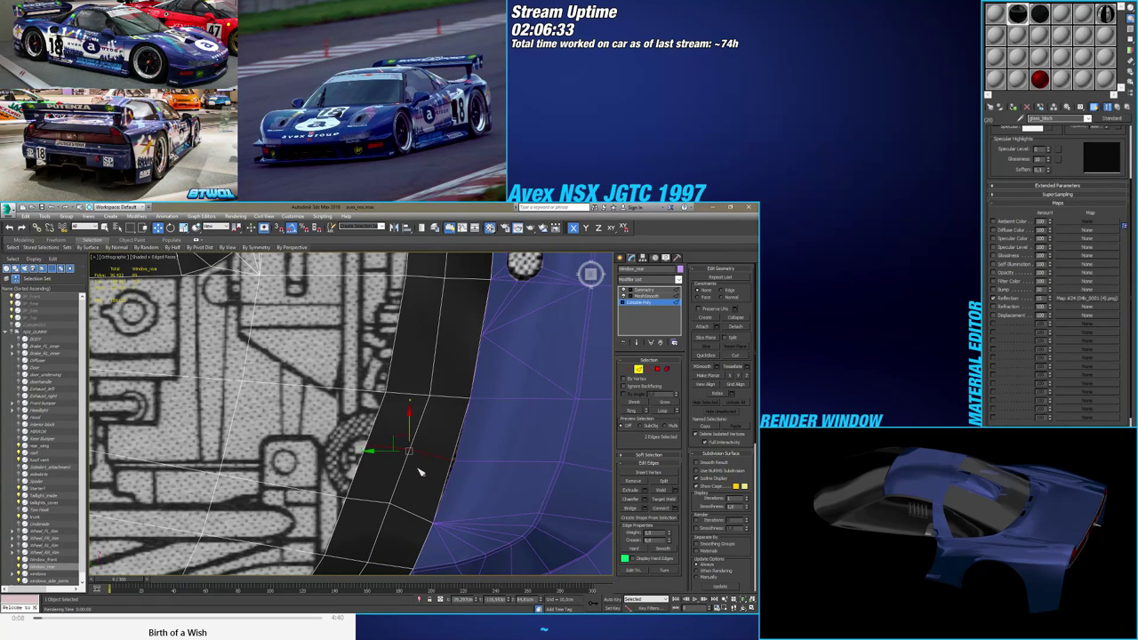
{"action": "left_click", "coordinate": [638, 343]}
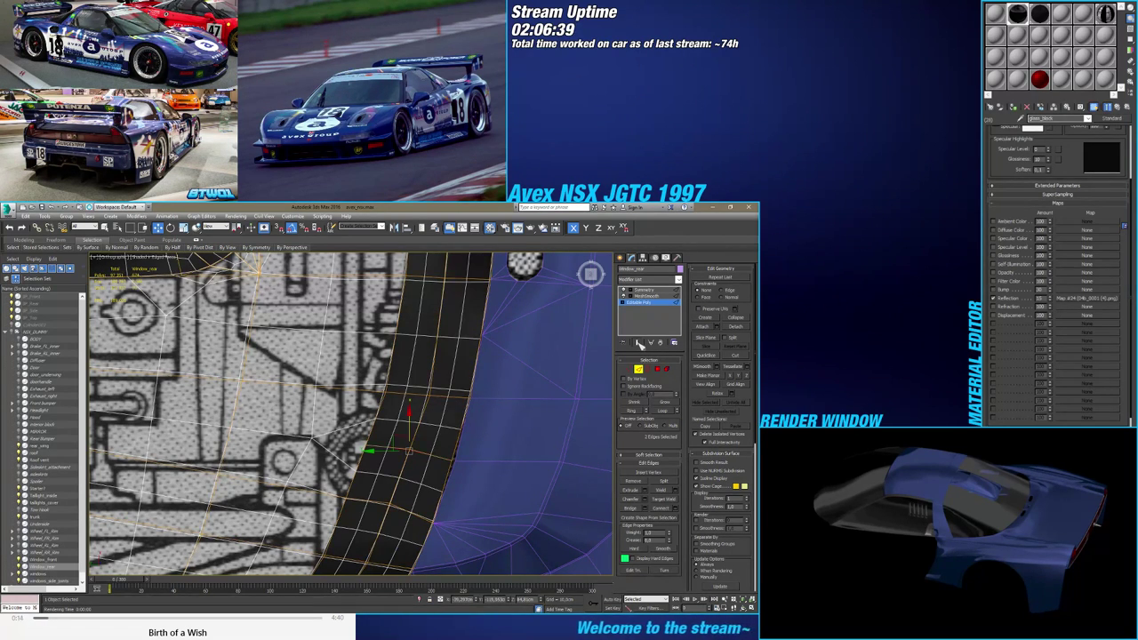
{"action": "left_click", "coordinate": [638, 343]}
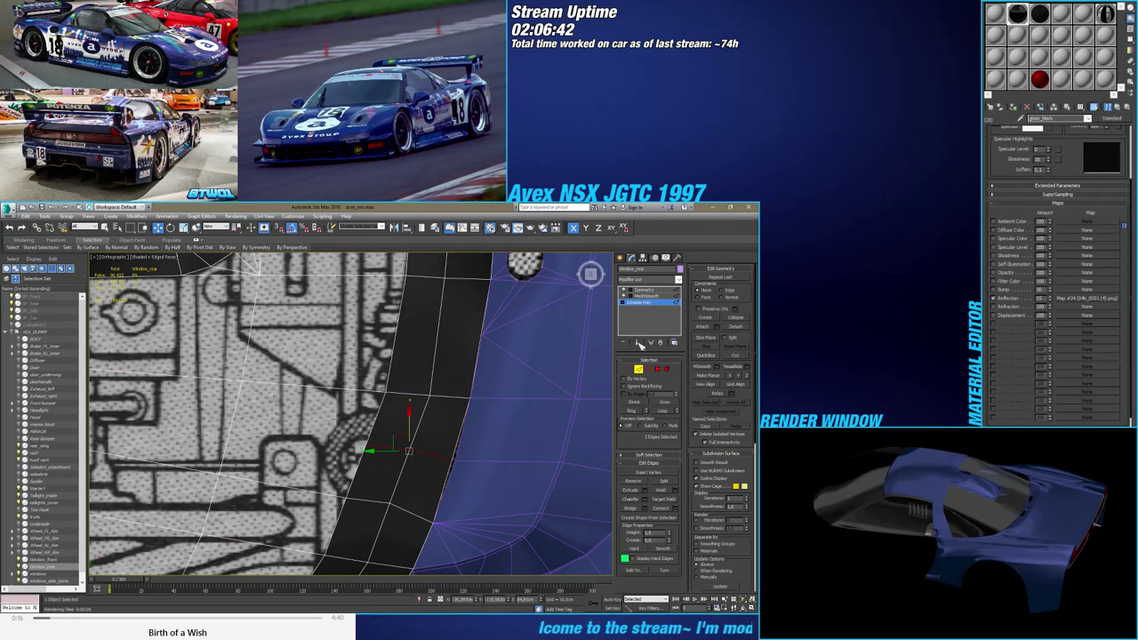
{"action": "scroll", "coordinate": [429, 480], "scroll_direction": "down", "scroll_amount": 4}
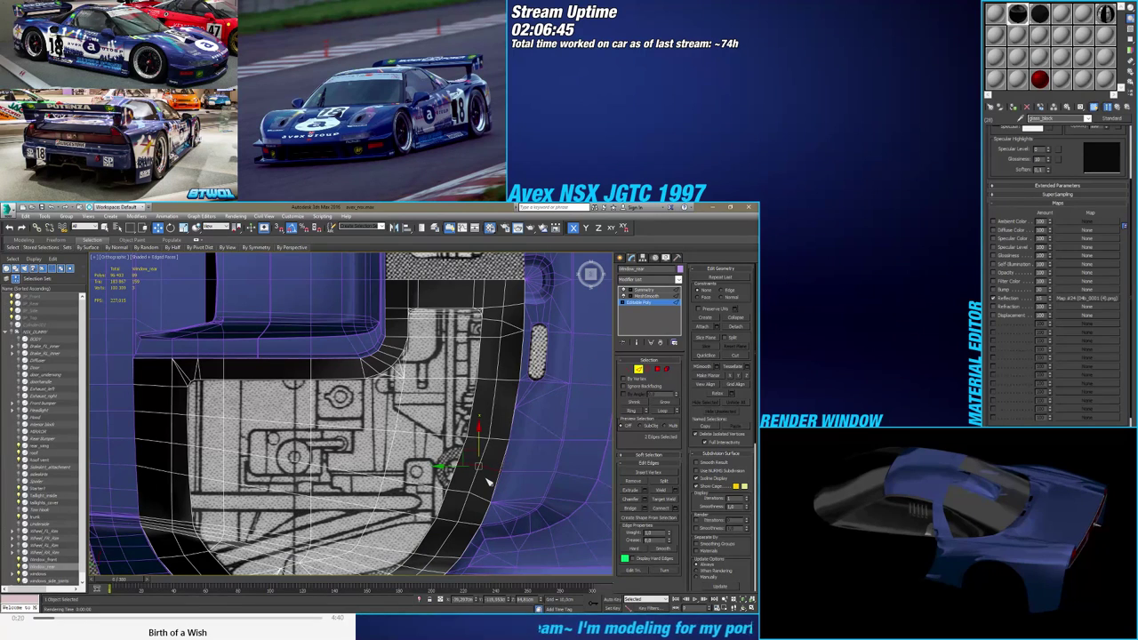
{"action": "scroll", "coordinate": [487, 482], "scroll_direction": "up", "scroll_amount": 3}
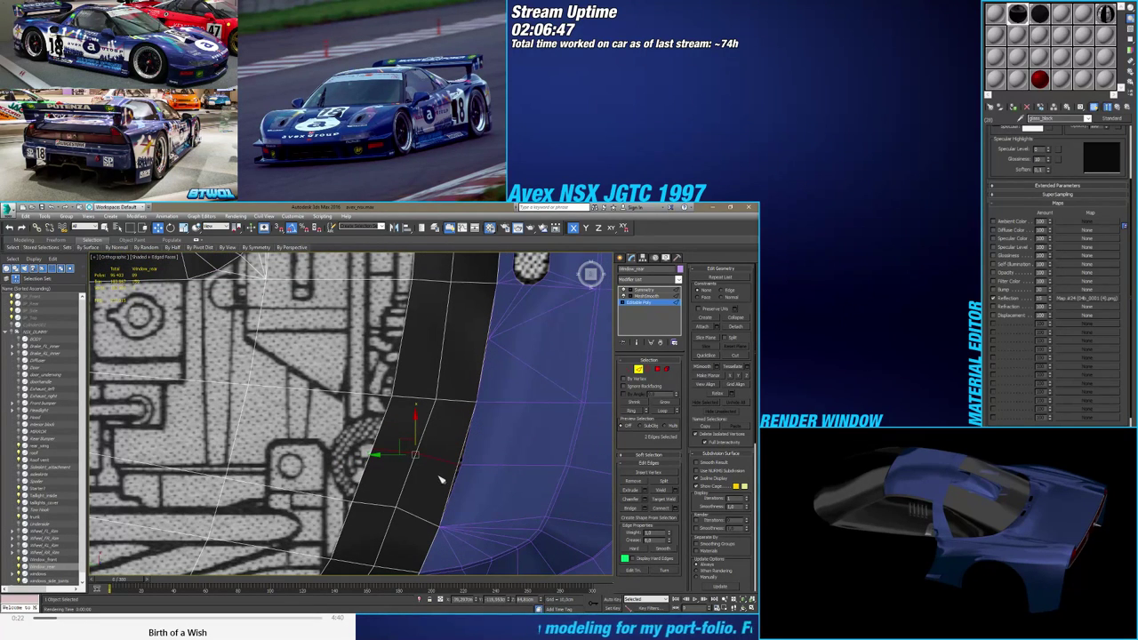
Snap the outer end of the rear window's new crosswise edges onto the adjoining rear_wing border vertex
{"action": "key", "text": "s"}
{"action": "left_click_drag", "start_coordinate": [453, 463], "coordinate": [459, 463]}
{"action": "left_click_drag", "start_coordinate": [381, 458], "coordinate": [376, 457]}
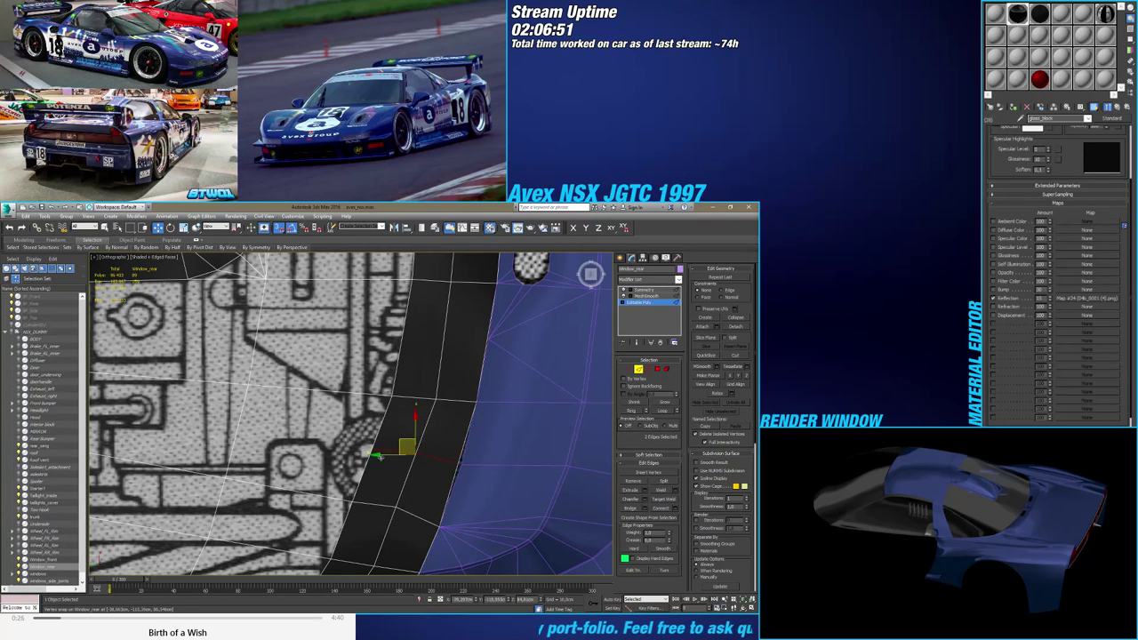
{"action": "left_click", "coordinate": [628, 368]}
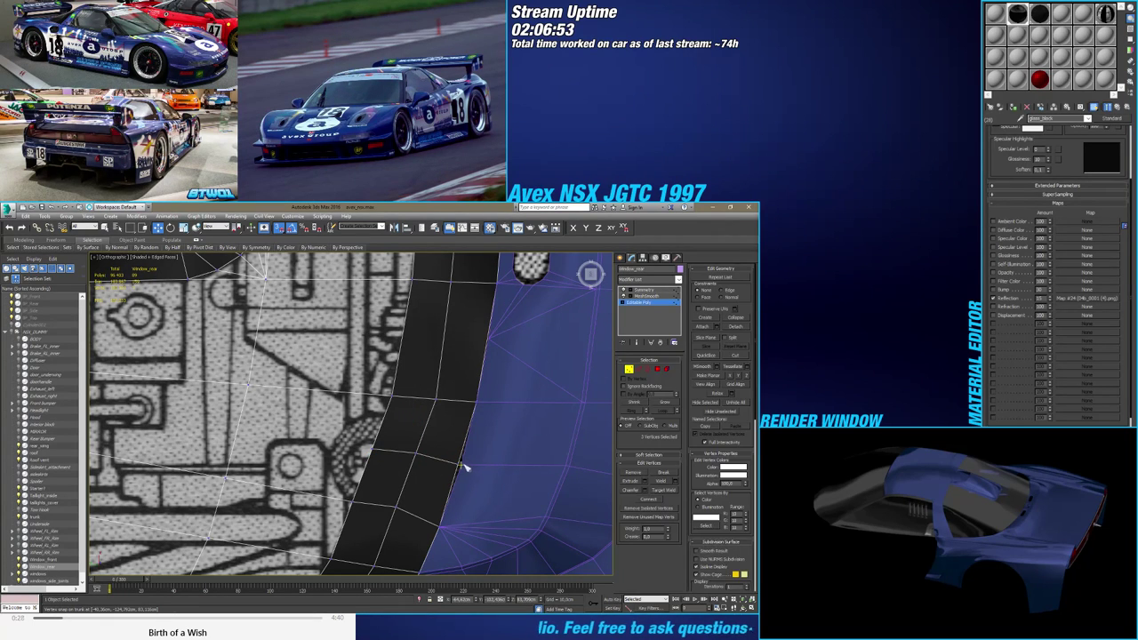
{"action": "left_click", "coordinate": [461, 464]}
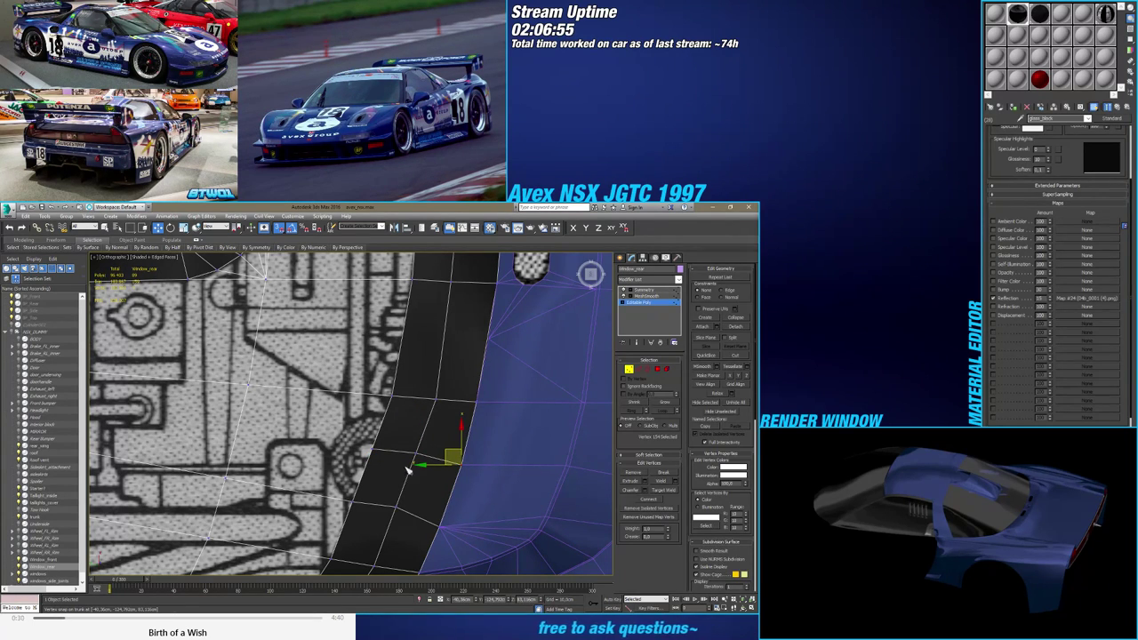
Nudge the inner and middle vertices of the rear window's new crosswise edge to even out the black border strip's curve
{"action": "left_click", "coordinate": [408, 469]}
{"action": "middle_click_drag", "start_coordinate": [411, 467], "coordinate": [405, 502], "text": "alt"}
{"action": "scroll", "coordinate": [437, 404], "scroll_direction": "up", "scroll_amount": 3}
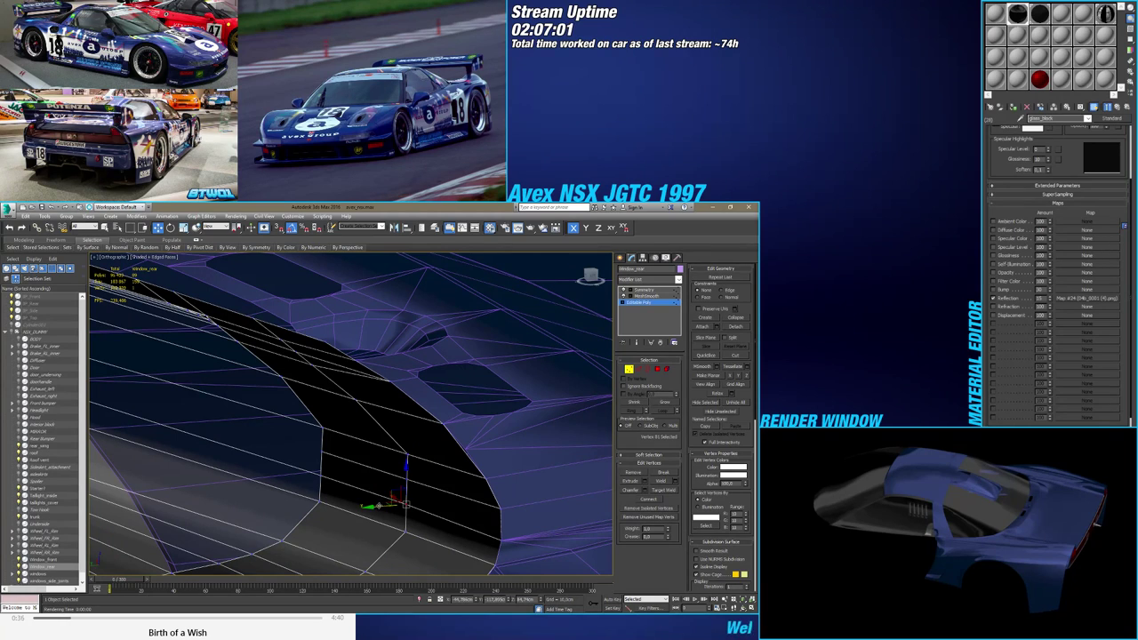
{"action": "left_click_drag", "start_coordinate": [378, 506], "coordinate": [388, 503]}
{"action": "left_click", "coordinate": [396, 480]}
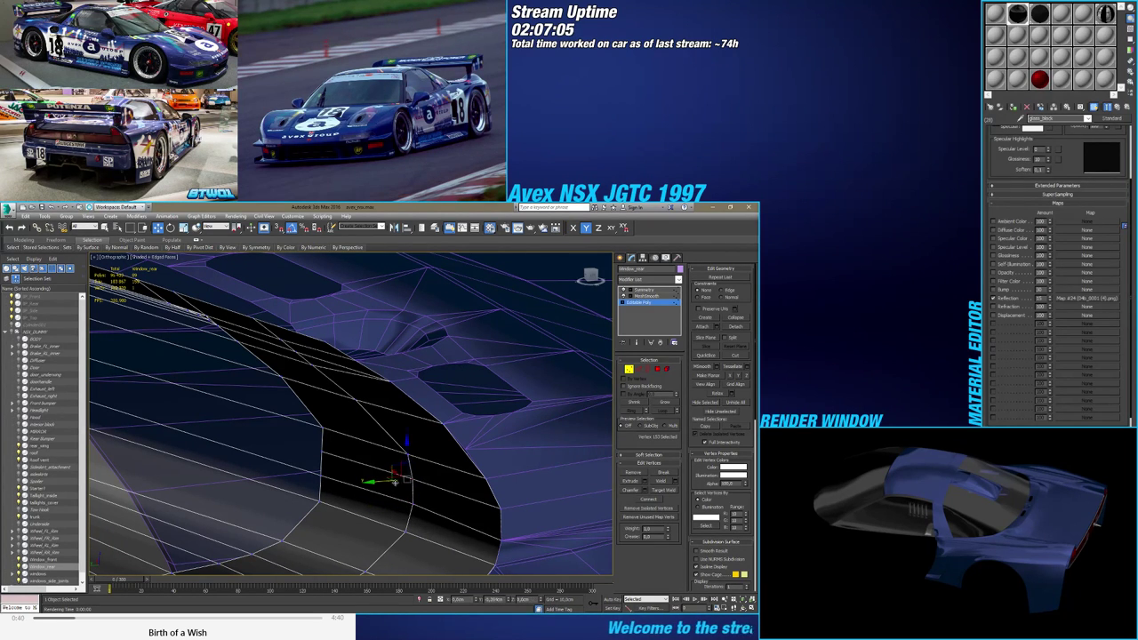
{"action": "left_click", "coordinate": [320, 452]}
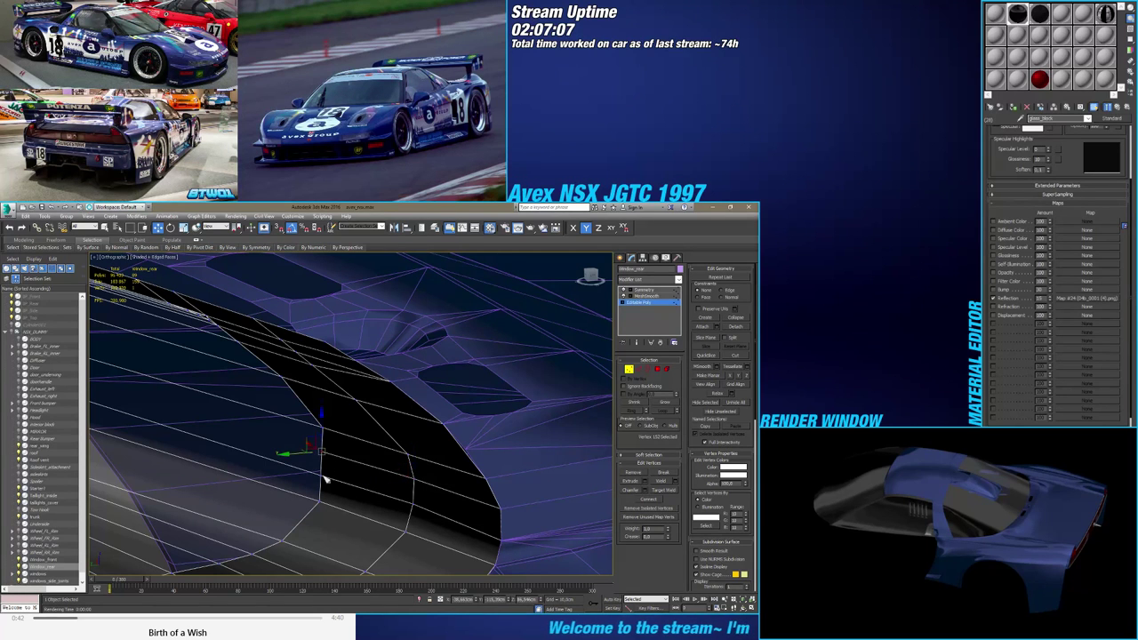
{"action": "left_click_drag", "start_coordinate": [299, 467], "coordinate": [309, 468]}
{"action": "middle_click_drag", "start_coordinate": [367, 468], "coordinate": [395, 546]}
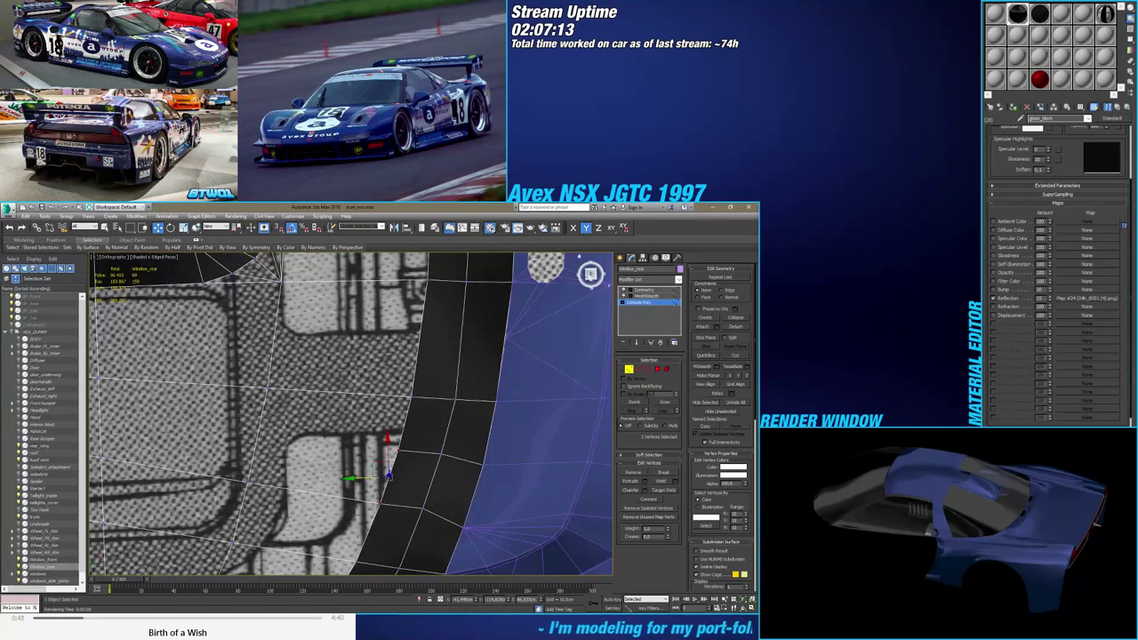
From the top view, slide the crosswise edge's inner and middle vertices along the border strip using the Edge constraint
{"action": "left_click", "coordinate": [591, 275]}
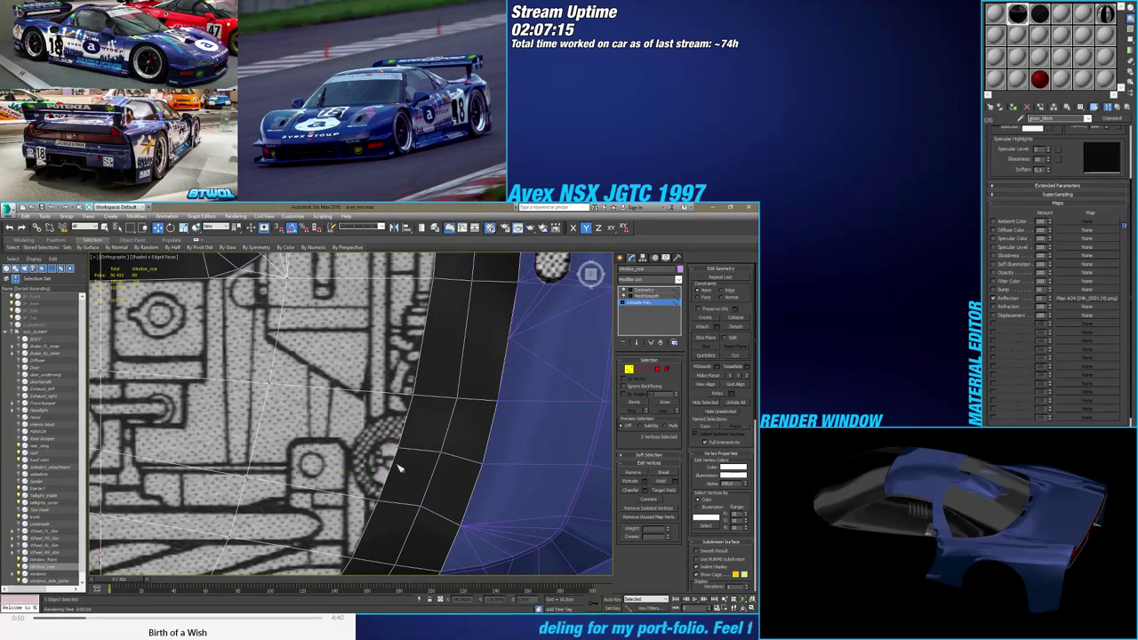
{"action": "left_click", "coordinate": [394, 471]}
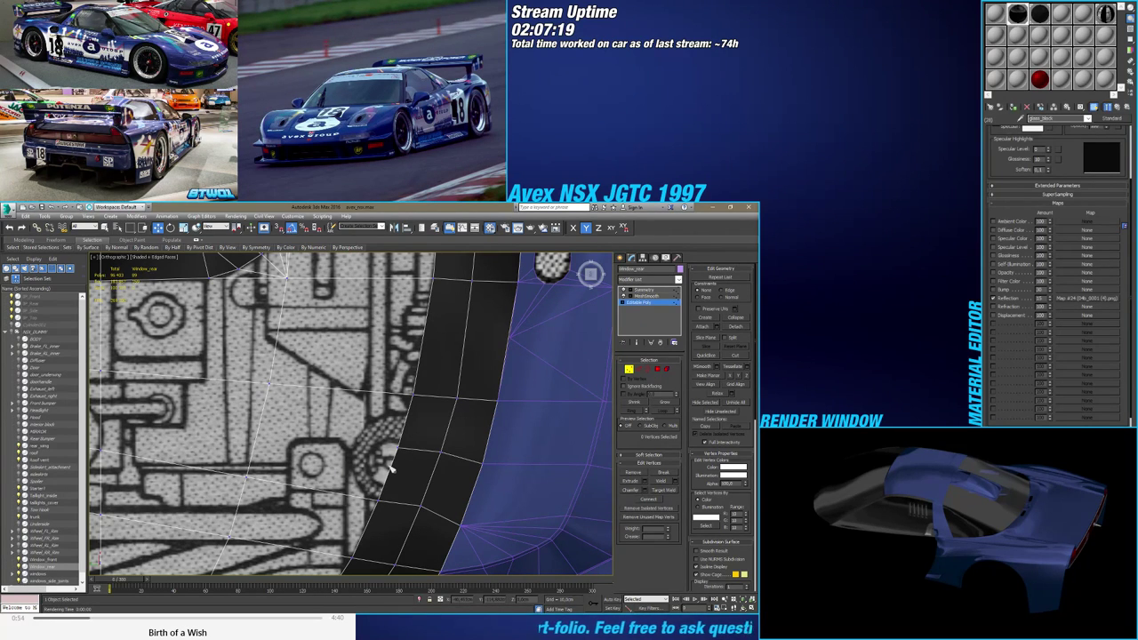
{"action": "left_click", "coordinate": [401, 445]}
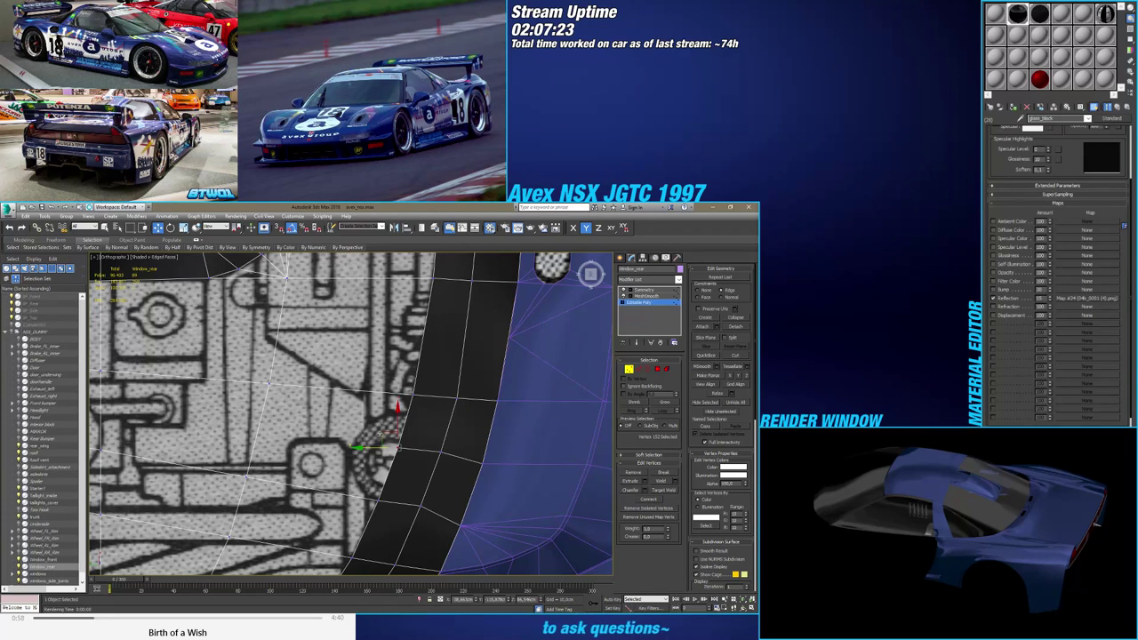
{"action": "left_click_drag", "start_coordinate": [392, 440], "coordinate": [439, 428]}
{"action": "left_click", "coordinate": [442, 453]}
{"action": "left_click", "coordinate": [485, 437]}
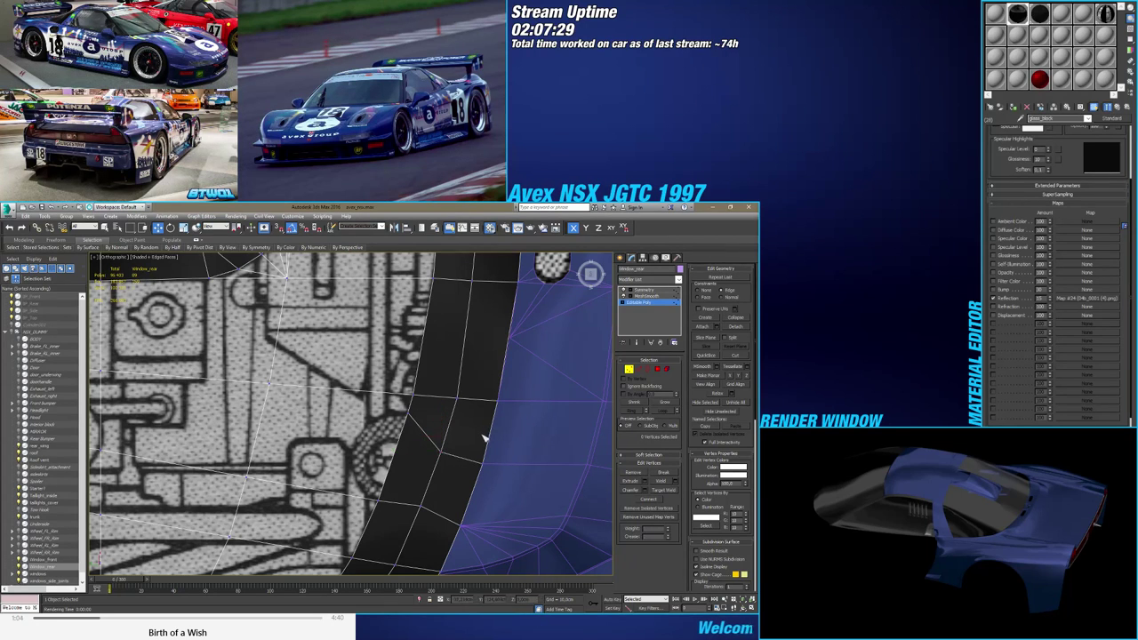
Cut an arc of edges from the border strip's inner vertex through the glass and back to the strip's lower inner edge
{"action": "left_click", "coordinate": [735, 355]}
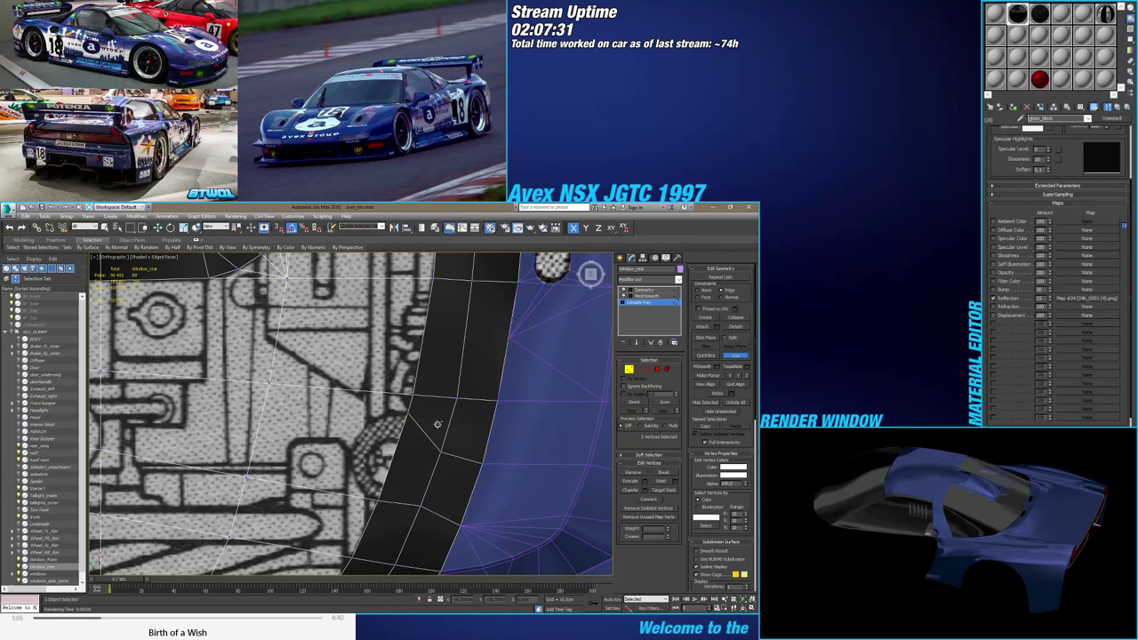
{"action": "left_click", "coordinate": [410, 413]}
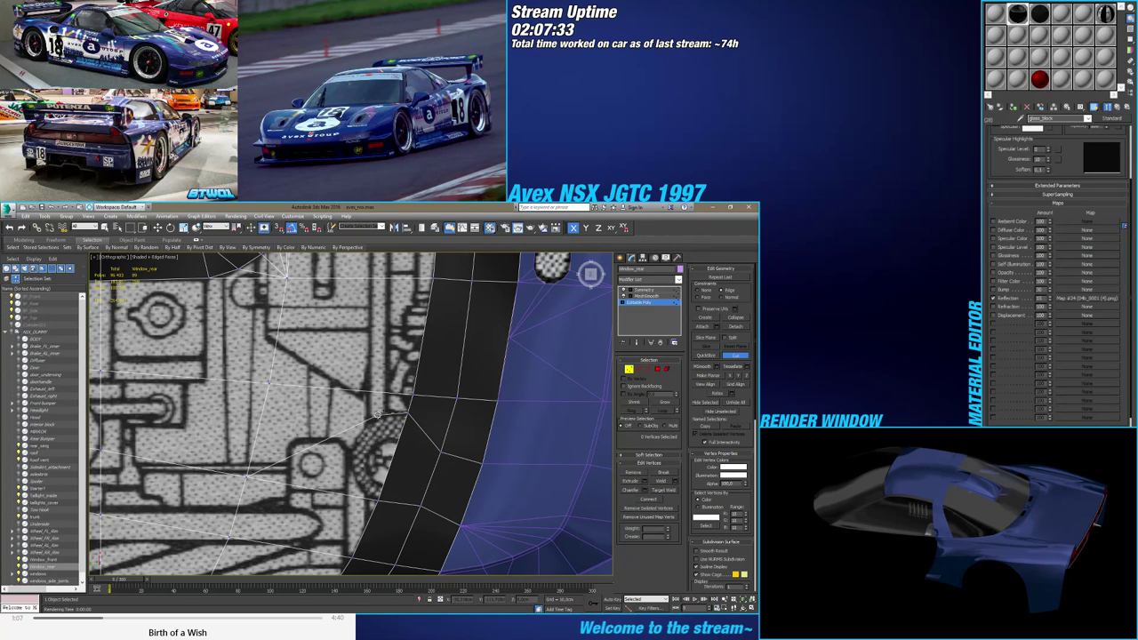
{"action": "left_click", "coordinate": [371, 417]}
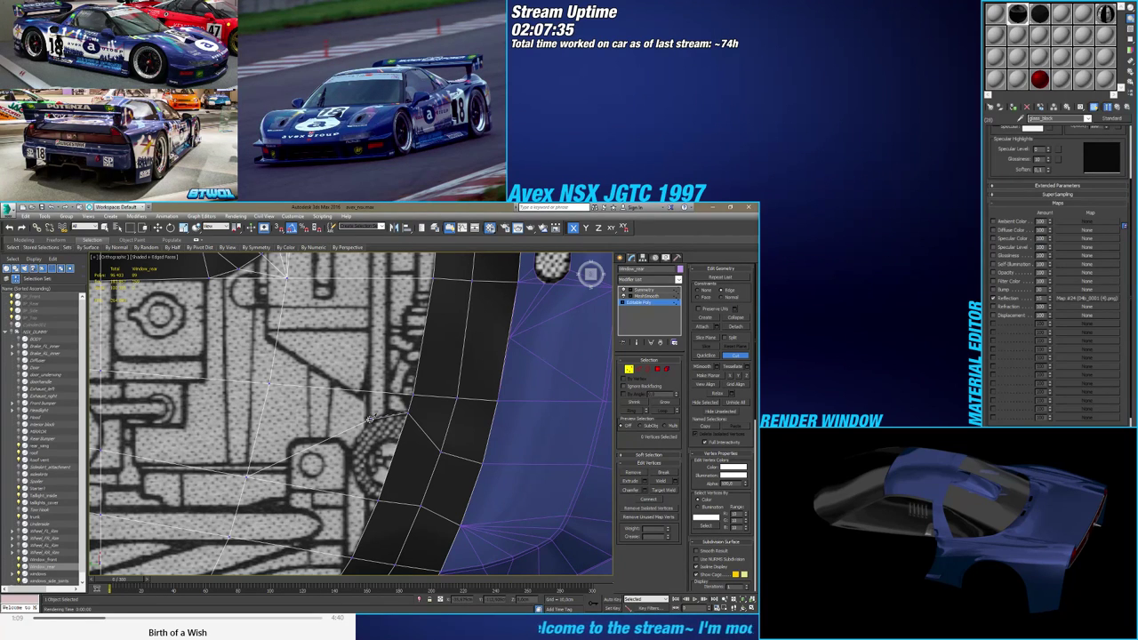
{"action": "left_click", "coordinate": [349, 452]}
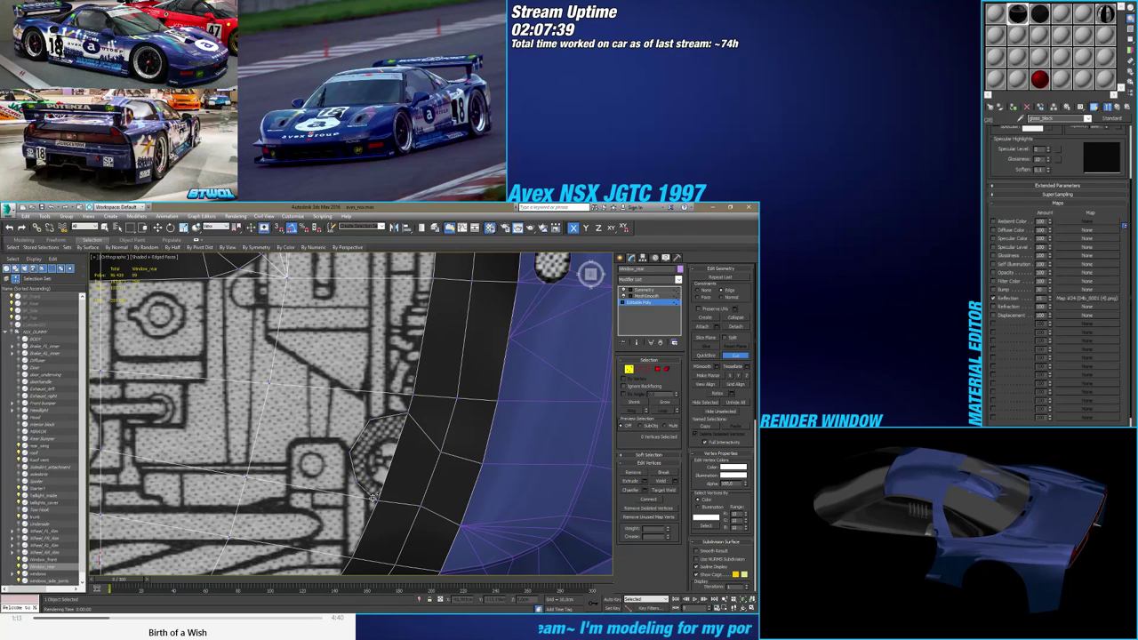
{"action": "left_click", "coordinate": [379, 497]}
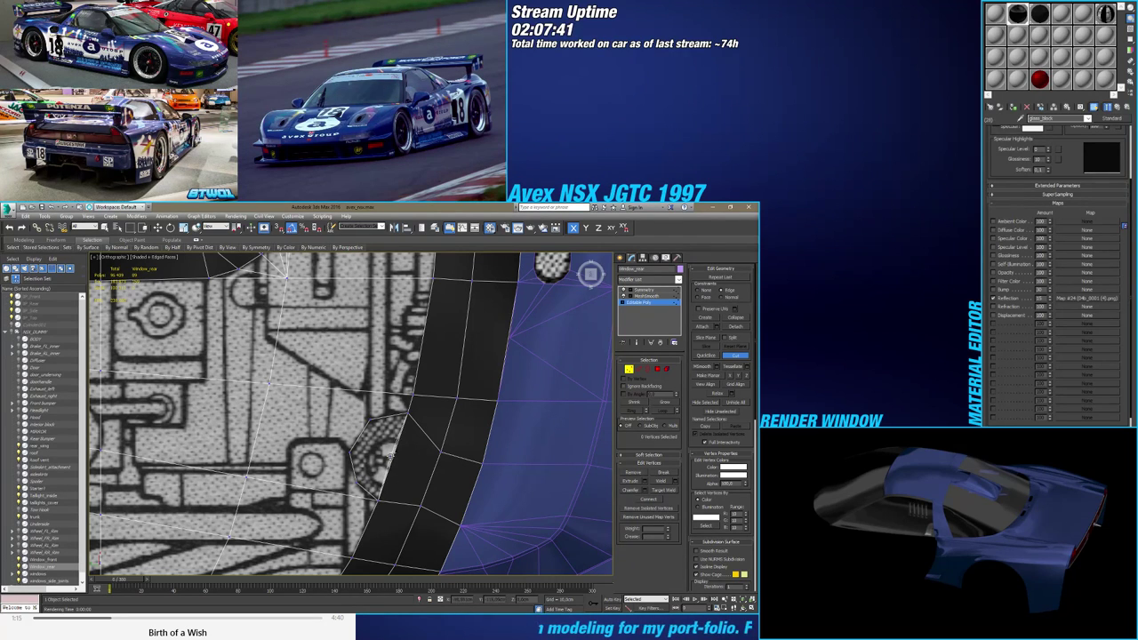
{"action": "right_click", "coordinate": [398, 443]}
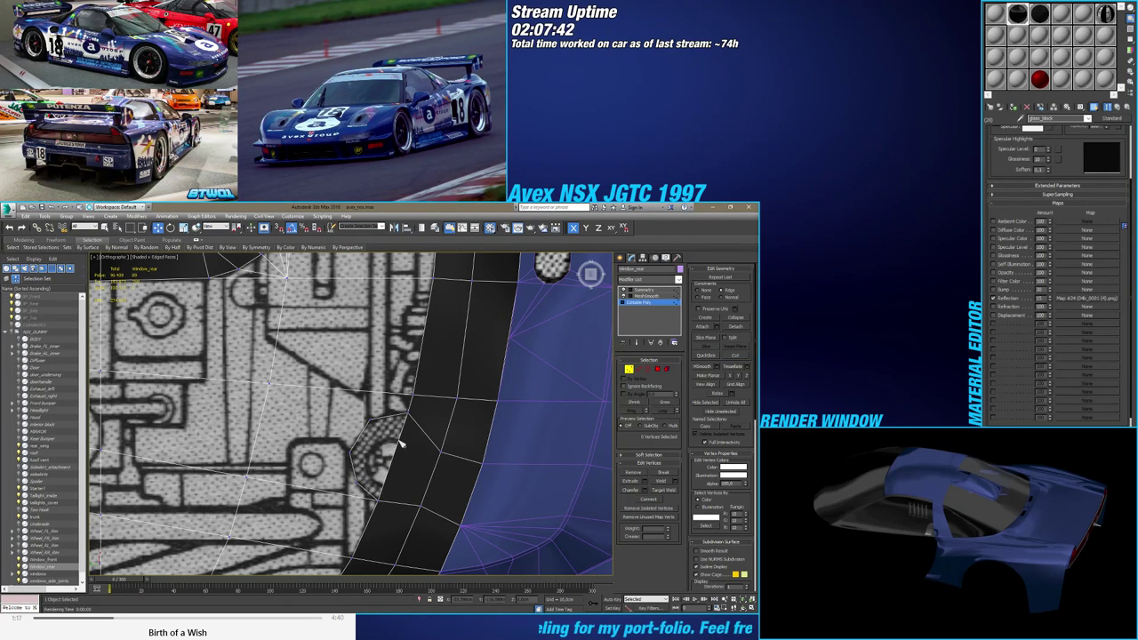
Connect the arc's innermost vertex to the nearest lower vertex on the rear window's glass
{"action": "left_click", "coordinate": [352, 450]}
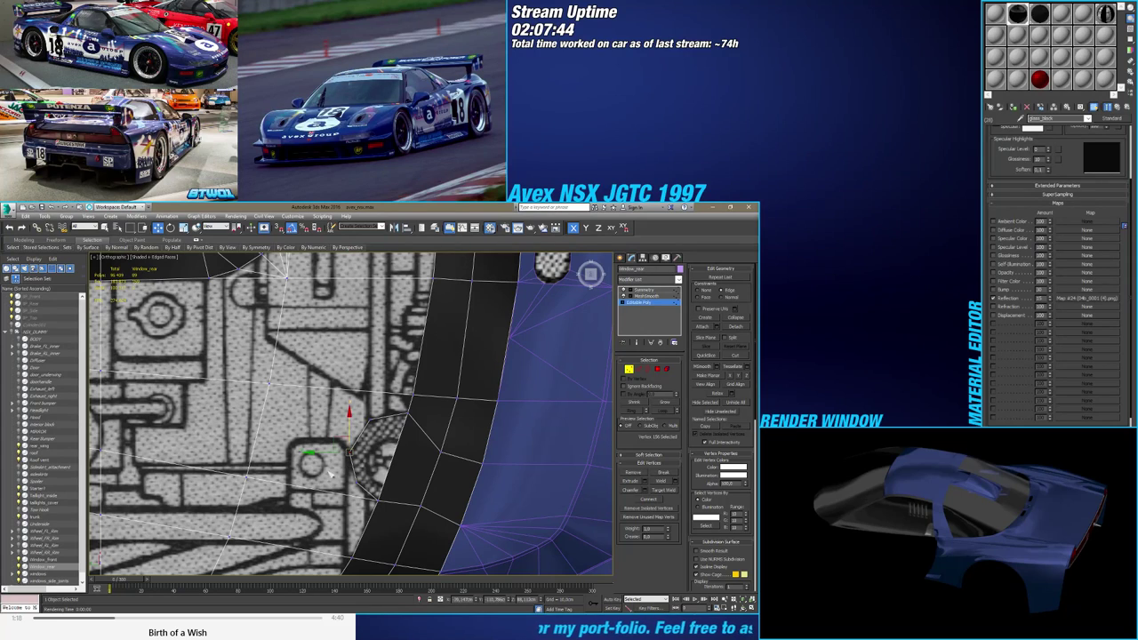
{"action": "left_click", "coordinate": [246, 477], "text": "ctrl"}
{"action": "left_click", "coordinate": [356, 482], "text": "ctrl"}
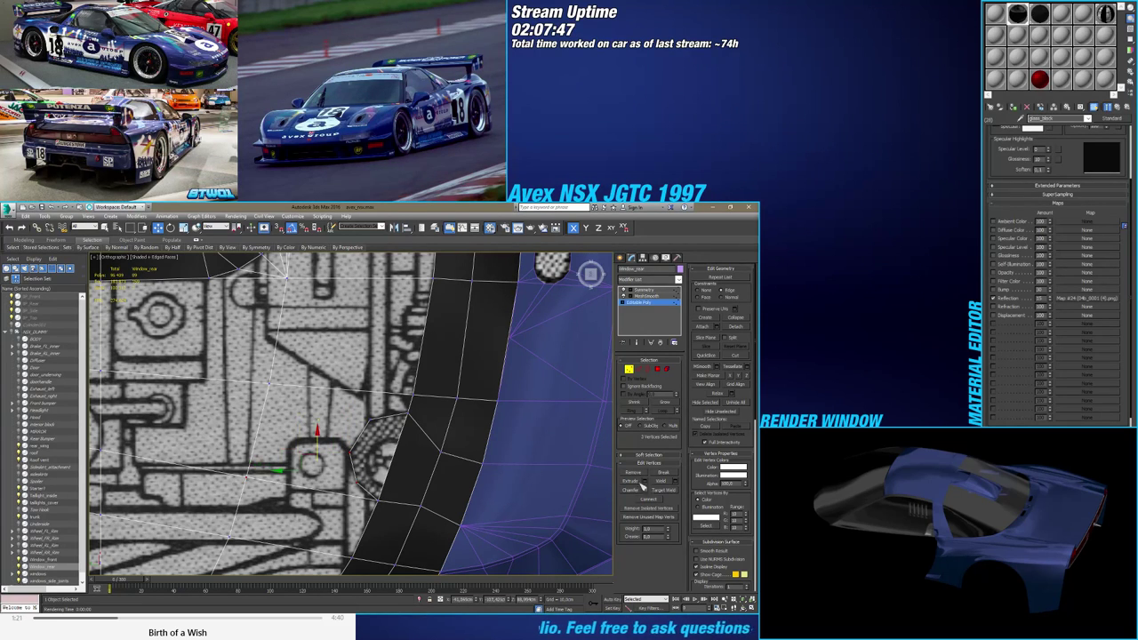
{"action": "left_click", "coordinate": [370, 413]}
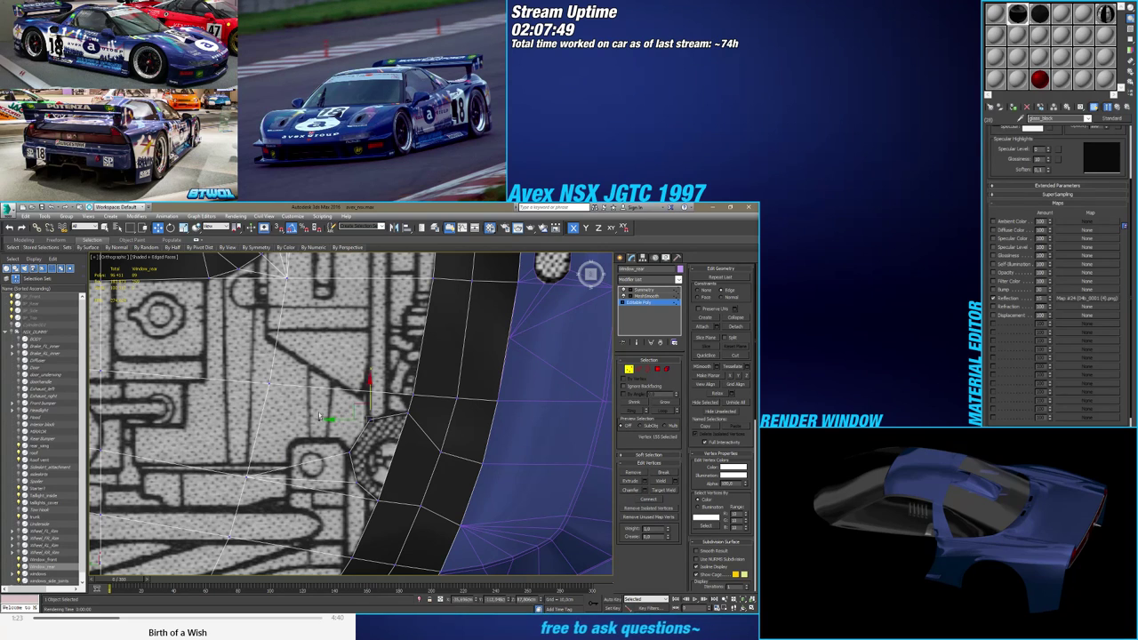
{"action": "left_click", "coordinate": [269, 382], "text": "ctrl"}
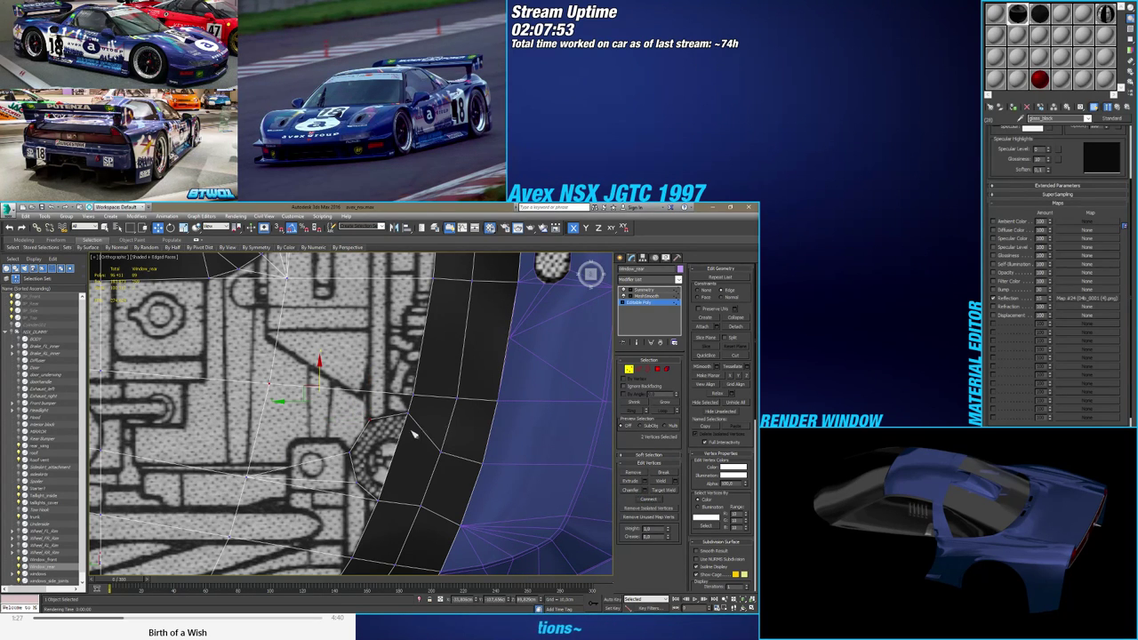
{"action": "left_click", "coordinate": [640, 474]}
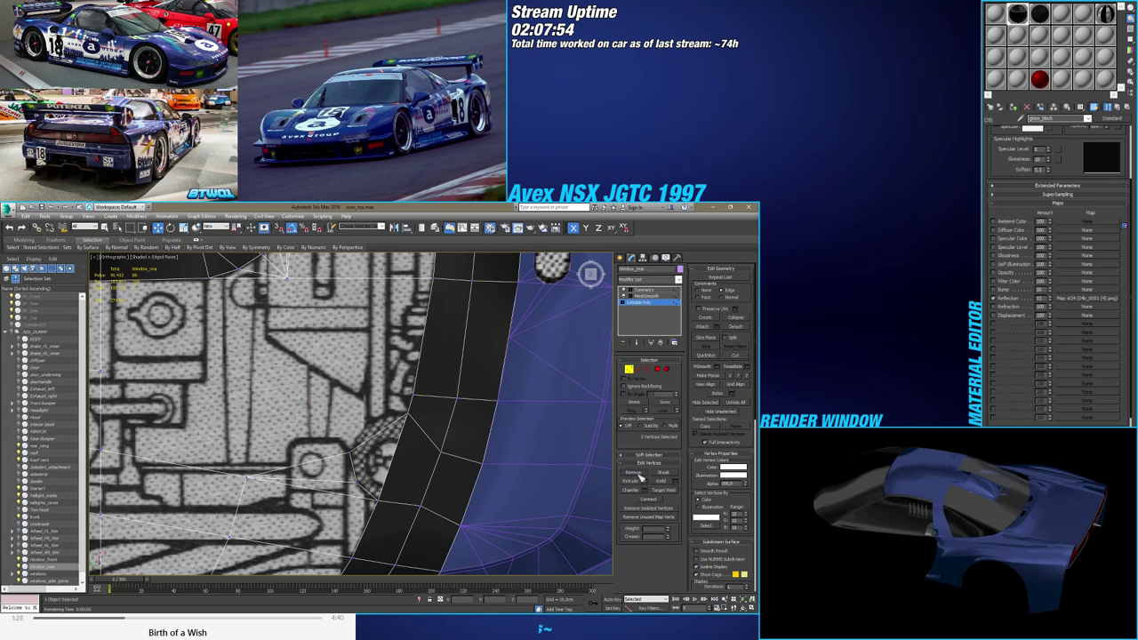
{"action": "left_click", "coordinate": [736, 354]}
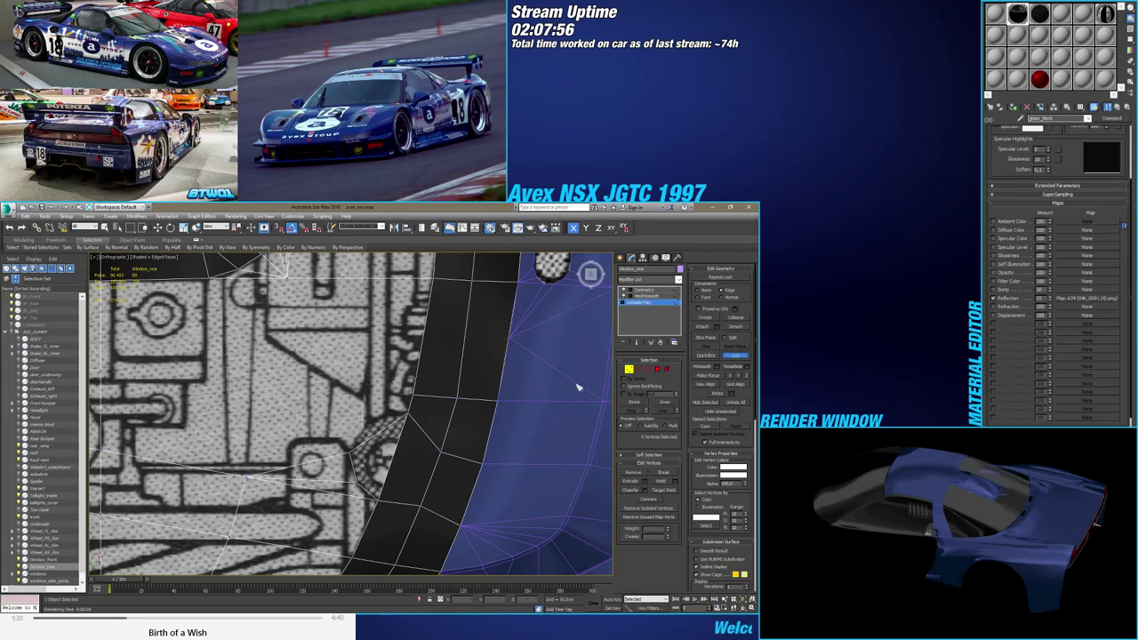
{"action": "left_click", "coordinate": [348, 451]}
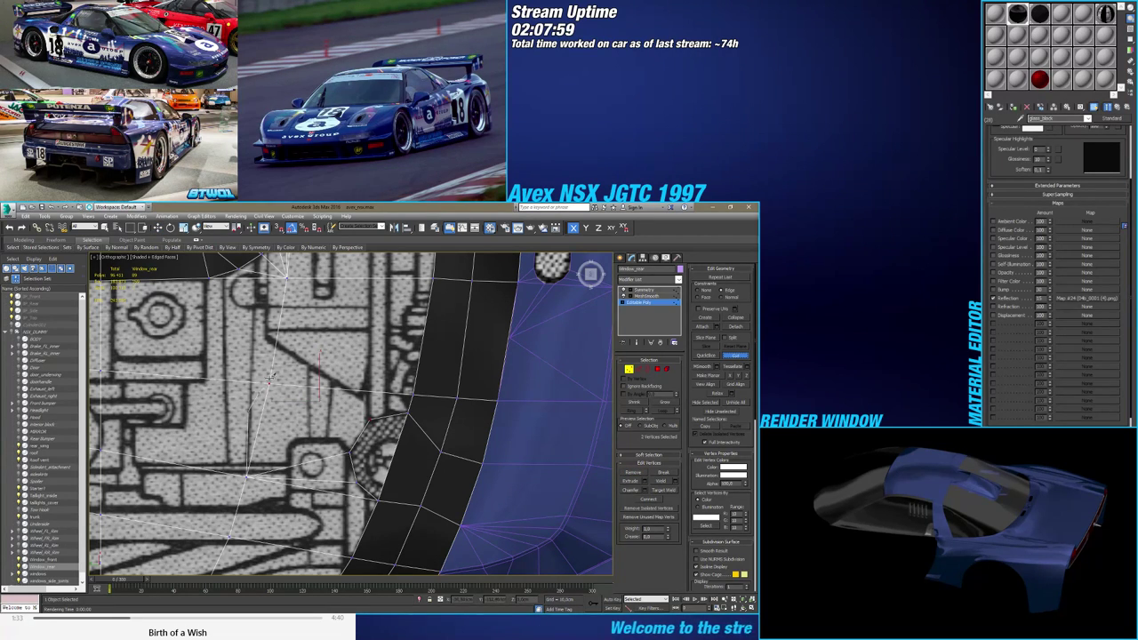
{"action": "key", "text": "ctrl+z"}
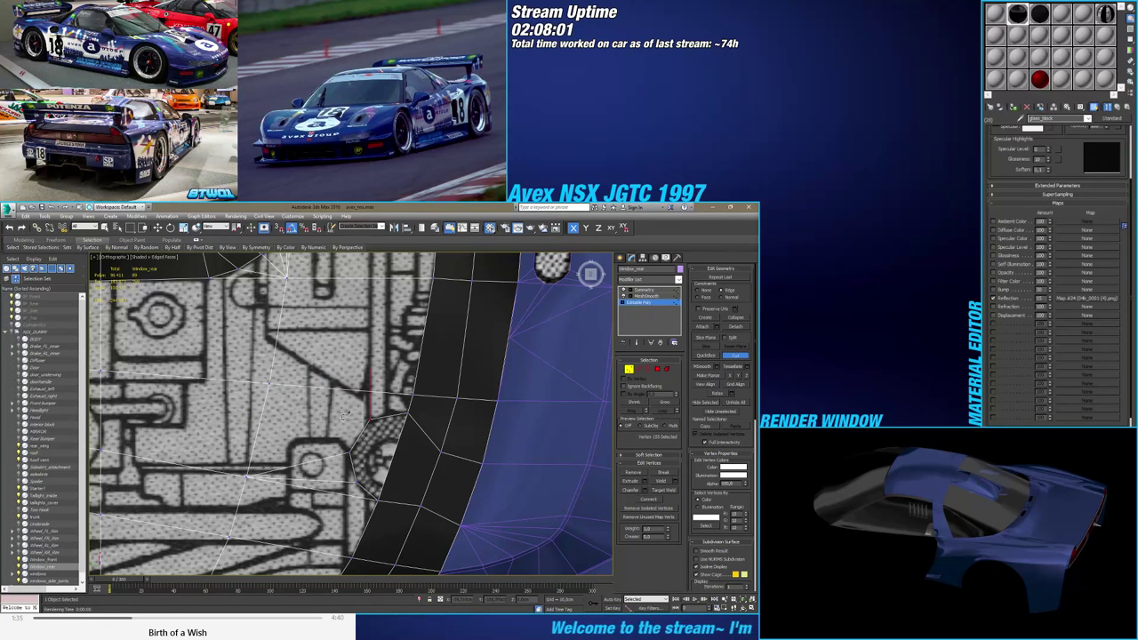
Remove the arc's upper vertex, recut that section as a rounder curve and connect it to the upper glass vertex
{"action": "left_click", "coordinate": [632, 472]}
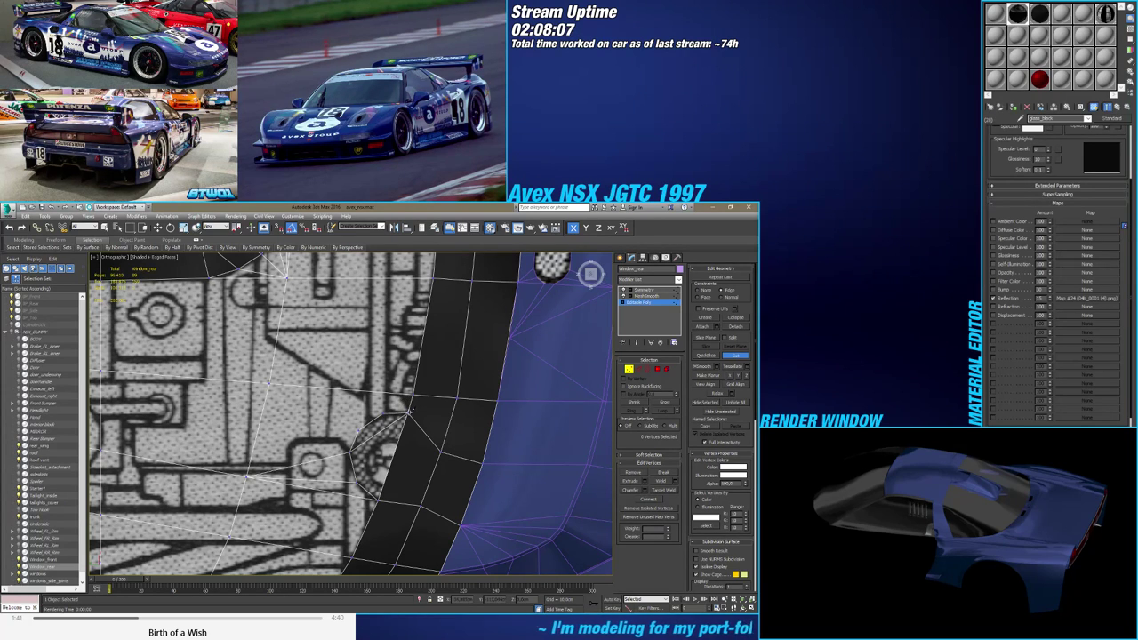
{"action": "key", "text": "w"}
{"action": "left_click", "coordinate": [382, 414]}
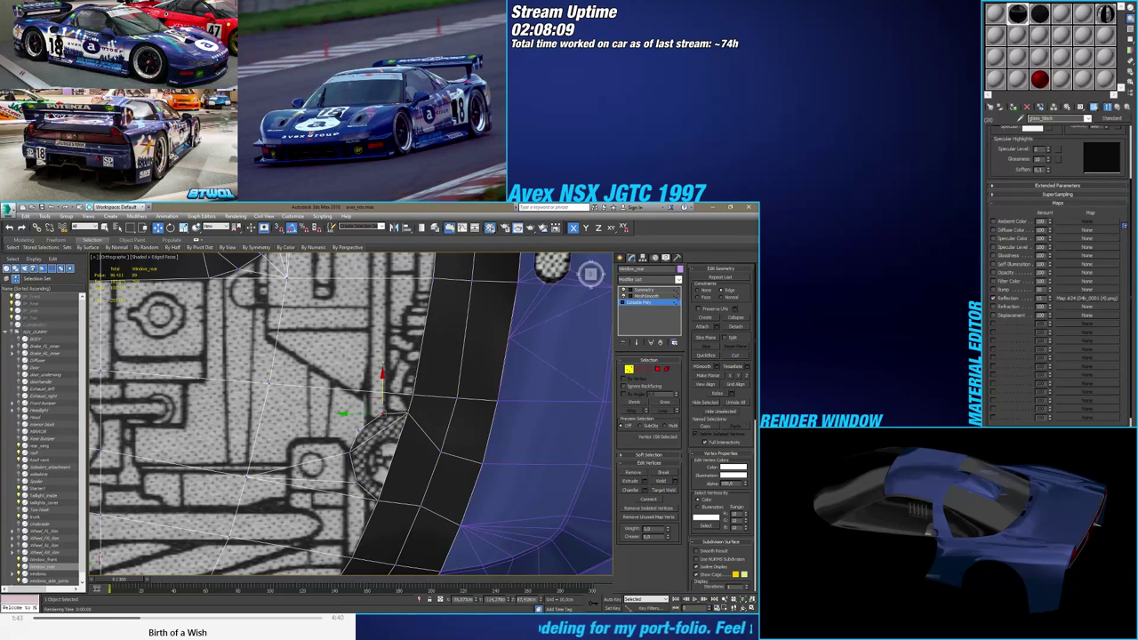
{"action": "left_click", "coordinate": [268, 383], "text": "ctrl"}
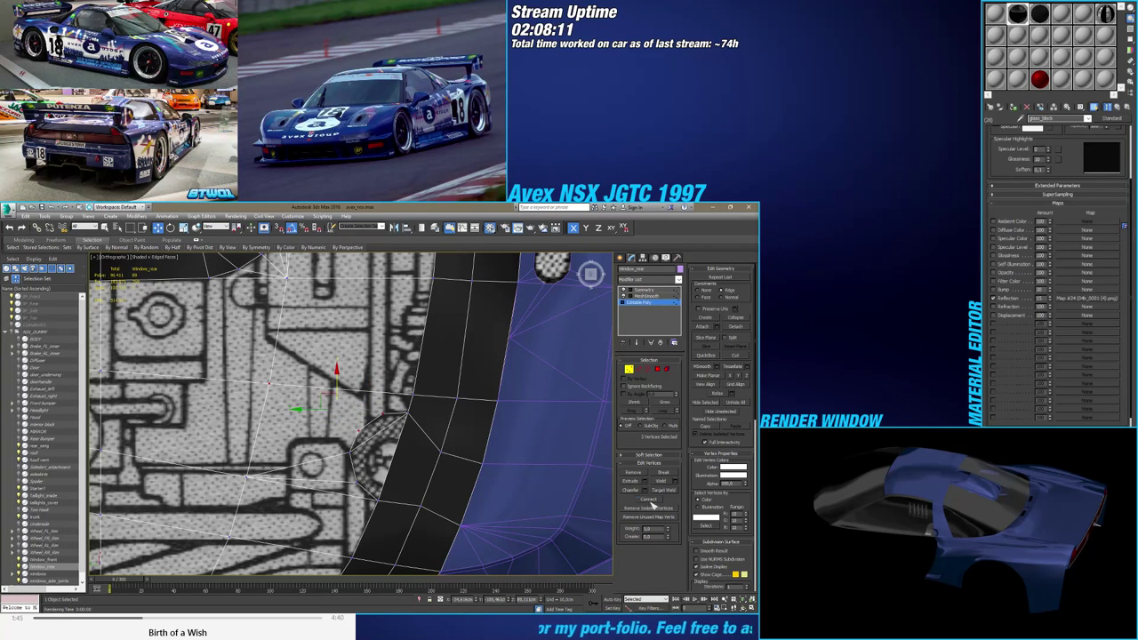
{"action": "left_click", "coordinate": [650, 501]}
Remove the surplus edges beside the arc, including the diagonal one running to the border strip's middle vertex
{"action": "left_click", "coordinate": [637, 372]}
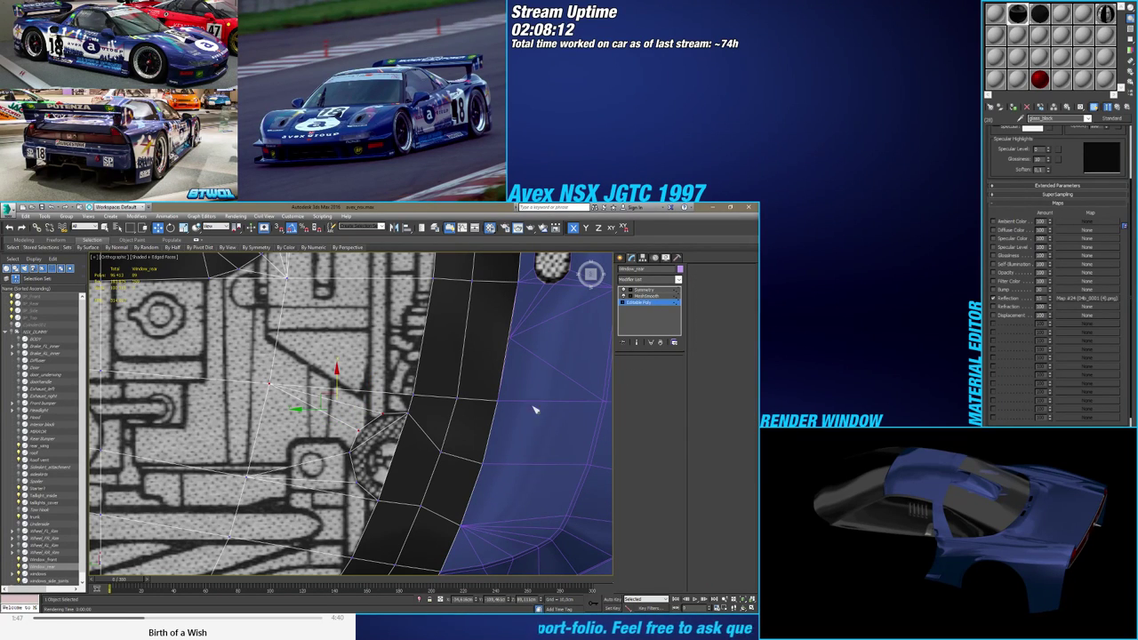
{"action": "left_click", "coordinate": [378, 435]}
{"action": "left_click", "coordinate": [635, 482]}
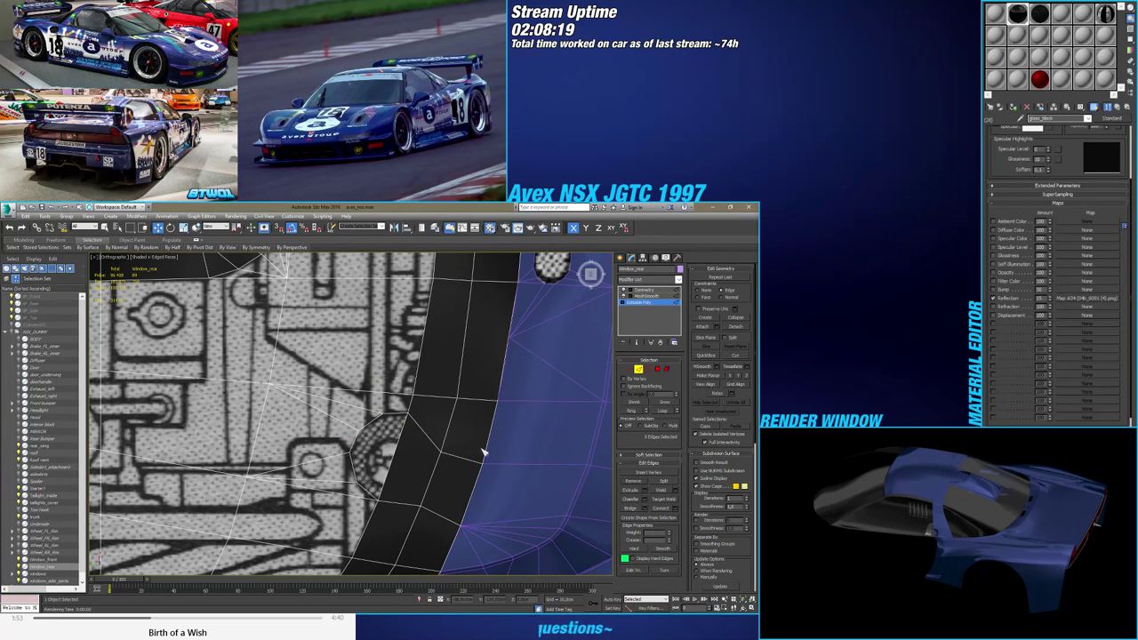
{"action": "left_click", "coordinate": [431, 437]}
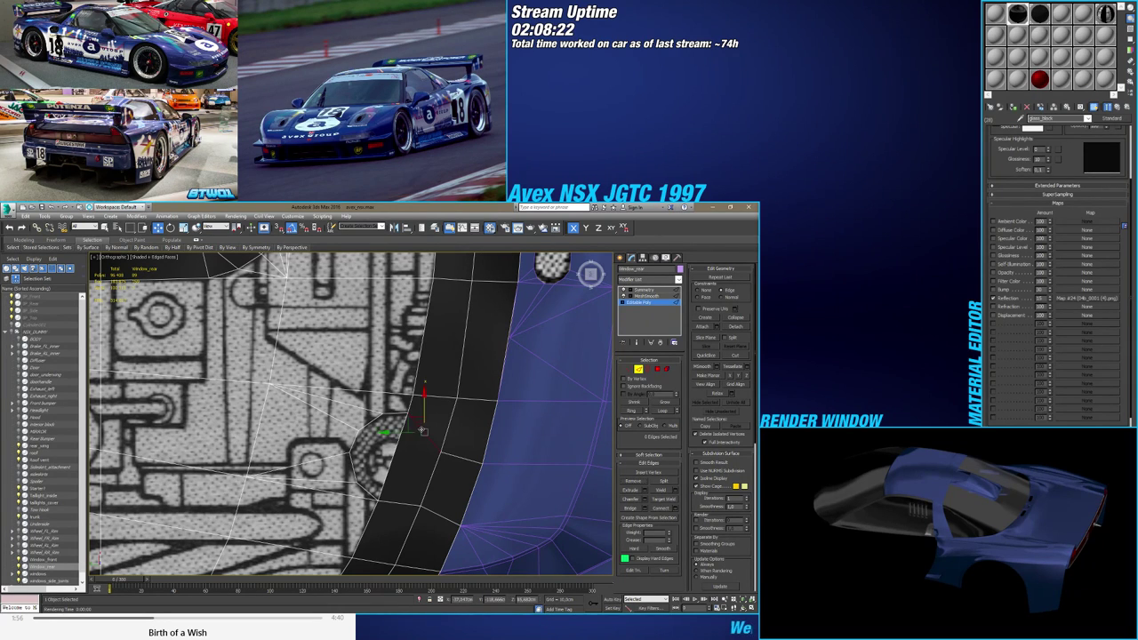
{"action": "left_click", "coordinate": [639, 482]}
Target-weld the border strip's inner vertex above the arc onto the arc's upper end
{"action": "left_click", "coordinate": [628, 370]}
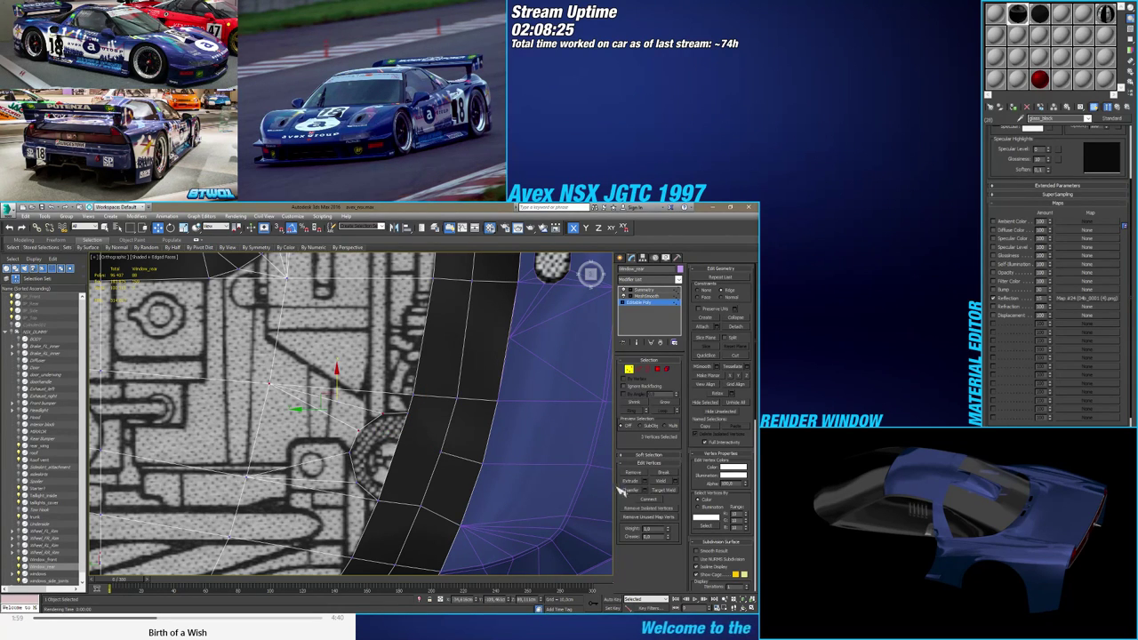
{"action": "left_click", "coordinate": [671, 490]}
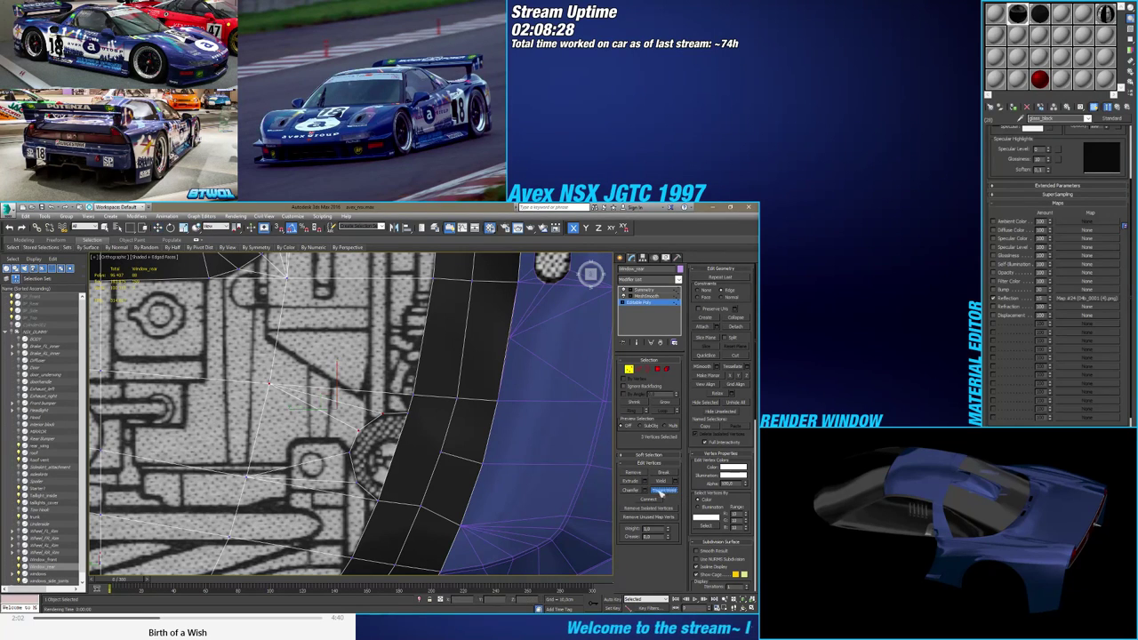
{"action": "left_click", "coordinate": [412, 394]}
{"action": "left_click", "coordinate": [407, 412]}
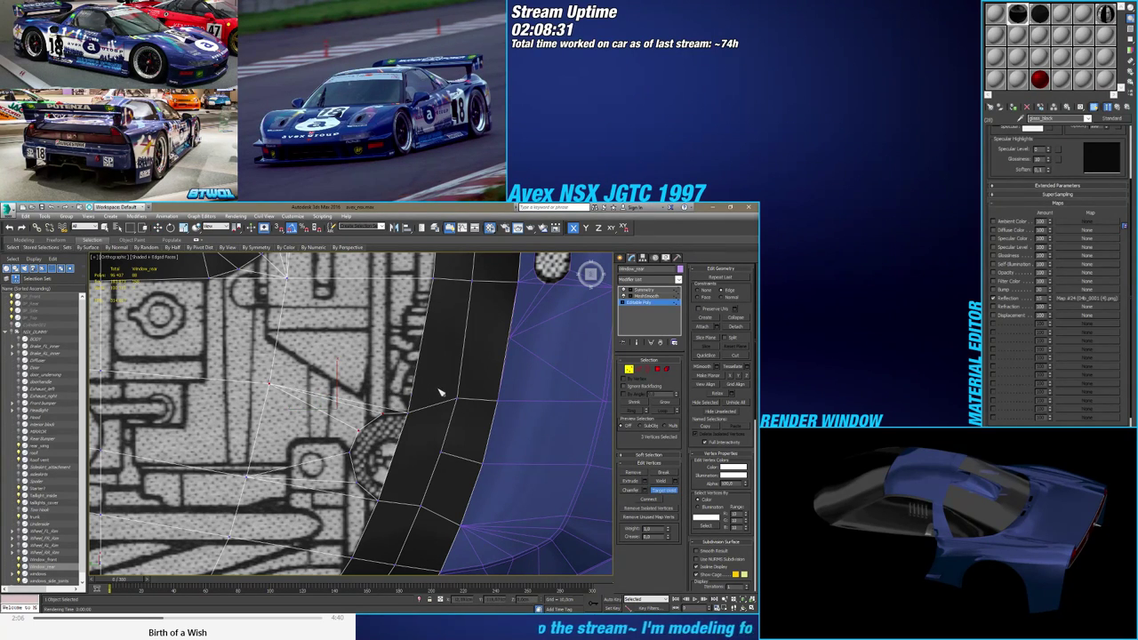
{"action": "right_click", "coordinate": [439, 396]}
Adjust the border strip's middle vertices beside the arc, sliding the lower one slightly down along the strip
{"action": "left_click", "coordinate": [457, 398]}
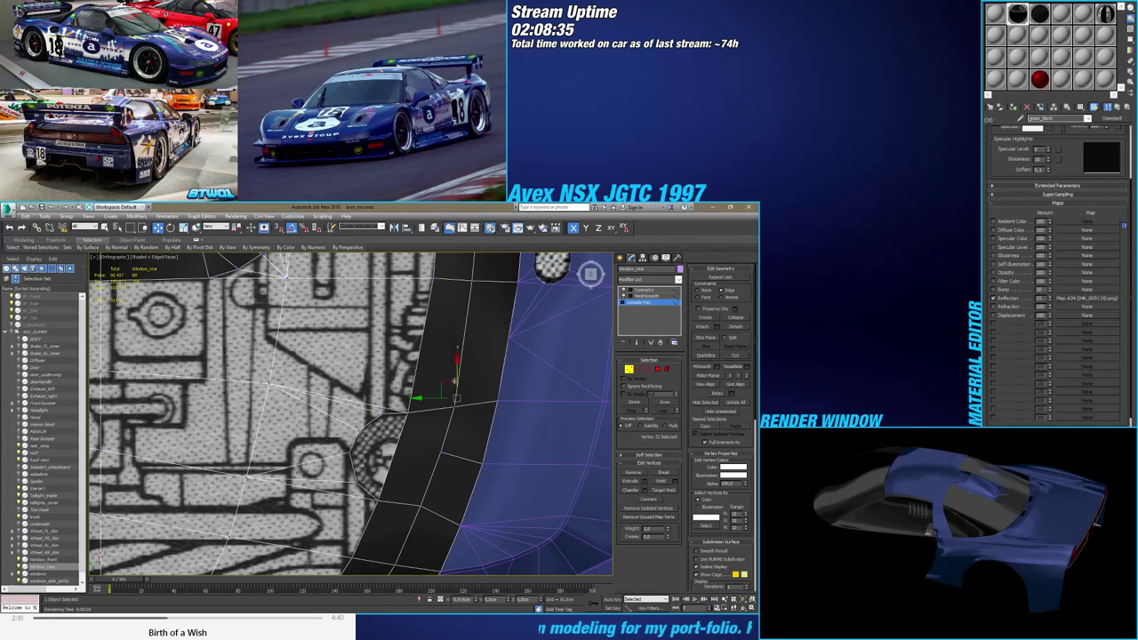
{"action": "left_click", "coordinate": [440, 451]}
{"action": "left_click_drag", "start_coordinate": [440, 429], "coordinate": [440, 437]}
Connect the border strip's inner edge beside the arc to the strip's middle vertex, adding a cross edge level with the arc's centre
{"action": "left_click", "coordinate": [638, 370]}
{"action": "key", "text": "2"}
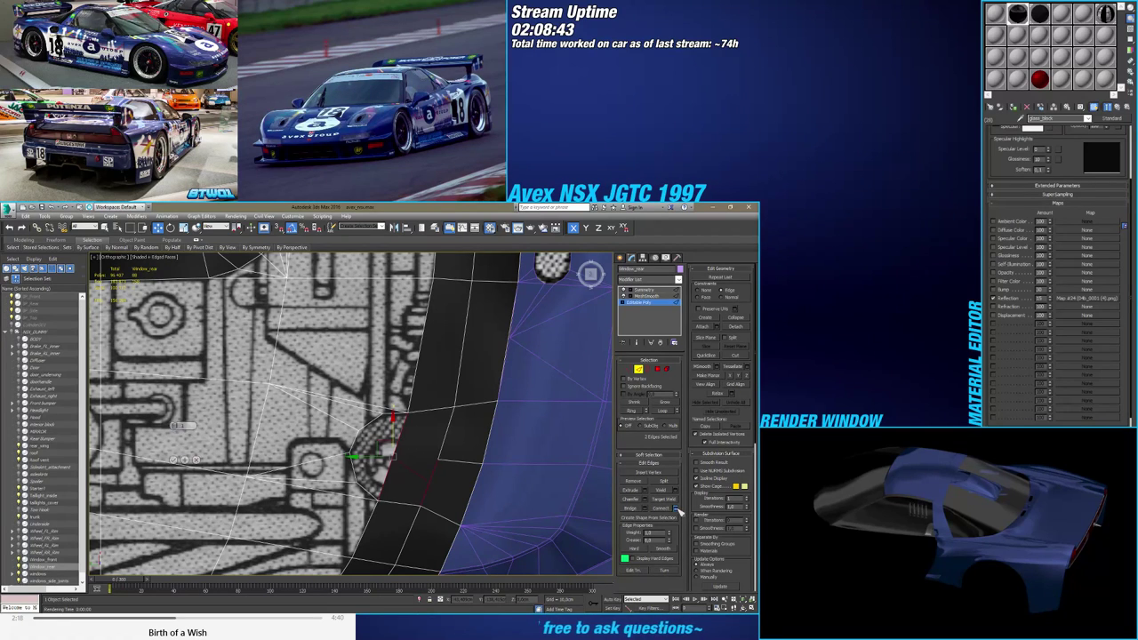
{"action": "key", "text": "ctrl+shift+e"}
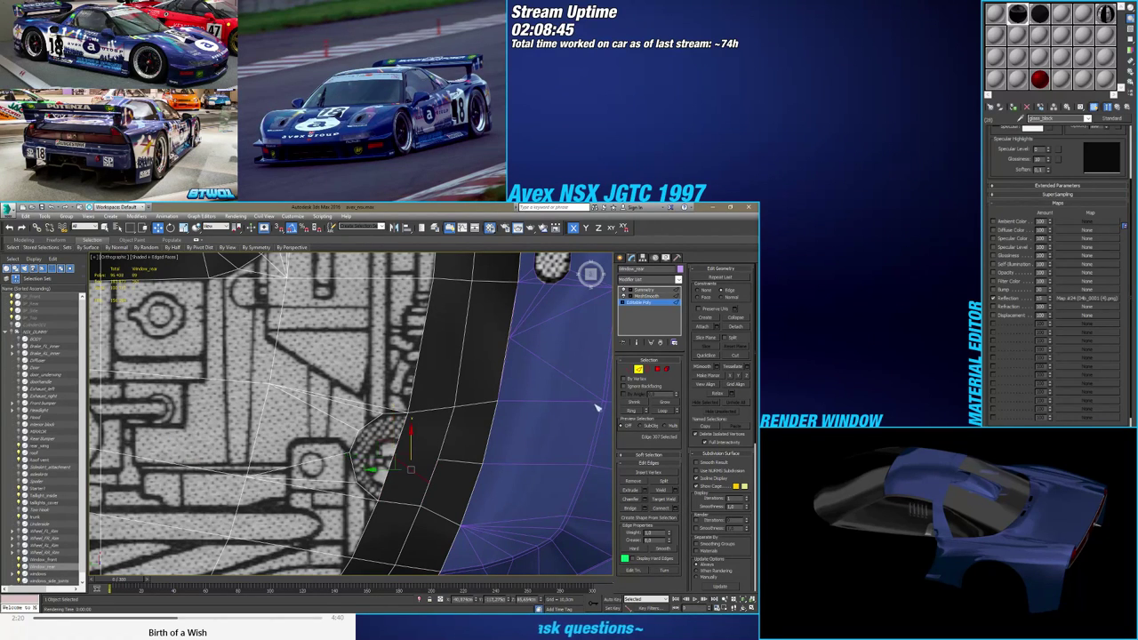
{"action": "left_click", "coordinate": [629, 369]}
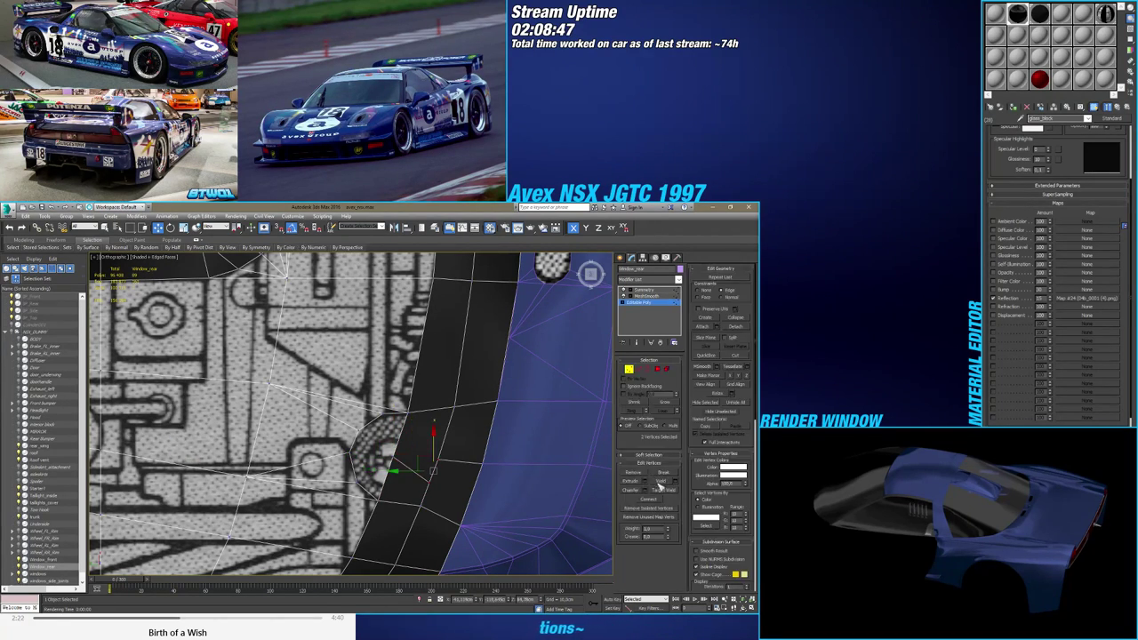
{"action": "left_click", "coordinate": [437, 459]}
{"action": "key", "text": "w"}
Connect the new inner border vertex to each of the arc's vertices so the edges fan out across the half-round area
{"action": "left_click", "coordinate": [393, 456]}
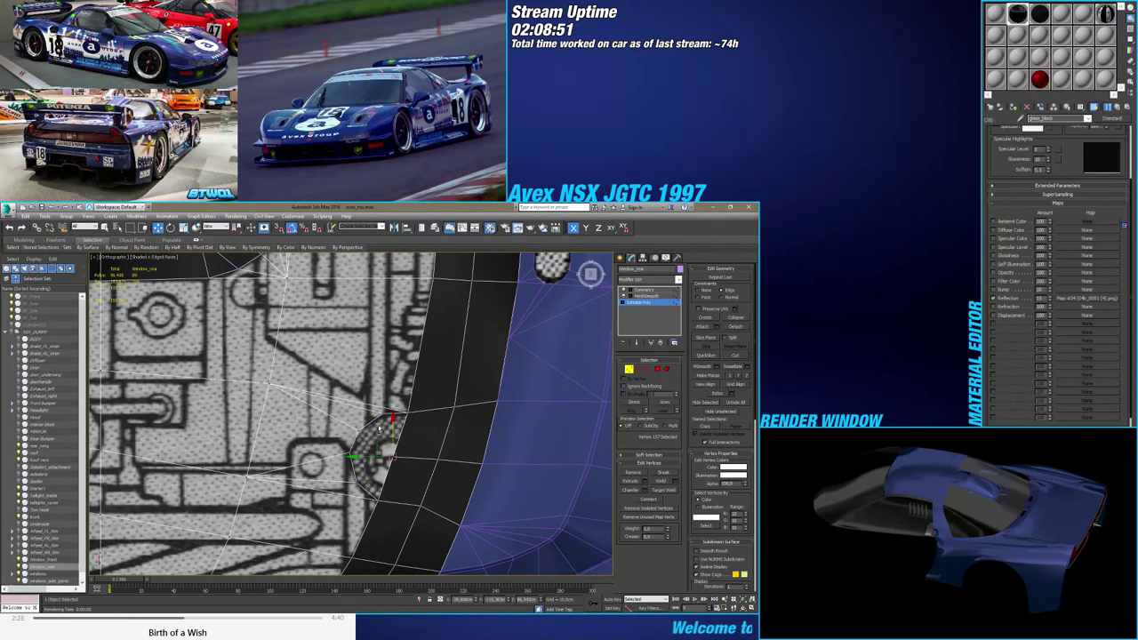
{"action": "left_click", "coordinate": [382, 415], "text": "ctrl"}
{"action": "left_click", "coordinate": [358, 432], "text": "ctrl"}
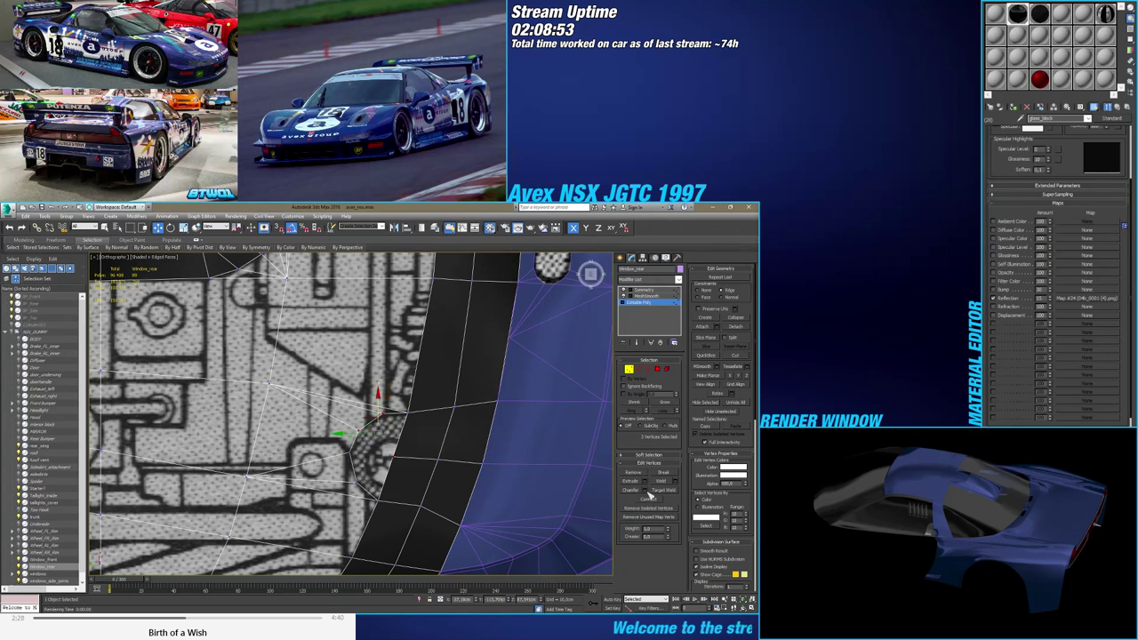
{"action": "left_click", "coordinate": [650, 495]}
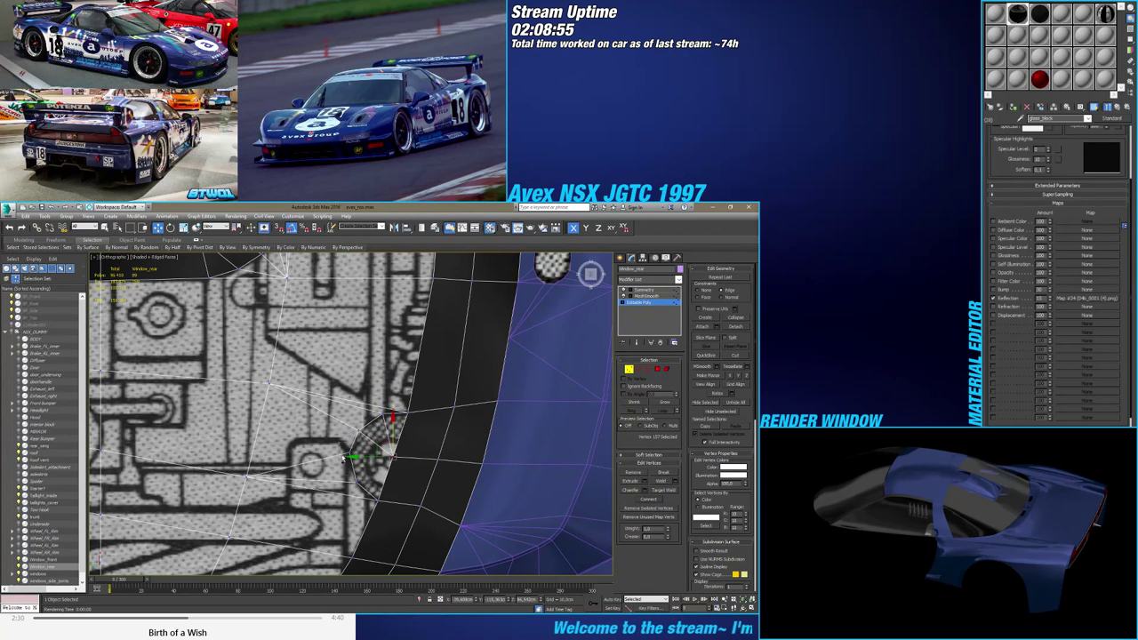
{"action": "left_click", "coordinate": [345, 458], "text": "ctrl"}
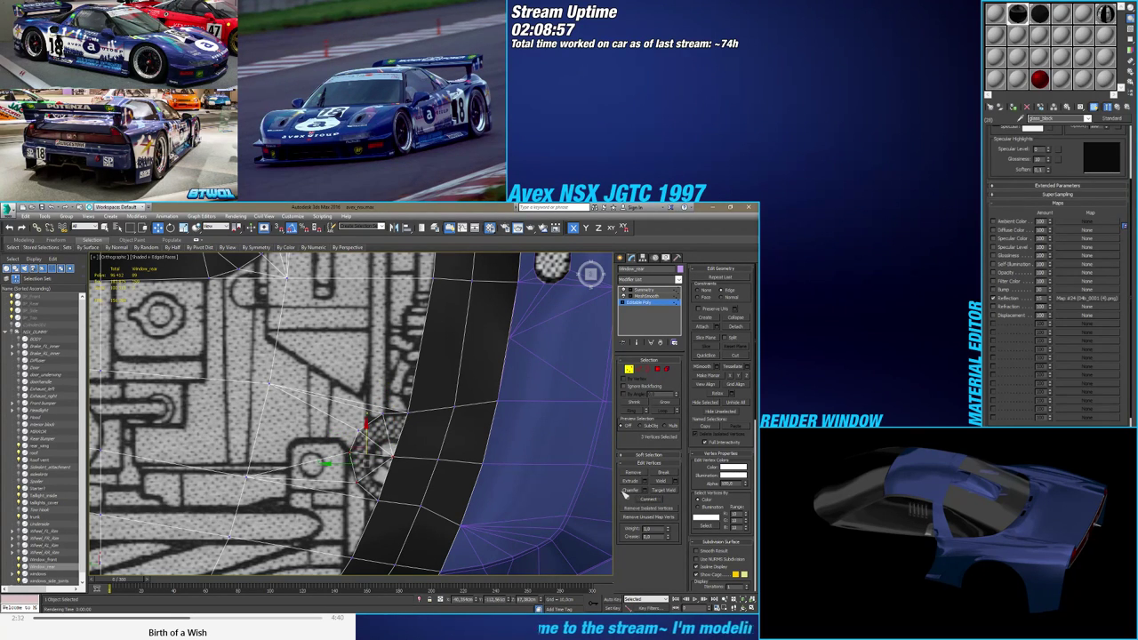
Assign material ID 28 (glass_black) to the five fan-shaped polygons inside the arc
{"action": "left_click", "coordinate": [658, 369]}
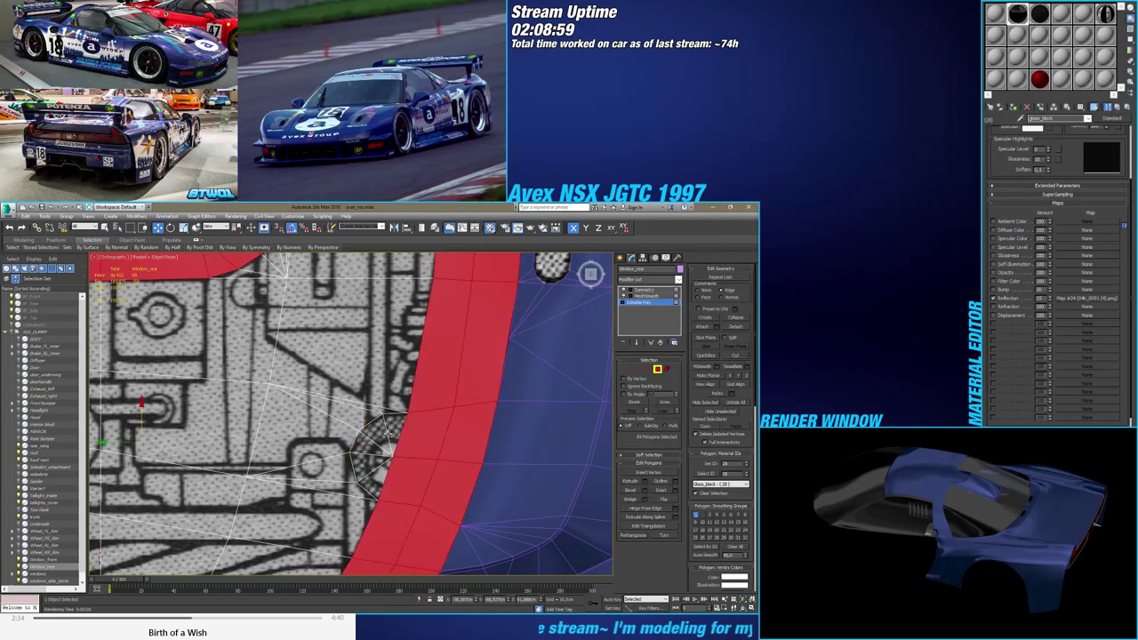
{"action": "left_click", "coordinate": [396, 430]}
{"action": "left_click", "coordinate": [381, 435], "text": "ctrl"}
{"action": "left_click", "coordinate": [375, 451], "text": "ctrl"}
{"action": "left_click", "coordinate": [373, 463], "text": "ctrl"}
{"action": "left_click", "coordinate": [376, 480], "text": "ctrl"}
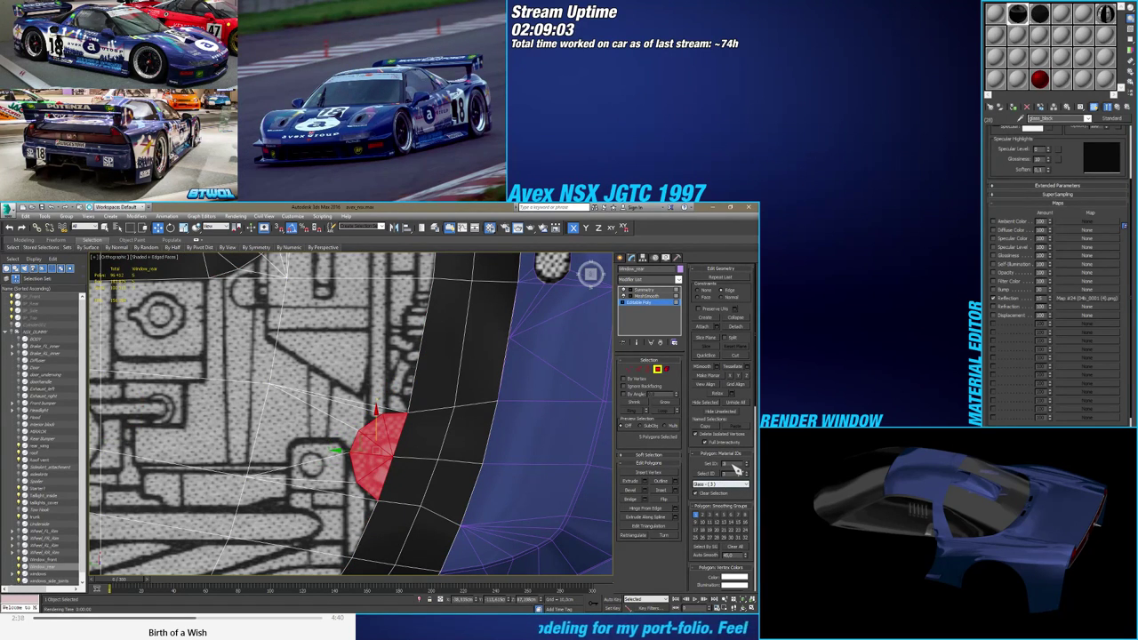
{"action": "type", "text": "28"}
{"action": "key", "text": "Return"}
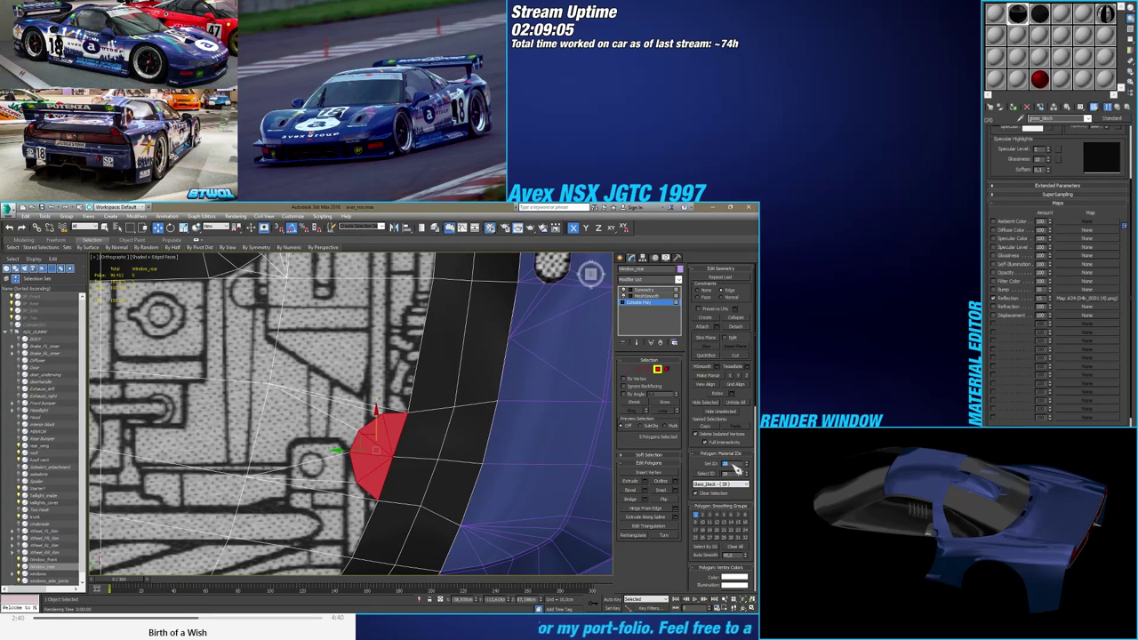
{"action": "left_click", "coordinate": [657, 369]}
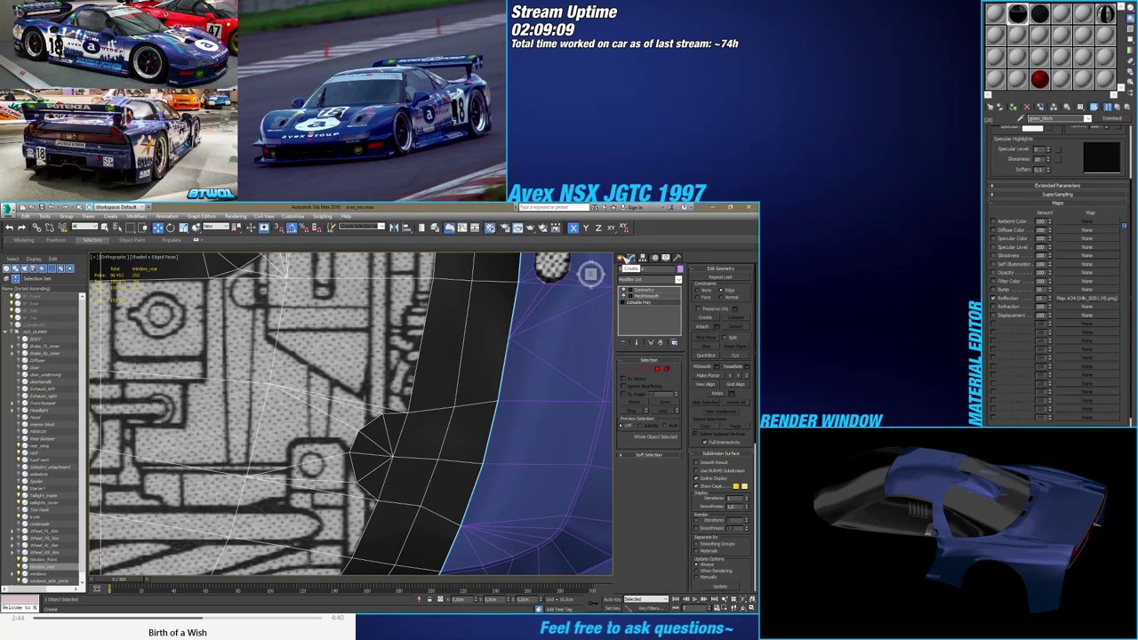
Examine the rear window's smoothed shading and wireframe around the arc, then from several angles together with the car body
{"action": "key", "text": "F4"}
{"action": "key", "text": "F4"}
{"action": "left_click", "coordinate": [629, 258]}
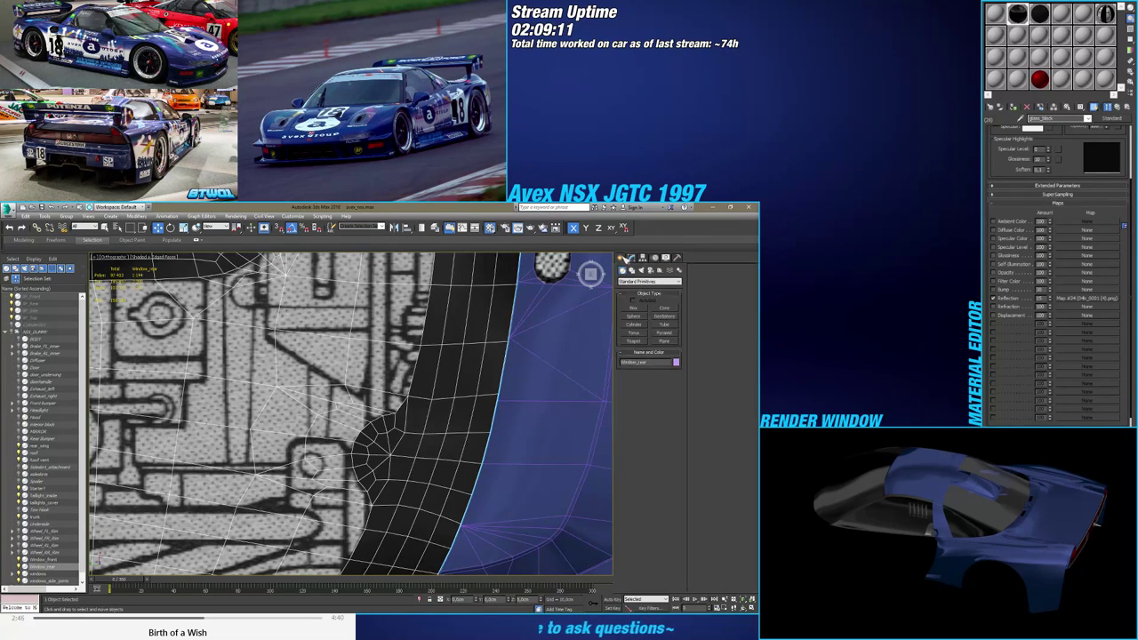
{"action": "key", "text": "F4"}
{"action": "scroll", "coordinate": [433, 421], "scroll_direction": "down", "scroll_amount": 10}
{"action": "mouse_move", "coordinate": [434, 422]}
{"action": "middle_mouse_down", "text": "alt"}
{"action": "mouse_move", "coordinate": [407, 419]}
{"action": "mouse_move", "coordinate": [384, 396]}
{"action": "mouse_move", "coordinate": [365, 420]}
{"action": "mouse_move", "coordinate": [381, 437]}
{"action": "middle_mouse_up", "text": "alt"}
{"action": "scroll", "coordinate": [375, 418], "scroll_direction": "up", "scroll_amount": 5}
{"action": "scroll", "coordinate": [384, 442], "scroll_direction": "up", "scroll_amount": 5}
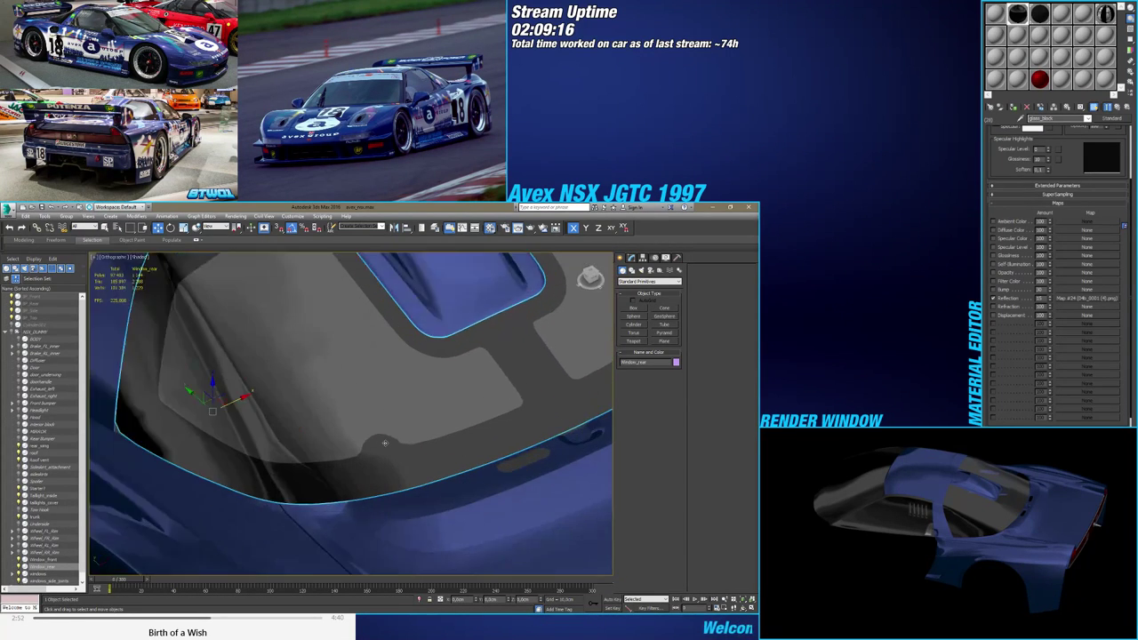
{"action": "key", "text": "F4"}
{"action": "key", "text": "F4"}
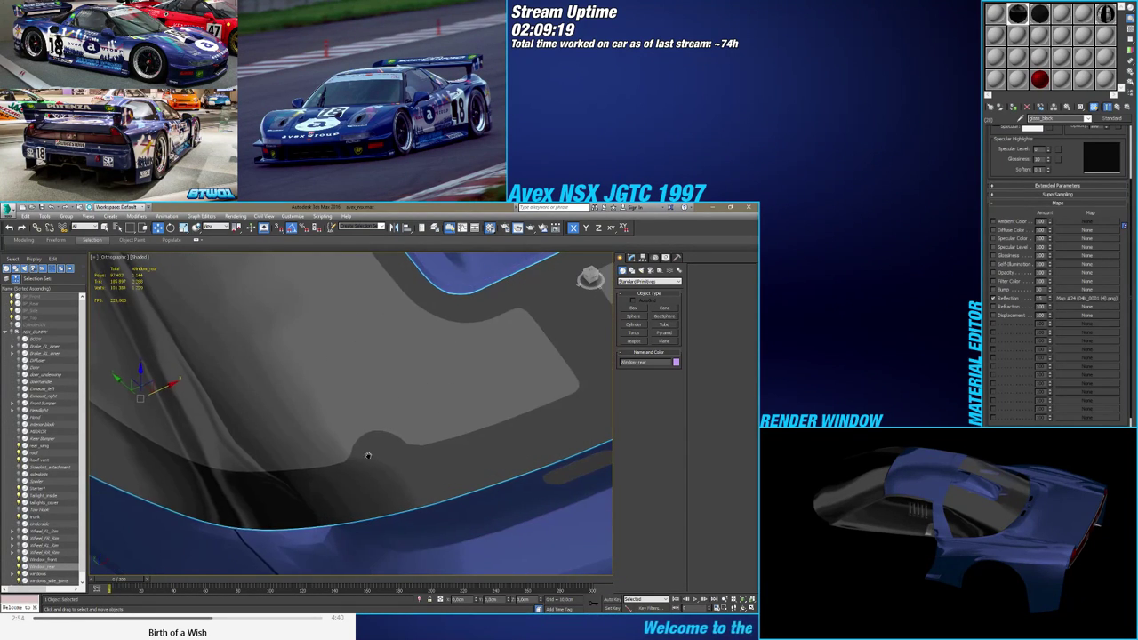
{"action": "scroll", "coordinate": [341, 414], "scroll_direction": "up", "scroll_amount": 5}
{"action": "middle_click_drag", "start_coordinate": [368, 456], "coordinate": [472, 429]}
{"action": "scroll", "coordinate": [350, 424], "scroll_direction": "down", "scroll_amount": 8}
{"action": "scroll", "coordinate": [445, 447], "scroll_direction": "up", "scroll_amount": 8}
{"action": "scroll", "coordinate": [445, 442], "scroll_direction": "down", "scroll_amount": 4}
{"action": "scroll", "coordinate": [445, 443], "scroll_direction": "down", "scroll_amount": 5}
{"action": "scroll", "coordinate": [245, 450], "scroll_direction": "up", "scroll_amount": 8}
{"action": "scroll", "coordinate": [245, 450], "scroll_direction": "down", "scroll_amount": 6}
{"action": "key", "text": "F4"}
{"action": "scroll", "coordinate": [417, 452], "scroll_direction": "up", "scroll_amount": 3}
{"action": "scroll", "coordinate": [417, 454], "scroll_direction": "down", "scroll_amount": 2}
{"action": "scroll", "coordinate": [416, 453], "scroll_direction": "down", "scroll_amount": 4}
{"action": "key", "text": "F4"}
{"action": "key", "text": "F4"}
{"action": "key", "text": "F4"}
{"action": "key", "text": "F4"}
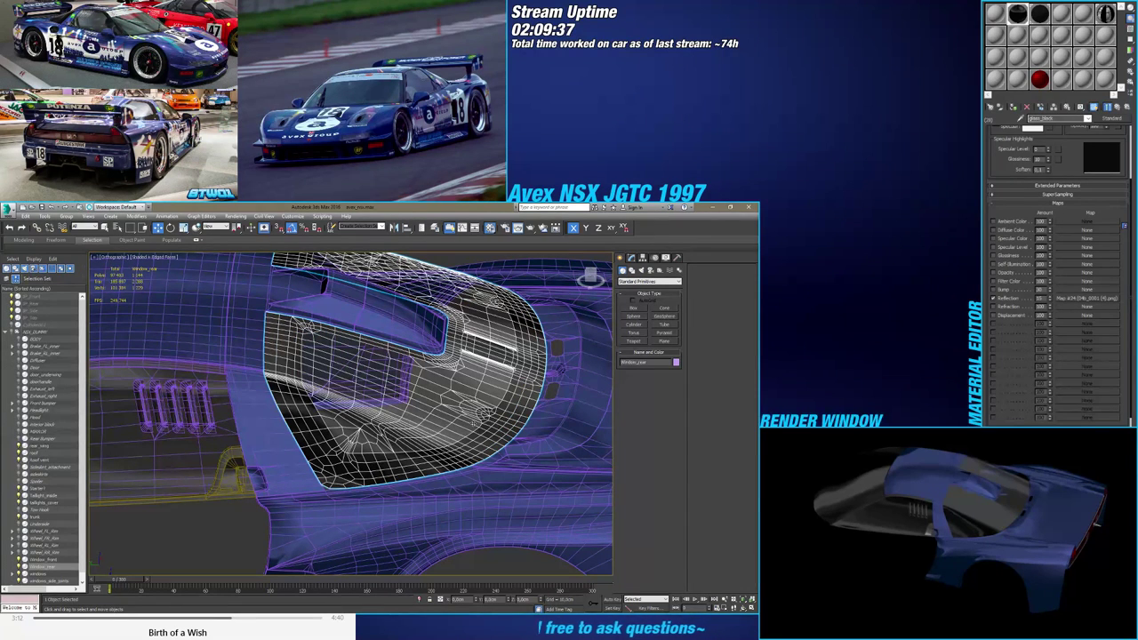
{"action": "key", "text": "F4"}
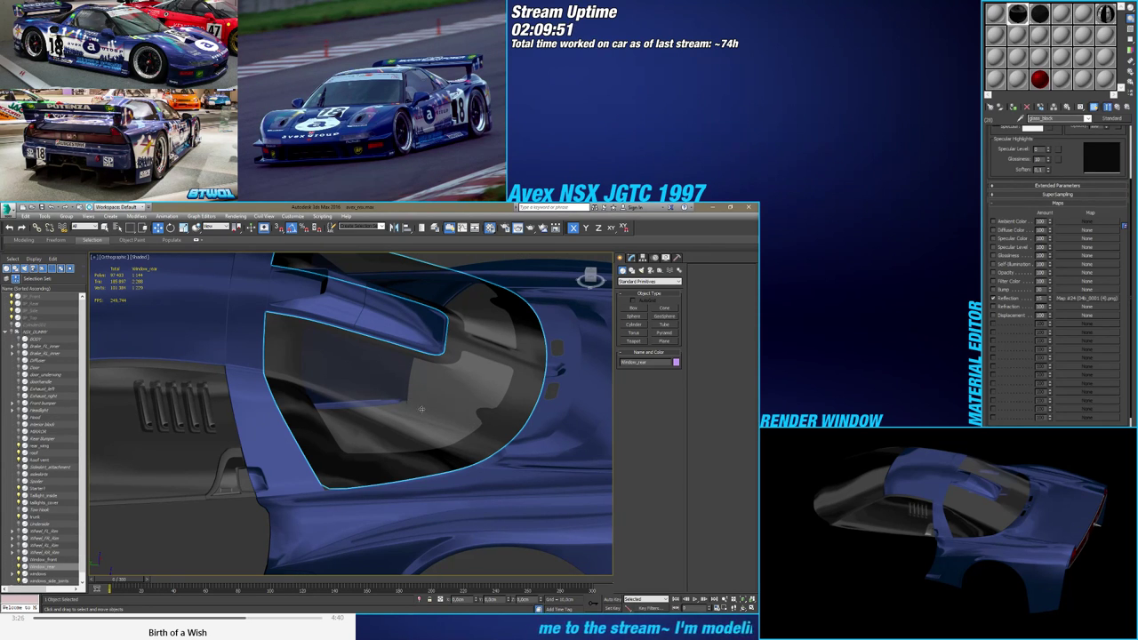
{"action": "middle_click_drag", "start_coordinate": [421, 409], "coordinate": [125, 430], "text": "alt"}
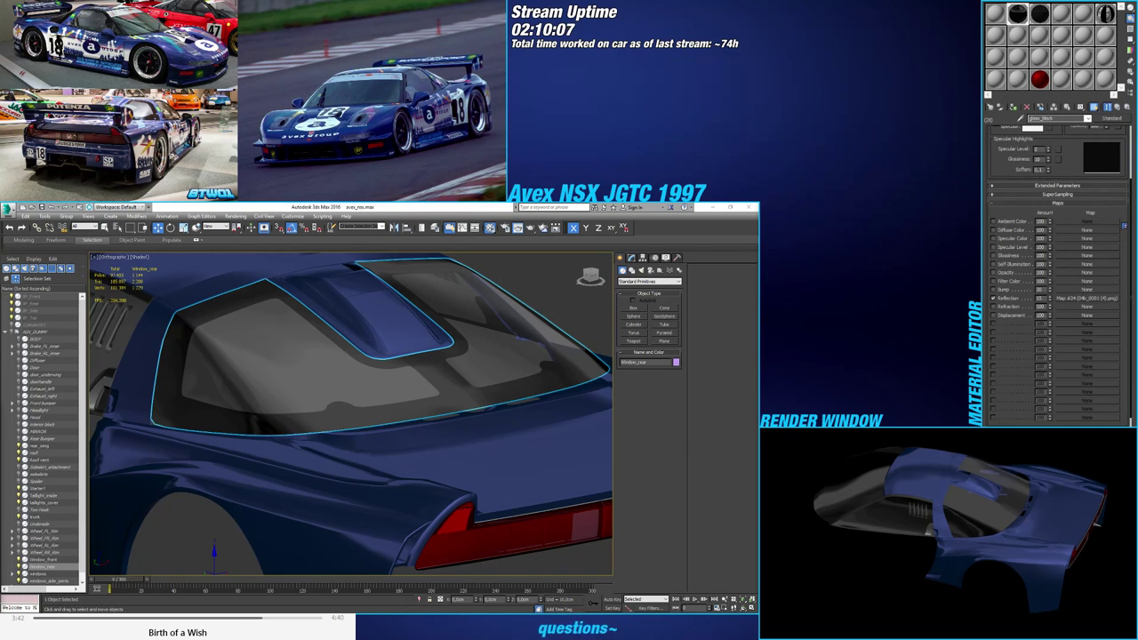
{"action": "scroll", "coordinate": [429, 436], "scroll_direction": "down", "scroll_amount": 4}
{"action": "middle_click_drag", "start_coordinate": [429, 436], "coordinate": [413, 462], "text": "alt"}
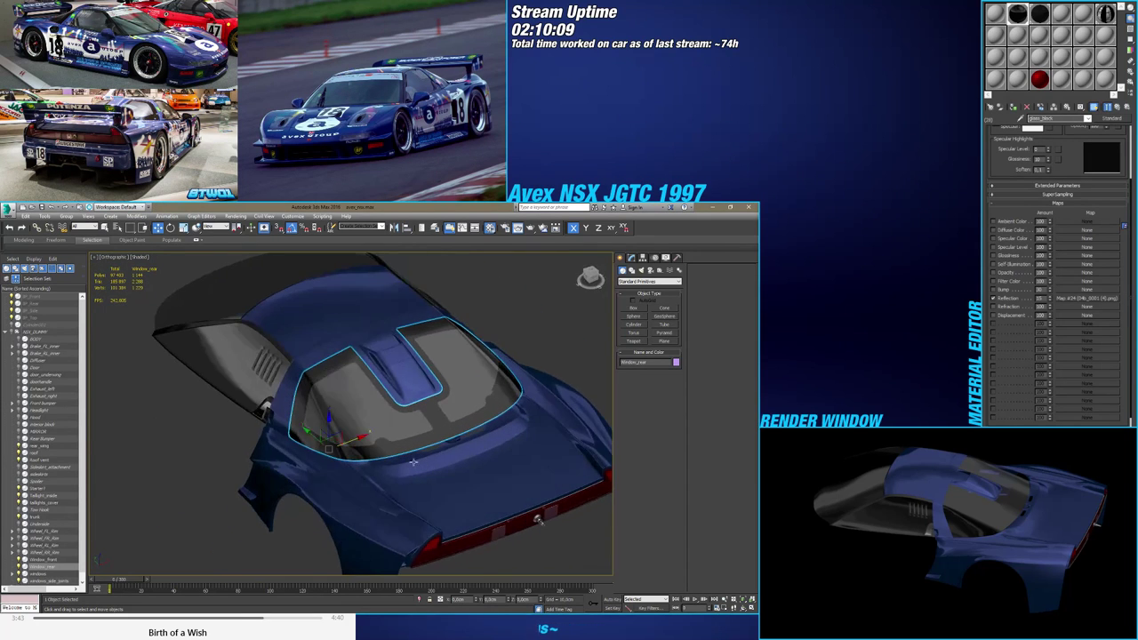
{"action": "scroll", "coordinate": [391, 448], "scroll_direction": "up", "scroll_amount": 4}
{"action": "key", "text": "F4"}
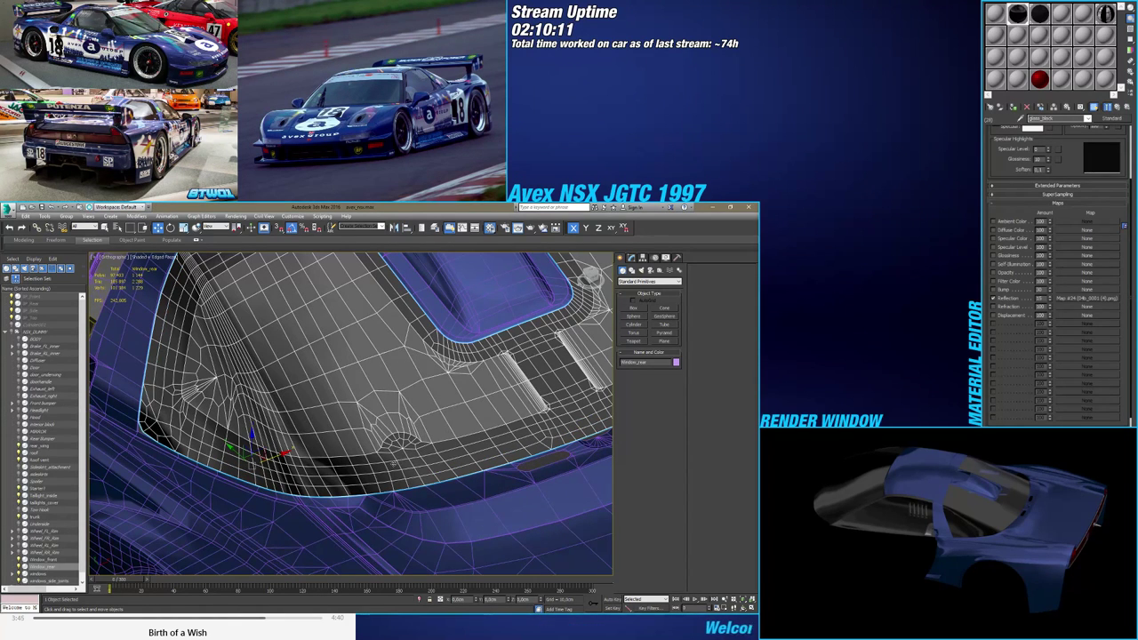
{"action": "key", "text": "F4"}
Chamfer the two vertices at the arc's ends on the base mesh by a very small amount
{"action": "left_click", "coordinate": [632, 258]}
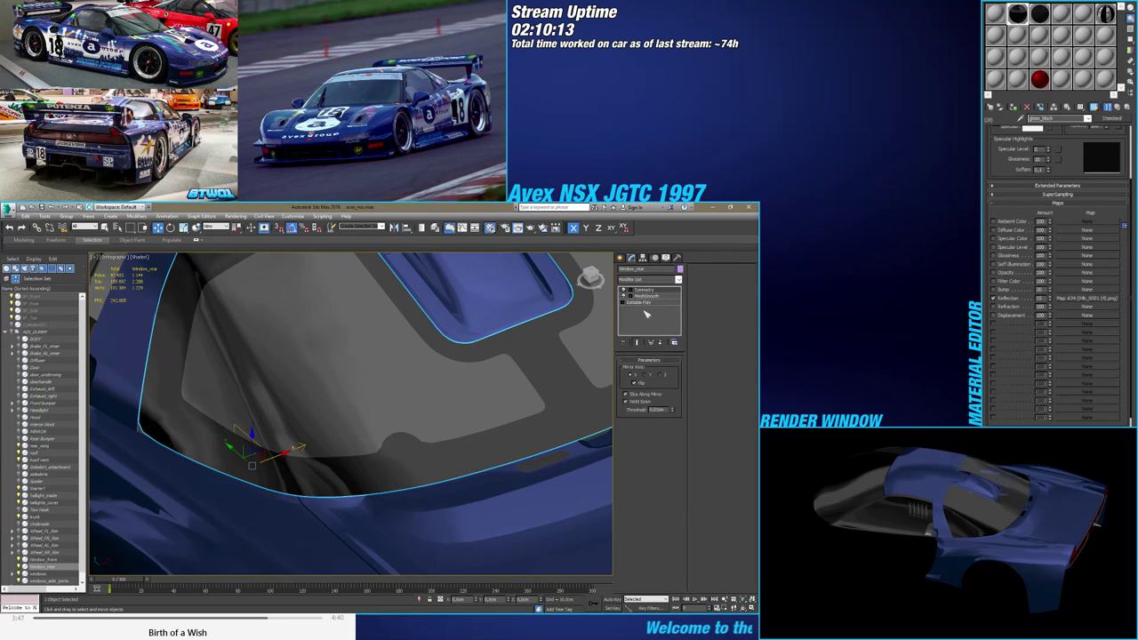
{"action": "left_click", "coordinate": [639, 302]}
{"action": "left_click", "coordinate": [629, 370]}
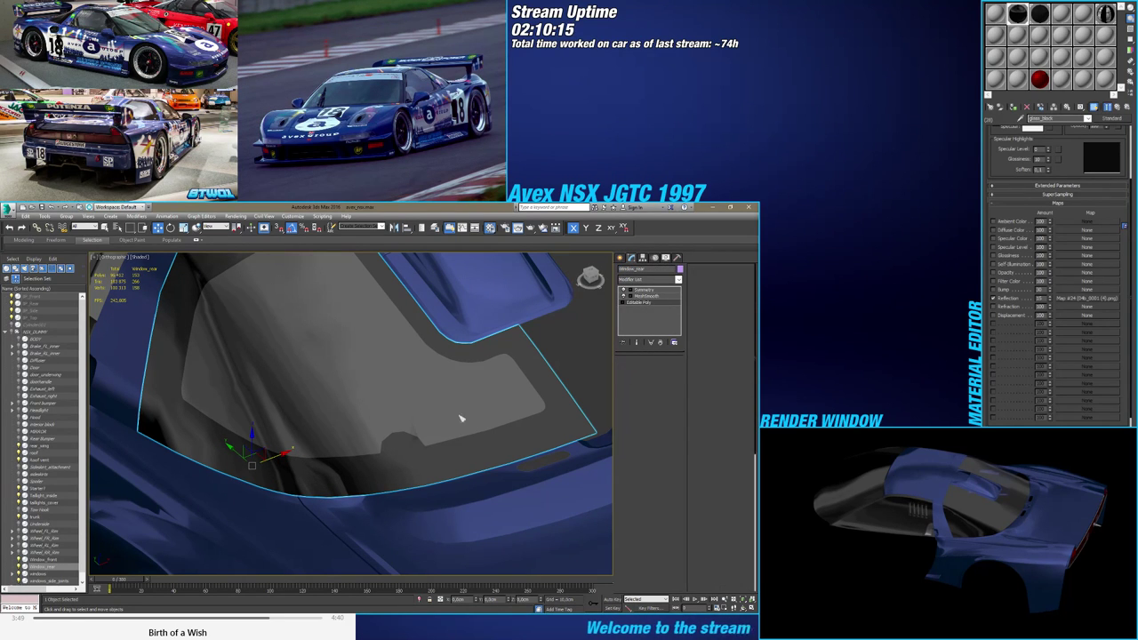
{"action": "scroll", "coordinate": [373, 463], "scroll_direction": "up", "scroll_amount": 2}
{"action": "scroll", "coordinate": [400, 455], "scroll_direction": "up", "scroll_amount": 4}
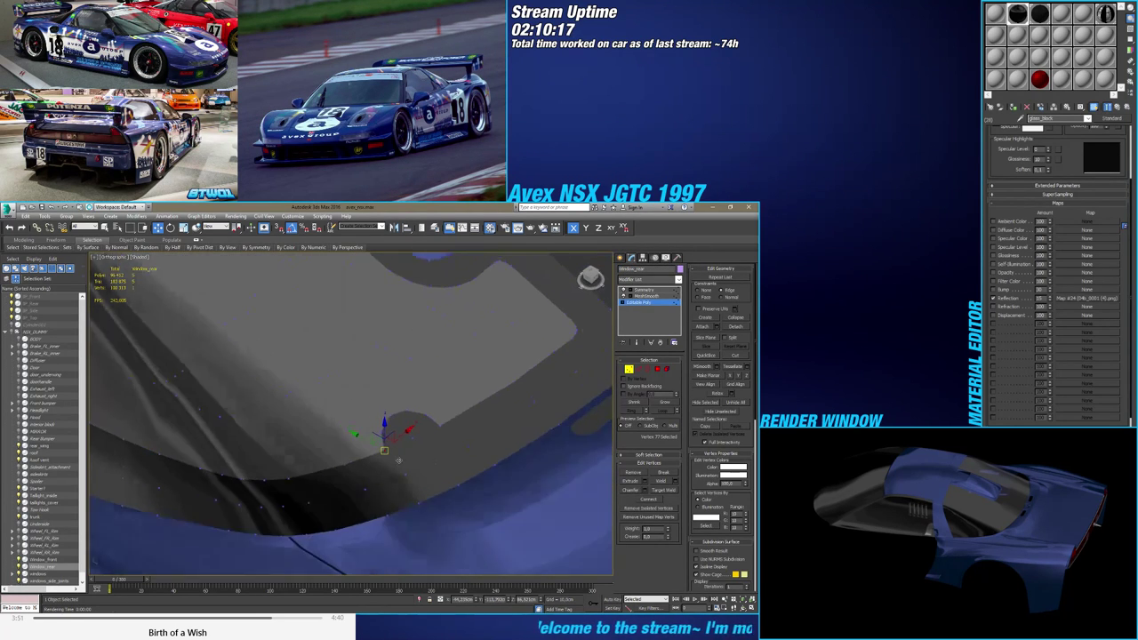
{"action": "key", "text": "F4"}
{"action": "middle_click_drag", "start_coordinate": [423, 432], "coordinate": [427, 451], "text": "alt"}
{"action": "left_click", "coordinate": [516, 350], "text": "ctrl"}
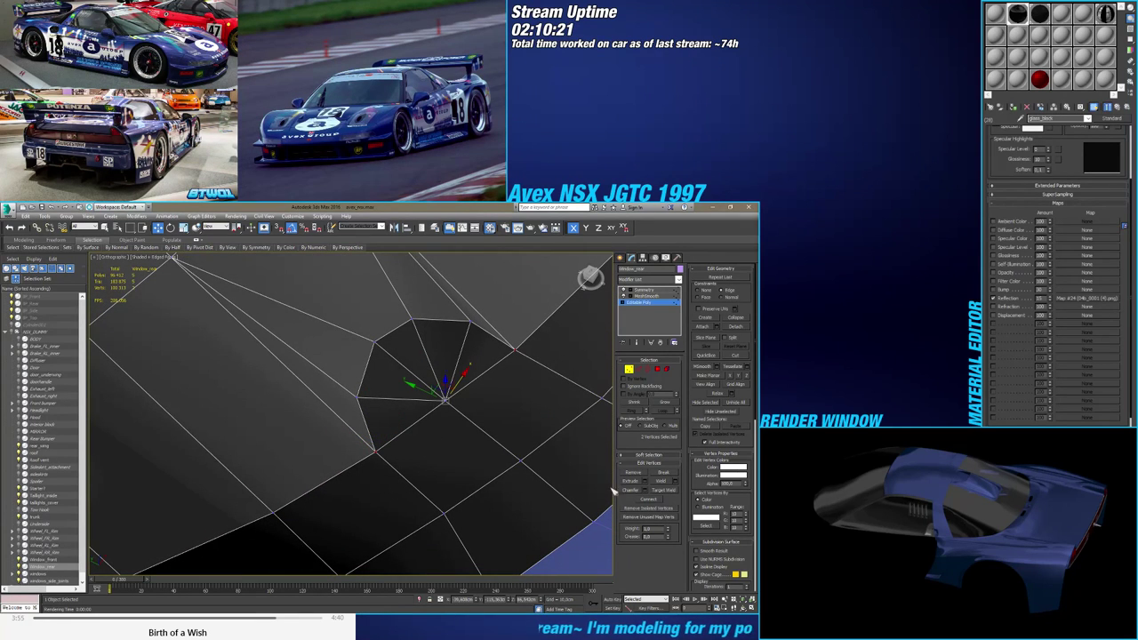
{"action": "left_click", "coordinate": [646, 491]}
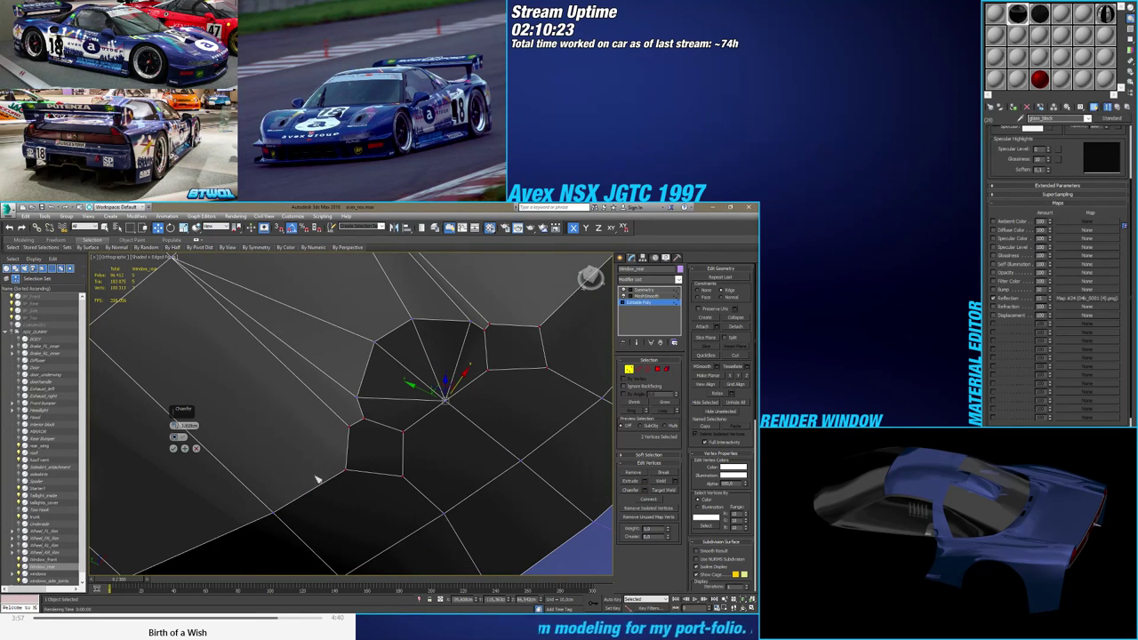
{"action": "left_click_drag", "start_coordinate": [174, 427], "coordinate": [182, 428]}
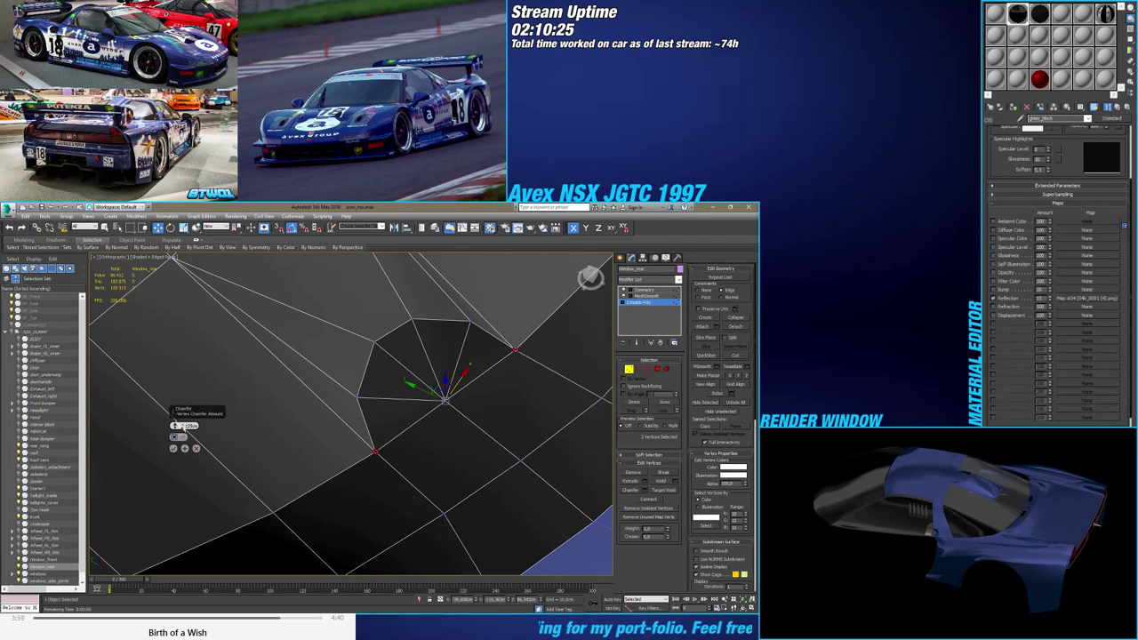
{"action": "left_click", "coordinate": [174, 448]}
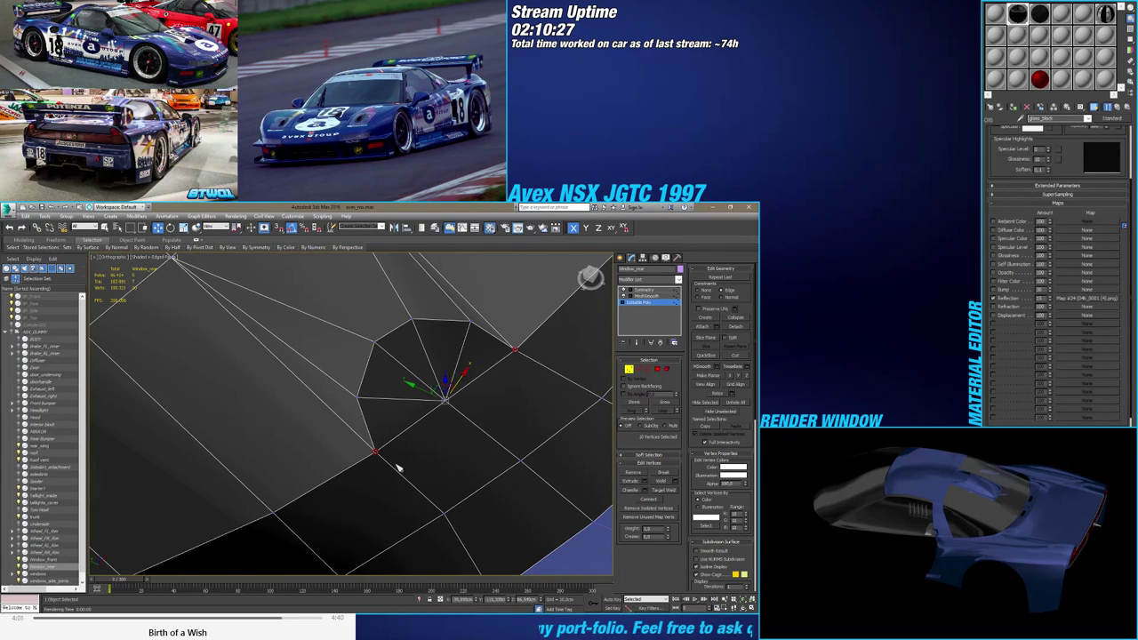
Target-weld the surplus chamfer vertices at both ends of the arc onto their neighbouring corner vertices
{"action": "scroll", "coordinate": [397, 468], "scroll_direction": "up", "scroll_amount": 6}
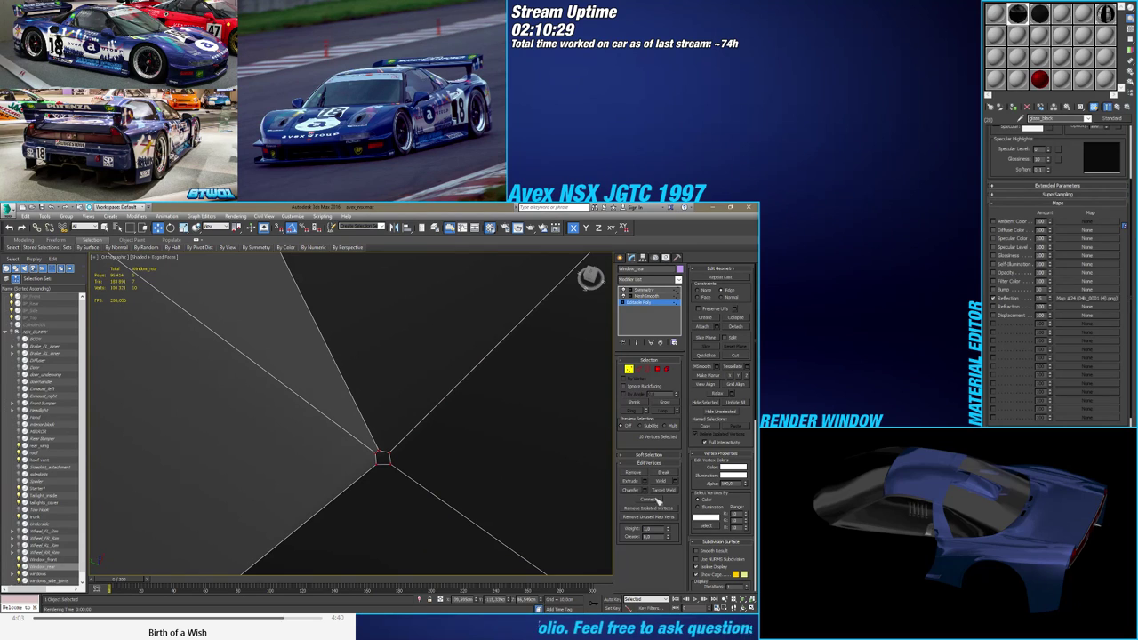
{"action": "left_click", "coordinate": [664, 490]}
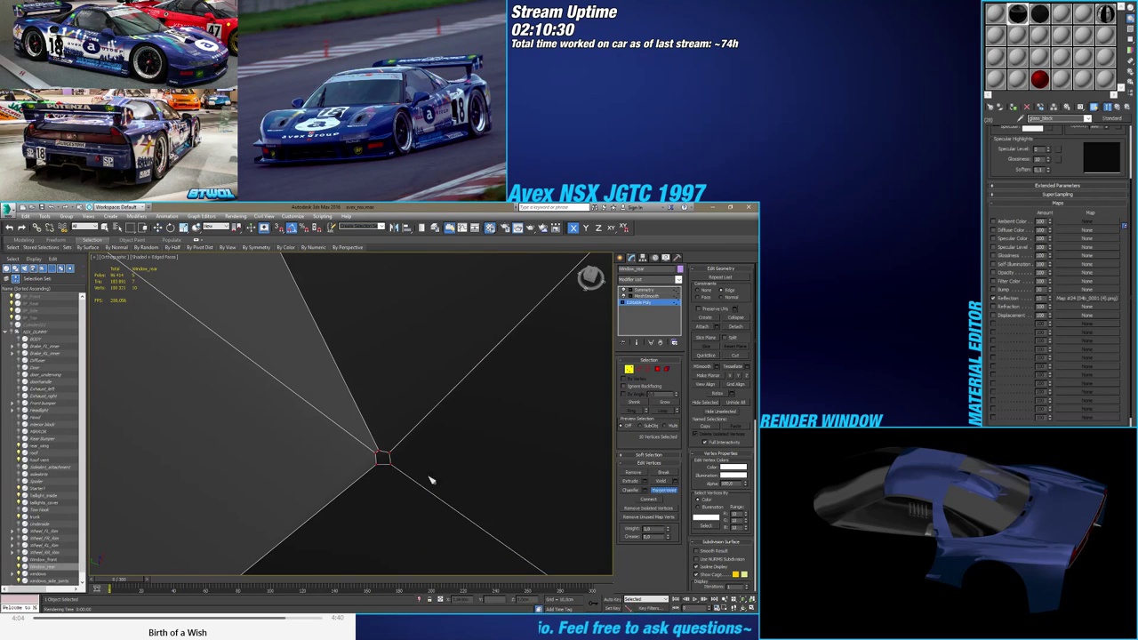
{"action": "left_click", "coordinate": [376, 453]}
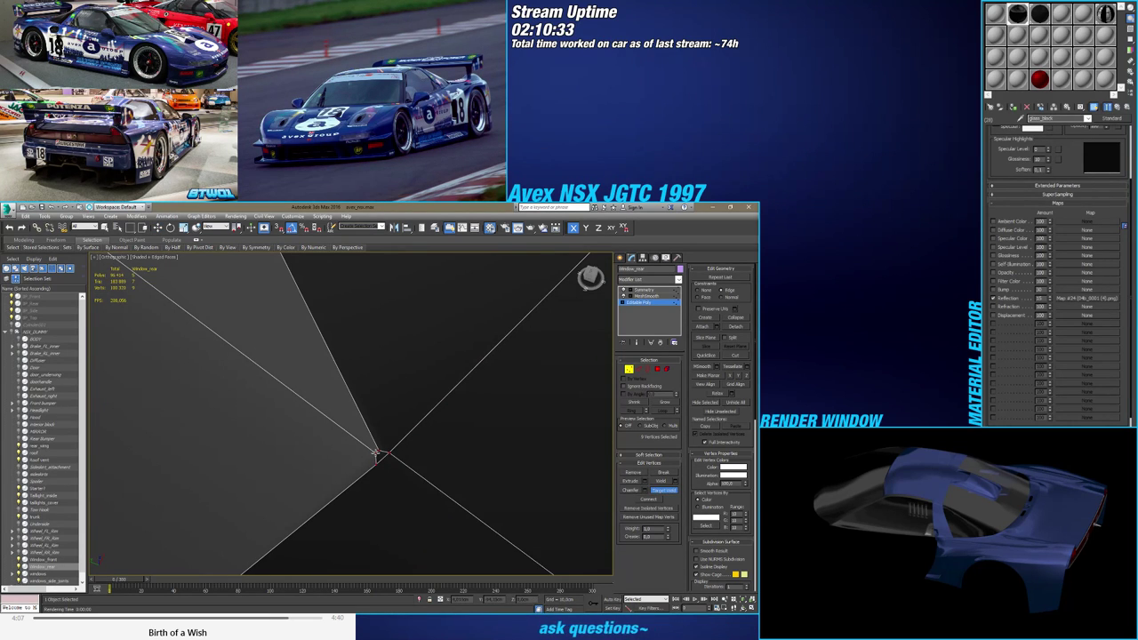
{"action": "scroll", "coordinate": [469, 391], "scroll_direction": "down", "scroll_amount": 10}
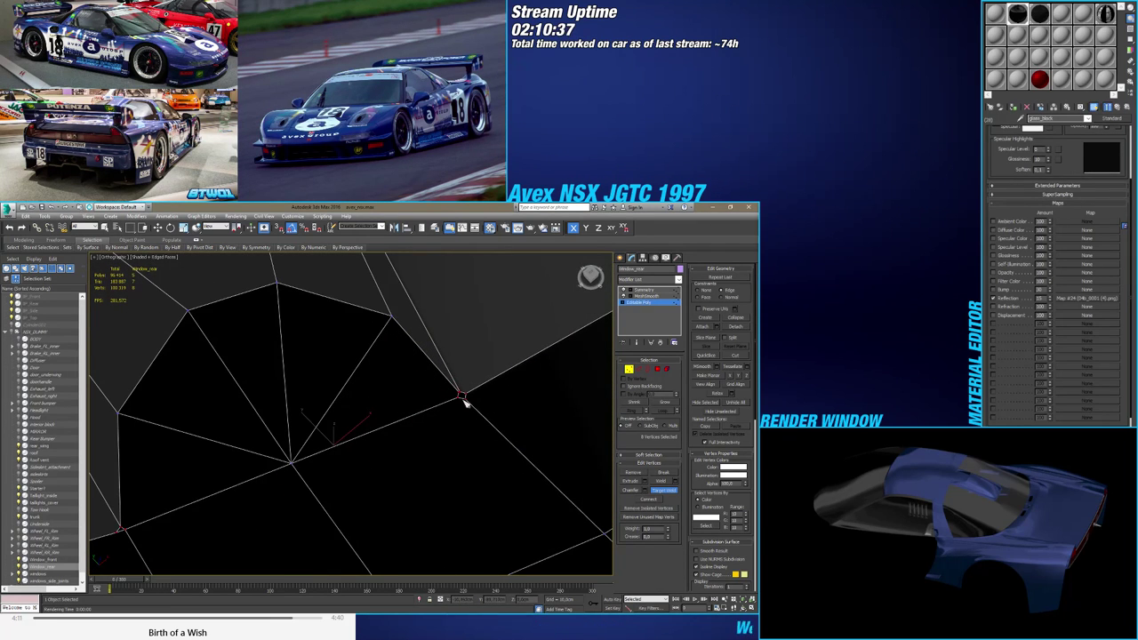
{"action": "left_click", "coordinate": [462, 400]}
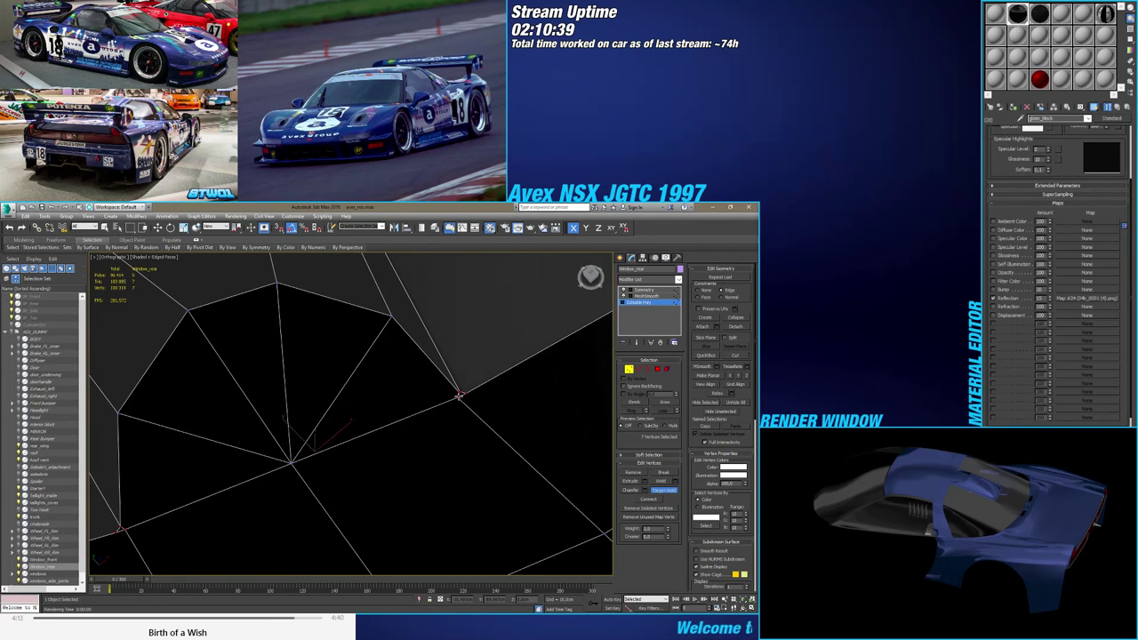
{"action": "scroll", "coordinate": [463, 396], "scroll_direction": "up", "scroll_amount": 3}
{"action": "left_click", "coordinate": [456, 397]}
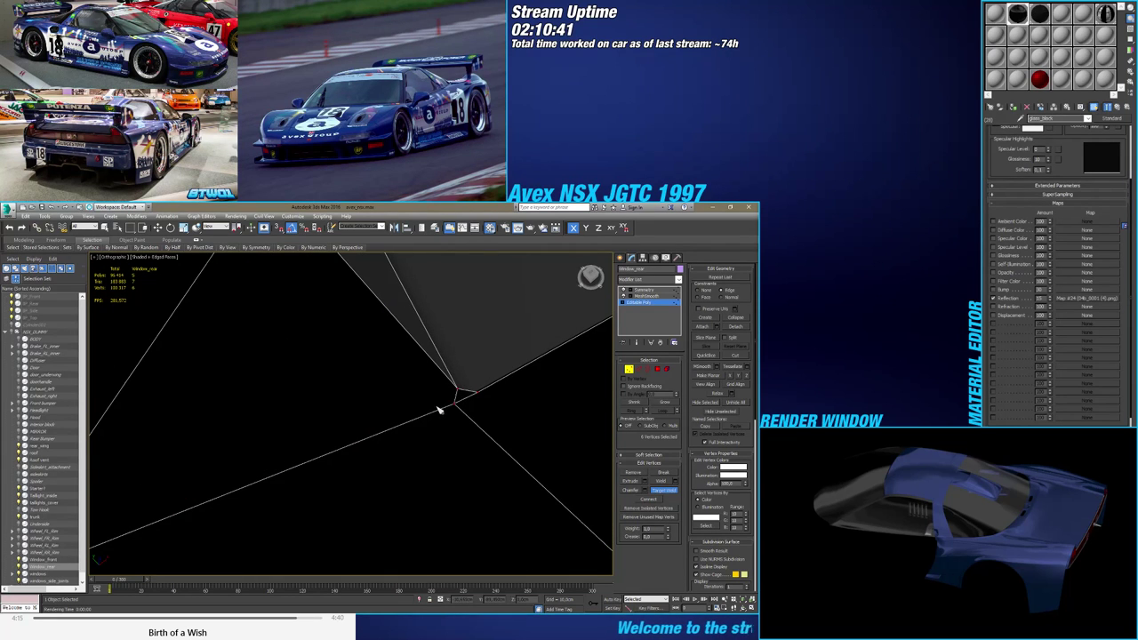
{"action": "key", "text": "w"}
{"action": "scroll", "coordinate": [438, 413], "scroll_direction": "down", "scroll_amount": 4}
{"action": "left_click", "coordinate": [438, 424]}
Show the smoothed and mirrored end result to check the mesh around the chamfered arc ends
{"action": "scroll", "coordinate": [438, 424], "scroll_direction": "down", "scroll_amount": 3}
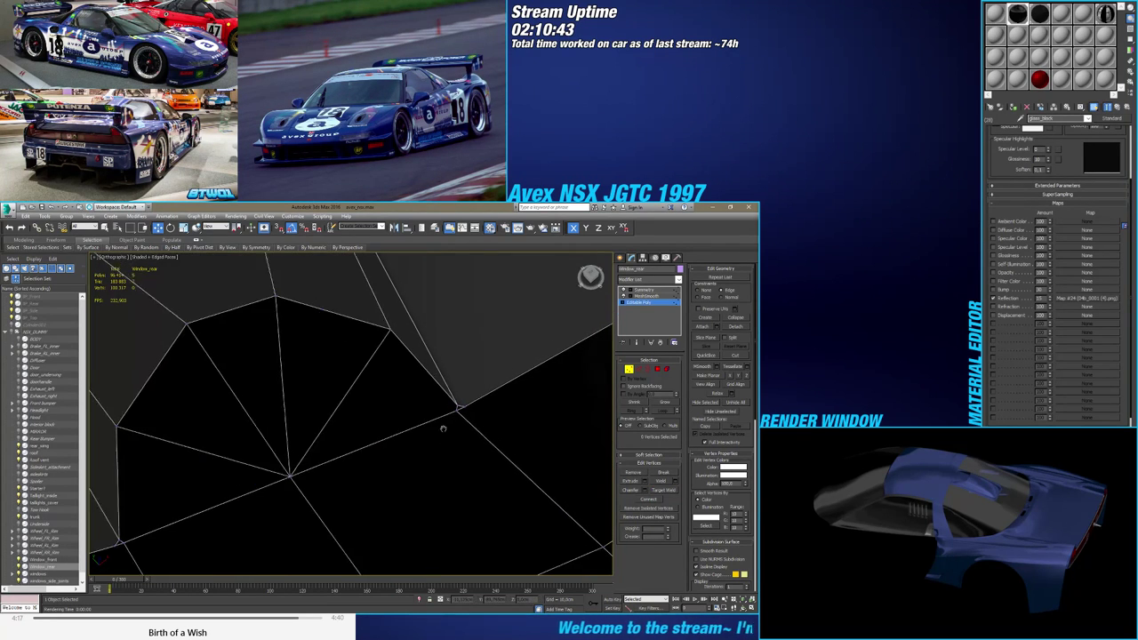
{"action": "left_click", "coordinate": [637, 342]}
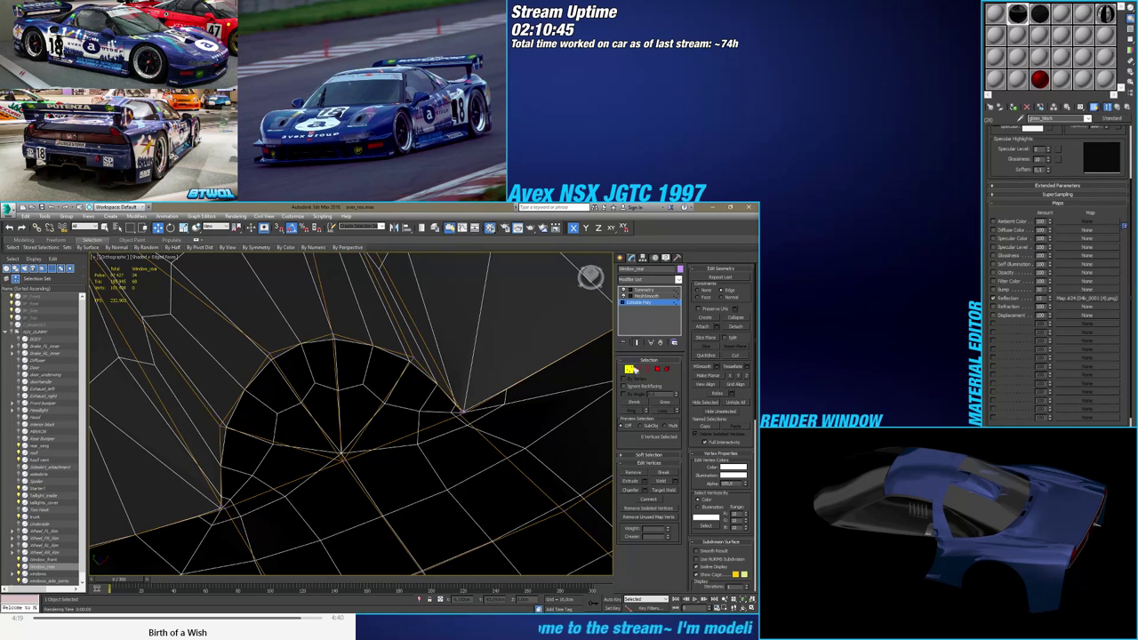
{"action": "left_click", "coordinate": [629, 369]}
{"action": "scroll", "coordinate": [455, 404], "scroll_direction": "down", "scroll_amount": 3}
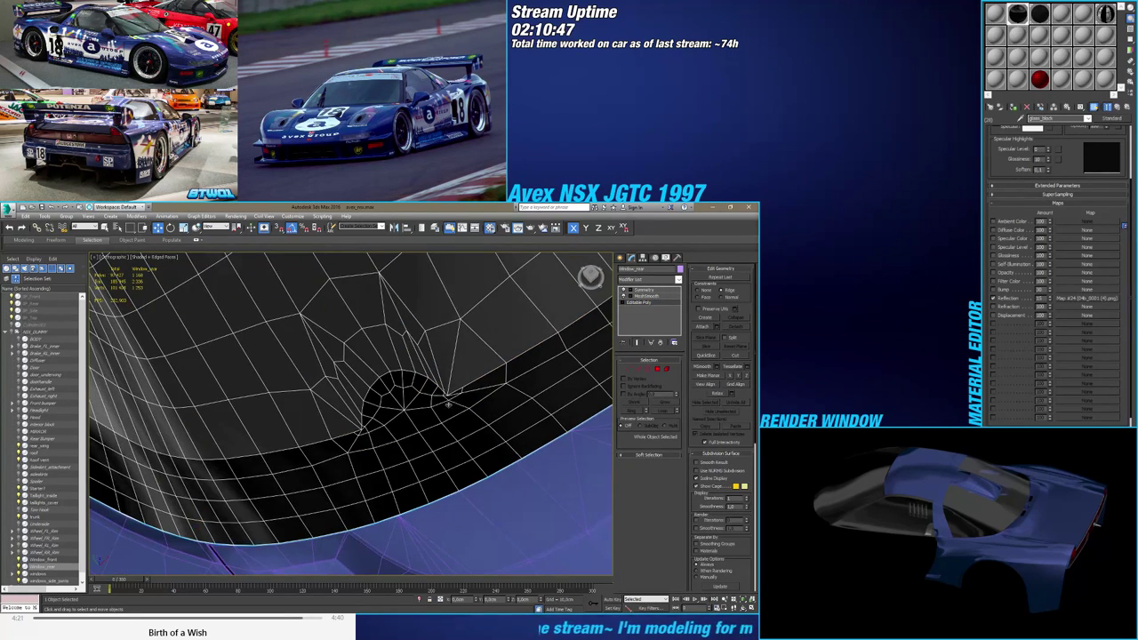
Examine the smoothed rear window's shading and wireframe along its border and corners from several angles
{"action": "key", "text": "F4"}
{"action": "scroll", "coordinate": [448, 405], "scroll_direction": "down", "scroll_amount": 4}
{"action": "mouse_move", "coordinate": [398, 462]}
{"action": "middle_mouse_down", "text": "alt"}
{"action": "mouse_move", "coordinate": [384, 447]}
{"action": "mouse_move", "coordinate": [358, 455]}
{"action": "mouse_move", "coordinate": [388, 402]}
{"action": "mouse_move", "coordinate": [421, 415]}
{"action": "mouse_move", "coordinate": [416, 406]}
{"action": "mouse_move", "coordinate": [413, 431]}
{"action": "mouse_move", "coordinate": [423, 432]}
{"action": "middle_mouse_up", "text": "alt"}
{"action": "key", "text": "F4"}
{"action": "key", "text": "F4"}
{"action": "key", "text": "F4"}
{"action": "key", "text": "F4"}
{"action": "key", "text": "F4"}
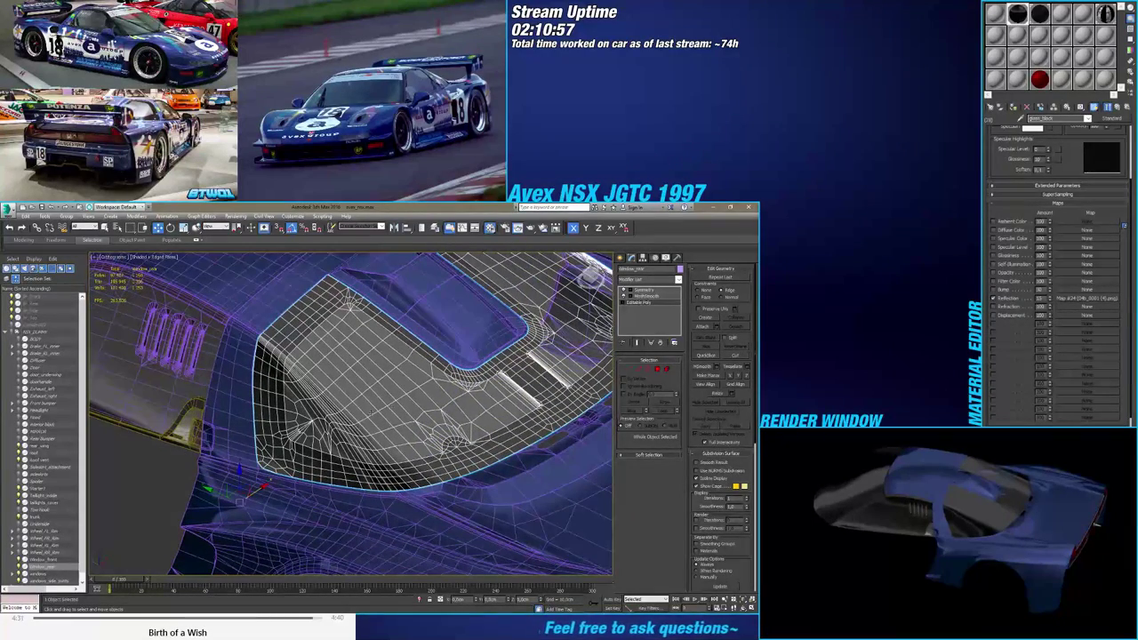
{"action": "key", "text": "F4"}
{"action": "scroll", "coordinate": [290, 428], "scroll_direction": "up", "scroll_amount": 4}
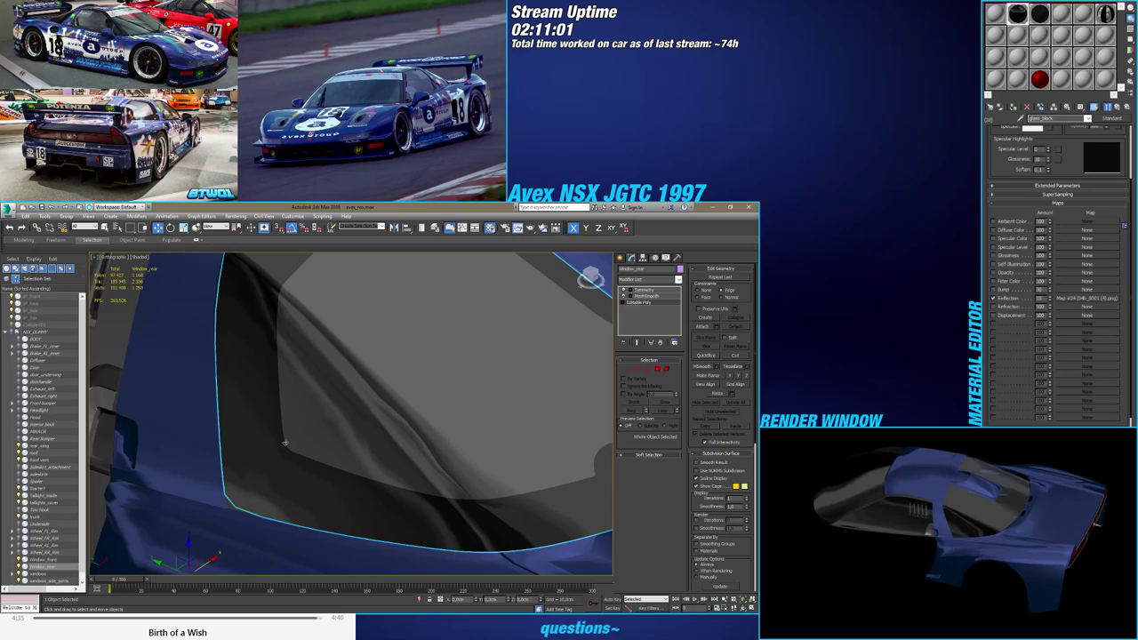
{"action": "scroll", "coordinate": [285, 443], "scroll_direction": "down", "scroll_amount": 4}
{"action": "mouse_move", "coordinate": [286, 442]}
{"action": "middle_mouse_down", "text": "alt"}
{"action": "mouse_move", "coordinate": [242, 436]}
{"action": "mouse_move", "coordinate": [246, 454]}
{"action": "mouse_move", "coordinate": [272, 437]}
{"action": "middle_mouse_up", "text": "alt"}
{"action": "key", "text": "F4"}
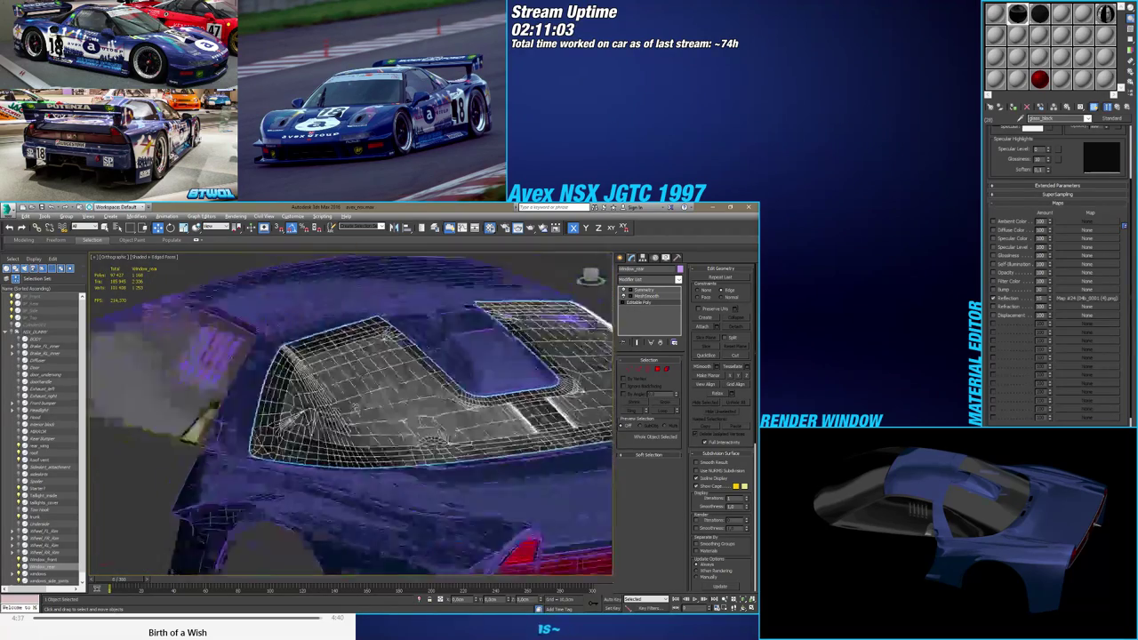
{"action": "middle_click_drag", "start_coordinate": [356, 406], "coordinate": [384, 416], "text": "alt"}
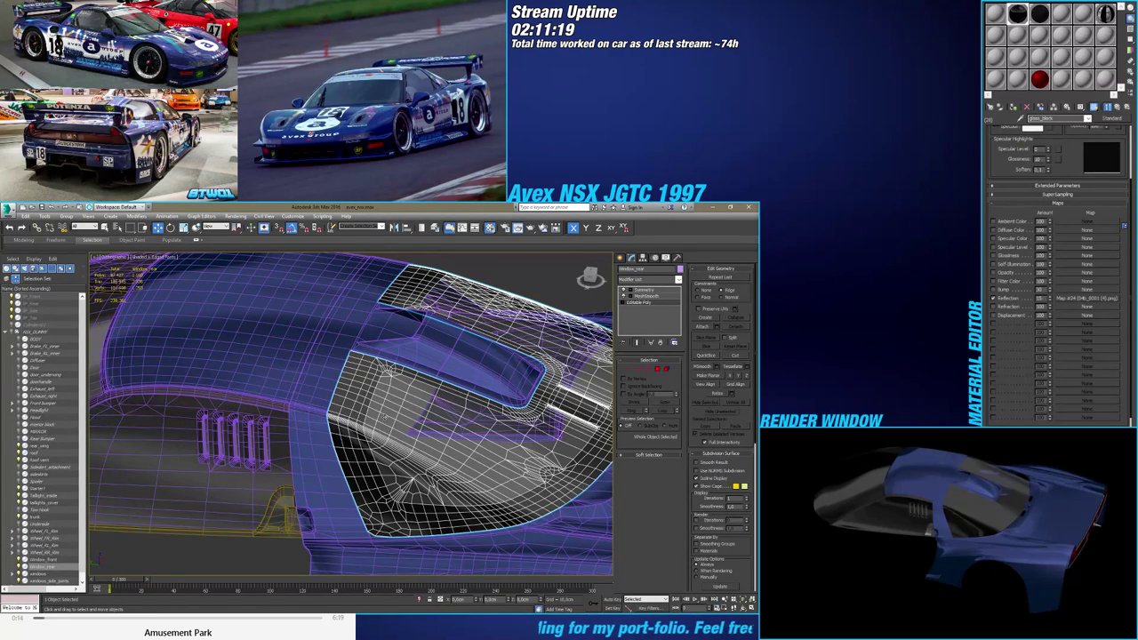
{"action": "middle_click_drag", "start_coordinate": [425, 402], "coordinate": [301, 426], "text": "alt"}
Compare the rear window's base mesh with its smoothed and mirrored end result, shaded and with edges
{"action": "left_click", "coordinate": [637, 343]}
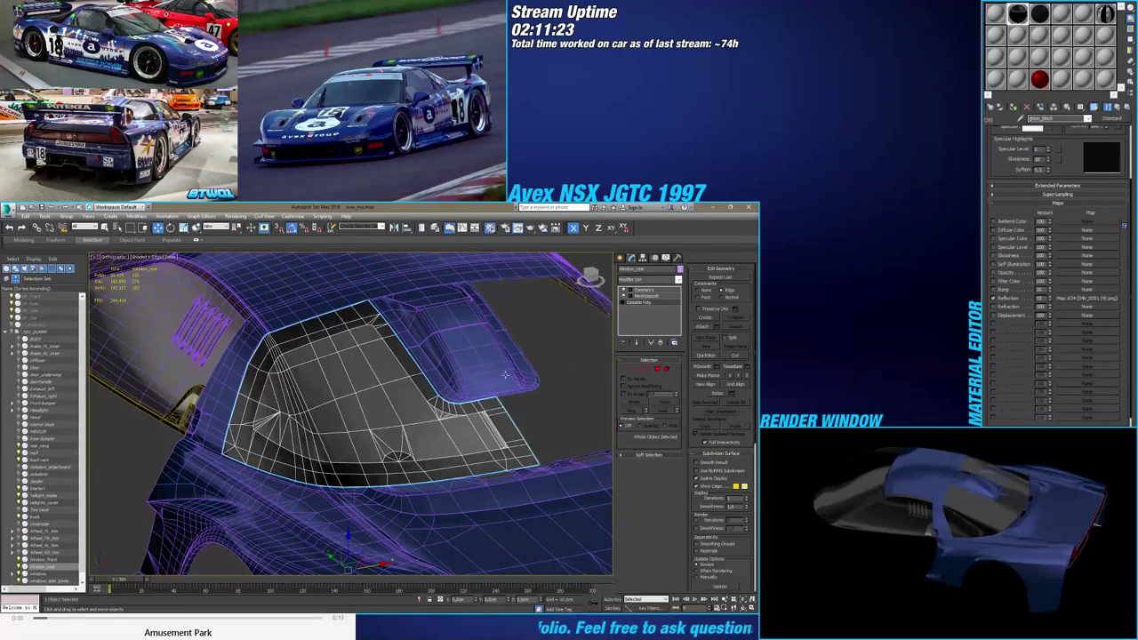
{"action": "key", "text": "F4"}
{"action": "middle_click_drag", "start_coordinate": [467, 375], "coordinate": [427, 394]}
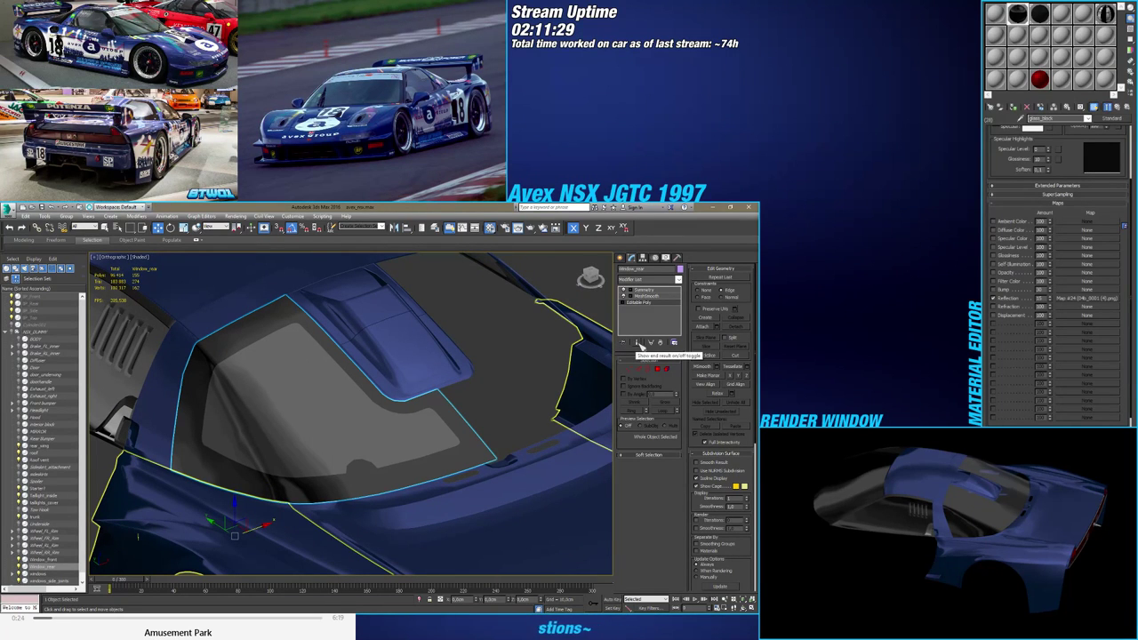
{"action": "left_click", "coordinate": [639, 344]}
{"action": "left_click", "coordinate": [640, 344]}
{"action": "left_click", "coordinate": [641, 345]}
{"action": "left_click", "coordinate": [642, 345]}
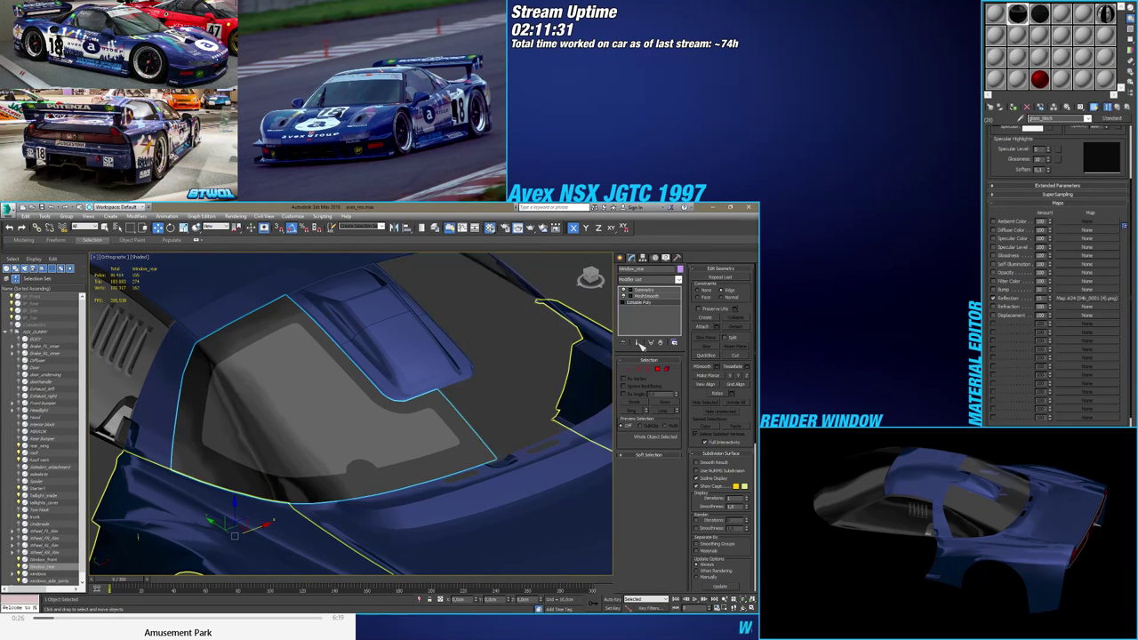
{"action": "key", "text": "F4"}
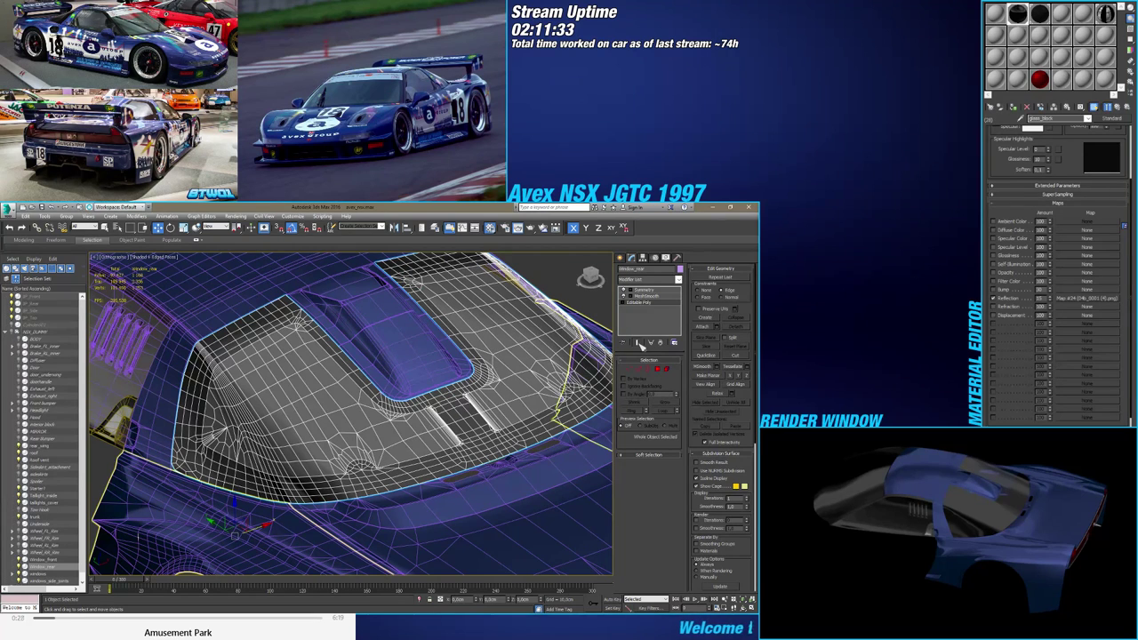
Deselect the rear window and inspect its plain shading together with the roof and car body
{"action": "key", "text": "F4"}
{"action": "scroll", "coordinate": [444, 400], "scroll_direction": "up", "scroll_amount": 4}
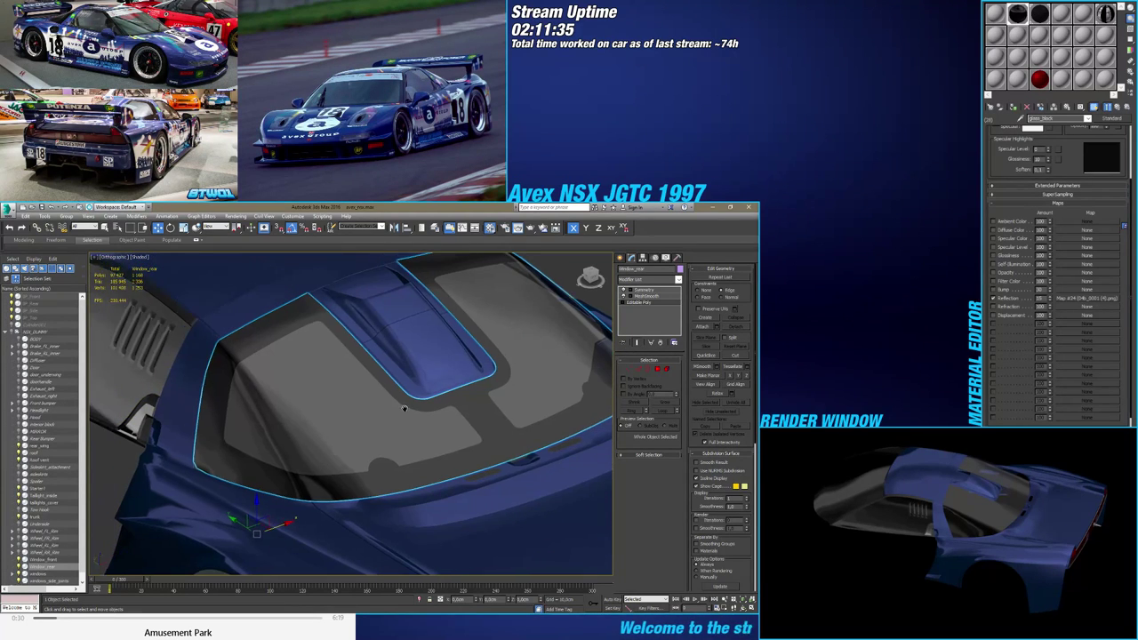
{"action": "middle_click_drag", "start_coordinate": [435, 413], "coordinate": [471, 373], "text": "alt"}
{"action": "scroll", "coordinate": [430, 436], "scroll_direction": "down", "scroll_amount": 3}
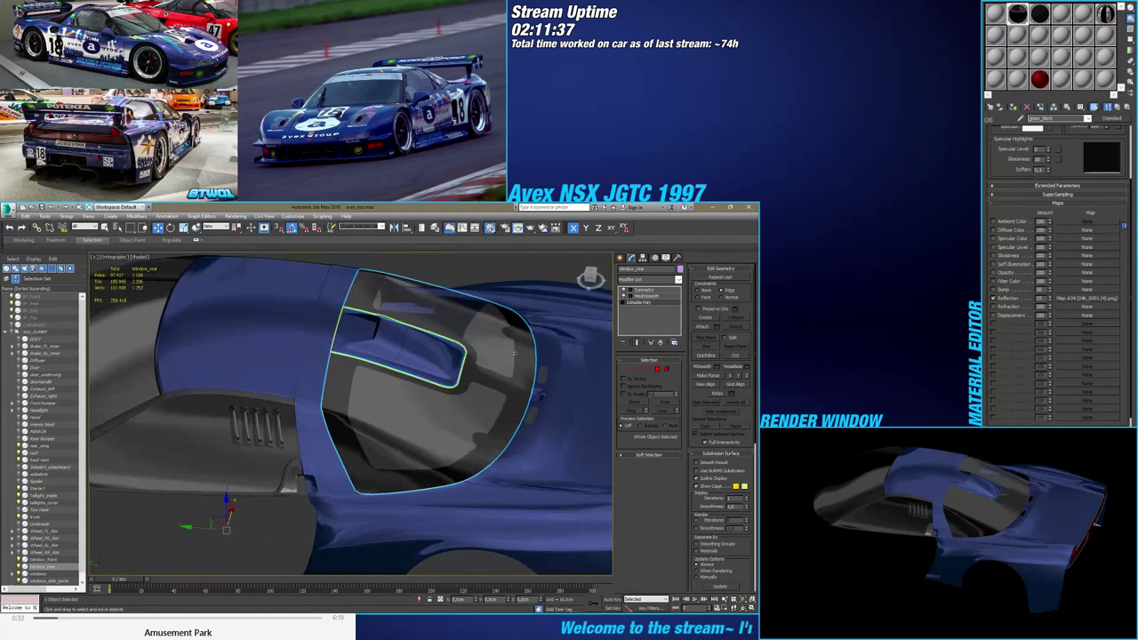
{"action": "left_click", "coordinate": [620, 259]}
{"action": "left_click", "coordinate": [515, 269]}
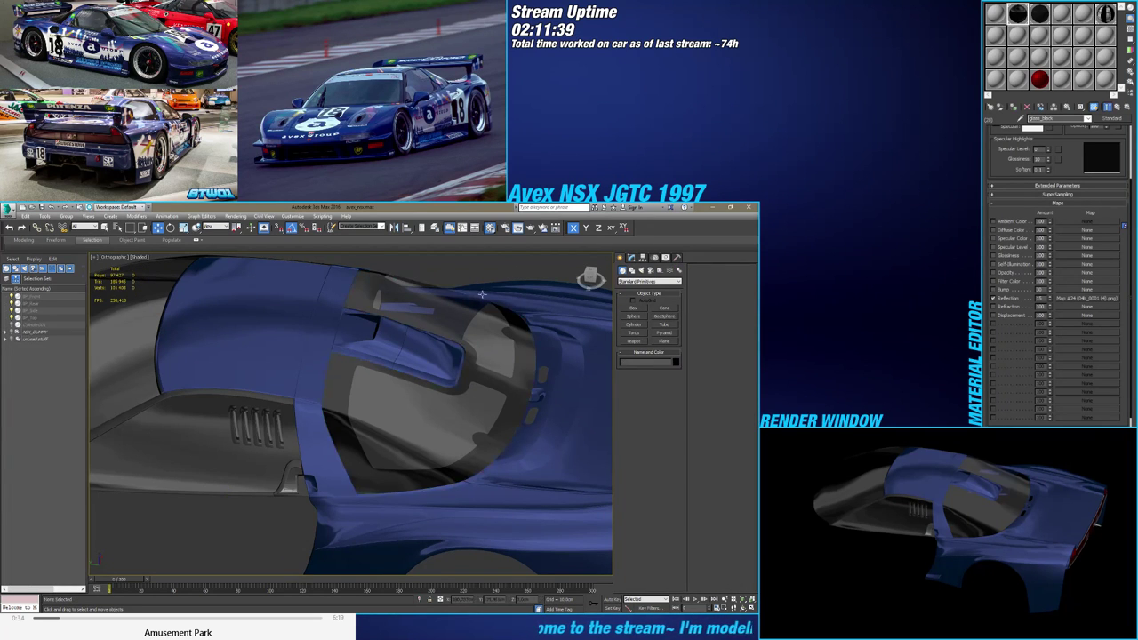
{"action": "middle_click_drag", "start_coordinate": [360, 408], "coordinate": [266, 438], "text": "alt"}
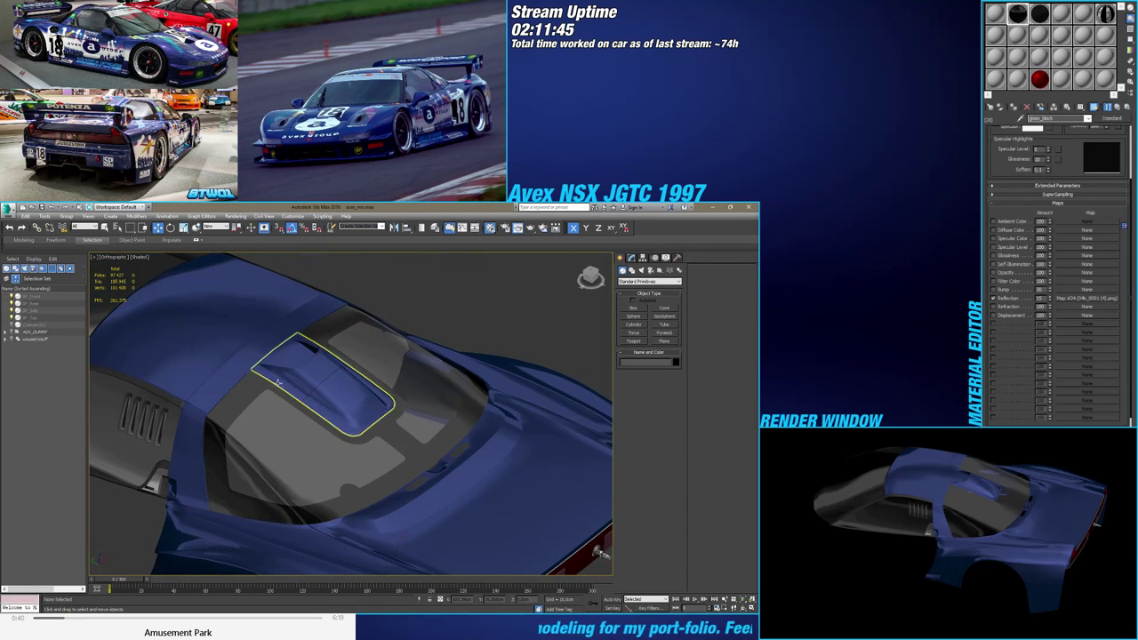
Examine the seam between the rear window and the roof vent in wireframe, up to the vent's edge corner
{"action": "scroll", "coordinate": [277, 383], "scroll_direction": "up", "scroll_amount": 5}
{"action": "key", "text": "F4"}
{"action": "left_click", "coordinate": [415, 504]}
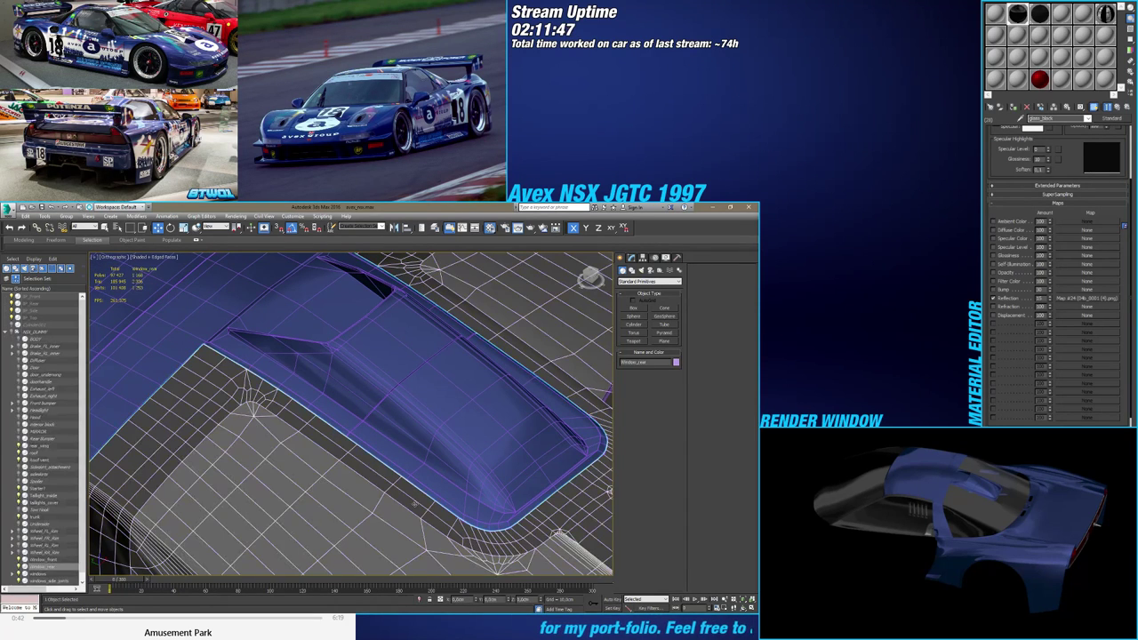
{"action": "left_click", "coordinate": [638, 259]}
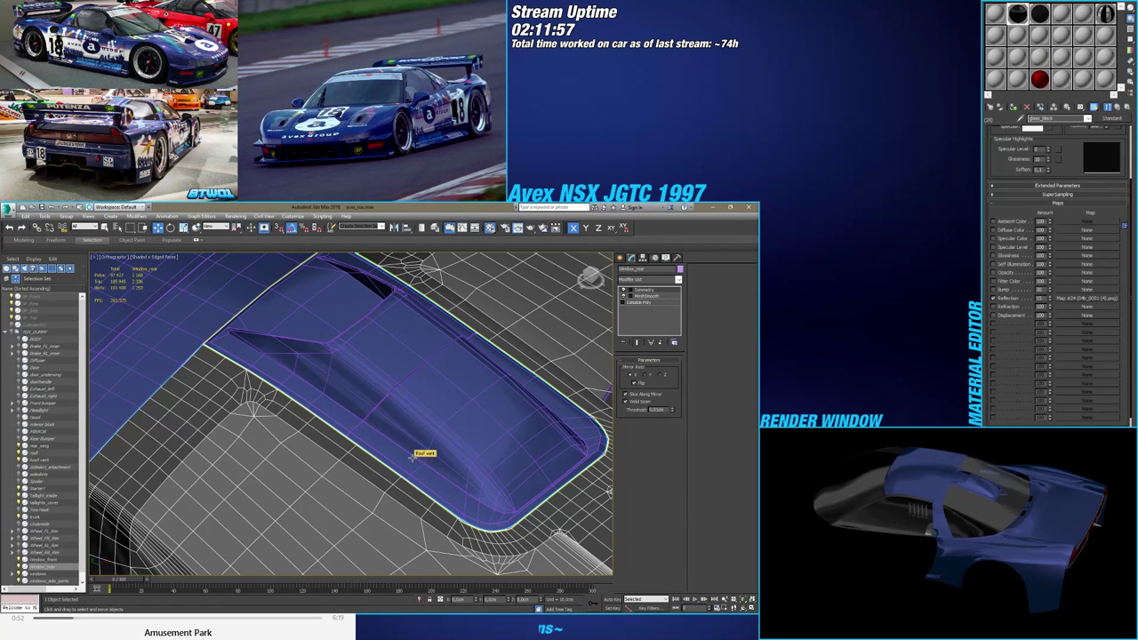
{"action": "left_click", "coordinate": [197, 138]}
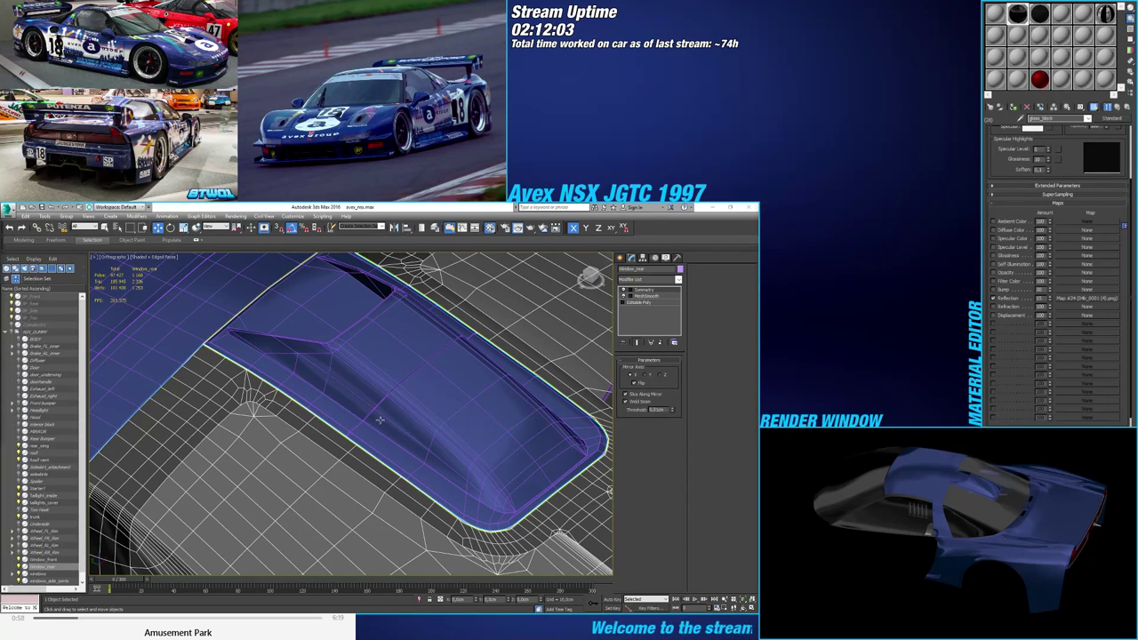
{"action": "middle_click_drag", "start_coordinate": [380, 419], "coordinate": [358, 385], "text": "alt"}
{"action": "scroll", "coordinate": [411, 422], "scroll_direction": "up", "scroll_amount": 4}
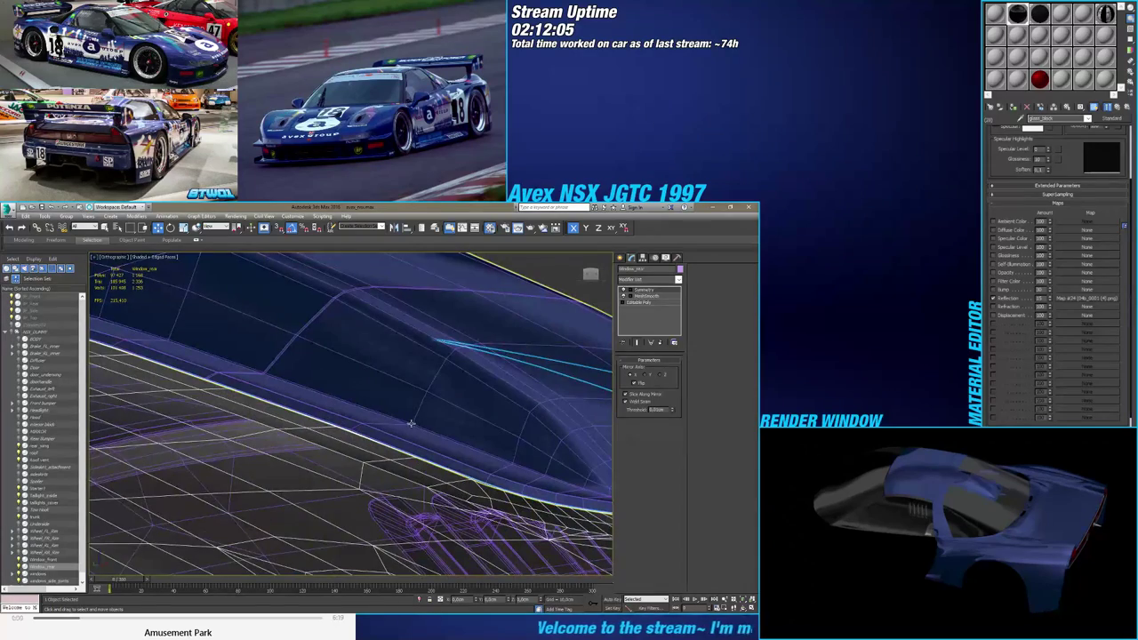
{"action": "left_click", "coordinate": [411, 423]}
{"action": "middle_click_drag", "start_coordinate": [410, 423], "coordinate": [396, 477], "text": "alt"}
{"action": "scroll", "coordinate": [254, 425], "scroll_direction": "up", "scroll_amount": 4}
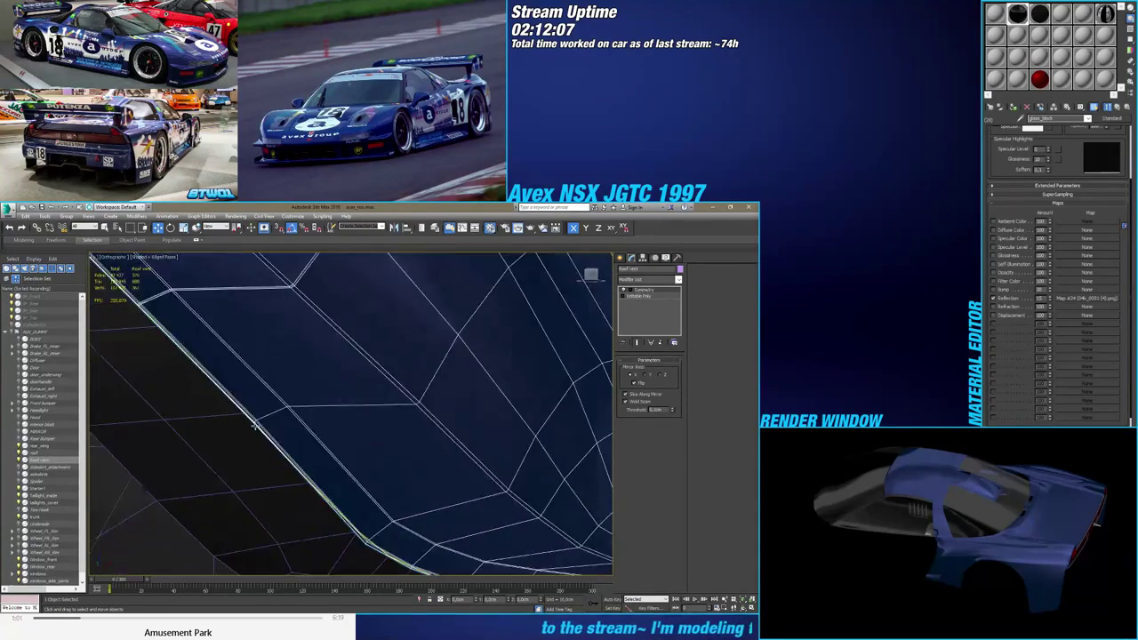
{"action": "scroll", "coordinate": [254, 426], "scroll_direction": "up", "scroll_amount": 3}
{"action": "scroll", "coordinate": [302, 400], "scroll_direction": "down", "scroll_amount": 6}
{"action": "middle_click_drag", "start_coordinate": [342, 418], "coordinate": [469, 419]}
{"action": "scroll", "coordinate": [355, 366], "scroll_direction": "up", "scroll_amount": 6}
{"action": "scroll", "coordinate": [337, 409], "scroll_direction": "up", "scroll_amount": 7}
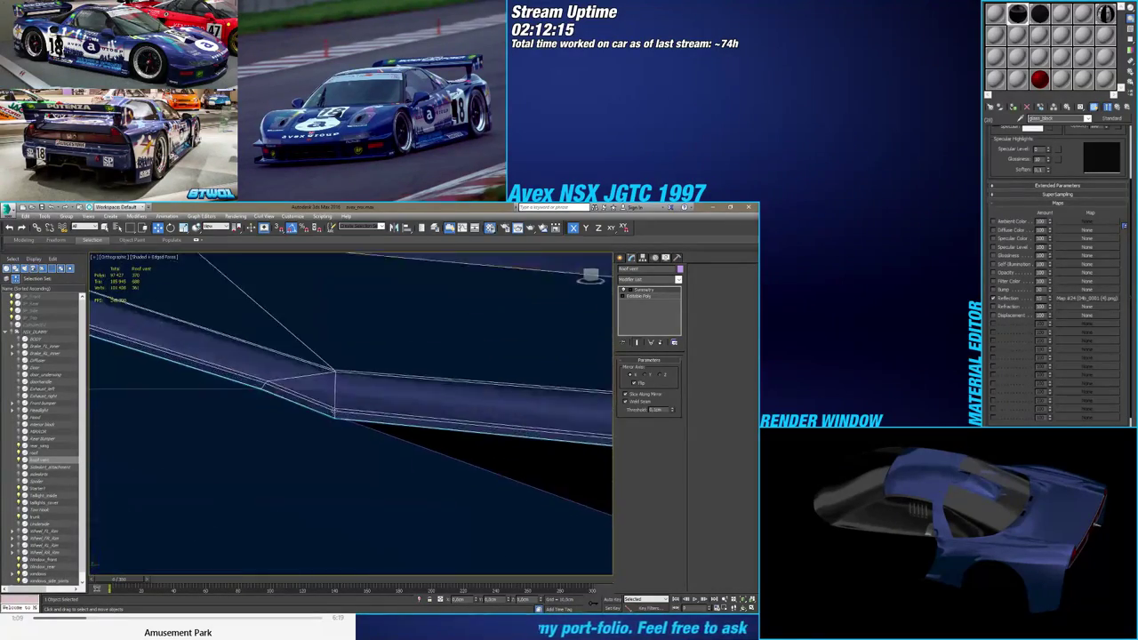
On the roof vent's base mesh, select the two lower corner vertices and raise them slightly along Z
{"action": "left_click", "coordinate": [645, 298]}
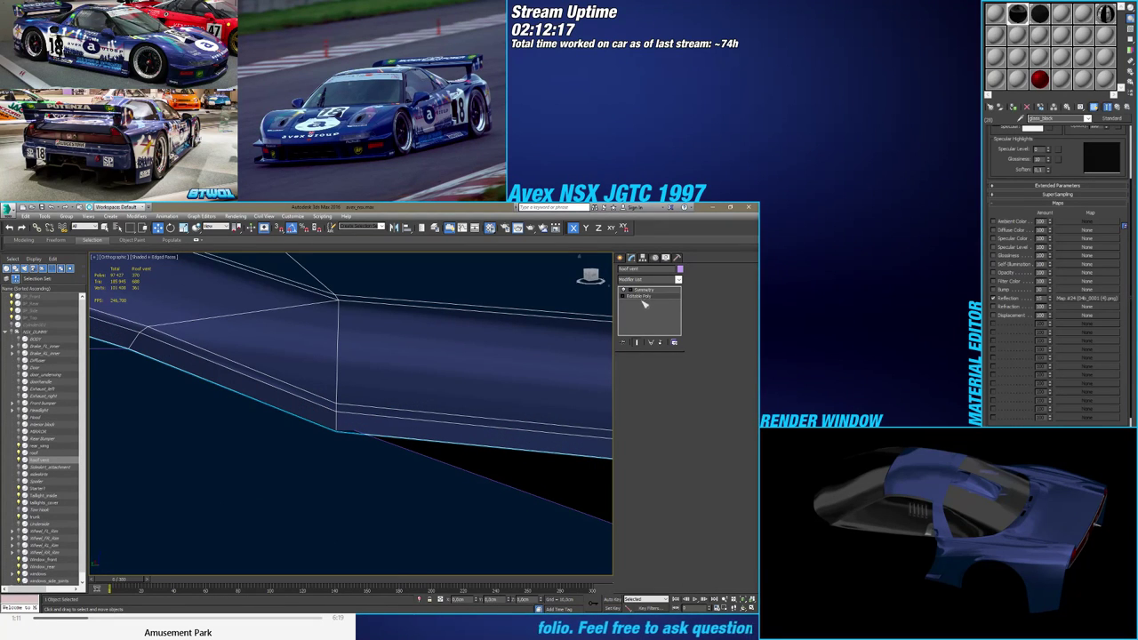
{"action": "left_click", "coordinate": [629, 369]}
{"action": "left_click_drag", "start_coordinate": [318, 448], "coordinate": [336, 433]}
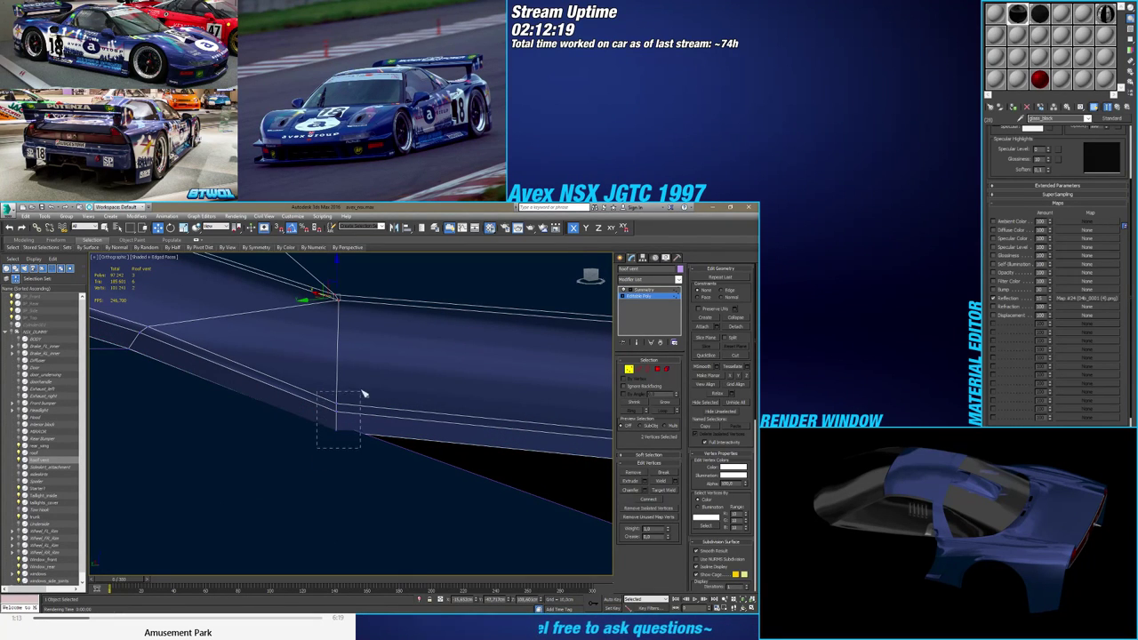
{"action": "left_click_drag", "start_coordinate": [363, 393], "coordinate": [361, 391]}
{"action": "middle_click_drag", "start_coordinate": [336, 418], "coordinate": [374, 436]}
{"action": "scroll", "coordinate": [388, 431], "scroll_direction": "up", "scroll_amount": 3}
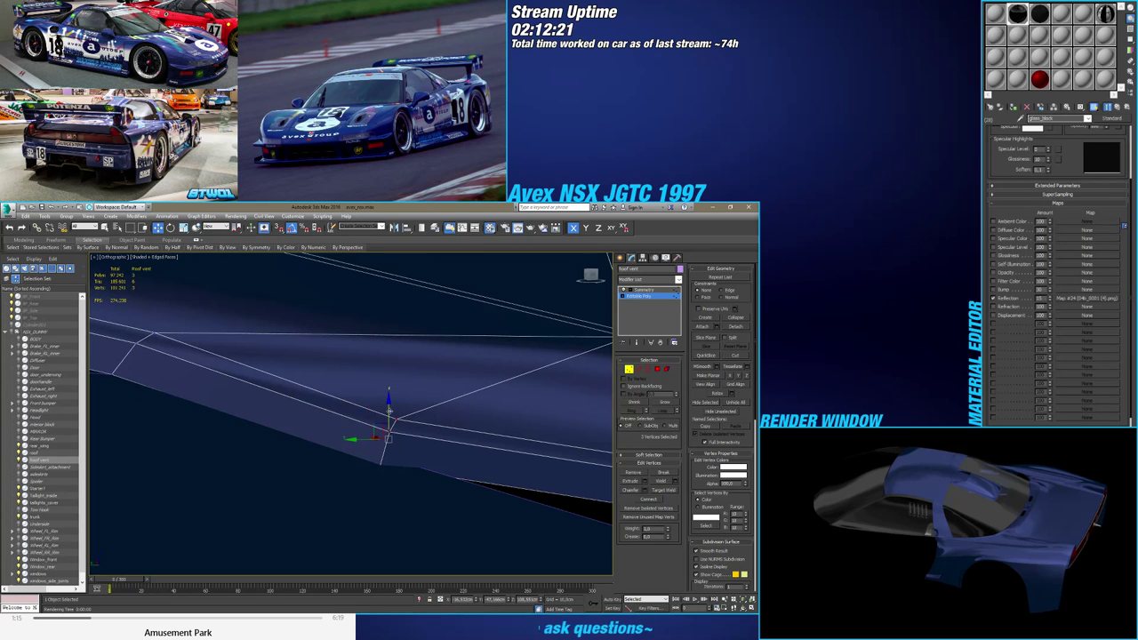
{"action": "left_click_drag", "start_coordinate": [388, 410], "coordinate": [389, 410]}
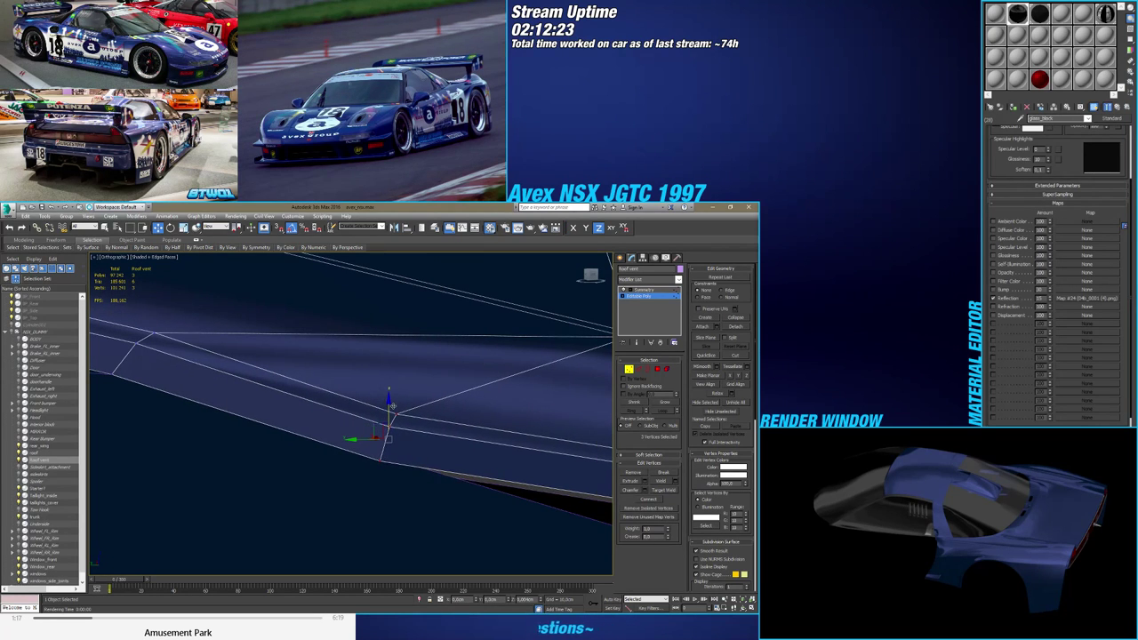
{"action": "middle_click_drag", "start_coordinate": [389, 411], "coordinate": [398, 415], "text": "alt"}
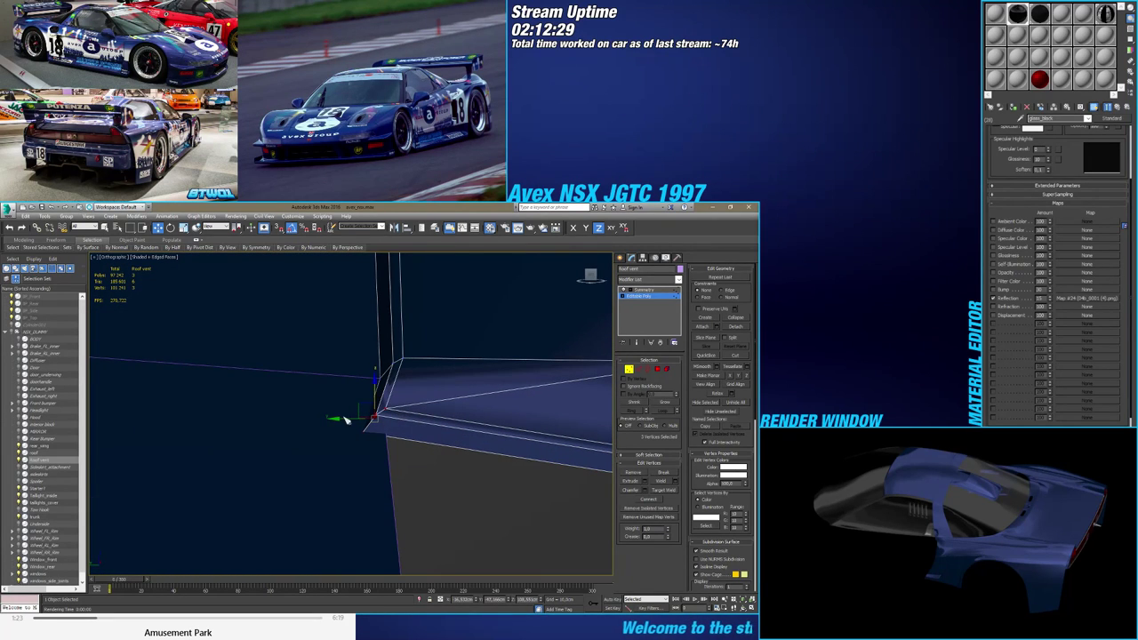
Shift the two roof vent corner vertices slightly along Y and Z to meet the roof and window corner
{"action": "left_click_drag", "start_coordinate": [342, 418], "coordinate": [366, 419]}
{"action": "middle_click_drag", "start_coordinate": [370, 417], "coordinate": [428, 441], "text": "alt"}
{"action": "left_click_drag", "start_coordinate": [446, 382], "coordinate": [442, 390]}
{"action": "middle_click_drag", "start_coordinate": [442, 389], "coordinate": [404, 434], "text": "alt"}
{"action": "scroll", "coordinate": [375, 499], "scroll_direction": "up", "scroll_amount": 4}
{"action": "middle_click_drag", "start_coordinate": [386, 499], "coordinate": [431, 450], "text": "alt"}
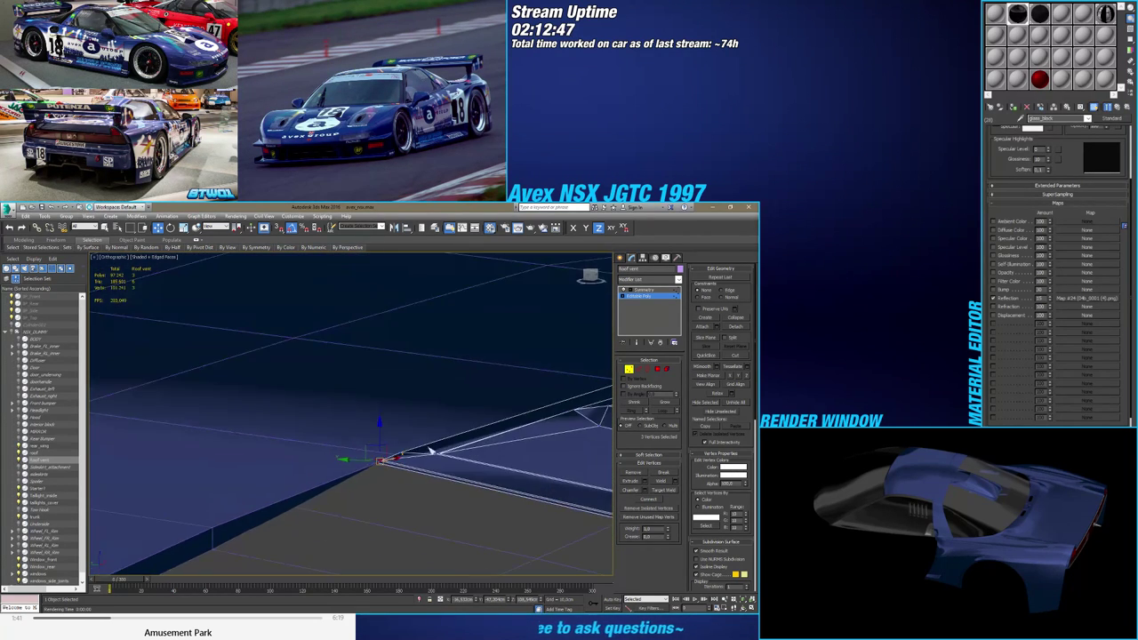
Select the rear window and enter vertex editing on its Editable Poly base
{"action": "left_click", "coordinate": [621, 258]}
{"action": "left_click", "coordinate": [453, 512]}
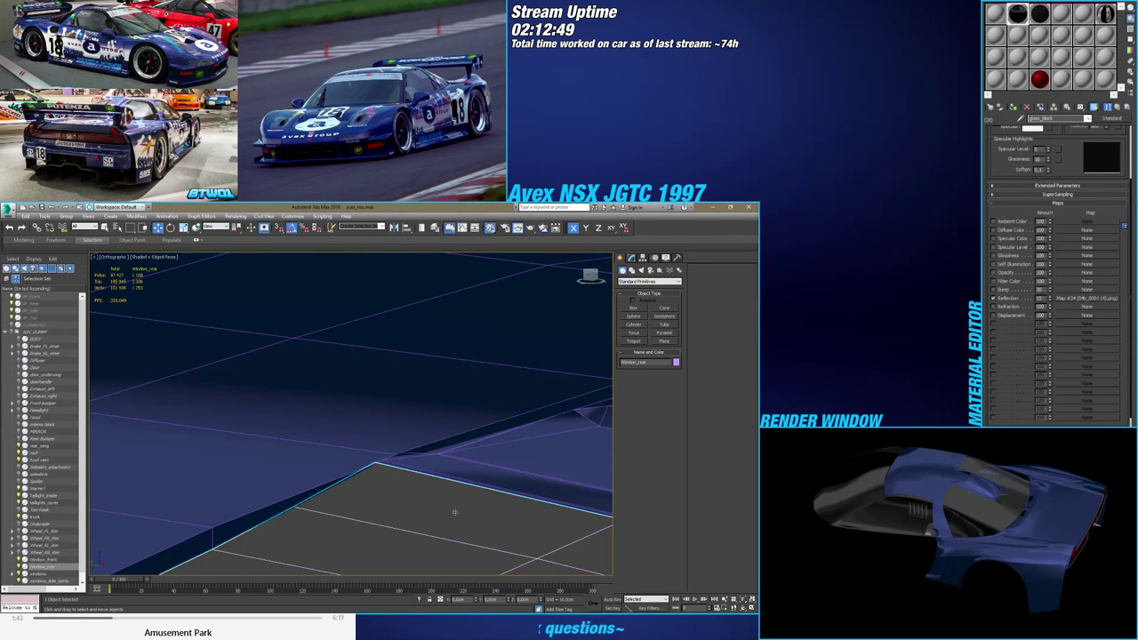
{"action": "left_click", "coordinate": [631, 259]}
{"action": "left_click", "coordinate": [623, 302]}
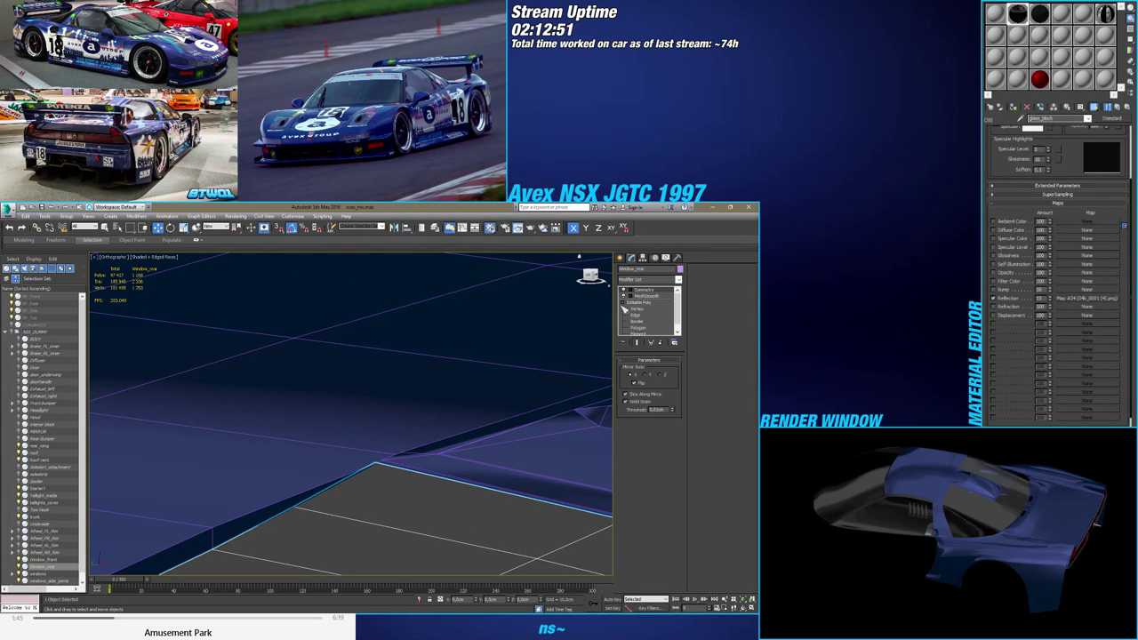
{"action": "left_click", "coordinate": [631, 303]}
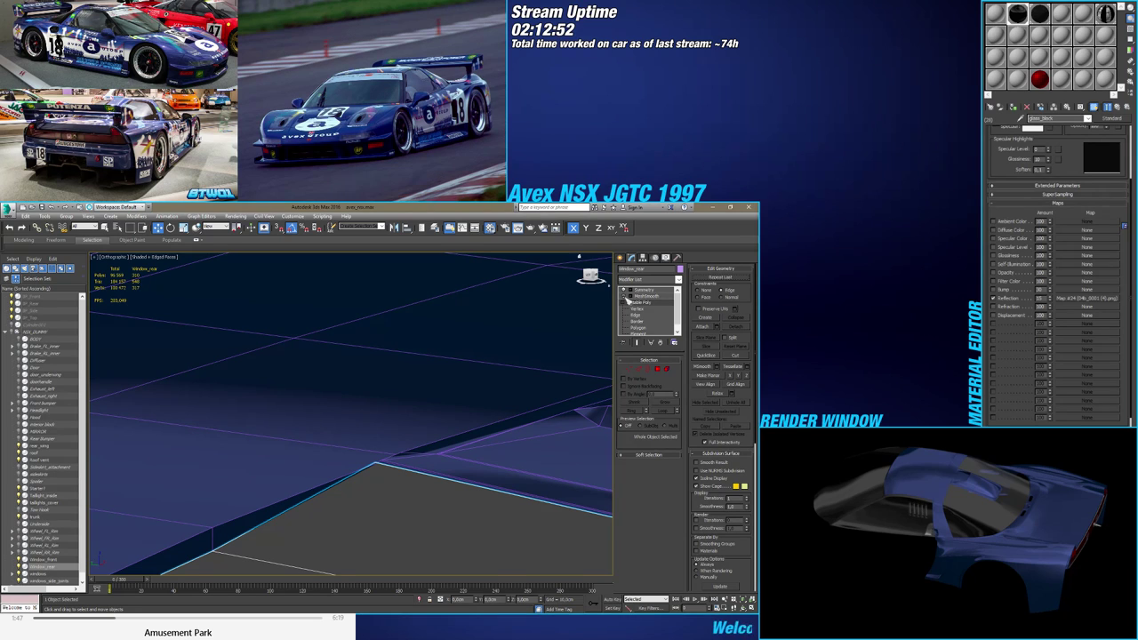
{"action": "left_click", "coordinate": [624, 296]}
{"action": "left_click", "coordinate": [624, 316]}
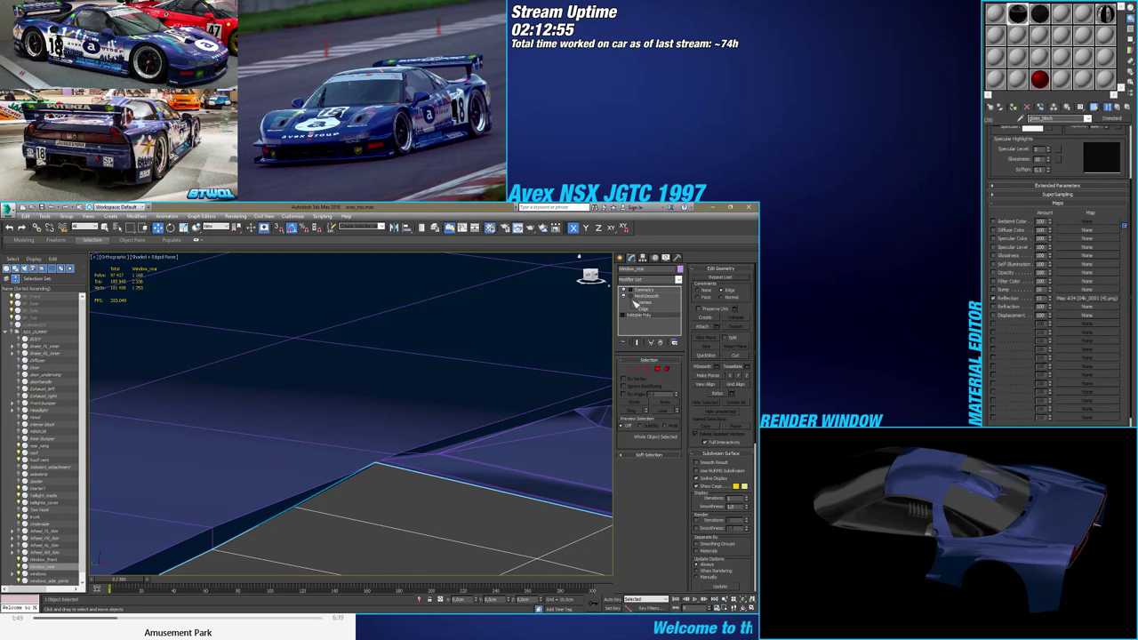
{"action": "left_click", "coordinate": [624, 296]}
{"action": "left_click", "coordinate": [635, 365]}
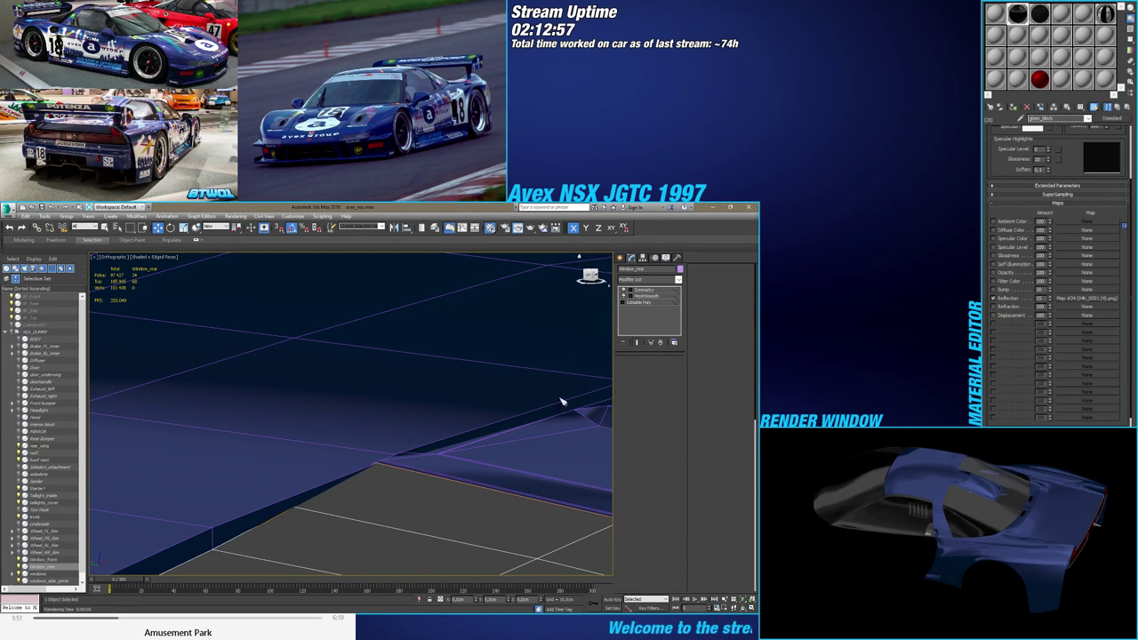
Hide the end result and lower the rear window's corner vertex beside the roof vent slightly along Z
{"action": "left_click", "coordinate": [374, 461]}
{"action": "left_click", "coordinate": [636, 343]}
{"action": "middle_click_drag", "start_coordinate": [408, 454], "coordinate": [412, 402]}
{"action": "scroll", "coordinate": [416, 399], "scroll_direction": "down", "scroll_amount": 4}
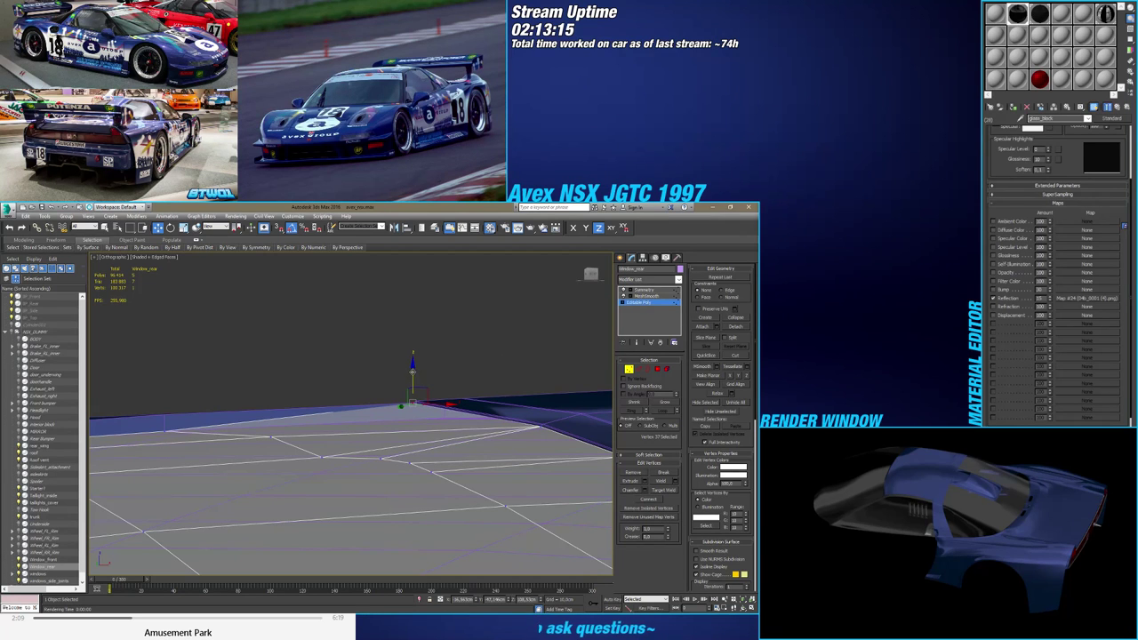
{"action": "left_click_drag", "start_coordinate": [413, 372], "coordinate": [408, 388]}
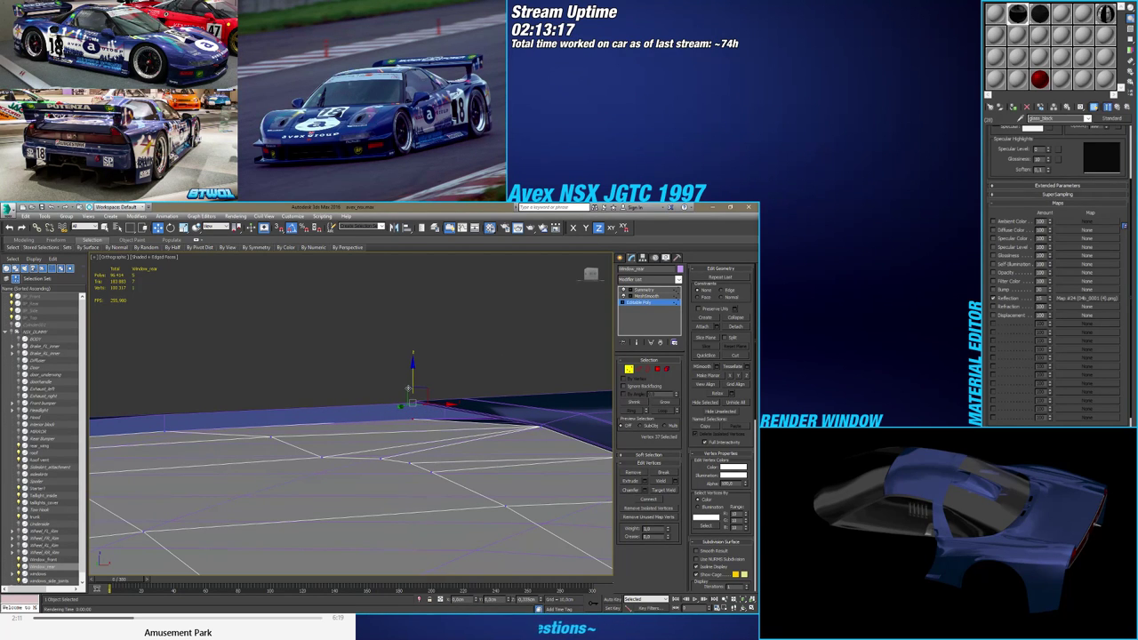
Shift the rear window's corner vertex along Y towards the roof vent corner and lower it slightly along Z
{"action": "middle_click_drag", "start_coordinate": [406, 397], "coordinate": [345, 432], "text": "alt"}
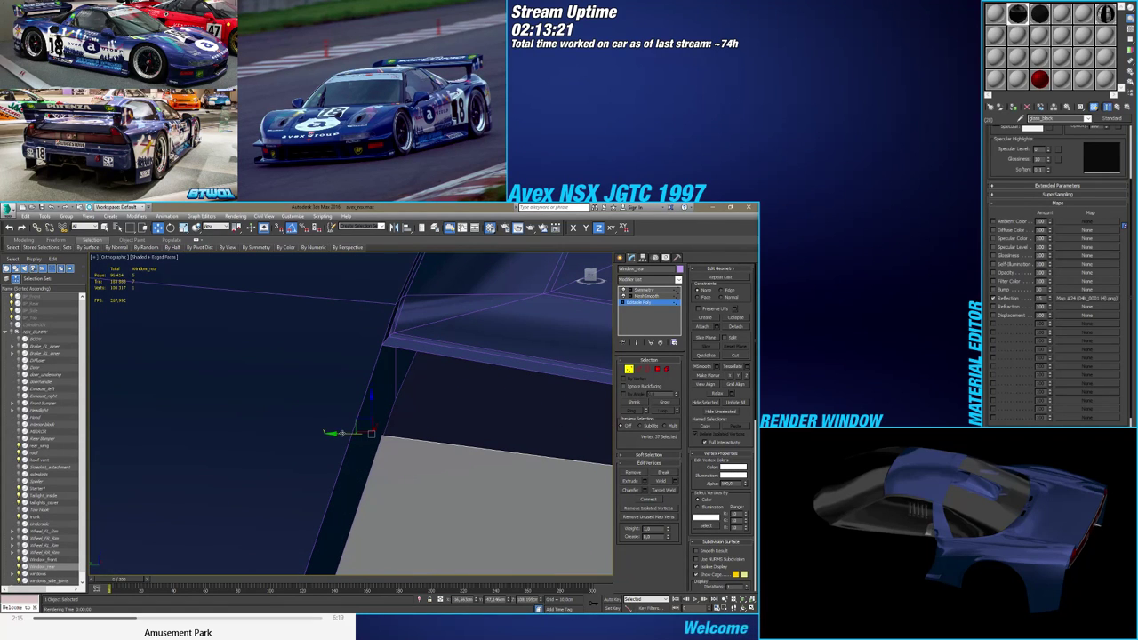
{"action": "left_click_drag", "start_coordinate": [343, 434], "coordinate": [355, 434]}
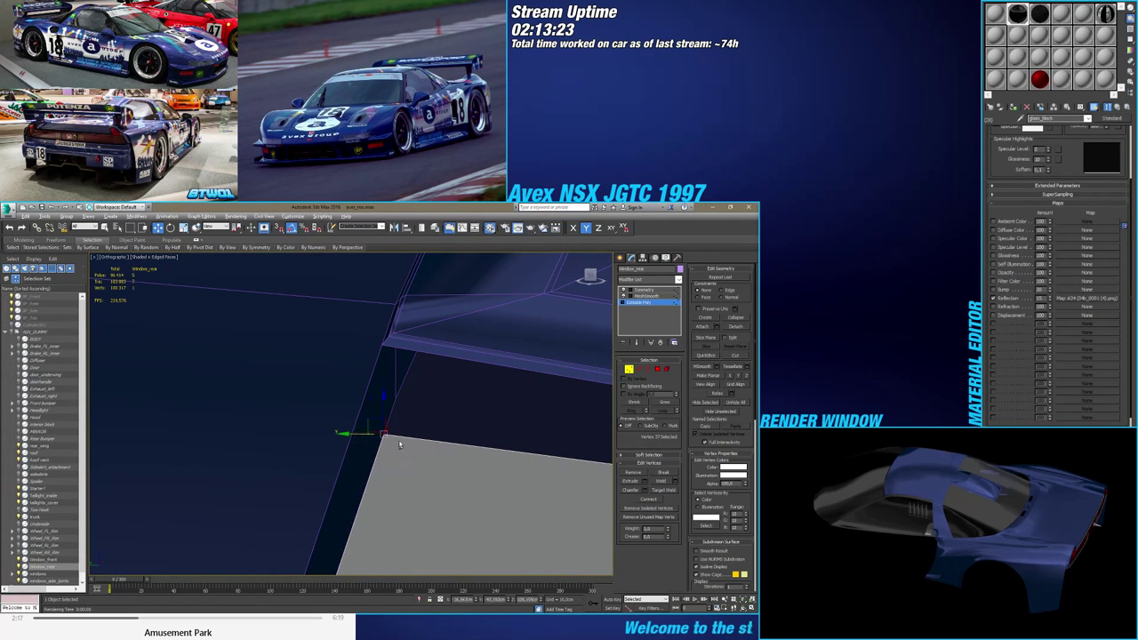
{"action": "middle_click_drag", "start_coordinate": [399, 445], "coordinate": [417, 436], "text": "alt"}
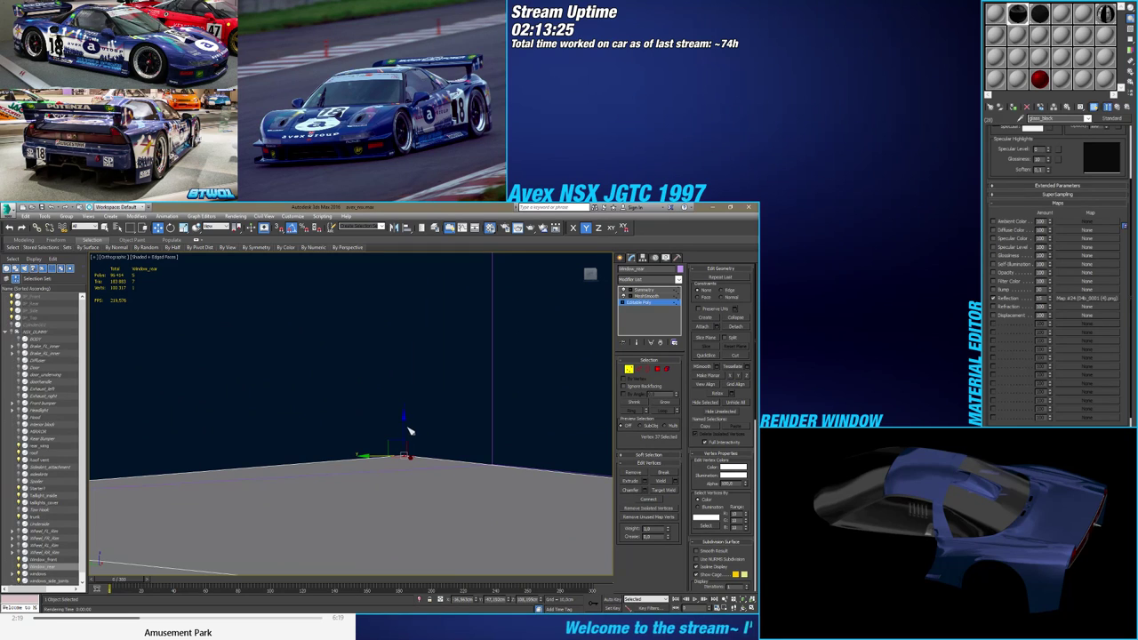
{"action": "left_click_drag", "start_coordinate": [404, 425], "coordinate": [403, 430]}
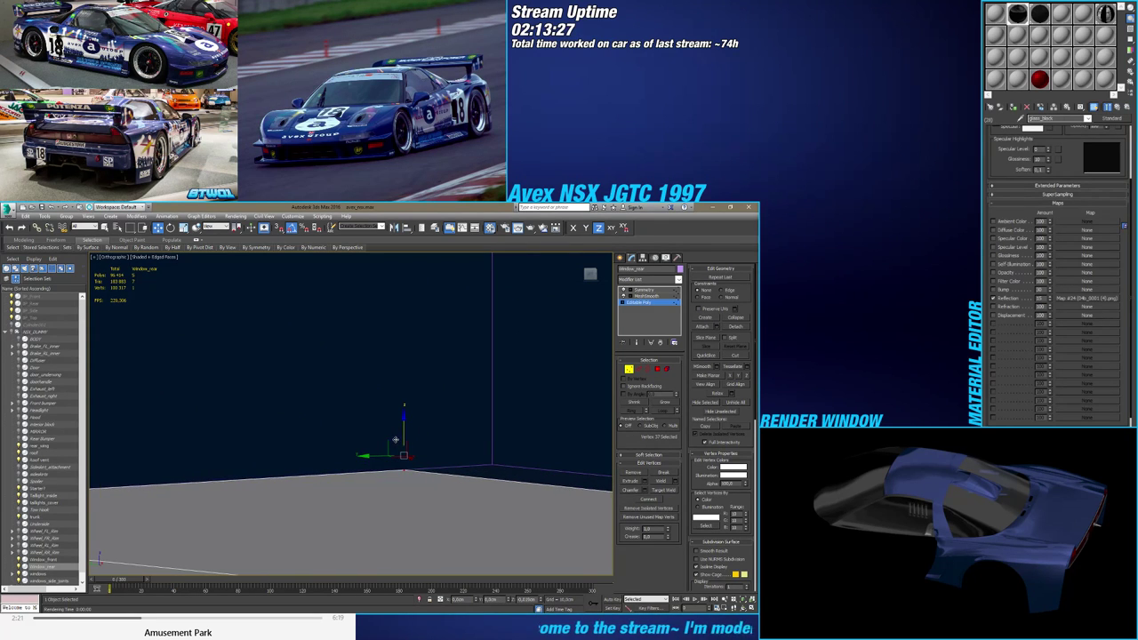
{"action": "middle_click_drag", "start_coordinate": [398, 445], "coordinate": [367, 439], "text": "alt"}
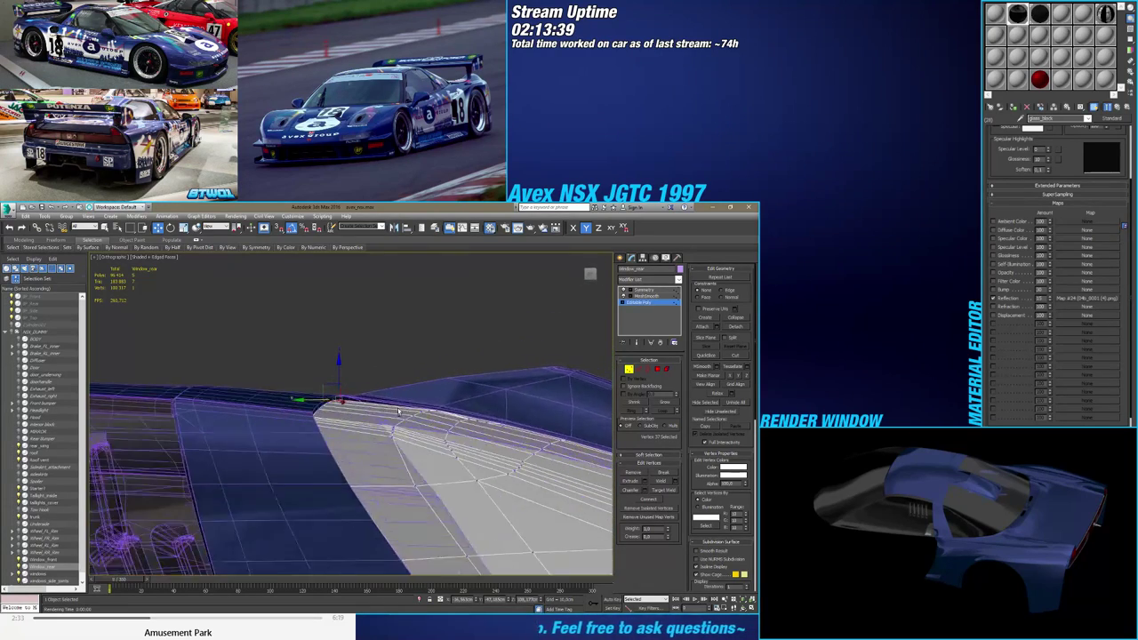
Lower two neighbouring sets of vertices on the rear window's upper border slightly along Z, below the roof edge
{"action": "mouse_move", "coordinate": [397, 413]}
{"action": "middle_mouse_down", "text": "alt"}
{"action": "mouse_move", "coordinate": [407, 409]}
{"action": "mouse_move", "coordinate": [352, 405]}
{"action": "mouse_move", "coordinate": [400, 412]}
{"action": "mouse_move", "coordinate": [355, 432]}
{"action": "mouse_move", "coordinate": [391, 436]}
{"action": "middle_mouse_up", "text": "alt"}
{"action": "key", "text": "F4"}
{"action": "key", "text": "F4"}
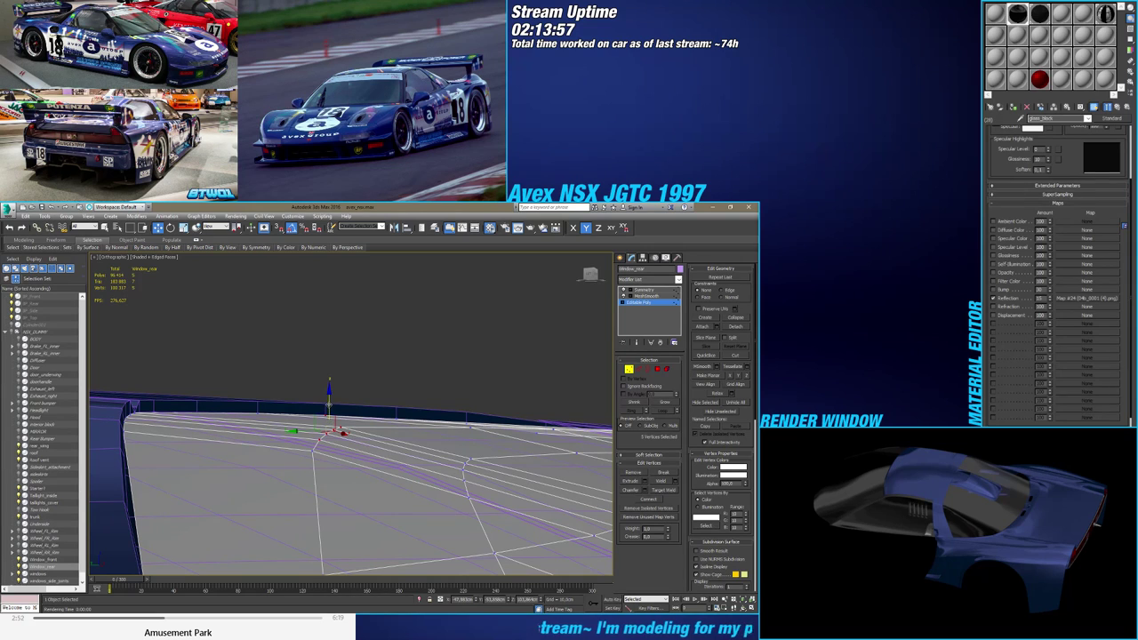
{"action": "mouse_move", "coordinate": [327, 409]}
{"action": "left_mouse_down"}
{"action": "mouse_move", "coordinate": [320, 427]}
{"action": "mouse_move", "coordinate": [322, 410]}
{"action": "left_mouse_up"}
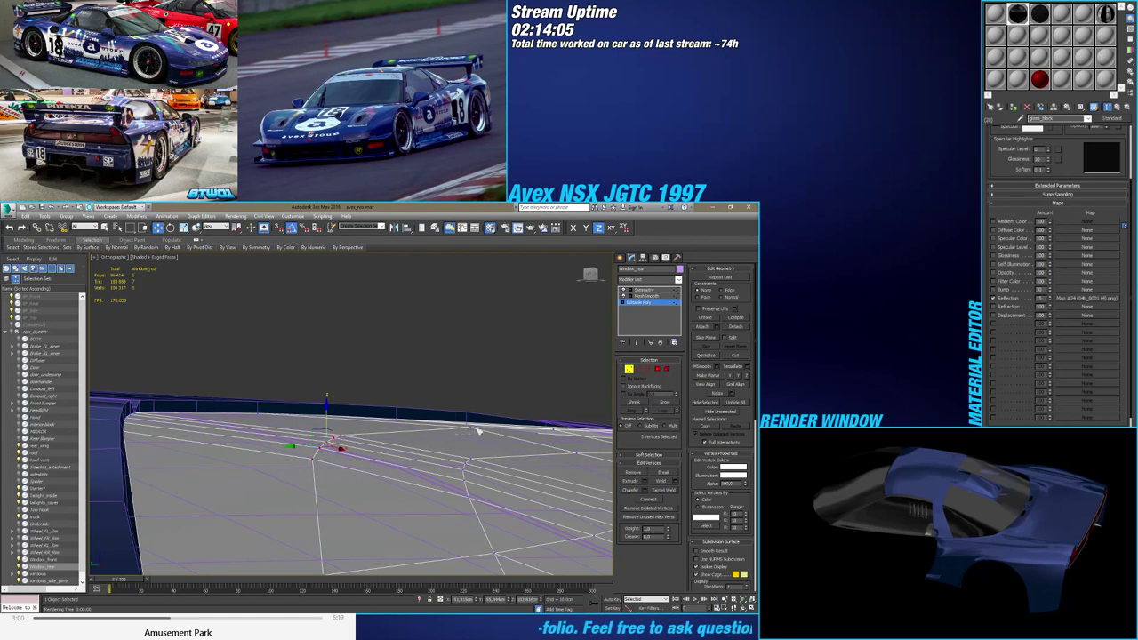
{"action": "left_click_drag", "start_coordinate": [475, 429], "coordinate": [484, 424]}
{"action": "middle_click_drag", "start_coordinate": [484, 426], "coordinate": [412, 444]}
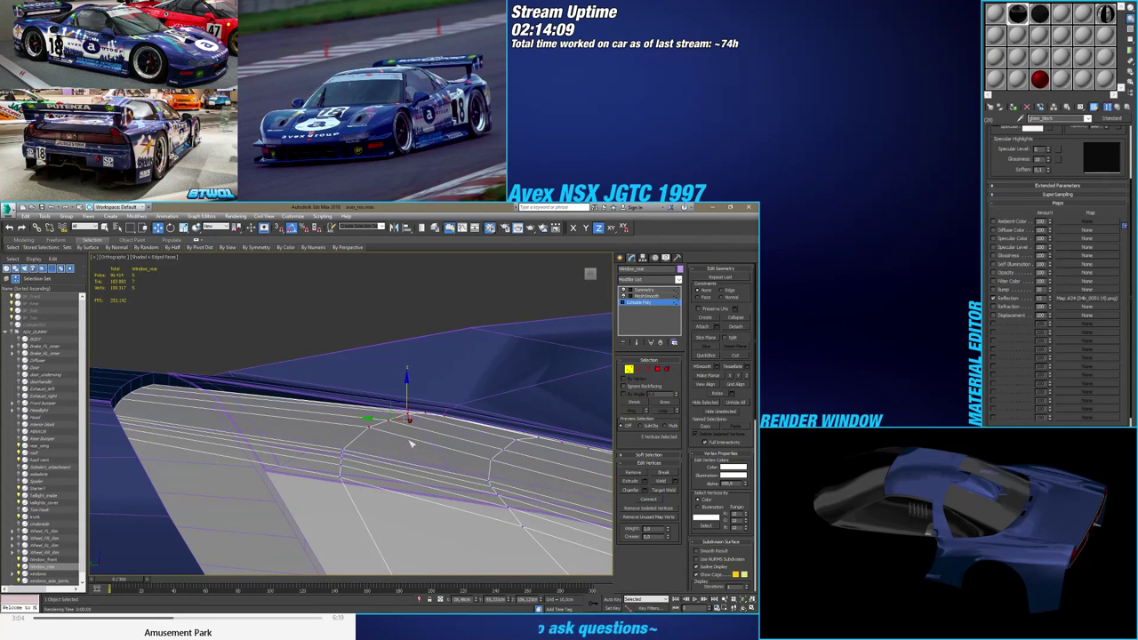
{"action": "left_click_drag", "start_coordinate": [407, 392], "coordinate": [422, 415]}
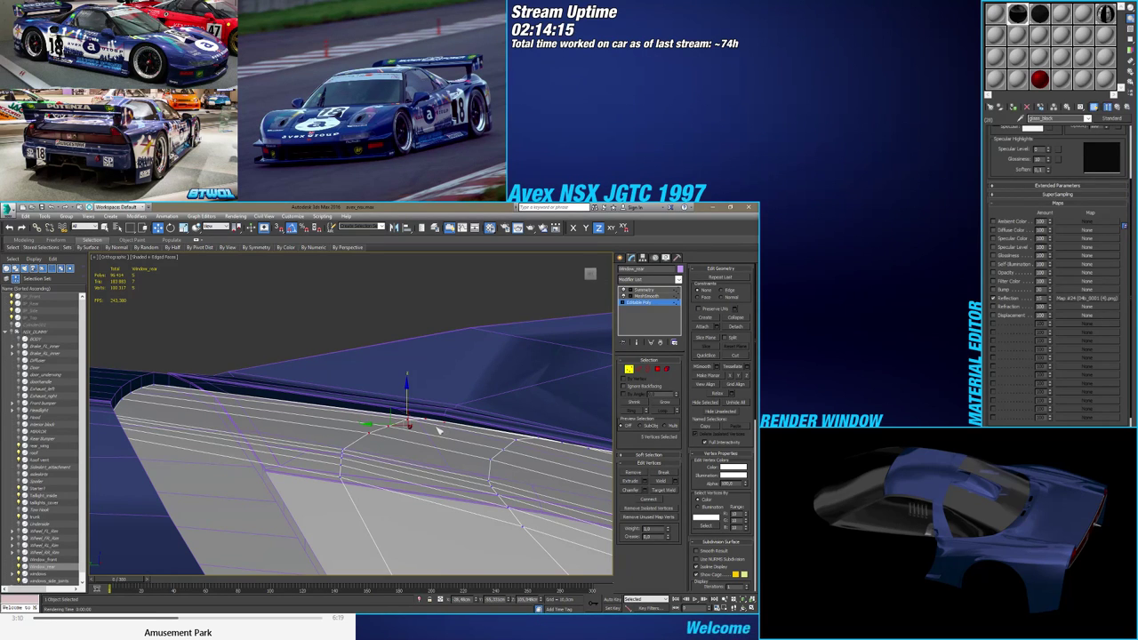
Fine-tune single vertices along the rear window's upper border in Z and Y to even out the edge beneath the roof
{"action": "left_click", "coordinate": [445, 422]}
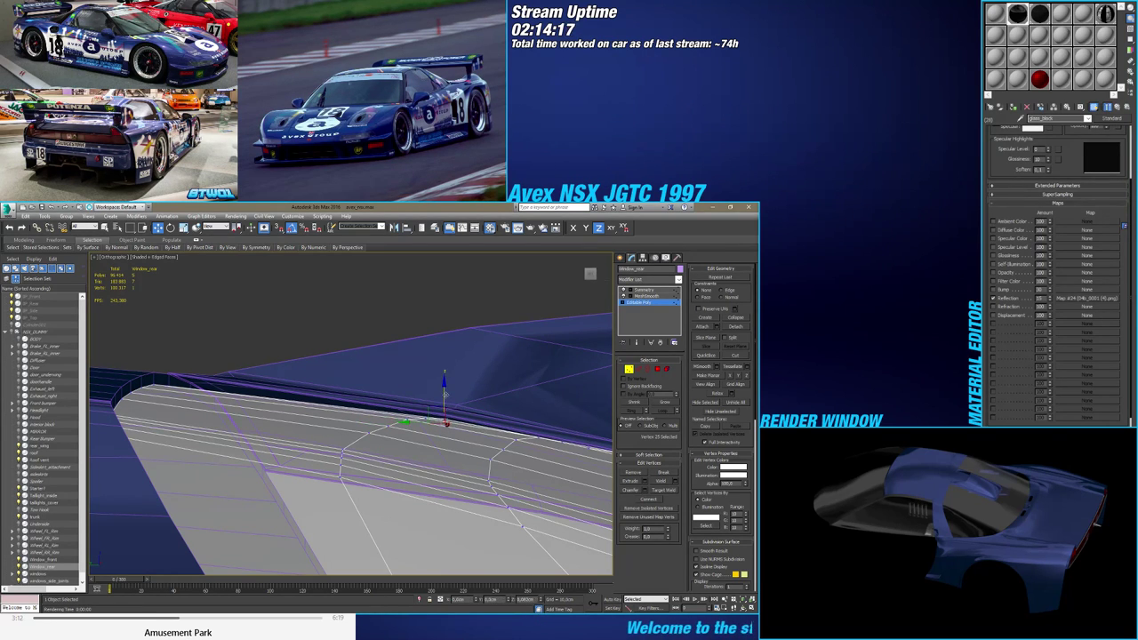
{"action": "left_click_drag", "start_coordinate": [445, 395], "coordinate": [445, 393]}
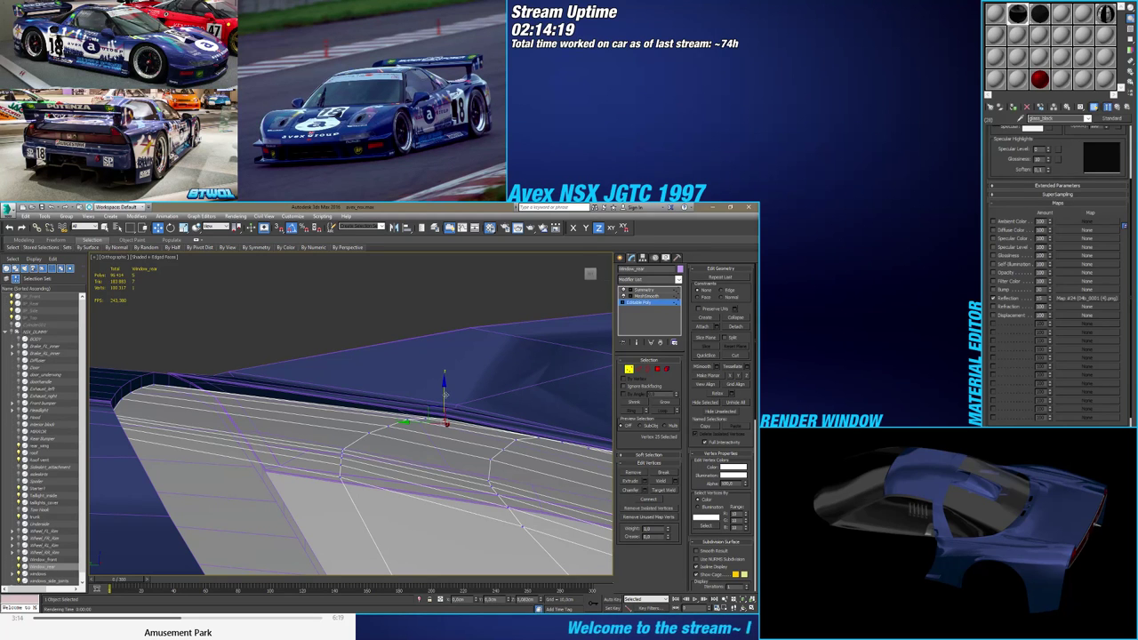
{"action": "scroll", "coordinate": [402, 425], "scroll_direction": "up", "scroll_amount": 2}
{"action": "middle_click_drag", "start_coordinate": [413, 421], "coordinate": [414, 432], "text": "alt"}
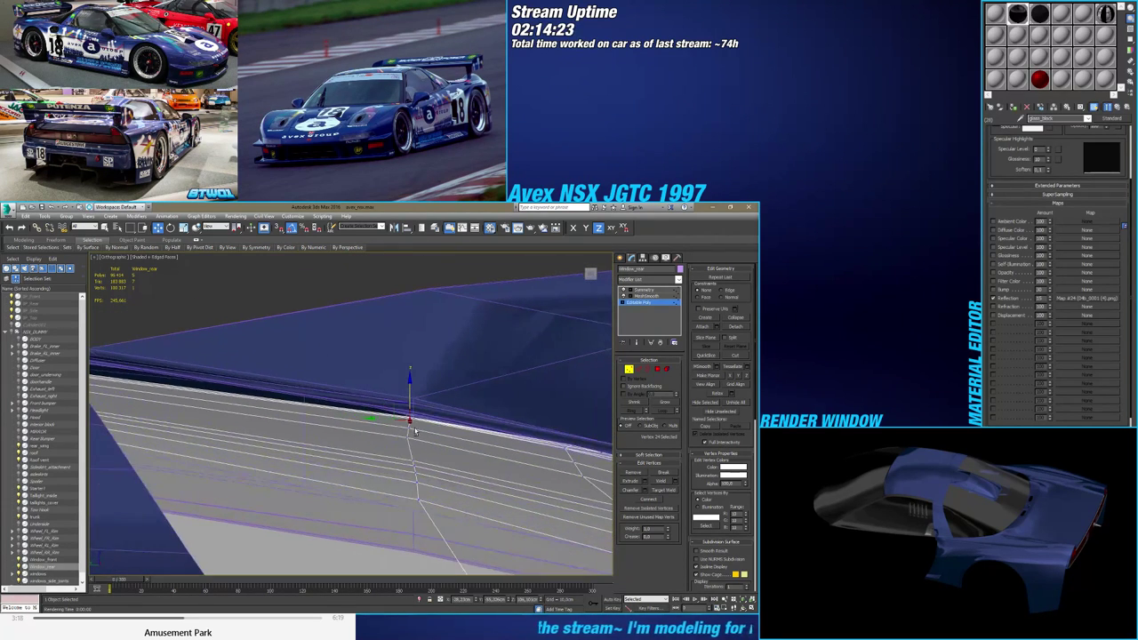
{"action": "left_click", "coordinate": [408, 438]}
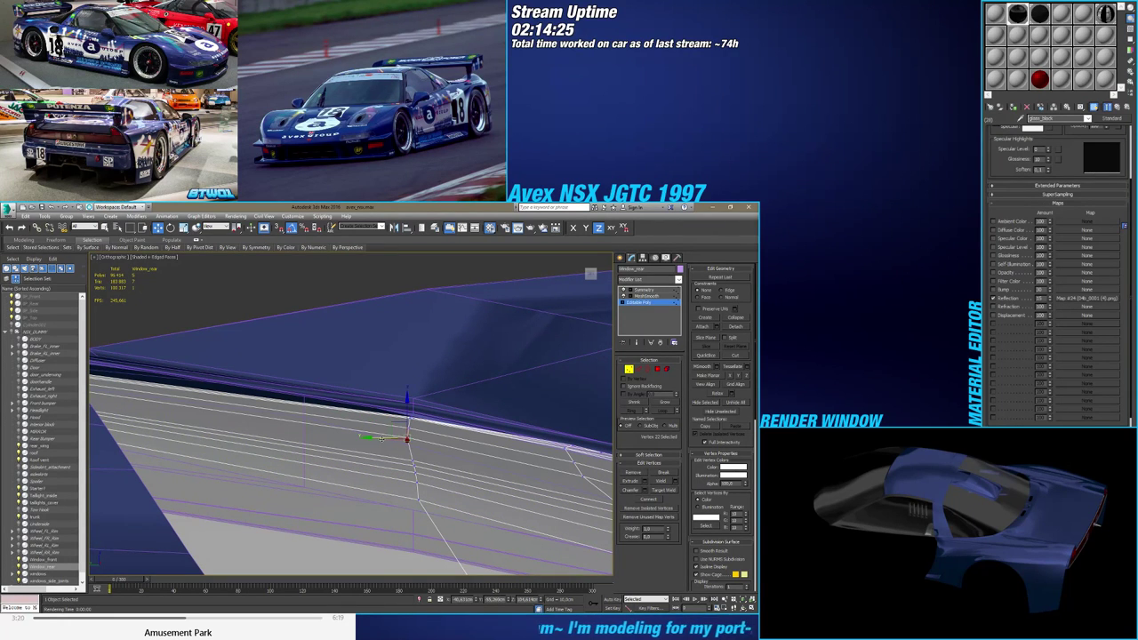
{"action": "scroll", "coordinate": [417, 426], "scroll_direction": "up", "scroll_amount": 3}
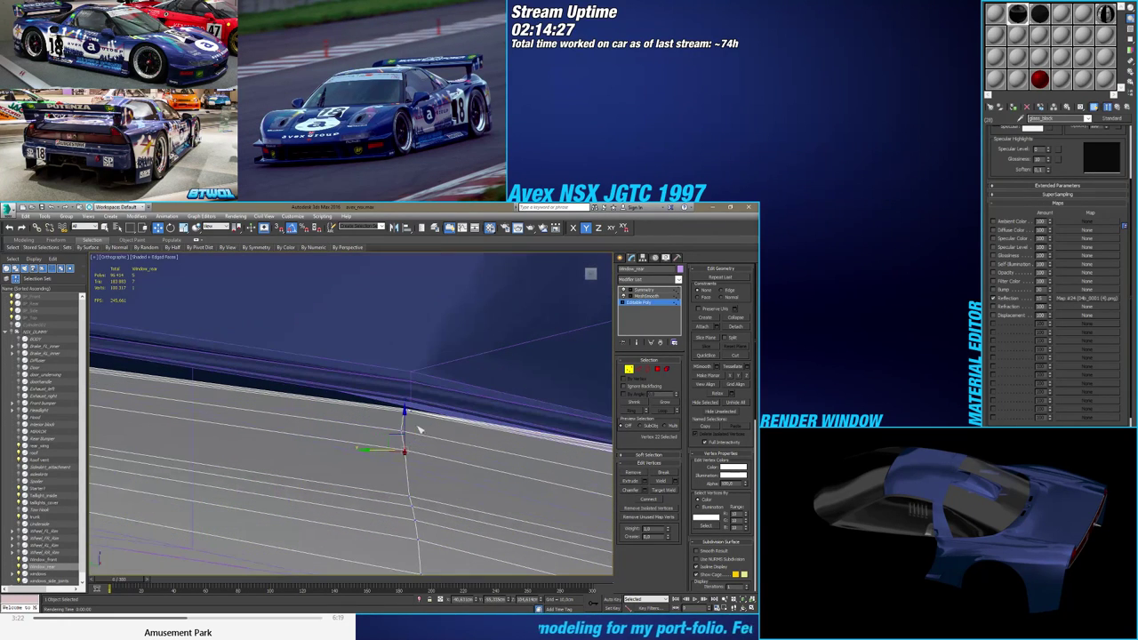
{"action": "mouse_move", "coordinate": [388, 437]}
{"action": "left_mouse_down"}
{"action": "mouse_move", "coordinate": [399, 436]}
{"action": "mouse_move", "coordinate": [385, 432]}
{"action": "left_mouse_up"}
{"action": "left_click", "coordinate": [401, 432]}
{"action": "scroll", "coordinate": [404, 415], "scroll_direction": "up", "scroll_amount": 5}
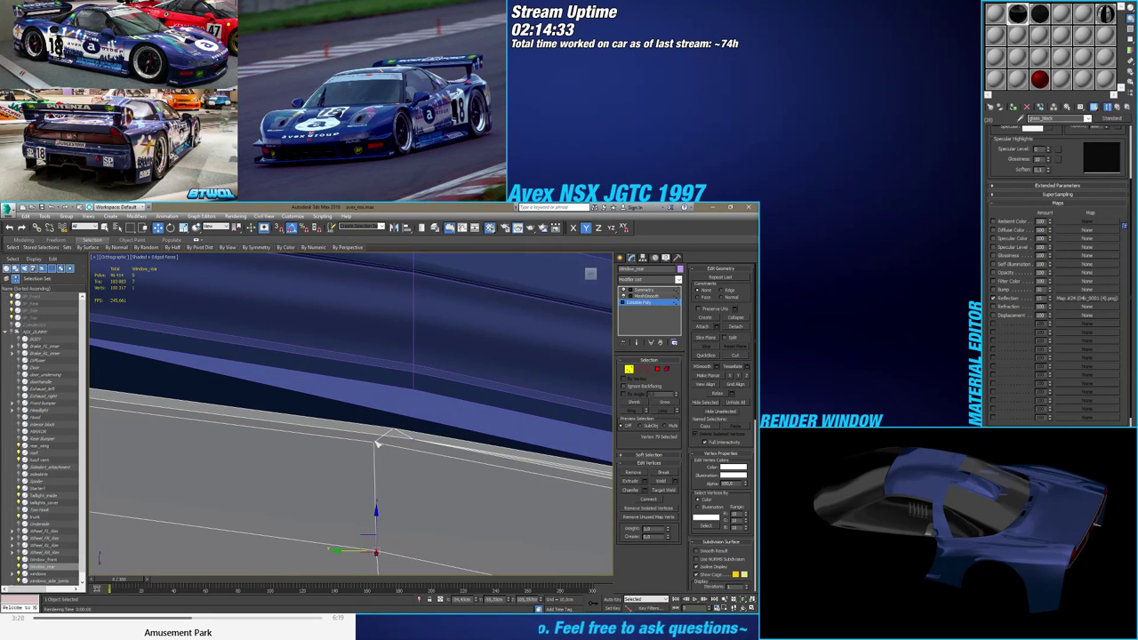
{"action": "left_click", "coordinate": [376, 441]}
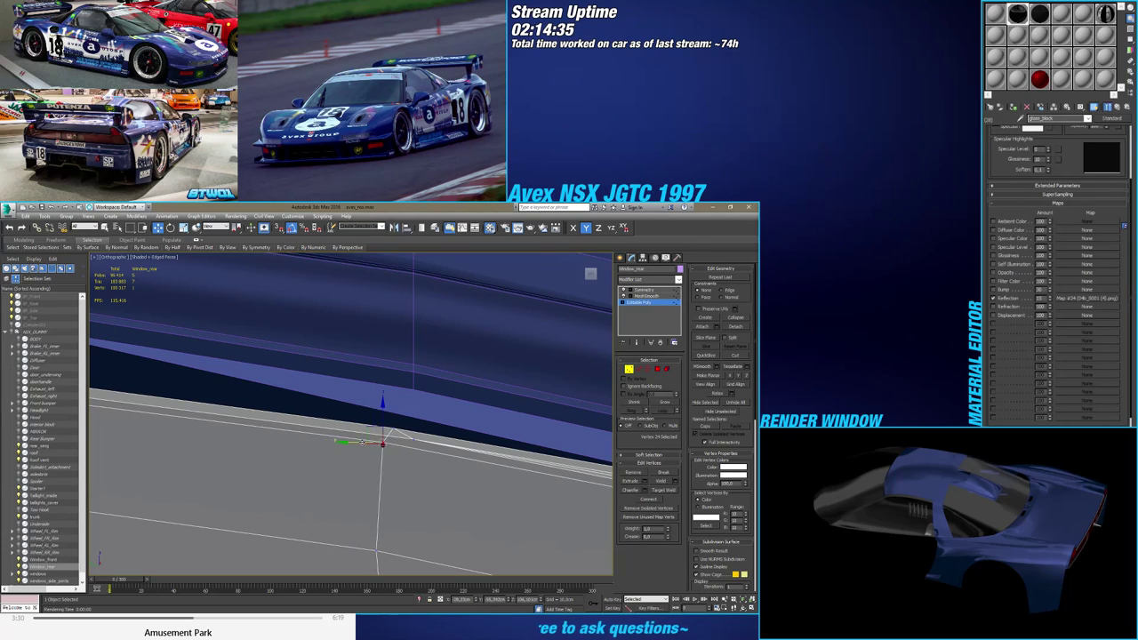
Select the roof vent and enter vertex editing on its Editable Poly base
{"action": "middle_click_drag", "start_coordinate": [355, 444], "coordinate": [395, 411], "text": "alt"}
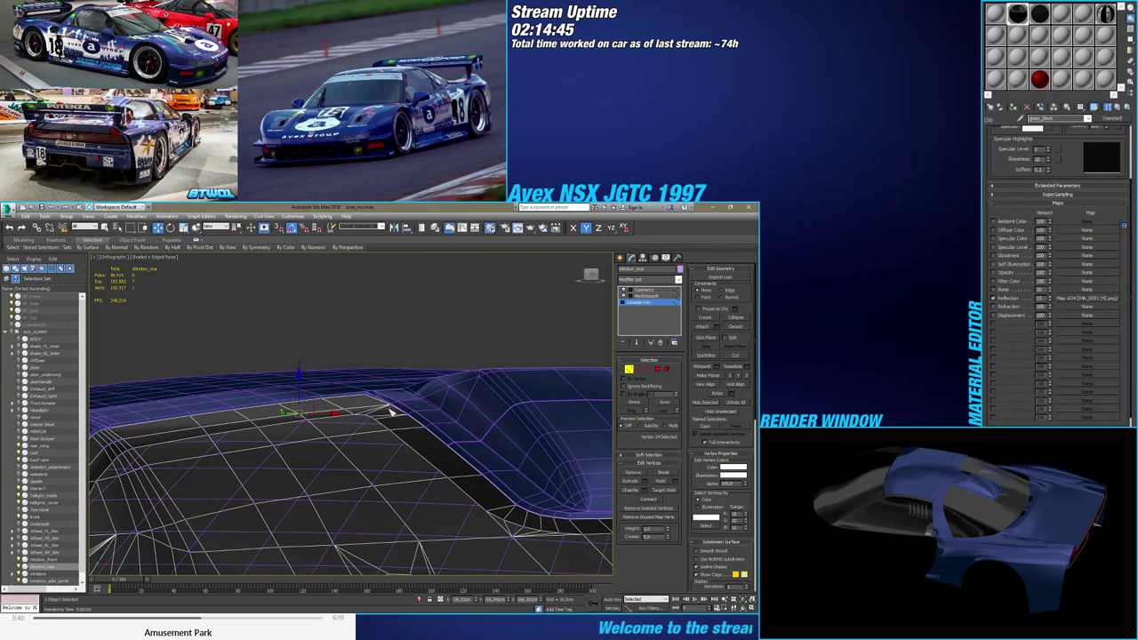
{"action": "scroll", "coordinate": [382, 409], "scroll_direction": "up", "scroll_amount": 2}
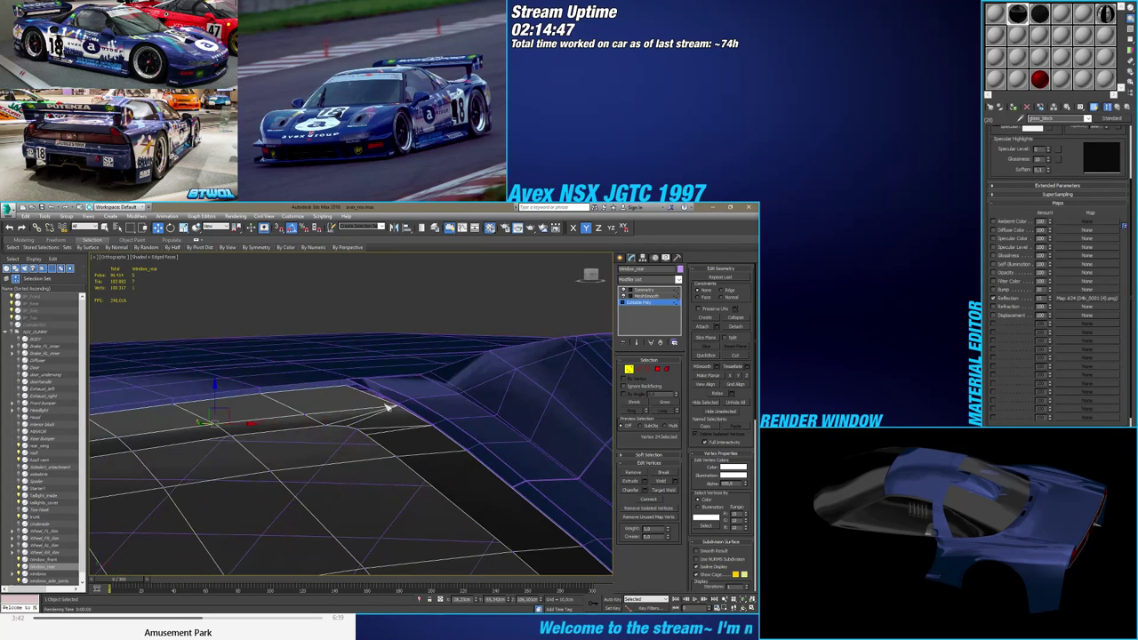
{"action": "scroll", "coordinate": [402, 399], "scroll_direction": "up", "scroll_amount": 2}
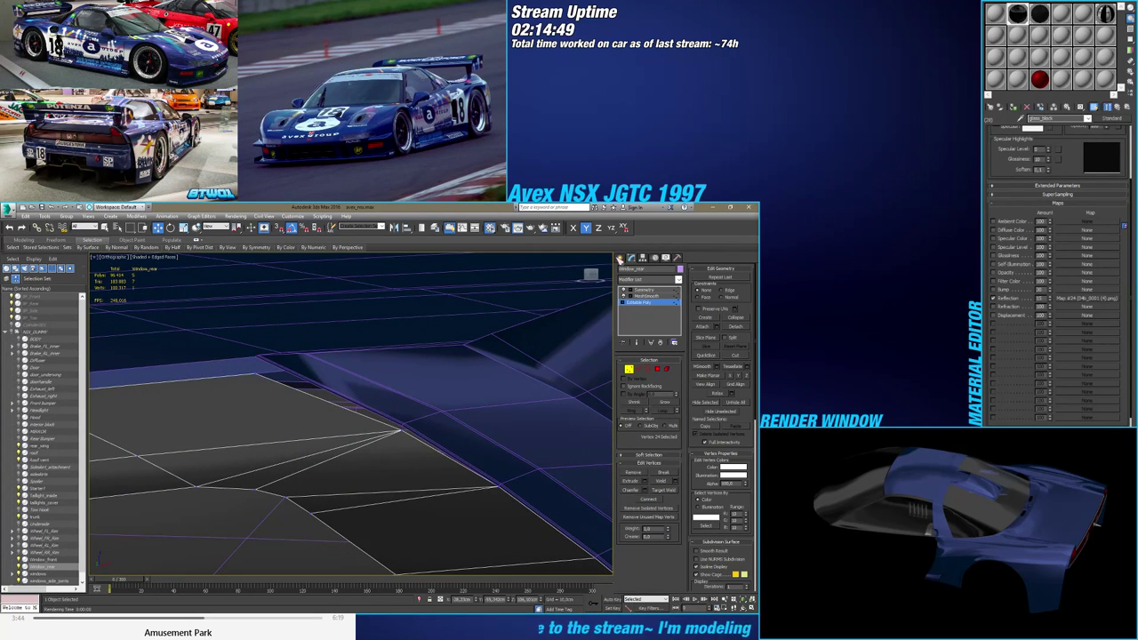
{"action": "left_click", "coordinate": [620, 258]}
{"action": "left_click", "coordinate": [373, 369]}
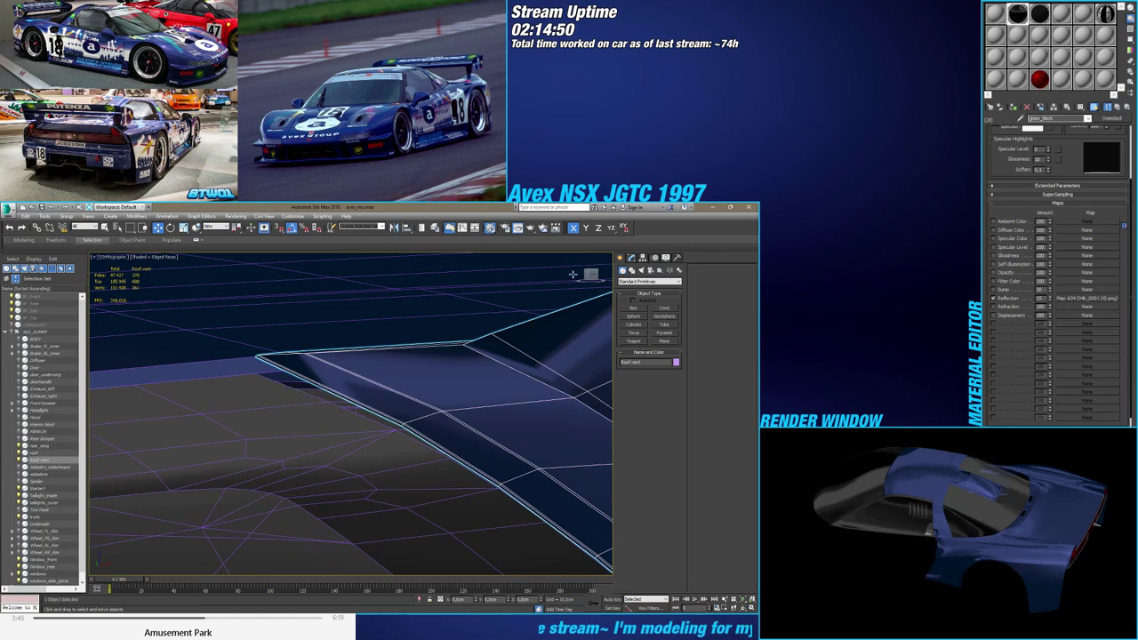
{"action": "left_click", "coordinate": [631, 258]}
{"action": "left_click", "coordinate": [637, 296]}
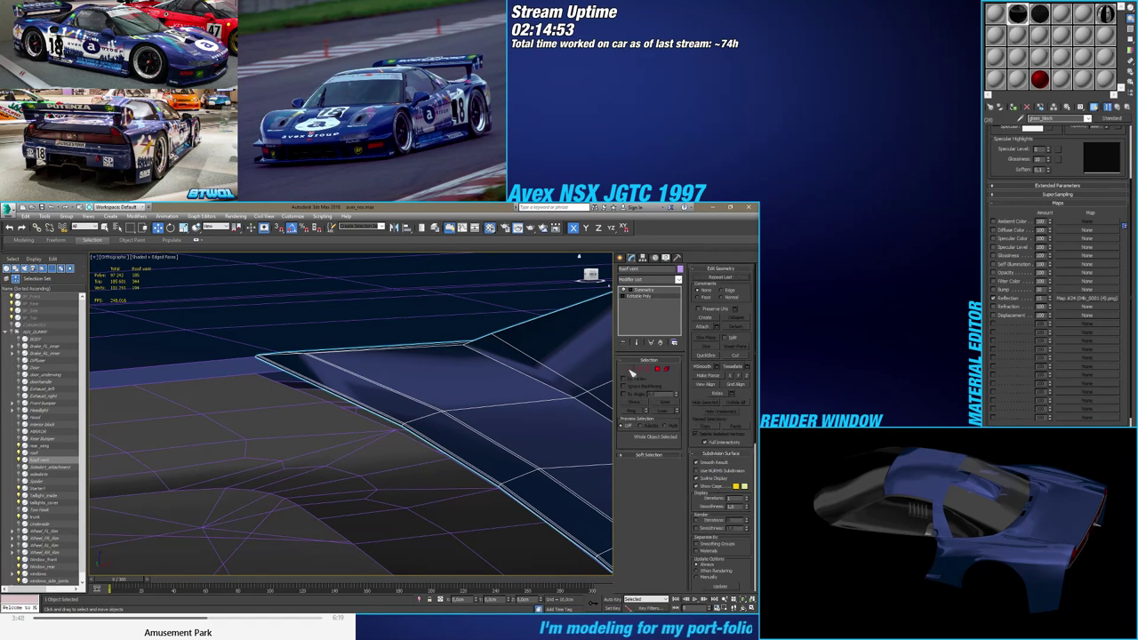
{"action": "left_click", "coordinate": [629, 369]}
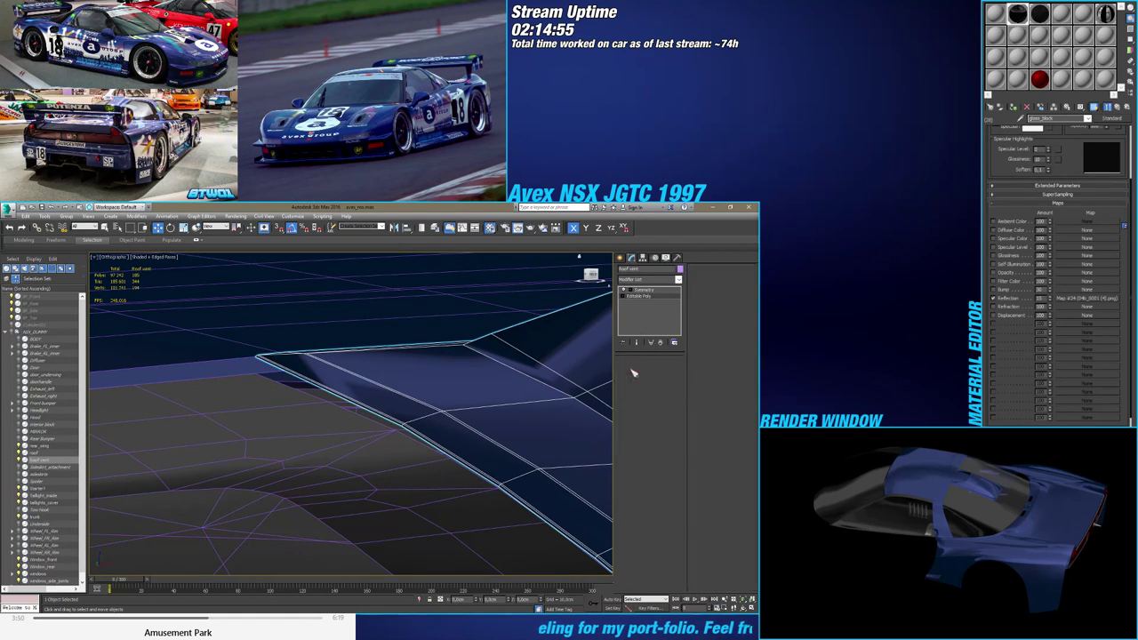
Select the roof vent's lower edge vertices nearest the rear window's border vertex and enable vertex snapping
{"action": "left_click_drag", "start_coordinate": [271, 352], "coordinate": [272, 353]}
{"action": "mouse_move", "coordinate": [277, 357]}
{"action": "middle_mouse_down", "text": "alt"}
{"action": "mouse_move", "coordinate": [277, 371]}
{"action": "mouse_move", "coordinate": [264, 363]}
{"action": "mouse_move", "coordinate": [290, 373]}
{"action": "middle_mouse_up", "text": "alt"}
{"action": "scroll", "coordinate": [381, 400], "scroll_direction": "up", "scroll_amount": 4}
{"action": "scroll", "coordinate": [495, 422], "scroll_direction": "up", "scroll_amount": 2}
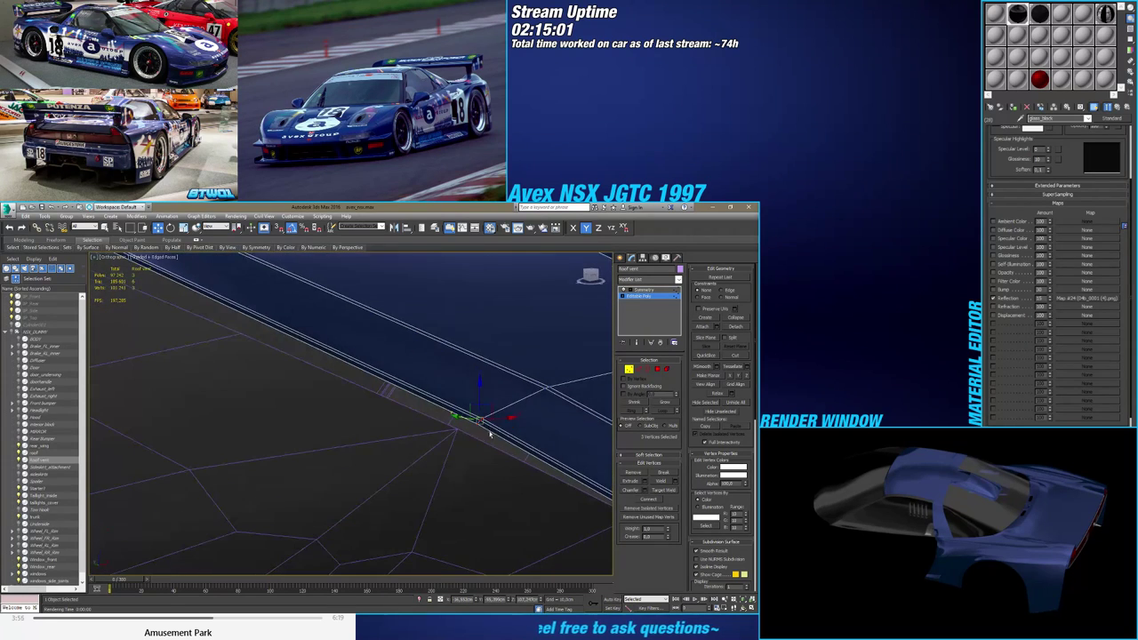
{"action": "middle_click_drag", "start_coordinate": [480, 437], "coordinate": [513, 444], "text": "alt"}
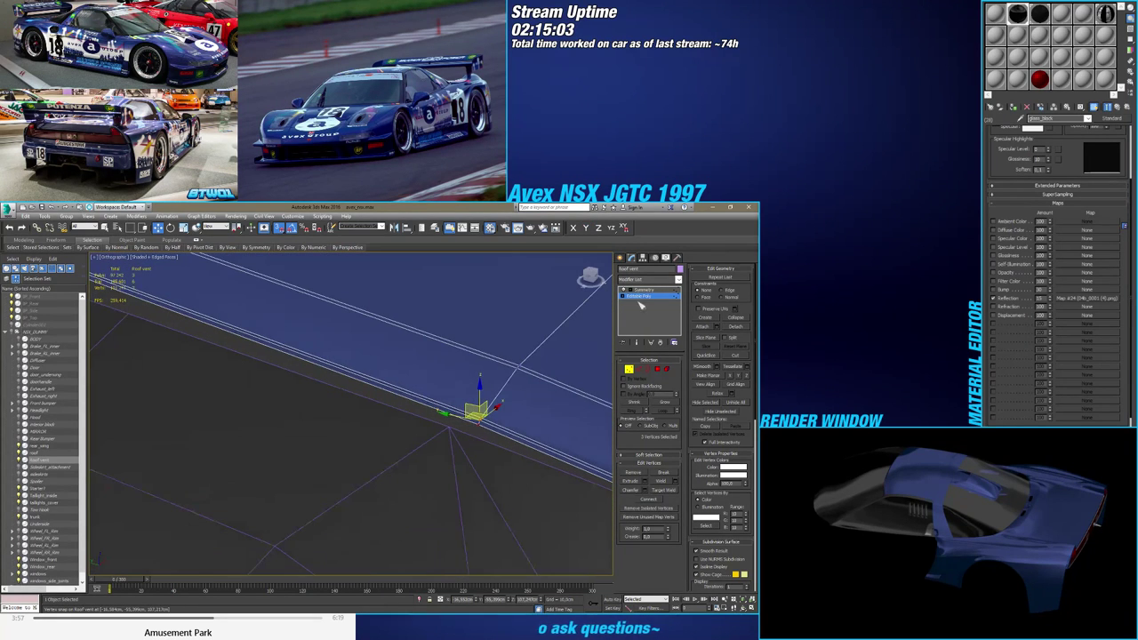
Select the rear window and snap its border vertex into line with the roof vent's neighbouring edge vertex
{"action": "left_click", "coordinate": [620, 257]}
{"action": "left_click", "coordinate": [485, 509]}
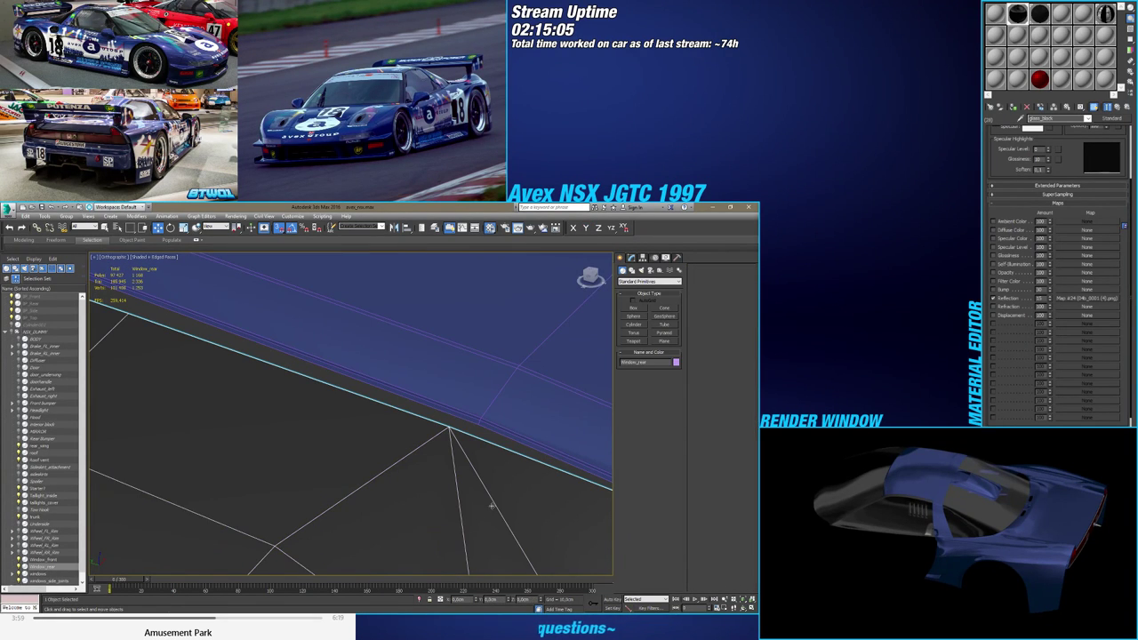
{"action": "left_click", "coordinate": [641, 259]}
{"action": "left_click", "coordinate": [632, 257]}
{"action": "left_click", "coordinate": [627, 297]}
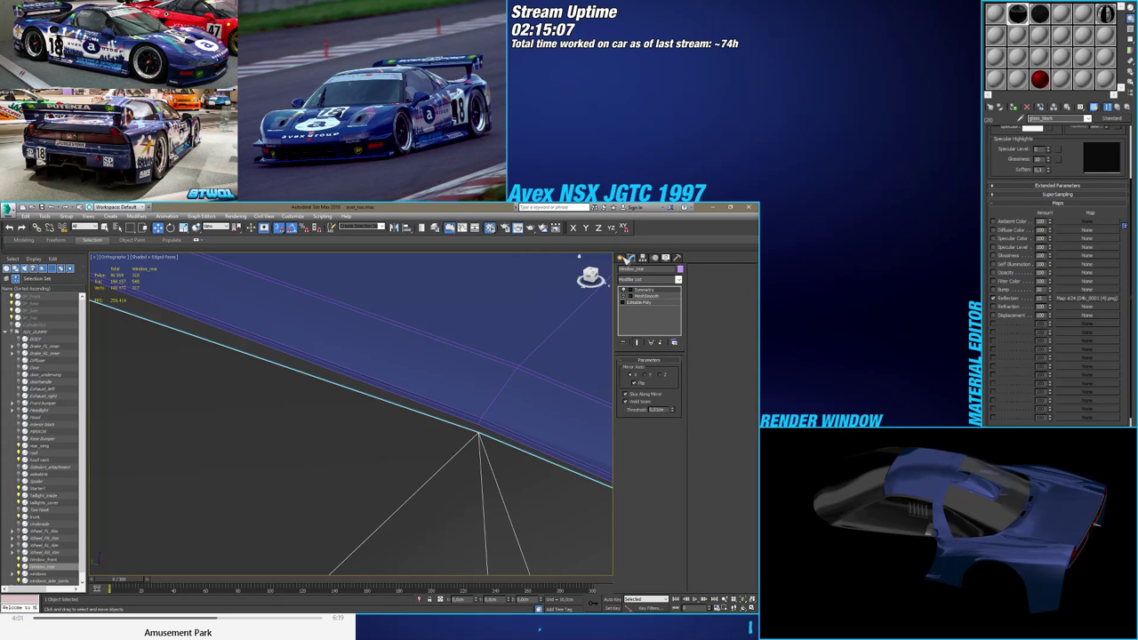
Return to the roof vent and reopen vertex editing on its Editable Poly base
{"action": "left_click", "coordinate": [621, 258]}
{"action": "left_click", "coordinate": [547, 376]}
{"action": "left_click", "coordinate": [631, 259]}
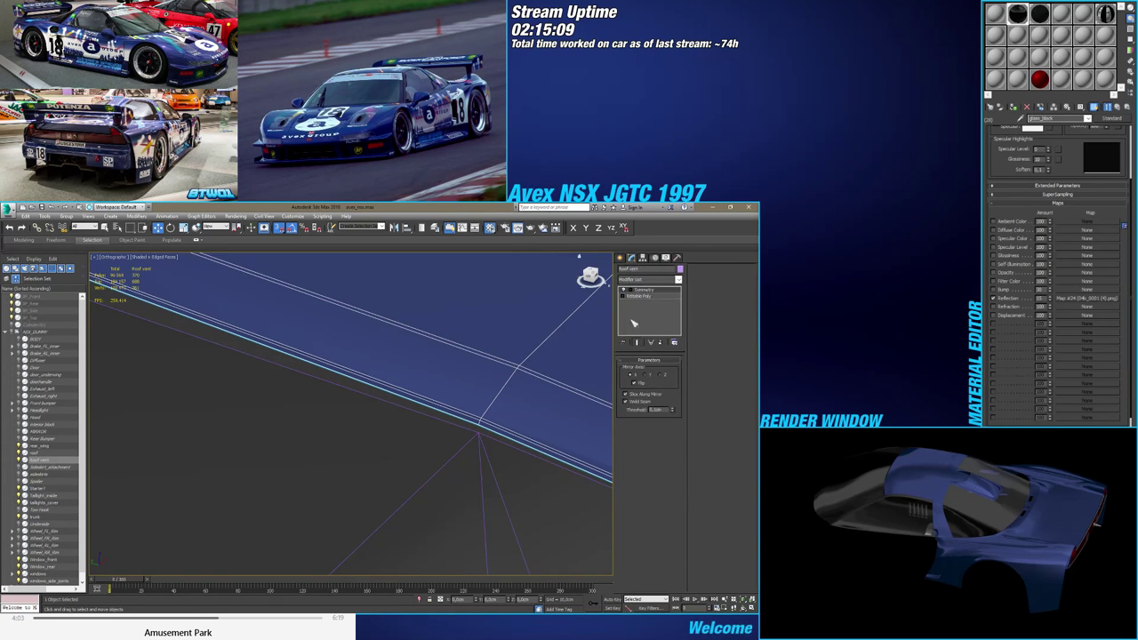
{"action": "left_click", "coordinate": [640, 296]}
{"action": "left_click", "coordinate": [628, 368]}
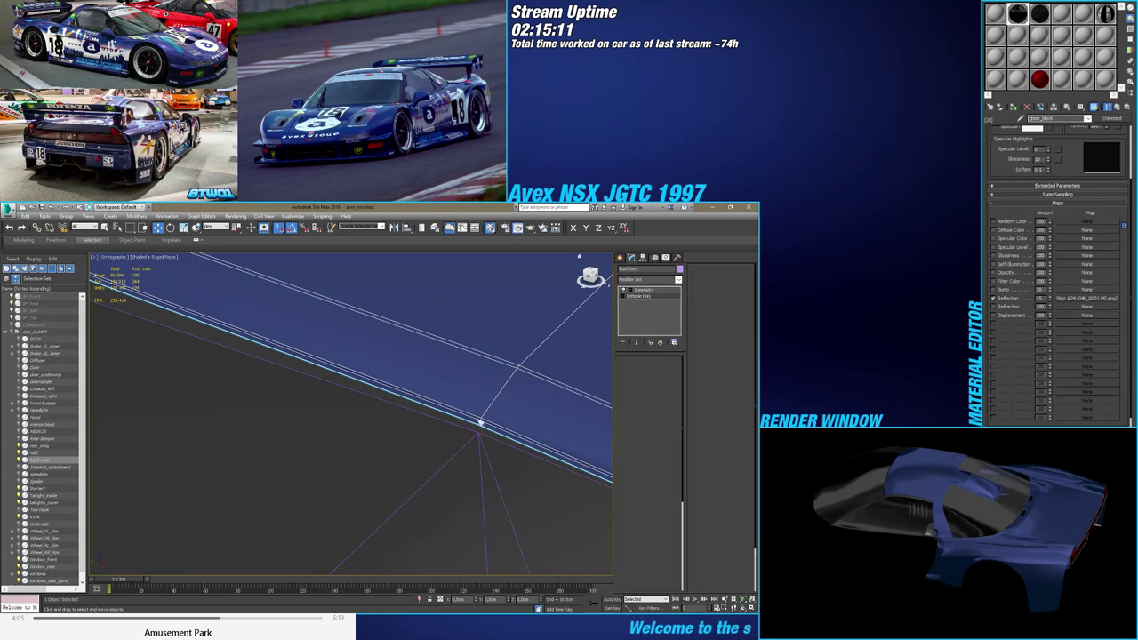
Select the roof vent's edge vertex pair beside the aligned window vertex and adjust it along Y to follow the window border
{"action": "mouse_move", "coordinate": [491, 414]}
{"action": "left_mouse_down"}
{"action": "mouse_move", "coordinate": [480, 427]}
{"action": "mouse_move", "coordinate": [471, 418]}
{"action": "left_mouse_up"}
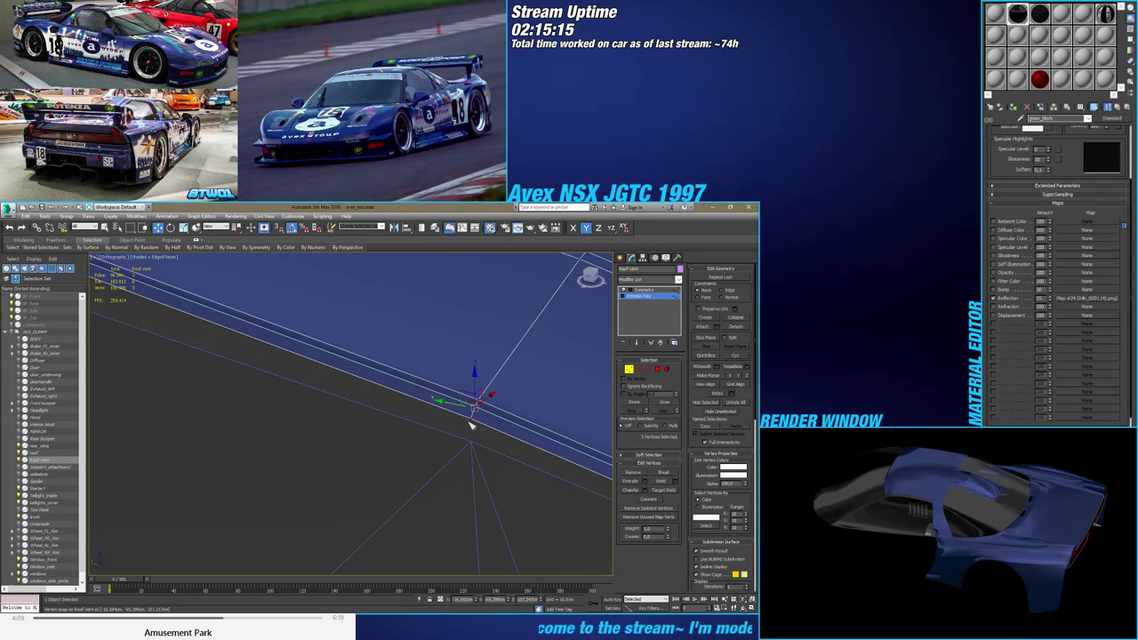
{"action": "left_click_drag", "start_coordinate": [471, 417], "coordinate": [457, 470]}
{"action": "scroll", "coordinate": [477, 425], "scroll_direction": "up", "scroll_amount": 3}
{"action": "scroll", "coordinate": [457, 470], "scroll_direction": "down", "scroll_amount": 4}
{"action": "mouse_move", "coordinate": [457, 468]}
{"action": "middle_mouse_down", "text": "alt"}
{"action": "mouse_move", "coordinate": [410, 444]}
{"action": "mouse_move", "coordinate": [459, 464]}
{"action": "middle_mouse_up", "text": "alt"}
{"action": "scroll", "coordinate": [308, 387], "scroll_direction": "up", "scroll_amount": 4}
{"action": "middle_click_drag", "start_coordinate": [311, 393], "coordinate": [350, 425], "text": "alt"}
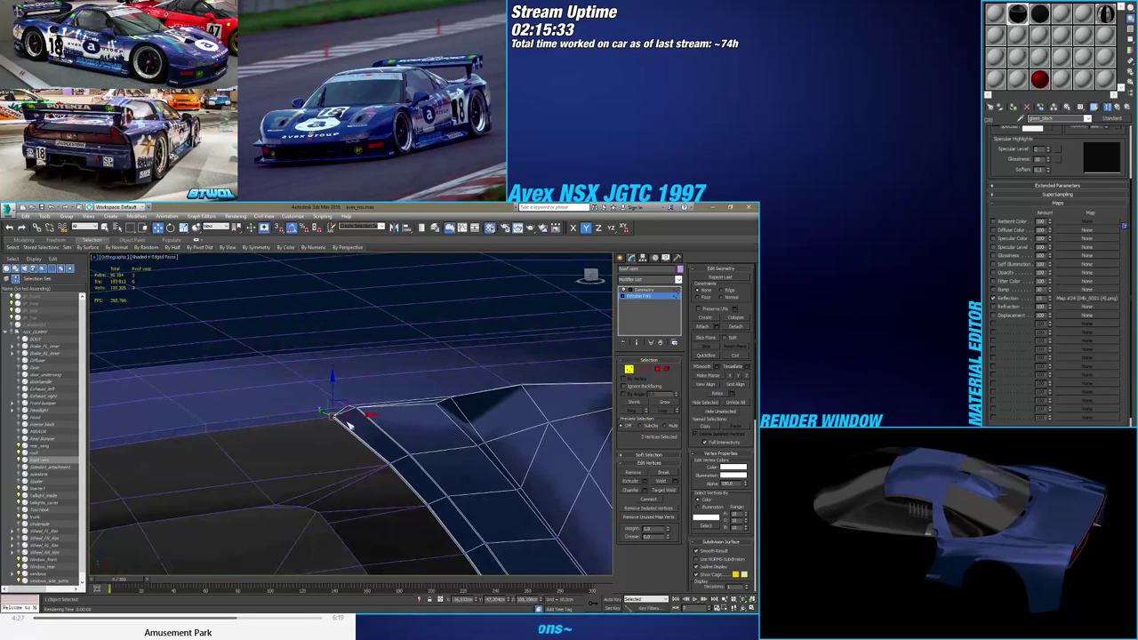
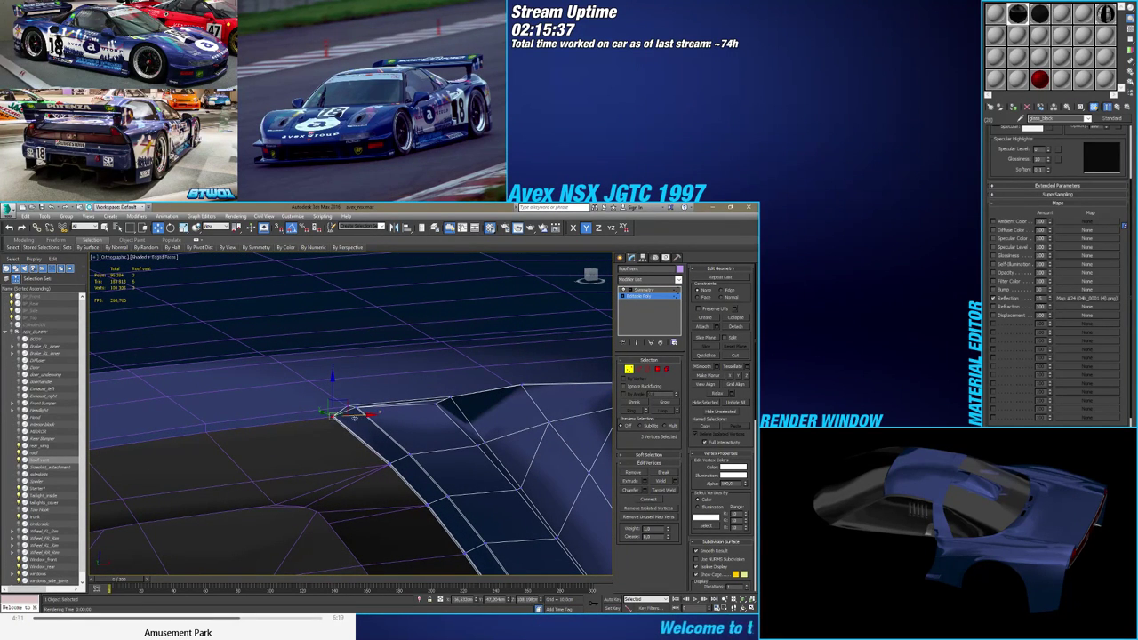
Fit the roof vent's corner vertex pair to the rear window corner and raise it slightly along Z
{"action": "mouse_move", "coordinate": [354, 418]}
{"action": "middle_mouse_down", "text": "alt"}
{"action": "mouse_move", "coordinate": [320, 399]}
{"action": "mouse_move", "coordinate": [360, 417]}
{"action": "middle_mouse_up", "text": "alt"}
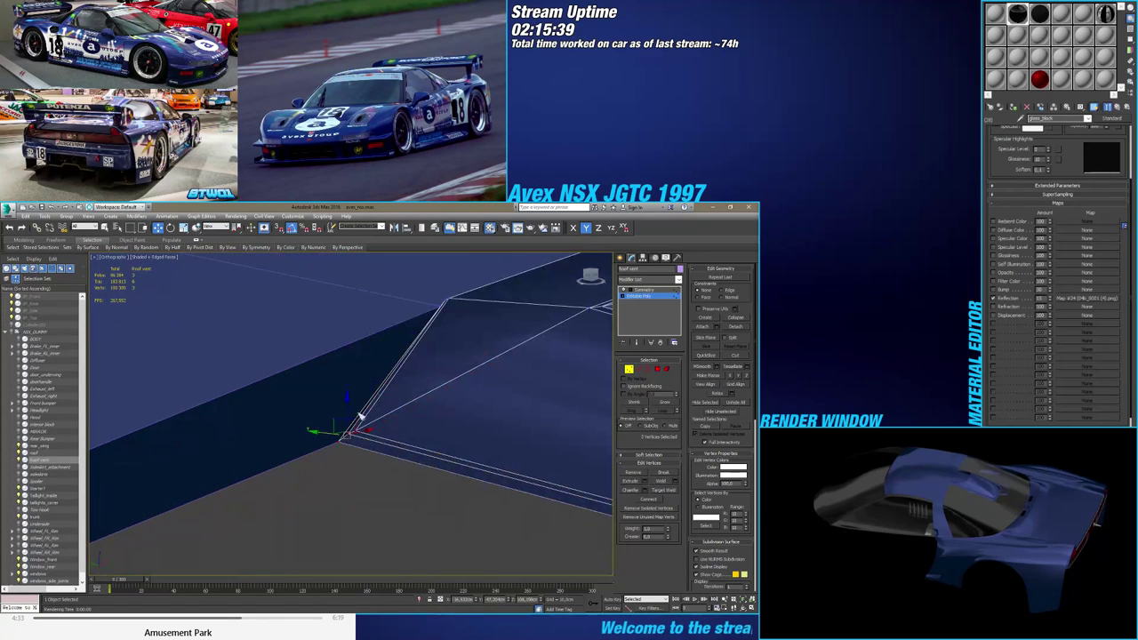
{"action": "left_click_drag", "start_coordinate": [346, 438], "coordinate": [339, 444]}
{"action": "middle_click_drag", "start_coordinate": [338, 444], "coordinate": [299, 410], "text": "alt"}
{"action": "left_click_drag", "start_coordinate": [294, 404], "coordinate": [293, 377]}
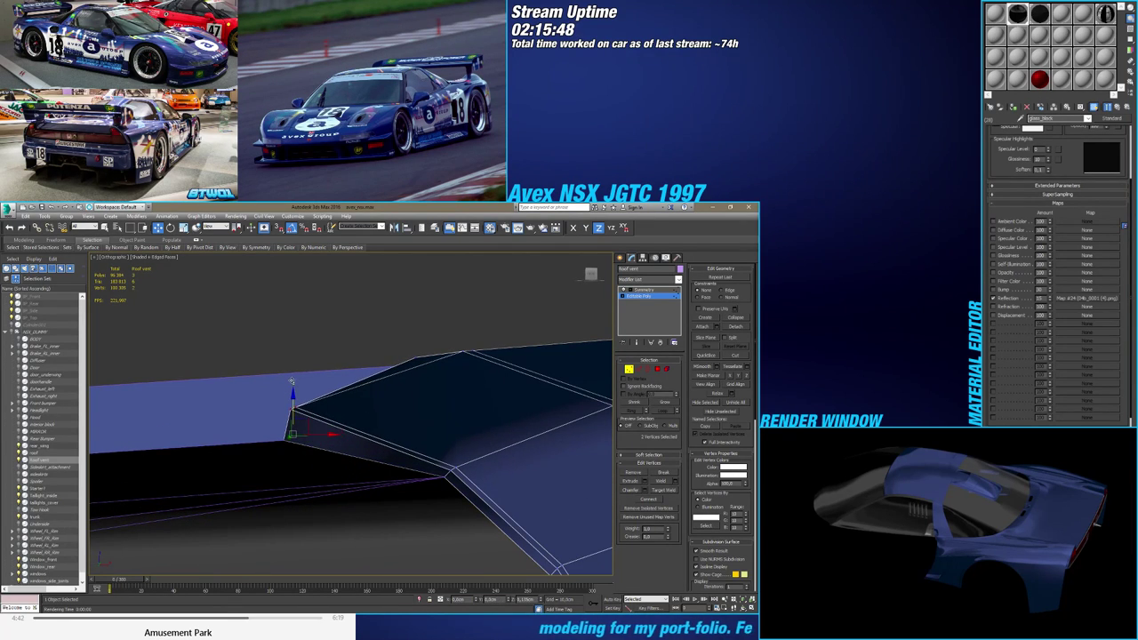
Raise the next vertex pair along the roof vent's window-side edge slightly along Z
{"action": "left_click", "coordinate": [449, 472]}
{"action": "left_click_drag", "start_coordinate": [453, 442], "coordinate": [452, 413]}
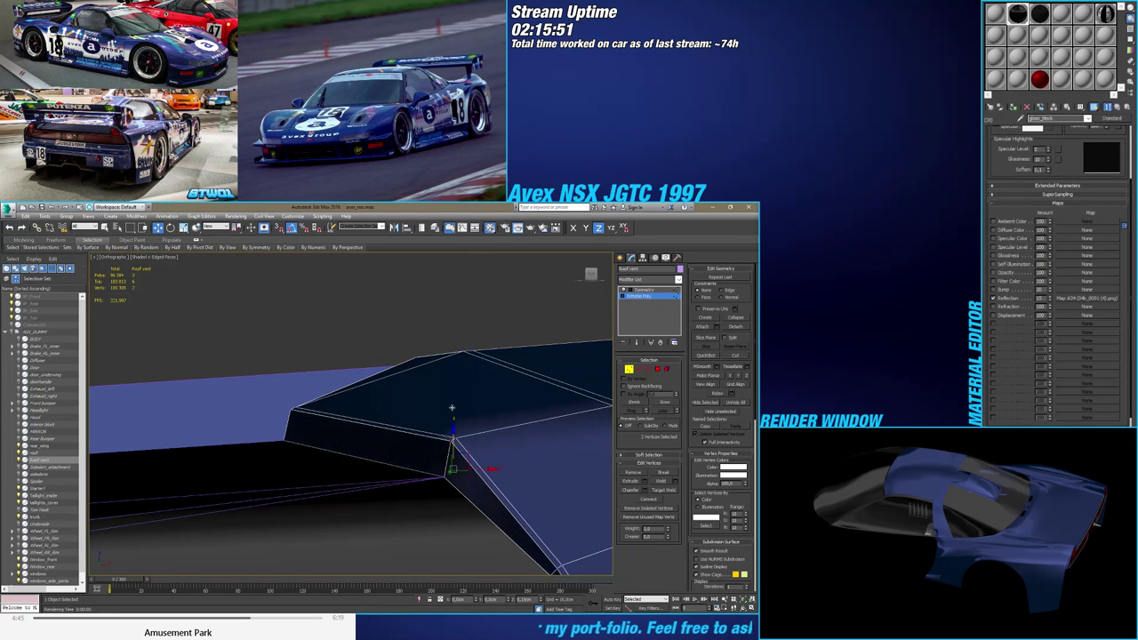
{"action": "scroll", "coordinate": [490, 464], "scroll_direction": "down", "scroll_amount": 4}
{"action": "middle_click_drag", "start_coordinate": [489, 464], "coordinate": [410, 449]}
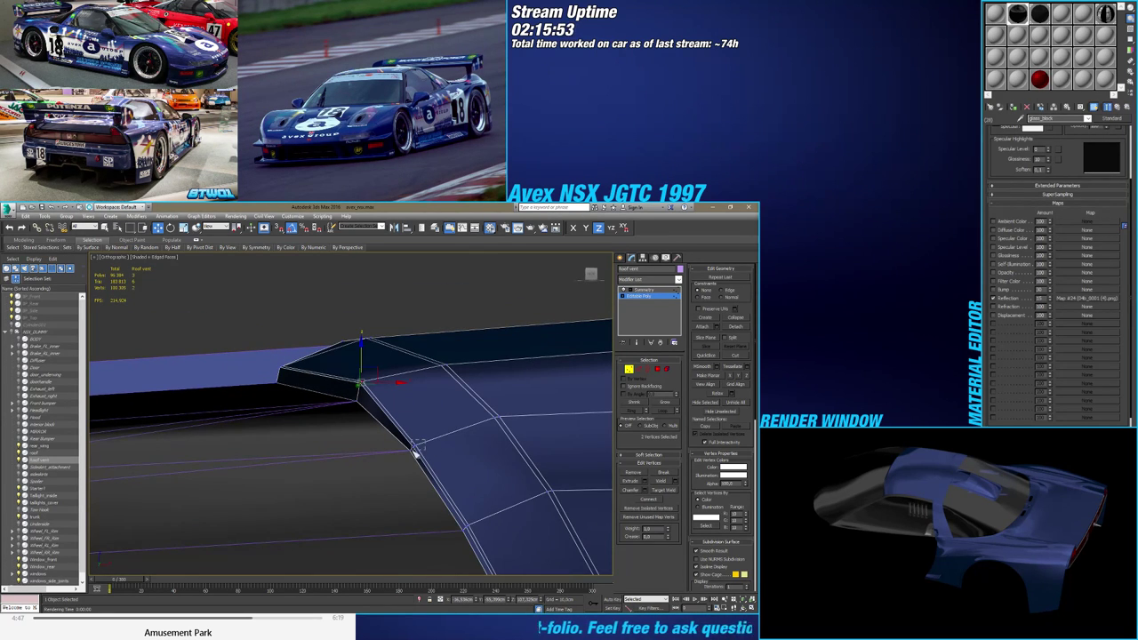
Adjust the following vertex pairs farther along the roof vent's window-side edge along Z to follow the window border
{"action": "left_click_drag", "start_coordinate": [414, 453], "coordinate": [414, 402]}
{"action": "middle_click_drag", "start_coordinate": [428, 424], "coordinate": [337, 400]}
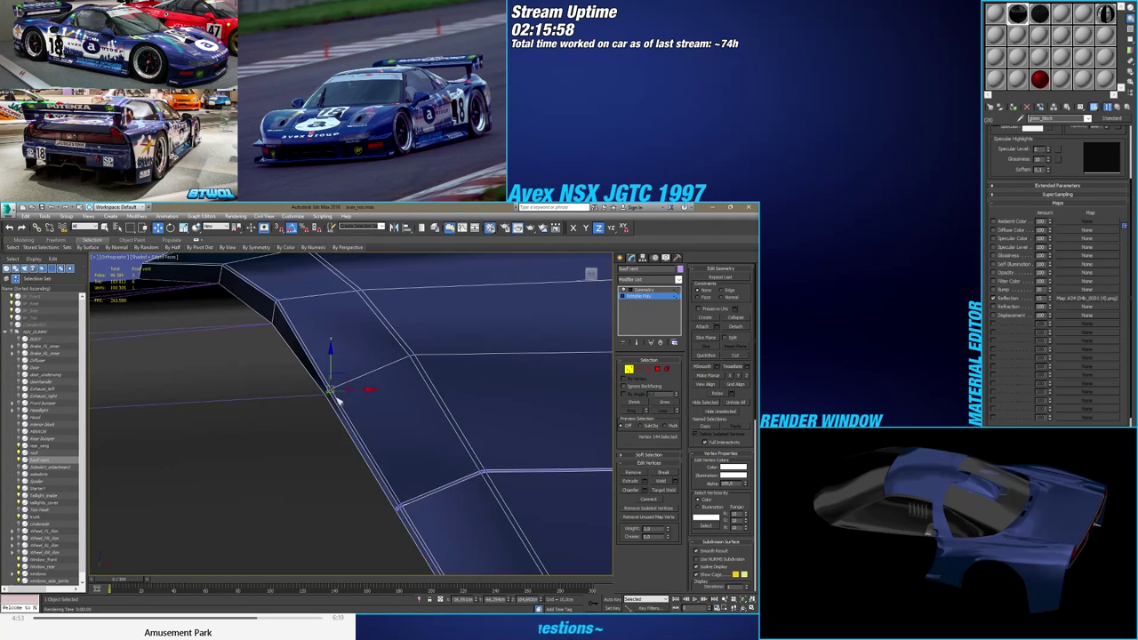
{"action": "left_click", "coordinate": [349, 384]}
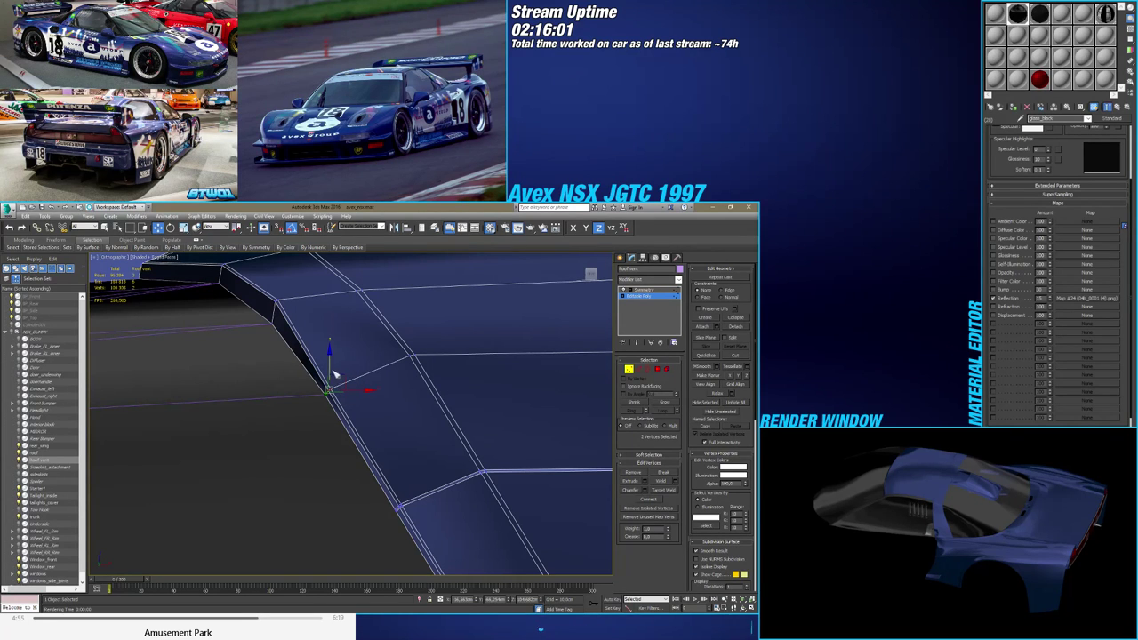
{"action": "mouse_move", "coordinate": [330, 357]}
{"action": "middle_mouse_down", "text": "alt"}
{"action": "mouse_move", "coordinate": [367, 388]}
{"action": "mouse_move", "coordinate": [427, 381]}
{"action": "mouse_move", "coordinate": [384, 427]}
{"action": "mouse_move", "coordinate": [348, 434]}
{"action": "mouse_move", "coordinate": [427, 408]}
{"action": "mouse_move", "coordinate": [292, 419]}
{"action": "mouse_move", "coordinate": [287, 399]}
{"action": "mouse_move", "coordinate": [325, 381]}
{"action": "mouse_move", "coordinate": [304, 381]}
{"action": "mouse_move", "coordinate": [325, 384]}
{"action": "middle_mouse_up", "text": "alt"}
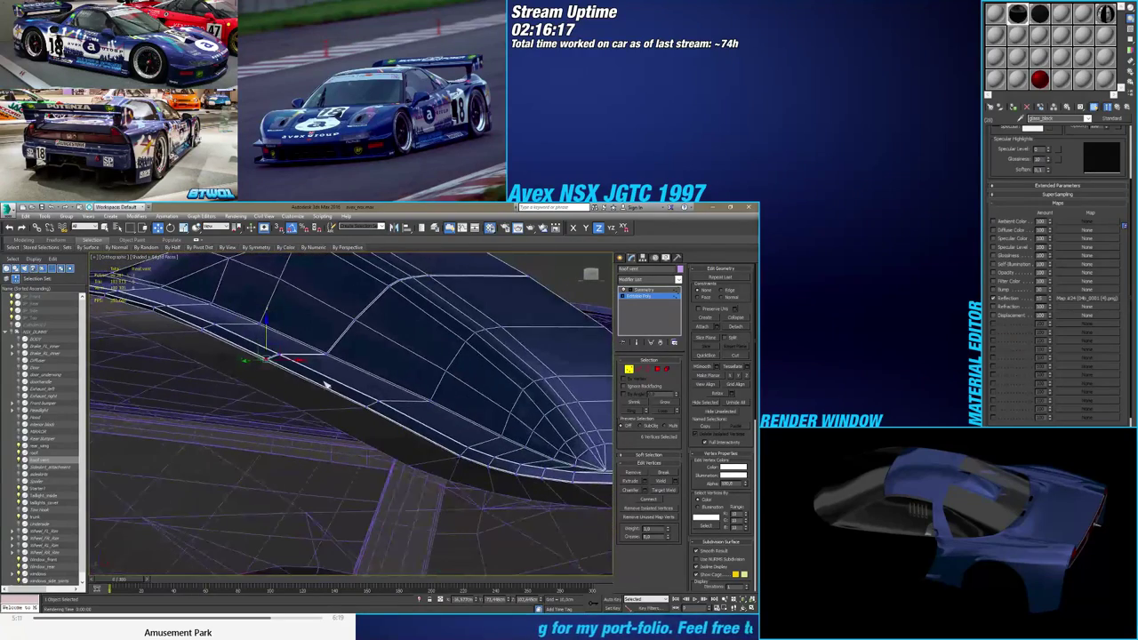
Select the small end polygon at the roof vent's corner and examine how it meets the roof and rear window
{"action": "left_click", "coordinate": [658, 370]}
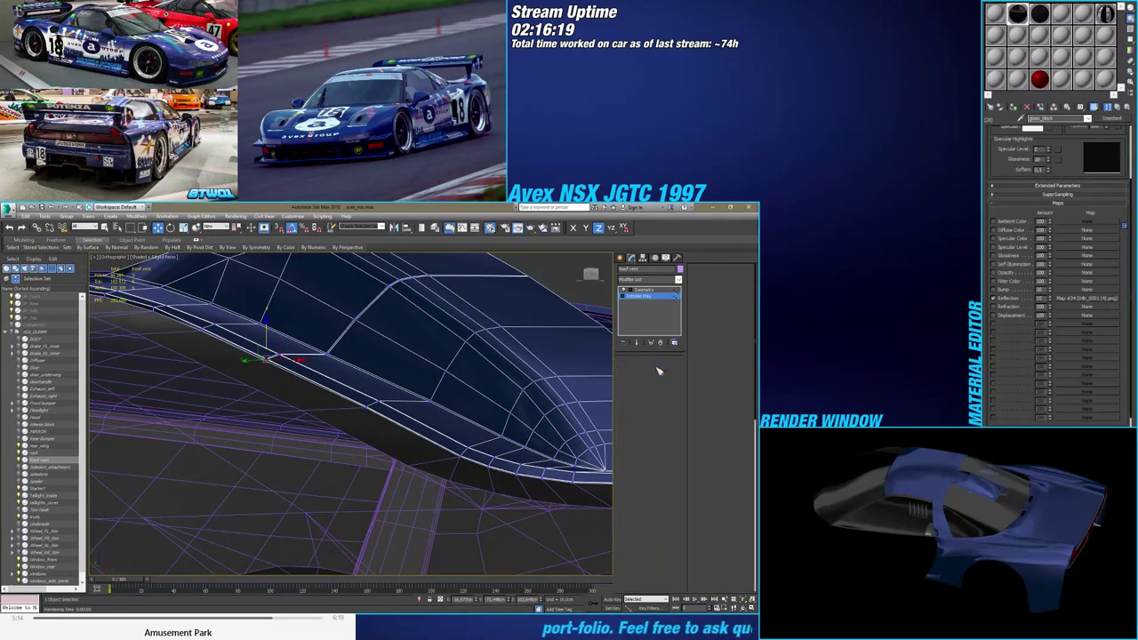
{"action": "middle_click_drag", "start_coordinate": [311, 391], "coordinate": [365, 398], "text": "alt"}
{"action": "scroll", "coordinate": [196, 364], "scroll_direction": "up", "scroll_amount": 5}
{"action": "left_click", "coordinate": [196, 364]}
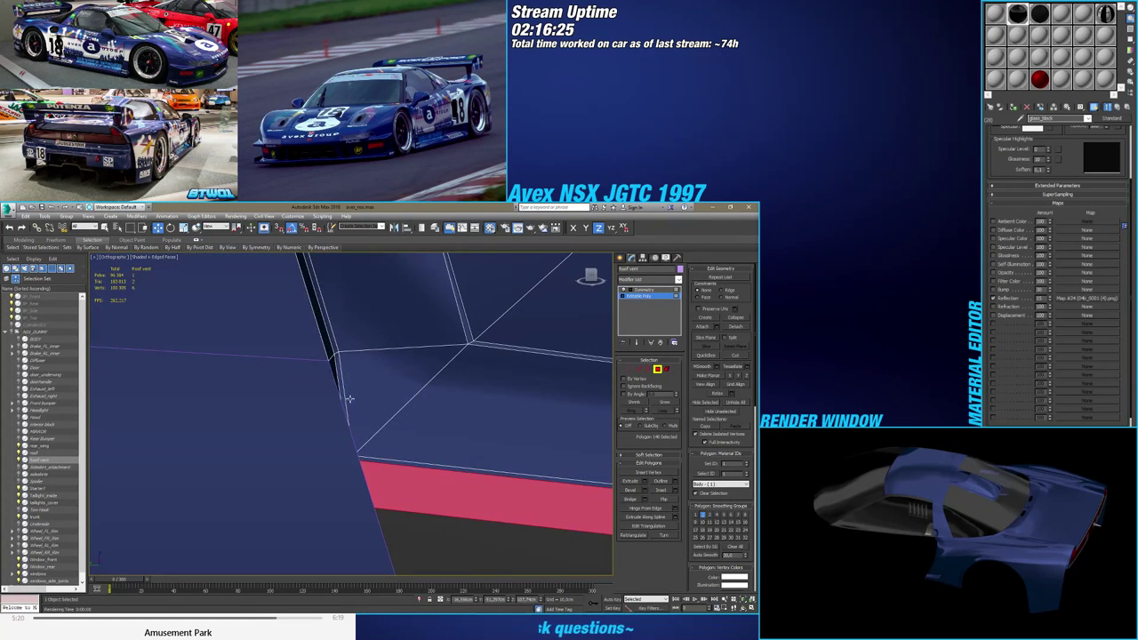
{"action": "key", "text": "F3"}
{"action": "mouse_move", "coordinate": [339, 438]}
{"action": "middle_mouse_down", "text": "alt"}
{"action": "mouse_move", "coordinate": [398, 470]}
{"action": "mouse_move", "coordinate": [263, 463]}
{"action": "mouse_move", "coordinate": [316, 462]}
{"action": "middle_mouse_up", "text": "alt"}
{"action": "key", "text": "F3"}
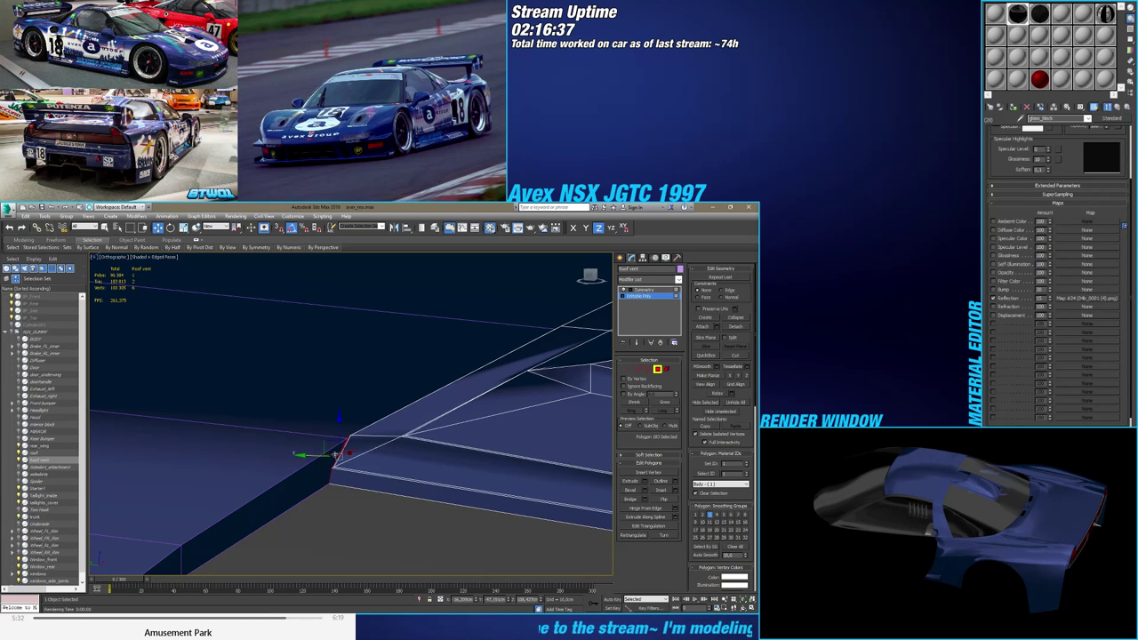
{"action": "middle_click_drag", "start_coordinate": [335, 454], "coordinate": [439, 440], "text": "alt"}
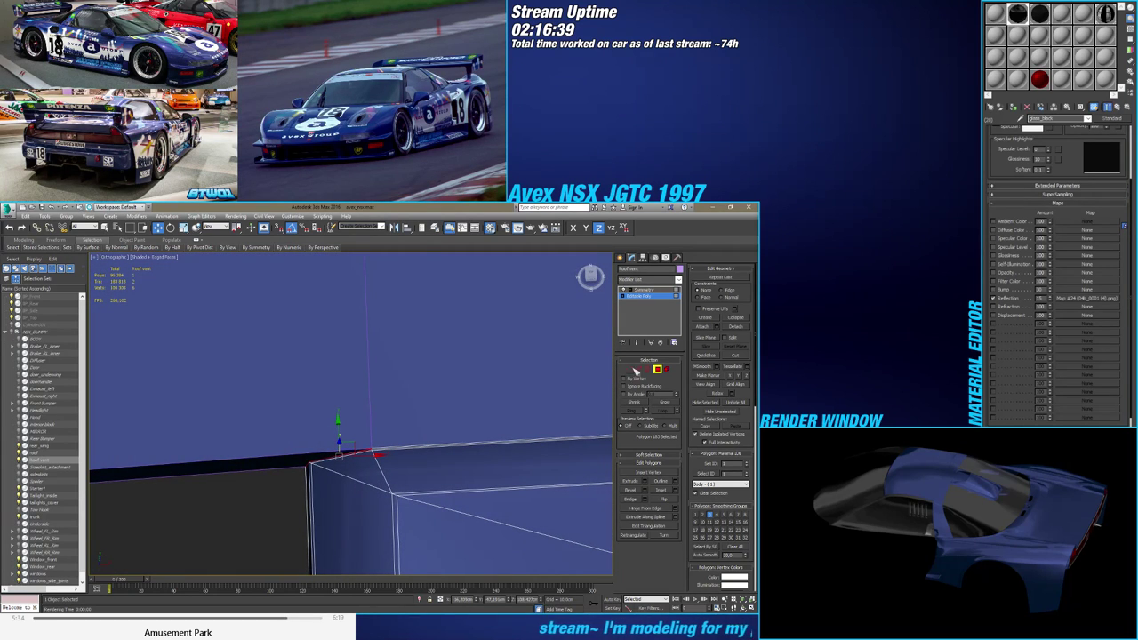
Try to move the vertex pair beside the roof vent's corner along X toward the corner
{"action": "key", "text": "1"}
{"action": "middle_click_drag", "start_coordinate": [427, 399], "coordinate": [399, 478], "text": "alt"}
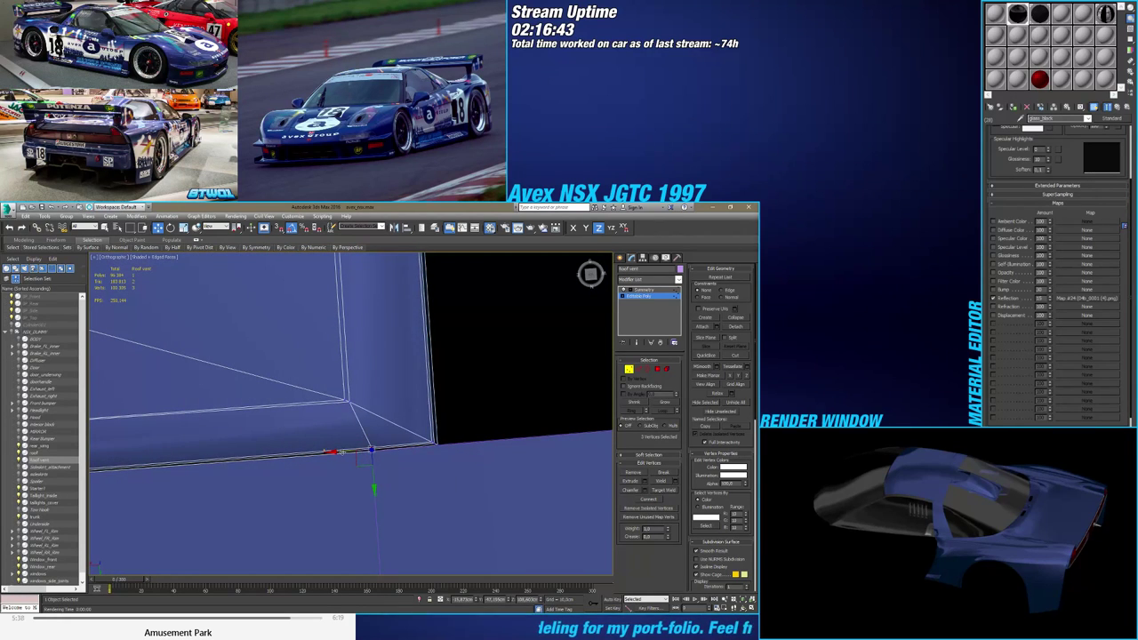
{"action": "left_click_drag", "start_coordinate": [341, 452], "coordinate": [404, 451]}
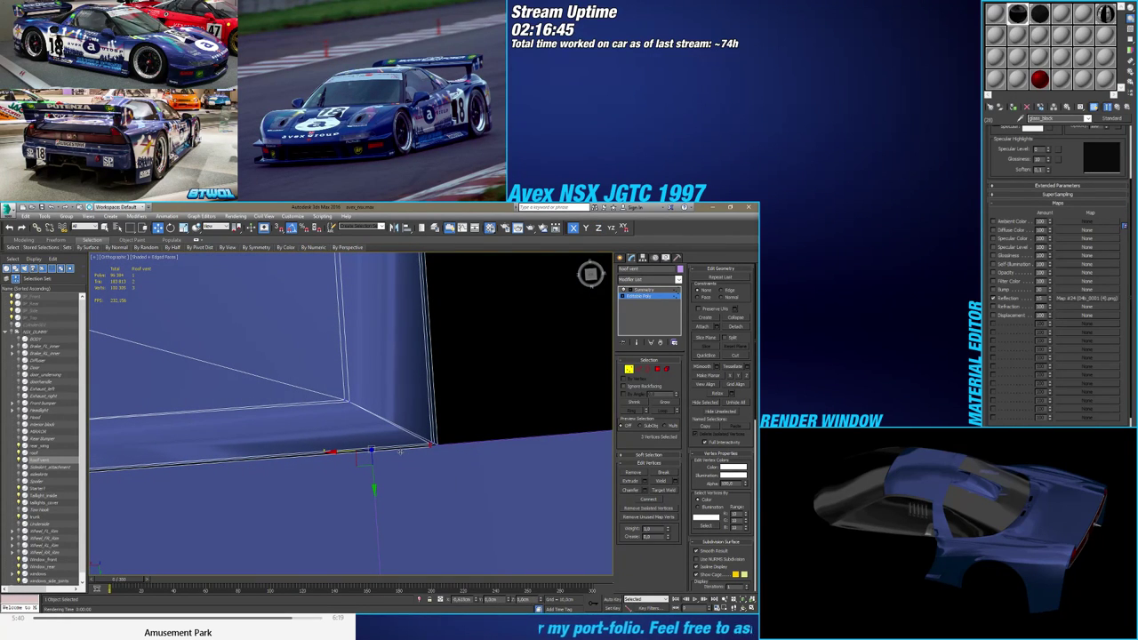
{"action": "middle_click_drag", "start_coordinate": [449, 466], "coordinate": [469, 439], "text": "alt"}
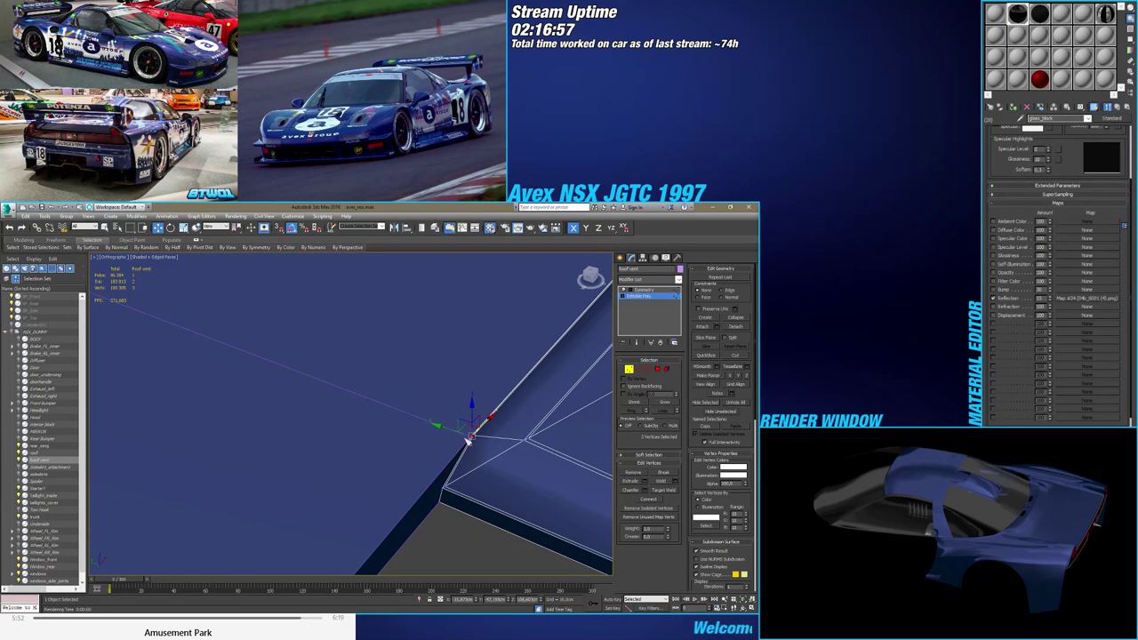
Select the roof's border edges beside the vent corner in its Editable Poly and connect them with a new edge
{"action": "left_click", "coordinate": [620, 257]}
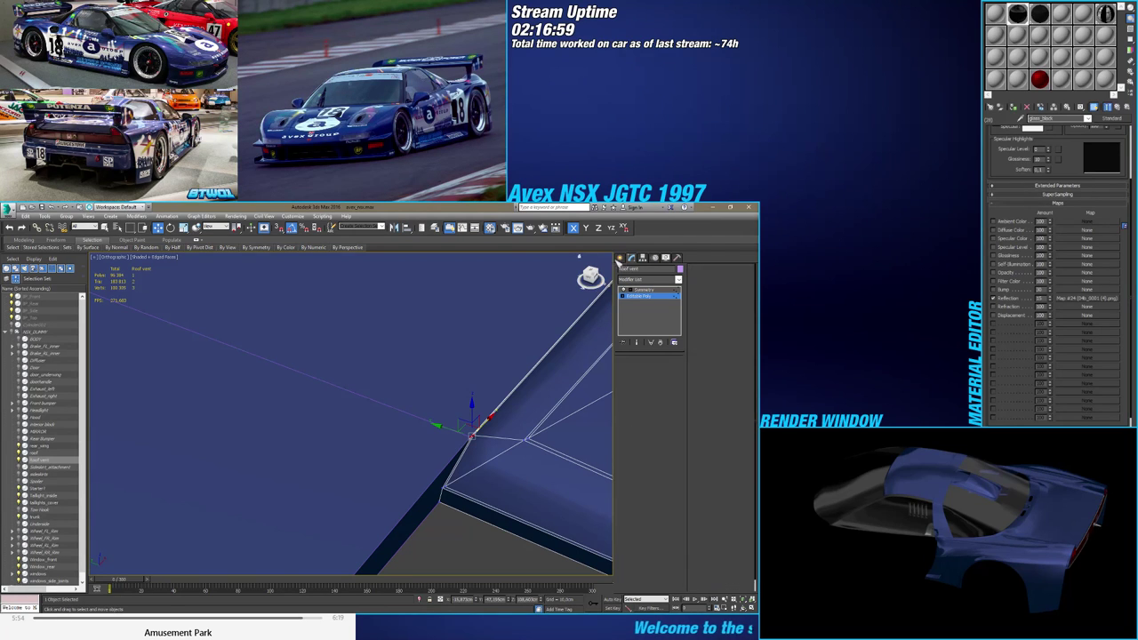
{"action": "left_click", "coordinate": [344, 433]}
{"action": "left_click", "coordinate": [633, 258]}
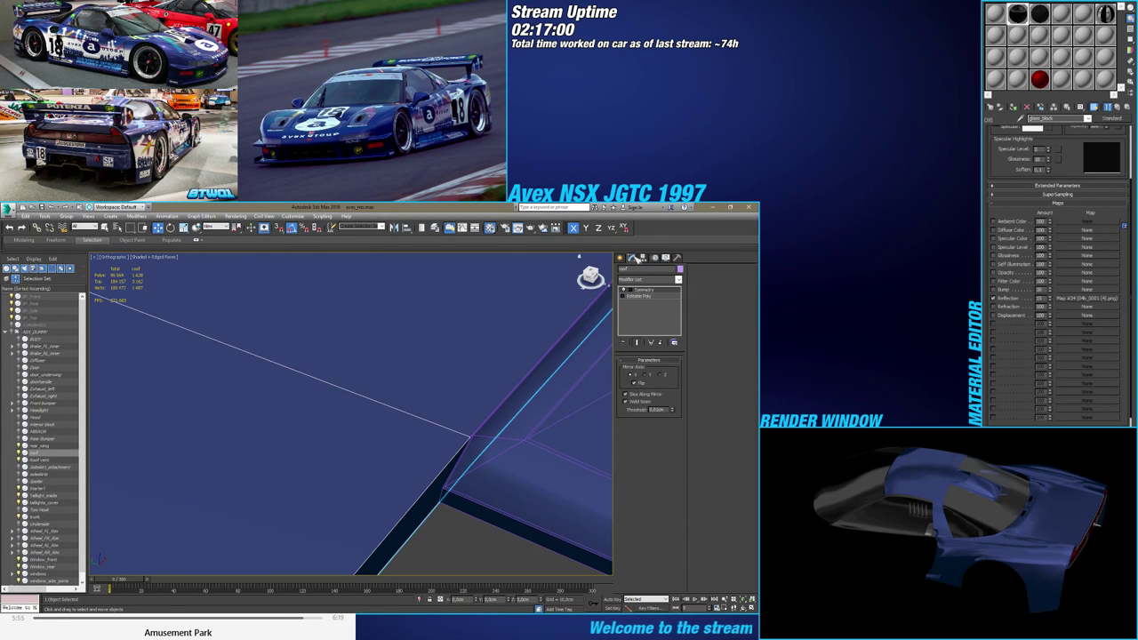
{"action": "left_click", "coordinate": [646, 296]}
{"action": "left_click", "coordinate": [640, 370]}
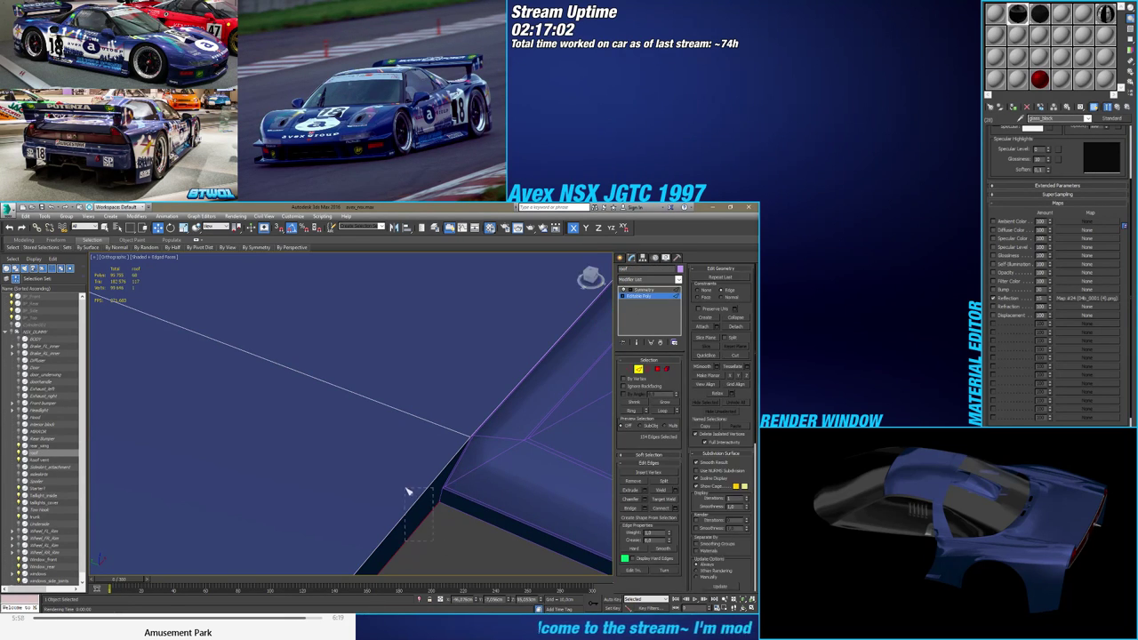
{"action": "left_click_drag", "start_coordinate": [407, 488], "coordinate": [451, 525]}
{"action": "scroll", "coordinate": [483, 491], "scroll_direction": "down", "scroll_amount": 4}
{"action": "left_click", "coordinate": [308, 425]}
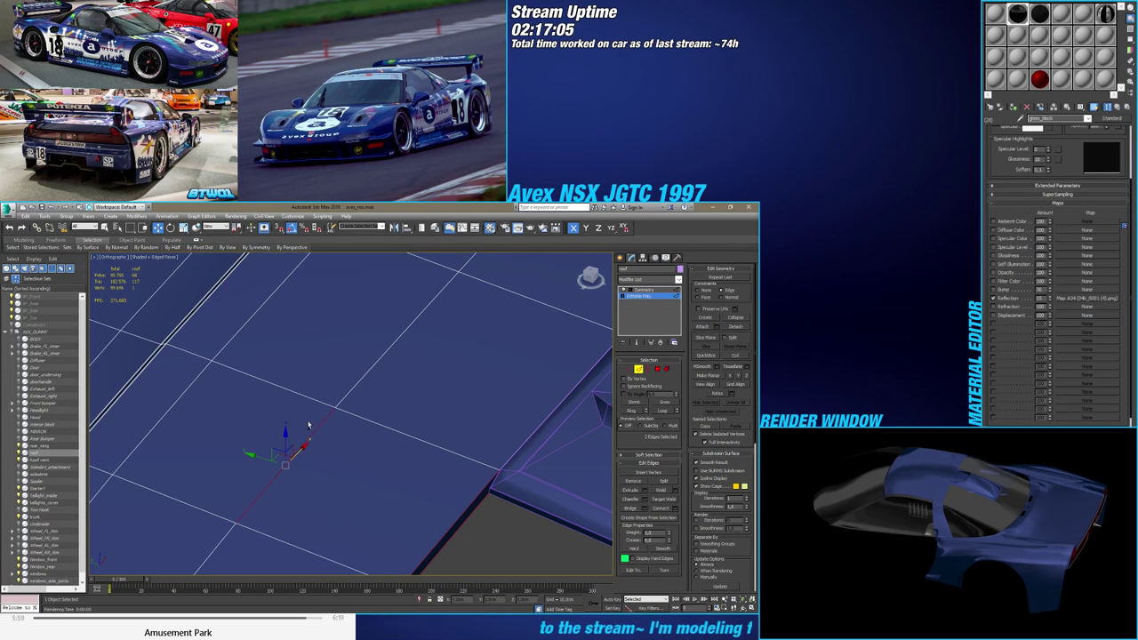
{"action": "left_click", "coordinate": [675, 510]}
{"action": "middle_click_drag", "start_coordinate": [539, 518], "coordinate": [500, 503], "text": "alt"}
{"action": "scroll", "coordinate": [489, 508], "scroll_direction": "up", "scroll_amount": 4}
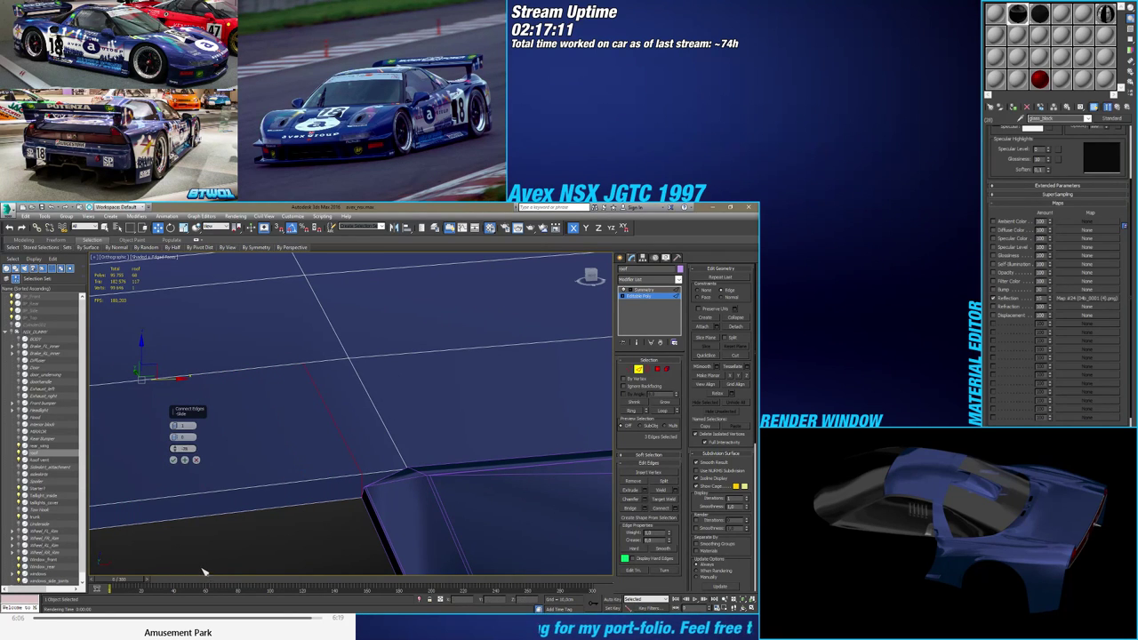
{"action": "left_click", "coordinate": [184, 460]}
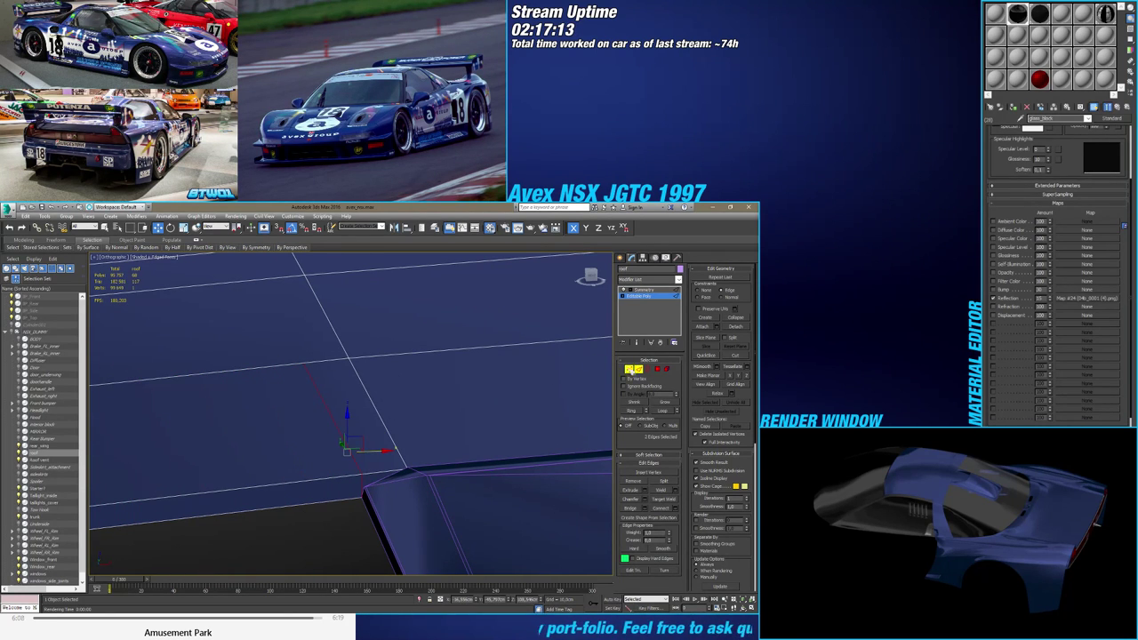
Move the roof's newly connected border vertices to the roof vent's corner
{"action": "key", "text": "1"}
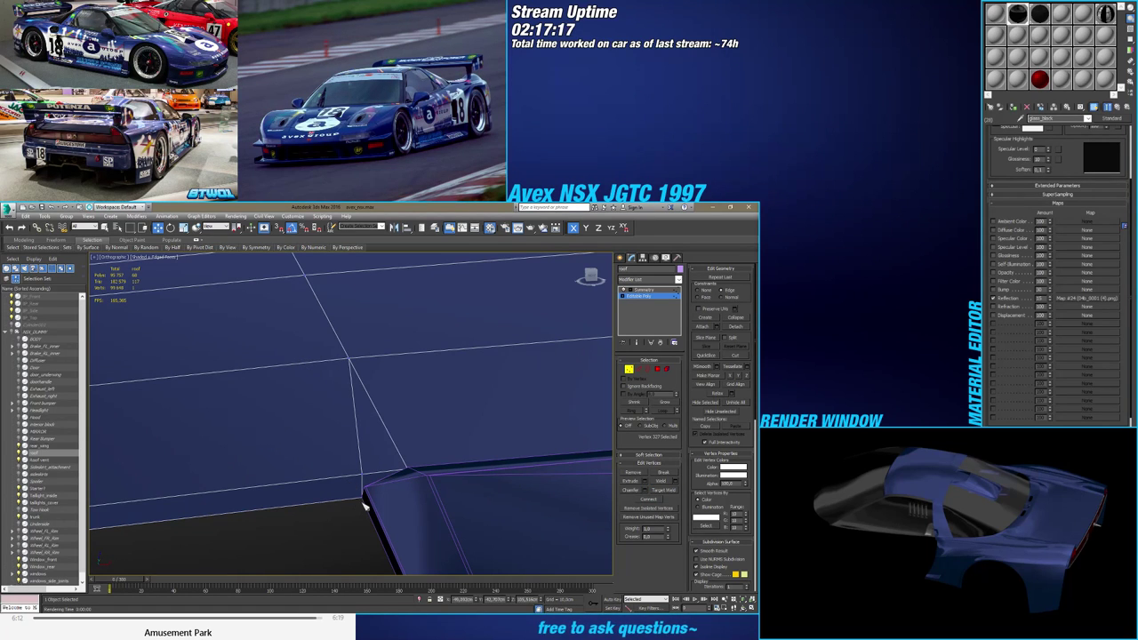
{"action": "left_click_drag", "start_coordinate": [366, 490], "coordinate": [367, 489]}
{"action": "middle_click_drag", "start_coordinate": [367, 490], "coordinate": [427, 467]}
{"action": "scroll", "coordinate": [388, 453], "scroll_direction": "up", "scroll_amount": 4}
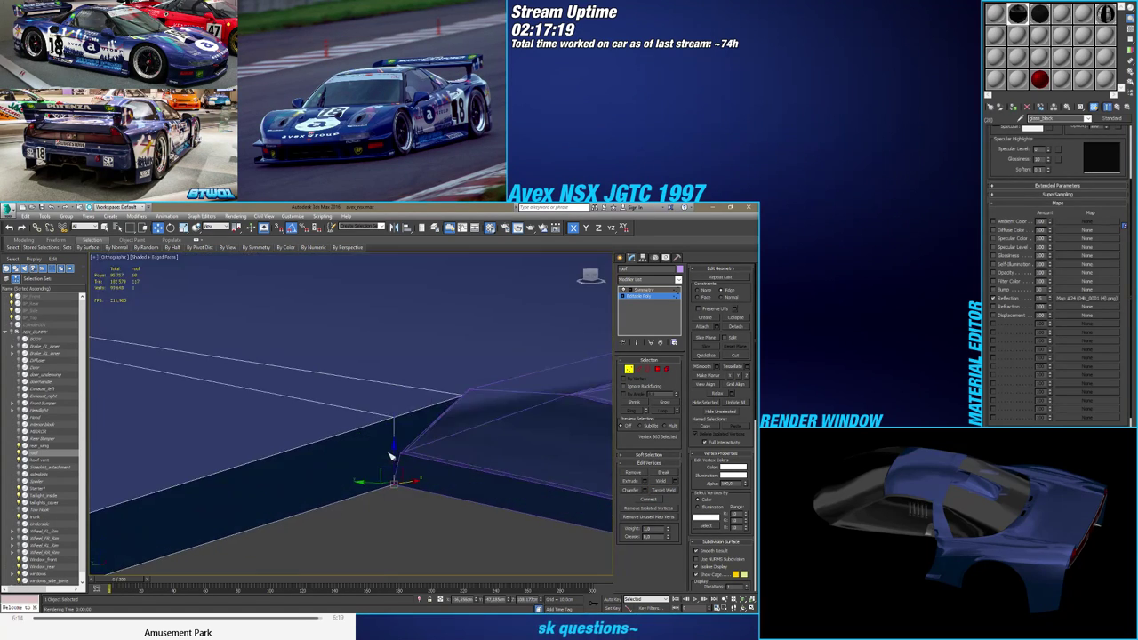
Switch to the rear window's Editable Poly and snap its corner vertex to the roof's lower corner vertex
{"action": "scroll", "coordinate": [406, 497], "scroll_direction": "up", "scroll_amount": 3}
{"action": "left_click", "coordinate": [620, 258]}
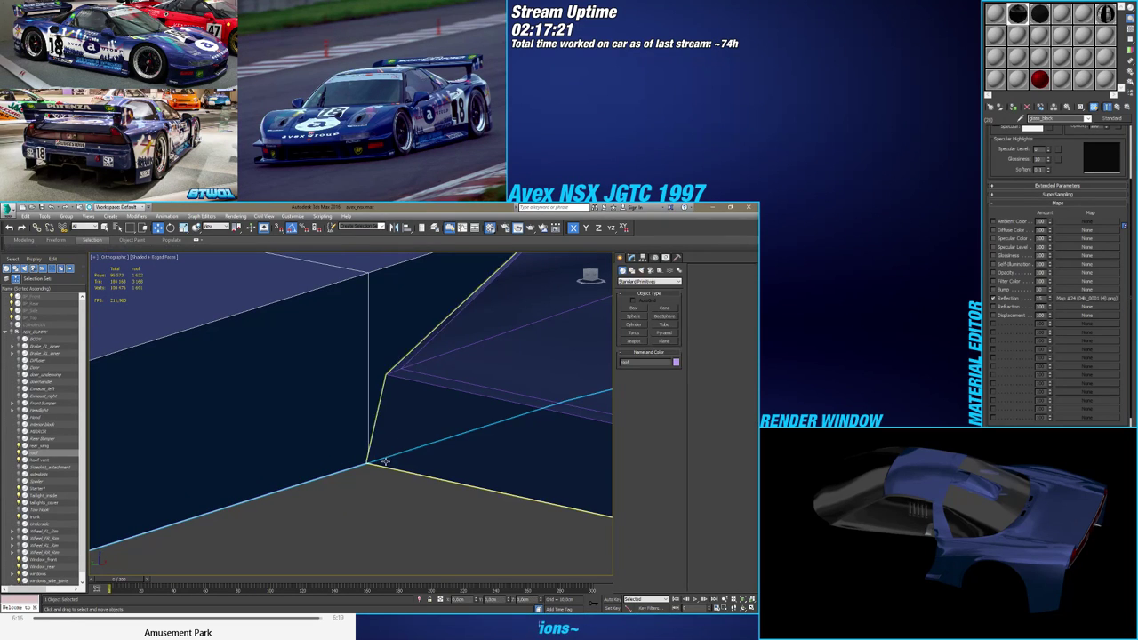
{"action": "left_click", "coordinate": [416, 453]}
{"action": "left_click", "coordinate": [632, 258]}
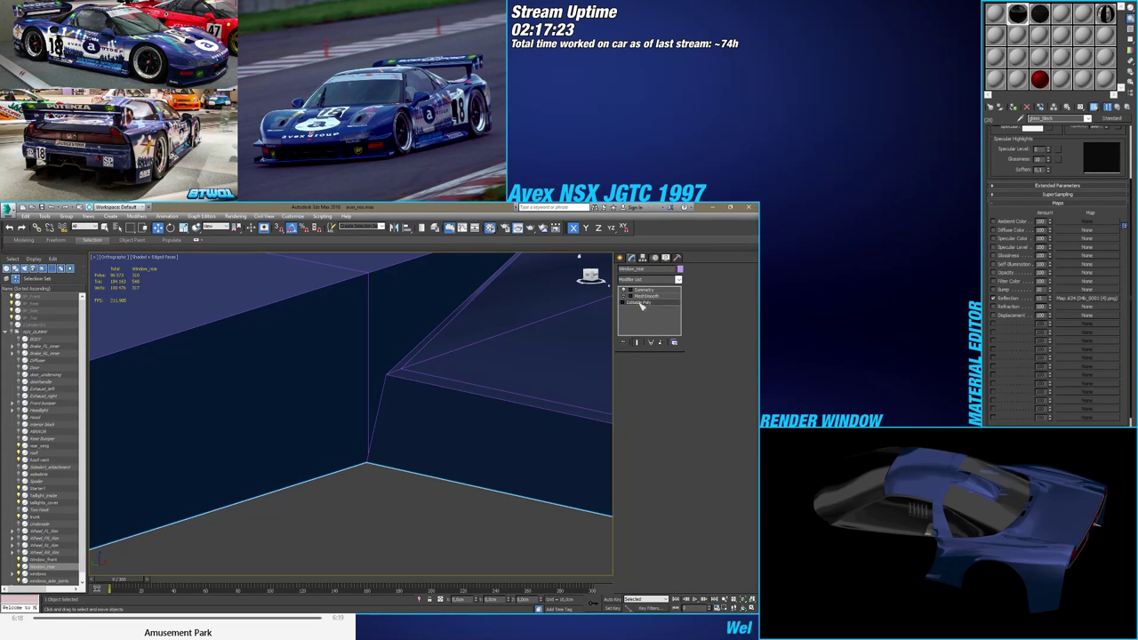
{"action": "left_click", "coordinate": [628, 369]}
{"action": "scroll", "coordinate": [366, 465], "scroll_direction": "up", "scroll_amount": 4}
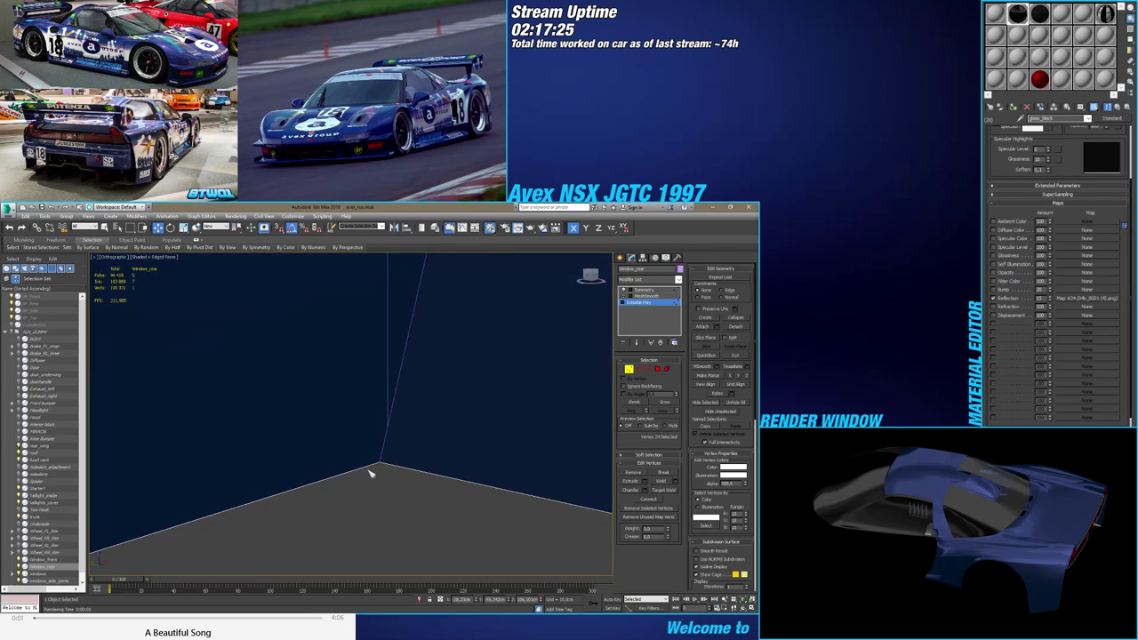
{"action": "key", "text": "F3"}
{"action": "left_click_drag", "start_coordinate": [380, 461], "coordinate": [389, 461]}
{"action": "scroll", "coordinate": [389, 461], "scroll_direction": "down", "scroll_amount": 2}
{"action": "left_click", "coordinate": [629, 370]}
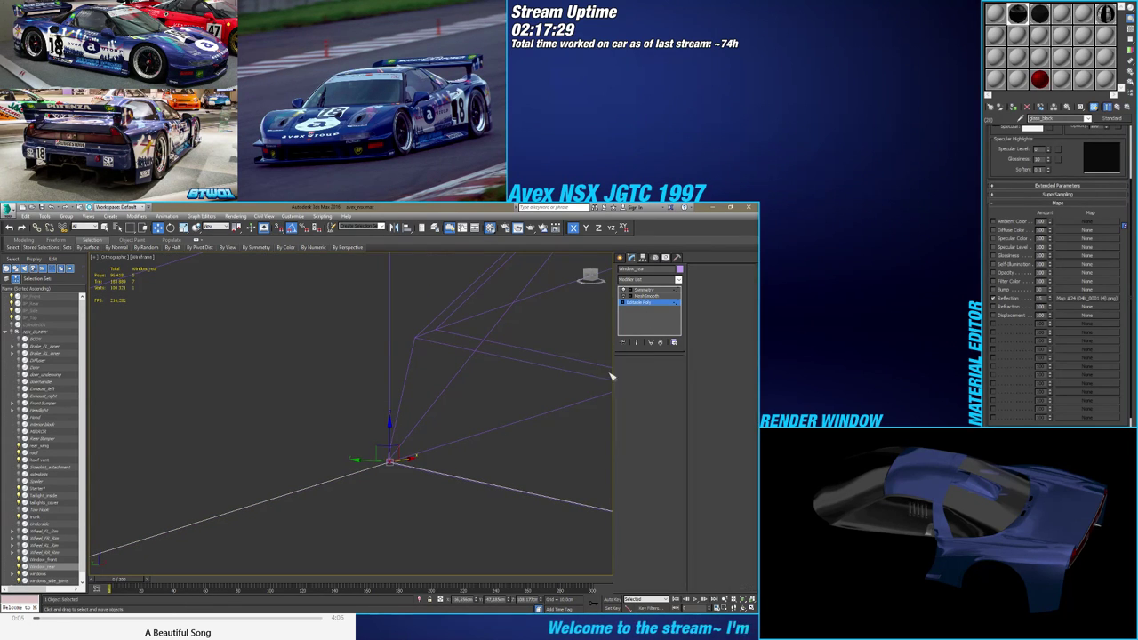
Open the roof vent's Editable Poly vertices and snap its end corner vertices to the roof's lower corner
{"action": "left_click", "coordinate": [452, 344]}
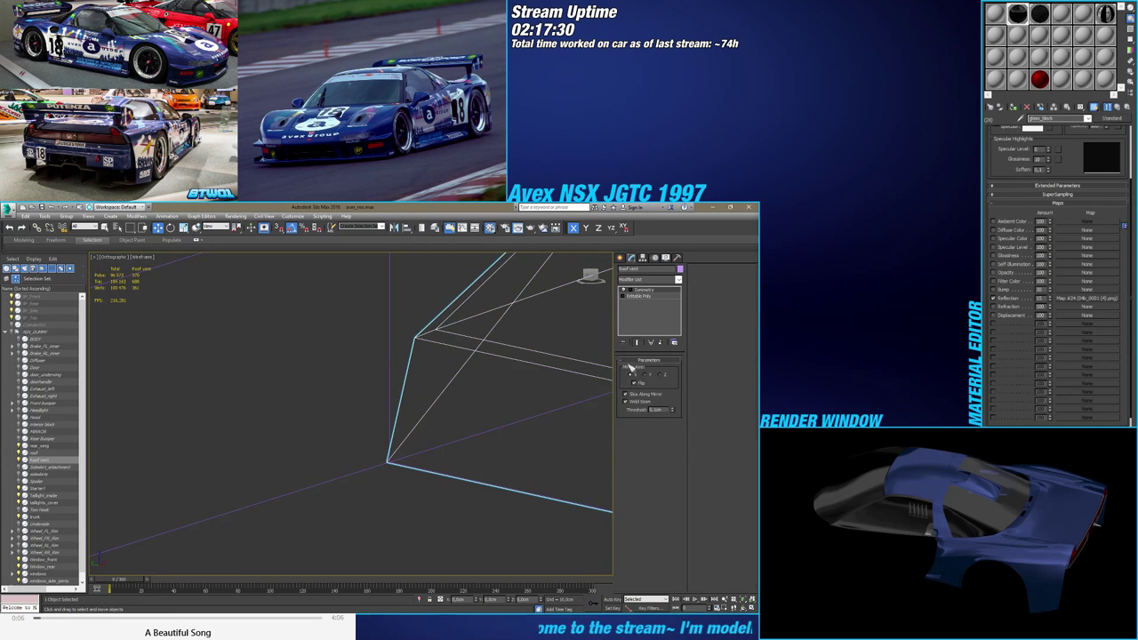
{"action": "left_click", "coordinate": [639, 297]}
{"action": "key", "text": "1"}
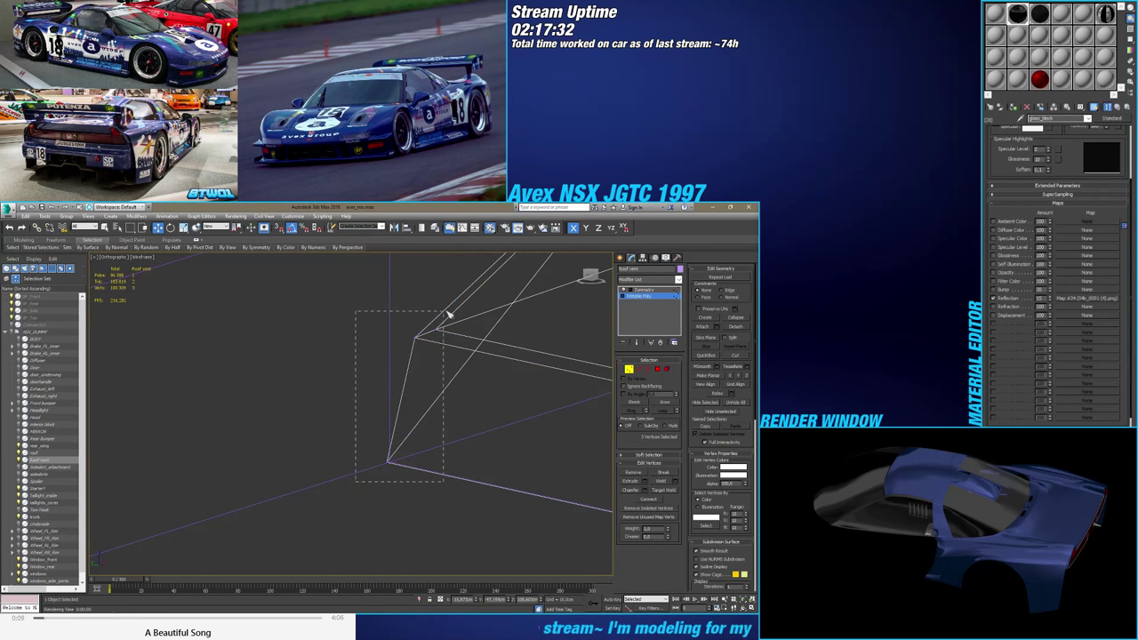
{"action": "key", "text": "s"}
{"action": "left_click_drag", "start_coordinate": [387, 462], "coordinate": [390, 461]}
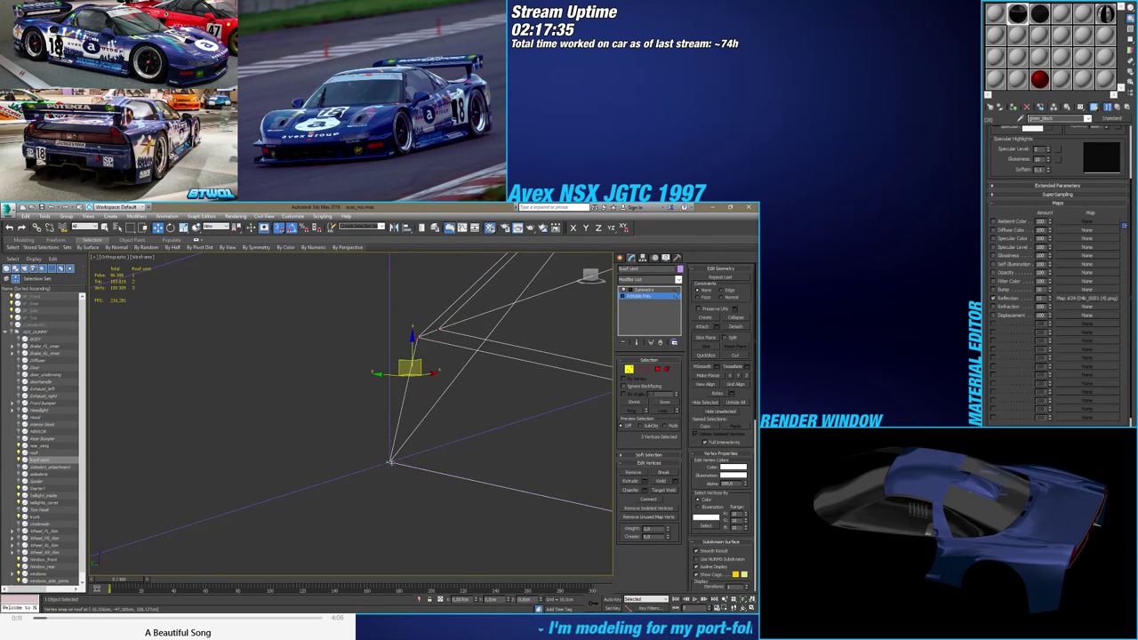
{"action": "scroll", "coordinate": [389, 462], "scroll_direction": "down", "scroll_amount": 4}
Snap the roof vent's upper corner vertex pair onto the roof's upper corner vertex
{"action": "middle_click_drag", "start_coordinate": [389, 436], "coordinate": [385, 453], "text": "alt"}
{"action": "key", "text": "s"}
{"action": "scroll", "coordinate": [384, 453], "scroll_direction": "up", "scroll_amount": 3}
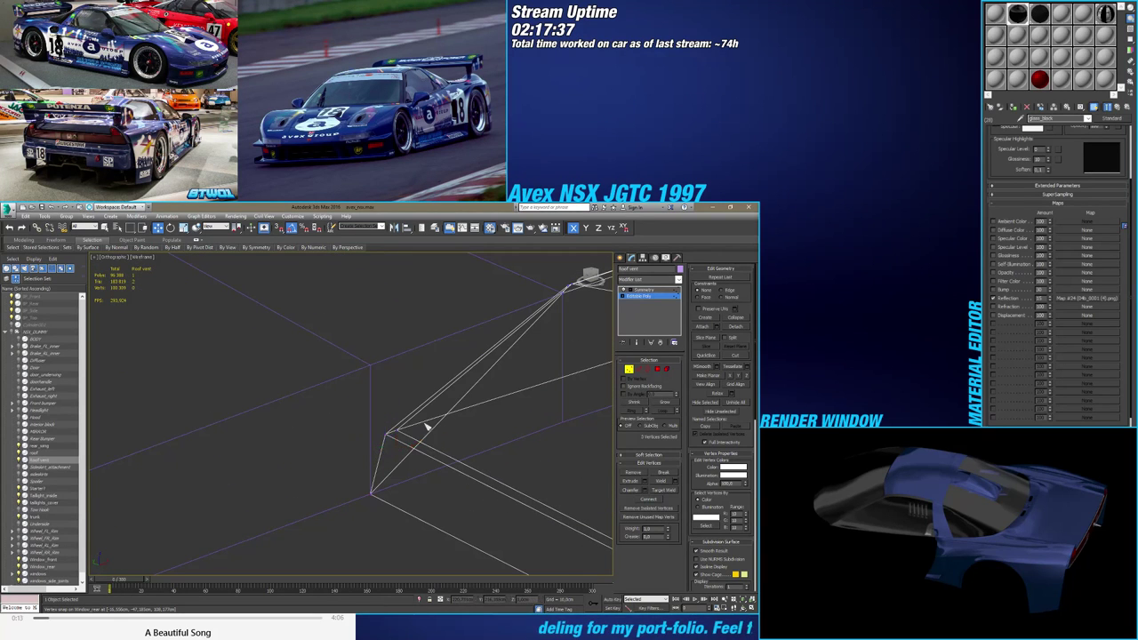
{"action": "left_click_drag", "start_coordinate": [385, 439], "coordinate": [370, 364]}
{"action": "mouse_move", "coordinate": [369, 365]}
{"action": "middle_mouse_down", "text": "alt"}
{"action": "mouse_move", "coordinate": [329, 364]}
{"action": "mouse_move", "coordinate": [356, 363]}
{"action": "mouse_move", "coordinate": [395, 429]}
{"action": "mouse_move", "coordinate": [358, 424]}
{"action": "mouse_move", "coordinate": [397, 431]}
{"action": "middle_mouse_up", "text": "alt"}
{"action": "key", "text": "F3"}
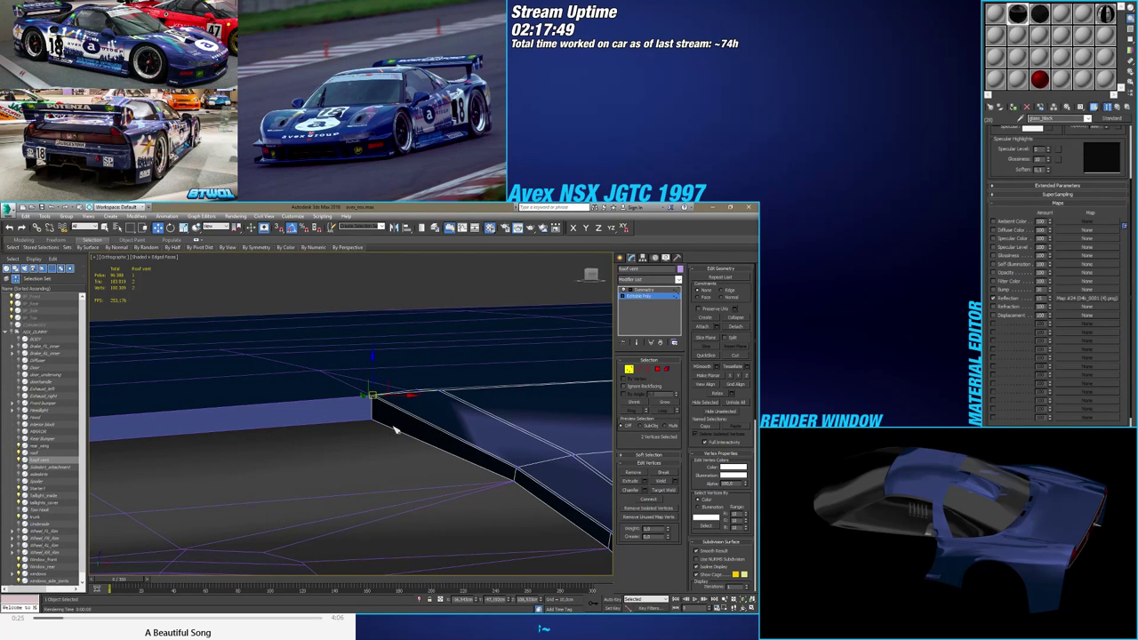
Snap the vertex pairs along the roof vent's roof-side edge onto the matching roof border vertices
{"action": "mouse_move", "coordinate": [388, 421]}
{"action": "middle_mouse_down", "text": "alt"}
{"action": "mouse_move", "coordinate": [418, 430]}
{"action": "mouse_move", "coordinate": [428, 448]}
{"action": "middle_mouse_up", "text": "alt"}
{"action": "scroll", "coordinate": [376, 389], "scroll_direction": "up", "scroll_amount": 4}
{"action": "scroll", "coordinate": [370, 422], "scroll_direction": "down", "scroll_amount": 2}
{"action": "mouse_move", "coordinate": [369, 427]}
{"action": "middle_mouse_down", "text": "alt"}
{"action": "mouse_move", "coordinate": [419, 399]}
{"action": "mouse_move", "coordinate": [414, 386]}
{"action": "mouse_move", "coordinate": [297, 412]}
{"action": "mouse_move", "coordinate": [376, 441]}
{"action": "middle_mouse_up", "text": "alt"}
{"action": "key", "text": "F3"}
{"action": "key", "text": "F3"}
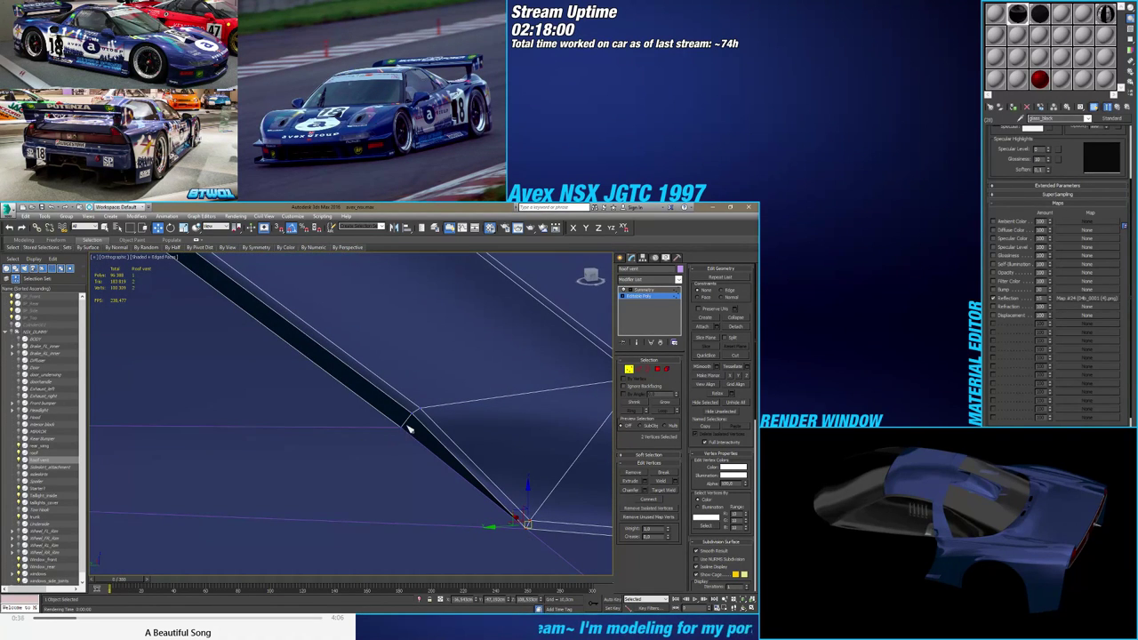
{"action": "middle_click_drag", "start_coordinate": [409, 404], "coordinate": [341, 388], "text": "alt"}
{"action": "middle_click_drag", "start_coordinate": [182, 272], "coordinate": [341, 390]}
{"action": "scroll", "coordinate": [341, 389], "scroll_direction": "down", "scroll_amount": 3}
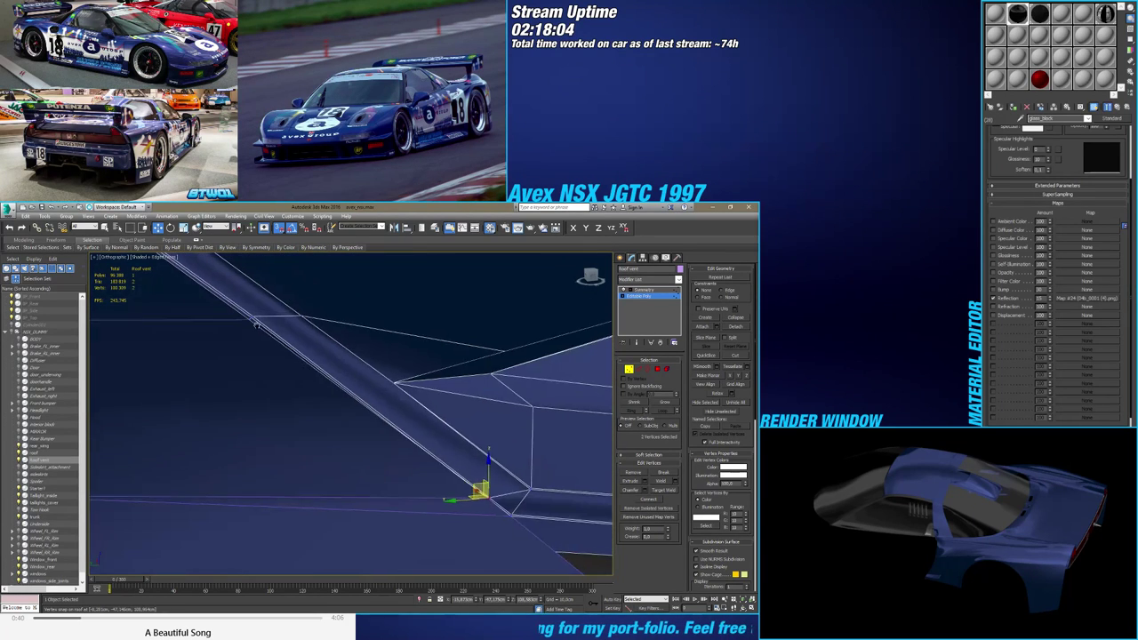
{"action": "scroll", "coordinate": [335, 396], "scroll_direction": "up", "scroll_amount": 8}
{"action": "left_click_drag", "start_coordinate": [357, 407], "coordinate": [328, 432]}
{"action": "left_click", "coordinate": [336, 425], "text": "ctrl"}
{"action": "scroll", "coordinate": [310, 431], "scroll_direction": "down", "scroll_amount": 6}
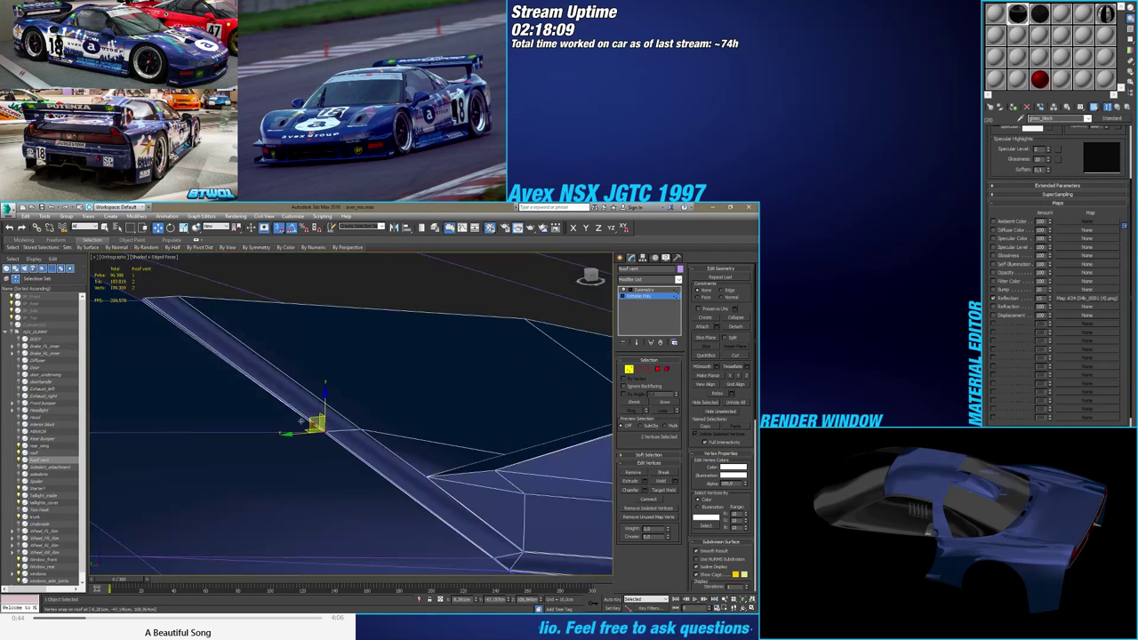
Snap the roof vent's vertex pair at the mirror centreline onto the roof's border vertex
{"action": "middle_click_drag", "start_coordinate": [147, 323], "coordinate": [310, 426]}
{"action": "scroll", "coordinate": [310, 426], "scroll_direction": "up", "scroll_amount": 6}
{"action": "left_click_drag", "start_coordinate": [297, 348], "coordinate": [274, 370]}
{"action": "scroll", "coordinate": [286, 353], "scroll_direction": "up", "scroll_amount": 3}
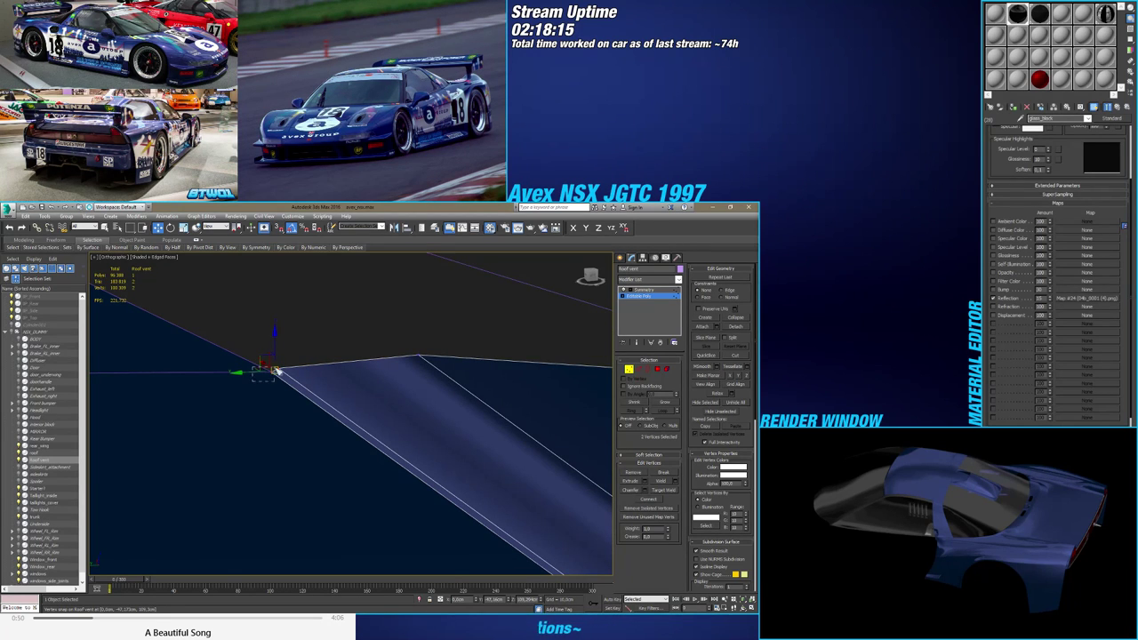
Weld the overlapping vertex pairs along the roof vent's roof-side edge
{"action": "middle_click_drag", "start_coordinate": [365, 446], "coordinate": [313, 391], "text": "alt"}
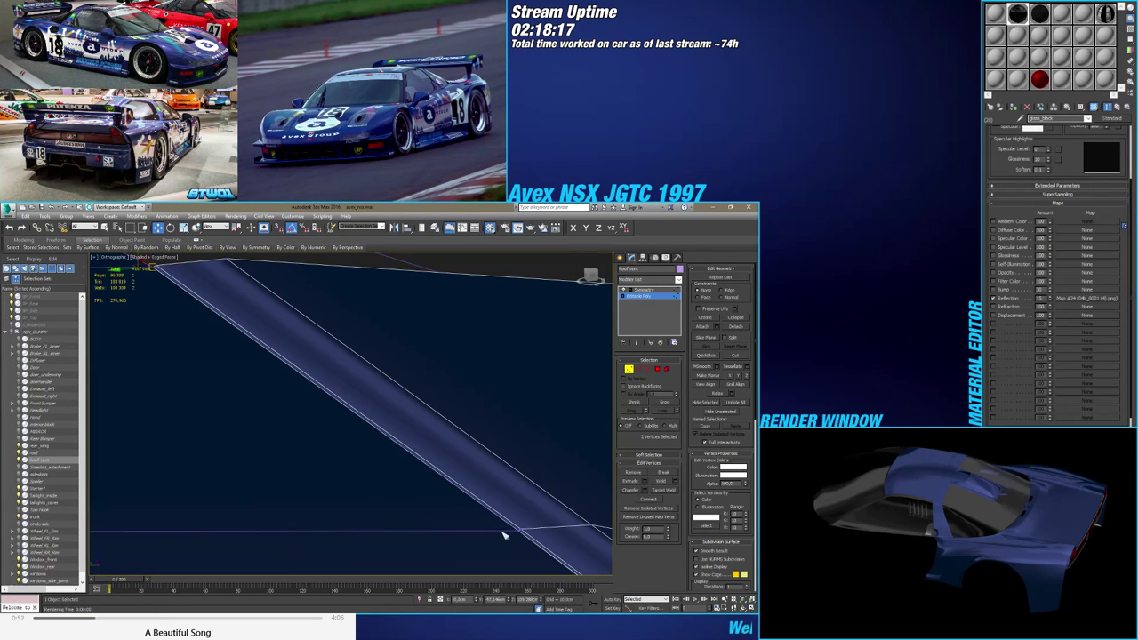
{"action": "middle_click_drag", "start_coordinate": [544, 555], "coordinate": [364, 411], "text": "alt"}
{"action": "scroll", "coordinate": [403, 443], "scroll_direction": "up", "scroll_amount": 2}
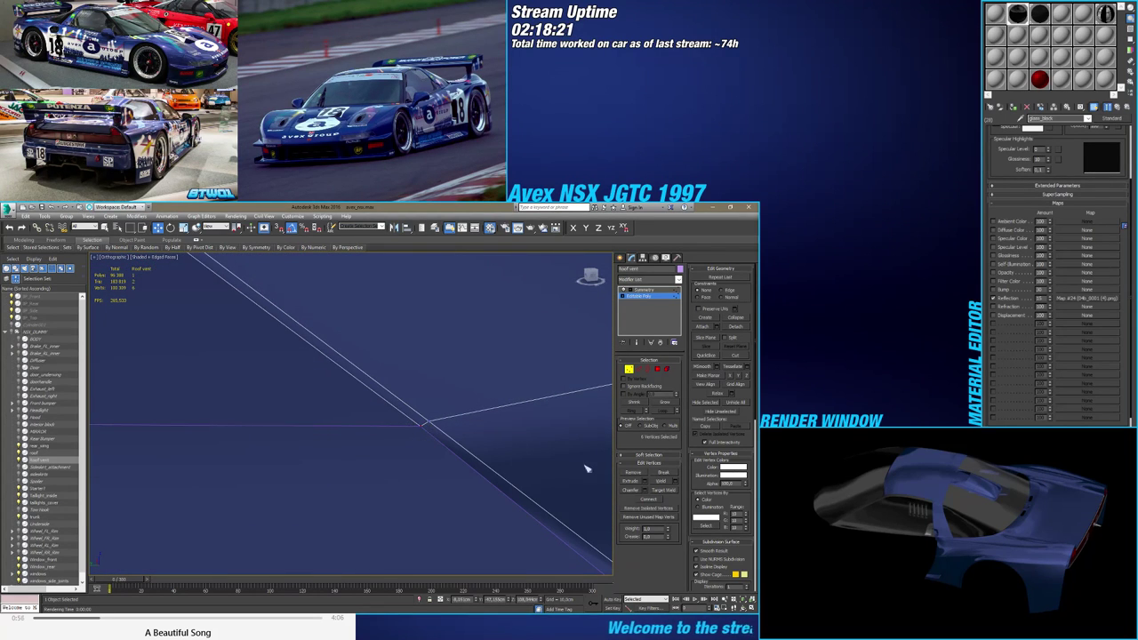
{"action": "left_click", "coordinate": [675, 482]}
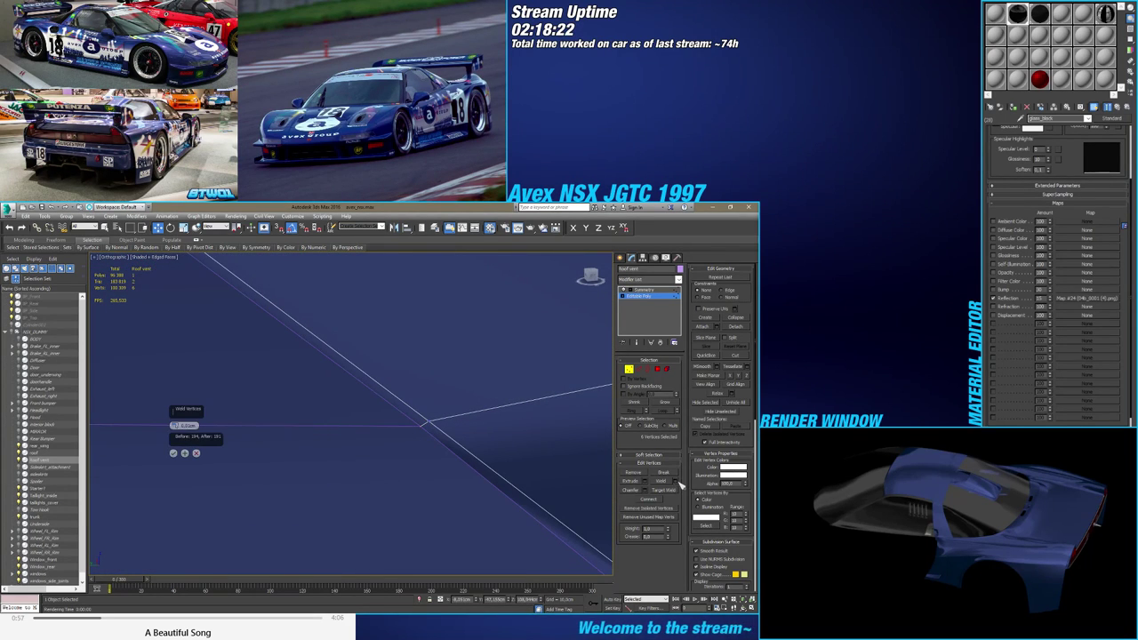
{"action": "left_click", "coordinate": [174, 454]}
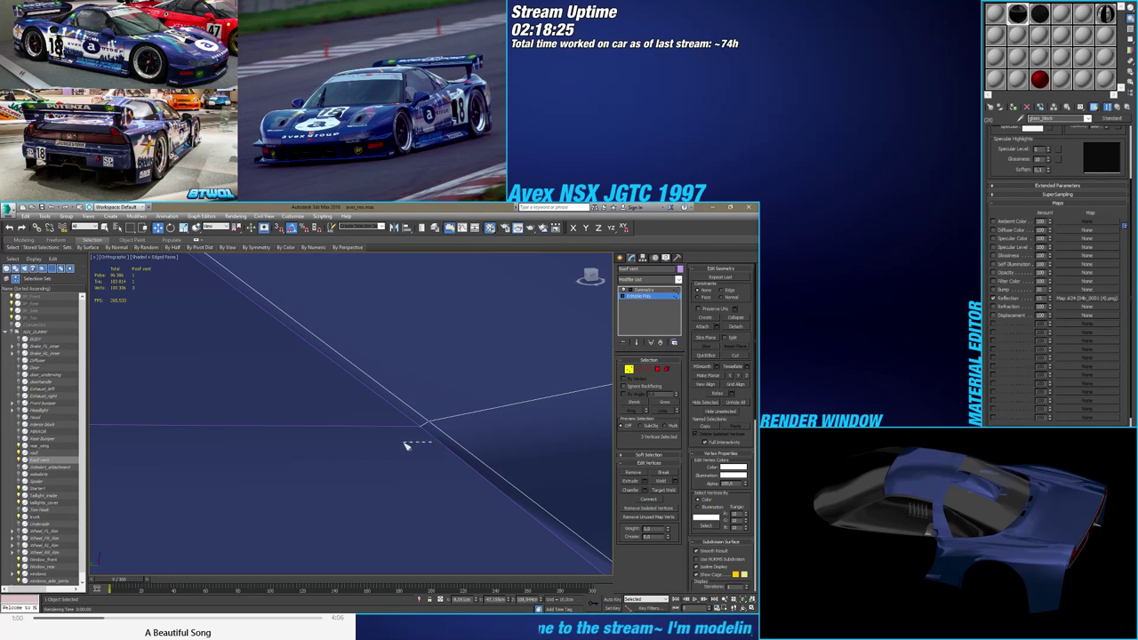
Snap the roof vent's overlapping vertex pair beside the corner onto the matching roof border vertex
{"action": "left_click_drag", "start_coordinate": [442, 402], "coordinate": [442, 401]}
{"action": "scroll", "coordinate": [442, 401], "scroll_direction": "down", "scroll_amount": 3}
{"action": "middle_click_drag", "start_coordinate": [442, 401], "coordinate": [323, 403]}
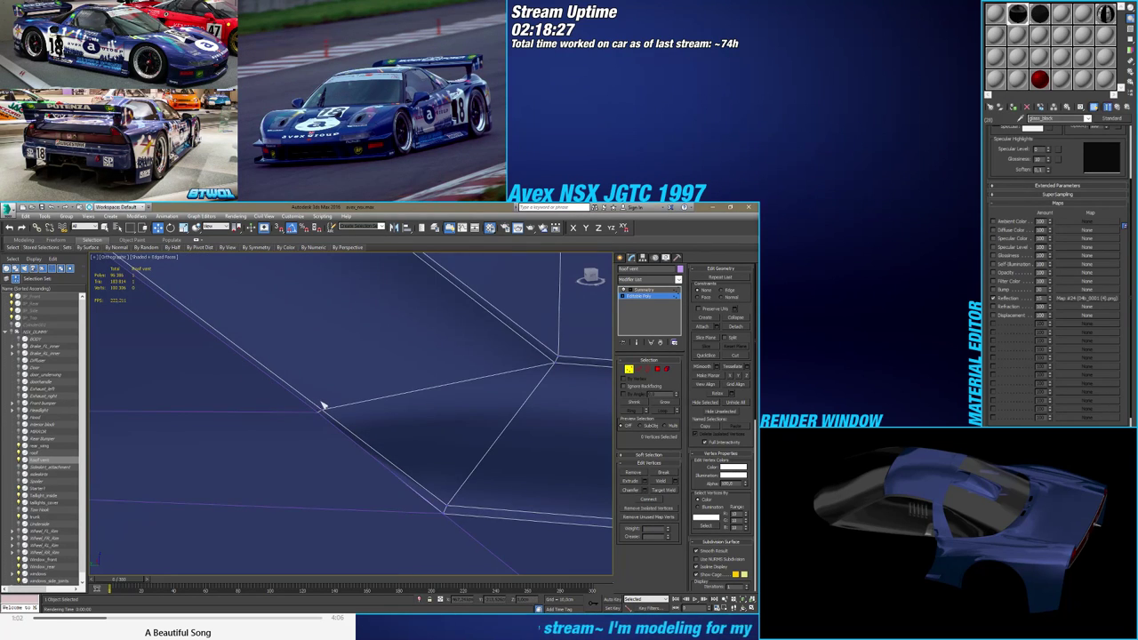
{"action": "scroll", "coordinate": [323, 406], "scroll_direction": "up", "scroll_amount": 3}
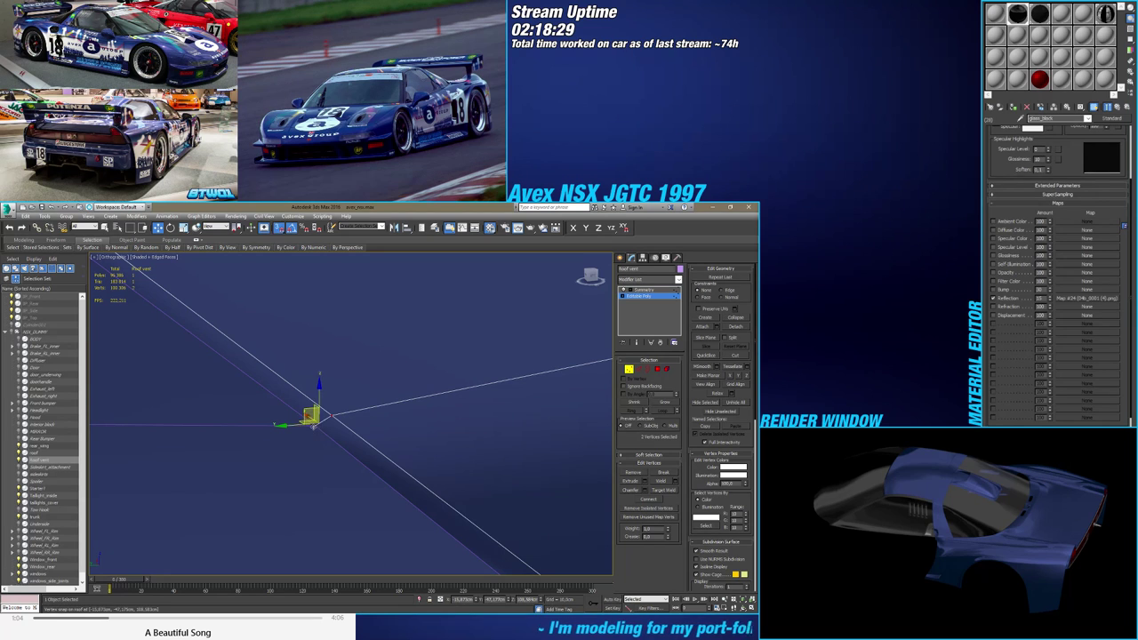
{"action": "left_click_drag", "start_coordinate": [313, 428], "coordinate": [330, 431]}
{"action": "scroll", "coordinate": [327, 430], "scroll_direction": "up", "scroll_amount": 5}
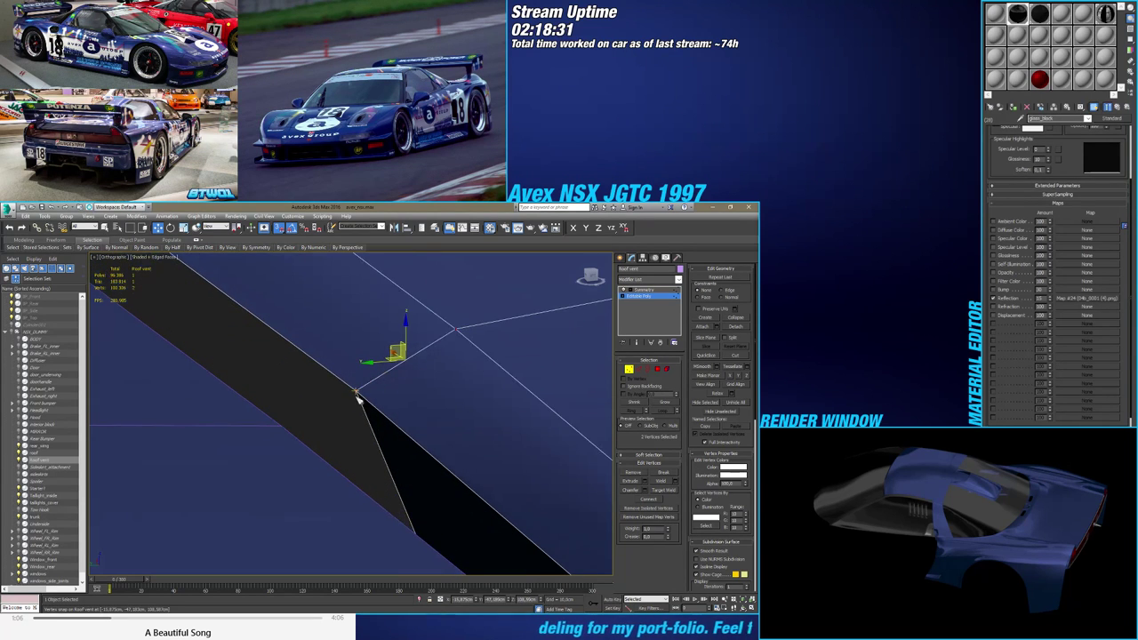
{"action": "left_click_drag", "start_coordinate": [357, 391], "coordinate": [281, 425]}
{"action": "scroll", "coordinate": [282, 426], "scroll_direction": "down", "scroll_amount": 5}
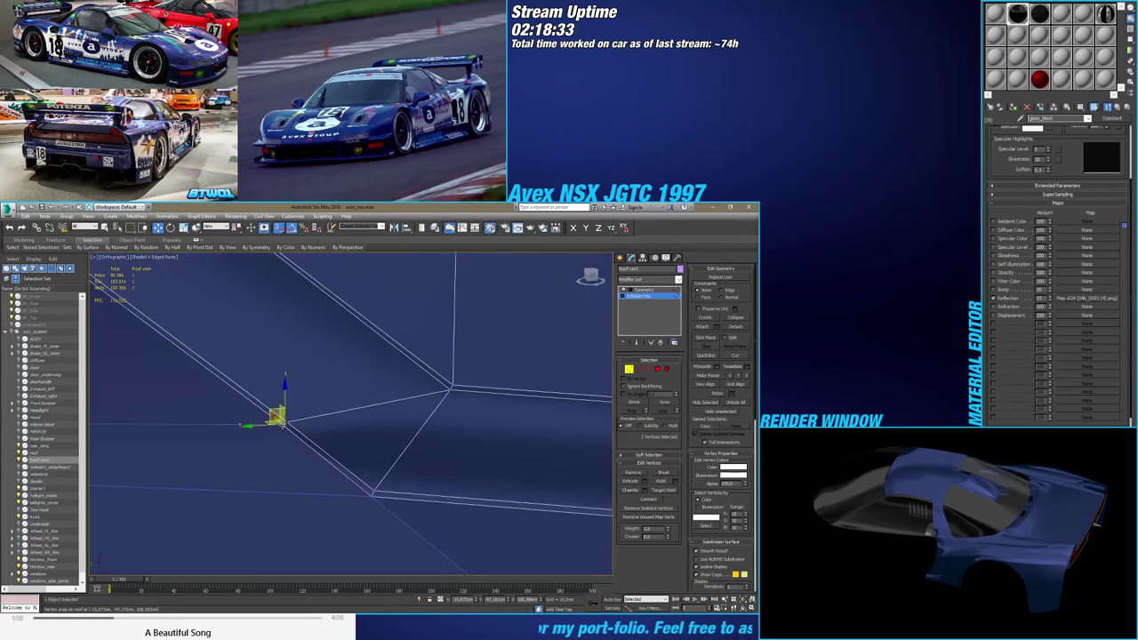
Delete the triangular polygon below the roof vent's corner
{"action": "middle_click_drag", "start_coordinate": [218, 407], "coordinate": [533, 558]}
{"action": "middle_click_drag", "start_coordinate": [361, 356], "coordinate": [401, 410]}
{"action": "scroll", "coordinate": [473, 527], "scroll_direction": "down", "scroll_amount": 3}
{"action": "scroll", "coordinate": [346, 415], "scroll_direction": "up", "scroll_amount": 5}
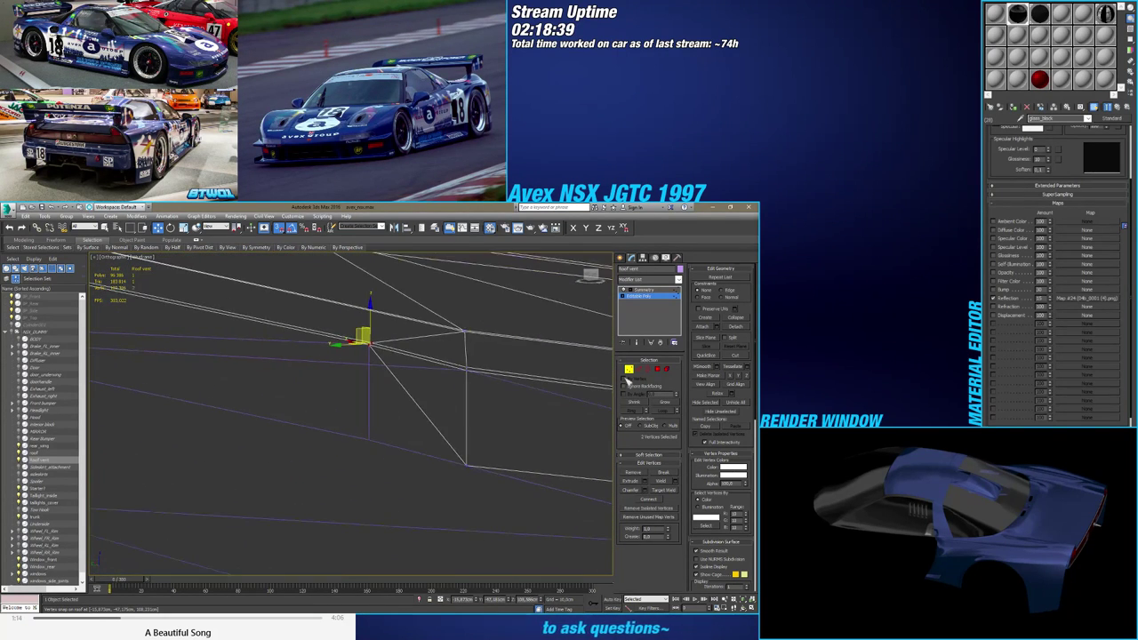
{"action": "left_click", "coordinate": [657, 370]}
{"action": "left_click", "coordinate": [450, 432]}
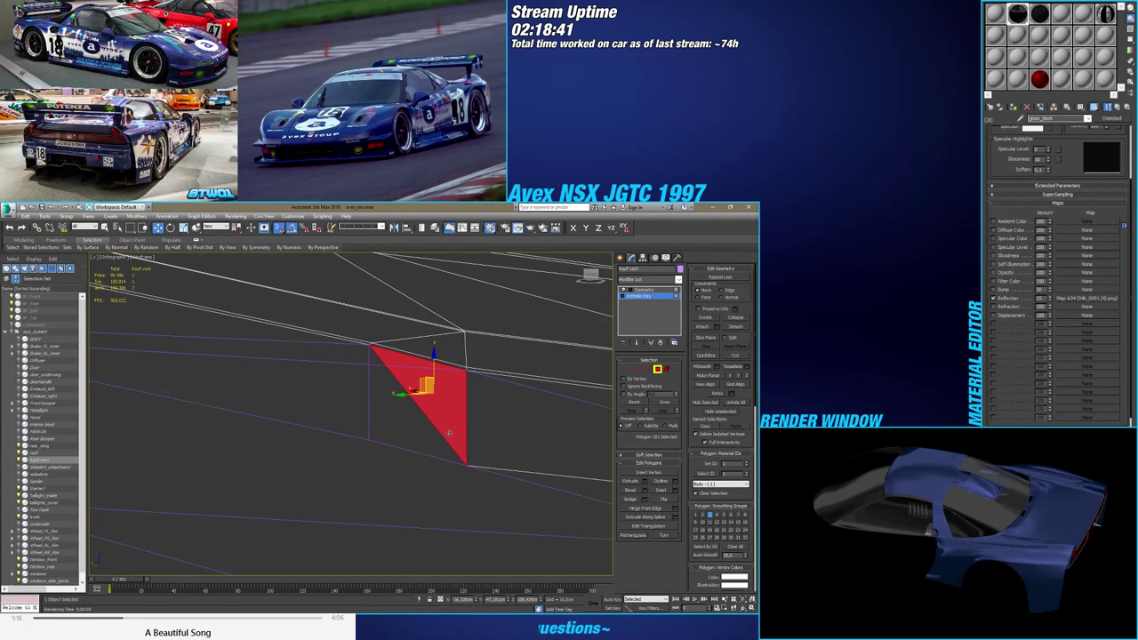
{"action": "key", "text": "Delete"}
With the Edge constraint on and snapping off, slide the roof vent's corner vertex pair slightly along its edge in X
{"action": "left_click", "coordinate": [632, 371]}
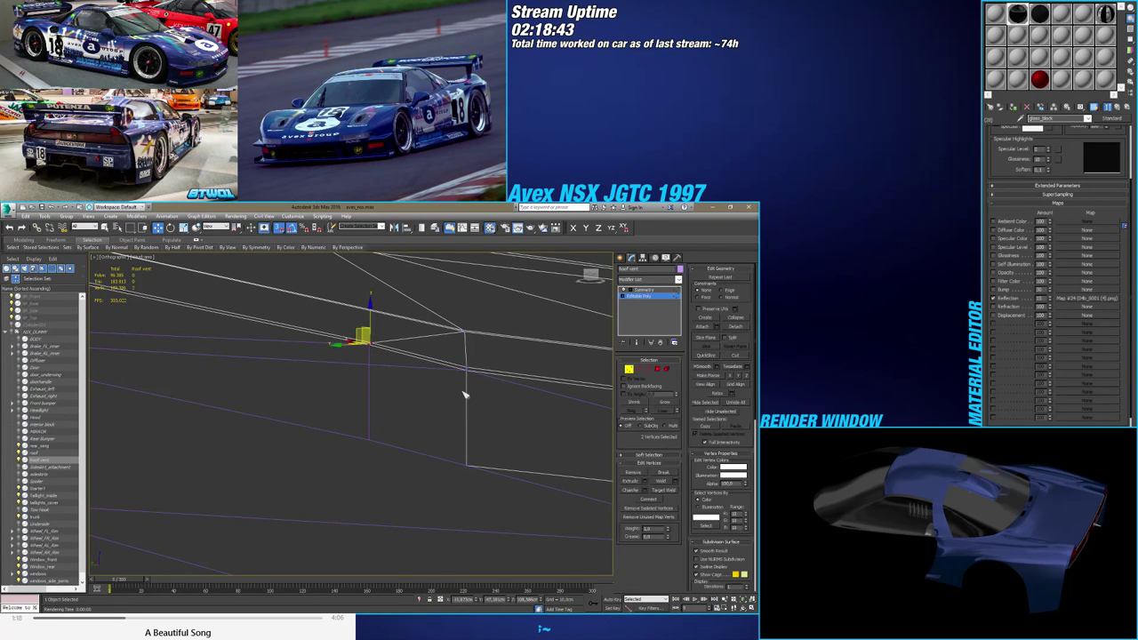
{"action": "left_click_drag", "start_coordinate": [463, 392], "coordinate": [477, 354]}
{"action": "key", "text": "F3"}
{"action": "mouse_move", "coordinate": [477, 356]}
{"action": "middle_mouse_down", "text": "alt"}
{"action": "mouse_move", "coordinate": [472, 379]}
{"action": "mouse_move", "coordinate": [397, 392]}
{"action": "mouse_move", "coordinate": [588, 344]}
{"action": "middle_mouse_up", "text": "alt"}
{"action": "left_click", "coordinate": [723, 292]}
{"action": "middle_click_drag", "start_coordinate": [356, 409], "coordinate": [402, 305]}
{"action": "scroll", "coordinate": [412, 332], "scroll_direction": "down", "scroll_amount": 3}
{"action": "scroll", "coordinate": [403, 306], "scroll_direction": "up", "scroll_amount": 5}
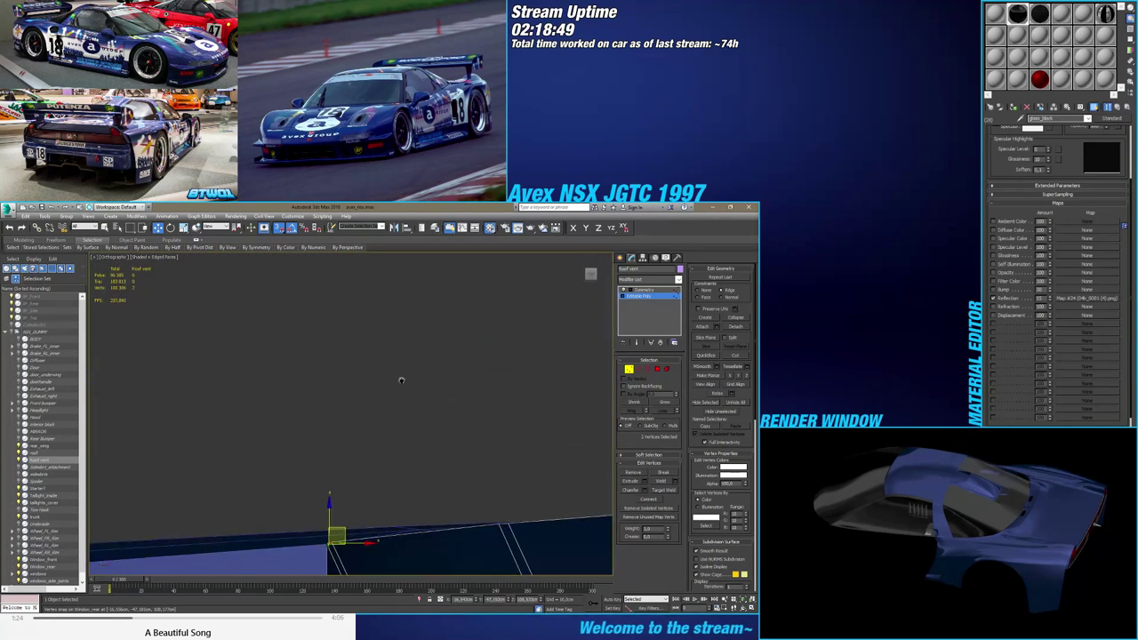
{"action": "middle_click_drag", "start_coordinate": [399, 379], "coordinate": [399, 388], "text": "alt"}
{"action": "middle_click_drag", "start_coordinate": [337, 525], "coordinate": [380, 346]}
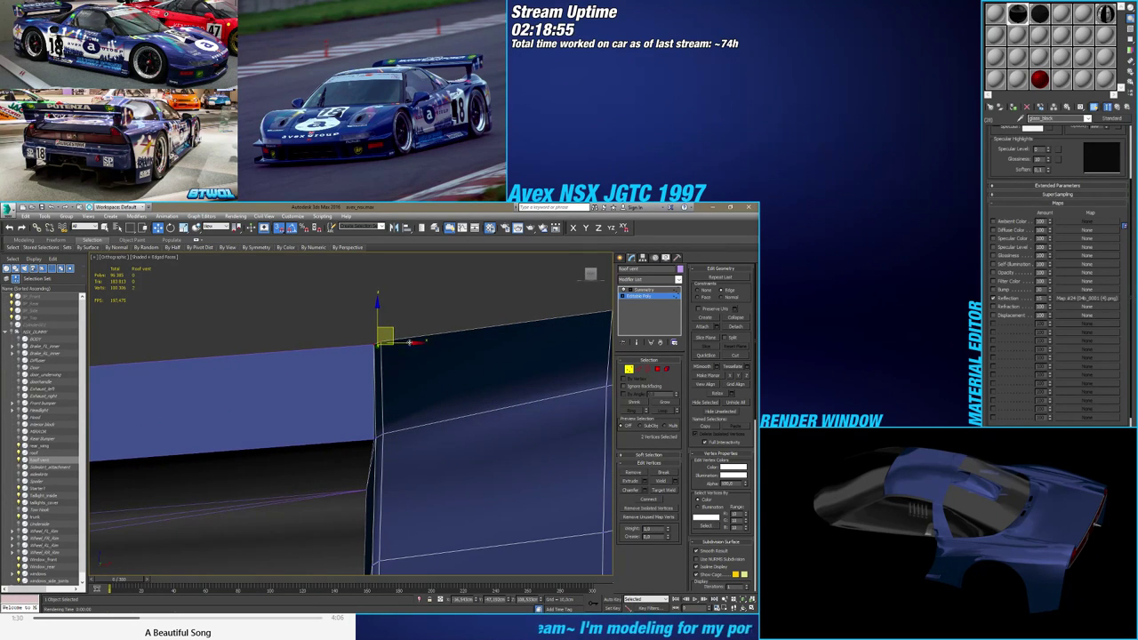
{"action": "mouse_move", "coordinate": [410, 342]}
{"action": "left_mouse_down"}
{"action": "mouse_move", "coordinate": [444, 342]}
{"action": "mouse_move", "coordinate": [411, 349]}
{"action": "left_mouse_up"}
{"action": "key", "text": "ctrl+z"}
{"action": "key", "text": "s"}
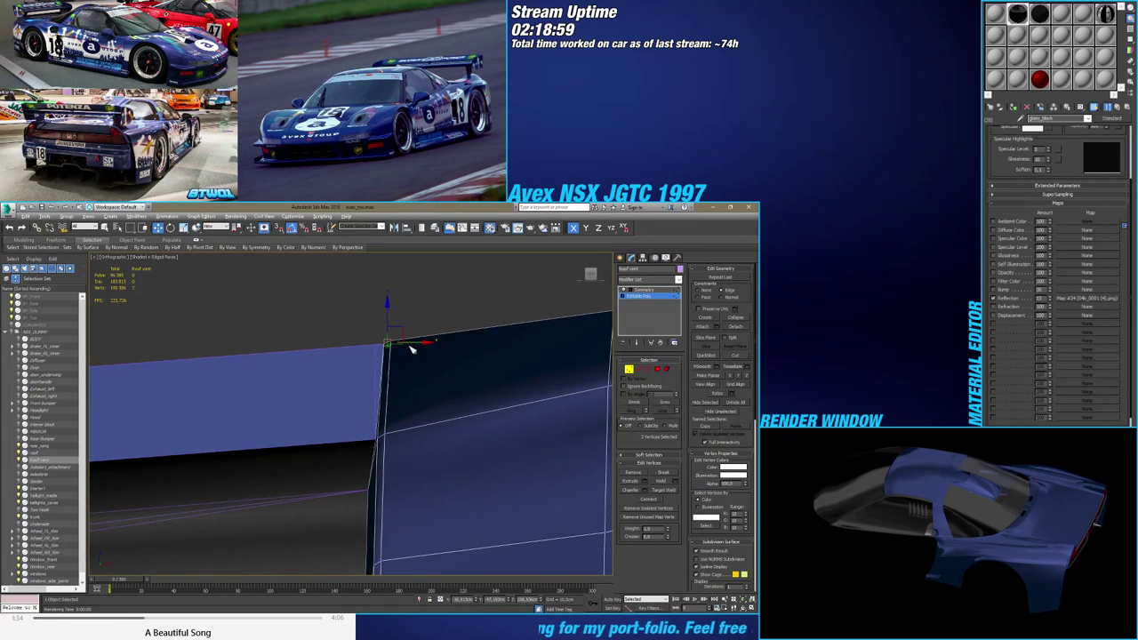
Snap the roof's upper corner vertex onto the roof vent's corner vertex in the roof's Editable Poly
{"action": "middle_click_drag", "start_coordinate": [412, 349], "coordinate": [405, 362], "text": "alt"}
{"action": "left_click", "coordinate": [640, 289]}
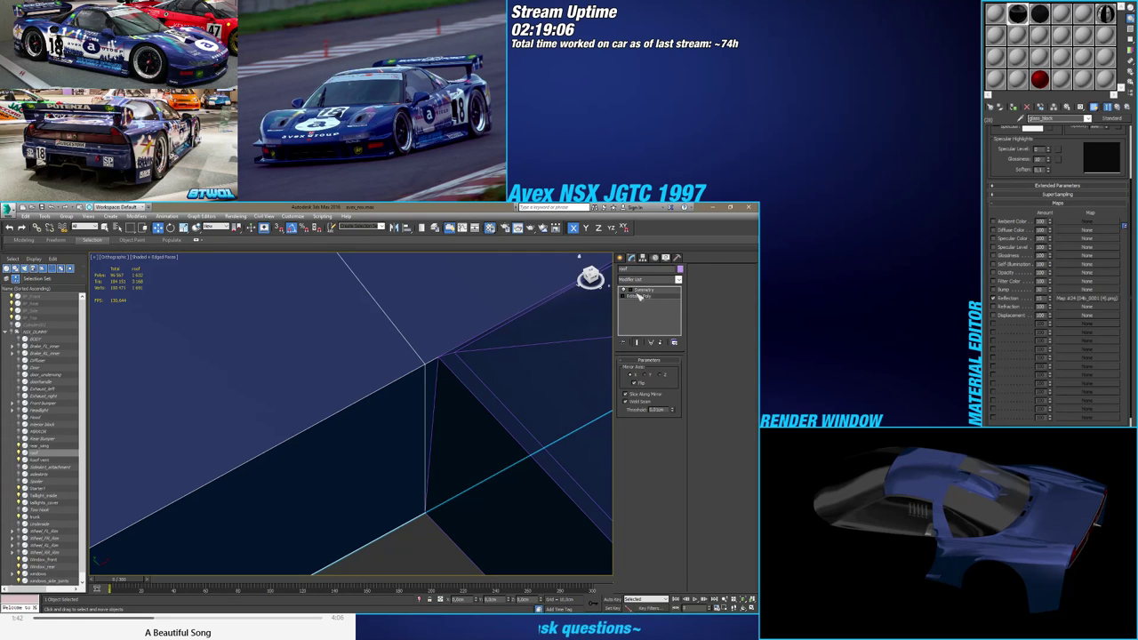
{"action": "left_click", "coordinate": [639, 296]}
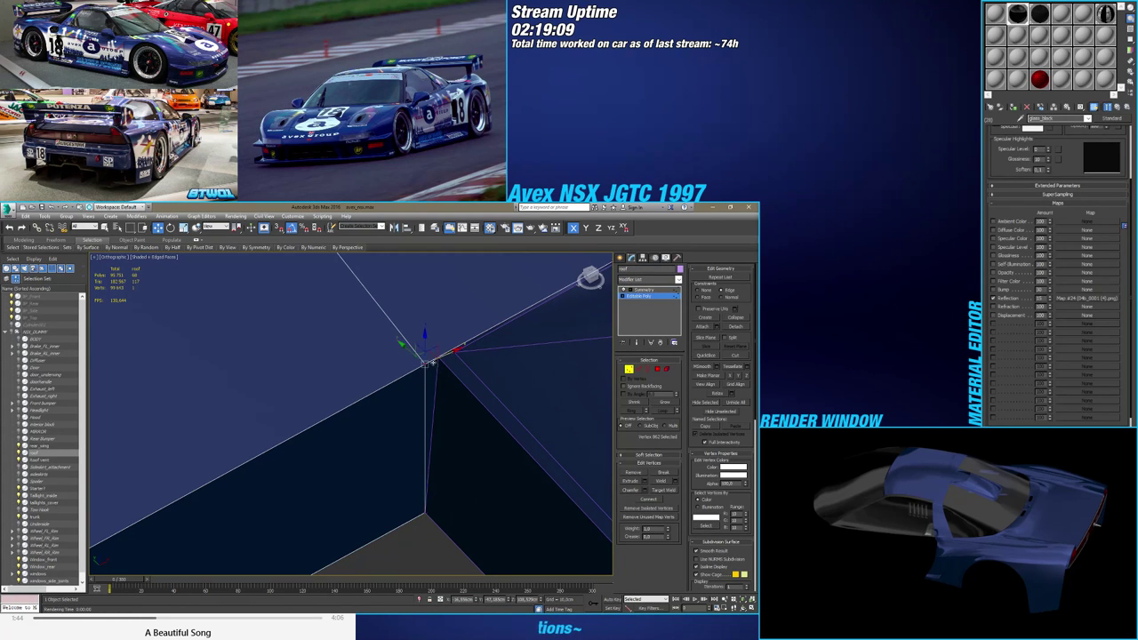
{"action": "scroll", "coordinate": [433, 363], "scroll_direction": "up", "scroll_amount": 3}
{"action": "key", "text": "s"}
{"action": "left_click_drag", "start_coordinate": [413, 359], "coordinate": [449, 347]}
{"action": "scroll", "coordinate": [449, 348], "scroll_direction": "down", "scroll_amount": 5}
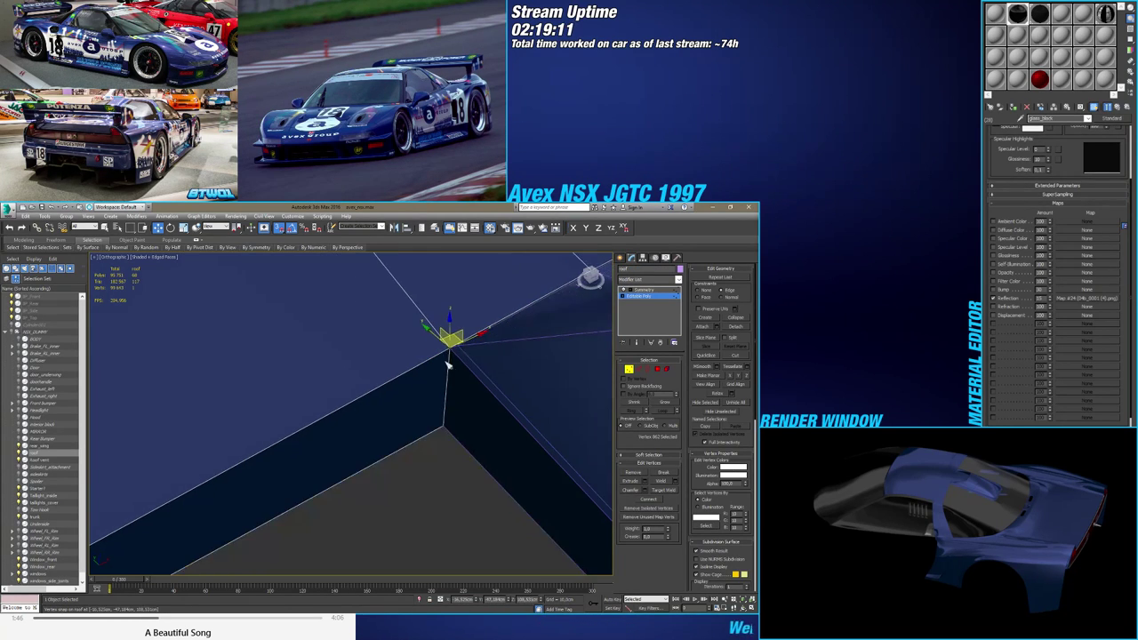
{"action": "middle_click_drag", "start_coordinate": [449, 364], "coordinate": [531, 402], "text": "alt"}
Attach the roof vent to the roof's Editable Poly so both parts form one object
{"action": "left_click", "coordinate": [657, 369]}
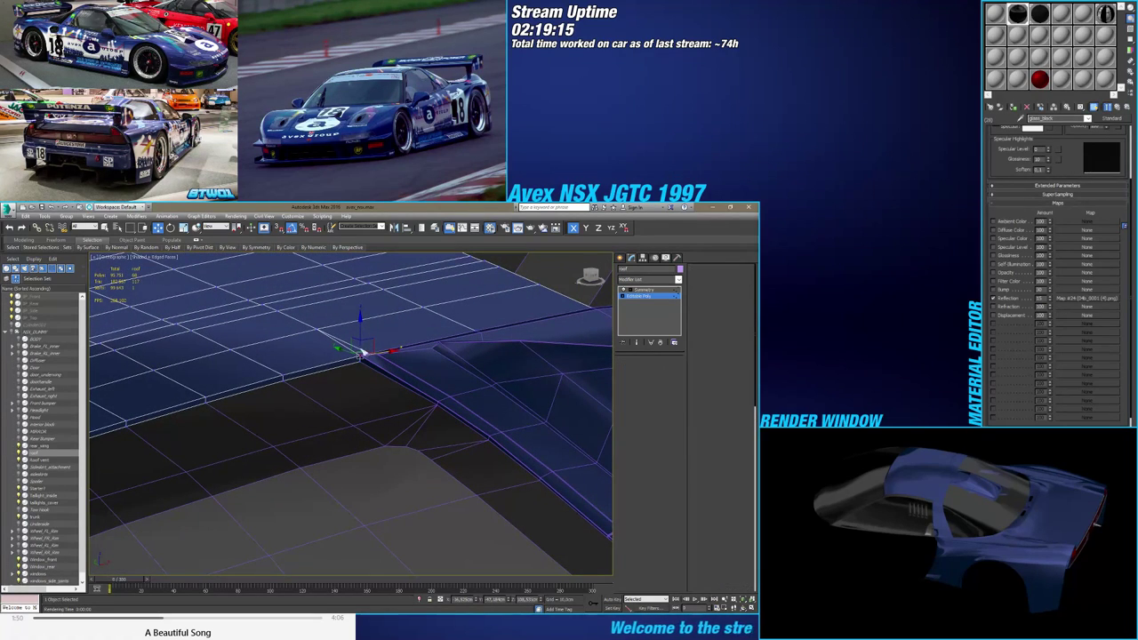
{"action": "scroll", "coordinate": [365, 361], "scroll_direction": "up", "scroll_amount": 5}
{"action": "left_click", "coordinate": [638, 297]}
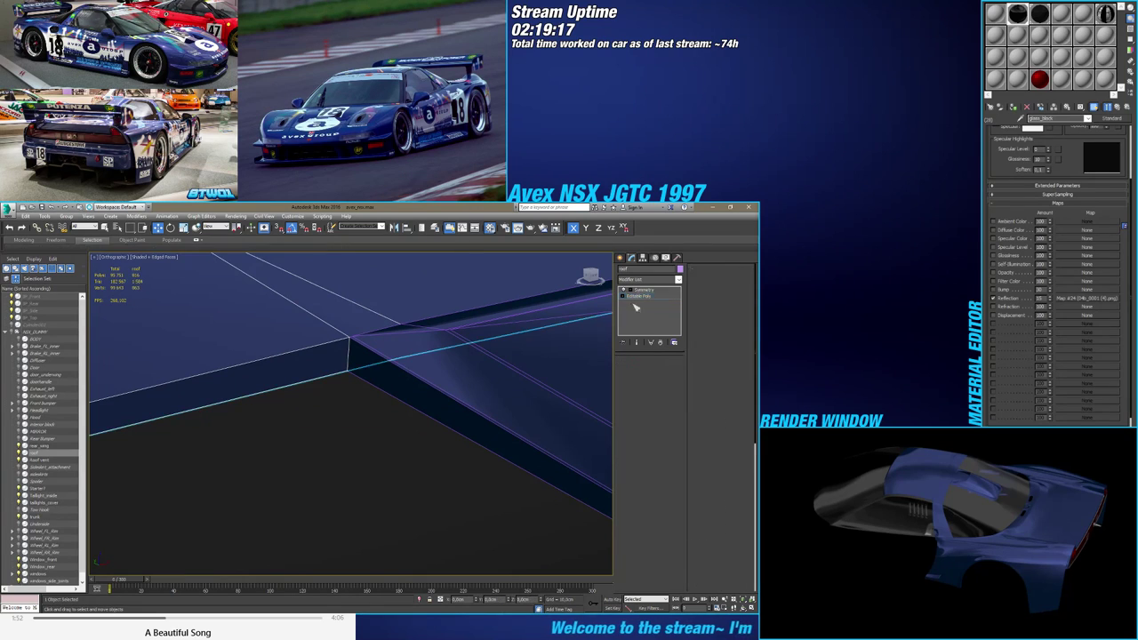
{"action": "left_click", "coordinate": [620, 258]}
{"action": "left_click", "coordinate": [395, 387]}
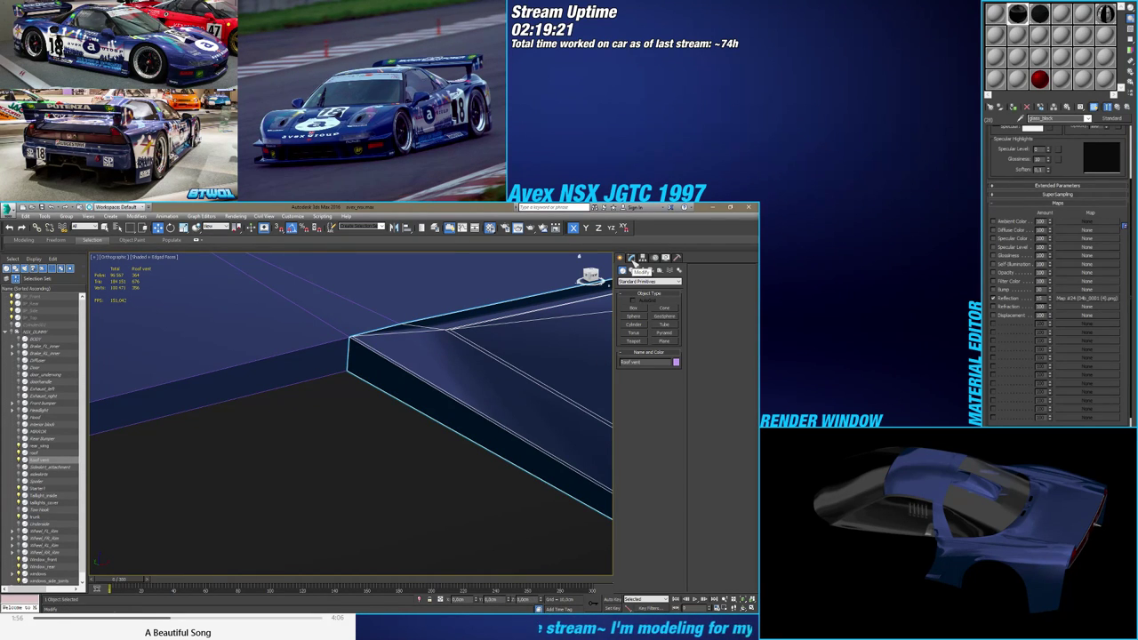
{"action": "left_click", "coordinate": [364, 314]}
{"action": "scroll", "coordinate": [376, 341], "scroll_direction": "down", "scroll_amount": 8}
{"action": "left_click", "coordinate": [631, 258]}
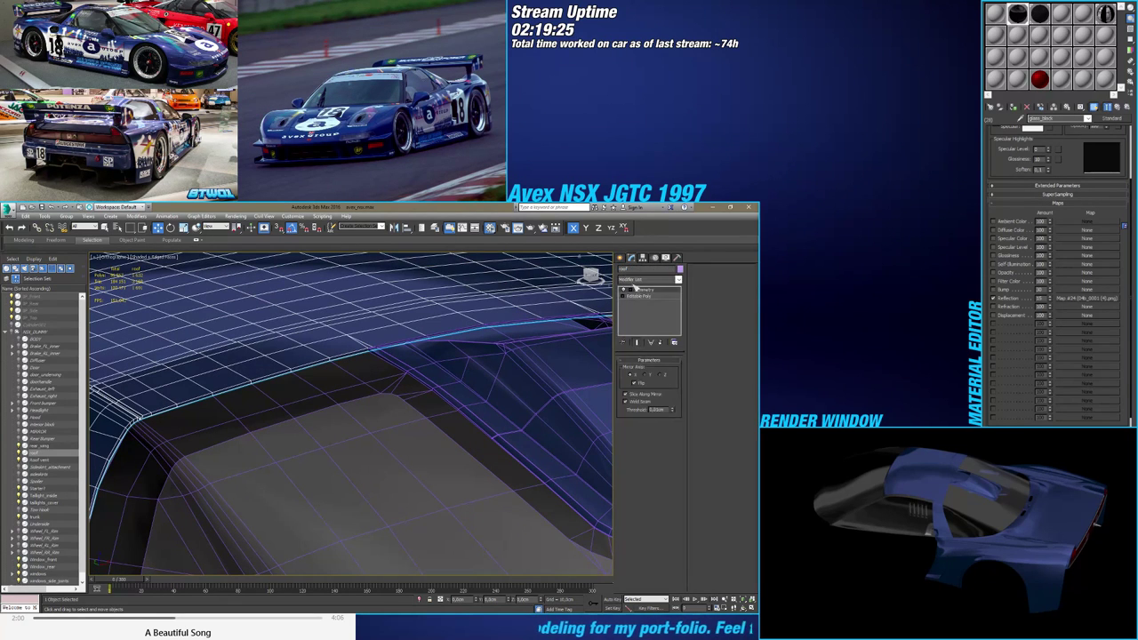
{"action": "left_click", "coordinate": [637, 295]}
{"action": "left_click", "coordinate": [702, 328]}
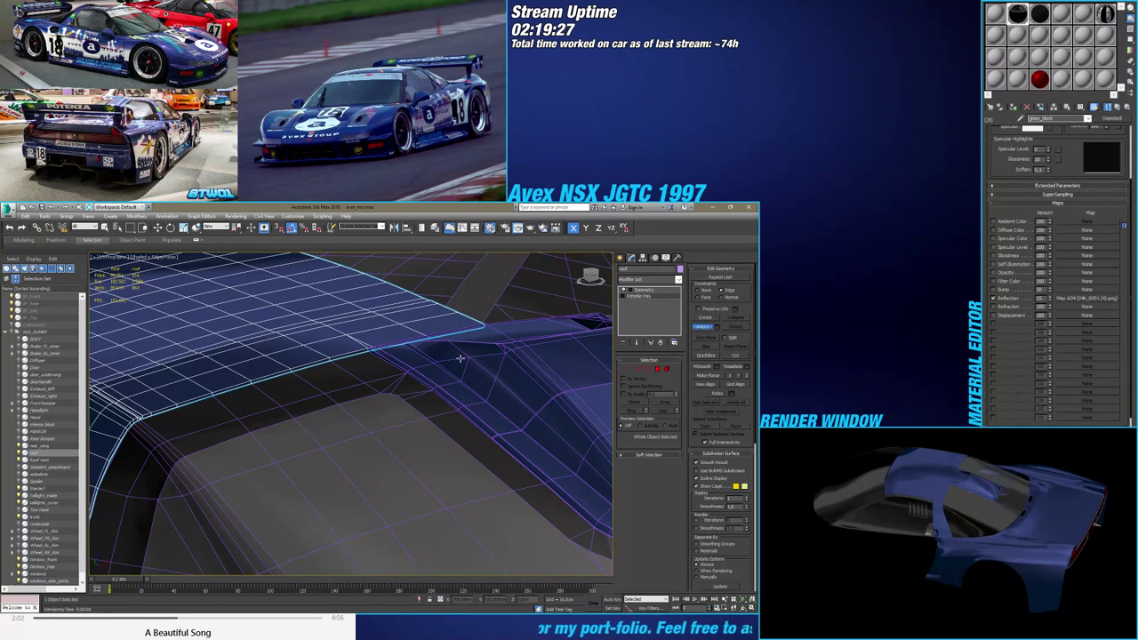
{"action": "left_click", "coordinate": [447, 363]}
{"action": "right_click", "coordinate": [440, 367]}
{"action": "scroll", "coordinate": [436, 352], "scroll_direction": "up", "scroll_amount": 8}
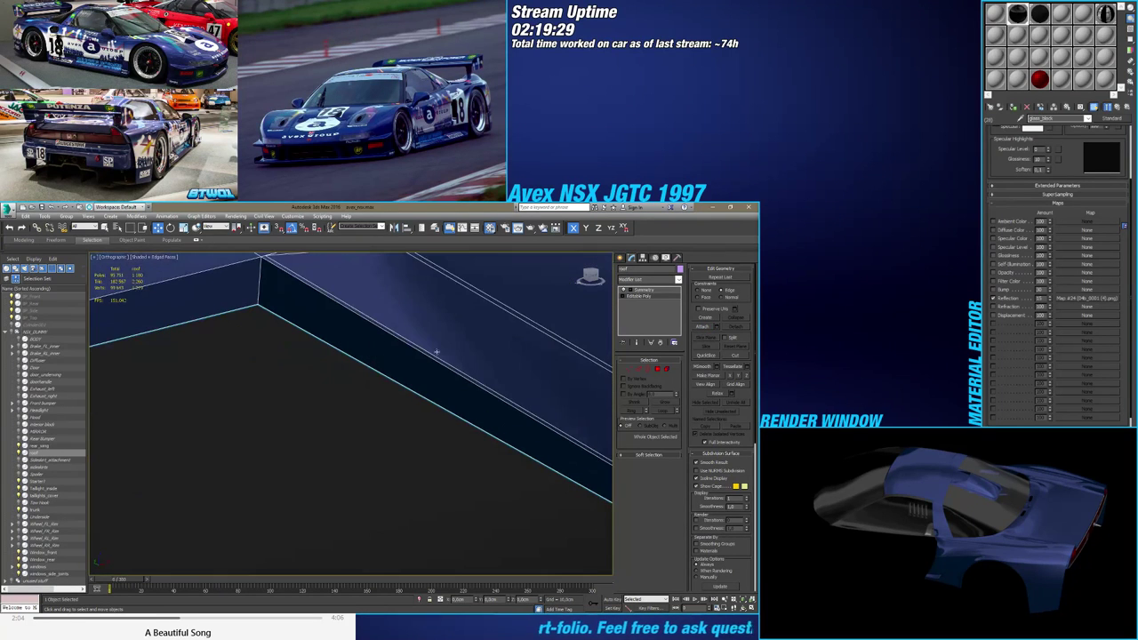
{"action": "left_click", "coordinate": [630, 369]}
{"action": "middle_click_drag", "start_coordinate": [256, 274], "coordinate": [334, 400]}
{"action": "scroll", "coordinate": [333, 401], "scroll_direction": "up", "scroll_amount": 3}
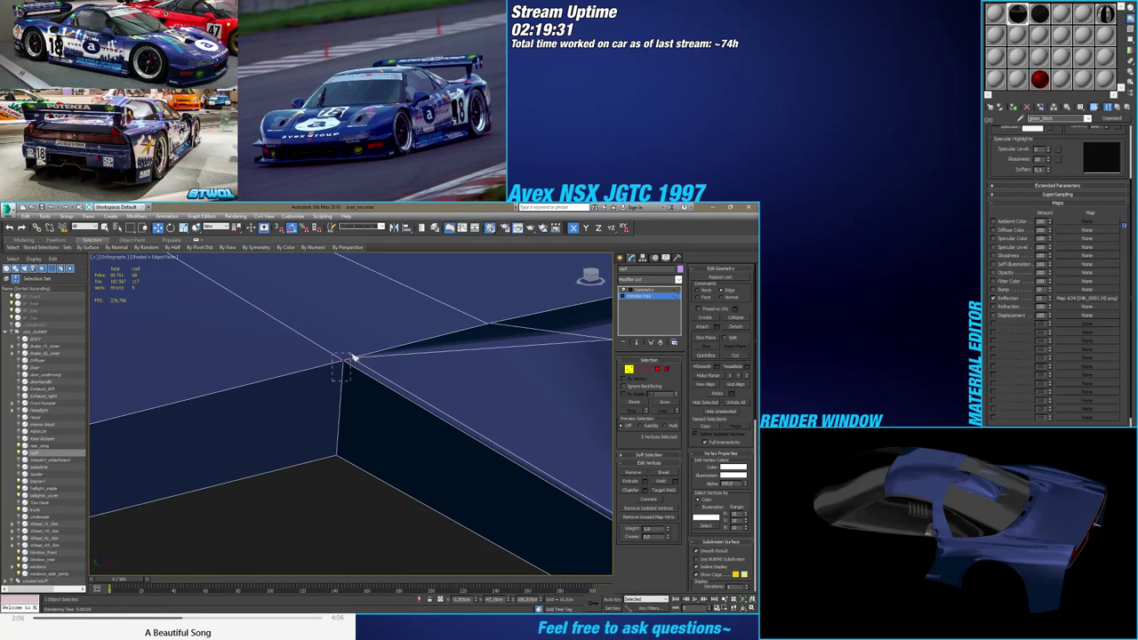
{"action": "left_click_drag", "start_coordinate": [347, 355], "coordinate": [348, 355]}
{"action": "mouse_move", "coordinate": [349, 356]}
{"action": "middle_mouse_down", "text": "alt"}
{"action": "mouse_move", "coordinate": [345, 391]}
{"action": "mouse_move", "coordinate": [362, 409]}
{"action": "mouse_move", "coordinate": [328, 382]}
{"action": "middle_mouse_up", "text": "alt"}
Delete the hidden inner border polygons along the seam between the roof and the attached vent
{"action": "key", "text": "F3"}
{"action": "left_click", "coordinate": [657, 368]}
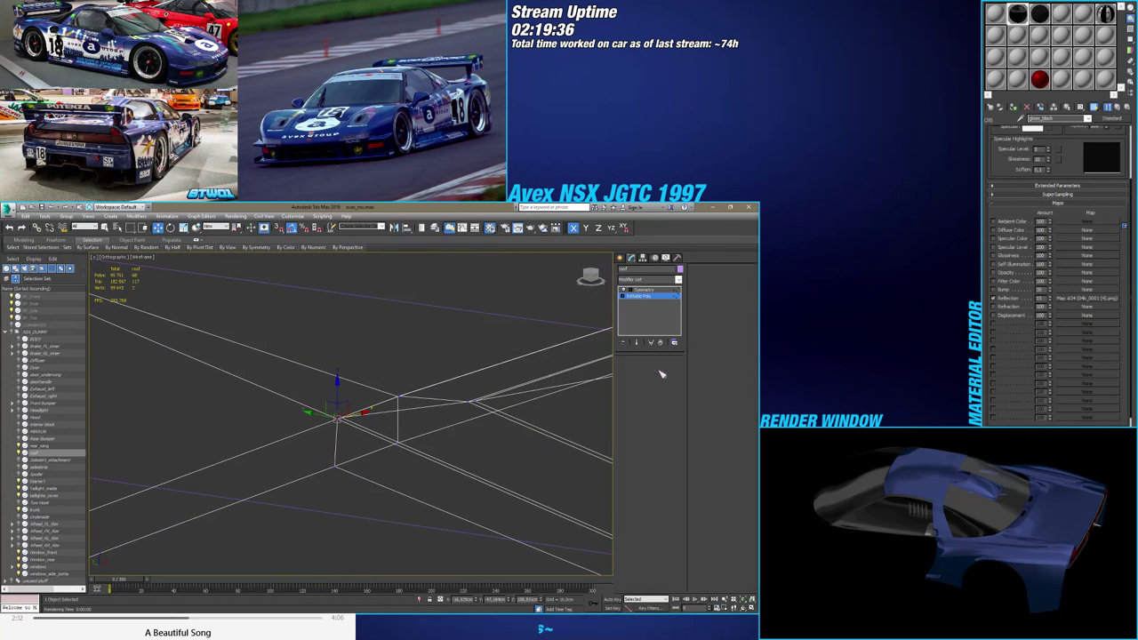
{"action": "left_click", "coordinate": [321, 460]}
{"action": "left_click", "coordinate": [362, 449]}
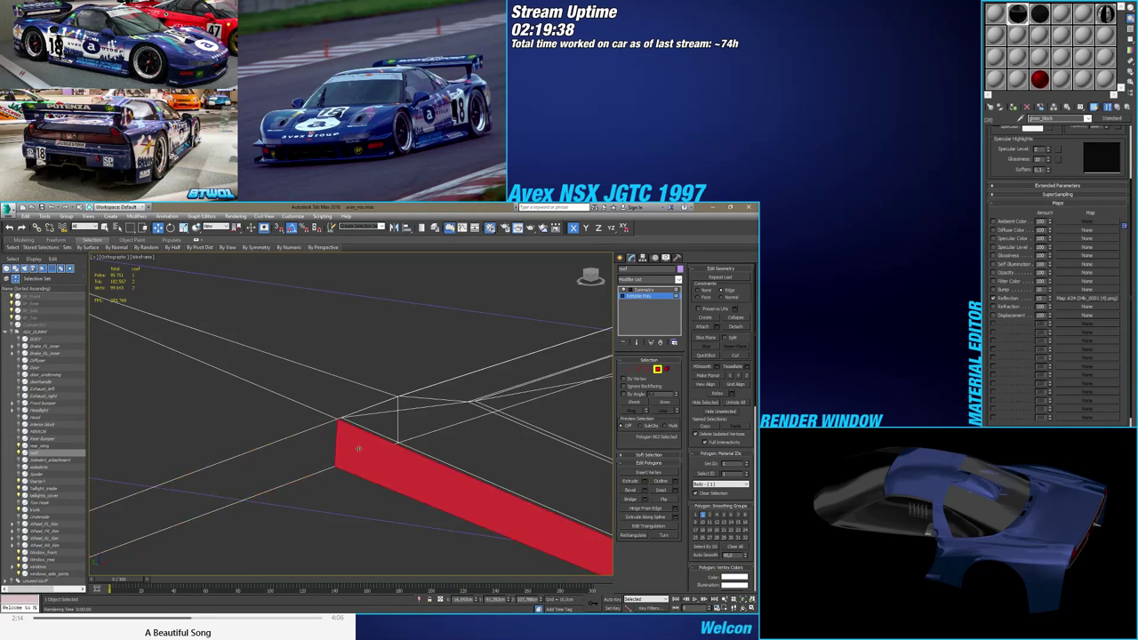
{"action": "left_click", "coordinate": [303, 454]}
{"action": "middle_click_drag", "start_coordinate": [335, 437], "coordinate": [407, 465], "text": "alt"}
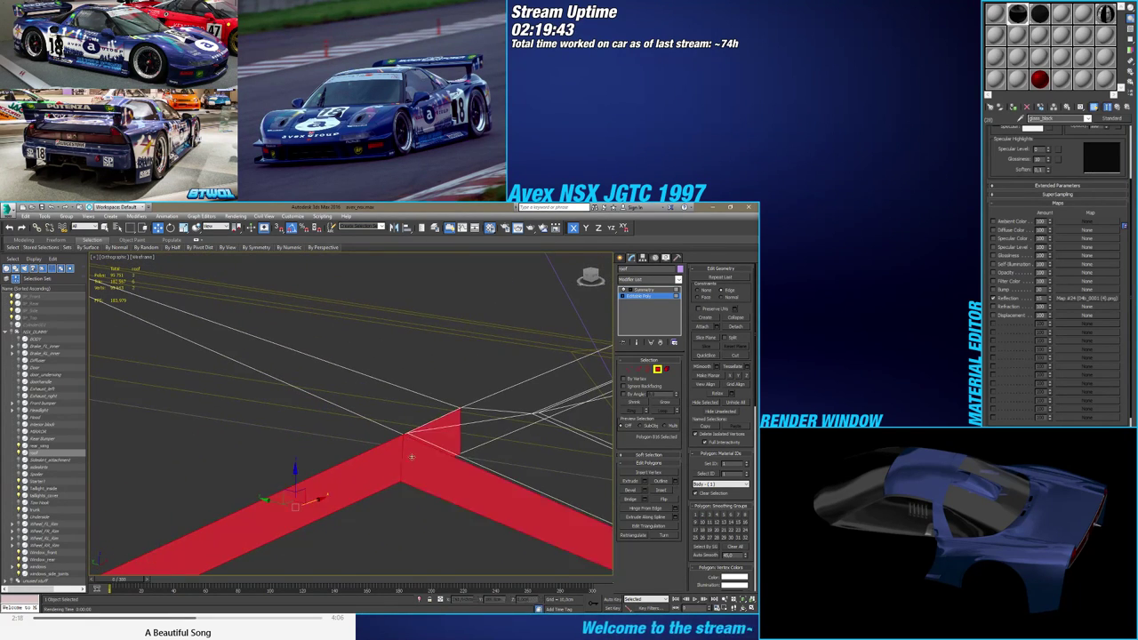
{"action": "middle_click_drag", "start_coordinate": [358, 515], "coordinate": [440, 466], "text": "alt"}
{"action": "mouse_move", "coordinate": [451, 416]}
{"action": "middle_mouse_down", "text": "alt"}
{"action": "mouse_move", "coordinate": [272, 398]}
{"action": "mouse_move", "coordinate": [309, 397]}
{"action": "middle_mouse_up", "text": "alt"}
{"action": "key", "text": "F3"}
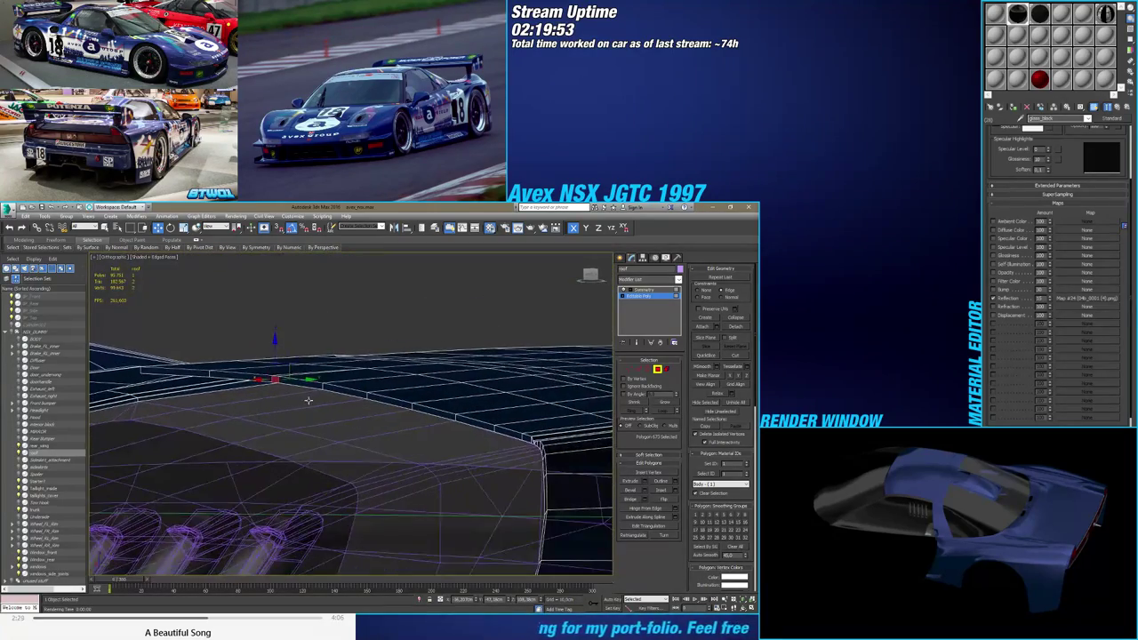
{"action": "scroll", "coordinate": [258, 377], "scroll_direction": "up", "scroll_amount": 4}
{"action": "left_click", "coordinate": [258, 377], "text": "ctrl"}
{"action": "left_click", "coordinate": [156, 373], "text": "ctrl"}
{"action": "middle_click_drag", "start_coordinate": [156, 372], "coordinate": [426, 425], "text": "alt"}
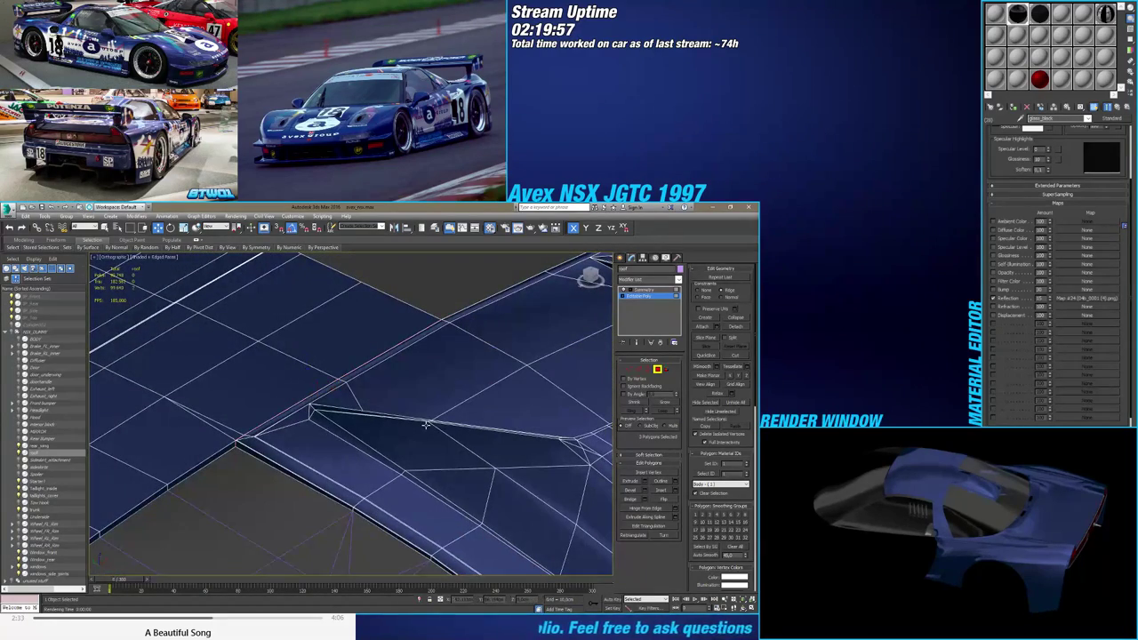
Weld the first two overlapping vertex pairs along the roof and vent seam, starting at the mirror centreline
{"action": "left_click", "coordinate": [631, 370]}
{"action": "middle_click_drag", "start_coordinate": [411, 368], "coordinate": [404, 383], "text": "alt"}
{"action": "scroll", "coordinate": [269, 342], "scroll_direction": "up", "scroll_amount": 5}
{"action": "middle_click_drag", "start_coordinate": [269, 341], "coordinate": [323, 376], "text": "alt"}
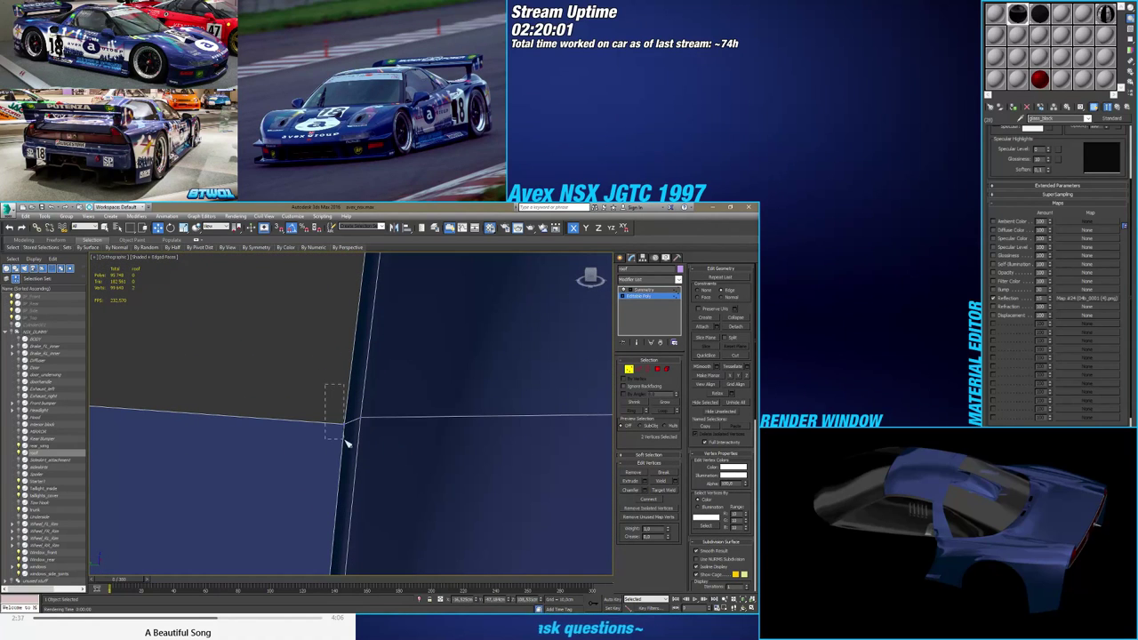
{"action": "middle_click_drag", "start_coordinate": [353, 441], "coordinate": [564, 435], "text": "alt"}
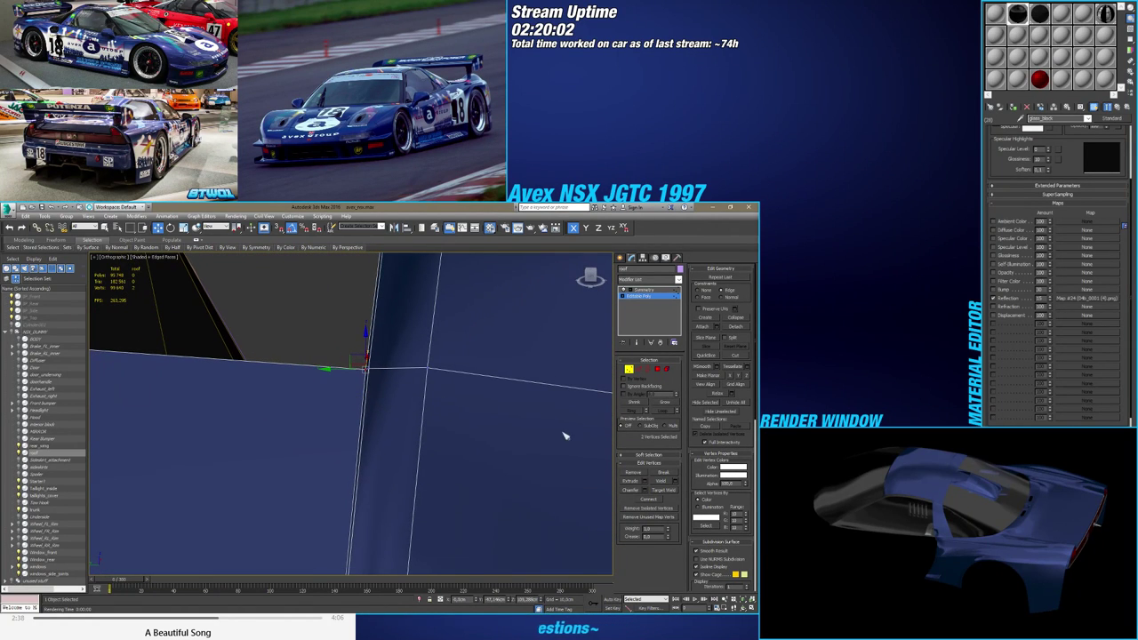
{"action": "left_click", "coordinate": [663, 485]}
{"action": "middle_click_drag", "start_coordinate": [369, 465], "coordinate": [352, 399]}
{"action": "scroll", "coordinate": [340, 441], "scroll_direction": "up", "scroll_amount": 4}
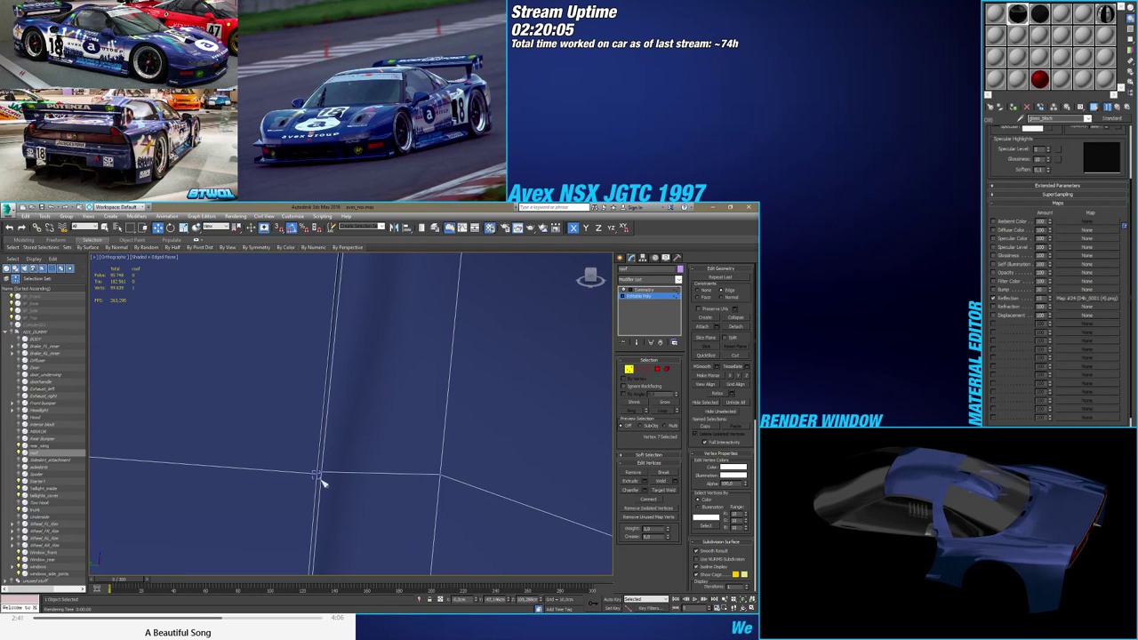
{"action": "left_click", "coordinate": [660, 482]}
Weld the overlapping seam vertices just before the roof vent's outer corner
{"action": "scroll", "coordinate": [398, 370], "scroll_direction": "down", "scroll_amount": 4}
{"action": "middle_click_drag", "start_coordinate": [391, 507], "coordinate": [379, 288]}
{"action": "scroll", "coordinate": [365, 474], "scroll_direction": "up", "scroll_amount": 4}
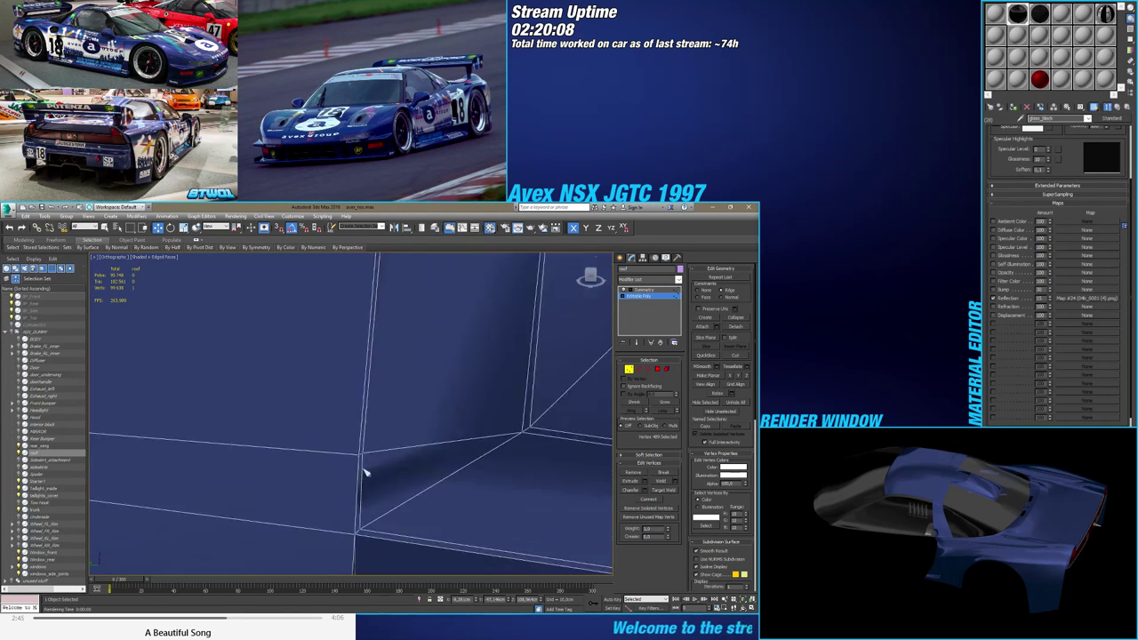
{"action": "middle_click_drag", "start_coordinate": [364, 472], "coordinate": [351, 443], "text": "alt"}
{"action": "left_click_drag", "start_coordinate": [363, 446], "coordinate": [350, 430]}
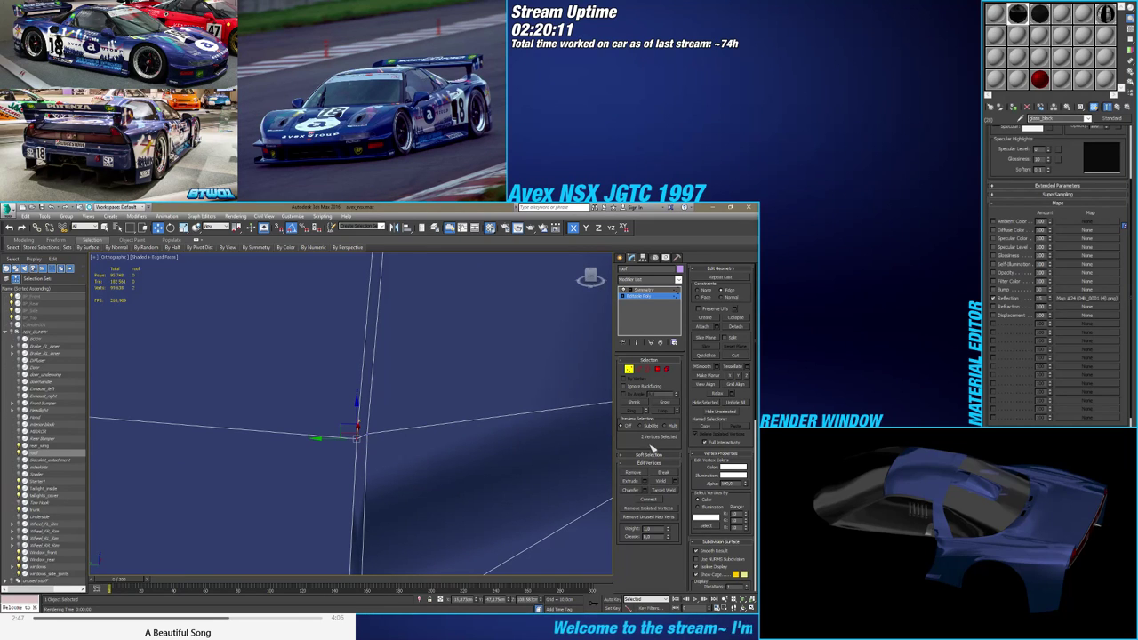
{"action": "left_click", "coordinate": [659, 481]}
Weld the upper and lower overlapping vertex pairs at the corner where the vent meets the roof
{"action": "middle_click_drag", "start_coordinate": [468, 417], "coordinate": [359, 474], "text": "alt"}
{"action": "left_click_drag", "start_coordinate": [381, 448], "coordinate": [383, 445]}
{"action": "left_click", "coordinate": [660, 481]}
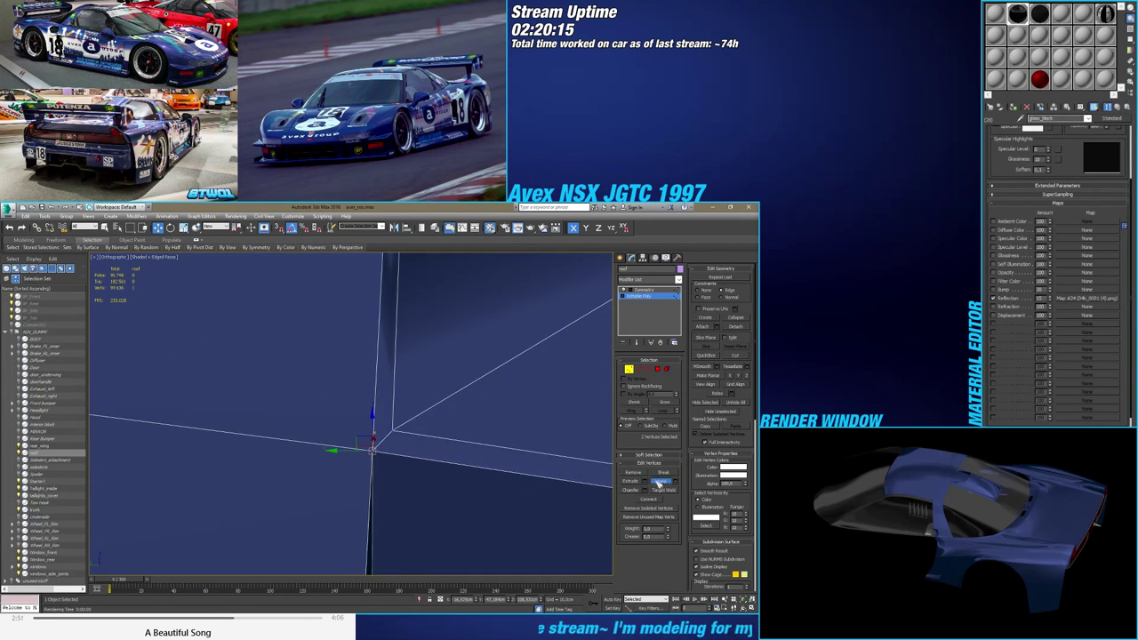
{"action": "middle_click_drag", "start_coordinate": [462, 391], "coordinate": [427, 453], "text": "alt"}
{"action": "left_click_drag", "start_coordinate": [426, 453], "coordinate": [439, 433]}
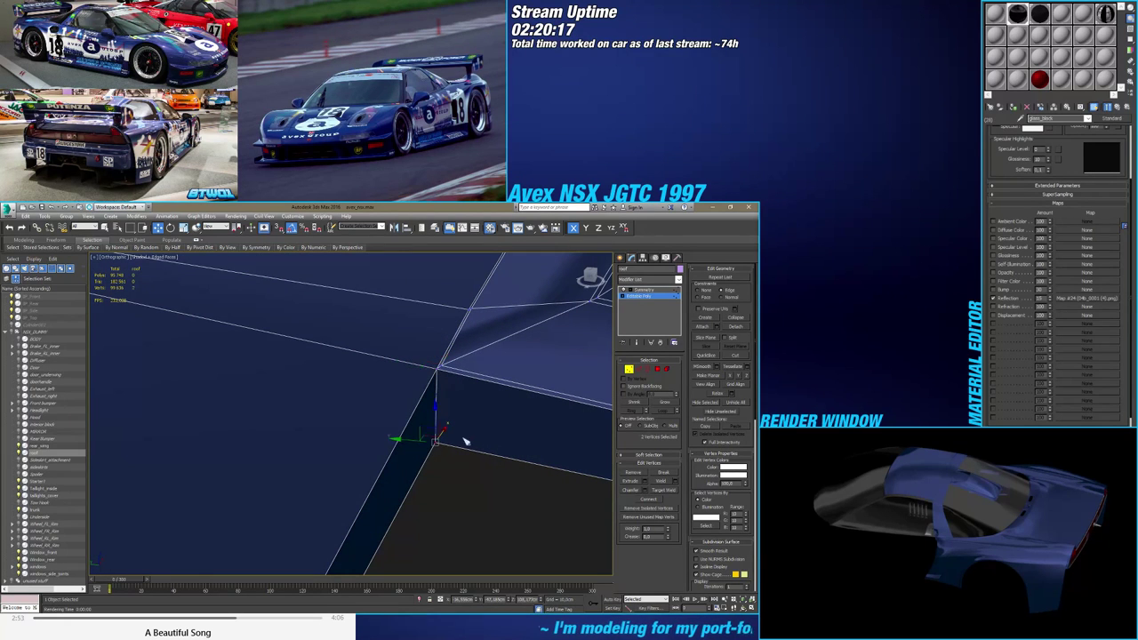
{"action": "left_click", "coordinate": [660, 483]}
{"action": "scroll", "coordinate": [452, 433], "scroll_direction": "down", "scroll_amount": 5}
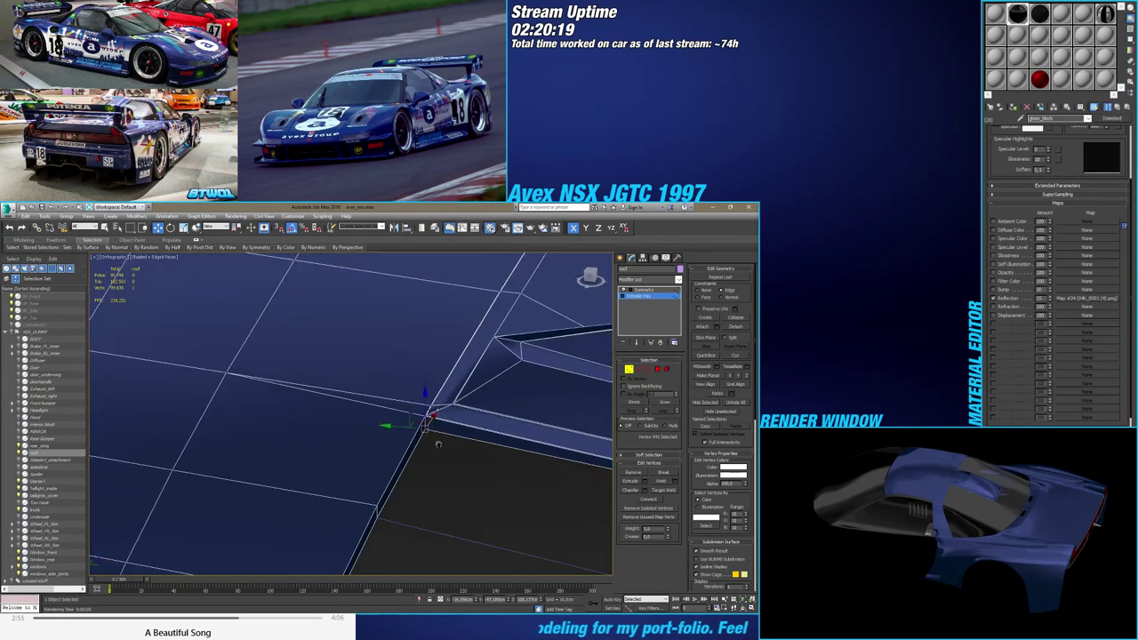
Examine the joined roof and vent from above, with and without edged faces
{"action": "middle_click_drag", "start_coordinate": [437, 442], "coordinate": [382, 444], "text": "alt"}
{"action": "left_click", "coordinate": [658, 370]}
{"action": "scroll", "coordinate": [452, 394], "scroll_direction": "down", "scroll_amount": 4}
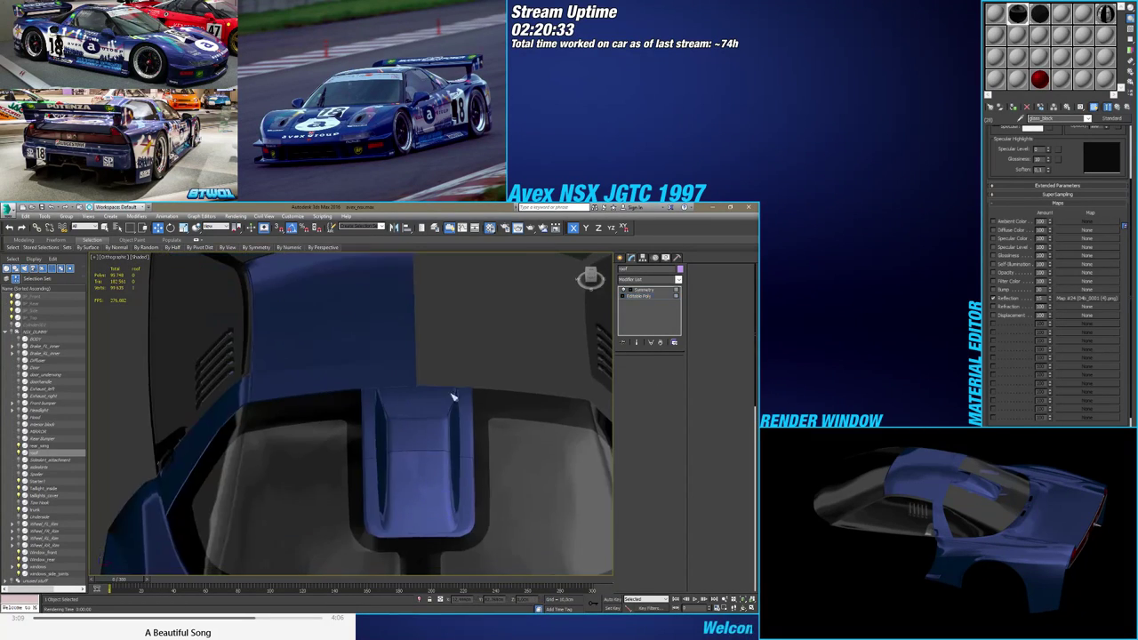
{"action": "key", "text": "F4"}
{"action": "middle_click_drag", "start_coordinate": [450, 393], "coordinate": [443, 398], "text": "alt"}
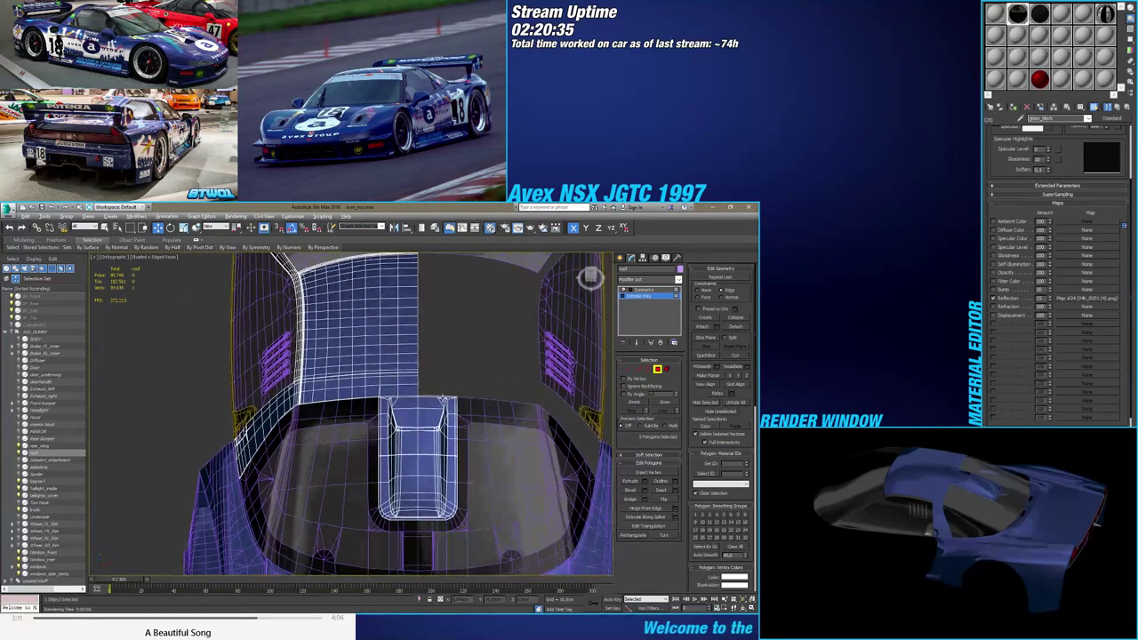
Delete the roof vent polygons on the mirrored side of the centreline, then leave polygon editing and deselect the roof
{"action": "left_click_drag", "start_coordinate": [420, 532], "coordinate": [422, 533]}
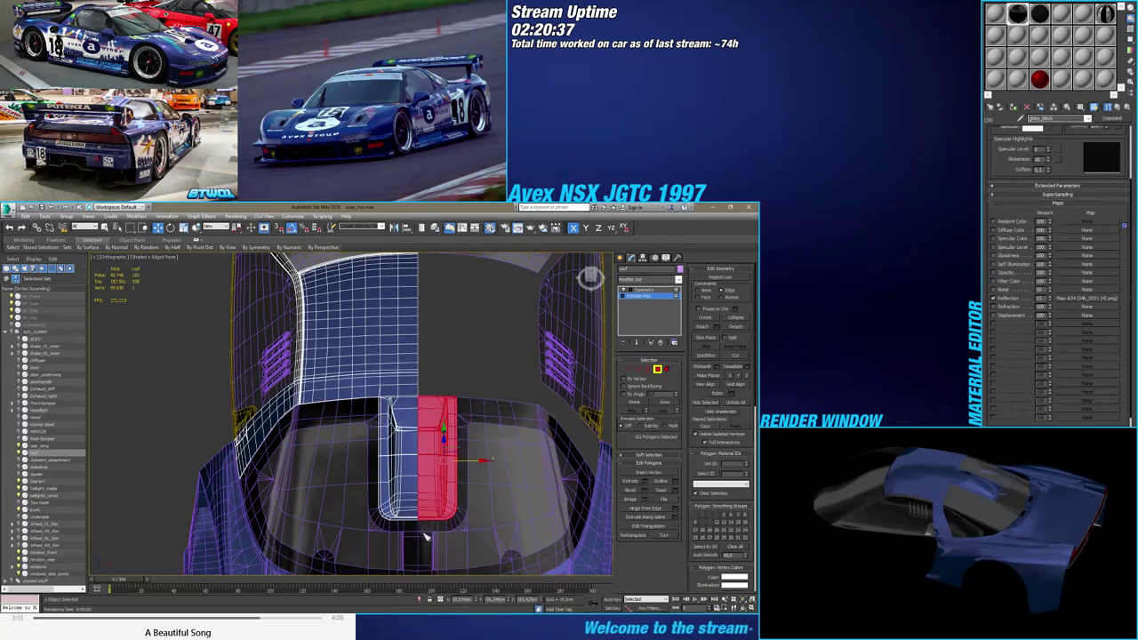
{"action": "middle_click_drag", "start_coordinate": [480, 523], "coordinate": [364, 506], "text": "alt"}
{"action": "key", "text": "Delete"}
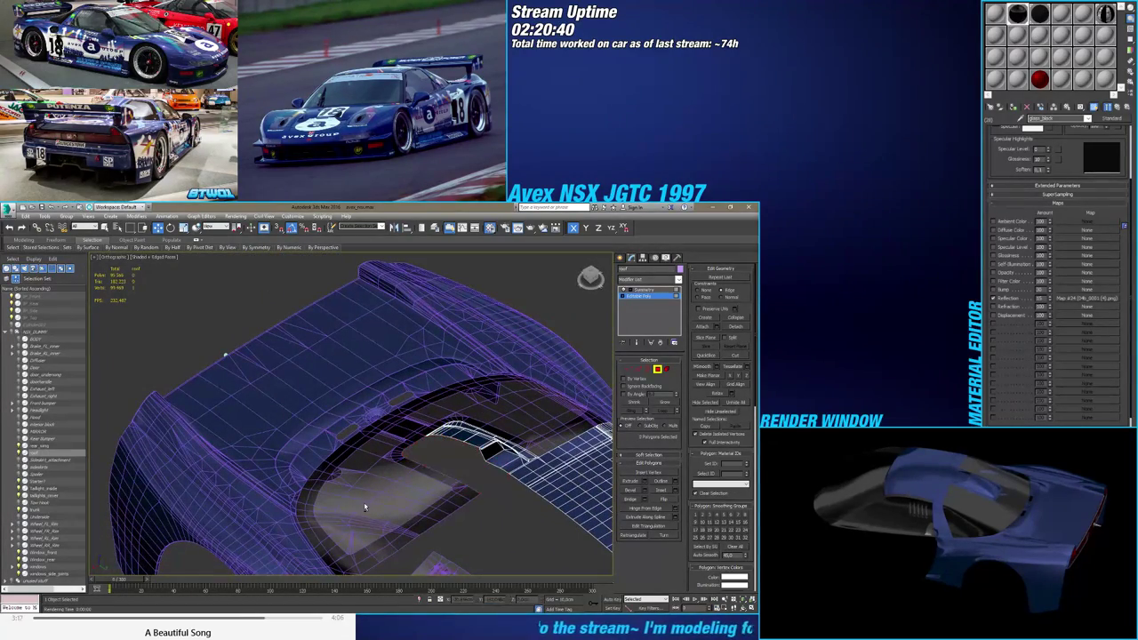
{"action": "middle_click_drag", "start_coordinate": [438, 488], "coordinate": [482, 551], "text": "alt"}
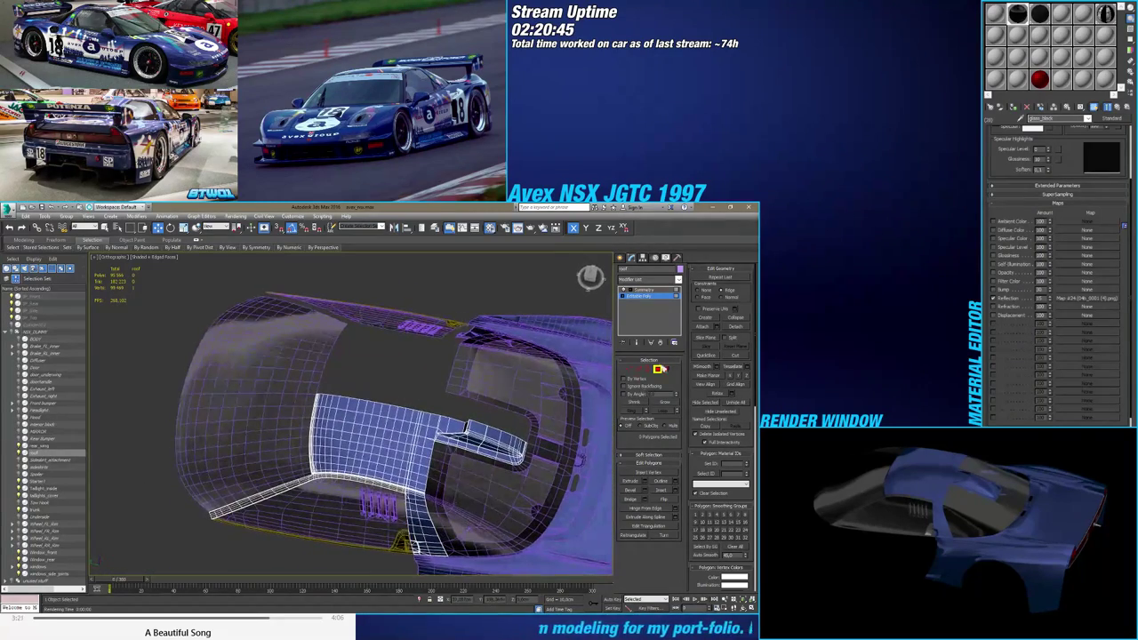
{"action": "left_click", "coordinate": [658, 371]}
{"action": "left_click", "coordinate": [621, 258]}
{"action": "middle_click_drag", "start_coordinate": [410, 427], "coordinate": [459, 392], "text": "alt"}
{"action": "left_click", "coordinate": [459, 392]}
Examine how the front window meets the roof and side window, with and without edged faces
{"action": "scroll", "coordinate": [427, 374], "scroll_direction": "down", "scroll_amount": 4}
{"action": "middle_click_drag", "start_coordinate": [397, 367], "coordinate": [359, 405], "text": "alt"}
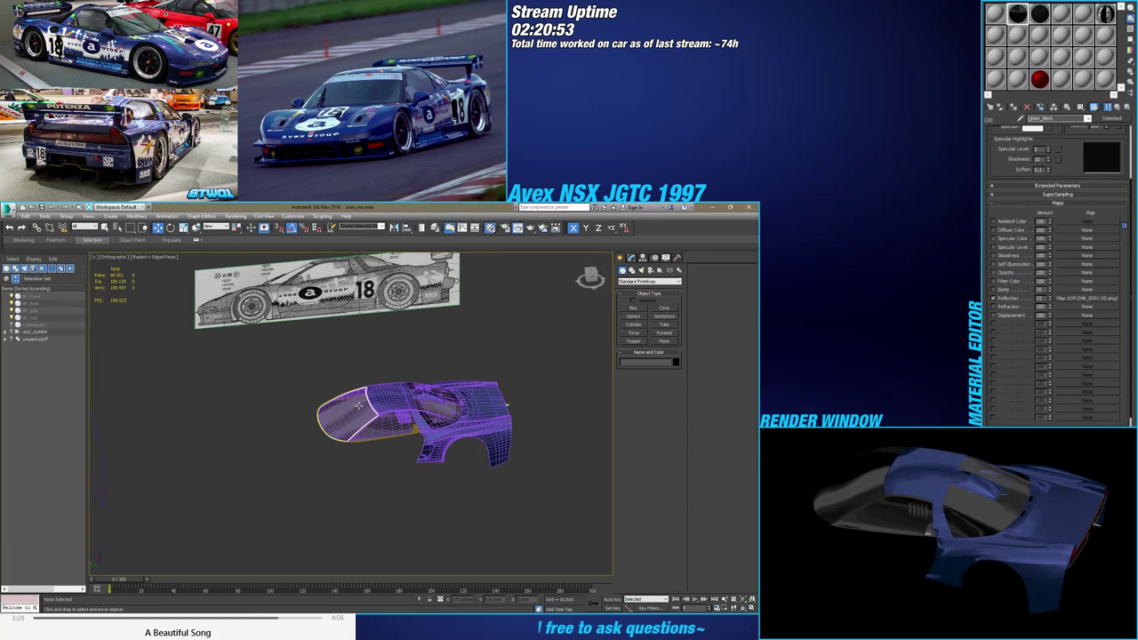
{"action": "left_click", "coordinate": [326, 427]}
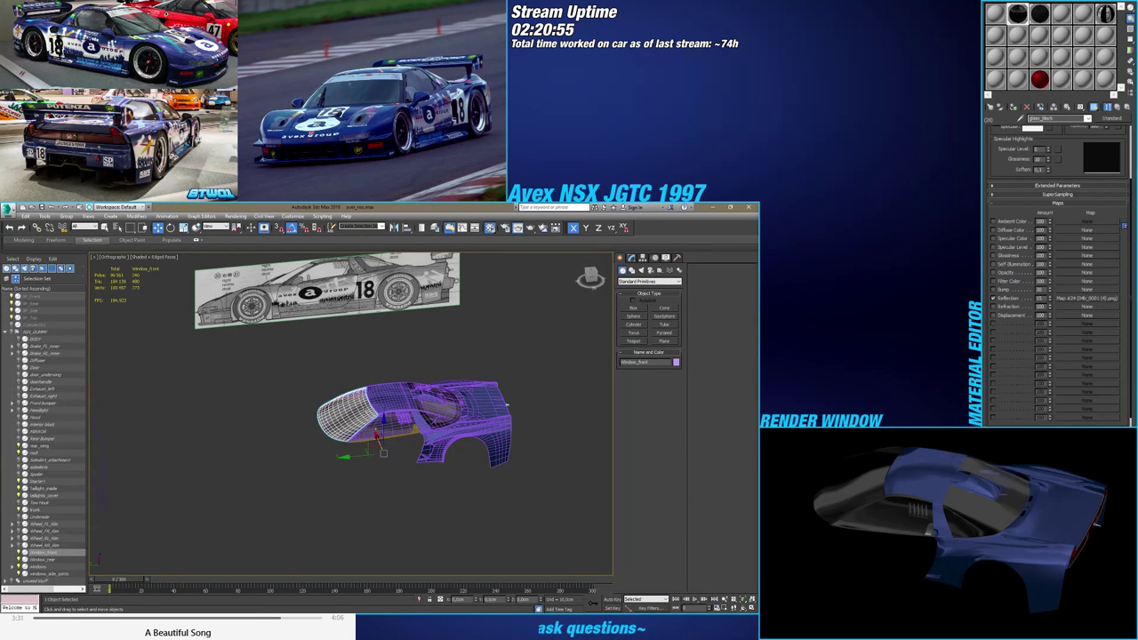
{"action": "middle_click_drag", "start_coordinate": [325, 428], "coordinate": [349, 443], "text": "alt"}
{"action": "key", "text": "z"}
{"action": "mouse_move", "coordinate": [345, 391]}
{"action": "middle_mouse_down"}
{"action": "mouse_move", "coordinate": [303, 329]}
{"action": "mouse_move", "coordinate": [338, 372]}
{"action": "middle_mouse_up"}
{"action": "scroll", "coordinate": [303, 359], "scroll_direction": "down", "scroll_amount": 3}
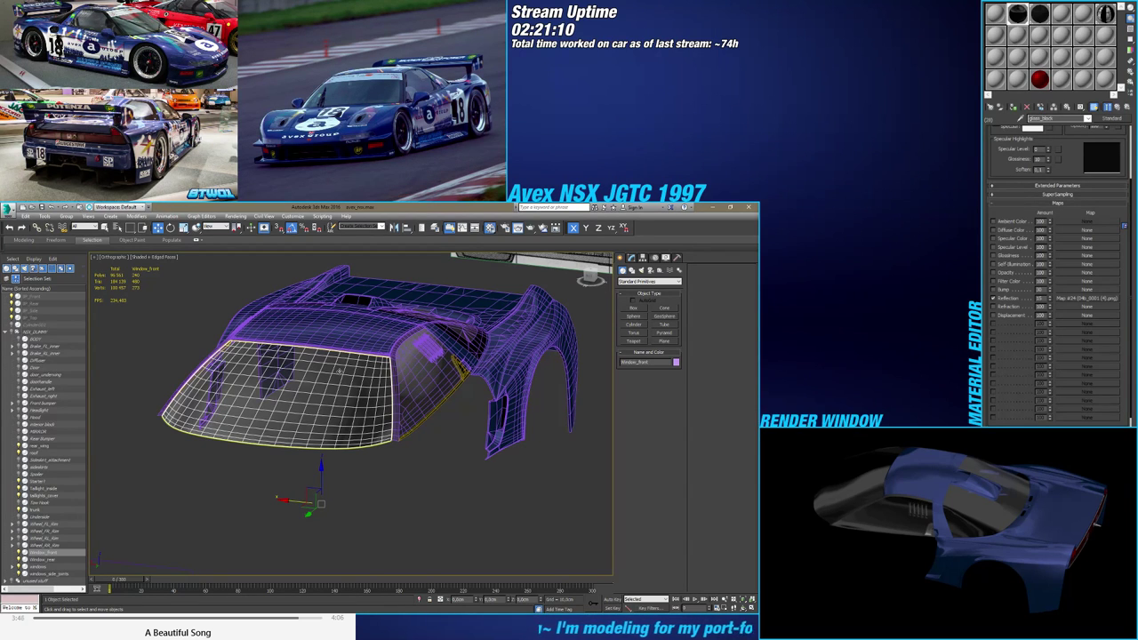
{"action": "left_click", "coordinate": [337, 370]}
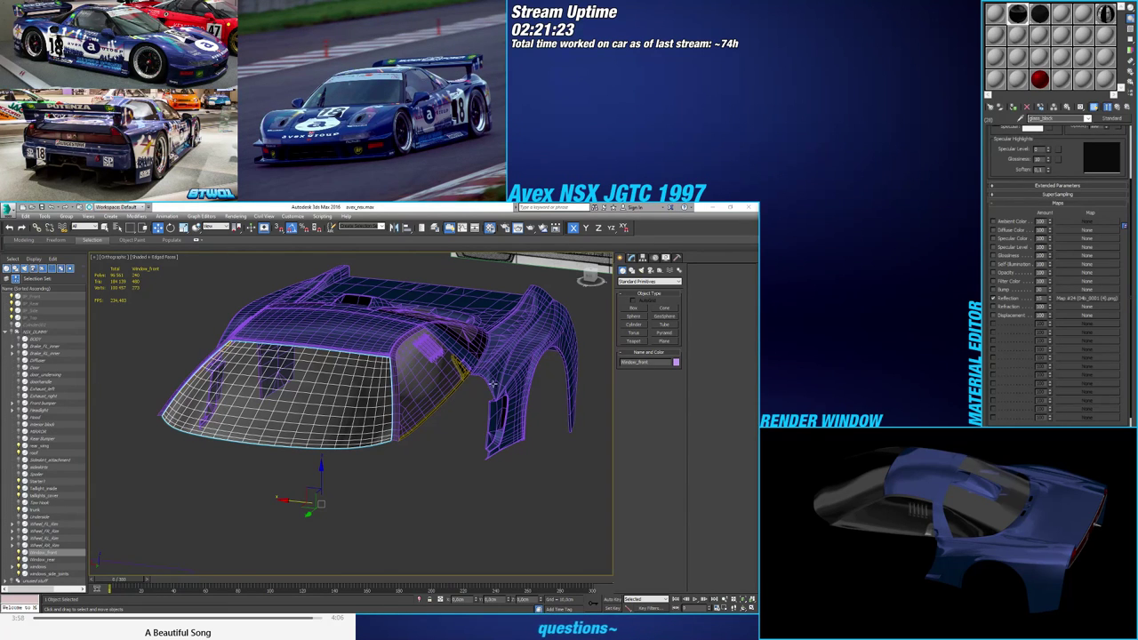
{"action": "scroll", "coordinate": [491, 384], "scroll_direction": "up", "scroll_amount": 10}
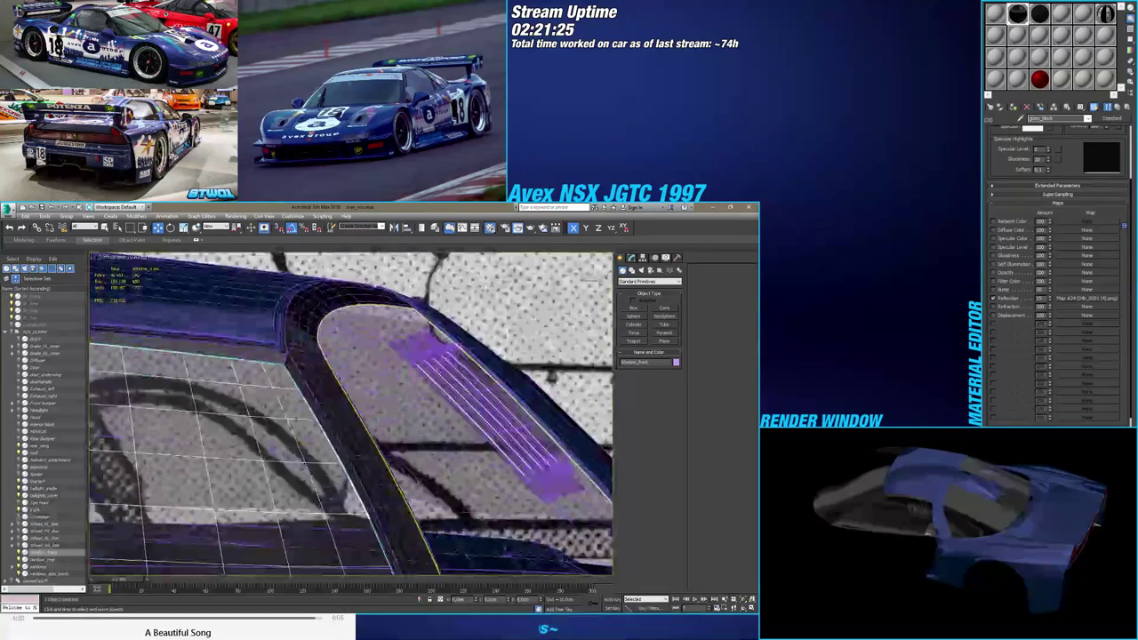
{"action": "scroll", "coordinate": [343, 374], "scroll_direction": "up", "scroll_amount": 3}
{"action": "middle_click_drag", "start_coordinate": [343, 307], "coordinate": [370, 386]}
{"action": "scroll", "coordinate": [343, 374], "scroll_direction": "down", "scroll_amount": 1}
{"action": "key", "text": "F4"}
{"action": "scroll", "coordinate": [354, 375], "scroll_direction": "down", "scroll_amount": 4}
{"action": "left_click", "coordinate": [451, 507]}
{"action": "mouse_move", "coordinate": [451, 507]}
{"action": "middle_mouse_down", "text": "alt"}
{"action": "mouse_move", "coordinate": [396, 493]}
{"action": "mouse_move", "coordinate": [462, 493]}
{"action": "mouse_move", "coordinate": [439, 501]}
{"action": "middle_mouse_up", "text": "alt"}
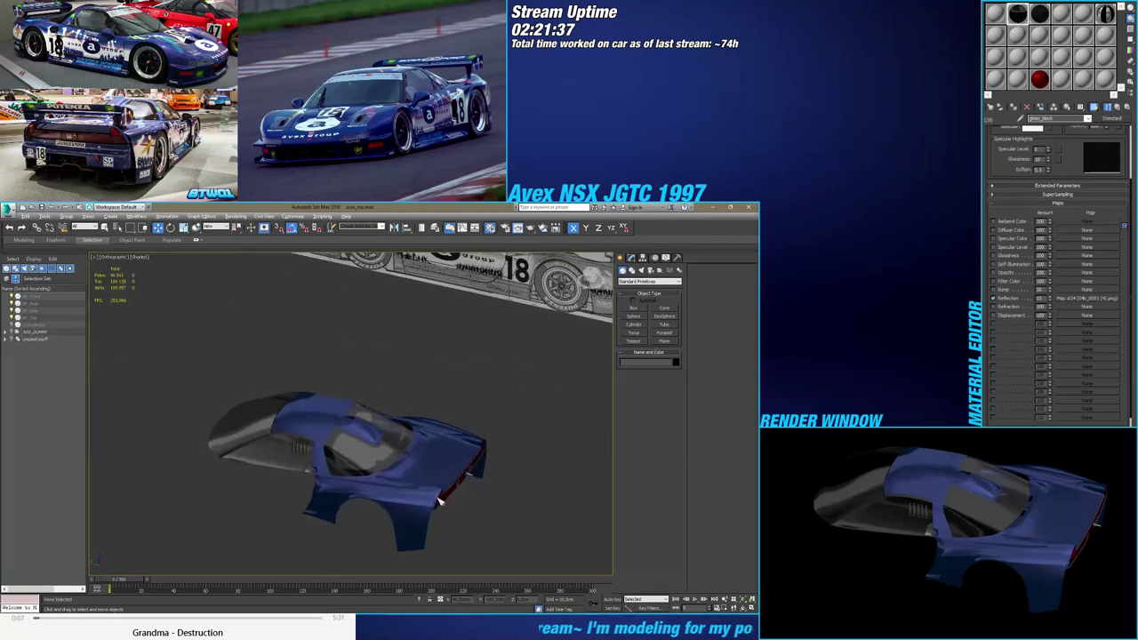
Render the car body from the rear three-quarter view, first from afar and then closer with the ground shown
{"action": "middle_click_drag", "start_coordinate": [373, 513], "coordinate": [376, 481], "text": "alt"}
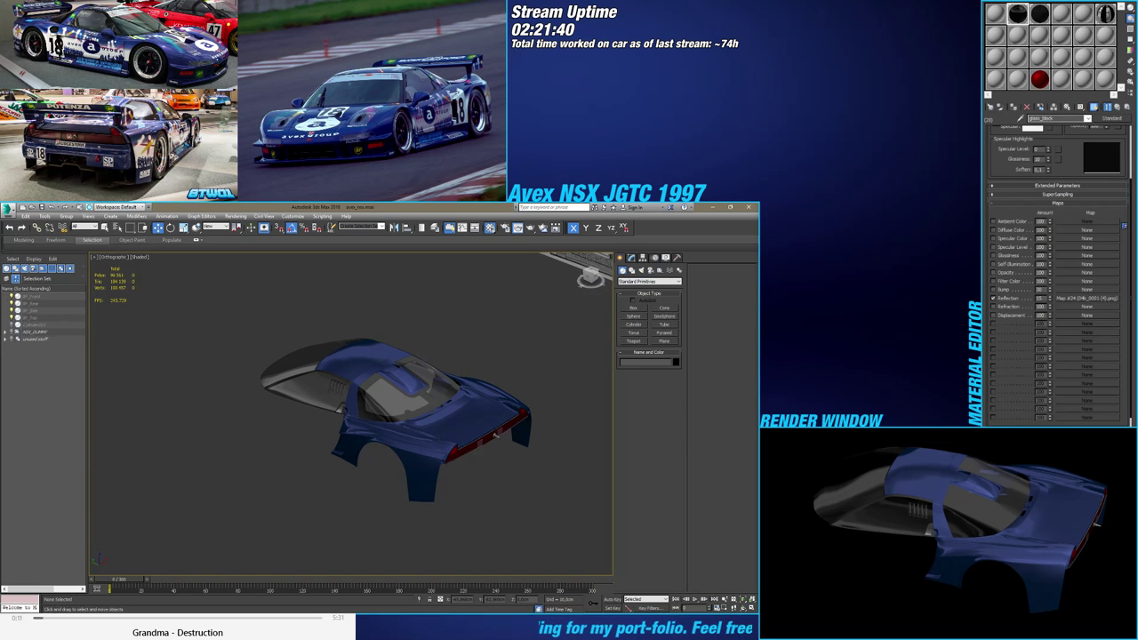
{"action": "key", "text": "shift+q"}
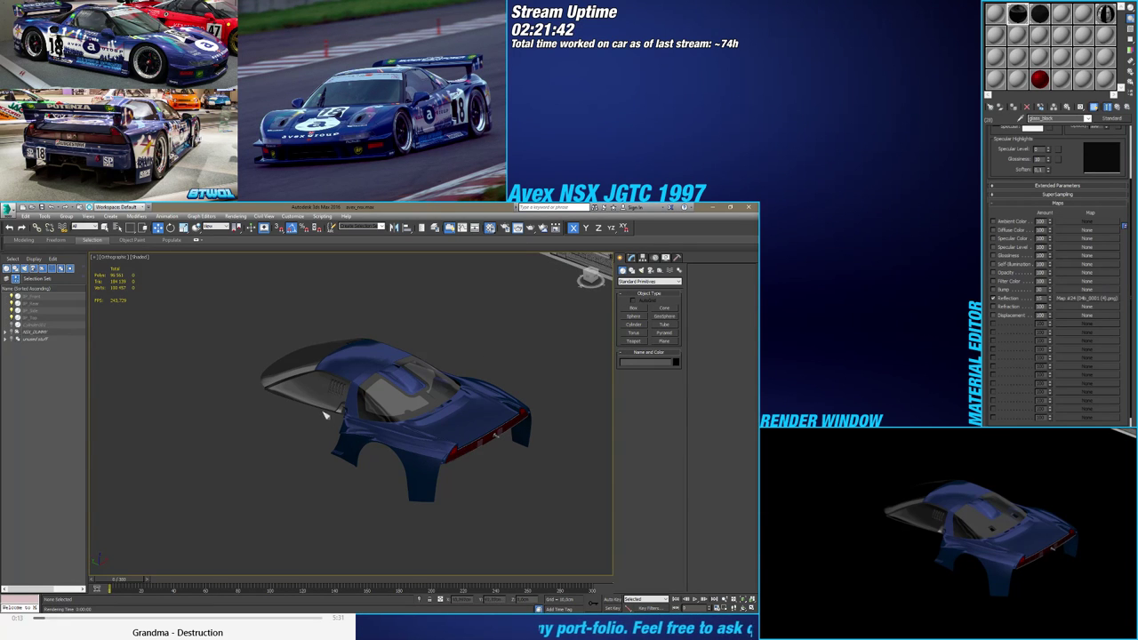
{"action": "scroll", "coordinate": [326, 415], "scroll_direction": "up", "scroll_amount": 5}
{"action": "scroll", "coordinate": [325, 414], "scroll_direction": "down", "scroll_amount": 2}
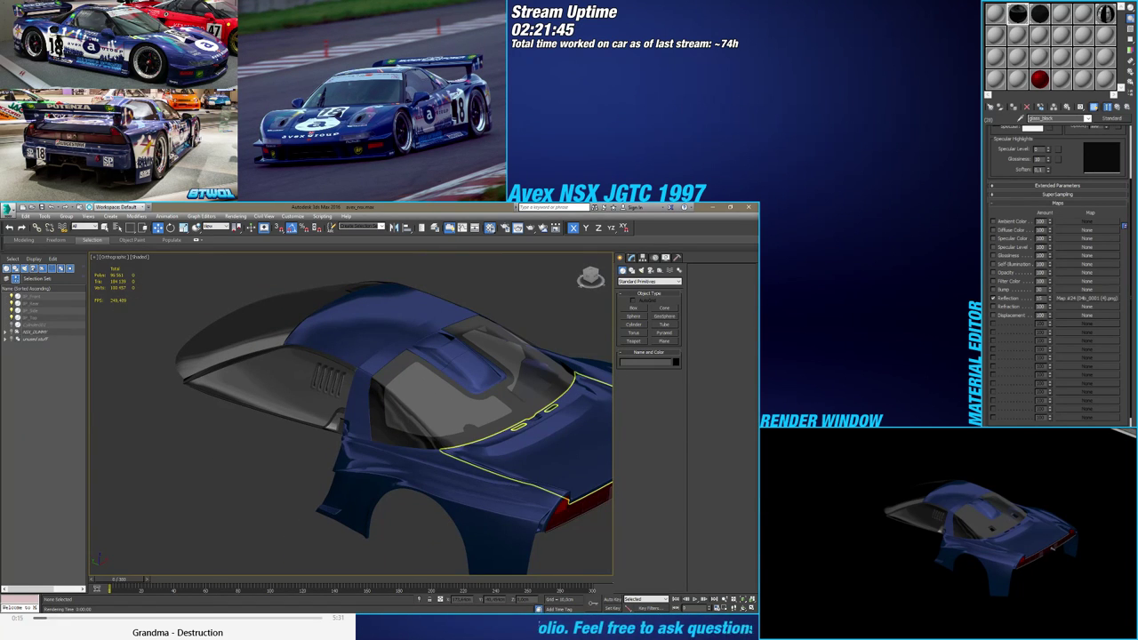
{"action": "key", "text": "shift+q"}
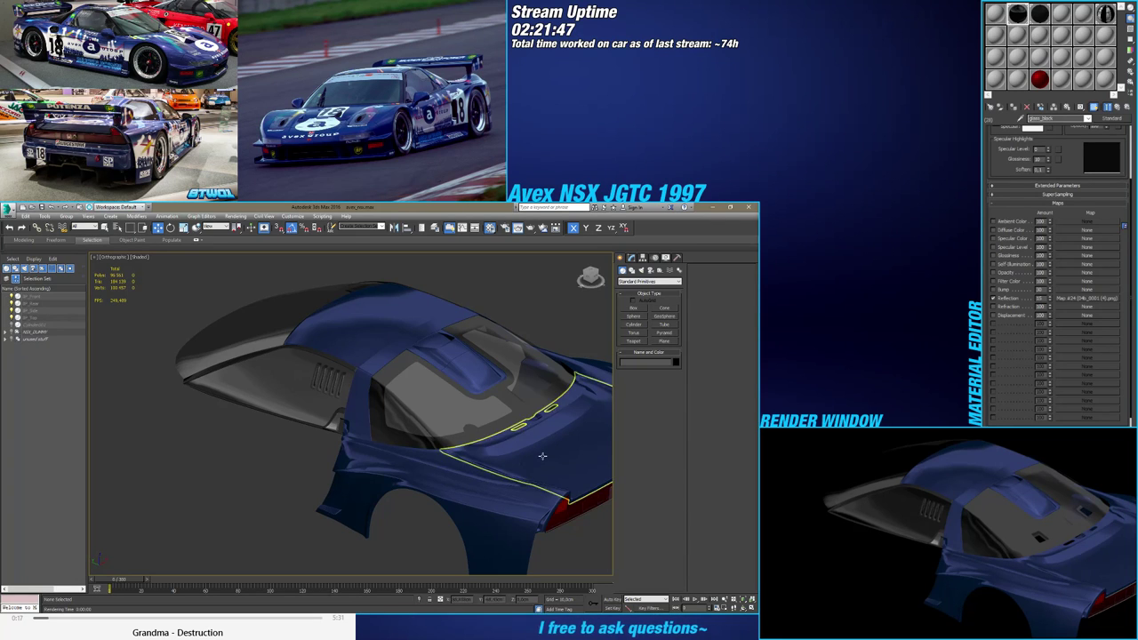
{"action": "middle_click_drag", "start_coordinate": [389, 445], "coordinate": [334, 449]}
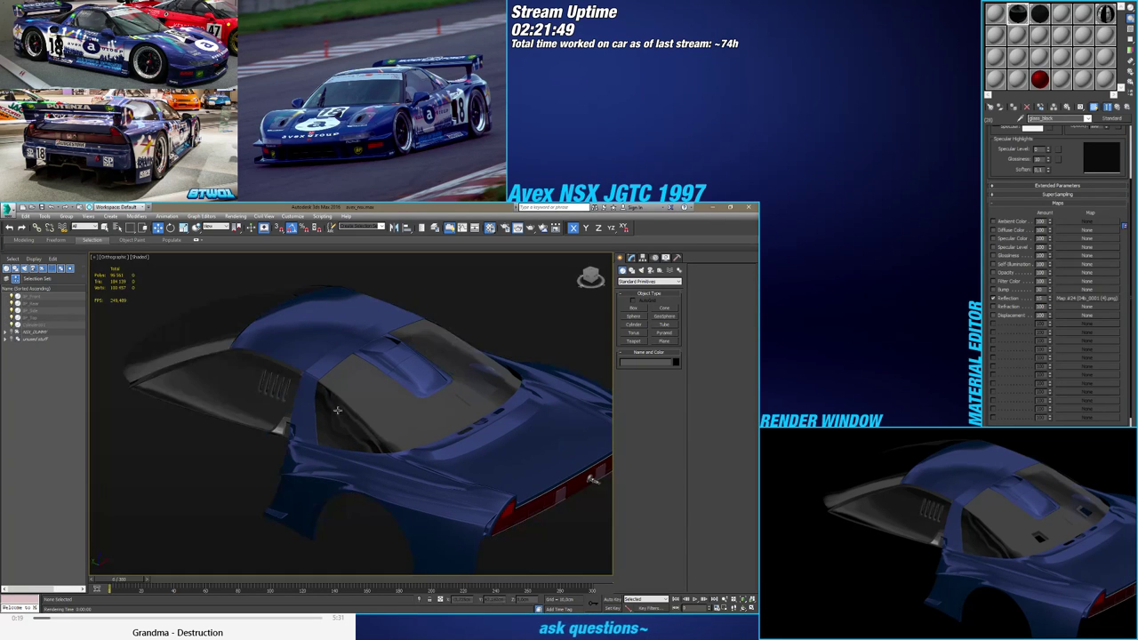
{"action": "key", "text": "shift+q"}
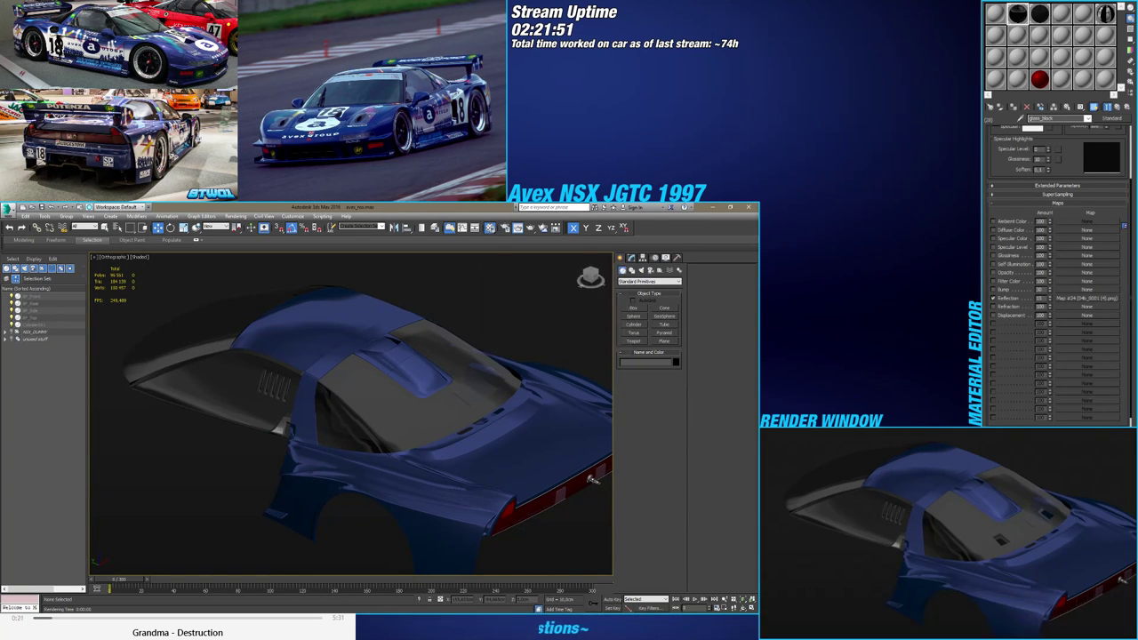
Brighten the diffuse colour of the Ground material from dark grey to near white
{"action": "left_click", "coordinate": [26, 326]}
{"action": "scroll", "coordinate": [239, 435], "scroll_direction": "down", "scroll_amount": 6}
{"action": "middle_click_drag", "start_coordinate": [239, 435], "coordinate": [416, 439], "text": "alt"}
{"action": "left_click", "coordinate": [1041, 15]}
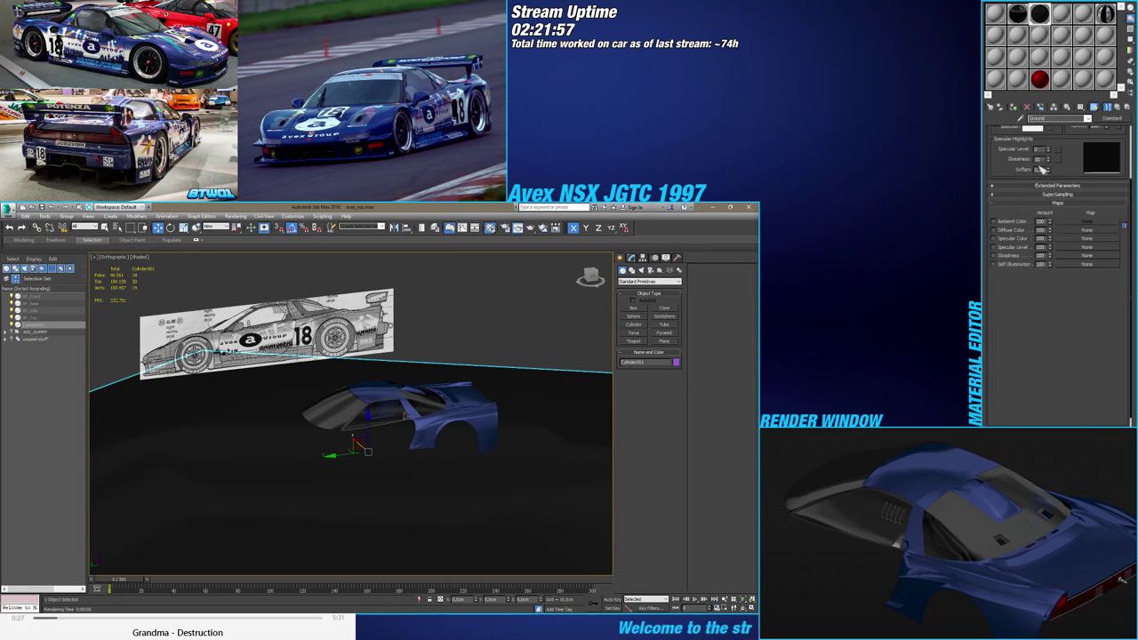
{"action": "scroll", "coordinate": [1040, 167], "scroll_direction": "up", "scroll_amount": 2}
{"action": "left_click", "coordinate": [1031, 157]}
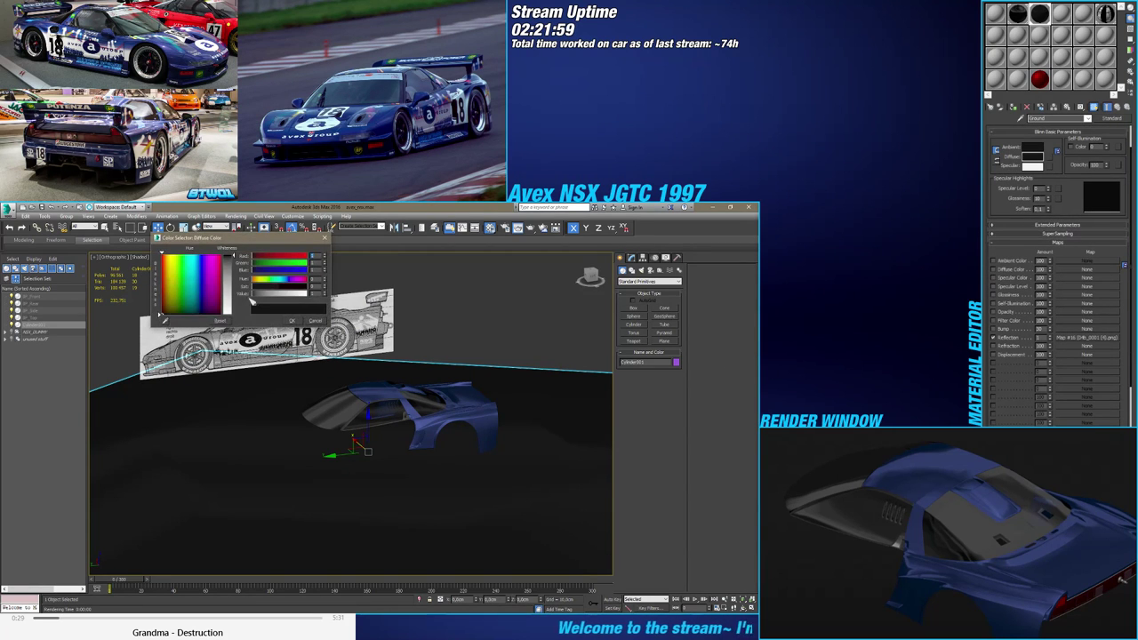
{"action": "left_click_drag", "start_coordinate": [260, 295], "coordinate": [324, 299]}
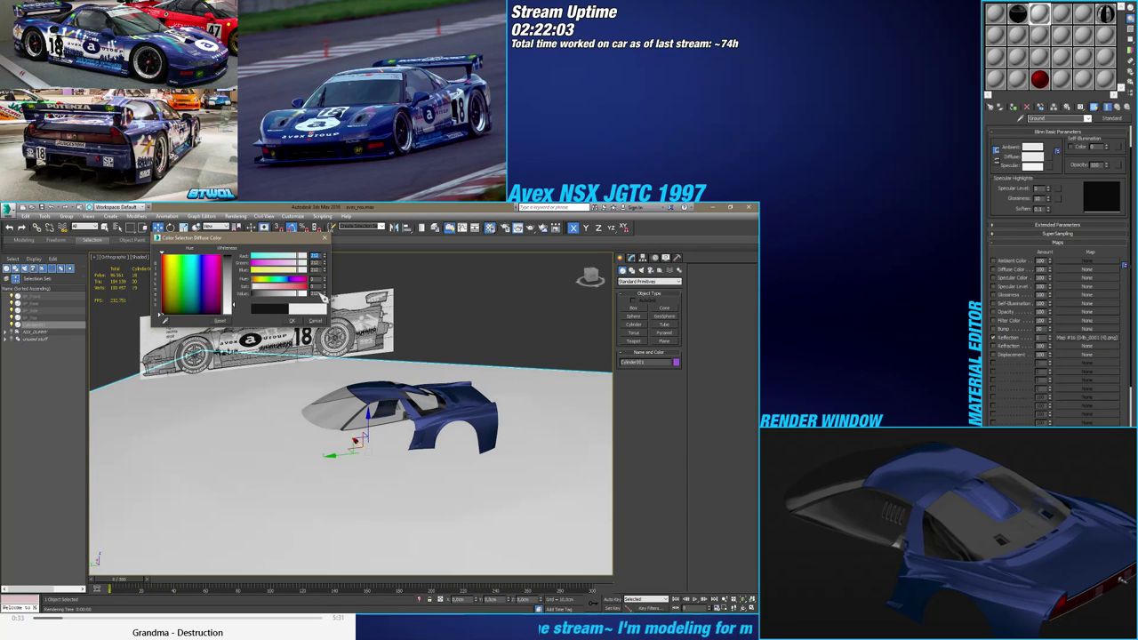
{"action": "left_click", "coordinate": [292, 321]}
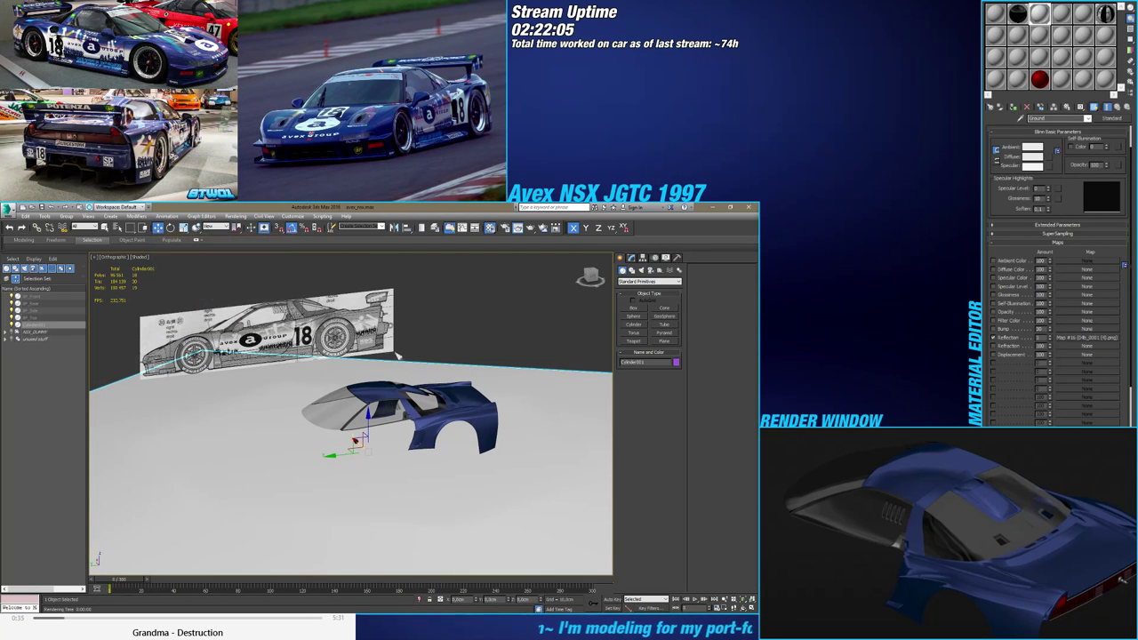
Add a MeshSmooth modifier to the ground cylinder, with edged faces displayed
{"action": "middle_click_drag", "start_coordinate": [402, 382], "coordinate": [424, 387], "text": "alt"}
{"action": "scroll", "coordinate": [444, 420], "scroll_direction": "up", "scroll_amount": 4}
{"action": "scroll", "coordinate": [444, 421], "scroll_direction": "down", "scroll_amount": 3}
{"action": "scroll", "coordinate": [449, 418], "scroll_direction": "down", "scroll_amount": 3}
{"action": "key", "text": "F4"}
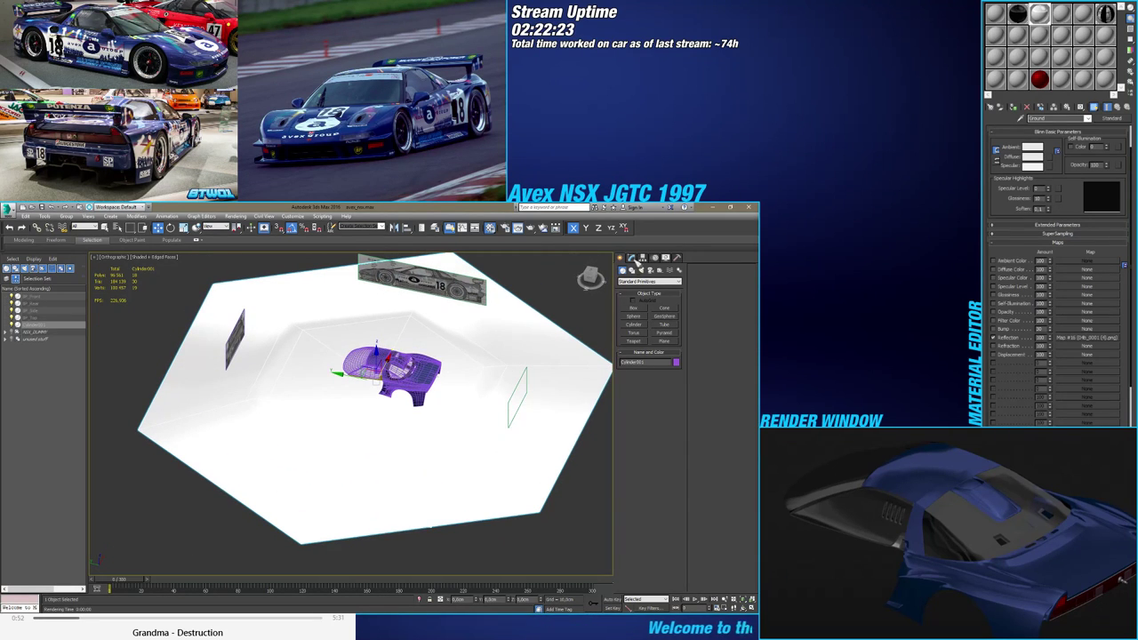
{"action": "left_click", "coordinate": [632, 258]}
{"action": "left_click", "coordinate": [645, 281]}
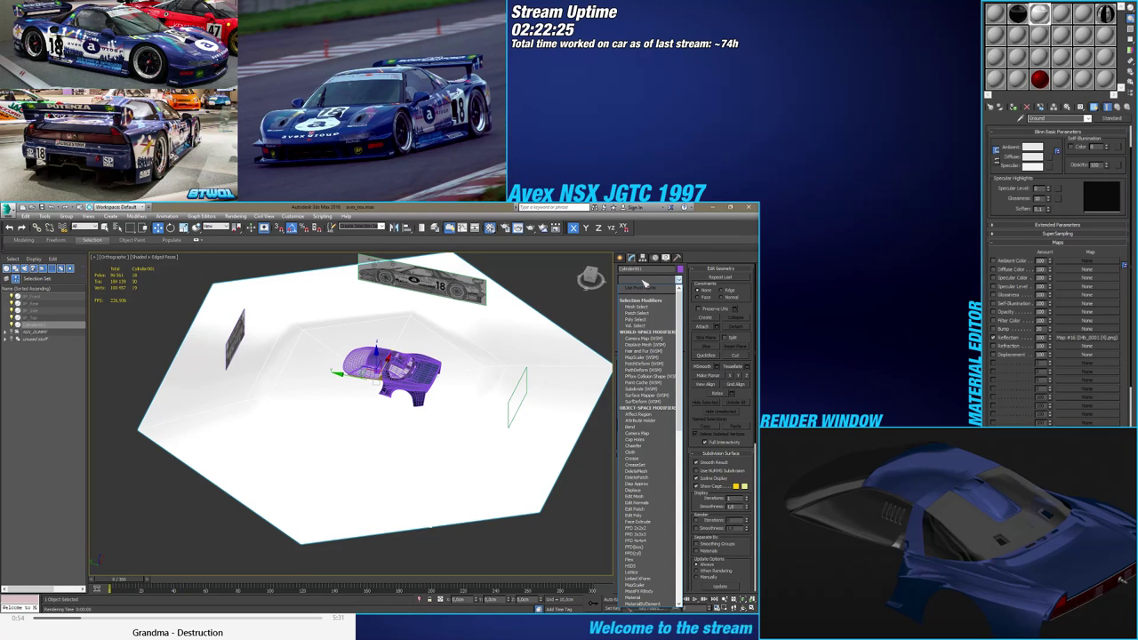
{"action": "key", "text": "m"}
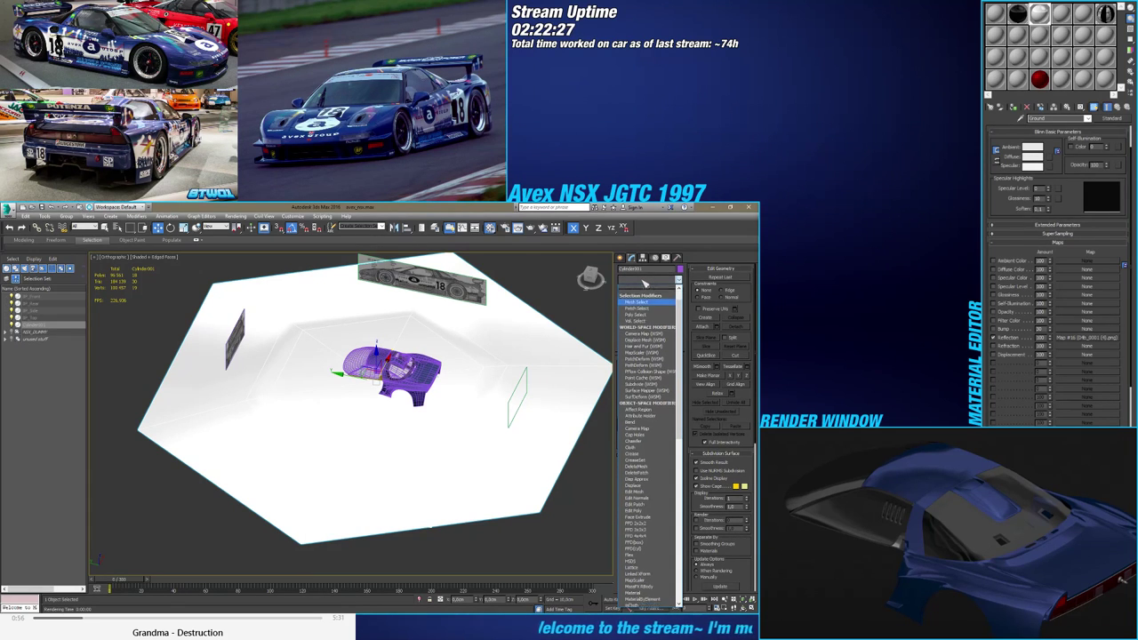
{"action": "scroll", "coordinate": [640, 445], "scroll_direction": "down", "scroll_amount": 5}
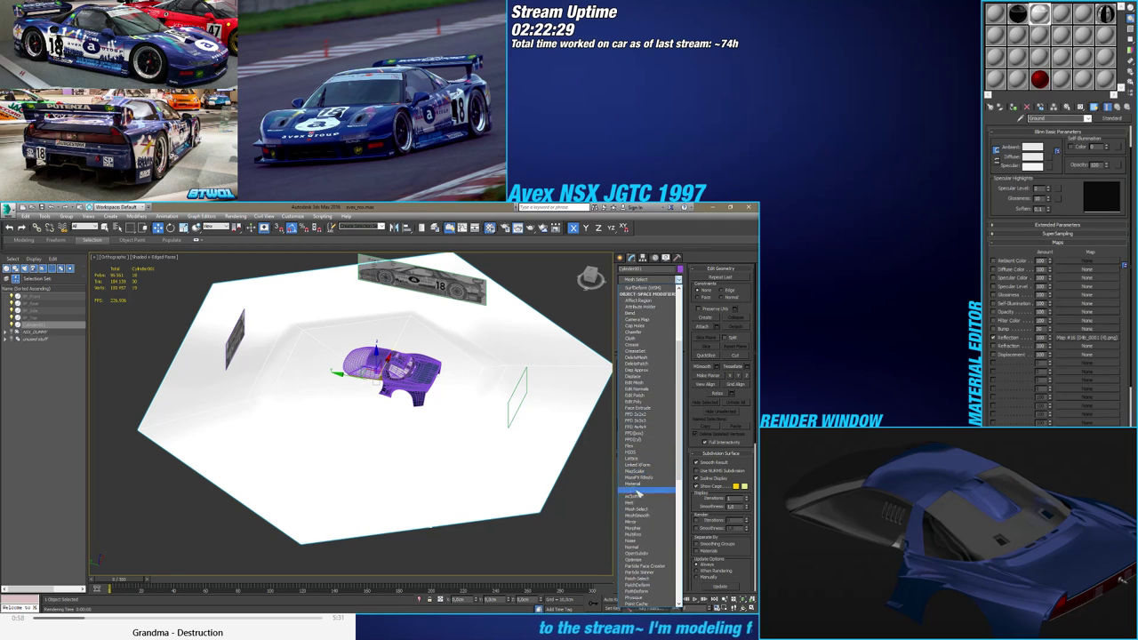
{"action": "left_click", "coordinate": [637, 518]}
{"action": "middle_click_drag", "start_coordinate": [524, 489], "coordinate": [493, 474], "text": "alt"}
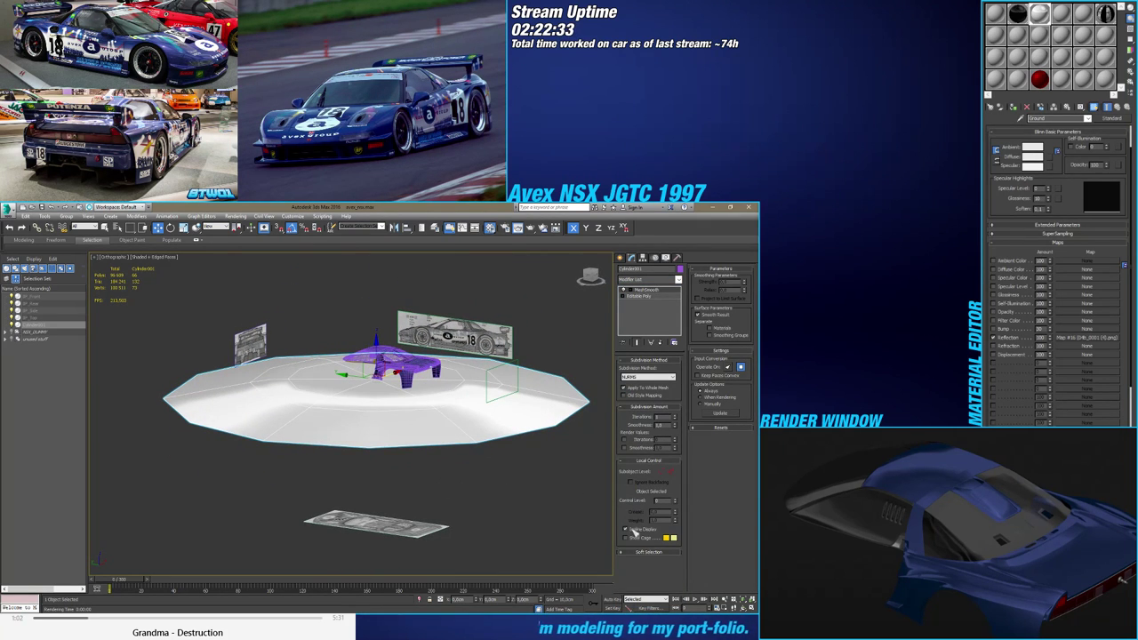
Set the ground cylinder's MeshSmooth to 4 iterations, keeping Isoline Display on
{"action": "left_click", "coordinate": [632, 529]}
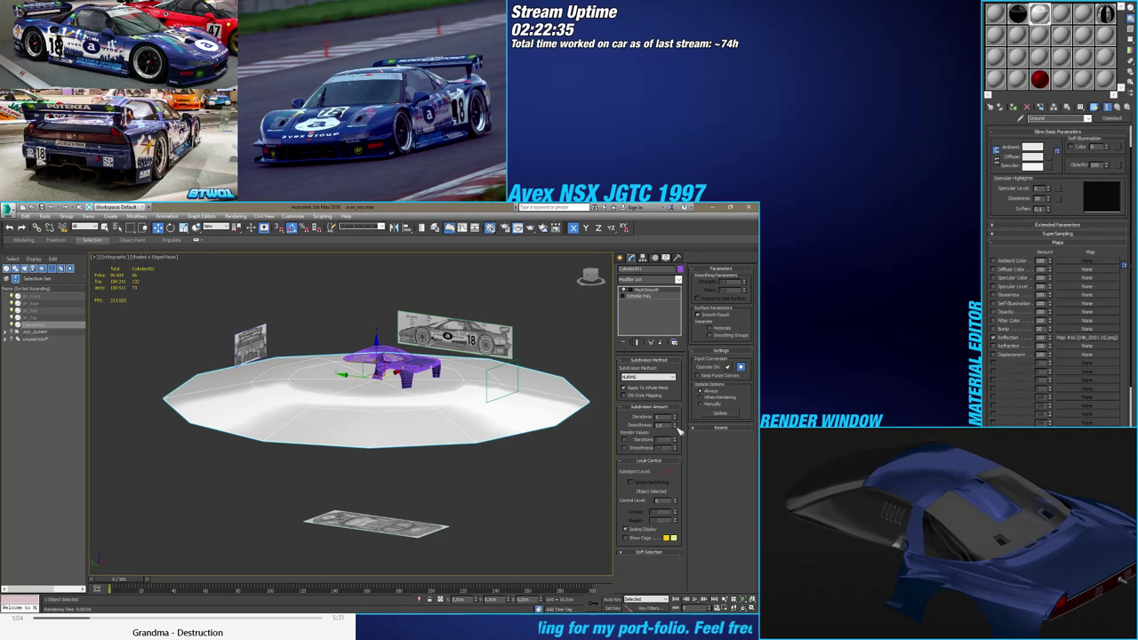
{"action": "left_click", "coordinate": [676, 416]}
{"action": "middle_click_drag", "start_coordinate": [453, 405], "coordinate": [383, 450], "text": "alt"}
{"action": "scroll", "coordinate": [425, 417], "scroll_direction": "up", "scroll_amount": 5}
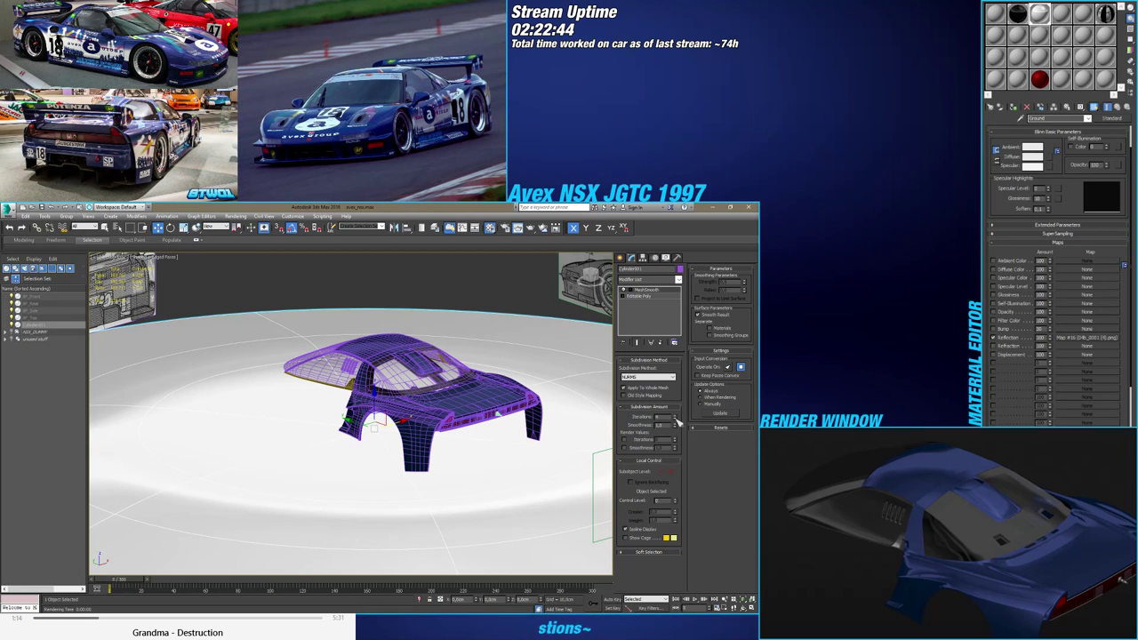
{"action": "scroll", "coordinate": [394, 424], "scroll_direction": "down", "scroll_amount": 5}
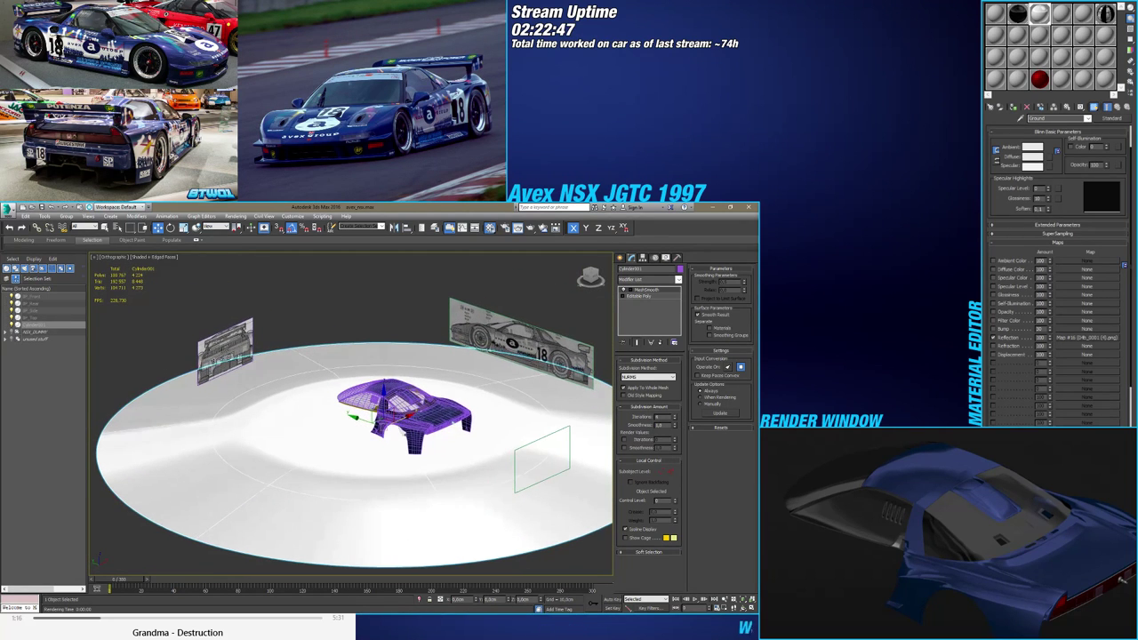
{"action": "left_click", "coordinate": [625, 530]}
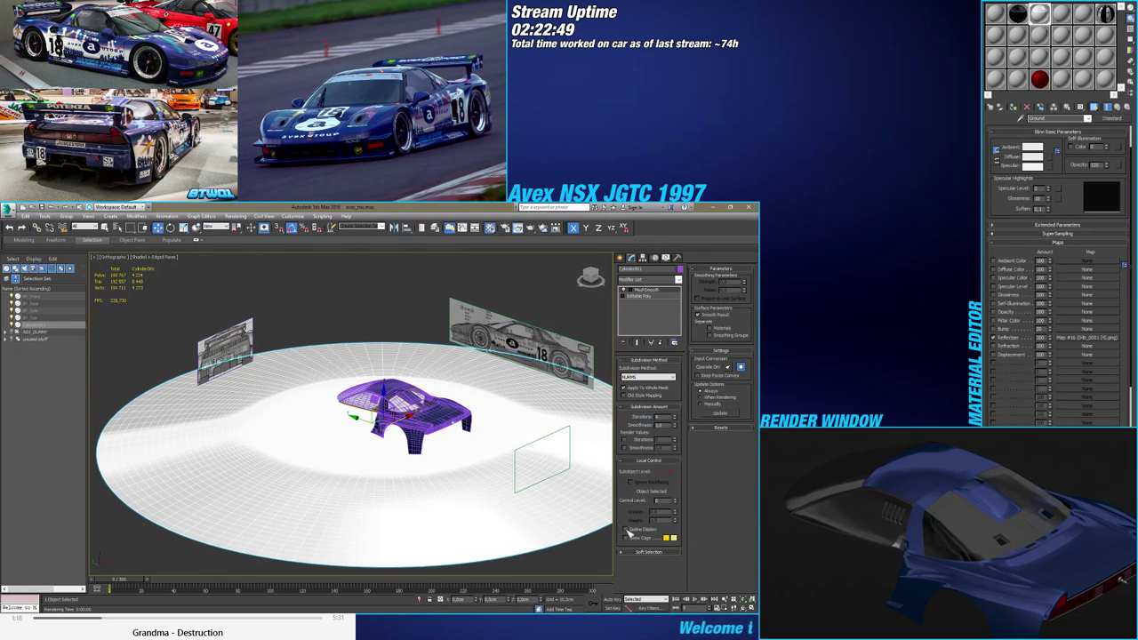
{"action": "left_click", "coordinate": [626, 530]}
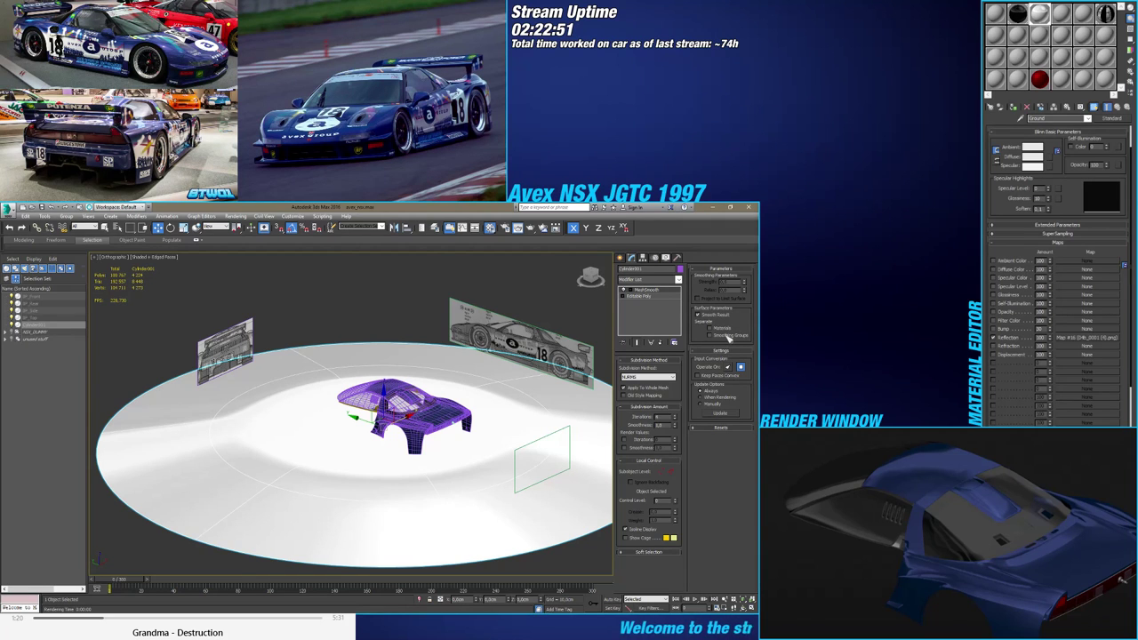
{"action": "left_click", "coordinate": [630, 258]}
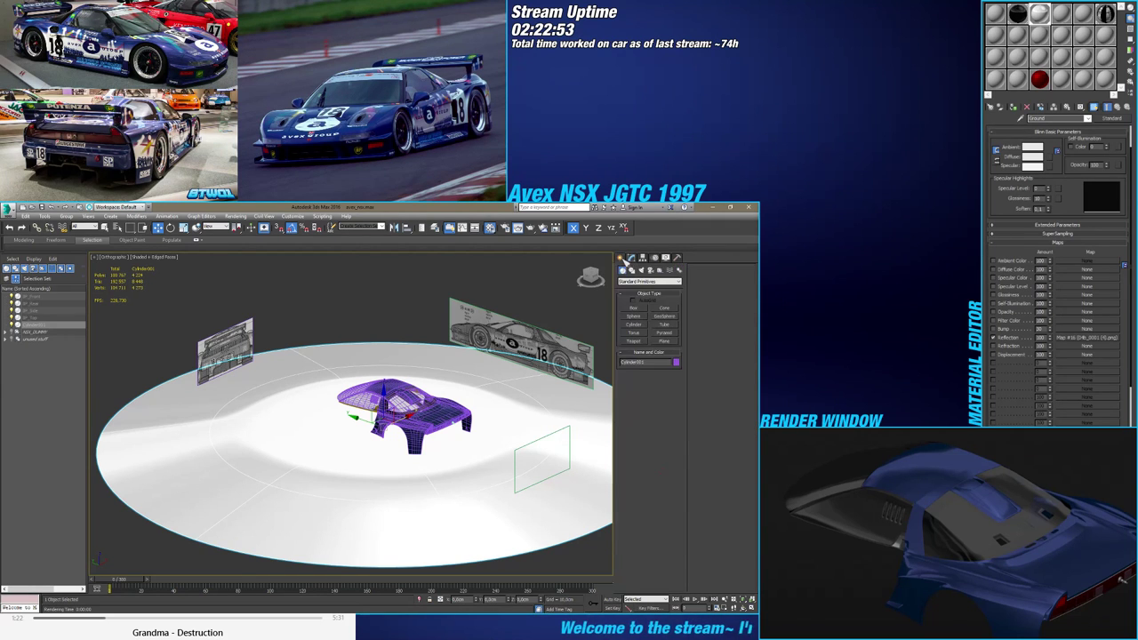
Freeze the ground cylinder and switch to a shaded perspective view without edged faces
{"action": "scroll", "coordinate": [417, 460], "scroll_direction": "up", "scroll_amount": 5}
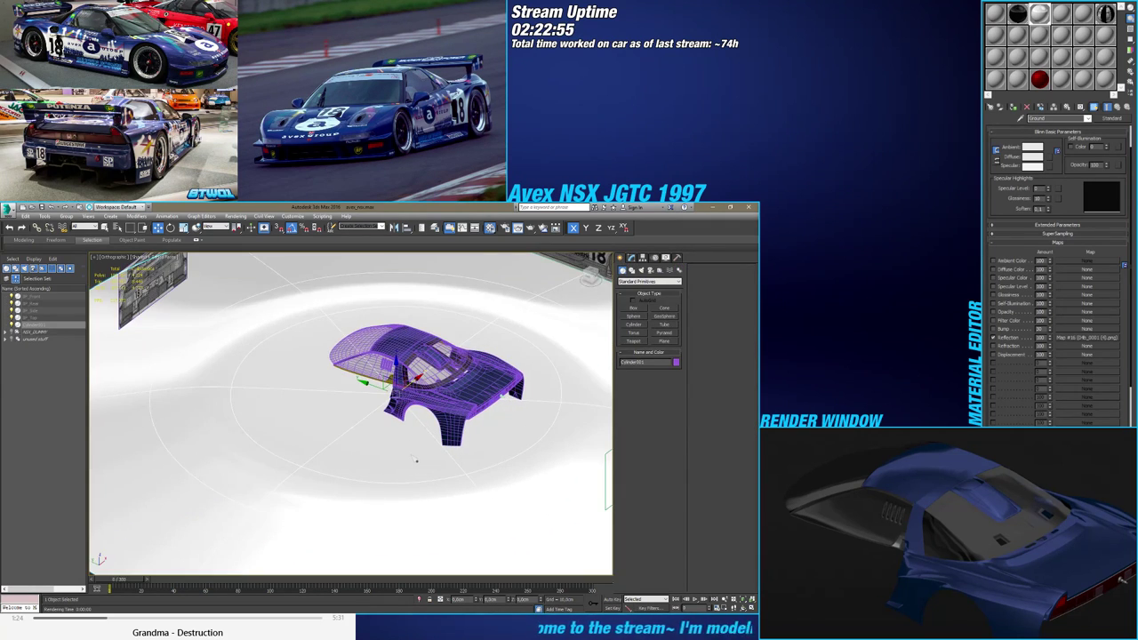
{"action": "right_click", "coordinate": [414, 460]}
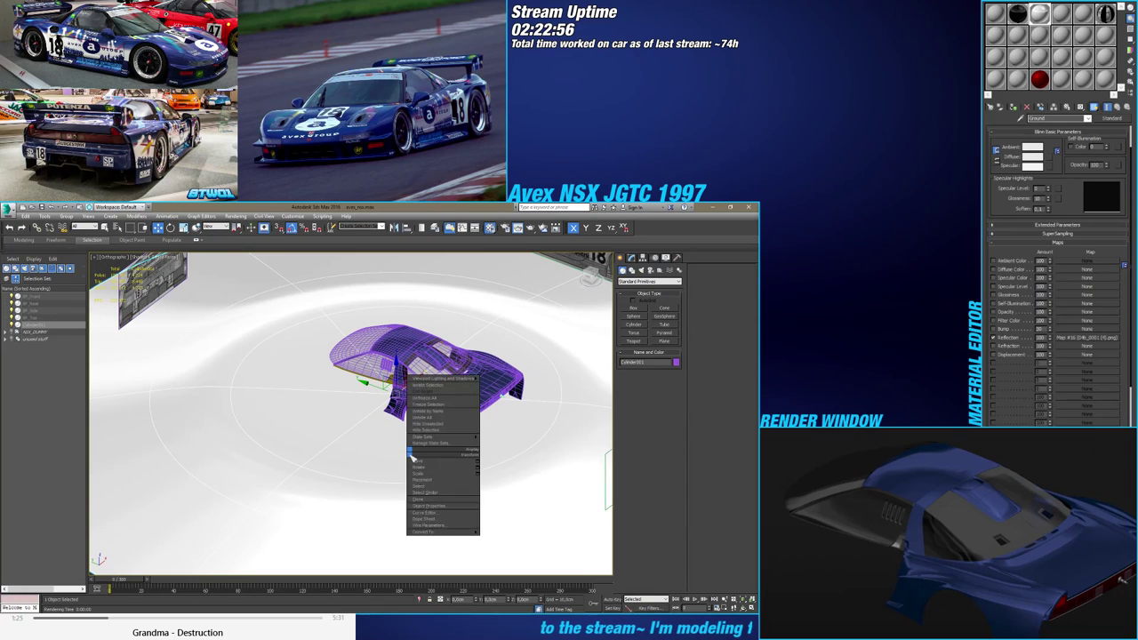
{"action": "left_click", "coordinate": [431, 508]}
{"action": "left_click", "coordinate": [401, 521]}
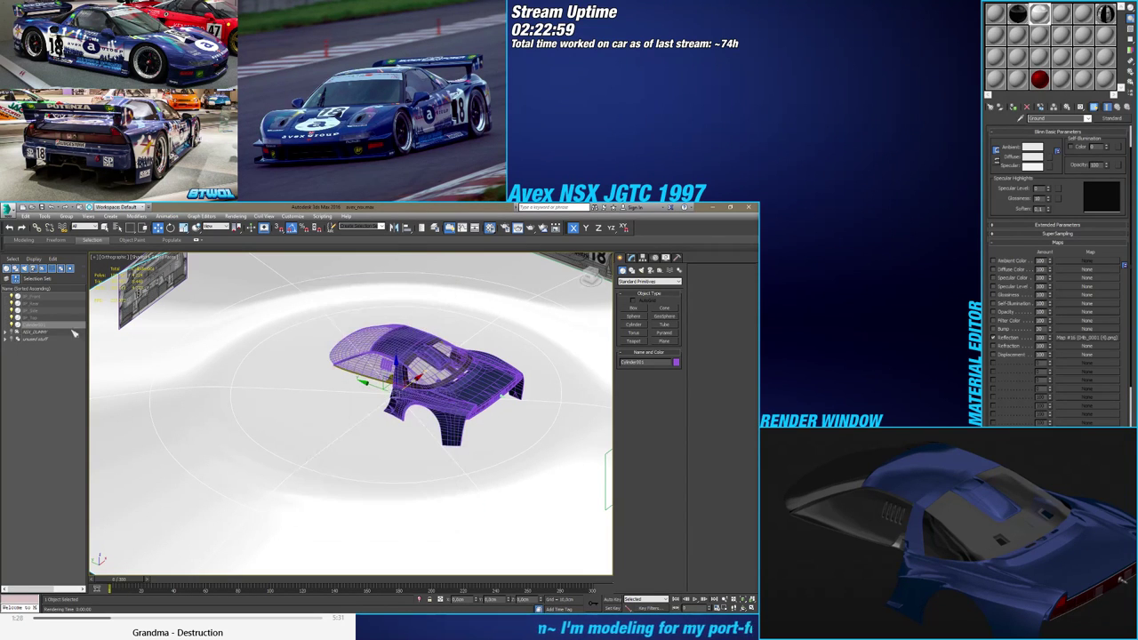
{"action": "right_click", "coordinate": [258, 399]}
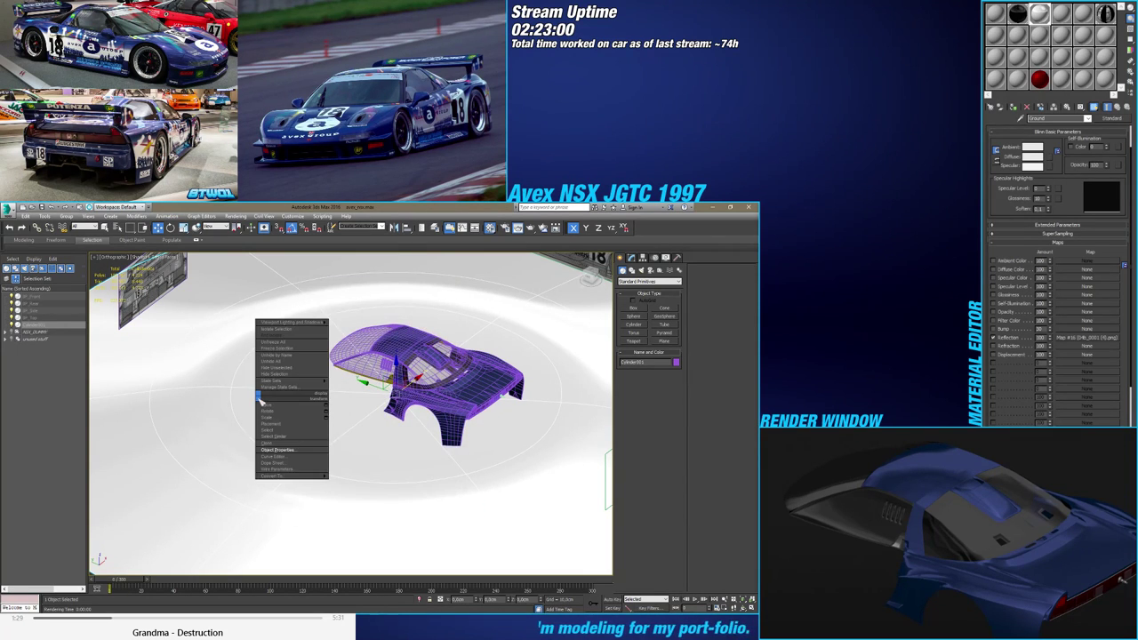
{"action": "left_click", "coordinate": [284, 351]}
{"action": "key", "text": "F4"}
{"action": "key", "text": "p"}
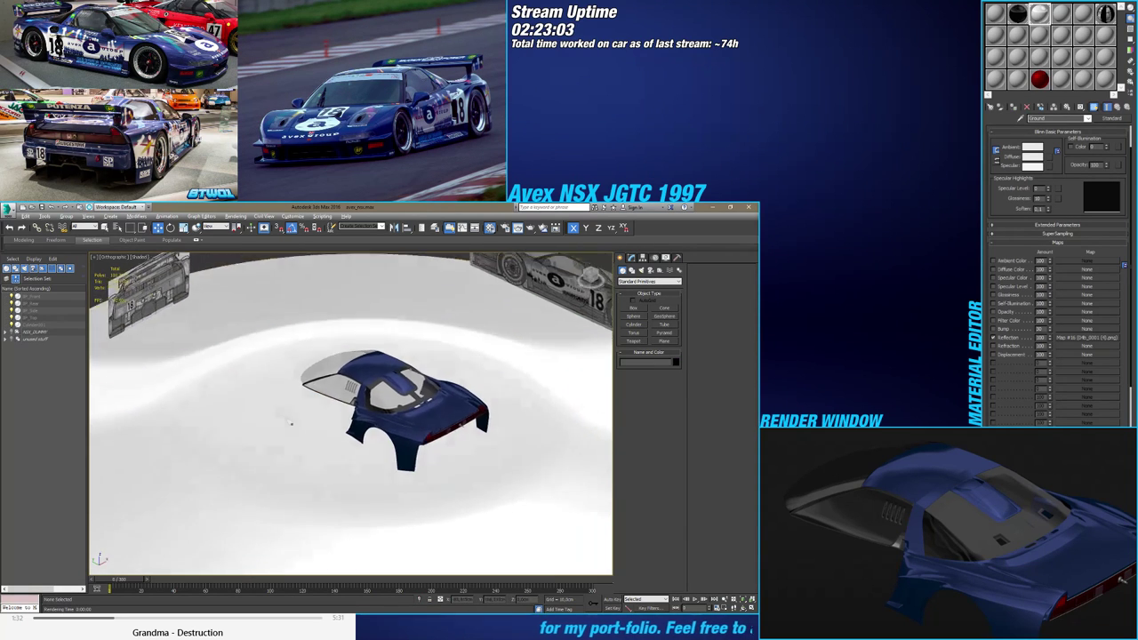
Render the partial car body on the bright ground from a close rear three-quarter view
{"action": "scroll", "coordinate": [325, 406], "scroll_direction": "up", "scroll_amount": 5}
{"action": "middle_click_drag", "start_coordinate": [326, 407], "coordinate": [261, 411]}
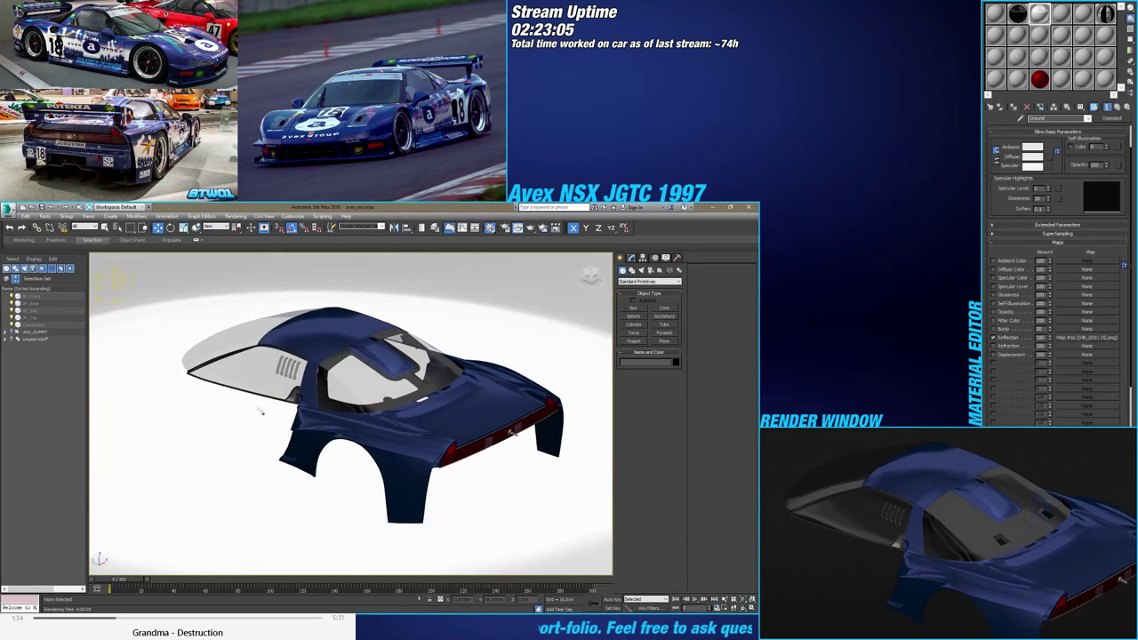
{"action": "key", "text": "shift+q"}
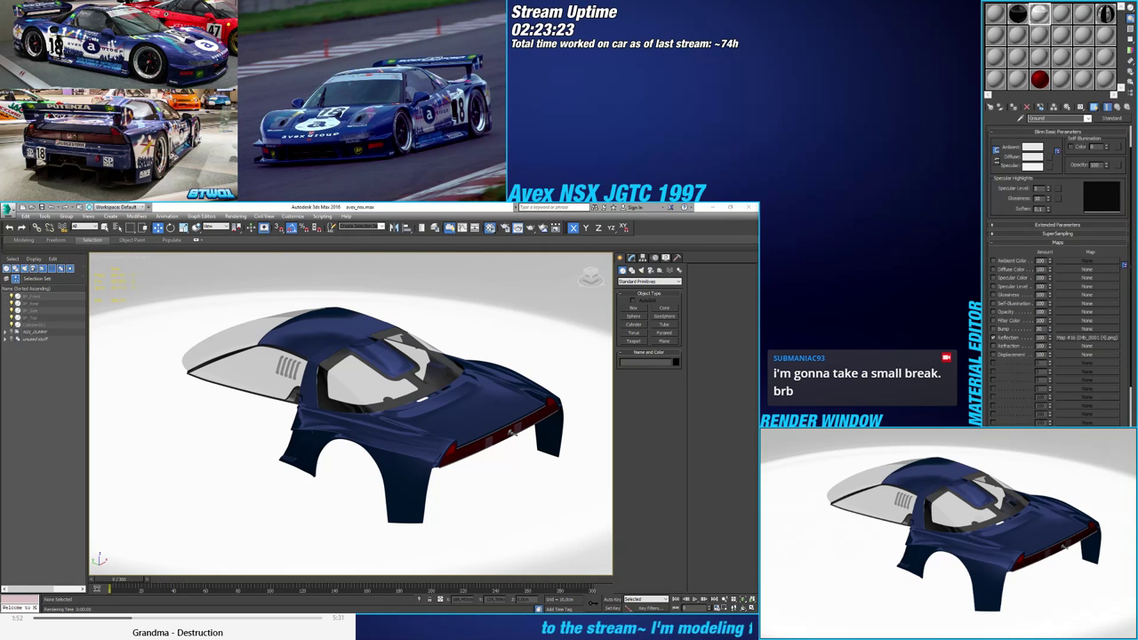
Expand the NSX dummy's hierarchy and unhide the main body, hood and front bumper
{"action": "middle_click_drag", "start_coordinate": [222, 469], "coordinate": [382, 485], "text": "alt"}
{"action": "middle_click_drag", "start_coordinate": [409, 484], "coordinate": [377, 501], "text": "alt"}
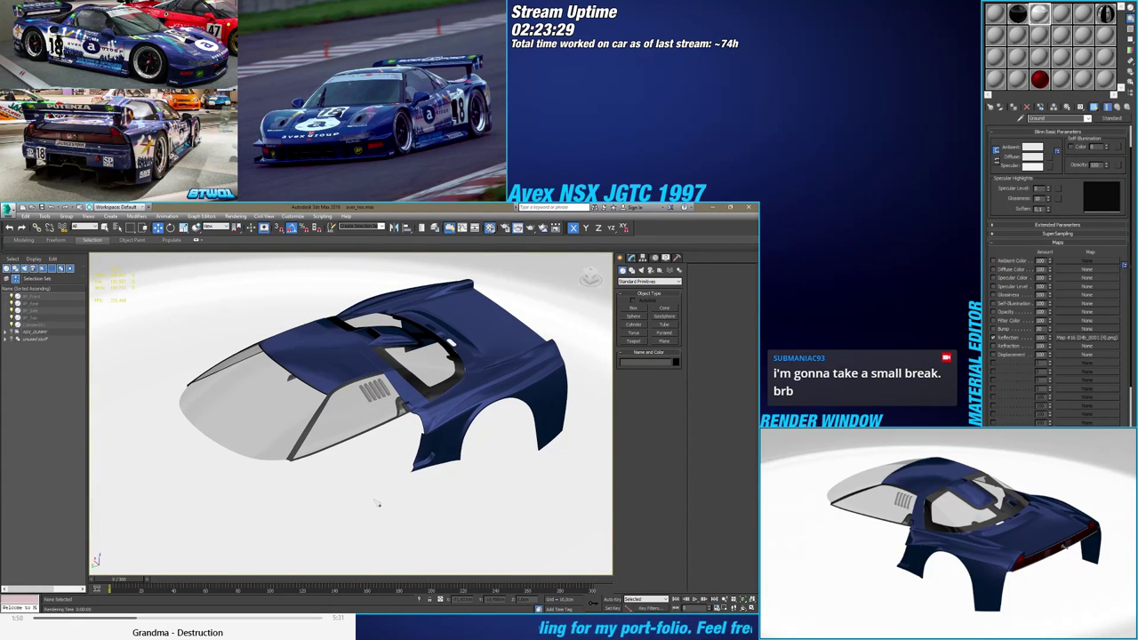
{"action": "left_click", "coordinate": [6, 332]}
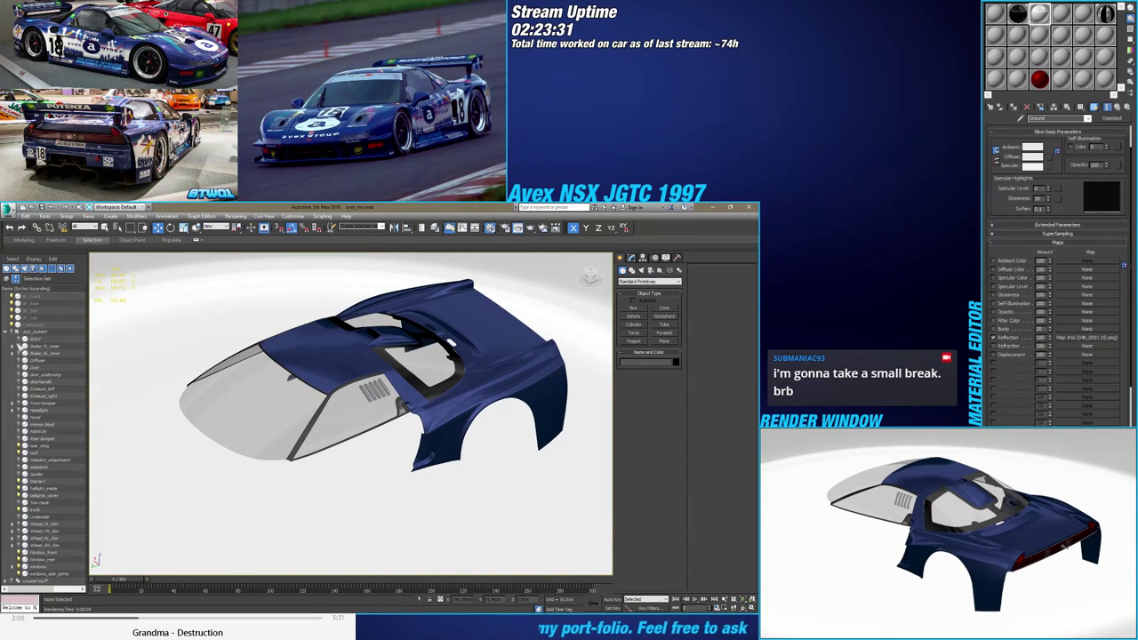
{"action": "left_click", "coordinate": [18, 339]}
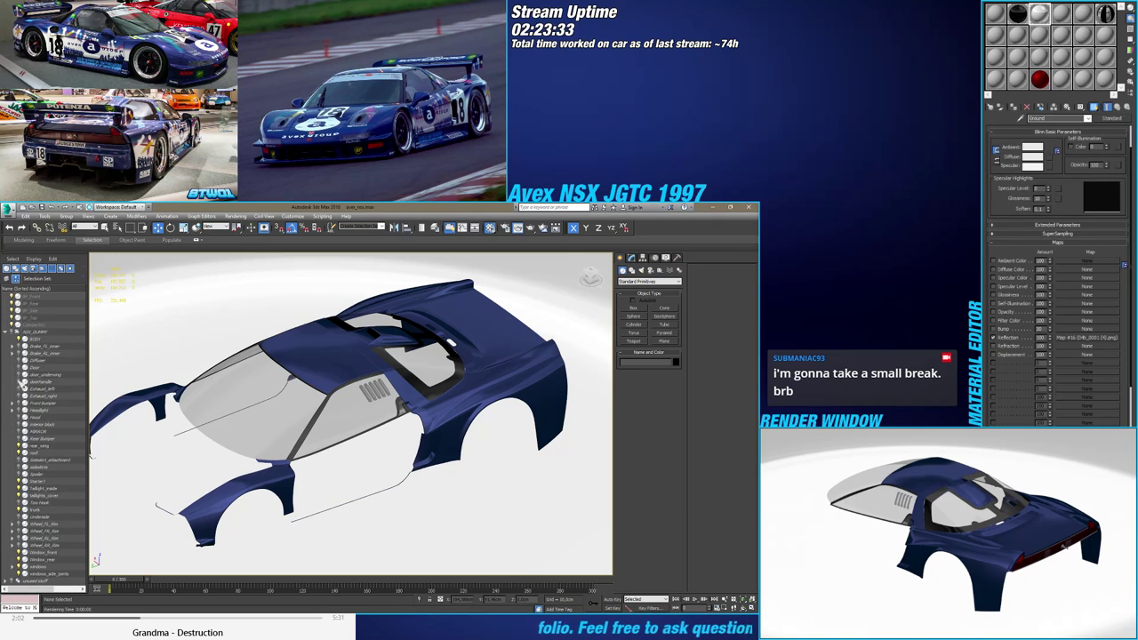
{"action": "left_click", "coordinate": [24, 418]}
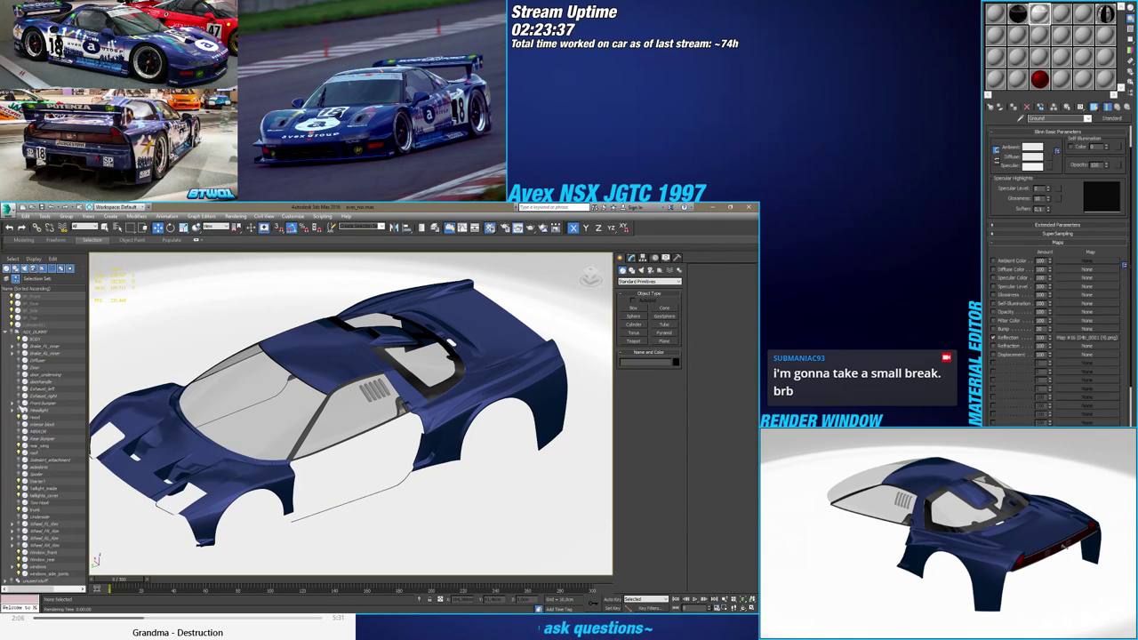
{"action": "left_click", "coordinate": [34, 403]}
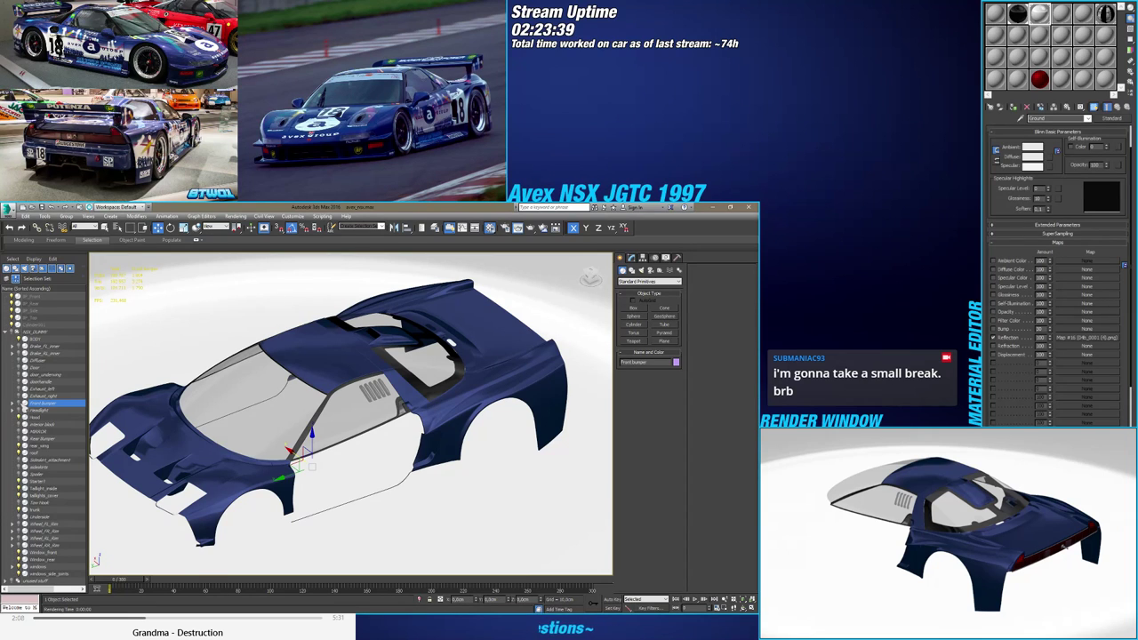
{"action": "left_click", "coordinate": [20, 404]}
{"action": "middle_click_drag", "start_coordinate": [135, 458], "coordinate": [183, 426]}
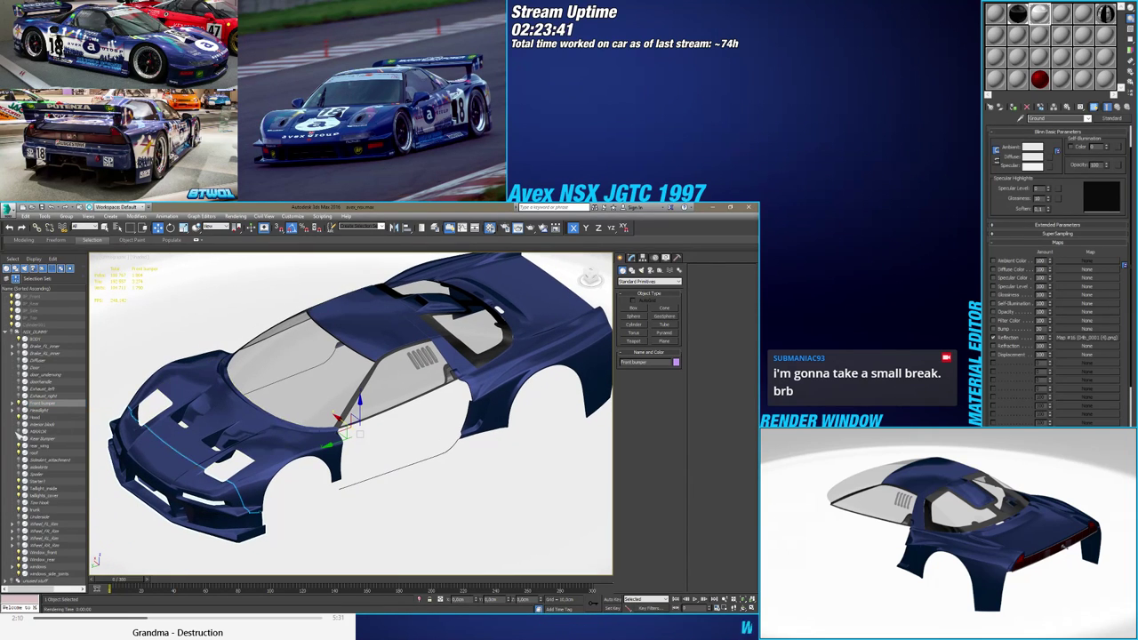
Unhide the doors, side skirts and rear bumper to complete the outer car body
{"action": "left_click", "coordinate": [24, 368]}
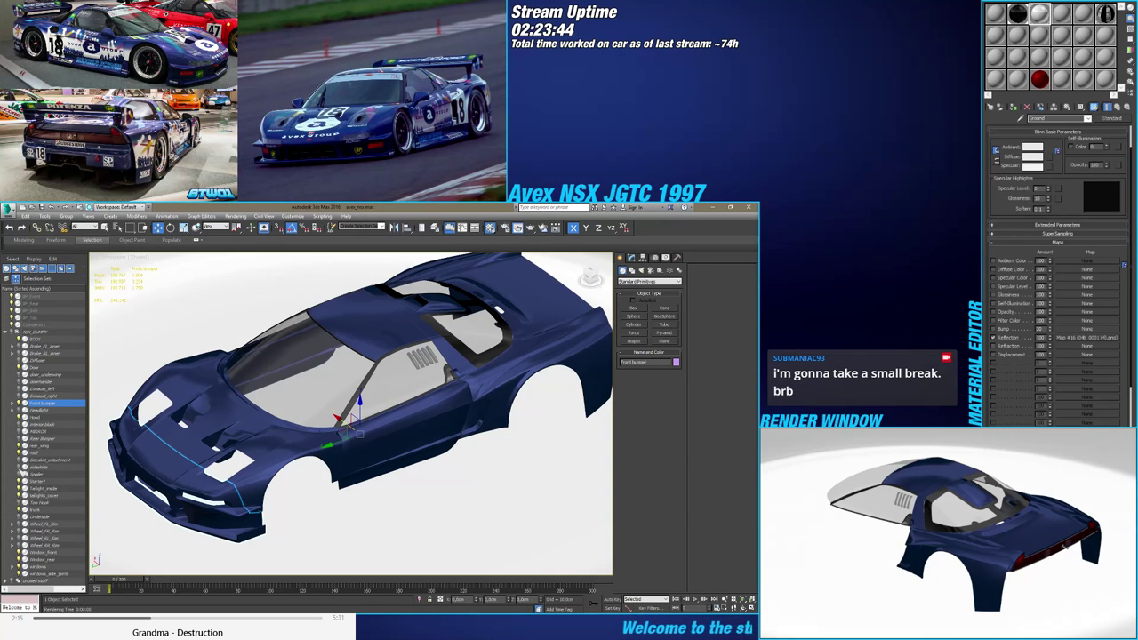
{"action": "left_click", "coordinate": [20, 467]}
{"action": "left_click", "coordinate": [426, 551]}
{"action": "middle_click_drag", "start_coordinate": [433, 516], "coordinate": [285, 516]}
{"action": "scroll", "coordinate": [387, 557], "scroll_direction": "down", "scroll_amount": 3}
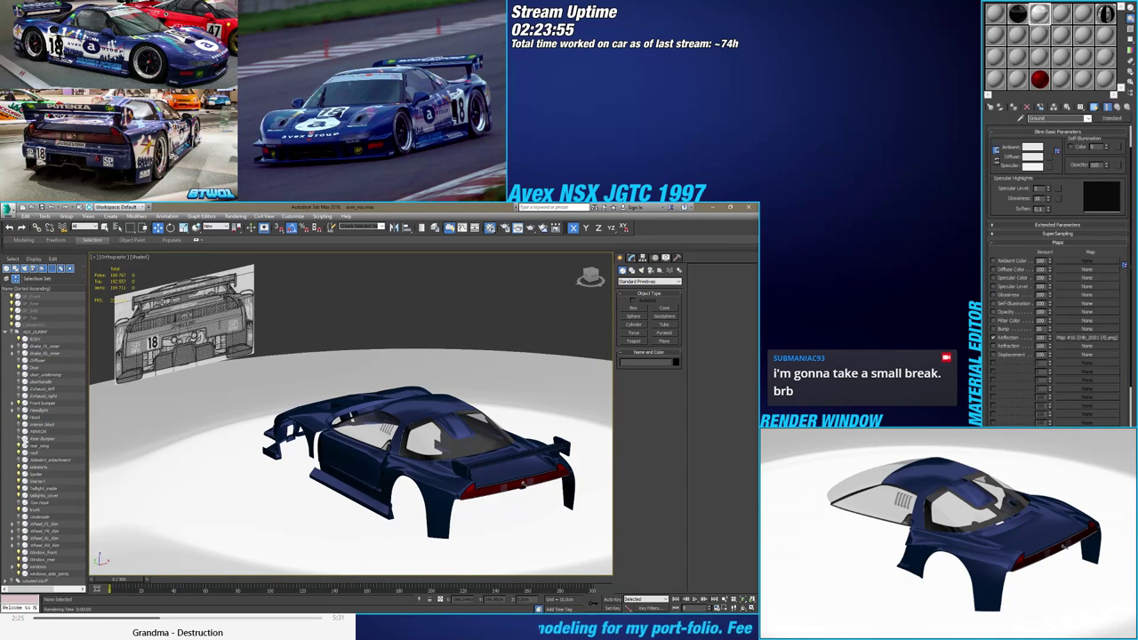
{"action": "middle_click_drag", "start_coordinate": [409, 543], "coordinate": [348, 537]}
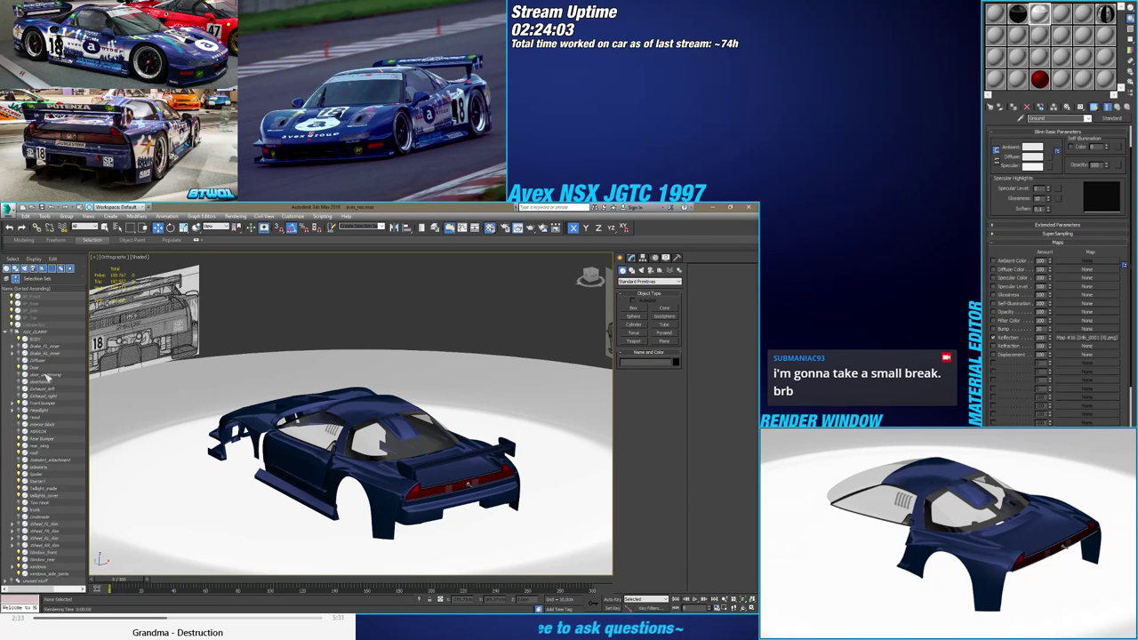
Toggle the diffuser's visibility and render the assembled car body from a rear three-quarter view
{"action": "left_click", "coordinate": [23, 361]}
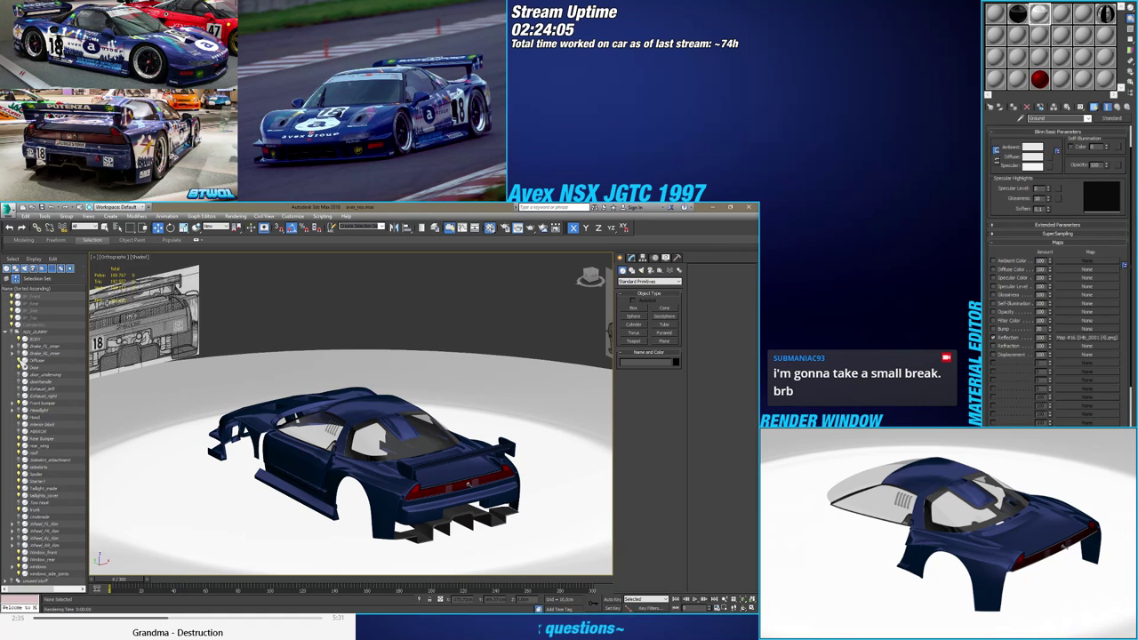
{"action": "middle_click_drag", "start_coordinate": [264, 524], "coordinate": [298, 512], "text": "alt"}
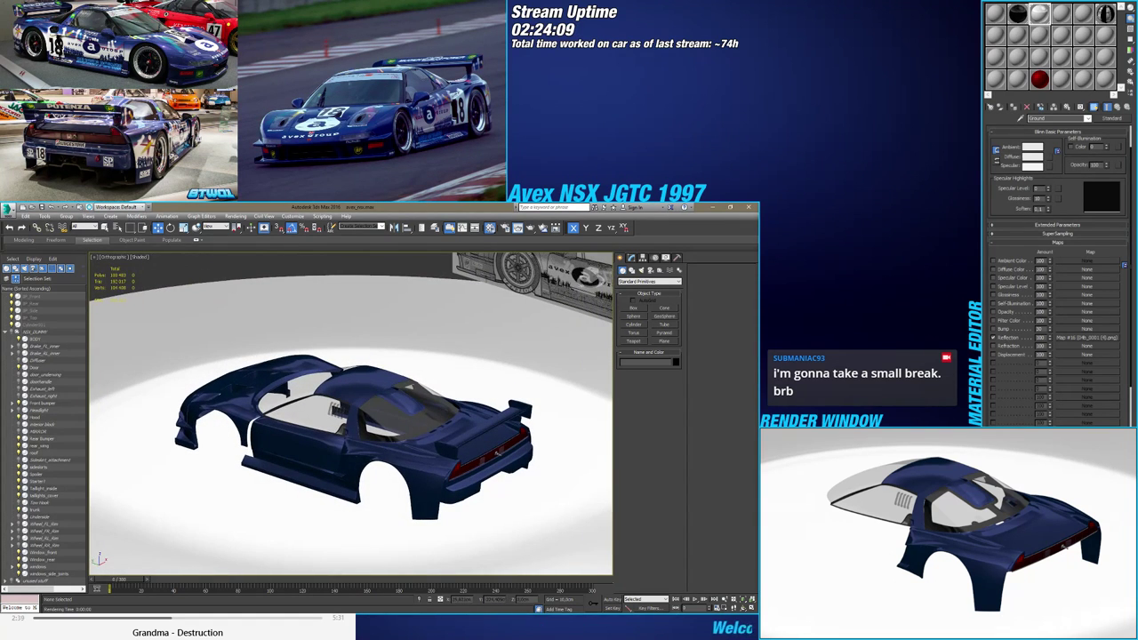
{"action": "key", "text": "shift+q"}
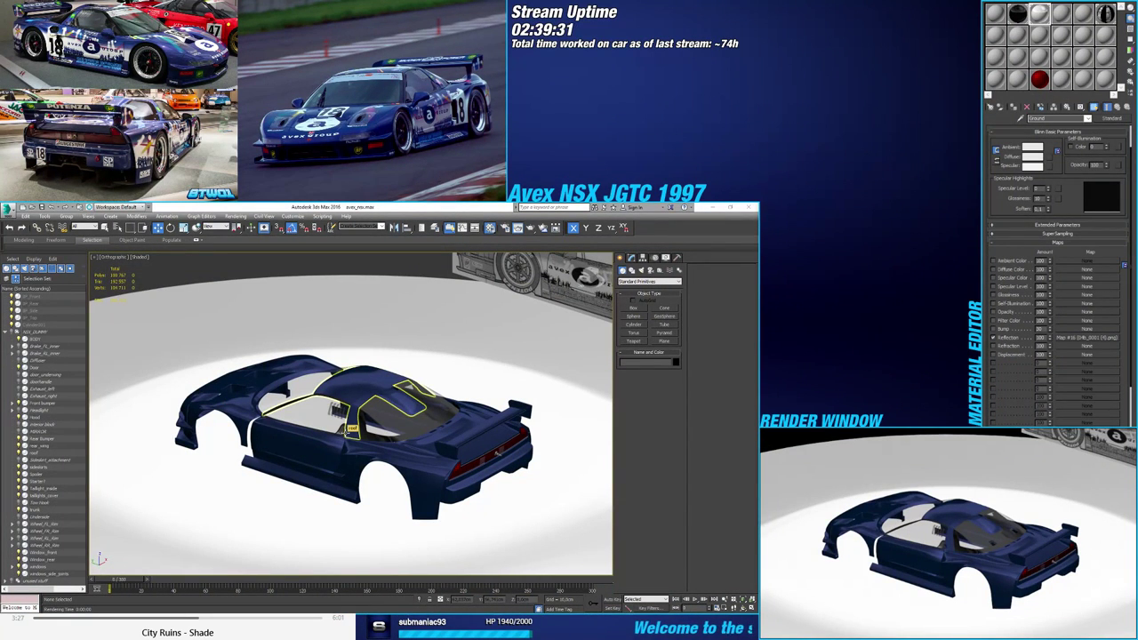
Hide the ground cylinder and select the car's main body, front bumper and hood together
{"action": "middle_click_drag", "start_coordinate": [293, 475], "coordinate": [361, 475], "text": "alt"}
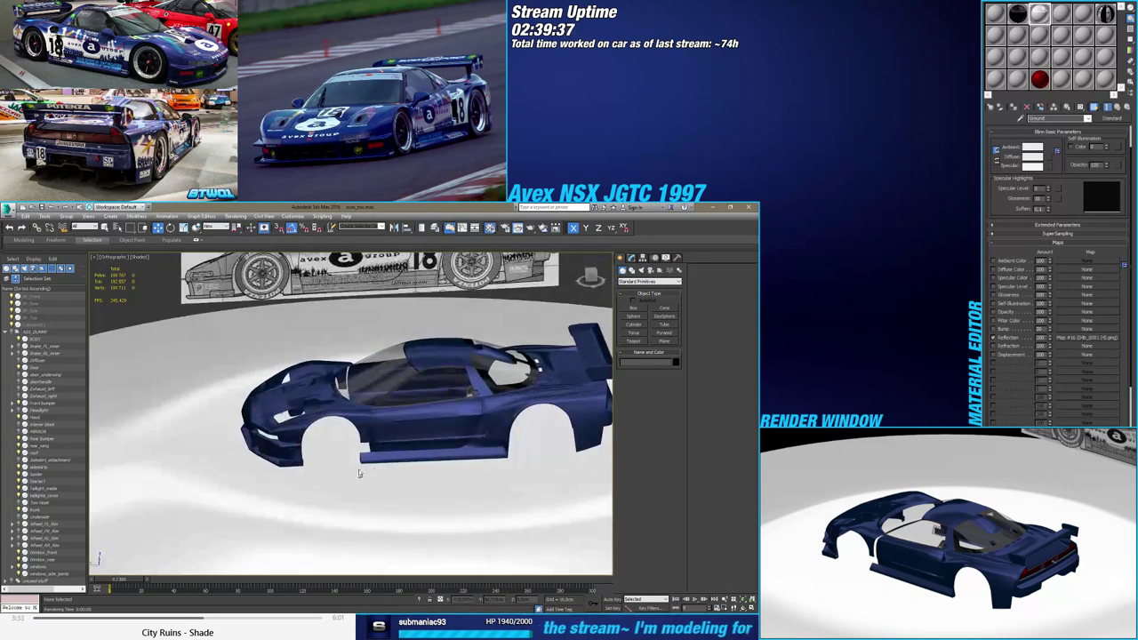
{"action": "left_click", "coordinate": [14, 330]}
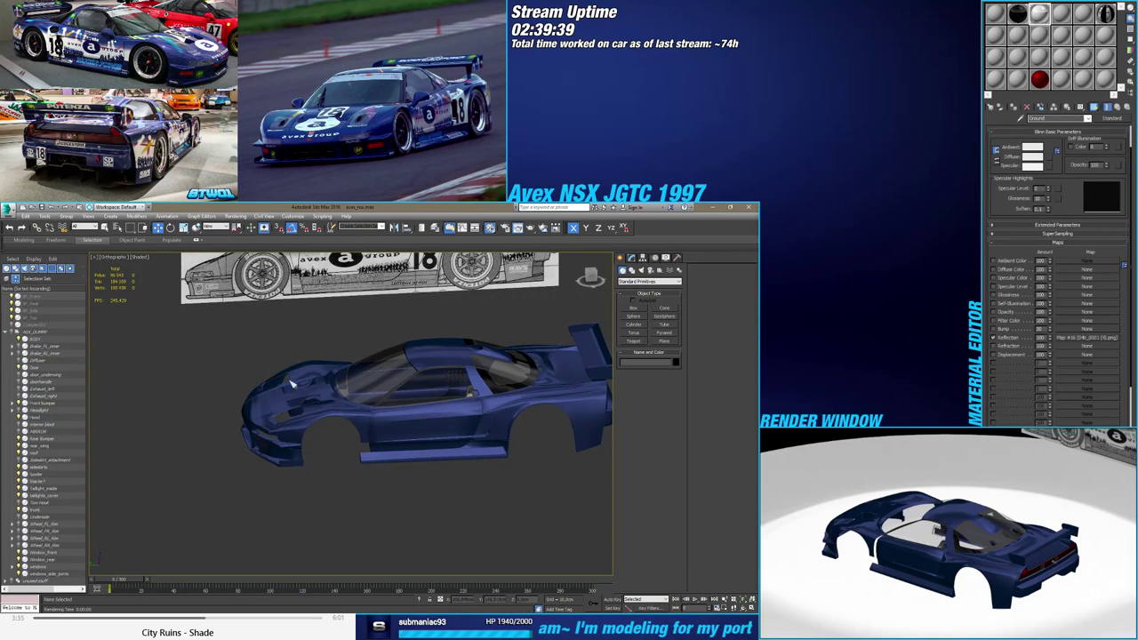
{"action": "left_click_drag", "start_coordinate": [297, 359], "coordinate": [307, 416]}
{"action": "middle_click_drag", "start_coordinate": [400, 426], "coordinate": [352, 450], "text": "alt"}
{"action": "left_click_drag", "start_coordinate": [189, 314], "coordinate": [303, 526]}
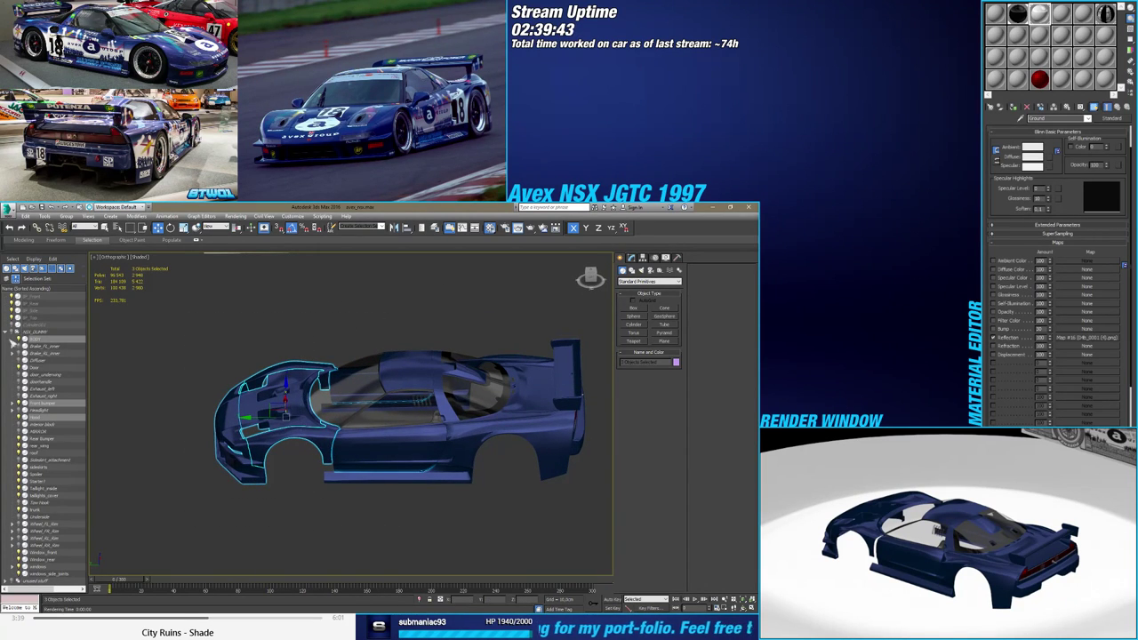
Hide the selected body, front bumper and hood objects, leaving the roof, doors and rear of the car on display
{"action": "key", "text": "alt+h"}
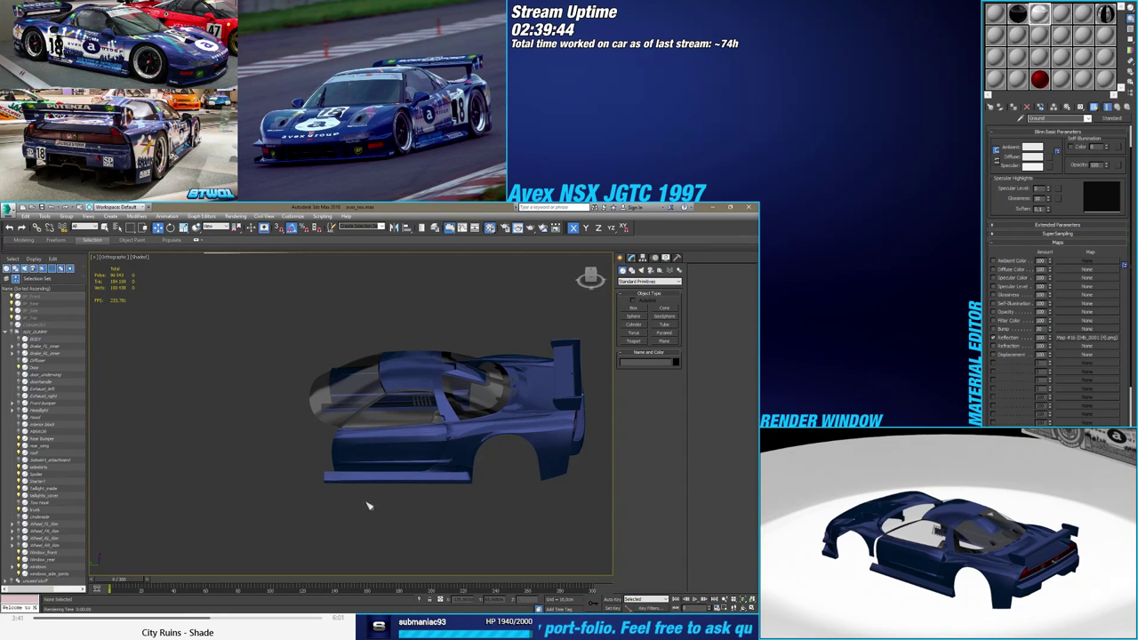
{"action": "middle_click_drag", "start_coordinate": [368, 505], "coordinate": [378, 484], "text": "alt"}
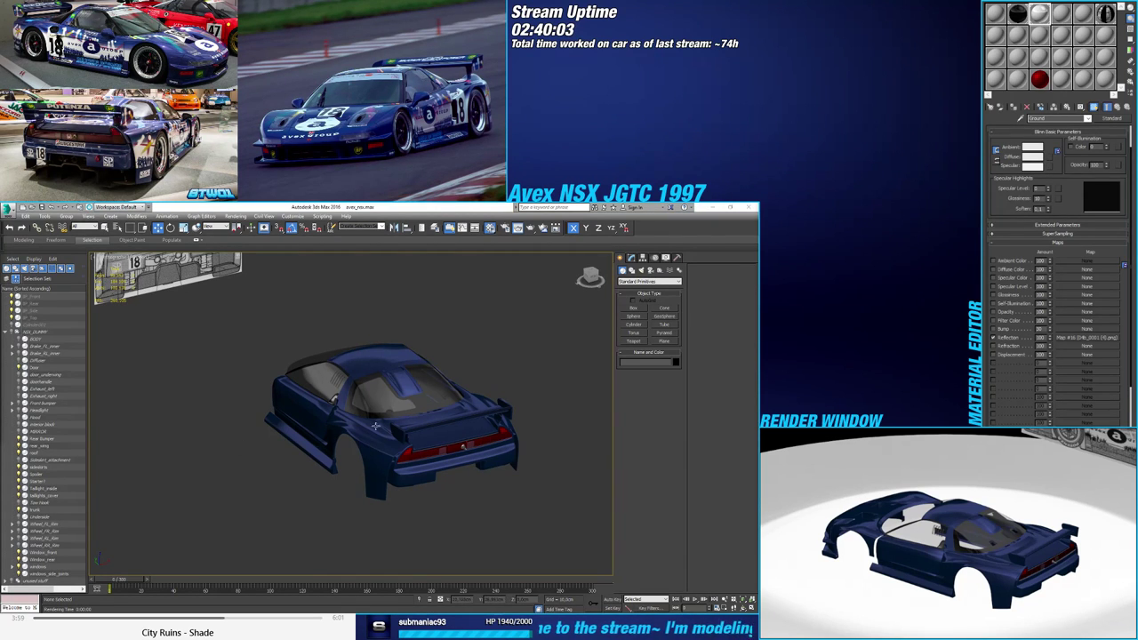
{"action": "middle_click_drag", "start_coordinate": [376, 426], "coordinate": [382, 453], "text": "alt"}
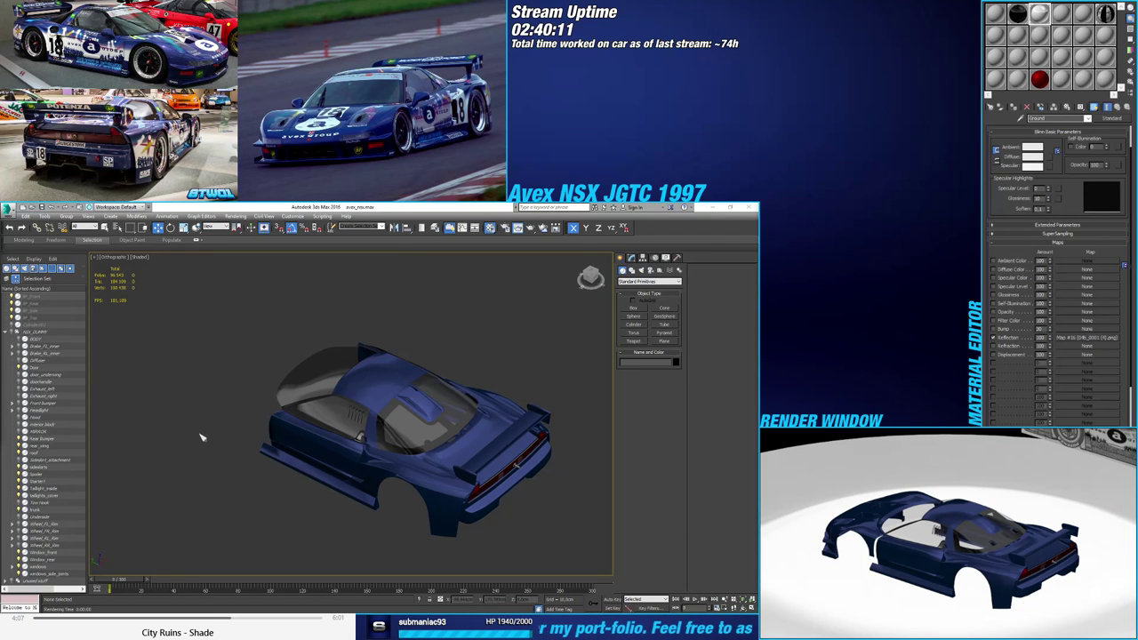
{"action": "mouse_move", "coordinate": [295, 462]}
{"action": "middle_mouse_down", "text": "alt"}
{"action": "mouse_move", "coordinate": [282, 485]}
{"action": "mouse_move", "coordinate": [281, 472]}
{"action": "middle_mouse_up", "text": "alt"}
{"action": "left_click", "coordinate": [281, 472]}
{"action": "scroll", "coordinate": [281, 472], "scroll_direction": "up", "scroll_amount": 3}
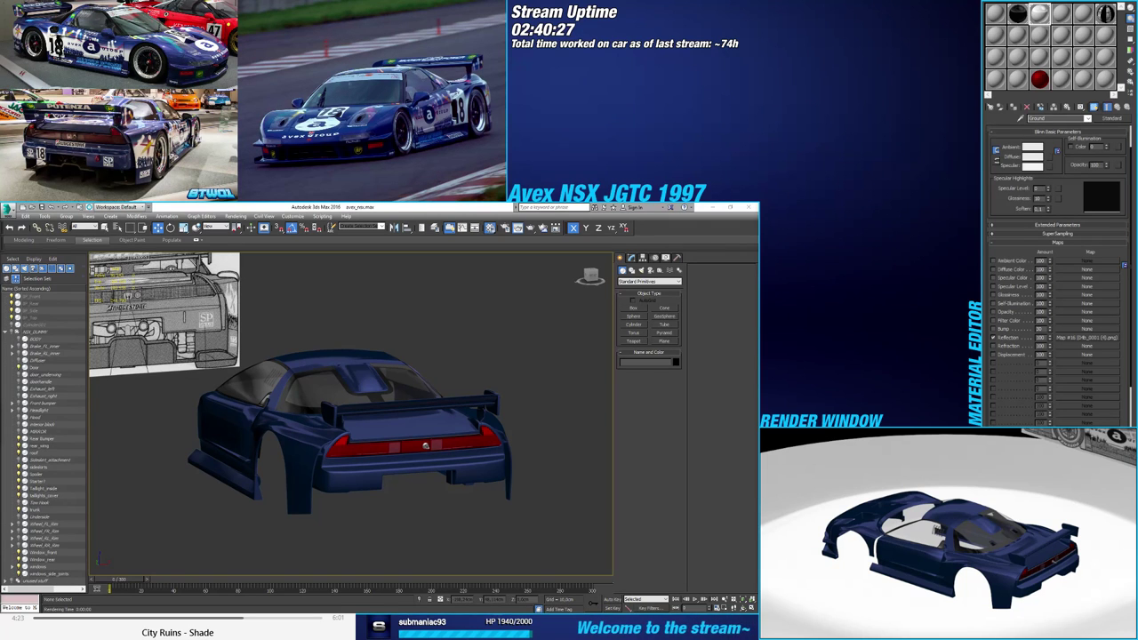
Switch to the Honda folder in File Explorer to check the Avex NSX reference pictures and return to the model
{"action": "key", "text": "alt+Tab"}
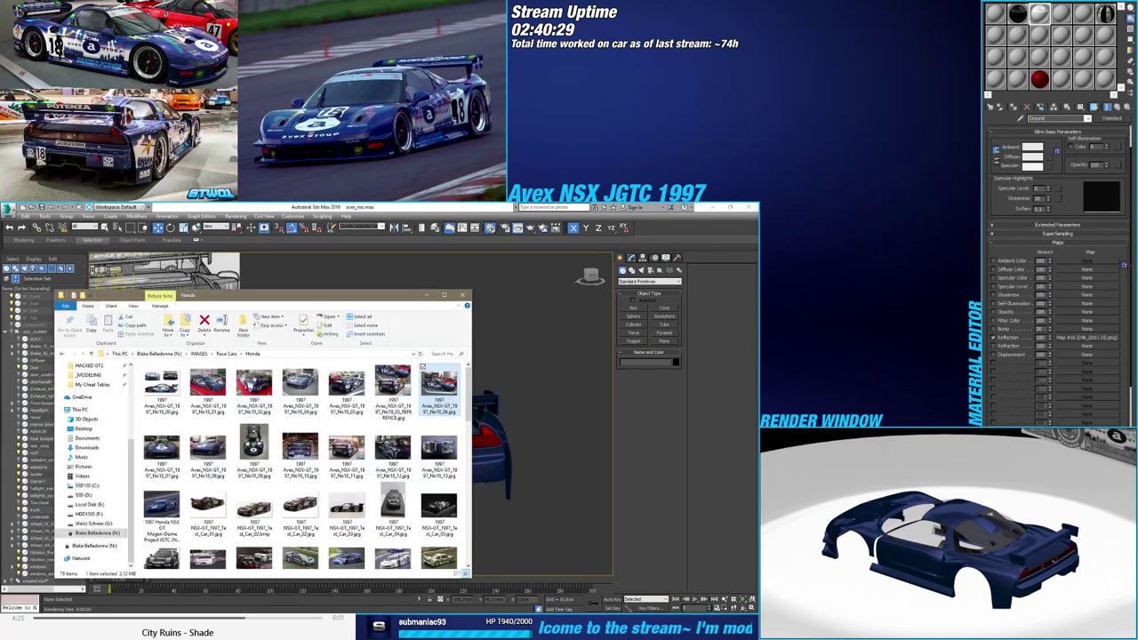
{"action": "key", "text": "alt+Tab"}
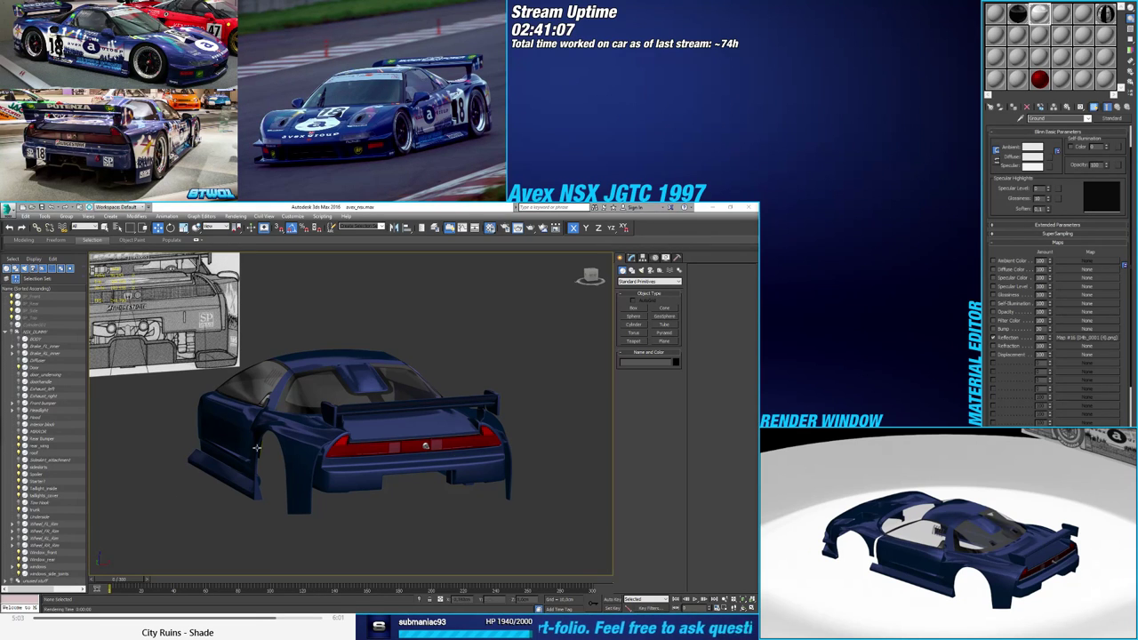
{"action": "middle_click_drag", "start_coordinate": [244, 447], "coordinate": [336, 440], "text": "alt"}
{"action": "scroll", "coordinate": [409, 406], "scroll_direction": "down", "scroll_amount": 4}
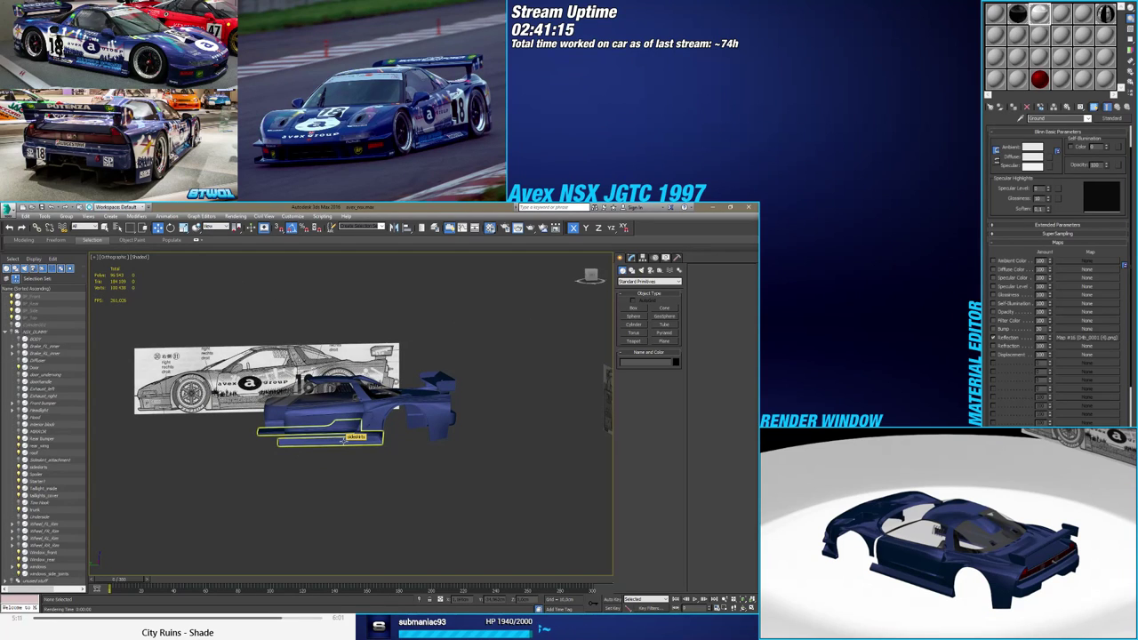
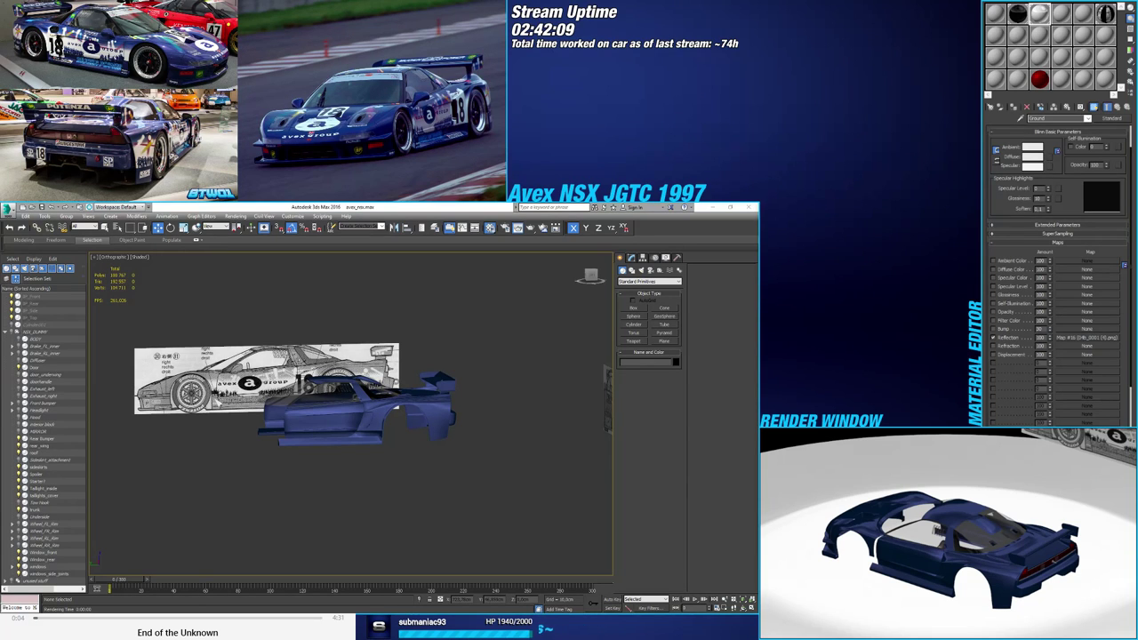
View the car from above and make the roof see-through over the top blueprint
{"action": "middle_click_drag", "start_coordinate": [300, 433], "coordinate": [373, 488], "text": "alt"}
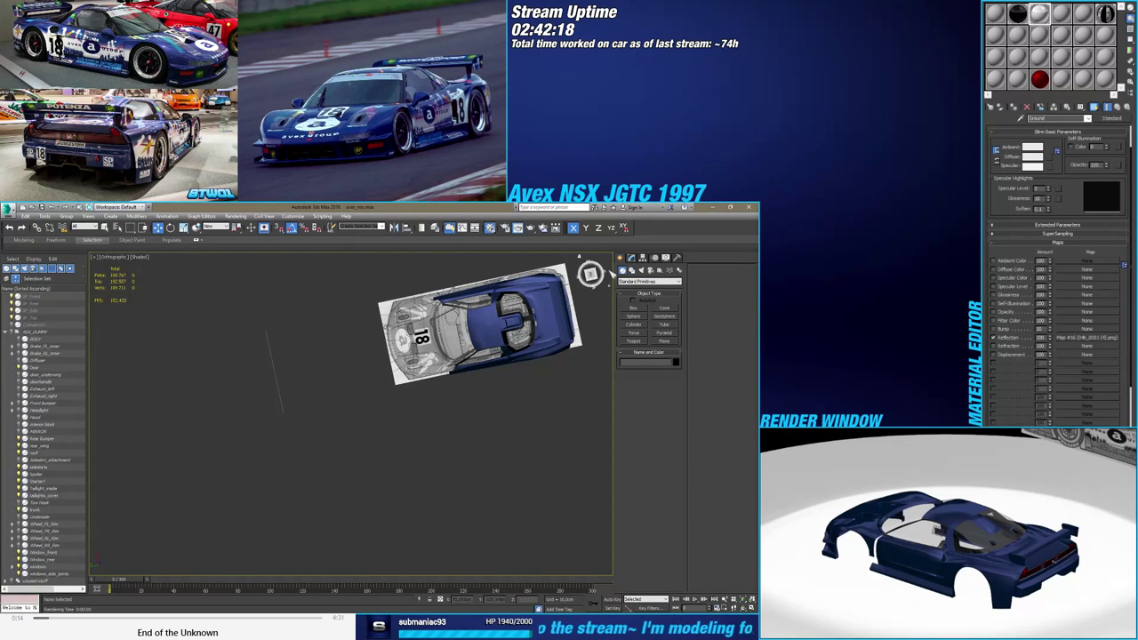
{"action": "left_click", "coordinate": [591, 275]}
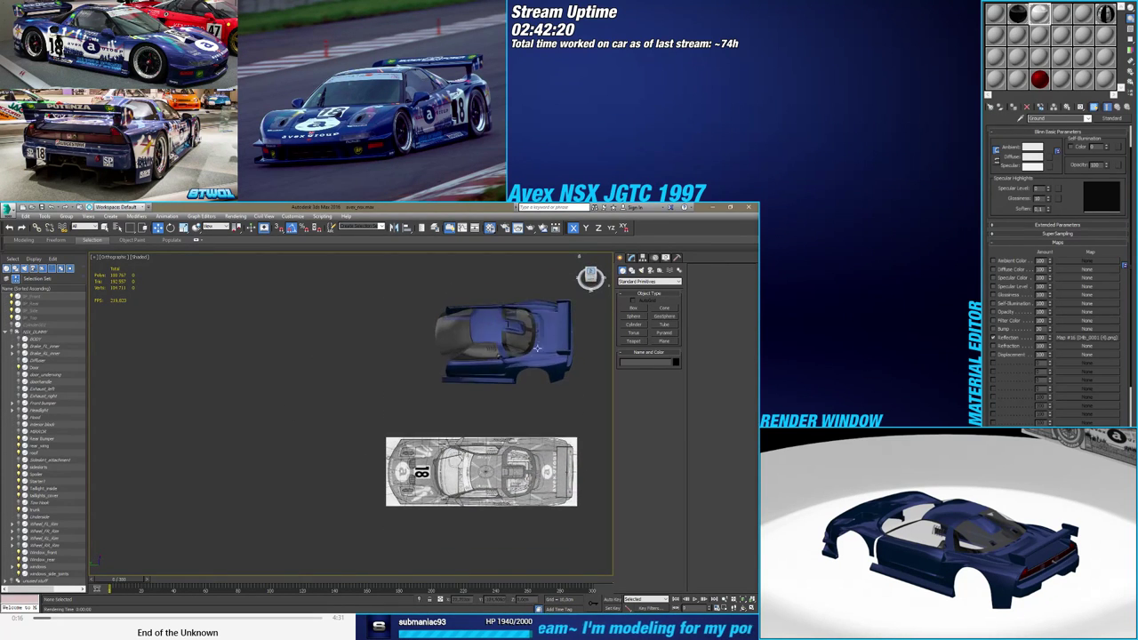
{"action": "middle_click_drag", "start_coordinate": [390, 334], "coordinate": [371, 350]}
{"action": "scroll", "coordinate": [370, 350], "scroll_direction": "up", "scroll_amount": 8}
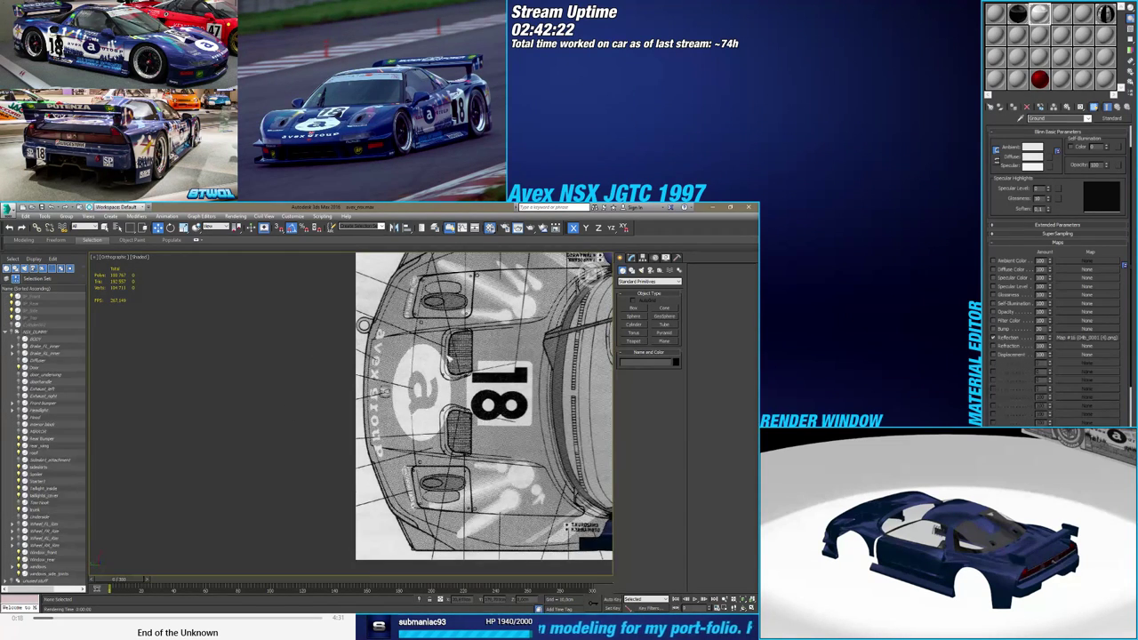
{"action": "middle_click_drag", "start_coordinate": [449, 358], "coordinate": [247, 379]}
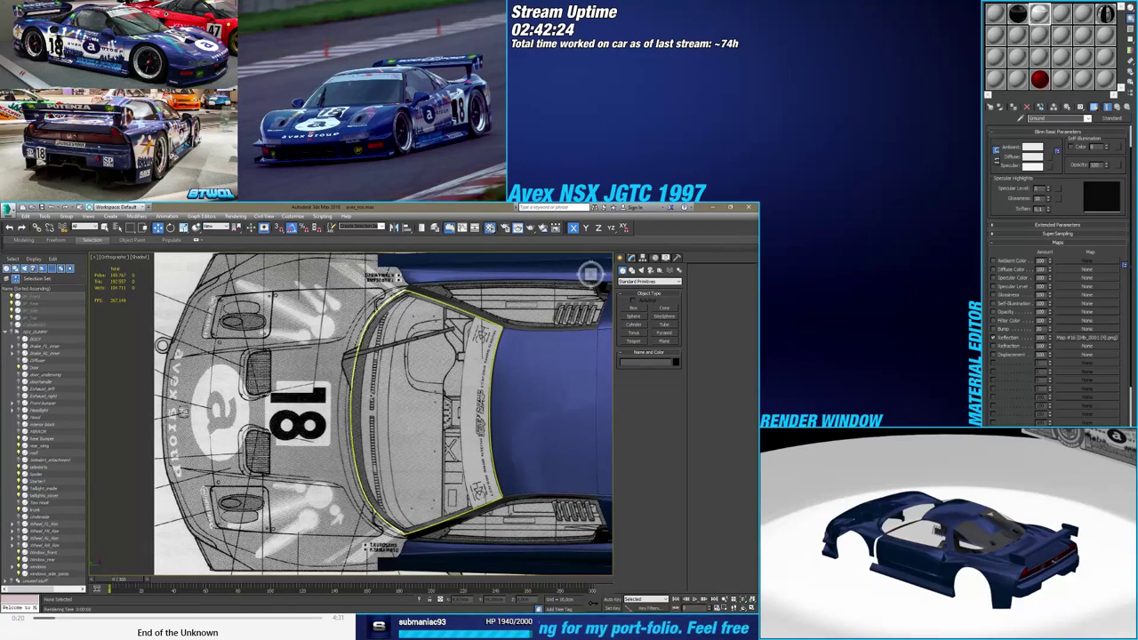
{"action": "middle_click_drag", "start_coordinate": [307, 424], "coordinate": [167, 396]}
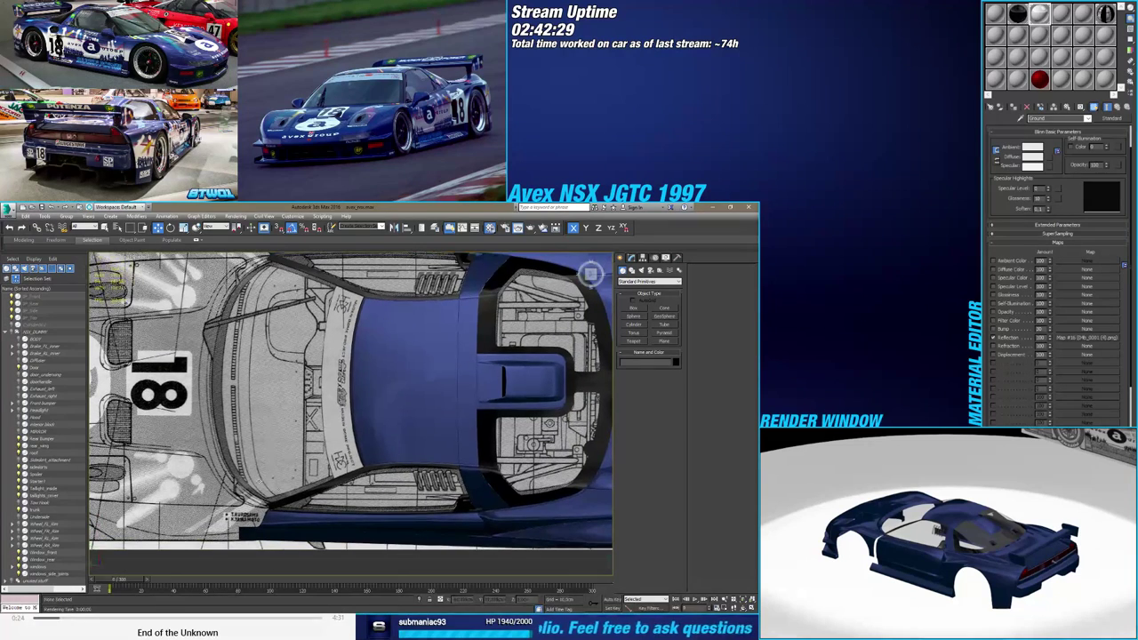
{"action": "left_click", "coordinate": [288, 487]}
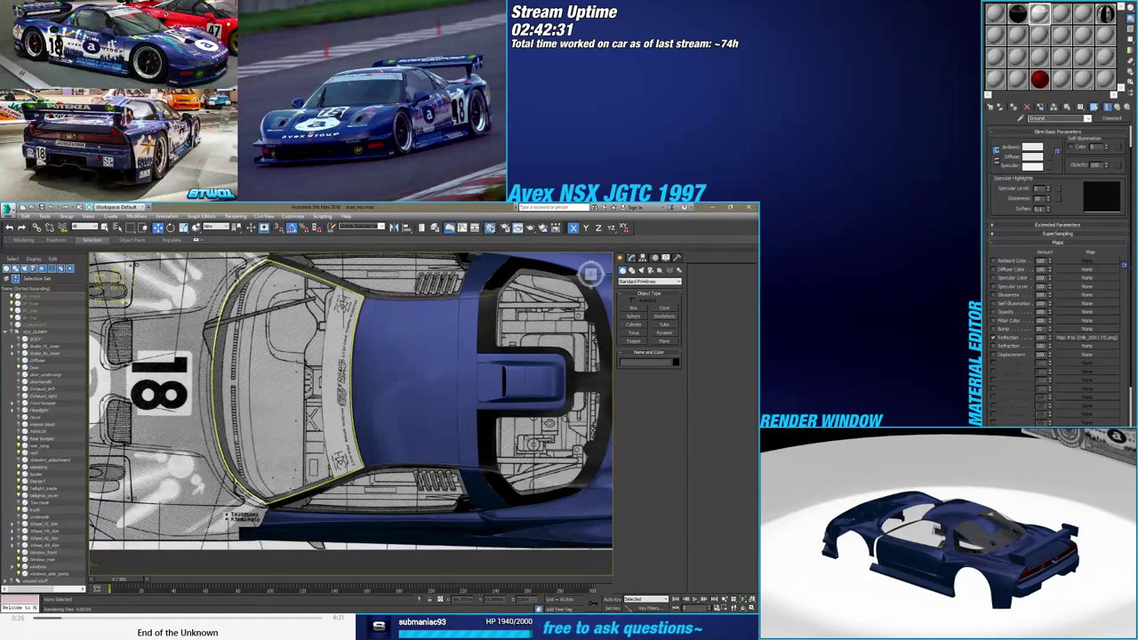
{"action": "left_click", "coordinate": [290, 488]}
{"action": "key", "text": "alt+x"}
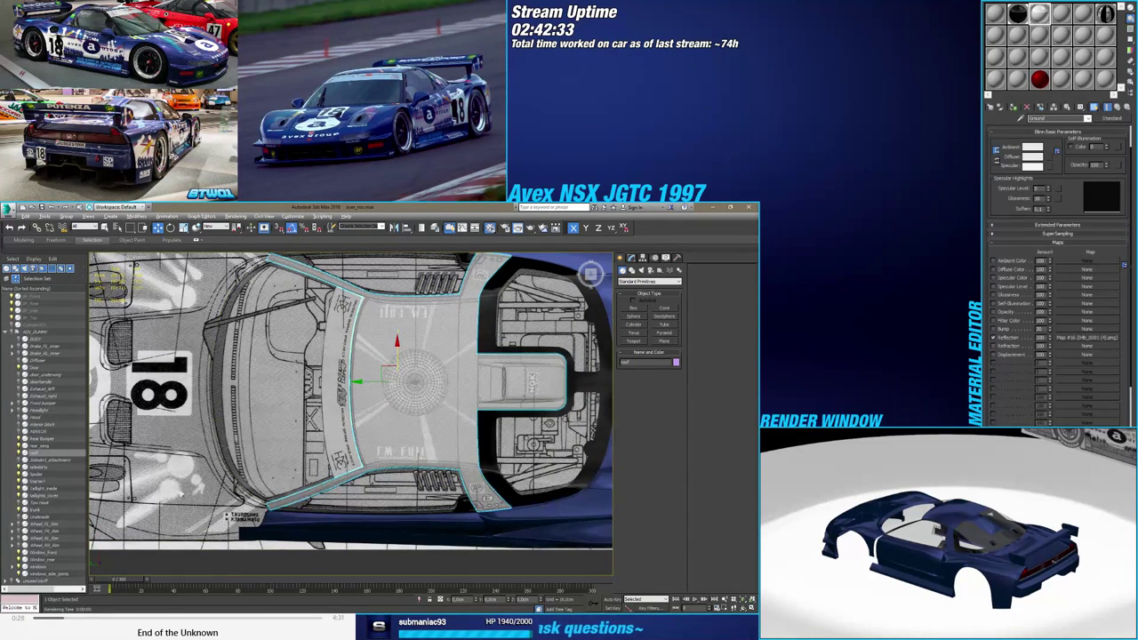
Open the roof's Editable Poly at vertex level, with edged faces and see-through display on at the windshield pillar
{"action": "scroll", "coordinate": [201, 495], "scroll_direction": "up", "scroll_amount": 5}
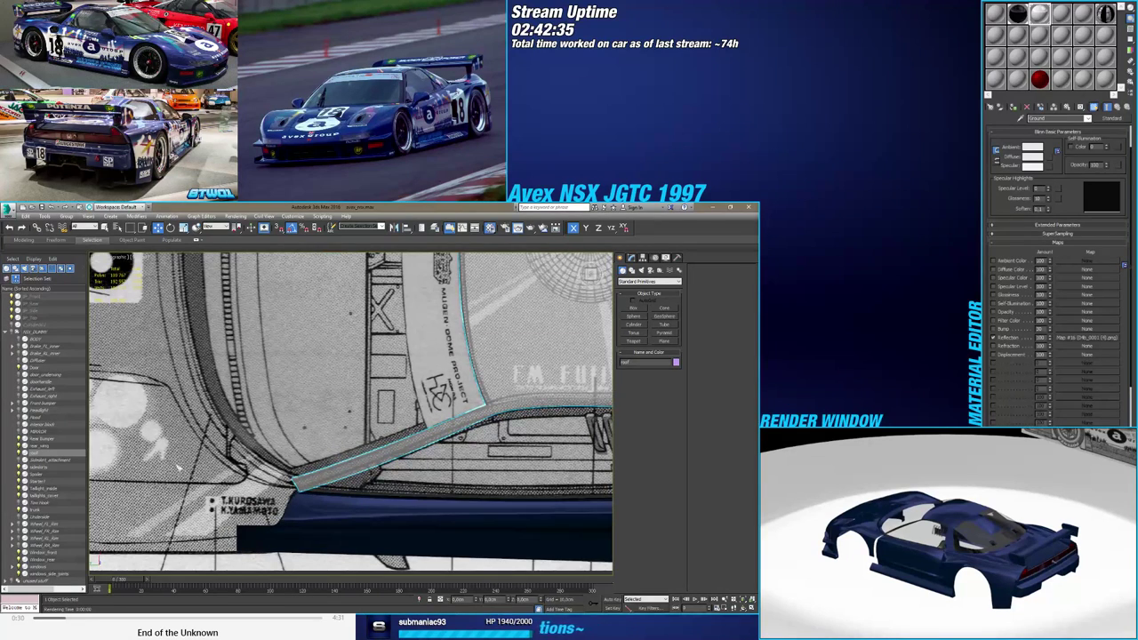
{"action": "middle_click_drag", "start_coordinate": [177, 468], "coordinate": [153, 477]}
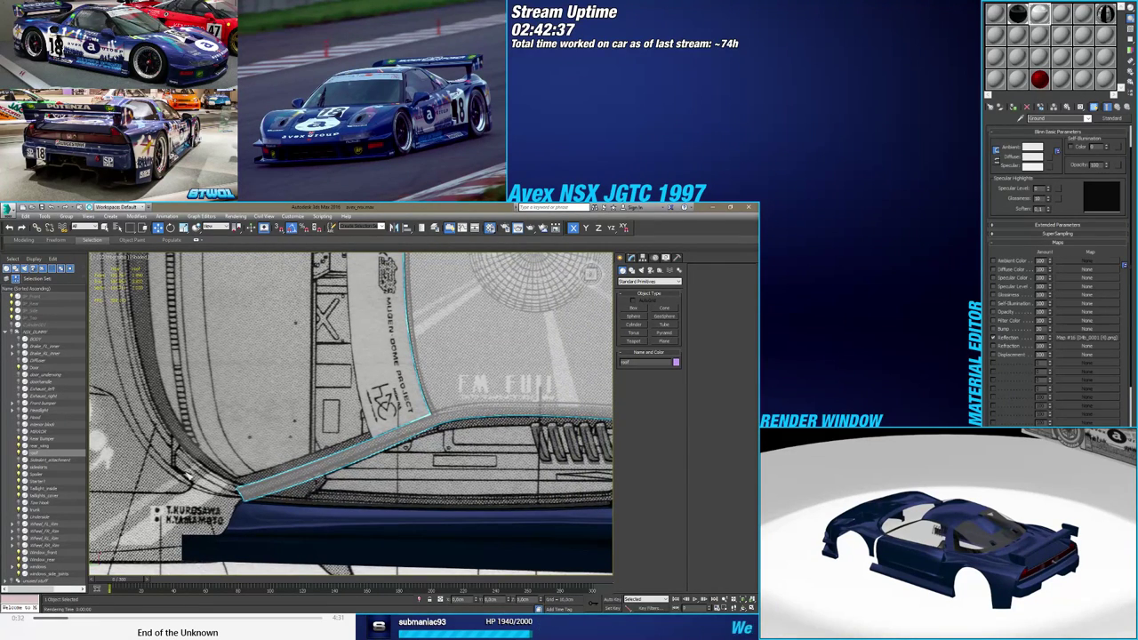
{"action": "key", "text": "alt+x"}
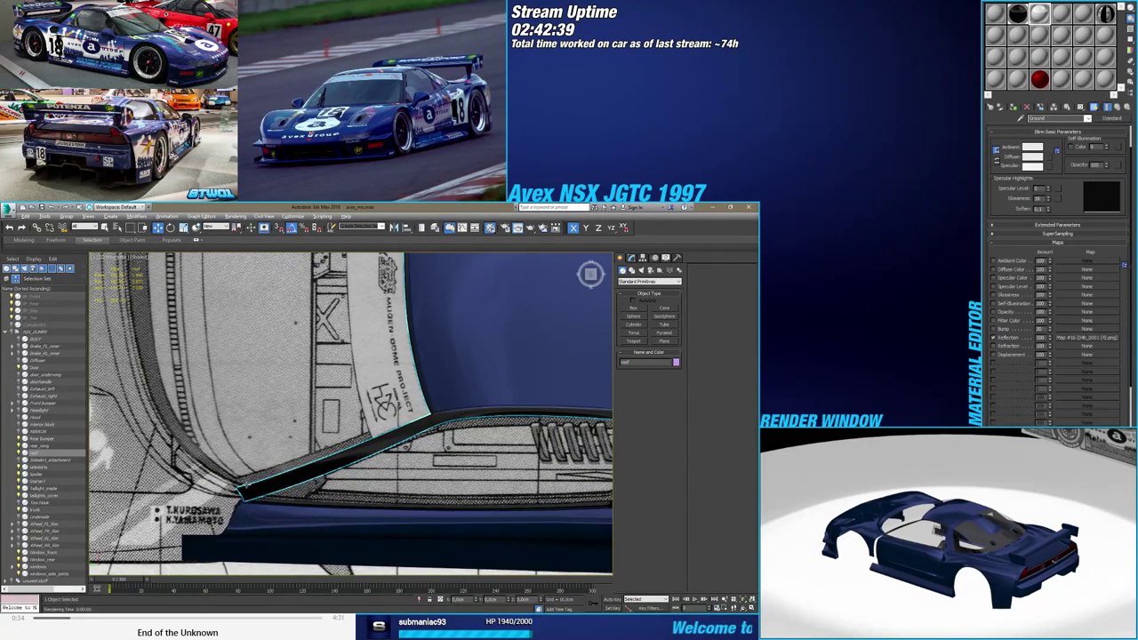
{"action": "key", "text": "alt+x"}
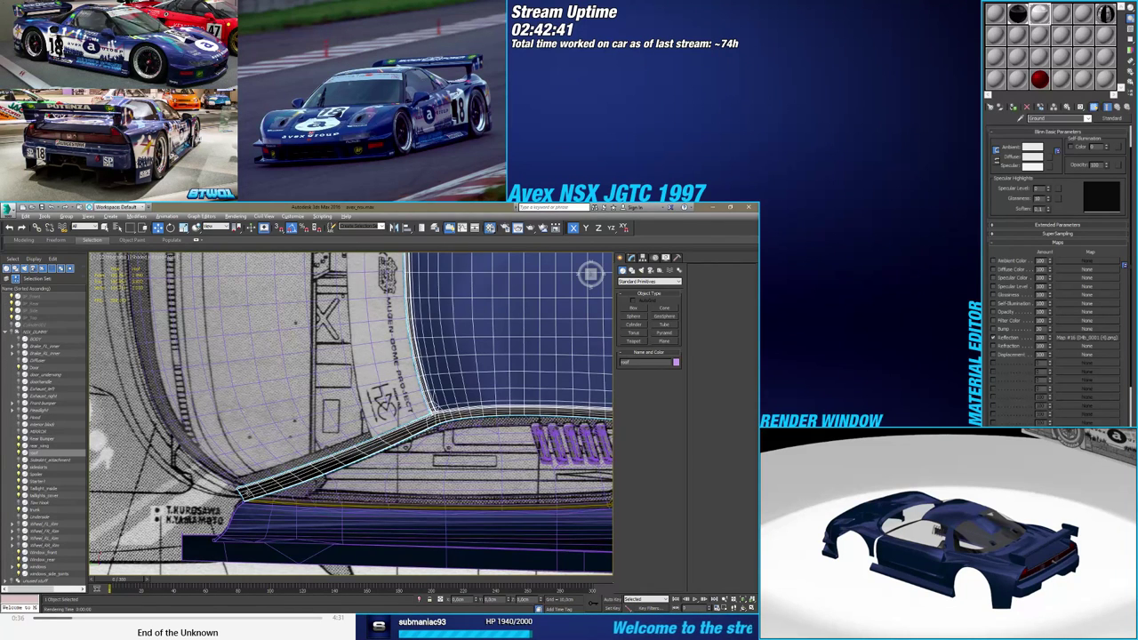
{"action": "scroll", "coordinate": [247, 493], "scroll_direction": "up", "scroll_amount": 4}
{"action": "left_click", "coordinate": [632, 258]}
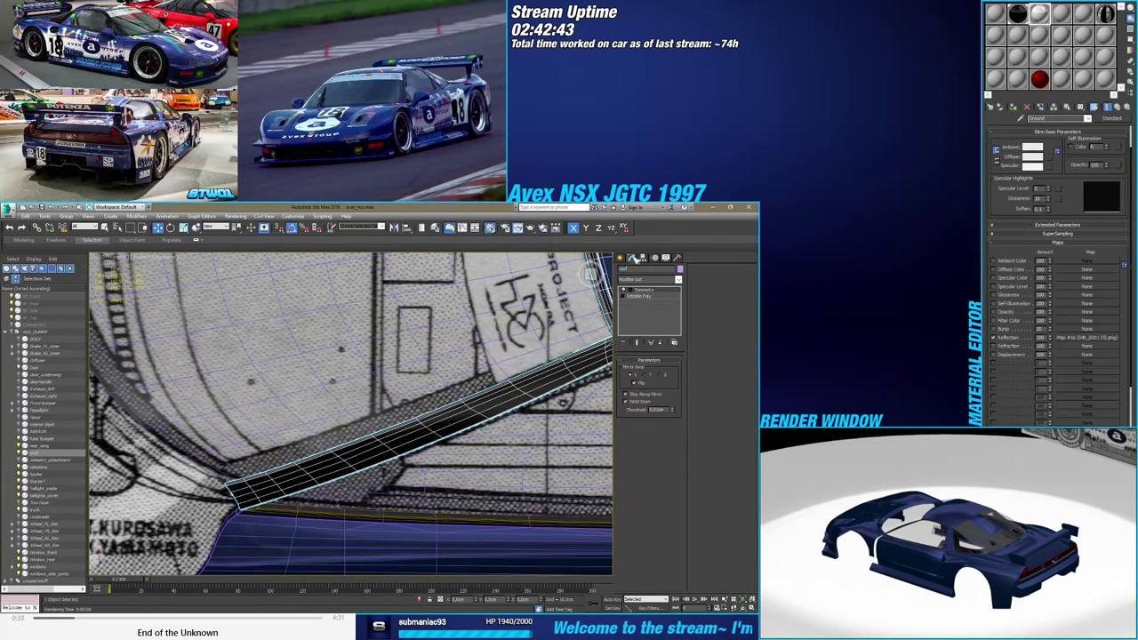
{"action": "left_click", "coordinate": [642, 296]}
{"action": "left_click", "coordinate": [628, 368]}
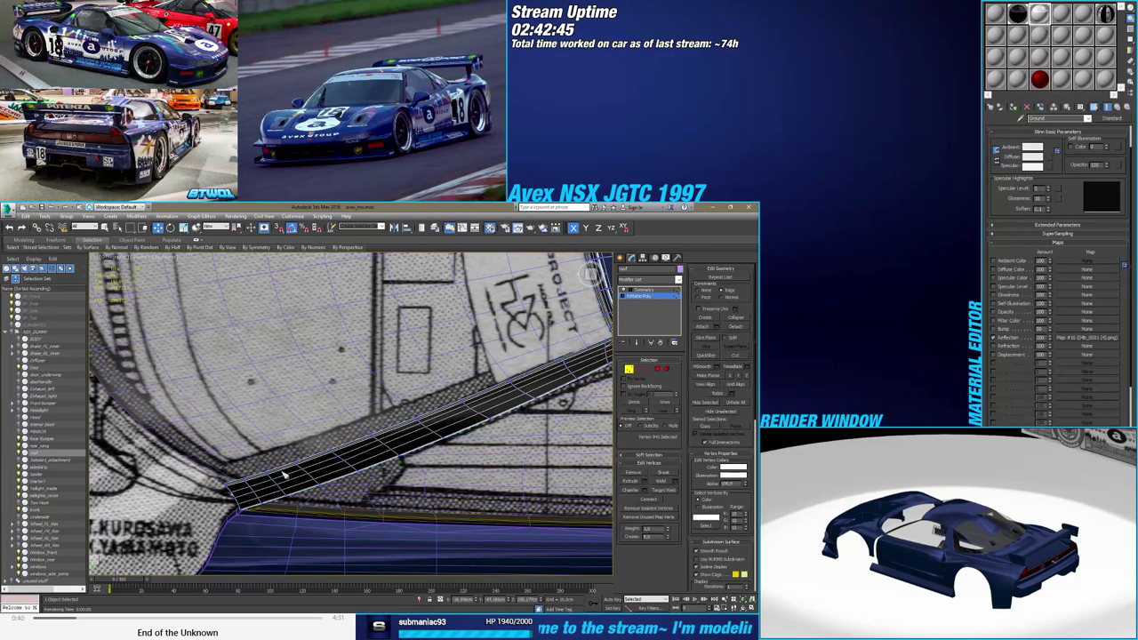
{"action": "key", "text": "alt+x"}
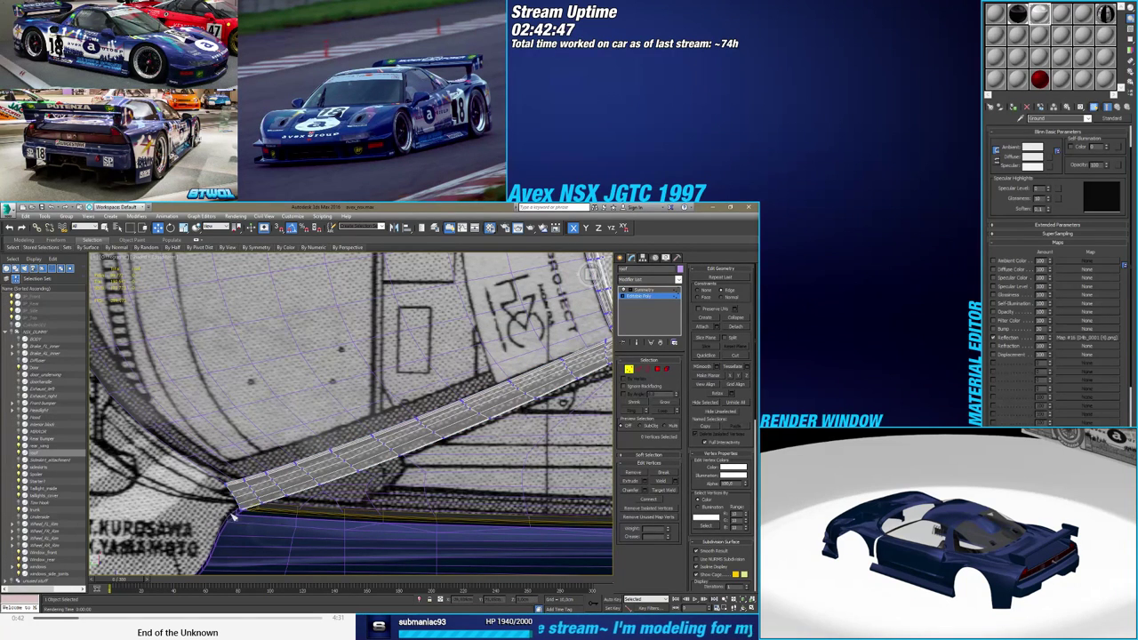
Select the outer corner vertex at the roof pillar's front end and inspect its position against the top blueprint
{"action": "left_click_drag", "start_coordinate": [233, 514], "coordinate": [247, 510]}
{"action": "middle_click_drag", "start_coordinate": [278, 523], "coordinate": [274, 516]}
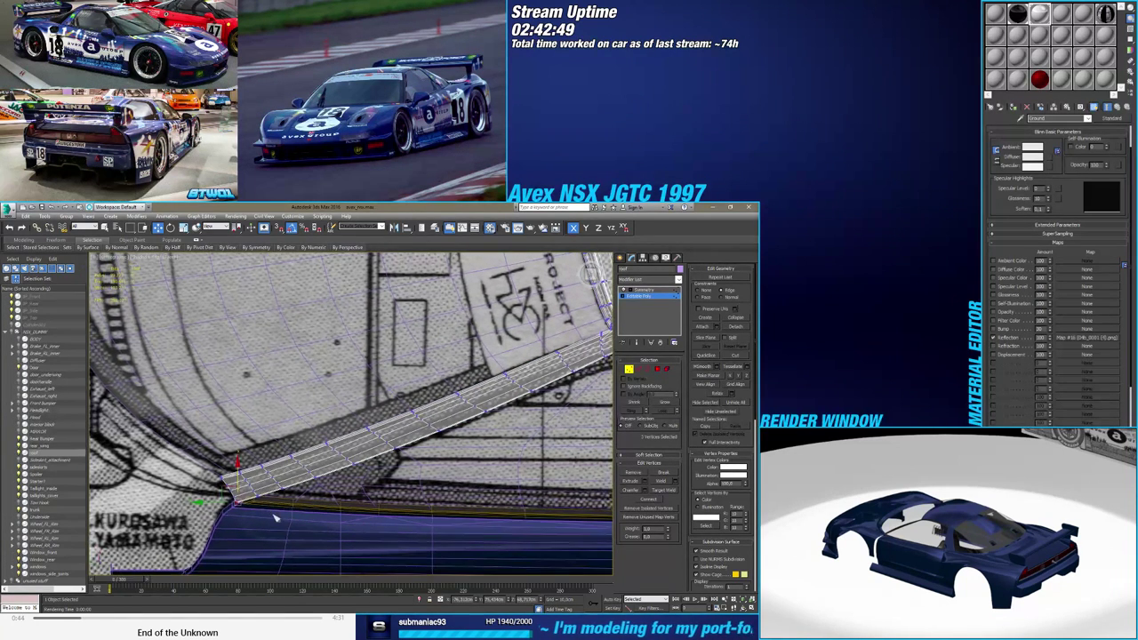
{"action": "key", "text": "F3"}
{"action": "key", "text": "F3"}
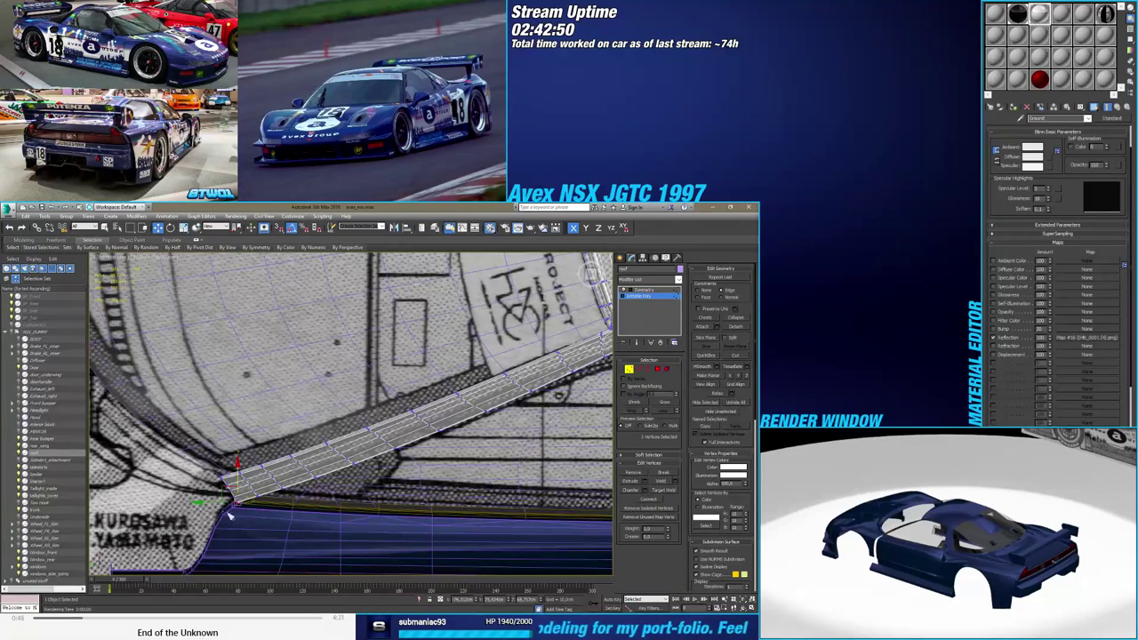
{"action": "middle_click_drag", "start_coordinate": [222, 498], "coordinate": [199, 494], "text": "alt"}
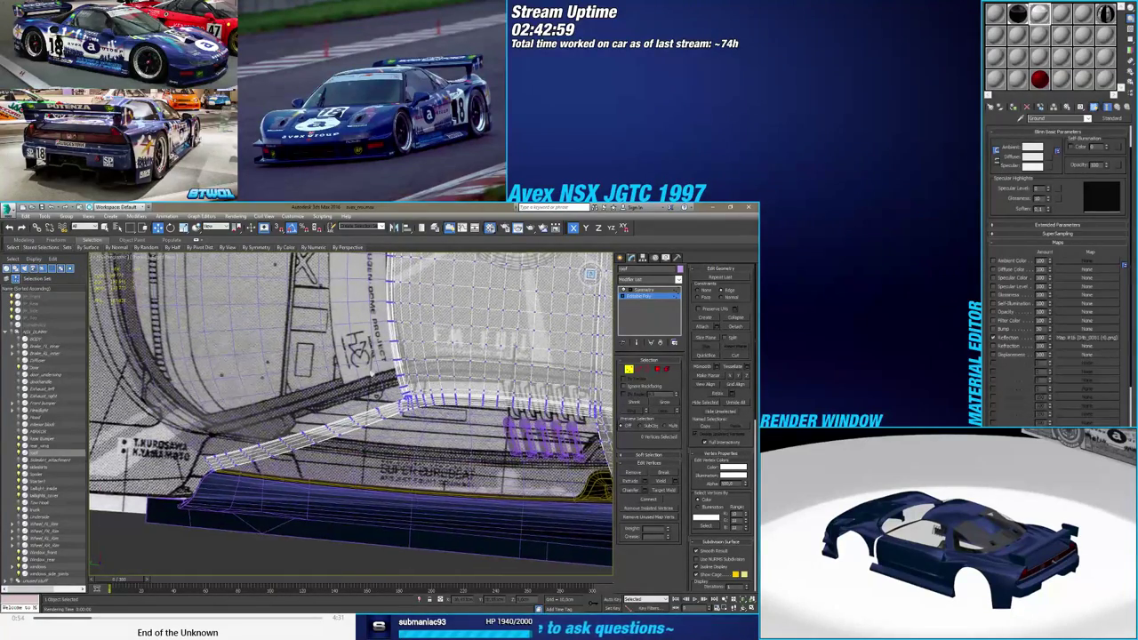
{"action": "key", "text": "alt+x"}
{"action": "key", "text": "alt+x"}
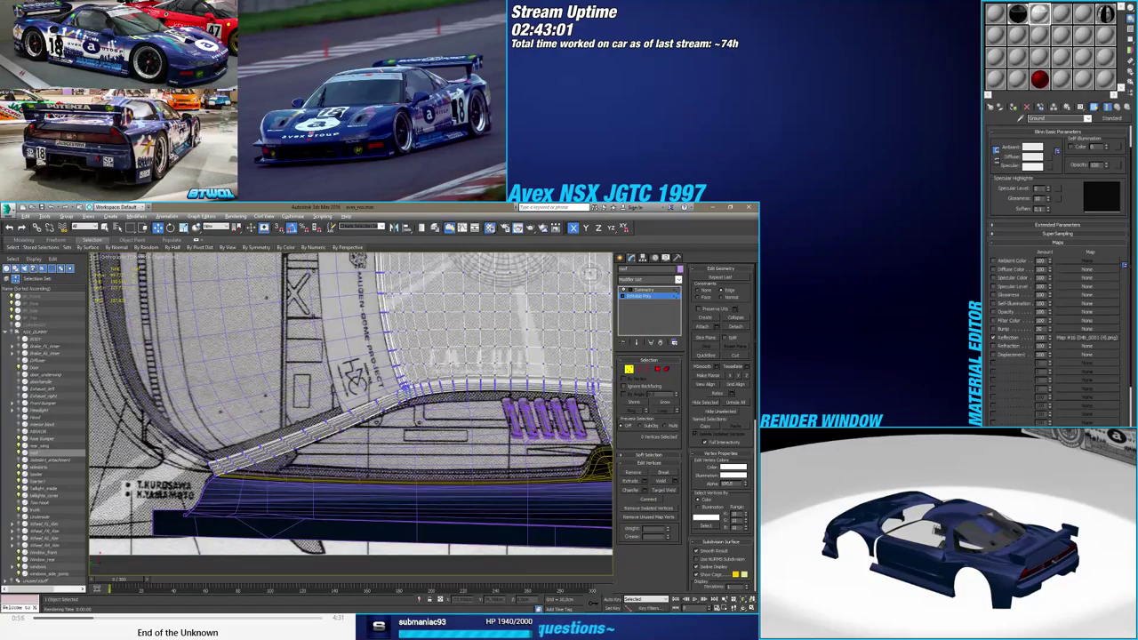
Select the row of five vertices across the front end of the roof's windshield pillar
{"action": "scroll", "coordinate": [225, 454], "scroll_direction": "up", "scroll_amount": 5}
{"action": "scroll", "coordinate": [249, 456], "scroll_direction": "down", "scroll_amount": 2}
{"action": "scroll", "coordinate": [226, 453], "scroll_direction": "up", "scroll_amount": 1}
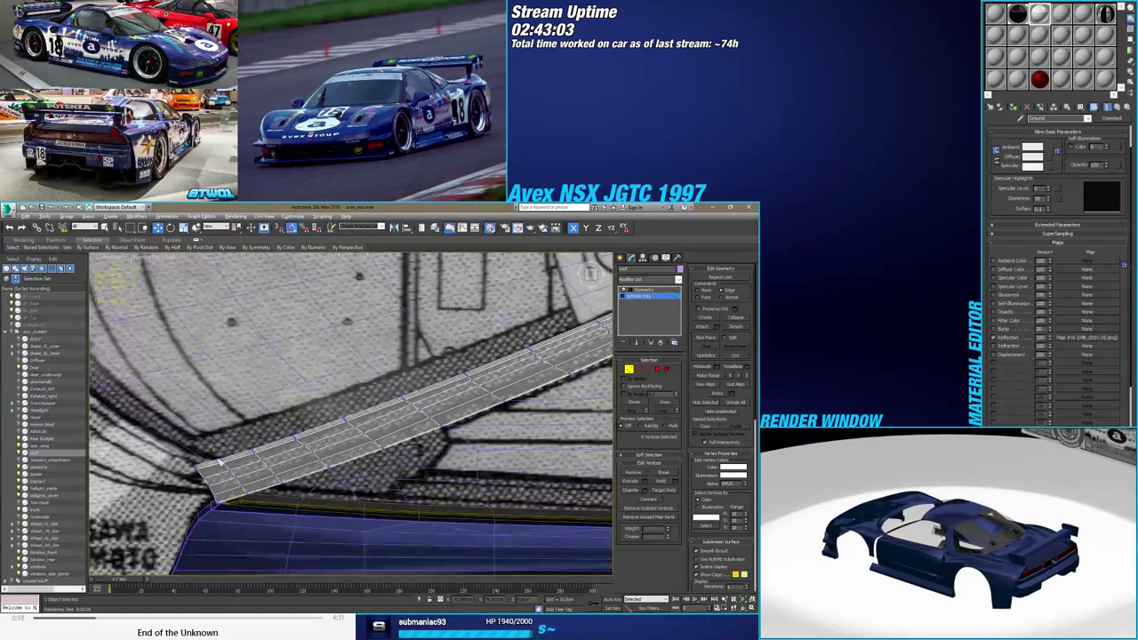
{"action": "middle_click_drag", "start_coordinate": [229, 439], "coordinate": [355, 536]}
{"action": "scroll", "coordinate": [352, 484], "scroll_direction": "down", "scroll_amount": 2}
{"action": "scroll", "coordinate": [283, 475], "scroll_direction": "down", "scroll_amount": 3}
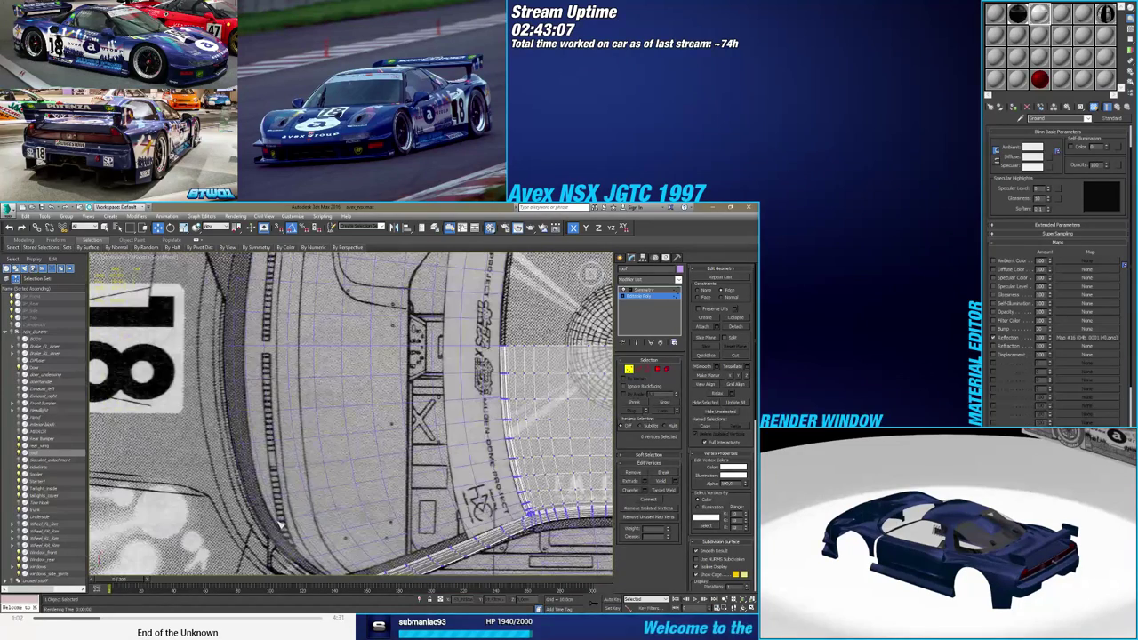
{"action": "scroll", "coordinate": [305, 509], "scroll_direction": "up", "scroll_amount": 6}
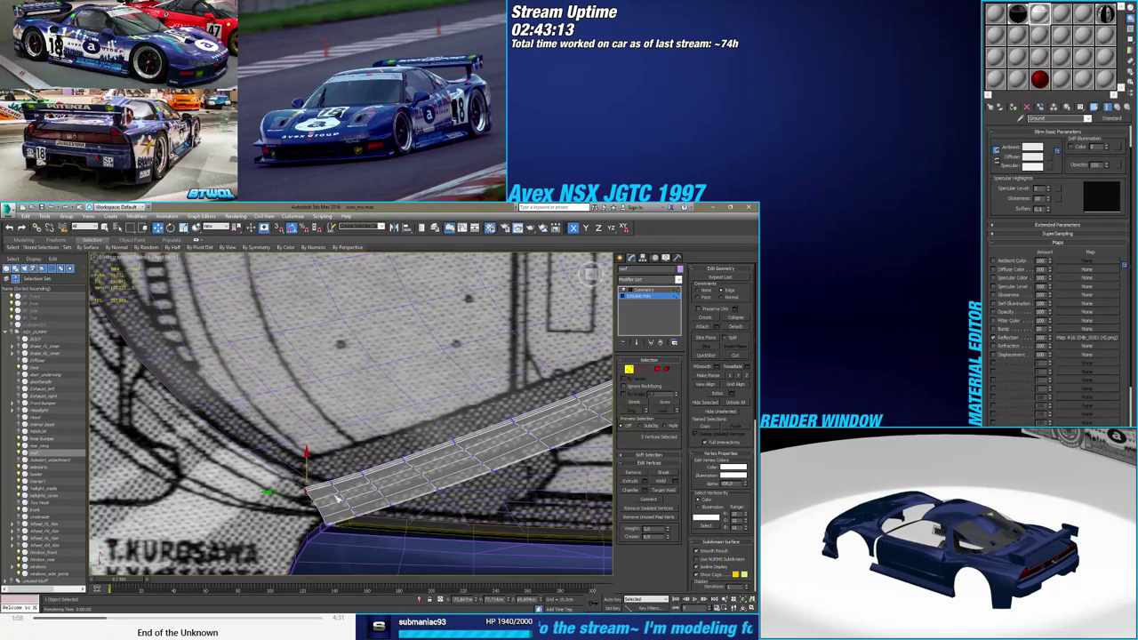
{"action": "middle_click_drag", "start_coordinate": [317, 481], "coordinate": [344, 466], "text": "alt"}
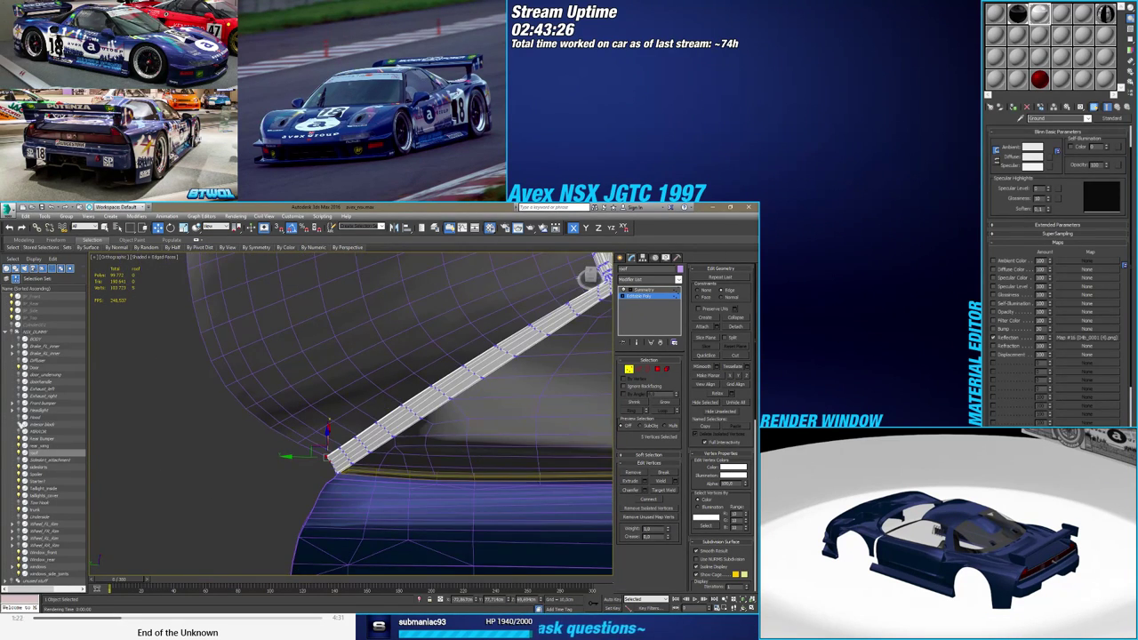
Unhide the hood and body, and compare the roof pillar's front end with them and the side and top blueprints
{"action": "left_click", "coordinate": [18, 416]}
{"action": "middle_click_drag", "start_coordinate": [176, 460], "coordinate": [228, 463]}
{"action": "middle_click_drag", "start_coordinate": [229, 463], "coordinate": [189, 449], "text": "alt"}
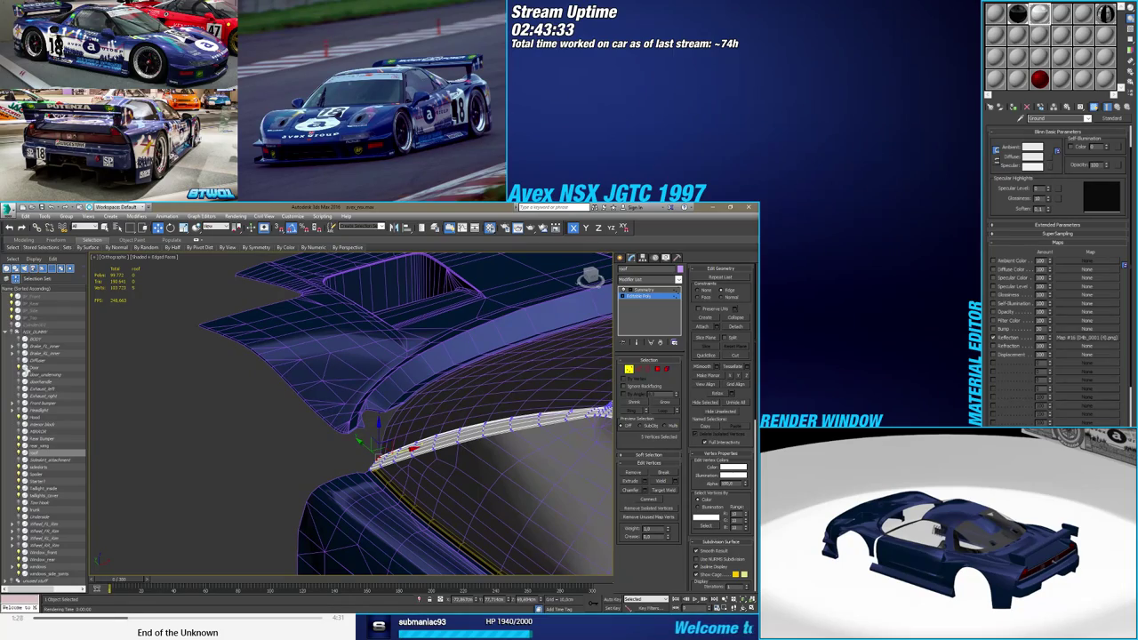
{"action": "left_click", "coordinate": [19, 339]}
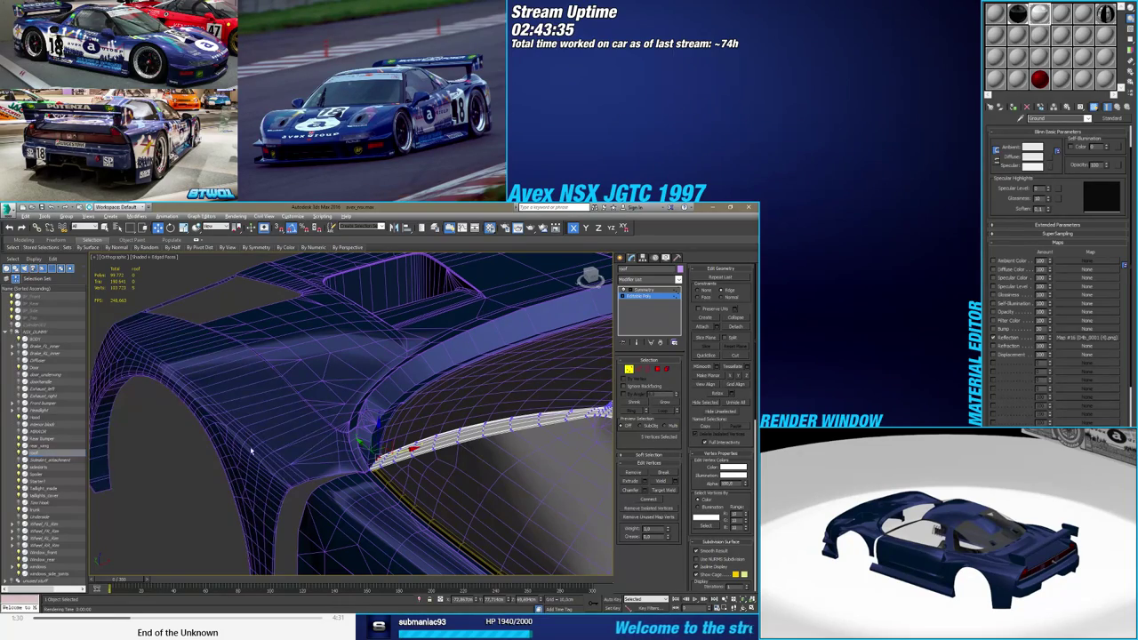
{"action": "middle_click_drag", "start_coordinate": [252, 450], "coordinate": [306, 430], "text": "alt"}
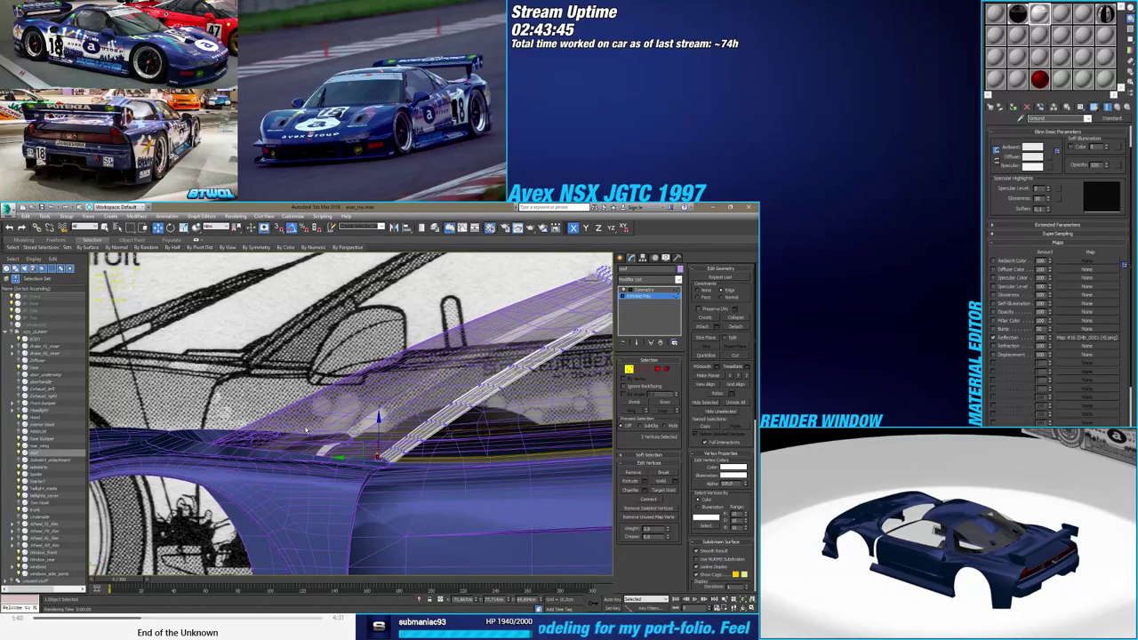
{"action": "middle_click_drag", "start_coordinate": [306, 430], "coordinate": [325, 429], "text": "alt"}
{"action": "left_click", "coordinate": [591, 275]}
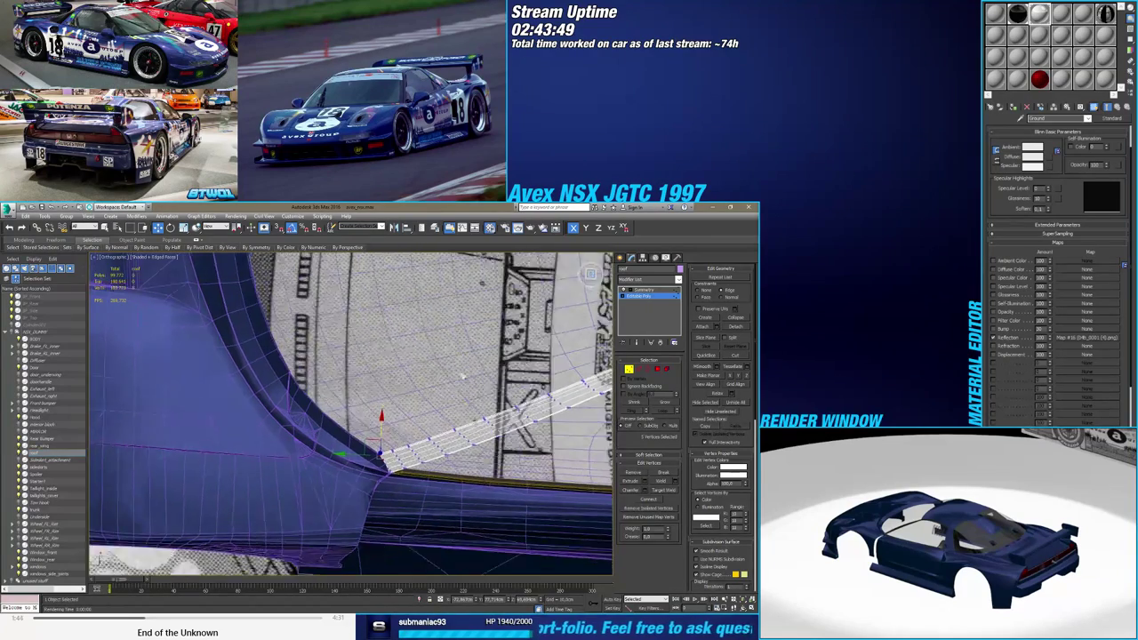
{"action": "middle_click_drag", "start_coordinate": [427, 423], "coordinate": [365, 439], "text": "alt"}
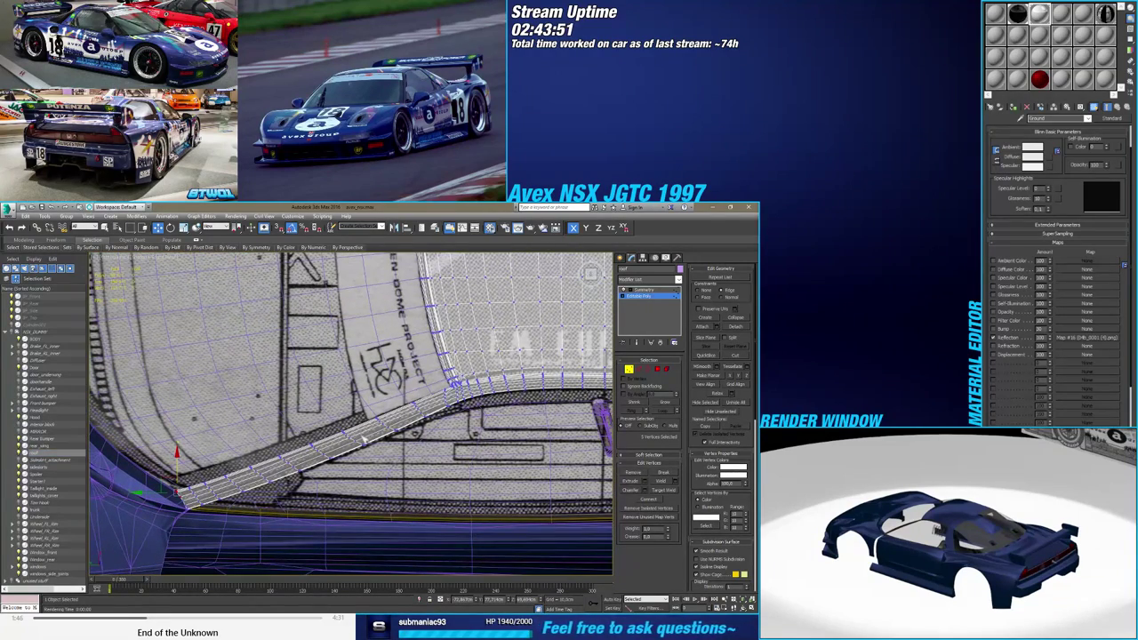
Examine the roof's windshield pillar and side window edge along their full length against the top blueprint
{"action": "middle_click_drag", "start_coordinate": [468, 445], "coordinate": [327, 448]}
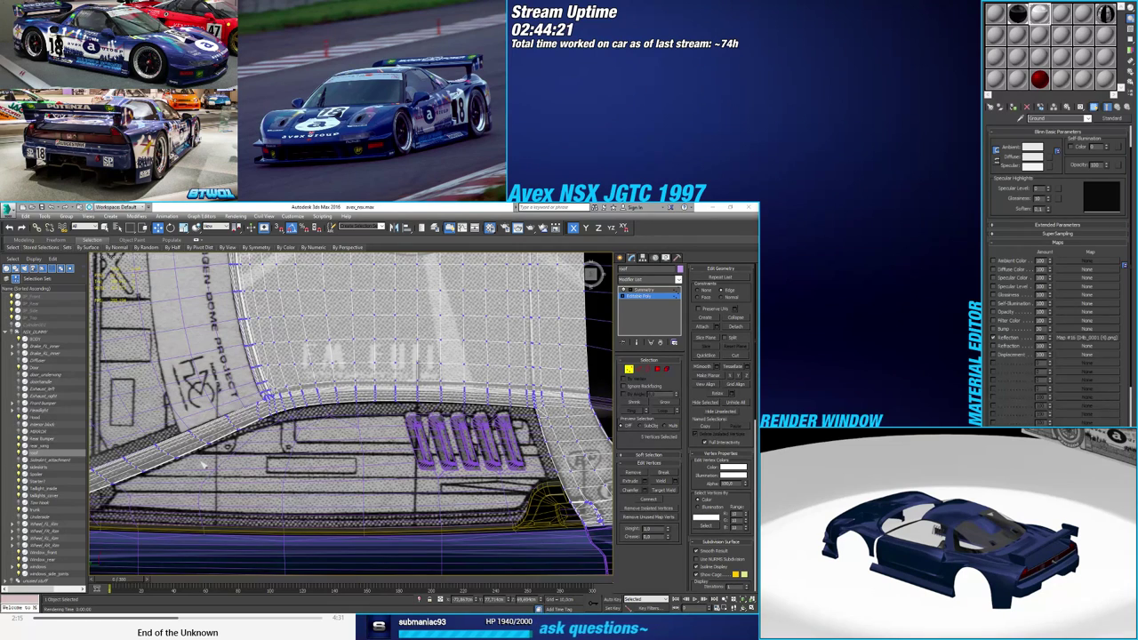
{"action": "middle_click_drag", "start_coordinate": [203, 464], "coordinate": [370, 396]}
{"action": "middle_click_drag", "start_coordinate": [148, 414], "coordinate": [193, 403]}
{"action": "scroll", "coordinate": [210, 435], "scroll_direction": "up", "scroll_amount": 2}
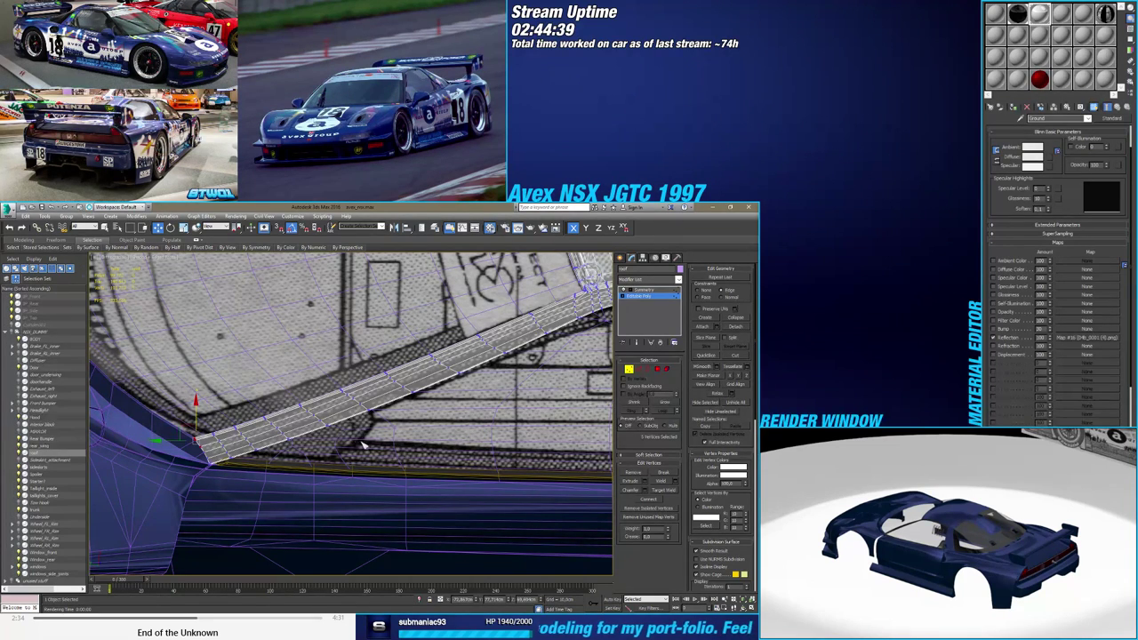
{"action": "middle_click_drag", "start_coordinate": [363, 446], "coordinate": [236, 450]}
{"action": "scroll", "coordinate": [235, 451], "scroll_direction": "down", "scroll_amount": 4}
{"action": "middle_click_drag", "start_coordinate": [439, 456], "coordinate": [465, 471]}
{"action": "mouse_move", "coordinate": [394, 457]}
{"action": "middle_mouse_down", "text": "alt"}
{"action": "mouse_move", "coordinate": [437, 467]}
{"action": "mouse_move", "coordinate": [385, 440]}
{"action": "mouse_move", "coordinate": [365, 497]}
{"action": "mouse_move", "coordinate": [370, 480]}
{"action": "mouse_move", "coordinate": [397, 472]}
{"action": "middle_mouse_up", "text": "alt"}
{"action": "scroll", "coordinate": [389, 488], "scroll_direction": "down", "scroll_amount": 3}
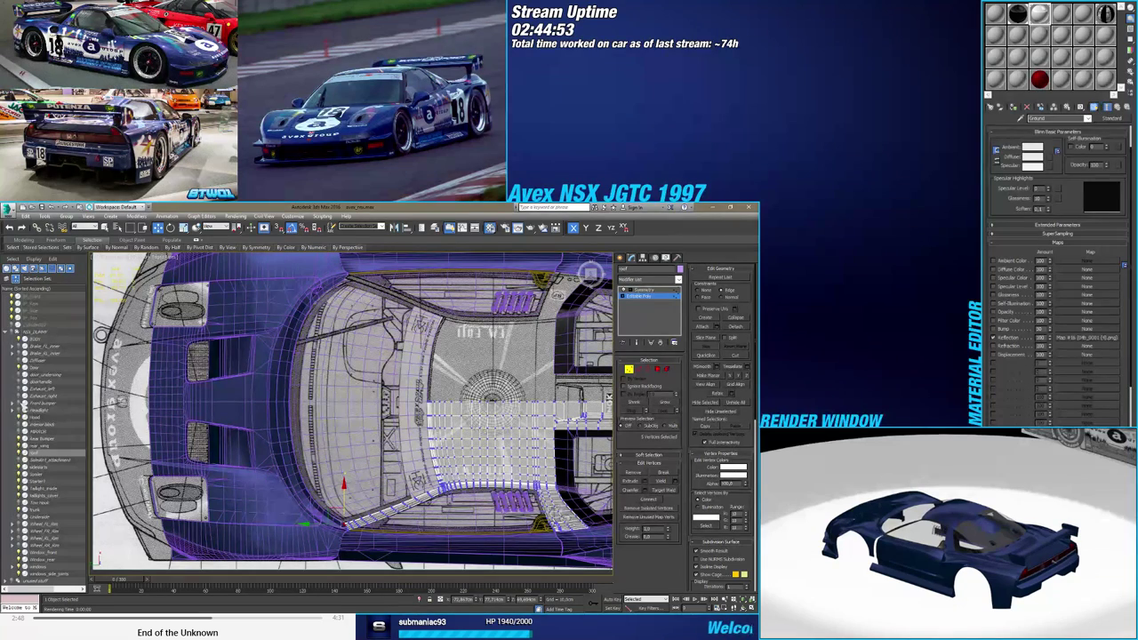
Toggle the front bumper's visibility and inspect how the roof pillars sit against the surrounding body from above and from the side
{"action": "left_click", "coordinate": [20, 403]}
{"action": "left_click", "coordinate": [20, 404]}
{"action": "left_click", "coordinate": [20, 403]}
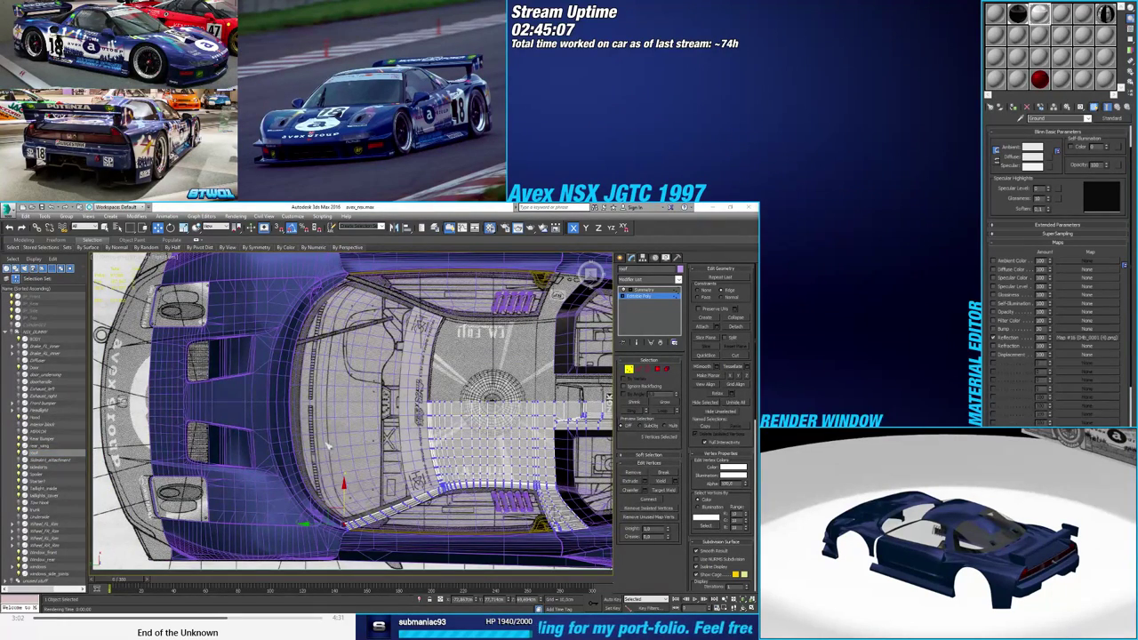
{"action": "scroll", "coordinate": [281, 478], "scroll_direction": "down", "scroll_amount": 3}
{"action": "middle_click_drag", "start_coordinate": [281, 478], "coordinate": [378, 457]}
{"action": "middle_click_drag", "start_coordinate": [304, 460], "coordinate": [335, 420], "text": "alt"}
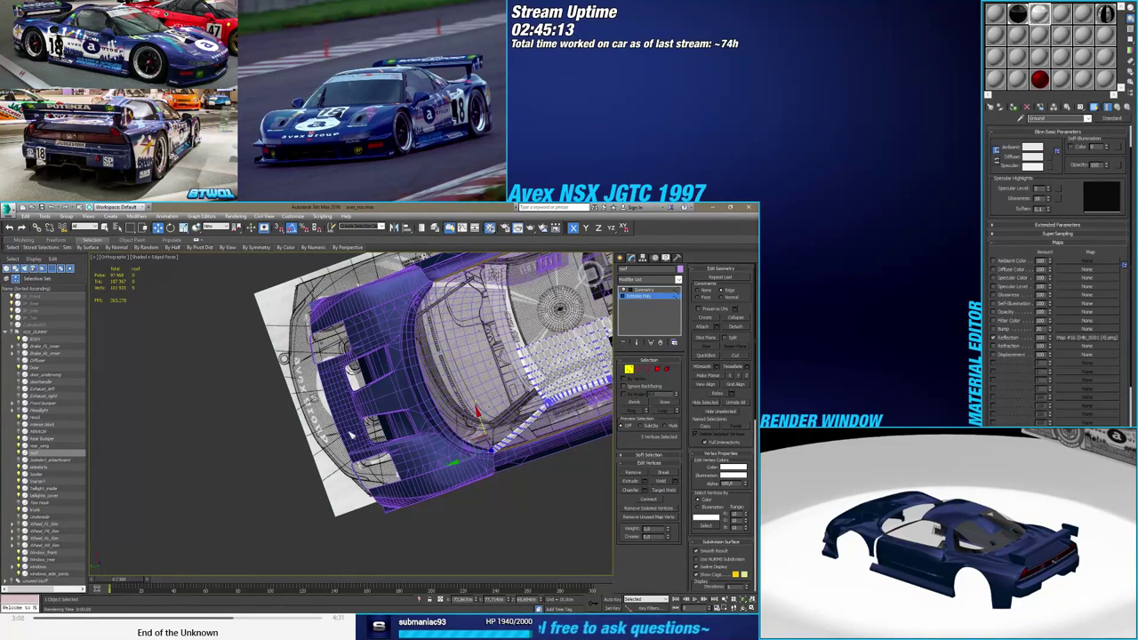
{"action": "middle_click_drag", "start_coordinate": [374, 420], "coordinate": [464, 469], "text": "alt"}
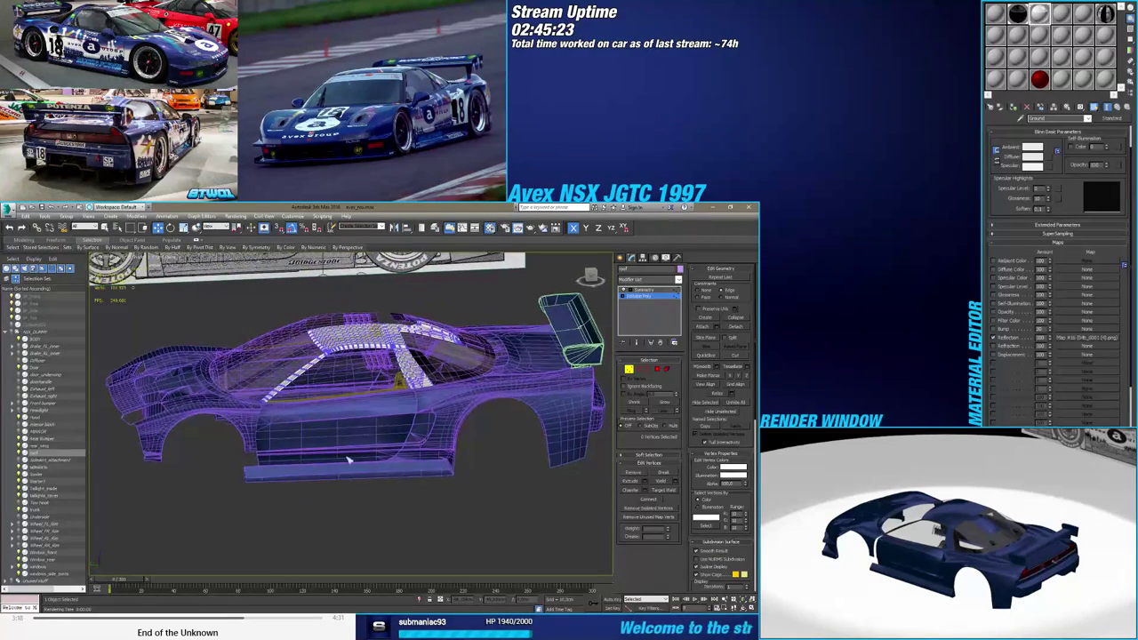
{"action": "scroll", "coordinate": [247, 426], "scroll_direction": "up", "scroll_amount": 10}
{"action": "middle_click_drag", "start_coordinate": [263, 438], "coordinate": [337, 484], "text": "alt"}
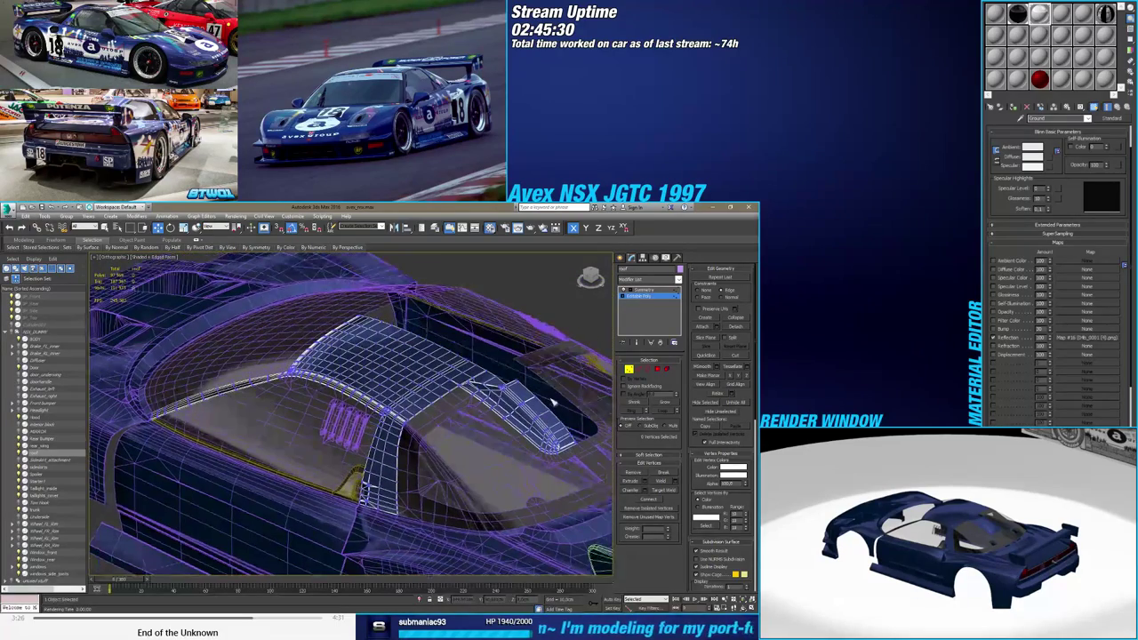
Leave the roof's vertex editing, deselect the roof, and review the whole car shaded without edged faces
{"action": "left_click", "coordinate": [630, 371]}
{"action": "scroll", "coordinate": [416, 418], "scroll_direction": "down", "scroll_amount": 3}
{"action": "middle_click_drag", "start_coordinate": [416, 417], "coordinate": [371, 380]}
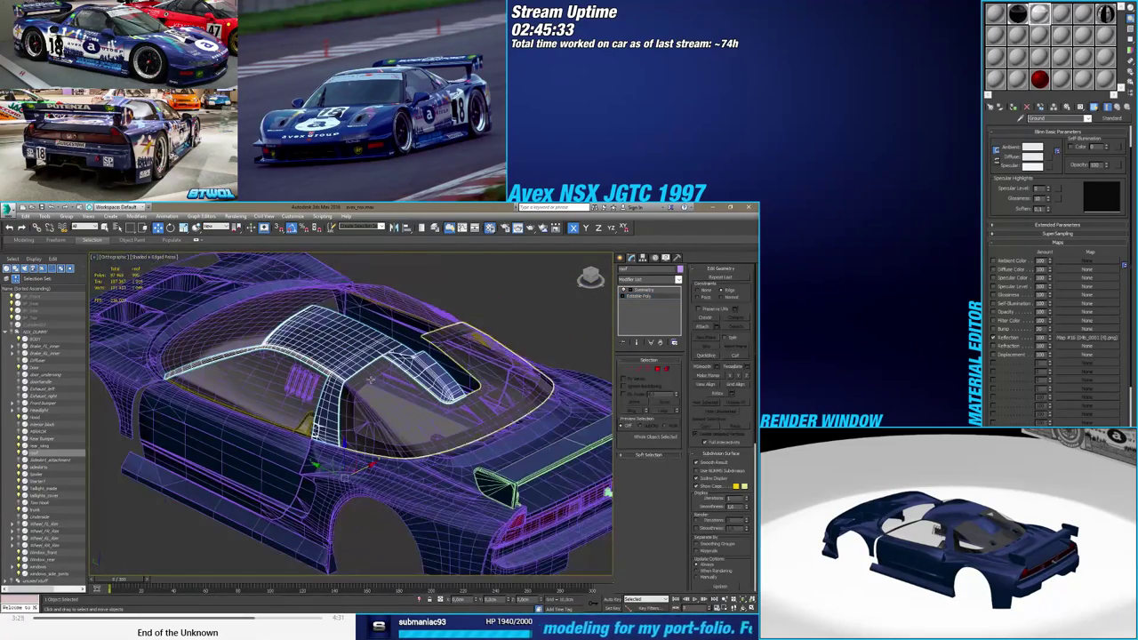
{"action": "left_click", "coordinate": [365, 536]}
{"action": "mouse_move", "coordinate": [365, 537]}
{"action": "middle_mouse_down", "text": "alt"}
{"action": "mouse_move", "coordinate": [354, 498]}
{"action": "mouse_move", "coordinate": [393, 521]}
{"action": "mouse_move", "coordinate": [459, 521]}
{"action": "mouse_move", "coordinate": [469, 480]}
{"action": "mouse_move", "coordinate": [440, 366]}
{"action": "mouse_move", "coordinate": [480, 484]}
{"action": "middle_mouse_up", "text": "alt"}
{"action": "key", "text": "F4"}
{"action": "left_click", "coordinate": [325, 436]}
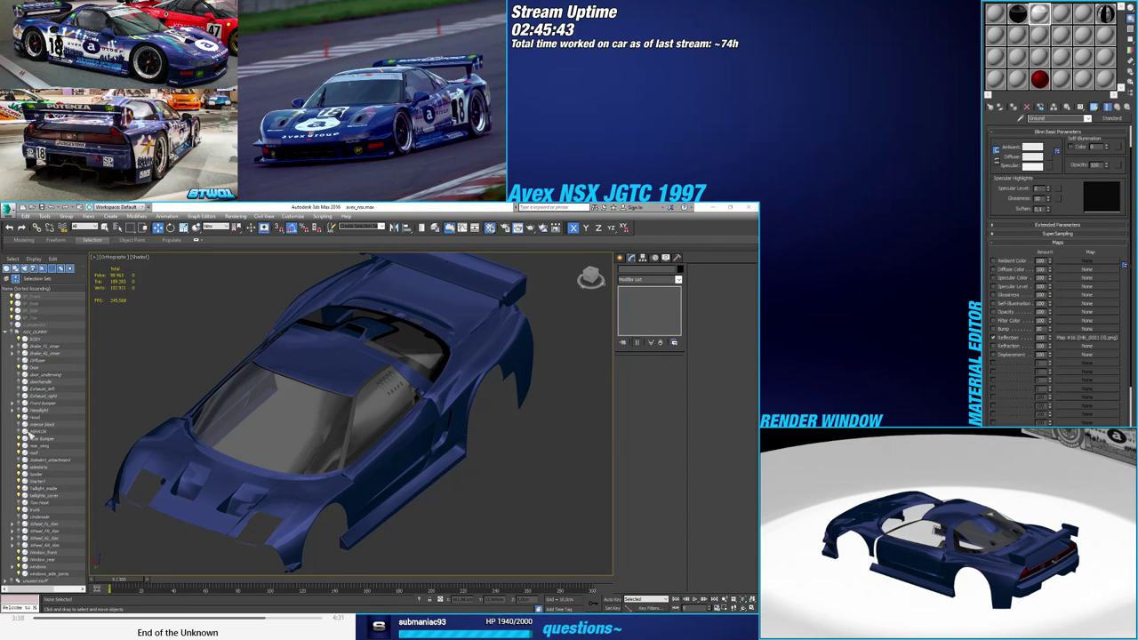
Show edged faces again, select the front window, and open its Editable Poly at polygon level
{"action": "middle_click_drag", "start_coordinate": [233, 440], "coordinate": [311, 426], "text": "alt"}
{"action": "scroll", "coordinate": [379, 395], "scroll_direction": "up", "scroll_amount": 6}
{"action": "key", "text": "F4"}
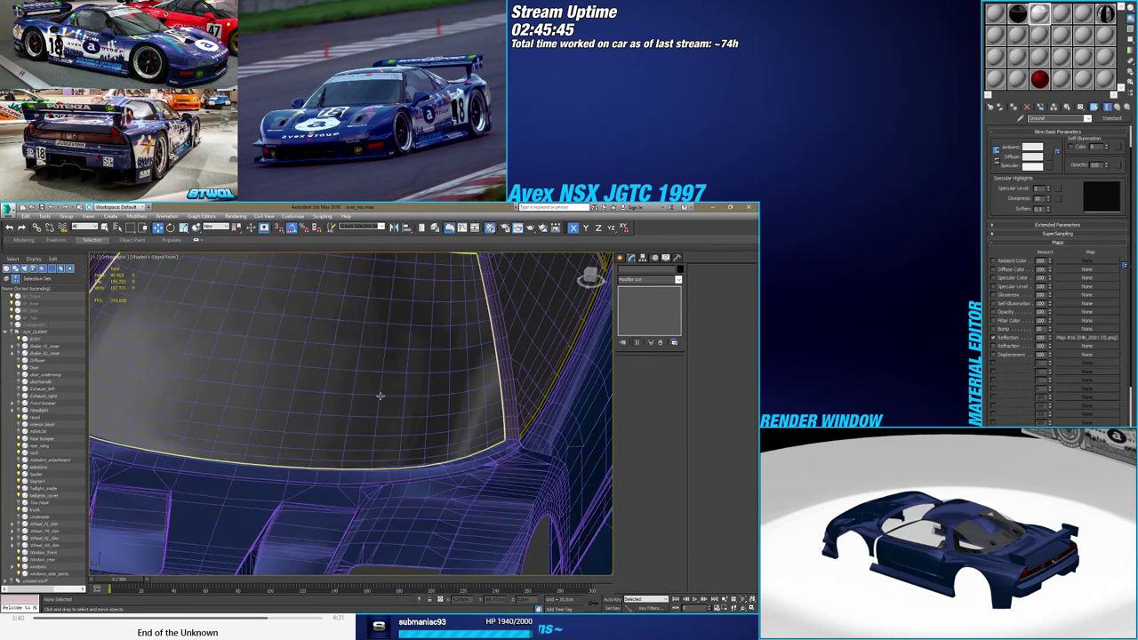
{"action": "left_click", "coordinate": [379, 395]}
{"action": "key", "text": "z"}
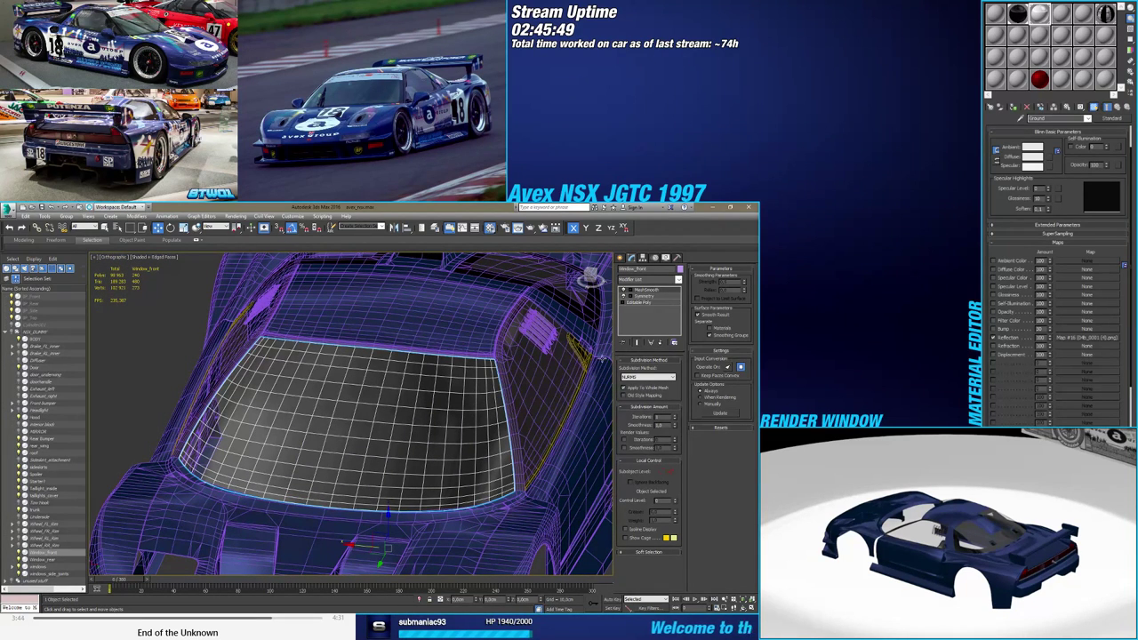
{"action": "left_click", "coordinate": [645, 302]}
{"action": "left_click", "coordinate": [657, 368]}
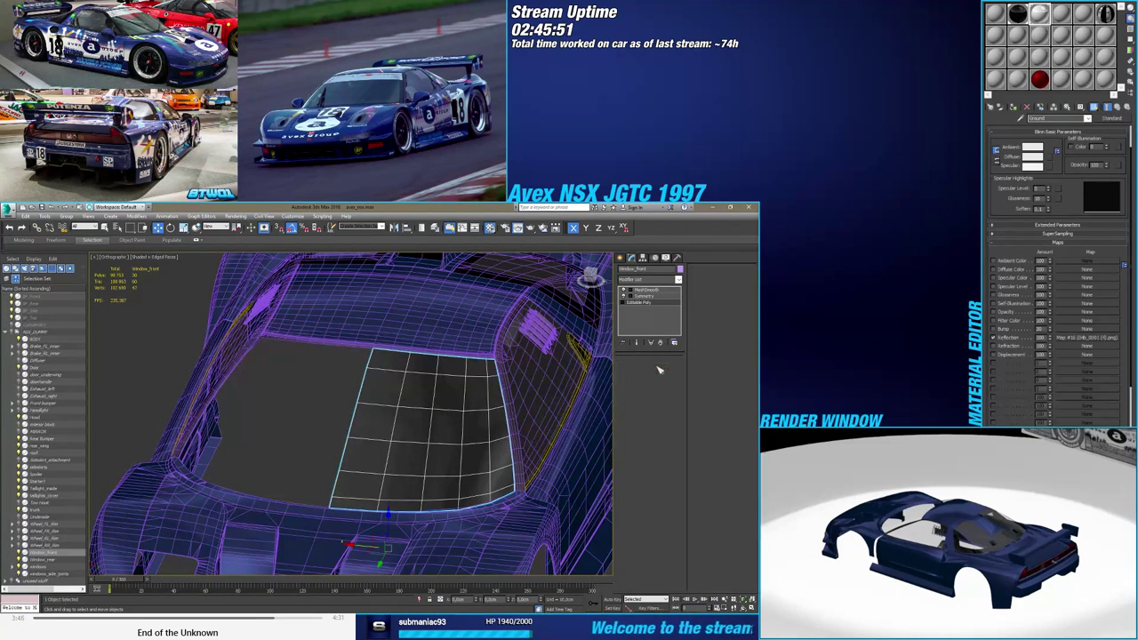
Mark the windshield's bottom row and outer column of polygons, and preview the bottom row with the full modifier stack
{"action": "left_click", "coordinate": [358, 505]}
{"action": "left_click", "coordinate": [397, 505], "text": "shift"}
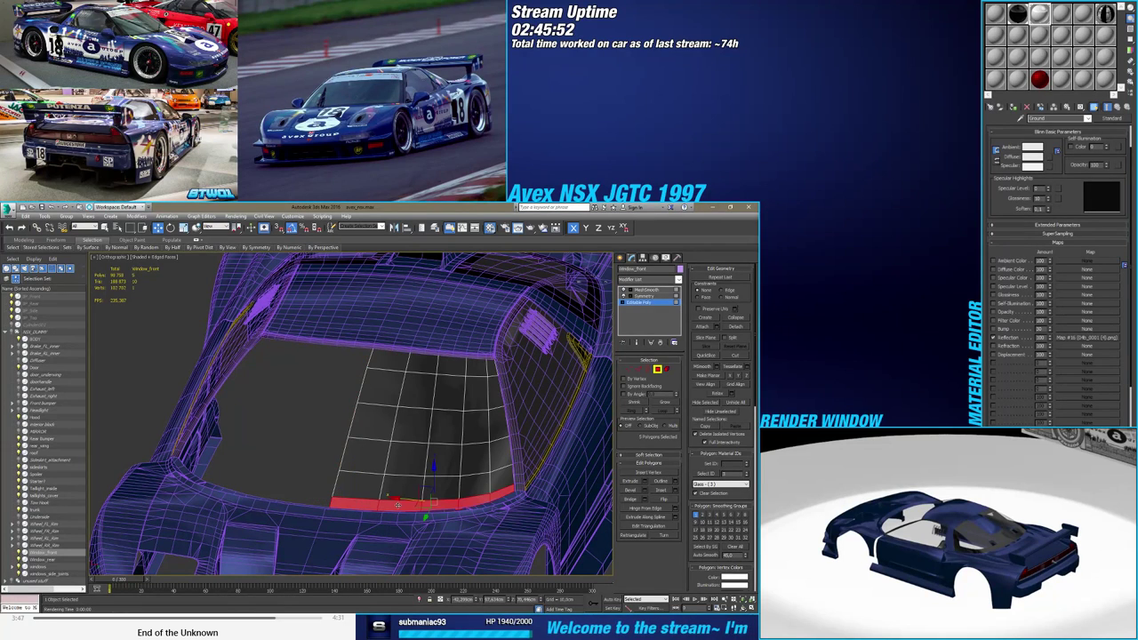
{"action": "left_click", "coordinate": [500, 477], "text": "ctrl"}
{"action": "left_click", "coordinate": [501, 455], "text": "ctrl"}
{"action": "left_click", "coordinate": [498, 428], "text": "ctrl"}
{"action": "left_click", "coordinate": [496, 400], "text": "ctrl"}
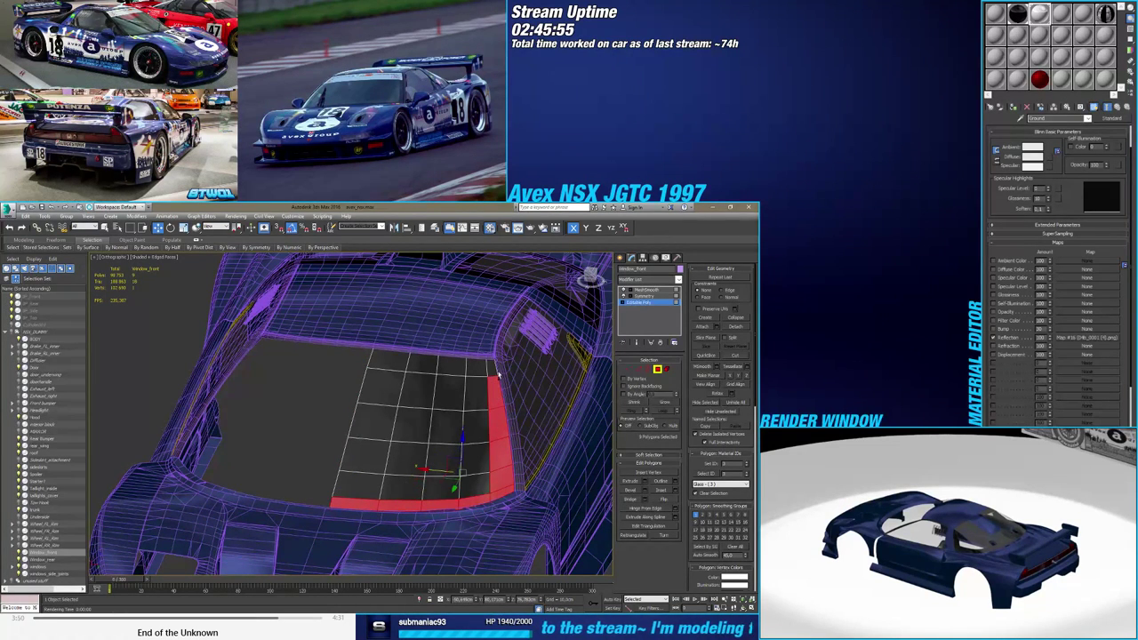
{"action": "left_click", "coordinate": [493, 373], "text": "ctrl"}
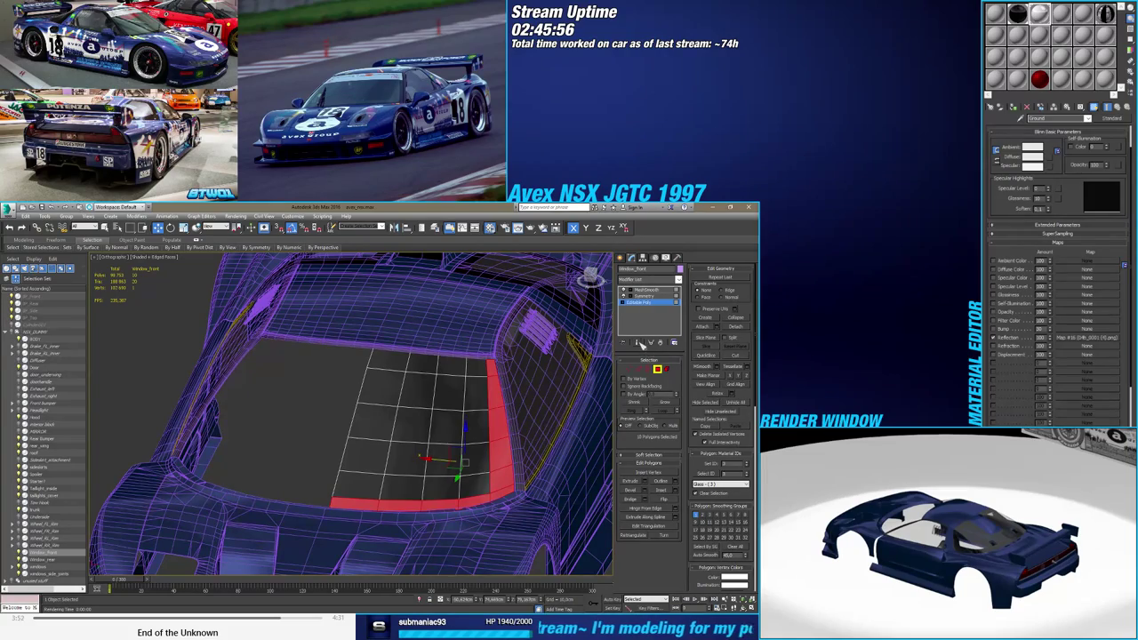
{"action": "left_click", "coordinate": [638, 344]}
{"action": "middle_click_drag", "start_coordinate": [552, 387], "coordinate": [485, 423], "text": "alt"}
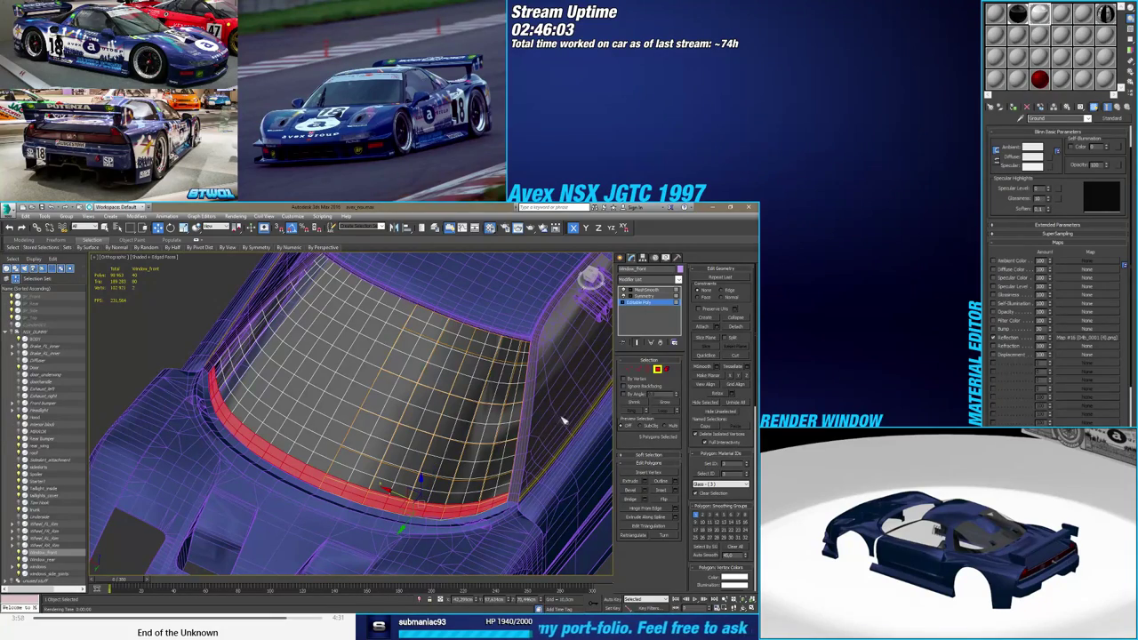
{"action": "left_click", "coordinate": [637, 342]}
{"action": "mouse_move", "coordinate": [500, 401]}
{"action": "middle_mouse_down", "text": "alt"}
{"action": "mouse_move", "coordinate": [404, 382]}
{"action": "mouse_move", "coordinate": [382, 334]}
{"action": "mouse_move", "coordinate": [517, 400]}
{"action": "middle_mouse_up", "text": "alt"}
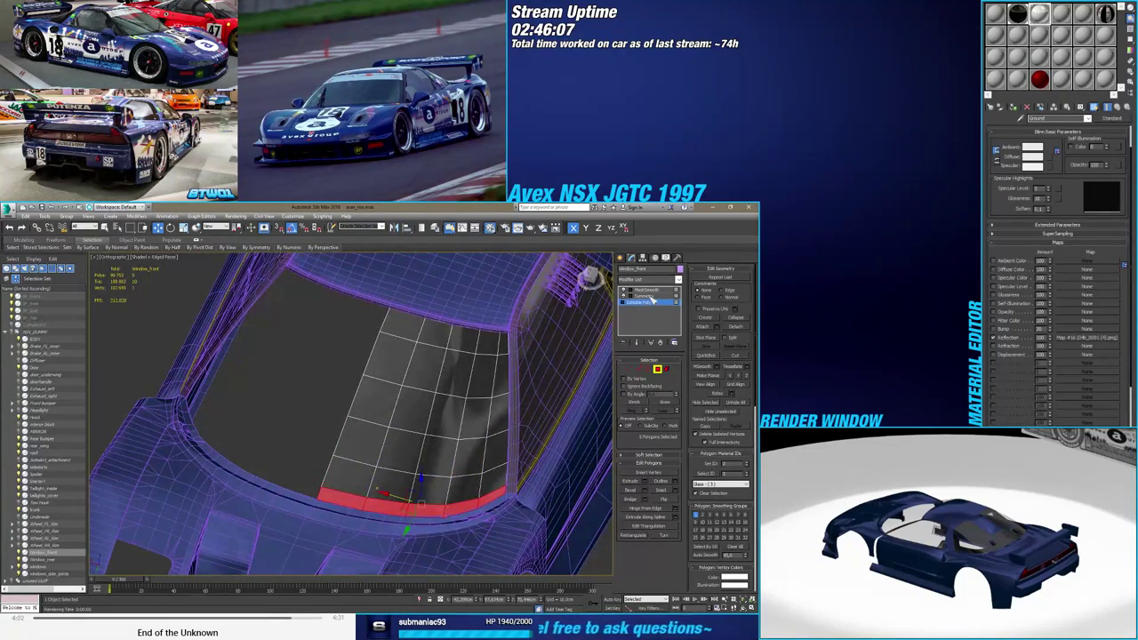
Move the front window's MeshSmooth modifier below Symmetry and check the resulting windshield mesh
{"action": "left_click_drag", "start_coordinate": [650, 289], "coordinate": [651, 299]}
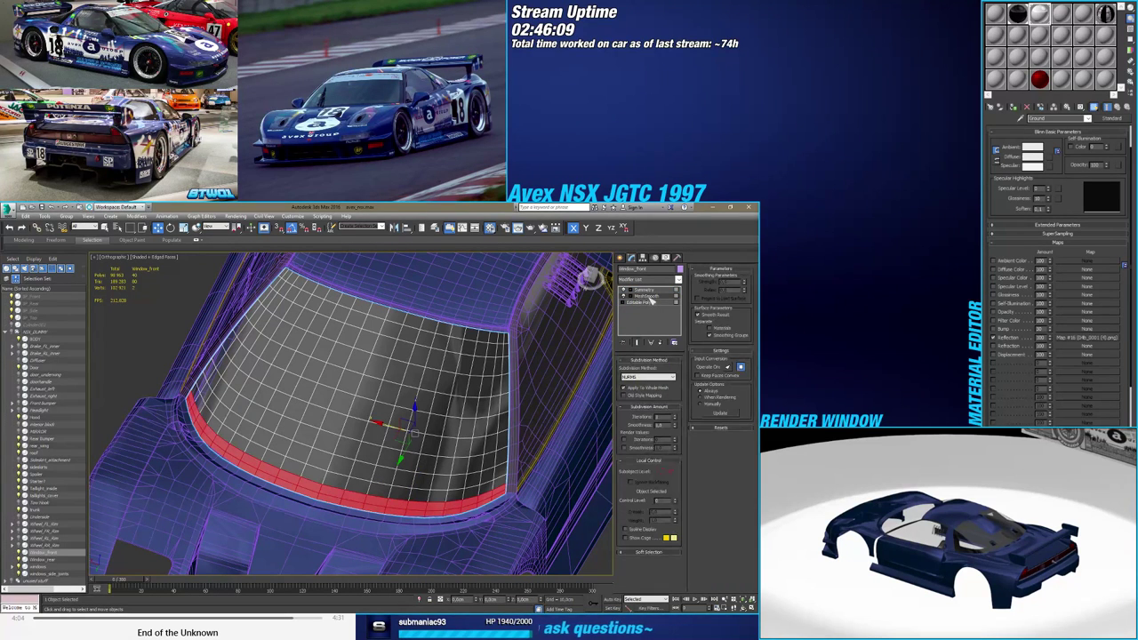
{"action": "key", "text": "1"}
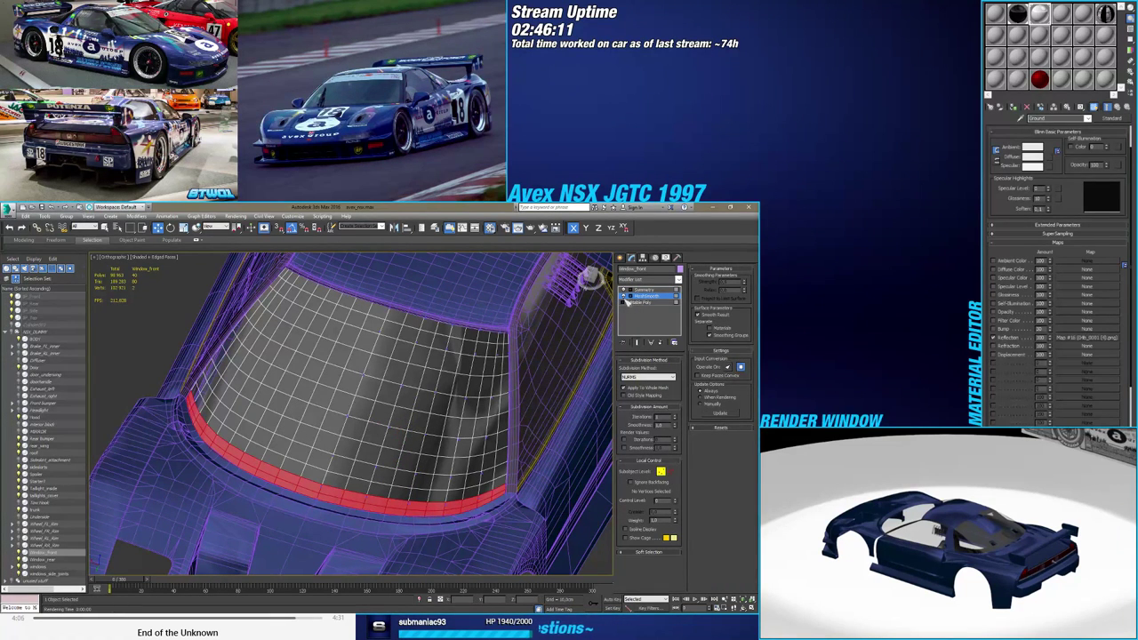
{"action": "left_click", "coordinate": [633, 302]}
{"action": "left_click", "coordinate": [656, 370]}
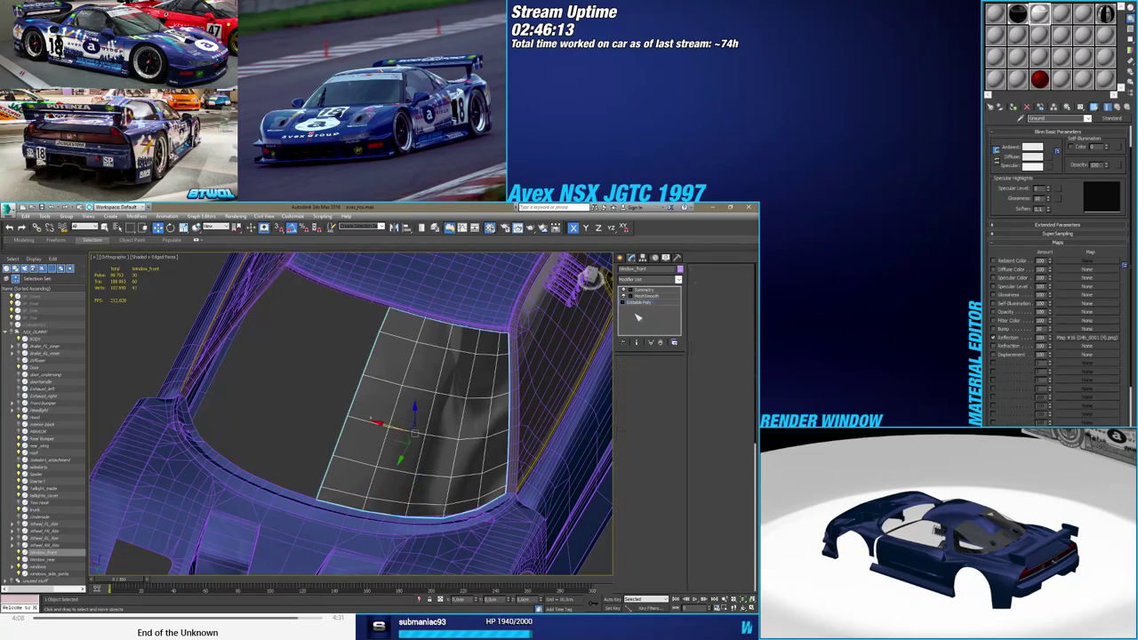
{"action": "left_click", "coordinate": [651, 296]}
{"action": "middle_click_drag", "start_coordinate": [464, 410], "coordinate": [465, 454], "text": "alt"}
{"action": "scroll", "coordinate": [421, 489], "scroll_direction": "up", "scroll_amount": 5}
{"action": "scroll", "coordinate": [421, 490], "scroll_direction": "down", "scroll_amount": 2}
{"action": "left_click", "coordinate": [621, 258]}
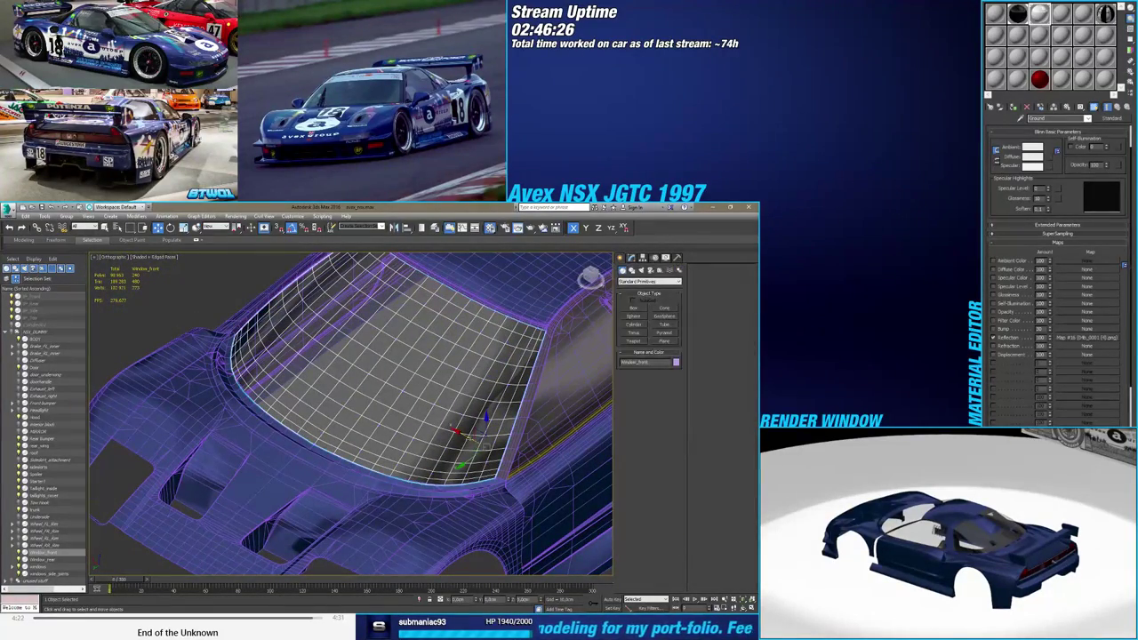
Select the hood and inspect its rear corner where it meets the body and the windshield's lower edge
{"action": "left_click", "coordinate": [433, 487]}
{"action": "scroll", "coordinate": [434, 471], "scroll_direction": "up", "scroll_amount": 10}
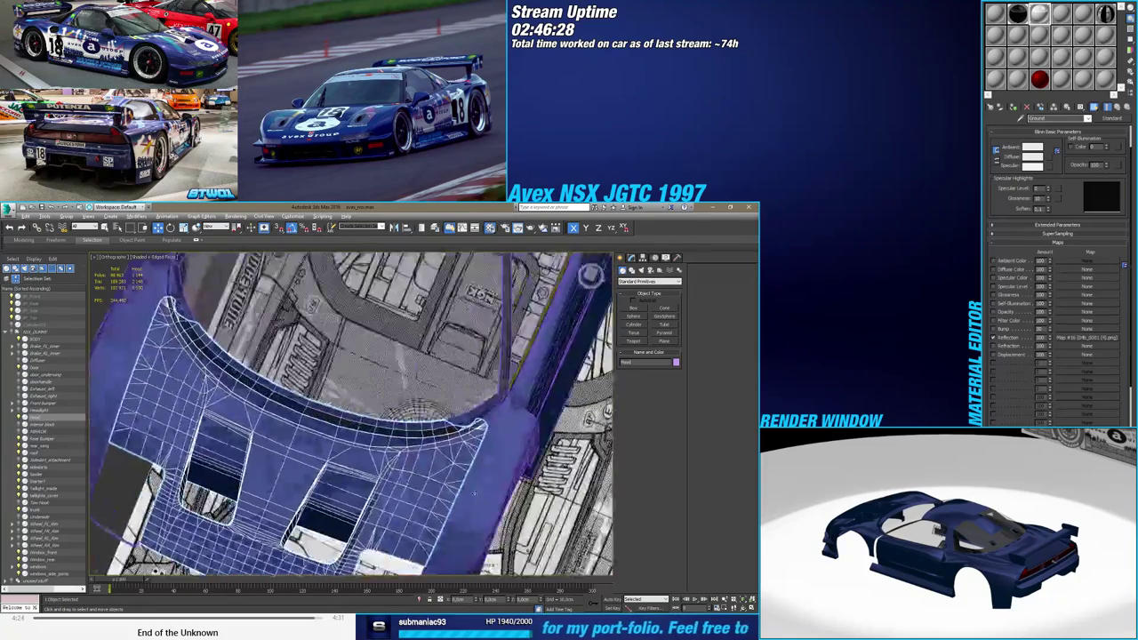
{"action": "middle_click_drag", "start_coordinate": [435, 443], "coordinate": [320, 471], "text": "alt"}
{"action": "scroll", "coordinate": [394, 416], "scroll_direction": "down", "scroll_amount": 8}
{"action": "scroll", "coordinate": [308, 486], "scroll_direction": "up", "scroll_amount": 4}
{"action": "scroll", "coordinate": [313, 488], "scroll_direction": "up", "scroll_amount": 10}
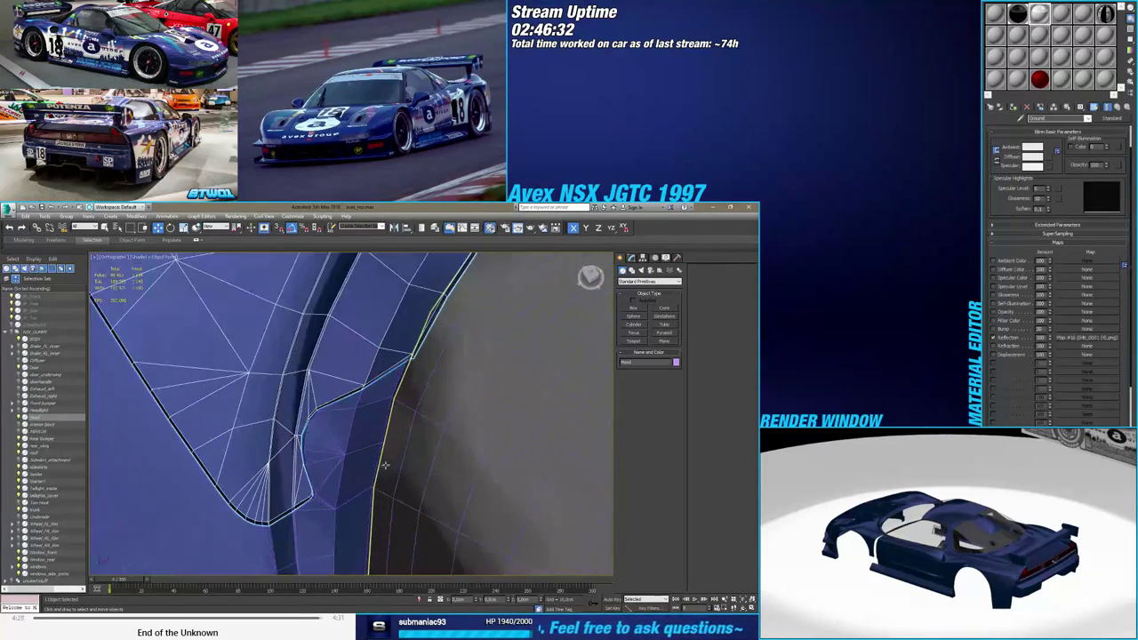
{"action": "middle_click_drag", "start_coordinate": [377, 444], "coordinate": [335, 402]}
{"action": "scroll", "coordinate": [357, 403], "scroll_direction": "down", "scroll_amount": 4}
{"action": "scroll", "coordinate": [334, 403], "scroll_direction": "down", "scroll_amount": 2}
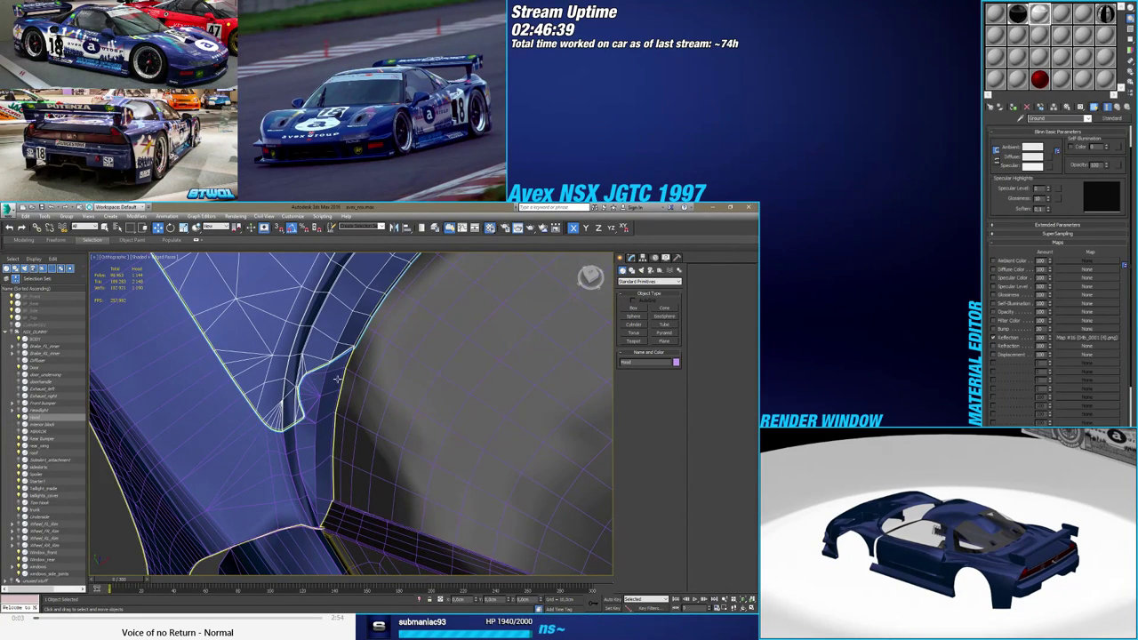
{"action": "middle_click_drag", "start_coordinate": [333, 392], "coordinate": [306, 455]}
{"action": "scroll", "coordinate": [307, 455], "scroll_direction": "up", "scroll_amount": 5}
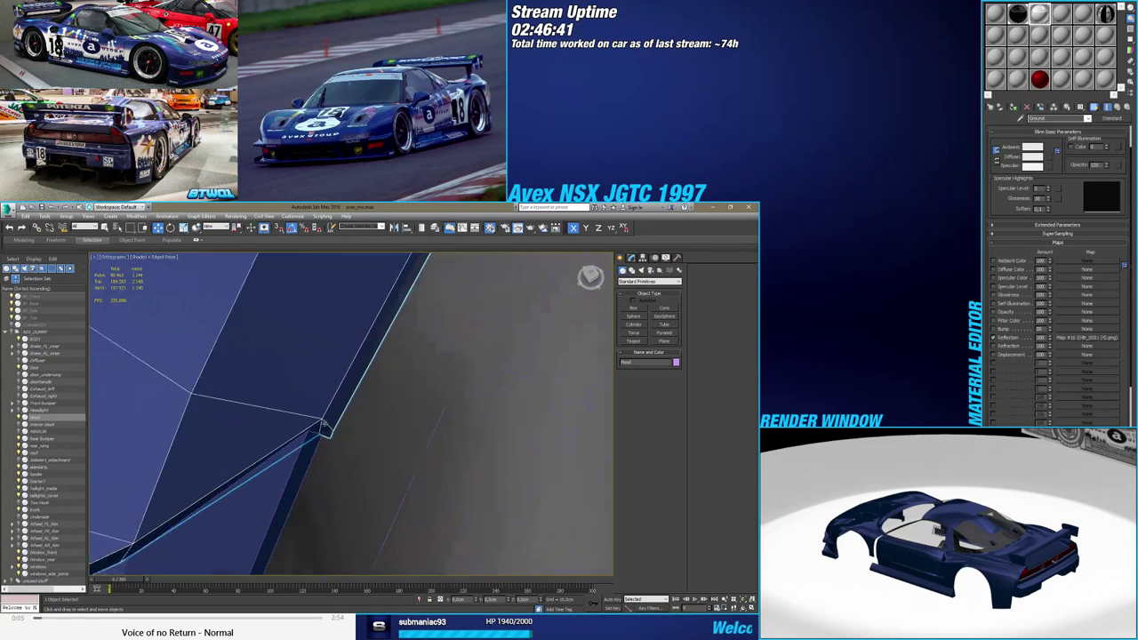
Open the hood's Editable Poly at vertex level and select the four vertices at its rear corner tip
{"action": "left_click", "coordinate": [631, 260]}
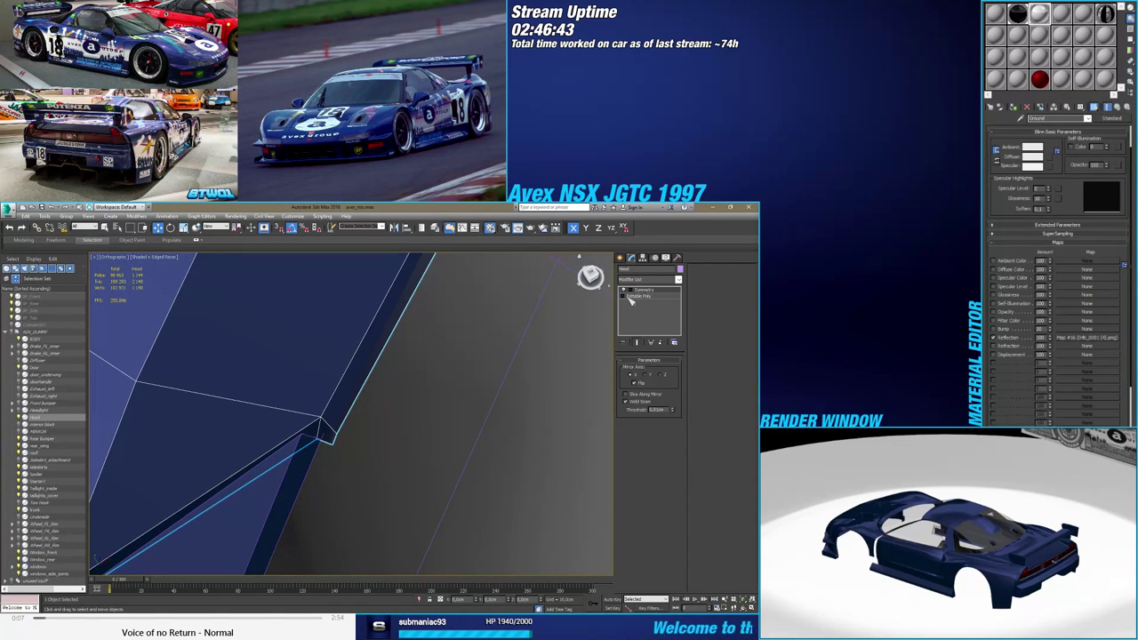
{"action": "left_click", "coordinate": [632, 296]}
{"action": "left_click", "coordinate": [347, 421]}
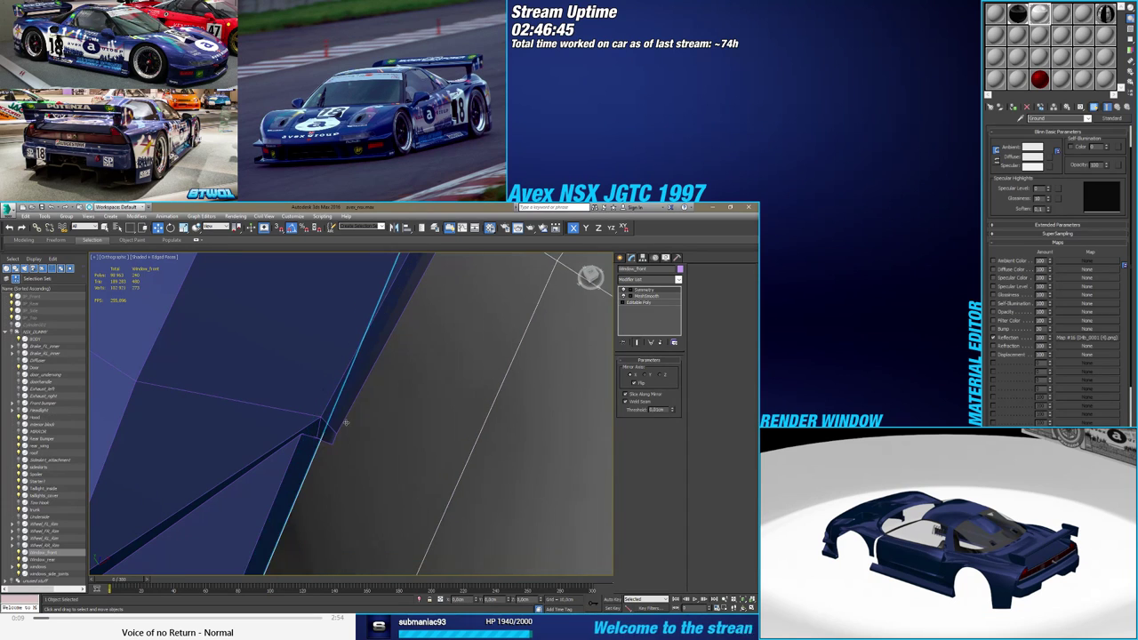
{"action": "left_click", "coordinate": [318, 400]}
{"action": "left_click", "coordinate": [646, 296]}
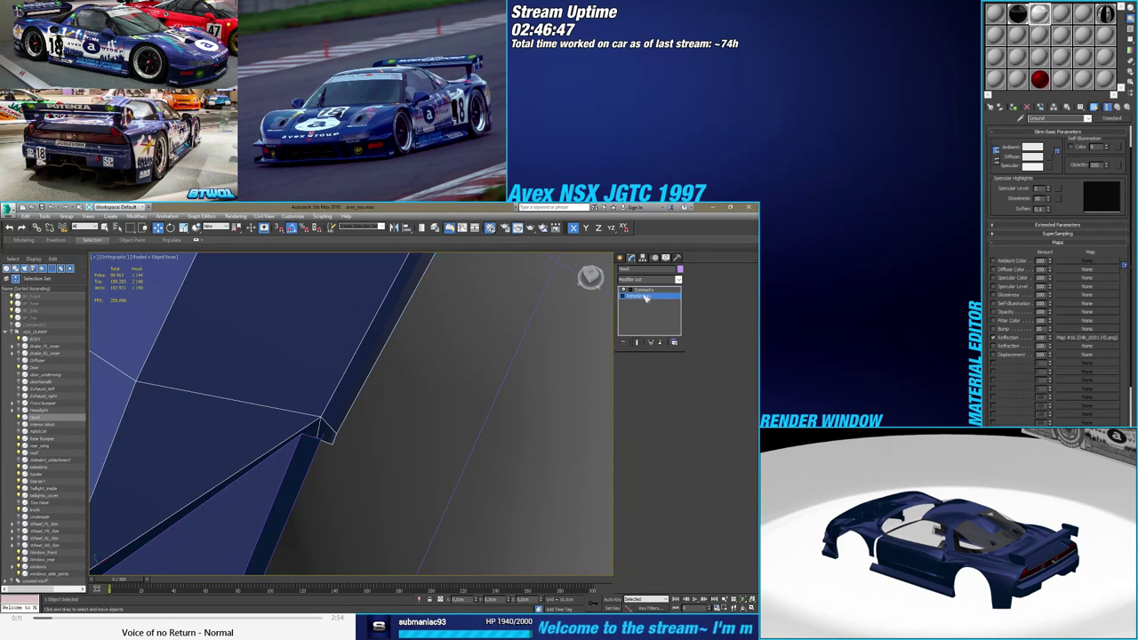
{"action": "left_click", "coordinate": [630, 368]}
{"action": "left_click", "coordinate": [339, 430]}
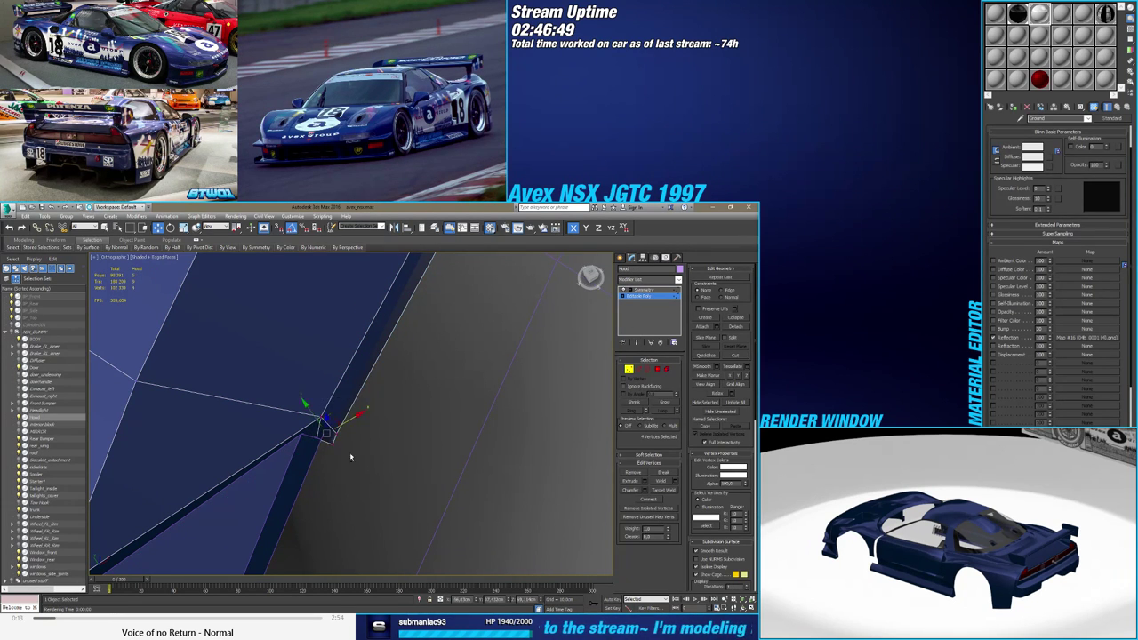
{"action": "mouse_move", "coordinate": [349, 451]}
{"action": "middle_mouse_down", "text": "alt"}
{"action": "mouse_move", "coordinate": [300, 452]}
{"action": "mouse_move", "coordinate": [262, 424]}
{"action": "mouse_move", "coordinate": [313, 445]}
{"action": "mouse_move", "coordinate": [329, 468]}
{"action": "mouse_move", "coordinate": [299, 447]}
{"action": "mouse_move", "coordinate": [320, 398]}
{"action": "mouse_move", "coordinate": [375, 435]}
{"action": "mouse_move", "coordinate": [386, 427]}
{"action": "mouse_move", "coordinate": [365, 437]}
{"action": "mouse_move", "coordinate": [391, 435]}
{"action": "mouse_move", "coordinate": [378, 476]}
{"action": "middle_mouse_up", "text": "alt"}
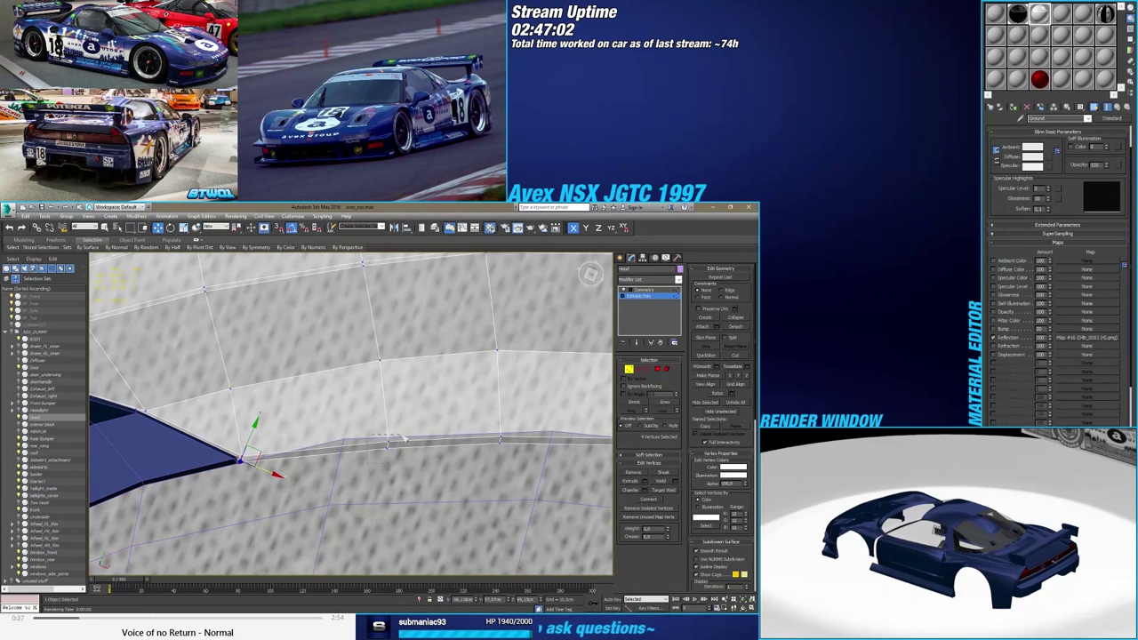
Turn on snapping and move the vertex pair beside the hood's rear corner onto the windshield's lower edge
{"action": "left_click", "coordinate": [387, 442]}
{"action": "key", "text": "s"}
{"action": "scroll", "coordinate": [389, 449], "scroll_direction": "up", "scroll_amount": 2}
{"action": "left_click_drag", "start_coordinate": [391, 443], "coordinate": [302, 429]}
{"action": "scroll", "coordinate": [302, 428], "scroll_direction": "down", "scroll_amount": 4}
{"action": "left_click_drag", "start_coordinate": [403, 420], "coordinate": [432, 425]}
{"action": "middle_click_drag", "start_coordinate": [417, 424], "coordinate": [377, 454], "text": "alt"}
{"action": "scroll", "coordinate": [381, 455], "scroll_direction": "up", "scroll_amount": 4}
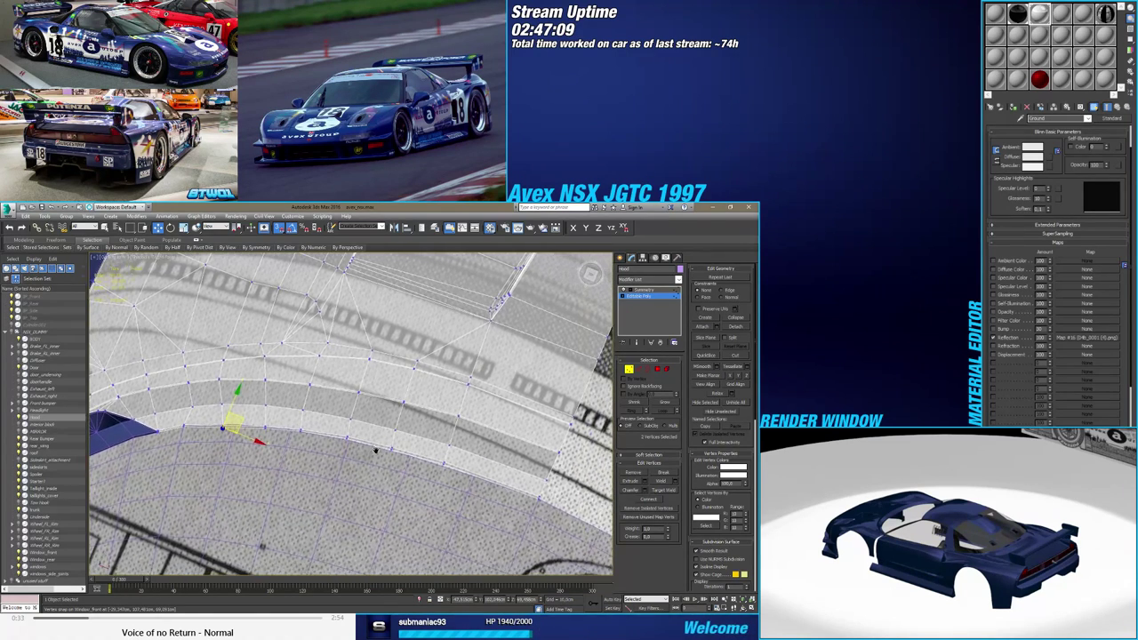
Snap further vertex pairs along the hood's rear edge to the windshield's lower edge, in line with its mesh vertices
{"action": "left_click_drag", "start_coordinate": [438, 463], "coordinate": [422, 455]}
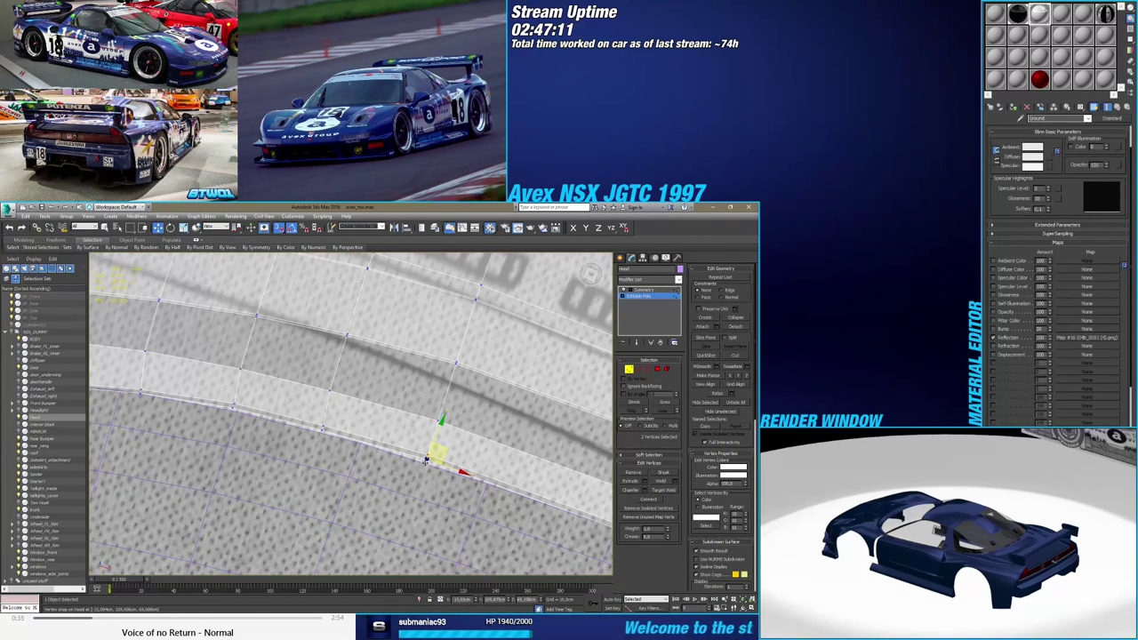
{"action": "middle_click_drag", "start_coordinate": [427, 461], "coordinate": [413, 434], "text": "alt"}
{"action": "scroll", "coordinate": [363, 438], "scroll_direction": "up", "scroll_amount": 4}
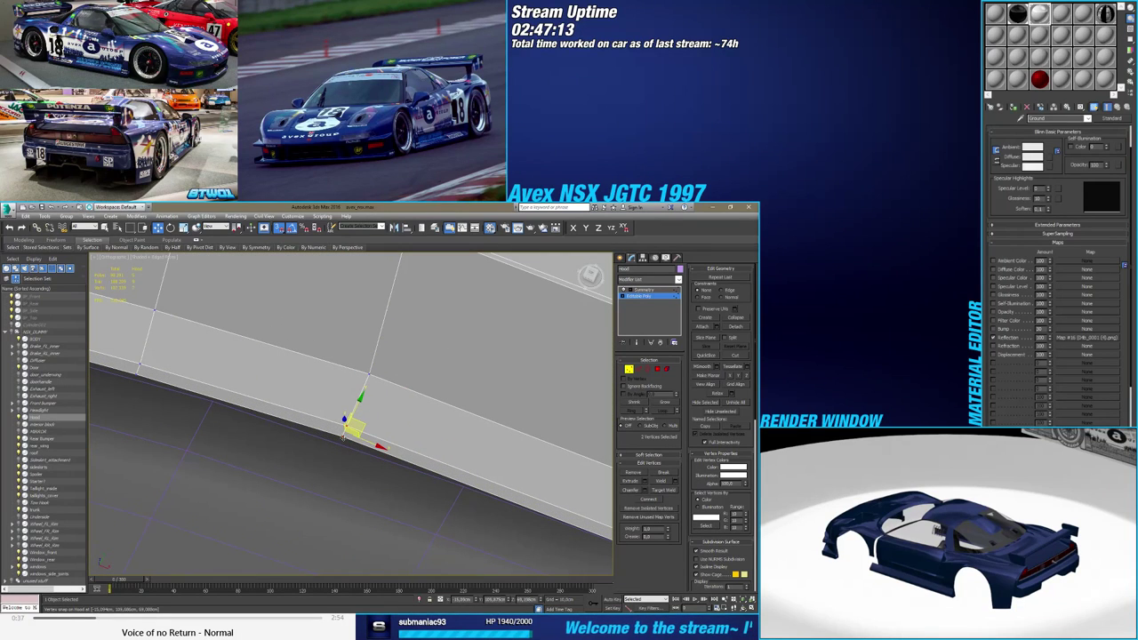
{"action": "left_click_drag", "start_coordinate": [344, 436], "coordinate": [470, 477]}
{"action": "scroll", "coordinate": [463, 481], "scroll_direction": "up", "scroll_amount": 5}
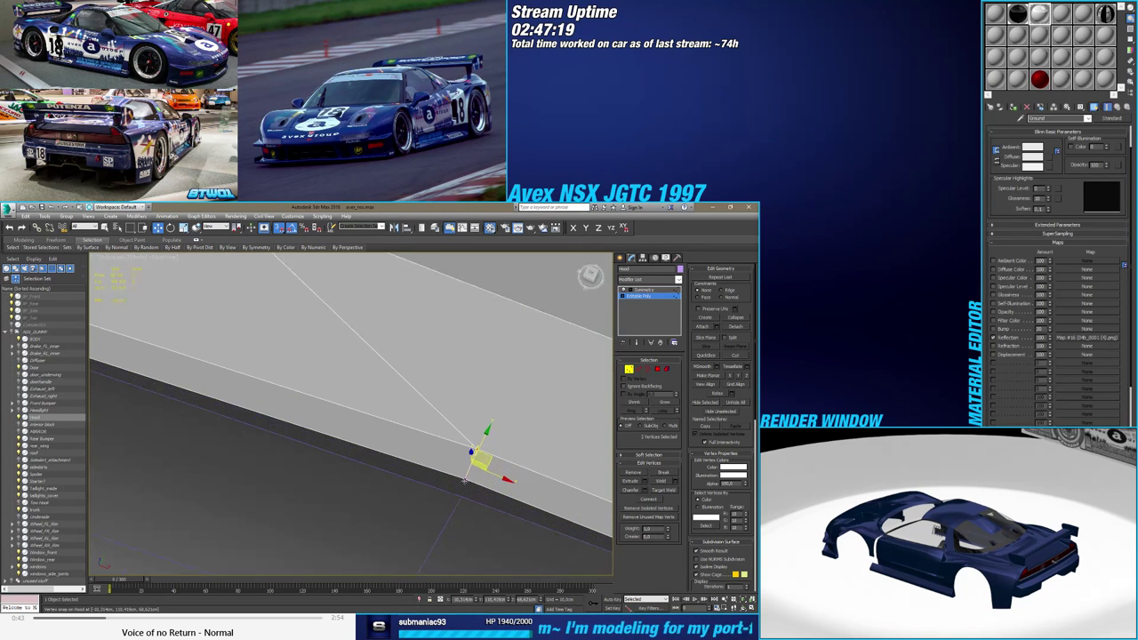
{"action": "left_click_drag", "start_coordinate": [467, 478], "coordinate": [458, 508]}
{"action": "middle_click_drag", "start_coordinate": [458, 508], "coordinate": [313, 467], "text": "alt"}
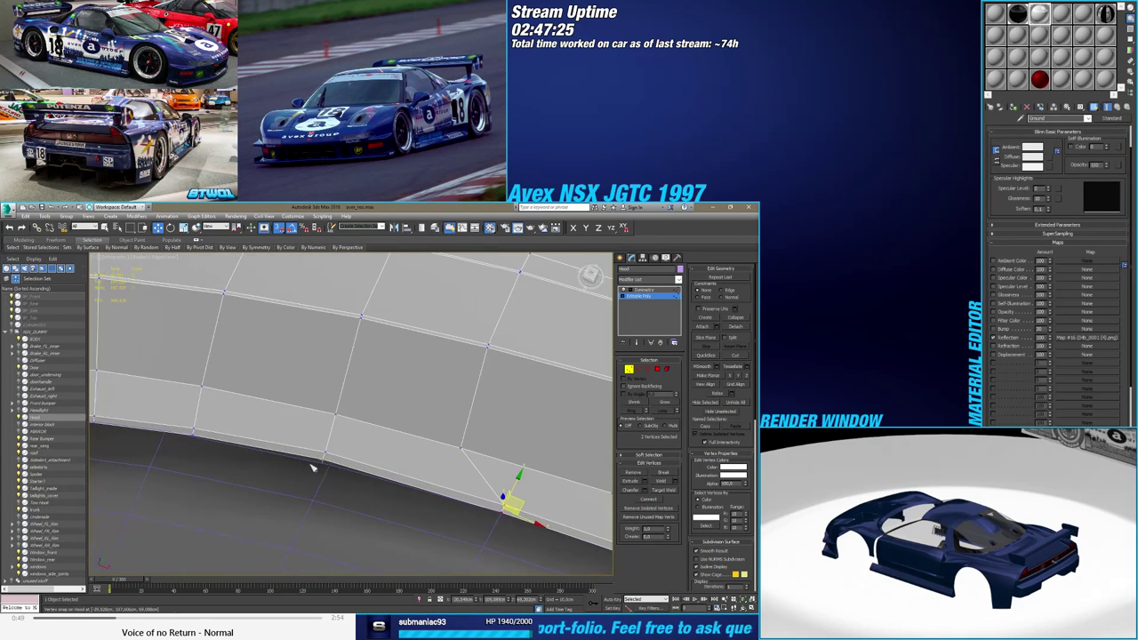
Move the next two vertex pairs of the hood's rear edge onto the matching vertices of the windshield's lower edge
{"action": "scroll", "coordinate": [313, 468], "scroll_direction": "up", "scroll_amount": 5}
{"action": "left_click_drag", "start_coordinate": [395, 430], "coordinate": [301, 469]}
{"action": "scroll", "coordinate": [374, 467], "scroll_direction": "down", "scroll_amount": 3}
{"action": "scroll", "coordinate": [374, 468], "scroll_direction": "down", "scroll_amount": 5}
{"action": "scroll", "coordinate": [306, 459], "scroll_direction": "up", "scroll_amount": 4}
{"action": "scroll", "coordinate": [311, 464], "scroll_direction": "up", "scroll_amount": 3}
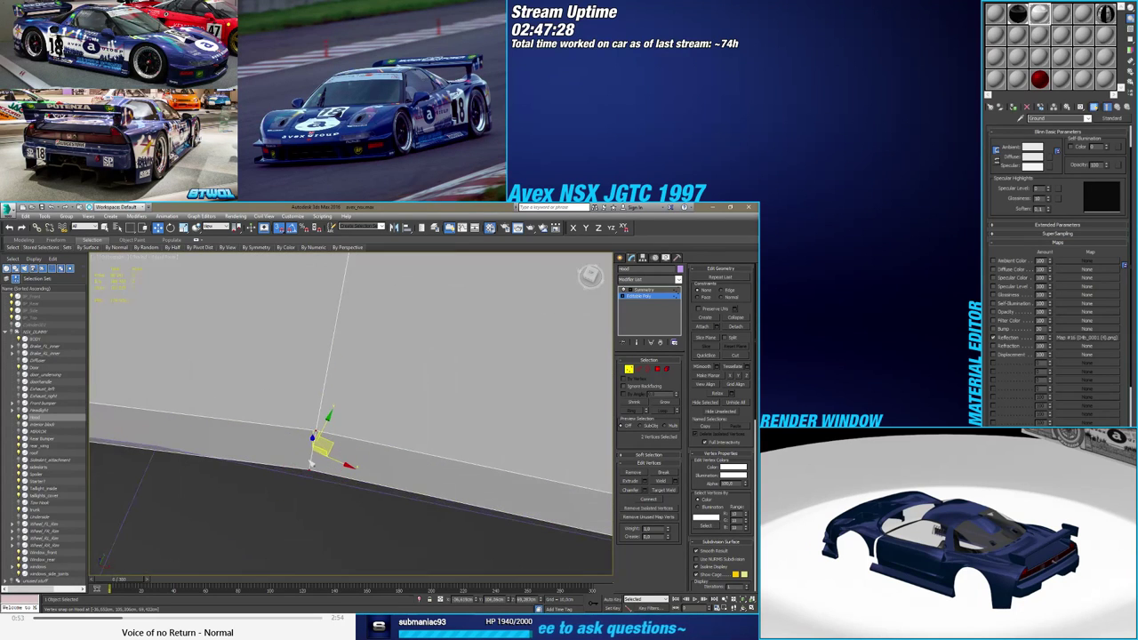
{"action": "middle_click_drag", "start_coordinate": [309, 468], "coordinate": [471, 455], "text": "alt"}
{"action": "left_click", "coordinate": [435, 433]}
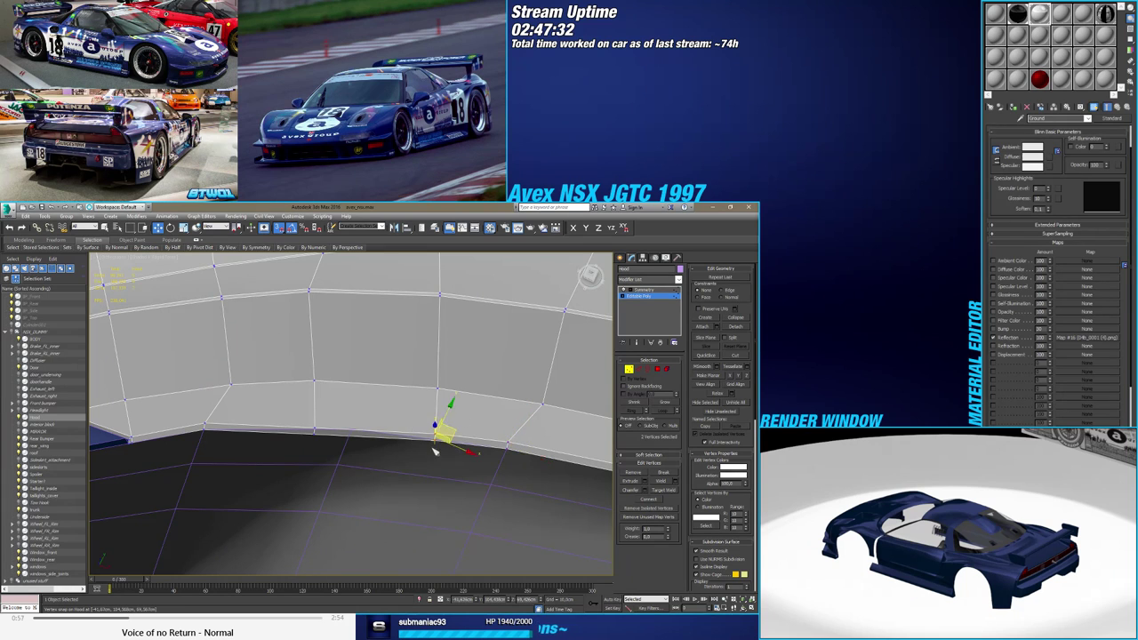
{"action": "scroll", "coordinate": [434, 442], "scroll_direction": "up", "scroll_amount": 5}
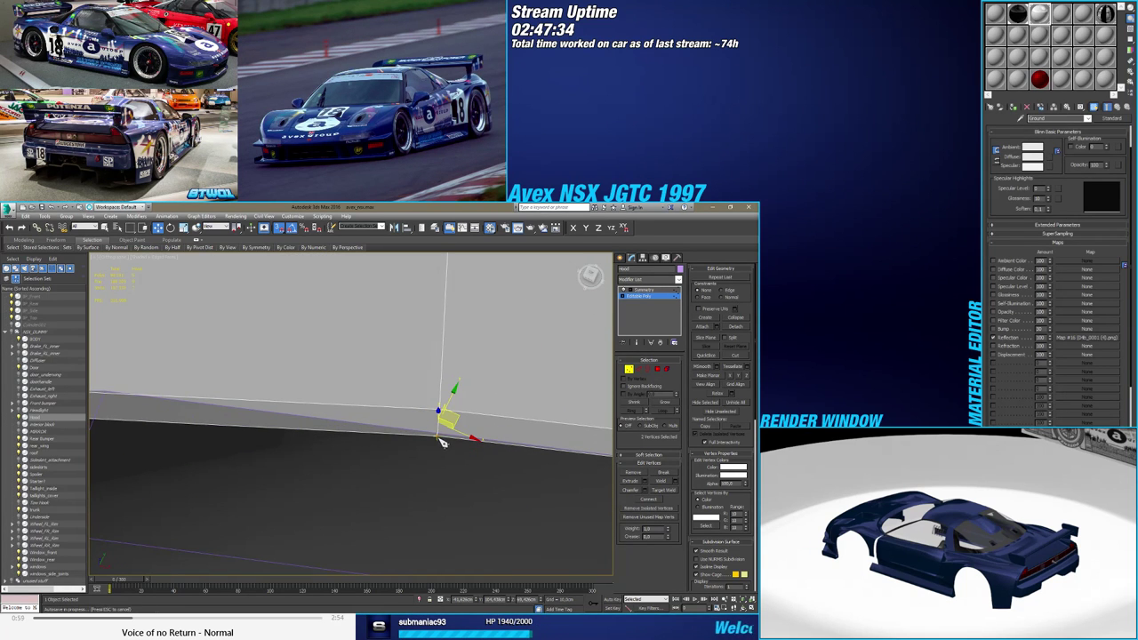
{"action": "left_click_drag", "start_coordinate": [438, 435], "coordinate": [115, 389]}
{"action": "scroll", "coordinate": [116, 390], "scroll_direction": "down", "scroll_amount": 5}
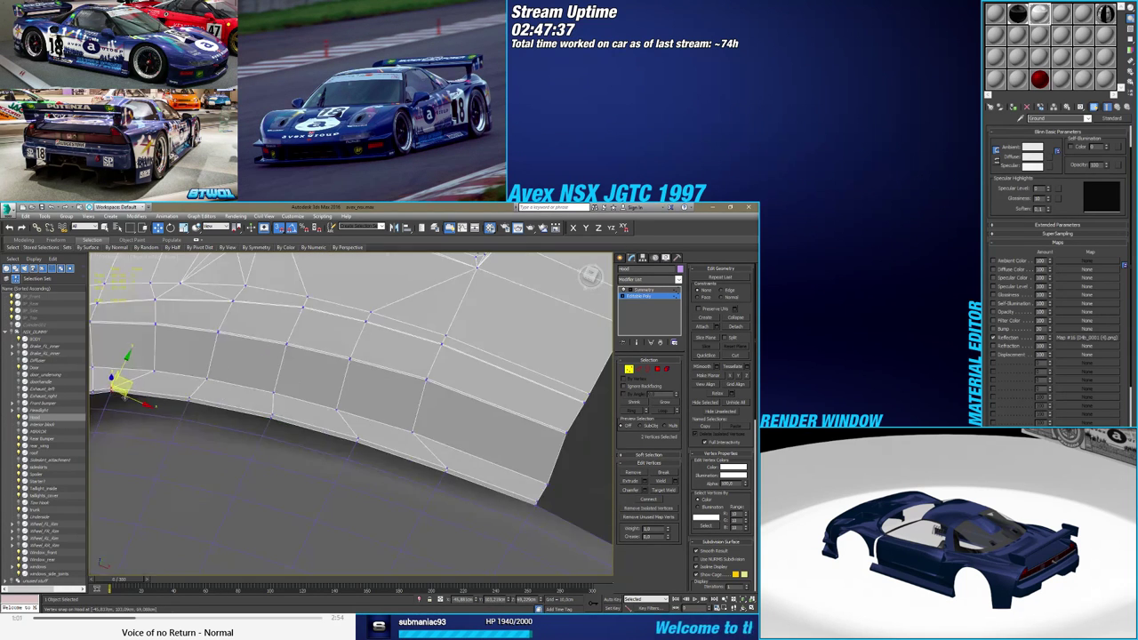
Snap the adjoining vertex pair on the hood's rear edge to the windshield and target-weld its lower vertex to the upper one
{"action": "middle_click_drag", "start_coordinate": [116, 389], "coordinate": [356, 454]}
{"action": "scroll", "coordinate": [296, 447], "scroll_direction": "up", "scroll_amount": 3}
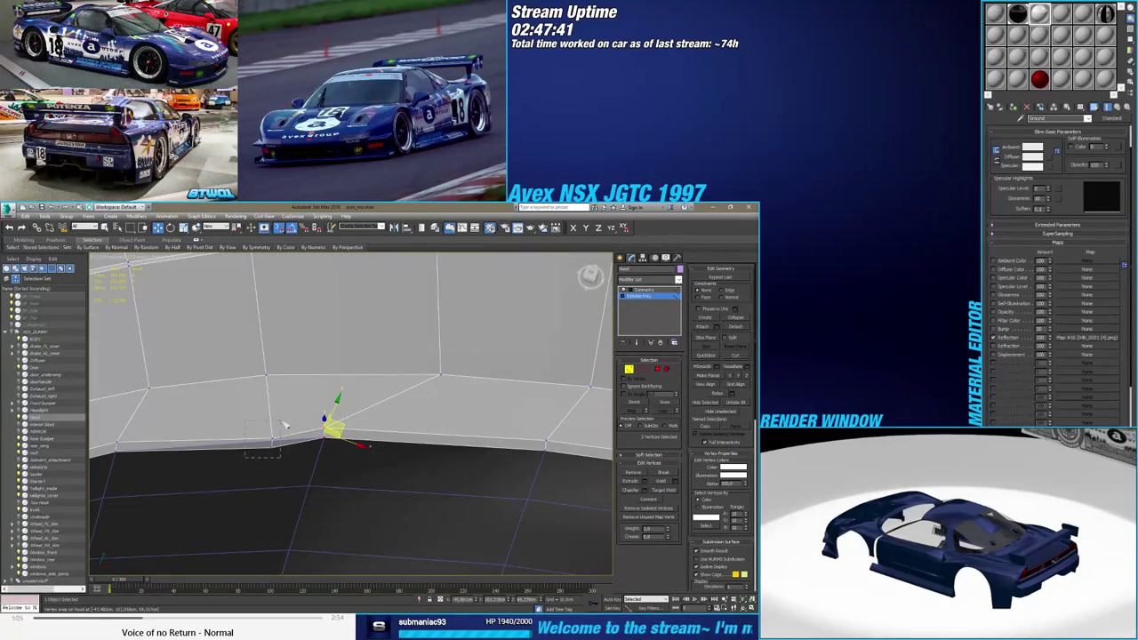
{"action": "middle_click_drag", "start_coordinate": [271, 461], "coordinate": [274, 456], "text": "alt"}
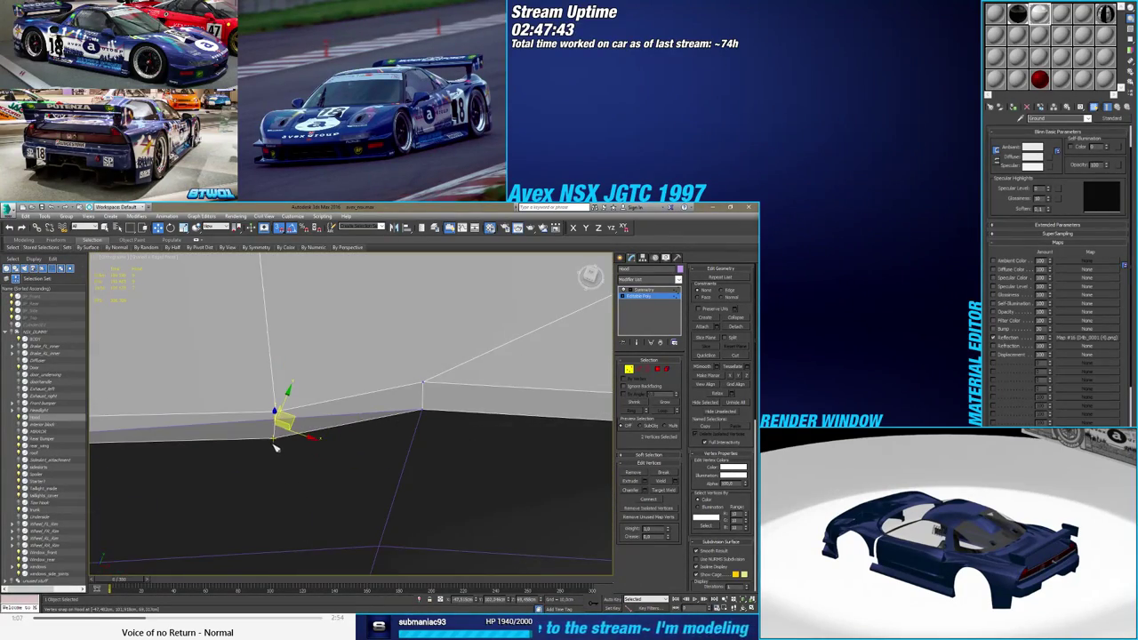
{"action": "left_click", "coordinate": [637, 491]}
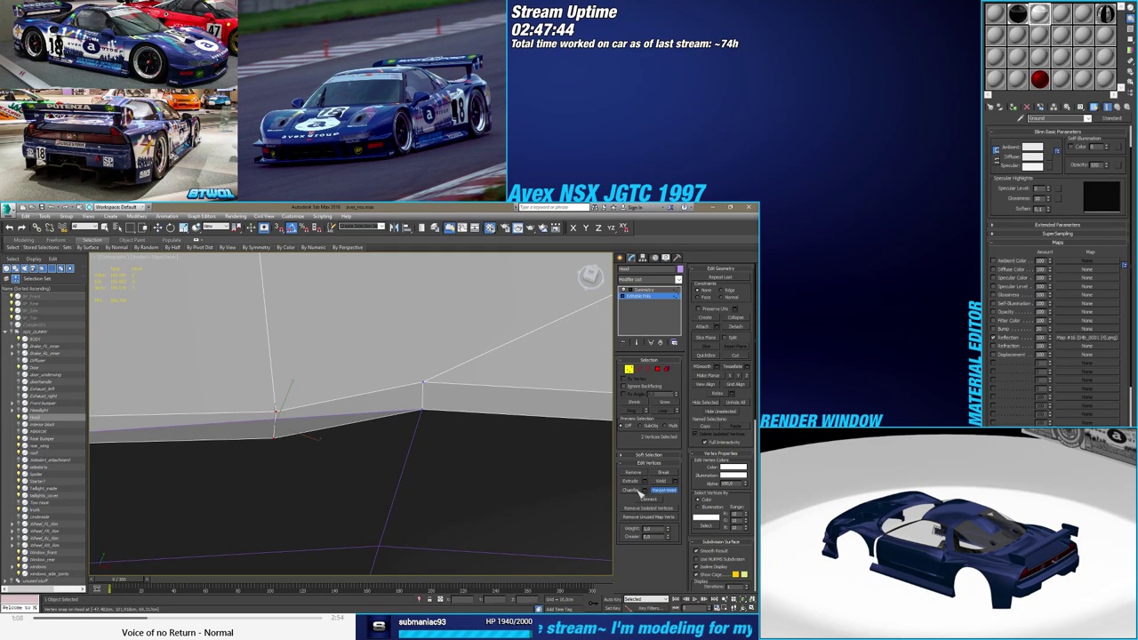
{"action": "left_click", "coordinate": [273, 438]}
{"action": "left_click", "coordinate": [281, 413]}
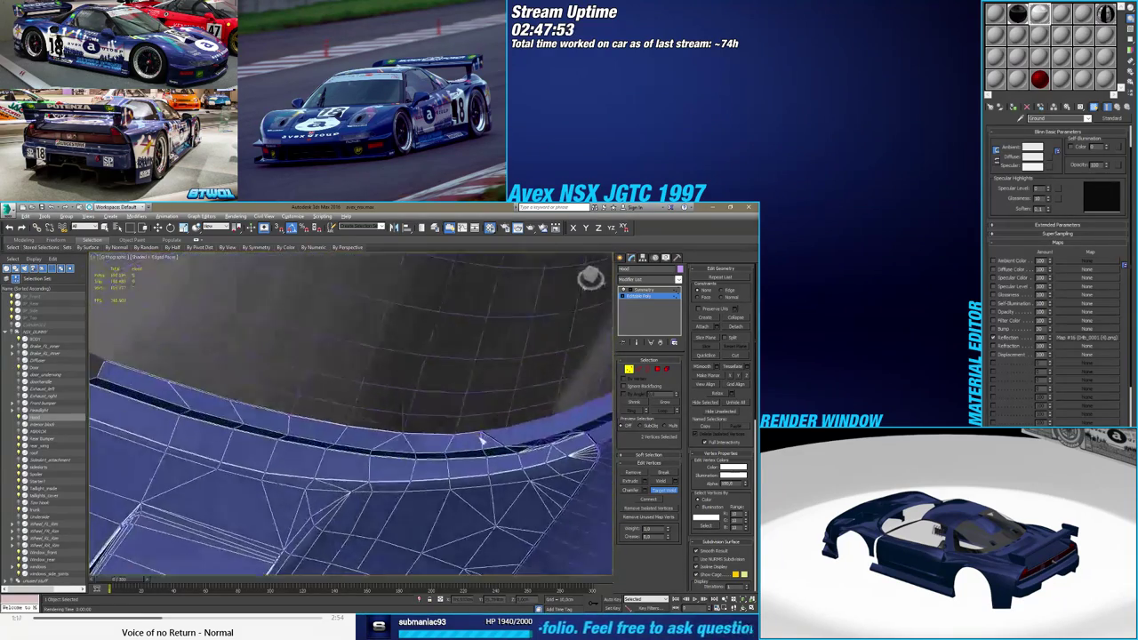
Inspect the hood's rear edge against the windshield and the blueprint, with and without edged faces
{"action": "middle_click_drag", "start_coordinate": [409, 437], "coordinate": [376, 452], "text": "alt"}
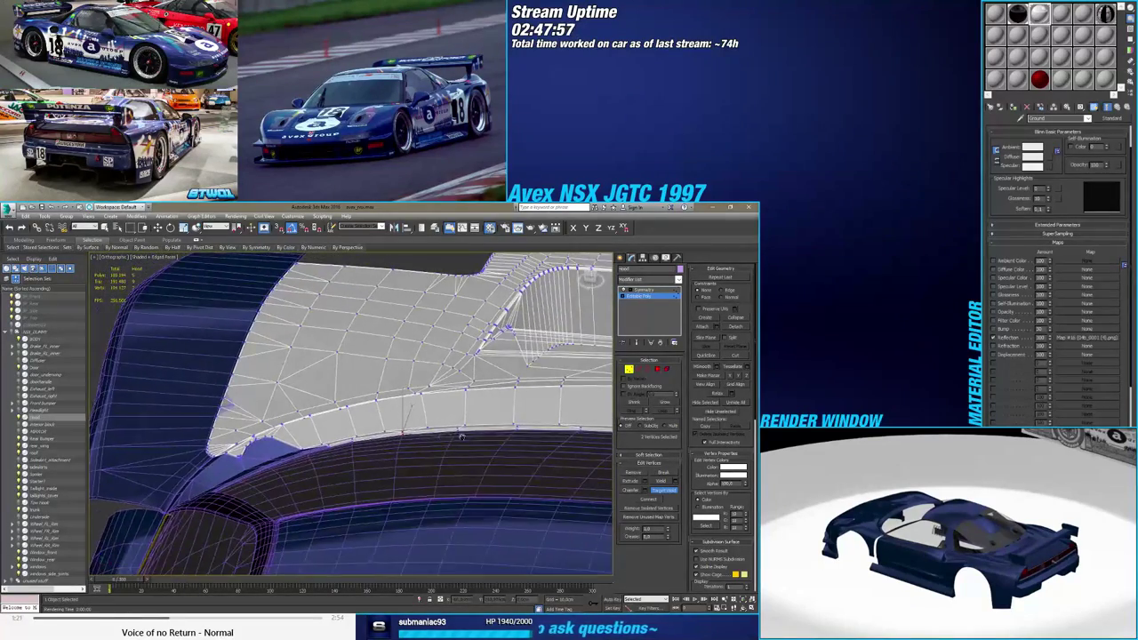
{"action": "middle_click_drag", "start_coordinate": [461, 436], "coordinate": [409, 436], "text": "alt"}
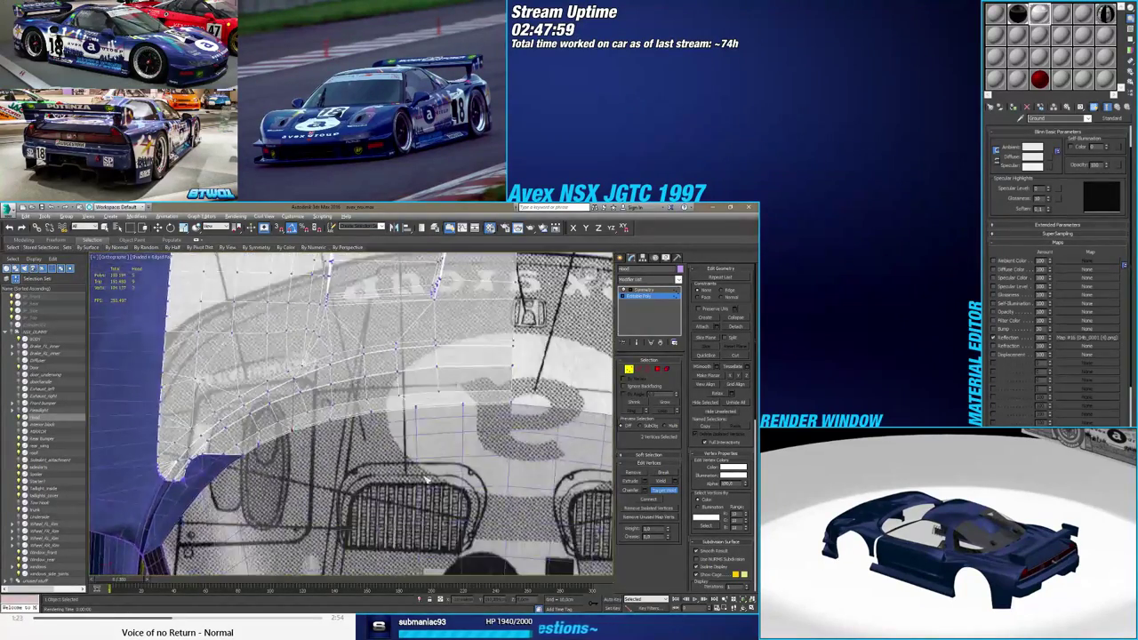
{"action": "middle_click_drag", "start_coordinate": [426, 478], "coordinate": [411, 452], "text": "alt"}
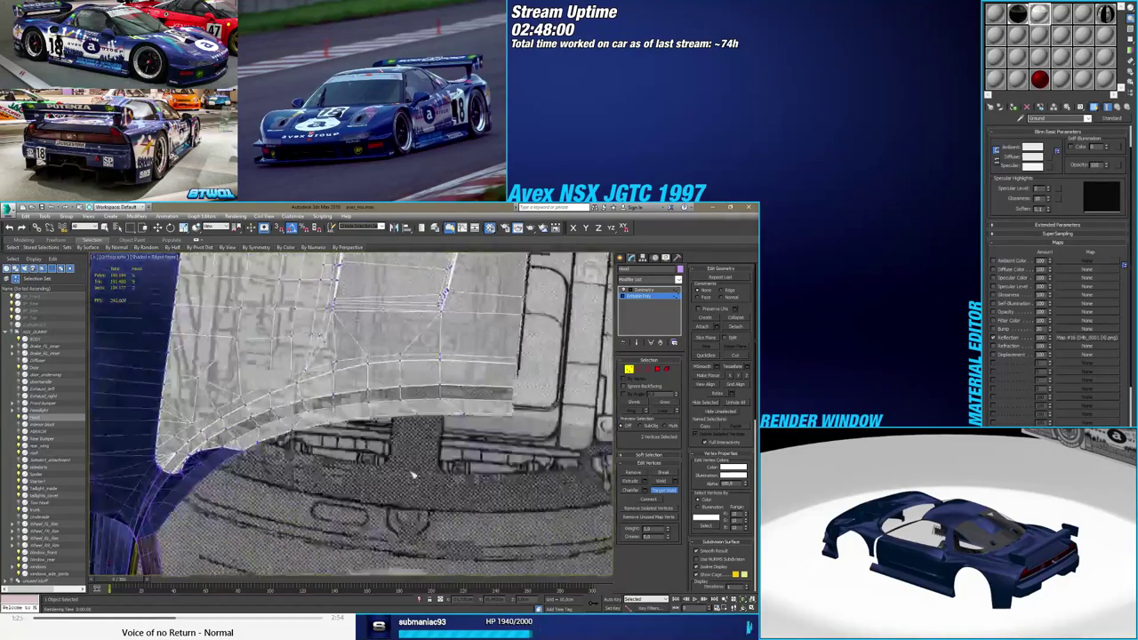
{"action": "middle_click_drag", "start_coordinate": [487, 461], "coordinate": [335, 395], "text": "alt"}
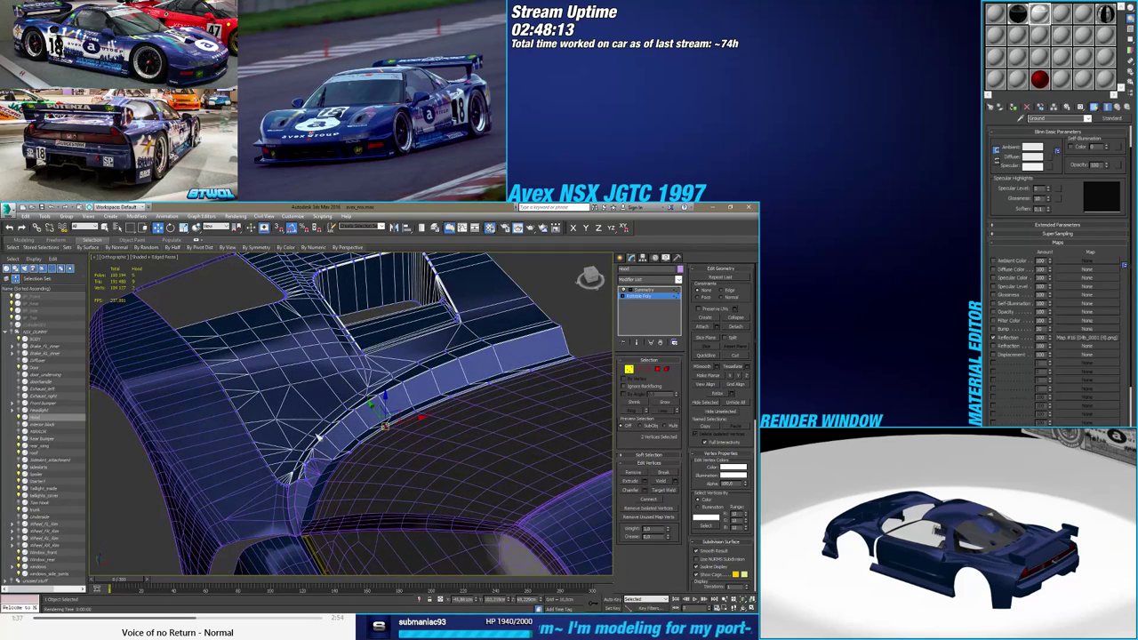
{"action": "key", "text": "F4"}
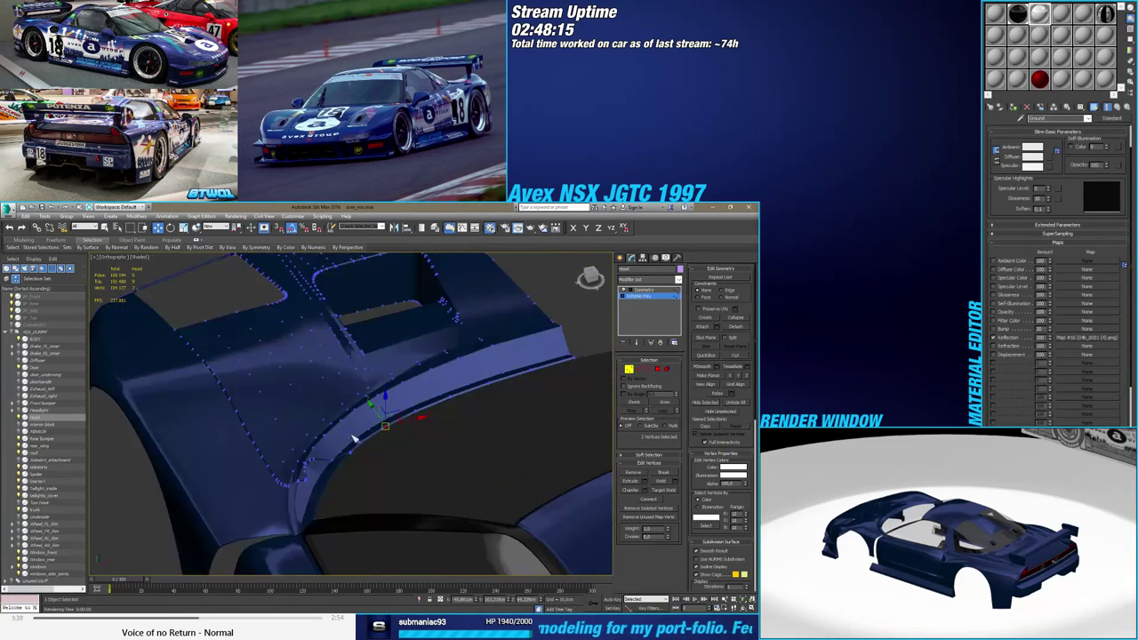
{"action": "middle_click_drag", "start_coordinate": [362, 459], "coordinate": [464, 433], "text": "alt"}
{"action": "key", "text": "F4"}
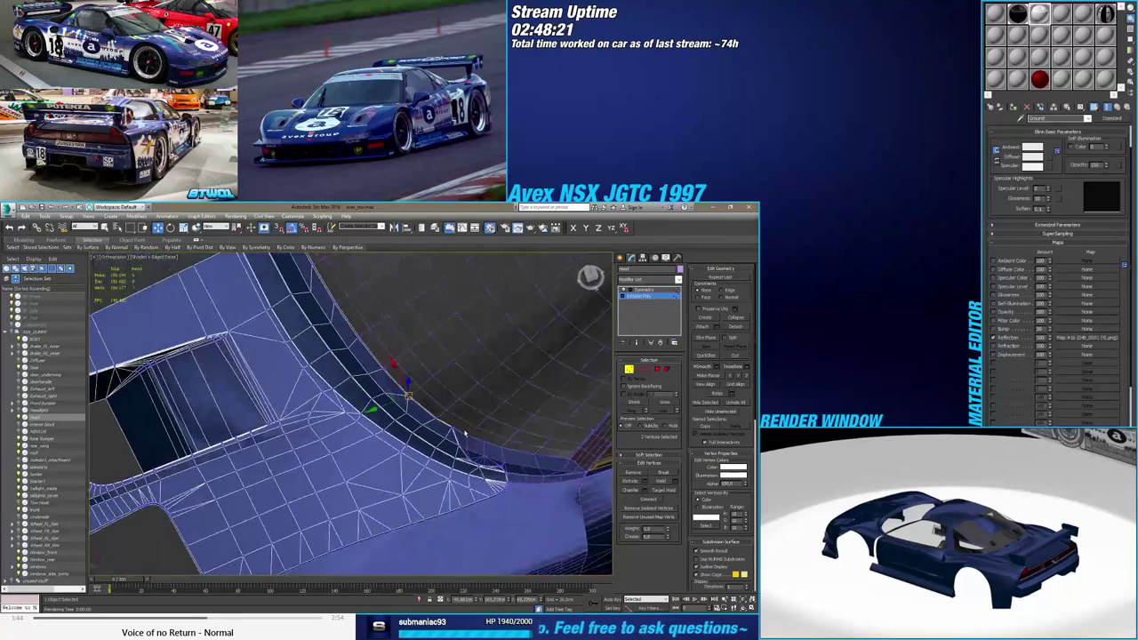
Select the front windshield and collapse its modifier stack down through MeshSmooth, keeping the Symmetry modifier
{"action": "left_click", "coordinate": [622, 258]}
{"action": "left_click", "coordinate": [495, 372]}
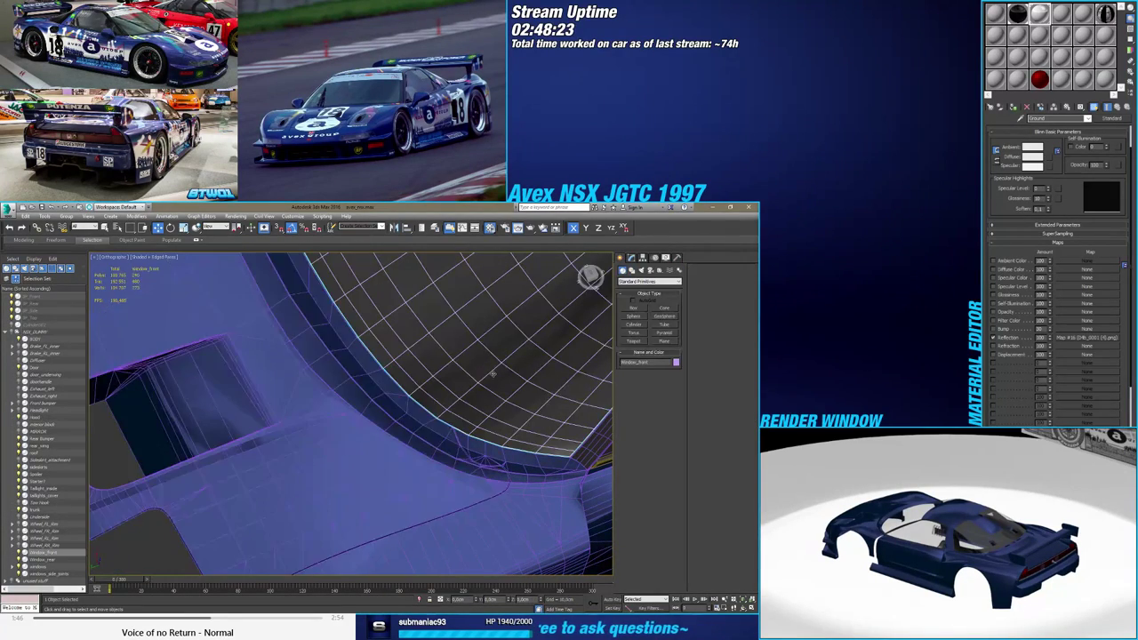
{"action": "middle_click_drag", "start_coordinate": [493, 374], "coordinate": [343, 484]}
{"action": "left_click", "coordinate": [632, 259]}
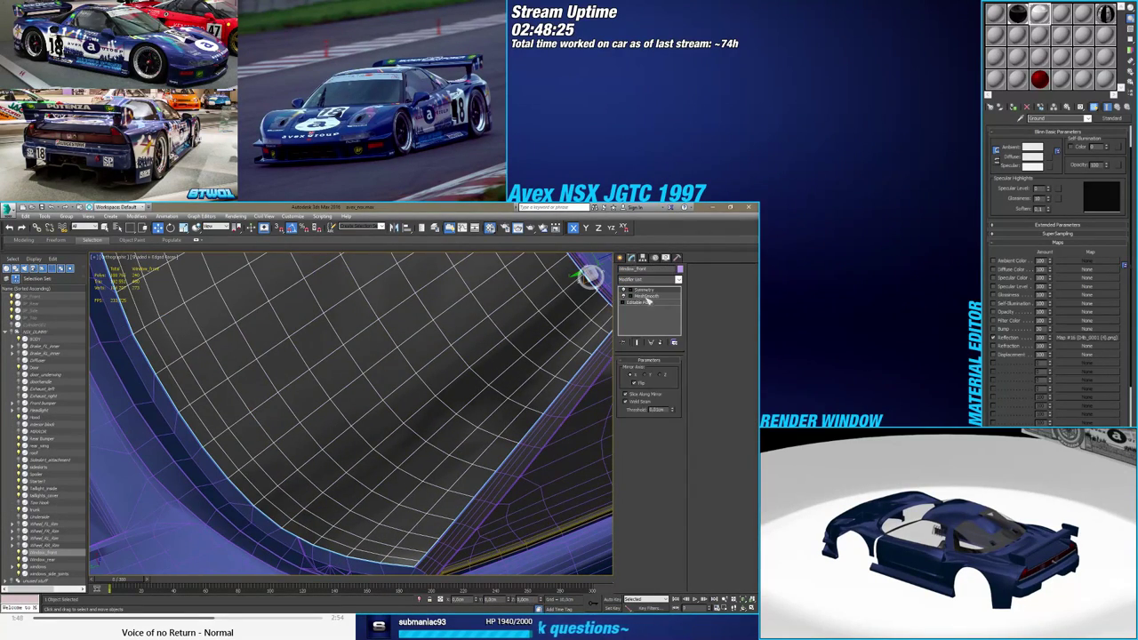
{"action": "left_click", "coordinate": [647, 296]}
{"action": "right_click", "coordinate": [647, 296]}
{"action": "left_click", "coordinate": [662, 364]}
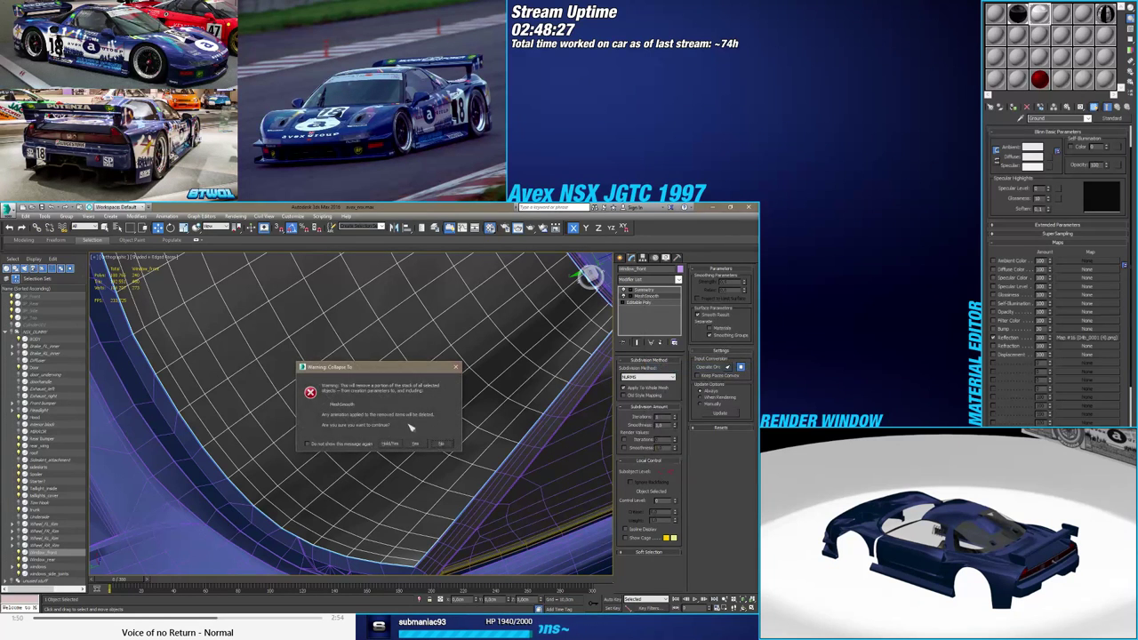
{"action": "left_click", "coordinate": [414, 444]}
Assign material ID 28 (Glass_black) to the windshield's outer polygon strip along its lower edge and pillar side
{"action": "left_click", "coordinate": [640, 296]}
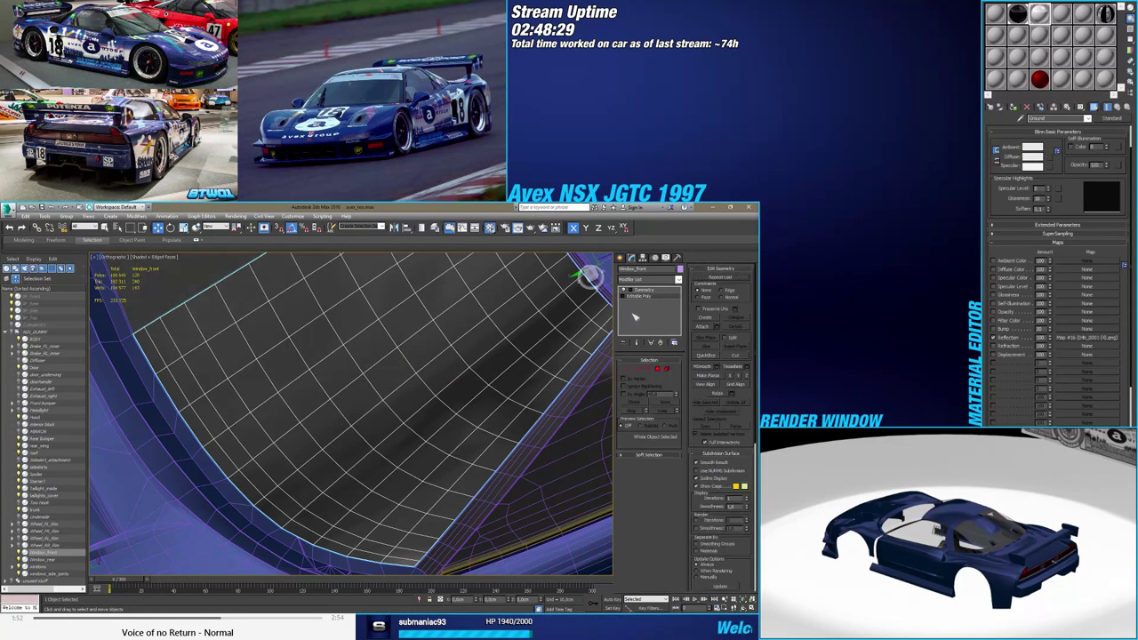
{"action": "left_click", "coordinate": [657, 368]}
{"action": "middle_click_drag", "start_coordinate": [533, 373], "coordinate": [454, 360], "text": "alt"}
{"action": "left_click", "coordinate": [426, 411], "text": "ctrl"}
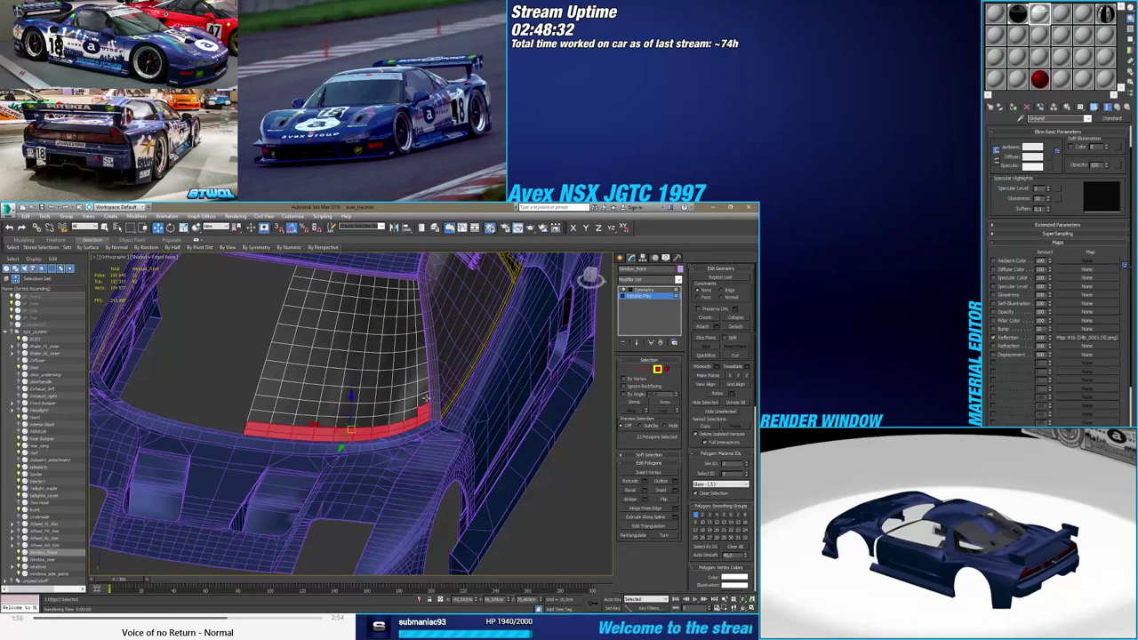
{"action": "left_click", "coordinate": [426, 399], "text": "ctrl"}
{"action": "left_click", "coordinate": [425, 383], "text": "shift"}
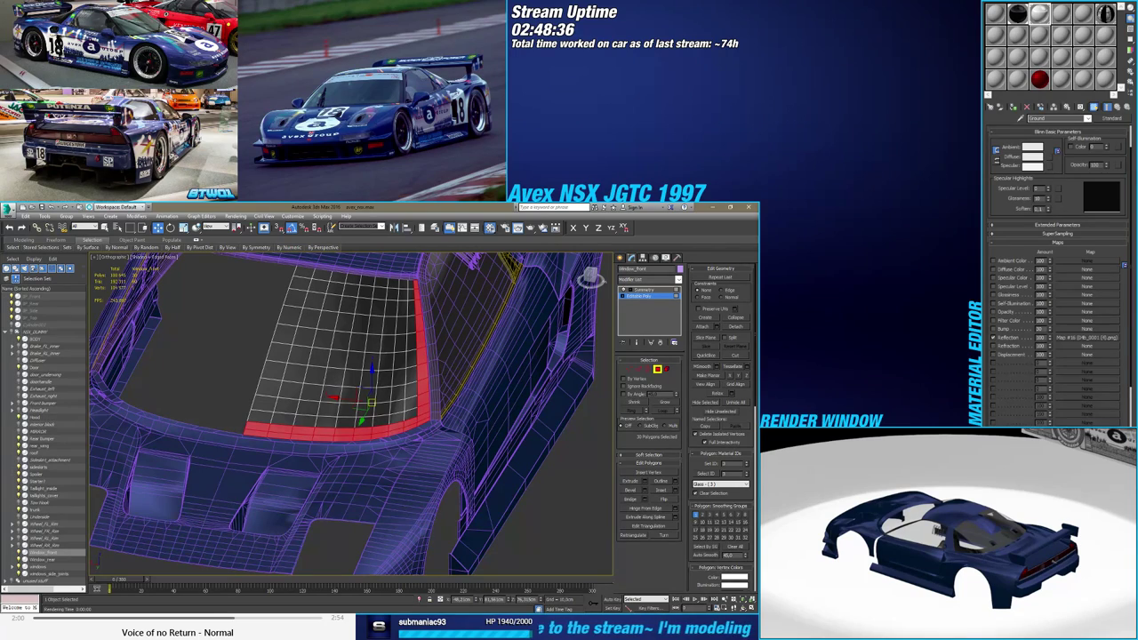
{"action": "middle_click_drag", "start_coordinate": [288, 387], "coordinate": [405, 437], "text": "alt"}
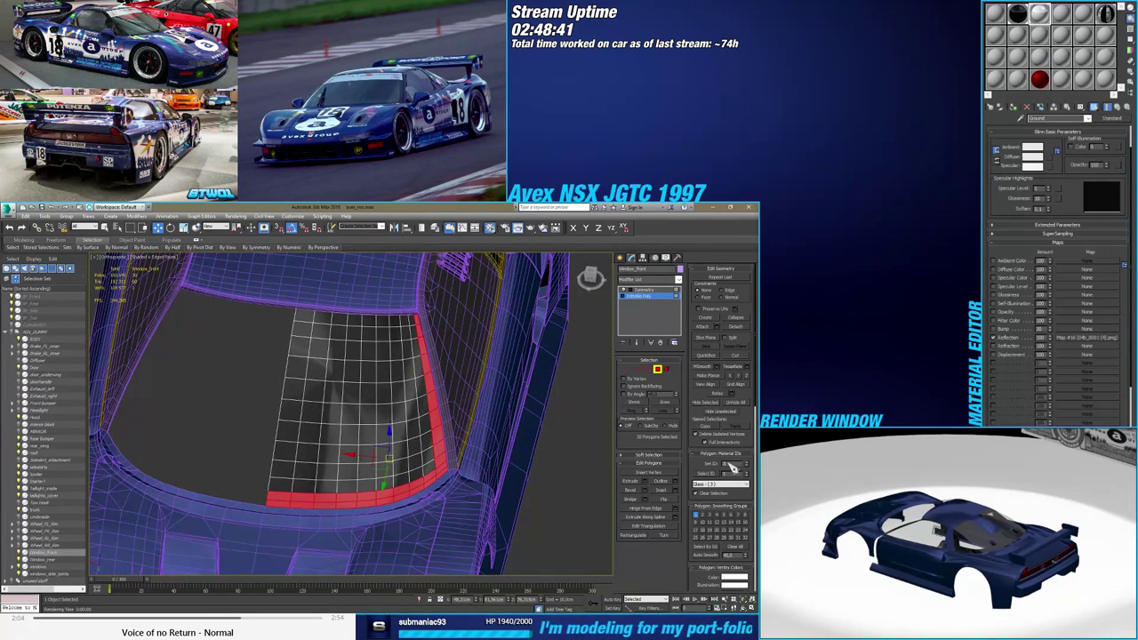
{"action": "type", "text": "28"}
{"action": "key", "text": "Return"}
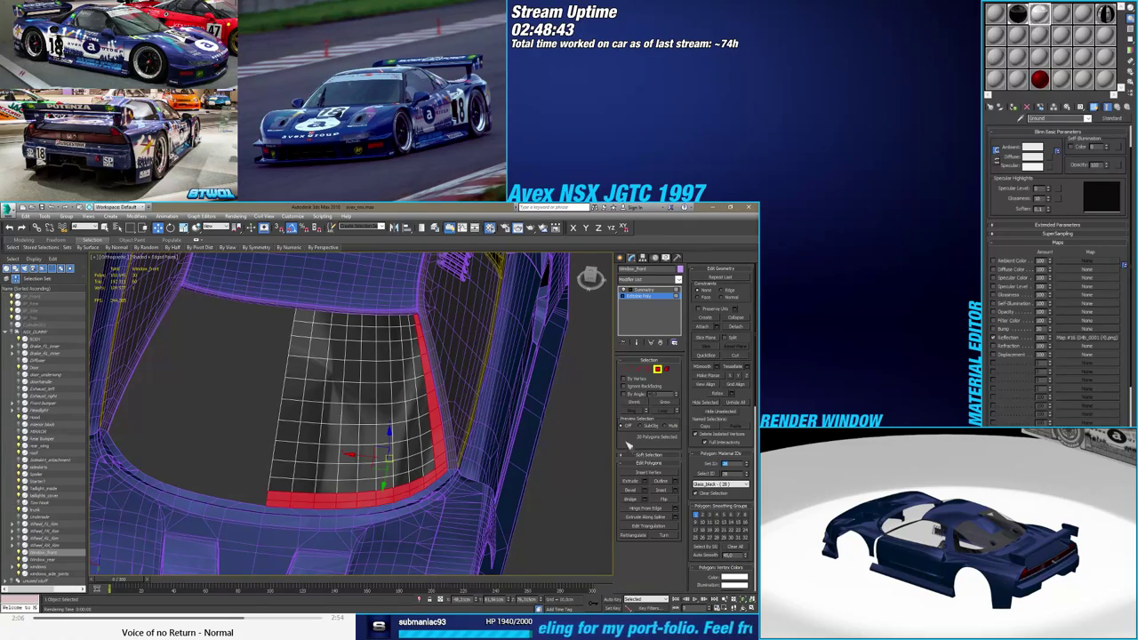
{"action": "left_click", "coordinate": [659, 370]}
Assign material ID 28 (Glass_black) to the polygon row along the windshield's upper edge by the roof
{"action": "middle_click_drag", "start_coordinate": [551, 435], "coordinate": [392, 373], "text": "alt"}
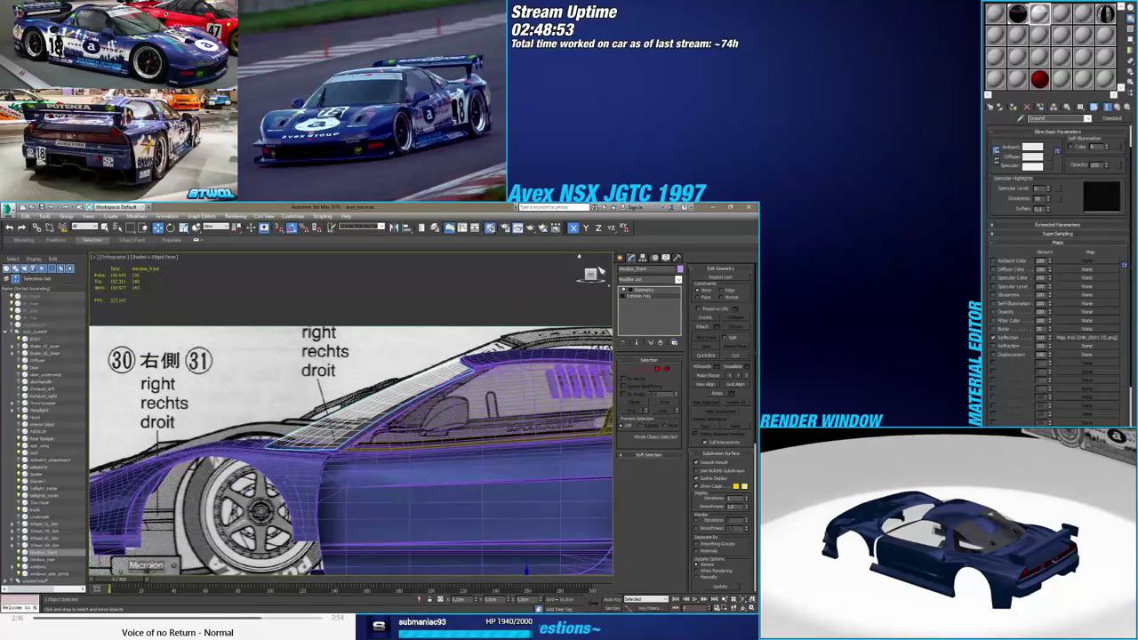
{"action": "scroll", "coordinate": [353, 386], "scroll_direction": "up", "scroll_amount": 5}
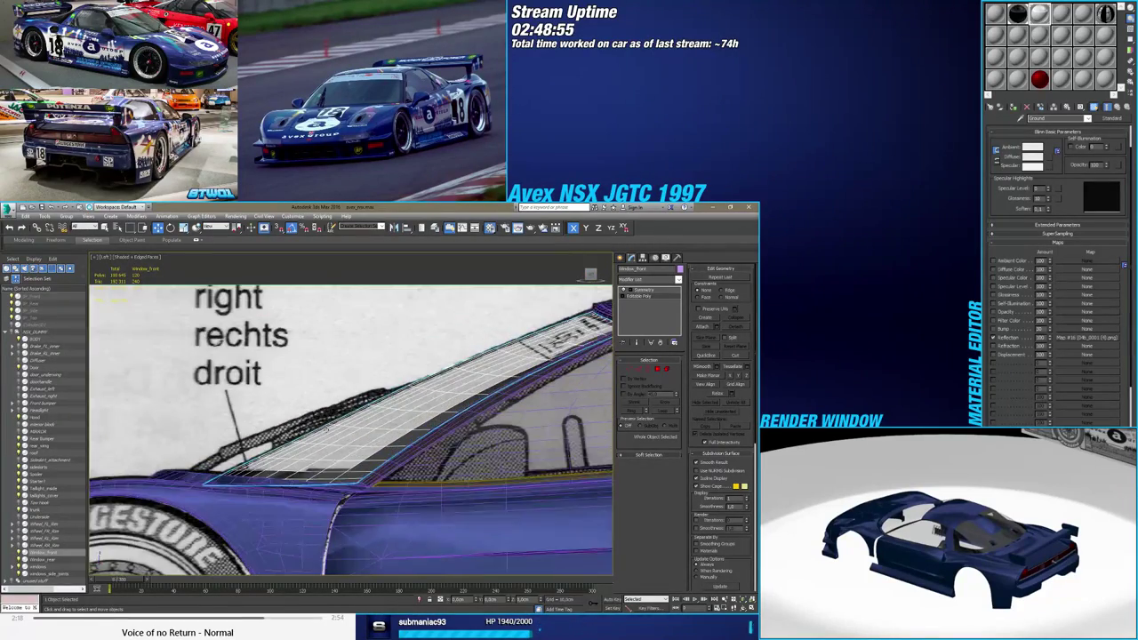
{"action": "mouse_move", "coordinate": [352, 385]}
{"action": "middle_mouse_down", "text": "alt"}
{"action": "mouse_move", "coordinate": [391, 414]}
{"action": "mouse_move", "coordinate": [392, 338]}
{"action": "mouse_move", "coordinate": [391, 378]}
{"action": "mouse_move", "coordinate": [338, 381]}
{"action": "middle_mouse_up", "text": "alt"}
{"action": "key", "text": "F4"}
{"action": "scroll", "coordinate": [539, 375], "scroll_direction": "up", "scroll_amount": 4}
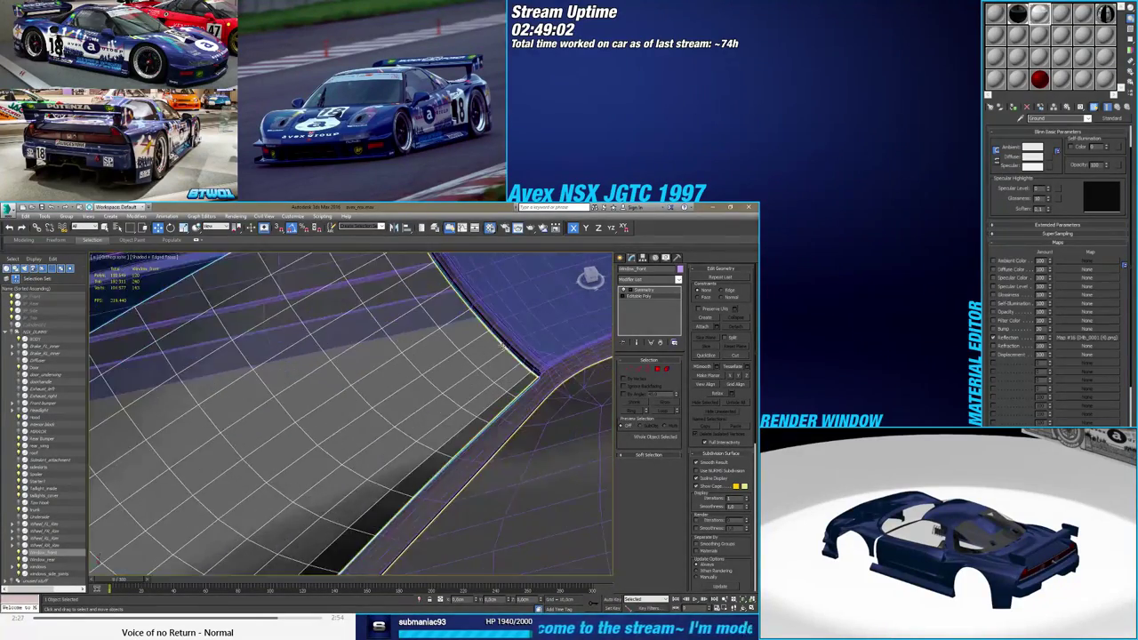
{"action": "left_click", "coordinate": [658, 368]}
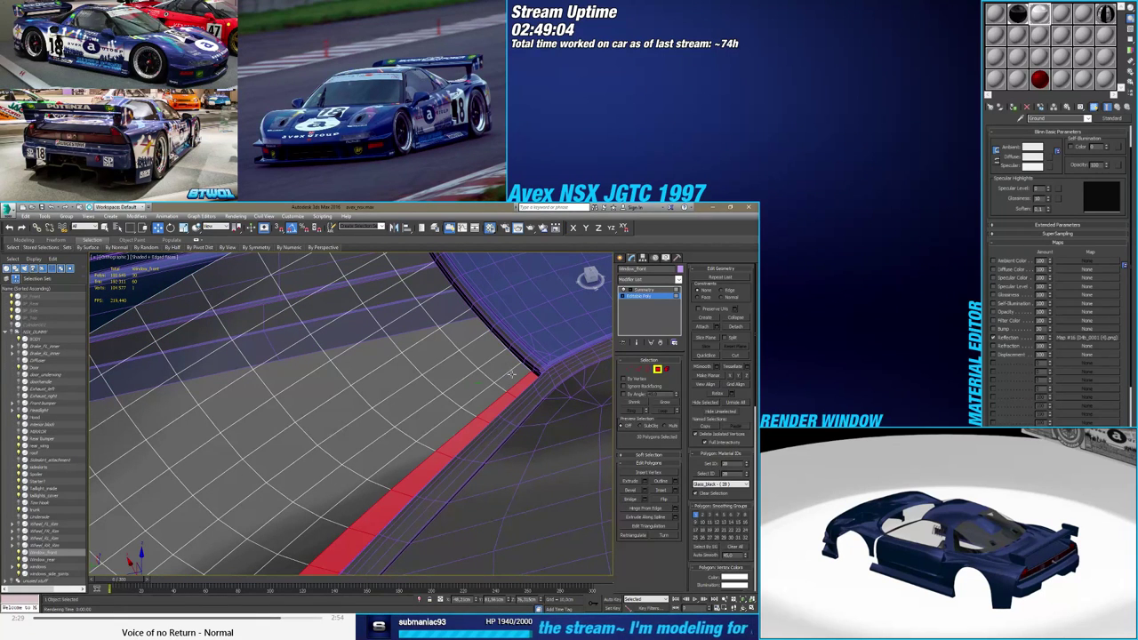
{"action": "left_click", "coordinate": [485, 375]}
{"action": "scroll", "coordinate": [485, 375], "scroll_direction": "down", "scroll_amount": 3}
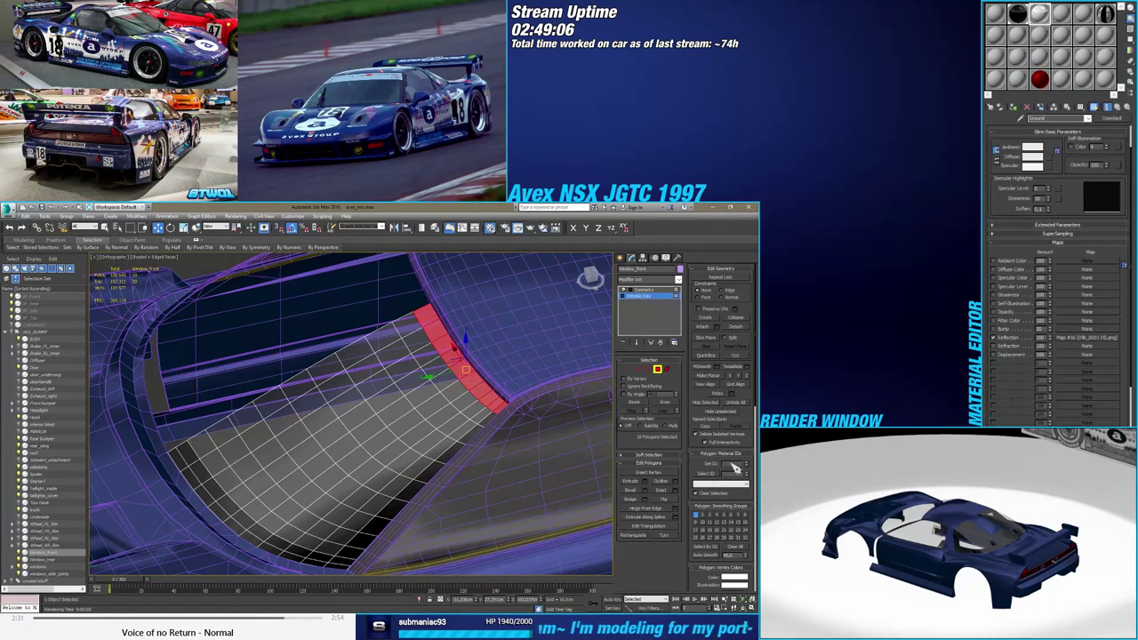
{"action": "key", "text": "Return"}
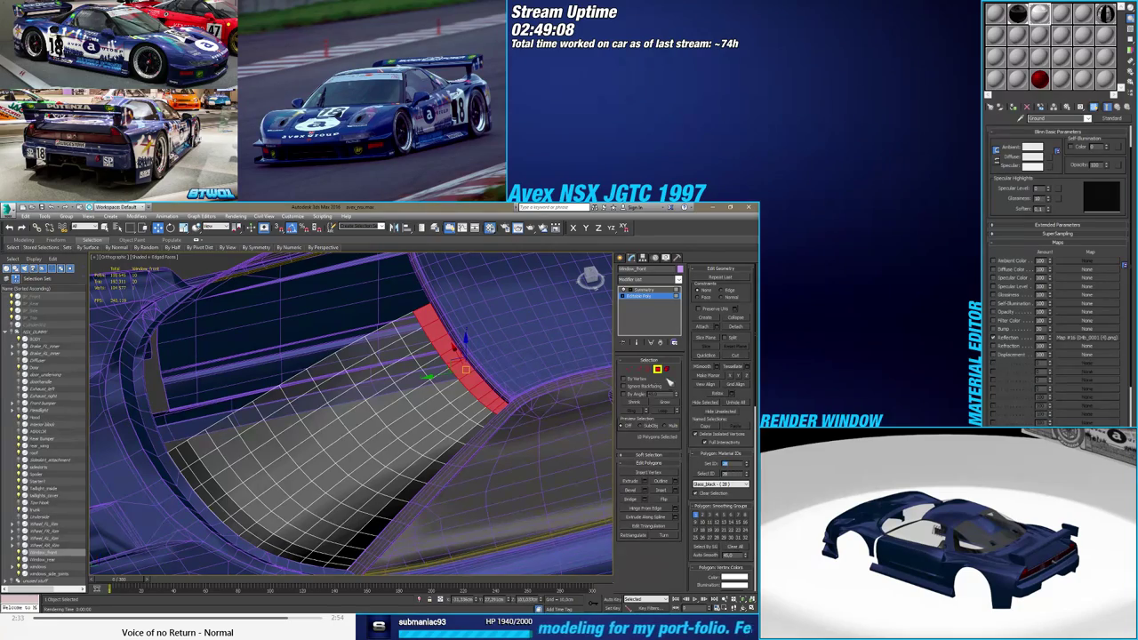
{"action": "left_click", "coordinate": [659, 370]}
Compare the windshield's black border with the side and top blueprints
{"action": "scroll", "coordinate": [498, 384], "scroll_direction": "down", "scroll_amount": 5}
{"action": "mouse_move", "coordinate": [485, 427]}
{"action": "middle_mouse_down", "text": "alt"}
{"action": "mouse_move", "coordinate": [404, 404]}
{"action": "mouse_move", "coordinate": [398, 360]}
{"action": "mouse_move", "coordinate": [462, 422]}
{"action": "middle_mouse_up", "text": "alt"}
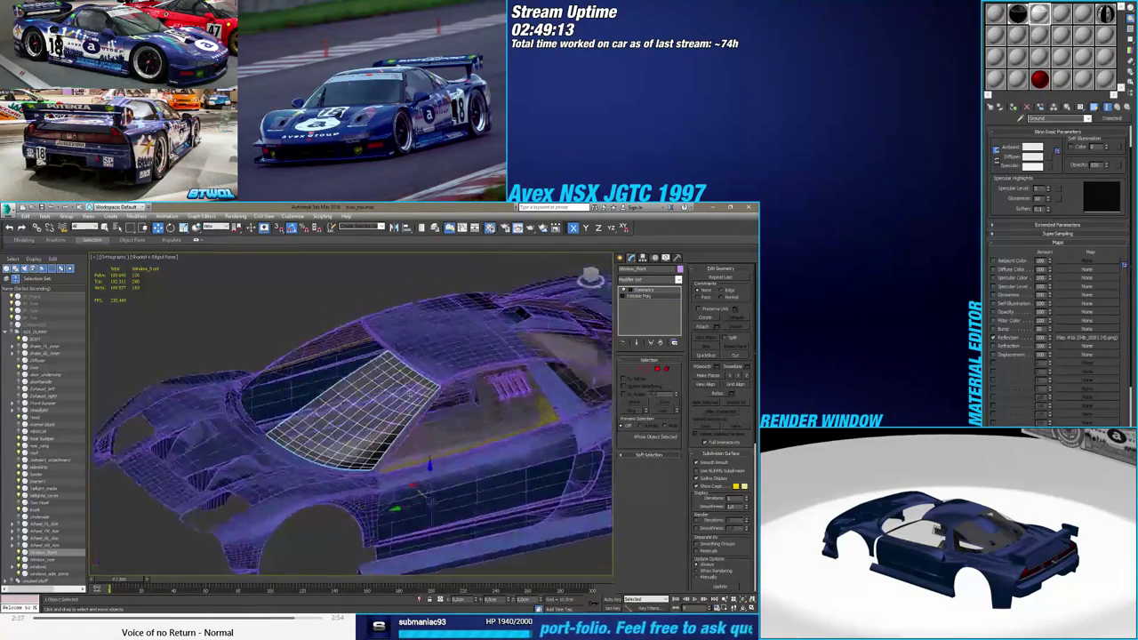
{"action": "left_click", "coordinate": [593, 276]}
{"action": "left_click", "coordinate": [592, 277]}
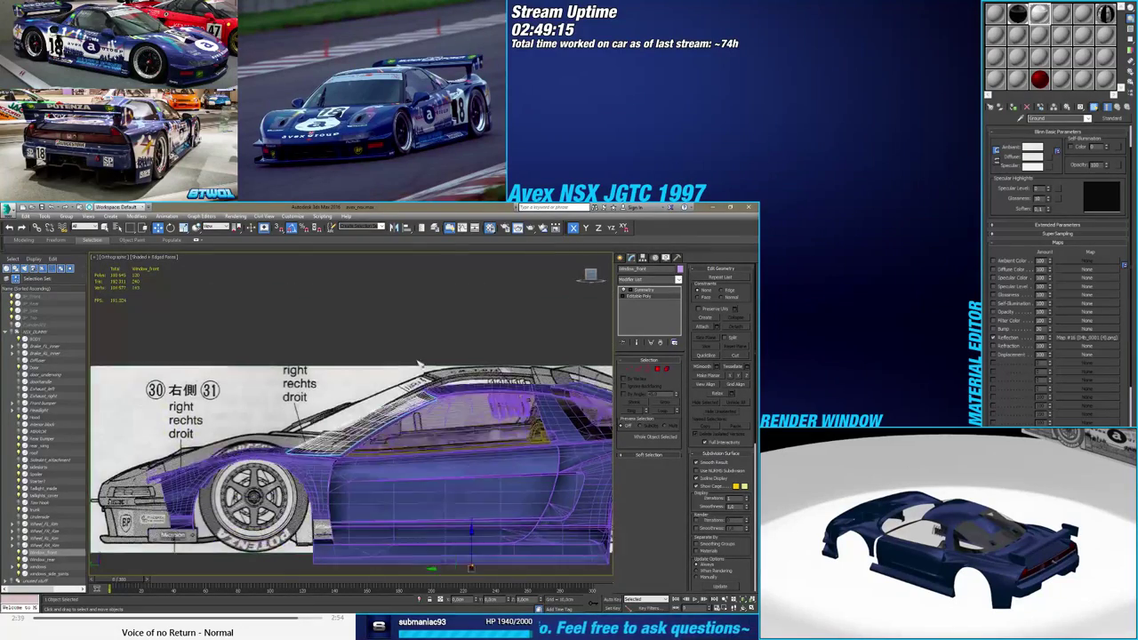
{"action": "scroll", "coordinate": [409, 402], "scroll_direction": "up", "scroll_amount": 7}
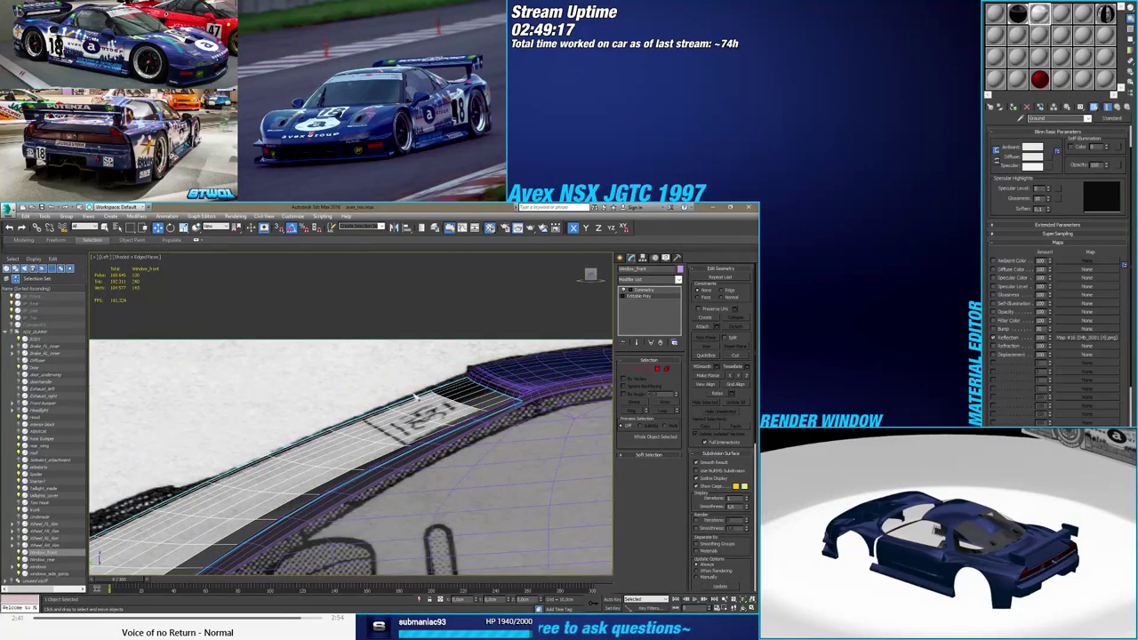
{"action": "scroll", "coordinate": [416, 396], "scroll_direction": "down", "scroll_amount": 5}
{"action": "middle_click_drag", "start_coordinate": [416, 396], "coordinate": [427, 480], "text": "alt"}
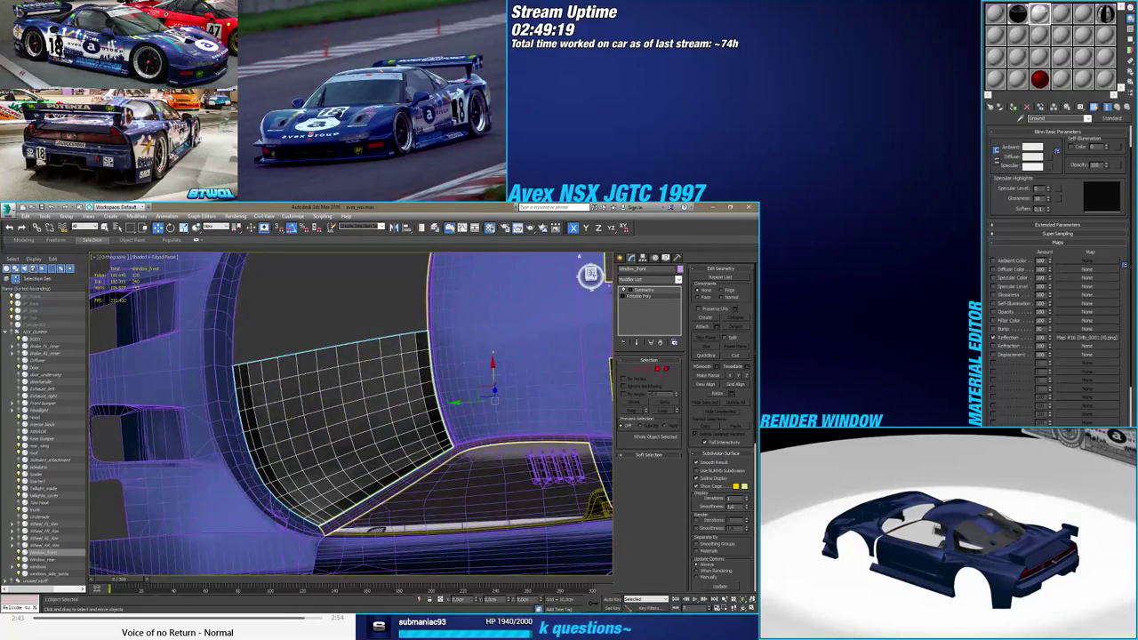
{"action": "left_click", "coordinate": [590, 277]}
{"action": "middle_click_drag", "start_coordinate": [441, 368], "coordinate": [399, 427]}
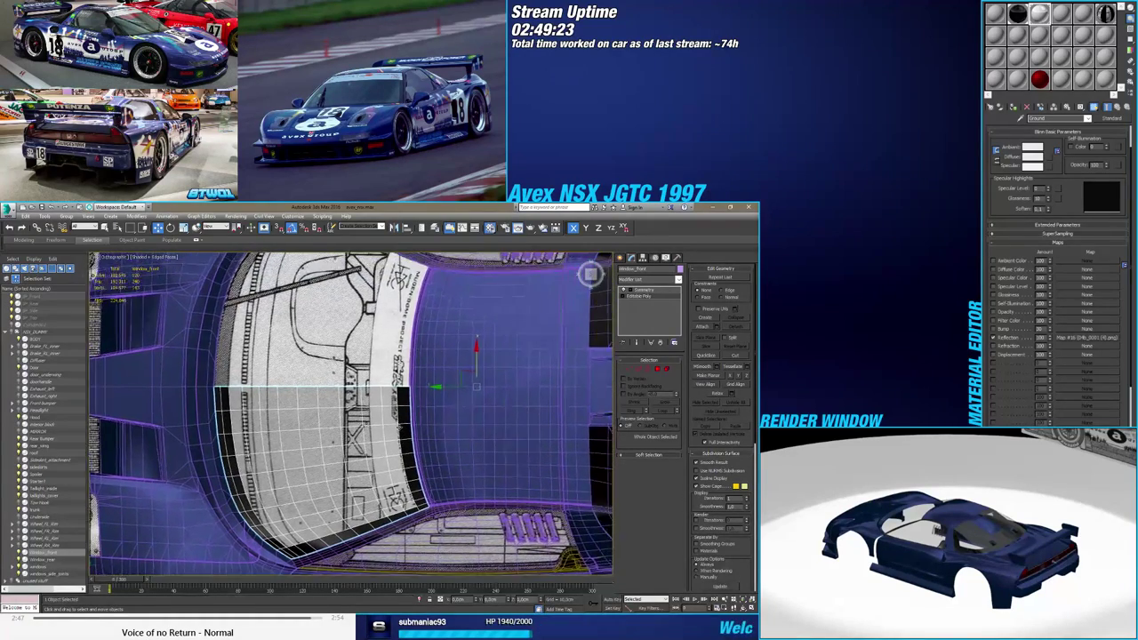
{"action": "scroll", "coordinate": [399, 426], "scroll_direction": "down", "scroll_amount": 3}
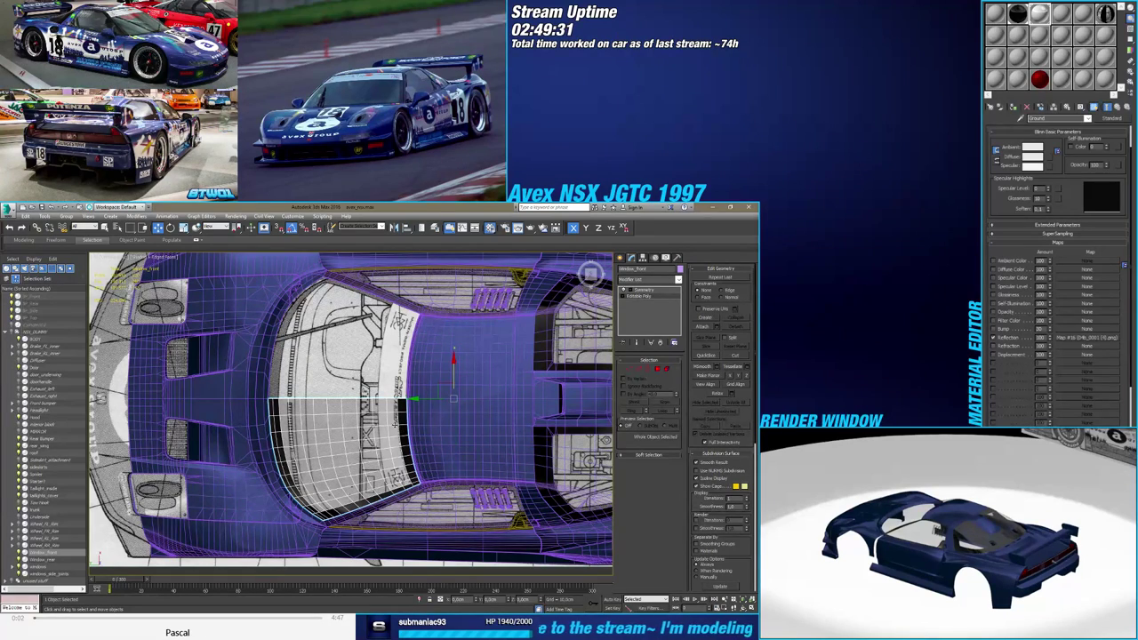
{"action": "scroll", "coordinate": [402, 434], "scroll_direction": "up", "scroll_amount": 5}
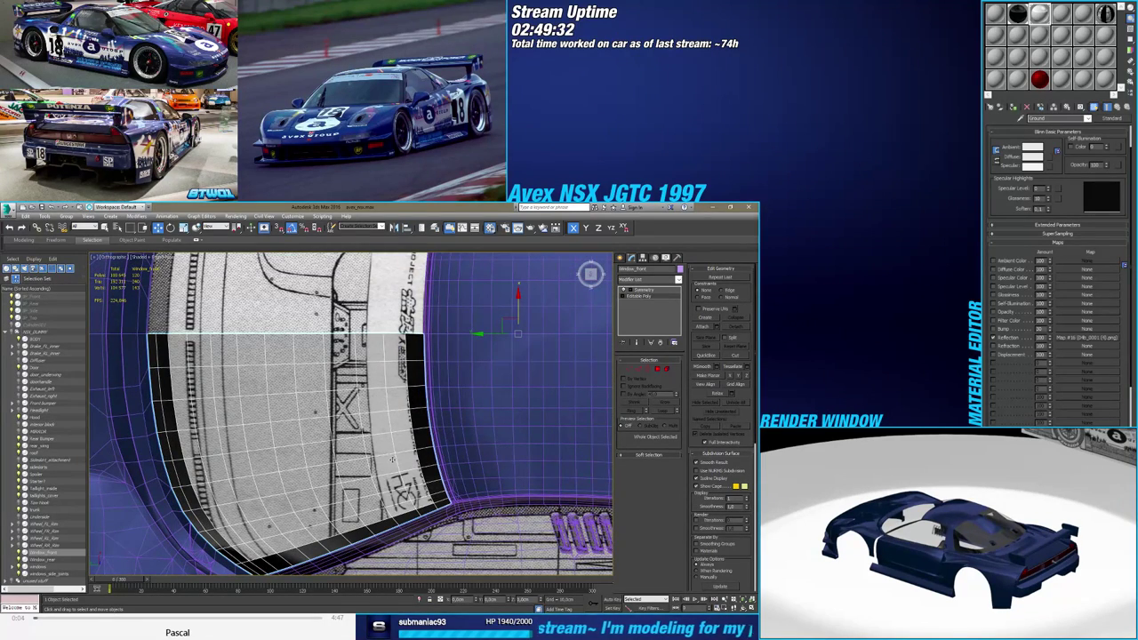
Grow the polygon selection along the windshield's upper edge until it covers four rows, each reaching the pillar side
{"action": "scroll", "coordinate": [402, 512], "scroll_direction": "up", "scroll_amount": 3}
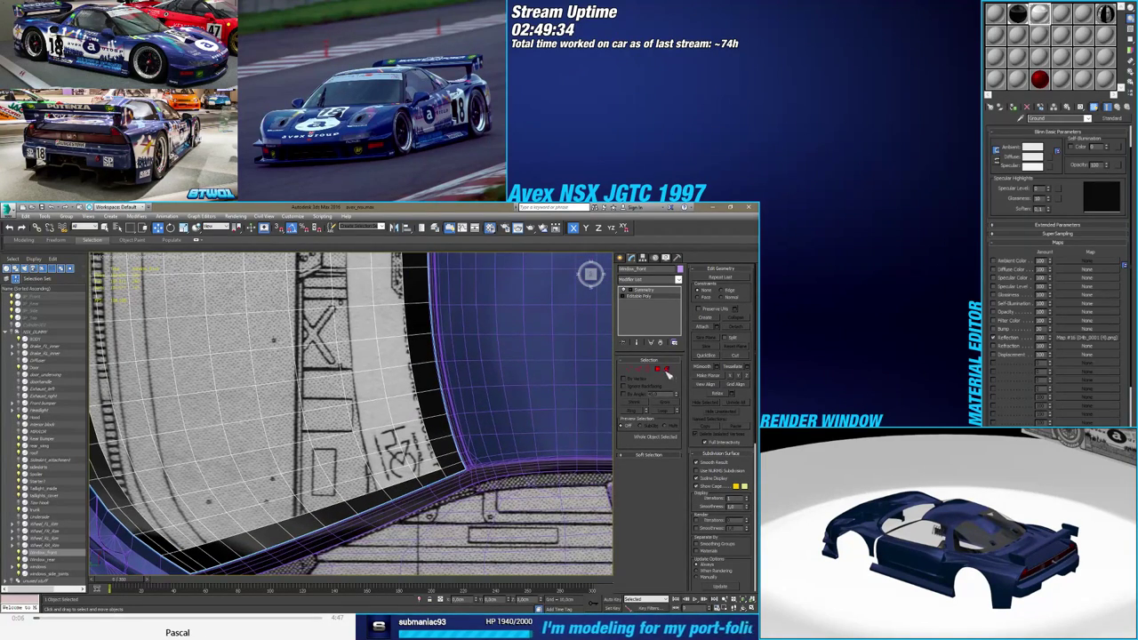
{"action": "left_click", "coordinate": [660, 369]}
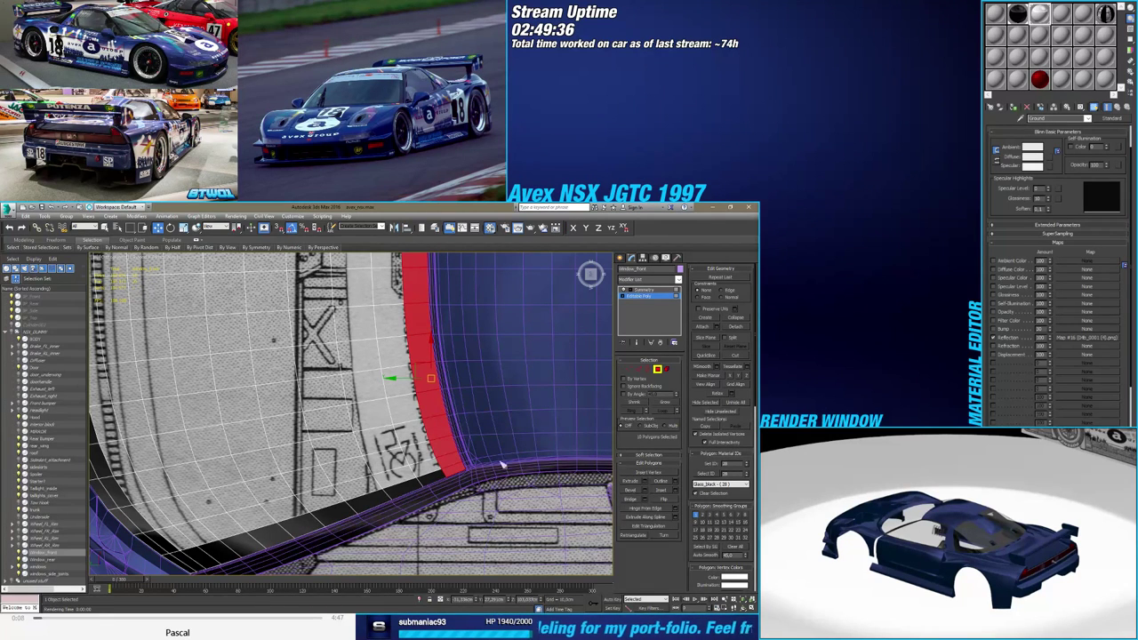
{"action": "left_click", "coordinate": [660, 404]}
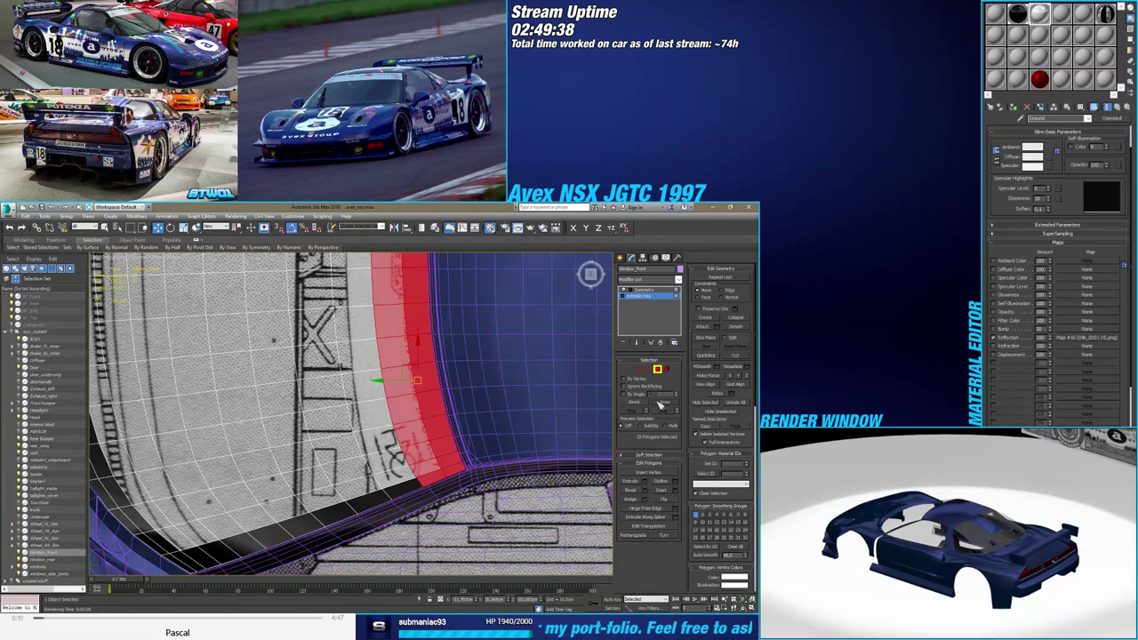
{"action": "left_click", "coordinate": [661, 403]}
{"action": "left_click", "coordinate": [660, 403]}
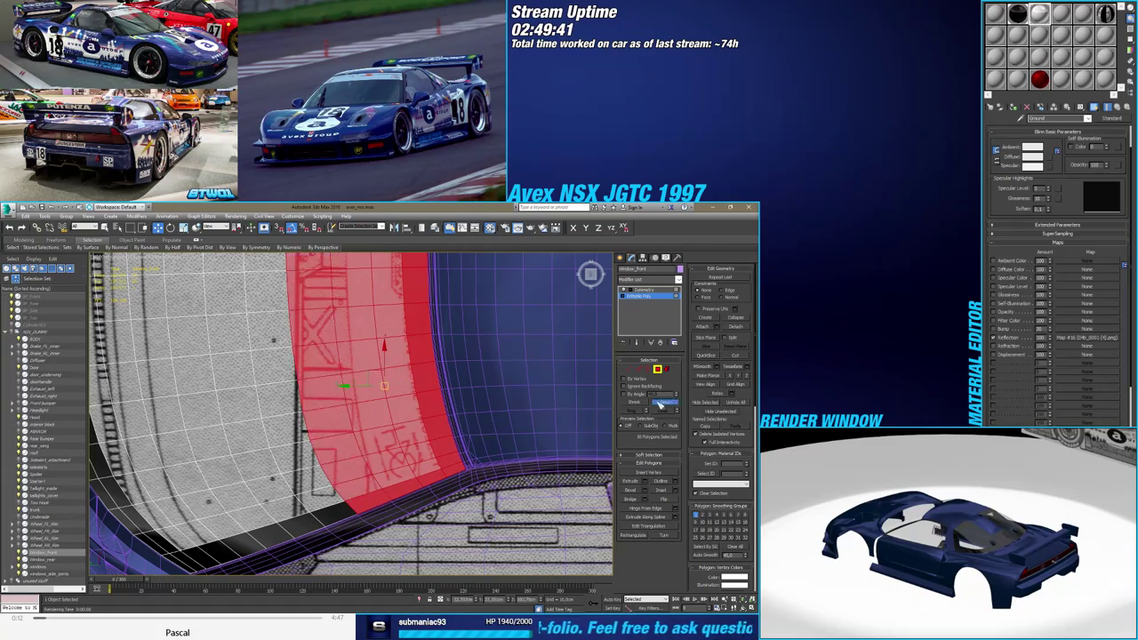
Clone the selected upper windshield polygons in place to a separate object named Windshield_banner
{"action": "middle_click_drag", "start_coordinate": [472, 411], "coordinate": [450, 381], "text": "alt"}
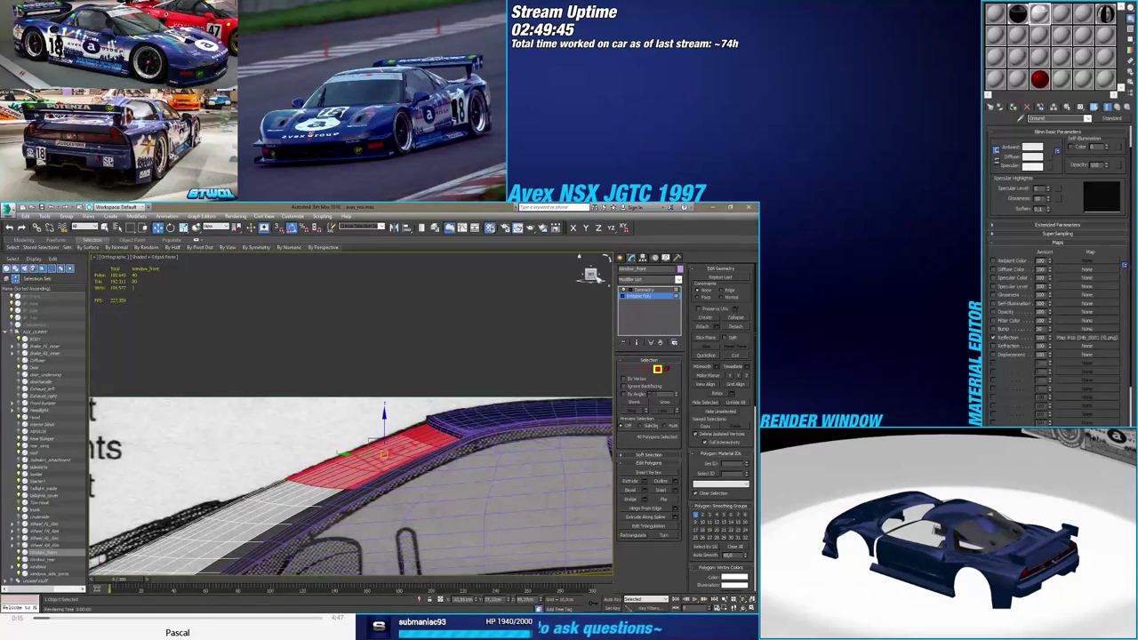
{"action": "left_click", "coordinate": [590, 274]}
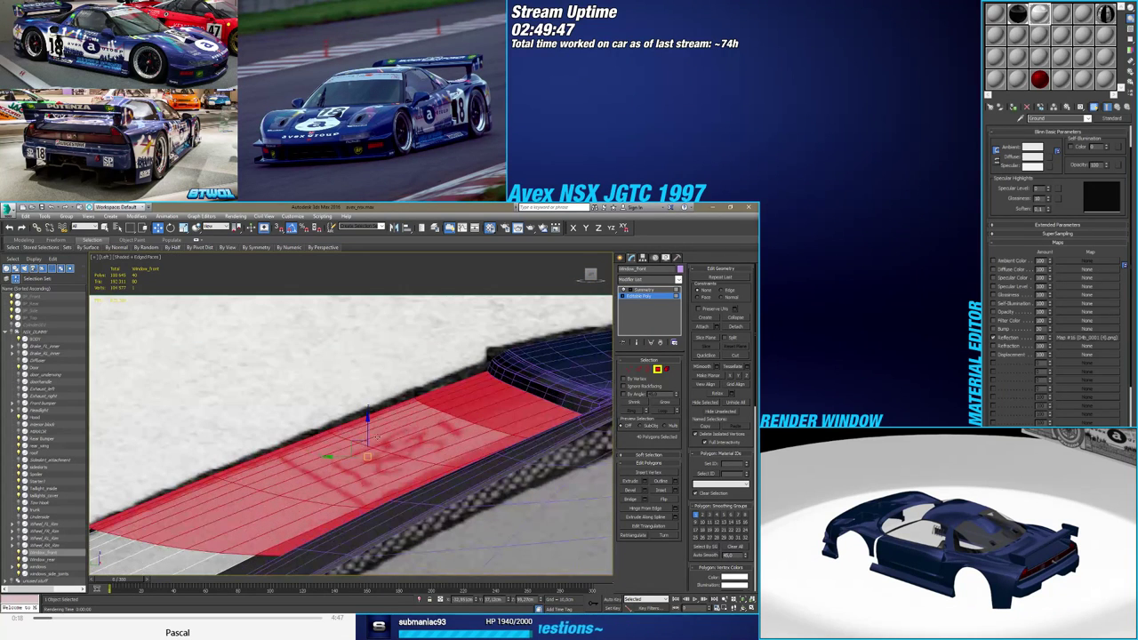
{"action": "left_click_drag", "start_coordinate": [368, 430], "coordinate": [368, 427], "text": "shift"}
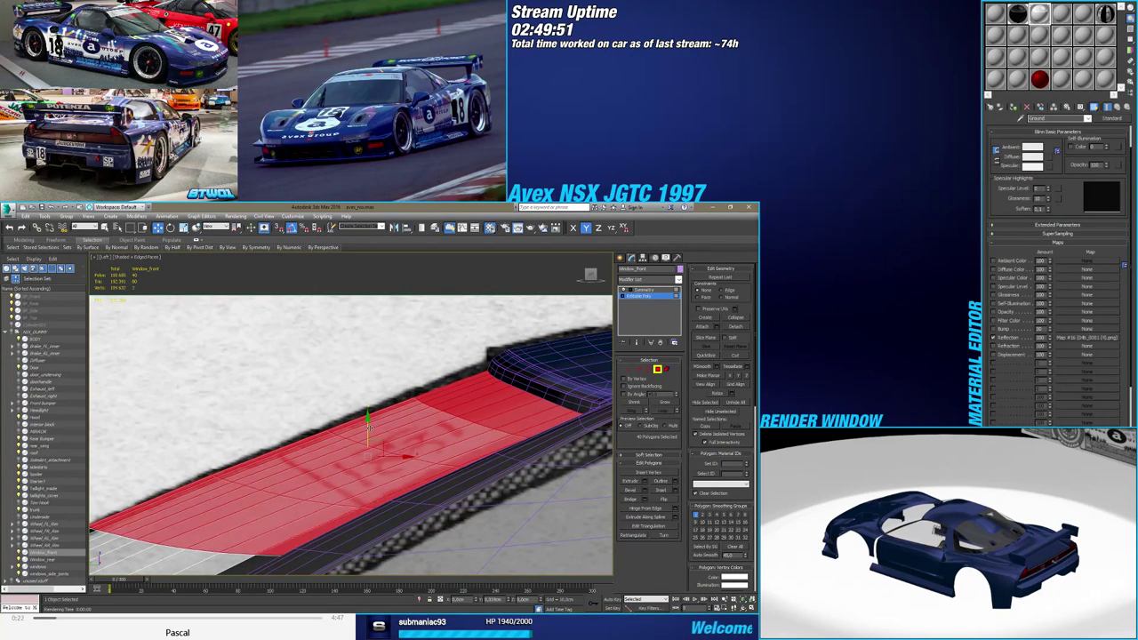
{"action": "left_click_drag", "start_coordinate": [370, 427], "coordinate": [374, 430], "text": "shift"}
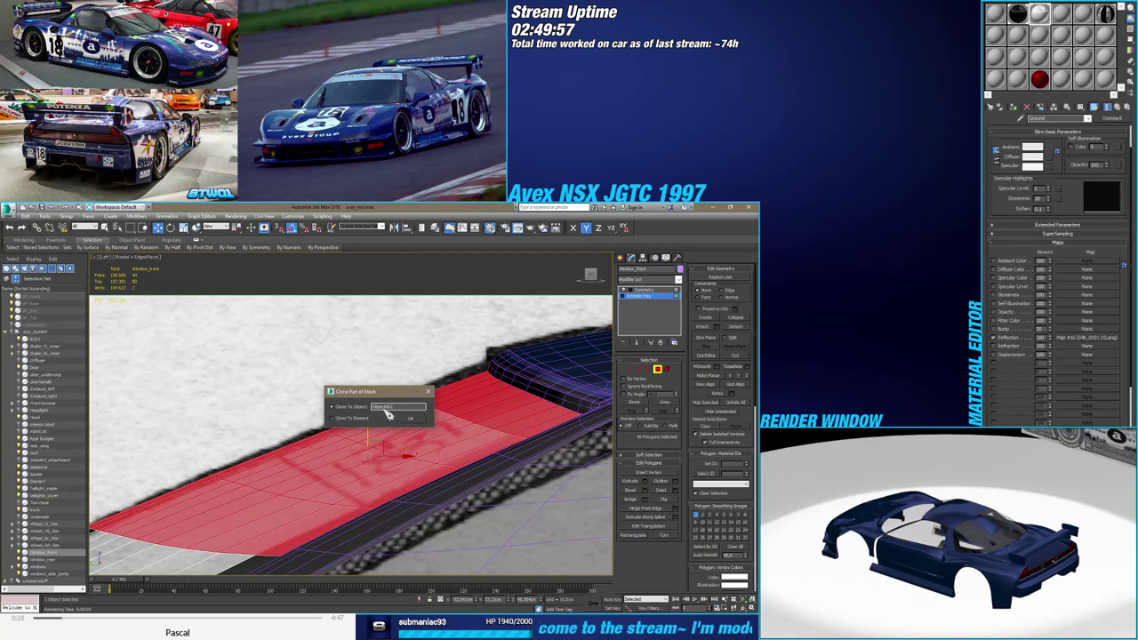
{"action": "left_click_drag", "start_coordinate": [399, 406], "coordinate": [359, 408]}
{"action": "type", "text": "W"}
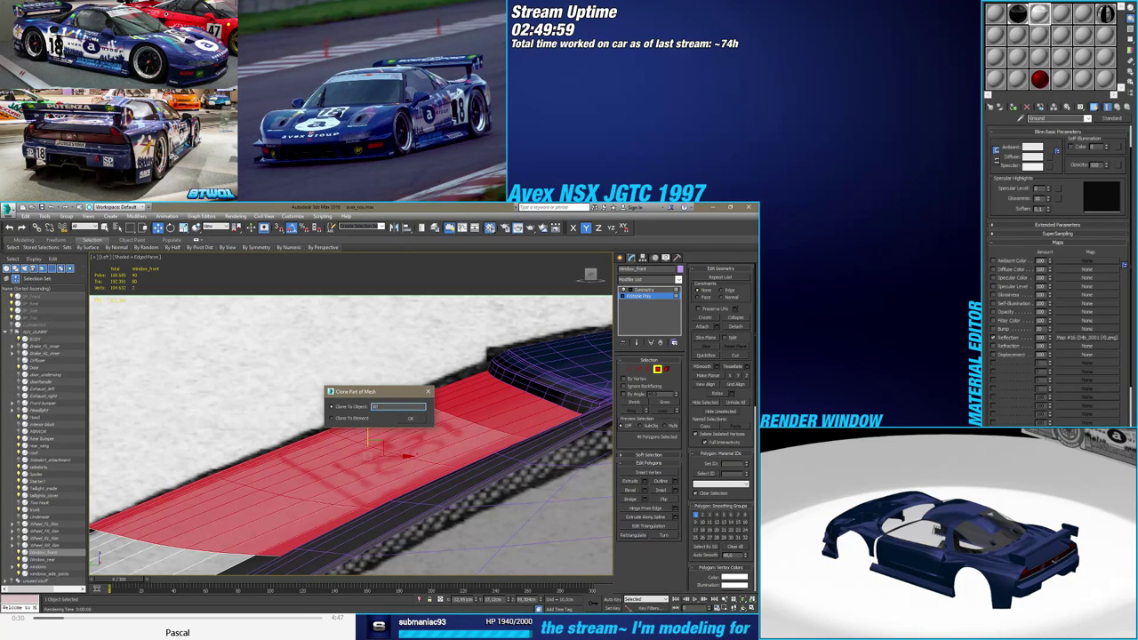
{"action": "type", "text": "indshield_banner"}
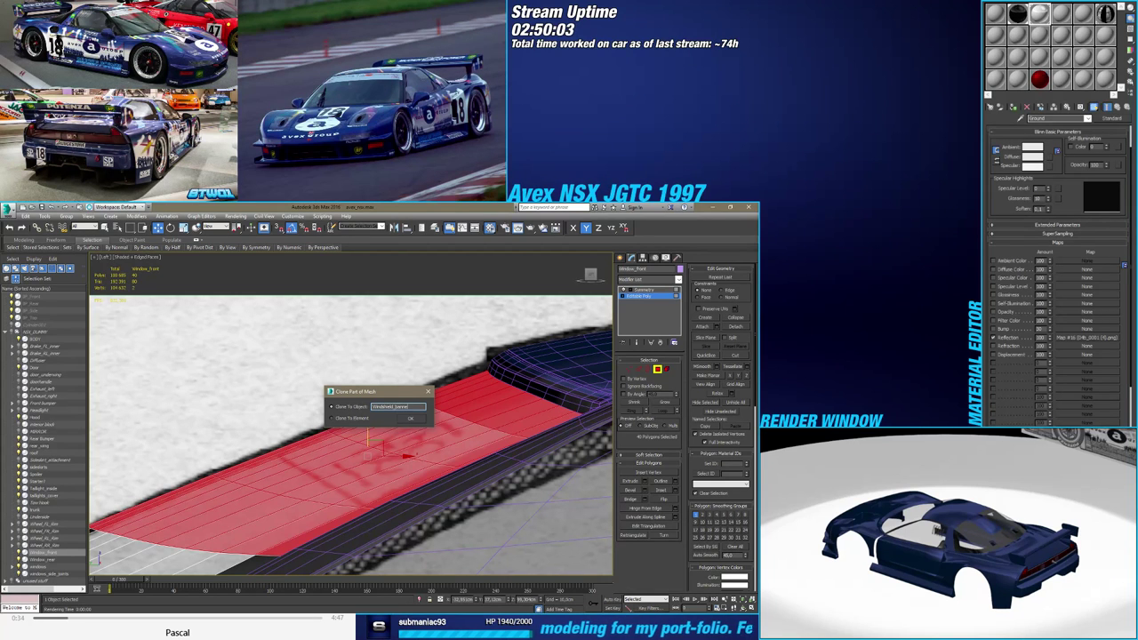
{"action": "key", "text": "Return"}
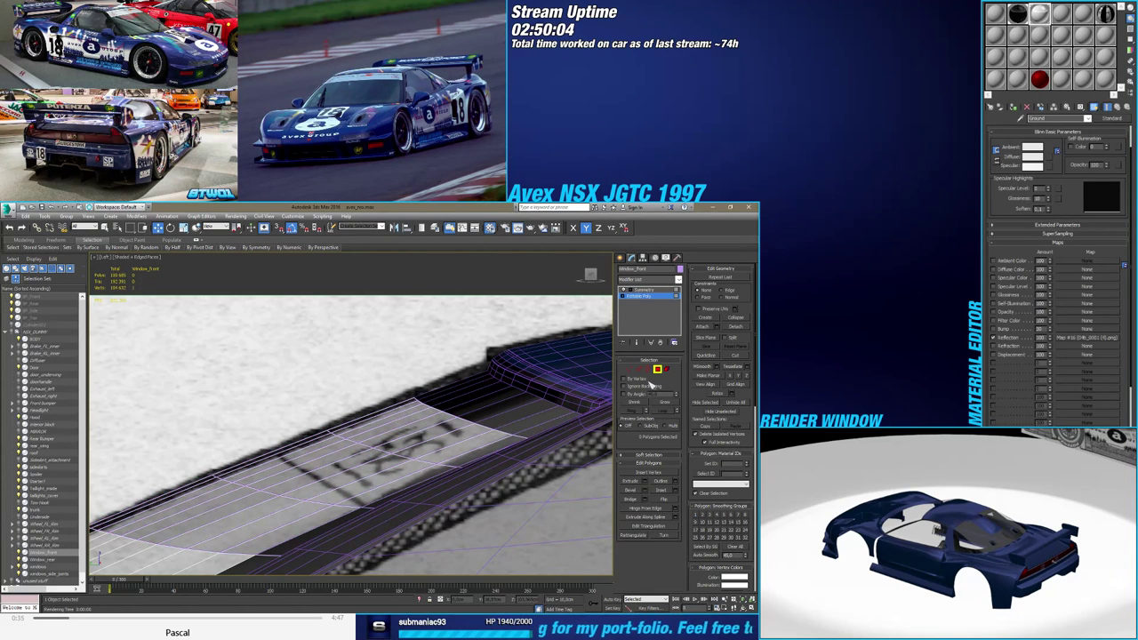
Select the Windshield_banner object and assign material ID 1 (Body) to its whole element
{"action": "middle_click_drag", "start_coordinate": [502, 395], "coordinate": [518, 487], "text": "alt"}
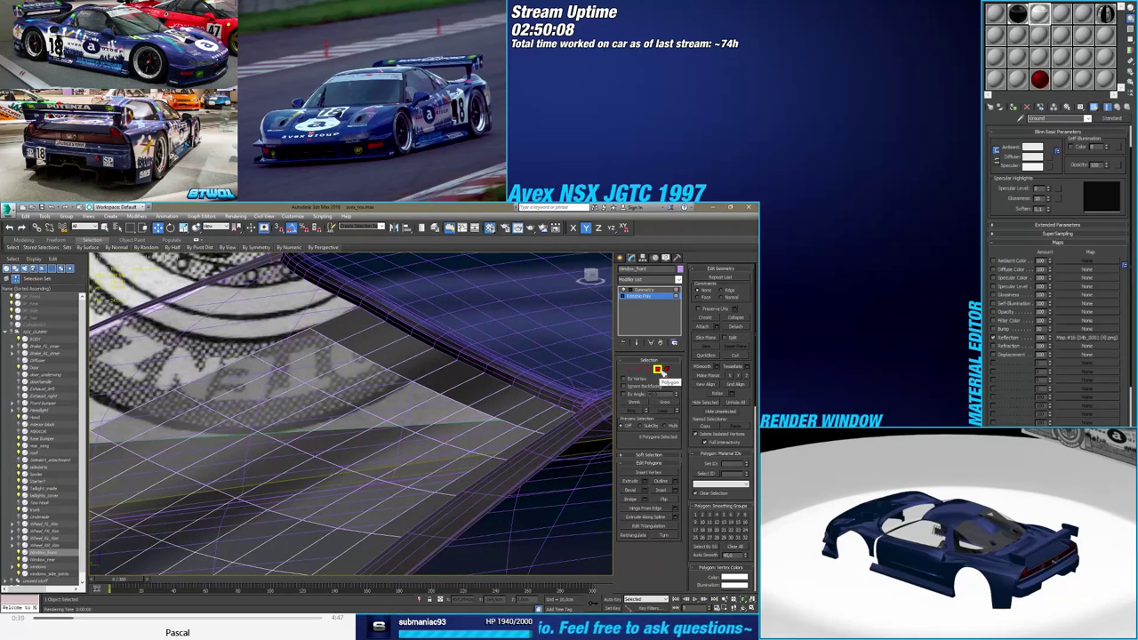
{"action": "left_click", "coordinate": [659, 370]}
{"action": "left_click", "coordinate": [621, 257]}
{"action": "left_click", "coordinate": [497, 395]}
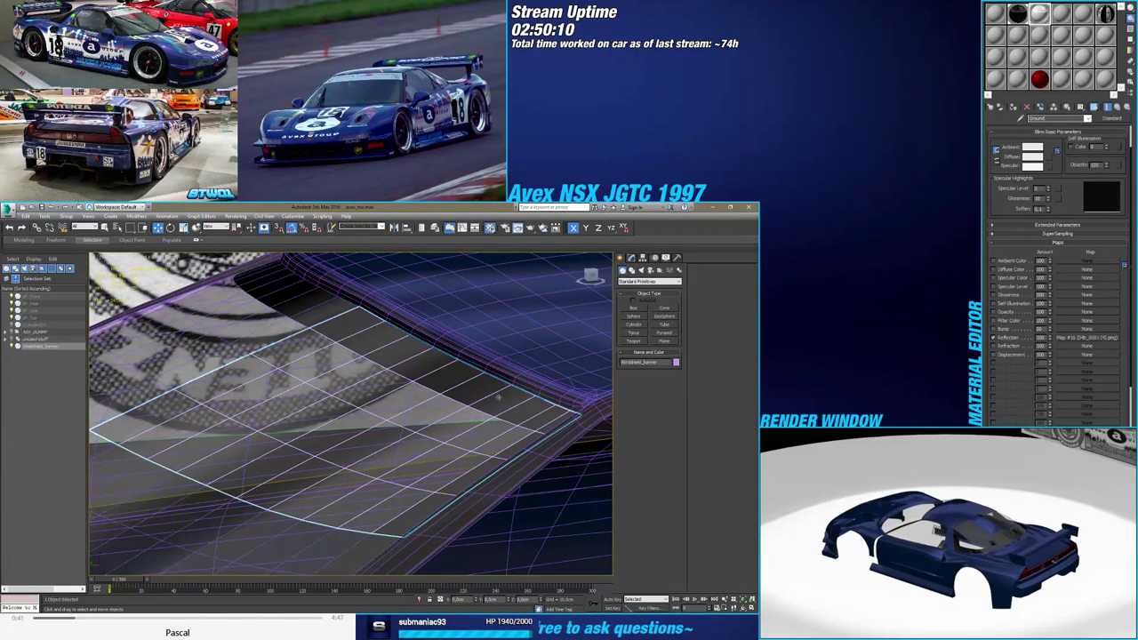
{"action": "left_click", "coordinate": [631, 258]}
{"action": "left_click", "coordinate": [665, 370]}
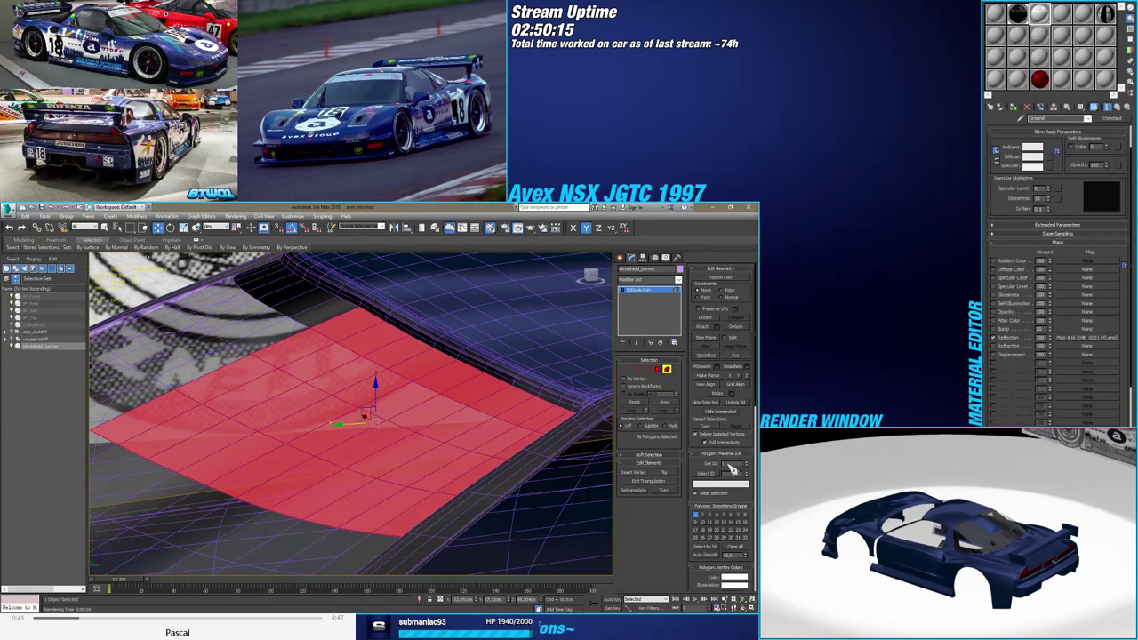
{"action": "left_click", "coordinate": [727, 464]}
{"action": "type", "text": "1"}
{"action": "key", "text": "Return"}
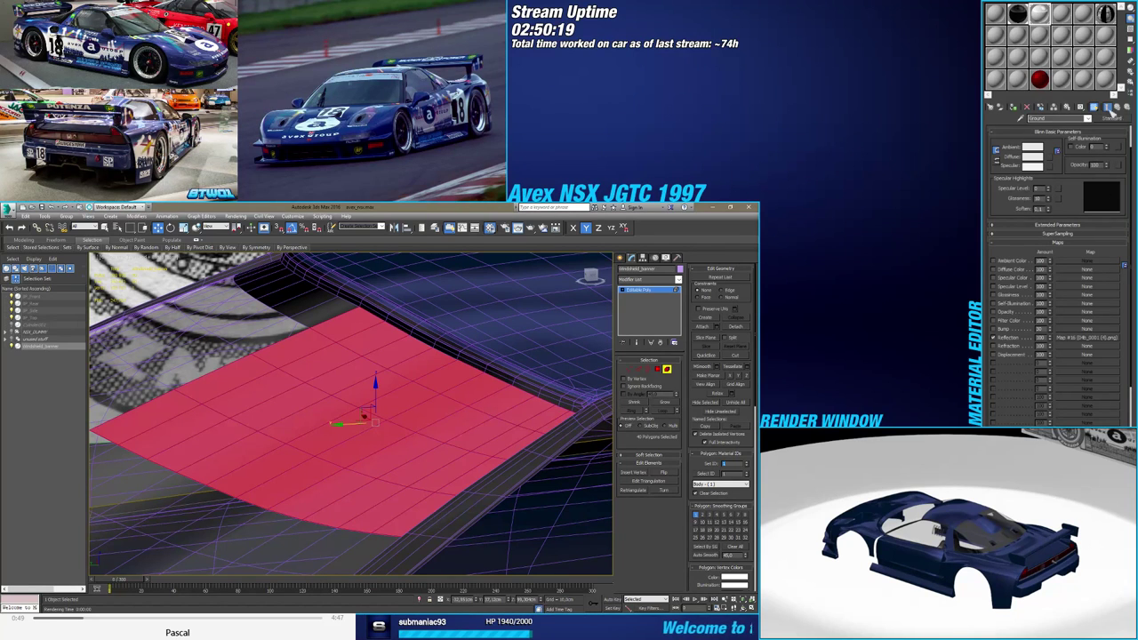
Add a sub-material to the NSX Multi/Sub-Object material and delete the light chrome sub-material with ID 27
{"action": "left_click", "coordinate": [1017, 14]}
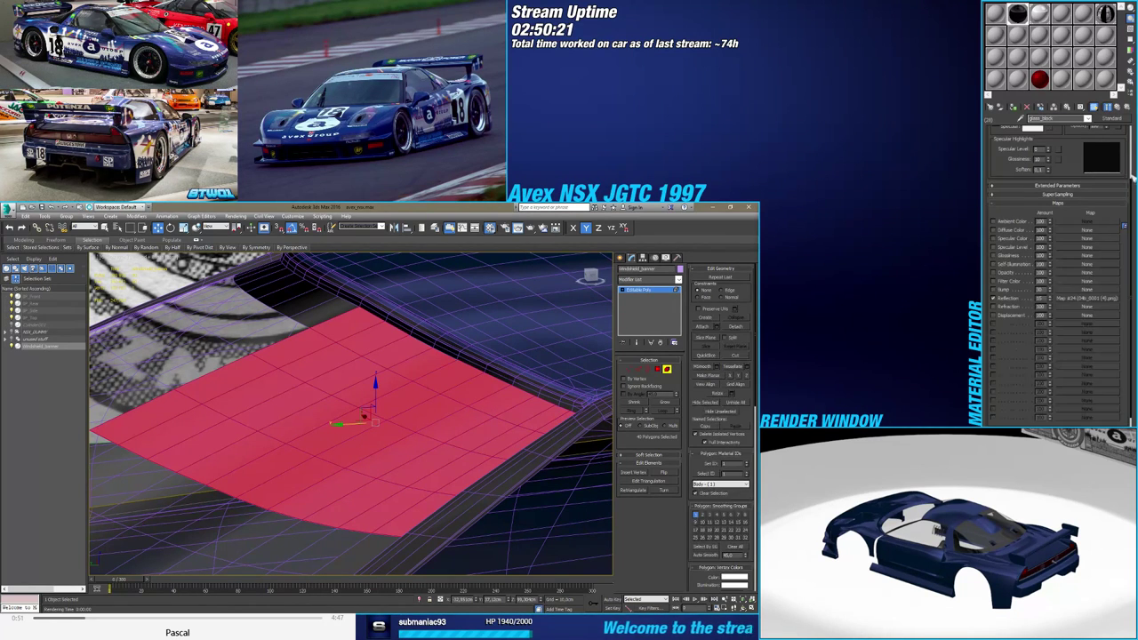
{"action": "left_click", "coordinate": [1122, 106]}
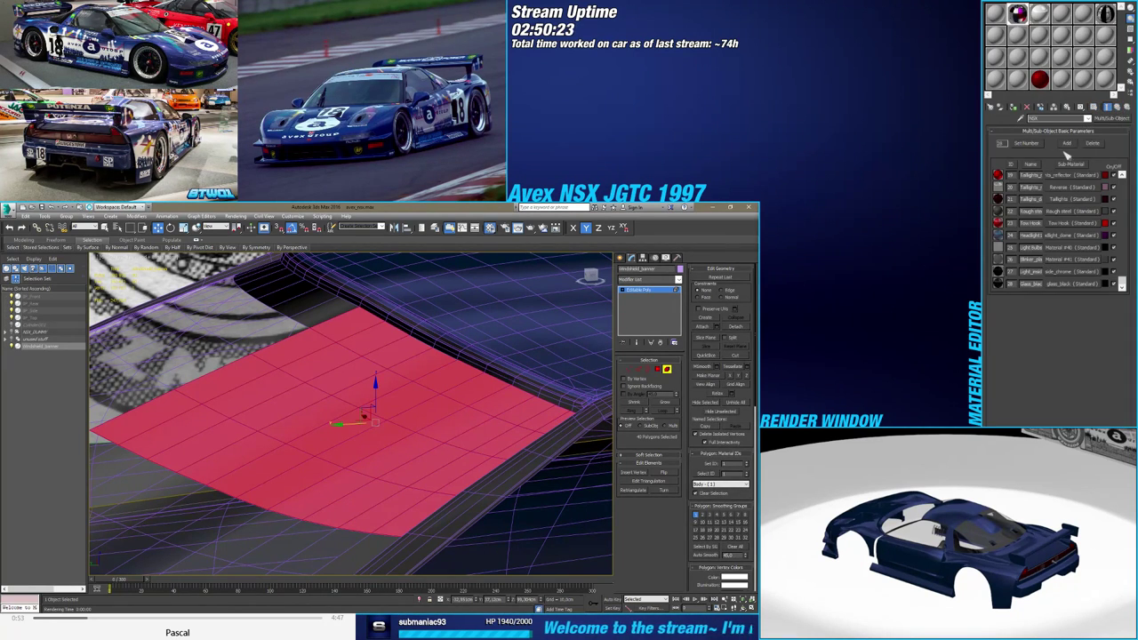
{"action": "left_click", "coordinate": [1122, 283]}
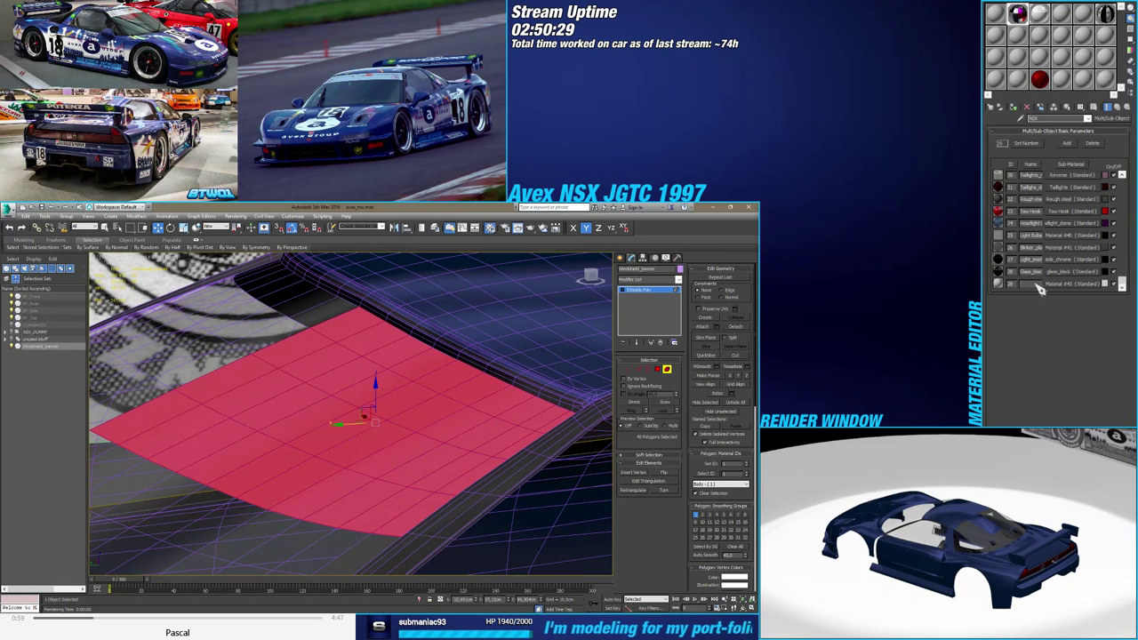
{"action": "left_click", "coordinate": [1093, 144]}
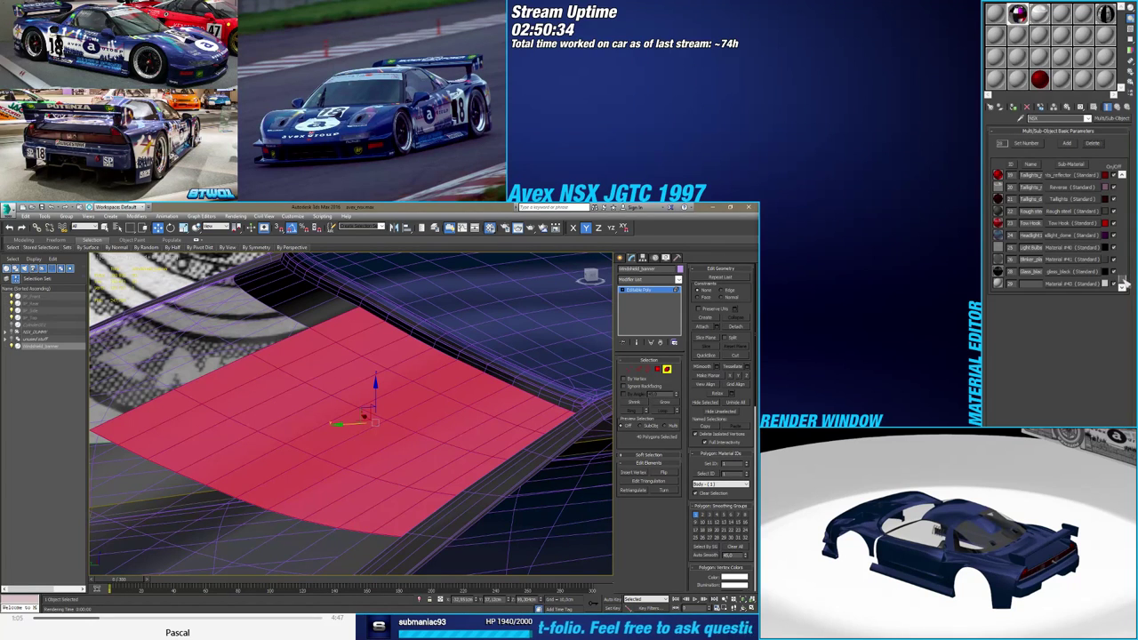
{"action": "left_click_drag", "start_coordinate": [1122, 277], "coordinate": [1129, 206]}
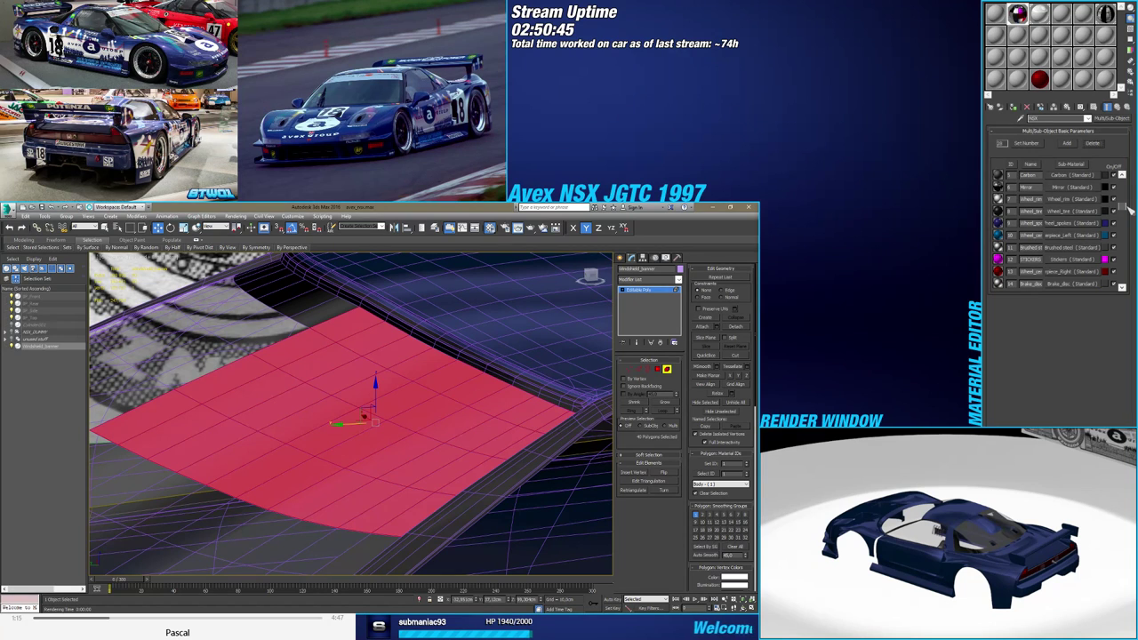
{"action": "left_click_drag", "start_coordinate": [1129, 206], "coordinate": [1133, 282]}
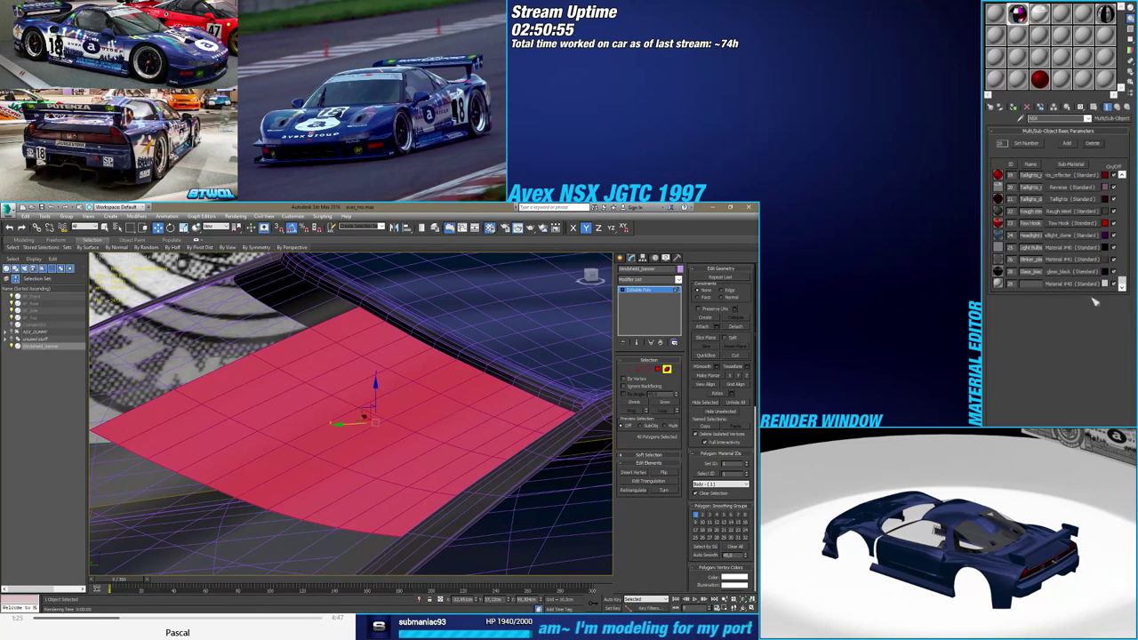
Leave element editing on the banner, deselect it and turn off the edged faces display
{"action": "scroll", "coordinate": [423, 495], "scroll_direction": "down", "scroll_amount": 5}
{"action": "middle_click_drag", "start_coordinate": [422, 495], "coordinate": [512, 454]}
{"action": "scroll", "coordinate": [412, 403], "scroll_direction": "down", "scroll_amount": 2}
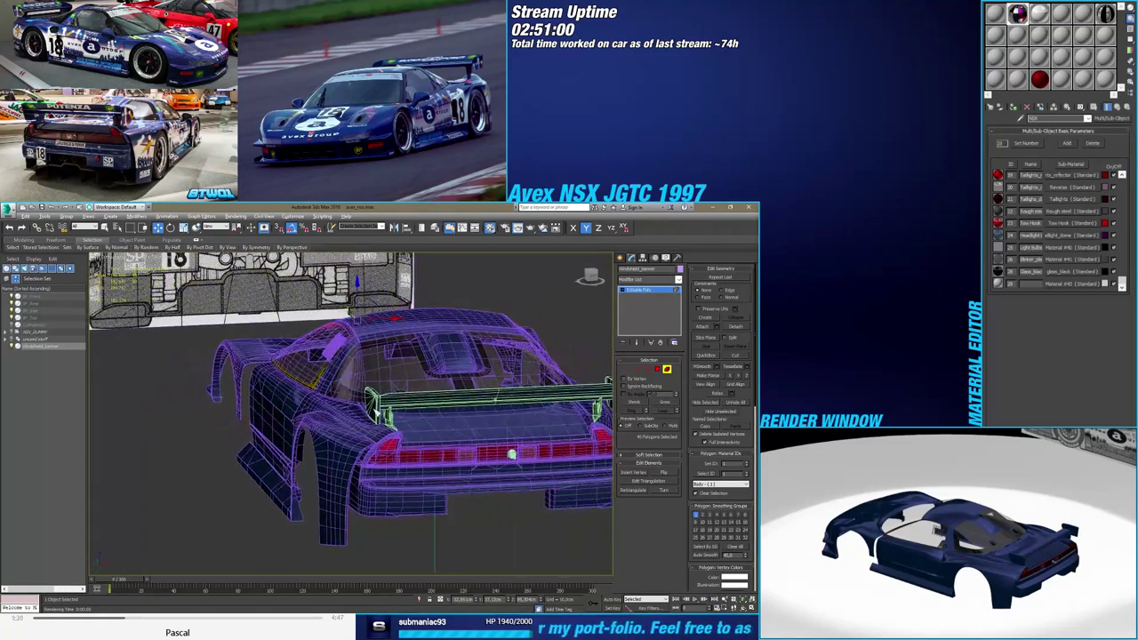
{"action": "left_click", "coordinate": [506, 538]}
{"action": "left_click", "coordinate": [668, 370]}
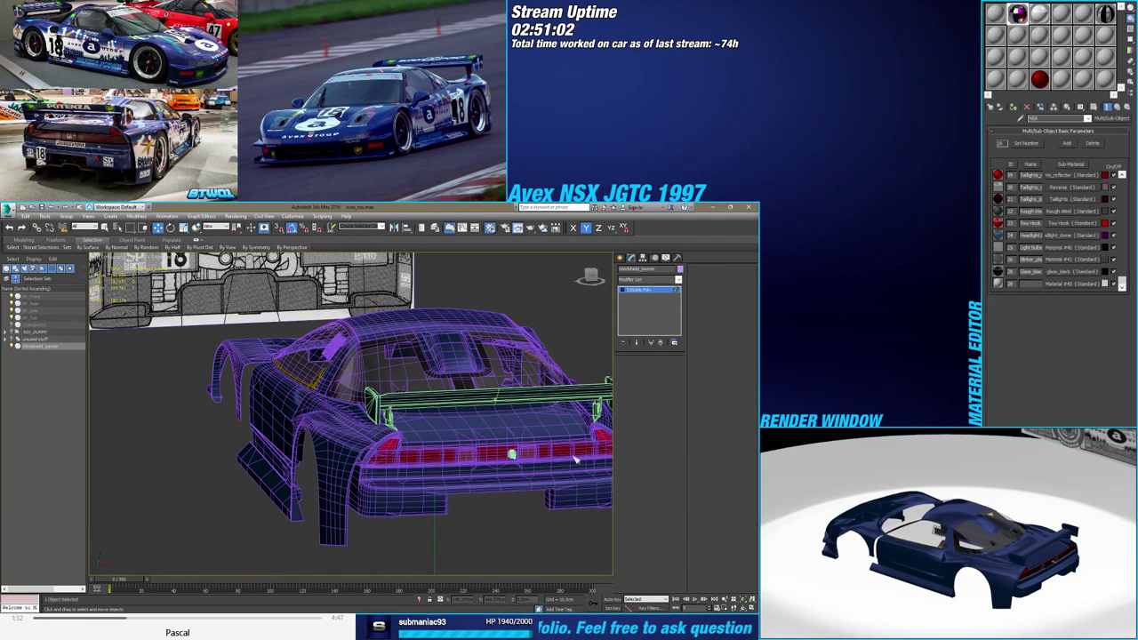
{"action": "left_click", "coordinate": [503, 526]}
{"action": "key", "text": "F4"}
Examine the rear taillights and the taillights_cover object for the effect of the sub-material change, then clear the selection
{"action": "scroll", "coordinate": [419, 460], "scroll_direction": "up", "scroll_amount": 3}
{"action": "scroll", "coordinate": [417, 460], "scroll_direction": "up", "scroll_amount": 3}
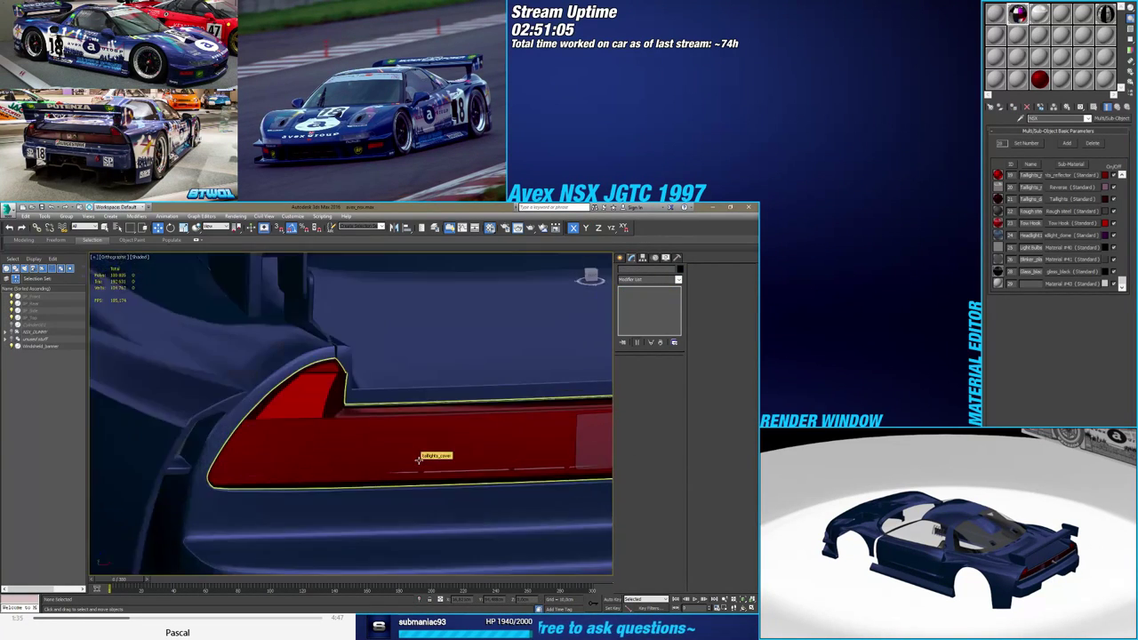
{"action": "scroll", "coordinate": [417, 460], "scroll_direction": "down", "scroll_amount": 2}
{"action": "left_click", "coordinate": [418, 461]}
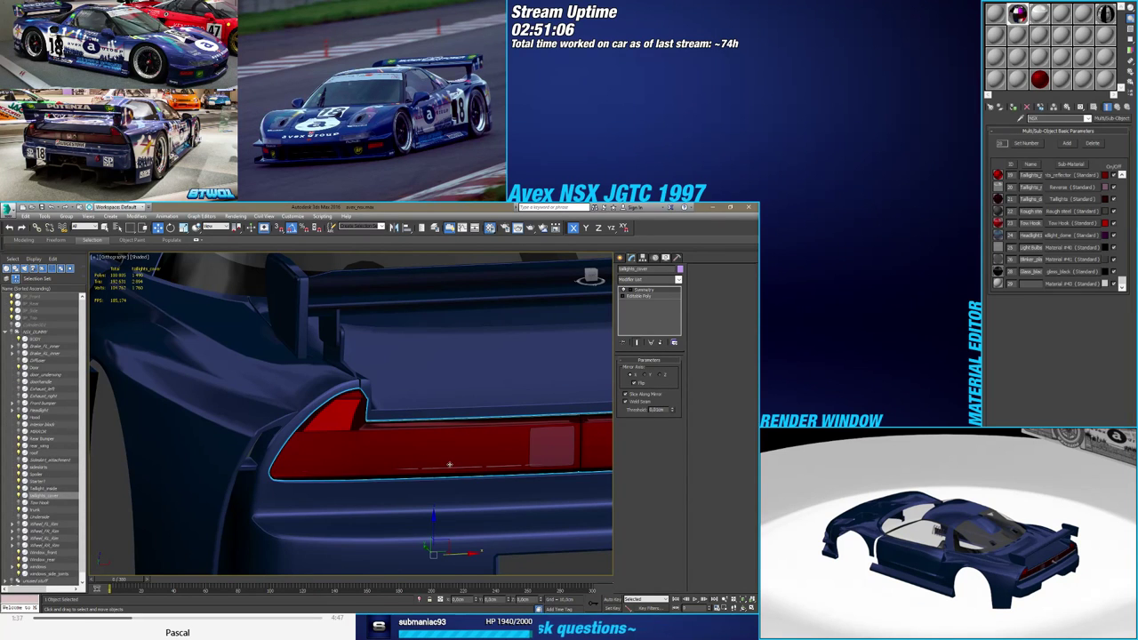
{"action": "scroll", "coordinate": [448, 464], "scroll_direction": "down", "scroll_amount": 5}
{"action": "middle_click_drag", "start_coordinate": [448, 463], "coordinate": [459, 430], "text": "alt"}
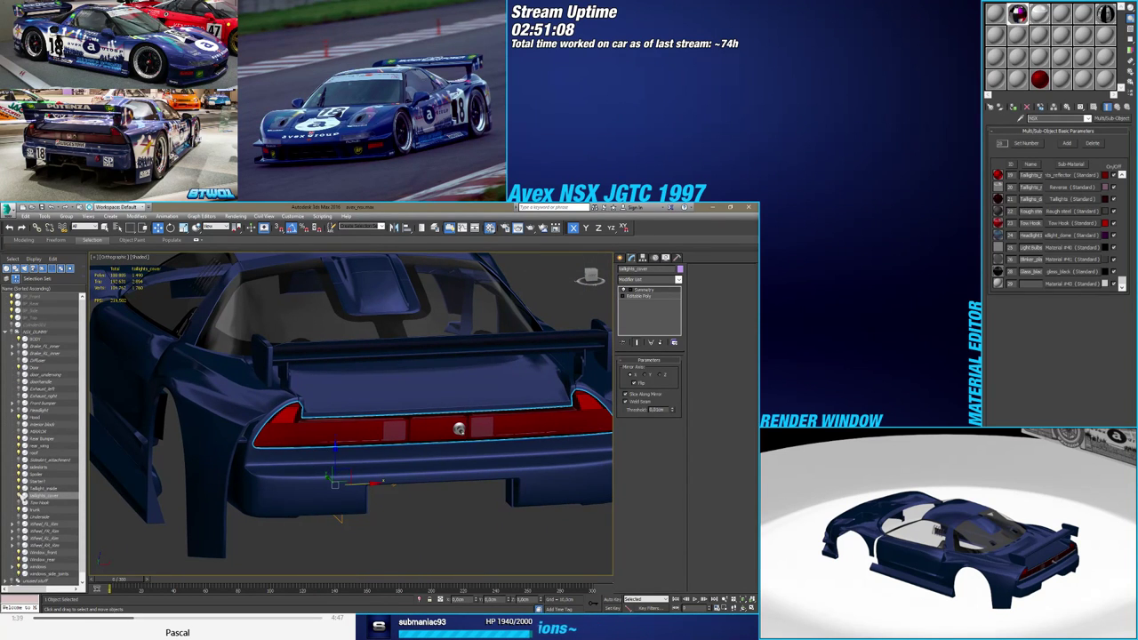
{"action": "left_click", "coordinate": [19, 496]}
{"action": "mouse_move", "coordinate": [382, 499]}
{"action": "middle_mouse_down", "text": "alt"}
{"action": "mouse_move", "coordinate": [374, 505]}
{"action": "mouse_move", "coordinate": [412, 501]}
{"action": "mouse_move", "coordinate": [386, 507]}
{"action": "middle_mouse_up", "text": "alt"}
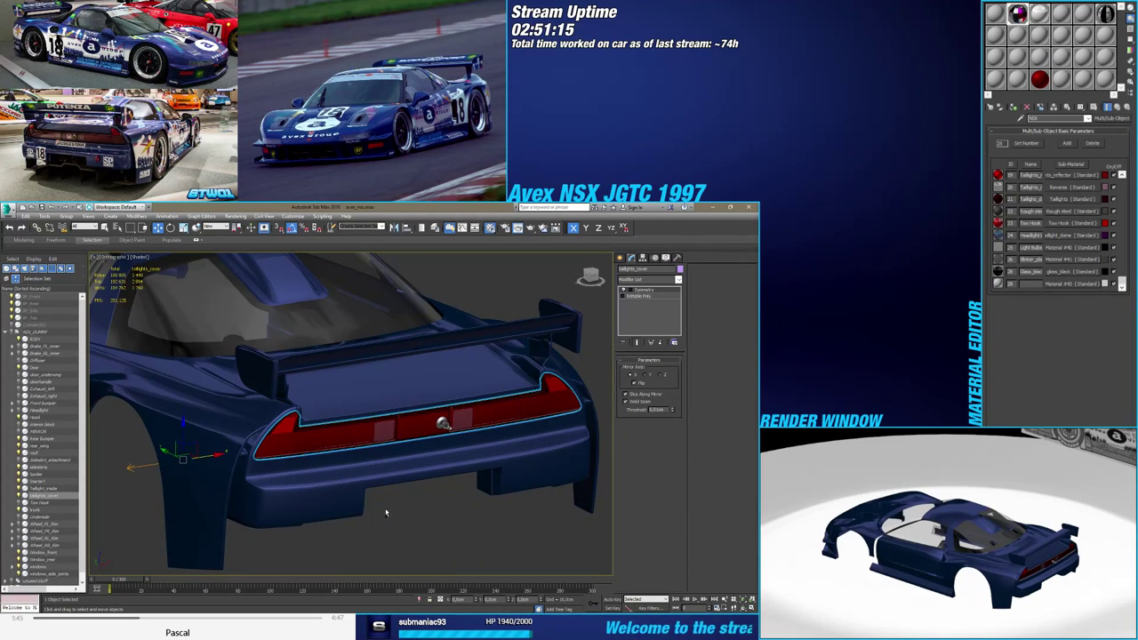
{"action": "left_click", "coordinate": [386, 512]}
{"action": "left_click", "coordinate": [386, 512]}
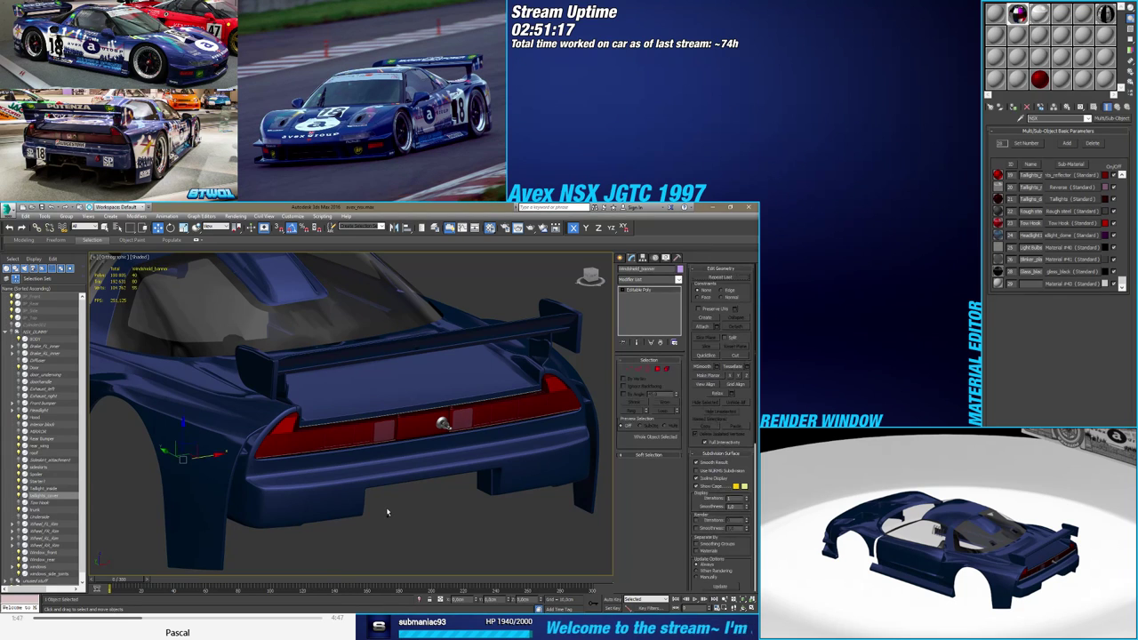
{"action": "left_click", "coordinate": [387, 510]}
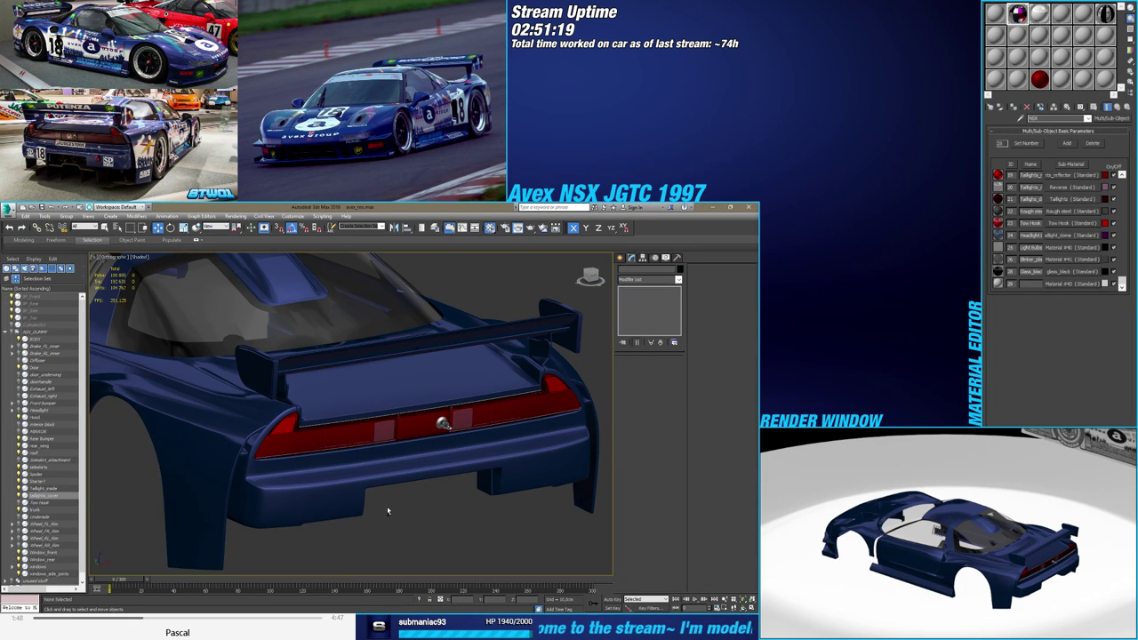
Replace the extra sub-material of the NSX material with a new one, giving it ID 27 and a chrome name for the lights
{"action": "left_click", "coordinate": [1093, 145]}
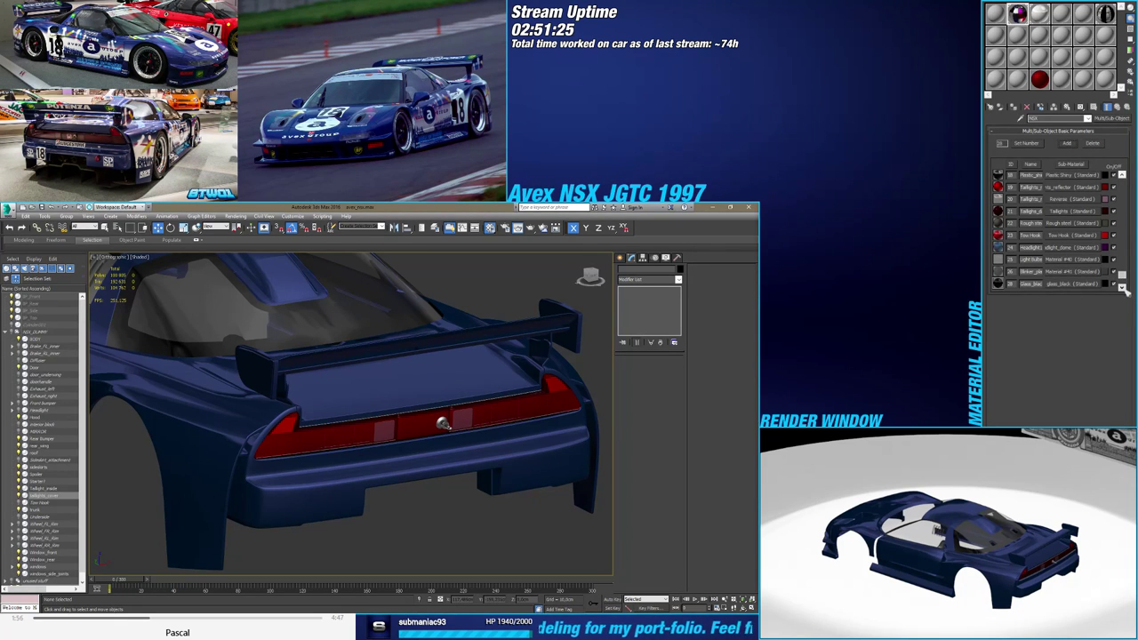
{"action": "left_click", "coordinate": [1121, 285]}
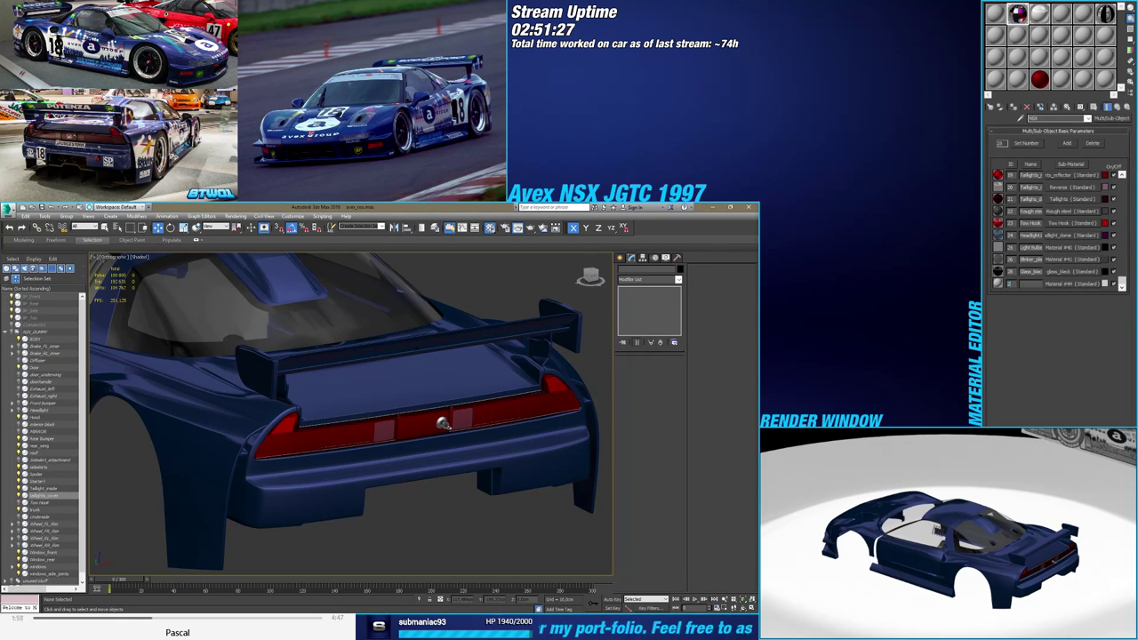
{"action": "left_click_drag", "start_coordinate": [443, 423], "coordinate": [442, 423]}
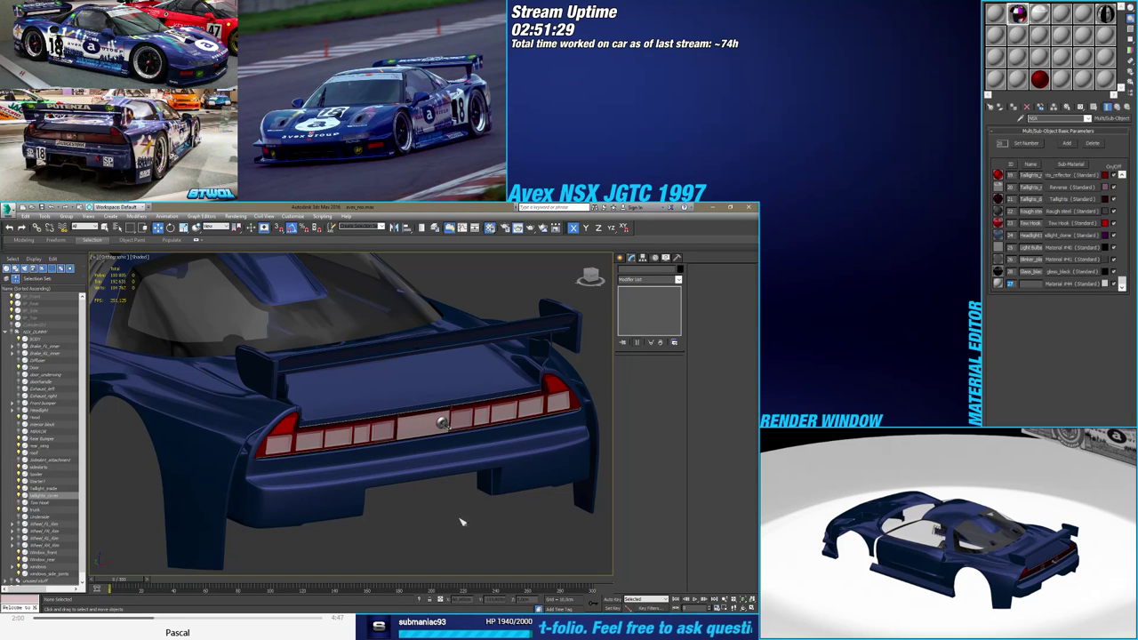
{"action": "mouse_move", "coordinate": [462, 521]}
{"action": "middle_mouse_down", "text": "alt"}
{"action": "mouse_move", "coordinate": [450, 500]}
{"action": "mouse_move", "coordinate": [463, 510]}
{"action": "mouse_move", "coordinate": [453, 522]}
{"action": "middle_mouse_up", "text": "alt"}
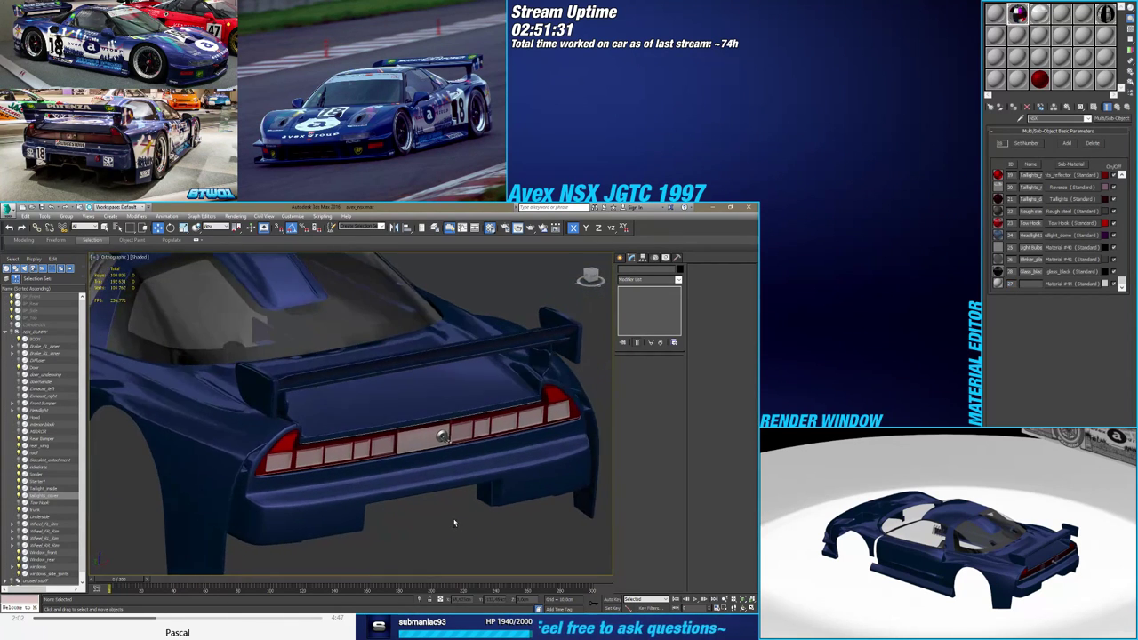
{"action": "scroll", "coordinate": [454, 522], "scroll_direction": "up", "scroll_amount": 2}
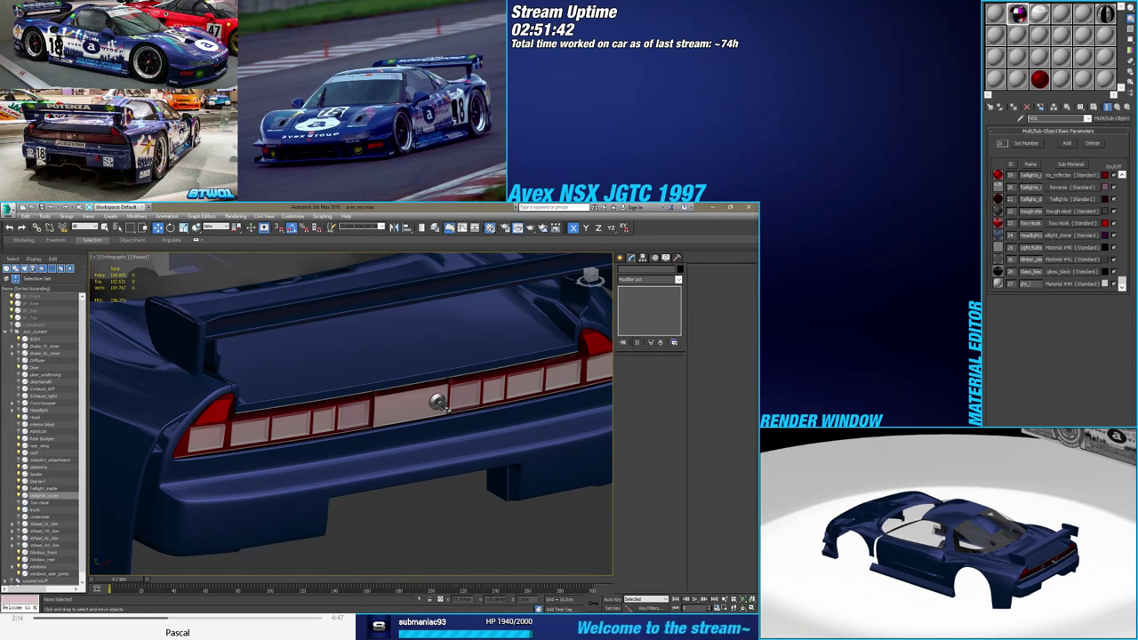
{"action": "type", "text": "me"}
{"action": "key", "text": "Return"}
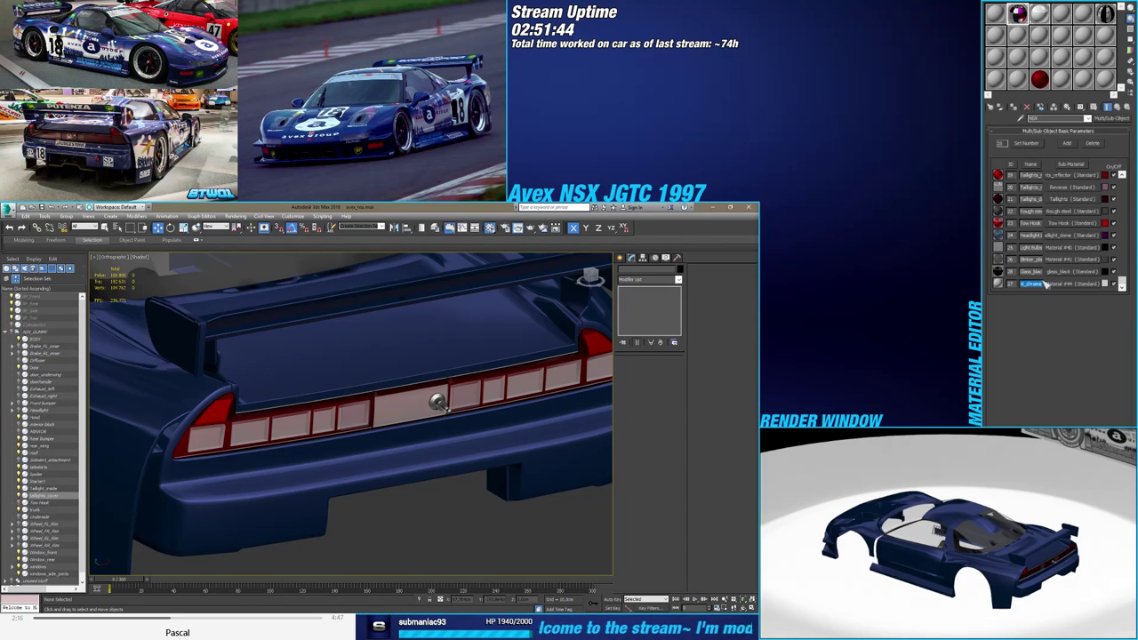
Name the new sub-material with ID 27 Light_chrome and load the preselected PNG bitmap as its reflection map
{"action": "left_click", "coordinate": [1049, 282]}
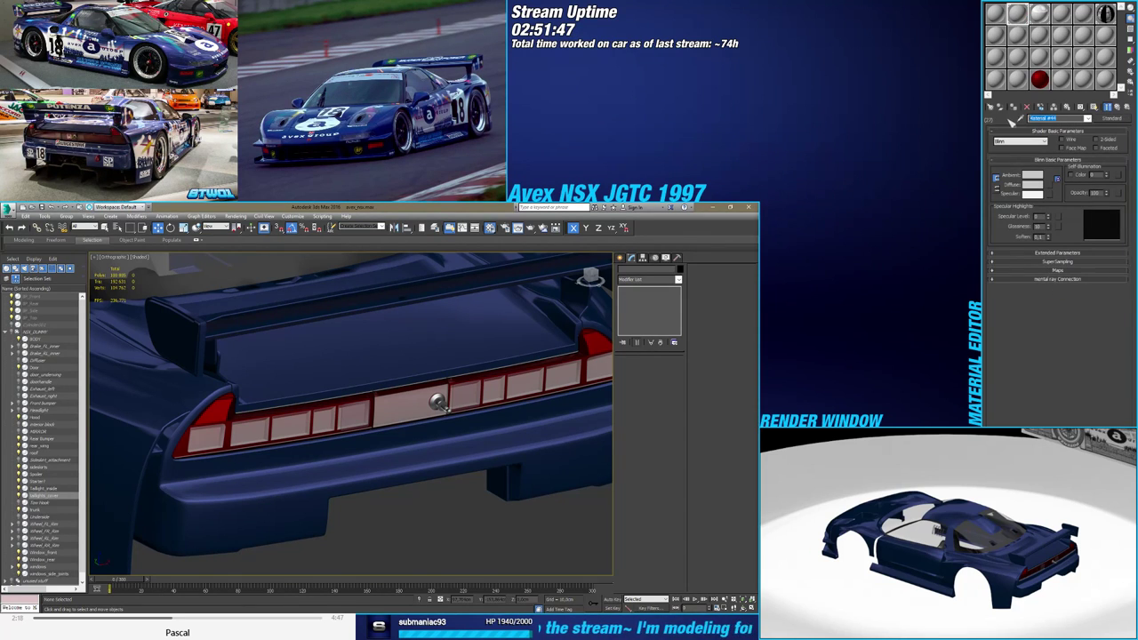
{"action": "type", "text": "Light_chrome"}
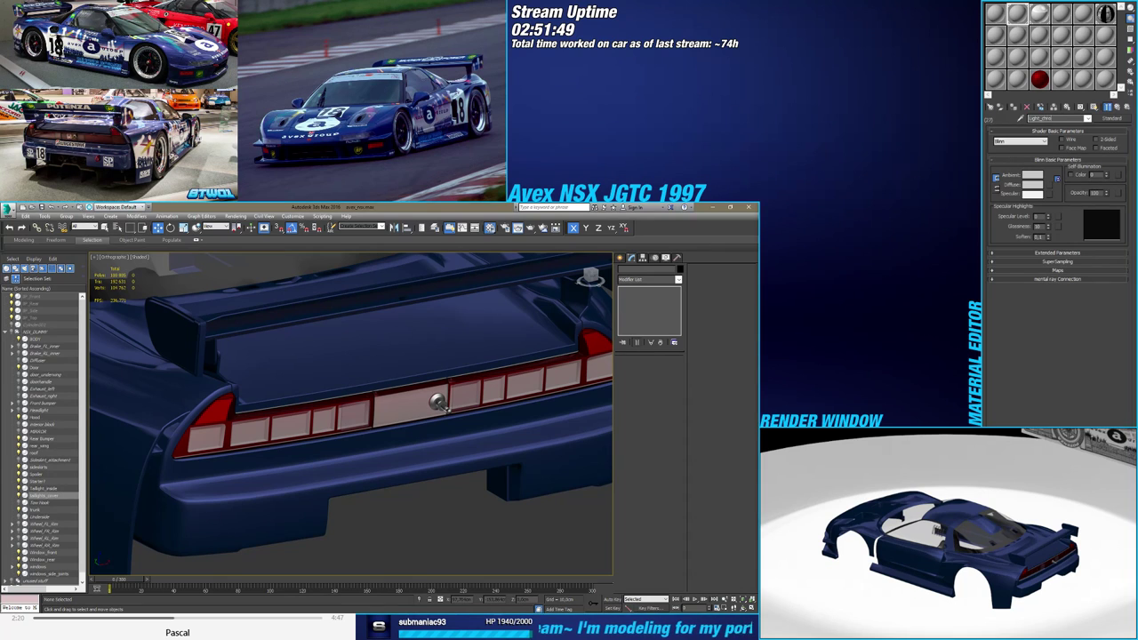
{"action": "left_click", "coordinate": [1044, 271]}
{"action": "left_click", "coordinate": [1079, 300]}
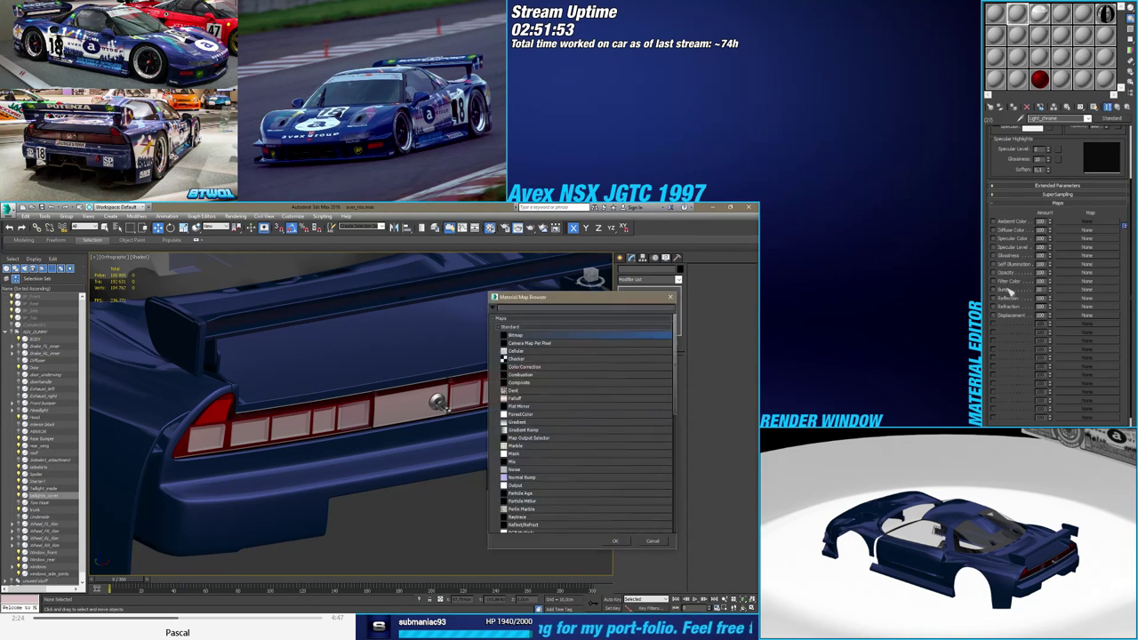
{"action": "double_click", "coordinate": [520, 335]}
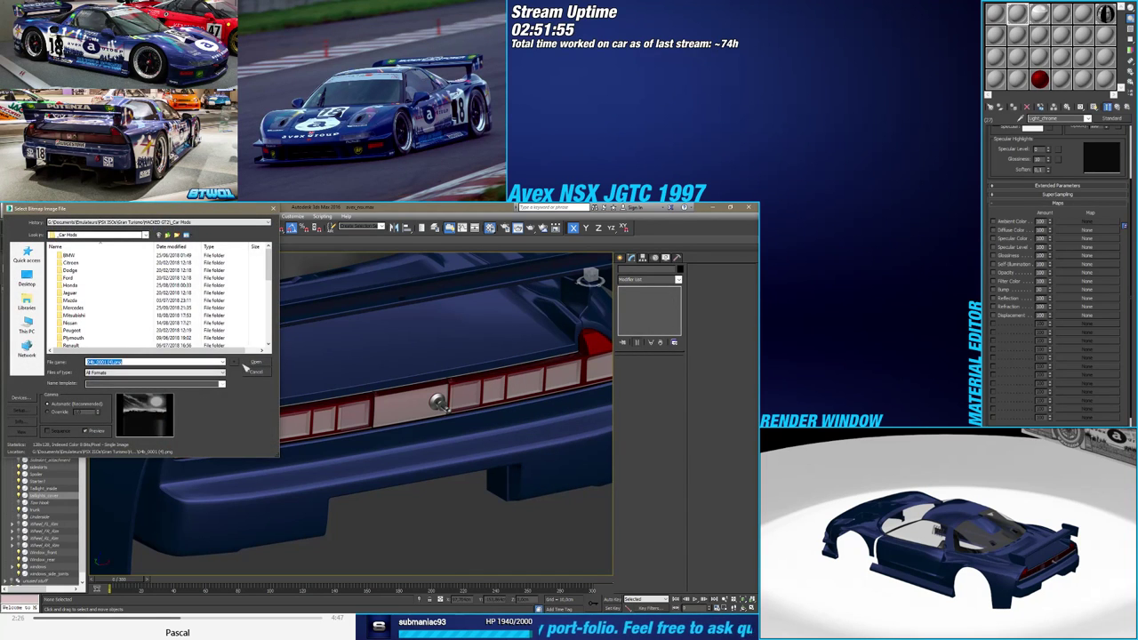
{"action": "key", "text": "Return"}
Set the viewport to display materials with maps while viewing the rear lights
{"action": "middle_click_drag", "start_coordinate": [411, 508], "coordinate": [408, 469], "text": "alt"}
{"action": "left_click", "coordinate": [139, 256]}
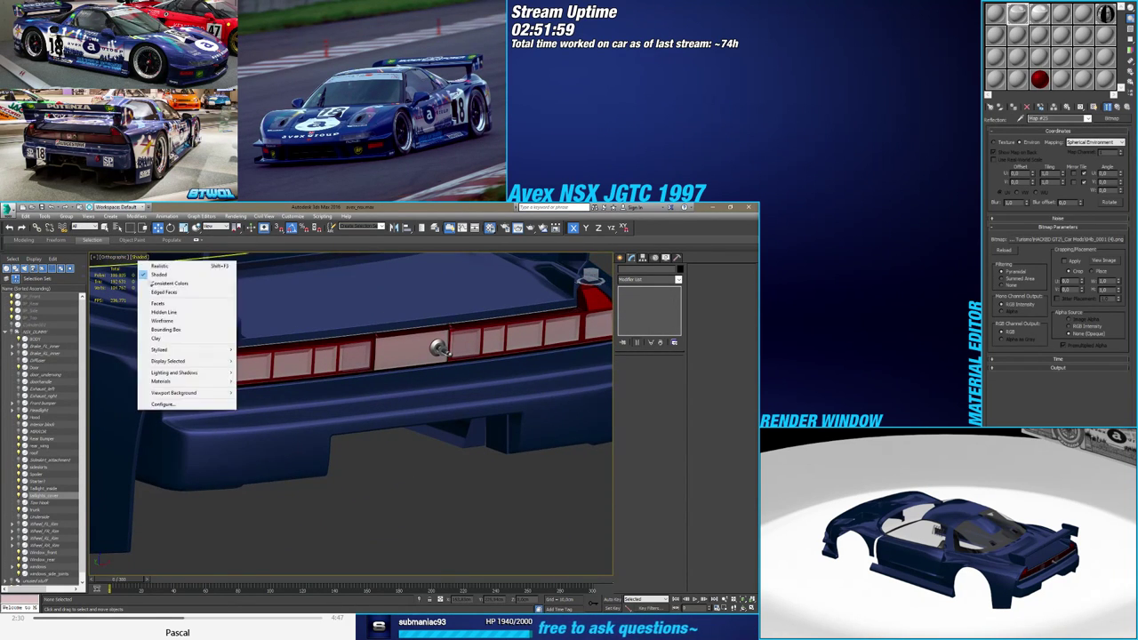
{"action": "mouse_move", "coordinate": [191, 382]}
{"action": "left_click", "coordinate": [250, 418]}
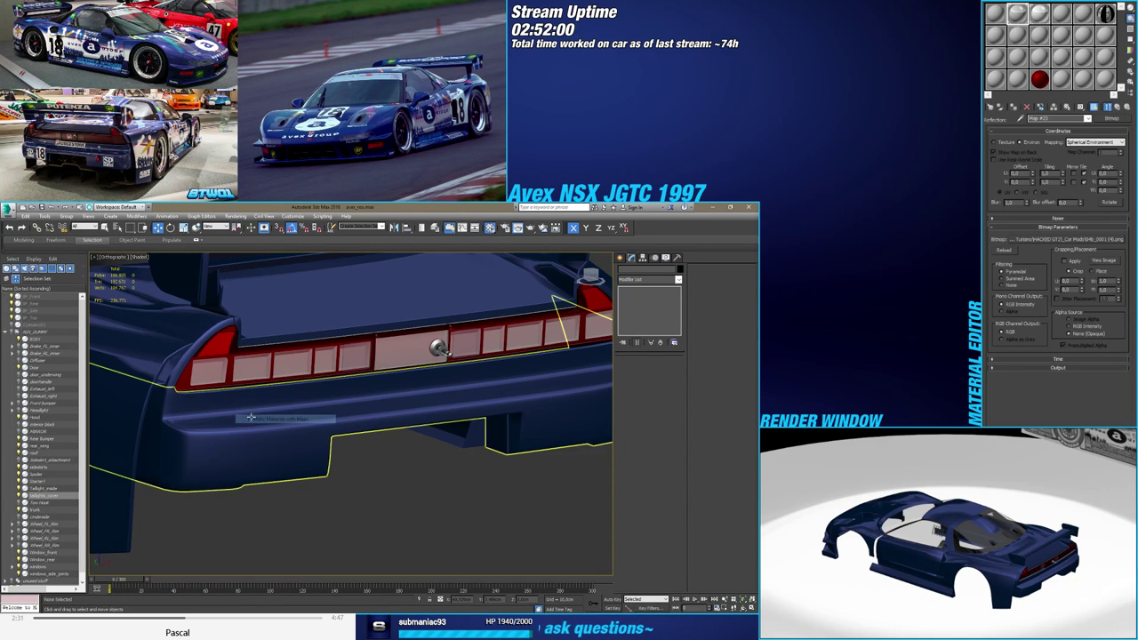
Hide the taillights_cover object and select the Taillight_inside object behind it
{"action": "left_click", "coordinate": [271, 374]}
{"action": "middle_click_drag", "start_coordinate": [273, 374], "coordinate": [368, 406], "text": "alt"}
{"action": "scroll", "coordinate": [348, 414], "scroll_direction": "up", "scroll_amount": 4}
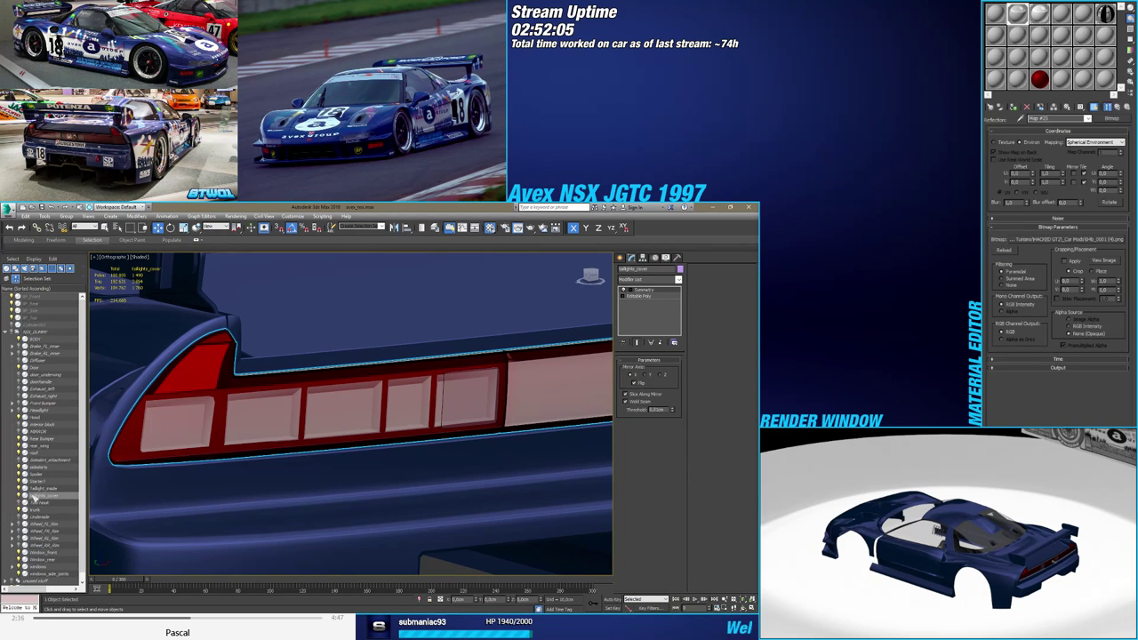
{"action": "left_click", "coordinate": [20, 496]}
{"action": "left_click", "coordinate": [307, 416]}
{"action": "middle_click_drag", "start_coordinate": [307, 416], "coordinate": [286, 419], "text": "alt"}
{"action": "scroll", "coordinate": [302, 420], "scroll_direction": "down", "scroll_amount": 3}
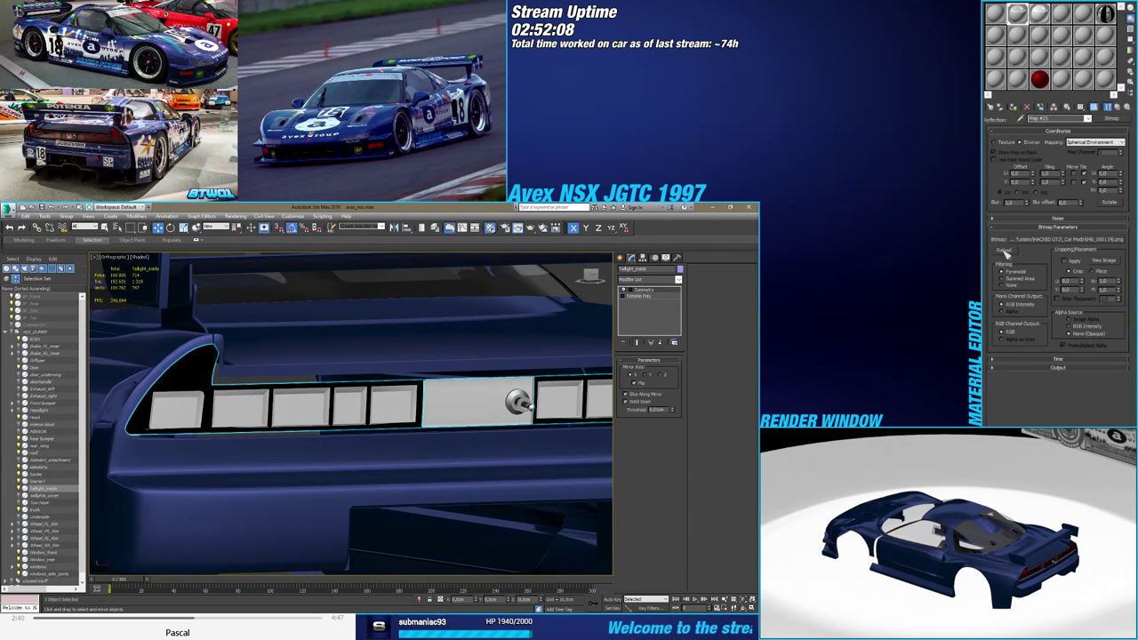
{"action": "mouse_move", "coordinate": [373, 427]}
{"action": "middle_mouse_down", "text": "alt"}
{"action": "mouse_move", "coordinate": [366, 387]}
{"action": "mouse_move", "coordinate": [366, 430]}
{"action": "middle_mouse_up", "text": "alt"}
{"action": "scroll", "coordinate": [360, 391], "scroll_direction": "up", "scroll_amount": 6}
{"action": "scroll", "coordinate": [360, 392], "scroll_direction": "down", "scroll_amount": 6}
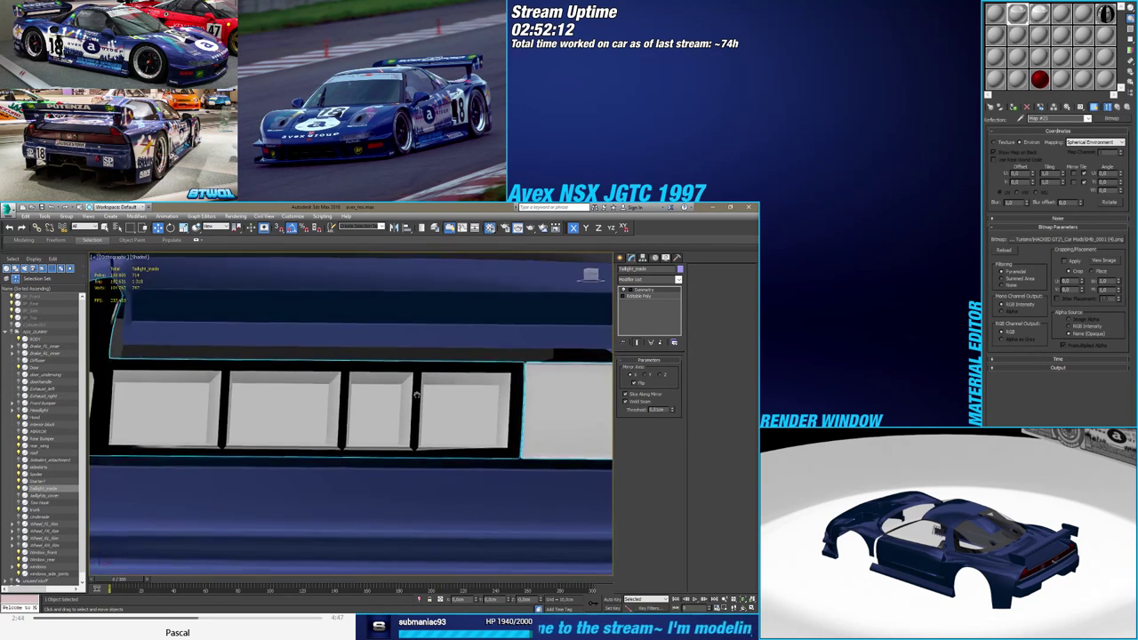
{"action": "middle_click_drag", "start_coordinate": [407, 401], "coordinate": [385, 456], "text": "alt"}
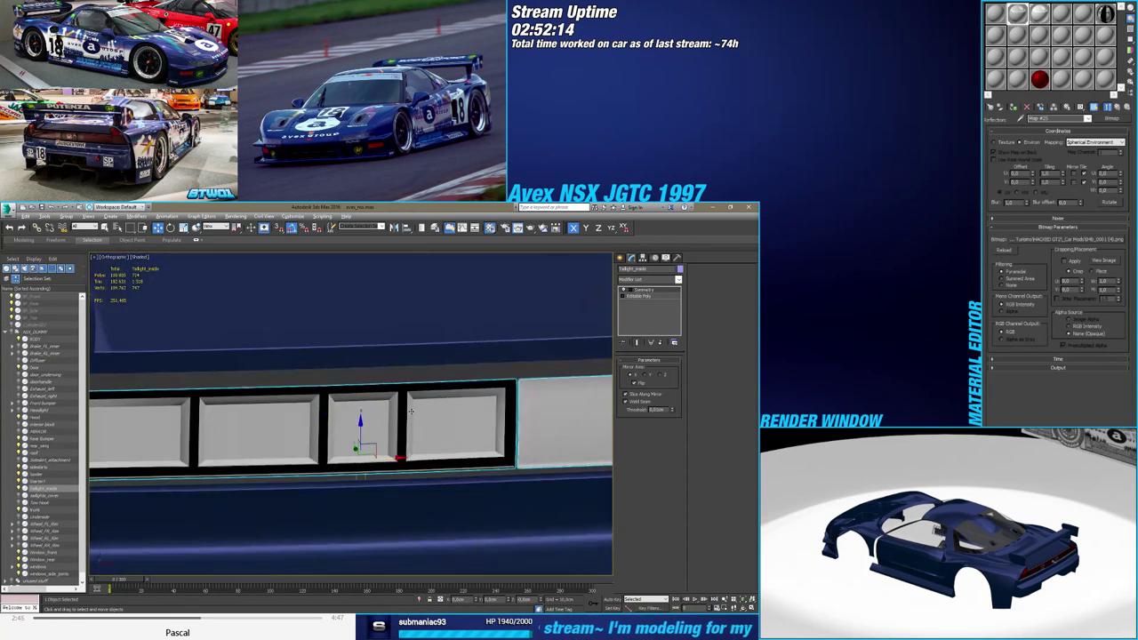
Select the five lamp panels of Taillight_inside as polygons, grow the selection to their bevels and change their smoothing group
{"action": "left_click", "coordinate": [658, 298]}
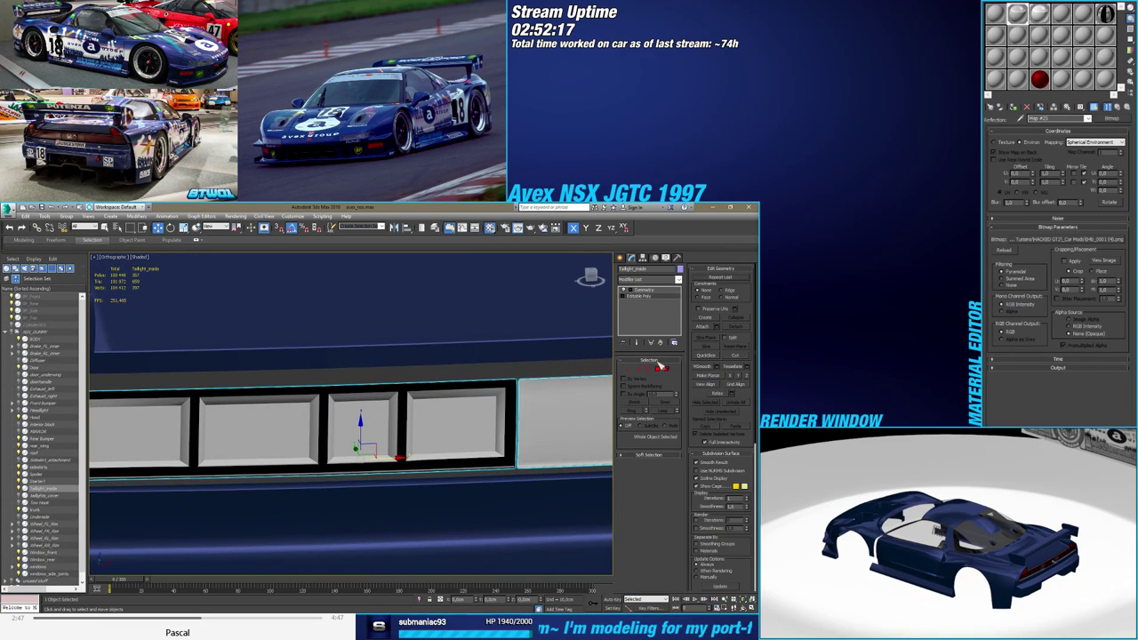
{"action": "left_click", "coordinate": [659, 370]}
{"action": "left_click", "coordinate": [457, 418]}
{"action": "left_click", "coordinate": [366, 434], "text": "ctrl"}
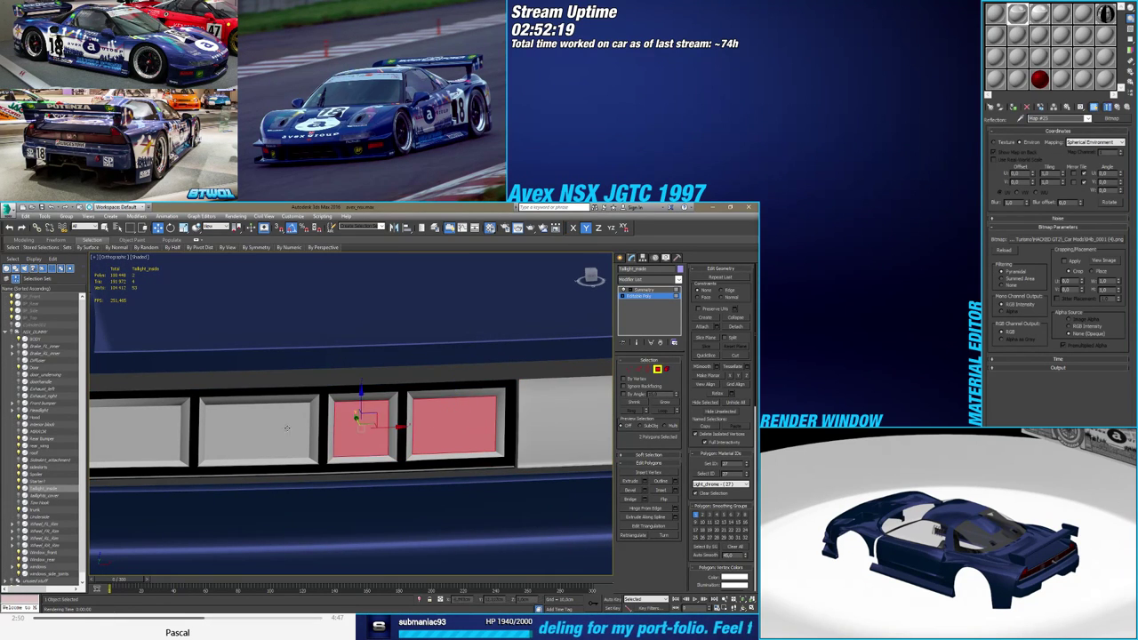
{"action": "left_click", "coordinate": [288, 428], "text": "ctrl"}
{"action": "middle_click_drag", "start_coordinate": [300, 427], "coordinate": [411, 423]}
{"action": "scroll", "coordinate": [410, 422], "scroll_direction": "down", "scroll_amount": 2}
{"action": "left_click", "coordinate": [292, 427], "text": "ctrl"}
{"action": "left_click", "coordinate": [220, 428], "text": "ctrl"}
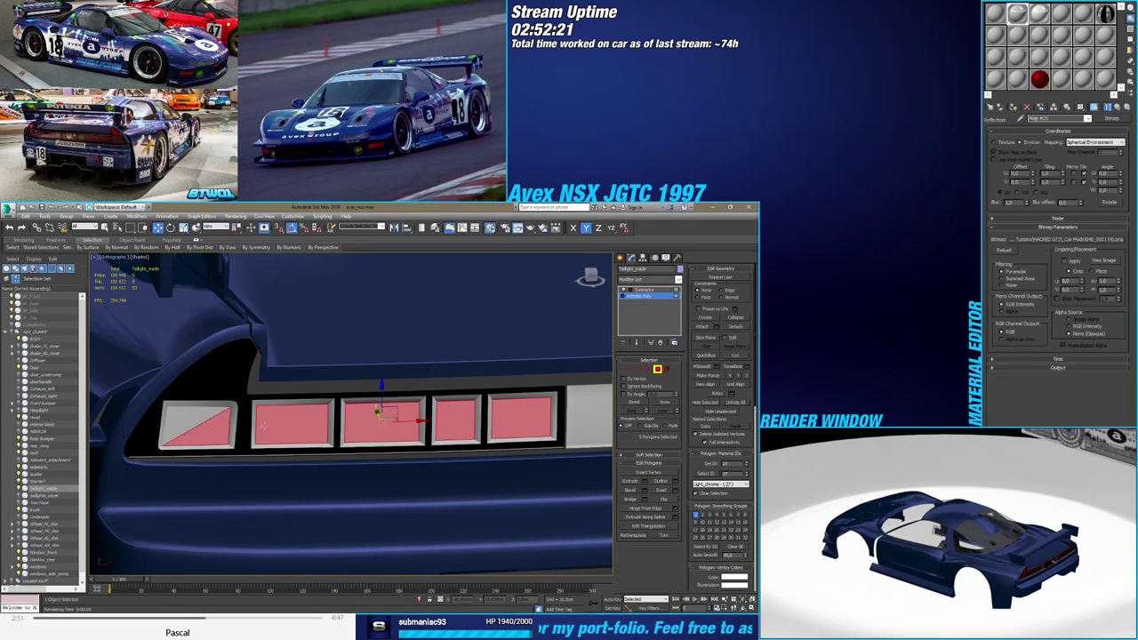
{"action": "left_click", "coordinate": [674, 410]}
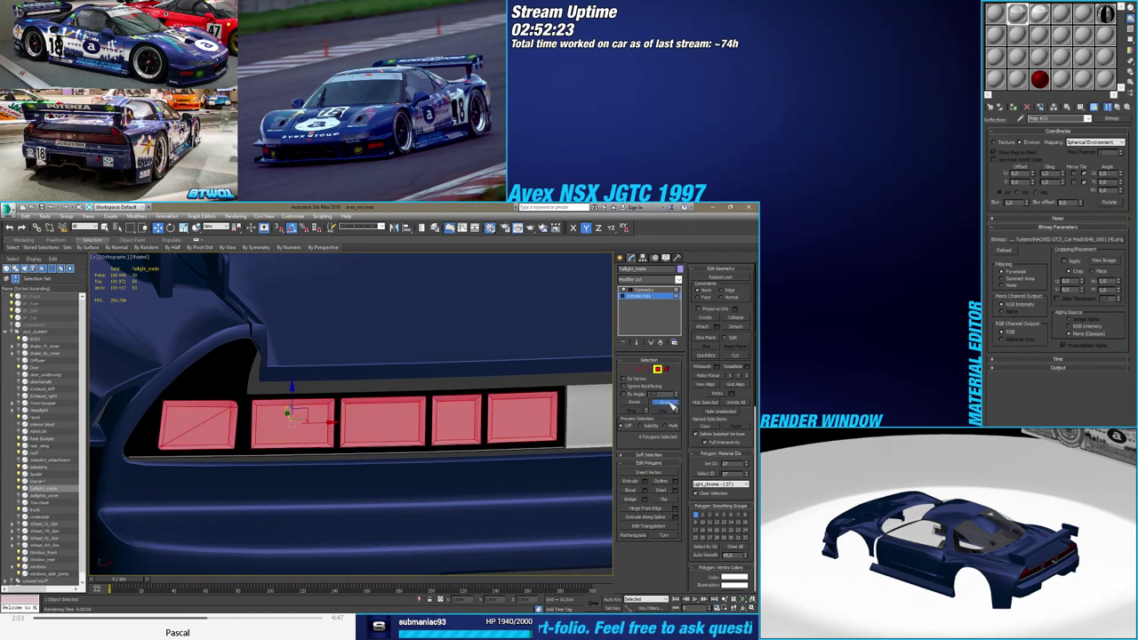
{"action": "left_click", "coordinate": [702, 522]}
{"action": "left_click", "coordinate": [658, 370]}
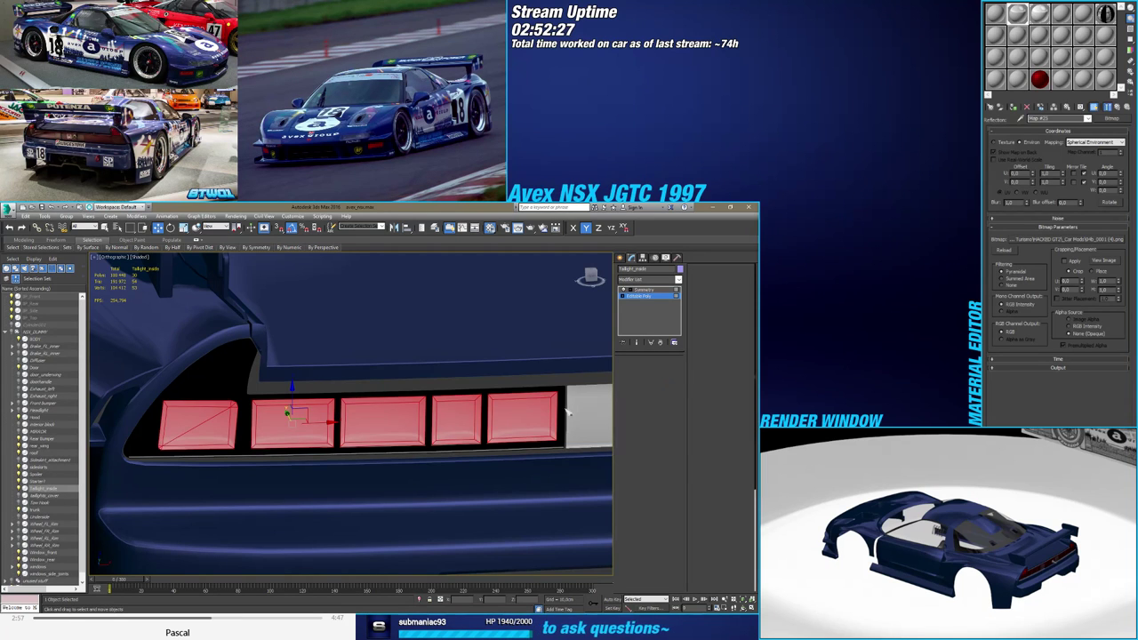
Set the Light_chrome material's diffuse colour to black and adjust its specular level
{"action": "middle_click_drag", "start_coordinate": [449, 391], "coordinate": [452, 427]}
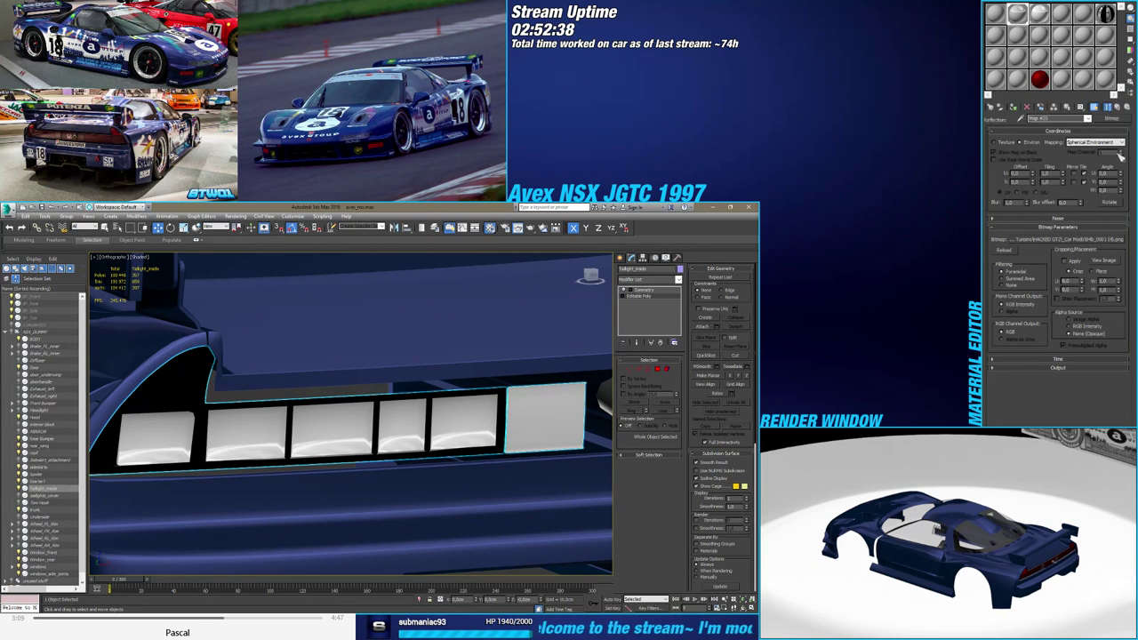
{"action": "left_click", "coordinate": [1117, 108]}
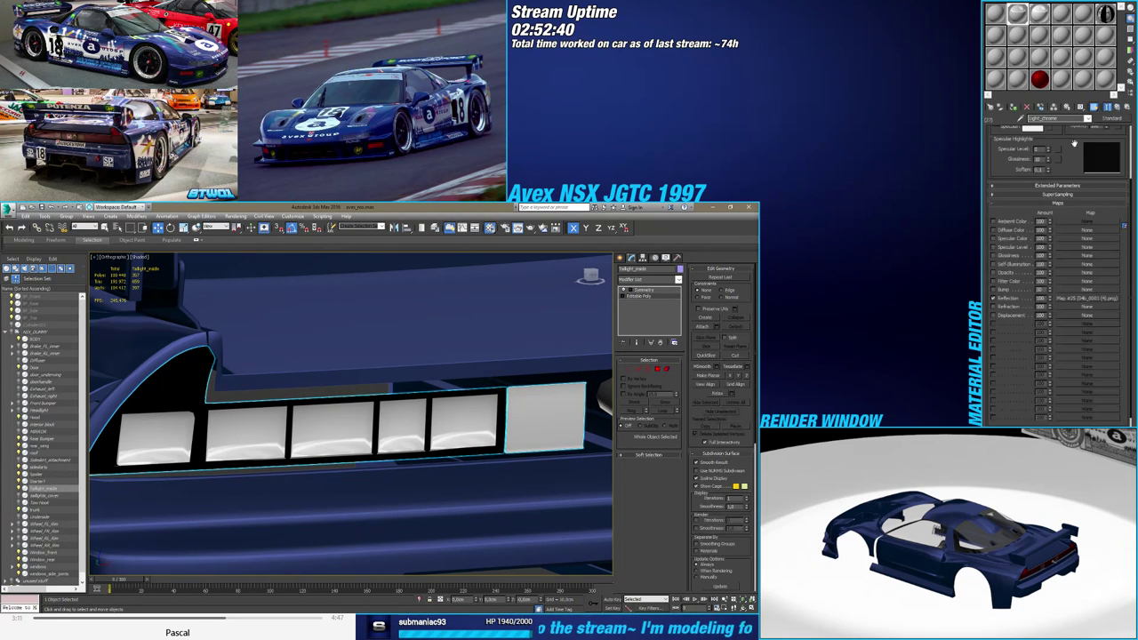
{"action": "scroll", "coordinate": [1041, 272], "scroll_direction": "up", "scroll_amount": 1}
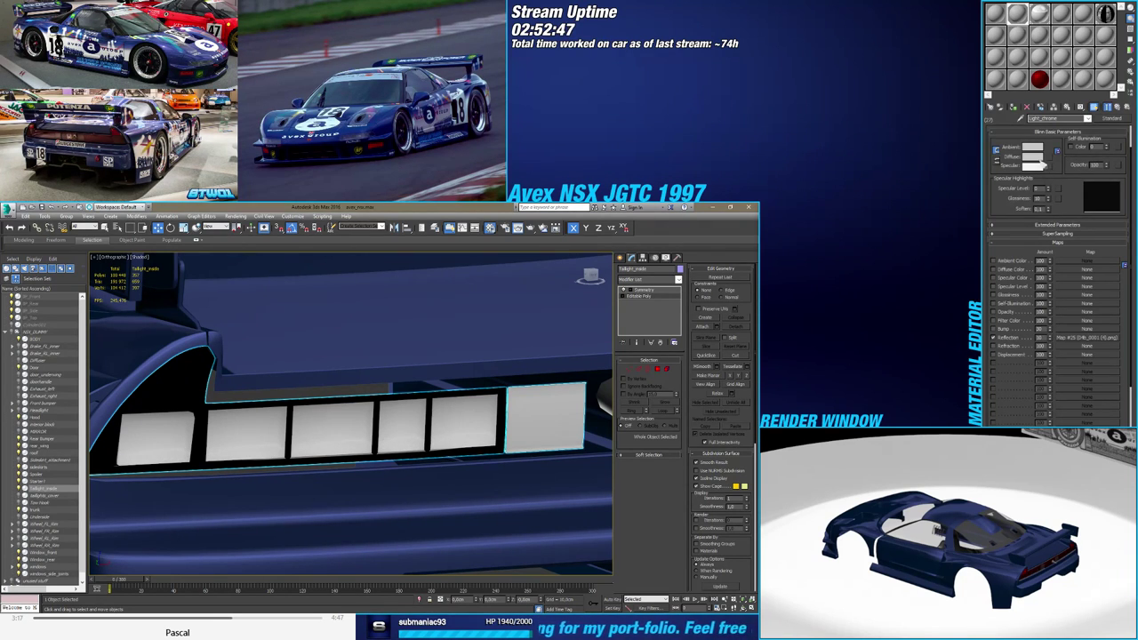
{"action": "left_click", "coordinate": [1031, 156]}
{"action": "left_click_drag", "start_coordinate": [262, 299], "coordinate": [244, 305]}
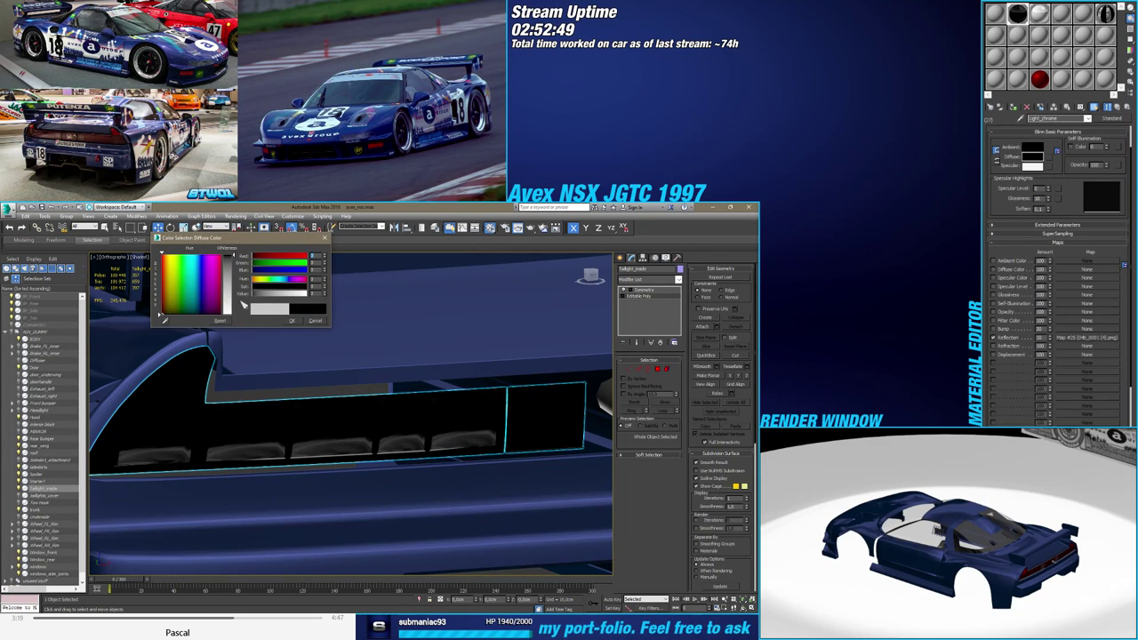
{"action": "left_click", "coordinate": [294, 321]}
{"action": "middle_click_drag", "start_coordinate": [338, 398], "coordinate": [386, 400]}
{"action": "scroll", "coordinate": [386, 401], "scroll_direction": "down", "scroll_amount": 3}
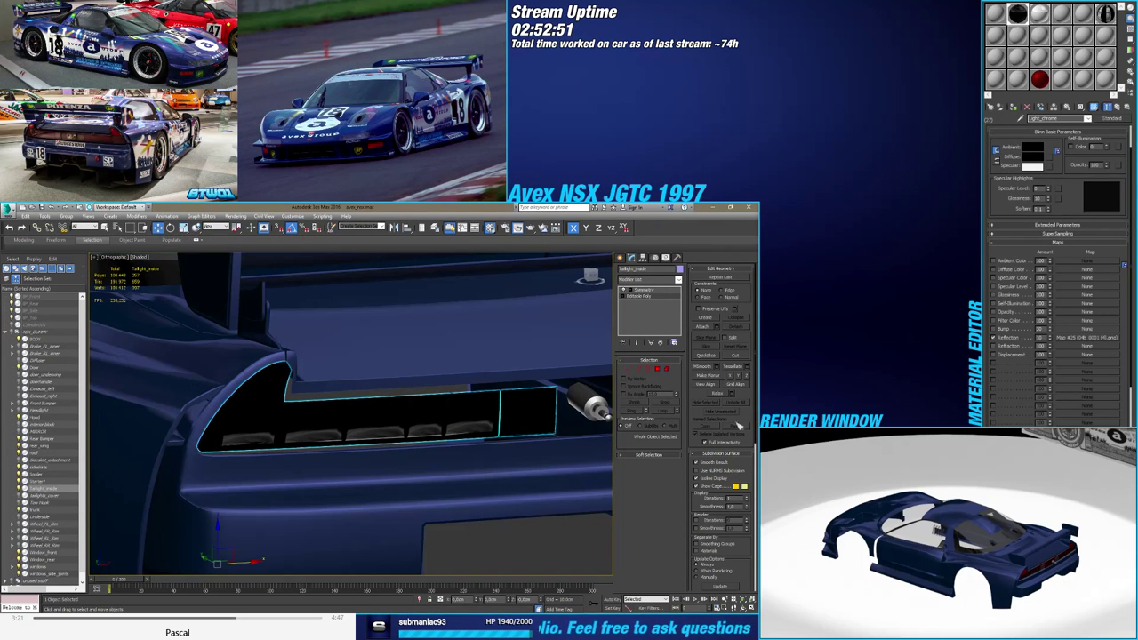
{"action": "mouse_move", "coordinate": [1048, 189]}
{"action": "left_mouse_down"}
{"action": "mouse_move", "coordinate": [1048, 176]}
{"action": "mouse_move", "coordinate": [1051, 194]}
{"action": "left_mouse_up"}
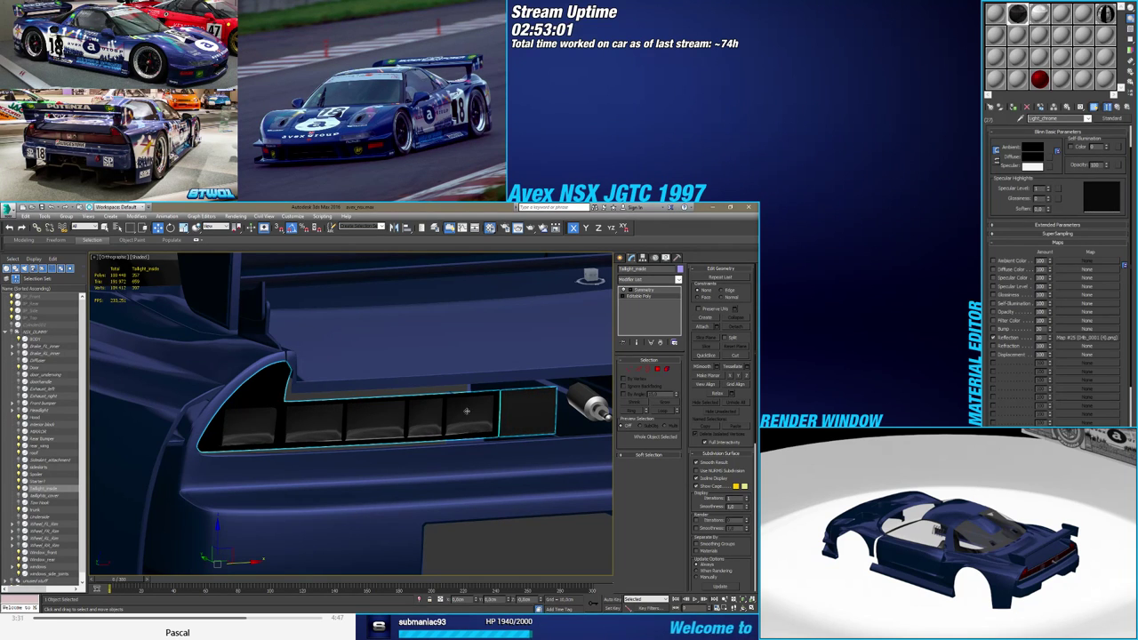
Unhide the taillights_cover object, check the rear lights with the cover in place and clear the selection
{"action": "left_click", "coordinate": [19, 495]}
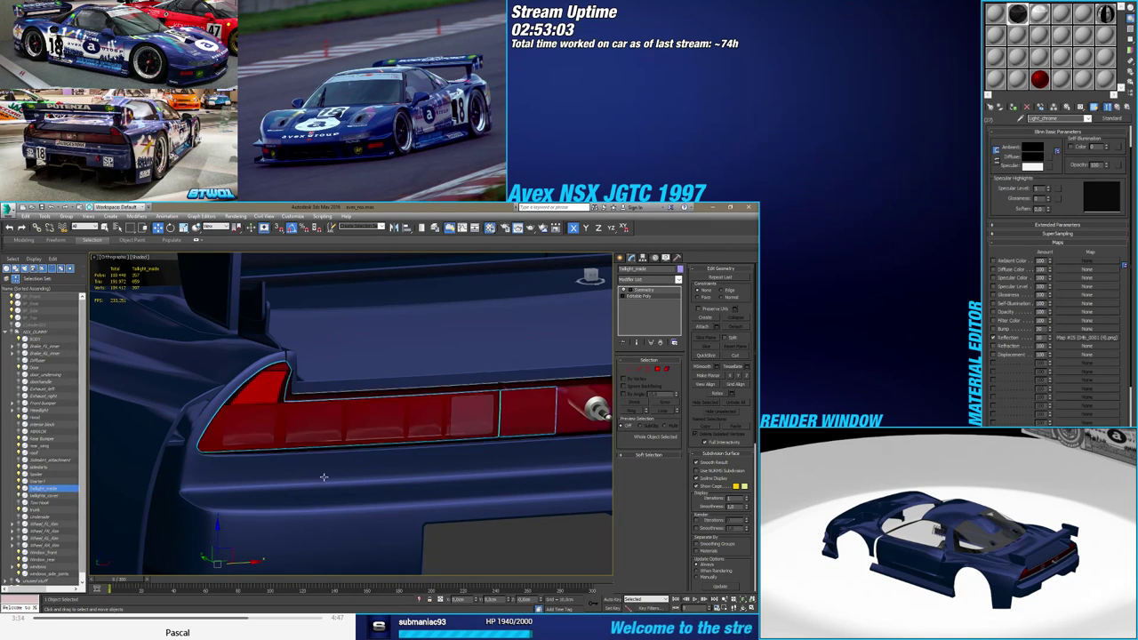
{"action": "scroll", "coordinate": [323, 474], "scroll_direction": "down", "scroll_amount": 4}
{"action": "middle_click_drag", "start_coordinate": [324, 473], "coordinate": [439, 461], "text": "alt"}
{"action": "scroll", "coordinate": [479, 447], "scroll_direction": "down", "scroll_amount": 3}
{"action": "left_click", "coordinate": [470, 478]}
{"action": "left_click", "coordinate": [483, 397]}
{"action": "scroll", "coordinate": [451, 459], "scroll_direction": "up", "scroll_amount": 2}
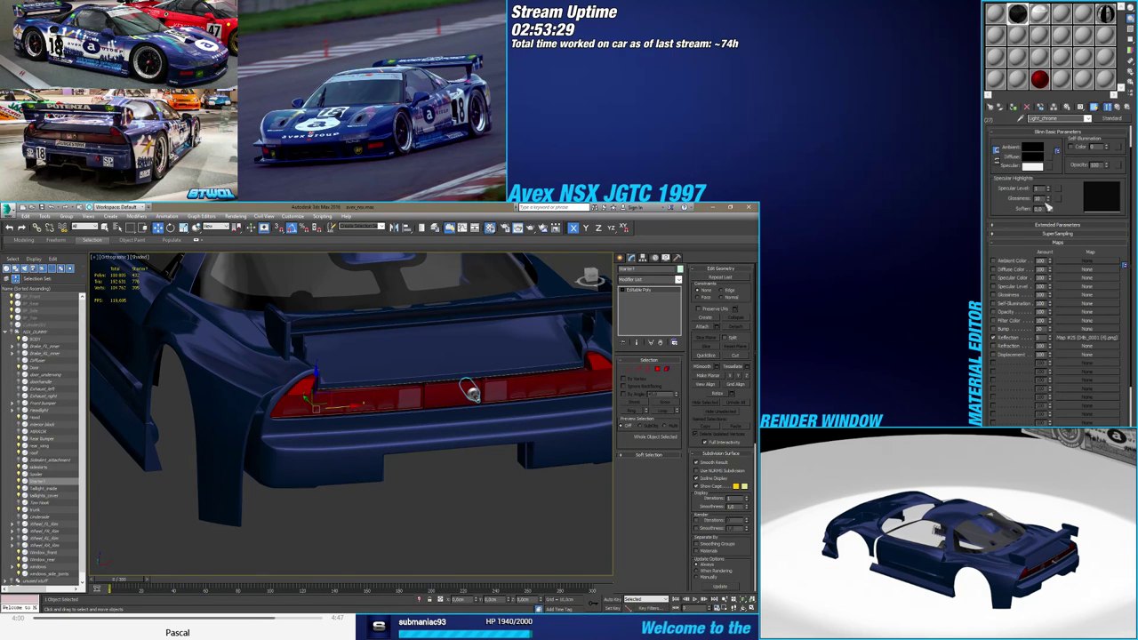
{"action": "middle_click_drag", "start_coordinate": [463, 455], "coordinate": [525, 488], "text": "alt"}
{"action": "scroll", "coordinate": [533, 489], "scroll_direction": "down", "scroll_amount": 3}
{"action": "left_click", "coordinate": [537, 490]}
Assign material ID 12 (STICKERS) to all polygons of the windshield banner and leave element editing
{"action": "scroll", "coordinate": [462, 480], "scroll_direction": "down", "scroll_amount": 3}
{"action": "scroll", "coordinate": [401, 420], "scroll_direction": "up", "scroll_amount": 8}
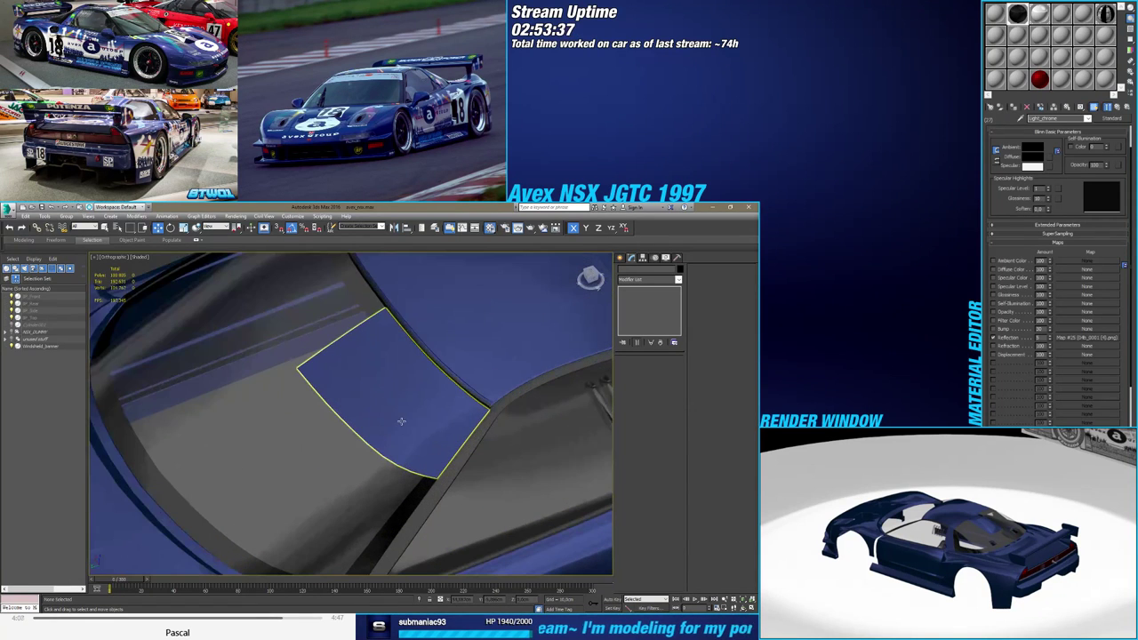
{"action": "left_click", "coordinate": [401, 421]}
{"action": "left_click", "coordinate": [1118, 107]}
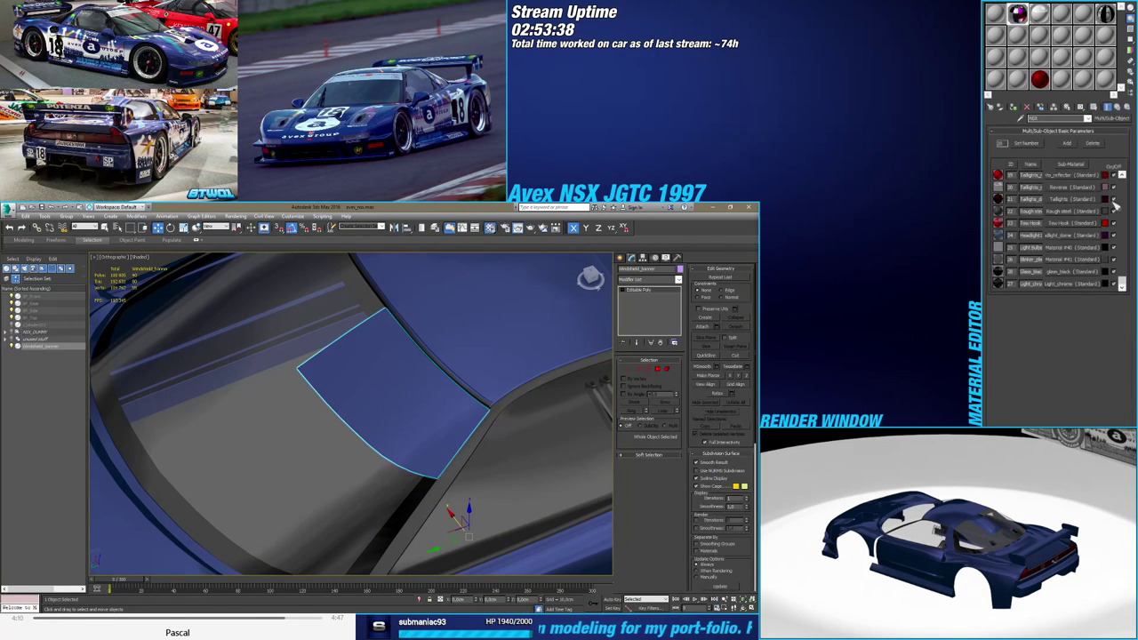
{"action": "left_click_drag", "start_coordinate": [1123, 296], "coordinate": [1127, 215]}
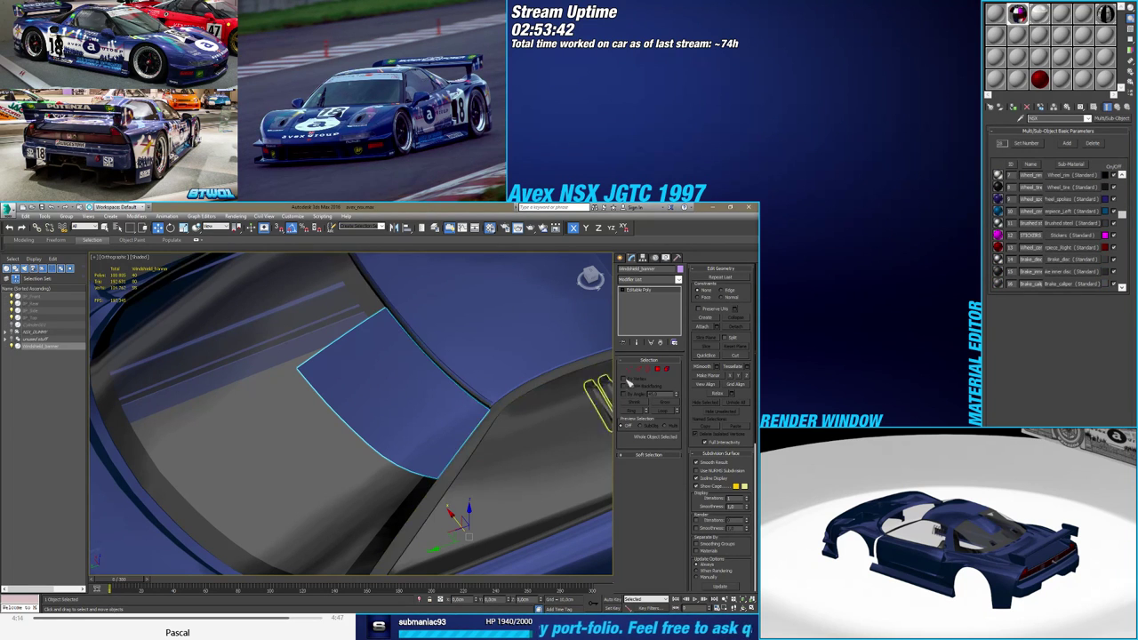
{"action": "left_click", "coordinate": [666, 369]}
{"action": "key", "text": "ctrl+a"}
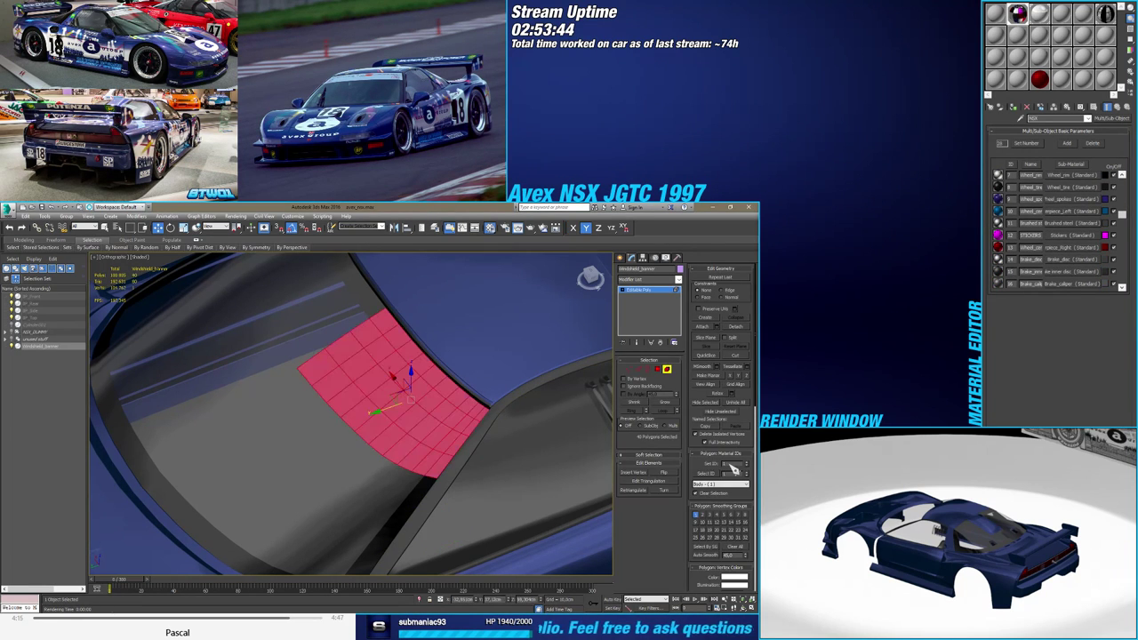
{"action": "key", "text": "Return"}
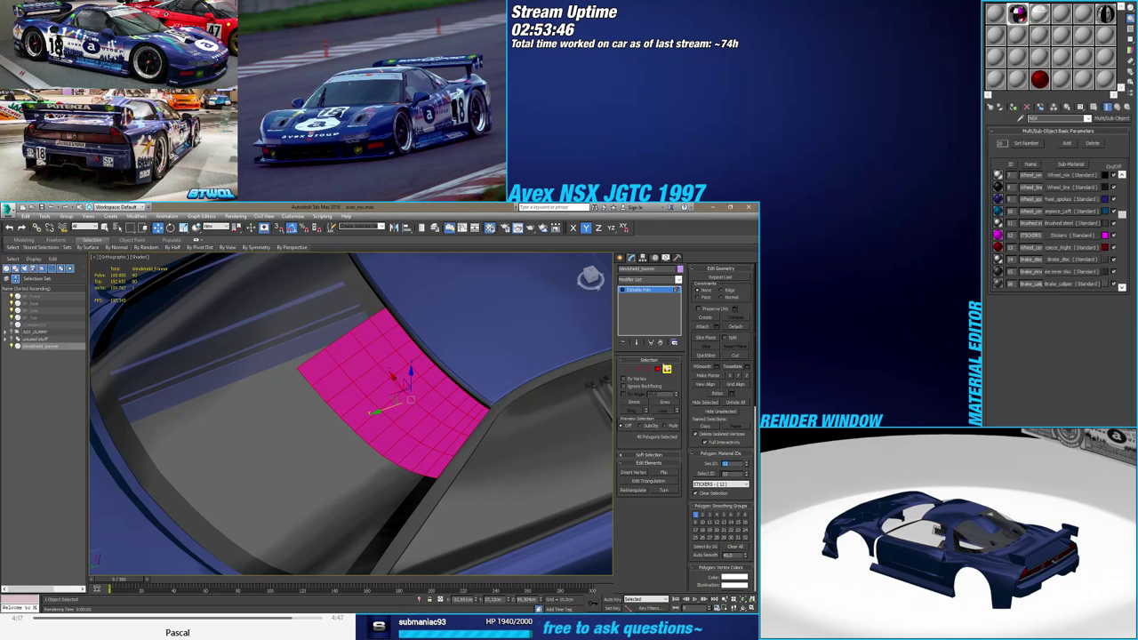
{"action": "left_click", "coordinate": [669, 370]}
View the banner from above for vertex editing, with edge constraint, see-through display and edged faces turned on
{"action": "scroll", "coordinate": [488, 388], "scroll_direction": "down", "scroll_amount": 4}
{"action": "left_click", "coordinate": [592, 281]}
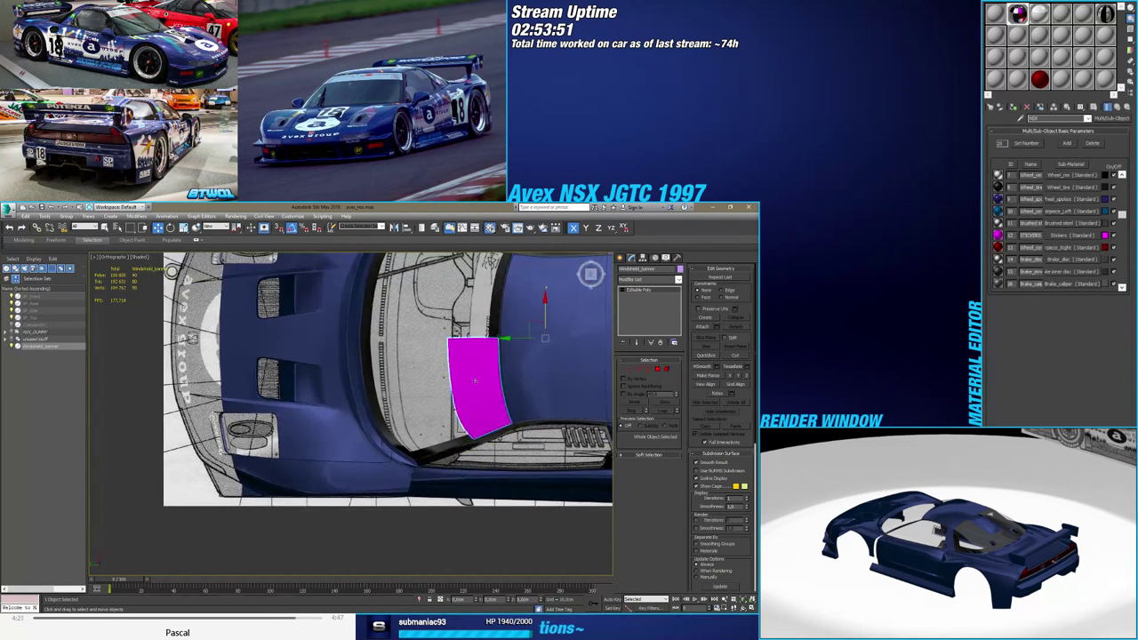
{"action": "scroll", "coordinate": [565, 379], "scroll_direction": "up", "scroll_amount": 3}
{"action": "left_click", "coordinate": [627, 370]}
{"action": "key", "text": "1"}
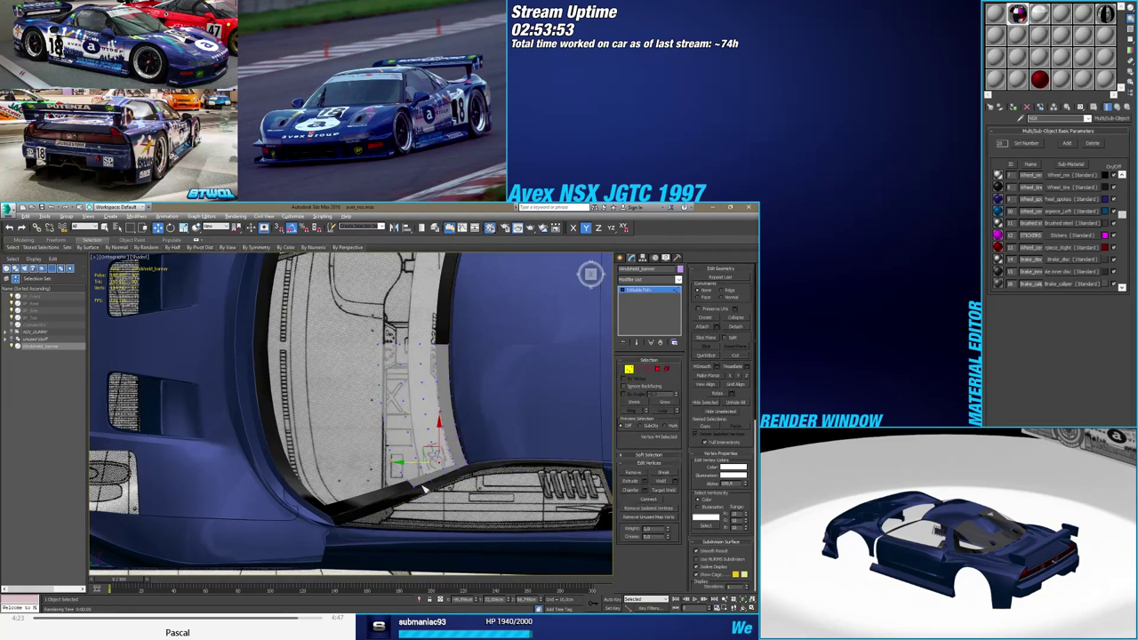
{"action": "scroll", "coordinate": [426, 486], "scroll_direction": "up", "scroll_amount": 3}
{"action": "key", "text": "alt+x"}
{"action": "key", "text": "F4"}
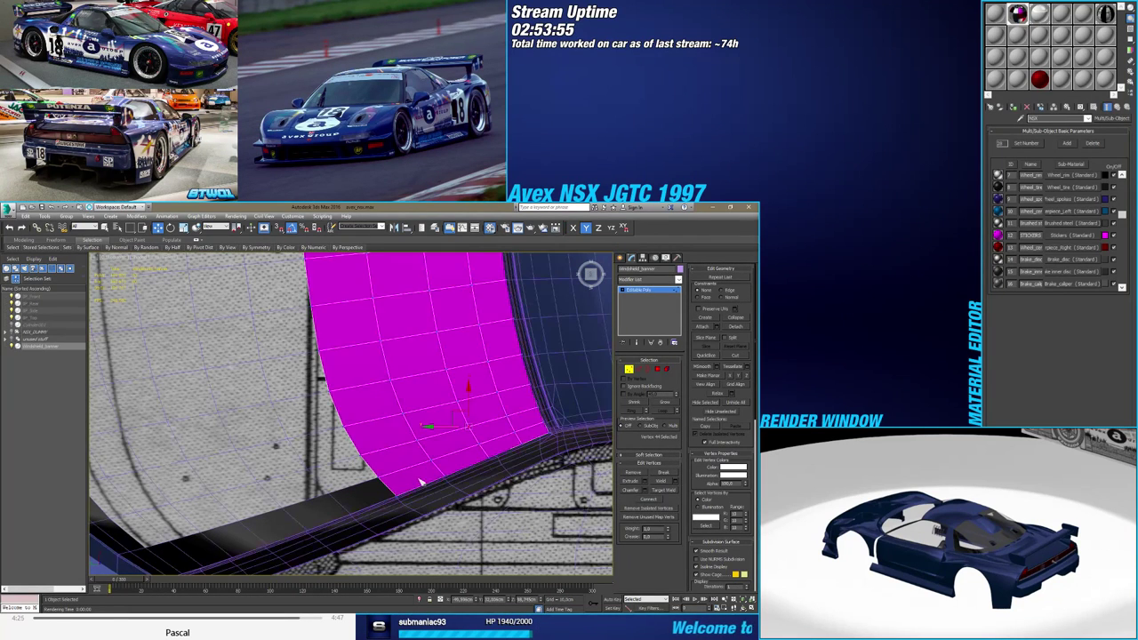
{"action": "key", "text": "alt+x"}
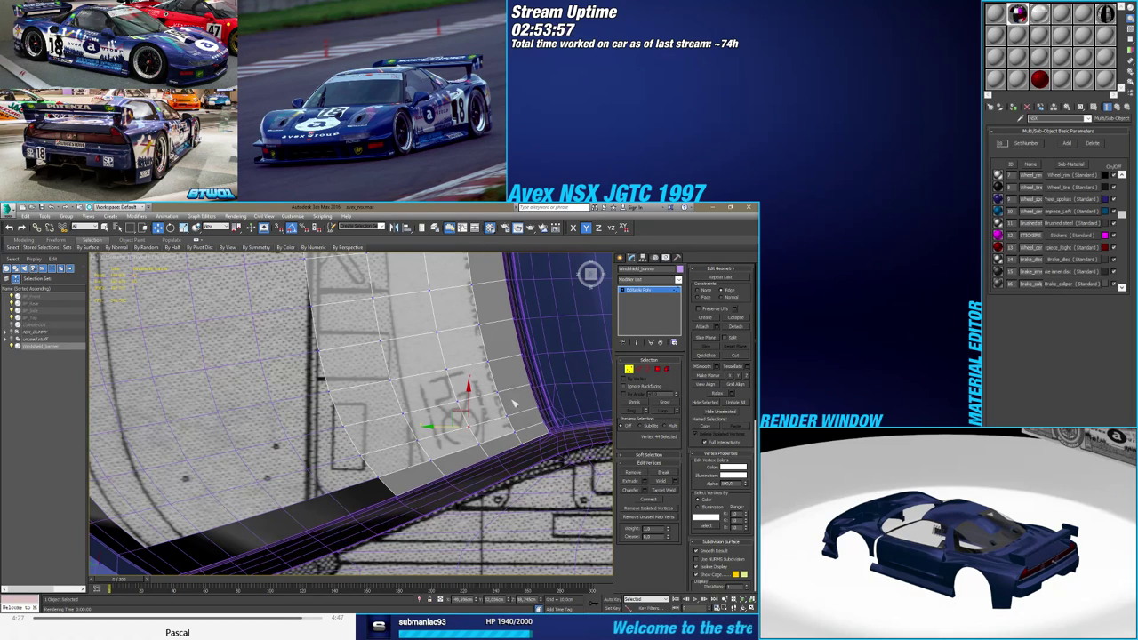
Clear the banner's vertex selection and hide the Window_front object in the NSX_DUMMY hierarchy
{"action": "left_click", "coordinate": [430, 476]}
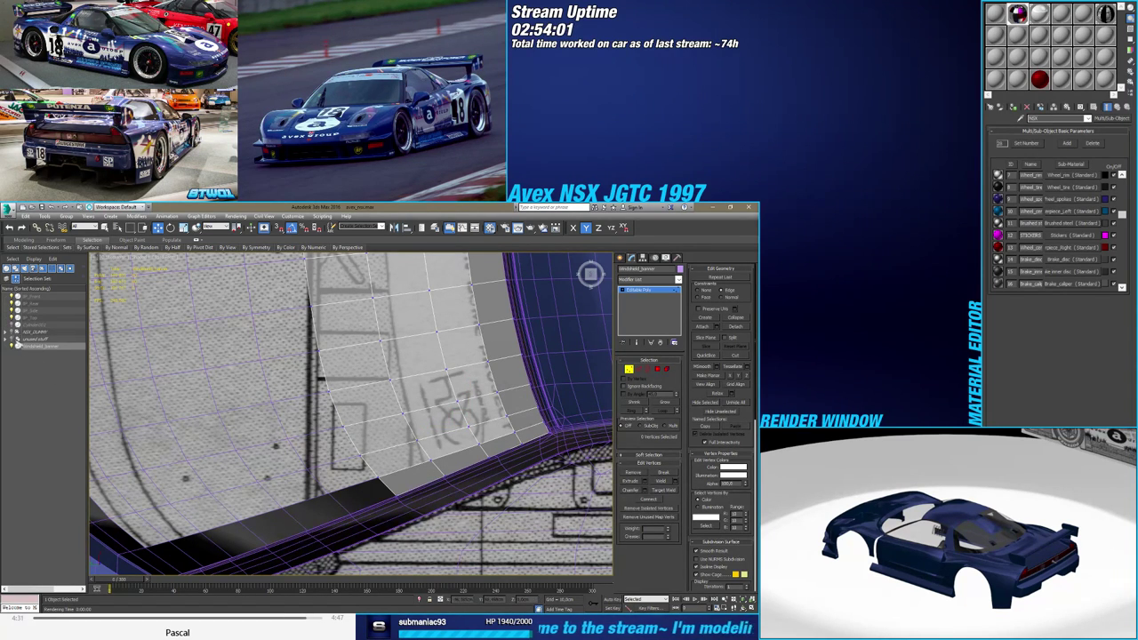
{"action": "left_click", "coordinate": [9, 333]}
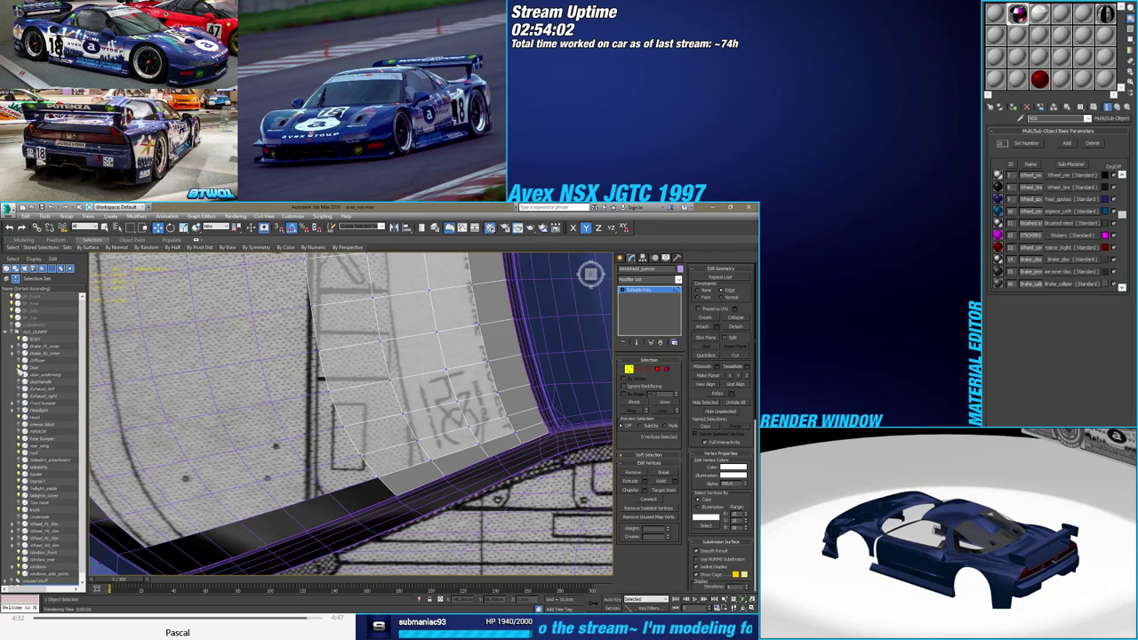
{"action": "left_click", "coordinate": [19, 553]}
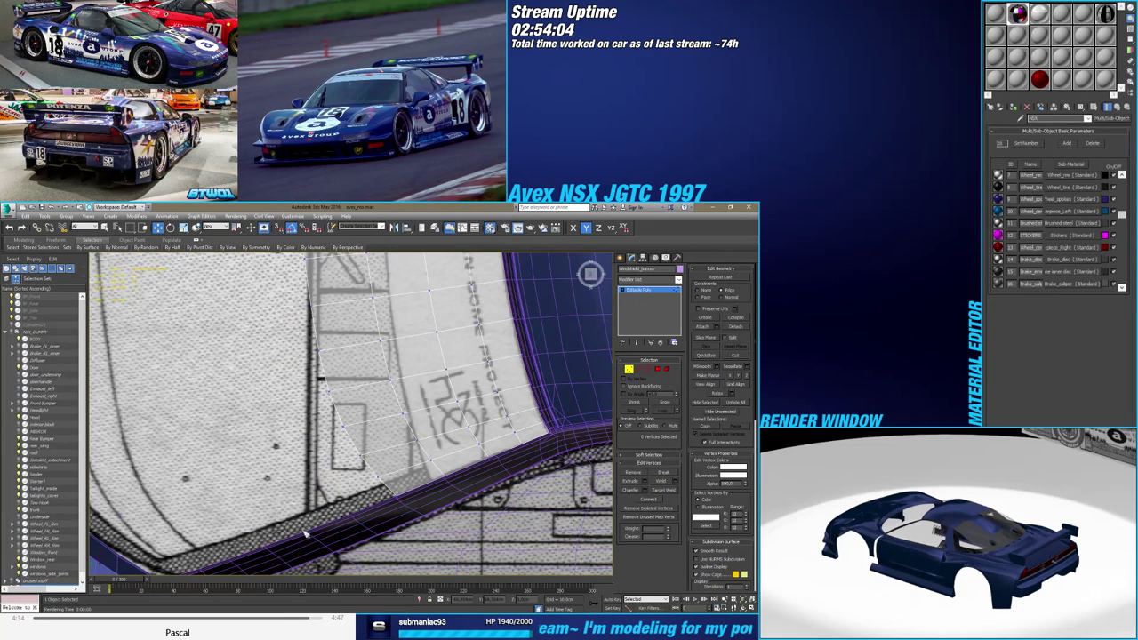
Slide the windshield banner's row vertices nearest the A-pillar along their edges to the front banner line on the blueprint
{"action": "left_click", "coordinate": [444, 475]}
{"action": "scroll", "coordinate": [443, 477], "scroll_direction": "up", "scroll_amount": 1}
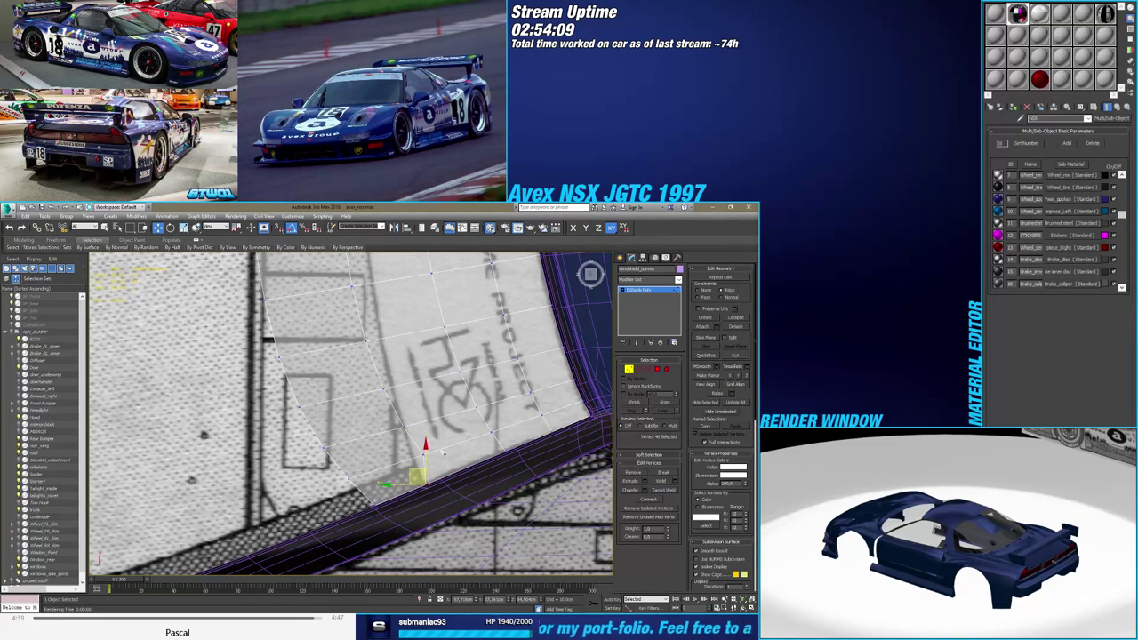
{"action": "left_click", "coordinate": [410, 466]}
{"action": "left_click_drag", "start_coordinate": [382, 458], "coordinate": [378, 383]}
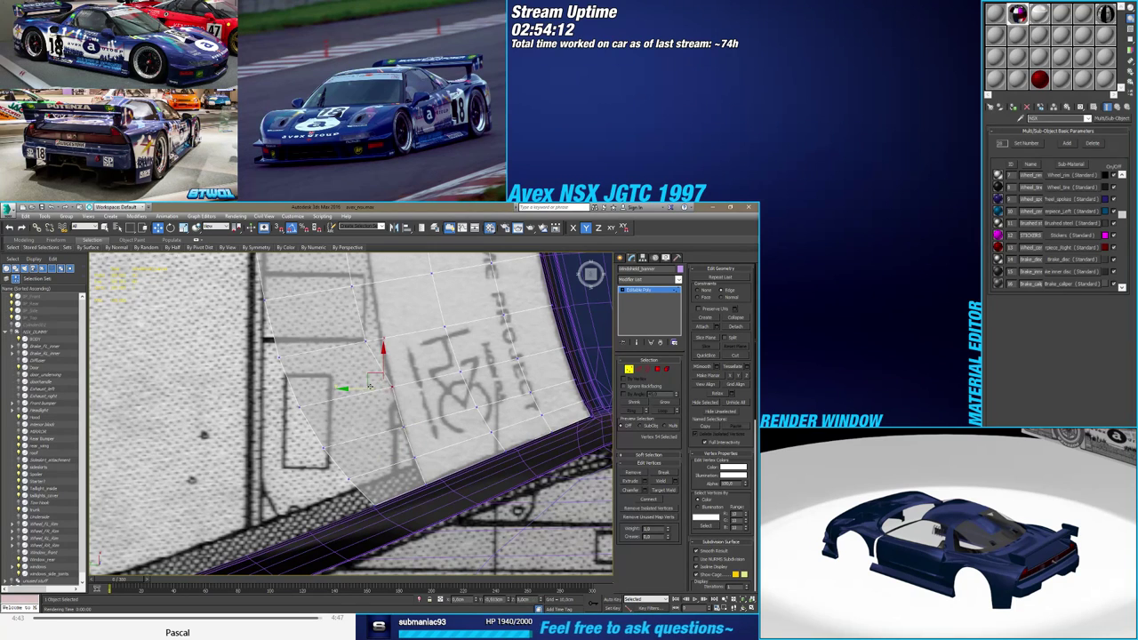
{"action": "middle_click_drag", "start_coordinate": [371, 403], "coordinate": [333, 432]}
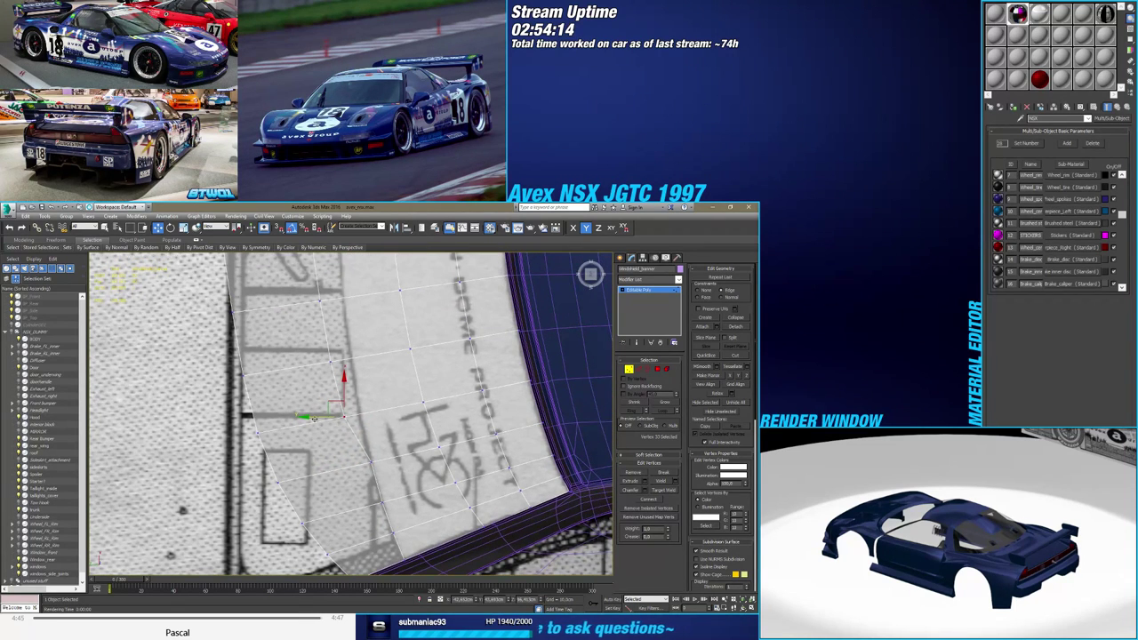
{"action": "left_click_drag", "start_coordinate": [314, 418], "coordinate": [330, 413]}
Slide the vertices midway along the same banner row toward the roof until they follow the blueprint's front banner line
{"action": "middle_click_drag", "start_coordinate": [323, 374], "coordinate": [313, 410]}
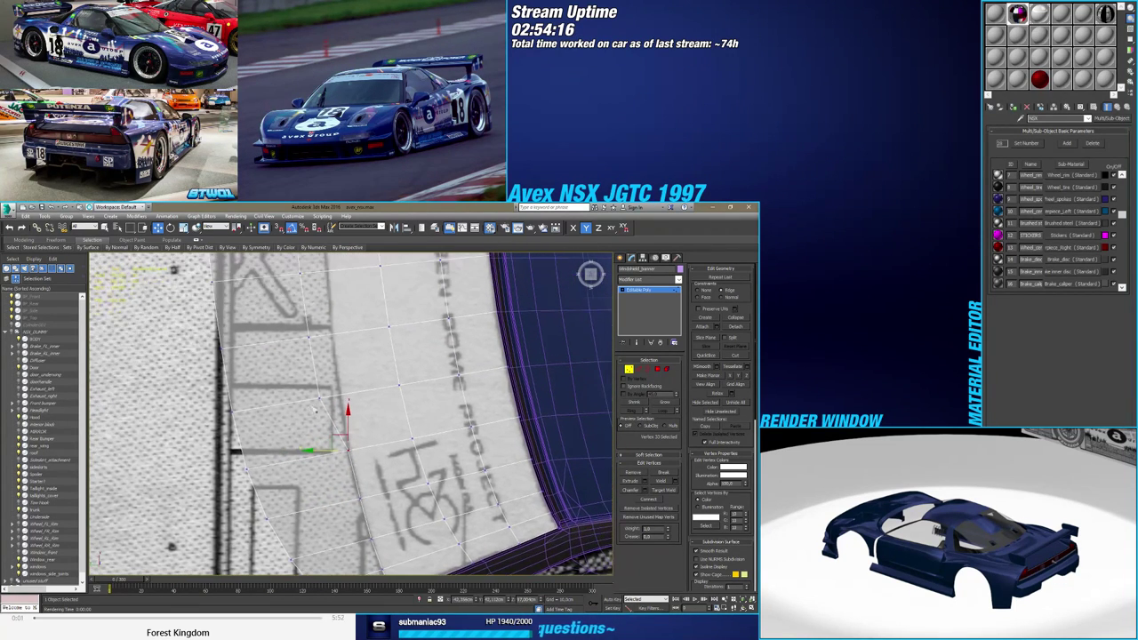
{"action": "left_click", "coordinate": [318, 399]}
{"action": "left_click_drag", "start_coordinate": [290, 398], "coordinate": [311, 394]}
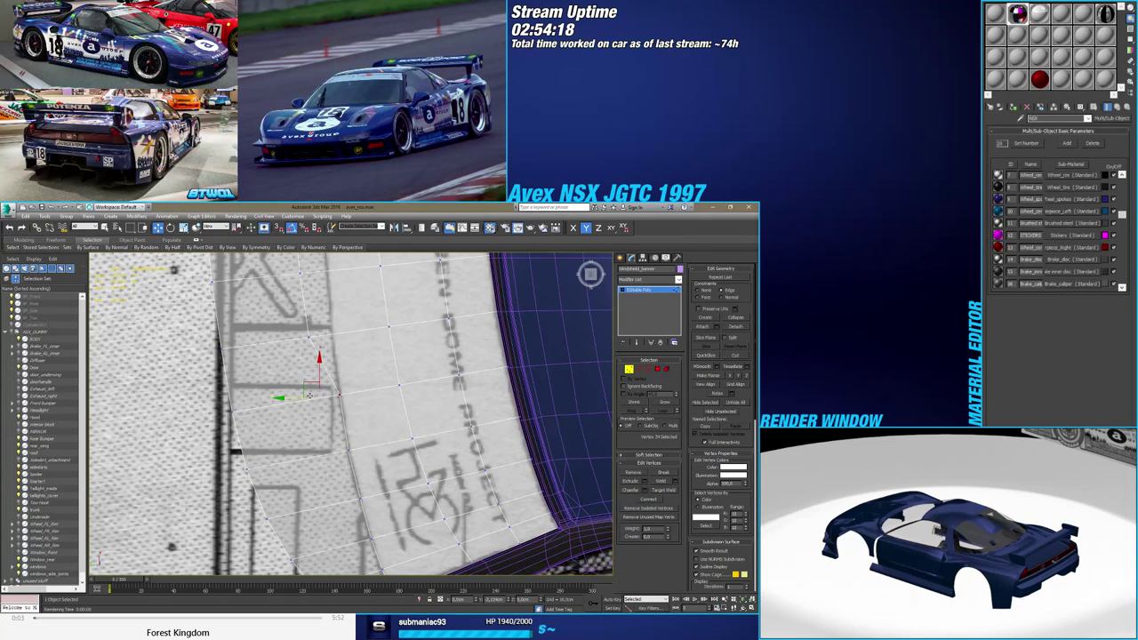
{"action": "middle_click_drag", "start_coordinate": [300, 361], "coordinate": [294, 423]}
{"action": "left_click", "coordinate": [301, 399]}
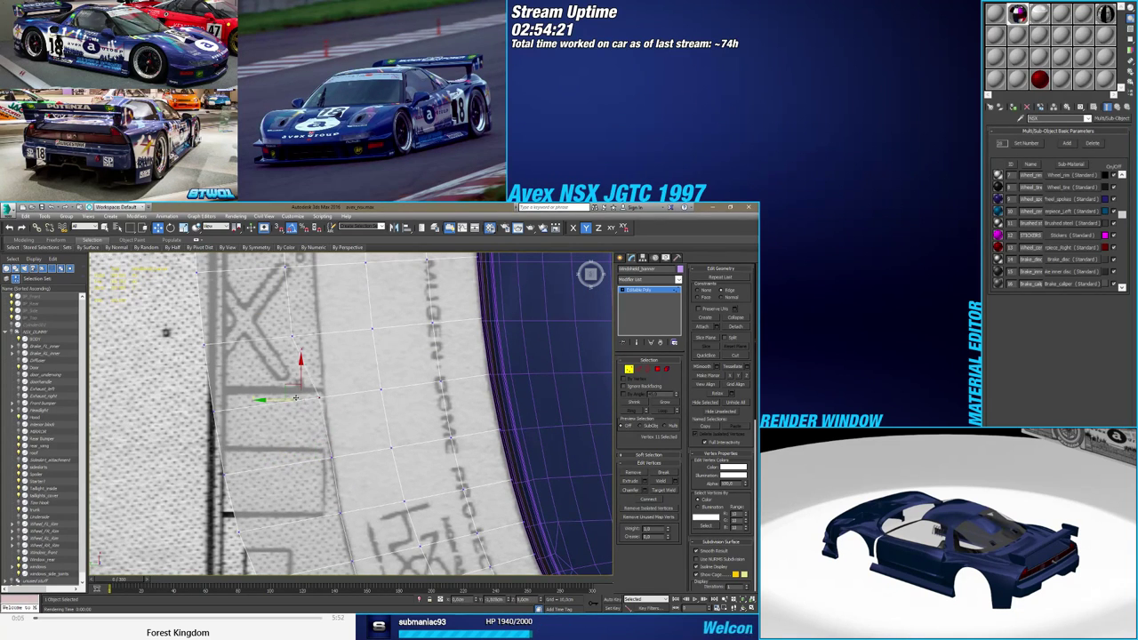
{"action": "left_click_drag", "start_coordinate": [300, 397], "coordinate": [301, 397]}
{"action": "middle_click_drag", "start_coordinate": [270, 361], "coordinate": [271, 429]}
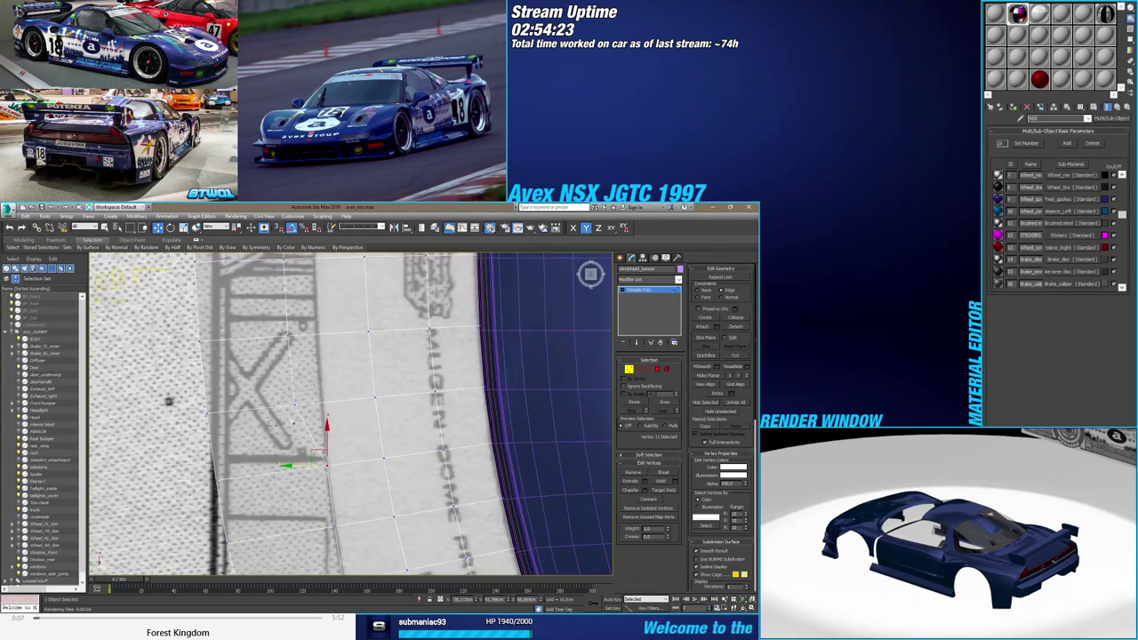
{"action": "left_click", "coordinate": [294, 405]}
{"action": "left_click_drag", "start_coordinate": [273, 404], "coordinate": [301, 400]}
Align the row's remaining vertices near the car's centreline with the blueprint, moving the last two together
{"action": "middle_click_drag", "start_coordinate": [307, 315], "coordinate": [299, 394]}
{"action": "left_click", "coordinate": [282, 415]}
{"action": "left_click_drag", "start_coordinate": [252, 415], "coordinate": [282, 409]}
{"action": "middle_click_drag", "start_coordinate": [264, 373], "coordinate": [262, 445]}
{"action": "left_click_drag", "start_coordinate": [263, 445], "coordinate": [288, 332]}
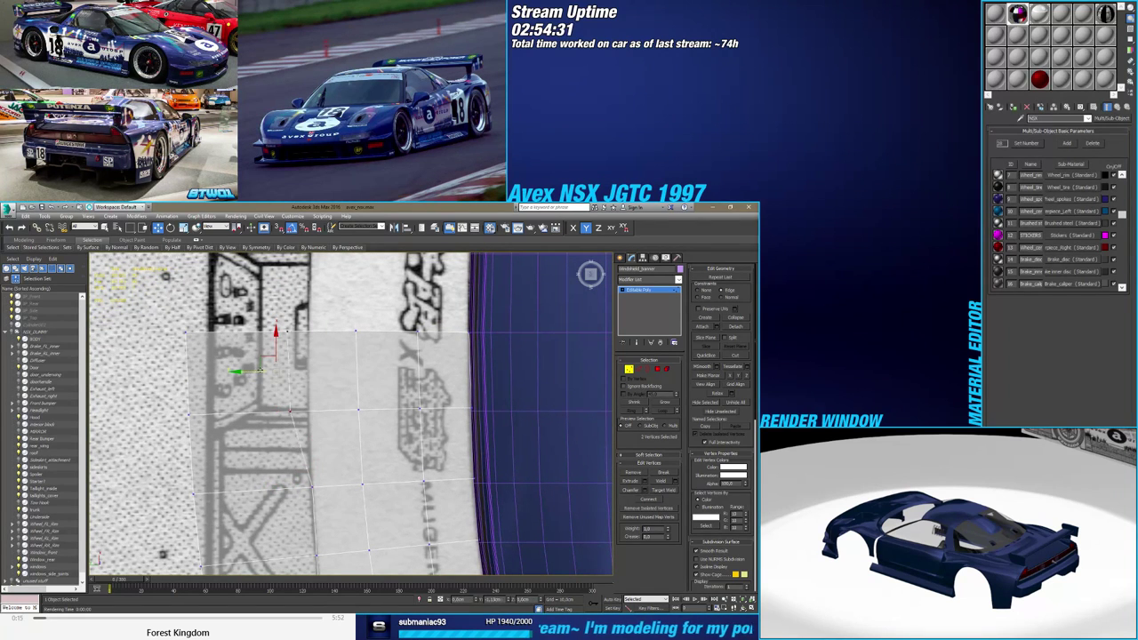
{"action": "left_click_drag", "start_coordinate": [259, 368], "coordinate": [275, 331]}
{"action": "left_click", "coordinate": [307, 332]}
Fine-tune the adjusted row's vertices along their edges in the side view so the banner's front line runs smoothly
{"action": "scroll", "coordinate": [283, 343], "scroll_direction": "down", "scroll_amount": 2}
{"action": "middle_click_drag", "start_coordinate": [284, 345], "coordinate": [307, 271], "text": "alt"}
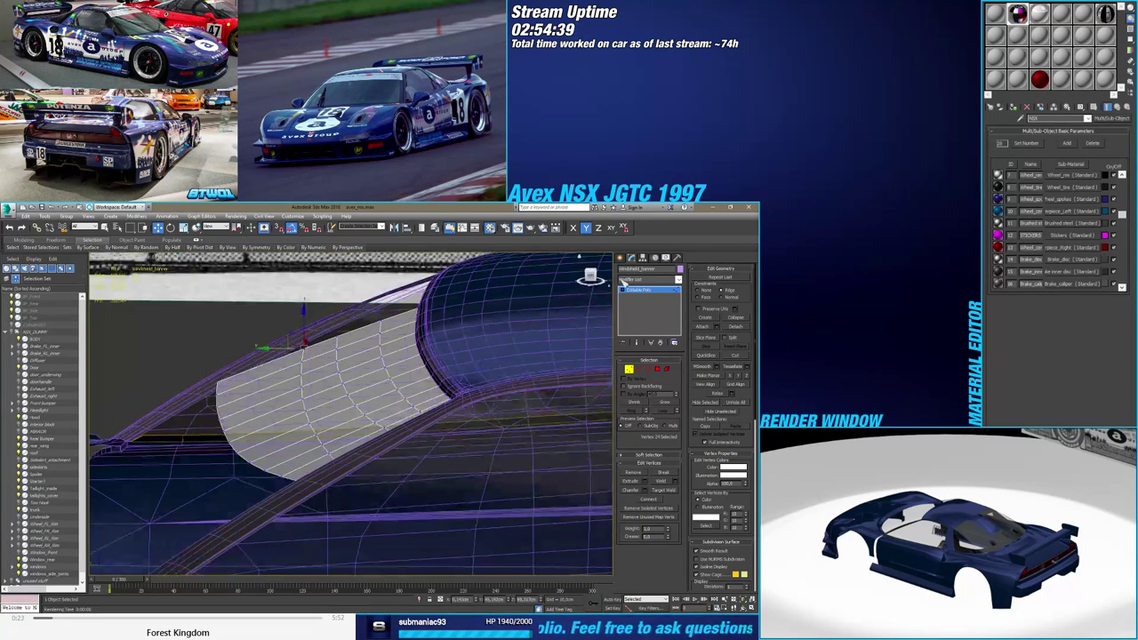
{"action": "left_click", "coordinate": [593, 278]}
{"action": "scroll", "coordinate": [290, 350], "scroll_direction": "up", "scroll_amount": 3}
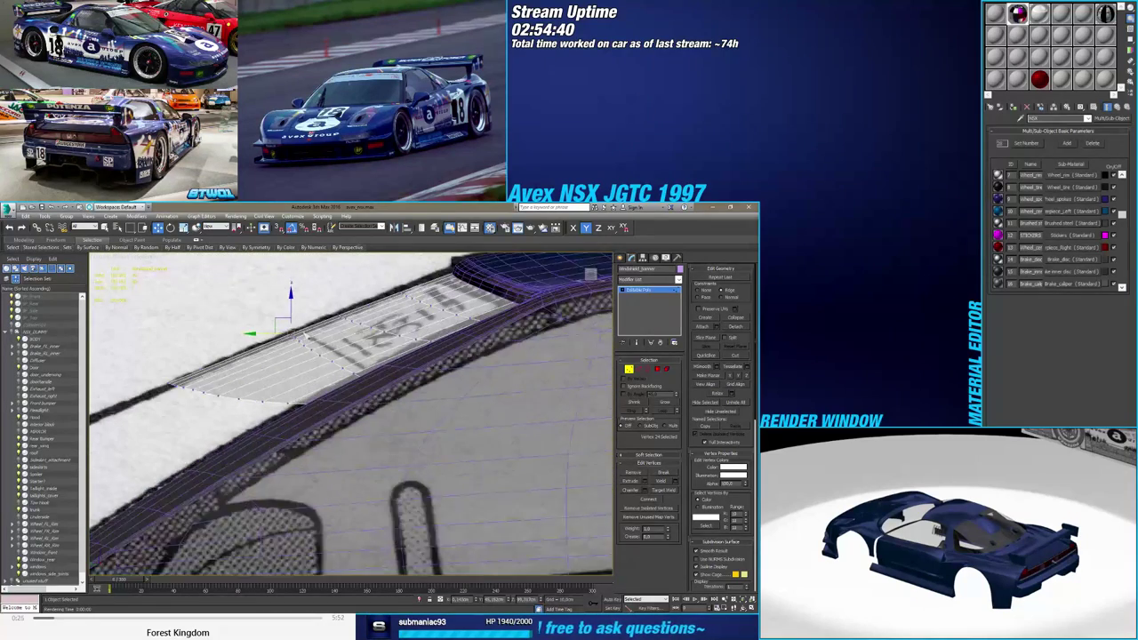
{"action": "middle_click_drag", "start_coordinate": [291, 342], "coordinate": [260, 358]}
{"action": "scroll", "coordinate": [261, 358], "scroll_direction": "up", "scroll_amount": 4}
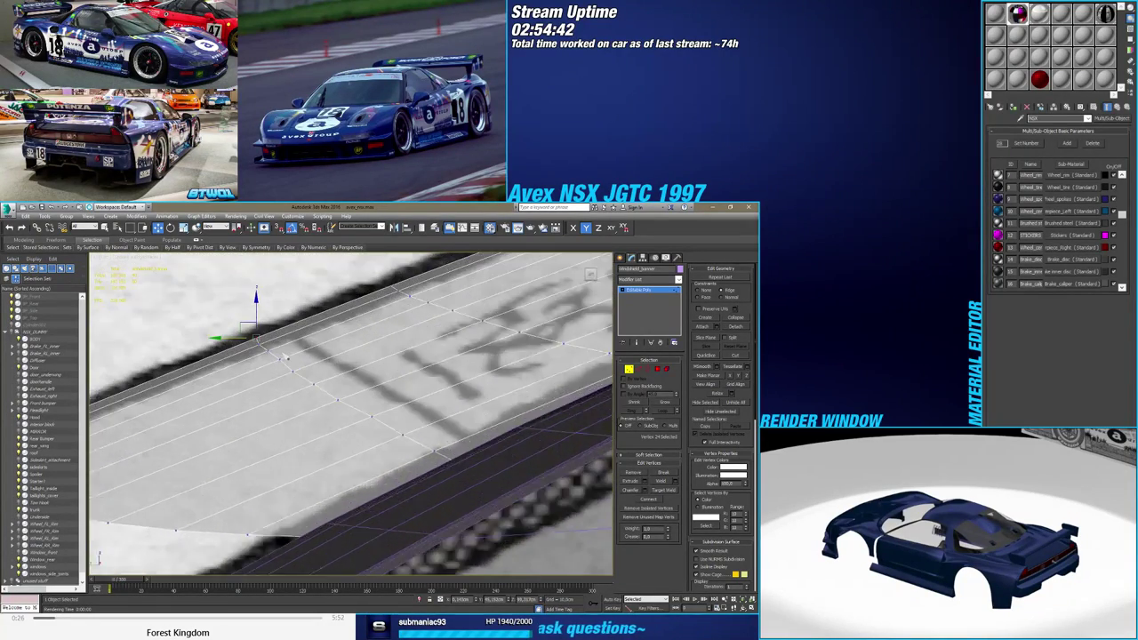
{"action": "left_click", "coordinate": [261, 350]}
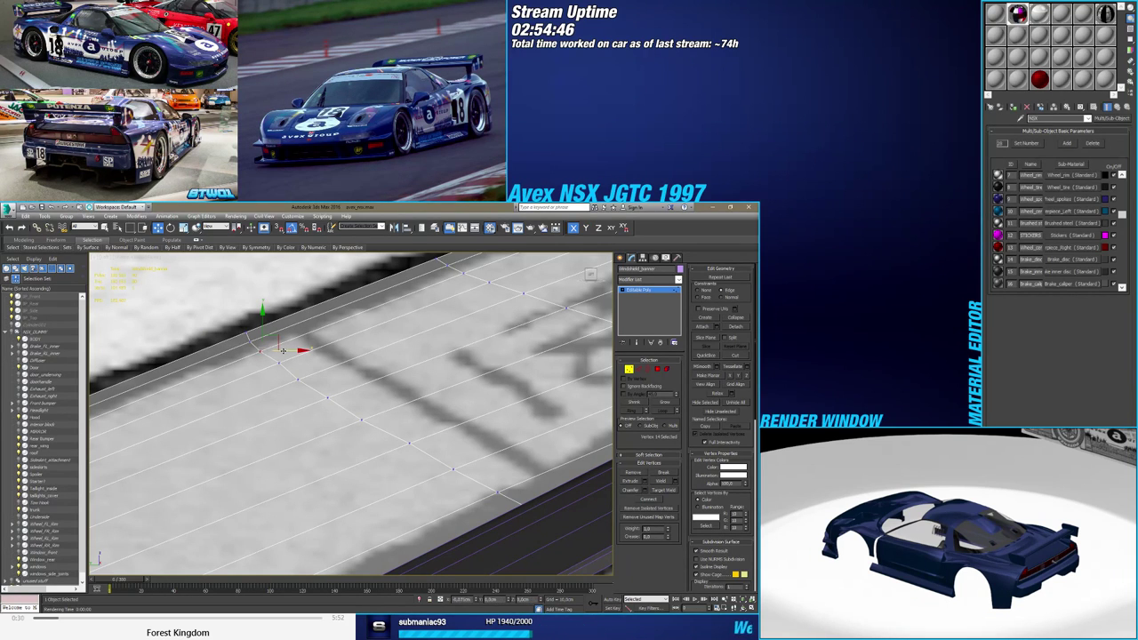
{"action": "left_click_drag", "start_coordinate": [283, 350], "coordinate": [286, 362]}
{"action": "left_click", "coordinate": [296, 363]}
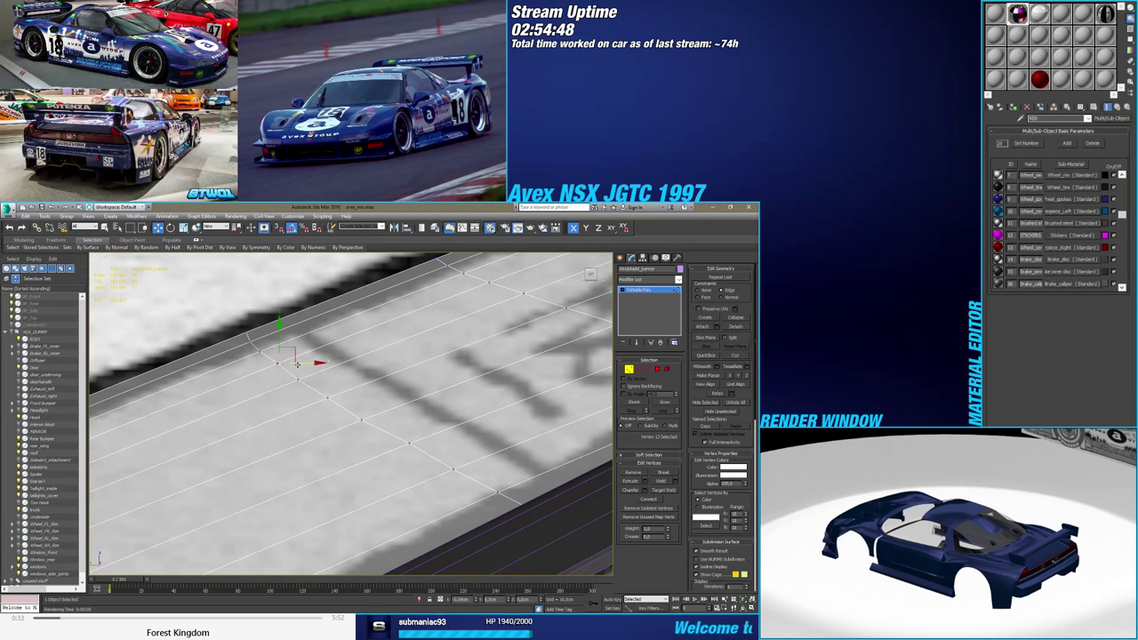
{"action": "left_click_drag", "start_coordinate": [296, 362], "coordinate": [319, 383]}
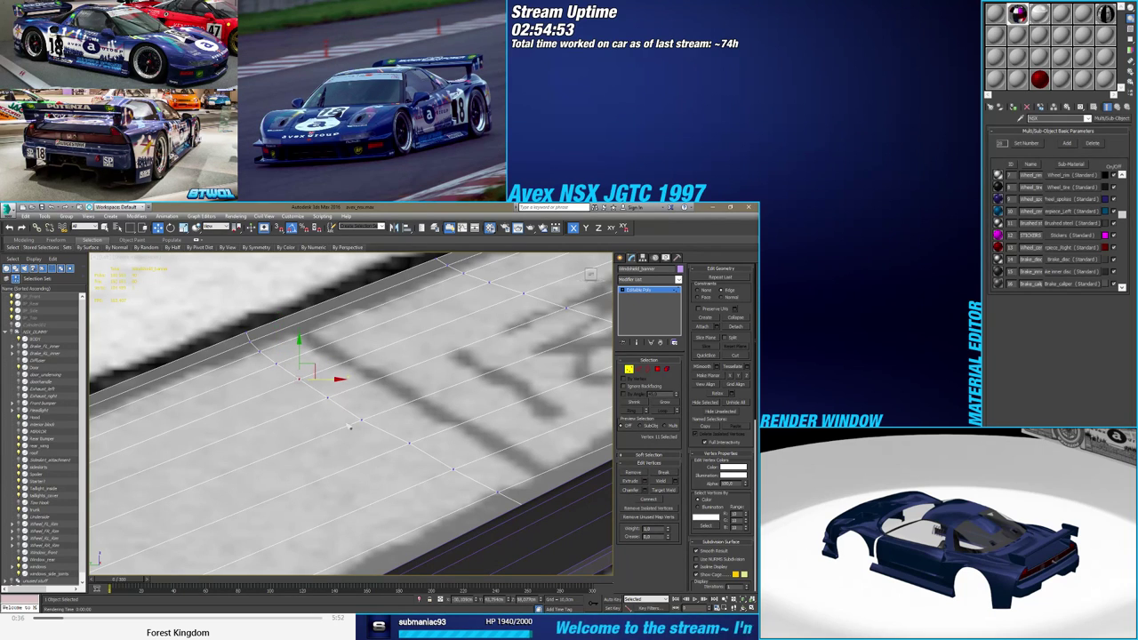
{"action": "left_click", "coordinate": [411, 442]}
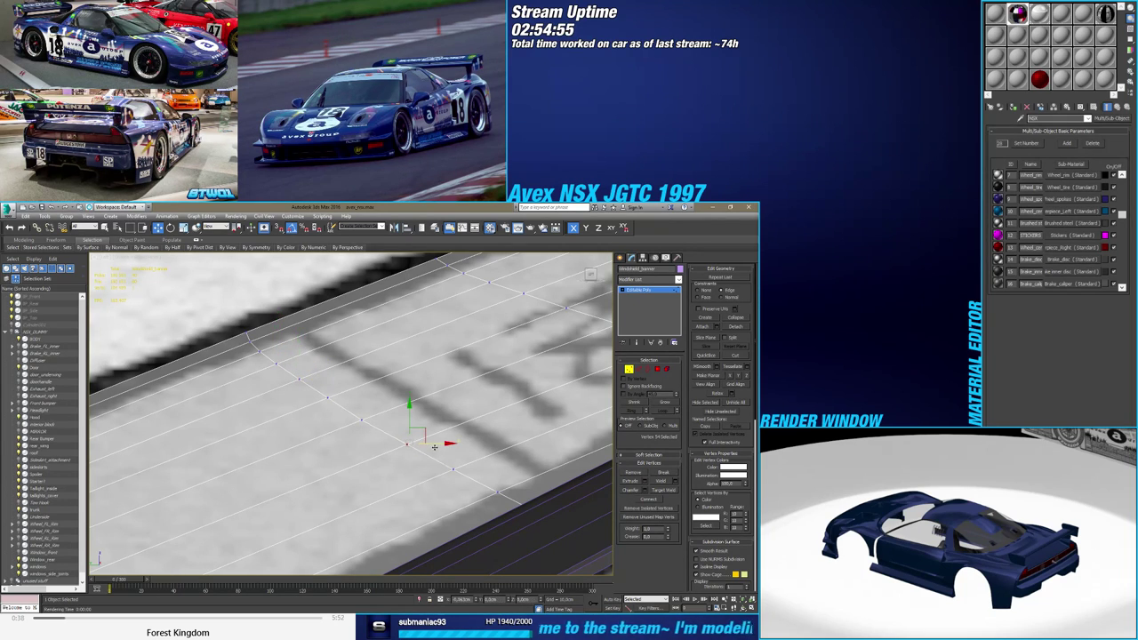
{"action": "left_click_drag", "start_coordinate": [435, 447], "coordinate": [434, 447]}
Delete the strip of banner polygons in front of the aligned row, selecting it in the top view
{"action": "scroll", "coordinate": [435, 447], "scroll_direction": "down", "scroll_amount": 6}
{"action": "scroll", "coordinate": [356, 414], "scroll_direction": "down", "scroll_amount": 5}
{"action": "middle_click_drag", "start_coordinate": [434, 447], "coordinate": [368, 449]}
{"action": "scroll", "coordinate": [368, 450], "scroll_direction": "down", "scroll_amount": 2}
{"action": "left_click", "coordinate": [659, 371]}
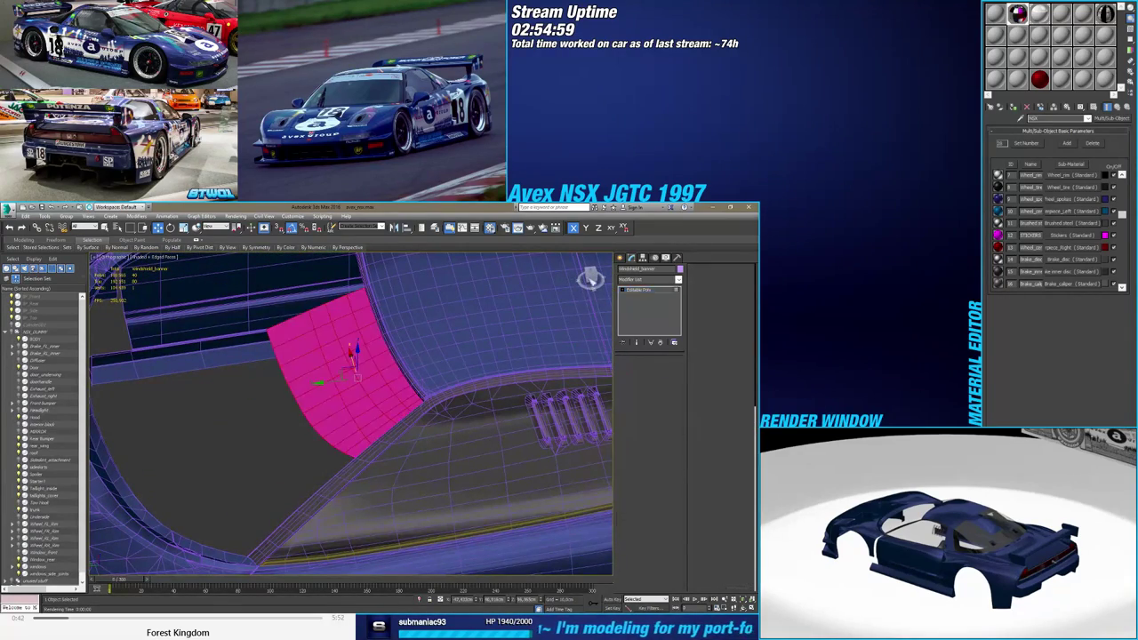
{"action": "left_click", "coordinate": [591, 276]}
{"action": "scroll", "coordinate": [348, 420], "scroll_direction": "down", "scroll_amount": 2}
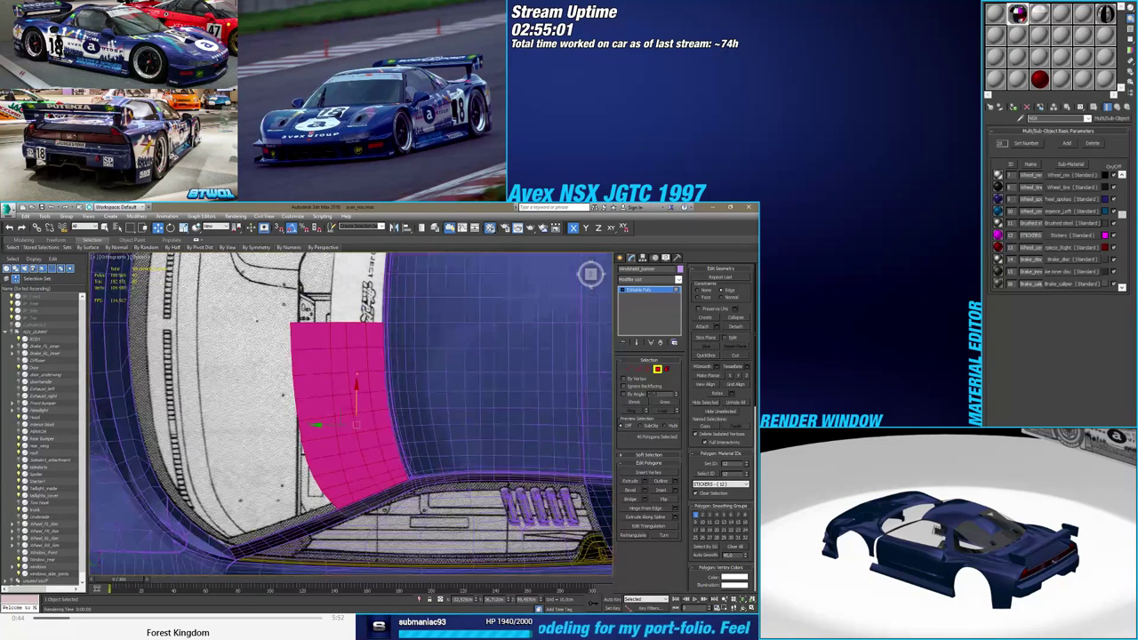
{"action": "left_click", "coordinate": [286, 382]}
{"action": "left_click_drag", "start_coordinate": [333, 515], "coordinate": [324, 525]}
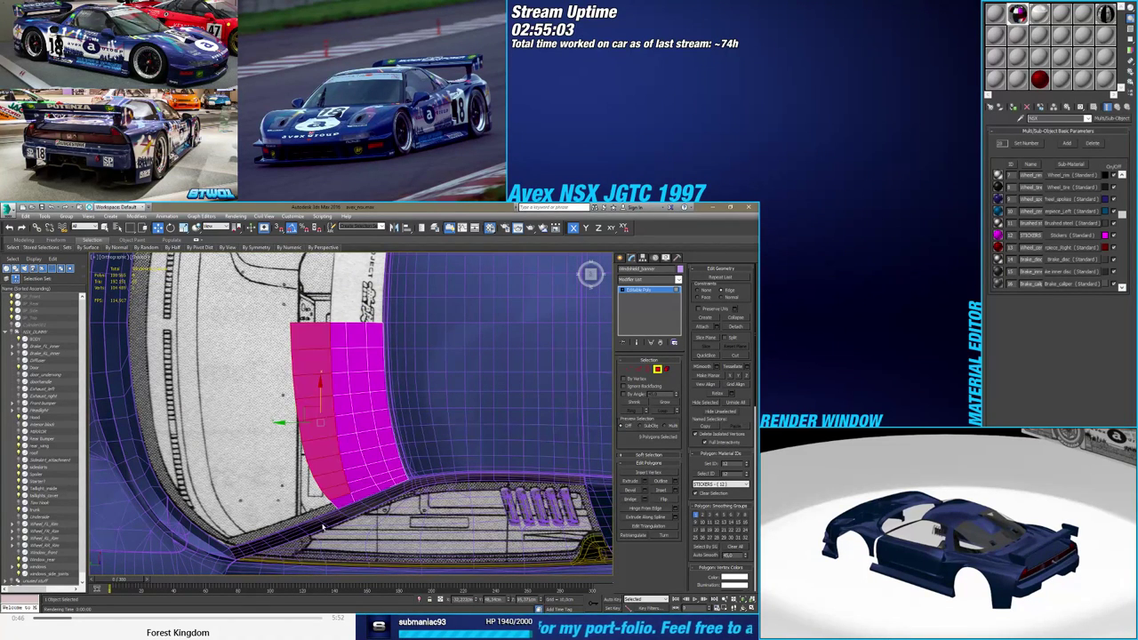
{"action": "key", "text": "Delete"}
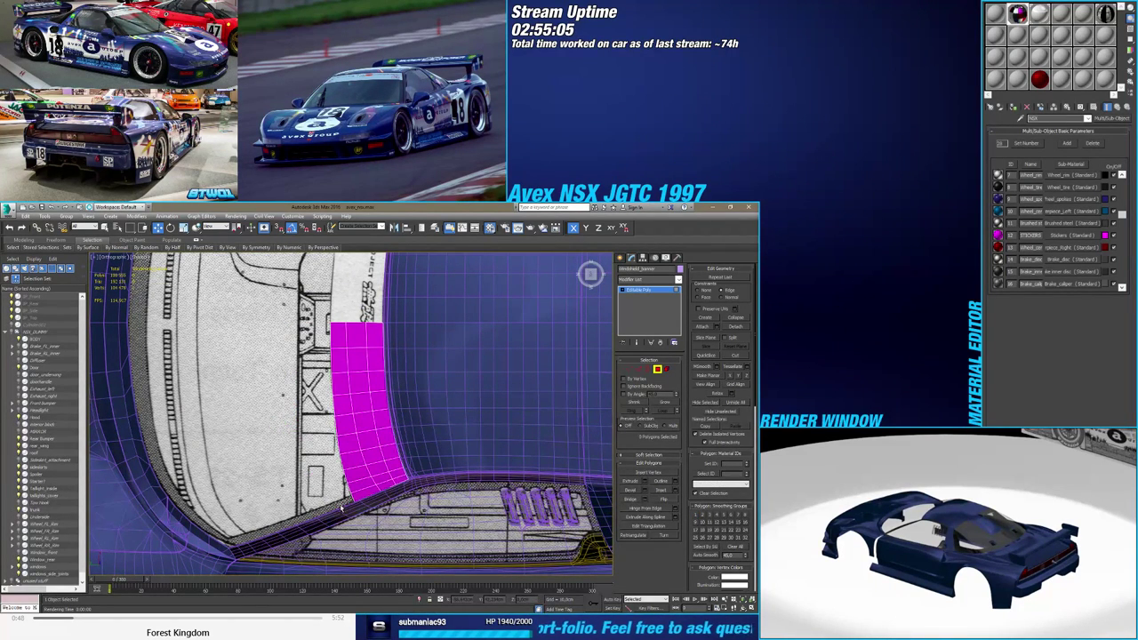
{"action": "middle_click_drag", "start_coordinate": [374, 477], "coordinate": [591, 384], "text": "alt"}
{"action": "scroll", "coordinate": [424, 414], "scroll_direction": "up", "scroll_amount": 5}
{"action": "scroll", "coordinate": [424, 415], "scroll_direction": "down", "scroll_amount": 2}
{"action": "left_click", "coordinate": [650, 369]}
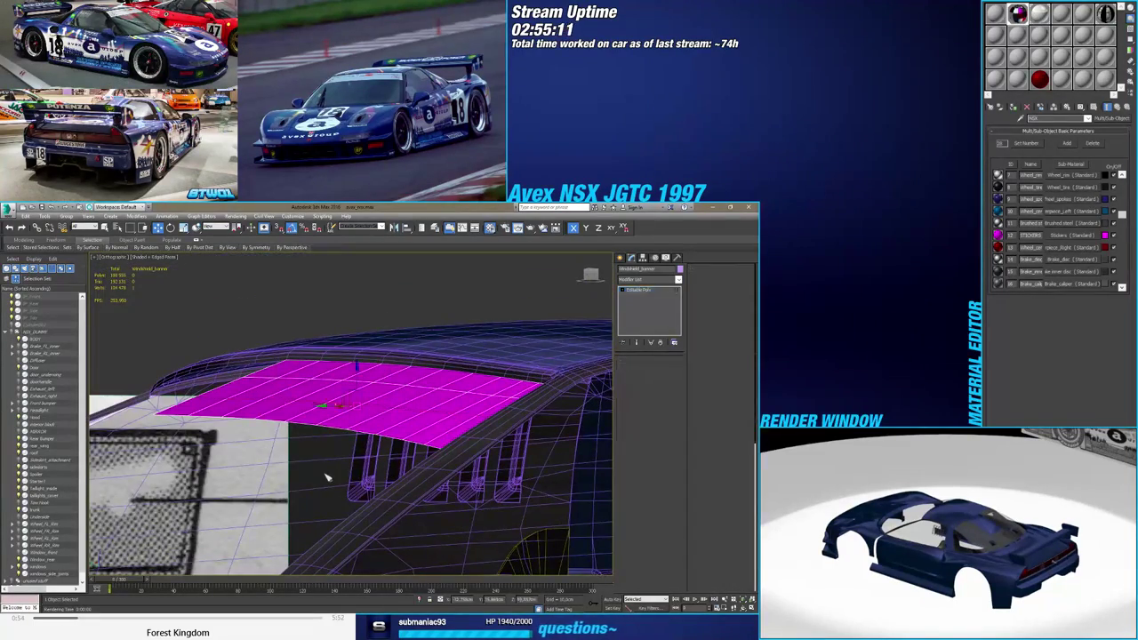
{"action": "left_click", "coordinate": [353, 423]}
{"action": "mouse_move", "coordinate": [372, 439]}
{"action": "middle_mouse_down", "text": "alt"}
{"action": "mouse_move", "coordinate": [391, 463]}
{"action": "mouse_move", "coordinate": [359, 440]}
{"action": "mouse_move", "coordinate": [387, 427]}
{"action": "middle_mouse_up", "text": "alt"}
{"action": "left_click", "coordinate": [639, 369]}
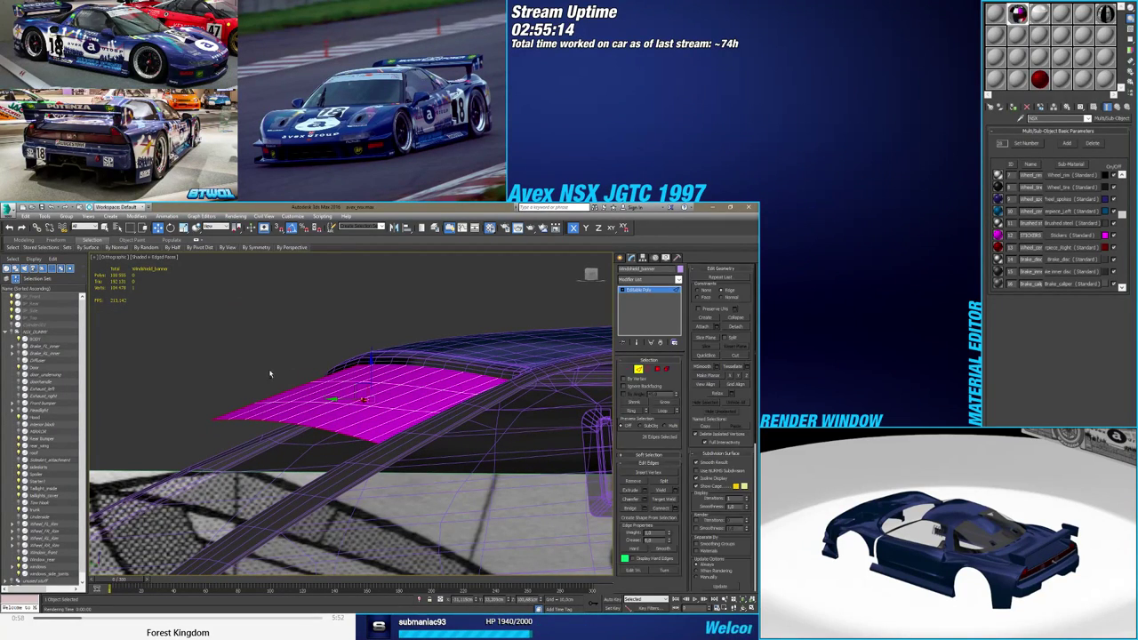
{"action": "left_click_drag", "start_coordinate": [316, 404], "coordinate": [254, 411], "text": "alt"}
{"action": "middle_click_drag", "start_coordinate": [255, 411], "coordinate": [365, 411], "text": "alt"}
{"action": "scroll", "coordinate": [397, 388], "scroll_direction": "up", "scroll_amount": 4}
{"action": "scroll", "coordinate": [330, 405], "scroll_direction": "down", "scroll_amount": 2}
{"action": "left_click", "coordinate": [643, 369]}
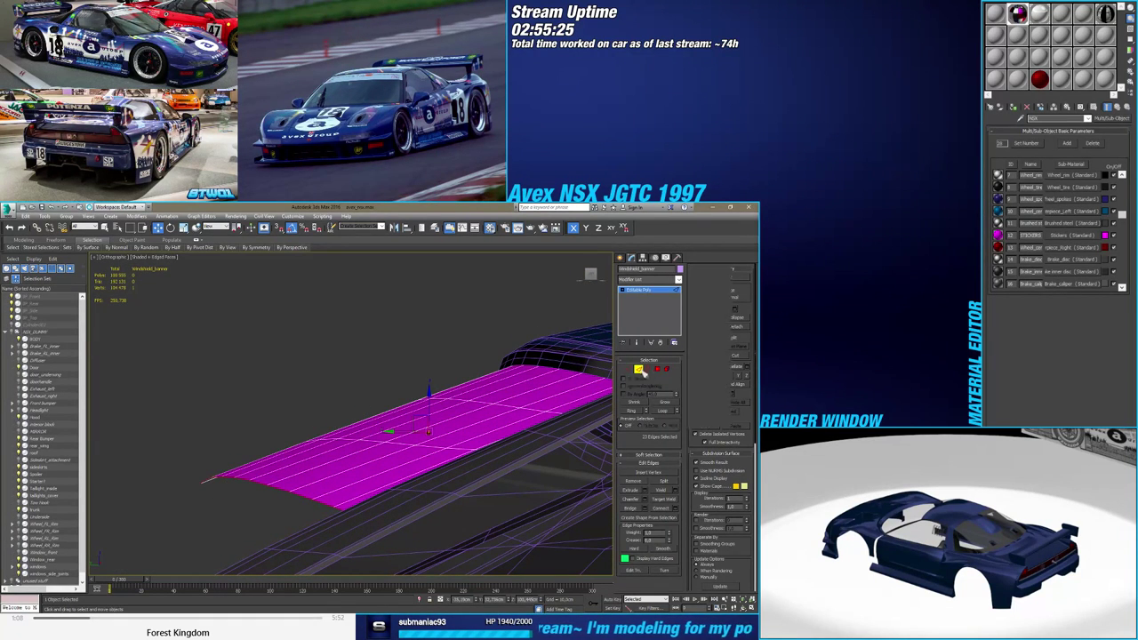
Add a Shell modifier to the windshield banner
{"action": "middle_click_drag", "start_coordinate": [524, 400], "coordinate": [573, 389], "text": "alt"}
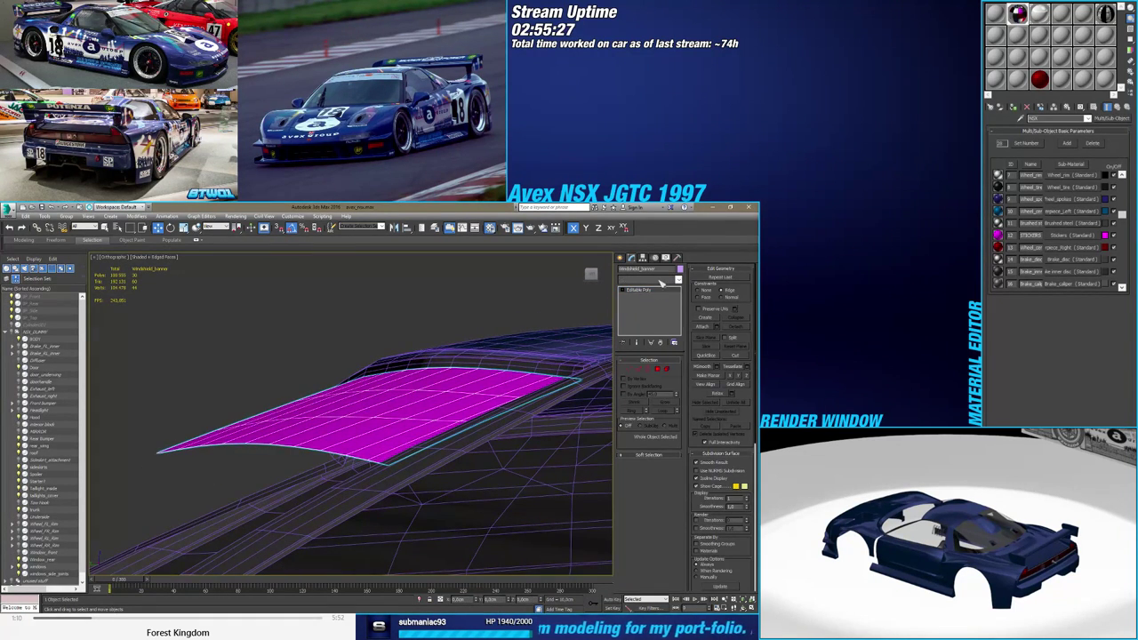
{"action": "left_click", "coordinate": [660, 281]}
{"action": "type", "text": "sh"}
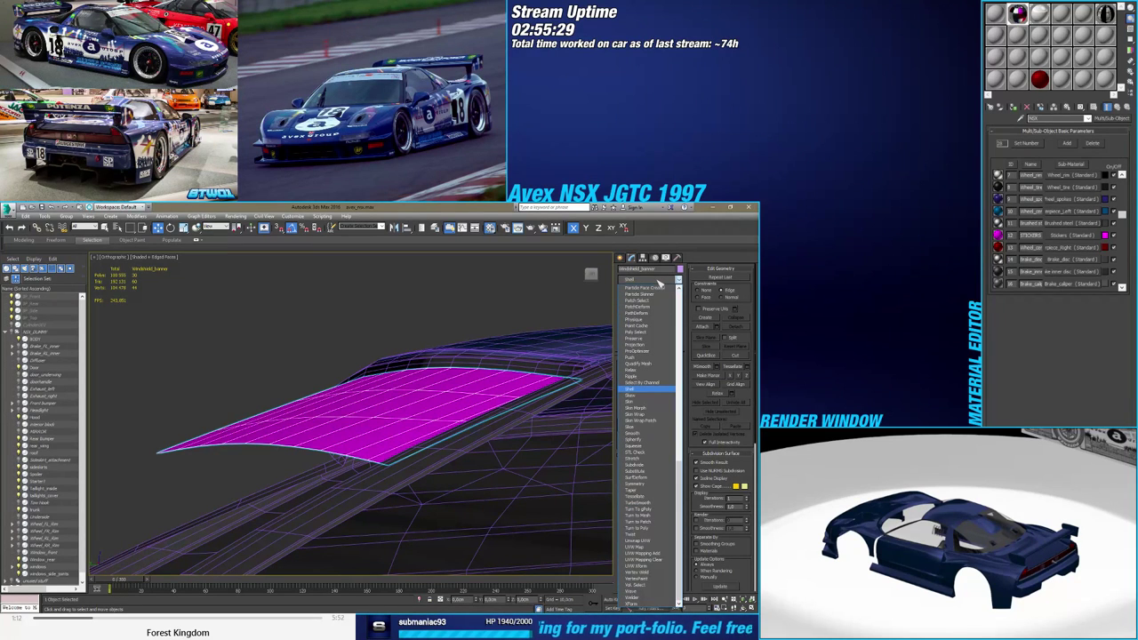
{"action": "key", "text": "Return"}
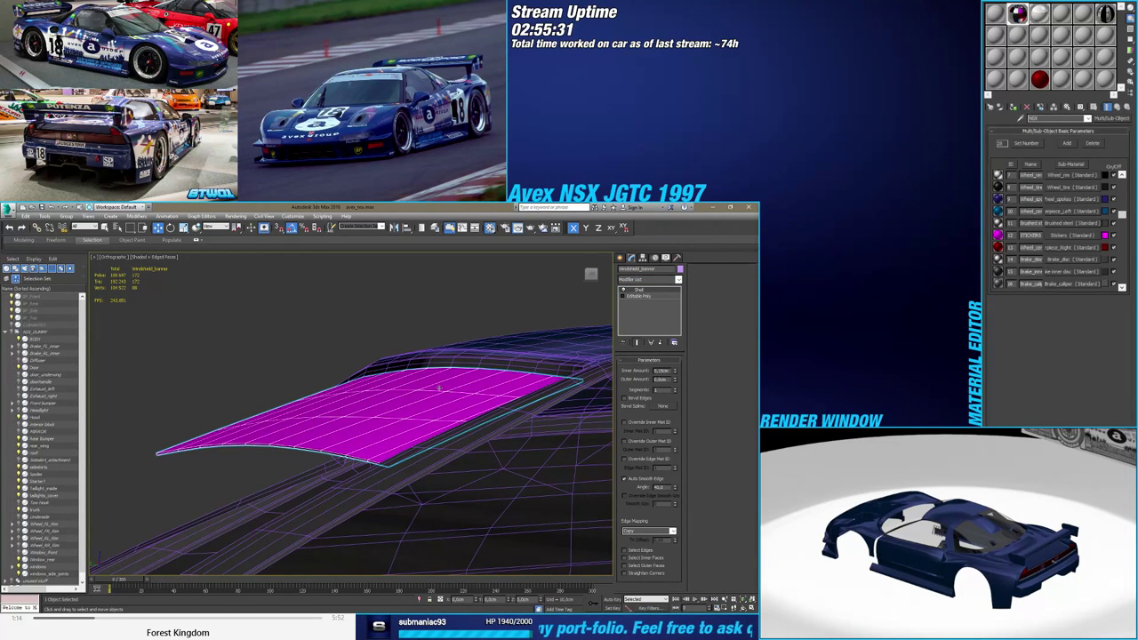
Reduce the Shell's inner amount to make the banner very thin, judging the thickness at its front edge
{"action": "middle_click_drag", "start_coordinate": [439, 388], "coordinate": [480, 366]}
{"action": "scroll", "coordinate": [322, 438], "scroll_direction": "up", "scroll_amount": 4}
{"action": "middle_click_drag", "start_coordinate": [320, 439], "coordinate": [472, 439]}
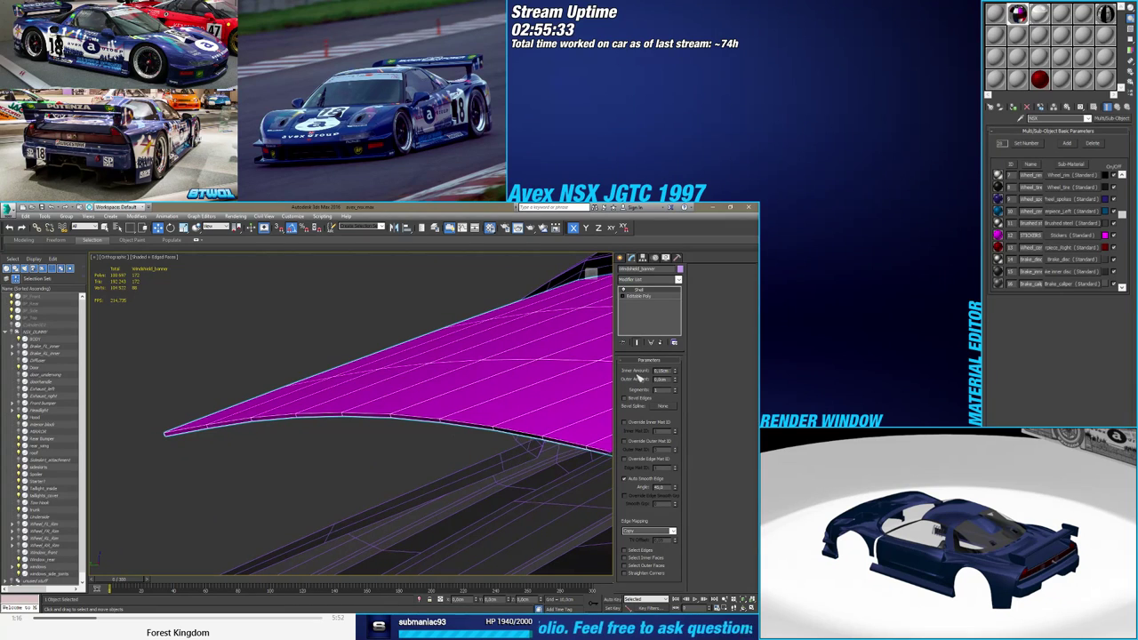
{"action": "left_click", "coordinate": [677, 372]}
{"action": "left_click", "coordinate": [678, 373]}
{"action": "left_click", "coordinate": [678, 373]}
{"action": "left_click", "coordinate": [677, 372]}
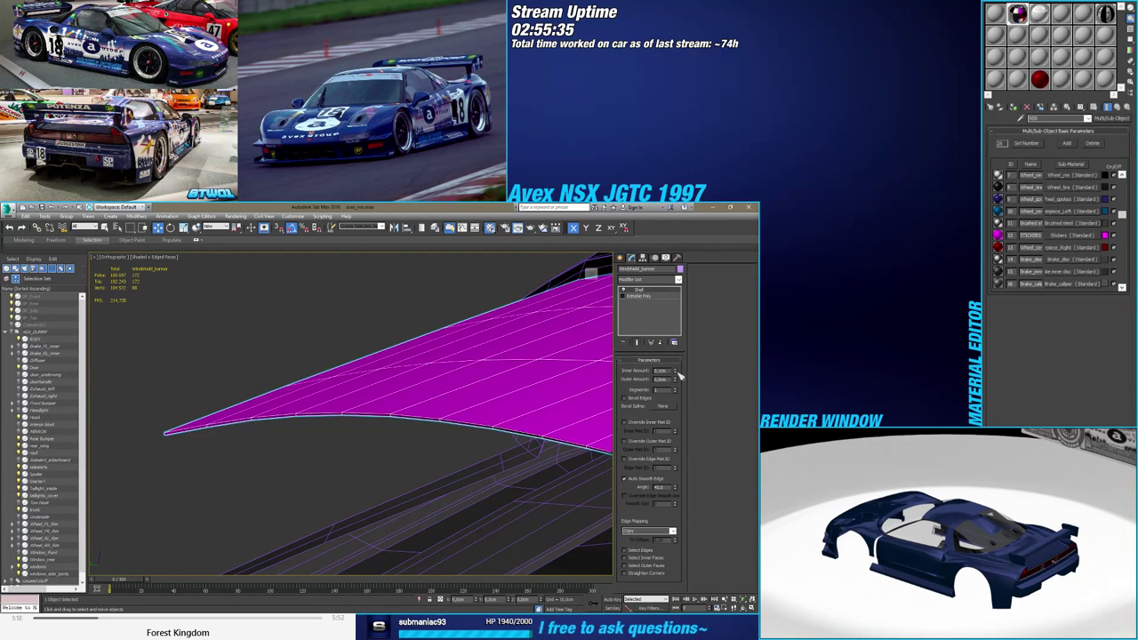
{"action": "left_click", "coordinate": [677, 373]}
{"action": "left_click", "coordinate": [677, 373]}
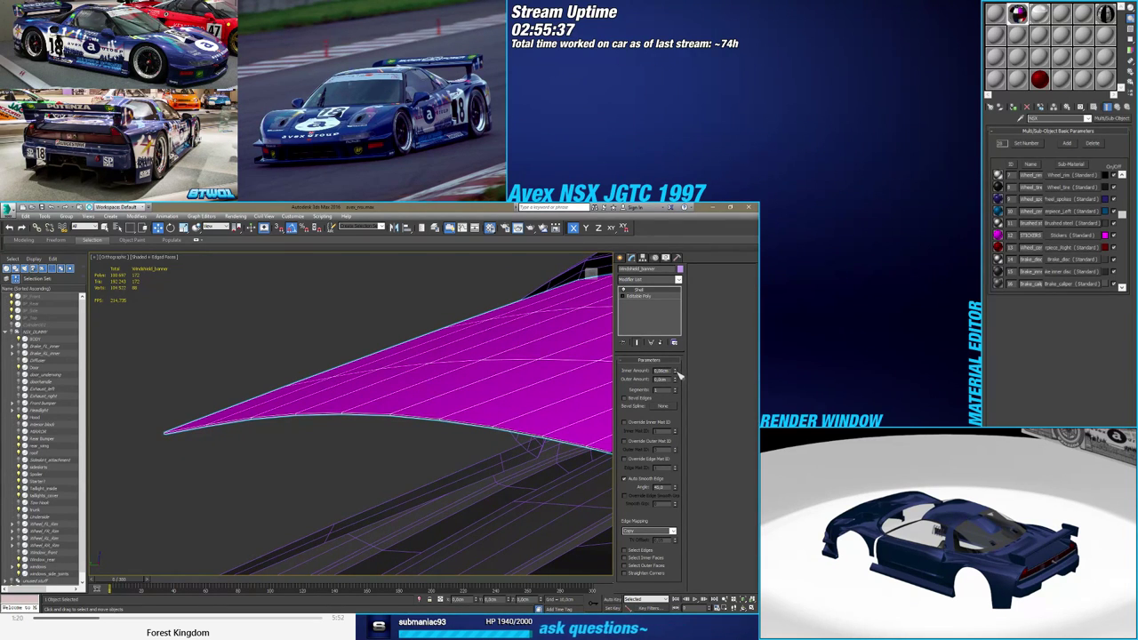
{"action": "left_click", "coordinate": [677, 372]}
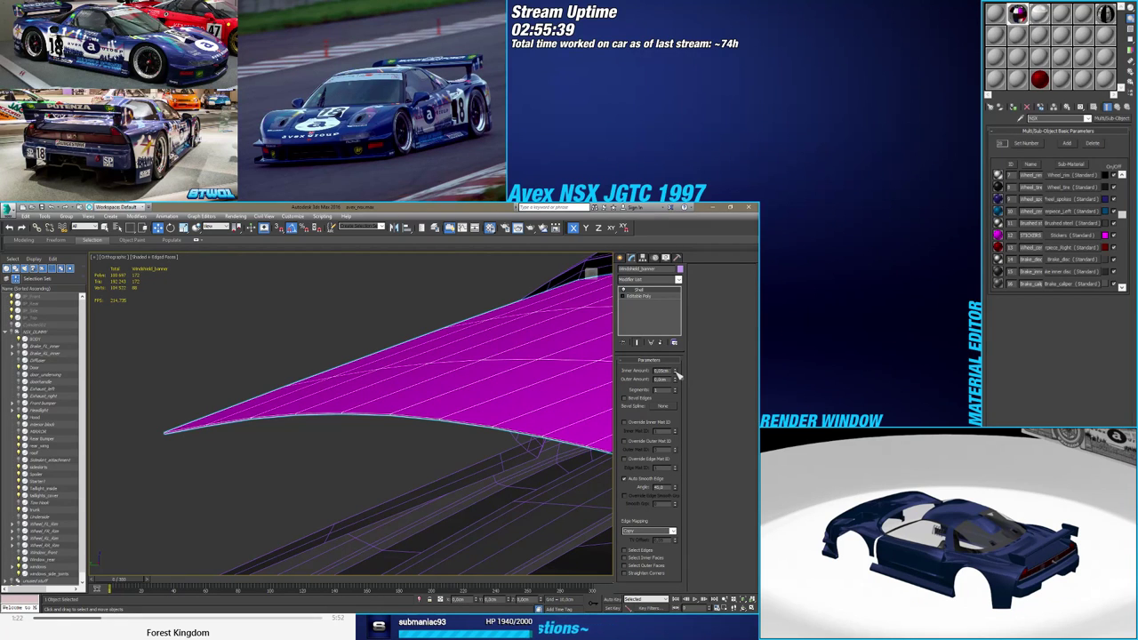
Collapse the Shell modifier into the banner and convert the object back to an Editable Poly
{"action": "right_click", "coordinate": [646, 292]}
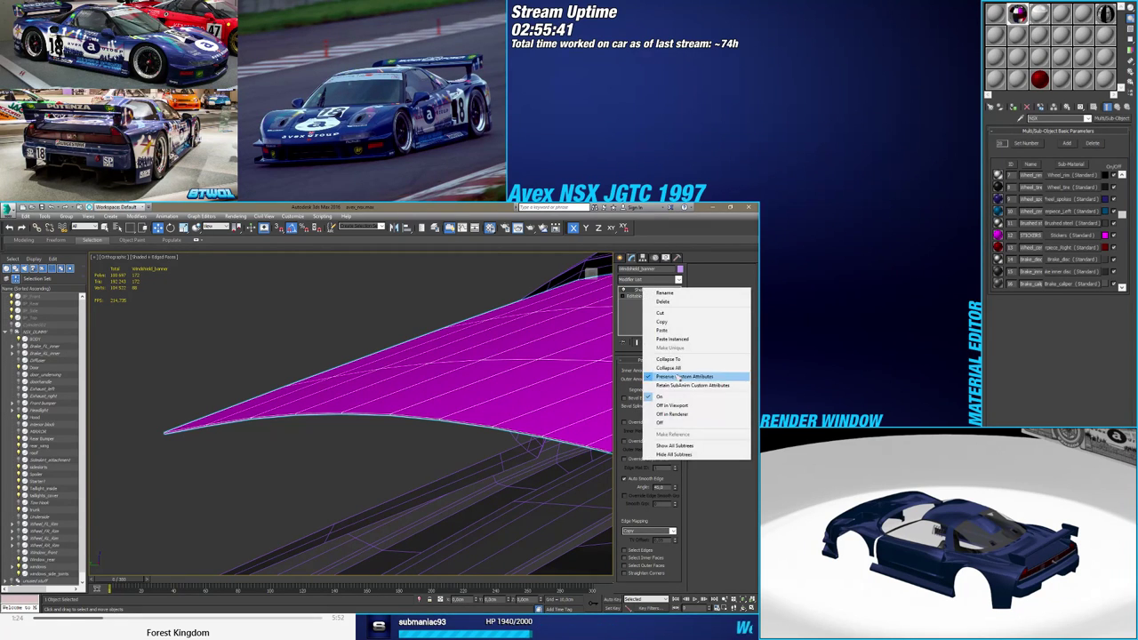
{"action": "left_click", "coordinate": [667, 360]}
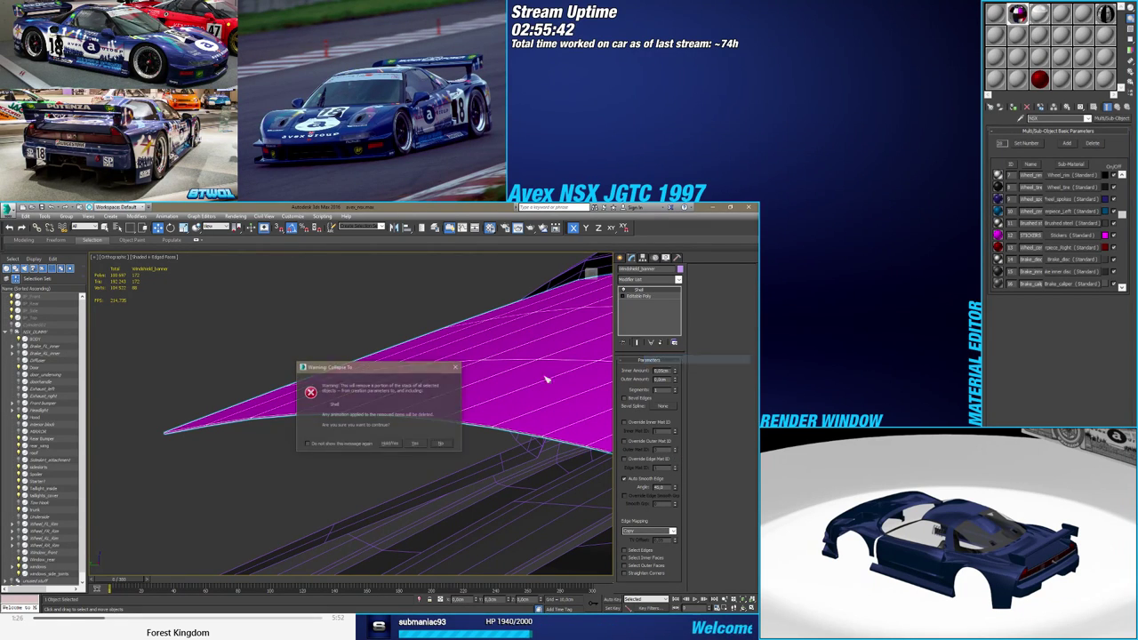
{"action": "left_click", "coordinate": [425, 443]}
{"action": "right_click", "coordinate": [646, 294]}
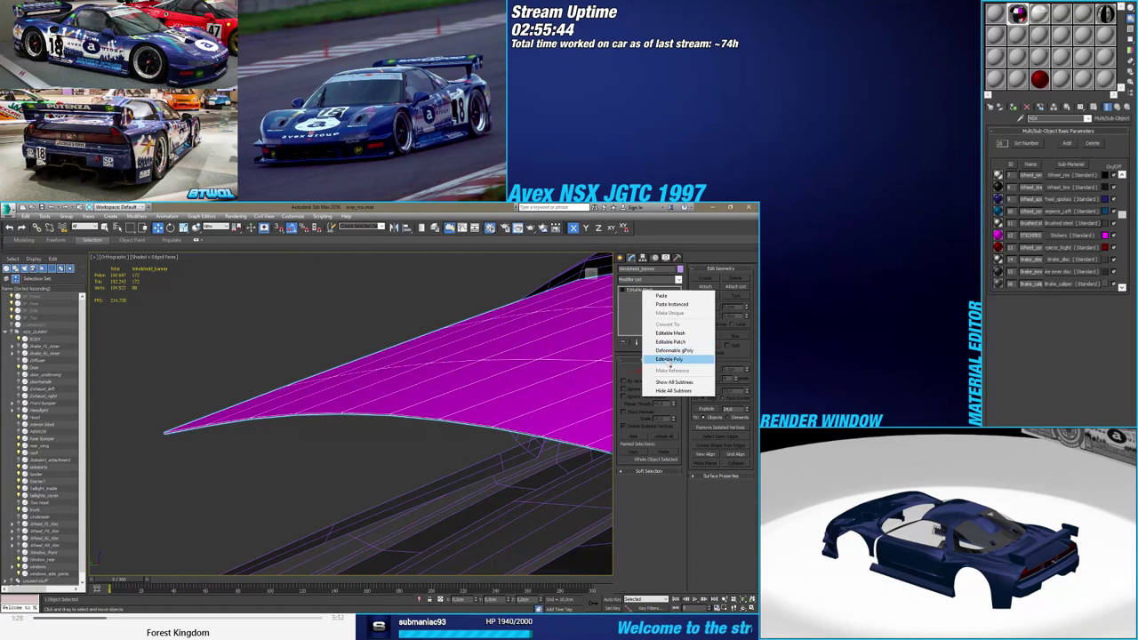
{"action": "left_click", "coordinate": [660, 361]}
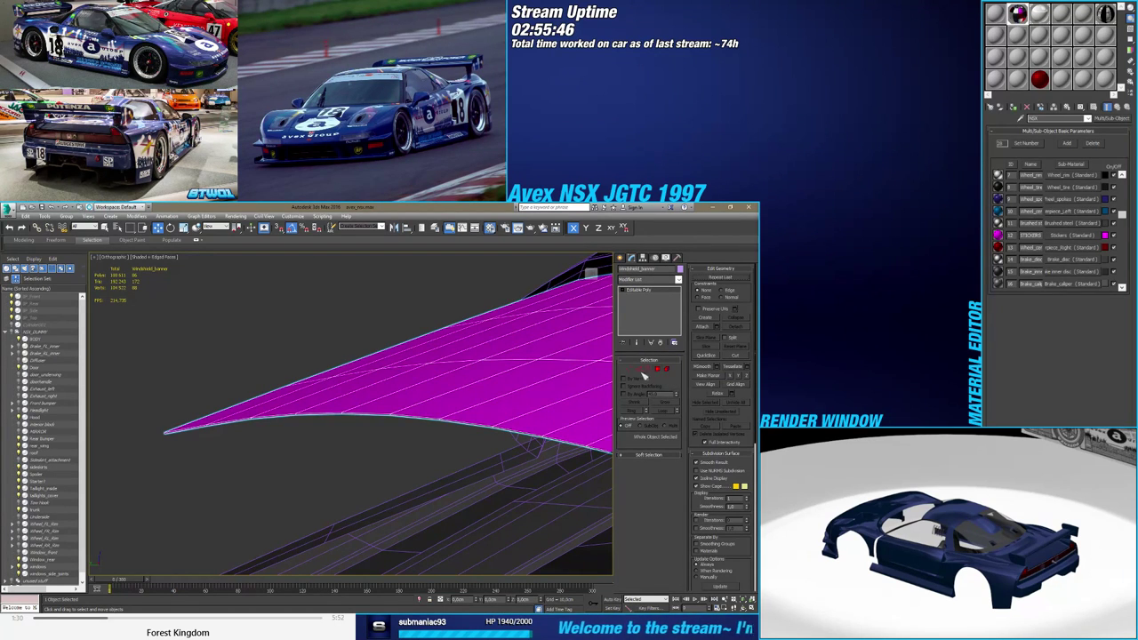
Delete the three thin polygons that close the windshield banner's shell along its centre edge
{"action": "left_click", "coordinate": [628, 369]}
{"action": "left_click_drag", "start_coordinate": [421, 443], "coordinate": [454, 414]}
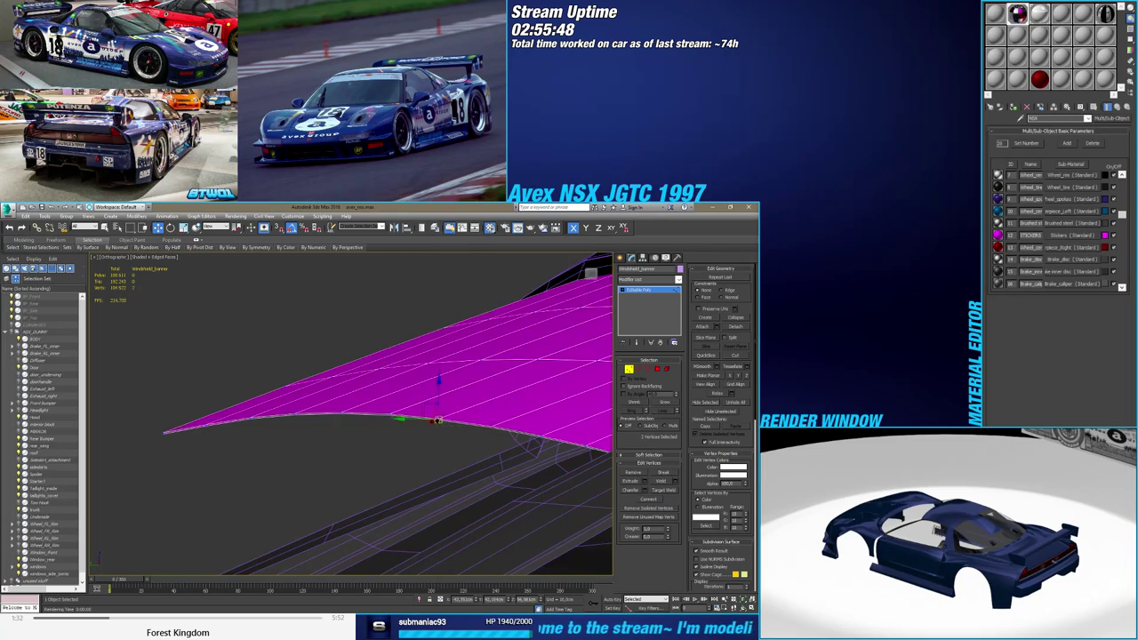
{"action": "scroll", "coordinate": [451, 417], "scroll_direction": "down", "scroll_amount": 4}
{"action": "middle_click_drag", "start_coordinate": [477, 428], "coordinate": [564, 446], "text": "alt"}
{"action": "scroll", "coordinate": [319, 453], "scroll_direction": "up", "scroll_amount": 10}
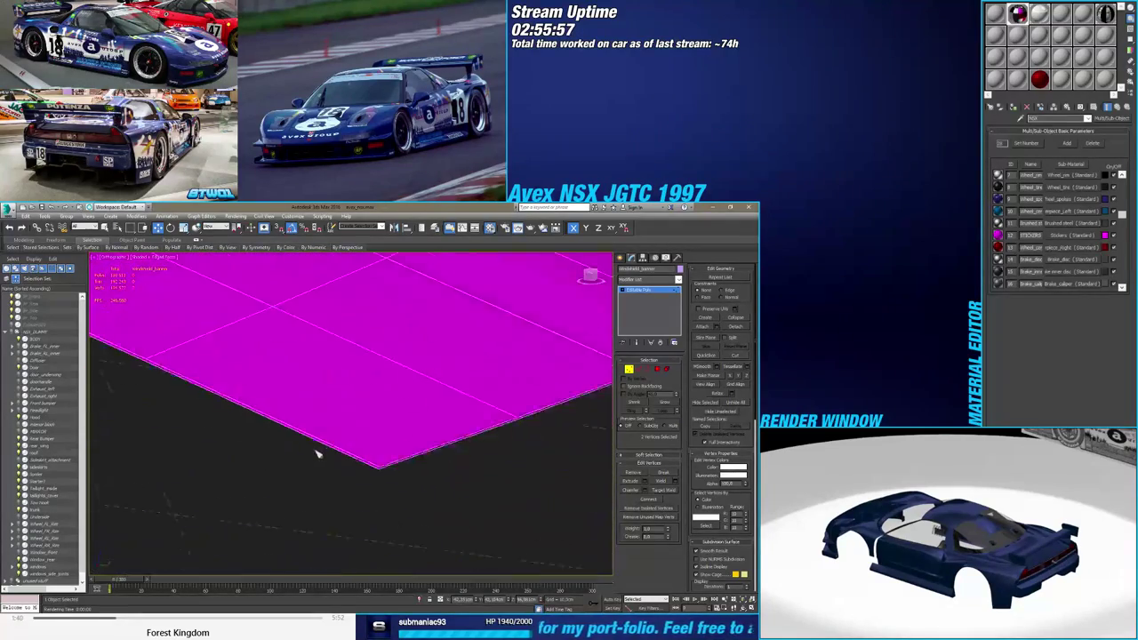
{"action": "middle_click_drag", "start_coordinate": [388, 454], "coordinate": [560, 482]}
{"action": "left_click", "coordinate": [657, 369]}
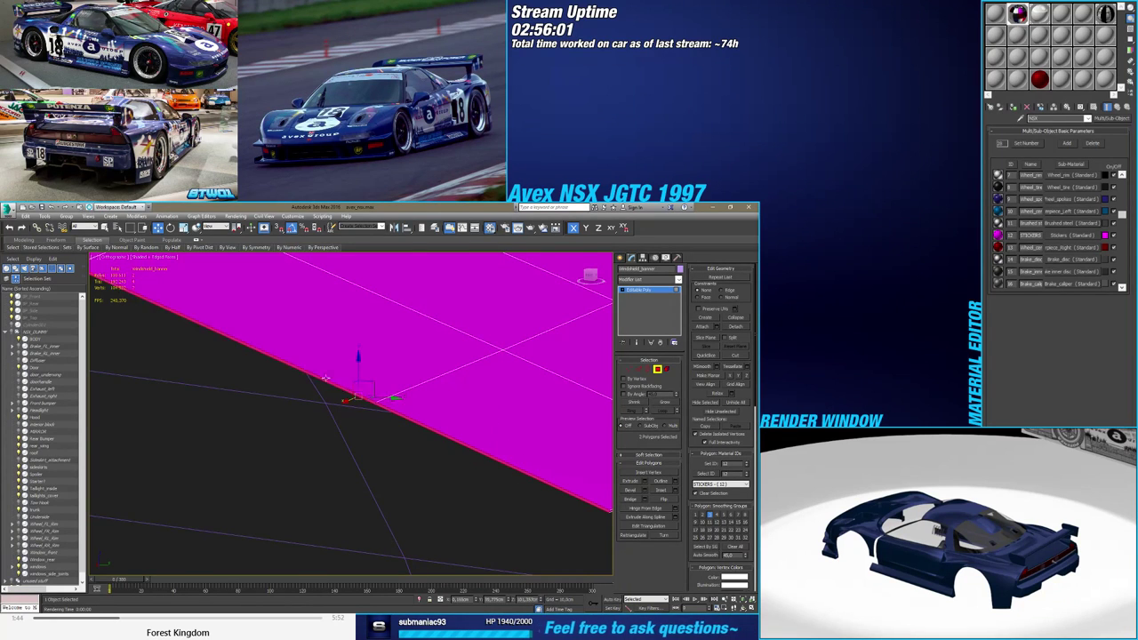
{"action": "middle_click_drag", "start_coordinate": [347, 391], "coordinate": [470, 493], "text": "alt"}
{"action": "left_click", "coordinate": [399, 447], "text": "ctrl"}
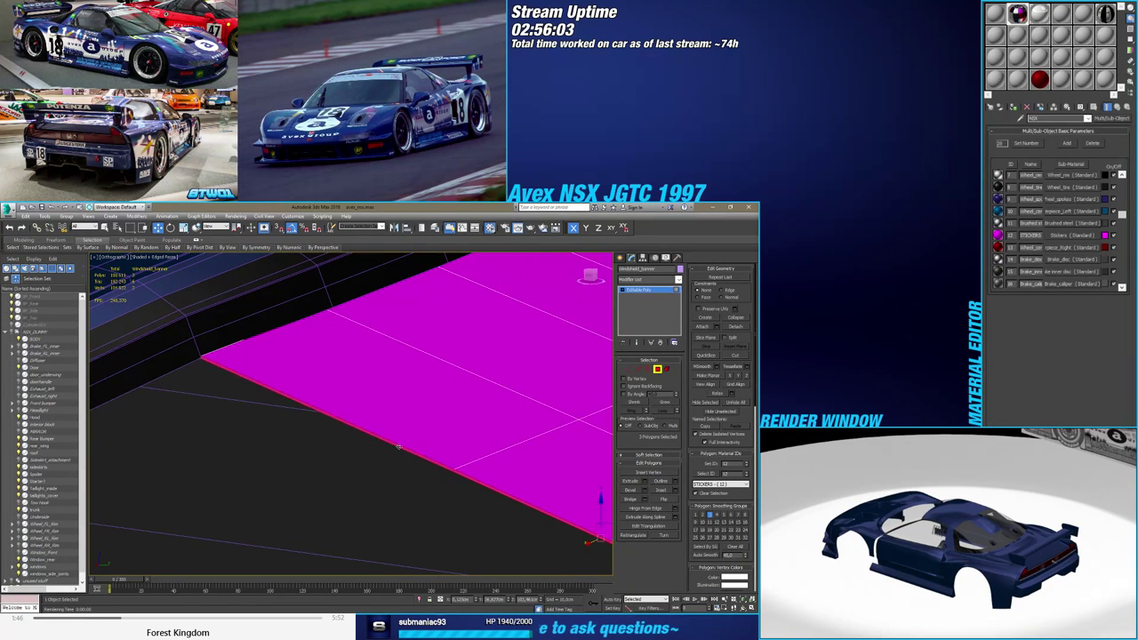
{"action": "key", "text": "Delete"}
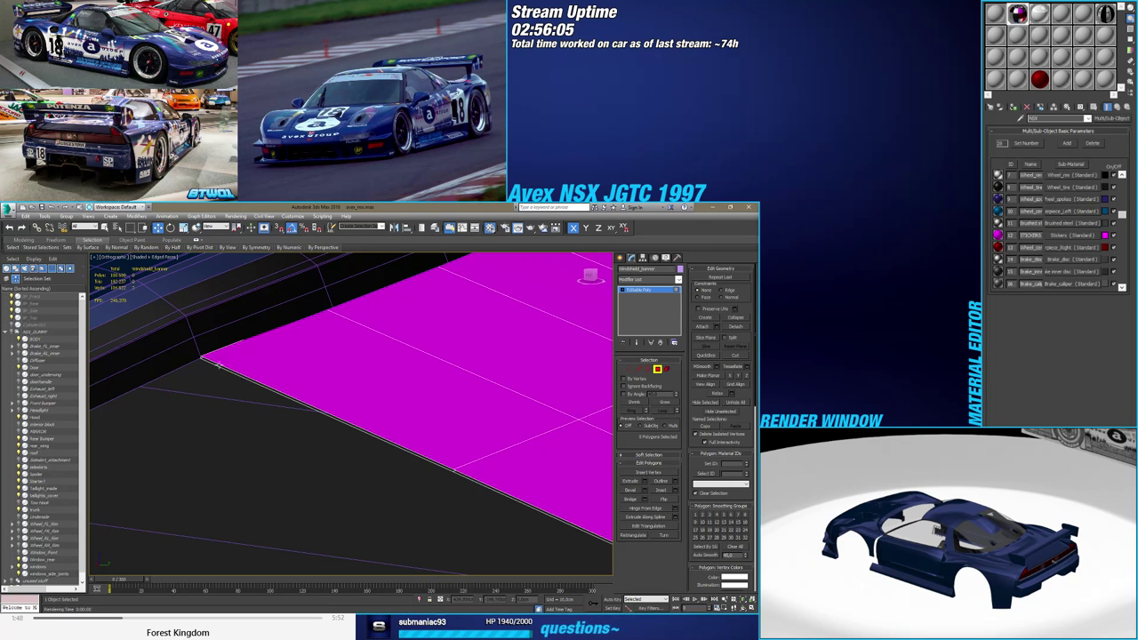
Inspect the banner's opened centre edge and its corner vertices
{"action": "middle_click_drag", "start_coordinate": [218, 365], "coordinate": [211, 353], "text": "alt"}
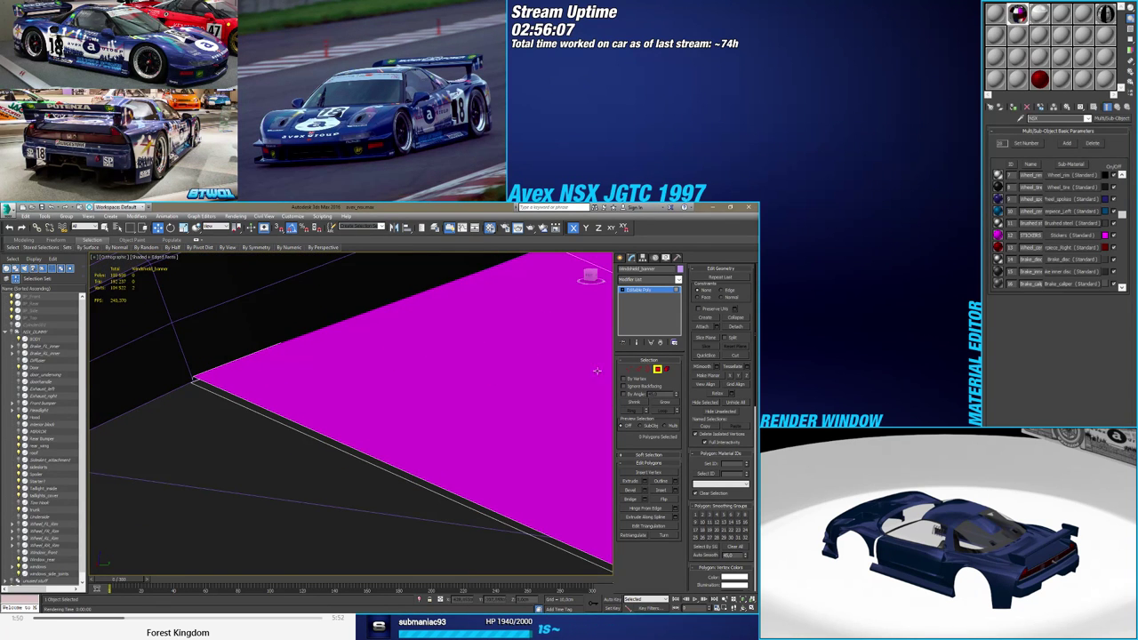
{"action": "left_click", "coordinate": [633, 370]}
{"action": "left_click_drag", "start_coordinate": [175, 396], "coordinate": [209, 368]}
{"action": "scroll", "coordinate": [210, 391], "scroll_direction": "down", "scroll_amount": 4}
{"action": "middle_click_drag", "start_coordinate": [222, 393], "coordinate": [369, 435], "text": "alt"}
{"action": "key", "text": "alt+x"}
{"action": "left_click", "coordinate": [632, 369]}
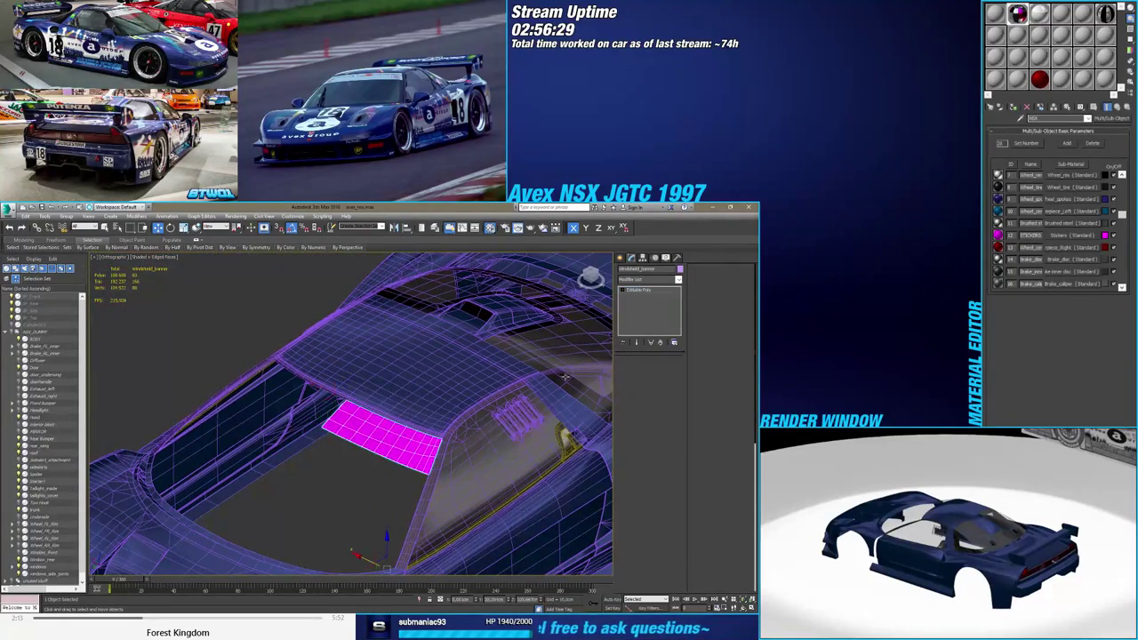
Add a Symmetry modifier to the windshield banner
{"action": "middle_click_drag", "start_coordinate": [444, 441], "coordinate": [422, 405], "text": "alt"}
{"action": "key", "text": "F4"}
{"action": "mouse_move", "coordinate": [381, 443]}
{"action": "middle_mouse_down", "text": "alt"}
{"action": "mouse_move", "coordinate": [404, 418]}
{"action": "mouse_move", "coordinate": [388, 422]}
{"action": "middle_mouse_up", "text": "alt"}
{"action": "left_click", "coordinate": [637, 281]}
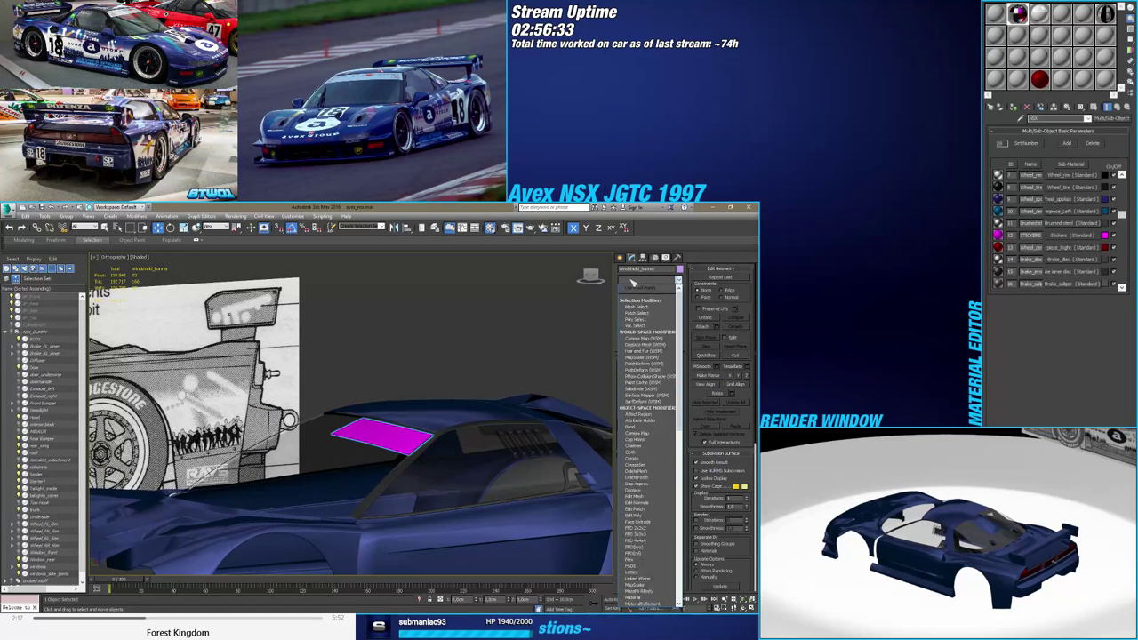
{"action": "type", "text": "sy"}
{"action": "key", "text": "Return"}
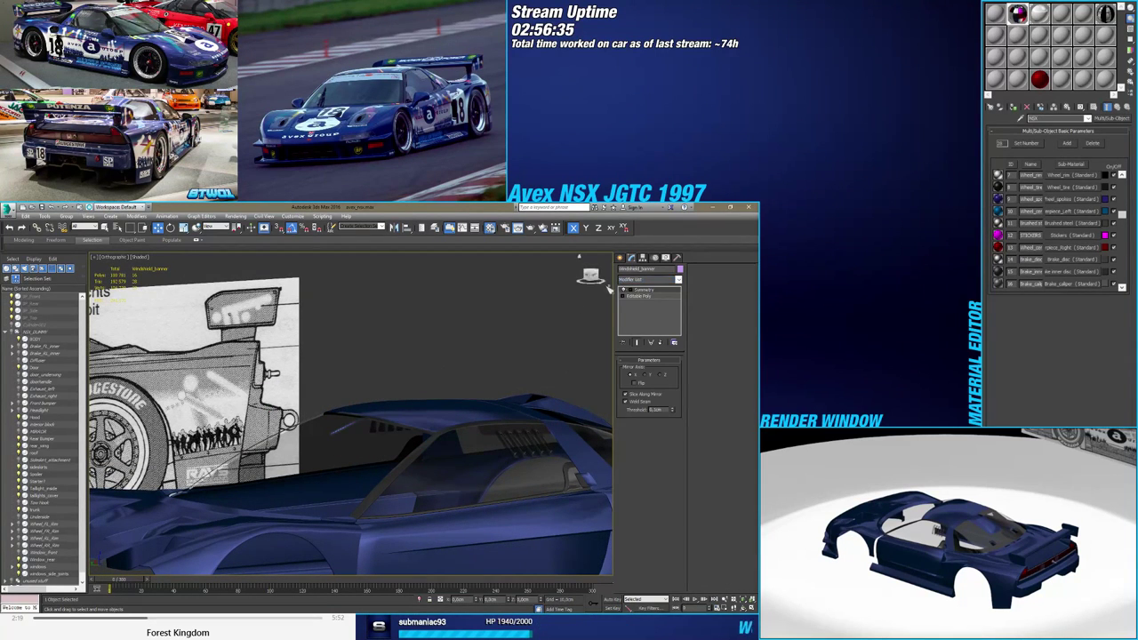
{"action": "middle_click_drag", "start_coordinate": [373, 418], "coordinate": [372, 441], "text": "alt"}
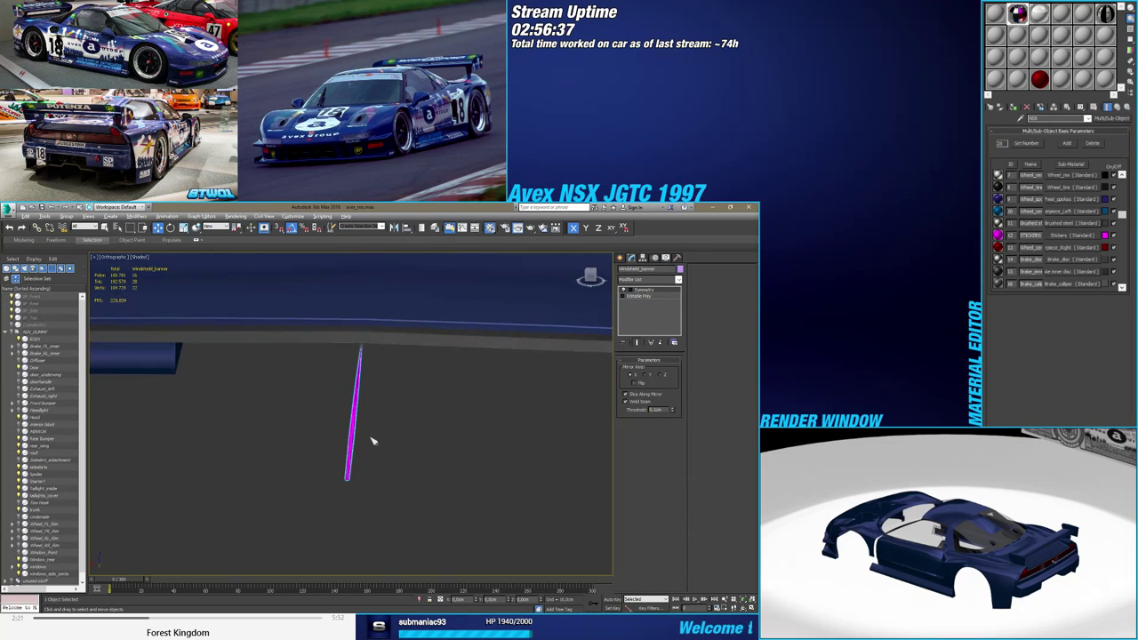
Straighten the eight vertices of the banner's centre edge onto the car's centreline in the base Editable Poly
{"action": "left_click", "coordinate": [642, 297]}
{"action": "left_click", "coordinate": [643, 343]}
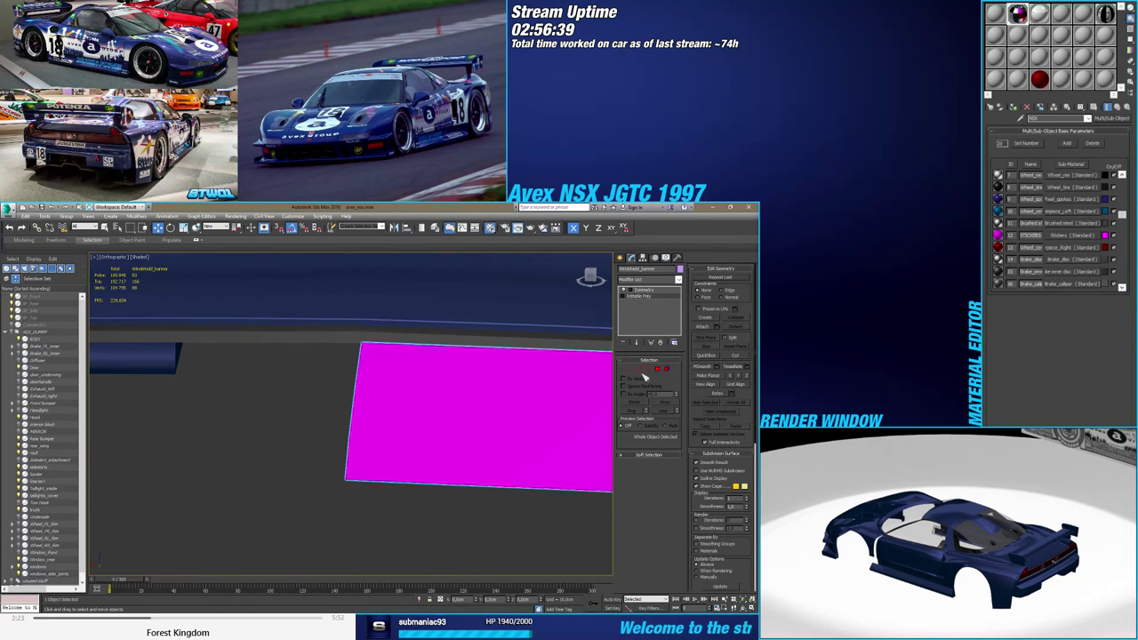
{"action": "left_click", "coordinate": [629, 368]}
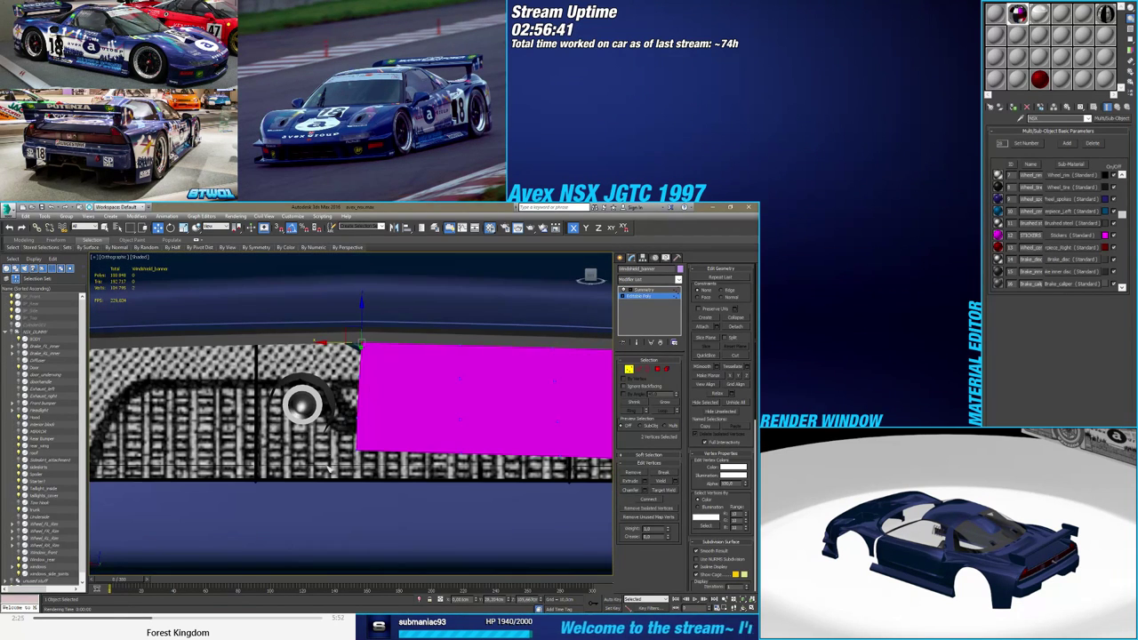
{"action": "left_click", "coordinate": [539, 313]}
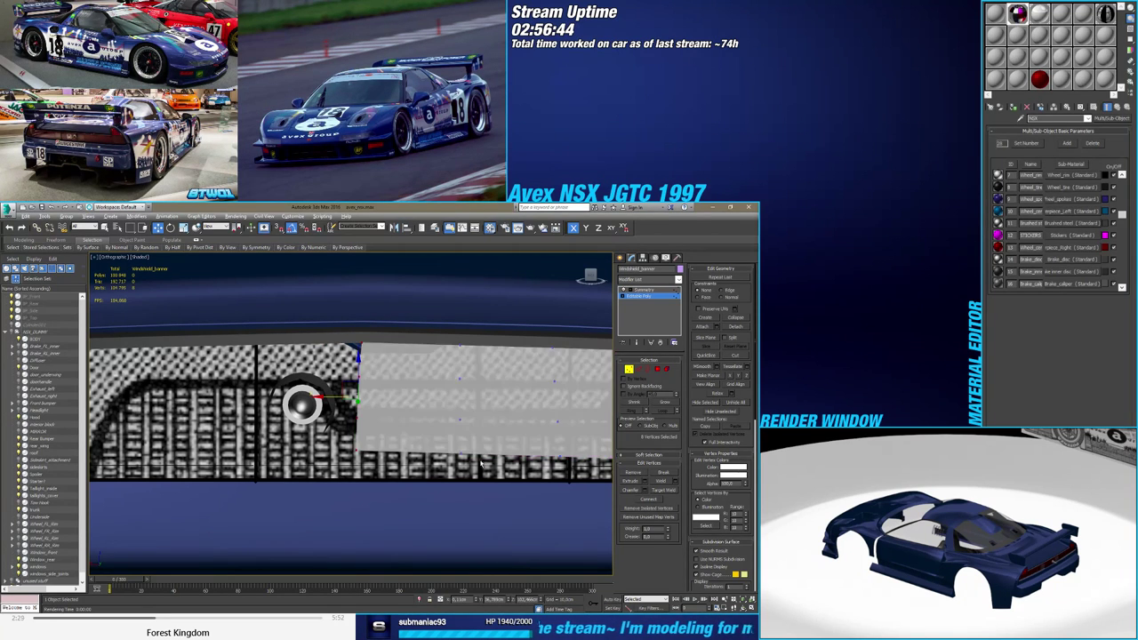
{"action": "key", "text": "F4"}
{"action": "middle_click_drag", "start_coordinate": [384, 480], "coordinate": [384, 474], "text": "alt"}
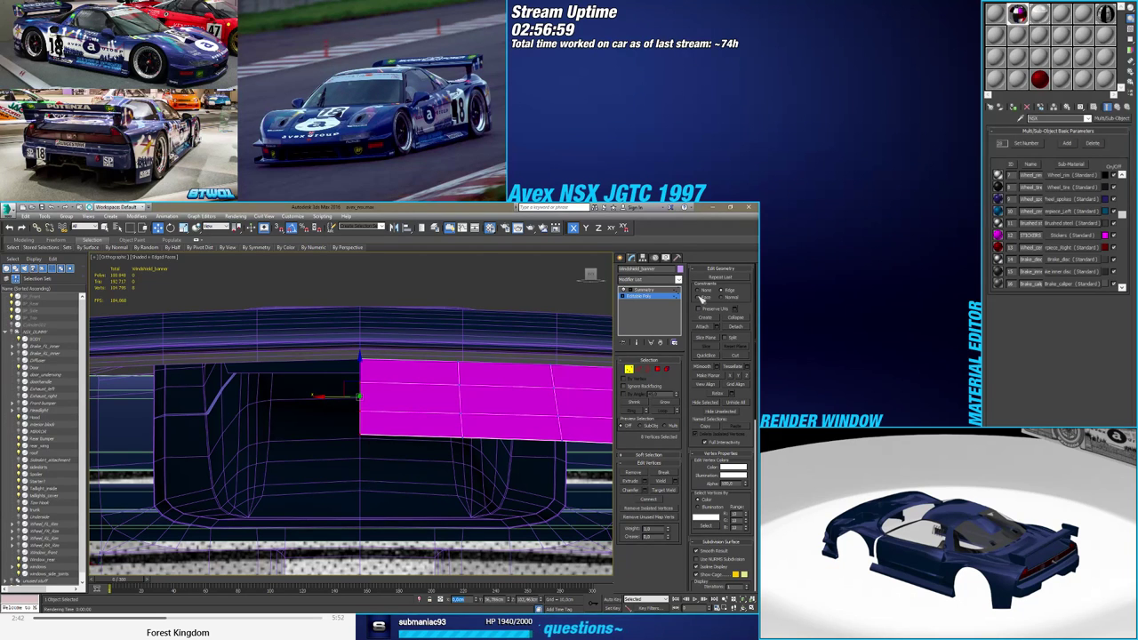
Flip the Symmetry modifier's mirror direction on the banner and lower its weld threshold
{"action": "left_click", "coordinate": [642, 290]}
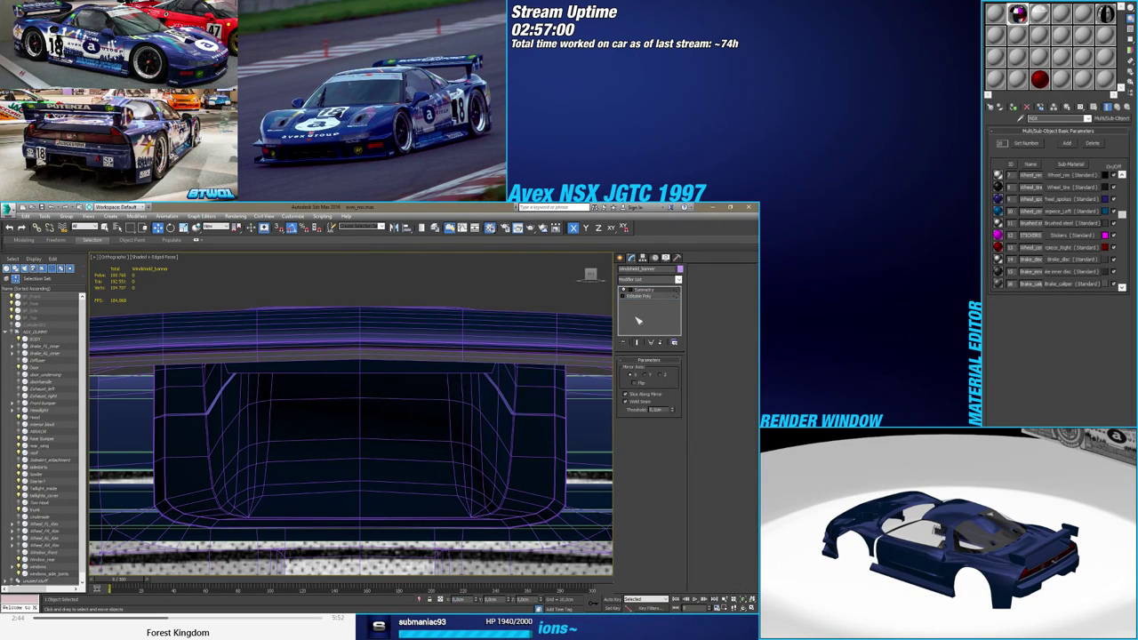
{"action": "left_click", "coordinate": [641, 383]}
{"action": "left_click", "coordinate": [673, 411]}
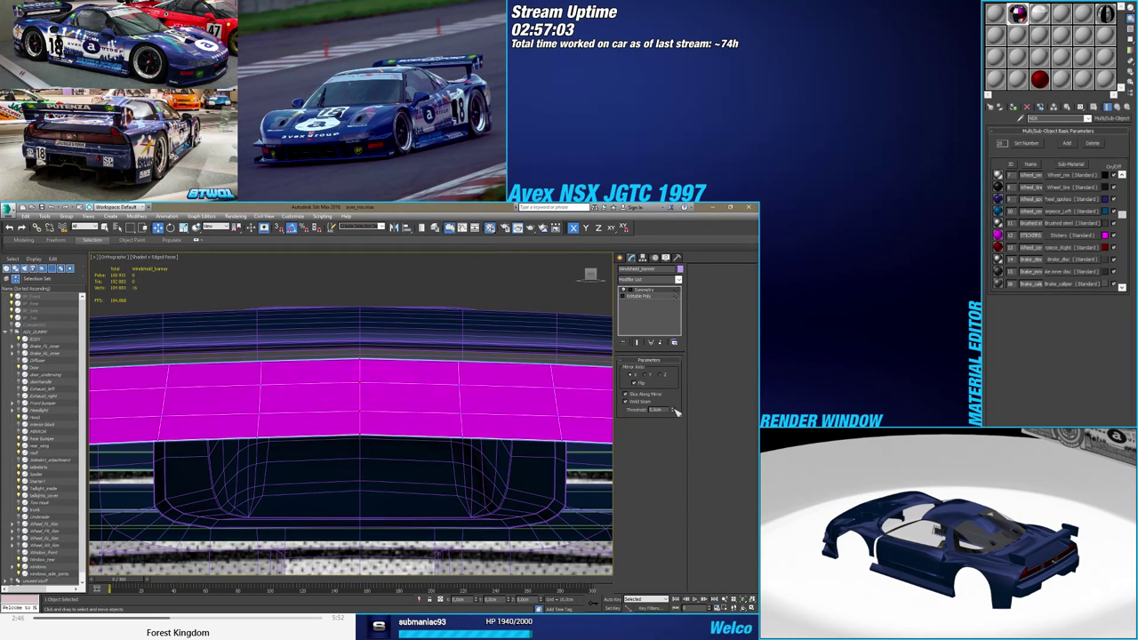
Examine the mirrored banner's centre seam and its fit under the roof edge, with and without edged faces
{"action": "scroll", "coordinate": [391, 384], "scroll_direction": "down", "scroll_amount": 5}
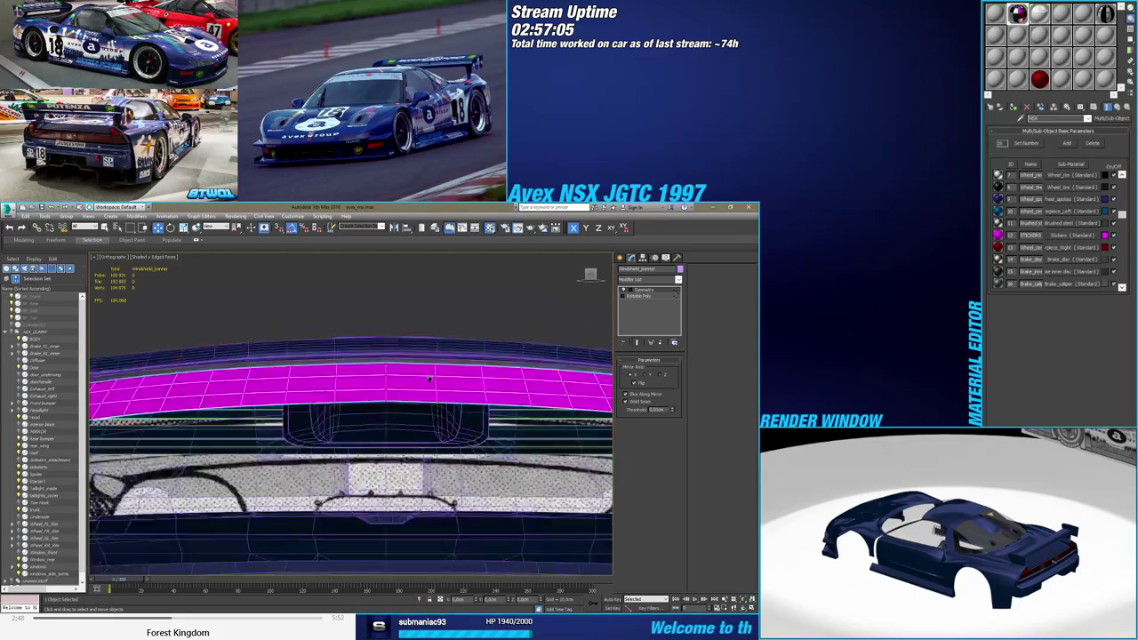
{"action": "middle_click_drag", "start_coordinate": [453, 368], "coordinate": [481, 411], "text": "alt"}
{"action": "scroll", "coordinate": [405, 382], "scroll_direction": "up", "scroll_amount": 6}
{"action": "scroll", "coordinate": [405, 382], "scroll_direction": "down", "scroll_amount": 4}
{"action": "scroll", "coordinate": [405, 384], "scroll_direction": "up", "scroll_amount": 4}
{"action": "scroll", "coordinate": [406, 385], "scroll_direction": "down", "scroll_amount": 5}
{"action": "mouse_move", "coordinate": [334, 349]}
{"action": "middle_mouse_down", "text": "alt"}
{"action": "mouse_move", "coordinate": [430, 398]}
{"action": "mouse_move", "coordinate": [355, 411]}
{"action": "mouse_move", "coordinate": [410, 447]}
{"action": "mouse_move", "coordinate": [361, 436]}
{"action": "mouse_move", "coordinate": [366, 395]}
{"action": "mouse_move", "coordinate": [388, 373]}
{"action": "middle_mouse_up", "text": "alt"}
{"action": "key", "text": "F4"}
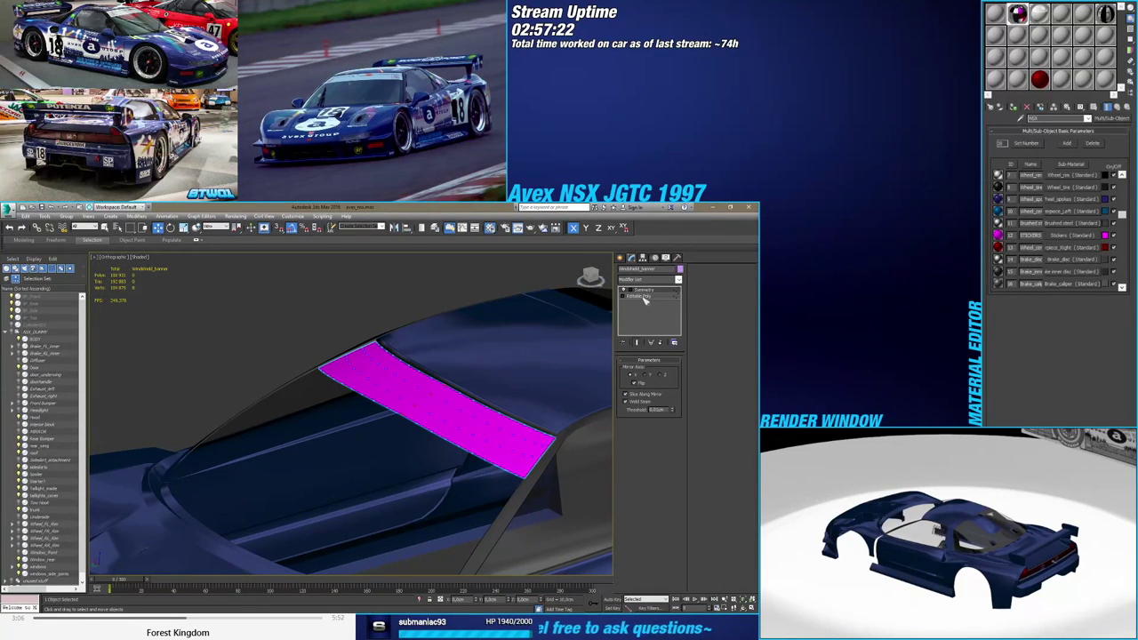
Unhide the Window_front object and inspect how the glass meets the banner's outer lower corner
{"action": "left_click", "coordinate": [620, 258]}
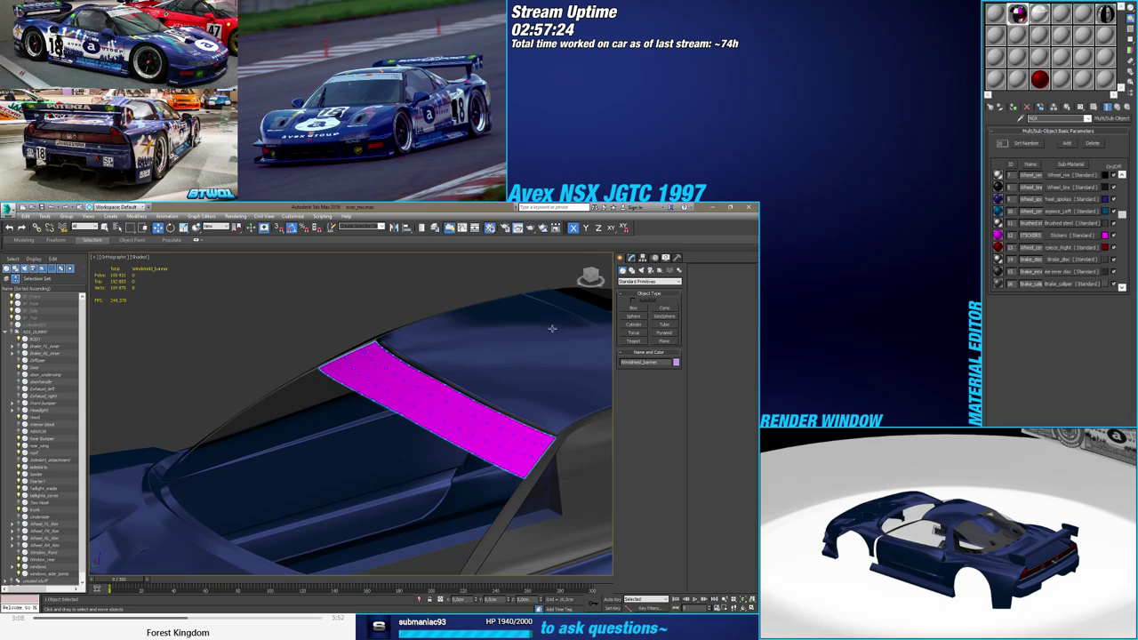
{"action": "left_click", "coordinate": [519, 371]}
{"action": "scroll", "coordinate": [432, 406], "scroll_direction": "up", "scroll_amount": 3}
{"action": "left_click", "coordinate": [432, 406]}
{"action": "scroll", "coordinate": [431, 406], "scroll_direction": "down", "scroll_amount": 3}
{"action": "mouse_move", "coordinate": [451, 422]}
{"action": "middle_mouse_down", "text": "alt"}
{"action": "mouse_move", "coordinate": [415, 410]}
{"action": "mouse_move", "coordinate": [444, 408]}
{"action": "middle_mouse_up", "text": "alt"}
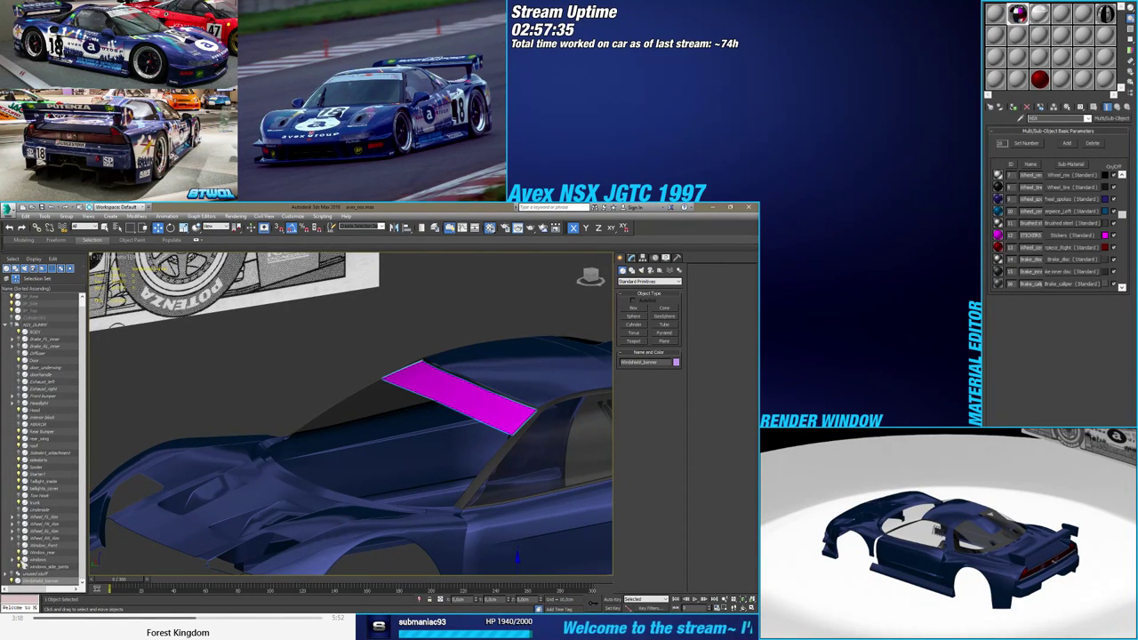
{"action": "left_click", "coordinate": [27, 546]}
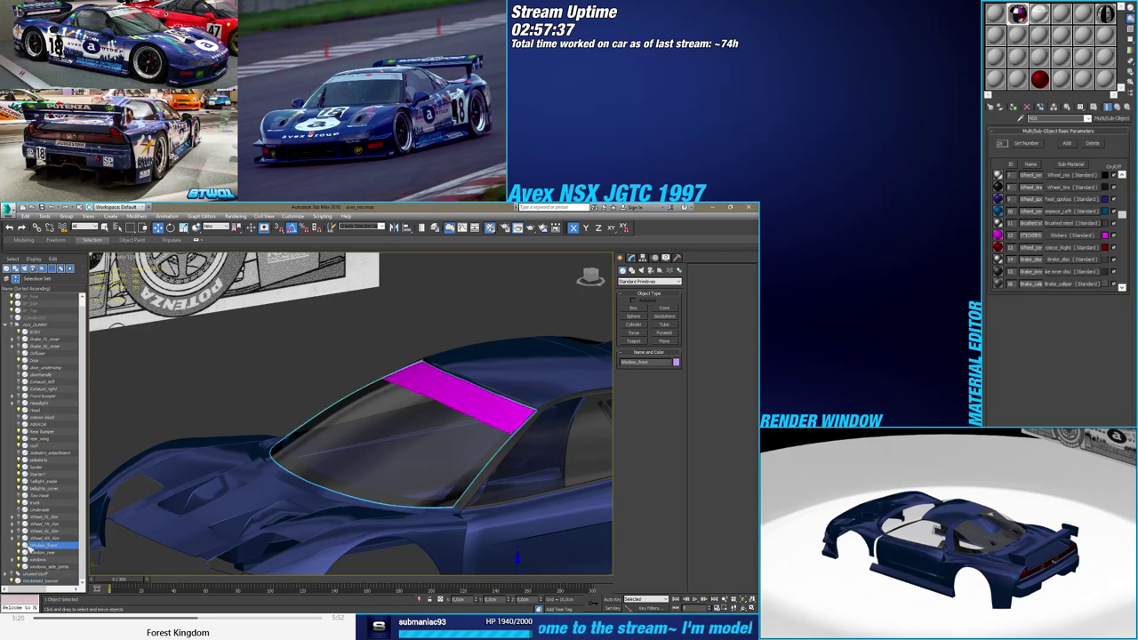
{"action": "middle_click_drag", "start_coordinate": [370, 445], "coordinate": [441, 442], "text": "alt"}
{"action": "scroll", "coordinate": [537, 408], "scroll_direction": "up", "scroll_amount": 12}
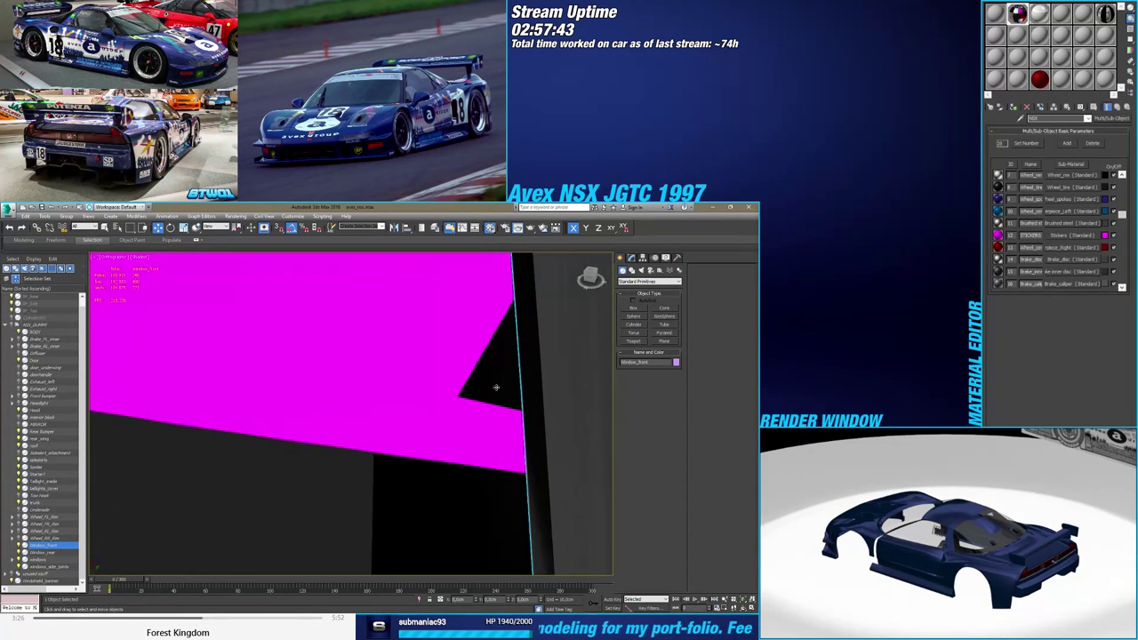
{"action": "middle_click_drag", "start_coordinate": [494, 389], "coordinate": [452, 462]}
Raise the two vertices at the banner's outer lower corner slightly in Z above the window glass, using the Move Transform Type-In
{"action": "left_click", "coordinate": [449, 463]}
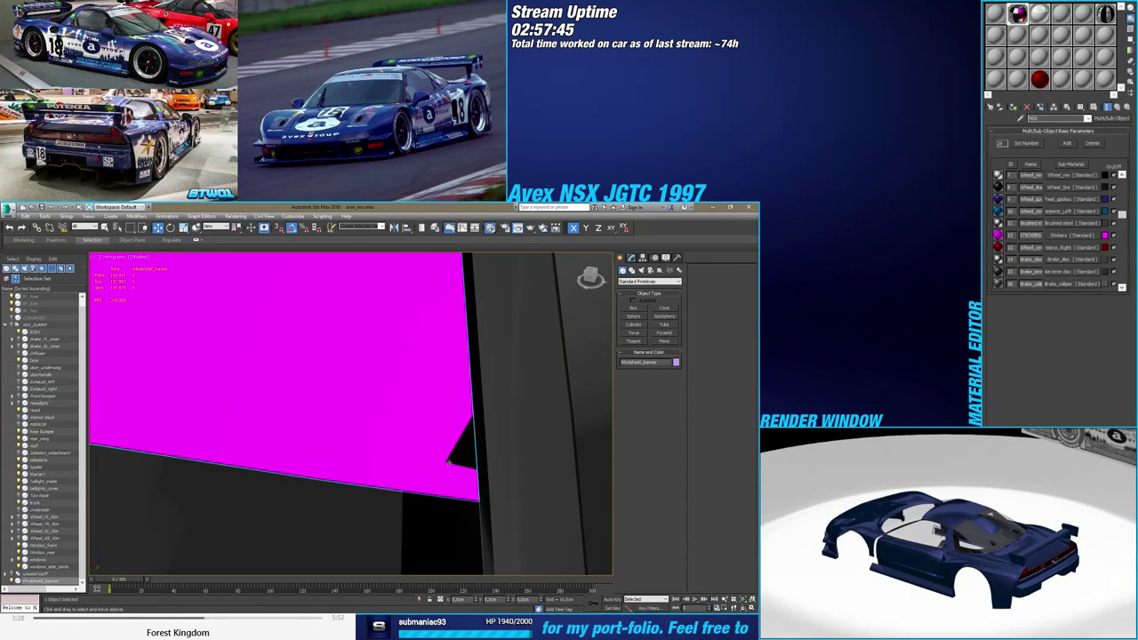
{"action": "left_click", "coordinate": [632, 259]}
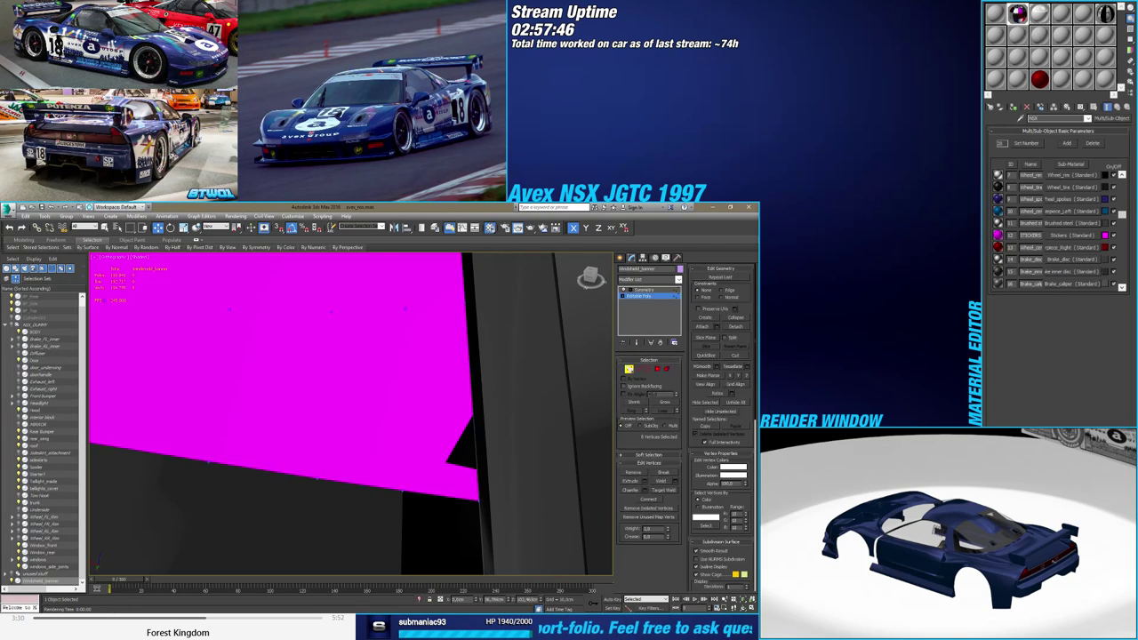
{"action": "key", "text": "F4"}
{"action": "scroll", "coordinate": [479, 435], "scroll_direction": "down", "scroll_amount": 5}
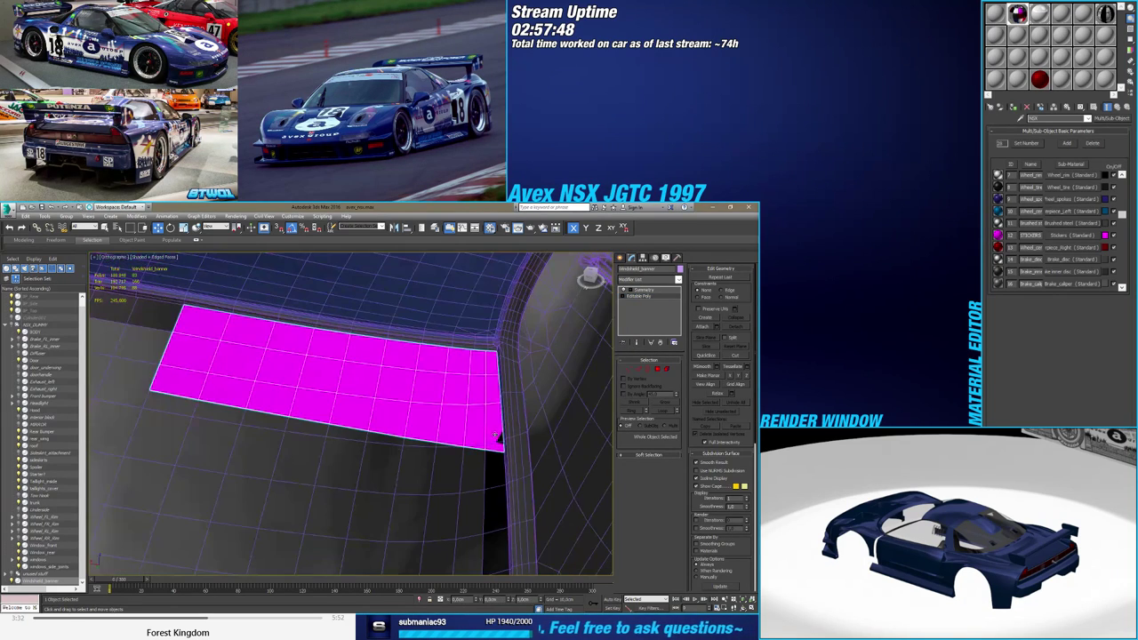
{"action": "middle_click_drag", "start_coordinate": [518, 471], "coordinate": [308, 444], "text": "alt"}
{"action": "scroll", "coordinate": [340, 447], "scroll_direction": "up", "scroll_amount": 5}
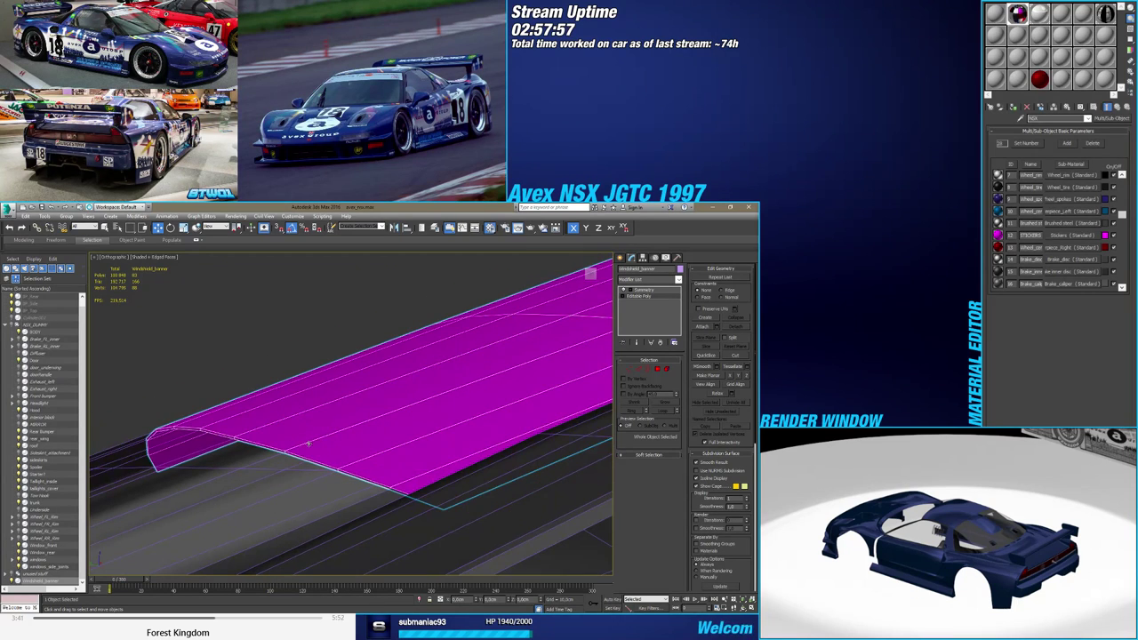
{"action": "left_click", "coordinate": [629, 370]}
{"action": "scroll", "coordinate": [330, 472], "scroll_direction": "up", "scroll_amount": 5}
{"action": "middle_click_drag", "start_coordinate": [323, 465], "coordinate": [453, 466], "text": "alt"}
{"action": "middle_click_drag", "start_coordinate": [533, 489], "coordinate": [501, 509], "text": "alt"}
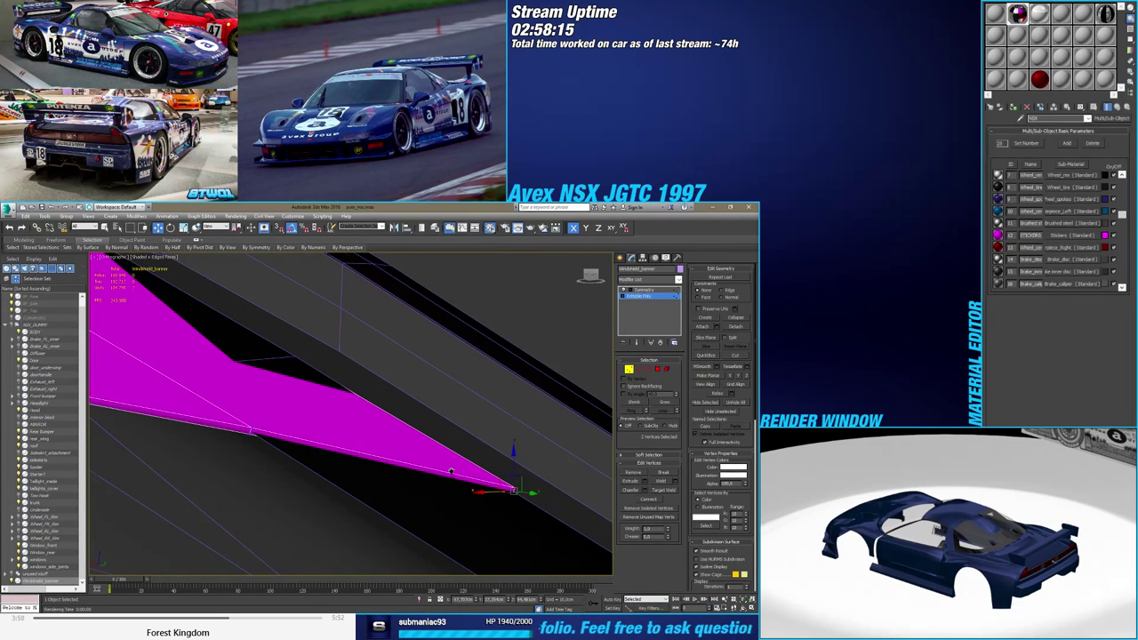
{"action": "middle_click_drag", "start_coordinate": [450, 471], "coordinate": [468, 503], "text": "alt"}
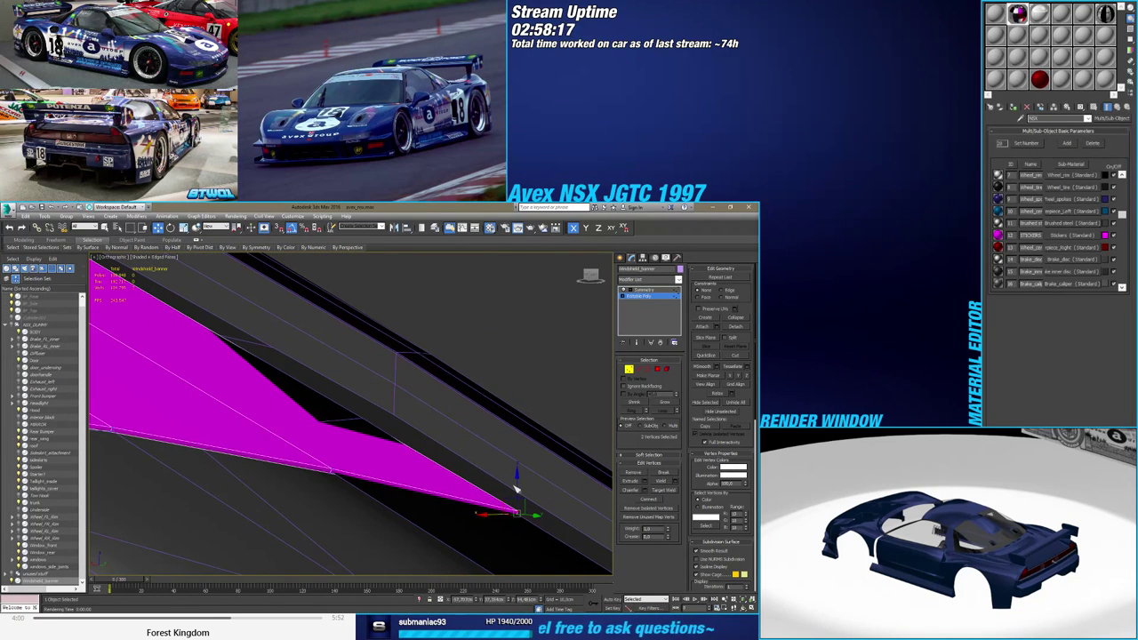
{"action": "key", "text": "F12"}
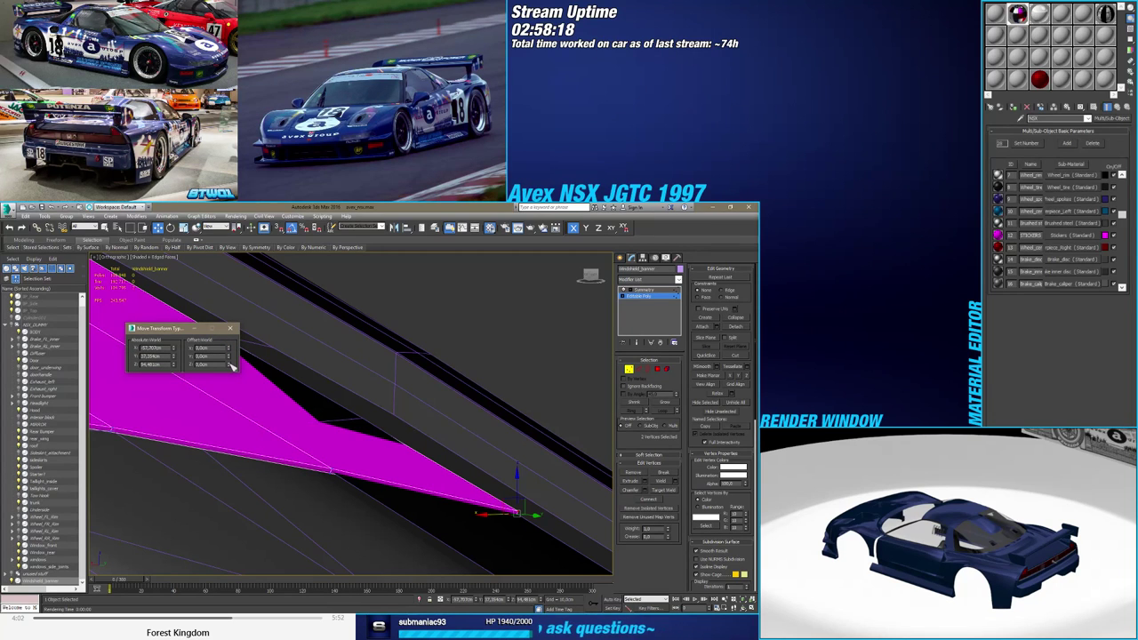
{"action": "left_click", "coordinate": [230, 366]}
{"action": "left_click", "coordinate": [231, 367]}
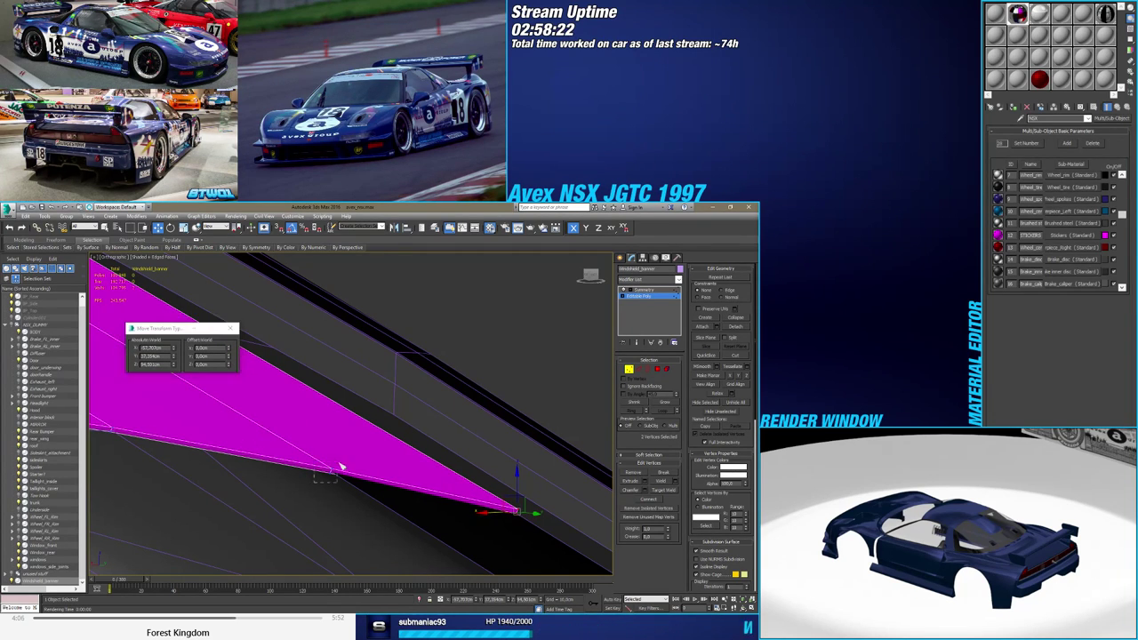
Try turning the triangulation diagonals of the banner's outer corner polygons to clear the window glass
{"action": "scroll", "coordinate": [406, 485], "scroll_direction": "down", "scroll_amount": 3}
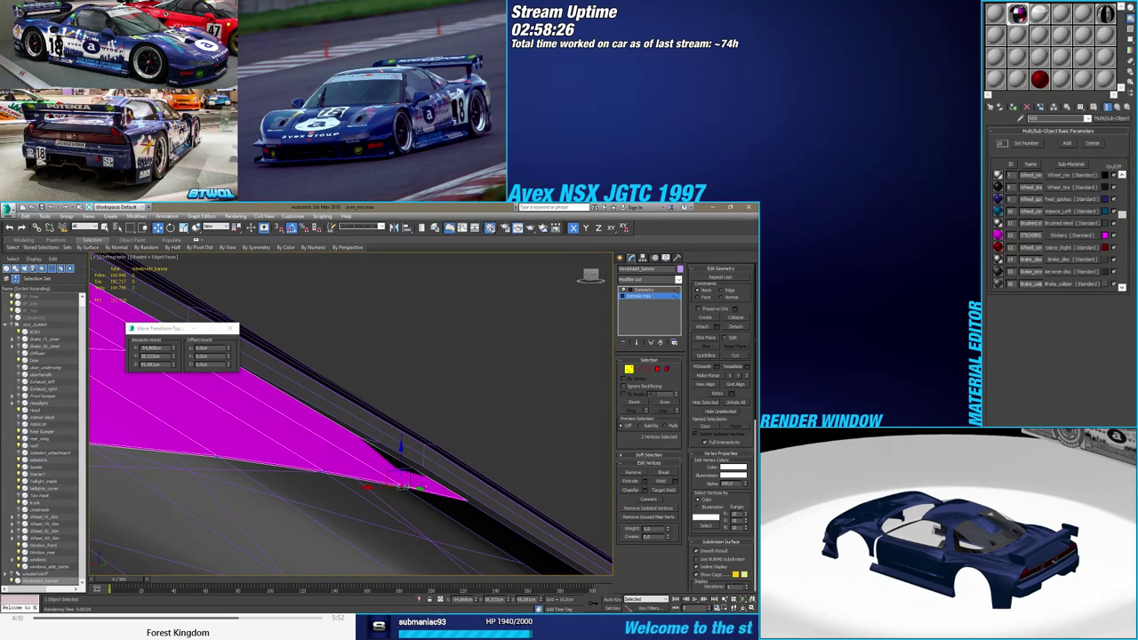
{"action": "scroll", "coordinate": [406, 485], "scroll_direction": "up", "scroll_amount": 3}
{"action": "left_click", "coordinate": [658, 369]}
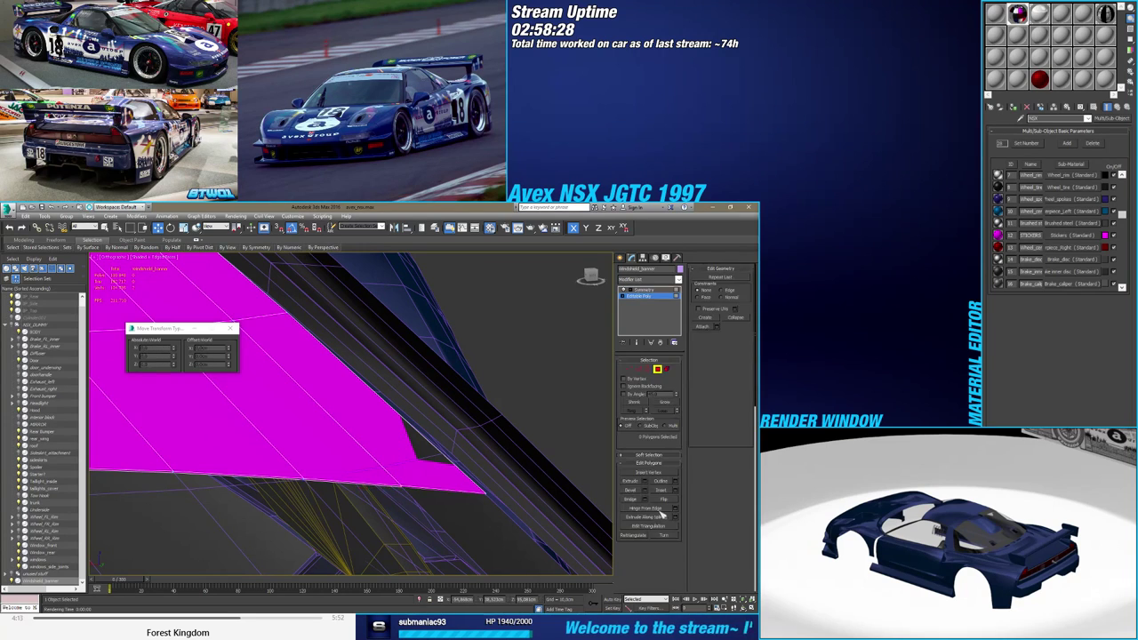
{"action": "left_click", "coordinate": [365, 430]}
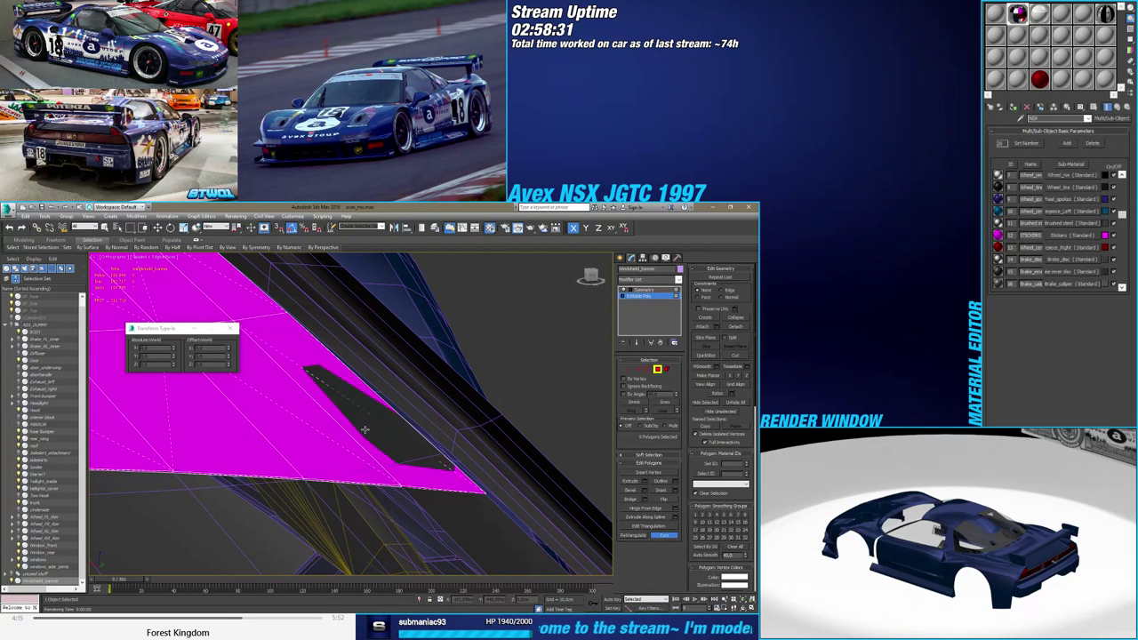
{"action": "left_click", "coordinate": [412, 442]}
{"action": "left_click", "coordinate": [411, 442]}
{"action": "left_click", "coordinate": [411, 442]}
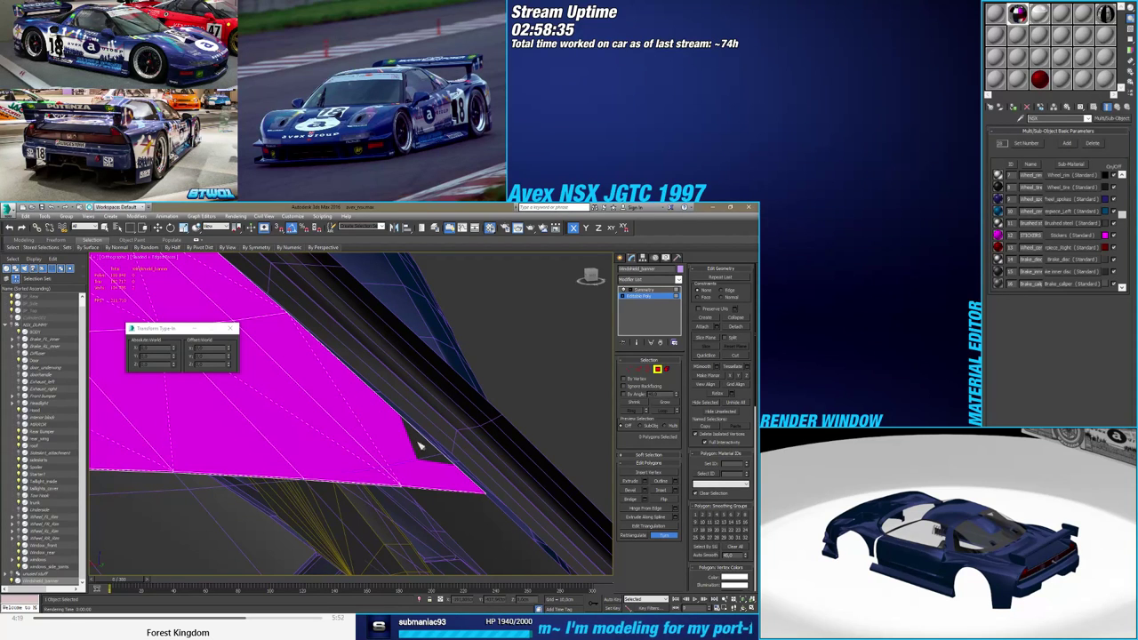
{"action": "left_click", "coordinate": [629, 370]}
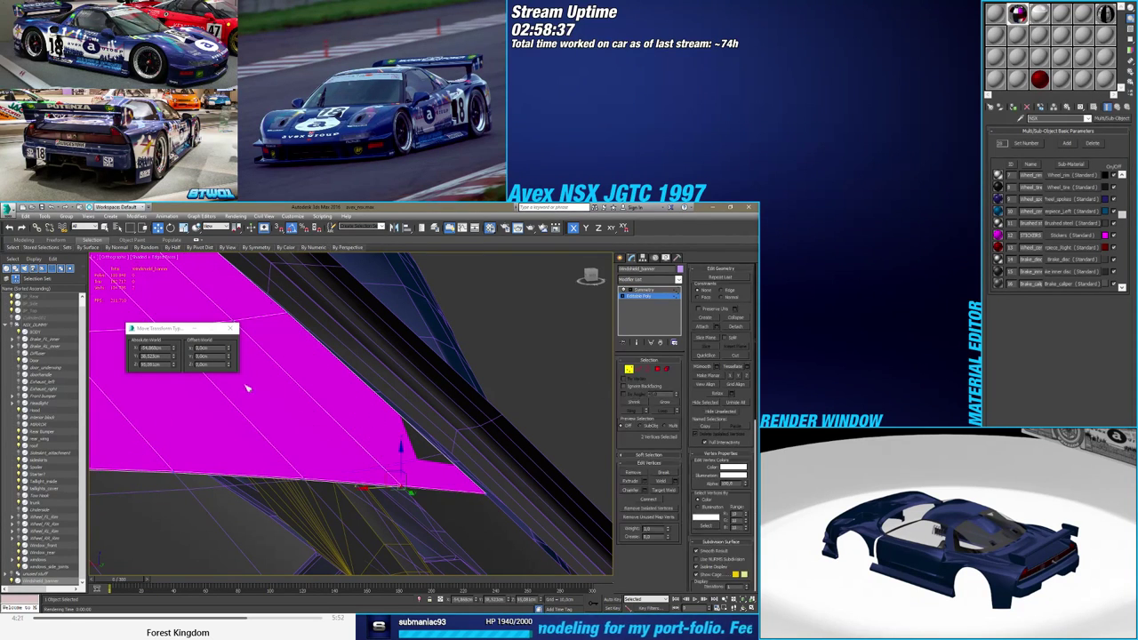
Raise the vertices at the banner's outer lower corner in Z until the corner clears the window glass, and finish the vertex editing
{"action": "left_click_drag", "start_coordinate": [468, 528], "coordinate": [499, 486]}
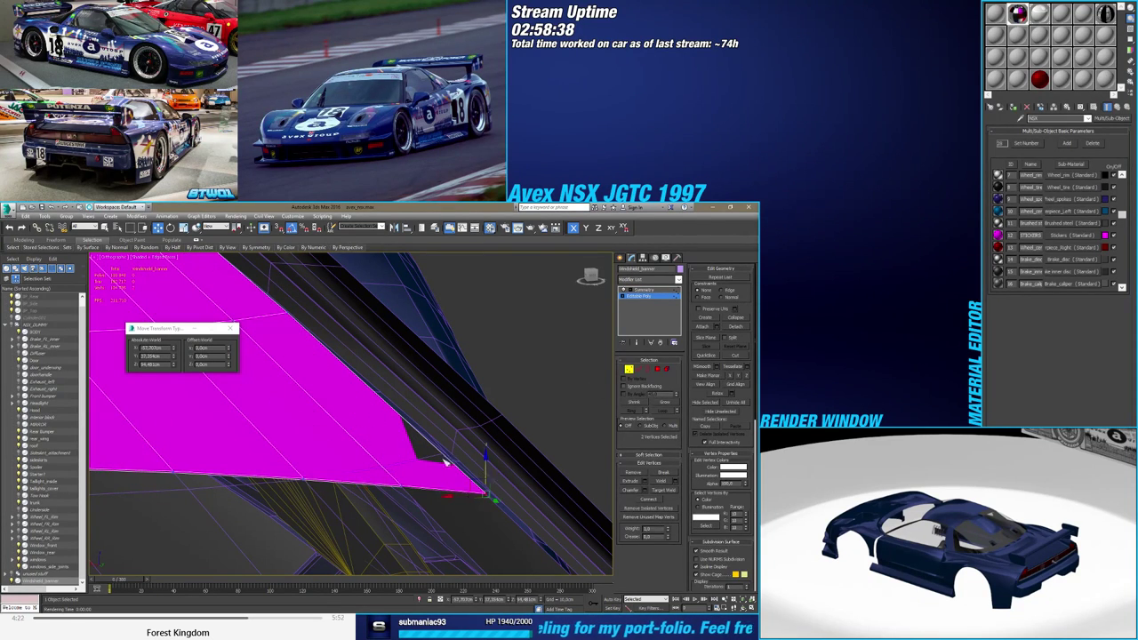
{"action": "left_click", "coordinate": [234, 366]}
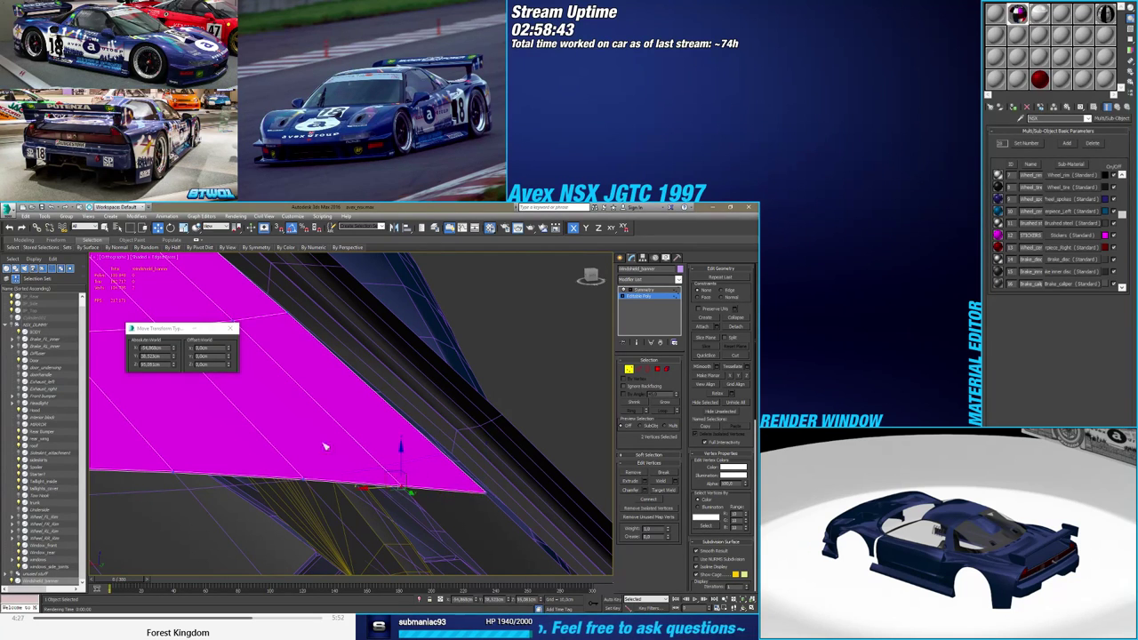
{"action": "left_click", "coordinate": [233, 366]}
{"action": "middle_click_drag", "start_coordinate": [324, 439], "coordinate": [391, 449], "text": "alt"}
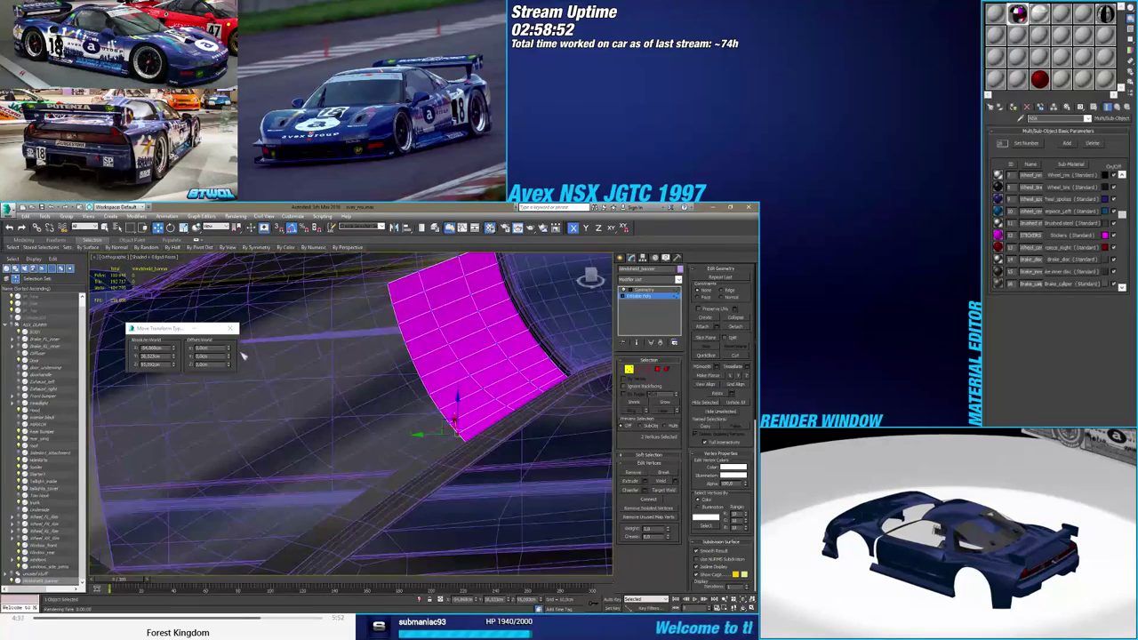
{"action": "left_click", "coordinate": [231, 329]}
{"action": "left_click", "coordinate": [630, 372]}
Turn off edged faces and set the Stickers sub-material's diffuse colour to white
{"action": "scroll", "coordinate": [444, 393], "scroll_direction": "down", "scroll_amount": 5}
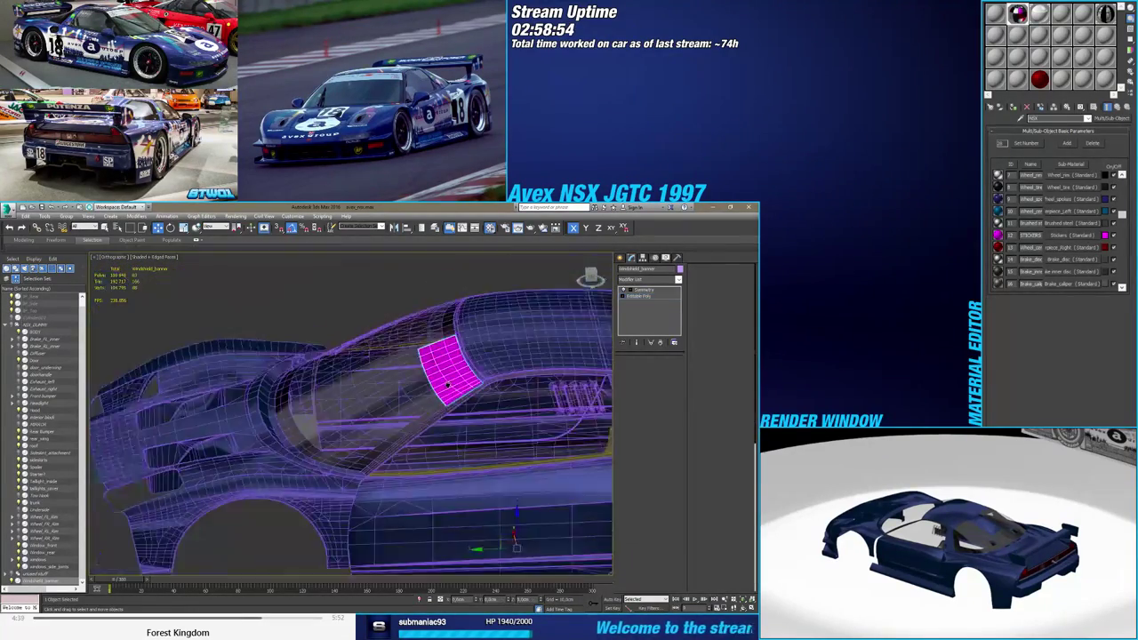
{"action": "mouse_move", "coordinate": [435, 391]}
{"action": "middle_mouse_down", "text": "alt"}
{"action": "mouse_move", "coordinate": [507, 382]}
{"action": "mouse_move", "coordinate": [353, 372]}
{"action": "mouse_move", "coordinate": [351, 425]}
{"action": "middle_mouse_up", "text": "alt"}
{"action": "left_click", "coordinate": [340, 268]}
{"action": "scroll", "coordinate": [373, 360], "scroll_direction": "down", "scroll_amount": 2}
{"action": "key", "text": "F4"}
{"action": "left_click", "coordinate": [1061, 235]}
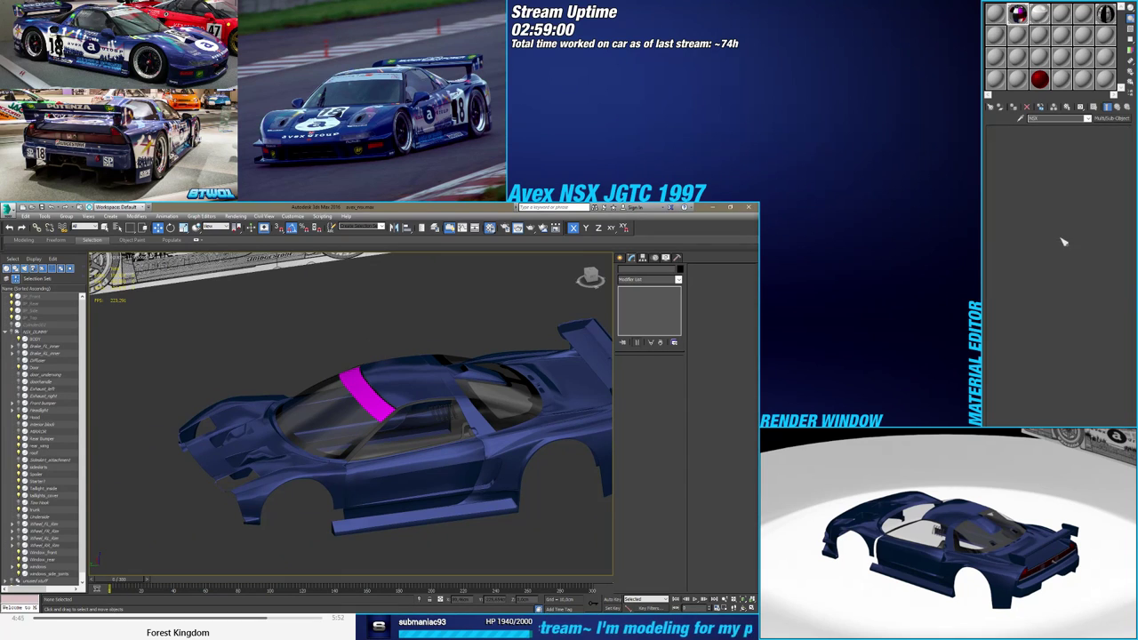
{"action": "left_click", "coordinate": [1032, 184]}
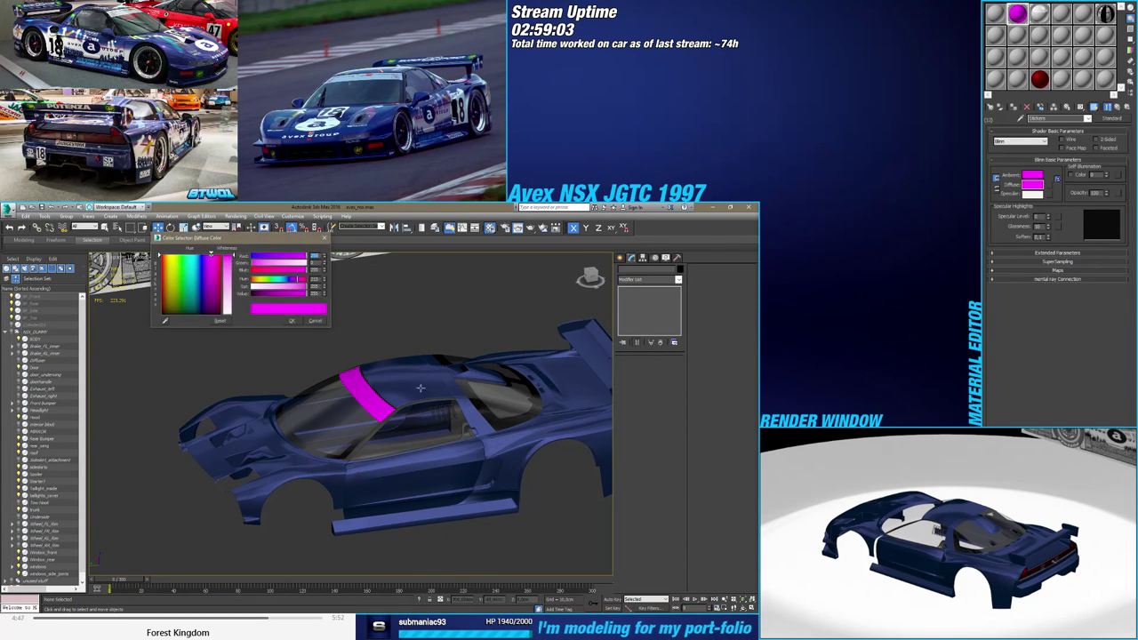
{"action": "left_click_drag", "start_coordinate": [255, 287], "coordinate": [248, 287]}
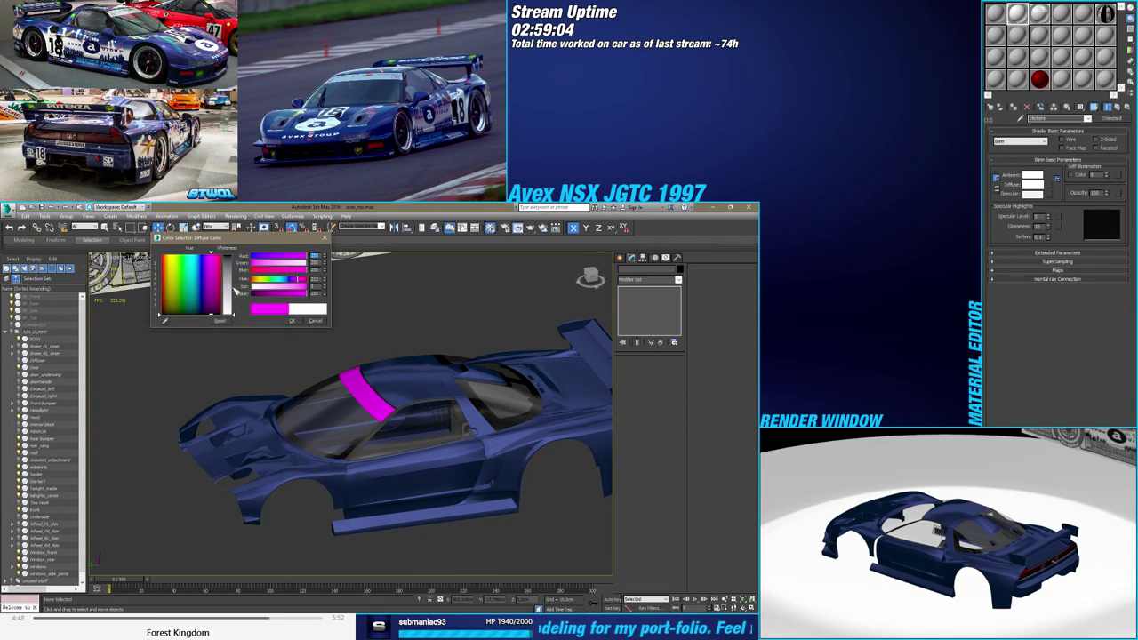
{"action": "left_click", "coordinate": [292, 322]}
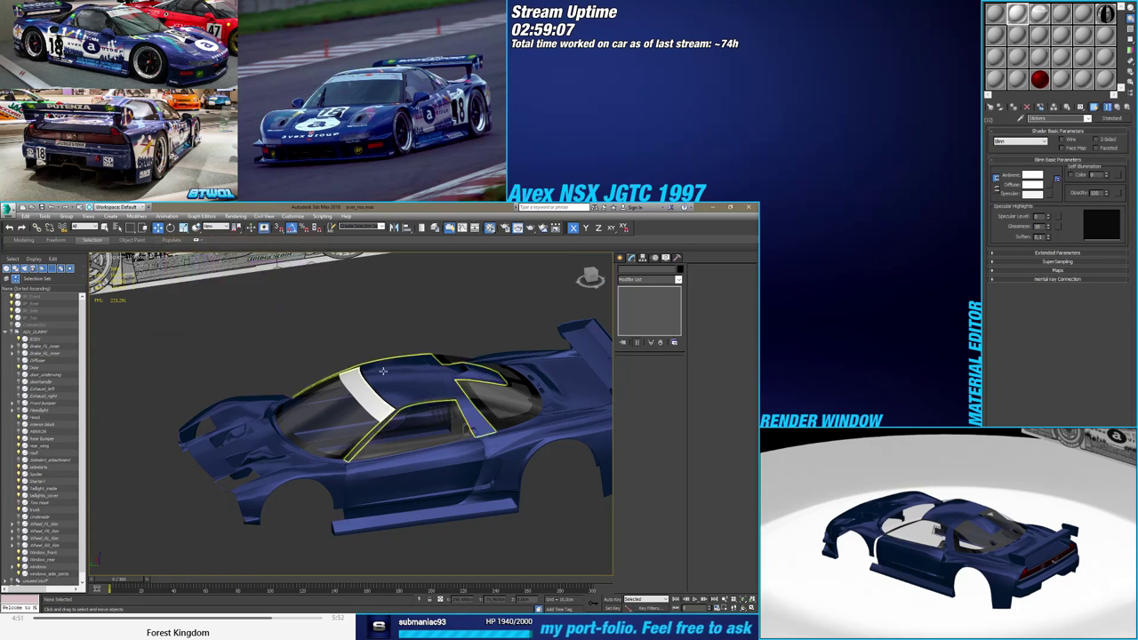
Assign the preselected environment bitmap from the _Car Mods folder as the Stickers material's reflection map
{"action": "mouse_move", "coordinate": [384, 382]}
{"action": "middle_mouse_down", "text": "alt"}
{"action": "mouse_move", "coordinate": [298, 373]}
{"action": "mouse_move", "coordinate": [409, 384]}
{"action": "mouse_move", "coordinate": [374, 363]}
{"action": "mouse_move", "coordinate": [413, 366]}
{"action": "mouse_move", "coordinate": [384, 367]}
{"action": "middle_mouse_up", "text": "alt"}
{"action": "left_click", "coordinate": [480, 369]}
{"action": "middle_click_drag", "start_coordinate": [480, 369], "coordinate": [366, 374], "text": "alt"}
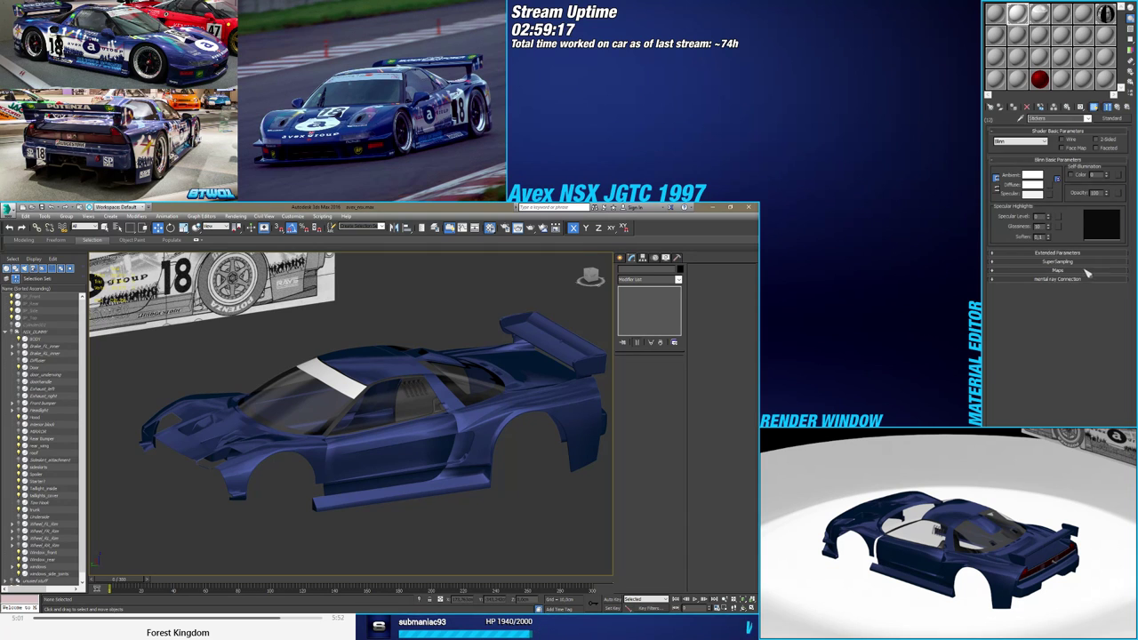
{"action": "left_click", "coordinate": [1085, 271]}
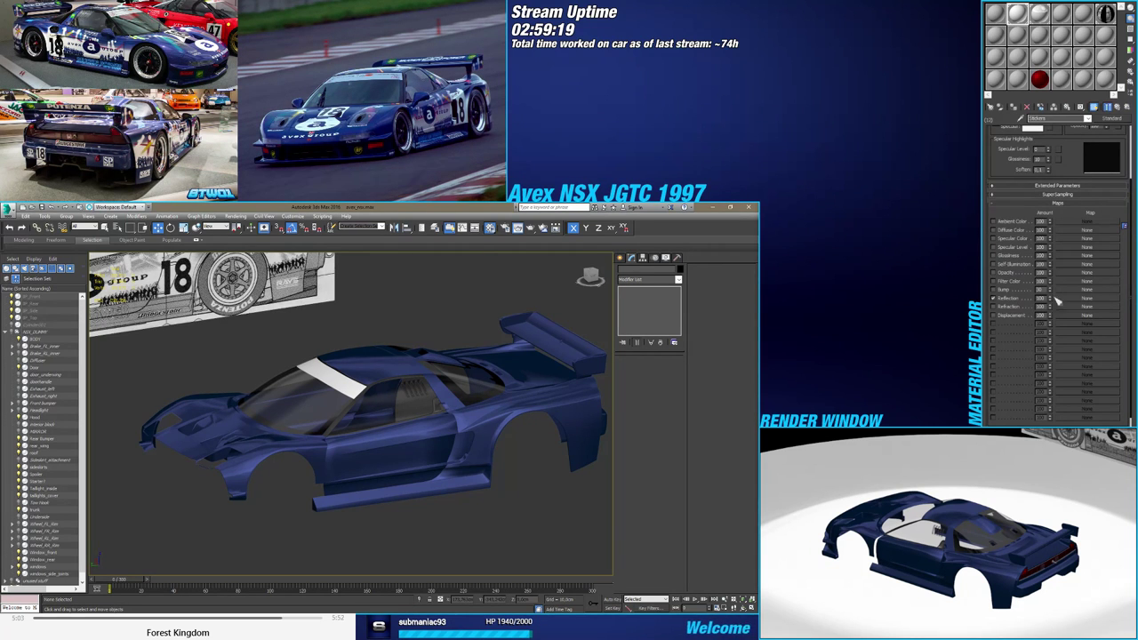
{"action": "left_click", "coordinate": [1080, 299]}
{"action": "double_click", "coordinate": [527, 341]}
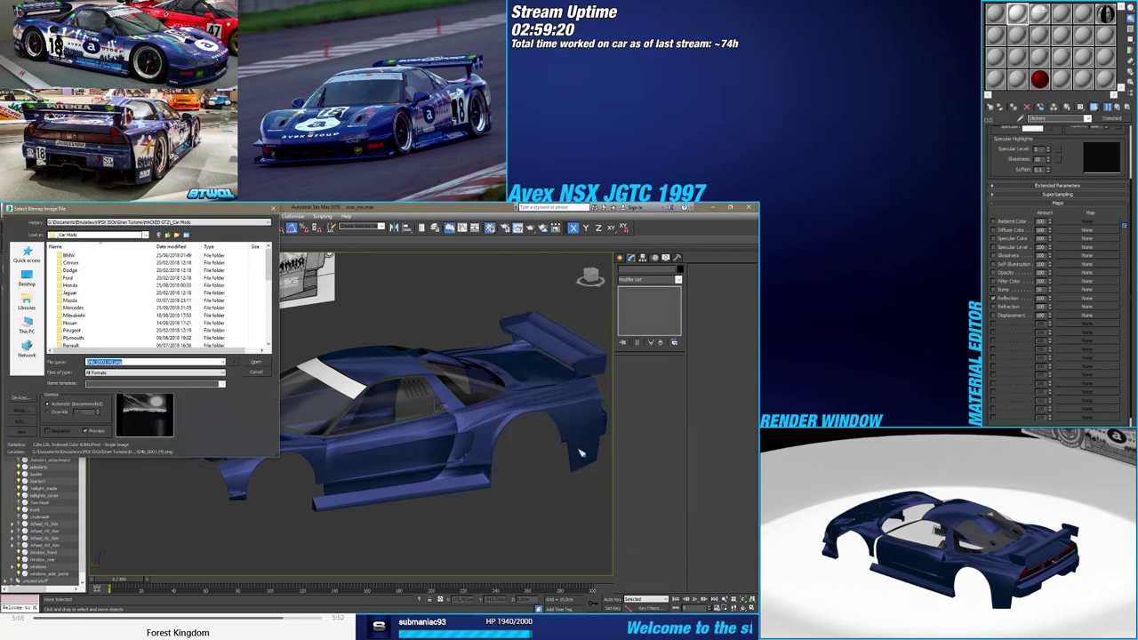
{"action": "left_click", "coordinate": [254, 364]}
{"action": "middle_click_drag", "start_coordinate": [394, 424], "coordinate": [421, 433], "text": "alt"}
{"action": "scroll", "coordinate": [421, 432], "scroll_direction": "up", "scroll_amount": 4}
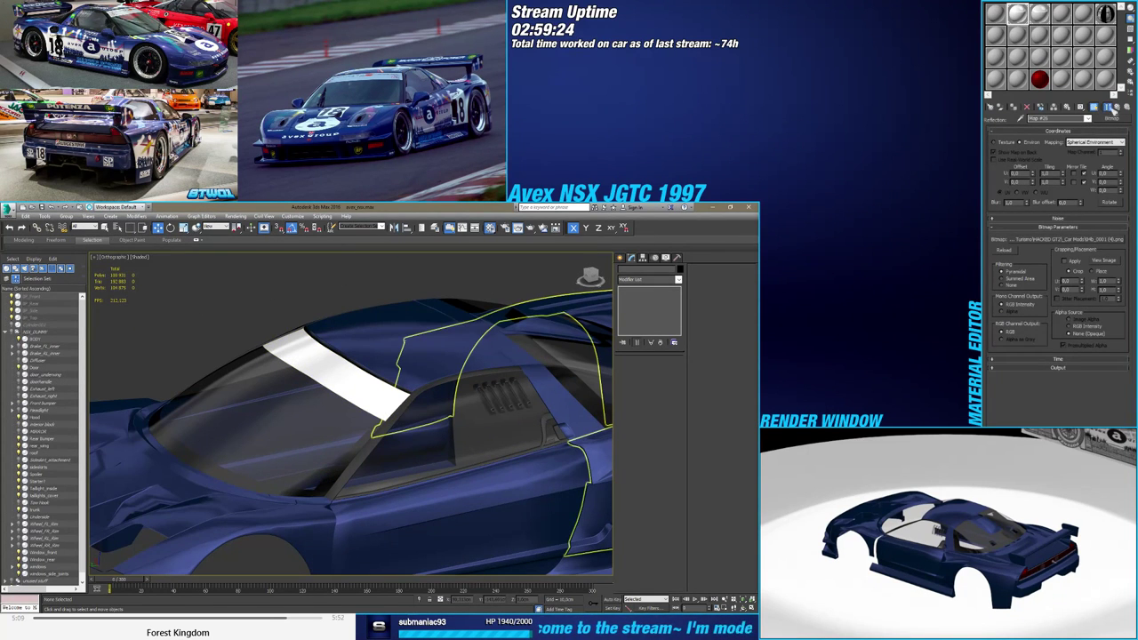
{"action": "left_click", "coordinate": [1119, 108]}
{"action": "middle_click_drag", "start_coordinate": [454, 499], "coordinate": [398, 485], "text": "alt"}
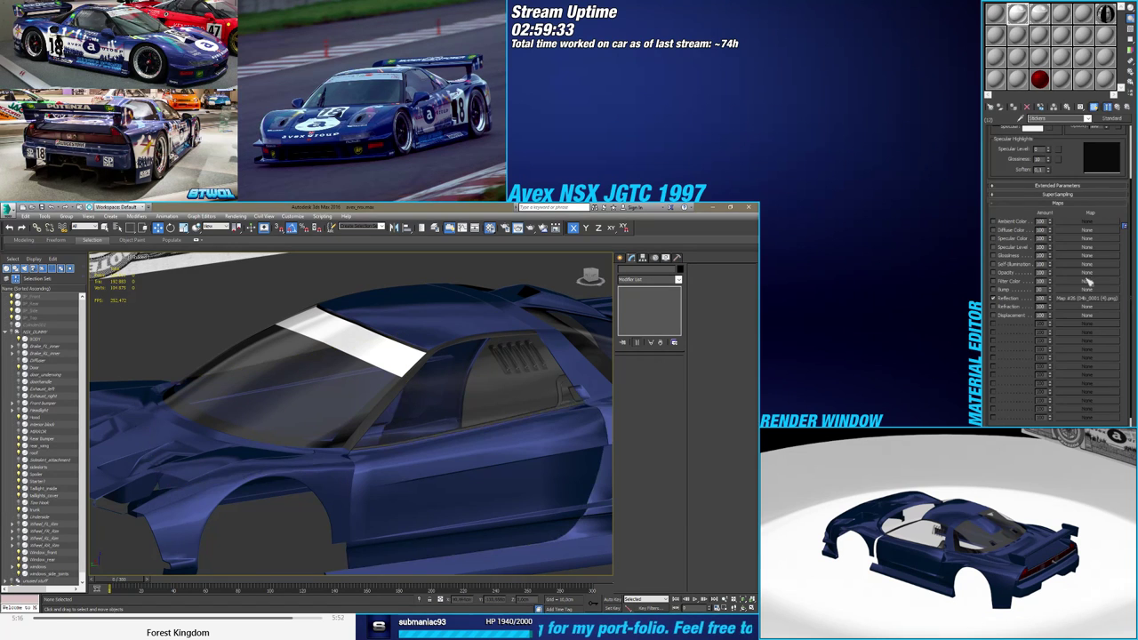
Examine the white windshield banner from several angles, close up where it meets the roof edge
{"action": "scroll", "coordinate": [1066, 249], "scroll_direction": "up", "scroll_amount": 4}
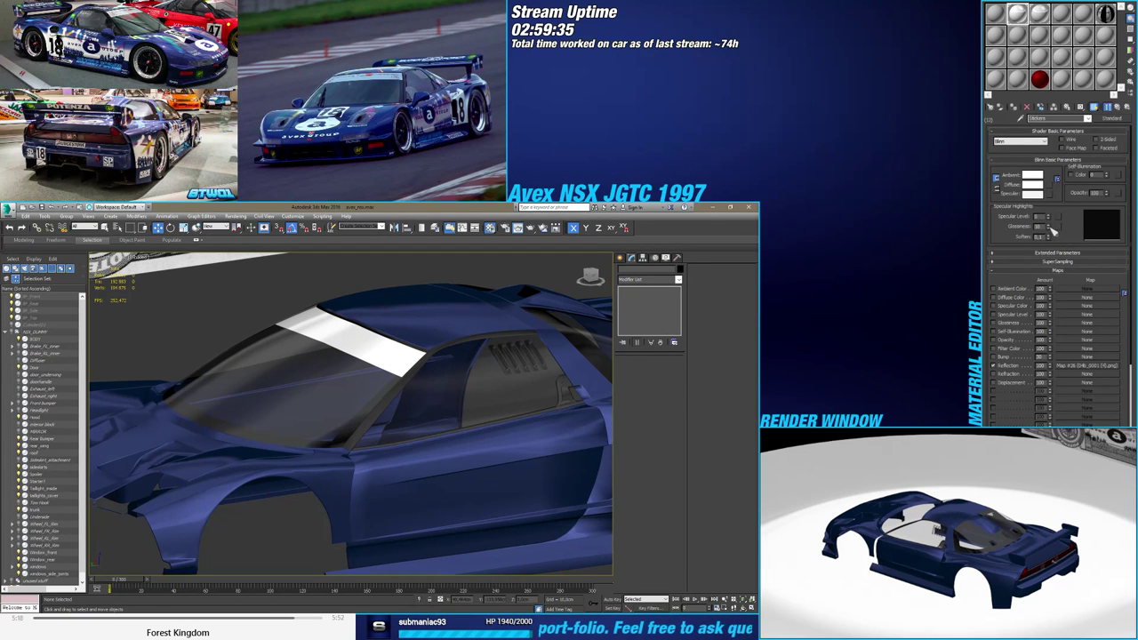
{"action": "scroll", "coordinate": [472, 422], "scroll_direction": "down", "scroll_amount": 3}
{"action": "middle_click_drag", "start_coordinate": [515, 421], "coordinate": [453, 389], "text": "alt"}
{"action": "scroll", "coordinate": [468, 434], "scroll_direction": "down", "scroll_amount": 3}
{"action": "scroll", "coordinate": [388, 415], "scroll_direction": "up", "scroll_amount": 6}
{"action": "left_click", "coordinate": [389, 414]}
{"action": "scroll", "coordinate": [388, 415], "scroll_direction": "down", "scroll_amount": 4}
{"action": "scroll", "coordinate": [411, 361], "scroll_direction": "up", "scroll_amount": 8}
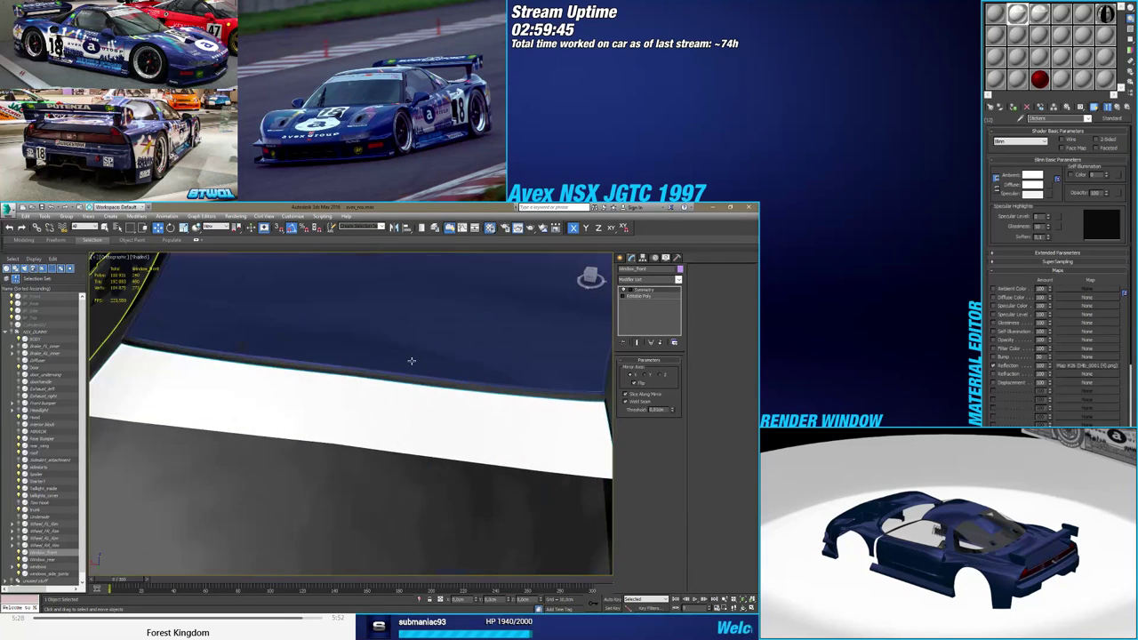
Turn edged faces back on and hide the windshield_banner object to expose the glass along the roof's front edge
{"action": "left_click", "coordinate": [409, 361]}
{"action": "key", "text": "F4"}
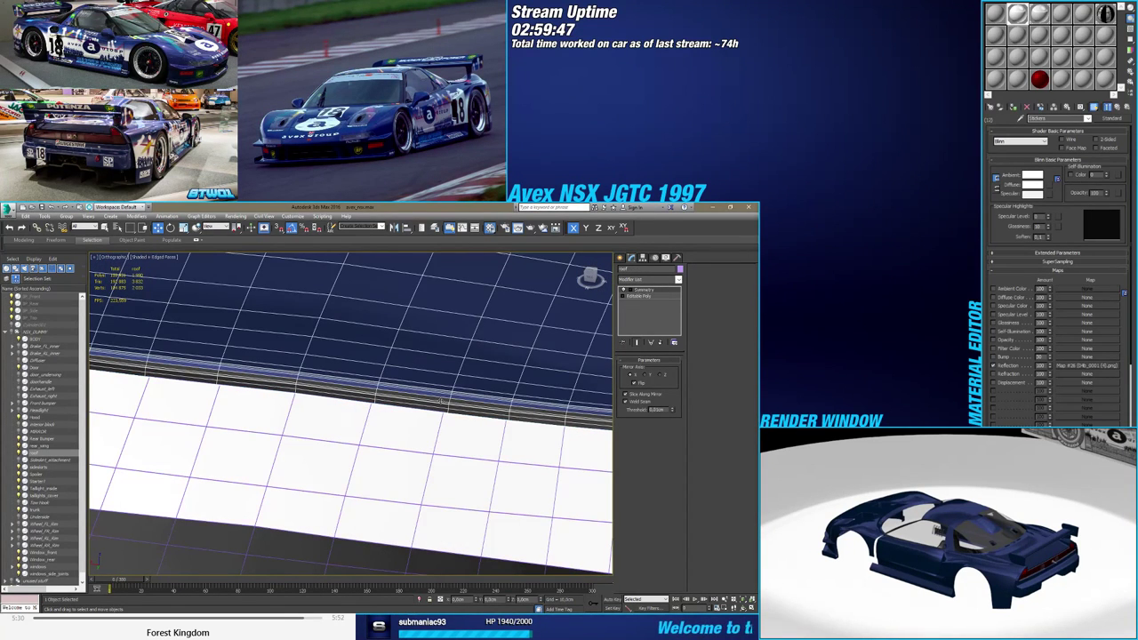
{"action": "scroll", "coordinate": [57, 482], "scroll_direction": "down", "scroll_amount": 1}
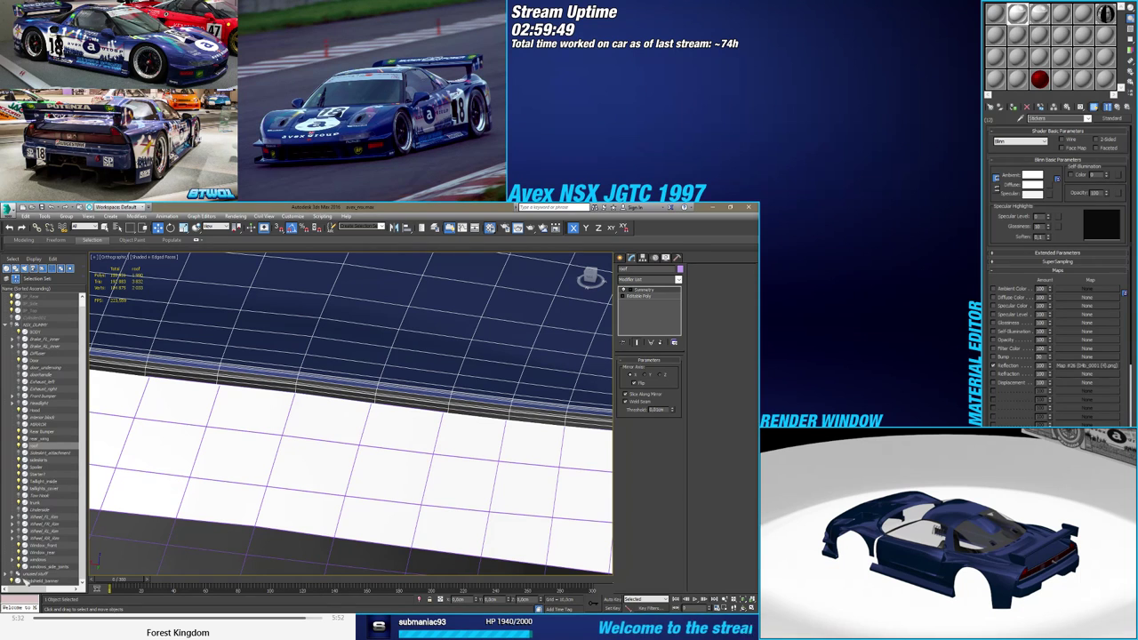
{"action": "left_click_drag", "start_coordinate": [20, 582], "coordinate": [18, 327]}
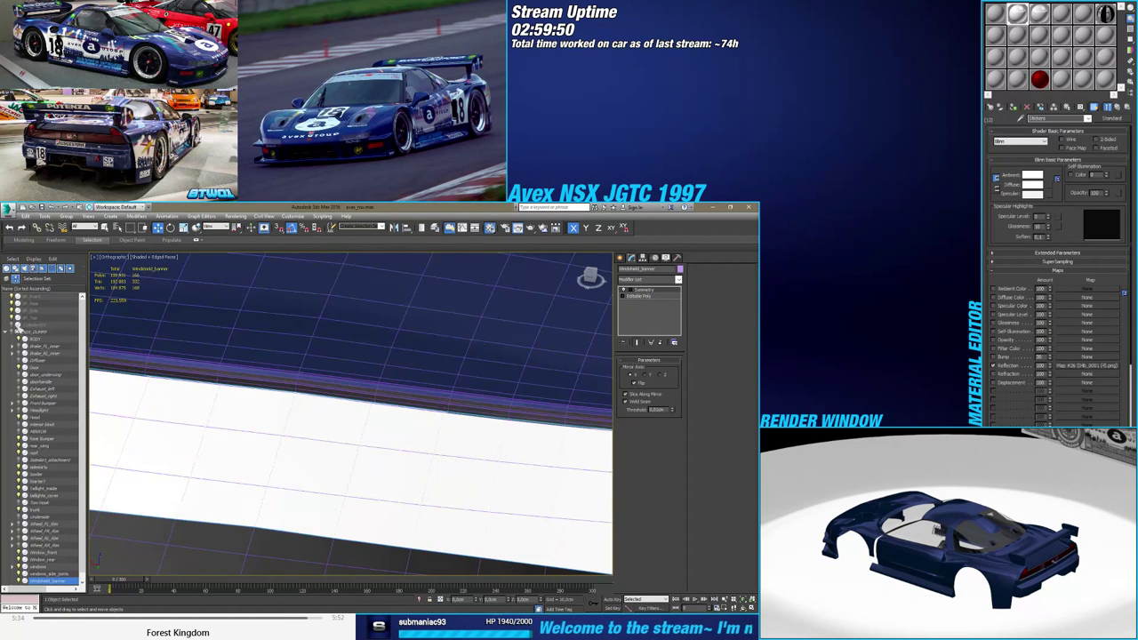
{"action": "left_click", "coordinate": [19, 580]}
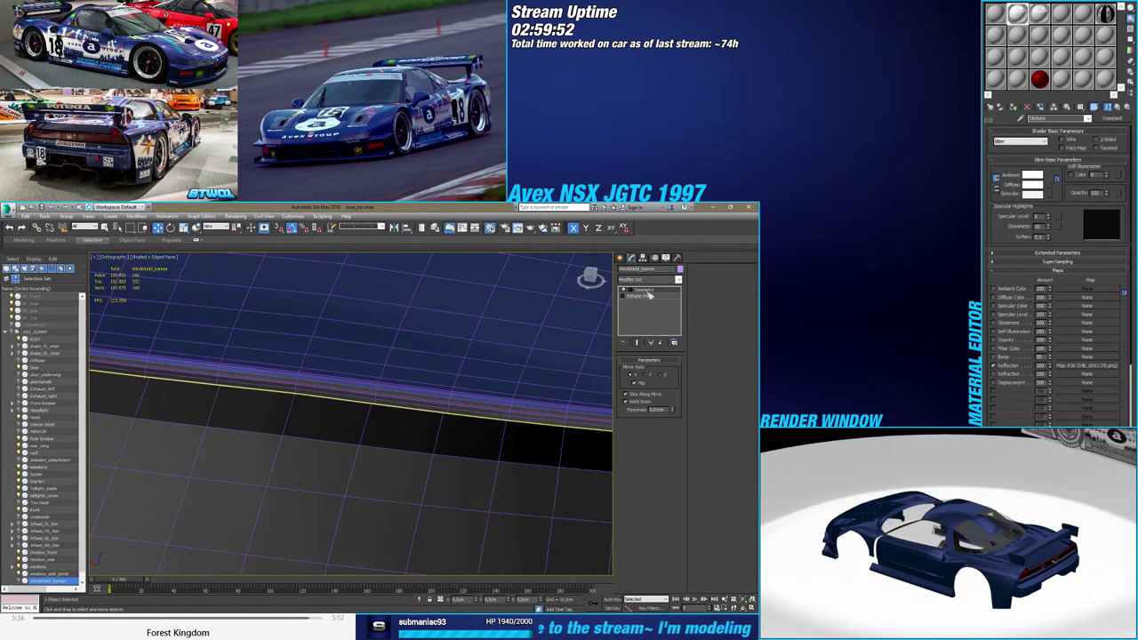
{"action": "left_click", "coordinate": [647, 296]}
{"action": "left_click", "coordinate": [641, 296]}
{"action": "left_click", "coordinate": [629, 368]}
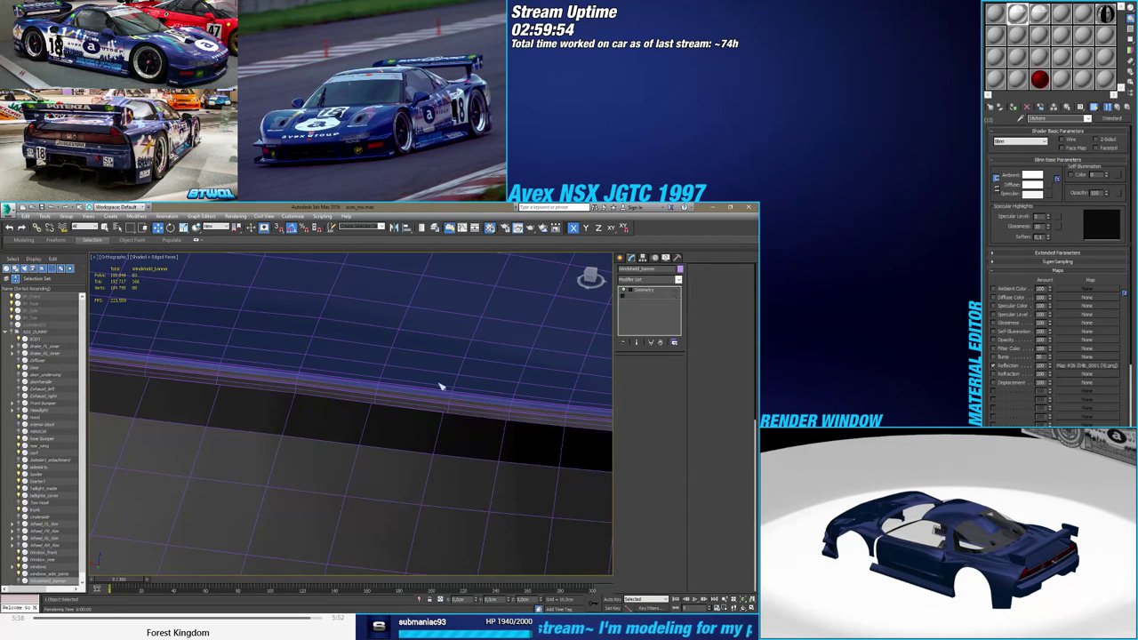
{"action": "left_click", "coordinate": [631, 369]}
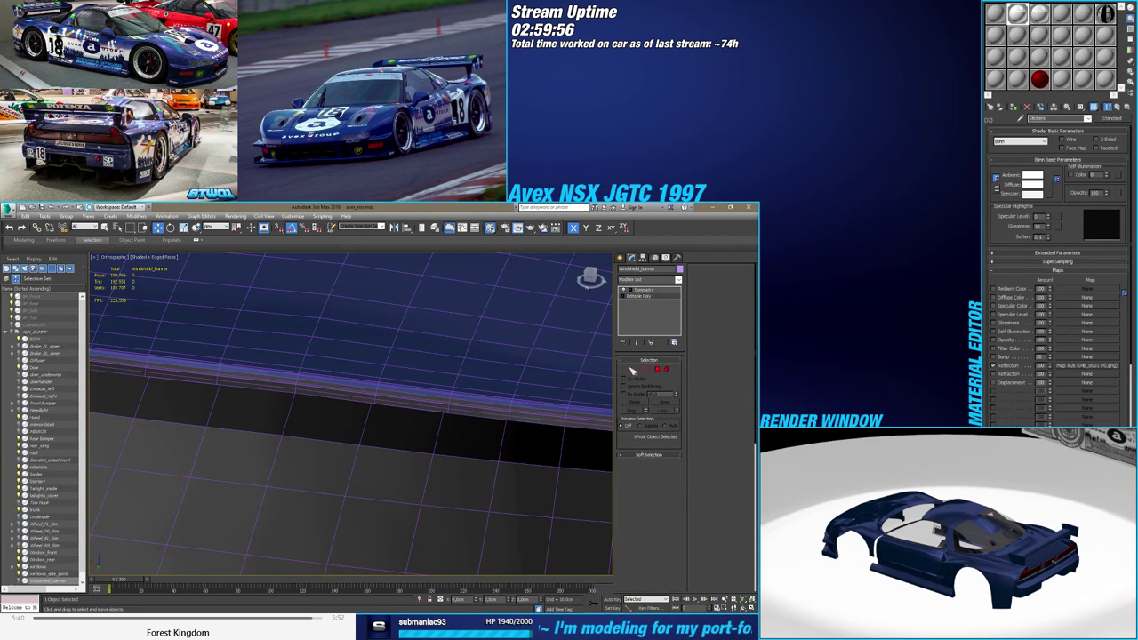
Start vertex editing on the roof's Editable Poly and select the vertex at the centre of its front edge for close inspection
{"action": "left_click", "coordinate": [514, 369]}
{"action": "left_click", "coordinate": [644, 296]}
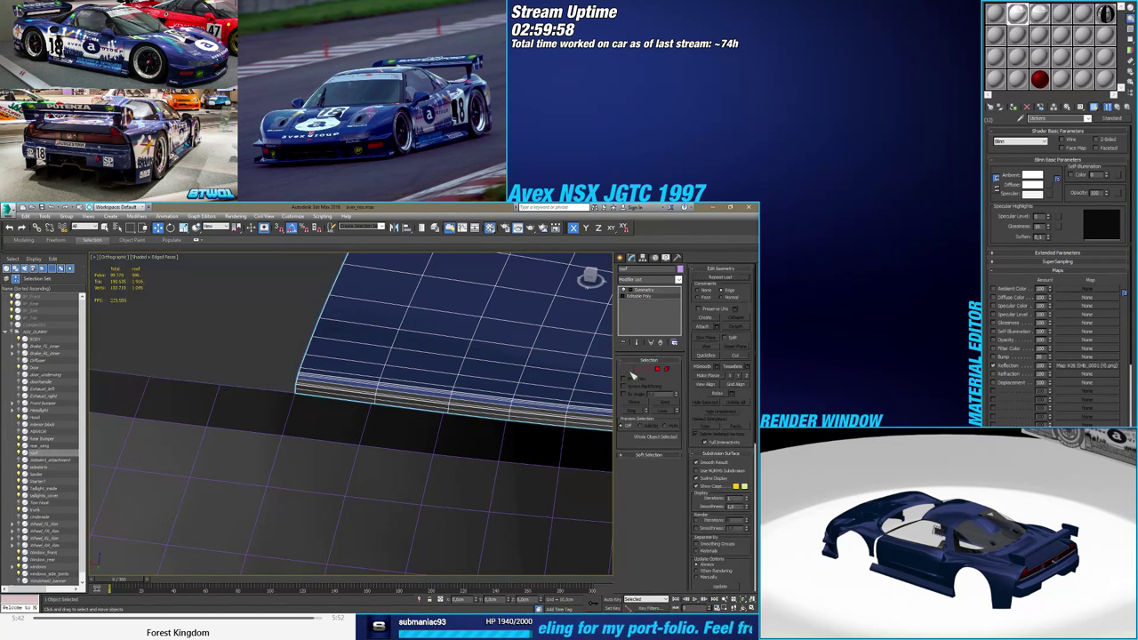
{"action": "left_click", "coordinate": [630, 370]}
{"action": "left_click_drag", "start_coordinate": [270, 407], "coordinate": [321, 357]}
{"action": "middle_click_drag", "start_coordinate": [321, 356], "coordinate": [392, 399], "text": "alt"}
{"action": "scroll", "coordinate": [338, 400], "scroll_direction": "up", "scroll_amount": 5}
{"action": "middle_click_drag", "start_coordinate": [297, 387], "coordinate": [340, 441]}
{"action": "middle_click_drag", "start_coordinate": [341, 440], "coordinate": [356, 461], "text": "alt"}
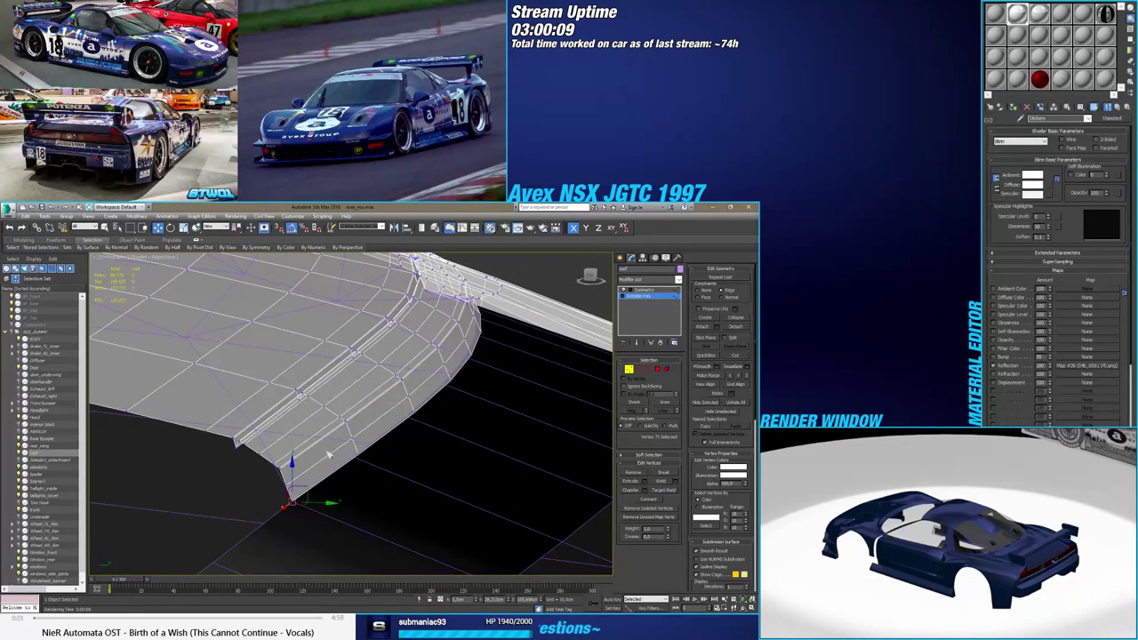
Move the roof's front-edge vertex column next to the centre along X, using vertex snap to line it up with the Window_front topology
{"action": "key", "text": "alt+x"}
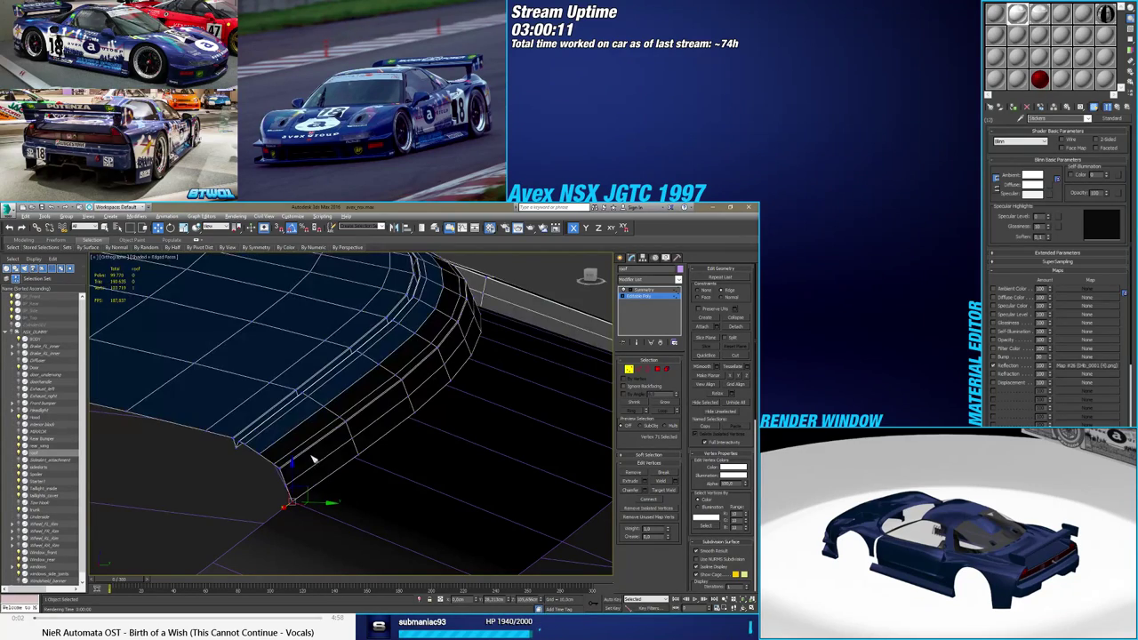
{"action": "left_click_drag", "start_coordinate": [280, 387], "coordinate": [369, 463]}
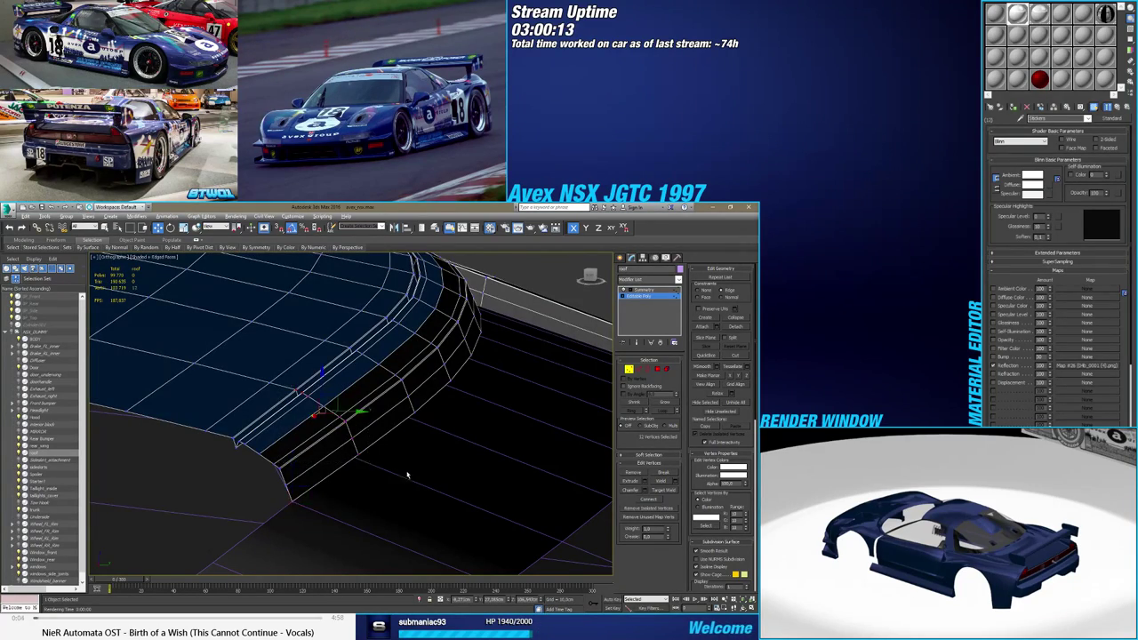
{"action": "middle_click_drag", "start_coordinate": [406, 471], "coordinate": [277, 483], "text": "alt"}
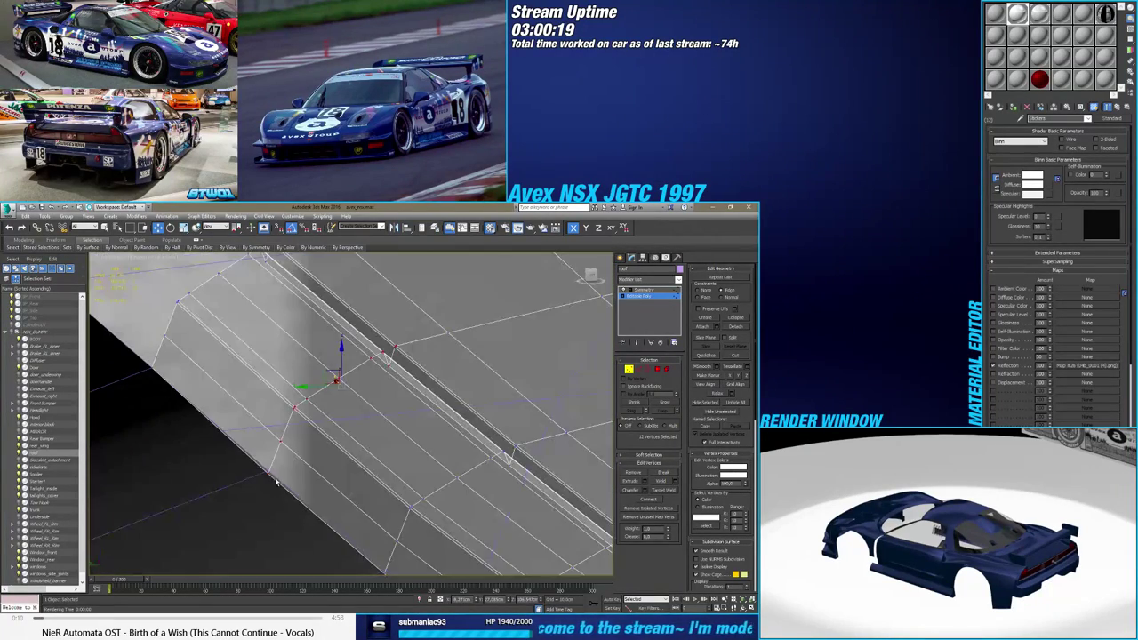
{"action": "key", "text": "F8"}
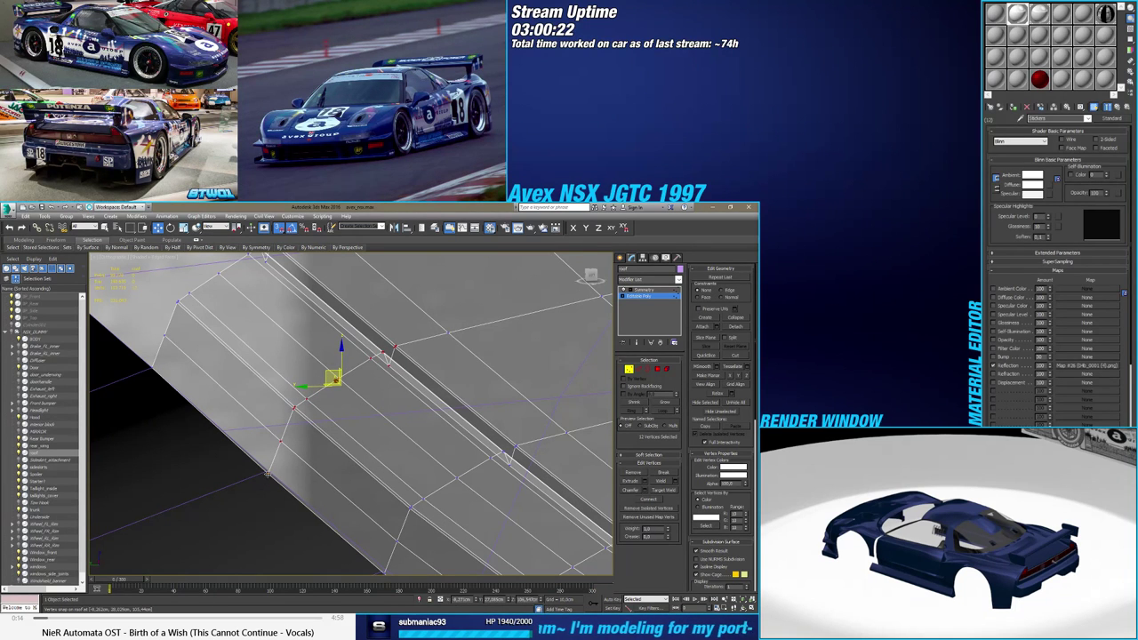
{"action": "key", "text": "F5"}
{"action": "middle_click_drag", "start_coordinate": [277, 477], "coordinate": [384, 465], "text": "alt"}
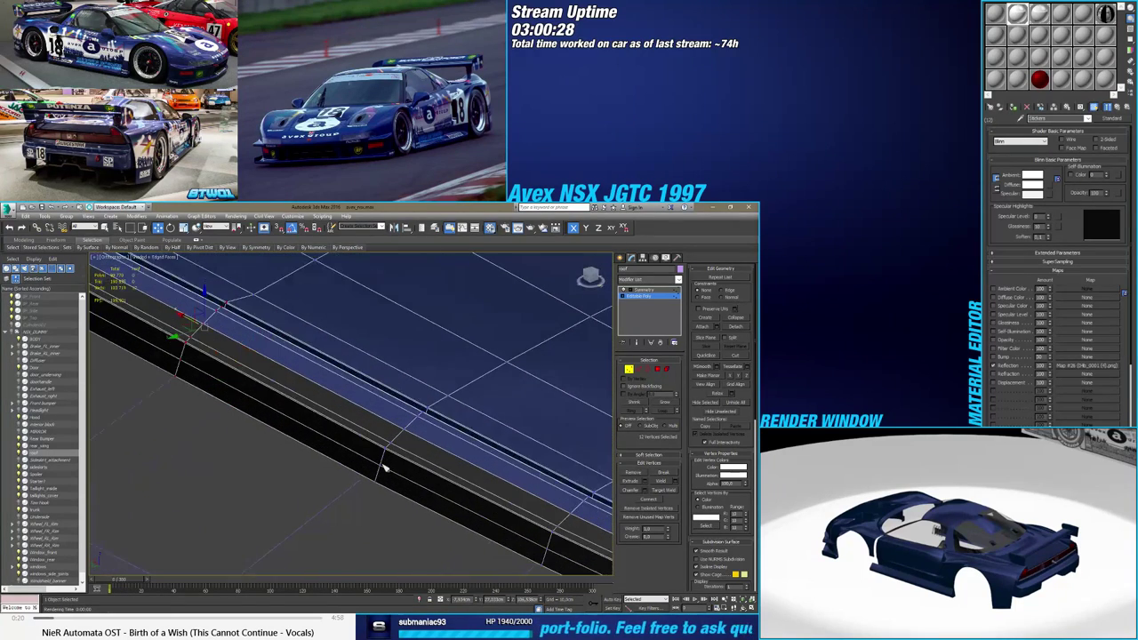
Align the next vertex columns outward along the roof's front edge with the windshield's edge lines, moving them along X with vertex snap
{"action": "left_click_drag", "start_coordinate": [442, 402], "coordinate": [437, 405]}
{"action": "middle_click_drag", "start_coordinate": [437, 404], "coordinate": [419, 502], "text": "alt"}
{"action": "key", "text": "s"}
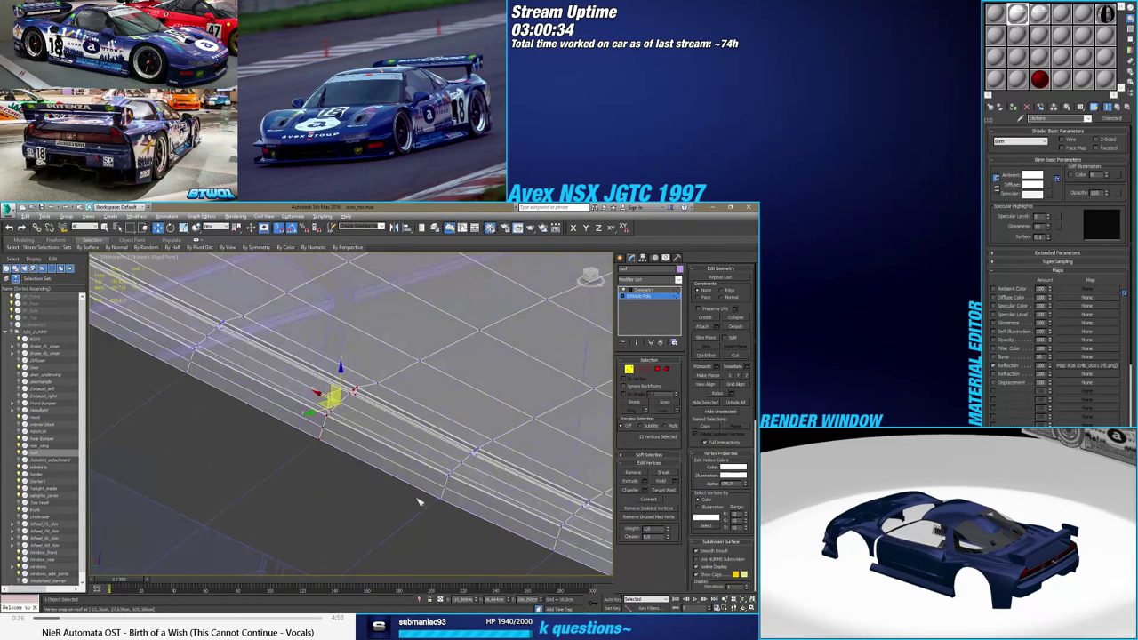
{"action": "left_click_drag", "start_coordinate": [410, 514], "coordinate": [493, 455]}
{"action": "scroll", "coordinate": [444, 505], "scroll_direction": "up", "scroll_amount": 2}
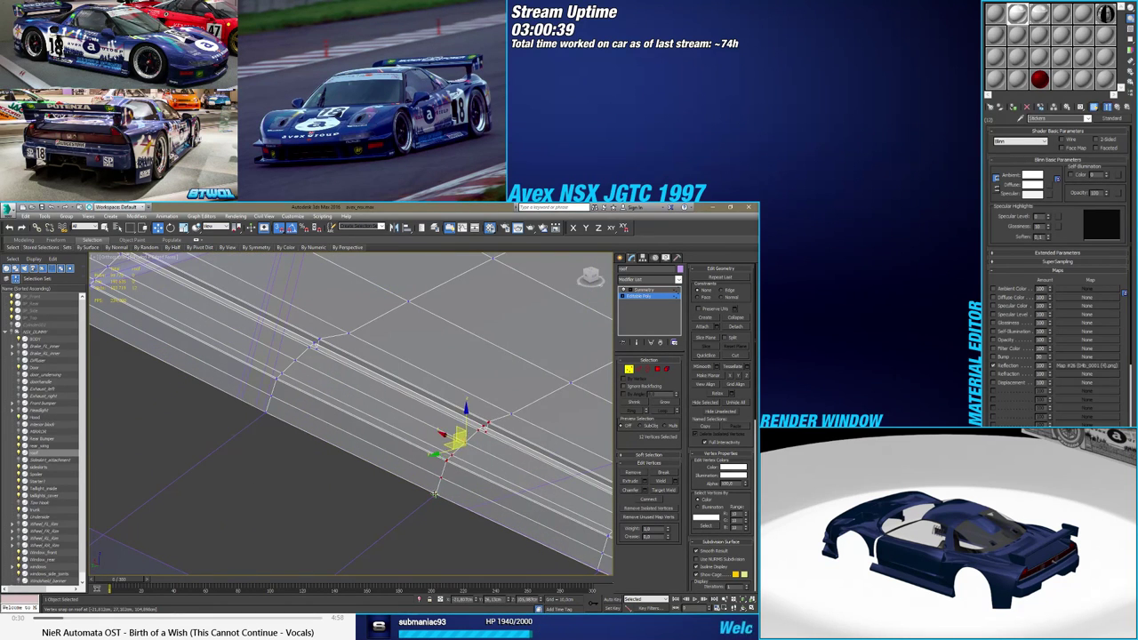
{"action": "middle_click_drag", "start_coordinate": [437, 497], "coordinate": [354, 455], "text": "alt"}
{"action": "left_click_drag", "start_coordinate": [371, 484], "coordinate": [420, 424]}
{"action": "scroll", "coordinate": [388, 464], "scroll_direction": "up", "scroll_amount": 2}
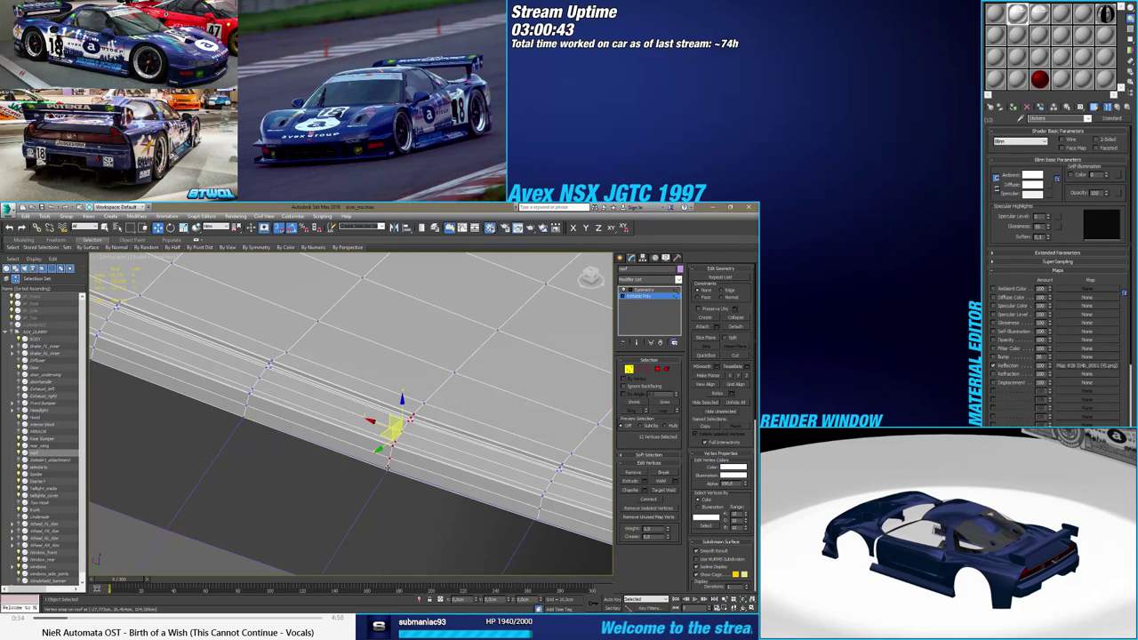
Select the next vertex column along the roof's front edge and align it with the Window_front edge line using vertex snap
{"action": "middle_click_drag", "start_coordinate": [388, 468], "coordinate": [318, 493], "text": "alt"}
{"action": "left_click_drag", "start_coordinate": [317, 493], "coordinate": [388, 418]}
{"action": "middle_click_drag", "start_coordinate": [389, 419], "coordinate": [365, 458], "text": "alt"}
{"action": "scroll", "coordinate": [348, 482], "scroll_direction": "up", "scroll_amount": 3}
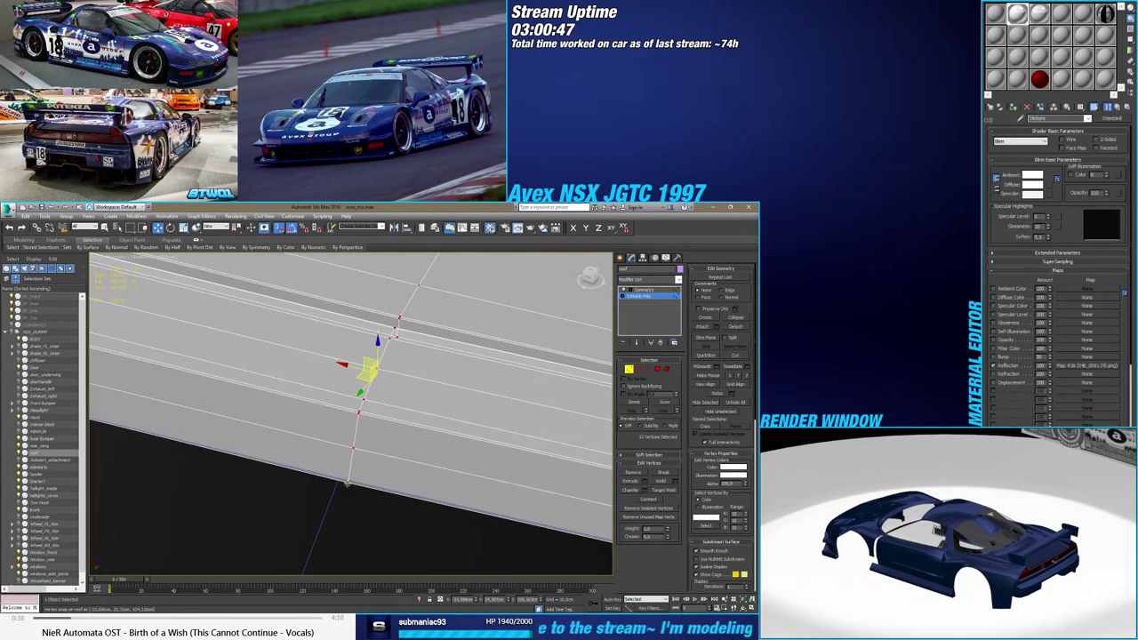
{"action": "left_click_drag", "start_coordinate": [346, 485], "coordinate": [339, 478]}
{"action": "middle_click_drag", "start_coordinate": [339, 478], "coordinate": [380, 512], "text": "alt"}
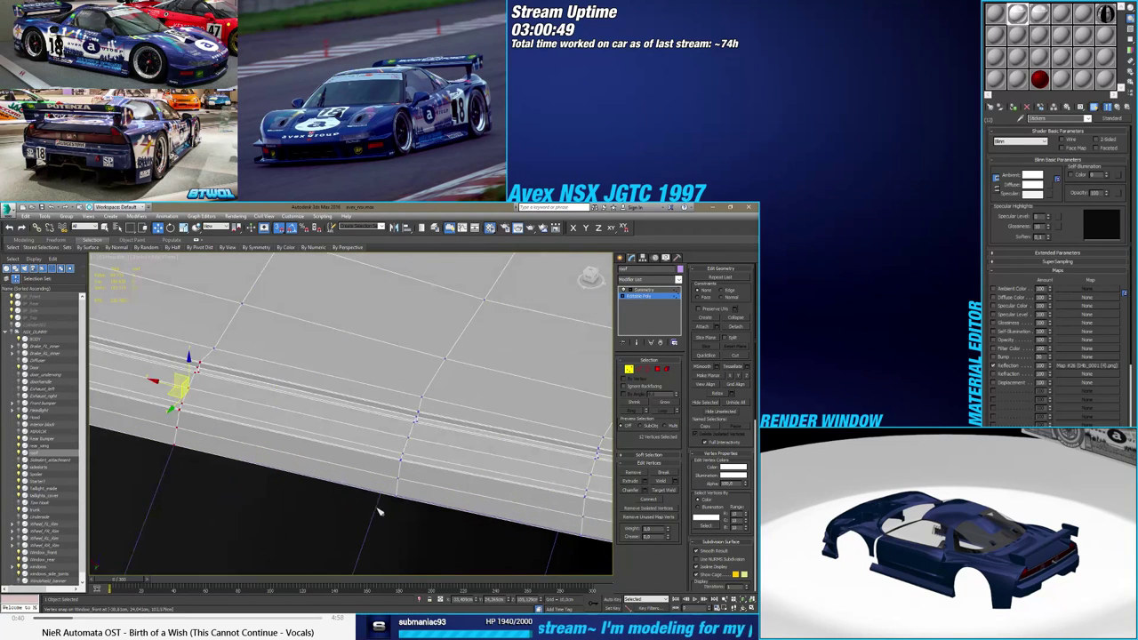
Snap the following vertex columns toward the roof's front corner onto the windshield's edge lines
{"action": "left_click_drag", "start_coordinate": [430, 416], "coordinate": [430, 417]}
{"action": "middle_click_drag", "start_coordinate": [430, 417], "coordinate": [389, 499], "text": "alt"}
{"action": "left_click_drag", "start_coordinate": [430, 421], "coordinate": [432, 411]}
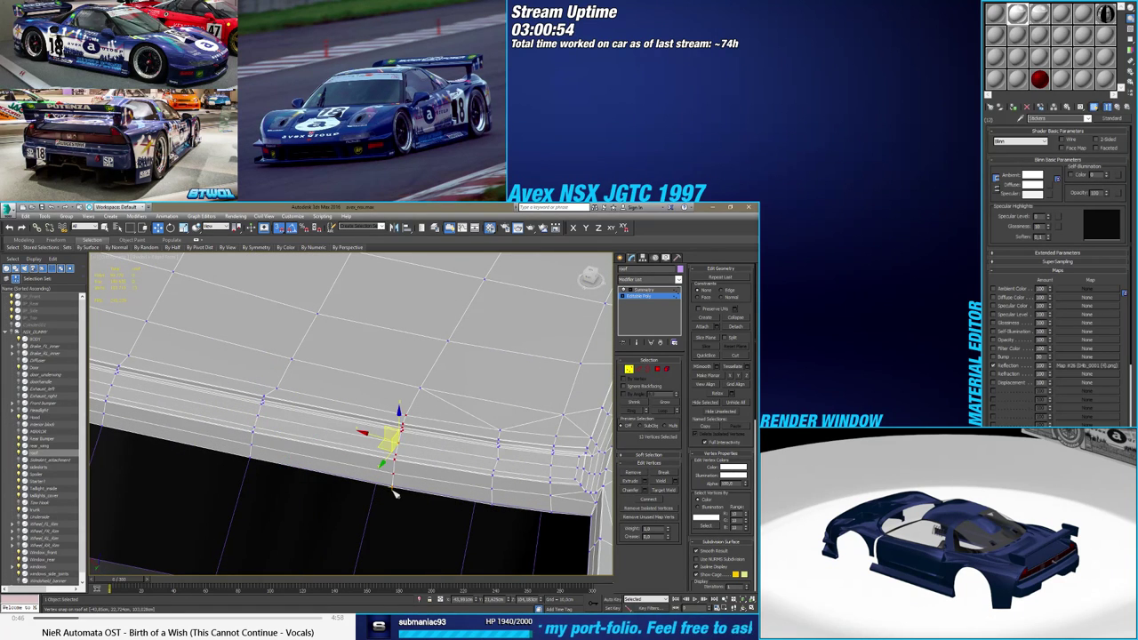
{"action": "left_click_drag", "start_coordinate": [392, 487], "coordinate": [376, 482]}
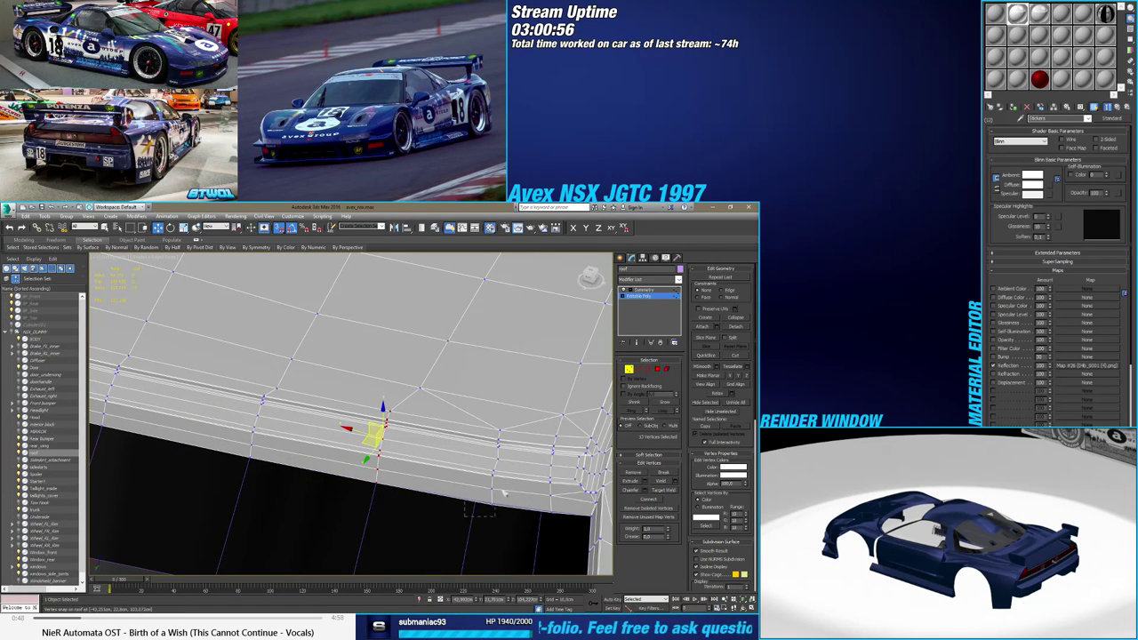
{"action": "left_click_drag", "start_coordinate": [491, 504], "coordinate": [477, 502]}
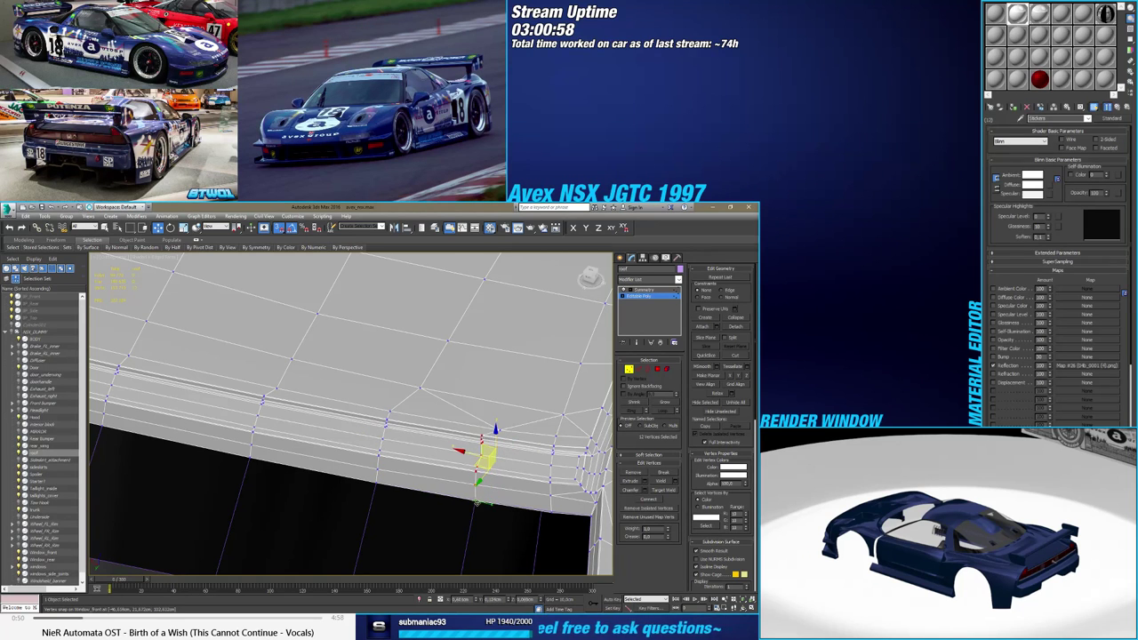
Align the last front-edge vertex column beside the roof's corner with the windshield's outermost edge line
{"action": "middle_click_drag", "start_coordinate": [517, 499], "coordinate": [427, 500]}
{"action": "scroll", "coordinate": [429, 505], "scroll_direction": "up", "scroll_amount": 4}
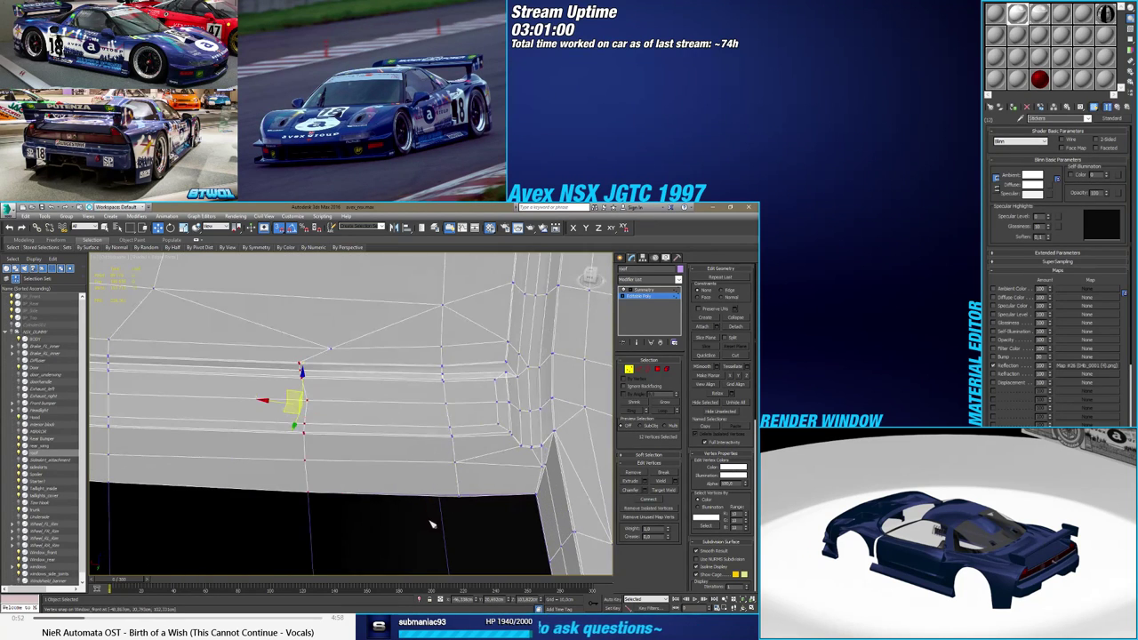
{"action": "left_click_drag", "start_coordinate": [467, 357], "coordinate": [468, 358]}
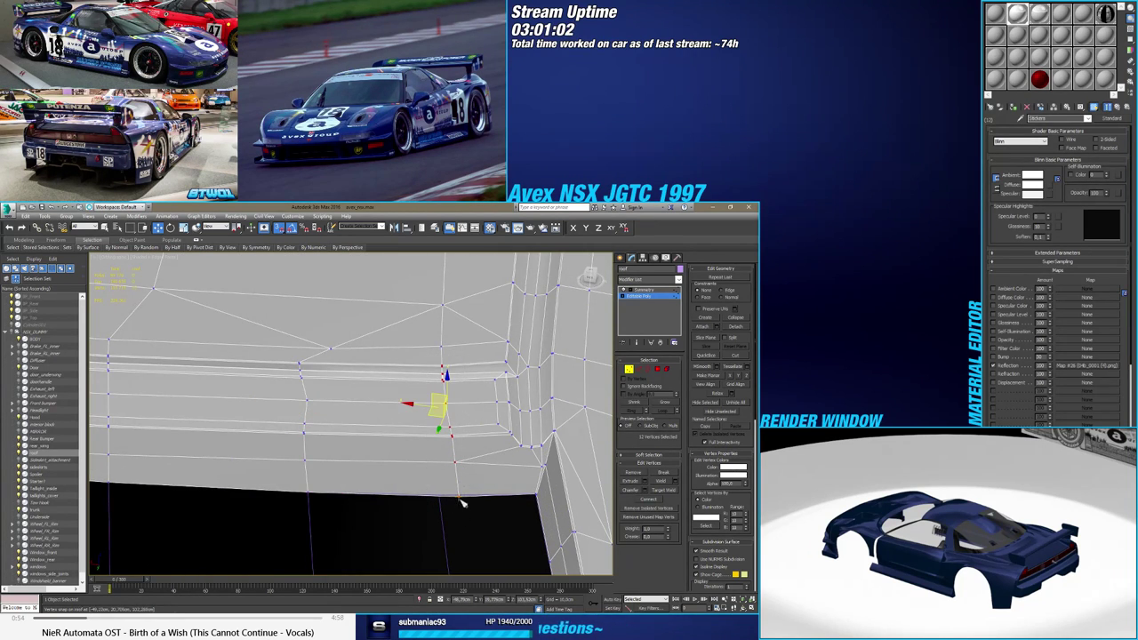
{"action": "middle_click_drag", "start_coordinate": [441, 495], "coordinate": [432, 467], "text": "alt"}
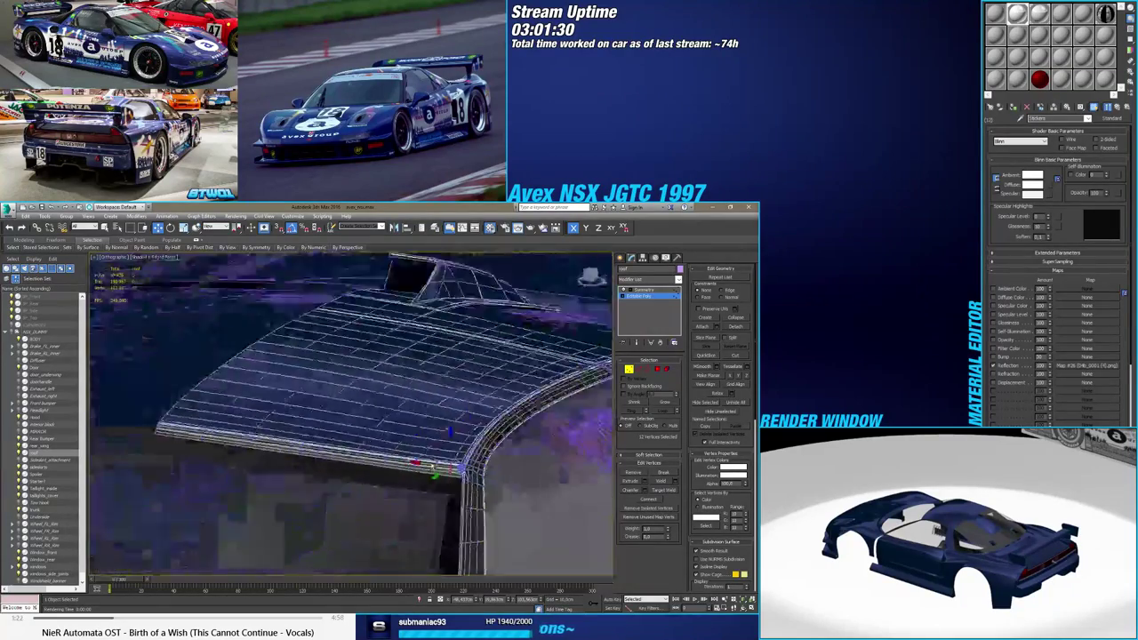
Turn vertex snap back on and align the A-pillar's first inner vertex row below the roof corner with the windshield topology
{"action": "middle_click_drag", "start_coordinate": [534, 462], "coordinate": [390, 454], "text": "alt"}
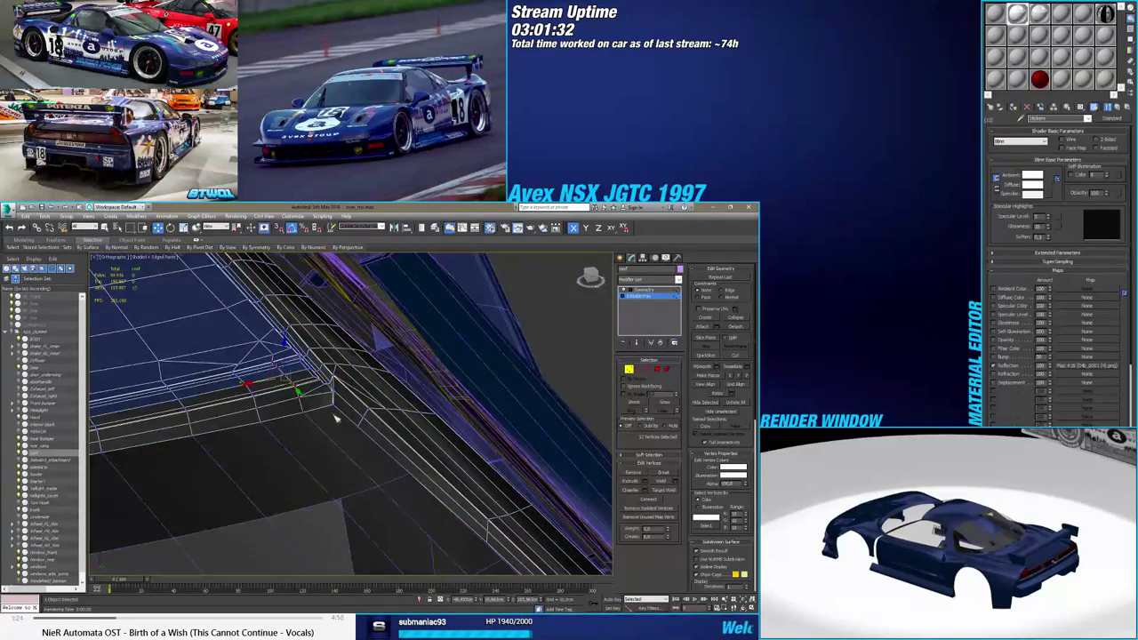
{"action": "middle_click_drag", "start_coordinate": [336, 418], "coordinate": [406, 457], "text": "alt"}
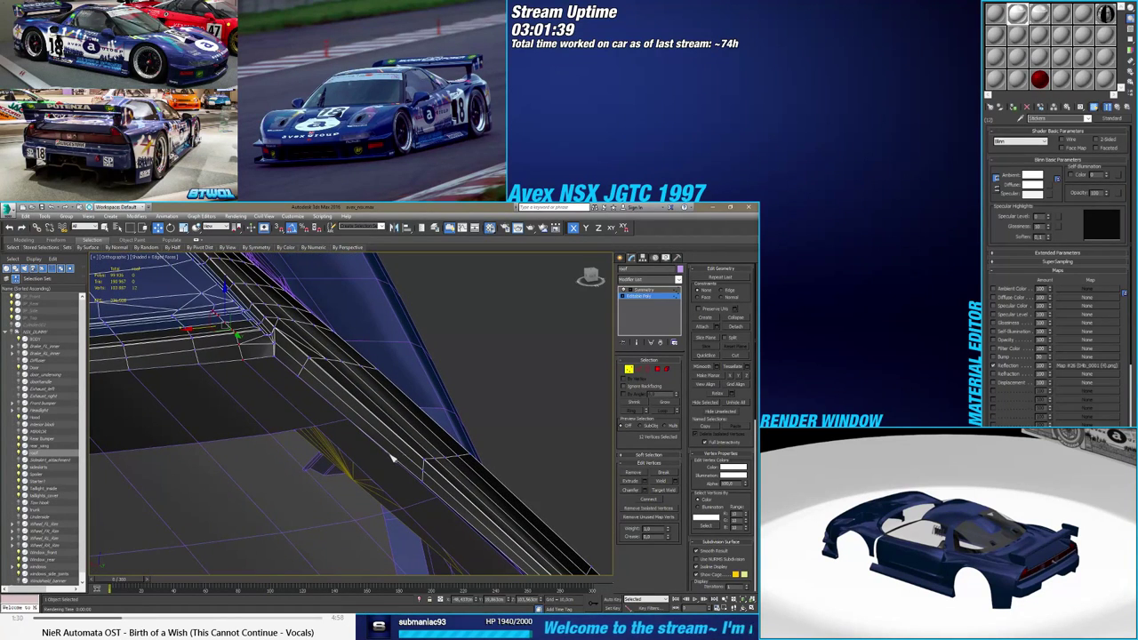
{"action": "key", "text": "F4"}
{"action": "key", "text": "F4"}
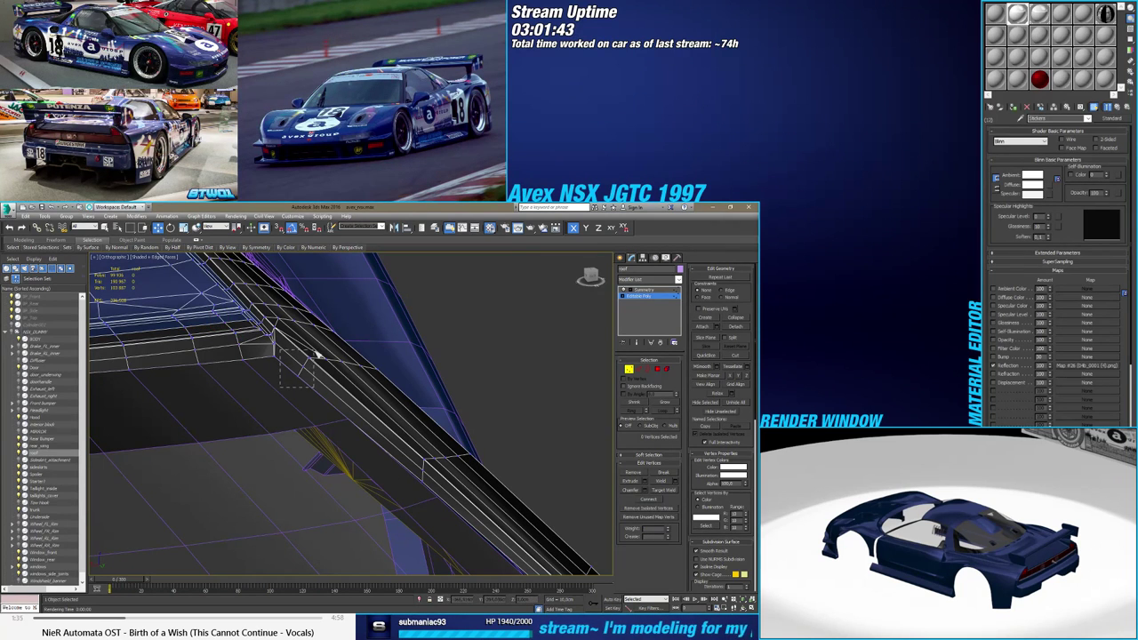
{"action": "scroll", "coordinate": [314, 370], "scroll_direction": "up", "scroll_amount": 4}
{"action": "key", "text": "s"}
{"action": "left_click_drag", "start_coordinate": [282, 385], "coordinate": [382, 469]}
{"action": "middle_click_drag", "start_coordinate": [388, 477], "coordinate": [377, 425], "text": "alt"}
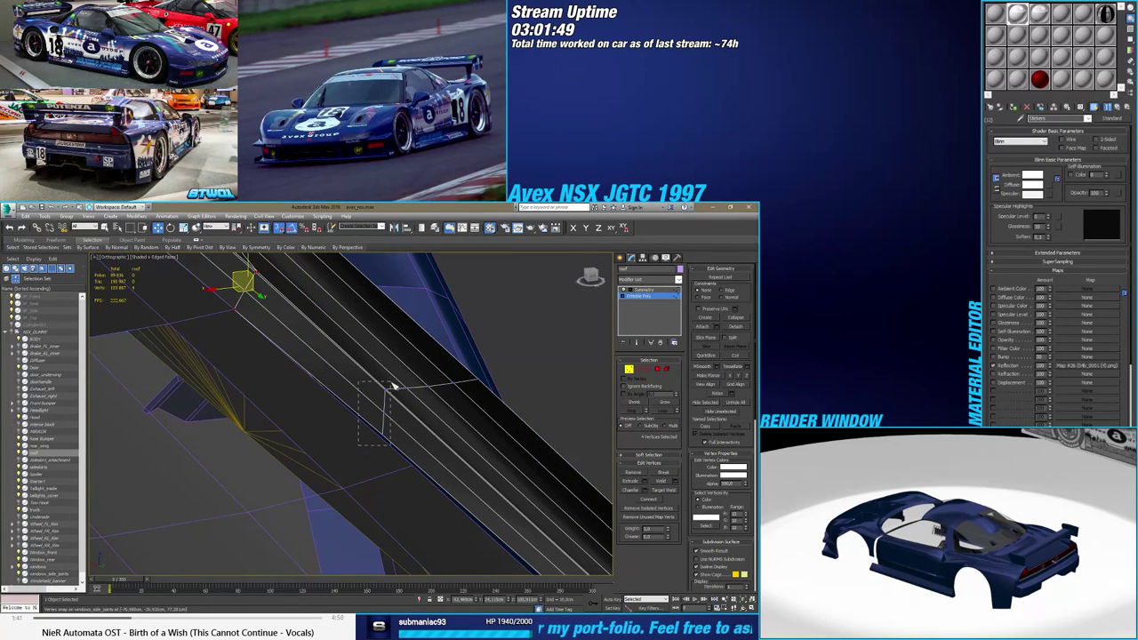
Snap the next four-vertex rows down the A-pillar's inner edge onto the matching Window_front vertices
{"action": "left_click_drag", "start_coordinate": [393, 385], "coordinate": [392, 383]}
{"action": "middle_click_drag", "start_coordinate": [392, 387], "coordinate": [326, 463], "text": "alt"}
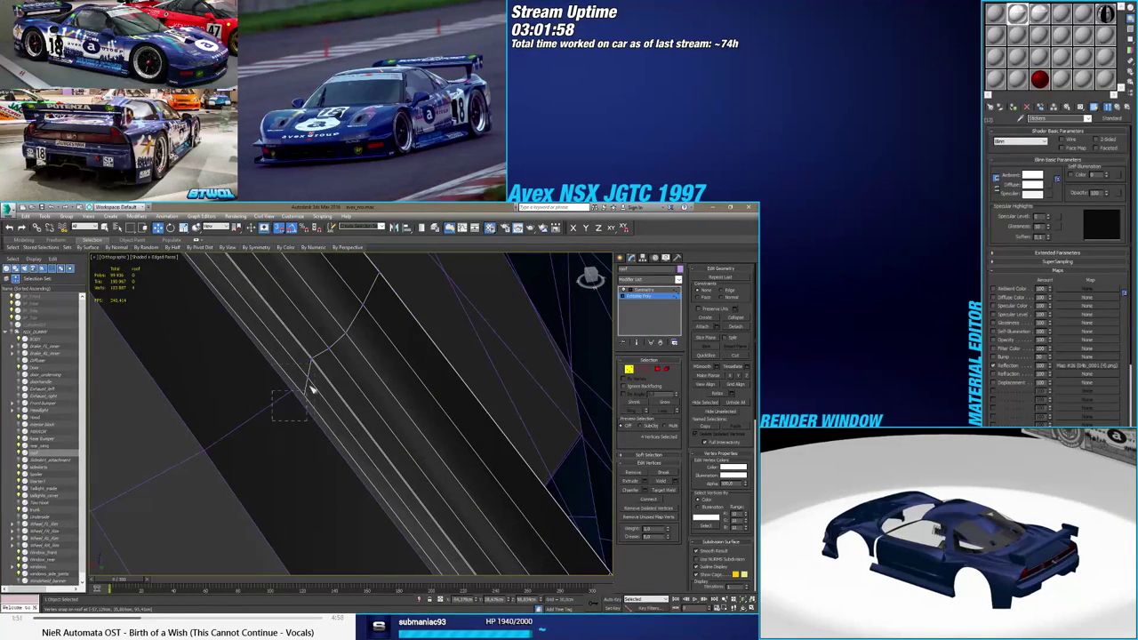
{"action": "scroll", "coordinate": [307, 403], "scroll_direction": "down", "scroll_amount": 3}
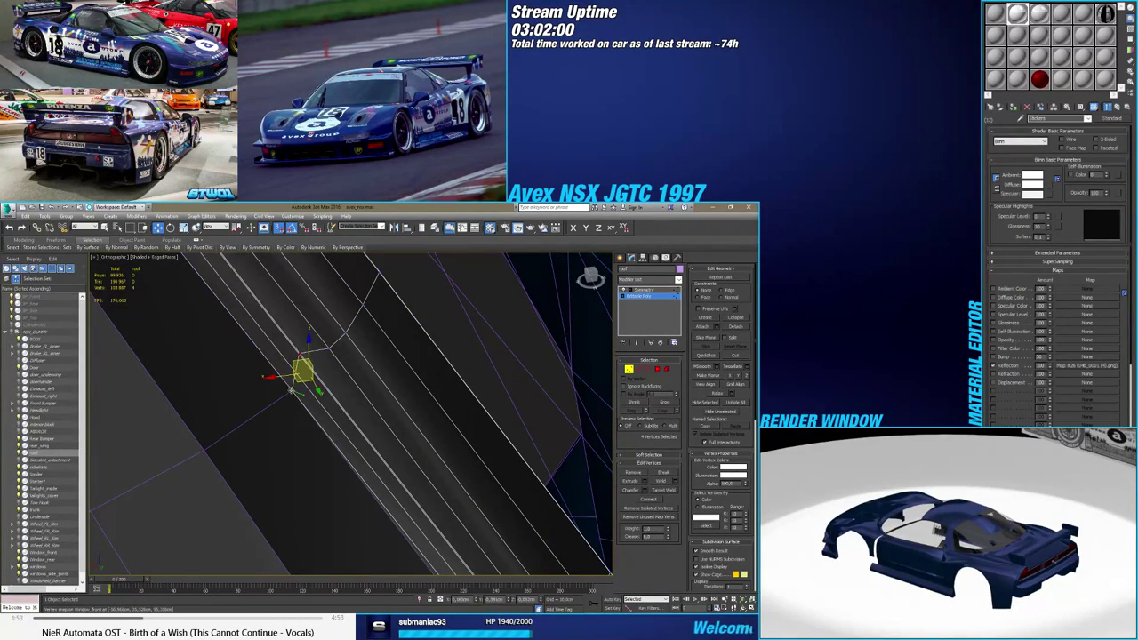
{"action": "middle_click_drag", "start_coordinate": [301, 396], "coordinate": [340, 469], "text": "alt"}
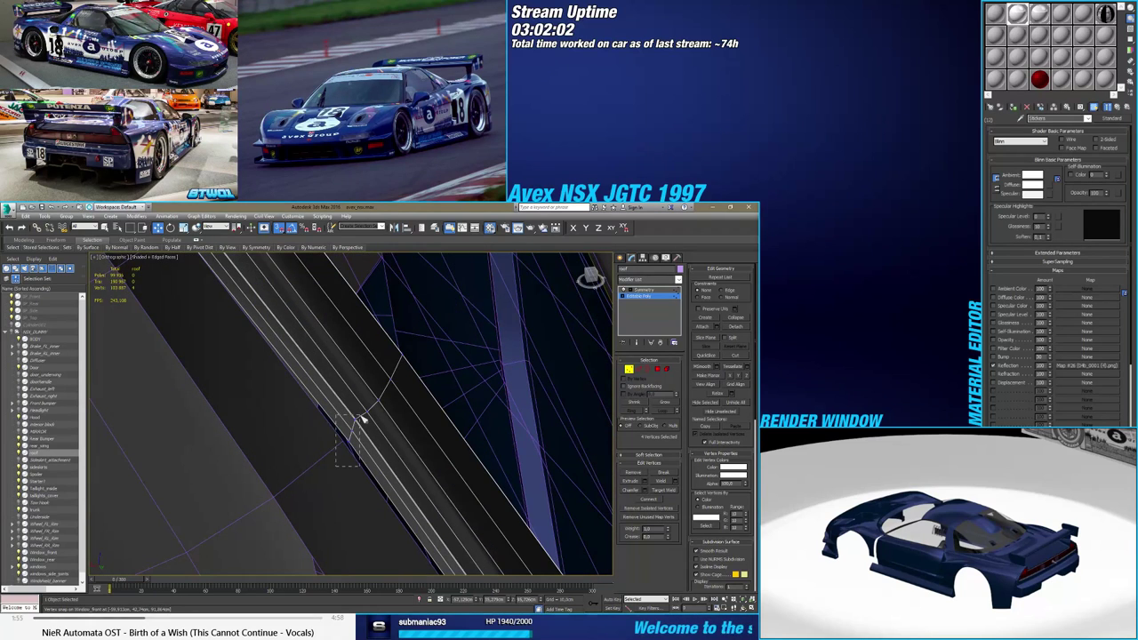
{"action": "left_click_drag", "start_coordinate": [363, 418], "coordinate": [364, 418]}
{"action": "middle_click_drag", "start_coordinate": [361, 421], "coordinate": [348, 474], "text": "alt"}
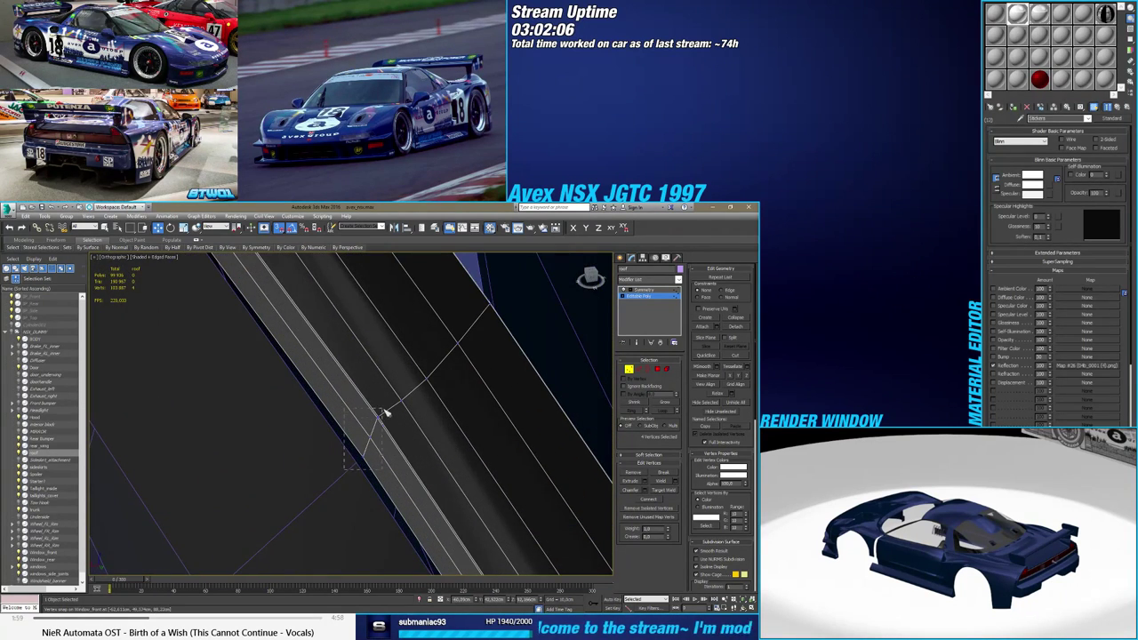
{"action": "left_click_drag", "start_coordinate": [385, 414], "coordinate": [364, 458]}
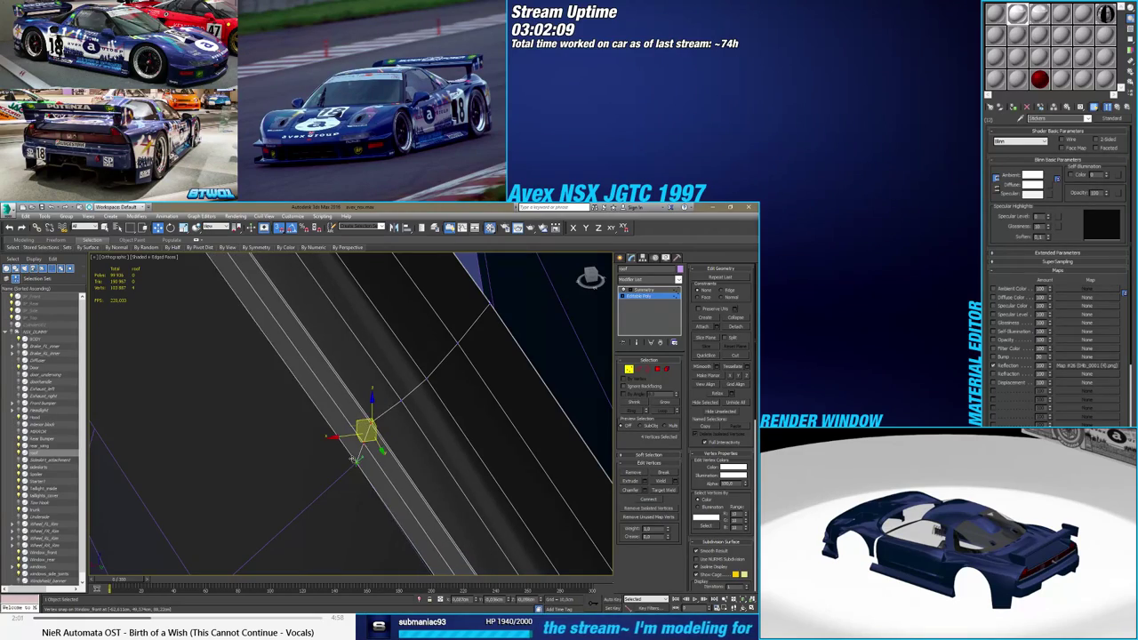
Continue down the middle of the A-pillar, moving its inner-edge vertex rows onto the windshield's edge lines with vertex snap
{"action": "middle_click_drag", "start_coordinate": [353, 459], "coordinate": [377, 381], "text": "alt"}
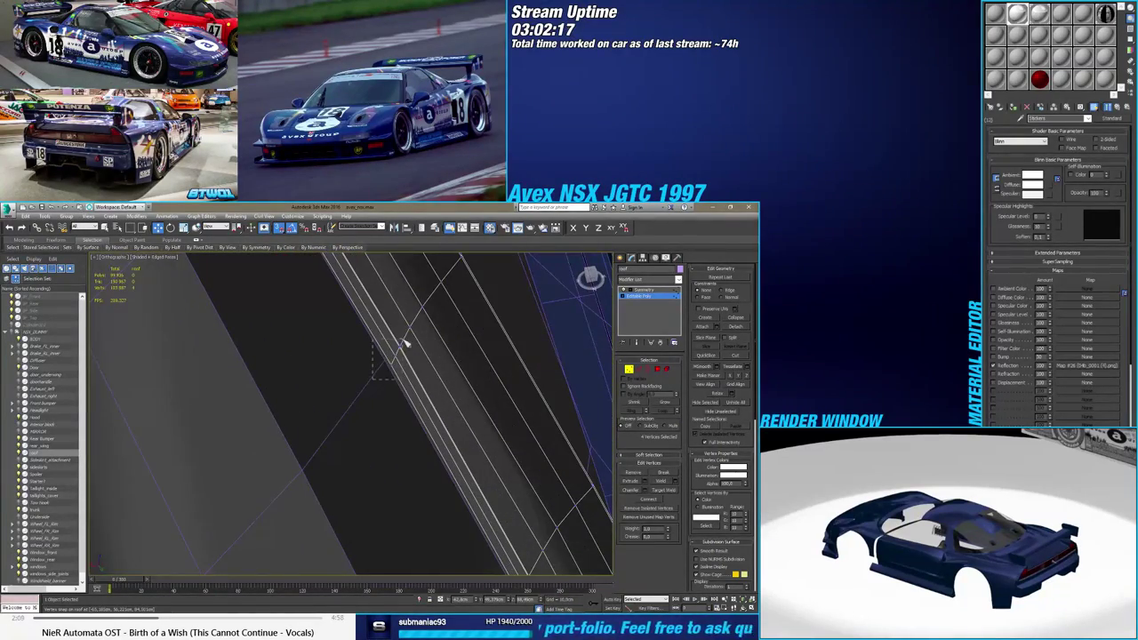
{"action": "scroll", "coordinate": [400, 343], "scroll_direction": "up", "scroll_amount": 2}
{"action": "left_click_drag", "start_coordinate": [402, 342], "coordinate": [381, 361]}
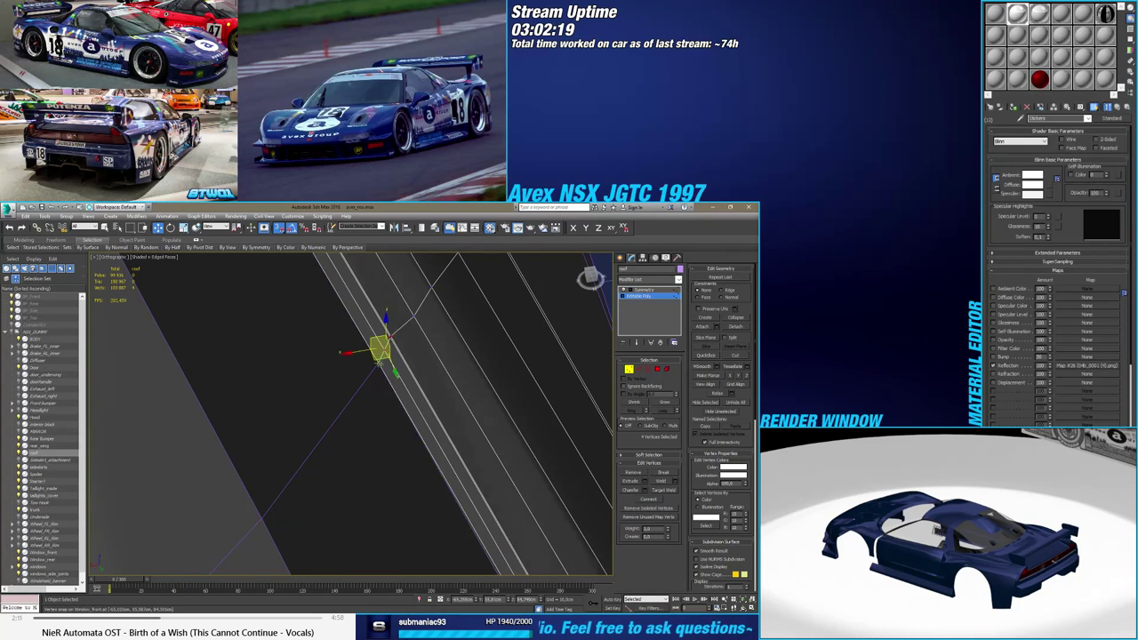
{"action": "scroll", "coordinate": [382, 363], "scroll_direction": "down", "scroll_amount": 2}
{"action": "middle_click_drag", "start_coordinate": [383, 363], "coordinate": [236, 258]}
{"action": "scroll", "coordinate": [366, 489], "scroll_direction": "up", "scroll_amount": 2}
{"action": "left_click_drag", "start_coordinate": [332, 498], "coordinate": [350, 478]}
{"action": "left_click", "coordinate": [351, 478]}
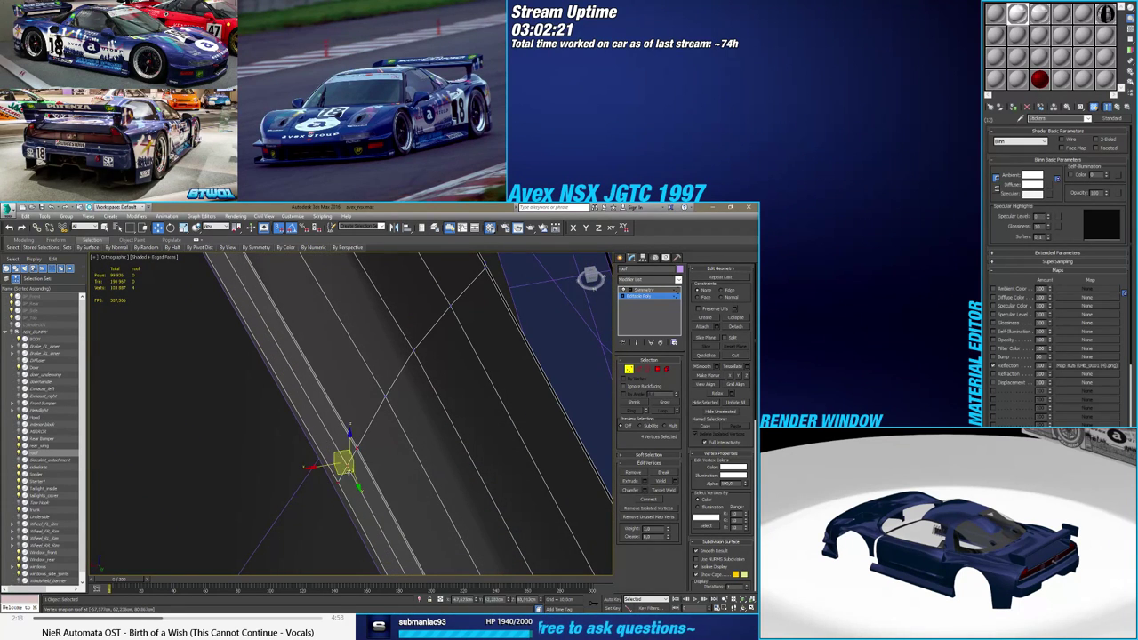
Align the next lower A-pillar vertex rows with the window edge lines, using wireframe display briefly to reach the hidden vertices
{"action": "mouse_move", "coordinate": [338, 482]}
{"action": "middle_mouse_down", "text": "alt"}
{"action": "mouse_move", "coordinate": [374, 514]}
{"action": "mouse_move", "coordinate": [336, 502]}
{"action": "middle_mouse_up", "text": "alt"}
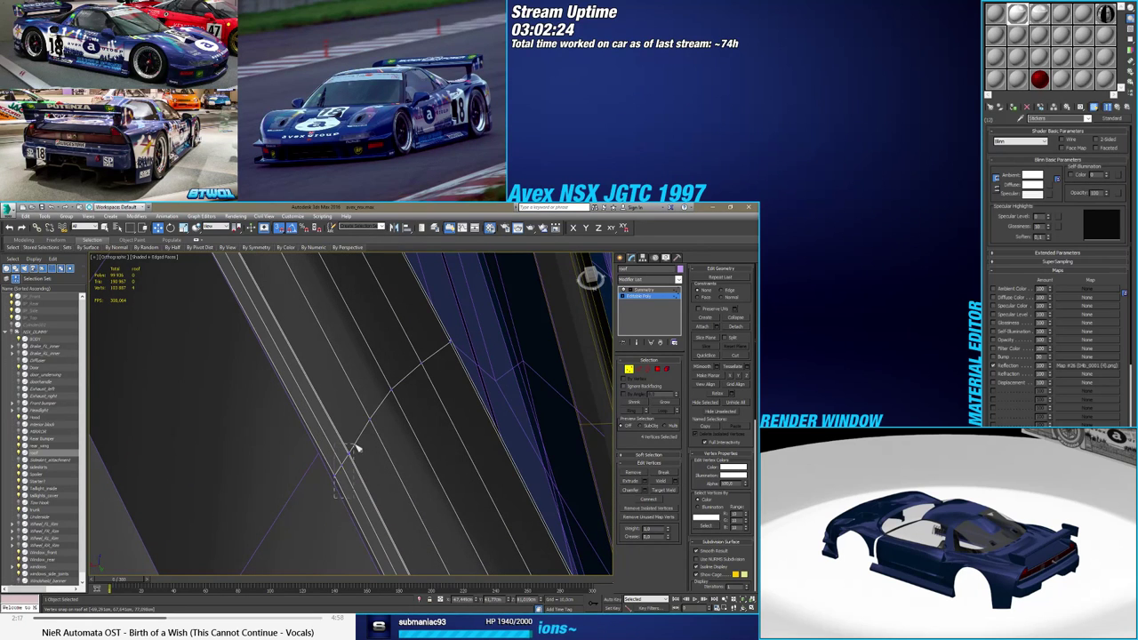
{"action": "left_click_drag", "start_coordinate": [334, 477], "coordinate": [311, 468]}
{"action": "scroll", "coordinate": [319, 463], "scroll_direction": "up", "scroll_amount": 5}
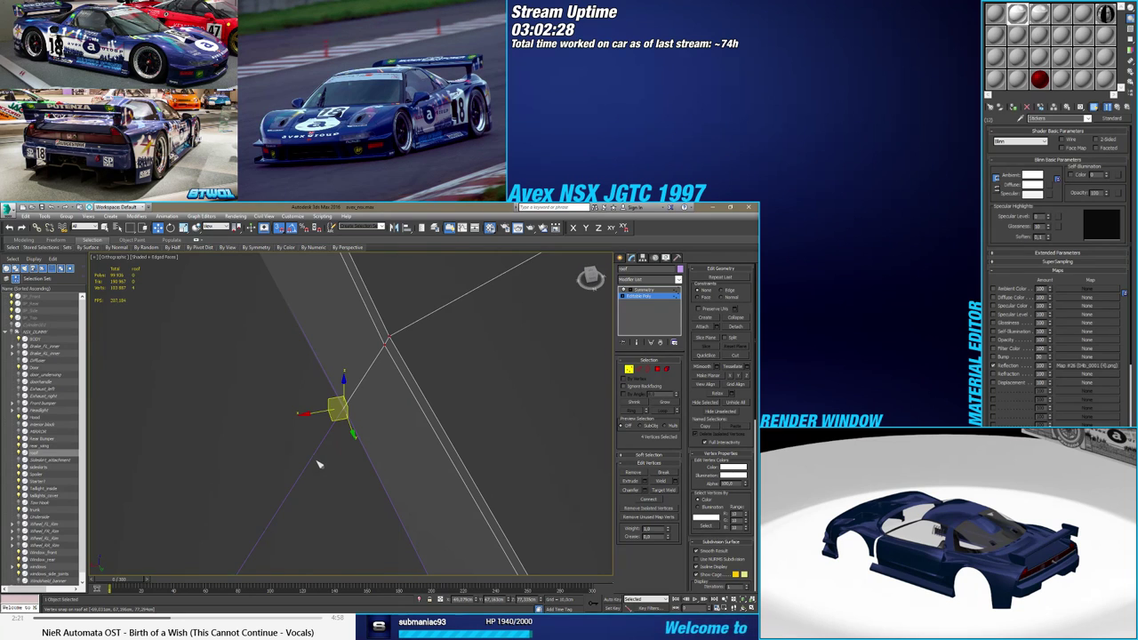
{"action": "key", "text": "F3"}
{"action": "left_click_drag", "start_coordinate": [272, 516], "coordinate": [345, 408]}
{"action": "scroll", "coordinate": [347, 411], "scroll_direction": "down", "scroll_amount": 6}
{"action": "key", "text": "F3"}
{"action": "mouse_move", "coordinate": [373, 465]}
{"action": "middle_mouse_down"}
{"action": "mouse_move", "coordinate": [327, 462]}
{"action": "mouse_move", "coordinate": [315, 377]}
{"action": "mouse_move", "coordinate": [306, 415]}
{"action": "middle_mouse_up"}
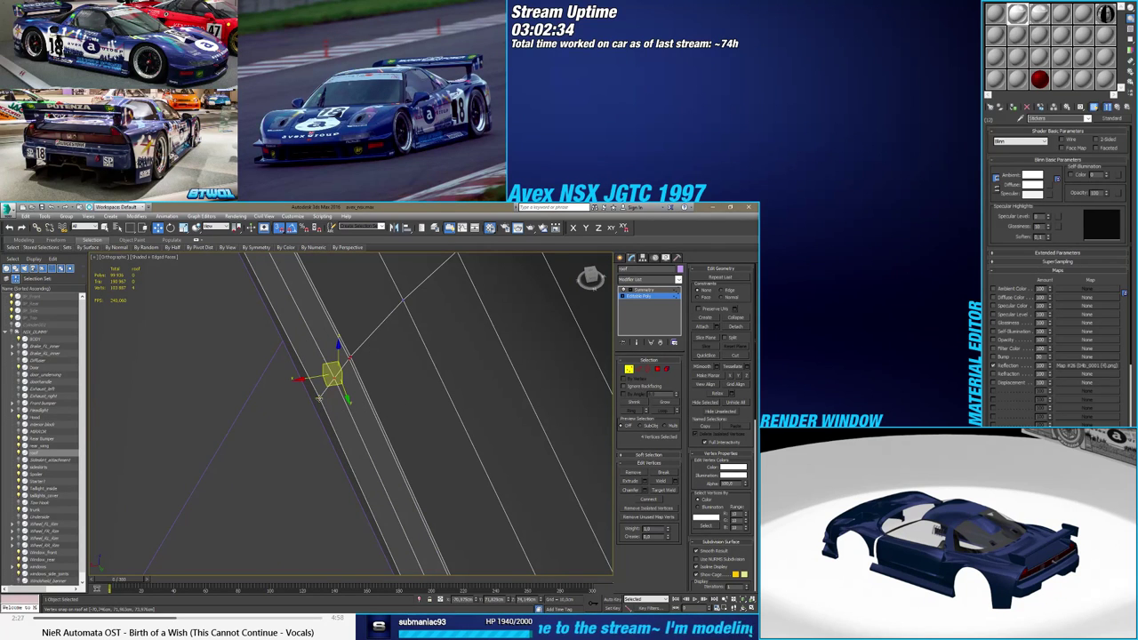
Snap the remaining selected vertex rows near the A-pillar's lower section to the front window's edge
{"action": "left_click_drag", "start_coordinate": [319, 398], "coordinate": [283, 343]}
{"action": "scroll", "coordinate": [283, 343], "scroll_direction": "down", "scroll_amount": 8}
{"action": "scroll", "coordinate": [333, 424], "scroll_direction": "up", "scroll_amount": 8}
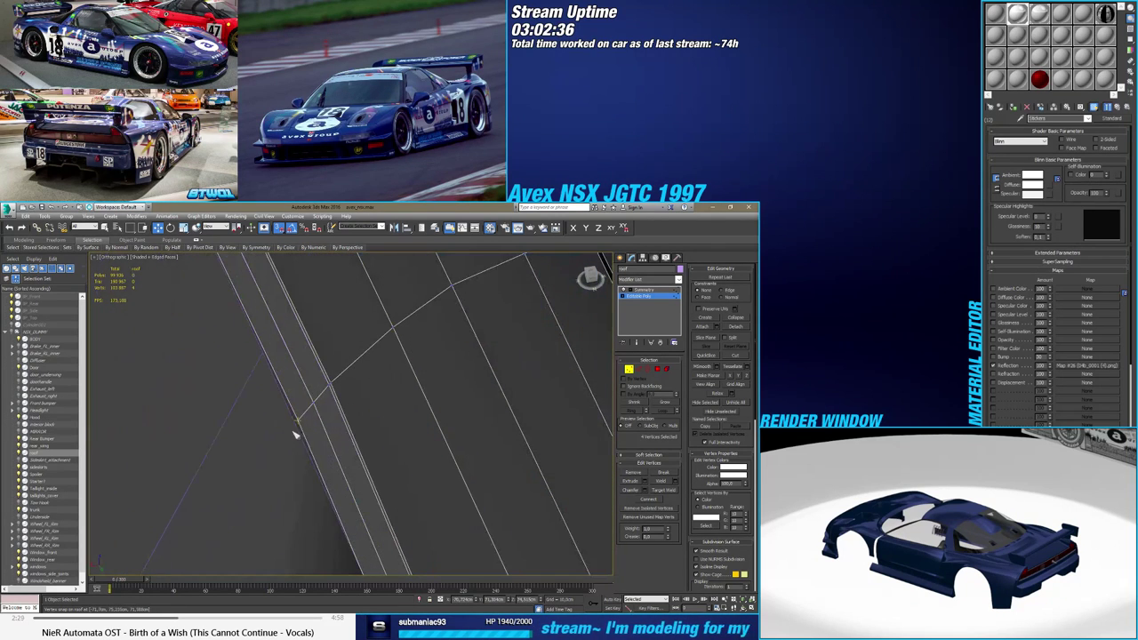
{"action": "left_click_drag", "start_coordinate": [296, 435], "coordinate": [345, 363]}
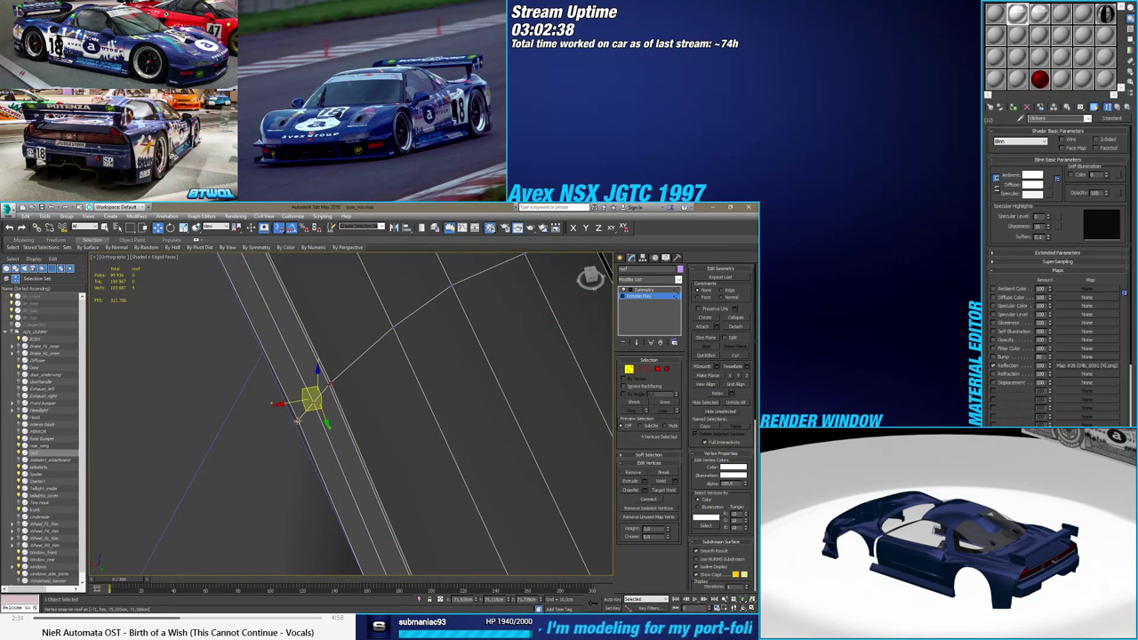
Examine the A-pillar's lower end with edged faces on, checking how its vertices meet the body and windshield
{"action": "middle_click_drag", "start_coordinate": [296, 421], "coordinate": [361, 426], "text": "alt"}
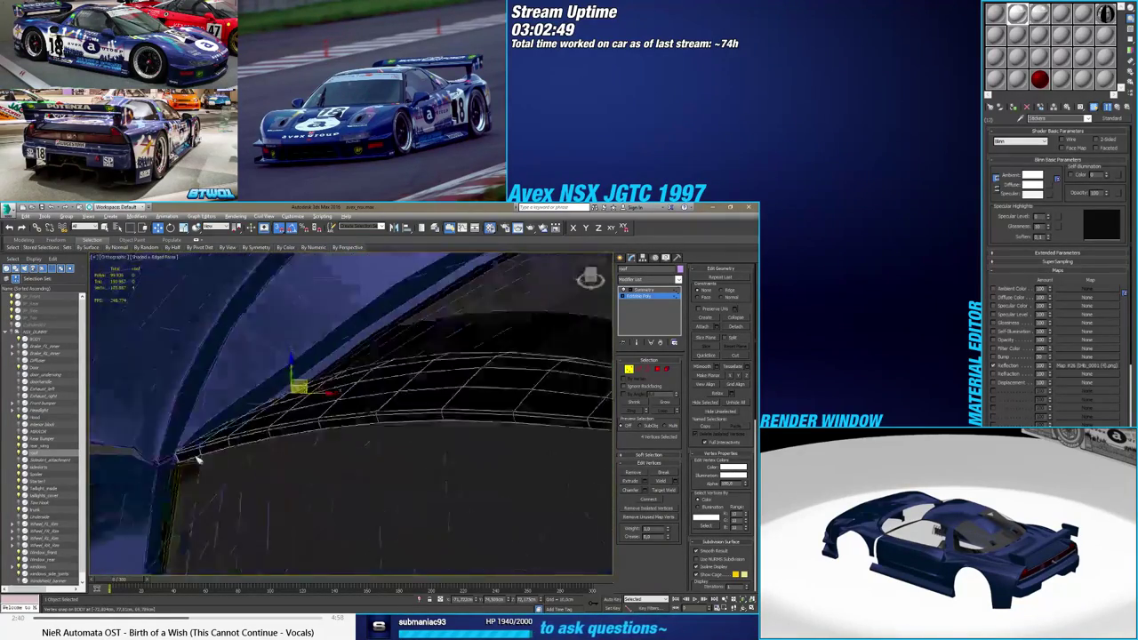
{"action": "middle_click_drag", "start_coordinate": [176, 466], "coordinate": [242, 455], "text": "alt"}
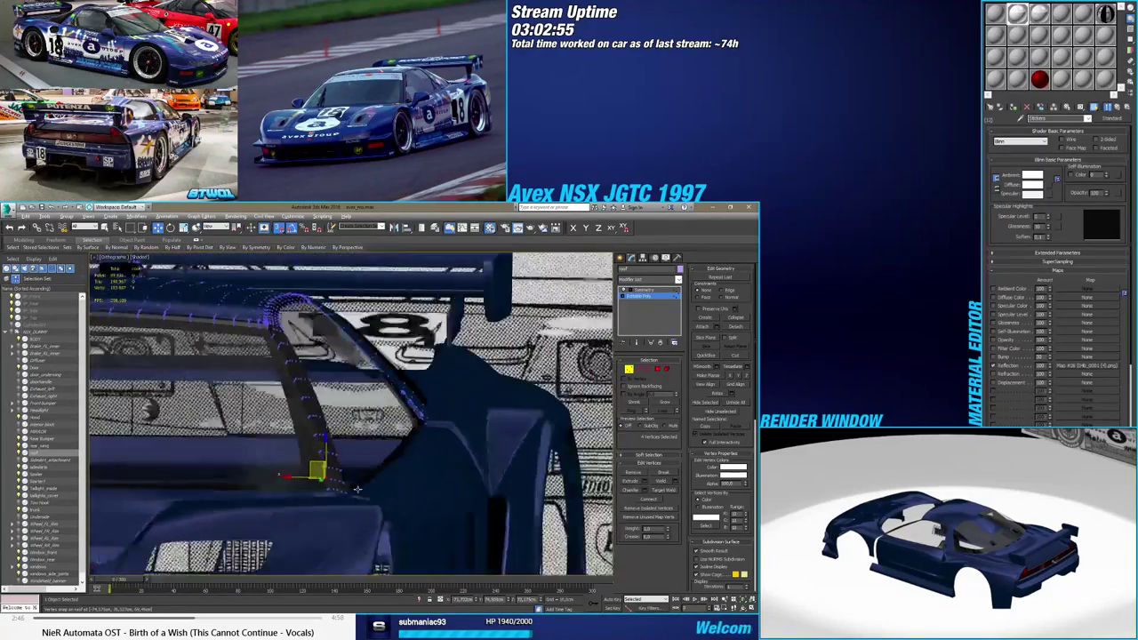
{"action": "key", "text": "F4"}
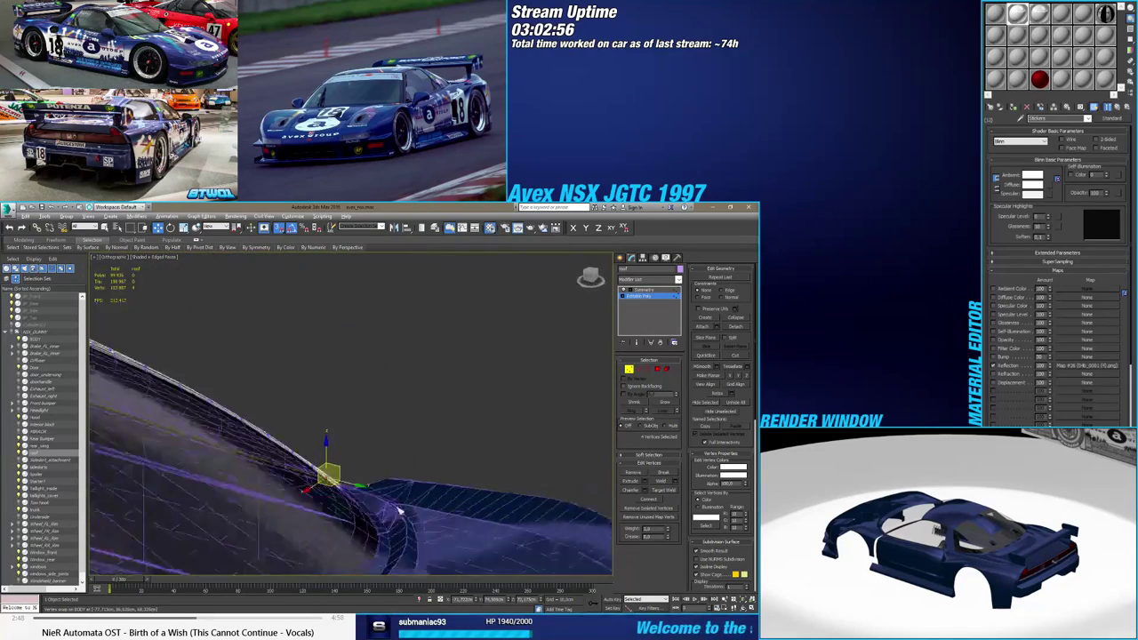
{"action": "middle_click_drag", "start_coordinate": [400, 511], "coordinate": [350, 511], "text": "alt"}
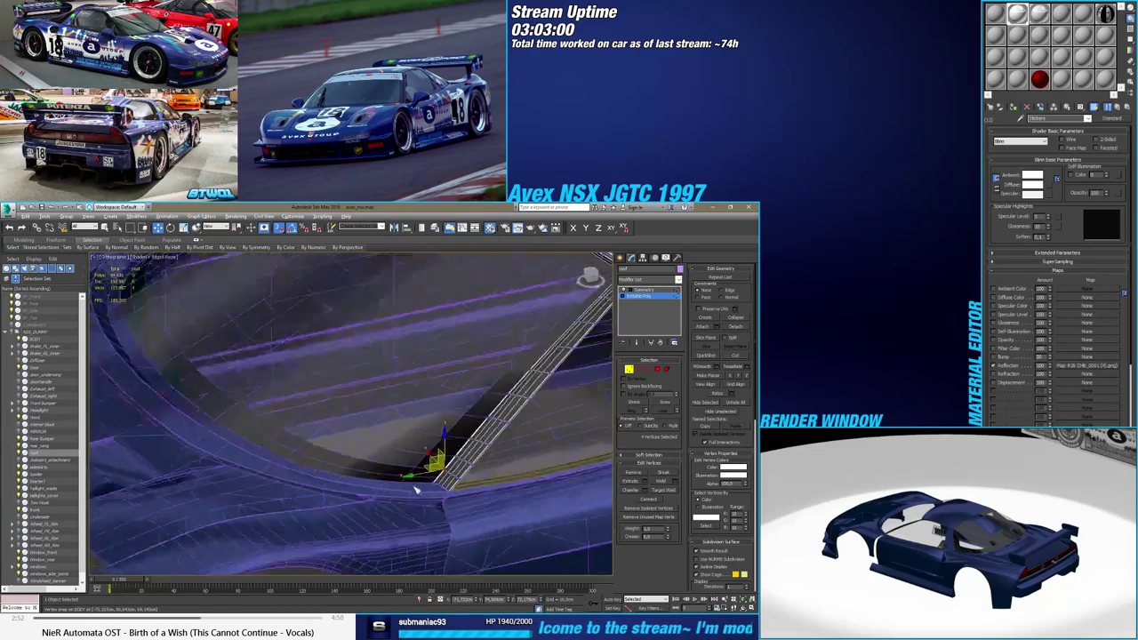
{"action": "middle_click_drag", "start_coordinate": [416, 489], "coordinate": [356, 490], "text": "alt"}
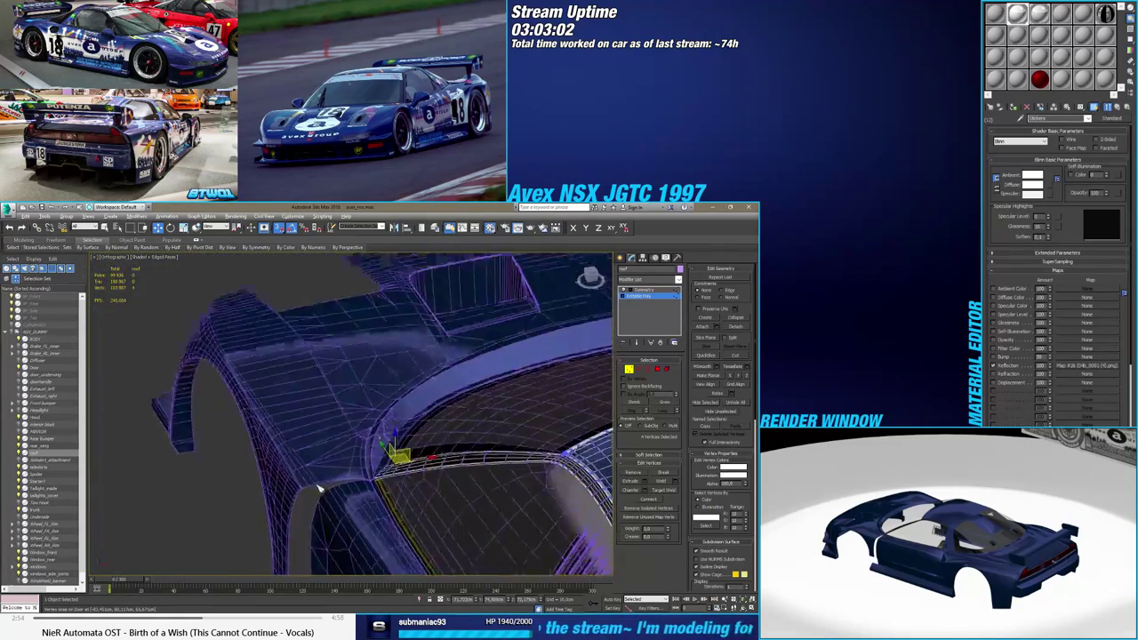
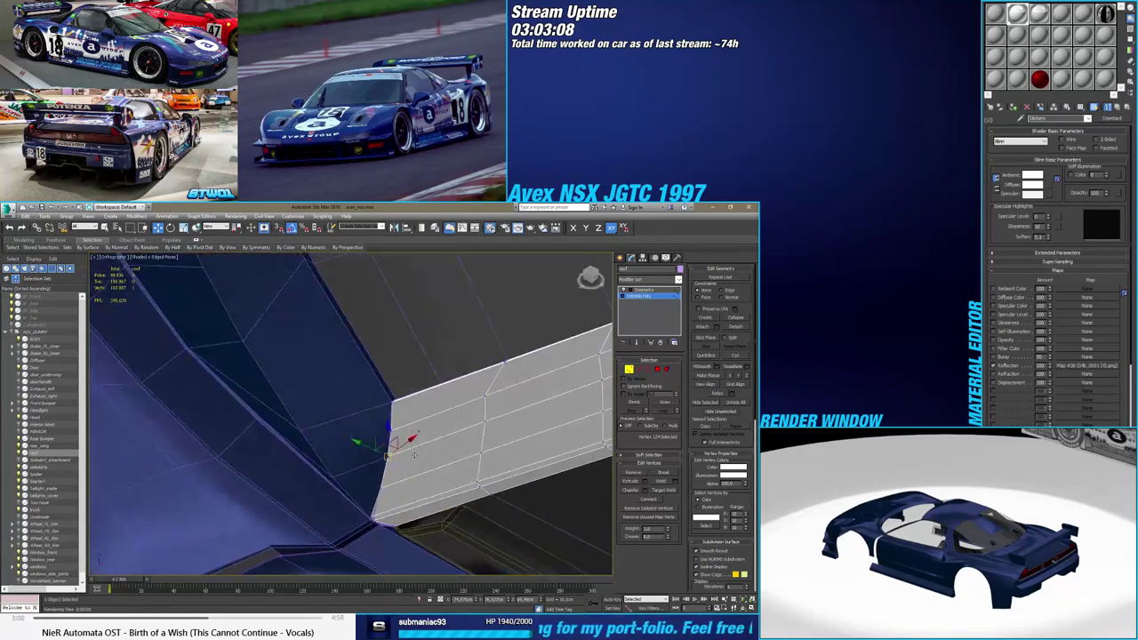
{"action": "middle_click_drag", "start_coordinate": [457, 460], "coordinate": [438, 448], "text": "alt"}
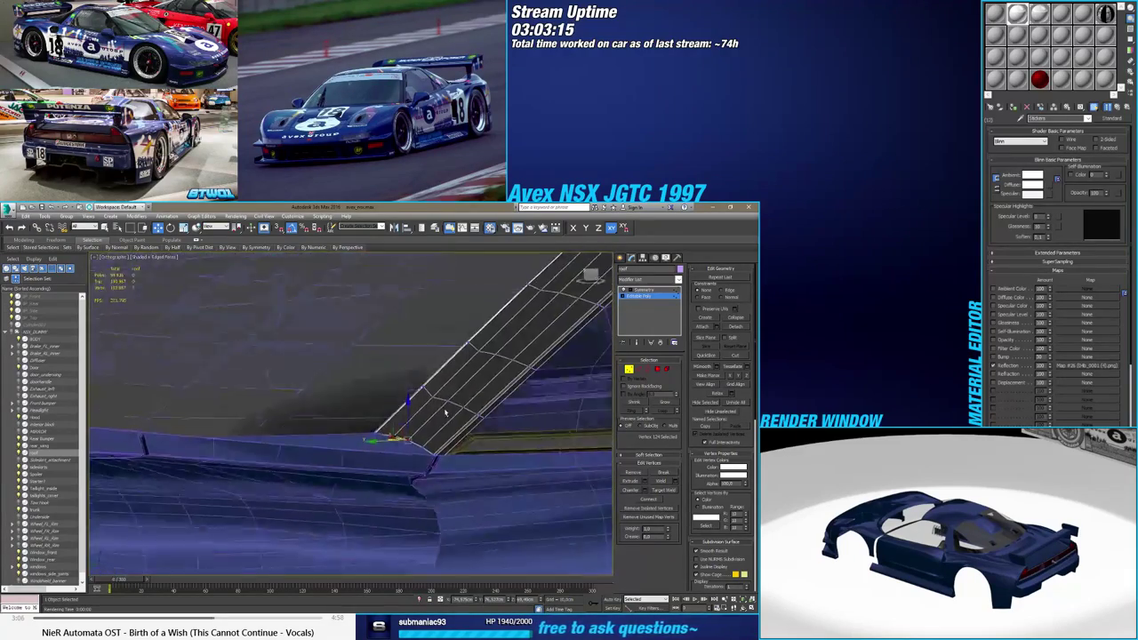
{"action": "middle_click_drag", "start_coordinate": [423, 421], "coordinate": [434, 420], "text": "alt"}
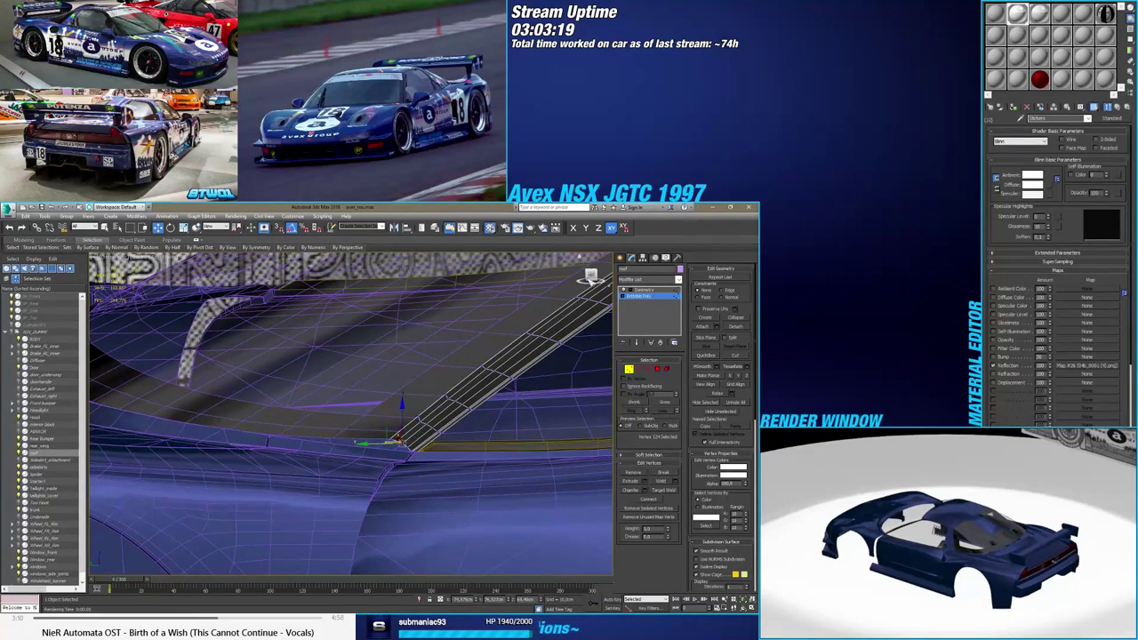
{"action": "middle_click_drag", "start_coordinate": [435, 420], "coordinate": [451, 389], "text": "alt"}
{"action": "middle_click_drag", "start_coordinate": [367, 435], "coordinate": [368, 437], "text": "alt"}
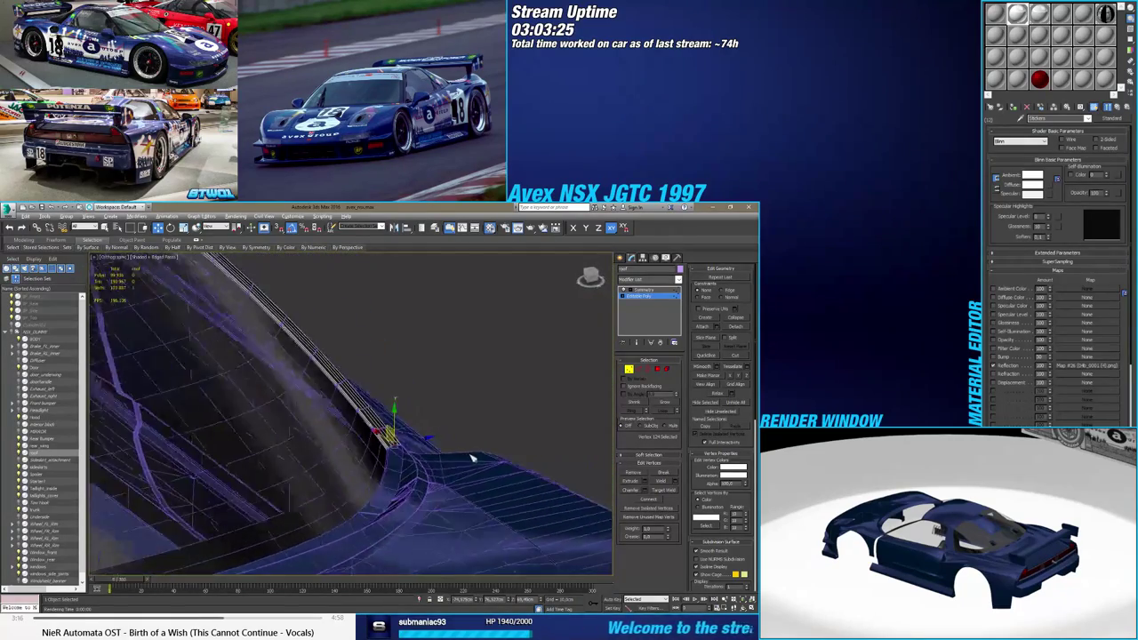
{"action": "scroll", "coordinate": [396, 449], "scroll_direction": "up", "scroll_amount": 3}
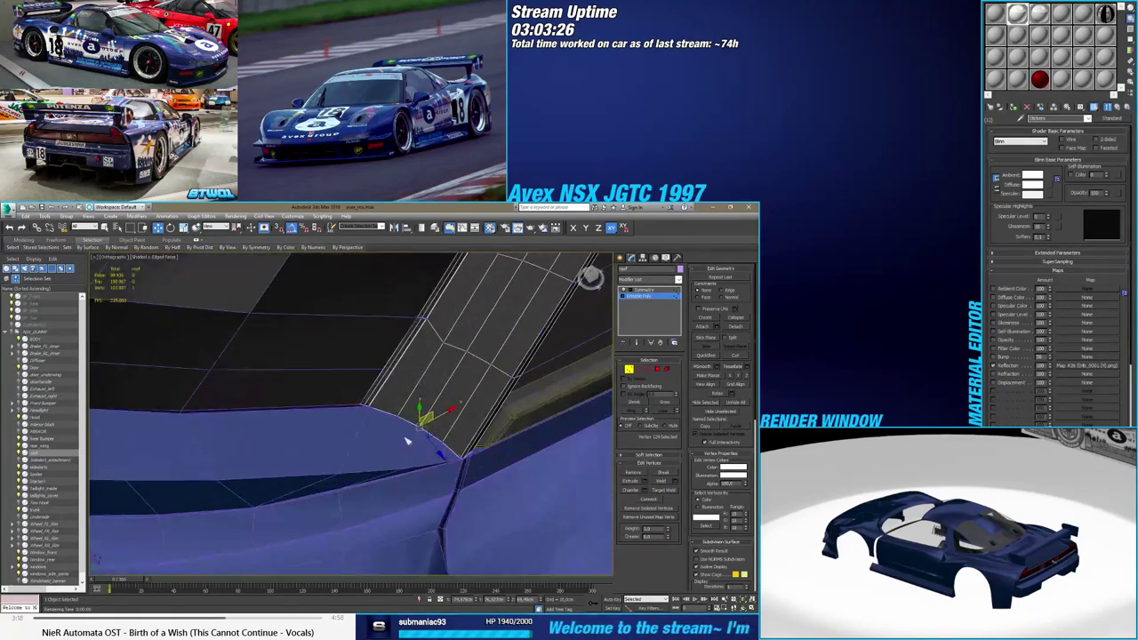
Switch from the roof to the BODY object at the A-pillar's base and open it for edge-level Editable Poly editing
{"action": "middle_click_drag", "start_coordinate": [408, 441], "coordinate": [384, 478]}
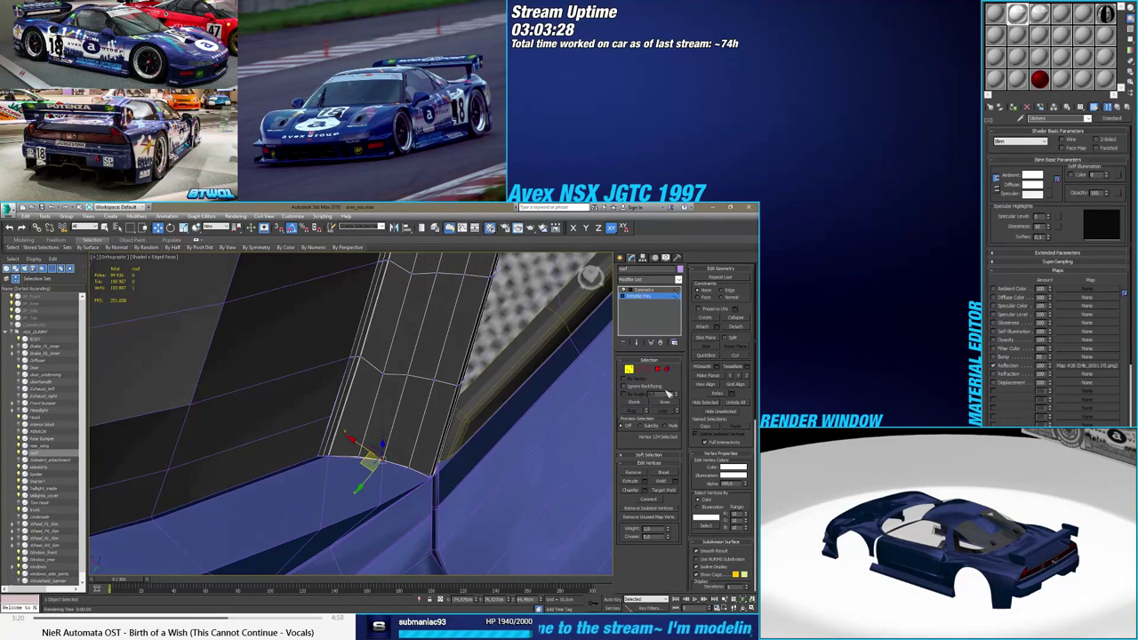
{"action": "left_click", "coordinate": [638, 370]}
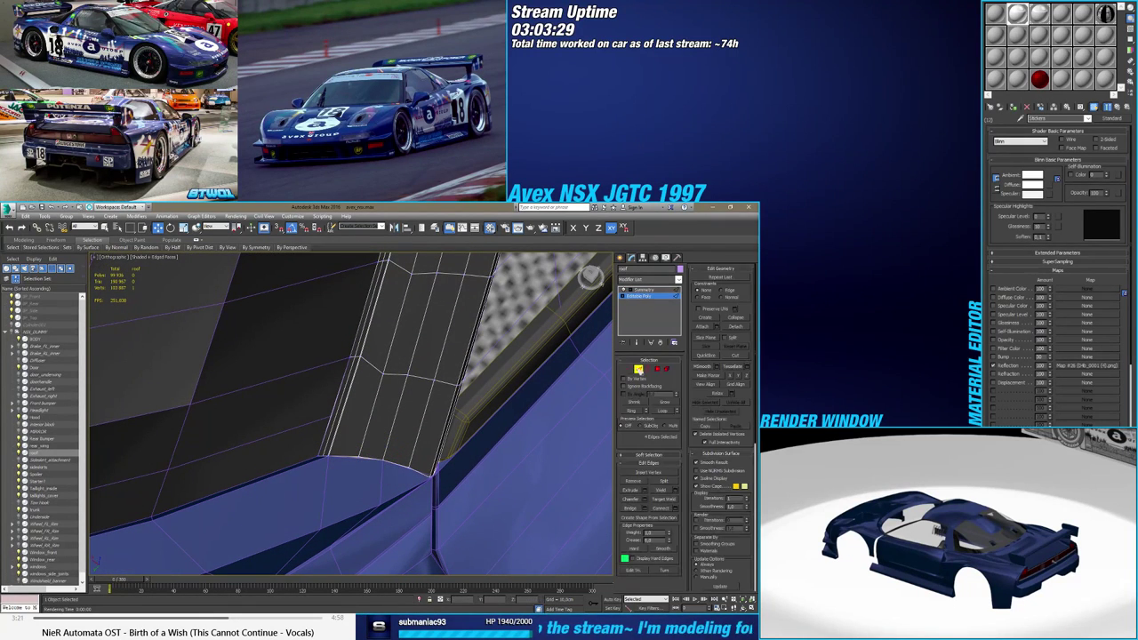
{"action": "left_click", "coordinate": [620, 258]}
{"action": "left_click", "coordinate": [343, 469]}
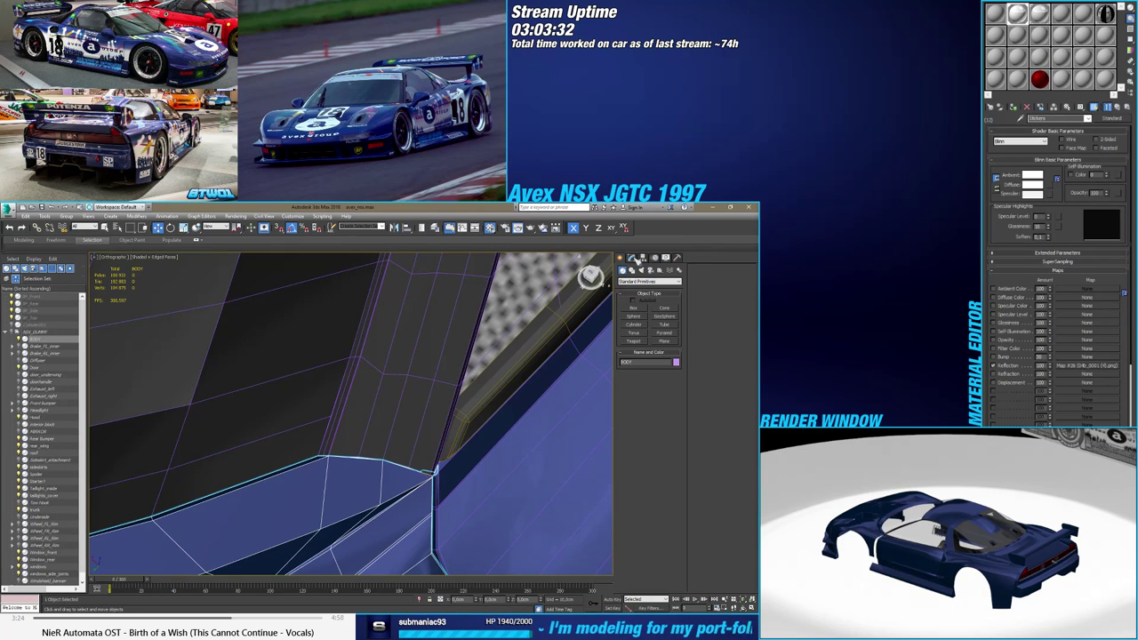
{"action": "left_click", "coordinate": [642, 303]}
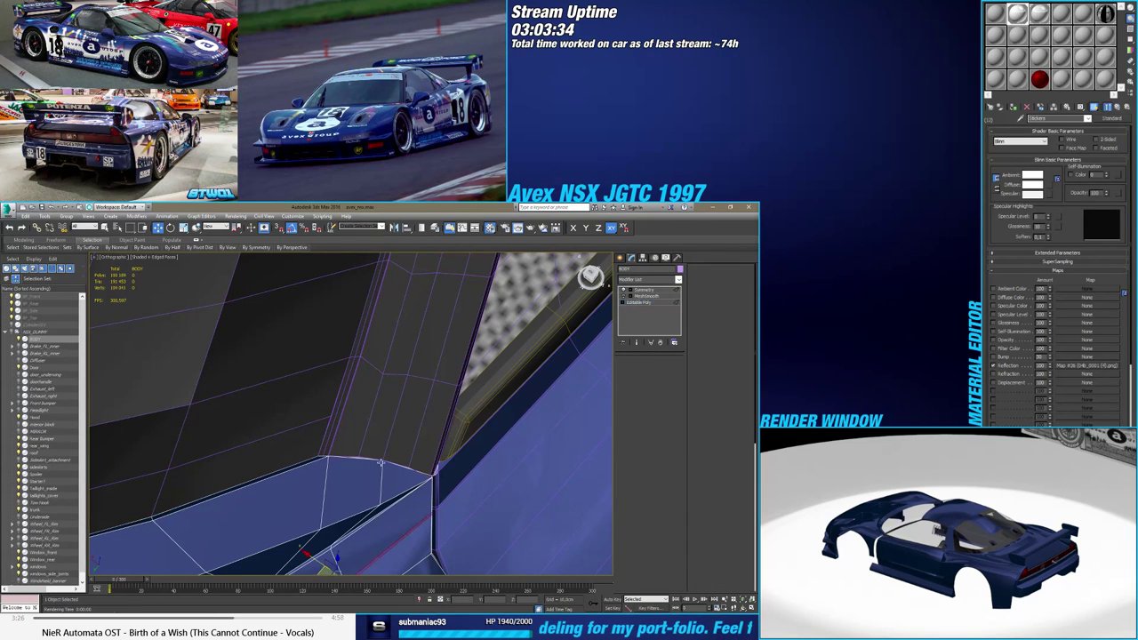
Connect the selected body edges just below the A-pillar's base to add new edges across the windshield-side strip
{"action": "left_click", "coordinate": [362, 506]}
{"action": "middle_click_drag", "start_coordinate": [362, 517], "coordinate": [423, 468], "text": "alt"}
{"action": "left_click", "coordinate": [447, 451], "text": "ctrl"}
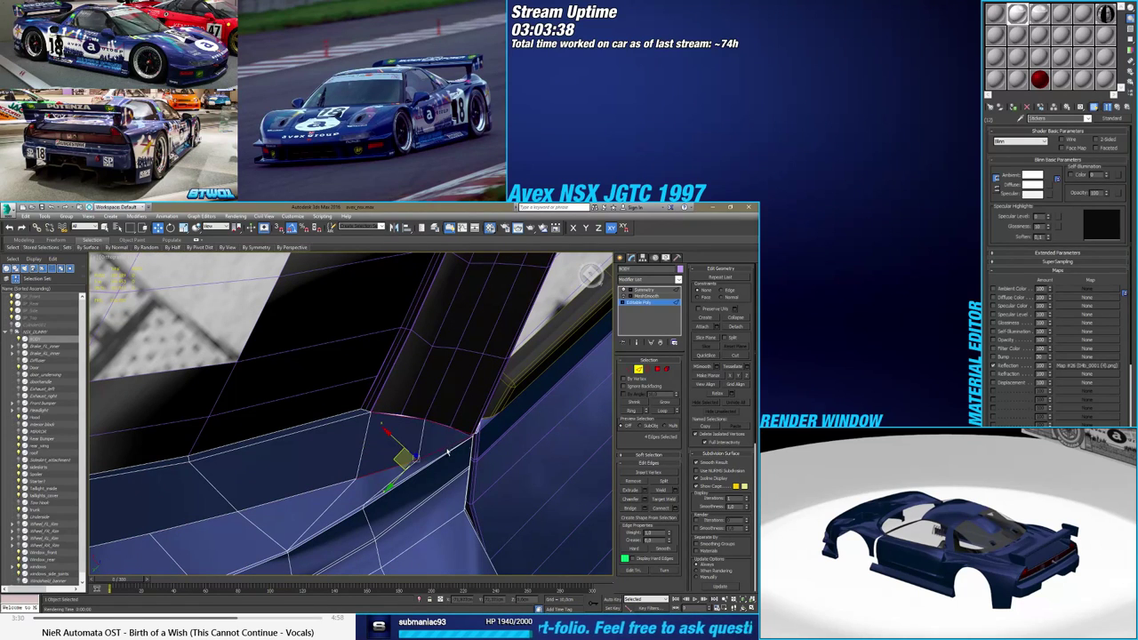
{"action": "left_click", "coordinate": [677, 512]}
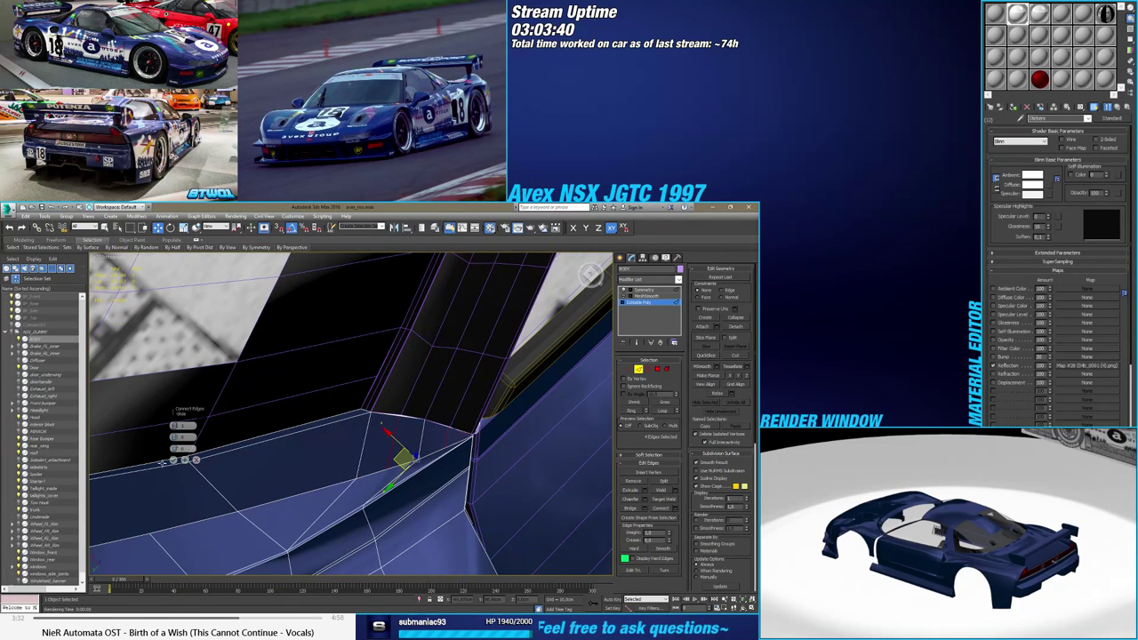
{"action": "left_click", "coordinate": [174, 460]}
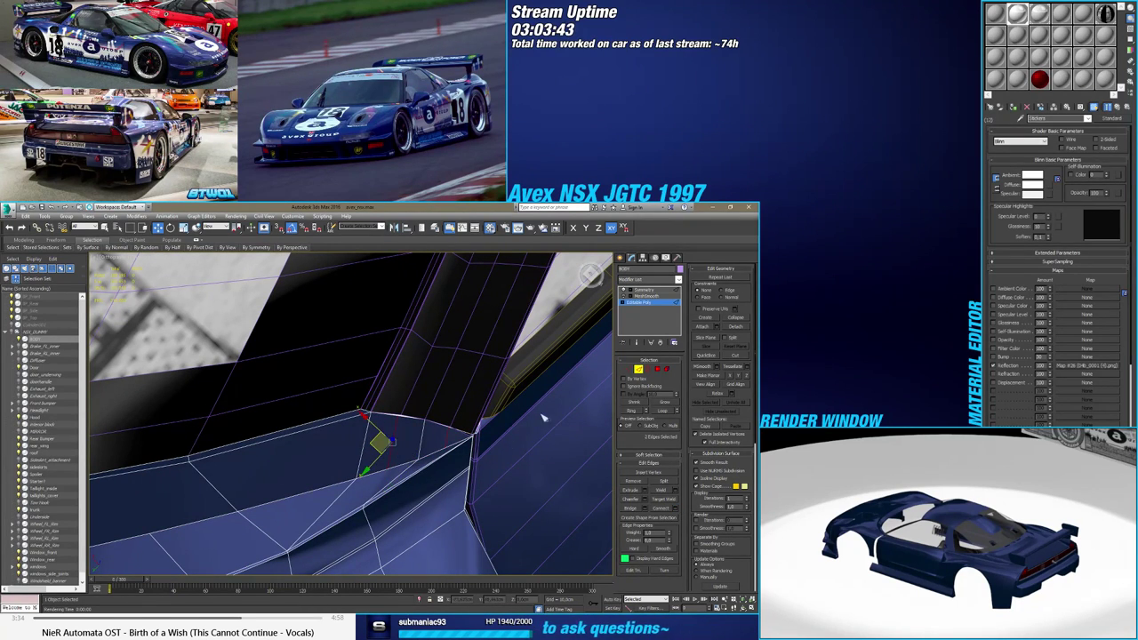
Connect the first new vertex on the strip's lower line with the vertex directly beneath it on the body crease
{"action": "middle_click_drag", "start_coordinate": [430, 467], "coordinate": [497, 416]}
{"action": "scroll", "coordinate": [497, 416], "scroll_direction": "down", "scroll_amount": 2}
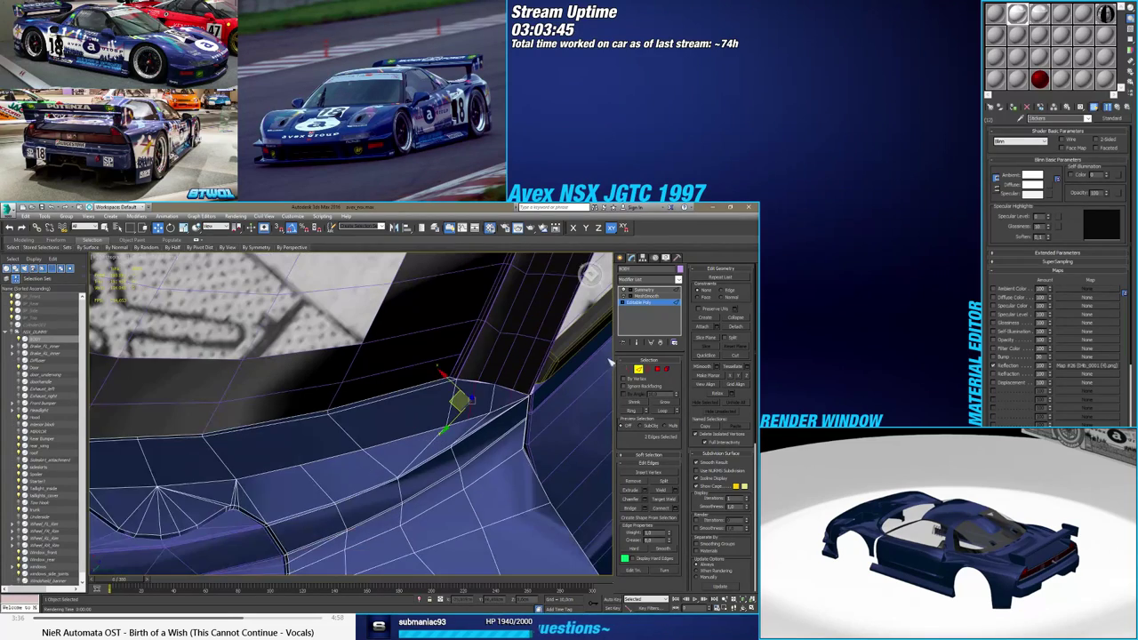
{"action": "left_click", "coordinate": [629, 370]}
{"action": "scroll", "coordinate": [469, 424], "scroll_direction": "up", "scroll_amount": 4}
{"action": "left_click", "coordinate": [419, 435]}
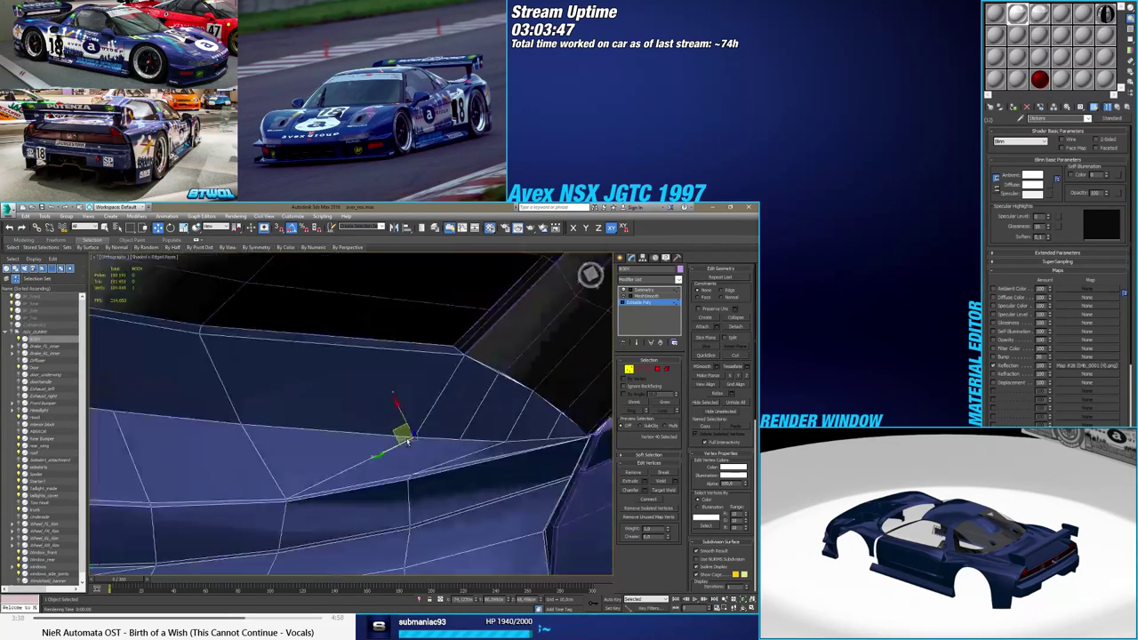
{"action": "middle_click_drag", "start_coordinate": [419, 436], "coordinate": [406, 469], "text": "alt"}
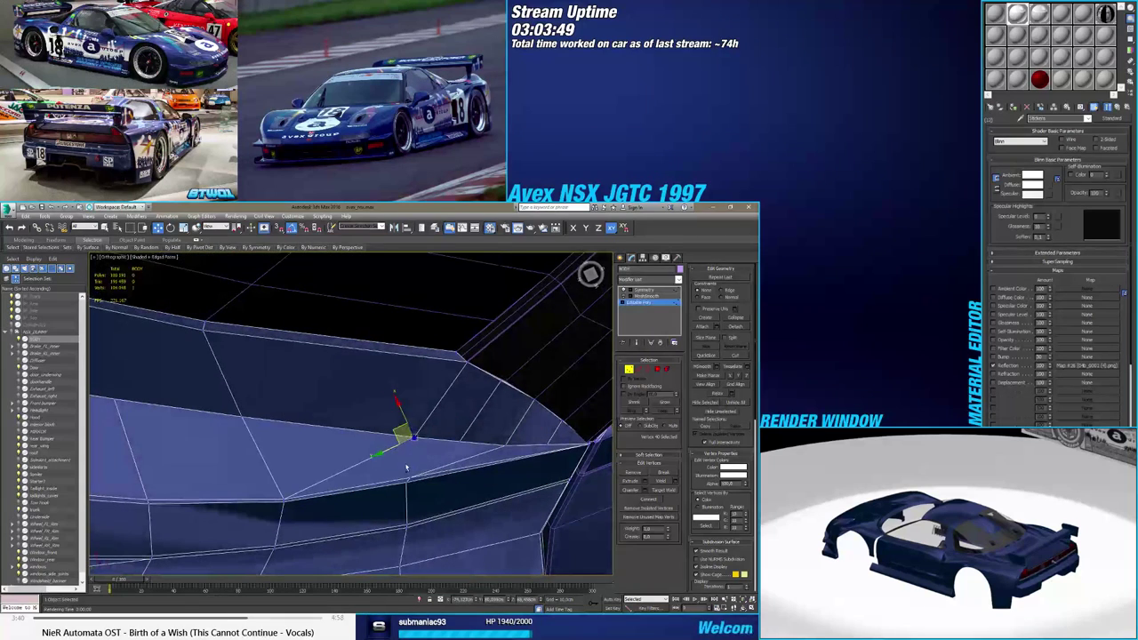
{"action": "left_click", "coordinate": [409, 479], "text": "ctrl"}
{"action": "middle_click_drag", "start_coordinate": [533, 466], "coordinate": [366, 452], "text": "alt"}
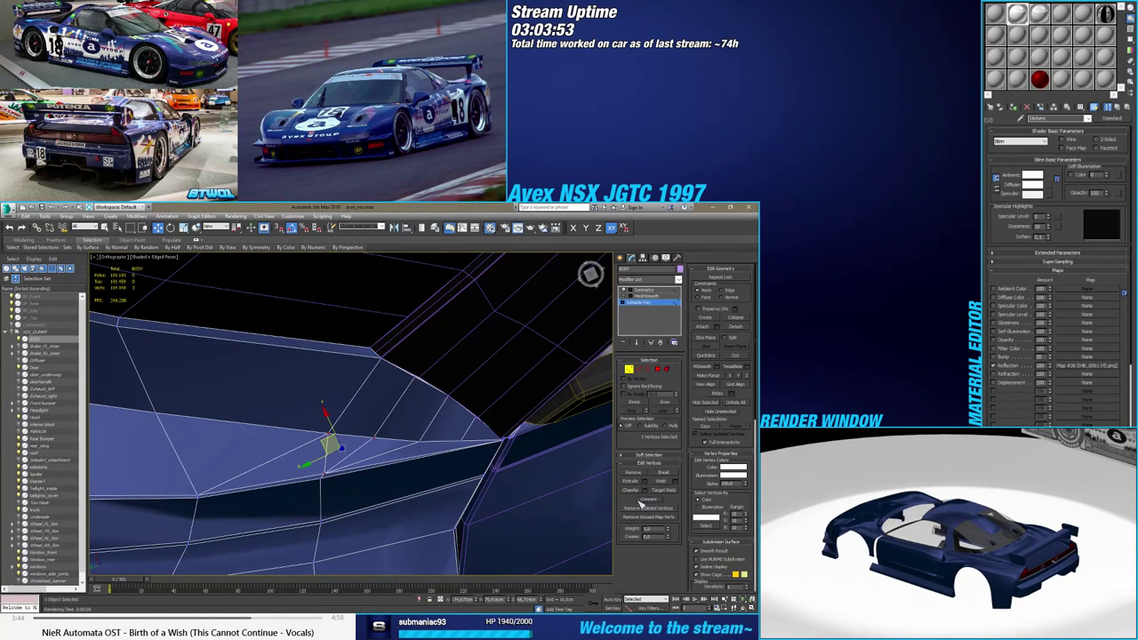
Connect the next new vertex nearer the A-pillar's corner to the same vertex on the body crease
{"action": "left_click", "coordinate": [421, 450]}
{"action": "left_click", "coordinate": [469, 439]}
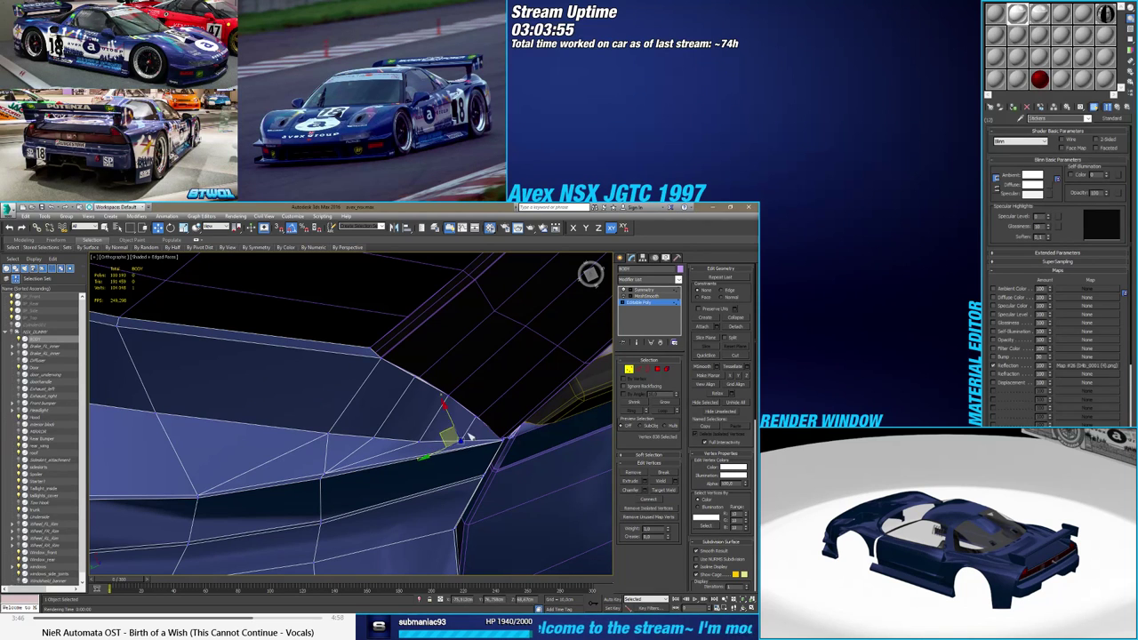
{"action": "left_click", "coordinate": [321, 478], "text": "ctrl"}
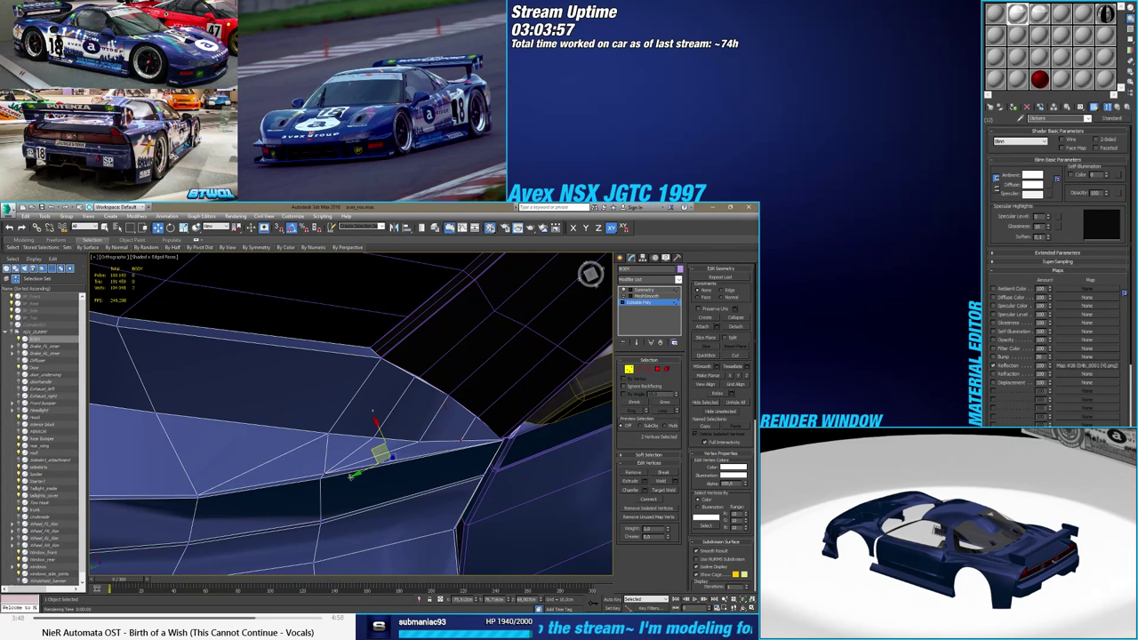
{"action": "left_click", "coordinate": [649, 501]}
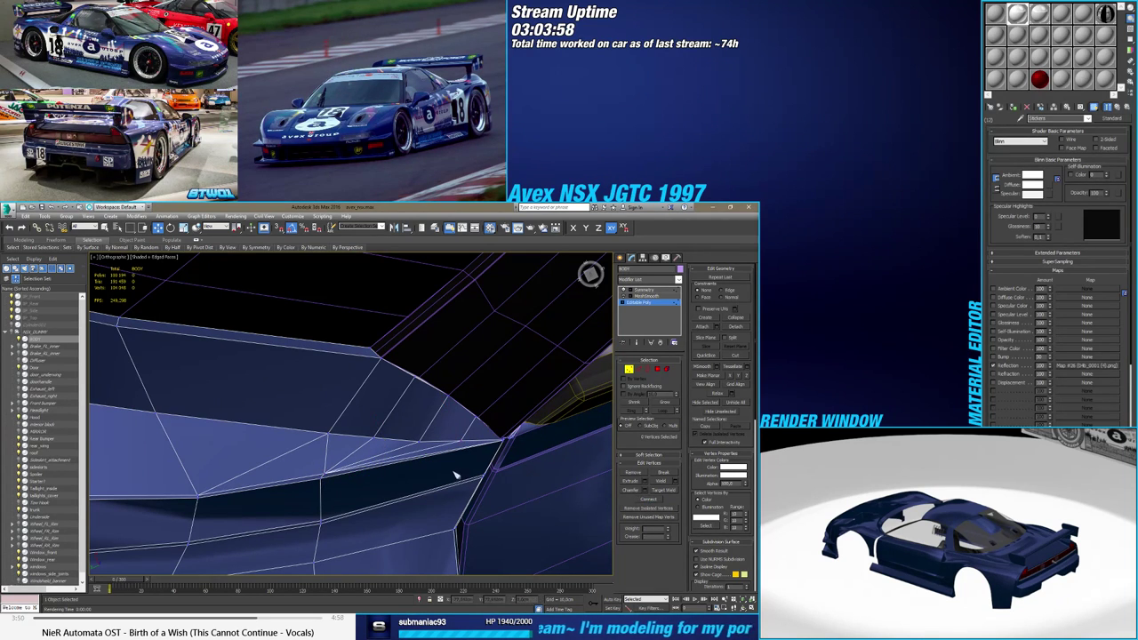
Connect the long edges of the recessed body strip below the A-pillar's base to add edges running across it
{"action": "left_click", "coordinate": [639, 369]}
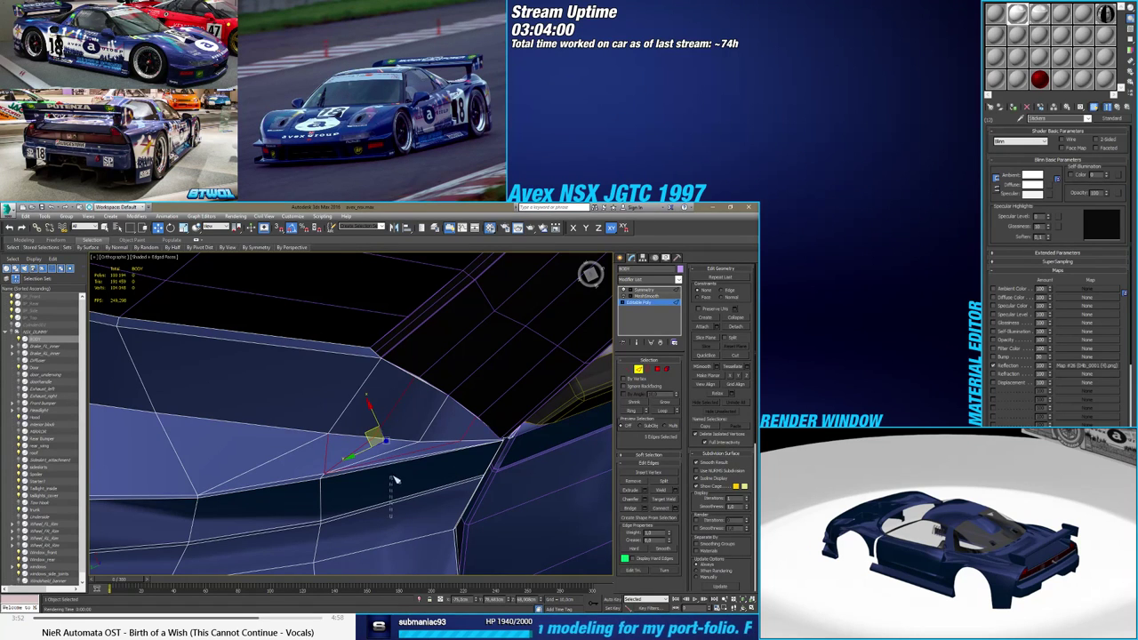
{"action": "left_click_drag", "start_coordinate": [402, 462], "coordinate": [404, 459]}
{"action": "middle_click_drag", "start_coordinate": [409, 468], "coordinate": [405, 472]}
{"action": "left_click", "coordinate": [674, 509]}
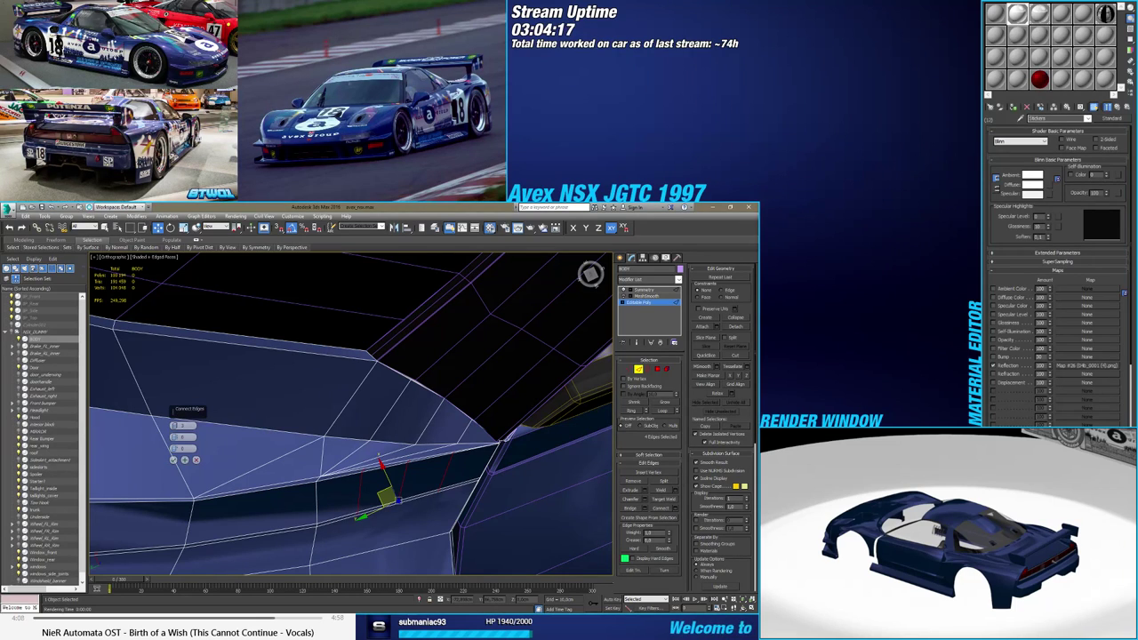
{"action": "middle_click_drag", "start_coordinate": [387, 388], "coordinate": [345, 394], "text": "alt"}
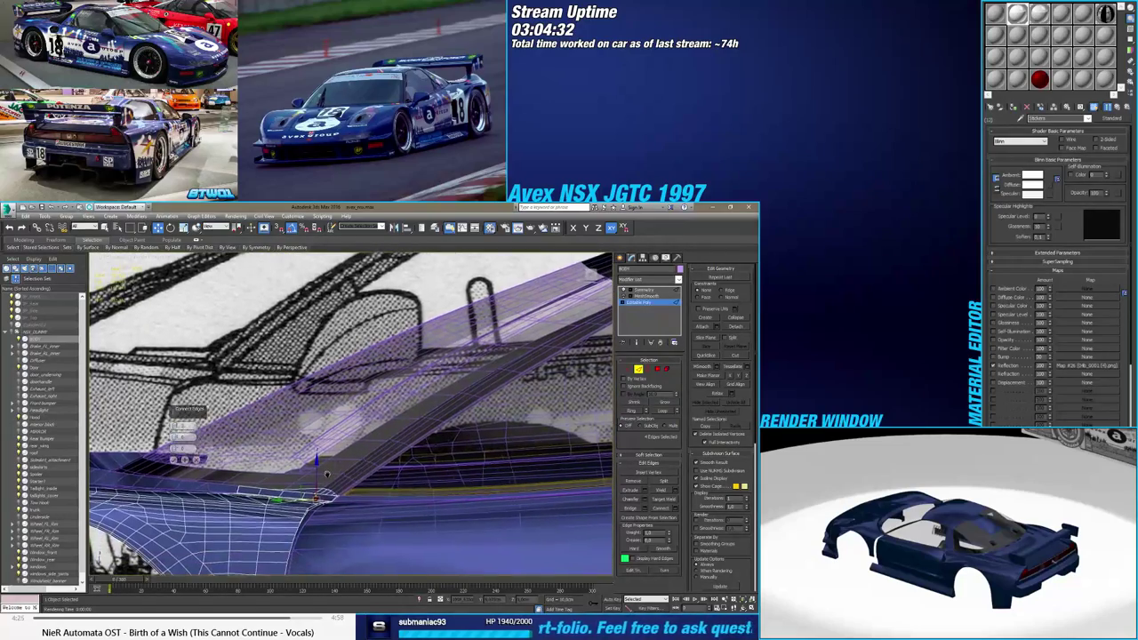
{"action": "middle_click_drag", "start_coordinate": [347, 475], "coordinate": [192, 478], "text": "alt"}
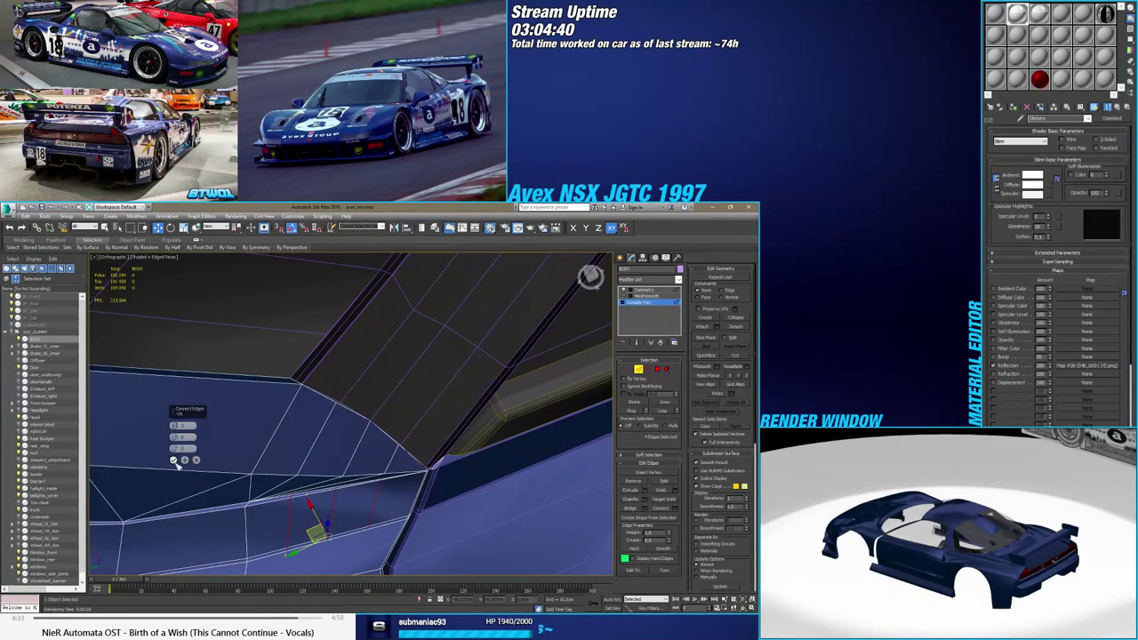
{"action": "left_click", "coordinate": [175, 460]}
Remove the two diagonal edges running along the narrow body strip below the A-pillar
{"action": "left_click", "coordinate": [627, 372]}
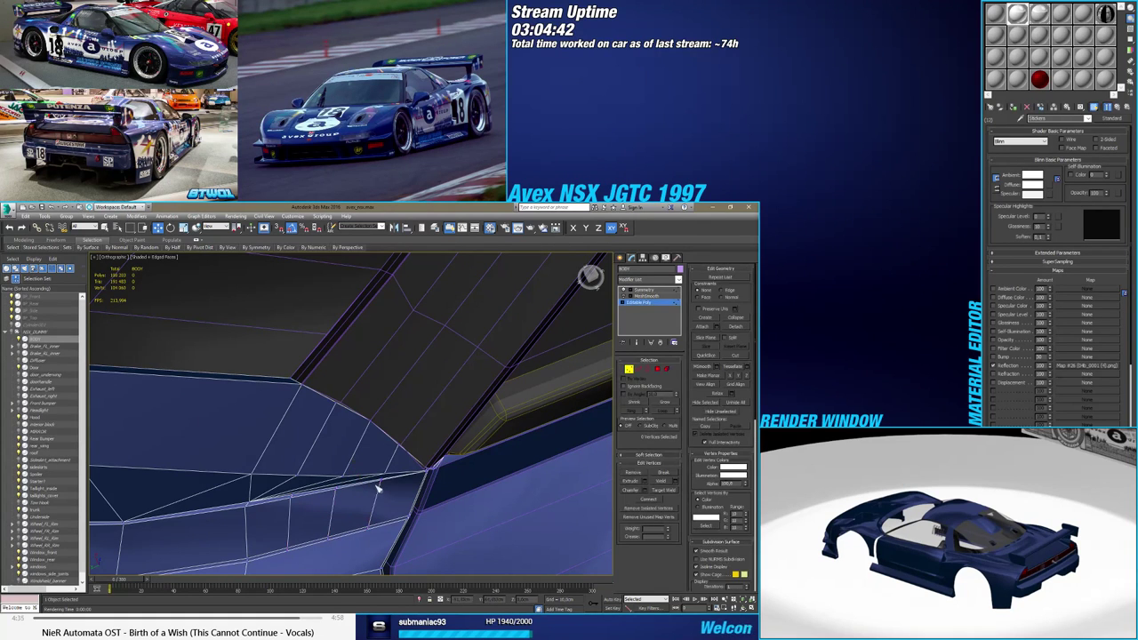
{"action": "left_click", "coordinate": [389, 475]}
{"action": "middle_click_drag", "start_coordinate": [388, 473], "coordinate": [391, 465], "text": "alt"}
{"action": "left_click", "coordinate": [638, 368]}
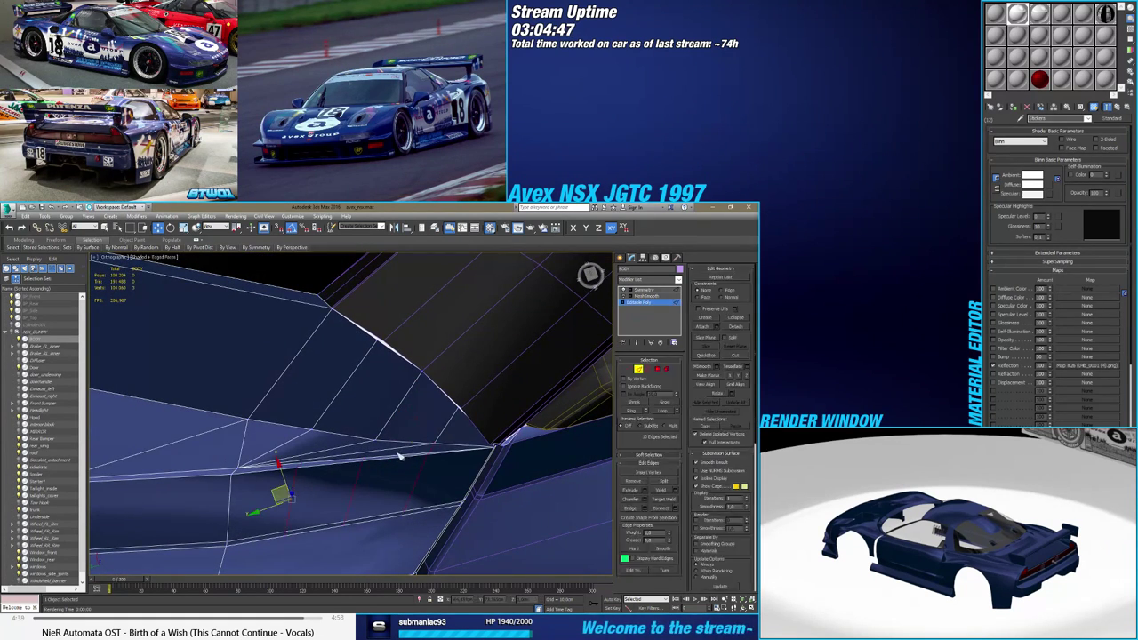
{"action": "left_click", "coordinate": [394, 448]}
{"action": "left_click", "coordinate": [314, 452], "text": "ctrl"}
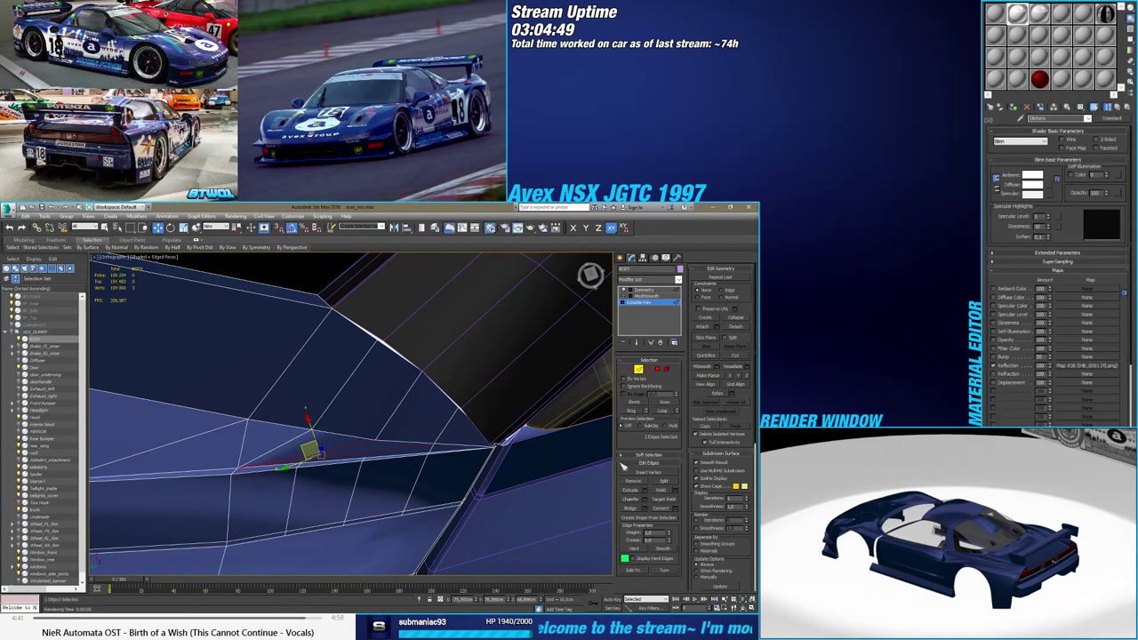
{"action": "left_click", "coordinate": [632, 481]}
Connect the facing vertex pairs across the narrow strip so its edges continue into the recess below
{"action": "left_click", "coordinate": [629, 369]}
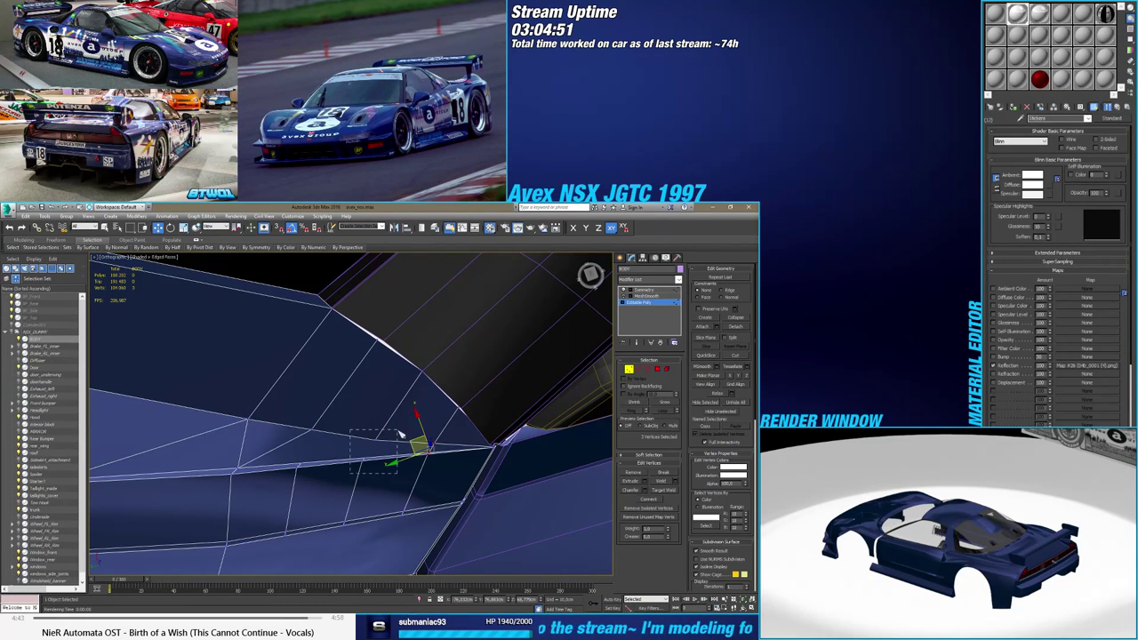
{"action": "left_click_drag", "start_coordinate": [318, 445], "coordinate": [320, 421]}
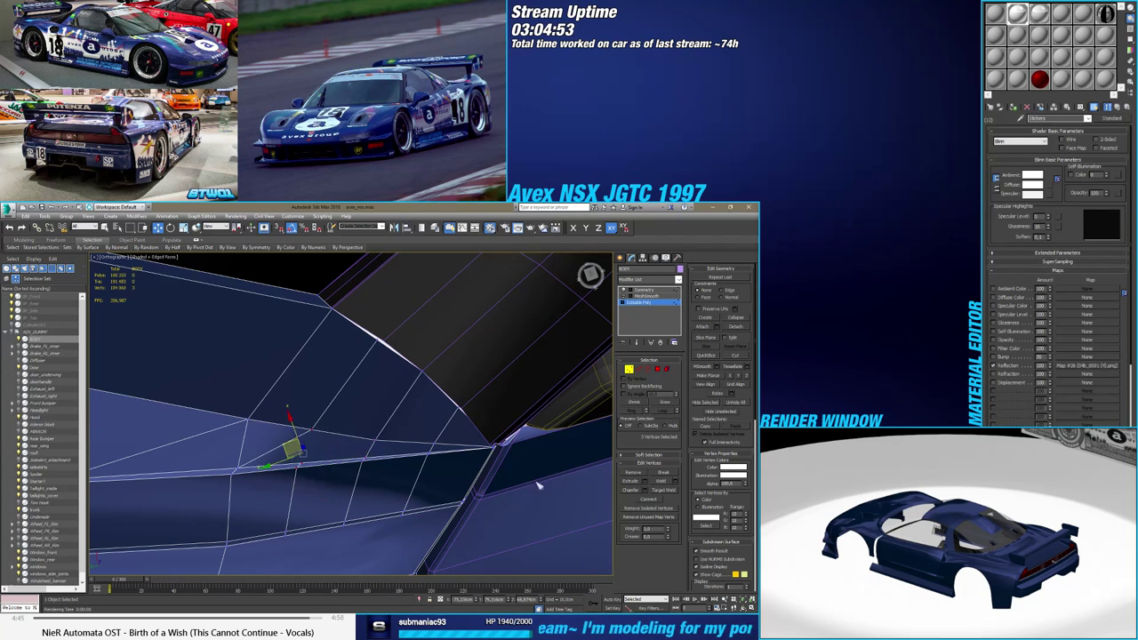
{"action": "left_click", "coordinate": [660, 503]}
{"action": "left_click", "coordinate": [377, 465]}
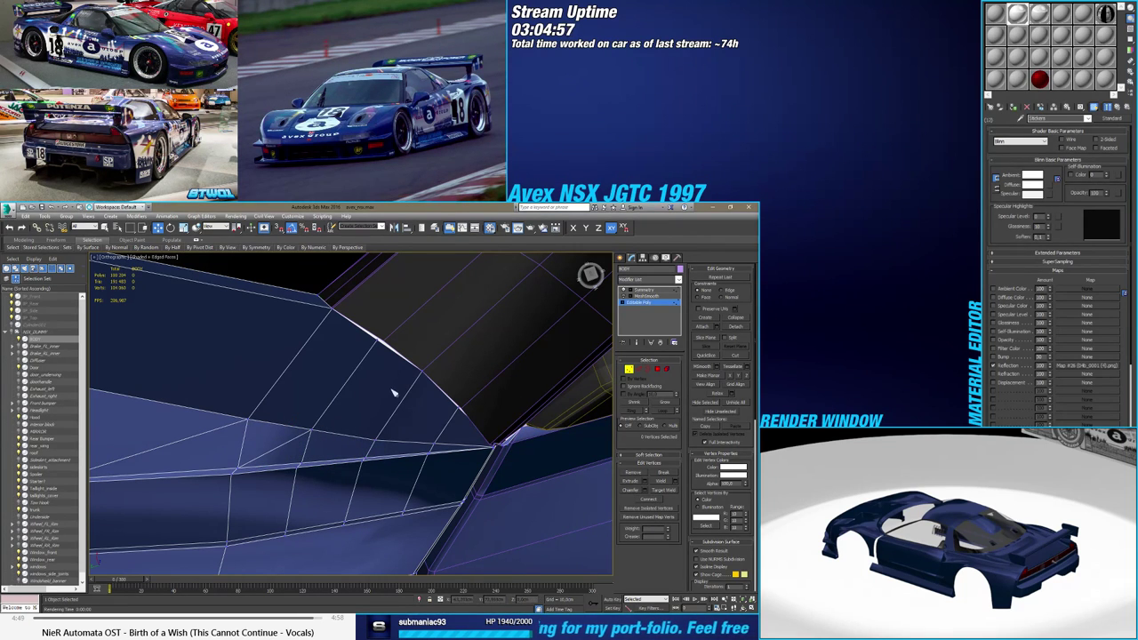
Snap the body's new upper-edge vertices onto the matching roof vertices along the A-pillar's curved base
{"action": "key", "text": "w"}
{"action": "left_click", "coordinate": [374, 340]}
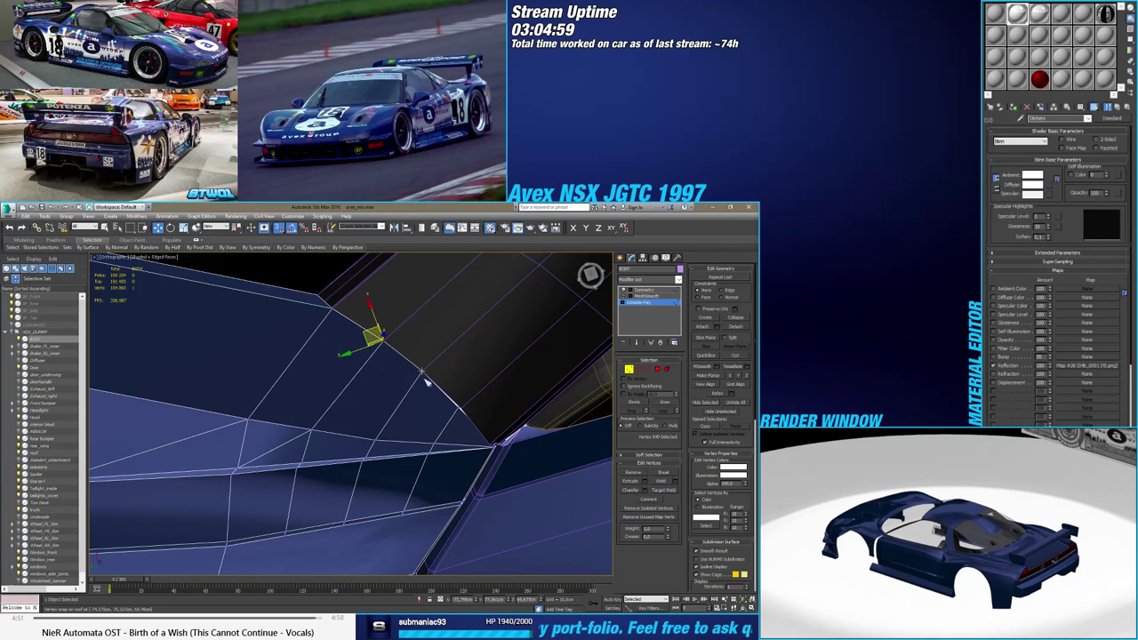
{"action": "left_click", "coordinate": [455, 406]}
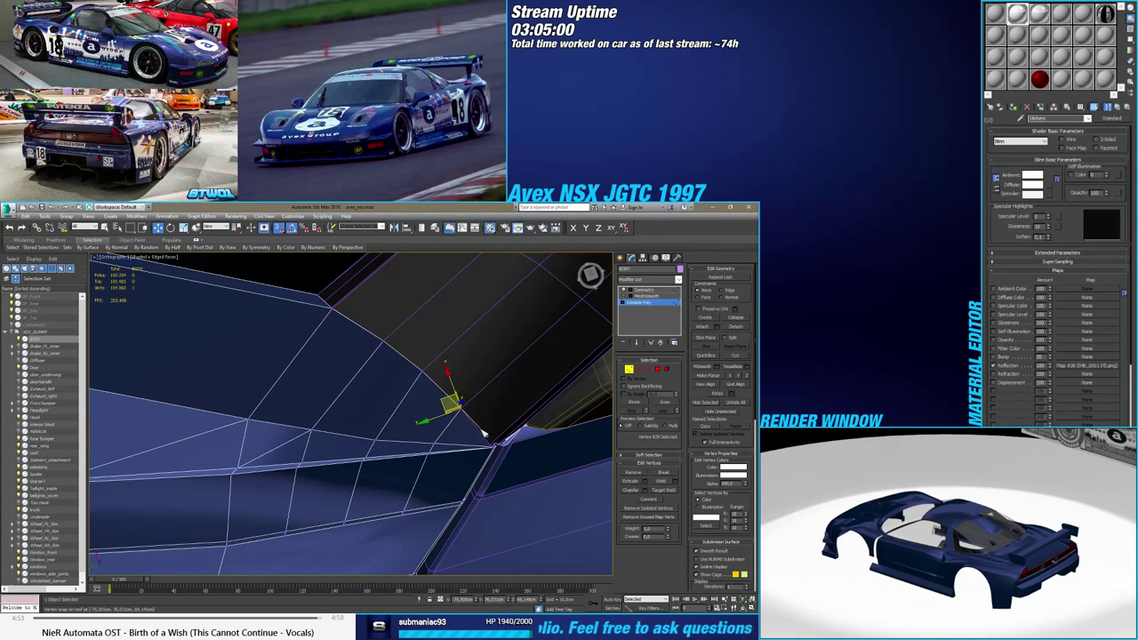
Snap the body's corner vertex onto the roof vertex at the A-pillar's outer lower corner, using wireframe display to reach it
{"action": "scroll", "coordinate": [483, 436], "scroll_direction": "up", "scroll_amount": 4}
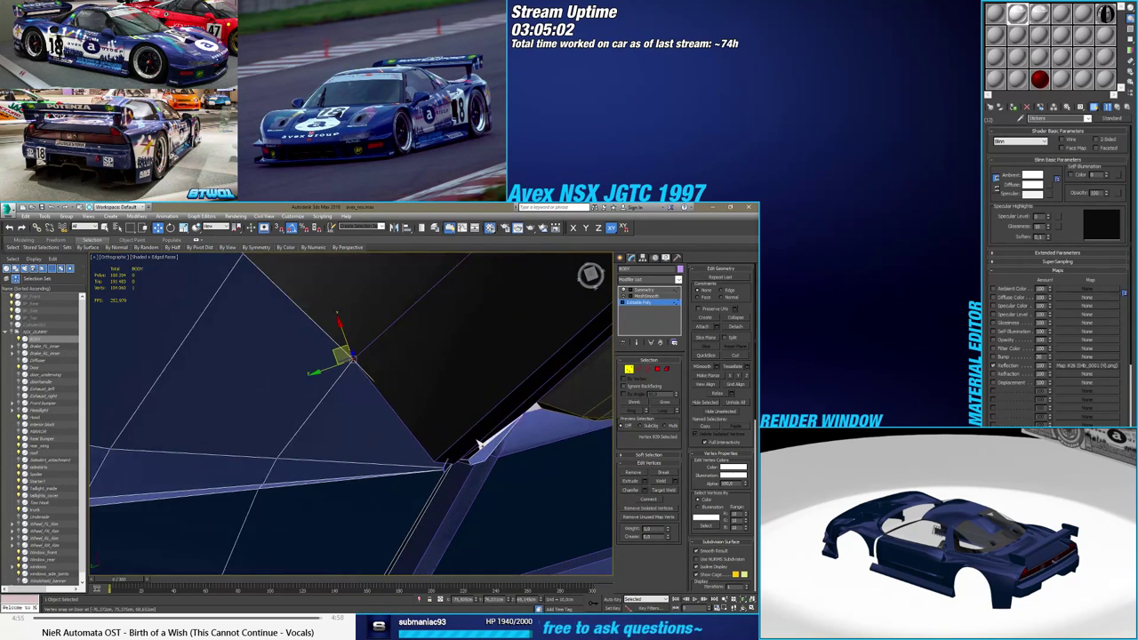
{"action": "key", "text": "F3"}
{"action": "left_click", "coordinate": [451, 462]}
{"action": "mouse_move", "coordinate": [451, 461]}
{"action": "middle_mouse_down", "text": "alt"}
{"action": "mouse_move", "coordinate": [400, 422]}
{"action": "mouse_move", "coordinate": [452, 470]}
{"action": "middle_mouse_up", "text": "alt"}
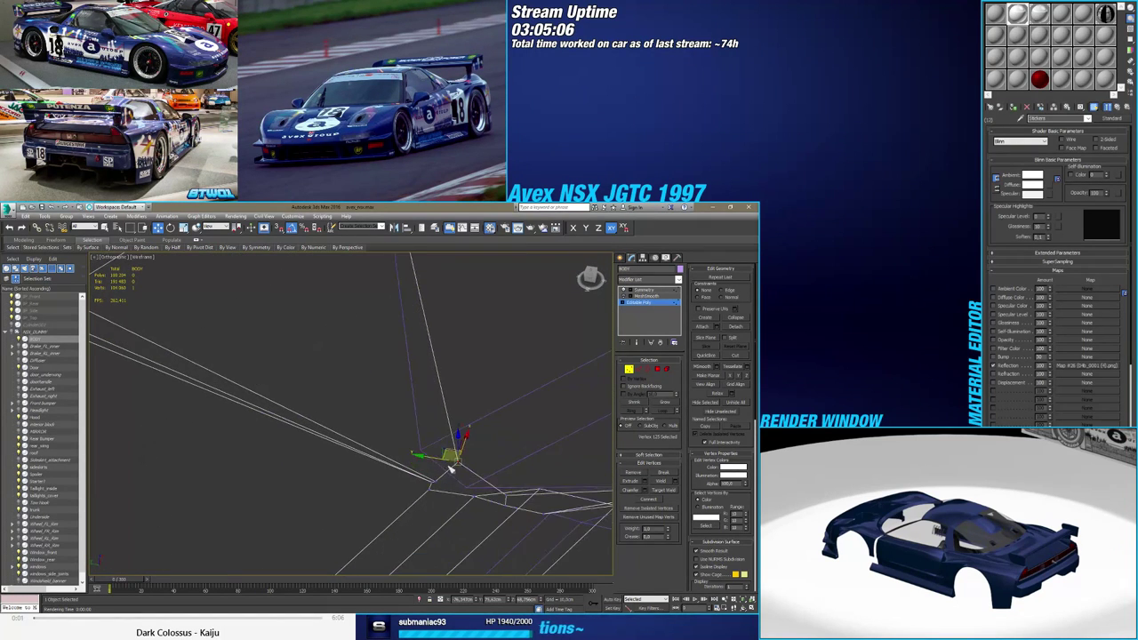
{"action": "key", "text": "F3"}
{"action": "key", "text": "s"}
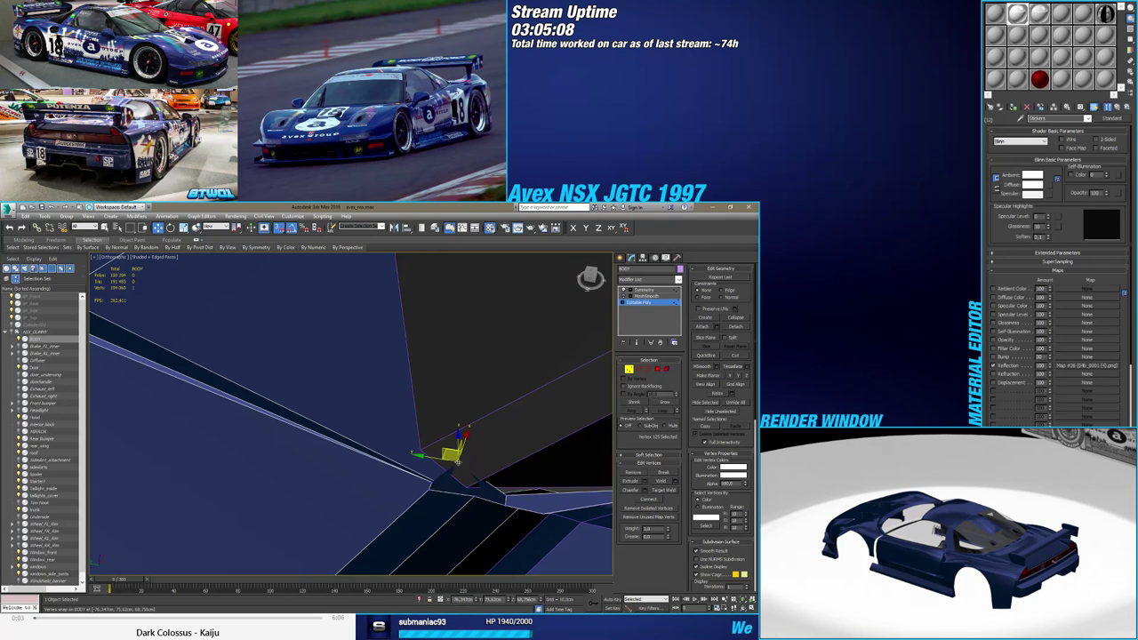
{"action": "left_click_drag", "start_coordinate": [455, 460], "coordinate": [418, 446]}
{"action": "key", "text": "F3"}
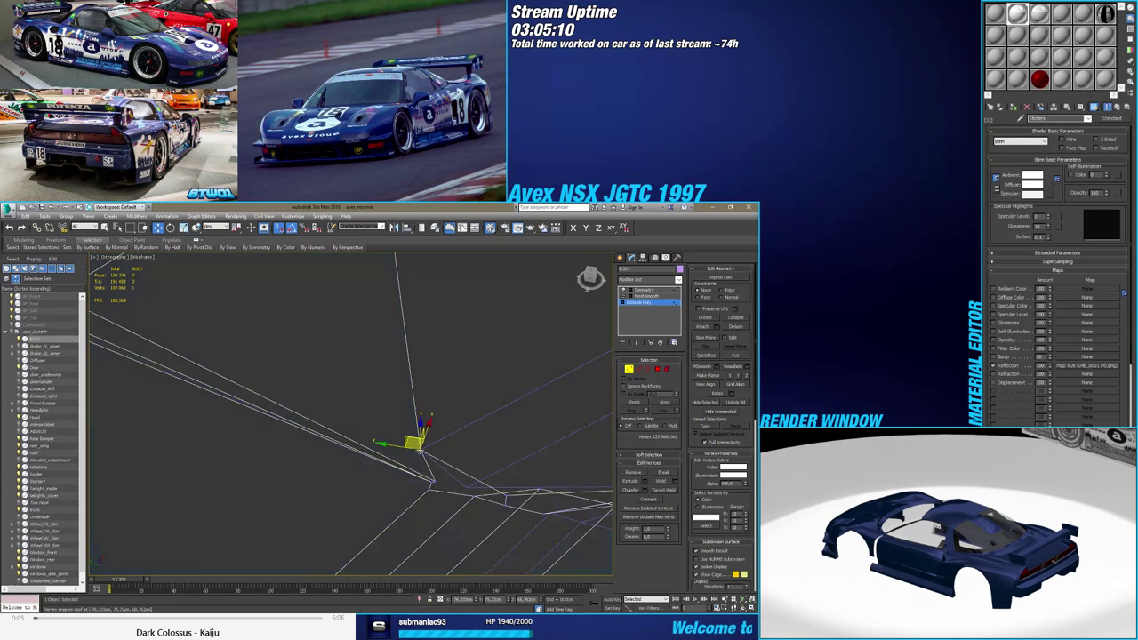
{"action": "middle_click_drag", "start_coordinate": [419, 450], "coordinate": [442, 473], "text": "alt"}
Target weld the body's corner vertex to the neighbouring vertex where the crease lines meet below the A-pillar
{"action": "left_click", "coordinate": [660, 491]}
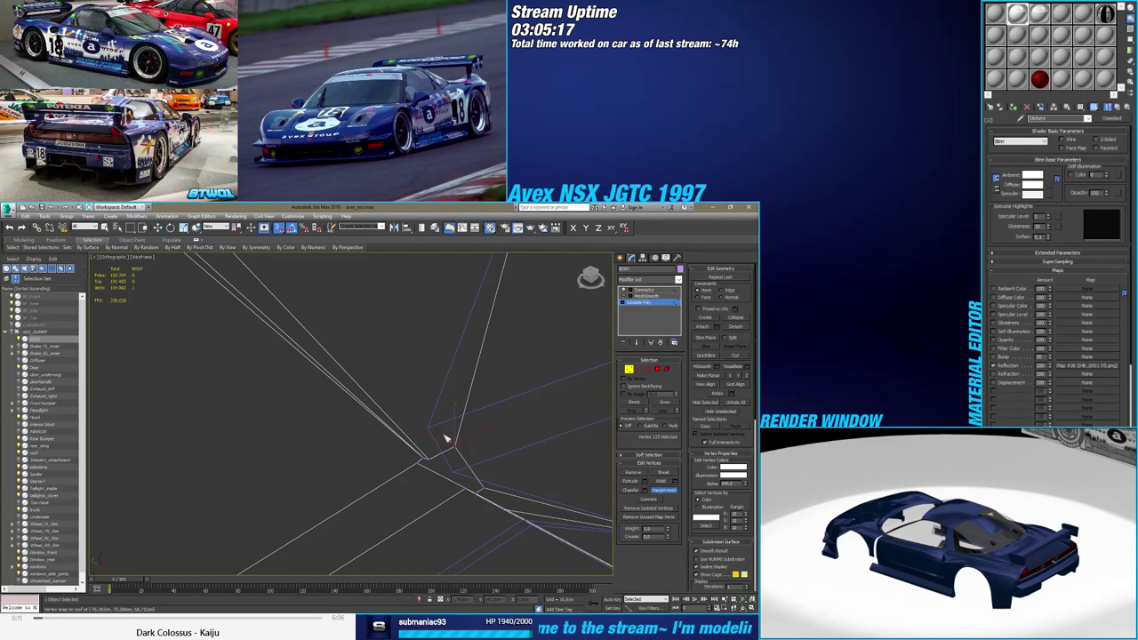
{"action": "left_click_drag", "start_coordinate": [455, 444], "coordinate": [427, 458]}
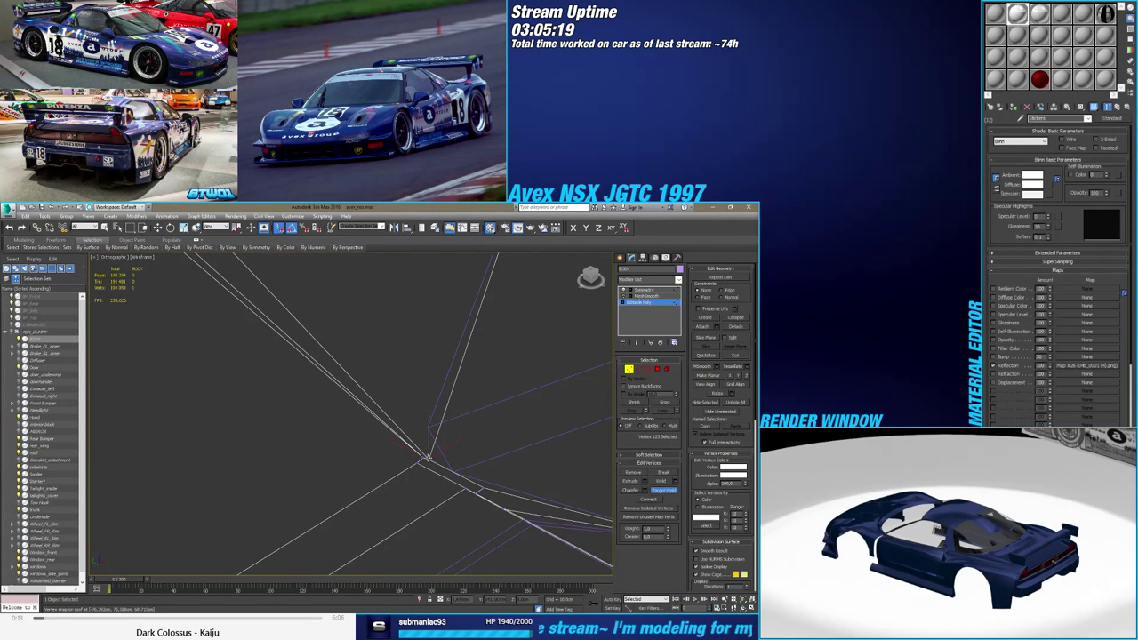
{"action": "key", "text": "F3"}
{"action": "mouse_move", "coordinate": [436, 460]}
{"action": "middle_mouse_down", "text": "alt"}
{"action": "mouse_move", "coordinate": [422, 452]}
{"action": "mouse_move", "coordinate": [457, 434]}
{"action": "mouse_move", "coordinate": [460, 461]}
{"action": "mouse_move", "coordinate": [417, 463]}
{"action": "mouse_move", "coordinate": [457, 447]}
{"action": "mouse_move", "coordinate": [482, 455]}
{"action": "mouse_move", "coordinate": [424, 466]}
{"action": "middle_mouse_up", "text": "alt"}
{"action": "key", "text": "w"}
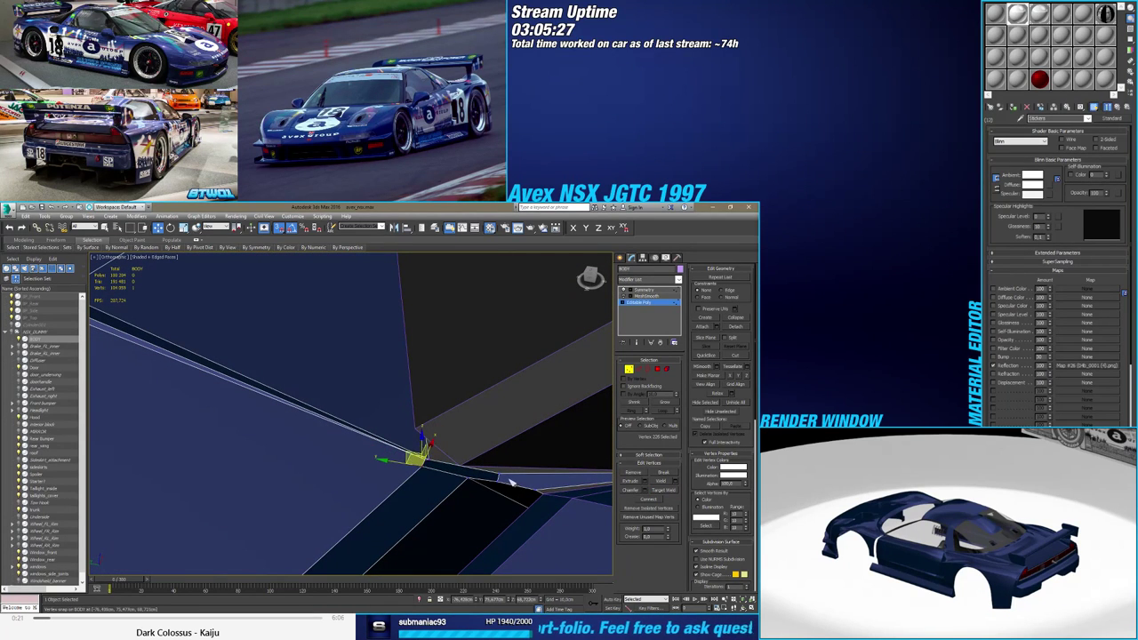
Target weld the next vertex along the body's door-side edge beside the A-pillar's lower corner
{"action": "left_click", "coordinate": [499, 474], "text": "ctrl"}
{"action": "mouse_move", "coordinate": [599, 504]}
{"action": "middle_mouse_down", "text": "alt"}
{"action": "mouse_move", "coordinate": [537, 476]}
{"action": "mouse_move", "coordinate": [550, 469]}
{"action": "mouse_move", "coordinate": [504, 440]}
{"action": "middle_mouse_up", "text": "alt"}
{"action": "left_click", "coordinate": [657, 490]}
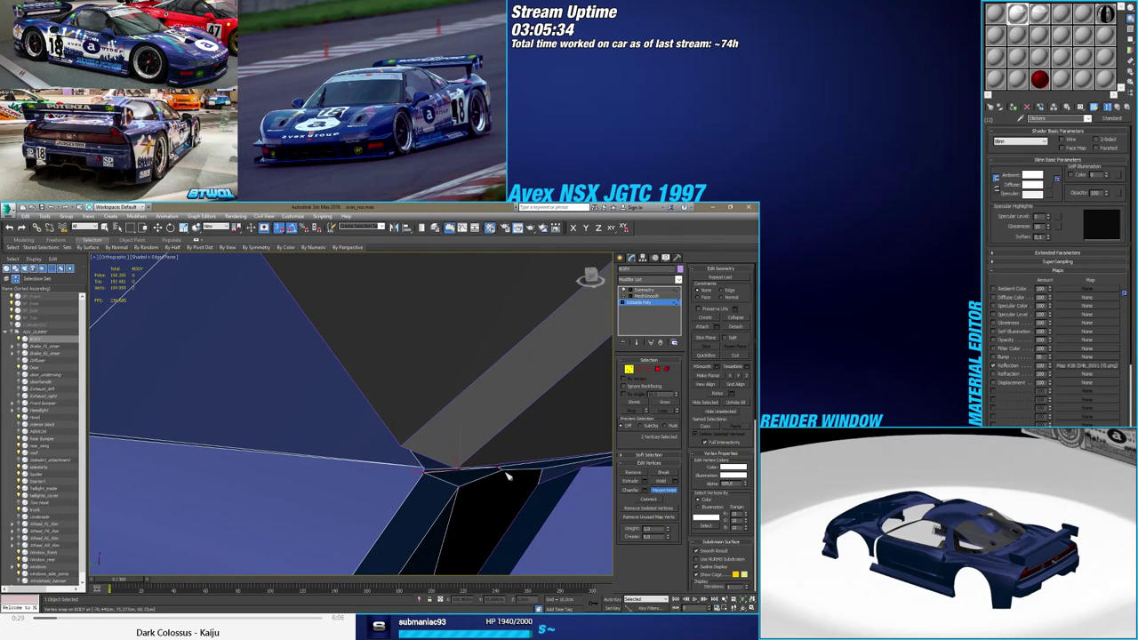
{"action": "left_click", "coordinate": [501, 472]}
{"action": "right_click", "coordinate": [493, 477]}
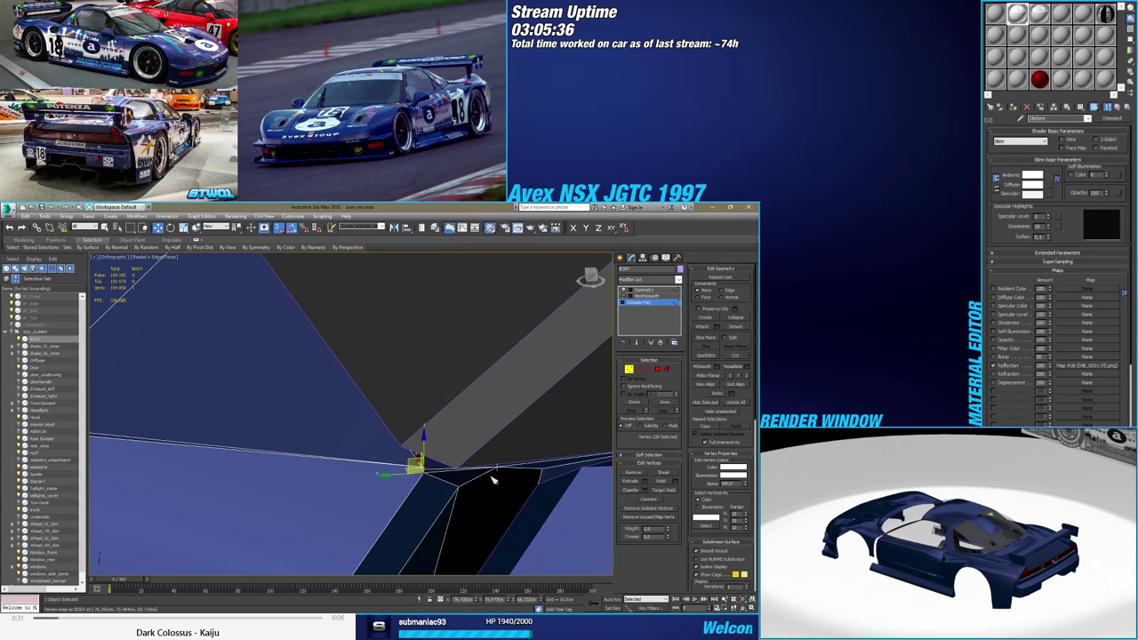
Move the body's door-side edge vertex inward onto the crease corner directly below the A-pillar's outer lower corner
{"action": "left_click", "coordinate": [499, 470]}
{"action": "mouse_move", "coordinate": [498, 469]}
{"action": "middle_mouse_down", "text": "alt"}
{"action": "mouse_move", "coordinate": [538, 467]}
{"action": "mouse_move", "coordinate": [525, 485]}
{"action": "mouse_move", "coordinate": [495, 484]}
{"action": "middle_mouse_up", "text": "alt"}
{"action": "key", "text": "w"}
{"action": "left_click", "coordinate": [484, 485]}
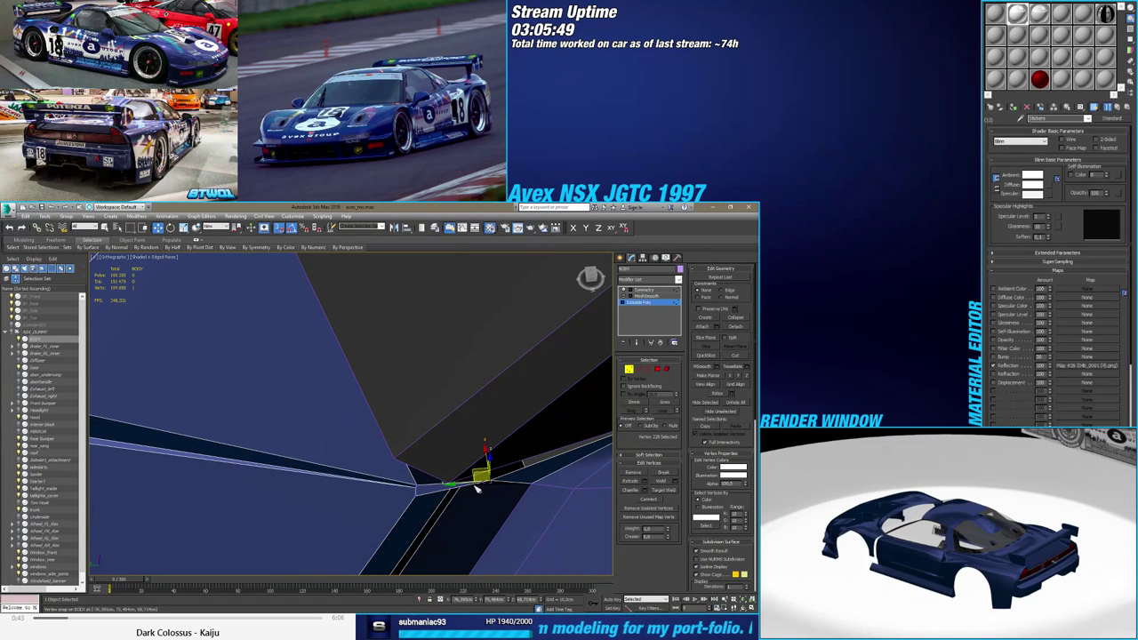
{"action": "left_click_drag", "start_coordinate": [487, 483], "coordinate": [447, 483]}
{"action": "middle_click_drag", "start_coordinate": [447, 484], "coordinate": [411, 480], "text": "alt"}
{"action": "left_click", "coordinate": [430, 485]}
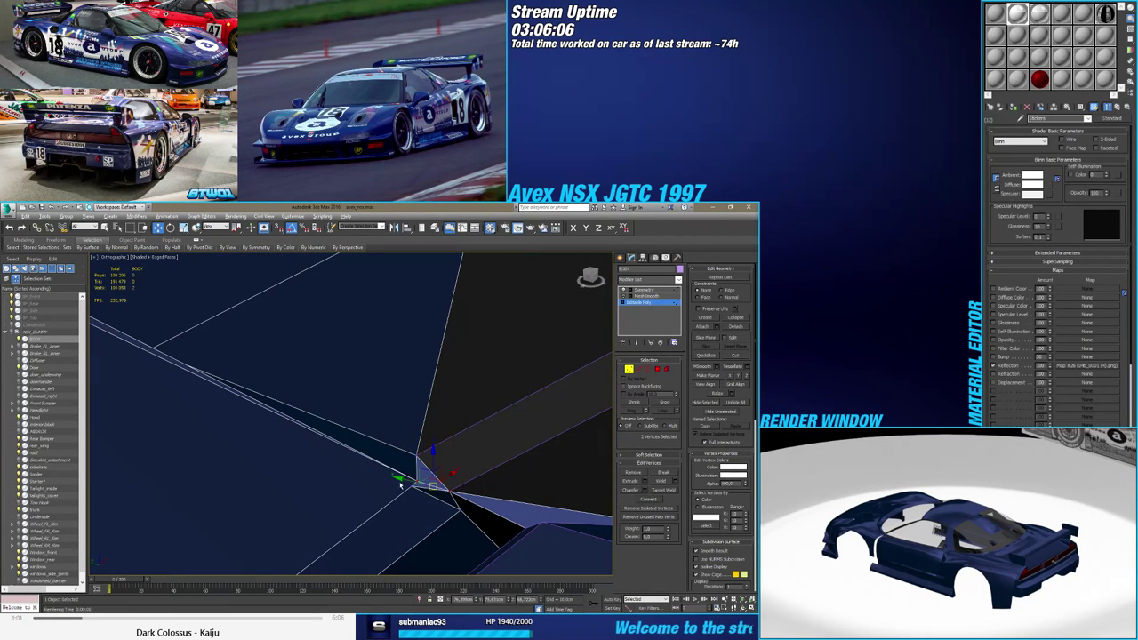
Try to target weld the body's pillar-corner vertex to the vertex where the crease lines meet, and undo the weld
{"action": "middle_click_drag", "start_coordinate": [542, 505], "coordinate": [511, 503], "text": "alt"}
{"action": "left_click", "coordinate": [665, 490]}
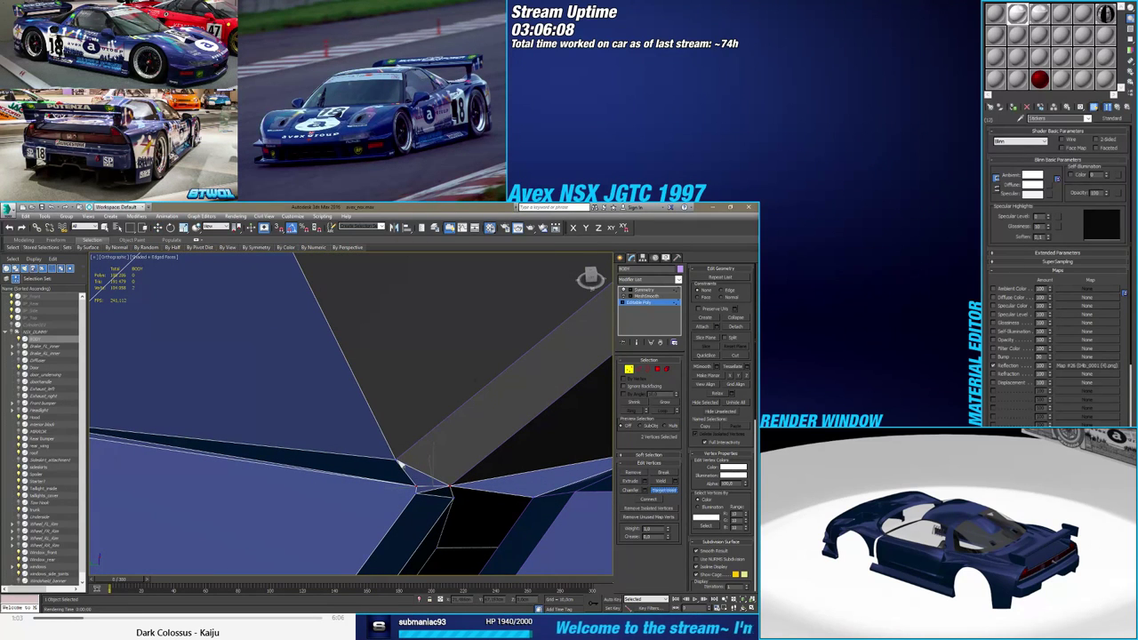
{"action": "left_click", "coordinate": [417, 485]}
{"action": "scroll", "coordinate": [418, 485], "scroll_direction": "down", "scroll_amount": 5}
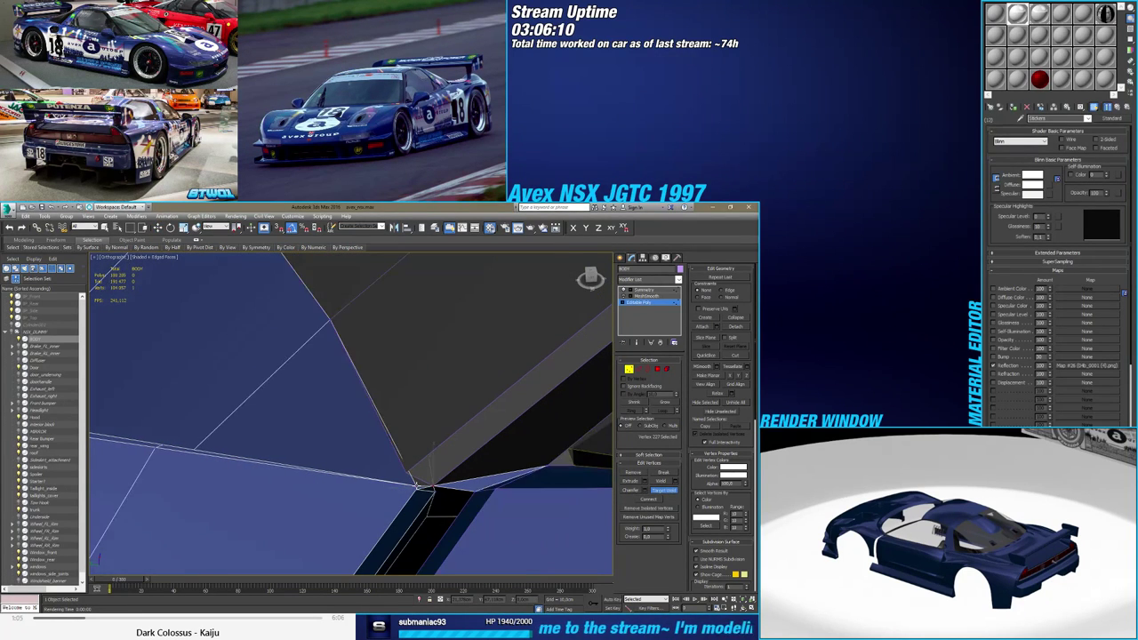
{"action": "middle_click_drag", "start_coordinate": [409, 487], "coordinate": [432, 483], "text": "alt"}
{"action": "key", "text": "ctrl+z"}
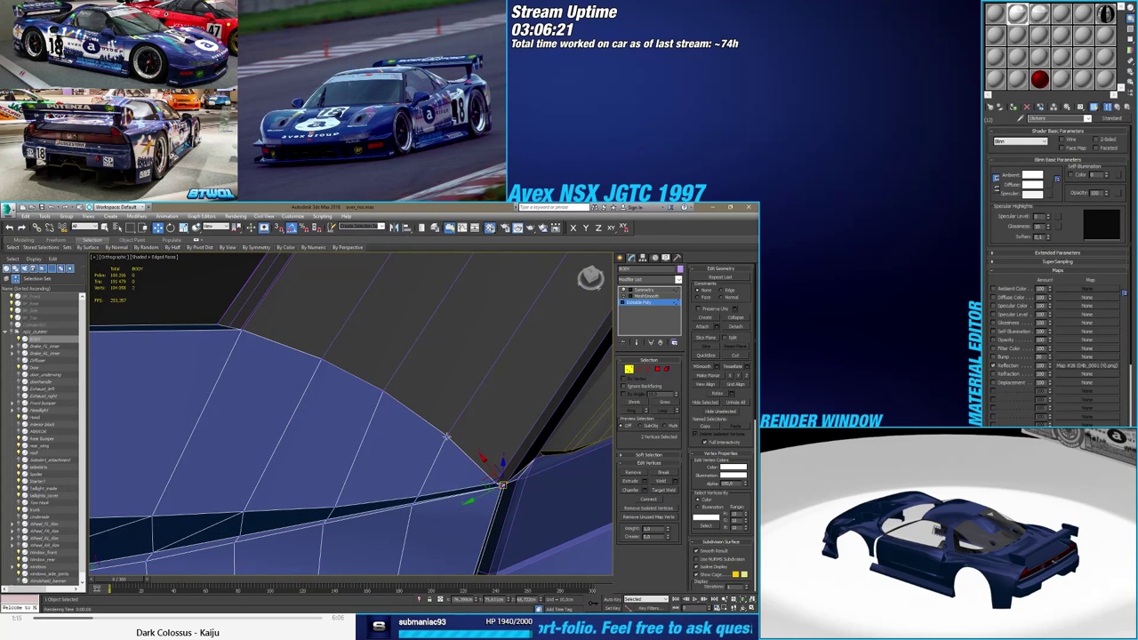
Target weld the three body vertices along the A-pillar's curved base down to the row below, merging onto the lower crease line
{"action": "left_click", "coordinate": [661, 490]}
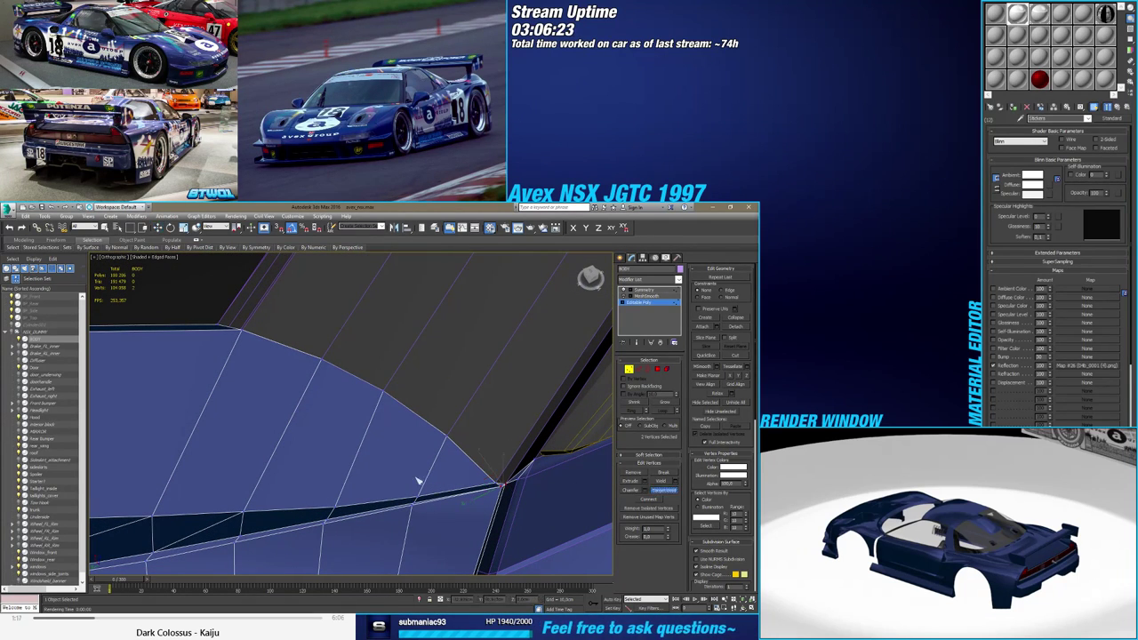
{"action": "middle_click_drag", "start_coordinate": [419, 447], "coordinate": [476, 462], "text": "alt"}
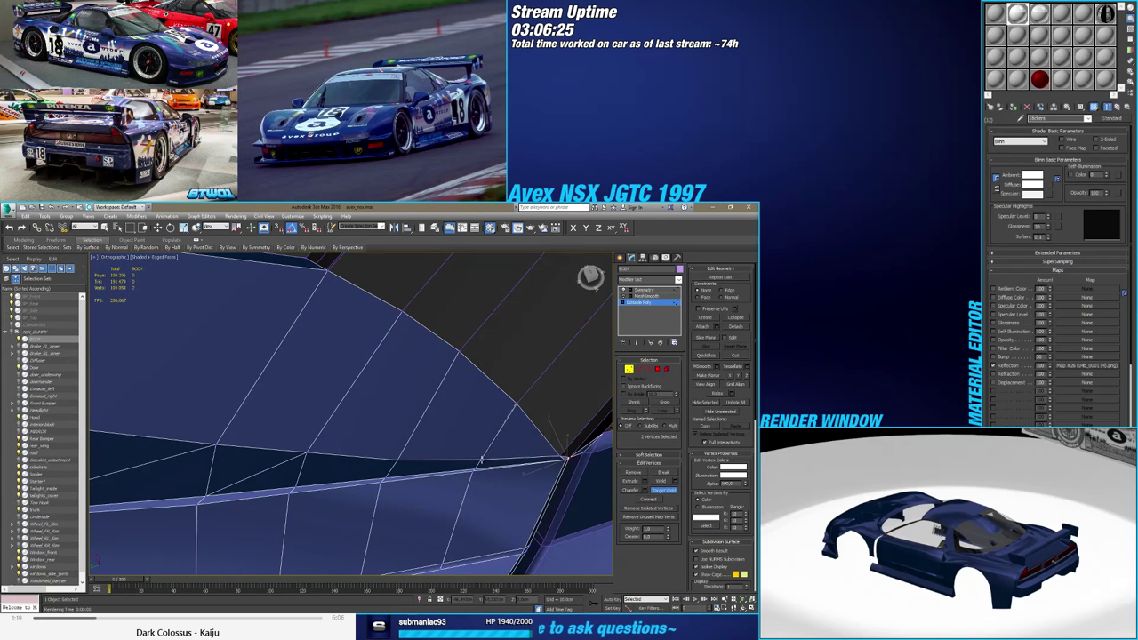
{"action": "left_click", "coordinate": [480, 461]}
{"action": "left_click", "coordinate": [474, 468]}
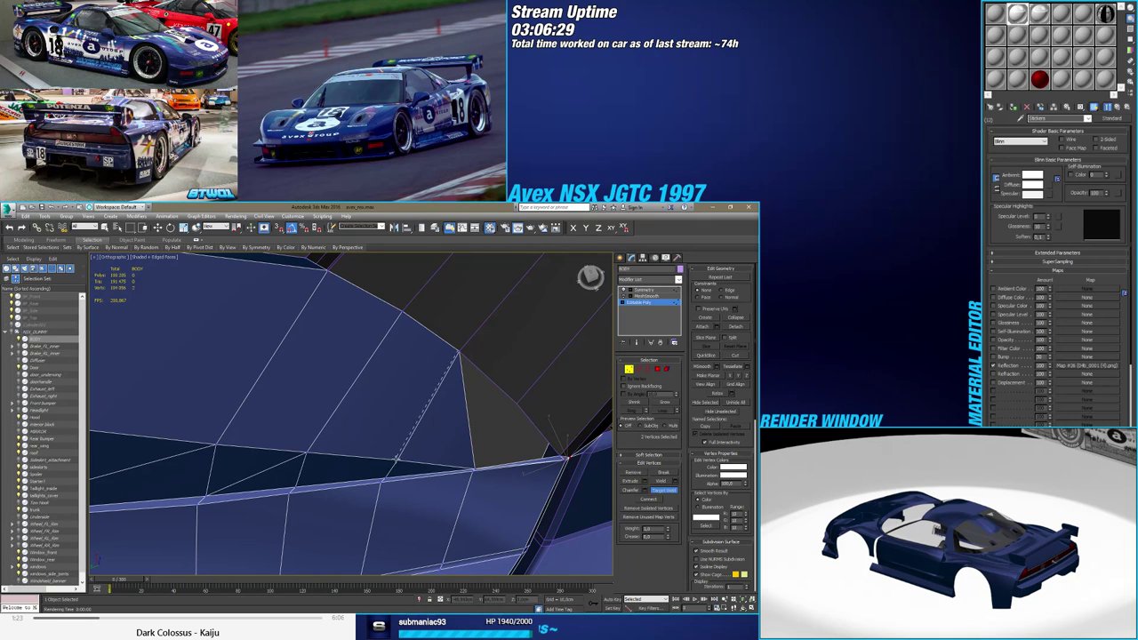
{"action": "left_click", "coordinate": [397, 460]}
{"action": "left_click", "coordinate": [385, 477]}
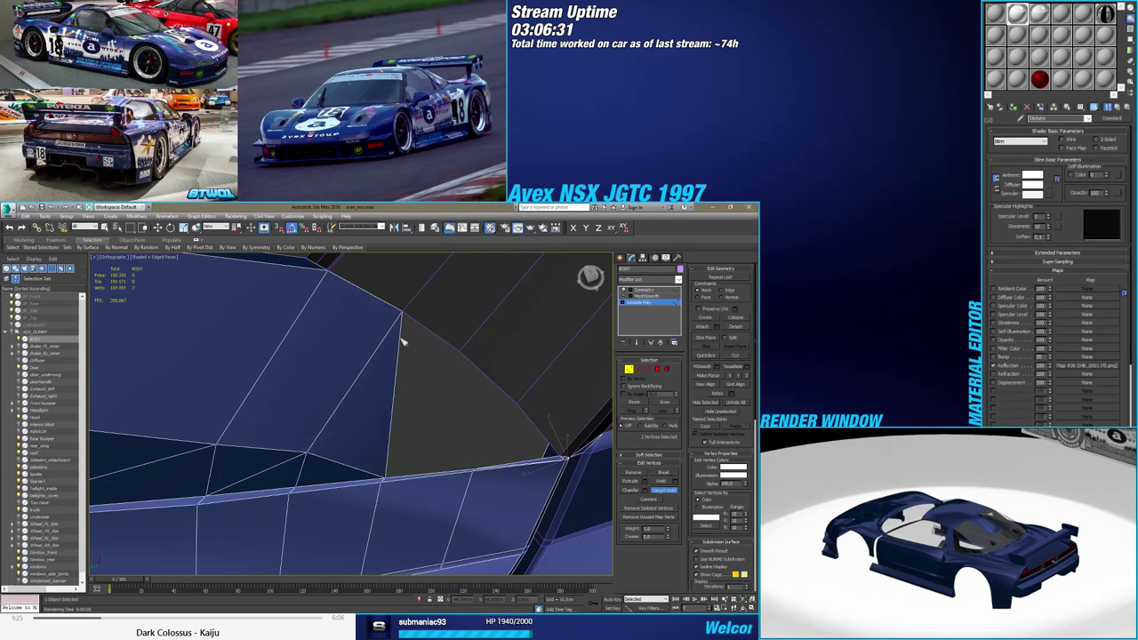
{"action": "left_click", "coordinate": [307, 455]}
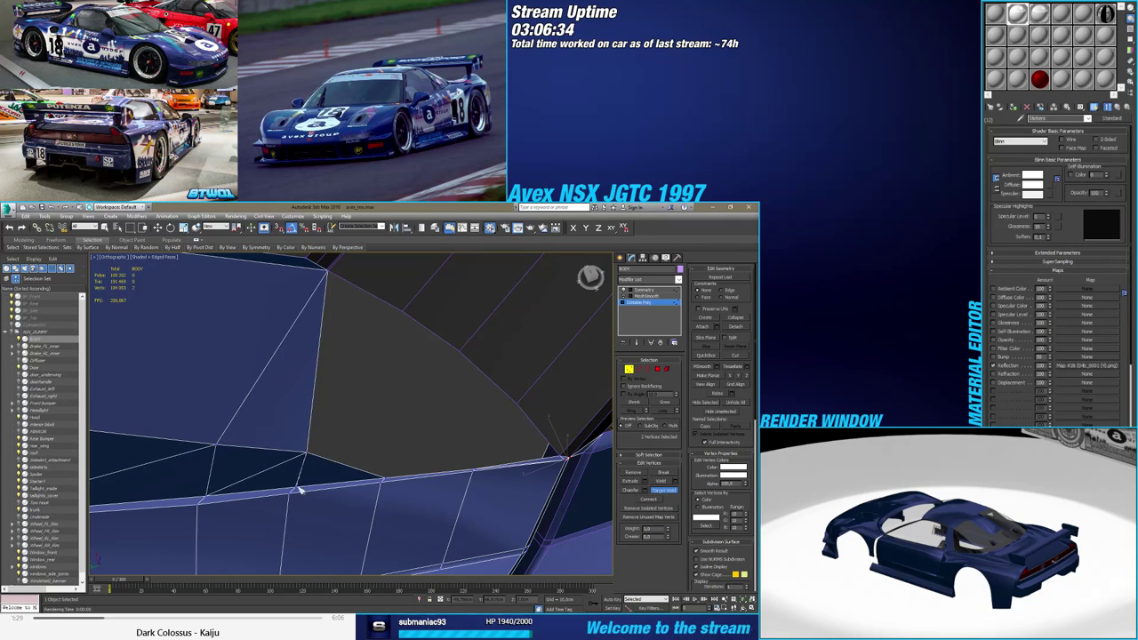
Remove the short body edge joining the inner-row vertex to the crease line beside the newly opened gap
{"action": "middle_click_drag", "start_coordinate": [285, 453], "coordinate": [358, 458], "text": "alt"}
{"action": "key", "text": "w"}
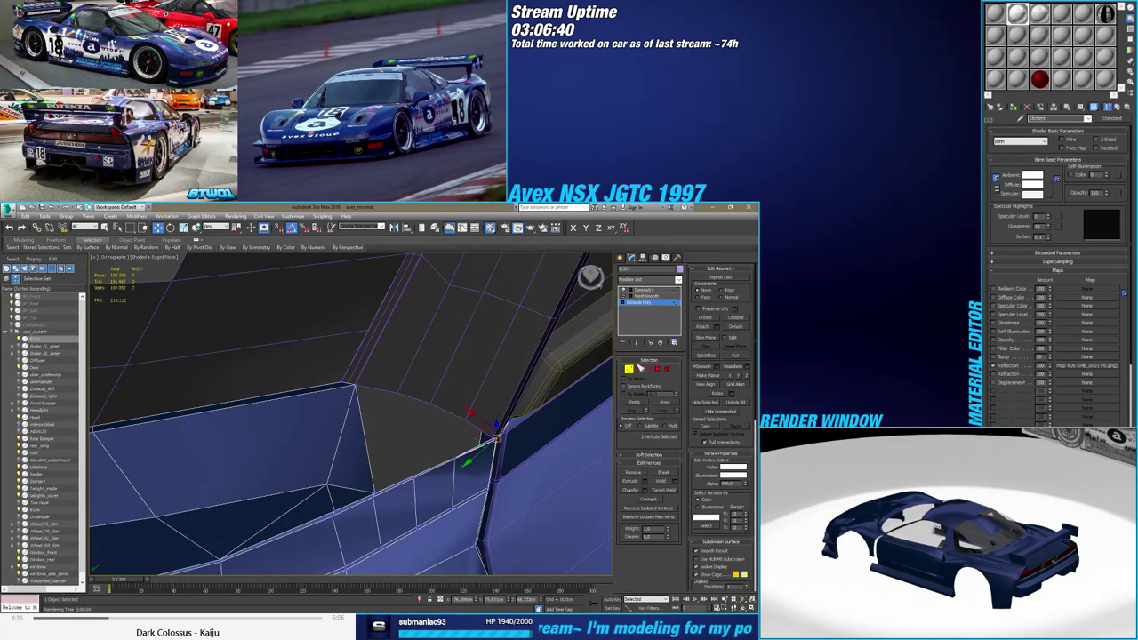
{"action": "left_click", "coordinate": [638, 369]}
{"action": "left_click", "coordinate": [342, 486]}
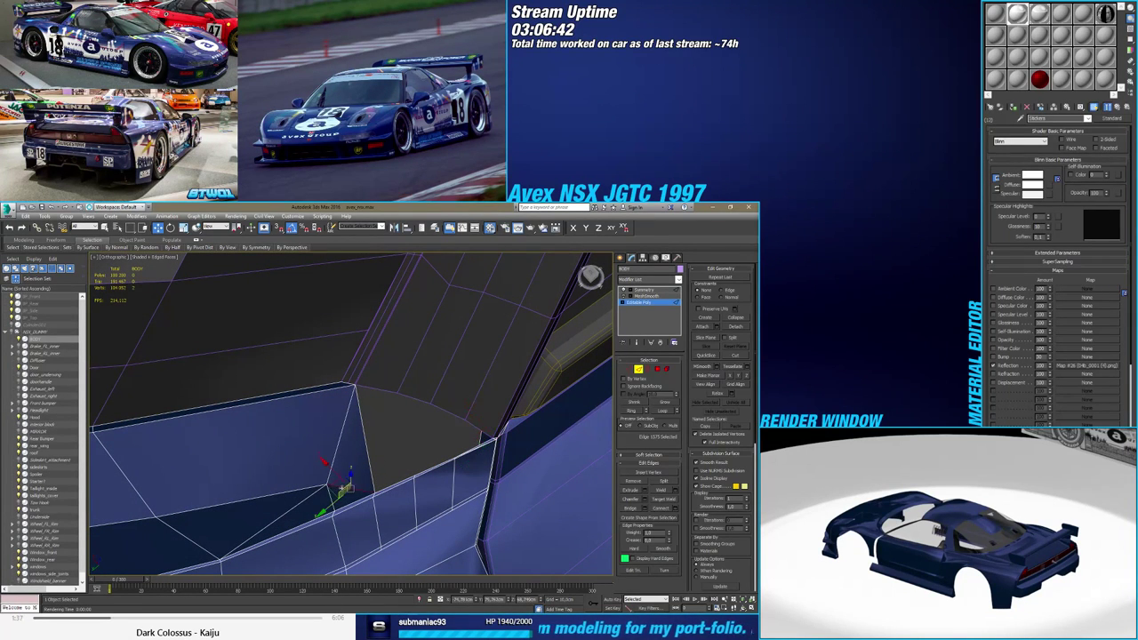
{"action": "left_click", "coordinate": [630, 482]}
{"action": "left_click", "coordinate": [656, 368]}
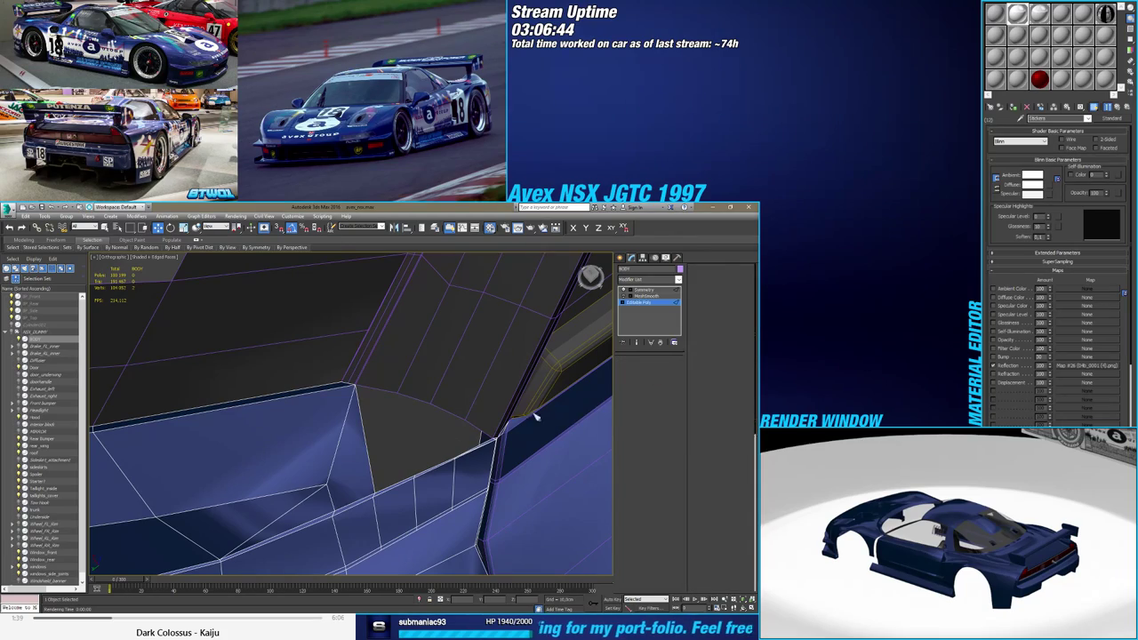
{"action": "left_click", "coordinate": [349, 467]}
{"action": "middle_click_drag", "start_coordinate": [349, 467], "coordinate": [351, 485], "text": "alt"}
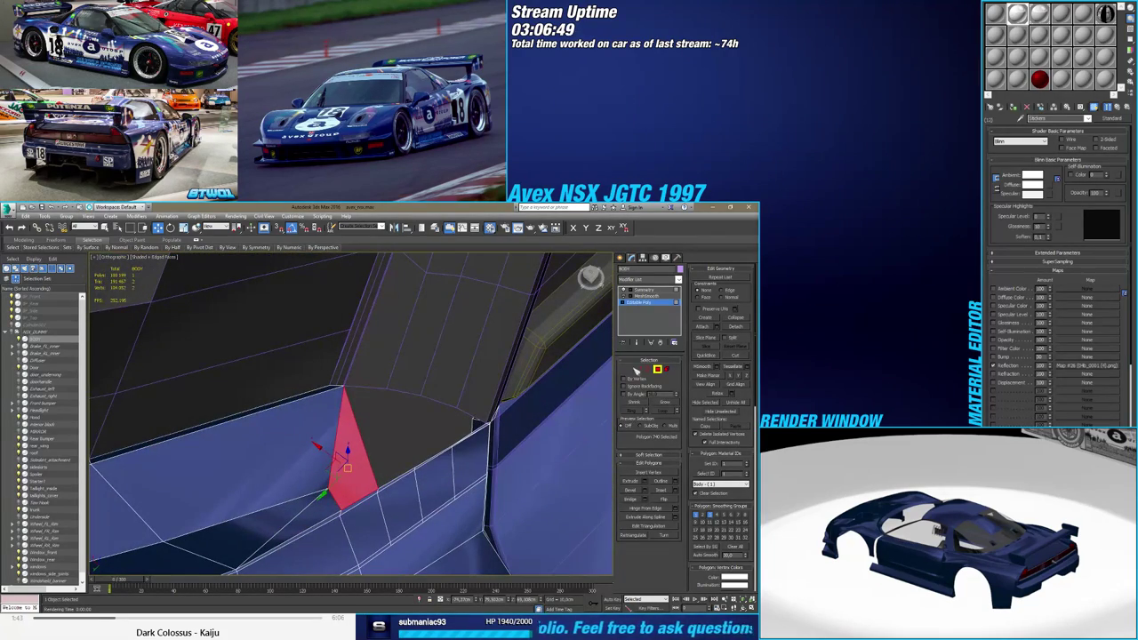
{"action": "left_click", "coordinate": [637, 372]}
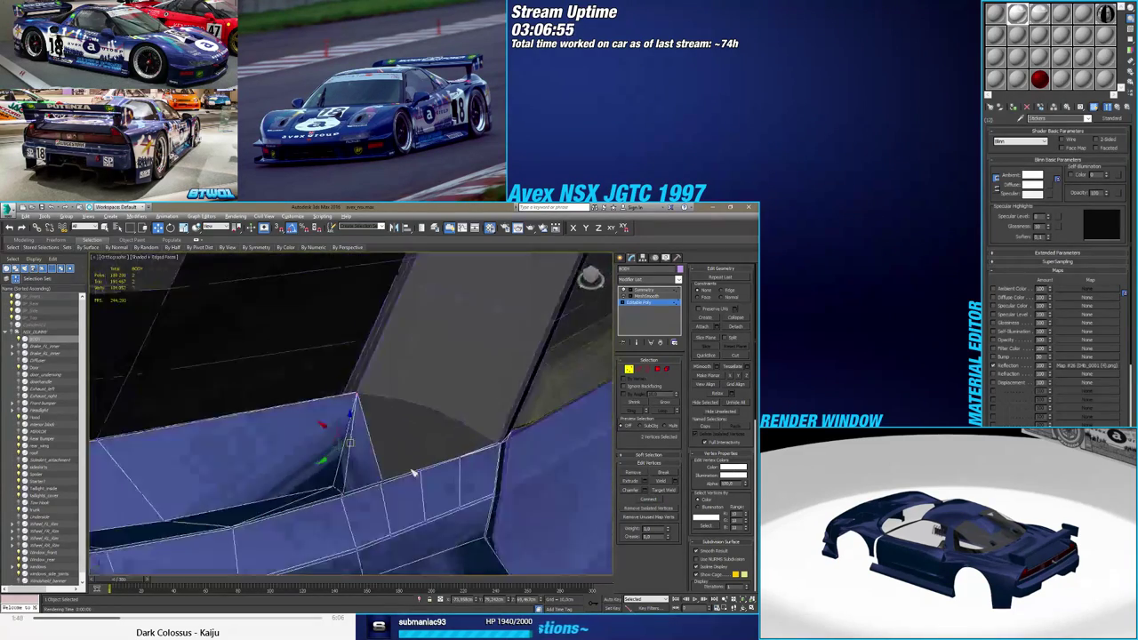
{"action": "middle_click_drag", "start_coordinate": [285, 478], "coordinate": [336, 482], "text": "alt"}
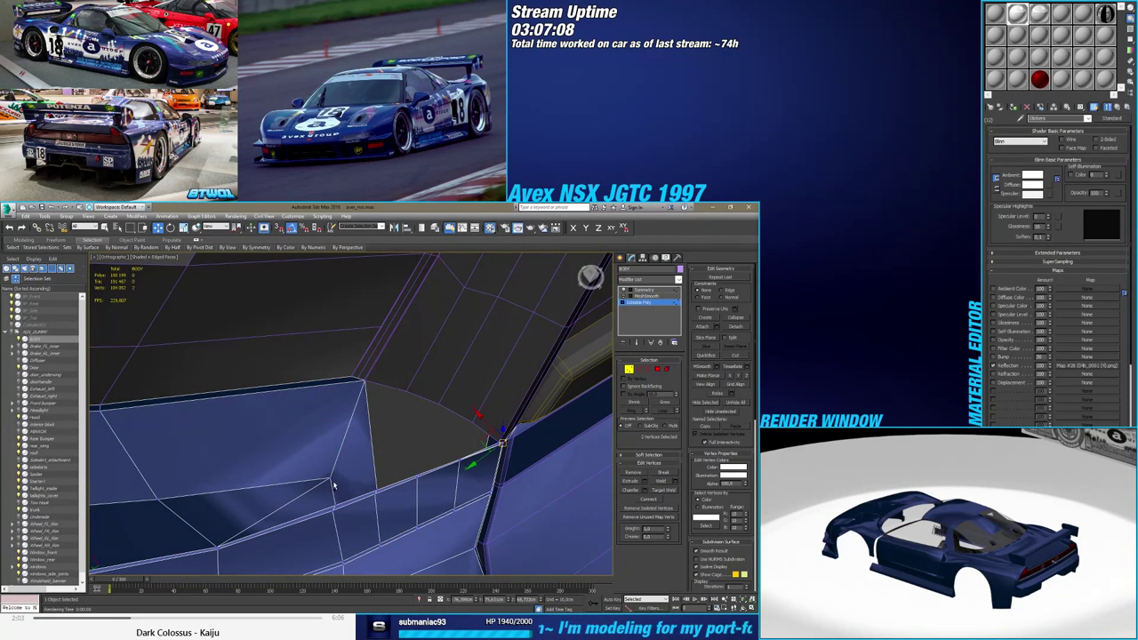
{"action": "key", "text": "ctrl+z"}
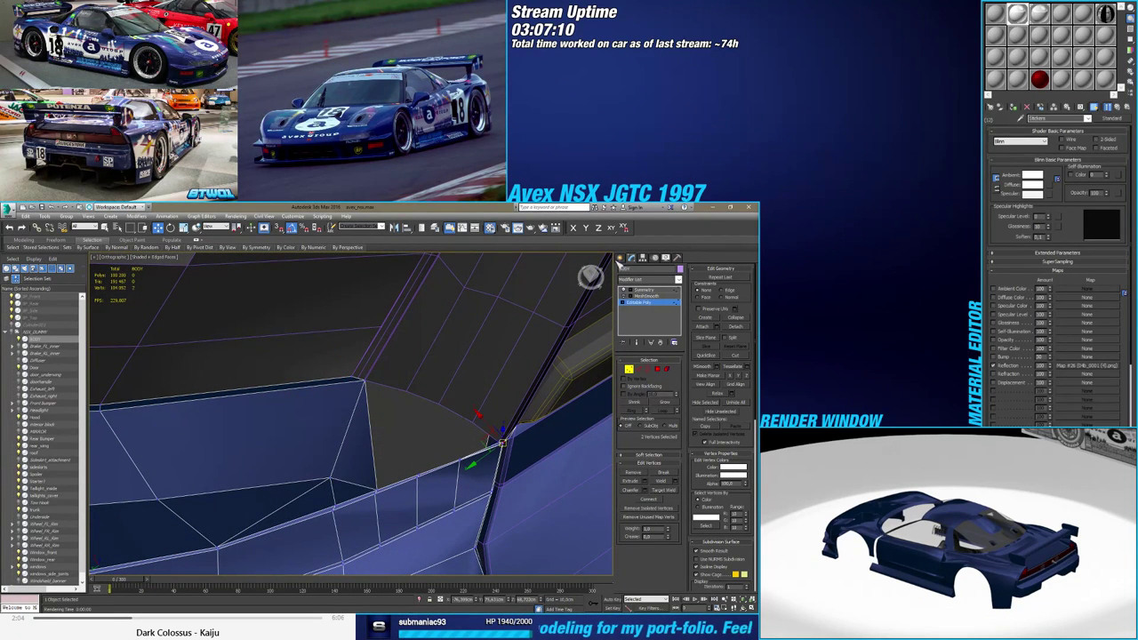
In the roof's Editable Poly, snap the bottom-edge vertex nearest the pillar's outer corner onto the adjacent vertex of the body's rim
{"action": "left_click", "coordinate": [619, 257]}
{"action": "left_click", "coordinate": [461, 345]}
{"action": "left_click", "coordinate": [631, 258]}
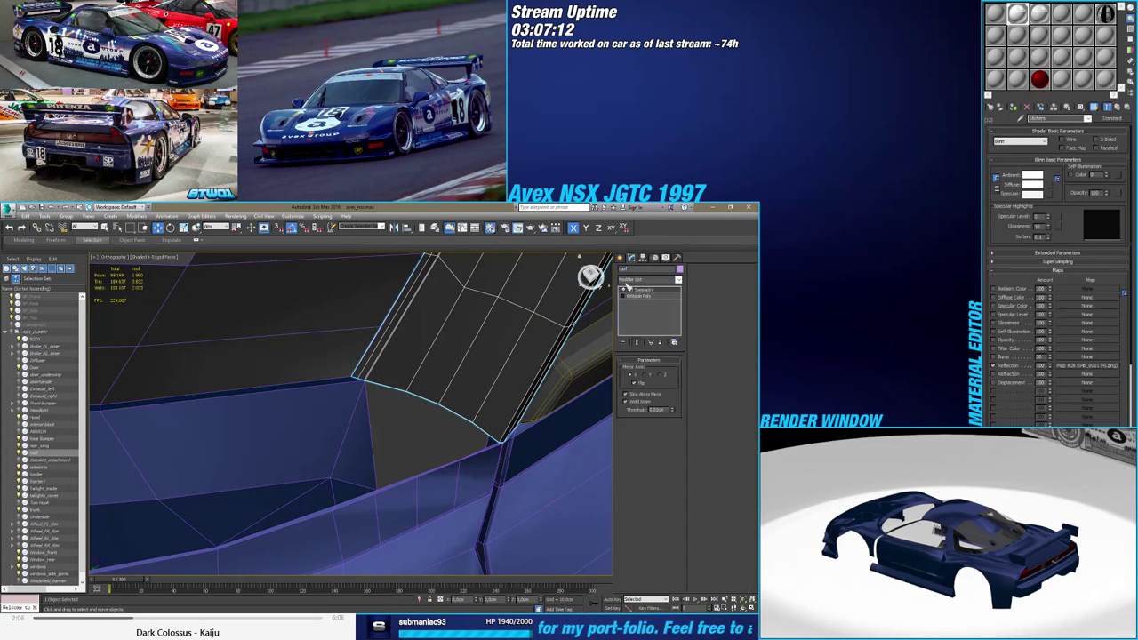
{"action": "left_click", "coordinate": [633, 297]}
{"action": "key", "text": "1"}
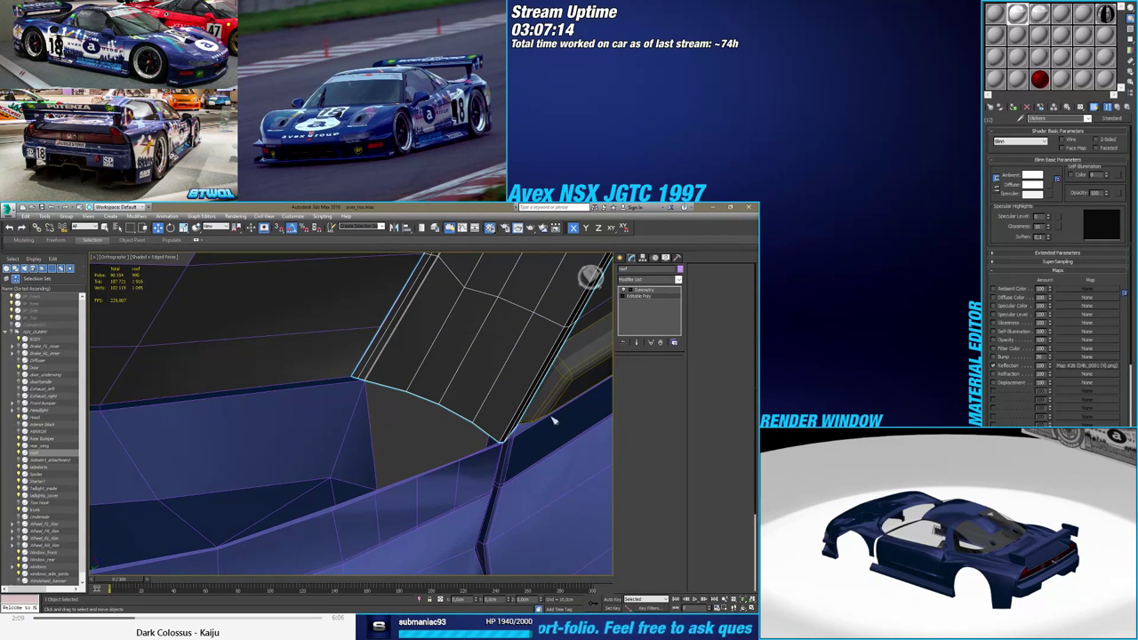
{"action": "scroll", "coordinate": [501, 450], "scroll_direction": "up", "scroll_amount": 4}
{"action": "middle_click_drag", "start_coordinate": [500, 449], "coordinate": [409, 430], "text": "alt"}
{"action": "scroll", "coordinate": [409, 430], "scroll_direction": "down", "scroll_amount": 2}
{"action": "left_click", "coordinate": [393, 391]}
{"action": "middle_click_drag", "start_coordinate": [394, 391], "coordinate": [403, 396], "text": "alt"}
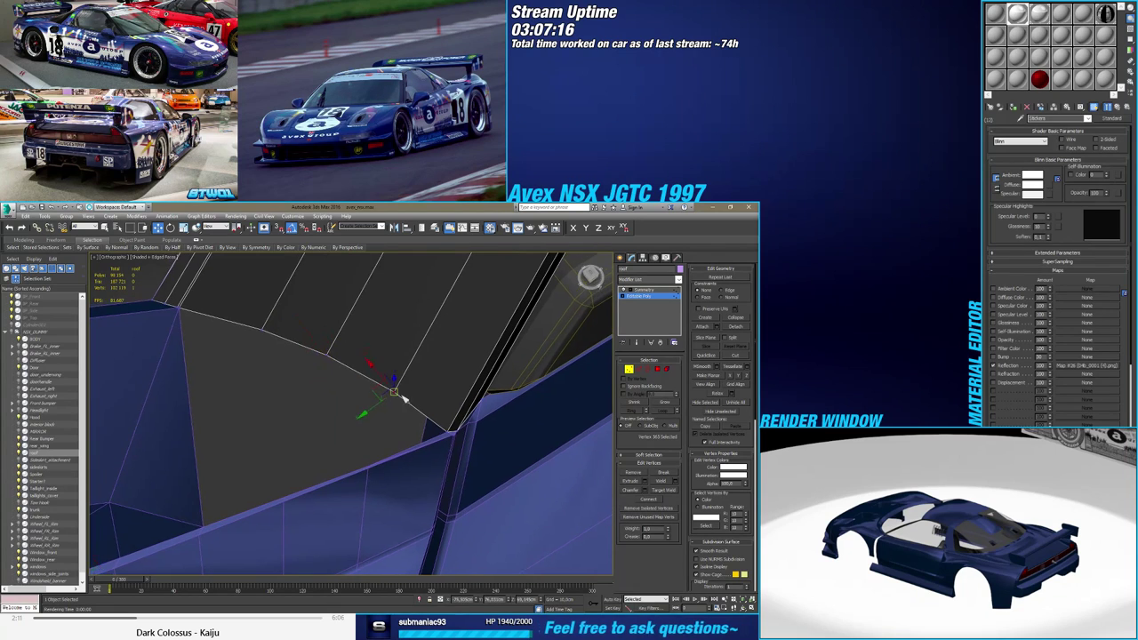
{"action": "scroll", "coordinate": [393, 394], "scroll_direction": "up", "scroll_amount": 2}
{"action": "key", "text": "s"}
{"action": "left_click_drag", "start_coordinate": [389, 390], "coordinate": [358, 493]}
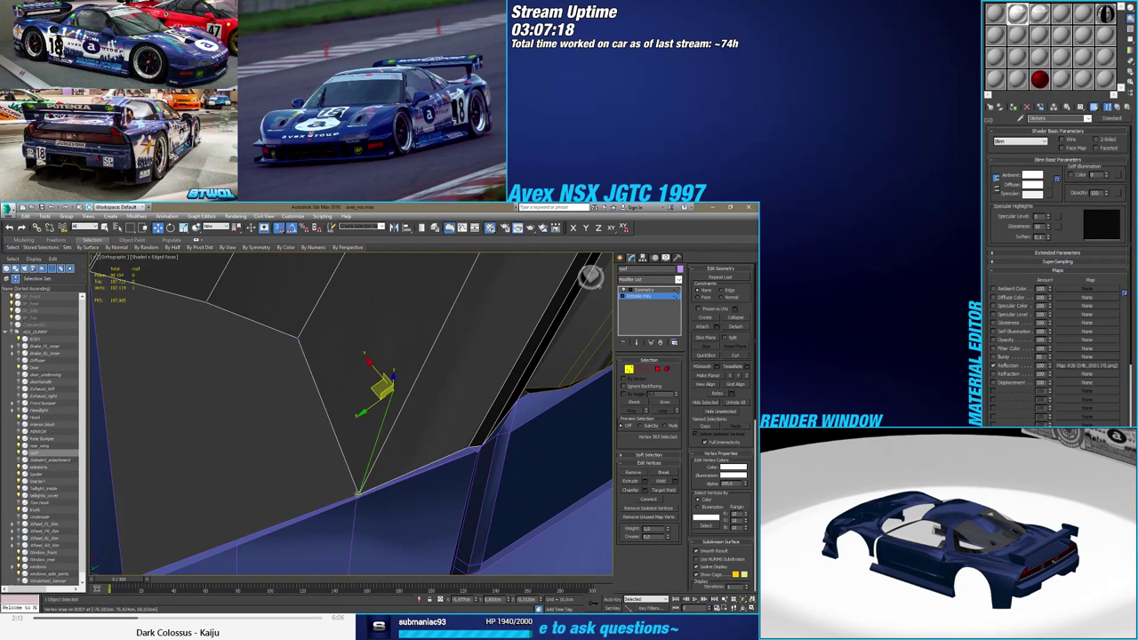
Snap the next two vertices along the roof's bottom edge onto the matching body vertices, closing the gap toward the inner corner
{"action": "left_click", "coordinate": [301, 341]}
{"action": "middle_click_drag", "start_coordinate": [303, 346], "coordinate": [359, 340], "text": "alt"}
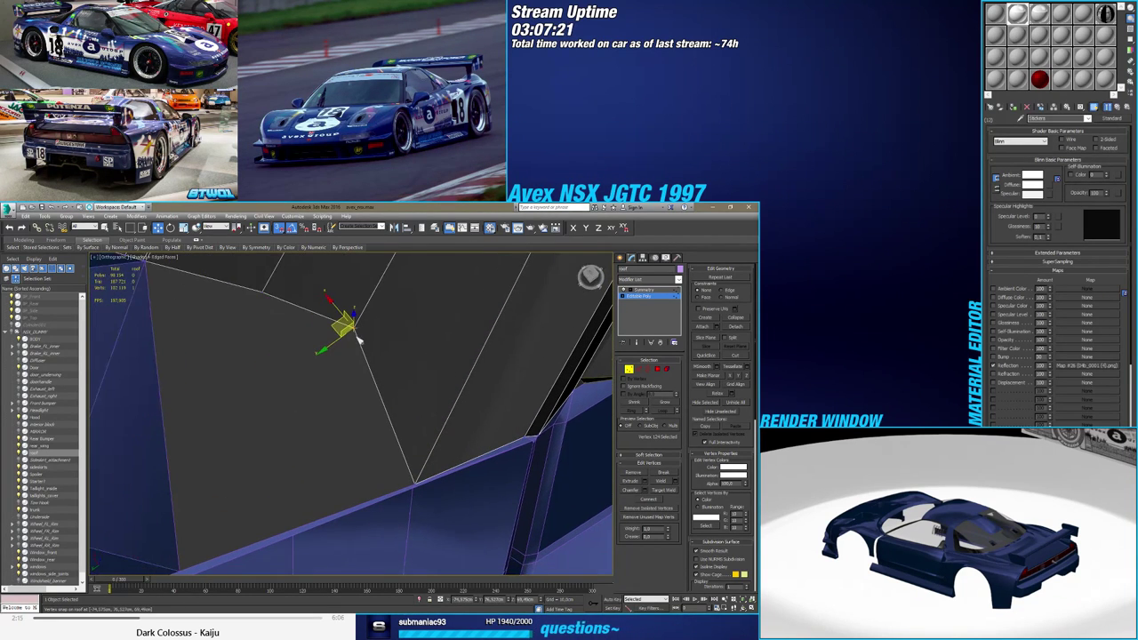
{"action": "left_click_drag", "start_coordinate": [356, 327], "coordinate": [249, 414]}
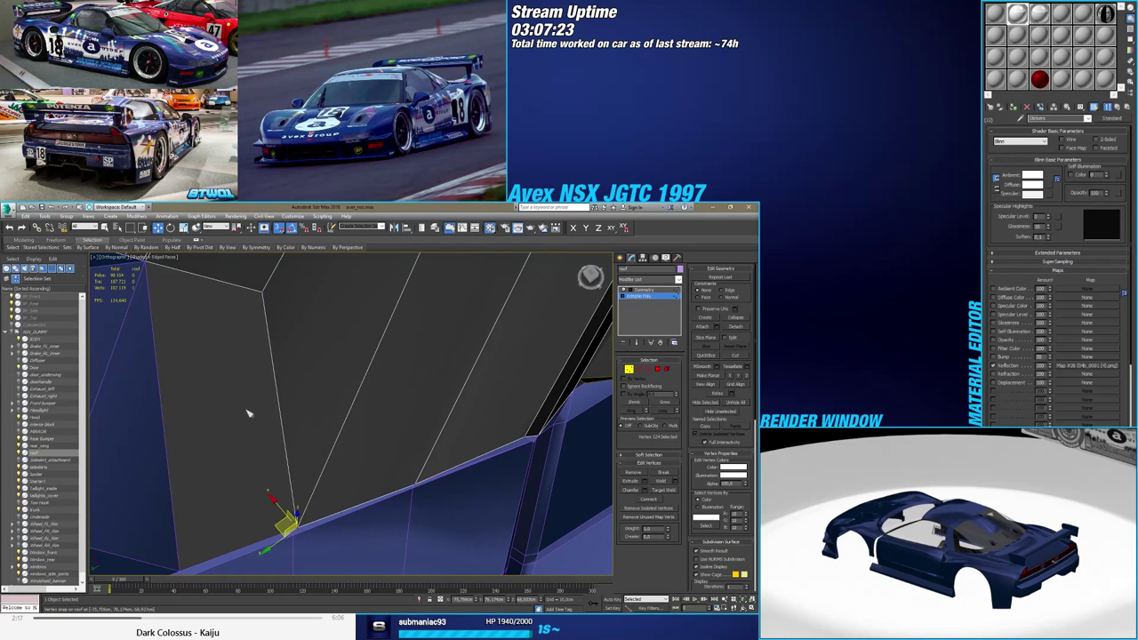
{"action": "left_click_drag", "start_coordinate": [262, 292], "coordinate": [180, 569]}
{"action": "scroll", "coordinate": [189, 559], "scroll_direction": "down", "scroll_amount": 5}
{"action": "key", "text": "s"}
{"action": "middle_click_drag", "start_coordinate": [213, 543], "coordinate": [153, 443]}
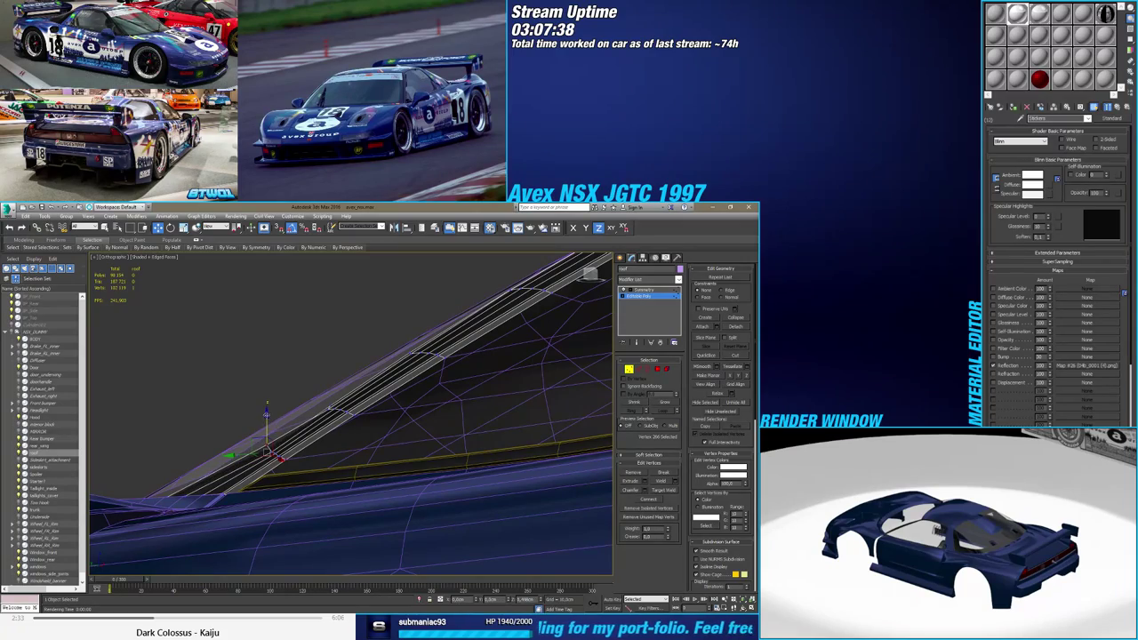
In the side view, adjust the height of the pillar's lower vertices along its edge line over the blueprint
{"action": "mouse_move", "coordinate": [280, 459]}
{"action": "middle_mouse_down", "text": "alt"}
{"action": "mouse_move", "coordinate": [216, 470]}
{"action": "mouse_move", "coordinate": [233, 448]}
{"action": "mouse_move", "coordinate": [362, 399]}
{"action": "mouse_move", "coordinate": [298, 457]}
{"action": "middle_mouse_up", "text": "alt"}
{"action": "left_click", "coordinate": [588, 271]}
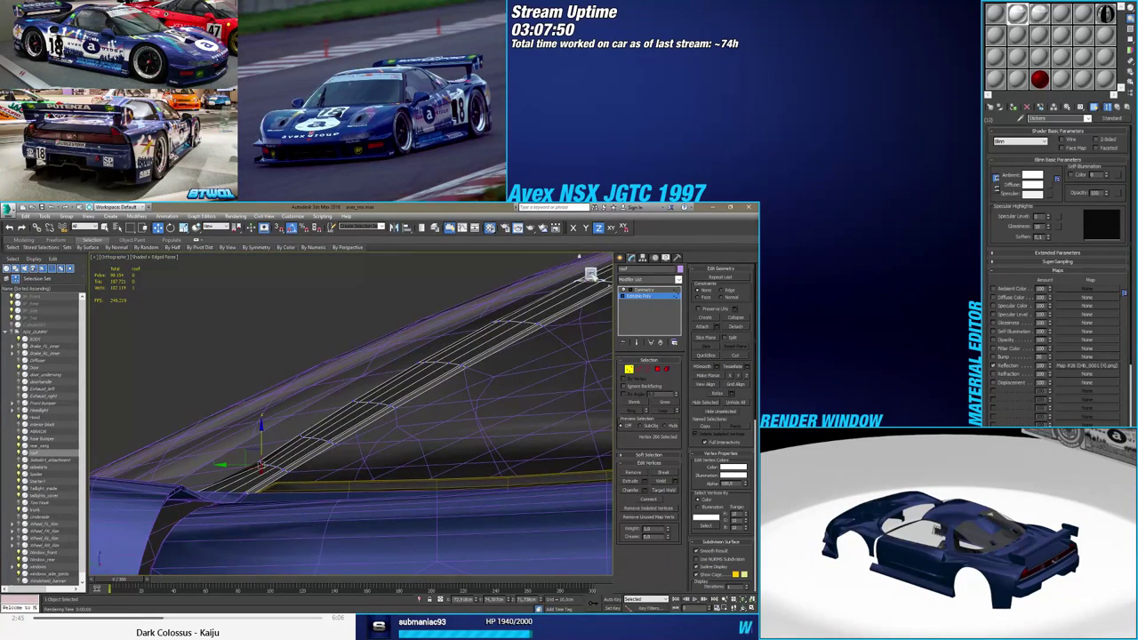
{"action": "middle_click_drag", "start_coordinate": [348, 398], "coordinate": [225, 429], "text": "alt"}
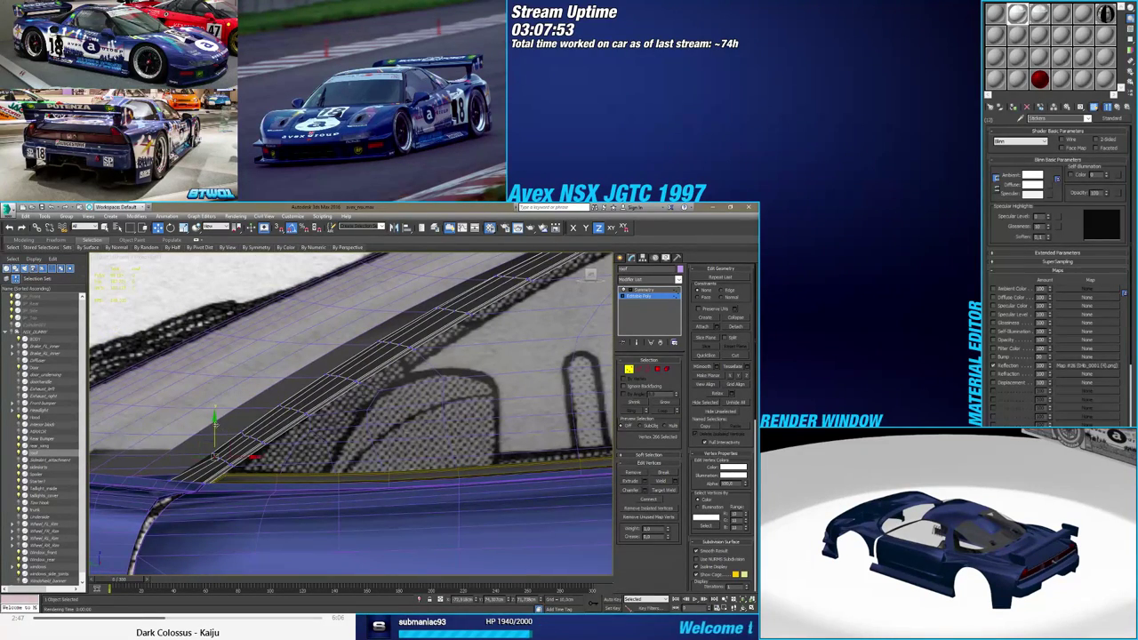
{"action": "key", "text": "F6"}
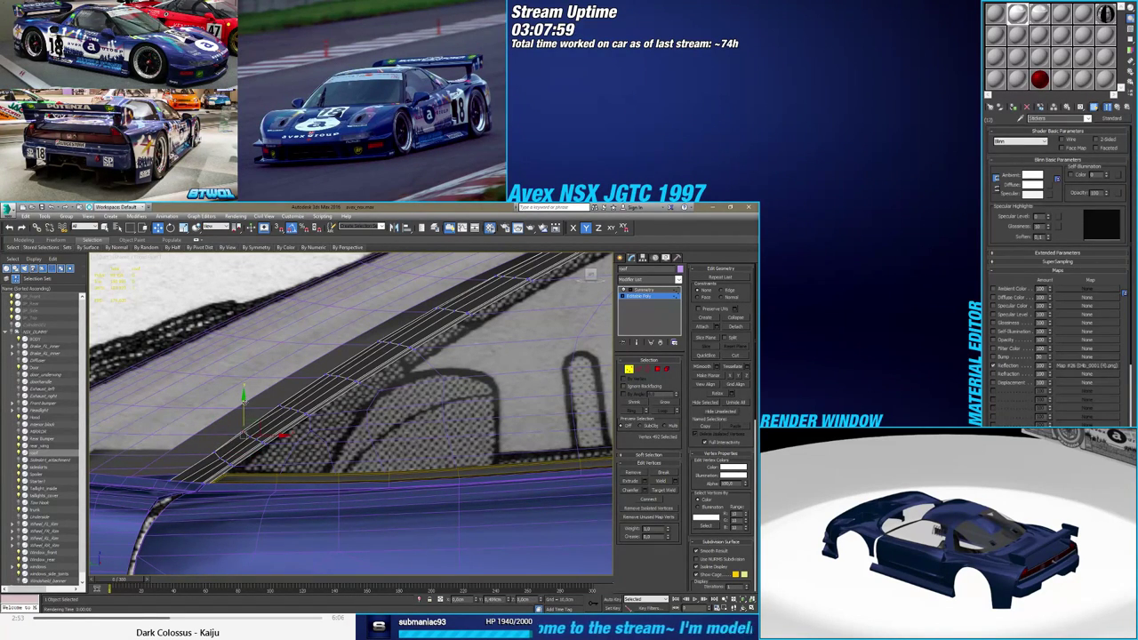
{"action": "left_click", "coordinate": [282, 407]}
{"action": "left_click_drag", "start_coordinate": [283, 386], "coordinate": [283, 384]}
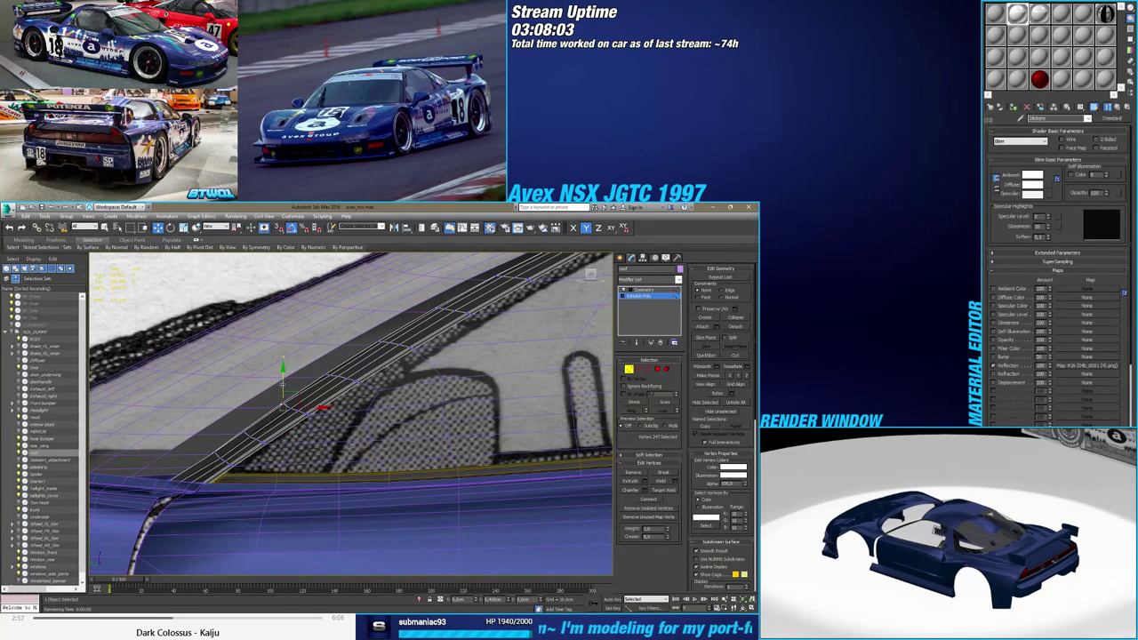
Lower the pillar-base vertices along the Z axis so the roof surface tucks beneath the body edge
{"action": "left_click", "coordinate": [329, 376]}
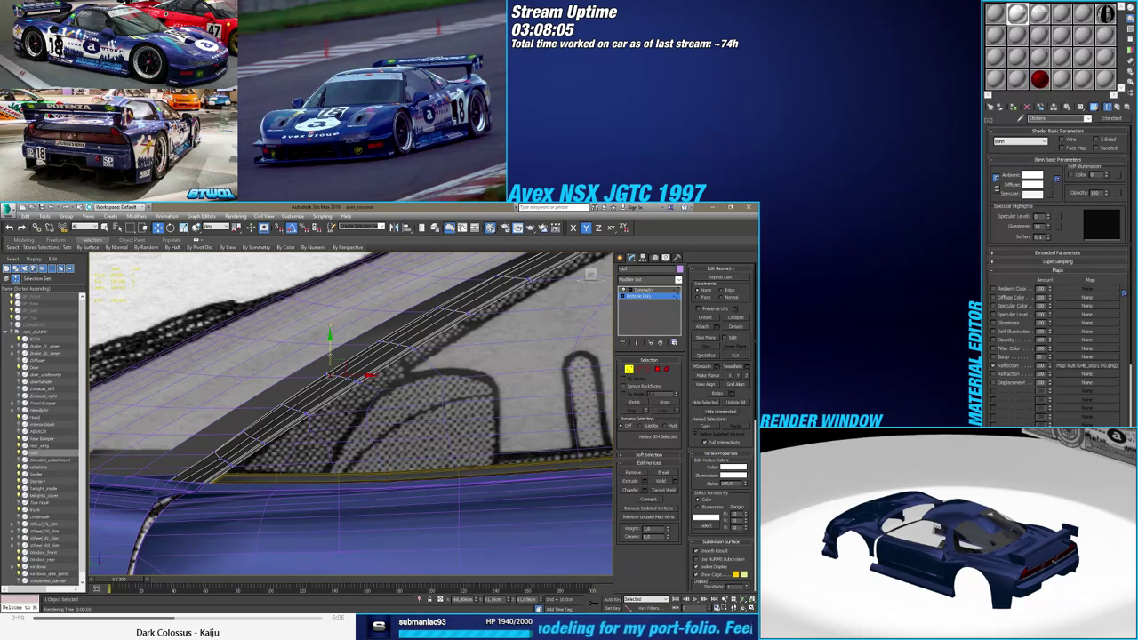
{"action": "middle_click_drag", "start_coordinate": [330, 373], "coordinate": [303, 450], "text": "alt"}
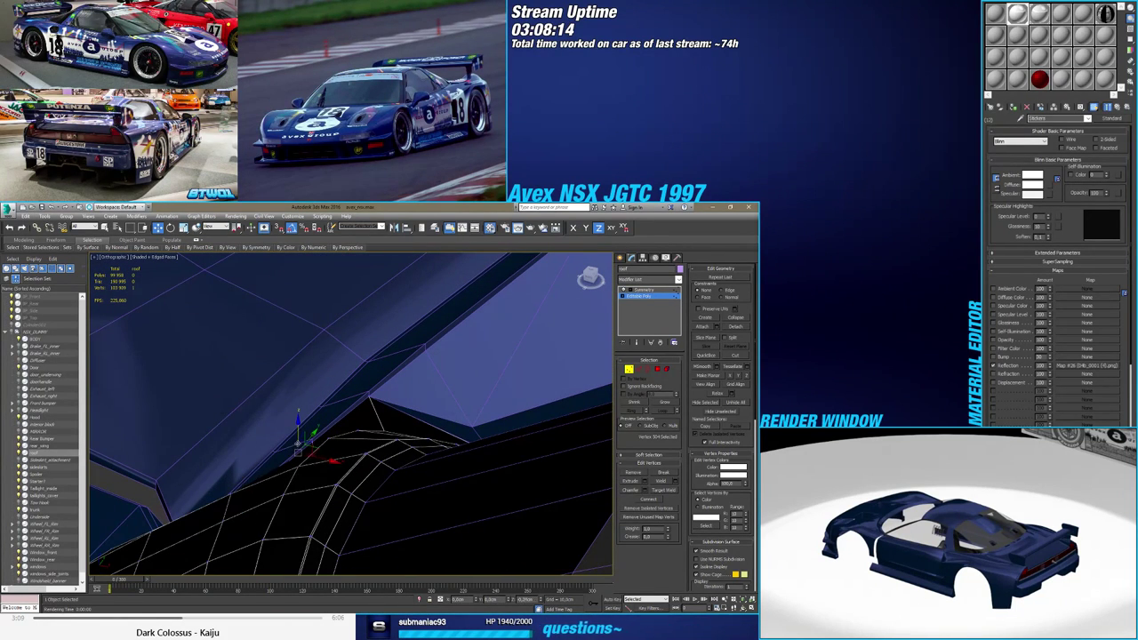
{"action": "left_click_drag", "start_coordinate": [298, 445], "coordinate": [298, 459]}
{"action": "left_click", "coordinate": [328, 438]}
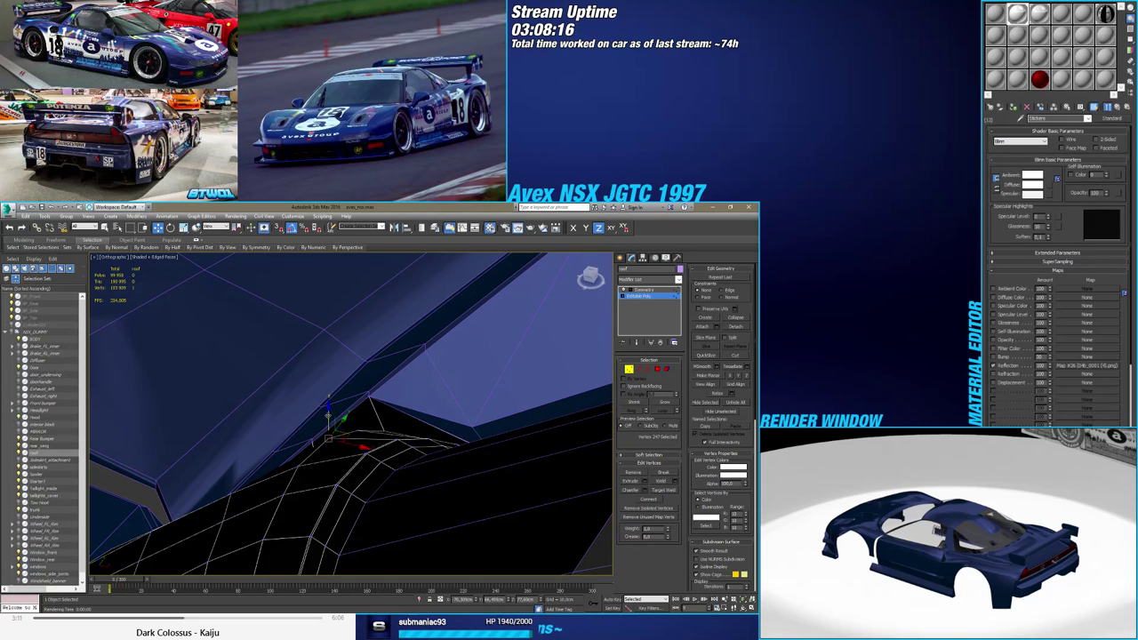
{"action": "left_click_drag", "start_coordinate": [328, 415], "coordinate": [327, 426]}
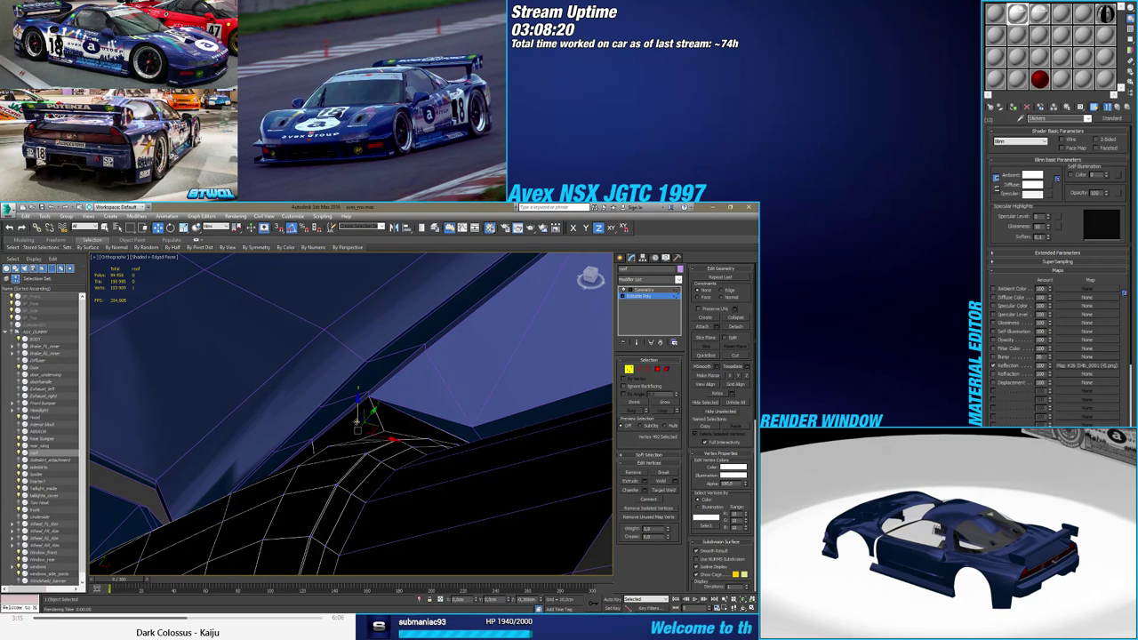
Shift the vertices below the roof's corner point along the X axis to even out their edge line
{"action": "middle_click_drag", "start_coordinate": [357, 430], "coordinate": [359, 437], "text": "alt"}
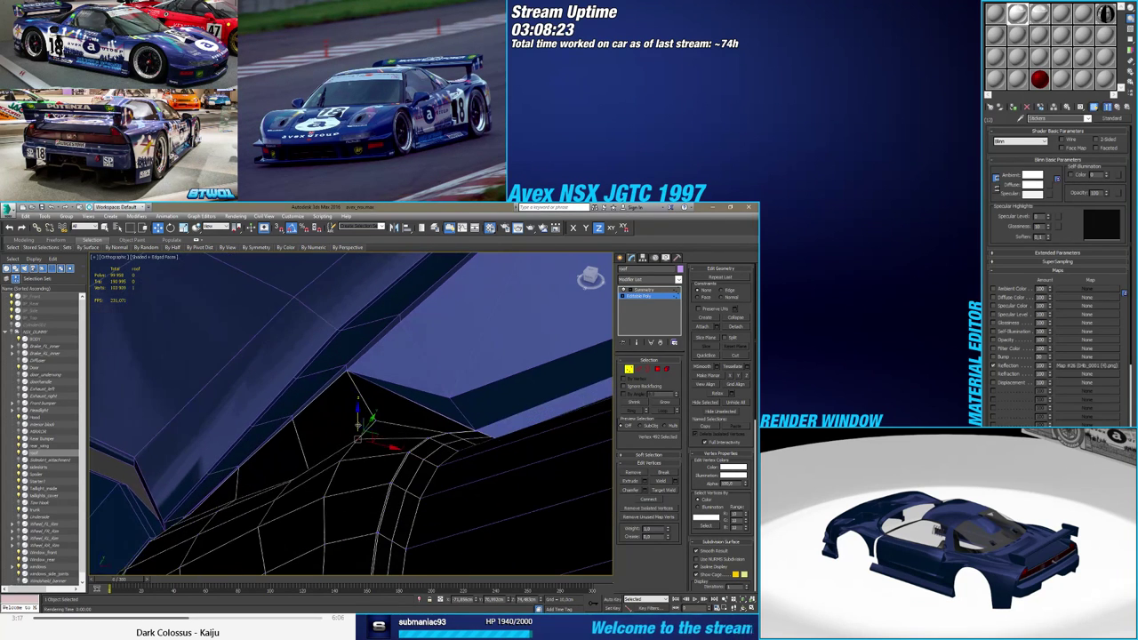
{"action": "left_click", "coordinate": [376, 422]}
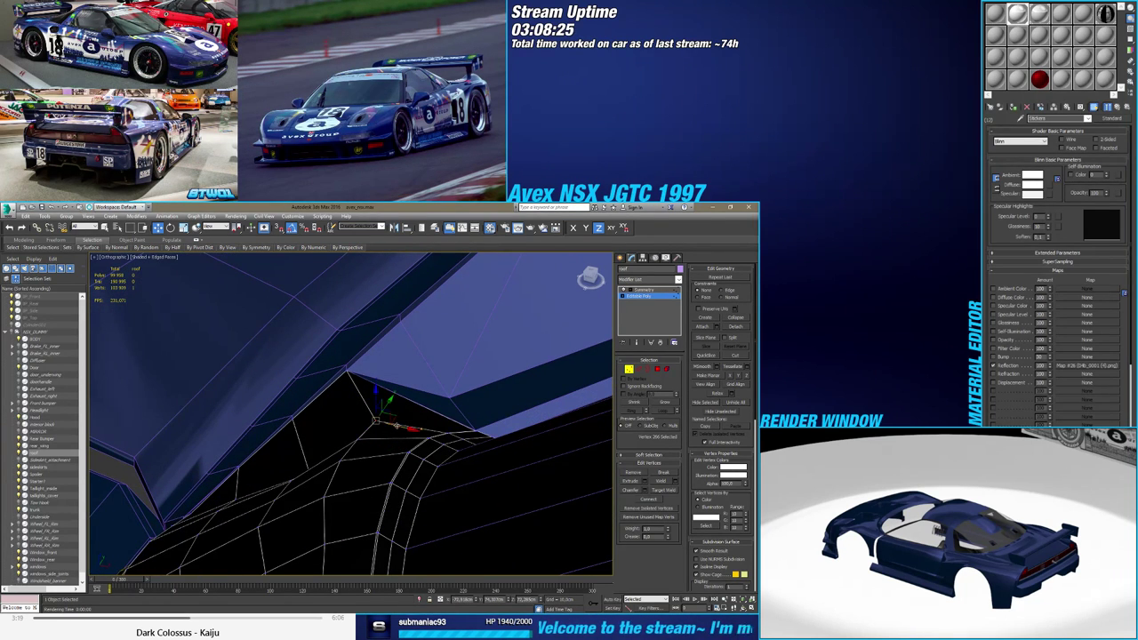
{"action": "left_click_drag", "start_coordinate": [397, 427], "coordinate": [374, 428]}
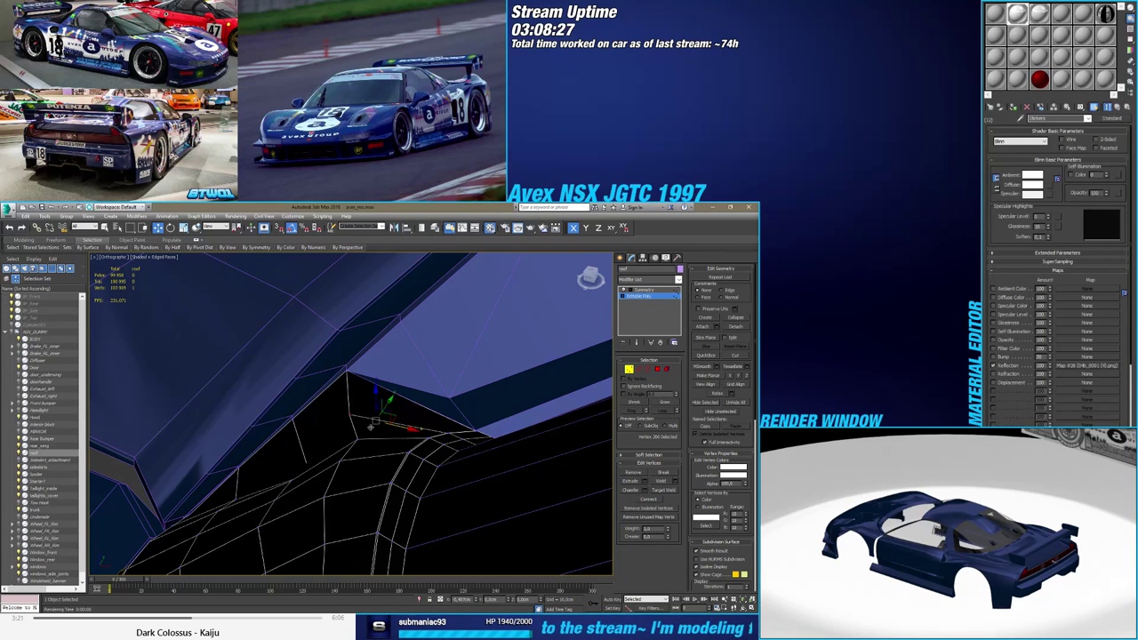
{"action": "key", "text": "ctrl+z"}
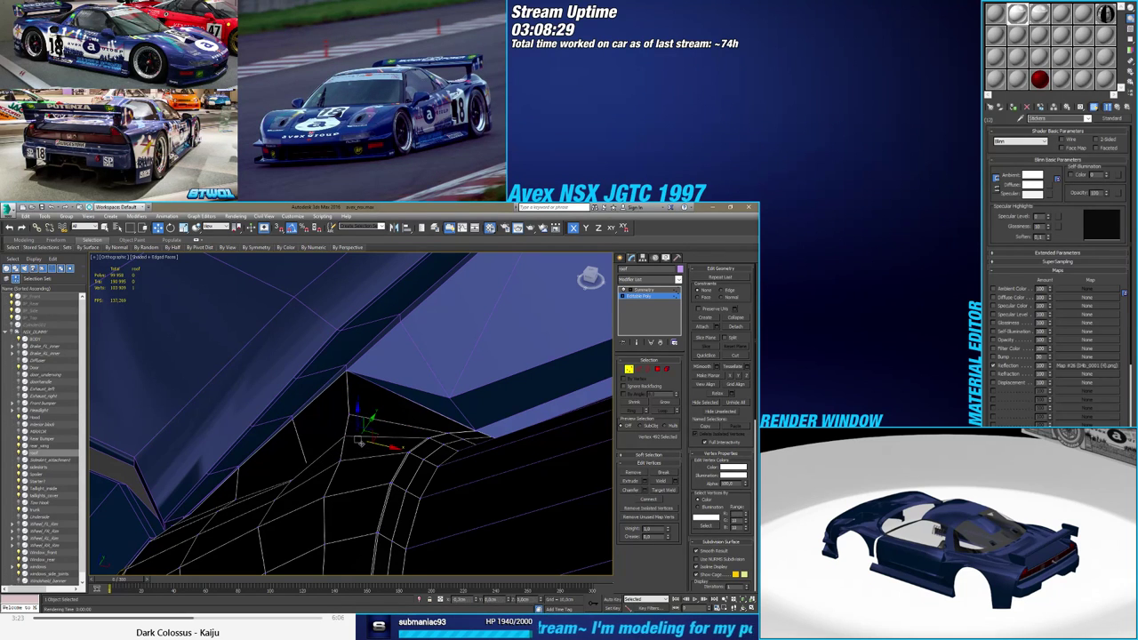
{"action": "left_click_drag", "start_coordinate": [362, 442], "coordinate": [347, 461]}
{"action": "left_click", "coordinate": [341, 460]}
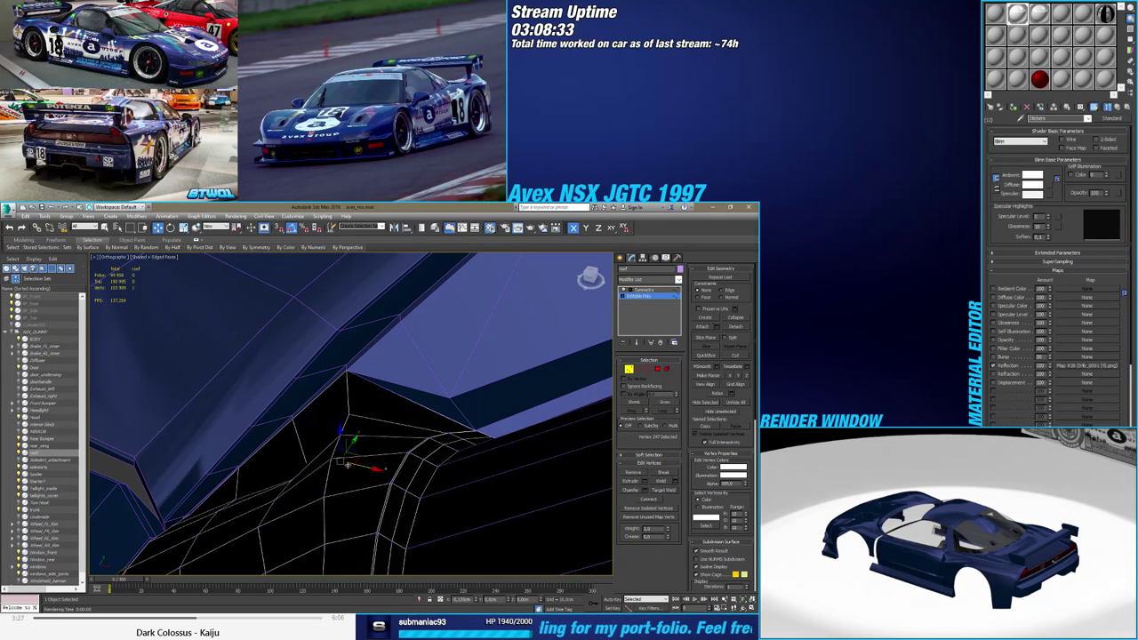
{"action": "left_click", "coordinate": [350, 415]}
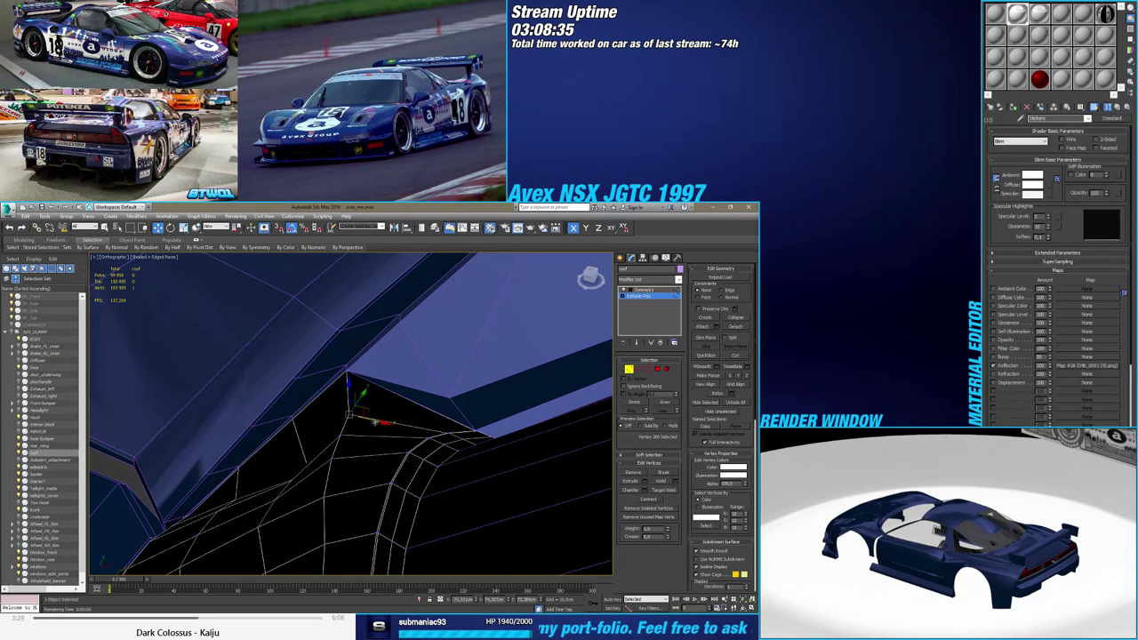
{"action": "left_click_drag", "start_coordinate": [372, 422], "coordinate": [350, 464]}
{"action": "left_click", "coordinate": [339, 435]}
{"action": "left_click", "coordinate": [330, 458]}
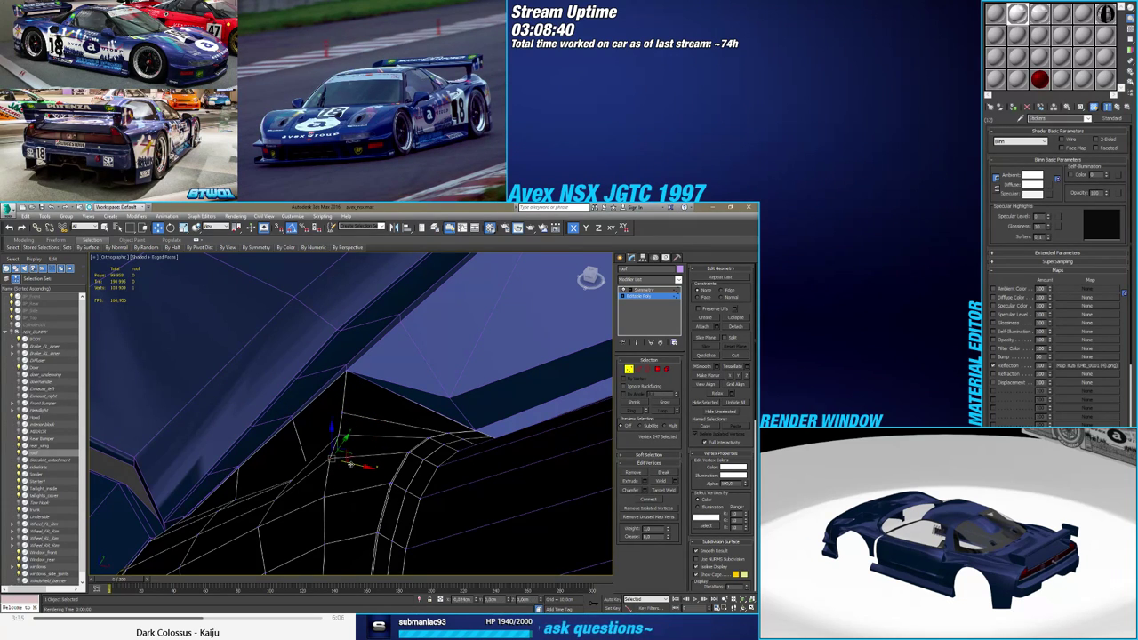
Reposition the next row of pillar-base vertices in the XY plane to smooth the mesh around the corner
{"action": "middle_click_drag", "start_coordinate": [351, 463], "coordinate": [362, 481], "text": "alt"}
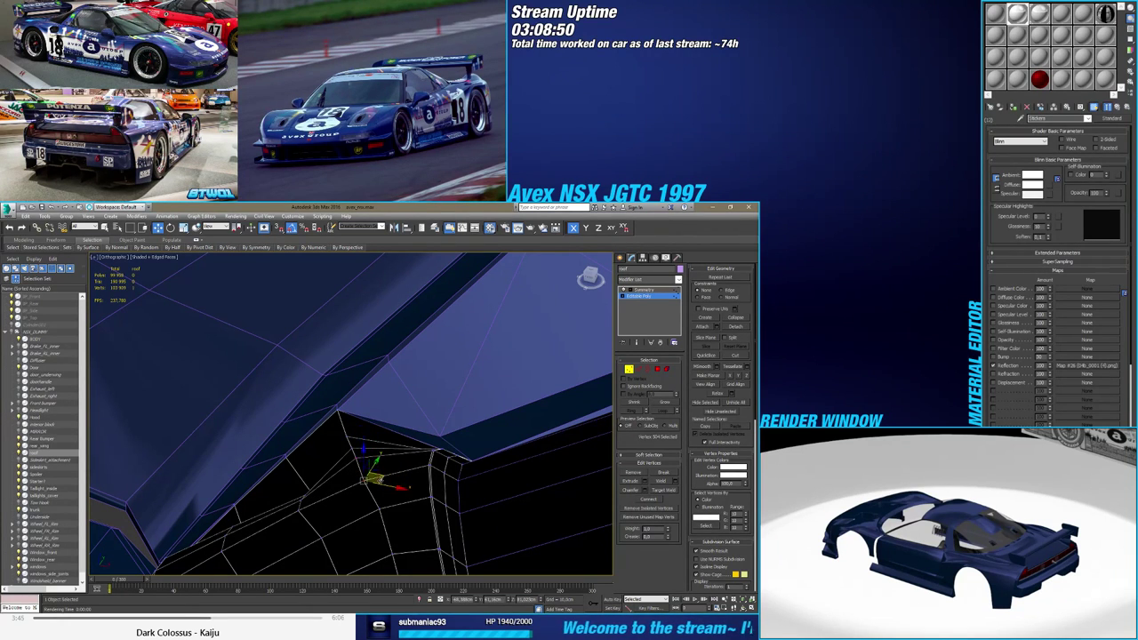
{"action": "left_click", "coordinate": [373, 478]}
{"action": "middle_click_drag", "start_coordinate": [378, 480], "coordinate": [362, 461], "text": "alt"}
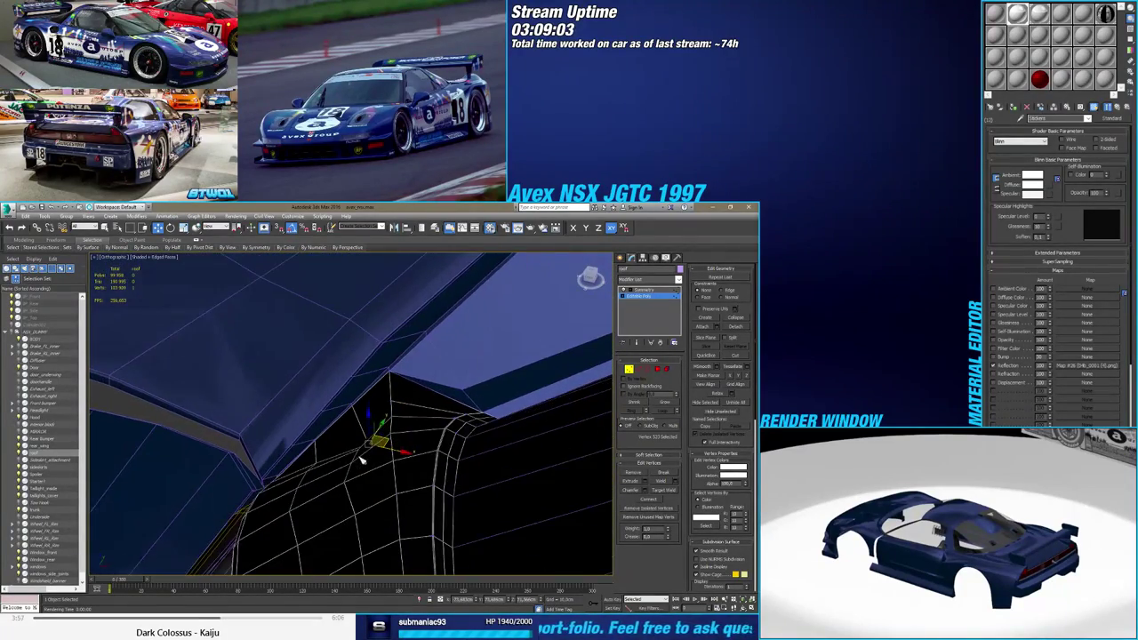
{"action": "left_click", "coordinate": [356, 467]}
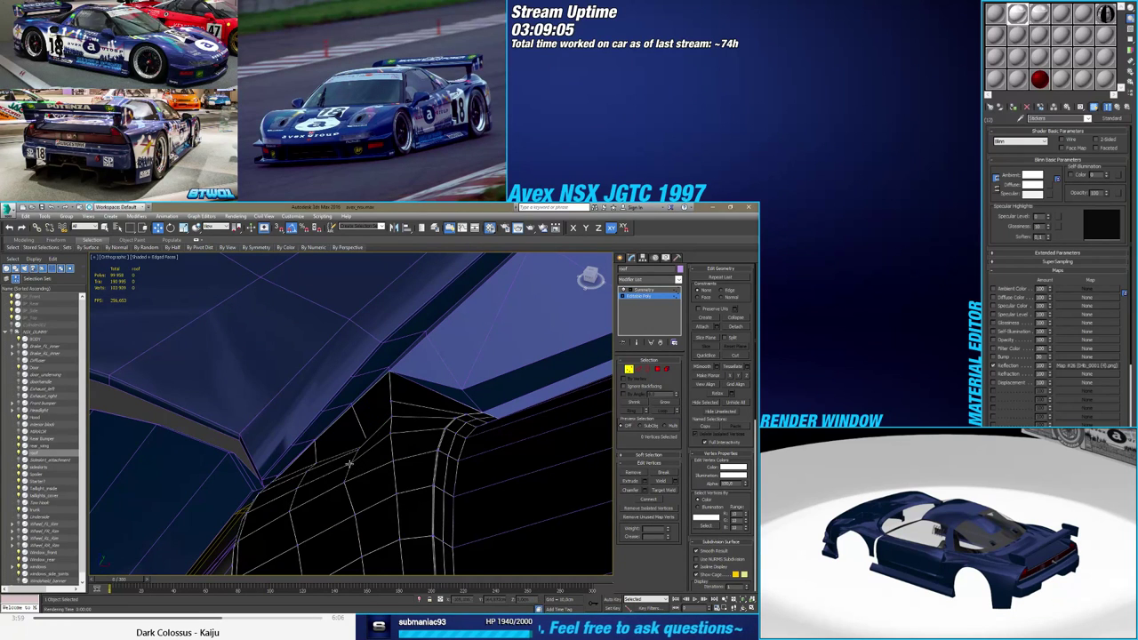
{"action": "middle_click_drag", "start_coordinate": [352, 463], "coordinate": [365, 486], "text": "alt"}
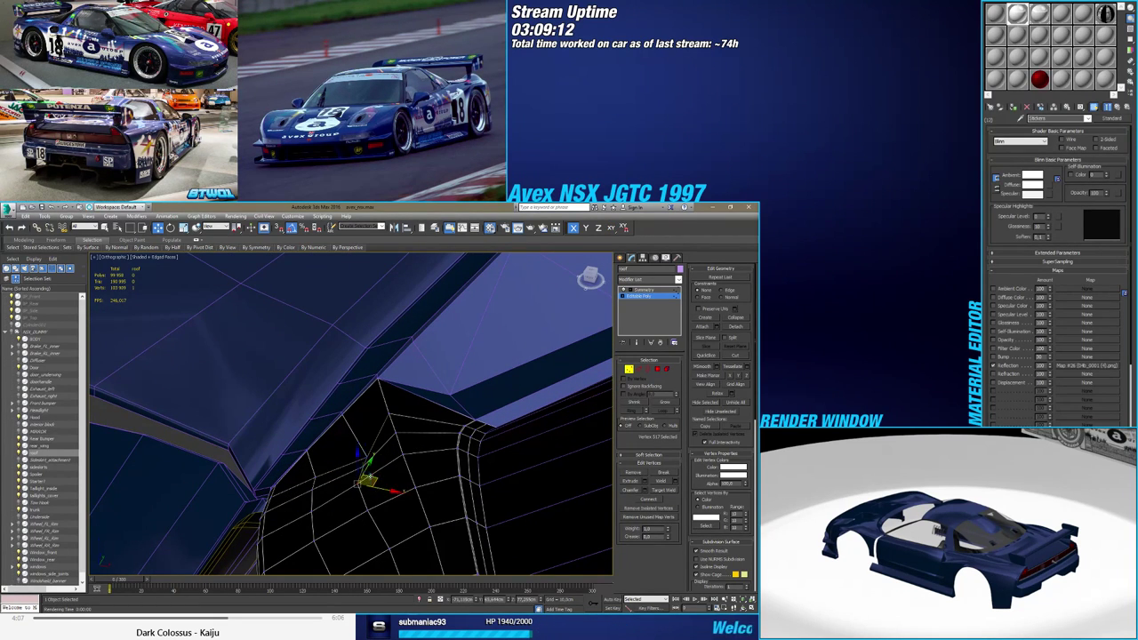
Move the vertex diagonally below the roof's corner point sideways and adjust its height along Z
{"action": "left_click", "coordinate": [365, 465]}
{"action": "left_click_drag", "start_coordinate": [380, 468], "coordinate": [373, 466]}
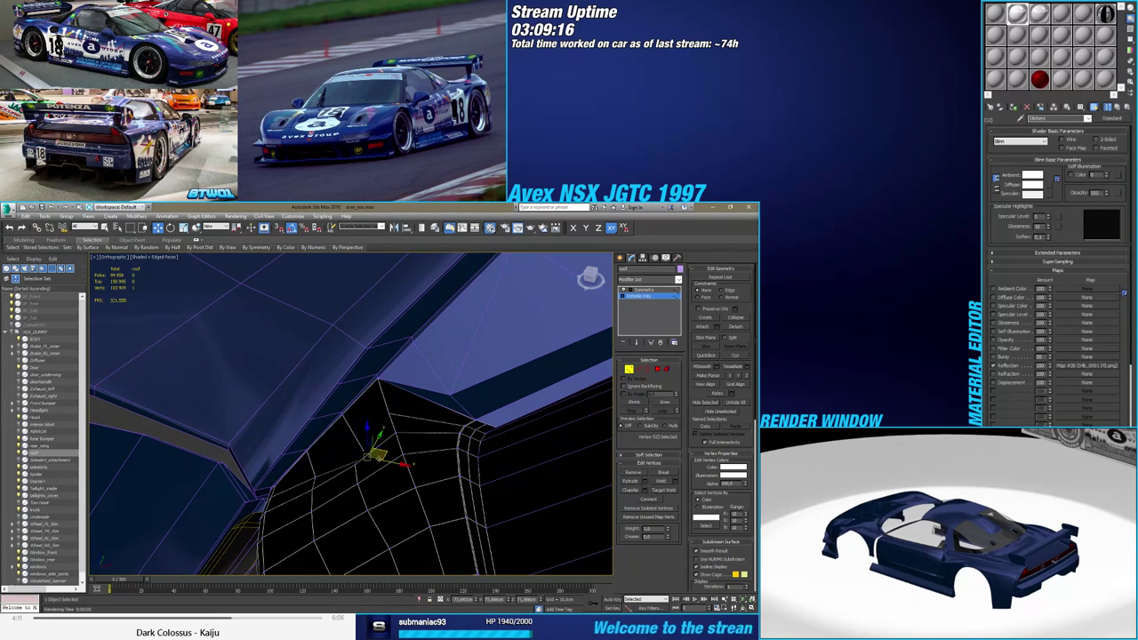
{"action": "left_click", "coordinate": [370, 466]}
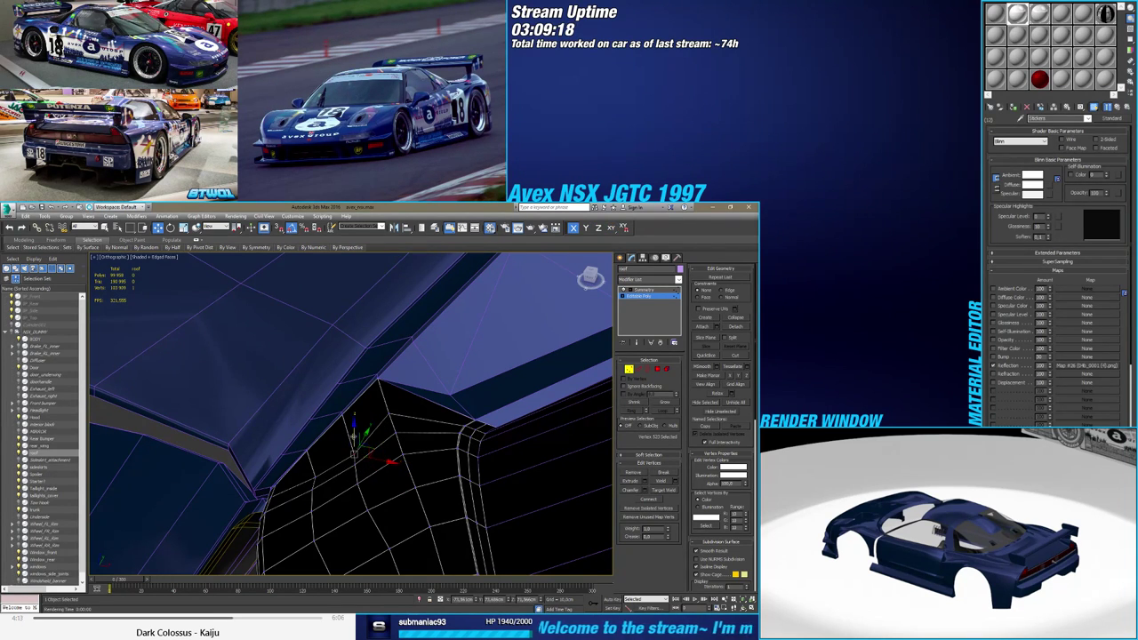
{"action": "left_click_drag", "start_coordinate": [354, 437], "coordinate": [346, 414]}
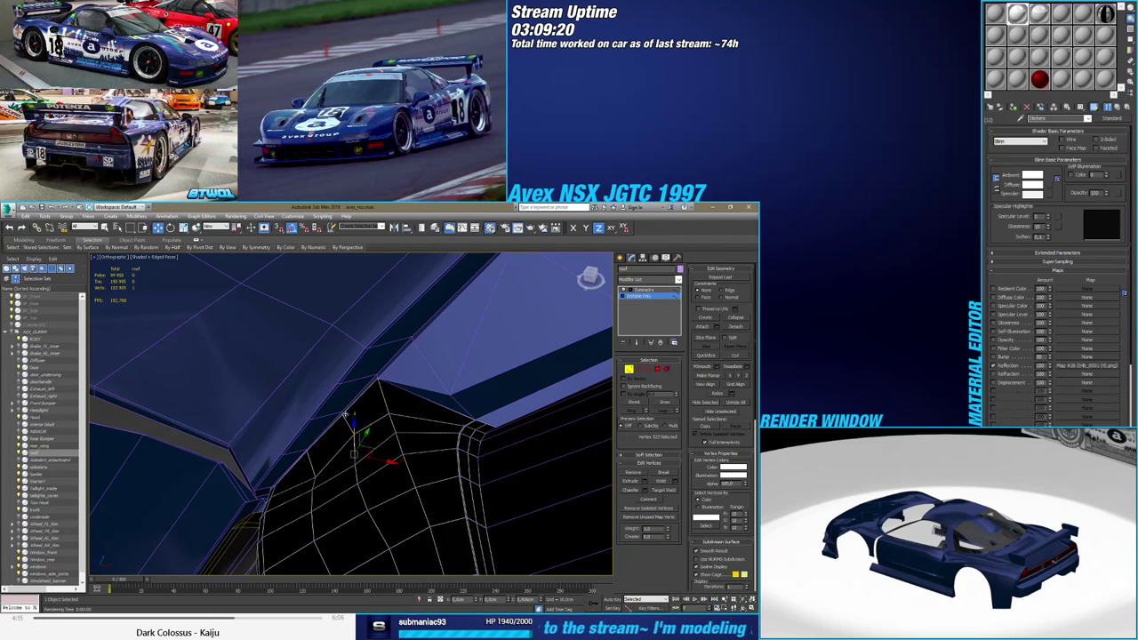
Raise the vertex below the roof's corner point along the Z axis to even out the pillar-base mesh
{"action": "middle_click_drag", "start_coordinate": [347, 414], "coordinate": [313, 475], "text": "alt"}
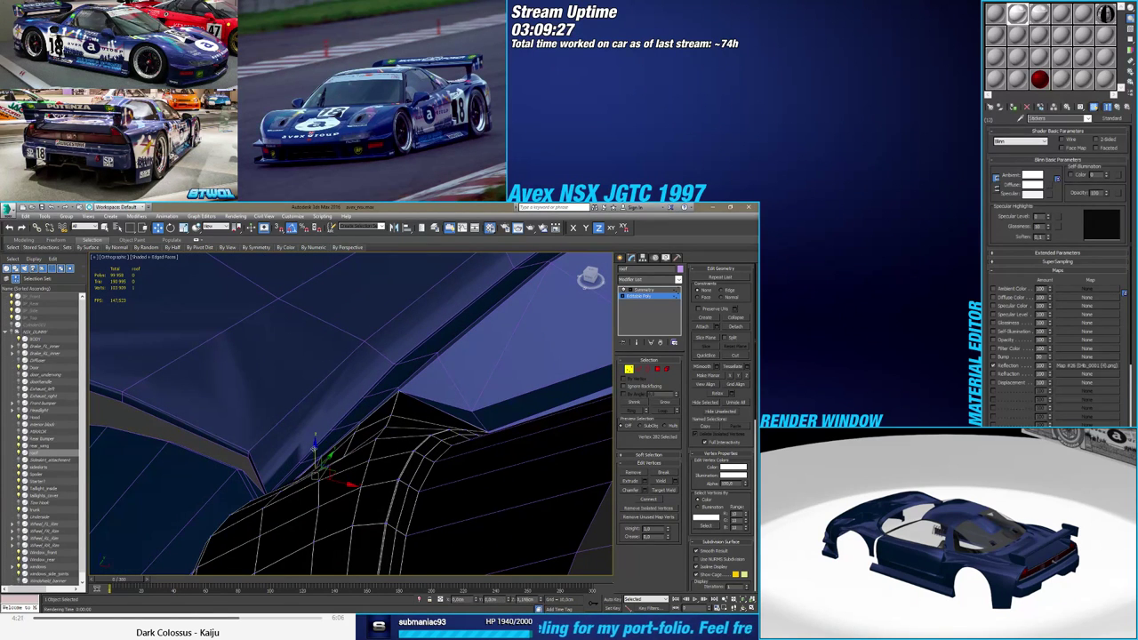
{"action": "middle_click_drag", "start_coordinate": [312, 440], "coordinate": [315, 426], "text": "alt"}
{"action": "left_click", "coordinate": [305, 486]}
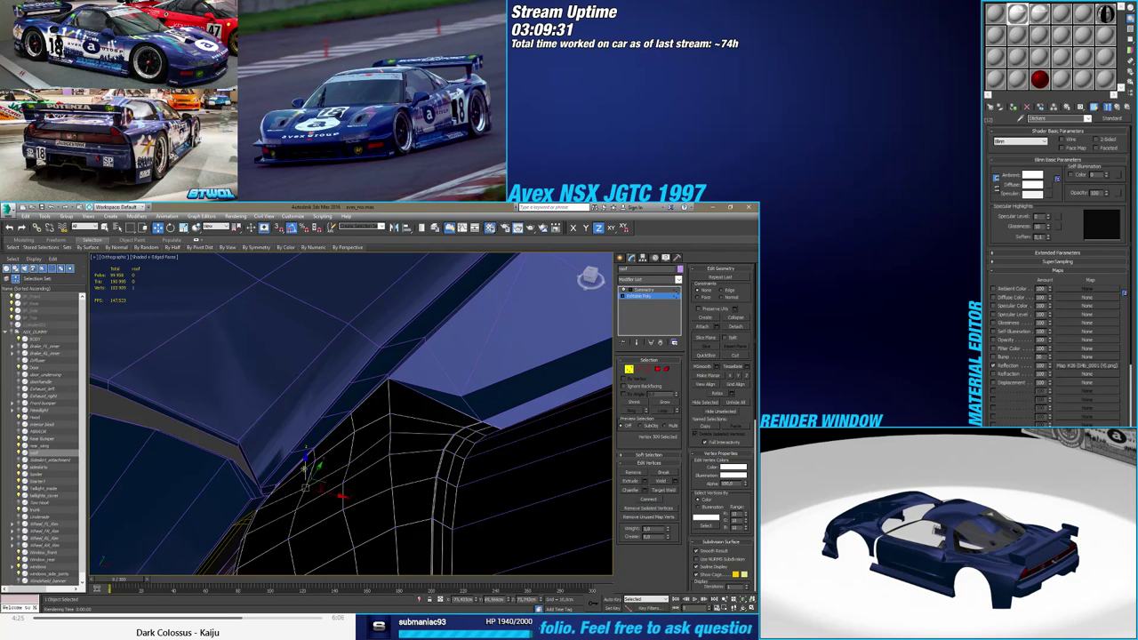
{"action": "left_click", "coordinate": [350, 460]}
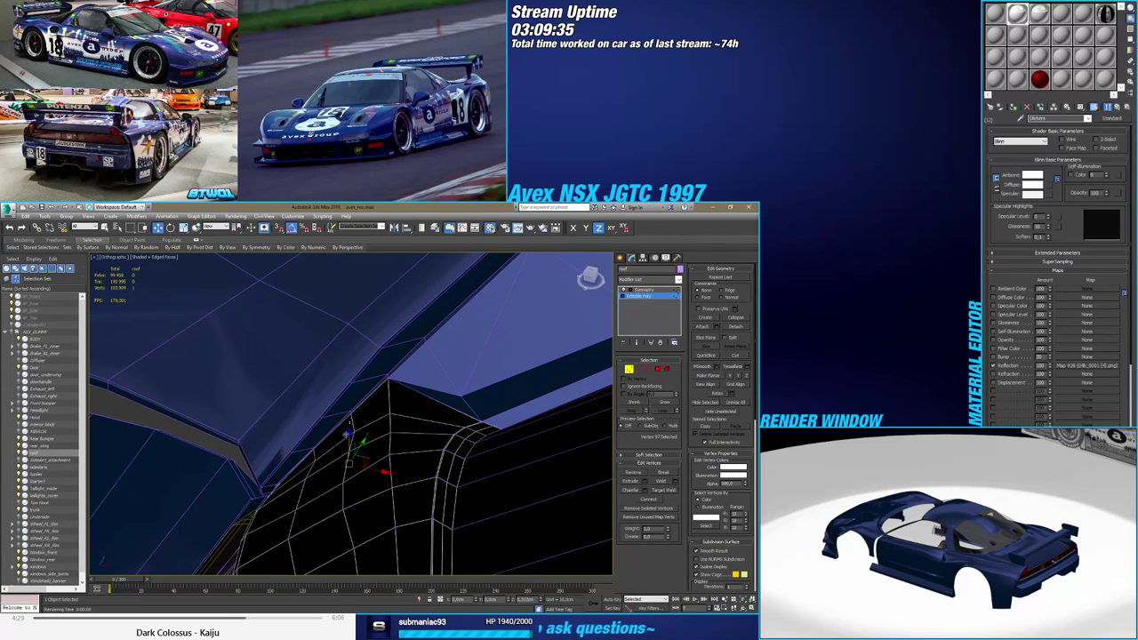
{"action": "left_click_drag", "start_coordinate": [347, 434], "coordinate": [348, 422]}
{"action": "middle_click_drag", "start_coordinate": [391, 432], "coordinate": [379, 455], "text": "alt"}
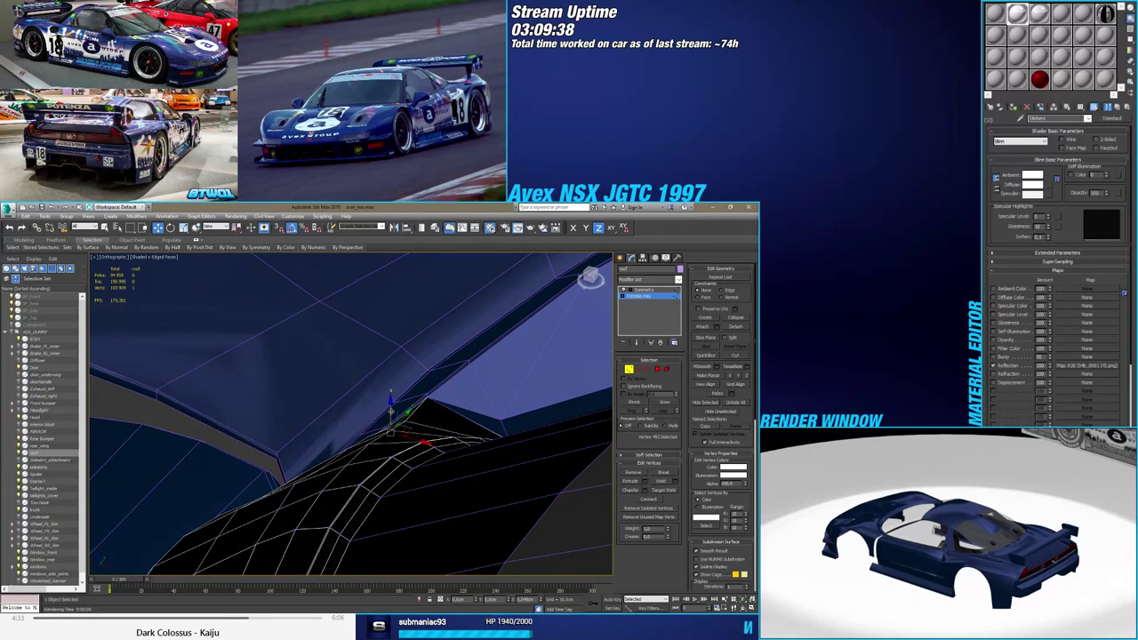
{"action": "middle_click_drag", "start_coordinate": [379, 455], "coordinate": [328, 482], "text": "alt"}
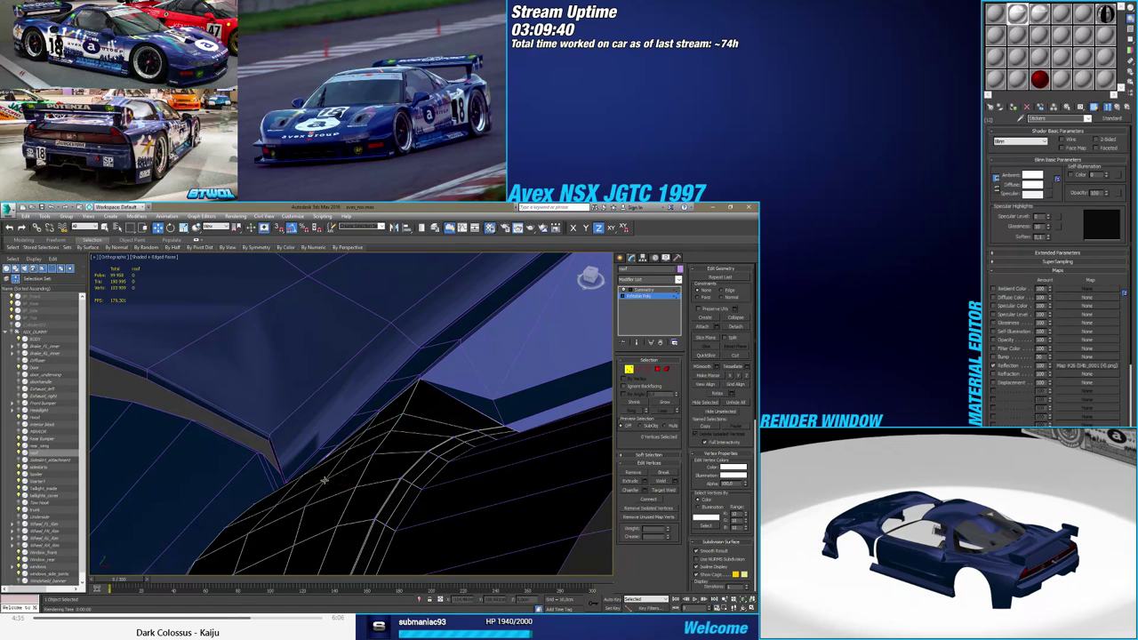
{"action": "left_click", "coordinate": [324, 480]}
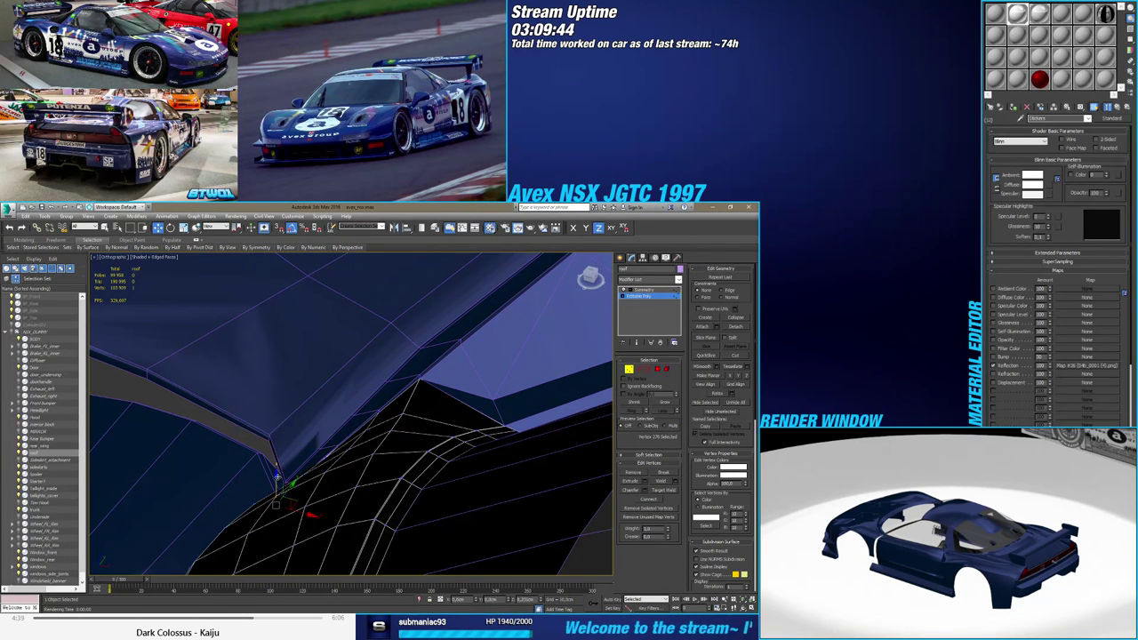
Examine the shaded roof pillar's base and its joint with the body from several angles, with and without mesh edges
{"action": "mouse_move", "coordinate": [277, 475]}
{"action": "middle_mouse_down", "text": "alt"}
{"action": "mouse_move", "coordinate": [404, 475]}
{"action": "mouse_move", "coordinate": [412, 465]}
{"action": "mouse_move", "coordinate": [425, 473]}
{"action": "mouse_move", "coordinate": [414, 486]}
{"action": "mouse_move", "coordinate": [439, 466]}
{"action": "mouse_move", "coordinate": [382, 481]}
{"action": "middle_mouse_up", "text": "alt"}
{"action": "scroll", "coordinate": [339, 477], "scroll_direction": "up", "scroll_amount": 5}
{"action": "key", "text": "F4"}
{"action": "scroll", "coordinate": [416, 469], "scroll_direction": "down", "scroll_amount": 4}
{"action": "key", "text": "F4"}
{"action": "scroll", "coordinate": [383, 471], "scroll_direction": "up", "scroll_amount": 3}
{"action": "key", "text": "F4"}
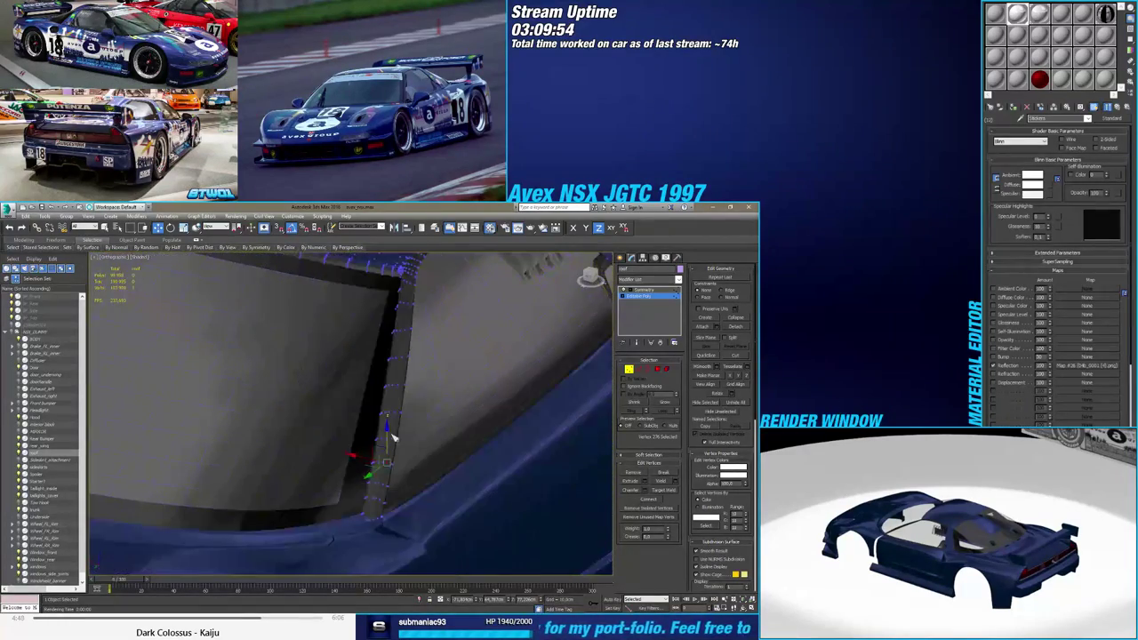
{"action": "middle_click_drag", "start_coordinate": [392, 435], "coordinate": [402, 456], "text": "alt"}
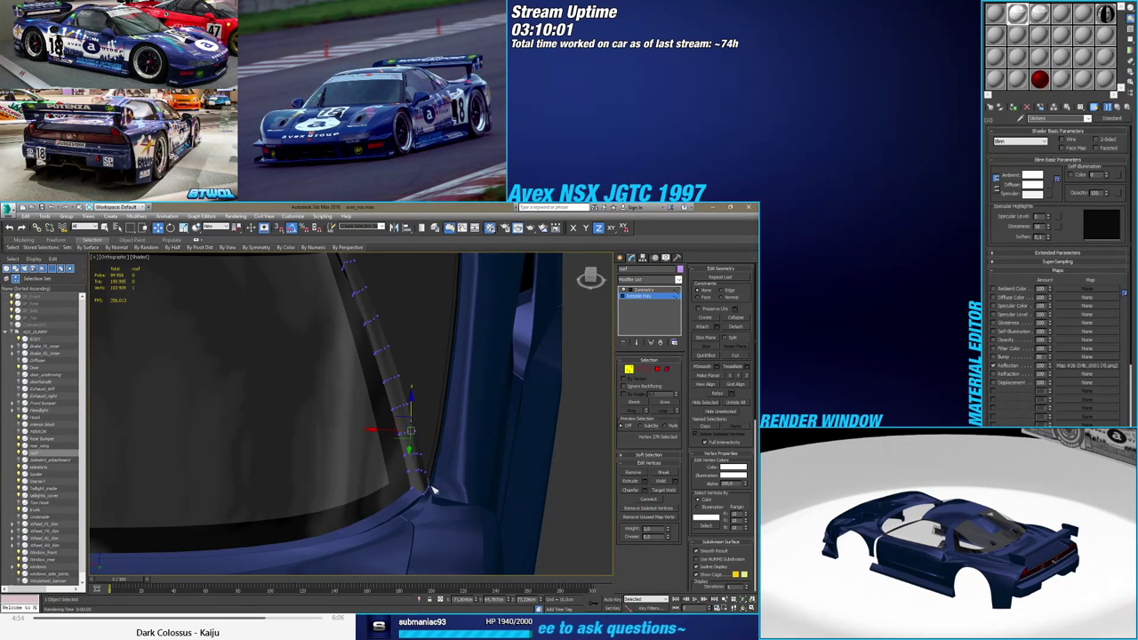
{"action": "scroll", "coordinate": [433, 490], "scroll_direction": "up", "scroll_amount": 5}
Switch from the roof to the body mesh and select its small triangular polygon beside the pillar's base
{"action": "left_click", "coordinate": [629, 370]}
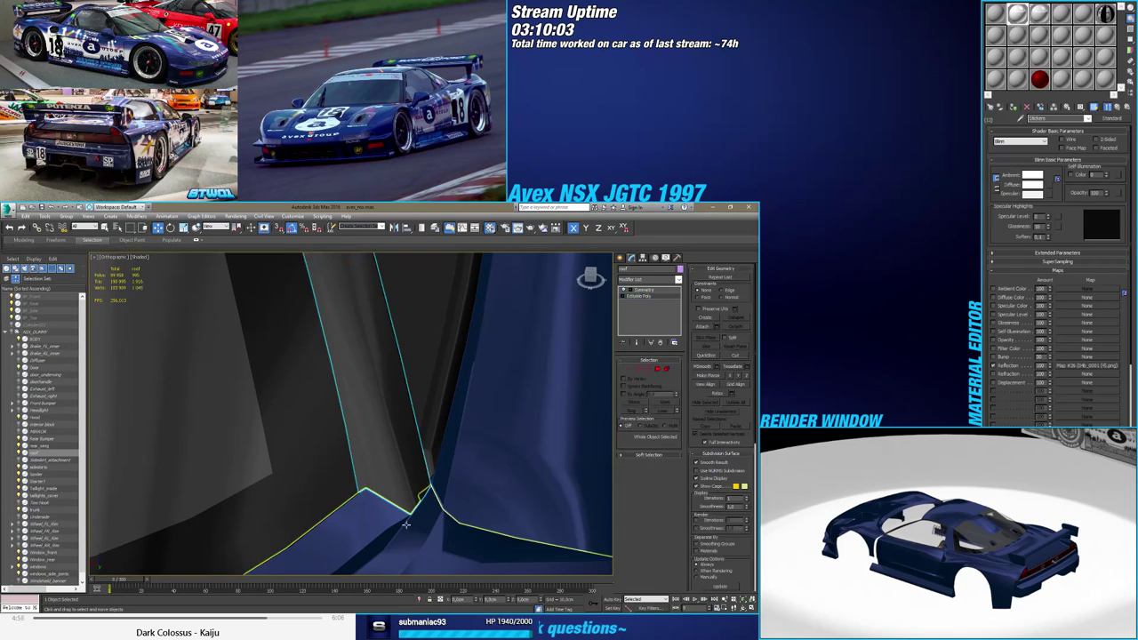
{"action": "left_click", "coordinate": [521, 444]}
{"action": "left_click", "coordinate": [648, 304]}
{"action": "left_click", "coordinate": [648, 303]}
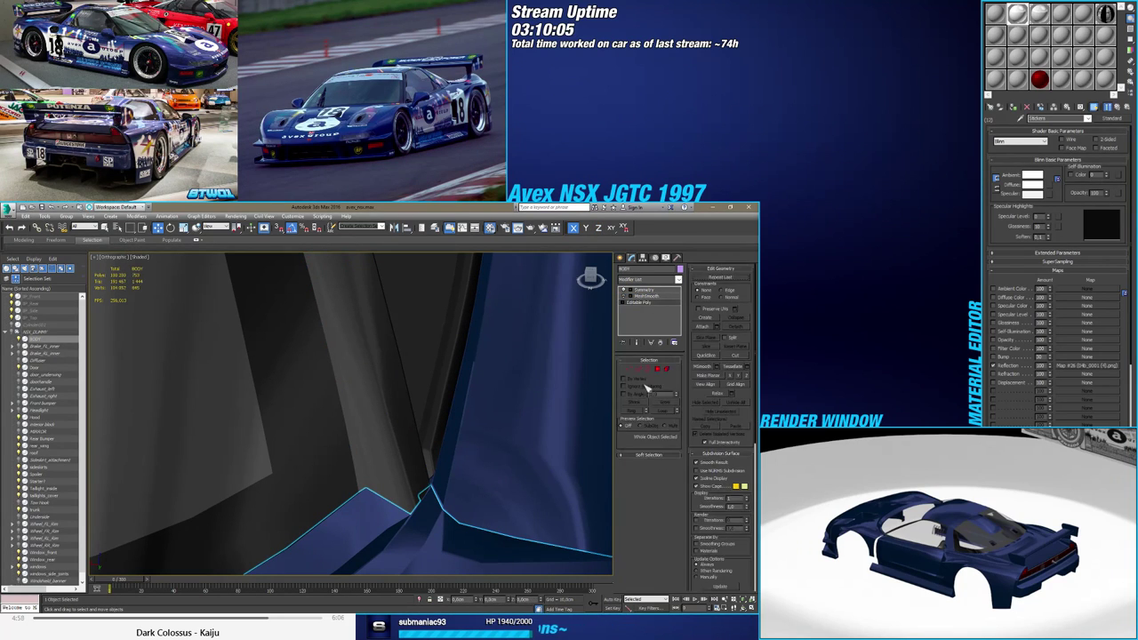
{"action": "left_click", "coordinate": [657, 370]}
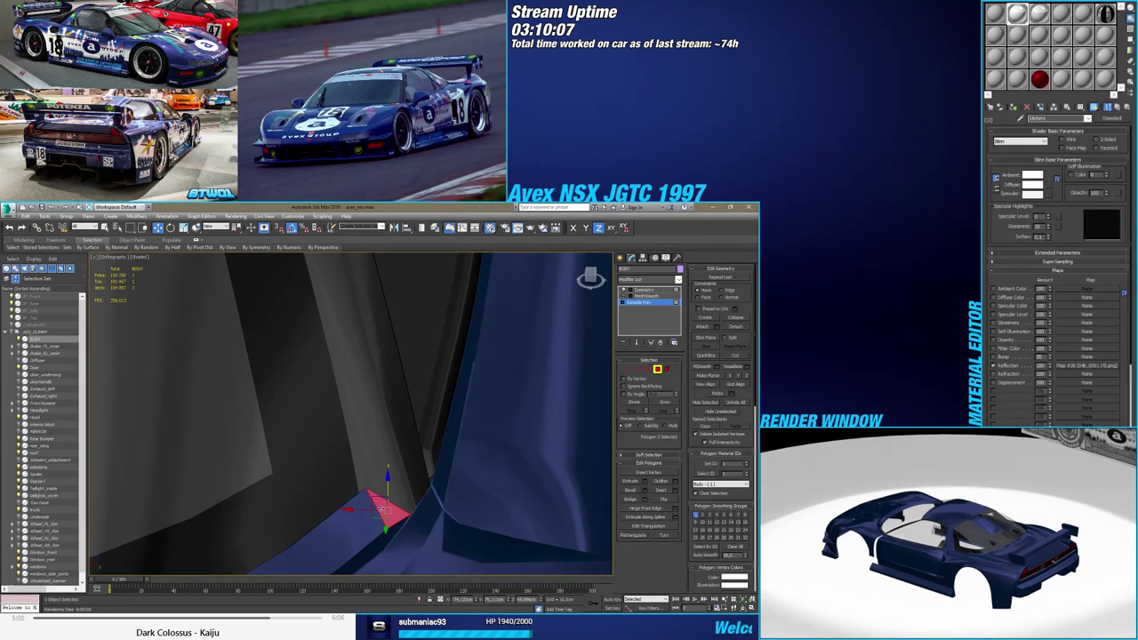
{"action": "key", "text": "F4"}
{"action": "mouse_move", "coordinate": [382, 509]}
{"action": "middle_mouse_down", "text": "alt"}
{"action": "mouse_move", "coordinate": [393, 502]}
{"action": "mouse_move", "coordinate": [436, 544]}
{"action": "mouse_move", "coordinate": [373, 494]}
{"action": "middle_mouse_up", "text": "alt"}
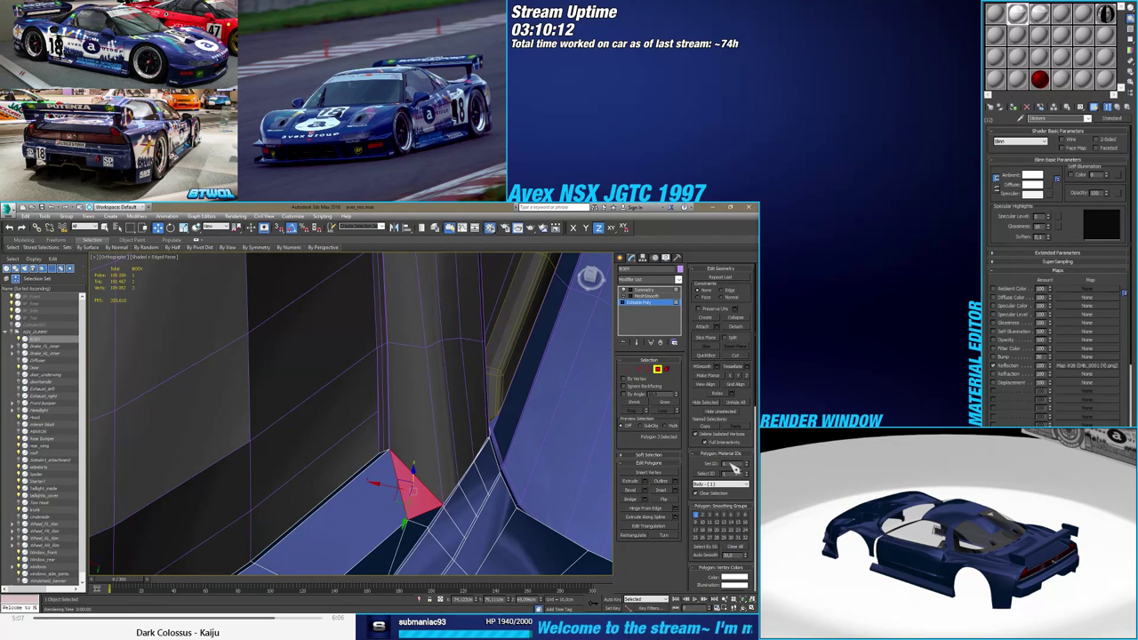
Set the triangular body polygon's material ID to 17 (Rubber) and leave polygon editing
{"action": "left_click", "coordinate": [747, 462]}
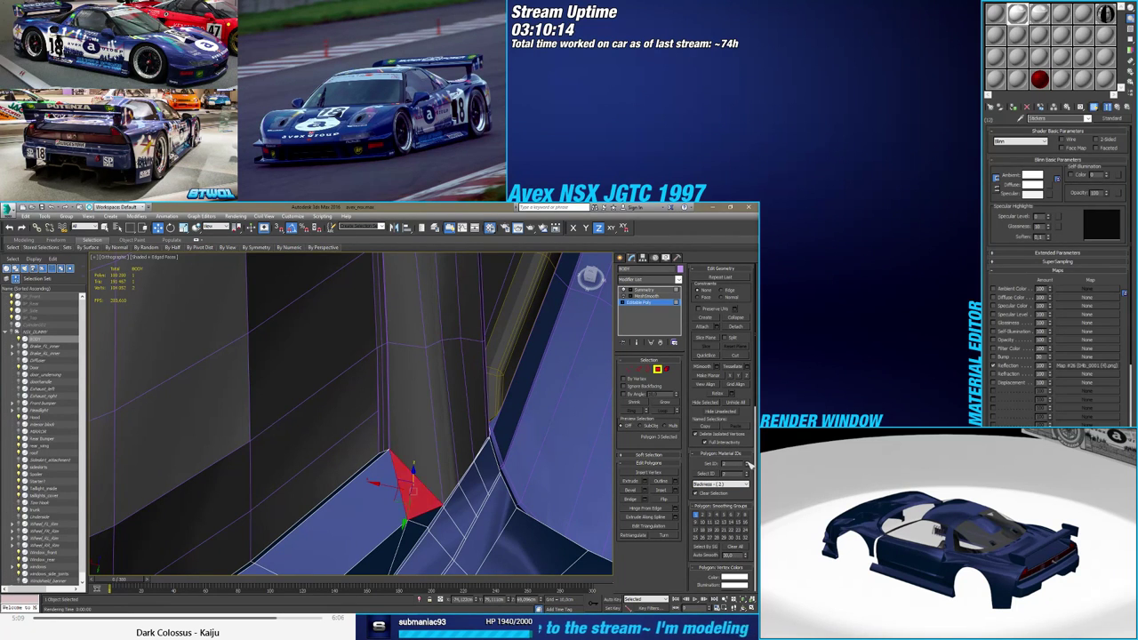
{"action": "left_click", "coordinate": [748, 462]}
{"action": "left_click", "coordinate": [748, 462]}
{"action": "left_click", "coordinate": [748, 461]}
{"action": "left_click", "coordinate": [748, 461]}
{"action": "left_click", "coordinate": [748, 461]}
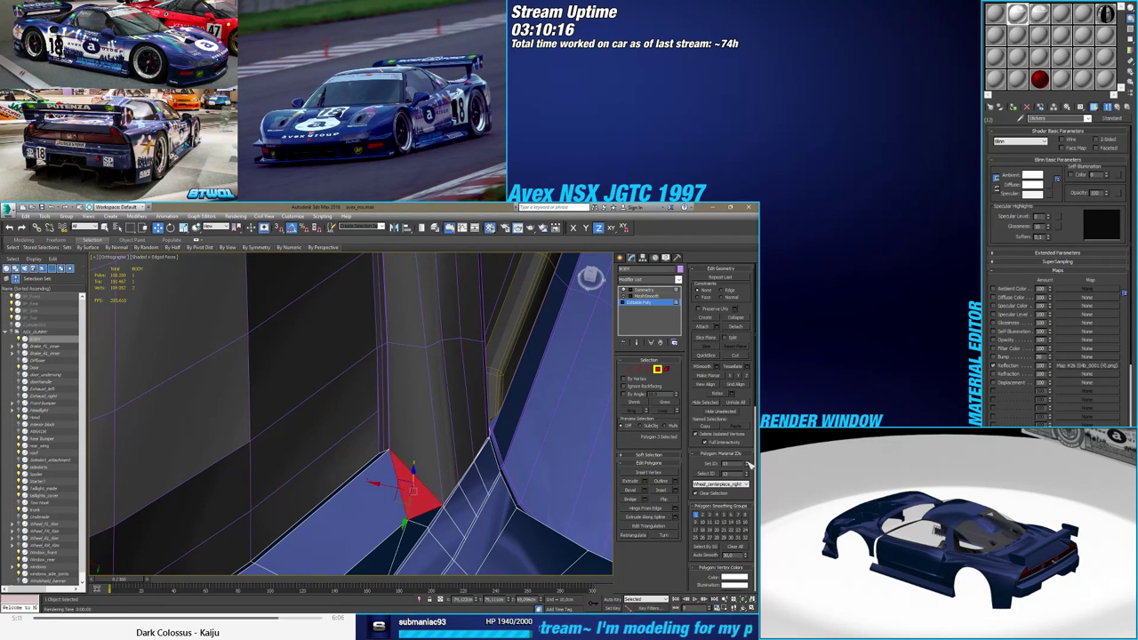
{"action": "left_click", "coordinate": [748, 461]}
{"action": "left_click", "coordinate": [748, 462]}
{"action": "left_click", "coordinate": [749, 462]}
{"action": "left_click", "coordinate": [748, 461]}
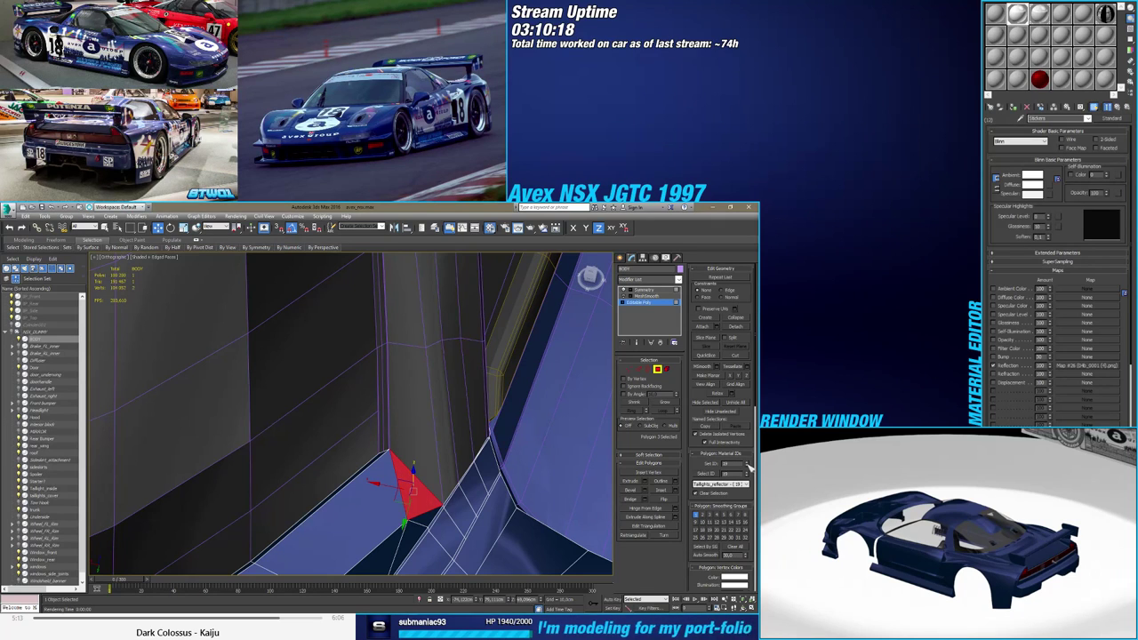
{"action": "left_click", "coordinate": [748, 467]}
{"action": "left_click", "coordinate": [748, 467]}
{"action": "left_click", "coordinate": [749, 467]}
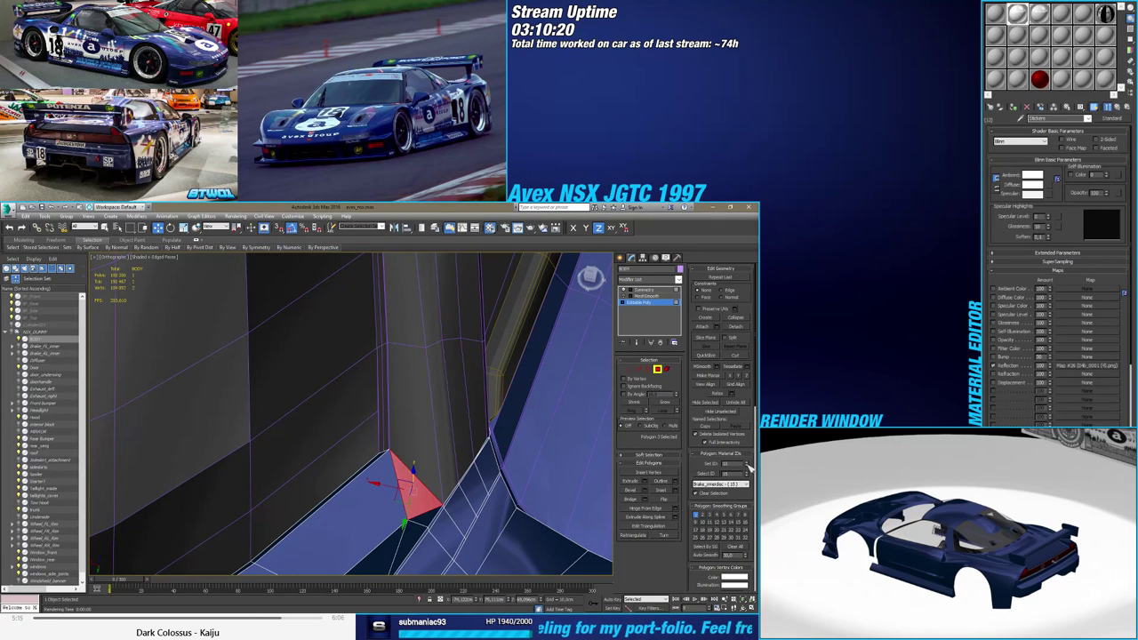
{"action": "left_click", "coordinate": [749, 466]}
{"action": "left_click", "coordinate": [748, 466]}
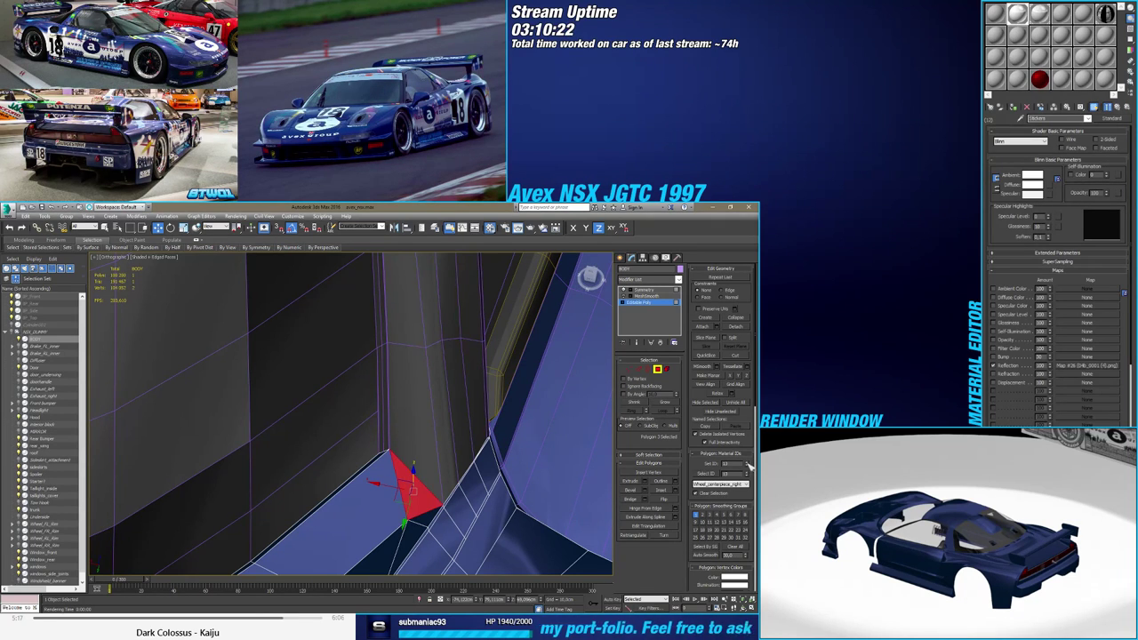
{"action": "left_click", "coordinate": [748, 462]}
{"action": "left_click", "coordinate": [749, 463]}
{"action": "left_click", "coordinate": [748, 462]}
{"action": "left_click", "coordinate": [748, 463]}
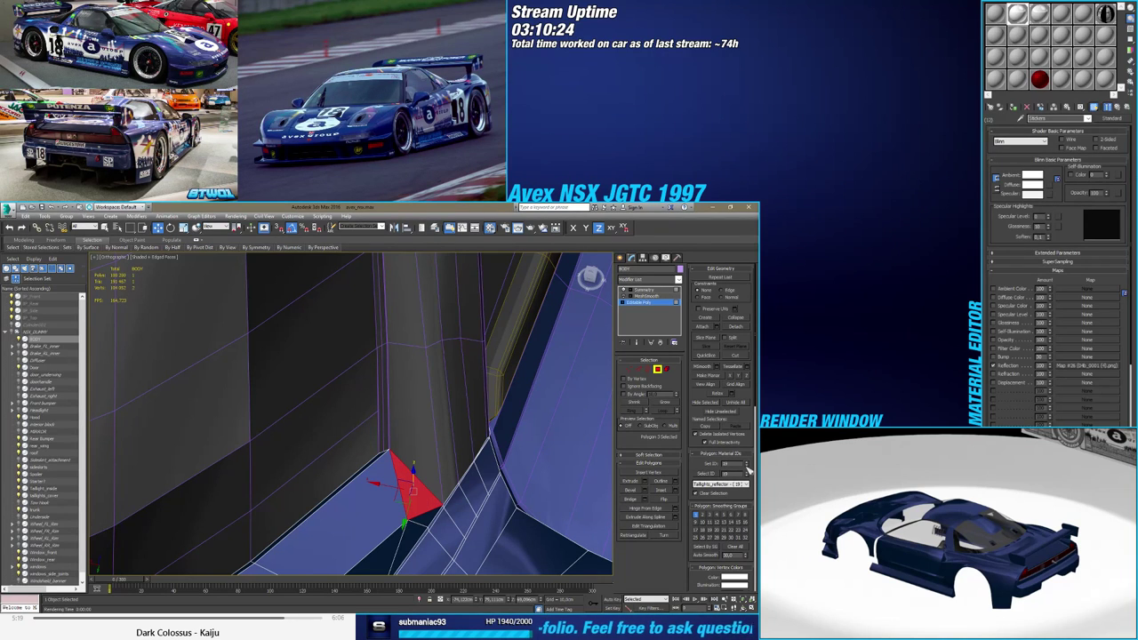
{"action": "left_click", "coordinate": [749, 468]}
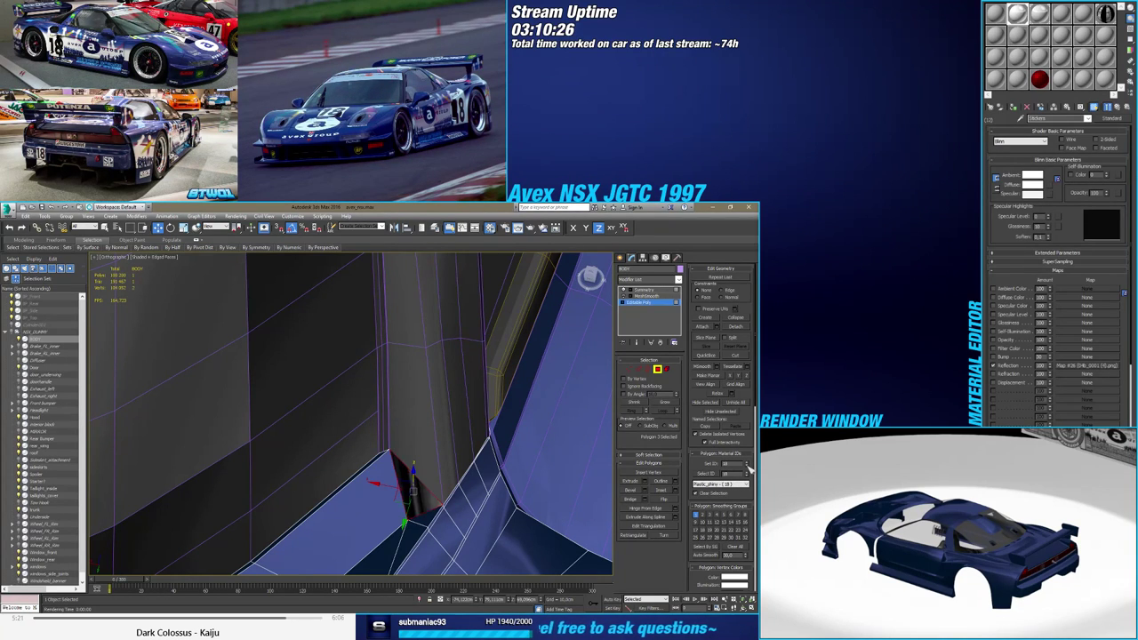
{"action": "left_click", "coordinate": [748, 468]}
{"action": "left_click", "coordinate": [749, 468]}
{"action": "left_click", "coordinate": [749, 469]}
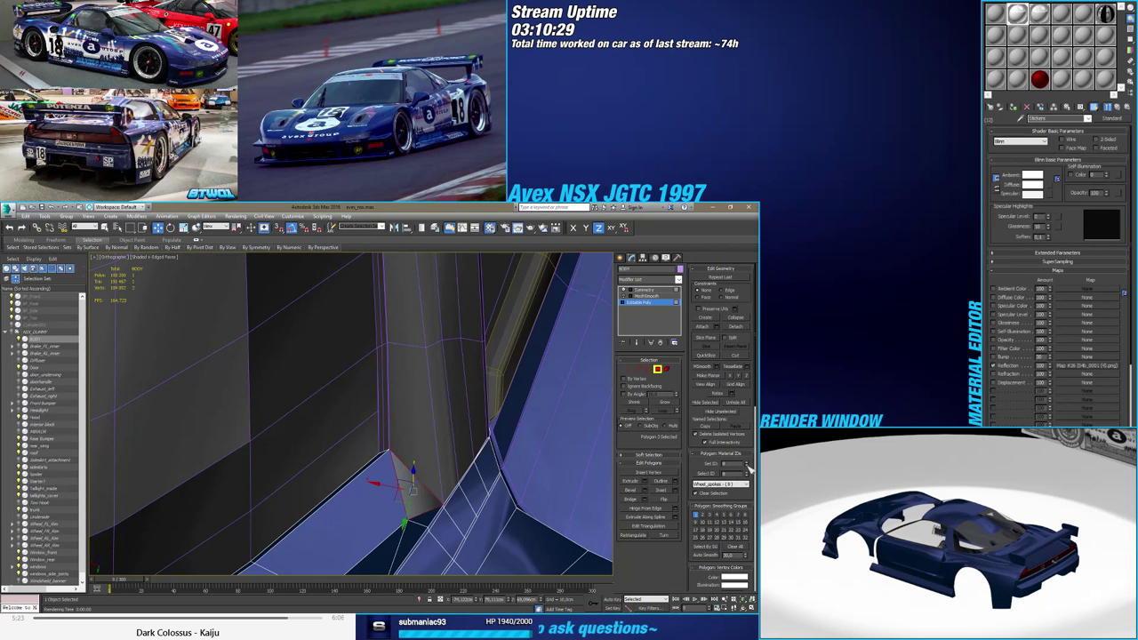
{"action": "left_click", "coordinate": [748, 468]}
{"action": "left_click", "coordinate": [748, 469]}
{"action": "left_click", "coordinate": [748, 468]}
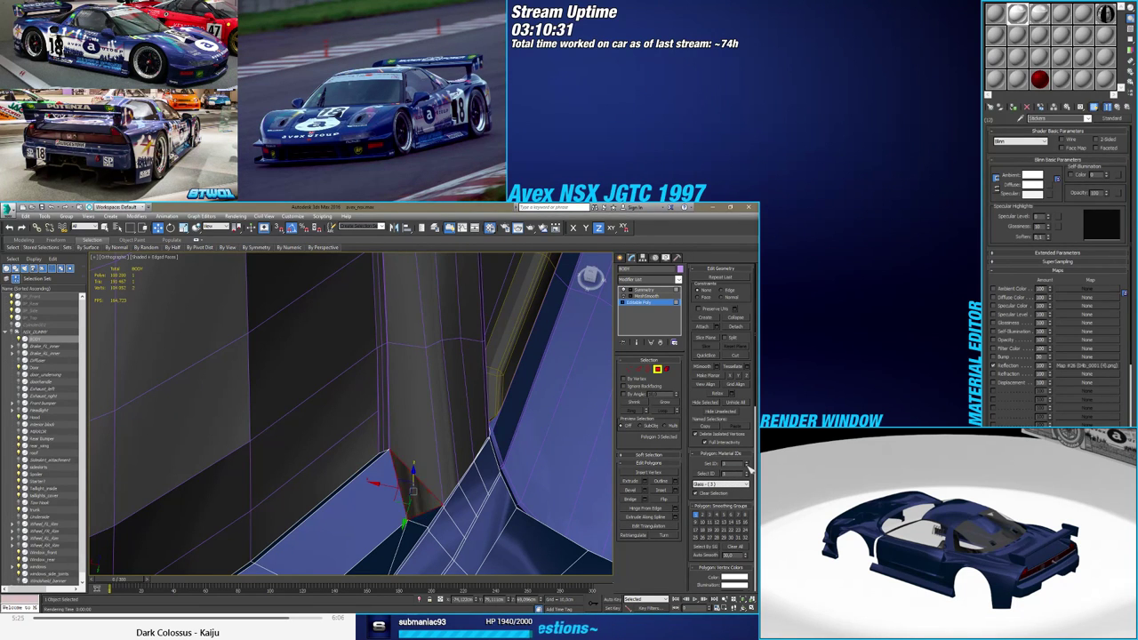
{"action": "left_click", "coordinate": [749, 468]}
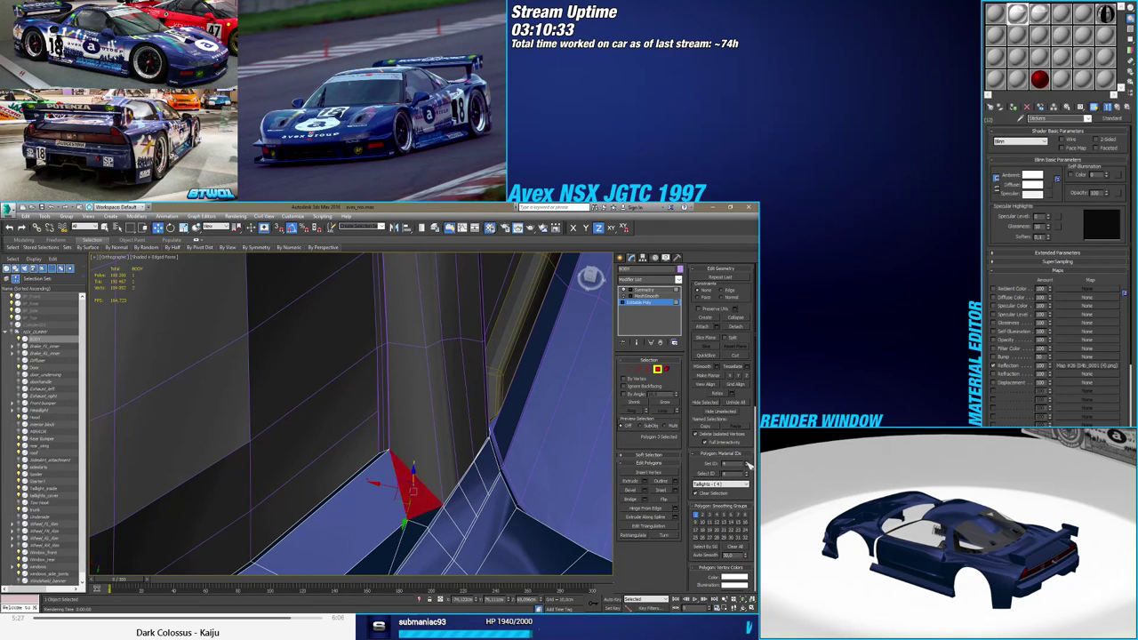
{"action": "left_click", "coordinate": [748, 469]}
{"action": "left_click", "coordinate": [748, 468]}
{"action": "left_click", "coordinate": [748, 468]}
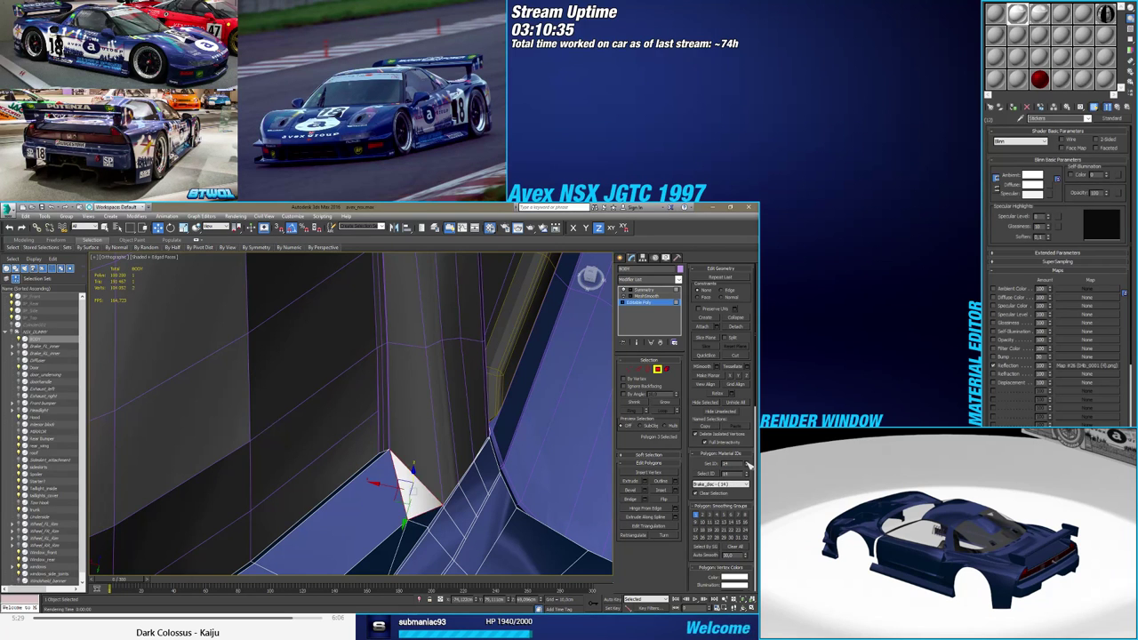
{"action": "left_click", "coordinate": [748, 469]}
{"action": "left_click", "coordinate": [749, 468]}
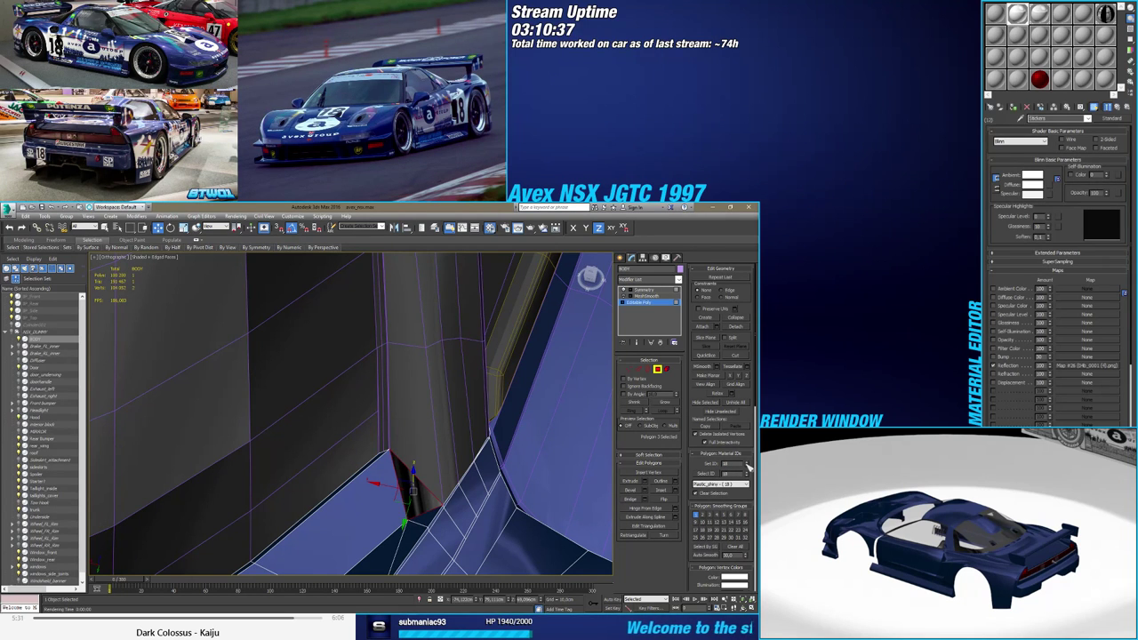
{"action": "middle_click_drag", "start_coordinate": [473, 472], "coordinate": [424, 456], "text": "alt"}
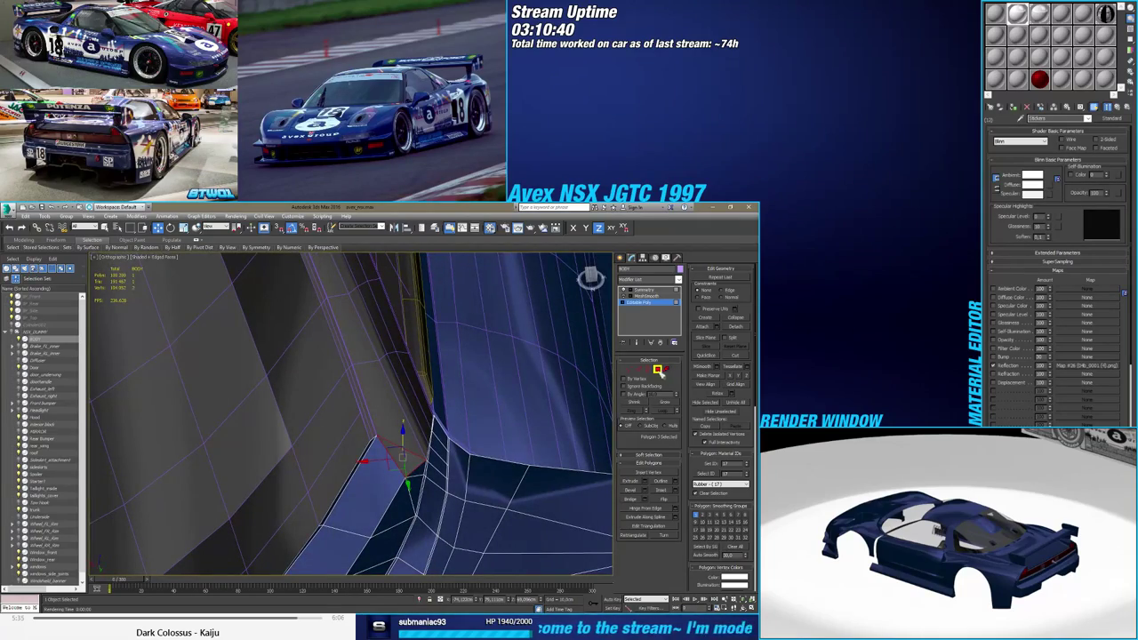
{"action": "left_click", "coordinate": [659, 371]}
Examine how the recoloured triangle blends with the roof pillar and body edge in shaded view
{"action": "scroll", "coordinate": [417, 462], "scroll_direction": "down", "scroll_amount": 4}
{"action": "middle_click_drag", "start_coordinate": [417, 462], "coordinate": [312, 285], "text": "alt"}
{"action": "scroll", "coordinate": [416, 409], "scroll_direction": "up", "scroll_amount": 2}
{"action": "scroll", "coordinate": [415, 409], "scroll_direction": "up", "scroll_amount": 5}
{"action": "scroll", "coordinate": [327, 410], "scroll_direction": "up", "scroll_amount": 5}
{"action": "key", "text": "F4"}
{"action": "middle_click_drag", "start_coordinate": [439, 433], "coordinate": [453, 404], "text": "alt"}
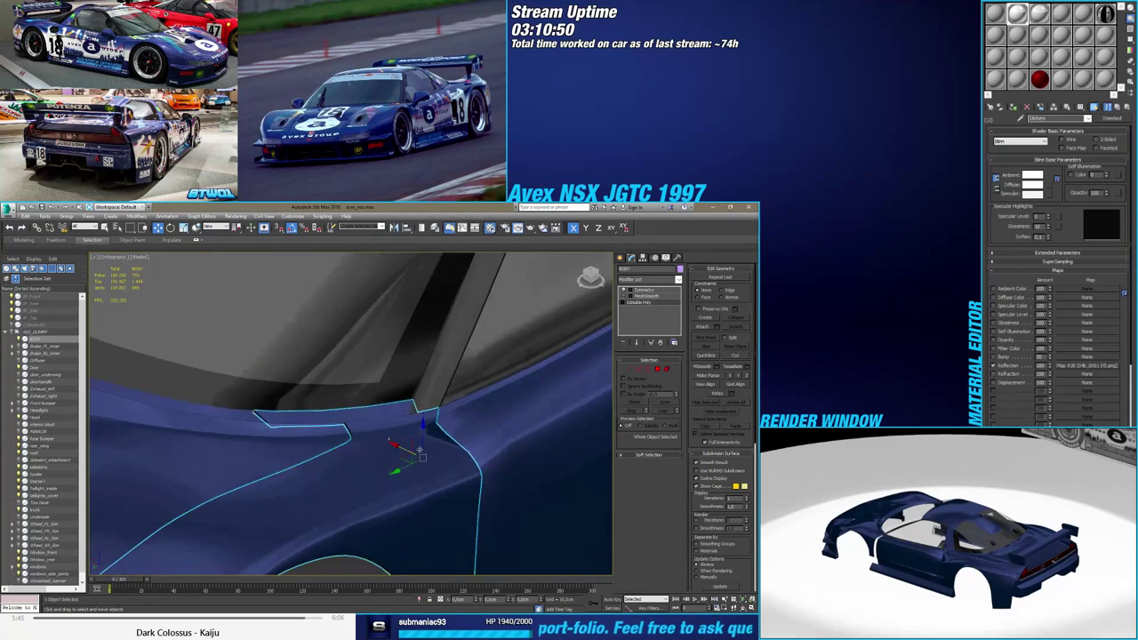
{"action": "scroll", "coordinate": [465, 505], "scroll_direction": "down", "scroll_amount": 5}
{"action": "left_click", "coordinate": [508, 527]}
{"action": "scroll", "coordinate": [481, 509], "scroll_direction": "down", "scroll_amount": 4}
{"action": "middle_click_drag", "start_coordinate": [418, 497], "coordinate": [373, 514], "text": "alt"}
{"action": "scroll", "coordinate": [409, 507], "scroll_direction": "up", "scroll_amount": 3}
{"action": "scroll", "coordinate": [371, 513], "scroll_direction": "up", "scroll_amount": 8}
{"action": "middle_click_drag", "start_coordinate": [318, 436], "coordinate": [329, 514], "text": "alt"}
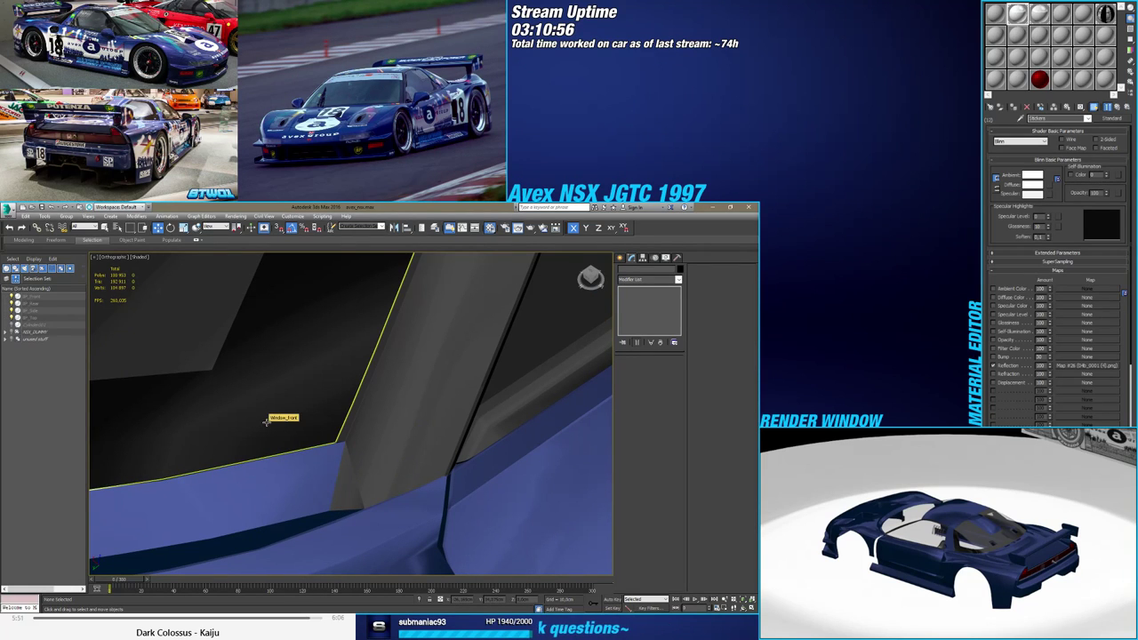
Detach the small triangular polygon at the pillar's base from the body mesh as a separate object
{"action": "left_click", "coordinate": [376, 460]}
{"action": "left_click", "coordinate": [421, 454]}
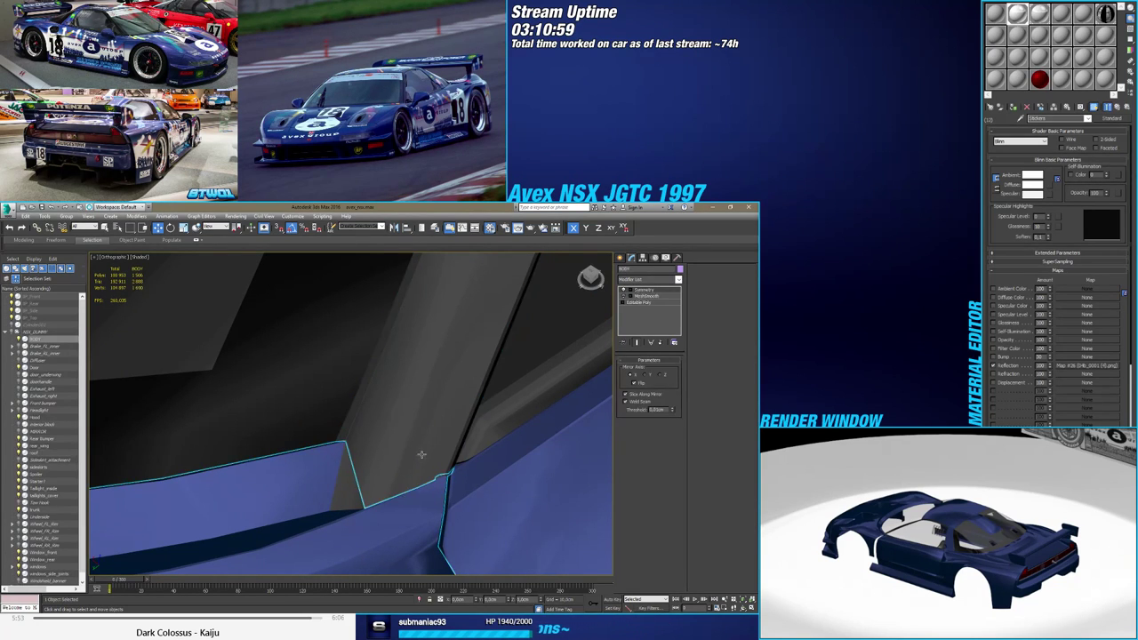
{"action": "left_click", "coordinate": [640, 302]}
{"action": "left_click", "coordinate": [656, 369]}
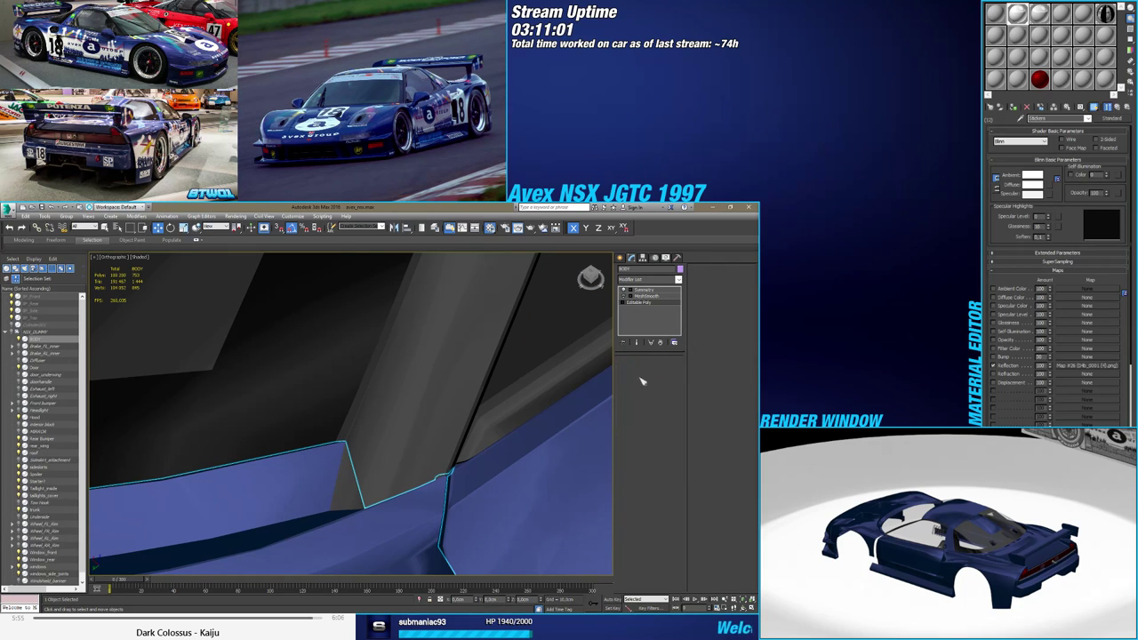
{"action": "left_click", "coordinate": [345, 480]}
{"action": "key", "text": "F2"}
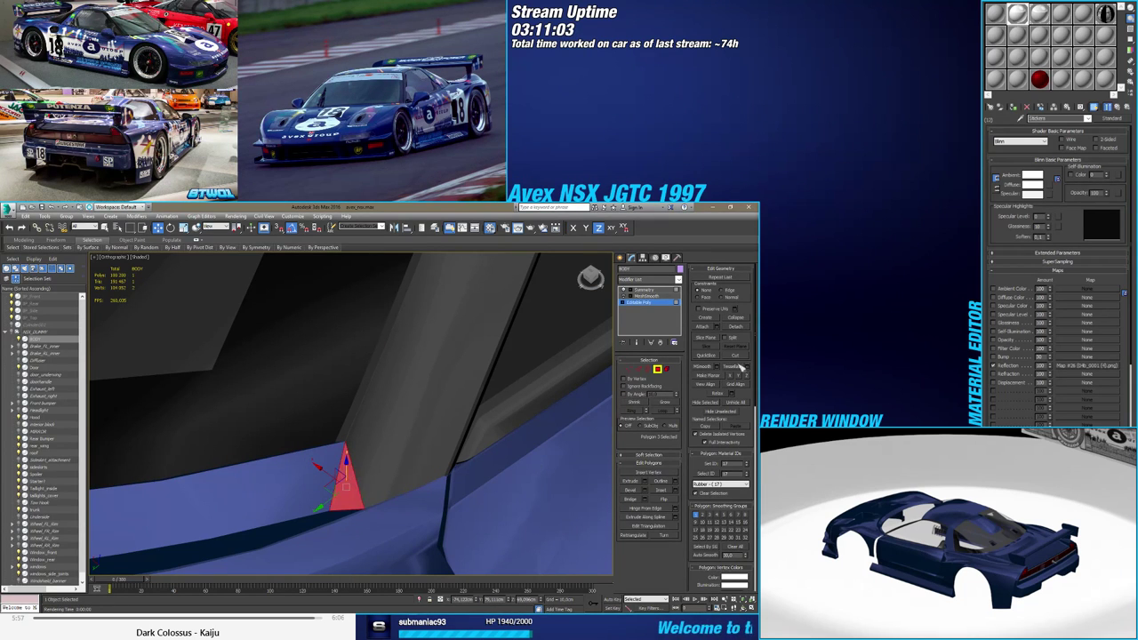
{"action": "left_click", "coordinate": [738, 327]}
{"action": "left_click", "coordinate": [400, 424]}
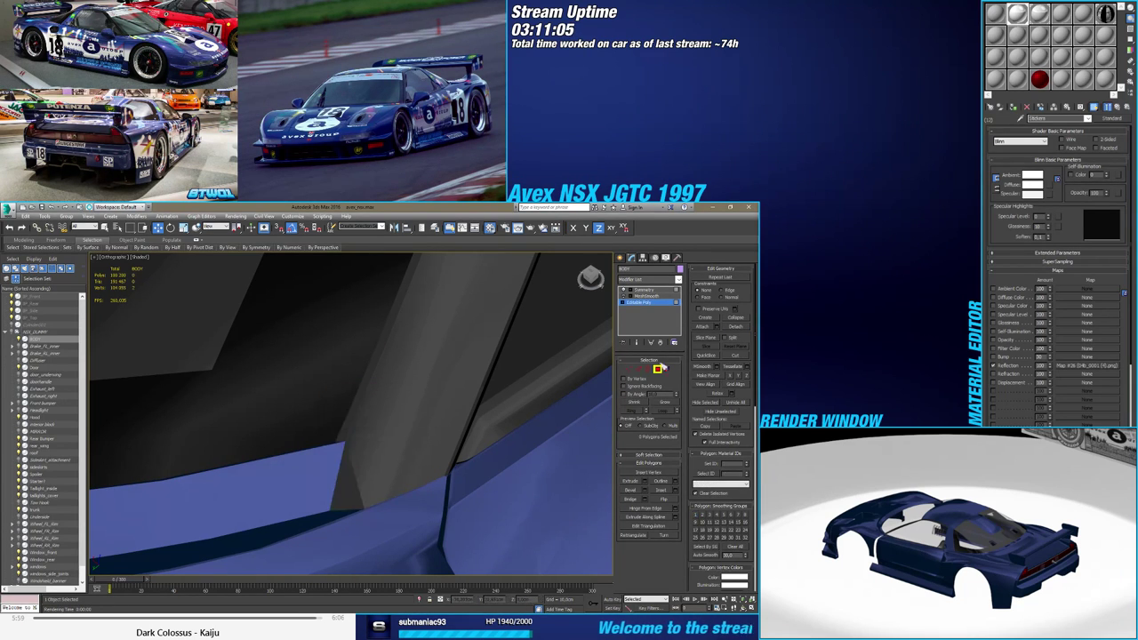
{"action": "left_click", "coordinate": [660, 370]}
Attach the detached triangular piece to the roof's editable poly
{"action": "left_click", "coordinate": [452, 394]}
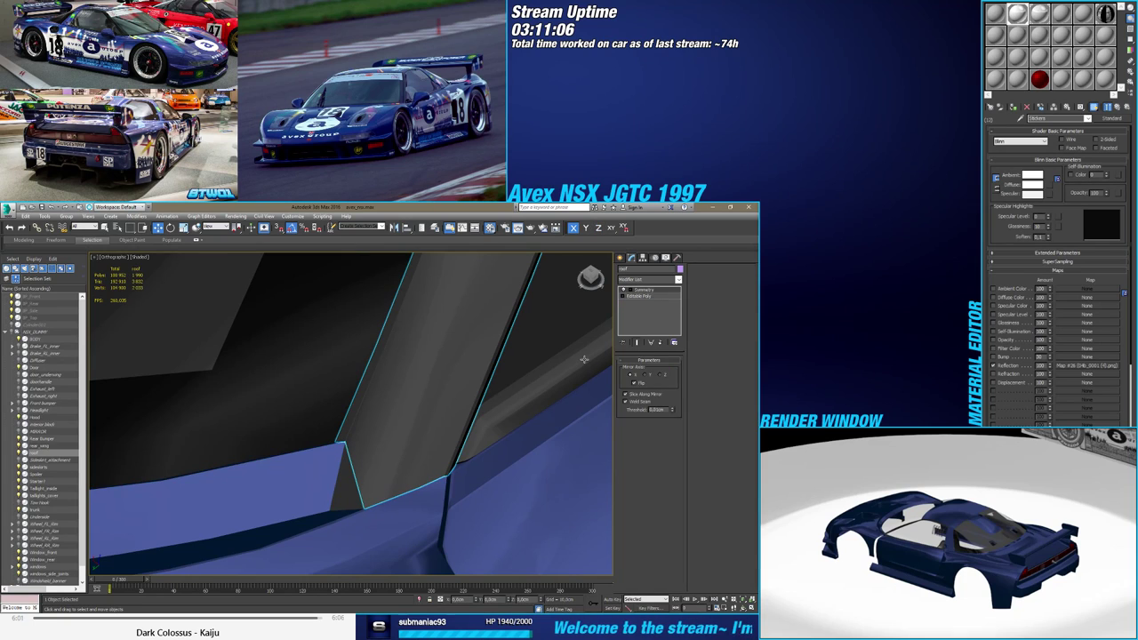
{"action": "left_click", "coordinate": [671, 297]}
{"action": "left_click", "coordinate": [703, 328]}
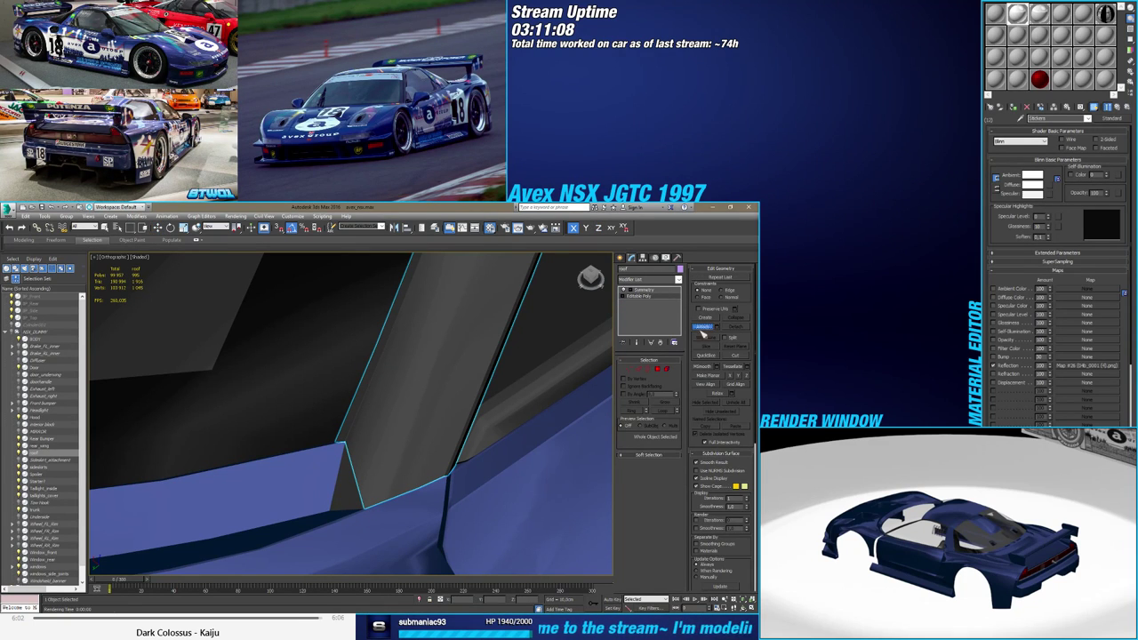
{"action": "left_click", "coordinate": [342, 478]}
Put the attached triangle at the roof pillar's base into smoothing group 1, matching the adjoining pillar polygon
{"action": "left_click", "coordinate": [658, 369]}
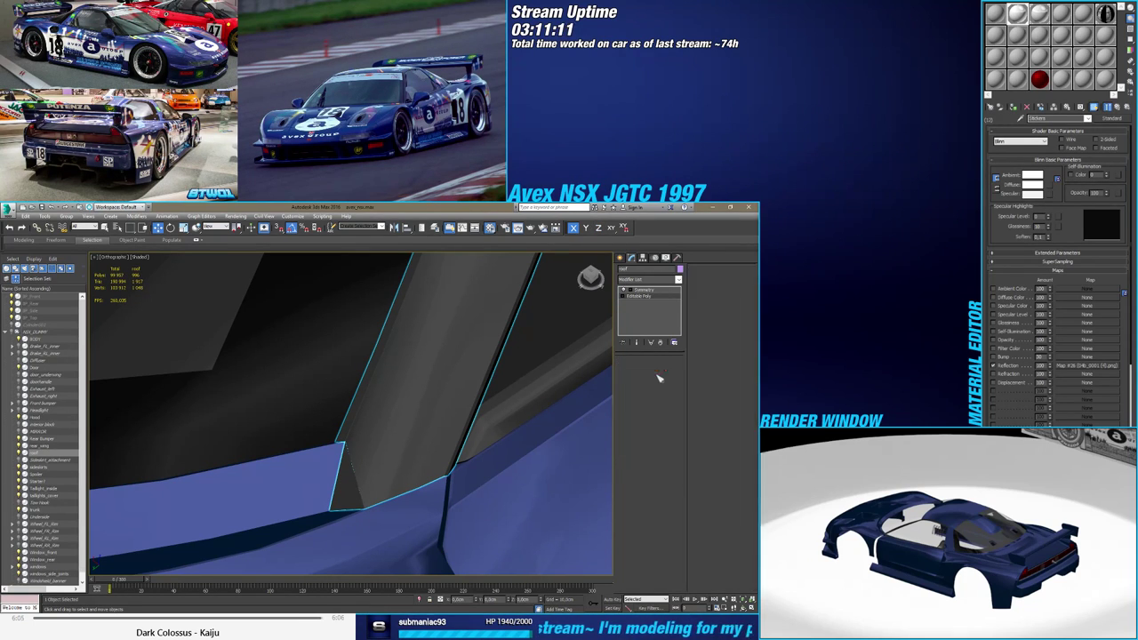
{"action": "left_click", "coordinate": [346, 480]}
{"action": "left_click", "coordinate": [373, 480]}
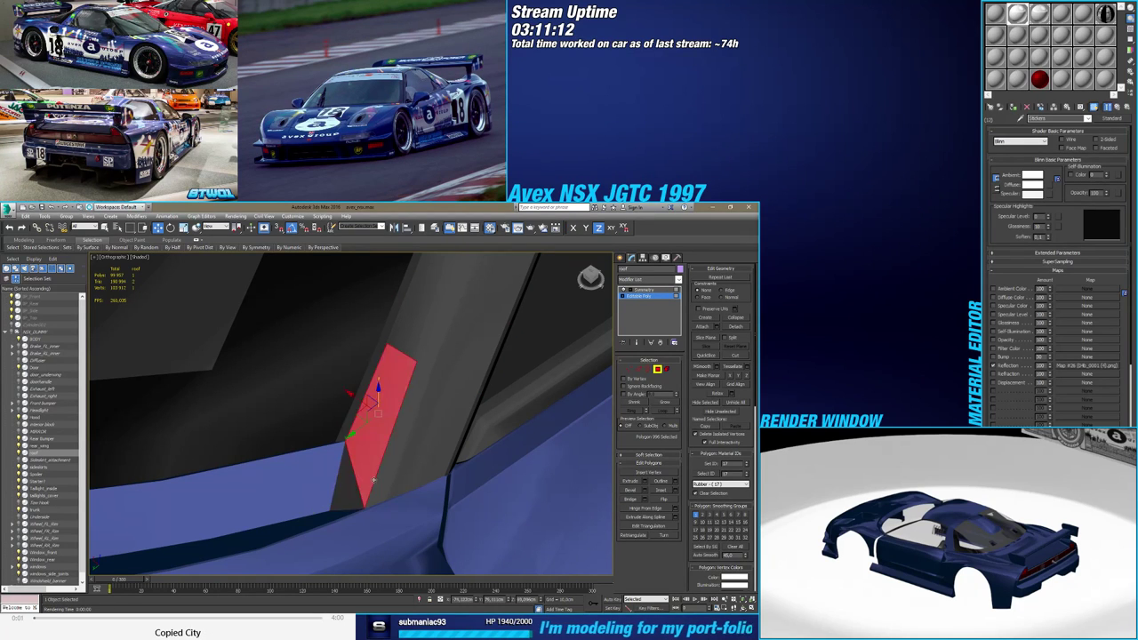
{"action": "left_click", "coordinate": [344, 494]}
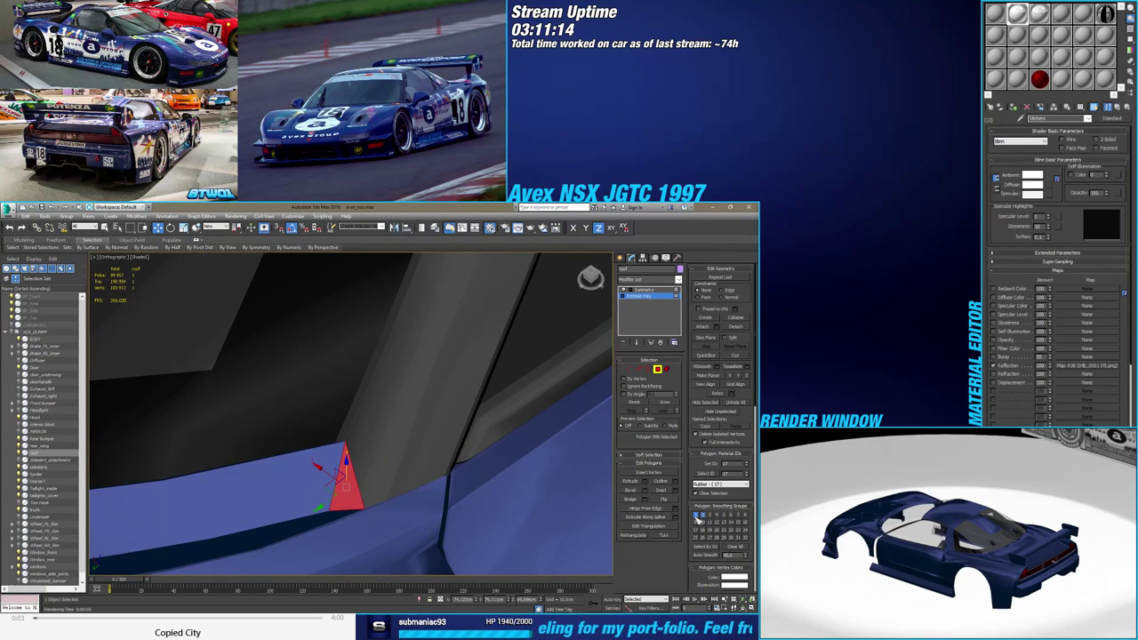
{"action": "left_click", "coordinate": [660, 371]}
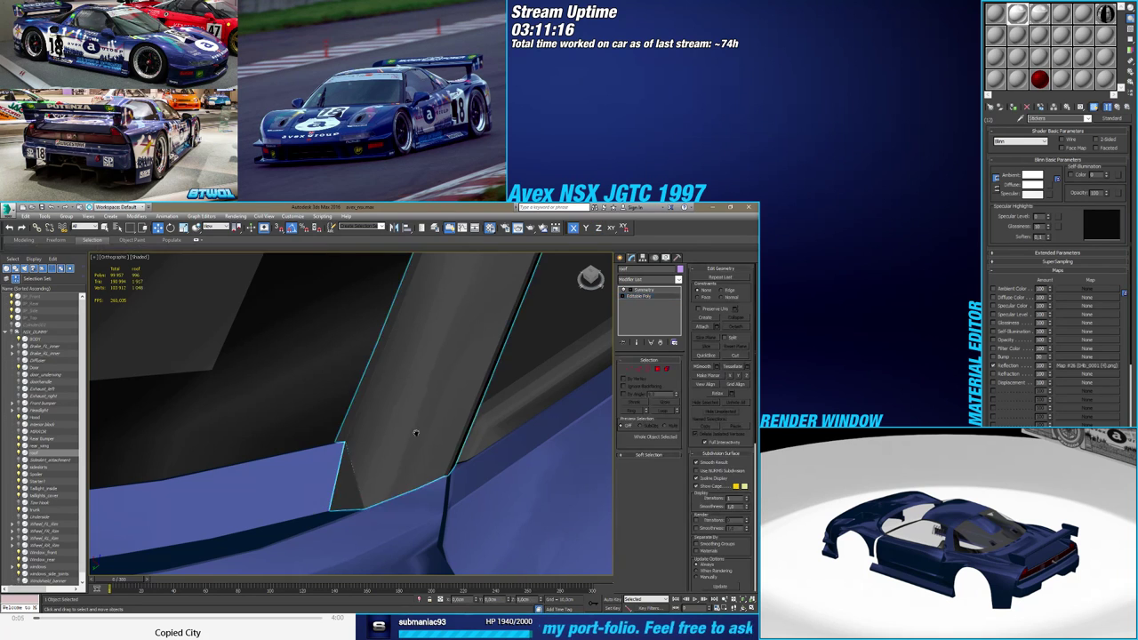
Weld the two overlapping vertices at the triangle's lower corner, where it meets the roof pillar's base
{"action": "middle_click_drag", "start_coordinate": [457, 412], "coordinate": [471, 418], "text": "alt"}
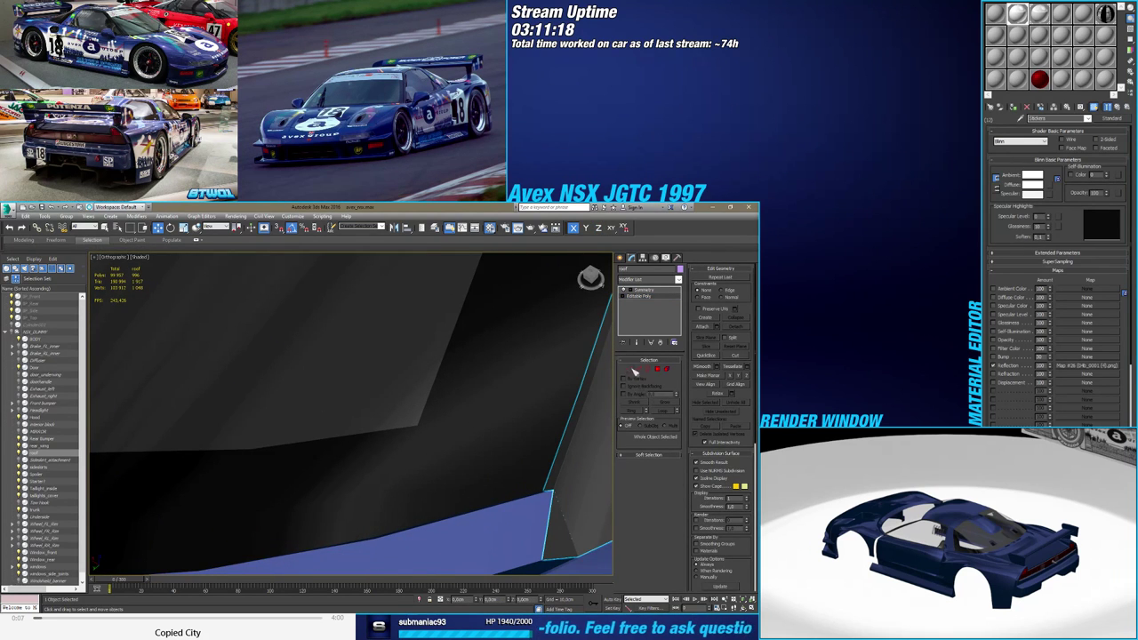
{"action": "left_click", "coordinate": [629, 368]}
{"action": "left_click_drag", "start_coordinate": [588, 555], "coordinate": [589, 557]}
{"action": "middle_click_drag", "start_coordinate": [588, 557], "coordinate": [517, 517]}
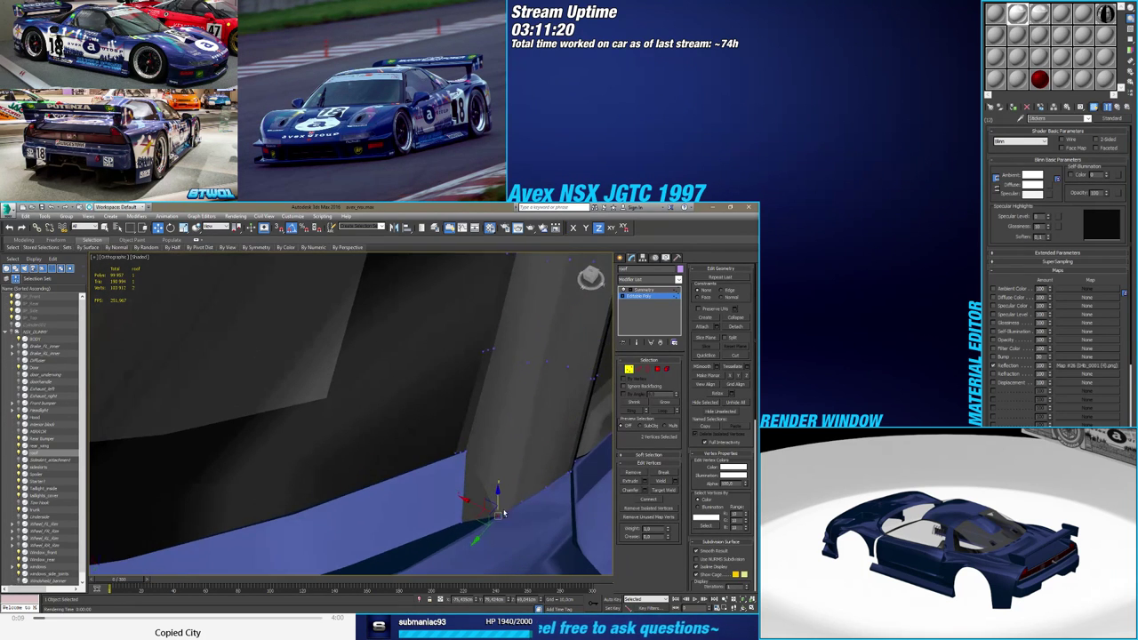
{"action": "left_click", "coordinate": [661, 482]}
Weld the overlapping vertices at the triangle's upper corner into the roof pillar and leave vertex editing
{"action": "scroll", "coordinate": [475, 457], "scroll_direction": "up", "scroll_amount": 5}
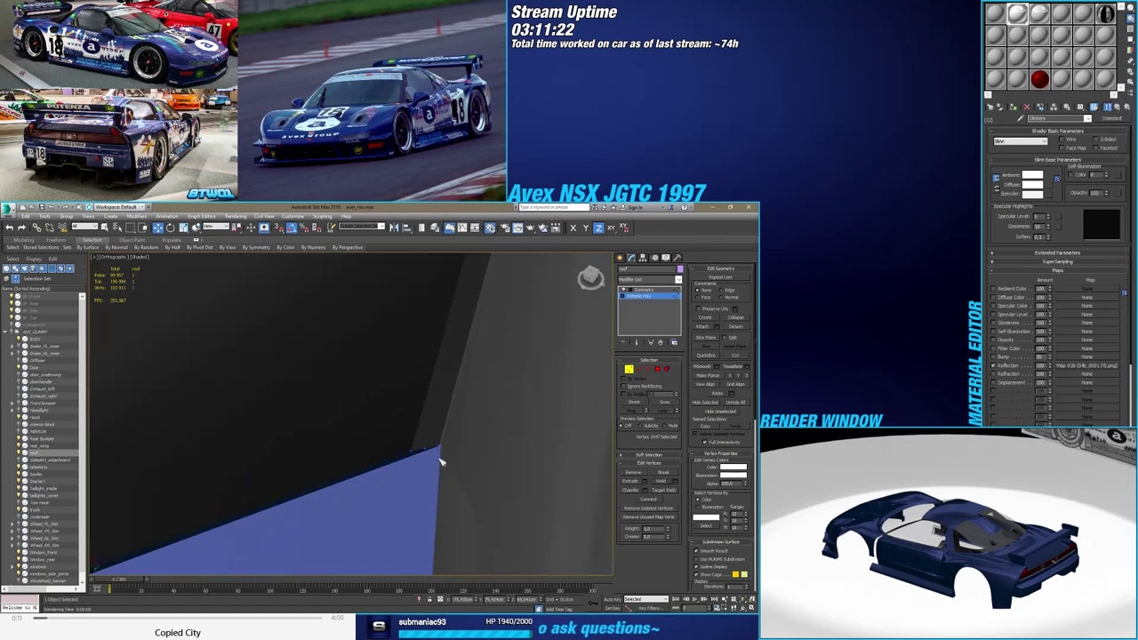
{"action": "left_click_drag", "start_coordinate": [434, 442], "coordinate": [444, 452]}
{"action": "middle_click_drag", "start_coordinate": [444, 455], "coordinate": [376, 453], "text": "alt"}
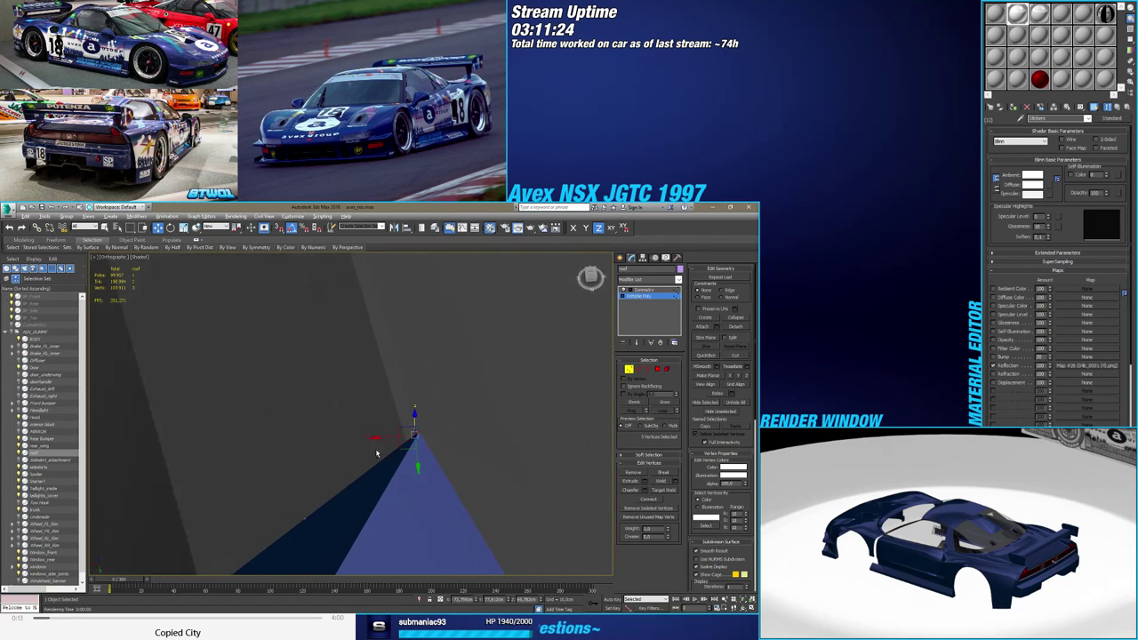
{"action": "left_click", "coordinate": [417, 438], "text": "alt"}
{"action": "left_click", "coordinate": [660, 482]}
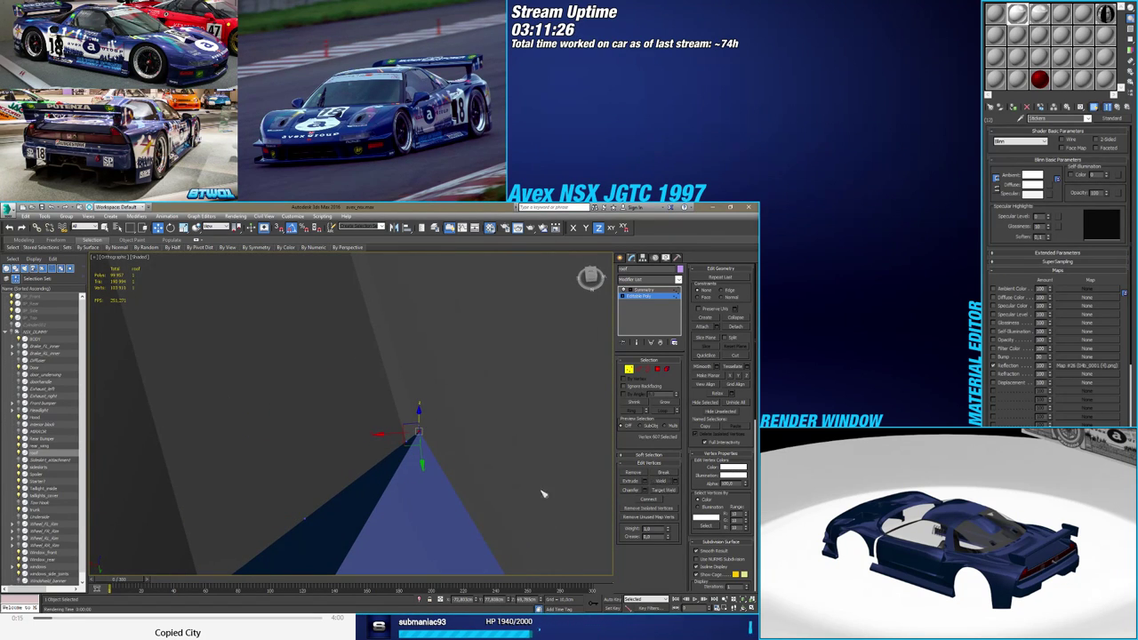
{"action": "scroll", "coordinate": [406, 414], "scroll_direction": "down", "scroll_amount": 4}
{"action": "middle_click_drag", "start_coordinate": [406, 414], "coordinate": [418, 471], "text": "alt"}
{"action": "left_click", "coordinate": [629, 370]}
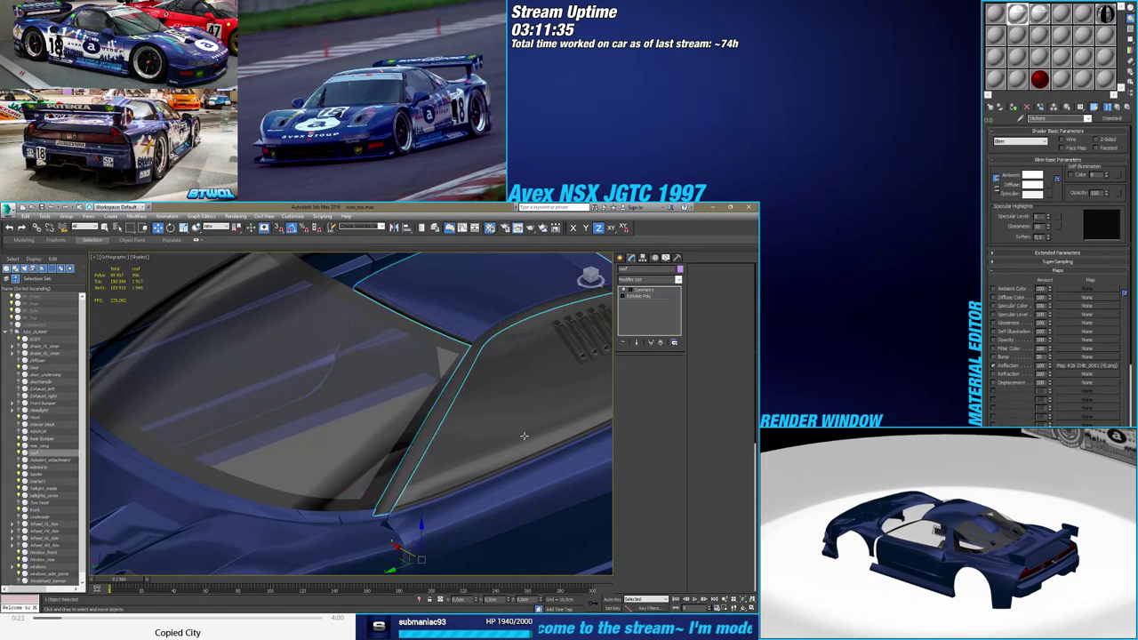
Examine the welded pillar joint and the whole car body from several angles, with and without mesh edges
{"action": "mouse_move", "coordinate": [523, 435]}
{"action": "middle_mouse_down", "text": "alt"}
{"action": "mouse_move", "coordinate": [416, 426]}
{"action": "mouse_move", "coordinate": [495, 437]}
{"action": "mouse_move", "coordinate": [451, 436]}
{"action": "mouse_move", "coordinate": [470, 429]}
{"action": "mouse_move", "coordinate": [492, 456]}
{"action": "mouse_move", "coordinate": [464, 461]}
{"action": "mouse_move", "coordinate": [384, 429]}
{"action": "mouse_move", "coordinate": [360, 404]}
{"action": "mouse_move", "coordinate": [405, 458]}
{"action": "mouse_move", "coordinate": [476, 466]}
{"action": "mouse_move", "coordinate": [457, 525]}
{"action": "middle_mouse_up", "text": "alt"}
{"action": "key", "text": "F4"}
{"action": "key", "text": "F4"}
{"action": "scroll", "coordinate": [492, 456], "scroll_direction": "up", "scroll_amount": 5}
{"action": "key", "text": "F4"}
{"action": "scroll", "coordinate": [484, 466], "scroll_direction": "down", "scroll_amount": 6}
{"action": "left_click", "coordinate": [463, 555]}
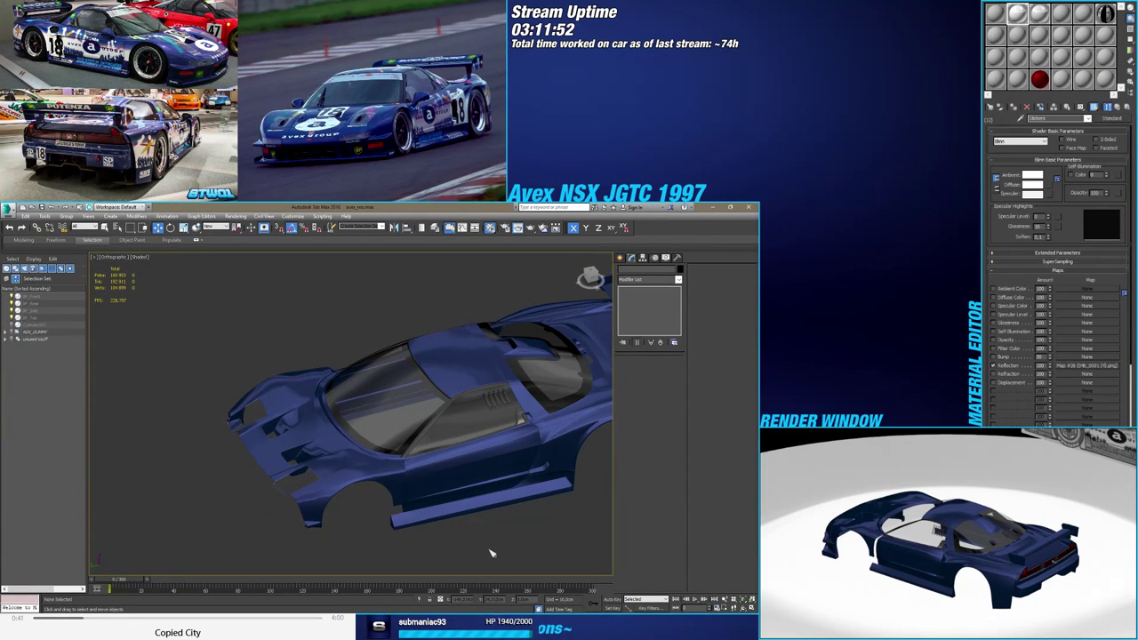
{"action": "middle_click_drag", "start_coordinate": [467, 540], "coordinate": [329, 492], "text": "alt"}
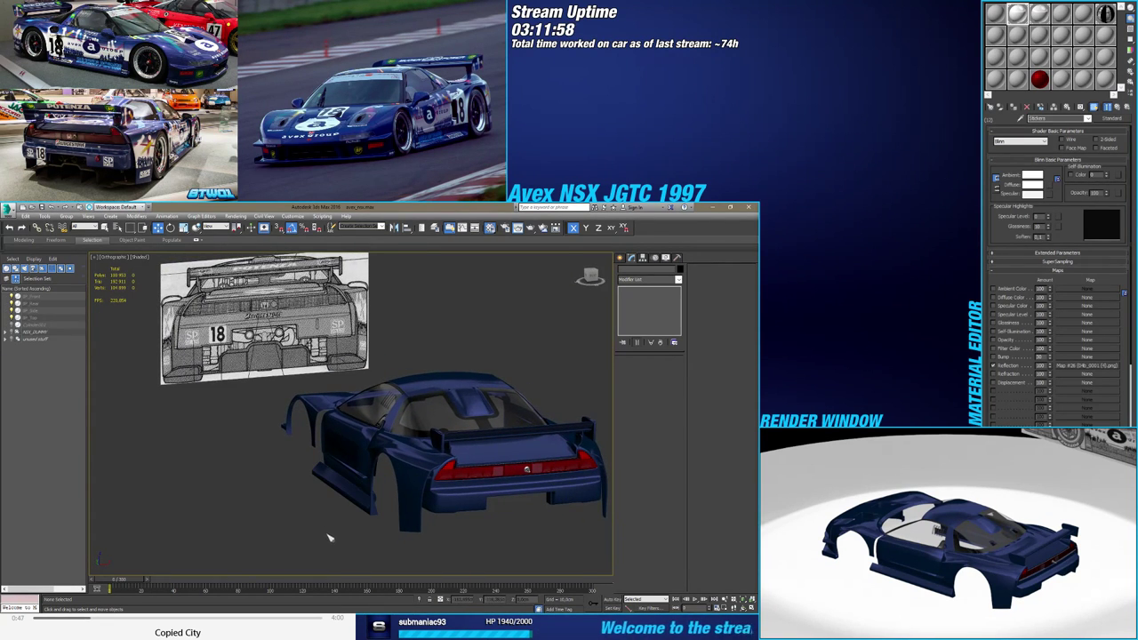
{"action": "middle_click_drag", "start_coordinate": [331, 537], "coordinate": [320, 531], "text": "alt"}
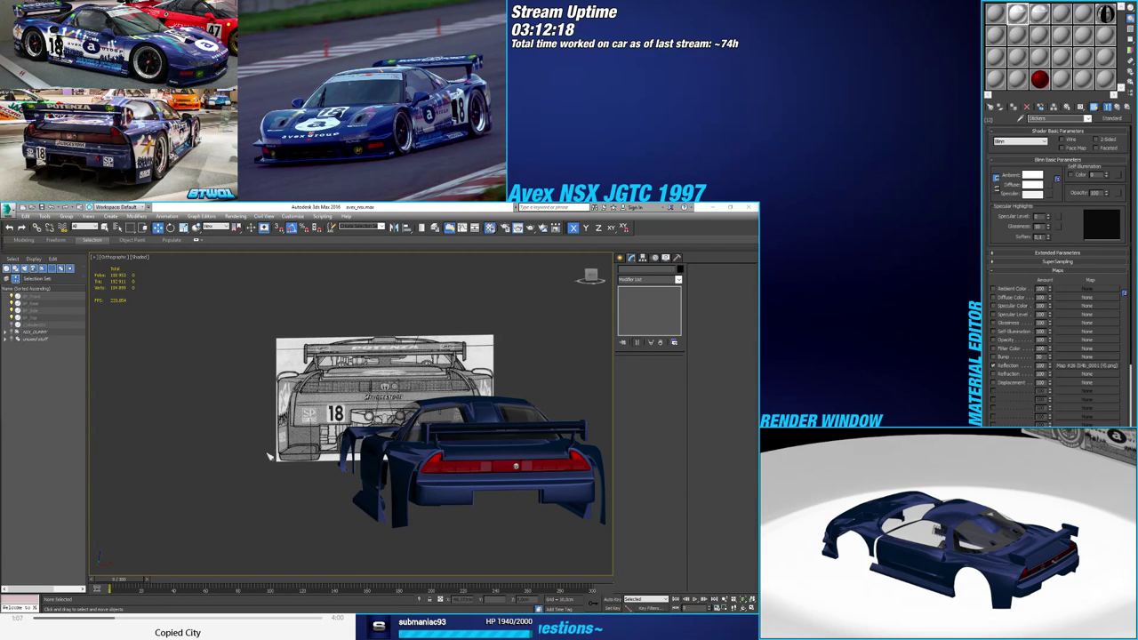
Inspect the rear bumper's mesh with edged faces and compare the body with the rear and side blueprints
{"action": "middle_click_drag", "start_coordinate": [322, 493], "coordinate": [237, 462]}
{"action": "middle_click_drag", "start_coordinate": [236, 463], "coordinate": [277, 454], "text": "alt"}
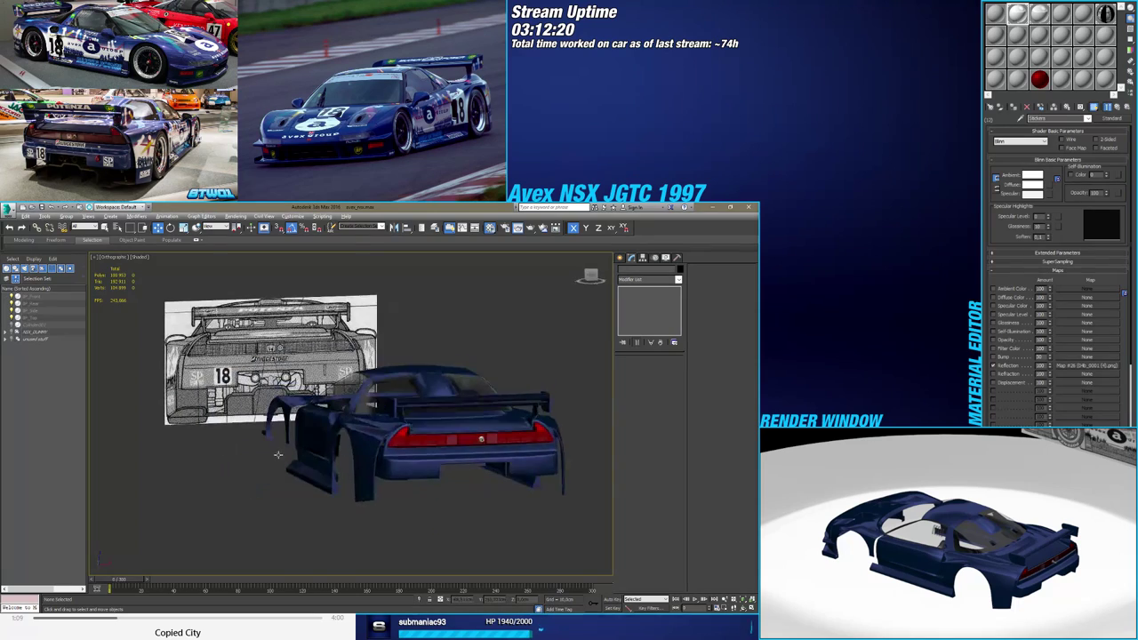
{"action": "scroll", "coordinate": [414, 457], "scroll_direction": "up", "scroll_amount": 3}
{"action": "left_click", "coordinate": [408, 475]}
{"action": "key", "text": "F4"}
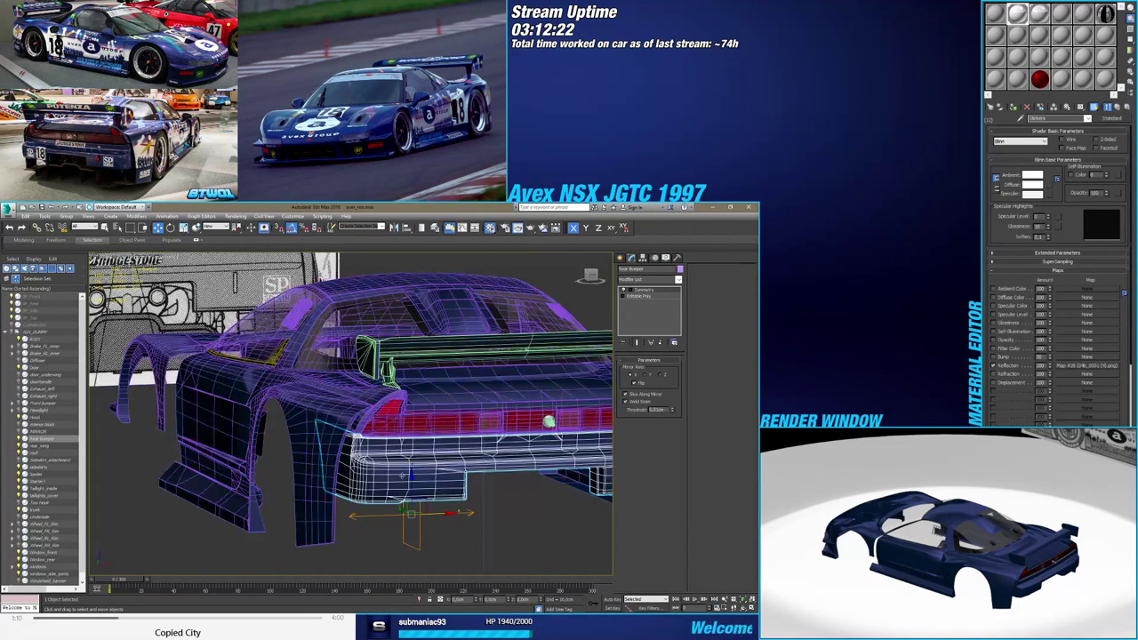
{"action": "scroll", "coordinate": [400, 480], "scroll_direction": "down", "scroll_amount": 3}
{"action": "middle_click_drag", "start_coordinate": [420, 464], "coordinate": [370, 460], "text": "alt"}
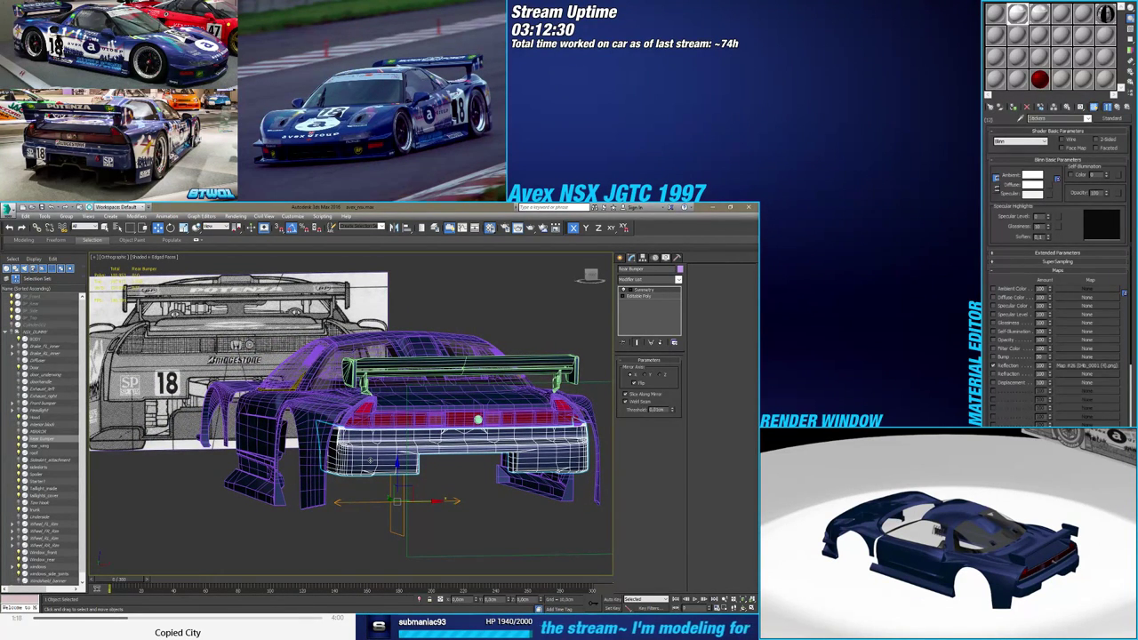
{"action": "middle_click_drag", "start_coordinate": [388, 464], "coordinate": [429, 467]}
{"action": "scroll", "coordinate": [397, 459], "scroll_direction": "down", "scroll_amount": 3}
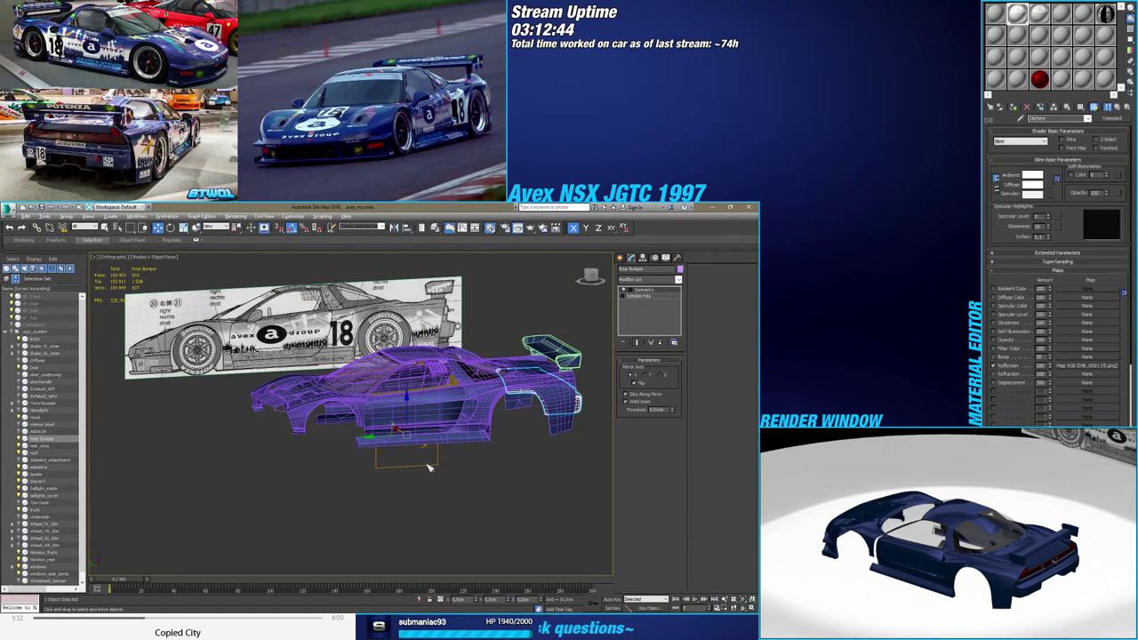
{"action": "mouse_move", "coordinate": [429, 467]}
{"action": "middle_mouse_down", "text": "alt"}
{"action": "mouse_move", "coordinate": [399, 523]}
{"action": "mouse_move", "coordinate": [387, 519]}
{"action": "middle_mouse_up", "text": "alt"}
{"action": "left_click", "coordinate": [419, 489]}
{"action": "key", "text": "F4"}
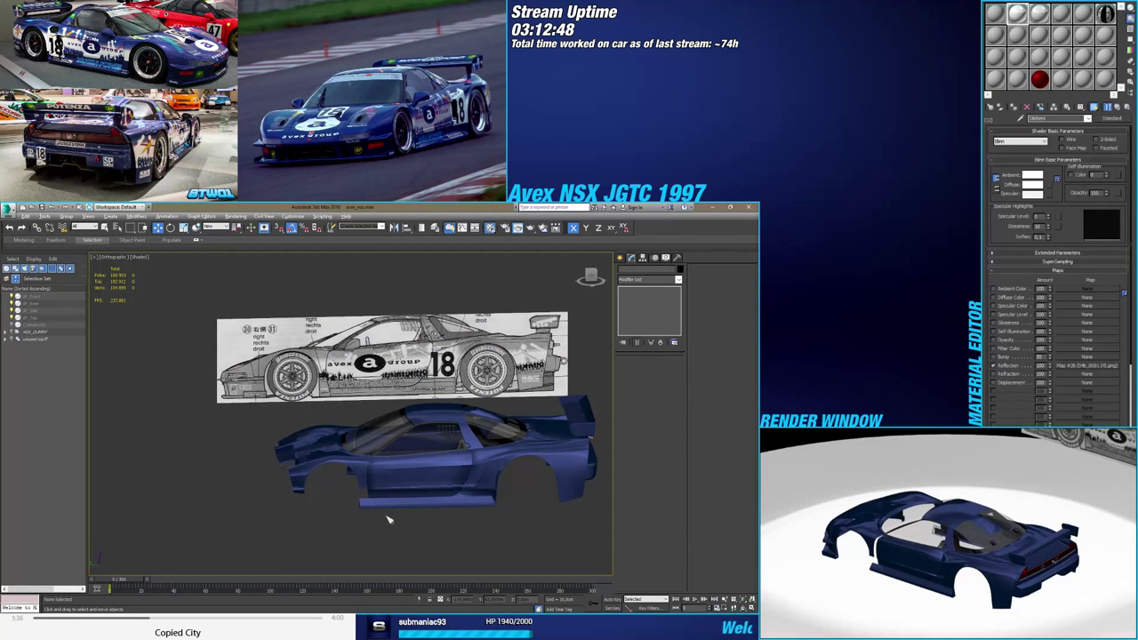
Select the rear_wing object at the panel gap and enter polygon editing on its base editable poly
{"action": "scroll", "coordinate": [476, 460], "scroll_direction": "up", "scroll_amount": 9}
{"action": "key", "text": "F4"}
{"action": "left_click", "coordinate": [443, 457]}
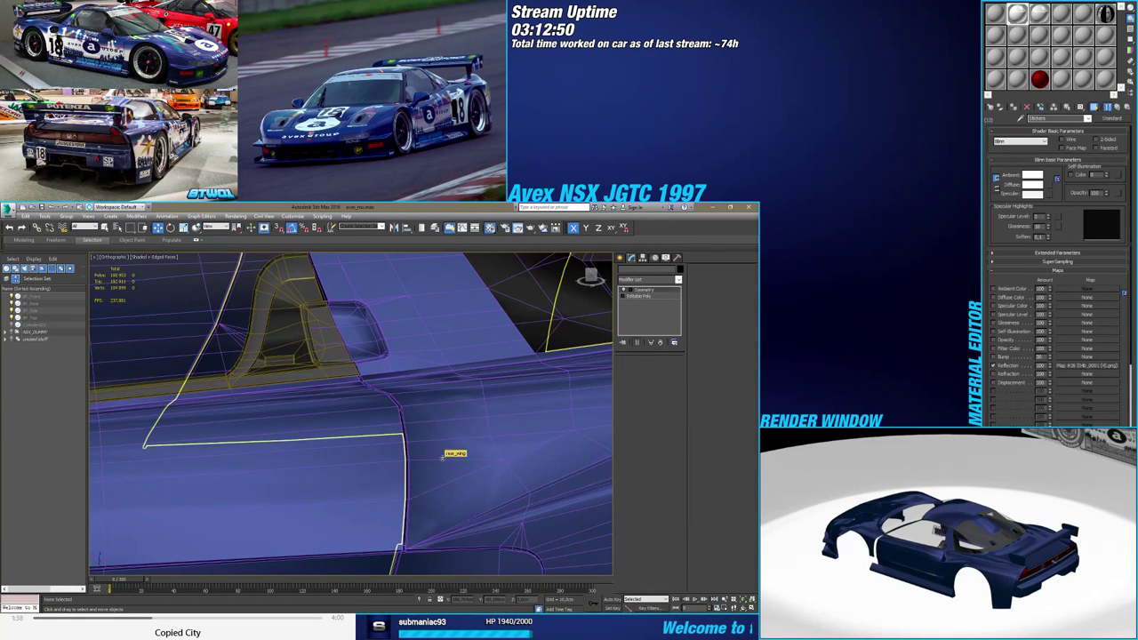
{"action": "scroll", "coordinate": [406, 416], "scroll_direction": "up", "scroll_amount": 5}
{"action": "key", "text": "F4"}
{"action": "scroll", "coordinate": [397, 411], "scroll_direction": "up", "scroll_amount": 4}
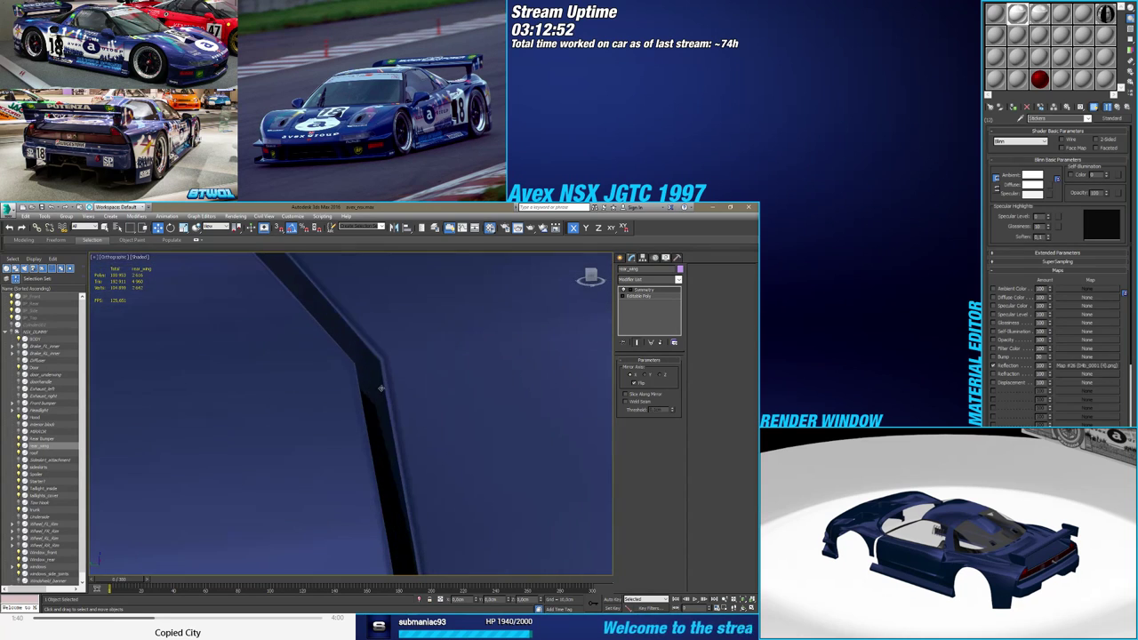
{"action": "key", "text": "F4"}
{"action": "left_click", "coordinate": [660, 297]}
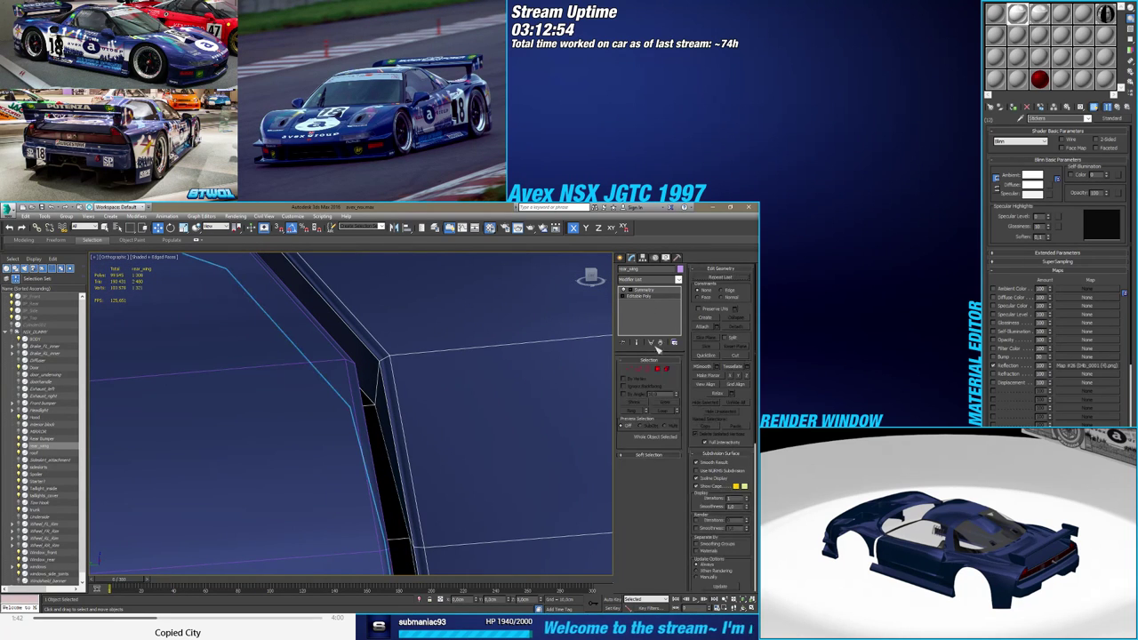
{"action": "left_click", "coordinate": [662, 368]}
Check the smoothing groups of single polygons beside the rear_wing's panel gap and select the entire narrow polygon strip along that edge
{"action": "left_click", "coordinate": [386, 409]}
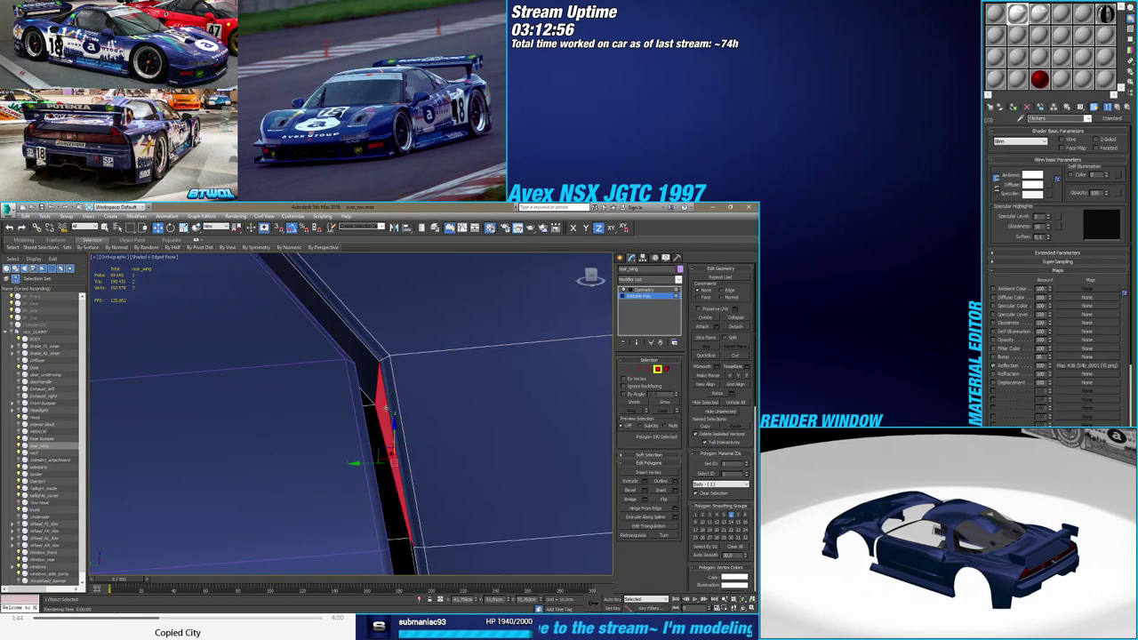
{"action": "left_click", "coordinate": [420, 404]}
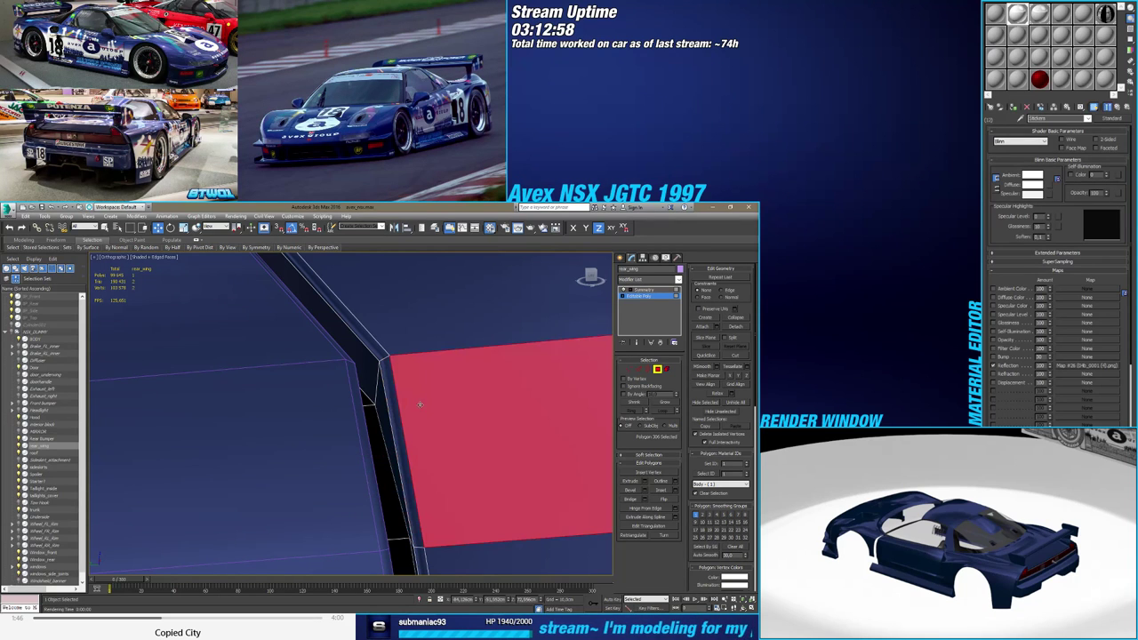
{"action": "left_click", "coordinate": [386, 411]}
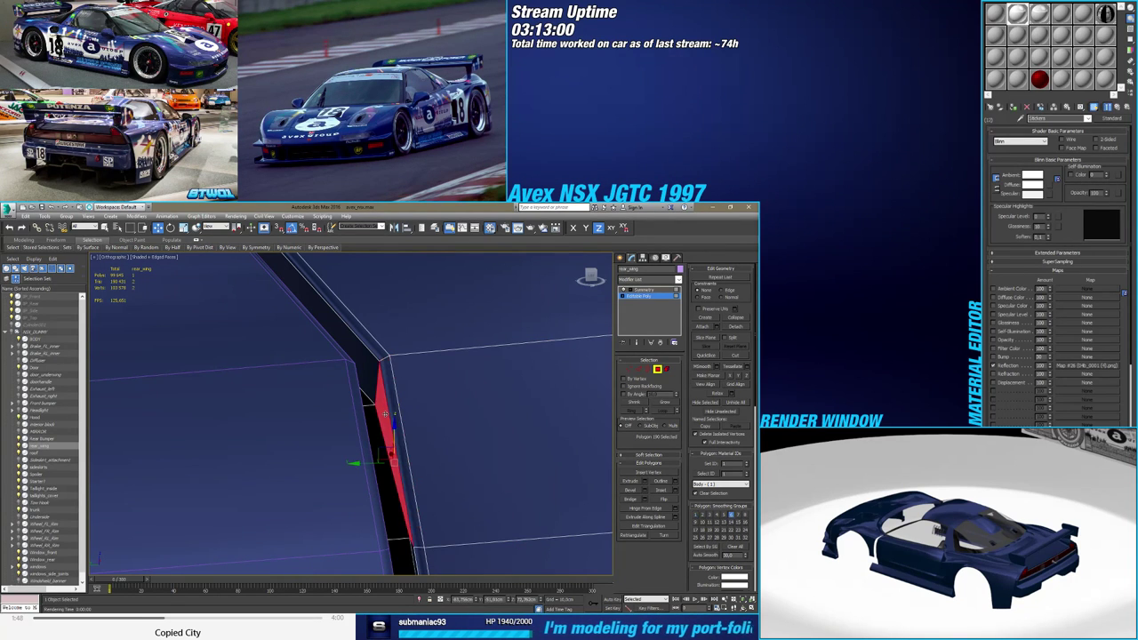
{"action": "scroll", "coordinate": [396, 413], "scroll_direction": "down", "scroll_amount": 6}
{"action": "middle_click_drag", "start_coordinate": [395, 414], "coordinate": [458, 366]}
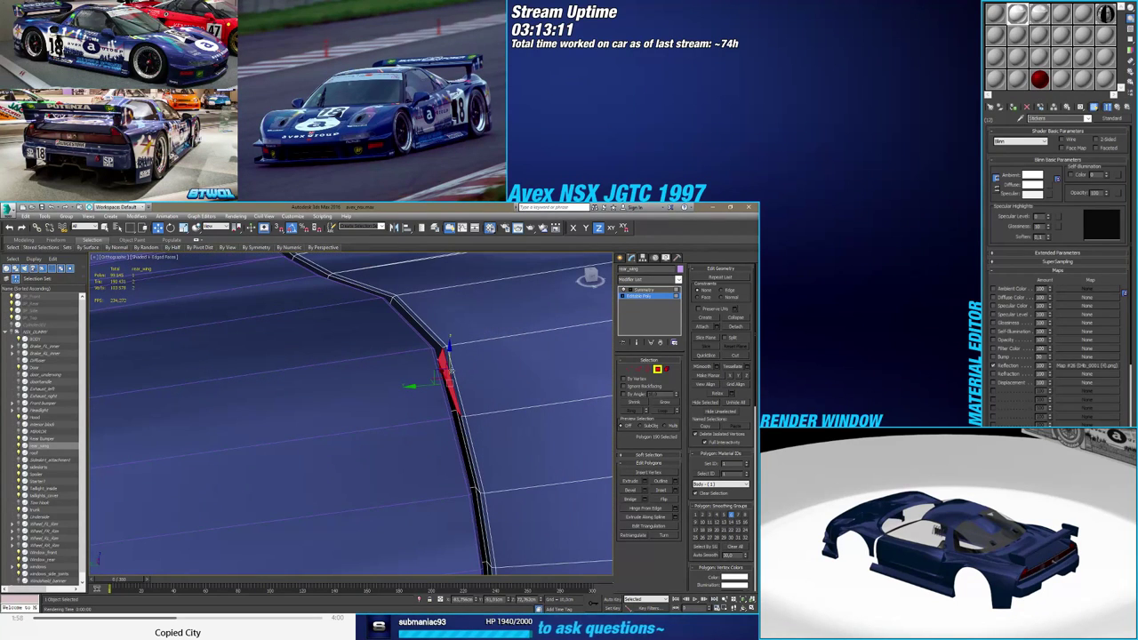
{"action": "left_click", "coordinate": [452, 370]}
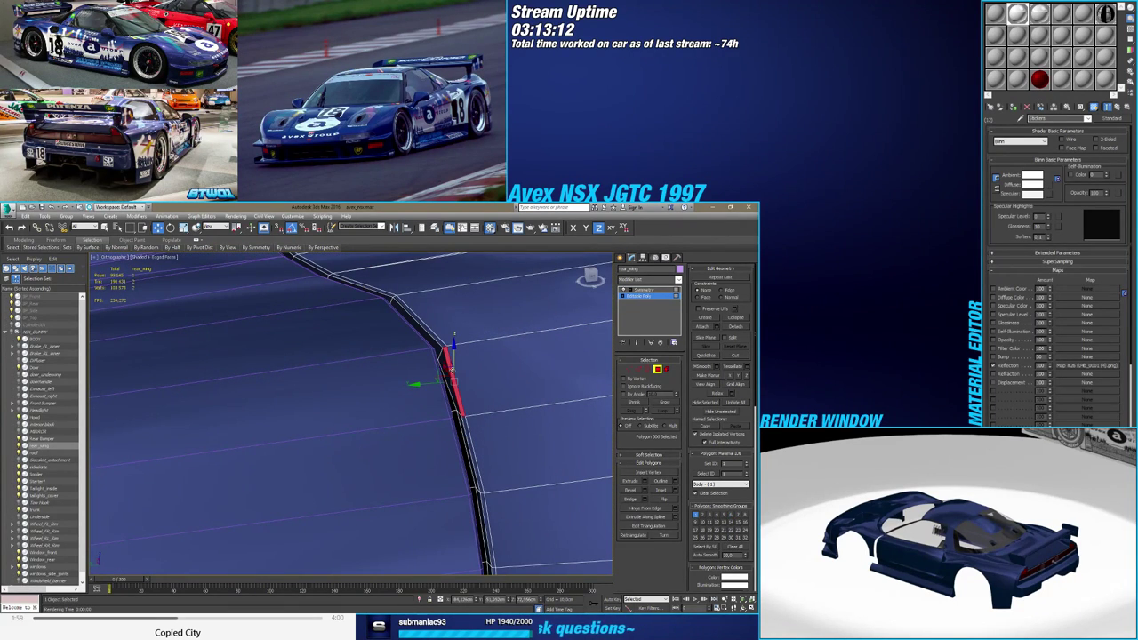
{"action": "left_click", "coordinate": [464, 420], "text": "shift"}
{"action": "scroll", "coordinate": [463, 419], "scroll_direction": "down", "scroll_amount": 6}
{"action": "middle_click_drag", "start_coordinate": [473, 455], "coordinate": [481, 382]}
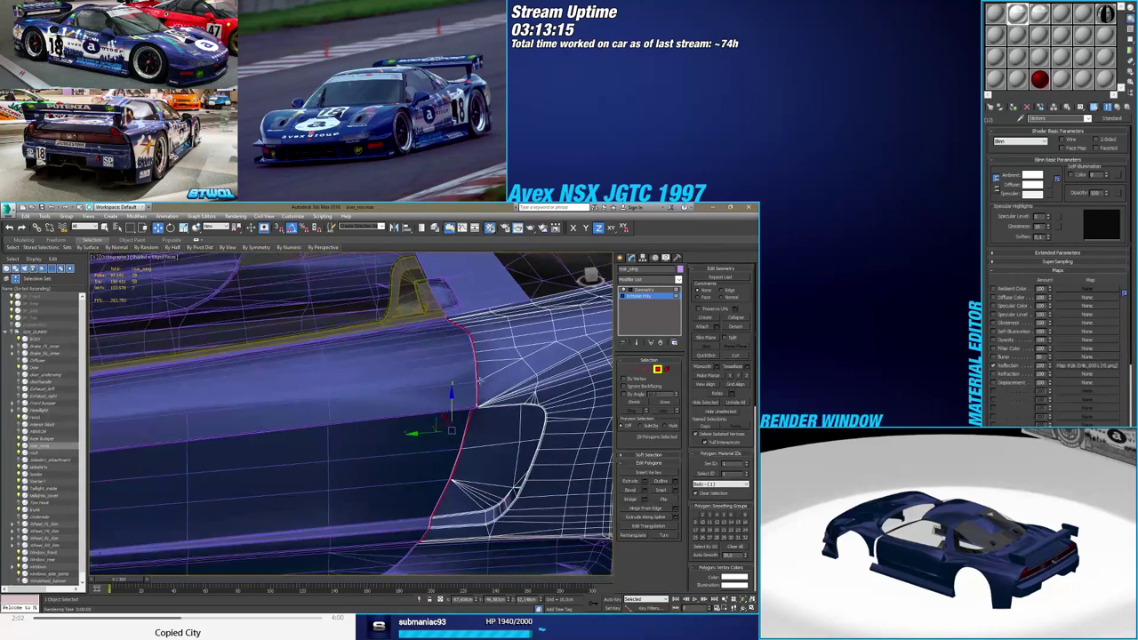
Assign smoothing group 6 to the selected polygon strip along the rear_wing's edge
{"action": "middle_click_drag", "start_coordinate": [468, 423], "coordinate": [385, 471]}
{"action": "scroll", "coordinate": [462, 368], "scroll_direction": "up", "scroll_amount": 10}
{"action": "key", "text": "F2"}
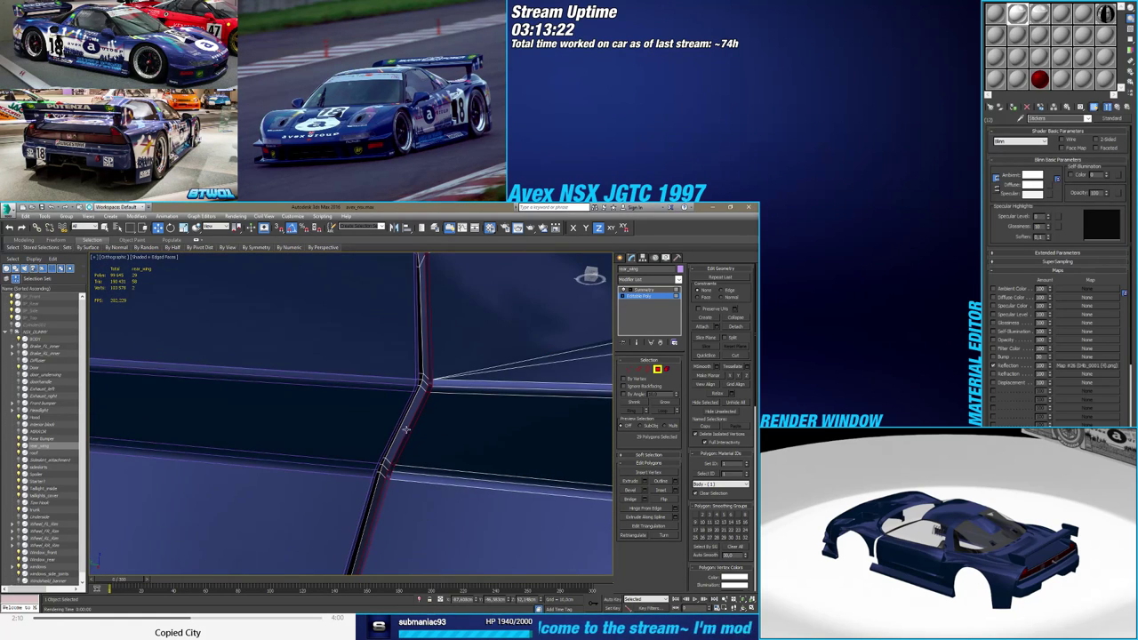
{"action": "middle_click_drag", "start_coordinate": [405, 429], "coordinate": [401, 424], "text": "alt"}
{"action": "left_click", "coordinate": [403, 425]}
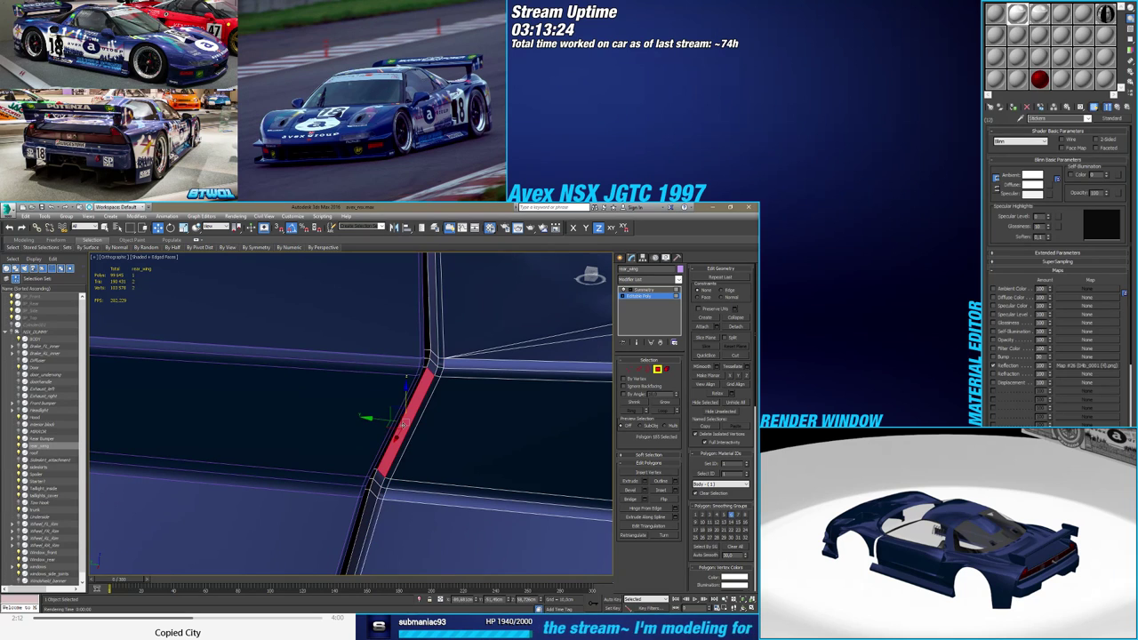
{"action": "key", "text": "ctrl+z"}
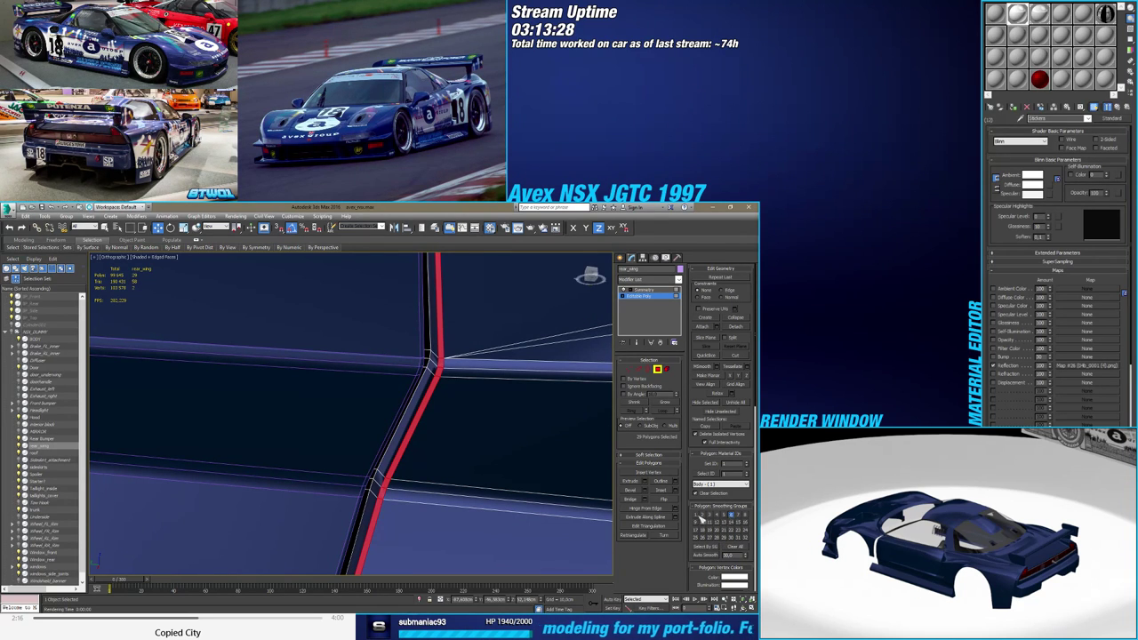
Examine the strip's shading and mesh along the rear_wing's panel gap and leave polygon editing
{"action": "scroll", "coordinate": [444, 394], "scroll_direction": "down", "scroll_amount": 7}
{"action": "mouse_move", "coordinate": [445, 394]}
{"action": "middle_mouse_down", "text": "alt"}
{"action": "mouse_move", "coordinate": [442, 379]}
{"action": "mouse_move", "coordinate": [465, 400]}
{"action": "mouse_move", "coordinate": [491, 342]}
{"action": "middle_mouse_up", "text": "alt"}
{"action": "key", "text": "F4"}
{"action": "key", "text": "F4"}
{"action": "scroll", "coordinate": [424, 422], "scroll_direction": "up", "scroll_amount": 3}
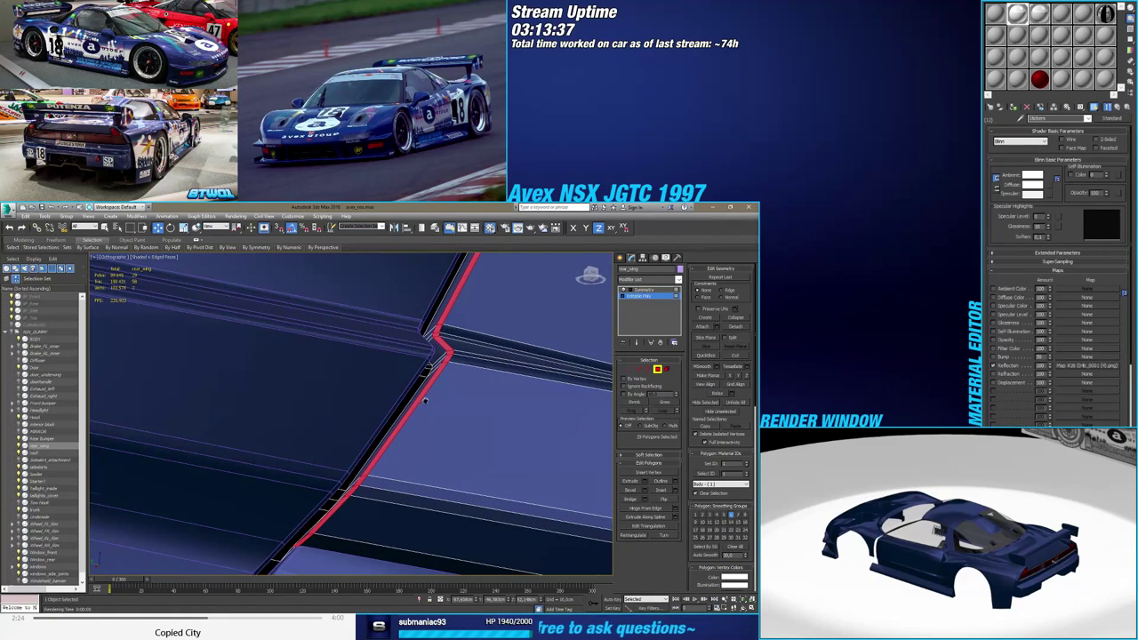
{"action": "mouse_move", "coordinate": [424, 402]}
{"action": "middle_mouse_down", "text": "alt"}
{"action": "mouse_move", "coordinate": [434, 401]}
{"action": "mouse_move", "coordinate": [424, 411]}
{"action": "mouse_move", "coordinate": [437, 378]}
{"action": "mouse_move", "coordinate": [423, 404]}
{"action": "middle_mouse_up", "text": "alt"}
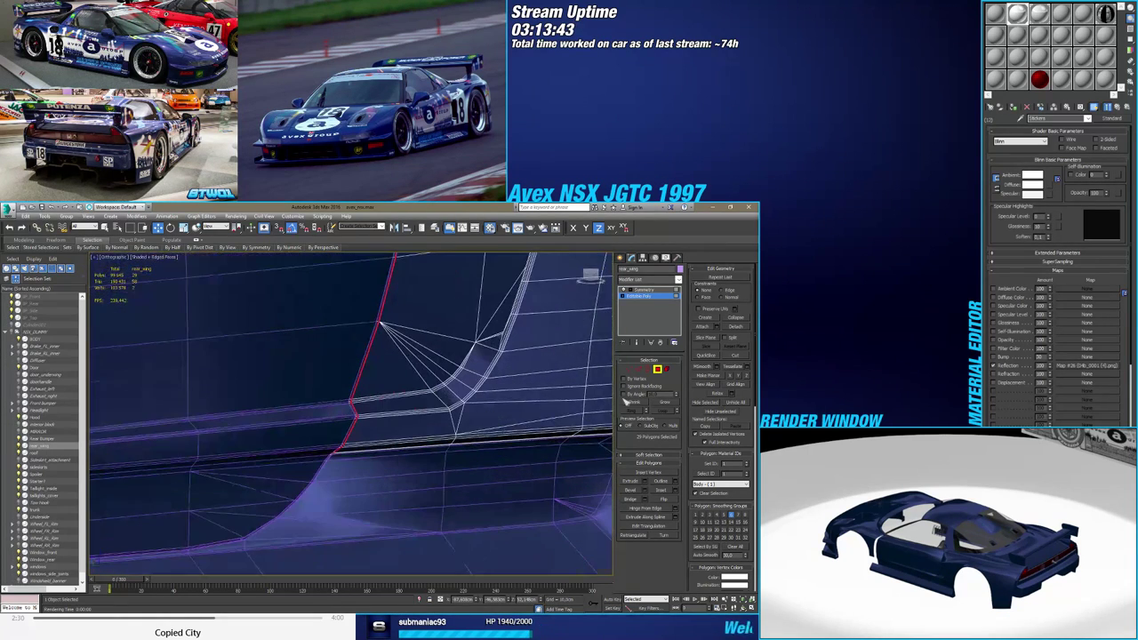
{"action": "left_click", "coordinate": [658, 371]}
Examine the mesh where BODY and sideskirts meet at the panel gap, opening the sideskirts' base editable poly
{"action": "scroll", "coordinate": [312, 474], "scroll_direction": "up", "scroll_amount": 5}
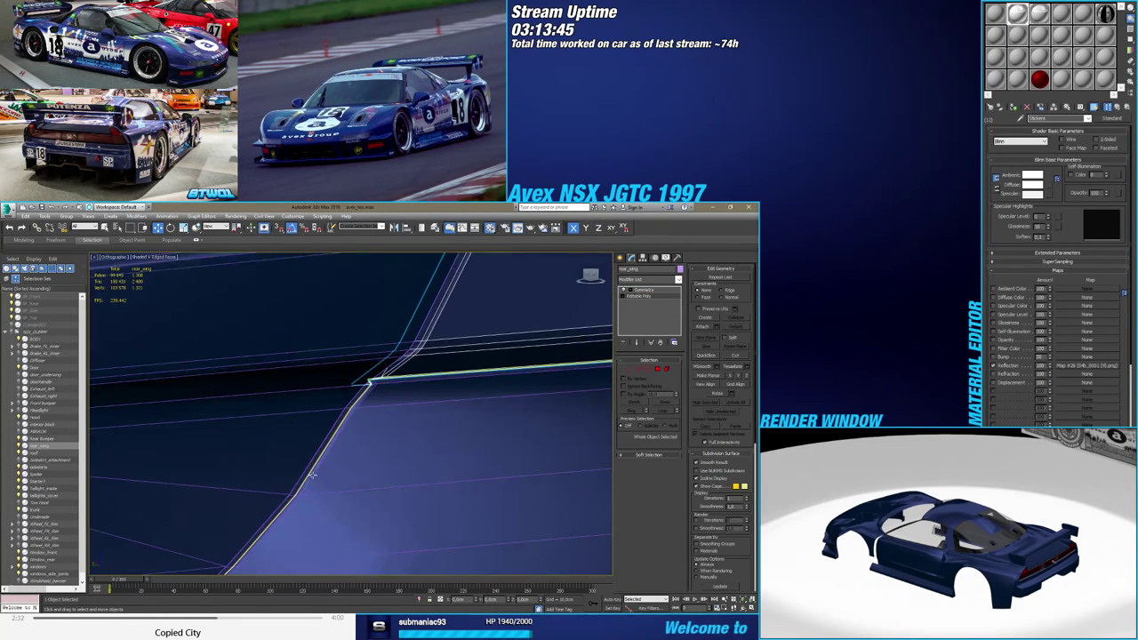
{"action": "left_click", "coordinate": [307, 476]}
{"action": "middle_click_drag", "start_coordinate": [307, 476], "coordinate": [382, 454]}
{"action": "scroll", "coordinate": [425, 398], "scroll_direction": "up", "scroll_amount": 4}
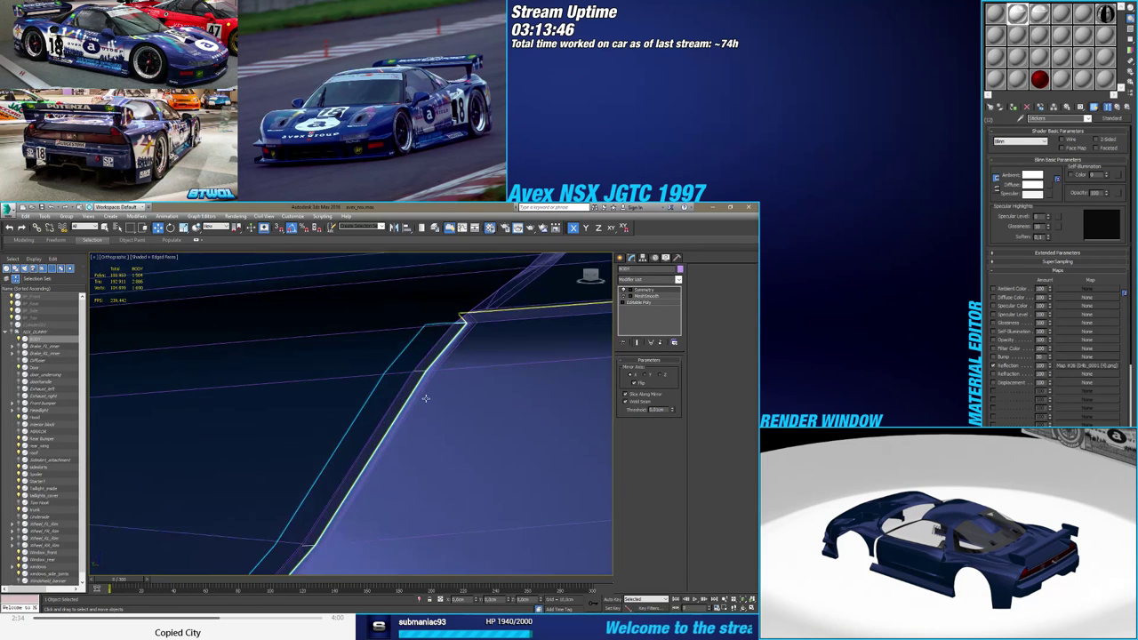
{"action": "middle_click_drag", "start_coordinate": [425, 398], "coordinate": [428, 396], "text": "alt"}
{"action": "left_click", "coordinate": [426, 398]}
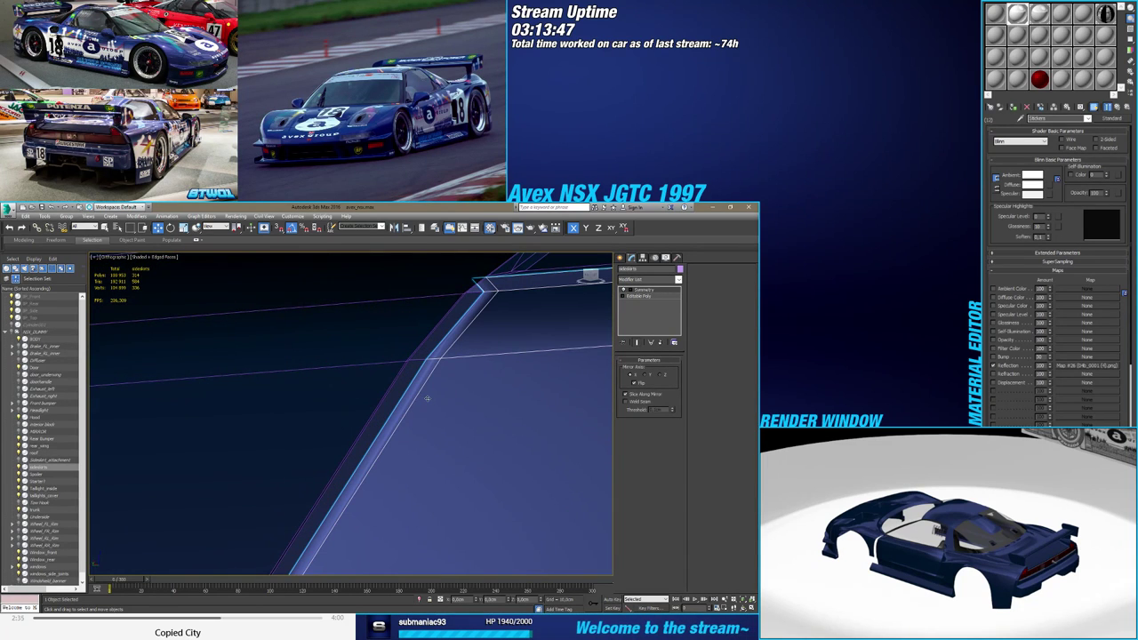
{"action": "left_click", "coordinate": [646, 296]}
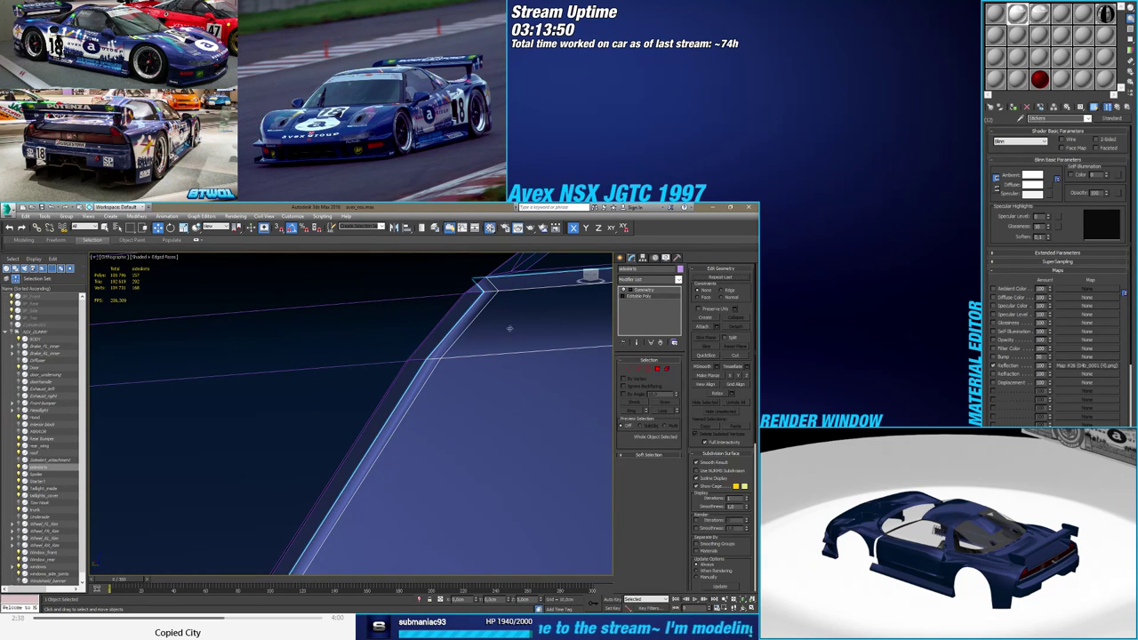
{"action": "middle_click_drag", "start_coordinate": [509, 328], "coordinate": [422, 452], "text": "alt"}
Detach the narrow polygon element running along the side skirt's edge from BODY's base editable poly
{"action": "left_click", "coordinate": [436, 358]}
{"action": "scroll", "coordinate": [437, 358], "scroll_direction": "down", "scroll_amount": 5}
{"action": "scroll", "coordinate": [508, 397], "scroll_direction": "down", "scroll_amount": 5}
{"action": "left_click", "coordinate": [648, 305]}
{"action": "left_click", "coordinate": [665, 370]}
{"action": "left_click", "coordinate": [470, 434]}
{"action": "scroll", "coordinate": [469, 434], "scroll_direction": "down", "scroll_amount": 2}
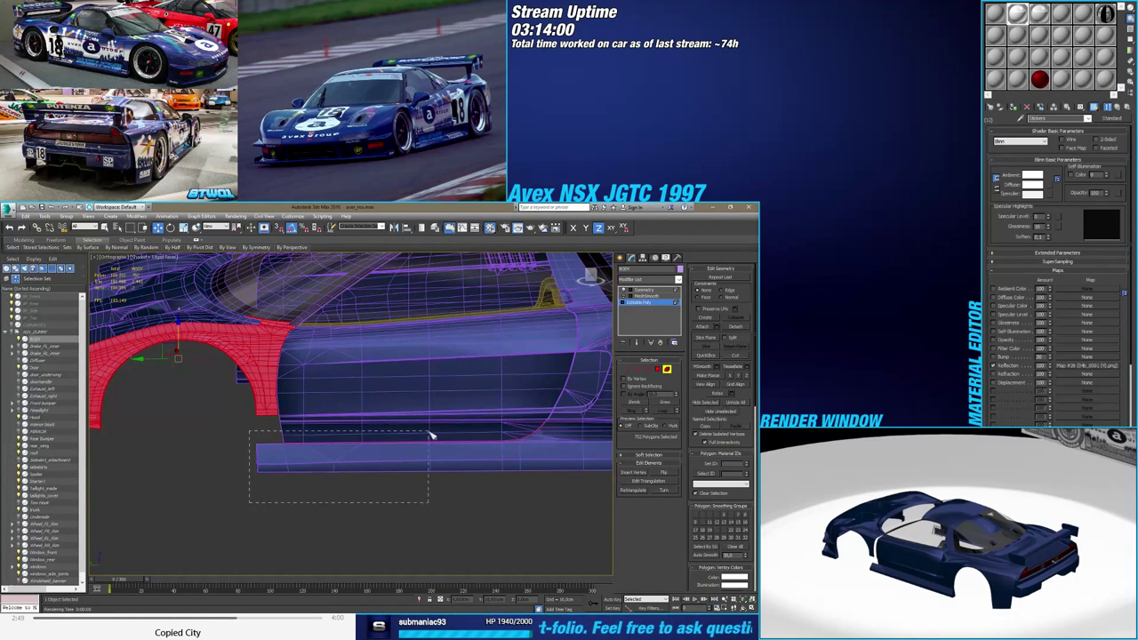
{"action": "left_click_drag", "start_coordinate": [430, 435], "coordinate": [431, 435]}
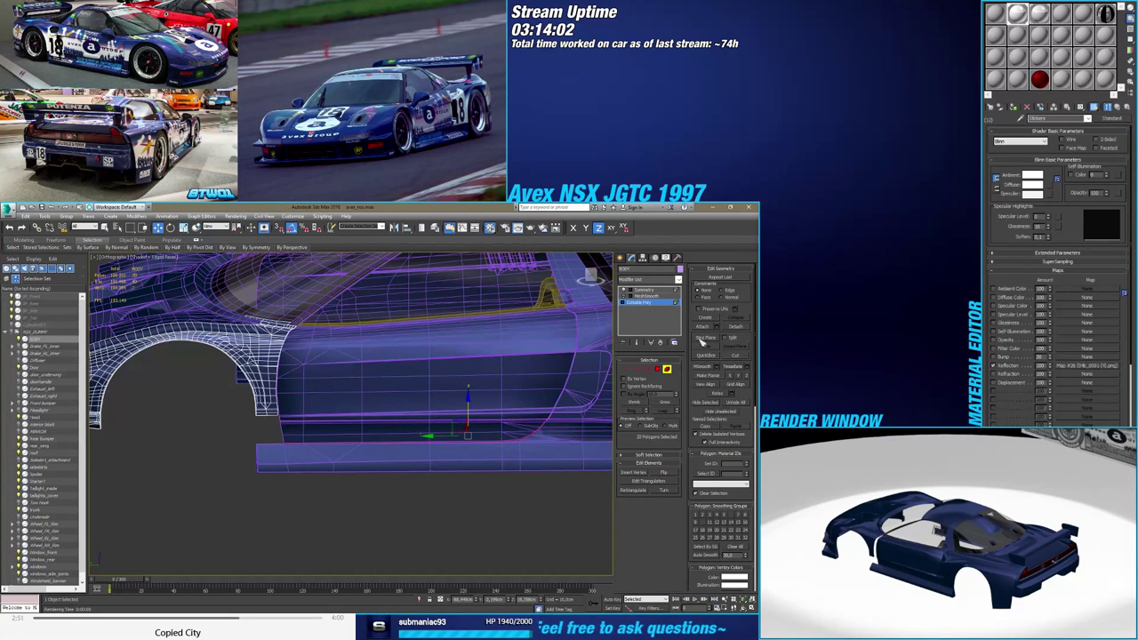
{"action": "left_click", "coordinate": [733, 328]}
{"action": "left_click", "coordinate": [400, 424]}
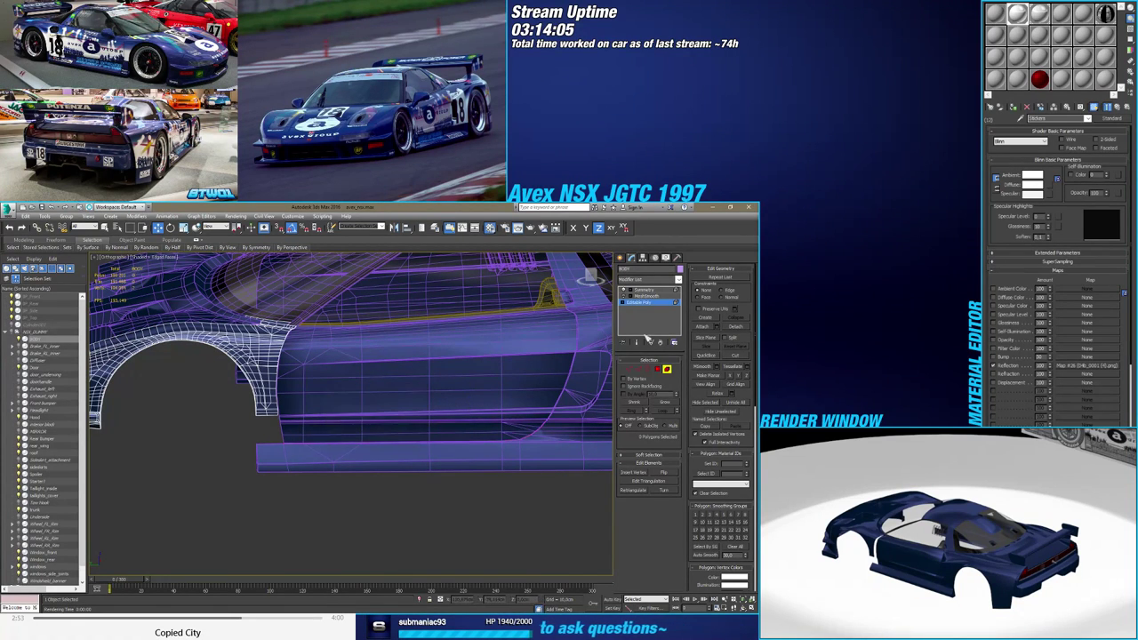
Attach the detached edge strip to the sideskirts object's base editable poly
{"action": "left_click", "coordinate": [620, 259]}
{"action": "left_click", "coordinate": [554, 436]}
{"action": "scroll", "coordinate": [551, 434], "scroll_direction": "up", "scroll_amount": 8}
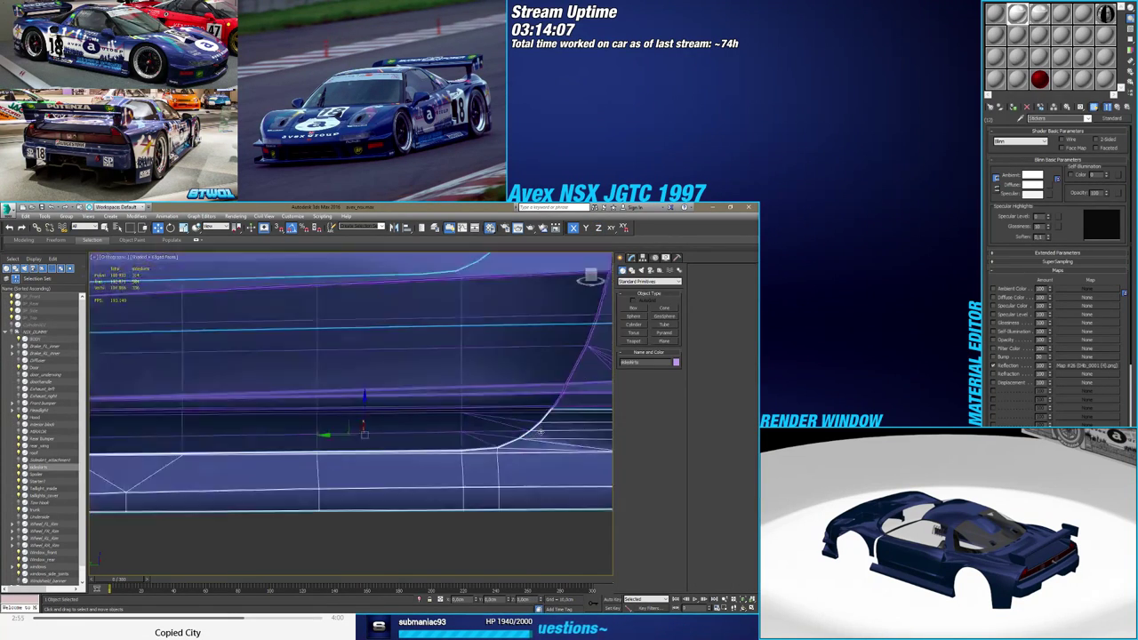
{"action": "scroll", "coordinate": [501, 423], "scroll_direction": "up", "scroll_amount": 5}
{"action": "left_click", "coordinate": [631, 258]}
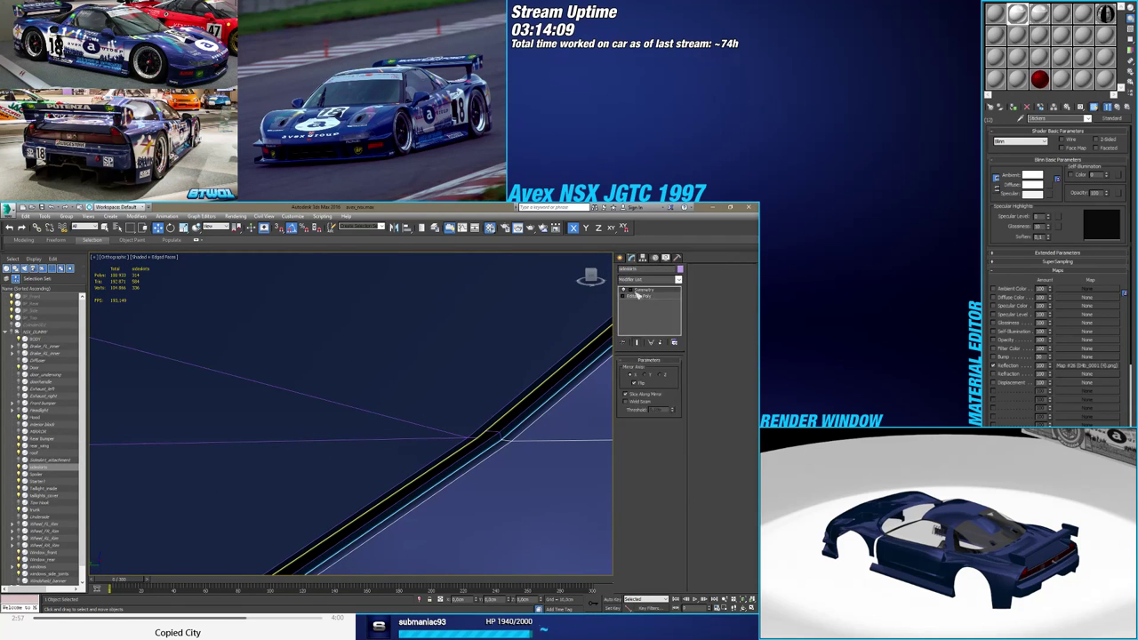
{"action": "left_click", "coordinate": [704, 327]}
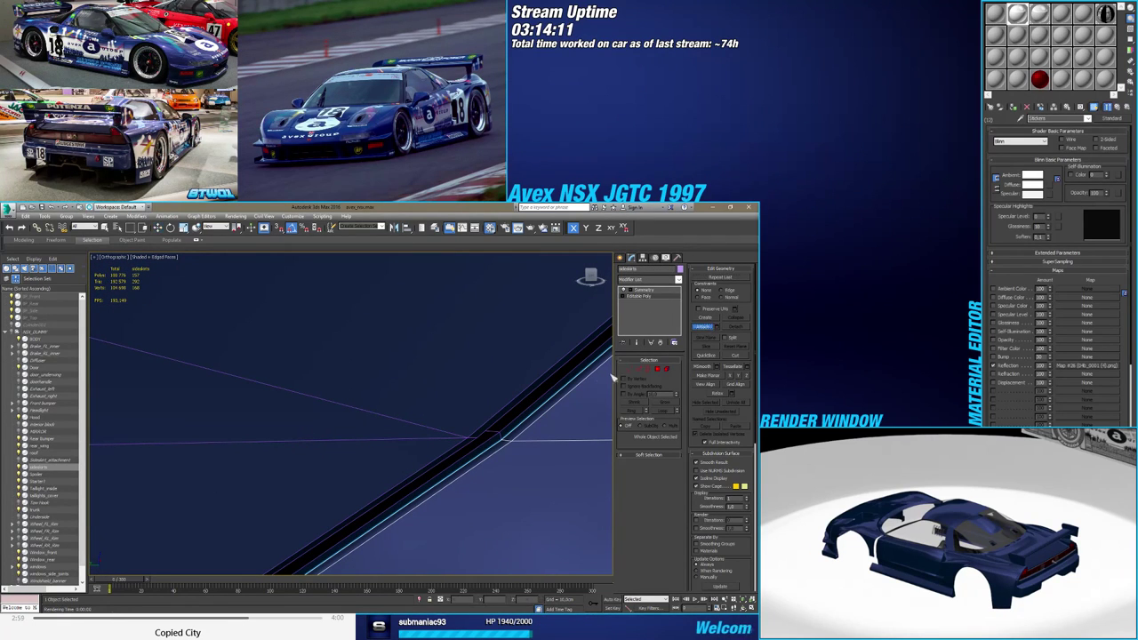
{"action": "left_click", "coordinate": [571, 378]}
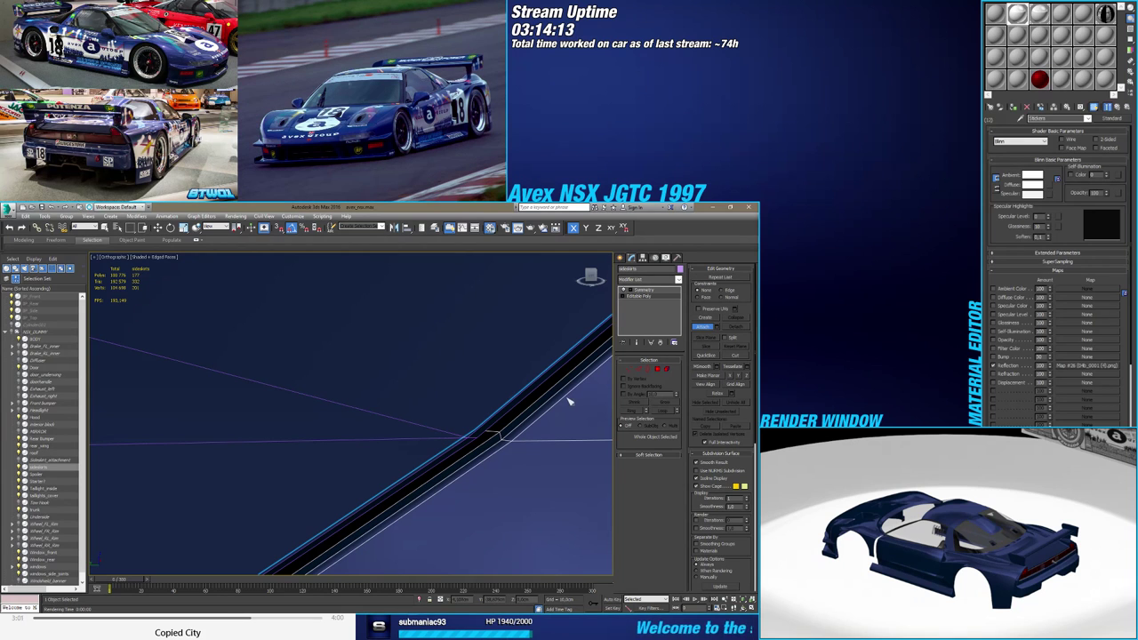
{"action": "right_click", "coordinate": [569, 402]}
Weld the sideskirts' coincident vertices so the attached strip joins the panel edge
{"action": "scroll", "coordinate": [467, 386], "scroll_direction": "down", "scroll_amount": 4}
{"action": "middle_click_drag", "start_coordinate": [467, 385], "coordinate": [487, 303], "text": "alt"}
{"action": "scroll", "coordinate": [440, 375], "scroll_direction": "up", "scroll_amount": 2}
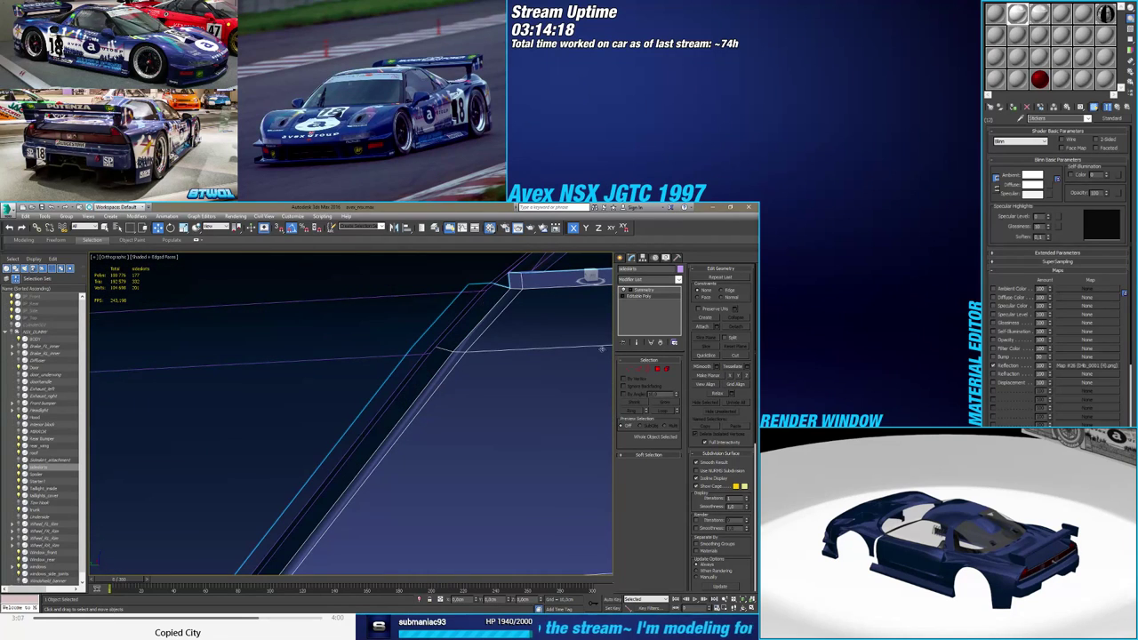
{"action": "left_click", "coordinate": [629, 368]}
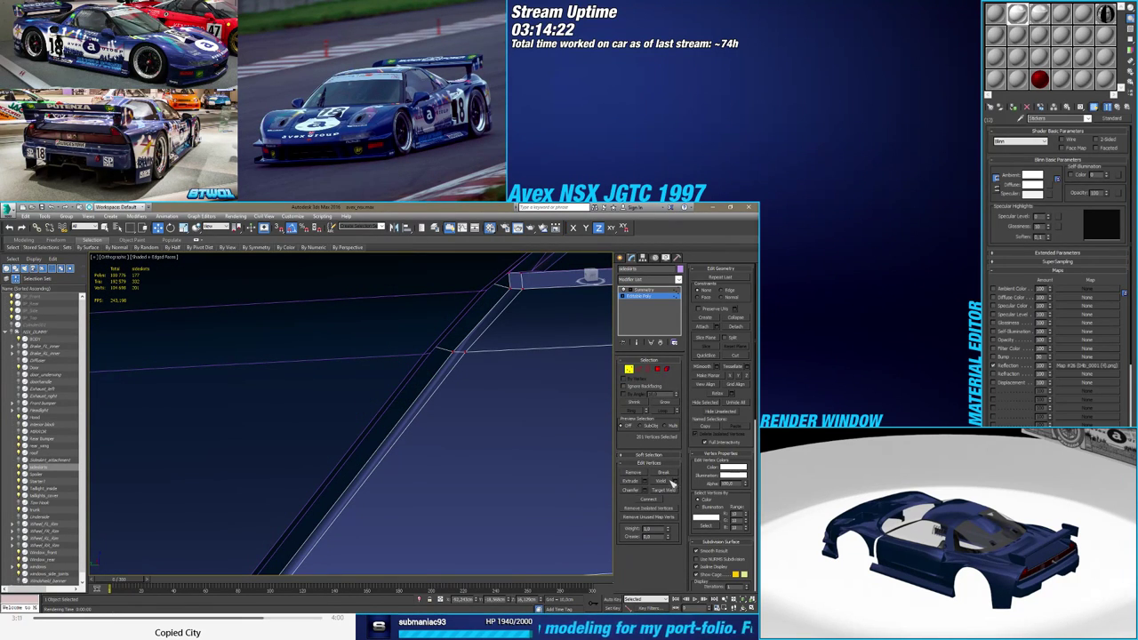
{"action": "left_click", "coordinate": [676, 483]}
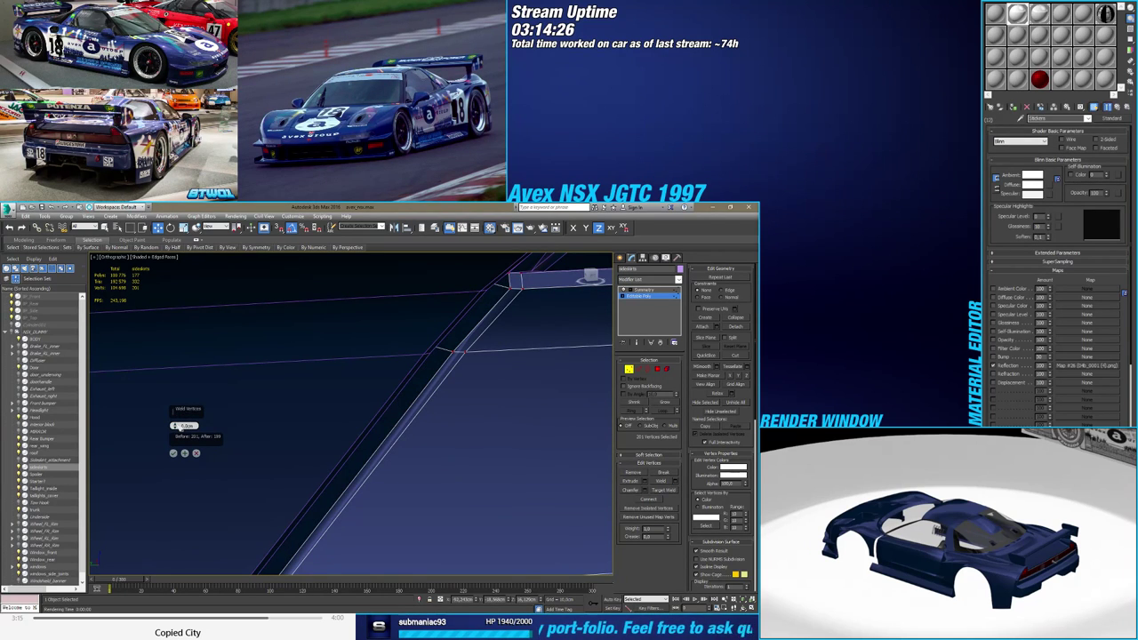
{"action": "left_click", "coordinate": [174, 453]}
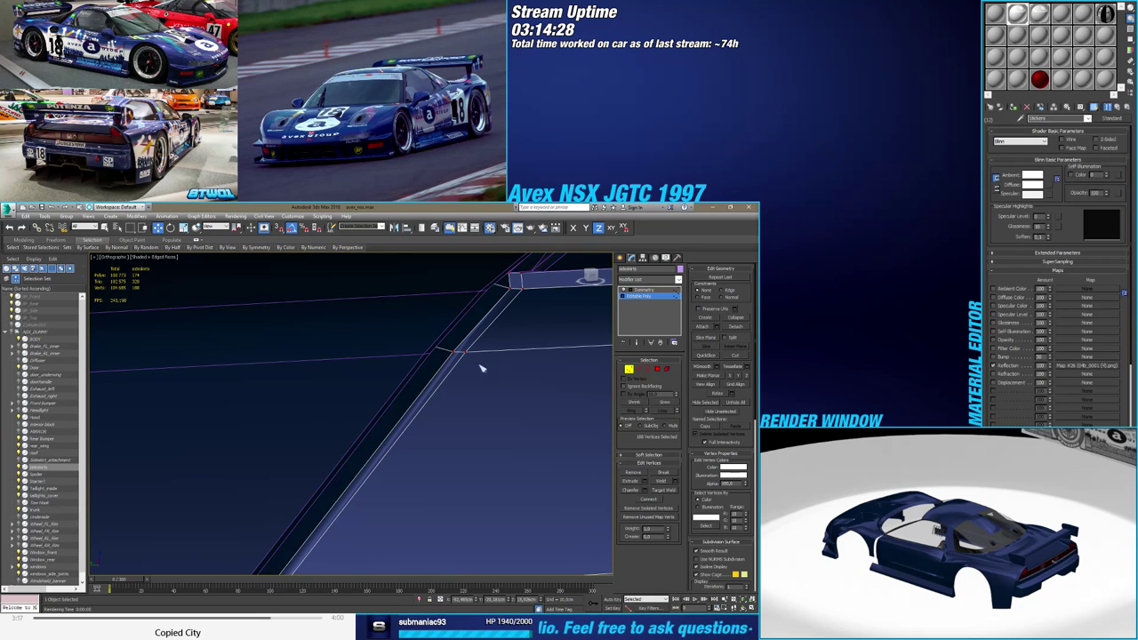
Select the whole attached polygon strip along the sideskirts' gap edge and check its smoothing group
{"action": "left_click", "coordinate": [659, 372]}
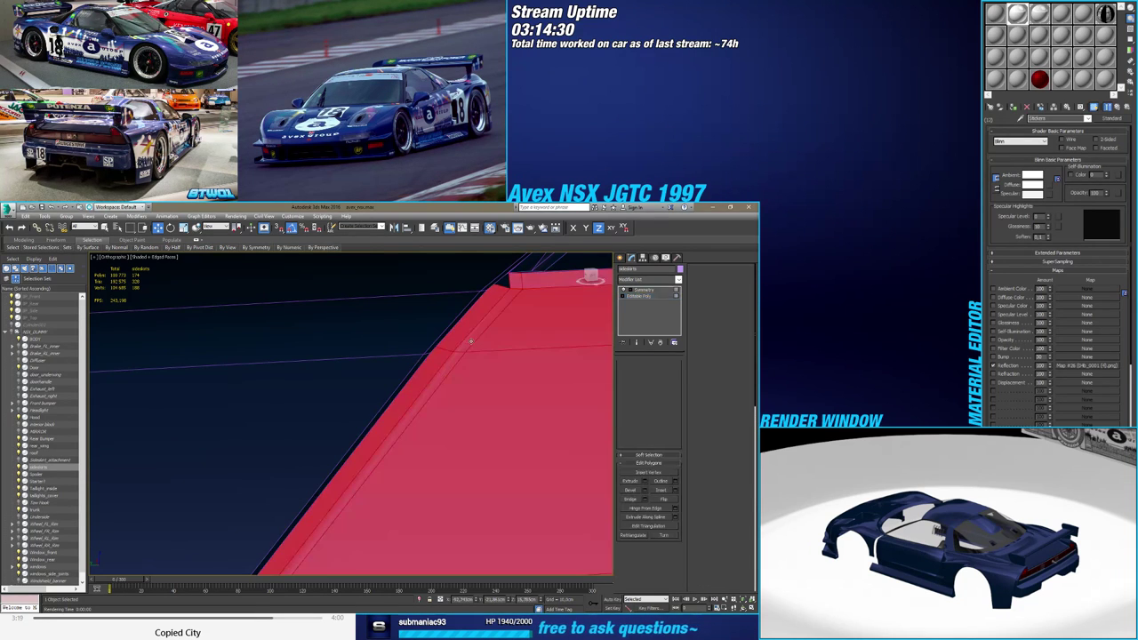
{"action": "left_click", "coordinate": [460, 332]}
{"action": "left_click", "coordinate": [440, 359], "text": "shift"}
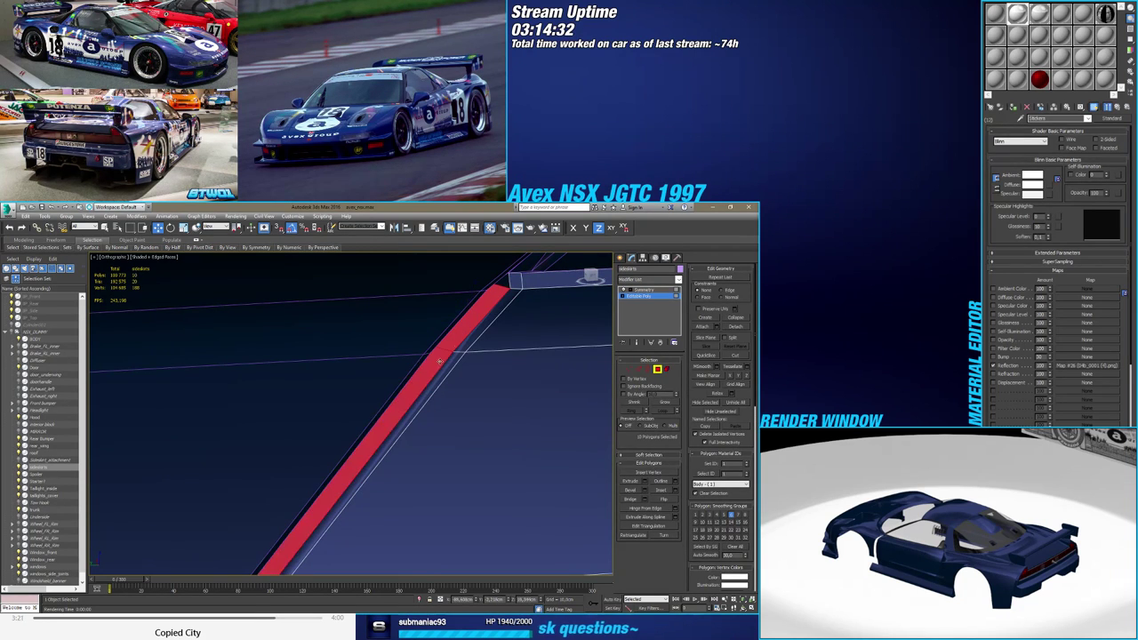
{"action": "middle_click_drag", "start_coordinate": [509, 286], "coordinate": [502, 372], "text": "alt"}
{"action": "scroll", "coordinate": [442, 305], "scroll_direction": "up", "scroll_amount": 4}
{"action": "scroll", "coordinate": [464, 363], "scroll_direction": "up", "scroll_amount": 1}
{"action": "scroll", "coordinate": [466, 365], "scroll_direction": "down", "scroll_amount": 2}
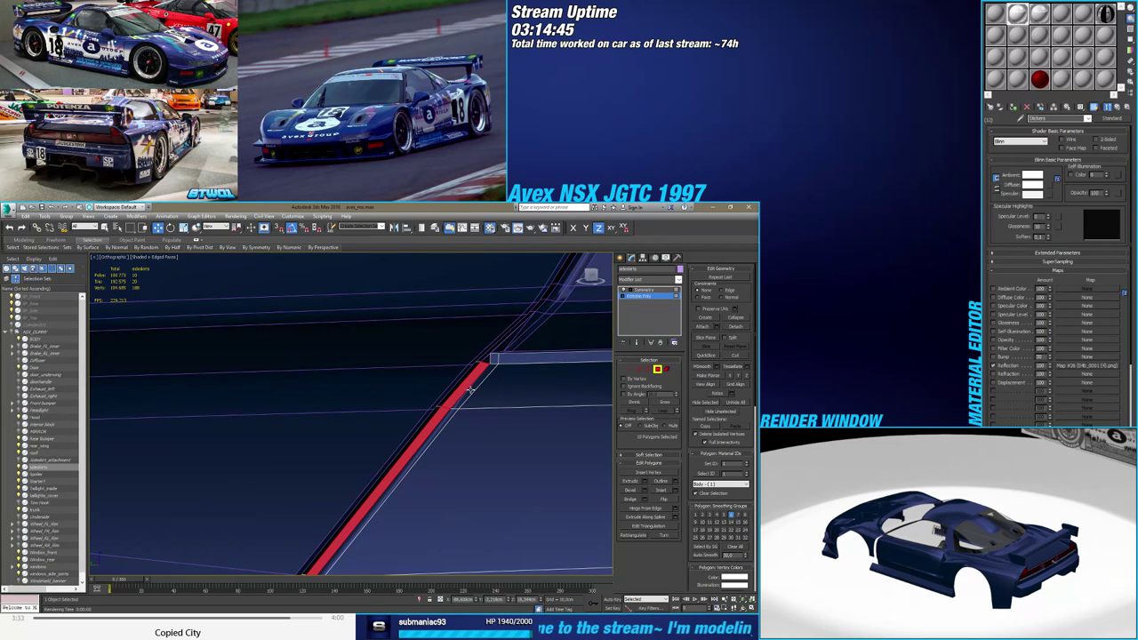
Select the narrow polygon strip between the sideskirts' gap edge and outer surface, and assign it smoothing groups 1 and 6
{"action": "left_click", "coordinate": [479, 389]}
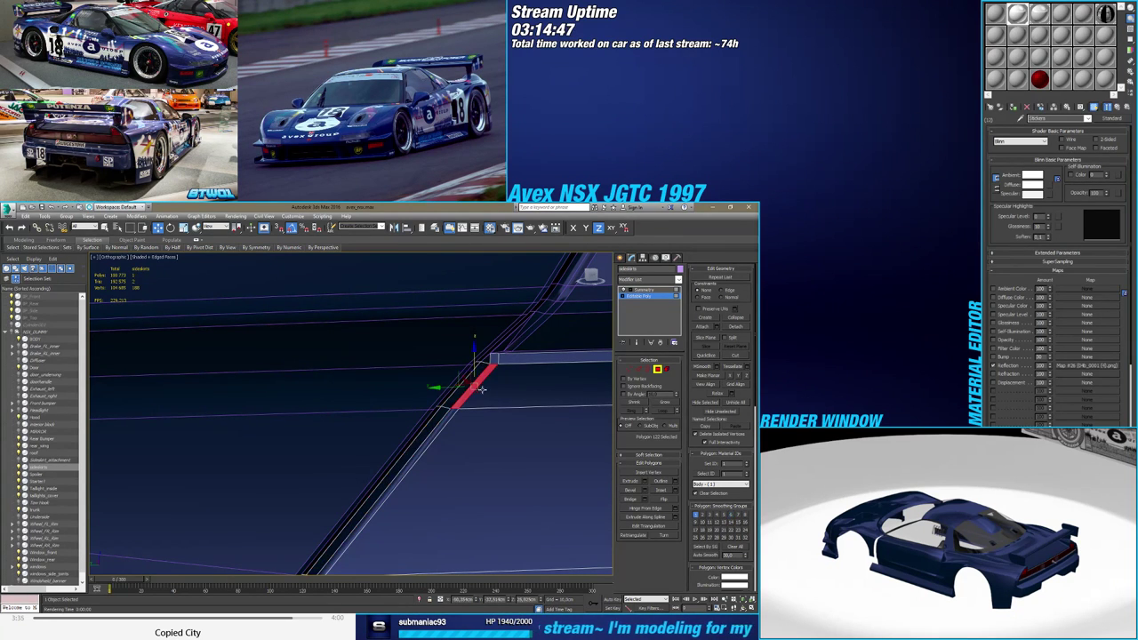
{"action": "left_click", "coordinate": [493, 389]}
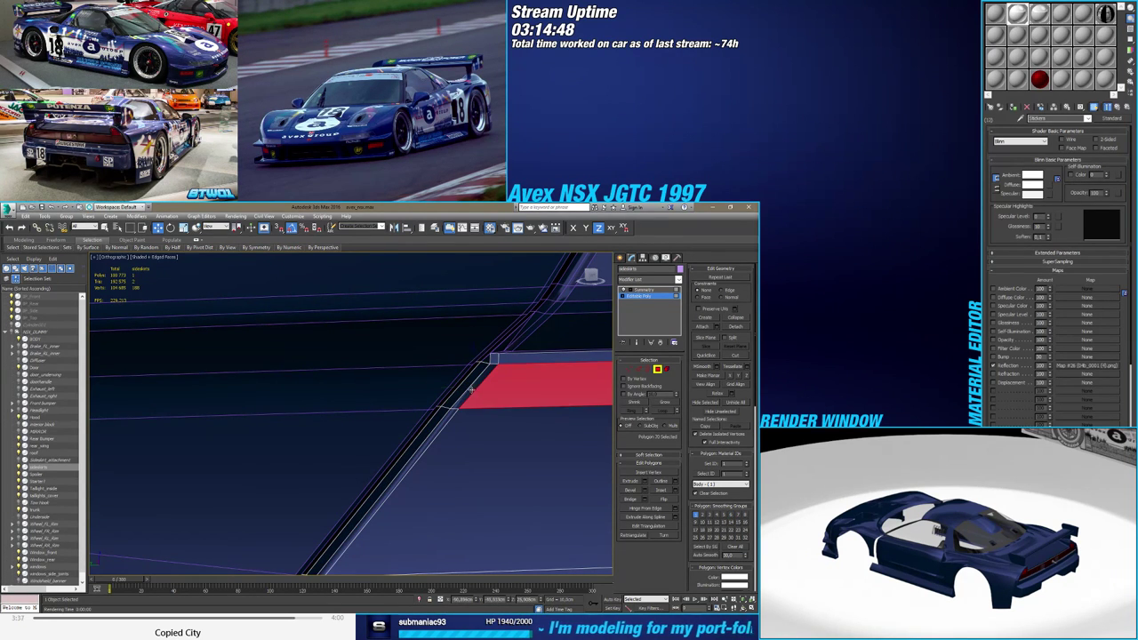
{"action": "left_click", "coordinate": [471, 388]}
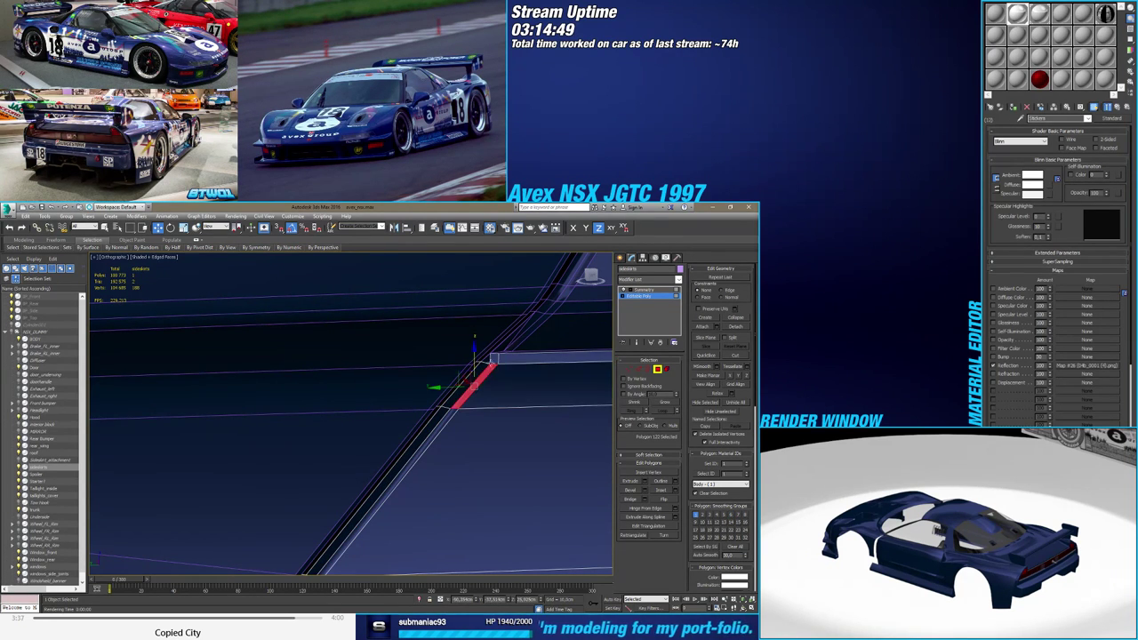
{"action": "left_click", "coordinate": [484, 372]}
{"action": "middle_click_drag", "start_coordinate": [493, 358], "coordinate": [388, 371], "text": "alt"}
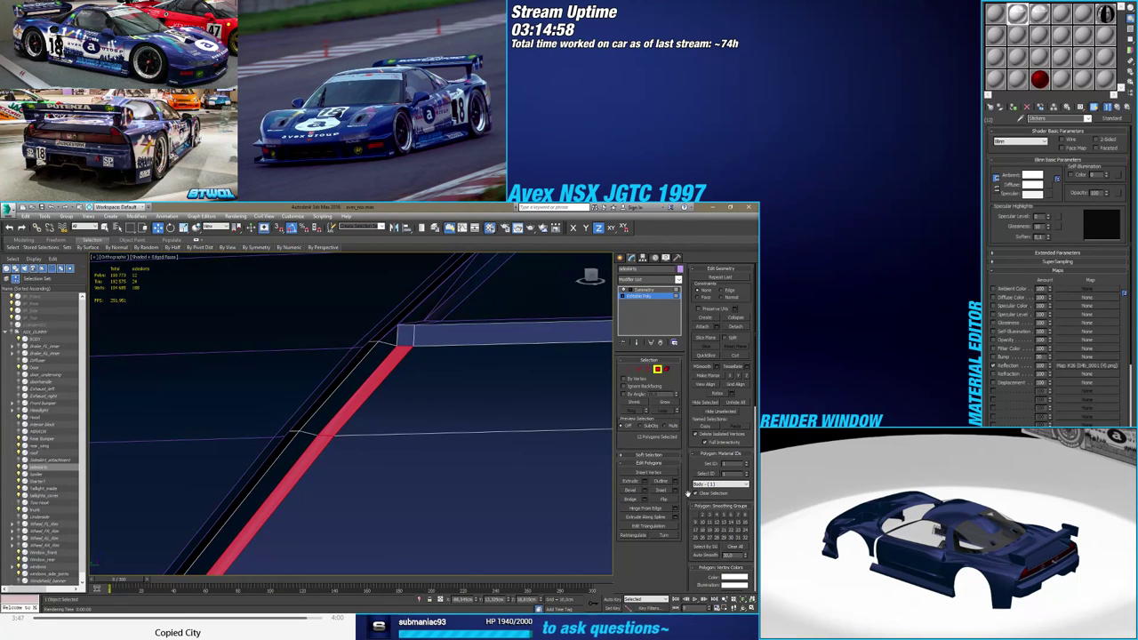
{"action": "left_click", "coordinate": [696, 514]}
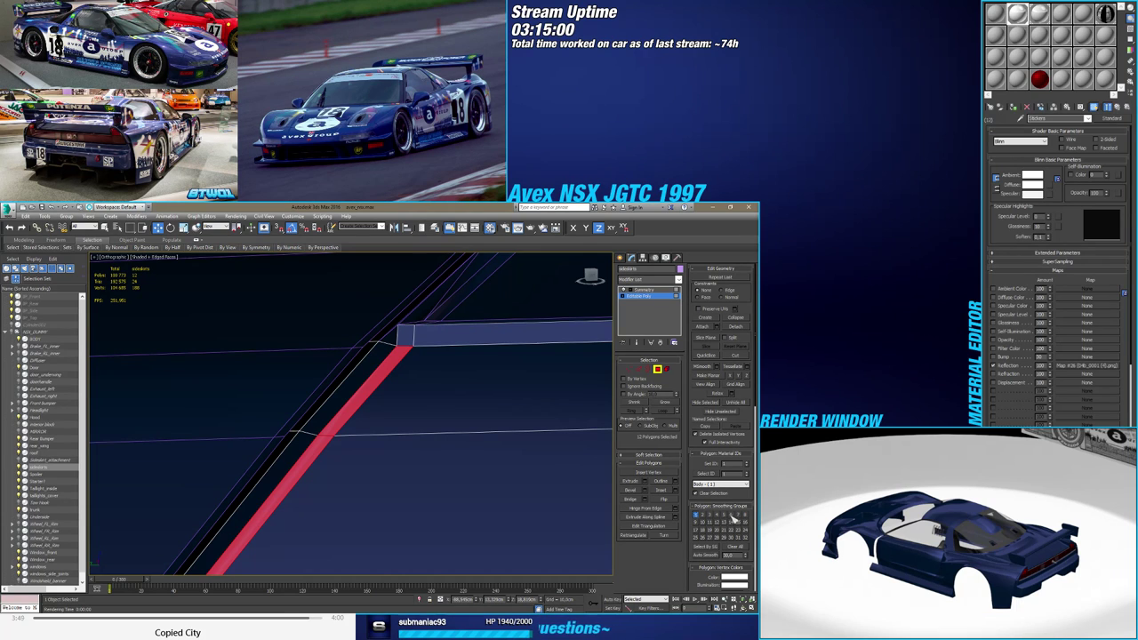
{"action": "left_click", "coordinate": [731, 516]}
Leave polygon editing, deselect the sideskirts and examine the shading along the panel gap with edge display turned off
{"action": "middle_click_drag", "start_coordinate": [445, 465], "coordinate": [447, 428], "text": "alt"}
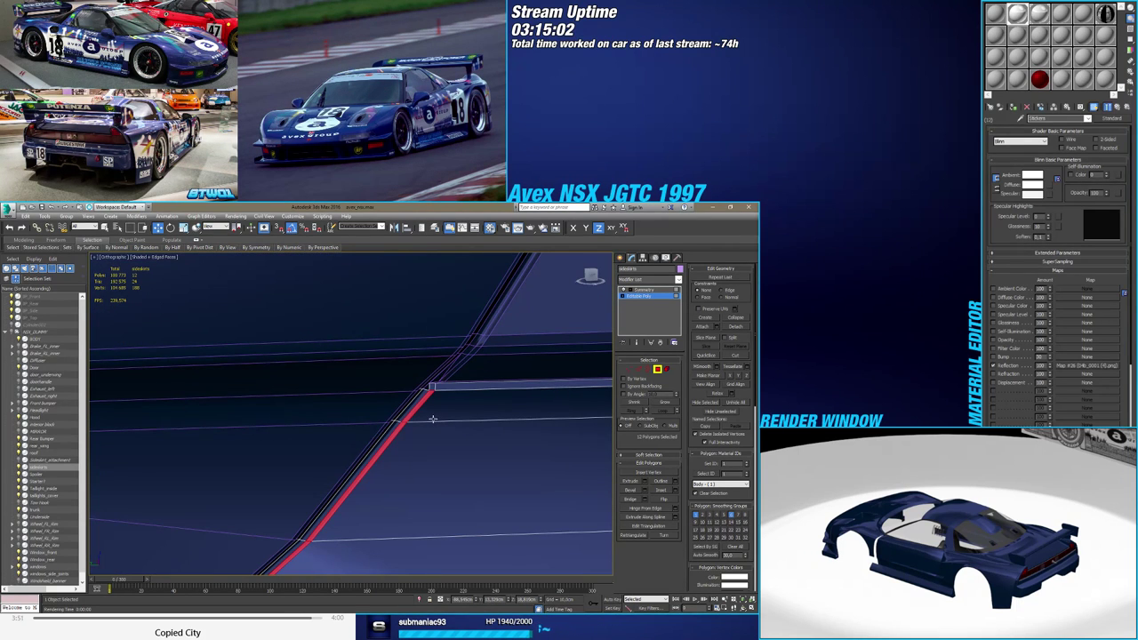
{"action": "left_click", "coordinate": [426, 421]}
{"action": "scroll", "coordinate": [404, 445], "scroll_direction": "down", "scroll_amount": 5}
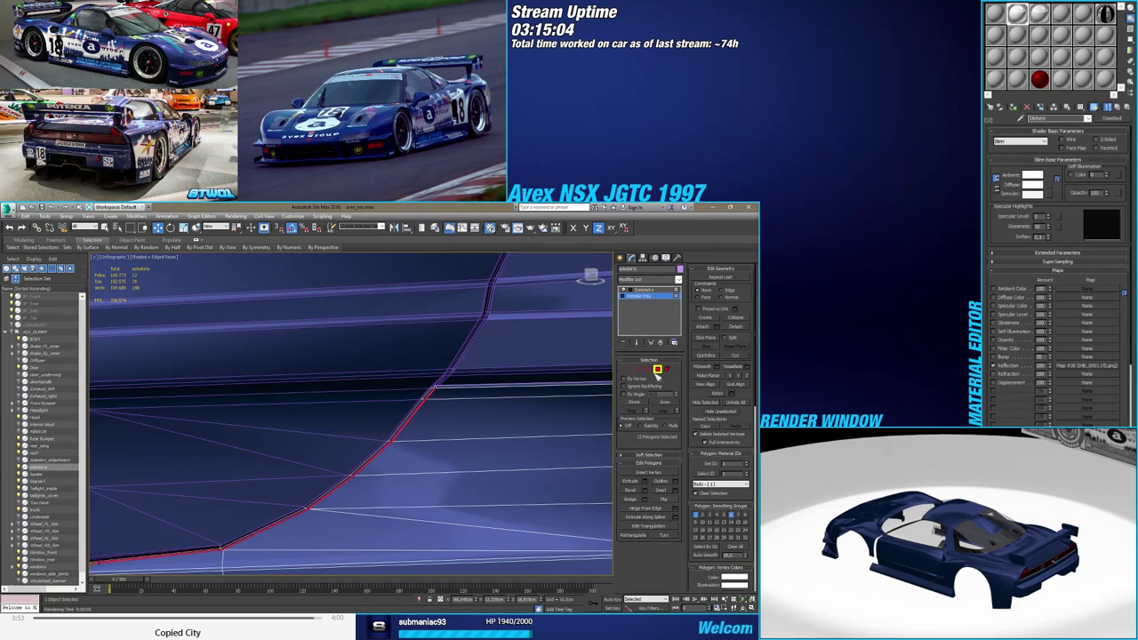
{"action": "left_click", "coordinate": [657, 369]}
{"action": "middle_click_drag", "start_coordinate": [460, 463], "coordinate": [462, 429], "text": "alt"}
{"action": "scroll", "coordinate": [430, 445], "scroll_direction": "down", "scroll_amount": 6}
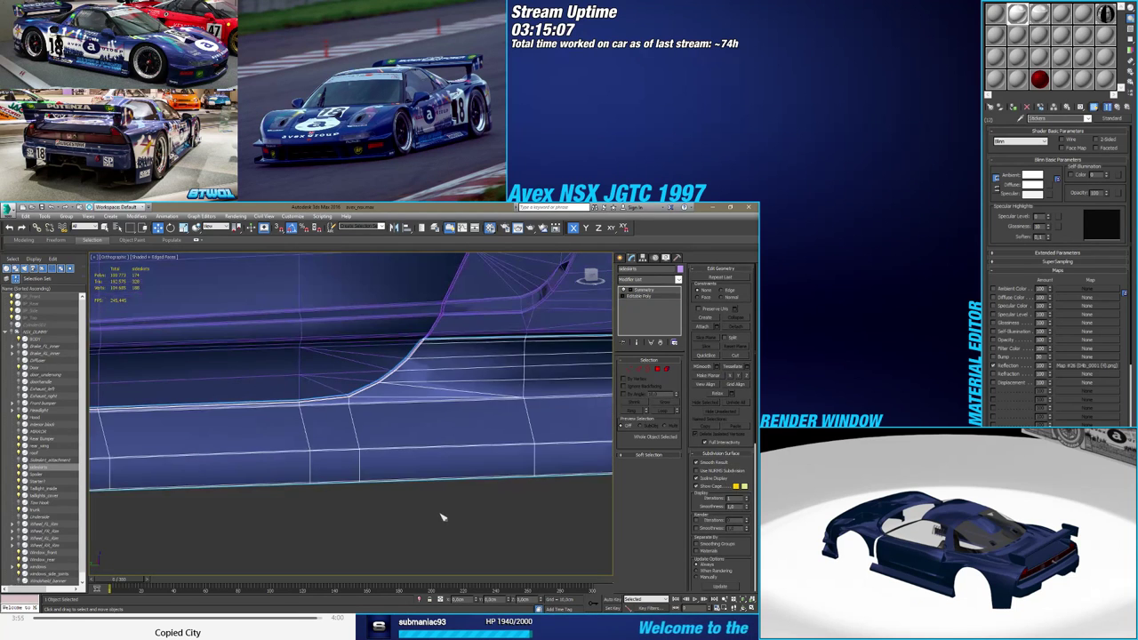
{"action": "left_click", "coordinate": [442, 519]}
{"action": "mouse_move", "coordinate": [427, 375]}
{"action": "middle_mouse_down"}
{"action": "mouse_move", "coordinate": [422, 409]}
{"action": "mouse_move", "coordinate": [402, 380]}
{"action": "mouse_move", "coordinate": [417, 376]}
{"action": "middle_mouse_up"}
{"action": "key", "text": "F4"}
{"action": "scroll", "coordinate": [413, 389], "scroll_direction": "up", "scroll_amount": 6}
{"action": "scroll", "coordinate": [417, 376], "scroll_direction": "down", "scroll_amount": 3}
{"action": "scroll", "coordinate": [416, 375], "scroll_direction": "down", "scroll_amount": 10}
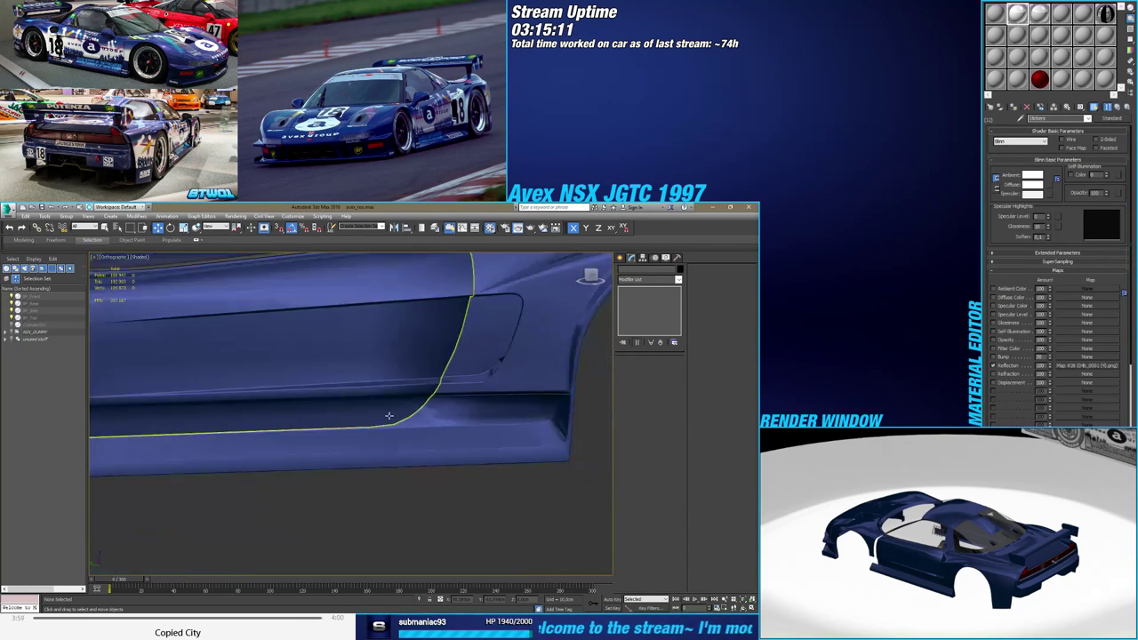
Select the Door object at the panel gap and enter polygon editing on its base editable poly
{"action": "middle_click_drag", "start_coordinate": [421, 423], "coordinate": [320, 359], "text": "alt"}
{"action": "left_click", "coordinate": [320, 358]}
{"action": "scroll", "coordinate": [322, 367], "scroll_direction": "up", "scroll_amount": 10}
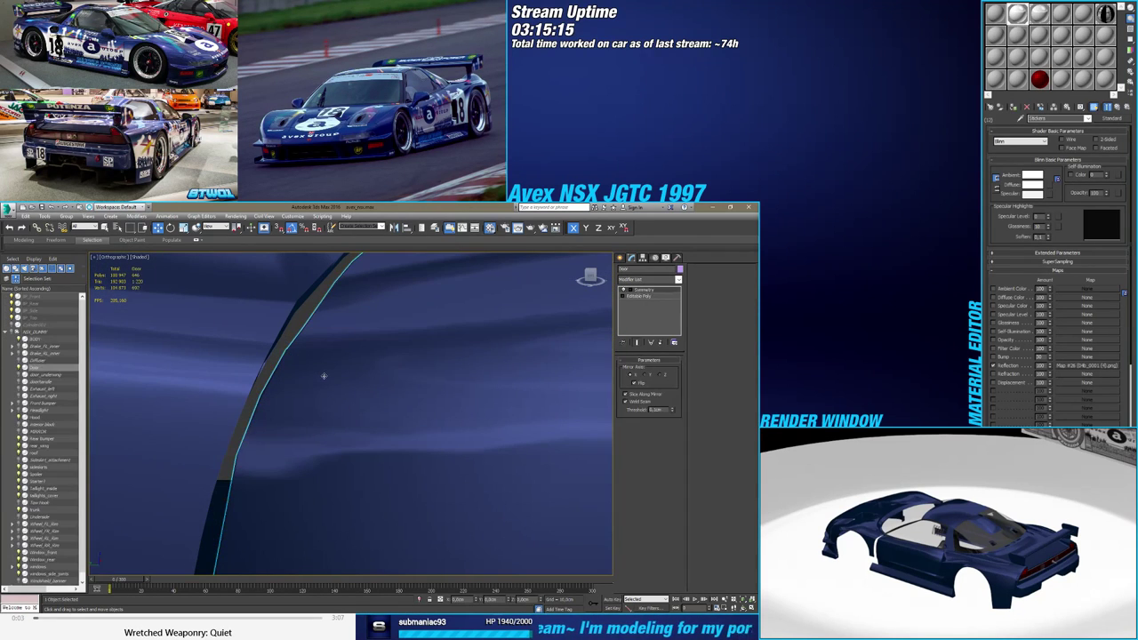
{"action": "left_click", "coordinate": [659, 298]}
{"action": "middle_click_drag", "start_coordinate": [360, 379], "coordinate": [388, 333], "text": "alt"}
{"action": "middle_click_drag", "start_coordinate": [477, 442], "coordinate": [389, 369]}
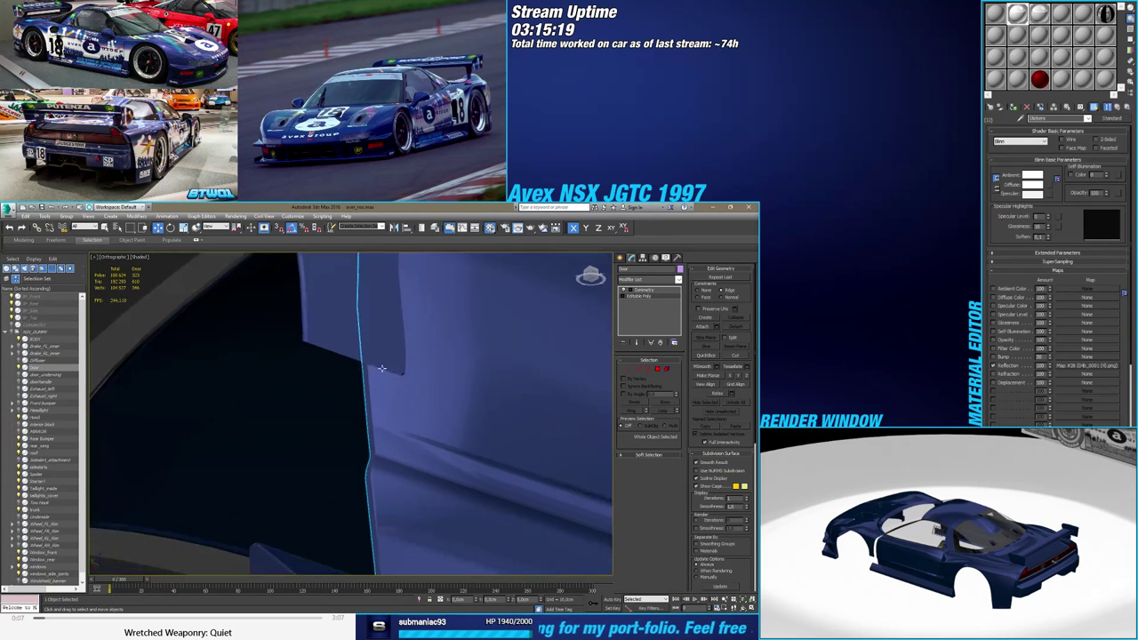
{"action": "scroll", "coordinate": [389, 445], "scroll_direction": "up", "scroll_amount": 4}
{"action": "left_click", "coordinate": [656, 370]}
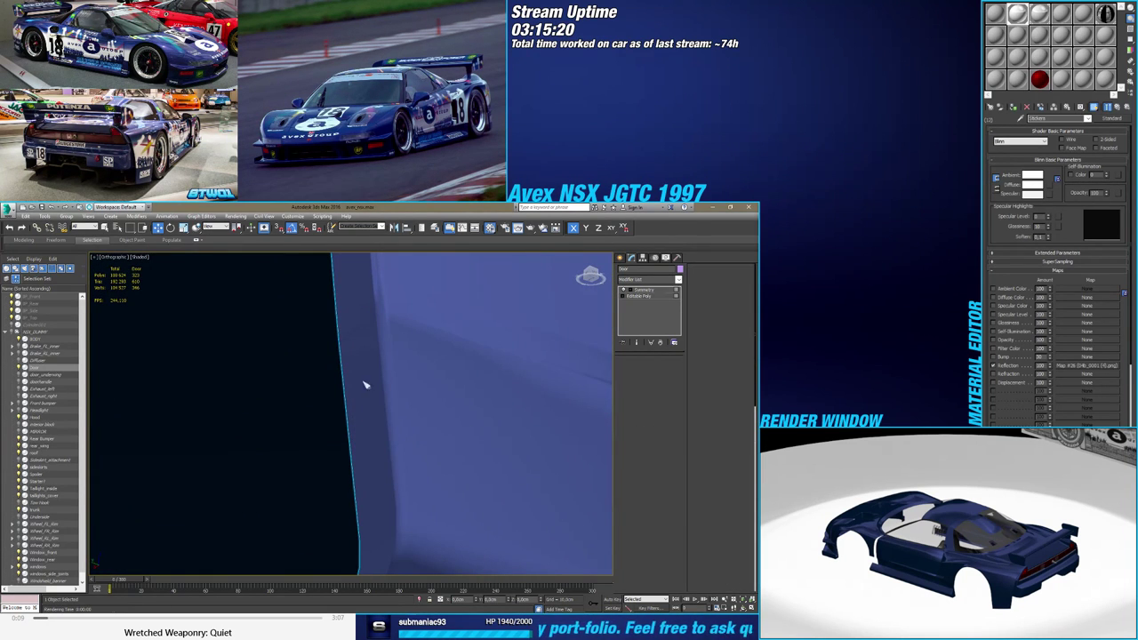
Turn edge display back on and check the smoothing groups of single polygons beside the Door's gap edge
{"action": "left_click", "coordinate": [364, 381]}
{"action": "key", "text": "F4"}
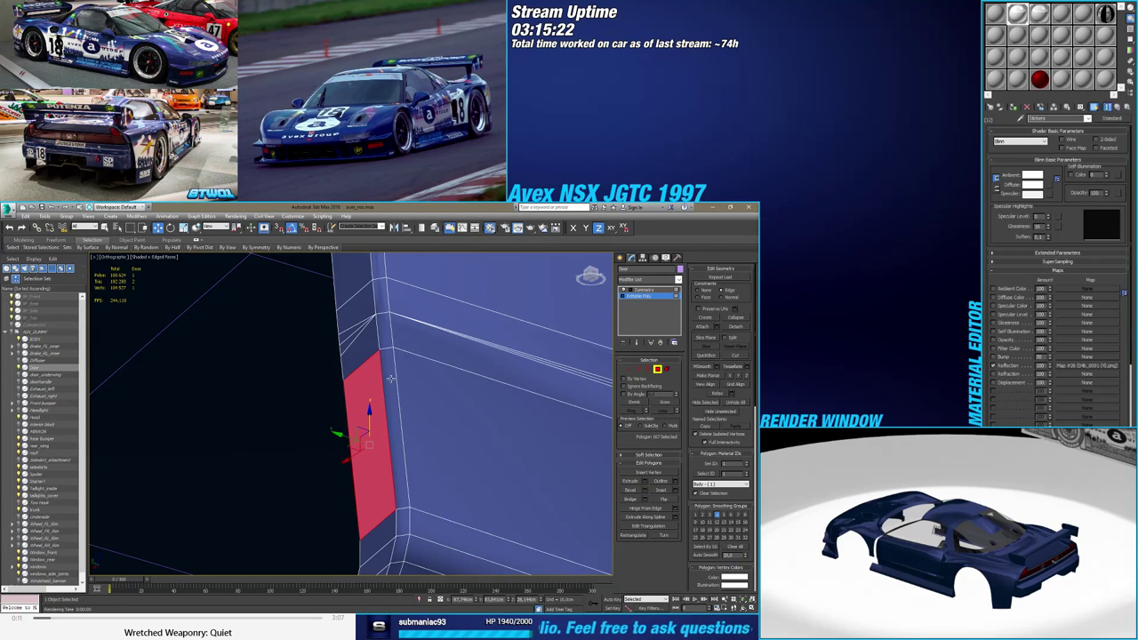
{"action": "left_click", "coordinate": [417, 389]}
{"action": "left_click", "coordinate": [393, 393]}
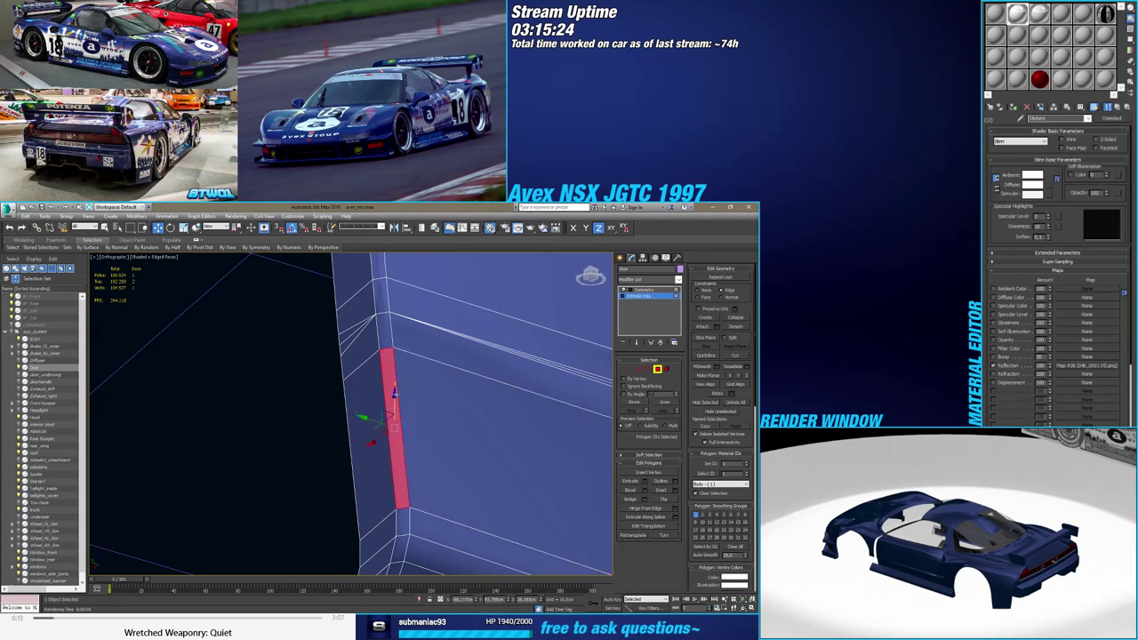
Select the Door's inner gap-edge polygons, deselecting the corner, bottom and rear ones so only the front edge run stays selected
{"action": "left_click", "coordinate": [372, 362]}
{"action": "left_click", "coordinate": [366, 350], "text": "shift"}
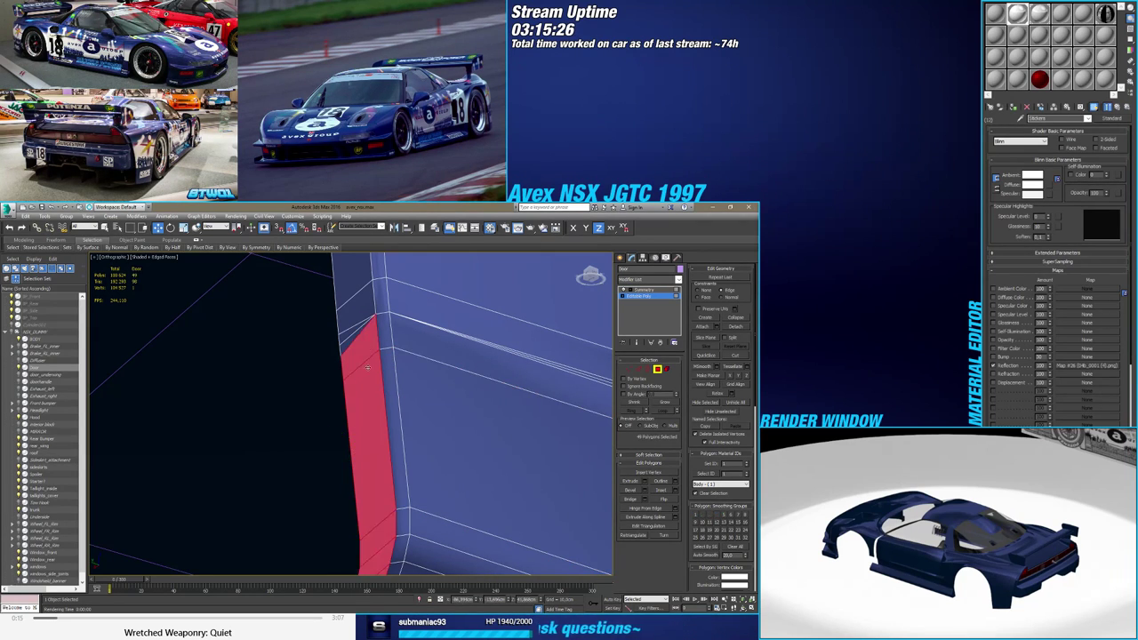
{"action": "scroll", "coordinate": [373, 355], "scroll_direction": "down", "scroll_amount": 6}
{"action": "scroll", "coordinate": [386, 485], "scroll_direction": "up", "scroll_amount": 6}
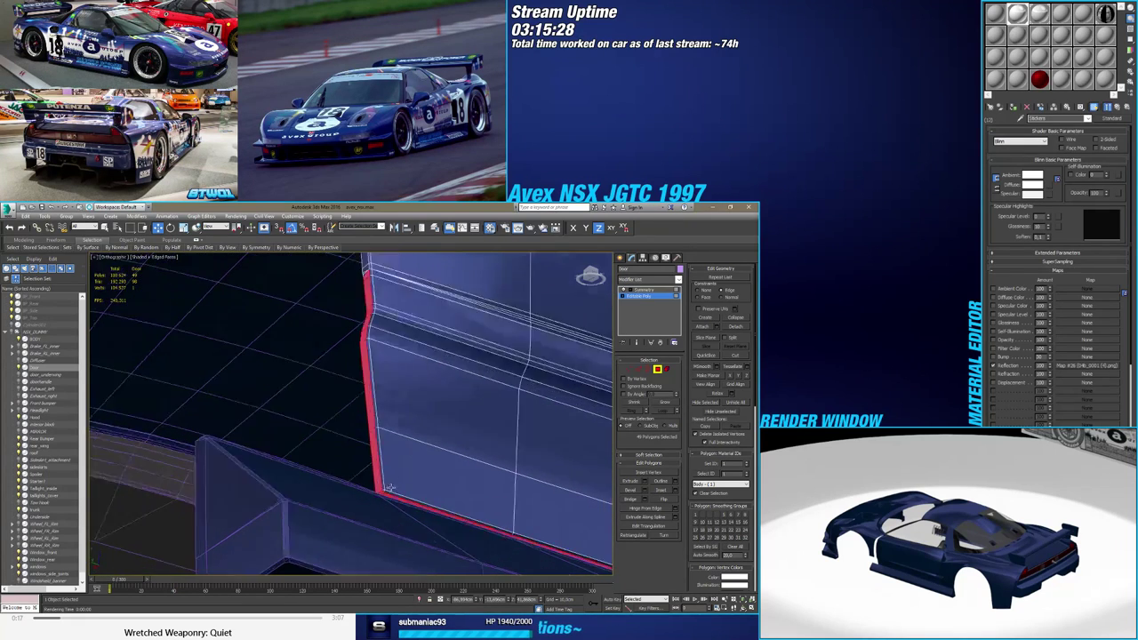
{"action": "left_click", "coordinate": [379, 508], "text": "alt"}
{"action": "scroll", "coordinate": [395, 508], "scroll_direction": "down", "scroll_amount": 5}
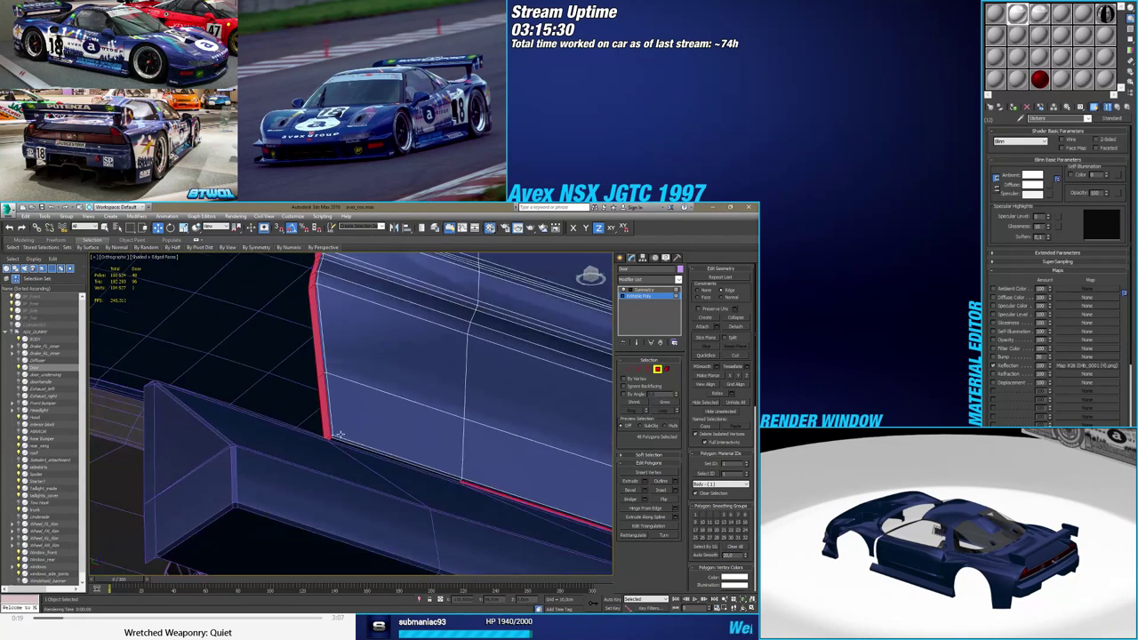
{"action": "middle_click_drag", "start_coordinate": [382, 500], "coordinate": [324, 380], "text": "alt"}
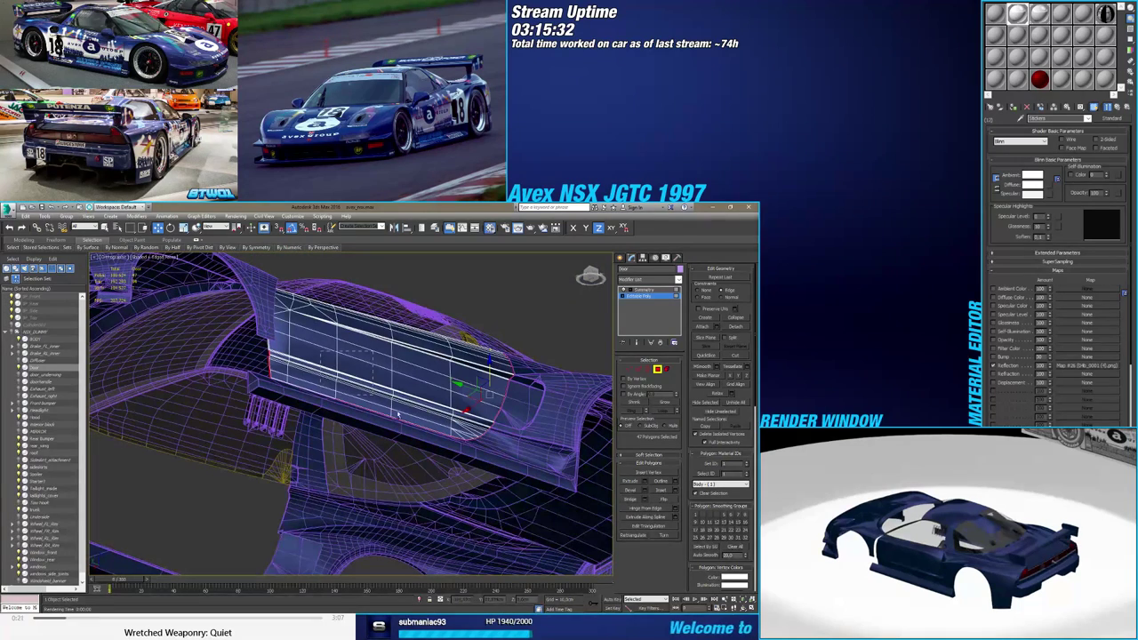
{"action": "left_click_drag", "start_coordinate": [398, 415], "coordinate": [544, 503], "text": "alt"}
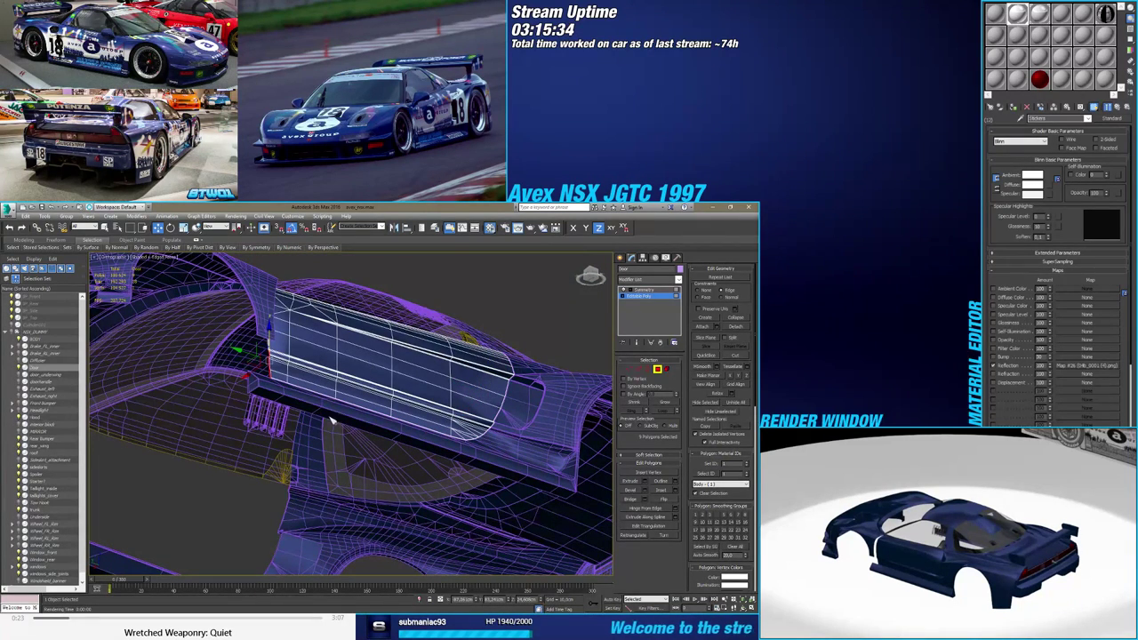
Try smoothing group 4 on the narrow polygon strip along the Door's front gap edge, and undo the assignment
{"action": "scroll", "coordinate": [331, 421], "scroll_direction": "up", "scroll_amount": 6}
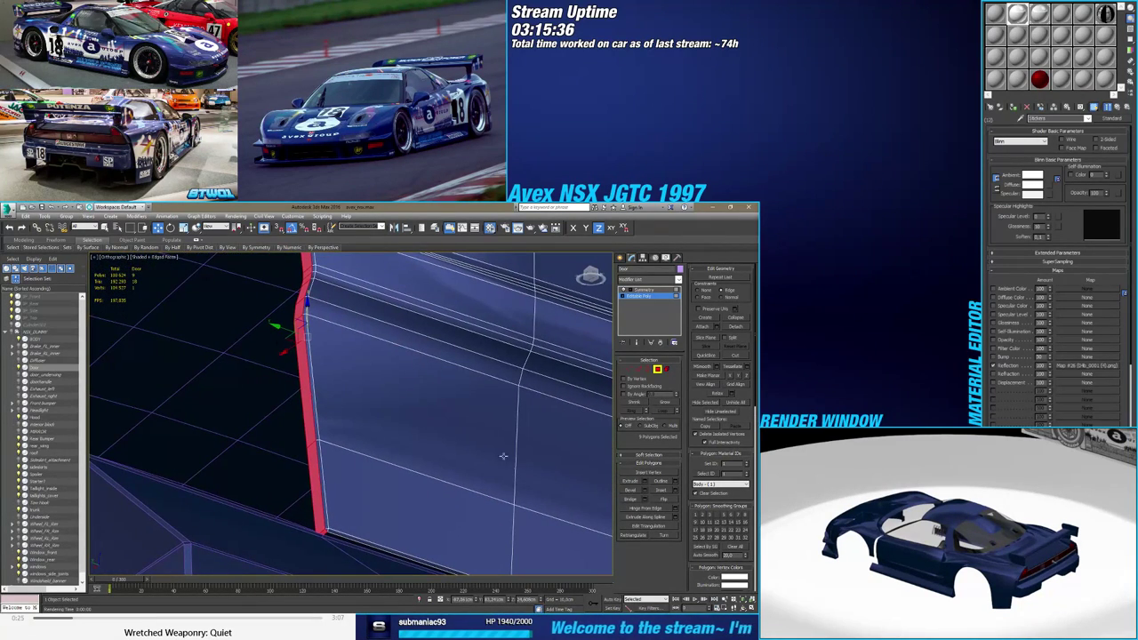
{"action": "middle_click_drag", "start_coordinate": [342, 313], "coordinate": [380, 447]}
{"action": "scroll", "coordinate": [364, 436], "scroll_direction": "up", "scroll_amount": 5}
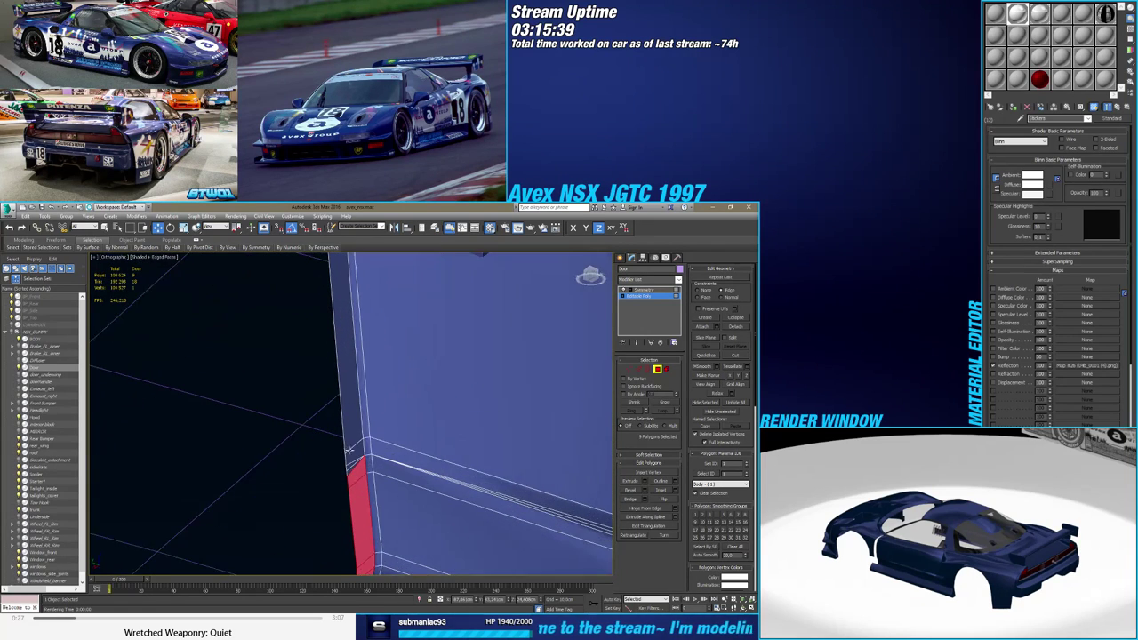
{"action": "left_click", "coordinate": [374, 447]}
{"action": "left_click", "coordinate": [372, 426], "text": "shift"}
{"action": "mouse_move", "coordinate": [371, 444]}
{"action": "middle_mouse_down"}
{"action": "mouse_move", "coordinate": [363, 410]}
{"action": "mouse_move", "coordinate": [363, 439]}
{"action": "middle_mouse_up"}
{"action": "scroll", "coordinate": [362, 403], "scroll_direction": "down", "scroll_amount": 7}
{"action": "scroll", "coordinate": [363, 440], "scroll_direction": "up", "scroll_amount": 8}
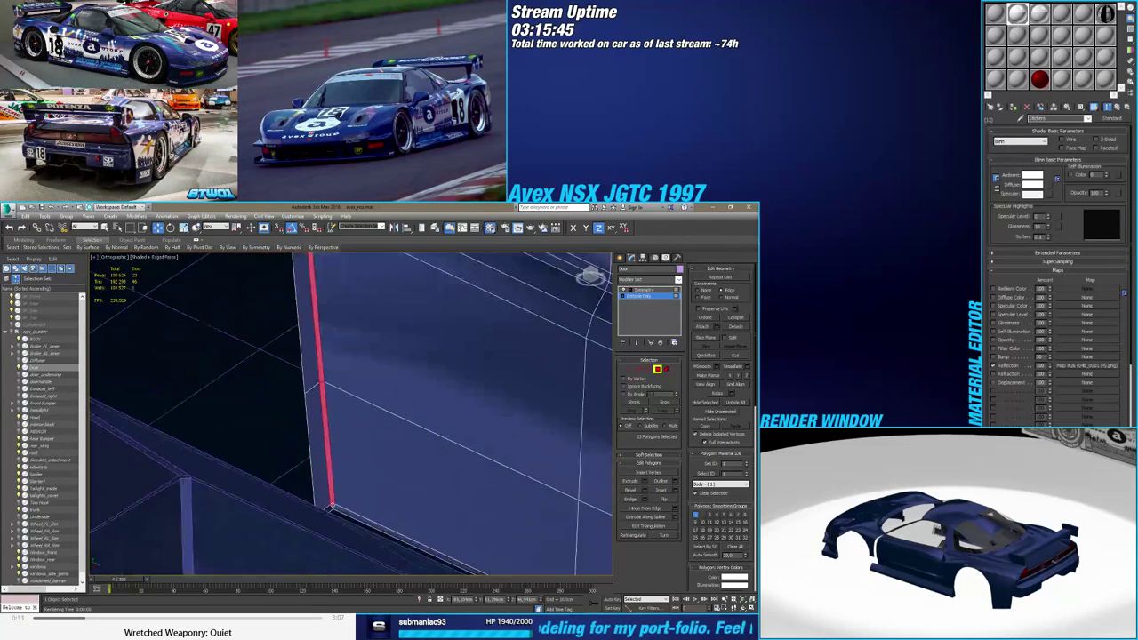
{"action": "middle_click_drag", "start_coordinate": [327, 528], "coordinate": [382, 485]}
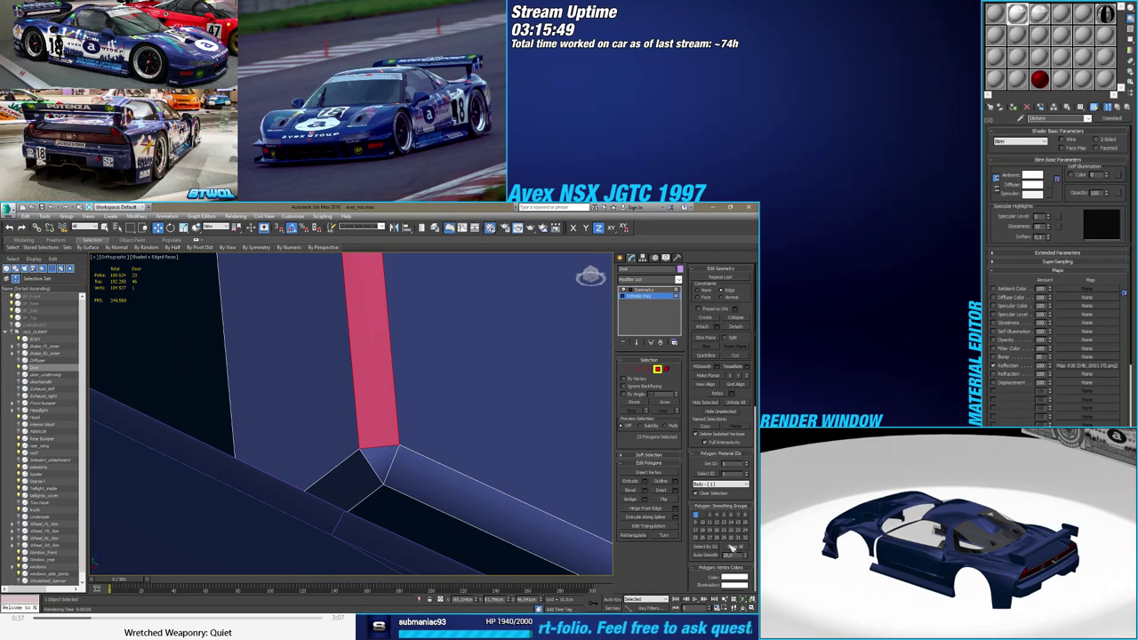
{"action": "scroll", "coordinate": [382, 463], "scroll_direction": "down", "scroll_amount": 10}
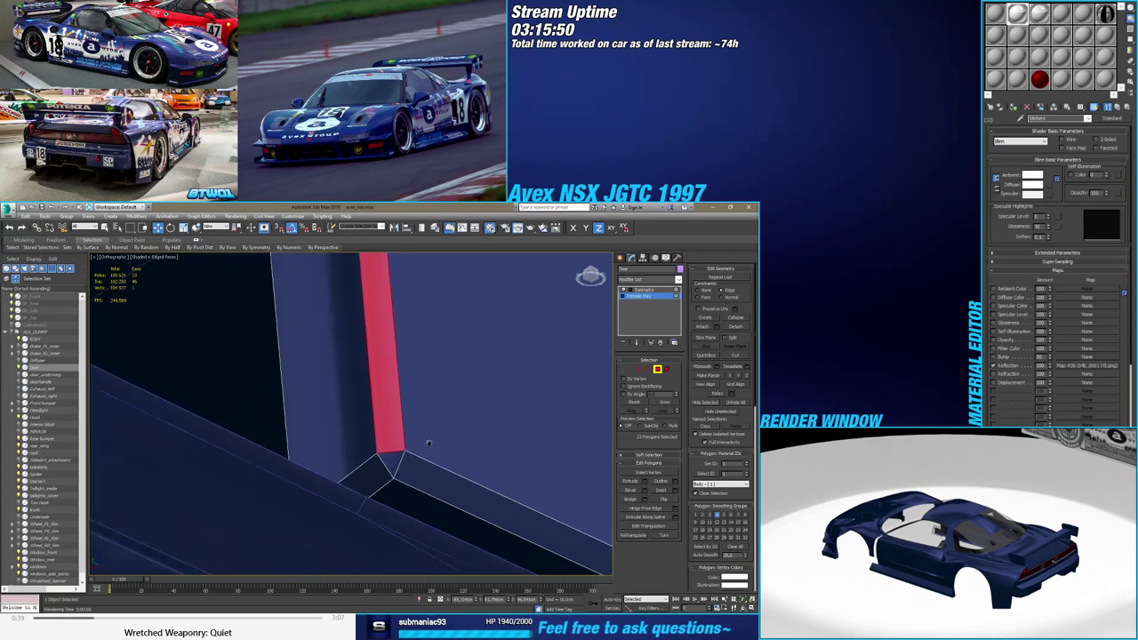
{"action": "middle_click_drag", "start_coordinate": [382, 463], "coordinate": [391, 484], "text": "alt"}
{"action": "scroll", "coordinate": [391, 484], "scroll_direction": "down", "scroll_amount": 1}
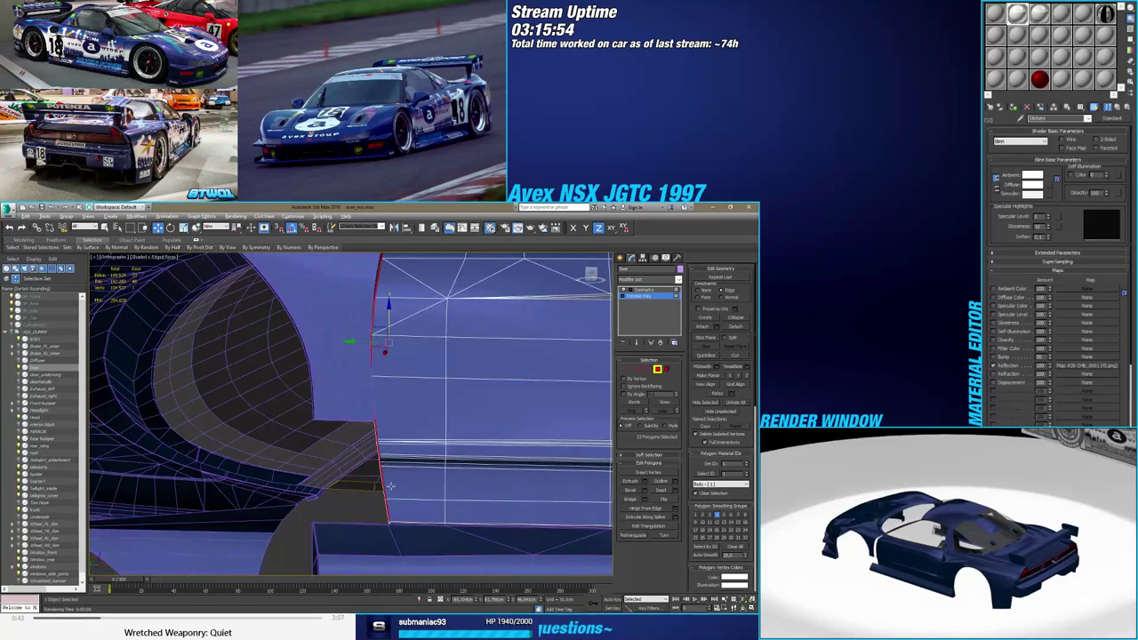
{"action": "key", "text": "ctrl+z"}
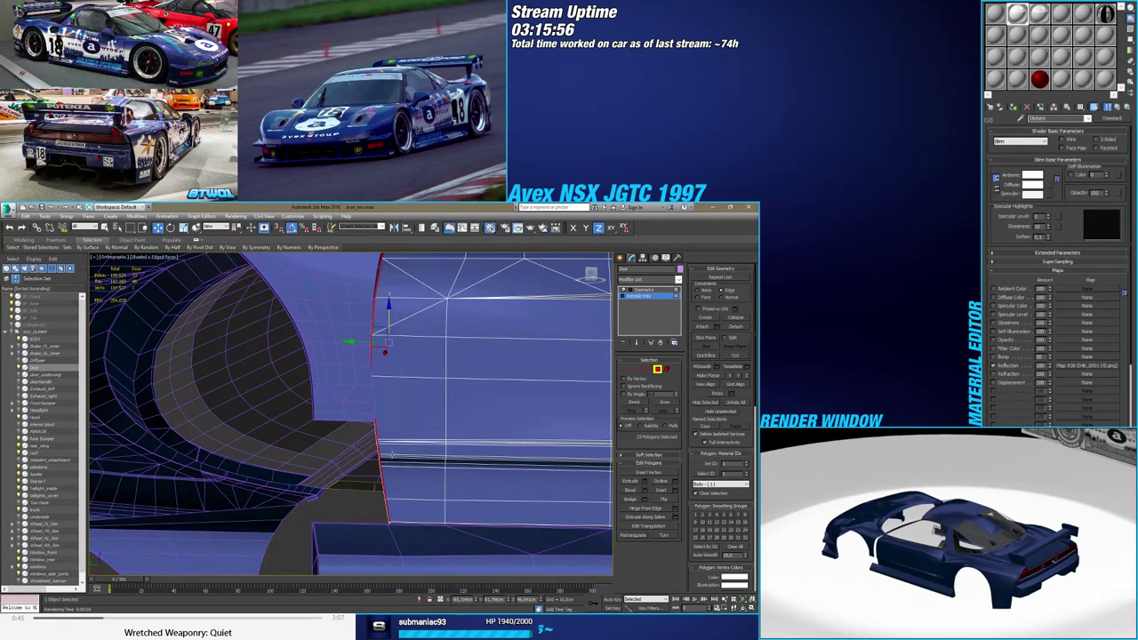
Check the smoothing groups of the bottom edge strip and adjoining surface polygons at the Door's lower front corner
{"action": "scroll", "coordinate": [391, 484], "scroll_direction": "up", "scroll_amount": 5}
{"action": "middle_click_drag", "start_coordinate": [353, 551], "coordinate": [334, 452], "text": "alt"}
{"action": "left_click", "coordinate": [330, 500]}
{"action": "left_click", "coordinate": [348, 487]}
{"action": "left_click", "coordinate": [388, 449]}
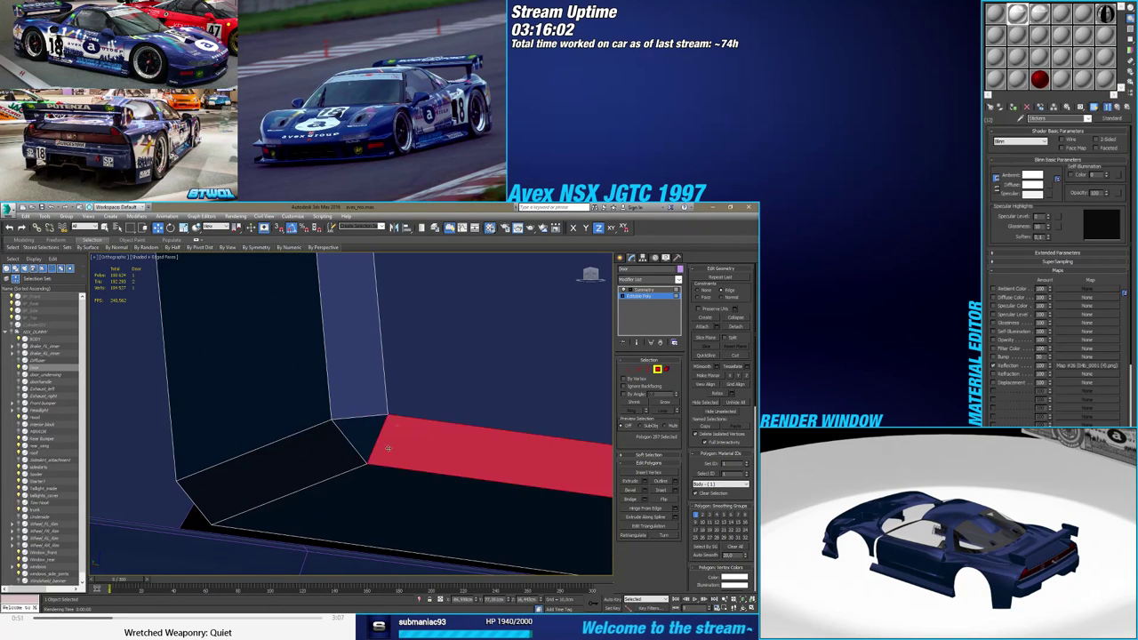
{"action": "left_click", "coordinate": [409, 395]}
{"action": "left_click", "coordinate": [398, 439]}
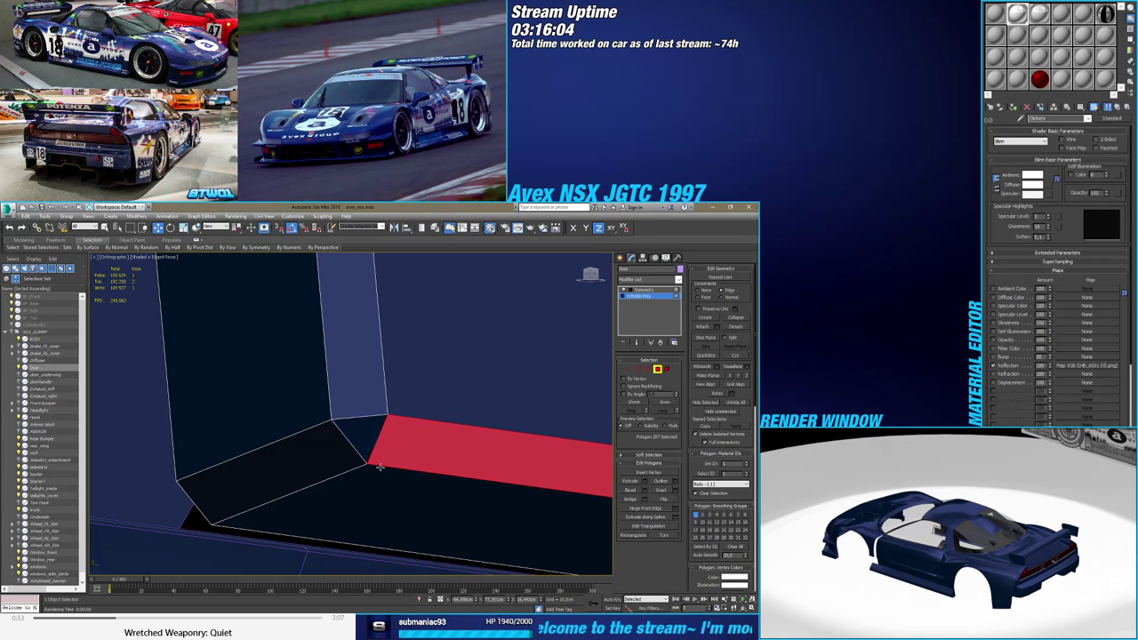
Adjust the smoothing groups of the inner quad at the Door's lower front corner, comparing it with the adjoining gap polygons
{"action": "left_click", "coordinate": [334, 460]}
{"action": "left_click", "coordinate": [362, 481]}
{"action": "left_click", "coordinate": [339, 455]}
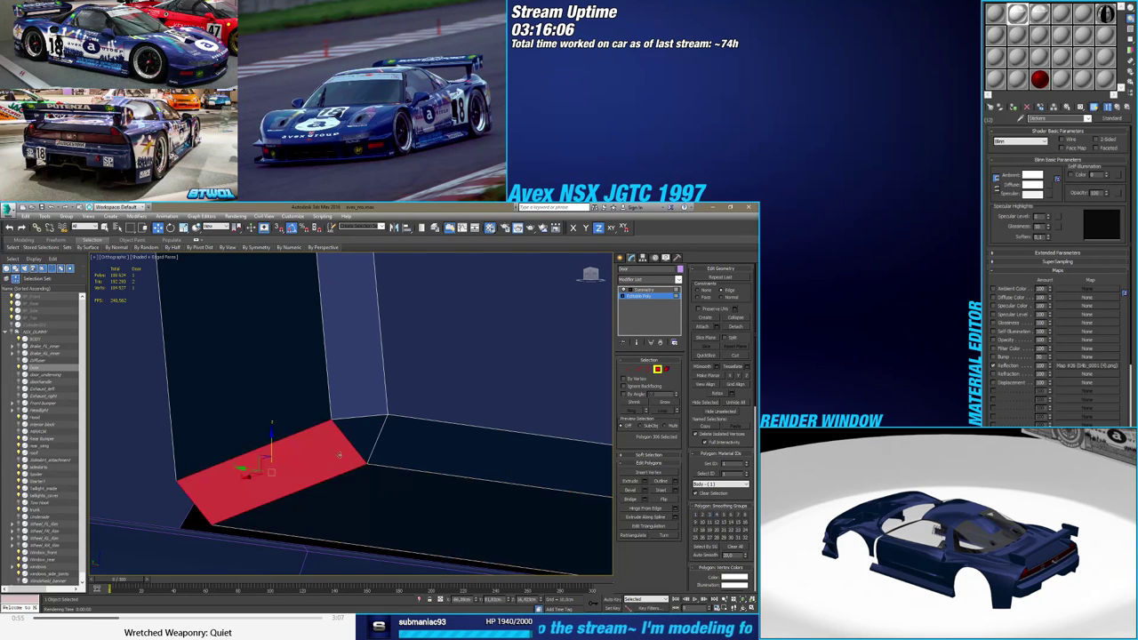
{"action": "left_click", "coordinate": [275, 419]}
{"action": "left_click", "coordinate": [321, 447]}
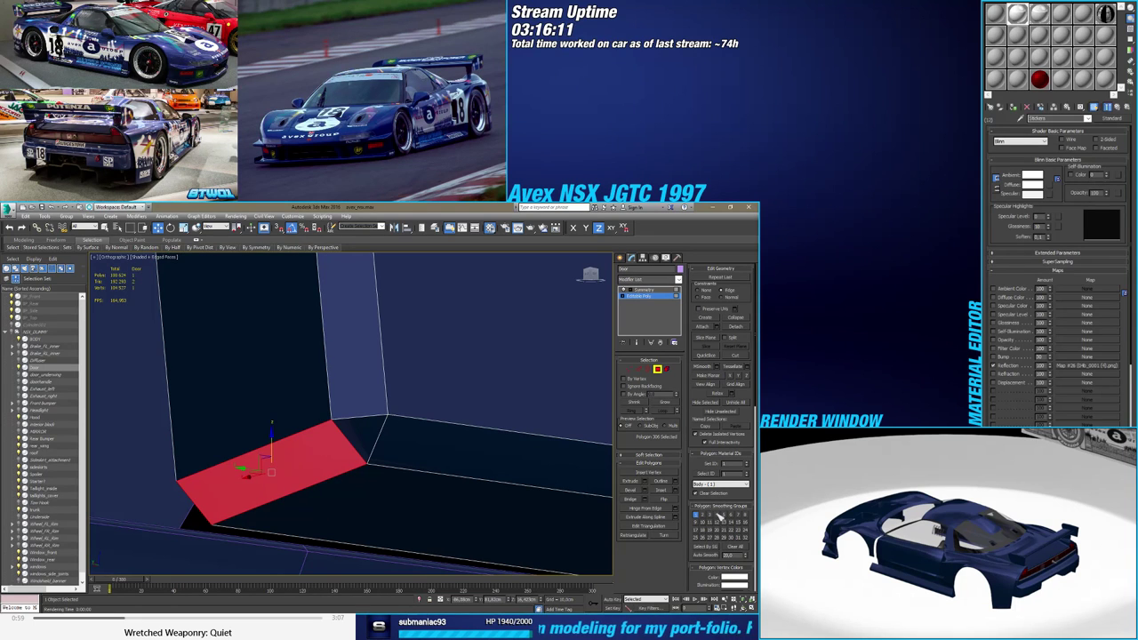
{"action": "left_click", "coordinate": [360, 407]}
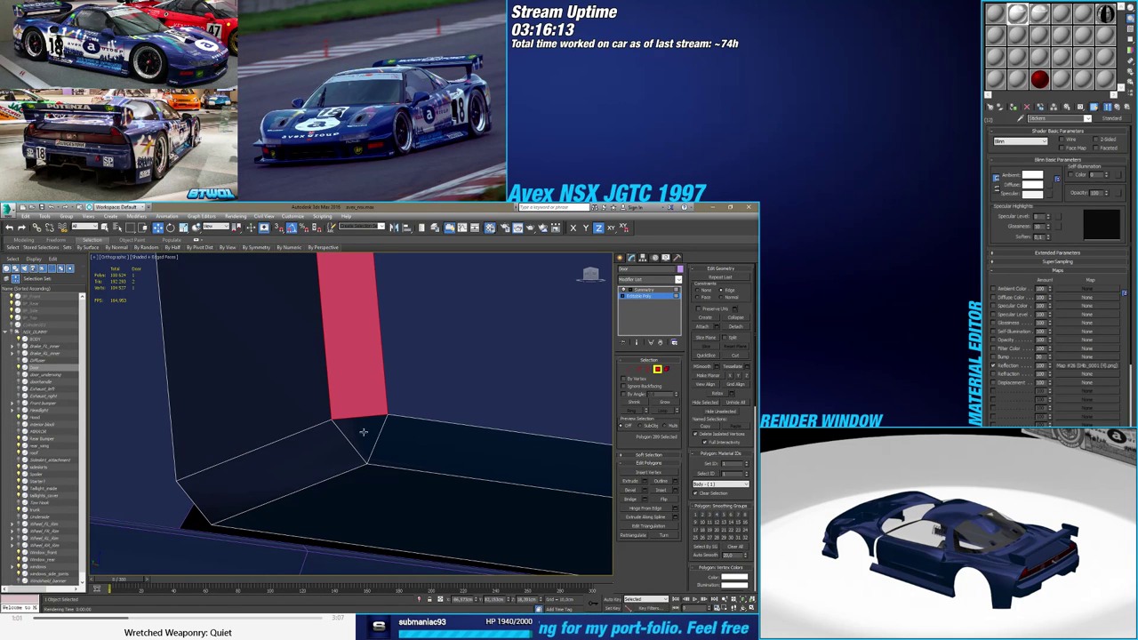
{"action": "left_click", "coordinate": [361, 432]}
{"action": "left_click", "coordinate": [325, 445]}
{"action": "left_click", "coordinate": [347, 405]}
Select the full narrow strip along the Door's front gap edge and assign it smoothing group 4
{"action": "scroll", "coordinate": [345, 407], "scroll_direction": "down", "scroll_amount": 10}
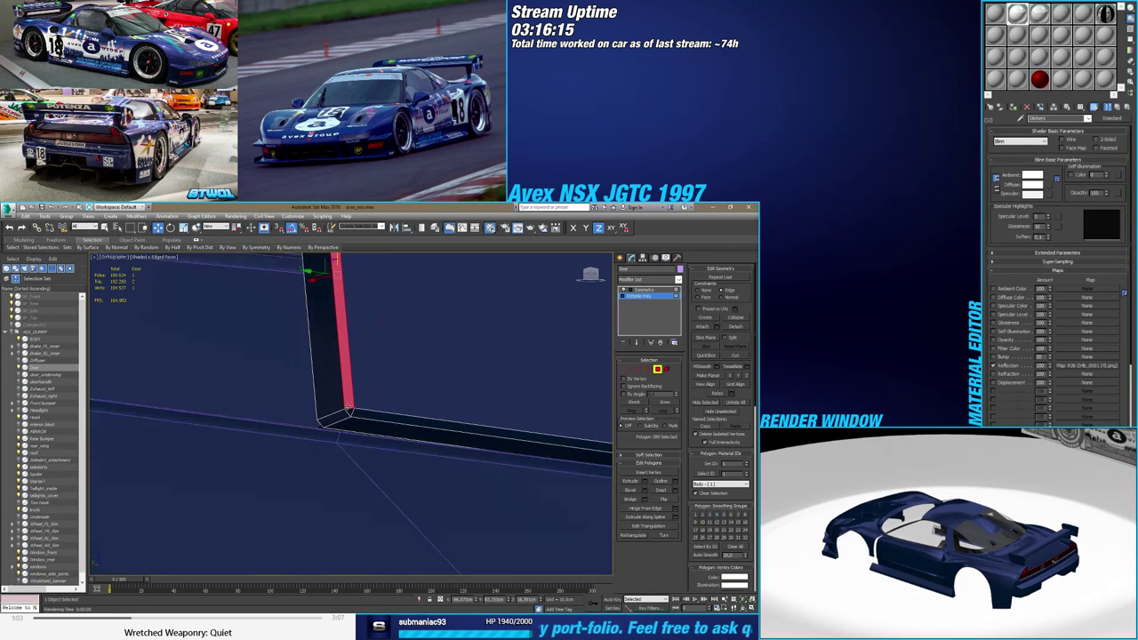
{"action": "middle_click_drag", "start_coordinate": [335, 414], "coordinate": [342, 391]}
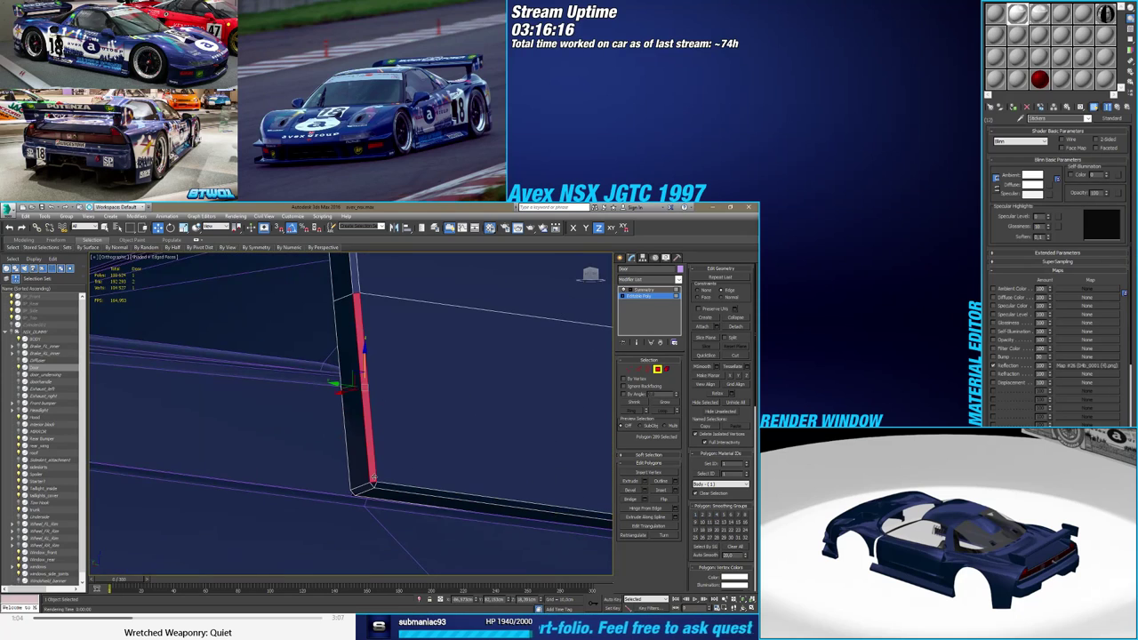
{"action": "left_click", "coordinate": [354, 288]}
{"action": "left_click", "coordinate": [363, 381]}
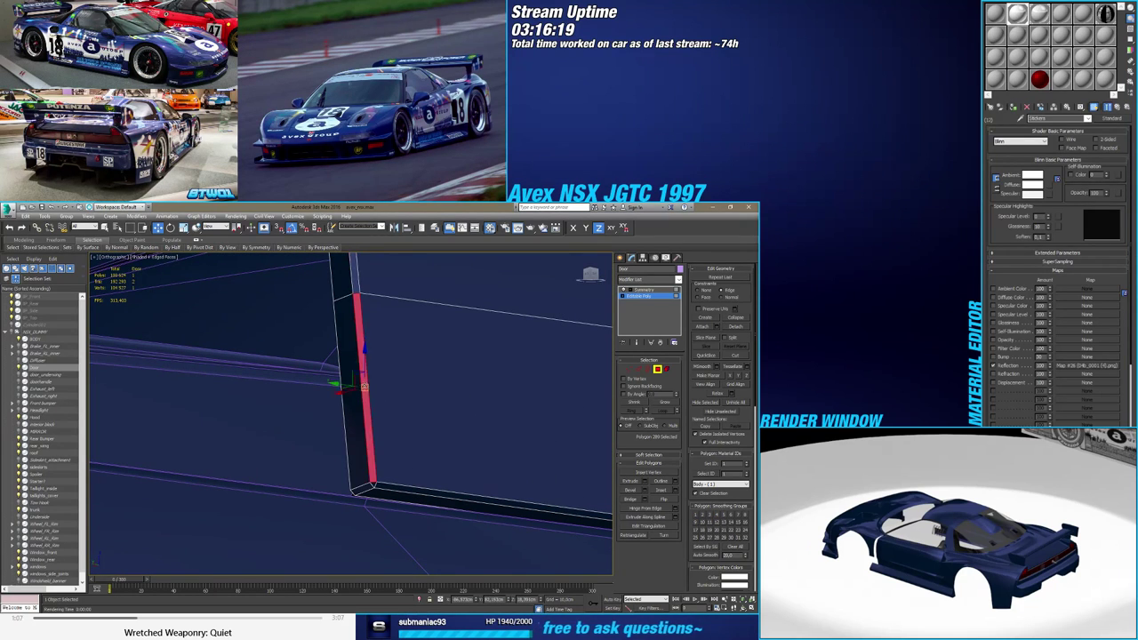
{"action": "middle_click_drag", "start_coordinate": [365, 415], "coordinate": [351, 390], "text": "alt"}
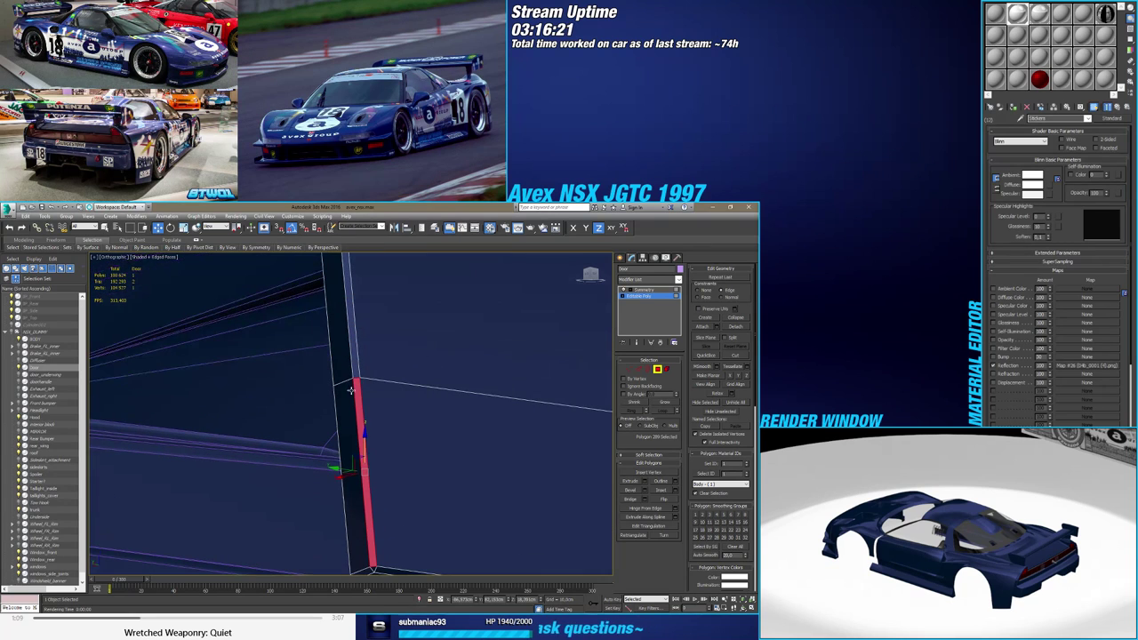
{"action": "left_click", "coordinate": [357, 372], "text": "shift"}
{"action": "middle_click_drag", "start_coordinate": [375, 435], "coordinate": [388, 369]}
{"action": "scroll", "coordinate": [383, 400], "scroll_direction": "down", "scroll_amount": 8}
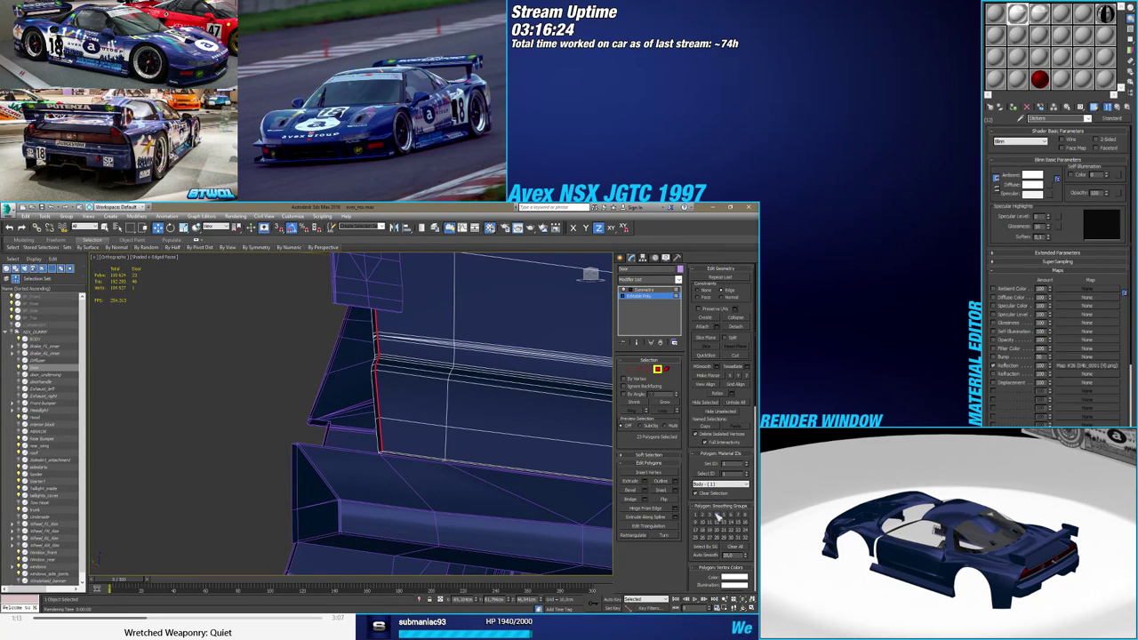
{"action": "middle_click_drag", "start_coordinate": [433, 404], "coordinate": [396, 451]}
{"action": "scroll", "coordinate": [388, 499], "scroll_direction": "up", "scroll_amount": 8}
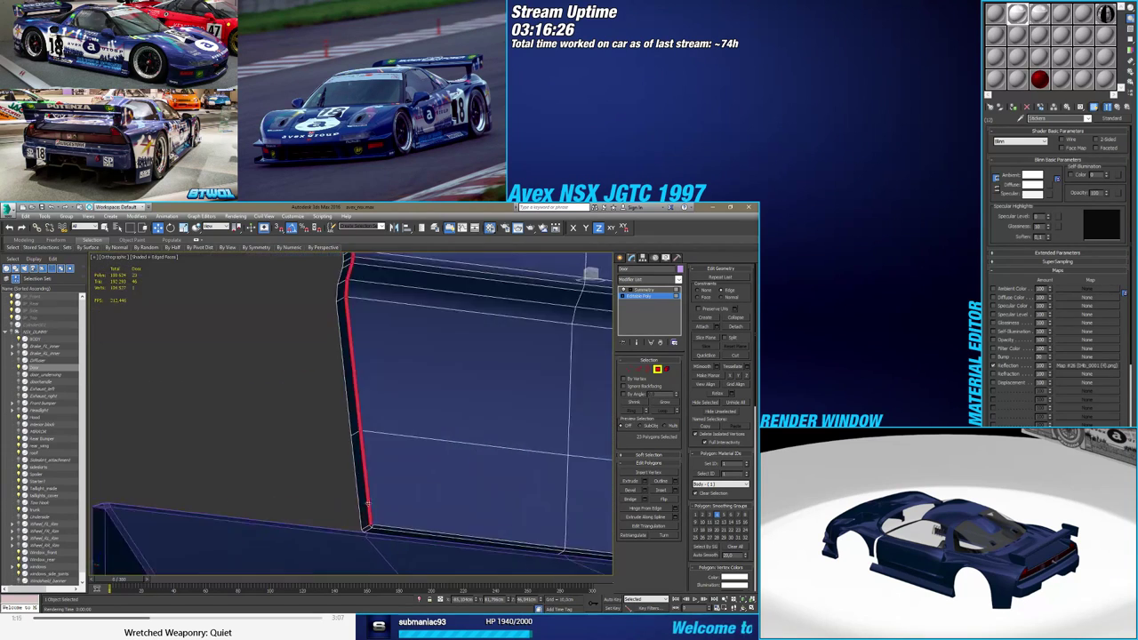
Leave polygon editing and examine the shading along the Door's front panel gap with edge display turned off
{"action": "left_click", "coordinate": [659, 370]}
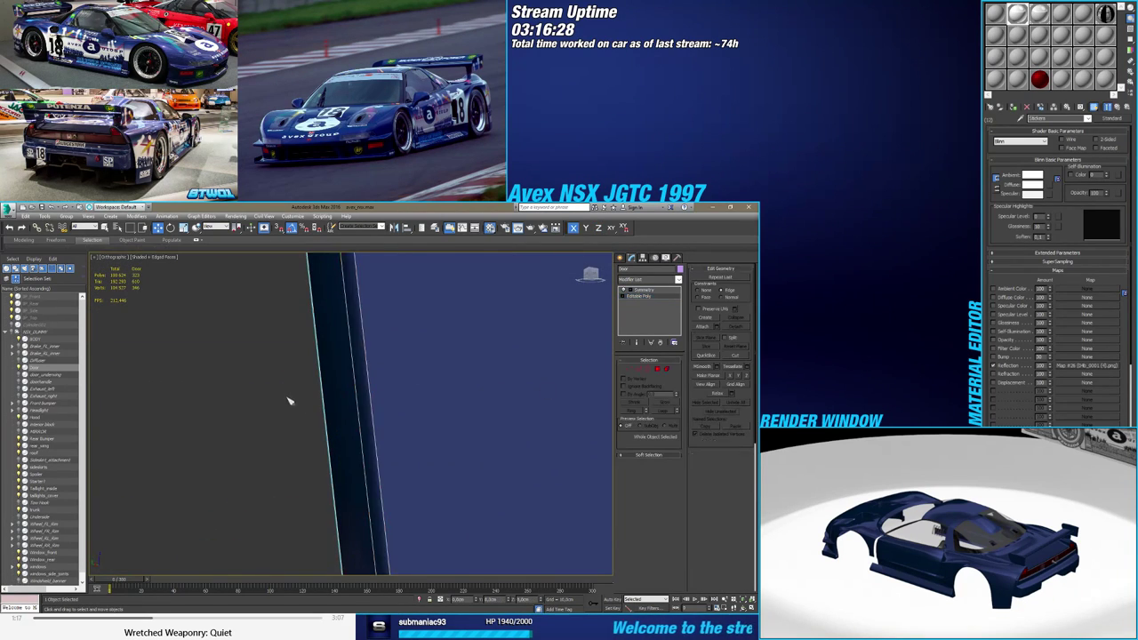
{"action": "scroll", "coordinate": [289, 401], "scroll_direction": "down", "scroll_amount": 6}
{"action": "middle_click_drag", "start_coordinate": [320, 293], "coordinate": [378, 352]}
{"action": "scroll", "coordinate": [328, 285], "scroll_direction": "up", "scroll_amount": 7}
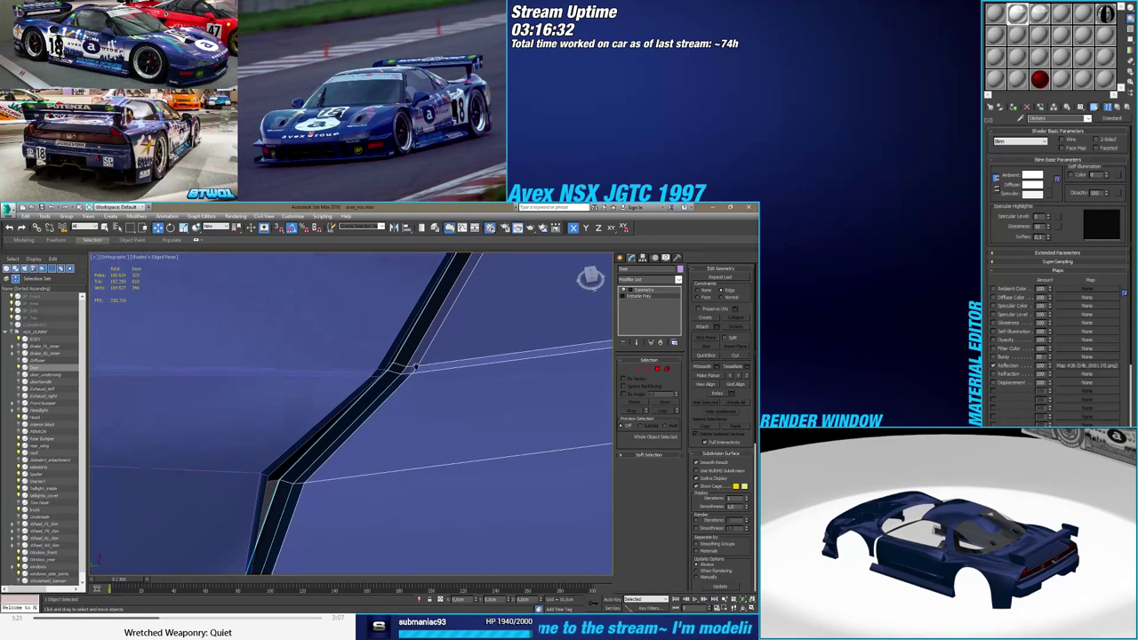
{"action": "scroll", "coordinate": [411, 370], "scroll_direction": "up", "scroll_amount": 6}
{"action": "scroll", "coordinate": [371, 414], "scroll_direction": "down", "scroll_amount": 6}
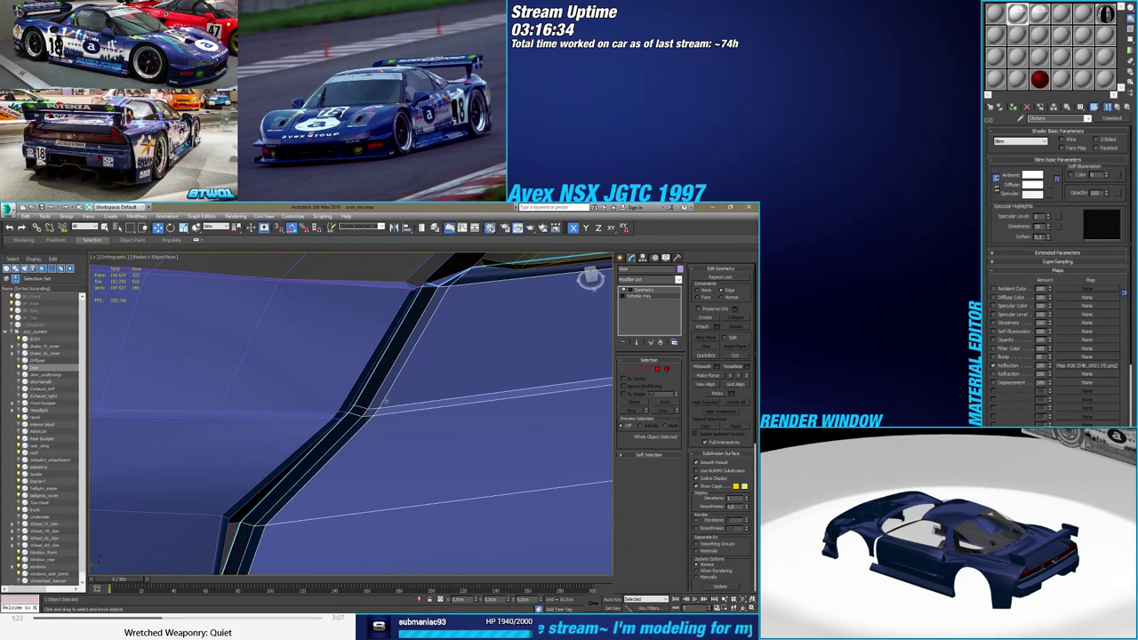
{"action": "key", "text": "F4"}
{"action": "mouse_move", "coordinate": [399, 399]}
{"action": "middle_mouse_down"}
{"action": "mouse_move", "coordinate": [386, 432]}
{"action": "mouse_move", "coordinate": [395, 367]}
{"action": "mouse_move", "coordinate": [344, 492]}
{"action": "middle_mouse_up"}
{"action": "scroll", "coordinate": [394, 367], "scroll_direction": "down", "scroll_amount": 3}
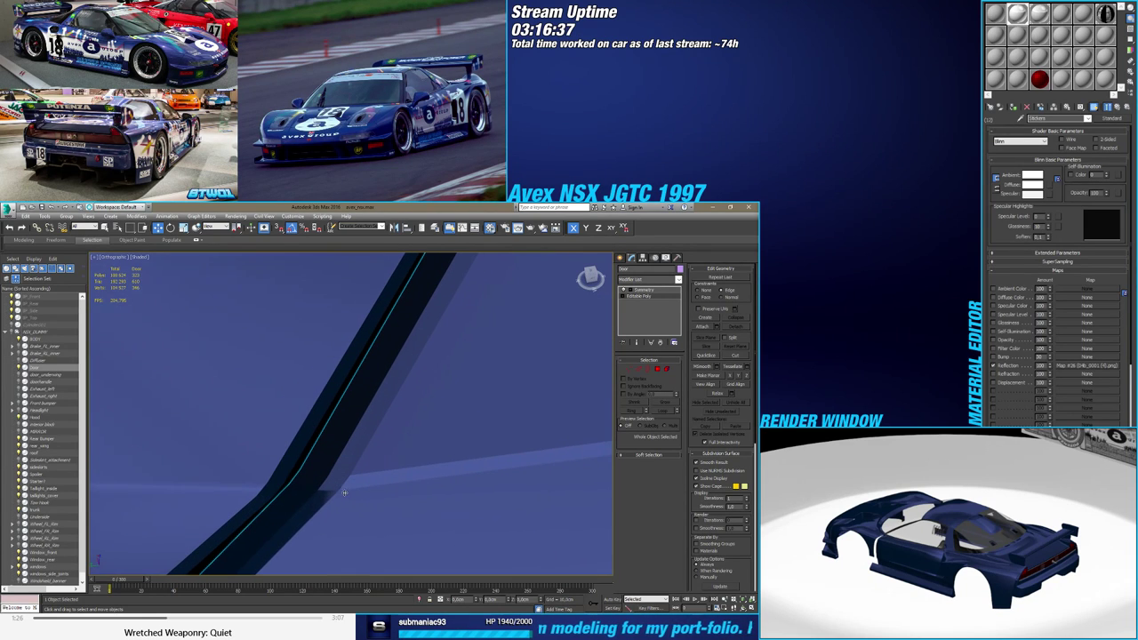
Re-enter polygon editing with edges displayed, select the small polygon at the Door's upper front corner, and assign smoothing group 4
{"action": "left_click", "coordinate": [659, 368]}
{"action": "left_click", "coordinate": [425, 364]}
{"action": "mouse_move", "coordinate": [404, 365]}
{"action": "middle_mouse_down", "text": "alt"}
{"action": "mouse_move", "coordinate": [411, 456]}
{"action": "mouse_move", "coordinate": [442, 432]}
{"action": "mouse_move", "coordinate": [432, 431]}
{"action": "middle_mouse_up", "text": "alt"}
{"action": "key", "text": "F4"}
{"action": "middle_click_drag", "start_coordinate": [439, 421], "coordinate": [429, 436], "text": "alt"}
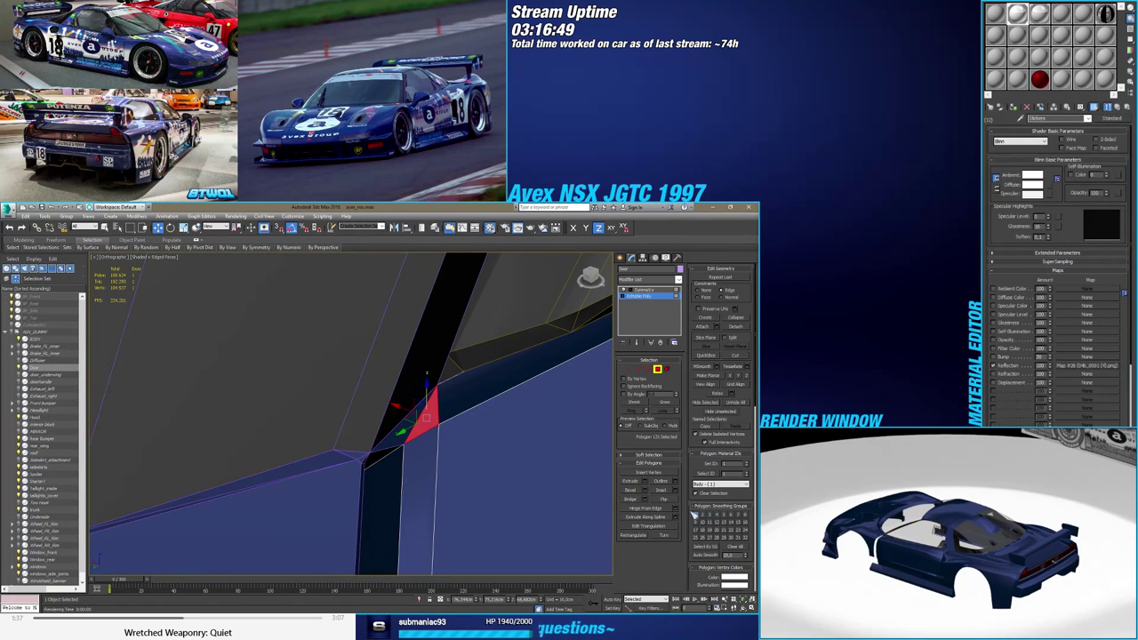
{"action": "left_click", "coordinate": [717, 514]}
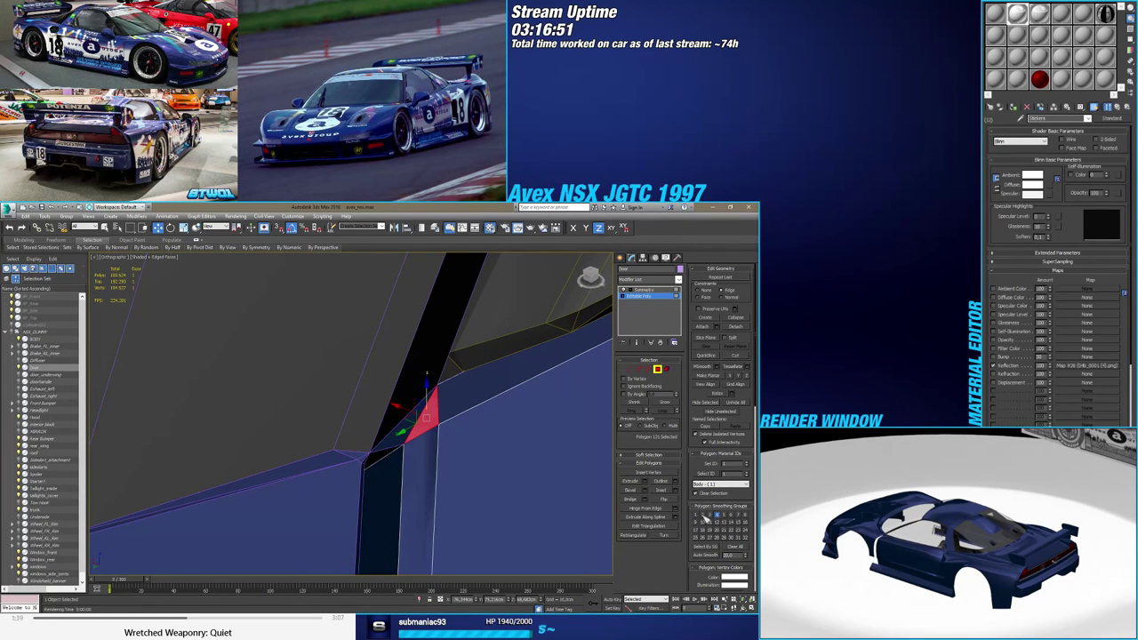
Check the smoothing groups of the Door's upper edge polygons below the window and examine the side shading with edges hidden
{"action": "left_click", "coordinate": [460, 406]}
{"action": "left_click", "coordinate": [469, 430]}
{"action": "left_click", "coordinate": [461, 403]}
{"action": "scroll", "coordinate": [409, 407], "scroll_direction": "down", "scroll_amount": 5}
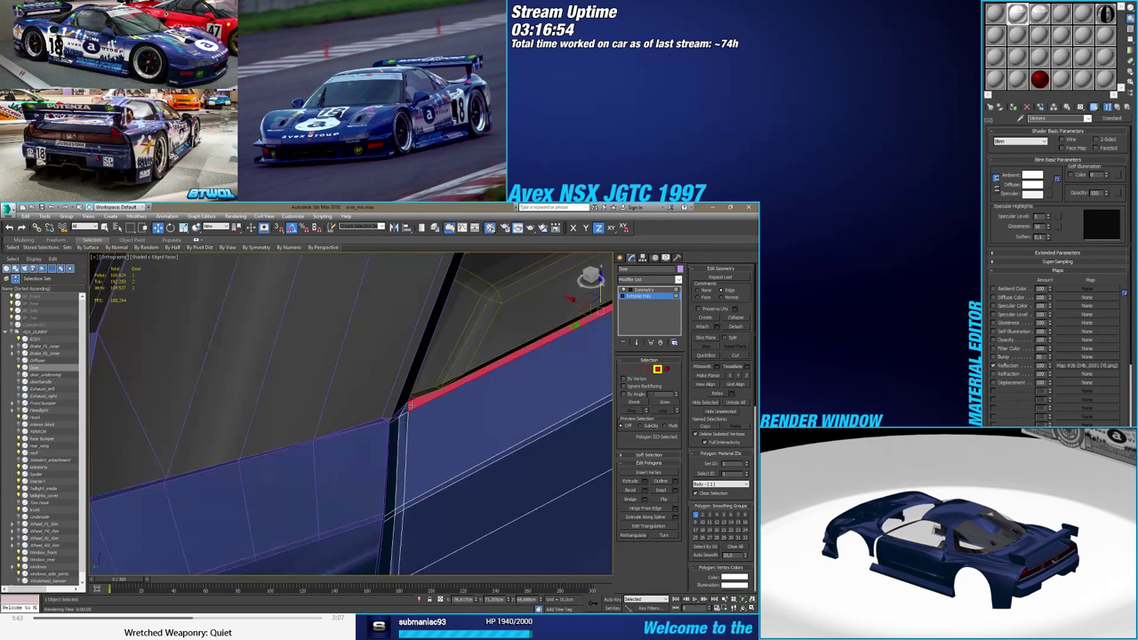
{"action": "mouse_move", "coordinate": [410, 406]}
{"action": "middle_mouse_down", "text": "alt"}
{"action": "mouse_move", "coordinate": [426, 381]}
{"action": "mouse_move", "coordinate": [457, 387]}
{"action": "mouse_move", "coordinate": [452, 369]}
{"action": "mouse_move", "coordinate": [420, 380]}
{"action": "mouse_move", "coordinate": [431, 408]}
{"action": "mouse_move", "coordinate": [380, 430]}
{"action": "mouse_move", "coordinate": [389, 400]}
{"action": "mouse_move", "coordinate": [415, 402]}
{"action": "middle_mouse_up", "text": "alt"}
{"action": "scroll", "coordinate": [381, 430], "scroll_direction": "down", "scroll_amount": 8}
{"action": "key", "text": "F4"}
{"action": "scroll", "coordinate": [415, 402], "scroll_direction": "up", "scroll_amount": 8}
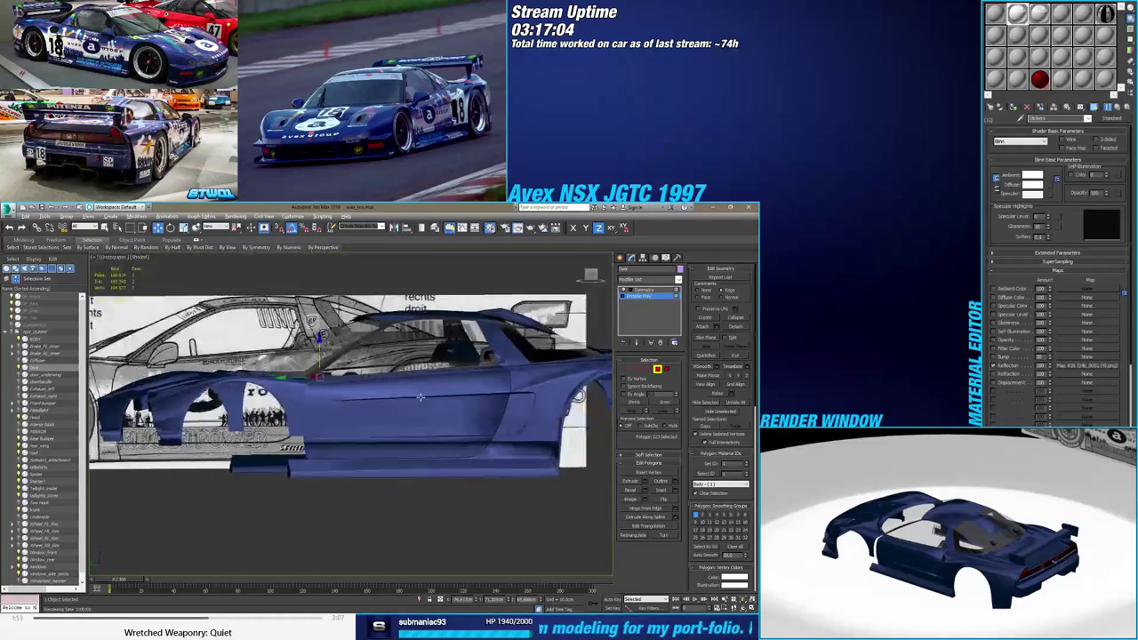
Select the narrow strip of polygons along the Door's rear and bottom gap edges and assign it smoothing group 3
{"action": "middle_click_drag", "start_coordinate": [481, 391], "coordinate": [471, 386], "text": "alt"}
{"action": "key", "text": "F4"}
{"action": "scroll", "coordinate": [457, 348], "scroll_direction": "up", "scroll_amount": 3}
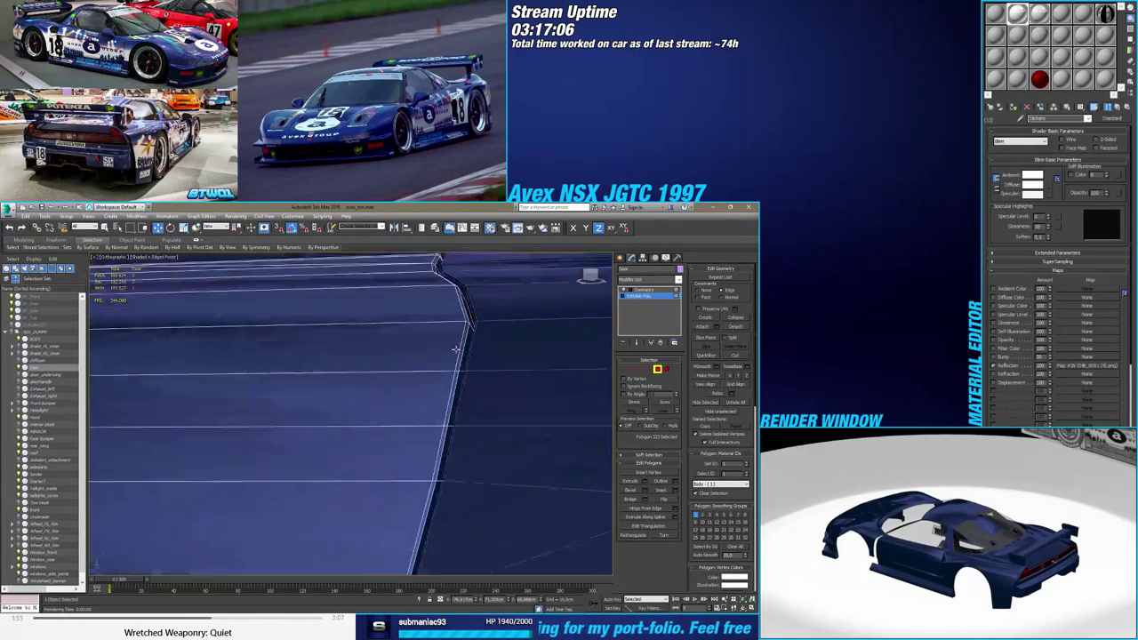
{"action": "left_click", "coordinate": [464, 346]}
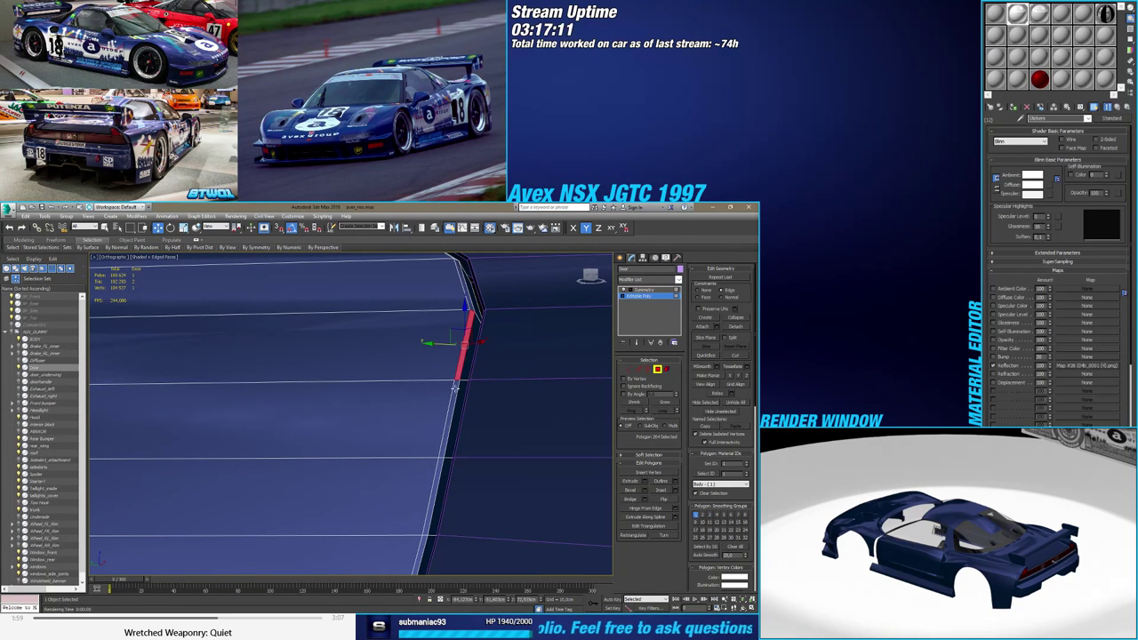
{"action": "middle_click_drag", "start_coordinate": [454, 388], "coordinate": [246, 381], "text": "alt"}
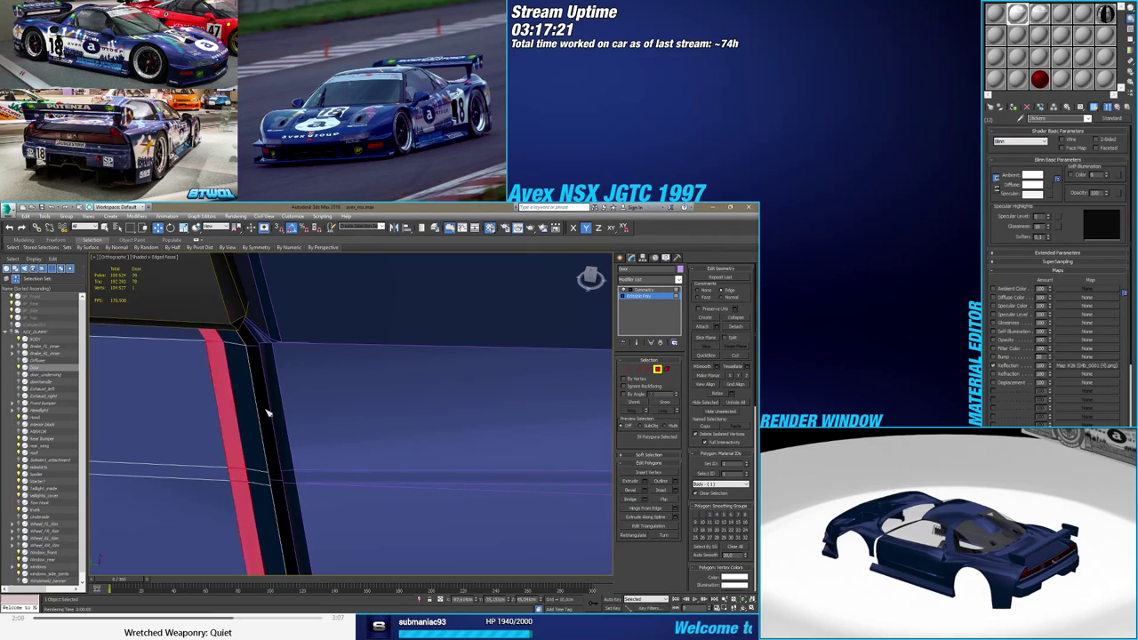
{"action": "scroll", "coordinate": [270, 406], "scroll_direction": "down", "scroll_amount": 5}
{"action": "middle_click_drag", "start_coordinate": [347, 409], "coordinate": [396, 404], "text": "alt"}
{"action": "scroll", "coordinate": [311, 424], "scroll_direction": "down", "scroll_amount": 3}
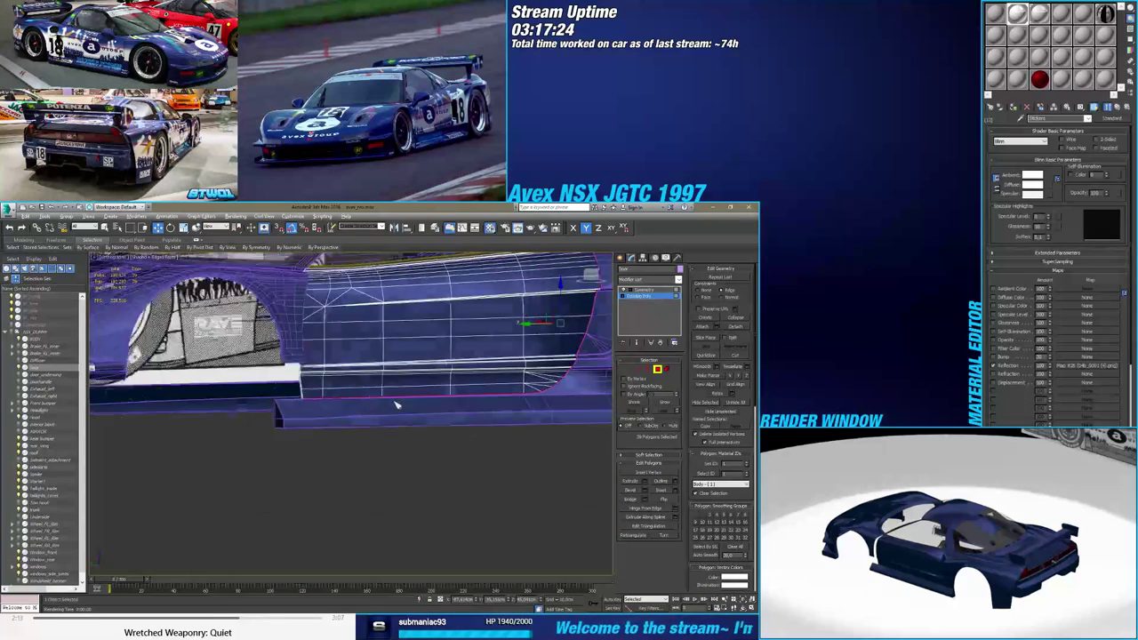
{"action": "scroll", "coordinate": [322, 403], "scroll_direction": "up", "scroll_amount": 8}
{"action": "scroll", "coordinate": [406, 463], "scroll_direction": "up", "scroll_amount": 5}
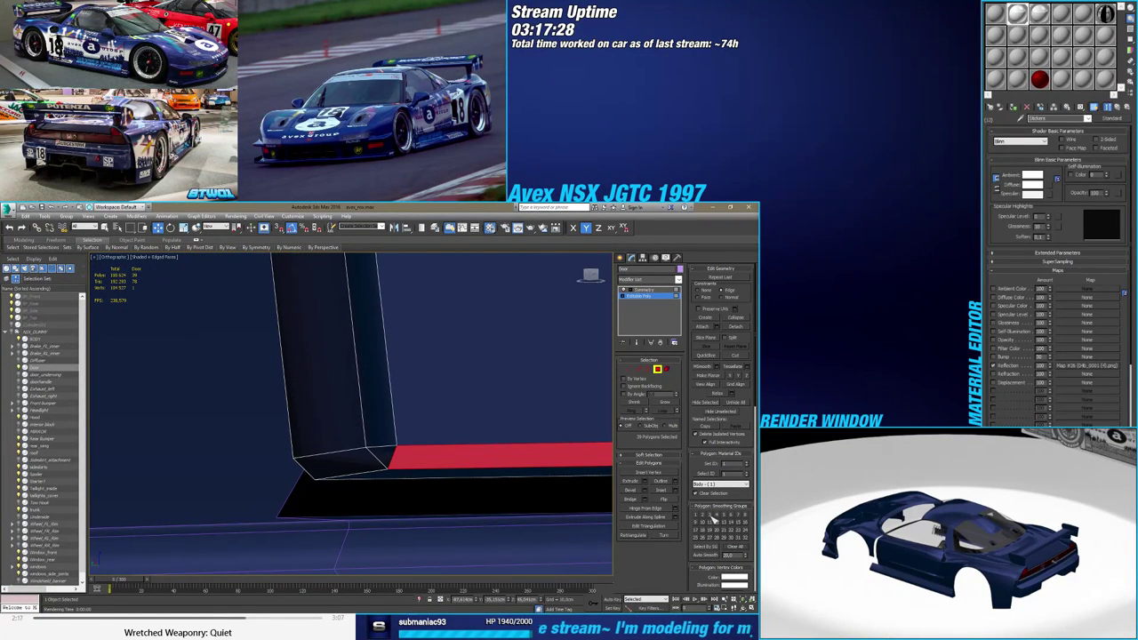
{"action": "left_click", "coordinate": [397, 469]}
{"action": "scroll", "coordinate": [397, 468], "scroll_direction": "down", "scroll_amount": 8}
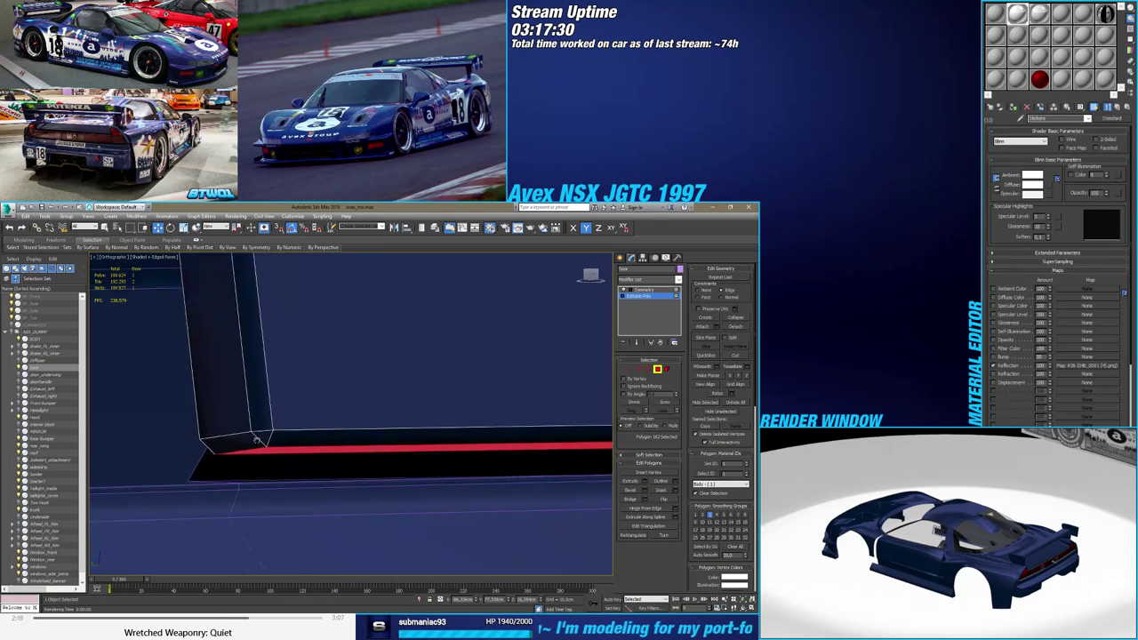
Leave polygon editing, deselect the Door and examine the shading of the car's side with edge display hidden
{"action": "middle_click_drag", "start_coordinate": [375, 402], "coordinate": [331, 433], "text": "alt"}
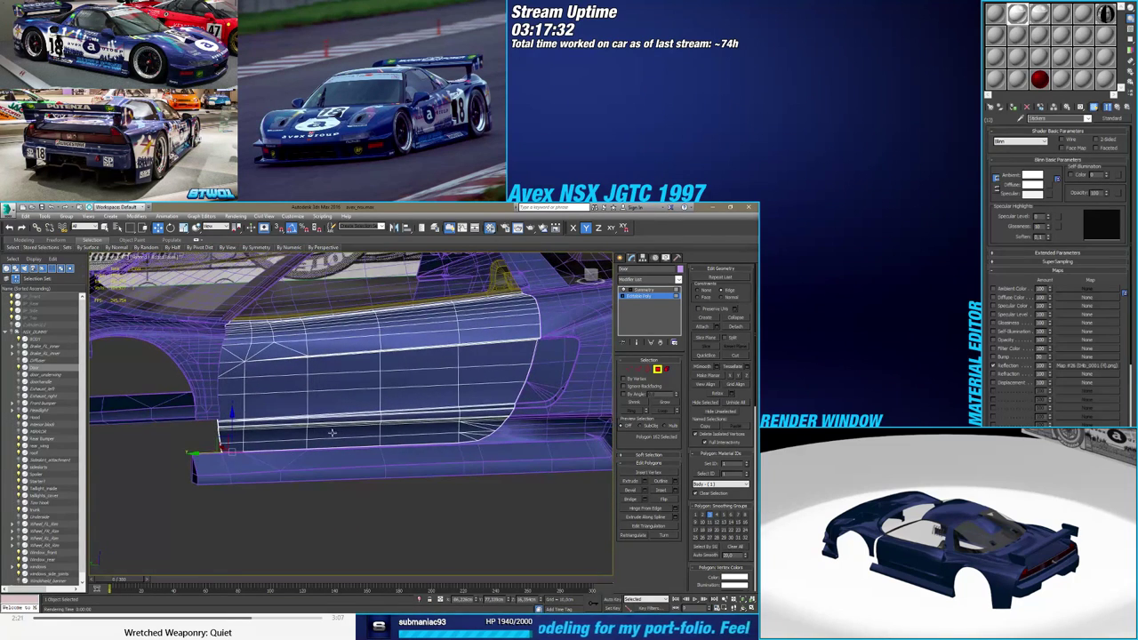
{"action": "key", "text": "F3"}
{"action": "key", "text": "F3"}
{"action": "key", "text": "F4"}
{"action": "mouse_move", "coordinate": [472, 398]}
{"action": "middle_mouse_down", "text": "alt"}
{"action": "mouse_move", "coordinate": [422, 417]}
{"action": "mouse_move", "coordinate": [444, 426]}
{"action": "mouse_move", "coordinate": [591, 392]}
{"action": "middle_mouse_up", "text": "alt"}
{"action": "left_click", "coordinate": [658, 371]}
{"action": "scroll", "coordinate": [487, 376], "scroll_direction": "down", "scroll_amount": 5}
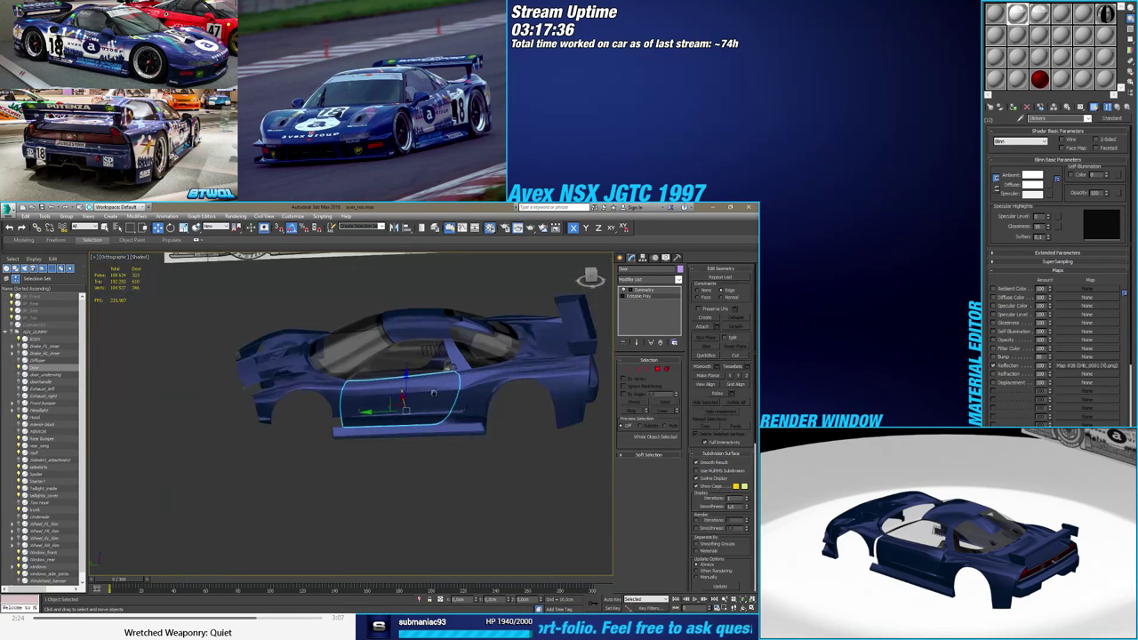
{"action": "middle_click_drag", "start_coordinate": [436, 395], "coordinate": [474, 467], "text": "alt"}
{"action": "left_click", "coordinate": [488, 455]}
{"action": "scroll", "coordinate": [483, 493], "scroll_direction": "up", "scroll_amount": 3}
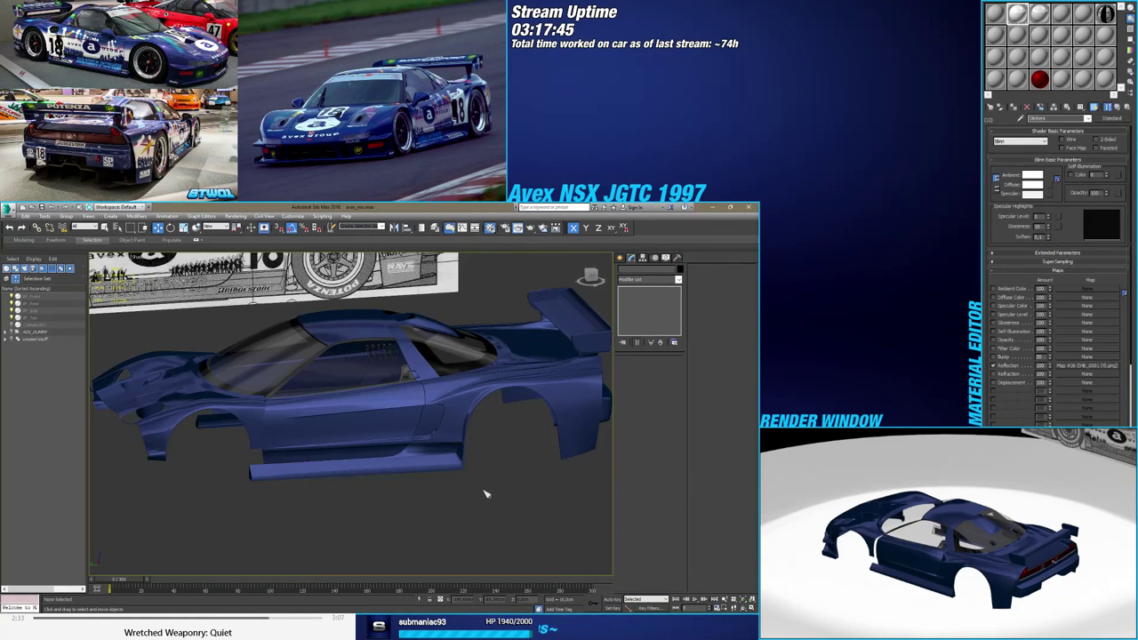
{"action": "middle_click_drag", "start_coordinate": [447, 503], "coordinate": [493, 489], "text": "alt"}
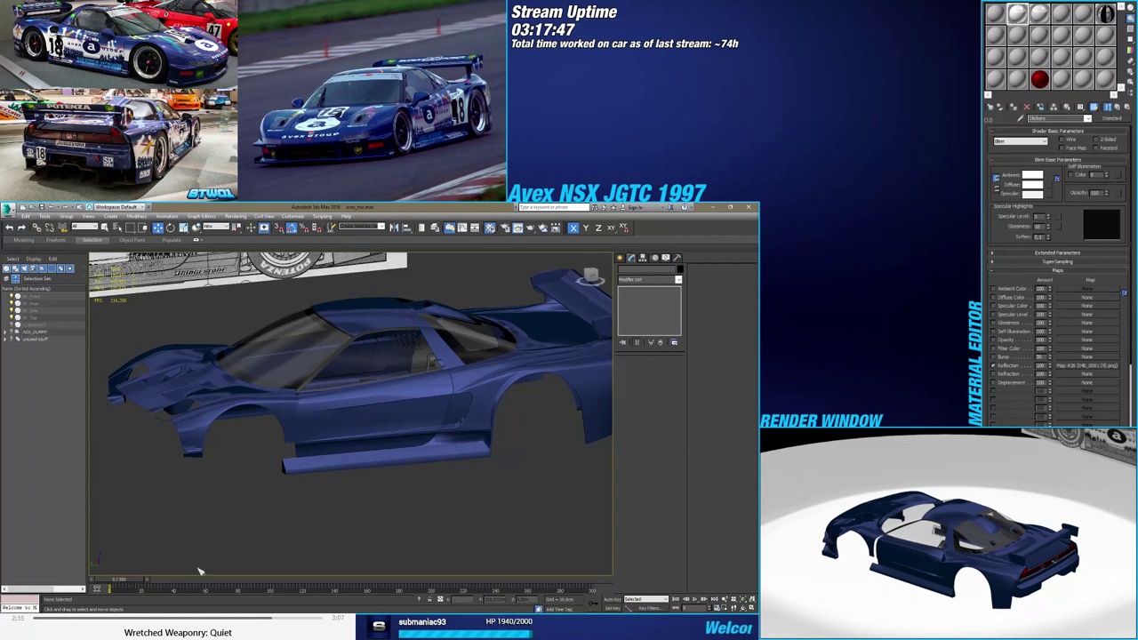
{"action": "left_click_drag", "start_coordinate": [120, 582], "coordinate": [75, 586]}
{"action": "key", "text": "w"}
{"action": "middle_click_drag", "start_coordinate": [310, 520], "coordinate": [387, 552], "text": "alt"}
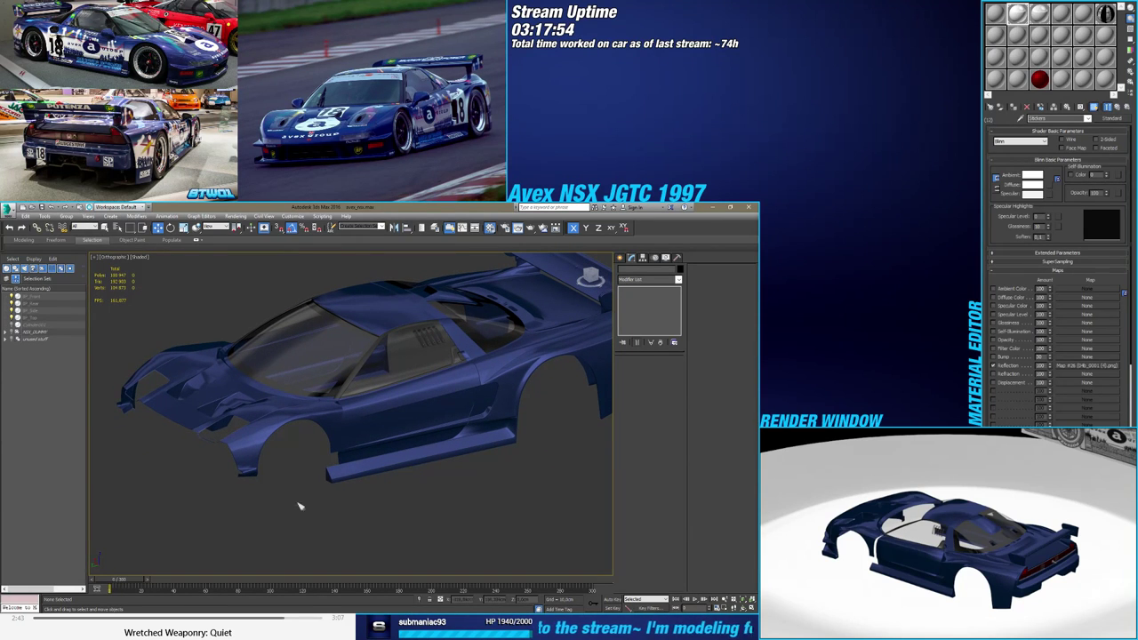
Unhide all car parts under NSX_DUMMY, hide the dummy's box and review the complete car from the front
{"action": "left_click", "coordinate": [29, 334]}
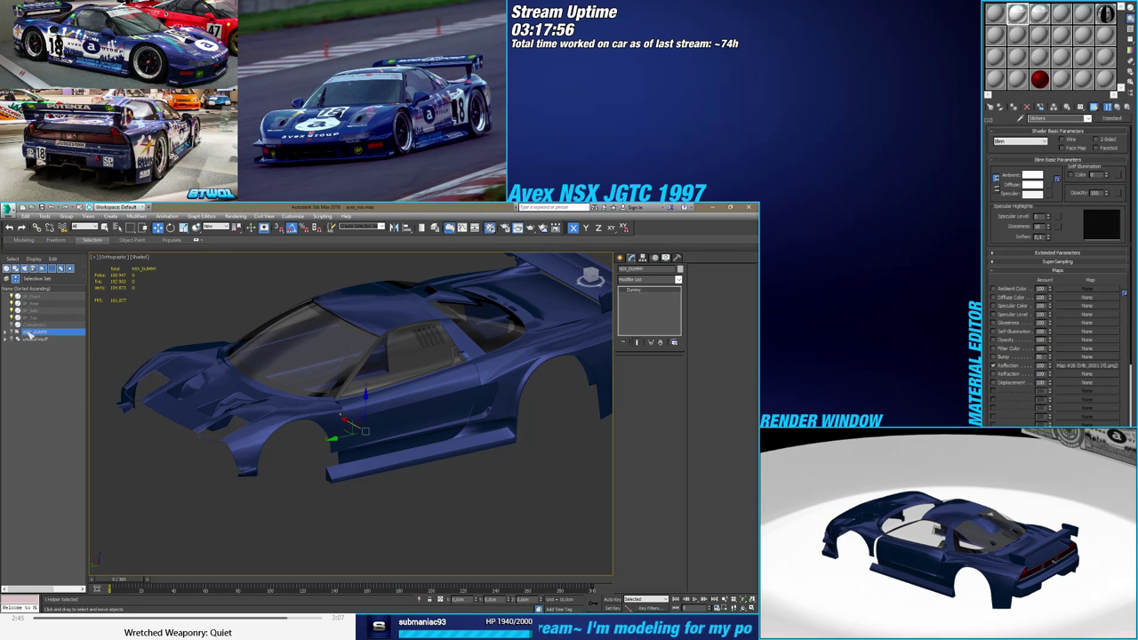
{"action": "right_click", "coordinate": [83, 333]}
{"action": "left_click", "coordinate": [100, 342]}
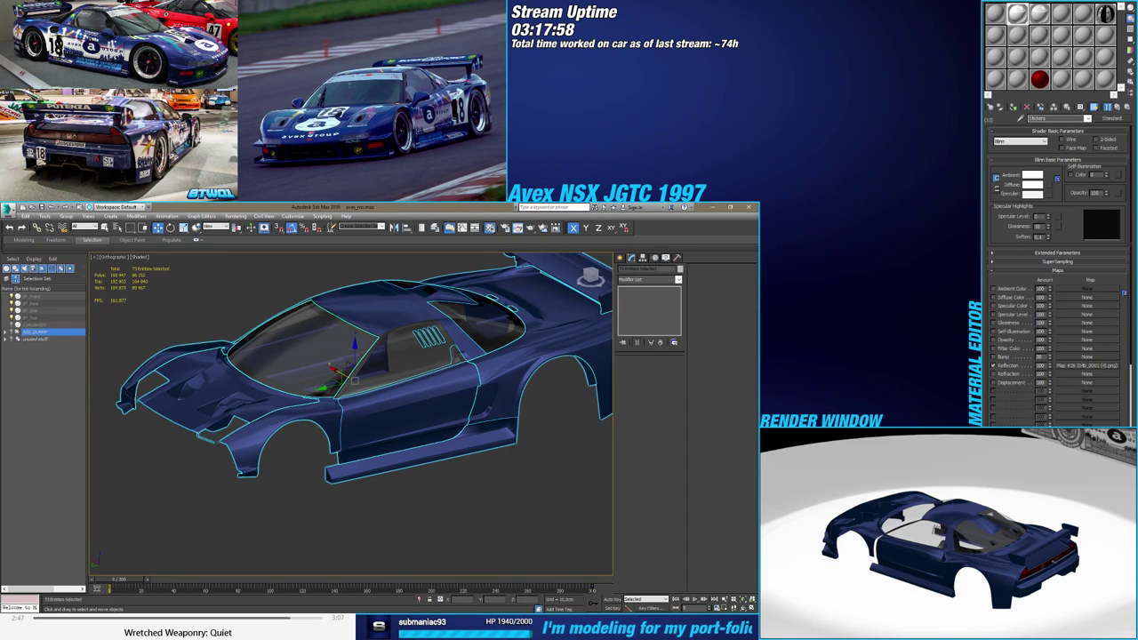
{"action": "left_click", "coordinate": [17, 338]}
{"action": "left_click", "coordinate": [148, 535]}
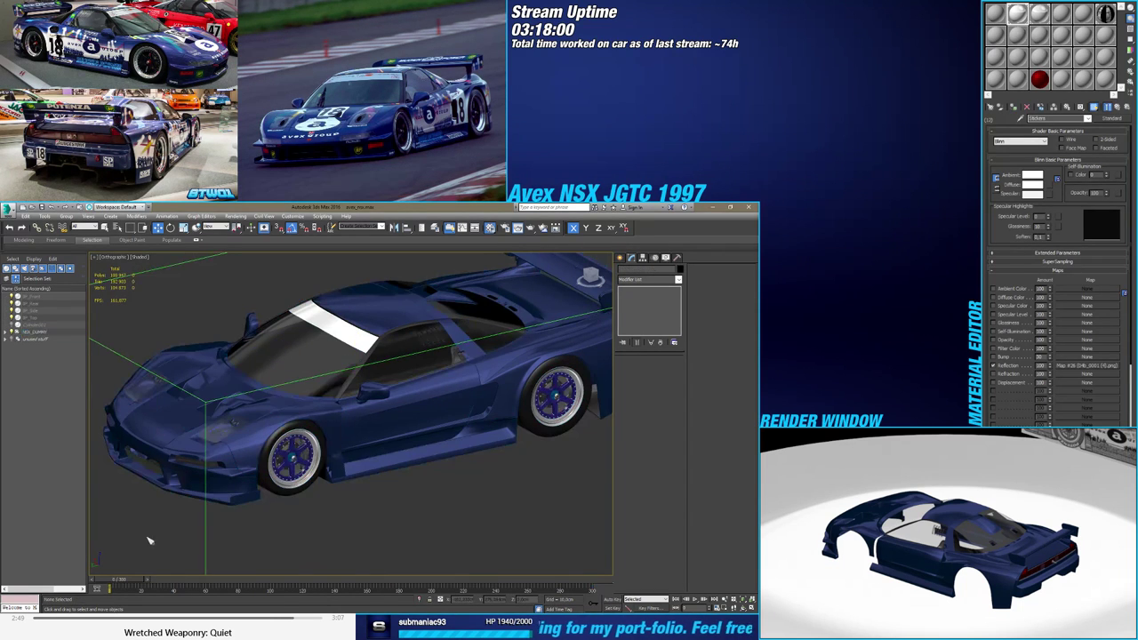
{"action": "left_click_drag", "start_coordinate": [148, 537], "coordinate": [256, 545]}
{"action": "left_click", "coordinate": [12, 332]}
{"action": "middle_click_drag", "start_coordinate": [391, 427], "coordinate": [348, 451], "text": "alt"}
{"action": "left_click_drag", "start_coordinate": [129, 582], "coordinate": [94, 595]}
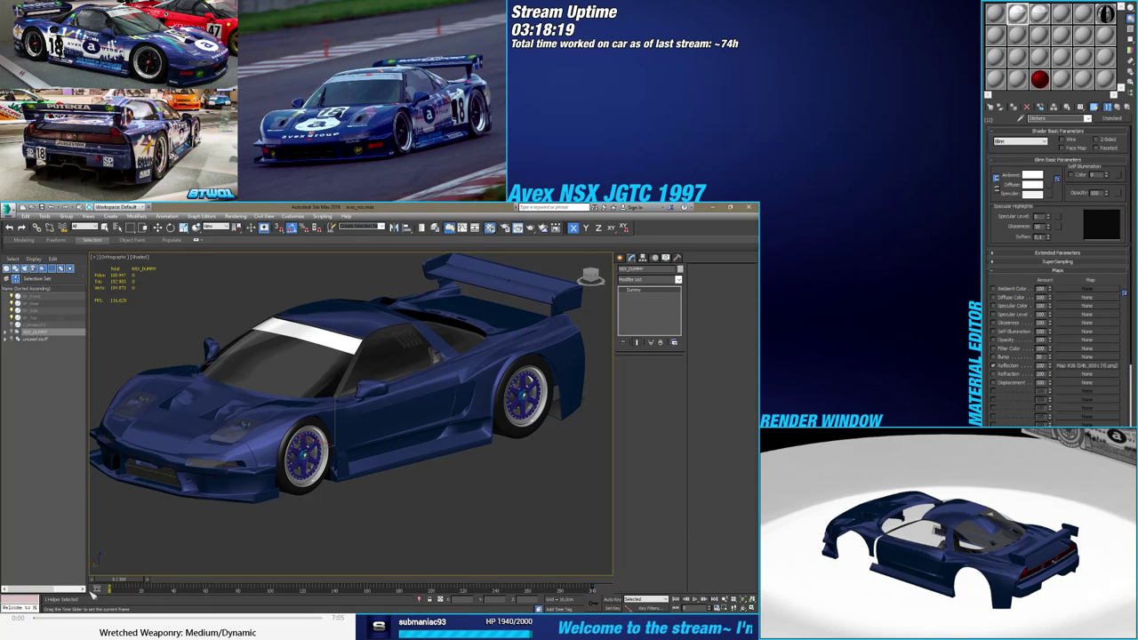
{"action": "key", "text": "w"}
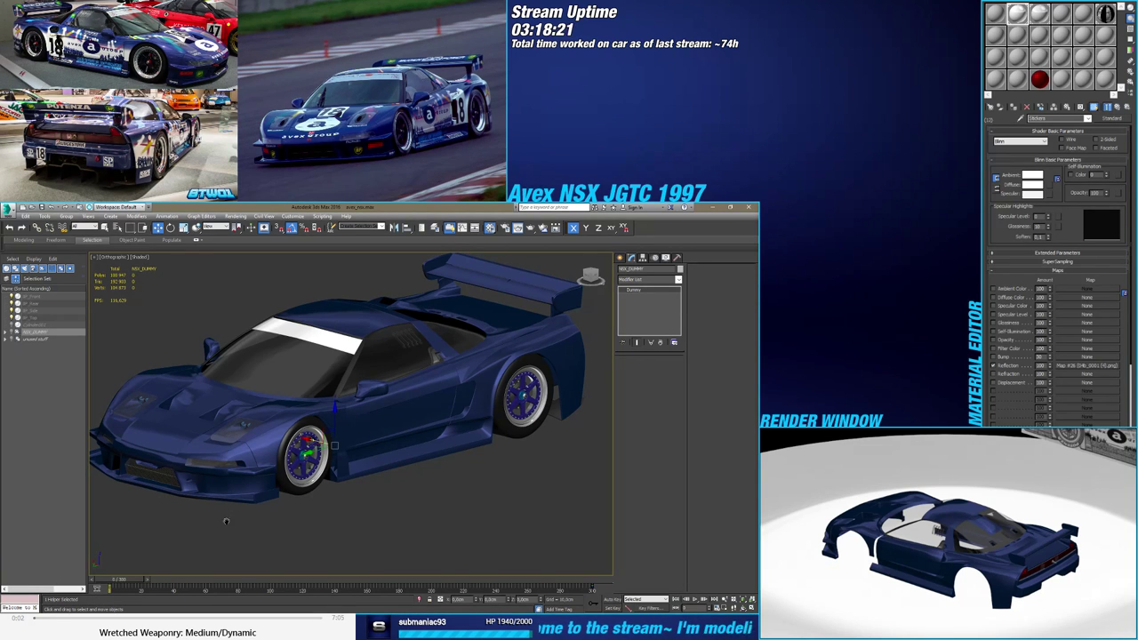
{"action": "mouse_move", "coordinate": [226, 521]}
{"action": "middle_mouse_down", "text": "alt"}
{"action": "mouse_move", "coordinate": [202, 503]}
{"action": "mouse_move", "coordinate": [236, 509]}
{"action": "middle_mouse_up", "text": "alt"}
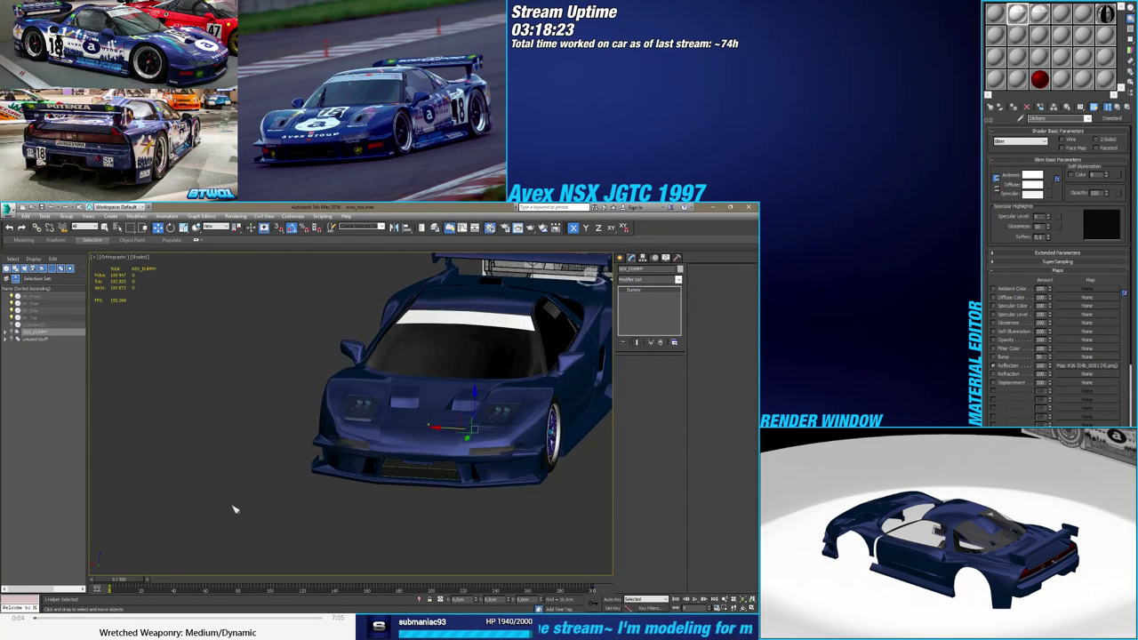
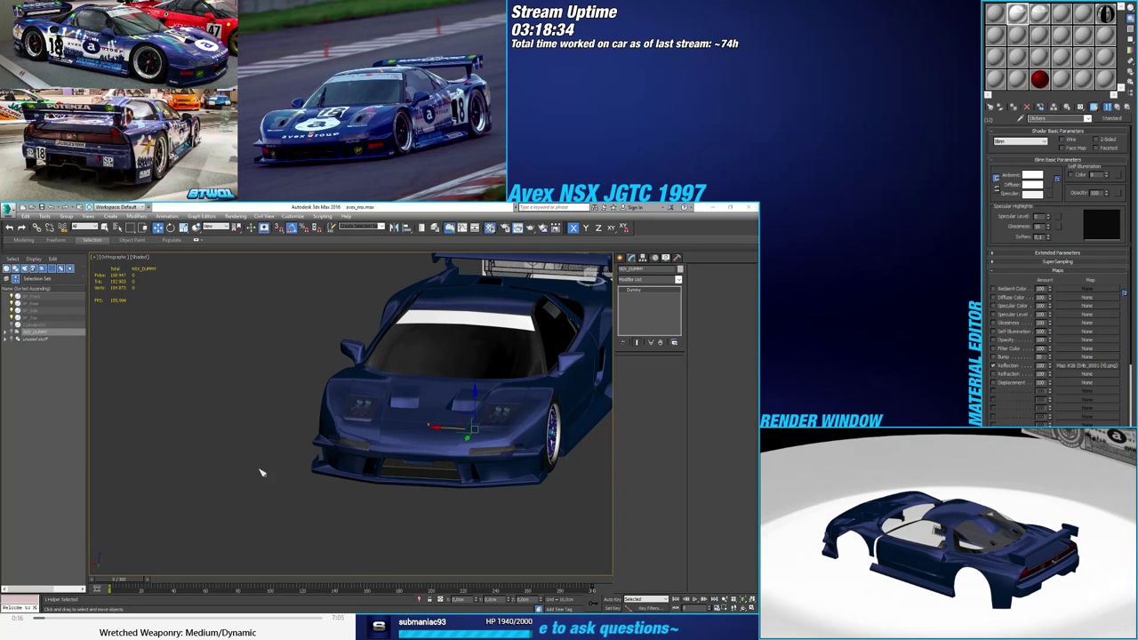
Clone the Tow Hook on the rear bumper as a copy and place it ahead of the car's nose along Y
{"action": "middle_click_drag", "start_coordinate": [385, 439], "coordinate": [595, 460], "text": "alt"}
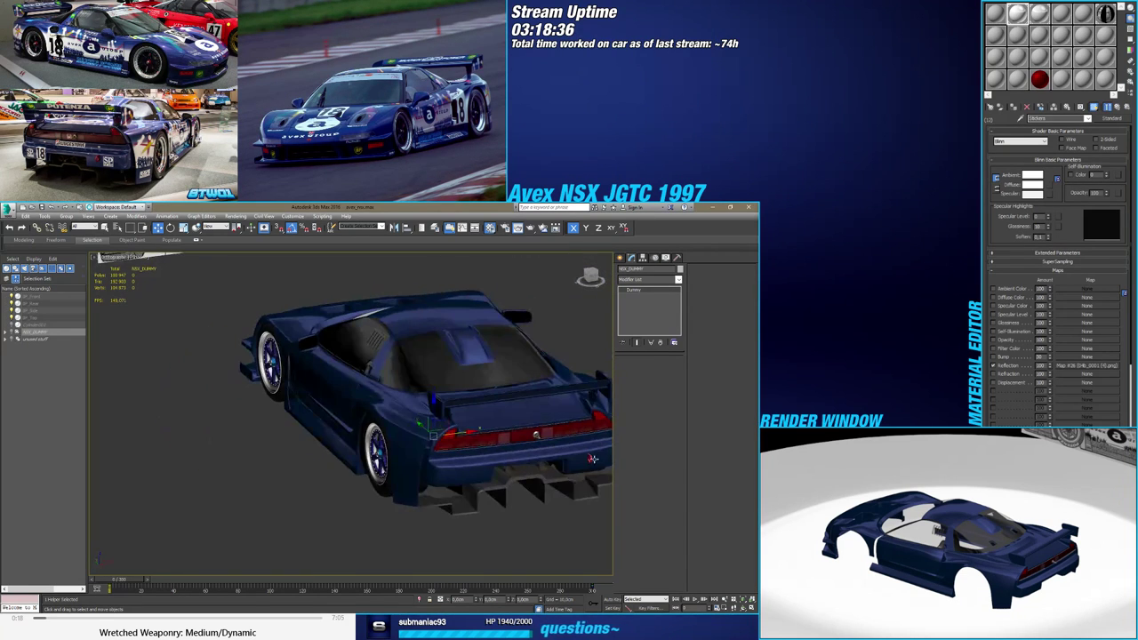
{"action": "scroll", "coordinate": [582, 452], "scroll_direction": "up", "scroll_amount": 8}
{"action": "left_click", "coordinate": [587, 450]}
{"action": "scroll", "coordinate": [587, 451], "scroll_direction": "down", "scroll_amount": 8}
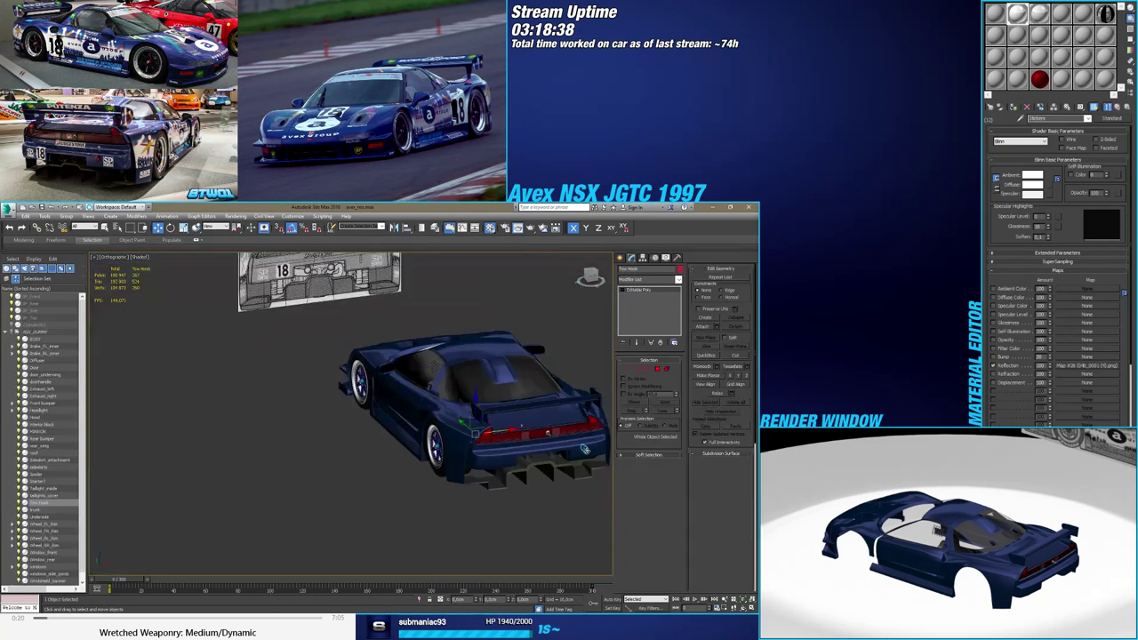
{"action": "middle_click_drag", "start_coordinate": [449, 469], "coordinate": [533, 458], "text": "alt"}
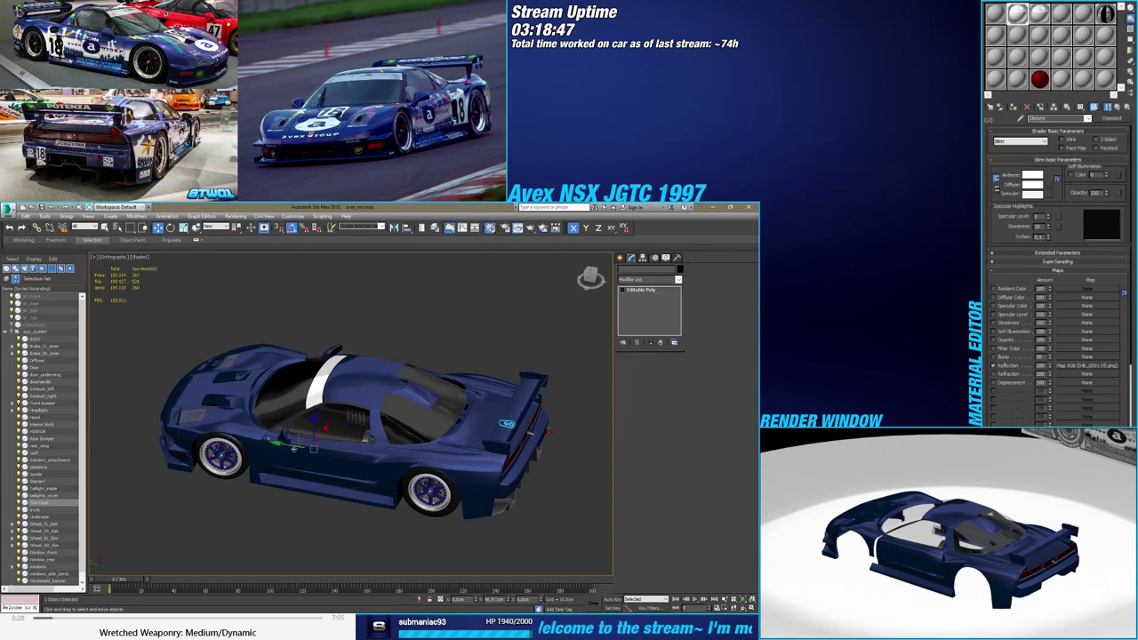
{"action": "mouse_move", "coordinate": [320, 449]}
{"action": "left_mouse_down", "text": "shift"}
{"action": "mouse_move", "coordinate": [251, 380]}
{"action": "mouse_move", "coordinate": [160, 364]}
{"action": "left_mouse_up", "text": "shift"}
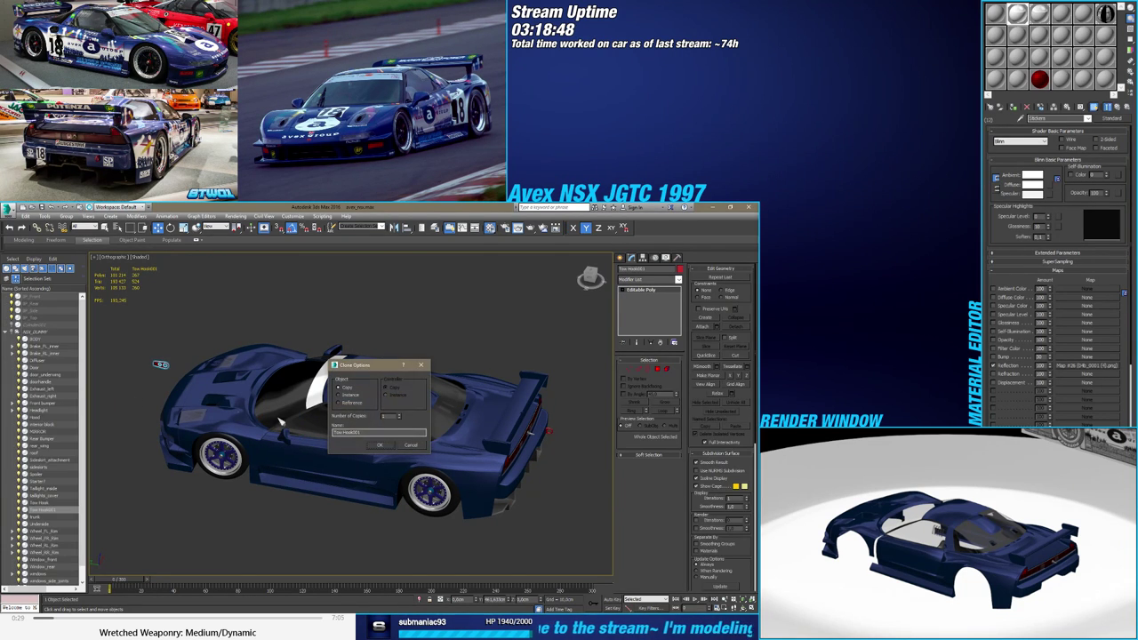
{"action": "left_click", "coordinate": [387, 447]}
Center the copied tow hook's pivot on the object
{"action": "middle_click_drag", "start_coordinate": [266, 402], "coordinate": [342, 407], "text": "alt"}
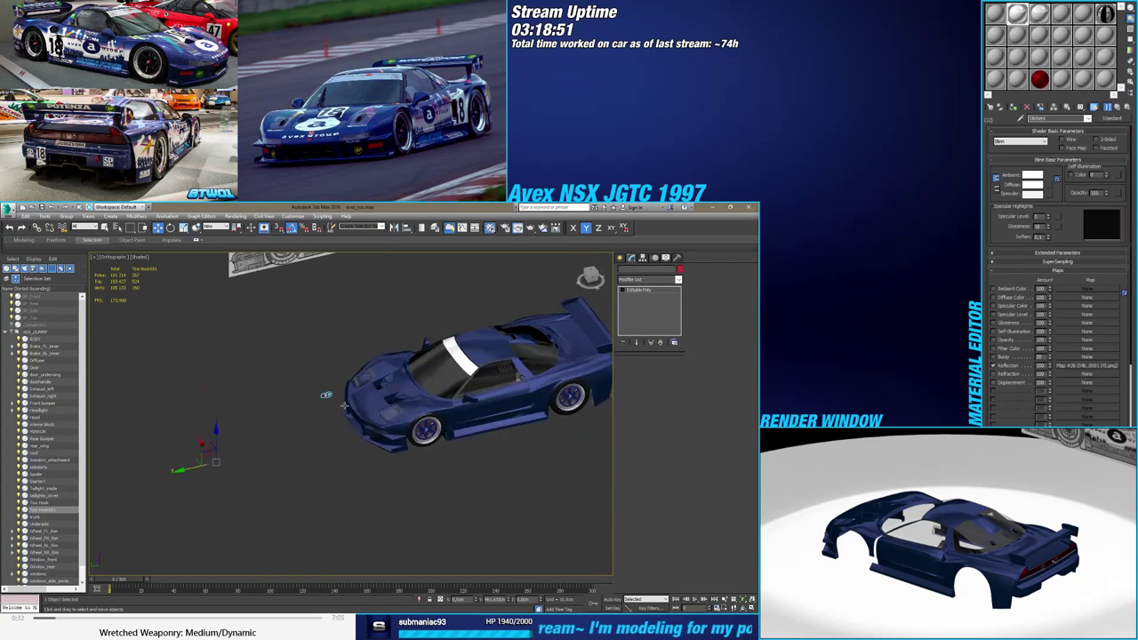
{"action": "scroll", "coordinate": [341, 406], "scroll_direction": "up", "scroll_amount": 3}
{"action": "left_click", "coordinate": [642, 258]}
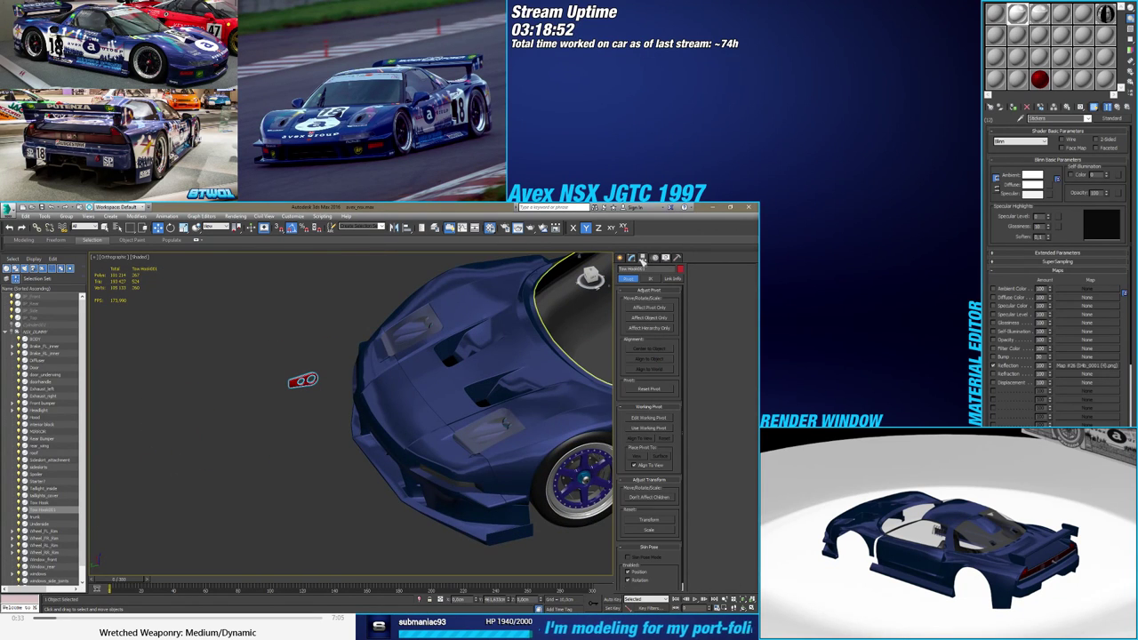
{"action": "left_click", "coordinate": [647, 307]}
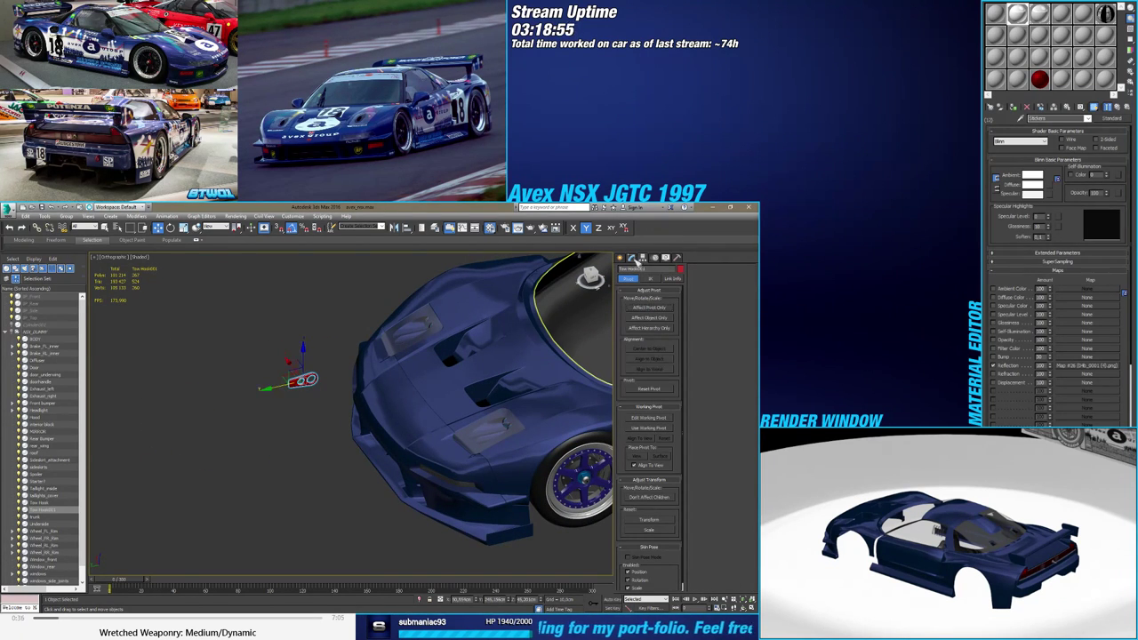
Enter element editing on the copied tow hook, select its elements and try rotating them about the Y axis
{"action": "left_click", "coordinate": [631, 258]}
{"action": "left_click", "coordinate": [667, 371]}
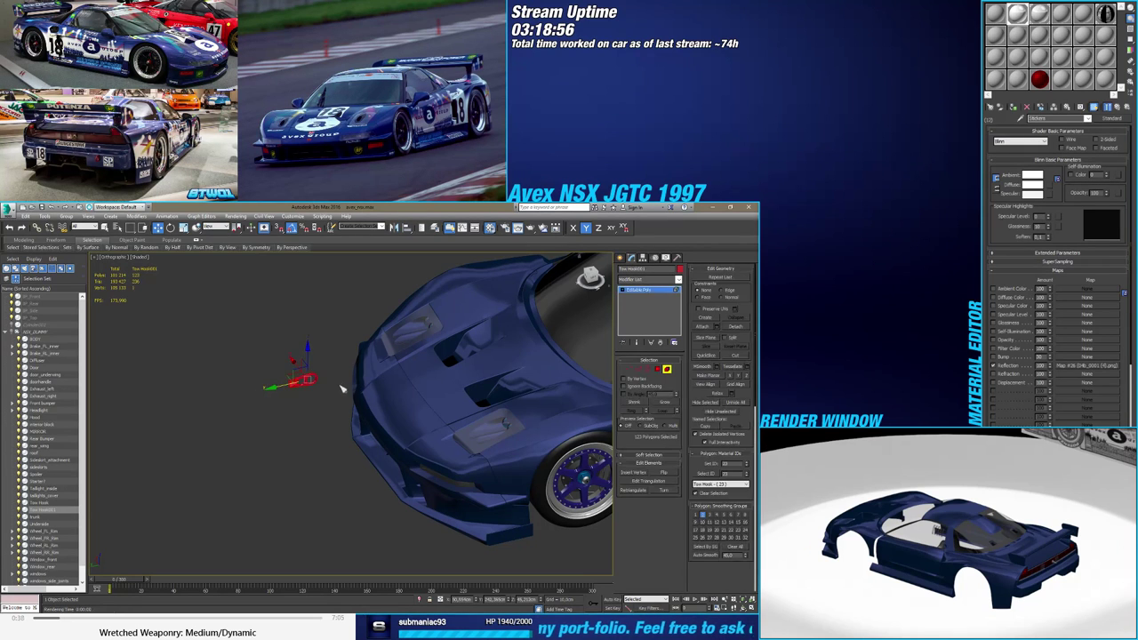
{"action": "middle_click_drag", "start_coordinate": [343, 386], "coordinate": [334, 347], "text": "alt"}
{"action": "scroll", "coordinate": [312, 397], "scroll_direction": "up", "scroll_amount": 5}
{"action": "key", "text": "e"}
{"action": "left_click_drag", "start_coordinate": [333, 340], "coordinate": [287, 315]}
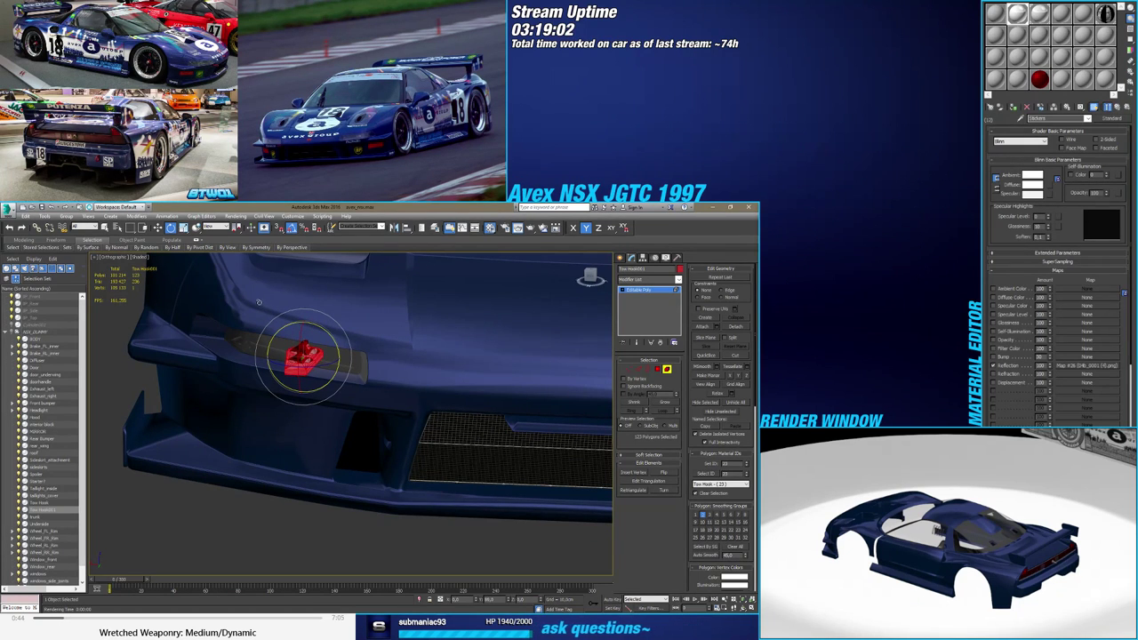
{"action": "middle_click_drag", "start_coordinate": [360, 313], "coordinate": [322, 375], "text": "alt"}
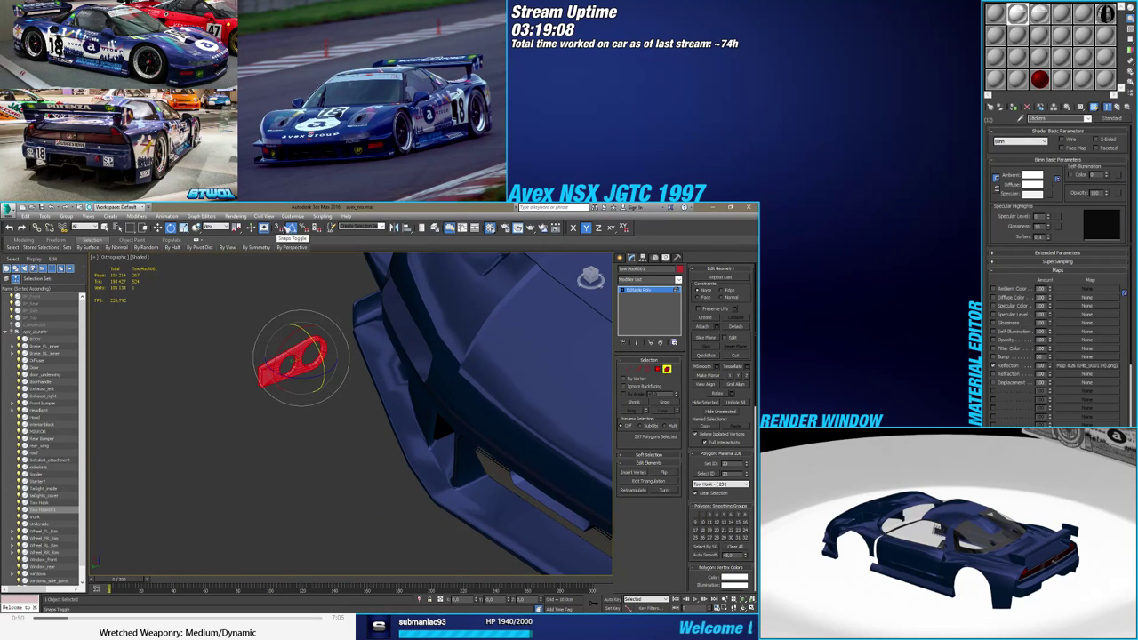
Adjust the angle snap increment, rotate the copied tow hook until it lies flat, and turn it around about the Z axis
{"action": "right_click", "coordinate": [291, 227]}
{"action": "double_click", "coordinate": [383, 415]}
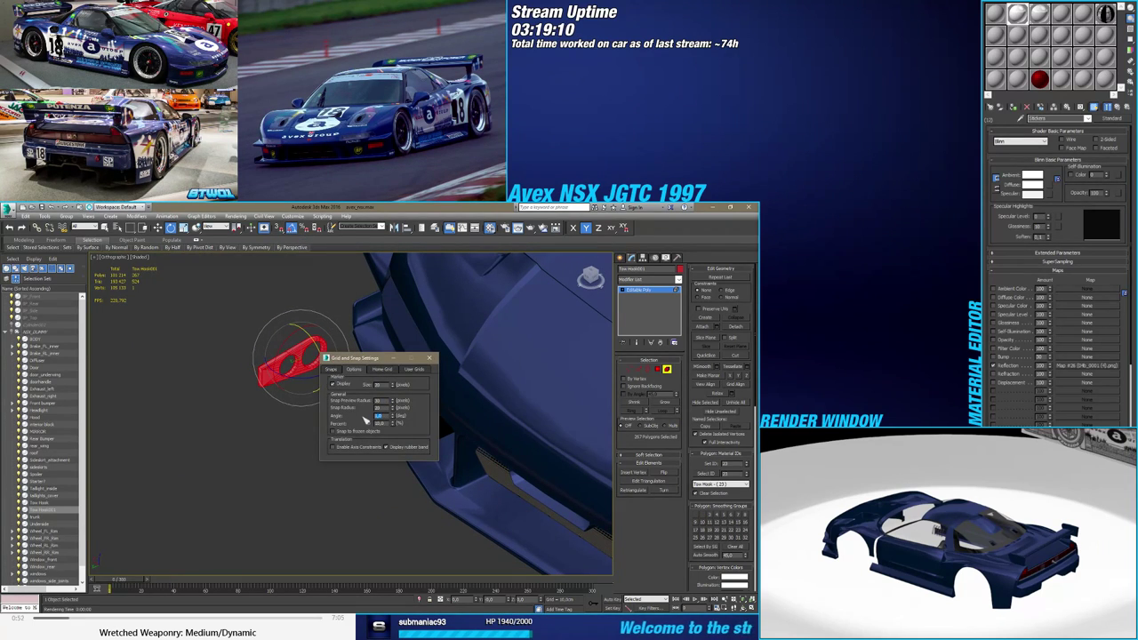
{"action": "left_click", "coordinate": [430, 358]}
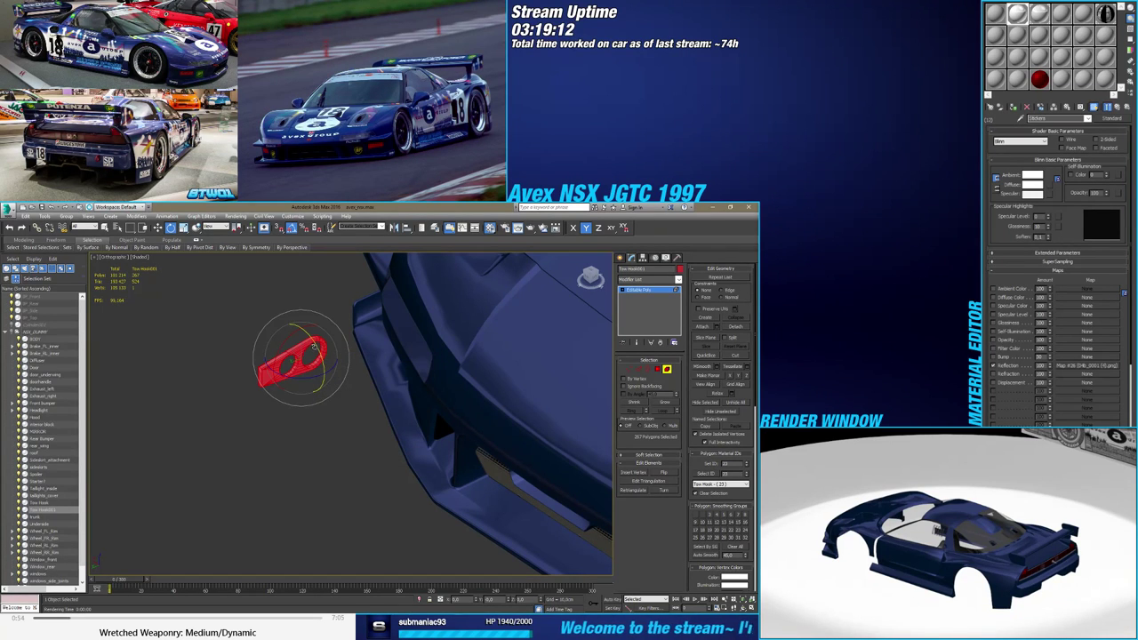
{"action": "left_click_drag", "start_coordinate": [314, 345], "coordinate": [288, 322]}
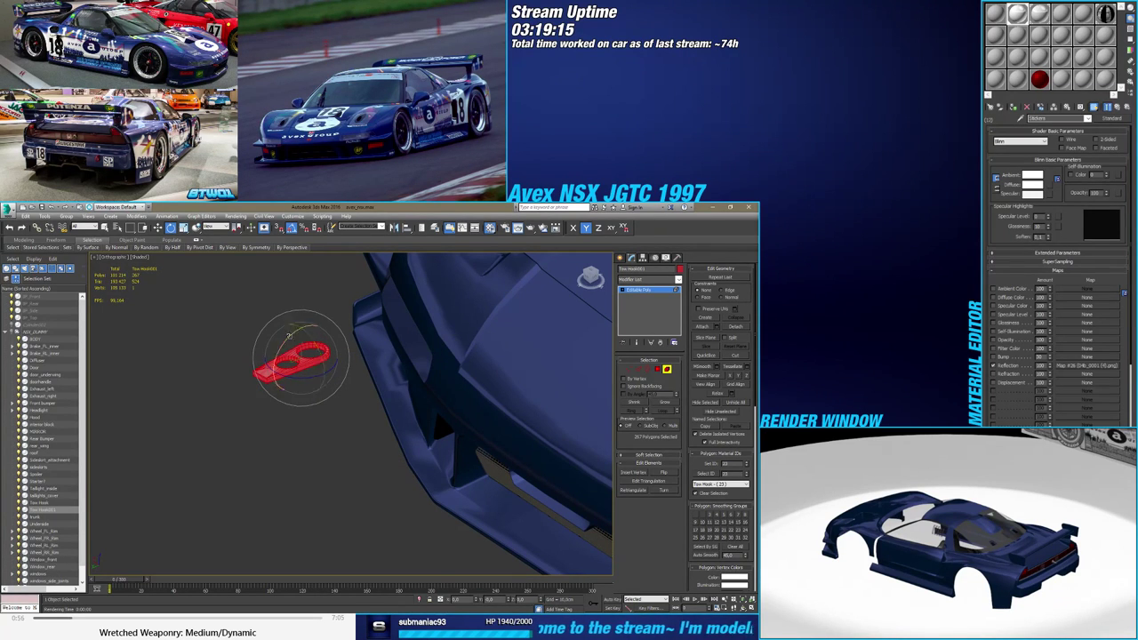
{"action": "left_click_drag", "start_coordinate": [297, 378], "coordinate": [364, 374]}
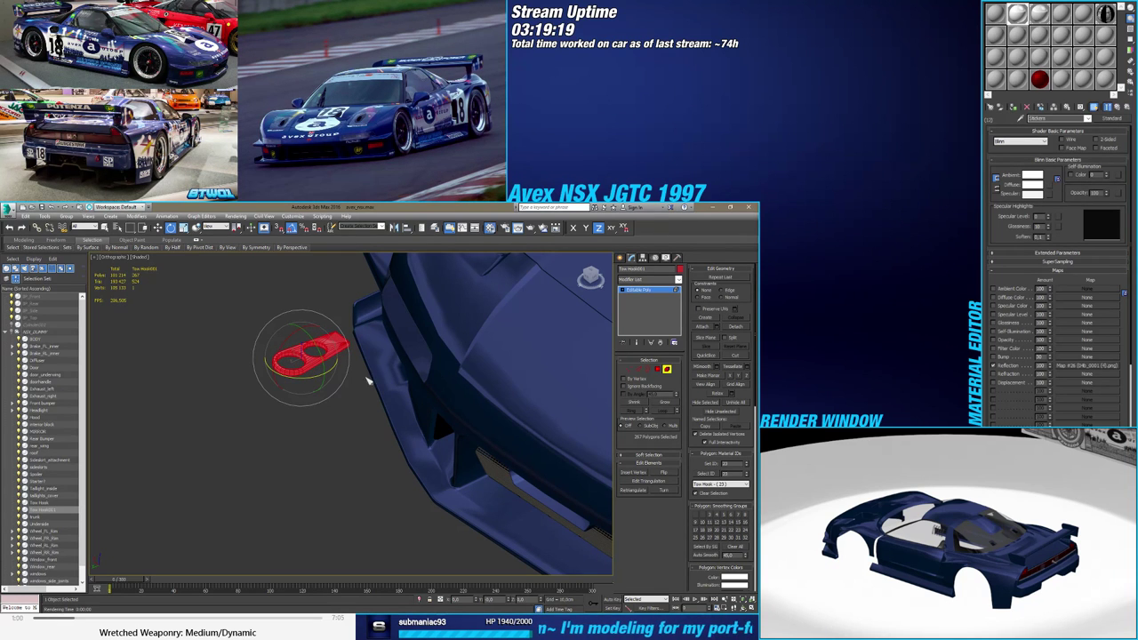
Examine the flattened tow hook from the front and side views to check that it lies level ahead of the nose
{"action": "middle_click_drag", "start_coordinate": [358, 400], "coordinate": [390, 463], "text": "alt"}
{"action": "key", "text": "w"}
{"action": "left_click", "coordinate": [590, 276]}
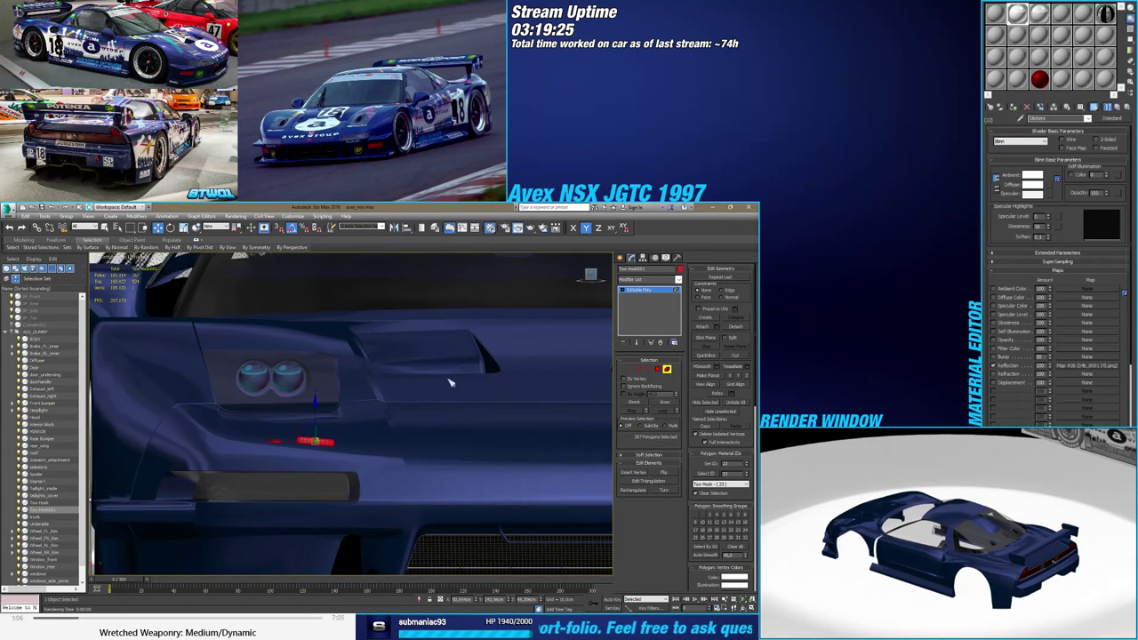
{"action": "scroll", "coordinate": [297, 445], "scroll_direction": "up", "scroll_amount": 6}
{"action": "key", "text": "e"}
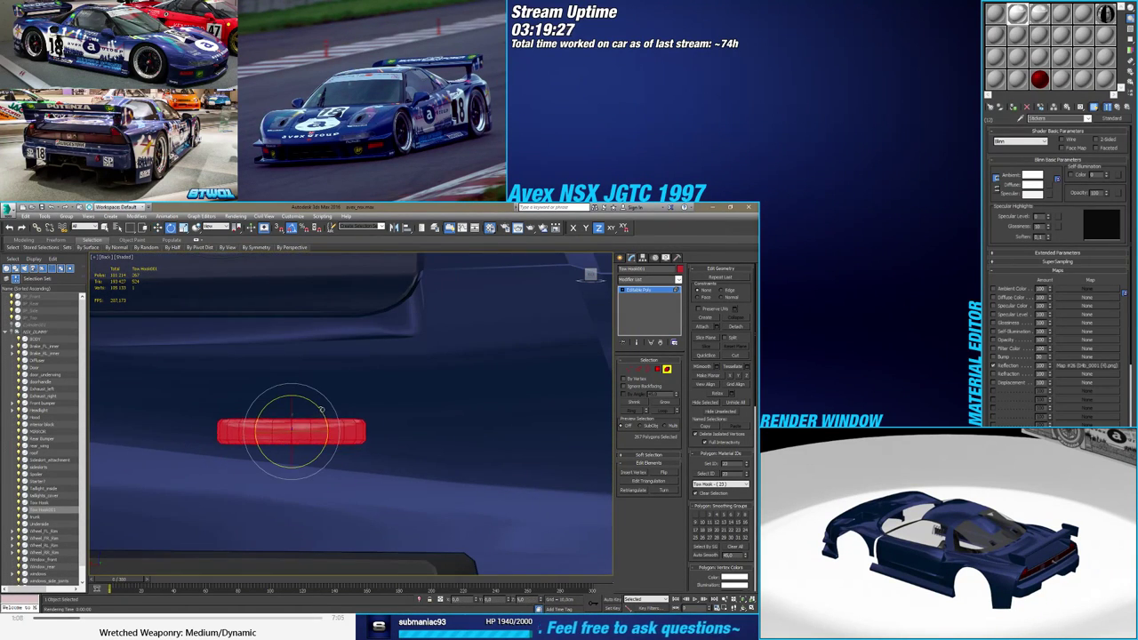
{"action": "middle_click_drag", "start_coordinate": [339, 460], "coordinate": [524, 359], "text": "alt"}
{"action": "key", "text": "w"}
{"action": "scroll", "coordinate": [410, 472], "scroll_direction": "down", "scroll_amount": 3}
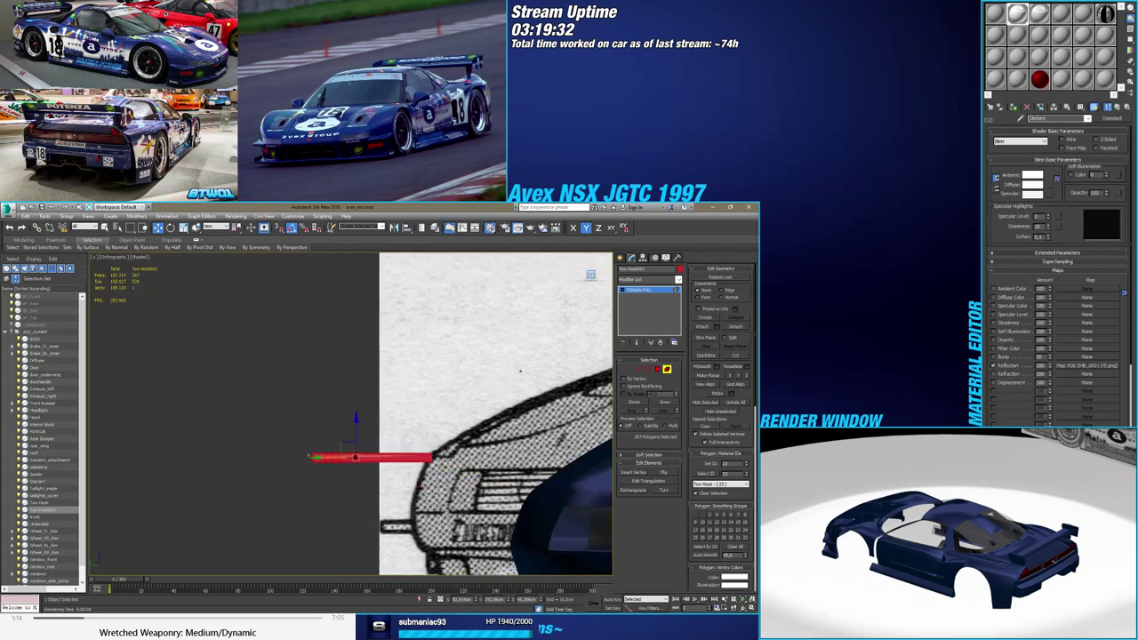
{"action": "key", "text": "l"}
{"action": "scroll", "coordinate": [382, 466], "scroll_direction": "up", "scroll_amount": 5}
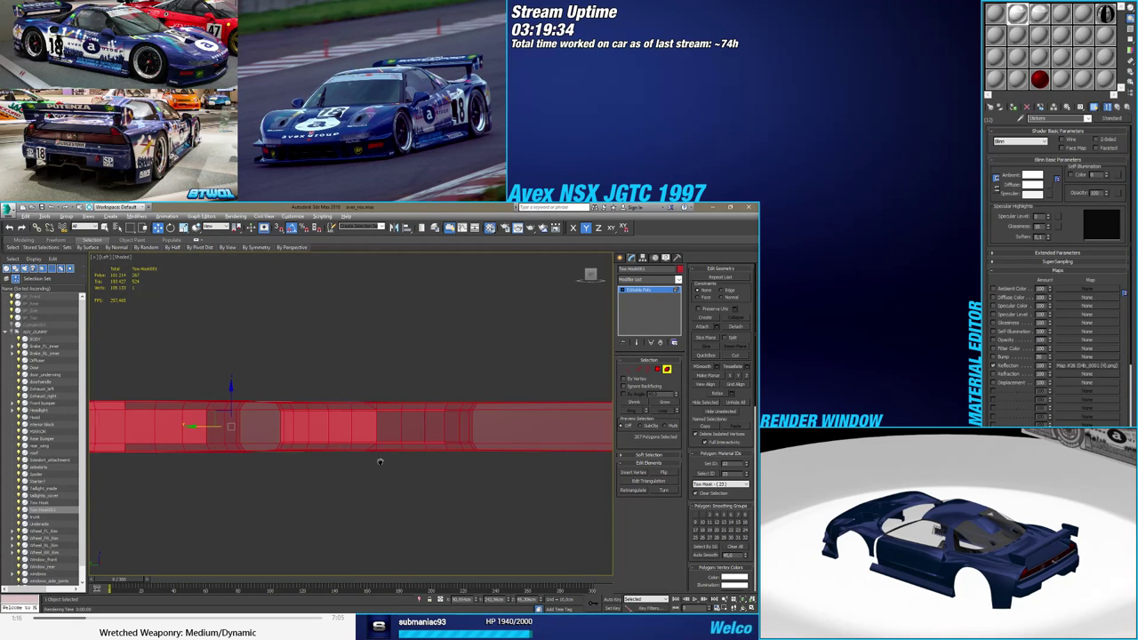
{"action": "scroll", "coordinate": [441, 460], "scroll_direction": "down", "scroll_amount": 2}
{"action": "middle_click_drag", "start_coordinate": [380, 461], "coordinate": [302, 454]}
{"action": "scroll", "coordinate": [365, 415], "scroll_direction": "up", "scroll_amount": 5}
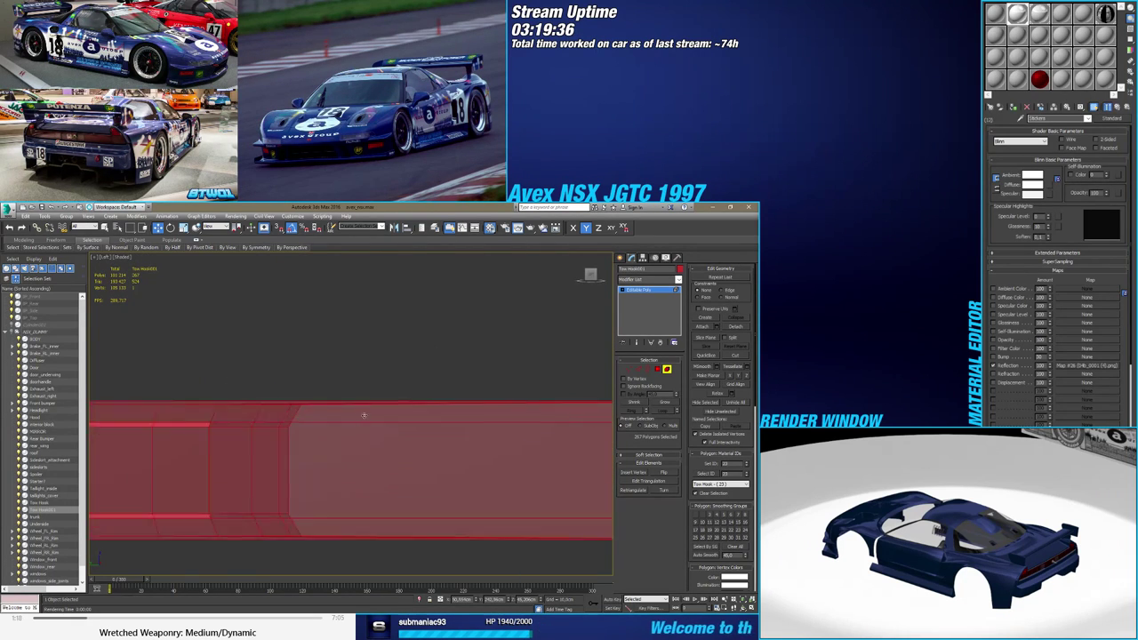
{"action": "scroll", "coordinate": [363, 415], "scroll_direction": "up", "scroll_amount": 3}
{"action": "scroll", "coordinate": [315, 414], "scroll_direction": "down", "scroll_amount": 5}
{"action": "middle_click_drag", "start_coordinate": [287, 414], "coordinate": [441, 416]}
{"action": "scroll", "coordinate": [441, 416], "scroll_direction": "down", "scroll_amount": 6}
{"action": "middle_click_drag", "start_coordinate": [355, 430], "coordinate": [400, 425]}
{"action": "middle_click_drag", "start_coordinate": [400, 425], "coordinate": [402, 425], "text": "alt"}
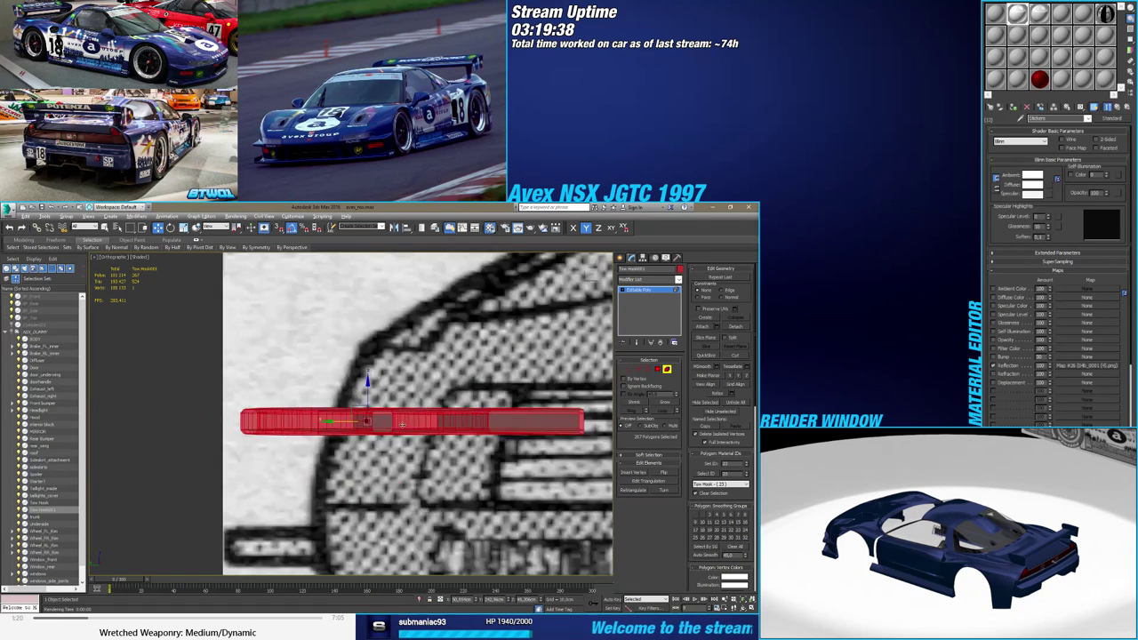
Inspect the tow hook's shape and its position relative to the front bumper from the front and from oblique angles
{"action": "key", "text": "shift+z"}
{"action": "key", "text": "shift+z"}
{"action": "key", "text": "shift+z"}
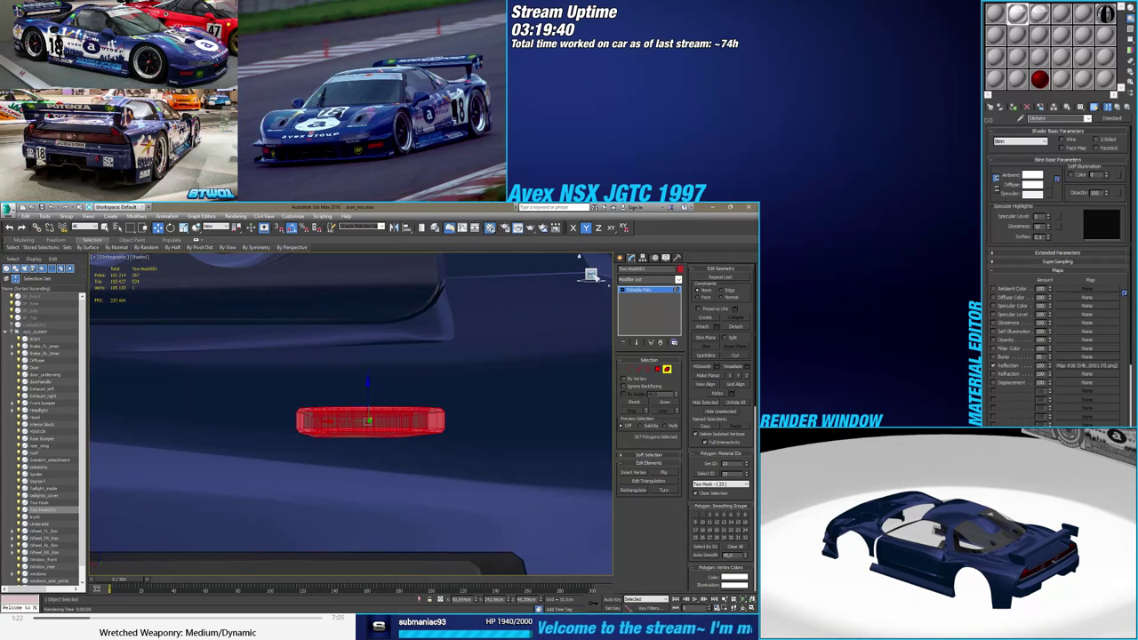
{"action": "key", "text": "shift+z"}
{"action": "key", "text": "shift+z"}
{"action": "key", "text": "shift+z"}
{"action": "key", "text": "shift+z"}
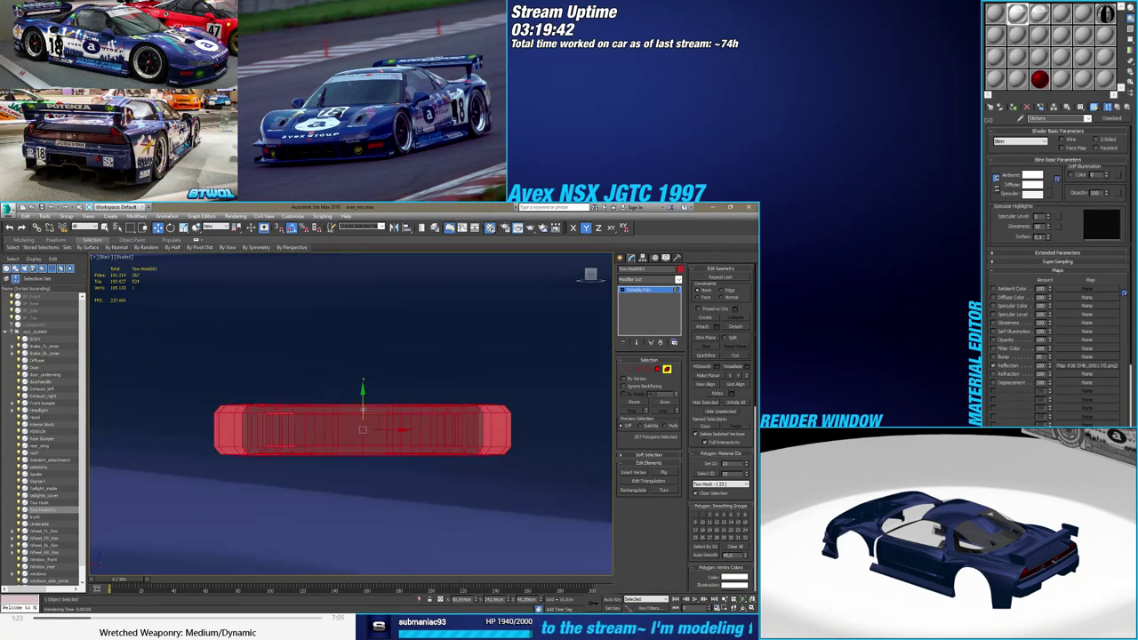
{"action": "key", "text": "shift+z"}
{"action": "key", "text": "shift+z"}
{"action": "key", "text": "shift+z"}
{"action": "key", "text": "shift+z"}
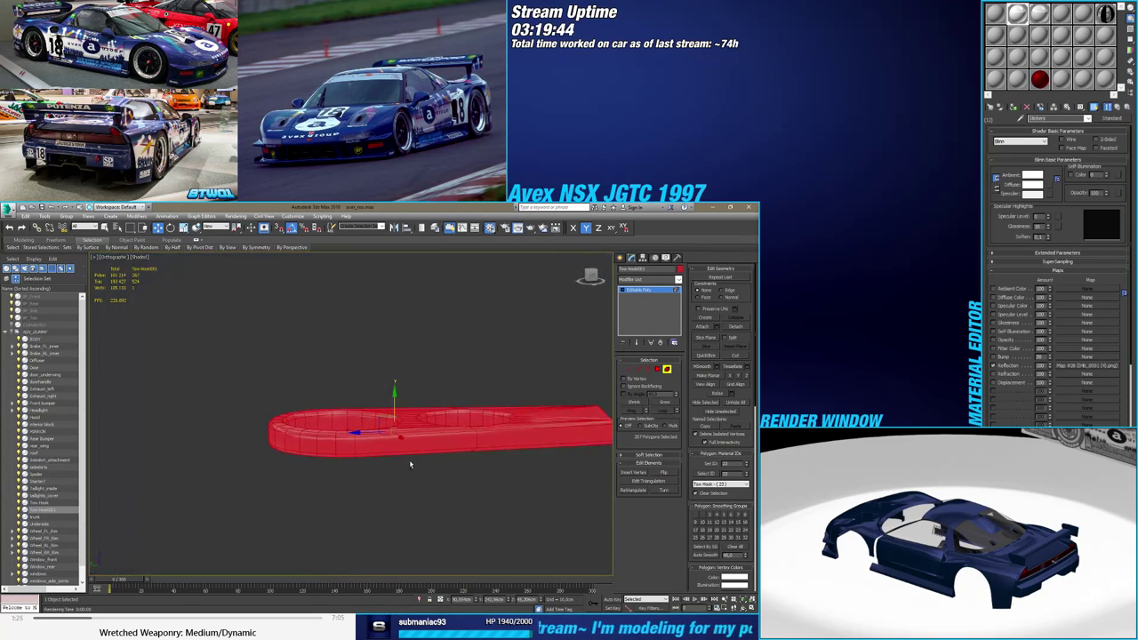
{"action": "key", "text": "shift+z"}
{"action": "key", "text": "shift+z"}
{"action": "key", "text": "shift+z"}
{"action": "key", "text": "shift+z"}
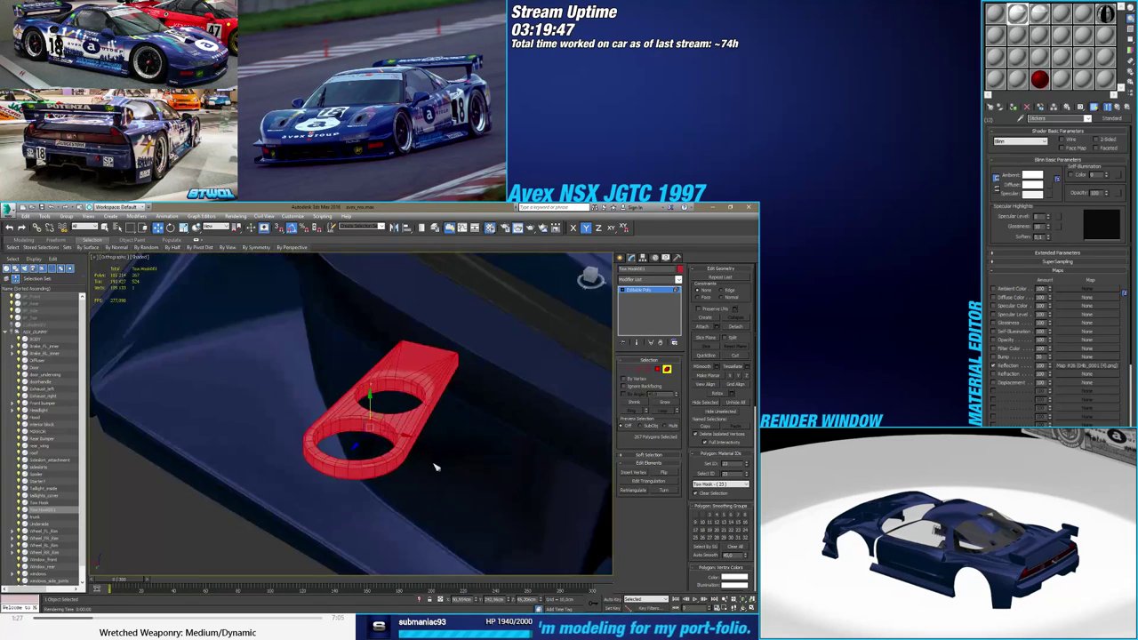
{"action": "key", "text": "shift+z"}
{"action": "key", "text": "shift+z"}
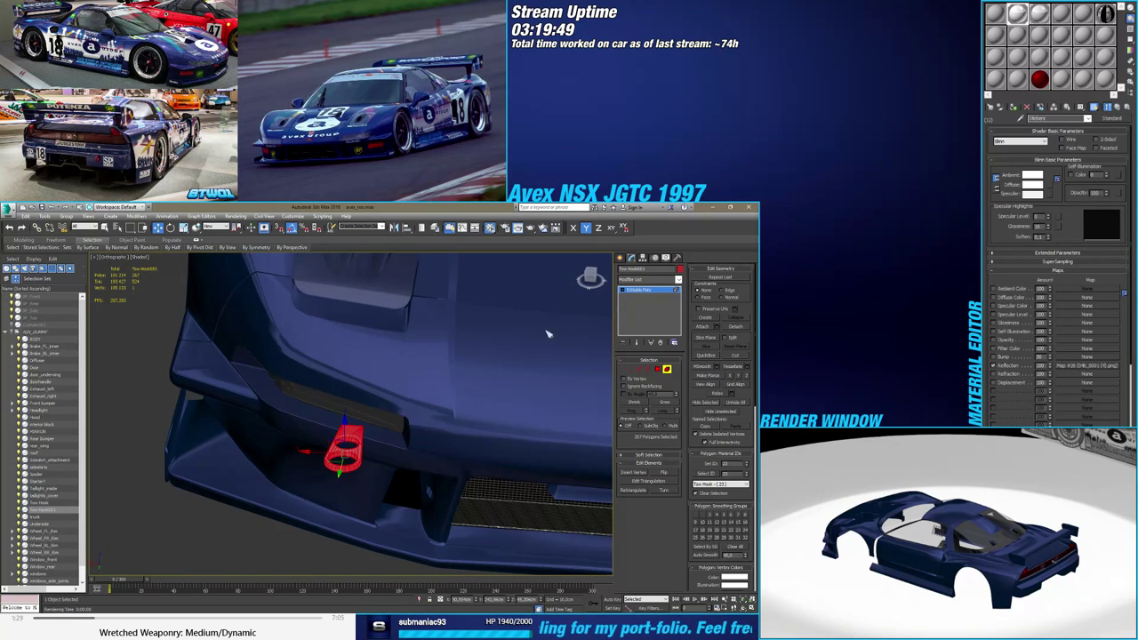
{"action": "key", "text": "shift+z"}
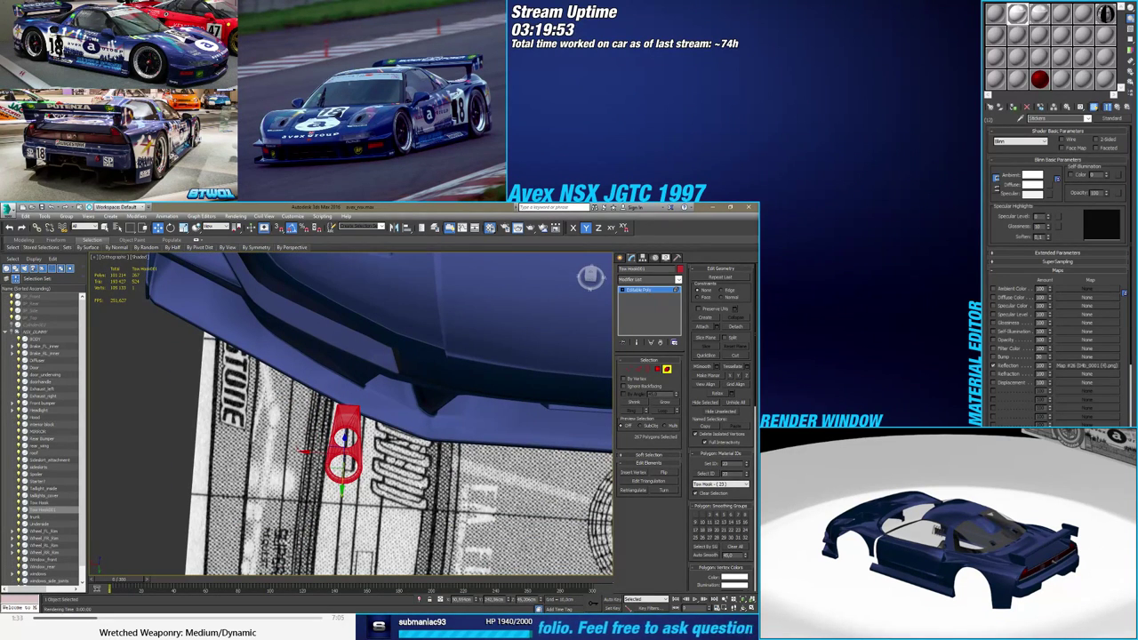
Move the tow hook sideways along X toward the middle of the car's nose and check its position from the front
{"action": "key", "text": "shift+z"}
{"action": "key", "text": "shift+z"}
{"action": "key", "text": "shift+z"}
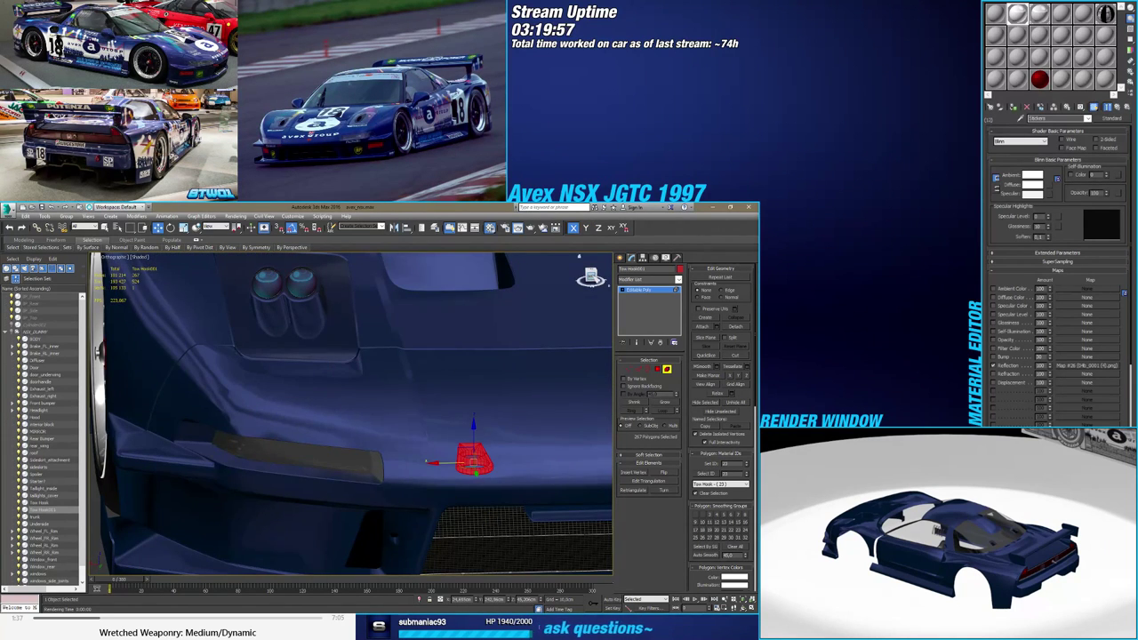
{"action": "key", "text": "shift+z"}
{"action": "key", "text": "shift+z"}
{"action": "key", "text": "shift+z"}
{"action": "key", "text": "shift+z"}
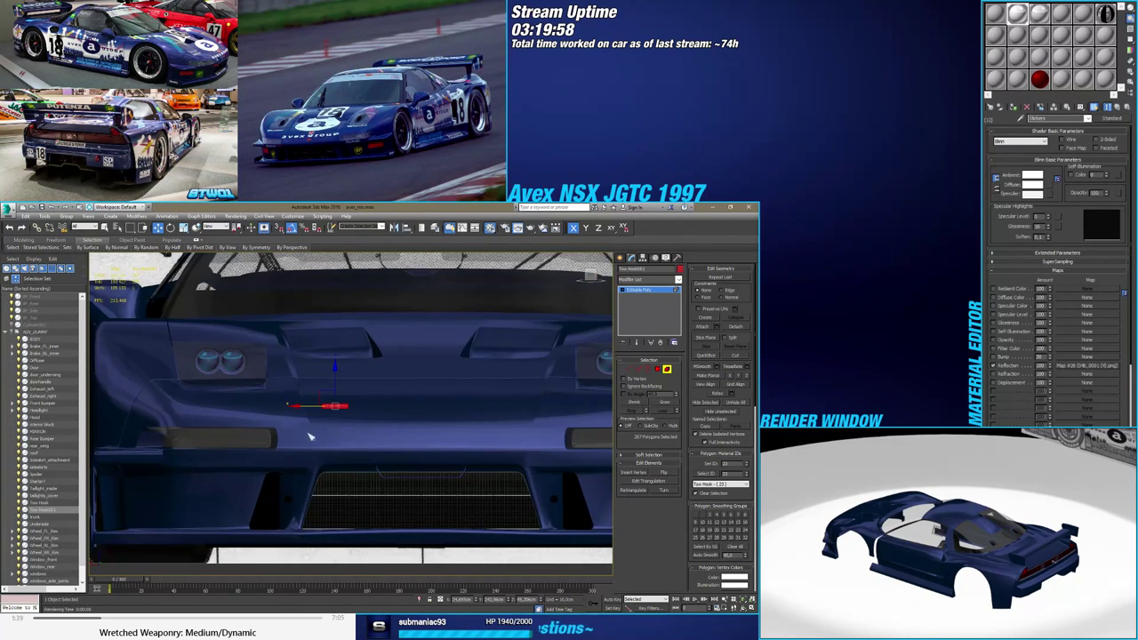
{"action": "key", "text": "shift+z"}
{"action": "key", "text": "shift+z"}
{"action": "key", "text": "shift+z"}
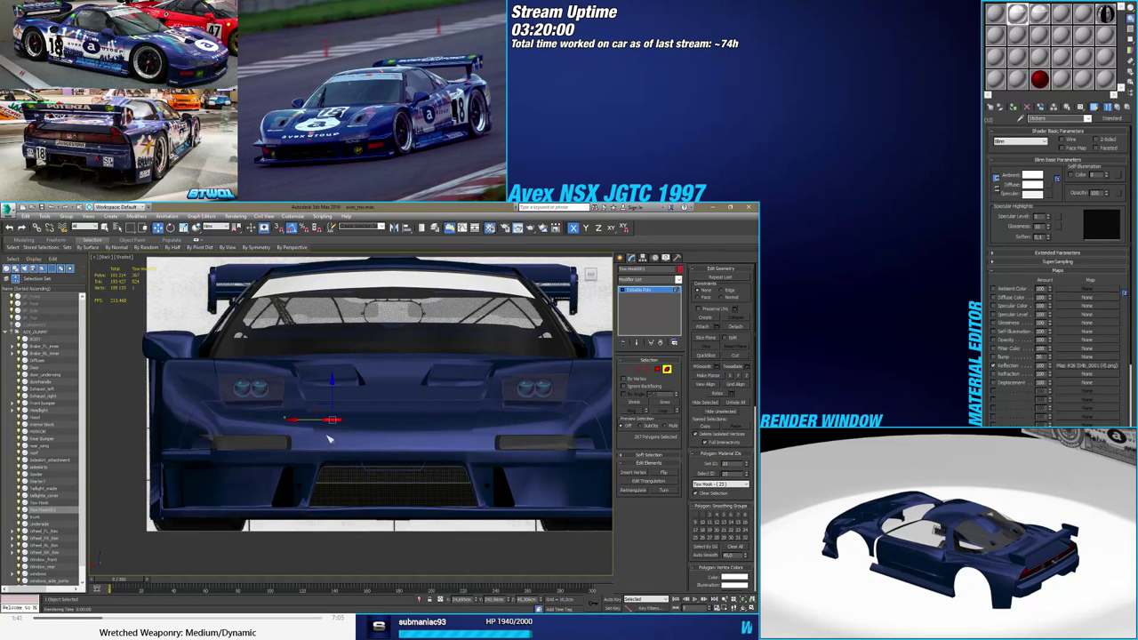
{"action": "key", "text": "shift+z"}
{"action": "key", "text": "shift+z"}
{"action": "key", "text": "shift+z"}
{"action": "key", "text": "shift+z"}
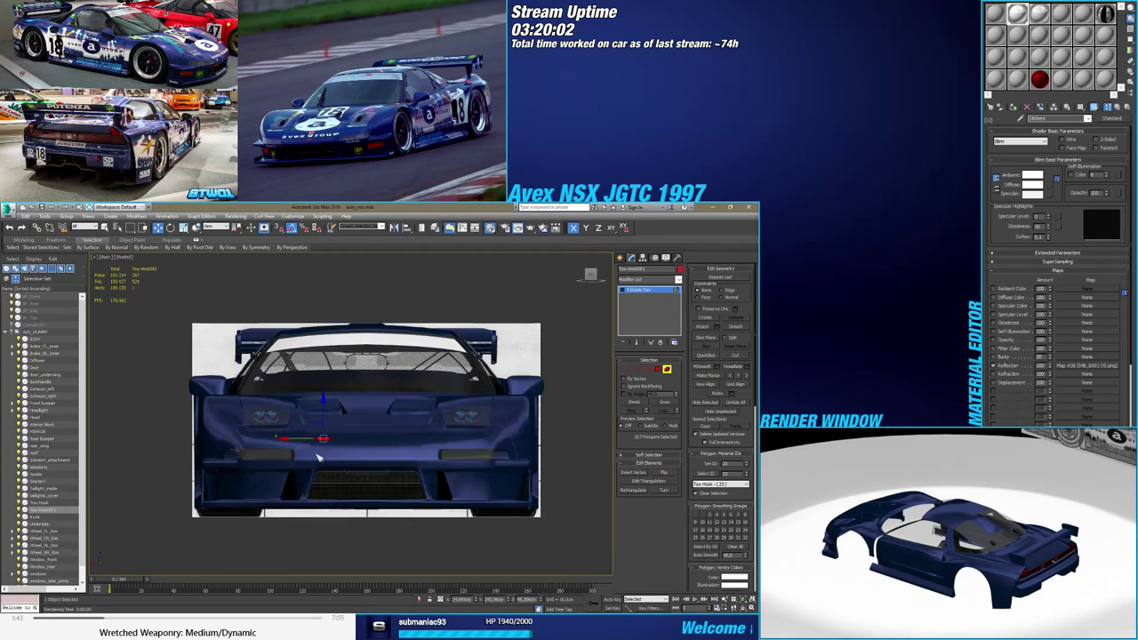
{"action": "scroll", "coordinate": [317, 457], "scroll_direction": "up", "scroll_amount": 2}
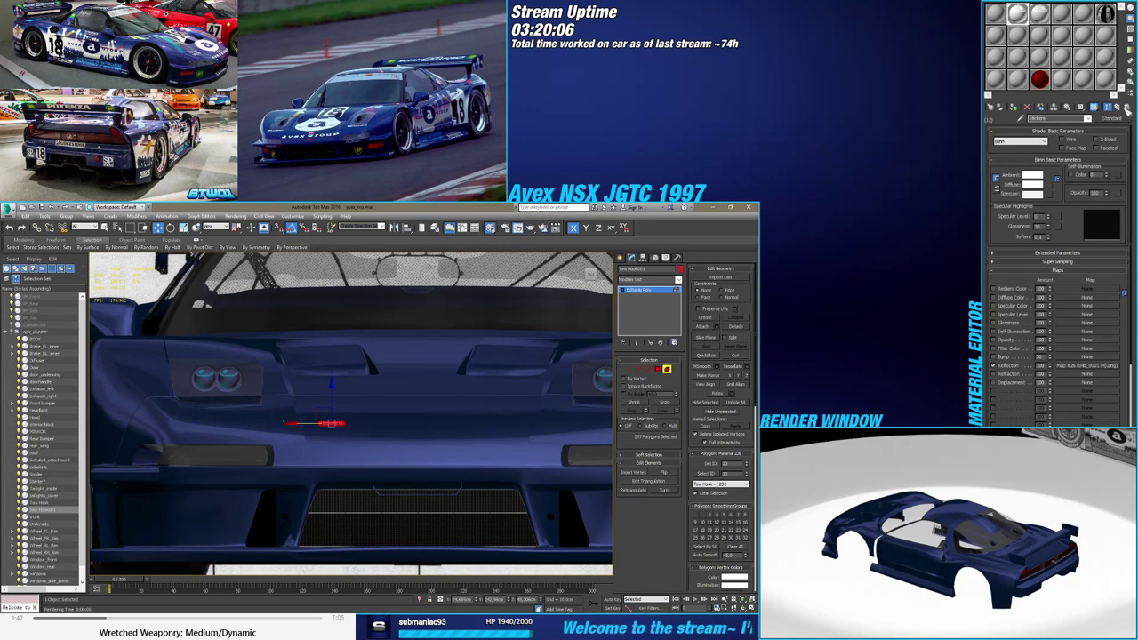
Make the NSX material's Body sub-material semi-transparent so the blueprint shows through, and try removing its specular level
{"action": "left_click", "coordinate": [1126, 106]}
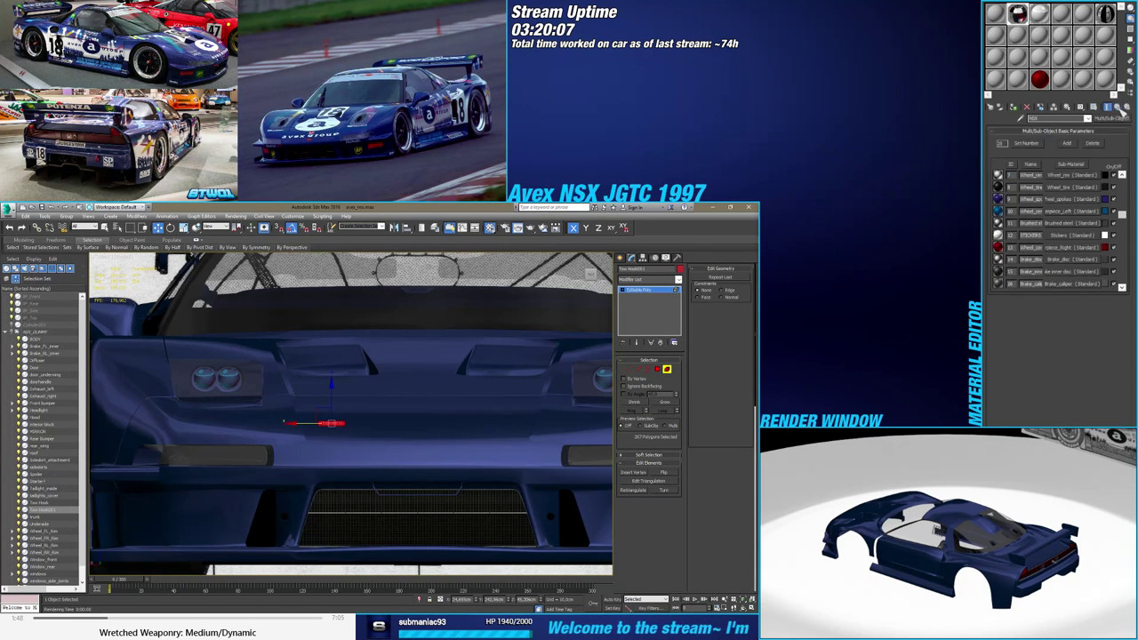
{"action": "left_click_drag", "start_coordinate": [1122, 214], "coordinate": [1122, 179]}
{"action": "left_click", "coordinate": [1070, 177]}
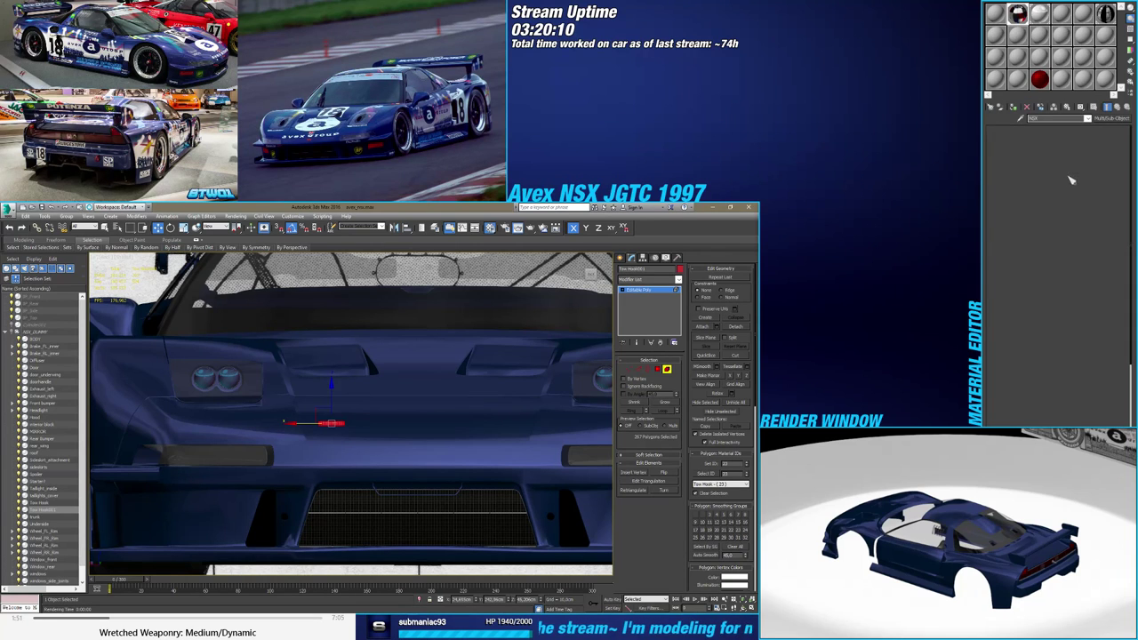
{"action": "left_click", "coordinate": [1108, 197]}
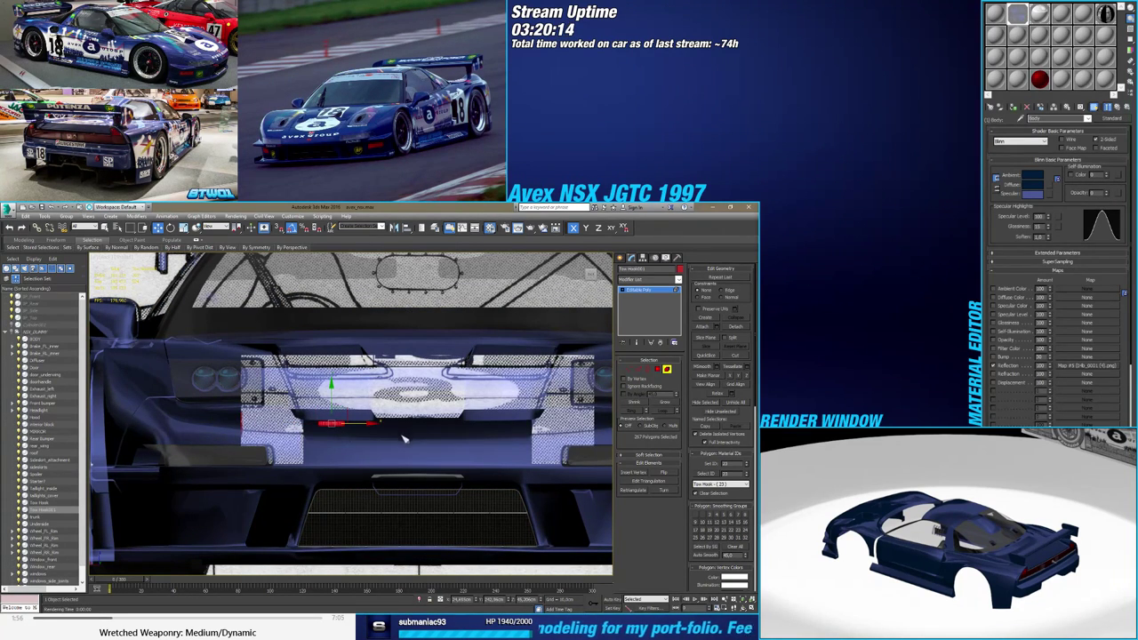
{"action": "mouse_move", "coordinate": [395, 438]}
{"action": "middle_mouse_down"}
{"action": "mouse_move", "coordinate": [462, 421]}
{"action": "mouse_move", "coordinate": [406, 432]}
{"action": "middle_mouse_up"}
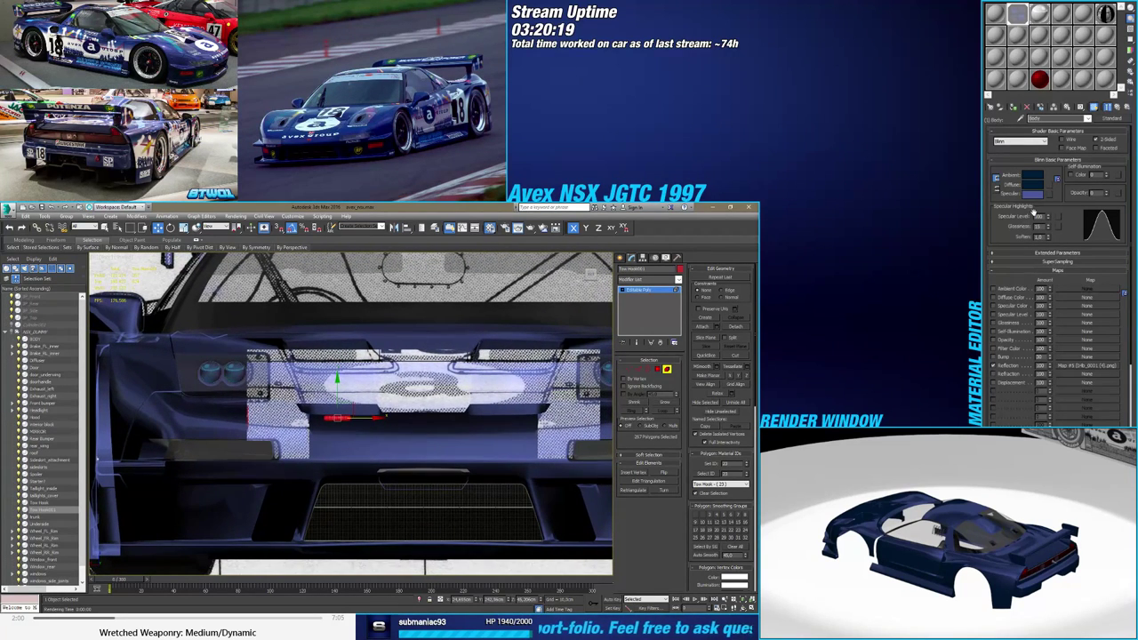
{"action": "right_click", "coordinate": [1049, 216]}
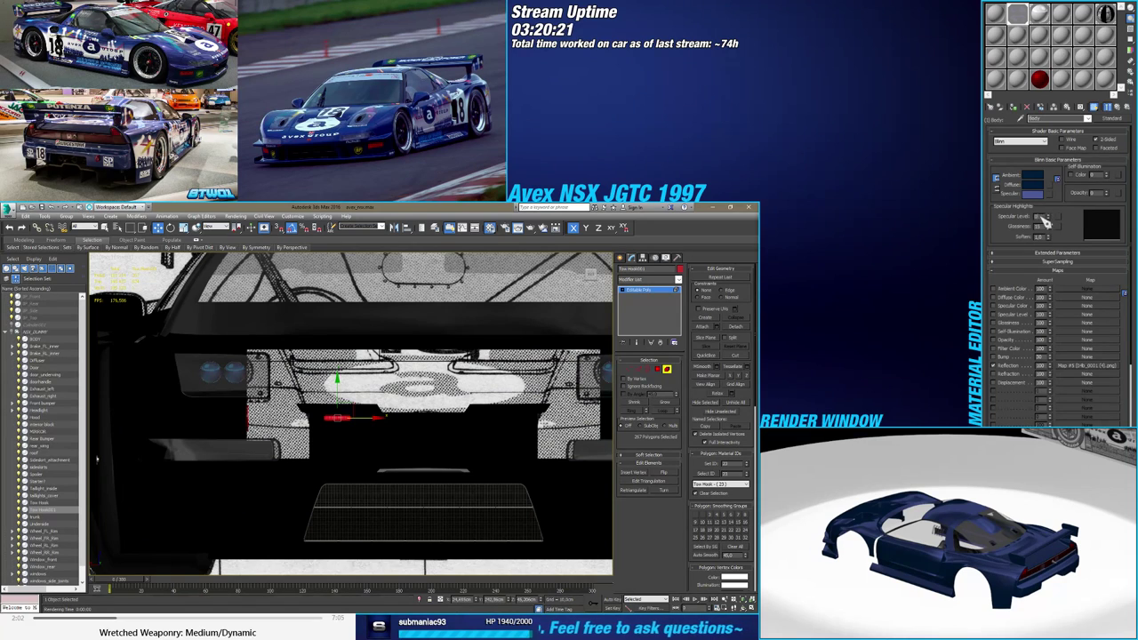
{"action": "key", "text": "Return"}
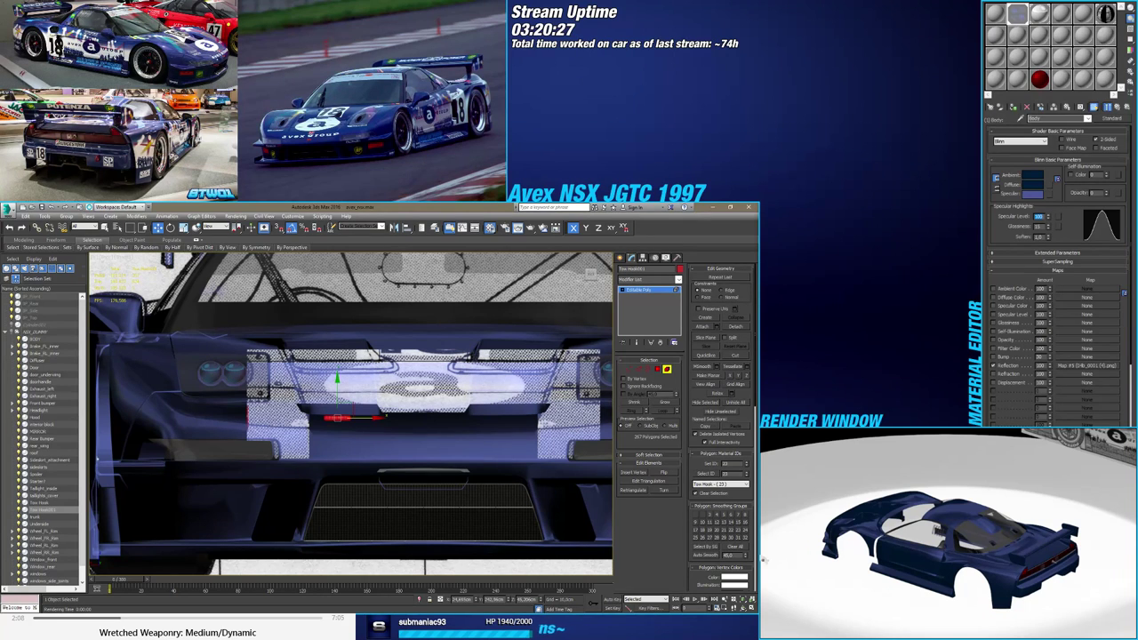
{"action": "left_click", "coordinate": [1118, 108]}
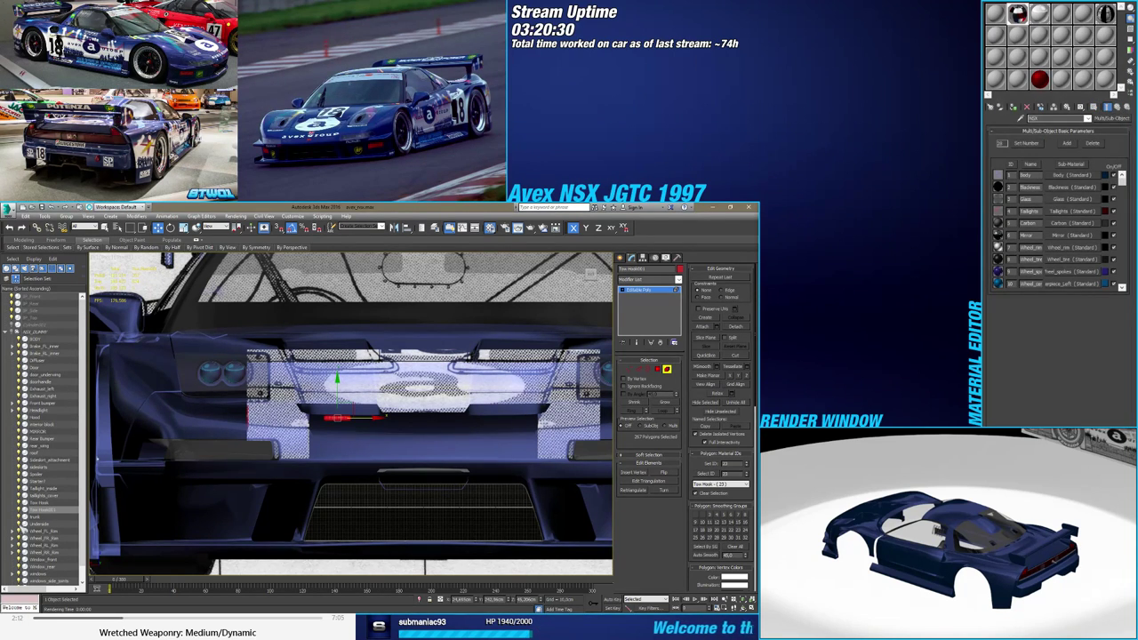
Hide the Underside object and move the tow hook onto its drawn position beside the BRIDGESTONE lettering on the front blueprint
{"action": "left_click", "coordinate": [18, 524]}
{"action": "scroll", "coordinate": [318, 449], "scroll_direction": "up", "scroll_amount": 3}
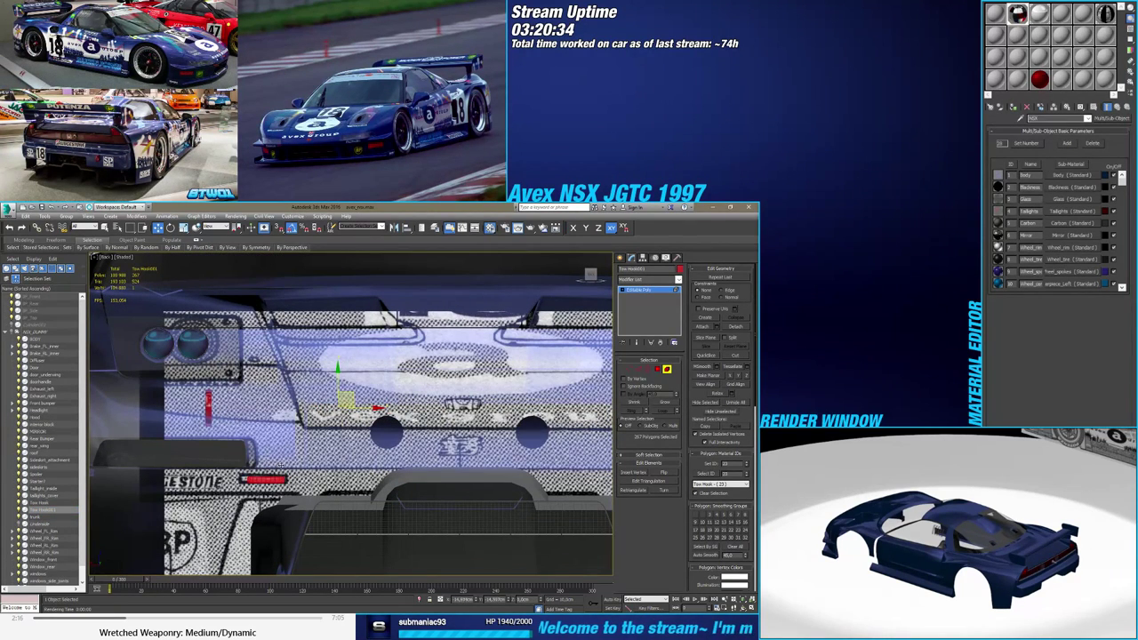
{"action": "scroll", "coordinate": [277, 471], "scroll_direction": "up", "scroll_amount": 3}
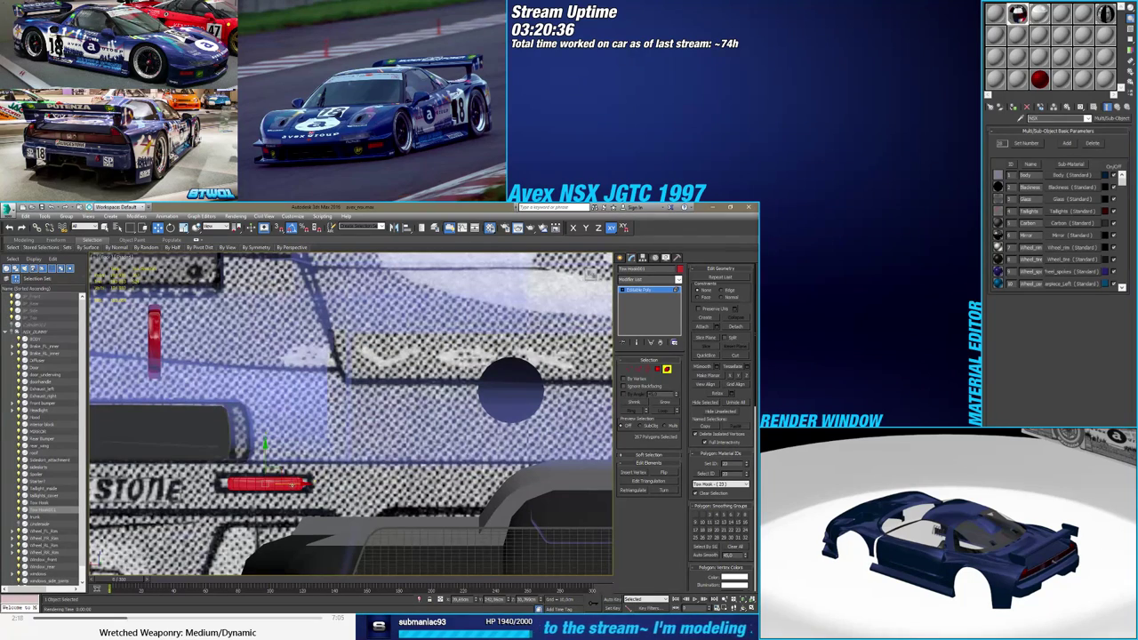
{"action": "left_click_drag", "start_coordinate": [278, 479], "coordinate": [291, 484]}
Slide the tow hook along Y until its rear end sits inside the front bumper, with edged faces displayed
{"action": "scroll", "coordinate": [290, 485], "scroll_direction": "down", "scroll_amount": 3}
{"action": "middle_click_drag", "start_coordinate": [290, 485], "coordinate": [335, 446]}
{"action": "middle_click_drag", "start_coordinate": [335, 446], "coordinate": [316, 487], "text": "alt"}
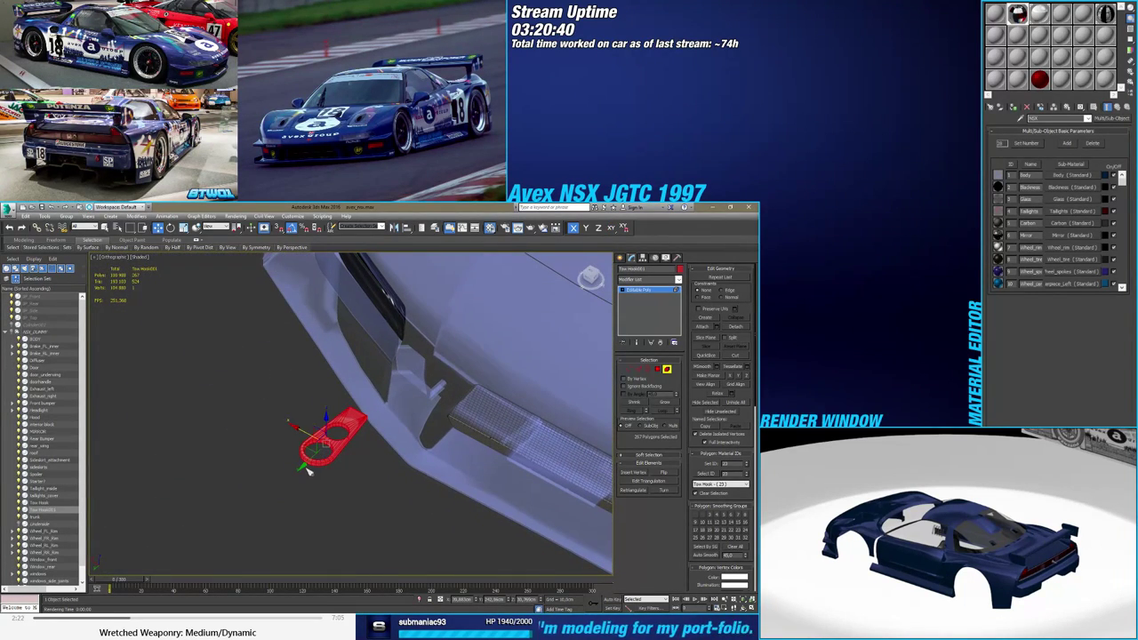
{"action": "left_click_drag", "start_coordinate": [307, 464], "coordinate": [430, 395]}
{"action": "mouse_move", "coordinate": [431, 396]}
{"action": "middle_mouse_down", "text": "alt"}
{"action": "mouse_move", "coordinate": [388, 432]}
{"action": "mouse_move", "coordinate": [388, 404]}
{"action": "mouse_move", "coordinate": [378, 411]}
{"action": "middle_mouse_up", "text": "alt"}
{"action": "key", "text": "F4"}
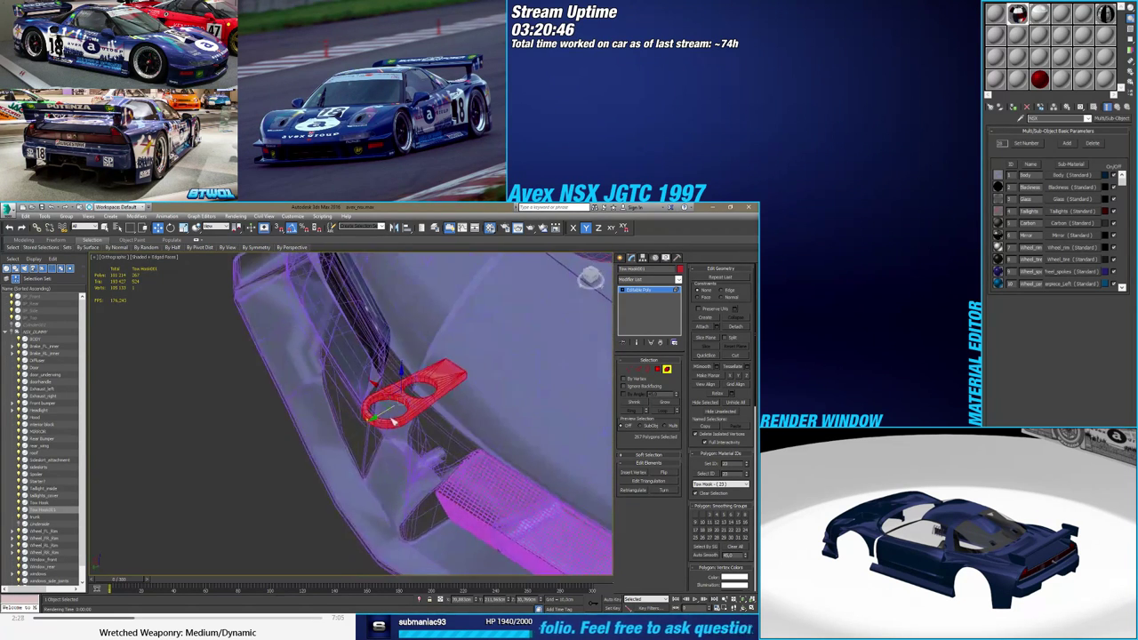
{"action": "scroll", "coordinate": [375, 411], "scroll_direction": "up", "scroll_amount": 4}
{"action": "left_click_drag", "start_coordinate": [389, 400], "coordinate": [318, 442]}
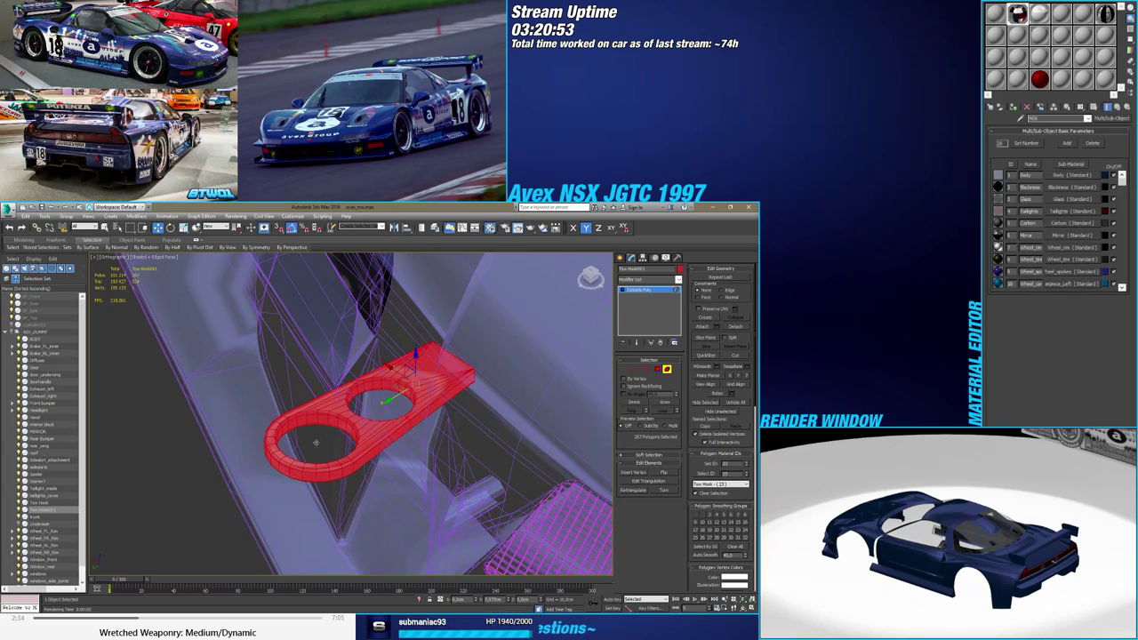
{"action": "left_click_drag", "start_coordinate": [315, 443], "coordinate": [316, 443]}
Select the vertices of the tow hook's shank and small hole and scale them down over the blueprint
{"action": "middle_click_drag", "start_coordinate": [316, 442], "coordinate": [294, 460], "text": "alt"}
{"action": "key", "text": "1"}
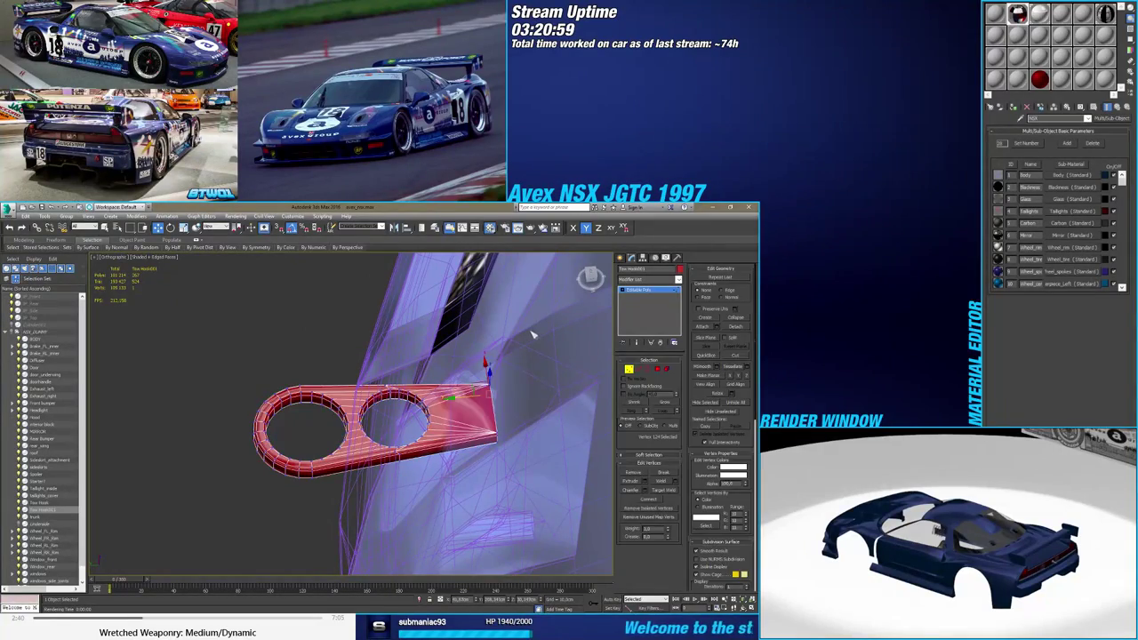
{"action": "middle_click_drag", "start_coordinate": [400, 498], "coordinate": [178, 533], "text": "alt"}
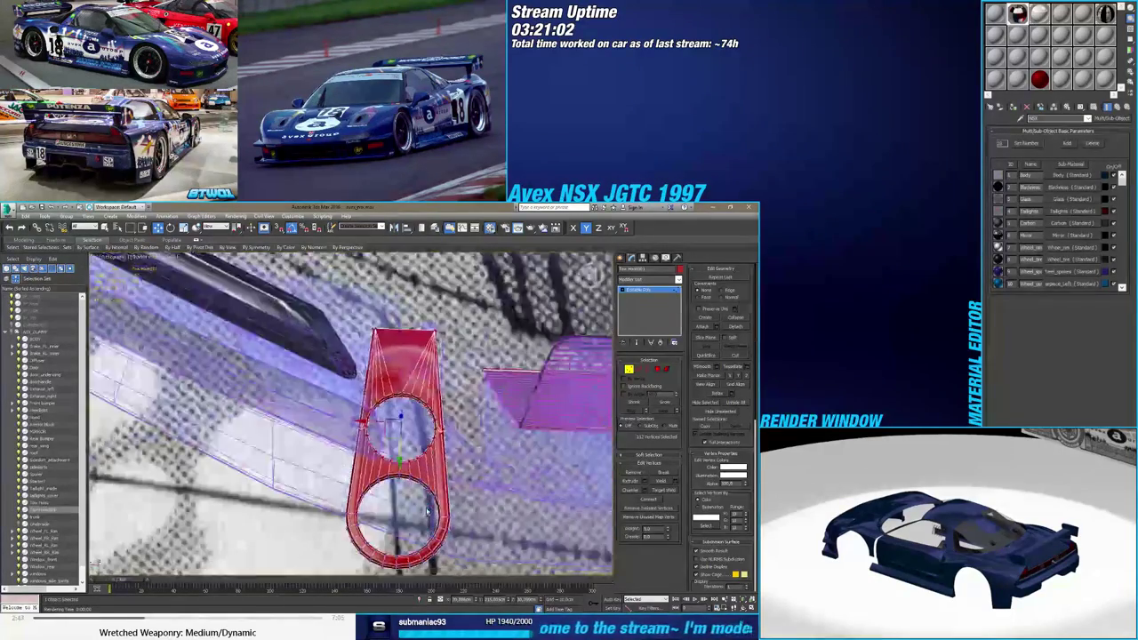
{"action": "middle_click_drag", "start_coordinate": [391, 453], "coordinate": [414, 440], "text": "alt"}
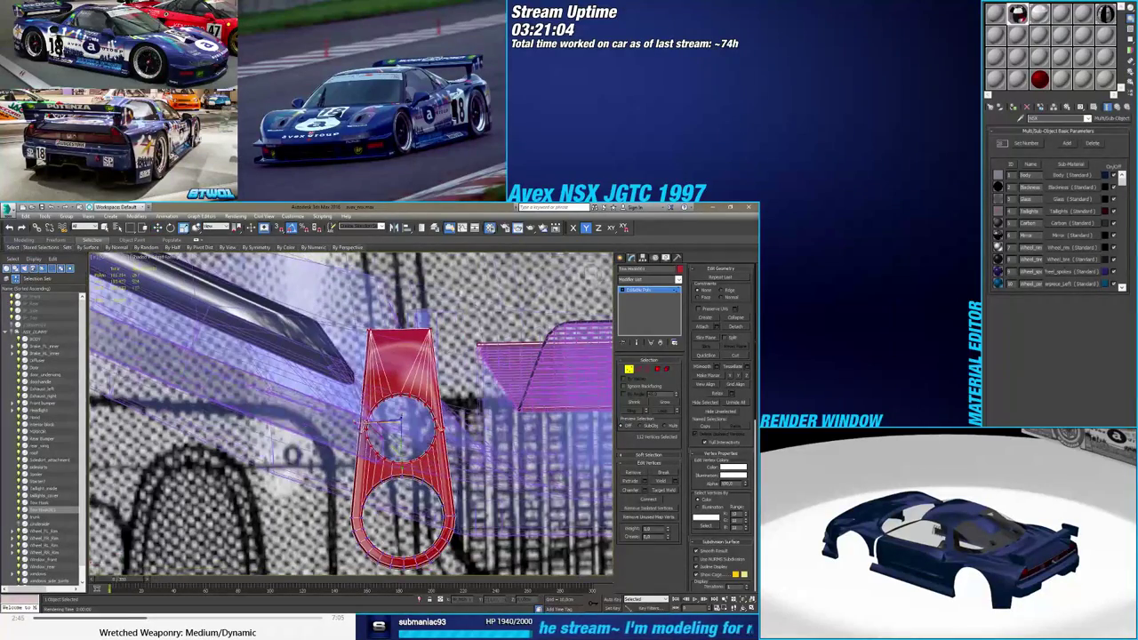
{"action": "left_click", "coordinate": [593, 277]}
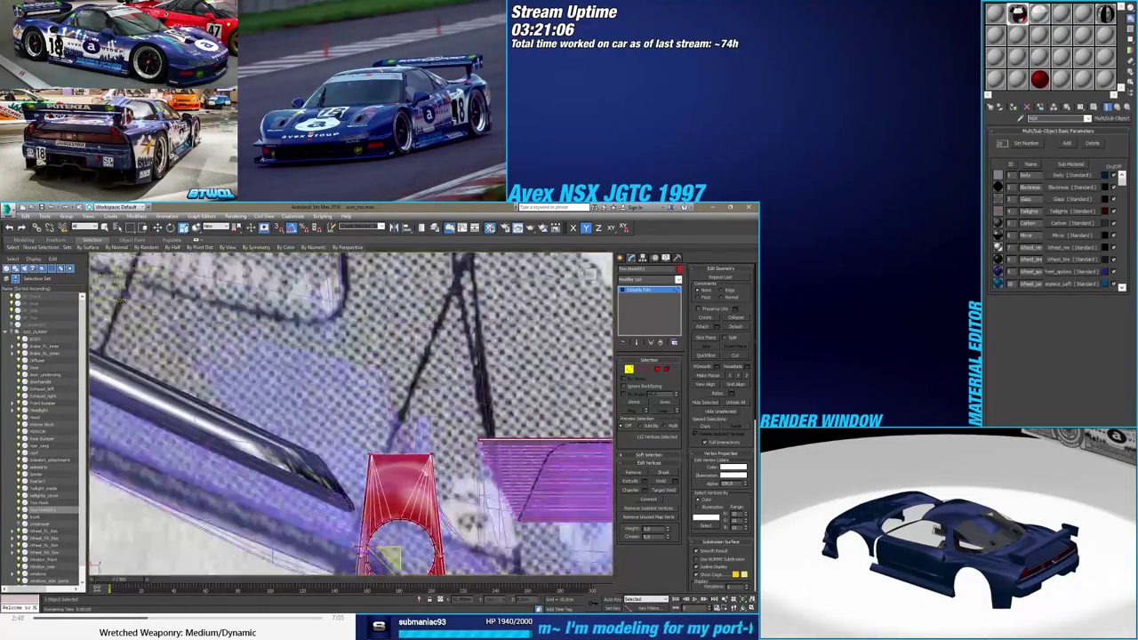
{"action": "middle_click_drag", "start_coordinate": [408, 513], "coordinate": [375, 407]}
{"action": "middle_click_drag", "start_coordinate": [98, 566], "coordinate": [100, 565], "text": "alt"}
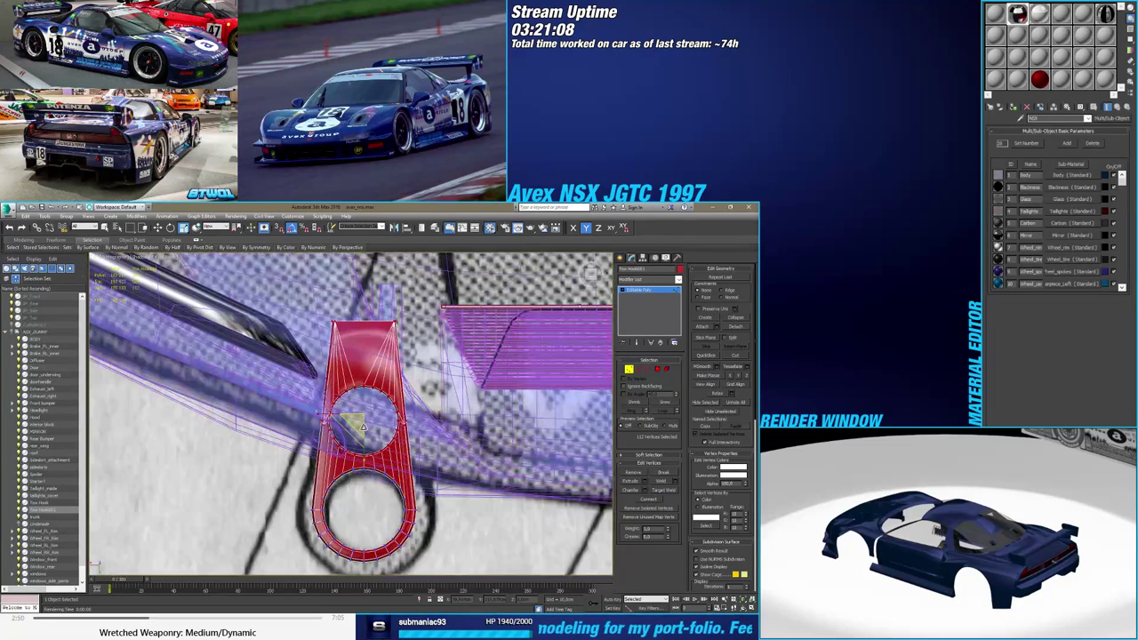
{"action": "left_click_drag", "start_coordinate": [325, 414], "coordinate": [329, 416]}
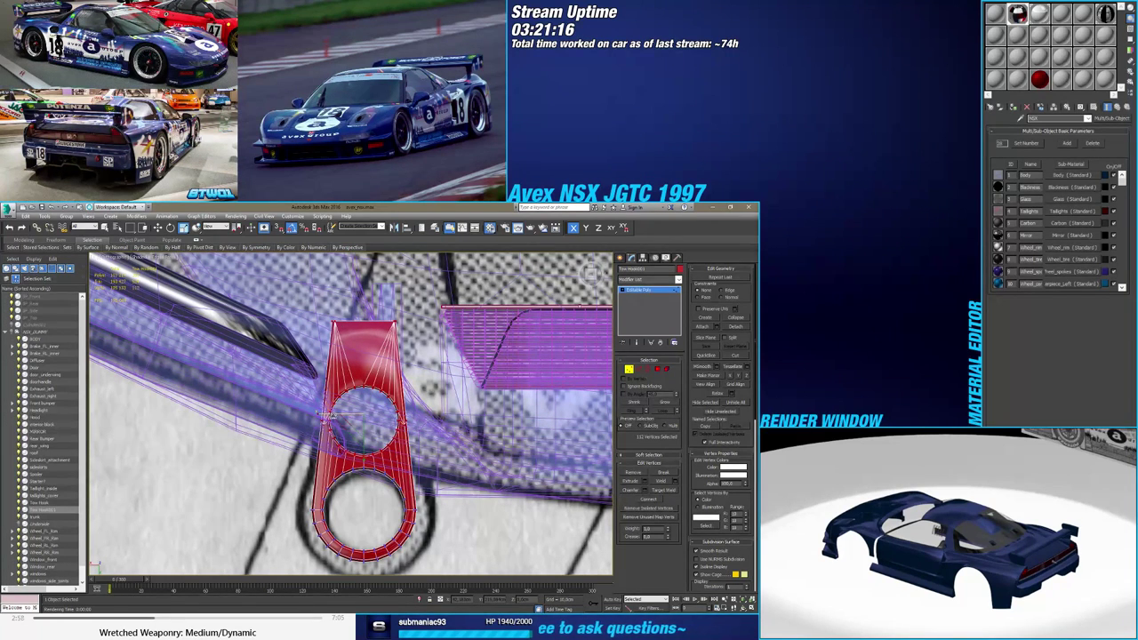
{"action": "left_click_drag", "start_coordinate": [358, 424], "coordinate": [353, 436]}
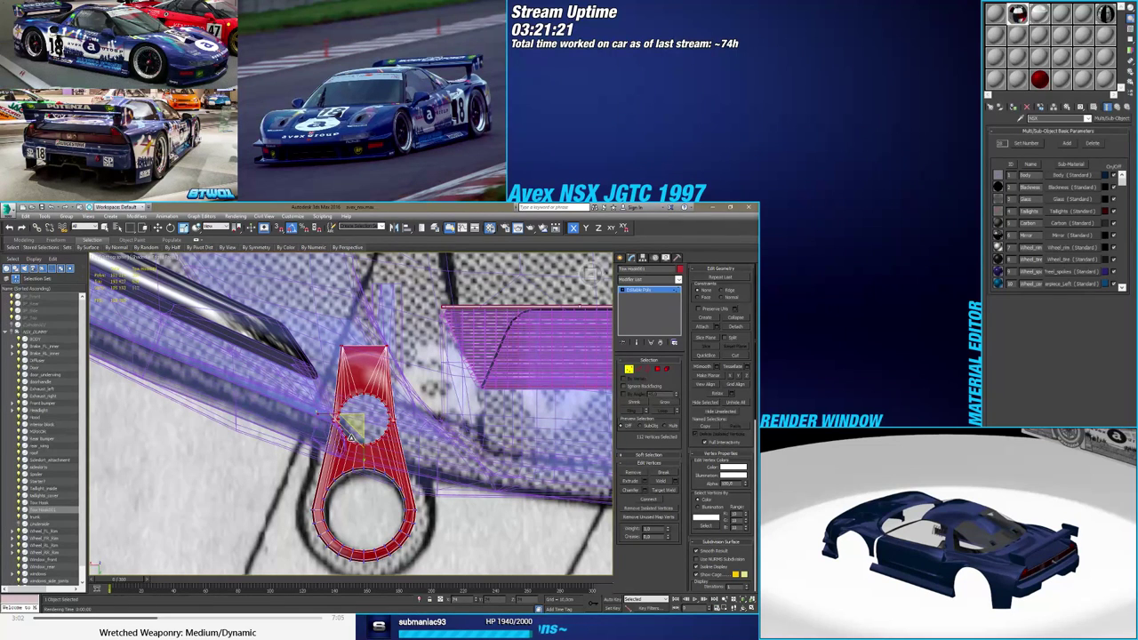
Shift the scaled shank vertices along Y toward the ring and adjust the position of the shank's end vertices
{"action": "key", "text": "w"}
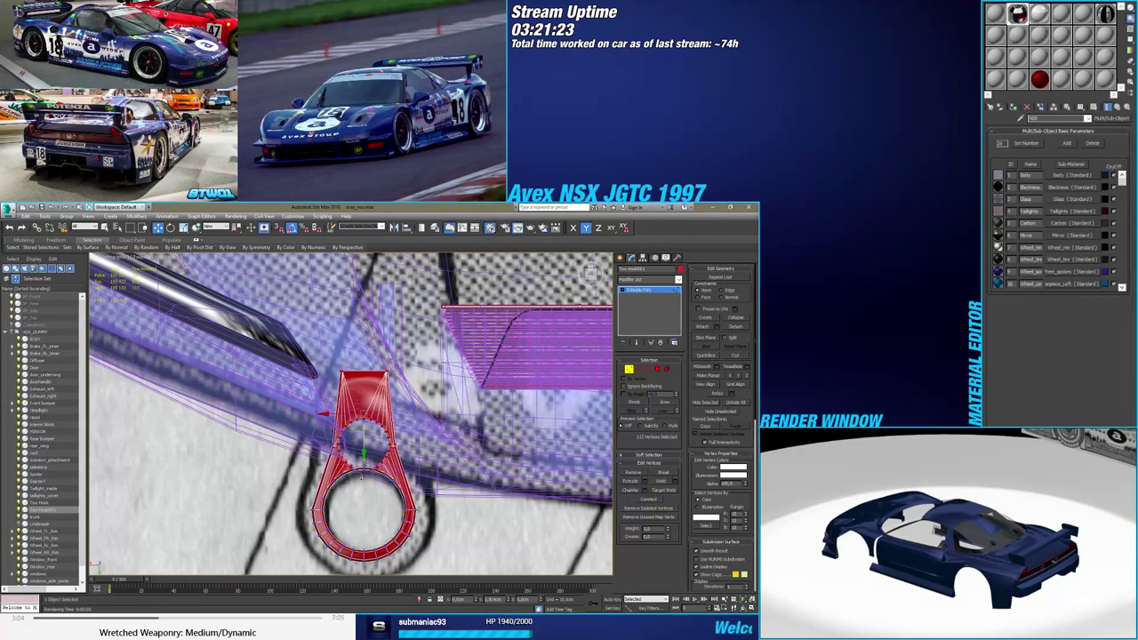
{"action": "left_click_drag", "start_coordinate": [357, 516], "coordinate": [360, 460]}
{"action": "middle_click_drag", "start_coordinate": [369, 501], "coordinate": [396, 420], "text": "alt"}
{"action": "scroll", "coordinate": [343, 456], "scroll_direction": "up", "scroll_amount": 3}
{"action": "middle_click_drag", "start_coordinate": [396, 420], "coordinate": [426, 425], "text": "alt"}
Select the short vertical edges around the front of the tow hook's ring and scale them down along Z
{"action": "left_click", "coordinate": [638, 369]}
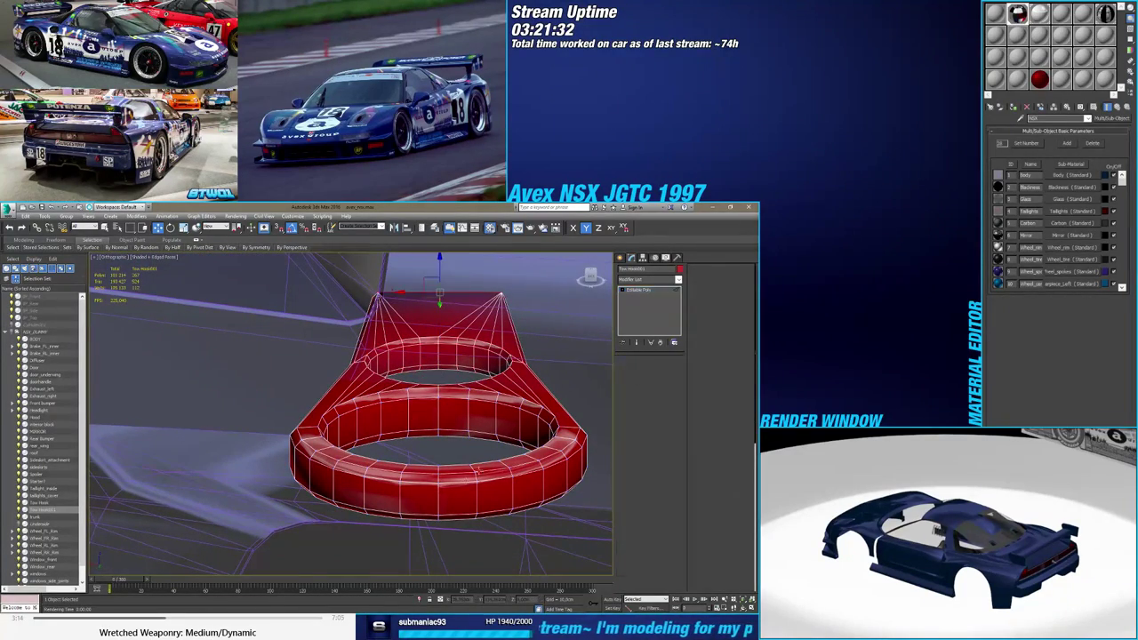
{"action": "left_click", "coordinate": [403, 503]}
{"action": "left_click", "coordinate": [499, 499], "text": "ctrl"}
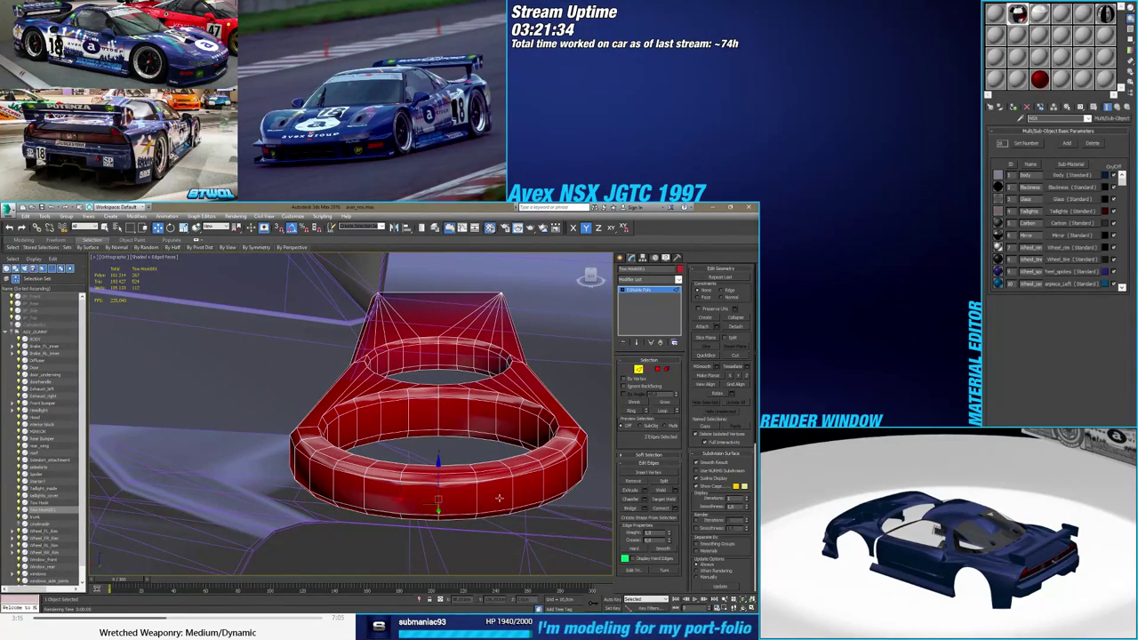
{"action": "middle_click_drag", "start_coordinate": [476, 500], "coordinate": [471, 480], "text": "alt"}
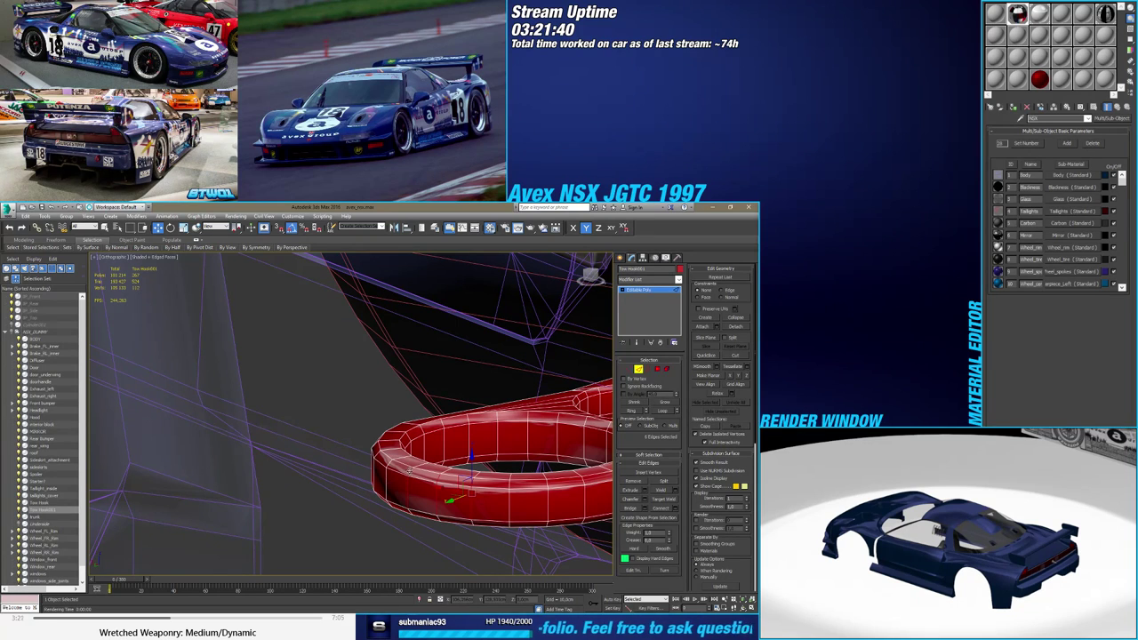
{"action": "left_click", "coordinate": [408, 510], "text": "ctrl"}
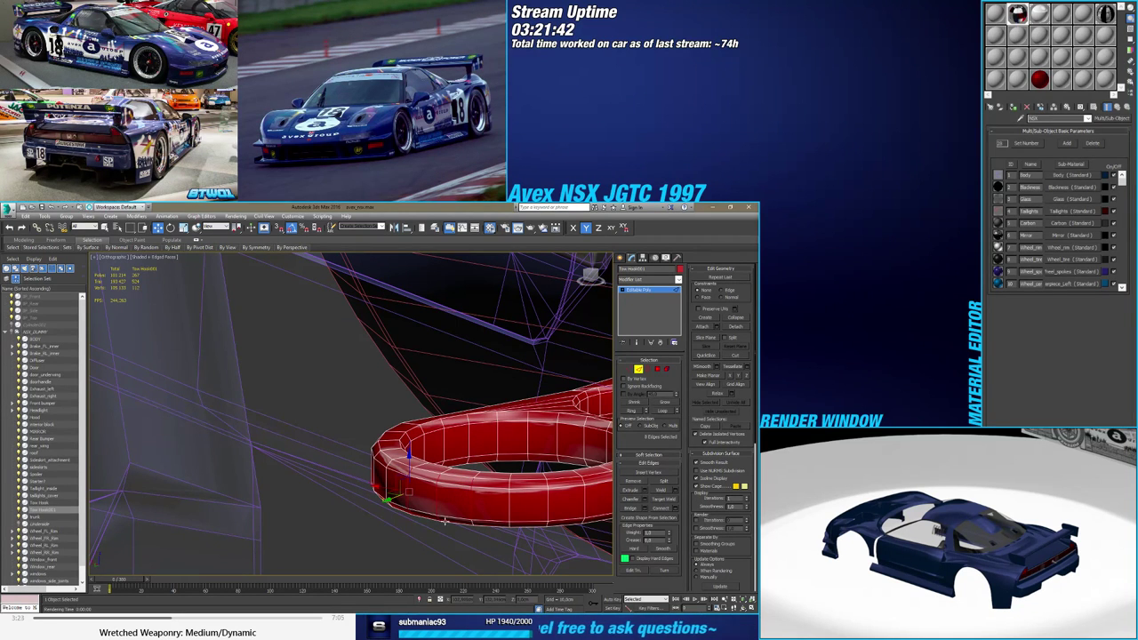
{"action": "key", "text": "r"}
{"action": "middle_click_drag", "start_coordinate": [464, 525], "coordinate": [381, 462], "text": "alt"}
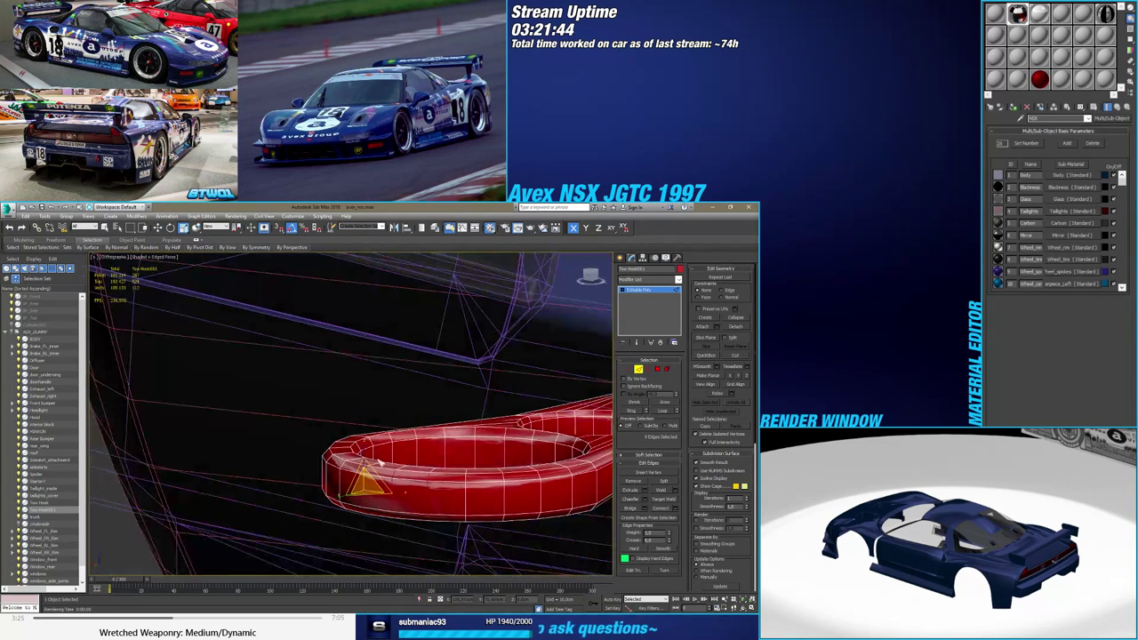
{"action": "left_click_drag", "start_coordinate": [363, 452], "coordinate": [362, 469]}
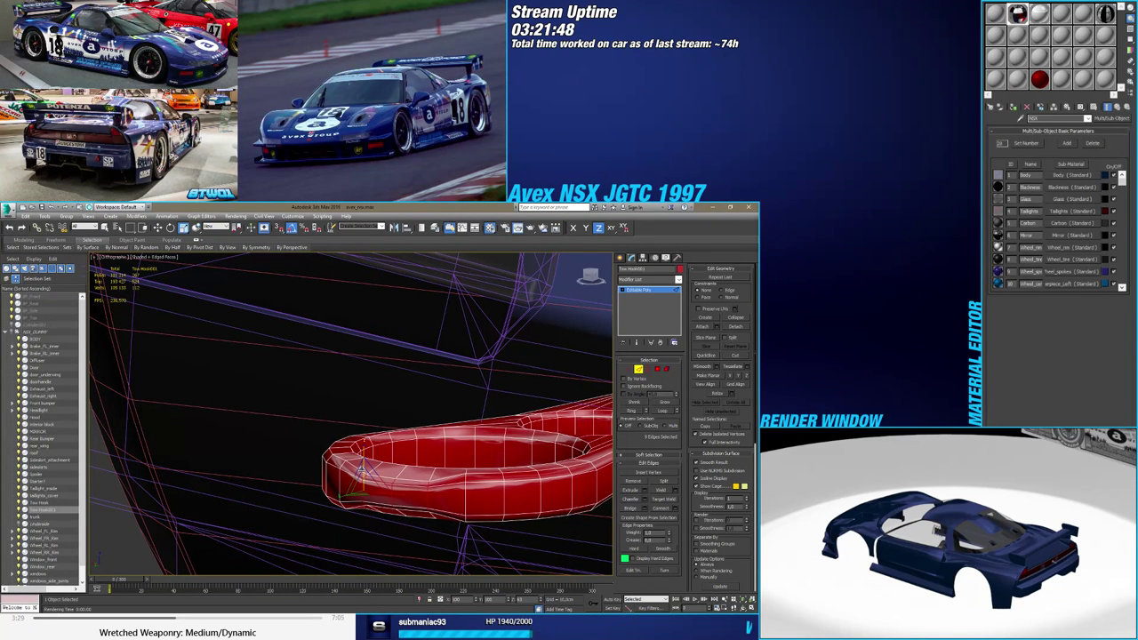
Select a wider group of vertical edges around the ring's outer rim, using see-through display, and scale them along Z
{"action": "mouse_move", "coordinate": [361, 471]}
{"action": "middle_mouse_down", "text": "alt"}
{"action": "mouse_move", "coordinate": [350, 484]}
{"action": "mouse_move", "coordinate": [393, 497]}
{"action": "mouse_move", "coordinate": [365, 490]}
{"action": "middle_mouse_up", "text": "alt"}
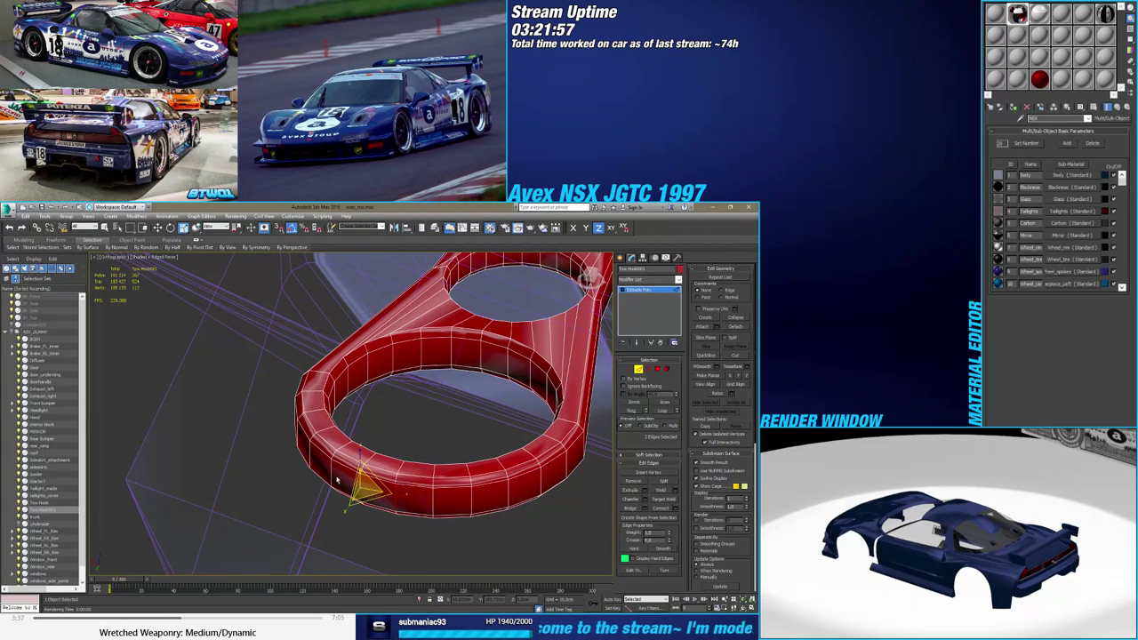
{"action": "mouse_move", "coordinate": [433, 500]}
{"action": "middle_mouse_down", "text": "alt"}
{"action": "mouse_move", "coordinate": [441, 516]}
{"action": "mouse_move", "coordinate": [444, 497]}
{"action": "middle_mouse_up", "text": "alt"}
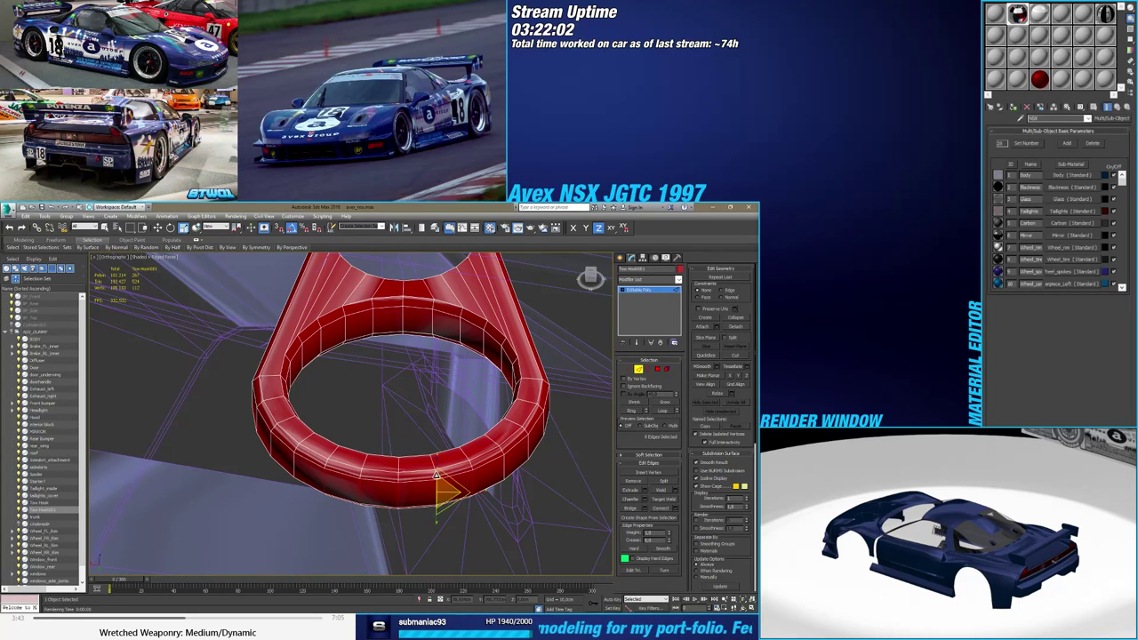
{"action": "key", "text": "alt+x"}
{"action": "left_click", "coordinate": [475, 473], "text": "alt"}
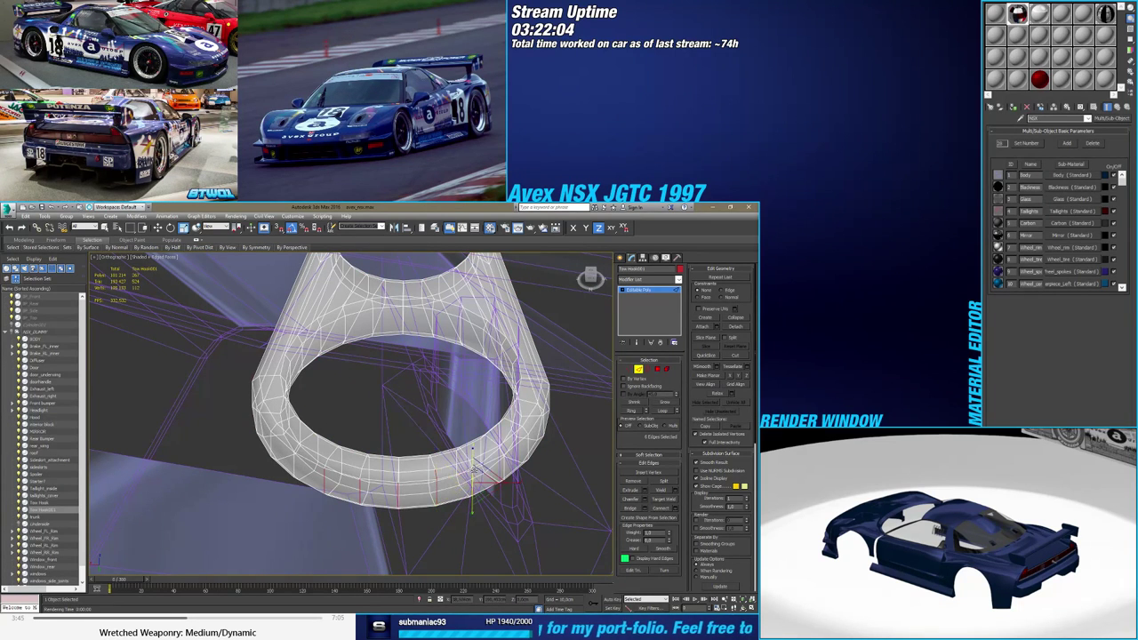
{"action": "key", "text": "alt+x"}
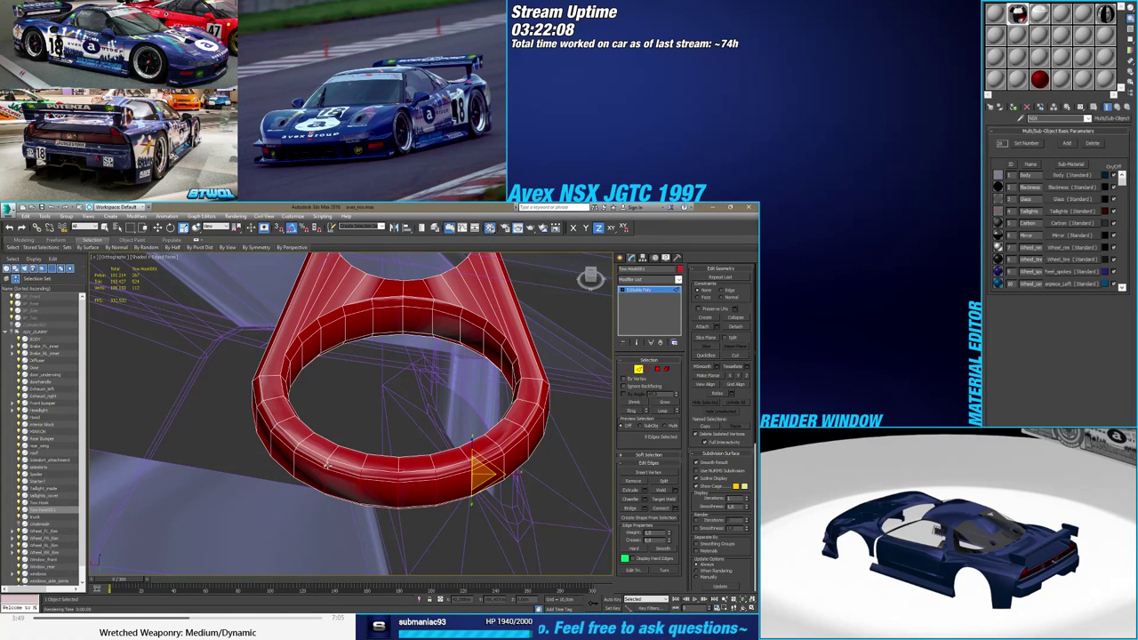
{"action": "middle_click_drag", "start_coordinate": [326, 463], "coordinate": [370, 465], "text": "alt"}
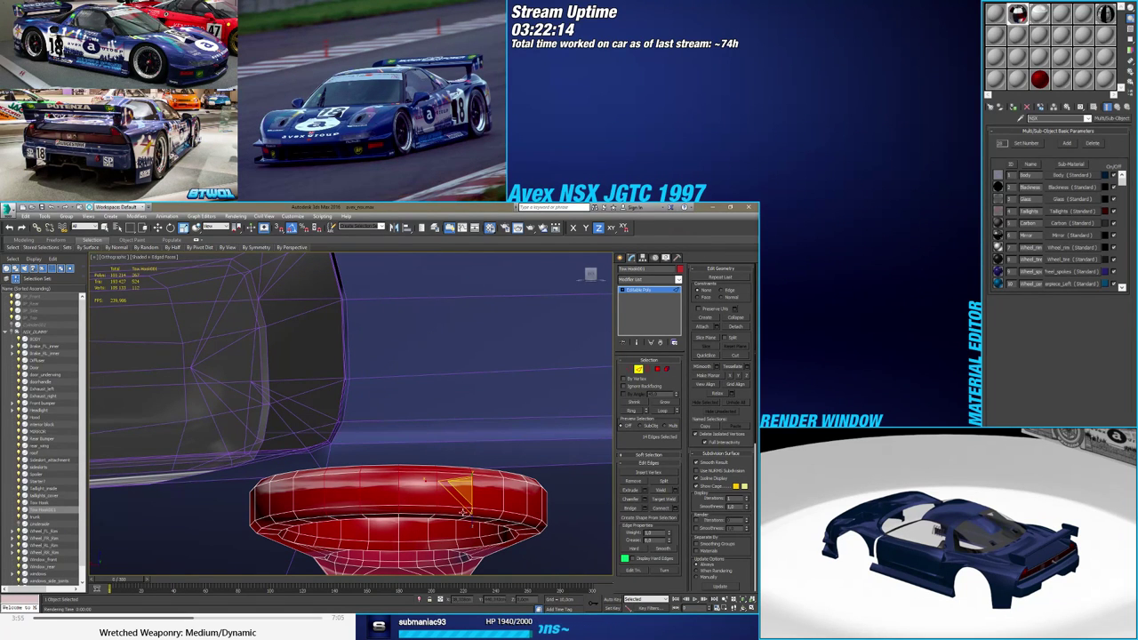
{"action": "middle_click_drag", "start_coordinate": [454, 515], "coordinate": [477, 452], "text": "alt"}
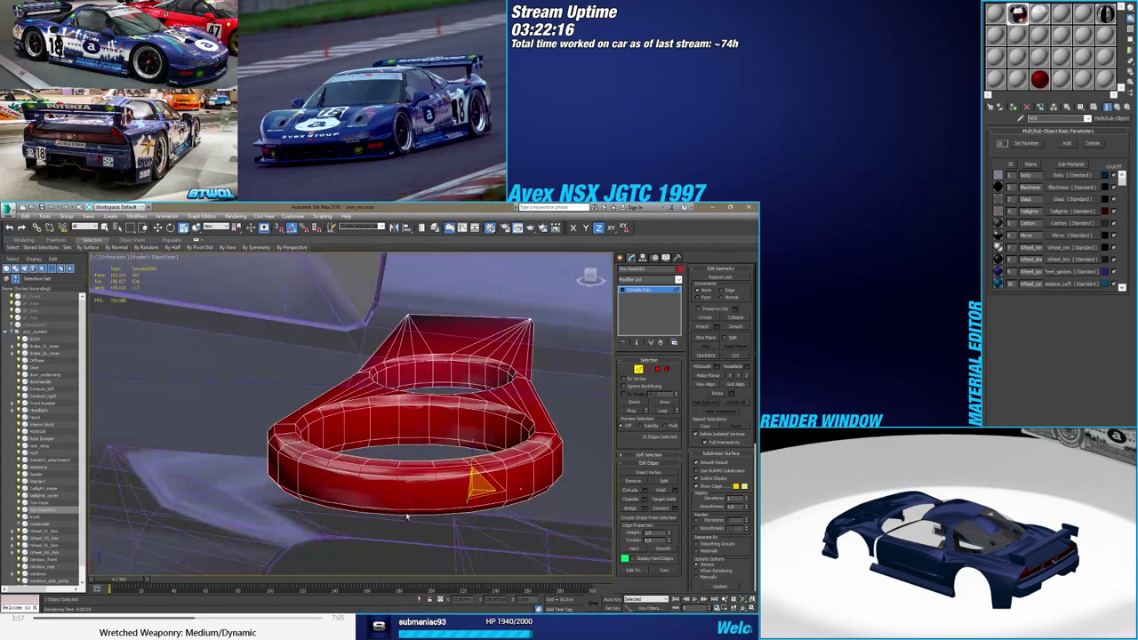
{"action": "left_click_drag", "start_coordinate": [472, 454], "coordinate": [470, 460]}
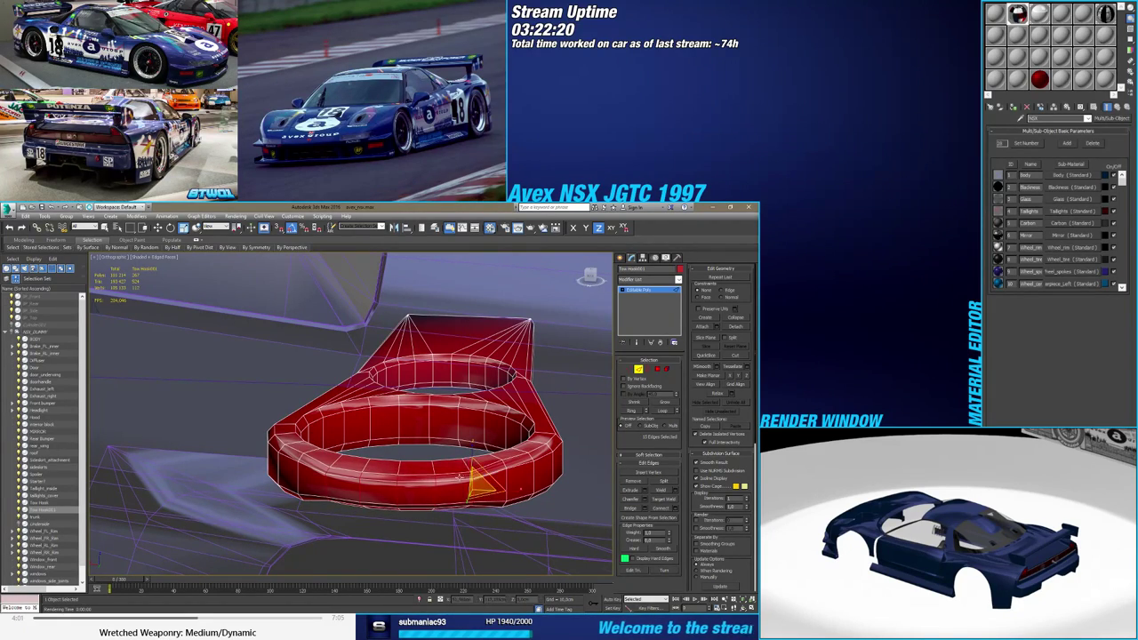
Scale the remaining uneven edges at the ring's front corner along Z to even out the rim, and leave edge editing
{"action": "middle_click_drag", "start_coordinate": [468, 458], "coordinate": [414, 483], "text": "alt"}
{"action": "double_click", "coordinate": [415, 484]}
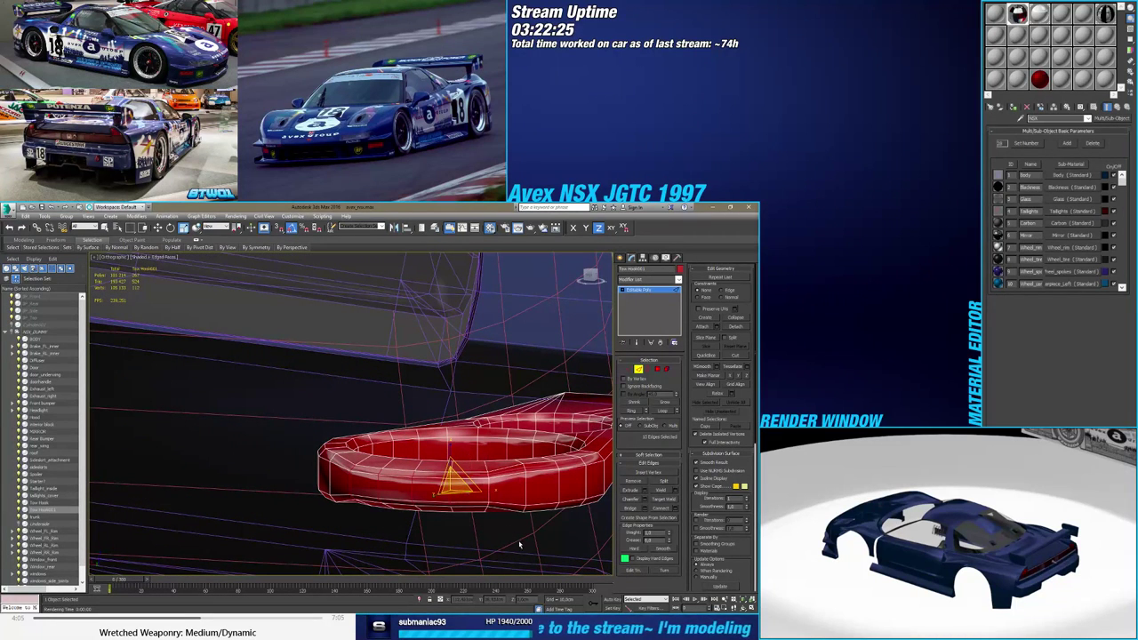
{"action": "left_click_drag", "start_coordinate": [369, 522], "coordinate": [369, 521]}
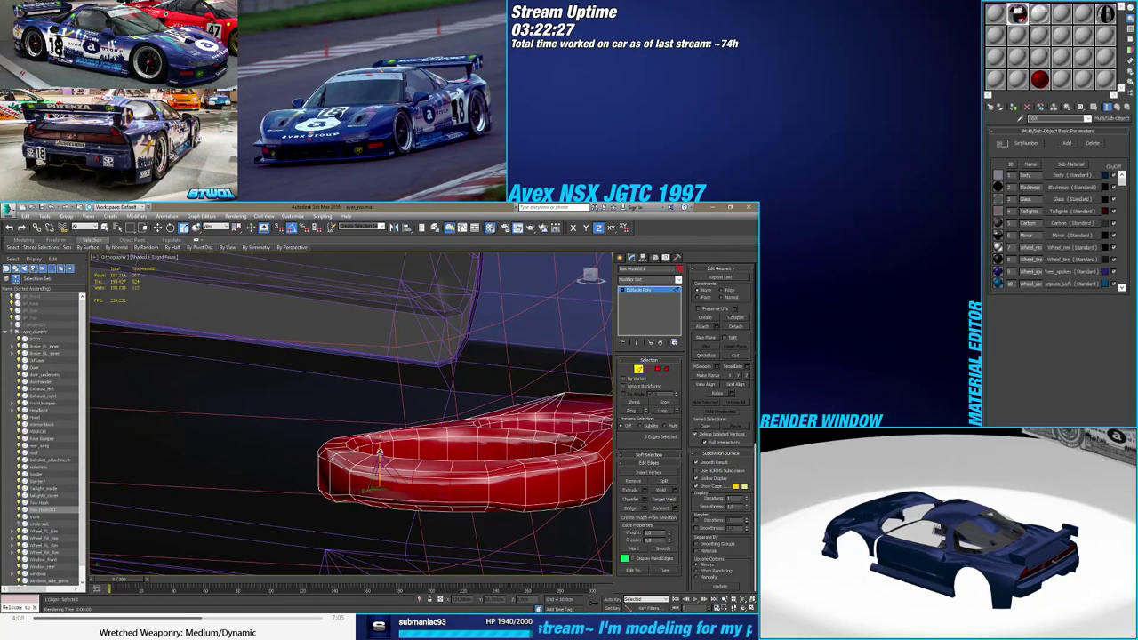
{"action": "left_click_drag", "start_coordinate": [379, 451], "coordinate": [379, 457]}
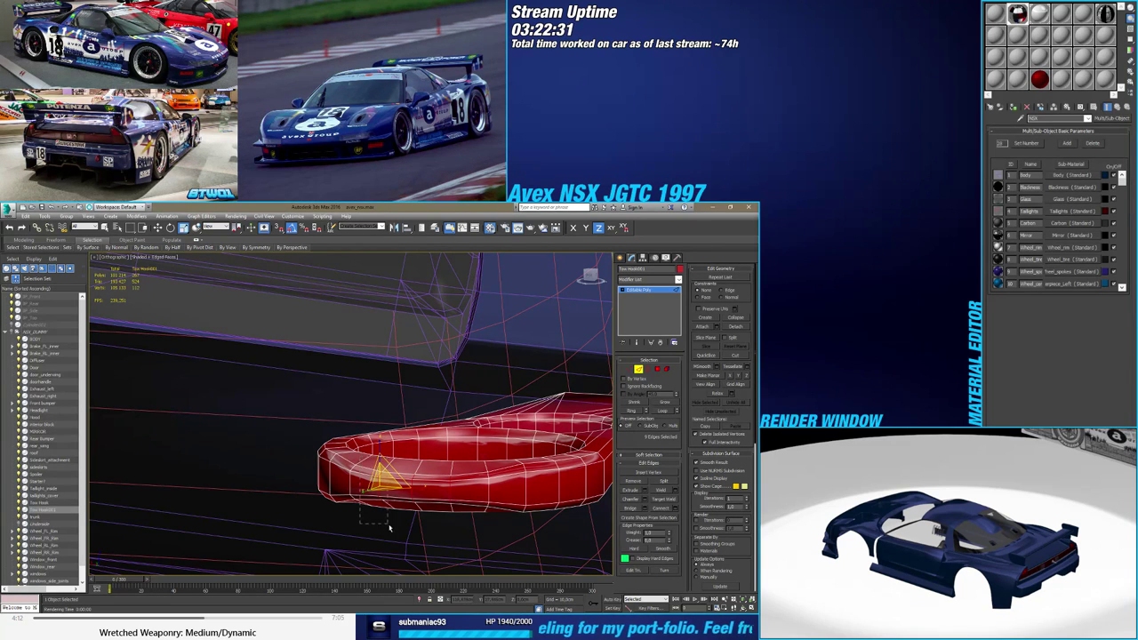
{"action": "scroll", "coordinate": [447, 488], "scroll_direction": "up", "scroll_amount": 3}
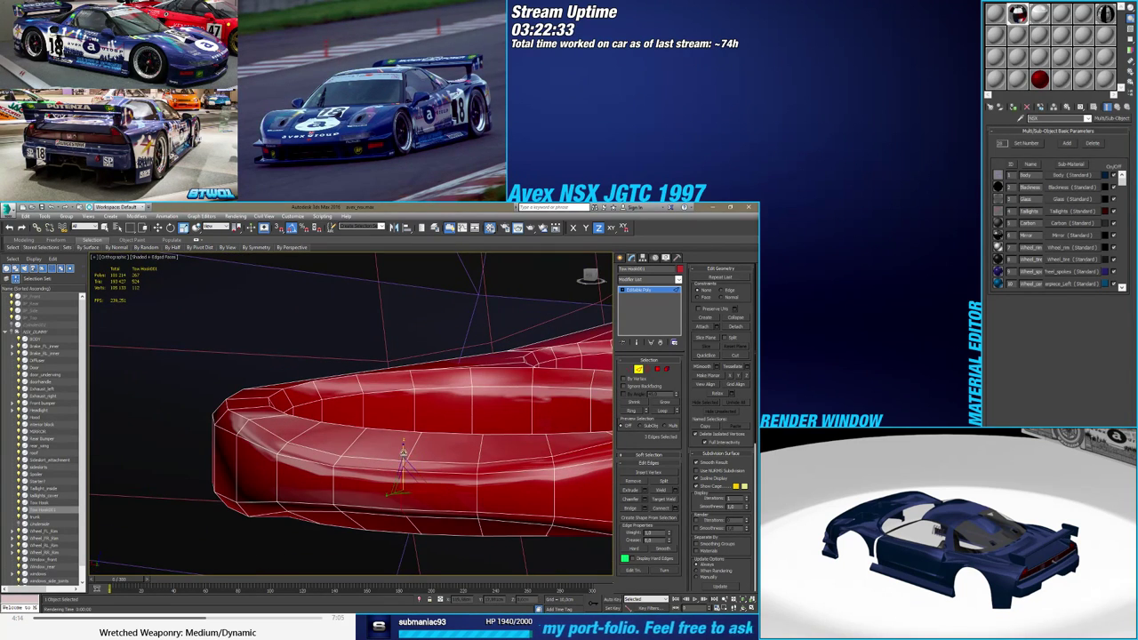
{"action": "scroll", "coordinate": [402, 455], "scroll_direction": "down", "scroll_amount": 5}
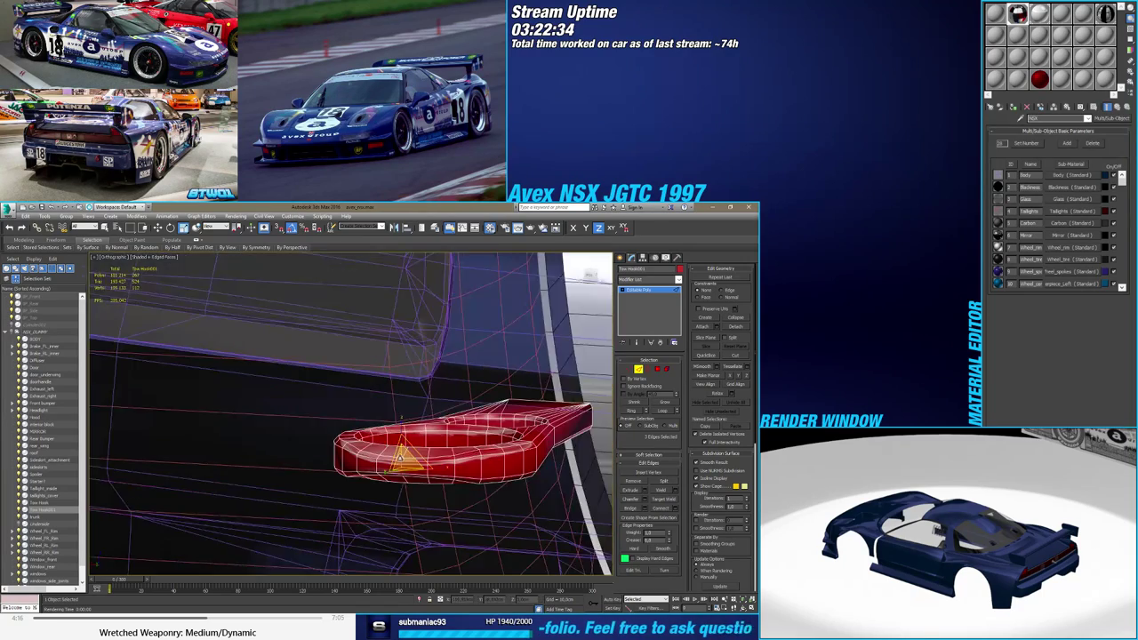
{"action": "mouse_move", "coordinate": [402, 455]}
{"action": "middle_mouse_down", "text": "alt"}
{"action": "mouse_move", "coordinate": [467, 440]}
{"action": "mouse_move", "coordinate": [381, 495]}
{"action": "mouse_move", "coordinate": [391, 473]}
{"action": "middle_mouse_up", "text": "alt"}
{"action": "scroll", "coordinate": [360, 491], "scroll_direction": "down", "scroll_amount": 3}
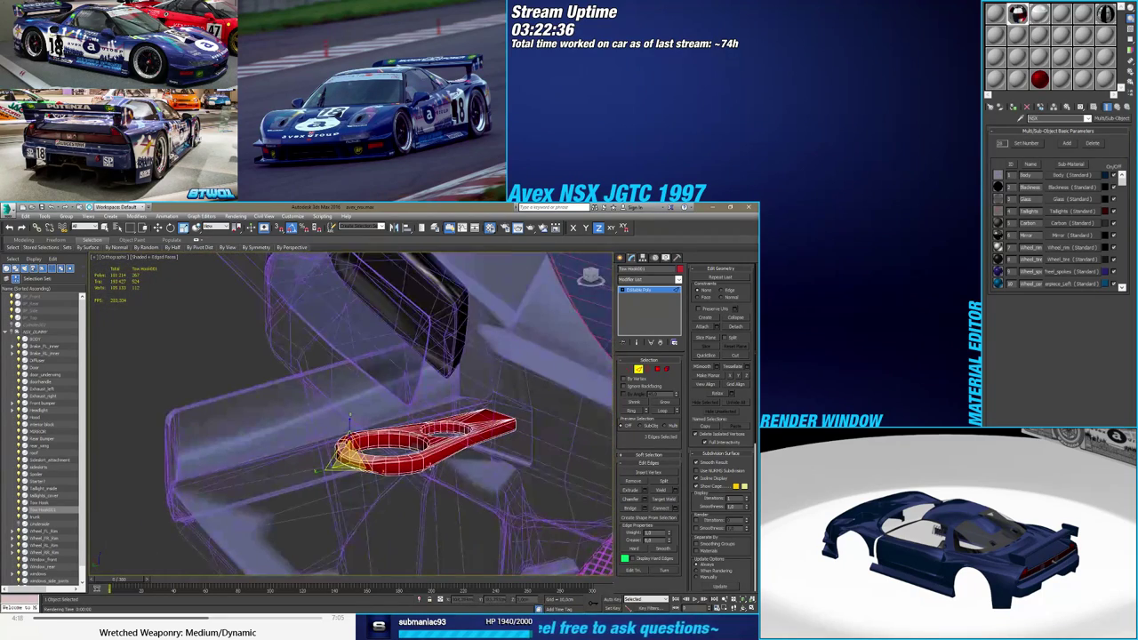
{"action": "left_click", "coordinate": [639, 370]}
{"action": "middle_click_drag", "start_coordinate": [436, 431], "coordinate": [412, 436], "text": "alt"}
{"action": "scroll", "coordinate": [397, 437], "scroll_direction": "down", "scroll_amount": 4}
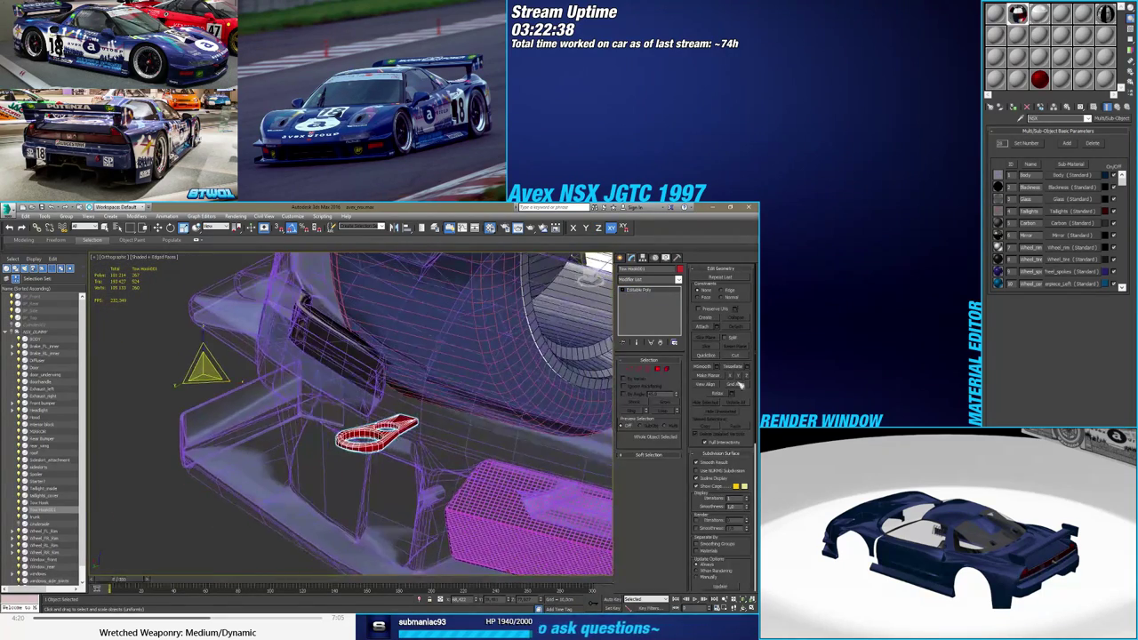
Restore the NSX material's Body sub-material to full opacity
{"action": "left_click", "coordinate": [1055, 179]}
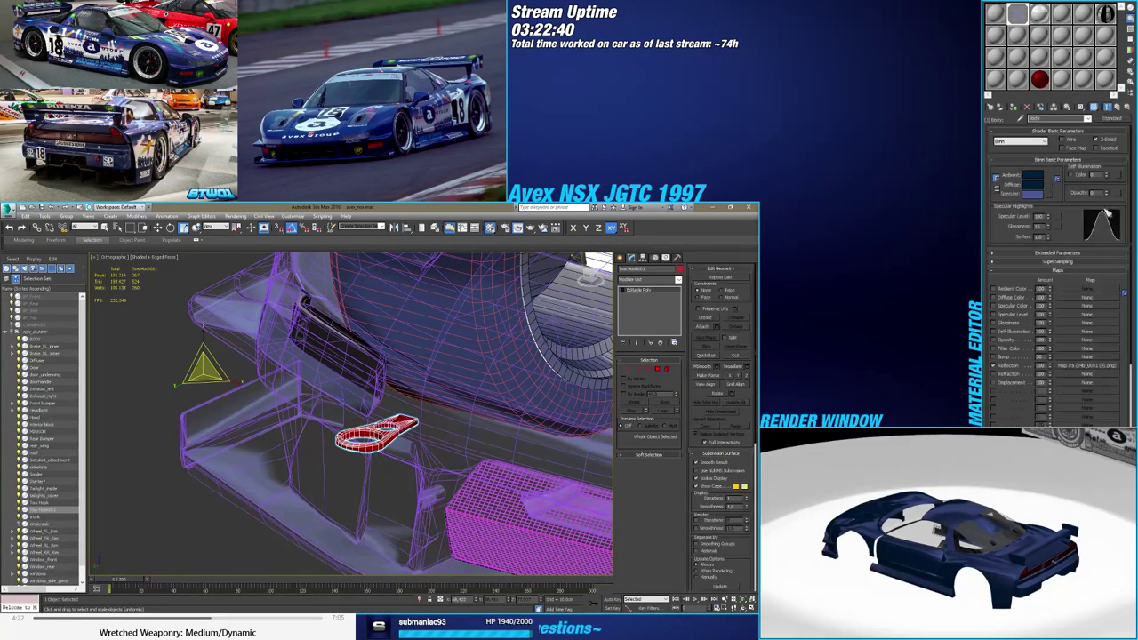
{"action": "left_click_drag", "start_coordinate": [1106, 193], "coordinate": [1057, 72]}
{"action": "mouse_move", "coordinate": [400, 431]}
{"action": "middle_mouse_down", "text": "alt"}
{"action": "mouse_move", "coordinate": [375, 428]}
{"action": "mouse_move", "coordinate": [407, 437]}
{"action": "mouse_move", "coordinate": [409, 473]}
{"action": "mouse_move", "coordinate": [430, 410]}
{"action": "mouse_move", "coordinate": [405, 415]}
{"action": "middle_mouse_up", "text": "alt"}
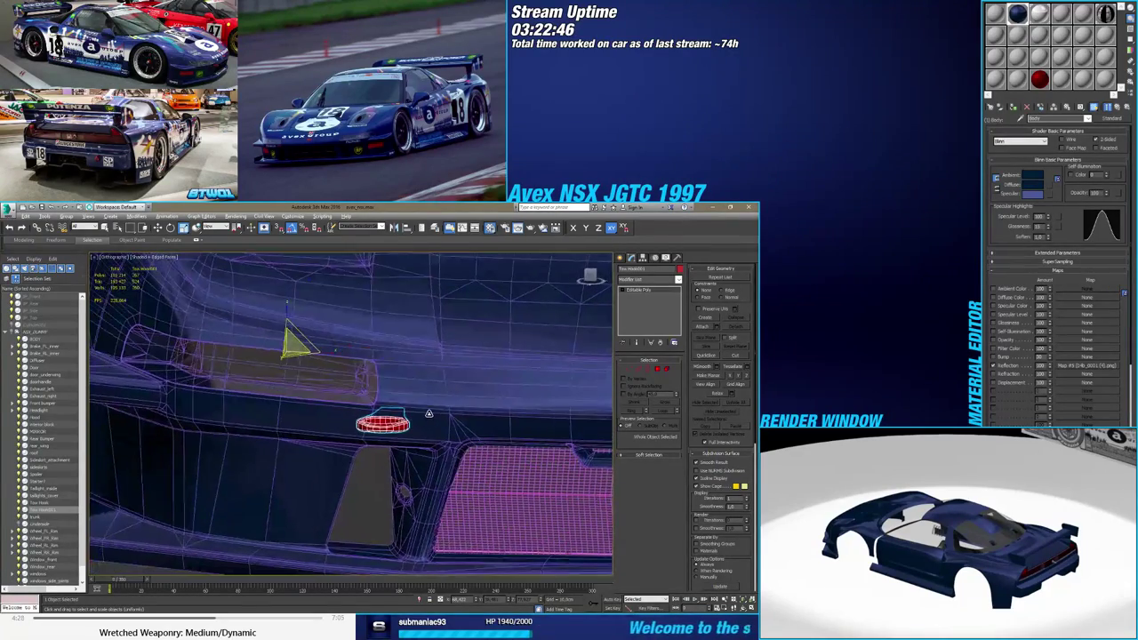
Deselect the tow hook, turn off edged faces and examine how the hook sits on the front bumper
{"action": "middle_click_drag", "start_coordinate": [335, 350], "coordinate": [536, 368], "text": "alt"}
{"action": "left_click", "coordinate": [620, 258]}
{"action": "scroll", "coordinate": [424, 377], "scroll_direction": "down", "scroll_amount": 5}
{"action": "middle_click_drag", "start_coordinate": [425, 377], "coordinate": [313, 497], "text": "alt"}
{"action": "left_click", "coordinate": [368, 439]}
{"action": "key", "text": "F4"}
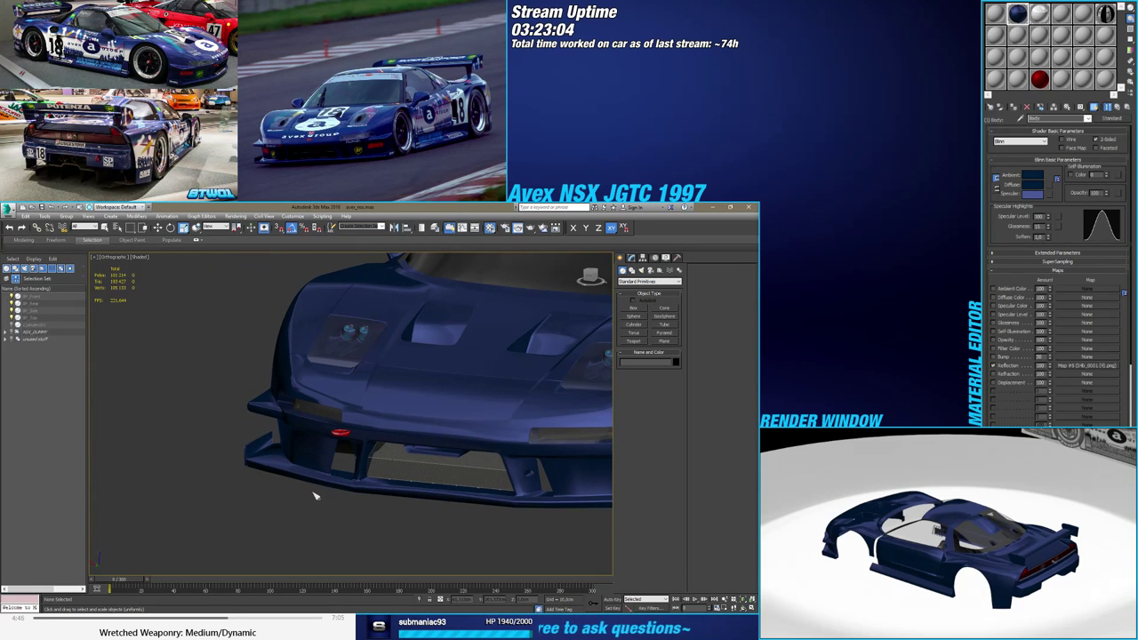
{"action": "scroll", "coordinate": [347, 432], "scroll_direction": "up", "scroll_amount": 5}
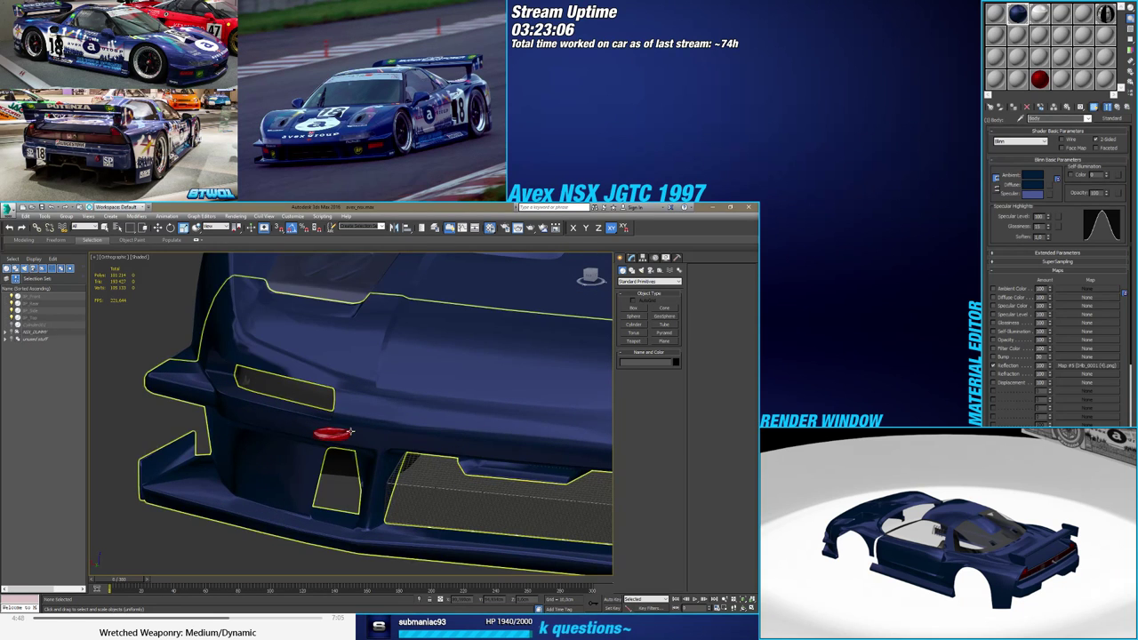
Select the front tow hook and enable editing of its pivot only
{"action": "left_click", "coordinate": [342, 433]}
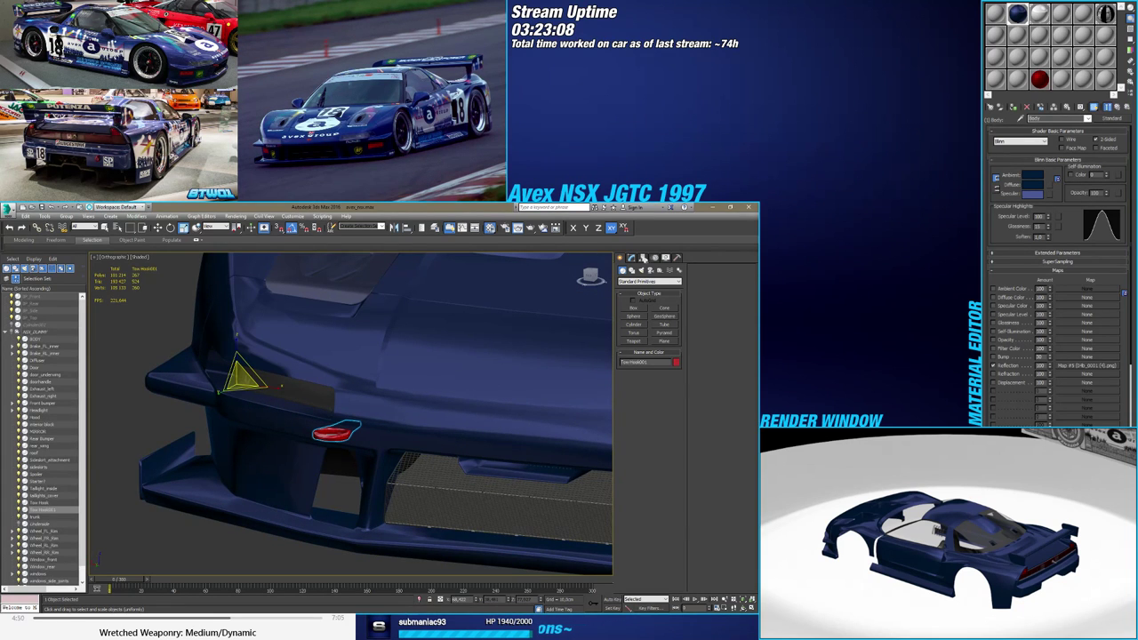
{"action": "left_click", "coordinate": [644, 258]}
{"action": "left_click", "coordinate": [649, 307]}
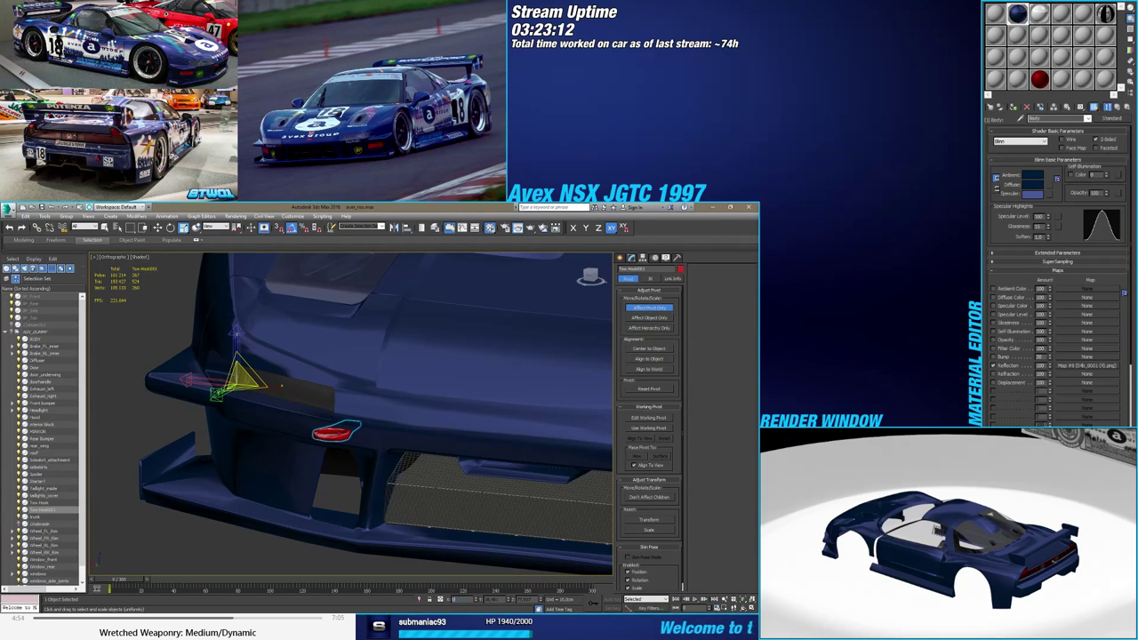
{"action": "key", "text": "Return"}
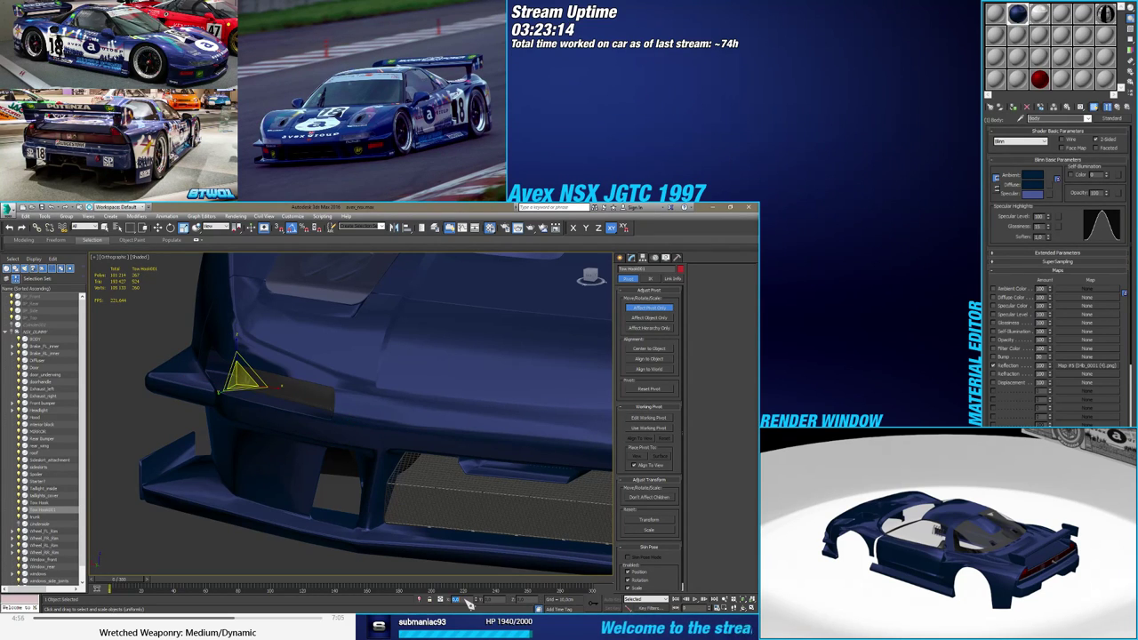
{"action": "middle_click_drag", "start_coordinate": [256, 526], "coordinate": [286, 508]}
{"action": "key", "text": "ctrl+z"}
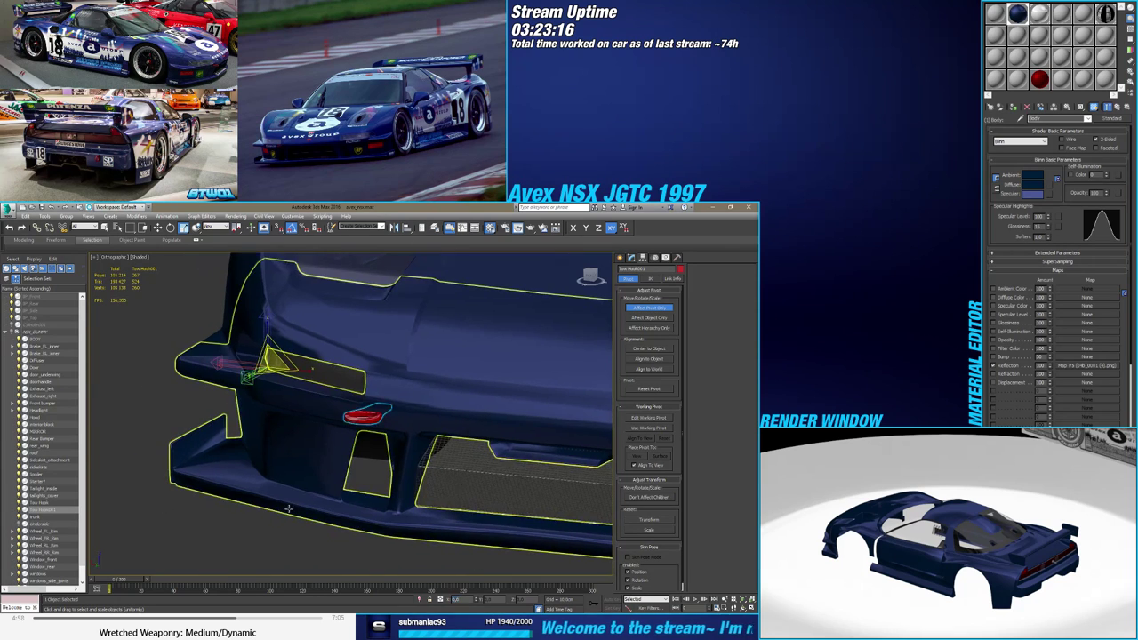
Move the tow hook's pivot to X 0, Y 0, Z 0 and leave pivot editing
{"action": "middle_click_drag", "start_coordinate": [363, 493], "coordinate": [338, 514]}
{"action": "type", "text": "w"}
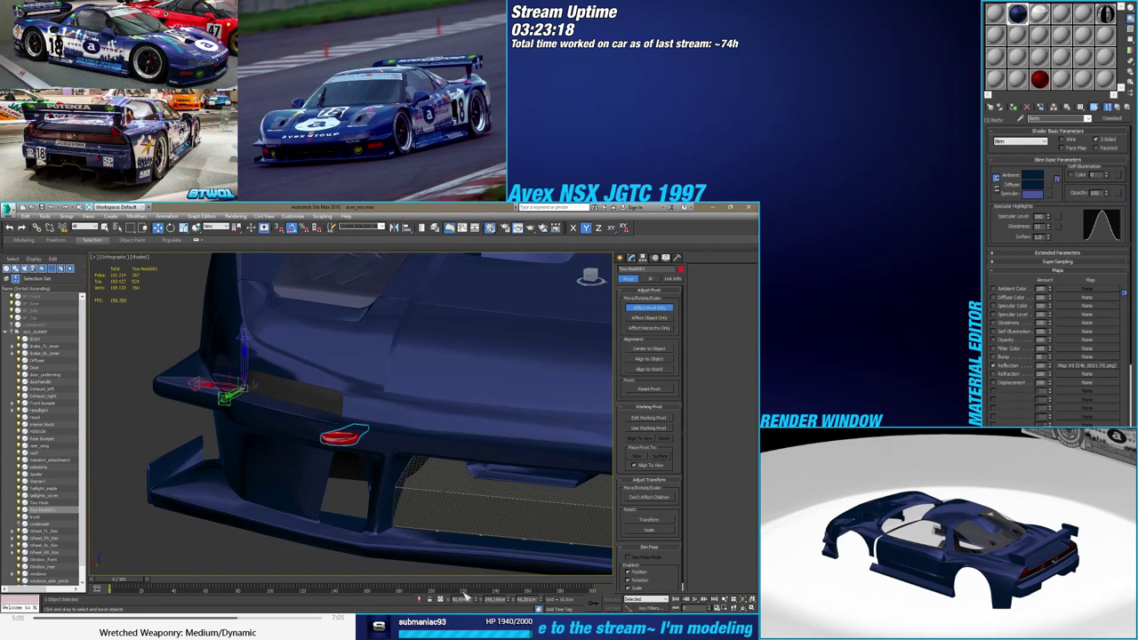
{"action": "type", "text": "0"}
{"action": "key", "text": "Tab"}
{"action": "type", "text": "0"}
{"action": "key", "text": "Tab"}
{"action": "type", "text": "0"}
{"action": "key", "text": "Return"}
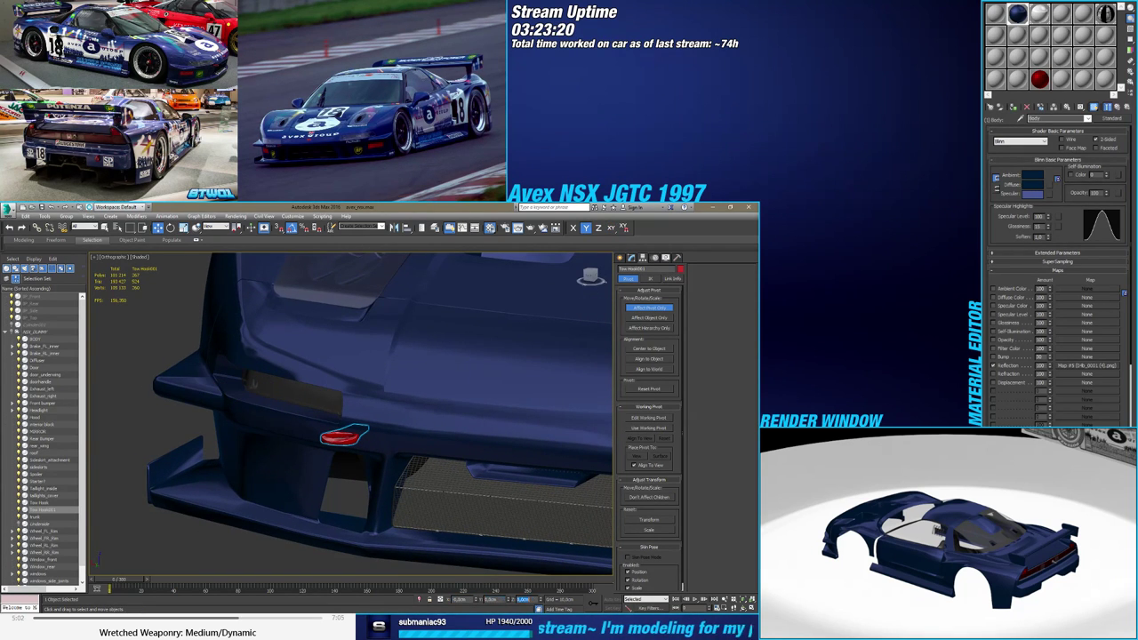
{"action": "left_click", "coordinate": [652, 307]}
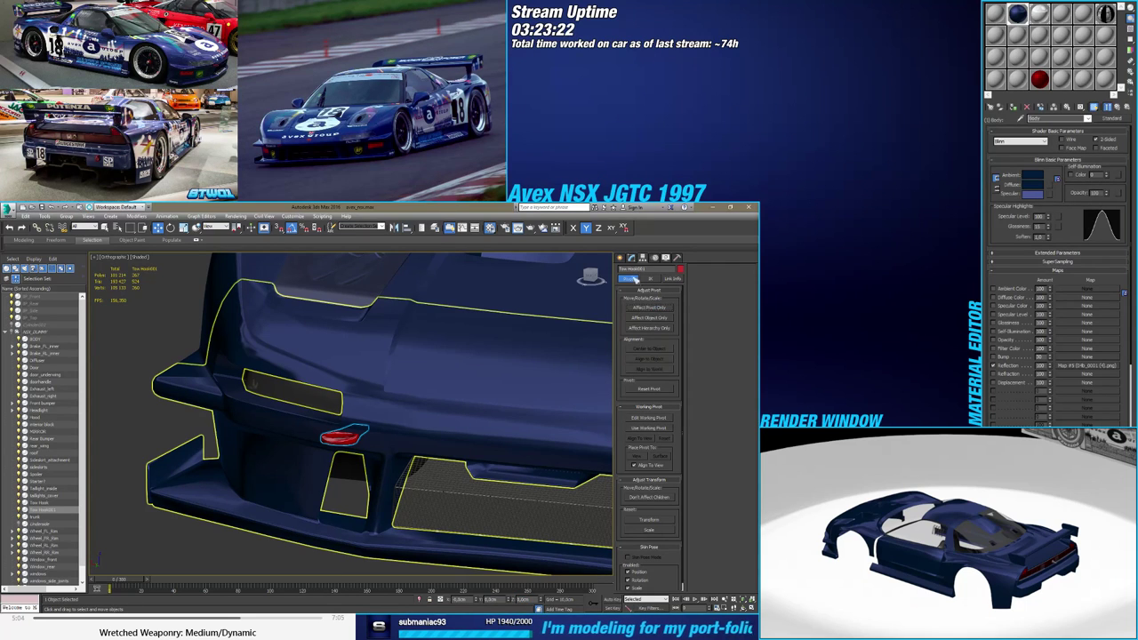
Make the front tow hook a child of the Front bumper object in the scene hierarchy
{"action": "left_click", "coordinate": [388, 445]}
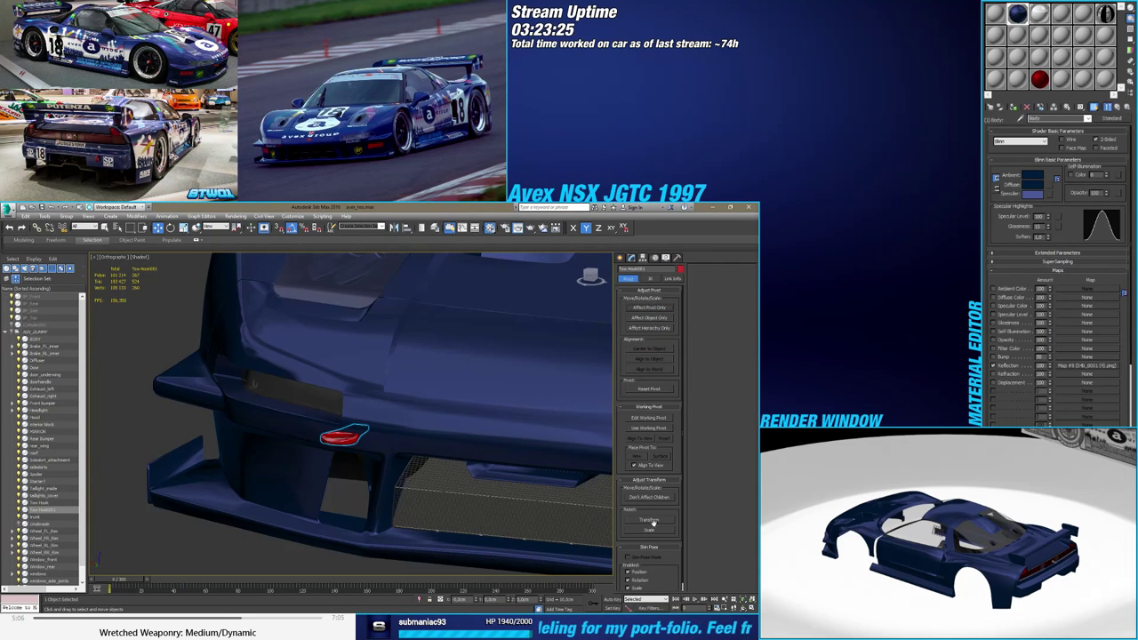
{"action": "scroll", "coordinate": [410, 401], "scroll_direction": "down", "scroll_amount": 3}
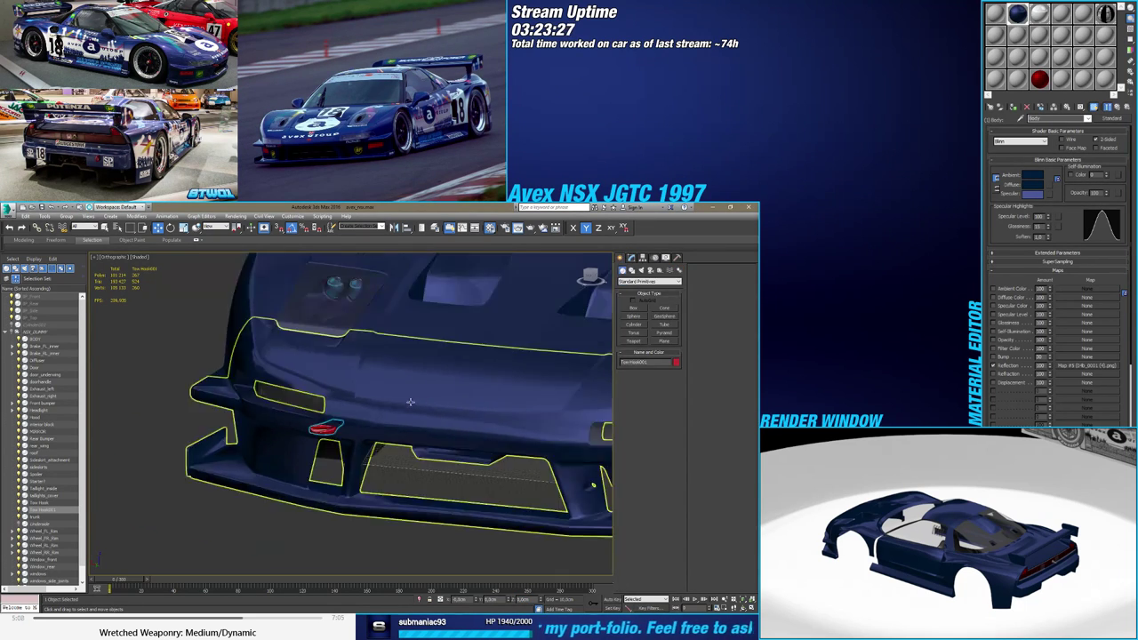
{"action": "left_click", "coordinate": [380, 431]}
{"action": "middle_click_drag", "start_coordinate": [380, 431], "coordinate": [334, 433], "text": "alt"}
{"action": "left_click", "coordinate": [329, 434]}
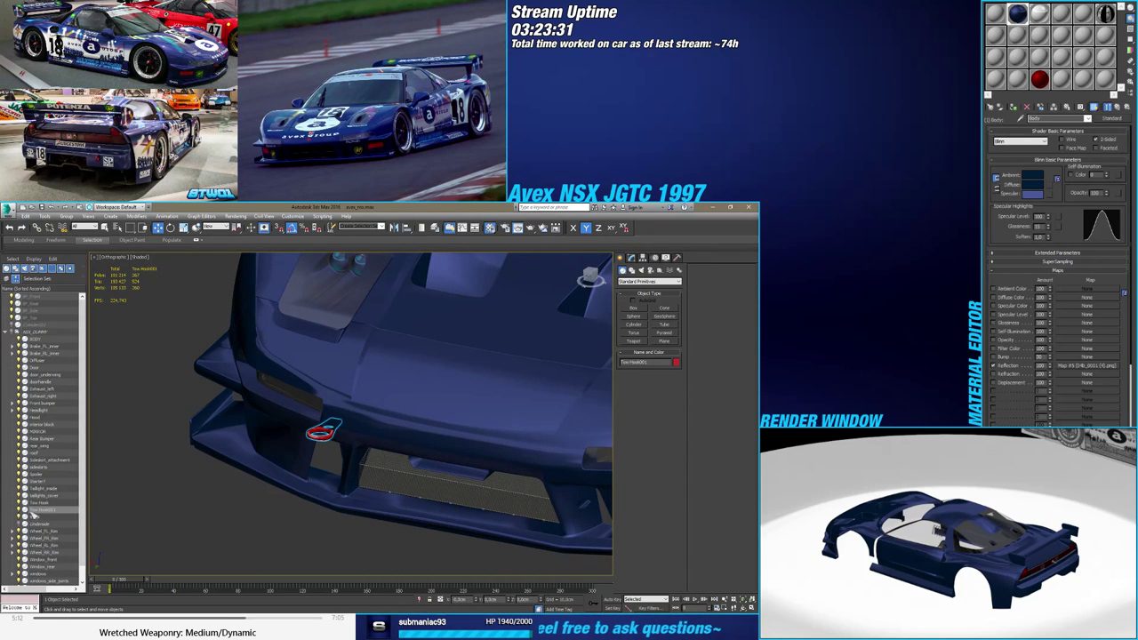
{"action": "left_click_drag", "start_coordinate": [28, 512], "coordinate": [27, 405]}
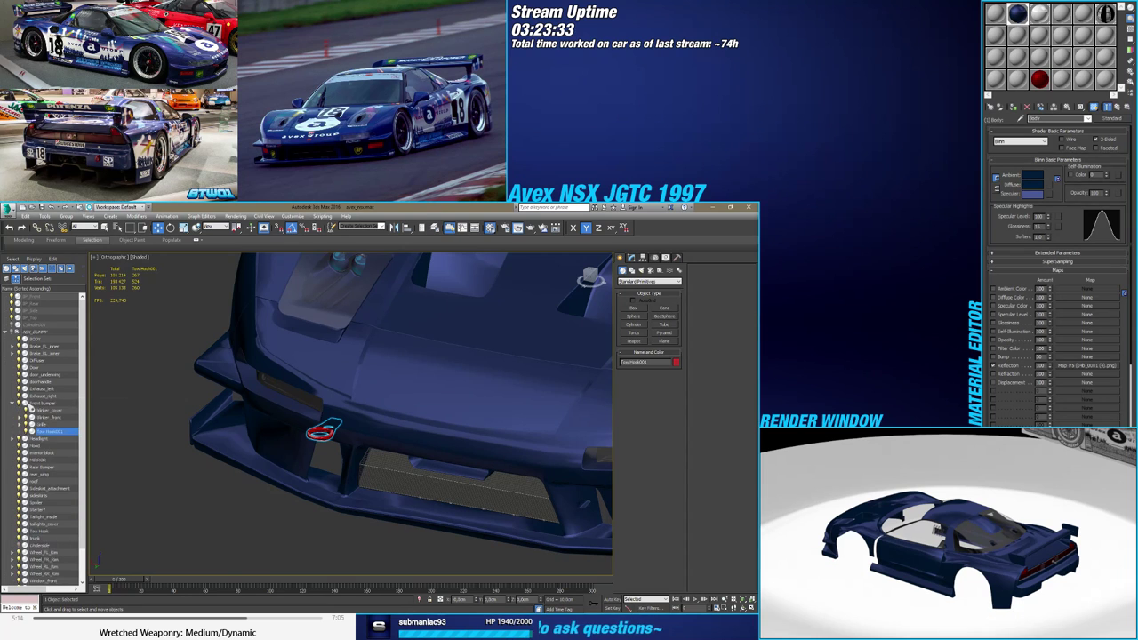
Try moving the front bumper sideways and downward to test whether the tow hook follows, cancelling each move
{"action": "scroll", "coordinate": [139, 502], "scroll_direction": "down", "scroll_amount": 5}
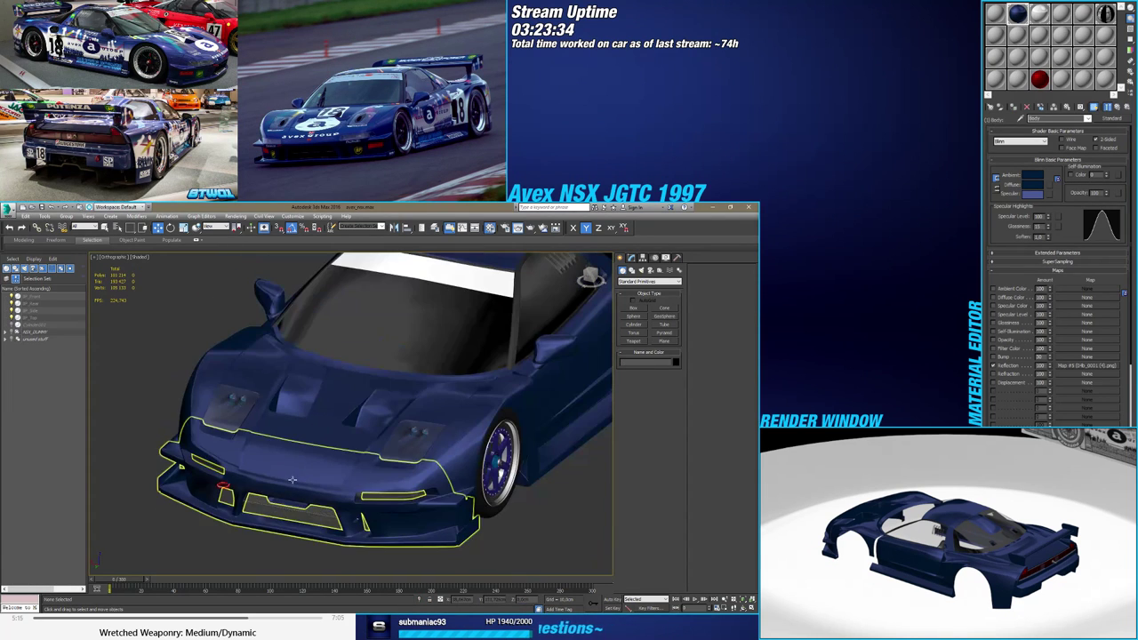
{"action": "left_click", "coordinate": [331, 478]}
{"action": "scroll", "coordinate": [353, 455], "scroll_direction": "up", "scroll_amount": 2}
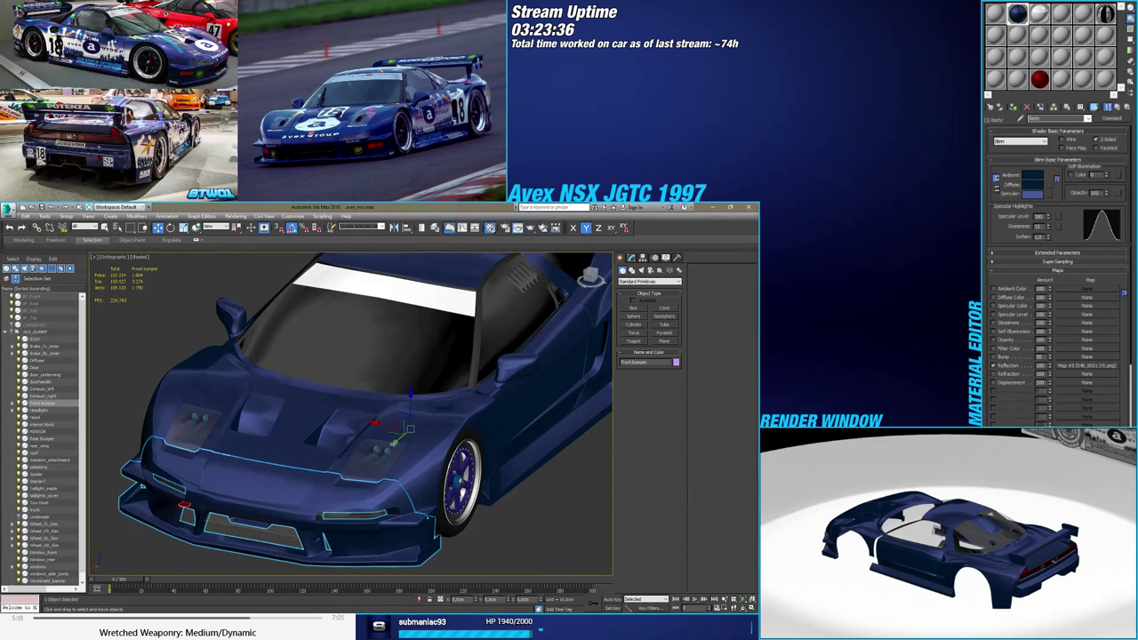
{"action": "left_click_drag", "start_coordinate": [402, 435], "coordinate": [454, 411]}
{"action": "right_click", "coordinate": [453, 411]}
{"action": "middle_click_drag", "start_coordinate": [453, 411], "coordinate": [417, 392], "text": "alt"}
{"action": "scroll", "coordinate": [410, 408], "scroll_direction": "down", "scroll_amount": 2}
{"action": "left_click_drag", "start_coordinate": [445, 436], "coordinate": [443, 522]}
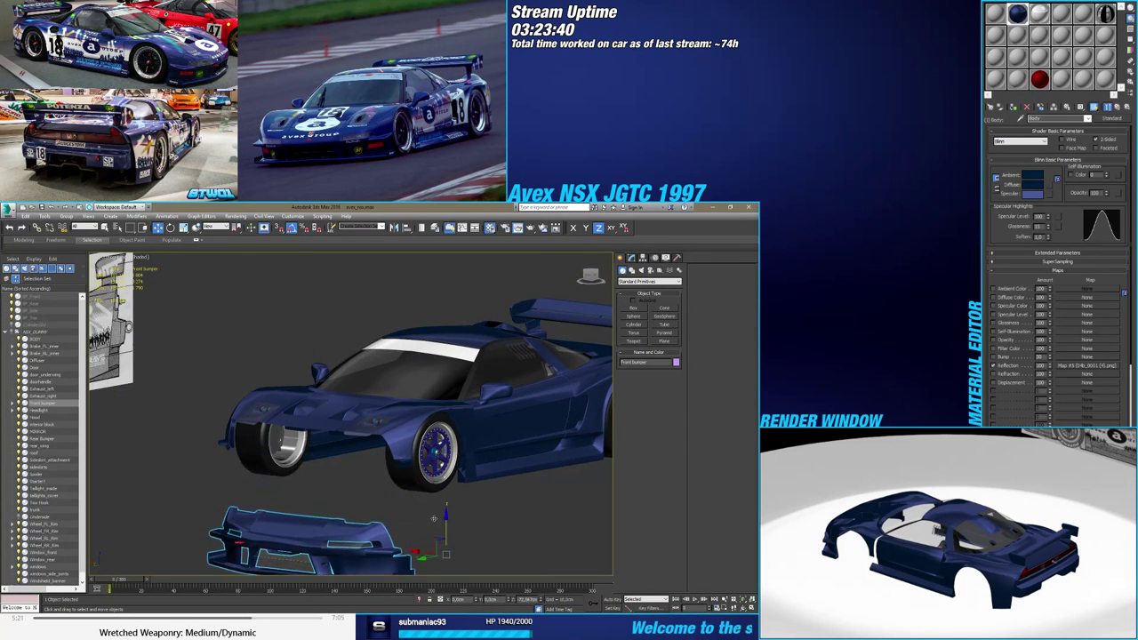
{"action": "right_click", "coordinate": [443, 522]}
Try moving the rear bumper vertically to test whether the rear tow hook follows, and cancel the move
{"action": "scroll", "coordinate": [438, 465], "scroll_direction": "down", "scroll_amount": 2}
{"action": "middle_click_drag", "start_coordinate": [521, 489], "coordinate": [342, 471], "text": "alt"}
{"action": "scroll", "coordinate": [436, 489], "scroll_direction": "up", "scroll_amount": 2}
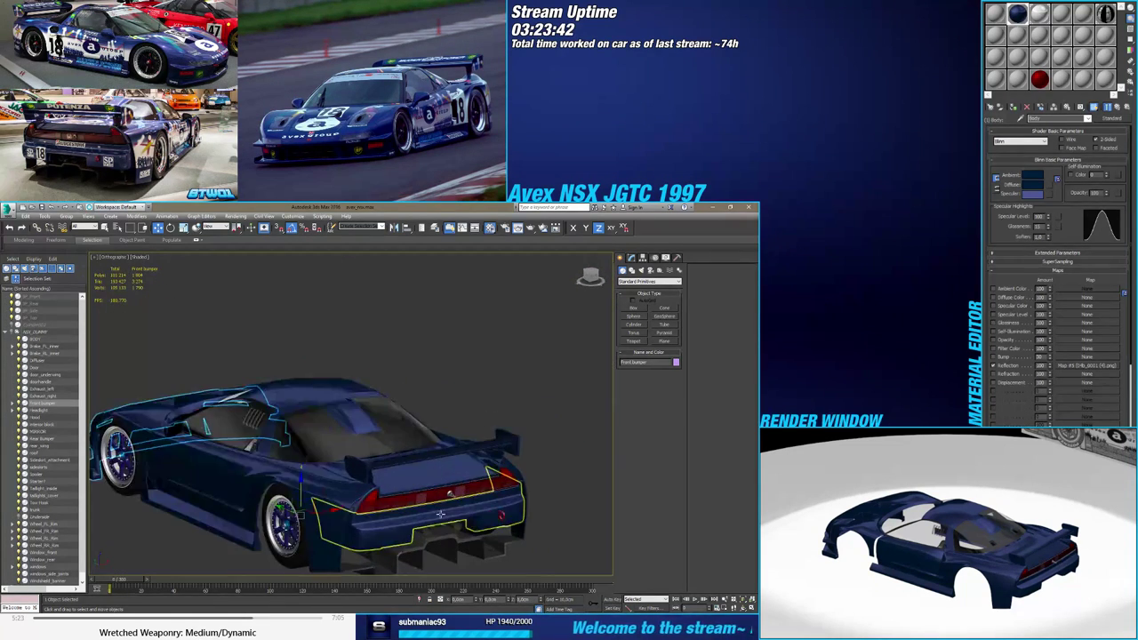
{"action": "left_click", "coordinate": [431, 495]}
{"action": "left_click_drag", "start_coordinate": [301, 489], "coordinate": [301, 560]}
{"action": "right_click", "coordinate": [301, 560]}
Make the rear tow hook a child of the Rear Bumper object and clear the selection
{"action": "left_click", "coordinate": [500, 516]}
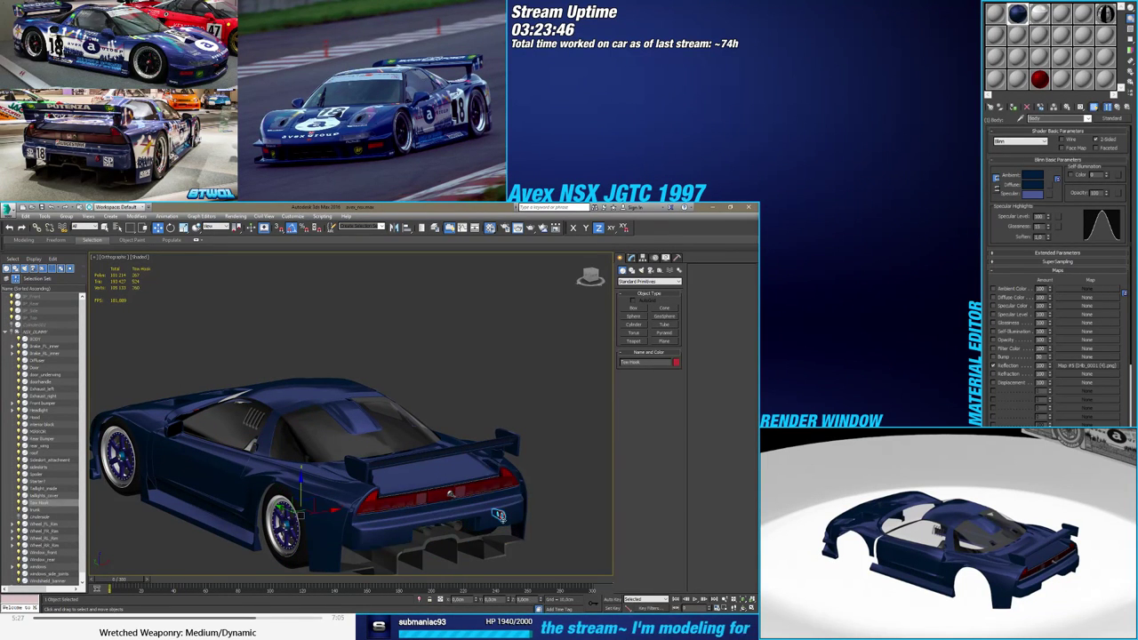
{"action": "left_click_drag", "start_coordinate": [29, 504], "coordinate": [30, 439]}
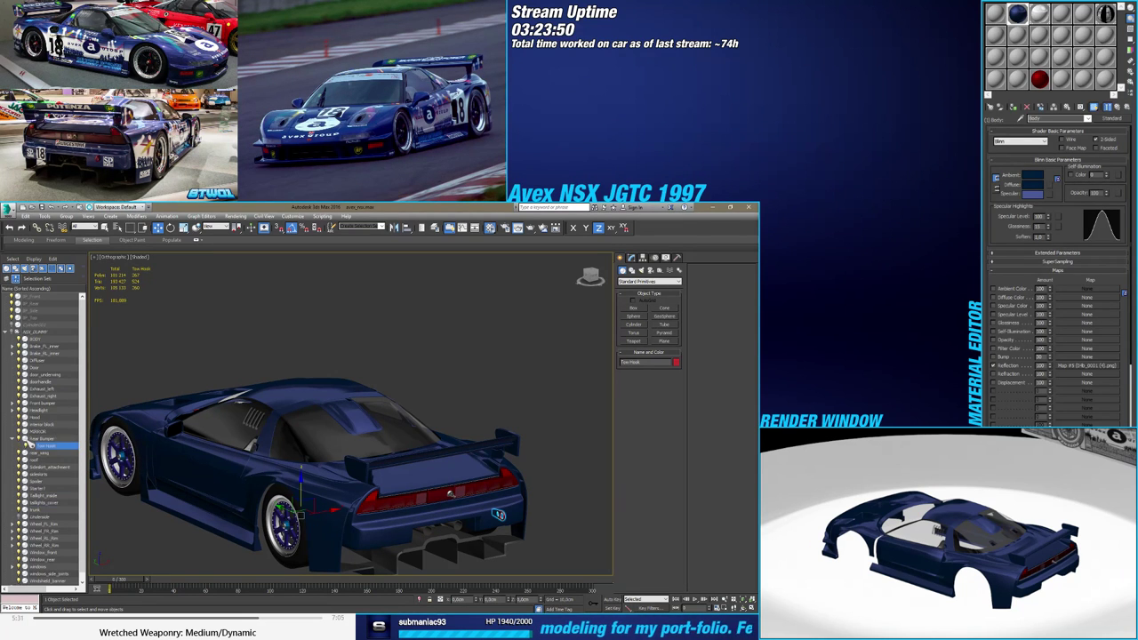
{"action": "middle_click_drag", "start_coordinate": [378, 536], "coordinate": [437, 474]}
{"action": "left_click", "coordinate": [418, 560]}
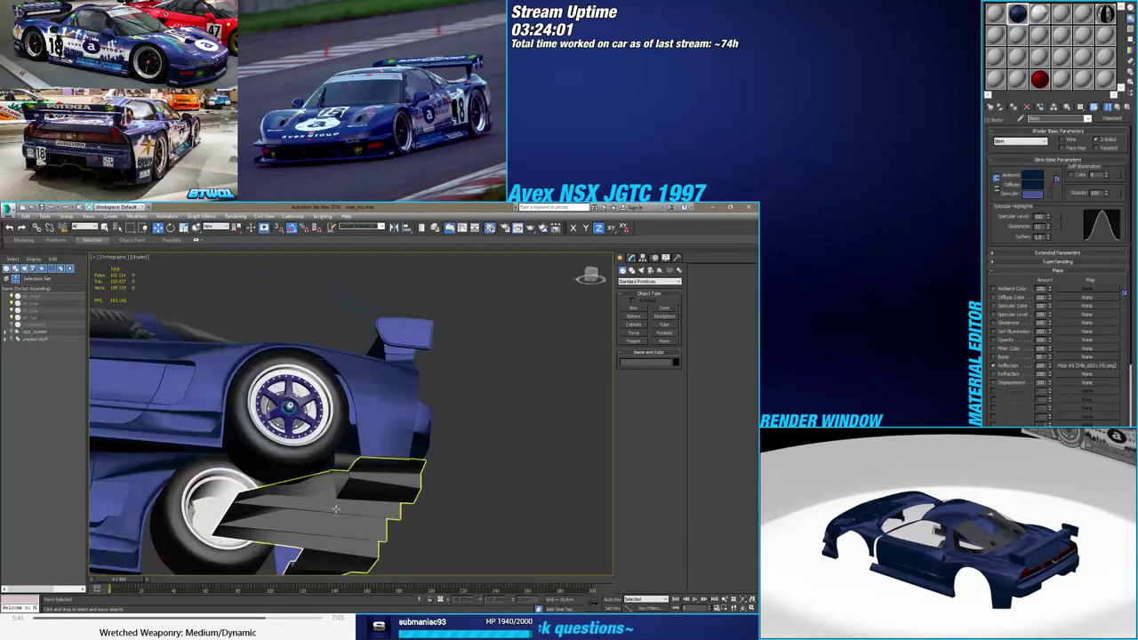
Examine the rear diffuser from below and behind, with and without edged faces
{"action": "scroll", "coordinate": [334, 496], "scroll_direction": "up", "scroll_amount": 10}
{"action": "mouse_move", "coordinate": [332, 488]}
{"action": "middle_mouse_down", "text": "alt"}
{"action": "mouse_move", "coordinate": [370, 499]}
{"action": "mouse_move", "coordinate": [282, 511]}
{"action": "mouse_move", "coordinate": [343, 462]}
{"action": "mouse_move", "coordinate": [343, 438]}
{"action": "mouse_move", "coordinate": [361, 477]}
{"action": "mouse_move", "coordinate": [353, 493]}
{"action": "mouse_move", "coordinate": [355, 462]}
{"action": "mouse_move", "coordinate": [284, 530]}
{"action": "middle_mouse_up", "text": "alt"}
{"action": "scroll", "coordinate": [370, 499], "scroll_direction": "down", "scroll_amount": 2}
{"action": "key", "text": "F4"}
{"action": "scroll", "coordinate": [354, 480], "scroll_direction": "down", "scroll_amount": 1}
{"action": "left_click", "coordinate": [356, 479]}
{"action": "scroll", "coordinate": [356, 479], "scroll_direction": "down", "scroll_amount": 6}
{"action": "key", "text": "F4"}
{"action": "scroll", "coordinate": [343, 438], "scroll_direction": "down", "scroll_amount": 4}
{"action": "key", "text": "F4"}
{"action": "key", "text": "F4"}
{"action": "middle_click_drag", "start_coordinate": [374, 520], "coordinate": [463, 503], "text": "alt"}
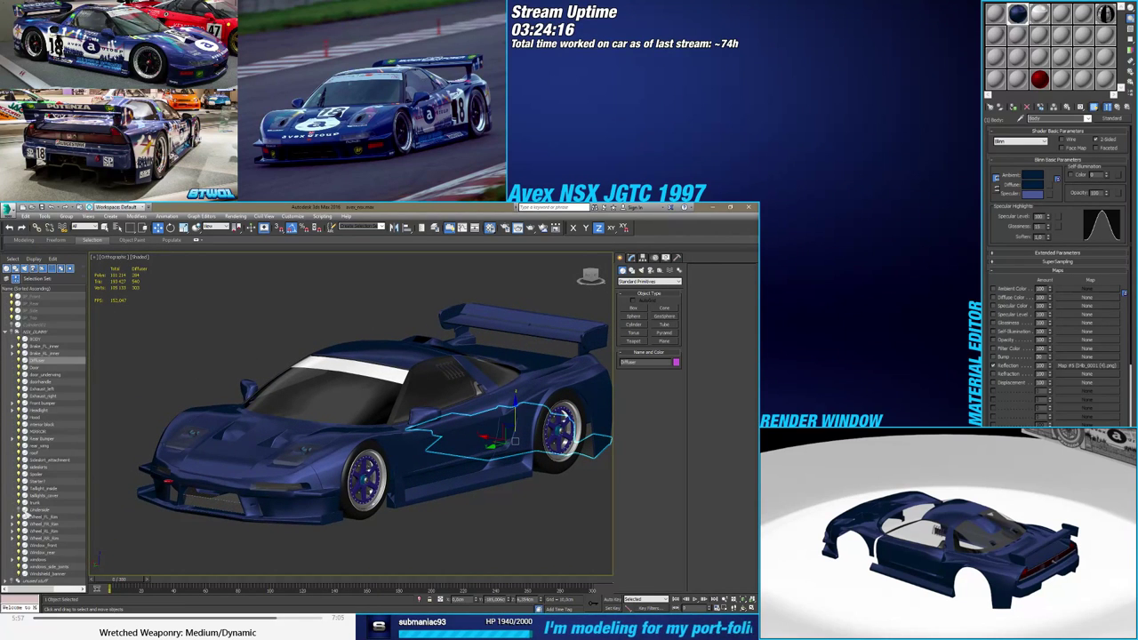
Toggle the visibility of the Underside object and deselect everything
{"action": "left_click", "coordinate": [19, 509]}
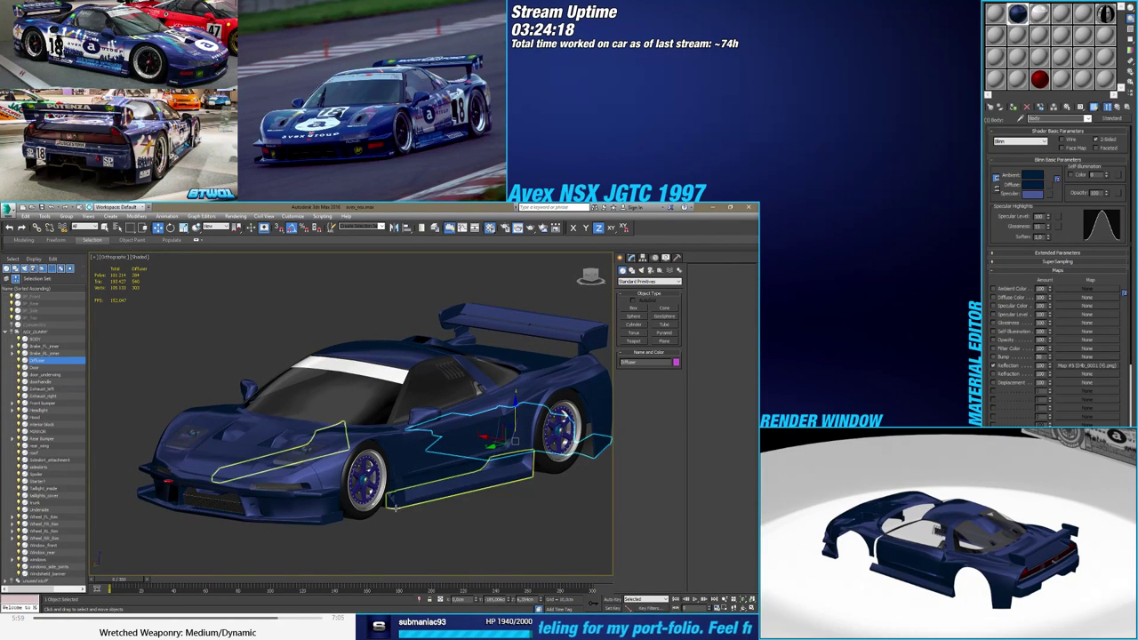
{"action": "left_click", "coordinate": [395, 507]}
{"action": "middle_click_drag", "start_coordinate": [399, 536], "coordinate": [442, 544], "text": "alt"}
{"action": "left_click", "coordinate": [442, 543]}
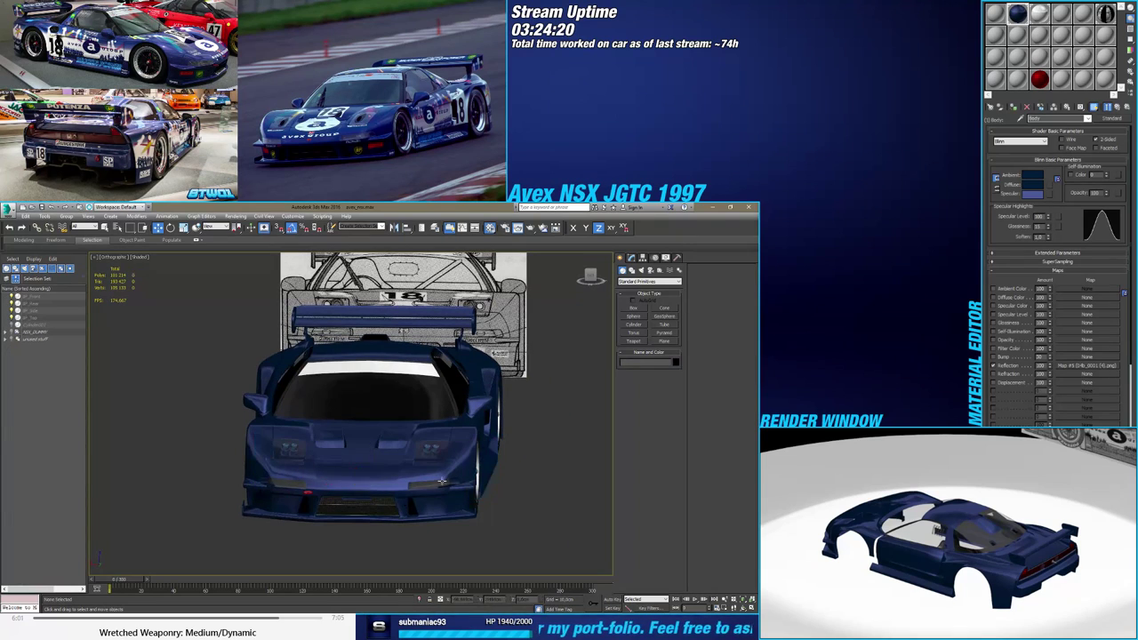
Examine the side windows, roof pillar and window louvres against the side blueprint
{"action": "left_click", "coordinate": [308, 492]}
{"action": "middle_click_drag", "start_coordinate": [308, 491], "coordinate": [343, 432], "text": "alt"}
{"action": "left_click", "coordinate": [297, 463]}
{"action": "middle_click_drag", "start_coordinate": [293, 459], "coordinate": [347, 433], "text": "alt"}
{"action": "scroll", "coordinate": [395, 375], "scroll_direction": "up", "scroll_amount": 5}
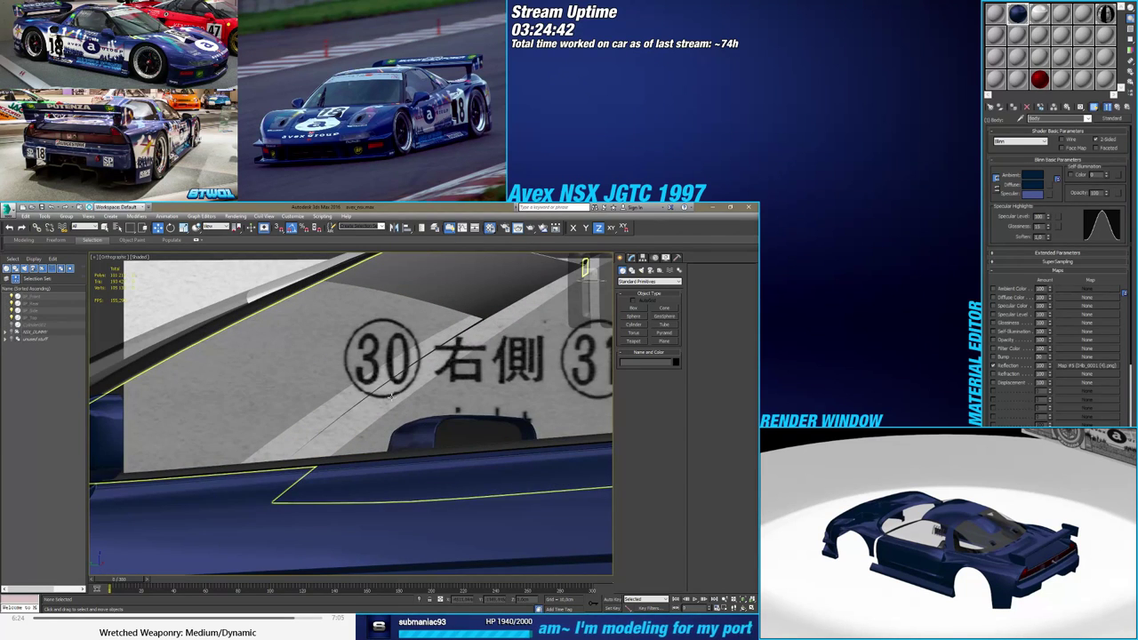
{"action": "left_click", "coordinate": [388, 397]}
{"action": "scroll", "coordinate": [388, 405], "scroll_direction": "down", "scroll_amount": 5}
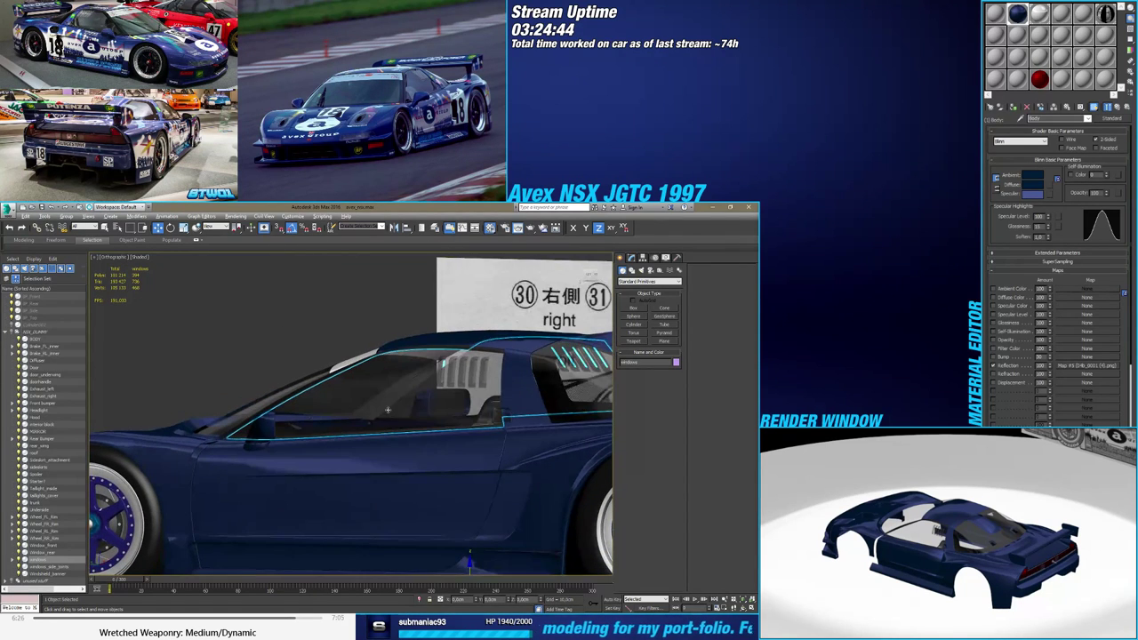
{"action": "left_click", "coordinate": [273, 314]}
{"action": "left_click", "coordinate": [227, 434]}
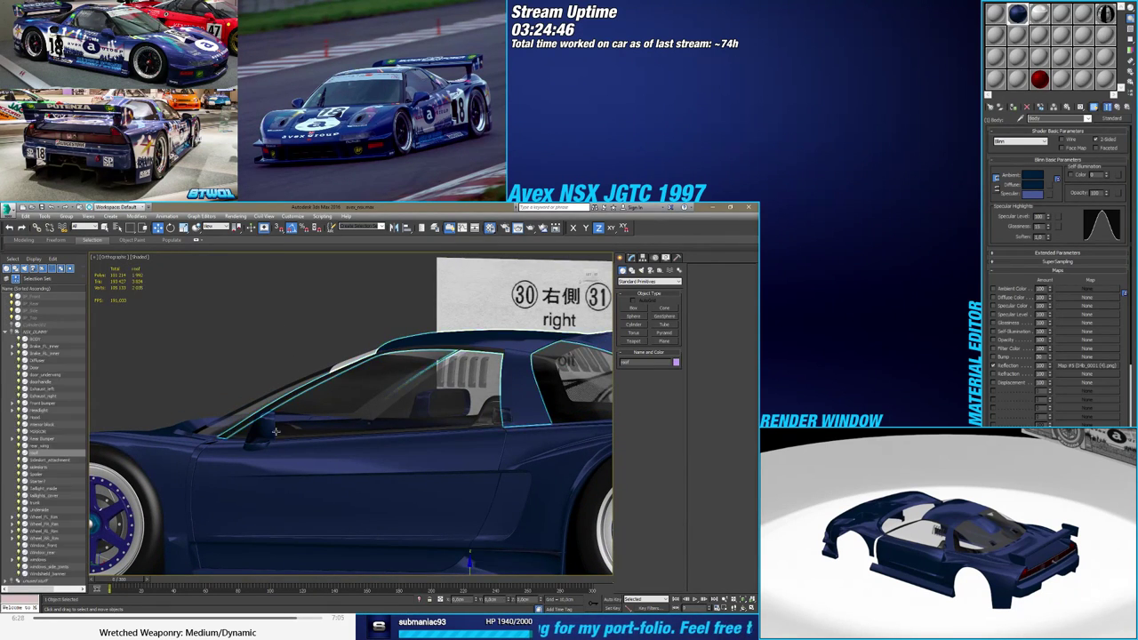
{"action": "middle_click_drag", "start_coordinate": [226, 433], "coordinate": [288, 426], "text": "alt"}
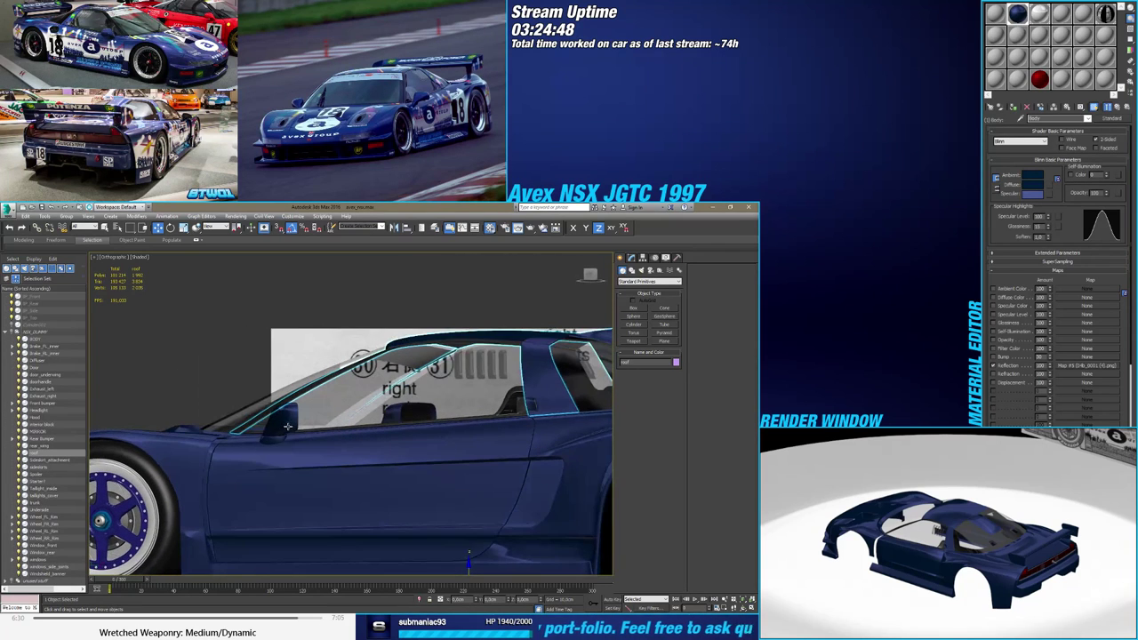
{"action": "left_click", "coordinate": [228, 349]}
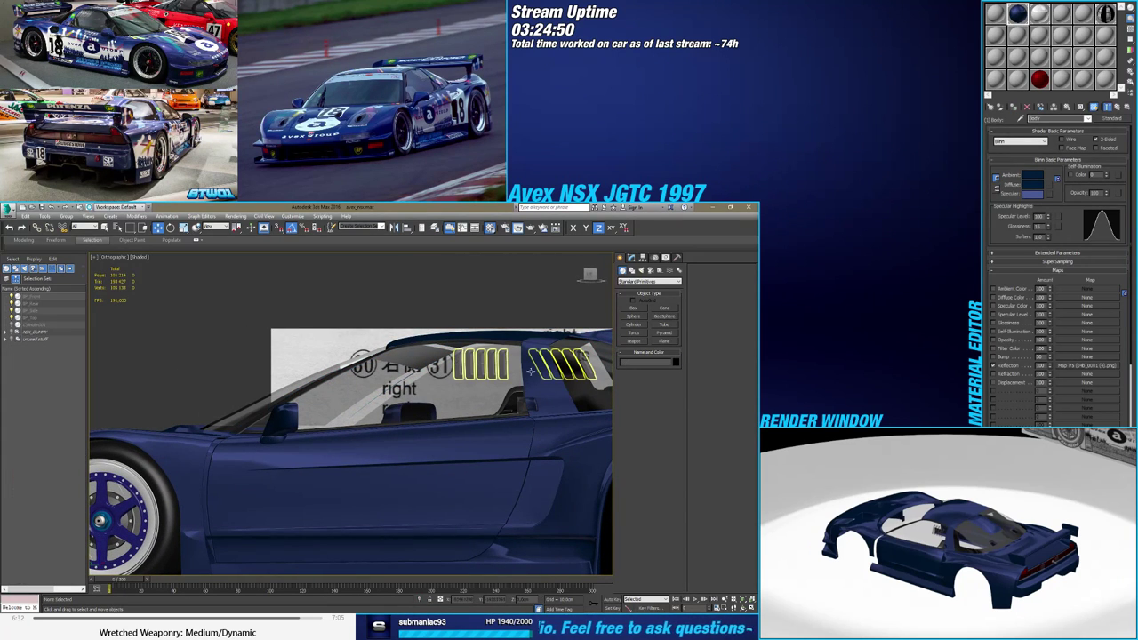
Switch the viewport to a perspective view and frame the whole car from the front corner
{"action": "scroll", "coordinate": [452, 441], "scroll_direction": "down", "scroll_amount": 4}
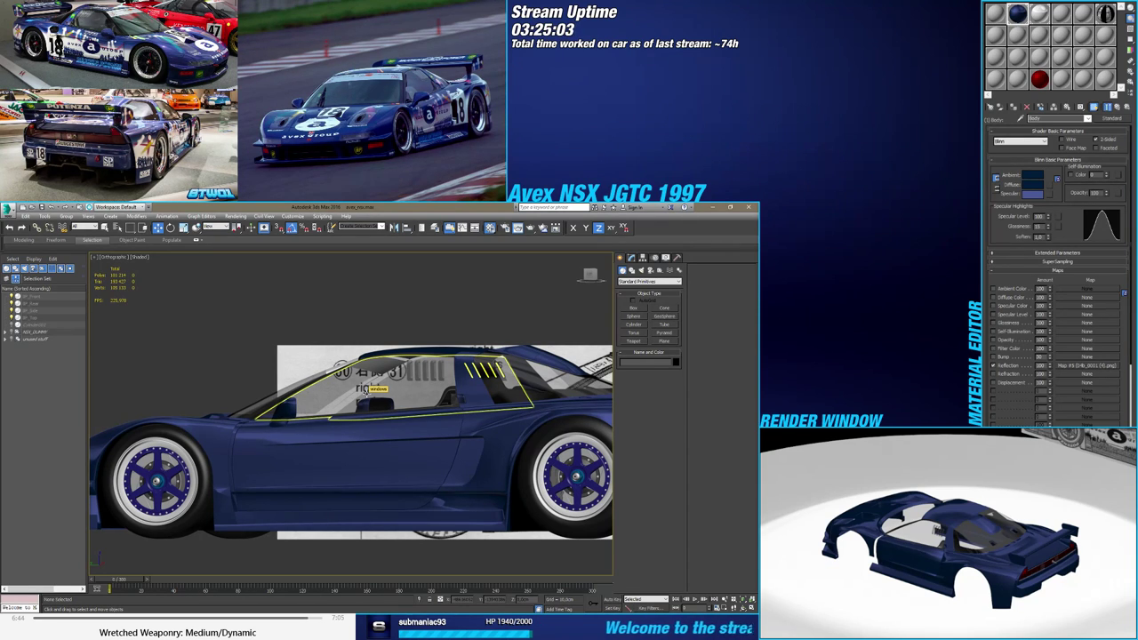
{"action": "mouse_move", "coordinate": [365, 388]}
{"action": "middle_mouse_down", "text": "alt"}
{"action": "mouse_move", "coordinate": [322, 405]}
{"action": "mouse_move", "coordinate": [358, 396]}
{"action": "mouse_move", "coordinate": [328, 394]}
{"action": "mouse_move", "coordinate": [368, 396]}
{"action": "middle_mouse_up", "text": "alt"}
{"action": "scroll", "coordinate": [322, 406], "scroll_direction": "down", "scroll_amount": 5}
{"action": "scroll", "coordinate": [296, 386], "scroll_direction": "up", "scroll_amount": 5}
{"action": "scroll", "coordinate": [297, 385], "scroll_direction": "down", "scroll_amount": 6}
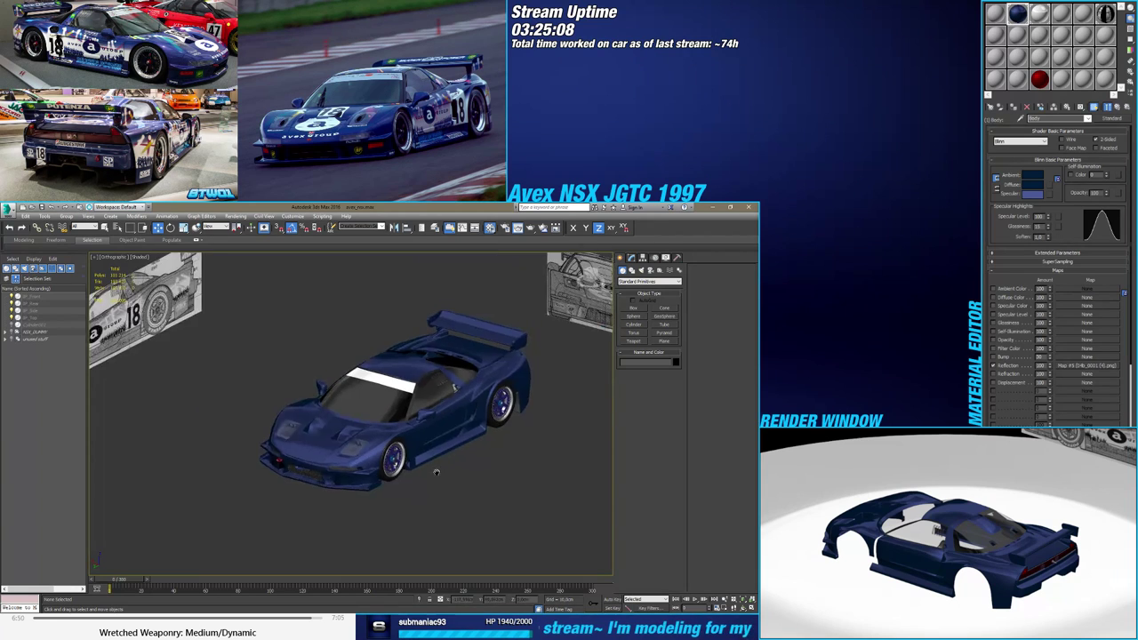
{"action": "scroll", "coordinate": [391, 505], "scroll_direction": "up", "scroll_amount": 4}
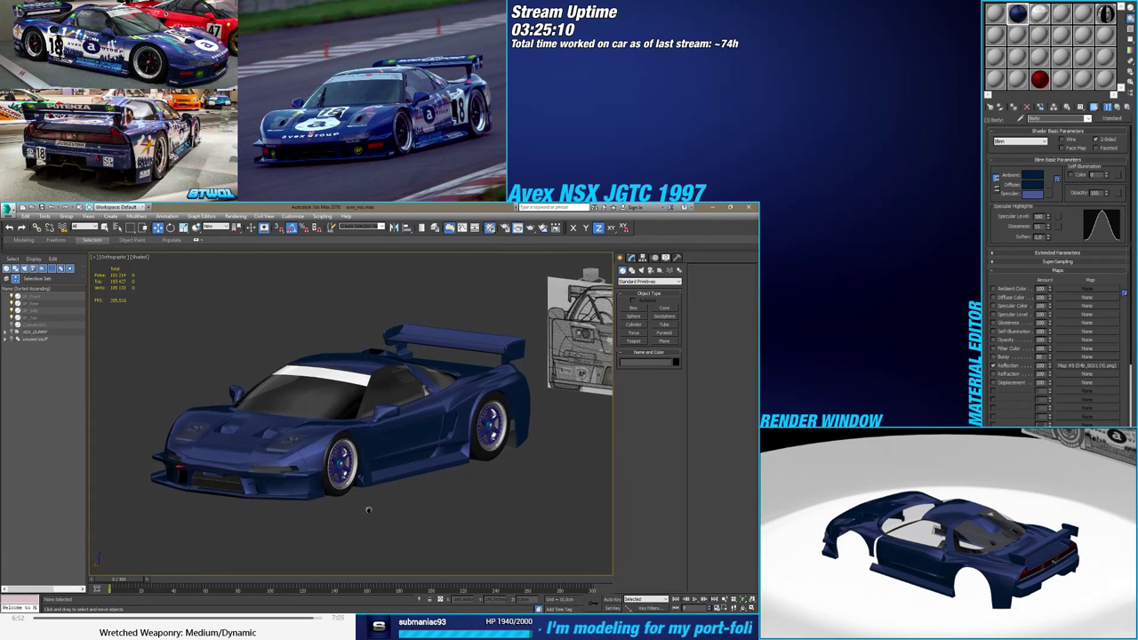
{"action": "key", "text": "p"}
{"action": "key", "text": "z"}
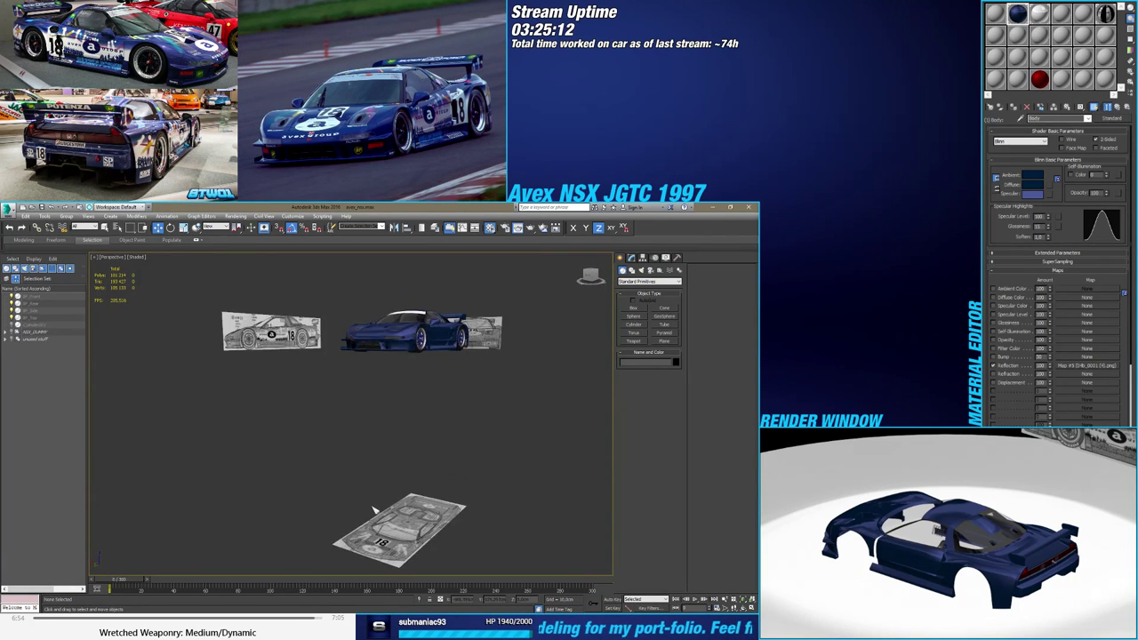
{"action": "middle_click_drag", "start_coordinate": [437, 373], "coordinate": [386, 443]}
{"action": "scroll", "coordinate": [382, 448], "scroll_direction": "up", "scroll_amount": 6}
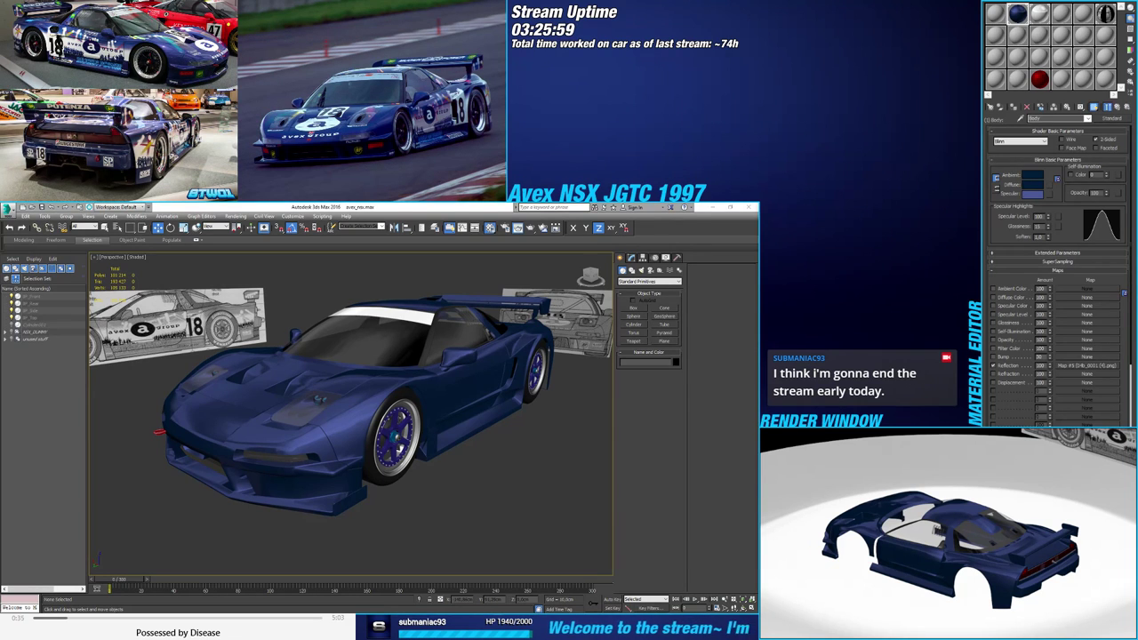
Show the white ground disc under the car and hide the blueprint planes
{"action": "left_click", "coordinate": [15, 325]}
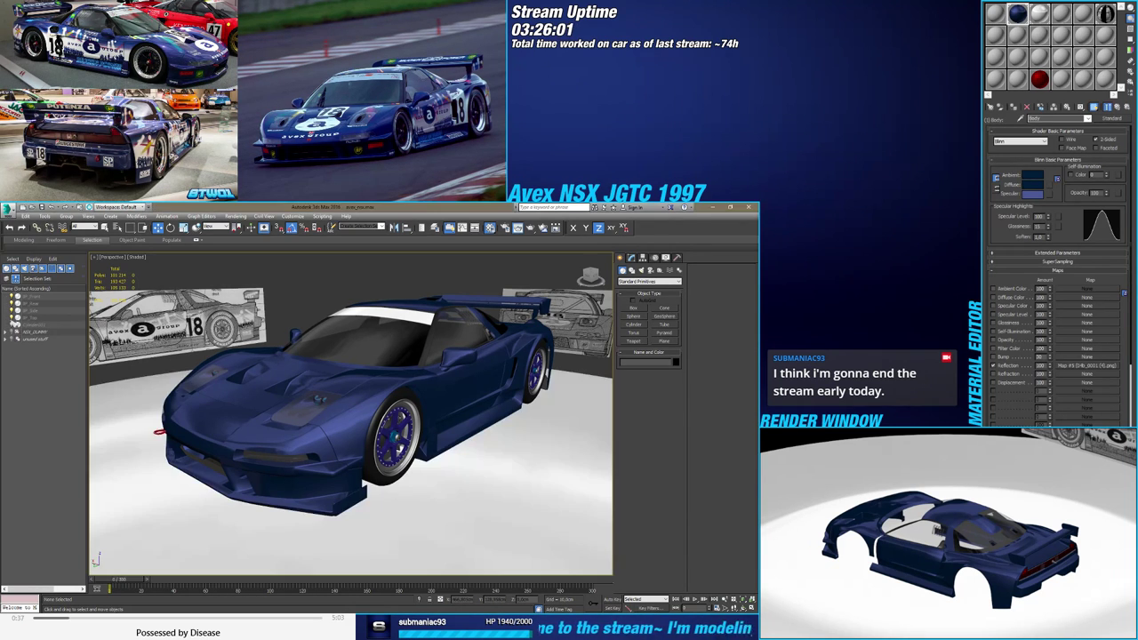
{"action": "left_click", "coordinate": [16, 317]}
{"action": "left_click", "coordinate": [11, 297]}
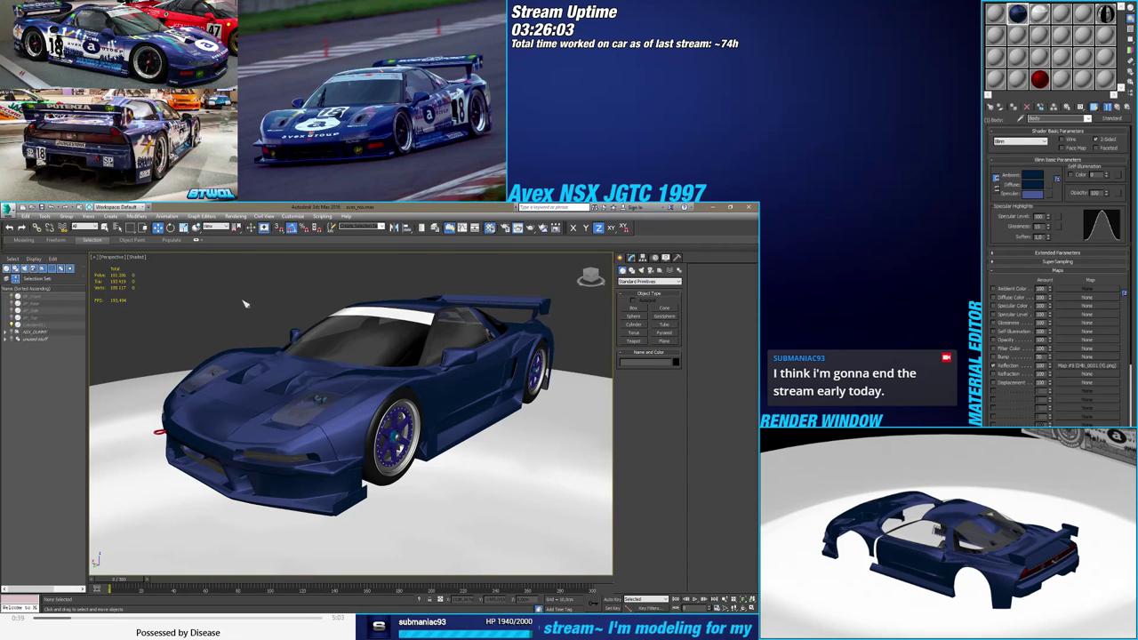
Frame the whole car on the ground disc and set the viewport shading to Realistic
{"action": "middle_click_drag", "start_coordinate": [342, 366], "coordinate": [309, 380], "text": "alt"}
{"action": "scroll", "coordinate": [308, 380], "scroll_direction": "down", "scroll_amount": 2}
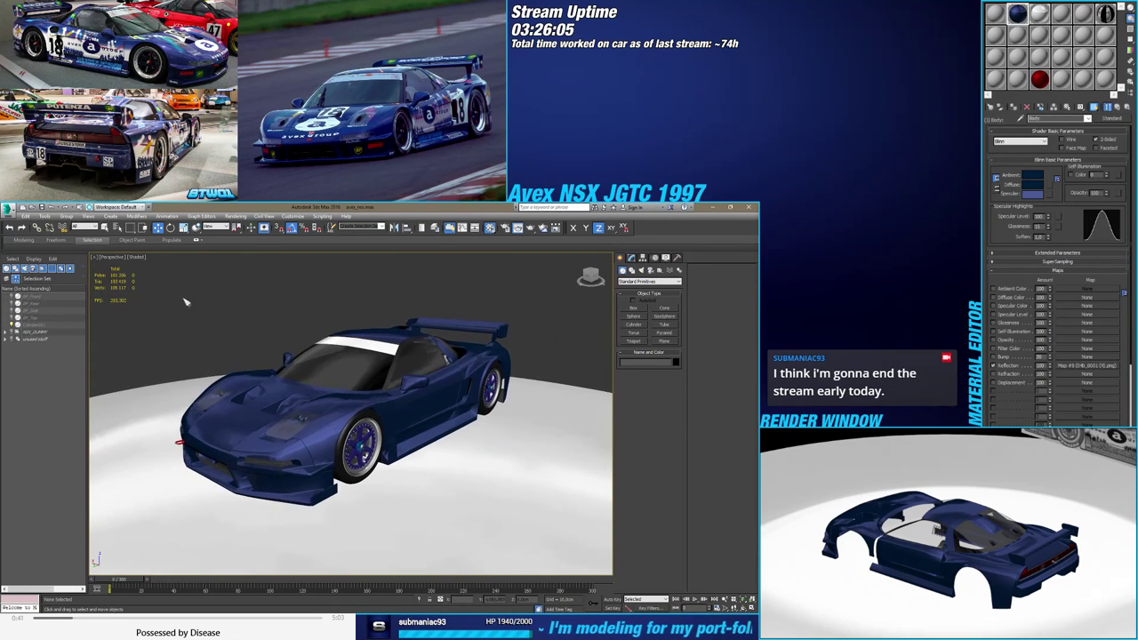
{"action": "left_click", "coordinate": [138, 257]}
{"action": "left_click", "coordinate": [160, 266]}
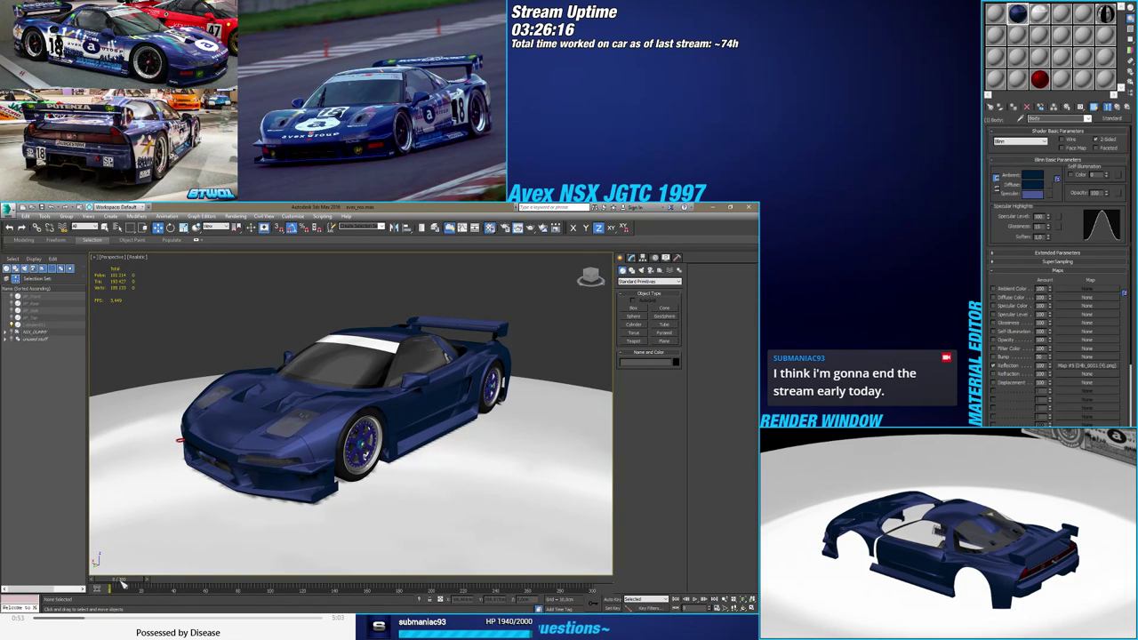
Switch the viewport to an orthographic view showing the car on the ground disc from a higher angle
{"action": "mouse_move", "coordinate": [122, 584]}
{"action": "left_mouse_down"}
{"action": "mouse_move", "coordinate": [360, 575]}
{"action": "mouse_move", "coordinate": [111, 582]}
{"action": "left_mouse_up"}
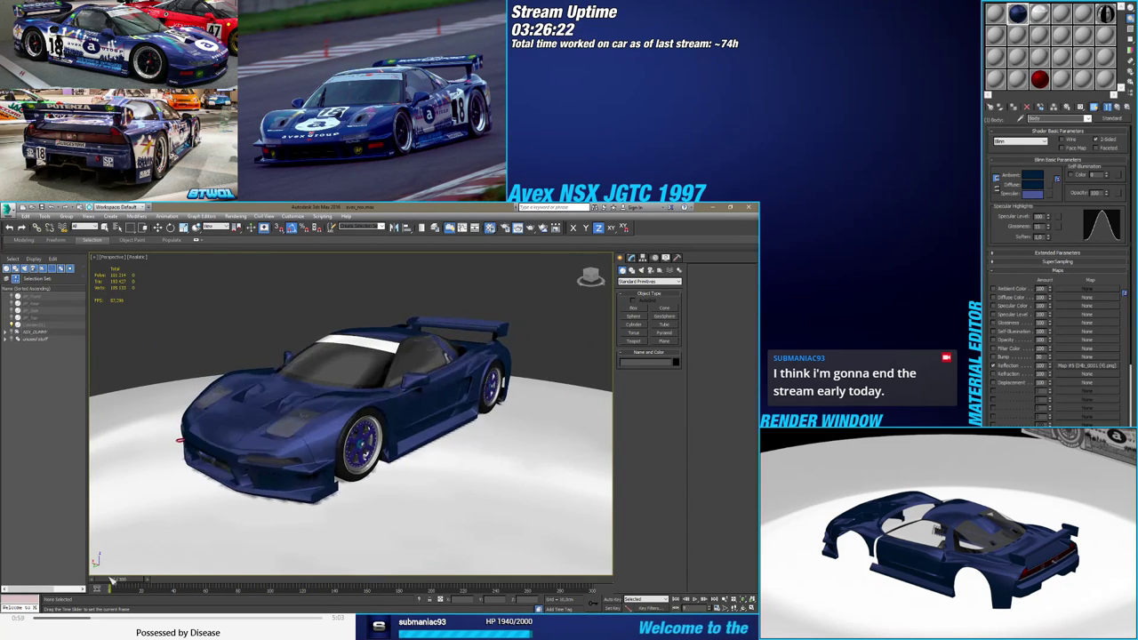
{"action": "key", "text": "w"}
{"action": "scroll", "coordinate": [409, 409], "scroll_direction": "down", "scroll_amount": 3}
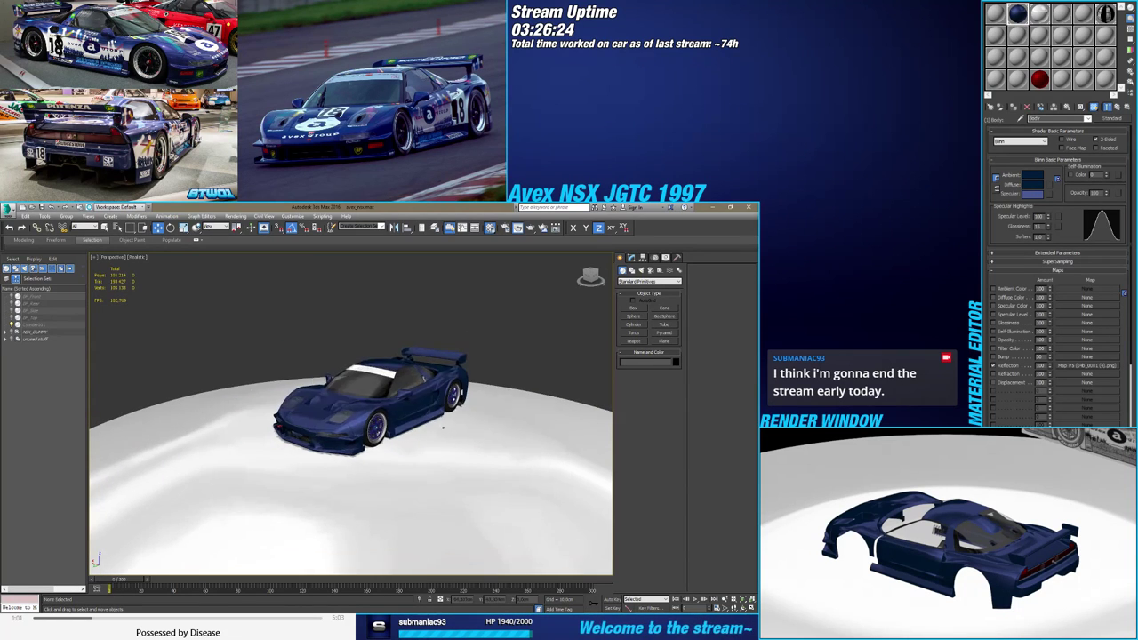
{"action": "middle_click_drag", "start_coordinate": [443, 427], "coordinate": [411, 467], "text": "alt"}
{"action": "key", "text": "u"}
{"action": "scroll", "coordinate": [412, 428], "scroll_direction": "up", "scroll_amount": 4}
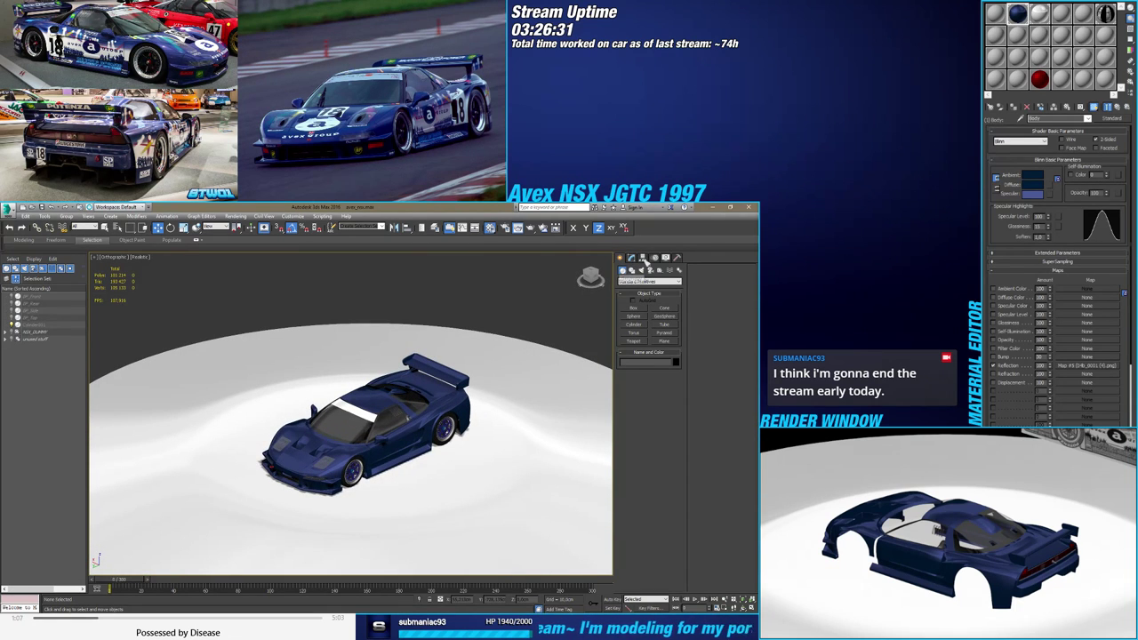
Create a standard Skylight on the far side of the car and render a test image of the view
{"action": "left_click", "coordinate": [639, 270]}
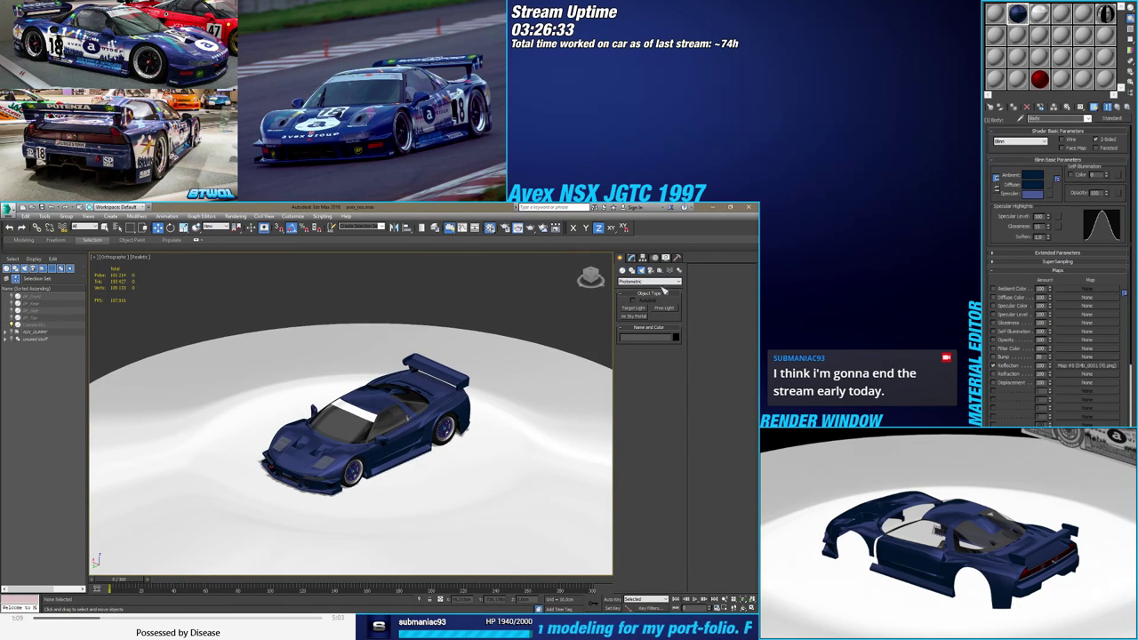
{"action": "left_click", "coordinate": [662, 282]}
{"action": "left_click", "coordinate": [654, 289]}
{"action": "left_click", "coordinate": [664, 325]}
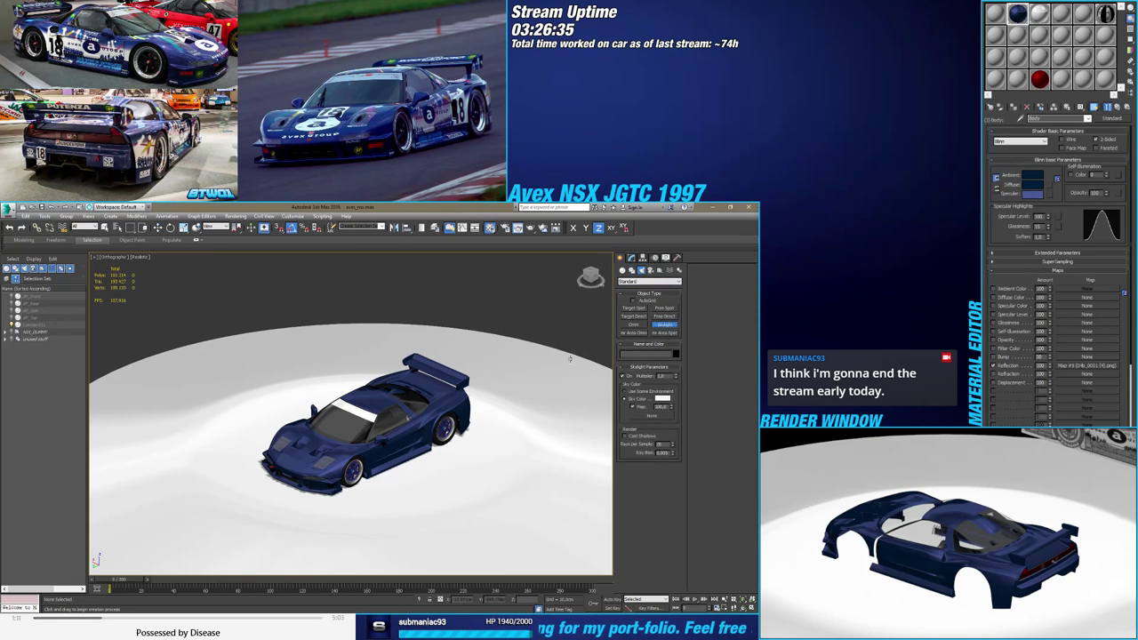
{"action": "left_click", "coordinate": [550, 322]}
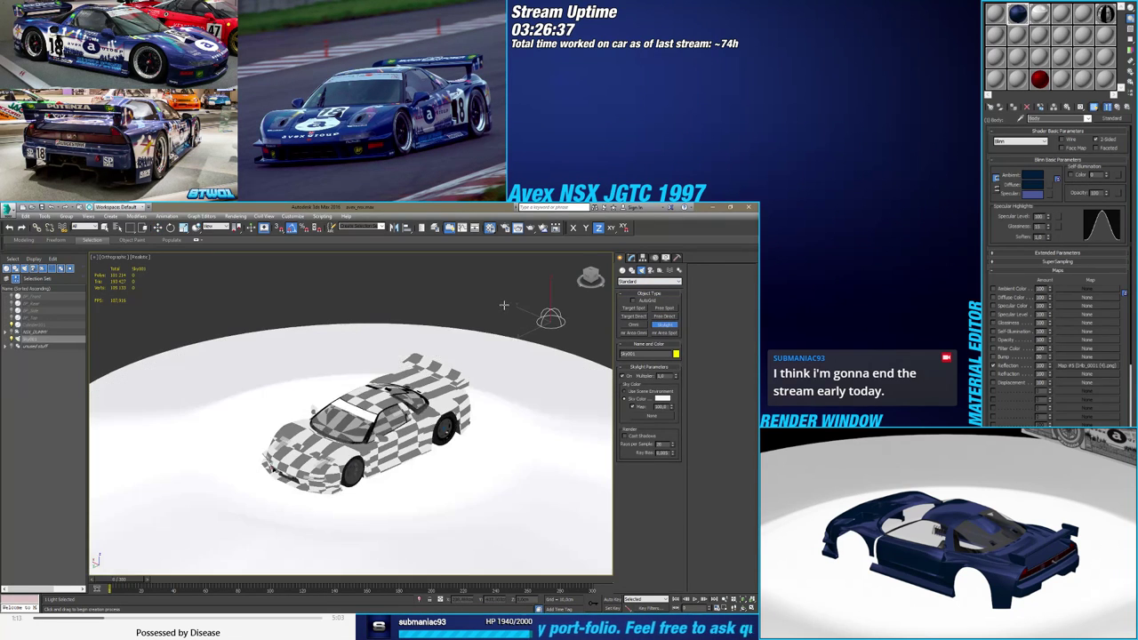
{"action": "right_click", "coordinate": [507, 311]}
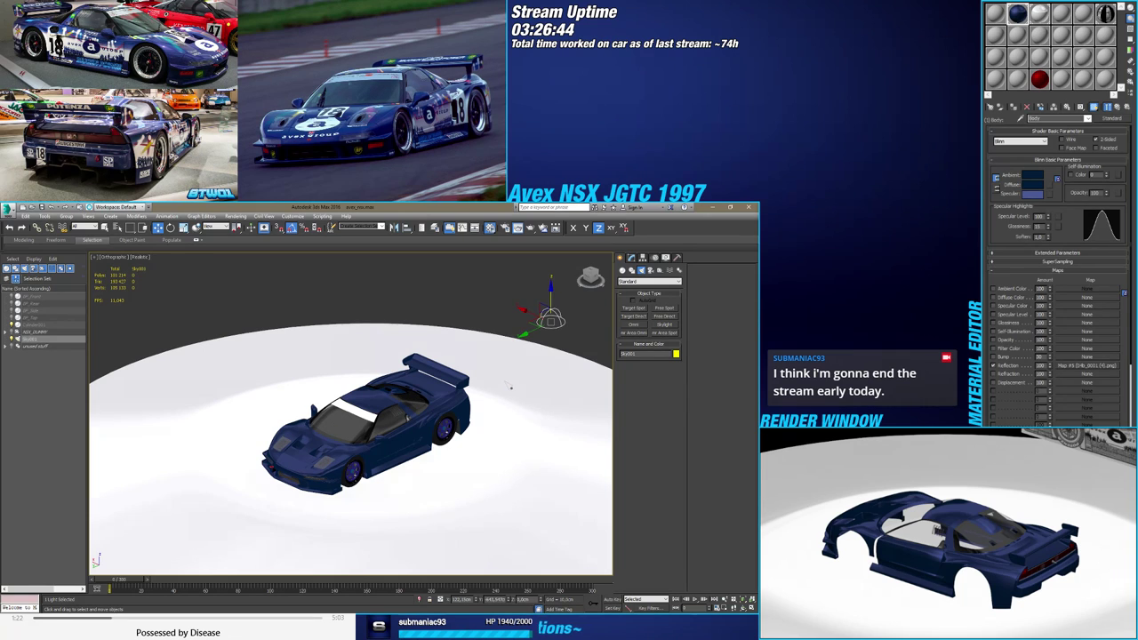
{"action": "key", "text": "shift+q"}
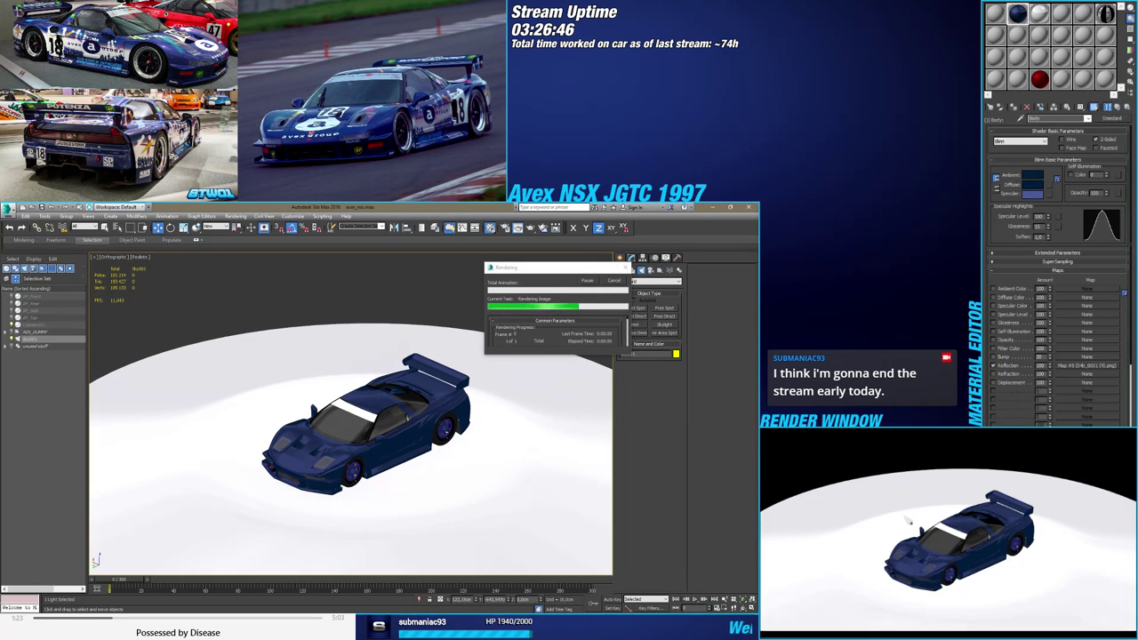
{"action": "left_click", "coordinate": [698, 380]}
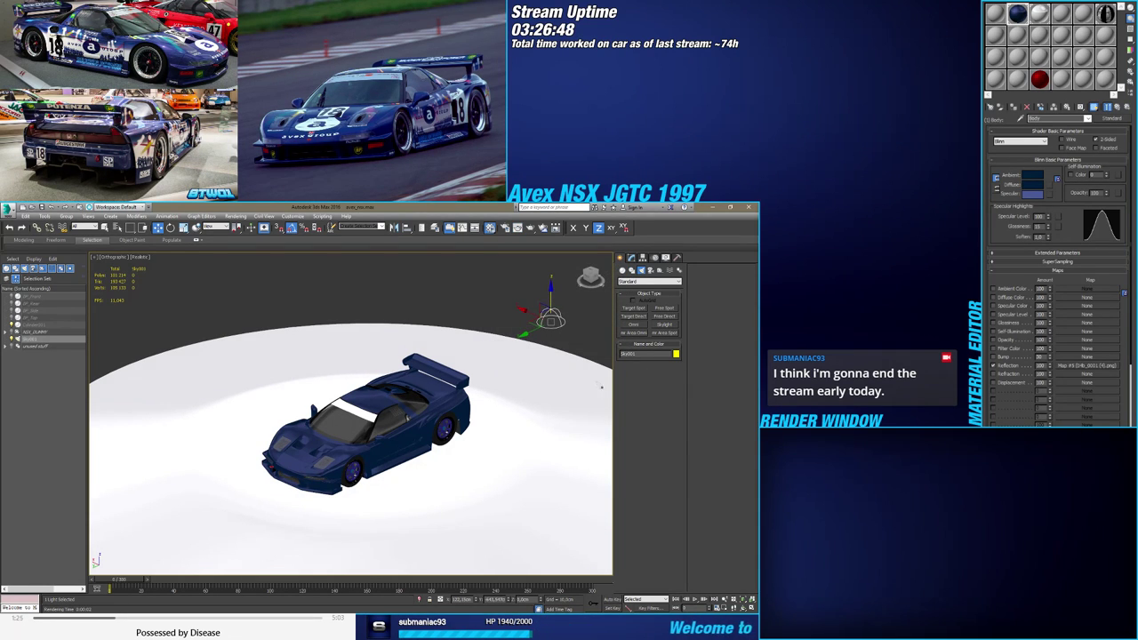
Compare the car's lighting with the skylight switched off and back on
{"action": "left_click", "coordinate": [632, 258]}
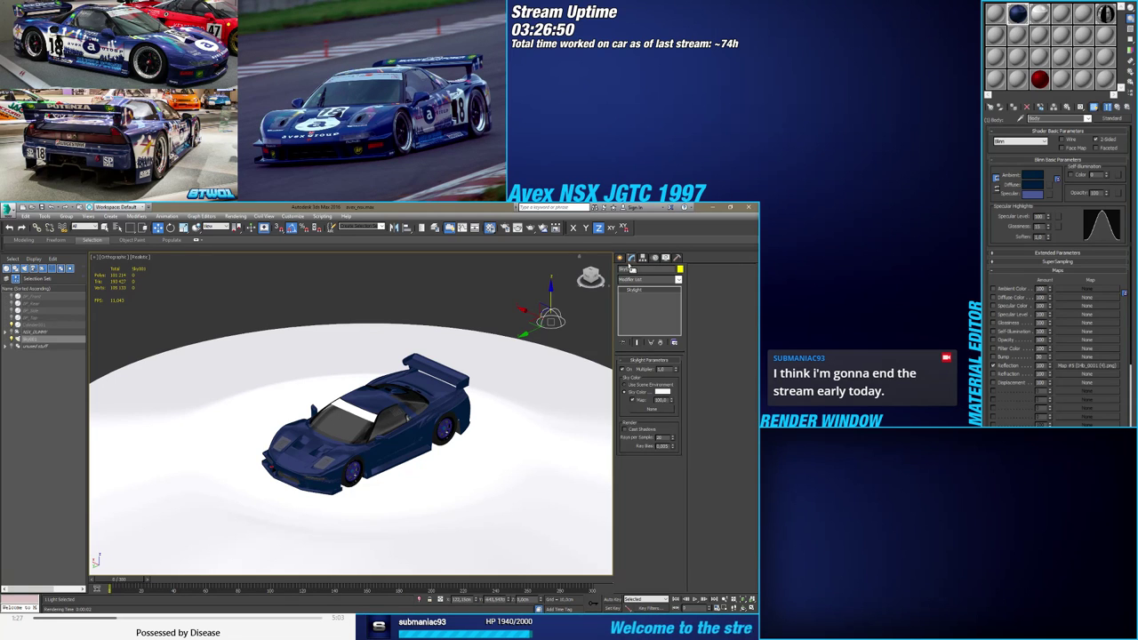
{"action": "left_click", "coordinate": [630, 370]}
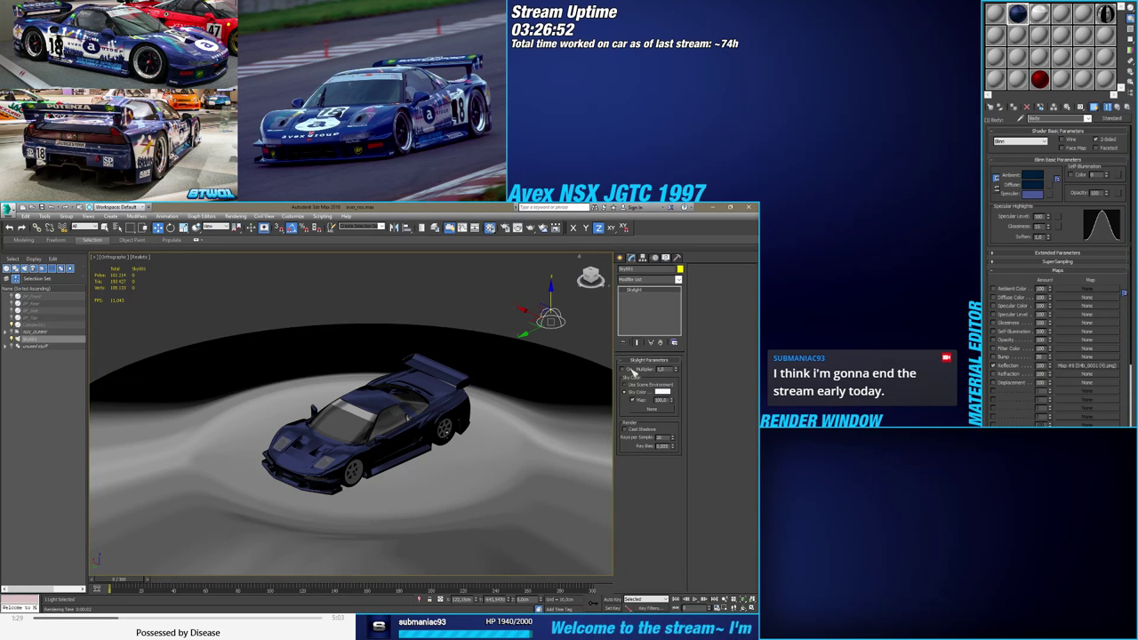
{"action": "middle_click_drag", "start_coordinate": [480, 462], "coordinate": [441, 450], "text": "alt"}
{"action": "scroll", "coordinate": [416, 438], "scroll_direction": "up", "scroll_amount": 4}
{"action": "scroll", "coordinate": [417, 438], "scroll_direction": "down", "scroll_amount": 3}
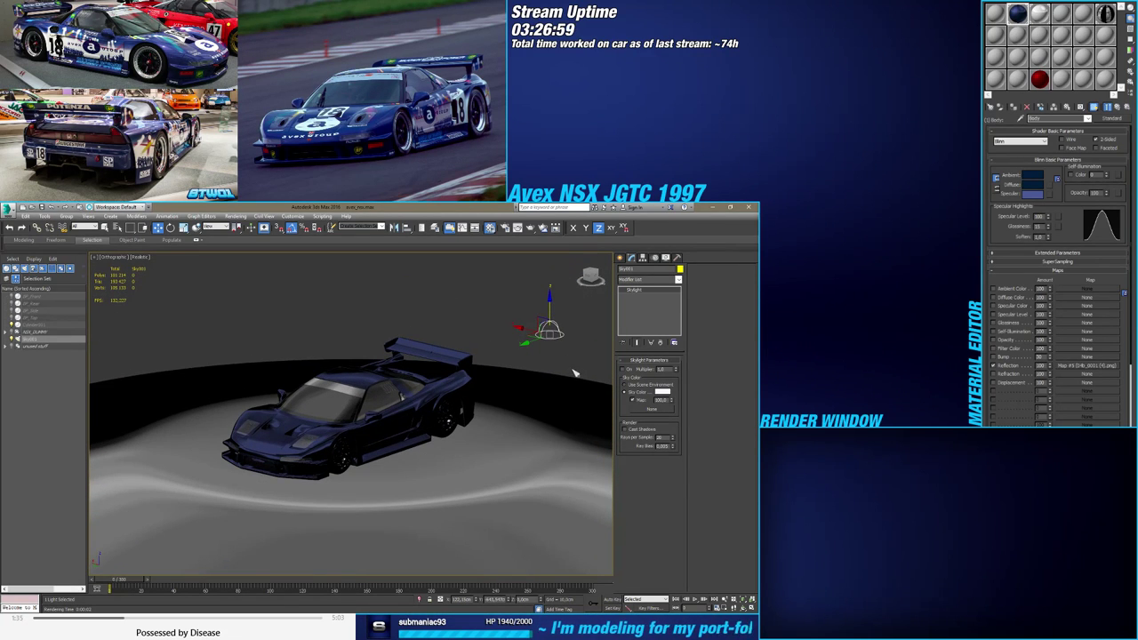
{"action": "left_click", "coordinate": [623, 369]}
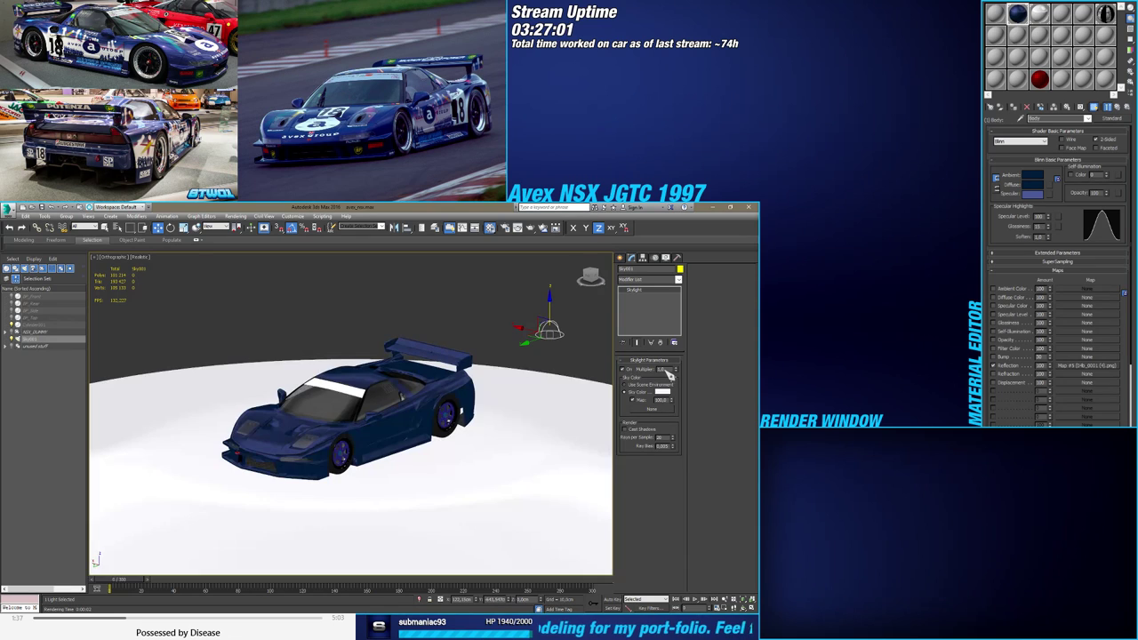
Set the skylight's multiplier to 0.1 and deselect the light
{"action": "left_click_drag", "start_coordinate": [667, 369], "coordinate": [635, 371]}
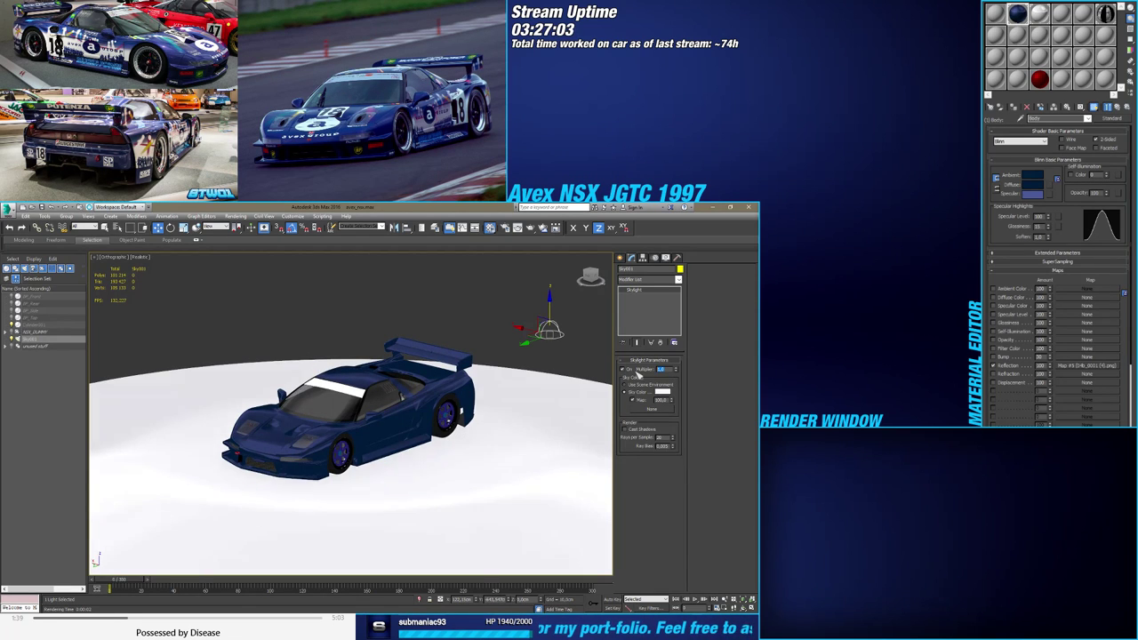
{"action": "type", "text": "0,1"}
{"action": "key", "text": "Return"}
{"action": "left_click", "coordinate": [588, 367]}
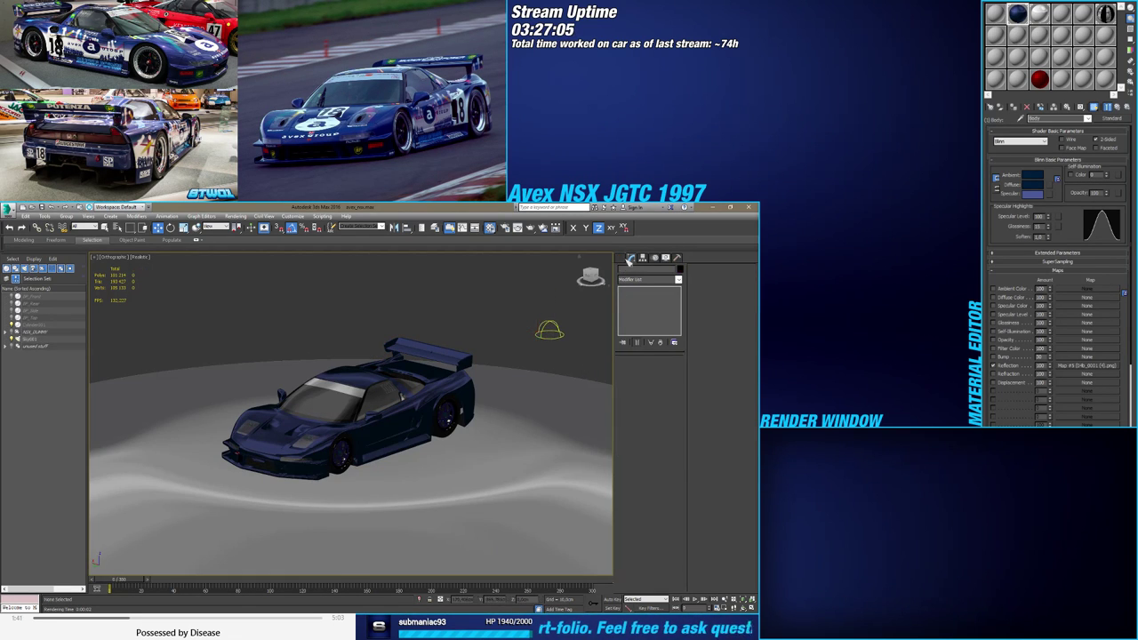
Create a standard Free Direct light behind the car
{"action": "left_click", "coordinate": [619, 256]}
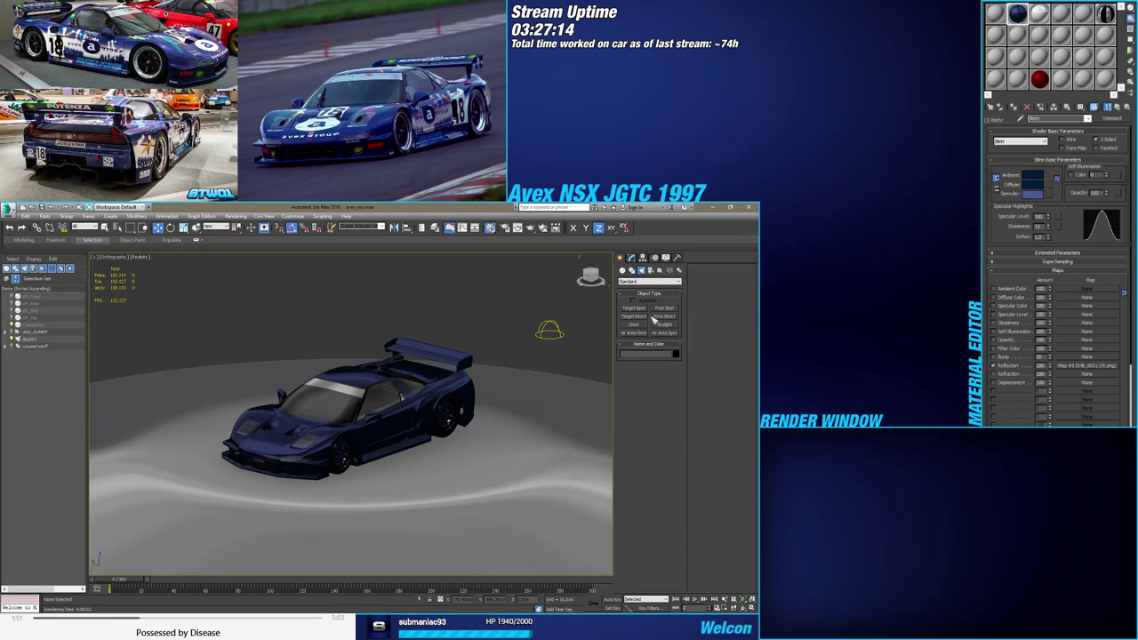
{"action": "left_click", "coordinate": [659, 317]}
{"action": "left_click", "coordinate": [494, 305]}
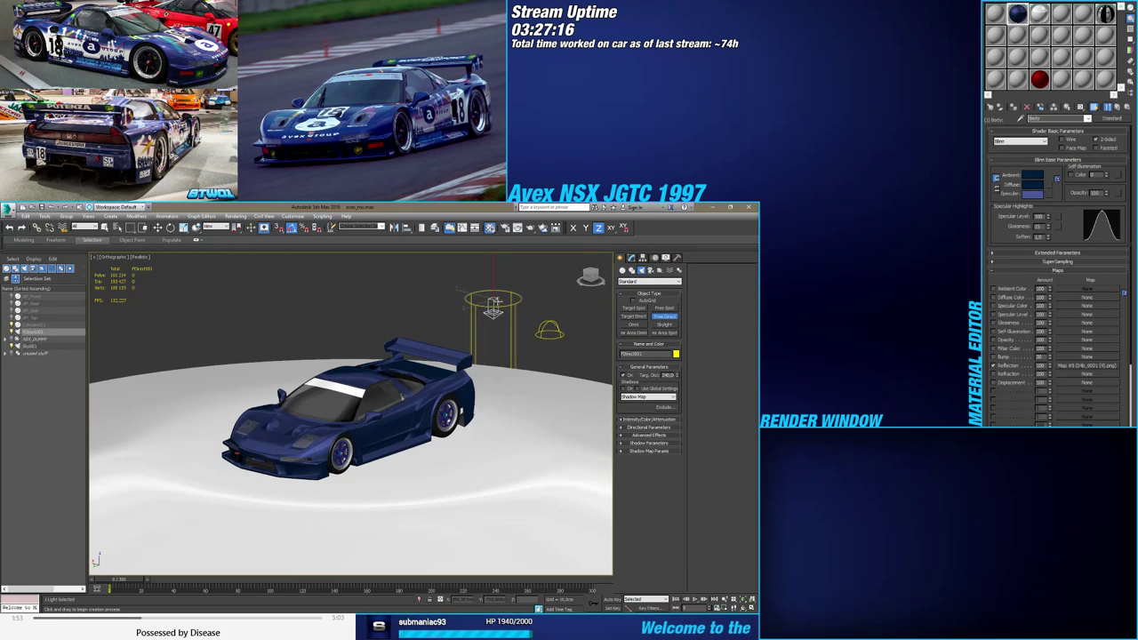
{"action": "mouse_move", "coordinate": [493, 305]}
{"action": "middle_mouse_down", "text": "alt"}
{"action": "mouse_move", "coordinate": [509, 336]}
{"action": "mouse_move", "coordinate": [491, 332]}
{"action": "mouse_move", "coordinate": [531, 337]}
{"action": "mouse_move", "coordinate": [515, 344]}
{"action": "middle_mouse_up", "text": "alt"}
{"action": "key", "text": "w"}
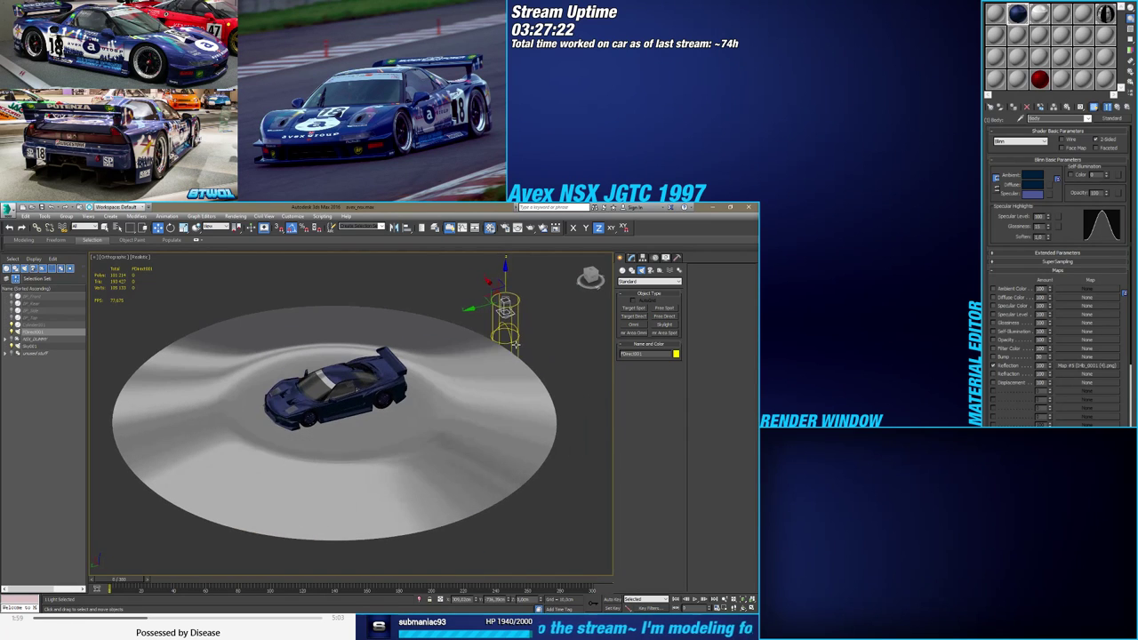
Move the directional light over the car, centre it at X 0 and Y 0, and raise it to Z 1000 cm
{"action": "mouse_move", "coordinate": [489, 293]}
{"action": "middle_mouse_down"}
{"action": "mouse_move", "coordinate": [506, 338]}
{"action": "mouse_move", "coordinate": [502, 306]}
{"action": "middle_mouse_up"}
{"action": "left_click_drag", "start_coordinate": [508, 304], "coordinate": [509, 243]}
{"action": "middle_click_drag", "start_coordinate": [496, 293], "coordinate": [483, 358], "text": "alt"}
{"action": "mouse_move", "coordinate": [489, 277]}
{"action": "left_mouse_down"}
{"action": "mouse_move", "coordinate": [324, 381]}
{"action": "mouse_move", "coordinate": [353, 384]}
{"action": "mouse_move", "coordinate": [432, 312]}
{"action": "mouse_move", "coordinate": [327, 404]}
{"action": "left_mouse_up"}
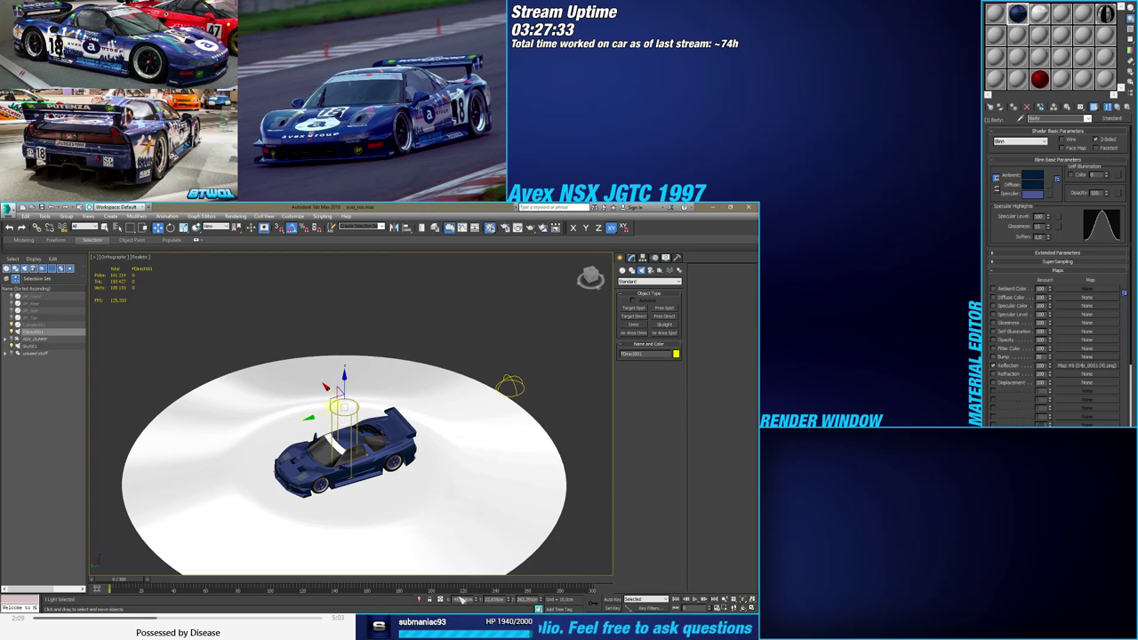
{"action": "double_click", "coordinate": [460, 600]}
{"action": "type", "text": "0"}
{"action": "key", "text": "Tab"}
{"action": "type", "text": "0"}
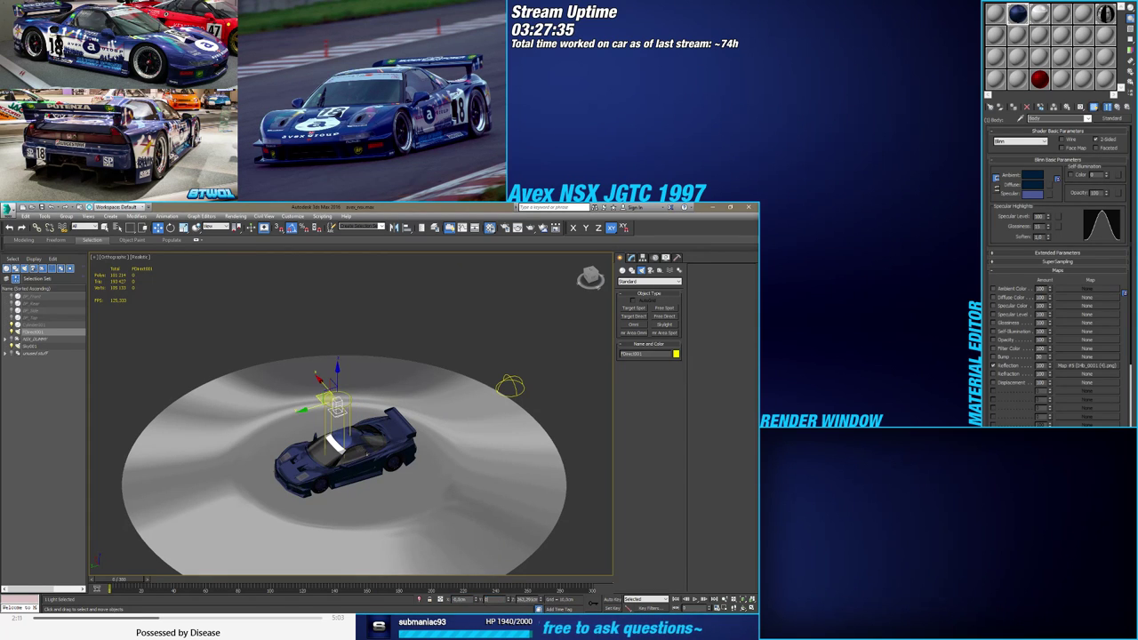
{"action": "key", "text": "Return"}
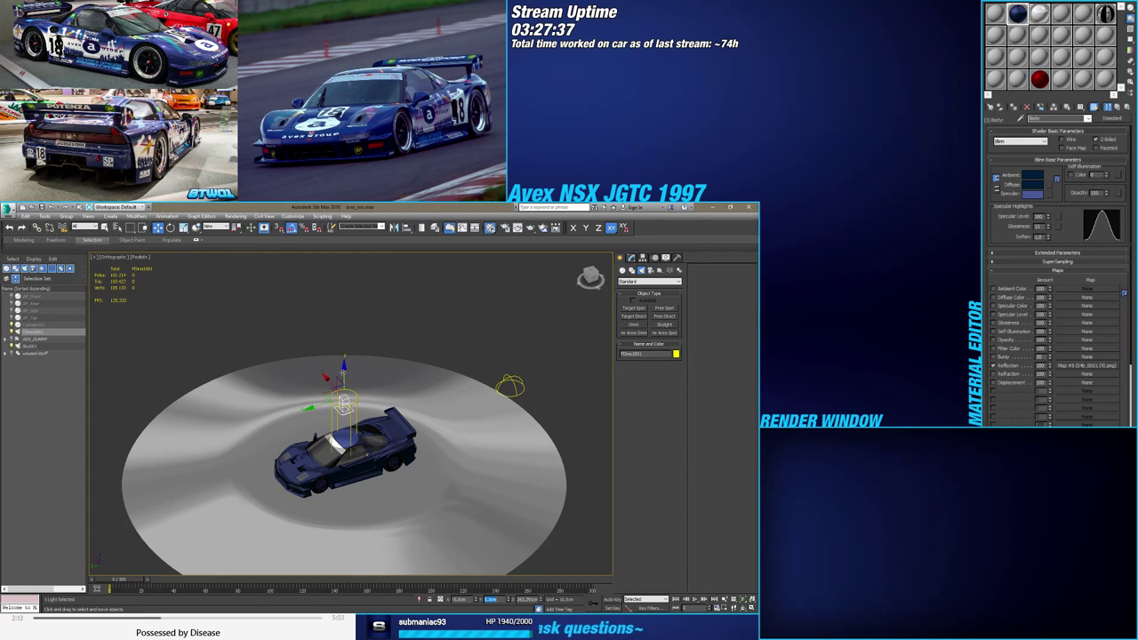
{"action": "left_click_drag", "start_coordinate": [344, 366], "coordinate": [344, 259]}
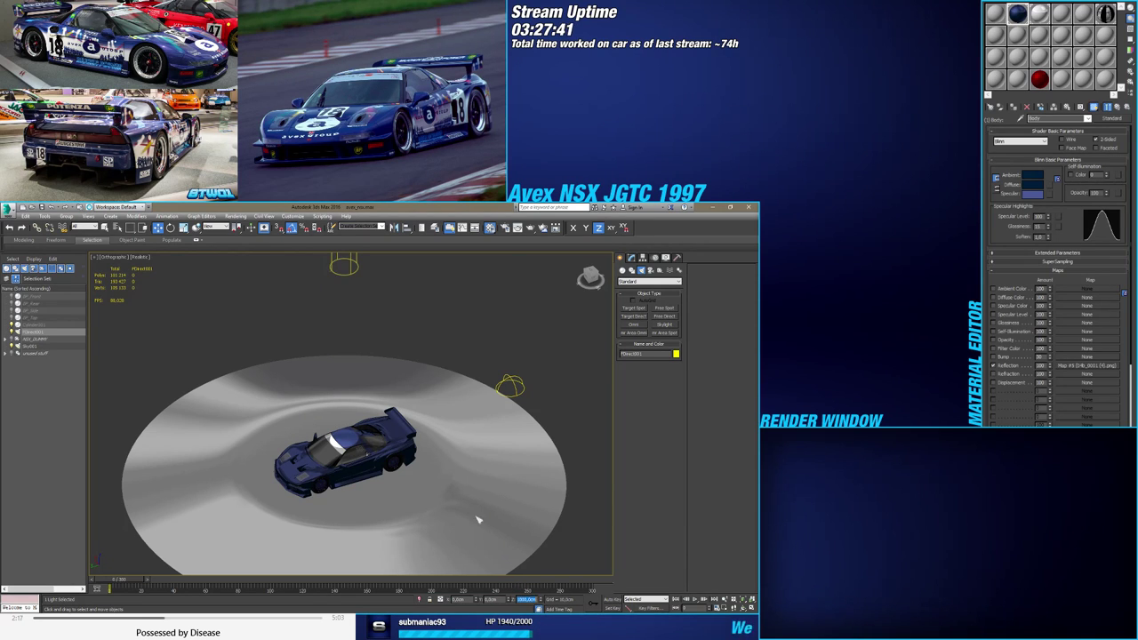
Turn on Shadow Map shadows for the directional light and set its decay type to Inverse Square
{"action": "scroll", "coordinate": [430, 474], "scroll_direction": "down", "scroll_amount": 4}
{"action": "middle_click_drag", "start_coordinate": [531, 410], "coordinate": [554, 377], "text": "alt"}
{"action": "left_click", "coordinate": [631, 258]}
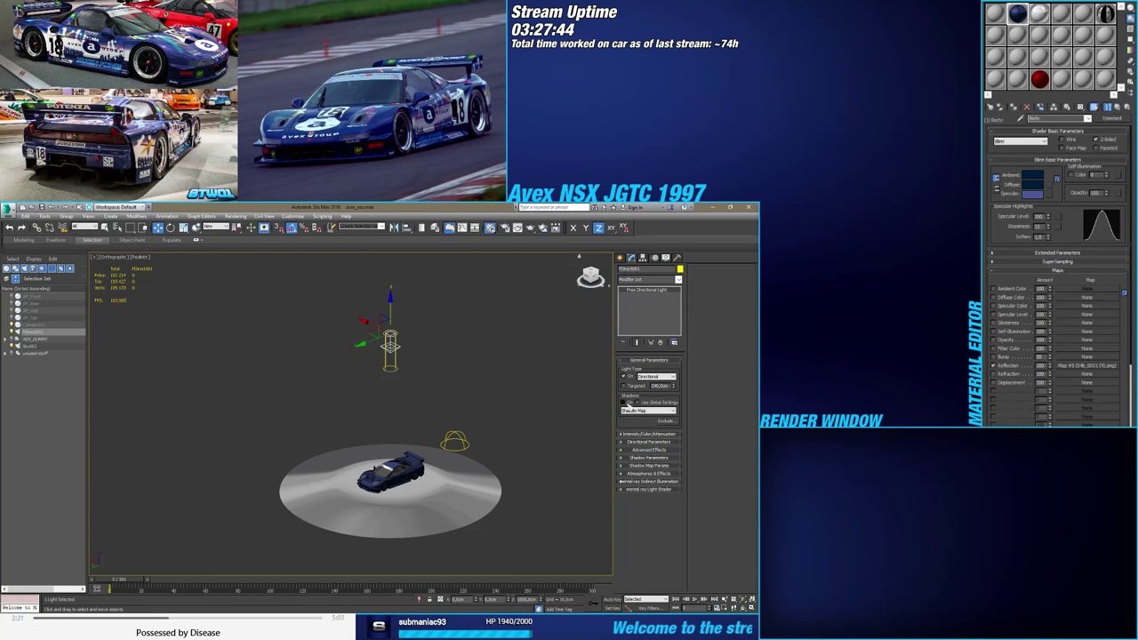
{"action": "left_click", "coordinate": [625, 403]}
{"action": "scroll", "coordinate": [421, 476], "scroll_direction": "up", "scroll_amount": 2}
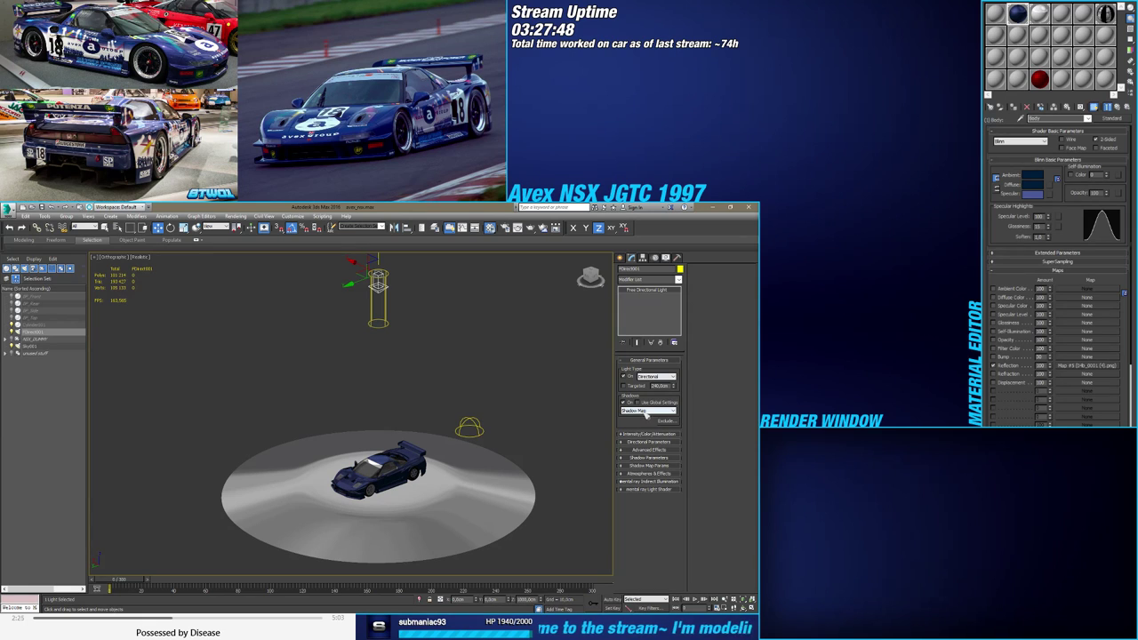
{"action": "left_click", "coordinate": [643, 434]}
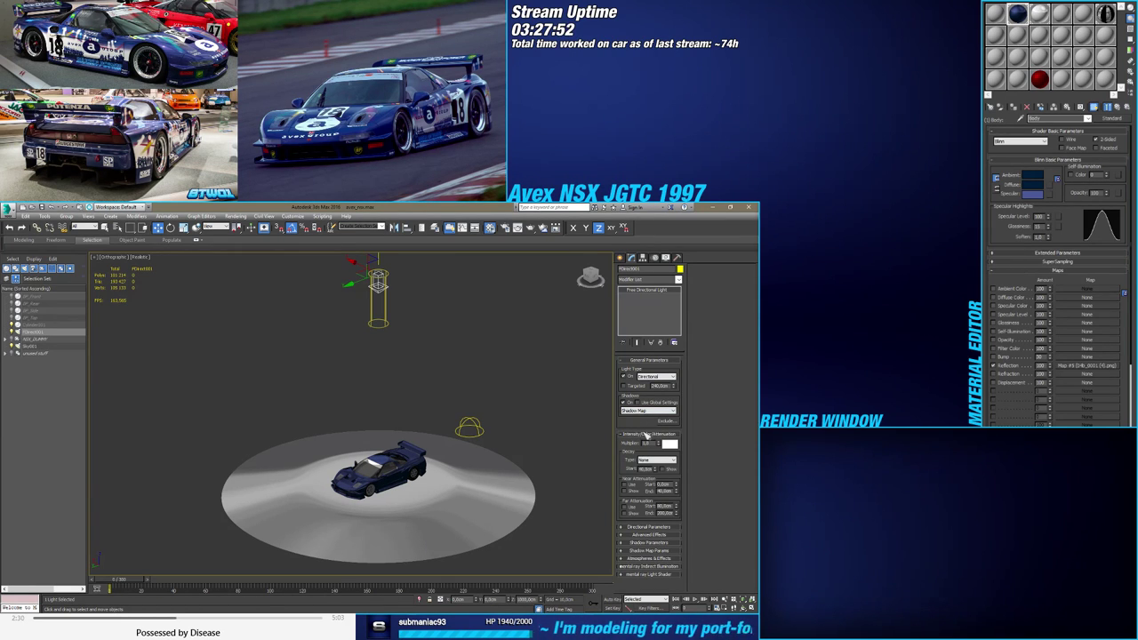
{"action": "left_click", "coordinate": [647, 460]}
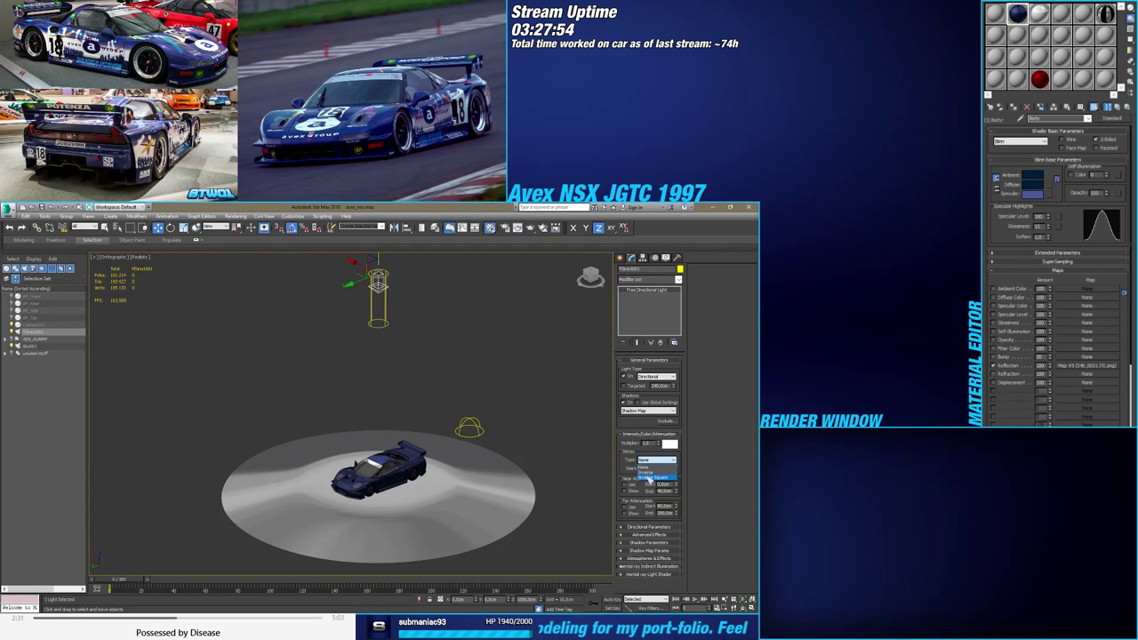
{"action": "left_click", "coordinate": [648, 480]}
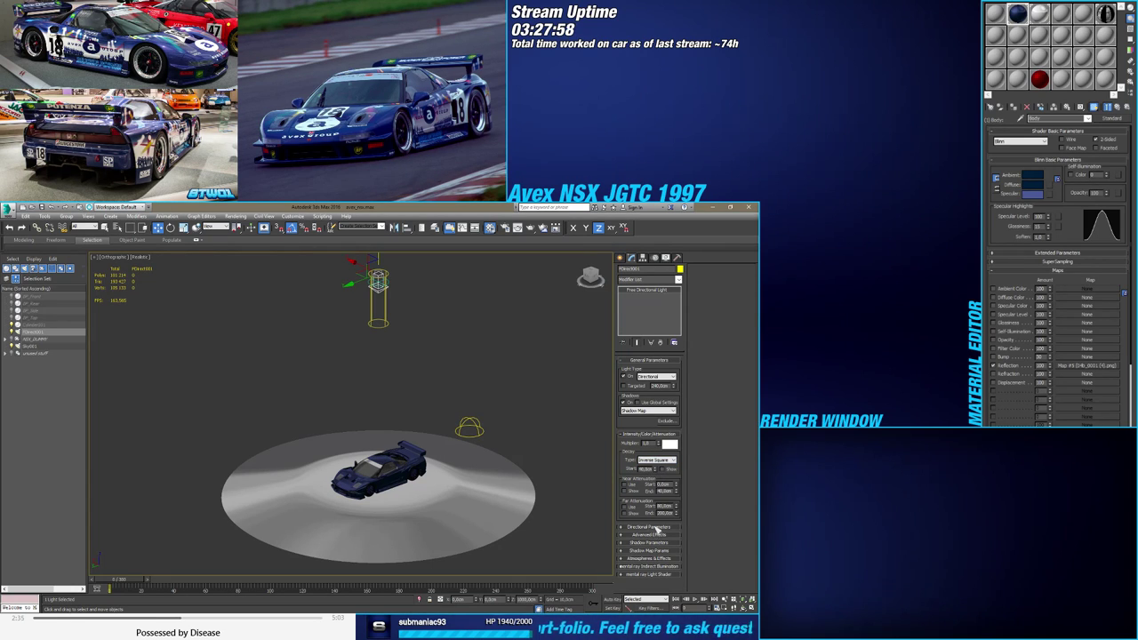
Widen the directional light's cone to a 600 cm hotspot with a slightly larger falloff
{"action": "left_click", "coordinate": [656, 528]}
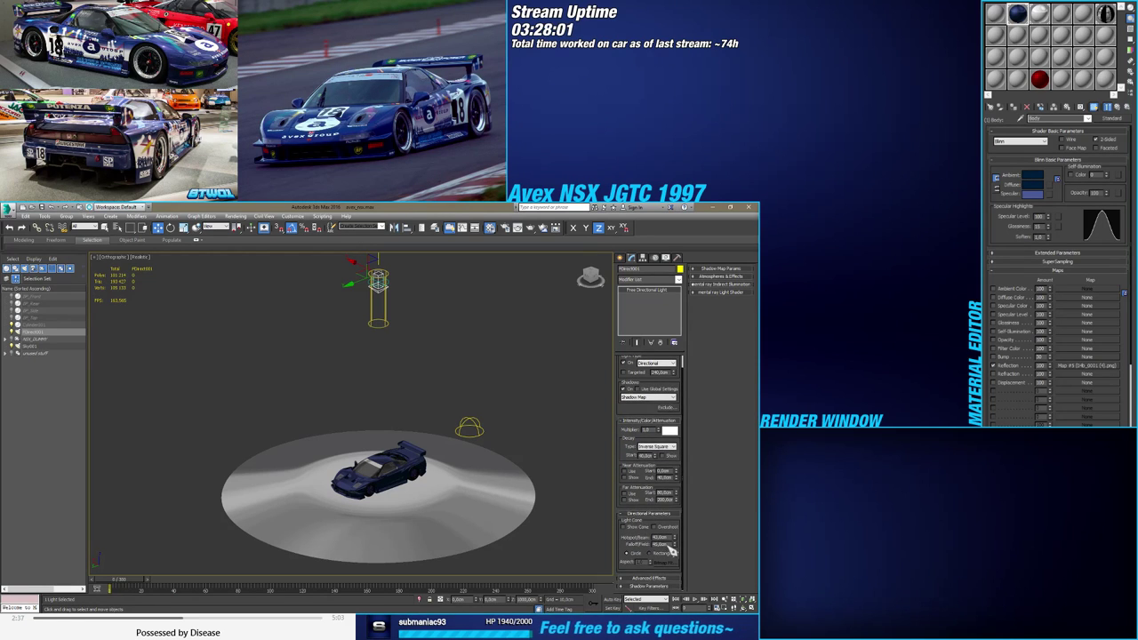
{"action": "left_click", "coordinate": [673, 529]}
{"action": "mouse_move", "coordinate": [676, 537]}
{"action": "left_mouse_down"}
{"action": "mouse_move", "coordinate": [676, 310]}
{"action": "mouse_move", "coordinate": [665, 547]}
{"action": "left_mouse_up"}
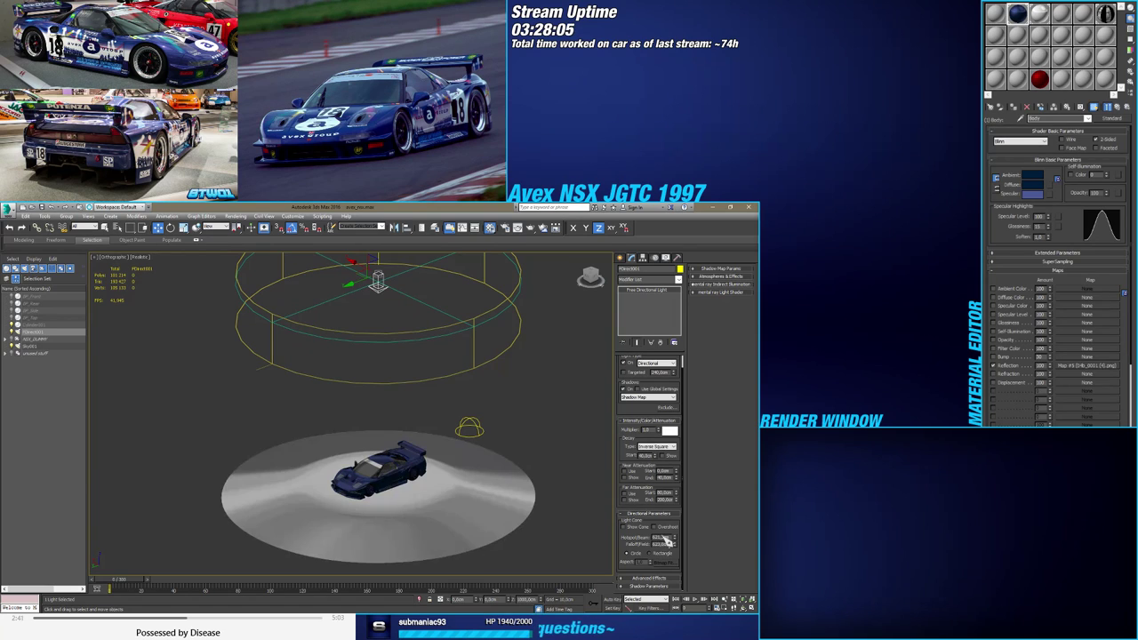
{"action": "type", "text": "6"}
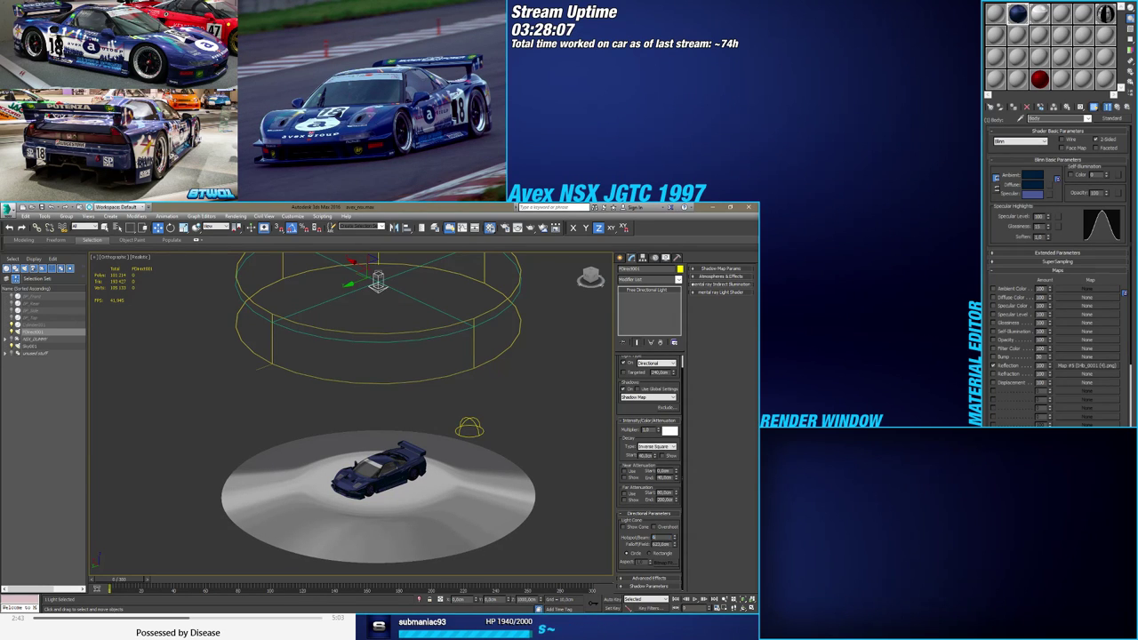
{"action": "key", "text": "Return"}
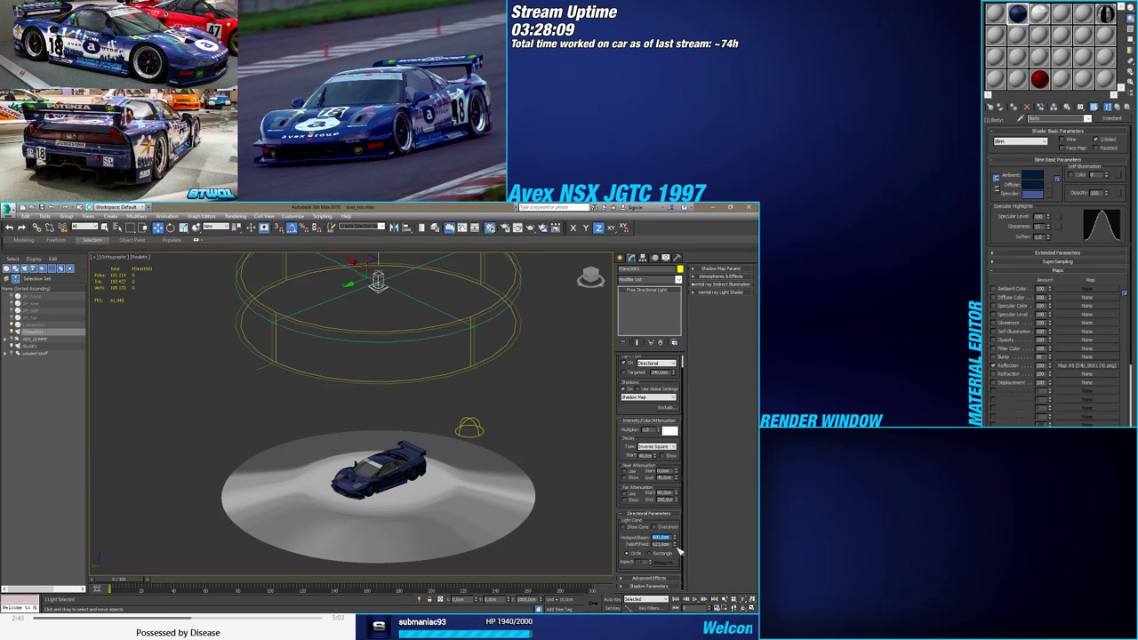
{"action": "left_click_drag", "start_coordinate": [675, 545], "coordinate": [675, 518]}
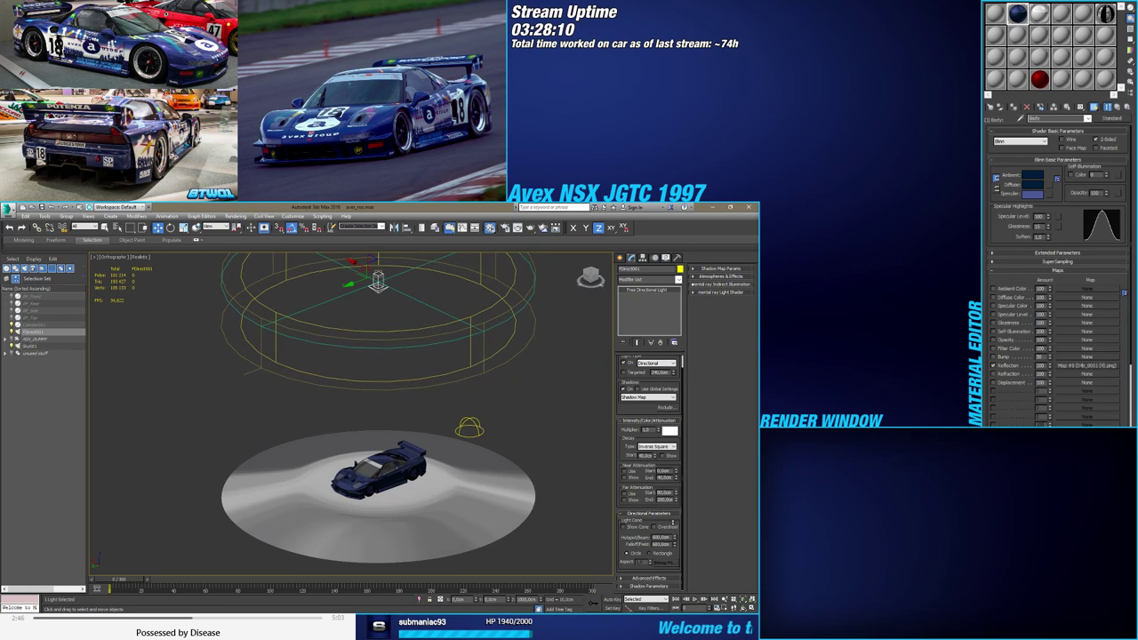
Set the directional light's hotspot to 400 cm and its falloff to 600 cm
{"action": "double_click", "coordinate": [660, 537]}
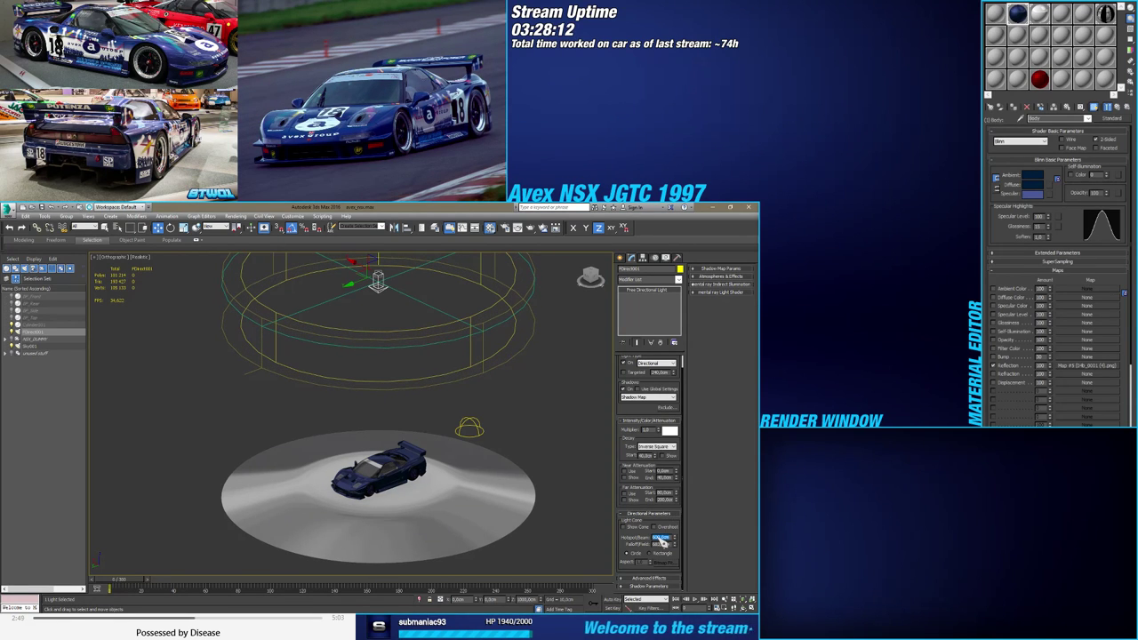
{"action": "type", "text": "400"}
{"action": "key", "text": "Return"}
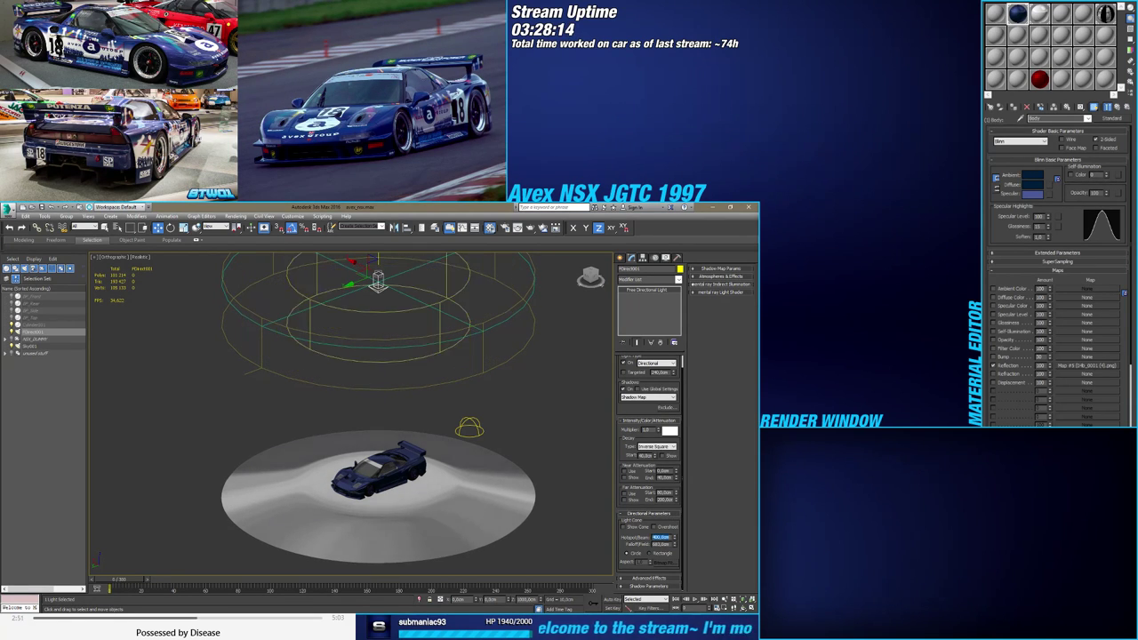
{"action": "key", "text": "Tab"}
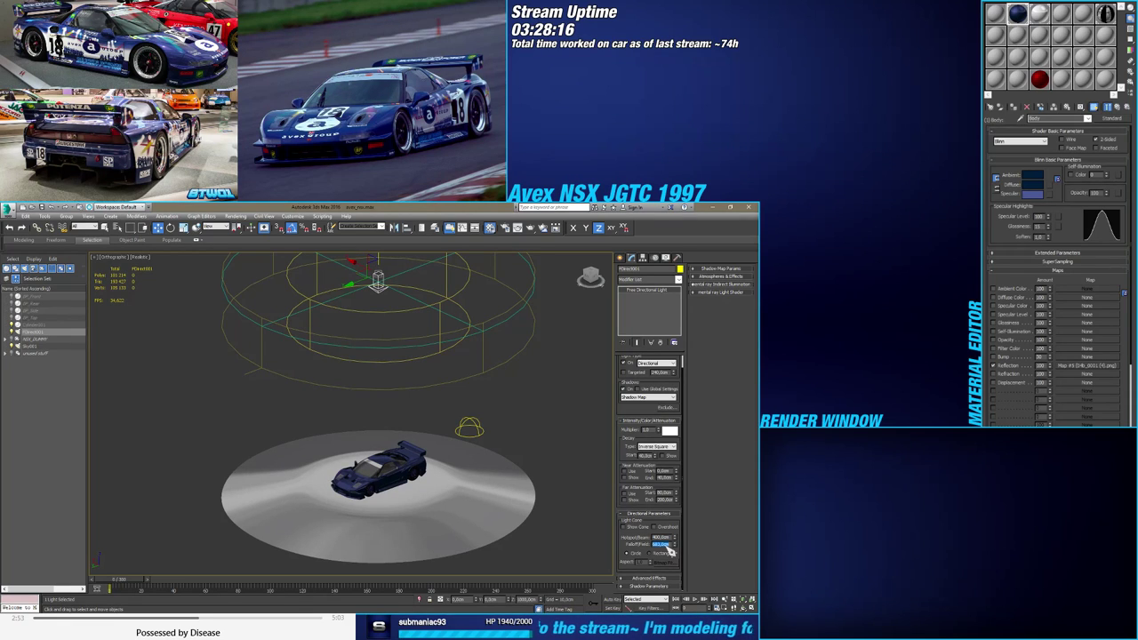
{"action": "type", "text": "600"}
{"action": "key", "text": "Return"}
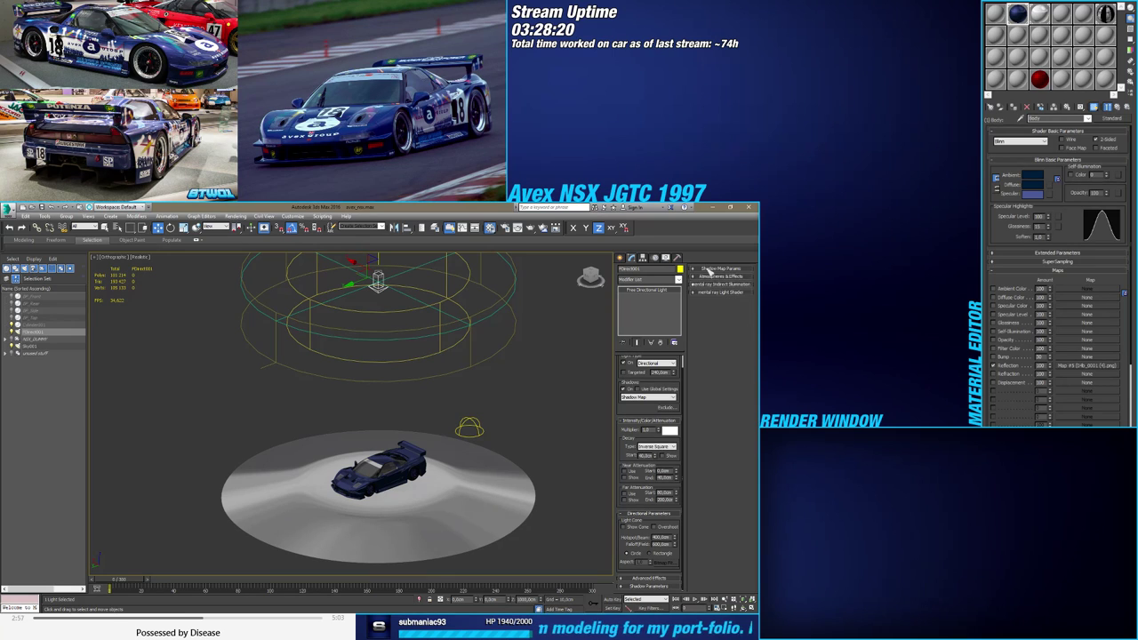
Try adjusting the directional light's decay start distance and set it back to 40 cm
{"action": "left_click", "coordinate": [655, 579]}
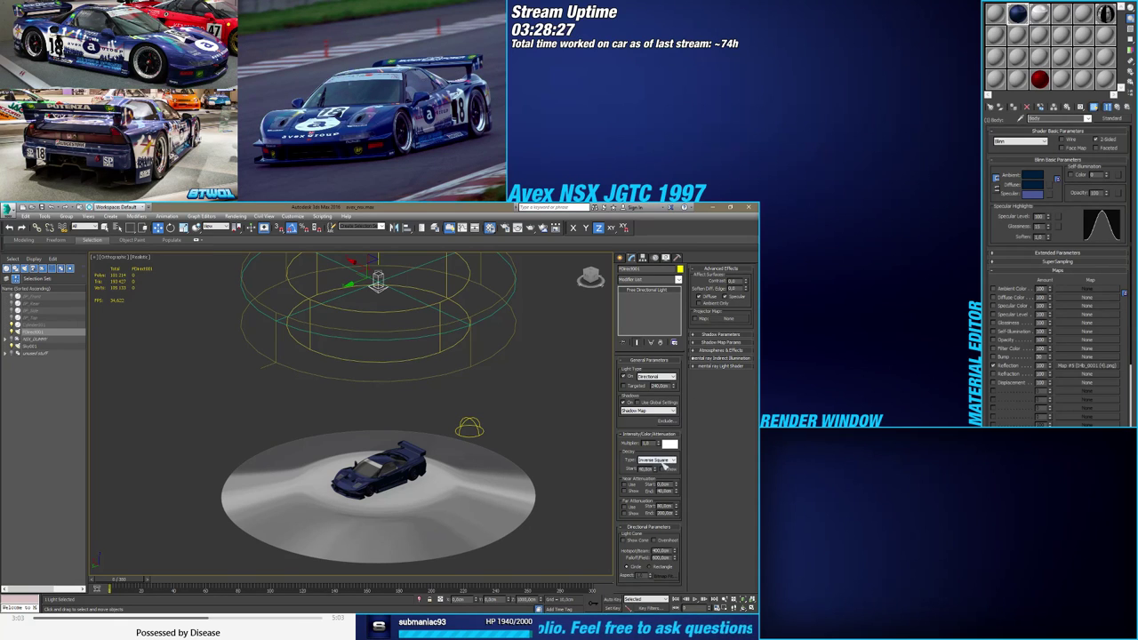
{"action": "mouse_move", "coordinate": [655, 469]}
{"action": "left_mouse_down"}
{"action": "mouse_move", "coordinate": [650, 501]}
{"action": "mouse_move", "coordinate": [651, 471]}
{"action": "left_mouse_up"}
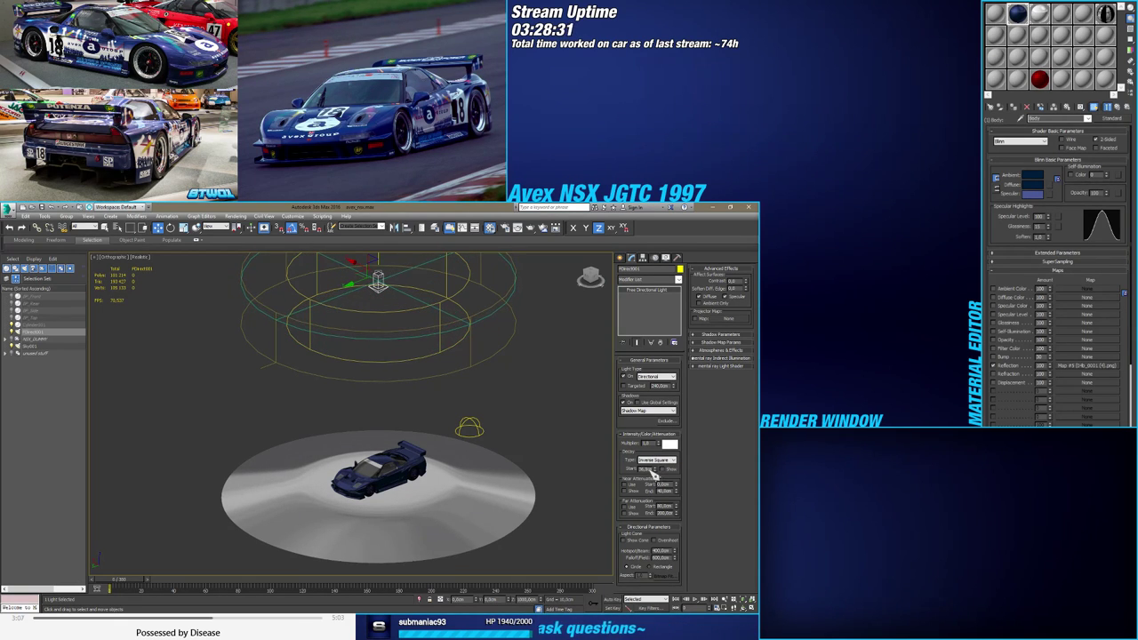
{"action": "type", "text": "40"}
{"action": "key", "text": "Return"}
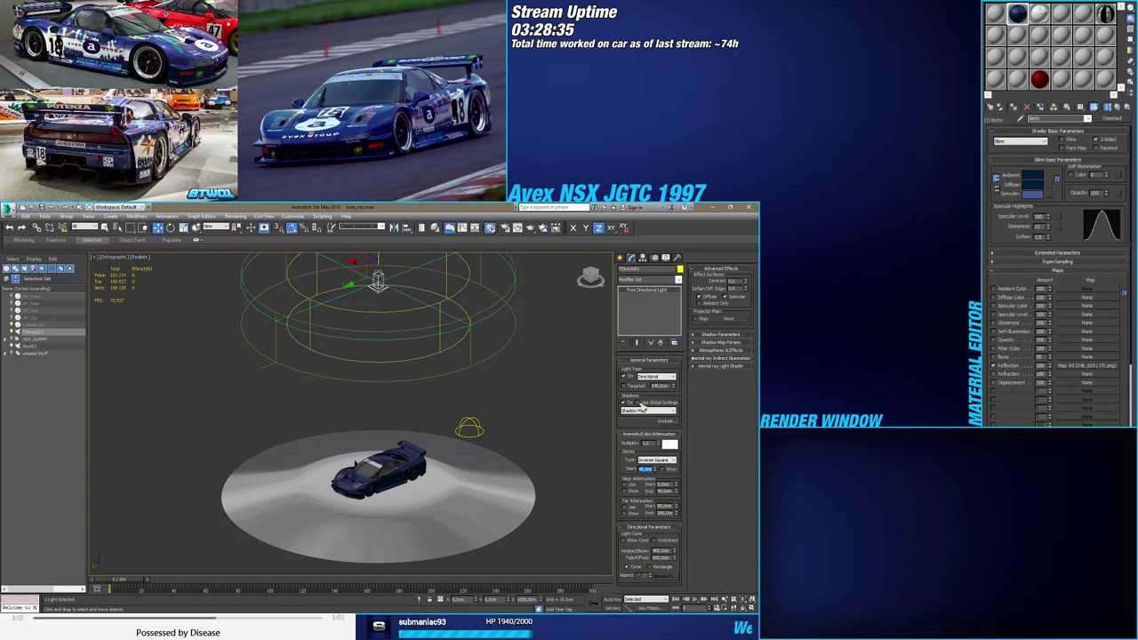
Extend the directional light's target distance to 1050 cm so its cone reaches the ground disc
{"action": "left_click_drag", "start_coordinate": [674, 388], "coordinate": [675, 600]}
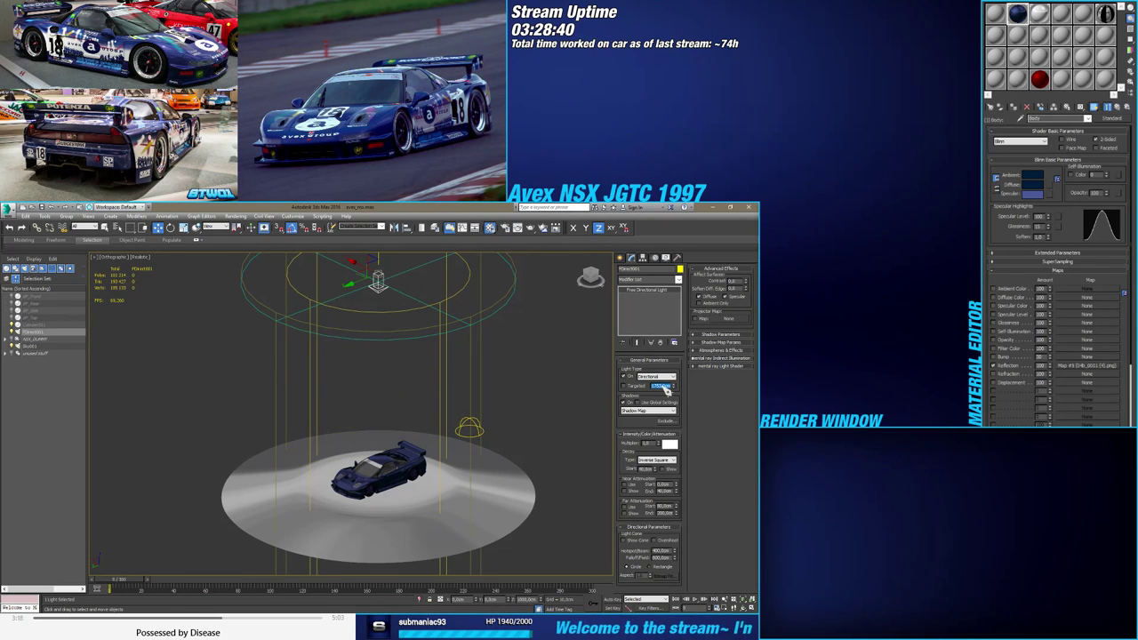
{"action": "type", "text": "1050"}
{"action": "key", "text": "Return"}
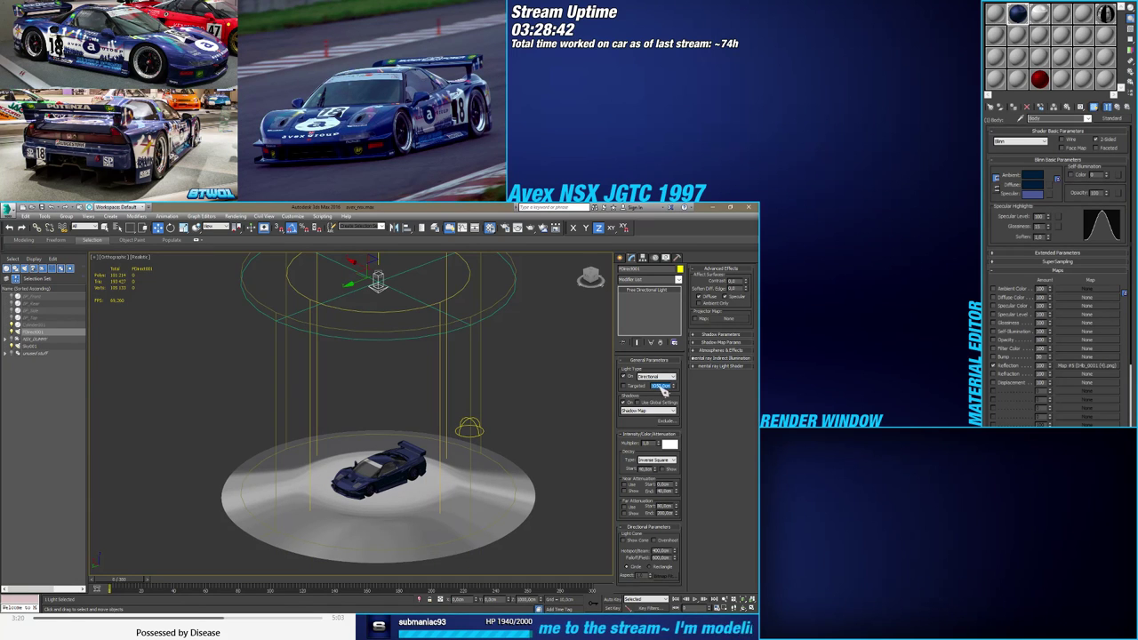
Increase the directional light's Inverse Square decay start to 850 cm to brighten the car and ground disc
{"action": "mouse_move", "coordinate": [462, 454]}
{"action": "middle_mouse_down", "text": "alt"}
{"action": "mouse_move", "coordinate": [471, 434]}
{"action": "mouse_move", "coordinate": [476, 467]}
{"action": "middle_mouse_up", "text": "alt"}
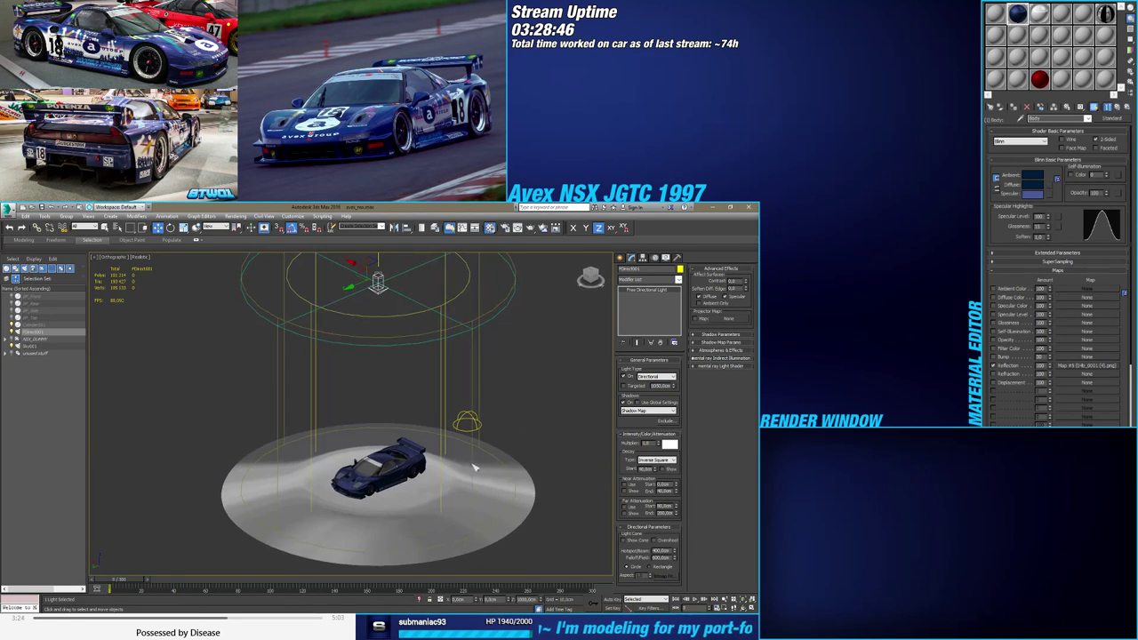
{"action": "scroll", "coordinate": [418, 498], "scroll_direction": "up", "scroll_amount": 2}
{"action": "scroll", "coordinate": [433, 493], "scroll_direction": "down", "scroll_amount": 2}
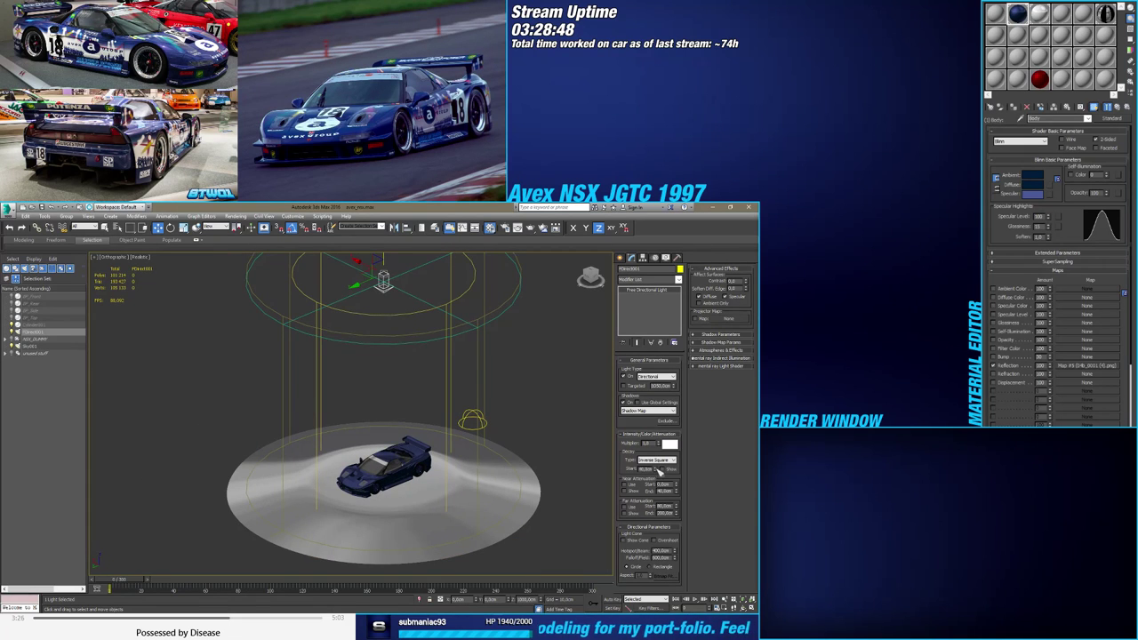
{"action": "left_click_drag", "start_coordinate": [656, 469], "coordinate": [657, 231]}
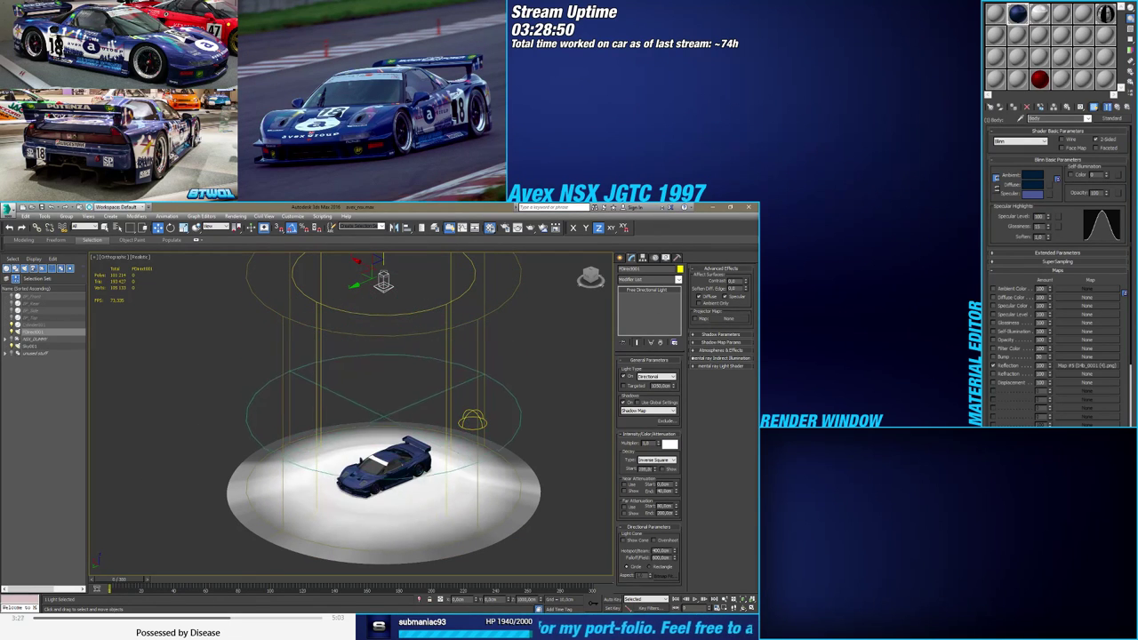
{"action": "left_click_drag", "start_coordinate": [656, 436], "coordinate": [653, 490]}
{"action": "double_click", "coordinate": [649, 469]}
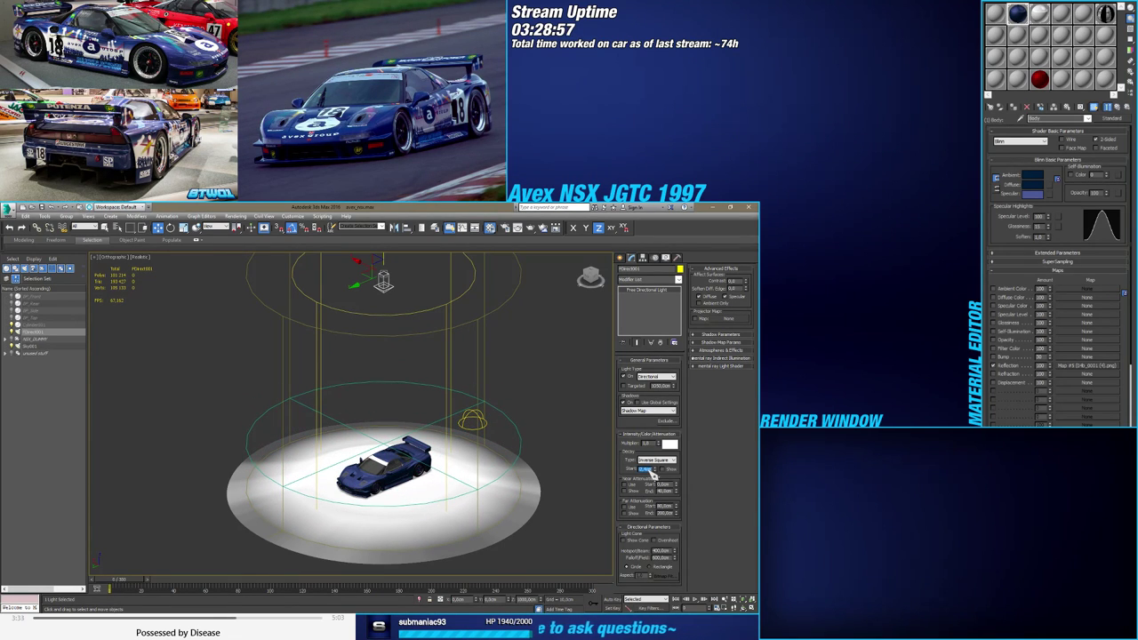
{"action": "type", "text": "850"}
{"action": "key", "text": "Return"}
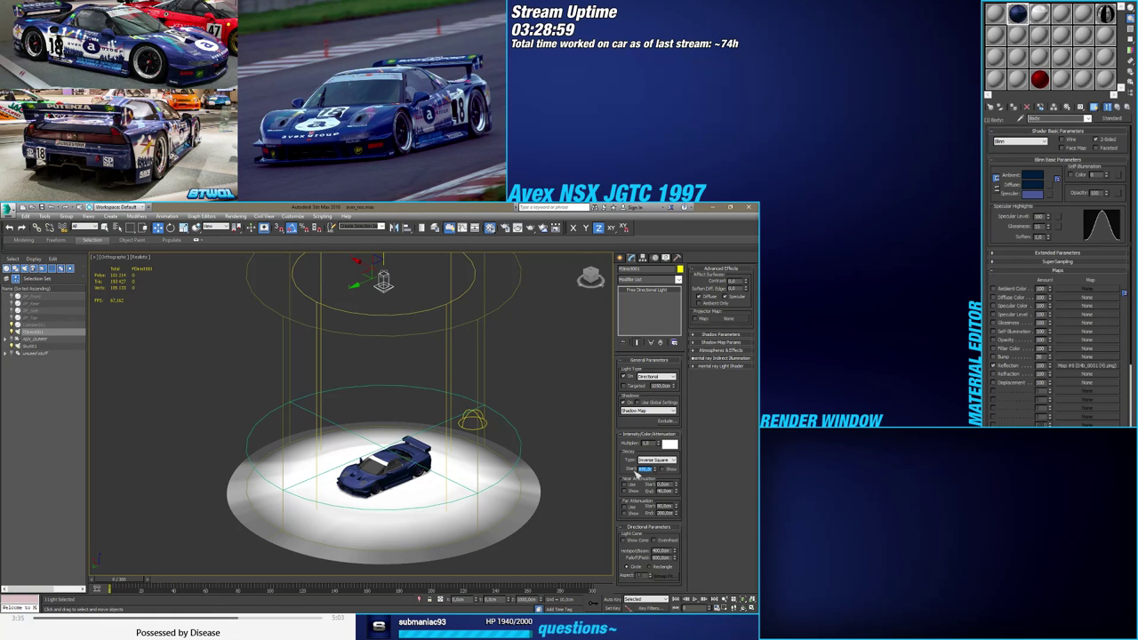
Deselect the directional light and examine up close how it lights and shadows the car
{"action": "middle_click_drag", "start_coordinate": [415, 475], "coordinate": [400, 423], "text": "alt"}
{"action": "scroll", "coordinate": [408, 464], "scroll_direction": "up", "scroll_amount": 3}
{"action": "scroll", "coordinate": [408, 464], "scroll_direction": "up", "scroll_amount": 6}
{"action": "scroll", "coordinate": [408, 464], "scroll_direction": "down", "scroll_amount": 2}
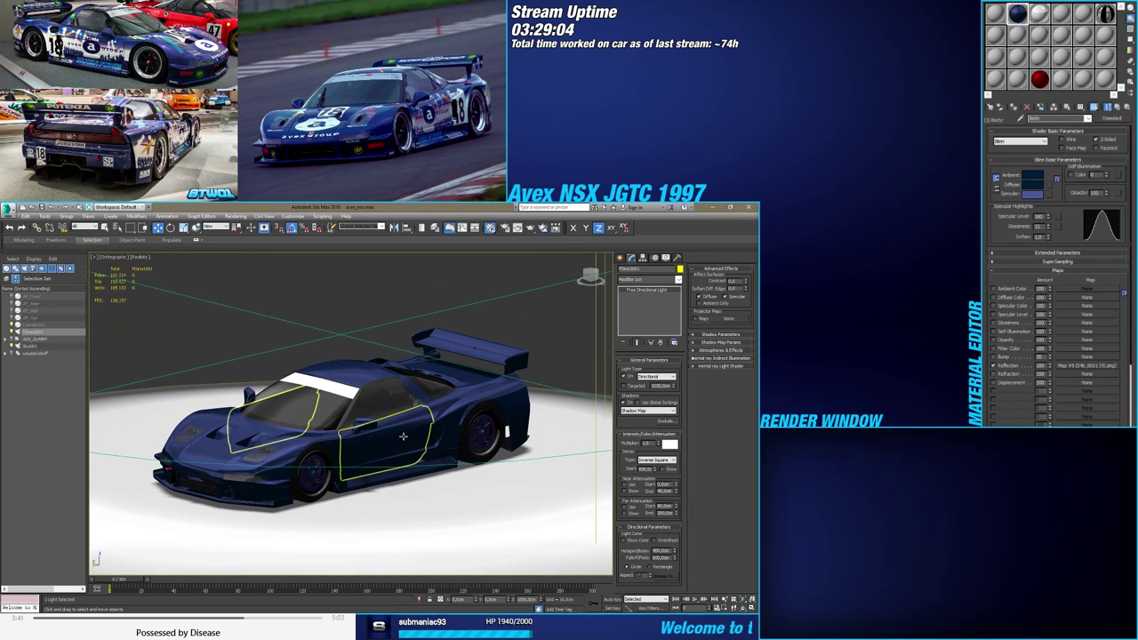
{"action": "left_click", "coordinate": [394, 287]}
{"action": "scroll", "coordinate": [485, 335], "scroll_direction": "down", "scroll_amount": 2}
{"action": "middle_click_drag", "start_coordinate": [484, 336], "coordinate": [448, 382]}
Create a standard Target Spot light beyond the edge of the ground disc, aimed at the front of the car
{"action": "left_click", "coordinate": [620, 258]}
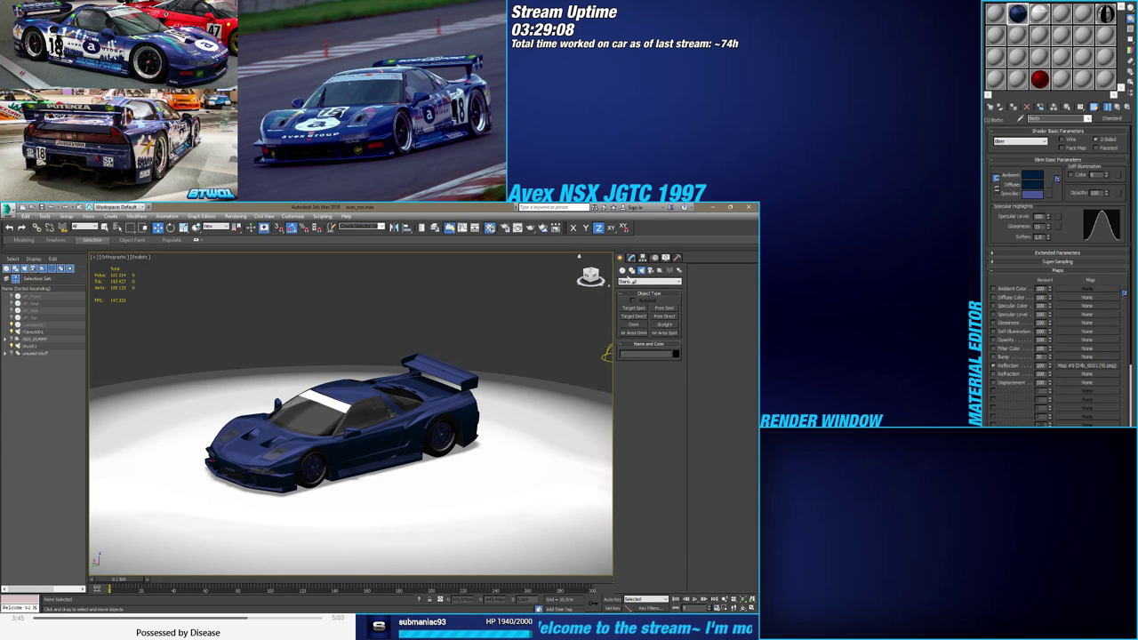
{"action": "scroll", "coordinate": [466, 409], "scroll_direction": "down", "scroll_amount": 3}
{"action": "middle_click_drag", "start_coordinate": [446, 400], "coordinate": [570, 433]}
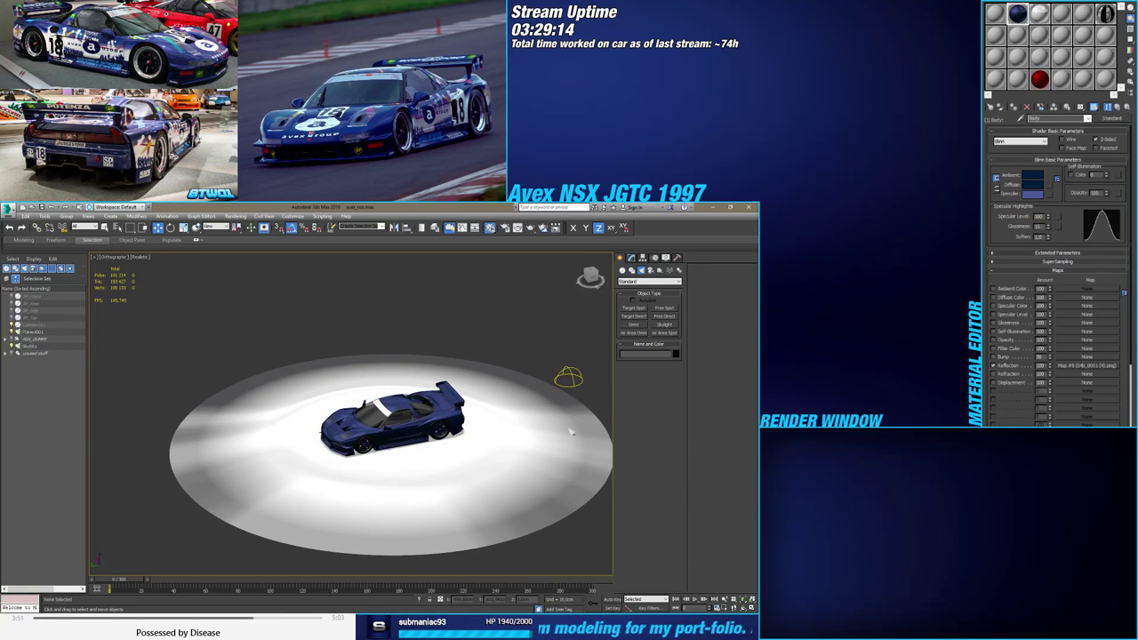
{"action": "left_click", "coordinate": [633, 281]}
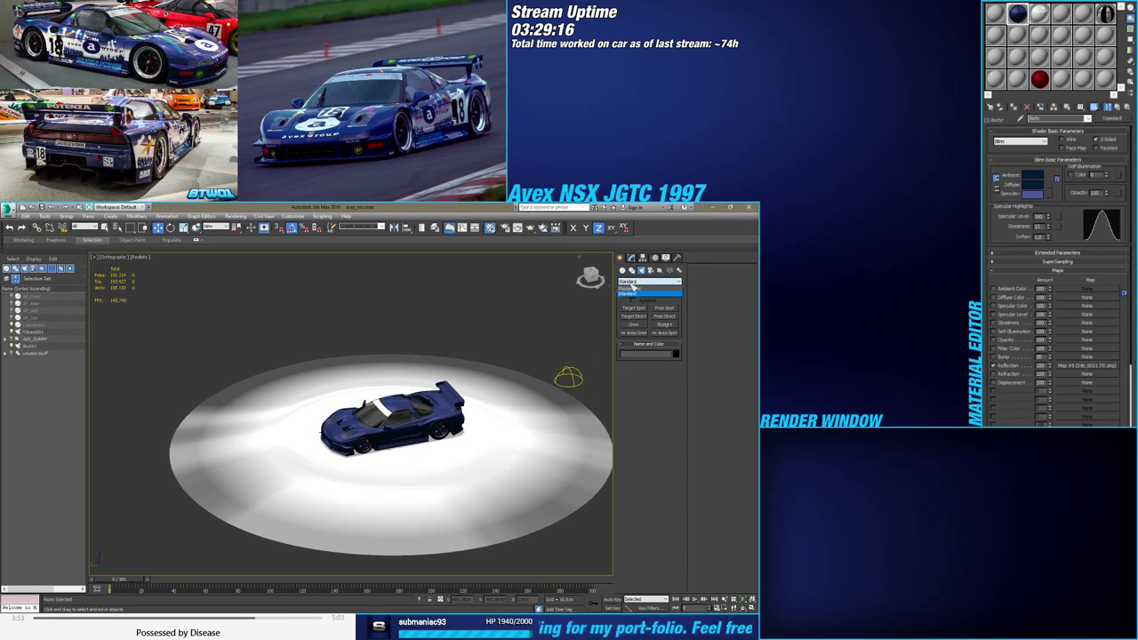
{"action": "left_click", "coordinate": [631, 288]}
{"action": "left_click", "coordinate": [637, 282]}
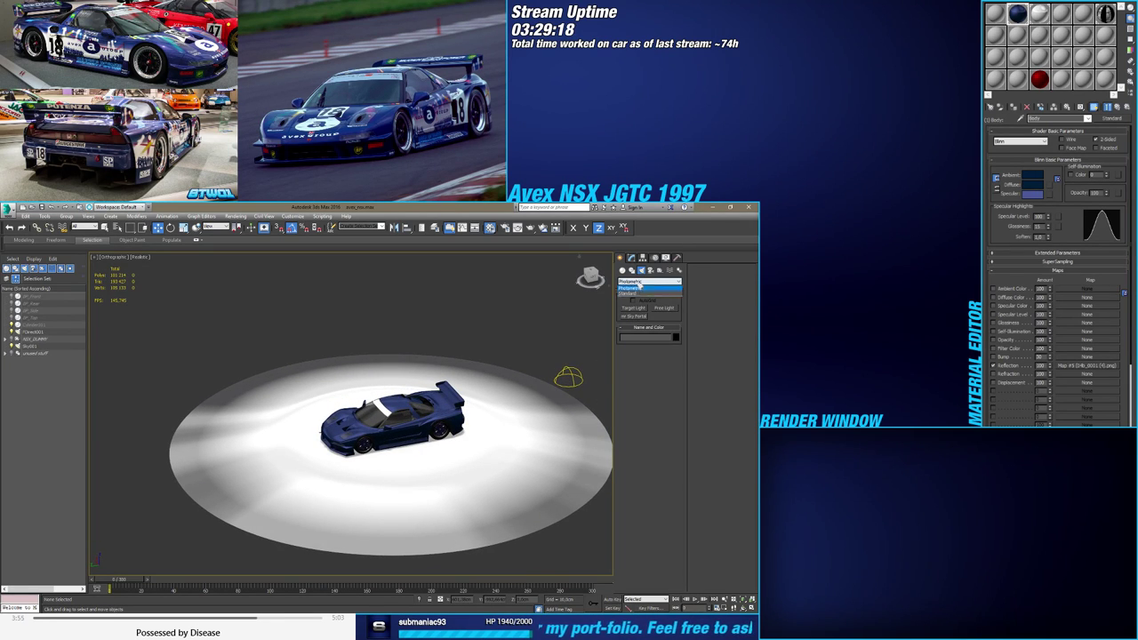
{"action": "left_click", "coordinate": [633, 295]}
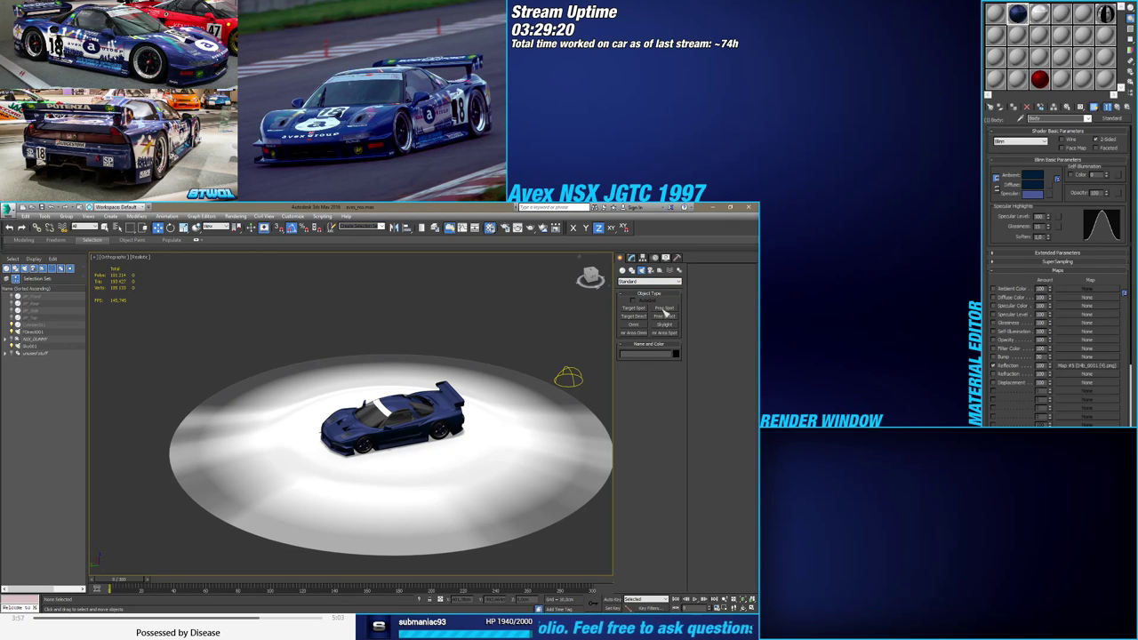
{"action": "left_click", "coordinate": [634, 307]}
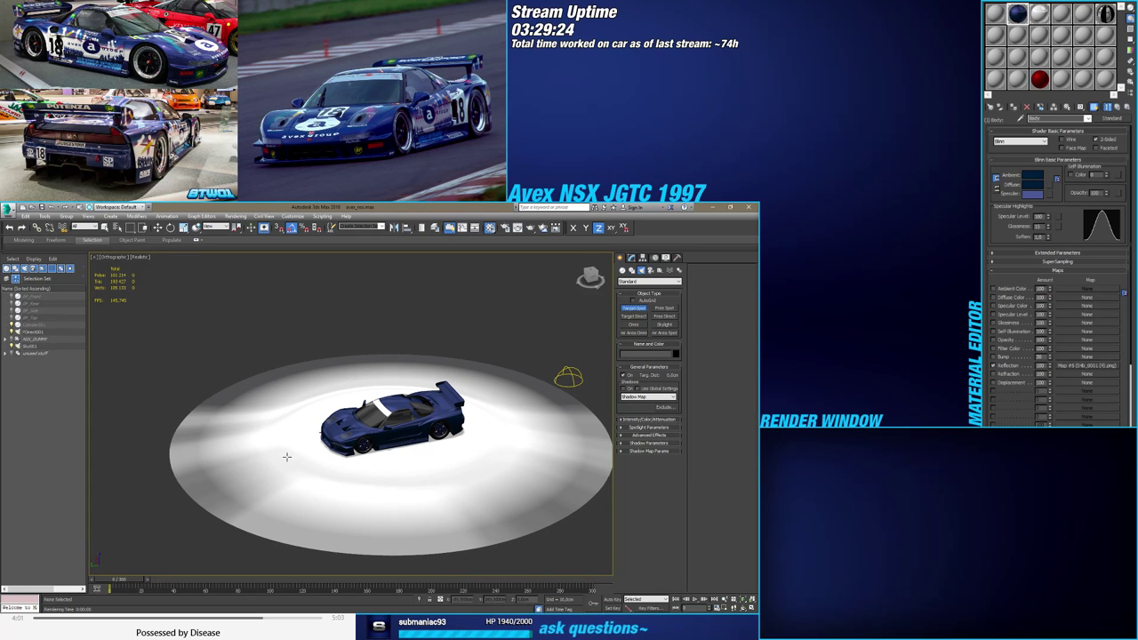
{"action": "left_click_drag", "start_coordinate": [139, 475], "coordinate": [305, 448]}
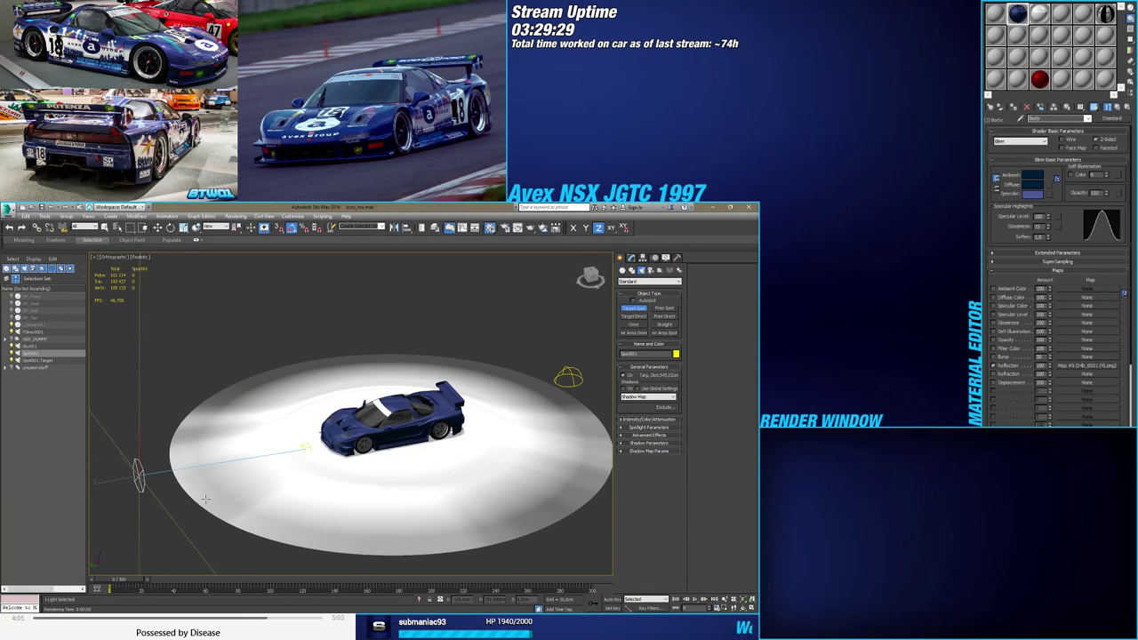
Select the spotlight's target and centre it under the car at X 0 and Y 0
{"action": "middle_click_drag", "start_coordinate": [276, 481], "coordinate": [287, 490]}
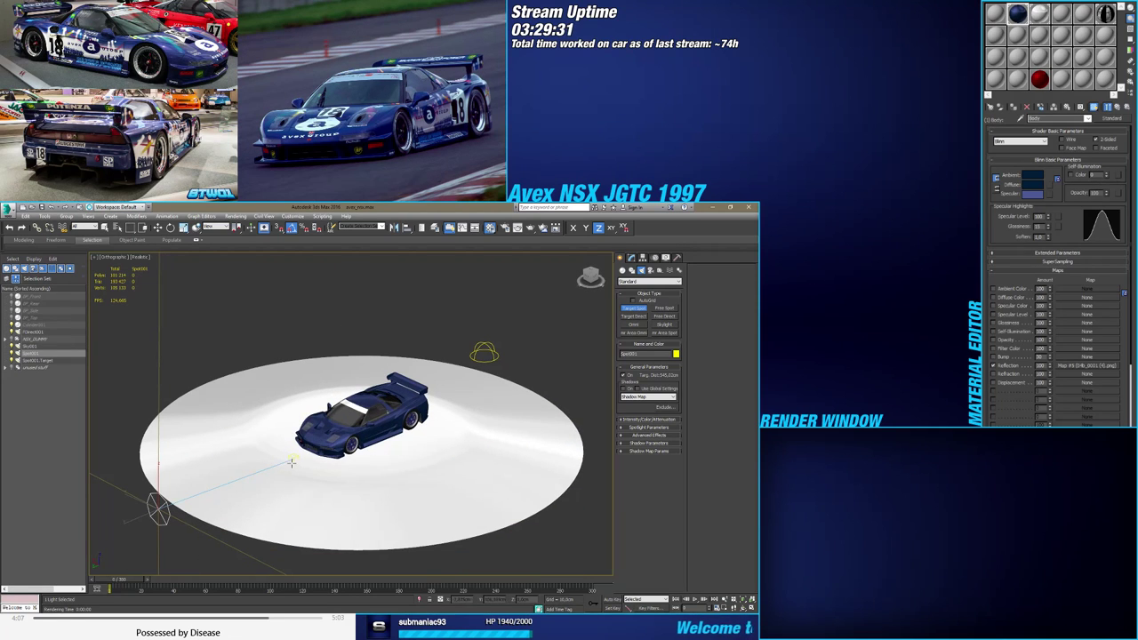
{"action": "key", "text": "w"}
{"action": "left_click", "coordinate": [293, 459]}
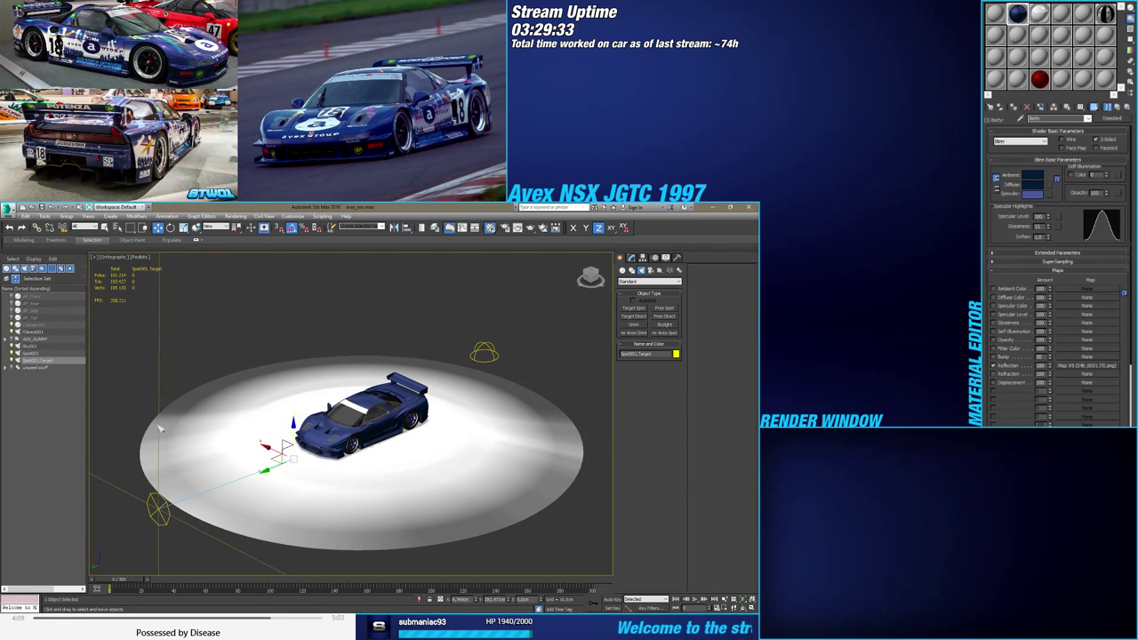
{"action": "double_click", "coordinate": [461, 600]}
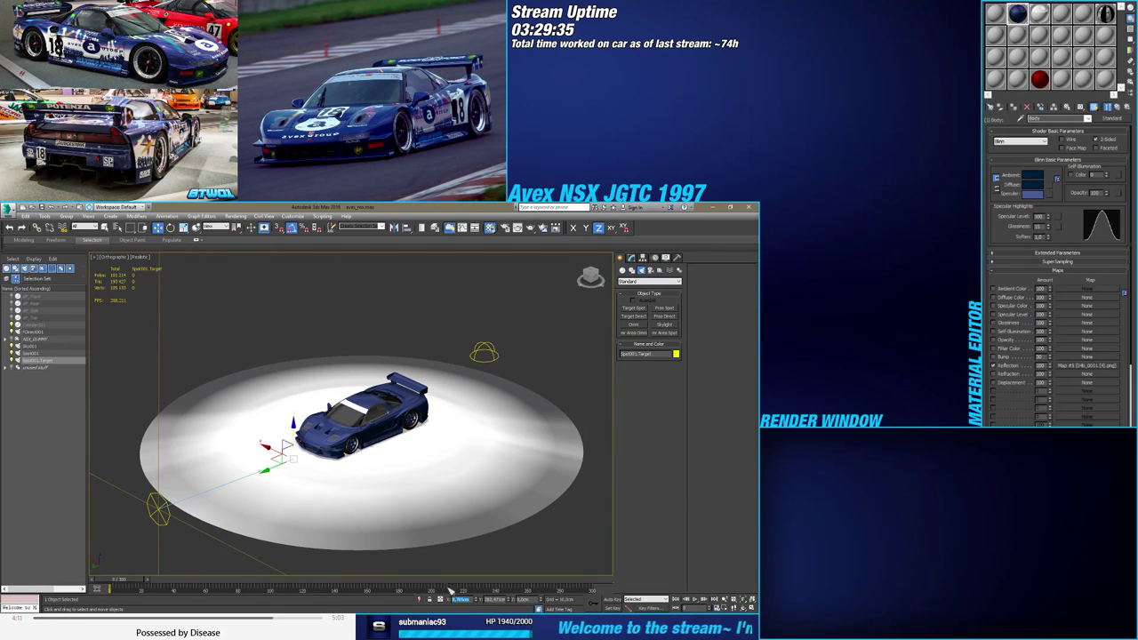
{"action": "middle_click_drag", "start_coordinate": [317, 451], "coordinate": [386, 527], "text": "alt"}
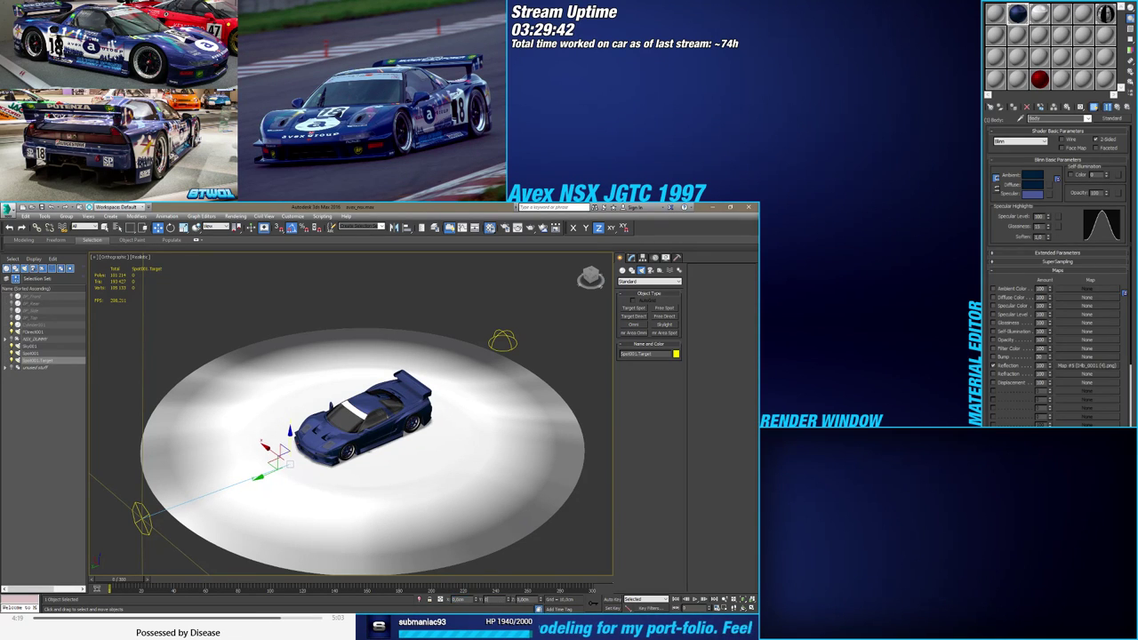
{"action": "type", "text": "0"}
{"action": "key", "text": "Return"}
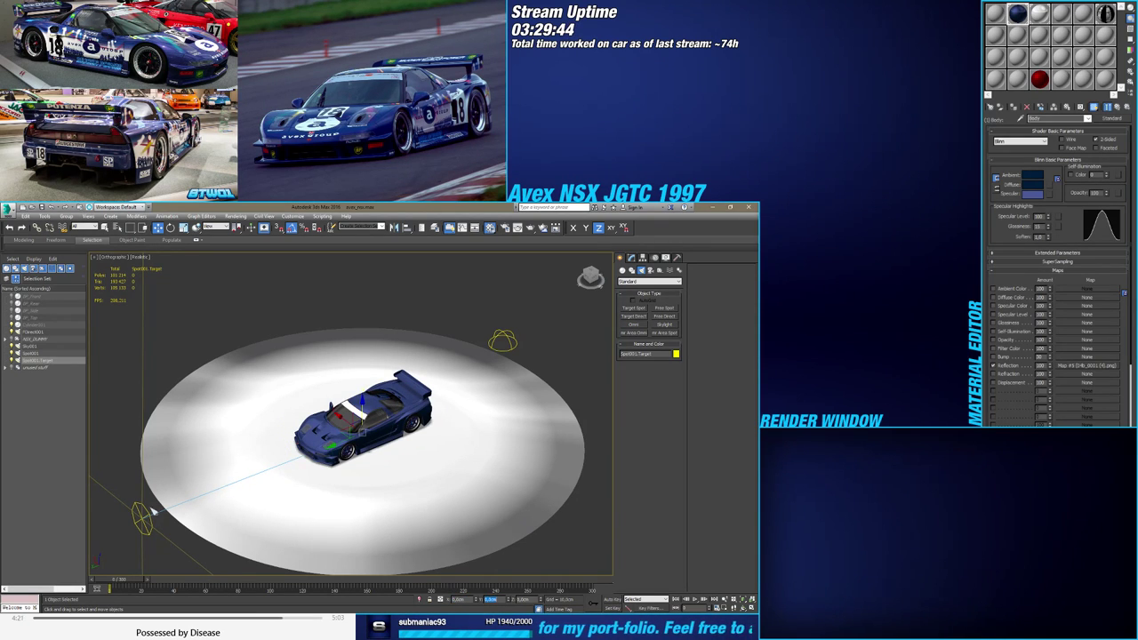
Select the spotlight itself and turn on Shadow Map shadows for it
{"action": "left_click", "coordinate": [147, 511]}
{"action": "scroll", "coordinate": [209, 485], "scroll_direction": "down", "scroll_amount": 15}
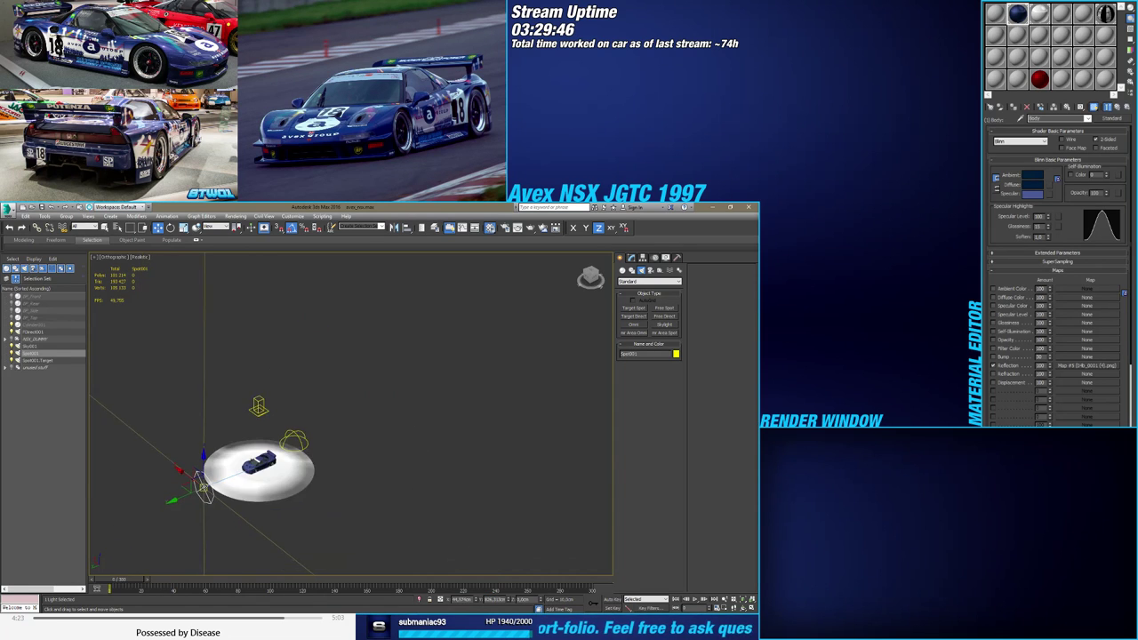
{"action": "middle_click_drag", "start_coordinate": [203, 478], "coordinate": [254, 480]}
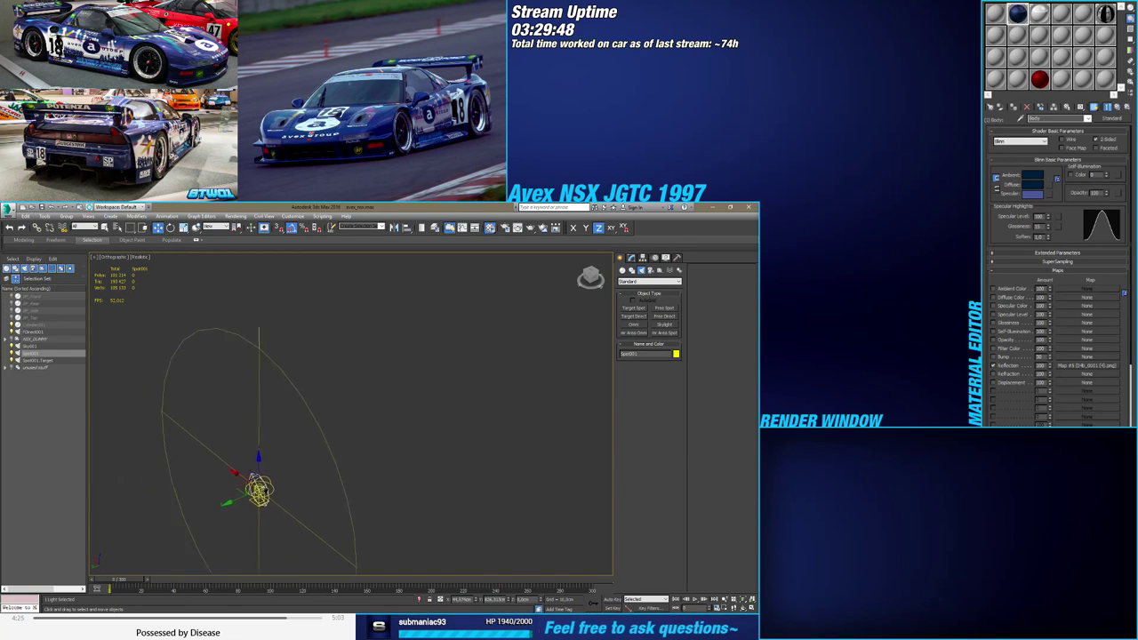
{"action": "scroll", "coordinate": [263, 489], "scroll_direction": "up", "scroll_amount": 12}
{"action": "middle_click_drag", "start_coordinate": [527, 495], "coordinate": [233, 470]}
{"action": "scroll", "coordinate": [234, 471], "scroll_direction": "up", "scroll_amount": 5}
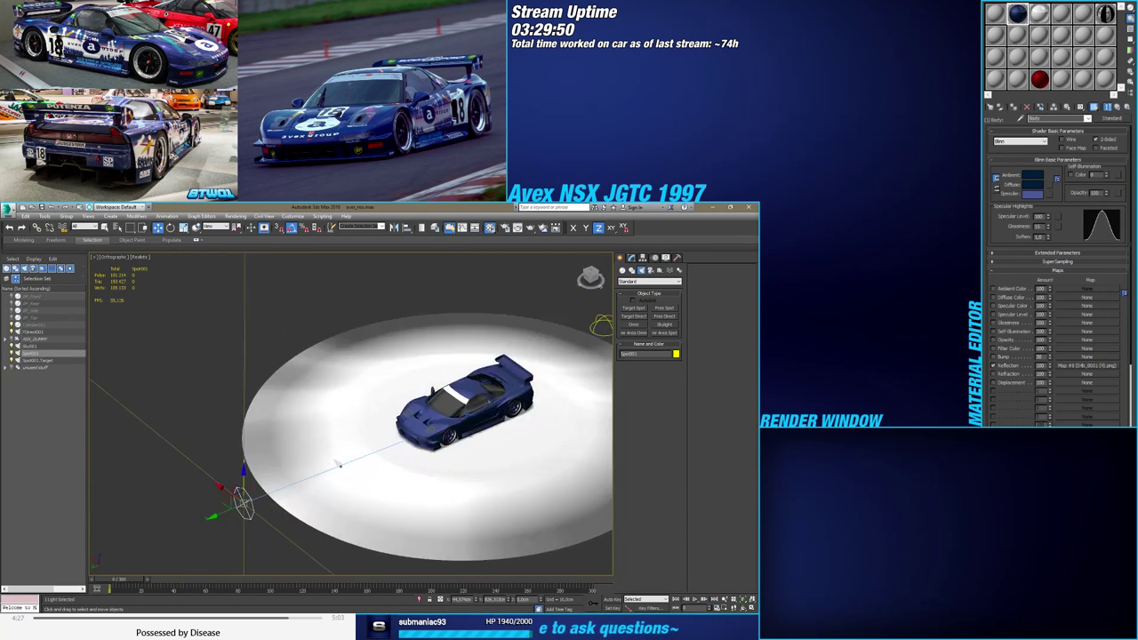
{"action": "scroll", "coordinate": [310, 483], "scroll_direction": "up", "scroll_amount": 5}
{"action": "left_click", "coordinate": [631, 258]}
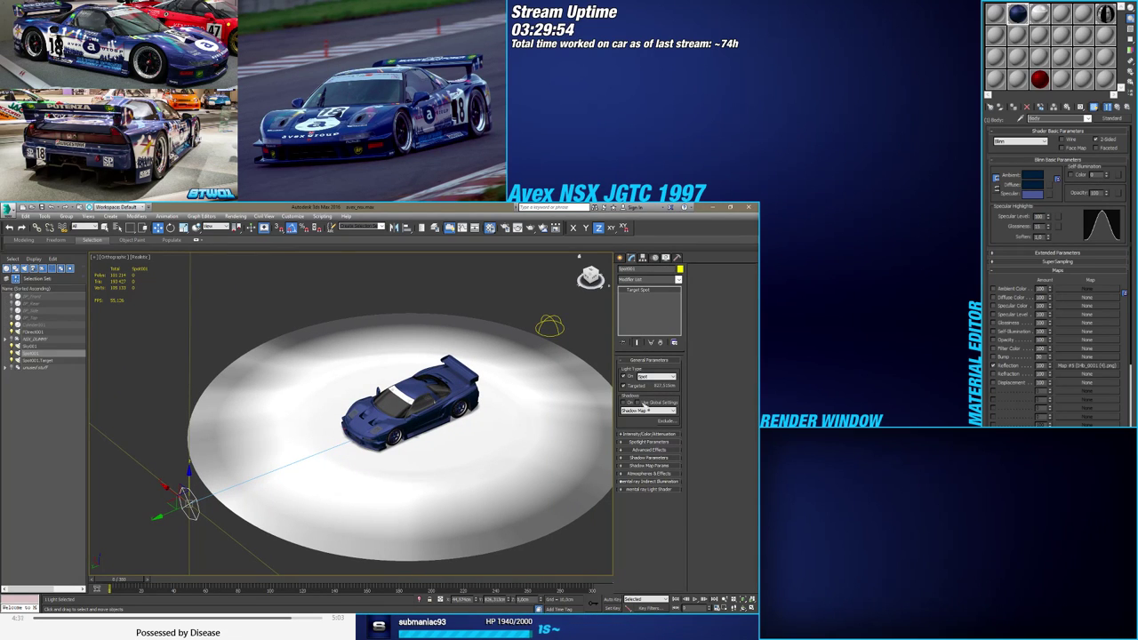
{"action": "left_click", "coordinate": [626, 405]}
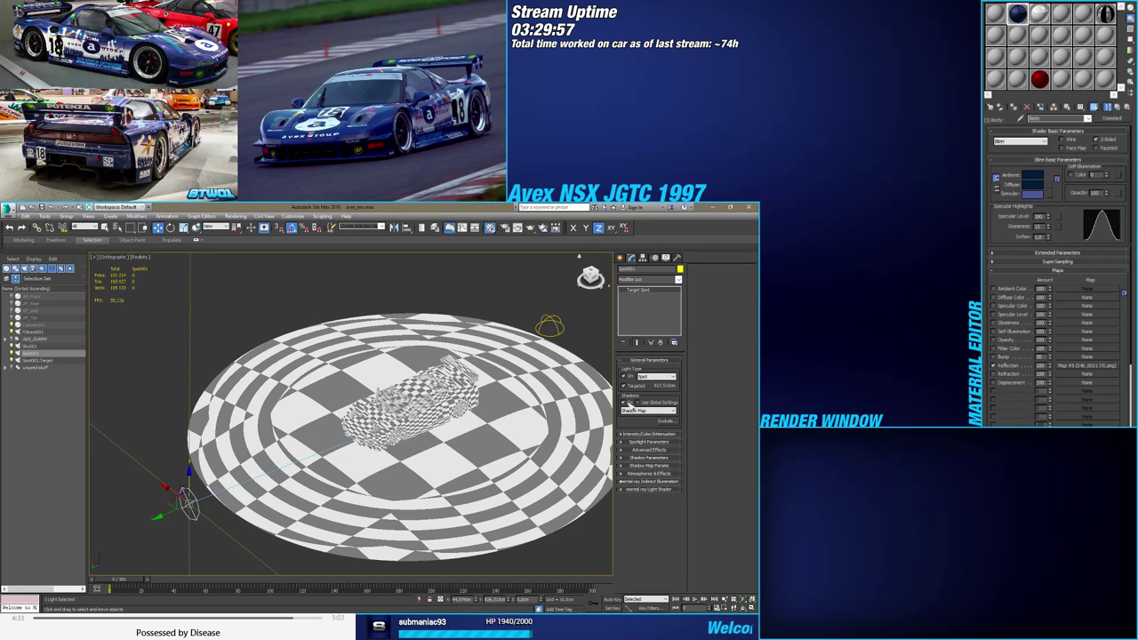
Narrow the spotlight's hotspot and falloff so its cone closes in around the car
{"action": "left_click", "coordinate": [638, 435]}
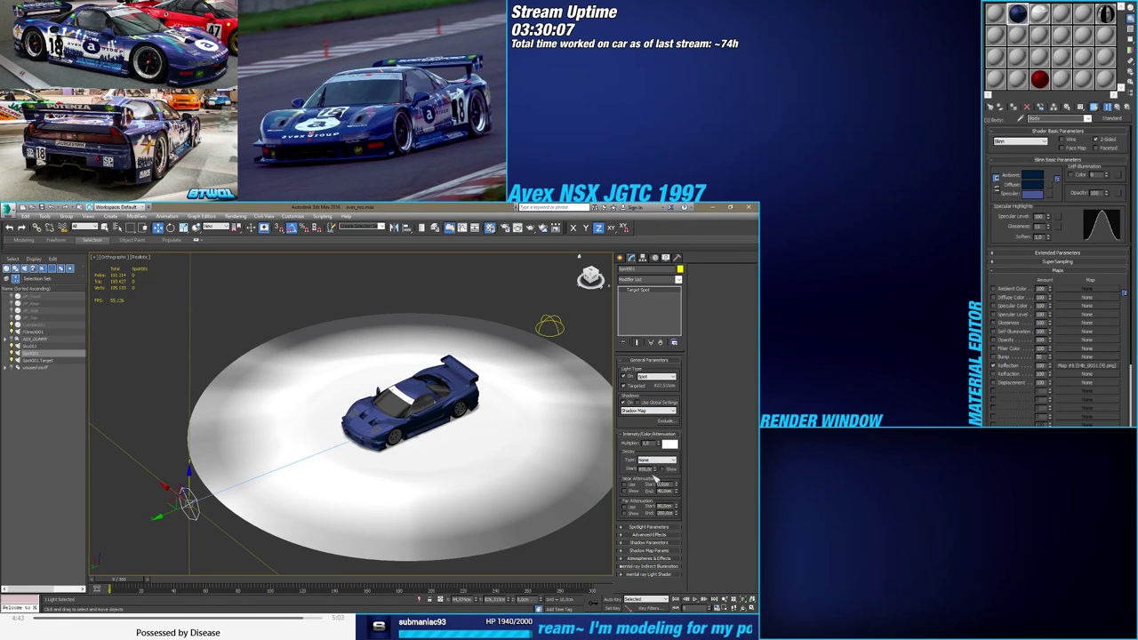
{"action": "left_click", "coordinate": [649, 527]}
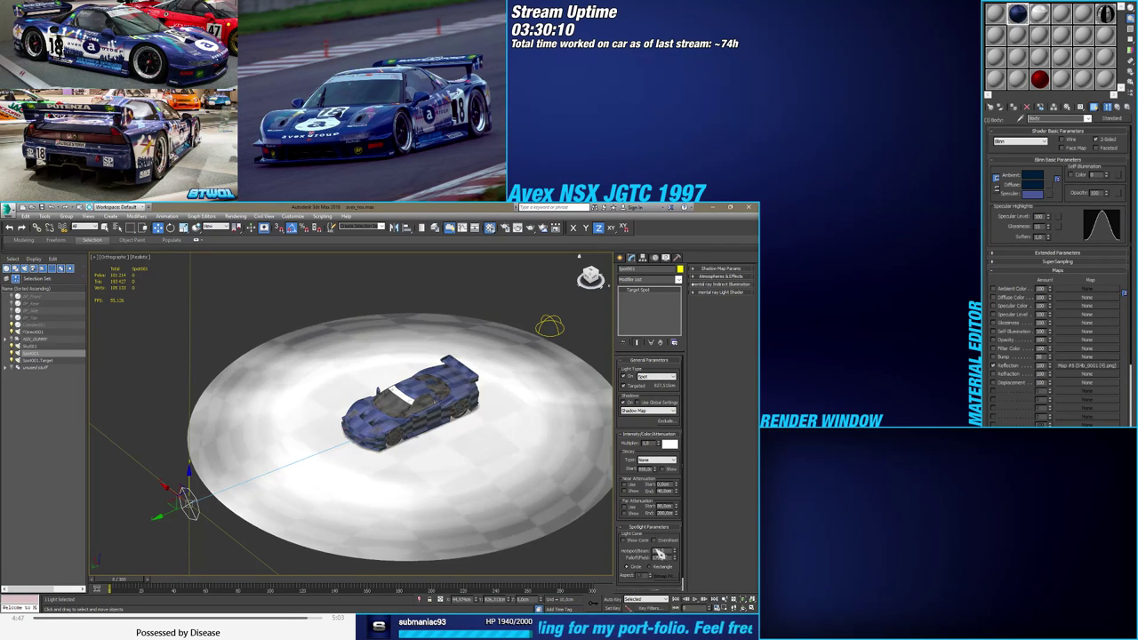
{"action": "left_click_drag", "start_coordinate": [676, 558], "coordinate": [628, 263]}
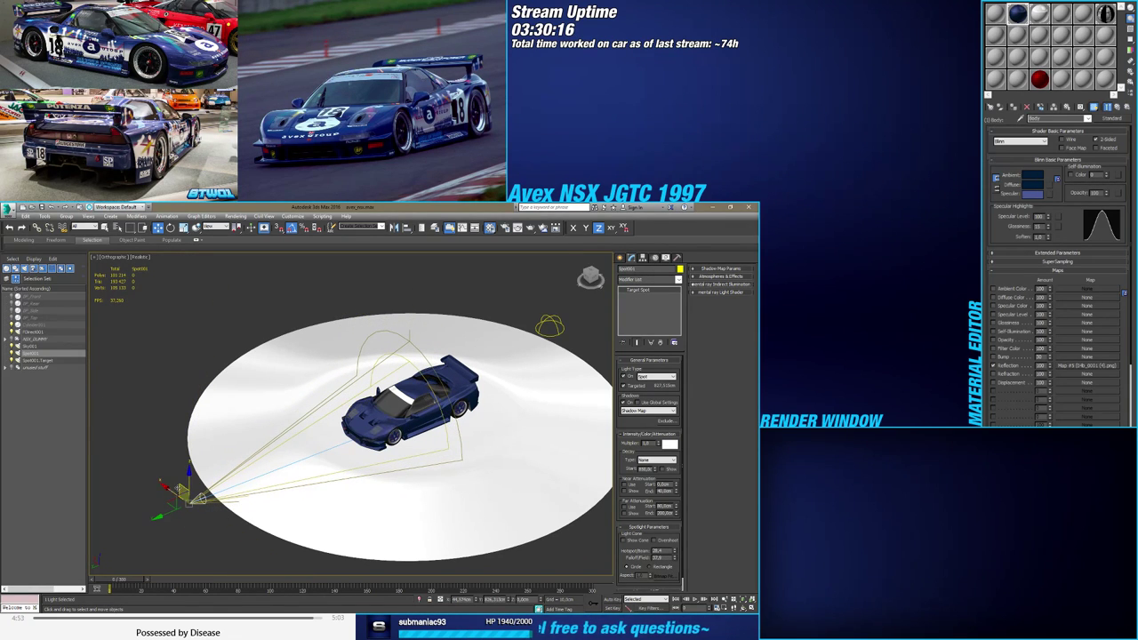
Reposition the spotlight ahead of the car's nose, near the disc's edge and slightly above roof height
{"action": "left_click_drag", "start_coordinate": [185, 491], "coordinate": [355, 433]}
{"action": "middle_click_drag", "start_coordinate": [384, 449], "coordinate": [347, 452], "text": "alt"}
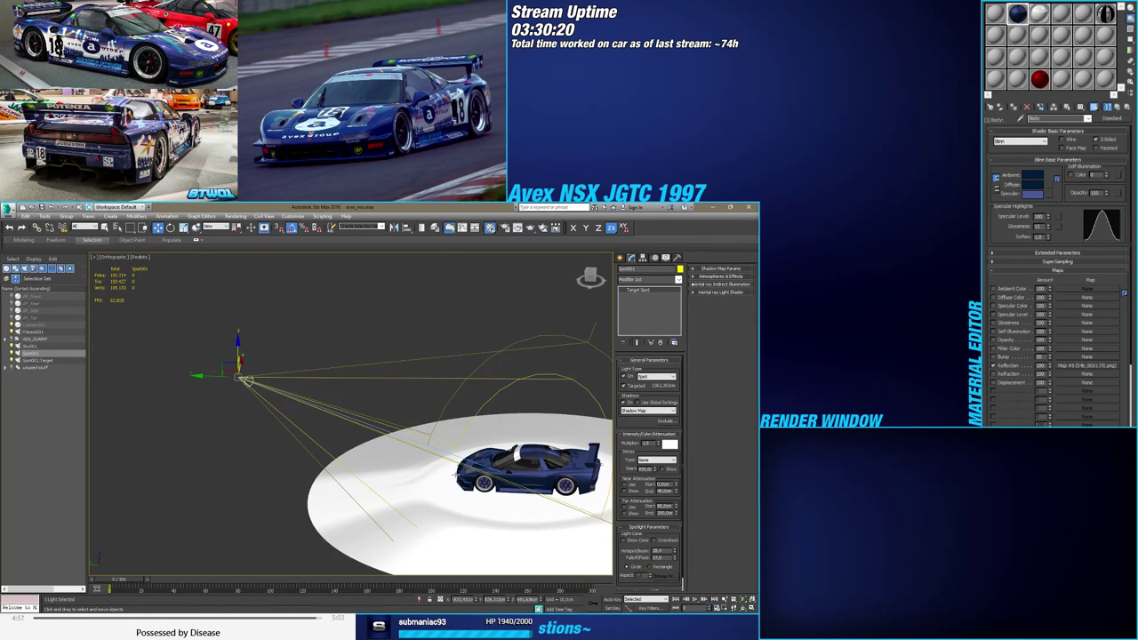
{"action": "middle_click_drag", "start_coordinate": [456, 475], "coordinate": [308, 488]}
{"action": "scroll", "coordinate": [373, 455], "scroll_direction": "up", "scroll_amount": 5}
{"action": "scroll", "coordinate": [342, 462], "scroll_direction": "down", "scroll_amount": 5}
{"action": "left_click_drag", "start_coordinate": [117, 389], "coordinate": [327, 416]}
{"action": "middle_click_drag", "start_coordinate": [327, 460], "coordinate": [252, 435], "text": "alt"}
{"action": "left_click_drag", "start_coordinate": [215, 290], "coordinate": [215, 434]}
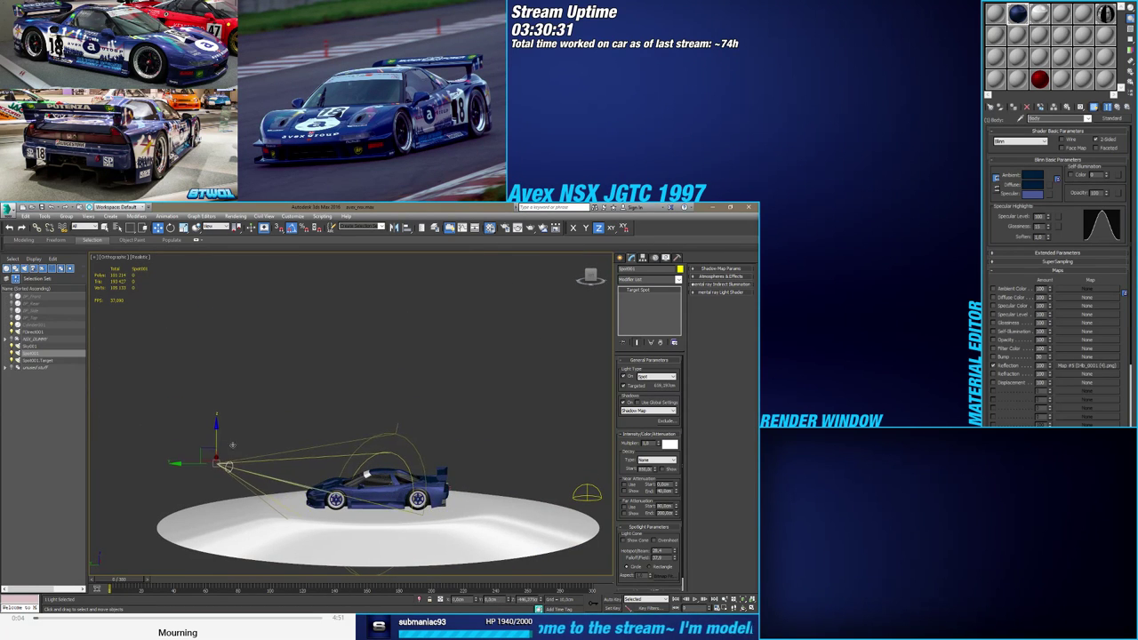
Move the existing spotlight so it shines on the car diagonally from its front corner
{"action": "middle_click_drag", "start_coordinate": [235, 452], "coordinate": [267, 520], "text": "alt"}
{"action": "scroll", "coordinate": [296, 487], "scroll_direction": "up", "scroll_amount": 5}
{"action": "left_click_drag", "start_coordinate": [275, 533], "coordinate": [186, 528]}
{"action": "scroll", "coordinate": [314, 490], "scroll_direction": "down", "scroll_amount": 6}
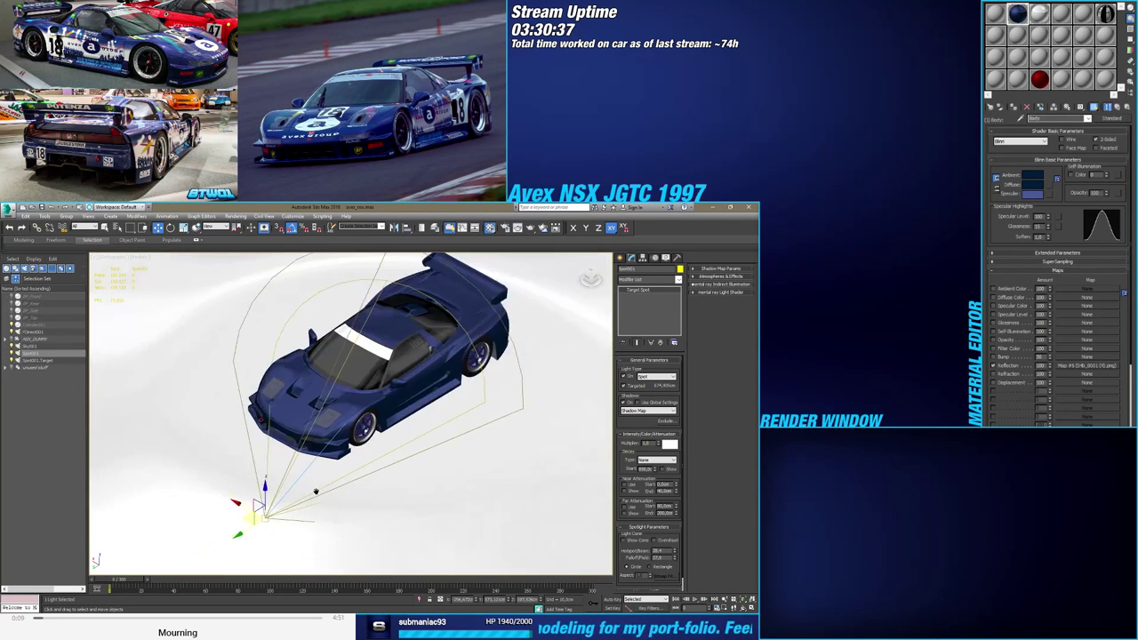
{"action": "middle_click_drag", "start_coordinate": [471, 560], "coordinate": [528, 519], "text": "alt"}
{"action": "scroll", "coordinate": [528, 520], "scroll_direction": "up", "scroll_amount": 2}
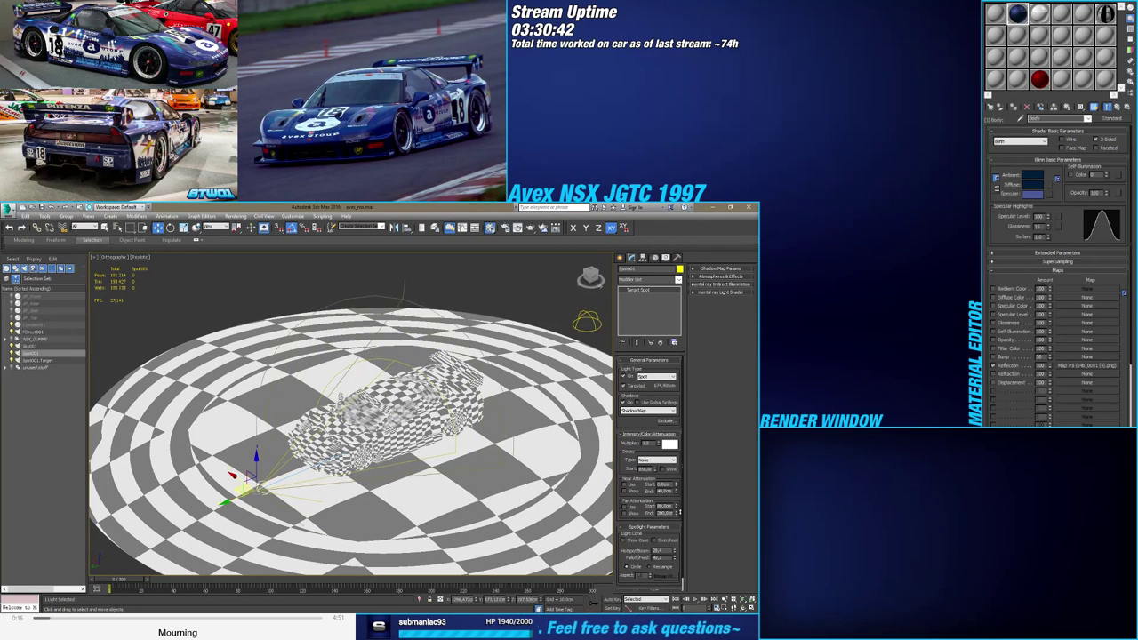
Set the spotlight's falloff to 50 and its hotspot to 40, keeping Overshoot off
{"action": "double_click", "coordinate": [663, 558]}
{"action": "type", "text": "5"}
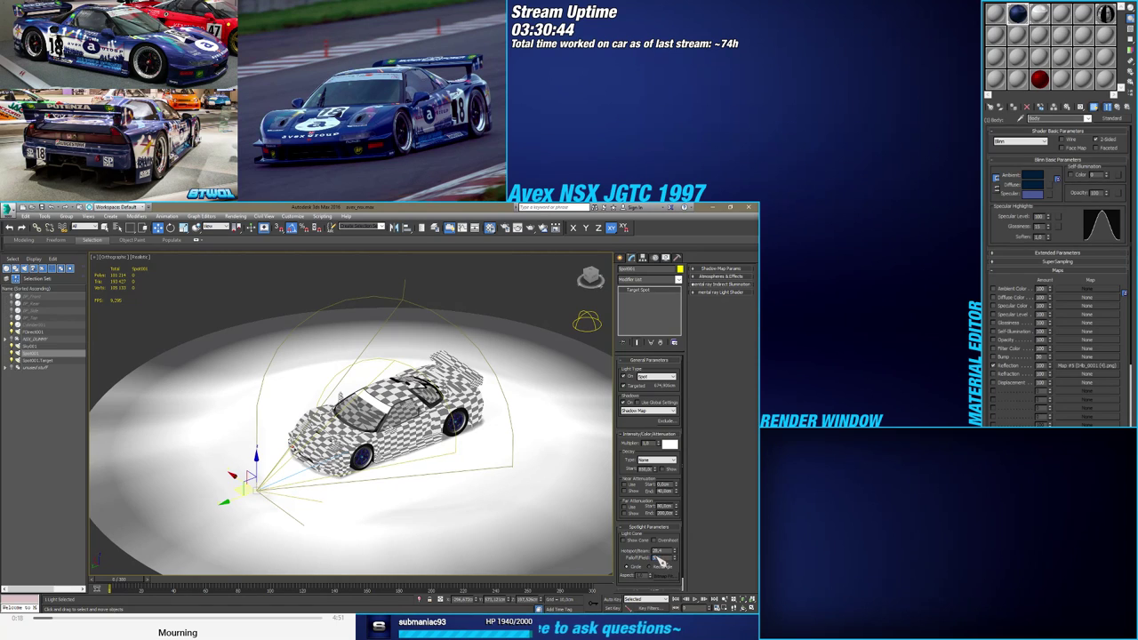
{"action": "type", "text": "0"}
{"action": "key", "text": "Return"}
{"action": "left_click_drag", "start_coordinate": [659, 557], "coordinate": [662, 555]}
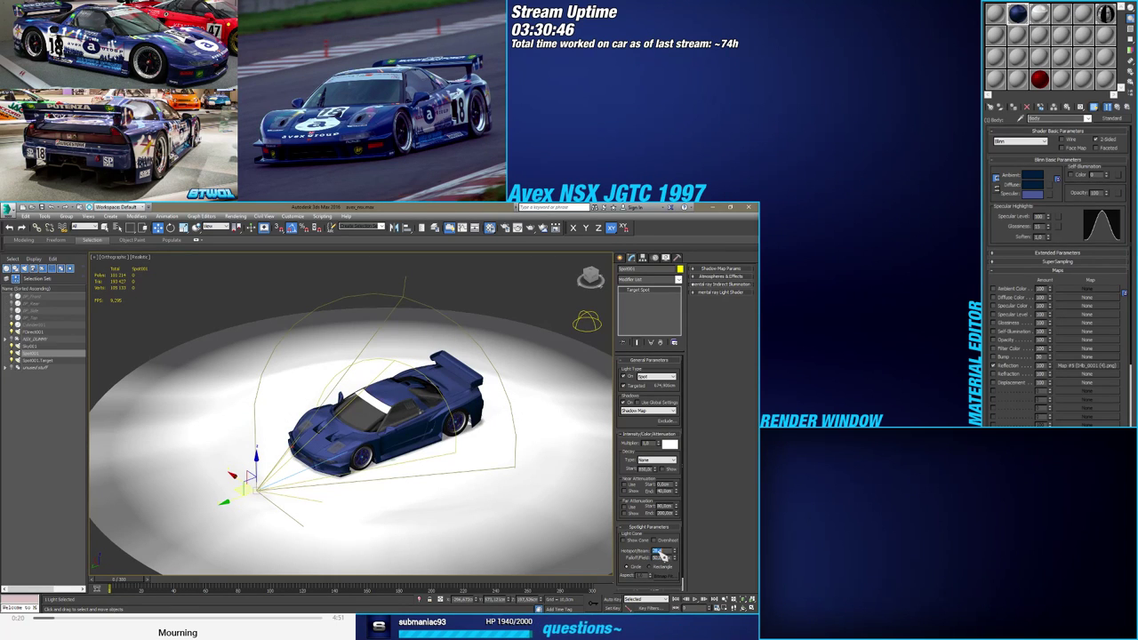
{"action": "type", "text": "40"}
{"action": "key", "text": "Return"}
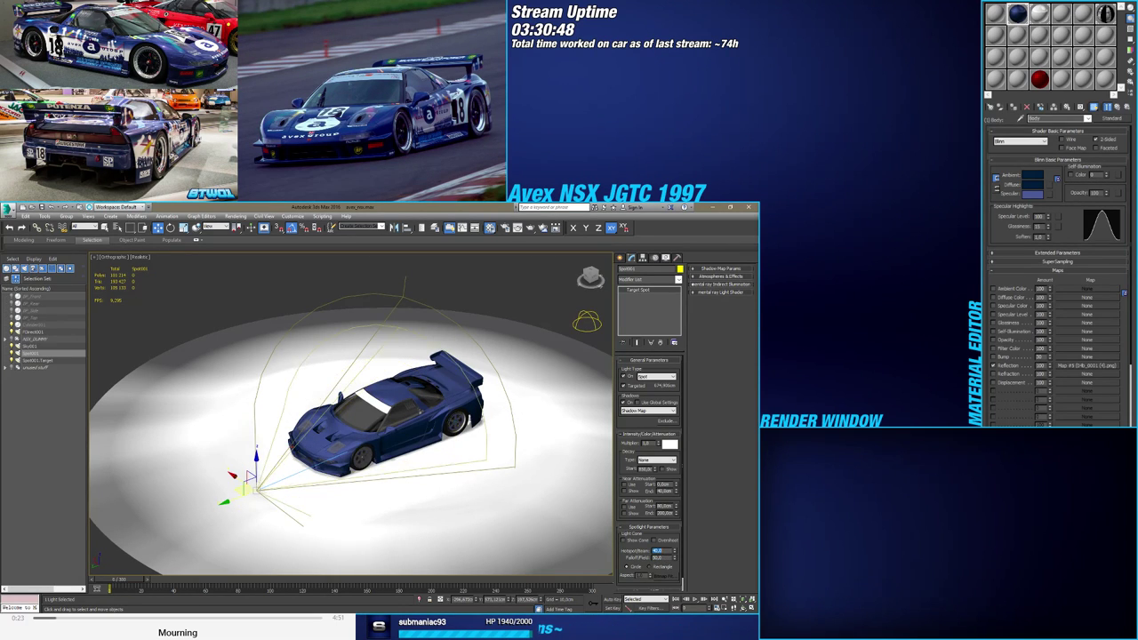
{"action": "left_click", "coordinate": [661, 540]}
{"action": "left_click", "coordinate": [655, 541]}
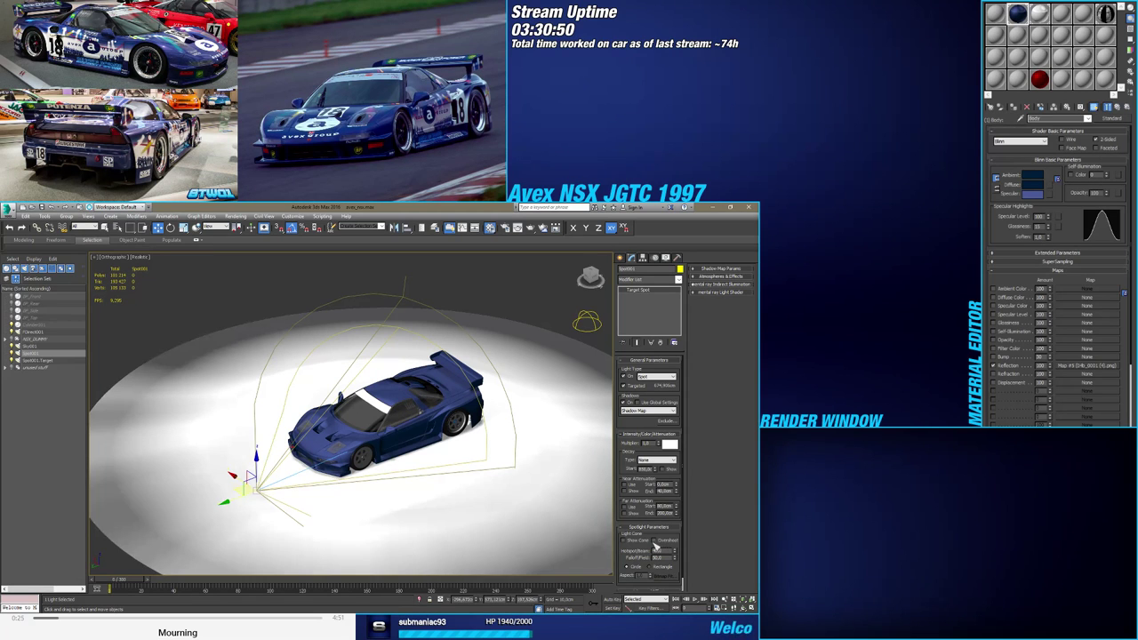
Reposition the spotlight slightly in front of the car and deselect it
{"action": "middle_click_drag", "start_coordinate": [433, 499], "coordinate": [397, 490], "text": "alt"}
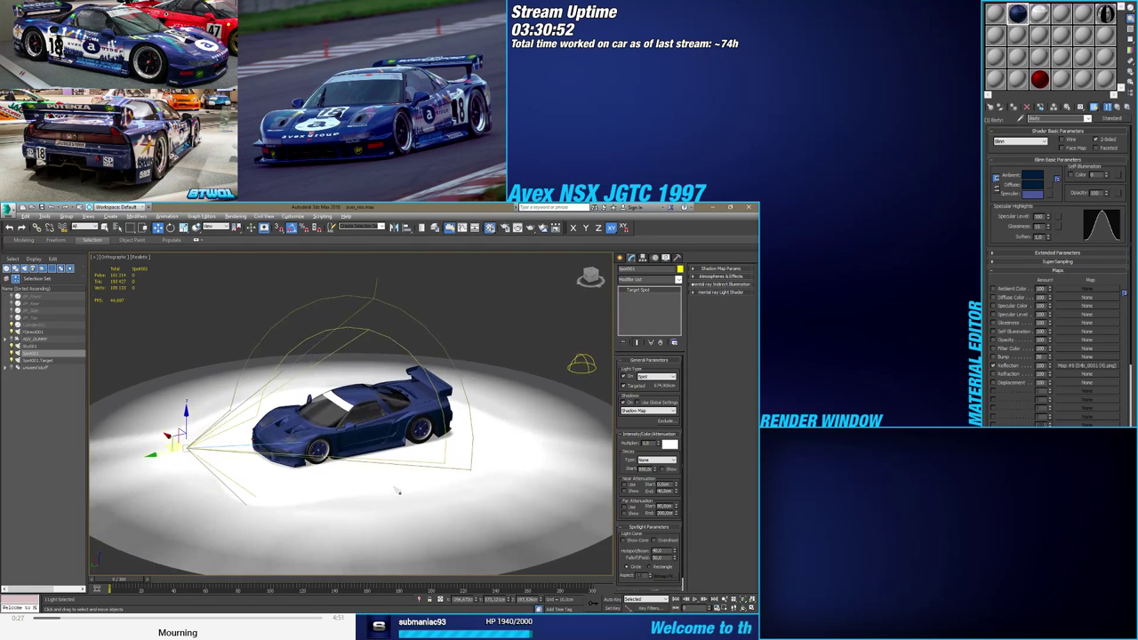
{"action": "mouse_move", "coordinate": [165, 447]}
{"action": "left_mouse_down"}
{"action": "mouse_move", "coordinate": [204, 454]}
{"action": "mouse_move", "coordinate": [158, 440]}
{"action": "left_mouse_up"}
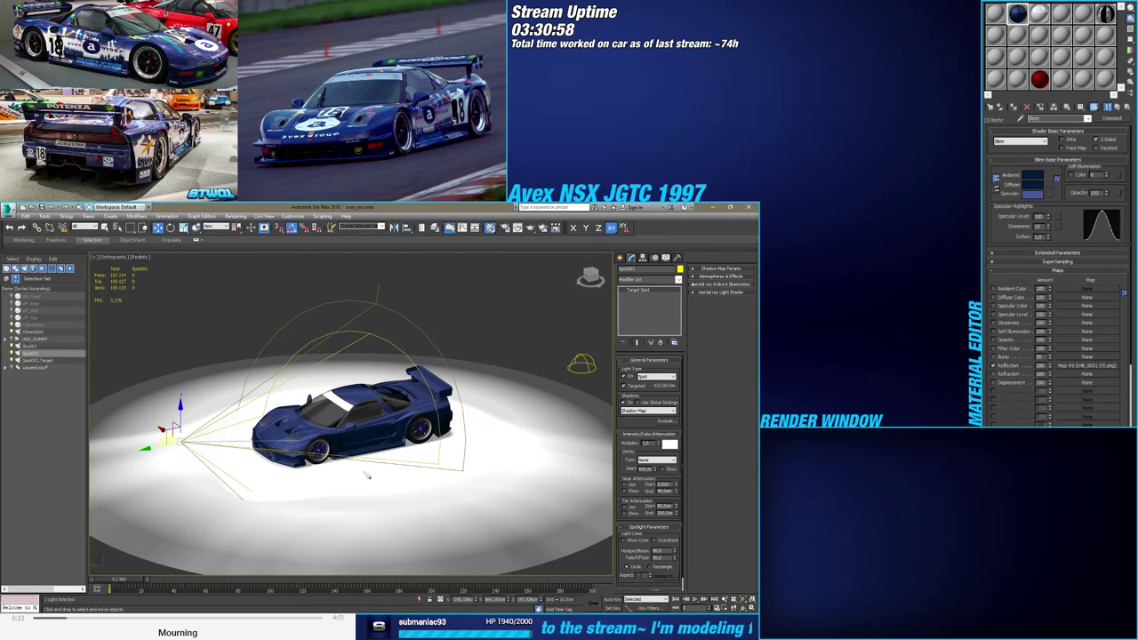
{"action": "middle_click_drag", "start_coordinate": [362, 473], "coordinate": [444, 411], "text": "alt"}
{"action": "left_click", "coordinate": [415, 440]}
Compare the Shaded and Realistic viewport styles, then keep Realistic with Realistic Materials with Maps
{"action": "left_click", "coordinate": [144, 257]}
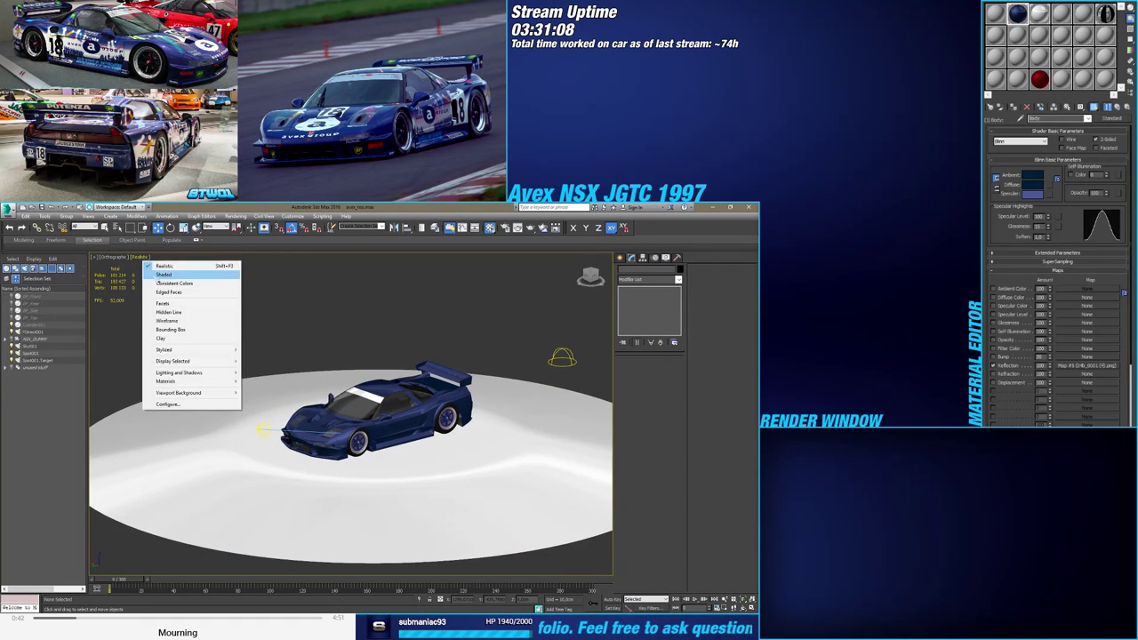
{"action": "left_click", "coordinate": [153, 276]}
{"action": "mouse_move", "coordinate": [351, 389]}
{"action": "middle_mouse_down", "text": "alt"}
{"action": "mouse_move", "coordinate": [325, 388]}
{"action": "mouse_move", "coordinate": [255, 332]}
{"action": "middle_mouse_up", "text": "alt"}
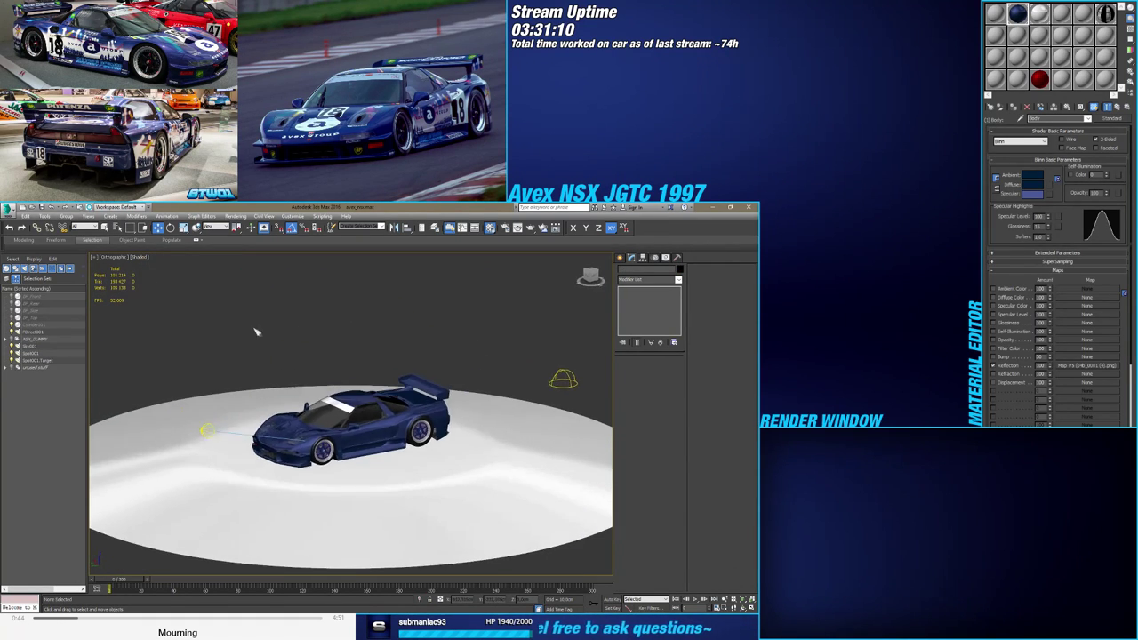
{"action": "left_click", "coordinate": [141, 258]}
{"action": "left_click", "coordinate": [152, 266]}
{"action": "left_click", "coordinate": [140, 257]}
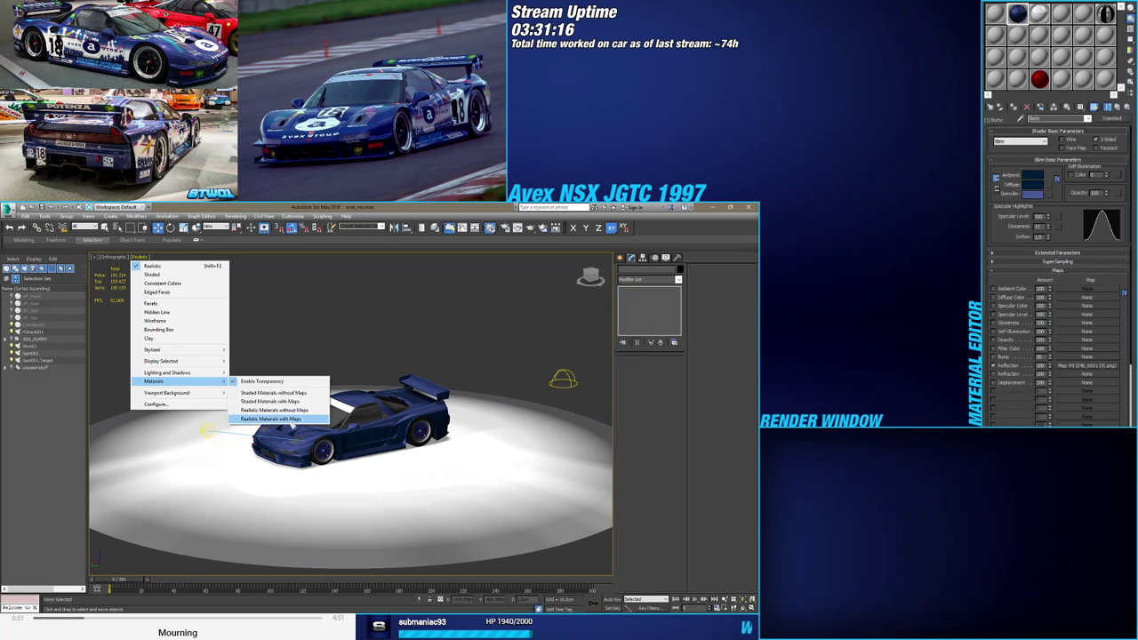
{"action": "left_click", "coordinate": [284, 418]}
Switch the viewport to Perspective and frame the whole car in a front three-quarter view
{"action": "middle_click_drag", "start_coordinate": [296, 353], "coordinate": [320, 371], "text": "alt"}
{"action": "scroll", "coordinate": [394, 367], "scroll_direction": "up", "scroll_amount": 4}
{"action": "left_click_drag", "start_coordinate": [133, 583], "coordinate": [104, 583]}
{"action": "key", "text": "w"}
{"action": "key", "text": "p"}
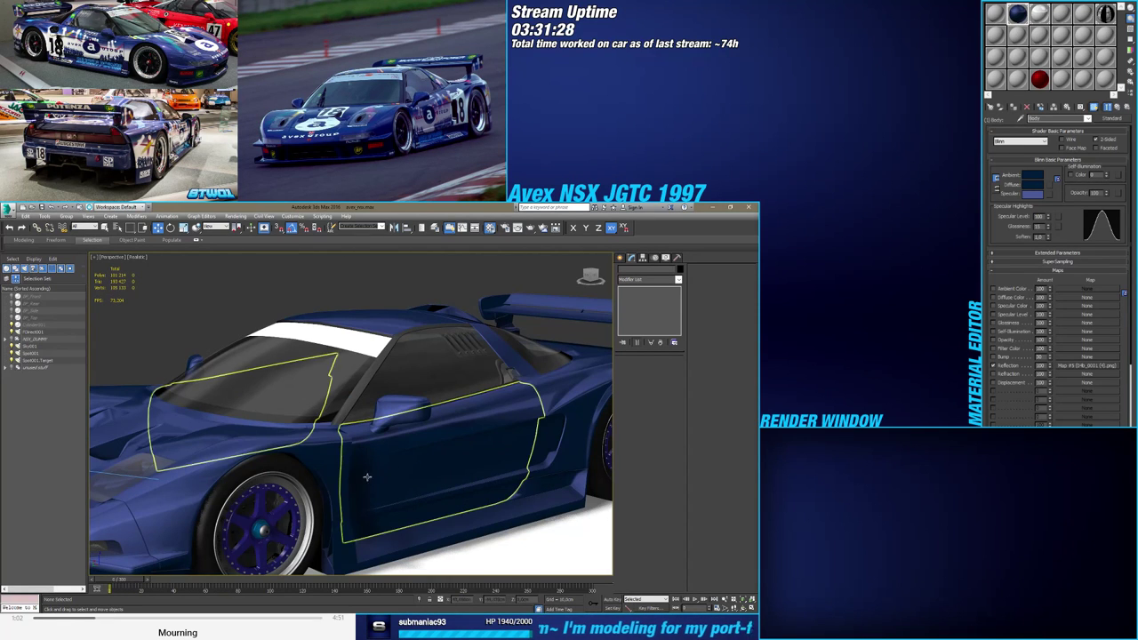
{"action": "scroll", "coordinate": [354, 489], "scroll_direction": "down", "scroll_amount": 5}
{"action": "middle_click_drag", "start_coordinate": [362, 492], "coordinate": [430, 485], "text": "alt"}
{"action": "scroll", "coordinate": [431, 479], "scroll_direction": "down", "scroll_amount": 1}
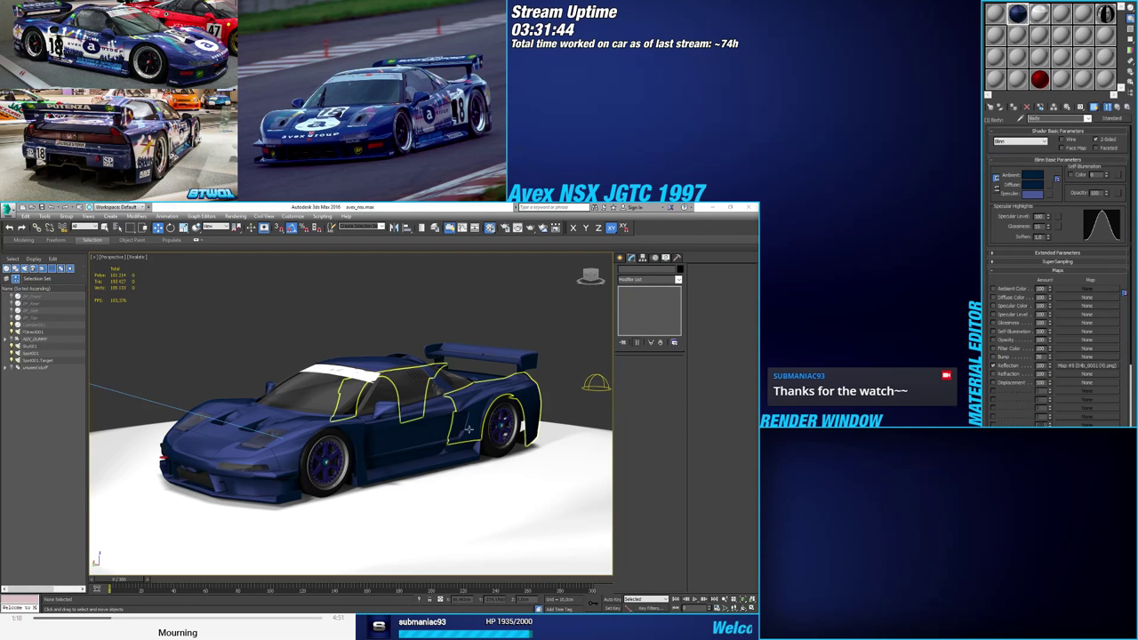
{"action": "left_click_drag", "start_coordinate": [137, 582], "coordinate": [113, 587]}
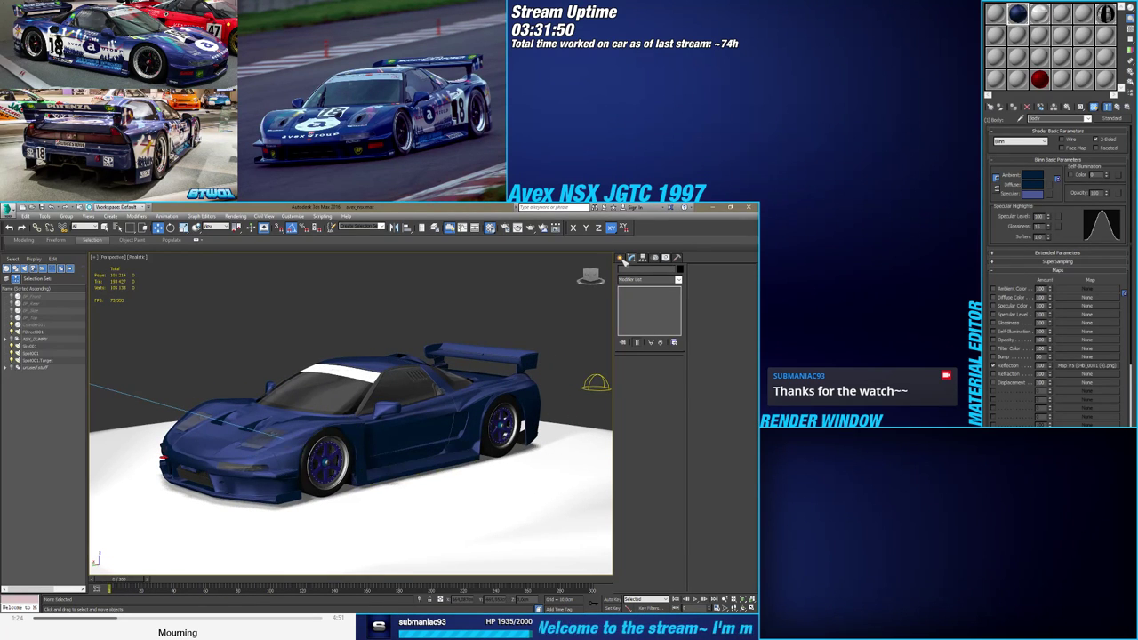
Clone the front spotlight together with its target and place the copy behind the car
{"action": "left_click", "coordinate": [621, 258]}
{"action": "scroll", "coordinate": [491, 348], "scroll_direction": "down", "scroll_amount": 5}
{"action": "middle_click_drag", "start_coordinate": [500, 341], "coordinate": [475, 379], "text": "alt"}
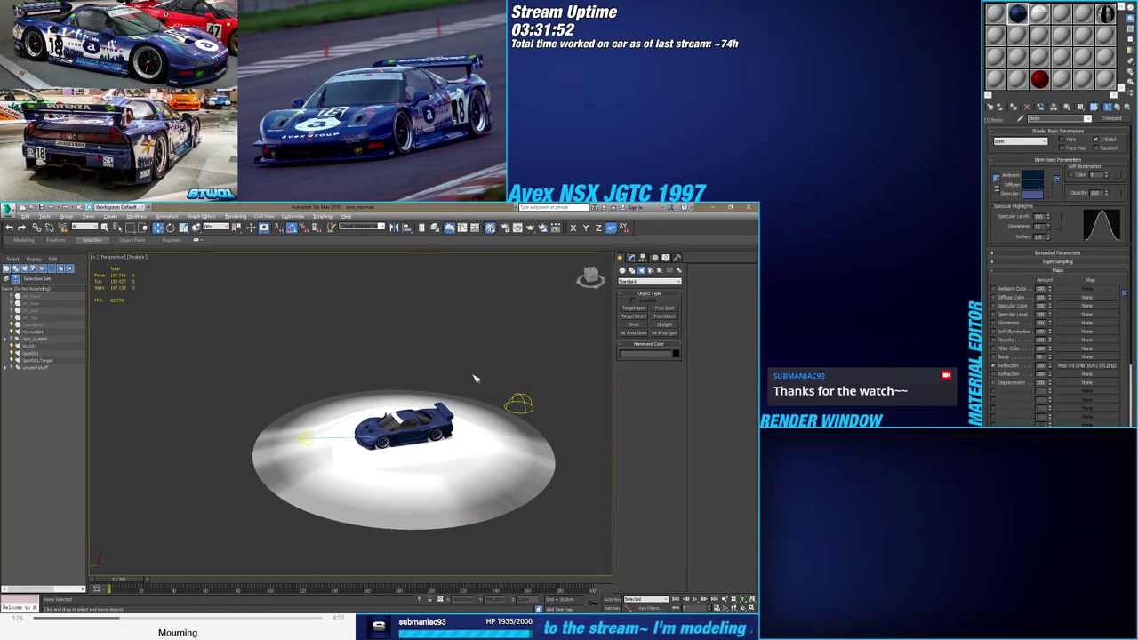
{"action": "left_click", "coordinate": [300, 438]}
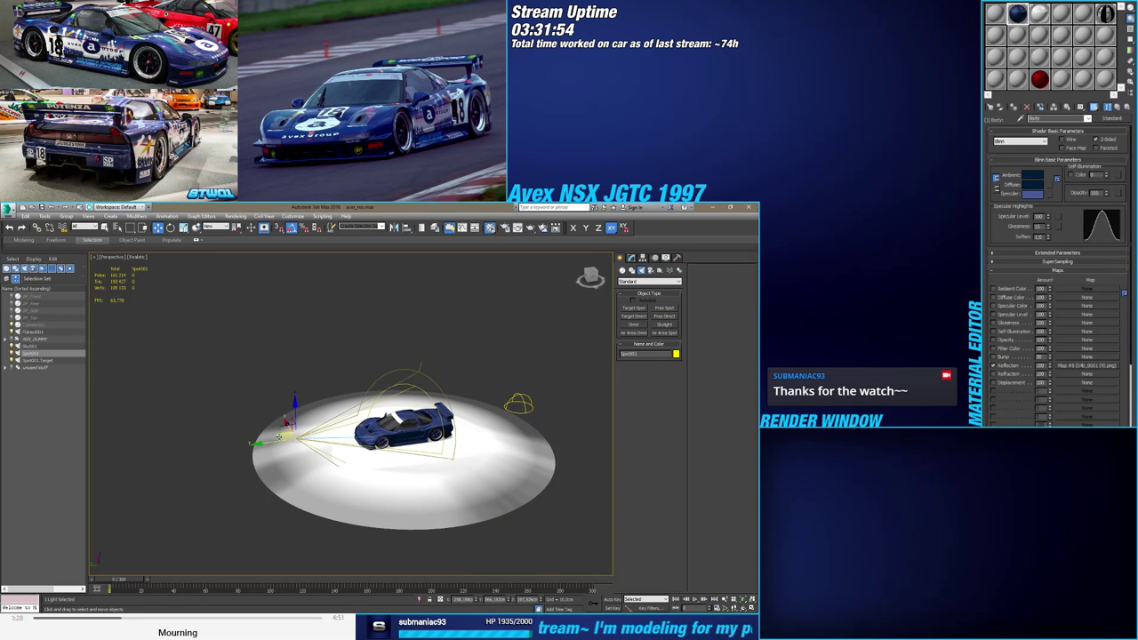
{"action": "mouse_move", "coordinate": [278, 423]}
{"action": "left_mouse_down"}
{"action": "mouse_move", "coordinate": [391, 373]}
{"action": "mouse_move", "coordinate": [442, 336]}
{"action": "left_mouse_up"}
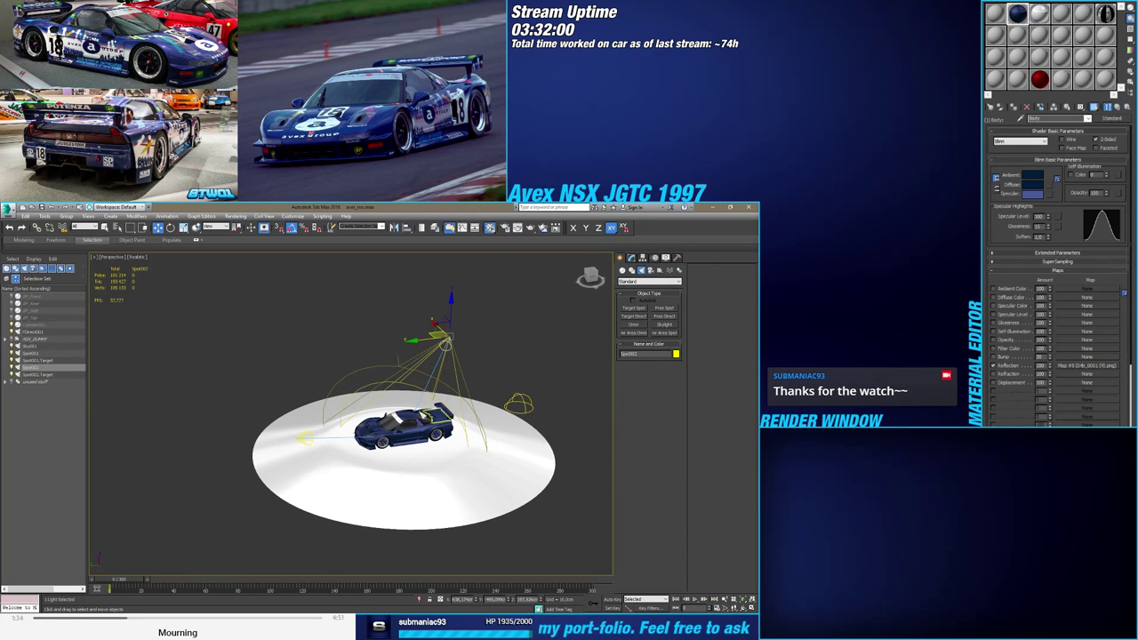
Lower the copied spotlight vertically to about floor level behind the car
{"action": "middle_click_drag", "start_coordinate": [498, 356], "coordinate": [445, 341]}
{"action": "scroll", "coordinate": [462, 343], "scroll_direction": "up", "scroll_amount": 3}
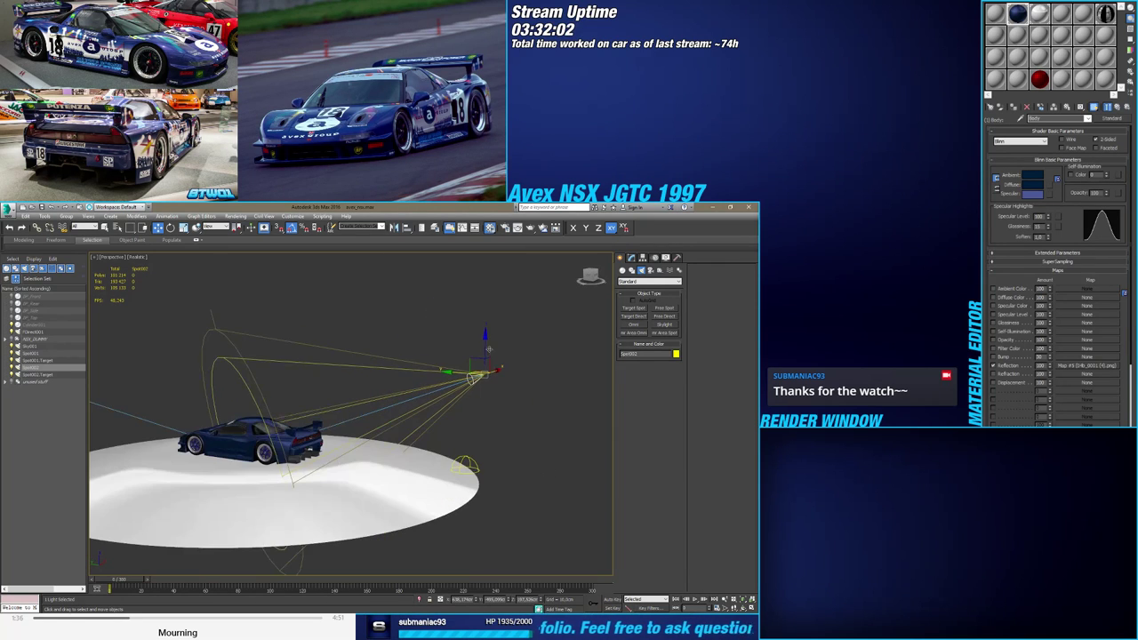
{"action": "left_click_drag", "start_coordinate": [485, 342], "coordinate": [485, 406]}
{"action": "middle_click_drag", "start_coordinate": [485, 406], "coordinate": [373, 416], "text": "alt"}
{"action": "scroll", "coordinate": [375, 418], "scroll_direction": "up", "scroll_amount": 5}
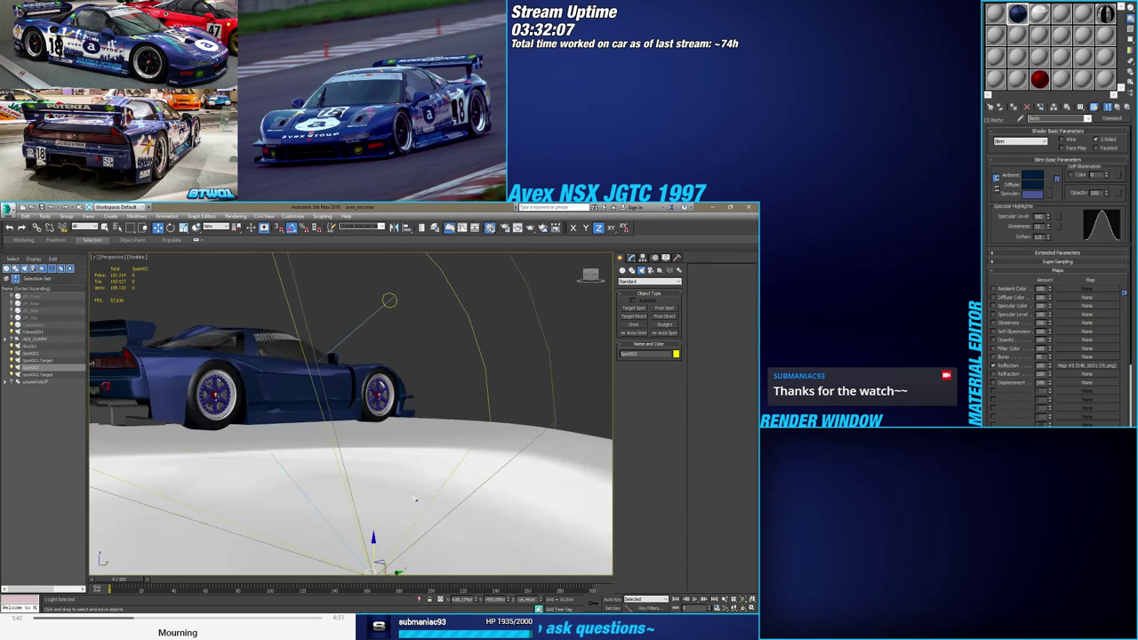
Move the copied spotlight closer to the car's rear corner and raise it slightly above the floor
{"action": "scroll", "coordinate": [417, 497], "scroll_direction": "down", "scroll_amount": 1}
{"action": "middle_click_drag", "start_coordinate": [418, 498], "coordinate": [478, 421], "text": "alt"}
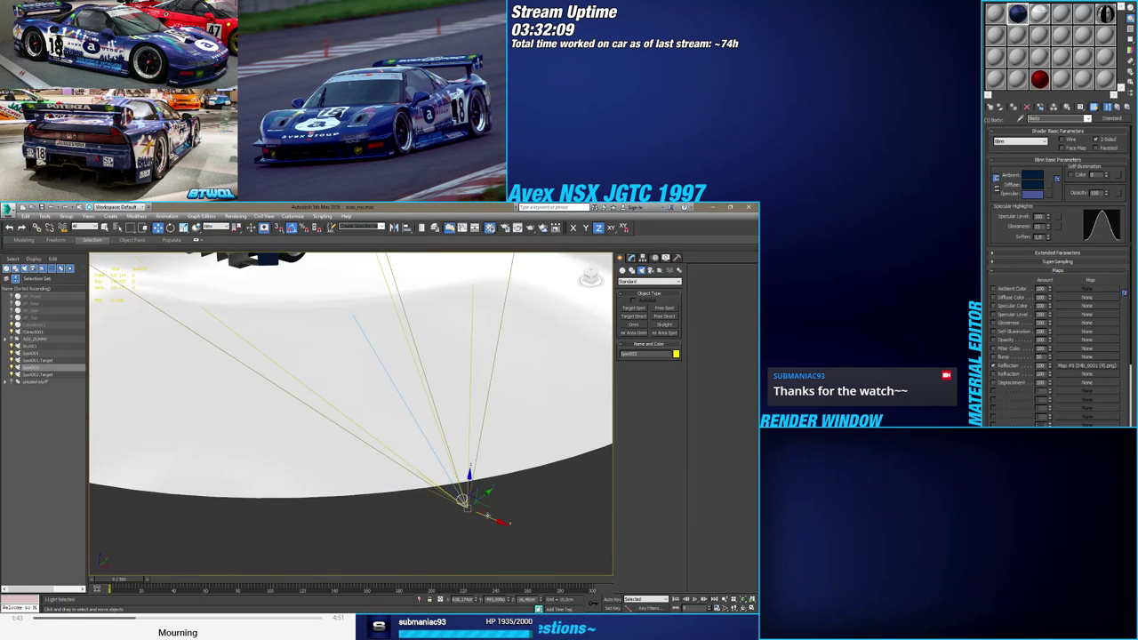
{"action": "scroll", "coordinate": [487, 509], "scroll_direction": "down", "scroll_amount": 2}
{"action": "scroll", "coordinate": [417, 474], "scroll_direction": "down", "scroll_amount": 4}
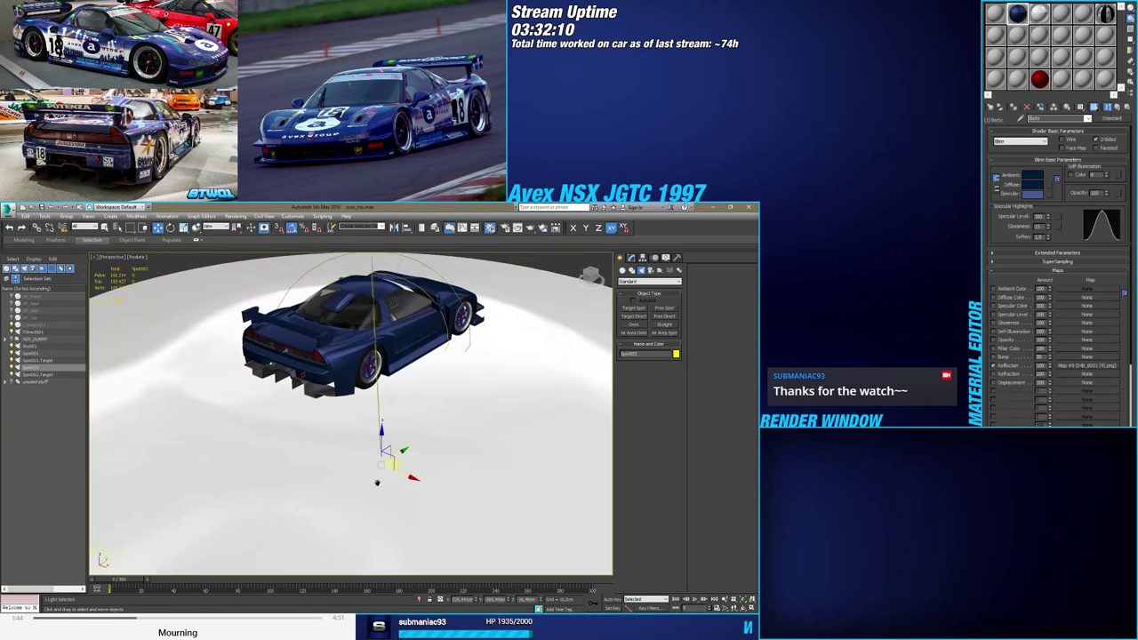
{"action": "scroll", "coordinate": [417, 473], "scroll_direction": "up", "scroll_amount": 4}
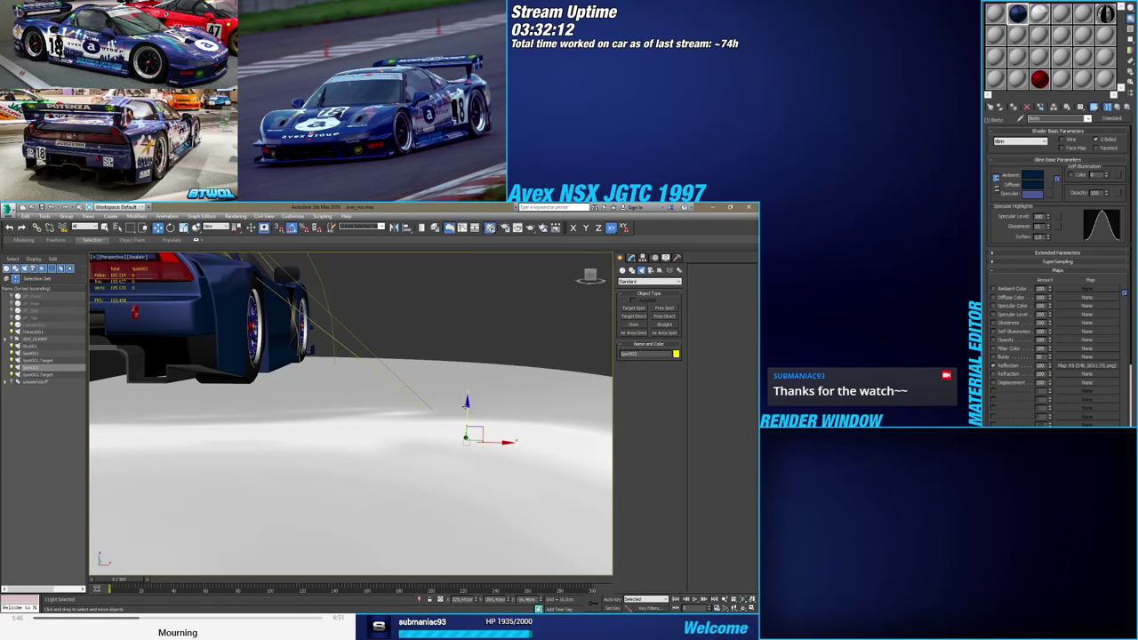
{"action": "left_click_drag", "start_coordinate": [466, 406], "coordinate": [466, 362]}
{"action": "middle_click_drag", "start_coordinate": [386, 407], "coordinate": [384, 414]}
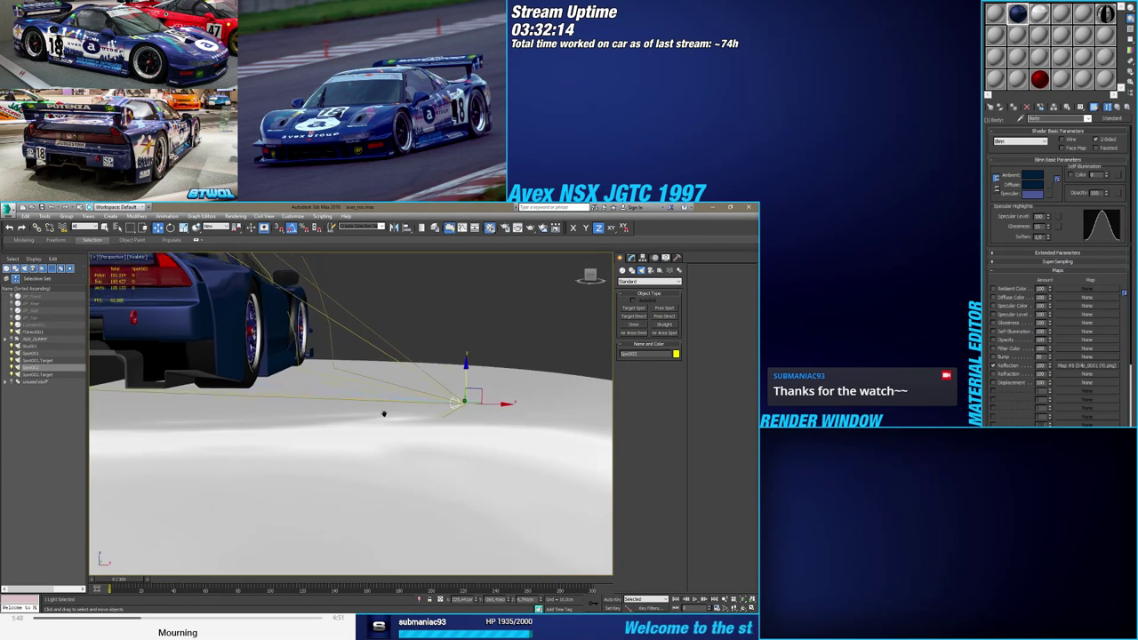
Switch the perspective viewport's display style to Shaded
{"action": "scroll", "coordinate": [384, 414], "scroll_direction": "down", "scroll_amount": 4}
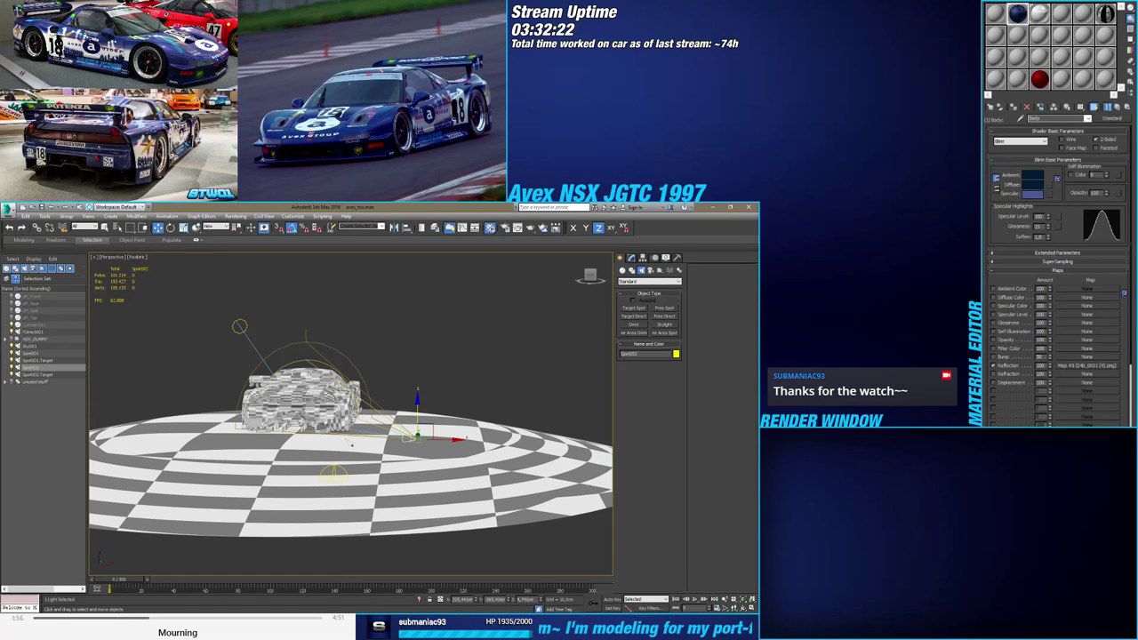
{"action": "middle_click_drag", "start_coordinate": [353, 445], "coordinate": [455, 452], "text": "alt"}
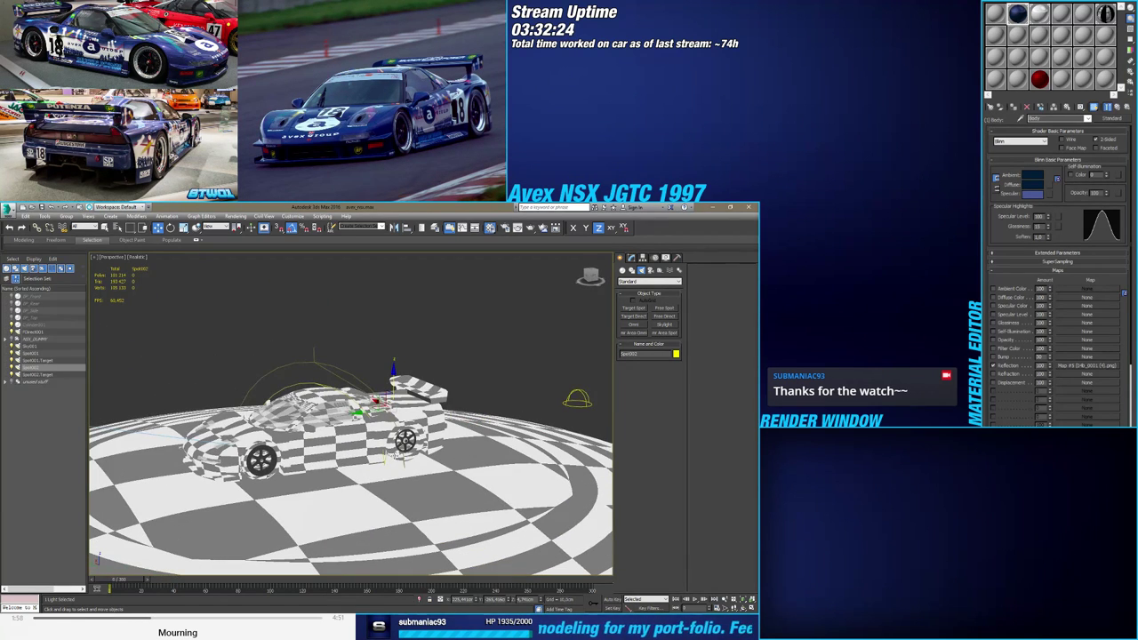
{"action": "left_click", "coordinate": [140, 258]}
{"action": "left_click", "coordinate": [182, 278]}
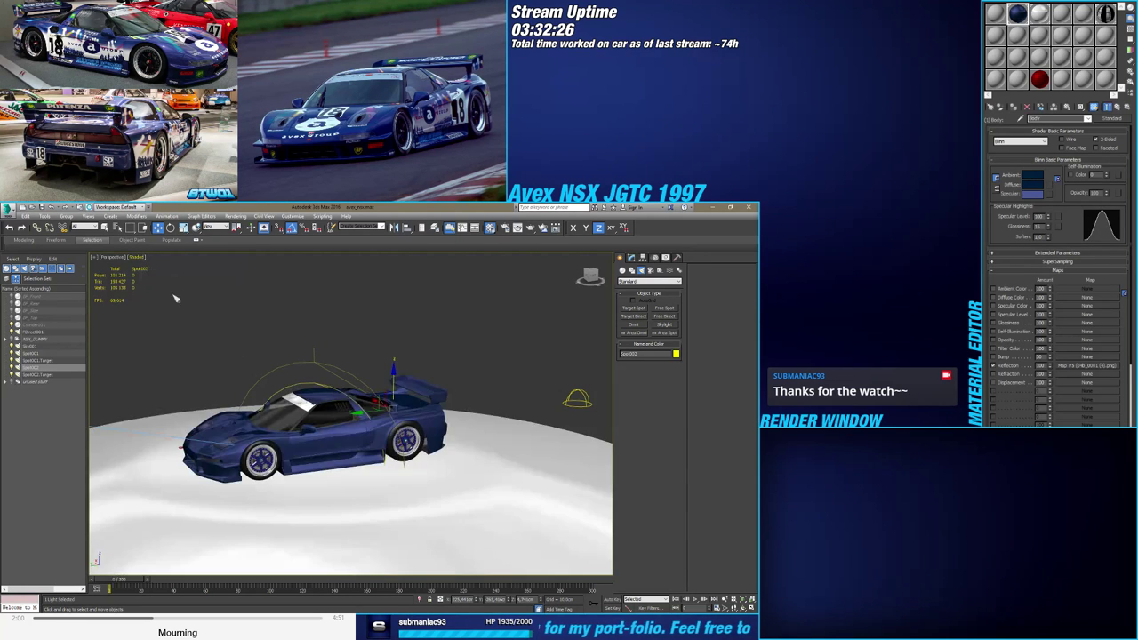
Frame the car in a front three-quarter view and create a physical camera from that view
{"action": "middle_click_drag", "start_coordinate": [240, 344], "coordinate": [324, 329], "text": "alt"}
{"action": "scroll", "coordinate": [413, 373], "scroll_direction": "up", "scroll_amount": 4}
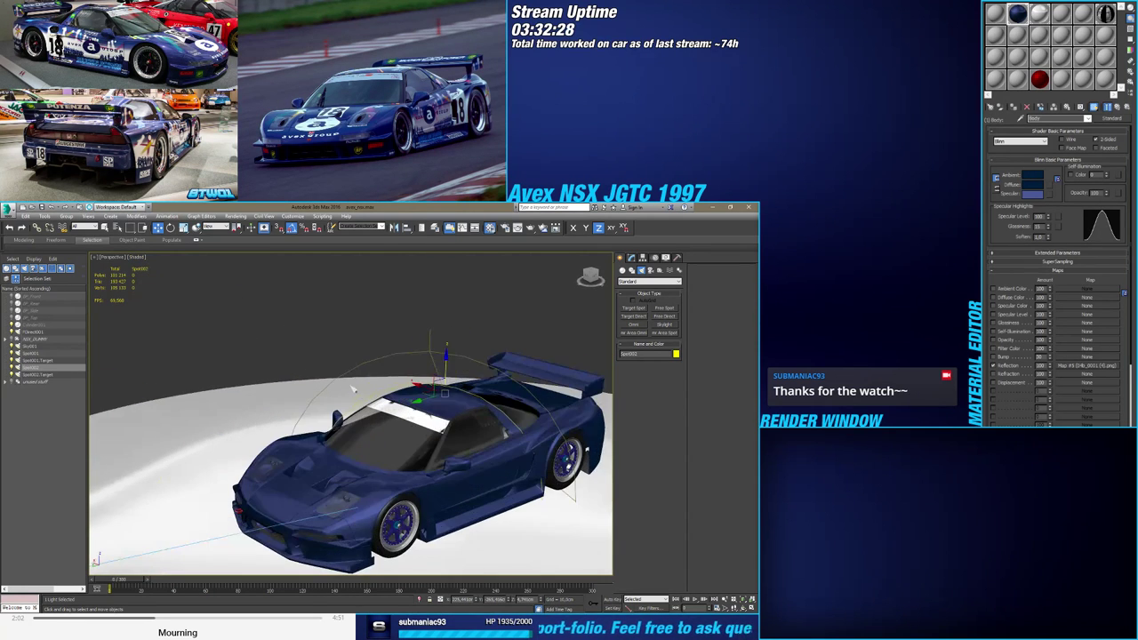
{"action": "middle_click_drag", "start_coordinate": [299, 437], "coordinate": [311, 351], "text": "alt"}
{"action": "left_click_drag", "start_coordinate": [125, 582], "coordinate": [118, 582]}
{"action": "key", "text": "shift+f"}
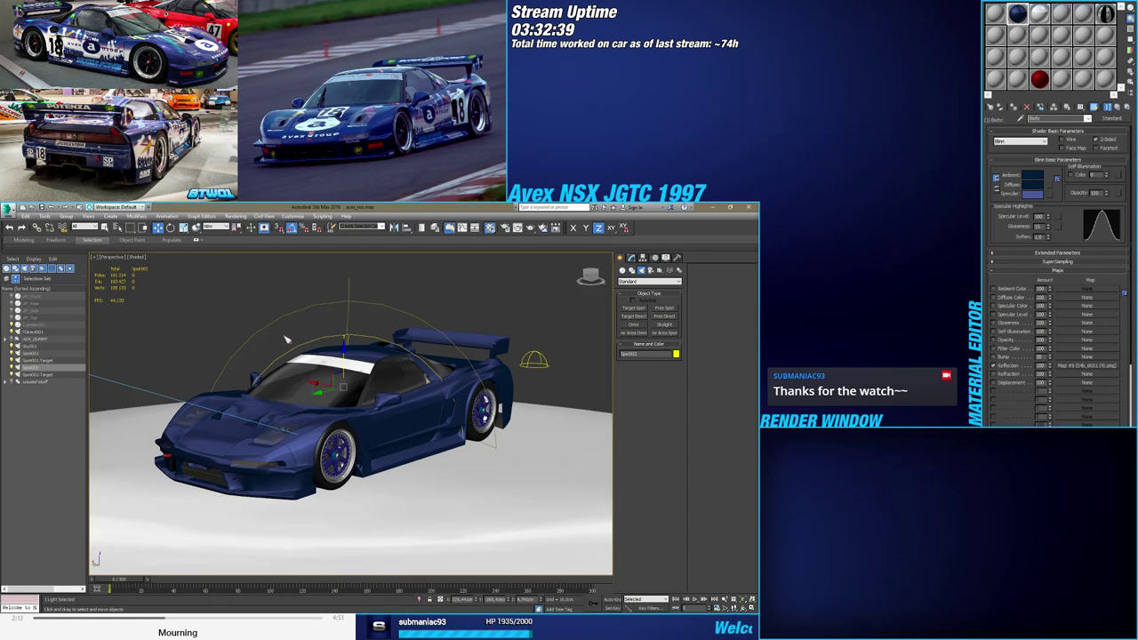
{"action": "key", "text": "ctrl+c"}
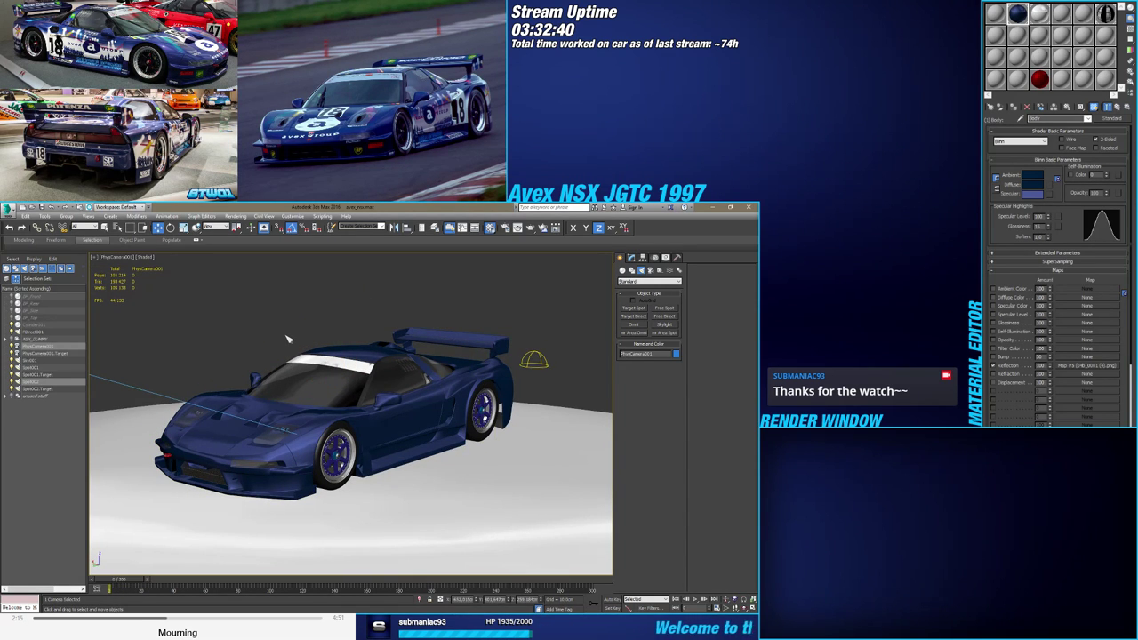
Show the four-viewport layout and set the Left viewport to the physical camera with Realistic shading
{"action": "key", "text": "alt+w"}
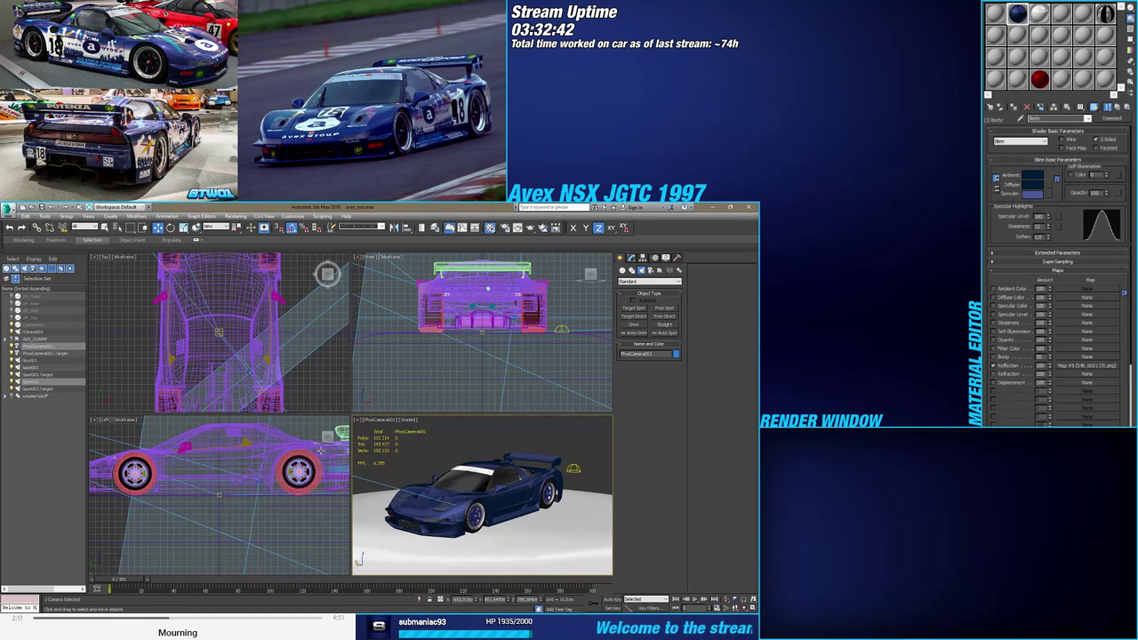
{"action": "left_click", "coordinate": [106, 421]}
{"action": "mouse_move", "coordinate": [129, 429]}
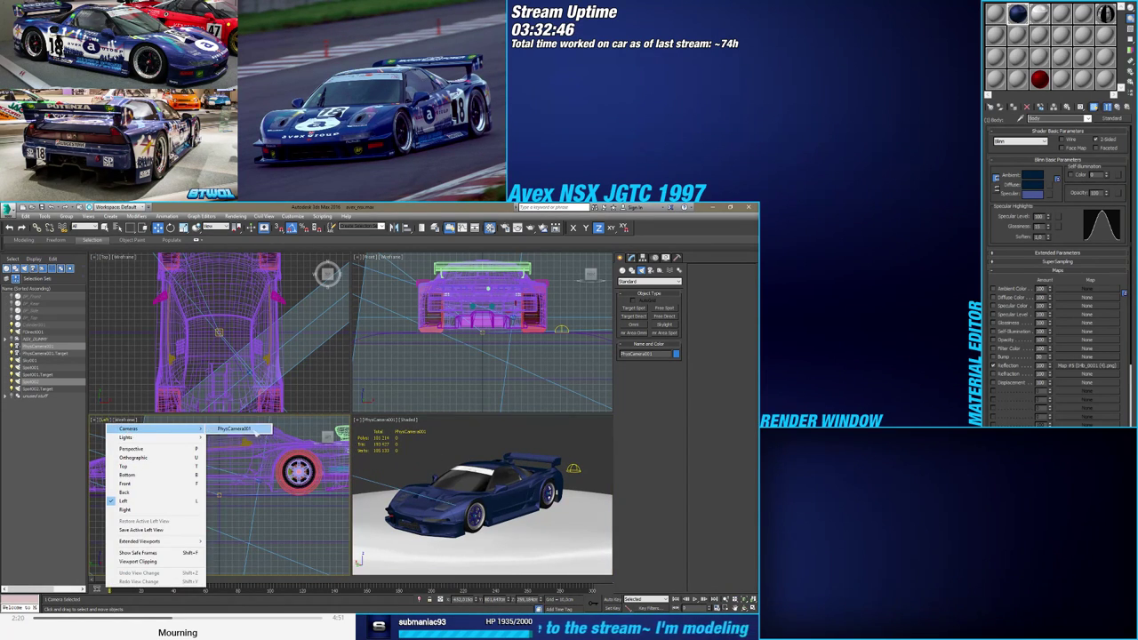
{"action": "left_click", "coordinate": [238, 429]}
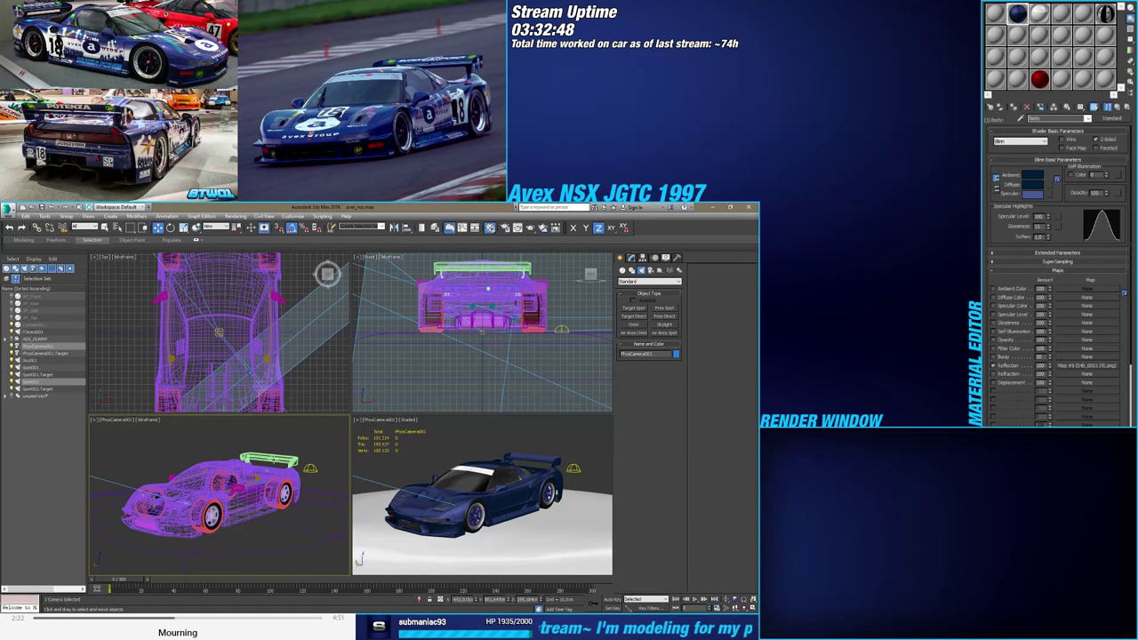
{"action": "left_click", "coordinate": [265, 442]}
{"action": "key", "text": "F3"}
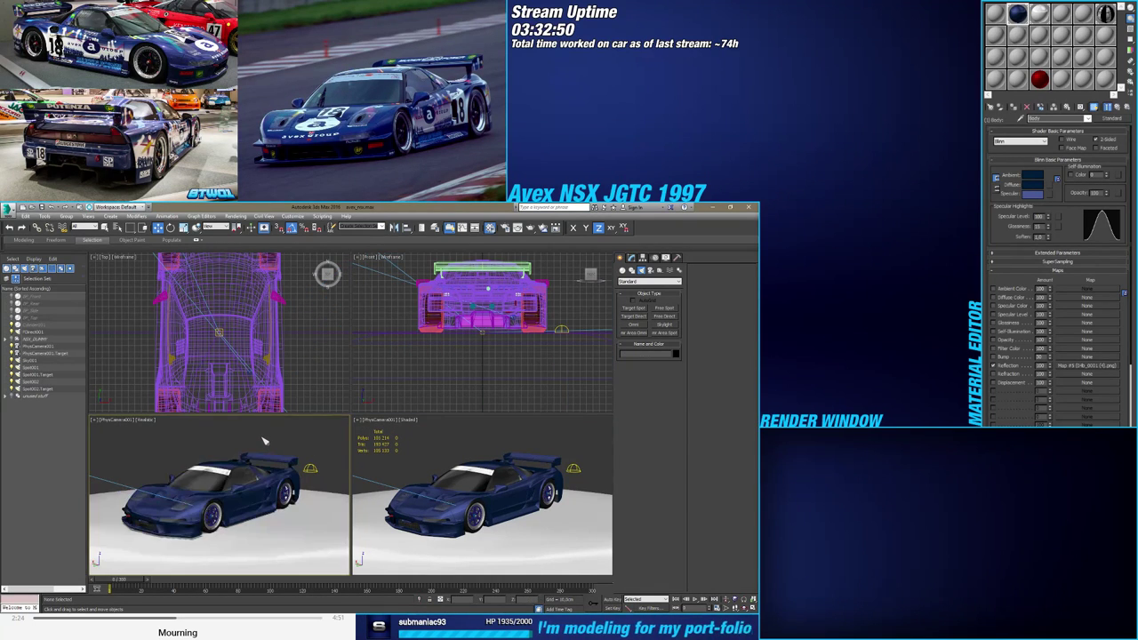
{"action": "left_click", "coordinate": [385, 424]}
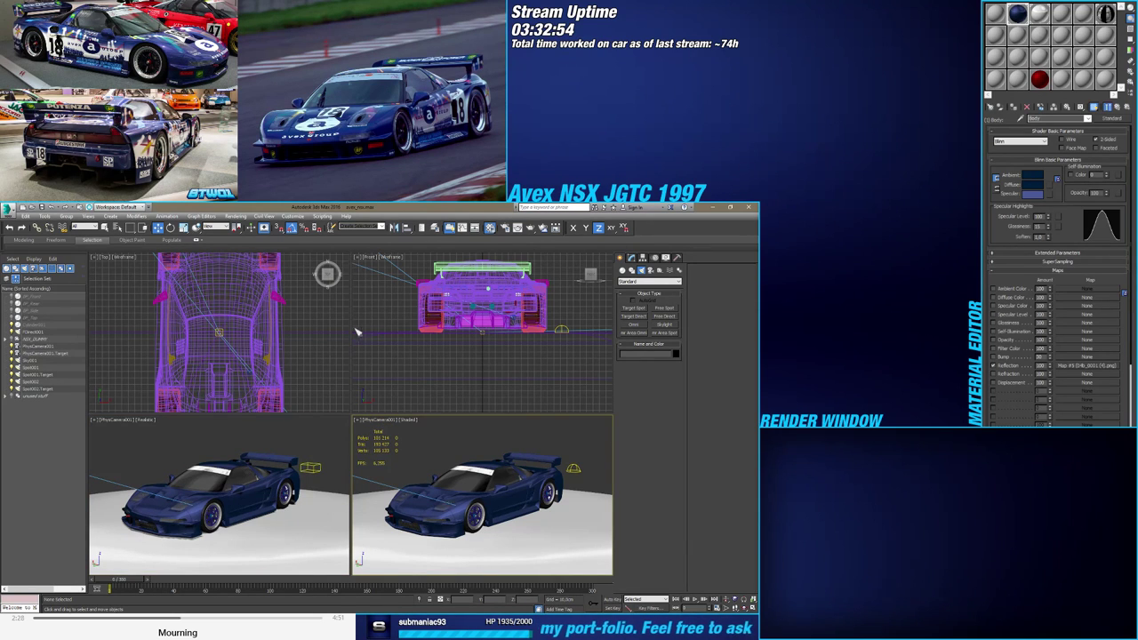
{"action": "left_click", "coordinate": [295, 216]}
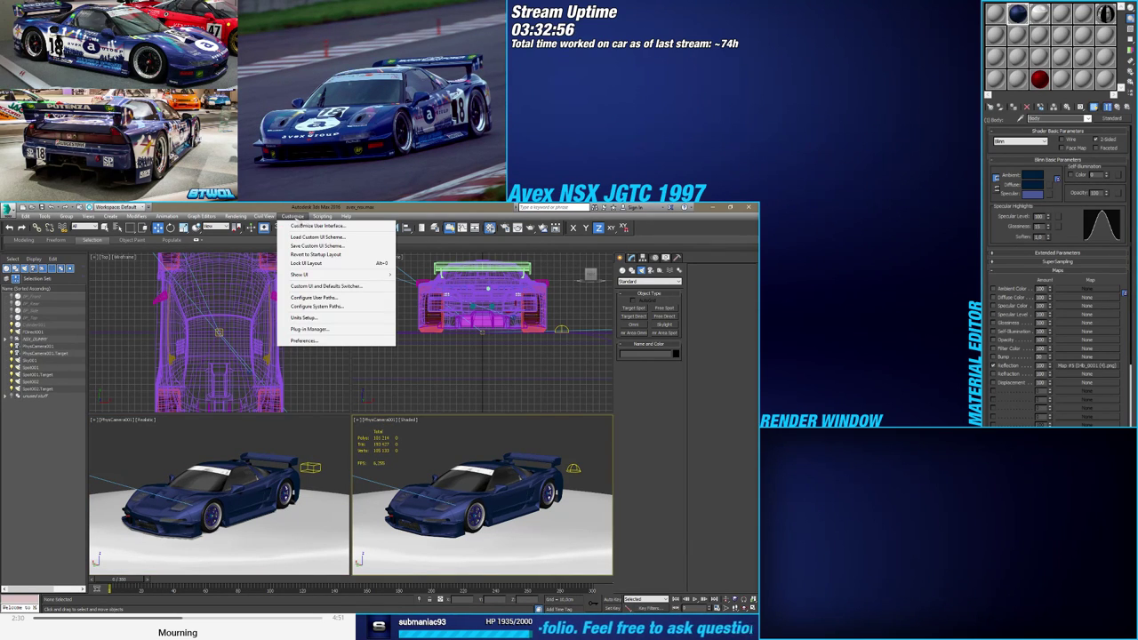
{"action": "left_click", "coordinate": [300, 219]}
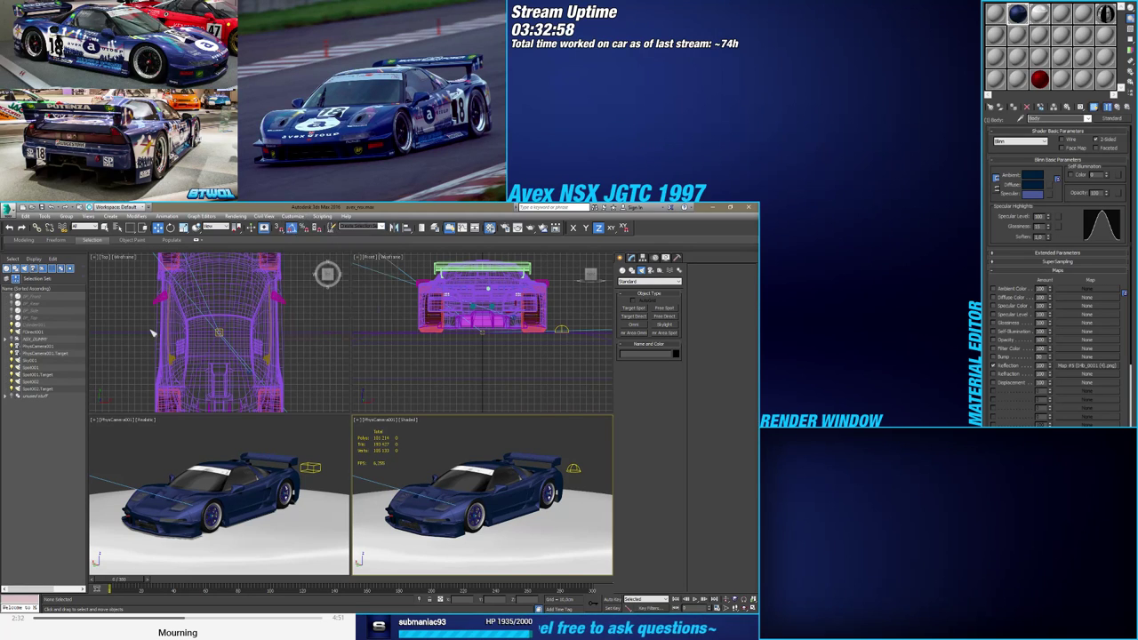
{"action": "left_click", "coordinate": [389, 424]}
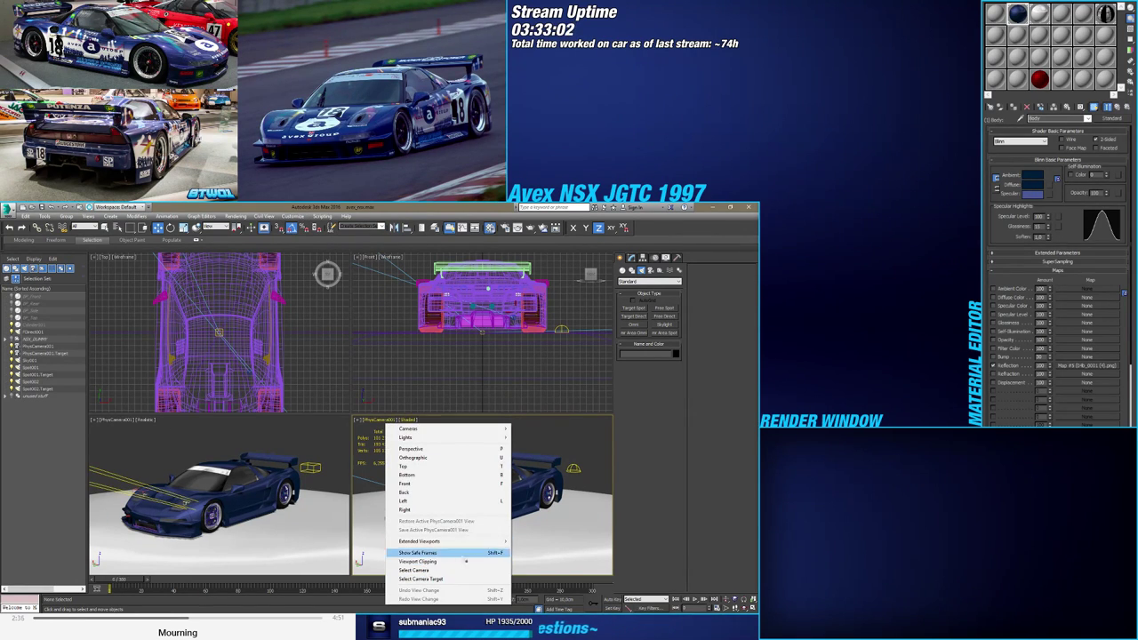
{"action": "mouse_move", "coordinate": [453, 541]}
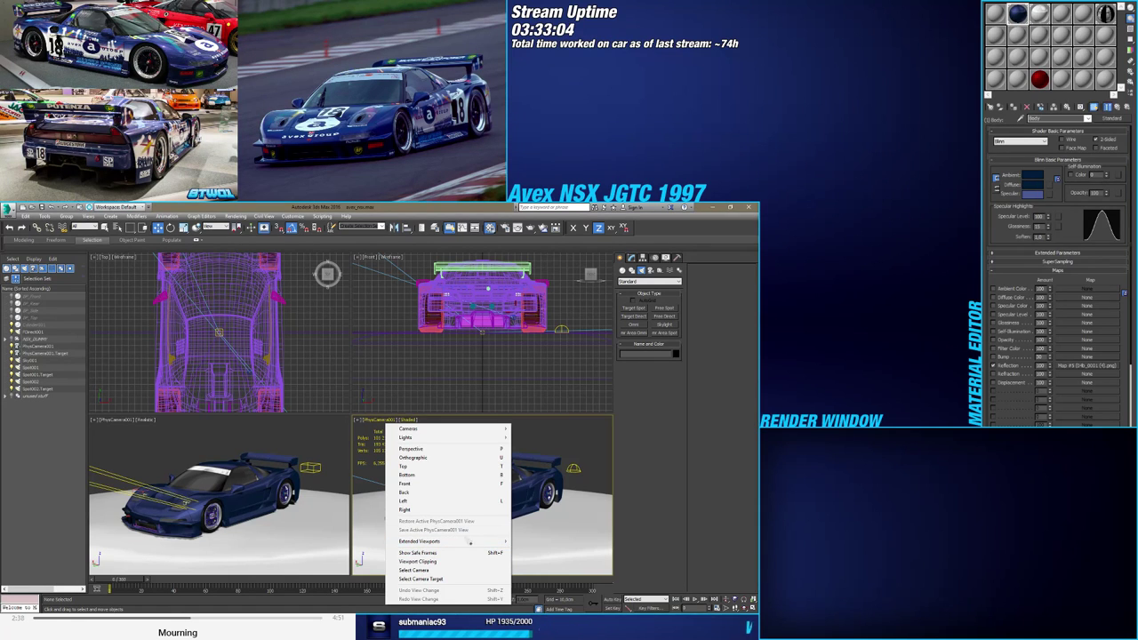
{"action": "left_click", "coordinate": [414, 421]}
{"action": "left_click", "coordinate": [414, 420]}
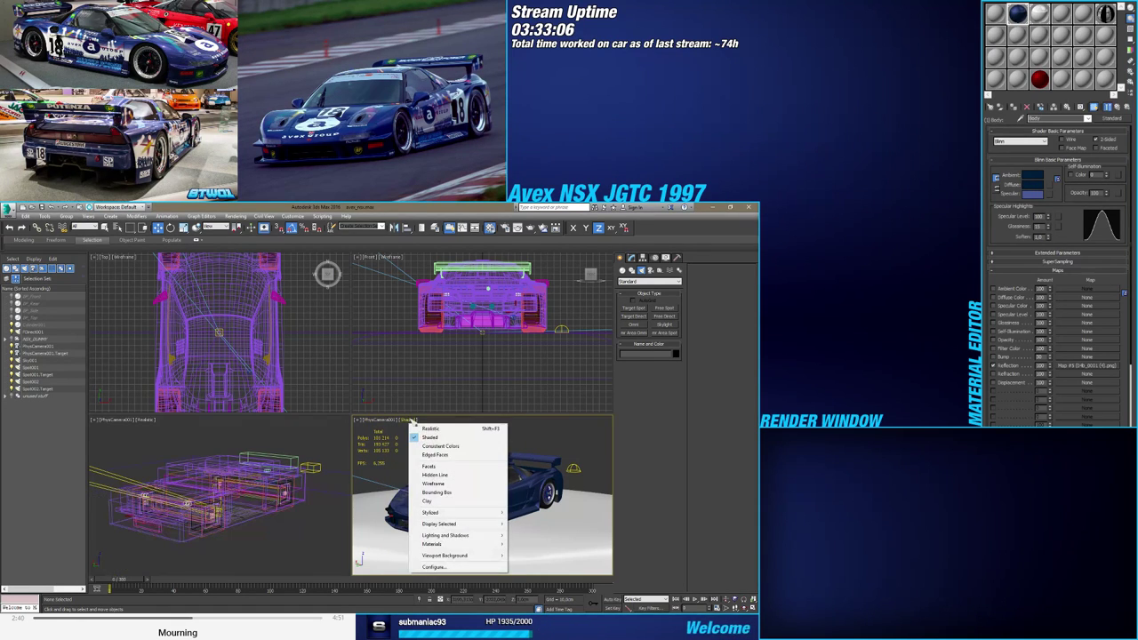
{"action": "left_click", "coordinate": [436, 566]}
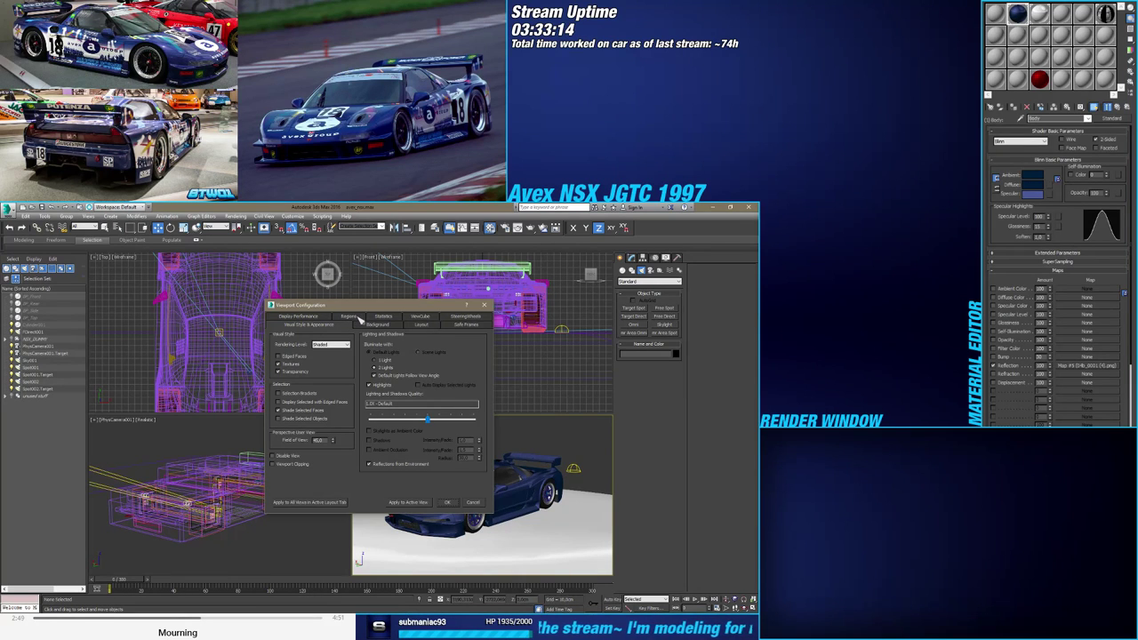
{"action": "left_click", "coordinate": [483, 305]}
{"action": "left_click", "coordinate": [293, 215]}
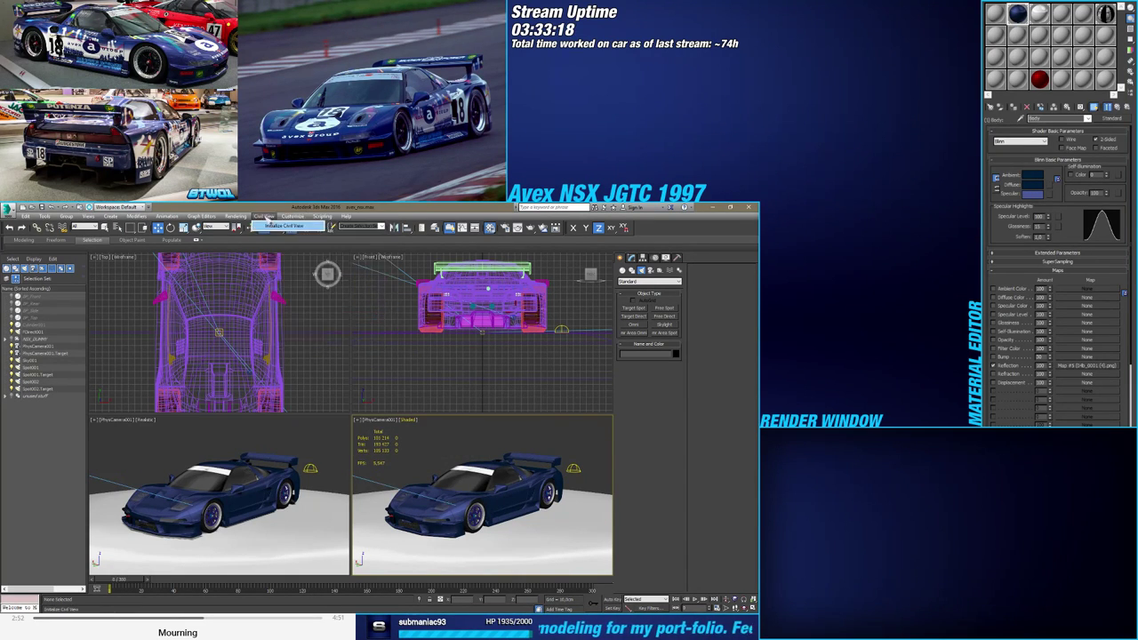
{"action": "left_click", "coordinate": [322, 217]}
{"action": "mouse_move", "coordinate": [303, 218]}
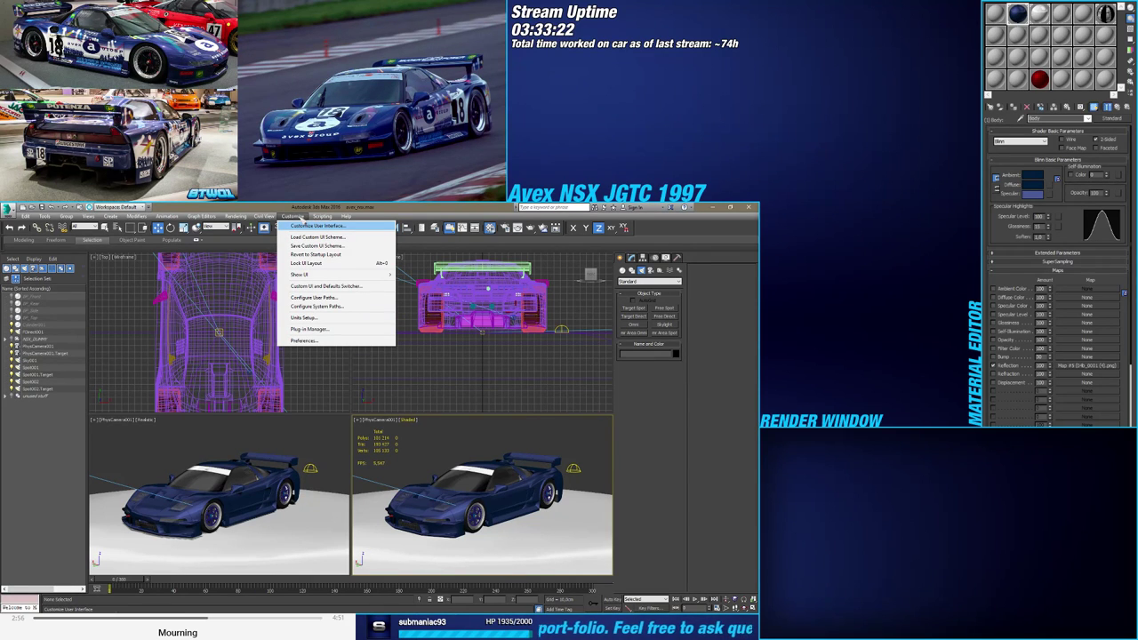
{"action": "left_click", "coordinate": [303, 218]}
Change the viewport layout to two stacked viewports, with a shorter one above a taller one
{"action": "left_click", "coordinate": [359, 419]}
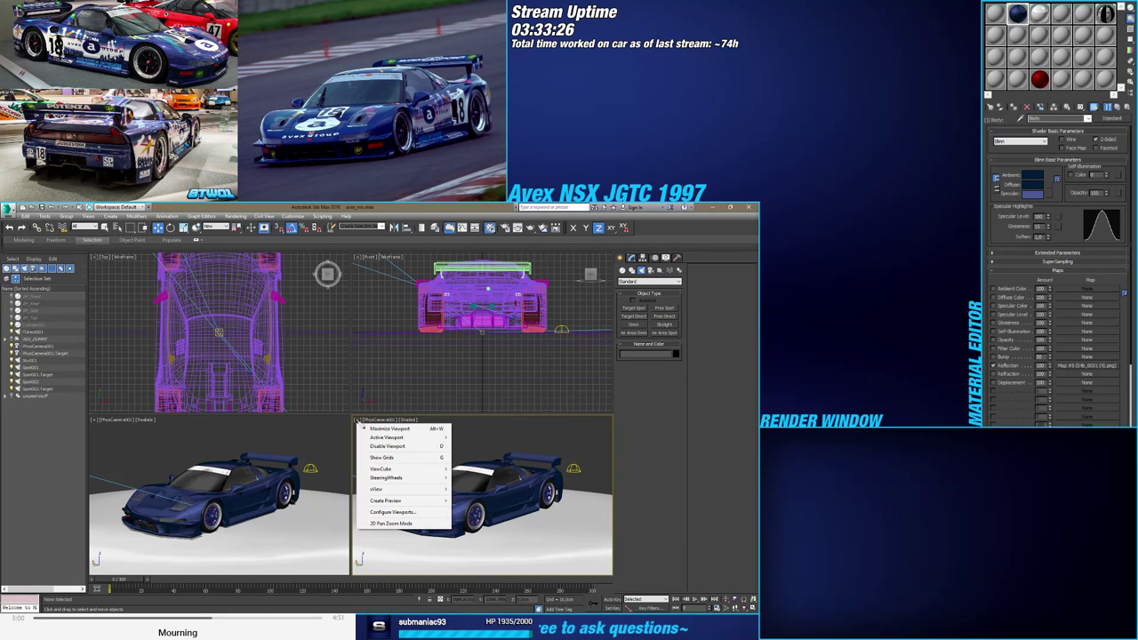
{"action": "left_click", "coordinate": [392, 512]}
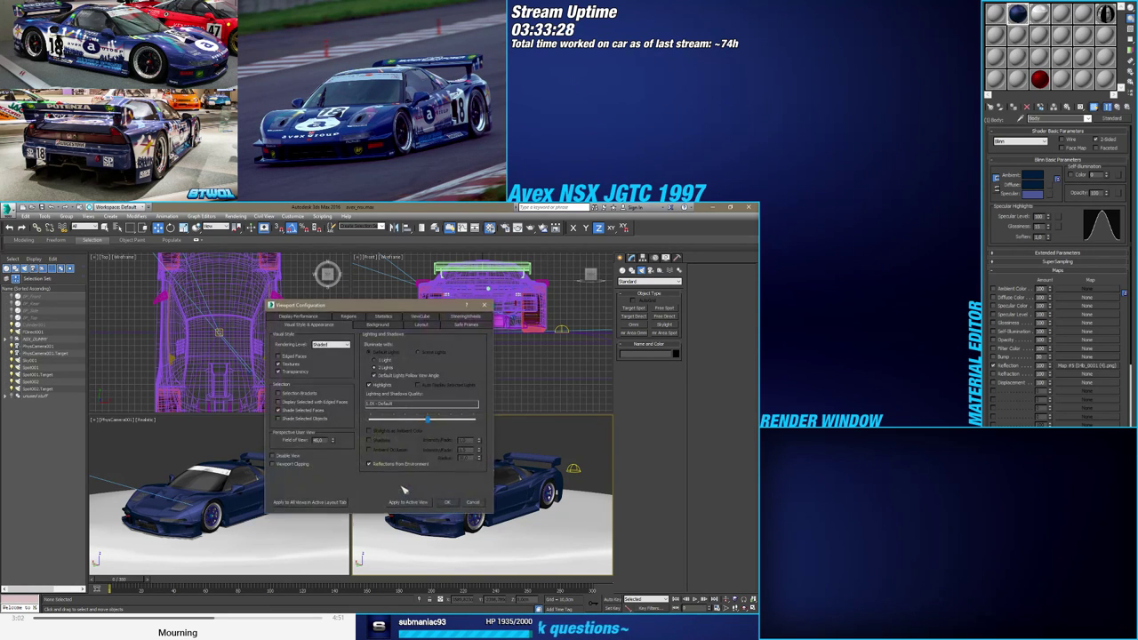
{"action": "left_click", "coordinate": [377, 325]}
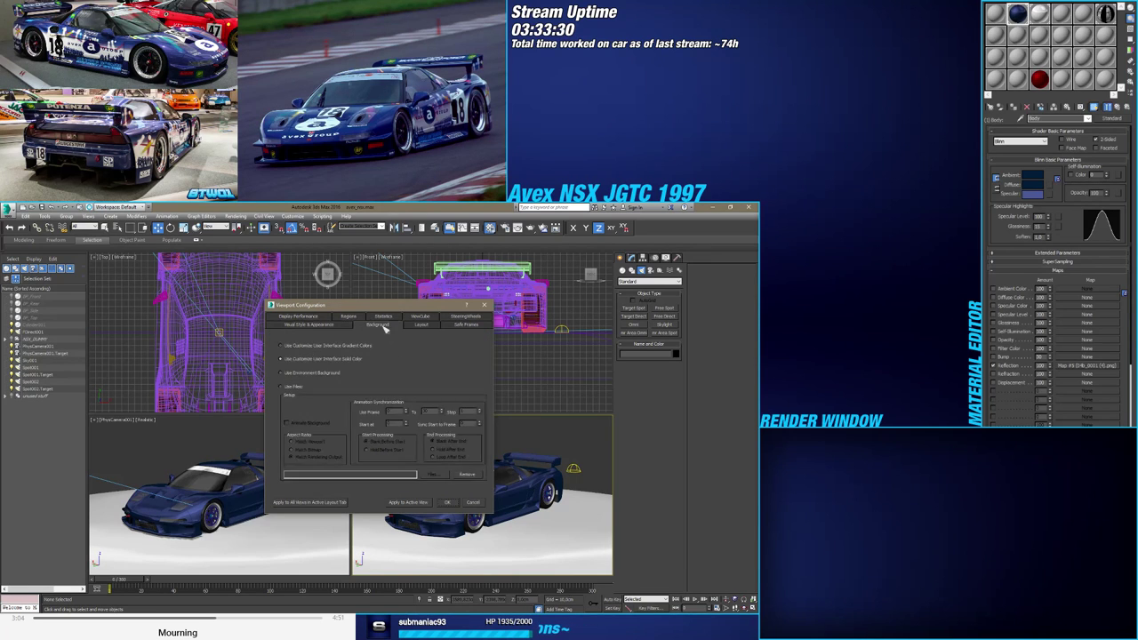
{"action": "left_click", "coordinate": [415, 327]}
{"action": "left_click", "coordinate": [369, 349]}
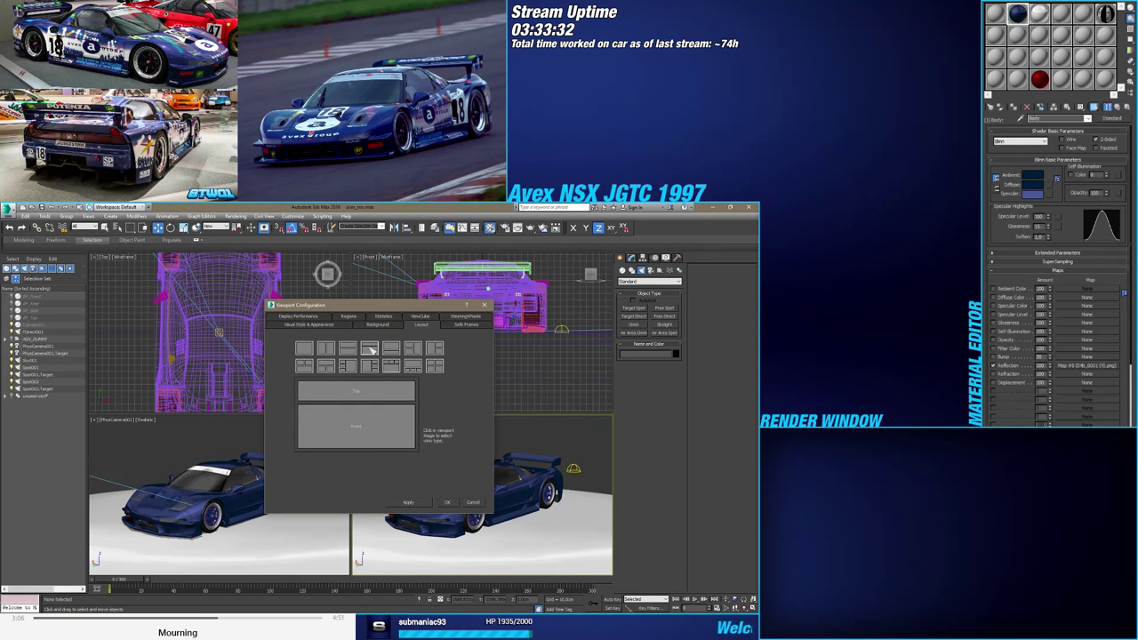
{"action": "left_click", "coordinate": [408, 502]}
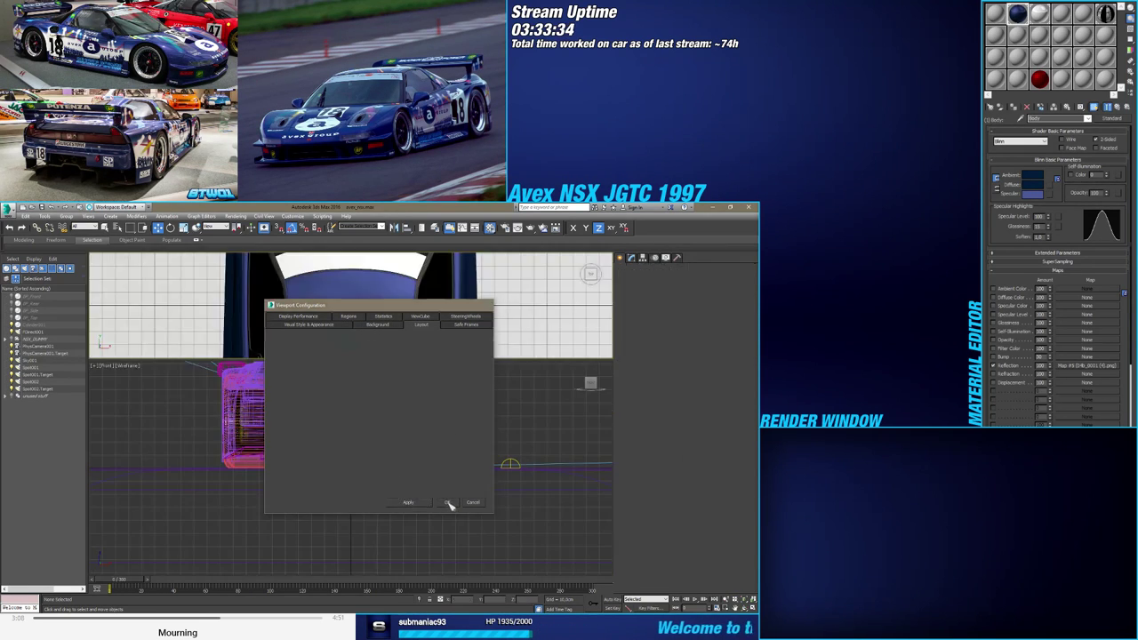
{"action": "left_click", "coordinate": [447, 502]}
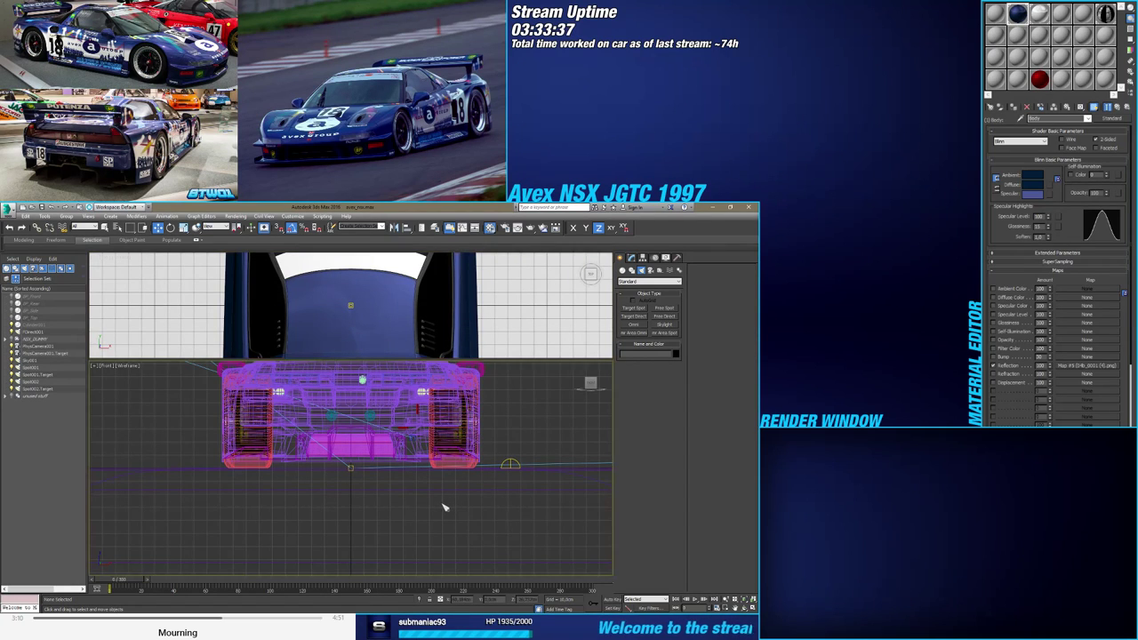
Set the lower viewport to an orthographic front three-quarter view of the whole car with Shaded display
{"action": "key", "text": "F3"}
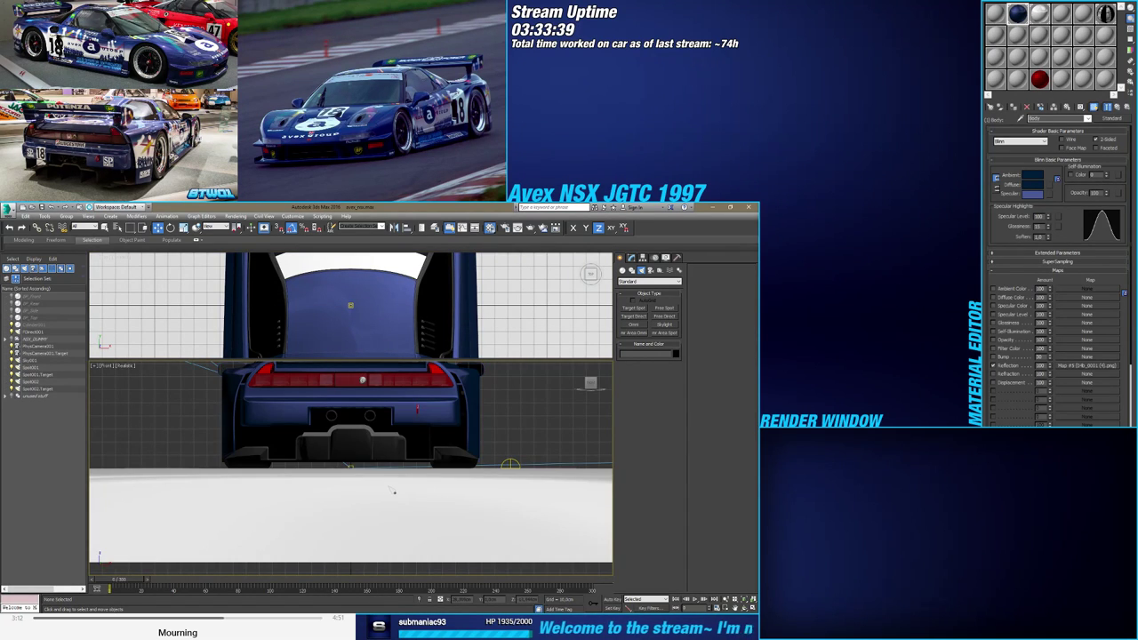
{"action": "key", "text": "u"}
{"action": "middle_click_drag", "start_coordinate": [341, 480], "coordinate": [411, 522]}
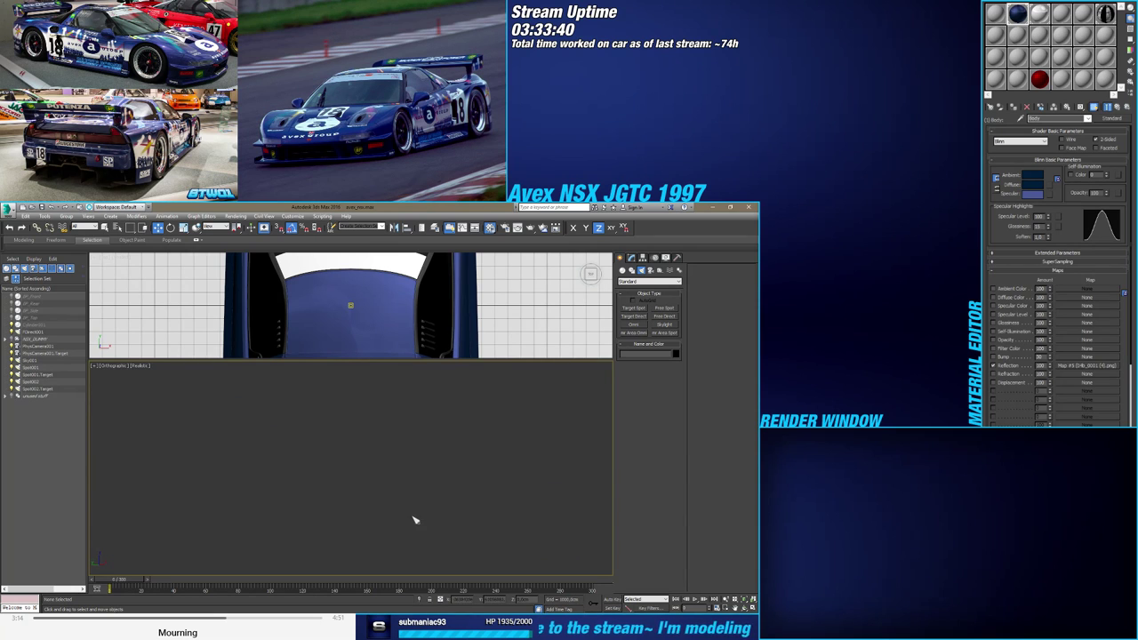
{"action": "key", "text": "p"}
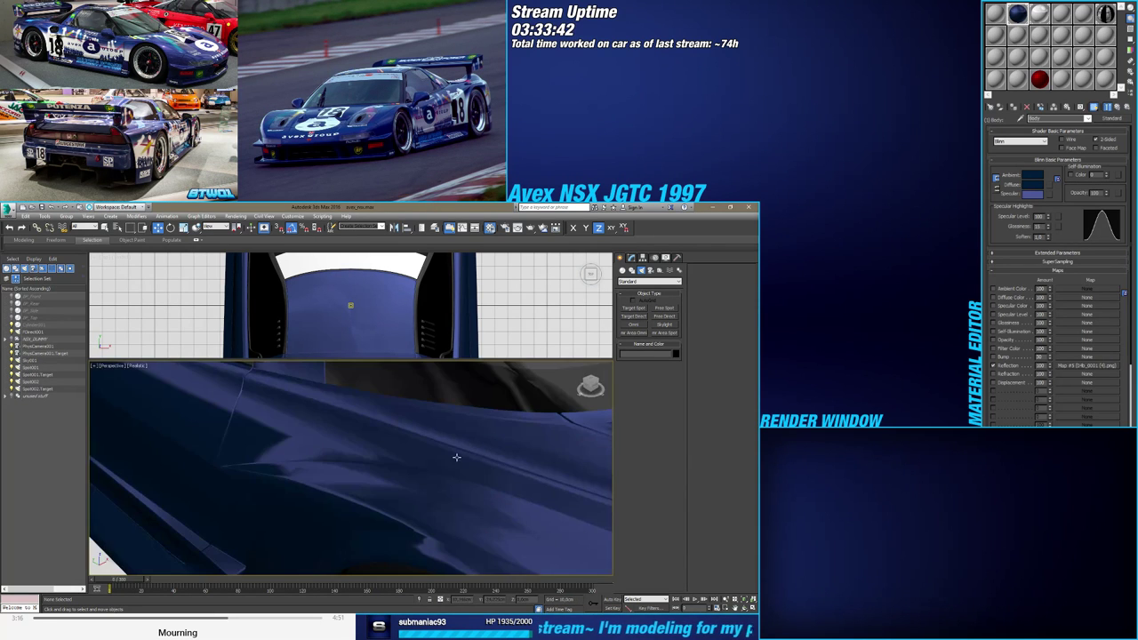
{"action": "scroll", "coordinate": [455, 457], "scroll_direction": "down", "scroll_amount": 8}
{"action": "scroll", "coordinate": [456, 457], "scroll_direction": "up", "scroll_amount": 3}
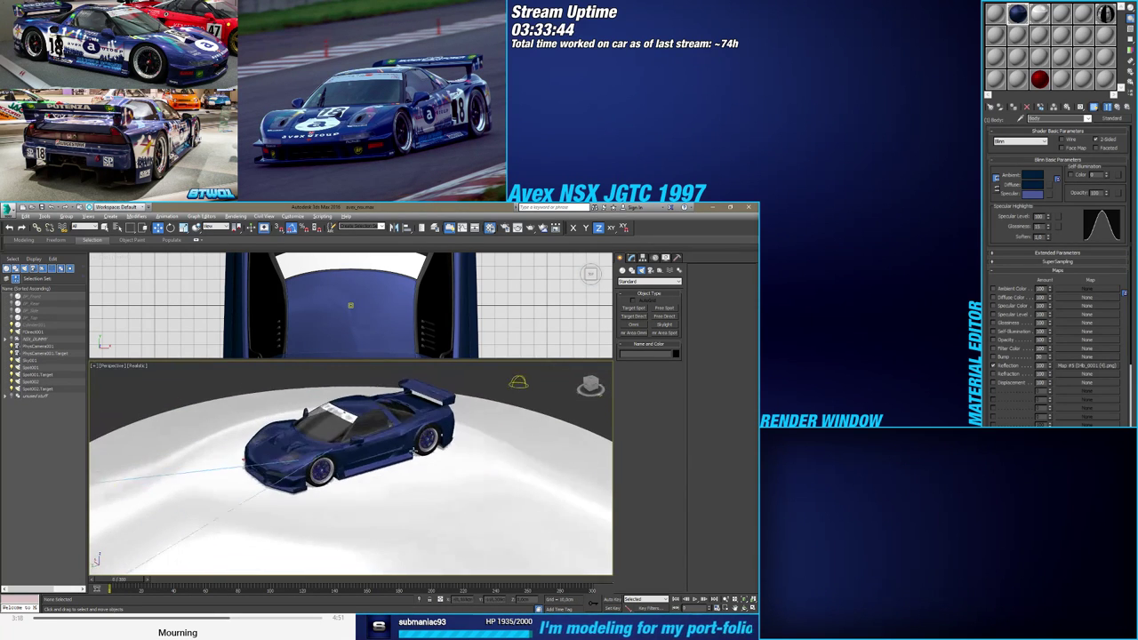
{"action": "key", "text": "u"}
{"action": "scroll", "coordinate": [377, 469], "scroll_direction": "up", "scroll_amount": 5}
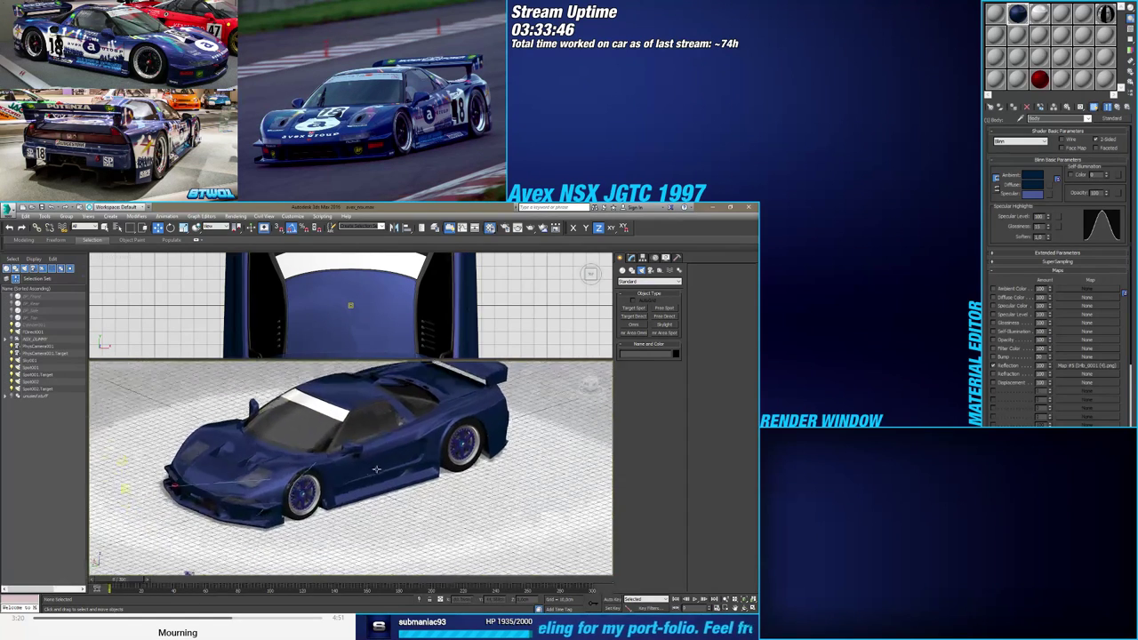
{"action": "middle_click_drag", "start_coordinate": [376, 469], "coordinate": [375, 492], "text": "alt"}
{"action": "left_click", "coordinate": [140, 367]}
{"action": "left_click", "coordinate": [174, 384]}
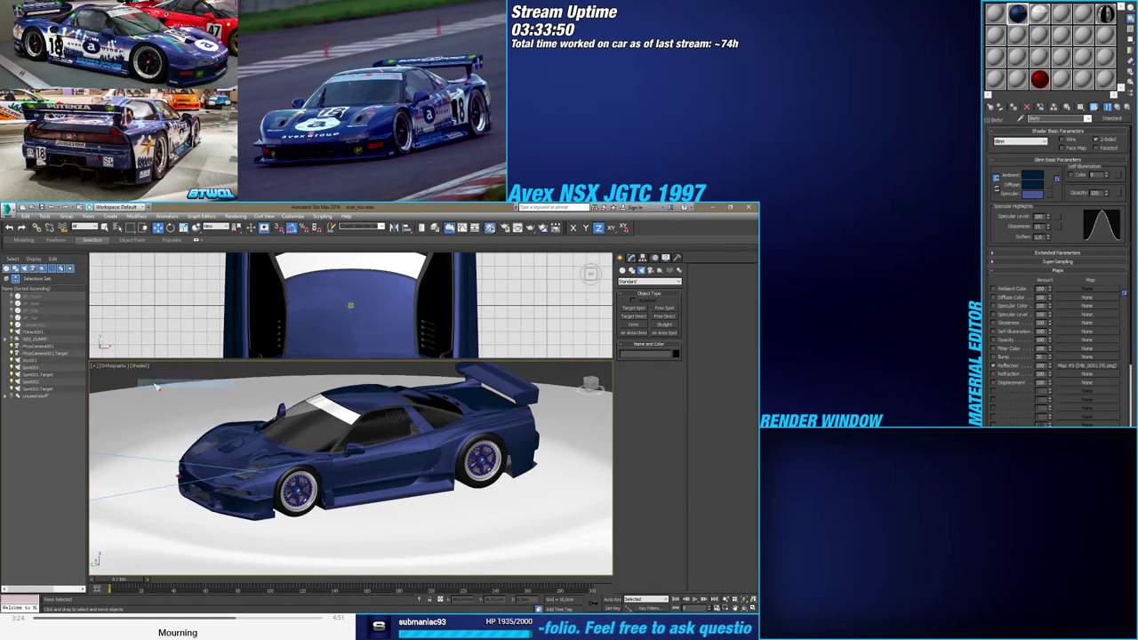
Show the physical camera view with safe frames in the upper viewport and make that viewport taller
{"action": "left_click", "coordinate": [184, 333]}
{"action": "key", "text": "c"}
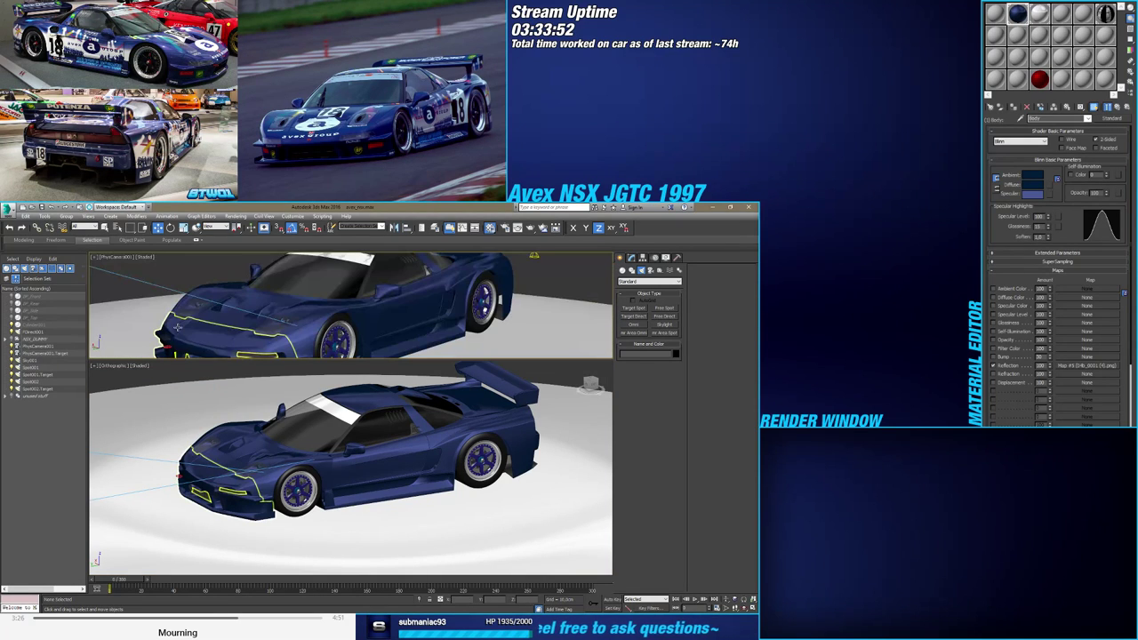
{"action": "key", "text": "shift+f"}
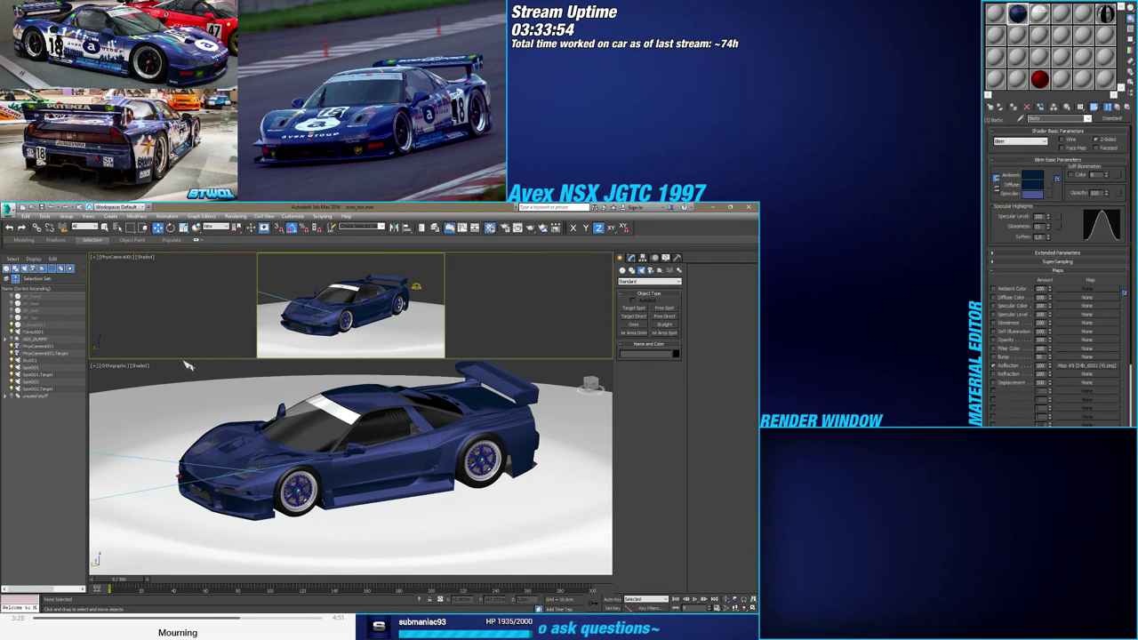
{"action": "left_click_drag", "start_coordinate": [187, 363], "coordinate": [187, 396]}
Switch the physical camera viewport's display style to Realistic
{"action": "left_click", "coordinate": [307, 429]}
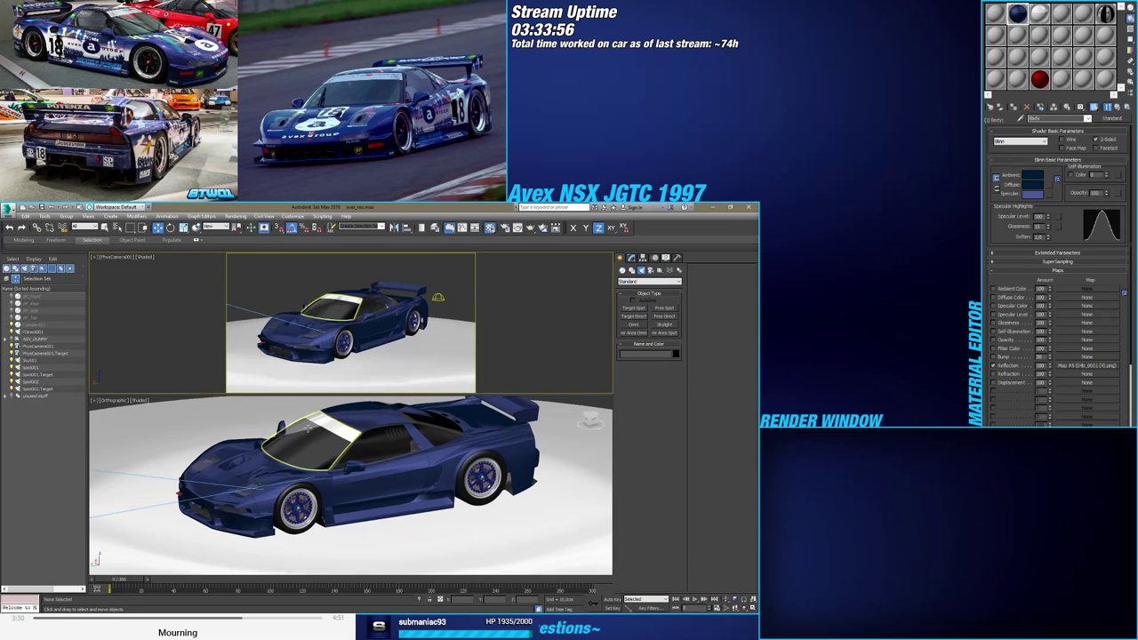
{"action": "middle_click_drag", "start_coordinate": [340, 466], "coordinate": [418, 489], "text": "alt"}
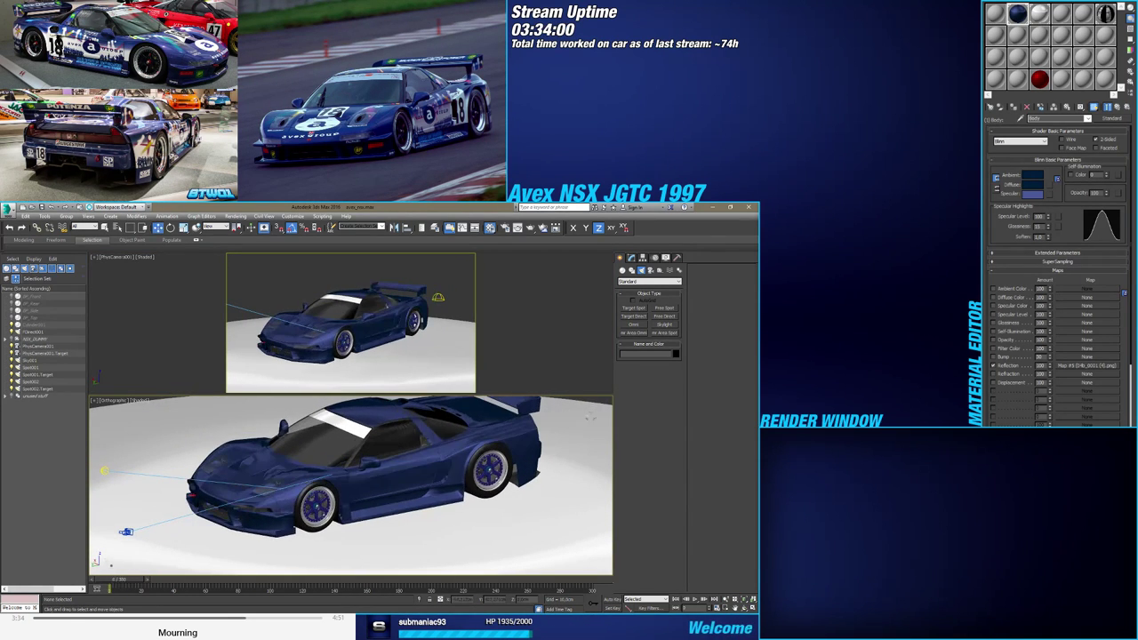
{"action": "left_click", "coordinate": [152, 258]}
{"action": "left_click", "coordinate": [159, 265]}
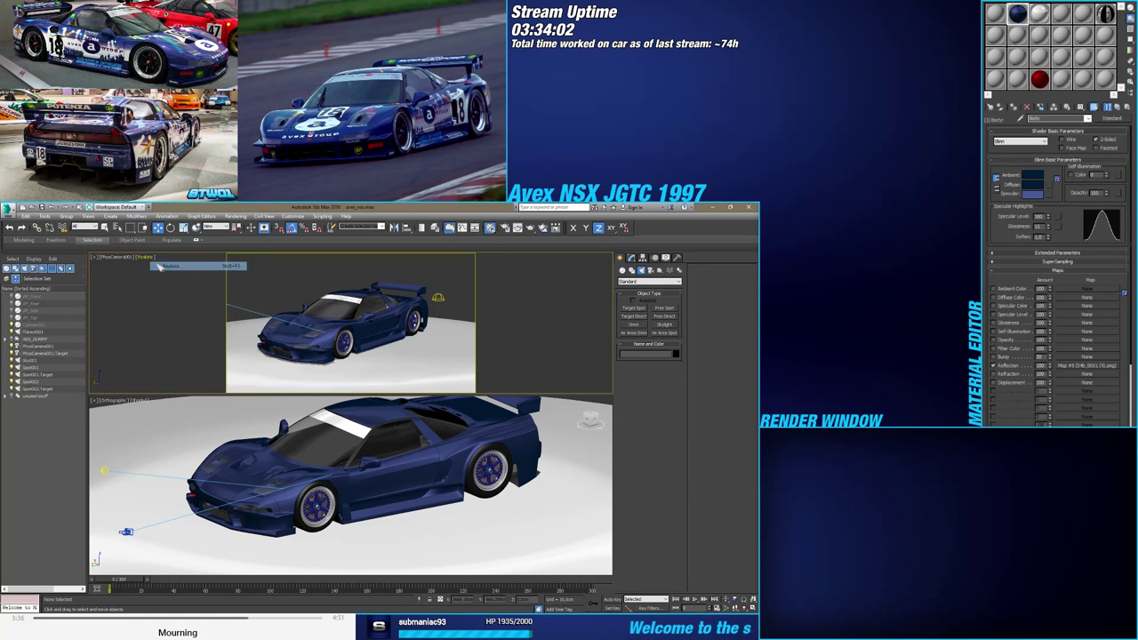
{"action": "mouse_move", "coordinate": [135, 582]}
{"action": "left_mouse_down"}
{"action": "mouse_move", "coordinate": [298, 582]}
{"action": "mouse_move", "coordinate": [119, 582]}
{"action": "left_mouse_up"}
{"action": "key", "text": "w"}
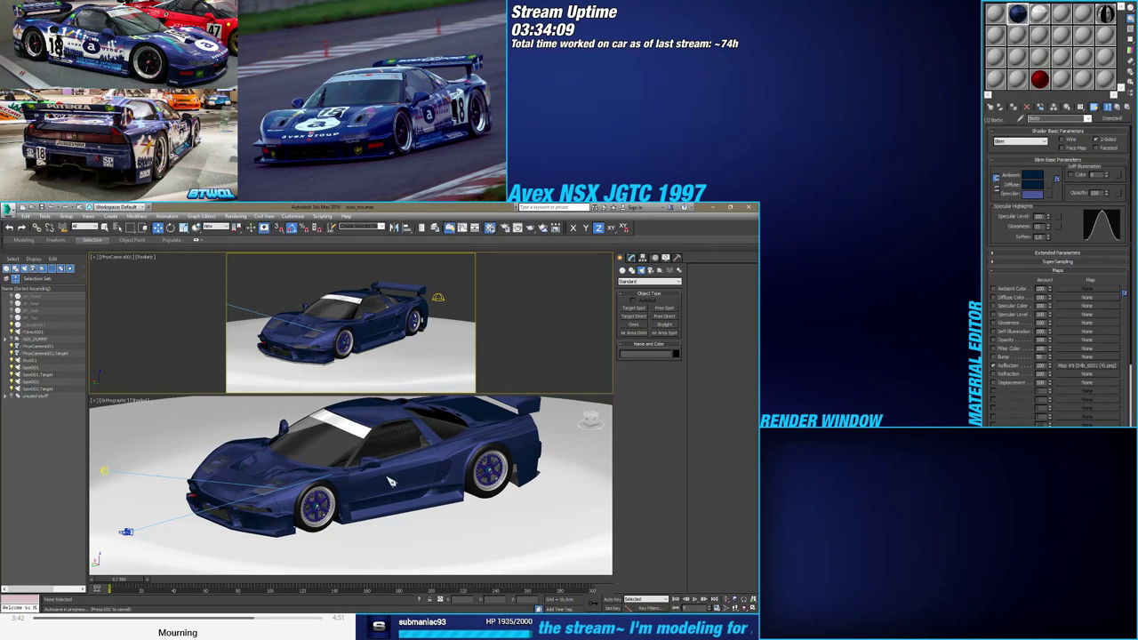
Select the spotlight behind the car without its target and widen its falloff to about 118 degrees
{"action": "scroll", "coordinate": [400, 462], "scroll_direction": "down", "scroll_amount": 5}
{"action": "middle_click_drag", "start_coordinate": [404, 458], "coordinate": [378, 451], "text": "alt"}
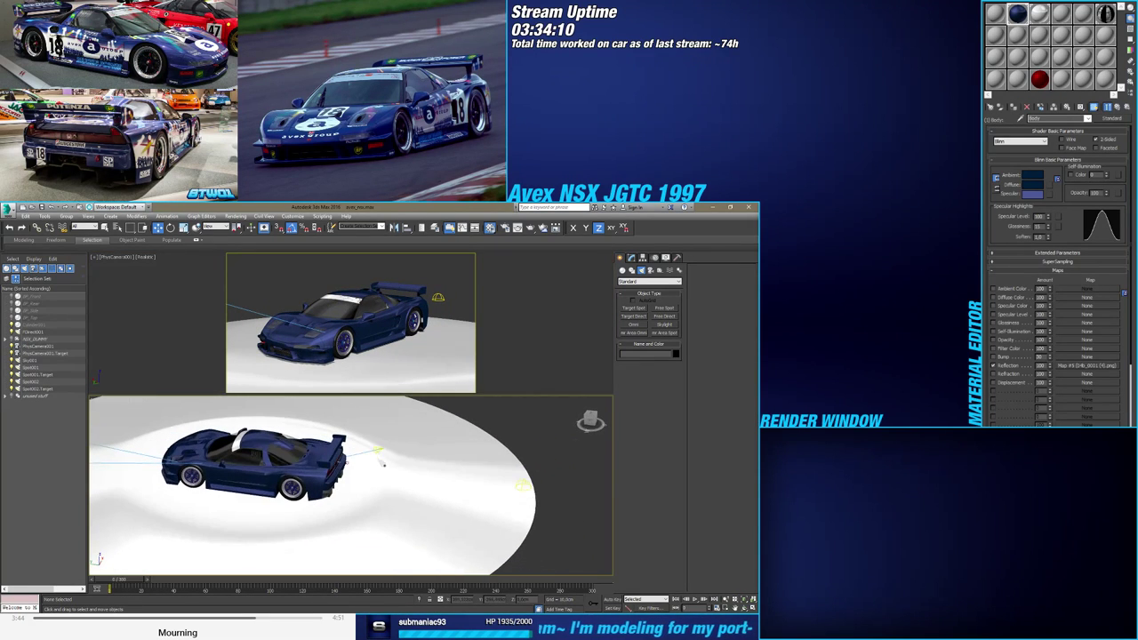
{"action": "left_click", "coordinate": [378, 449]}
{"action": "left_click", "coordinate": [376, 449]}
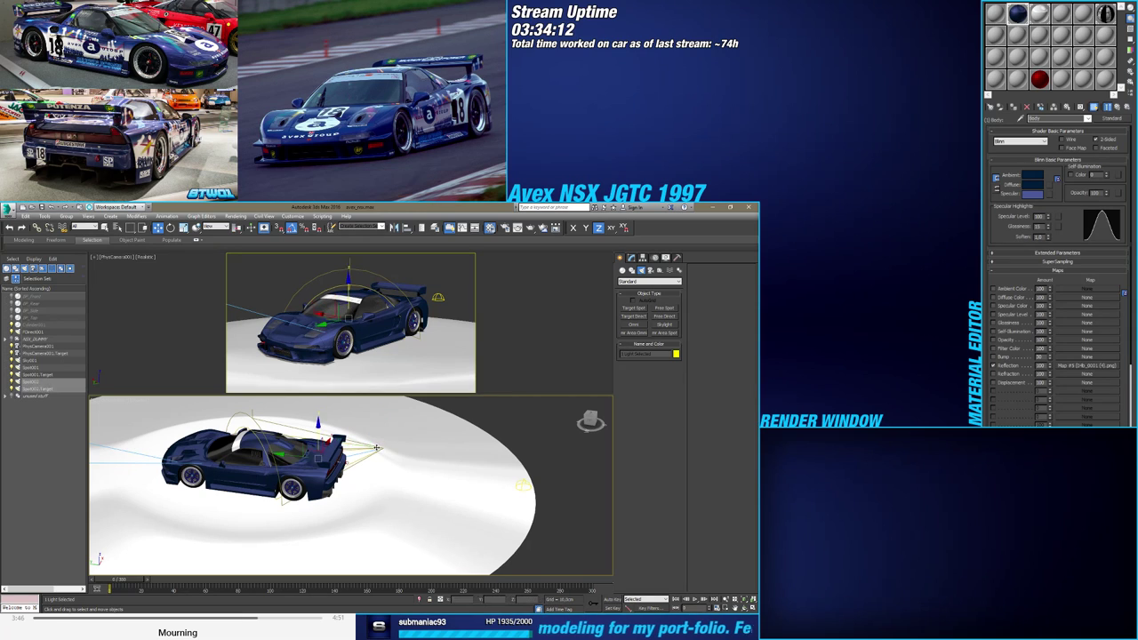
{"action": "left_click", "coordinate": [635, 257]}
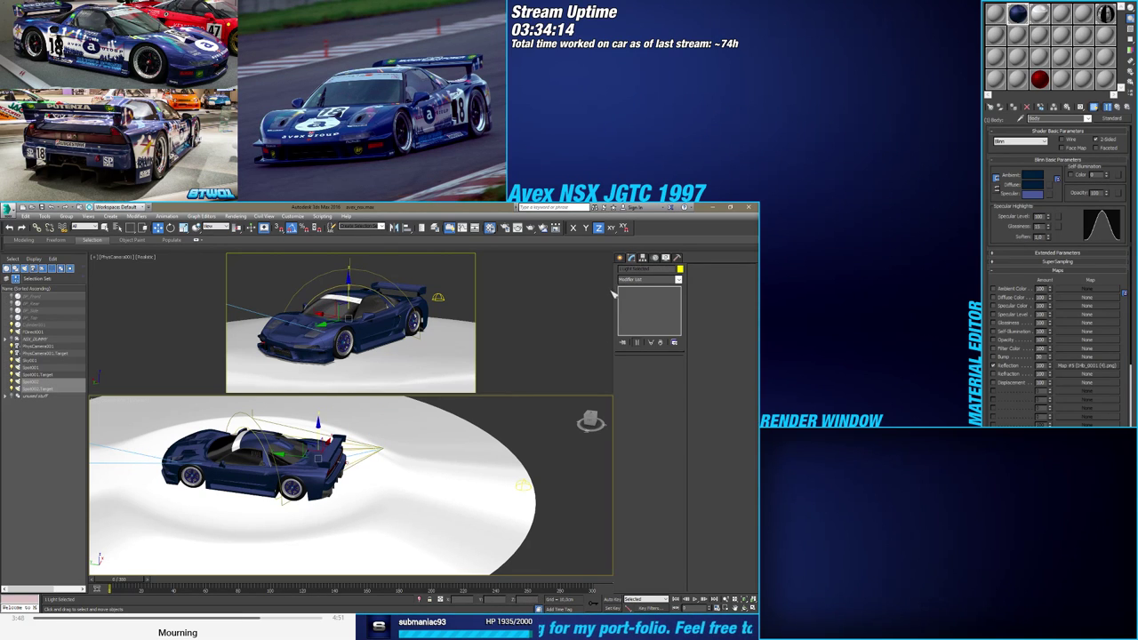
{"action": "left_click", "coordinate": [26, 382]}
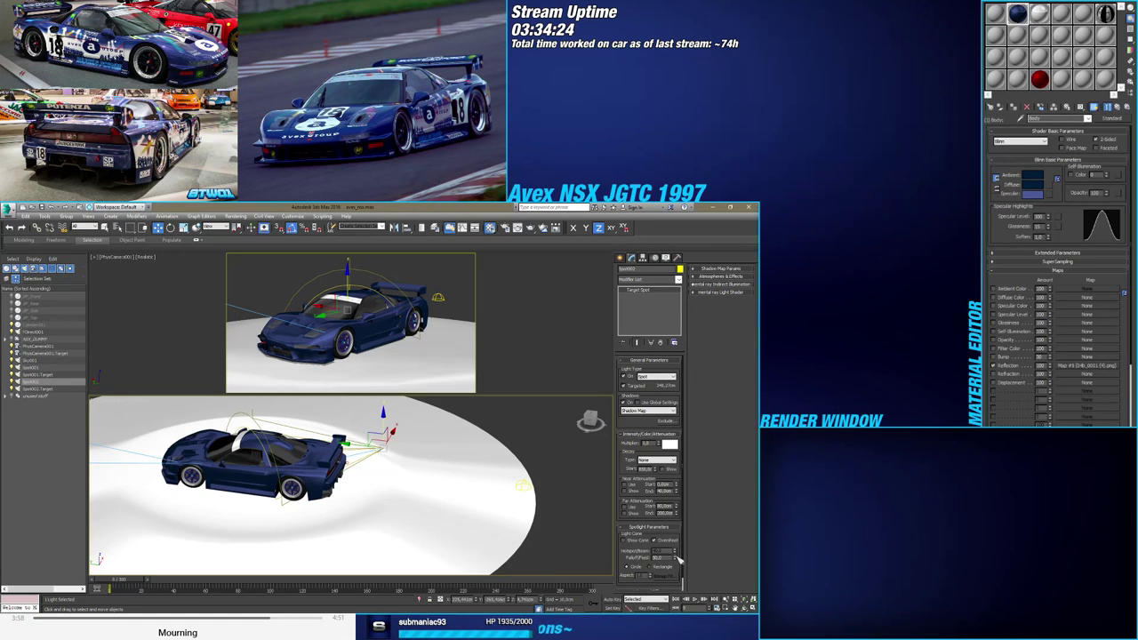
{"action": "left_click_drag", "start_coordinate": [675, 558], "coordinate": [675, 522]}
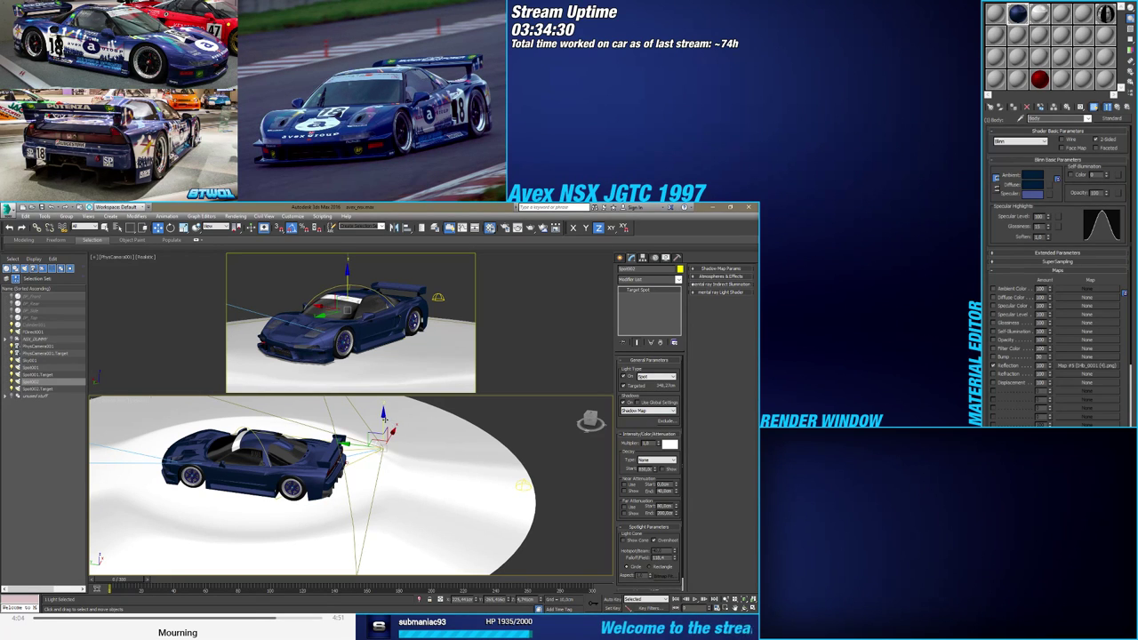
Raise the rear spotlight high above the car, keeping its target in place
{"action": "left_click_drag", "start_coordinate": [383, 415], "coordinate": [367, 360]}
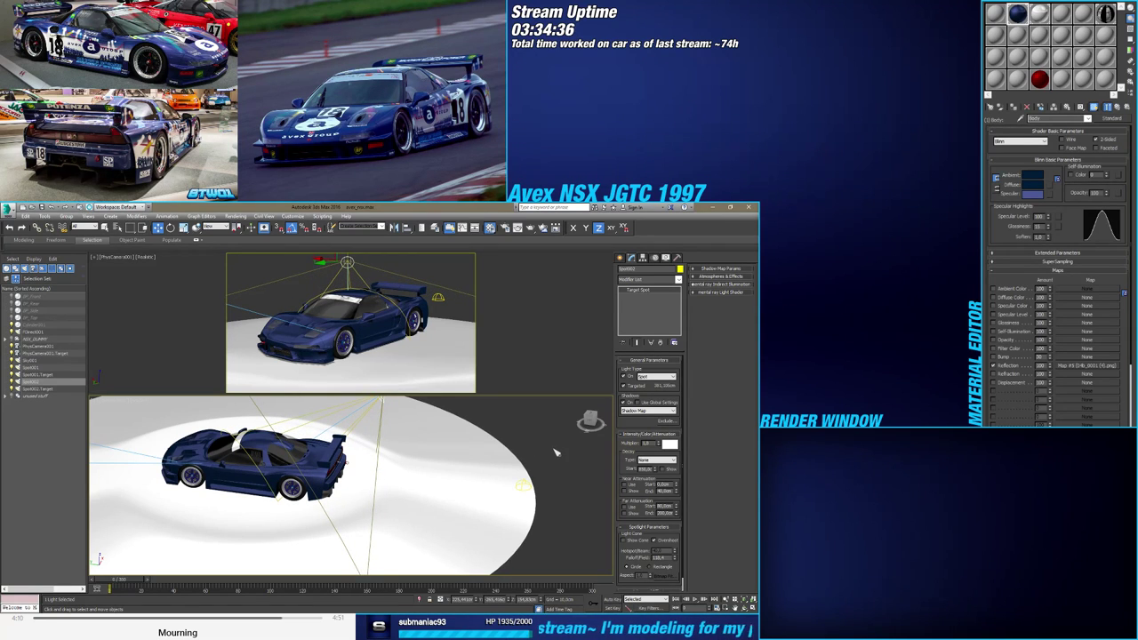
{"action": "left_click", "coordinate": [544, 364]}
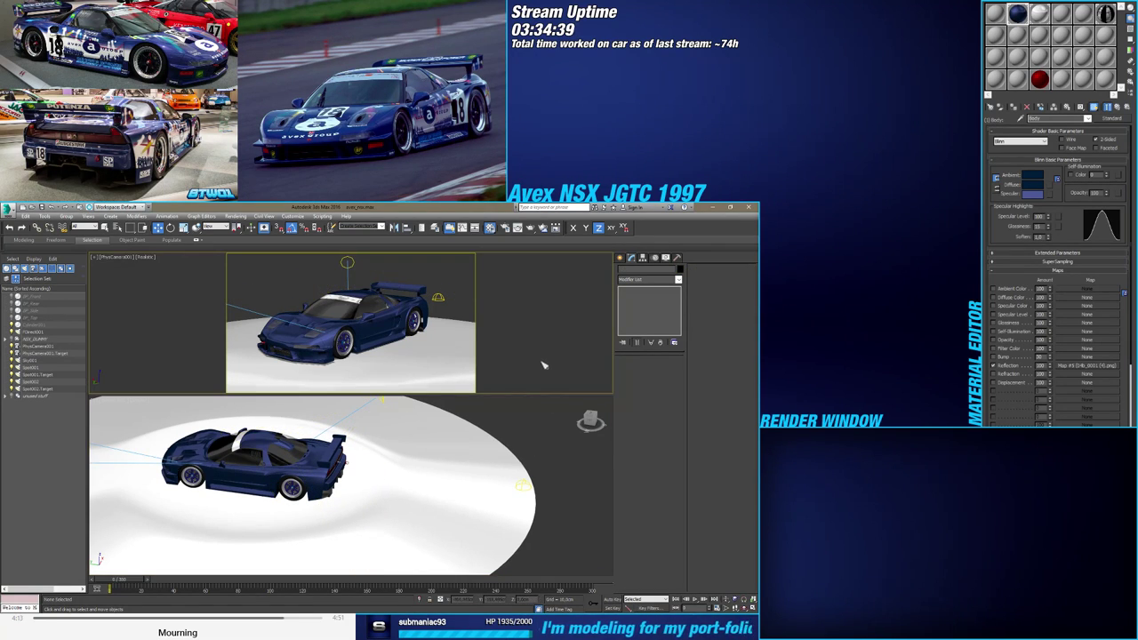
{"action": "left_click_drag", "start_coordinate": [131, 582], "coordinate": [89, 583]}
{"action": "left_click", "coordinate": [382, 400]}
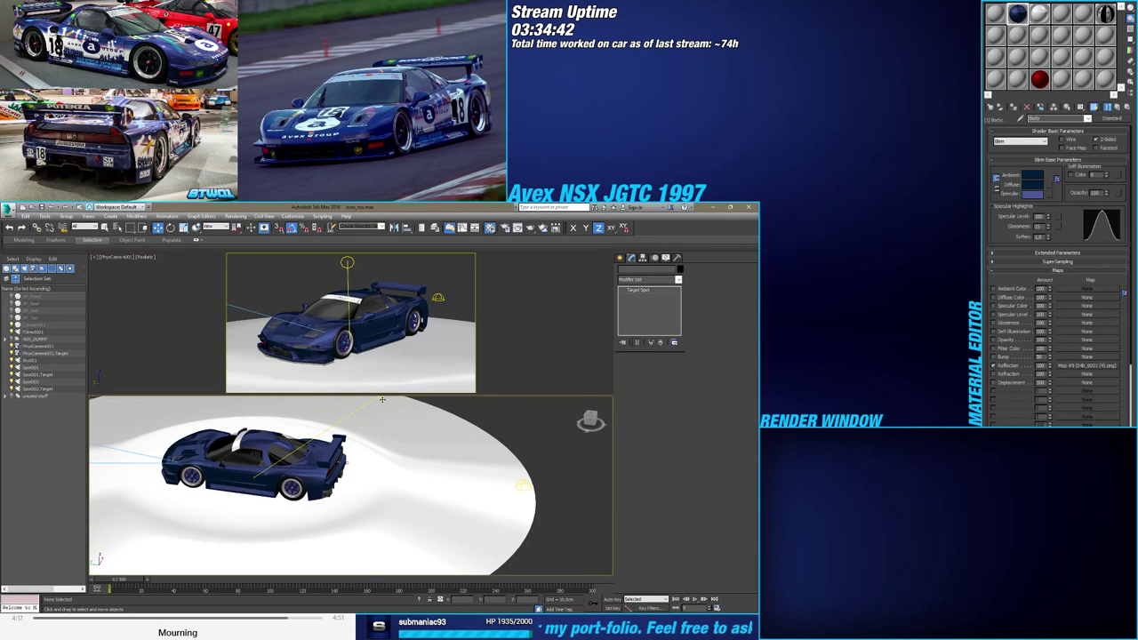
Inspect the light parameters of the spotlight in front of the car and the one above its rear
{"action": "middle_click_drag", "start_coordinate": [389, 460], "coordinate": [475, 486]}
{"action": "scroll", "coordinate": [476, 486], "scroll_direction": "down", "scroll_amount": 2}
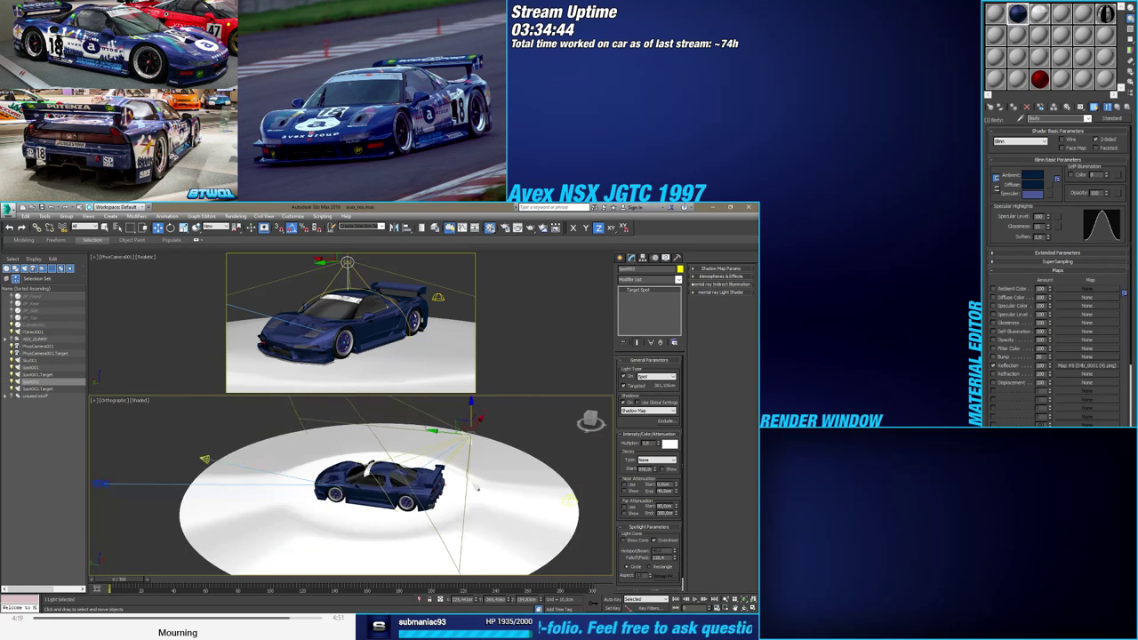
{"action": "left_click", "coordinate": [205, 461]}
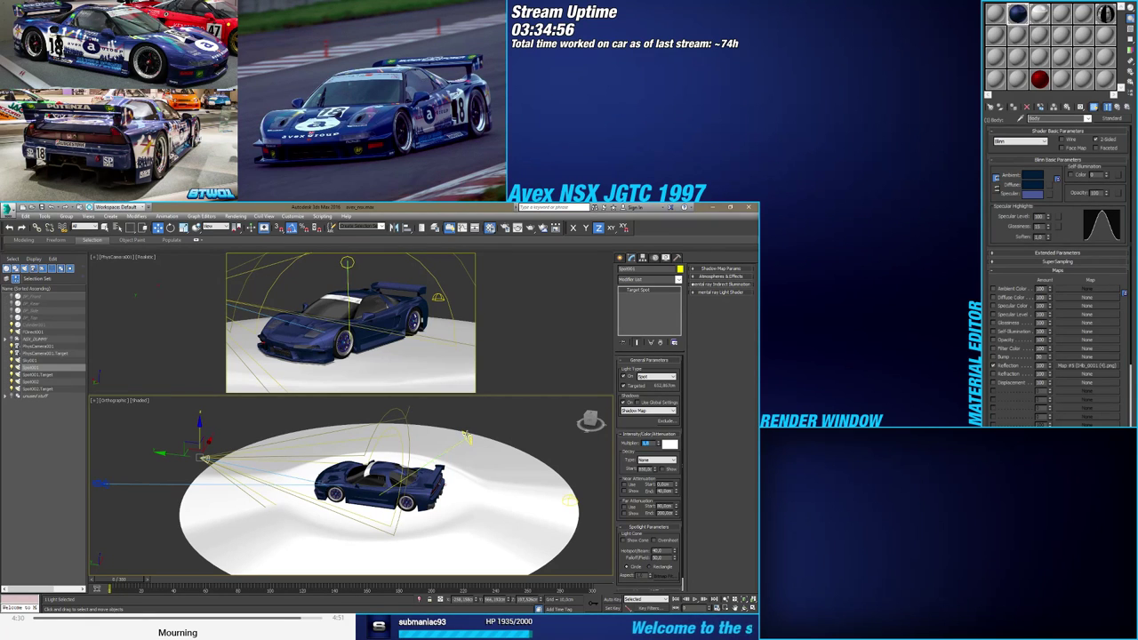
{"action": "left_click", "coordinate": [466, 434]}
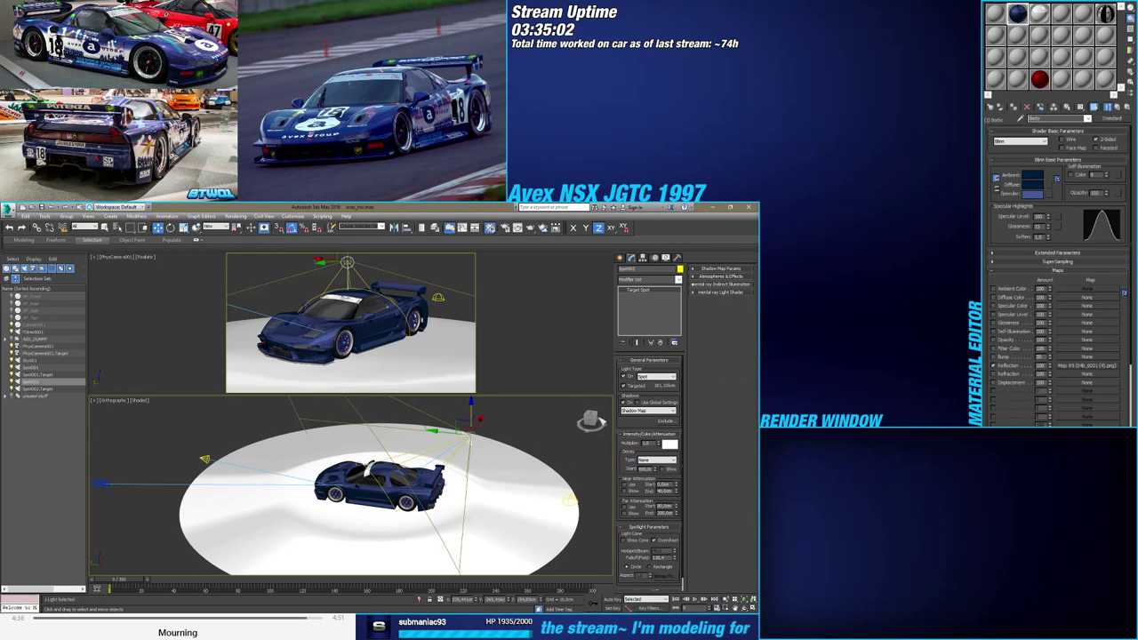
Darken the Ground material's diffuse colour from near white to a mid grey
{"action": "left_click", "coordinate": [1038, 13]}
{"action": "left_click", "coordinate": [579, 400]}
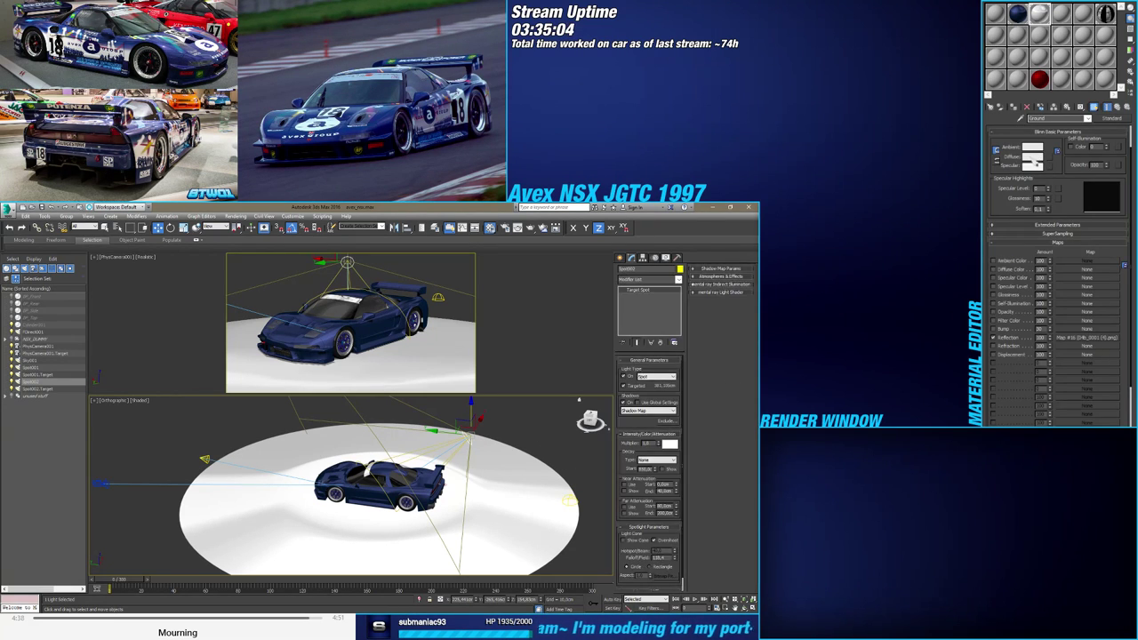
{"action": "left_click", "coordinate": [1032, 157]}
{"action": "mouse_move", "coordinate": [268, 294]}
{"action": "left_mouse_down"}
{"action": "mouse_move", "coordinate": [245, 295]}
{"action": "mouse_move", "coordinate": [266, 298]}
{"action": "left_mouse_up"}
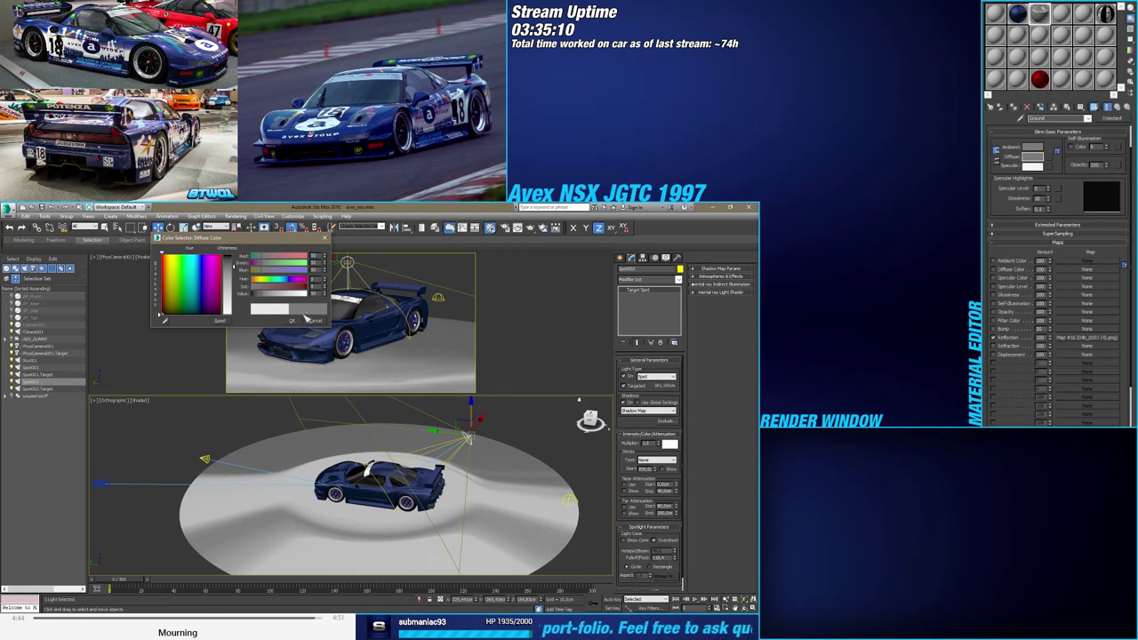
{"action": "left_click", "coordinate": [303, 318]}
Deselect the lights and render the physical camera view with the grey ground
{"action": "mouse_move", "coordinate": [514, 421]}
{"action": "middle_mouse_down", "text": "alt"}
{"action": "mouse_move", "coordinate": [537, 420]}
{"action": "mouse_move", "coordinate": [502, 425]}
{"action": "mouse_move", "coordinate": [514, 431]}
{"action": "middle_mouse_up", "text": "alt"}
{"action": "left_click", "coordinate": [523, 429]}
{"action": "key", "text": "shift+q"}
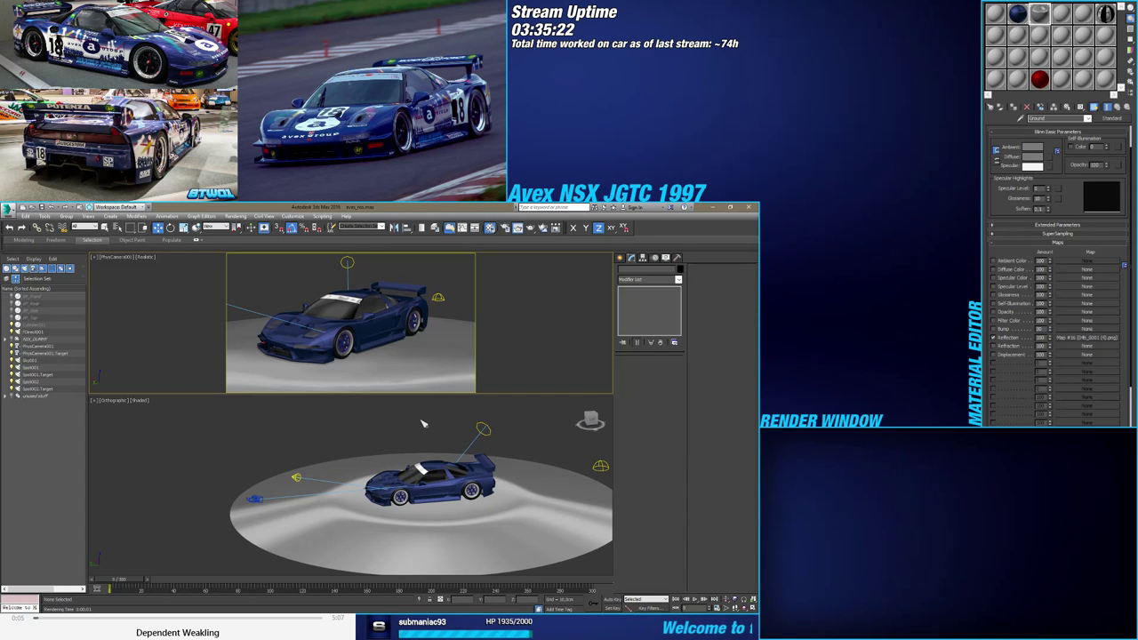
{"action": "left_click_drag", "start_coordinate": [758, 267], "coordinate": [902, 281]}
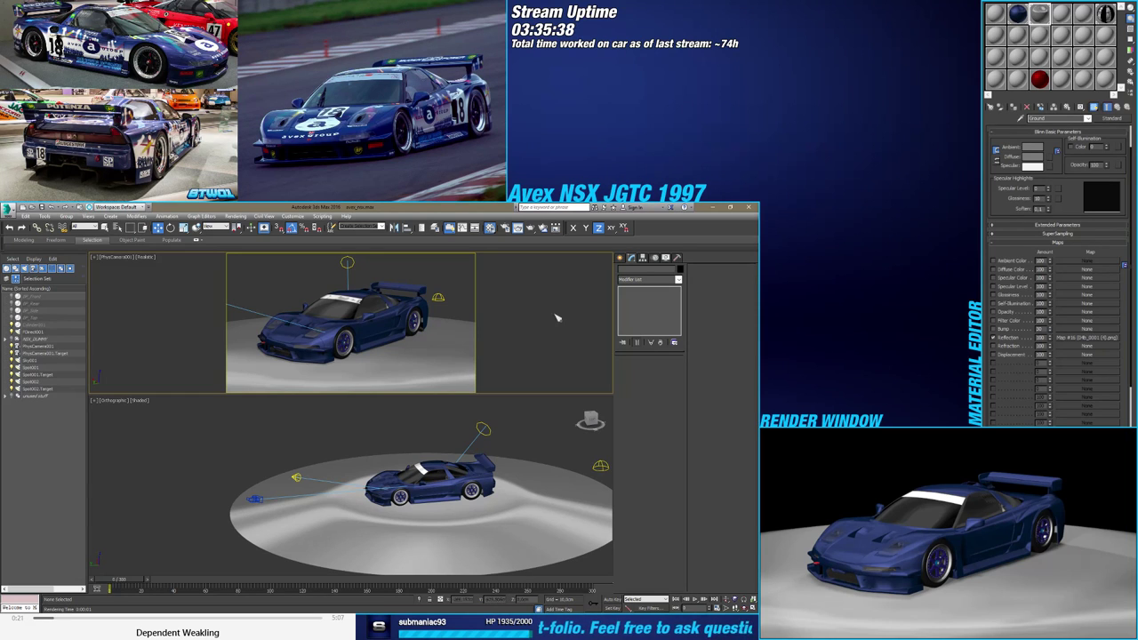
Render the car from its side at frame 64 of the animation and return to frame 0
{"action": "left_click_drag", "start_coordinate": [120, 584], "coordinate": [249, 579]}
{"action": "key", "text": "shift+q"}
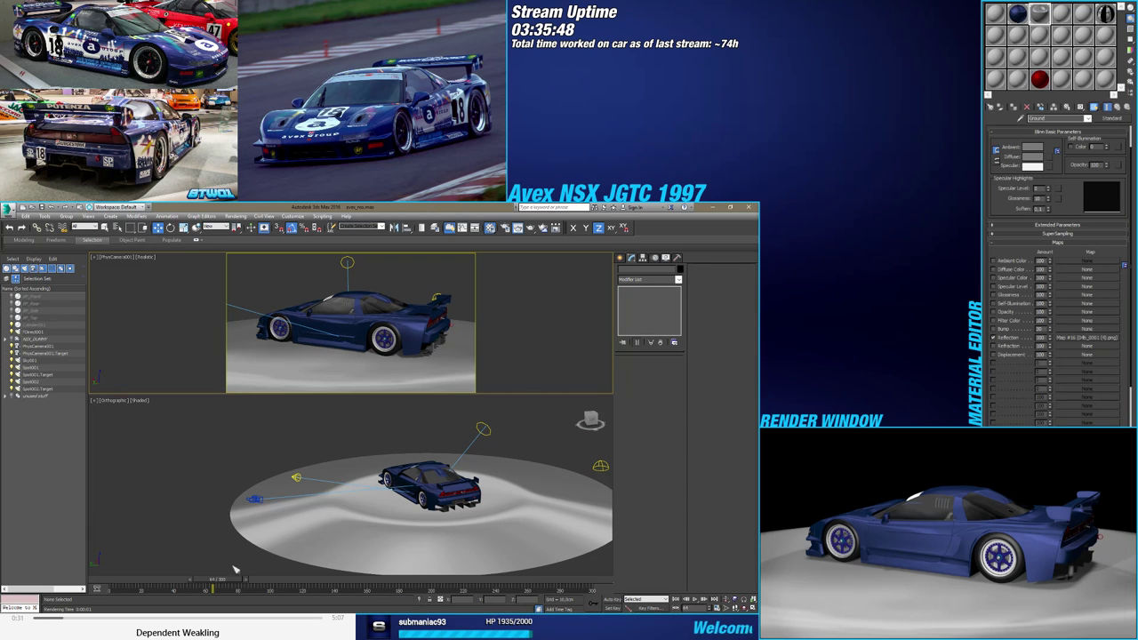
{"action": "left_click_drag", "start_coordinate": [213, 579], "coordinate": [108, 580]}
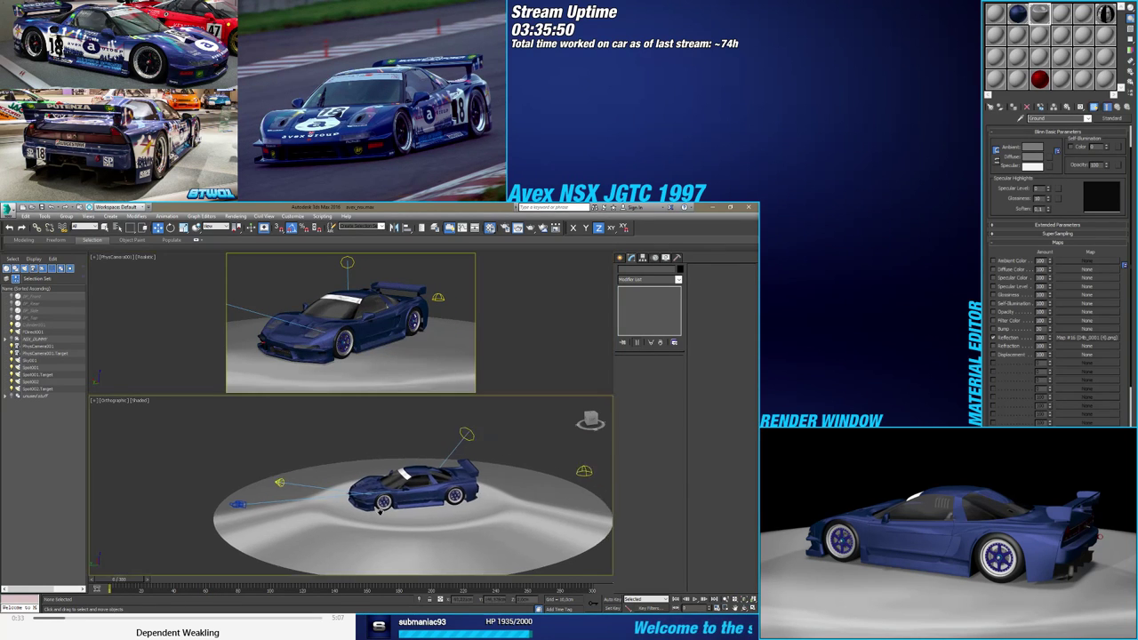
Give the front spotlight's light colour a slight warm yellow tint
{"action": "middle_click_drag", "start_coordinate": [380, 511], "coordinate": [358, 520], "text": "alt"}
{"action": "scroll", "coordinate": [393, 511], "scroll_direction": "up", "scroll_amount": 3}
{"action": "scroll", "coordinate": [393, 512], "scroll_direction": "down", "scroll_amount": 2}
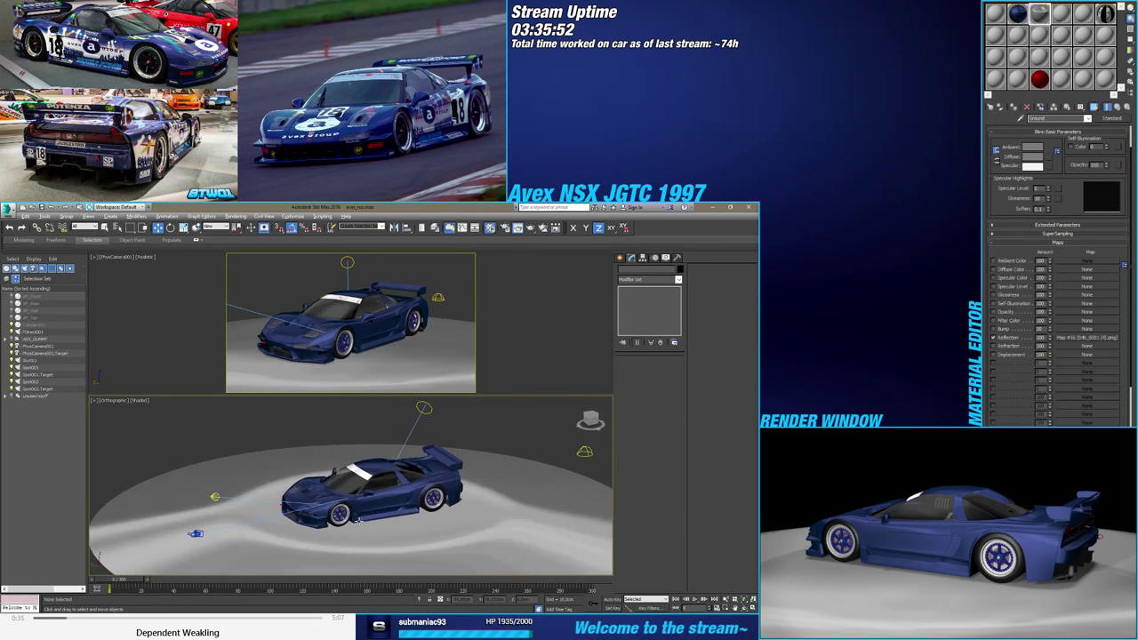
{"action": "left_click", "coordinate": [214, 496]}
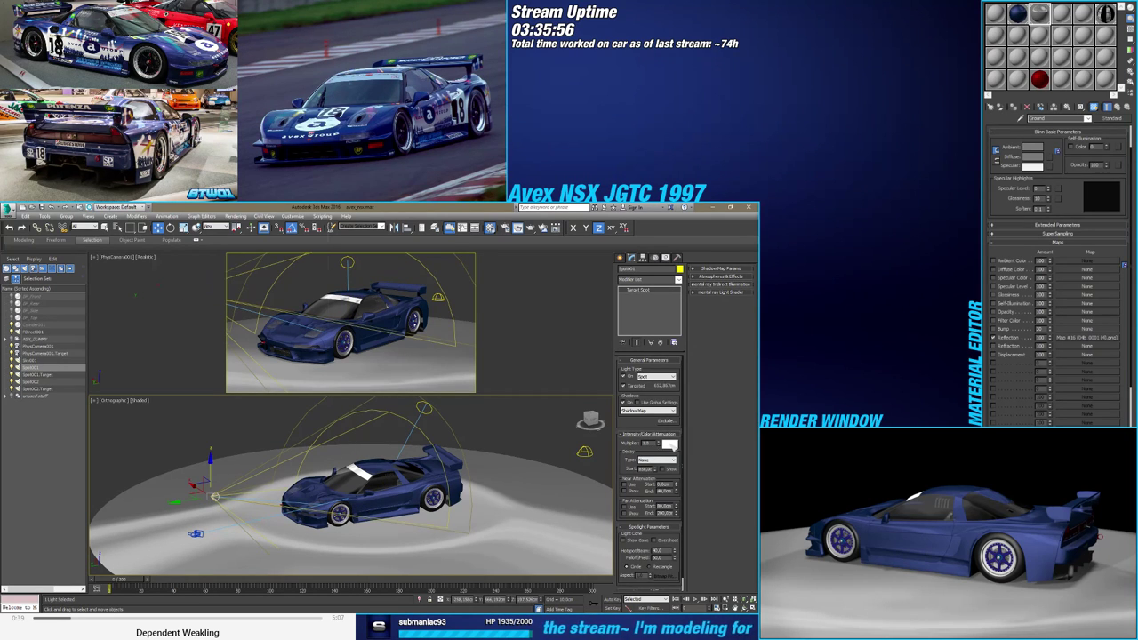
{"action": "left_click", "coordinate": [669, 443]}
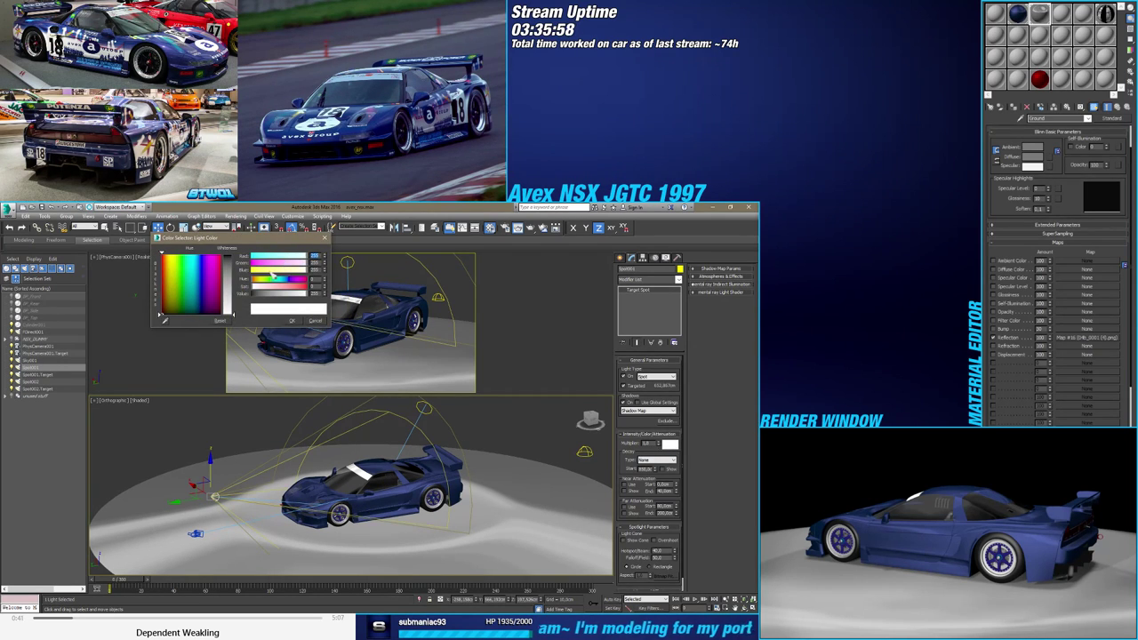
{"action": "left_click_drag", "start_coordinate": [265, 270], "coordinate": [299, 274]}
{"action": "left_click", "coordinate": [300, 321]}
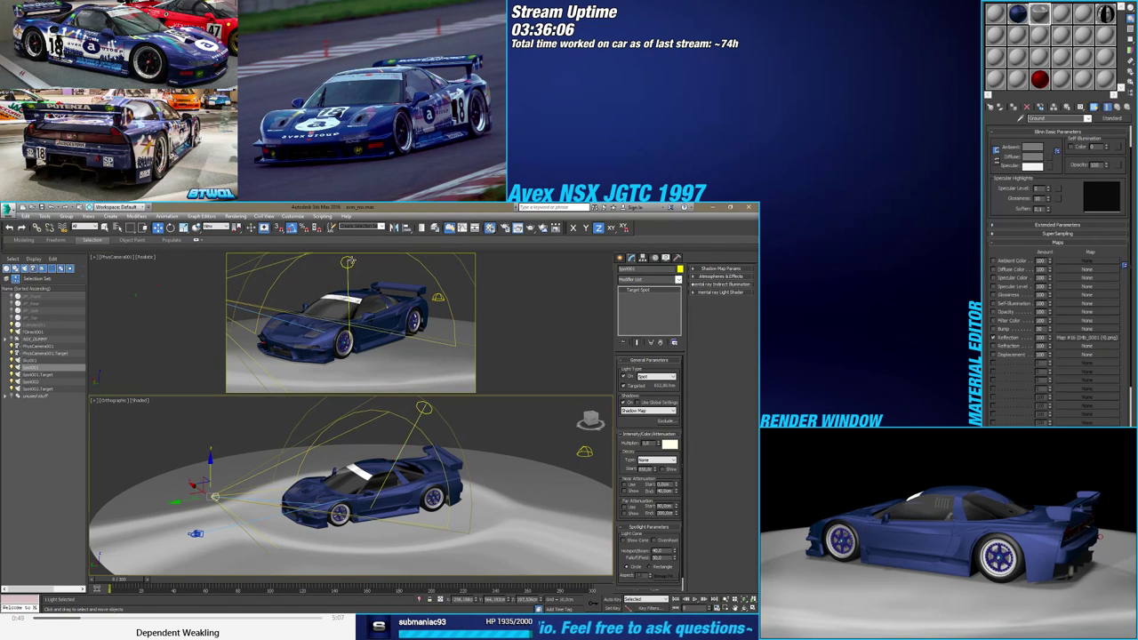
Lower the intensity multiplier of the front spotlight
{"action": "left_click", "coordinate": [348, 262]}
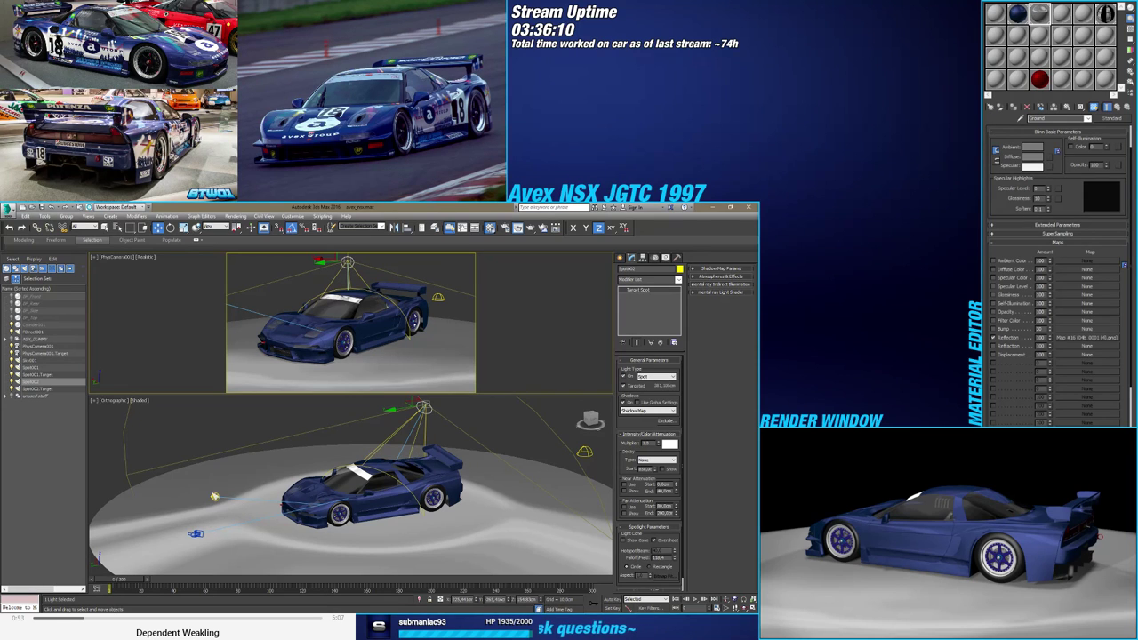
{"action": "left_click", "coordinate": [215, 496]}
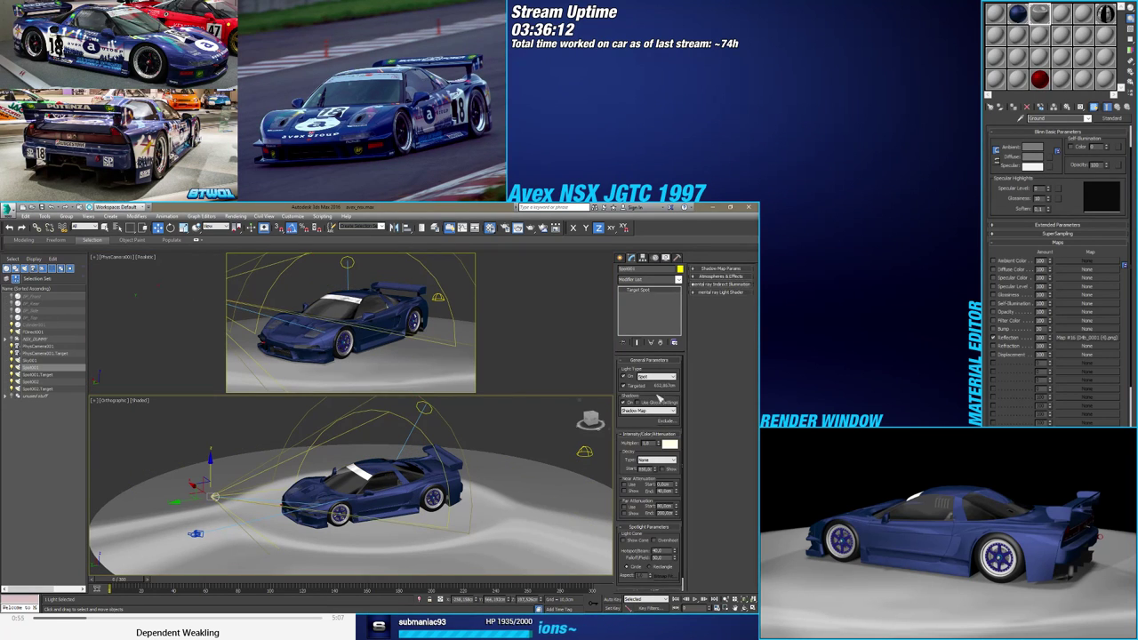
{"action": "left_click_drag", "start_coordinate": [652, 443], "coordinate": [628, 443]}
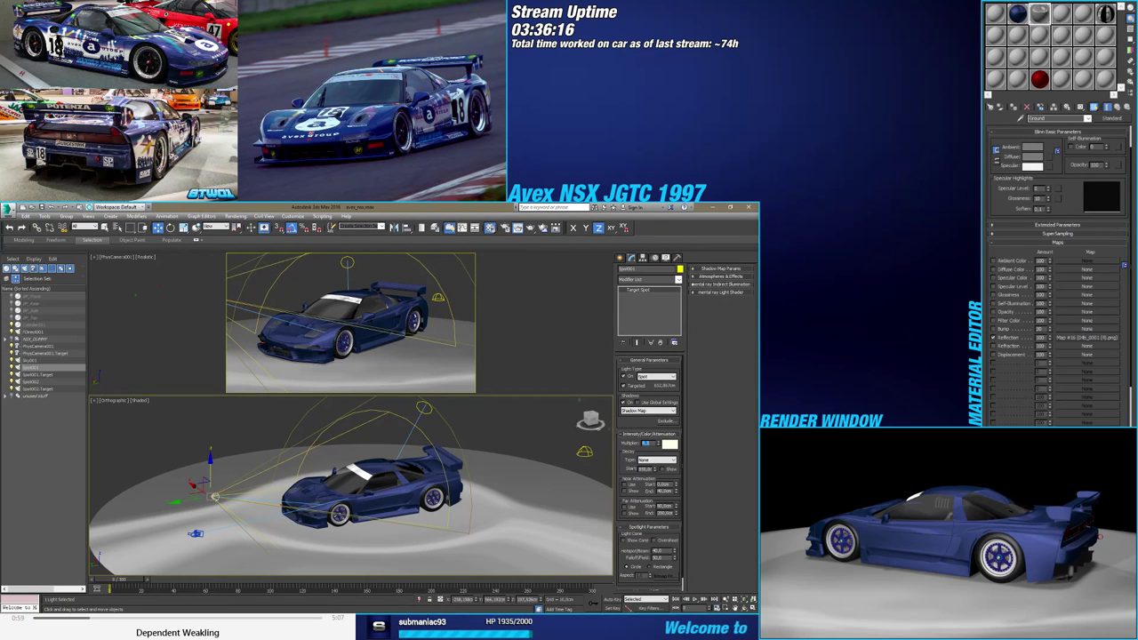
Turn off the skylight behind the car and clear the selection
{"action": "left_click", "coordinate": [424, 408]}
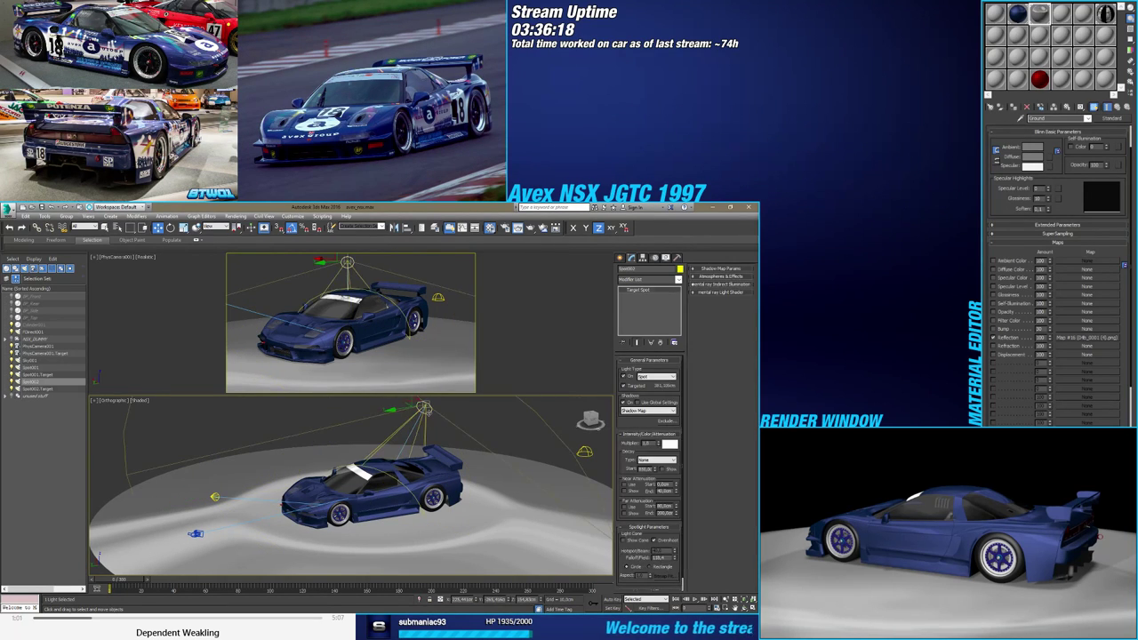
{"action": "left_click", "coordinate": [537, 429]}
{"action": "left_click", "coordinate": [584, 451]}
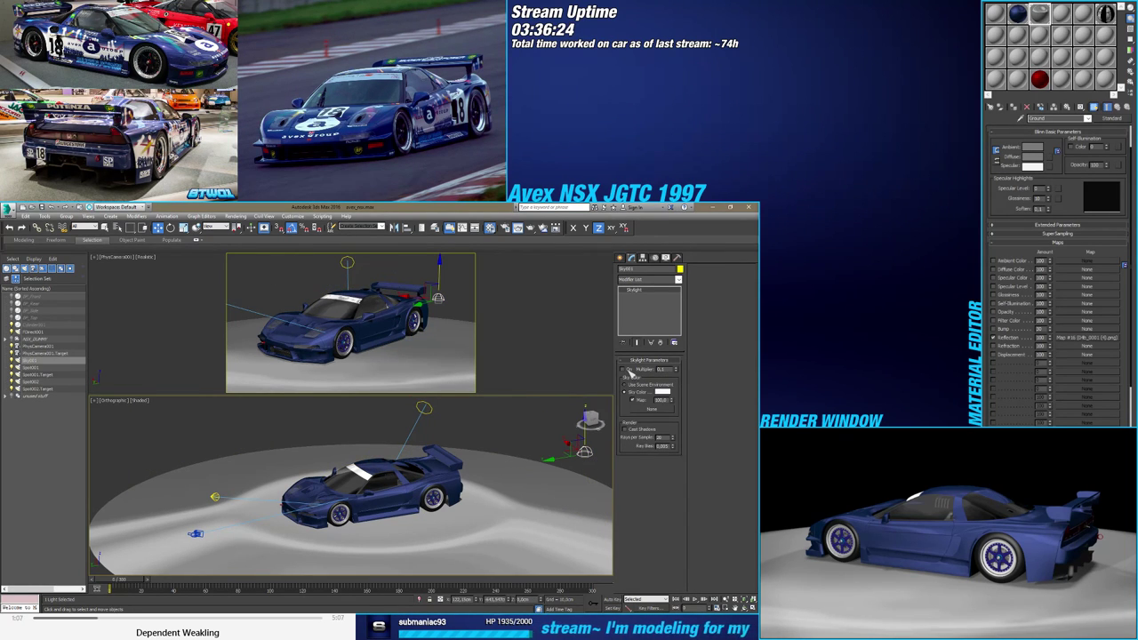
{"action": "left_click", "coordinate": [525, 418]}
Choose Realistic Materials with Maps from the lower viewport and adjust the camera viewport's shading display options
{"action": "left_click", "coordinate": [140, 401]}
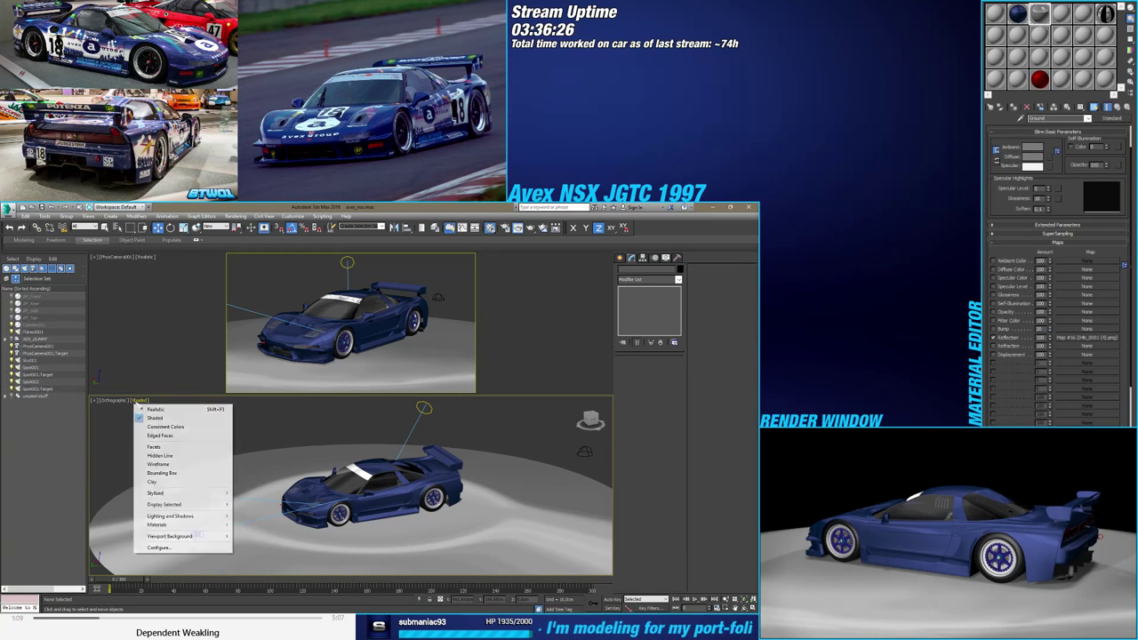
{"action": "mouse_move", "coordinate": [214, 526]}
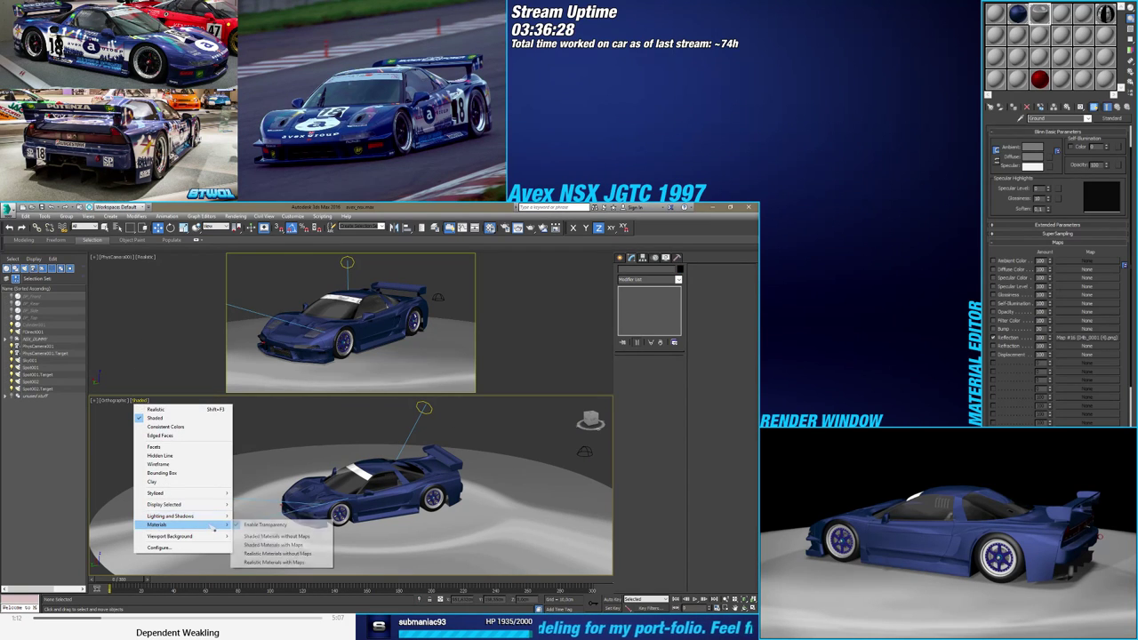
{"action": "left_click", "coordinate": [274, 562]}
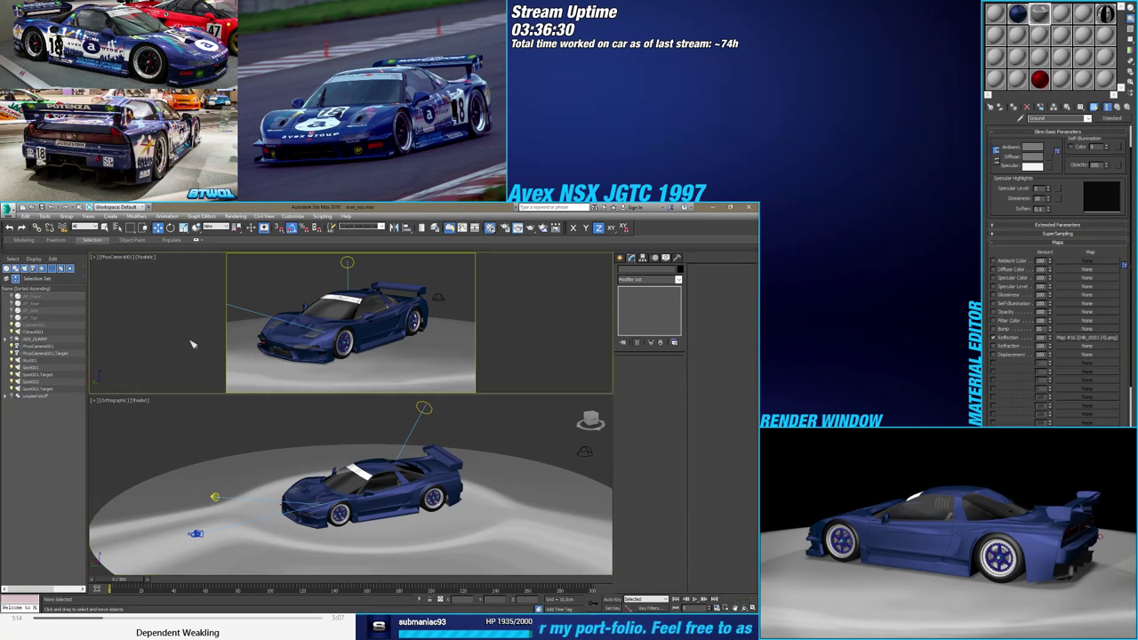
{"action": "left_click", "coordinate": [145, 257]}
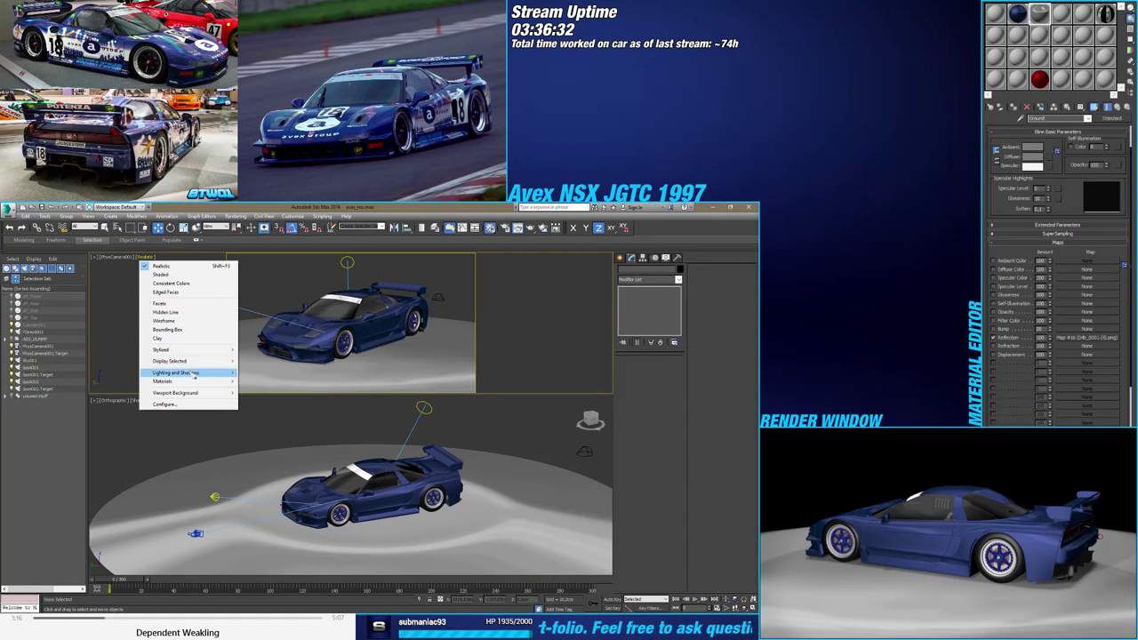
{"action": "mouse_move", "coordinate": [196, 365]}
{"action": "left_click", "coordinate": [282, 382]}
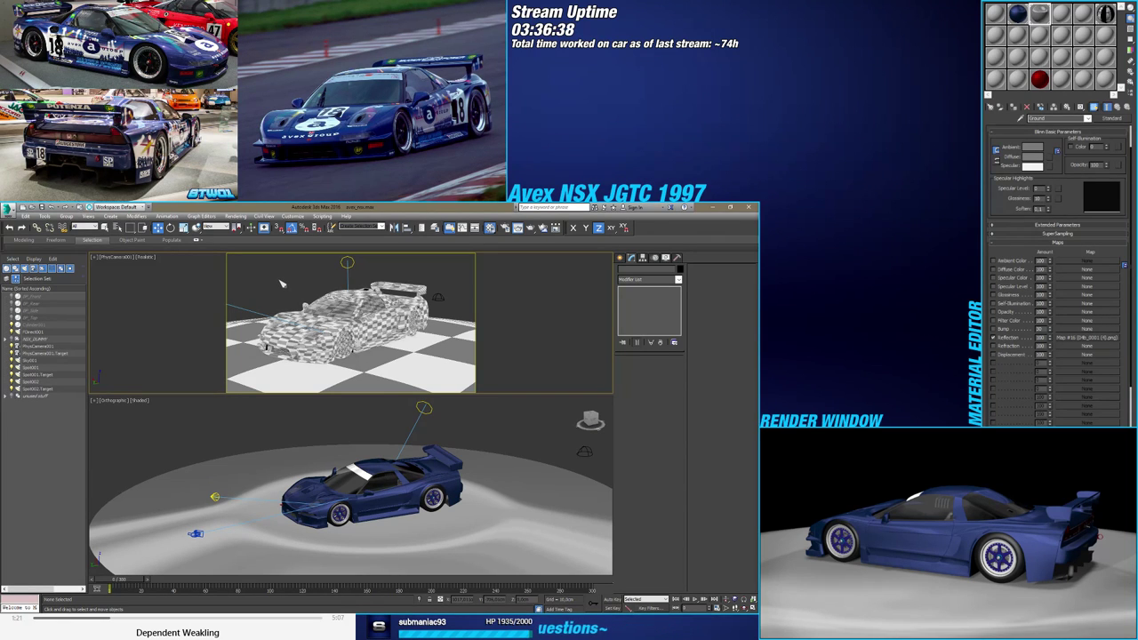
Render the orthographic working view and the physical camera view at frame 0 to check the dimmed lighting
{"action": "mouse_move", "coordinate": [116, 580]}
{"action": "left_mouse_down"}
{"action": "mouse_move", "coordinate": [153, 583]}
{"action": "mouse_move", "coordinate": [125, 583]}
{"action": "left_mouse_up"}
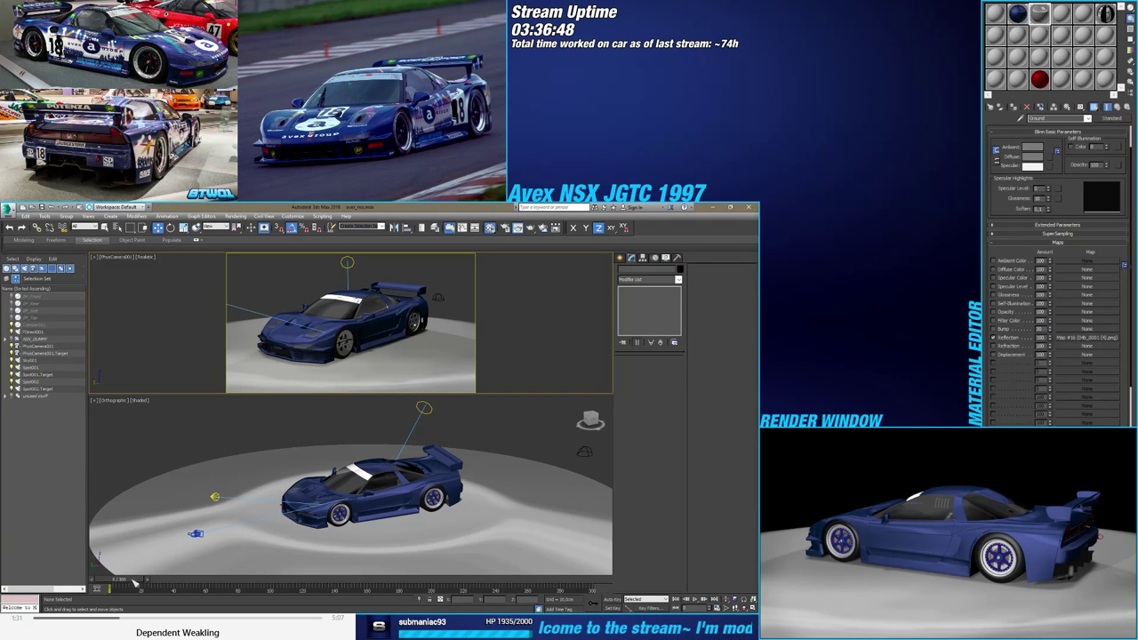
{"action": "left_click", "coordinate": [231, 425]}
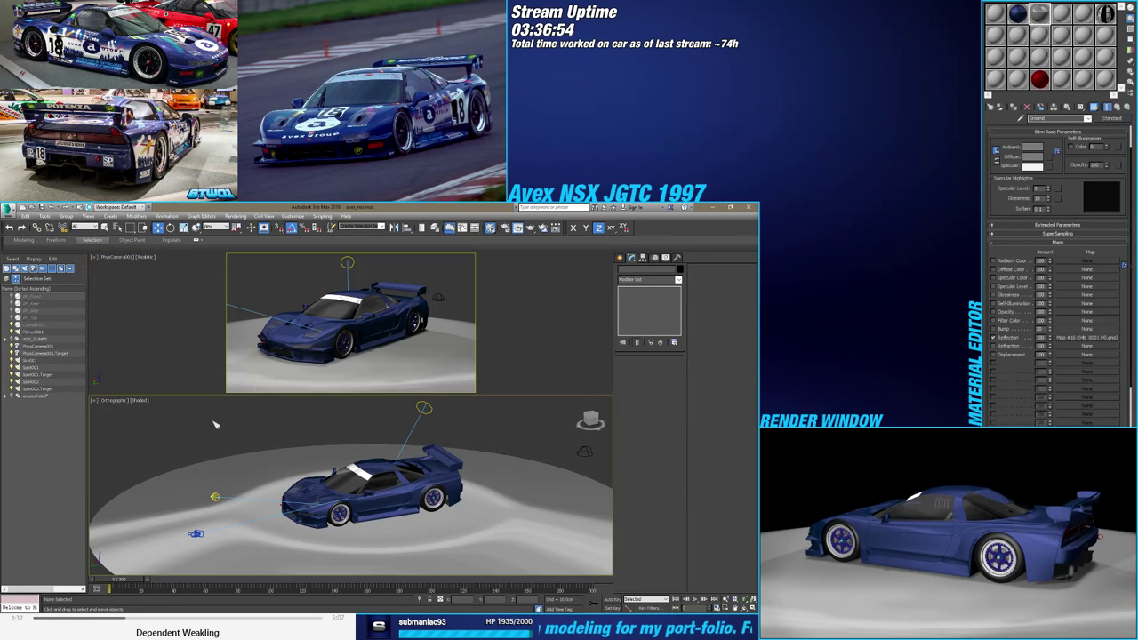
{"action": "mouse_move", "coordinate": [137, 583]}
{"action": "left_mouse_down"}
{"action": "mouse_move", "coordinate": [264, 578]}
{"action": "mouse_move", "coordinate": [124, 578]}
{"action": "left_mouse_up"}
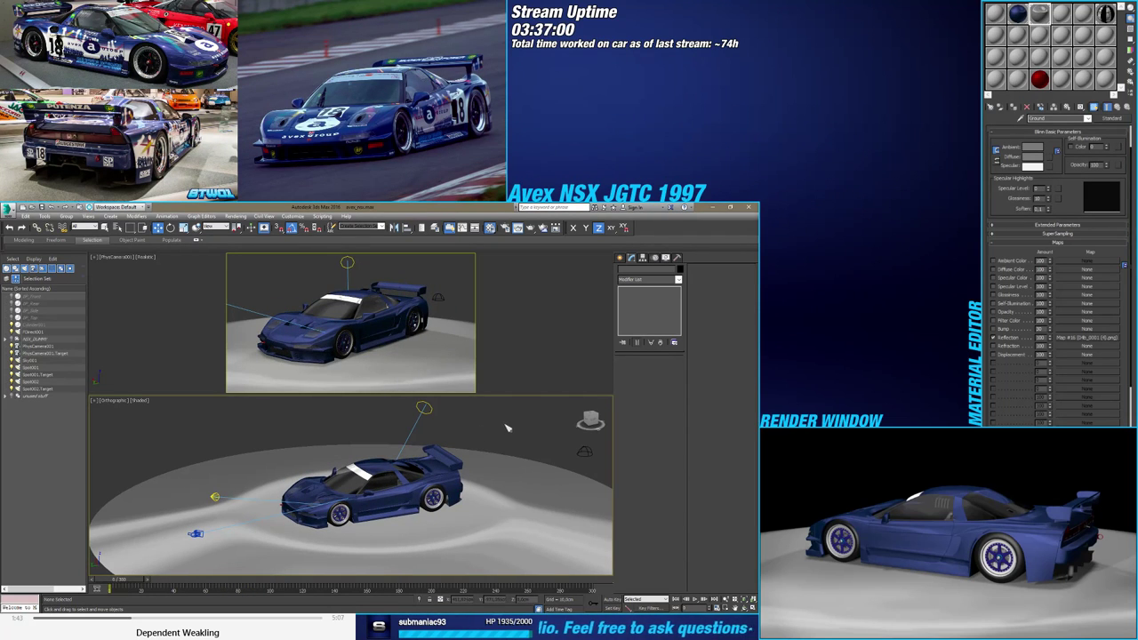
{"action": "key", "text": "shift+q"}
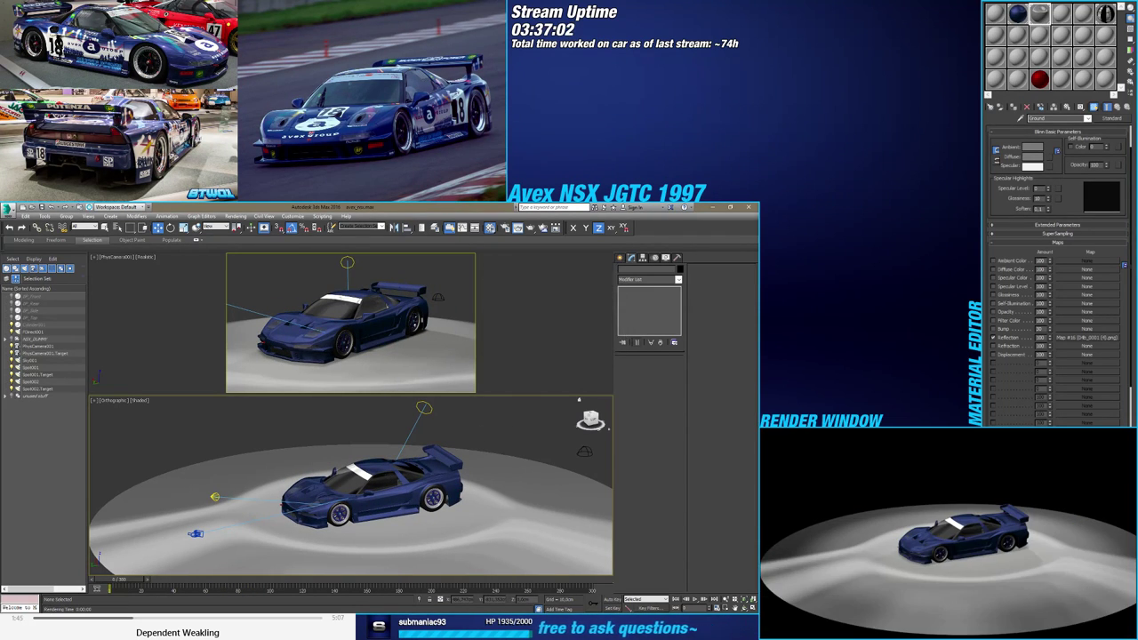
{"action": "key", "text": "shift+q"}
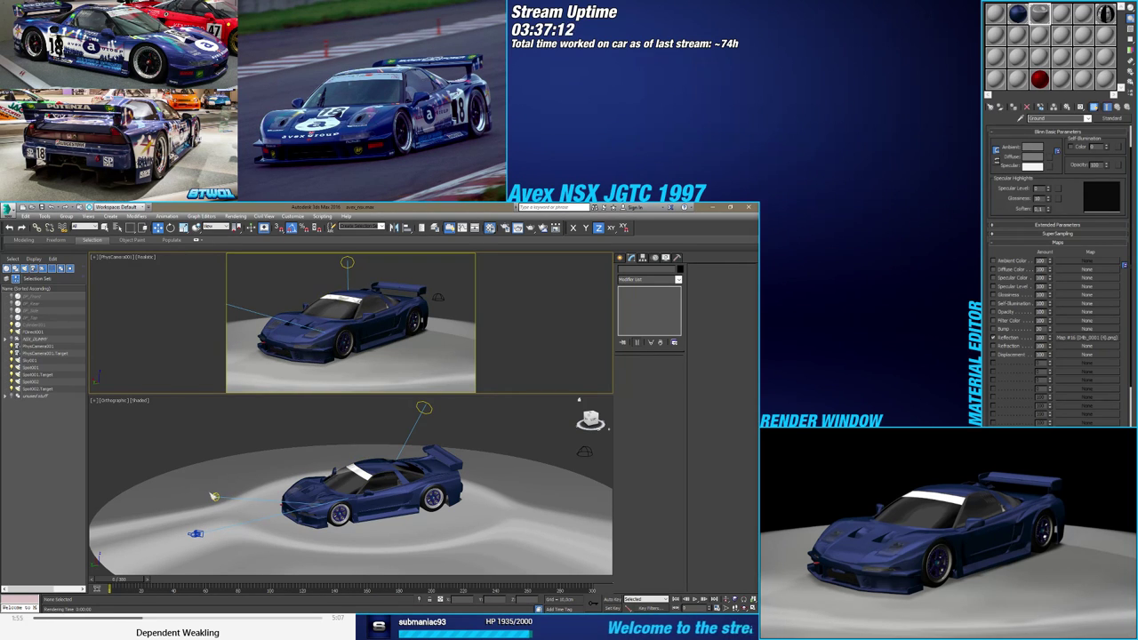
Clone the front spotlight to the side of the car near its rear and lower the copy to ground level
{"action": "left_click", "coordinate": [215, 494]}
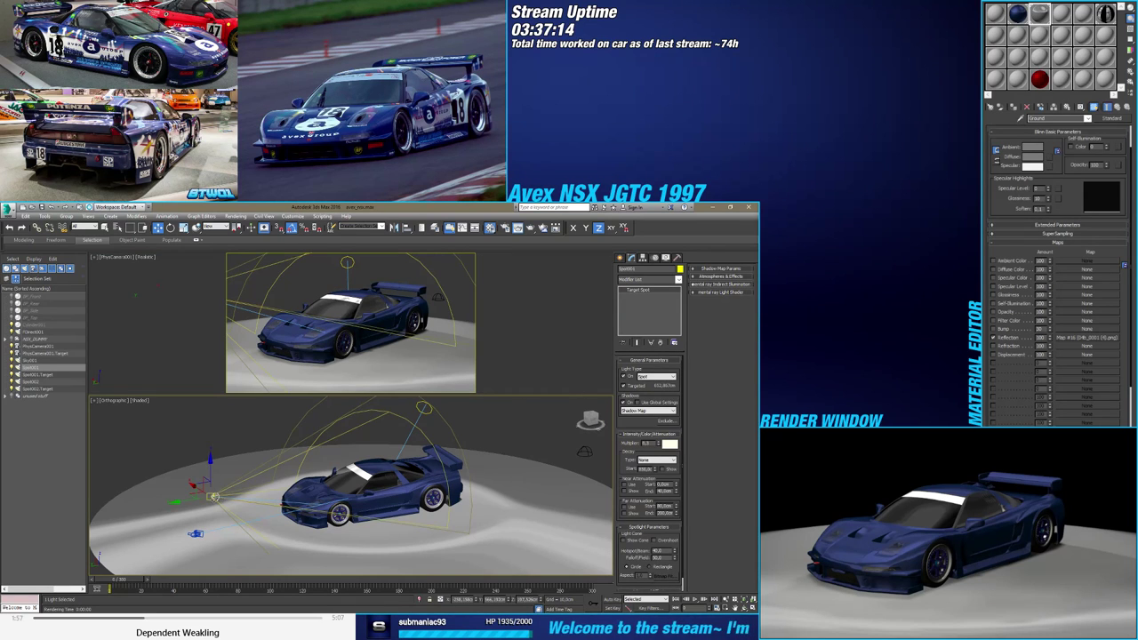
{"action": "middle_click_drag", "start_coordinate": [215, 495], "coordinate": [293, 521], "text": "alt"}
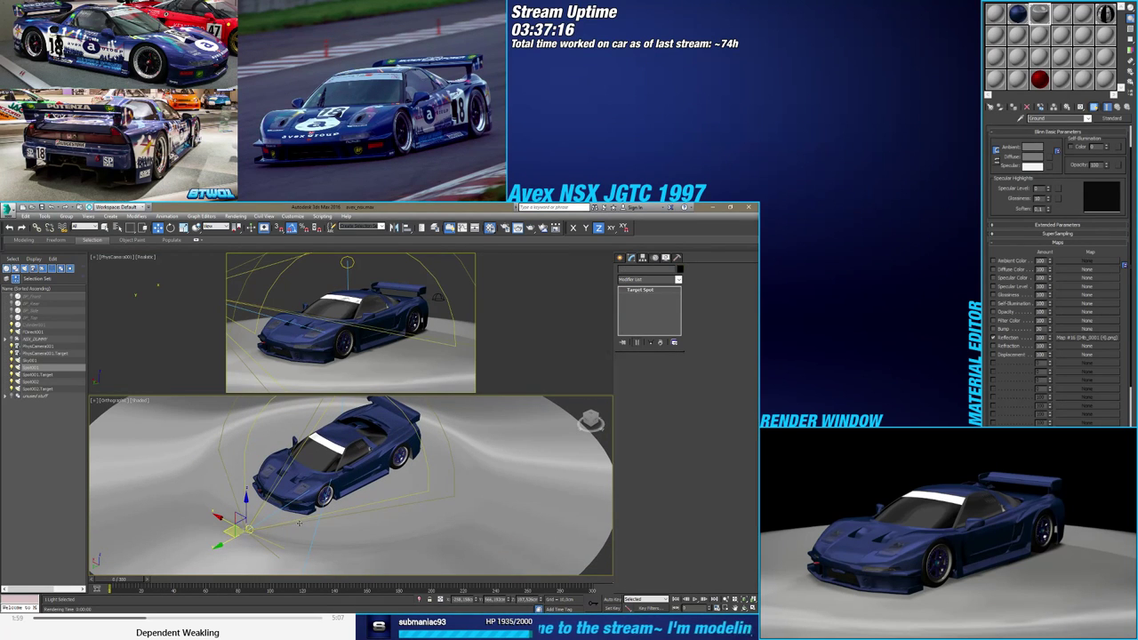
{"action": "mouse_move", "coordinate": [233, 531]}
{"action": "left_mouse_down"}
{"action": "mouse_move", "coordinate": [394, 477]}
{"action": "mouse_move", "coordinate": [472, 427]}
{"action": "mouse_move", "coordinate": [444, 455]}
{"action": "left_mouse_up"}
{"action": "left_click", "coordinate": [382, 446]}
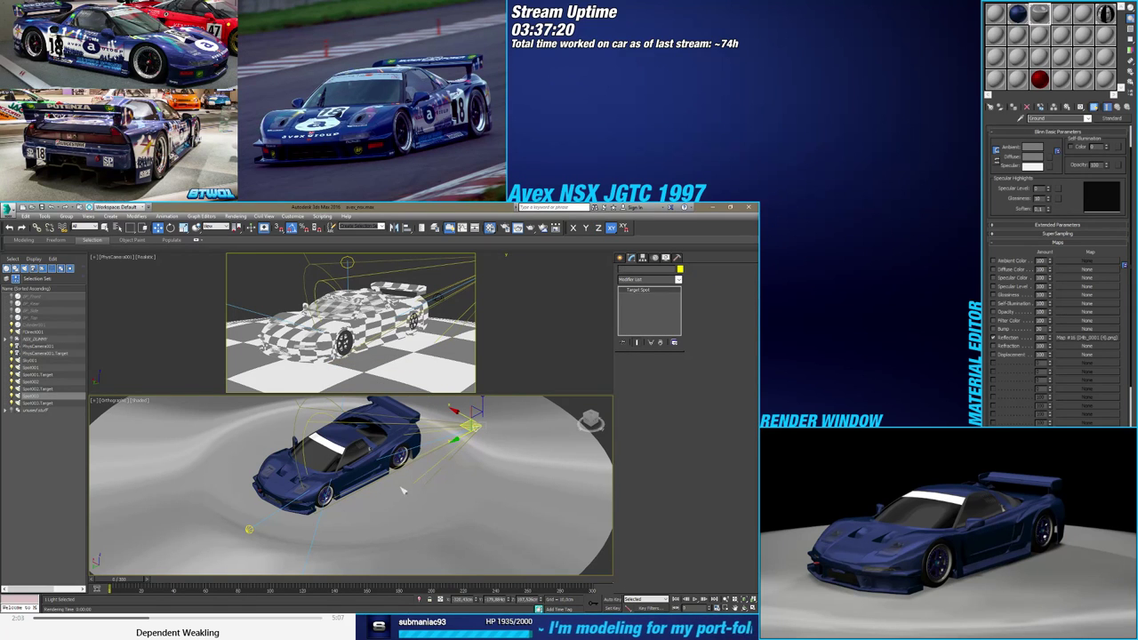
{"action": "middle_click_drag", "start_coordinate": [402, 490], "coordinate": [371, 477], "text": "alt"}
{"action": "left_click_drag", "start_coordinate": [449, 414], "coordinate": [448, 483]}
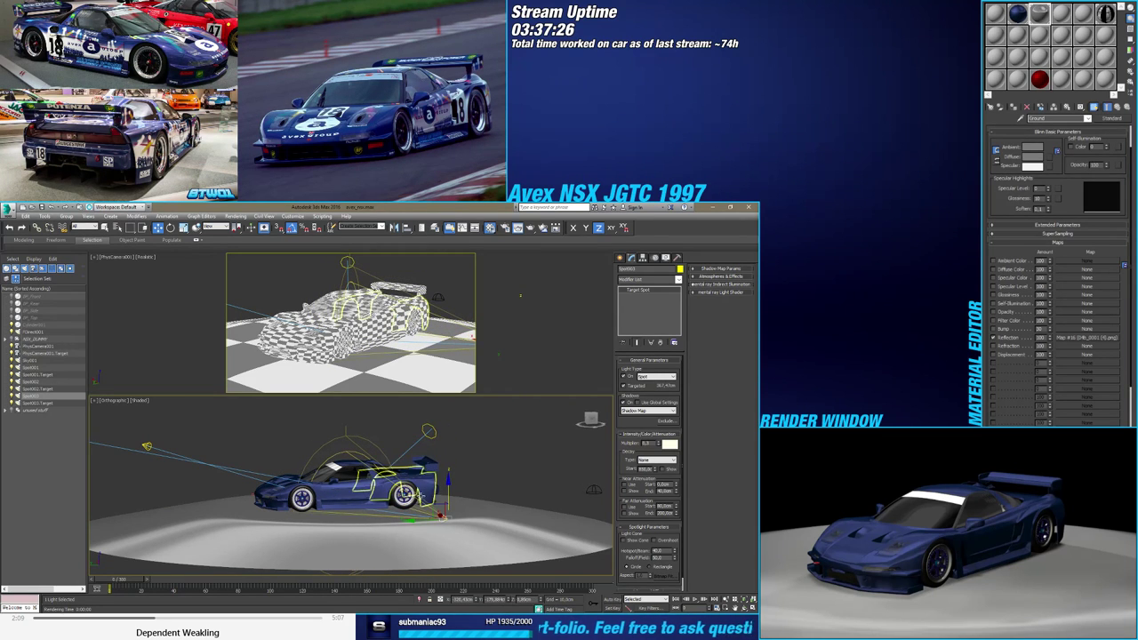
Turn on Overshoot for the low side spotlight and widen its falloff cone
{"action": "middle_click_drag", "start_coordinate": [417, 498], "coordinate": [371, 515], "text": "alt"}
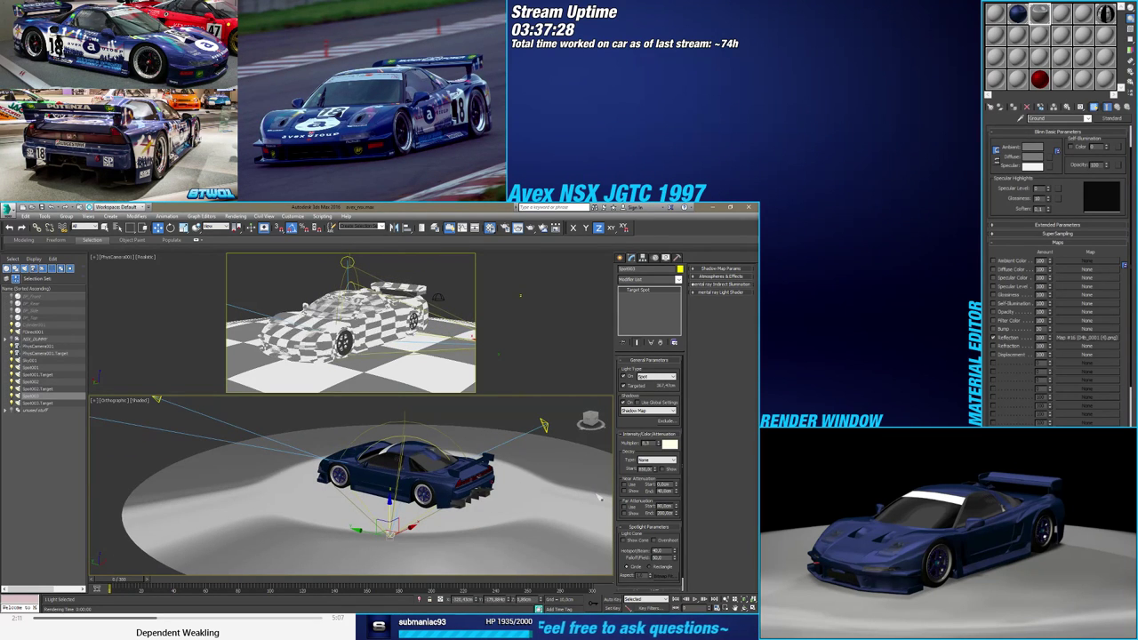
{"action": "left_click", "coordinate": [659, 540]}
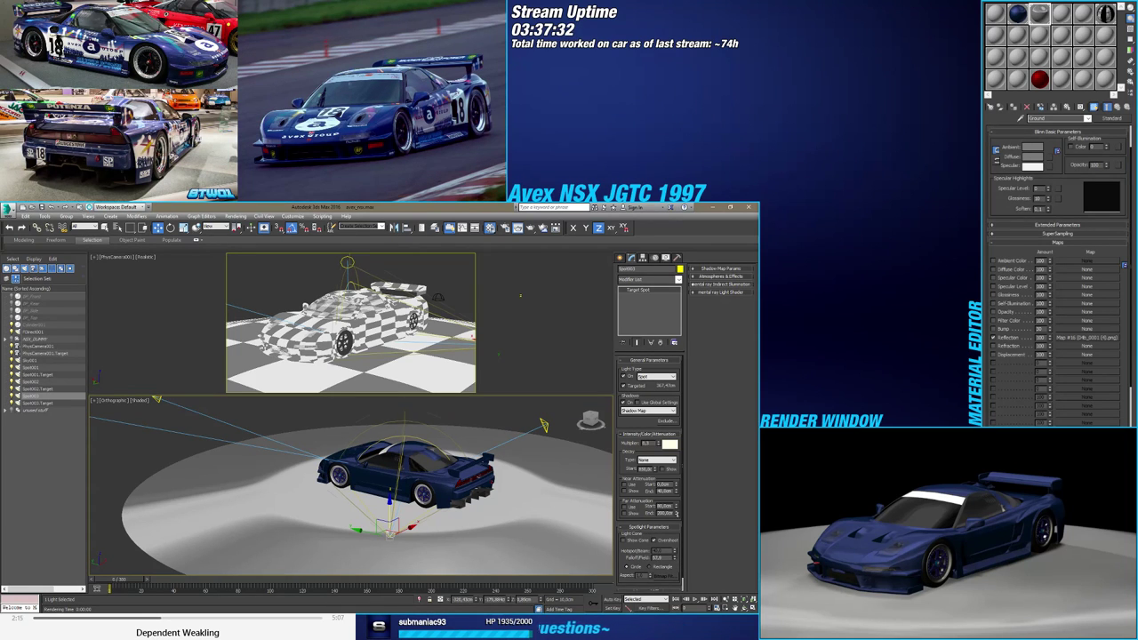
{"action": "left_click_drag", "start_coordinate": [680, 560], "coordinate": [682, 416]}
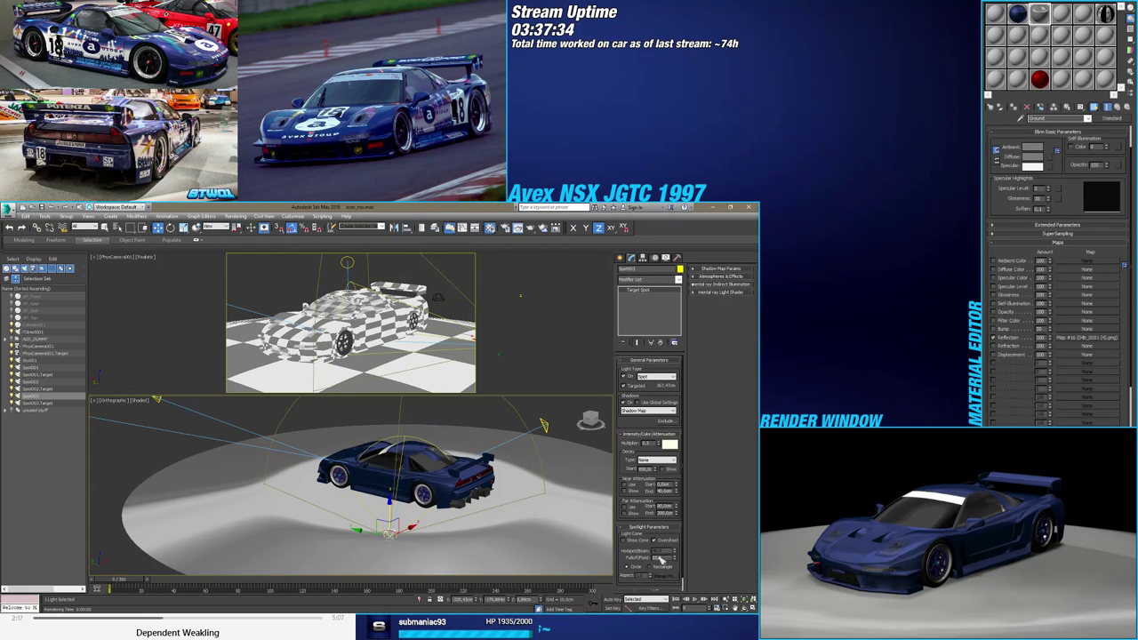
Set the low side spotlight's falloff to 90 and adjust the falloff cone of the rear spotlight
{"action": "type", "text": "90"}
{"action": "key", "text": "Return"}
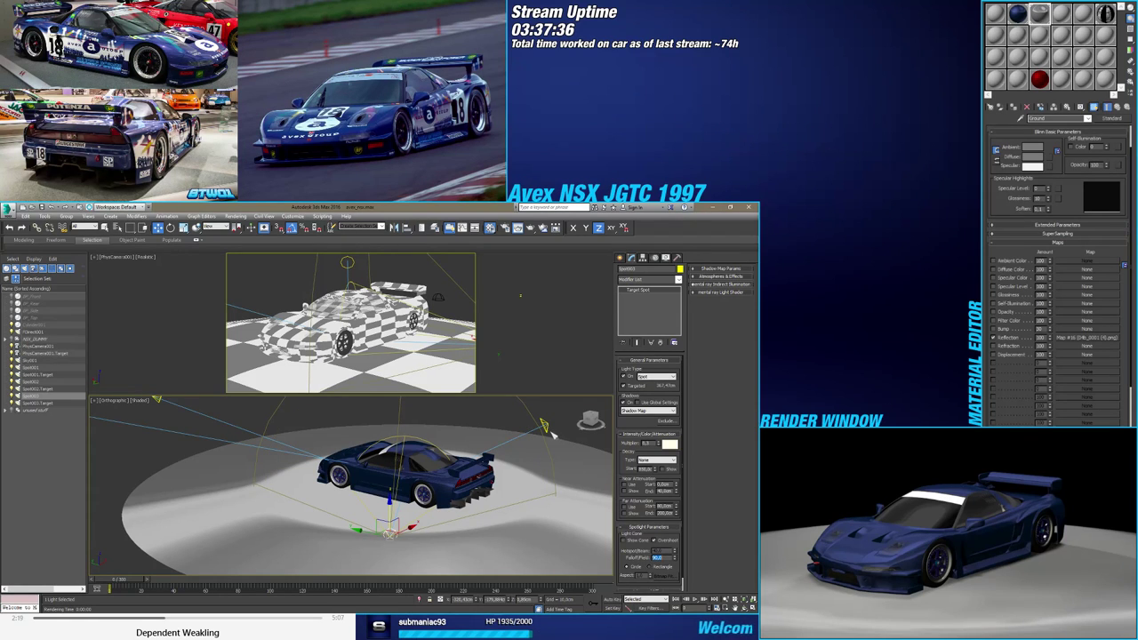
{"action": "left_click", "coordinate": [546, 429]}
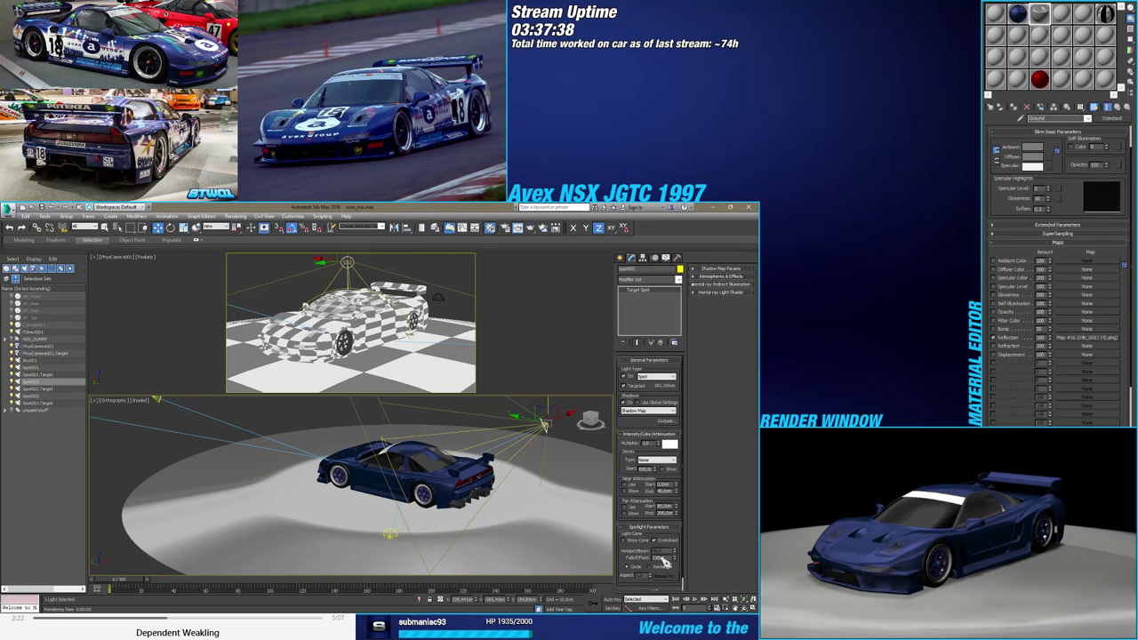
{"action": "type", "text": "100"}
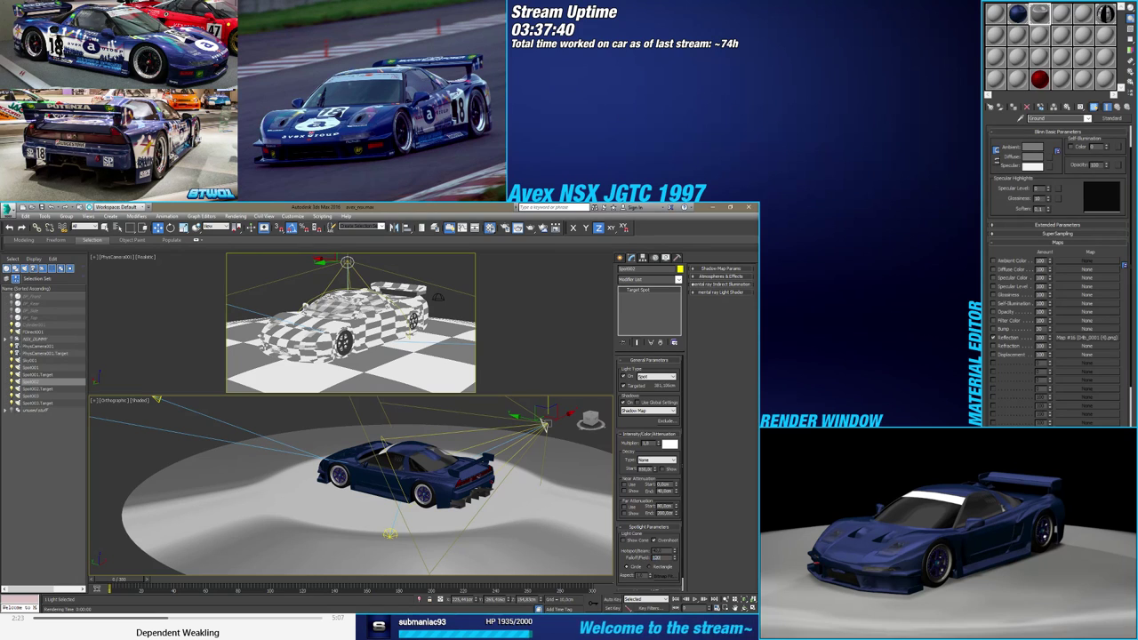
{"action": "key", "text": "Return"}
Set the low side spotlight's multiplier to 1 and change its light colour to white
{"action": "left_click", "coordinate": [390, 533]}
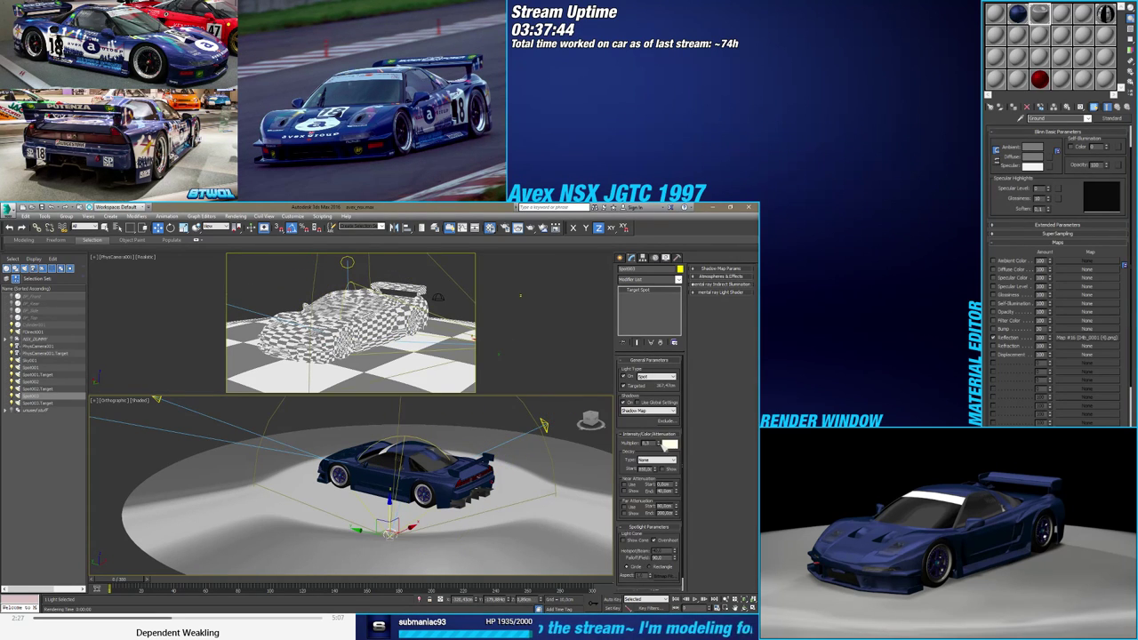
{"action": "double_click", "coordinate": [649, 442]}
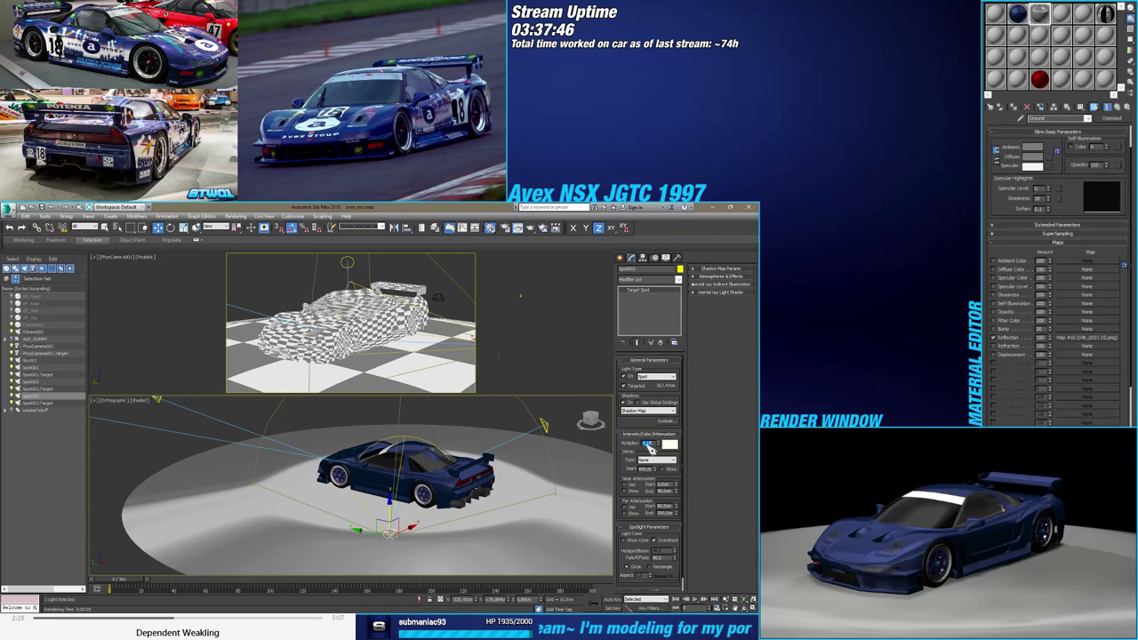
{"action": "type", "text": "1"}
{"action": "key", "text": "Return"}
{"action": "left_click", "coordinate": [666, 444]}
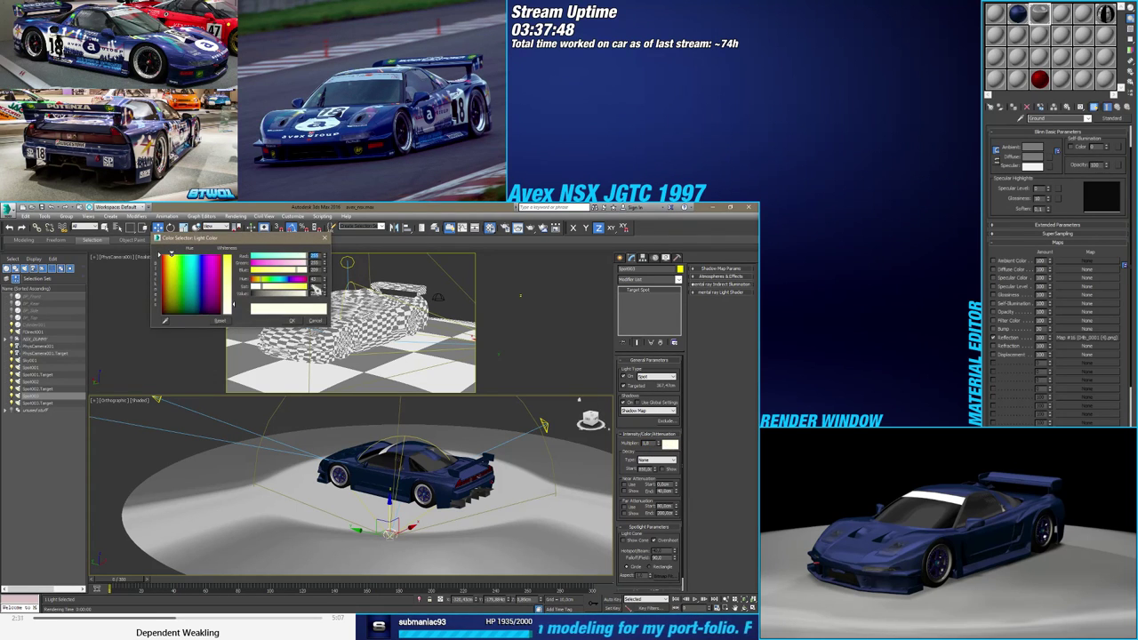
{"action": "left_click", "coordinate": [292, 320]}
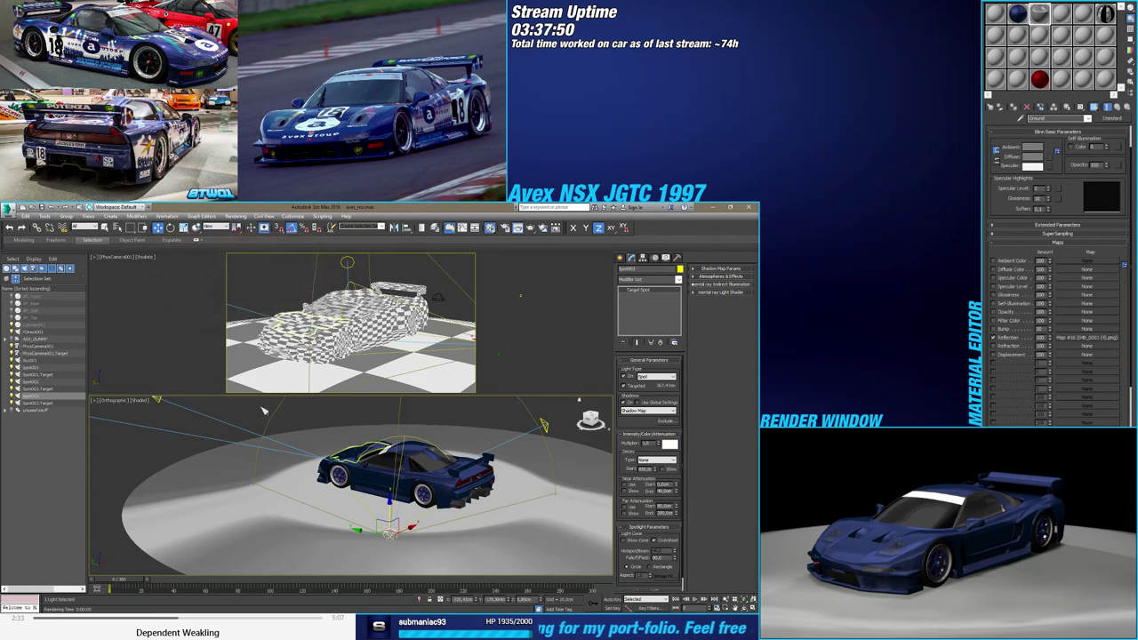
{"action": "left_click", "coordinate": [259, 412]}
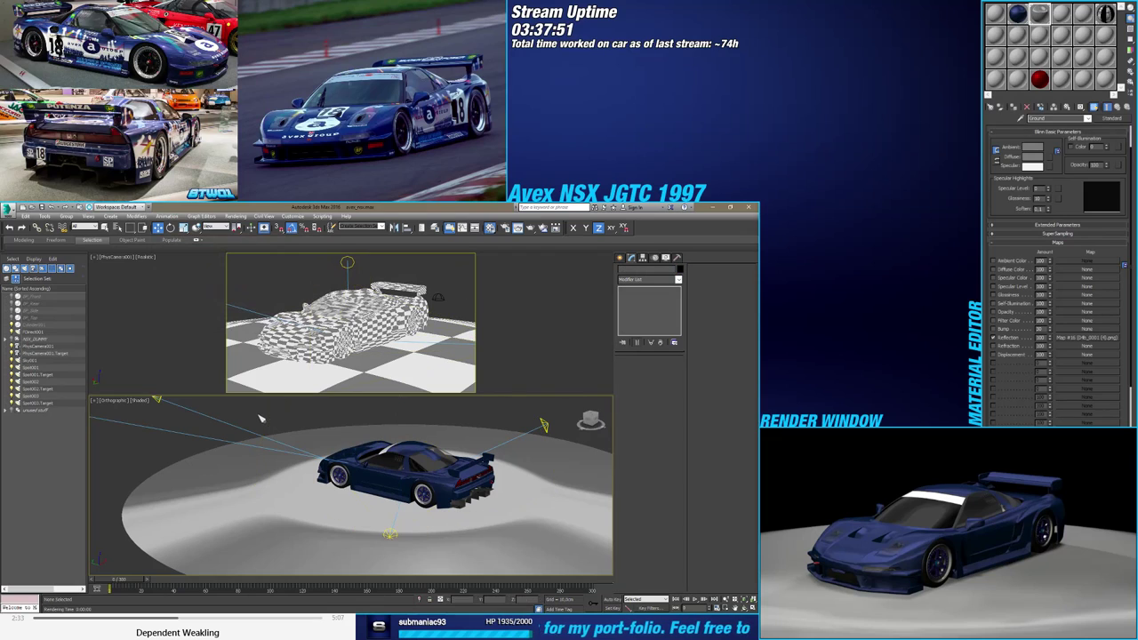
Render the orthographic working view and the physical camera view to check the brighter side light
{"action": "left_click", "coordinate": [338, 474]}
{"action": "left_click", "coordinate": [278, 538]}
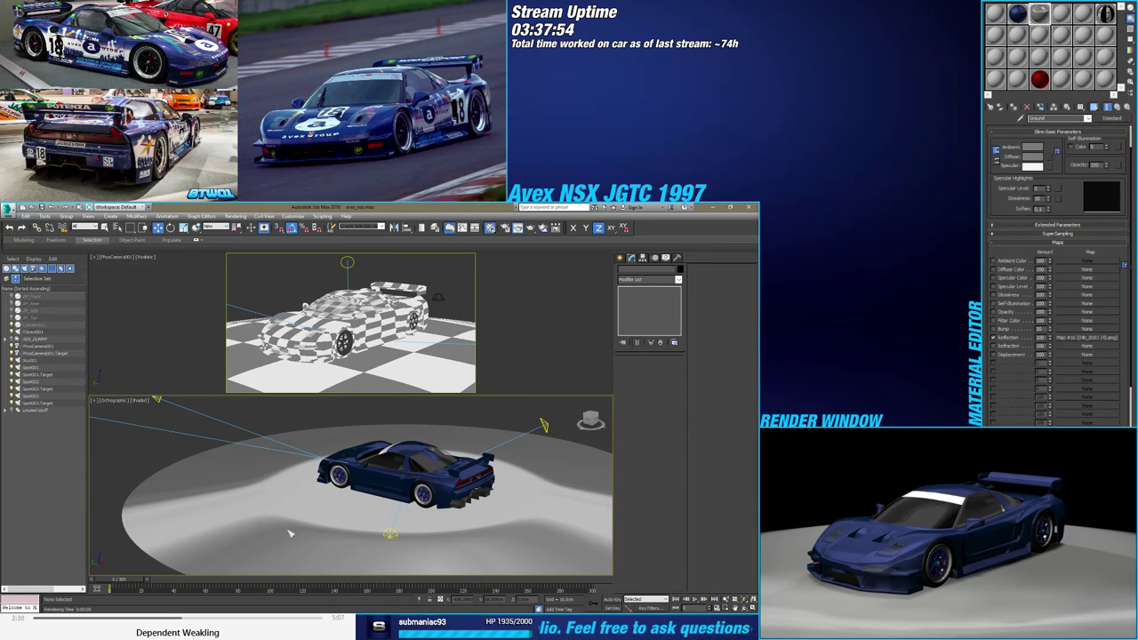
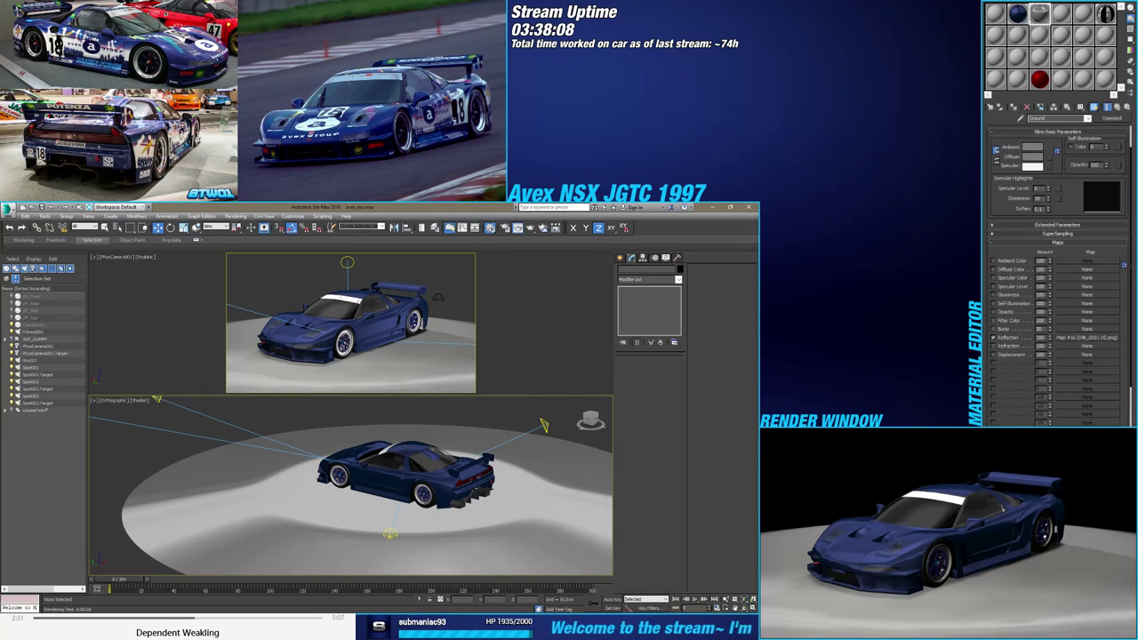
{"action": "key", "text": "shift+q"}
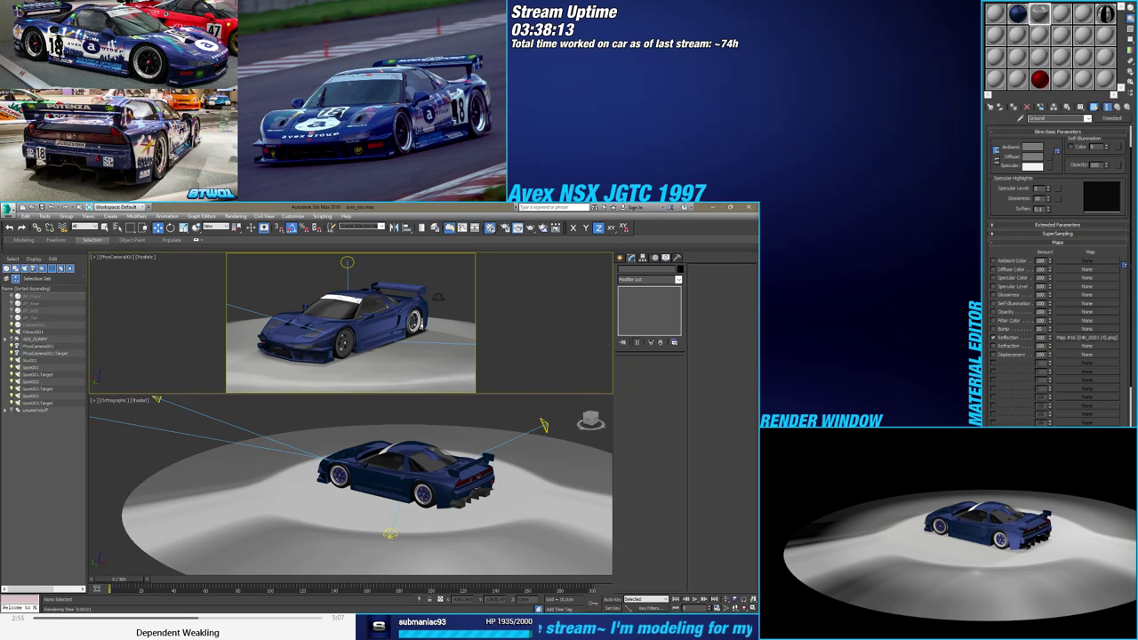
{"action": "key", "text": "shift+q"}
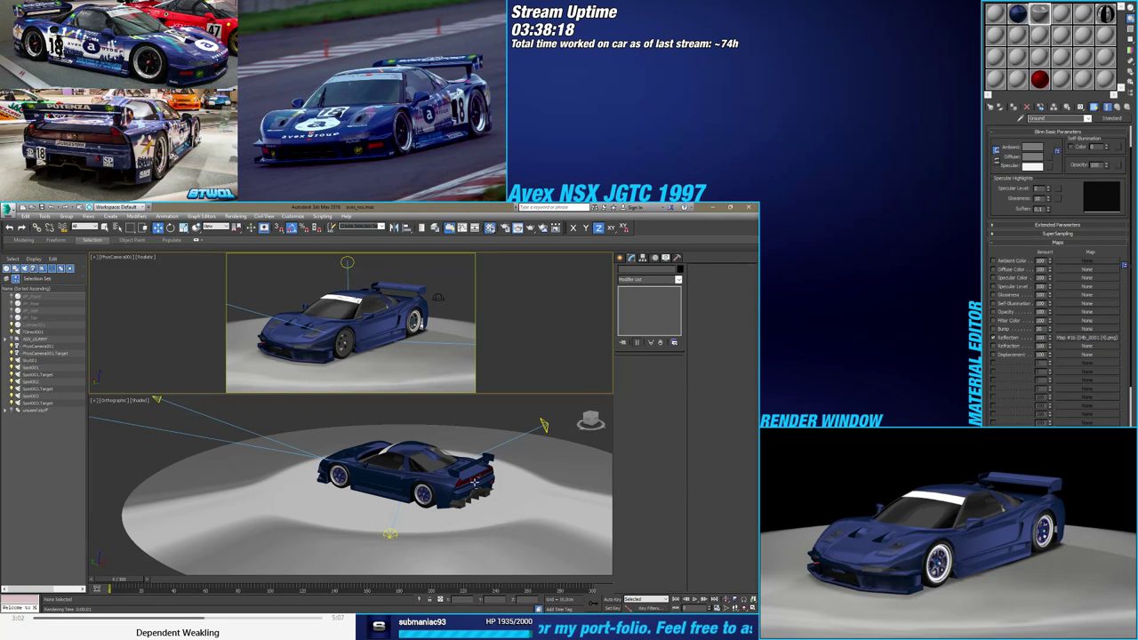
Disable live updating of the physical camera viewport
{"action": "scroll", "coordinate": [420, 477], "scroll_direction": "down", "scroll_amount": 4}
{"action": "middle_click_drag", "start_coordinate": [450, 476], "coordinate": [419, 476]}
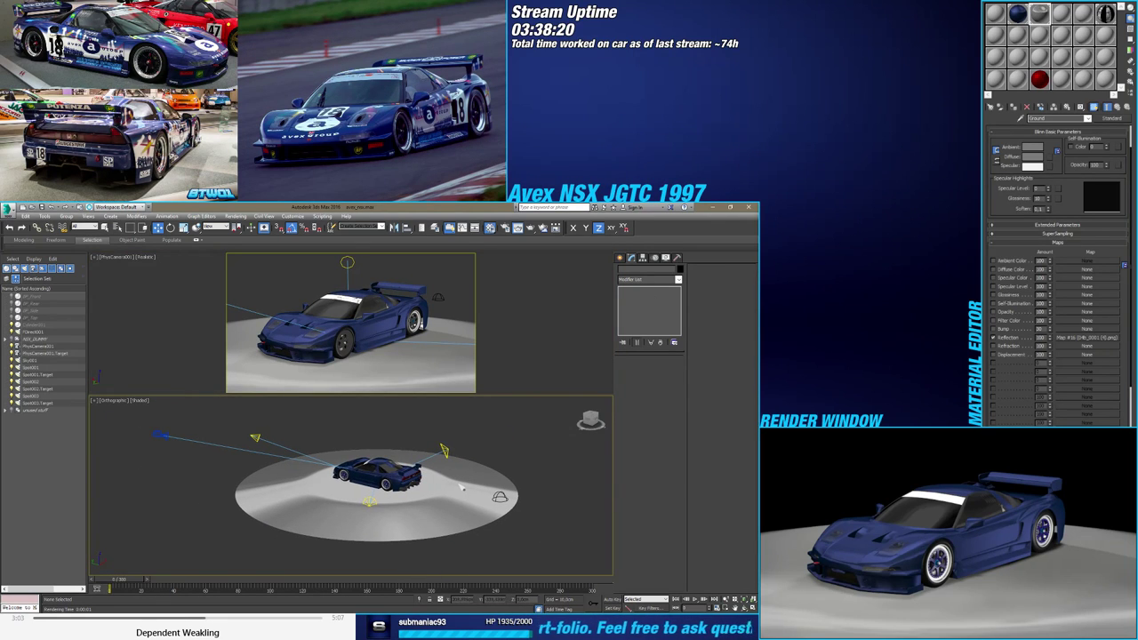
{"action": "left_click", "coordinate": [146, 257]}
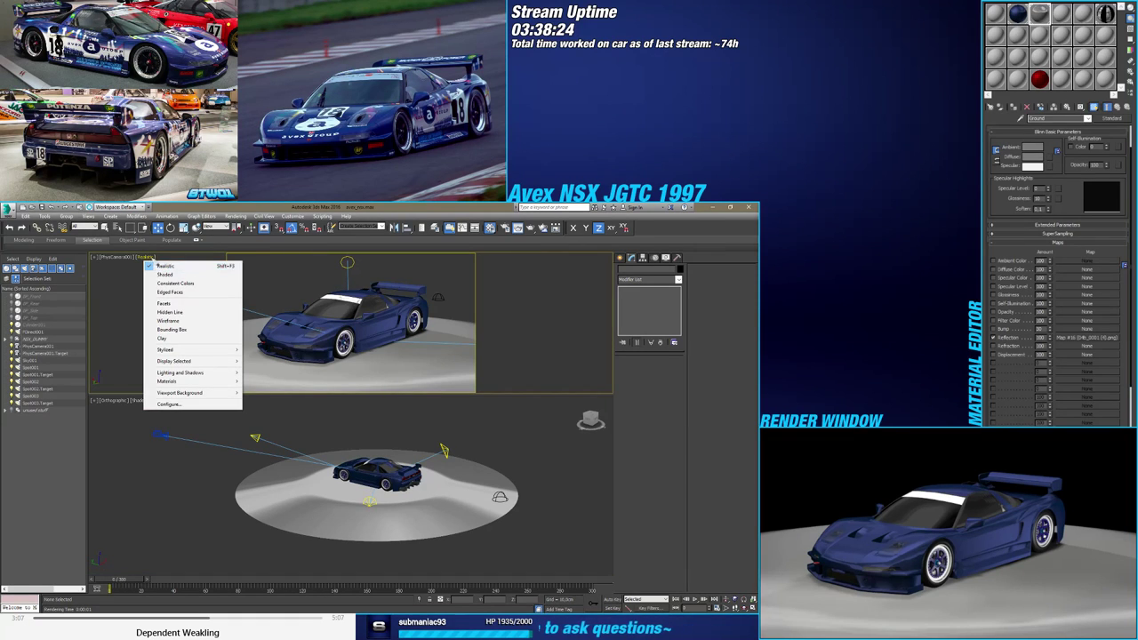
{"action": "left_click", "coordinate": [152, 258]}
{"action": "left_click", "coordinate": [139, 266]}
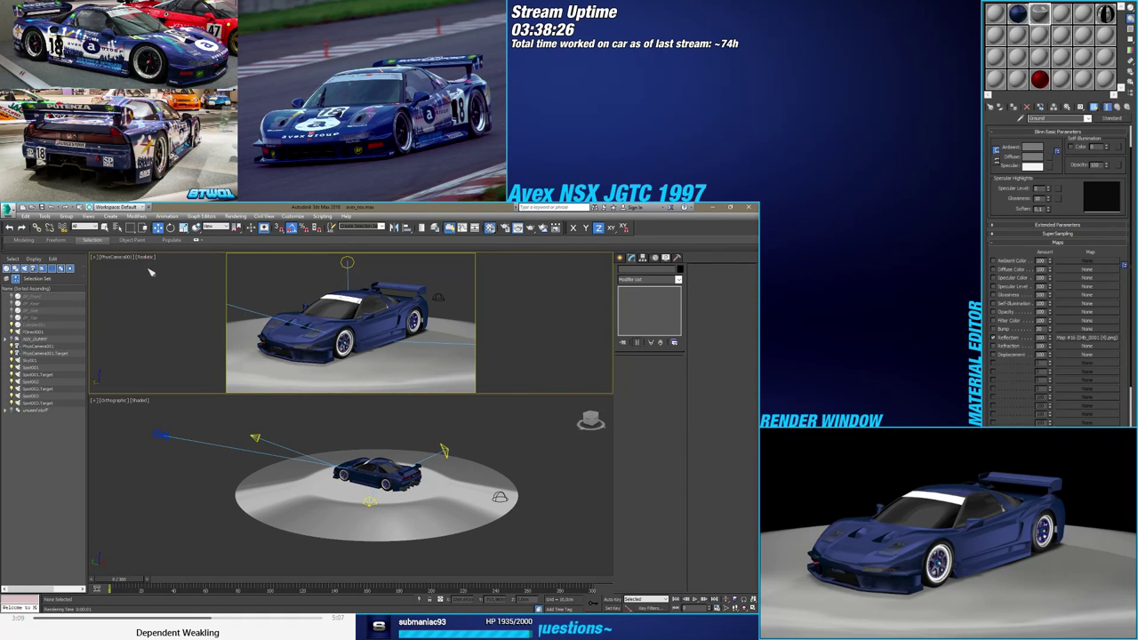
{"action": "left_click", "coordinate": [206, 428]}
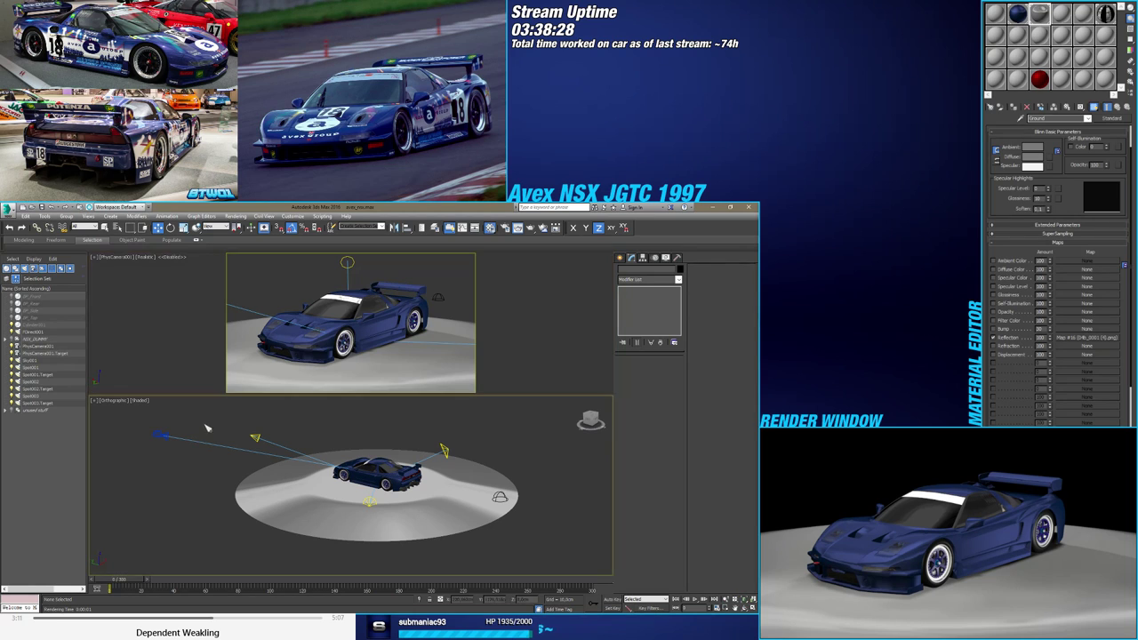
Open the ground cylinder's Editable Poly level below MeshSmooth and select its outer border edges
{"action": "middle_click_drag", "start_coordinate": [244, 435], "coordinate": [253, 454], "text": "alt"}
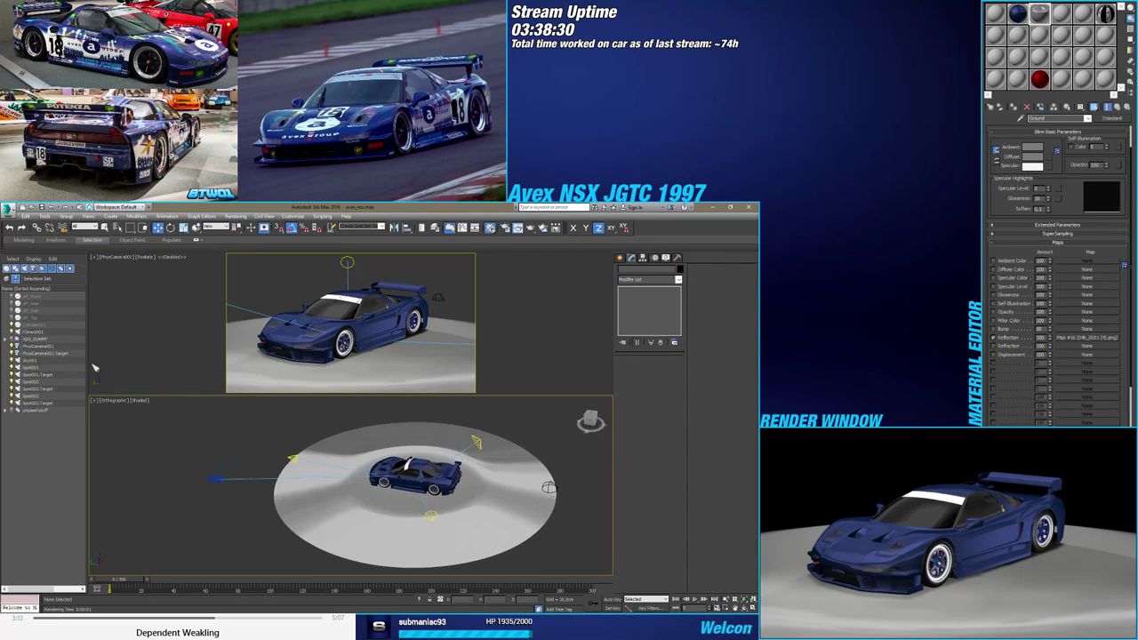
{"action": "left_click", "coordinate": [37, 325]}
{"action": "middle_click_drag", "start_coordinate": [526, 434], "coordinate": [510, 435]}
{"action": "middle_click_drag", "start_coordinate": [509, 436], "coordinate": [605, 403], "text": "alt"}
{"action": "left_click", "coordinate": [640, 296]}
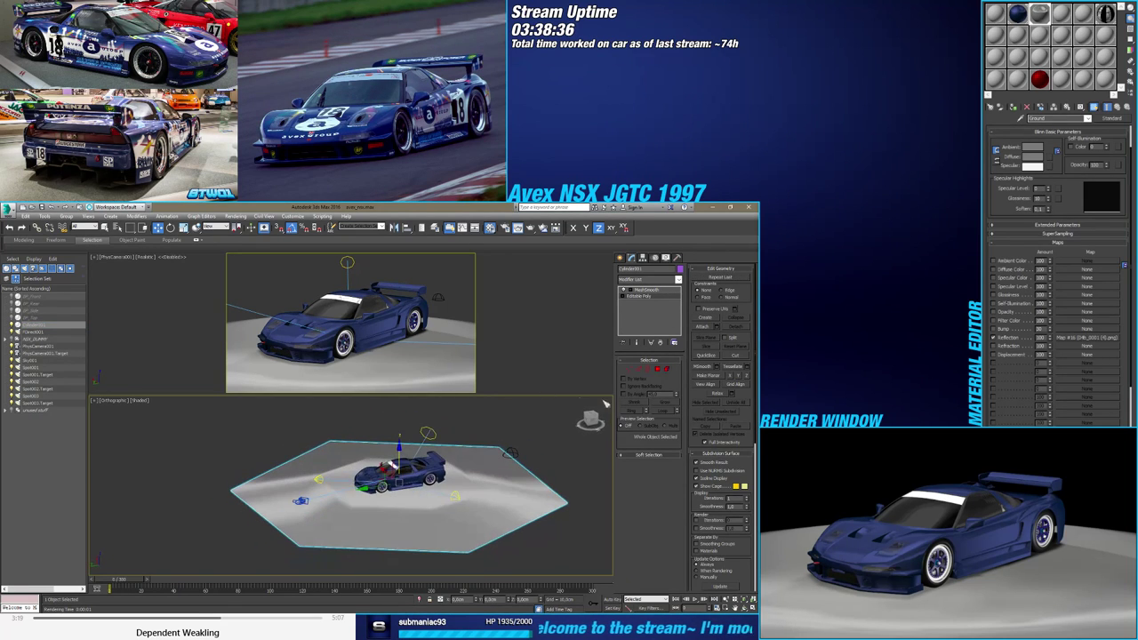
{"action": "left_click", "coordinate": [638, 368]}
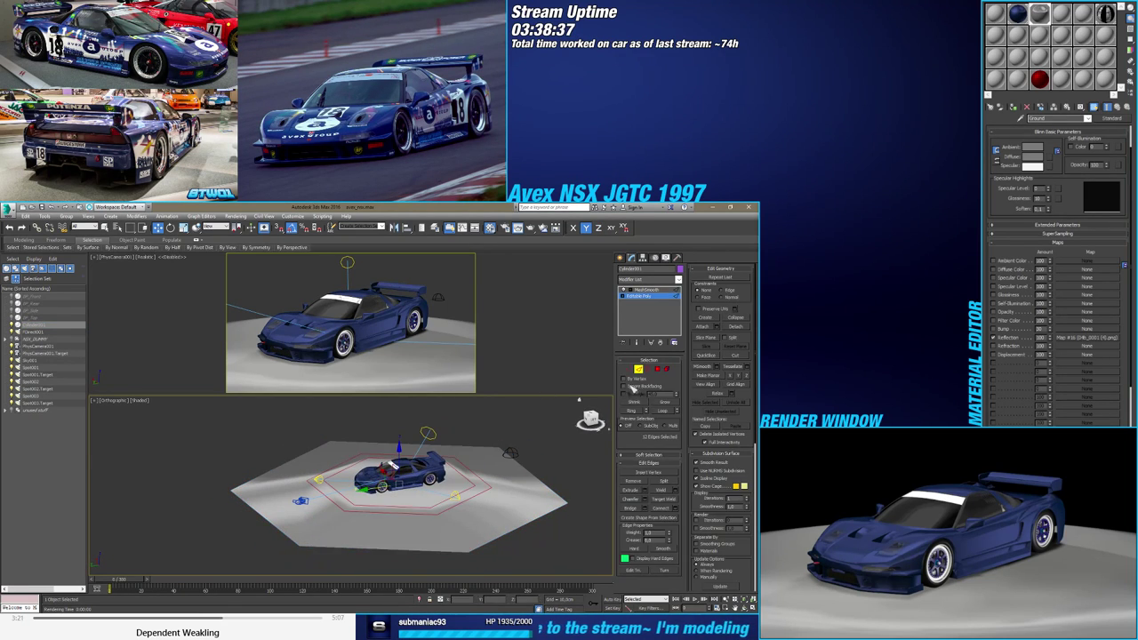
{"action": "left_click", "coordinate": [534, 476]}
{"action": "middle_click_drag", "start_coordinate": [474, 486], "coordinate": [463, 482], "text": "alt"}
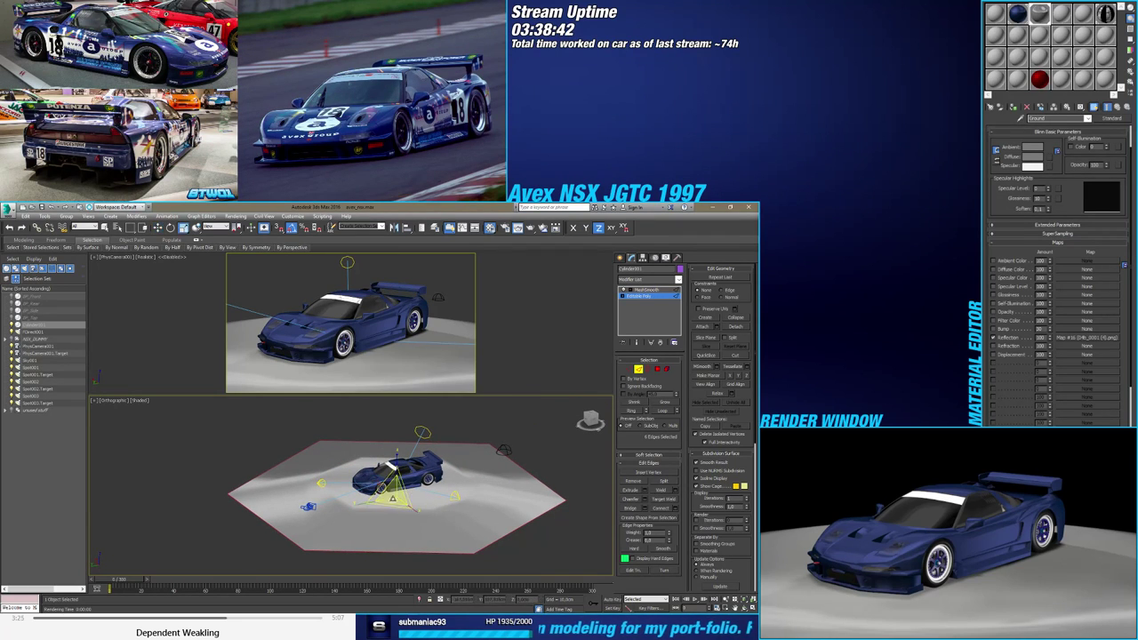
Extend the ground's border edges upward and scale them to form flaring walls around the car
{"action": "left_click_drag", "start_coordinate": [394, 499], "coordinate": [393, 405]}
{"action": "key", "text": "r"}
{"action": "key", "text": "w"}
{"action": "key", "text": "r"}
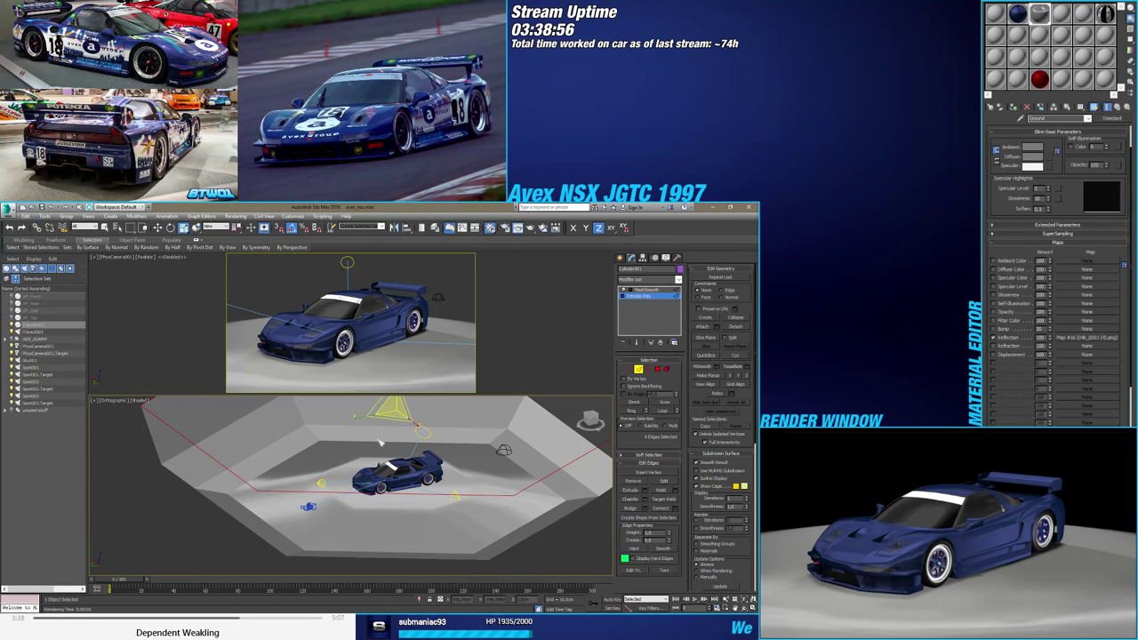
{"action": "scroll", "coordinate": [393, 404], "scroll_direction": "down", "scroll_amount": 2}
{"action": "mouse_move", "coordinate": [393, 405]}
{"action": "middle_mouse_down"}
{"action": "mouse_move", "coordinate": [369, 478]}
{"action": "mouse_move", "coordinate": [445, 457]}
{"action": "middle_mouse_up"}
{"action": "scroll", "coordinate": [373, 458], "scroll_direction": "down", "scroll_amount": 2}
{"action": "key", "text": "w"}
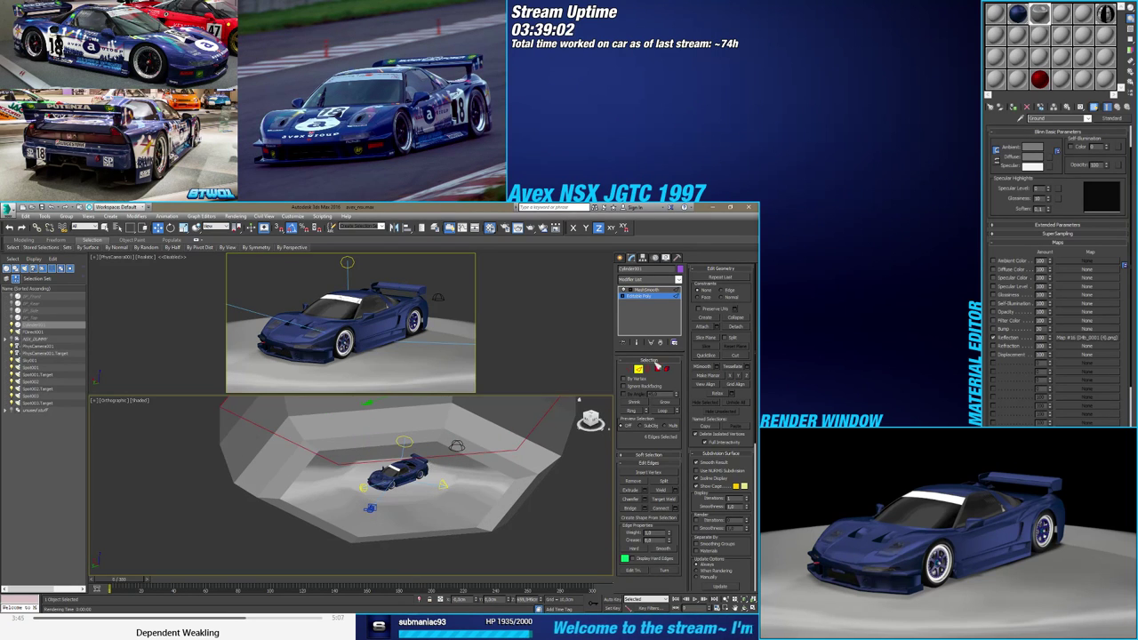
Assign smoothing group 1 to all polygons of the extended ground
{"action": "left_click", "coordinate": [666, 368]}
{"action": "key", "text": "ctrl+a"}
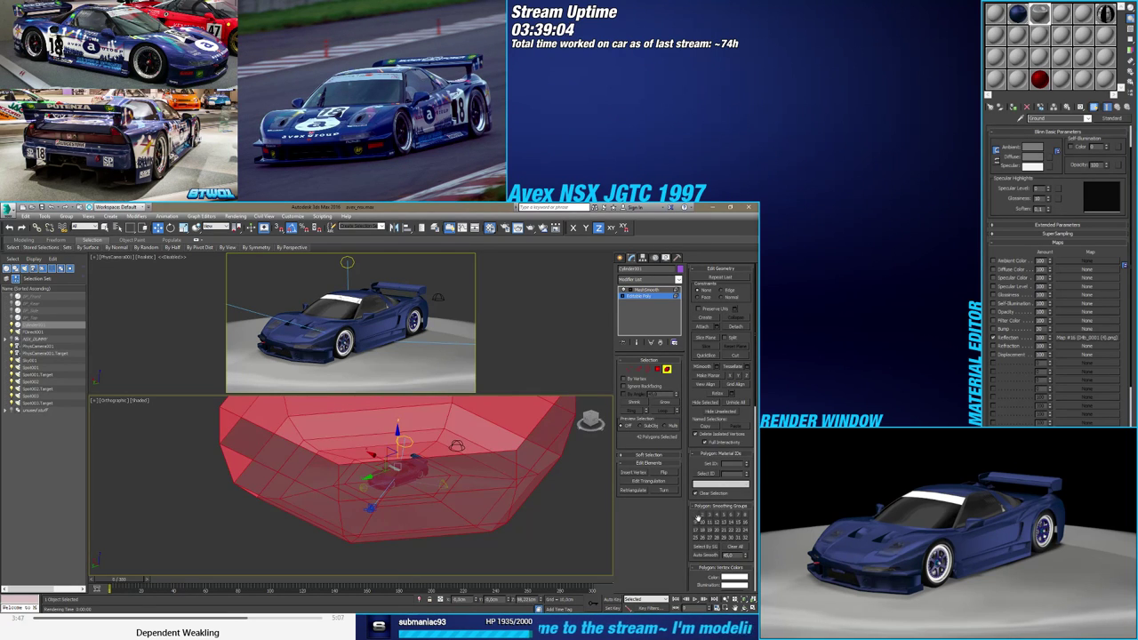
{"action": "left_click", "coordinate": [697, 516]}
{"action": "left_click", "coordinate": [667, 369]}
{"action": "left_click", "coordinate": [588, 471]}
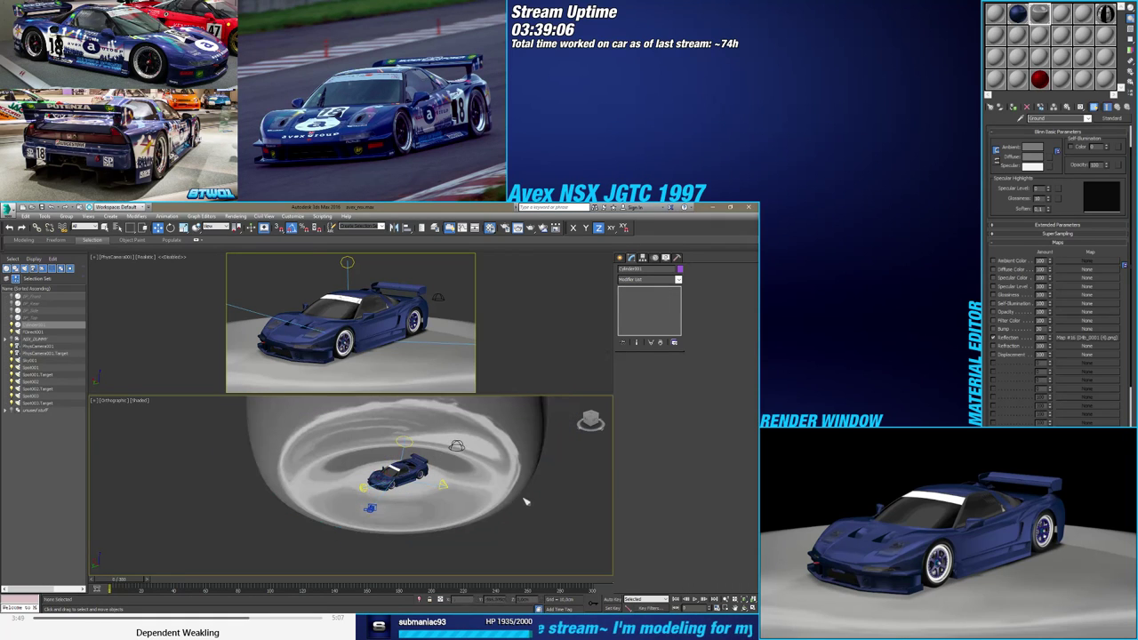
Select the ground's wall polygon rings, grow the selection and assign them smoothing group 2
{"action": "middle_click_drag", "start_coordinate": [524, 502], "coordinate": [440, 474], "text": "alt"}
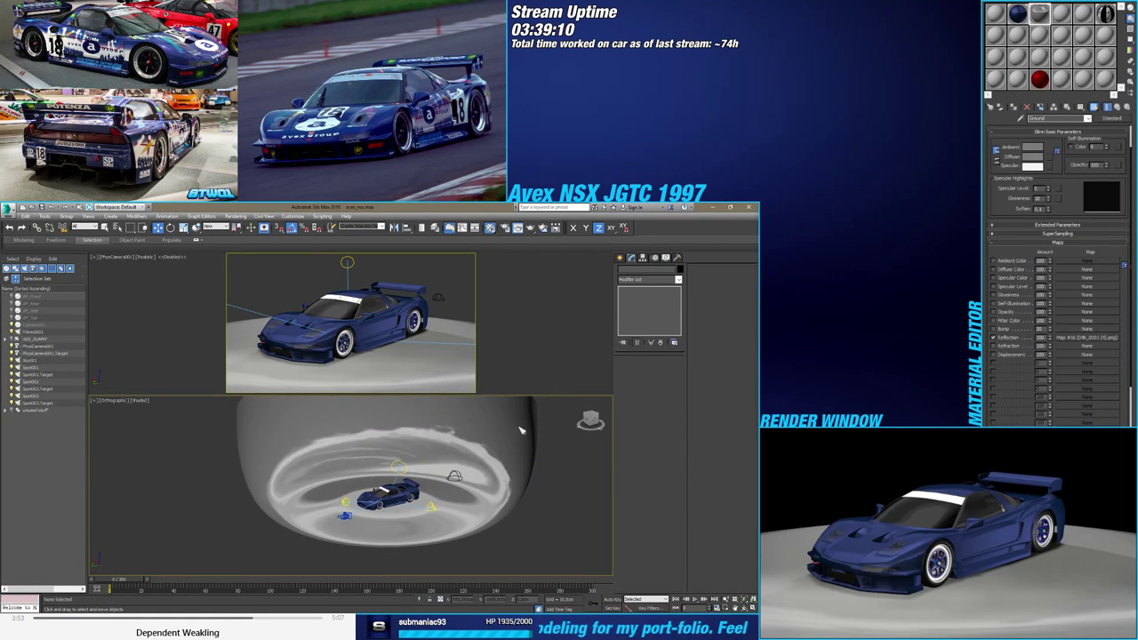
{"action": "left_click", "coordinate": [46, 327]}
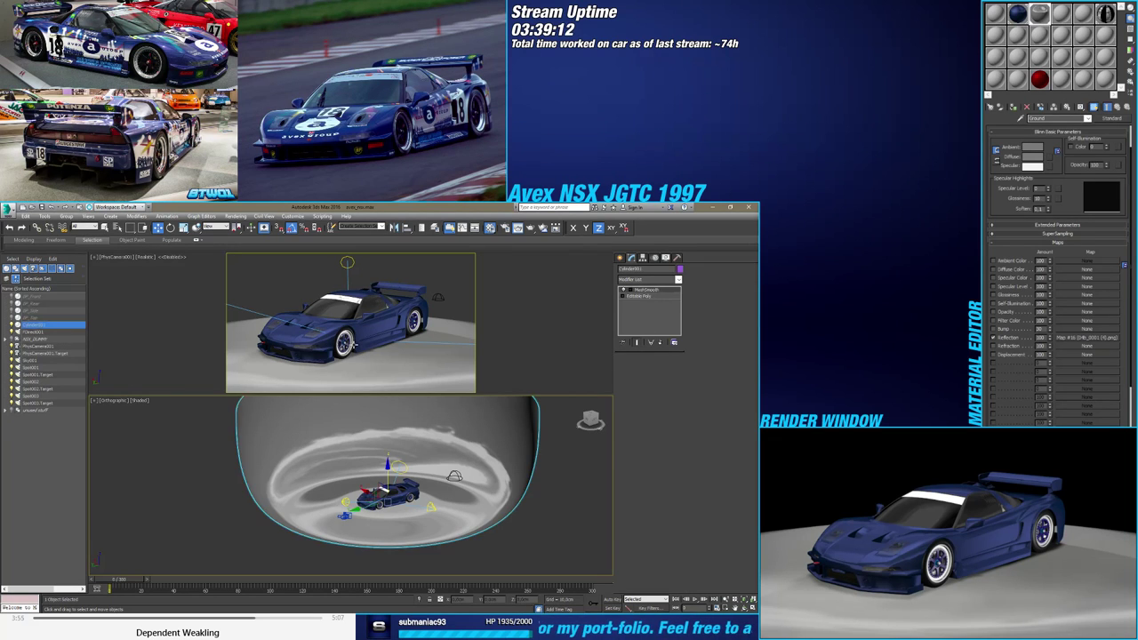
{"action": "left_click", "coordinate": [640, 296]}
{"action": "left_click", "coordinate": [657, 369]}
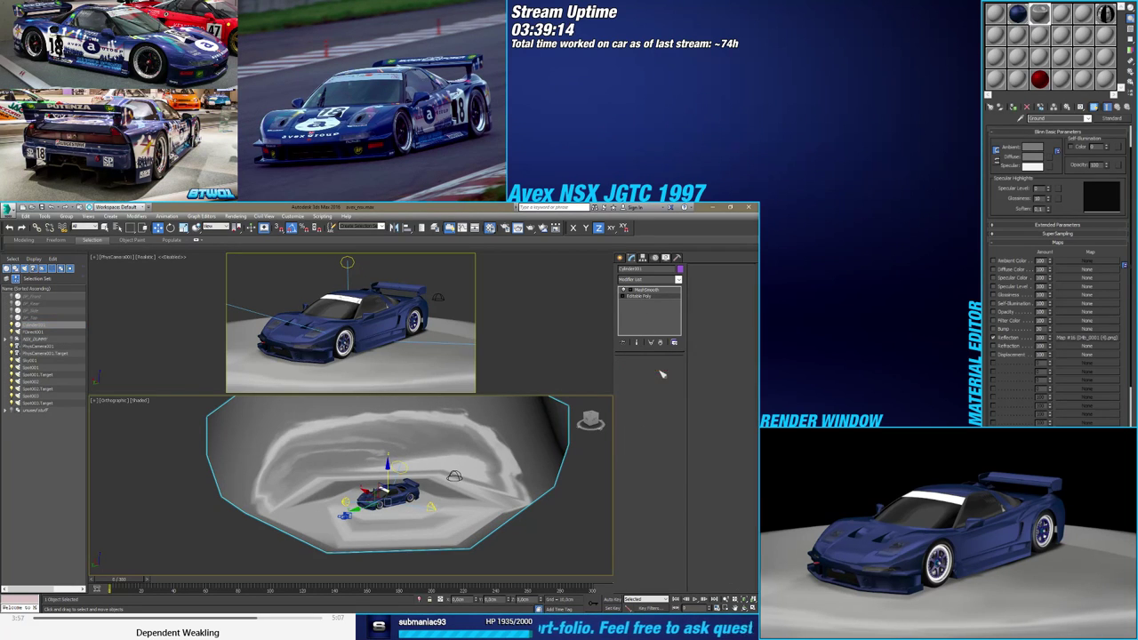
{"action": "key", "text": "ctrl+a"}
{"action": "middle_click_drag", "start_coordinate": [512, 473], "coordinate": [494, 466], "text": "alt"}
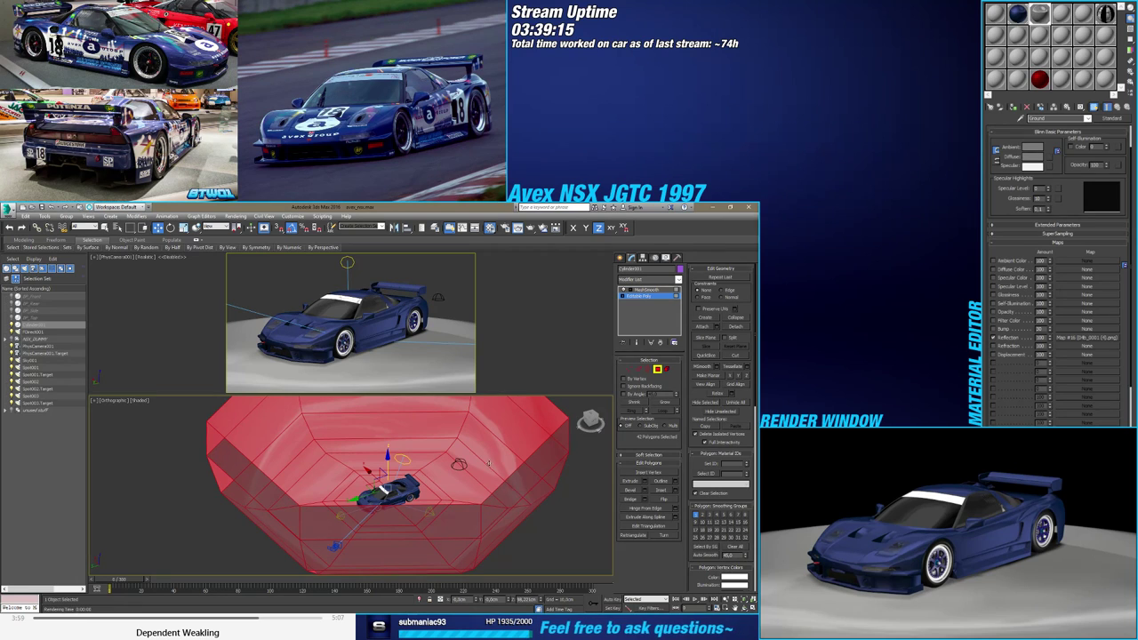
{"action": "left_click", "coordinate": [466, 478]}
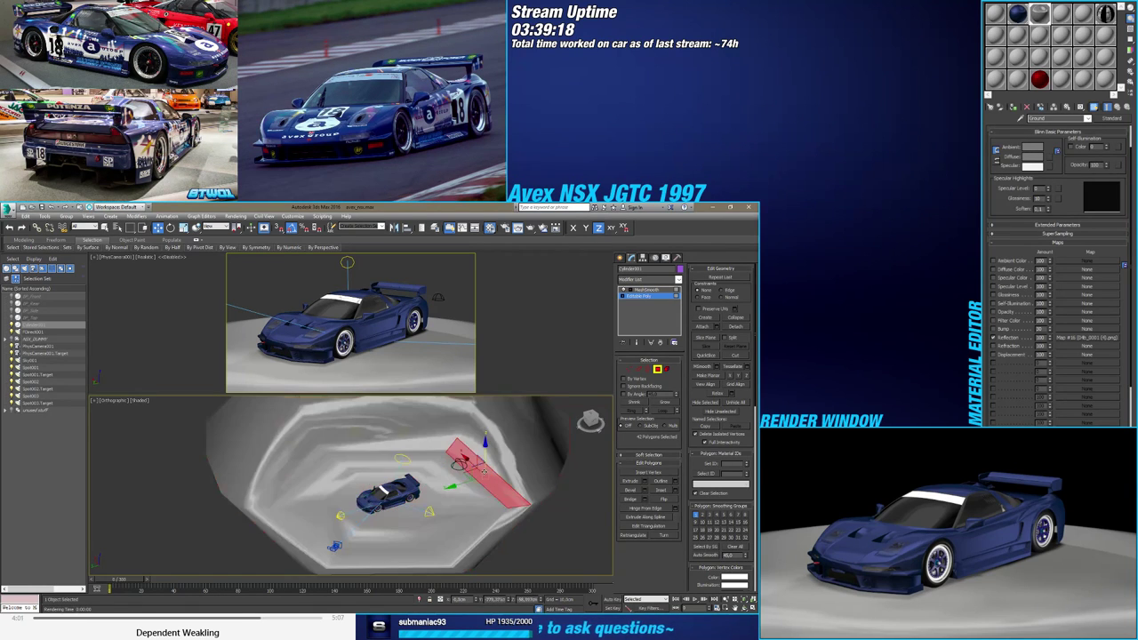
{"action": "left_click", "coordinate": [436, 442], "text": "shift"}
{"action": "left_click", "coordinate": [510, 431]}
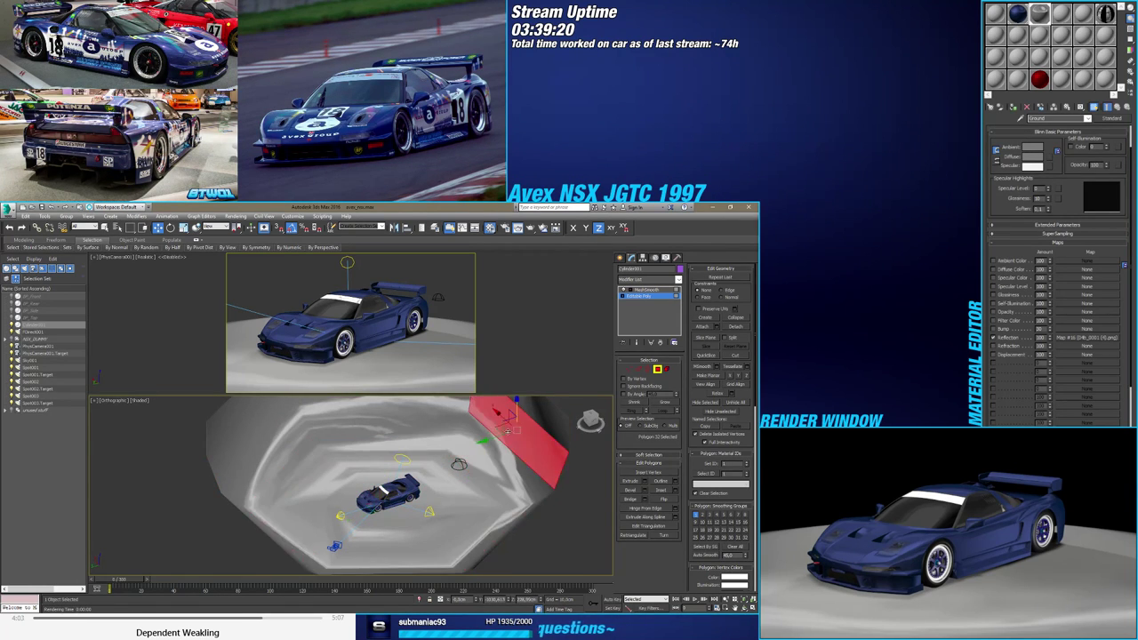
{"action": "left_click", "coordinate": [459, 405], "text": "shift"}
{"action": "left_click", "coordinate": [665, 402]}
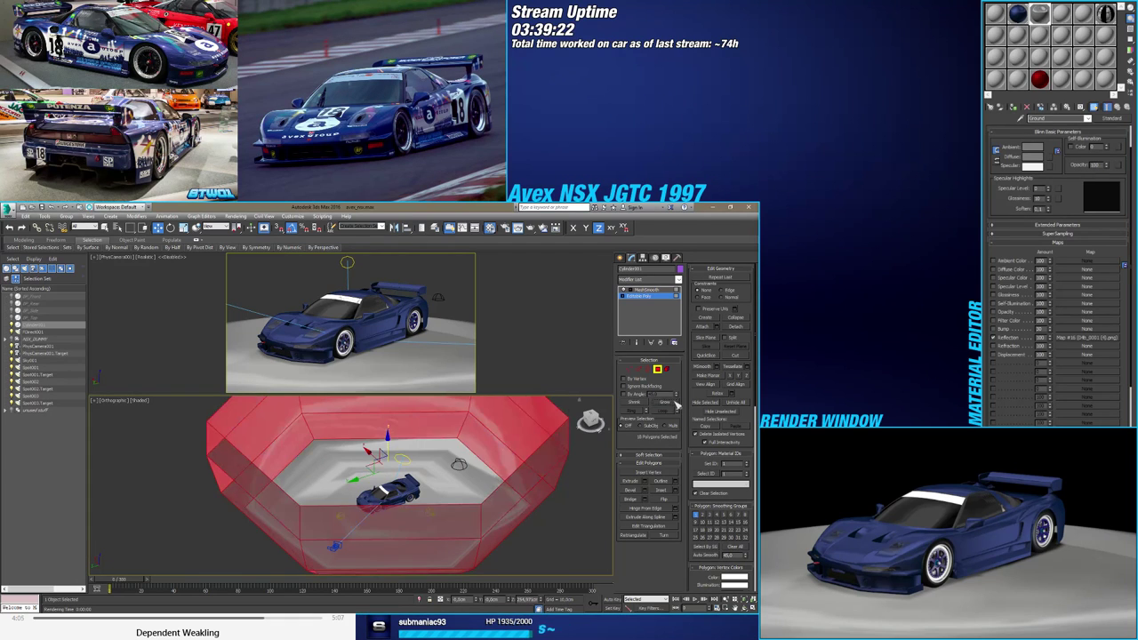
{"action": "left_click", "coordinate": [665, 401]}
{"action": "left_click", "coordinate": [700, 515]}
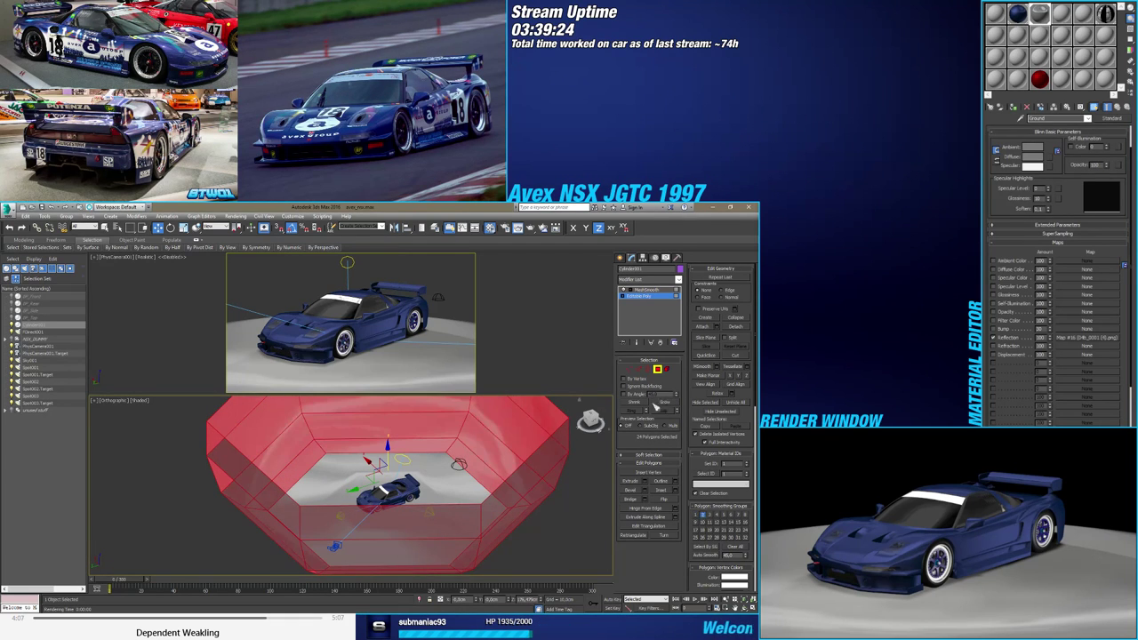
{"action": "left_click", "coordinate": [658, 369]}
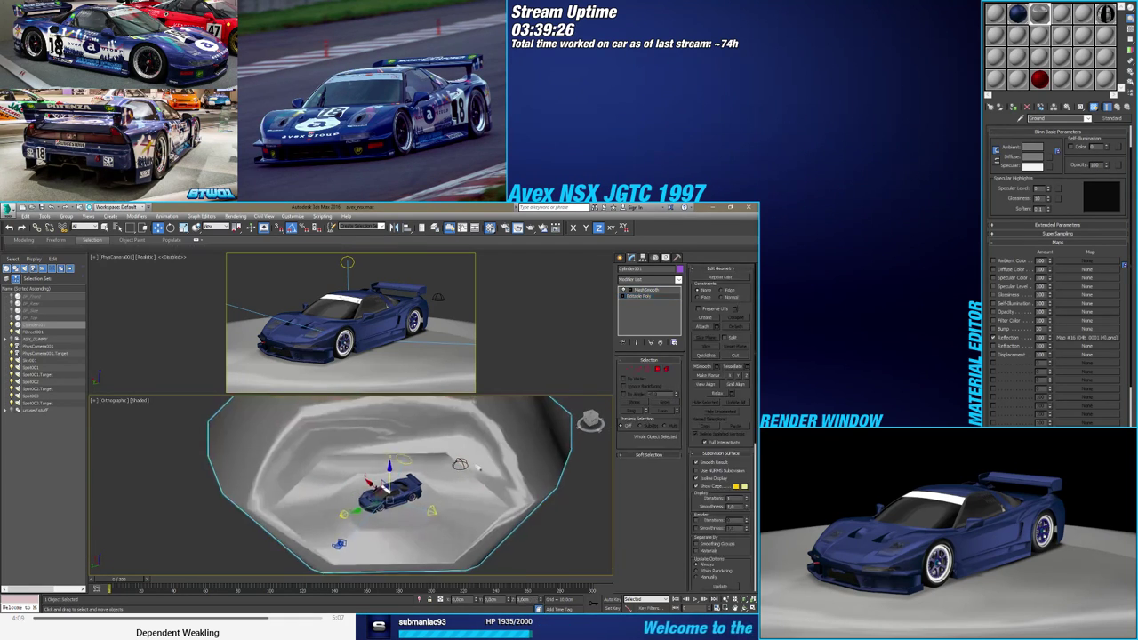
Try a black diffuse colour on the Ground material
{"action": "mouse_move", "coordinate": [489, 452]}
{"action": "middle_mouse_down", "text": "alt"}
{"action": "mouse_move", "coordinate": [483, 458]}
{"action": "mouse_move", "coordinate": [502, 455]}
{"action": "mouse_move", "coordinate": [484, 471]}
{"action": "mouse_move", "coordinate": [509, 462]}
{"action": "mouse_move", "coordinate": [479, 482]}
{"action": "middle_mouse_up", "text": "alt"}
{"action": "left_click", "coordinate": [1035, 158]}
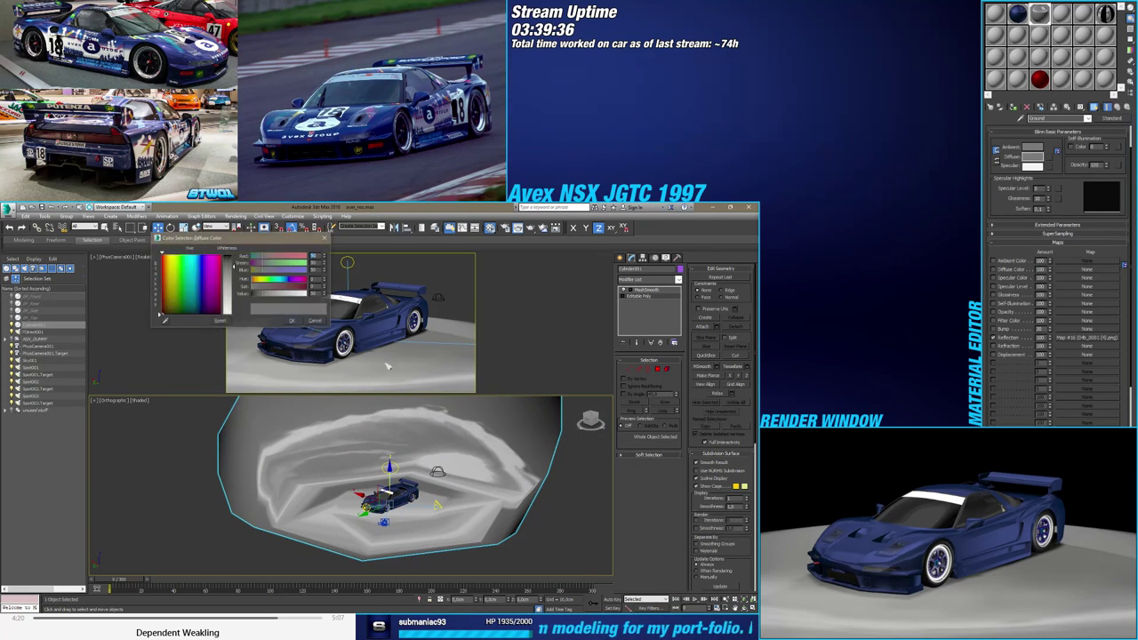
{"action": "left_click_drag", "start_coordinate": [267, 295], "coordinate": [250, 295]}
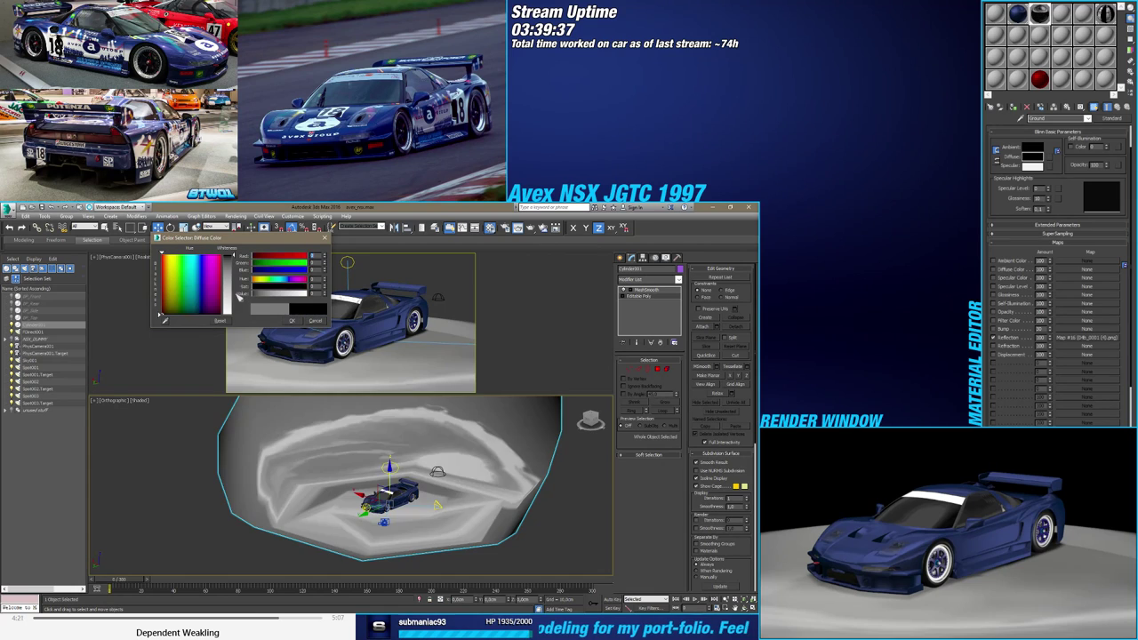
{"action": "left_click", "coordinate": [291, 321]}
Show the ground's MeshSmooth result and try lowering the Ground material's reflection map amount to 0
{"action": "left_click", "coordinate": [640, 290]}
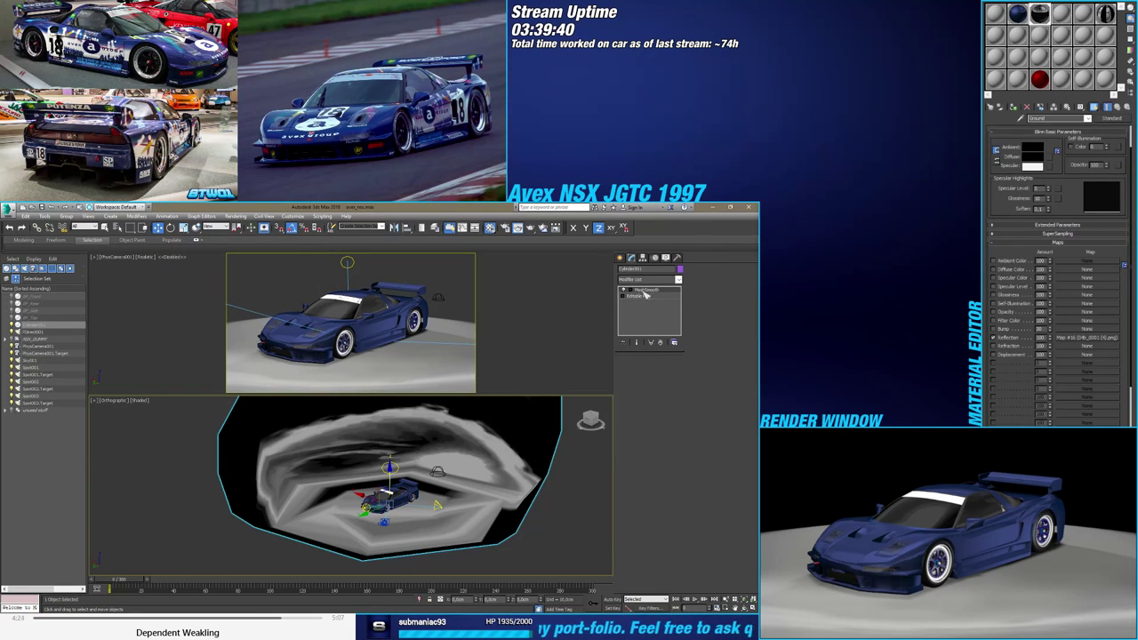
{"action": "middle_click_drag", "start_coordinate": [481, 462], "coordinate": [508, 470]}
{"action": "mouse_move", "coordinate": [508, 470]}
{"action": "middle_mouse_down", "text": "alt"}
{"action": "mouse_move", "coordinate": [515, 459]}
{"action": "mouse_move", "coordinate": [490, 456]}
{"action": "mouse_move", "coordinate": [502, 477]}
{"action": "mouse_move", "coordinate": [496, 457]}
{"action": "middle_mouse_up", "text": "alt"}
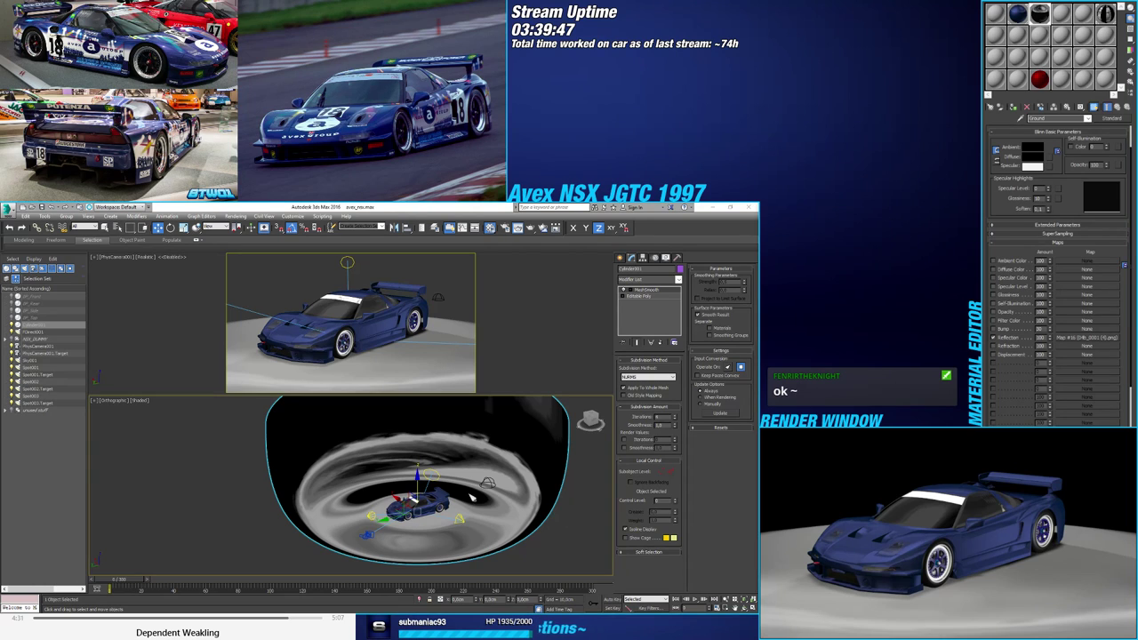
{"action": "right_click", "coordinate": [1050, 338]}
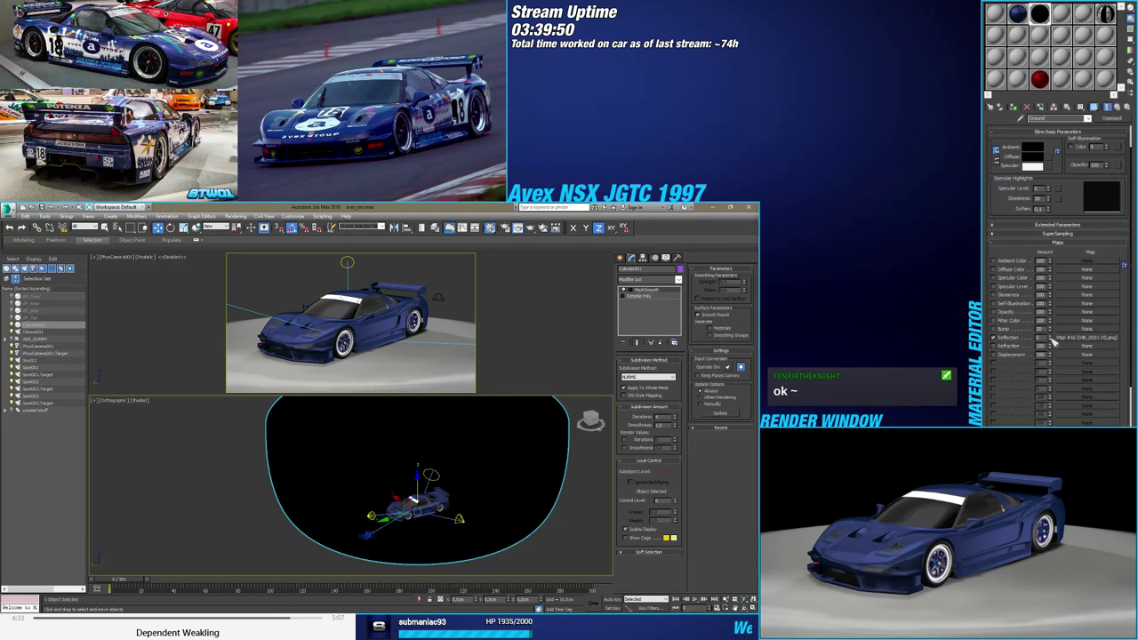
{"action": "left_click", "coordinate": [1050, 336]}
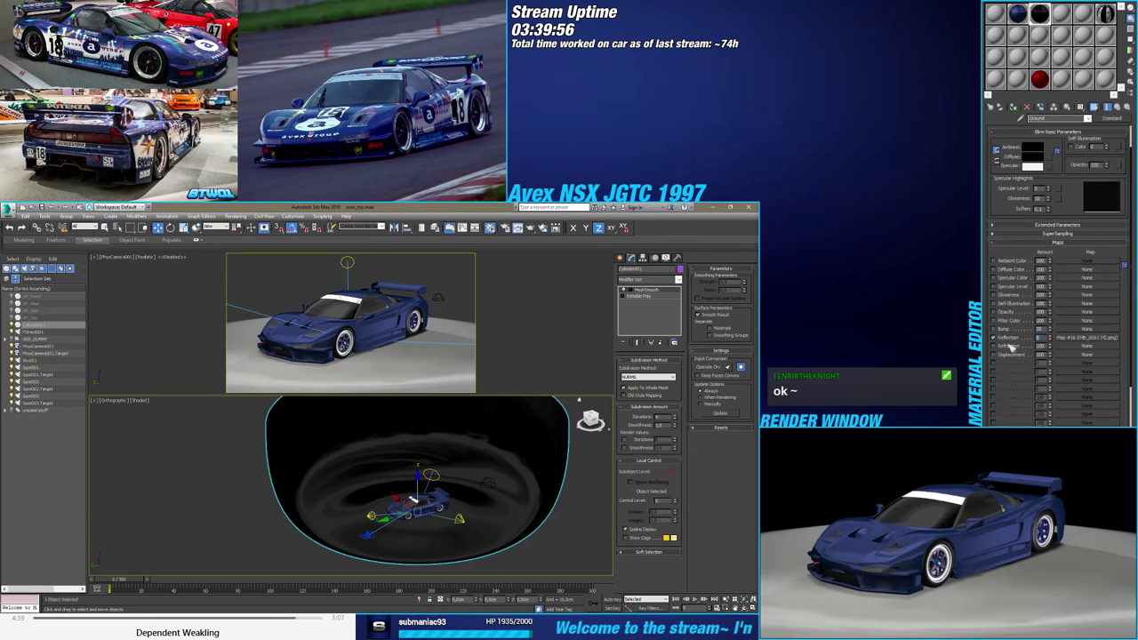
Return to the ground's Editable Poly level and bring up its selection of wall polygons
{"action": "left_click", "coordinate": [647, 297]}
{"action": "key", "text": "4"}
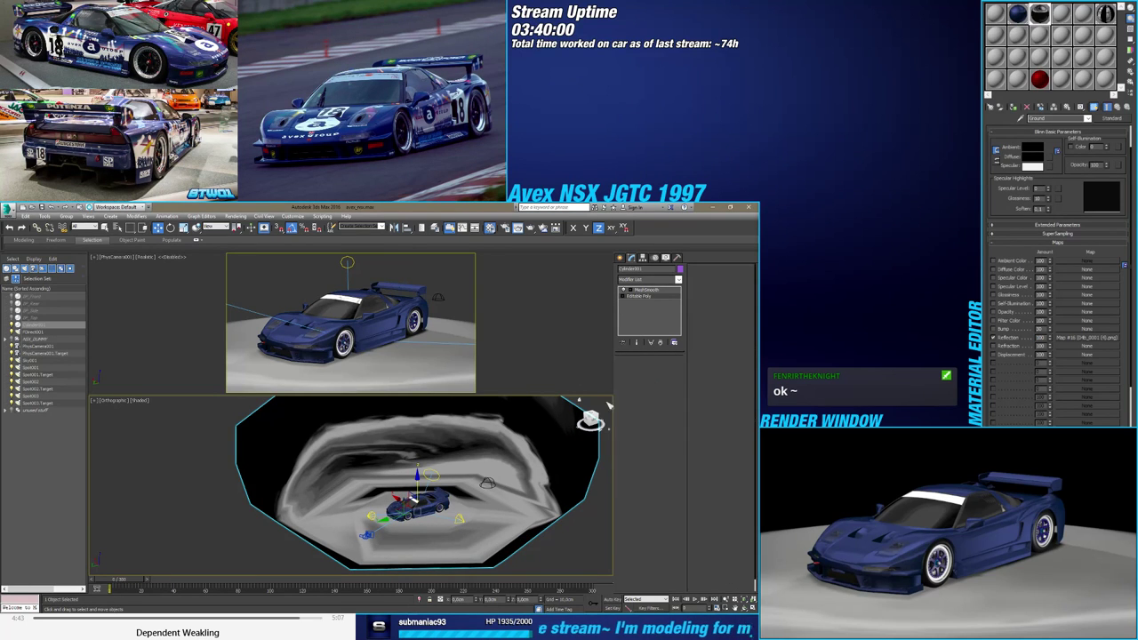
{"action": "middle_click_drag", "start_coordinate": [535, 445], "coordinate": [556, 472], "text": "alt"}
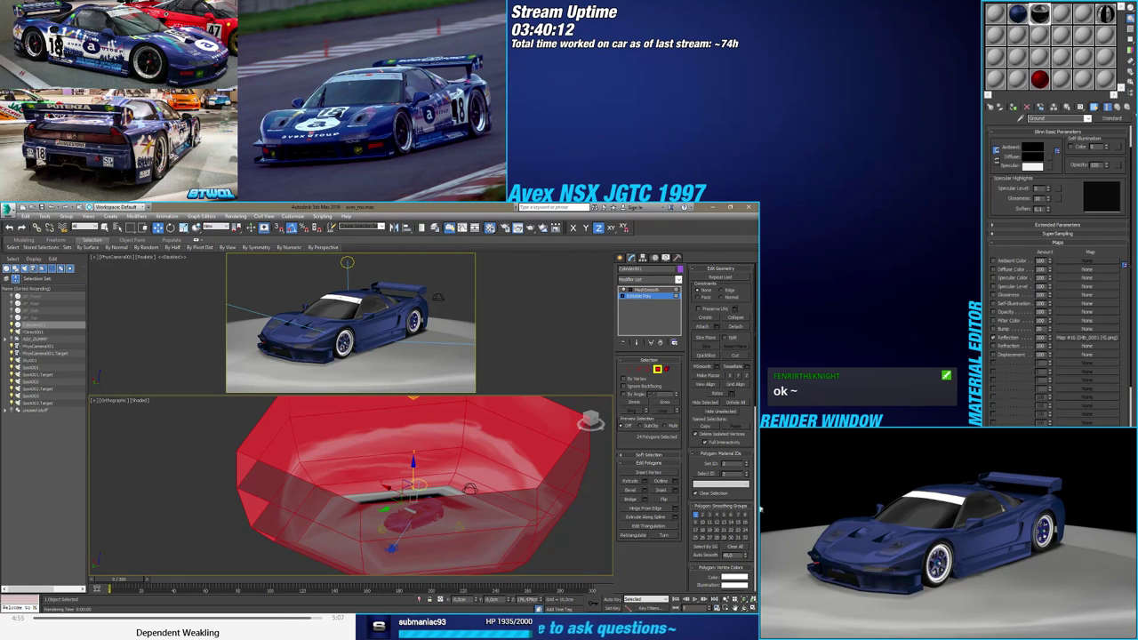
Convert the Ground material to Multi/Sub-Object, keeping the original as first sub-material, and add a Standard material to the second slot
{"action": "left_click", "coordinate": [1117, 118]}
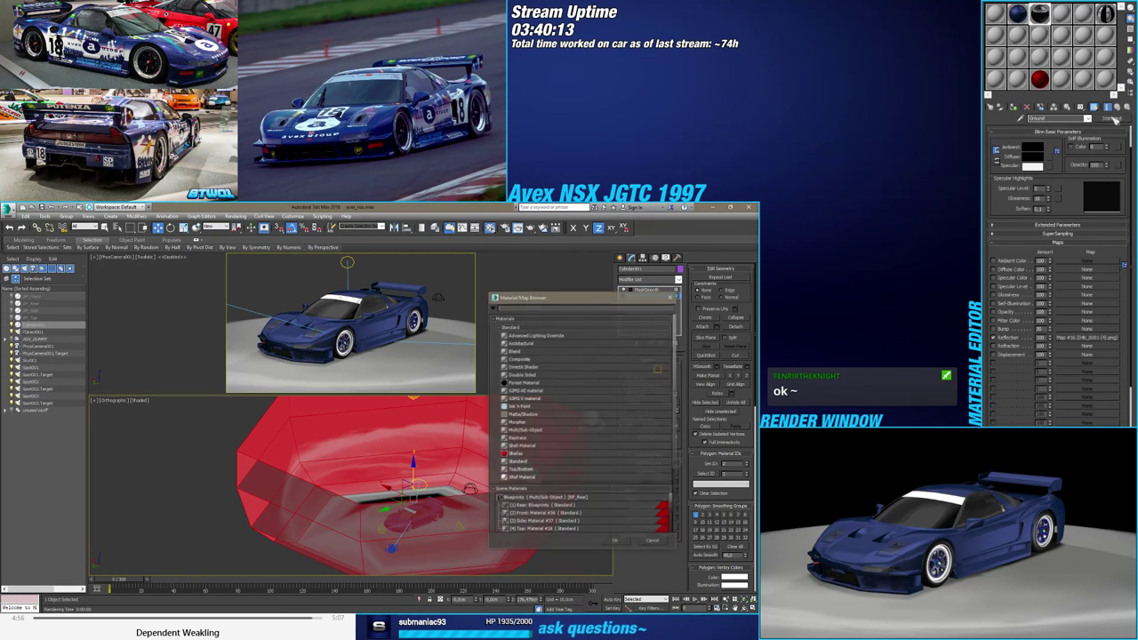
{"action": "double_click", "coordinate": [533, 430]}
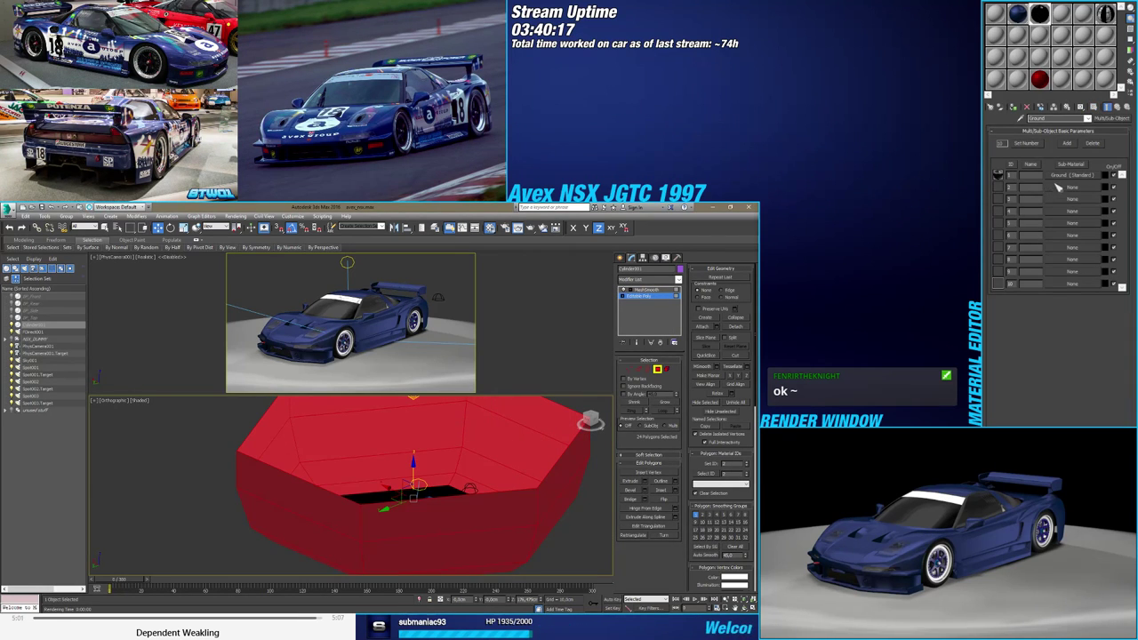
{"action": "left_click", "coordinate": [1058, 188]}
{"action": "left_click", "coordinate": [519, 462]}
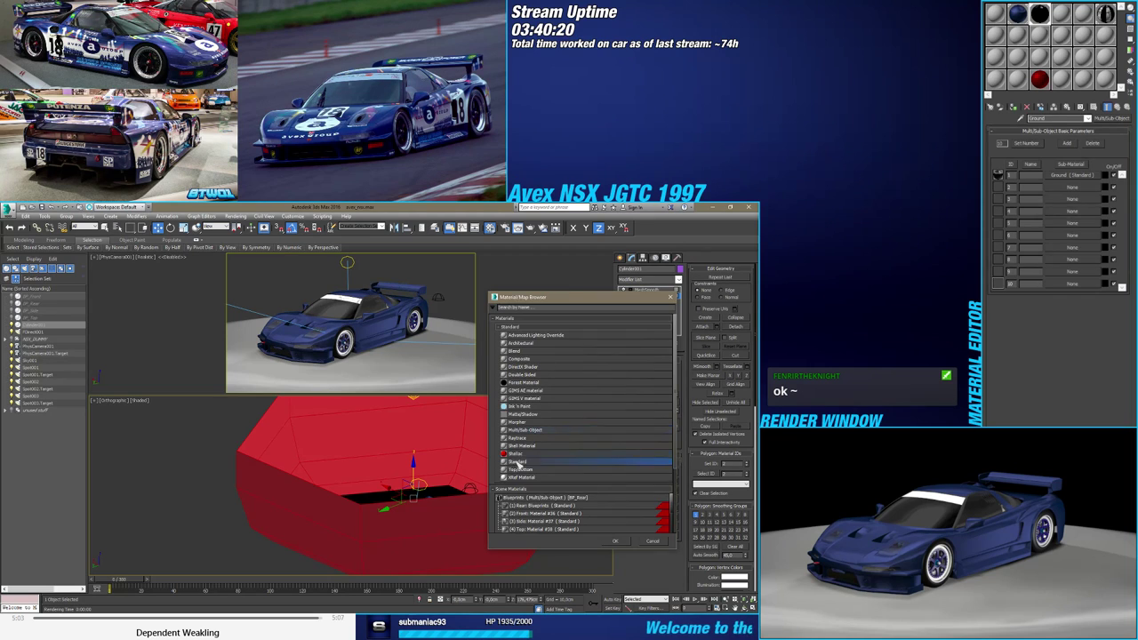
{"action": "double_click", "coordinate": [518, 462]}
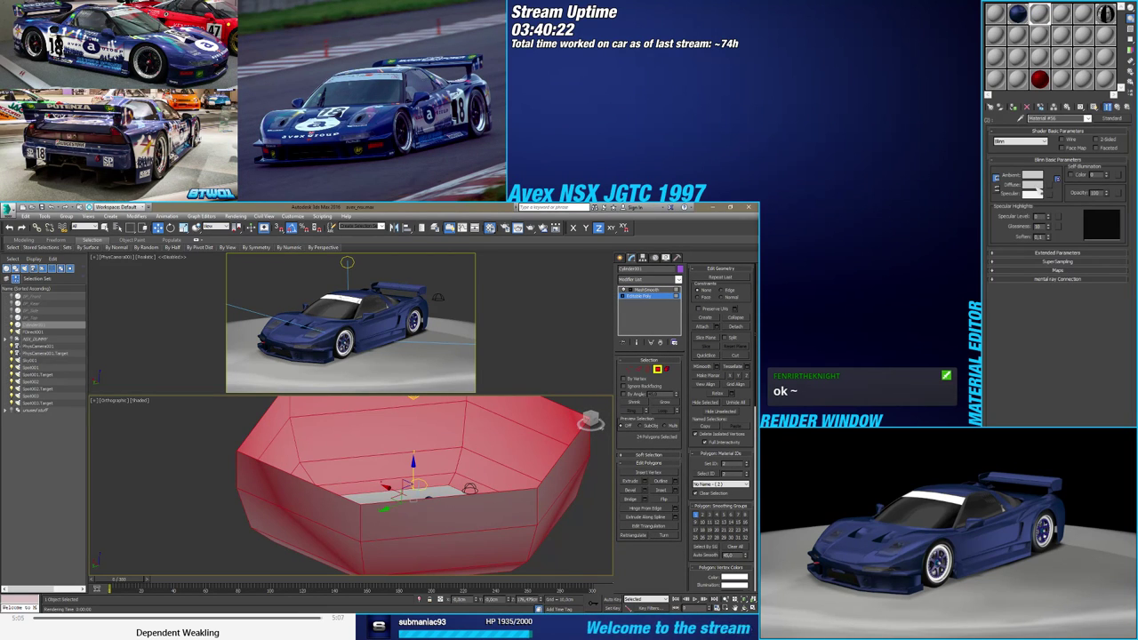
Set the diffuse colour of the second sub-material to black
{"action": "left_click", "coordinate": [1031, 184]}
{"action": "left_click_drag", "start_coordinate": [290, 307], "coordinate": [253, 308]}
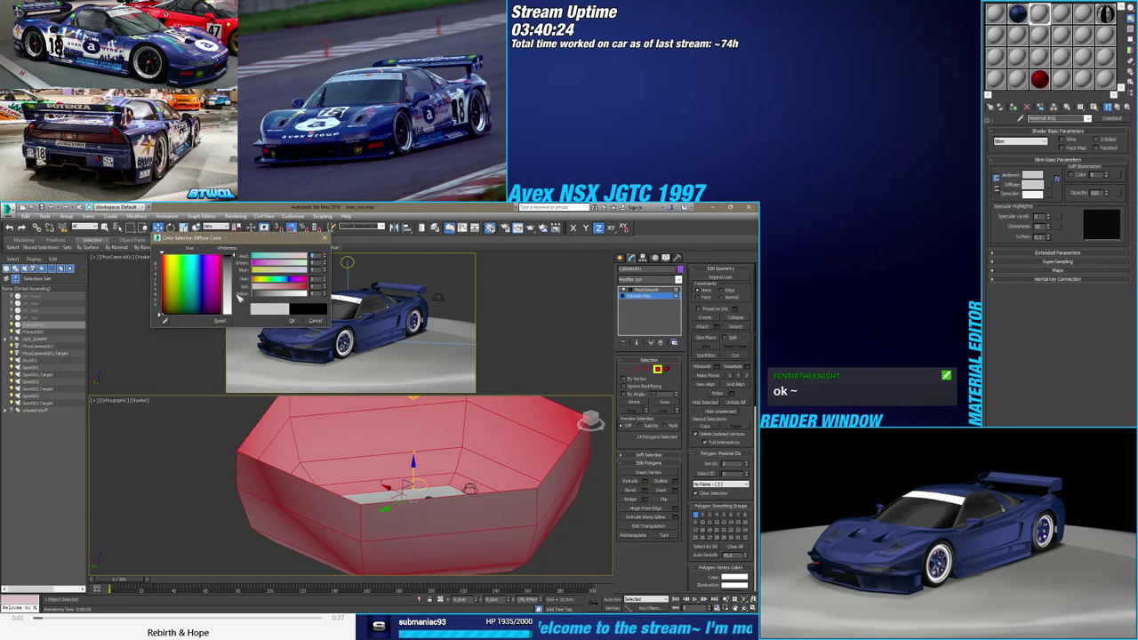
{"action": "left_click", "coordinate": [290, 321]}
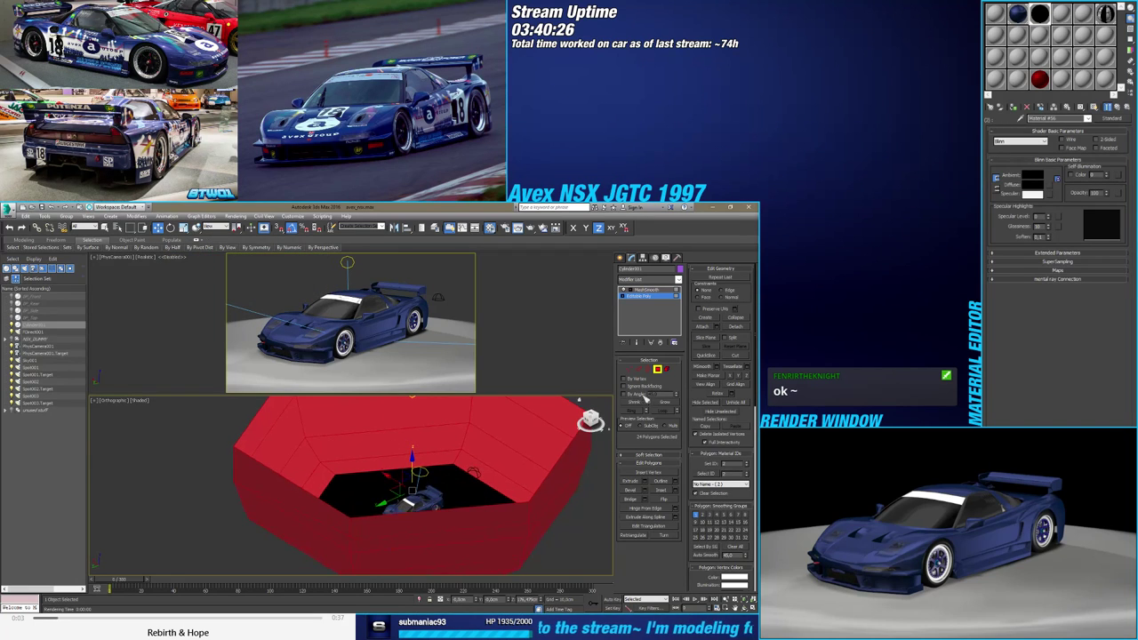
Invert the wall selection to the ground's floor polygons, assign them material ID 1 and deselect the ground
{"action": "key", "text": "4"}
{"action": "middle_click_drag", "start_coordinate": [548, 492], "coordinate": [543, 508], "text": "alt"}
{"action": "scroll", "coordinate": [553, 515], "scroll_direction": "up", "scroll_amount": 2}
{"action": "scroll", "coordinate": [552, 516], "scroll_direction": "down", "scroll_amount": 2}
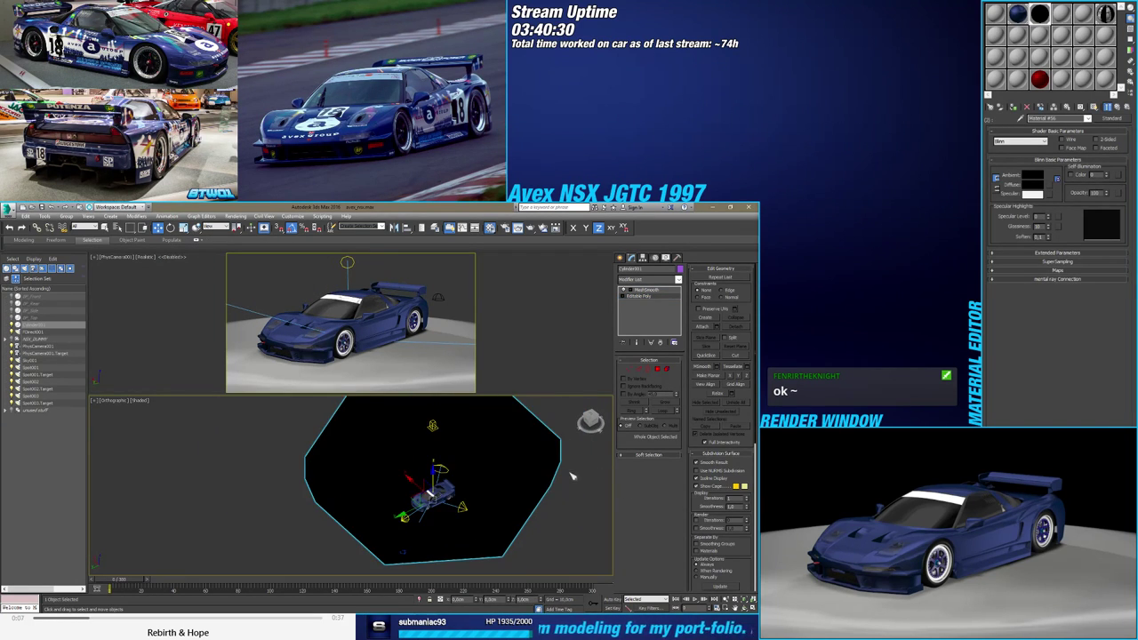
{"action": "key", "text": "4"}
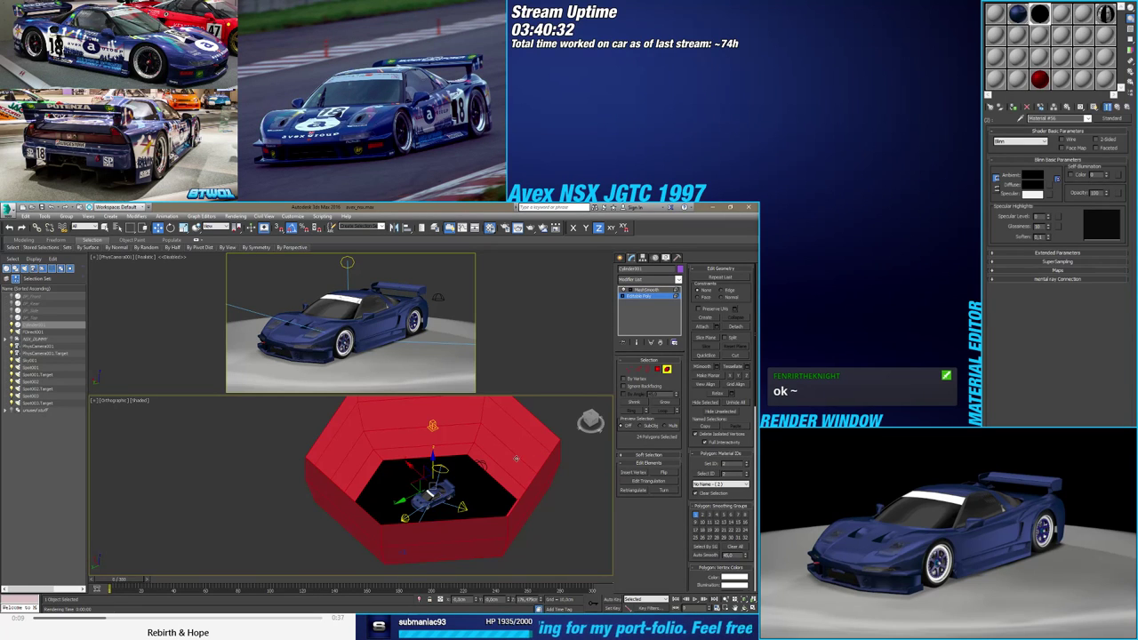
{"action": "key", "text": "ctrl+i"}
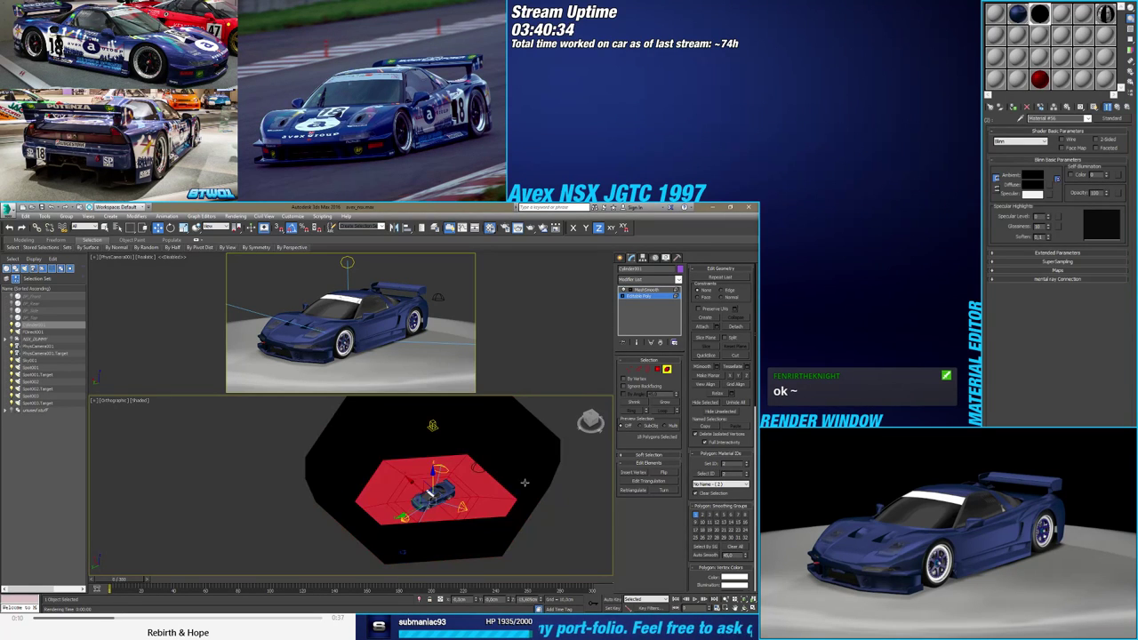
{"action": "left_click", "coordinate": [746, 465]}
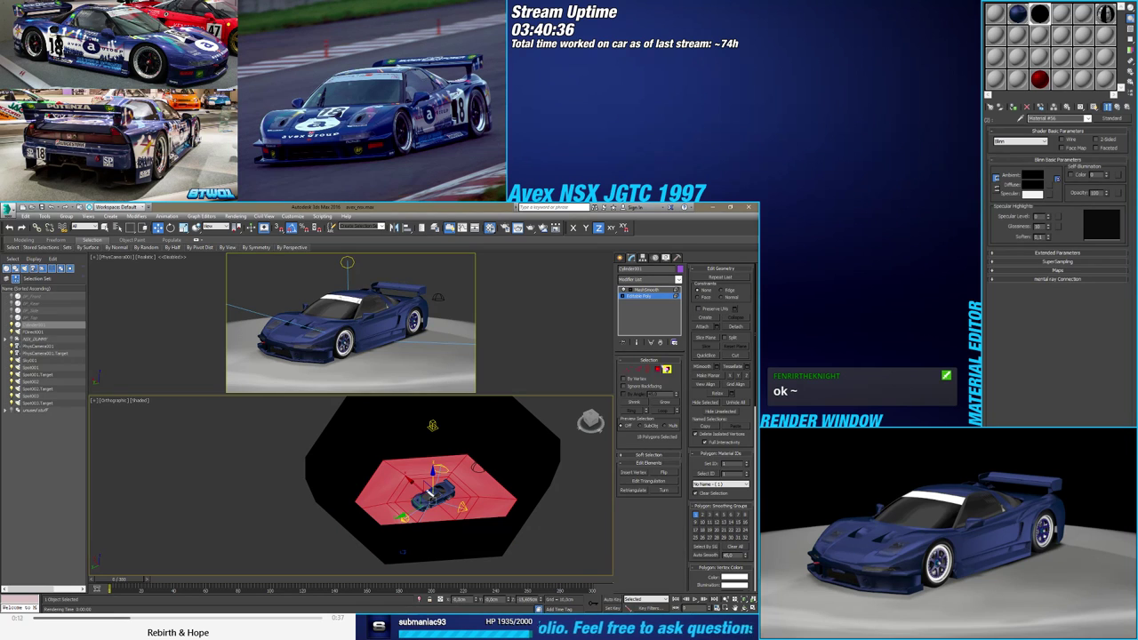
{"action": "left_click", "coordinate": [576, 503]}
Switch the orthographic viewport to Realistic Materials with Maps and the camera viewport to realistic materials
{"action": "middle_click_drag", "start_coordinate": [502, 496], "coordinate": [495, 483], "text": "alt"}
{"action": "scroll", "coordinate": [441, 482], "scroll_direction": "up", "scroll_amount": 5}
{"action": "middle_click_drag", "start_coordinate": [429, 497], "coordinate": [434, 483], "text": "alt"}
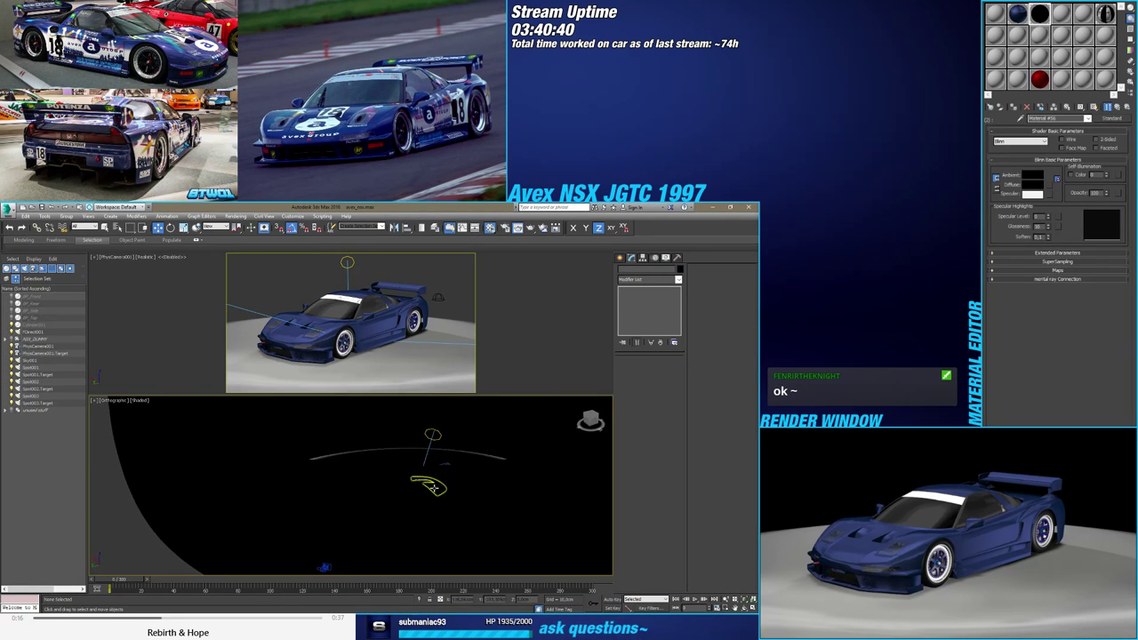
{"action": "left_click", "coordinate": [179, 285]}
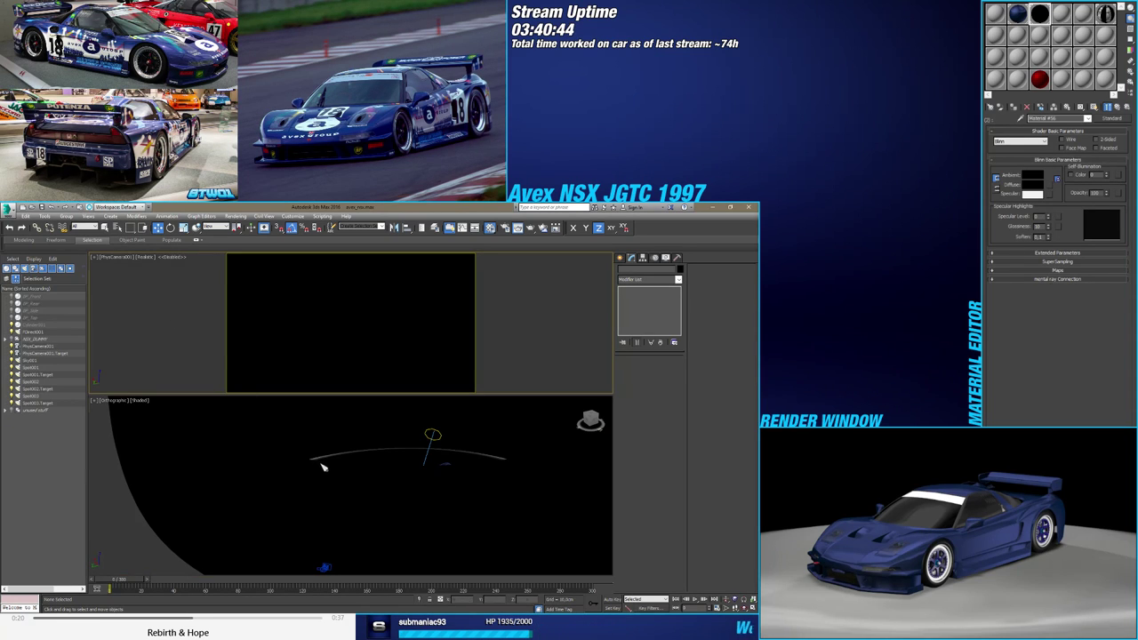
{"action": "scroll", "coordinate": [320, 462], "scroll_direction": "down", "scroll_amount": 2}
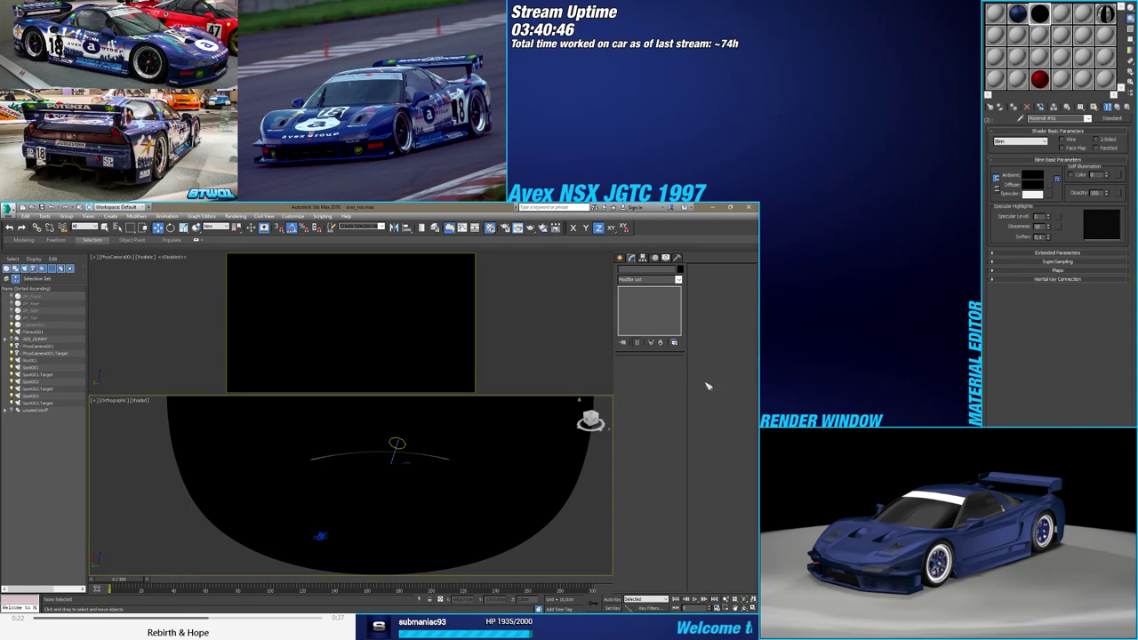
{"action": "left_click", "coordinate": [140, 400]}
{"action": "mouse_move", "coordinate": [160, 525]}
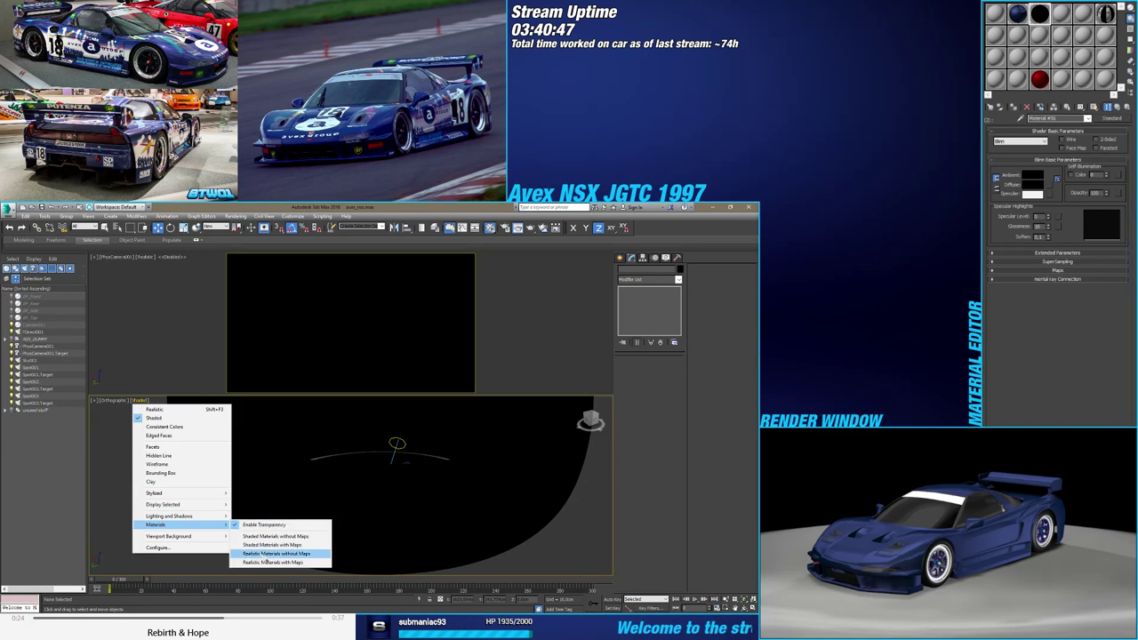
{"action": "left_click", "coordinate": [276, 558]}
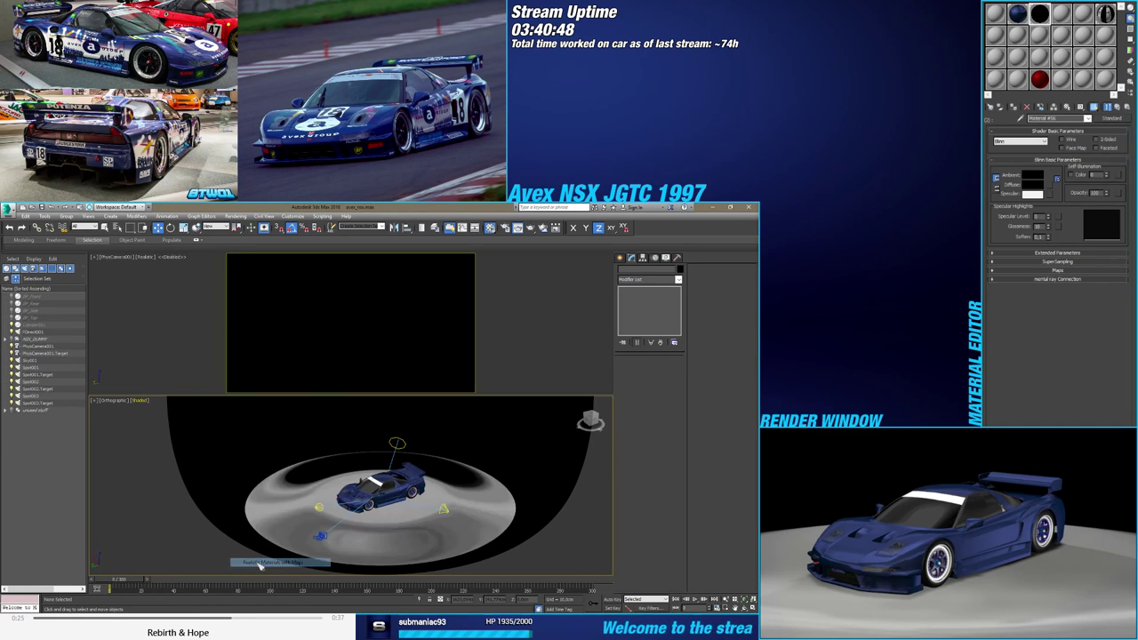
{"action": "left_click", "coordinate": [153, 258]}
{"action": "mouse_move", "coordinate": [178, 382]}
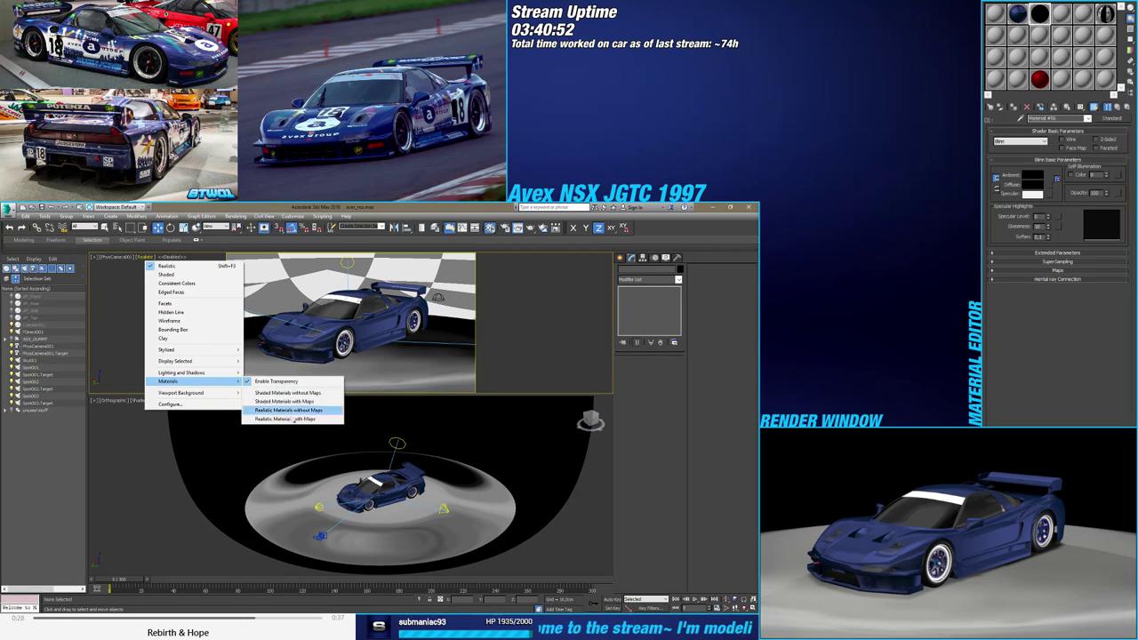
{"action": "left_click", "coordinate": [285, 409]}
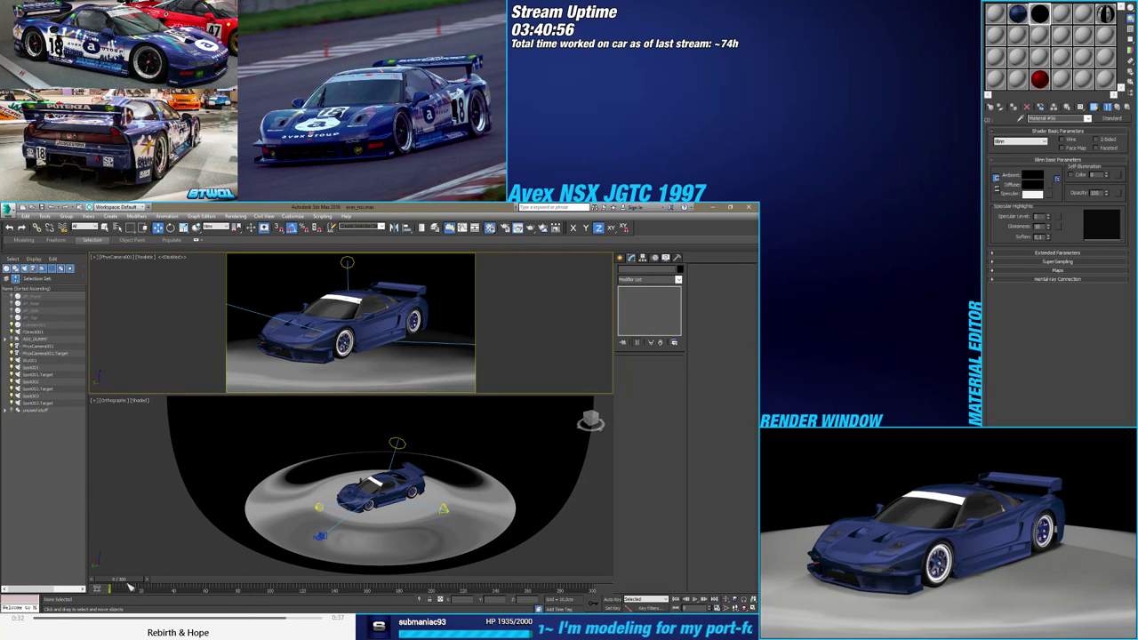
Scrub the timeline to check the car from another angle, and test render the camera view at the first frame
{"action": "mouse_move", "coordinate": [131, 580]}
{"action": "left_mouse_down"}
{"action": "mouse_move", "coordinate": [252, 579]}
{"action": "mouse_move", "coordinate": [133, 579]}
{"action": "left_mouse_up"}
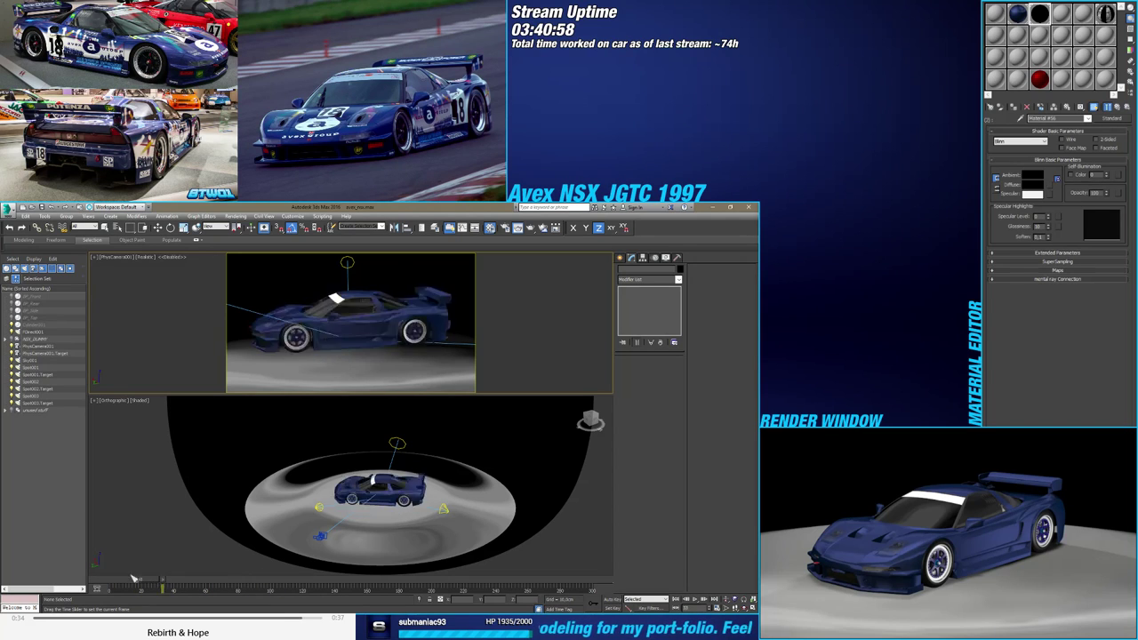
{"action": "key", "text": "w"}
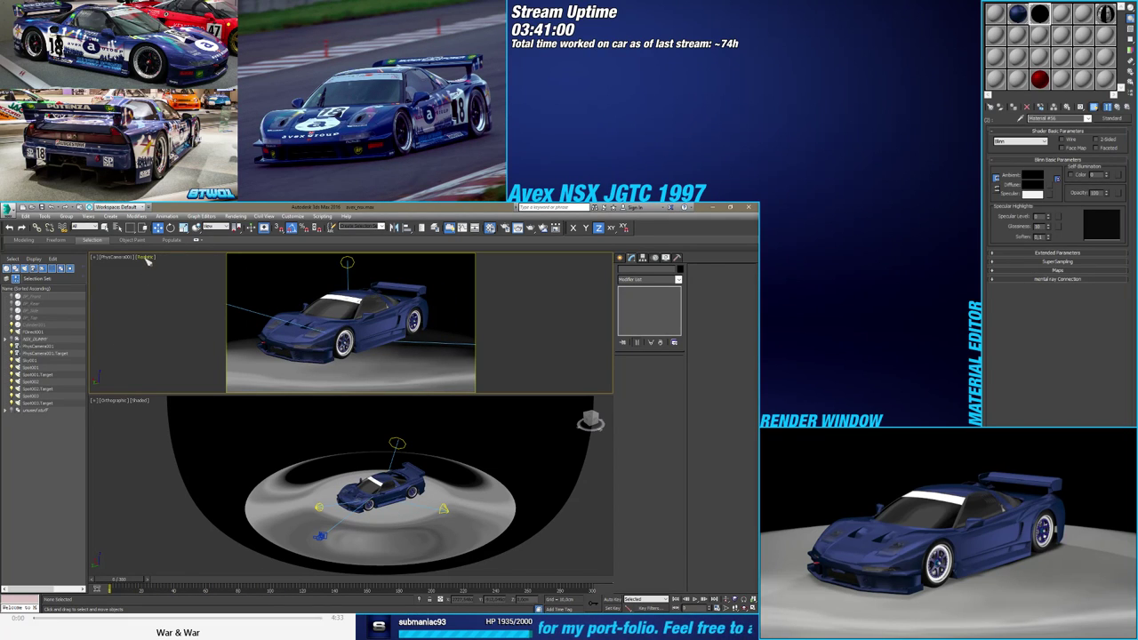
{"action": "left_click", "coordinate": [146, 258]}
{"action": "mouse_move", "coordinate": [190, 374]}
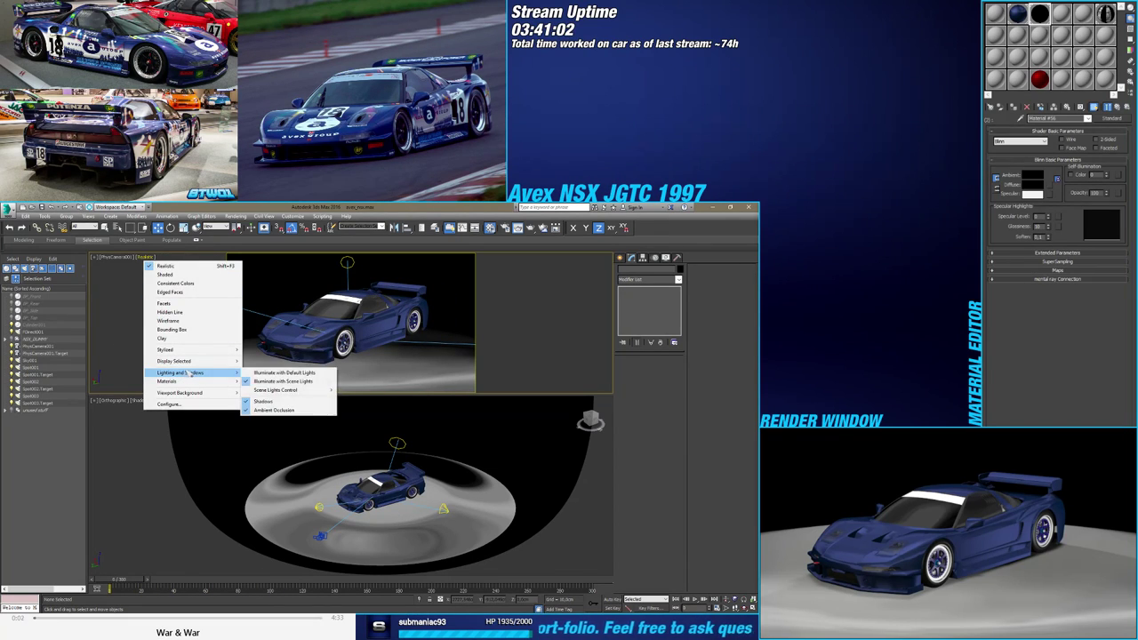
{"action": "left_click", "coordinate": [285, 420]}
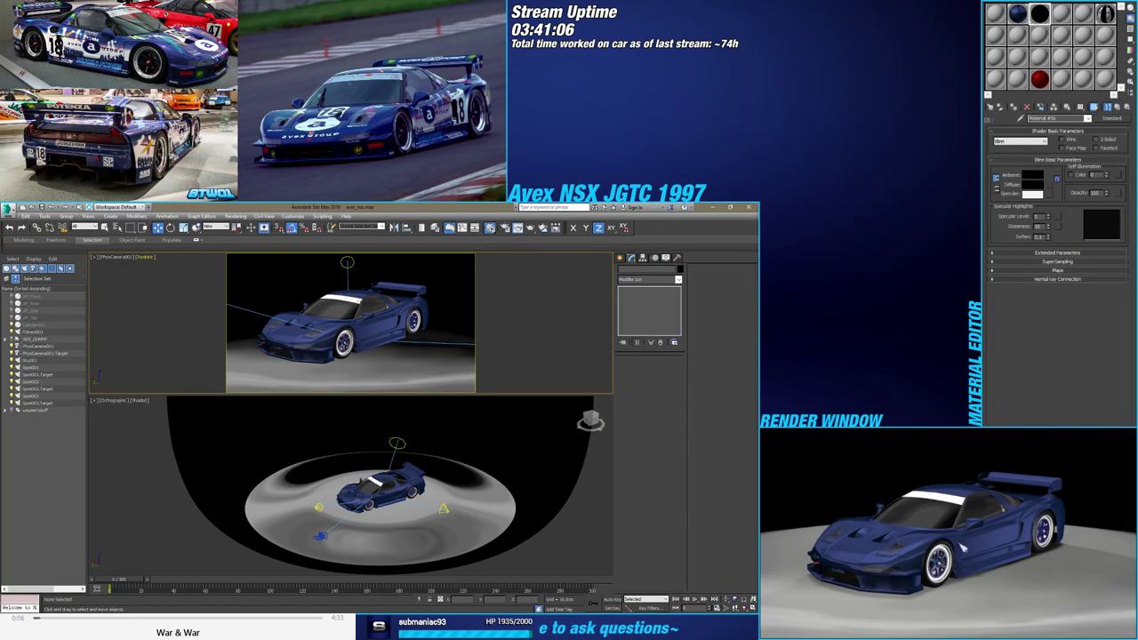
{"action": "key", "text": "shift+q"}
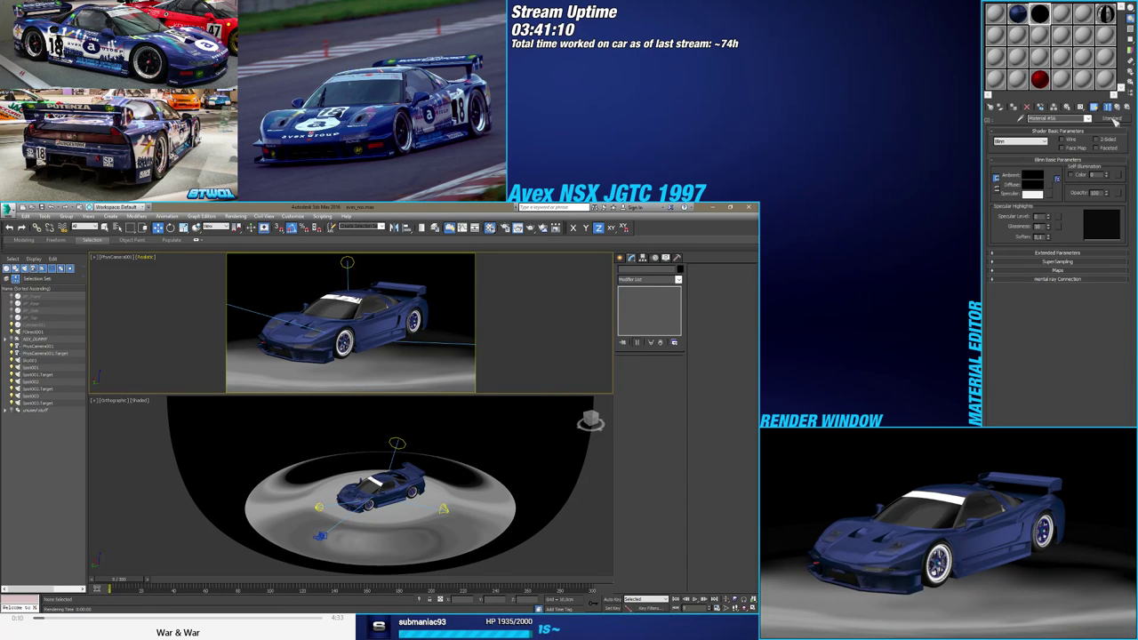
Set the diffuse colour of the first Ground sub-material to medium grey
{"action": "left_click", "coordinate": [1118, 108]}
{"action": "left_click", "coordinate": [1055, 176]}
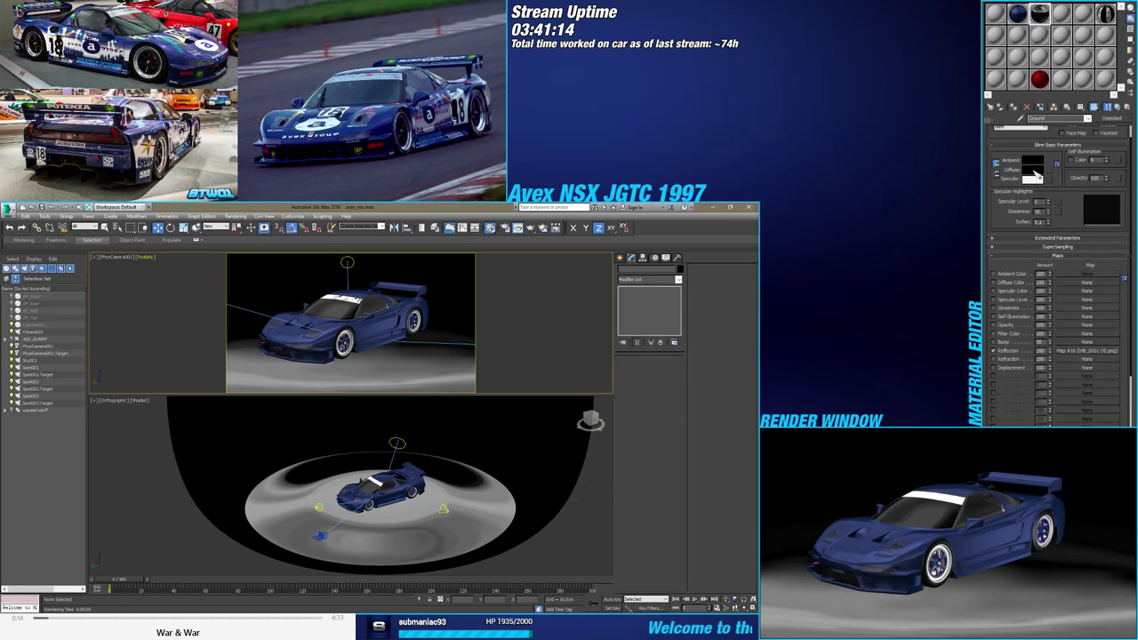
{"action": "left_click", "coordinate": [1031, 170]}
{"action": "left_click_drag", "start_coordinate": [257, 294], "coordinate": [265, 299]}
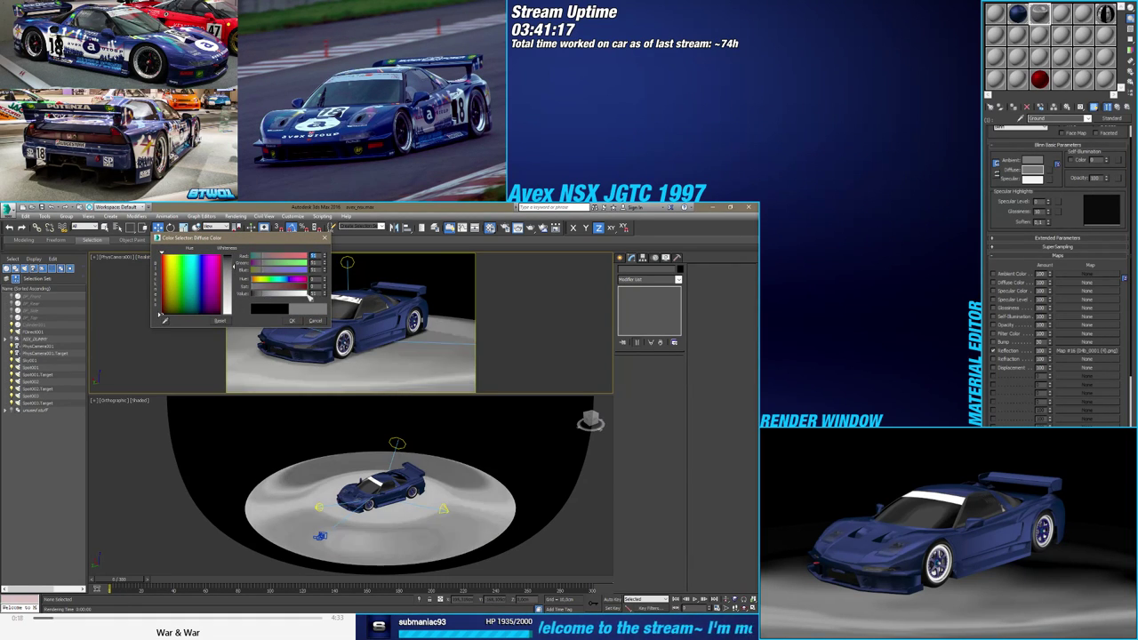
{"action": "left_click", "coordinate": [295, 320]}
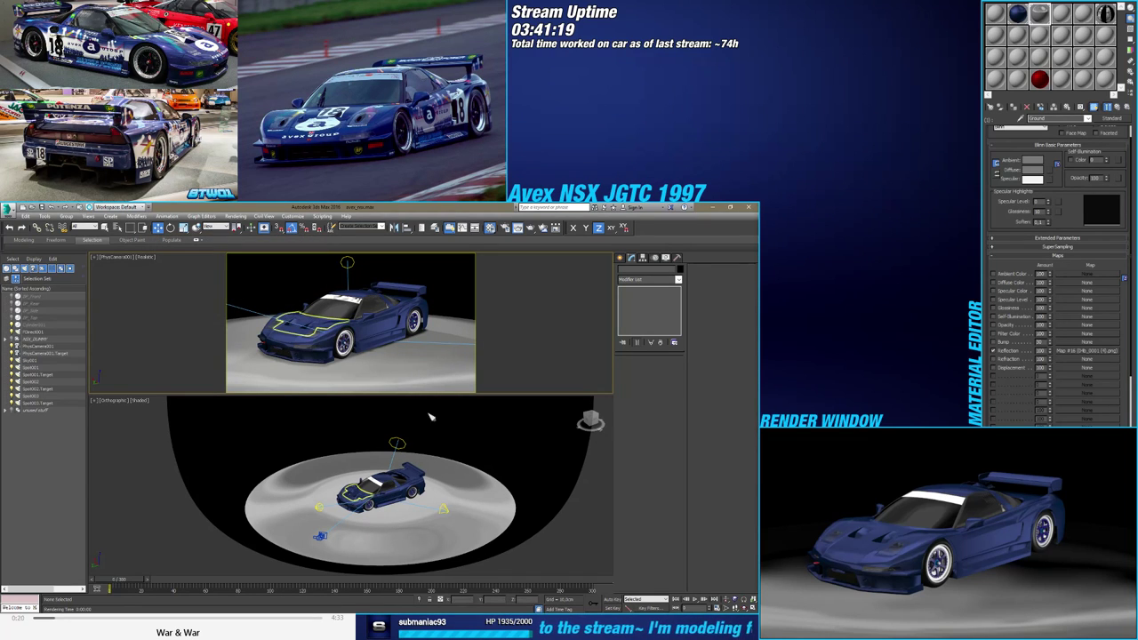
In the second Ground sub-material, check the diffuse colour, zero the glossiness and set a specular level just above zero
{"action": "left_click", "coordinate": [1126, 107]}
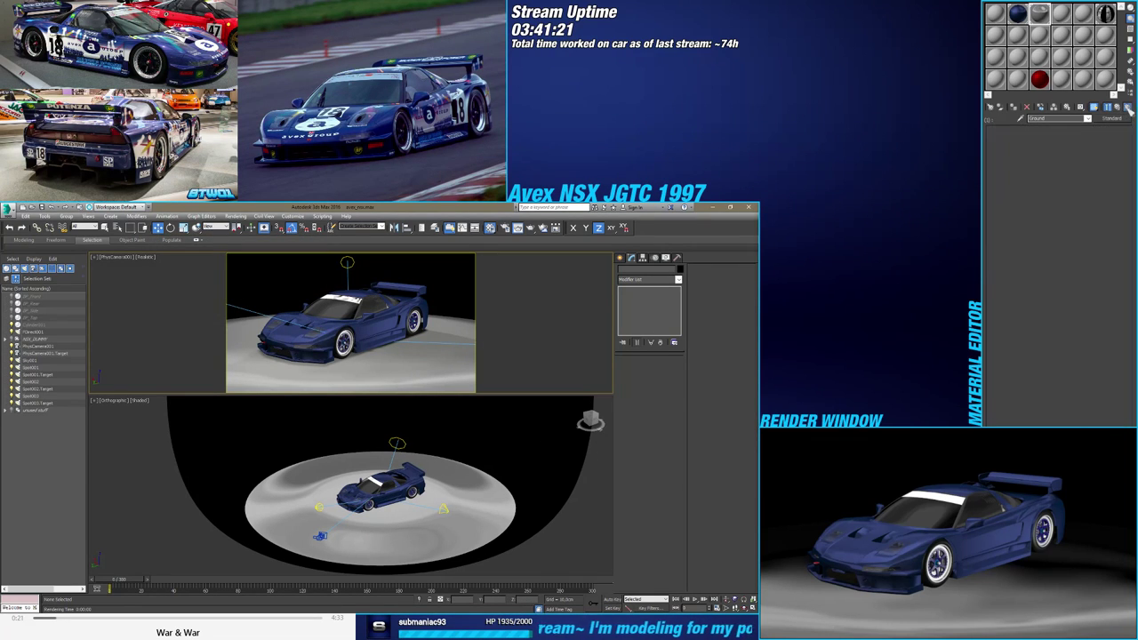
{"action": "left_click", "coordinate": [1032, 184]}
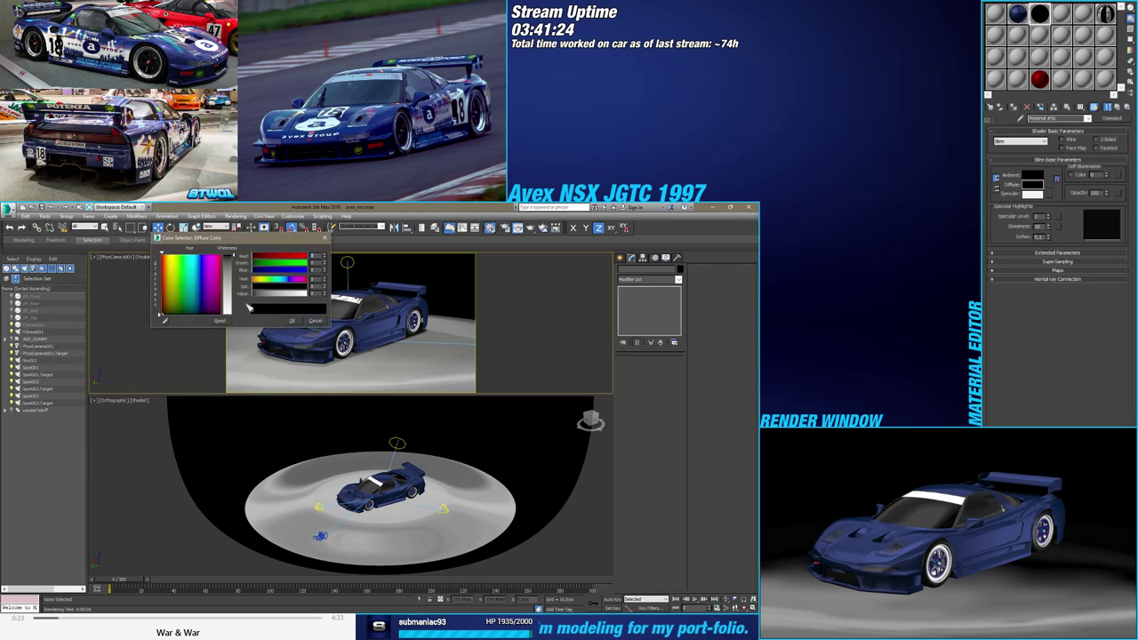
{"action": "left_click", "coordinate": [311, 322]}
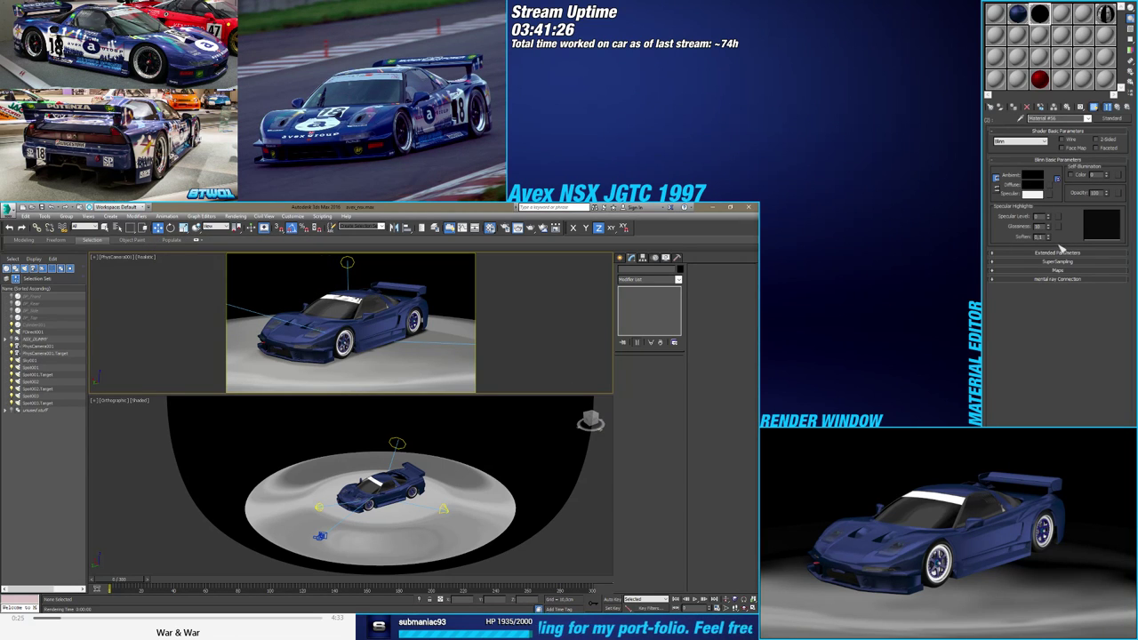
{"action": "left_click_drag", "start_coordinate": [1047, 217], "coordinate": [1048, 211]}
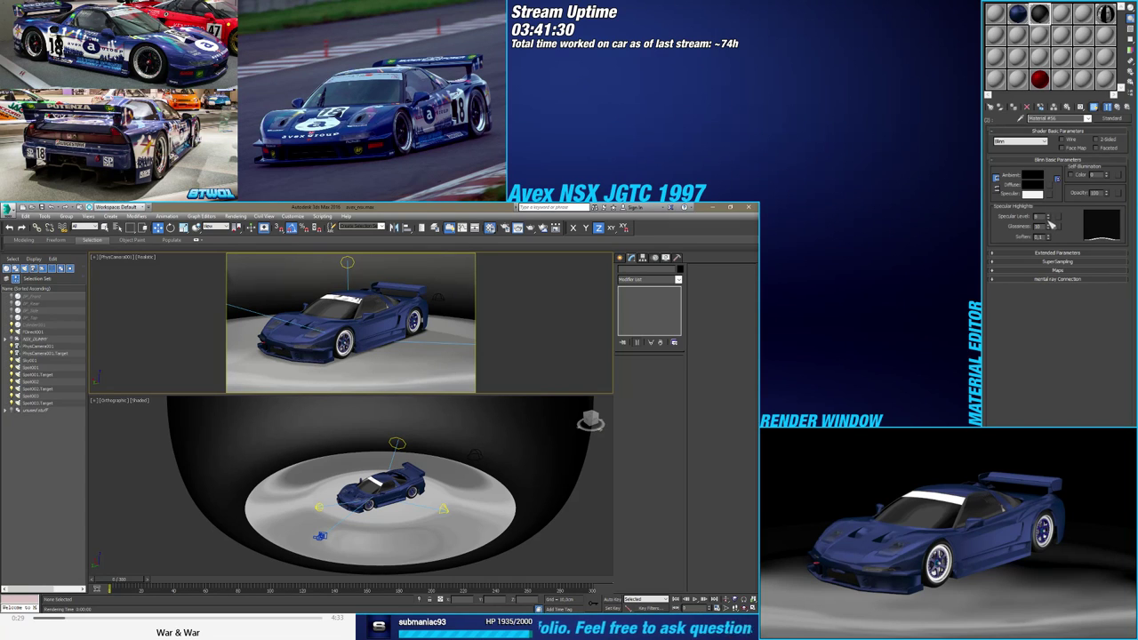
{"action": "left_click", "coordinate": [1048, 219]}
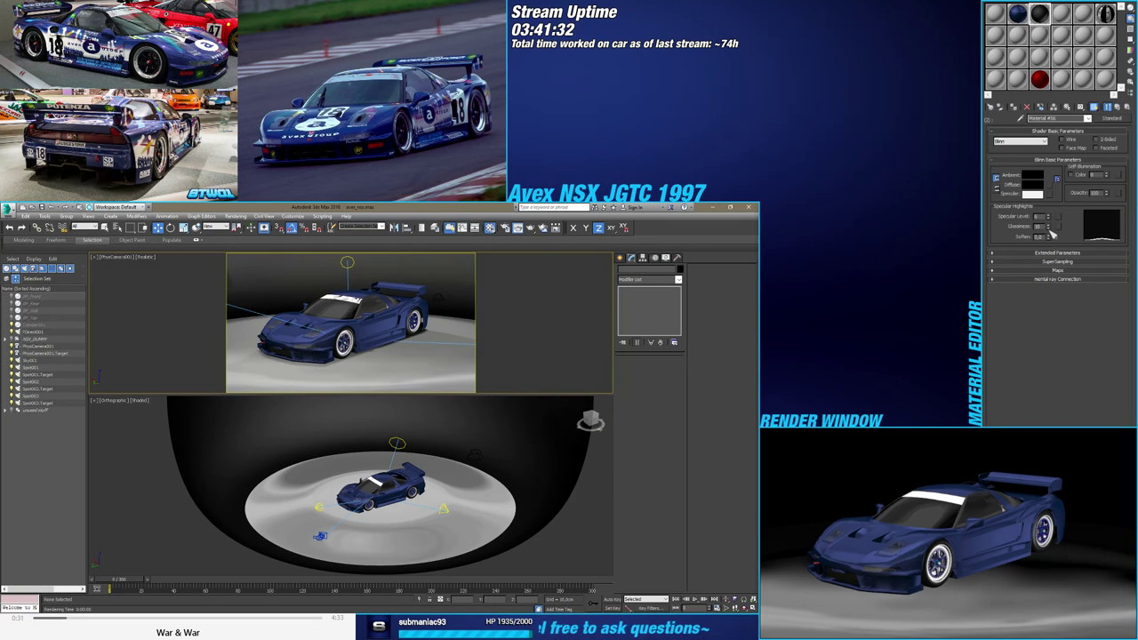
{"action": "right_click", "coordinate": [1049, 220]}
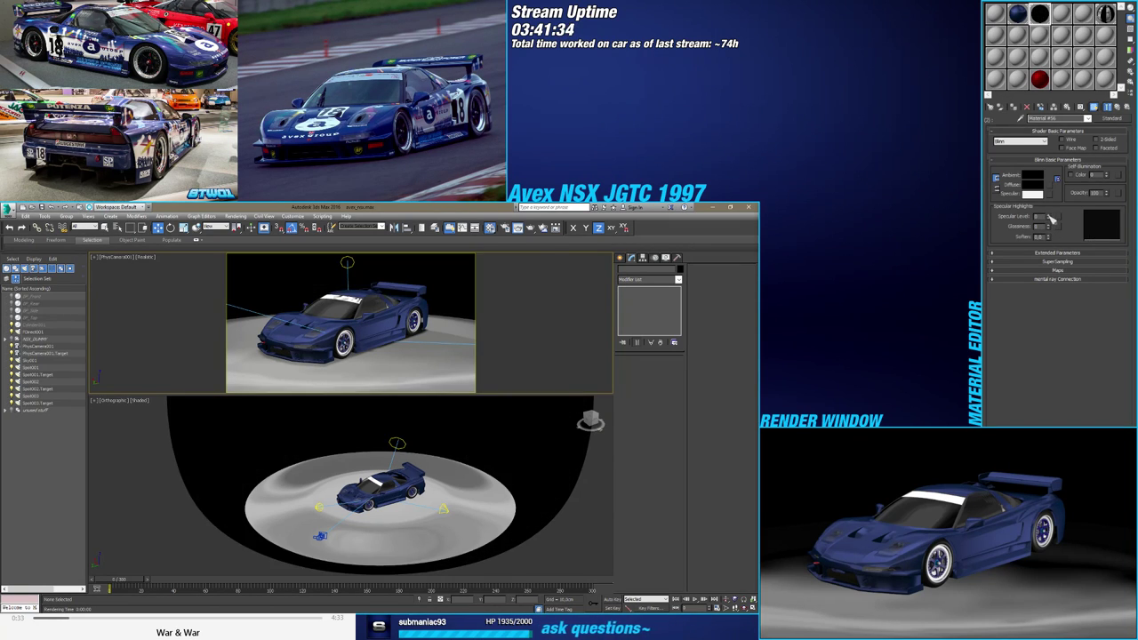
{"action": "left_click", "coordinate": [1049, 215]}
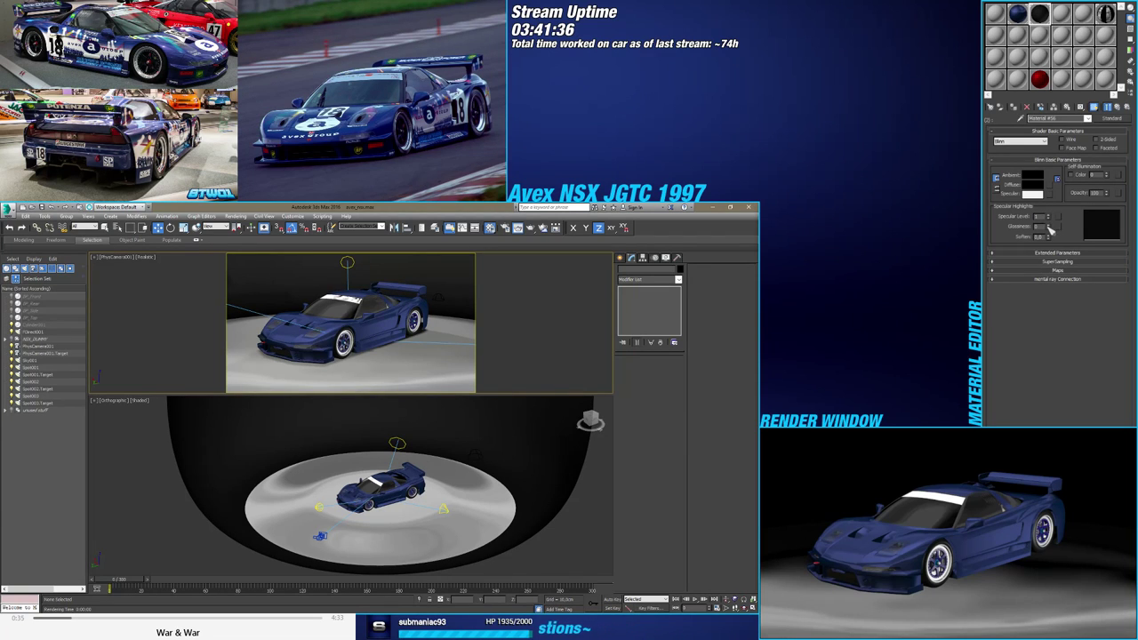
Try stronger glossiness and specular level on the wall material, and reset both to near zero
{"action": "mouse_move", "coordinate": [1048, 225]}
{"action": "left_mouse_down"}
{"action": "mouse_move", "coordinate": [1047, 200]}
{"action": "mouse_move", "coordinate": [1050, 222]}
{"action": "left_mouse_up"}
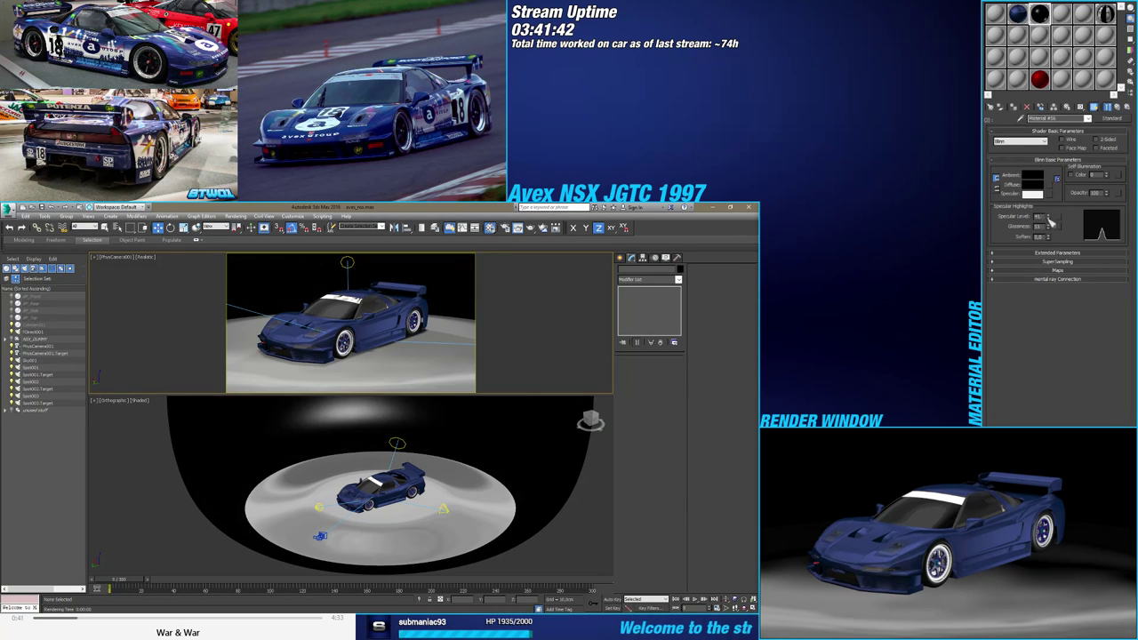
{"action": "right_click", "coordinate": [1048, 227]}
{"action": "right_click", "coordinate": [1049, 219]}
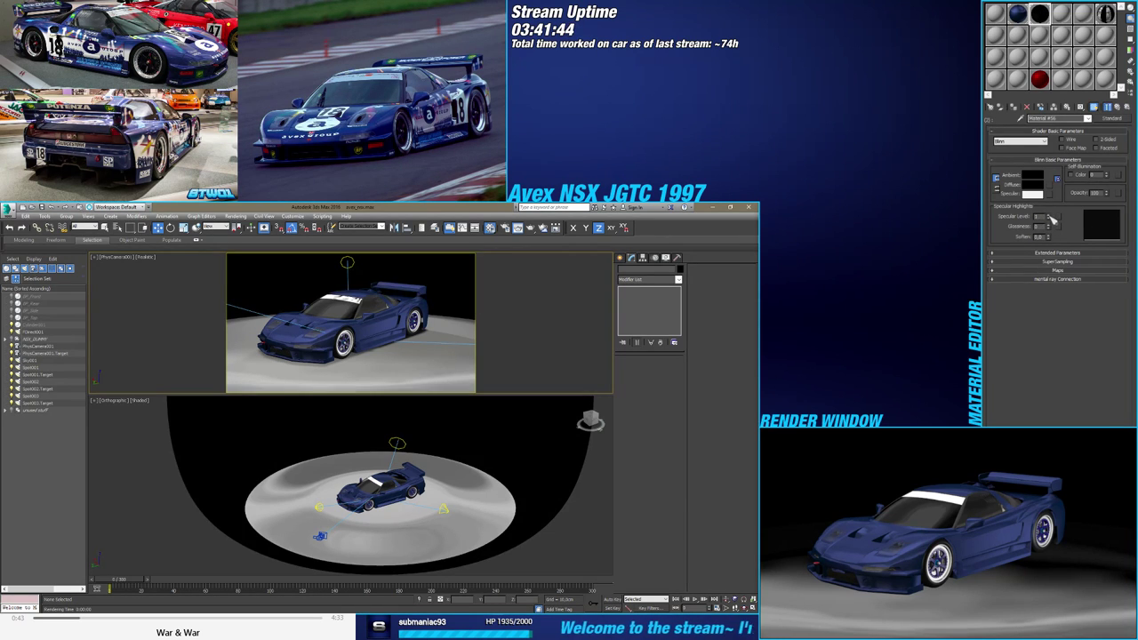
{"action": "left_click", "coordinate": [1049, 215]}
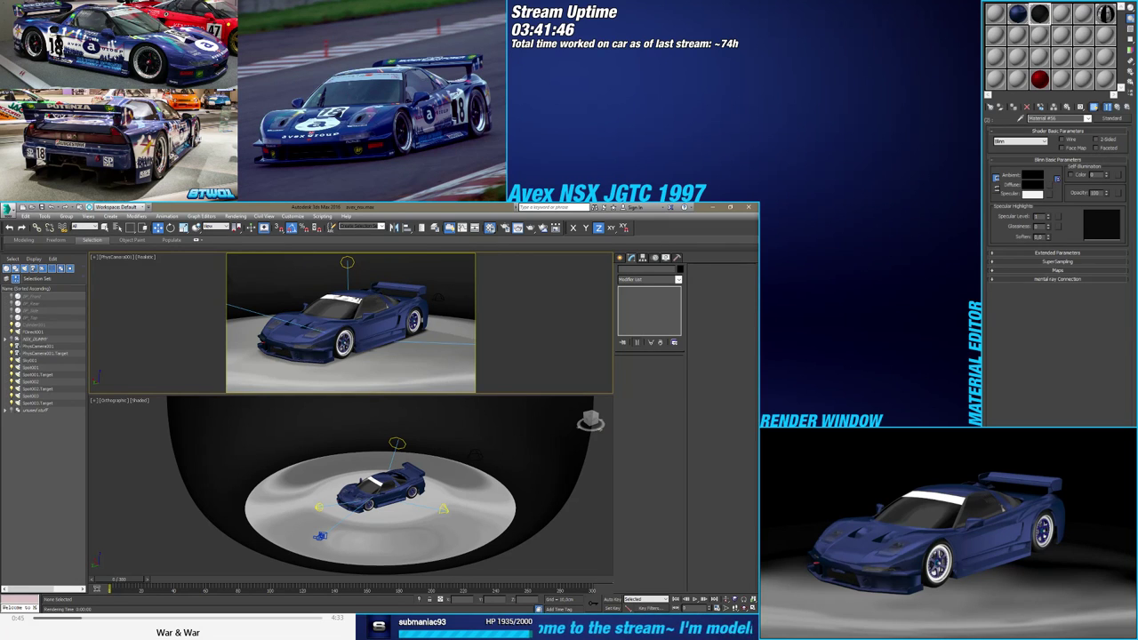
Browse the Car Mods images and load the BR_car_select_env image as the wall material's bitmap reflection map
{"action": "left_click", "coordinate": [1057, 271]}
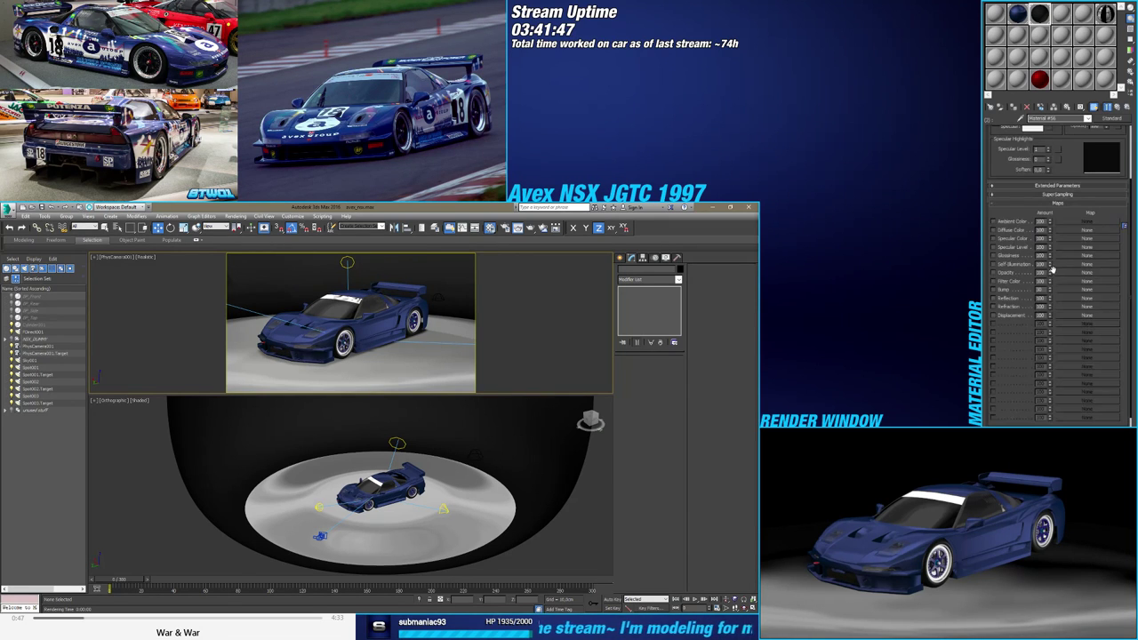
{"action": "left_click", "coordinate": [1086, 298]}
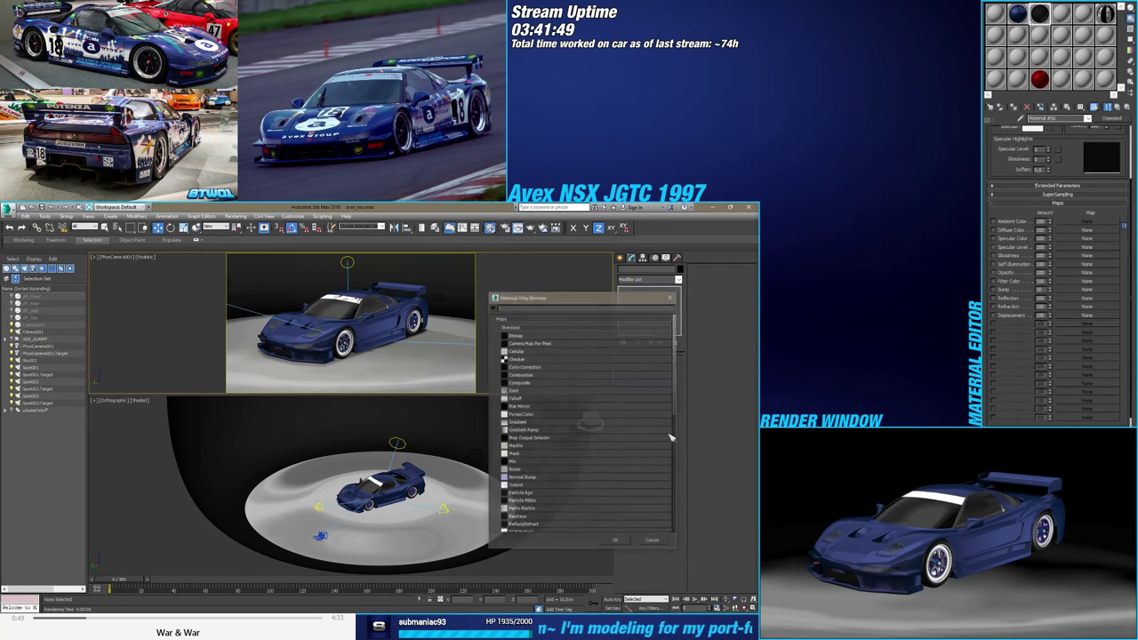
{"action": "double_click", "coordinate": [550, 337]}
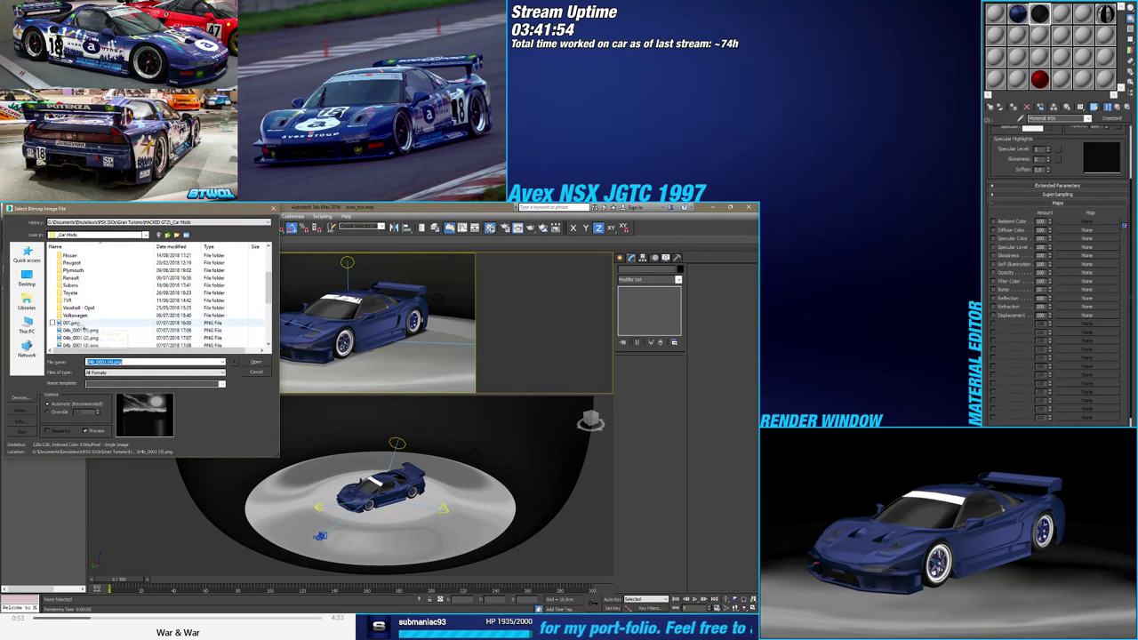
{"action": "left_click", "coordinate": [71, 345]}
{"action": "scroll", "coordinate": [93, 321], "scroll_direction": "down", "scroll_amount": 5}
{"action": "left_click", "coordinate": [89, 316]}
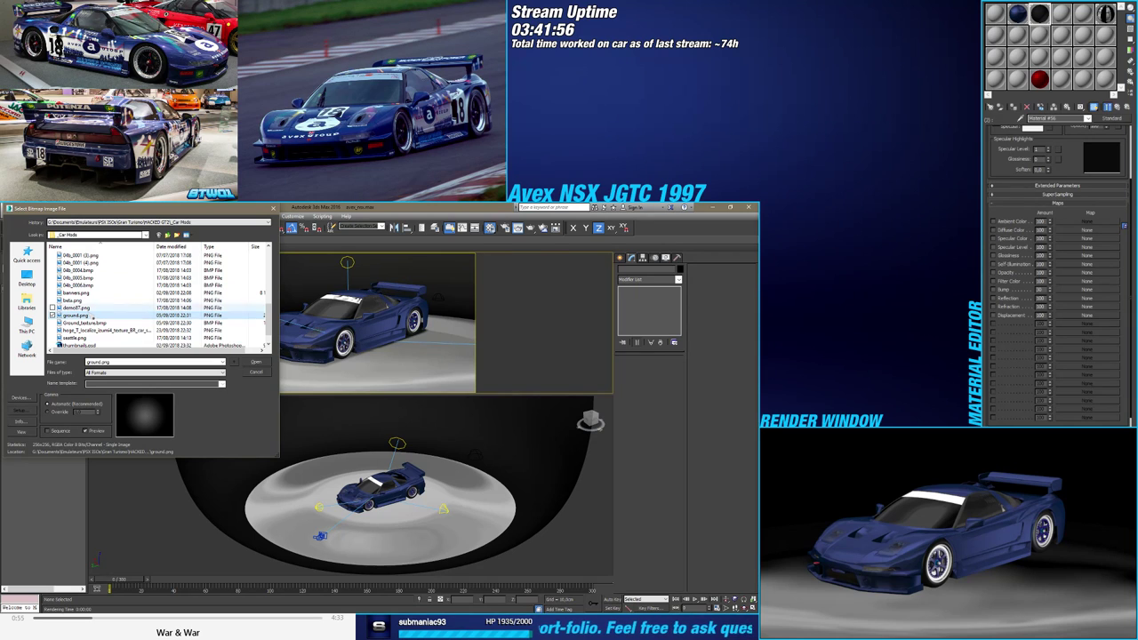
{"action": "left_click", "coordinate": [89, 307]}
{"action": "left_click", "coordinate": [89, 302]}
{"action": "scroll", "coordinate": [89, 304], "scroll_direction": "down", "scroll_amount": 1}
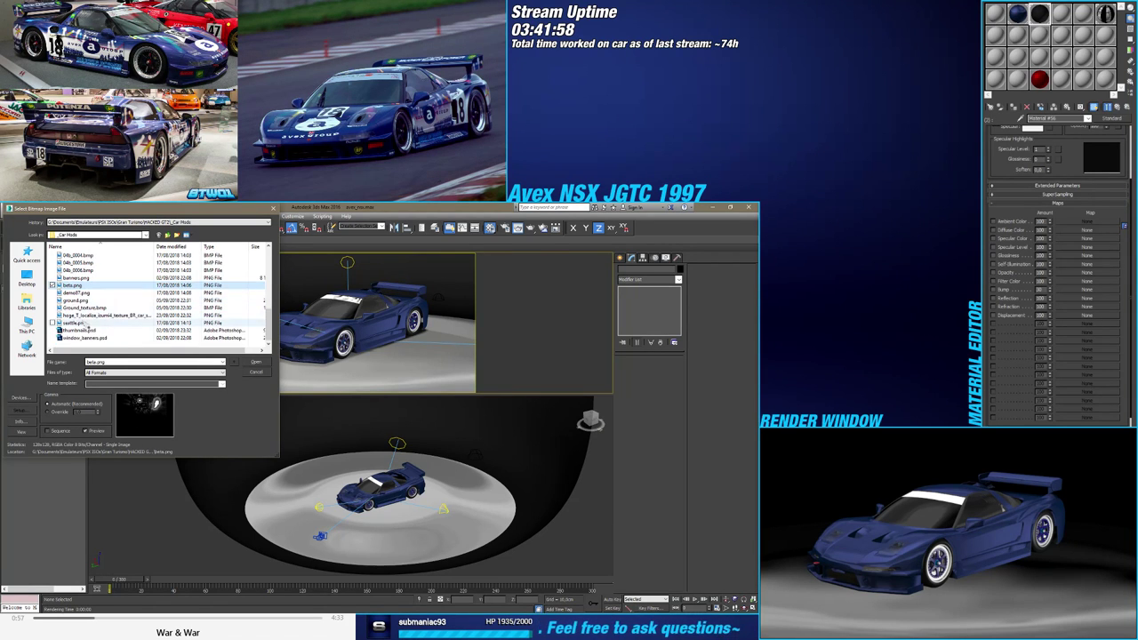
{"action": "left_click", "coordinate": [90, 317]}
{"action": "left_click", "coordinate": [256, 363]}
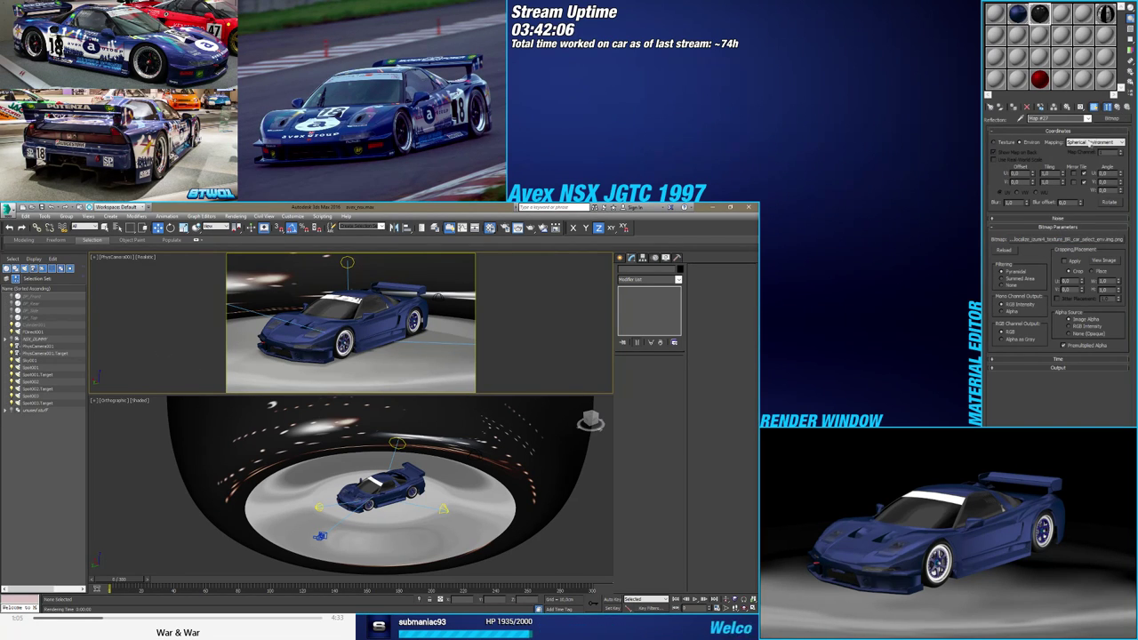
Replace the wall's reflection bitmap with 04b_0001 (4).png and lower the reflection amount to near zero
{"action": "double_click", "coordinate": [1085, 147]}
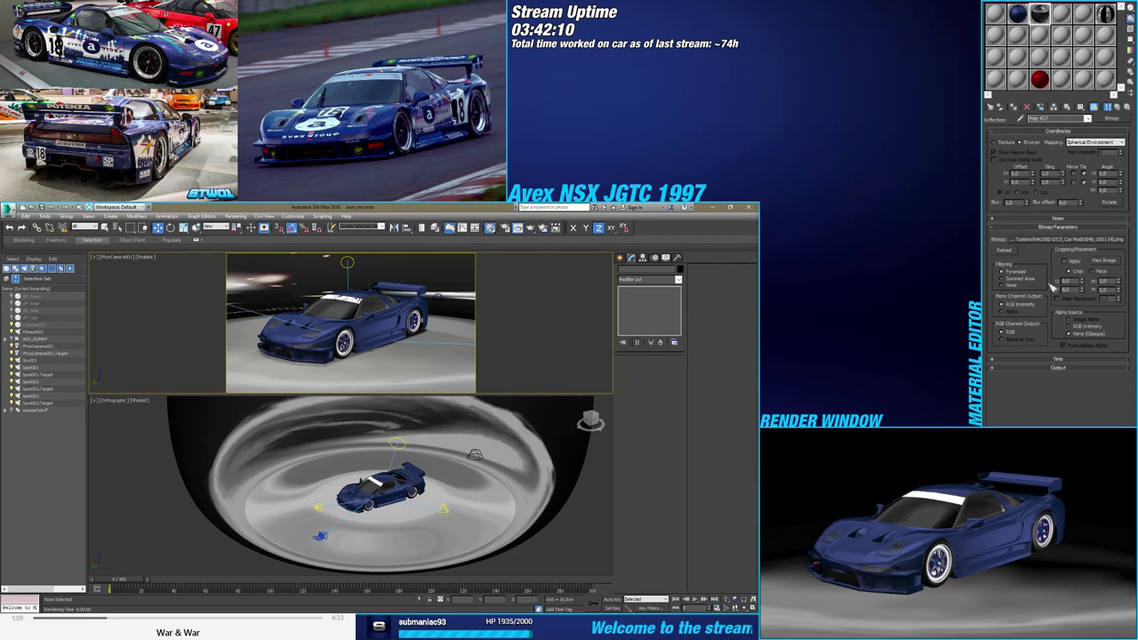
{"action": "left_click", "coordinate": [1117, 118]}
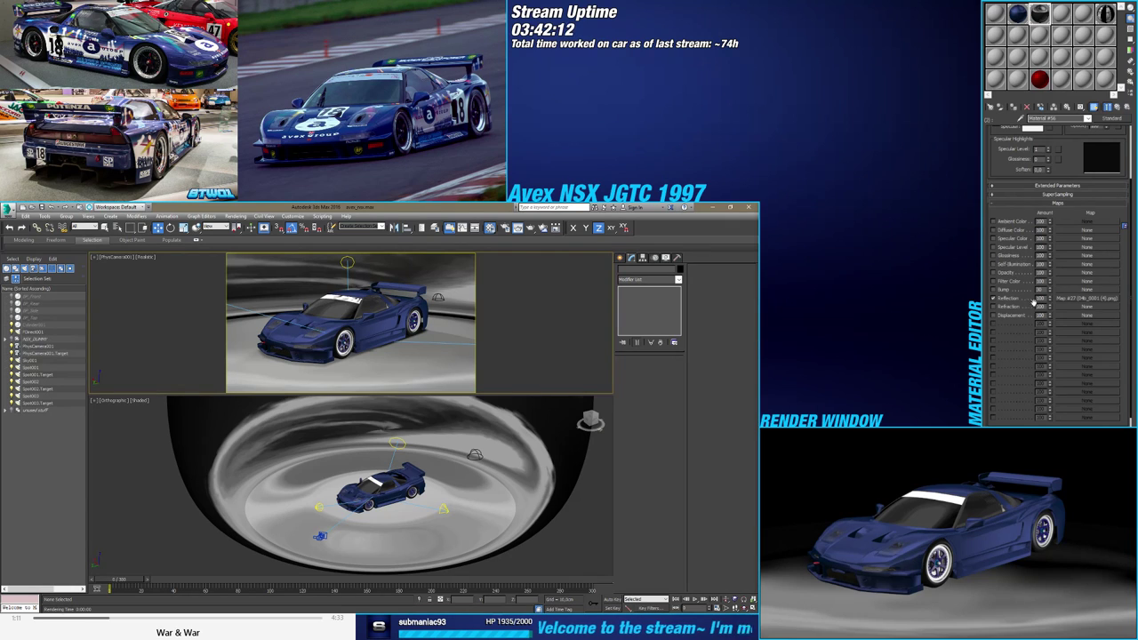
{"action": "right_click", "coordinate": [1049, 299]}
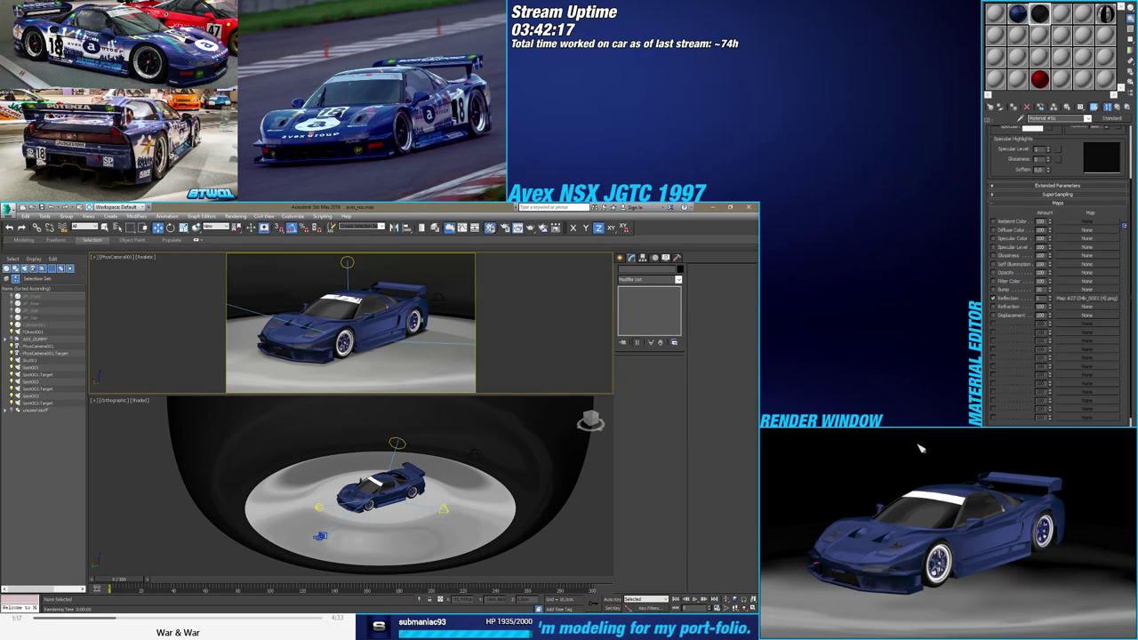
Test render the camera view at the first frame and again with the timeline at about frame 91
{"action": "key", "text": "F9"}
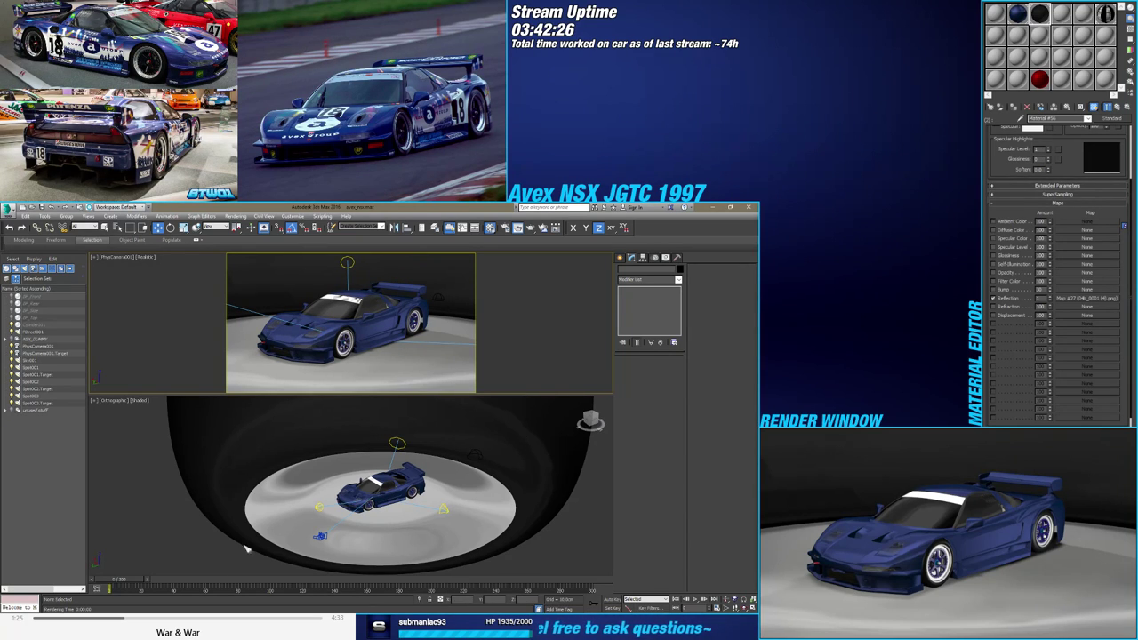
{"action": "left_click_drag", "start_coordinate": [133, 582], "coordinate": [274, 588]}
{"action": "key", "text": "w"}
{"action": "key", "text": "shift+q"}
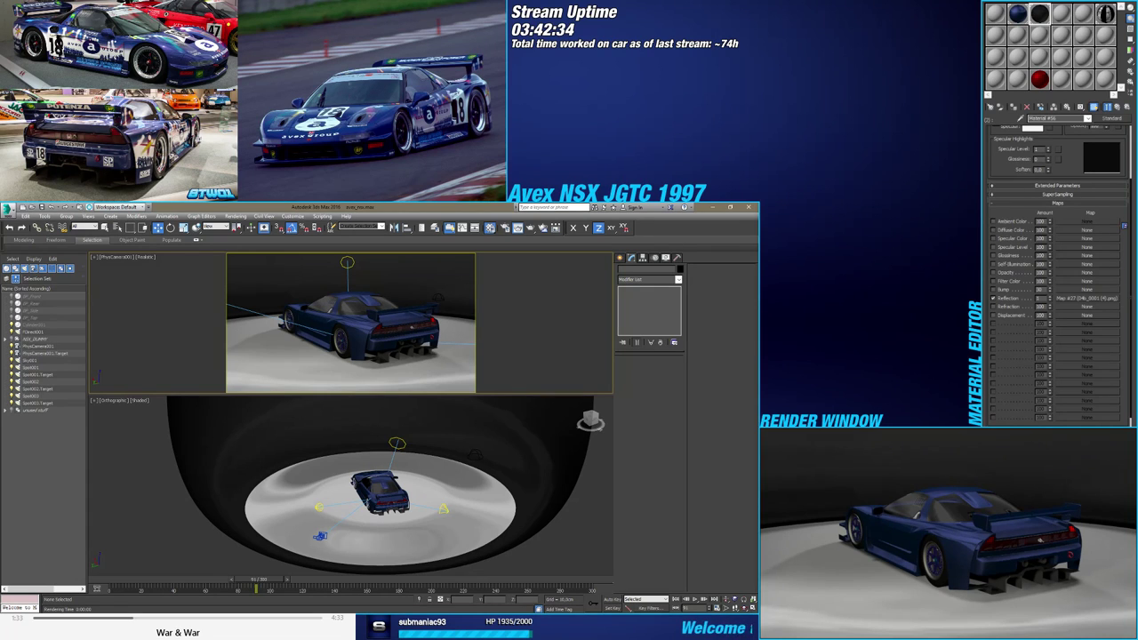
Raise the opacity of the Taillights sub-material in the NSX material and test render the camera view
{"action": "left_click", "coordinate": [1117, 107]}
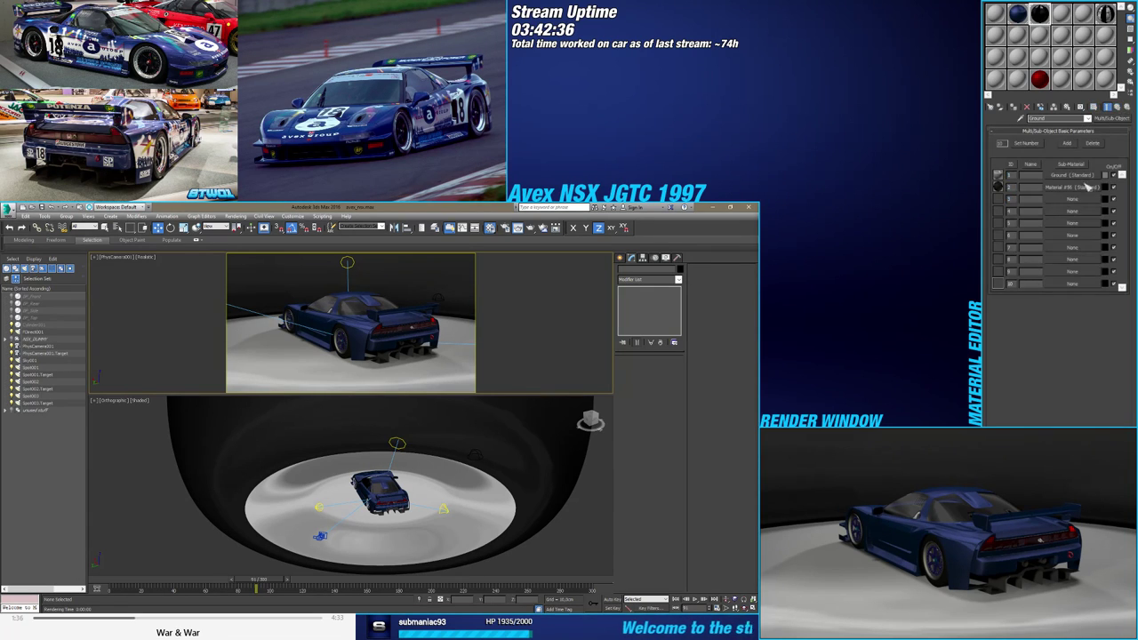
{"action": "left_click", "coordinate": [1019, 14]}
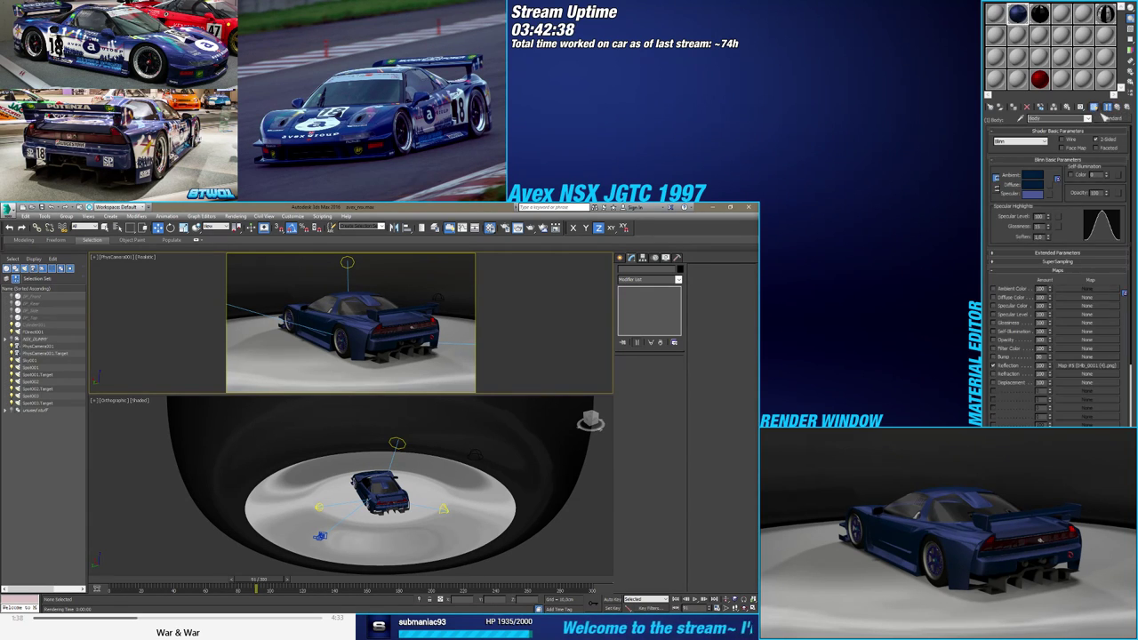
{"action": "left_click", "coordinate": [1070, 214]}
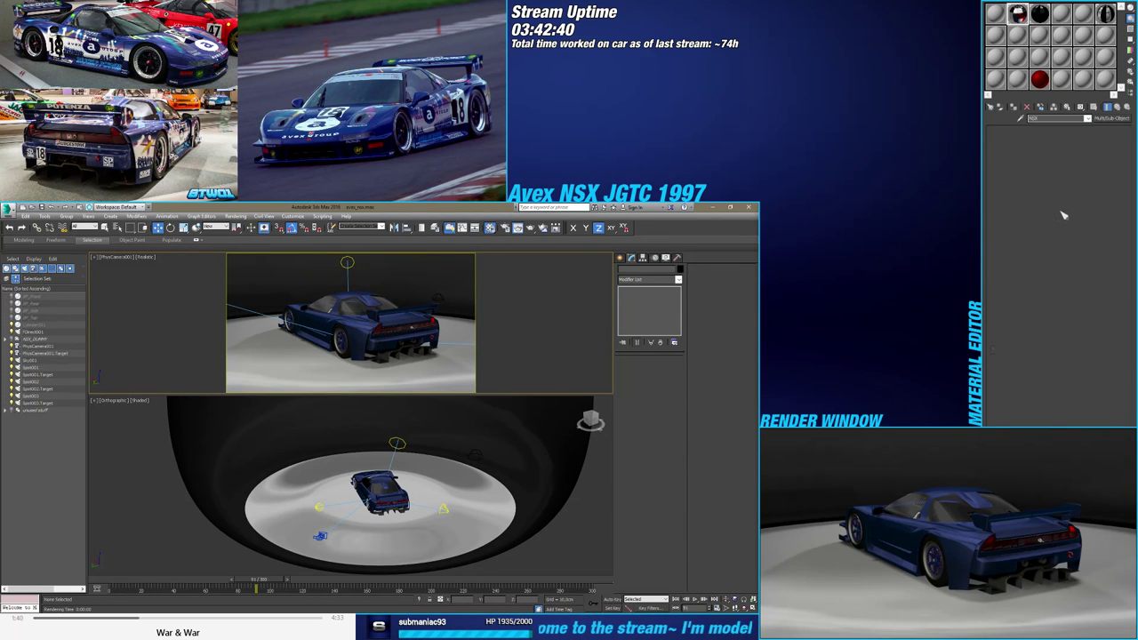
{"action": "left_click_drag", "start_coordinate": [1106, 192], "coordinate": [1109, 174]}
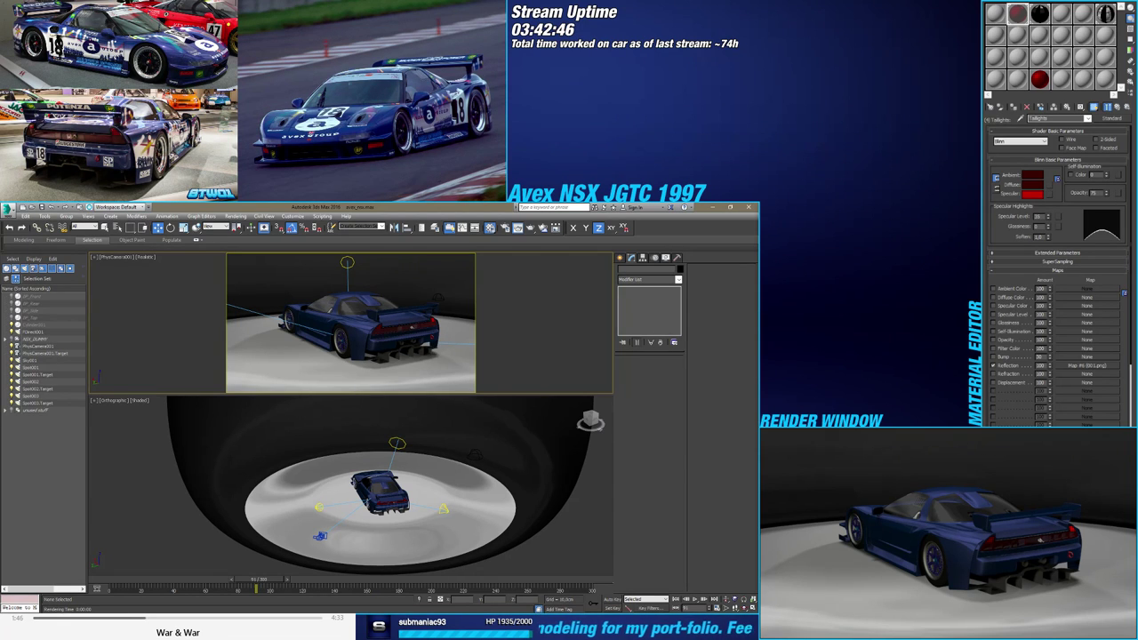
{"action": "key", "text": "shift+q"}
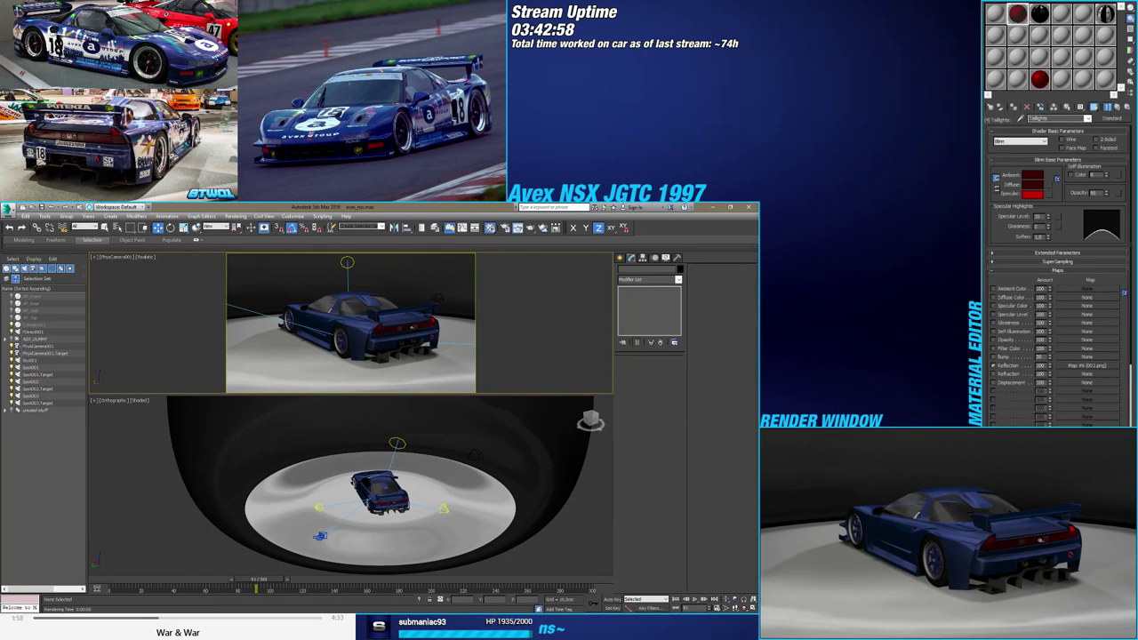
Select the taillights cover and test render a close-up of the car's rear from the orthographic view
{"action": "left_click", "coordinate": [383, 498]}
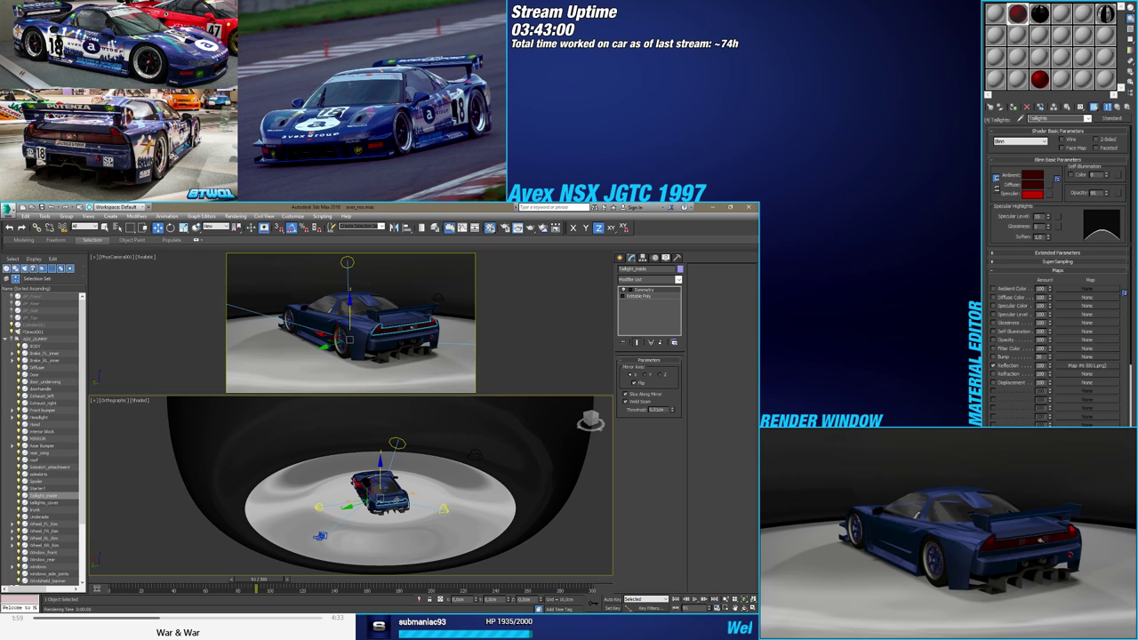
{"action": "left_click", "coordinate": [388, 549]}
{"action": "scroll", "coordinate": [387, 524], "scroll_direction": "up", "scroll_amount": 8}
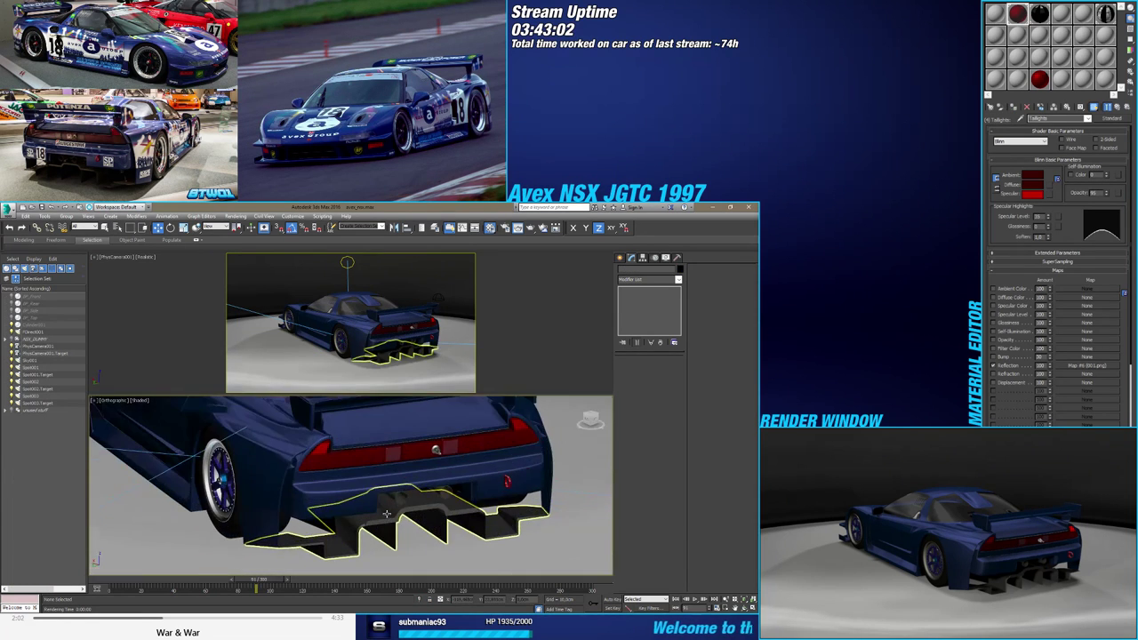
{"action": "scroll", "coordinate": [384, 519], "scroll_direction": "up", "scroll_amount": 10}
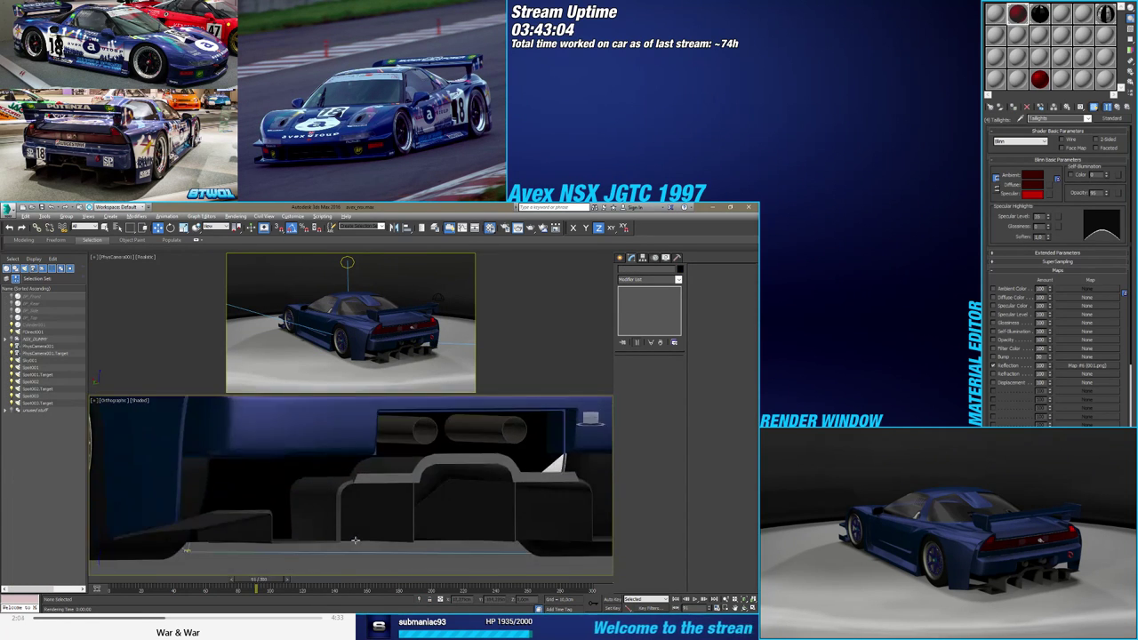
{"action": "middle_click_drag", "start_coordinate": [384, 435], "coordinate": [349, 548]}
{"action": "left_click", "coordinate": [308, 469]}
{"action": "middle_click_drag", "start_coordinate": [308, 469], "coordinate": [332, 517], "text": "alt"}
{"action": "key", "text": "shift+q"}
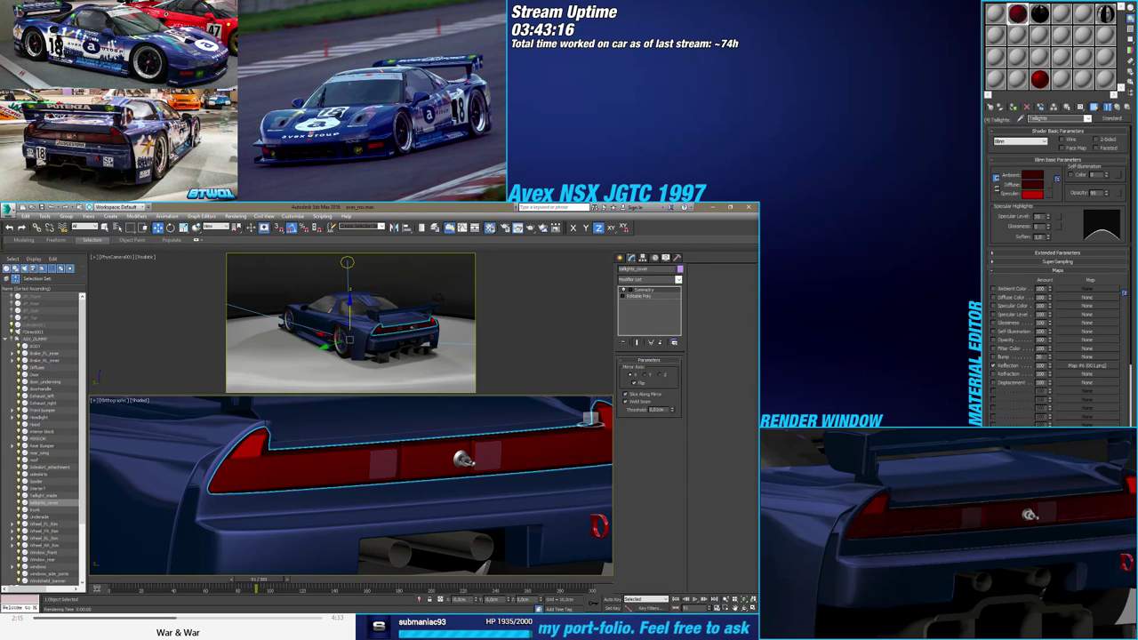
{"action": "key", "text": "shift+q"}
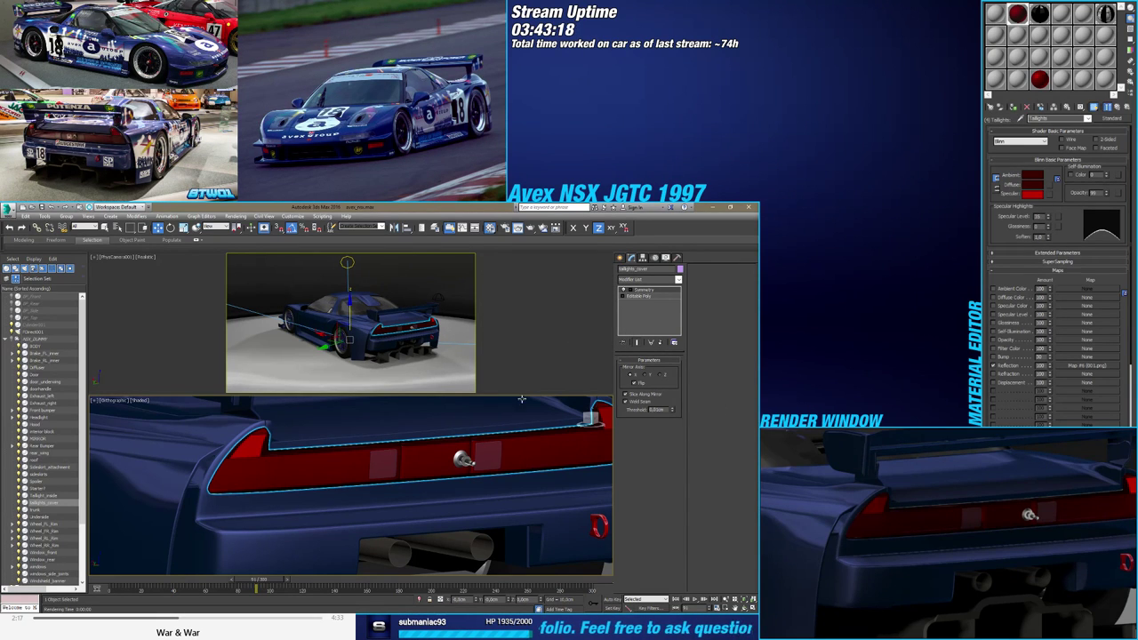
Test render the whole car through the camera and scrub the timeline to the rear view at about frame 117
{"action": "scroll", "coordinate": [522, 402], "scroll_direction": "down", "scroll_amount": 10}
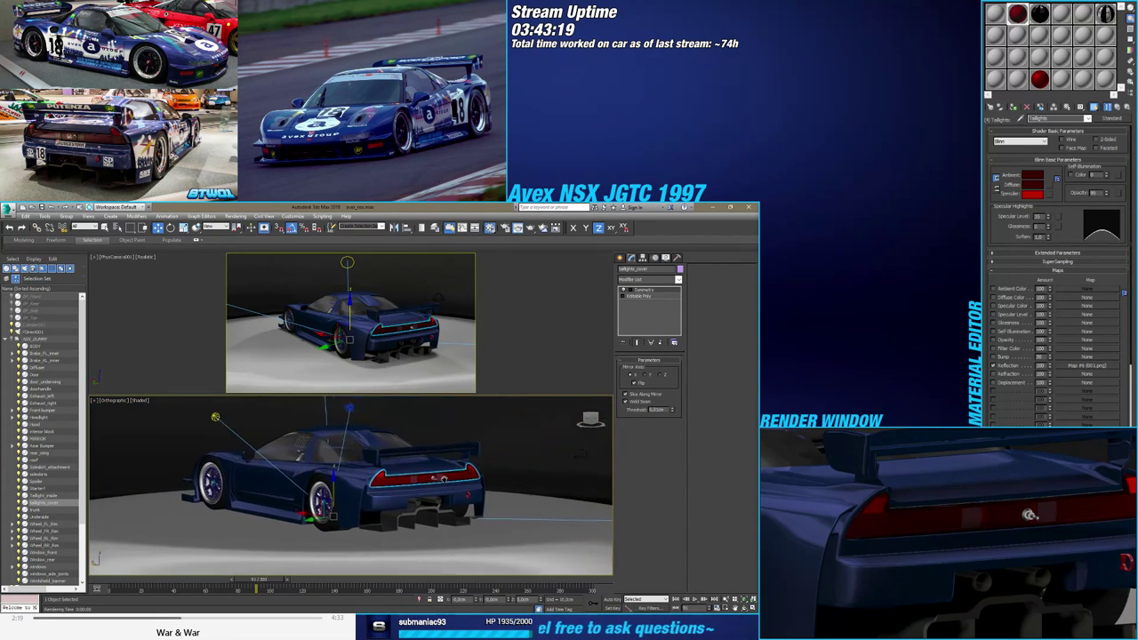
{"action": "scroll", "coordinate": [579, 400], "scroll_direction": "down", "scroll_amount": 1}
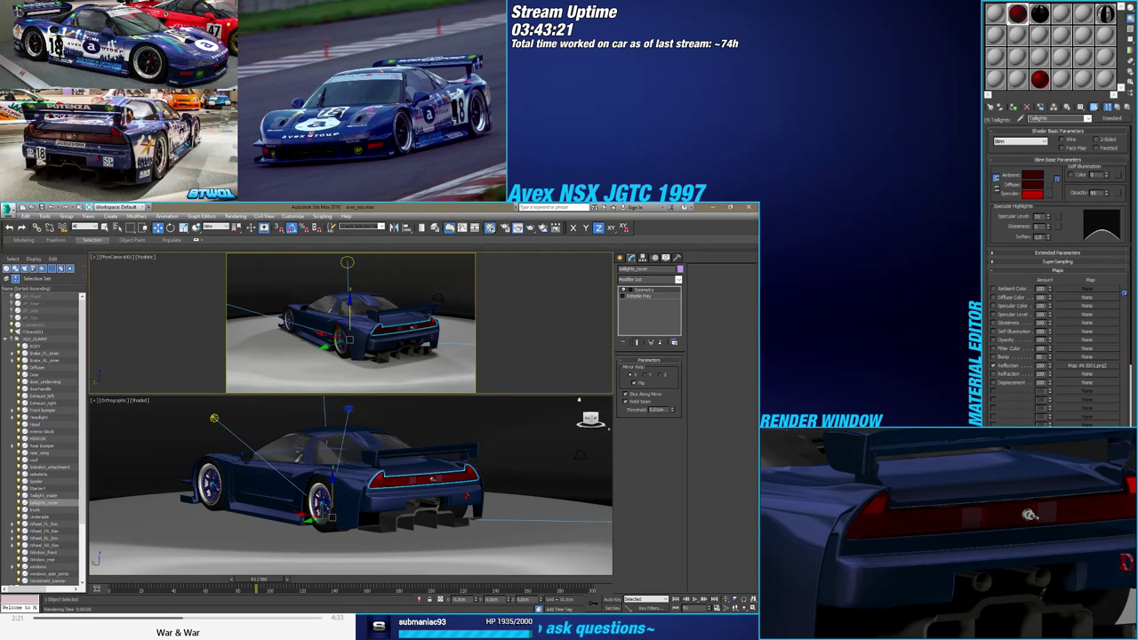
{"action": "key", "text": "shift+q"}
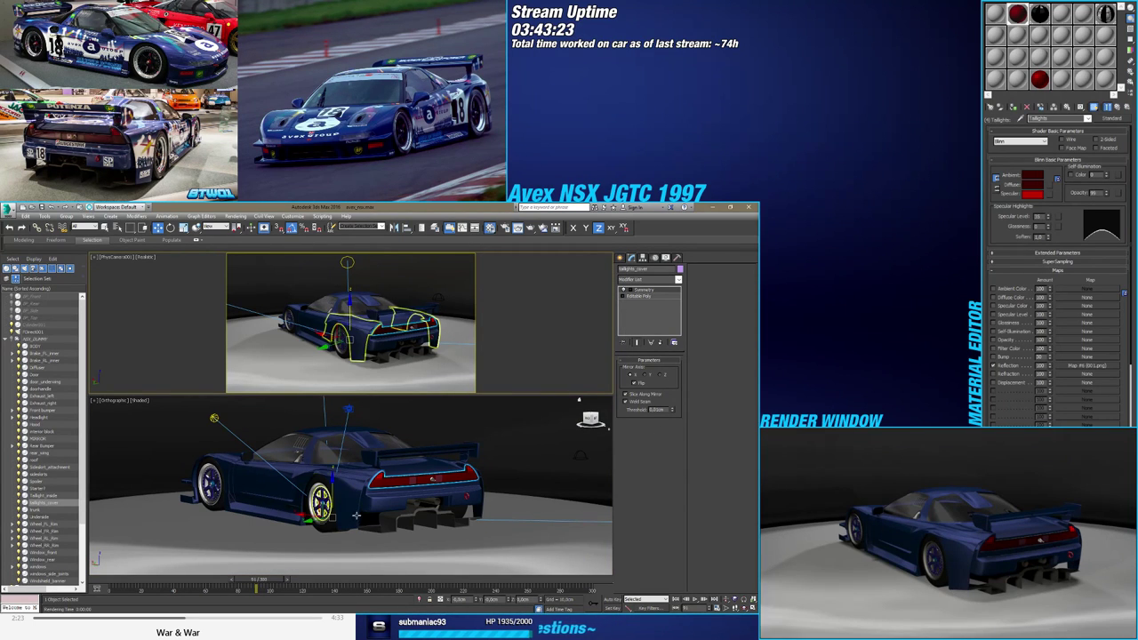
{"action": "left_click_drag", "start_coordinate": [249, 585], "coordinate": [299, 587]}
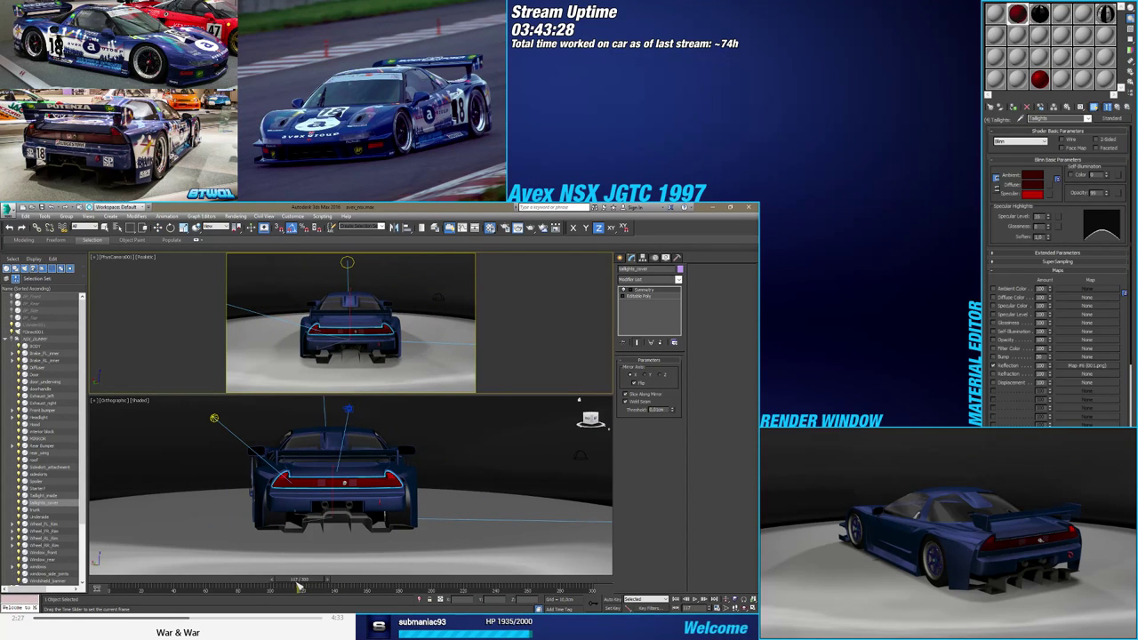
Test render the car's rear view through the camera and return the timeline to the first frame
{"action": "left_click", "coordinate": [1106, 430]}
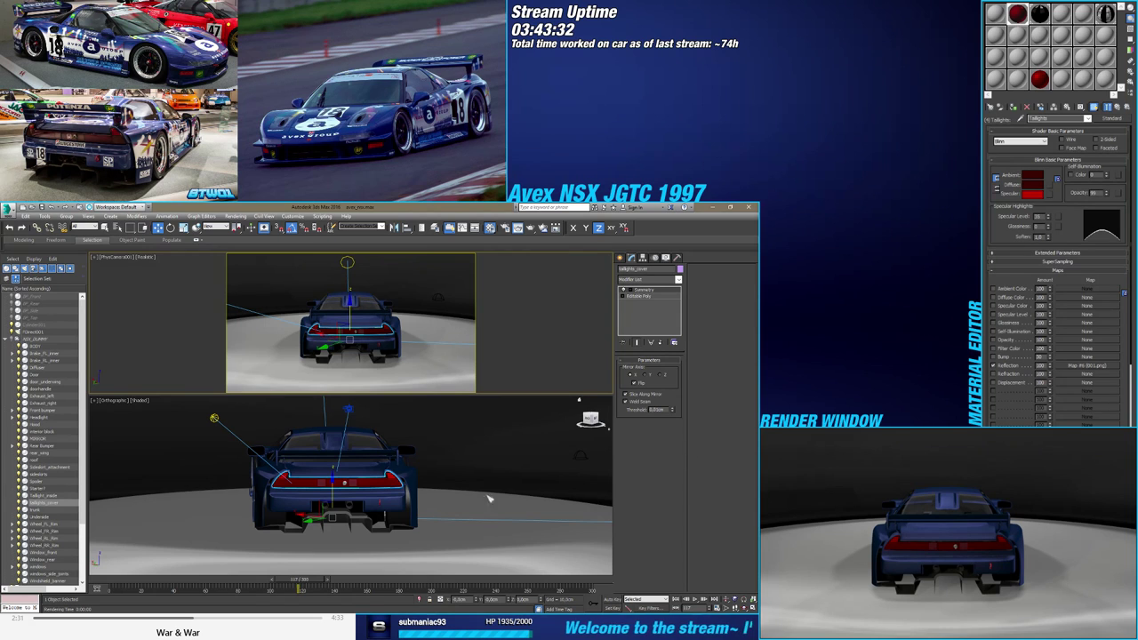
{"action": "left_click_drag", "start_coordinate": [309, 582], "coordinate": [99, 583]}
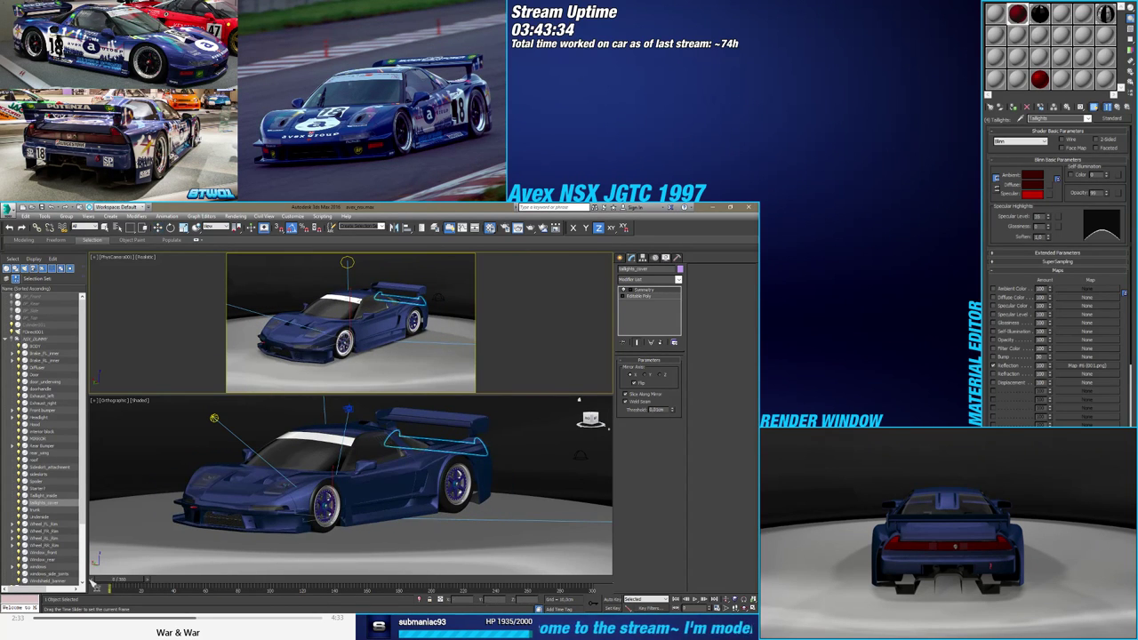
Centre the physical camera's target on the scene origin by setting its X and Y positions to 0
{"action": "scroll", "coordinate": [402, 442], "scroll_direction": "down", "scroll_amount": 5}
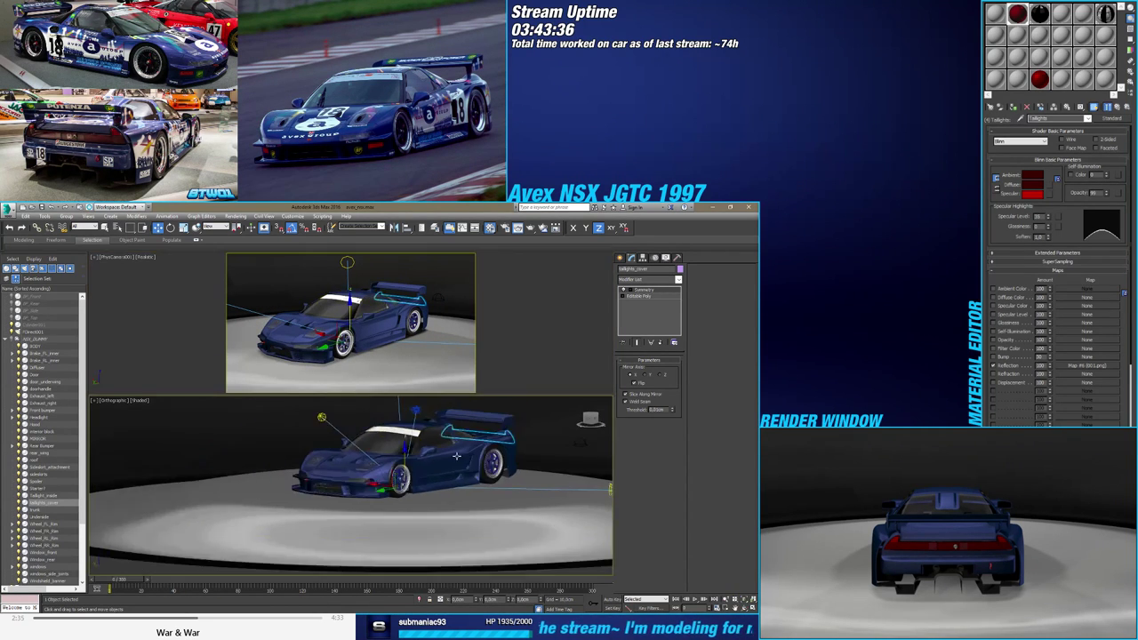
{"action": "middle_click_drag", "start_coordinate": [391, 471], "coordinate": [339, 534], "text": "alt"}
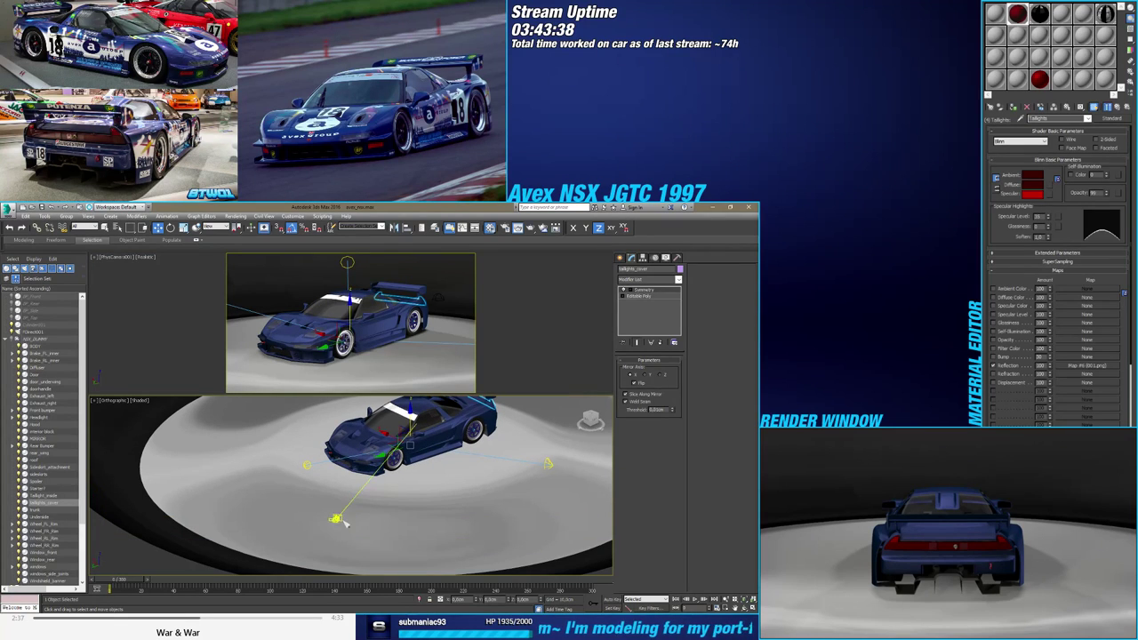
{"action": "left_click", "coordinate": [336, 519]}
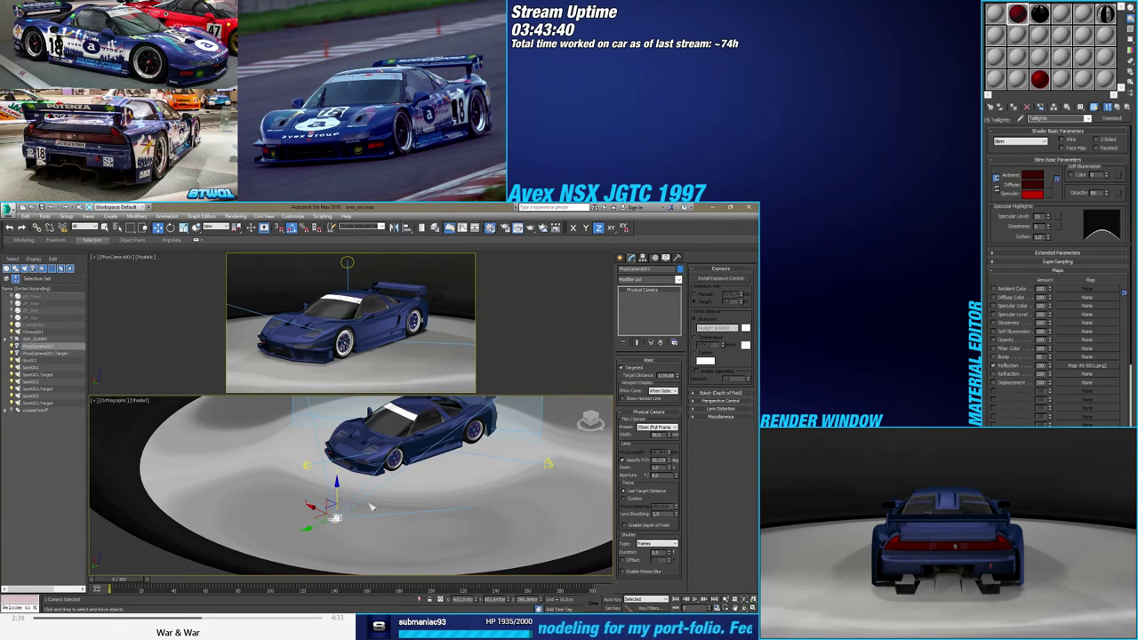
{"action": "left_click", "coordinate": [49, 353]}
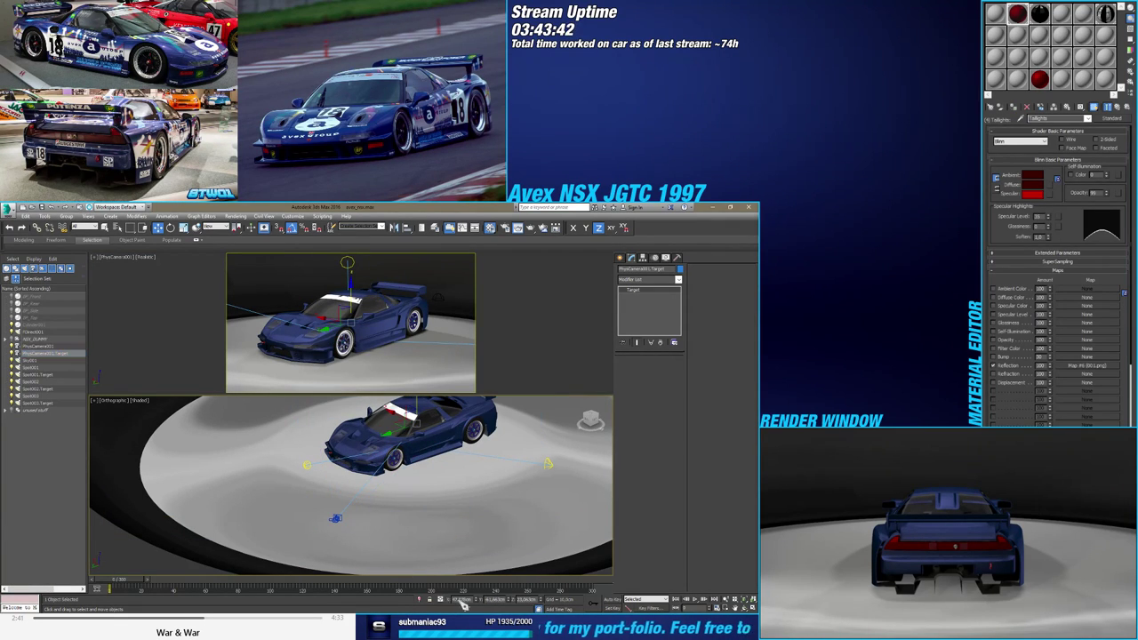
{"action": "type", "text": "0"}
{"action": "key", "text": "Tab"}
{"action": "type", "text": "0"}
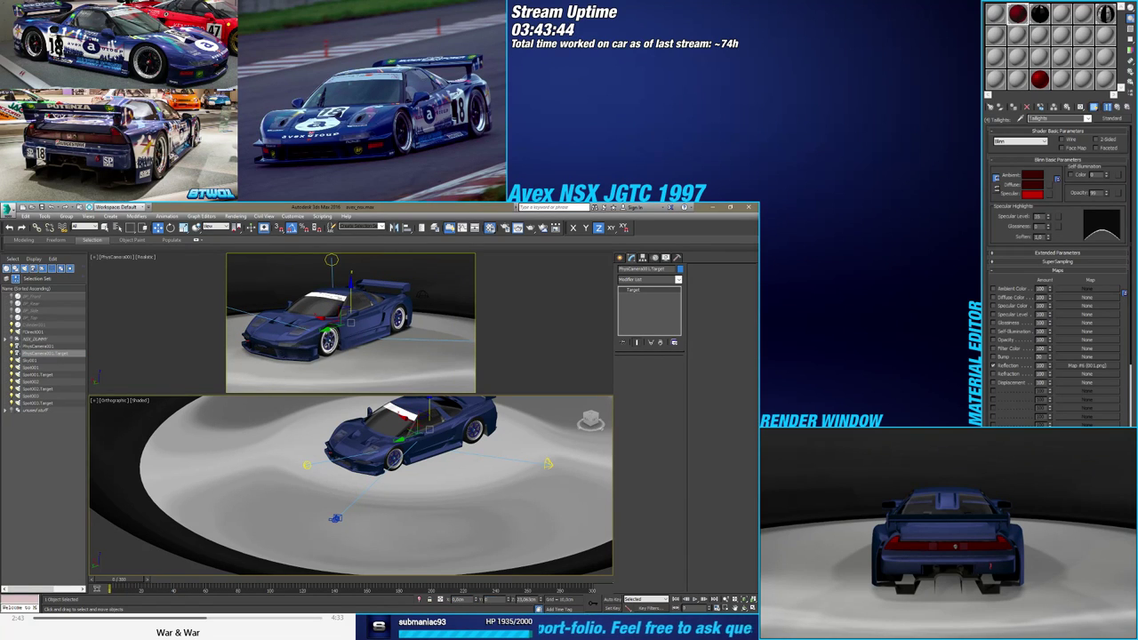
{"action": "key", "text": "Return"}
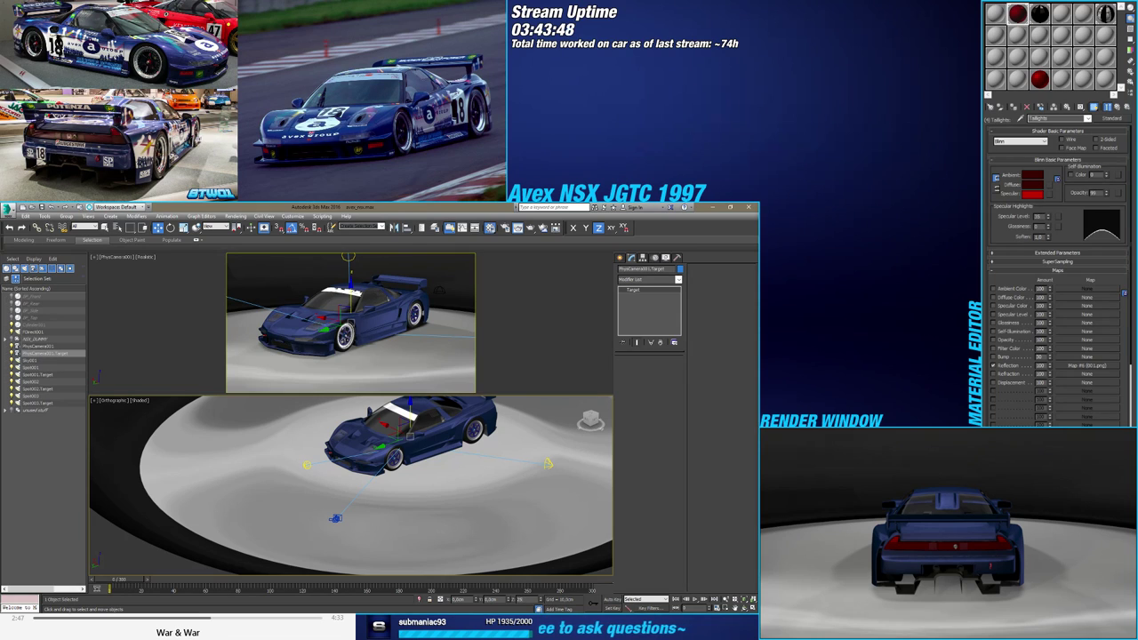
Raise the camera target's Z position slightly to adjust the car's vertical framing
{"action": "type", "text": "26"}
{"action": "key", "text": "Return"}
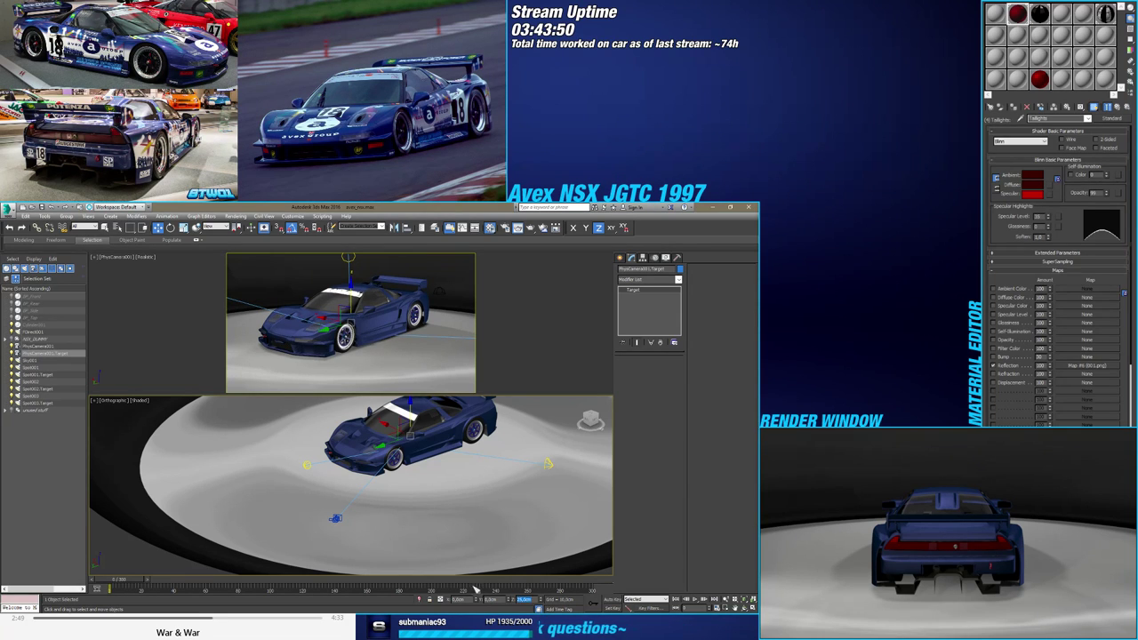
{"action": "left_click_drag", "start_coordinate": [541, 600], "coordinate": [541, 551]}
{"action": "left_click_drag", "start_coordinate": [532, 604], "coordinate": [530, 606]}
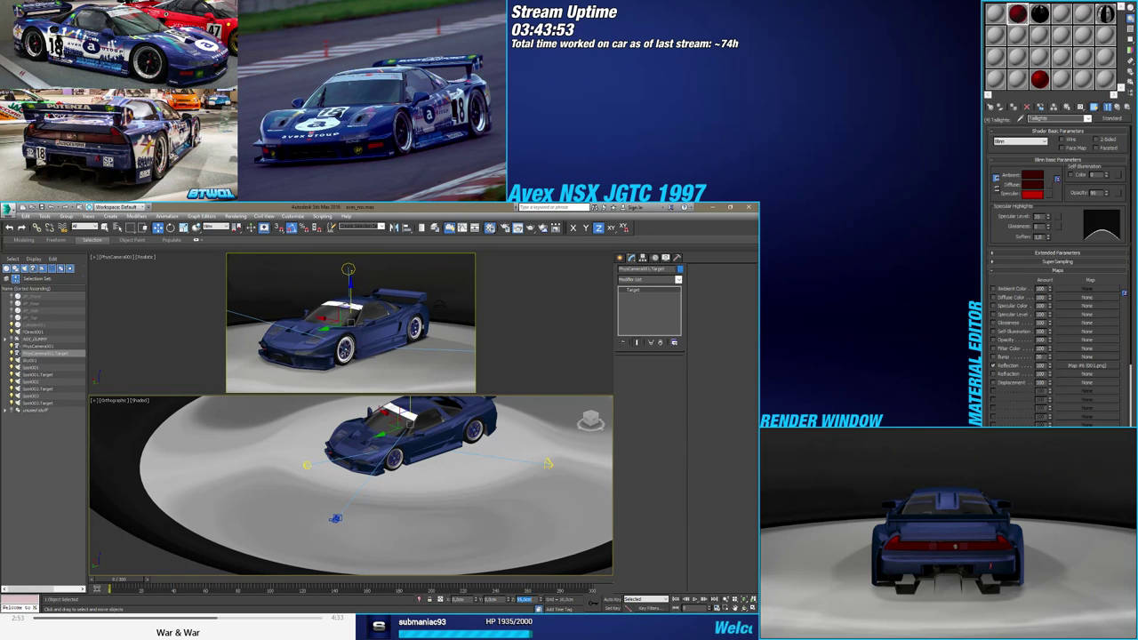
Set the physical camera's X position to 0 and move it along Y to directly in front of the car
{"action": "left_click", "coordinate": [43, 347]}
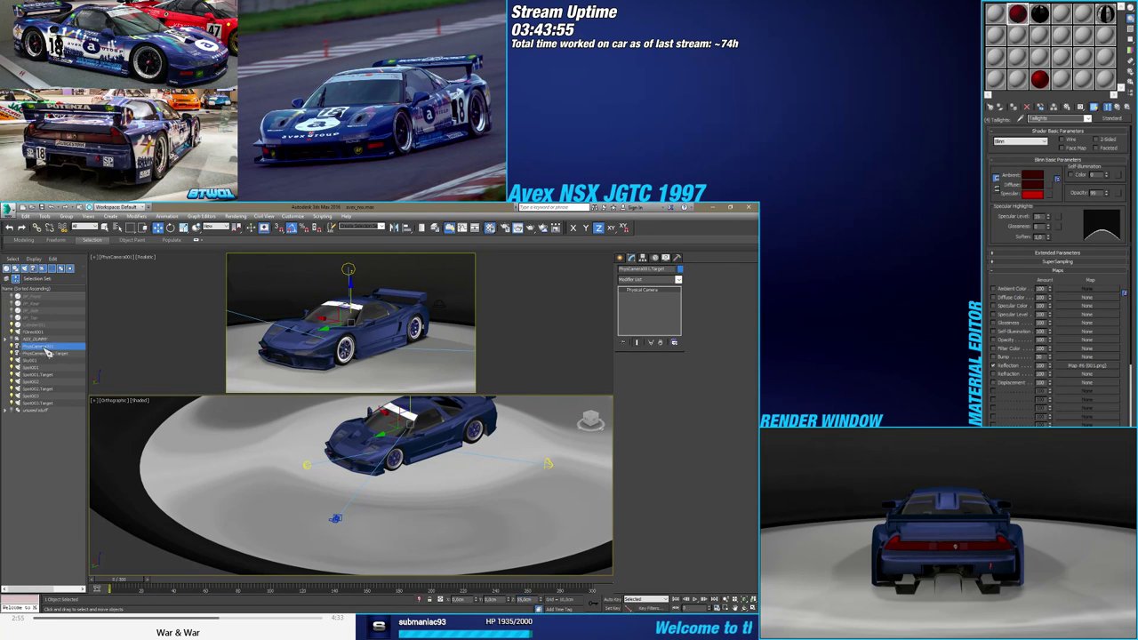
{"action": "left_click", "coordinate": [463, 599]}
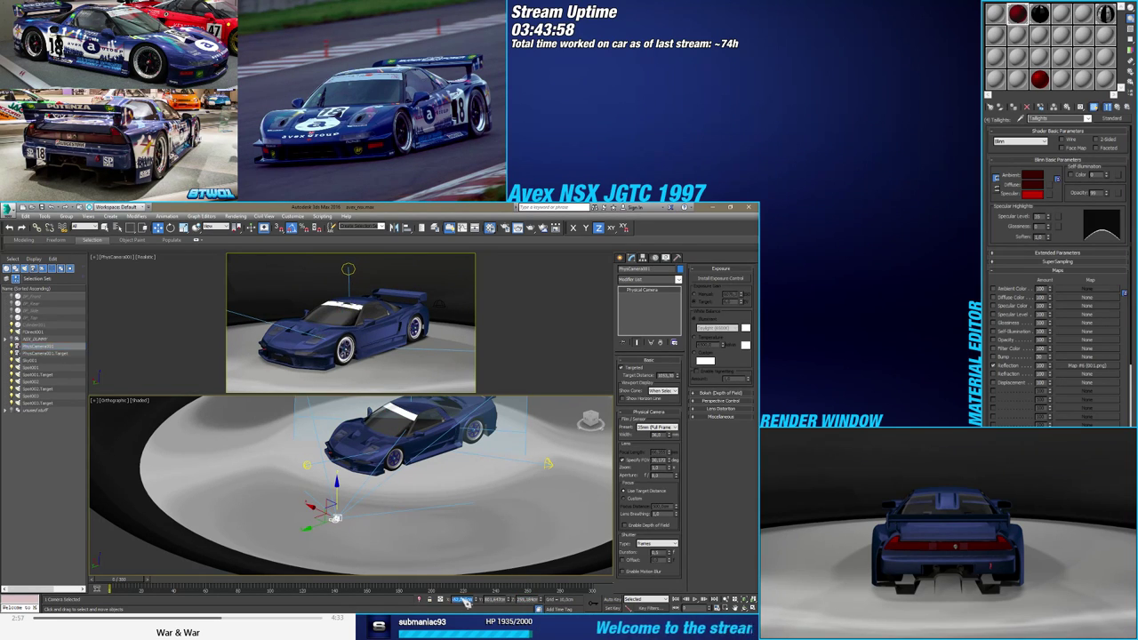
{"action": "type", "text": "0"}
{"action": "key", "text": "Tab"}
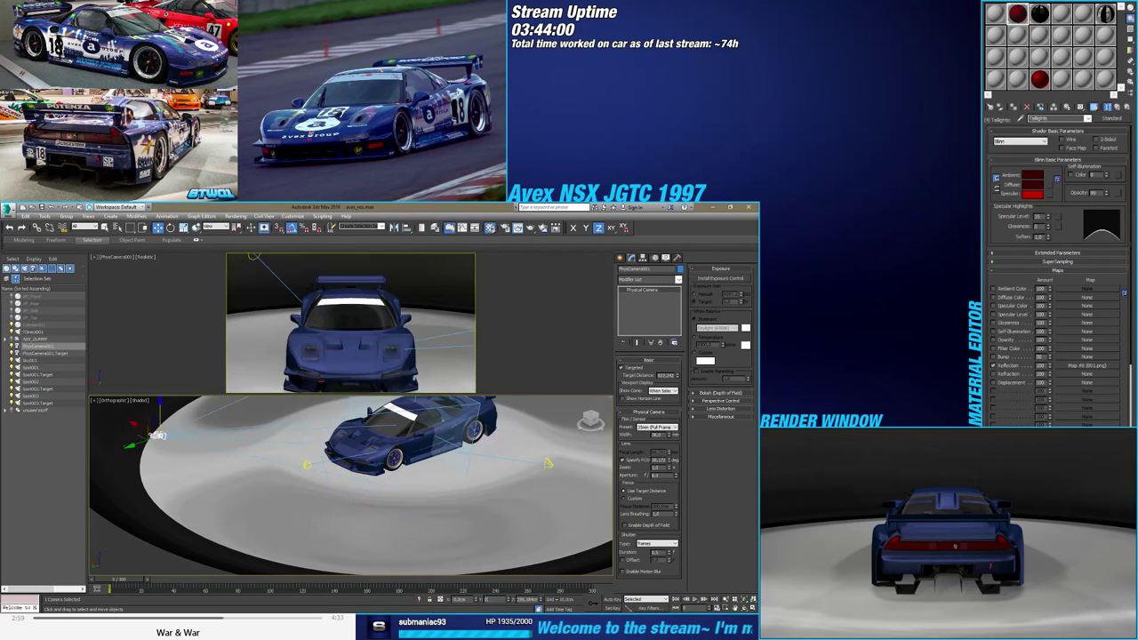
{"action": "type", "text": "0"}
{"action": "key", "text": "Return"}
{"action": "scroll", "coordinate": [423, 532], "scroll_direction": "down", "scroll_amount": 4}
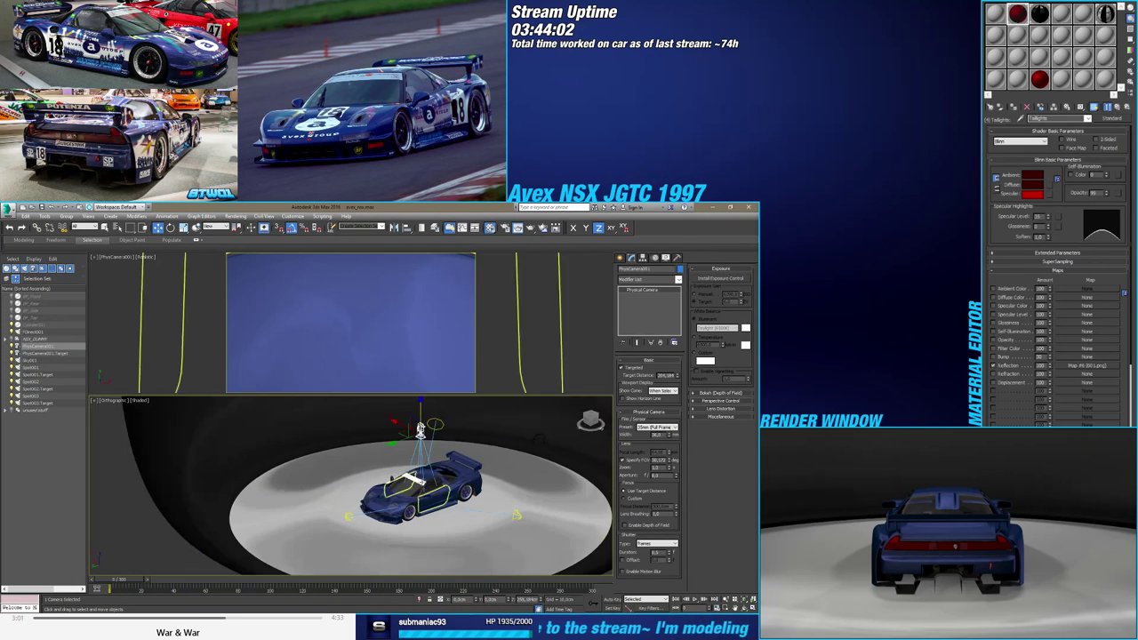
{"action": "left_click_drag", "start_coordinate": [420, 429], "coordinate": [208, 476]}
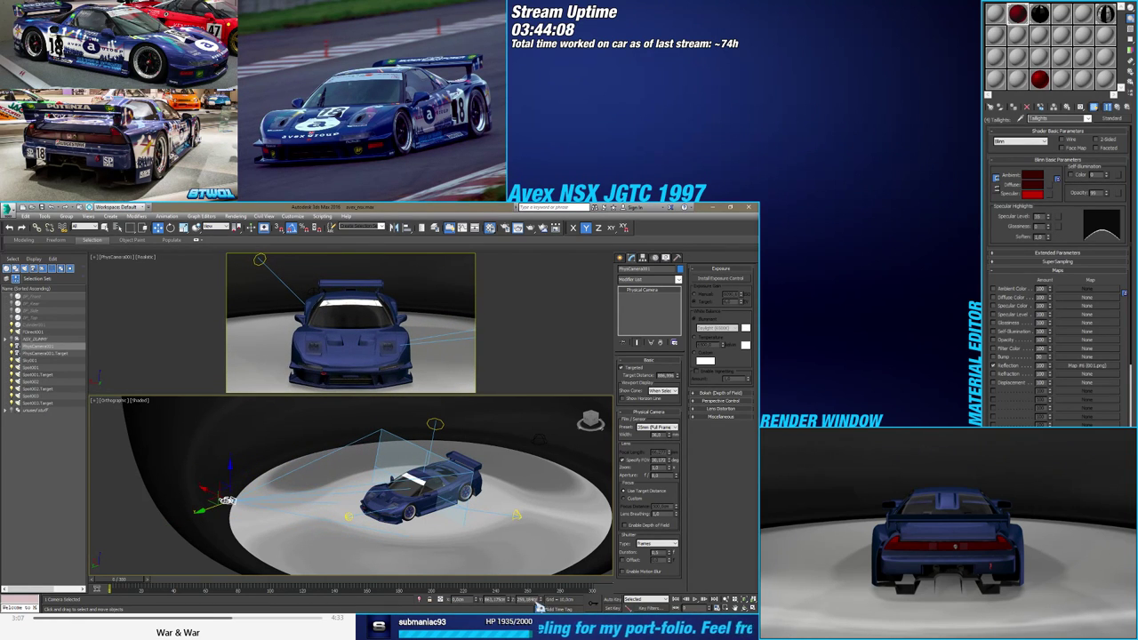
Try a camera height of 60 cm, and settle on a Z position of 175 cm
{"action": "type", "text": "60"}
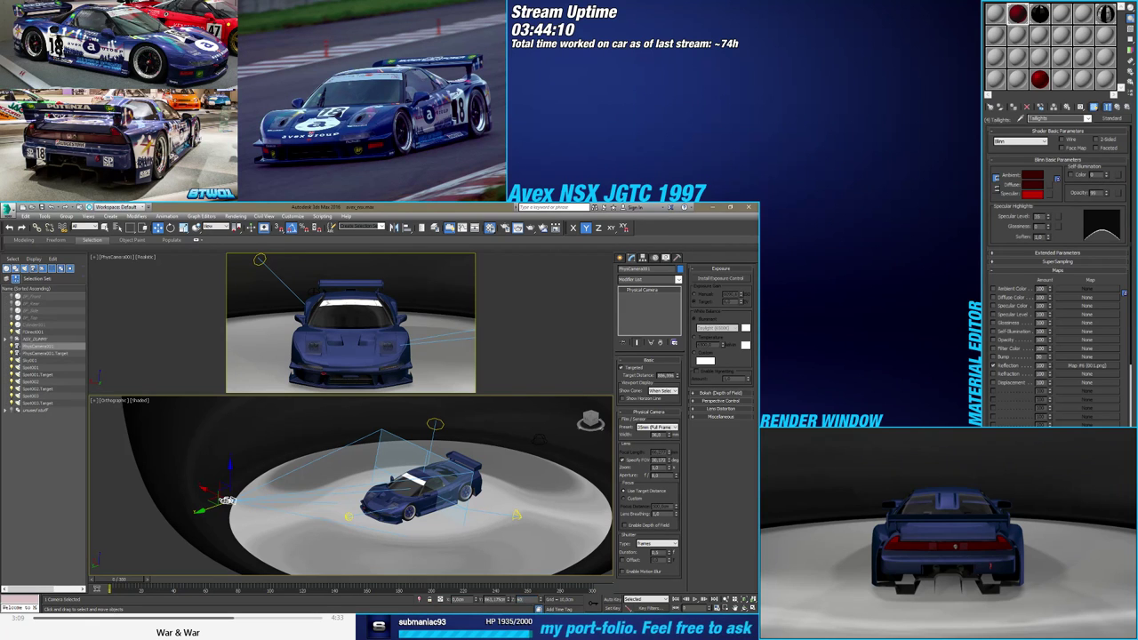
{"action": "key", "text": "Return"}
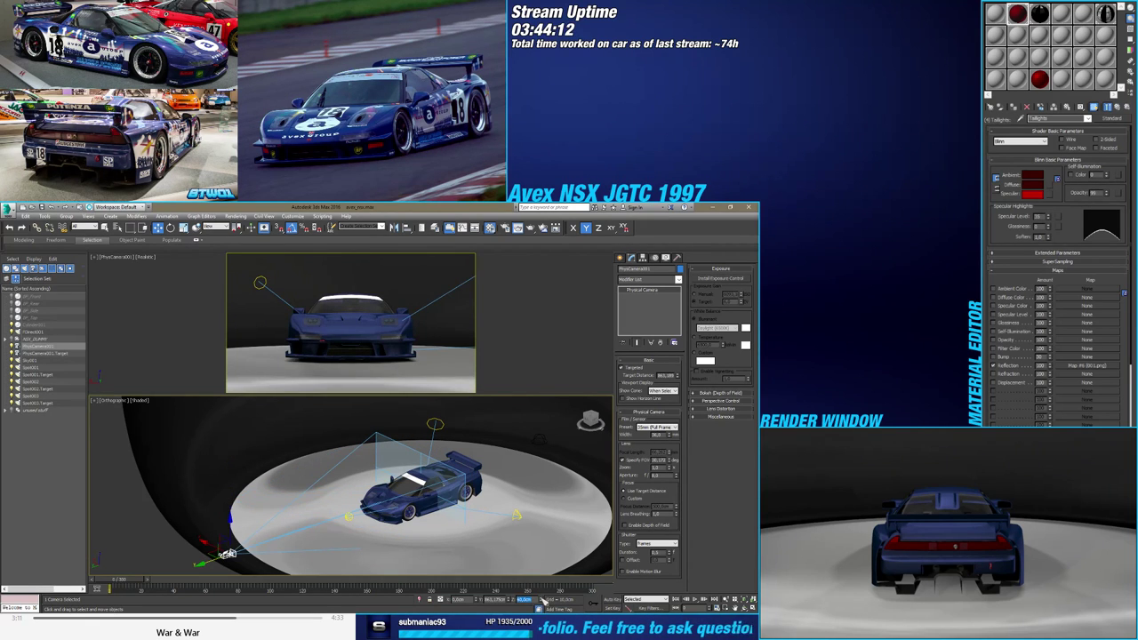
{"action": "mouse_move", "coordinate": [544, 601]}
{"action": "left_mouse_down"}
{"action": "mouse_move", "coordinate": [539, 556]}
{"action": "mouse_move", "coordinate": [530, 591]}
{"action": "left_mouse_up"}
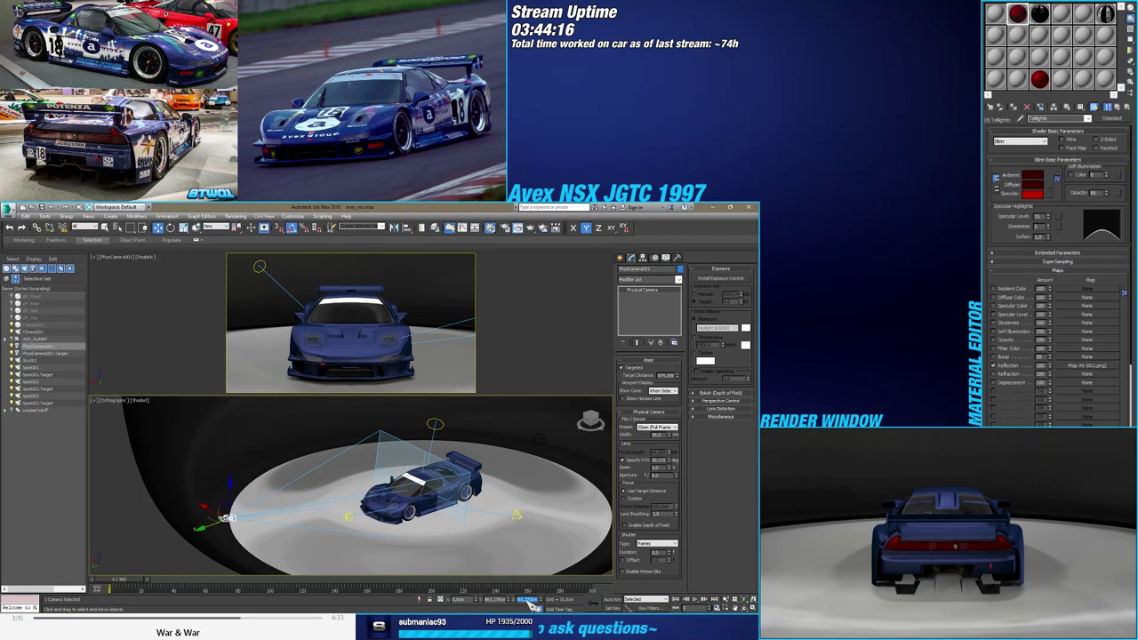
{"action": "type", "text": "175"}
{"action": "key", "text": "Return"}
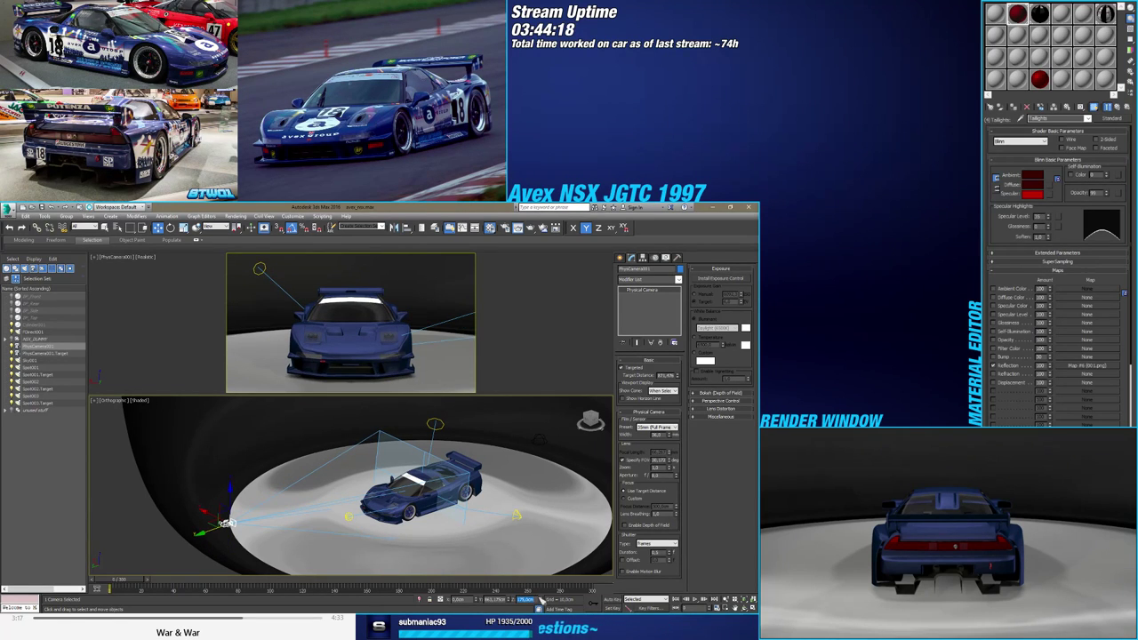
Move the camera farther back from the car along the Y axis
{"action": "mouse_move", "coordinate": [134, 582]}
{"action": "left_mouse_down"}
{"action": "mouse_move", "coordinate": [227, 584]}
{"action": "mouse_move", "coordinate": [127, 584]}
{"action": "left_mouse_up"}
{"action": "key", "text": "w"}
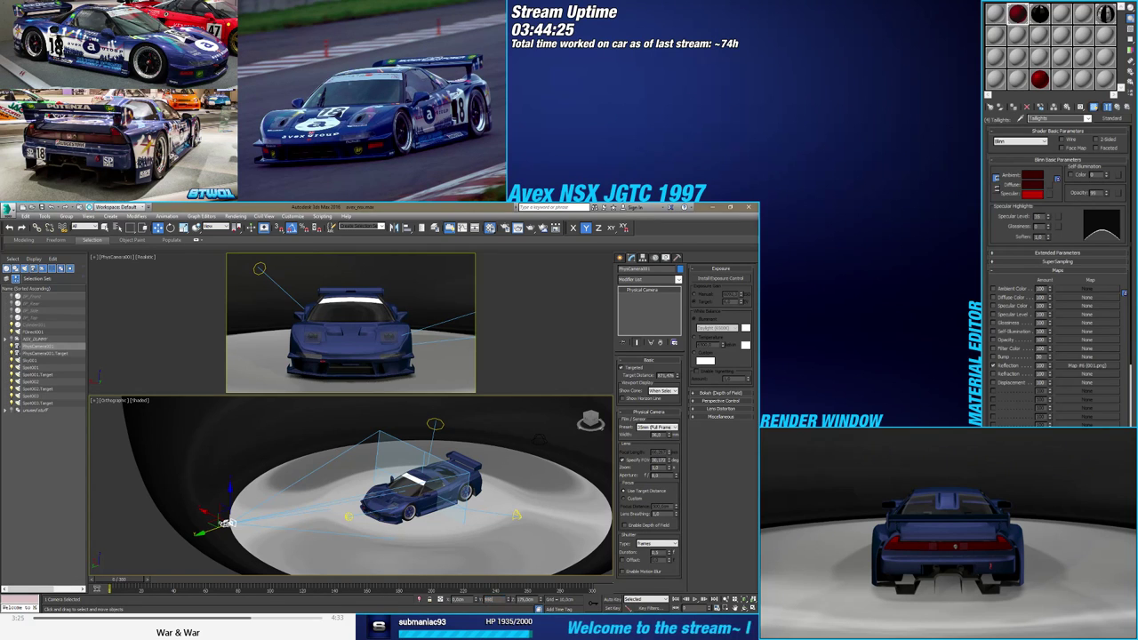
{"action": "left_click_drag", "start_coordinate": [227, 523], "coordinate": [207, 531]}
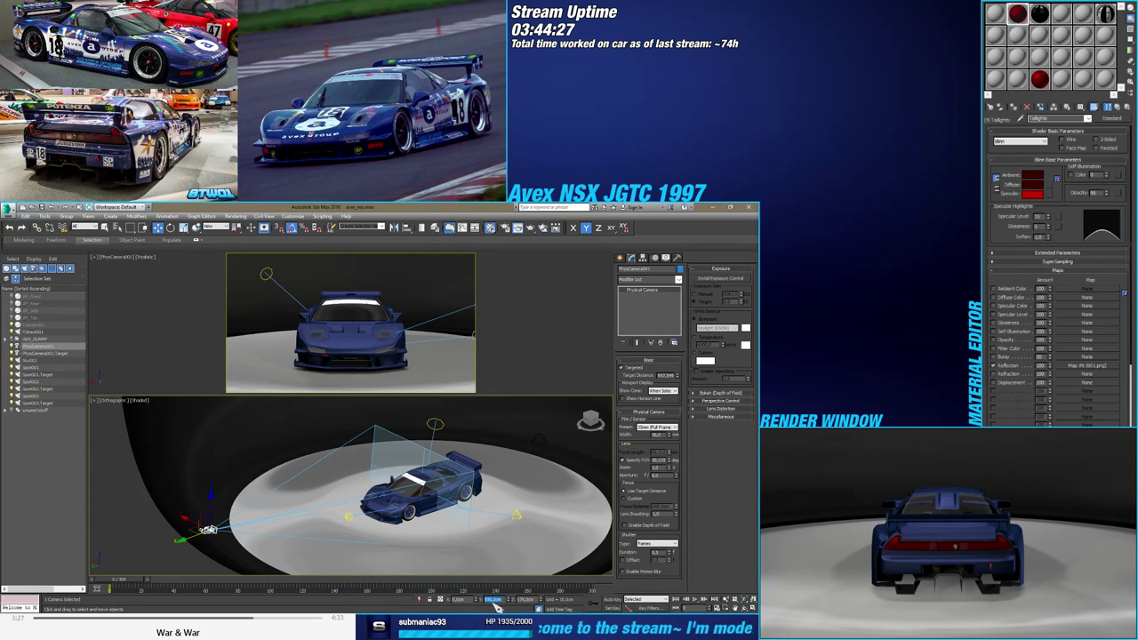
Test render the reframed camera view of the car's front and again at about frame 30
{"action": "key", "text": "shift+q"}
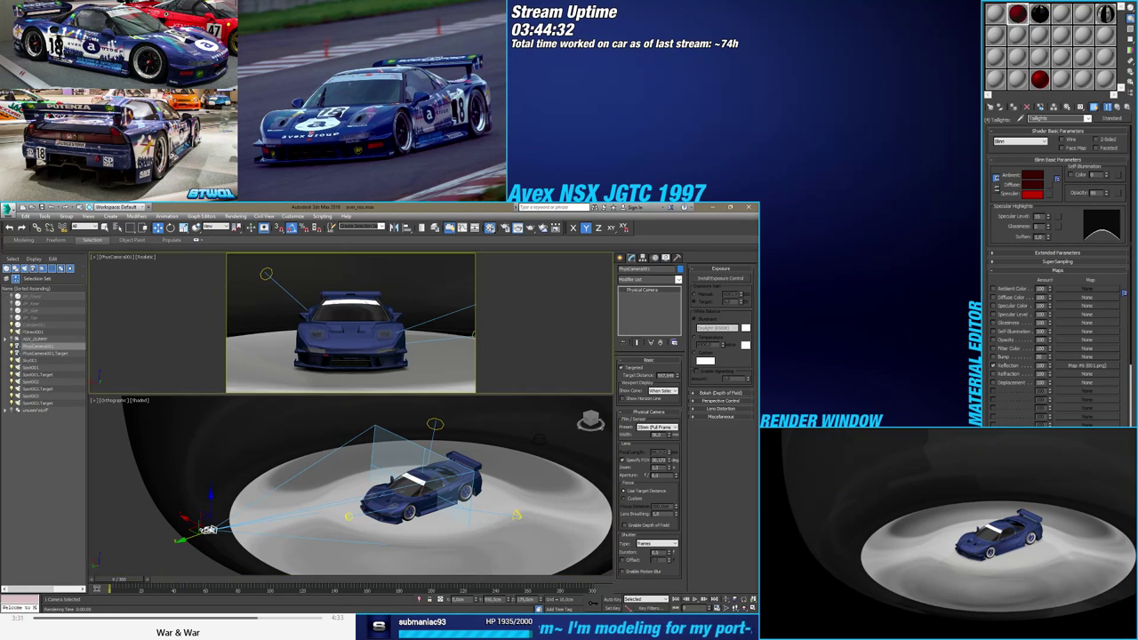
{"action": "key", "text": "shift+q"}
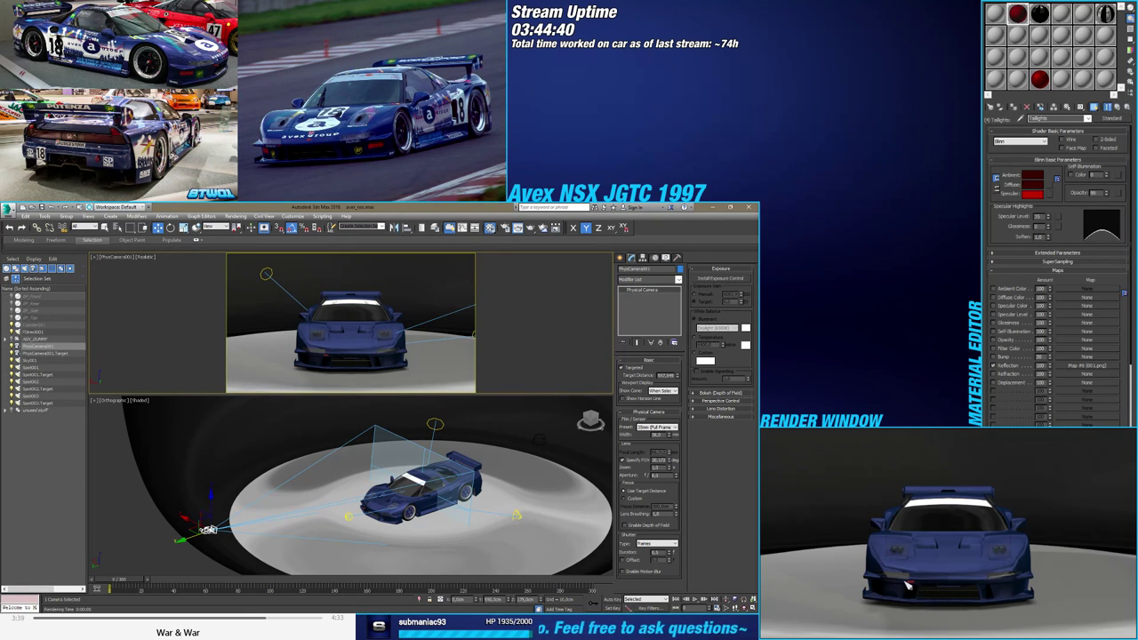
{"action": "left_click_drag", "start_coordinate": [114, 582], "coordinate": [158, 583]}
{"action": "key", "text": "w"}
{"action": "key", "text": "shift+q"}
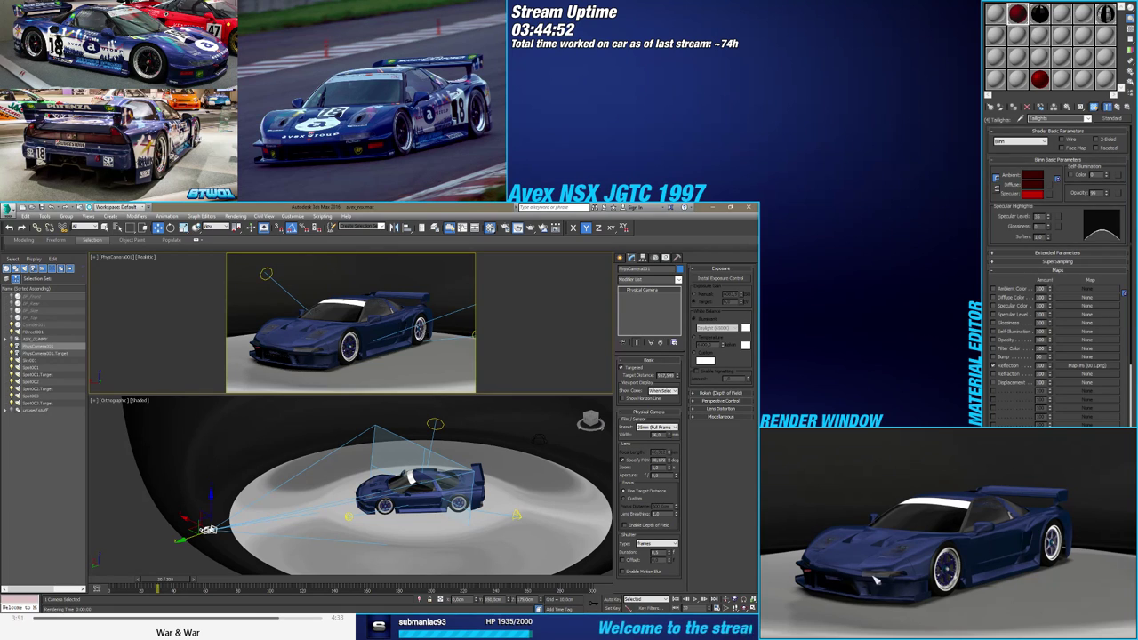
At the first frame, rotate the three spotlights together around the car about the Z axis so one stands directly behind it
{"action": "left_click_drag", "start_coordinate": [167, 582], "coordinate": [105, 583]}
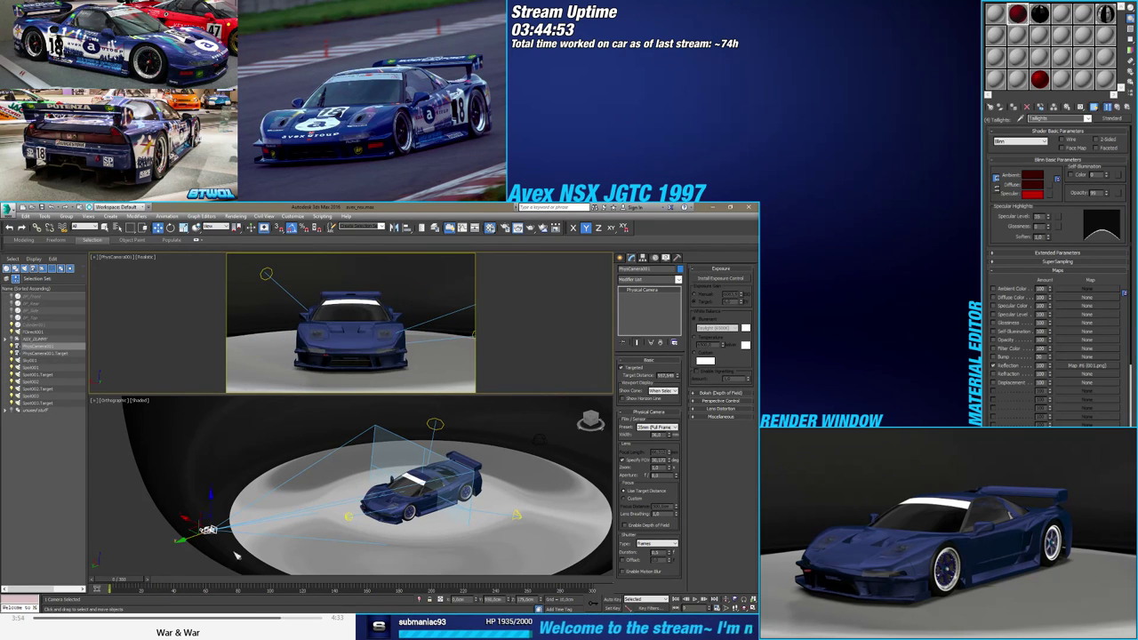
{"action": "left_click_drag", "start_coordinate": [422, 411], "coordinate": [440, 420]}
{"action": "left_click", "coordinate": [436, 423]}
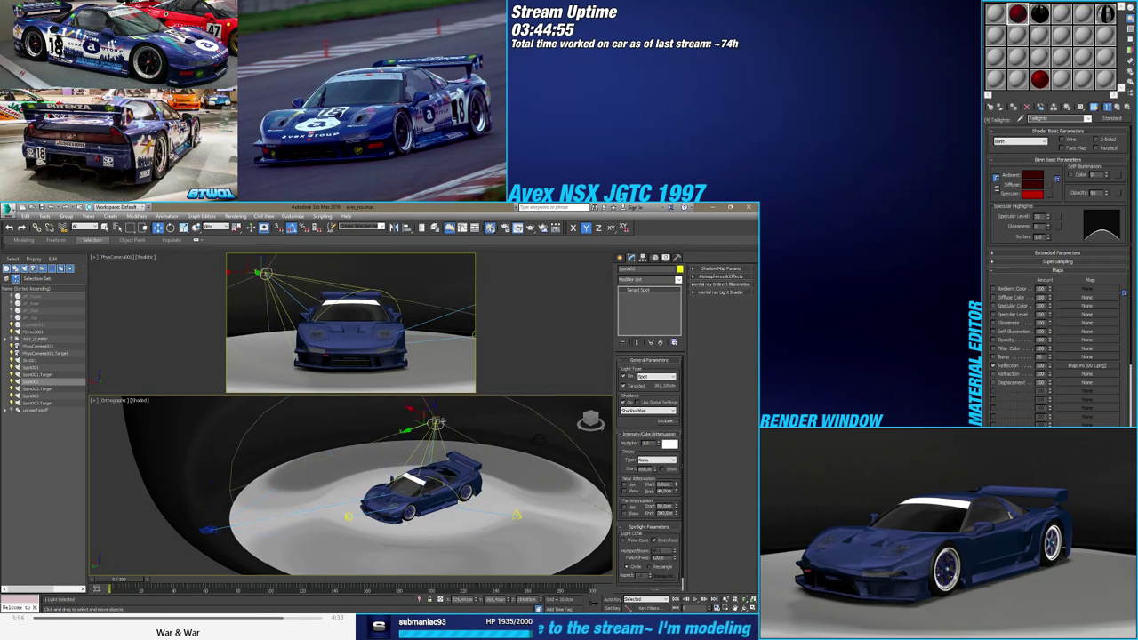
{"action": "left_click", "coordinate": [517, 514], "text": "ctrl"}
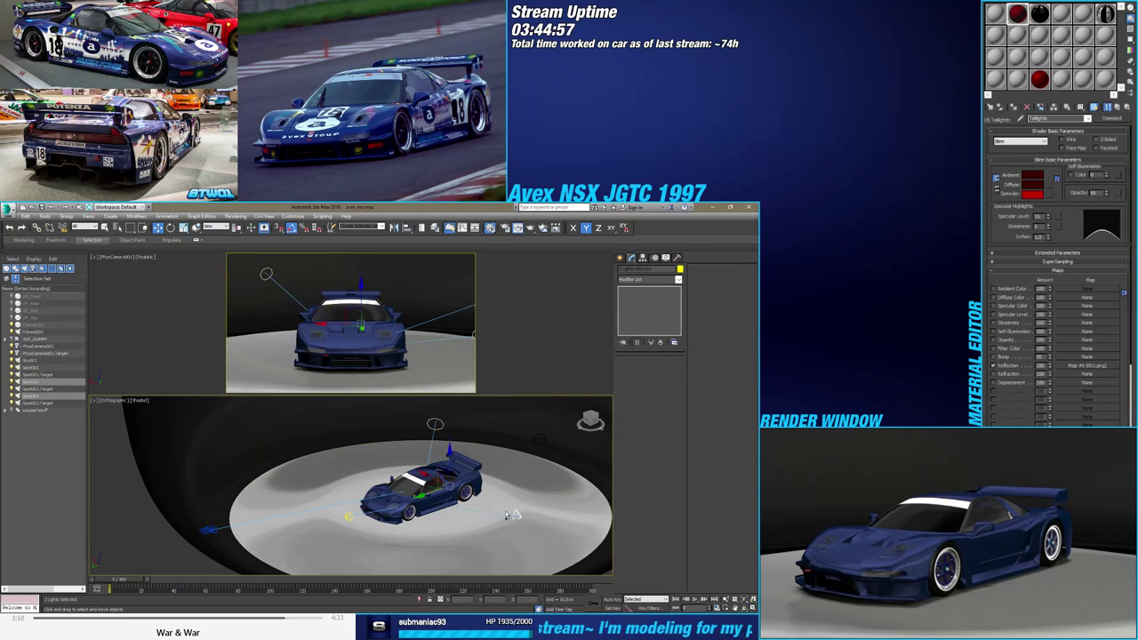
{"action": "left_click", "coordinate": [348, 515]}
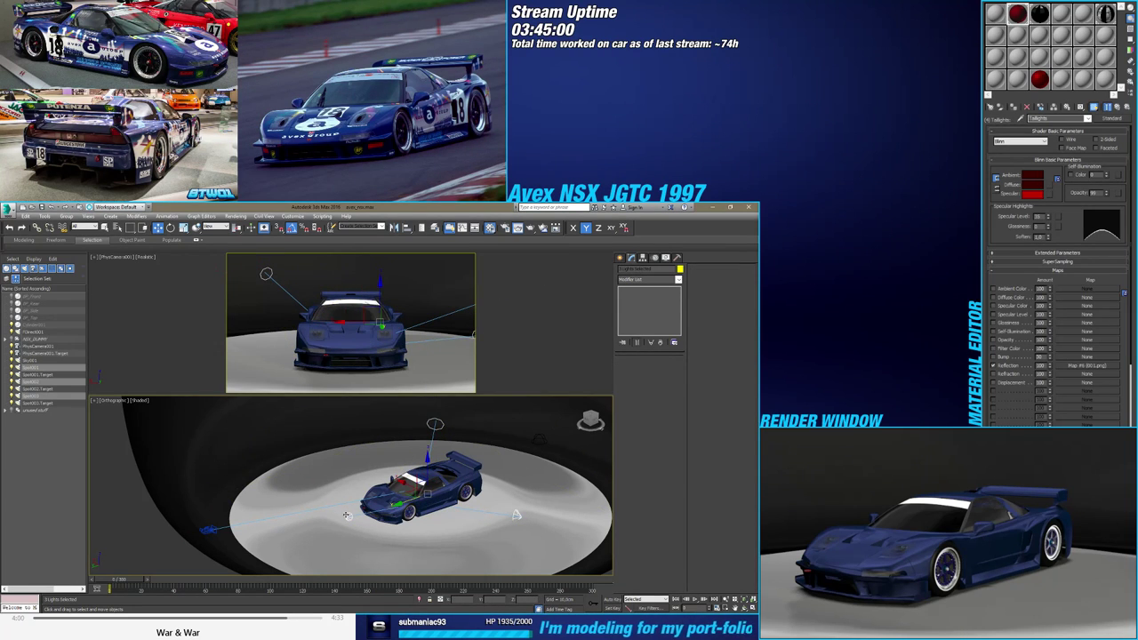
{"action": "key", "text": "e"}
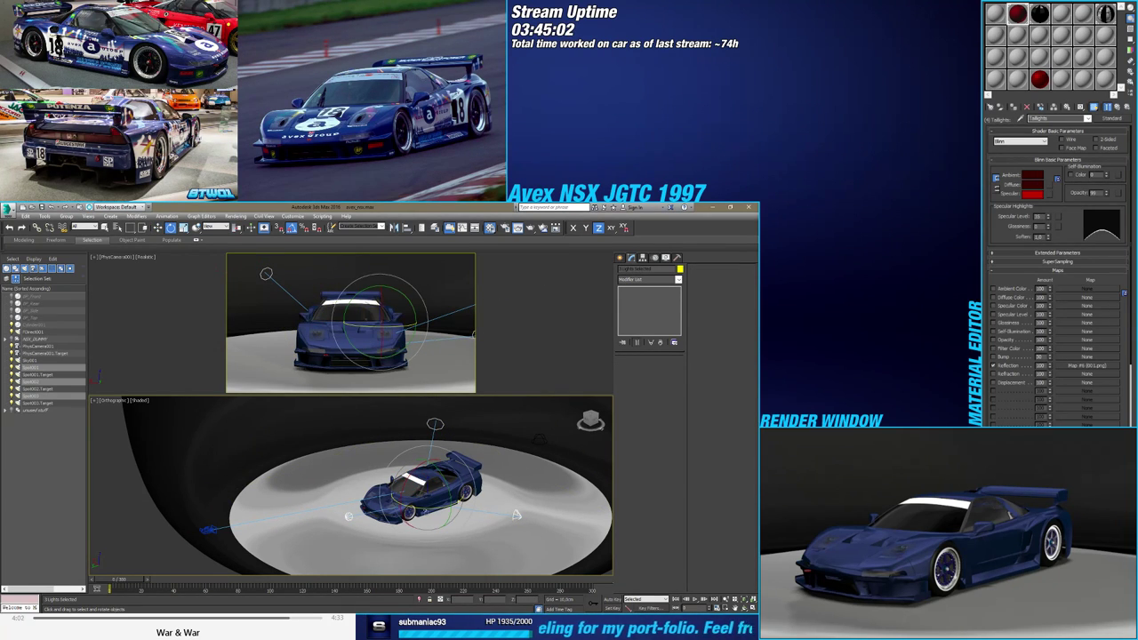
{"action": "left_click_drag", "start_coordinate": [428, 512], "coordinate": [414, 504]}
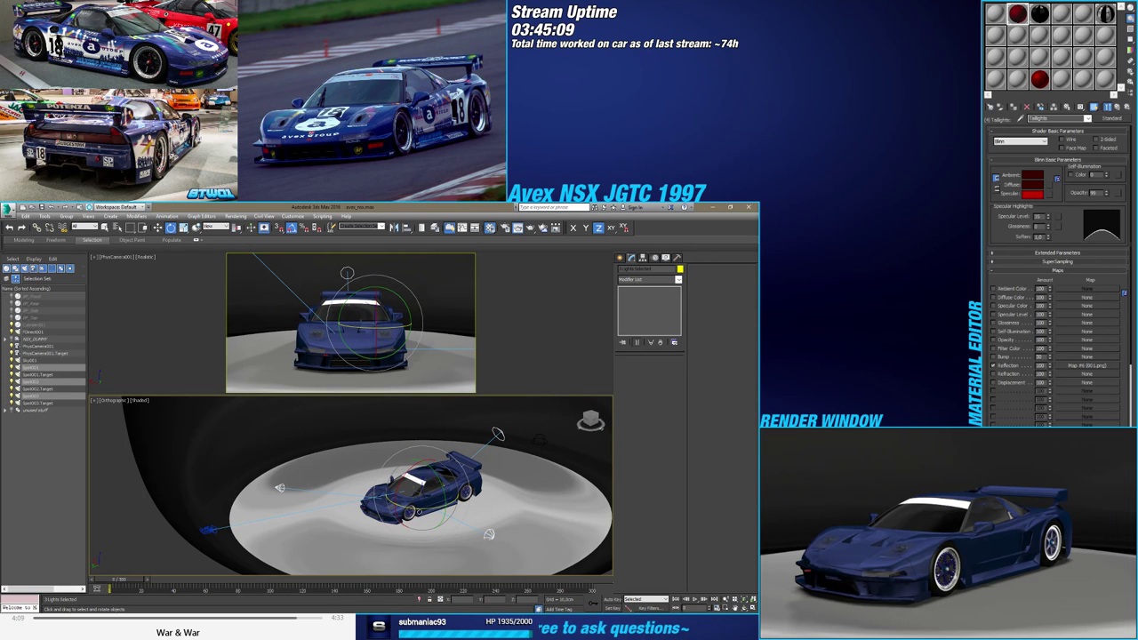
{"action": "left_click", "coordinate": [364, 442]}
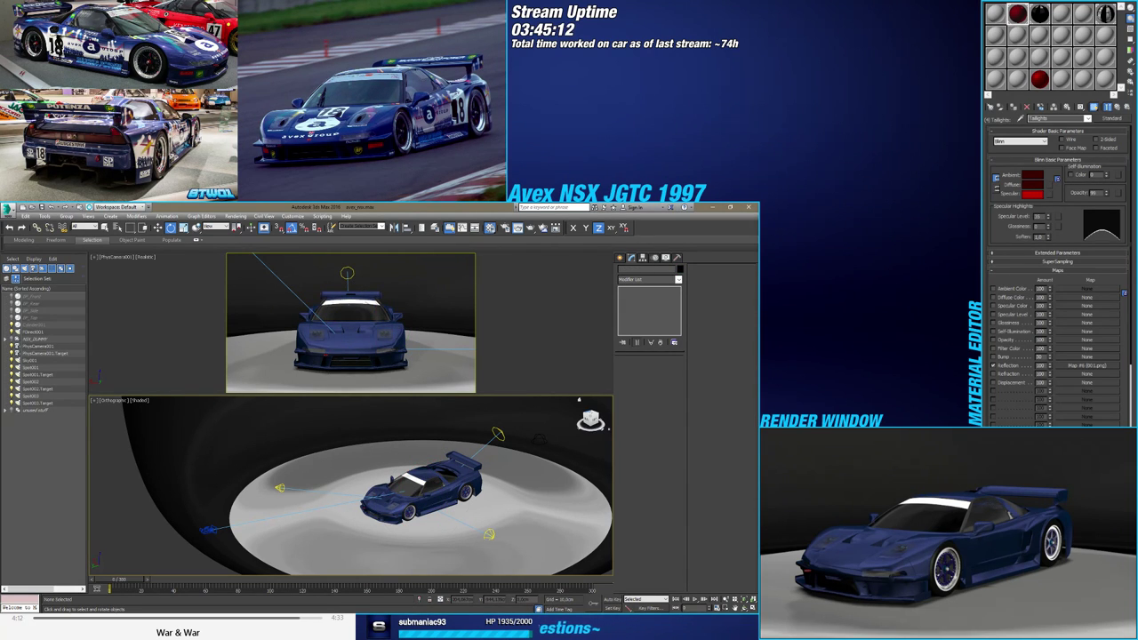
Test render the rotated spotlights through the camera at the first frame and at about frame 30
{"action": "key", "text": "shift+q"}
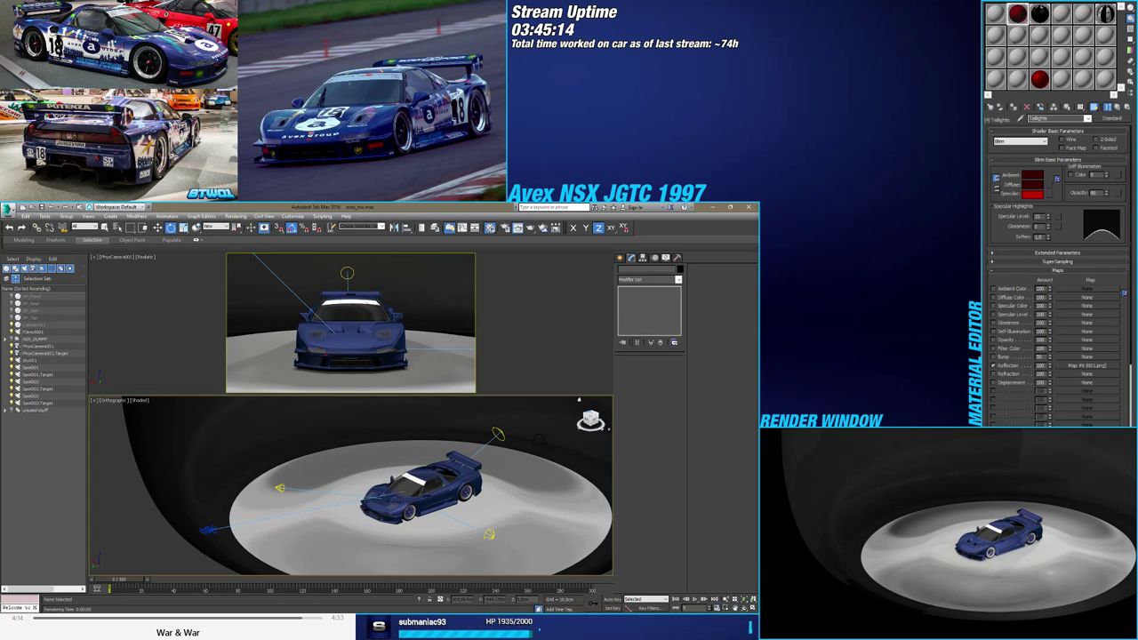
{"action": "left_click", "coordinate": [526, 329]}
{"action": "key", "text": "shift+q"}
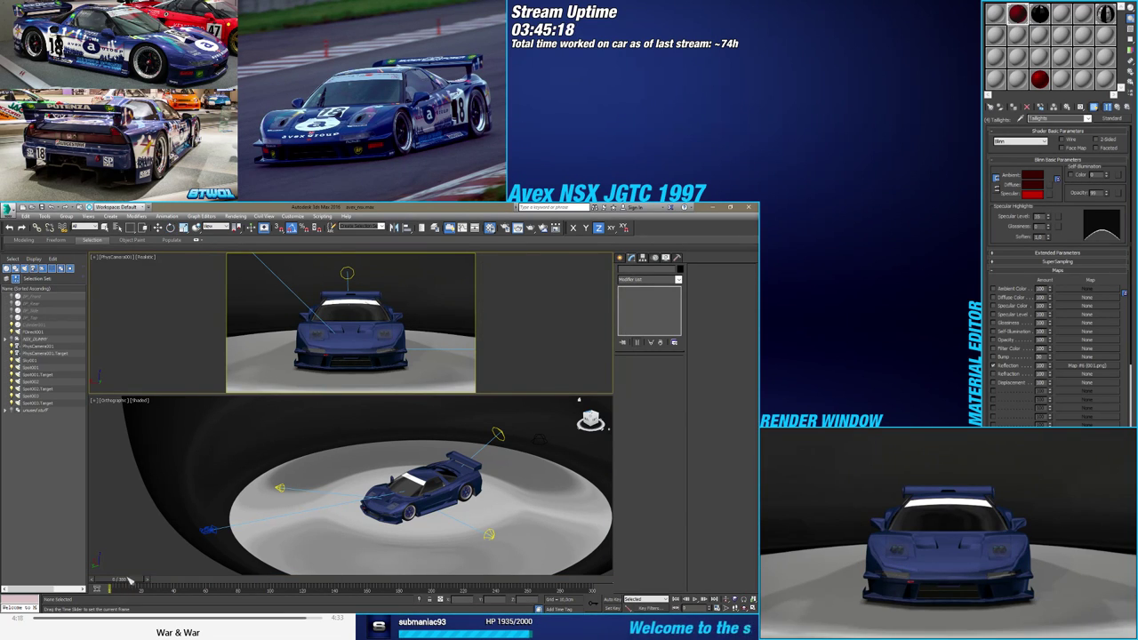
{"action": "left_click_drag", "start_coordinate": [128, 579], "coordinate": [158, 582]}
{"action": "key", "text": "e"}
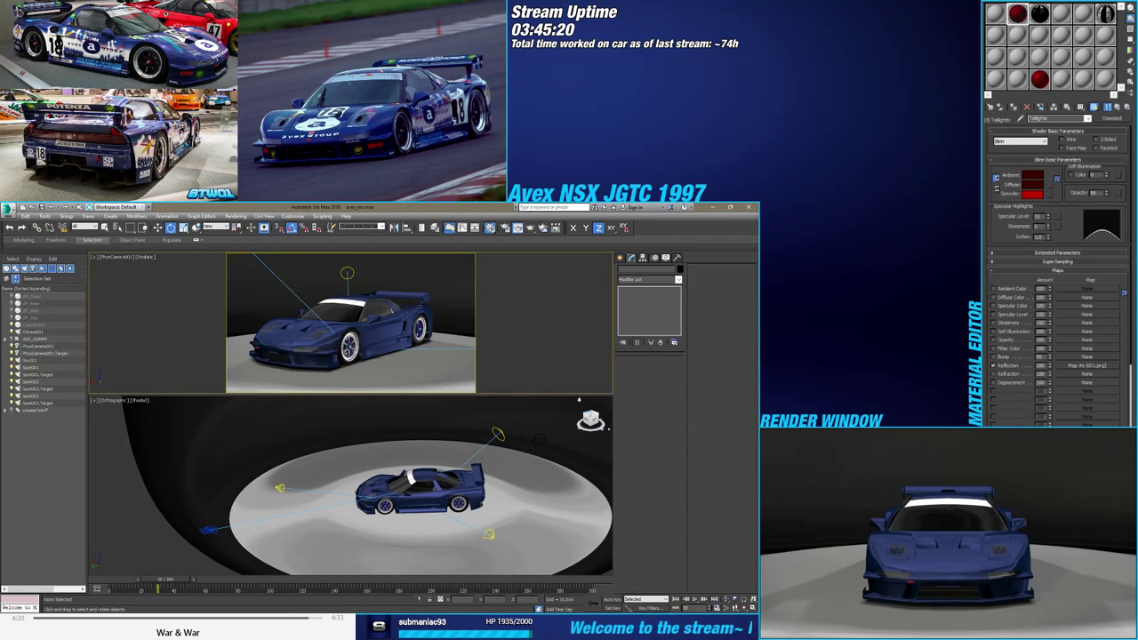
{"action": "key", "text": "shift+q"}
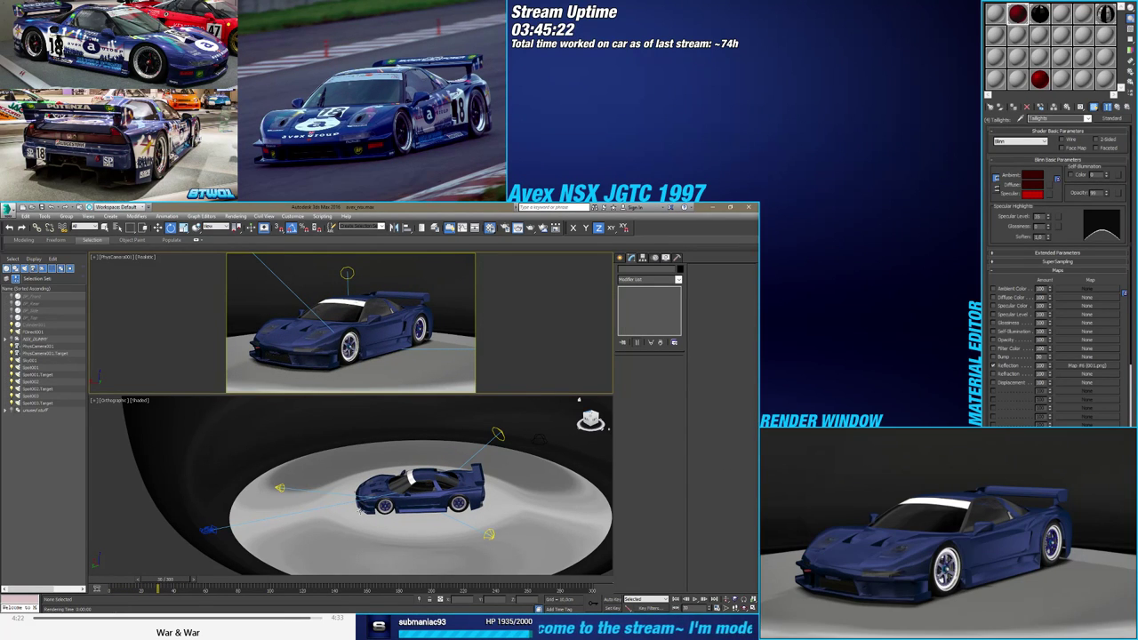
Extend the animation's time range to 360 frames and check the turntable around frame 90
{"action": "left_click_drag", "start_coordinate": [158, 582], "coordinate": [252, 585]}
{"action": "key", "text": "e"}
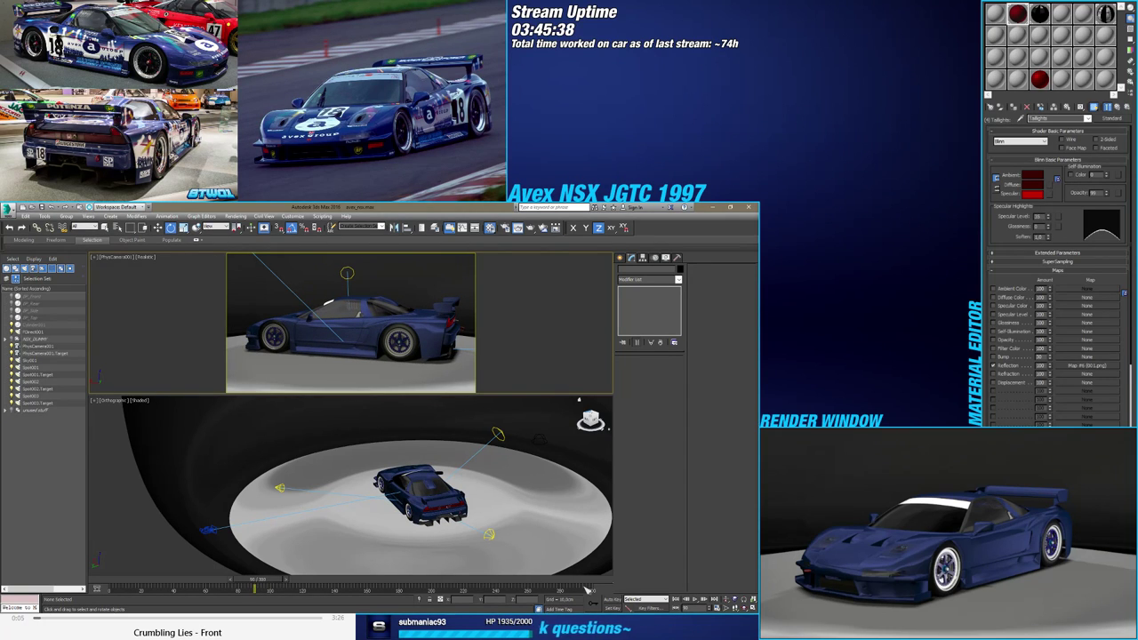
{"action": "right_click_drag", "start_coordinate": [583, 589], "coordinate": [479, 588], "text": "ctrl+alt"}
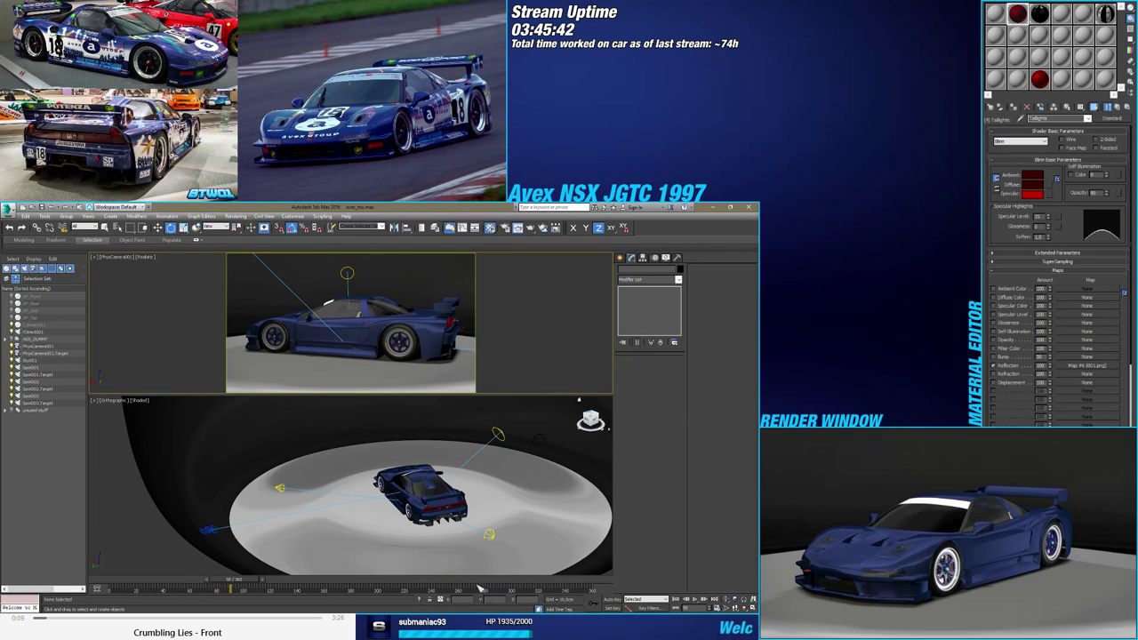
{"action": "left_click_drag", "start_coordinate": [234, 583], "coordinate": [221, 586]}
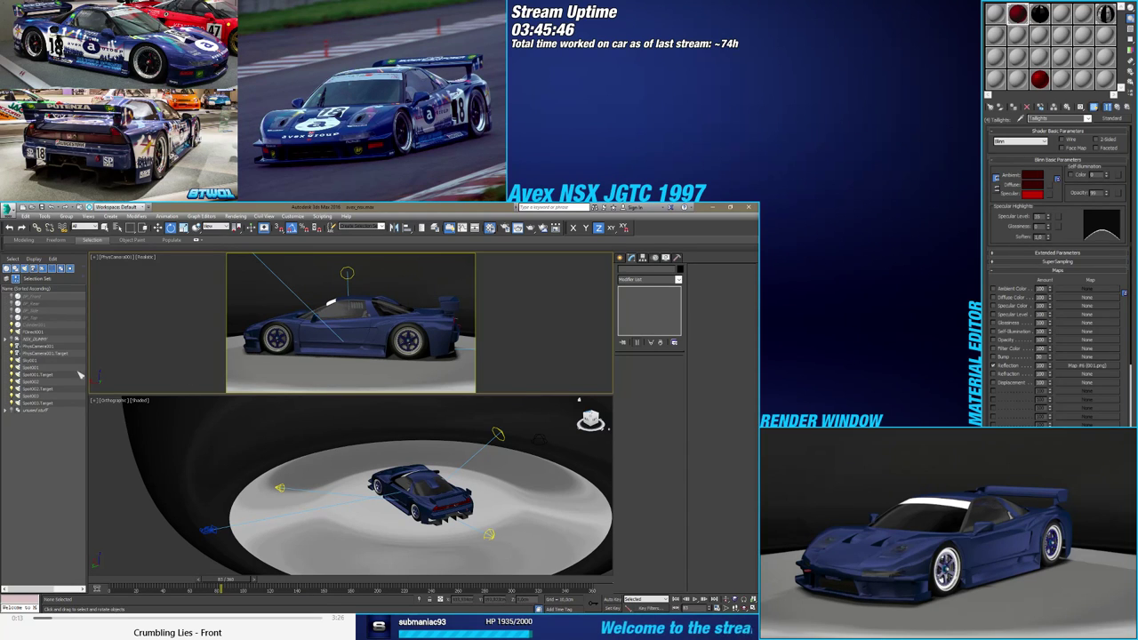
Move the last rotation key of NSX_DUMMY to the end of the extended timeline, at about frame 360
{"action": "left_click", "coordinate": [49, 341]}
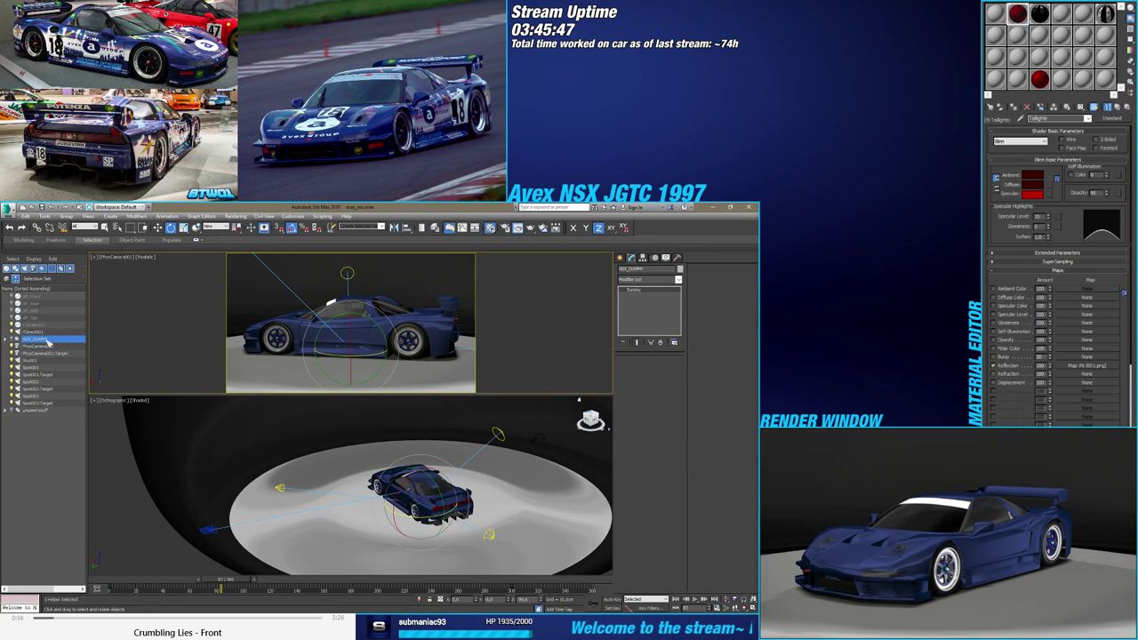
{"action": "left_click", "coordinate": [511, 588]}
{"action": "left_click_drag", "start_coordinate": [514, 592], "coordinate": [594, 592]}
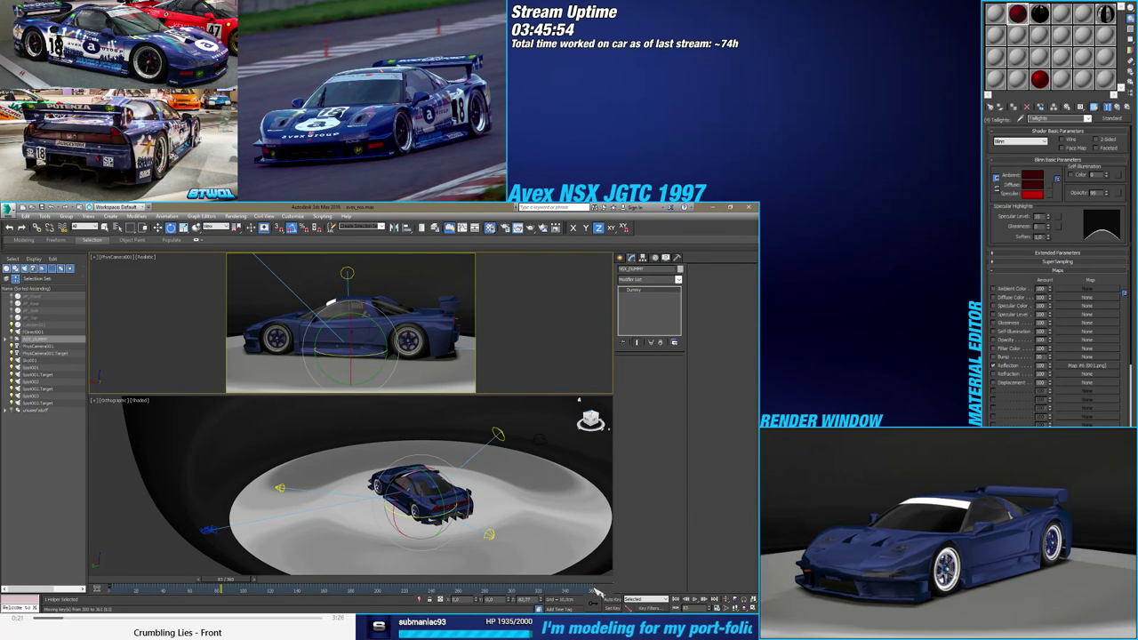
{"action": "left_click_drag", "start_coordinate": [593, 588], "coordinate": [596, 590]}
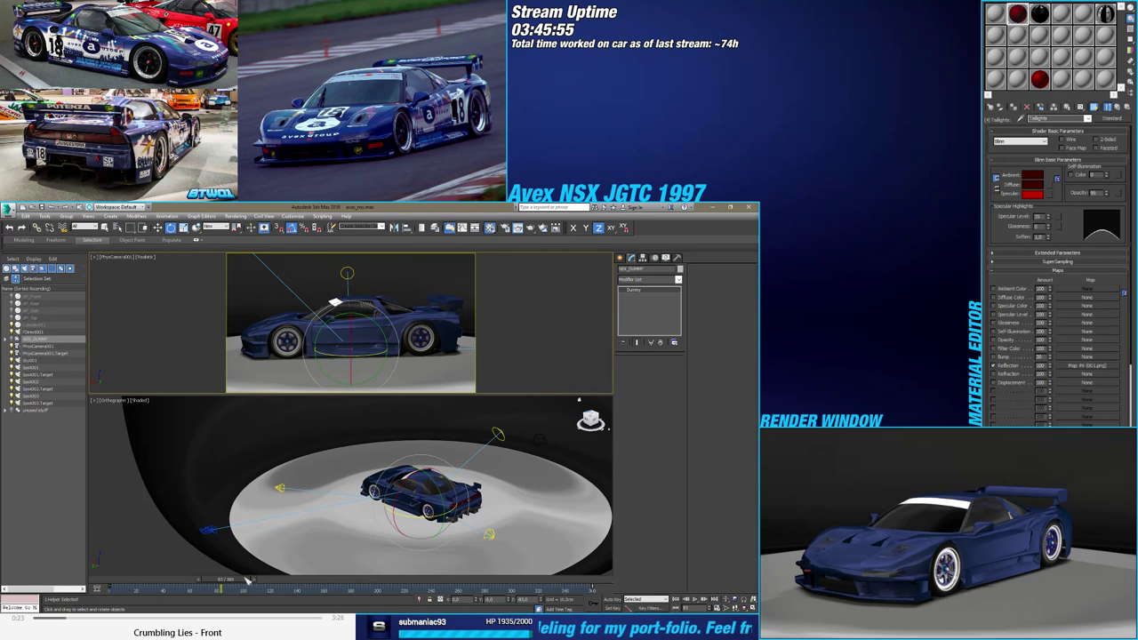
Go to frame 90 and test render the car's side view through the camera
{"action": "left_click_drag", "start_coordinate": [247, 579], "coordinate": [264, 580]}
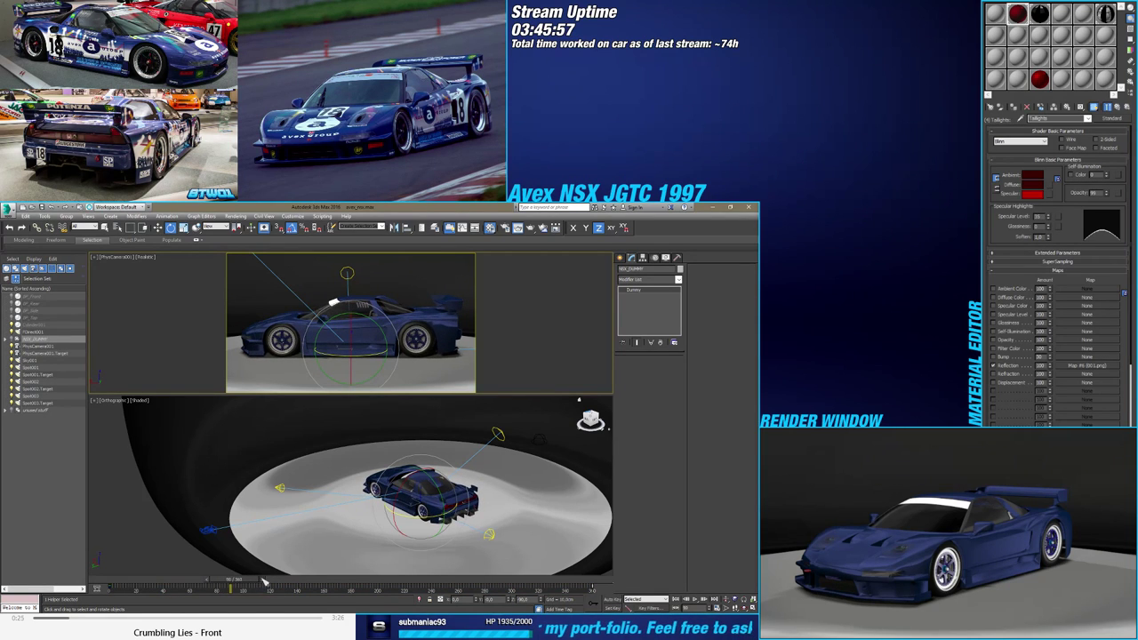
{"action": "left_click", "coordinate": [518, 360]}
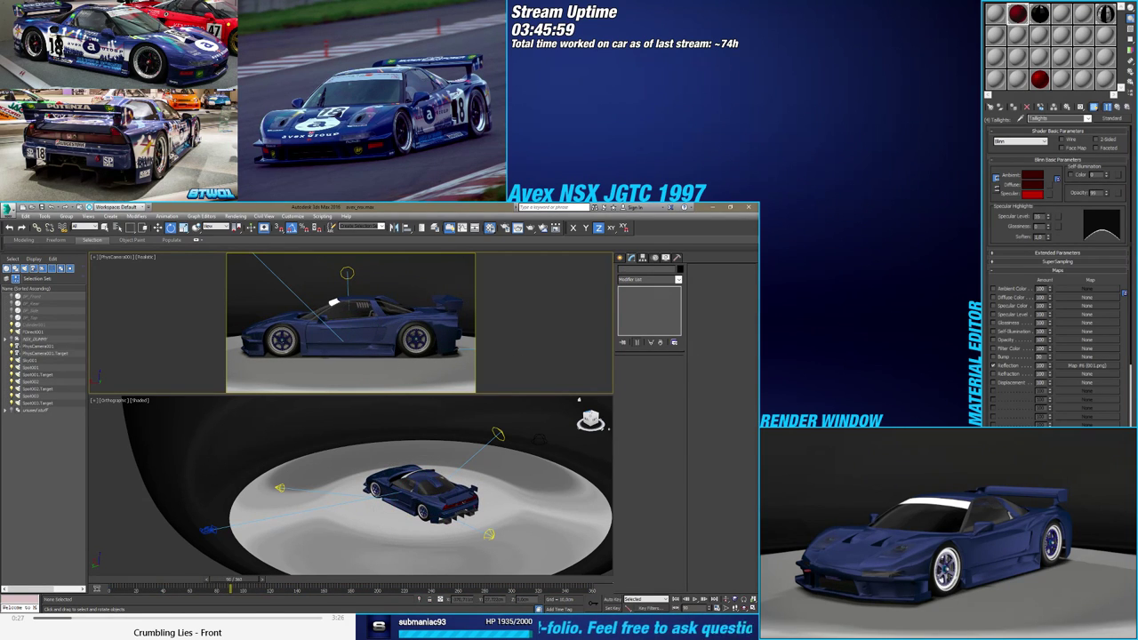
{"action": "key", "text": "shift+q"}
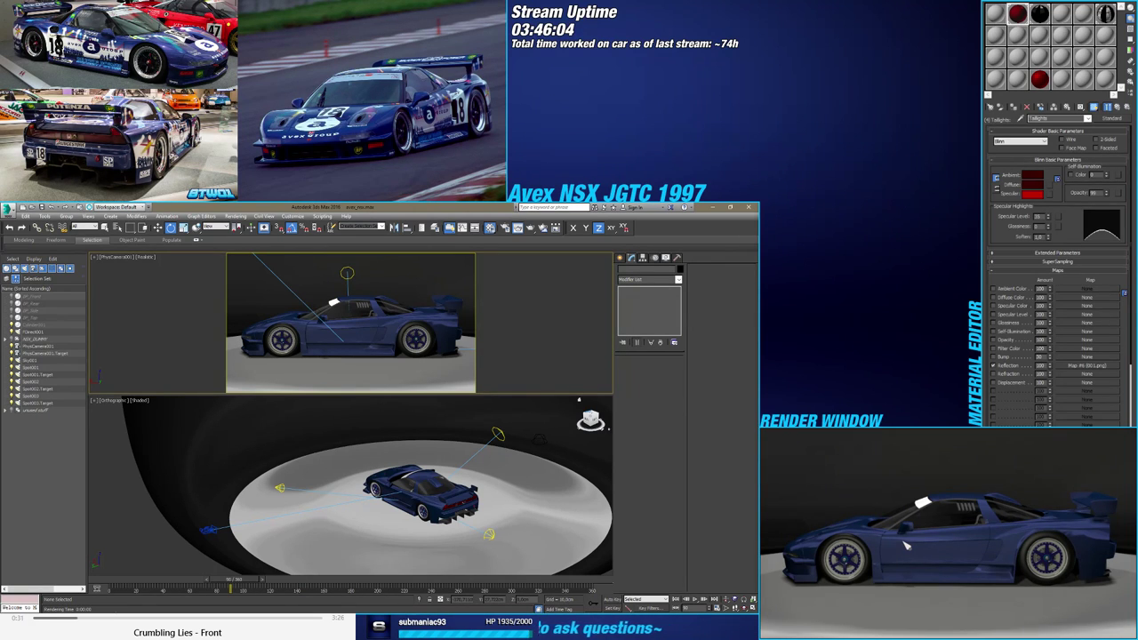
Change Spot001's light colour to pure white and test render the camera's side view
{"action": "left_click", "coordinate": [489, 534]}
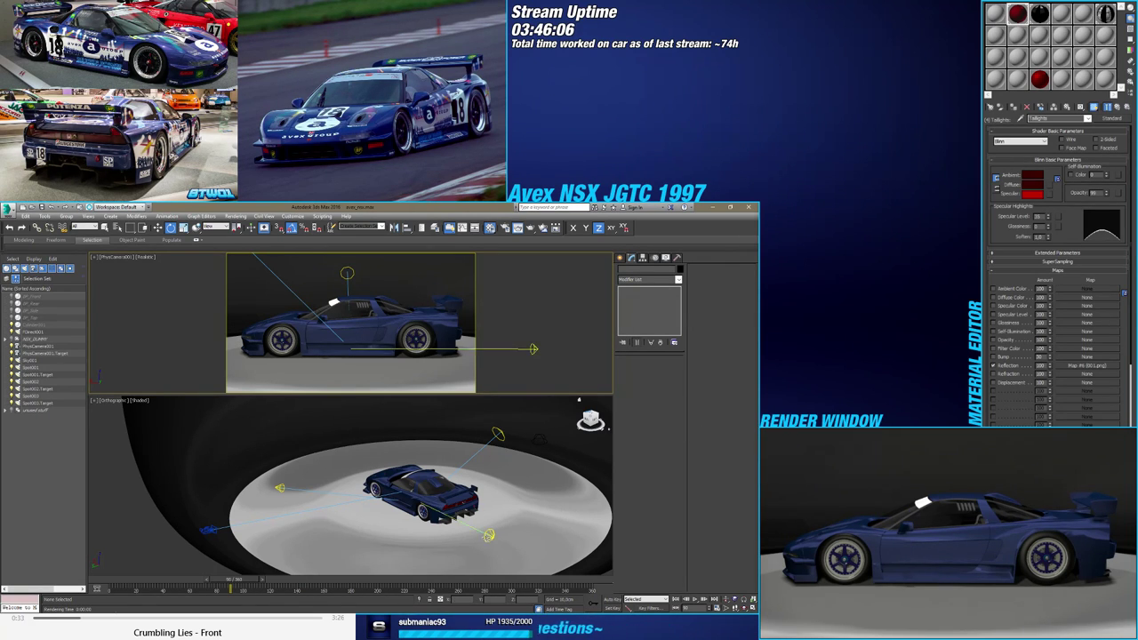
{"action": "left_click", "coordinate": [280, 485]}
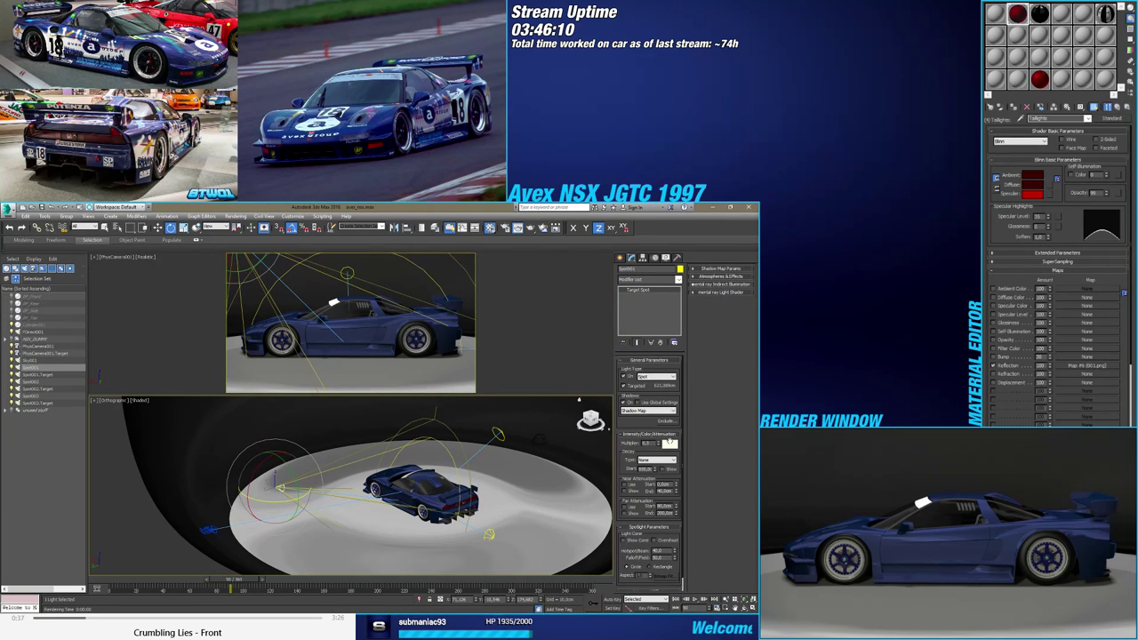
{"action": "left_click", "coordinate": [671, 444]}
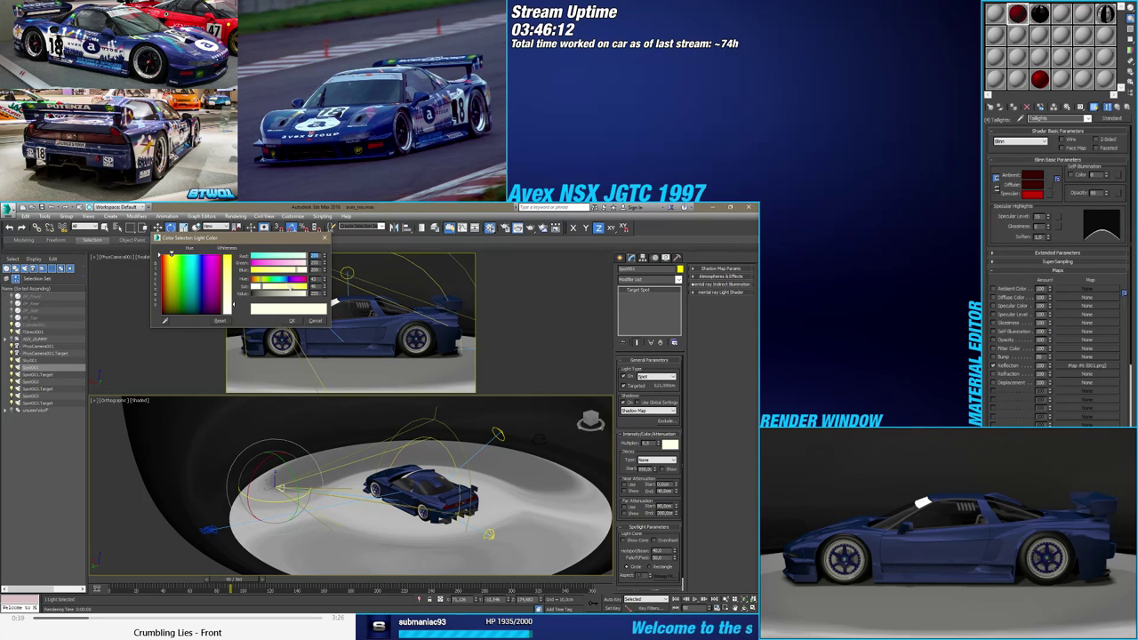
{"action": "left_click_drag", "start_coordinate": [300, 271], "coordinate": [357, 272]}
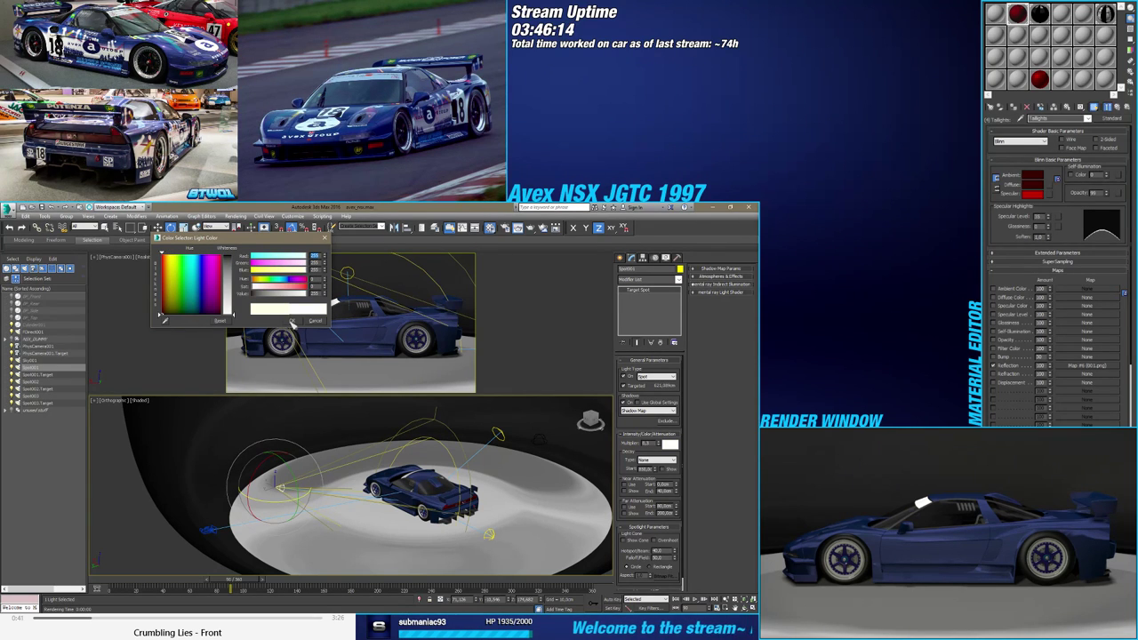
{"action": "left_click", "coordinate": [291, 321]}
{"action": "key", "text": "shift+q"}
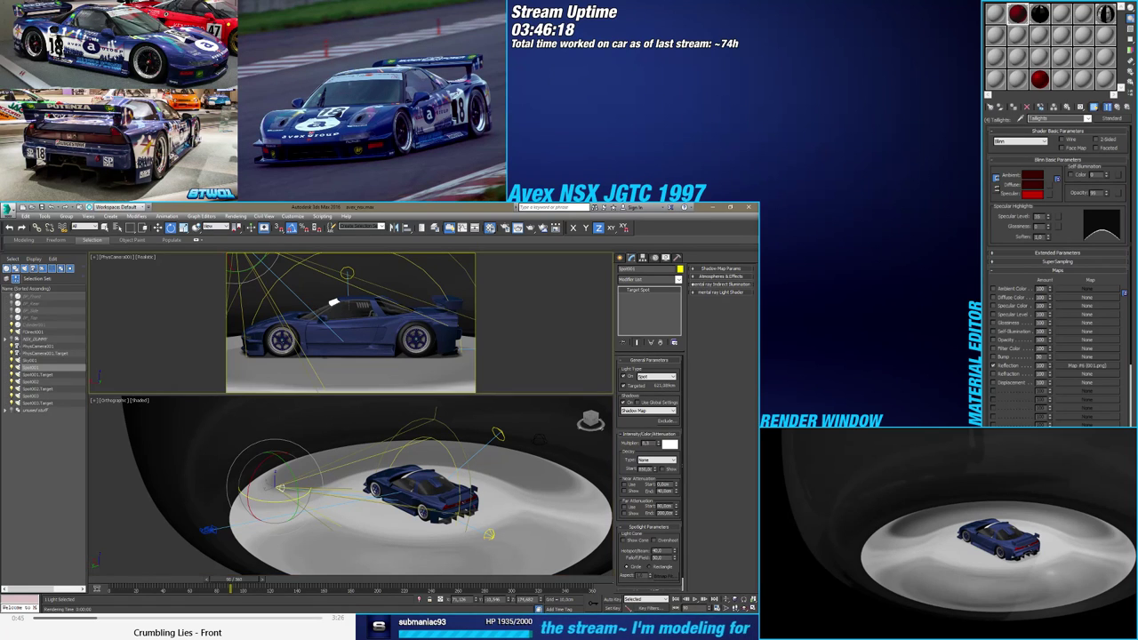
{"action": "key", "text": "shift+q"}
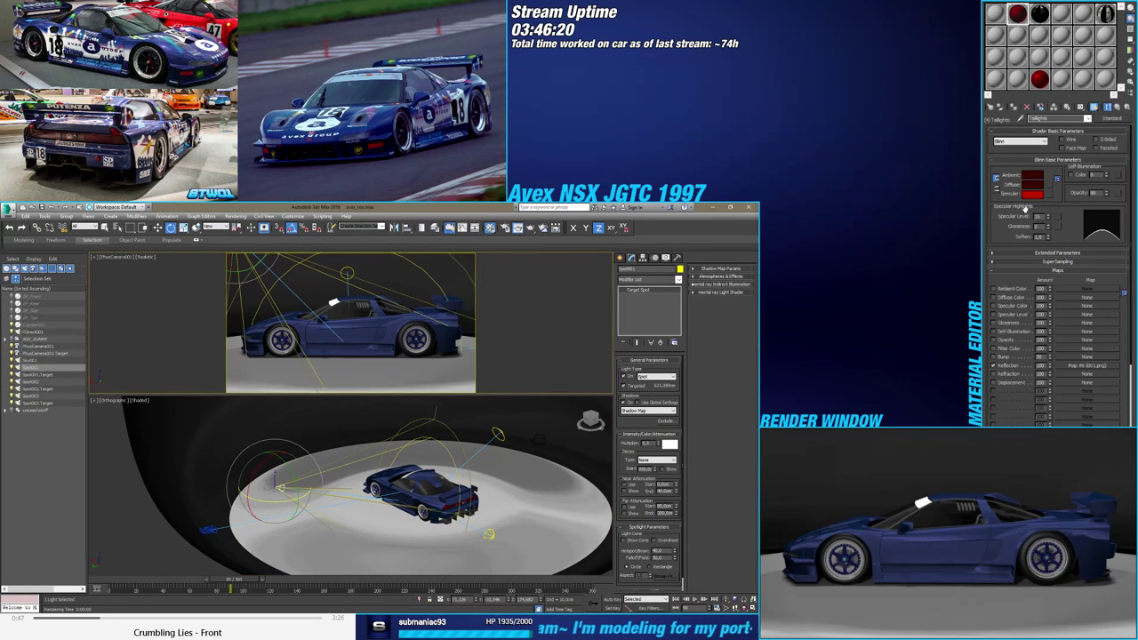
Tint Spot001's light slightly cyan by lowering its red value, and test render the side view
{"action": "left_click", "coordinate": [669, 444]}
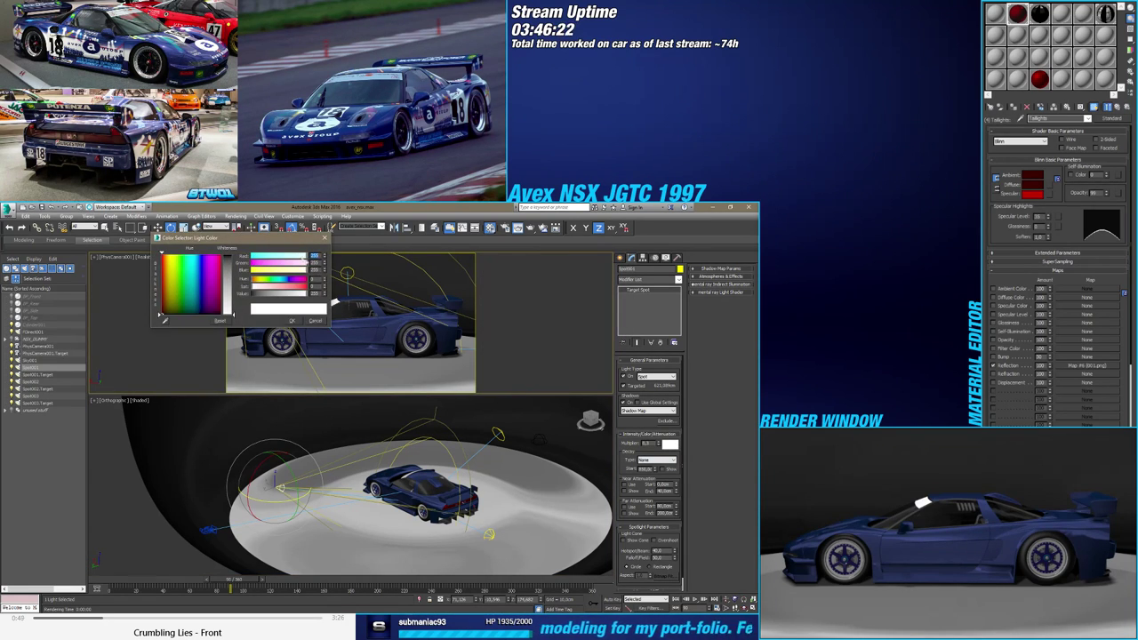
{"action": "left_click_drag", "start_coordinate": [294, 257], "coordinate": [292, 257]}
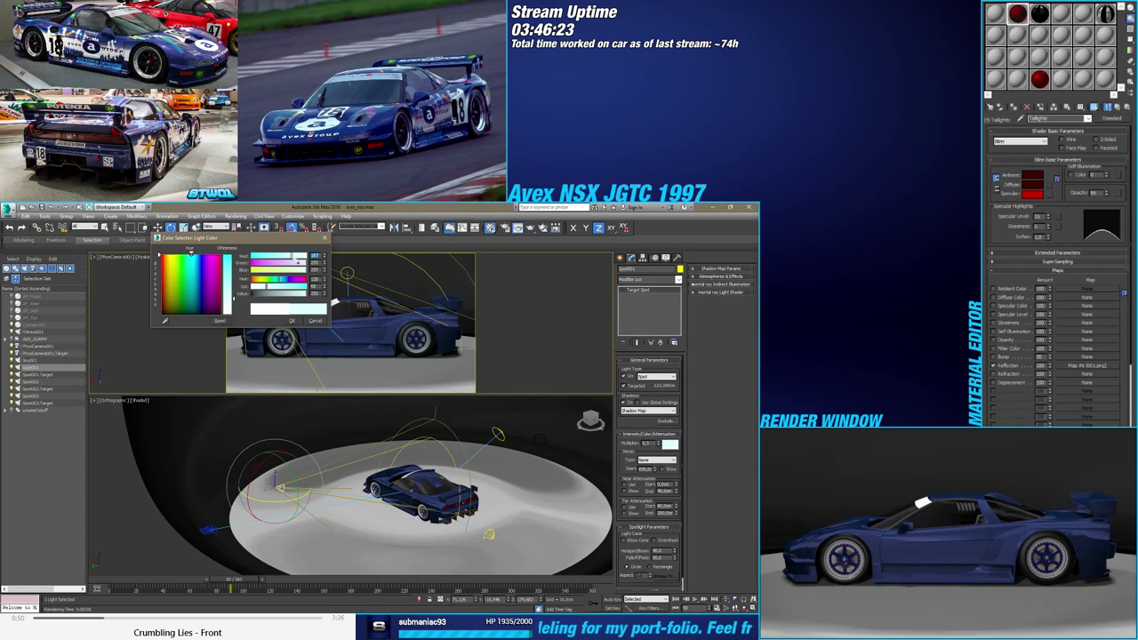
{"action": "left_click", "coordinate": [294, 321]}
{"action": "key", "text": "shift+q"}
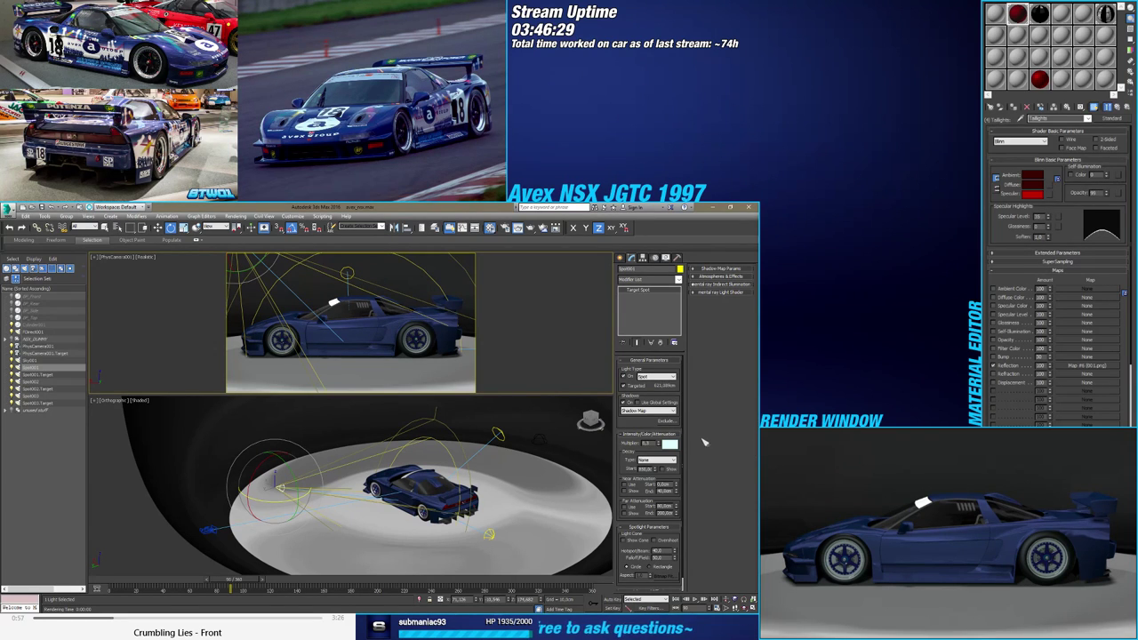
Set Spot001's intensity multiplier to 1,0 and test render the side view
{"action": "double_click", "coordinate": [653, 444]}
{"action": "type", "text": "1"}
{"action": "key", "text": "Return"}
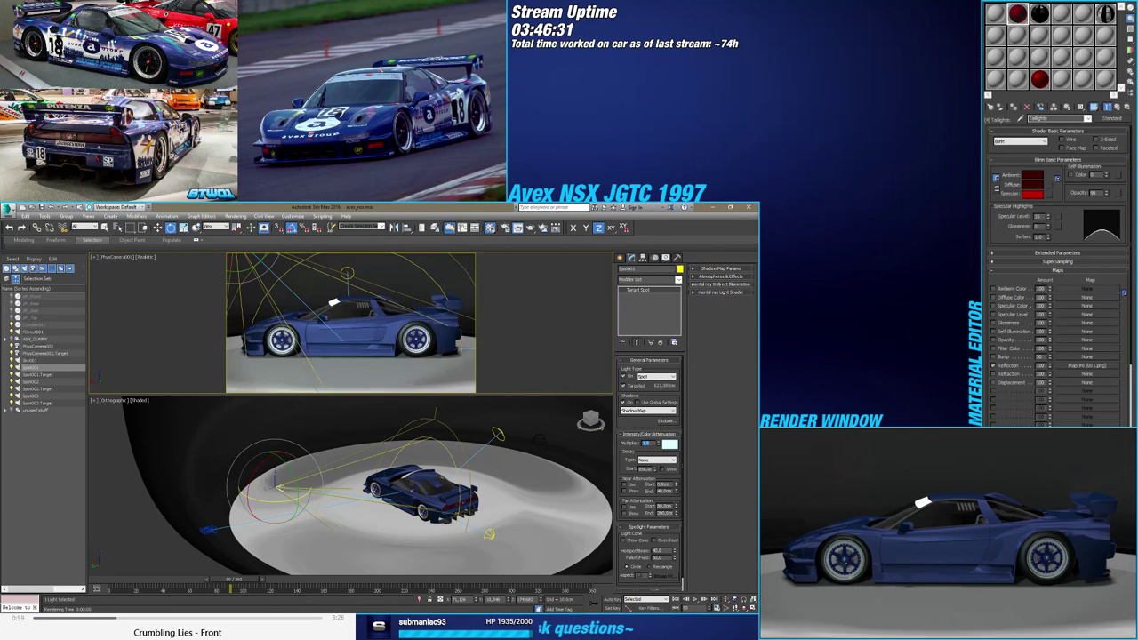
{"action": "key", "text": "shift+q"}
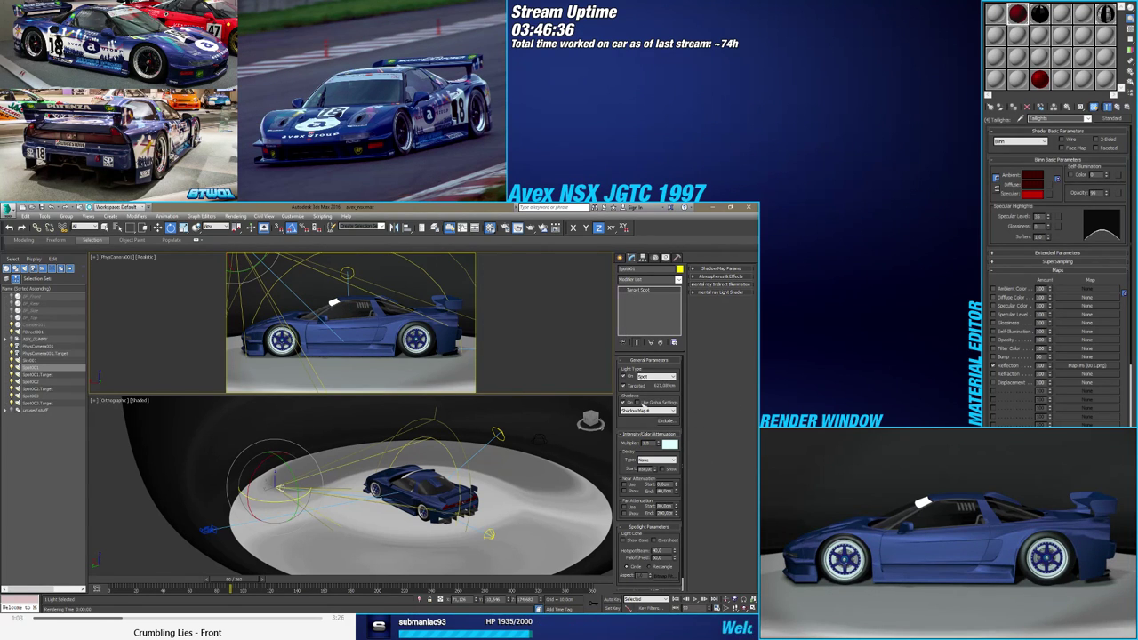
Remove the cyan tint from Spot001's light by lowering its saturation and raising red to pure white
{"action": "left_click", "coordinate": [668, 443]}
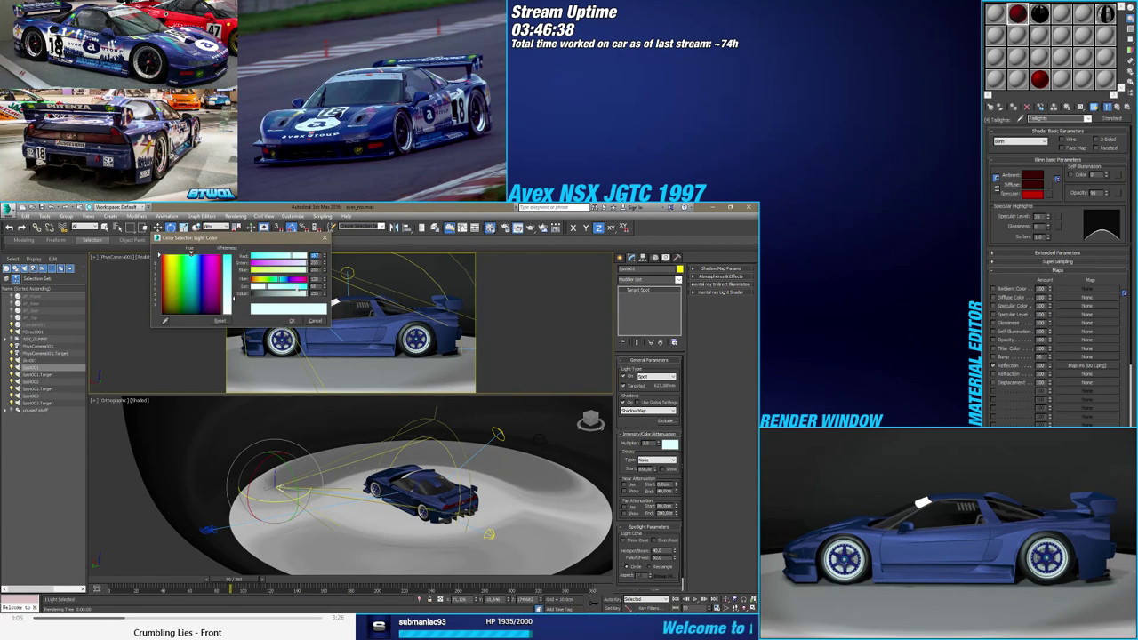
{"action": "left_click_drag", "start_coordinate": [281, 288], "coordinate": [259, 288]}
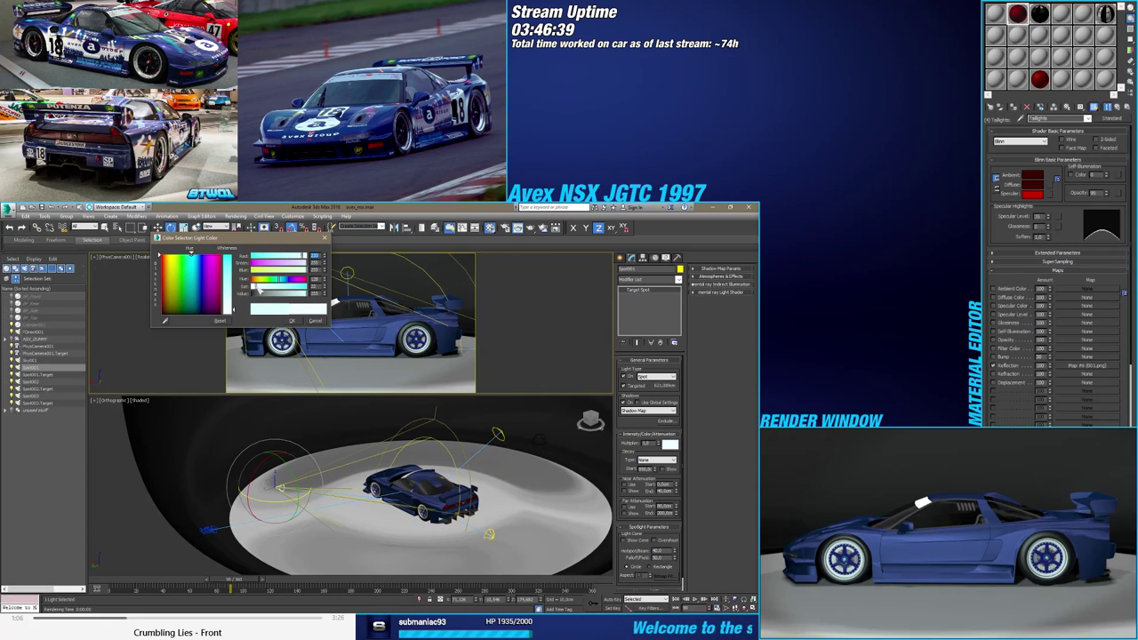
{"action": "left_click", "coordinate": [291, 320]}
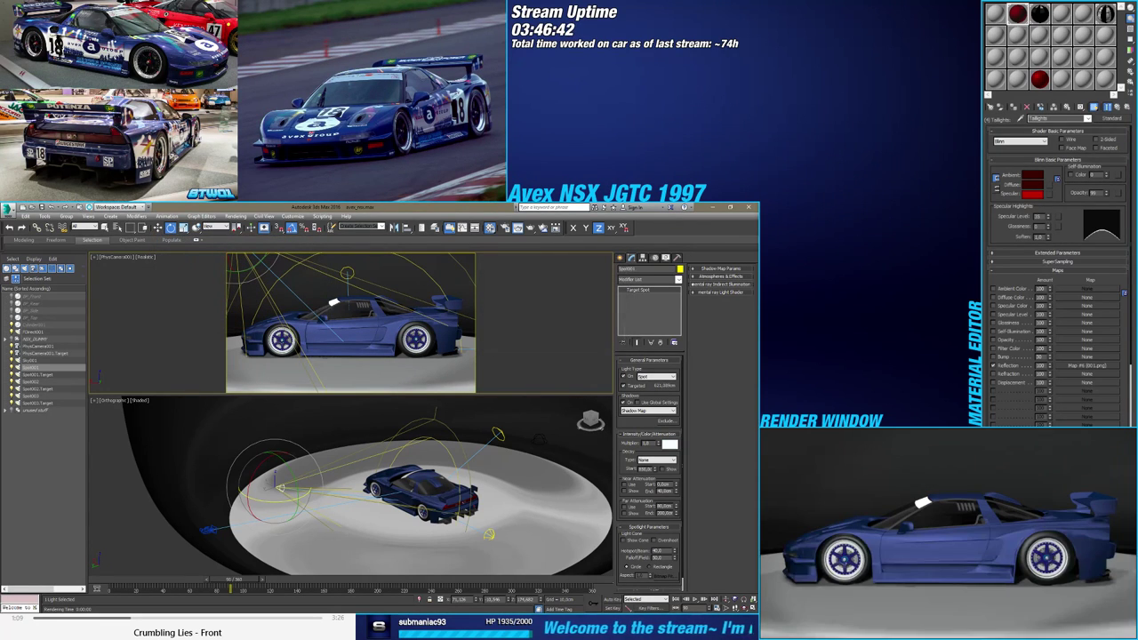
{"action": "left_click", "coordinate": [671, 444]}
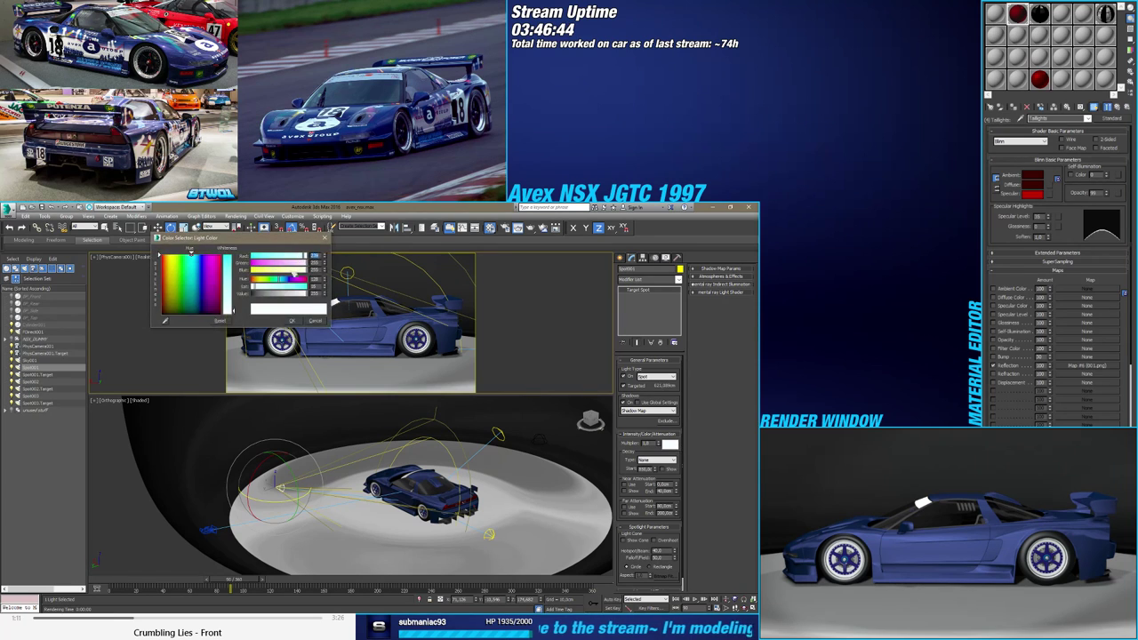
{"action": "left_click_drag", "start_coordinate": [303, 257], "coordinate": [321, 256]}
{"action": "left_click", "coordinate": [289, 318]}
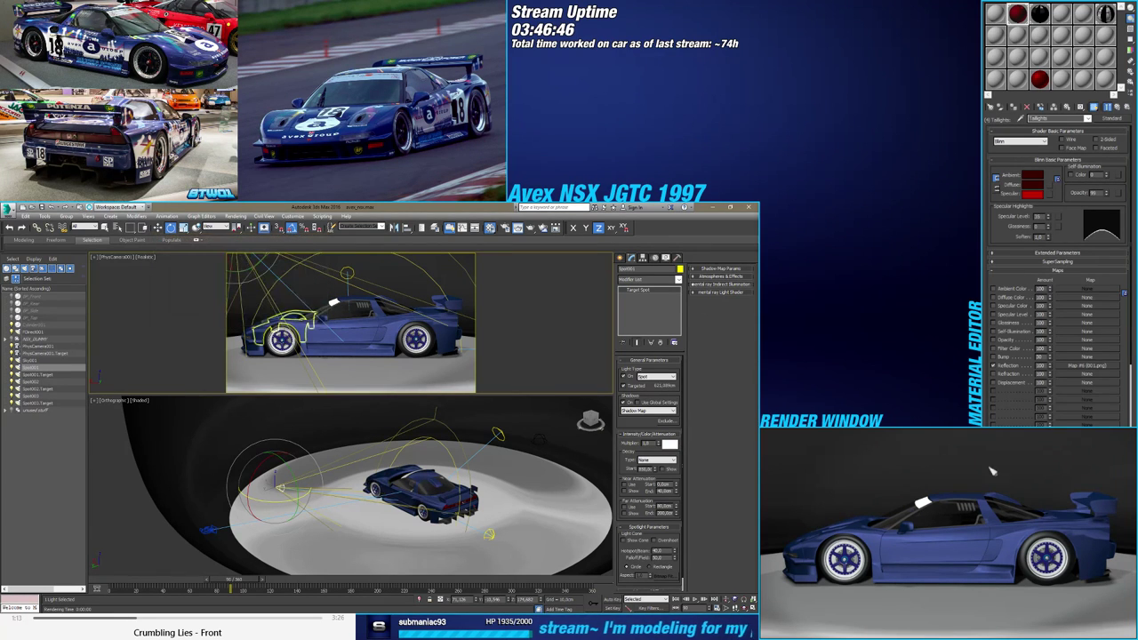
Test render the untinted spotlight through the camera at frame 90 and at the first frame
{"action": "key", "text": "shift+q"}
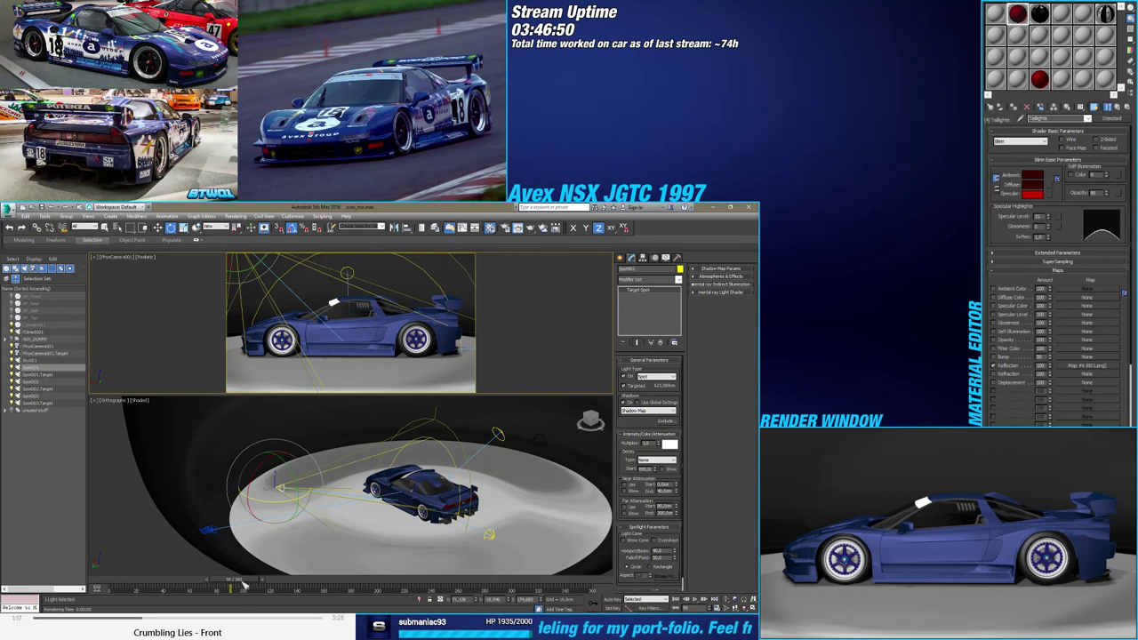
{"action": "left_click_drag", "start_coordinate": [244, 583], "coordinate": [116, 585]}
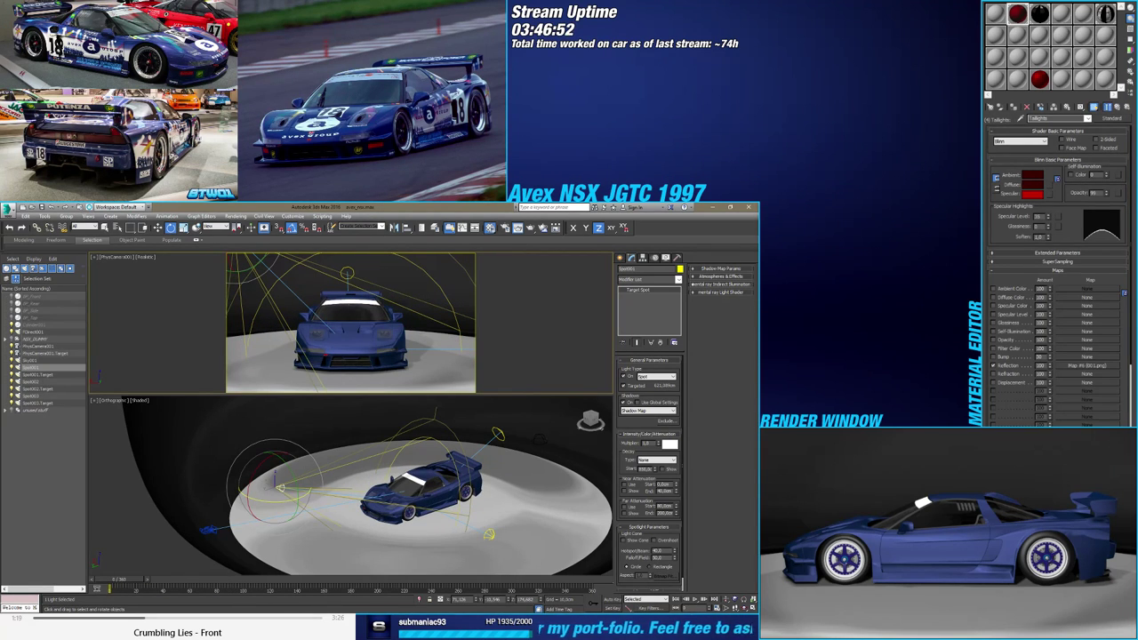
{"action": "key", "text": "shift+q"}
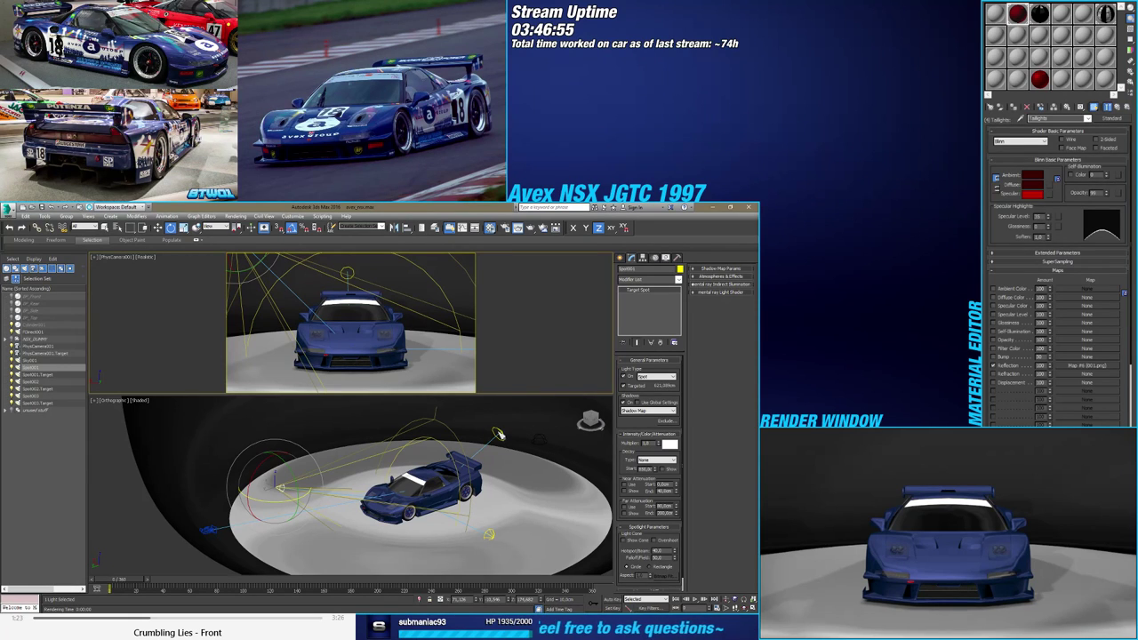
Move Spot001 in the YZ plane so it shines from high above the car, centred in the camera view
{"action": "left_click", "coordinate": [280, 487]}
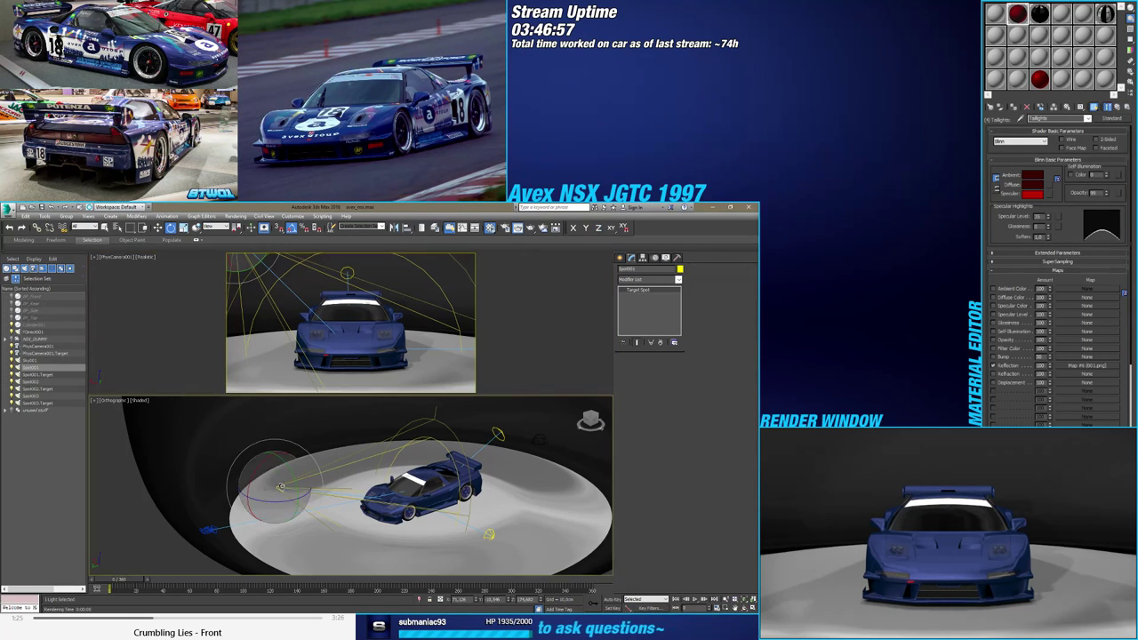
{"action": "left_click", "coordinate": [281, 487]}
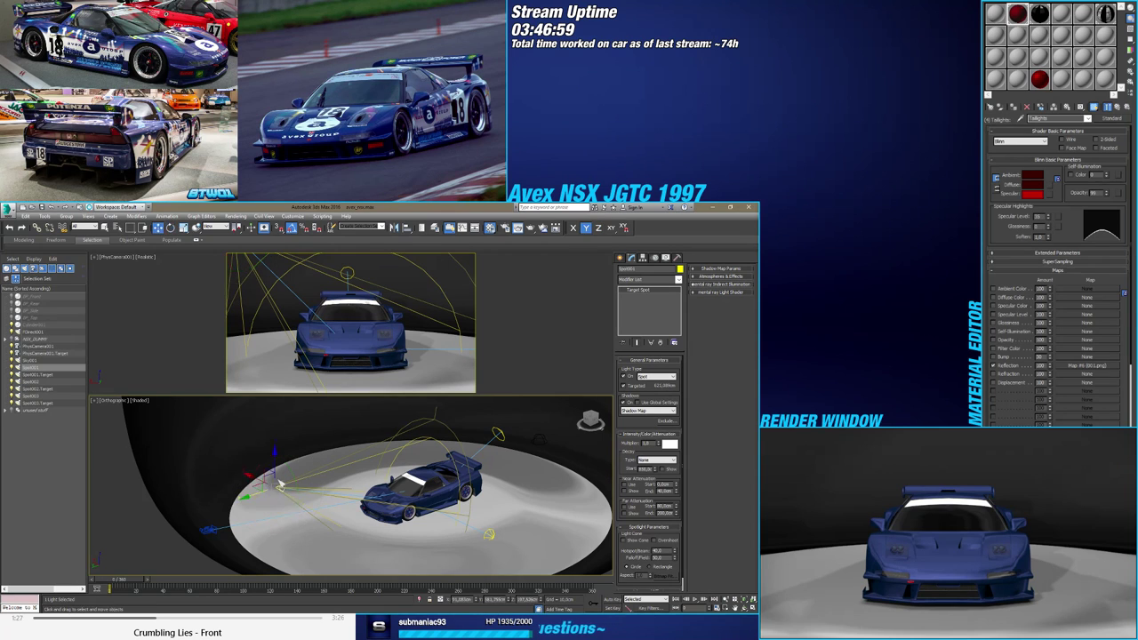
{"action": "key", "text": "w"}
{"action": "left_click_drag", "start_coordinate": [277, 480], "coordinate": [275, 376]}
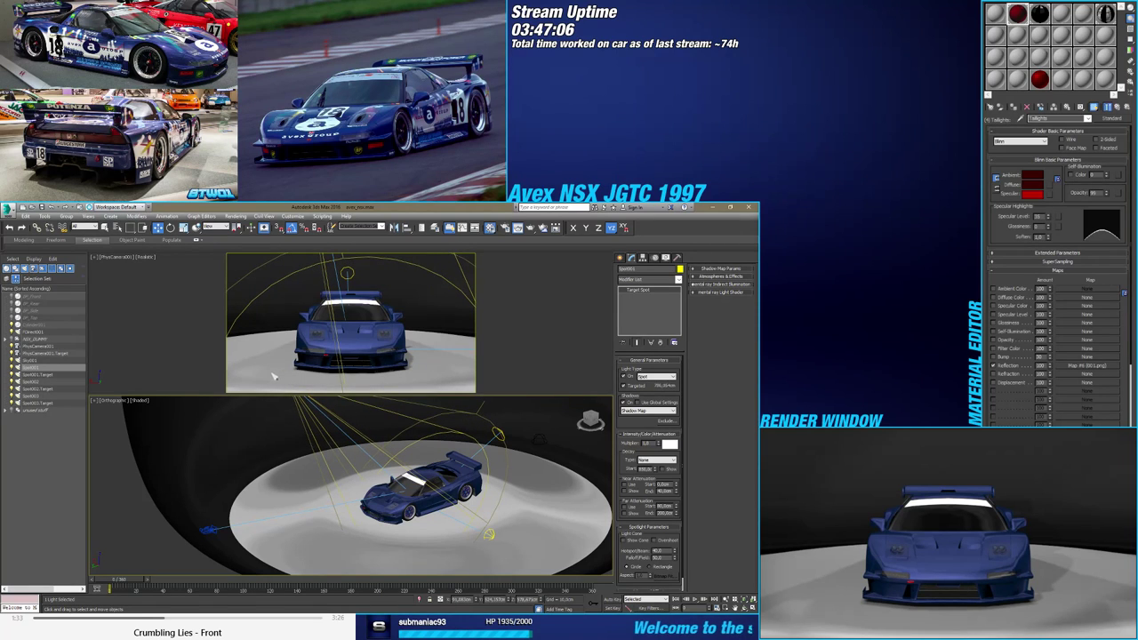
Test render the raised spotlight through the camera at the first frame and at about frame 40
{"action": "key", "text": "shift+q"}
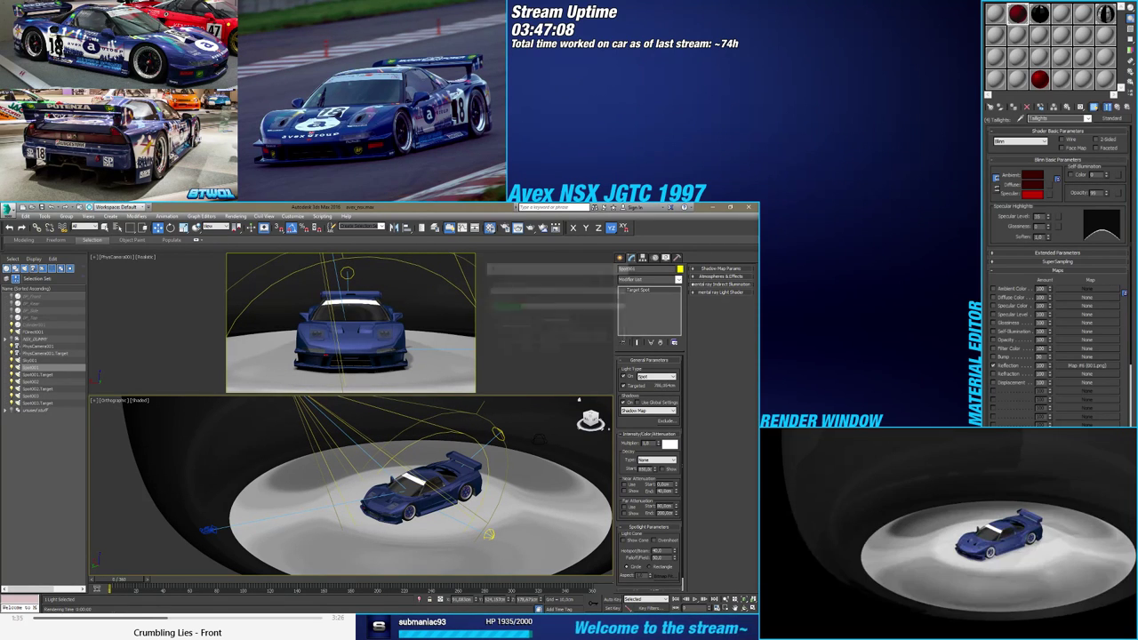
{"action": "key", "text": "shift+q"}
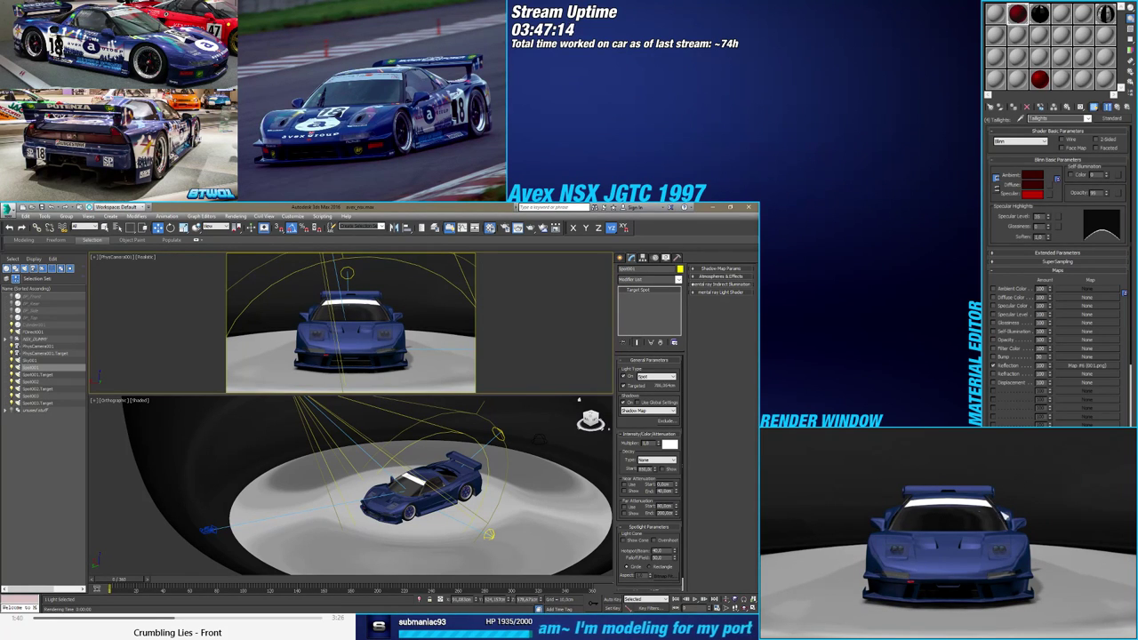
{"action": "left_click_drag", "start_coordinate": [136, 581], "coordinate": [187, 583]}
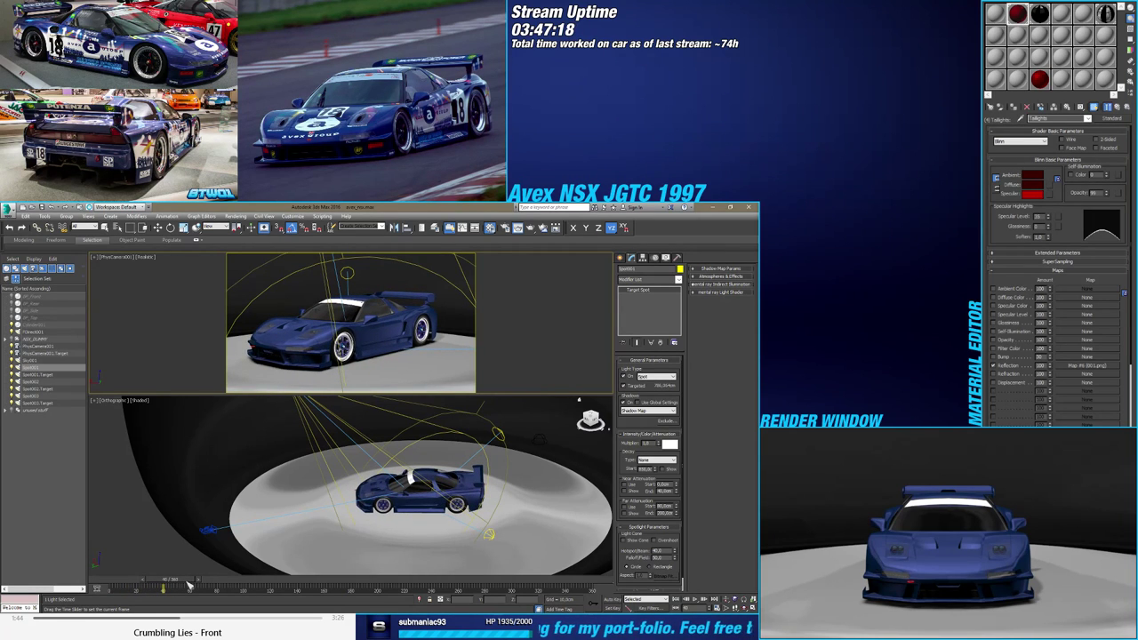
{"action": "key", "text": "w"}
{"action": "key", "text": "shift+q"}
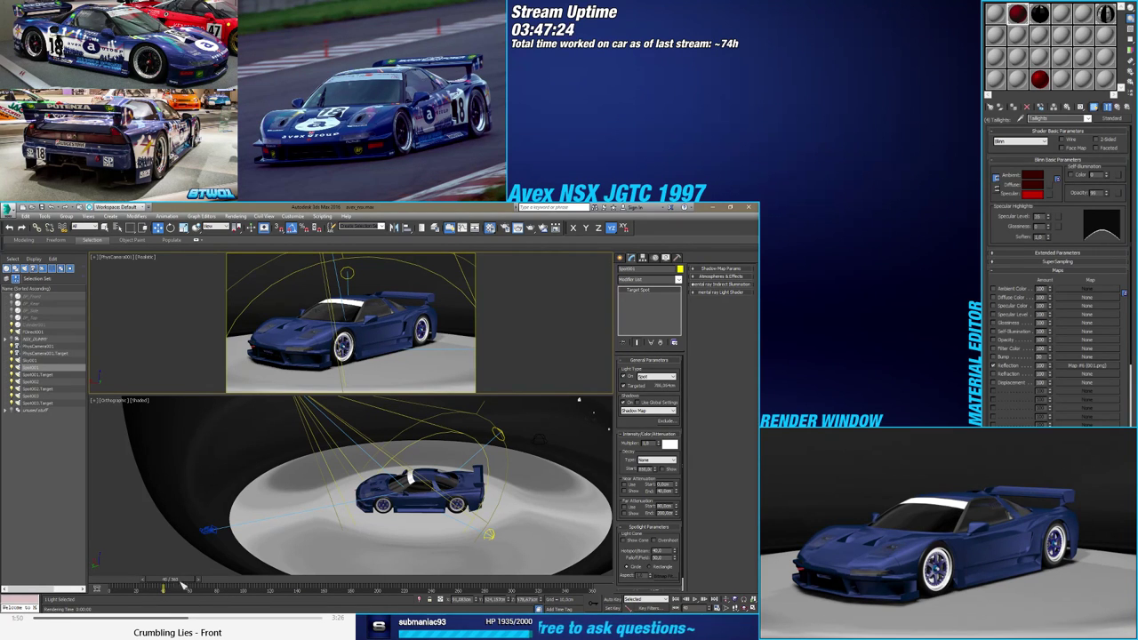
Test render the raised spotlight through the camera at about frames 90, 180 and 317
{"action": "left_click_drag", "start_coordinate": [183, 584], "coordinate": [252, 580]}
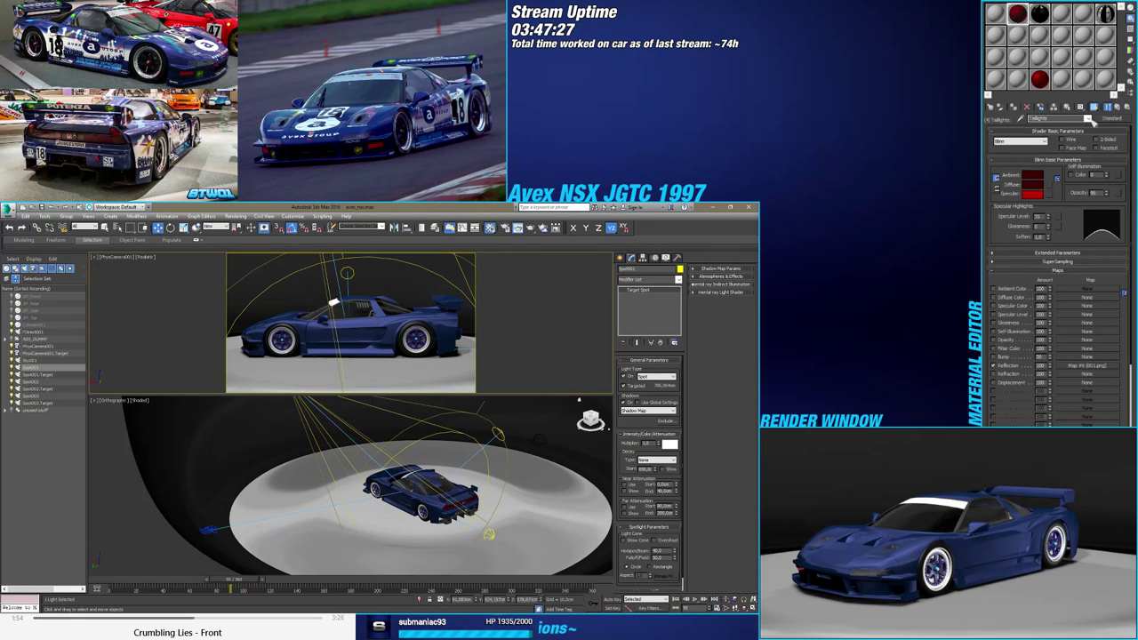
{"action": "key", "text": "shift+q"}
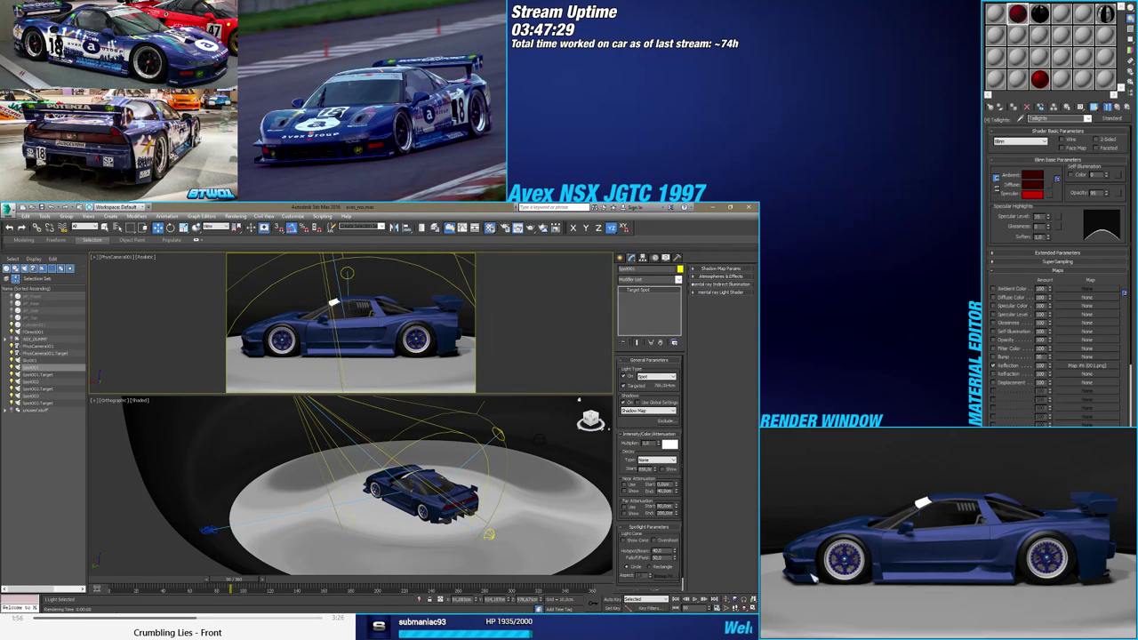
{"action": "left_click_drag", "start_coordinate": [252, 580], "coordinate": [372, 581]}
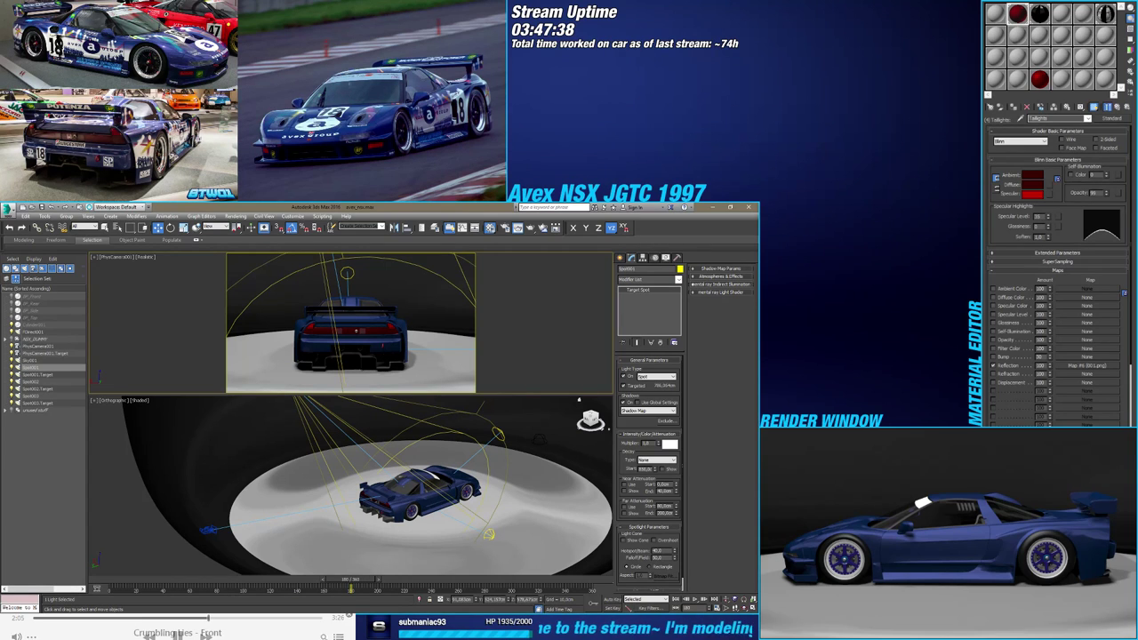
{"action": "key", "text": "shift+q"}
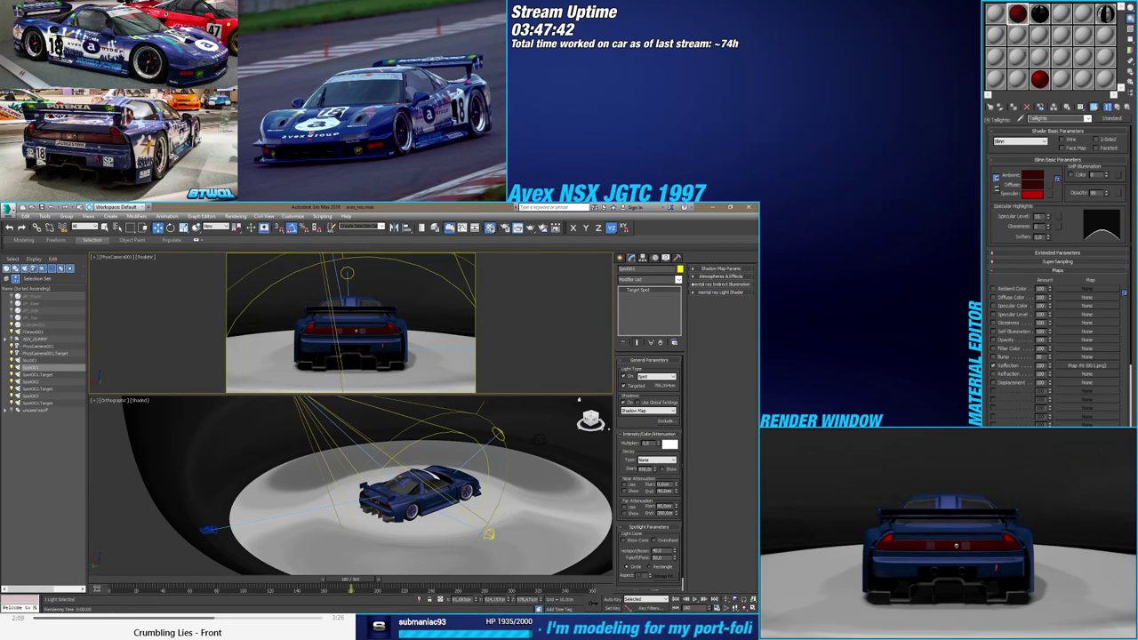
{"action": "left_click_drag", "start_coordinate": [353, 584], "coordinate": [535, 589]}
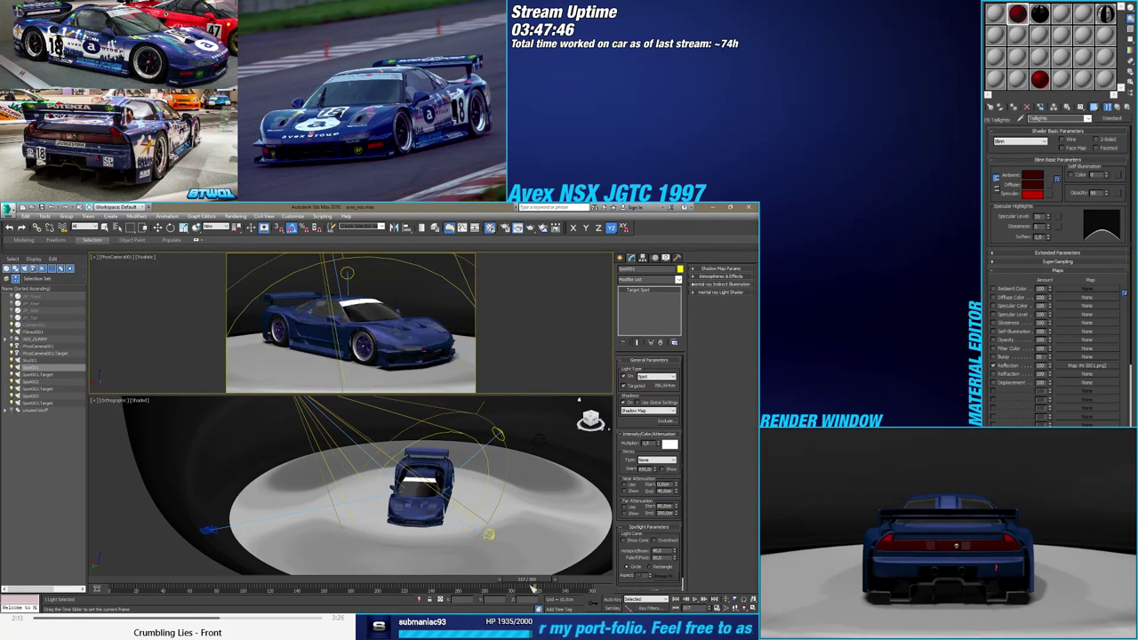
{"action": "key", "text": "shift+q"}
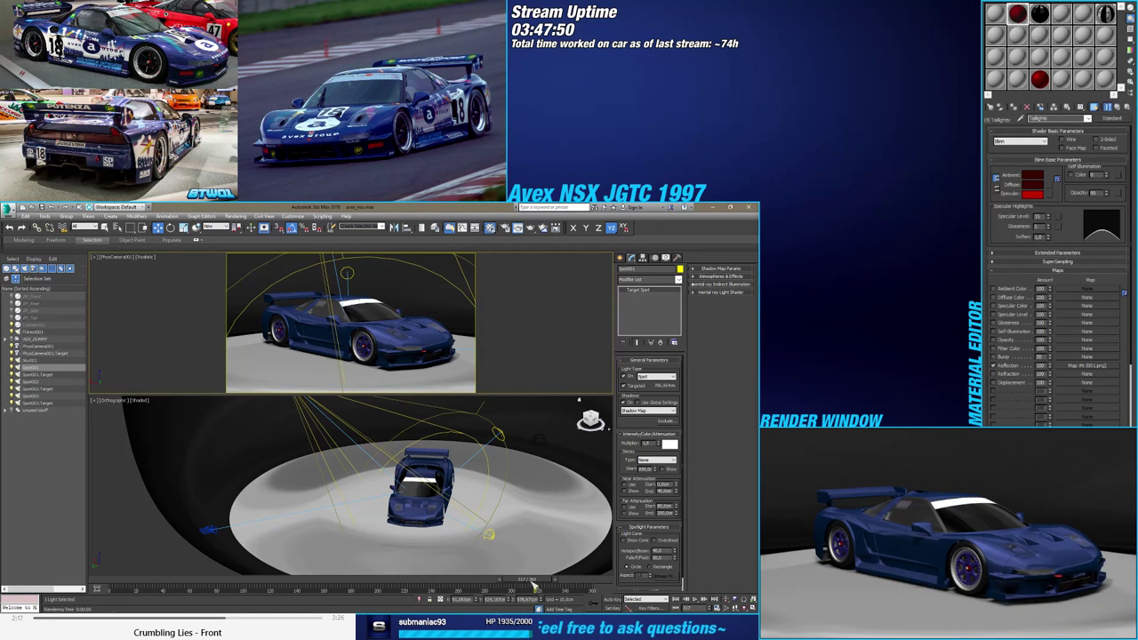
Select the skylight, test render the scene through the camera at about frame 317, and switch the skylight off
{"action": "left_click", "coordinate": [539, 439]}
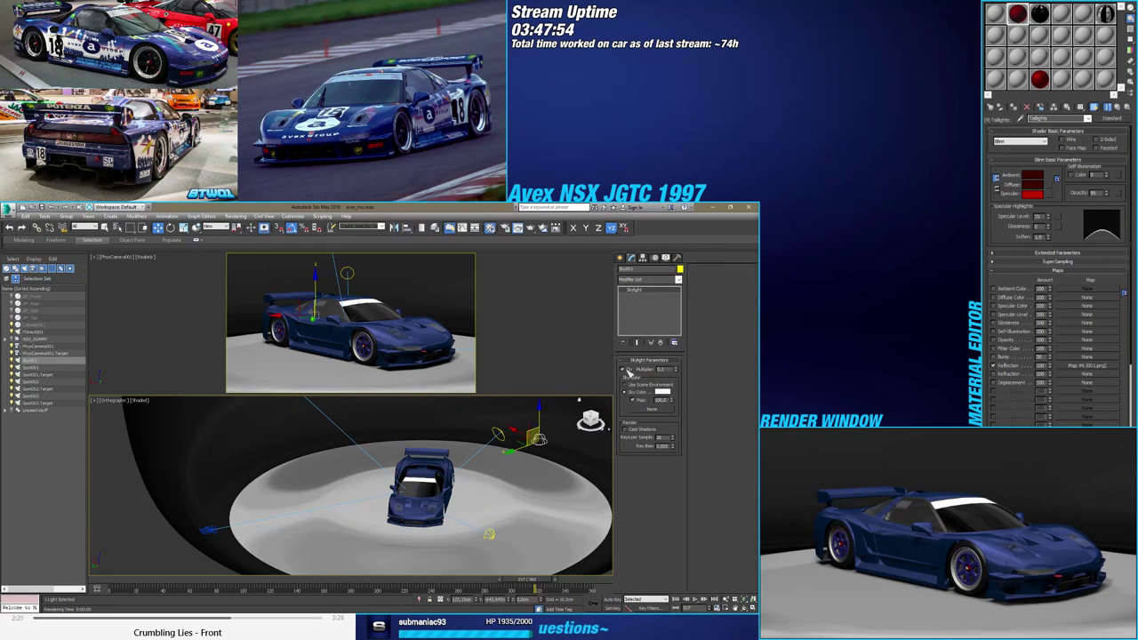
{"action": "left_click", "coordinate": [675, 370]}
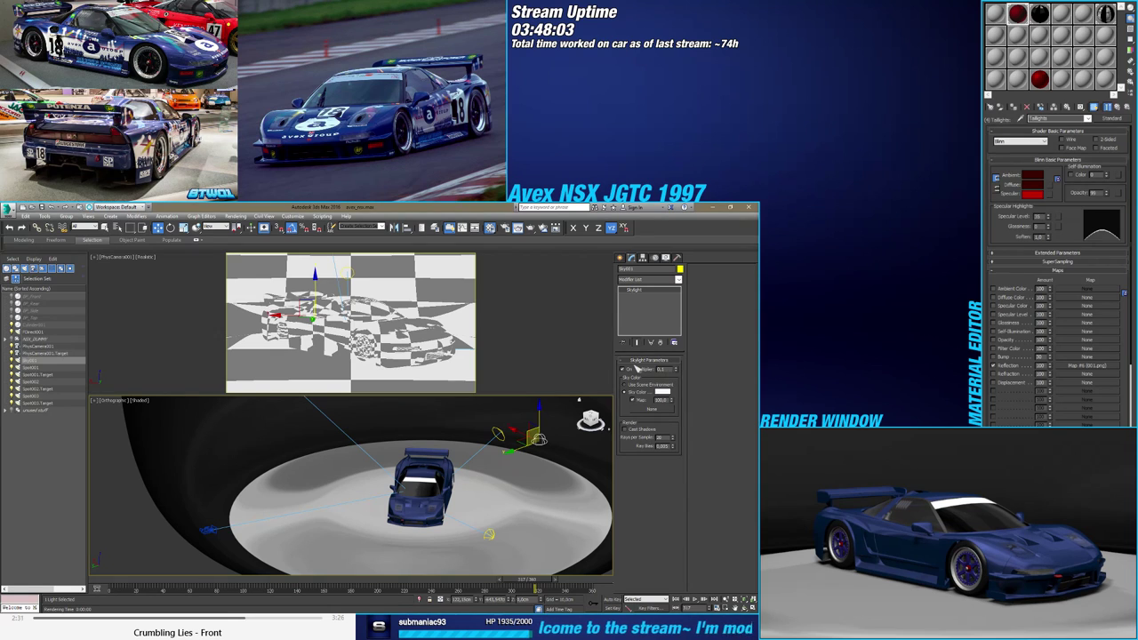
{"action": "key", "text": "shift+q"}
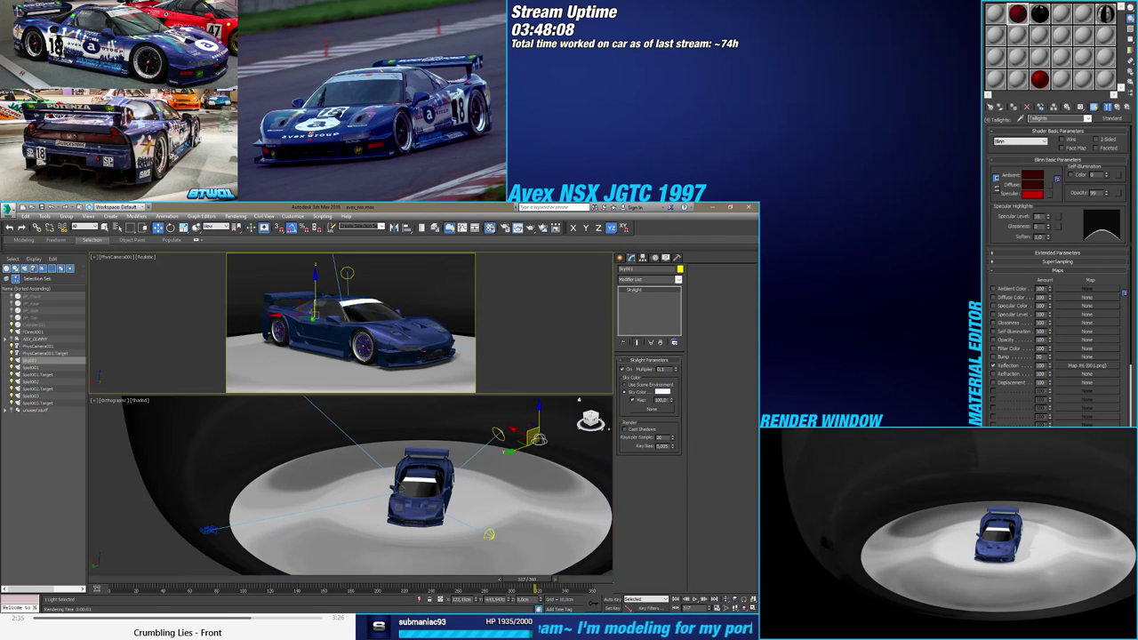
{"action": "key", "text": "shift+q"}
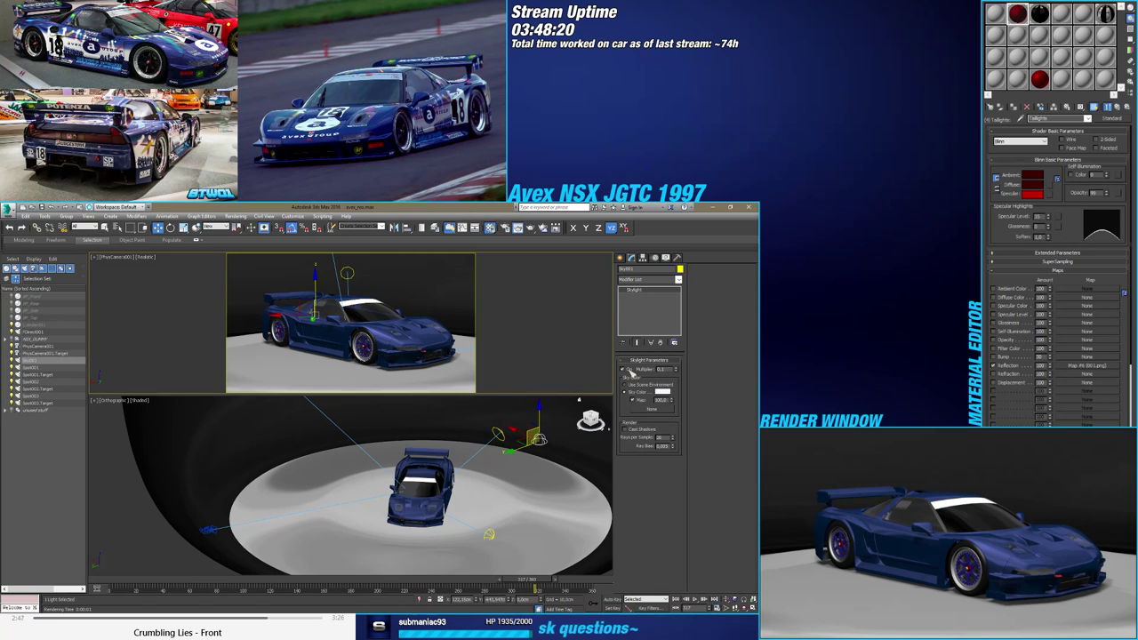
{"action": "left_click", "coordinate": [630, 371]}
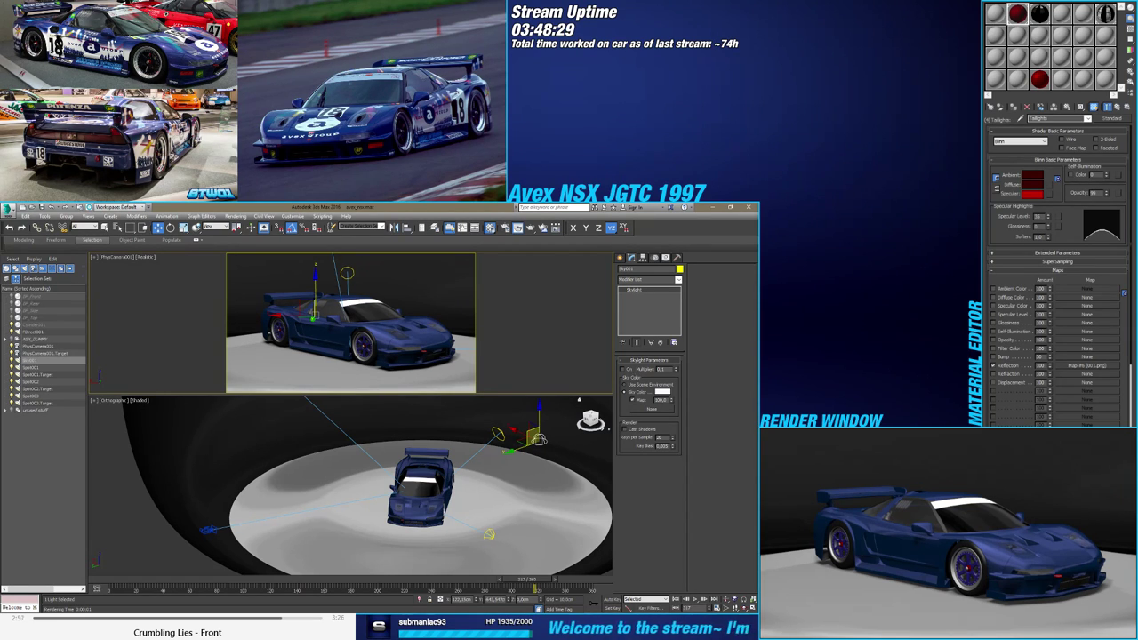
Return to the first frame, enlarge the camera viewport, and test render the car's front without the skylight
{"action": "left_click_drag", "start_coordinate": [759, 328], "coordinate": [758, 249]}
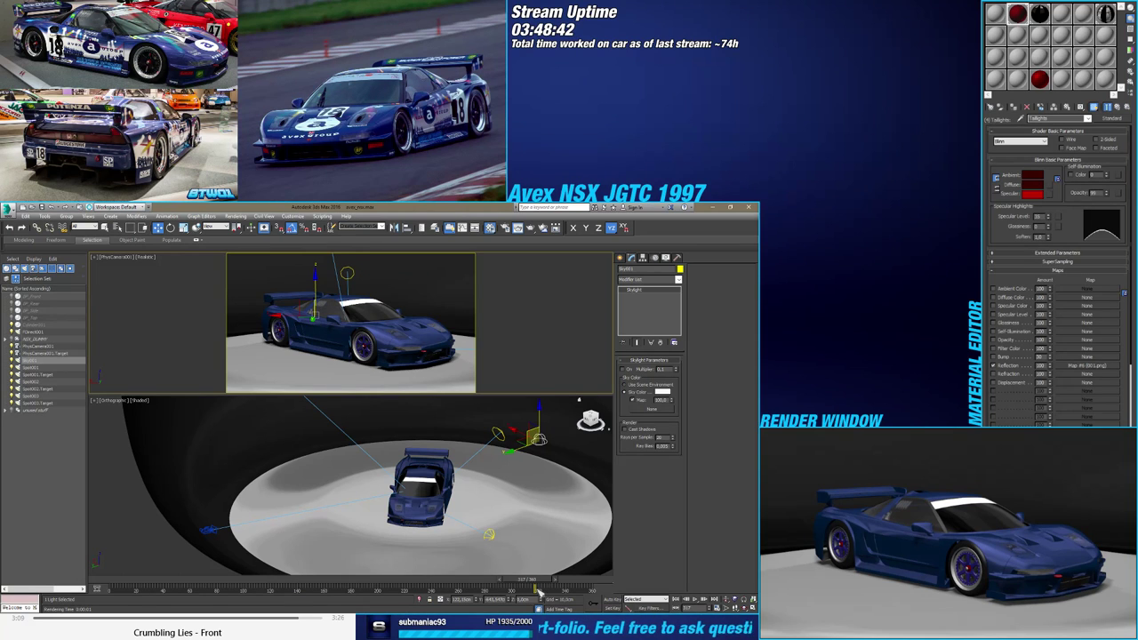
{"action": "left_click_drag", "start_coordinate": [538, 591], "coordinate": [110, 591]}
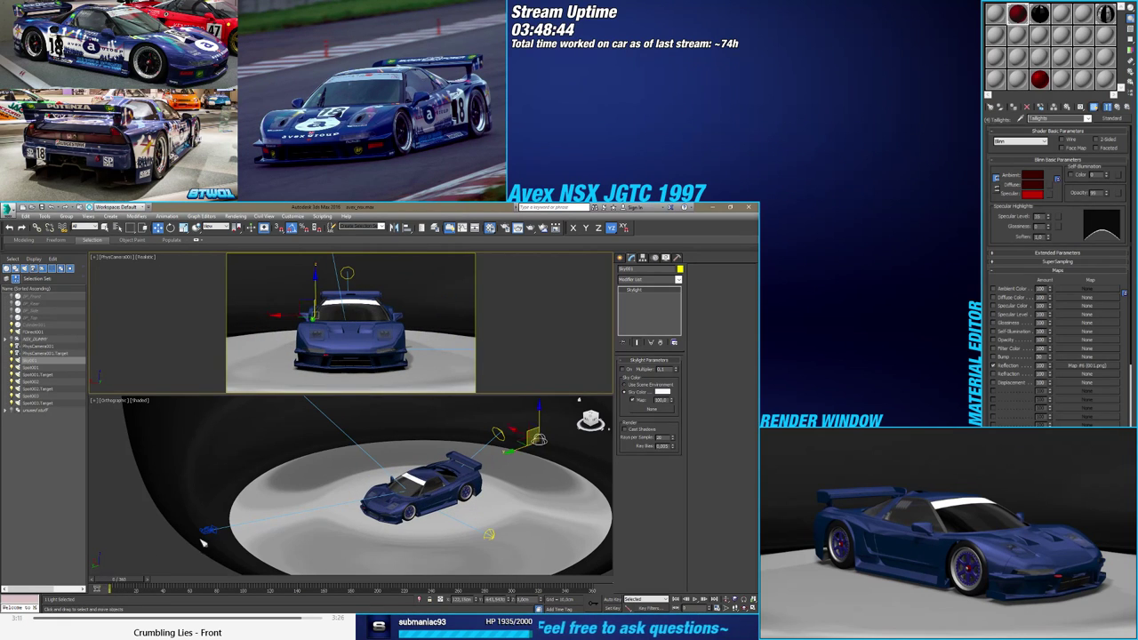
{"action": "left_click_drag", "start_coordinate": [399, 392], "coordinate": [389, 476]}
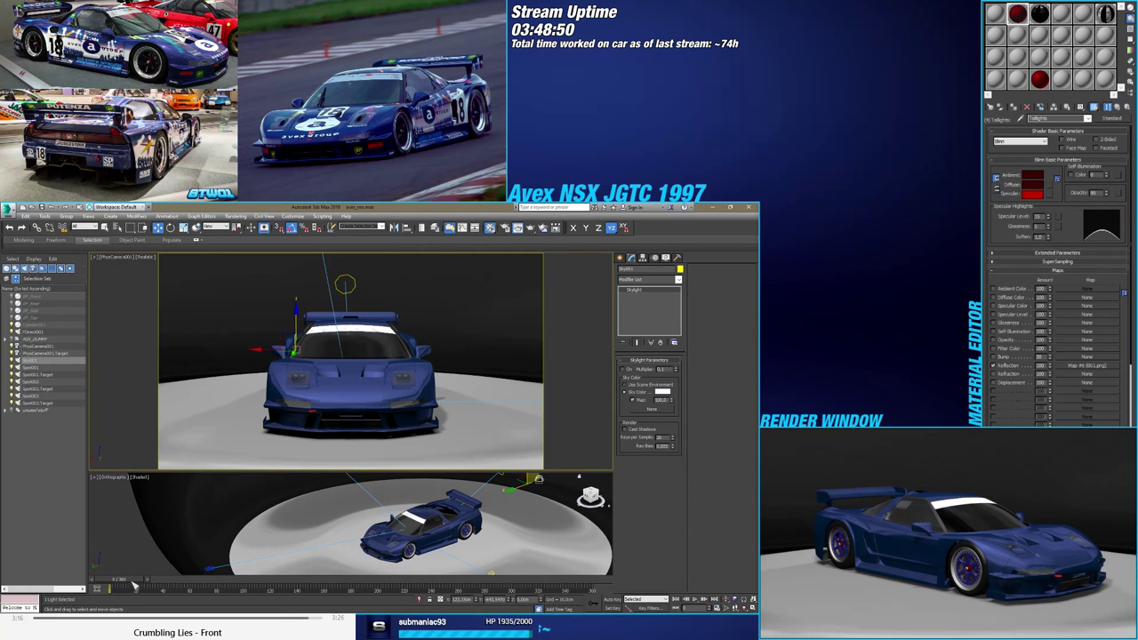
{"action": "mouse_move", "coordinate": [133, 589]}
{"action": "left_mouse_down"}
{"action": "mouse_move", "coordinate": [353, 589]}
{"action": "mouse_move", "coordinate": [125, 588]}
{"action": "left_mouse_up"}
{"action": "key", "text": "w"}
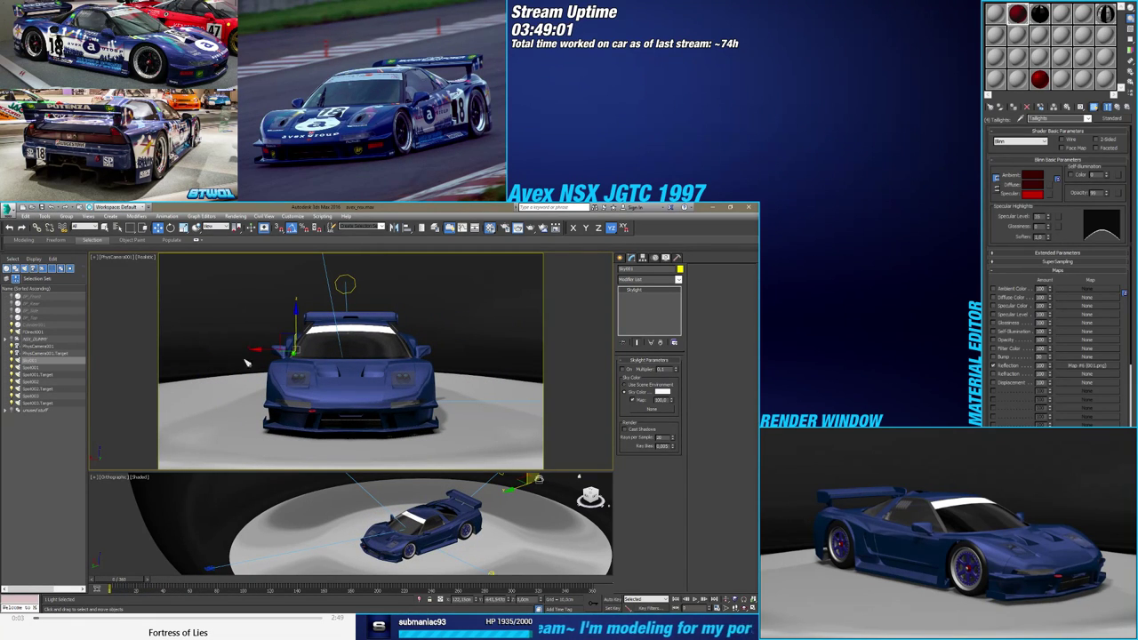
{"action": "key", "text": "shift+q"}
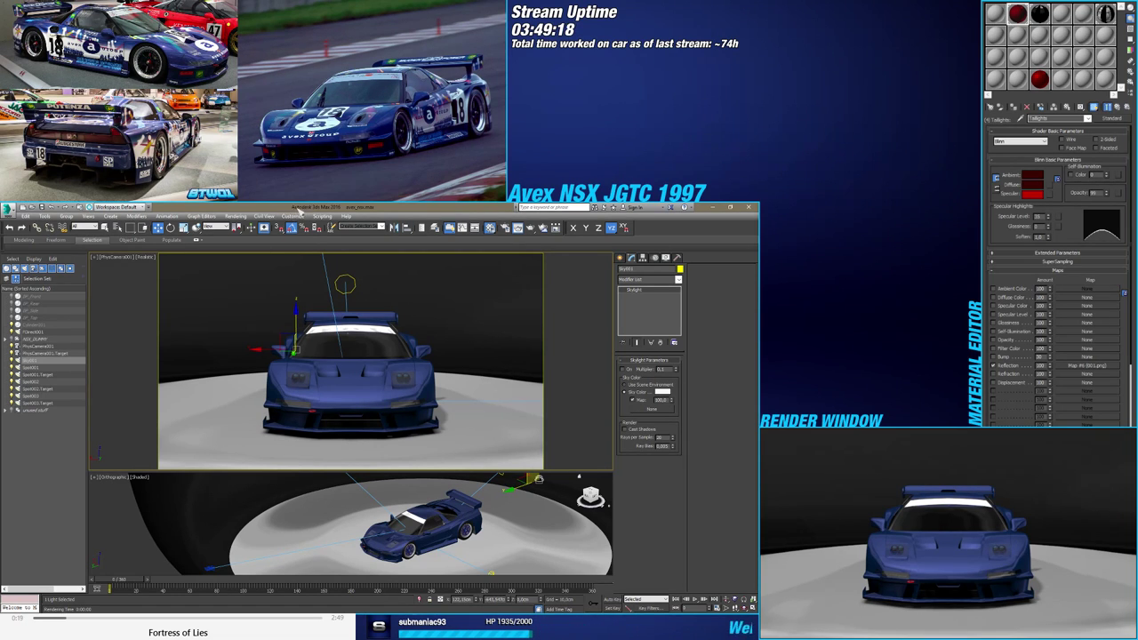
Change the renderer from Default Scanline Renderer to NVIDIA mental ray and save the scene
{"action": "key", "text": "F10"}
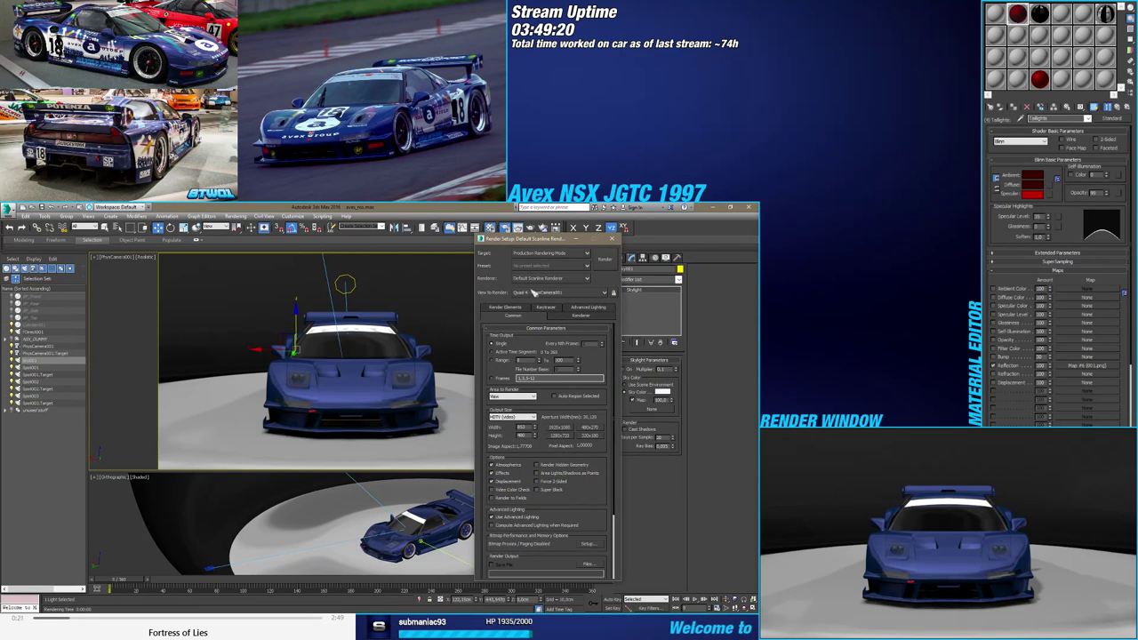
{"action": "left_click_drag", "start_coordinate": [547, 241], "coordinate": [630, 234]}
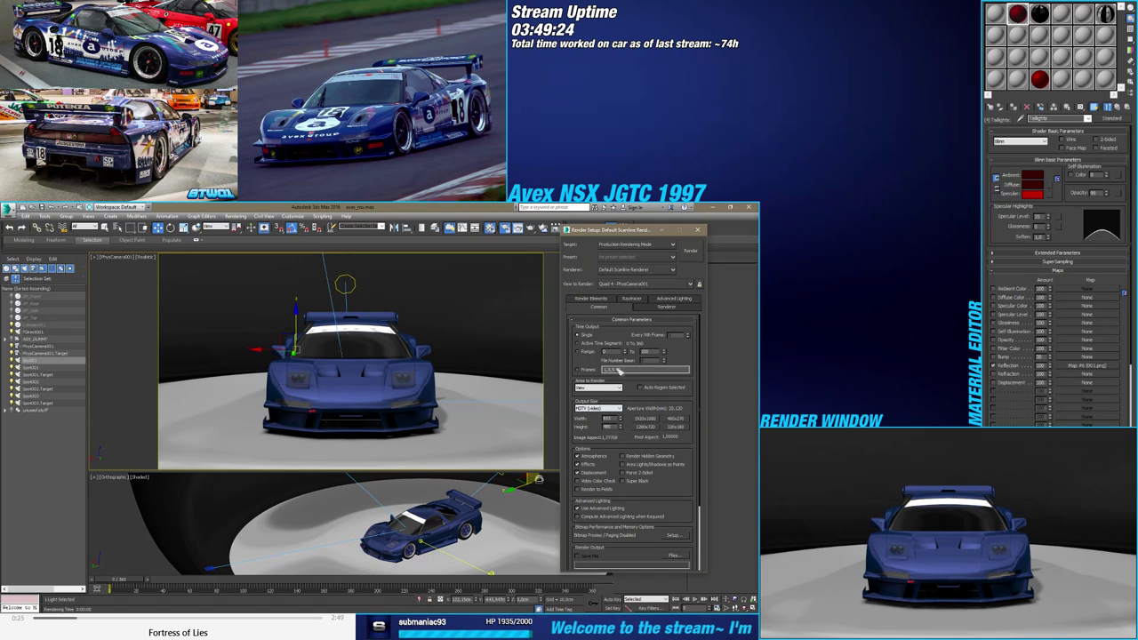
{"action": "left_click", "coordinate": [659, 308]}
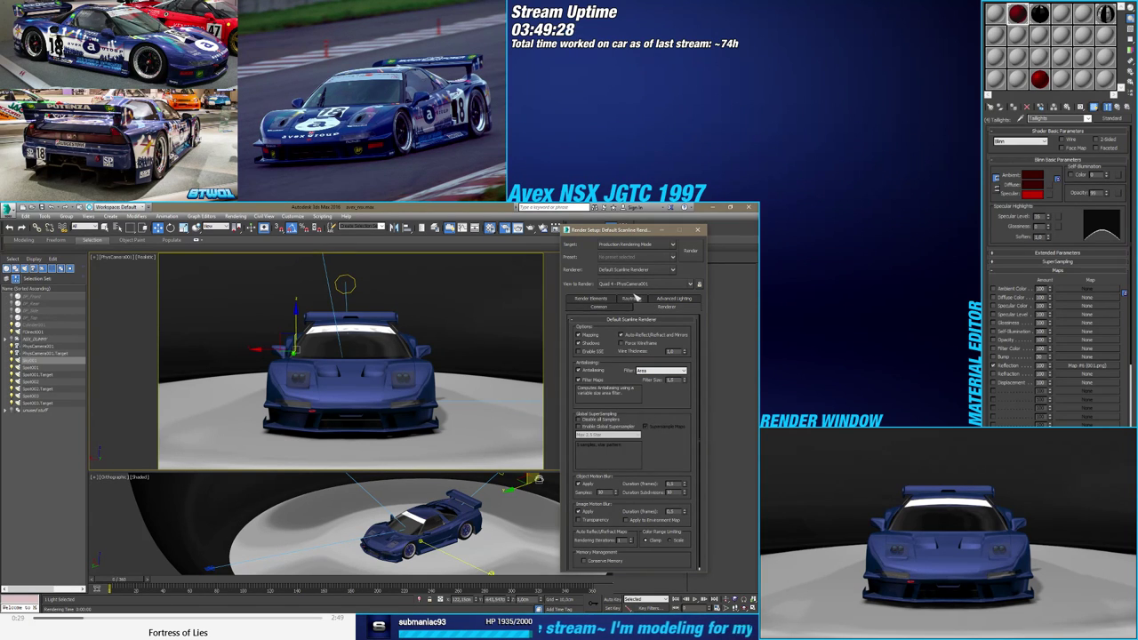
{"action": "left_click", "coordinate": [663, 299]}
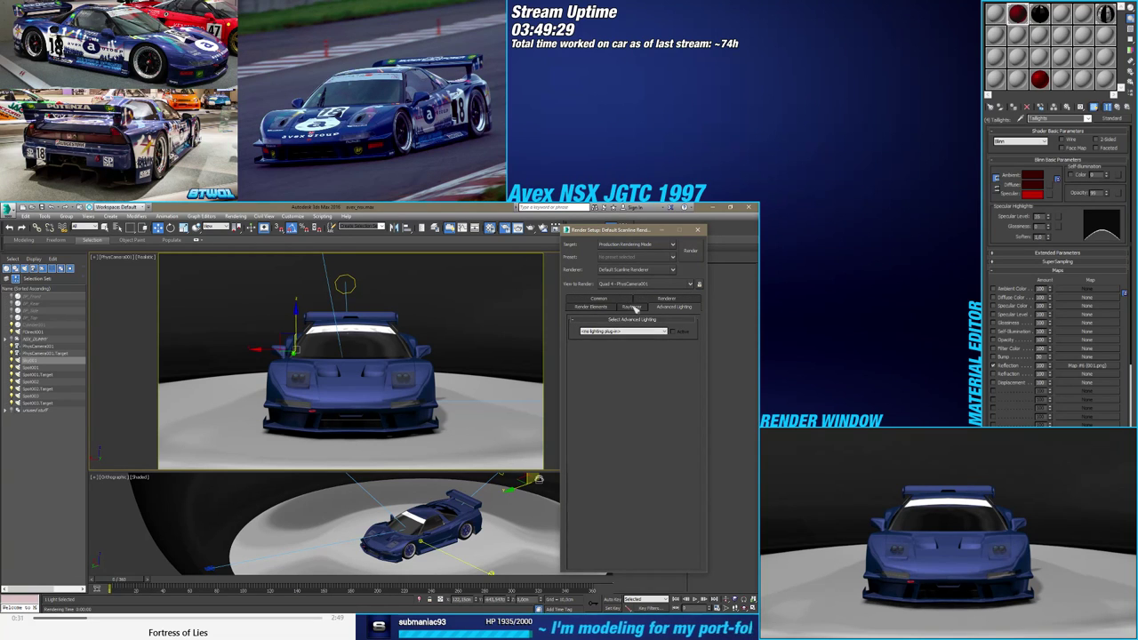
{"action": "left_click", "coordinate": [610, 300]}
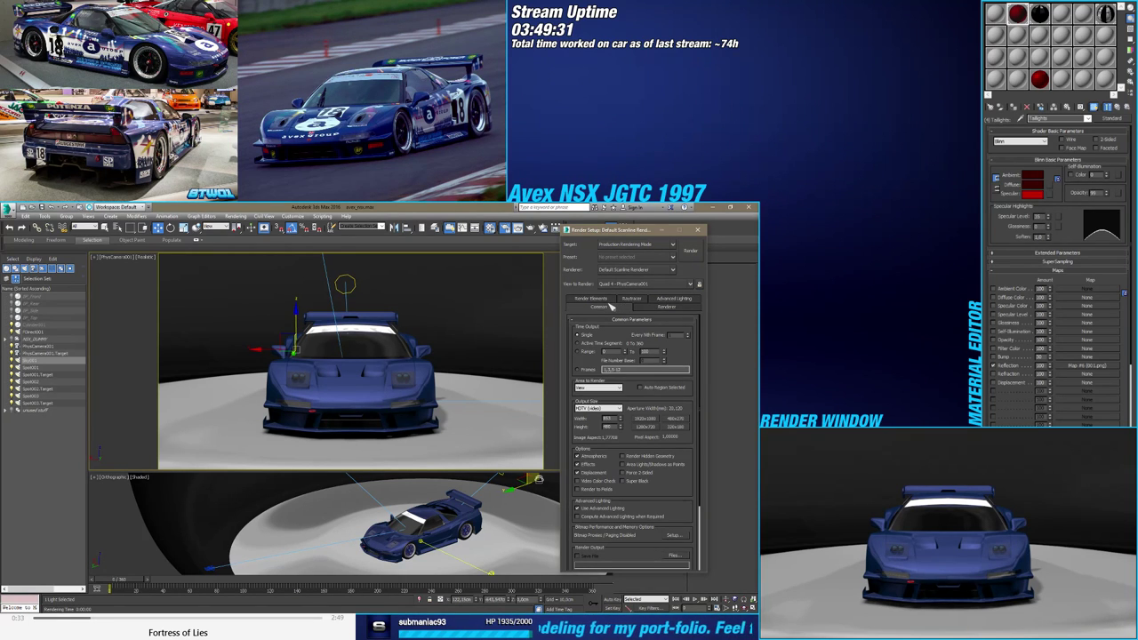
{"action": "left_click", "coordinate": [670, 270]}
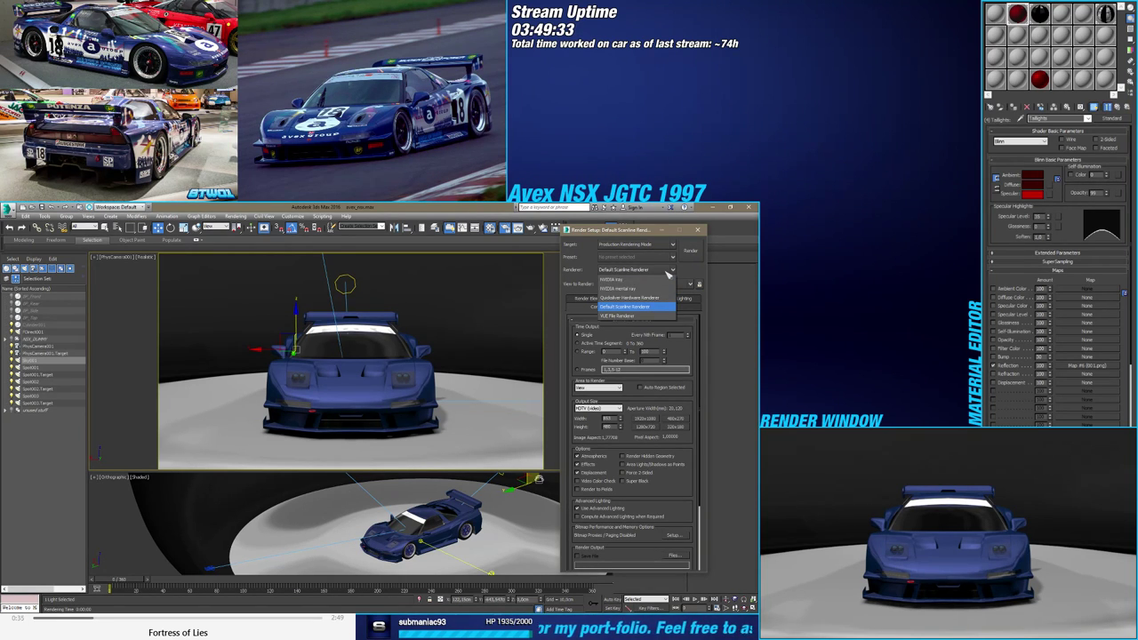
{"action": "left_click", "coordinate": [640, 289]}
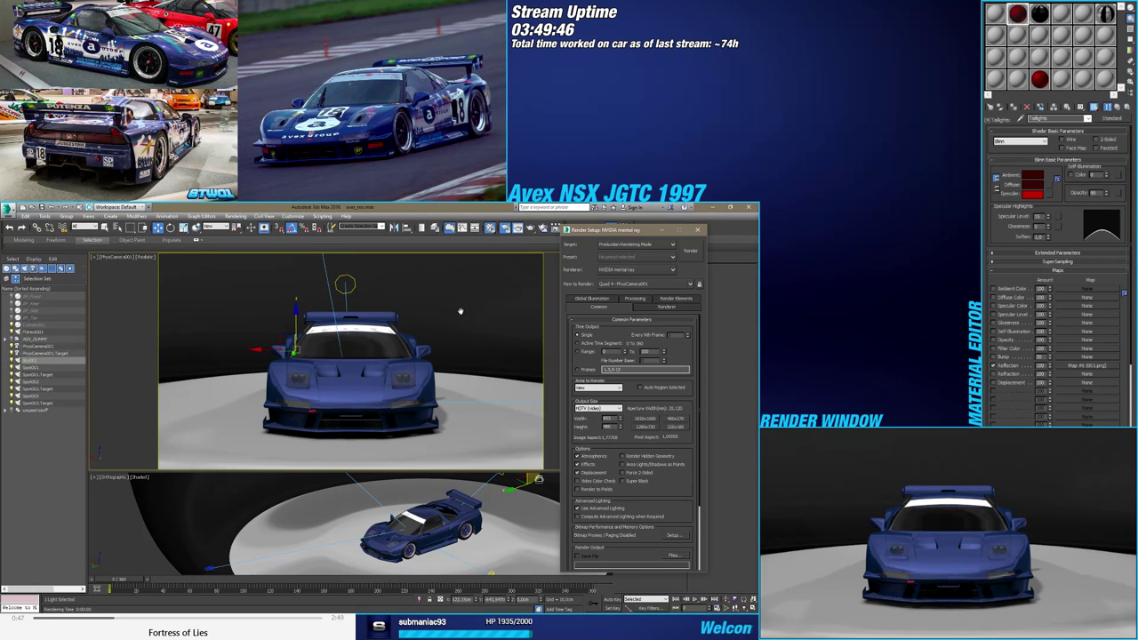
{"action": "left_click", "coordinate": [45, 208]}
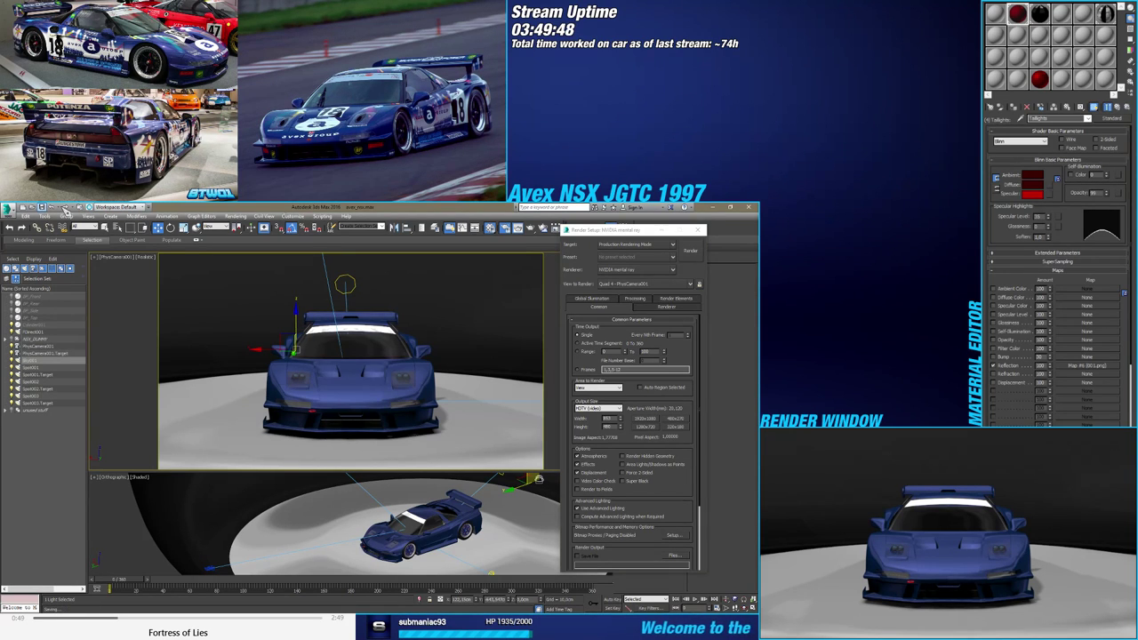
Test render the car through the camera with mental ray at the first frame and at about frame 42
{"action": "key", "text": "shift+q"}
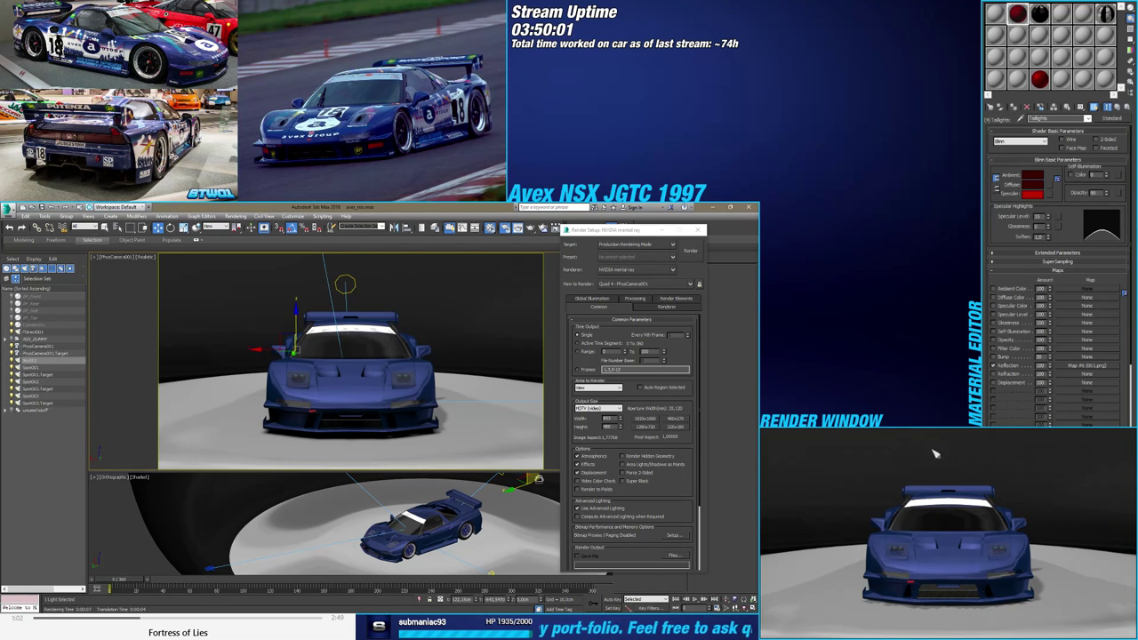
{"action": "left_click_drag", "start_coordinate": [143, 582], "coordinate": [165, 584]}
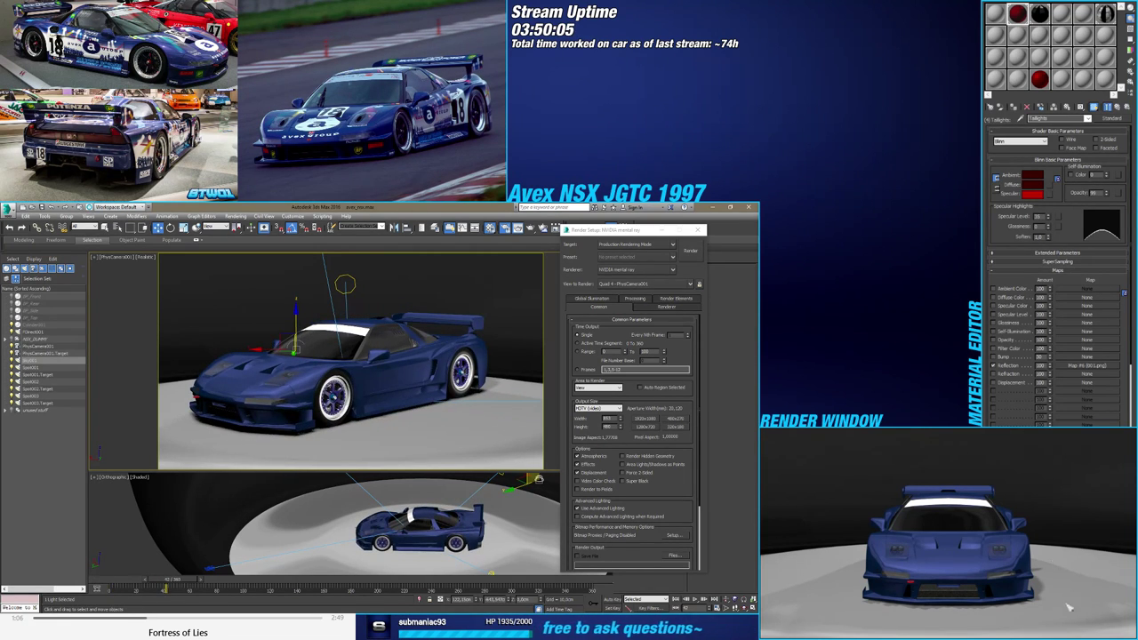
{"action": "key", "text": "shift+q"}
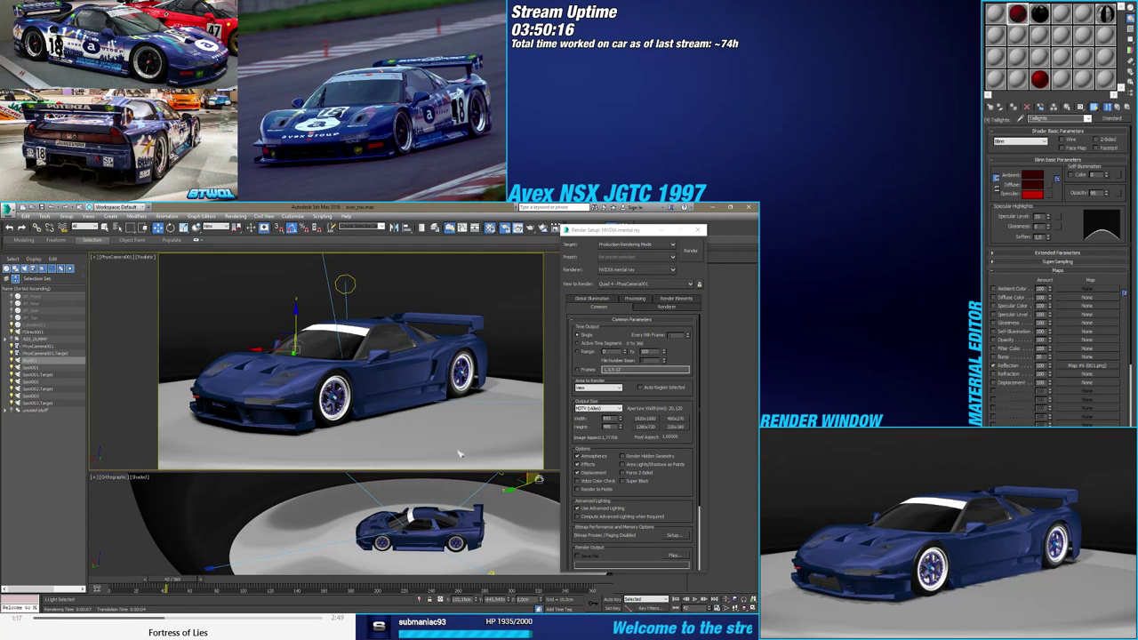
Select Spot003, move the render settings dialog clear of the light's parameters, and raise the spotlight's intensity multiplier
{"action": "left_click", "coordinate": [33, 382]}
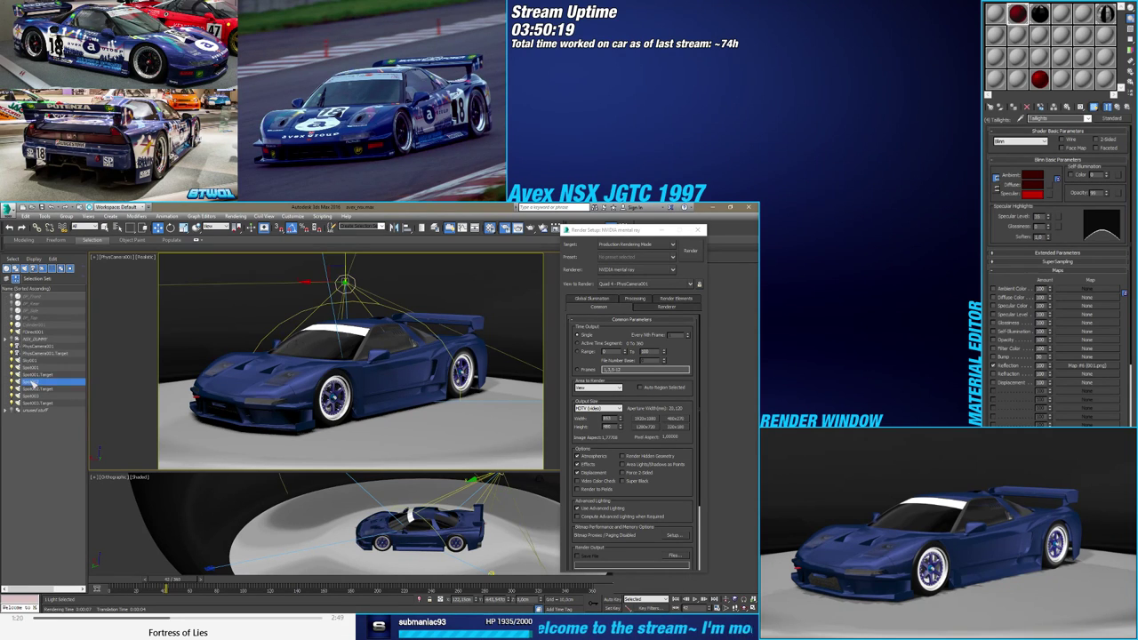
{"action": "left_click", "coordinate": [34, 397]}
{"action": "left_click", "coordinate": [34, 402]}
{"action": "left_click_drag", "start_coordinate": [651, 238], "coordinate": [166, 251]}
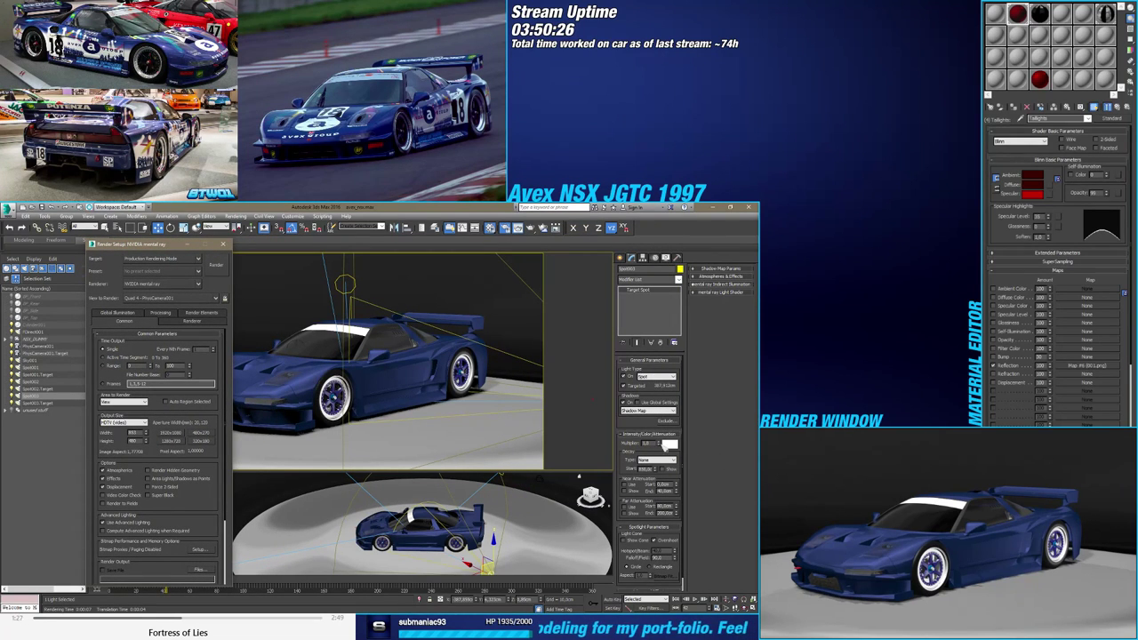
{"action": "left_click_drag", "start_coordinate": [658, 444], "coordinate": [655, 468]}
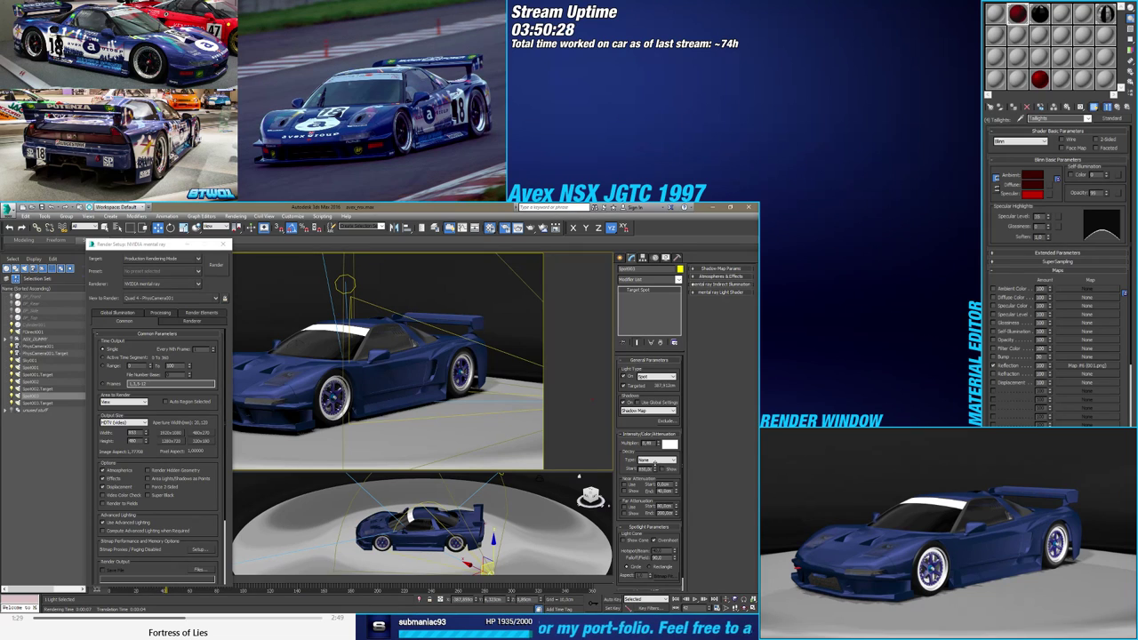
{"action": "double_click", "coordinate": [652, 444]}
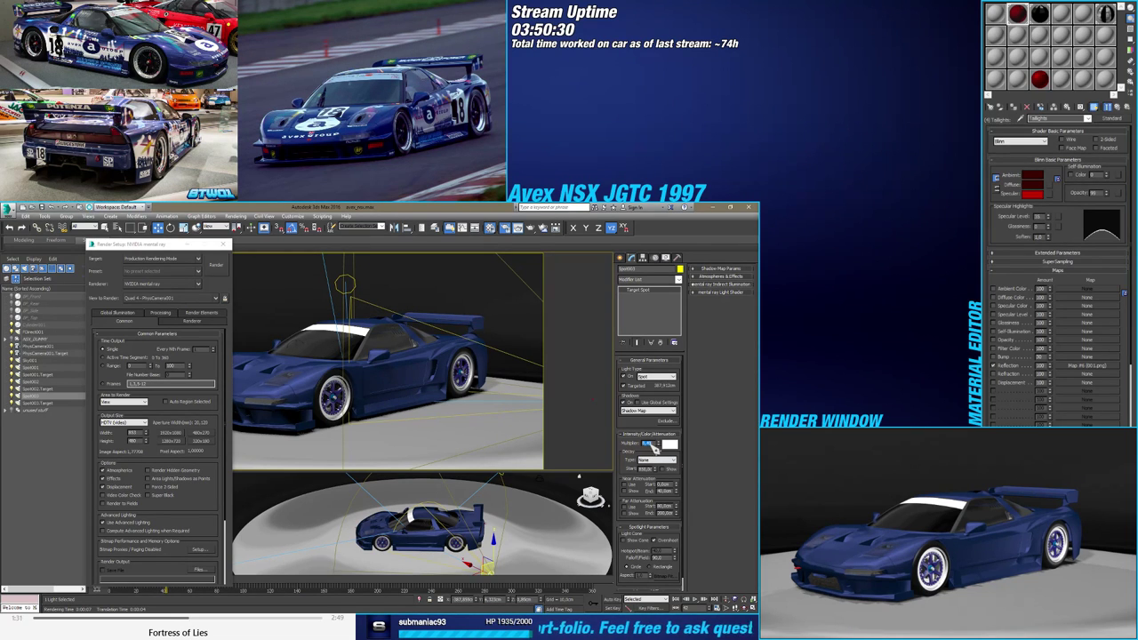
{"action": "type", "text": "0,8"}
{"action": "key", "text": "Return"}
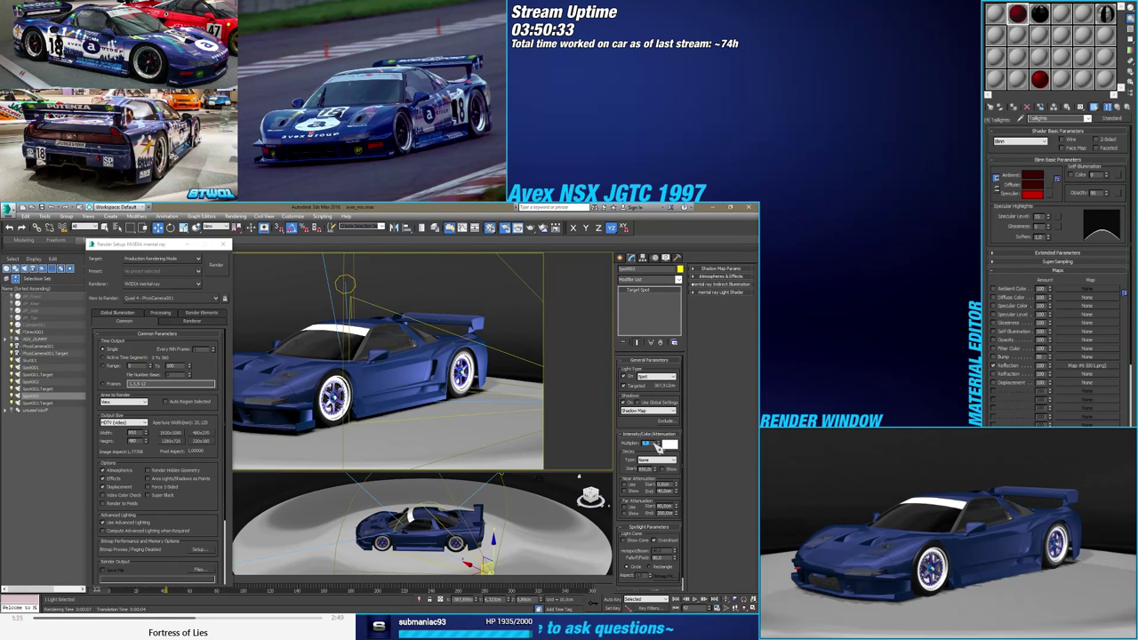
Test render the brighter Spot003 at about frame 42 and readjust its intensity multiplier
{"action": "left_click", "coordinate": [952, 431]}
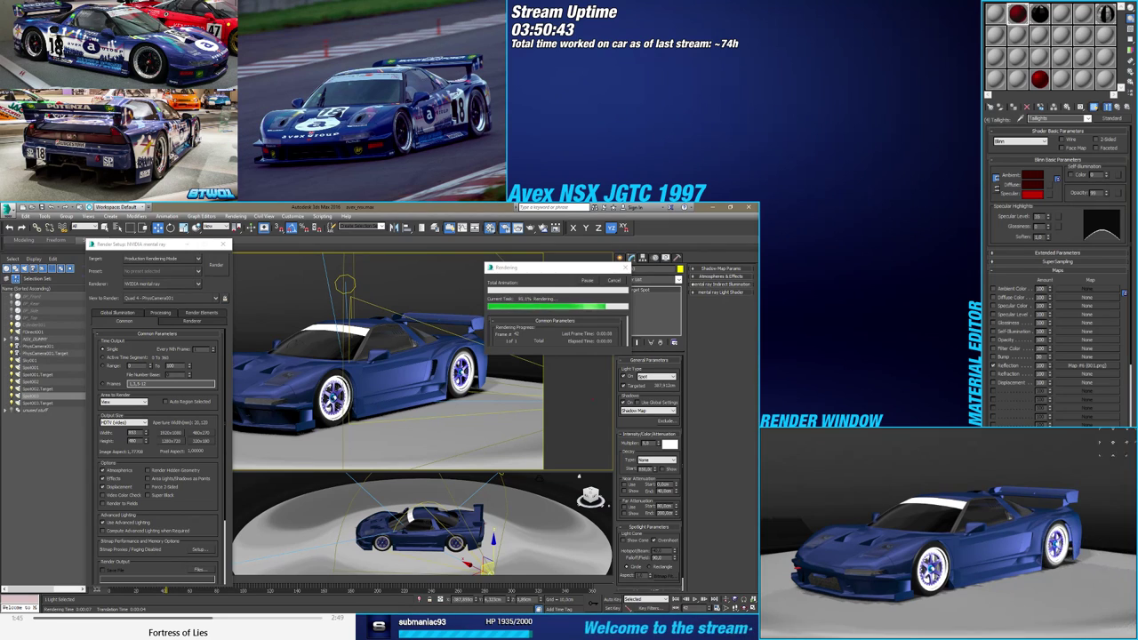
{"action": "double_click", "coordinate": [648, 443]}
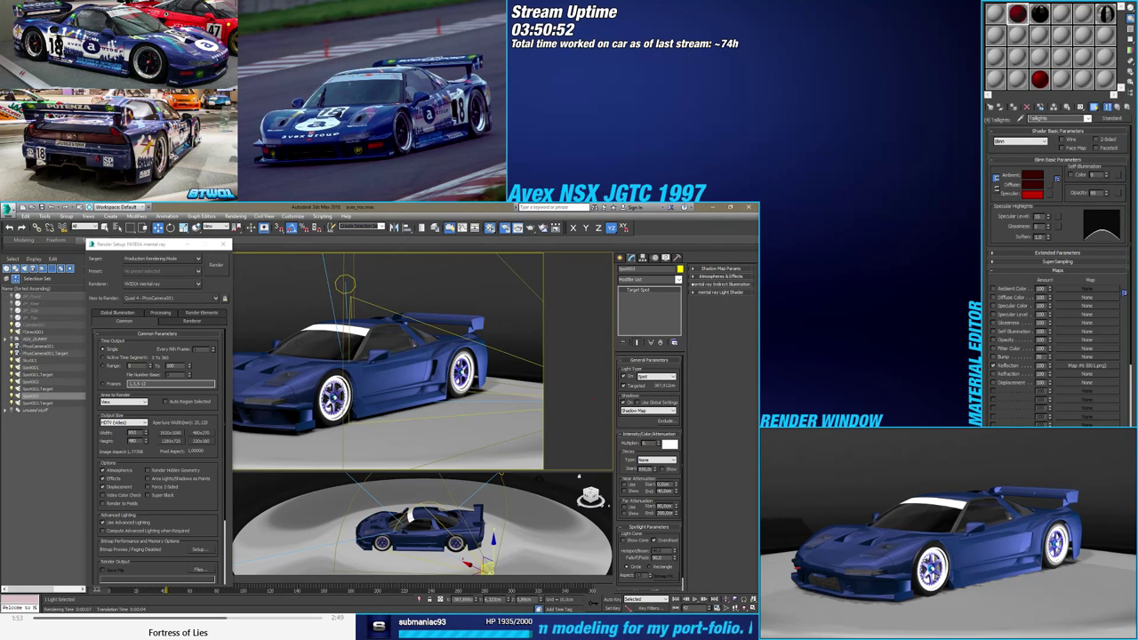
{"action": "key", "text": "Return"}
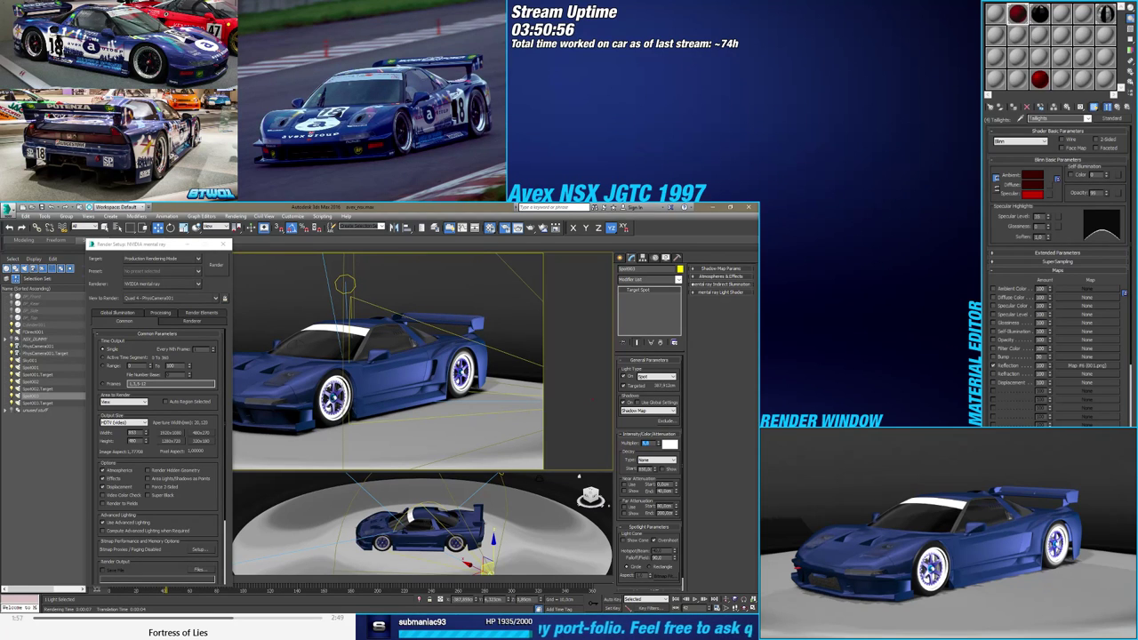
Set Spot003's intensity multiplier to 0,5
{"action": "key", "text": "Return"}
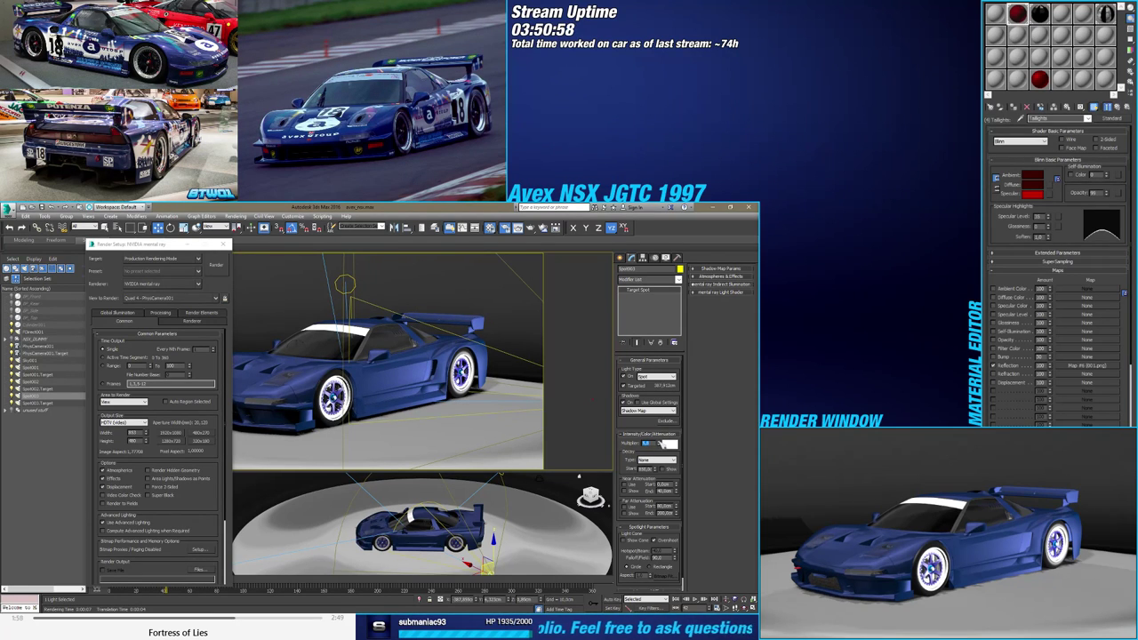
{"action": "left_click_drag", "start_coordinate": [658, 445], "coordinate": [657, 476]}
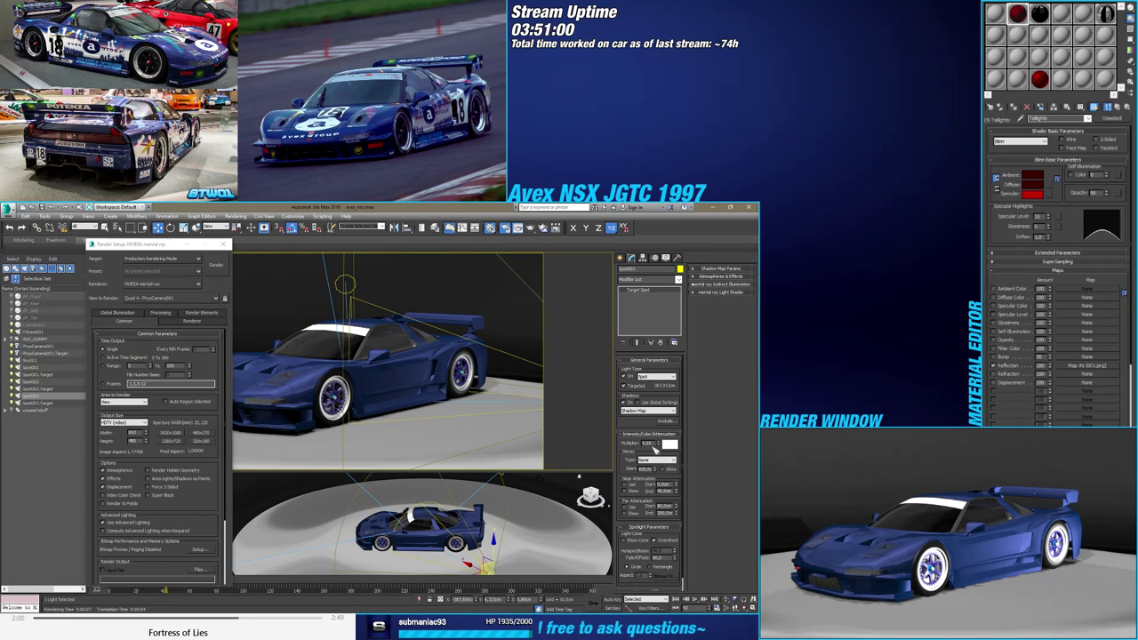
{"action": "double_click", "coordinate": [651, 444]}
{"action": "type", "text": "0,5"}
{"action": "key", "text": "Return"}
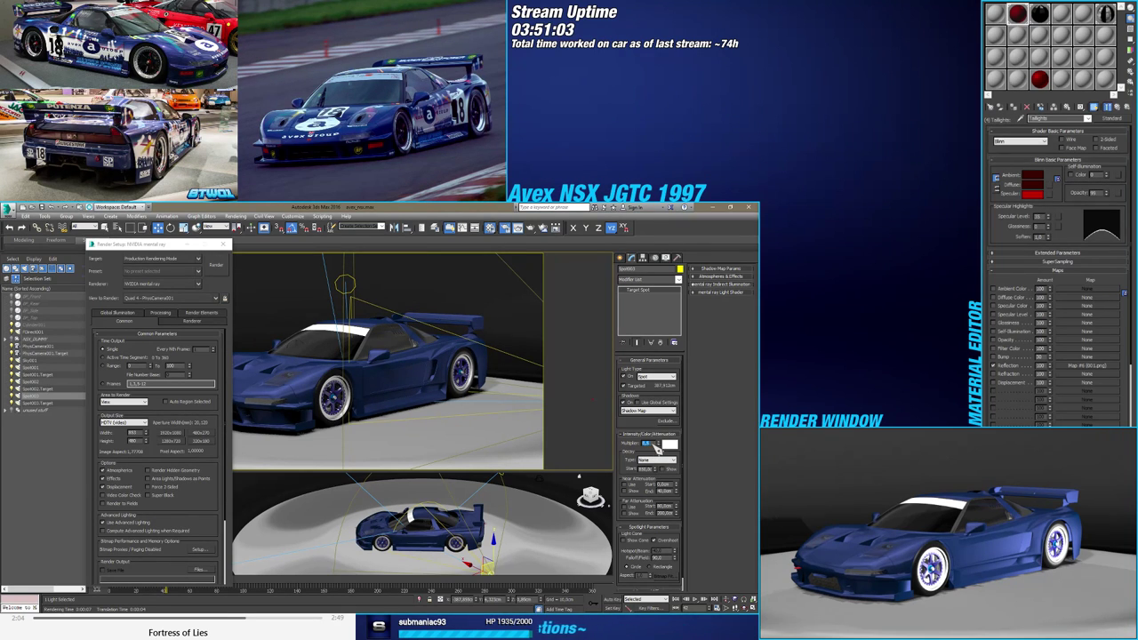
{"action": "left_click", "coordinate": [647, 280]}
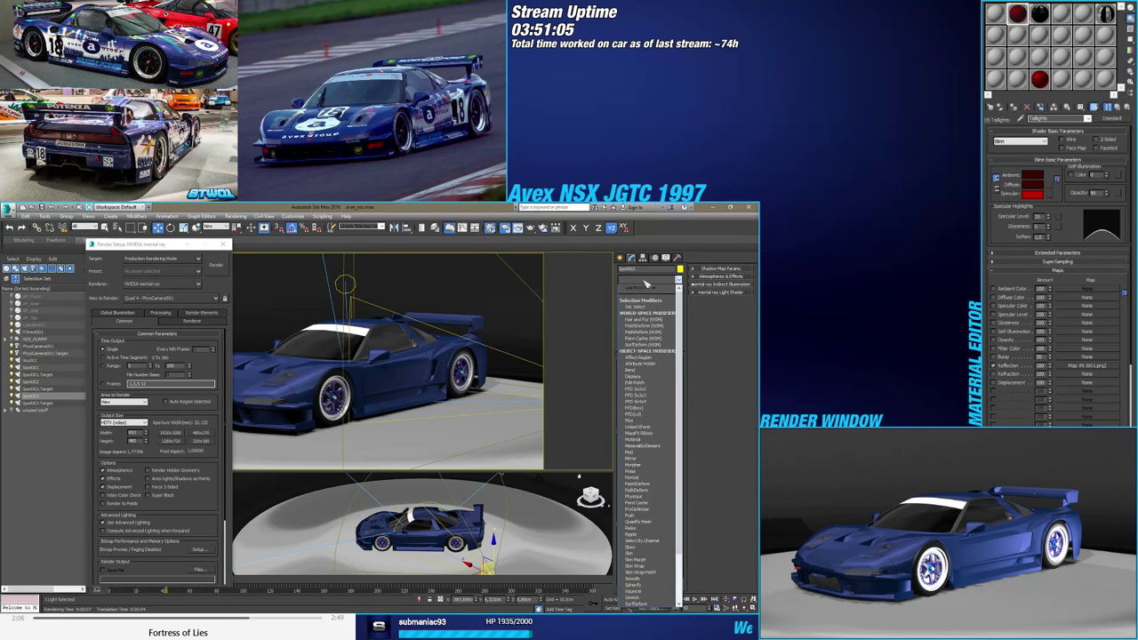
{"action": "type", "text": "a"}
{"action": "key", "text": "Escape"}
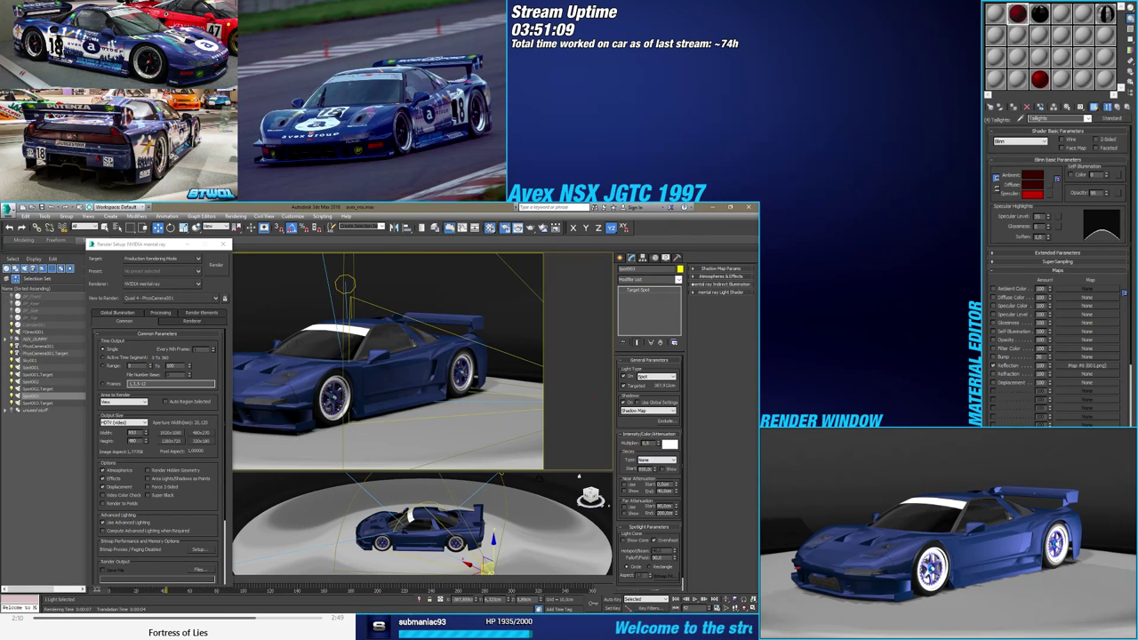
Test render the car with mental ray, switch the renderer to Default Scanline Renderer, render again and close the render settings
{"action": "key", "text": "shift+q"}
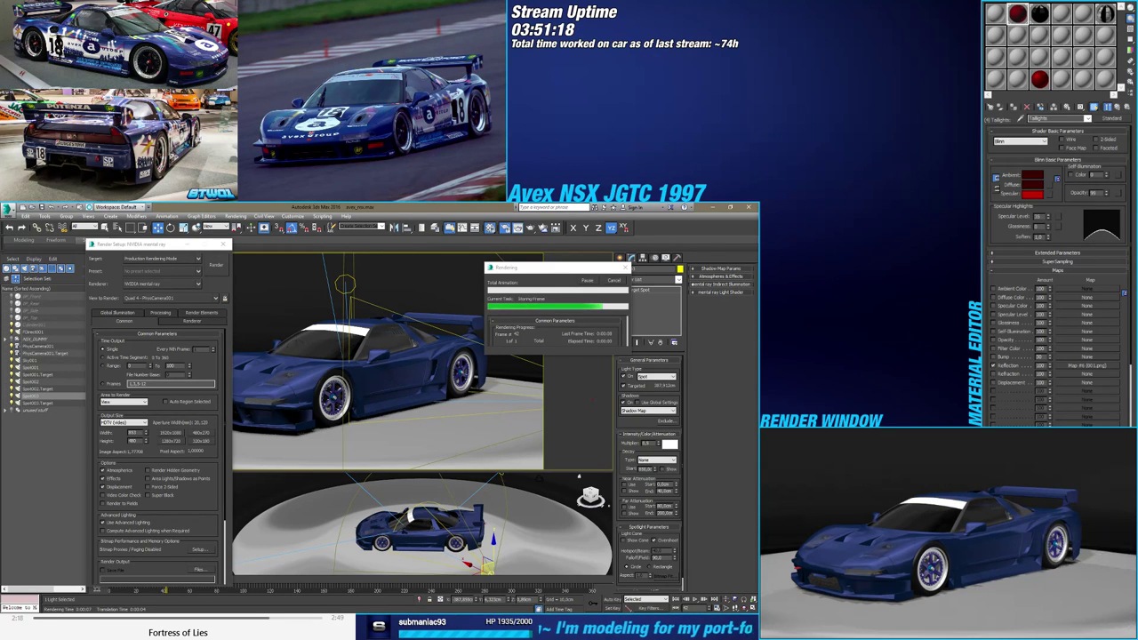
{"action": "left_click", "coordinate": [196, 285]}
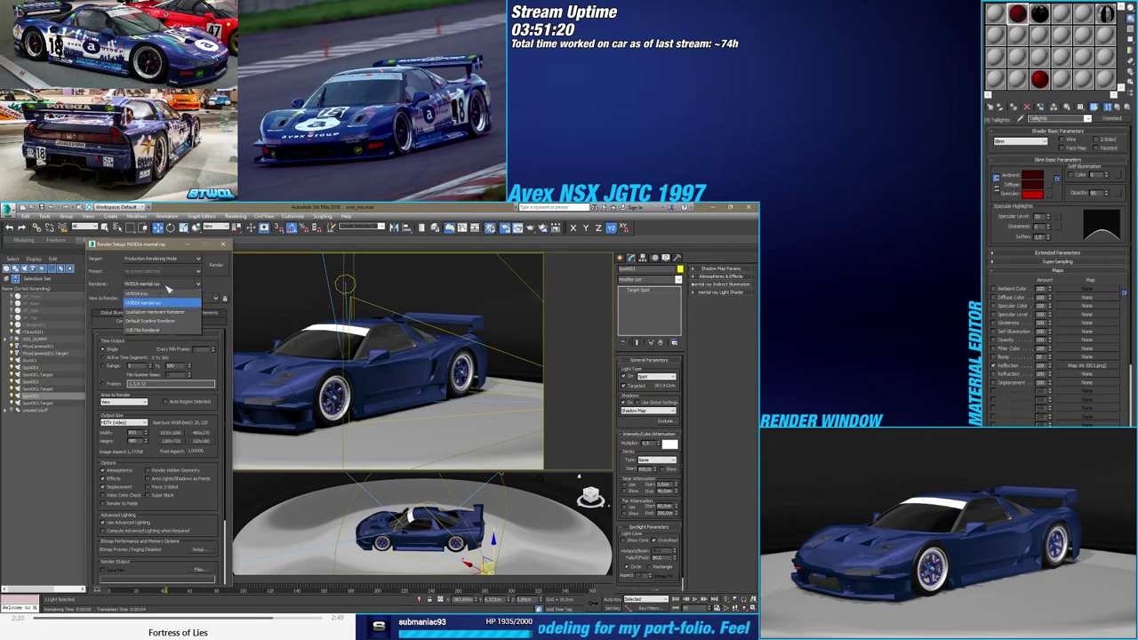
{"action": "left_click", "coordinate": [192, 320]}
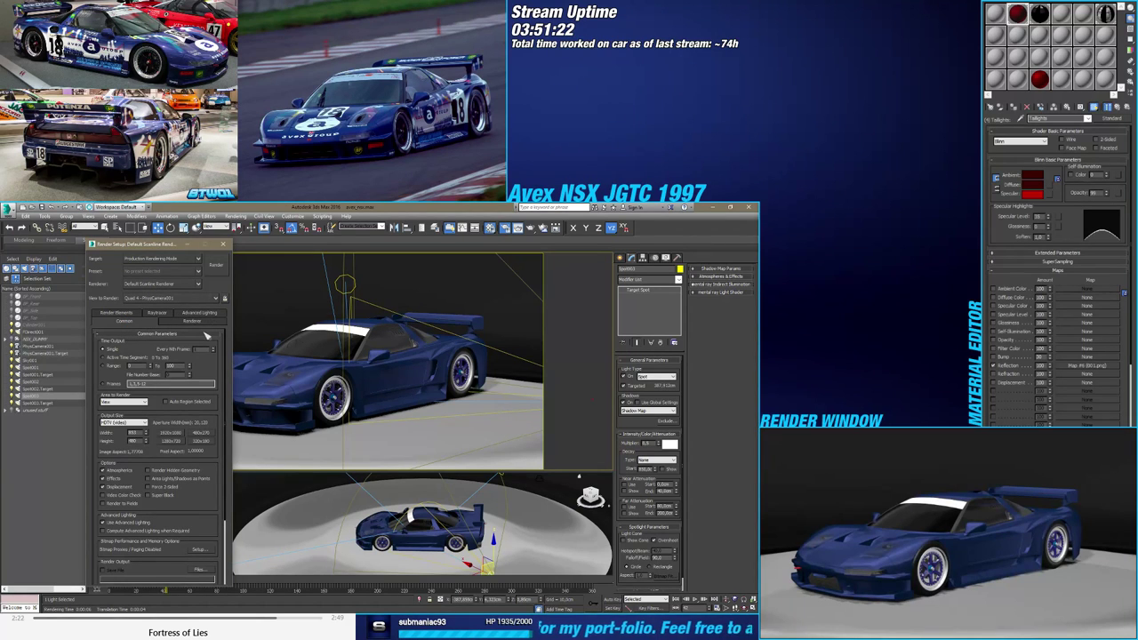
{"action": "left_click", "coordinate": [216, 267]}
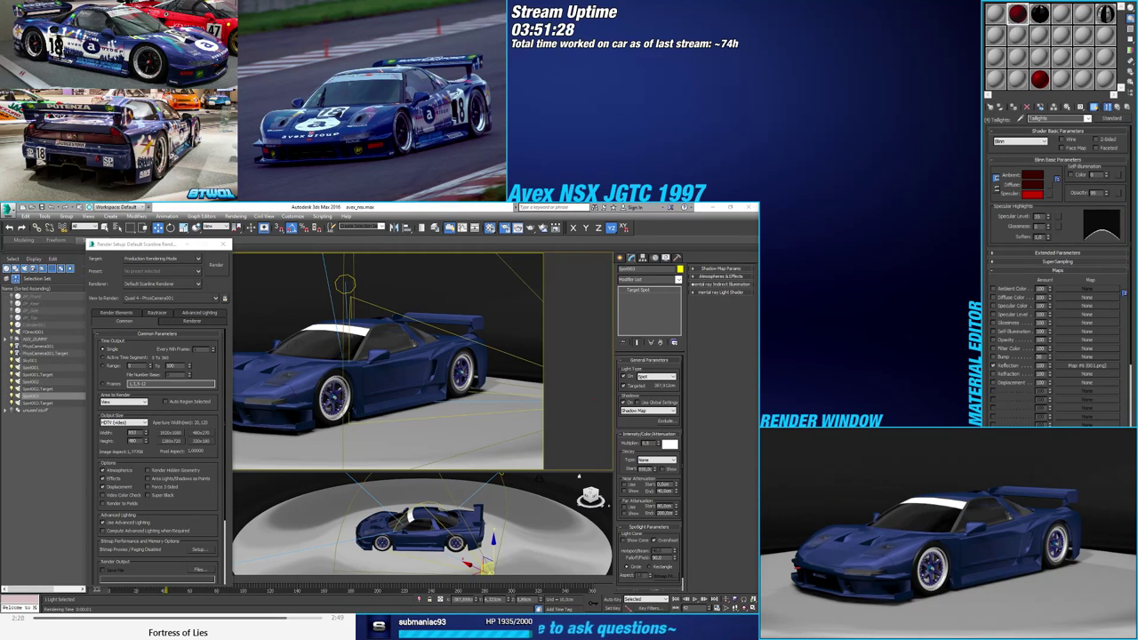
{"action": "left_click", "coordinate": [228, 245]}
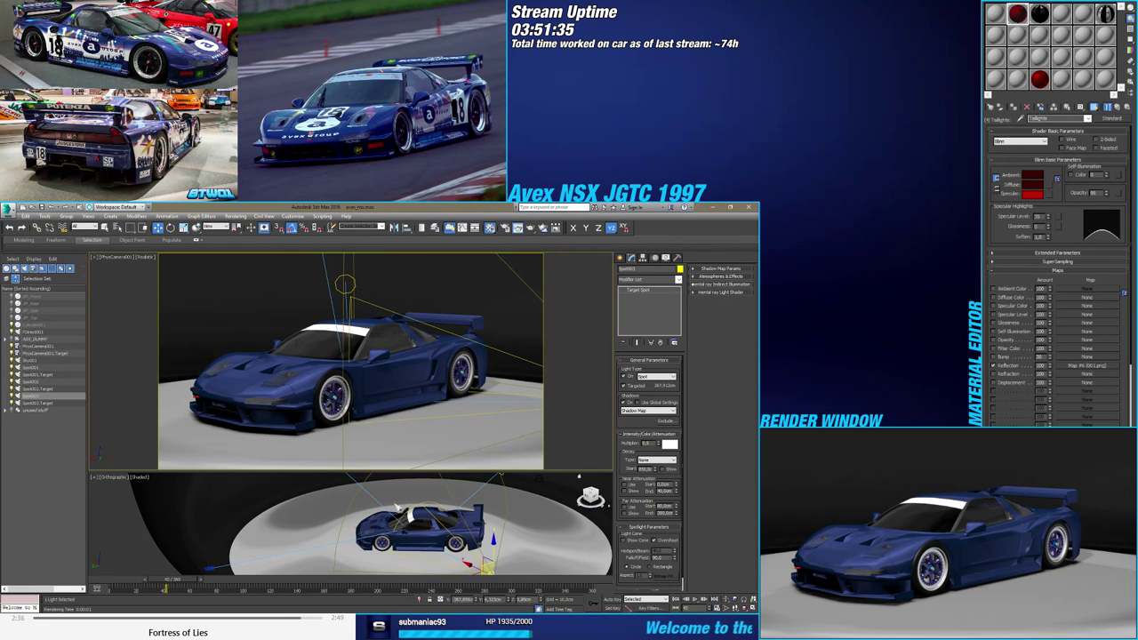
Raise Spot002's intensity multiplier and test render the car at about frame 42 and at the first frame
{"action": "left_click", "coordinate": [348, 283]}
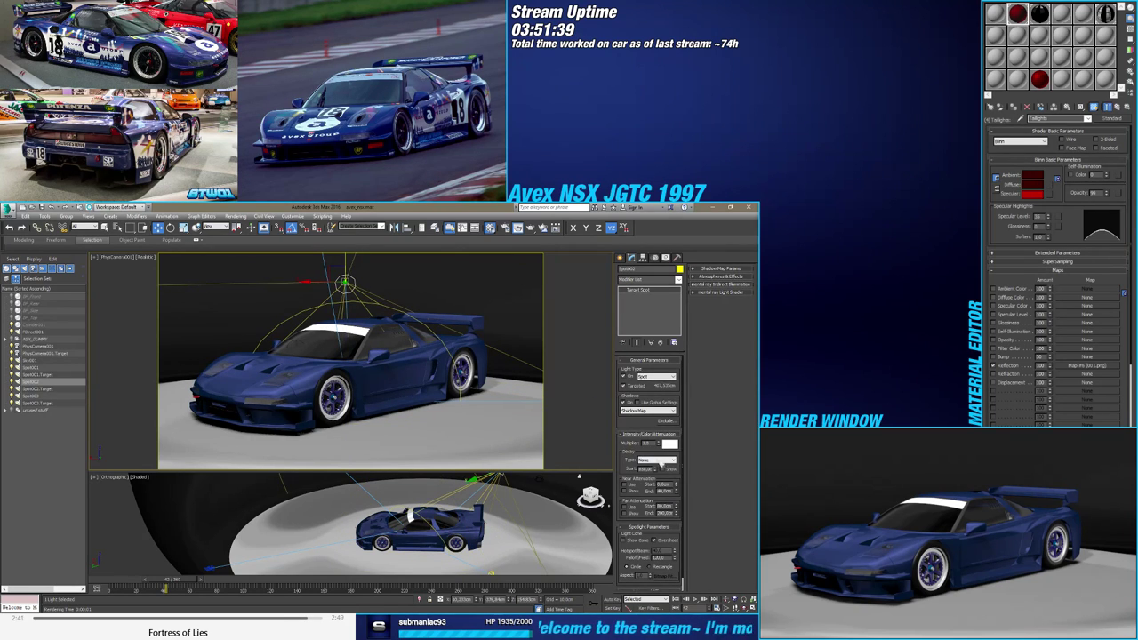
{"action": "type", "text": "2"}
{"action": "key", "text": "Return"}
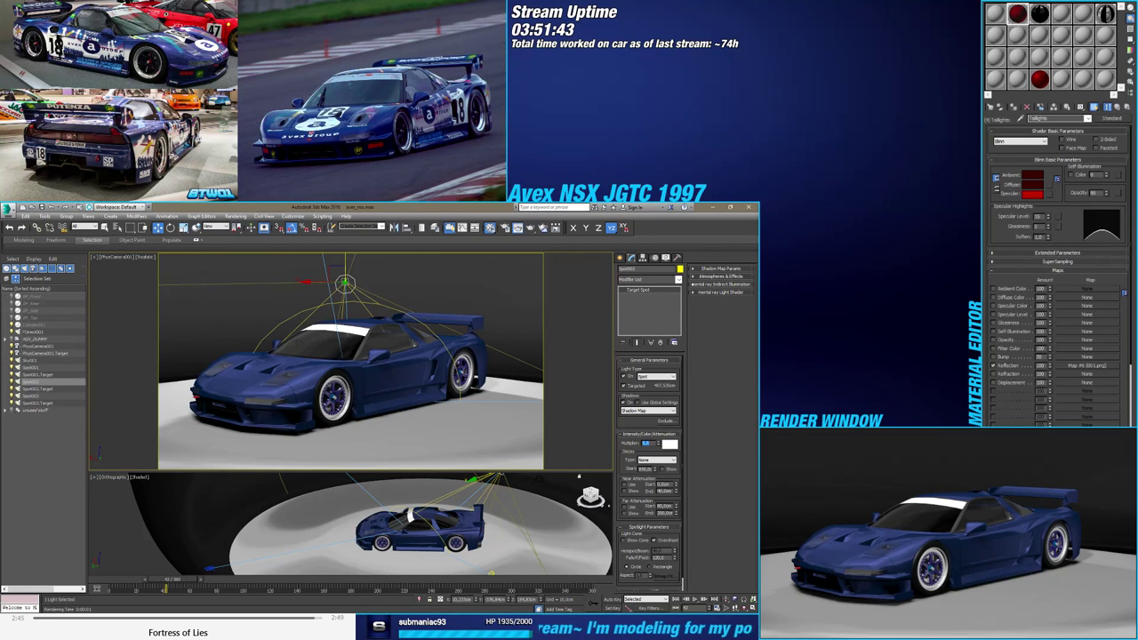
{"action": "key", "text": "Return"}
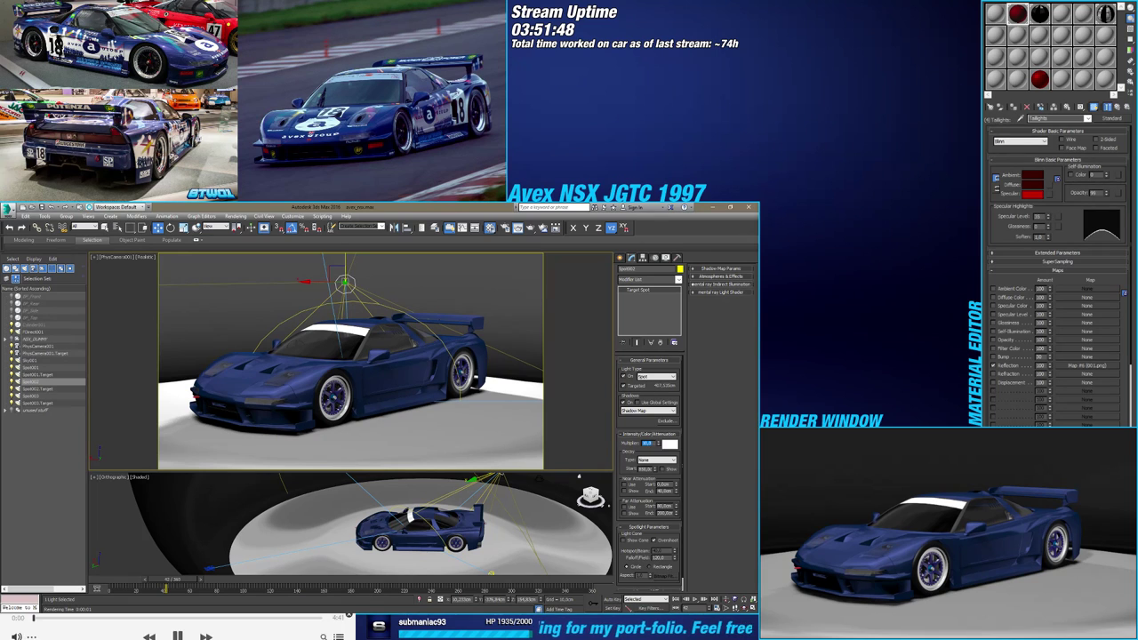
{"action": "key", "text": "shift+q"}
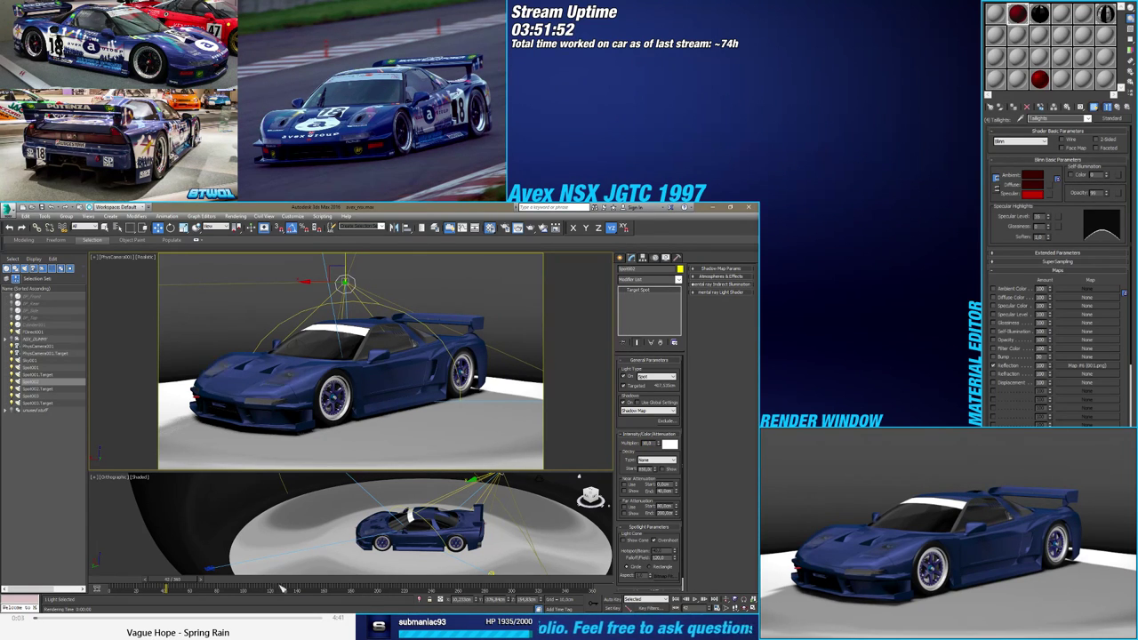
{"action": "left_click_drag", "start_coordinate": [177, 583], "coordinate": [109, 583]}
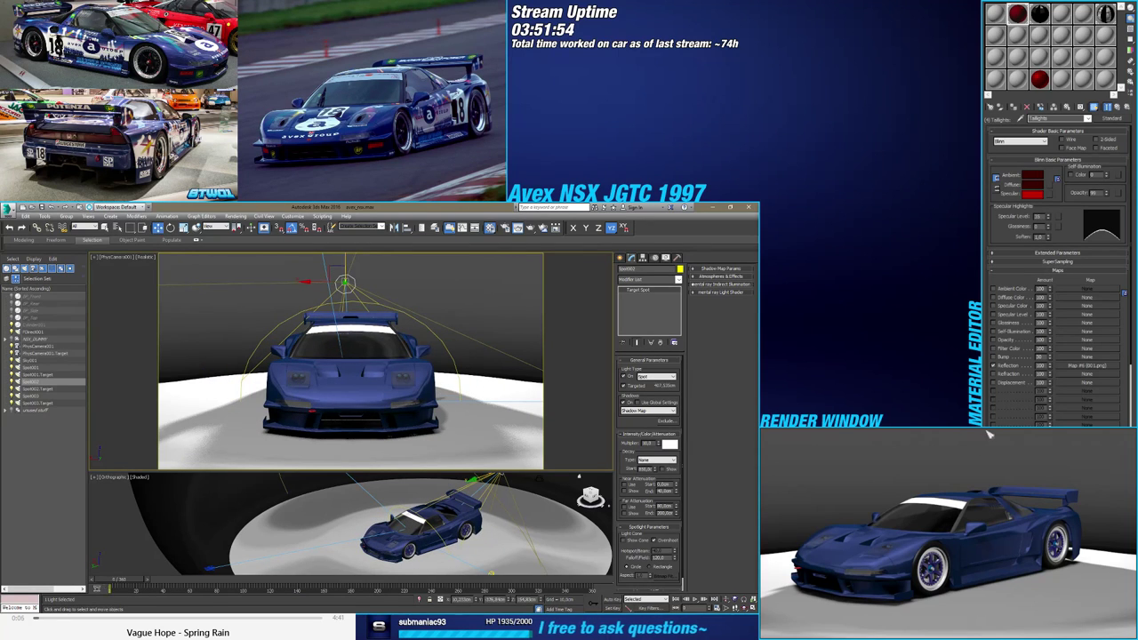
{"action": "key", "text": "shift+q"}
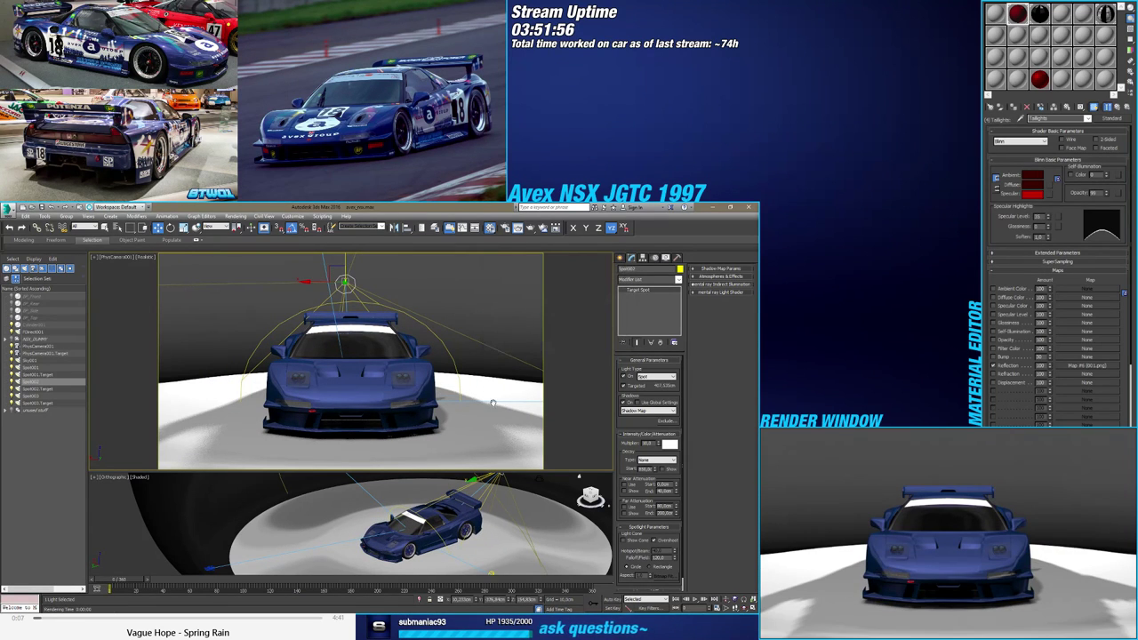
Try Spot002 lower over the roof, raise it high above the car, and test render the orthographic and camera views
{"action": "left_click", "coordinate": [354, 317]}
{"action": "left_click", "coordinate": [345, 261]}
{"action": "left_click_drag", "start_coordinate": [346, 259], "coordinate": [348, 293]}
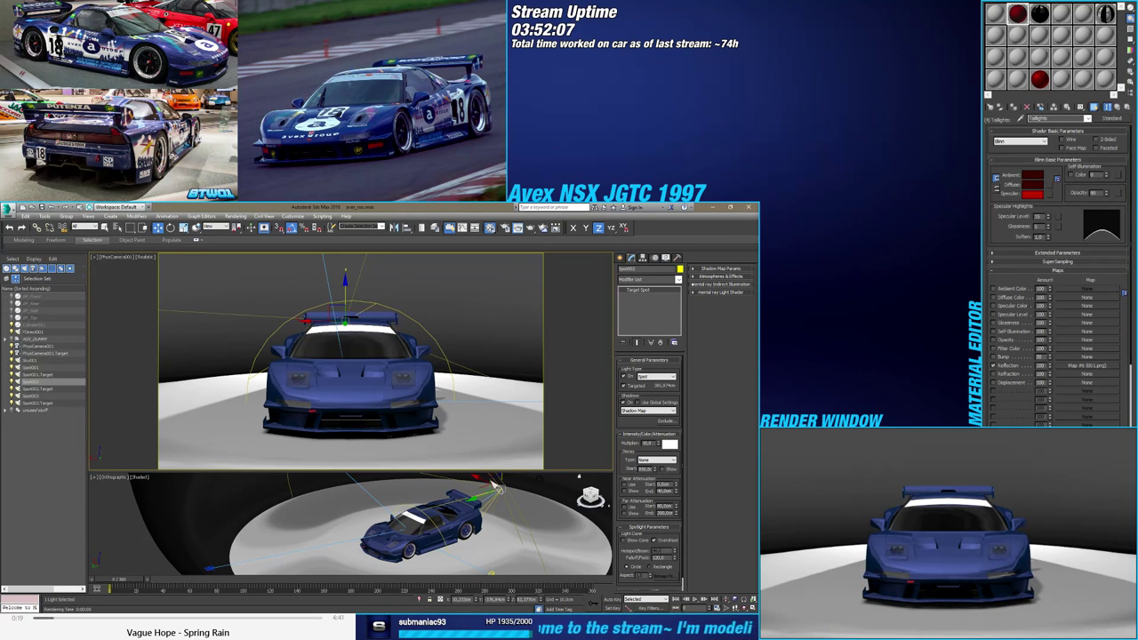
{"action": "left_click", "coordinate": [493, 486]}
{"action": "mouse_move", "coordinate": [491, 485]}
{"action": "left_mouse_down"}
{"action": "mouse_move", "coordinate": [470, 381]}
{"action": "mouse_move", "coordinate": [490, 397]}
{"action": "left_mouse_up"}
{"action": "key", "text": "shift+q"}
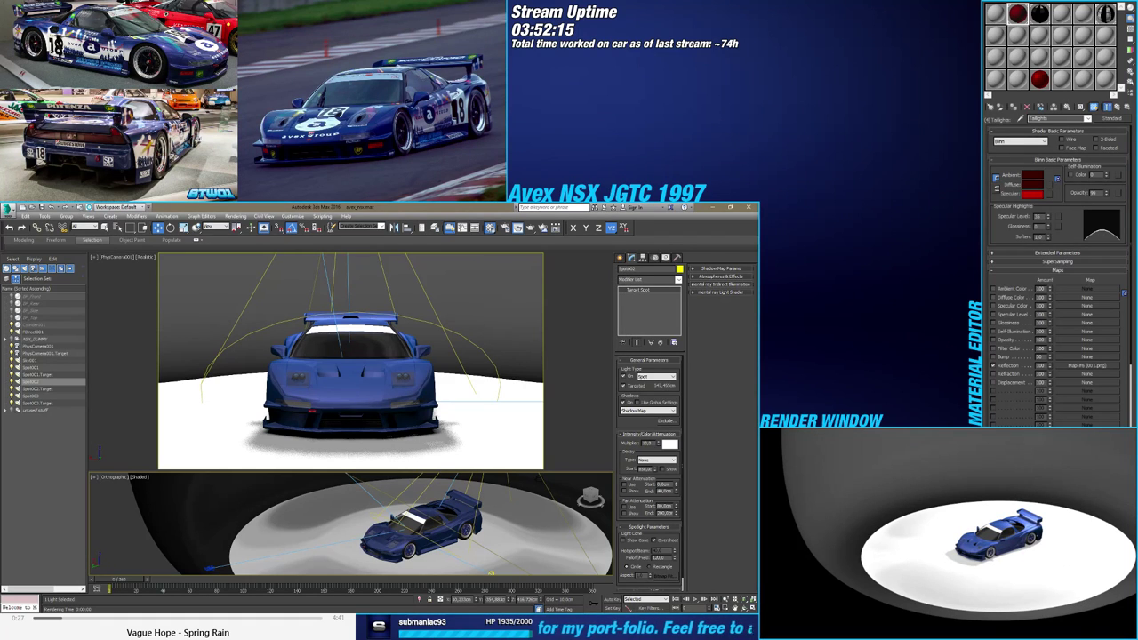
{"action": "key", "text": "shift+q"}
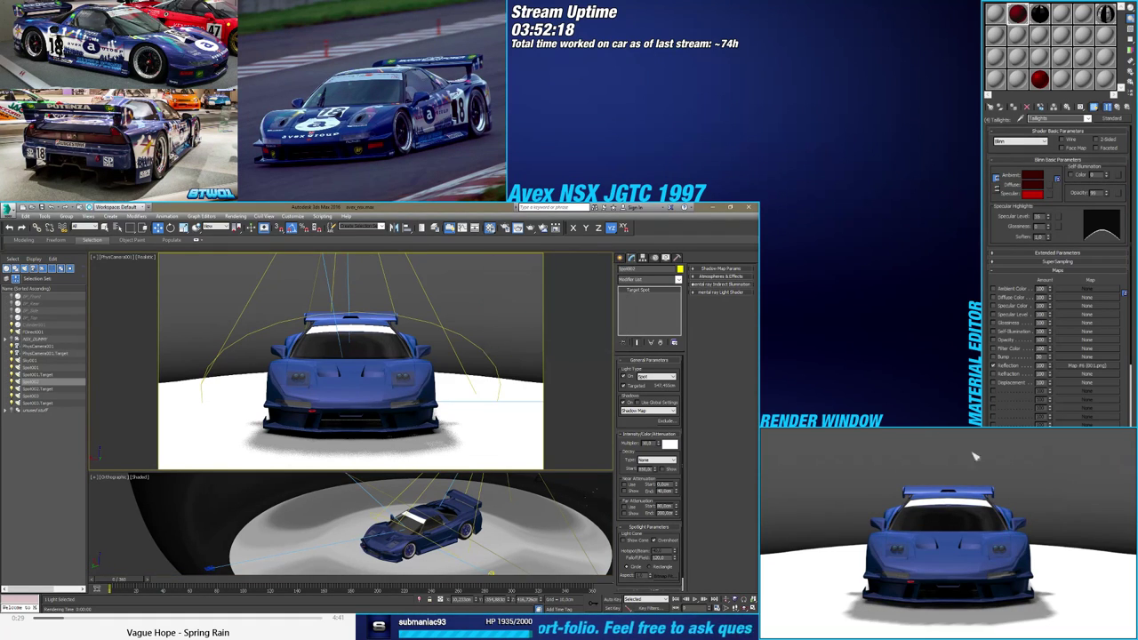
Set Spot002's intensity multiplier to 1 and test render the car's front through the camera
{"action": "double_click", "coordinate": [649, 444]}
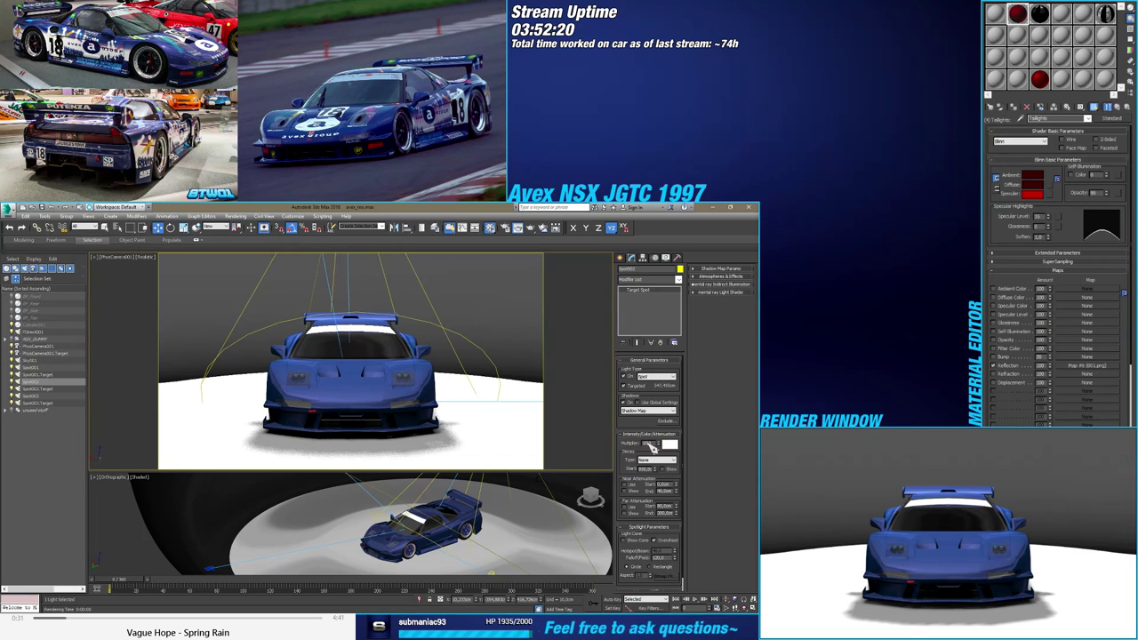
{"action": "double_click", "coordinate": [649, 443]}
{"action": "type", "text": "1"}
{"action": "key", "text": "Return"}
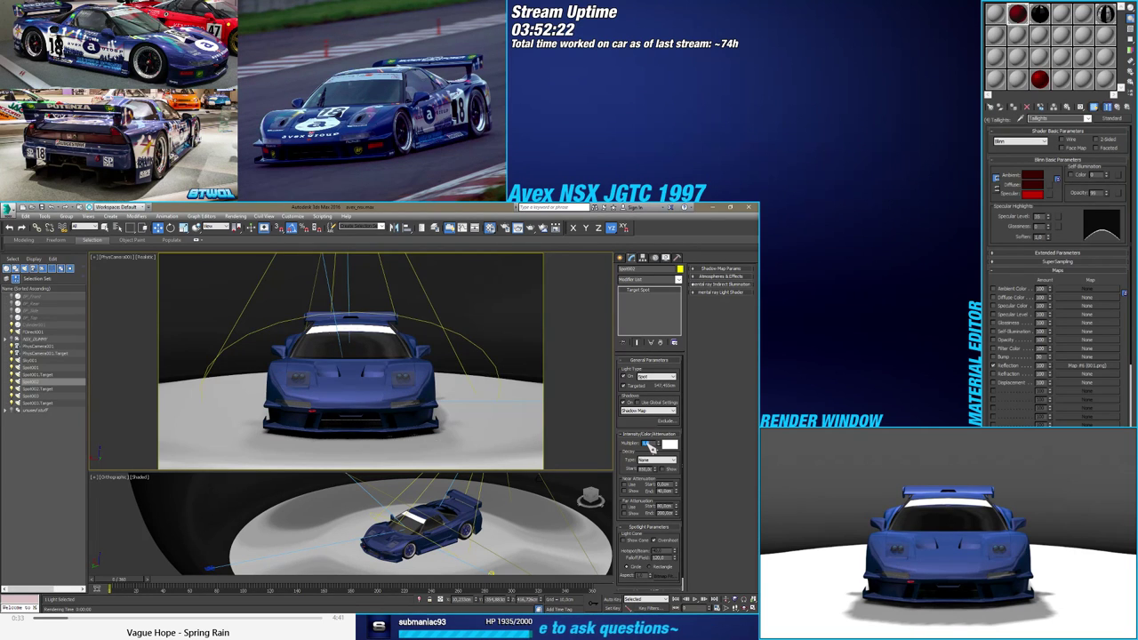
{"action": "type", "text": "2"}
{"action": "key", "text": "Return"}
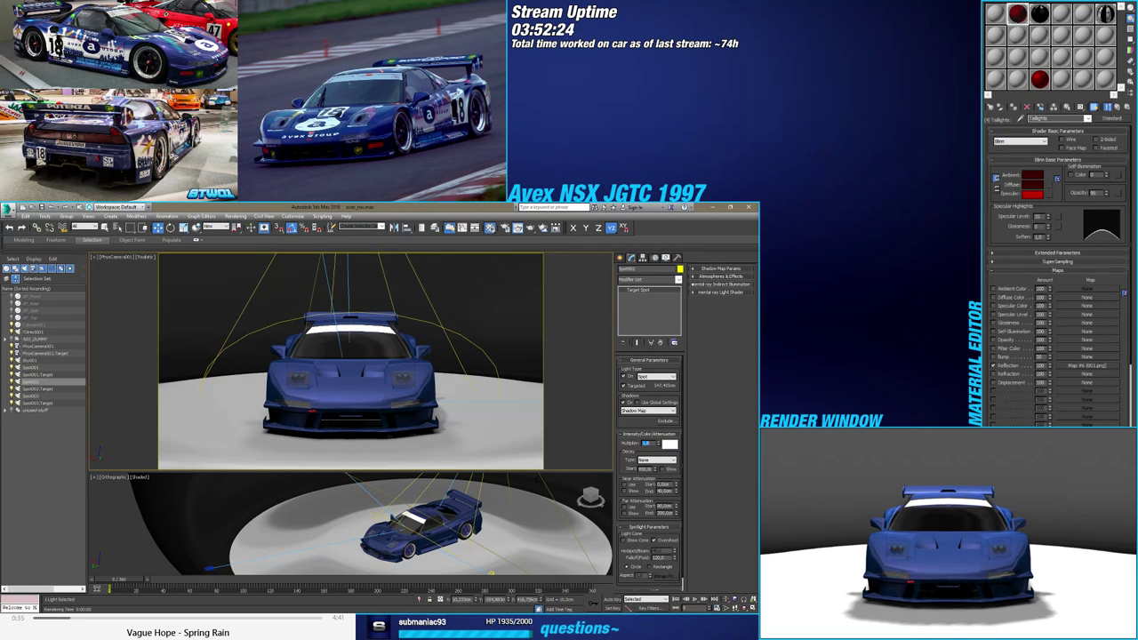
{"action": "left_click", "coordinate": [1112, 430]}
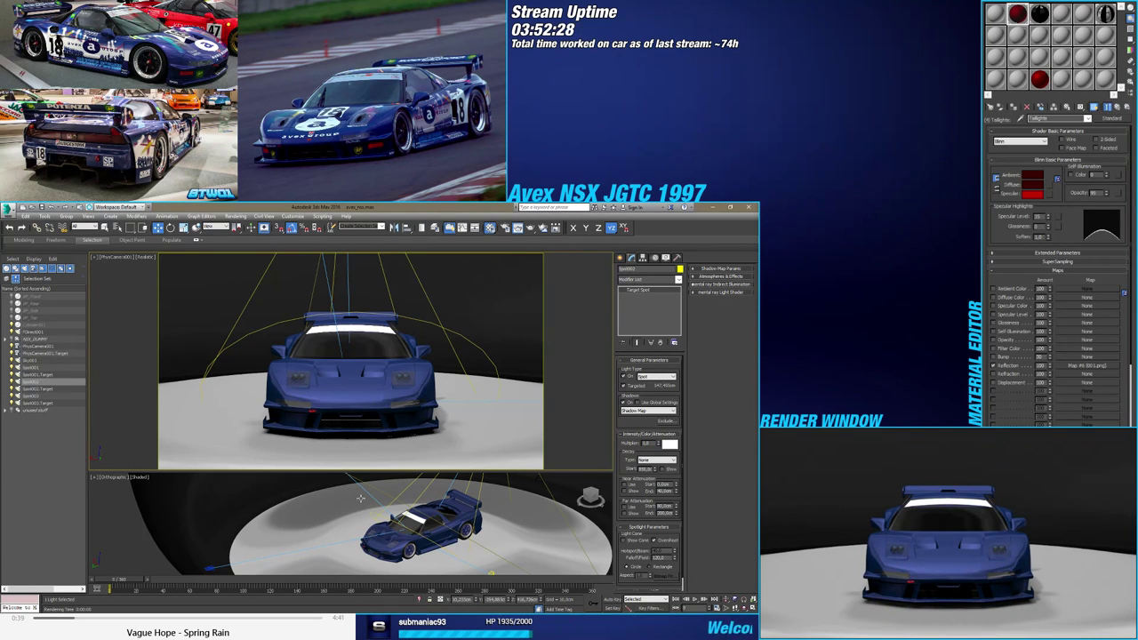
Try an intensity multiplier of 2 on Spot001, restore it to 1, and test render the front view
{"action": "left_click", "coordinate": [36, 360]}
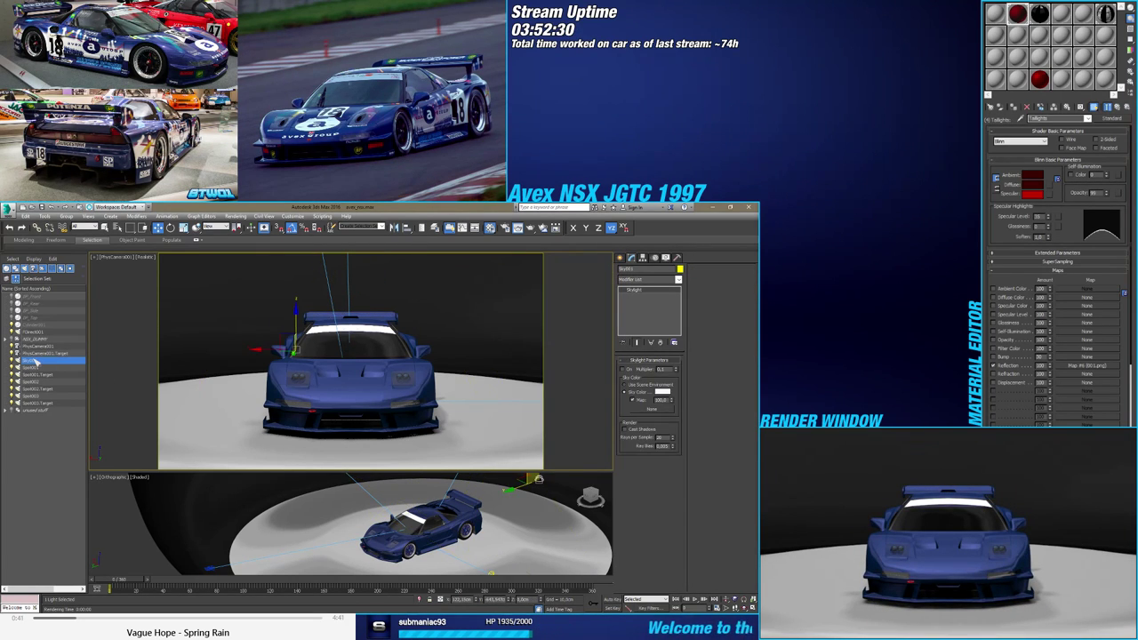
{"action": "left_click", "coordinate": [42, 367]}
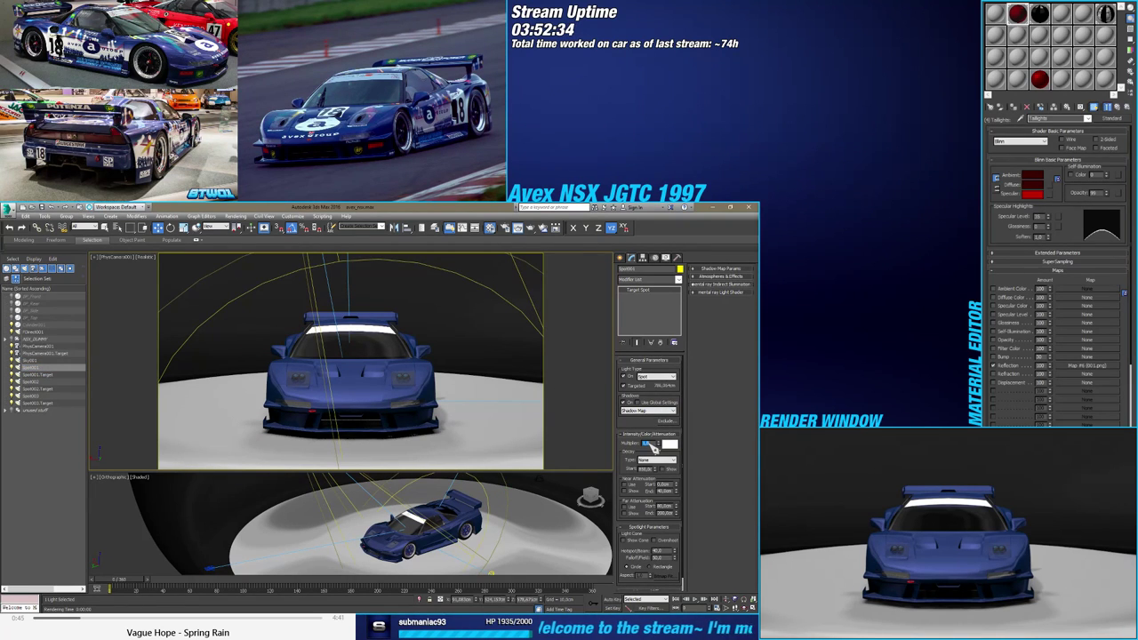
{"action": "type", "text": "2"}
{"action": "key", "text": "Return"}
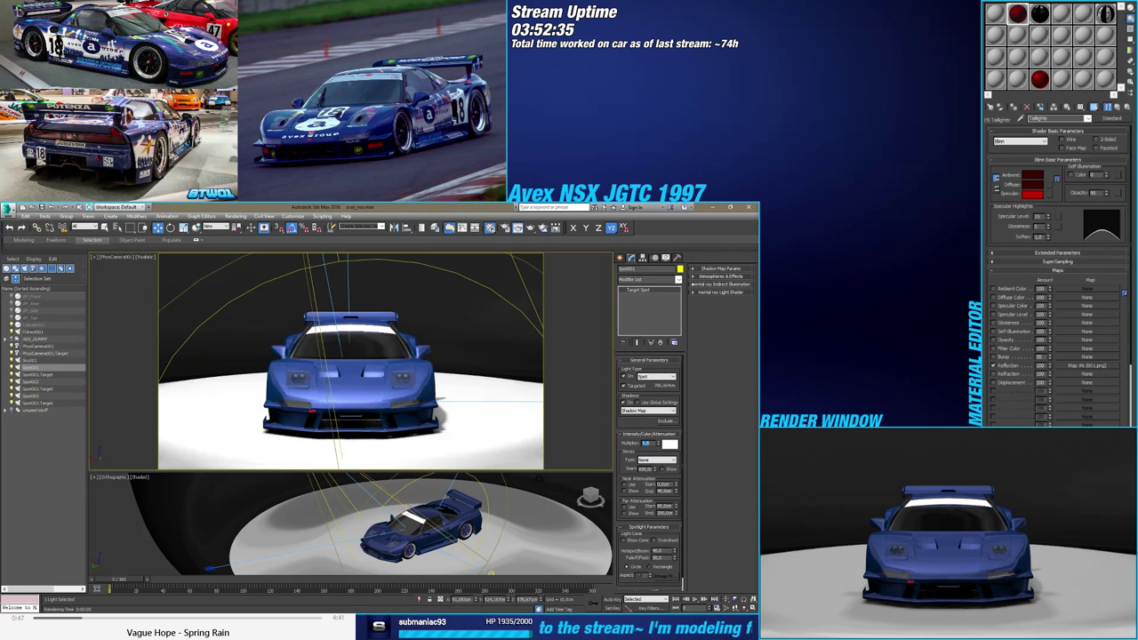
{"action": "key", "text": "Return"}
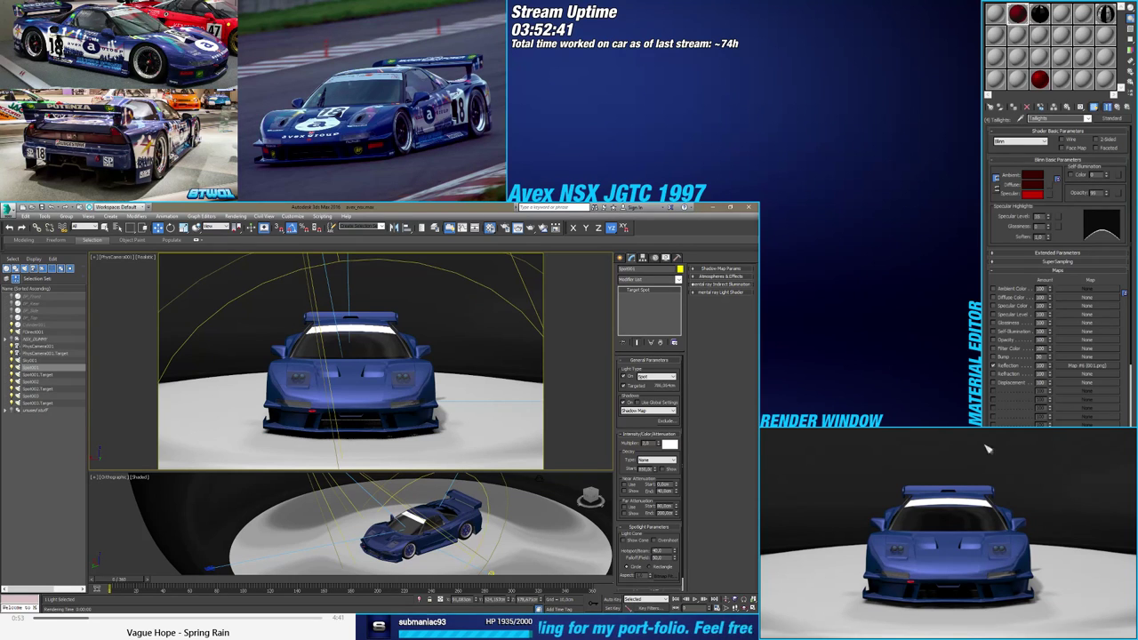
Select Spot003 to check its parameters and move the turntable animation to about frame 38
{"action": "left_click", "coordinate": [32, 389]}
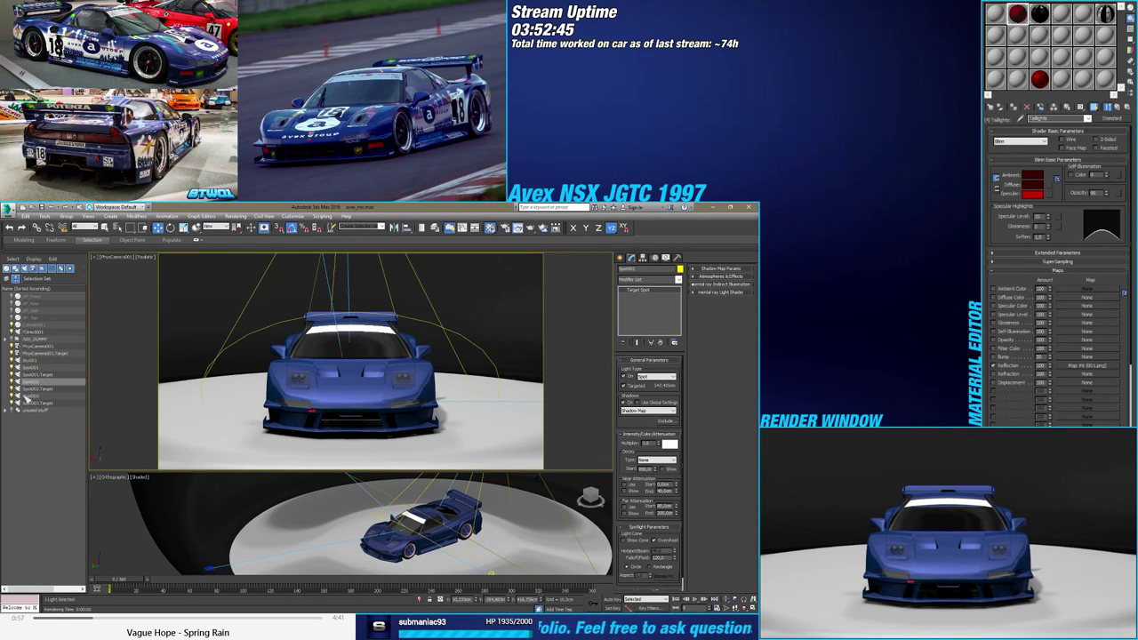
{"action": "left_click", "coordinate": [29, 396]}
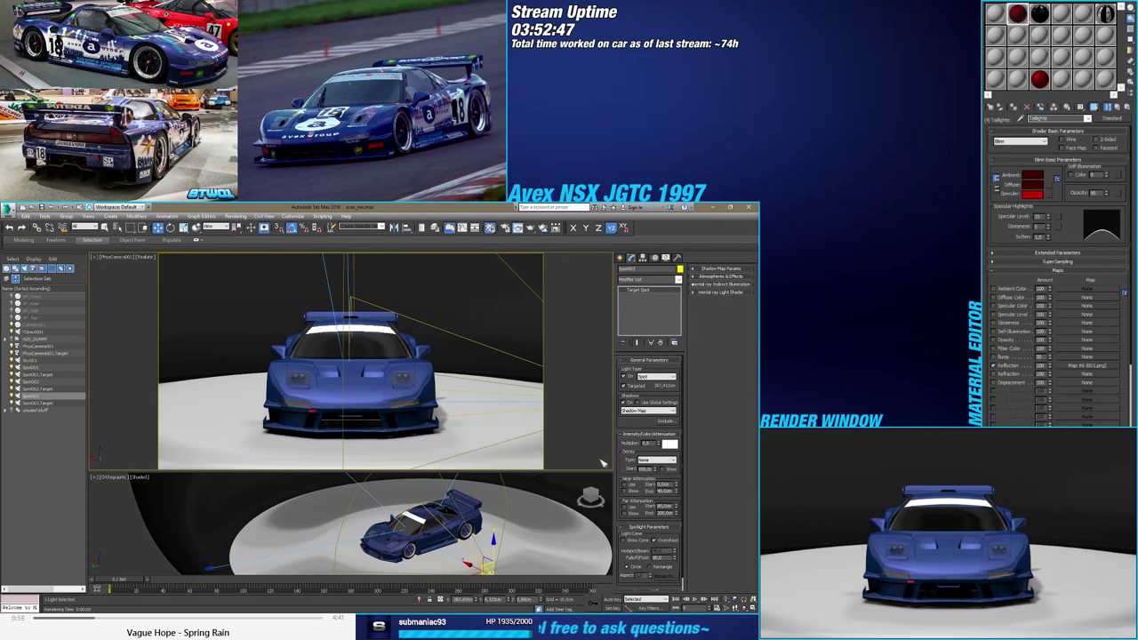
{"action": "left_click_drag", "start_coordinate": [128, 580], "coordinate": [184, 581]}
{"action": "key", "text": "w"}
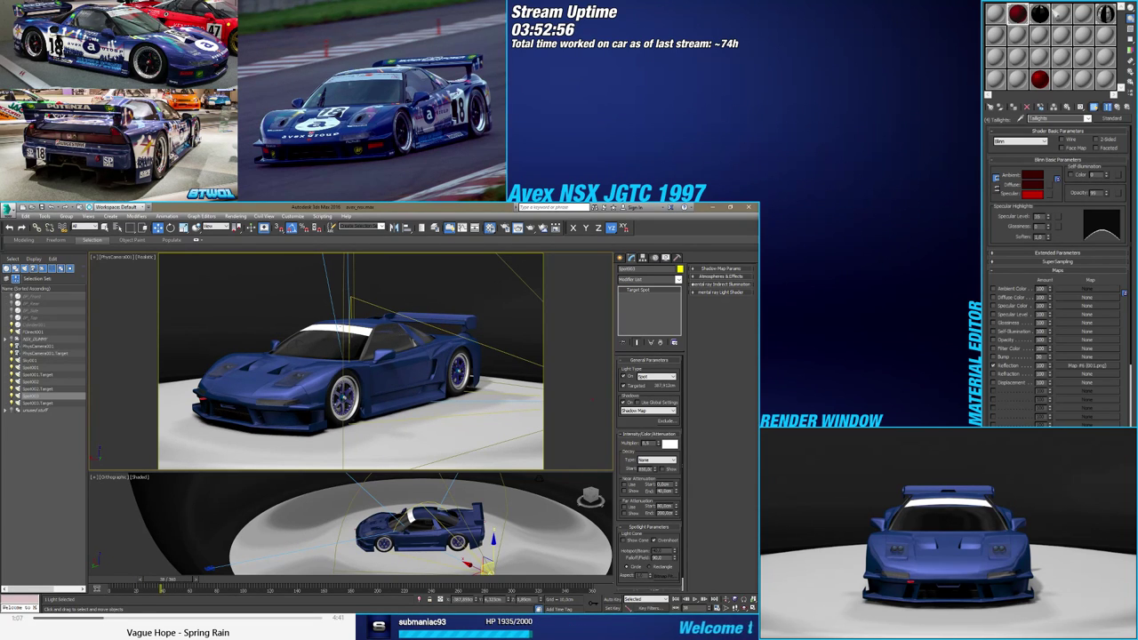
Darken the Ground material's diffuse color to a very dark grey and test render the camera view
{"action": "left_click", "coordinate": [1057, 15]}
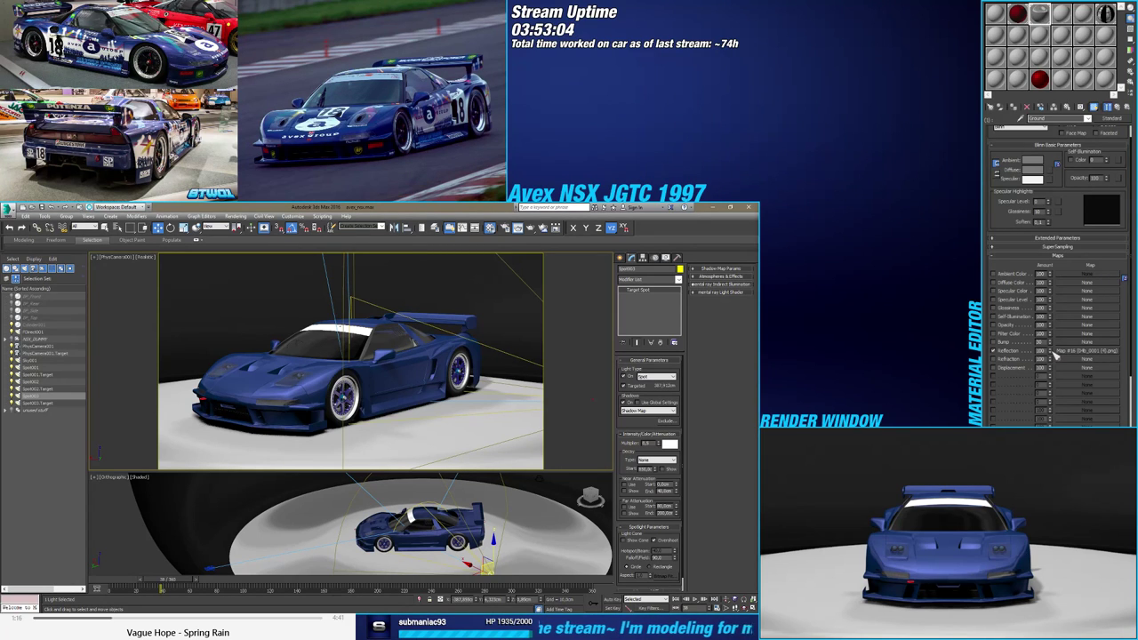
{"action": "left_click", "coordinate": [1035, 170]}
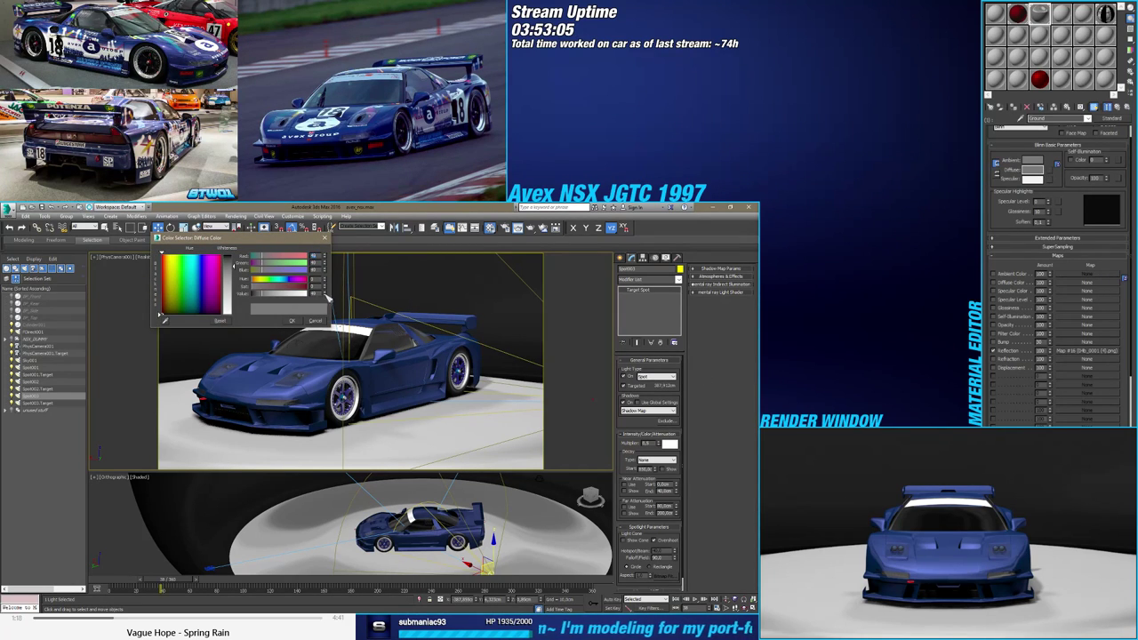
{"action": "left_click_drag", "start_coordinate": [325, 295], "coordinate": [326, 294]}
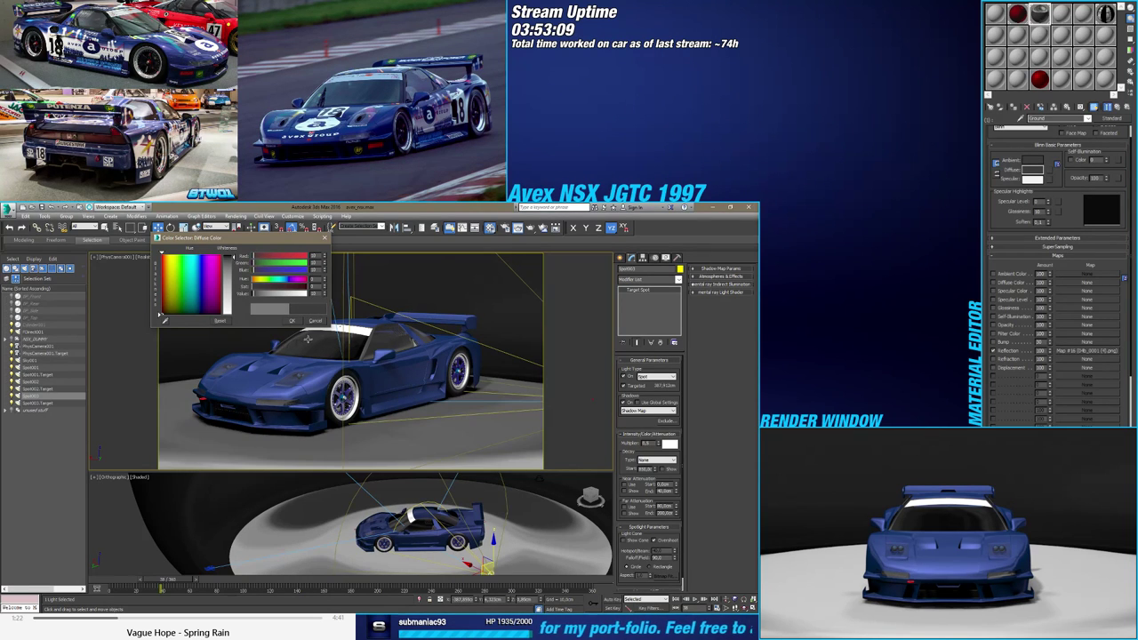
{"action": "left_click", "coordinate": [291, 319]}
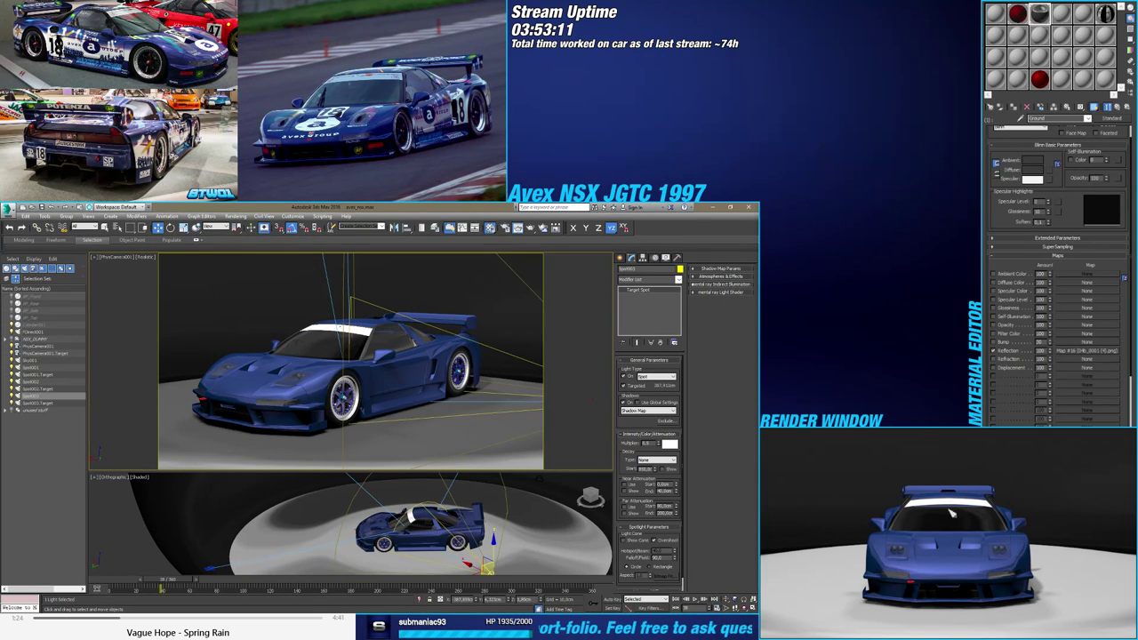
{"action": "key", "text": "shift+q"}
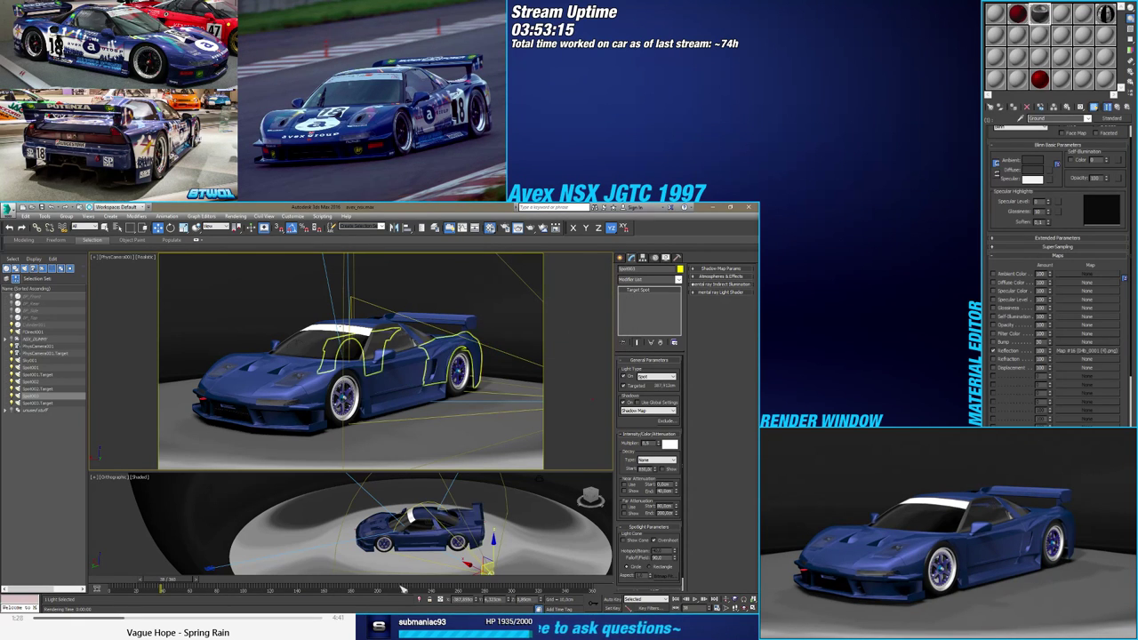
Move the turntable animation to about frame 48 and adjust the height of Spot003 behind the car
{"action": "left_click_drag", "start_coordinate": [176, 582], "coordinate": [188, 582]}
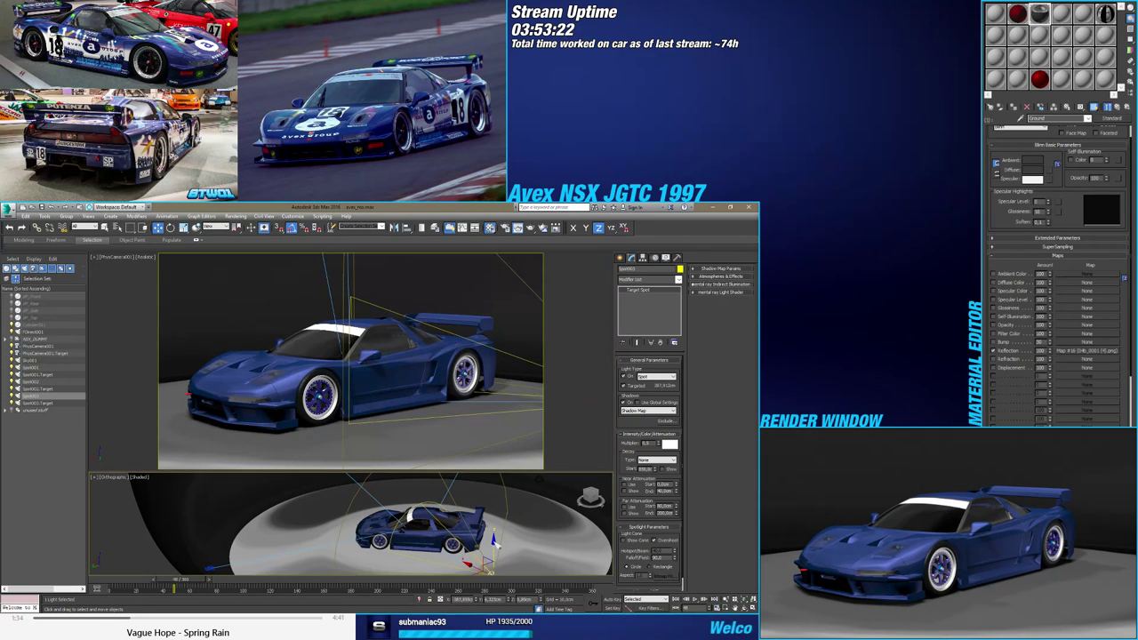
{"action": "mouse_move", "coordinate": [490, 543]}
{"action": "left_mouse_down"}
{"action": "mouse_move", "coordinate": [483, 570]}
{"action": "mouse_move", "coordinate": [480, 556]}
{"action": "left_mouse_up"}
{"action": "left_click_drag", "start_coordinate": [493, 503], "coordinate": [494, 514]}
{"action": "left_click", "coordinate": [481, 514]}
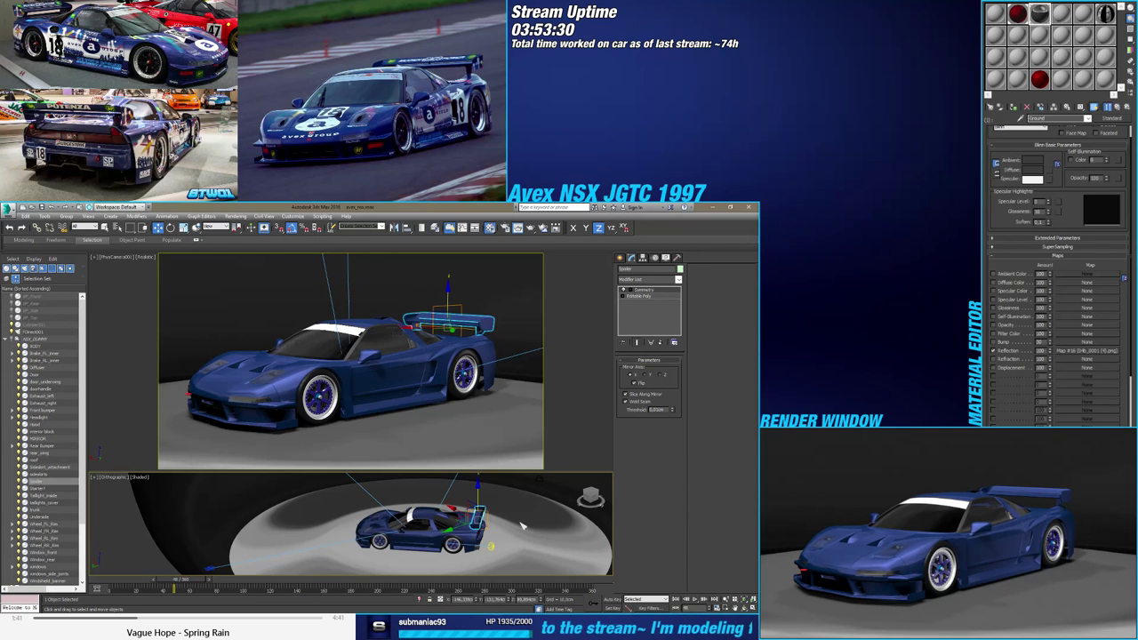
Clear the selection, set the turntable animation to about frame 29, and test render the camera view
{"action": "left_click_drag", "start_coordinate": [197, 582], "coordinate": [107, 583]}
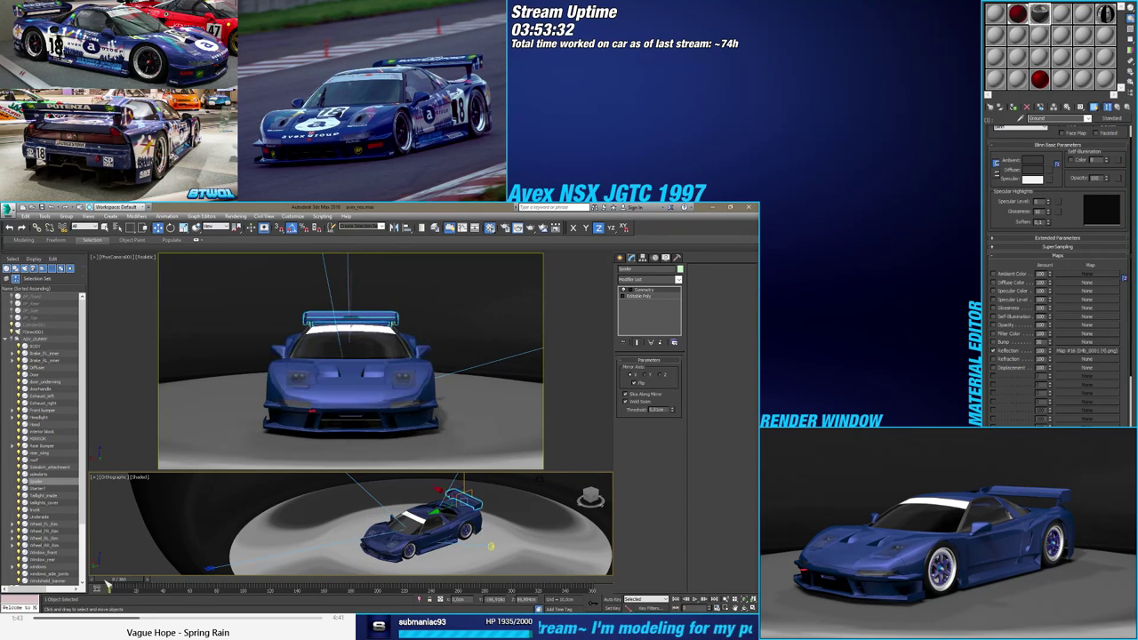
{"action": "left_click", "coordinate": [520, 515]}
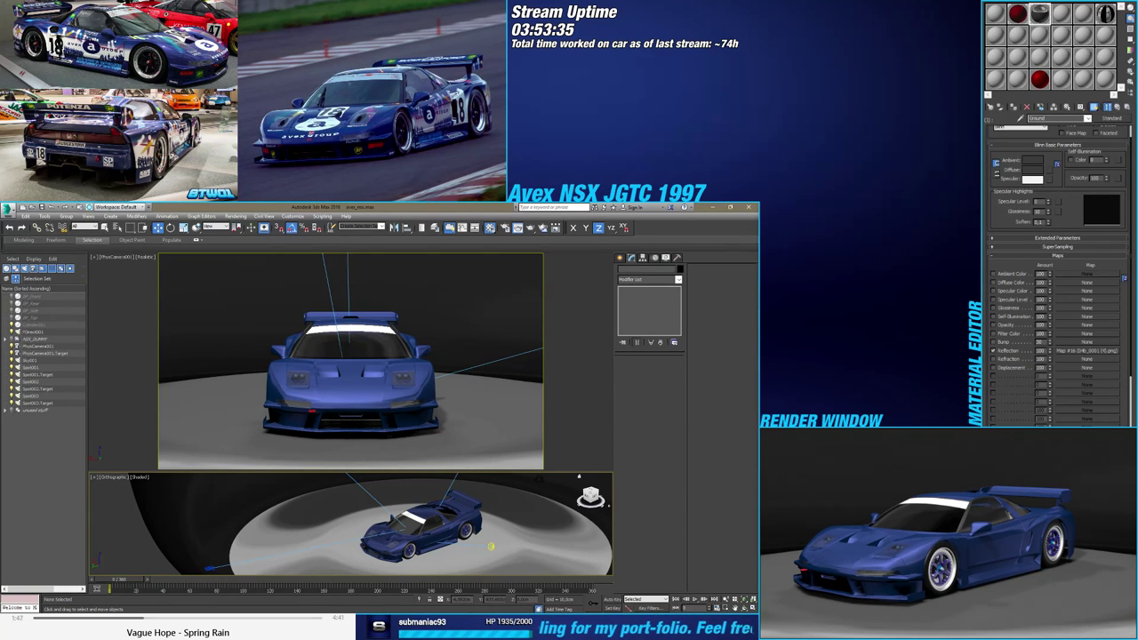
{"action": "left_click_drag", "start_coordinate": [135, 582], "coordinate": [174, 582]}
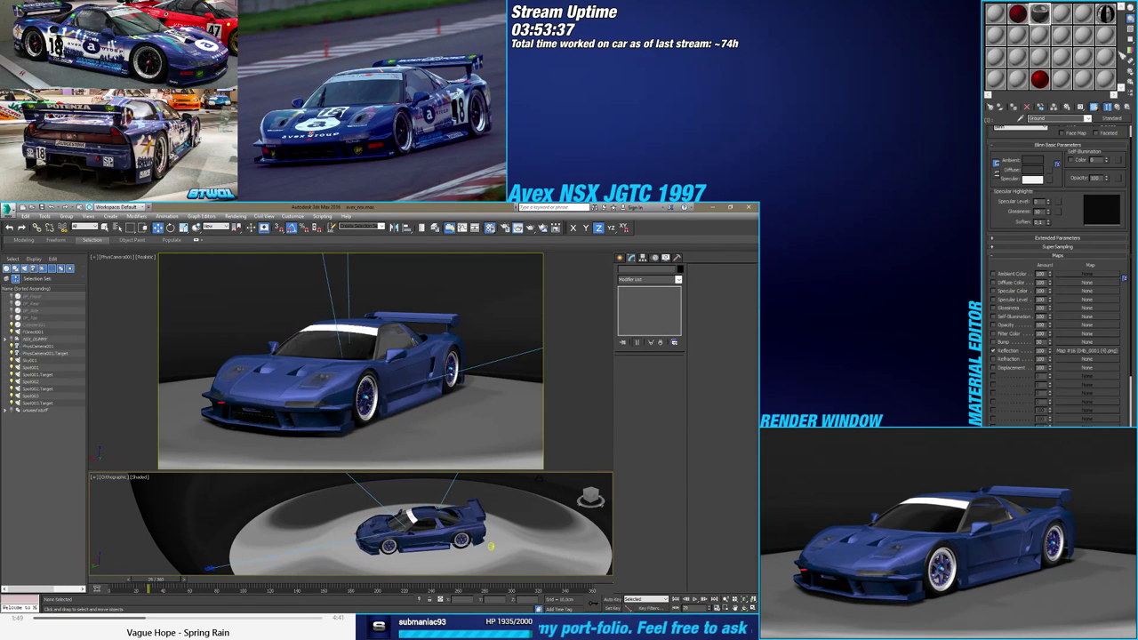
{"action": "left_click", "coordinate": [1030, 431]}
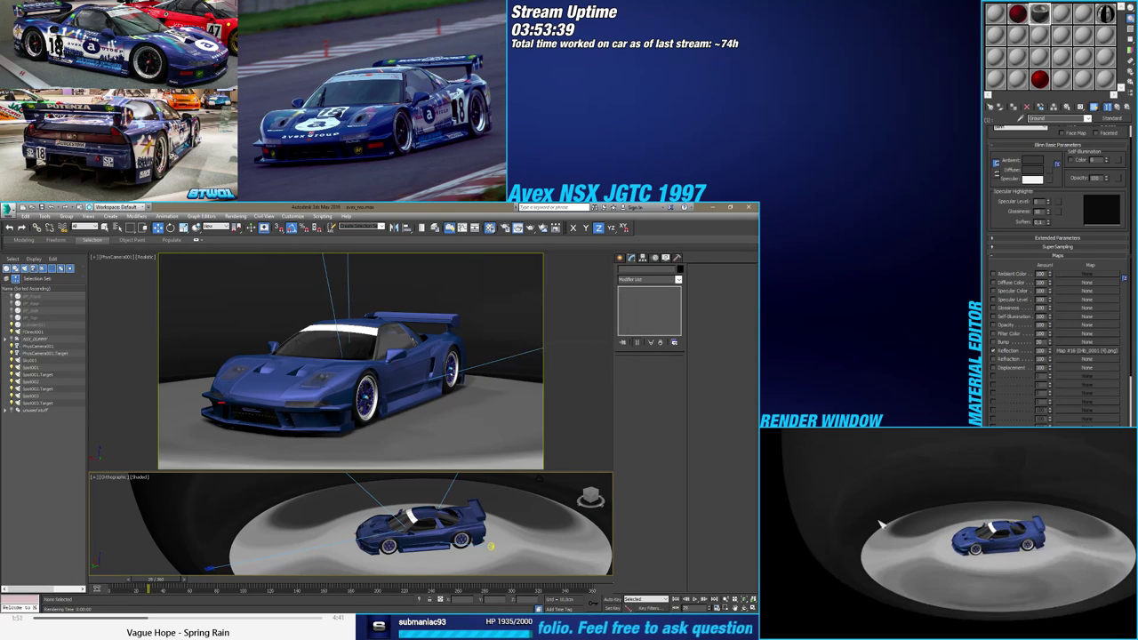
{"action": "left_click", "coordinate": [569, 364]}
{"action": "left_click", "coordinate": [1029, 431]}
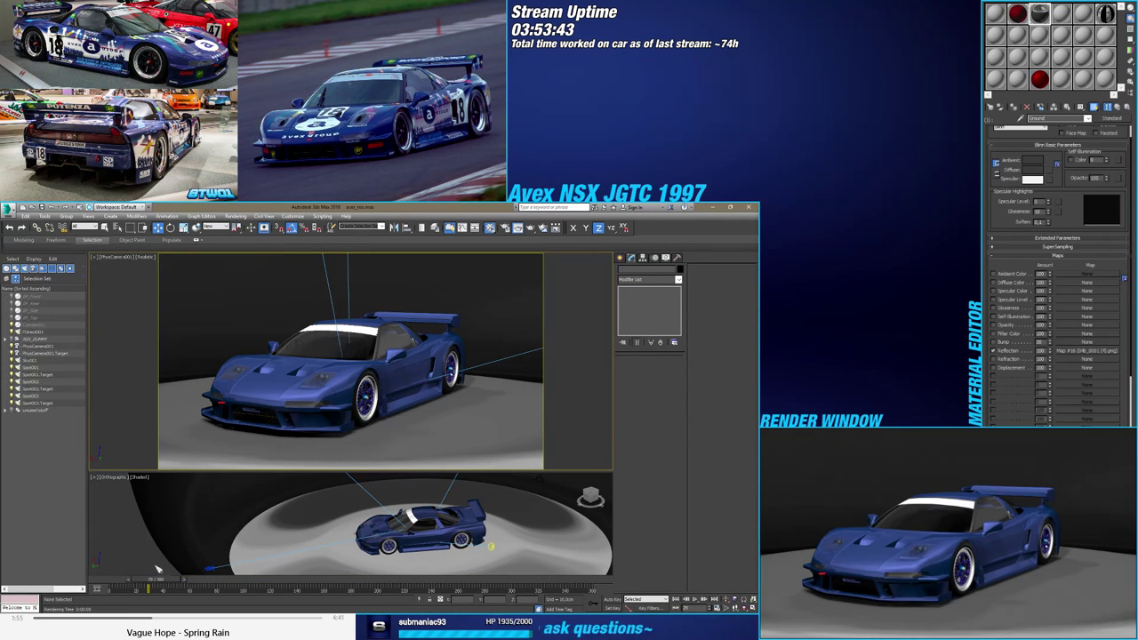
Play the turntable from frame 0 through the camera with safe frames hidden, and inspect the car's roof closely in the orthographic view
{"action": "left_click_drag", "start_coordinate": [169, 583], "coordinate": [147, 582]}
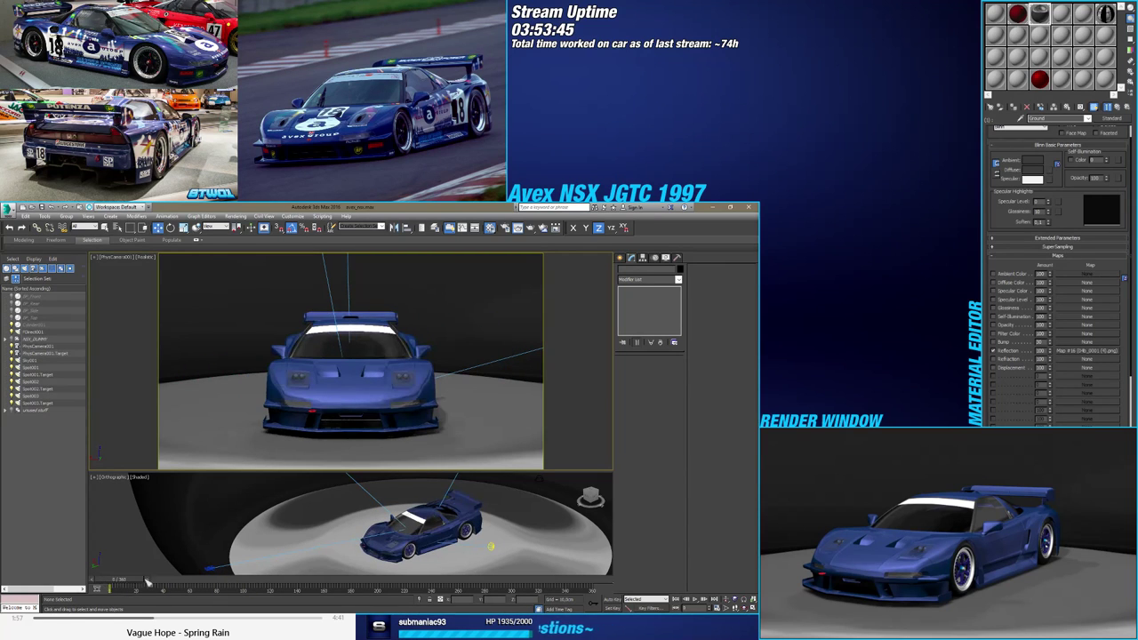
{"action": "left_click", "coordinate": [696, 599]}
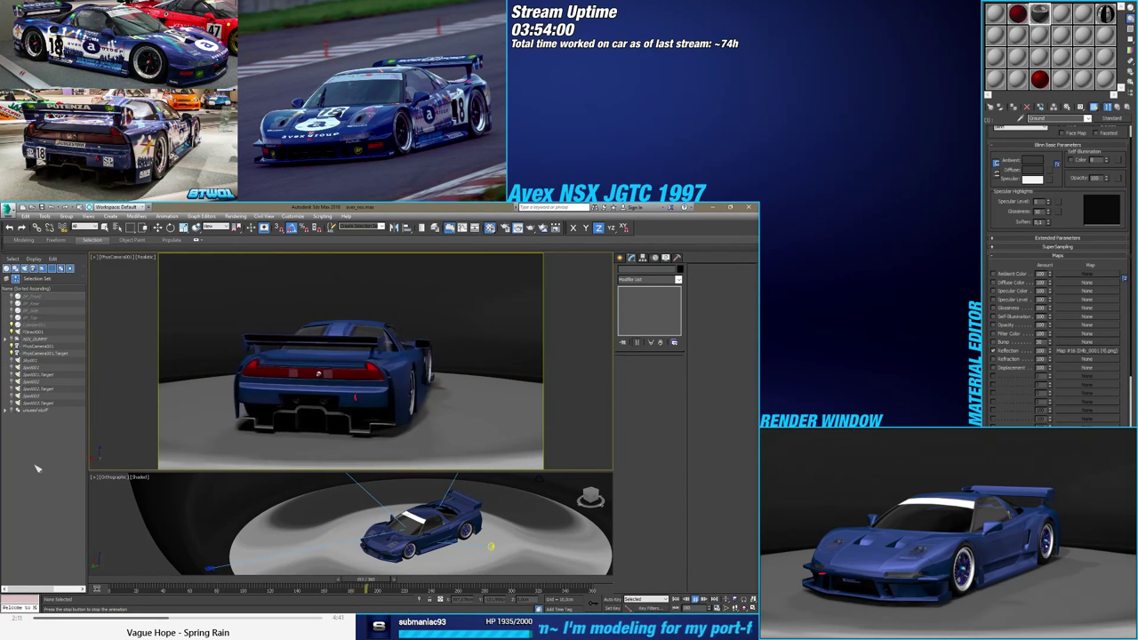
{"action": "key", "text": "shift+f"}
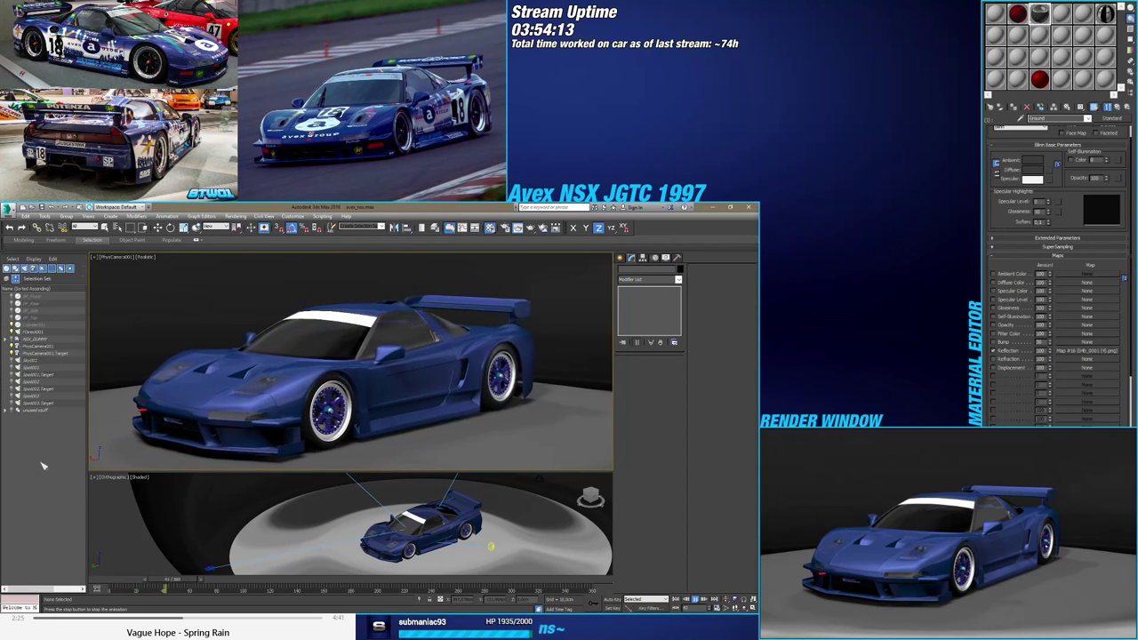
{"action": "key", "text": "shift+f"}
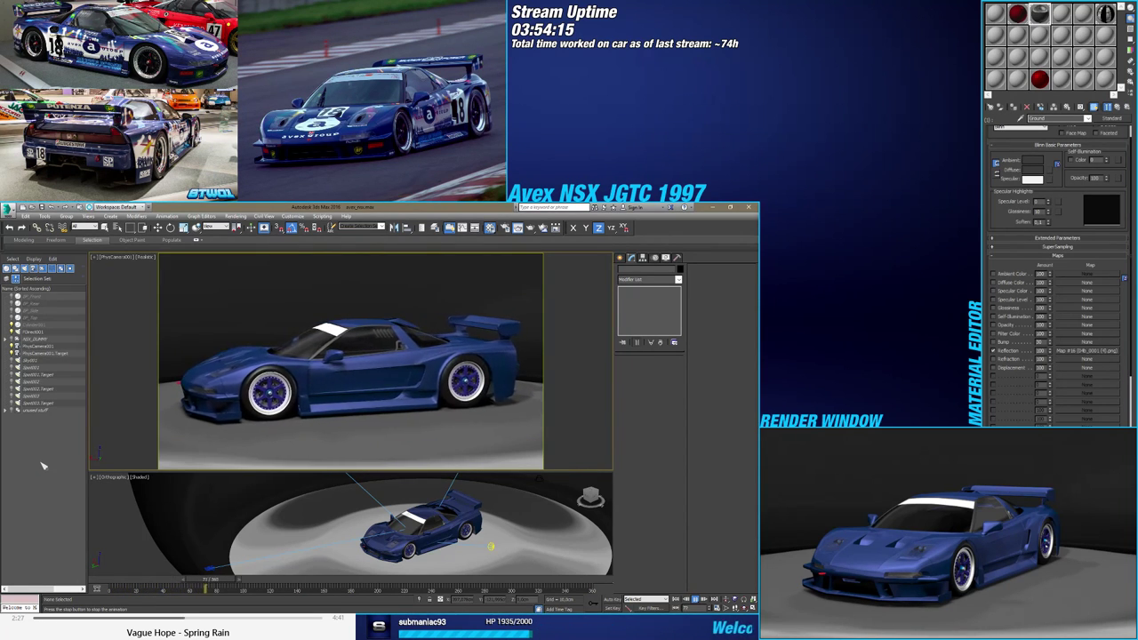
{"action": "key", "text": "shift+f"}
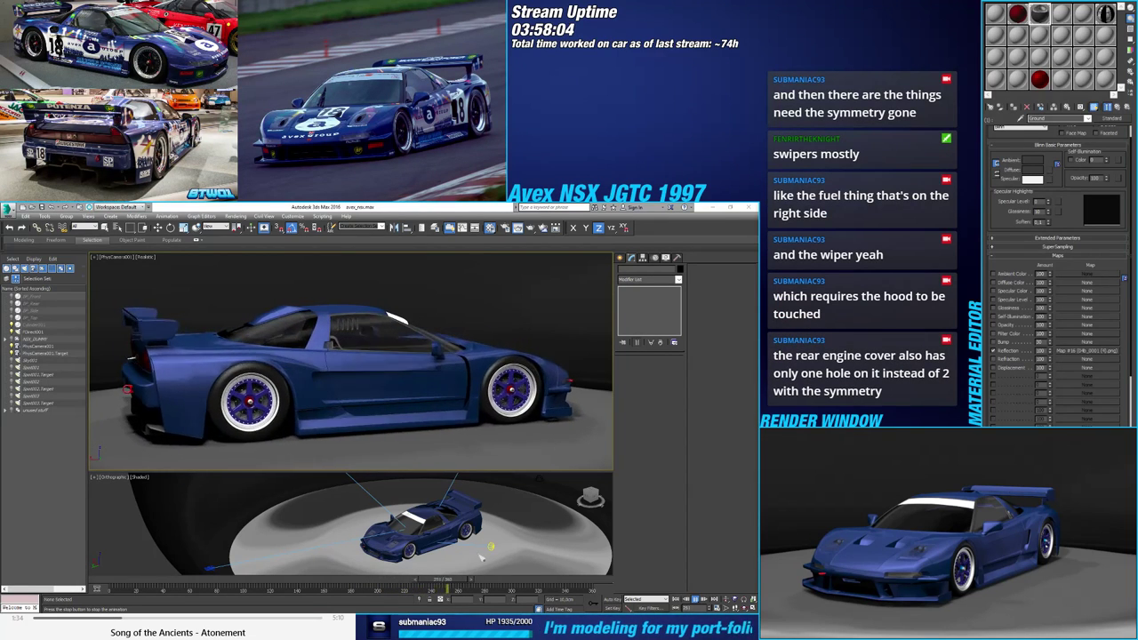
{"action": "scroll", "coordinate": [401, 515], "scroll_direction": "up", "scroll_amount": 5}
{"action": "middle_click_drag", "start_coordinate": [402, 514], "coordinate": [427, 516], "text": "alt"}
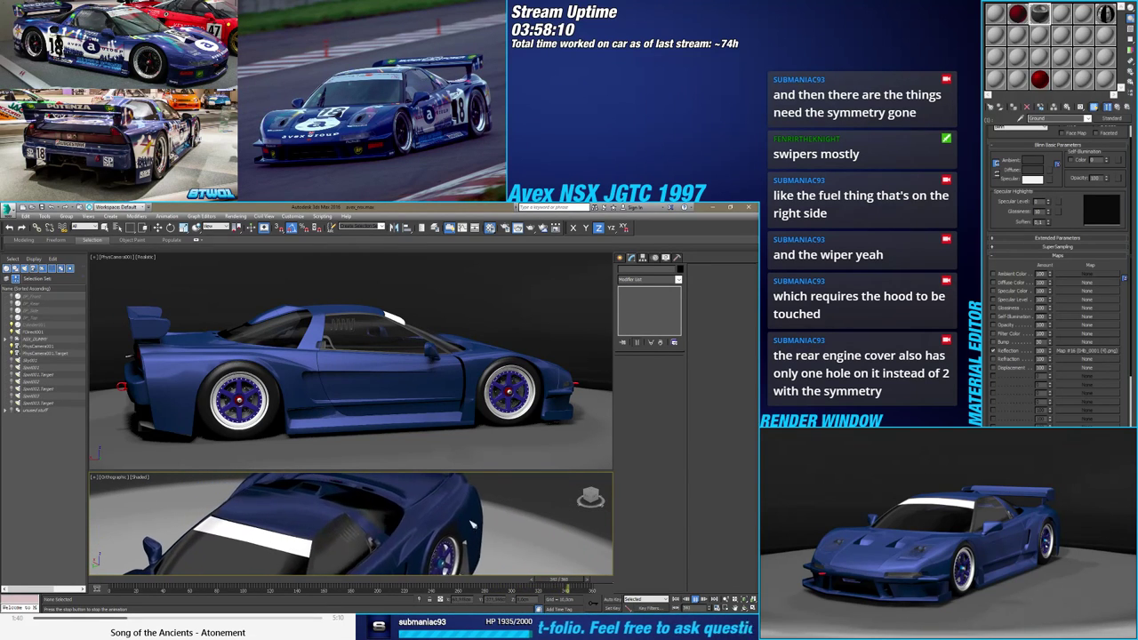